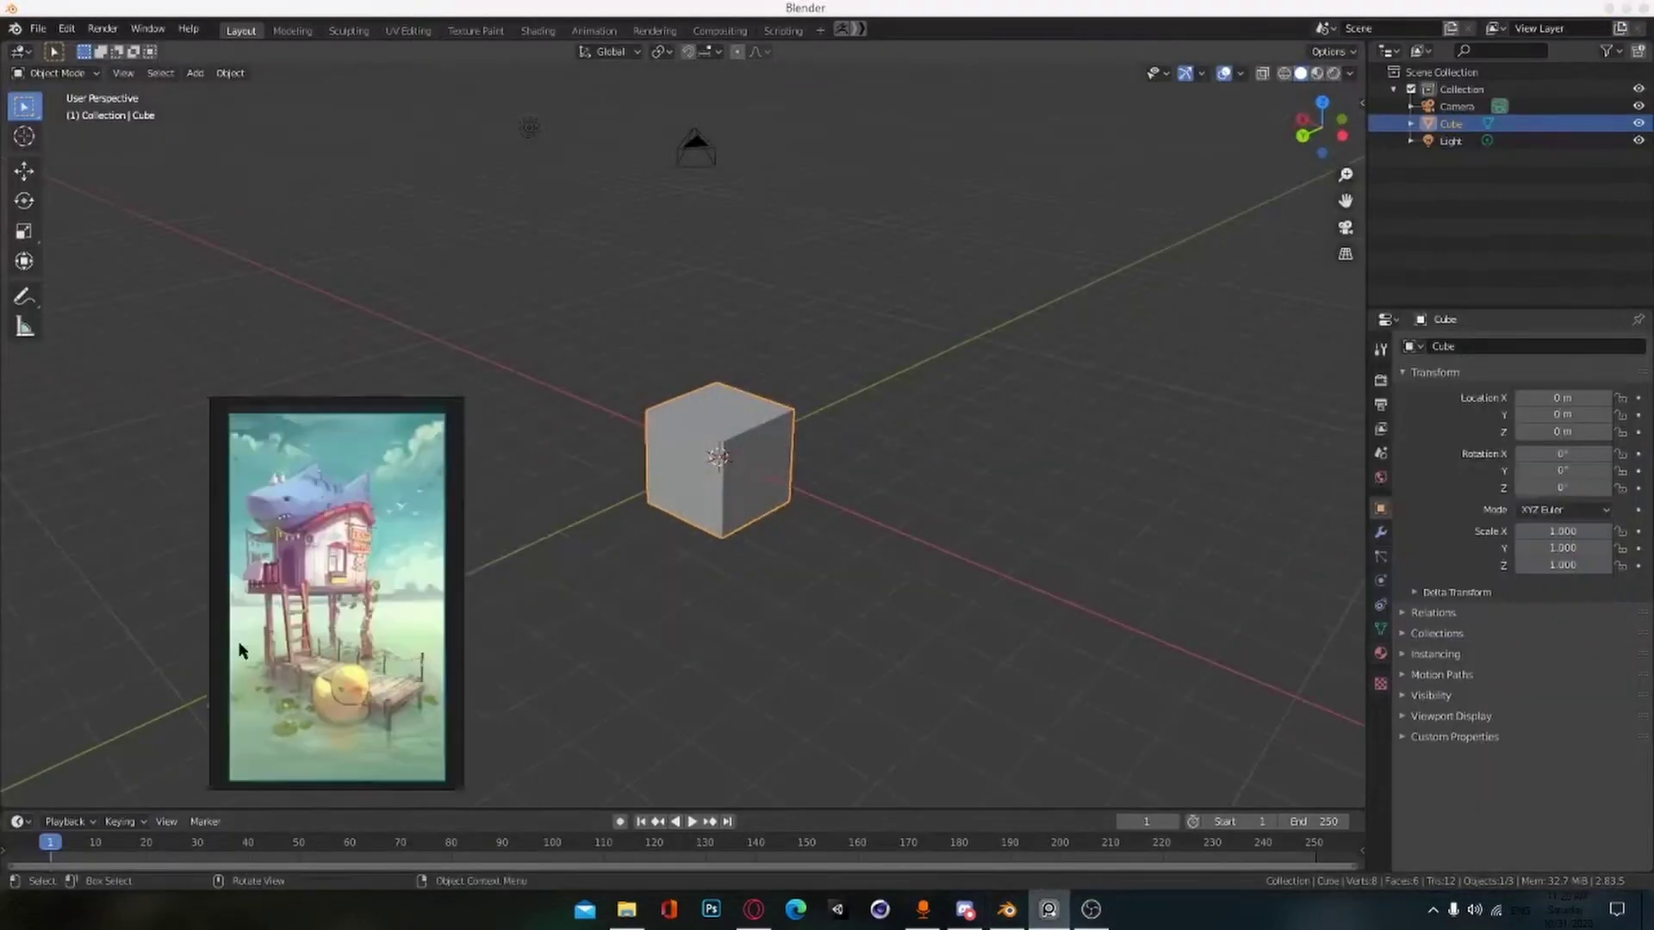
Step: Lower the default cube's top face along Z to flatten the cube into a slab
{"action": "left_click", "coordinate": [893, 625]}
{"action": "scroll", "coordinate": [960, 561], "scroll_direction": "up", "scroll_amount": 2}
{"action": "mouse_move", "coordinate": [959, 561]}
{"action": "middle_mouse_down"}
{"action": "mouse_move", "coordinate": [923, 546]}
{"action": "mouse_move", "coordinate": [941, 576]}
{"action": "mouse_move", "coordinate": [936, 560]}
{"action": "middle_mouse_up"}
{"action": "scroll", "coordinate": [815, 623], "scroll_direction": "up", "scroll_amount": 1}
{"action": "middle_click_drag", "start_coordinate": [819, 627], "coordinate": [782, 550]}
{"action": "left_click", "coordinate": [782, 550]}
{"action": "key", "text": "Tab"}
{"action": "middle_click_drag", "start_coordinate": [967, 487], "coordinate": [952, 468]}
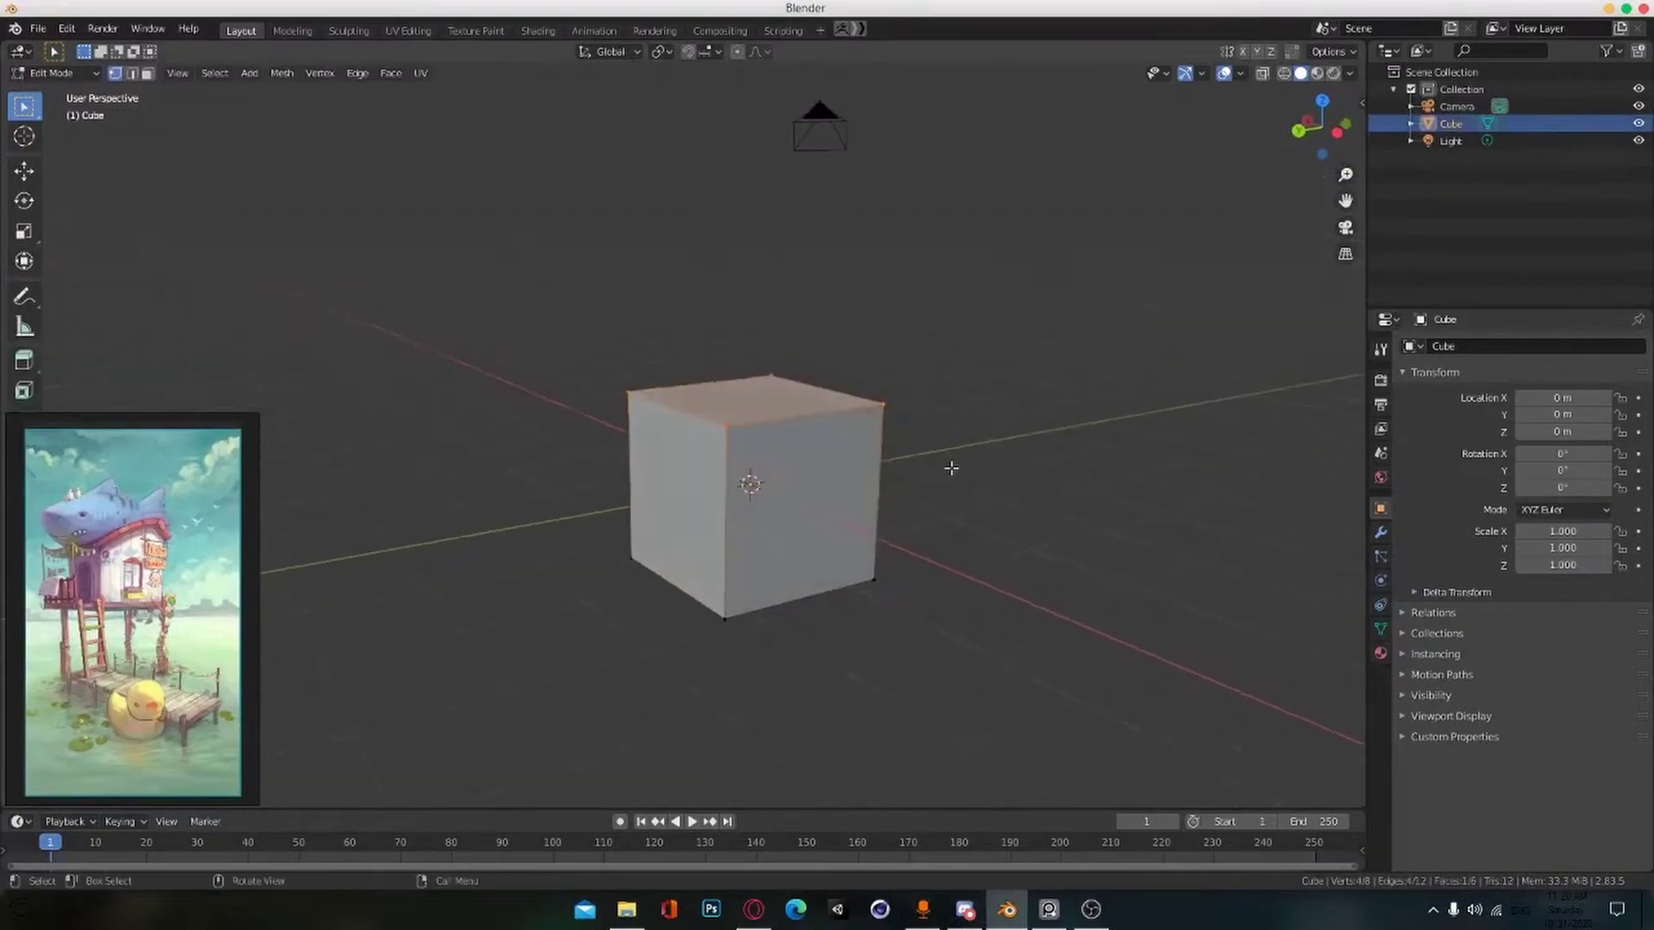
{"action": "key", "text": "g"}
{"action": "key", "text": "z"}
{"action": "left_click", "coordinate": [982, 569]}
Step: Move one long side face of the slab inward along Y to make a narrow plank
{"action": "middle_click_drag", "start_coordinate": [982, 568], "coordinate": [656, 534]}
{"action": "middle_click_drag", "start_coordinate": [833, 614], "coordinate": [690, 612]}
{"action": "left_click", "coordinate": [625, 567], "text": "shift"}
{"action": "left_click", "coordinate": [623, 551], "text": "shift"}
{"action": "key", "text": "g"}
{"action": "key", "text": "y"}
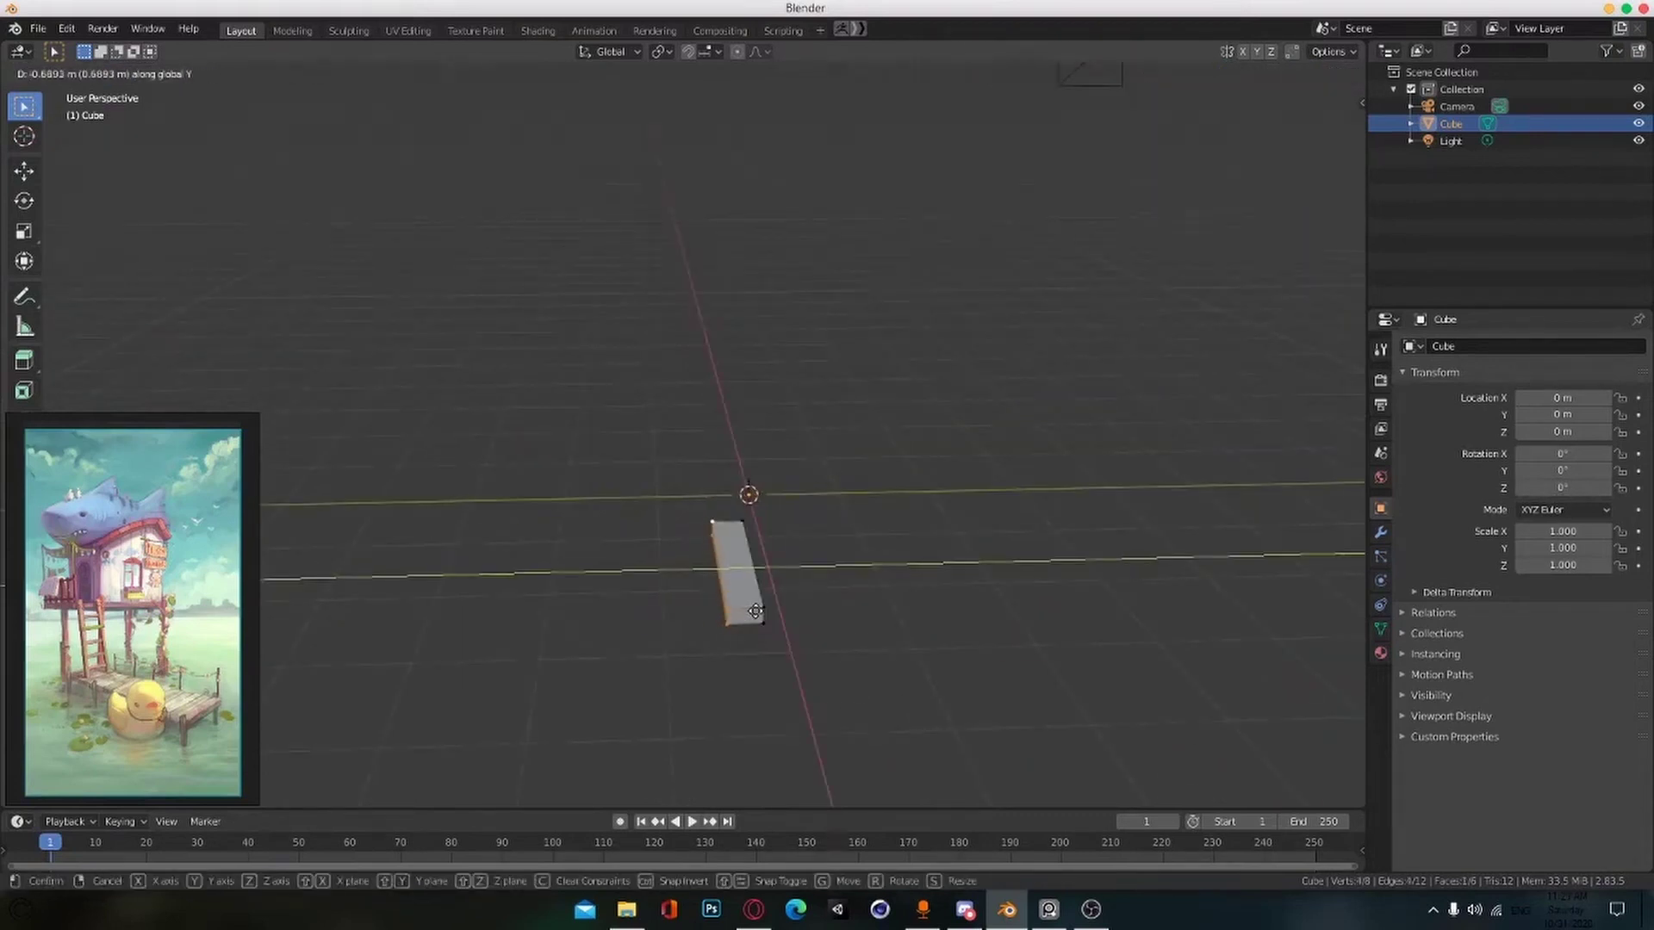
{"action": "left_click", "coordinate": [752, 613]}
Step: Return to Object Mode and centre the plank's geometry on its origin
{"action": "middle_click_drag", "start_coordinate": [818, 681], "coordinate": [881, 656]}
{"action": "key", "text": "a"}
{"action": "key", "text": "Tab"}
{"action": "left_click", "coordinate": [230, 73]}
{"action": "mouse_move", "coordinate": [258, 110]}
{"action": "left_click", "coordinate": [430, 128]}
Step: Scale the plank along X to about 0.864 and apply the scale
{"action": "middle_click_drag", "start_coordinate": [757, 594], "coordinate": [749, 551]}
{"action": "scroll", "coordinate": [844, 579], "scroll_direction": "up", "scroll_amount": 4}
{"action": "key", "text": "s"}
{"action": "key", "text": "x"}
{"action": "left_click", "coordinate": [946, 596]}
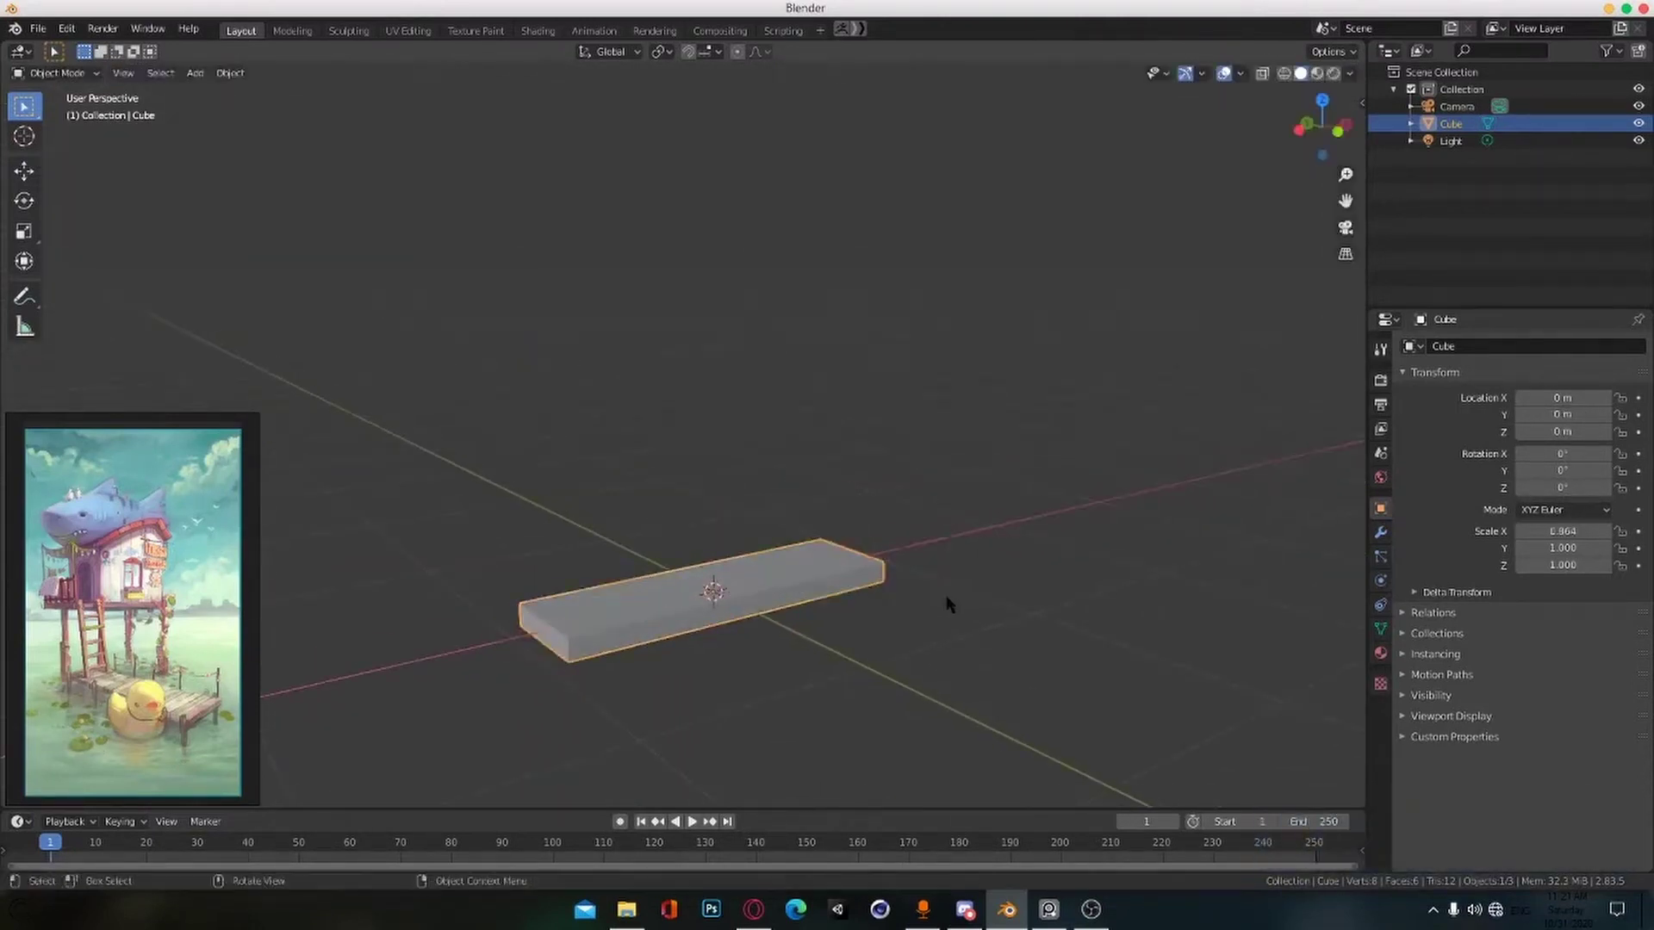
{"action": "middle_click_drag", "start_coordinate": [946, 599], "coordinate": [954, 610]}
{"action": "key", "text": "ctrl+a"}
{"action": "left_click", "coordinate": [732, 671]}
{"action": "middle_click_drag", "start_coordinate": [732, 671], "coordinate": [891, 623], "text": "alt"}
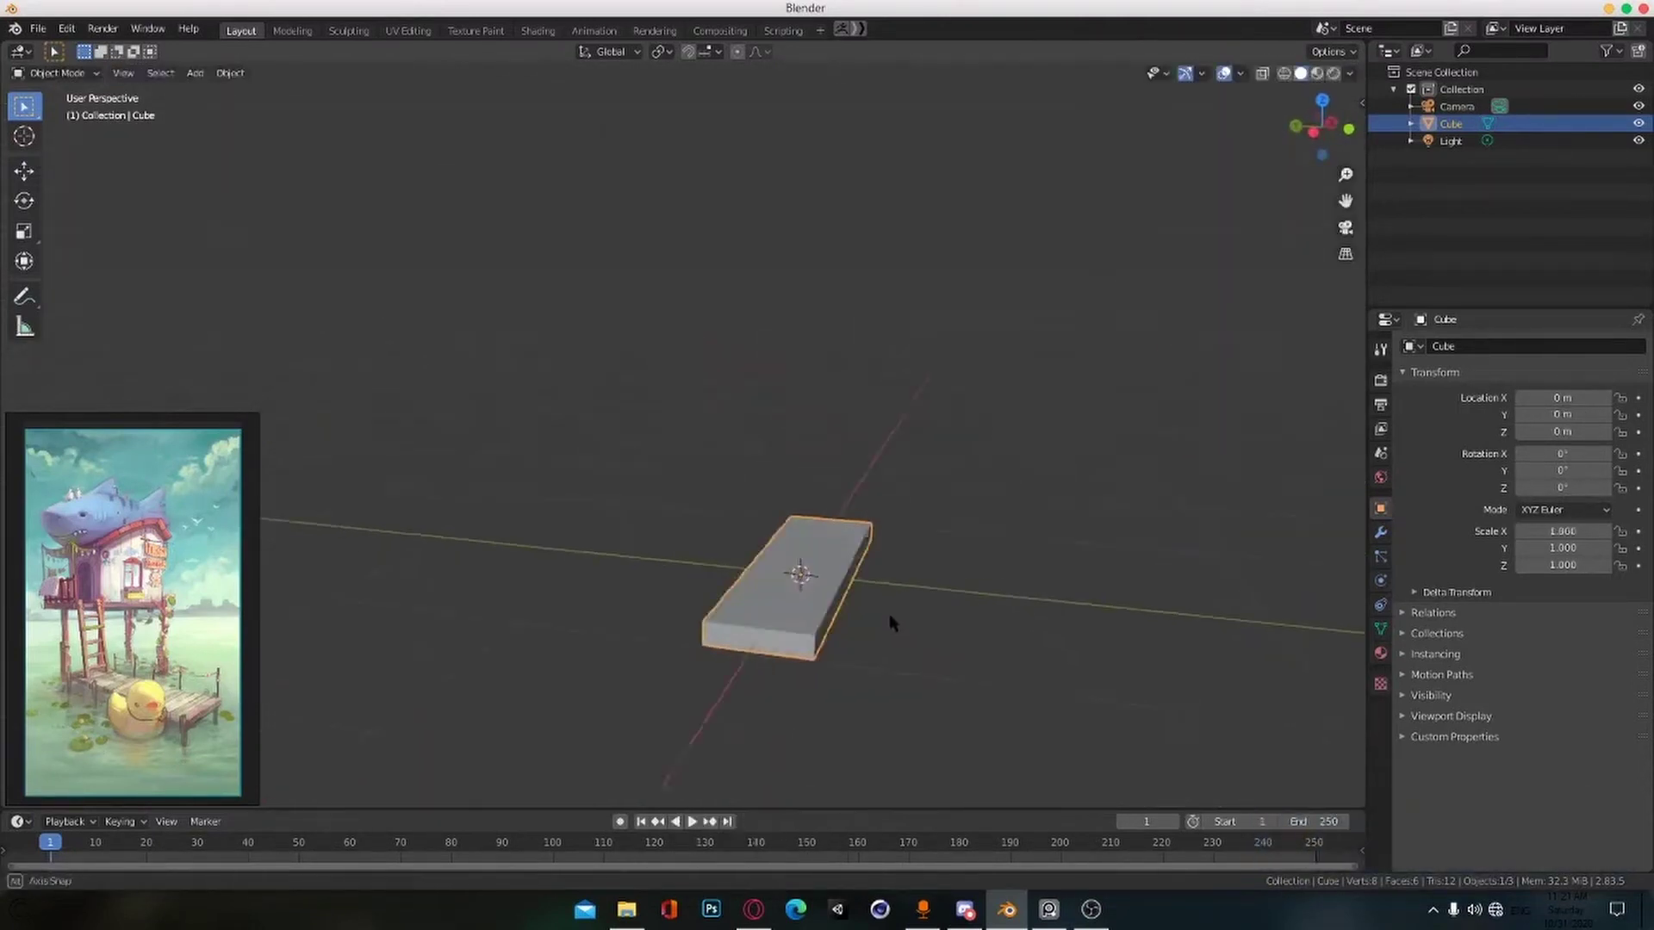
Step: Bevel all edges of the plank's mesh with several segments
{"action": "left_click", "coordinate": [938, 648]}
{"action": "key", "text": "Tab"}
{"action": "scroll", "coordinate": [849, 618], "scroll_direction": "up", "scroll_amount": 3}
{"action": "scroll", "coordinate": [849, 618], "scroll_direction": "down", "scroll_amount": 4}
{"action": "middle_click_drag", "start_coordinate": [849, 618], "coordinate": [861, 570]}
Step: Add an Array modifier to the plank and repeat it side by side along Y
{"action": "left_click", "coordinate": [1381, 533]}
{"action": "left_click", "coordinate": [1453, 346]}
{"action": "left_click", "coordinate": [1295, 385]}
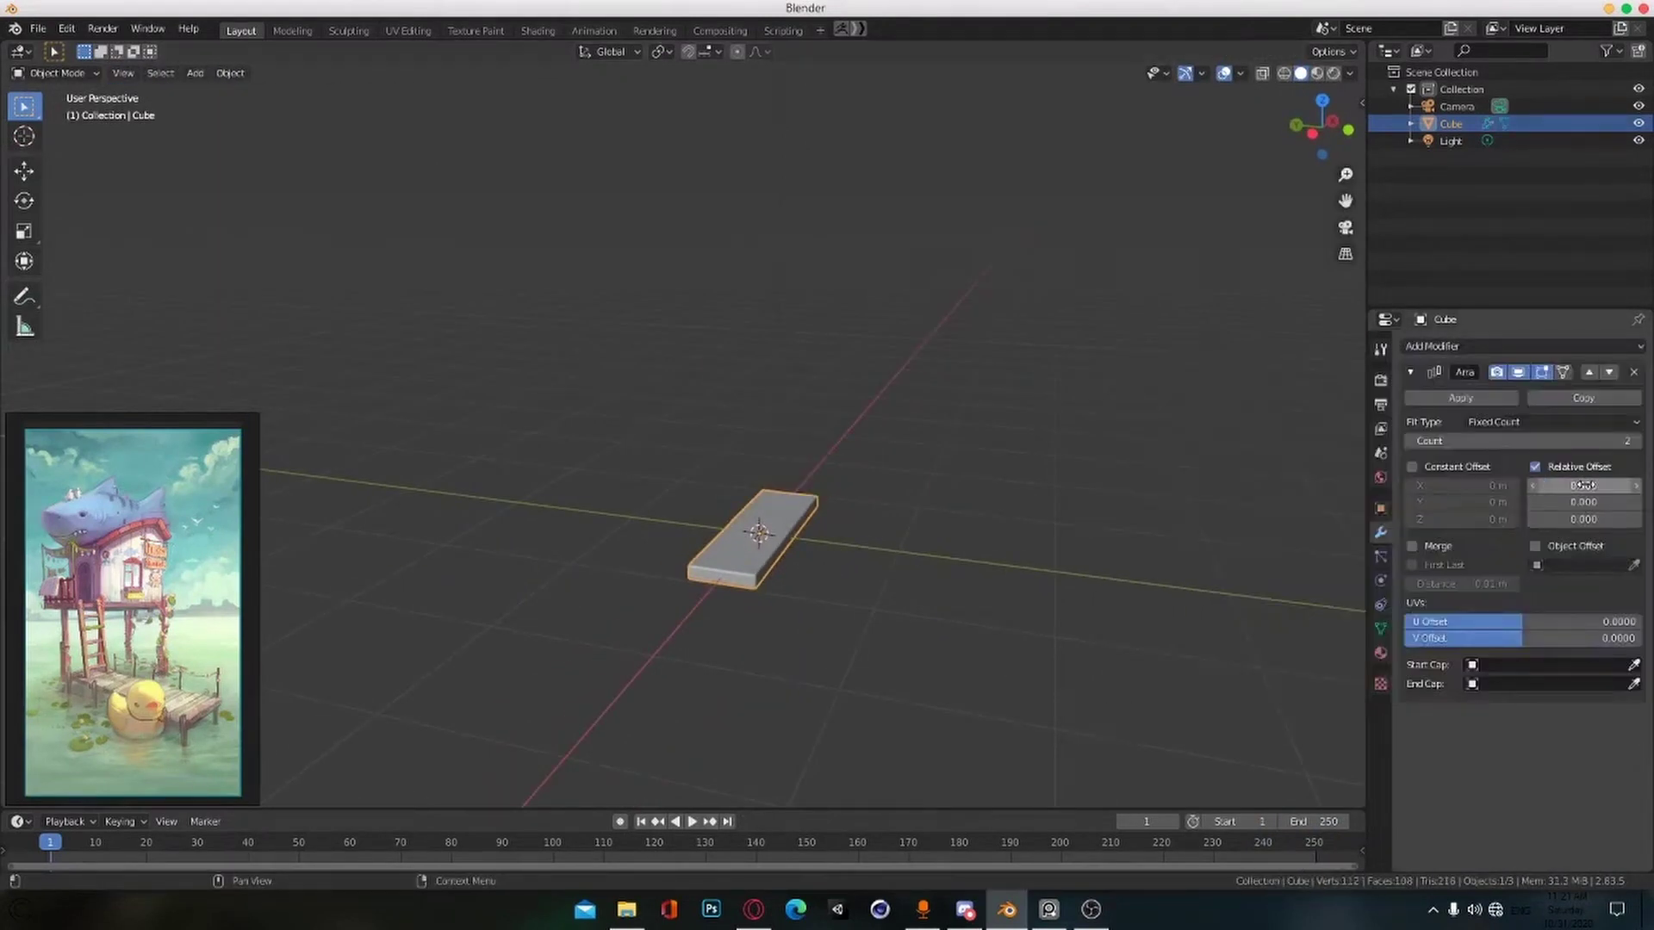
{"action": "middle_click_drag", "start_coordinate": [1249, 491], "coordinate": [951, 575]}
Step: Switch to the camera view and move the camera back along its local Z axis to frame the planks
{"action": "key", "text": "KP_0"}
{"action": "left_click", "coordinate": [770, 627]}
{"action": "key", "text": "g"}
{"action": "key", "text": "z"}
{"action": "key", "text": "z"}
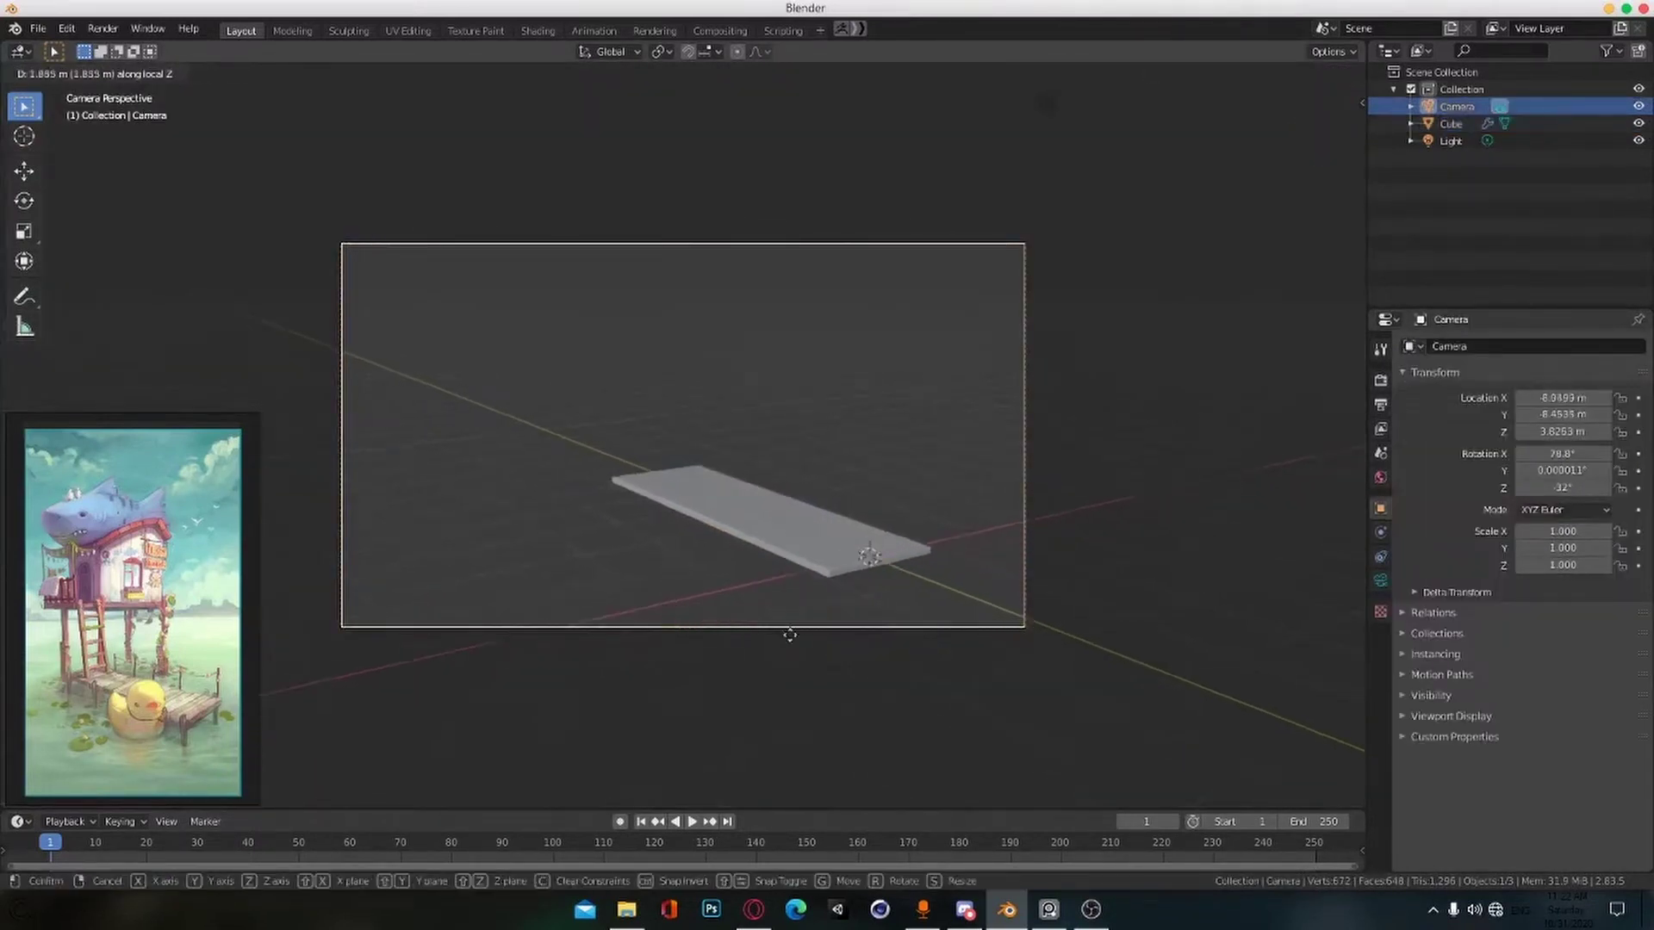
{"action": "left_click", "coordinate": [806, 443]}
Step: Set the output resolution to 1440 by 1920 px and nudge the camera closer along its local Z axis
{"action": "left_click", "coordinate": [1380, 405]}
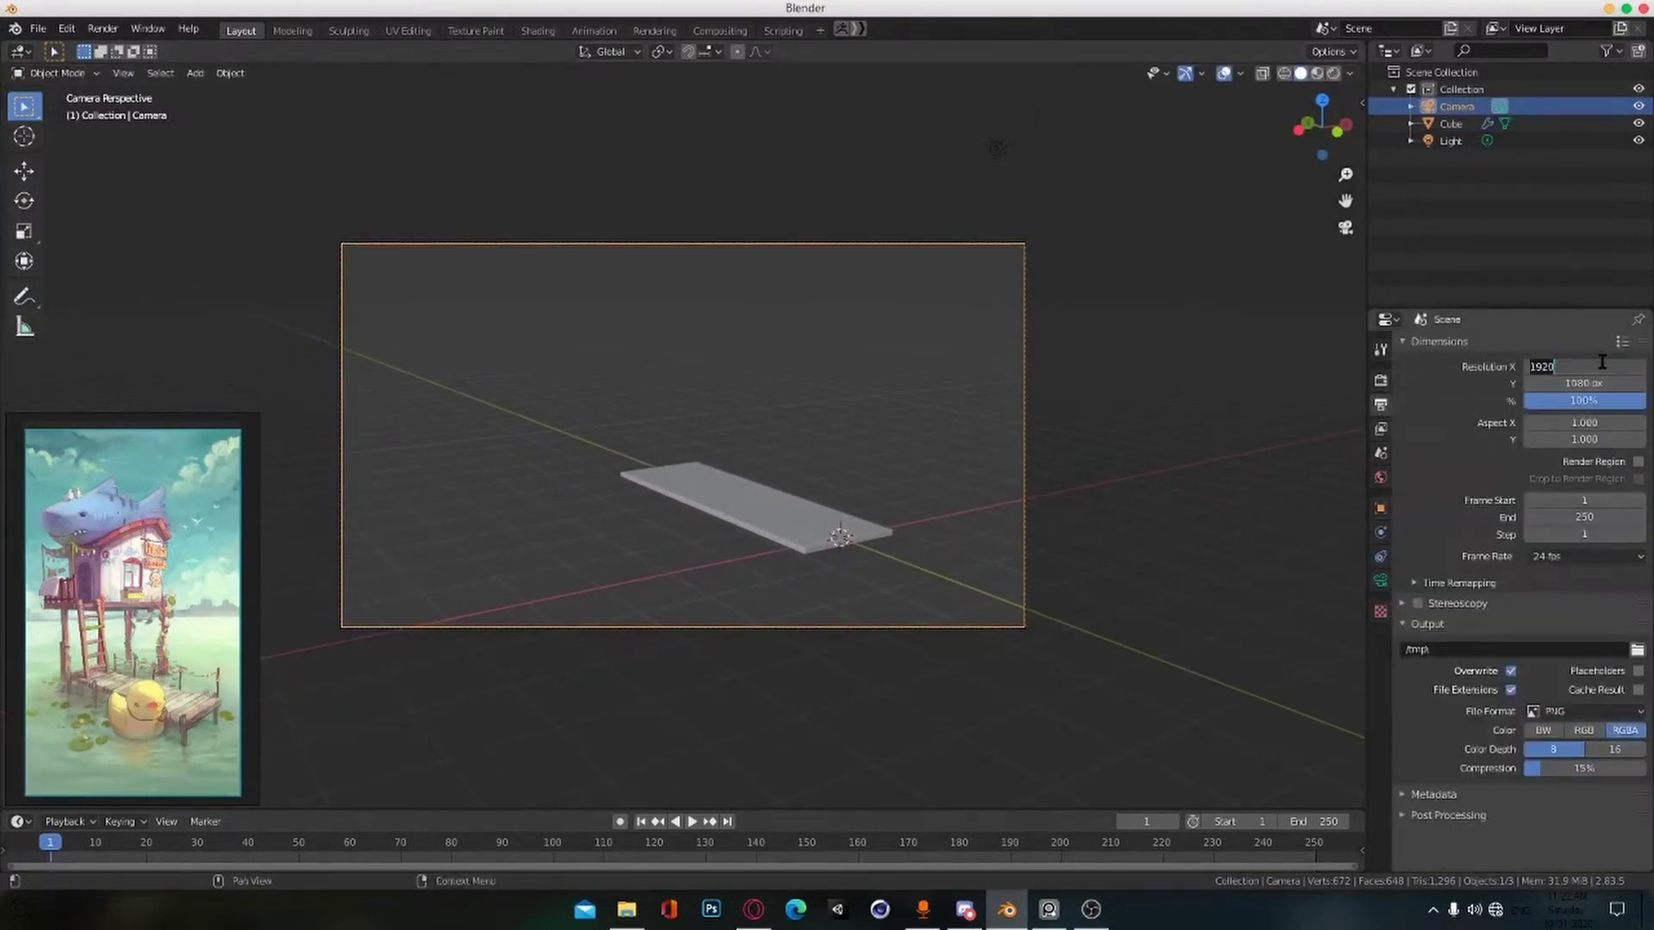
{"action": "type", "text": "1440"}
{"action": "key", "text": "Return"}
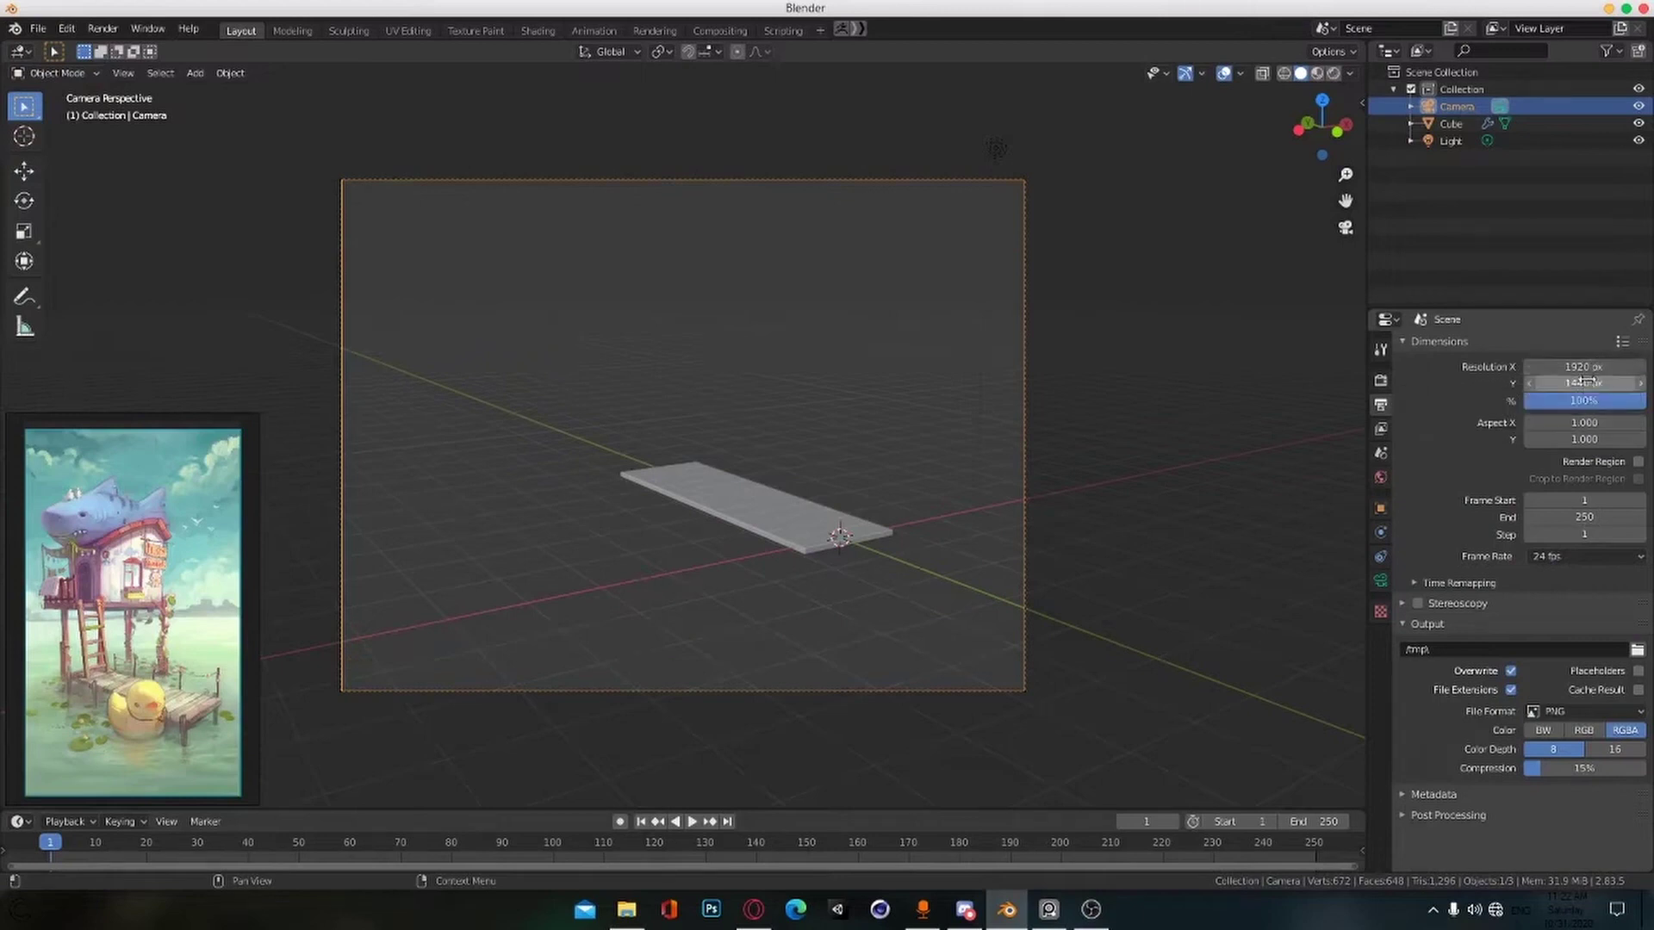
{"action": "key", "text": "Return"}
{"action": "left_click", "coordinate": [1589, 382]}
{"action": "type", "text": "1820"}
{"action": "key", "text": "Return"}
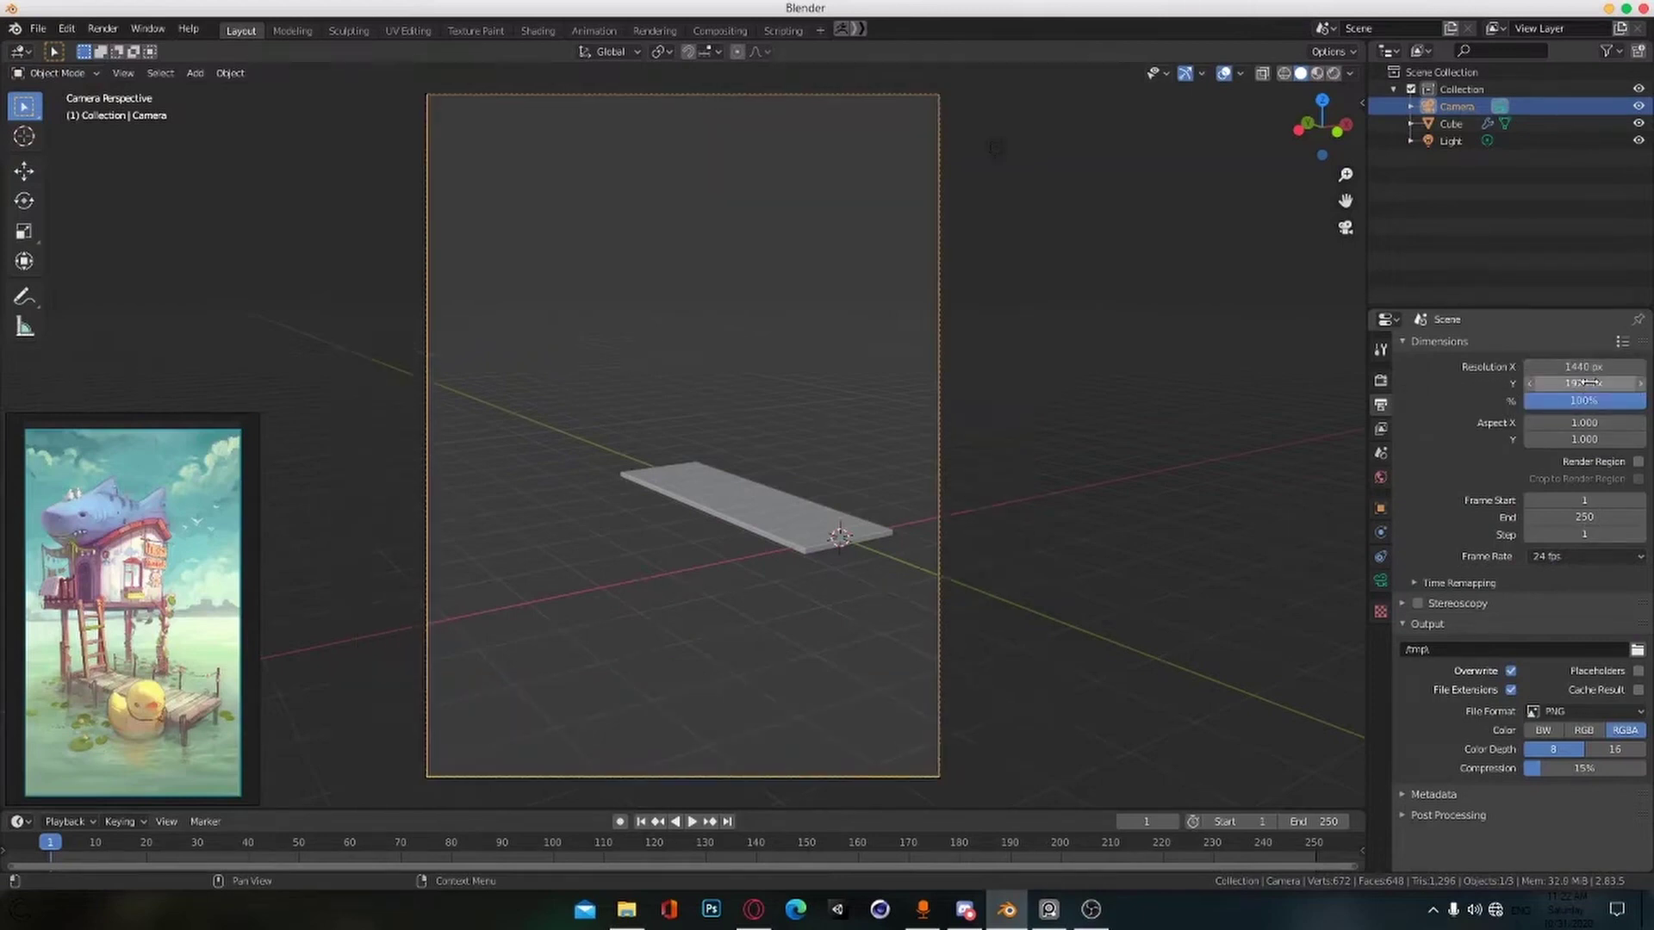
{"action": "key", "text": "z"}
{"action": "key", "text": "z"}
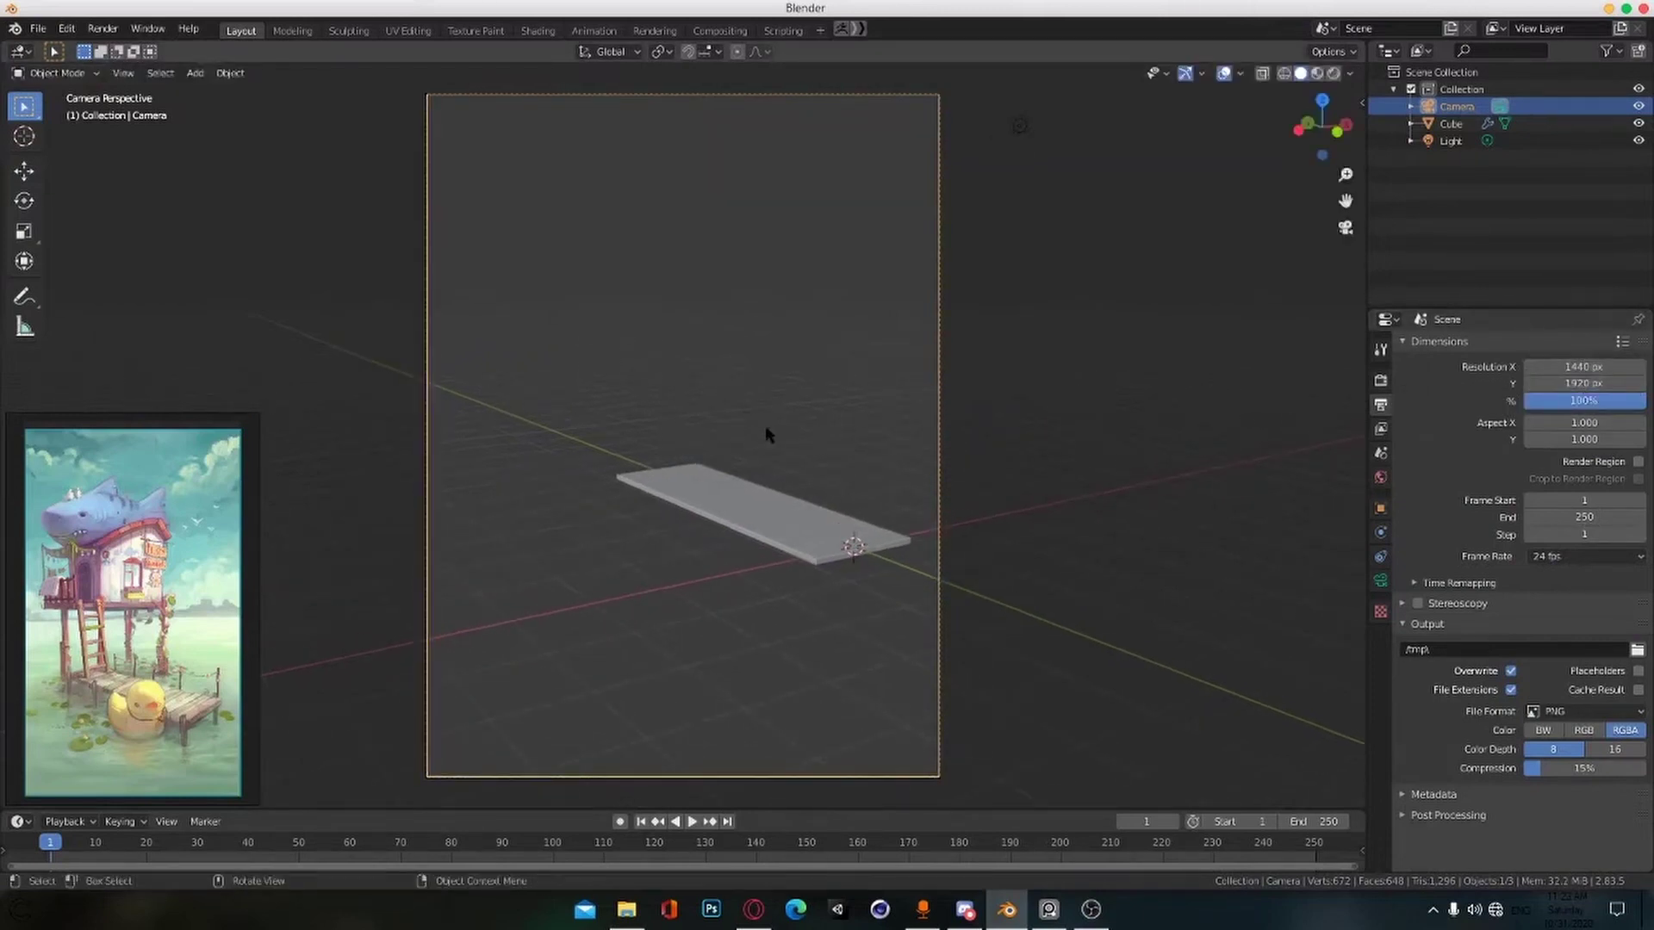
Step: Thicken the plank mesh slightly along Z and rename the object to "plank"
{"action": "left_click", "coordinate": [694, 498]}
{"action": "key", "text": "Tab"}
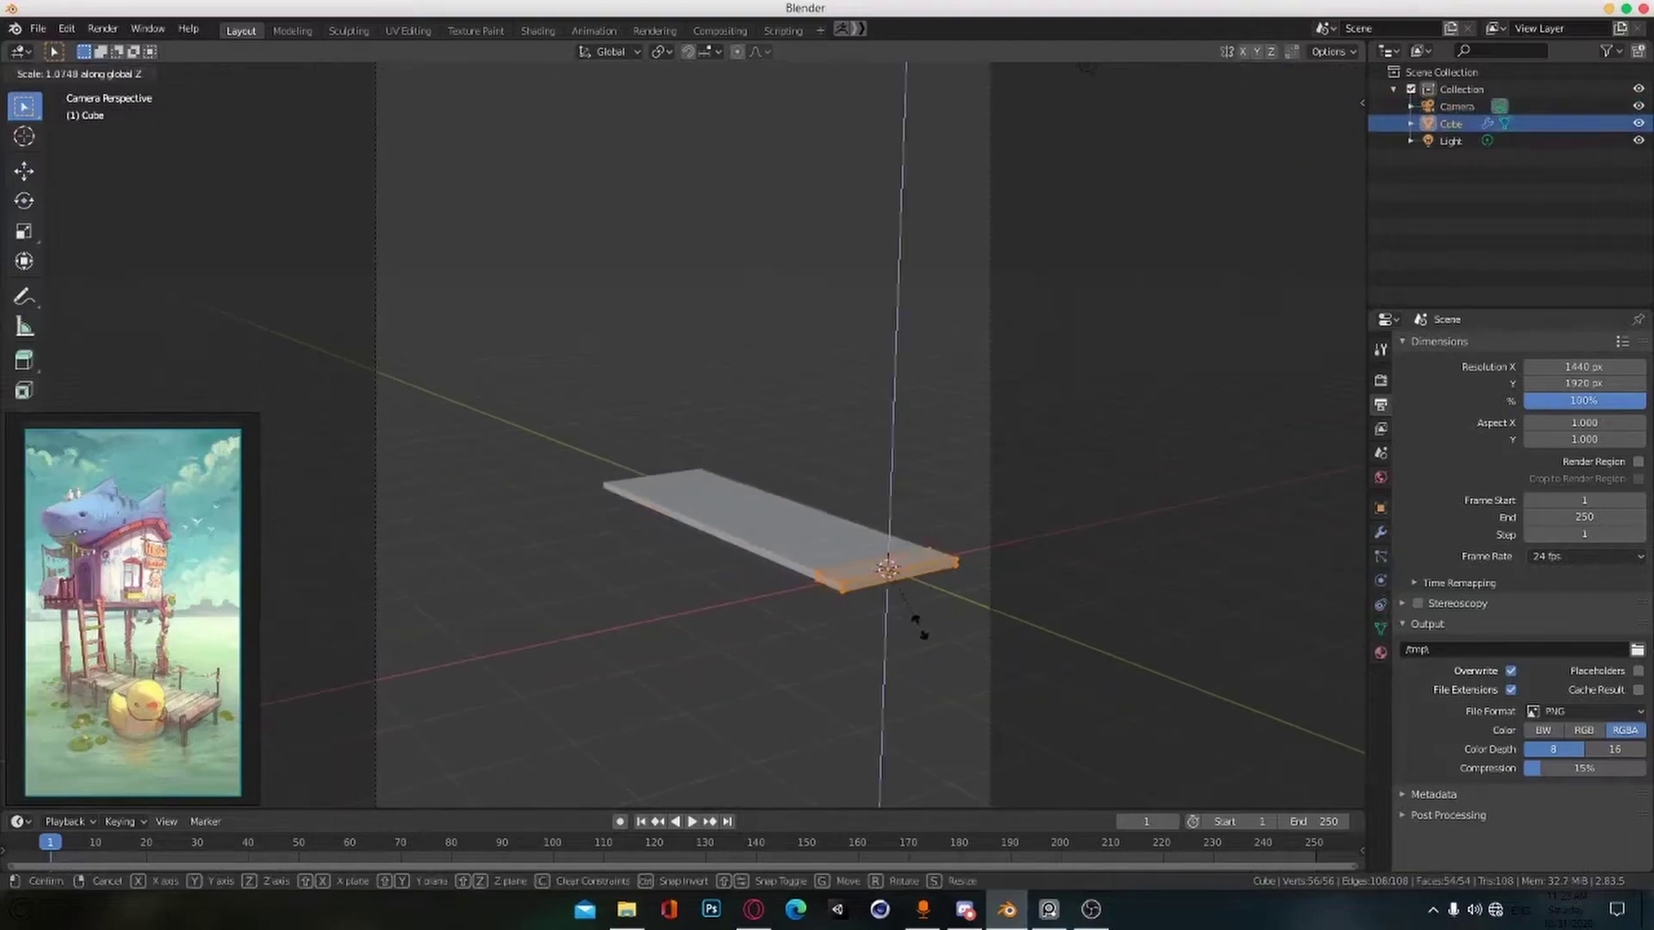
{"action": "double_click", "coordinate": [1451, 123]}
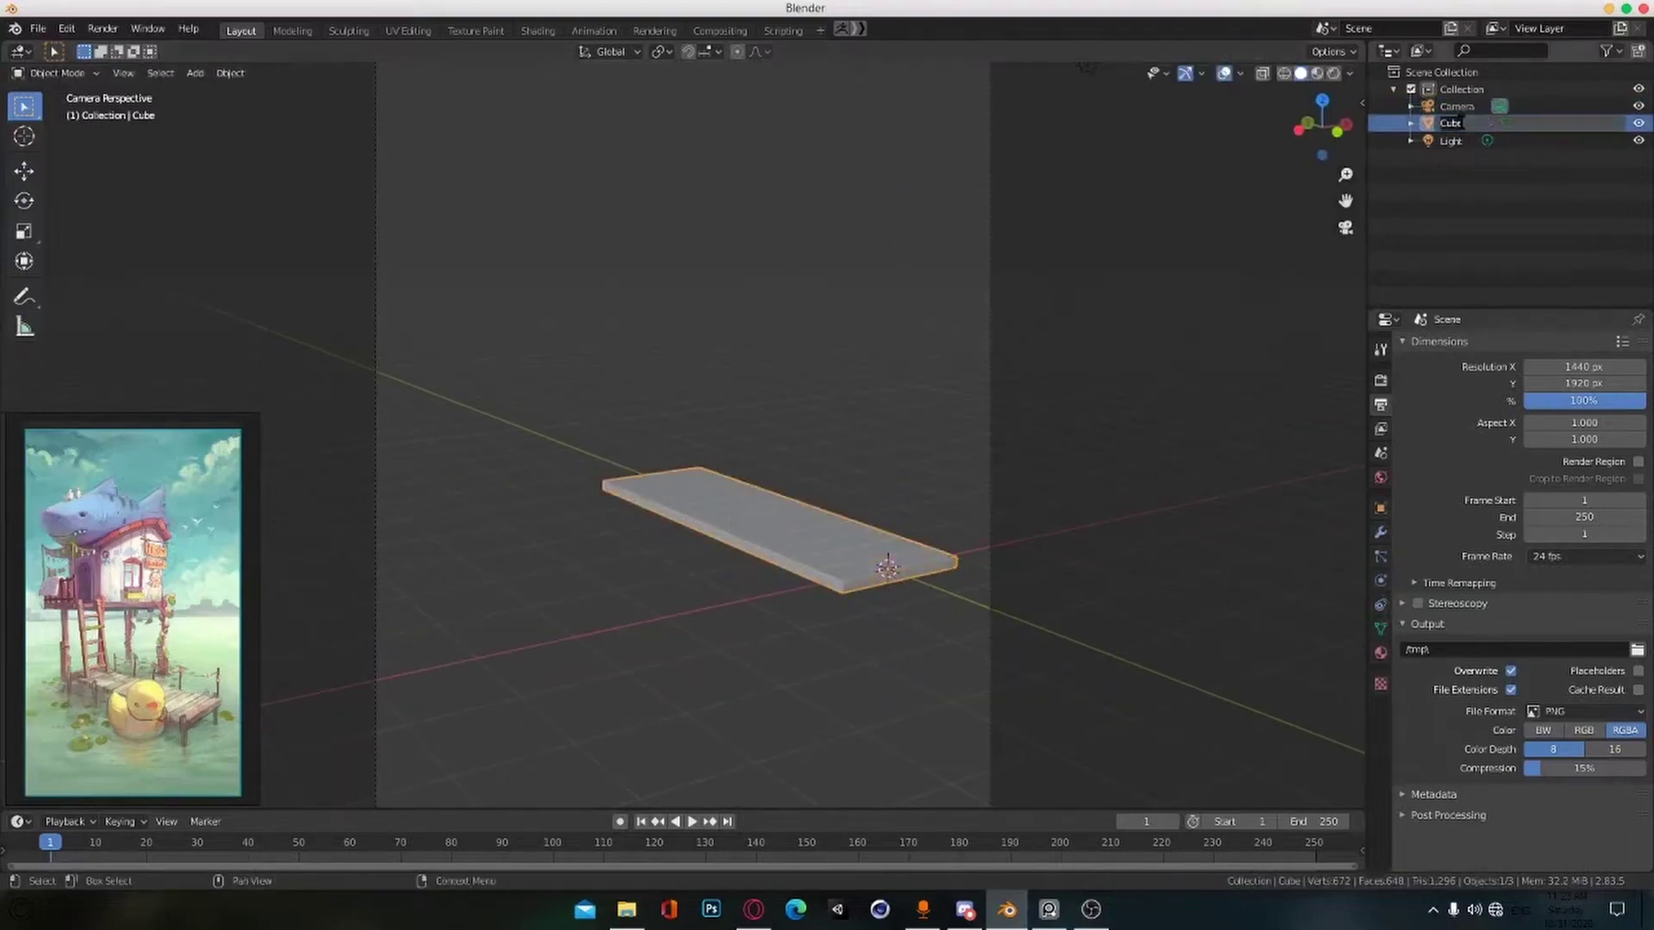
{"action": "left_click", "coordinate": [1451, 201]}
Step: Save the scene as untitled.blend in the folder F:\work\blender\fish house
{"action": "key", "text": "ctrl+s"}
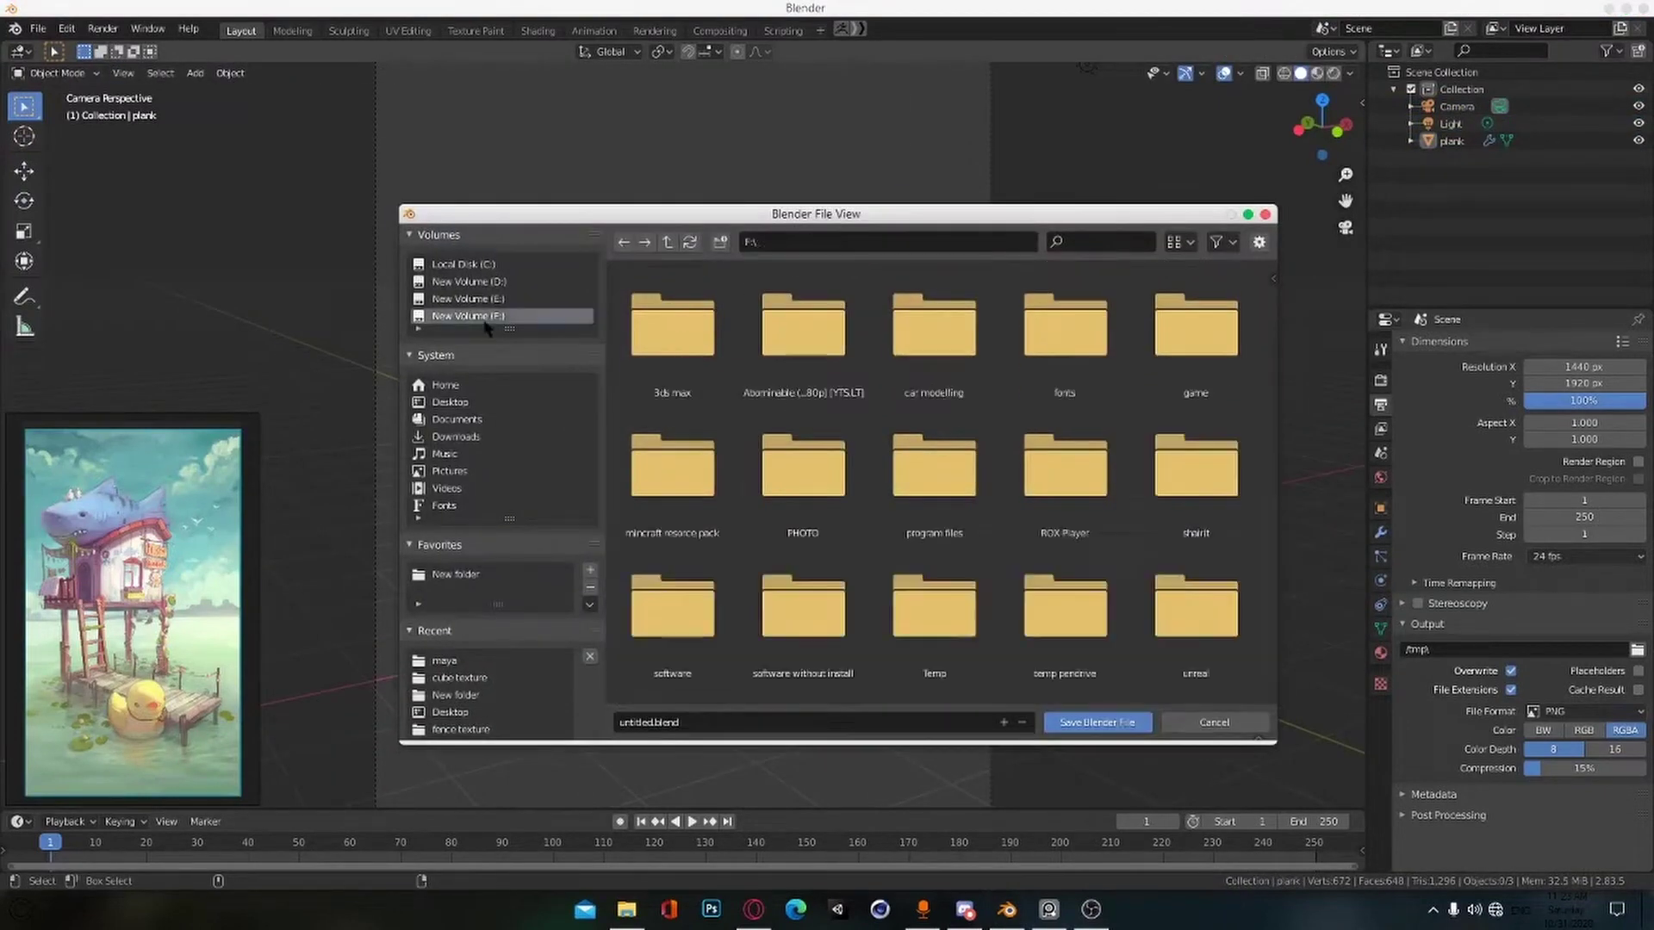
{"action": "scroll", "coordinate": [844, 456], "scroll_direction": "down", "scroll_amount": 3}
{"action": "left_click", "coordinate": [947, 478]}
{"action": "double_click", "coordinate": [1153, 371]}
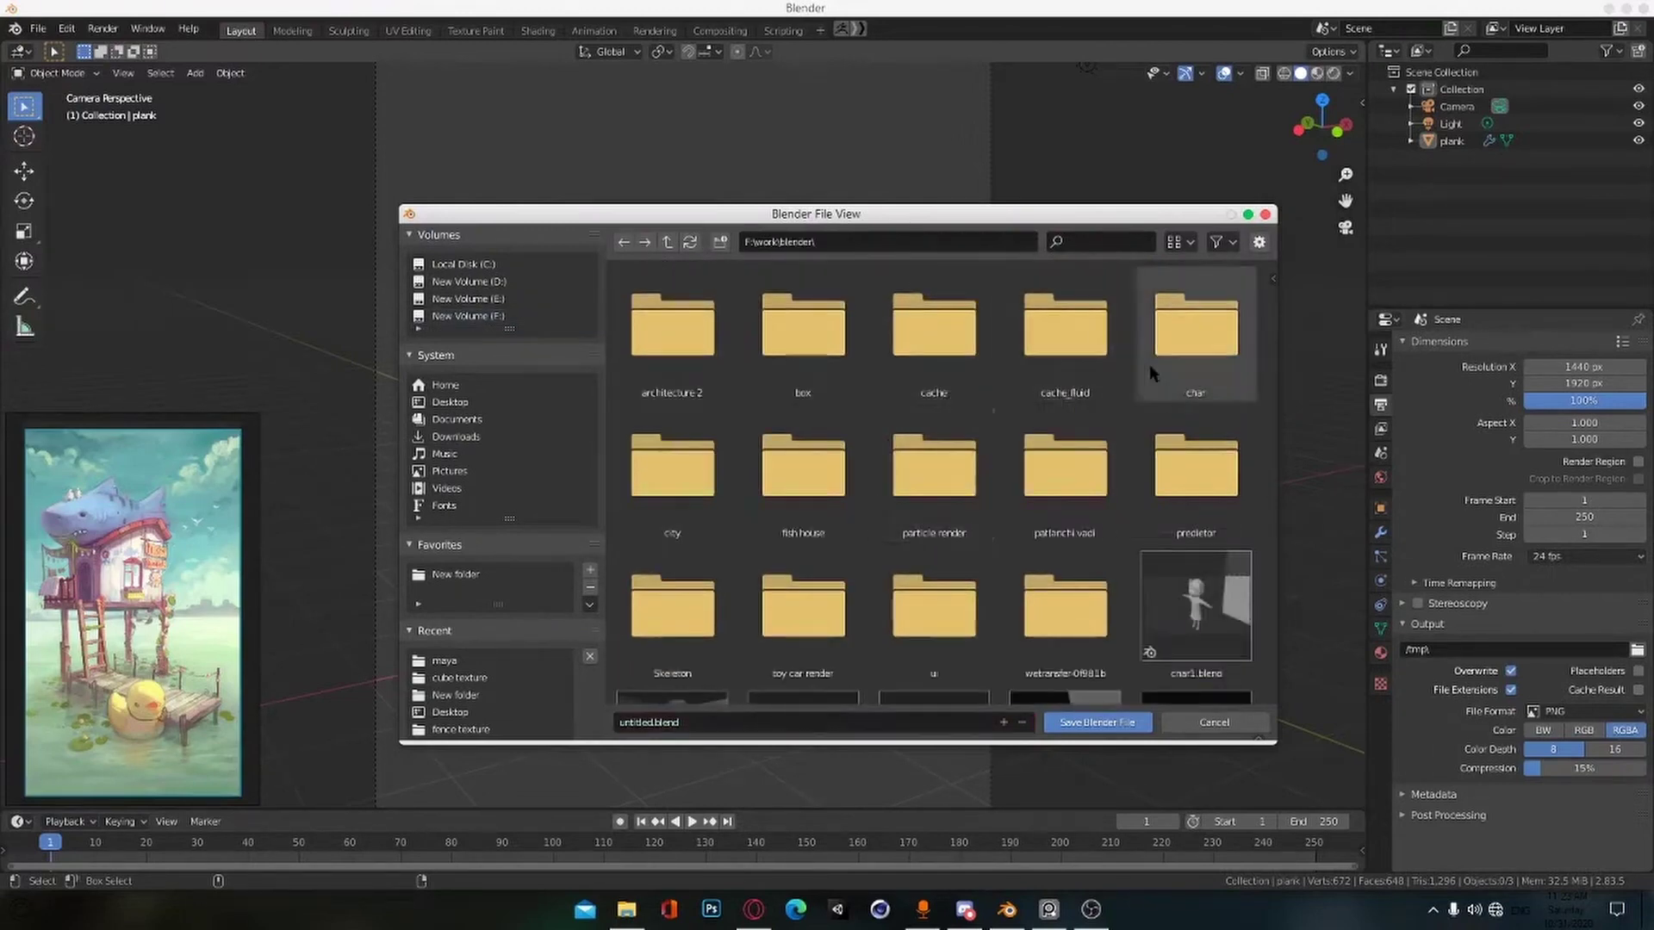
{"action": "scroll", "coordinate": [818, 555], "scroll_direction": "down", "scroll_amount": 1}
{"action": "scroll", "coordinate": [818, 517], "scroll_direction": "up", "scroll_amount": 1}
{"action": "double_click", "coordinate": [801, 457]}
{"action": "key", "text": "Return"}
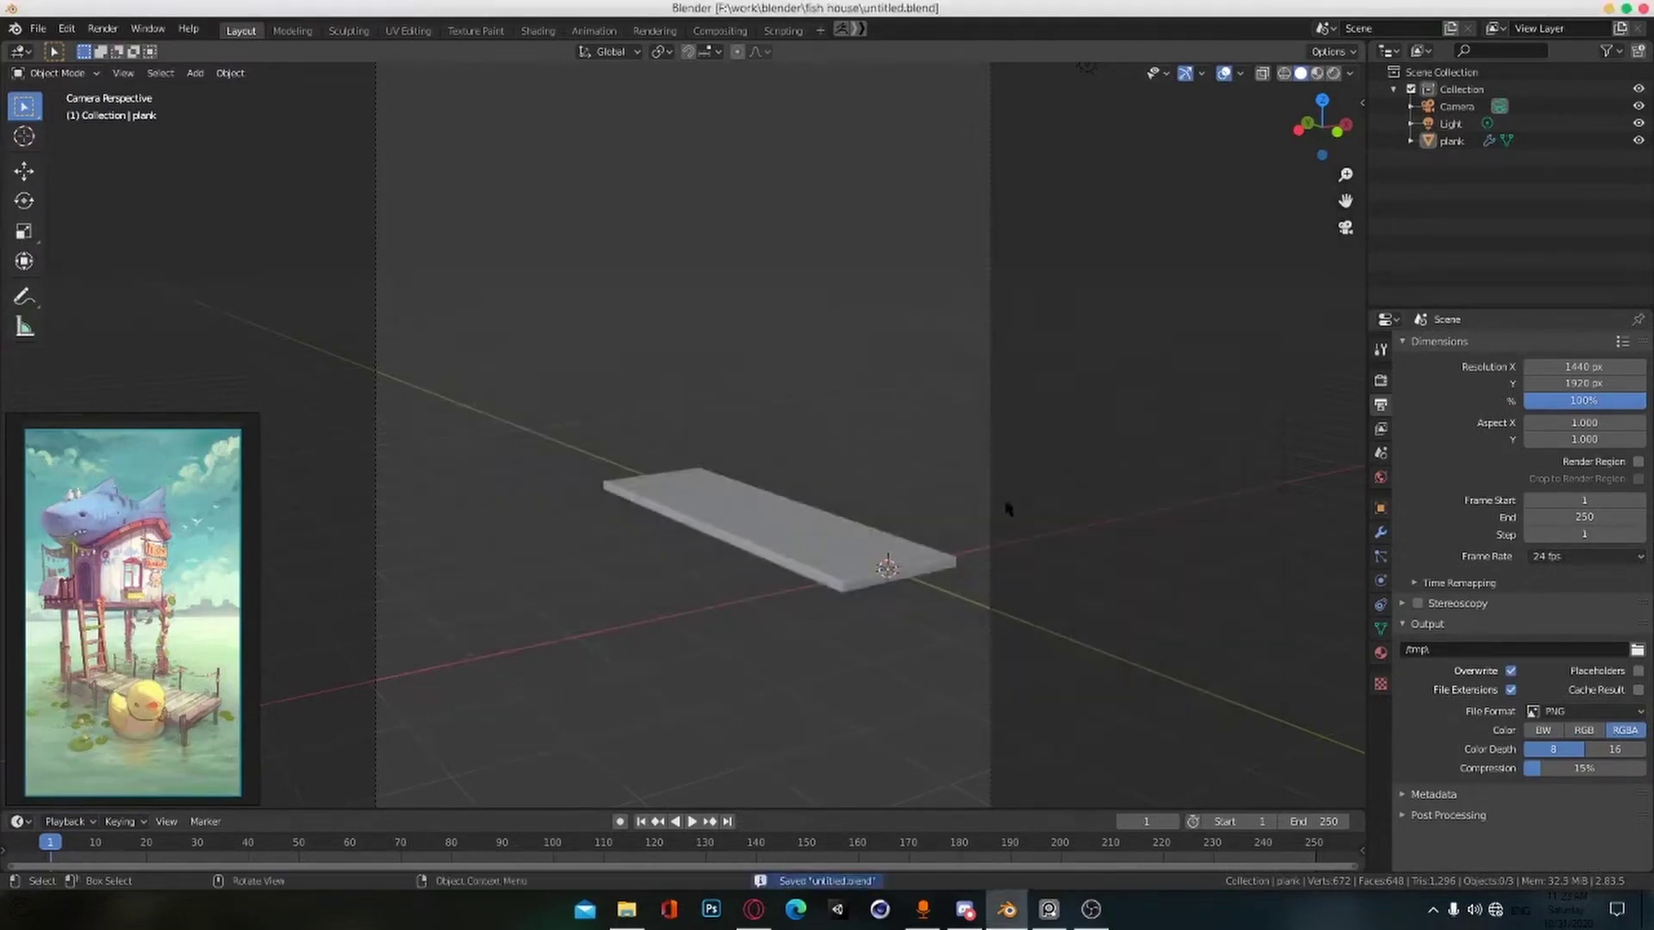
Step: Add a cube for the dock posts and give it a Mirror modifier on the X axis
{"action": "key", "text": "shift+a"}
{"action": "mouse_move", "coordinate": [771, 594]}
{"action": "left_click", "coordinate": [952, 603]}
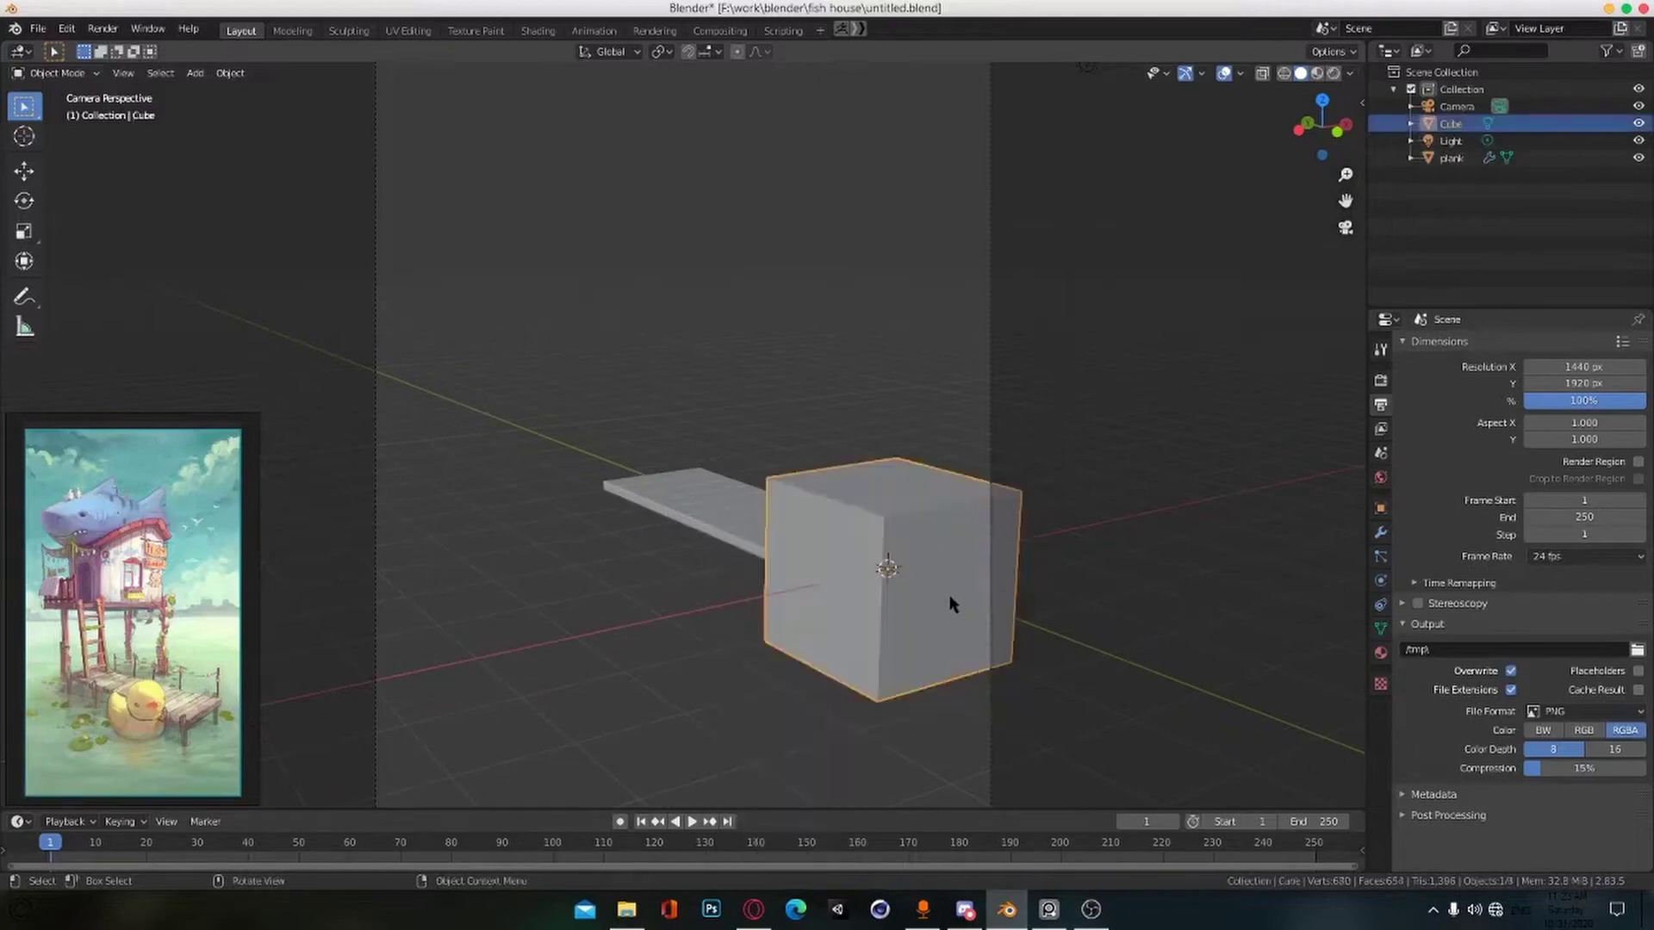
{"action": "left_click", "coordinate": [1380, 532]}
{"action": "left_click", "coordinate": [1520, 345]}
{"action": "left_click", "coordinate": [1283, 487]}
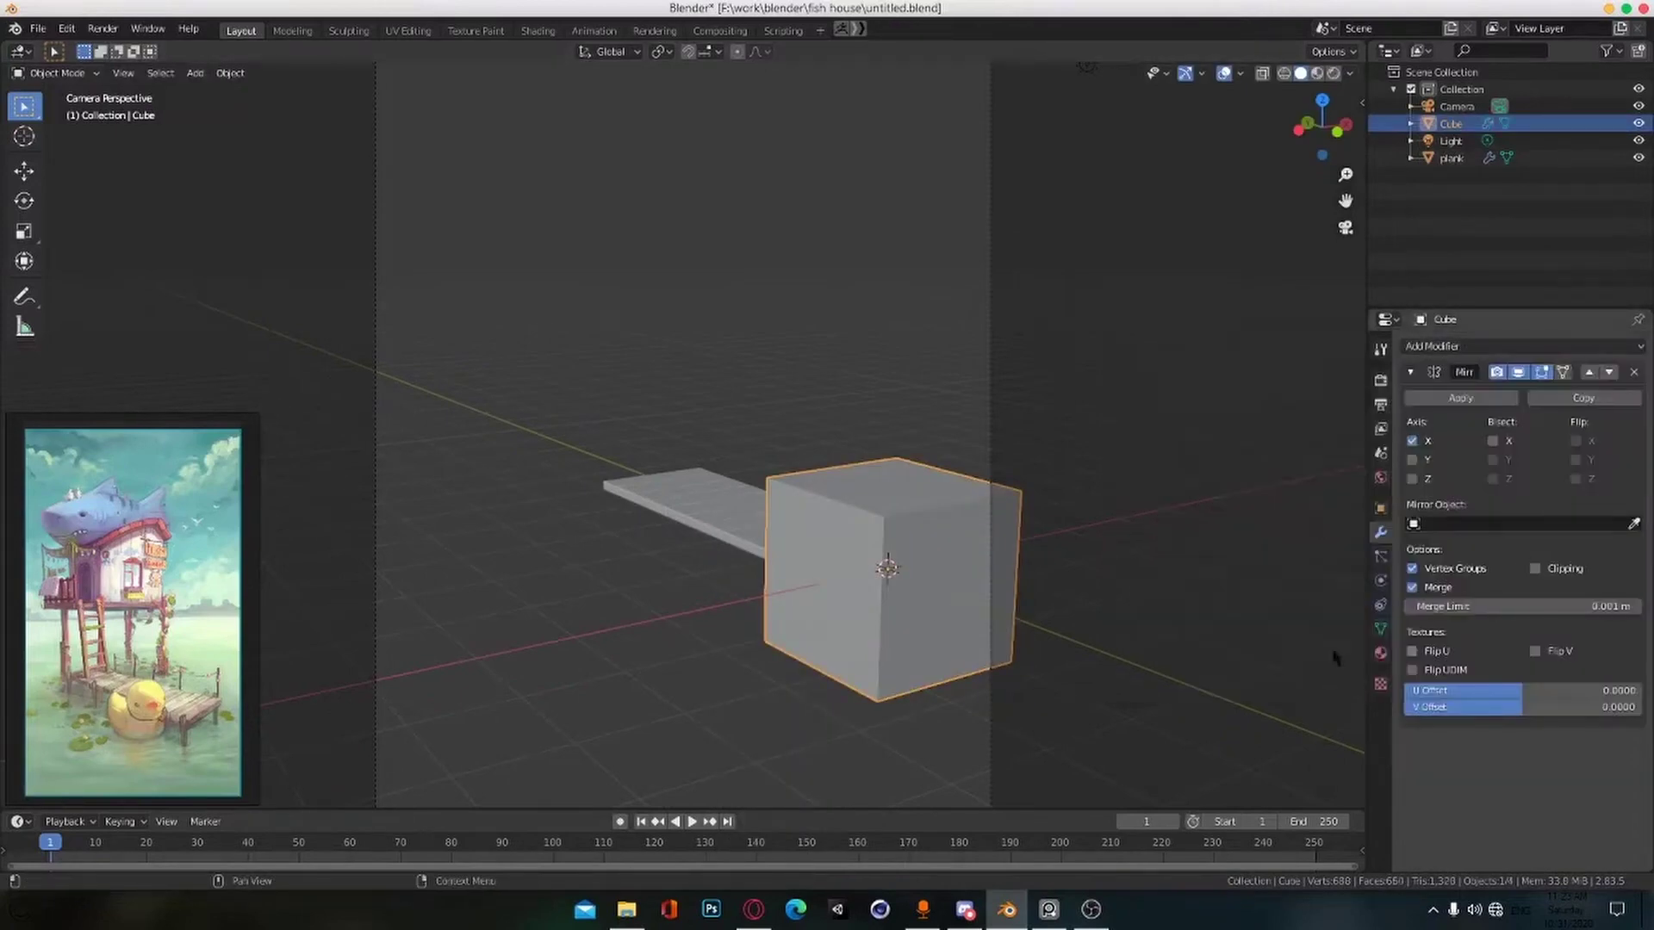
Step: Move the mirrored cube's mesh along X so that one copy stands on each side of the planks
{"action": "key", "text": "Tab"}
{"action": "key", "text": "g"}
{"action": "key", "text": "x"}
{"action": "left_click", "coordinate": [801, 598]}
Step: Split the 3D viewport, show the camera view in the smaller area, and move the reference image clear of it
{"action": "middle_click_drag", "start_coordinate": [913, 568], "coordinate": [784, 594]}
{"action": "scroll", "coordinate": [801, 603], "scroll_direction": "down", "scroll_amount": 4}
{"action": "left_click_drag", "start_coordinate": [4, 803], "coordinate": [454, 775]}
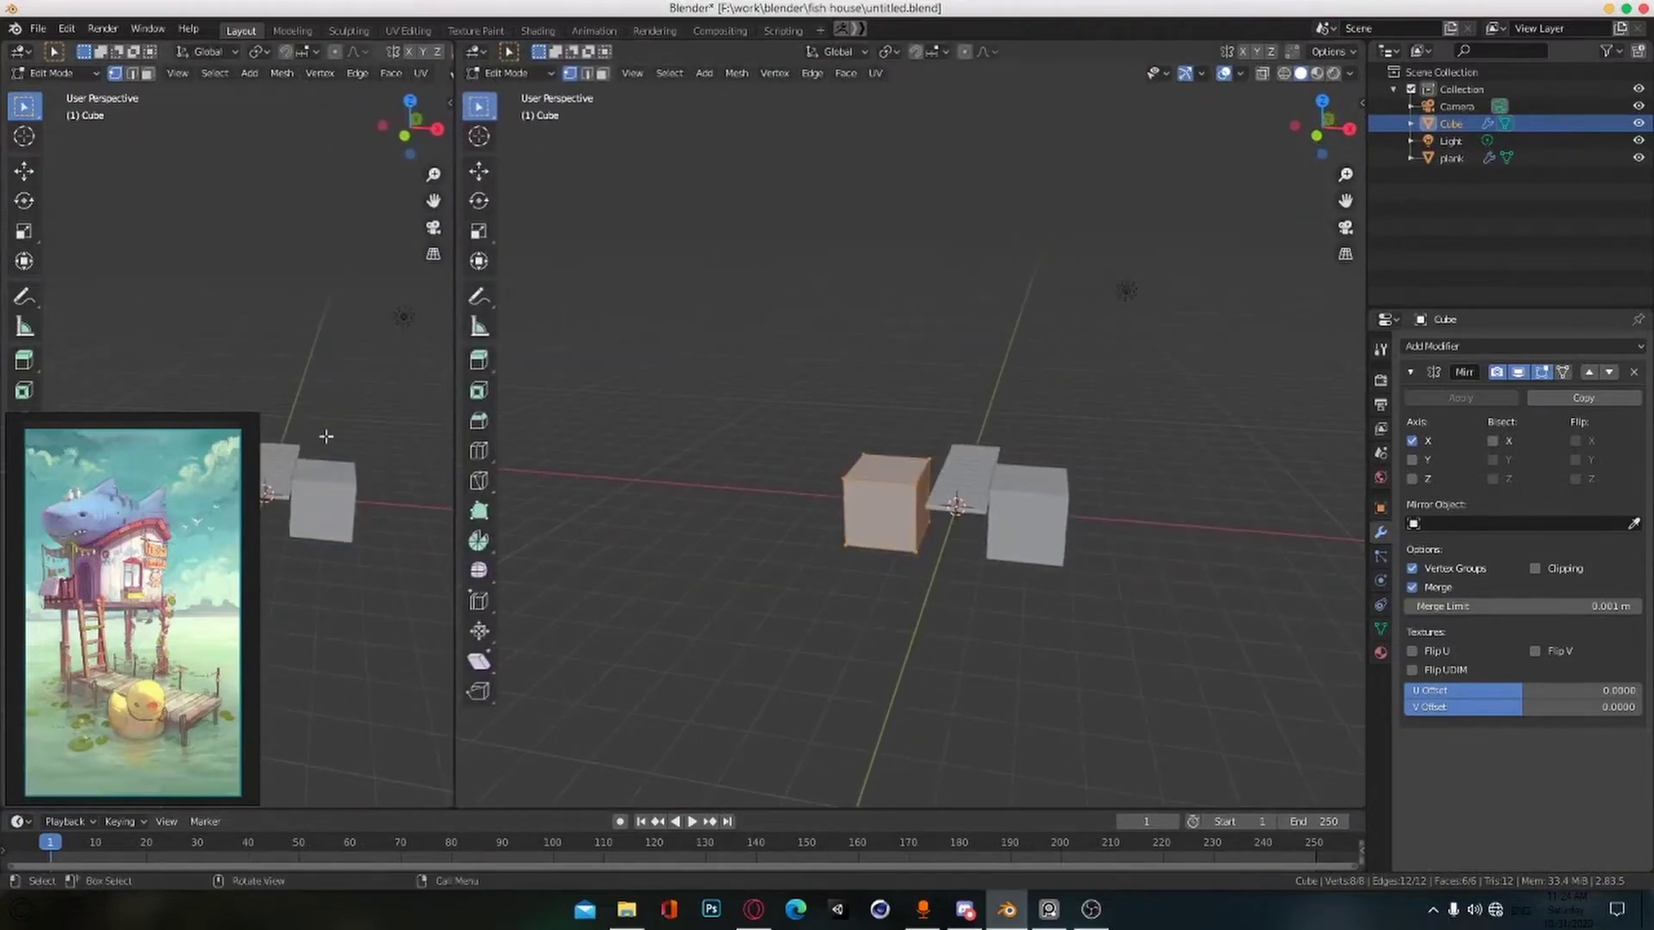
{"action": "key", "text": "KP_0"}
{"action": "right_click_drag", "start_coordinate": [155, 639], "coordinate": [657, 630]}
{"action": "left_click", "coordinate": [1222, 587]}
Step: Scale the mirrored cube's mesh and its end face to form a tall, thin post tapering downward
{"action": "scroll", "coordinate": [947, 633], "scroll_direction": "up", "scroll_amount": 3}
{"action": "middle_click_drag", "start_coordinate": [930, 633], "coordinate": [991, 661]}
{"action": "key", "text": "3"}
{"action": "left_click", "coordinate": [920, 522]}
{"action": "left_click", "coordinate": [927, 534]}
{"action": "middle_click_drag", "start_coordinate": [964, 586], "coordinate": [1067, 693]}
{"action": "key", "text": "s"}
{"action": "left_click", "coordinate": [935, 517]}
{"action": "key", "text": "s"}
{"action": "scroll", "coordinate": [971, 551], "scroll_direction": "up", "scroll_amount": 2}
Step: Move the whole post mesh along X against the planks' edge and add an Array modifier to it
{"action": "key", "text": "a"}
{"action": "key", "text": "g"}
{"action": "key", "text": "x"}
{"action": "left_click", "coordinate": [1057, 639]}
{"action": "left_click", "coordinate": [984, 586]}
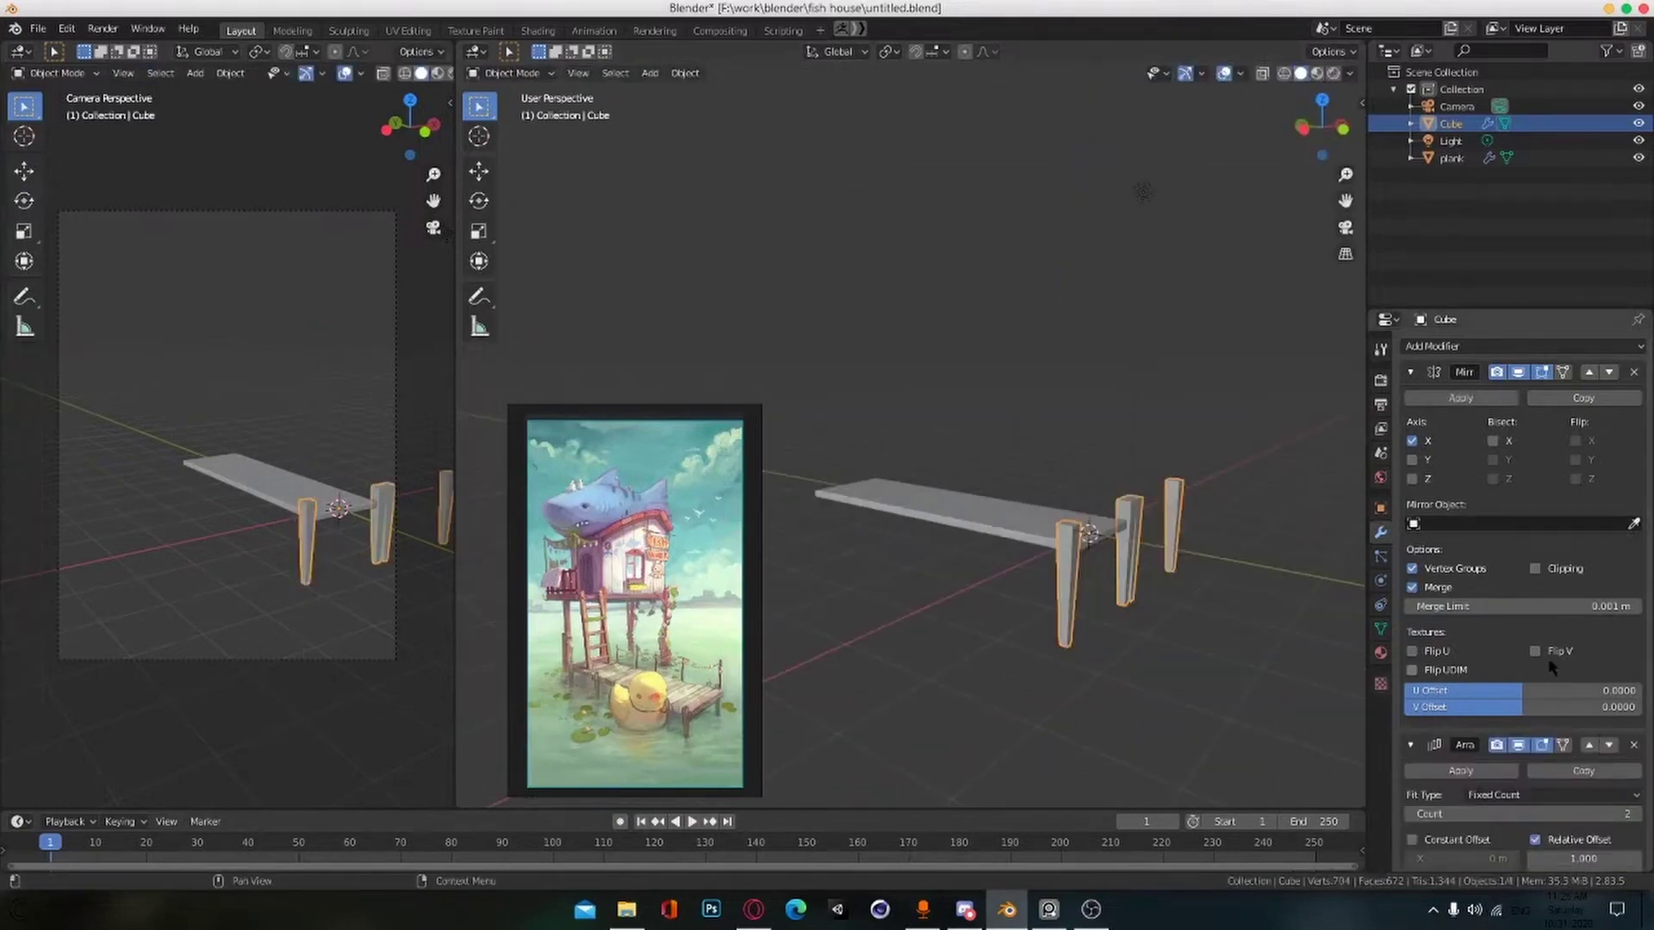
Step: Set the posts' array to a count of 4 with a relative offset of 0 on X and 7.340 on Y
{"action": "scroll", "coordinate": [1550, 668], "scroll_direction": "down", "scroll_amount": 4}
{"action": "left_click", "coordinate": [1577, 719]}
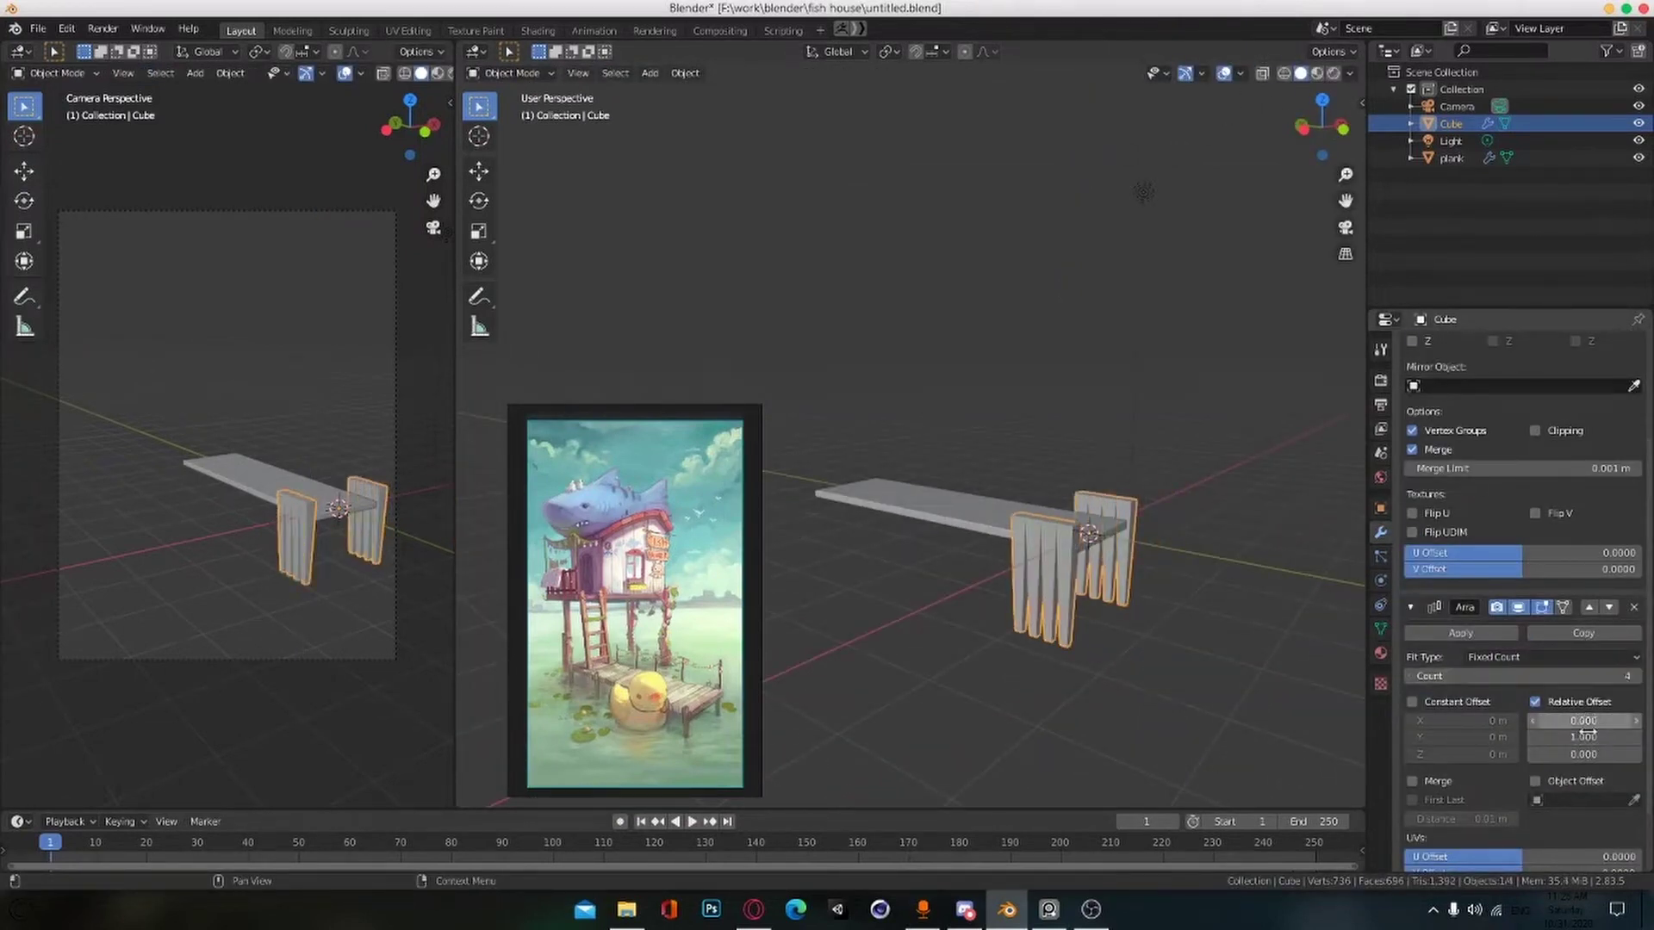
{"action": "left_click", "coordinate": [1582, 737]}
{"action": "type", "text": "5"}
{"action": "key", "text": "Return"}
{"action": "key", "text": "Return"}
{"action": "middle_click_drag", "start_coordinate": [1255, 609], "coordinate": [1109, 660]}
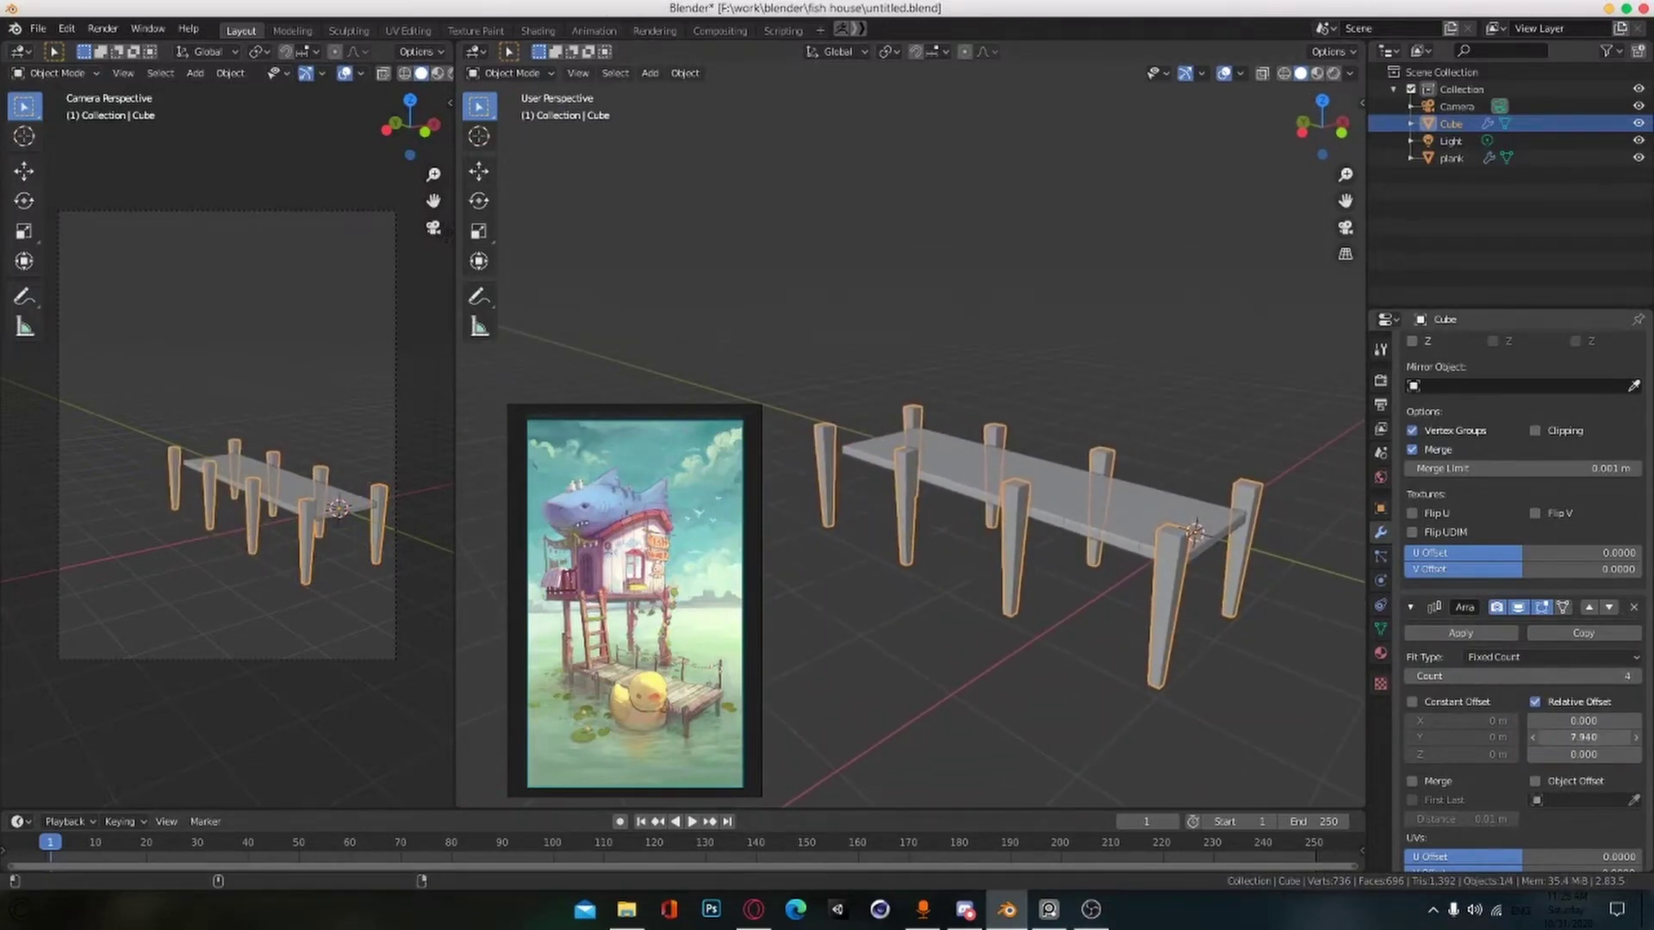
{"action": "left_click_drag", "start_coordinate": [1582, 737], "coordinate": [1572, 738]}
Step: Scale the row of posts down along Z to shorten them
{"action": "key", "text": "s"}
{"action": "key", "text": "z"}
{"action": "left_click", "coordinate": [1231, 633]}
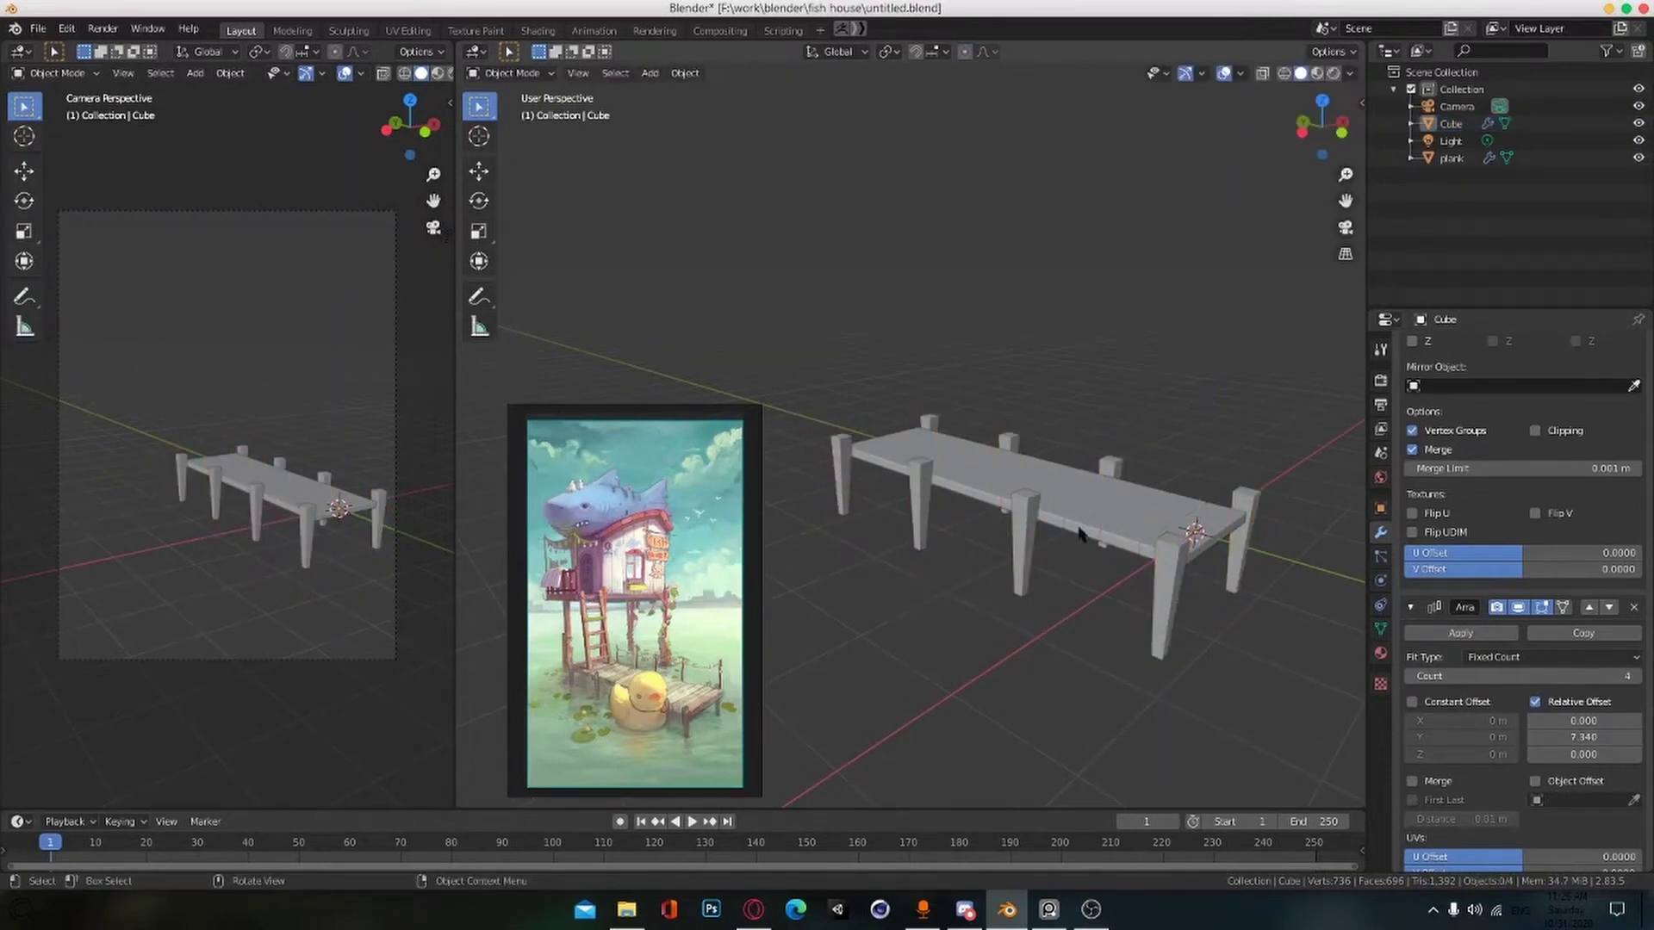
Step: Zoom into the reference image and examine the rope poles standing at the edge of the dock
{"action": "scroll", "coordinate": [671, 696], "scroll_direction": "up", "scroll_amount": 6}
{"action": "middle_click_drag", "start_coordinate": [684, 672], "coordinate": [532, 667]}
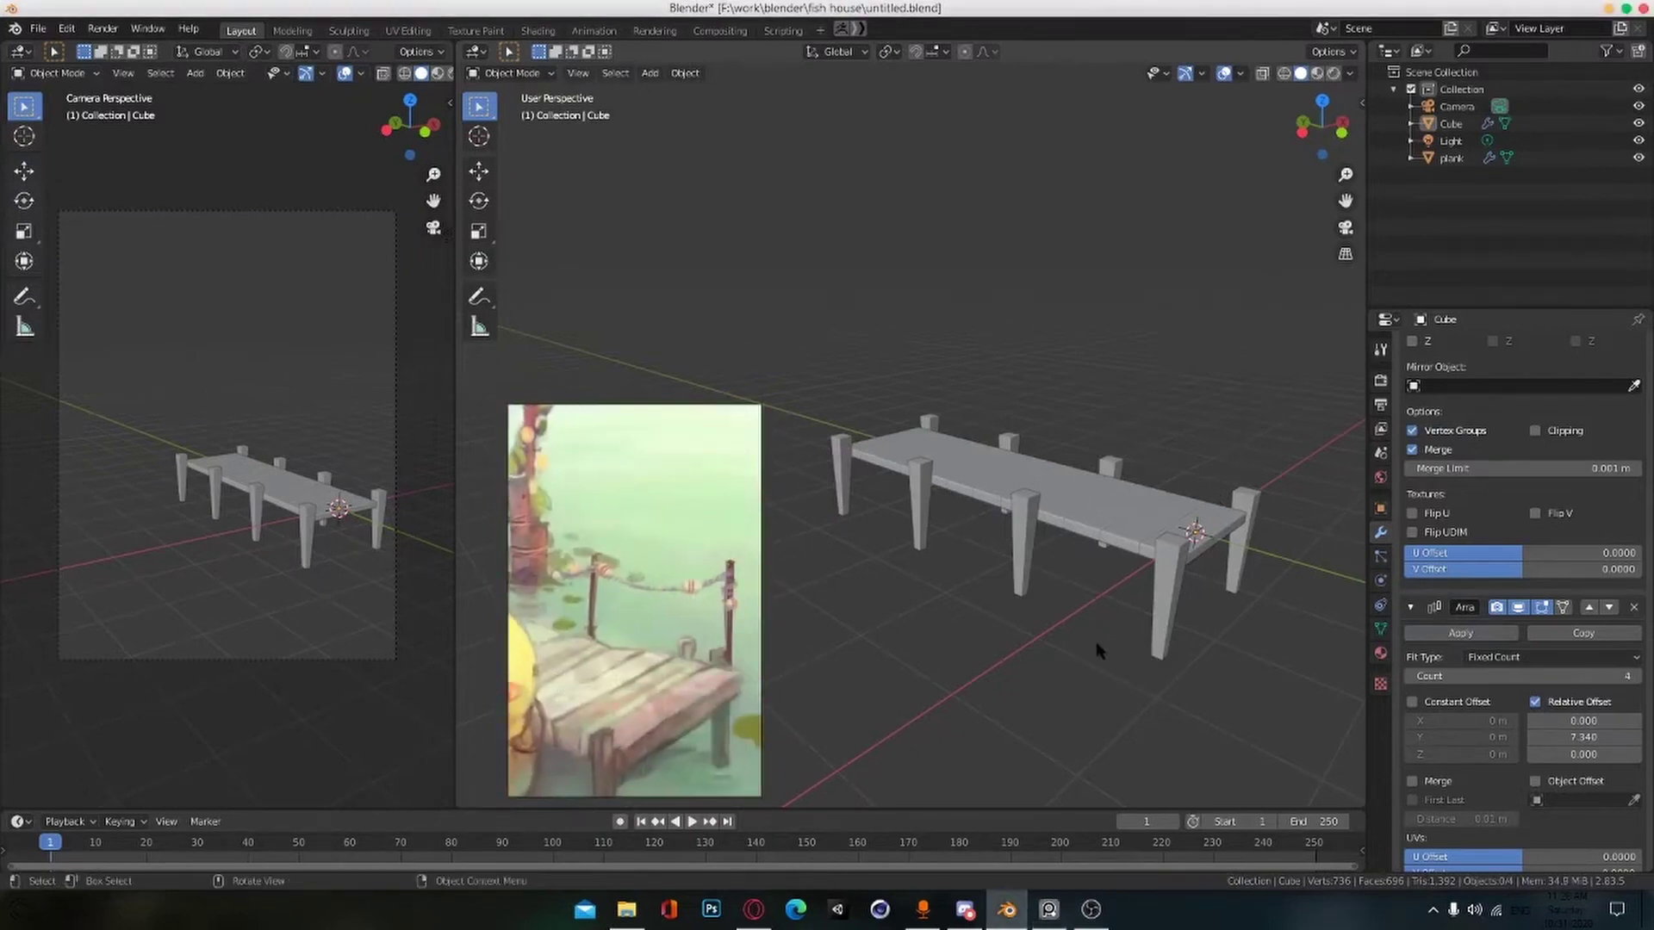
{"action": "middle_click_drag", "start_coordinate": [1096, 649], "coordinate": [1090, 640]}
{"action": "middle_click_drag", "start_coordinate": [627, 650], "coordinate": [601, 646]}
{"action": "scroll", "coordinate": [1192, 510], "scroll_direction": "up", "scroll_amount": 2}
{"action": "scroll", "coordinate": [1218, 548], "scroll_direction": "up", "scroll_amount": 2}
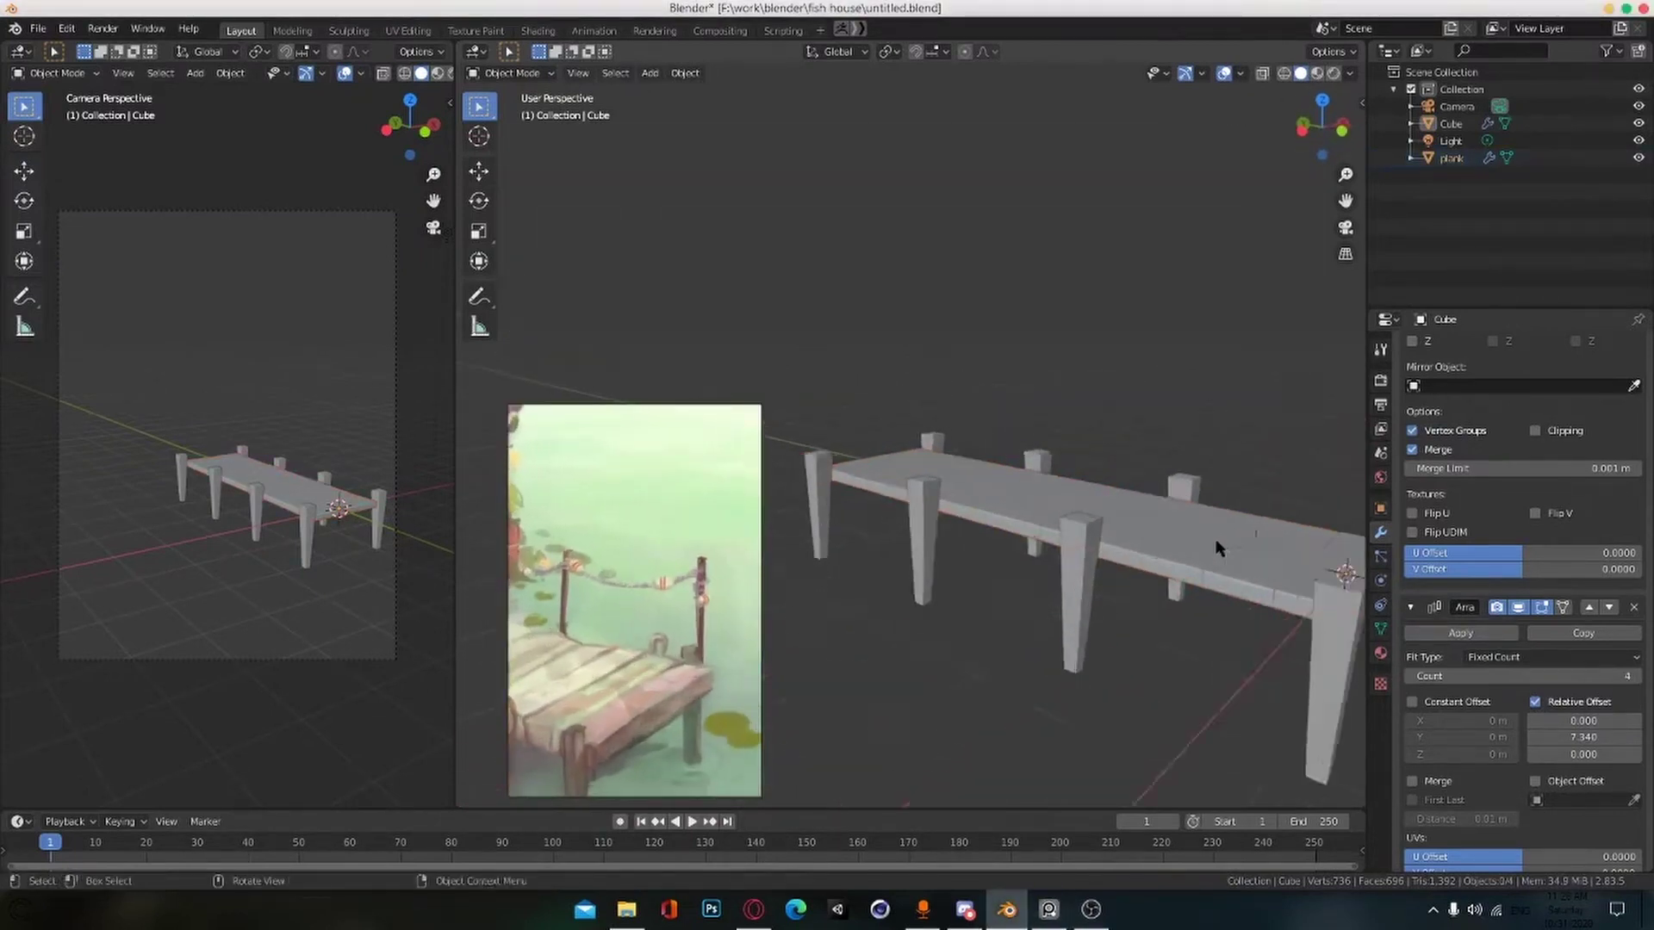
{"action": "scroll", "coordinate": [1223, 549], "scroll_direction": "down", "scroll_amount": 2}
{"action": "middle_click_drag", "start_coordinate": [1225, 552], "coordinate": [1162, 664], "text": "shift"}
Step: Add a cube and scale it into a tall, thin pole, narrowing it on every axis except Z
{"action": "key", "text": "shift+a"}
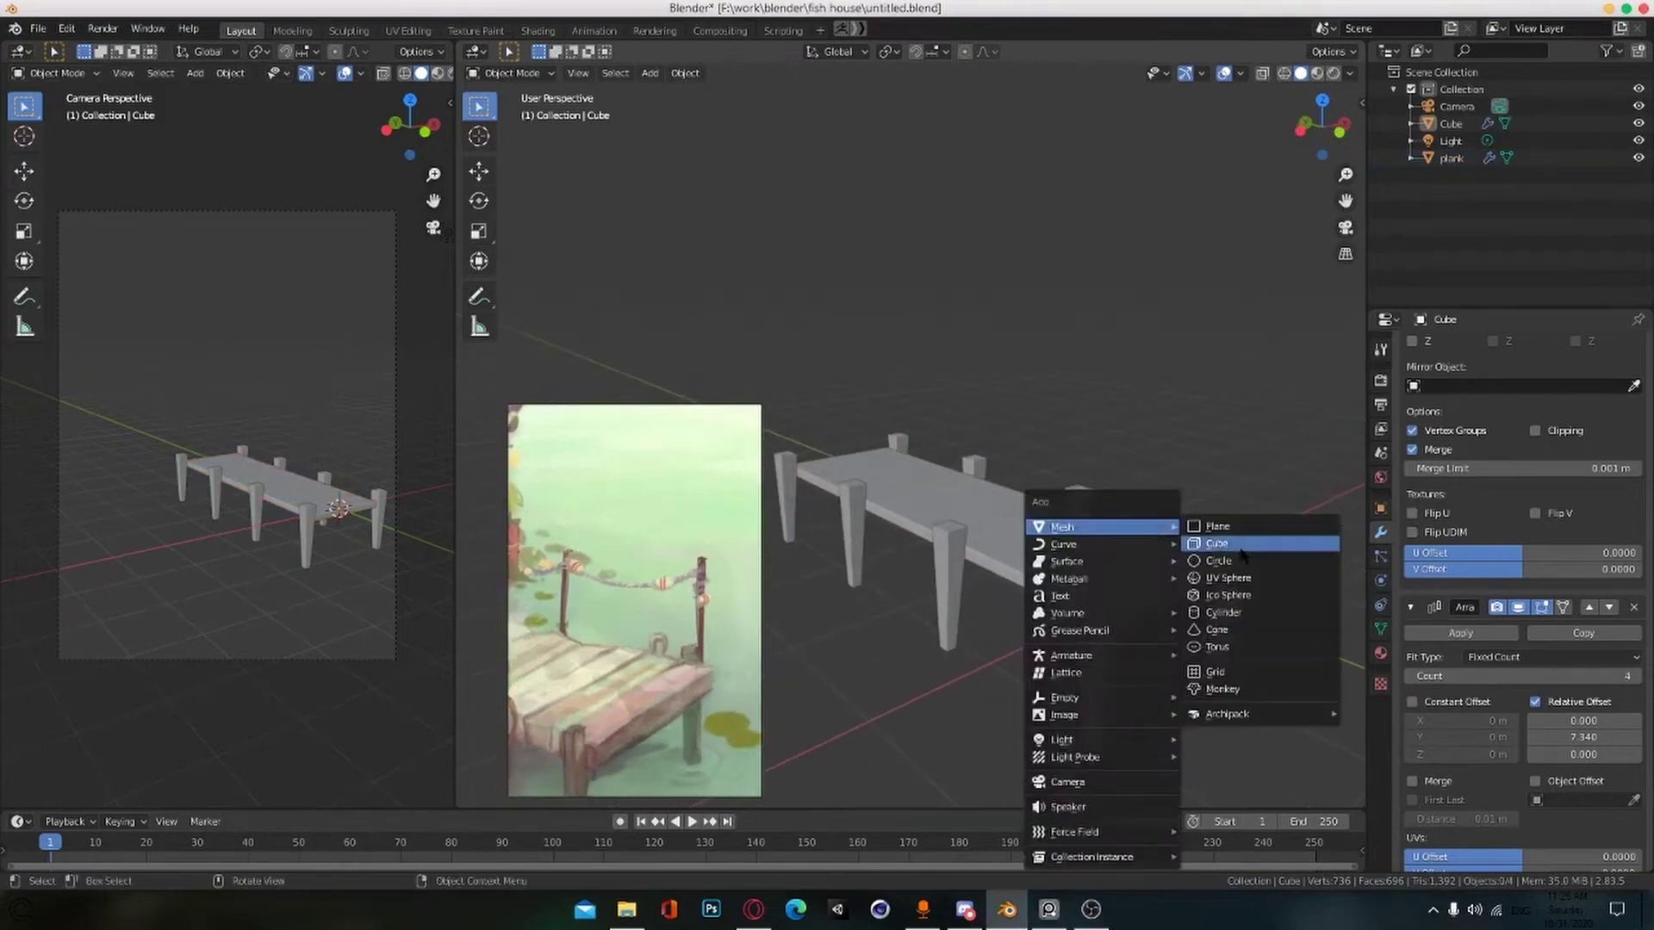
{"action": "left_click", "coordinate": [1222, 543]}
{"action": "key", "text": "s"}
{"action": "left_click", "coordinate": [1396, 441]}
{"action": "key", "text": "s"}
{"action": "key", "text": "shift+z"}
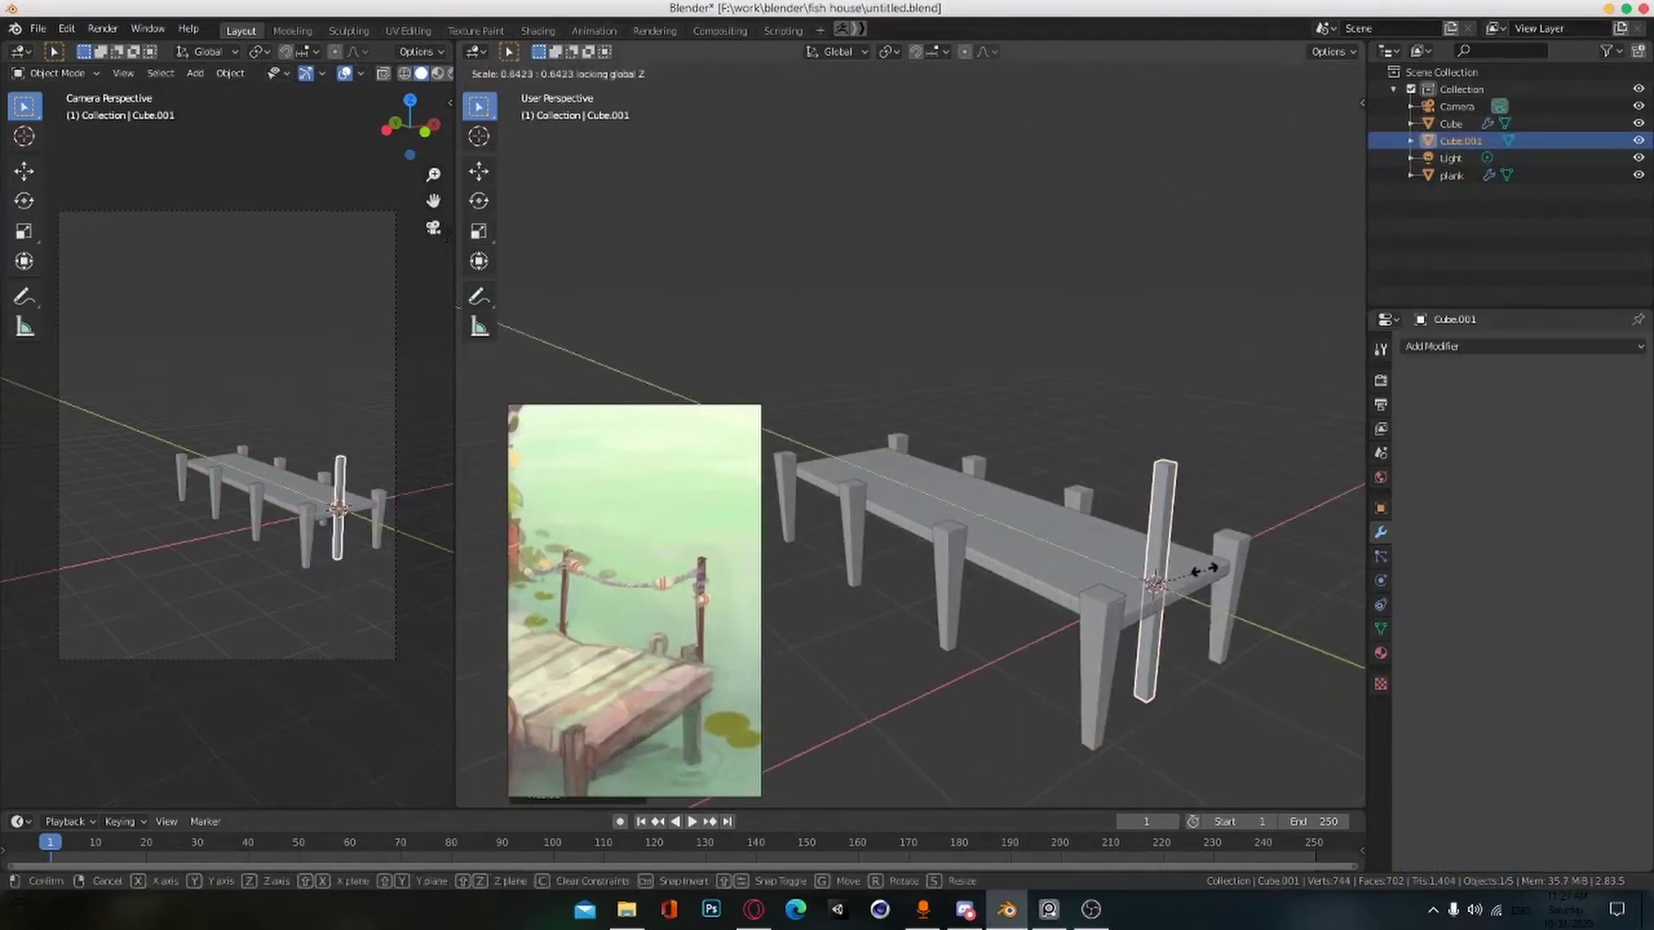
{"action": "left_click", "coordinate": [1194, 574]}
Step: Stand the thin pole beside the dock's corner post and shift the row of posts slightly inward along Y
{"action": "middle_click_drag", "start_coordinate": [1248, 517], "coordinate": [1094, 546]}
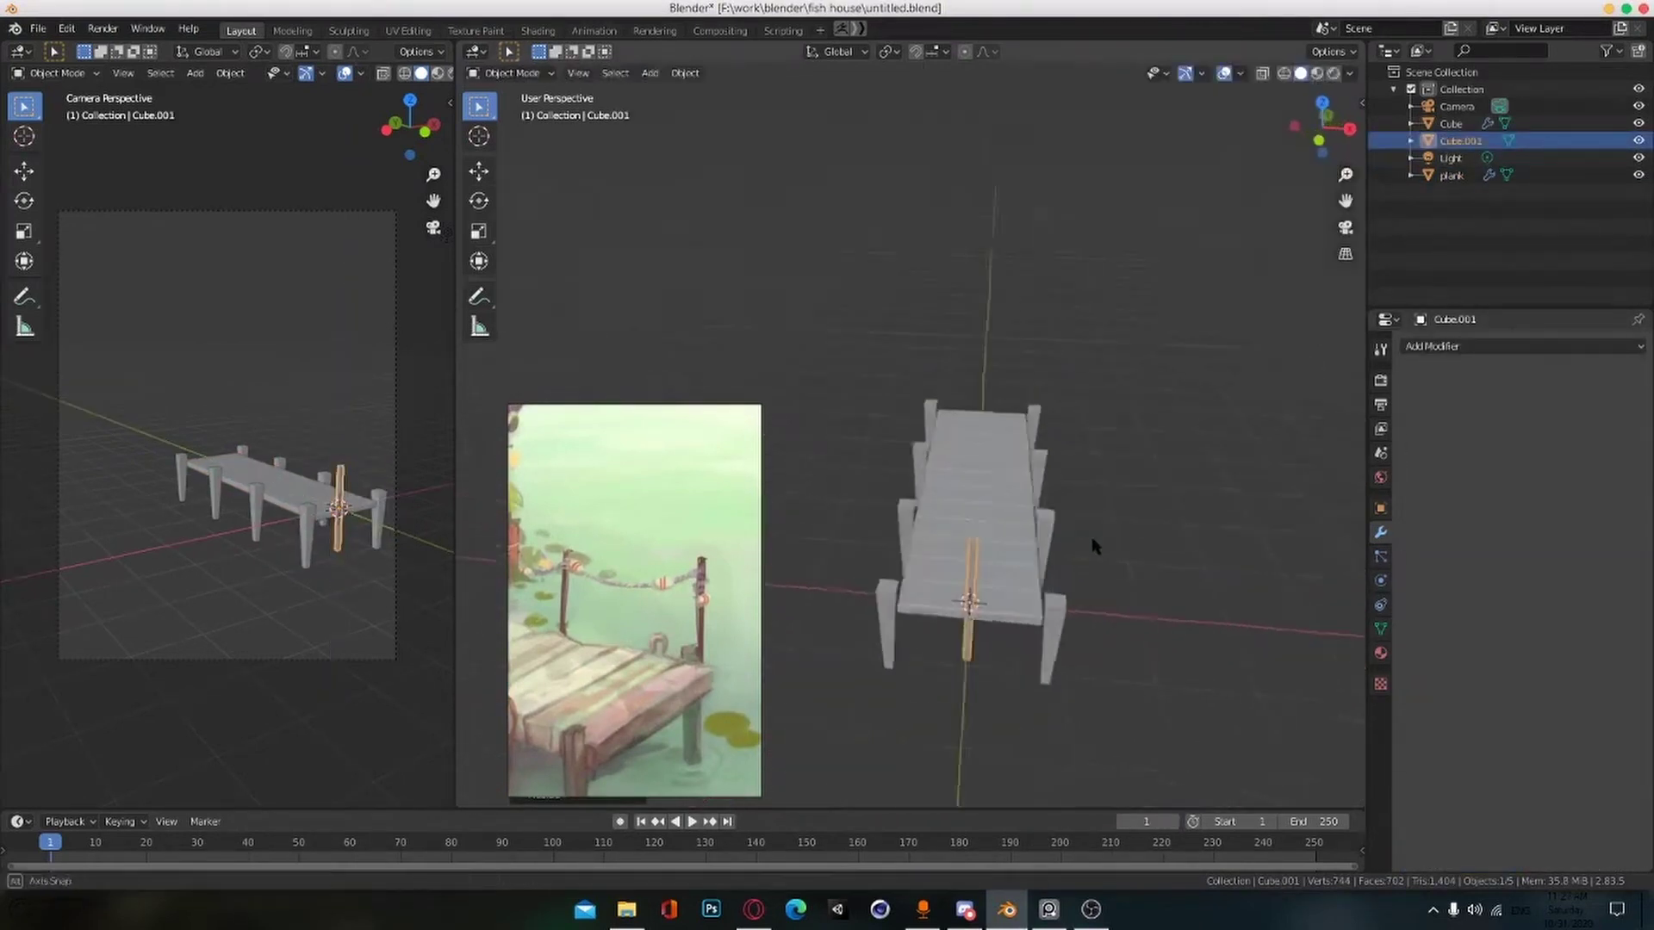
{"action": "middle_click_drag", "start_coordinate": [1189, 616], "coordinate": [1162, 517]}
{"action": "left_click", "coordinate": [1071, 558]}
{"action": "key", "text": "g"}
{"action": "key", "text": "y"}
{"action": "left_click", "coordinate": [1144, 572]}
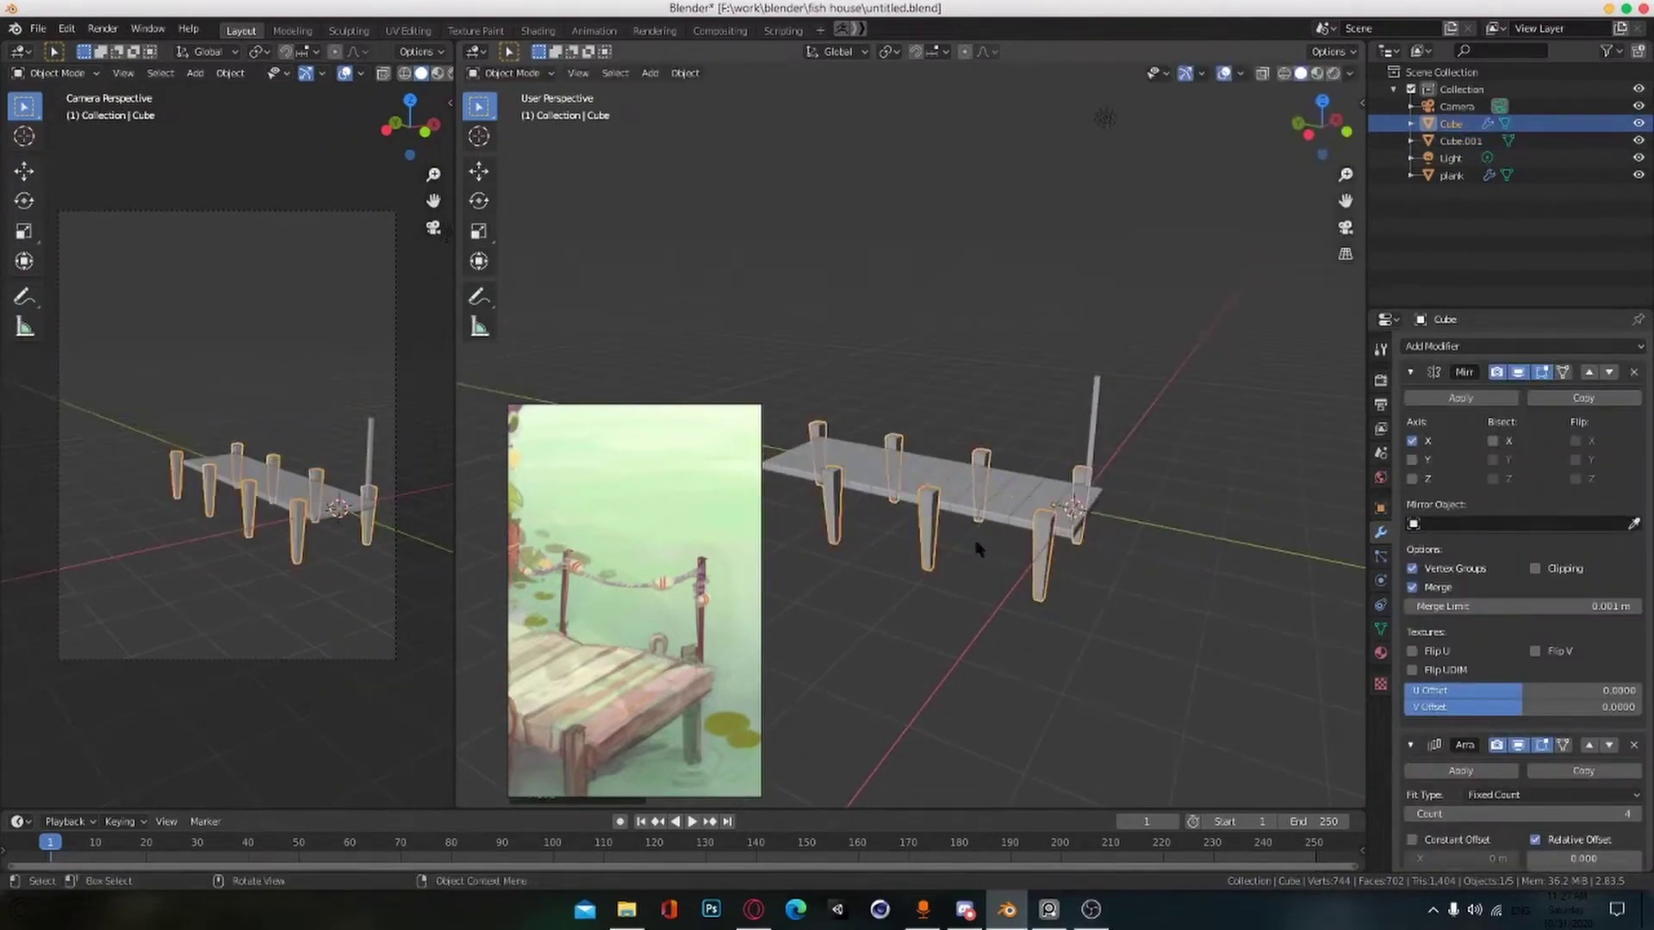
Step: Reduce the posts' array relative offset on Y to fit the row to the planks' length
{"action": "middle_click_drag", "start_coordinate": [979, 547], "coordinate": [914, 582]}
{"action": "scroll", "coordinate": [1469, 764], "scroll_direction": "down", "scroll_amount": 2}
{"action": "scroll", "coordinate": [1469, 765], "scroll_direction": "down", "scroll_amount": 2}
{"action": "left_click_drag", "start_coordinate": [1583, 737], "coordinate": [1593, 737]}
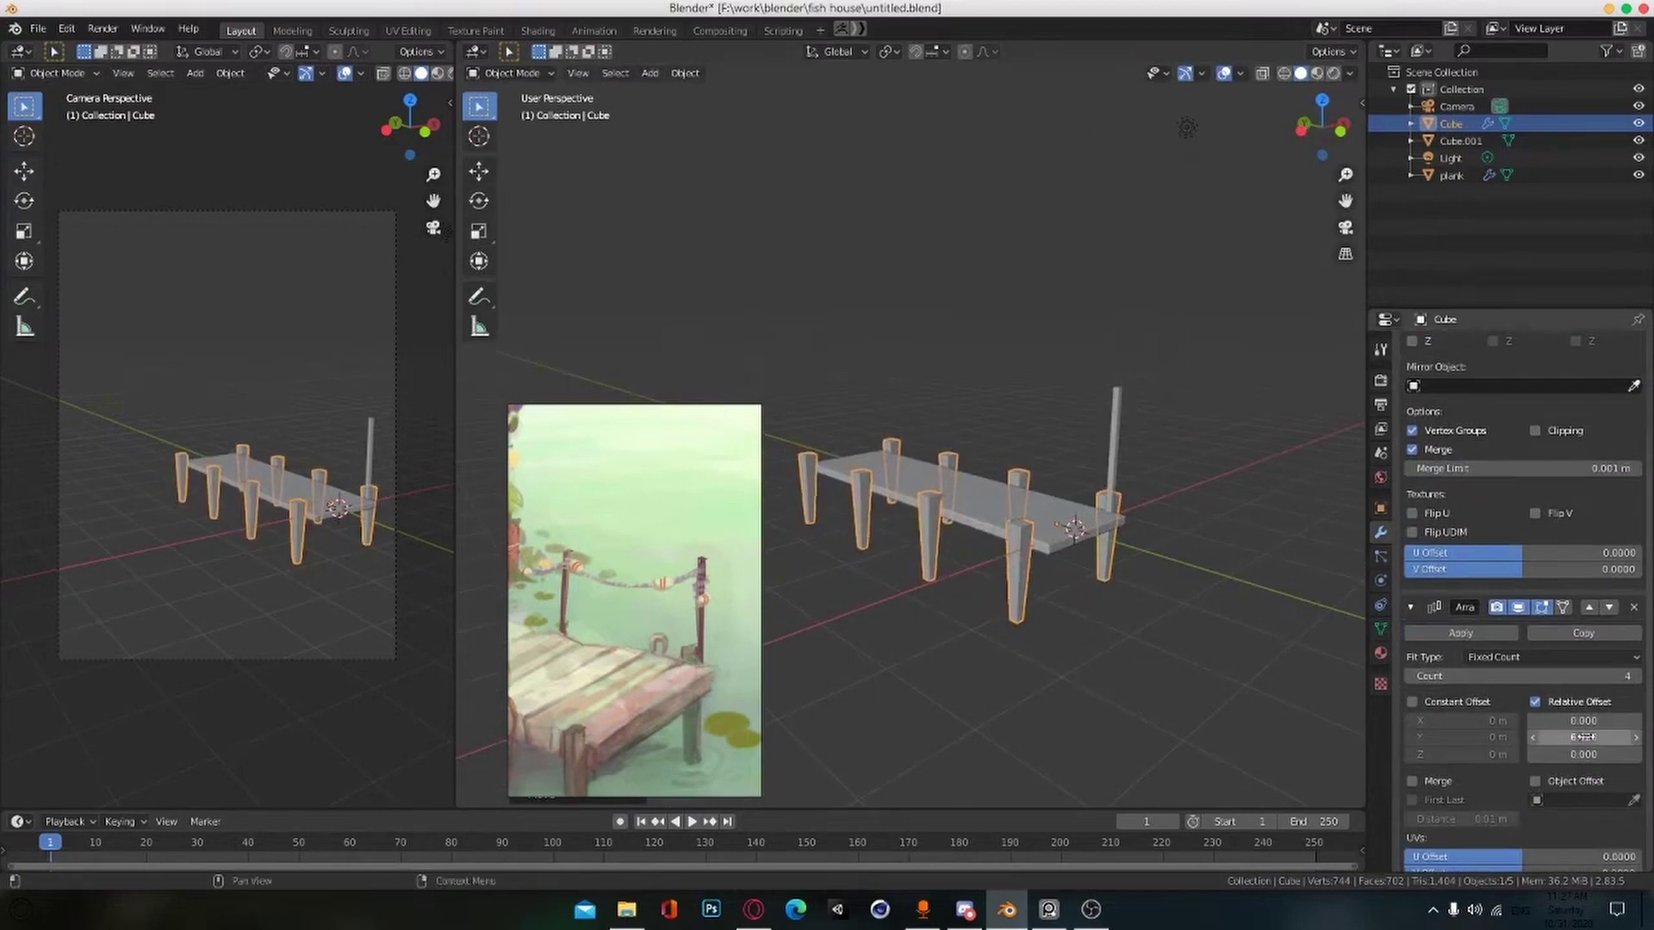
Step: Apply the thin pole's scale and give it a Bevel modifier with a 0.014 m offset
{"action": "mouse_move", "coordinate": [938, 398]}
{"action": "middle_mouse_down"}
{"action": "mouse_move", "coordinate": [948, 491]}
{"action": "mouse_move", "coordinate": [930, 405]}
{"action": "middle_mouse_up"}
{"action": "scroll", "coordinate": [935, 409], "scroll_direction": "up", "scroll_amount": 2}
{"action": "left_click", "coordinate": [1221, 508]}
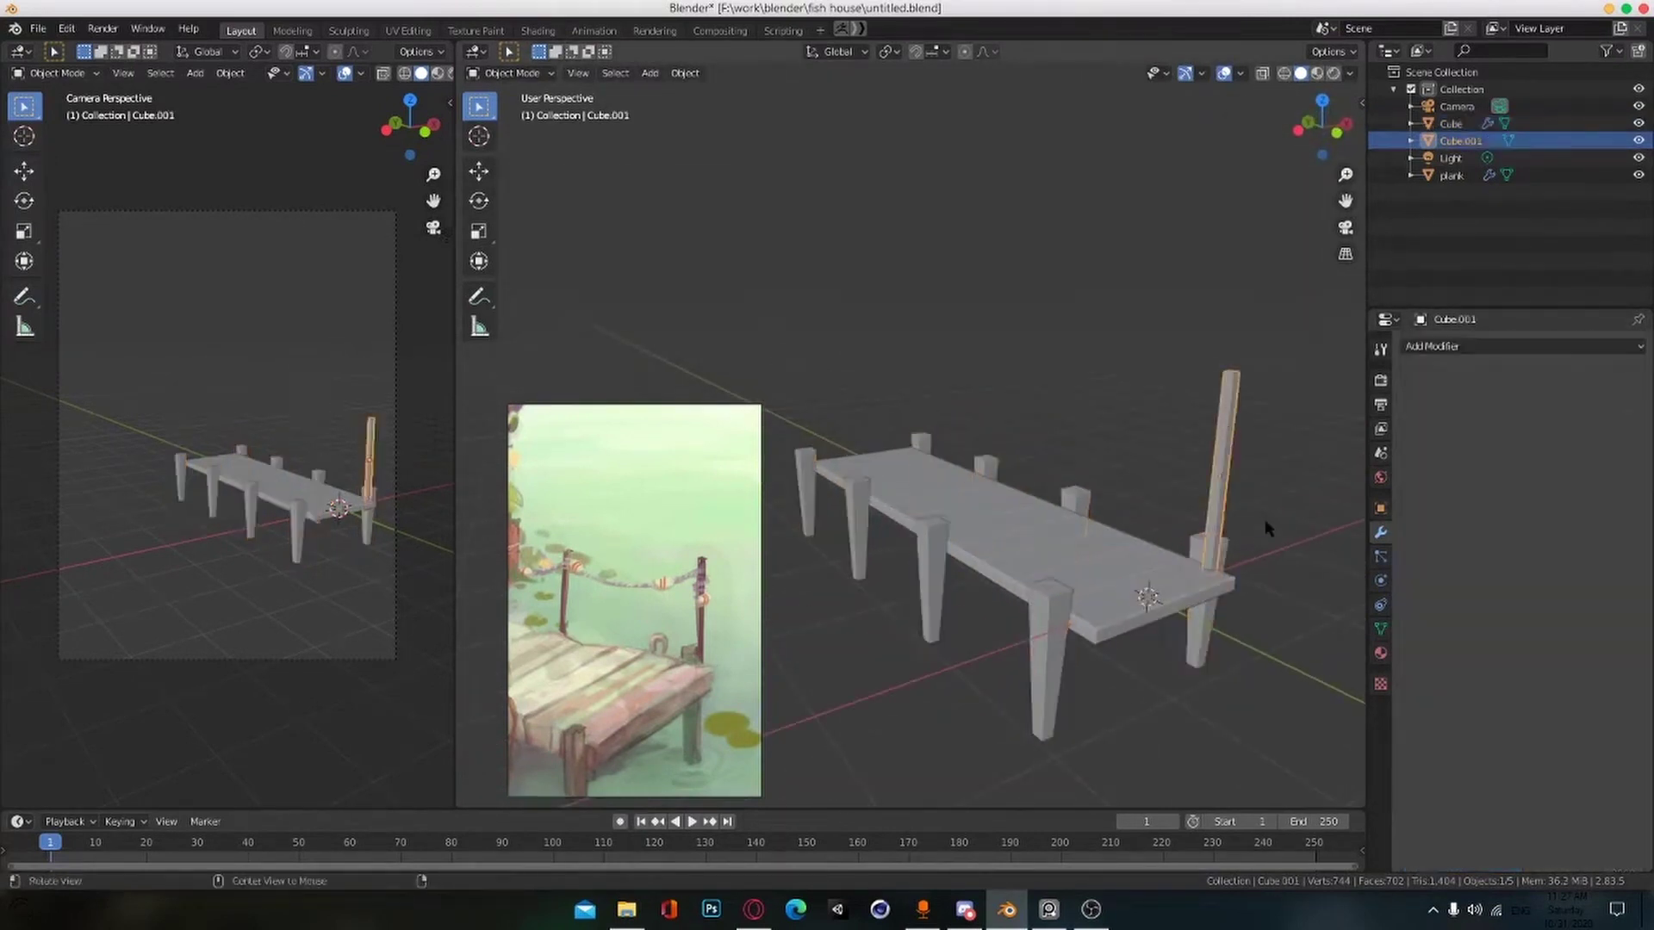
{"action": "middle_click_drag", "start_coordinate": [1266, 524], "coordinate": [1284, 529]}
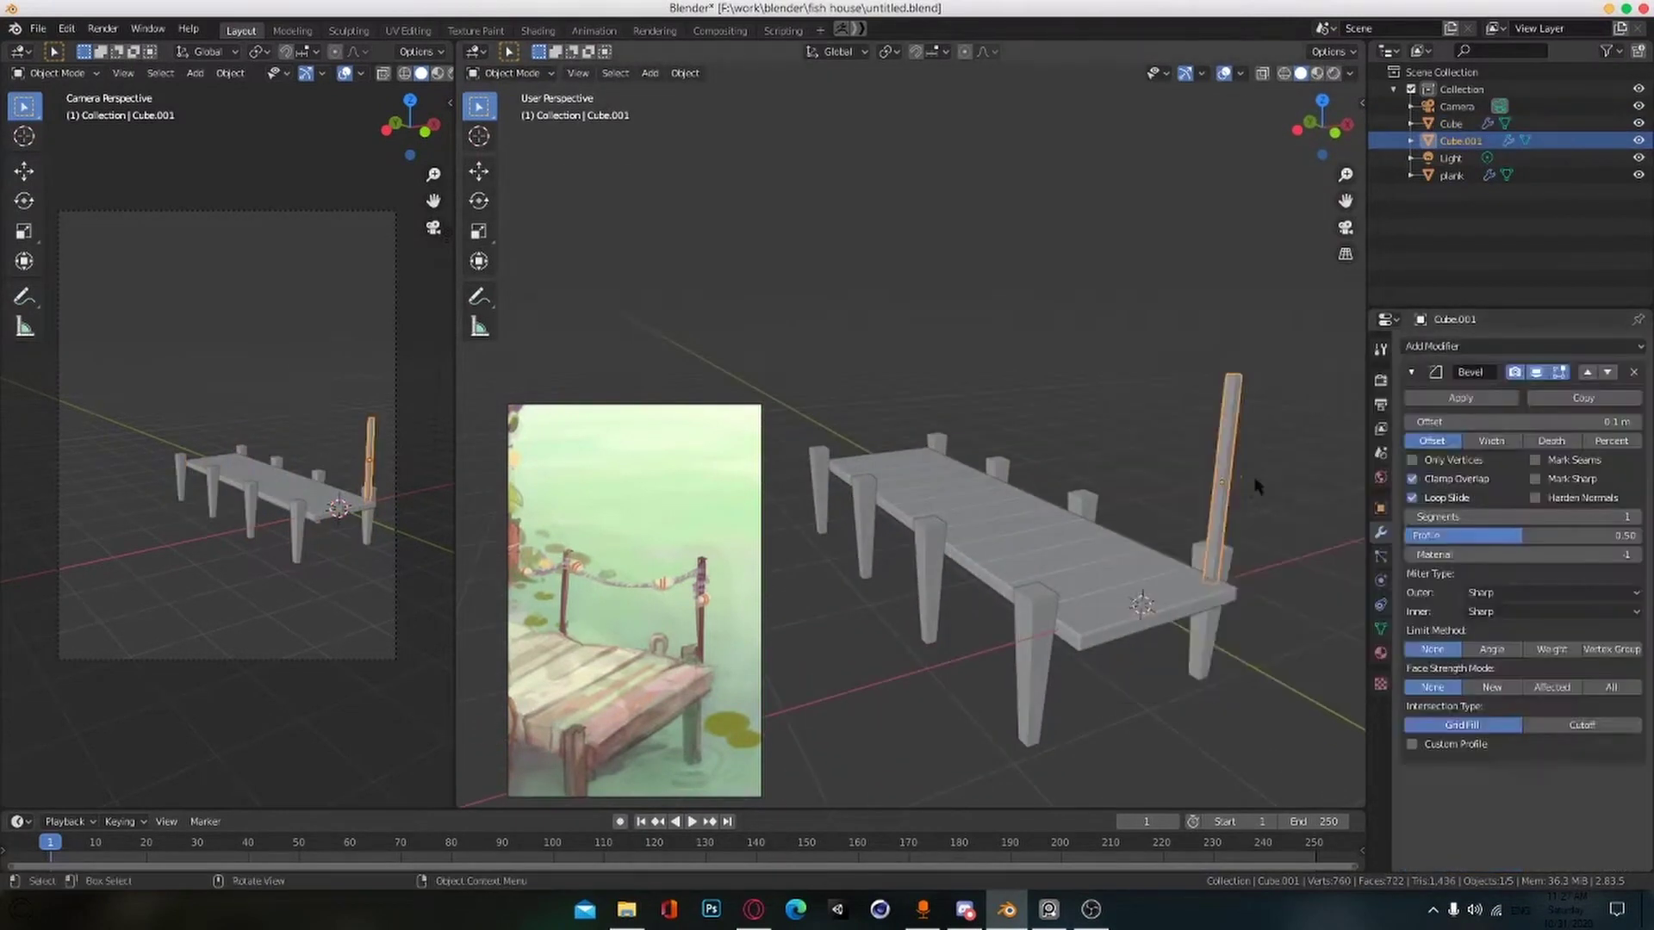
{"action": "right_click", "coordinate": [1240, 469]}
{"action": "left_click", "coordinate": [1162, 461]}
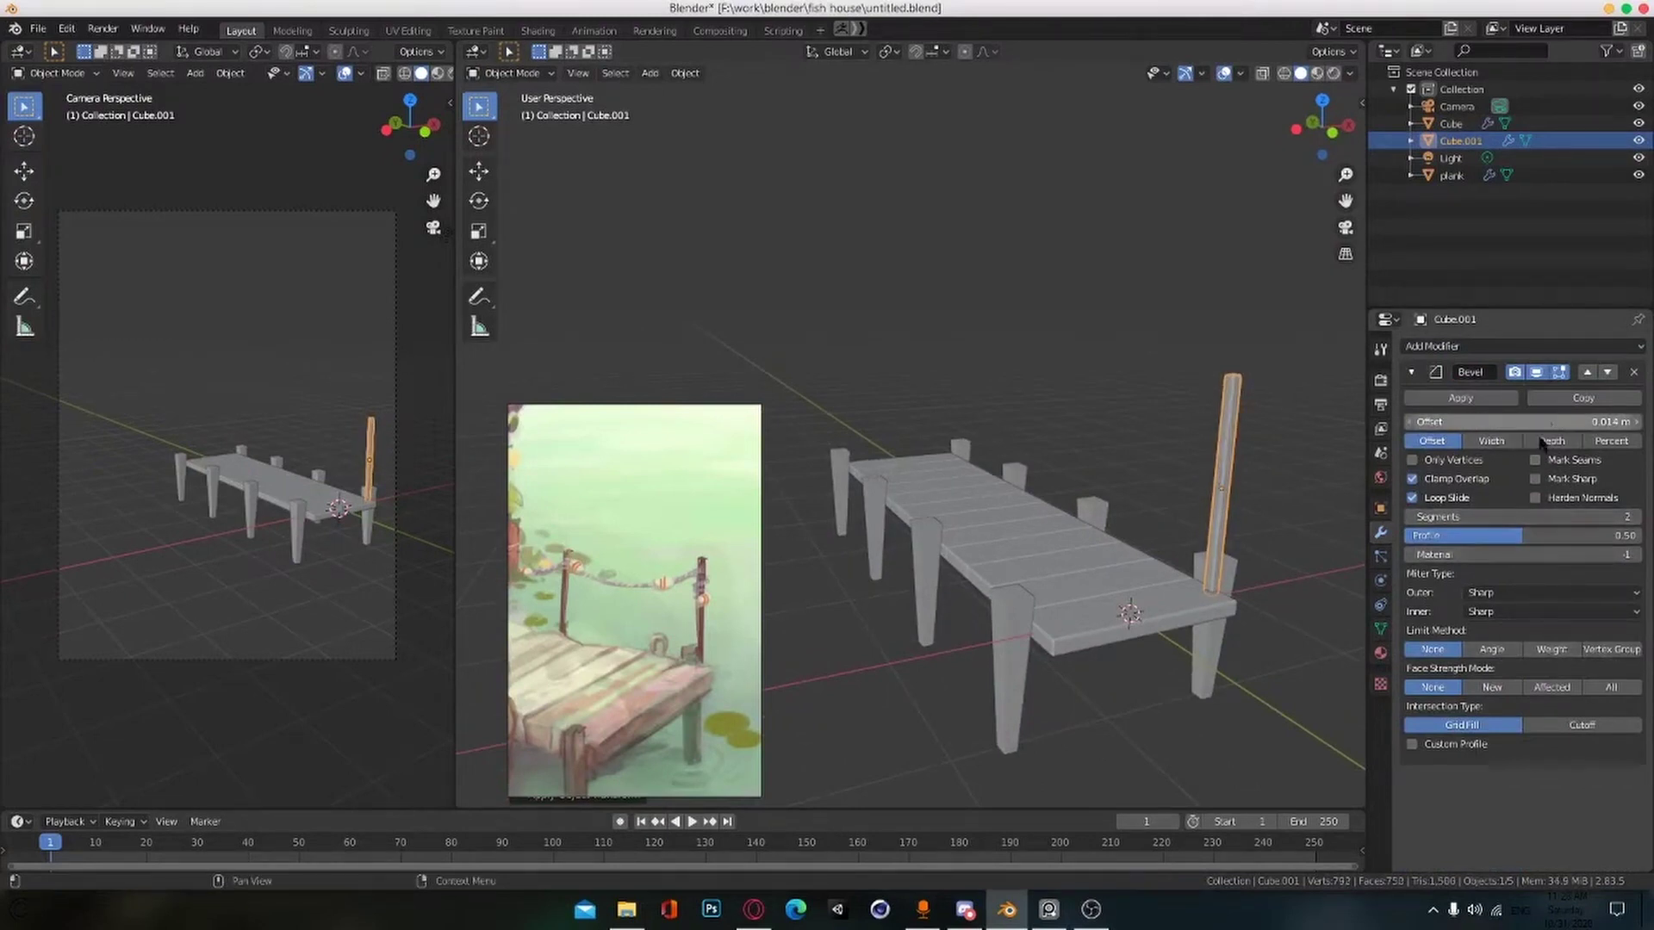
Step: Duplicate the thin pole farther along the dock on Y and scale the copy along Z
{"action": "key", "text": "shift+d"}
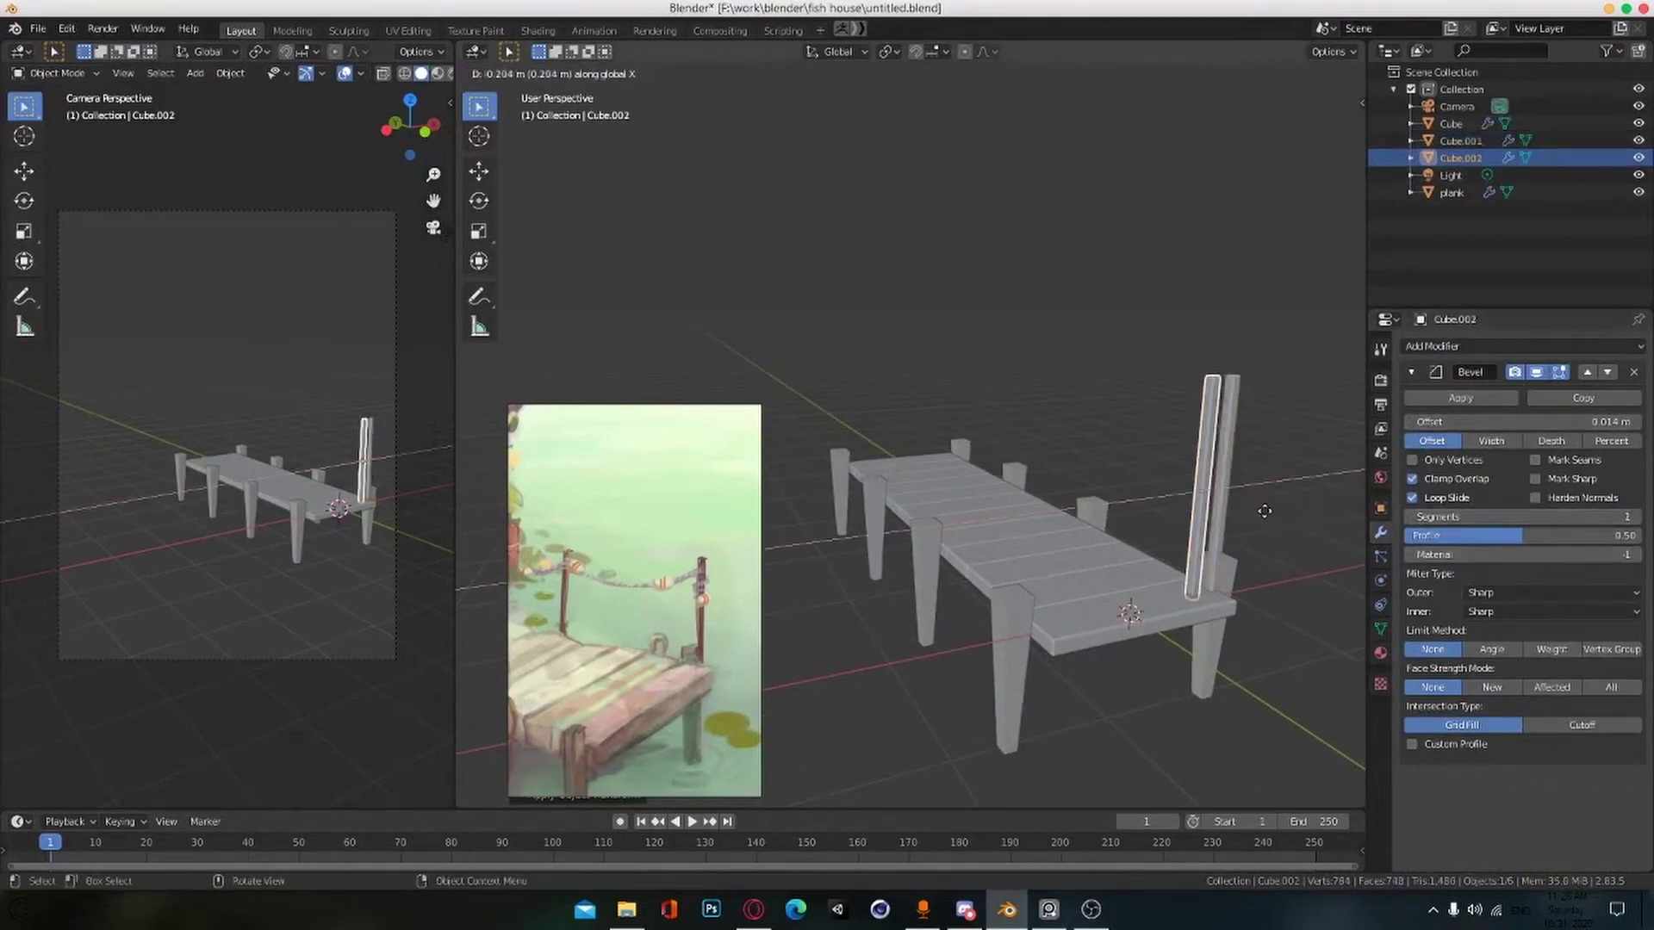
{"action": "key", "text": "y"}
{"action": "left_click_drag", "start_coordinate": [1187, 459], "coordinate": [1129, 509], "text": "alt"}
{"action": "scroll", "coordinate": [1254, 523], "scroll_direction": "up", "scroll_amount": 3}
{"action": "scroll", "coordinate": [1231, 486], "scroll_direction": "down", "scroll_amount": 1}
{"action": "key", "text": "s"}
{"action": "key", "text": "z"}
{"action": "left_click", "coordinate": [1205, 492]}
Step: Adjust the bottom end of the second thin pole in Edit Mode, using wireframe display to reach it
{"action": "scroll", "coordinate": [1205, 494], "scroll_direction": "up", "scroll_amount": 3}
{"action": "scroll", "coordinate": [1204, 494], "scroll_direction": "up", "scroll_amount": 1, "text": "alt"}
{"action": "scroll", "coordinate": [1180, 532], "scroll_direction": "up", "scroll_amount": 1}
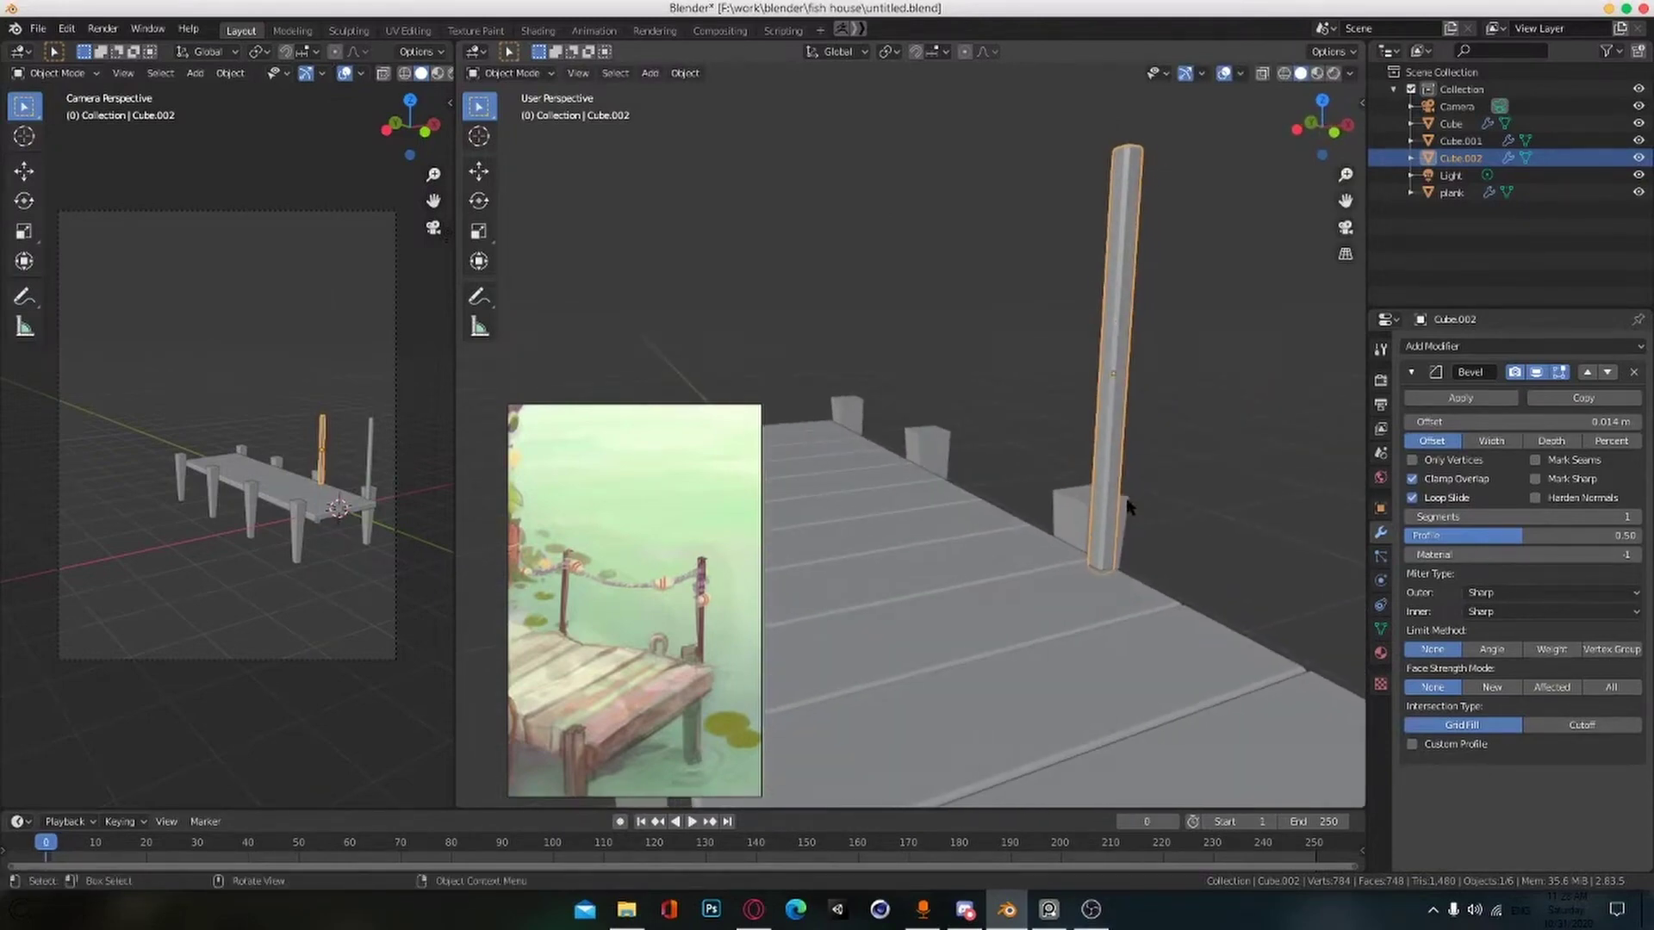
{"action": "key", "text": "Tab"}
{"action": "mouse_move", "coordinate": [1130, 508]}
{"action": "middle_mouse_down"}
{"action": "mouse_move", "coordinate": [1180, 543]}
{"action": "mouse_move", "coordinate": [1185, 527]}
{"action": "middle_mouse_up"}
{"action": "key", "text": "shift+z"}
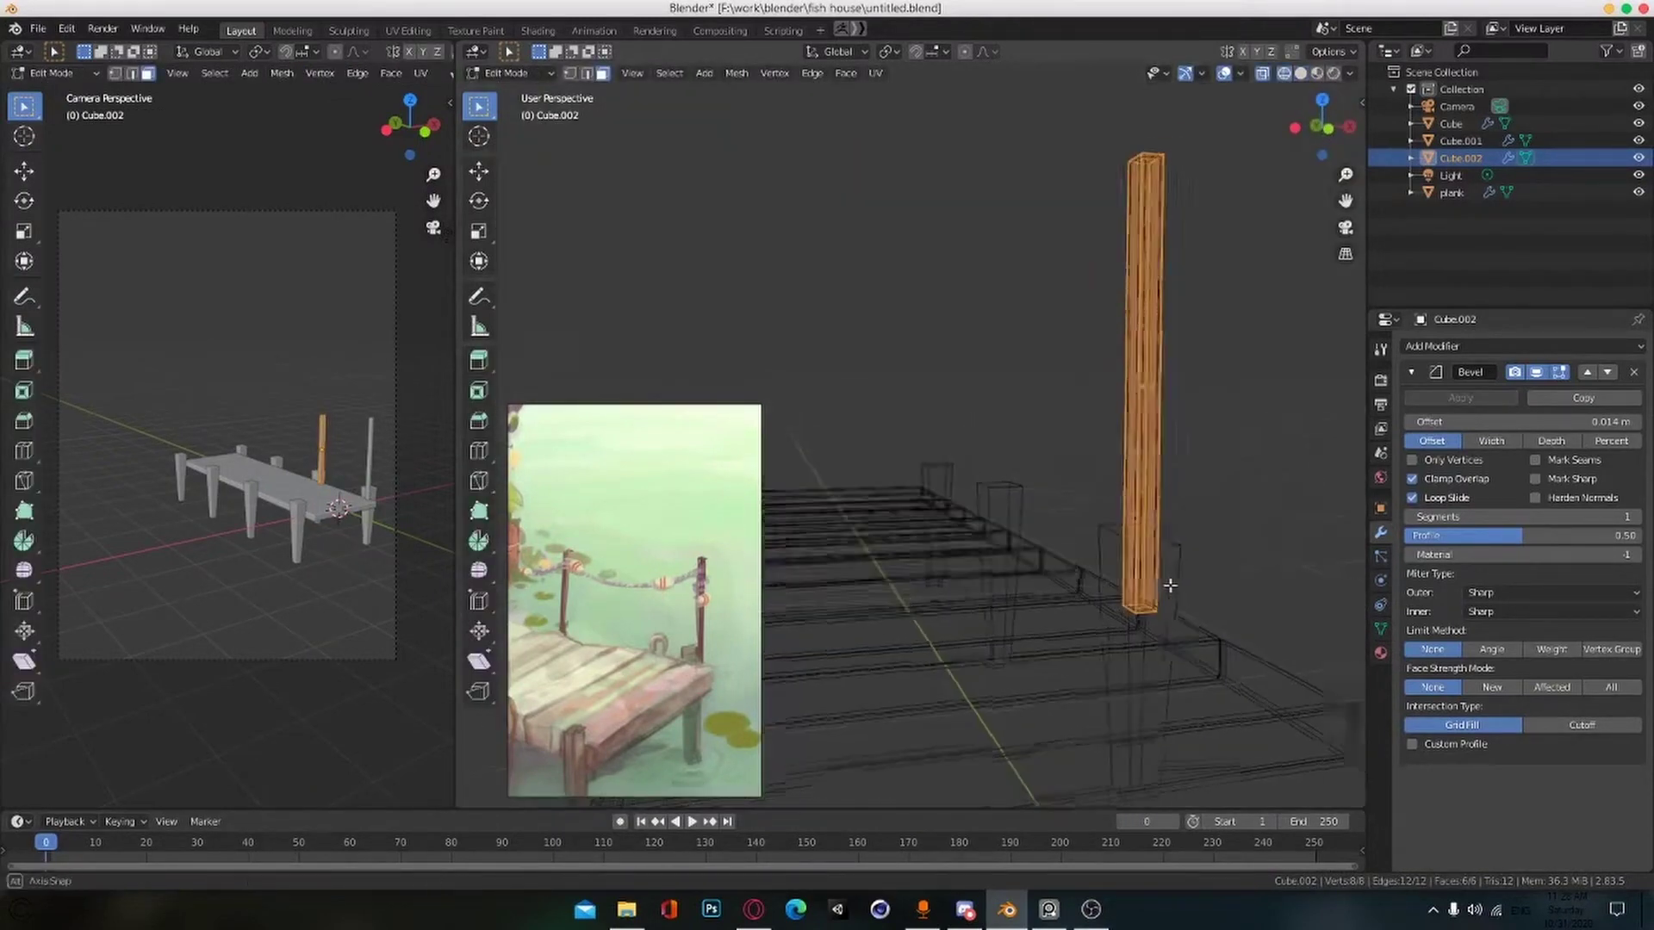
{"action": "left_click", "coordinate": [1163, 594]}
{"action": "middle_click_drag", "start_coordinate": [1169, 594], "coordinate": [1217, 620]}
{"action": "key", "text": "shift+z"}
{"action": "mouse_move", "coordinate": [1103, 620]}
{"action": "left_mouse_down", "text": "alt"}
{"action": "mouse_move", "coordinate": [1142, 437]}
{"action": "mouse_move", "coordinate": [1044, 432]}
{"action": "left_mouse_up", "text": "alt"}
{"action": "key", "text": "Tab"}
Step: Shorten the second pole and the corner pole by scaling each of them along Z
{"action": "key", "text": "s"}
{"action": "key", "text": "z"}
{"action": "left_click", "coordinate": [1063, 455]}
{"action": "left_click", "coordinate": [1192, 429]}
{"action": "key", "text": "s"}
{"action": "key", "text": "z"}
{"action": "left_click", "coordinate": [1273, 512]}
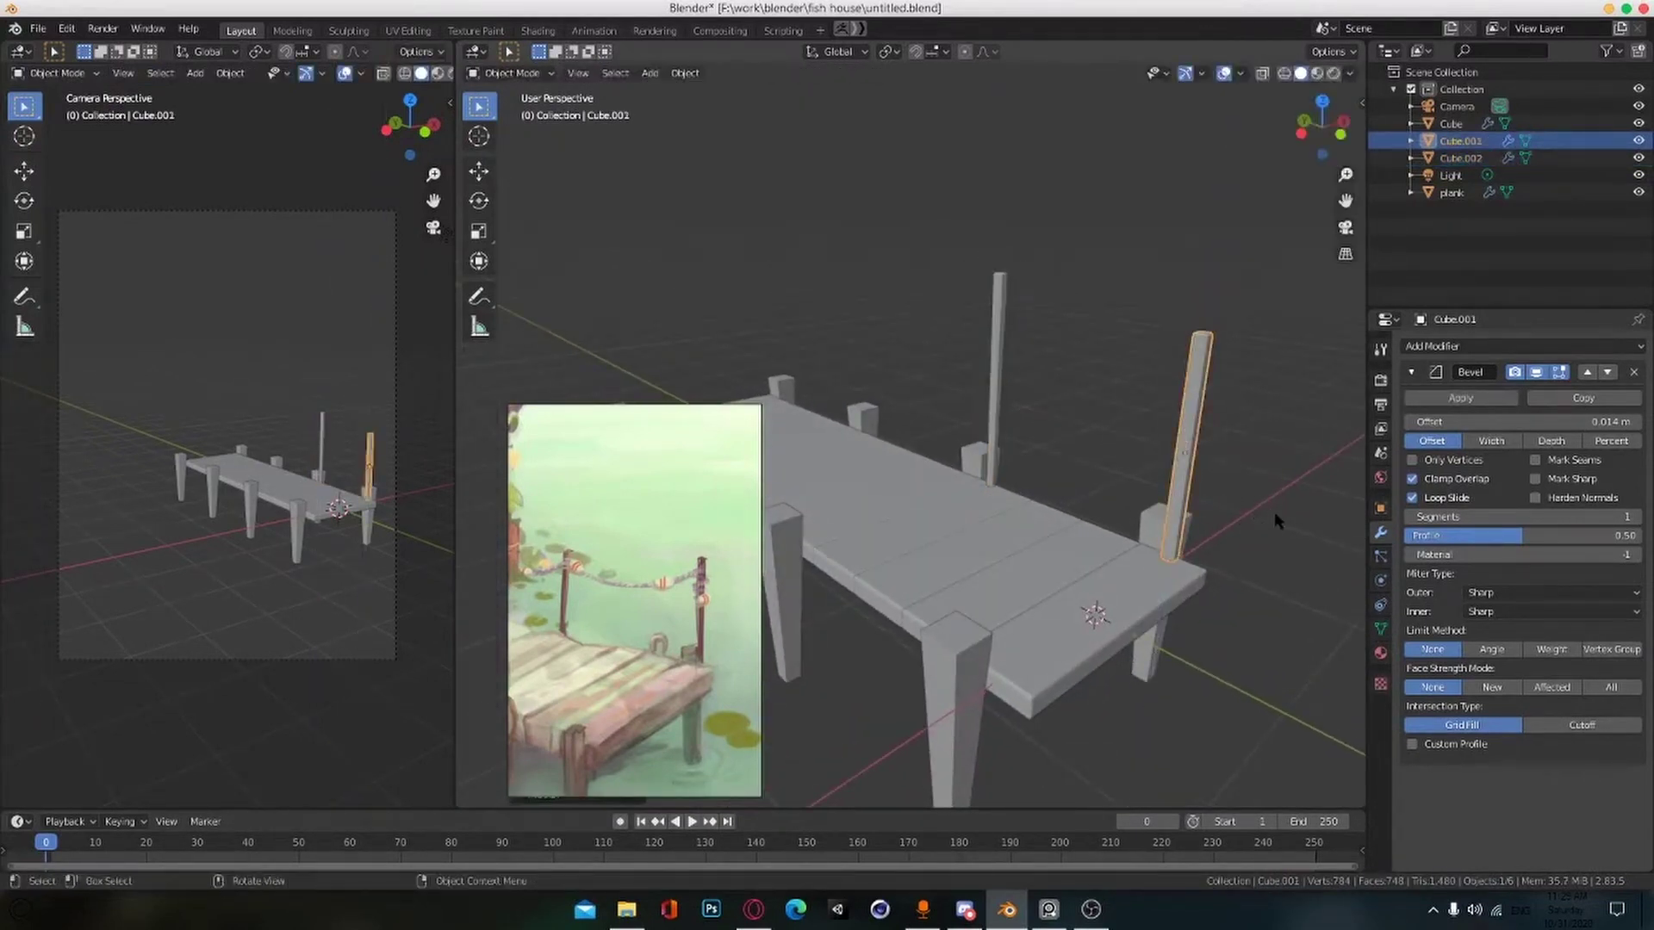
{"action": "left_click", "coordinate": [997, 404]}
{"action": "left_click", "coordinate": [1054, 440]}
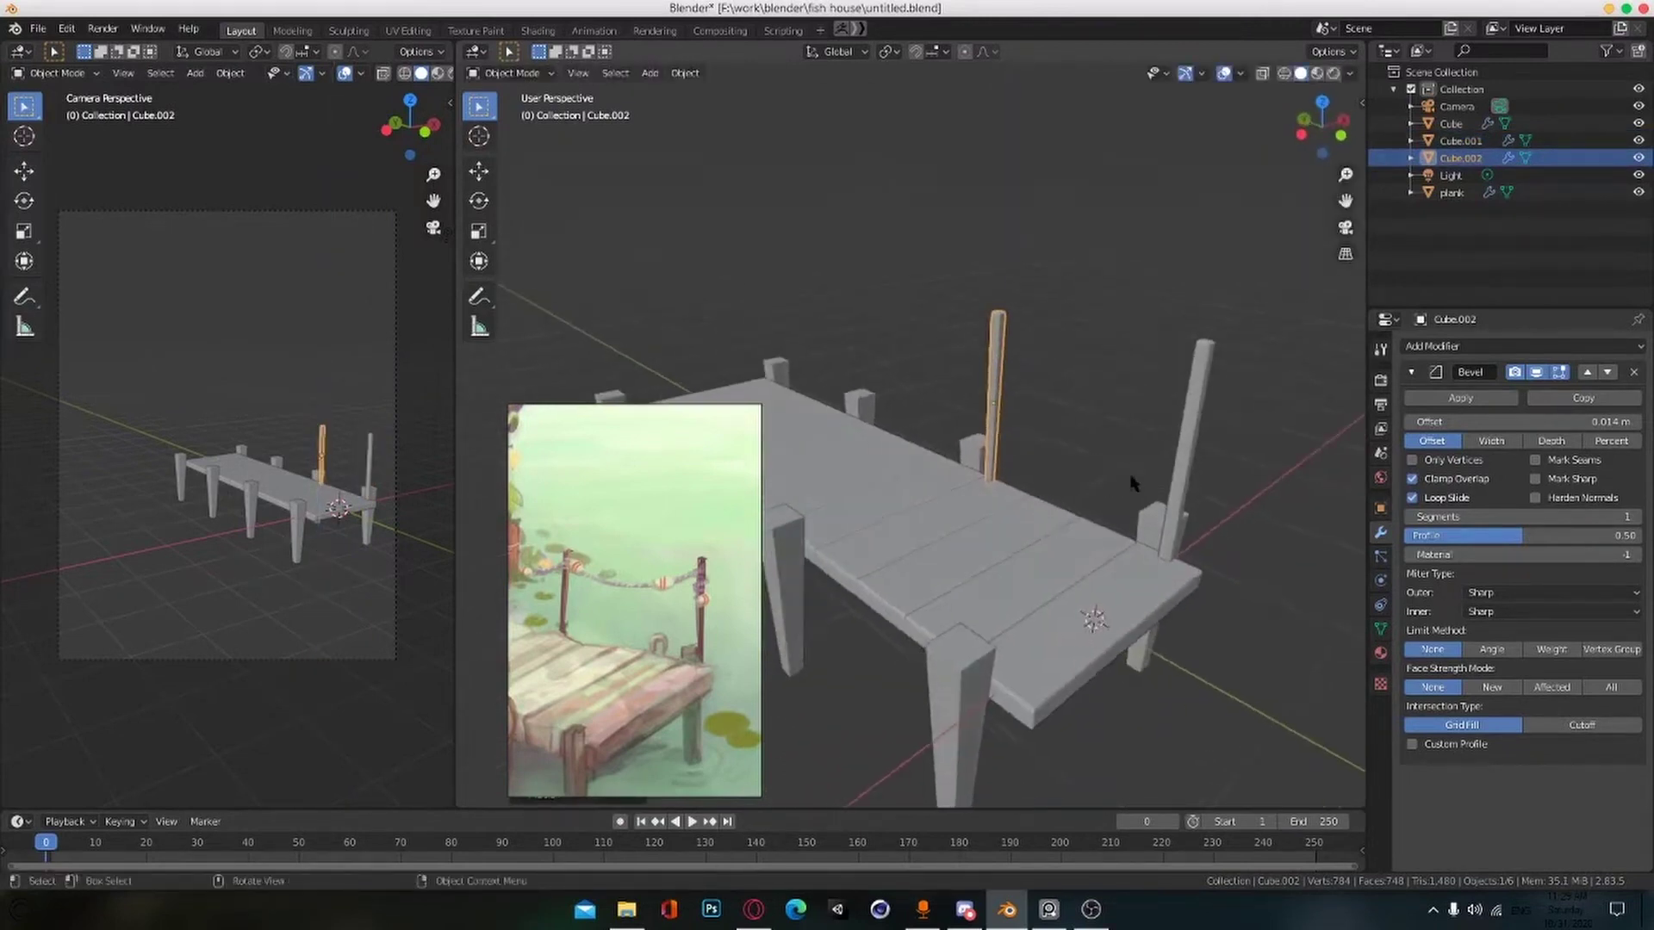
Step: Adjust the bottom face of the corner pole in Edit Mode and save the file
{"action": "left_click", "coordinate": [1273, 559]}
{"action": "key", "text": "Tab"}
{"action": "key", "text": "shift+z"}
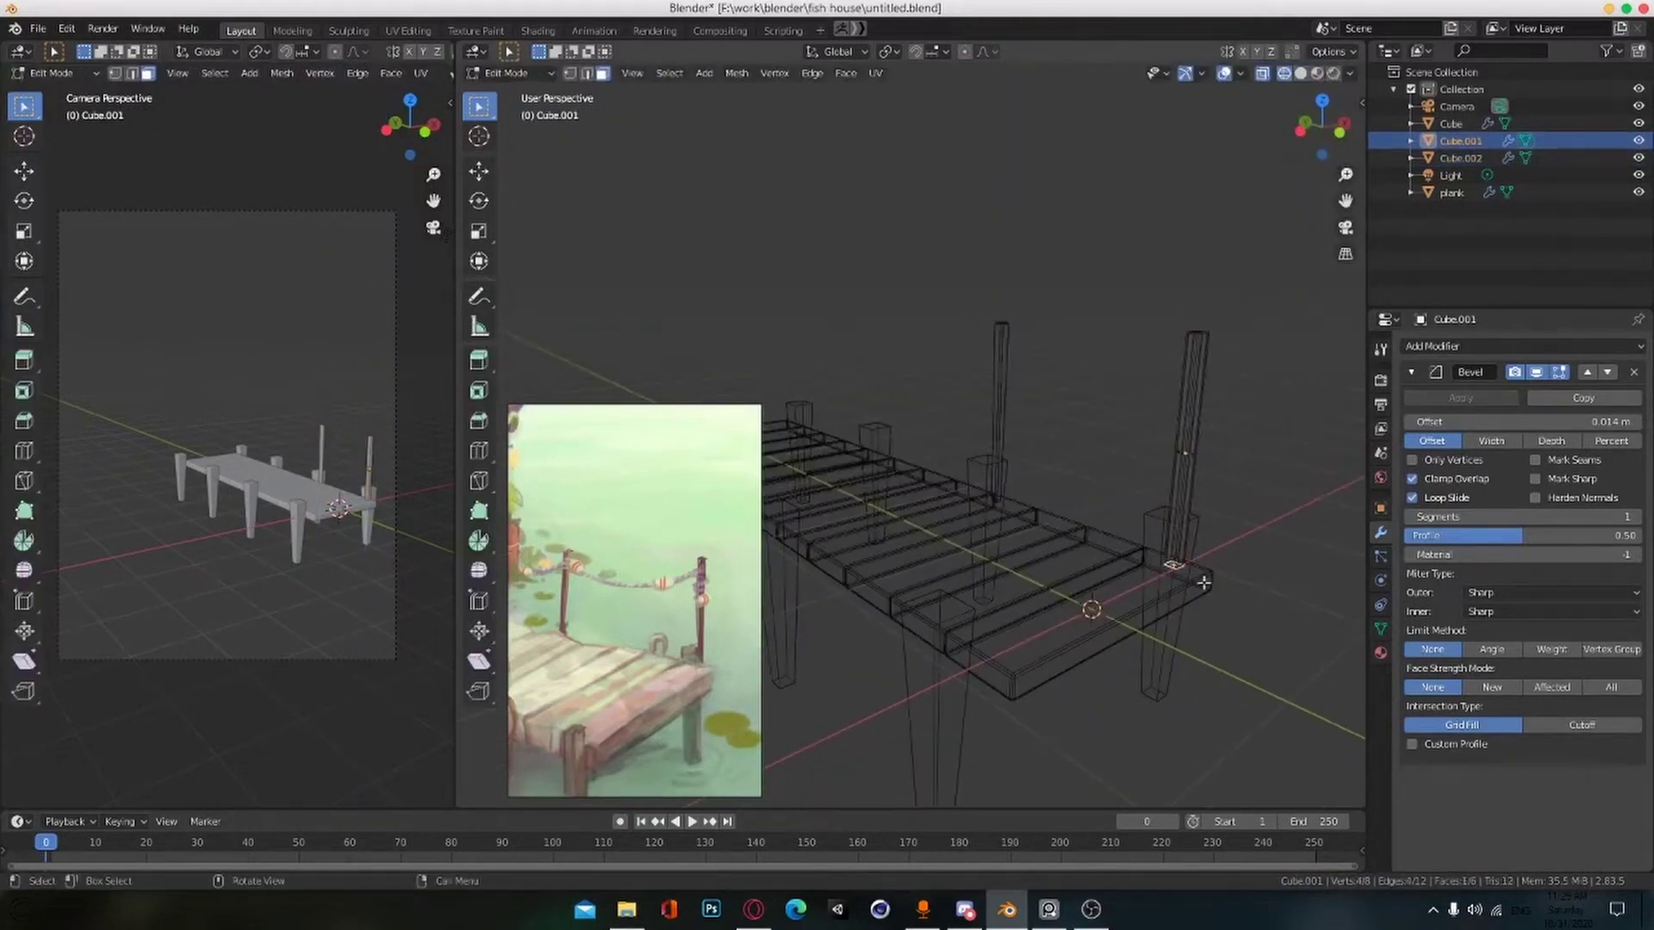
{"action": "key", "text": "Tab"}
{"action": "key", "text": "shift+z"}
{"action": "mouse_move", "coordinate": [1016, 452]}
{"action": "middle_mouse_down"}
{"action": "mouse_move", "coordinate": [932, 477]}
{"action": "mouse_move", "coordinate": [1043, 535]}
{"action": "mouse_move", "coordinate": [1044, 514]}
{"action": "mouse_move", "coordinate": [1107, 544]}
{"action": "middle_mouse_up"}
{"action": "key", "text": "ctrl+s"}
Step: Duplicate the second pole about 1.41 m along Y, then duplicate the copy once more farther down the dock
{"action": "left_click", "coordinate": [1163, 500]}
{"action": "scroll", "coordinate": [634, 559], "scroll_direction": "down", "scroll_amount": 3}
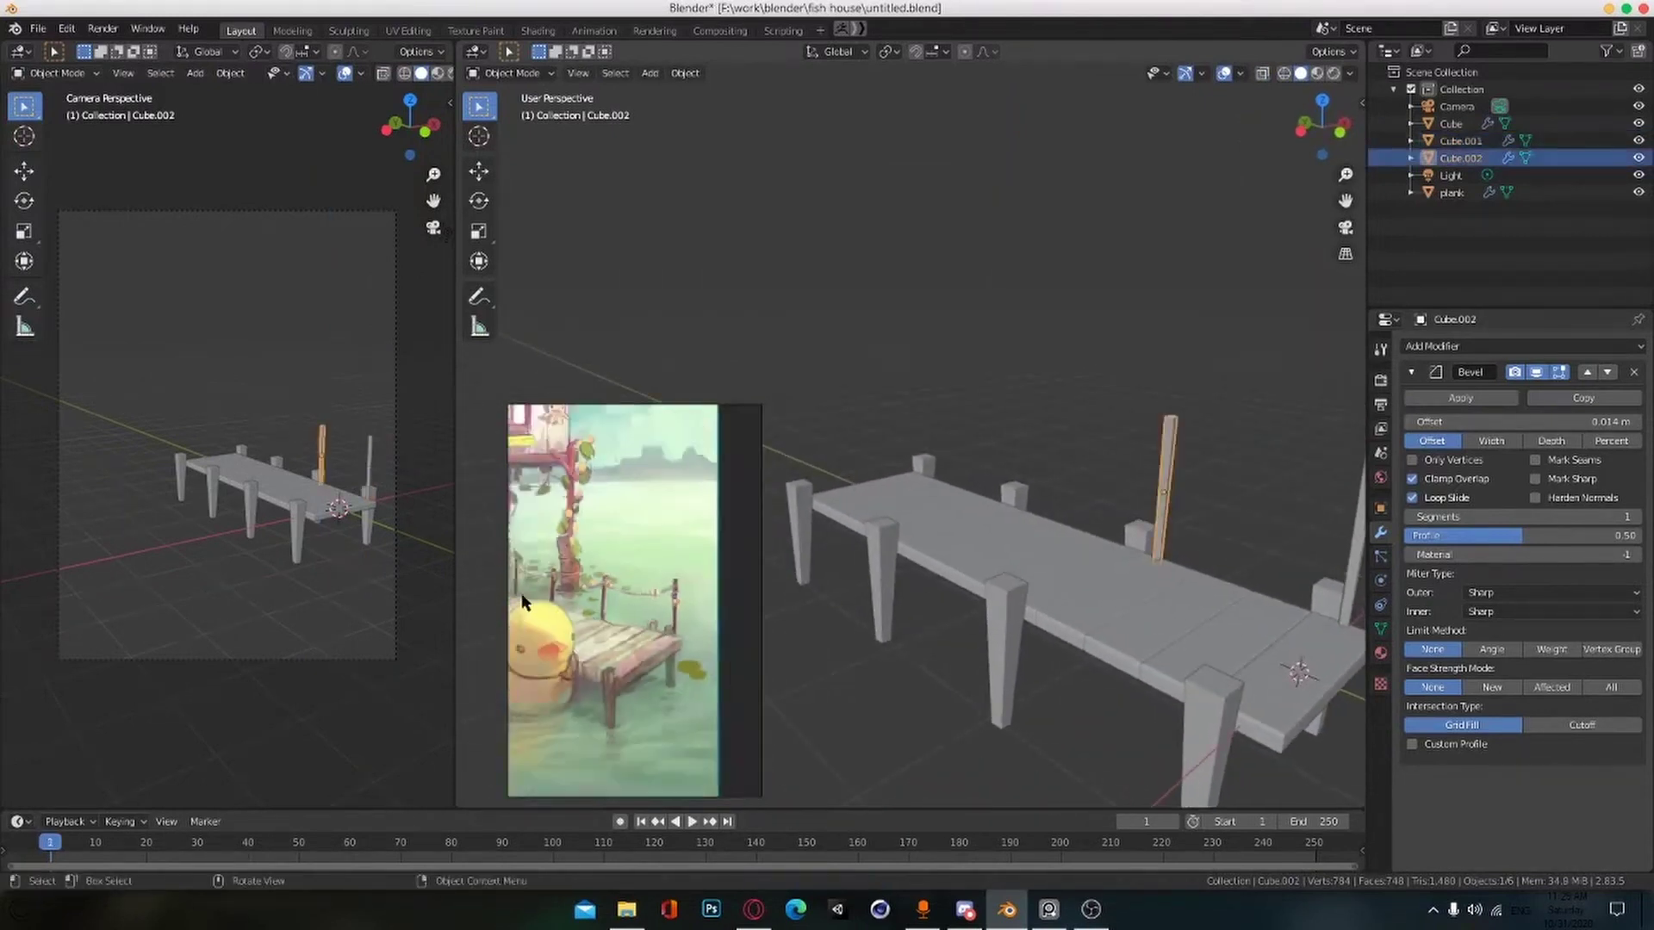
{"action": "scroll", "coordinate": [543, 560], "scroll_direction": "up", "scroll_amount": 5}
{"action": "key", "text": "shift+d"}
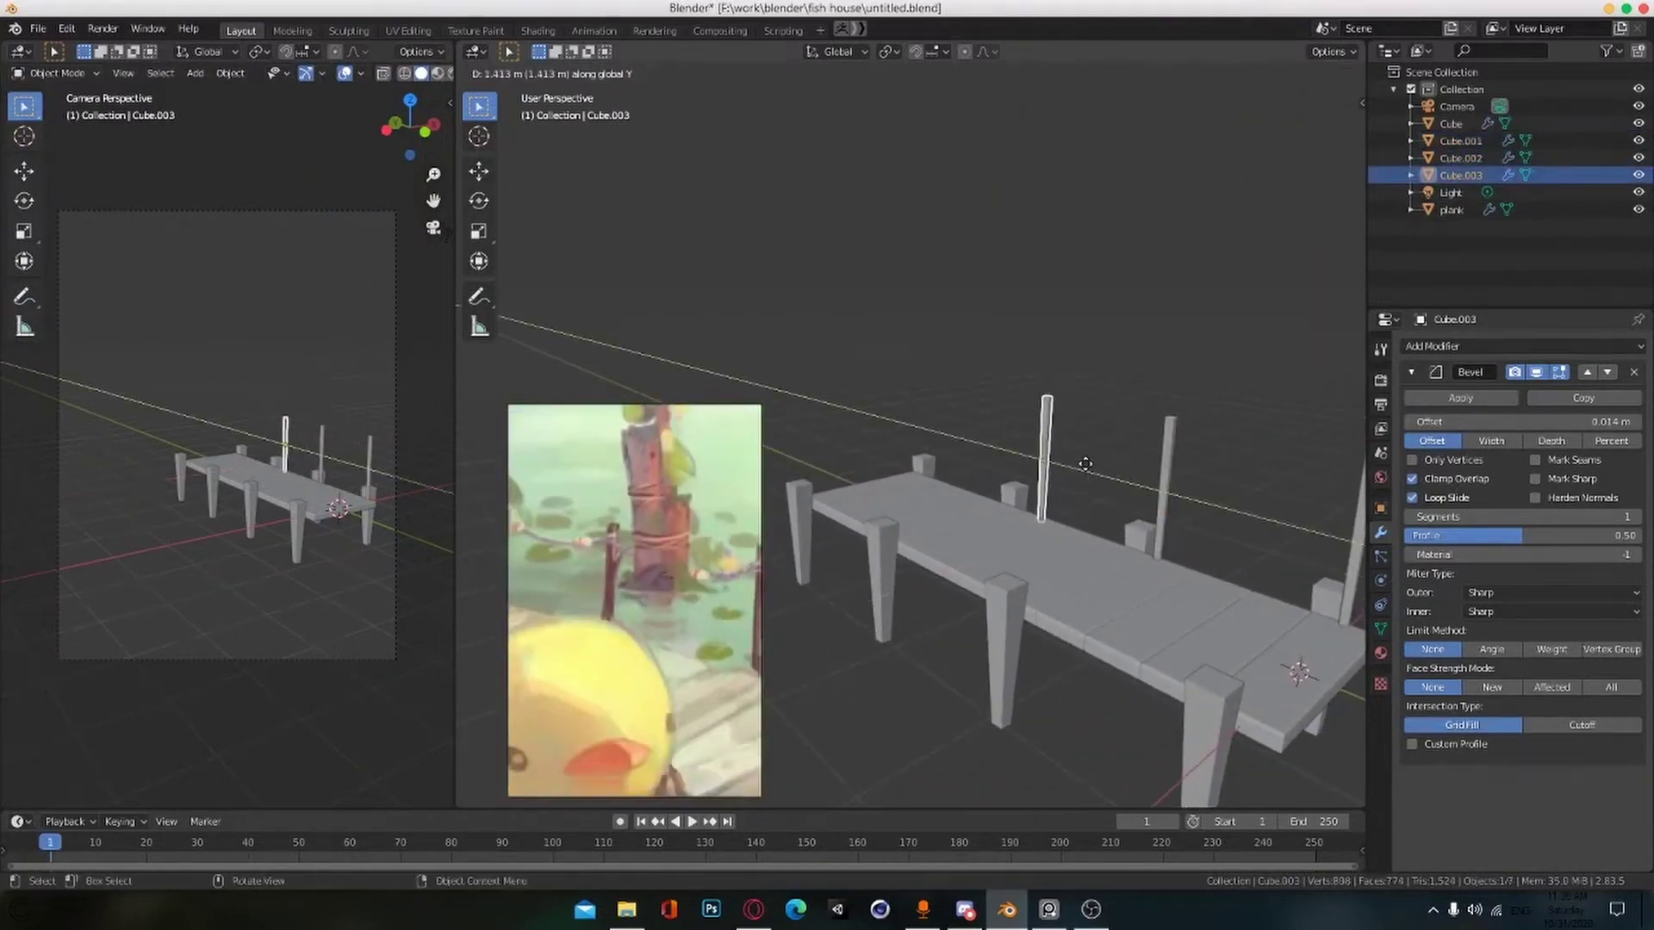
{"action": "left_click", "coordinate": [1085, 465]}
{"action": "key", "text": "shift+d"}
{"action": "scroll", "coordinate": [595, 606], "scroll_direction": "down", "scroll_amount": 2}
{"action": "scroll", "coordinate": [1053, 468], "scroll_direction": "up", "scroll_amount": 4}
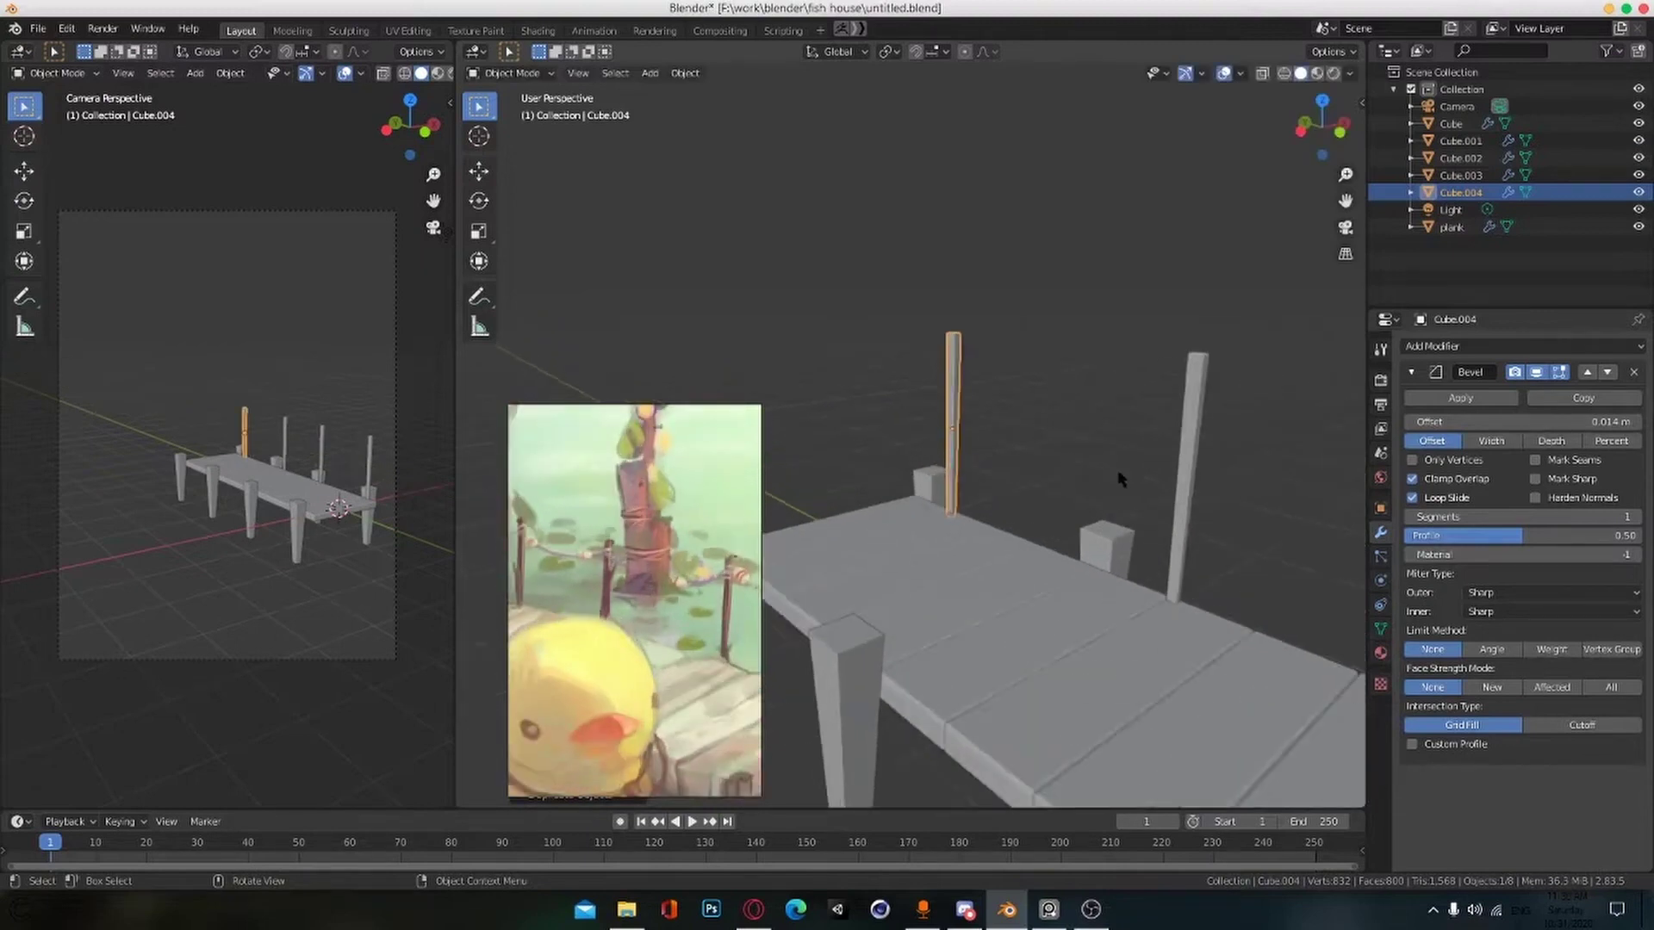
{"action": "middle_click_drag", "start_coordinate": [1120, 472], "coordinate": [1051, 501], "text": "shift"}
{"action": "middle_click_drag", "start_coordinate": [1051, 501], "coordinate": [1021, 499]}
Step: Add a horizontal edge loop slightly above the middle of the third pole and shift it along X
{"action": "key", "text": "Tab"}
{"action": "key", "text": "Tab"}
{"action": "left_click", "coordinate": [1040, 548]}
{"action": "key", "text": "Tab"}
{"action": "key", "text": "z"}
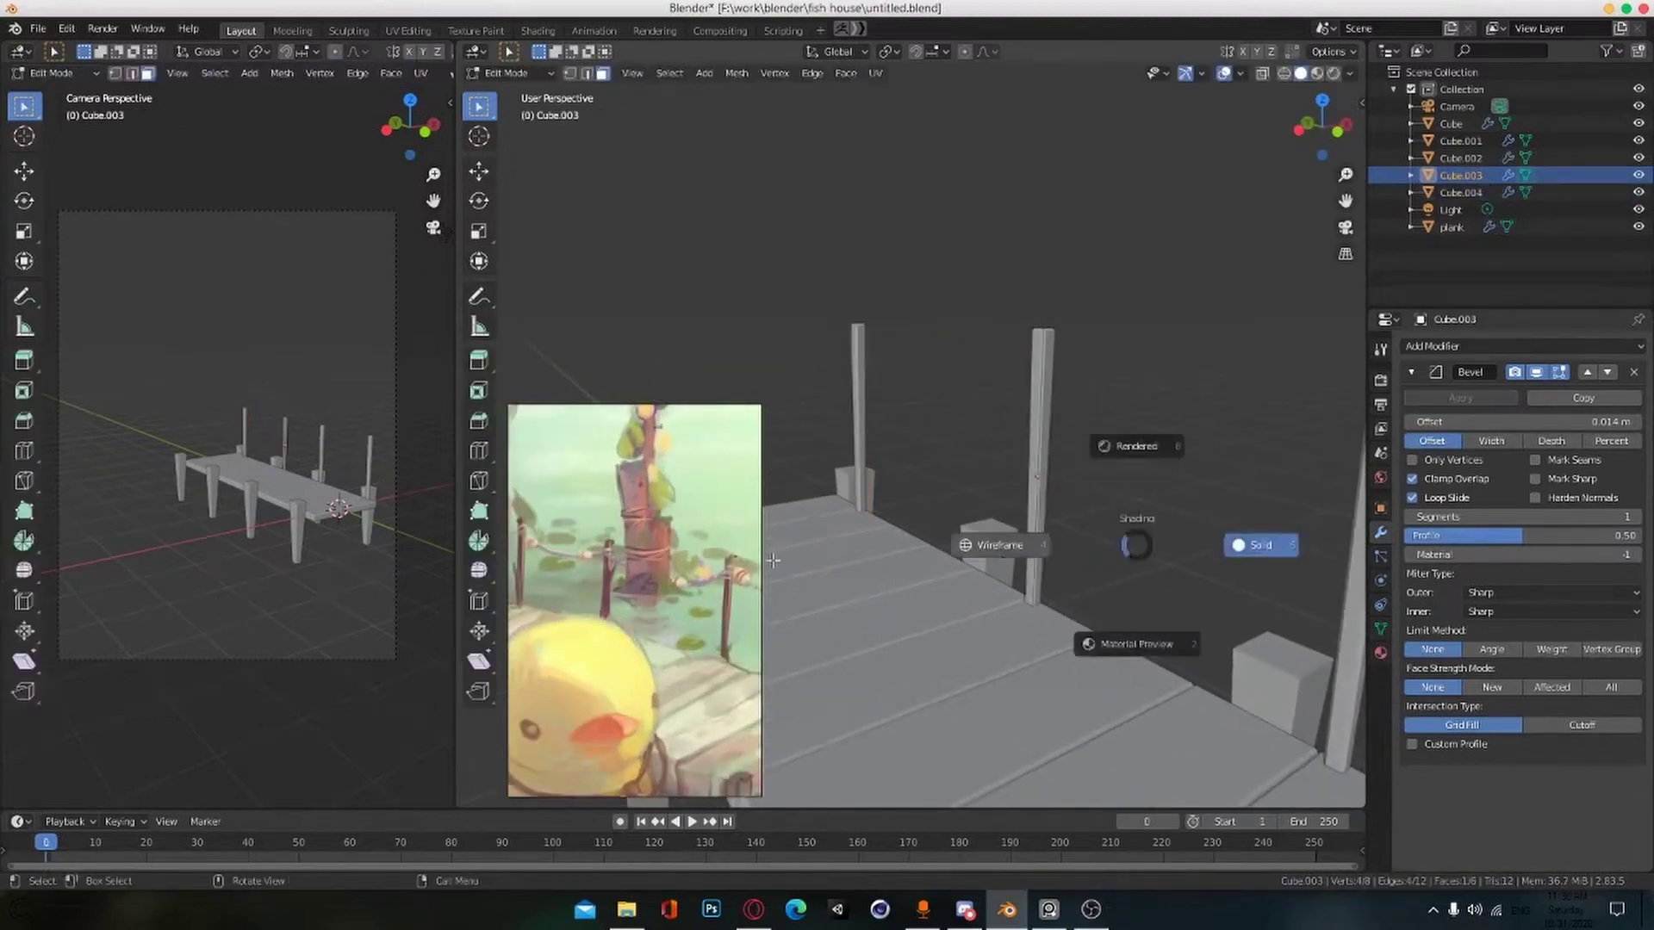
{"action": "left_click", "coordinate": [1064, 612]}
{"action": "key", "text": "s"}
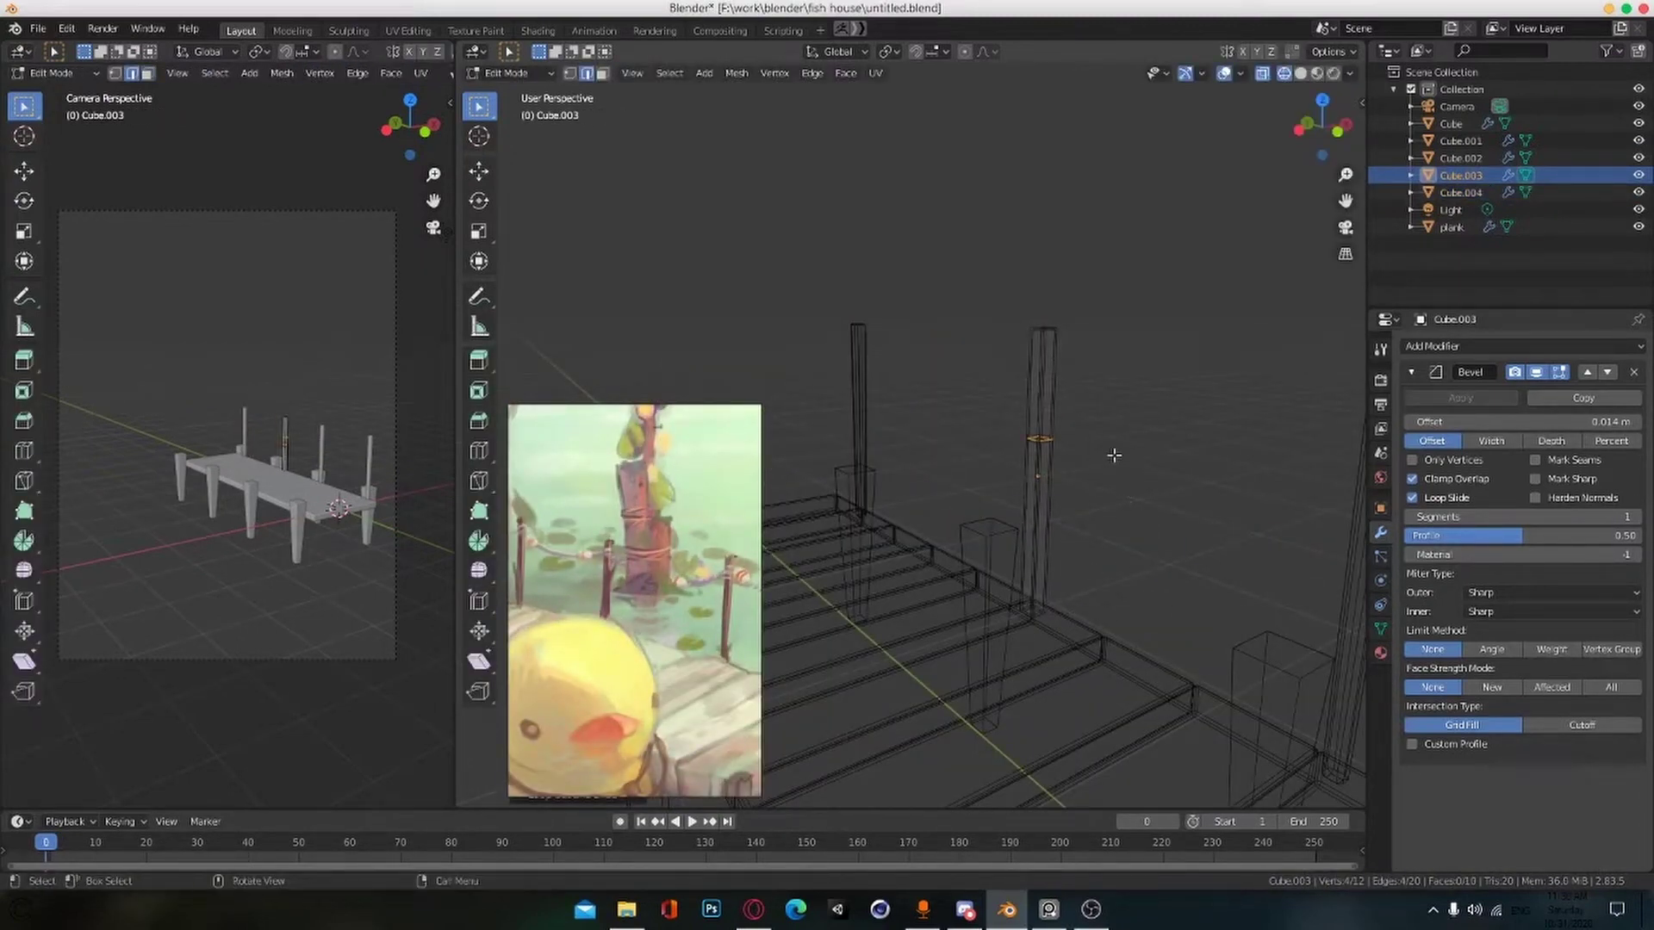
{"action": "key", "text": "g"}
{"action": "key", "text": "x"}
{"action": "left_click", "coordinate": [1125, 478]}
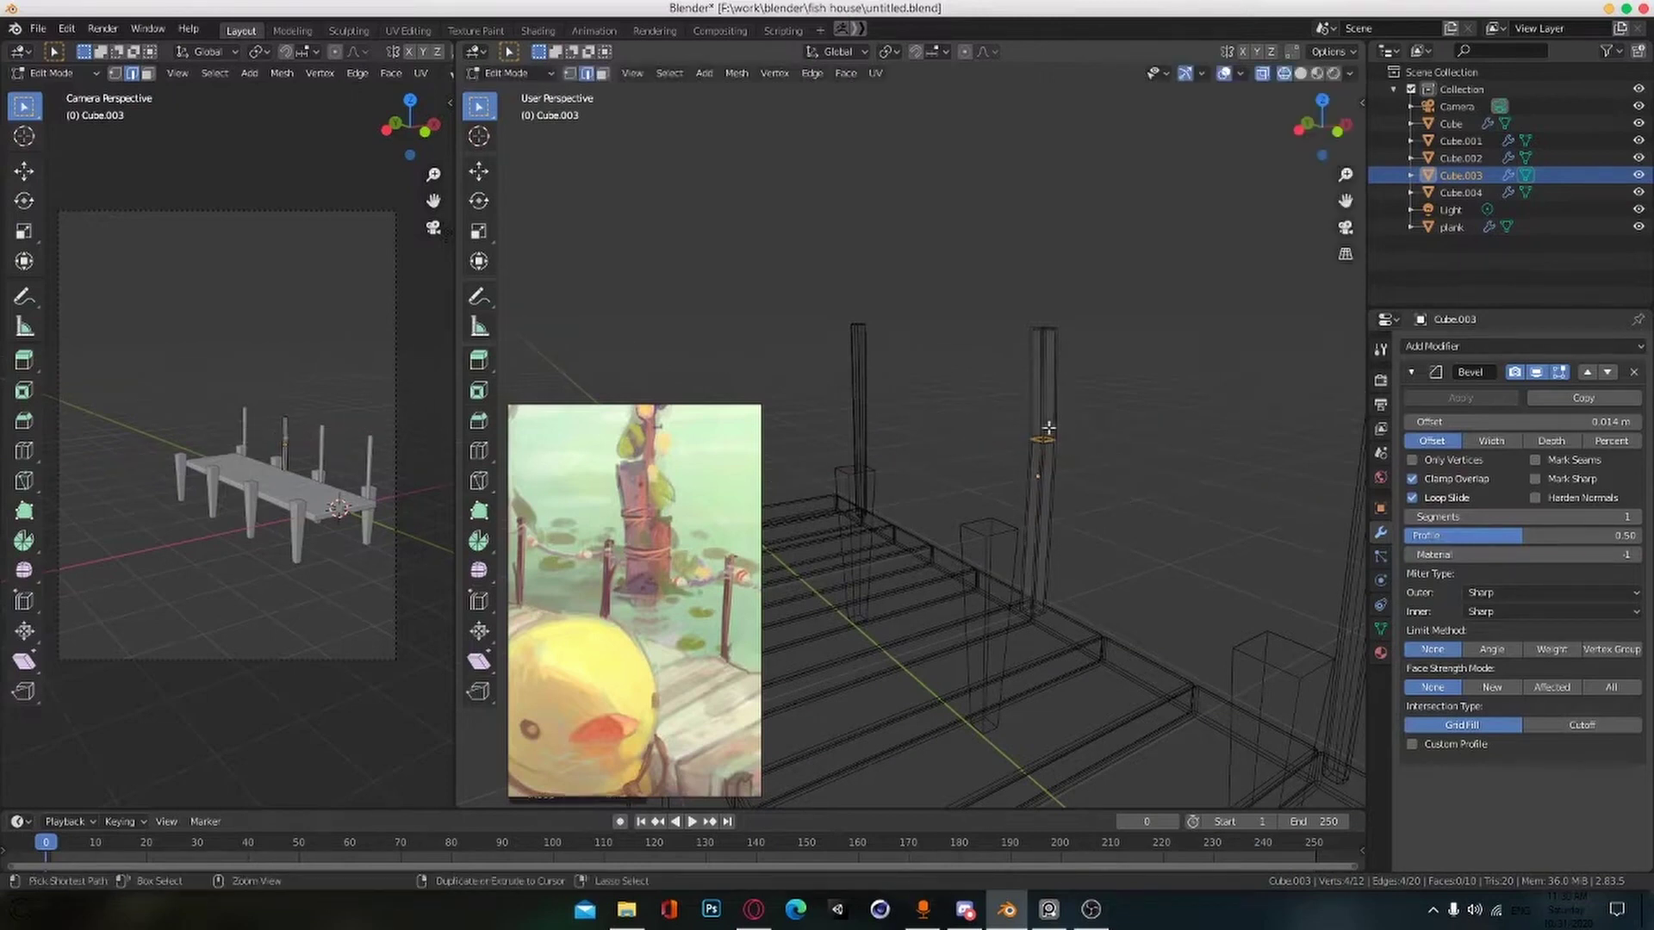
Step: Bevel the third pole's loop into a narrow band, extrude a side face outward, shrink it and move it along Y as a branch stub
{"action": "left_click", "coordinate": [1069, 453]}
{"action": "middle_click_drag", "start_coordinate": [1069, 454], "coordinate": [1123, 434]}
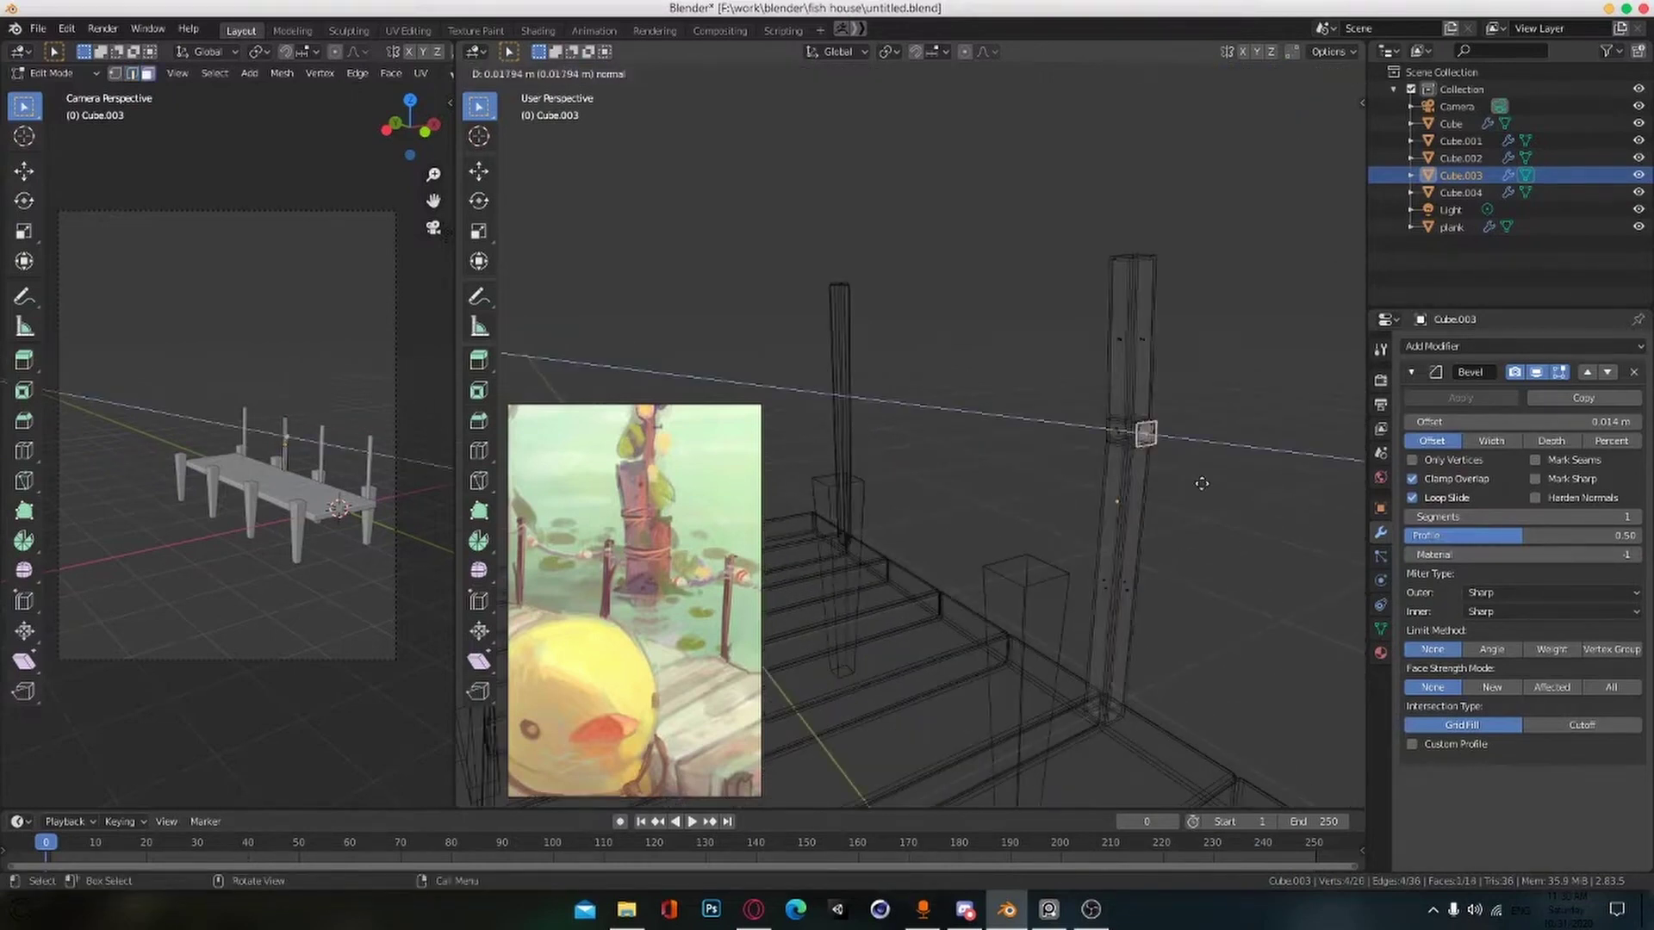
{"action": "key", "text": "s"}
{"action": "key", "text": "g"}
{"action": "key", "text": "y"}
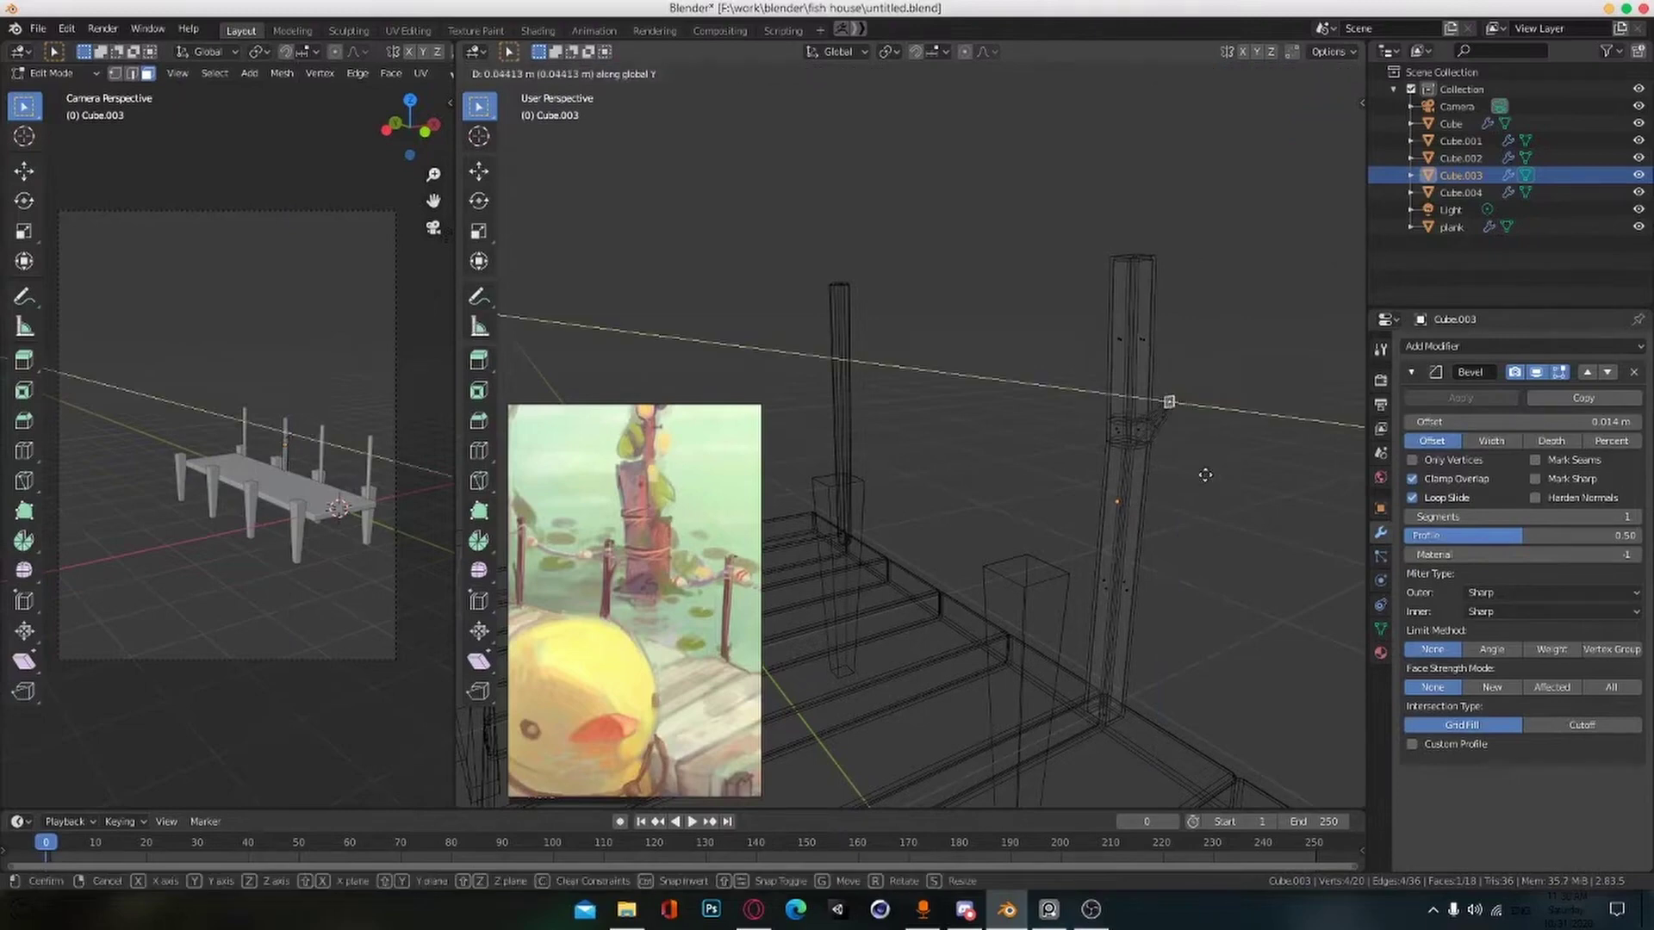
{"action": "left_click", "coordinate": [1206, 474]}
{"action": "key", "text": "Tab"}
{"action": "middle_click_drag", "start_coordinate": [1205, 479], "coordinate": [1199, 520]}
{"action": "scroll", "coordinate": [1200, 520], "scroll_direction": "down", "scroll_amount": 1}
{"action": "key", "text": "shift+z"}
{"action": "middle_click_drag", "start_coordinate": [1300, 516], "coordinate": [1213, 548]}
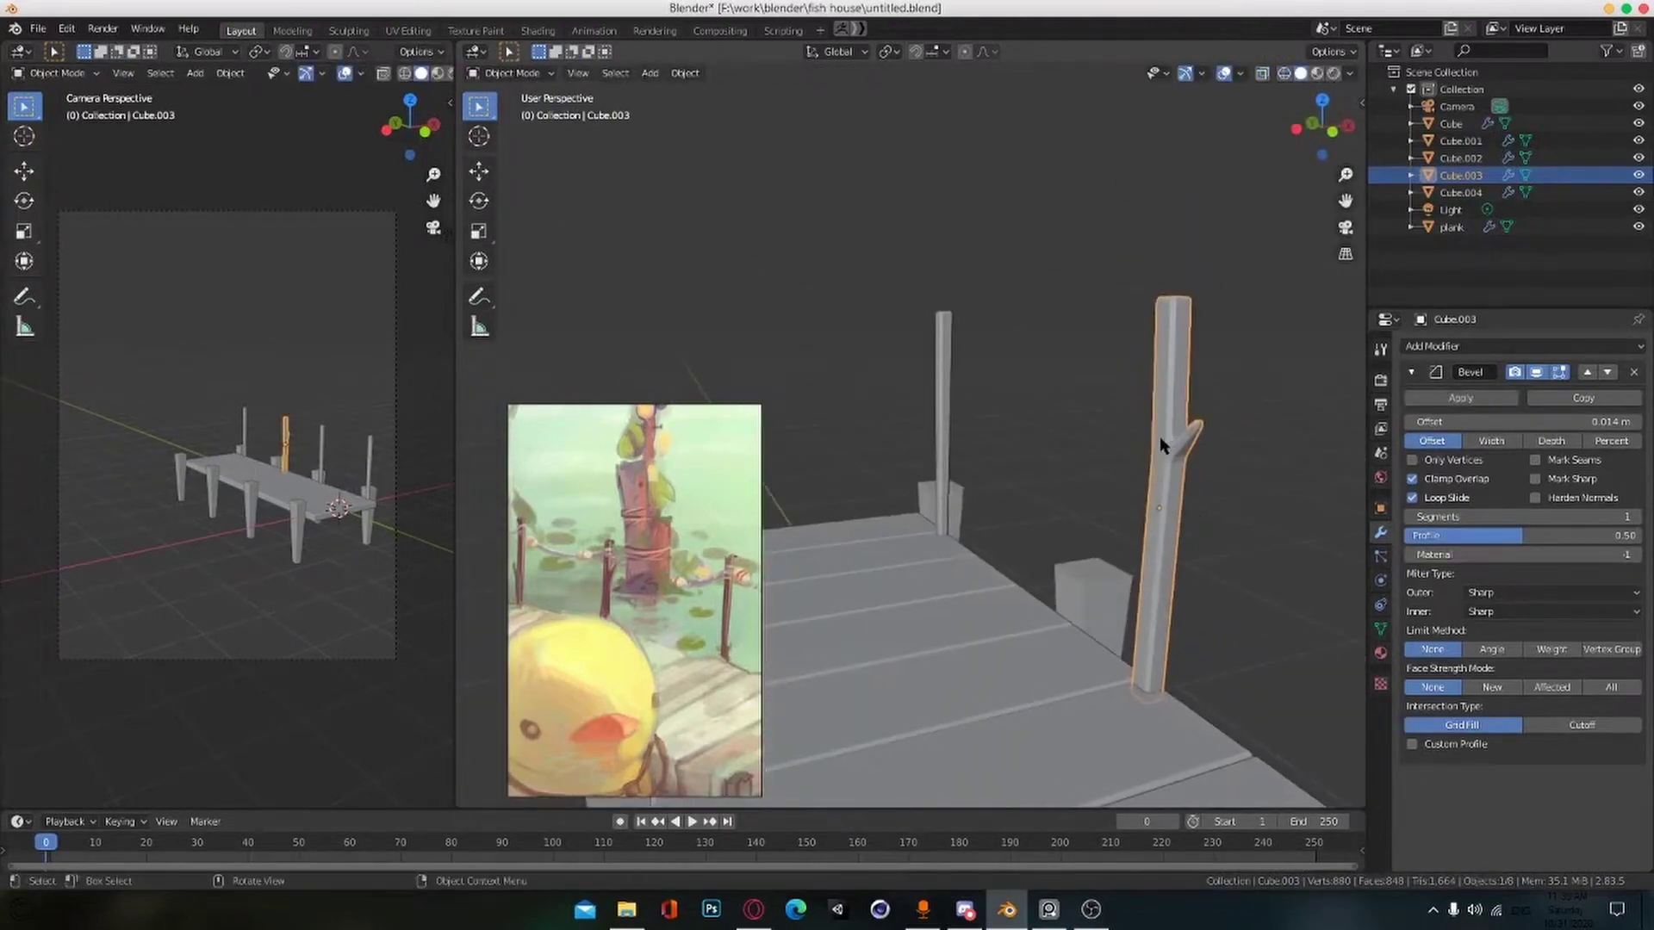
Step: Add a horizontal edge loop slightly below the middle of the farthest pole and bevel it into a narrow band
{"action": "scroll", "coordinate": [1159, 445], "scroll_direction": "down", "scroll_amount": 7}
{"action": "middle_click_drag", "start_coordinate": [1037, 479], "coordinate": [922, 682]}
{"action": "scroll", "coordinate": [926, 473], "scroll_direction": "up", "scroll_amount": 5}
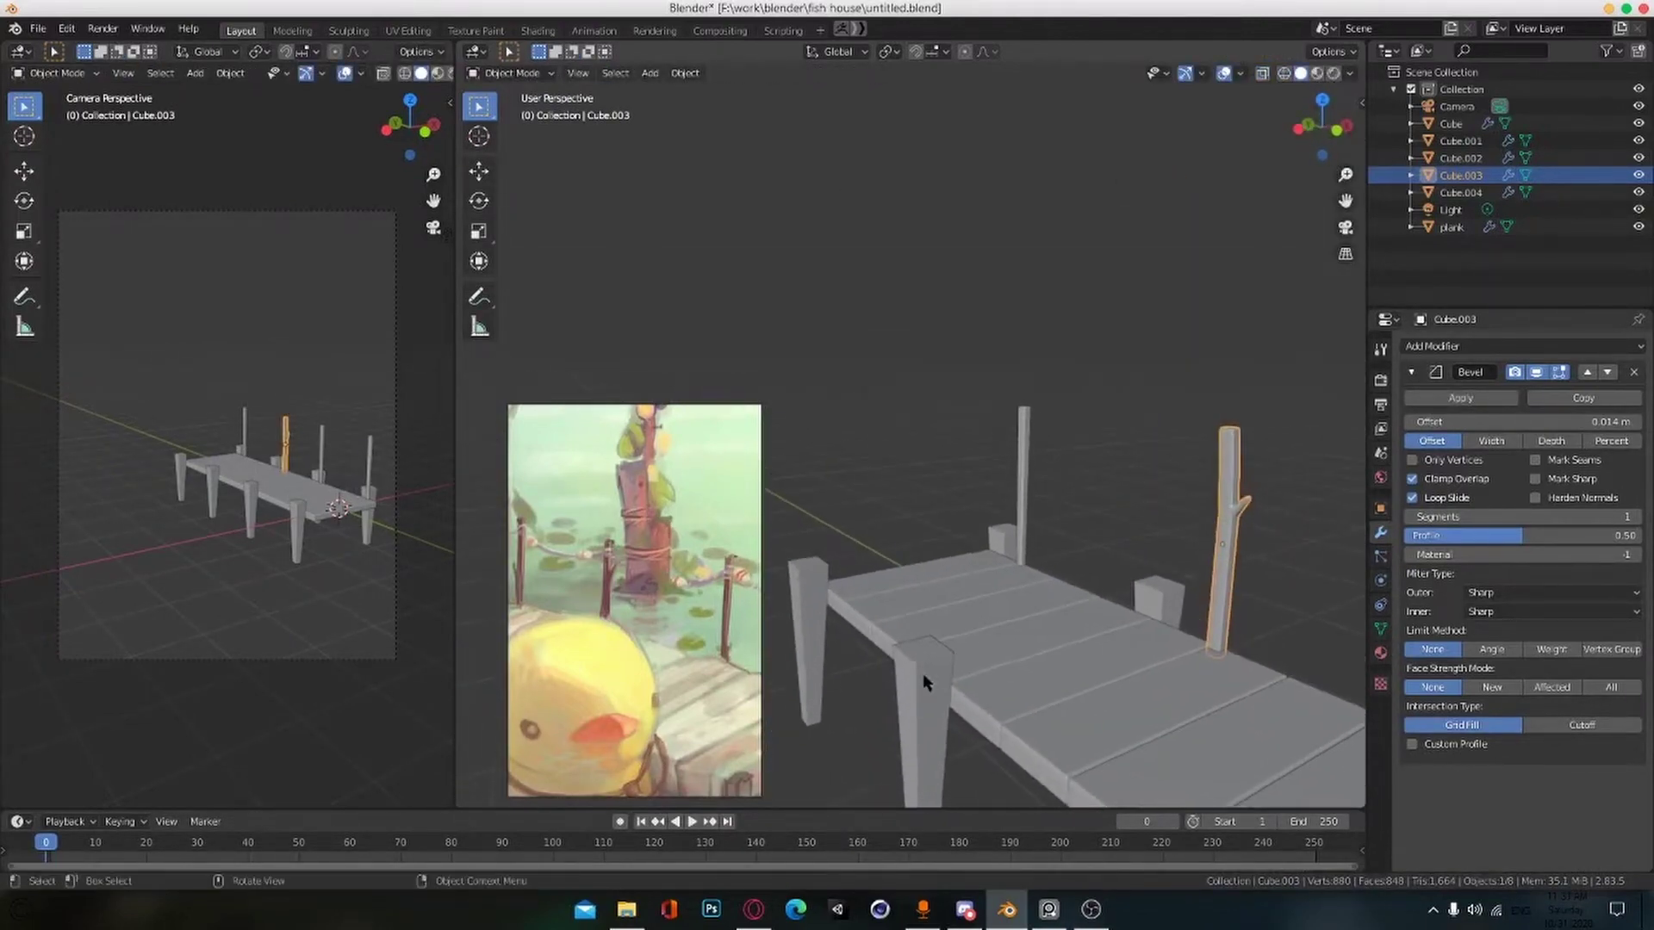
{"action": "left_click", "coordinate": [1027, 437]}
{"action": "scroll", "coordinate": [1027, 439], "scroll_direction": "up", "scroll_amount": 3}
{"action": "key", "text": "Tab"}
{"action": "key", "text": "shift+z"}
{"action": "key", "text": "Tab"}
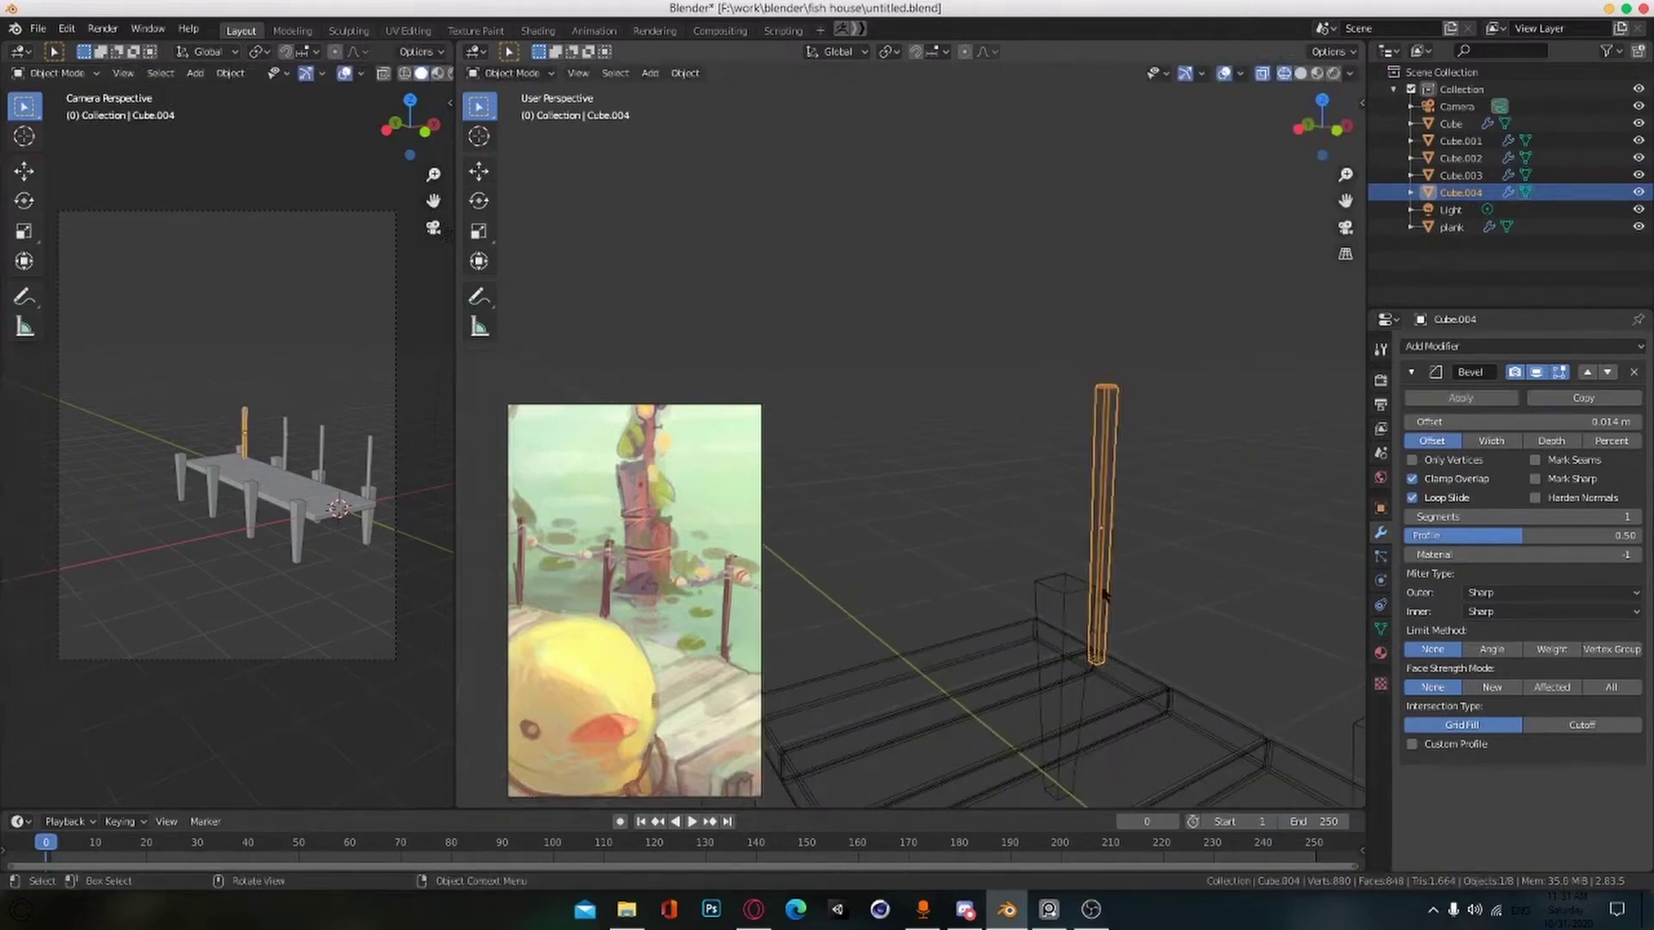
{"action": "key", "text": "Tab"}
{"action": "left_click", "coordinate": [1214, 594]}
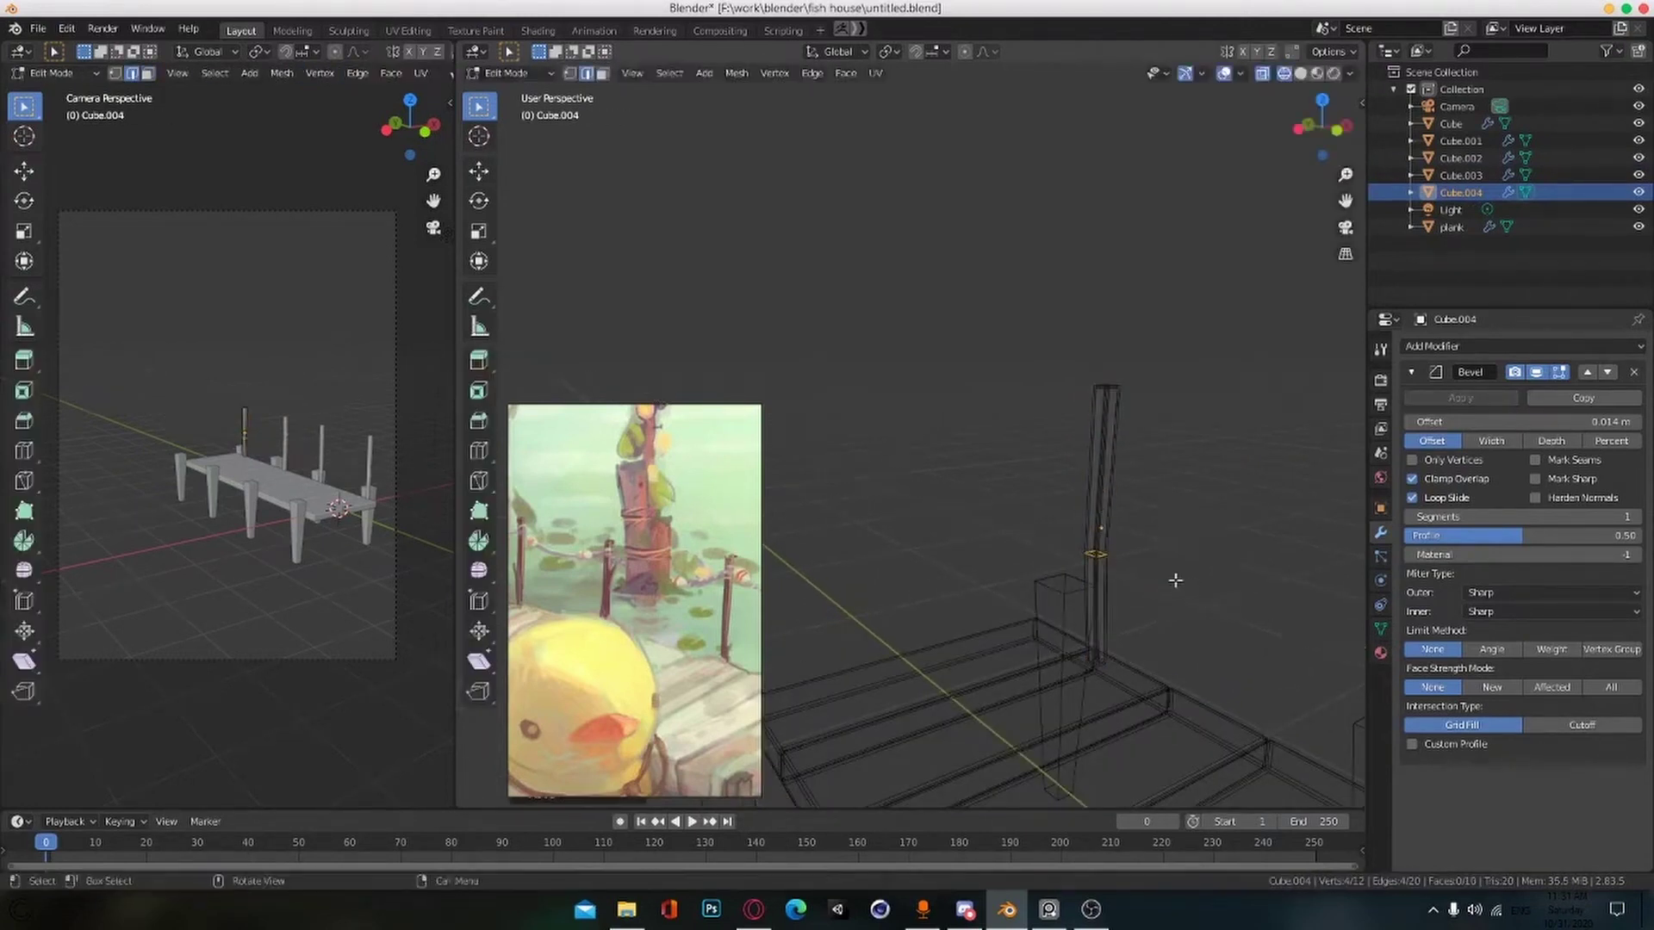
{"action": "left_click", "coordinate": [1141, 589]}
Step: Extrude a side face of the farthest pole's band into a smaller, upward-slanting branch stub and return to solid display
{"action": "scroll", "coordinate": [1139, 592], "scroll_direction": "up", "scroll_amount": 1}
{"action": "key", "text": "3"}
{"action": "middle_click_drag", "start_coordinate": [1137, 598], "coordinate": [1097, 595]}
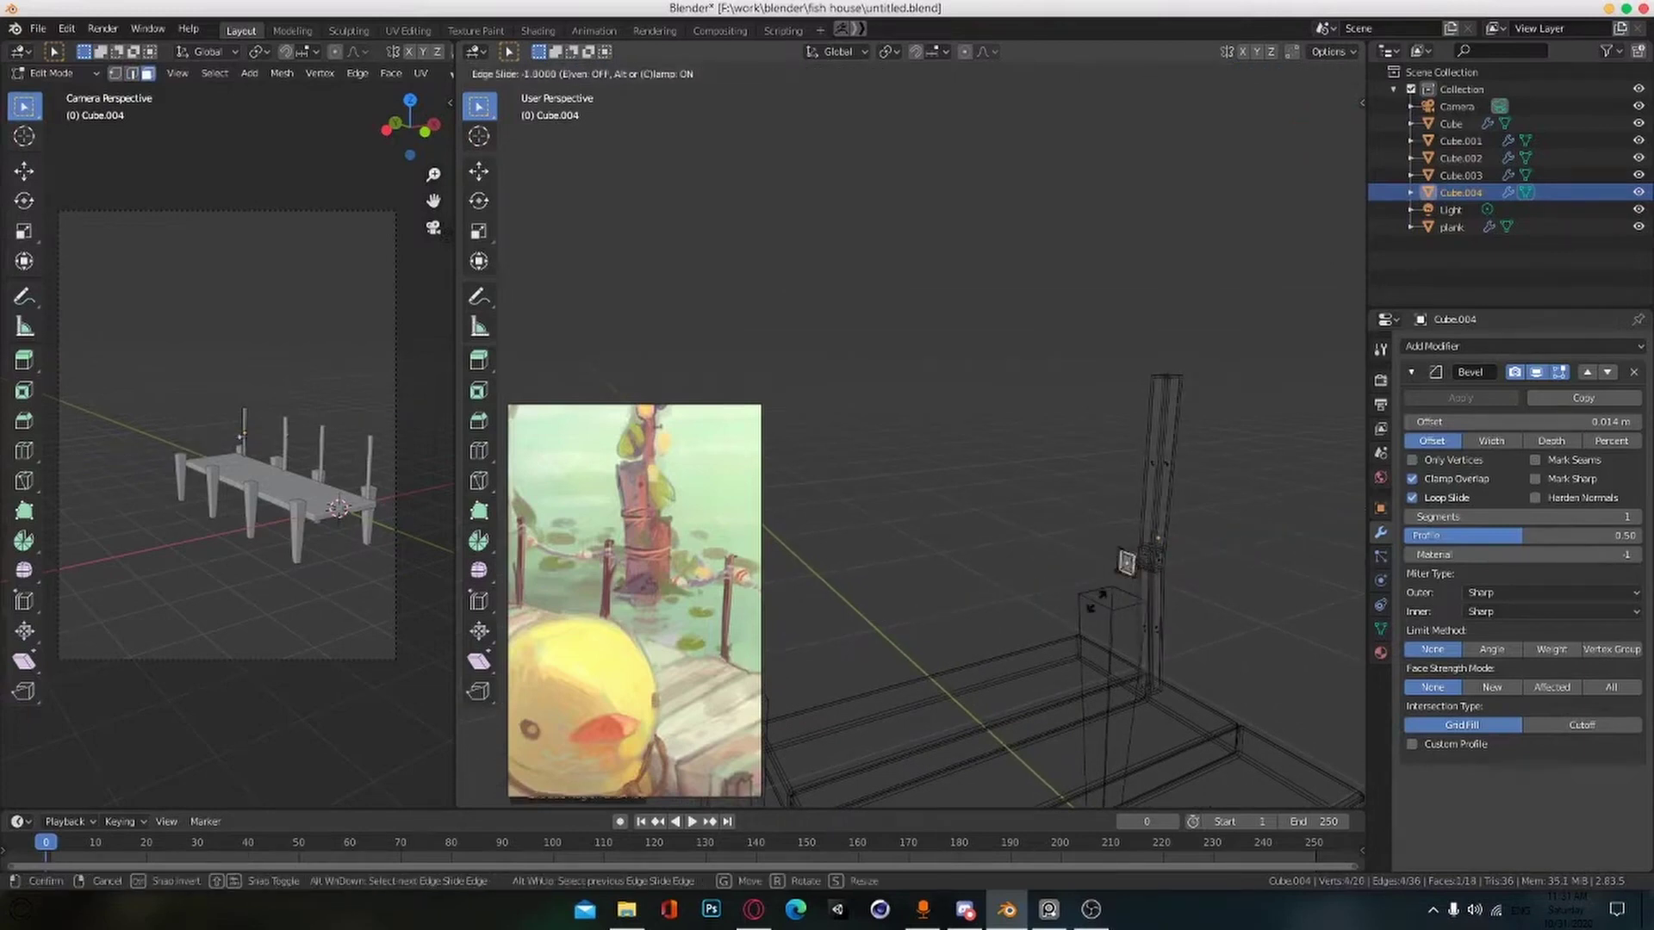
{"action": "left_click", "coordinate": [1208, 581]}
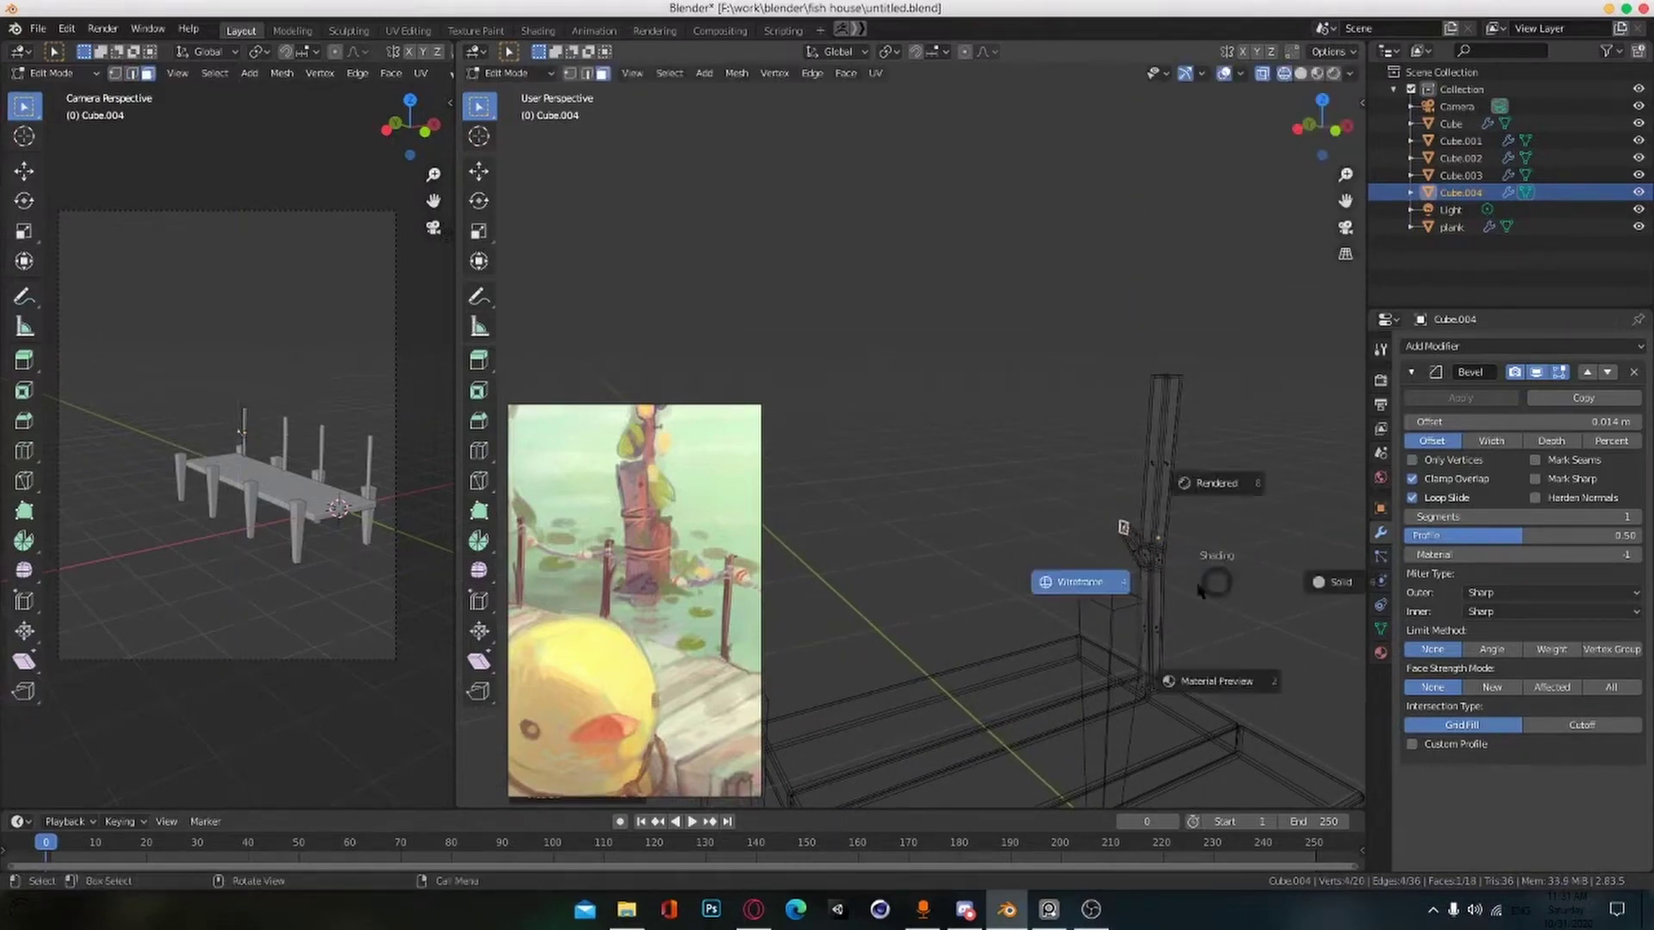
{"action": "left_click", "coordinate": [1092, 601]}
{"action": "key", "text": "z"}
{"action": "left_click", "coordinate": [1209, 604]}
{"action": "key", "text": "Tab"}
{"action": "left_click", "coordinate": [1228, 577]}
Step: Add a Bevel modifier to the dock's support posts and apply their scale
{"action": "scroll", "coordinate": [1194, 622], "scroll_direction": "down", "scroll_amount": 8}
{"action": "scroll", "coordinate": [1206, 636], "scroll_direction": "up", "scroll_amount": 4}
{"action": "mouse_move", "coordinate": [1218, 650]}
{"action": "middle_mouse_down"}
{"action": "mouse_move", "coordinate": [1237, 656]}
{"action": "mouse_move", "coordinate": [1221, 635]}
{"action": "middle_mouse_up"}
{"action": "left_click", "coordinate": [1191, 640]}
{"action": "left_click", "coordinate": [1464, 346]}
{"action": "left_click", "coordinate": [1299, 403]}
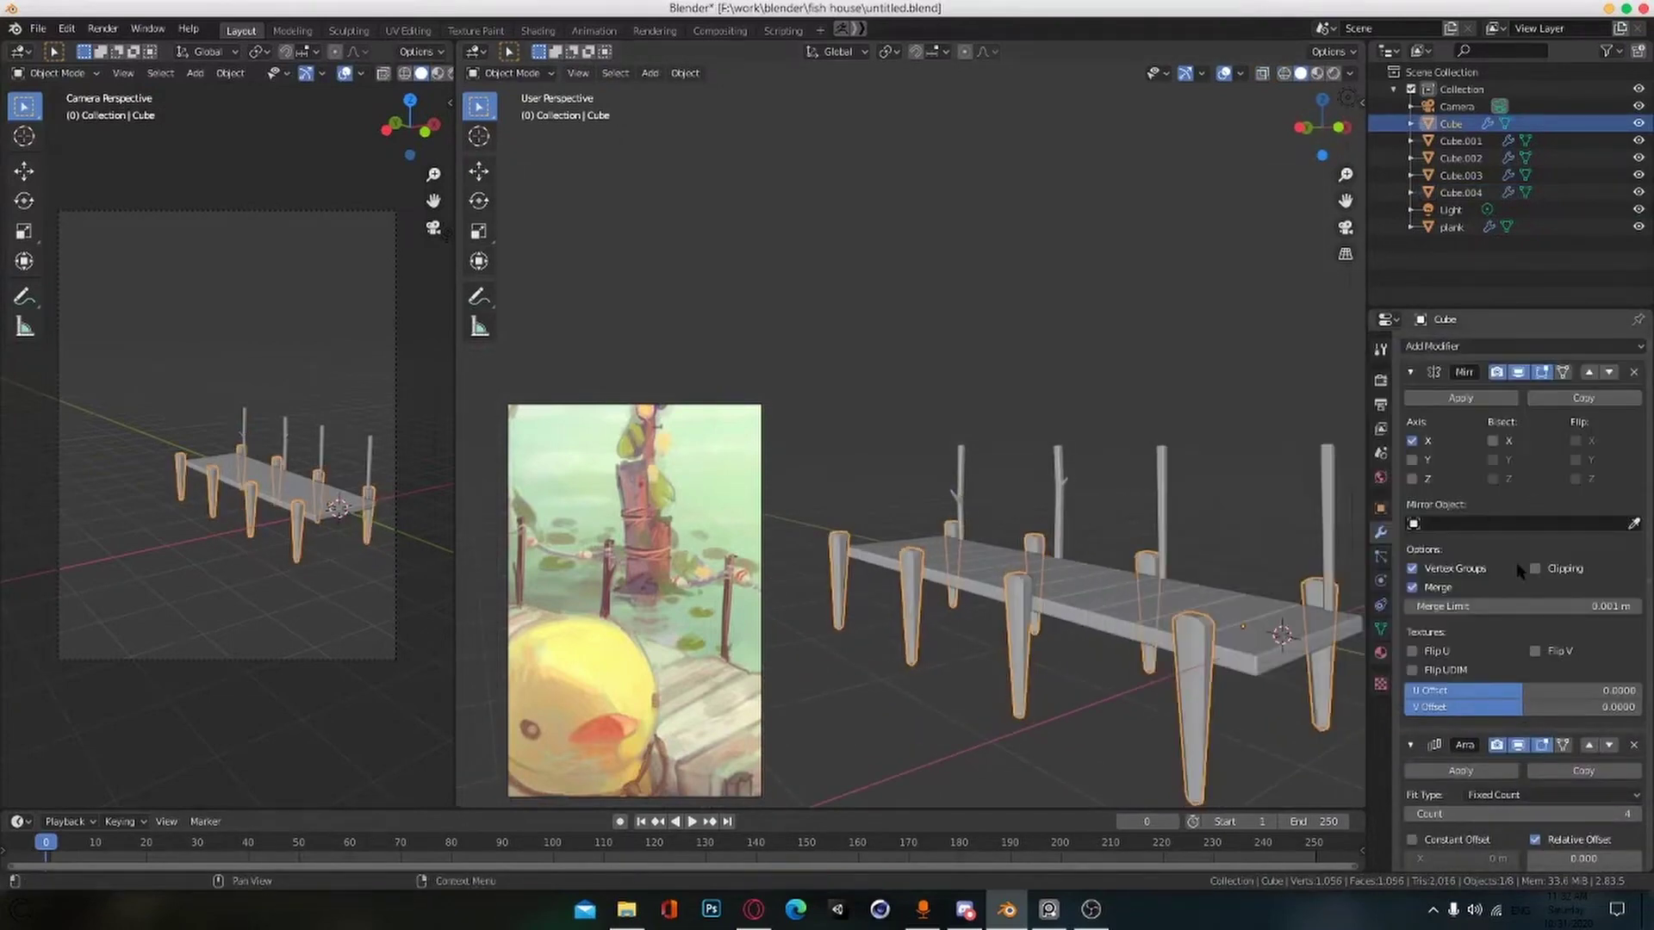
{"action": "key", "text": "ctrl+a"}
{"action": "left_click", "coordinate": [1188, 679]}
Step: Set the support posts' Bevel offset to 0.03 m with 2 segments
{"action": "scroll", "coordinate": [1521, 769], "scroll_direction": "down", "scroll_amount": 10}
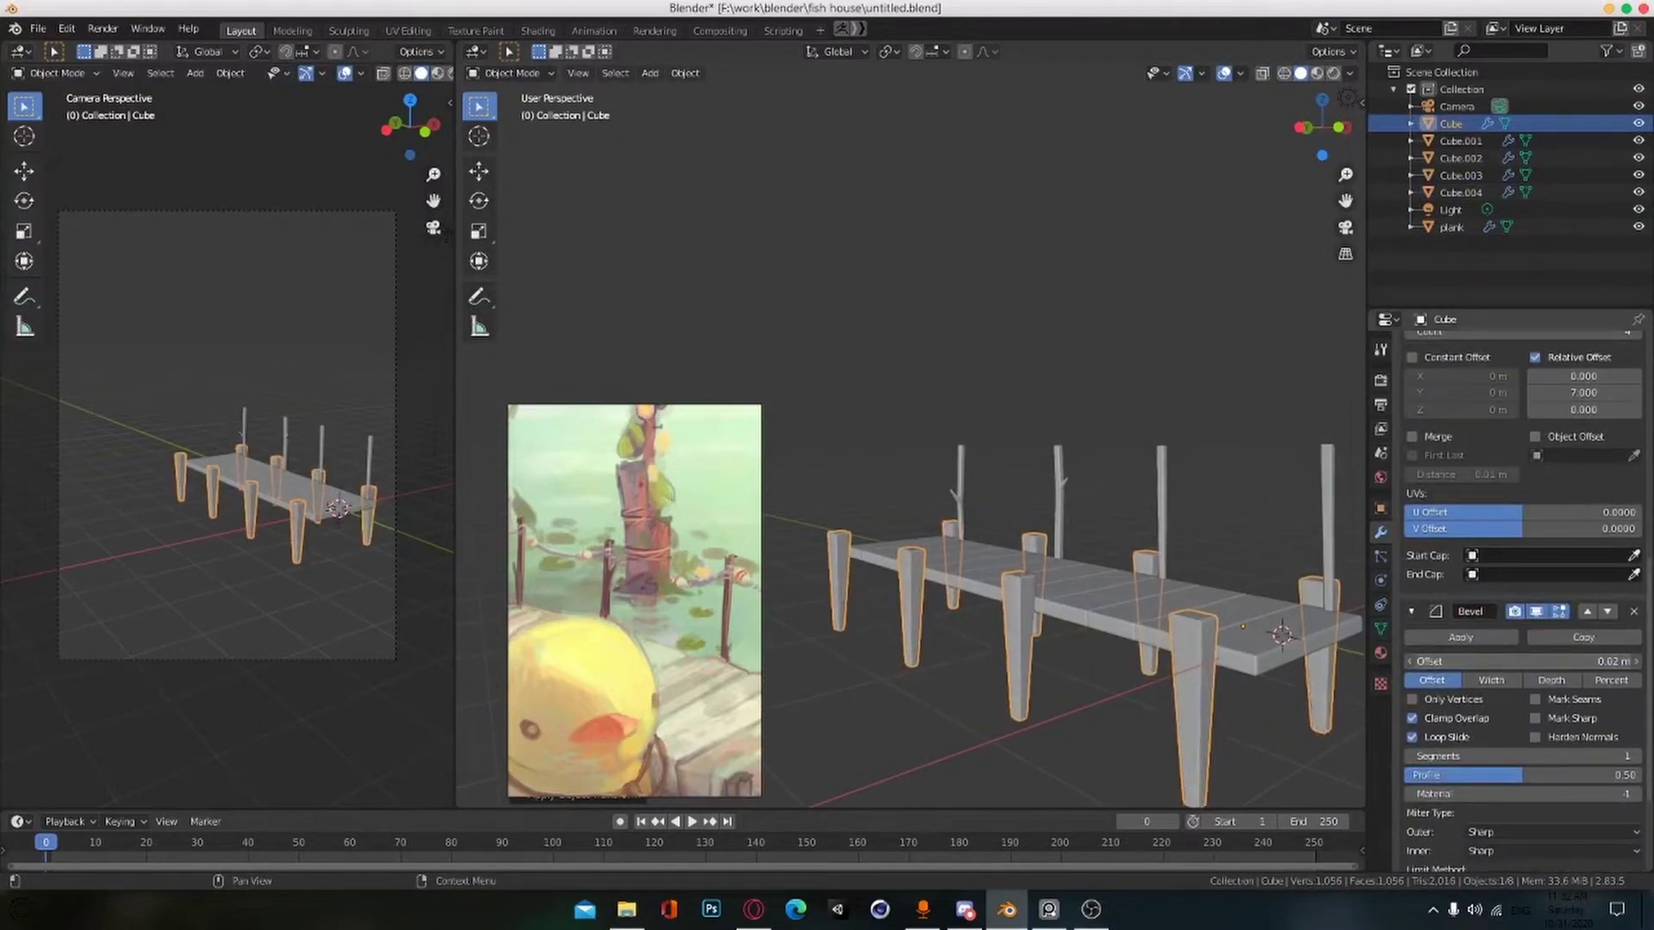
{"action": "left_click_drag", "start_coordinate": [1592, 660], "coordinate": [1628, 660]}
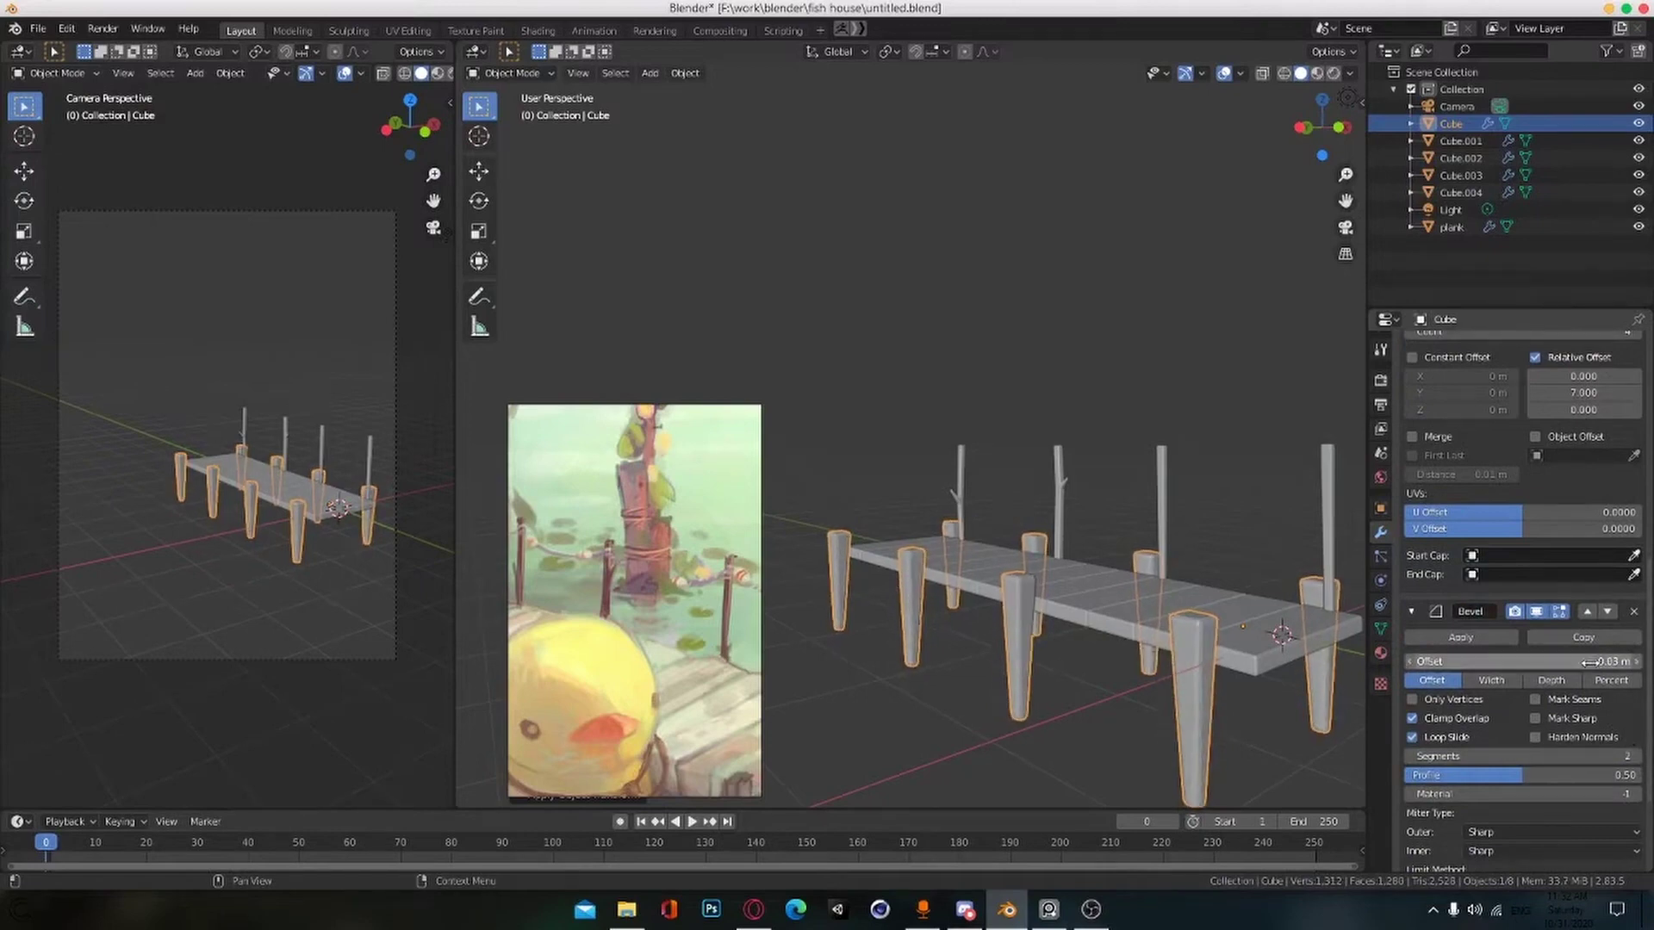
{"action": "middle_click_drag", "start_coordinate": [1146, 717], "coordinate": [1058, 660]}
{"action": "left_click", "coordinate": [1102, 714]}
Step: Bring the ladder in the reference painting into close view and place the reference clear of the dock model
{"action": "scroll", "coordinate": [1087, 694], "scroll_direction": "down", "scroll_amount": 2}
{"action": "scroll", "coordinate": [1012, 633], "scroll_direction": "up", "scroll_amount": 2}
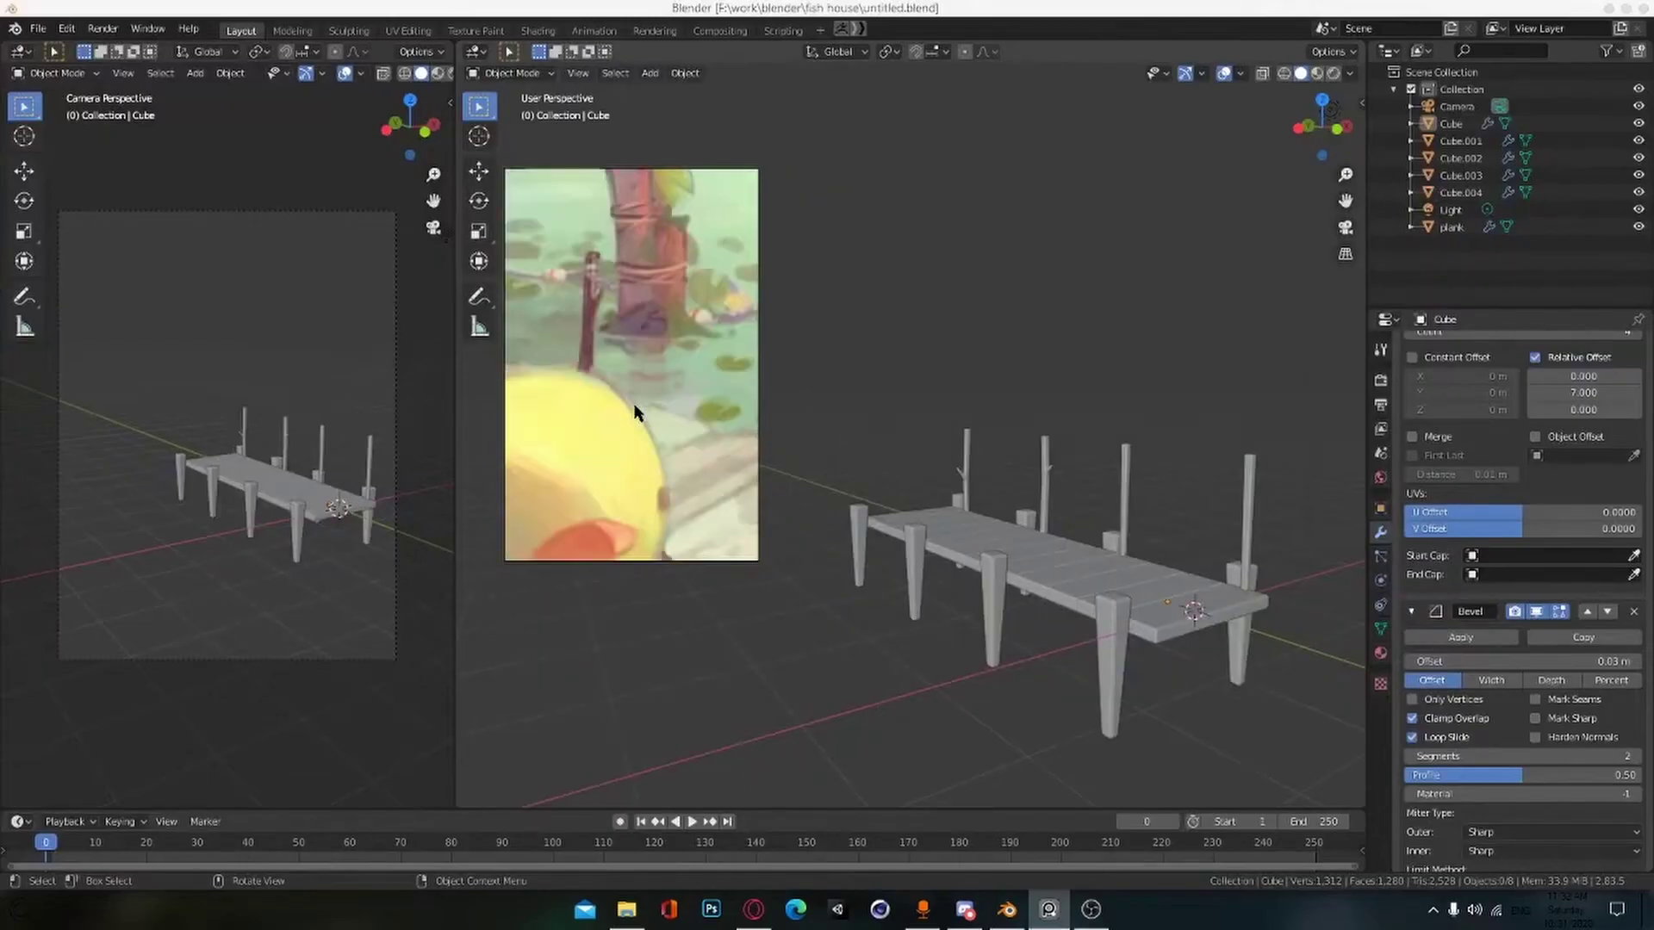
{"action": "scroll", "coordinate": [626, 426], "scroll_direction": "up", "scroll_amount": 2}
{"action": "left_click_drag", "start_coordinate": [627, 418], "coordinate": [633, 470], "text": "alt"}
{"action": "scroll", "coordinate": [633, 469], "scroll_direction": "up", "scroll_amount": 1}
{"action": "scroll", "coordinate": [963, 679], "scroll_direction": "up", "scroll_amount": 2}
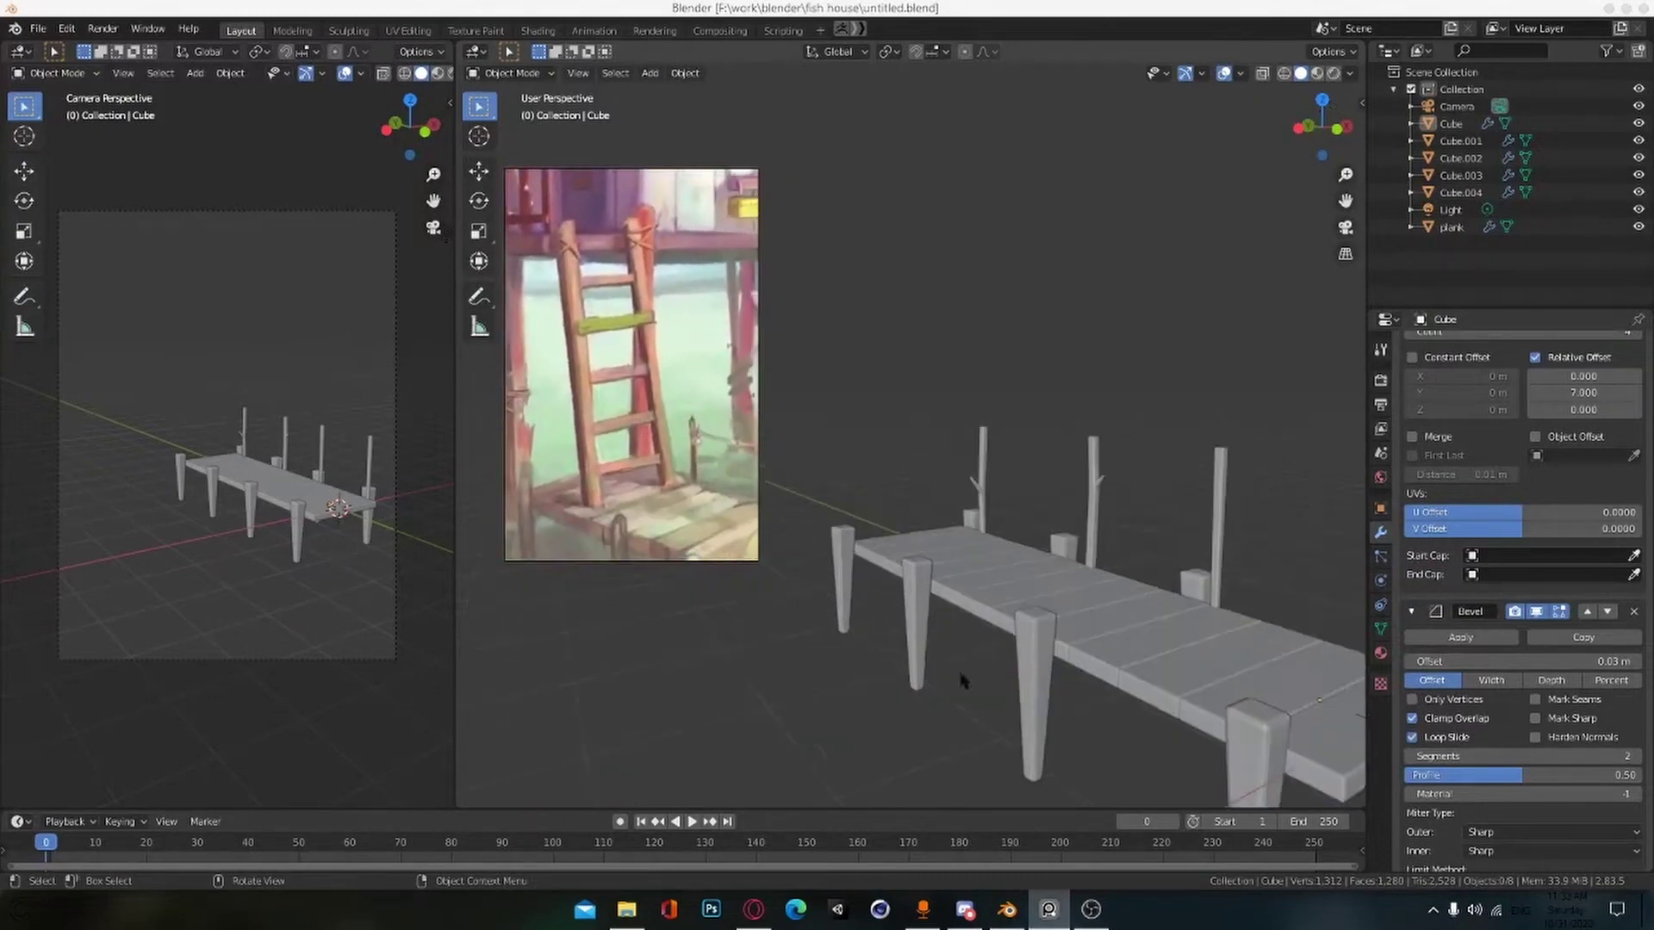
{"action": "left_click", "coordinate": [960, 682]}
{"action": "scroll", "coordinate": [887, 732], "scroll_direction": "down", "scroll_amount": 2}
{"action": "left_click_drag", "start_coordinate": [901, 672], "coordinate": [879, 663], "text": "alt"}
{"action": "scroll", "coordinate": [878, 662], "scroll_direction": "up", "scroll_amount": 2}
{"action": "middle_click_drag", "start_coordinate": [877, 661], "coordinate": [1015, 740]}
{"action": "mouse_move", "coordinate": [753, 916]}
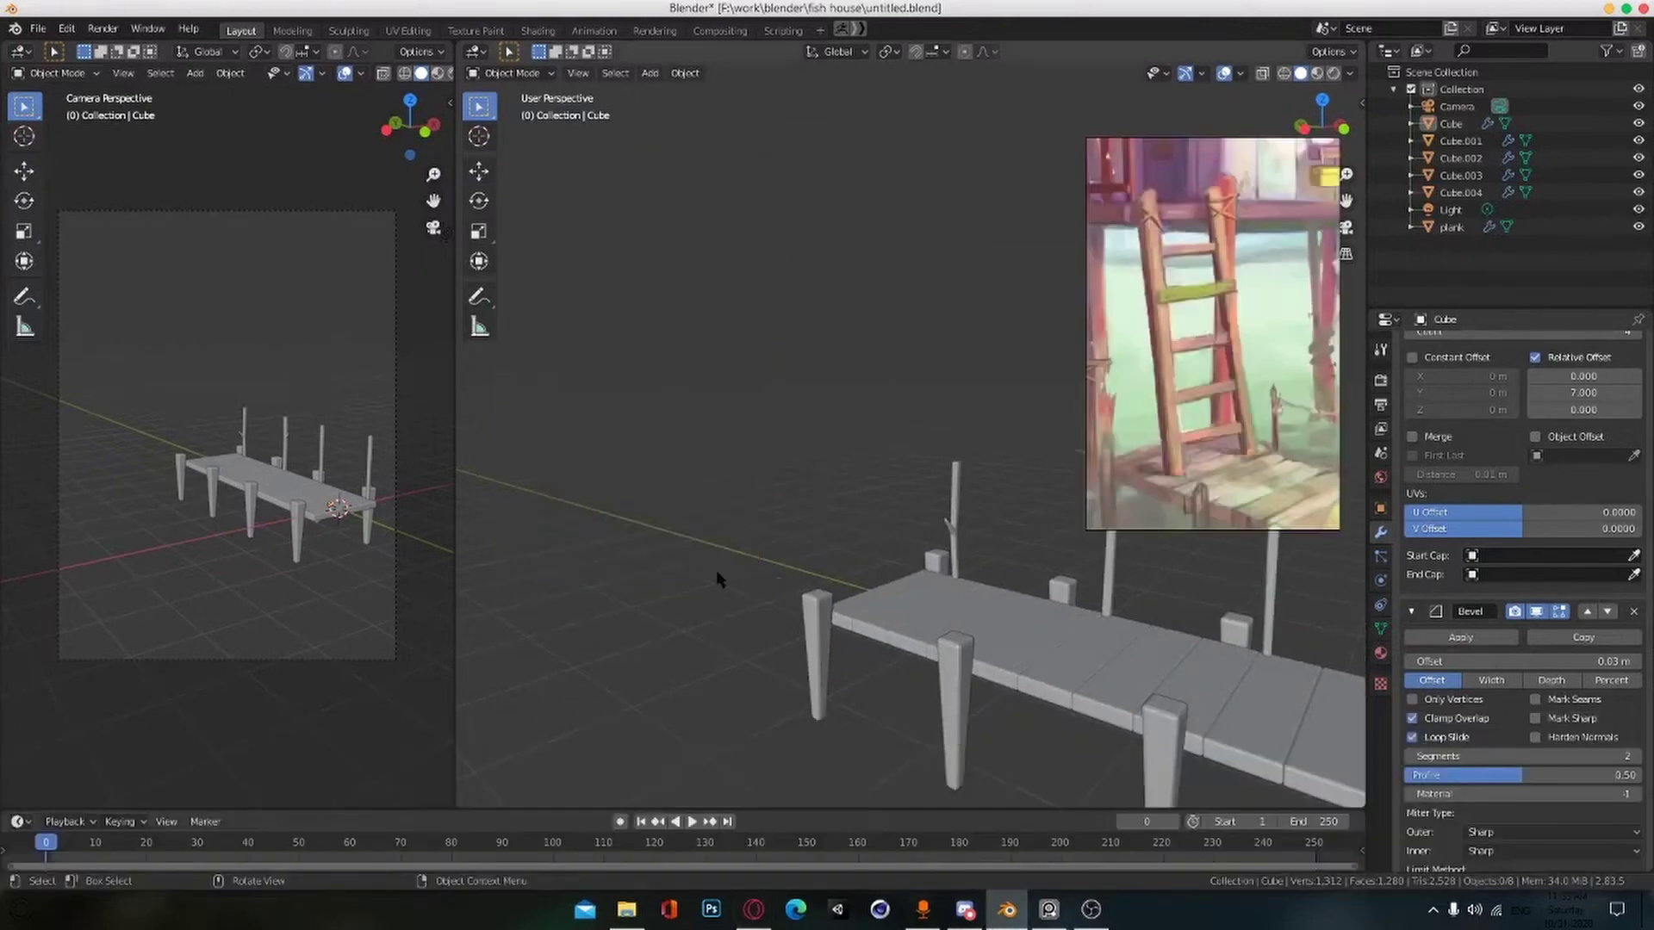
{"action": "scroll", "coordinate": [724, 581], "scroll_direction": "down", "scroll_amount": 3}
{"action": "middle_click_drag", "start_coordinate": [761, 642], "coordinate": [555, 672], "text": "shift"}
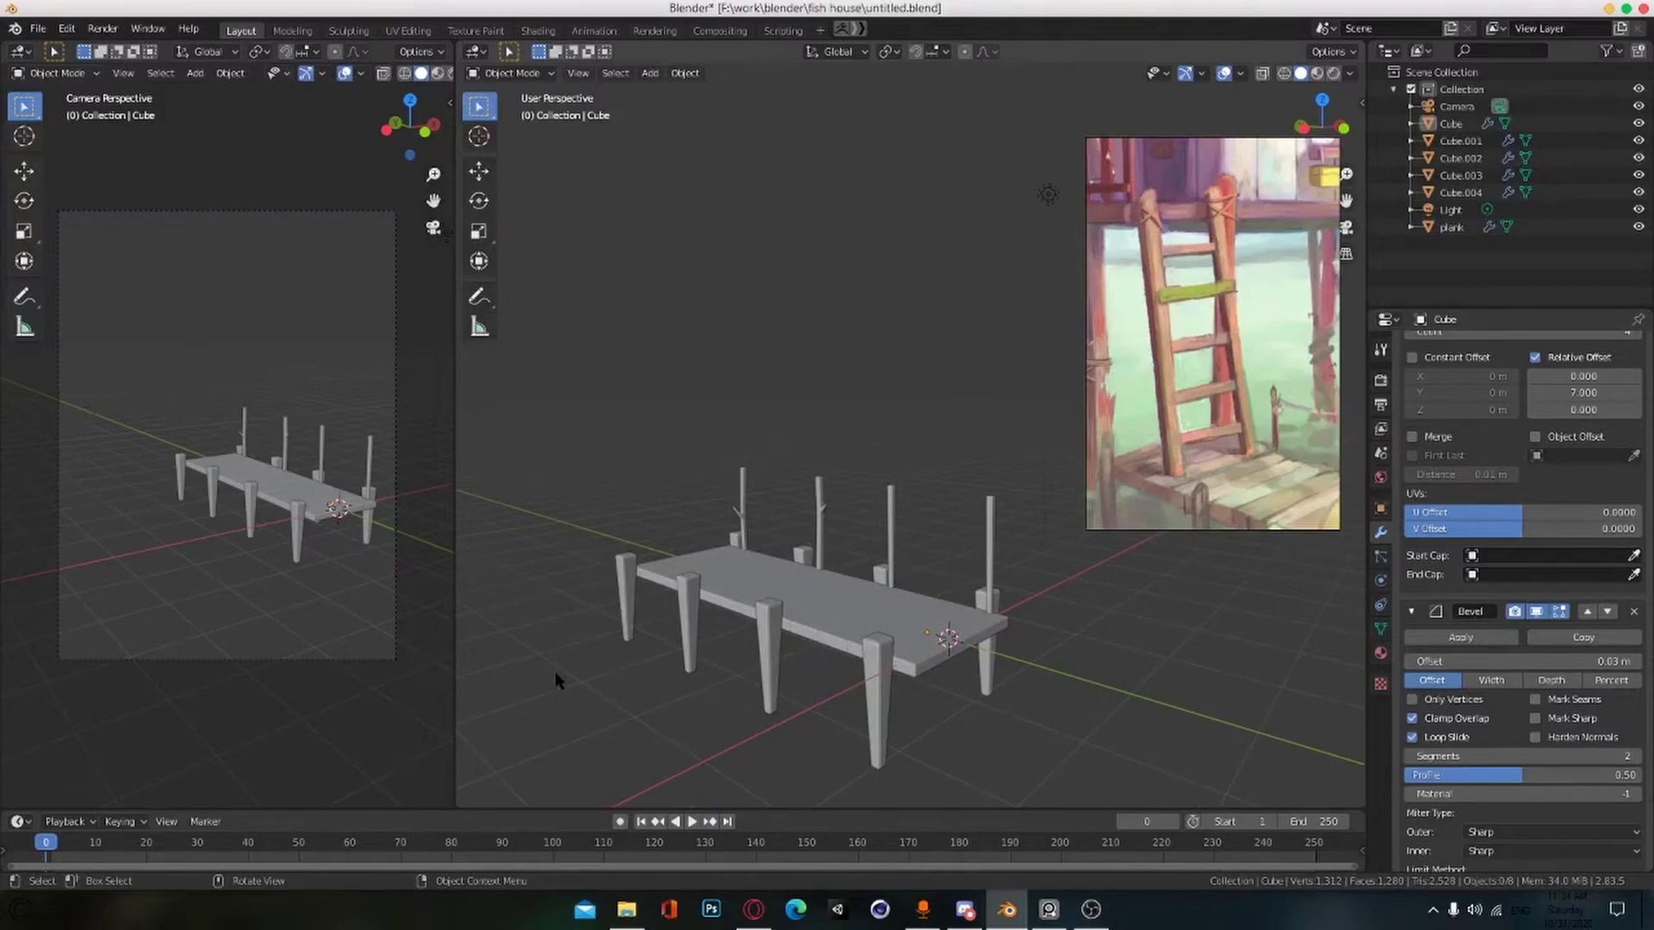
{"action": "key", "text": "alt+Tab"}
{"action": "key", "text": "alt+Tab"}
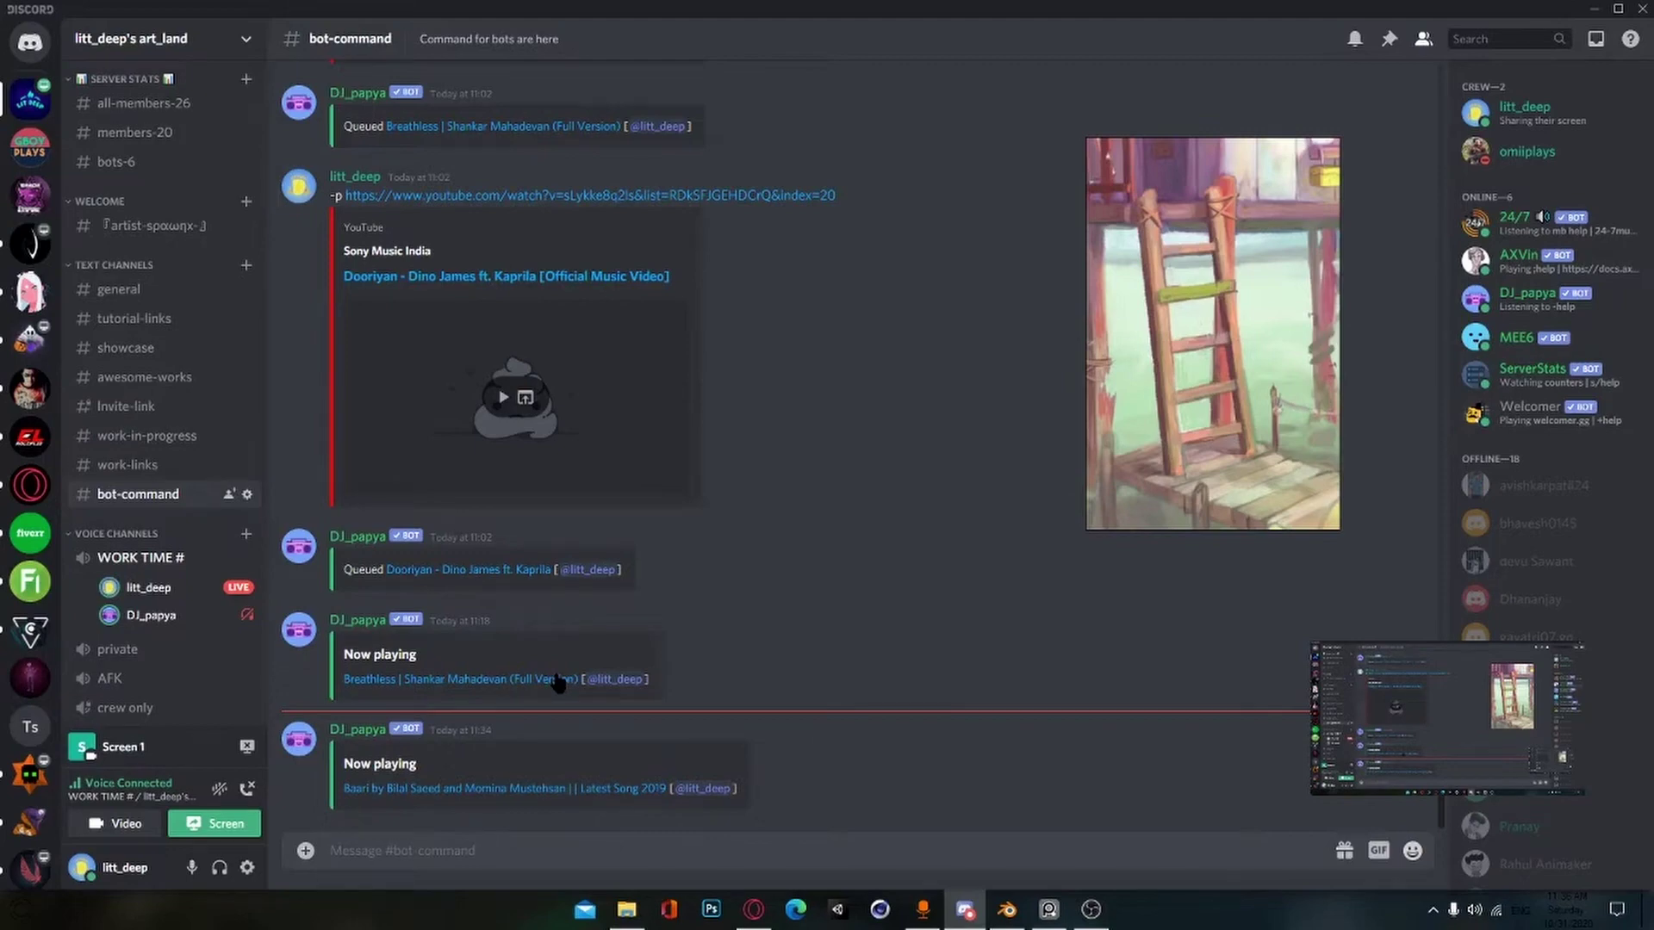
{"action": "left_click", "coordinate": [37, 208]}
{"action": "key", "text": "alt+Tab"}
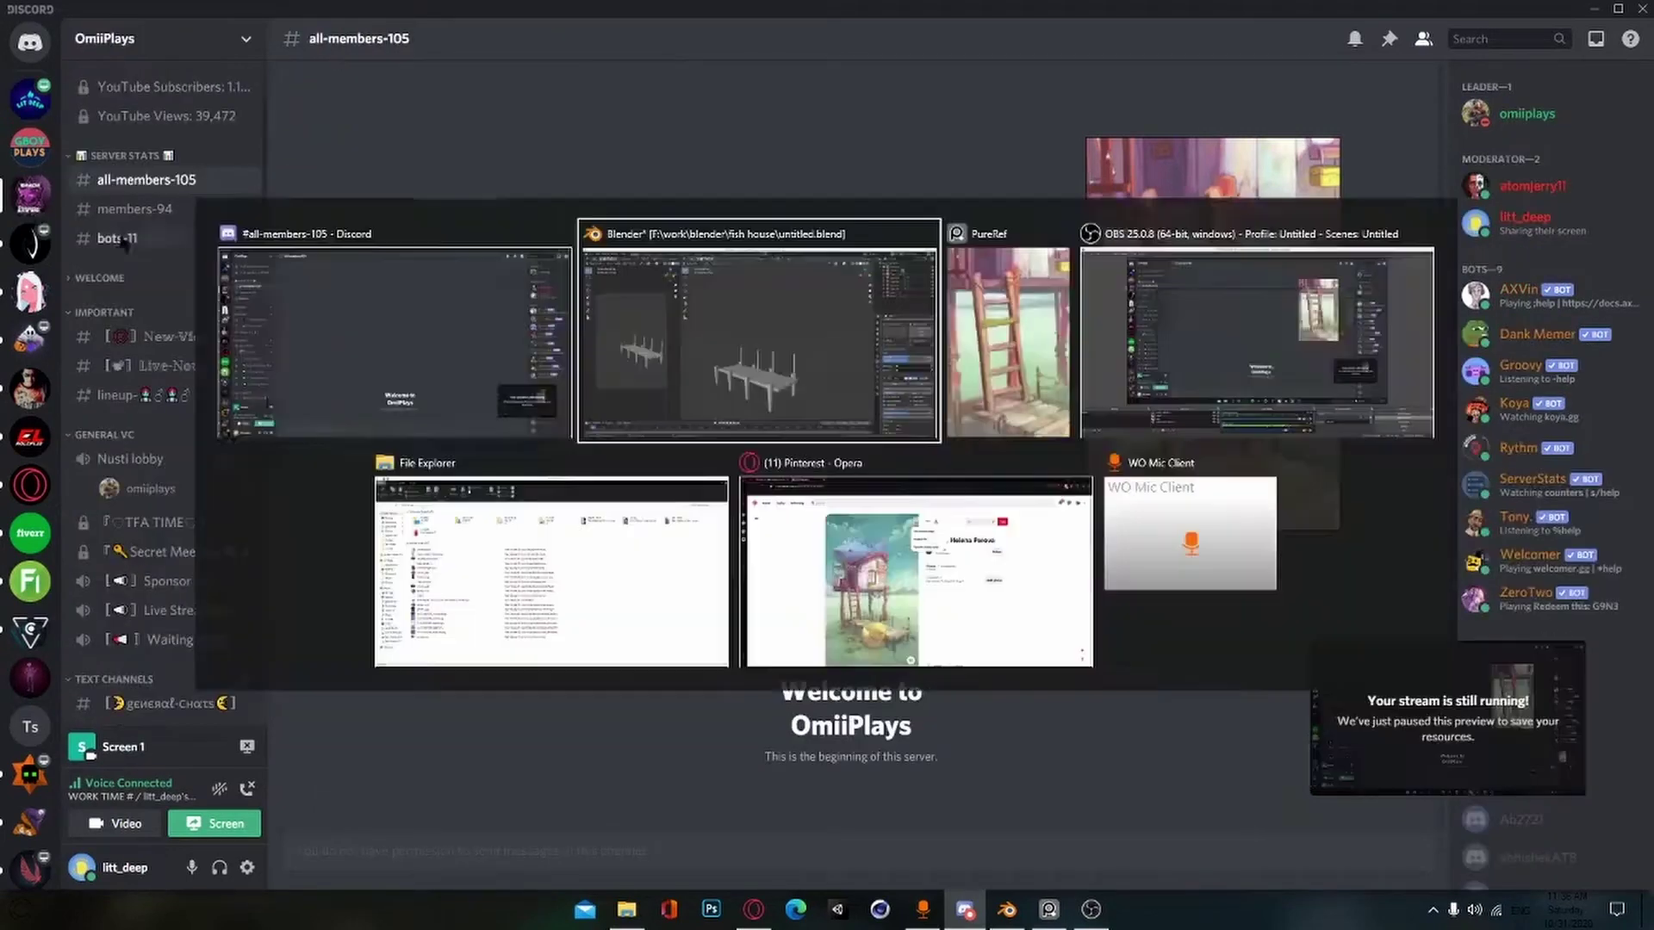
Step: Add a cube at the dock's front end for the ladder rails and give it a Mirror modifier on X
{"action": "middle_click_drag", "start_coordinate": [699, 491], "coordinate": [721, 555]}
{"action": "key", "text": "shift+a"}
{"action": "mouse_move", "coordinate": [723, 552]}
{"action": "left_click", "coordinate": [823, 561]}
{"action": "scroll", "coordinate": [968, 685], "scroll_direction": "down", "scroll_amount": 2}
{"action": "left_click", "coordinate": [1464, 346]}
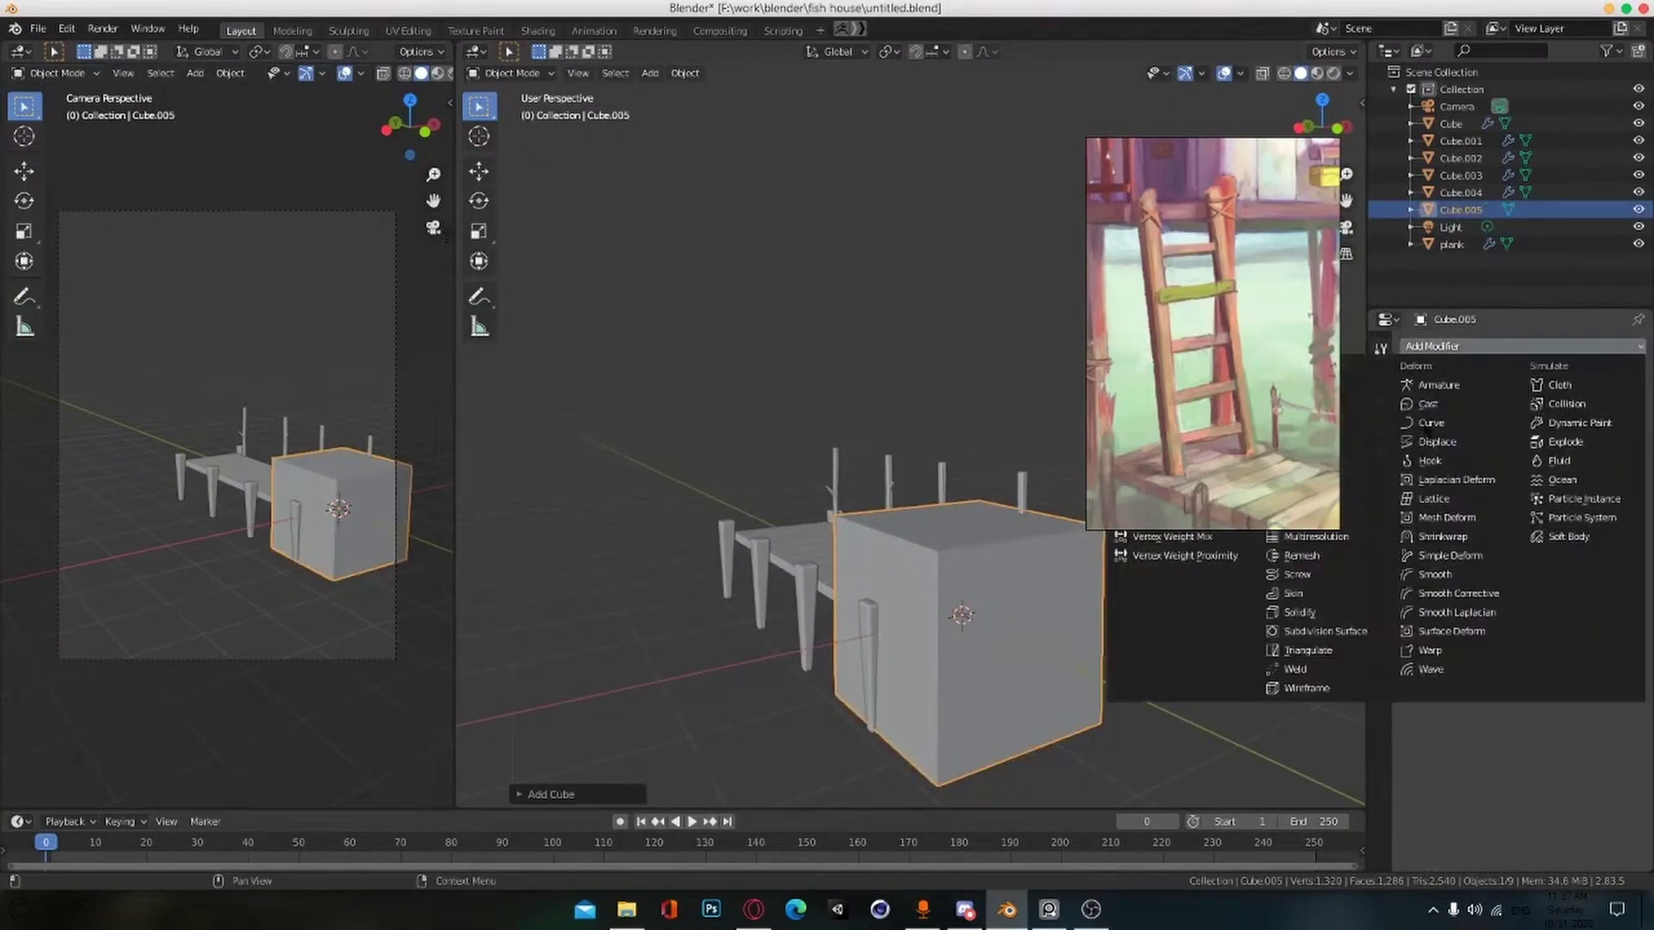
{"action": "left_click", "coordinate": [1180, 364]}
Step: Offset the cube's mesh from the mirror axis along X and scale it on X and Y into a tall square rail
{"action": "key", "text": "Tab"}
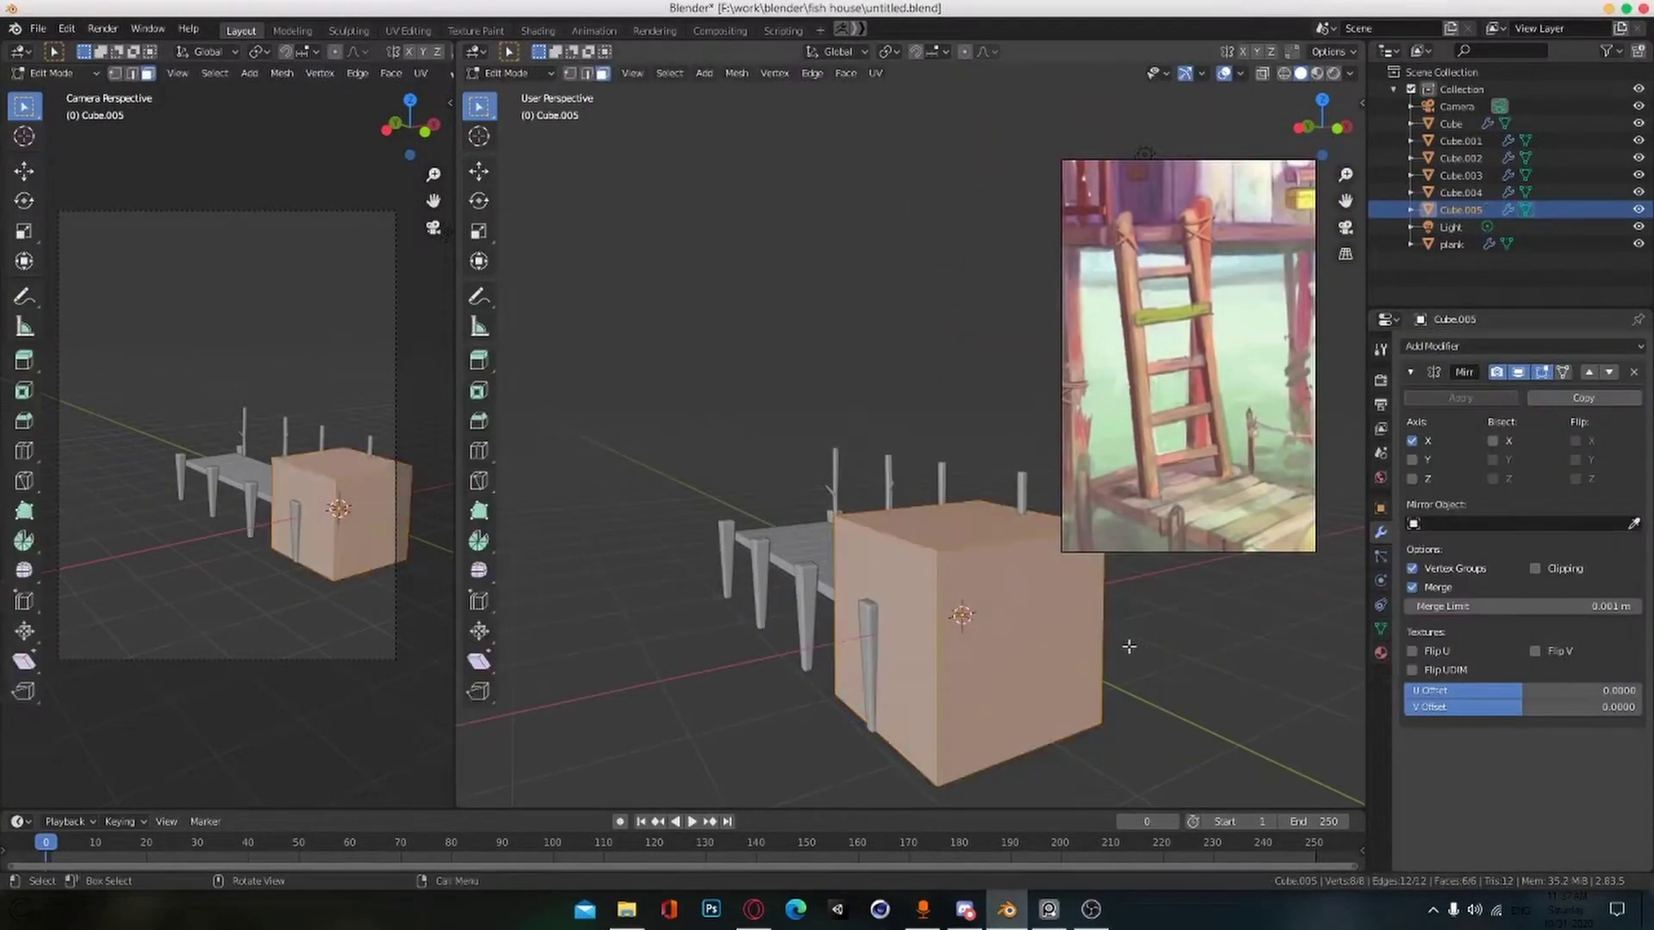
{"action": "key", "text": "g"}
{"action": "left_click", "coordinate": [1088, 712]}
{"action": "key", "text": "s"}
{"action": "key", "text": "shift+z"}
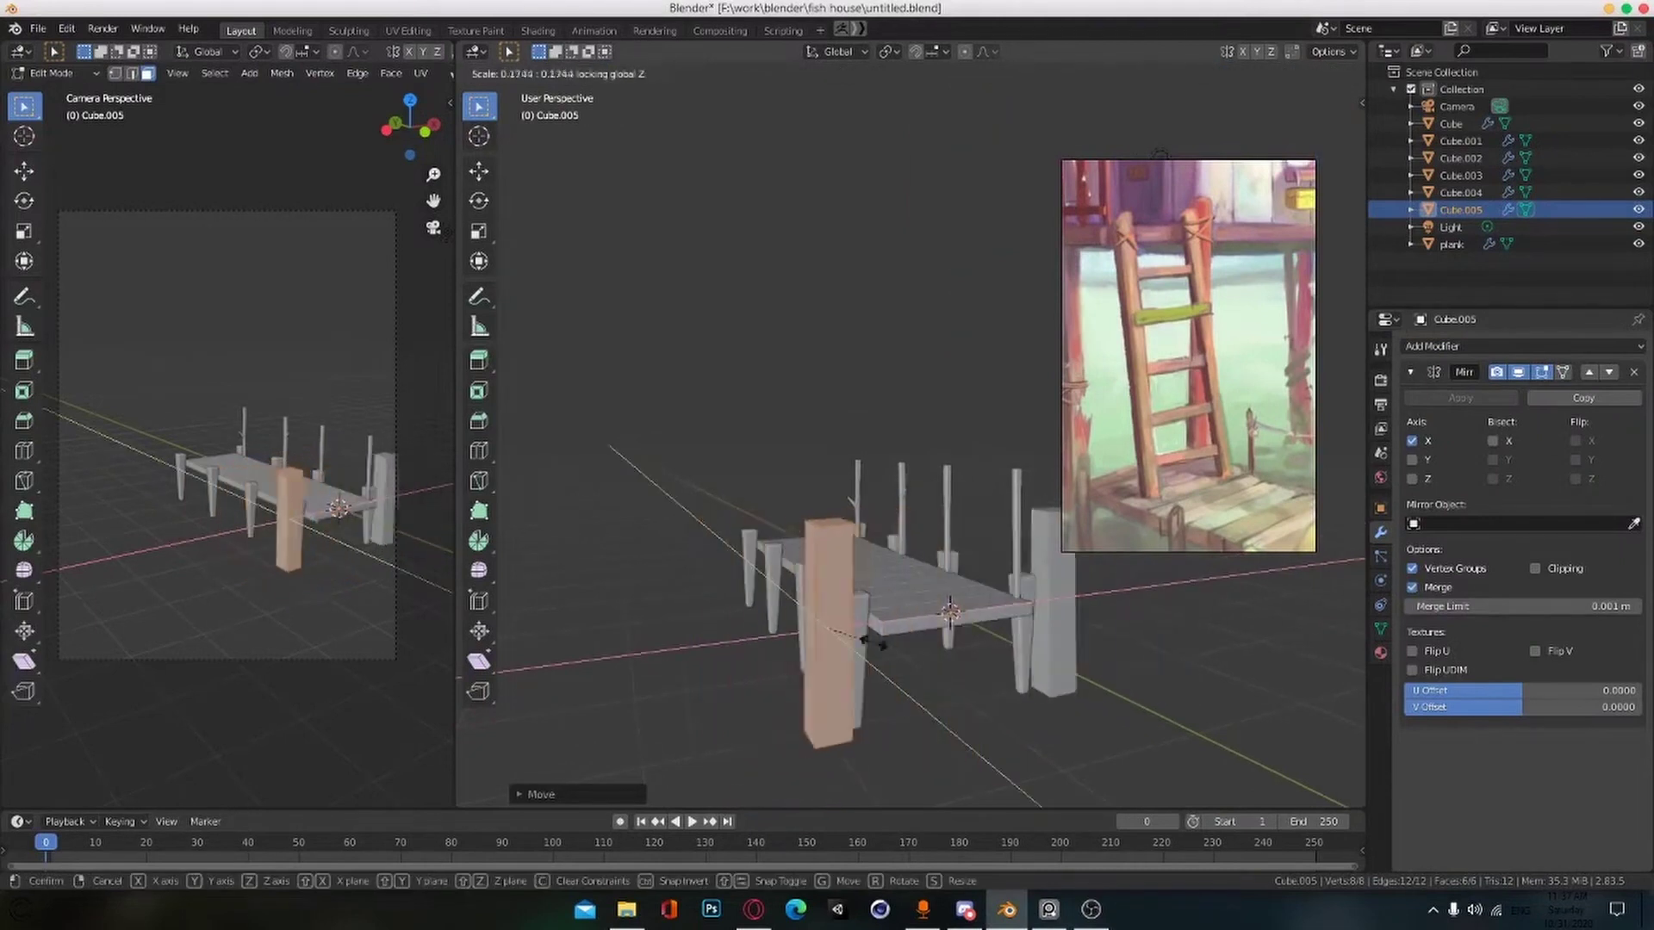
{"action": "left_click", "coordinate": [896, 644]}
{"action": "middle_click_drag", "start_coordinate": [895, 645], "coordinate": [910, 665]}
Step: Move the mirrored rails closer together along X and scale them thinner without changing their height
{"action": "key", "text": "g"}
{"action": "key", "text": "x"}
{"action": "left_click", "coordinate": [984, 643]}
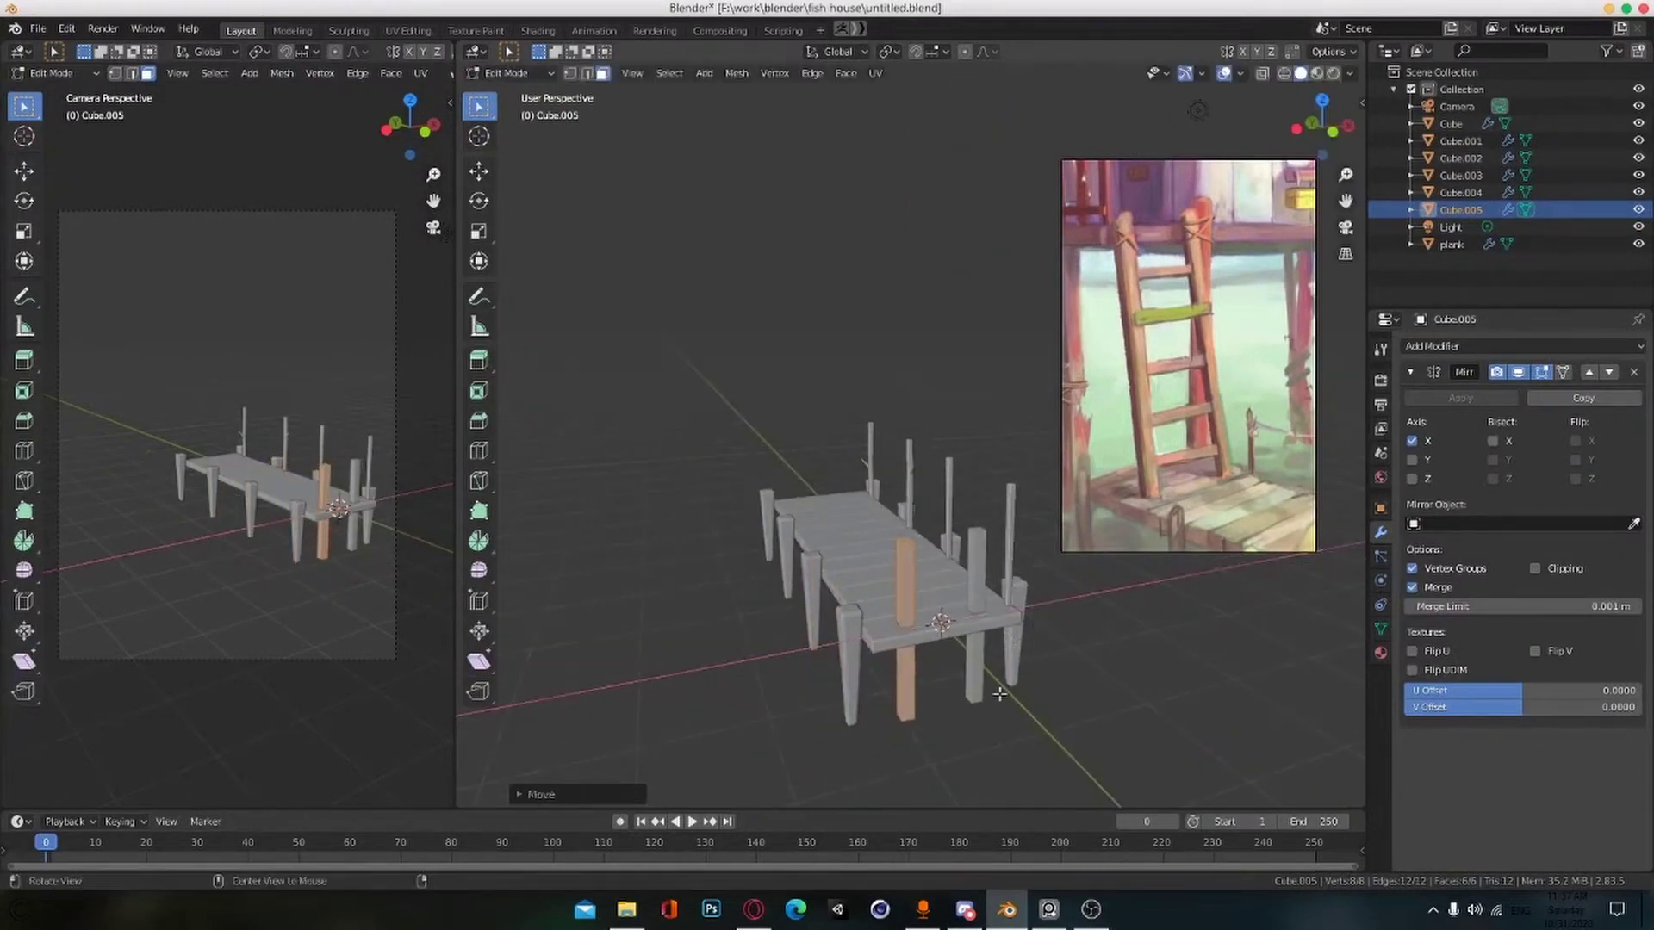
{"action": "scroll", "coordinate": [991, 654], "scroll_direction": "up", "scroll_amount": 2}
{"action": "key", "text": "s"}
{"action": "key", "text": "shift+z"}
{"action": "left_click", "coordinate": [1036, 678]}
{"action": "middle_click_drag", "start_coordinate": [1036, 678], "coordinate": [1082, 668]}
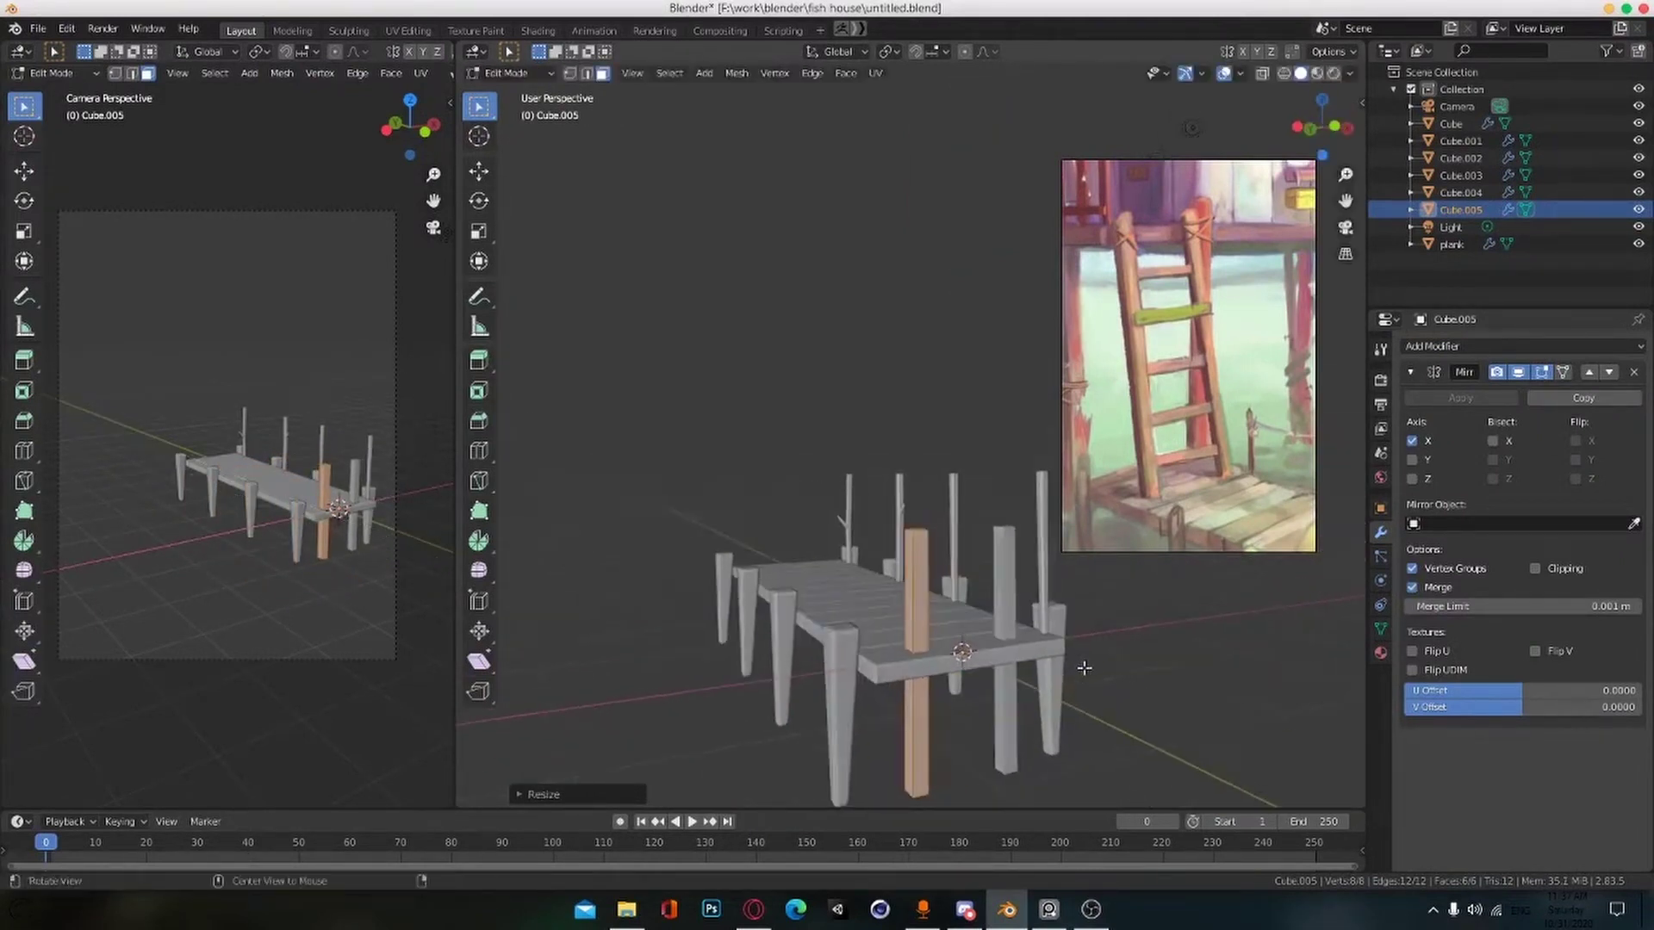
Step: Add a Bevel modifier to the mirrored ladder rails in Object Mode
{"action": "scroll", "coordinate": [1082, 669], "scroll_direction": "up", "scroll_amount": 1}
{"action": "left_click", "coordinate": [1471, 347]}
{"action": "key", "text": "Tab"}
{"action": "left_click", "coordinate": [1520, 346]}
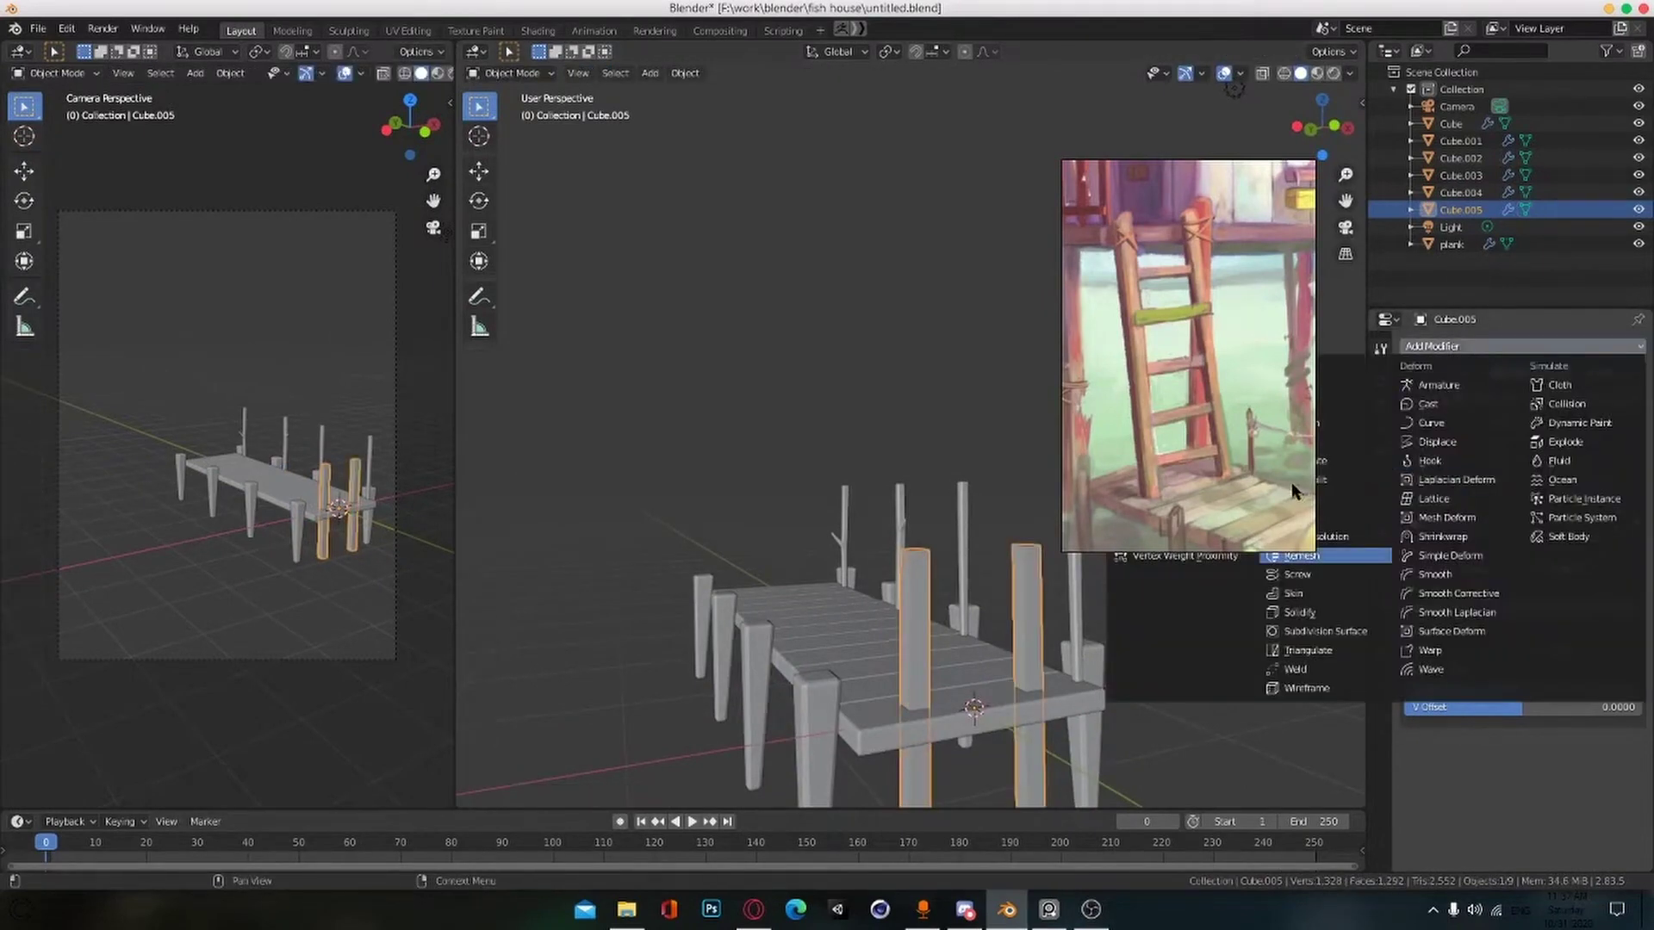
{"action": "left_click", "coordinate": [1264, 404]}
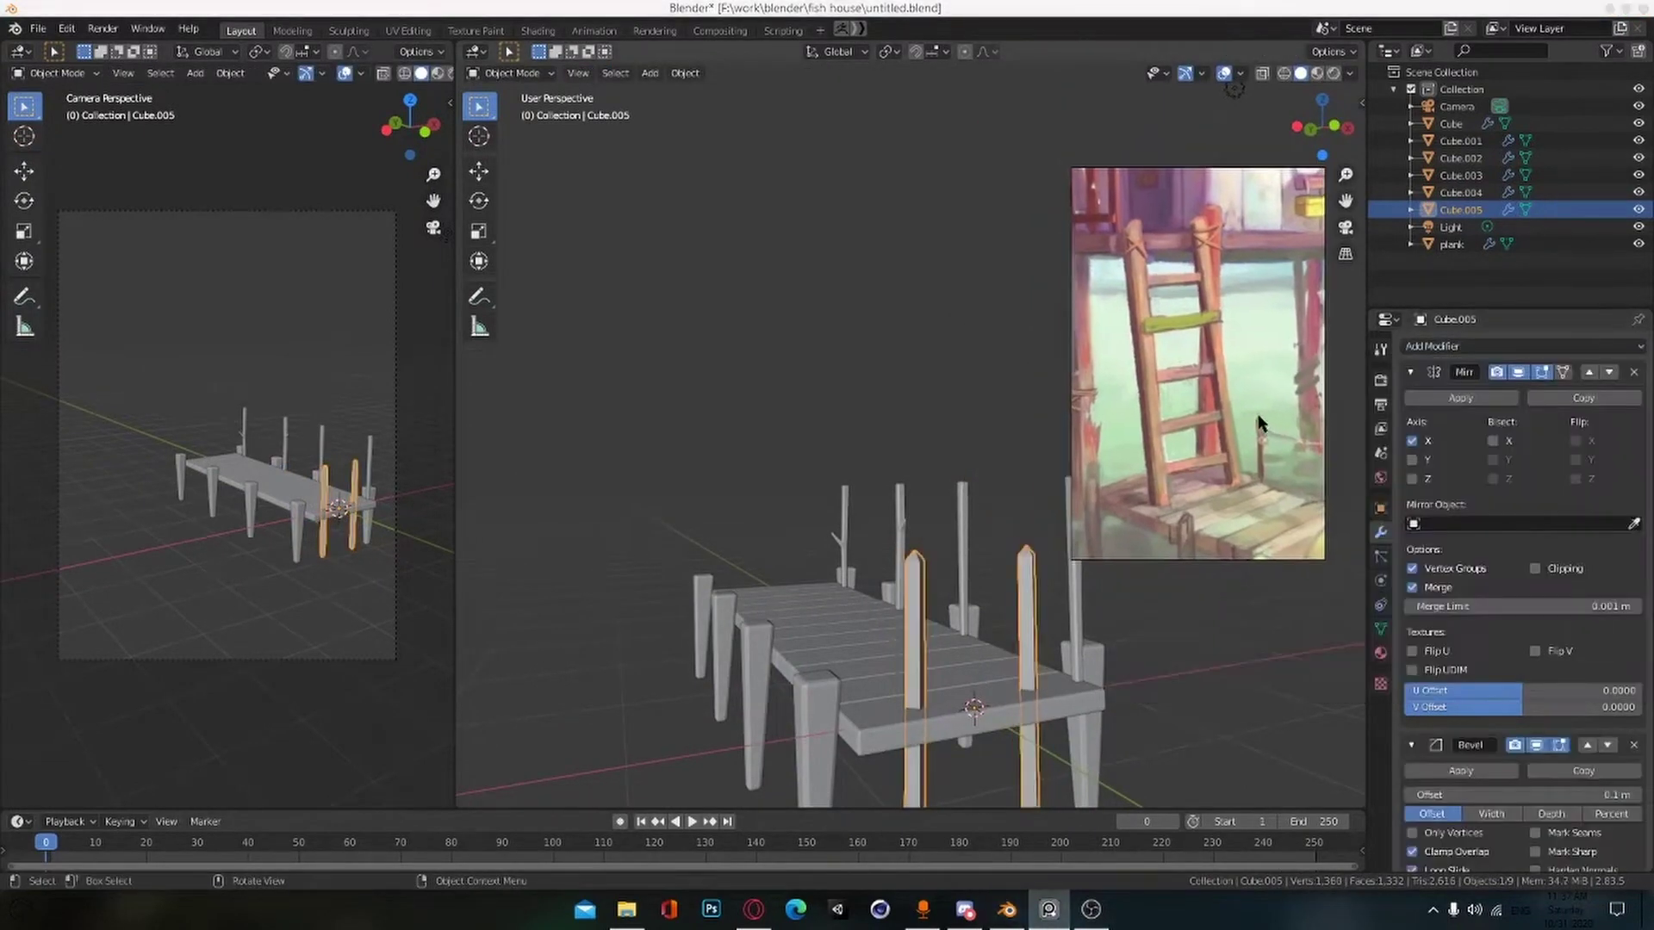
Step: Apply the ladder rails' object transform and set their bevel to a 0.022 m offset with two segments
{"action": "left_click", "coordinate": [871, 688]}
{"action": "left_click", "coordinate": [915, 664]}
{"action": "key", "text": "ctrl+a"}
{"action": "left_click", "coordinate": [915, 665]}
{"action": "middle_click_drag", "start_coordinate": [918, 666], "coordinate": [946, 653]}
{"action": "scroll", "coordinate": [1511, 725], "scroll_direction": "down", "scroll_amount": 2}
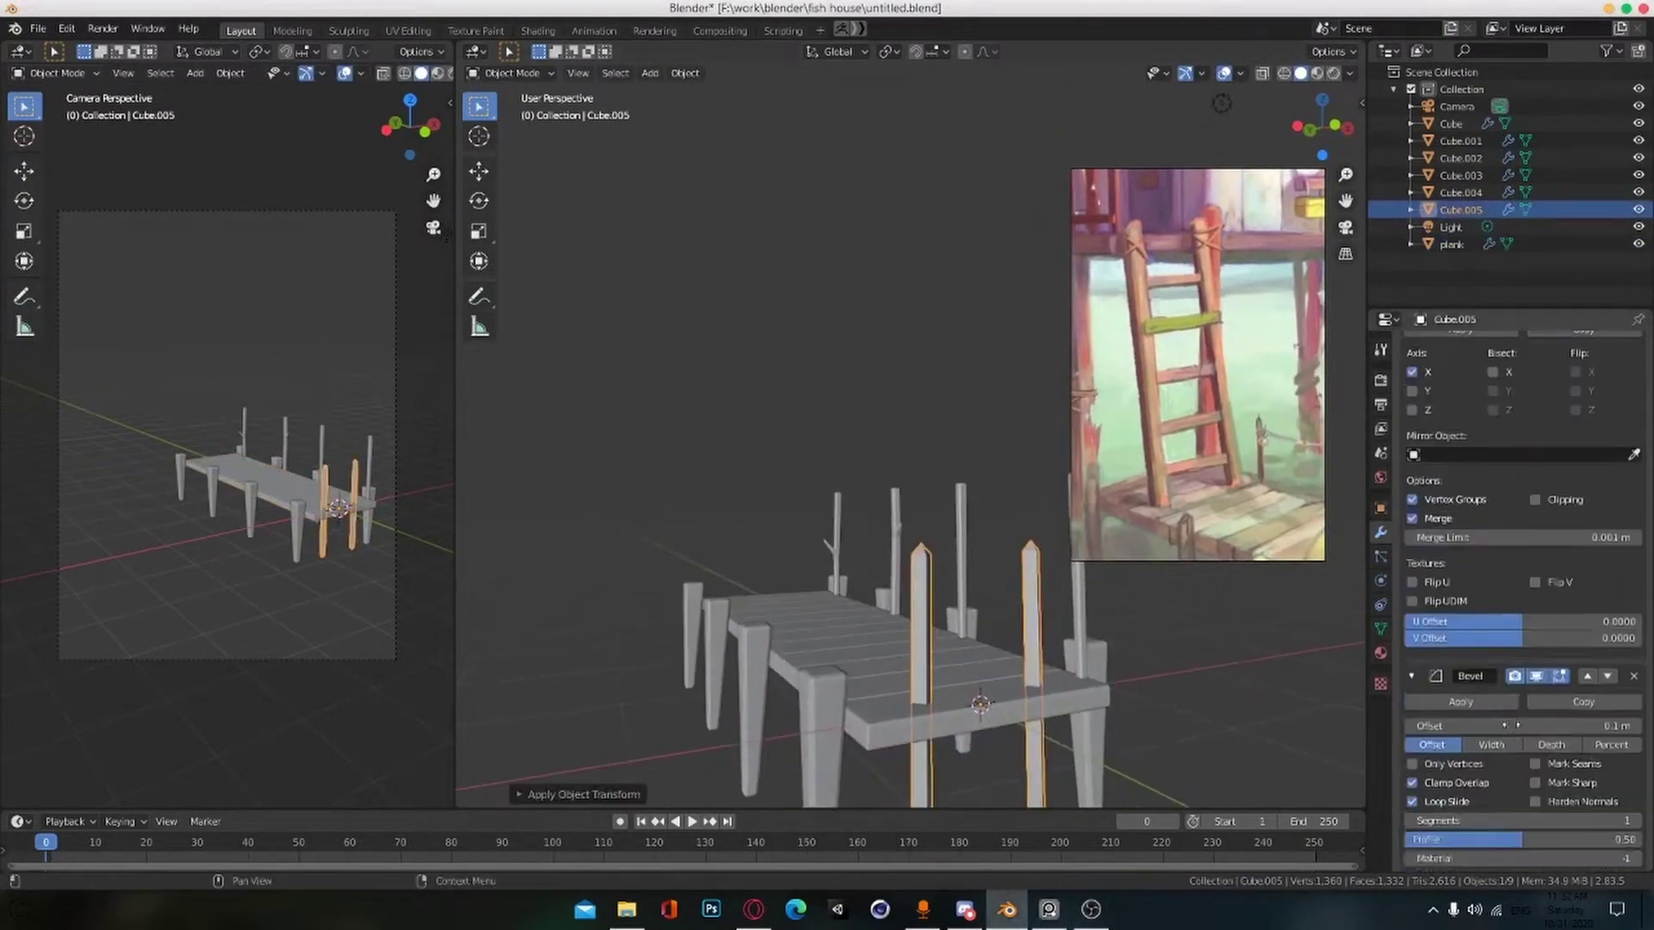
{"action": "scroll", "coordinate": [1510, 725], "scroll_direction": "down", "scroll_amount": 2}
{"action": "left_click_drag", "start_coordinate": [1510, 658], "coordinate": [1475, 657]}
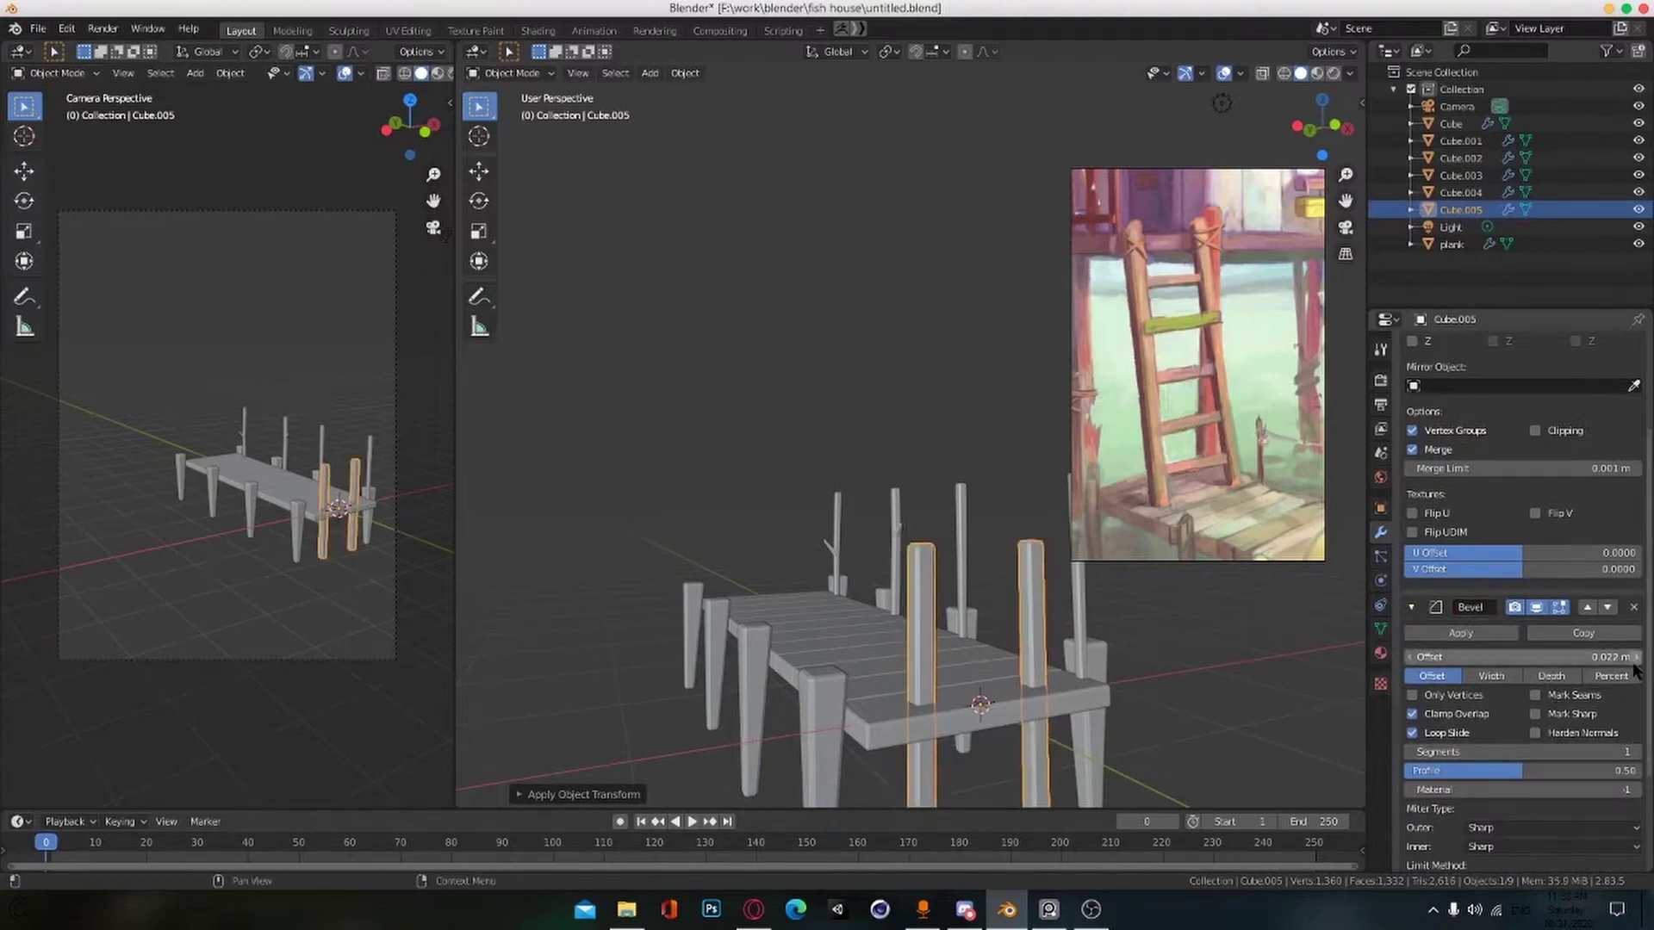
{"action": "left_click", "coordinate": [1634, 751]}
Step: Add edge loops to the rail in Edit Mode and shift the upper loop along X to bend it slightly
{"action": "middle_click_drag", "start_coordinate": [1025, 658], "coordinate": [954, 685]}
{"action": "key", "text": "Tab"}
{"action": "left_click", "coordinate": [978, 703]}
{"action": "key", "text": "2"}
{"action": "left_click", "coordinate": [966, 700]}
{"action": "key", "text": "ctrl+r"}
{"action": "left_click", "coordinate": [943, 633], "text": "alt"}
{"action": "key", "text": "g"}
{"action": "key", "text": "x"}
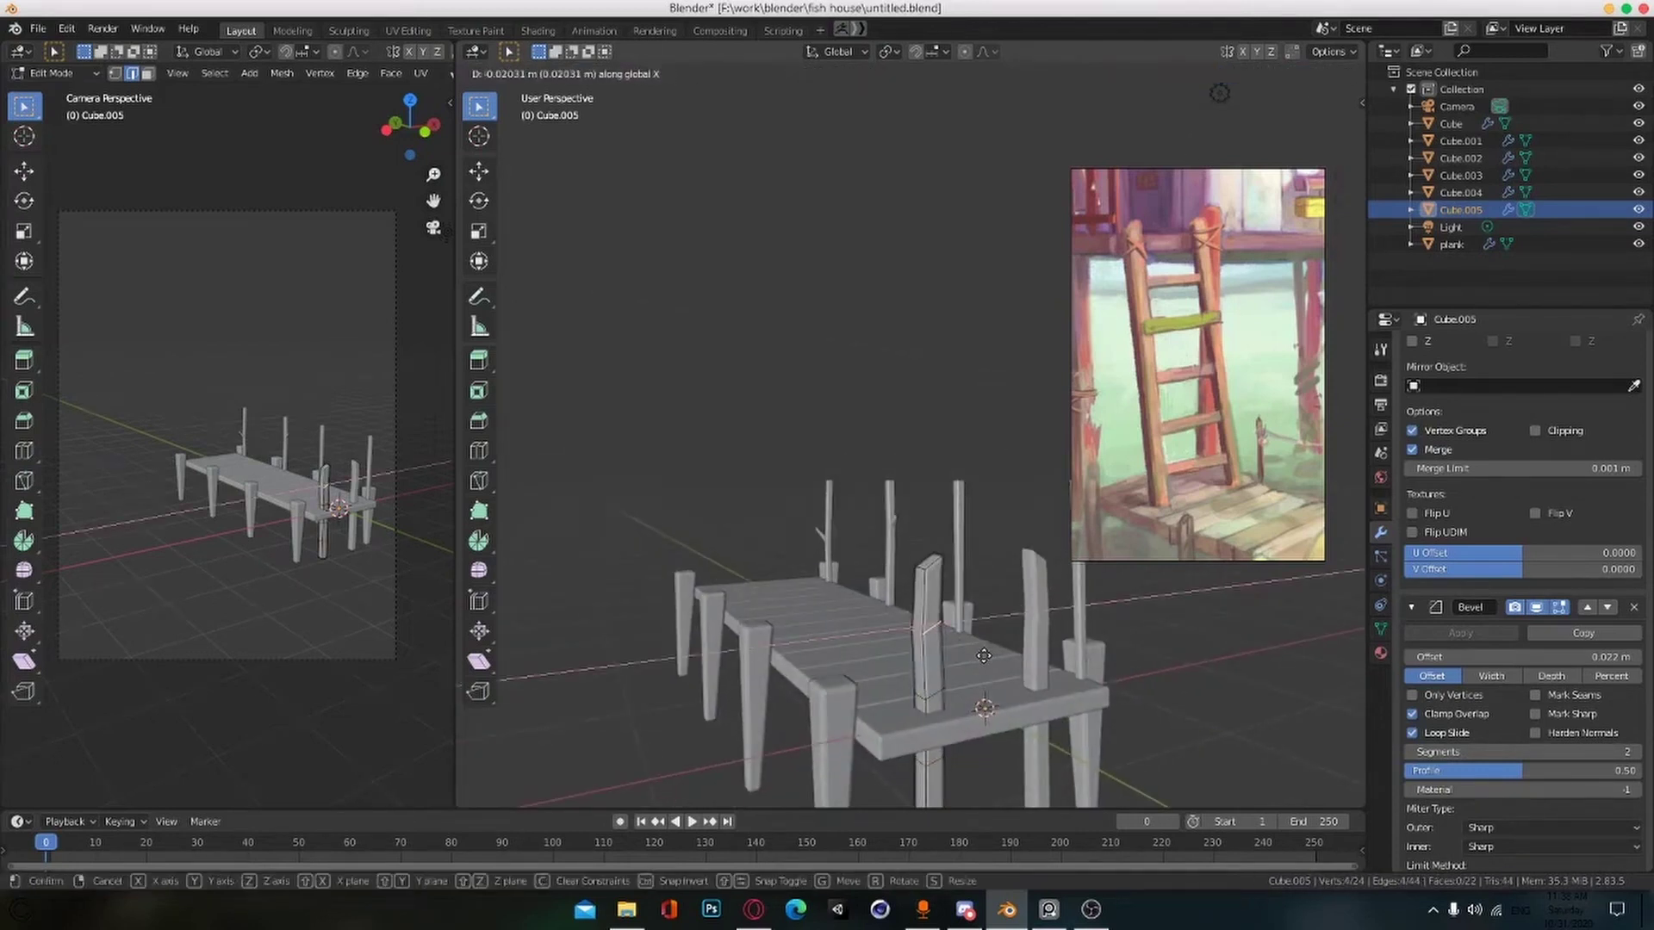
{"action": "left_click", "coordinate": [990, 654]}
Step: Shift the rail's lower edge loop along X to make the mirrored rails look crooked
{"action": "middle_click_drag", "start_coordinate": [990, 654], "coordinate": [992, 741]}
{"action": "left_click", "coordinate": [1033, 755]}
{"action": "scroll", "coordinate": [1033, 755], "scroll_direction": "down", "scroll_amount": 4}
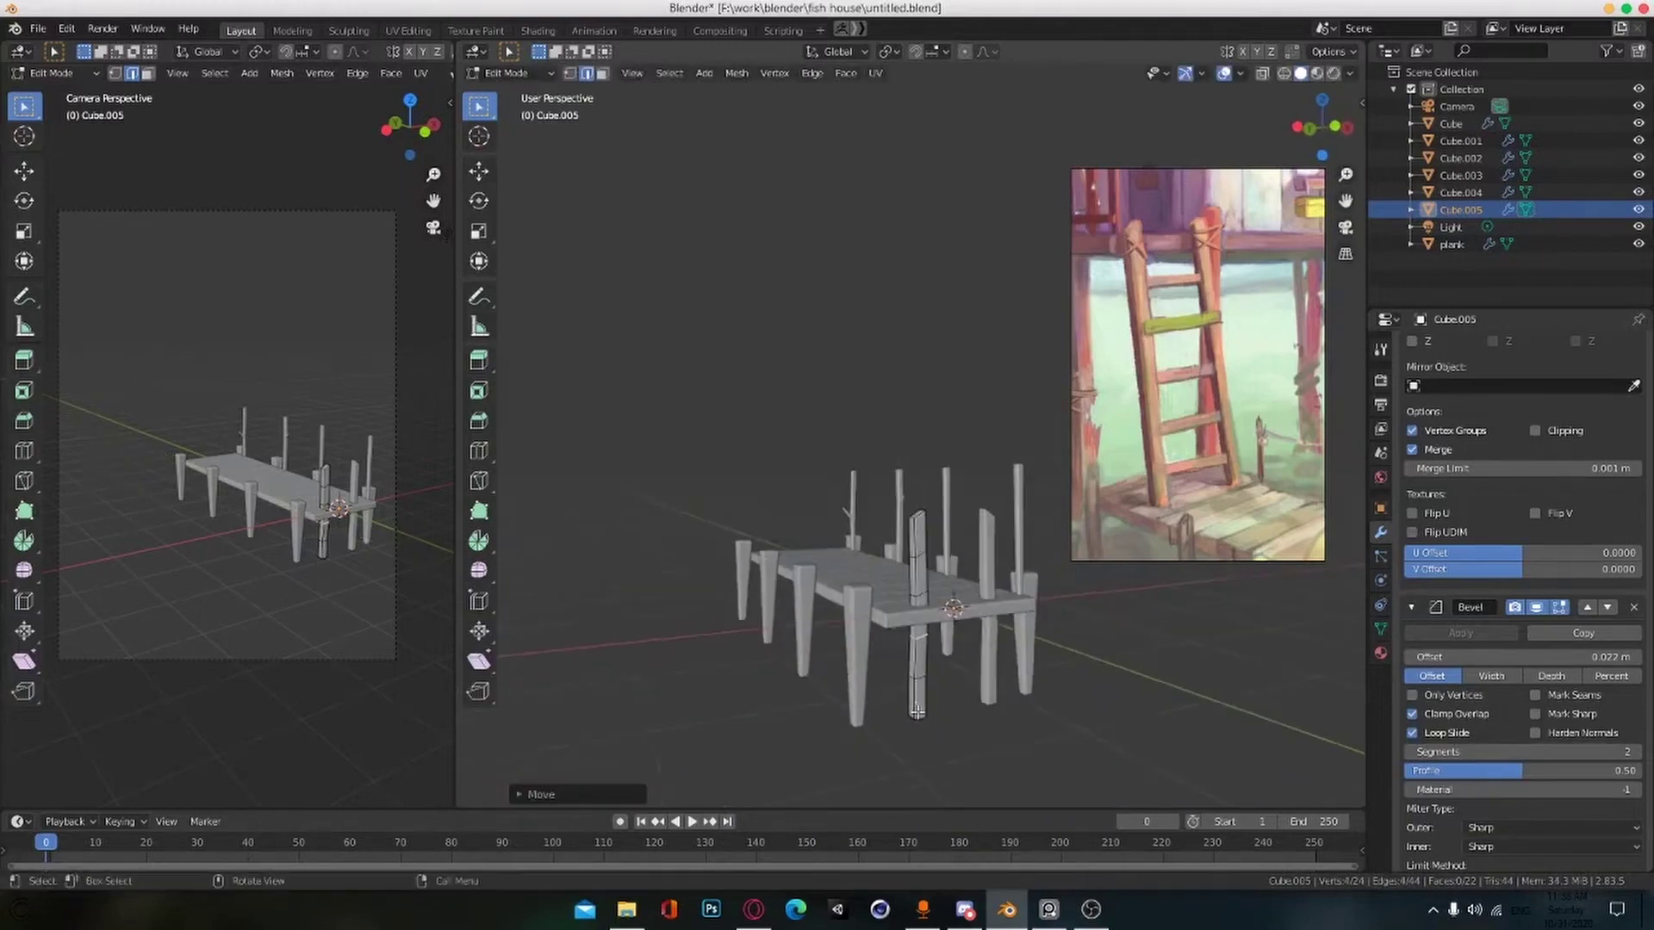
{"action": "key", "text": "g"}
{"action": "key", "text": "x"}
{"action": "middle_click_drag", "start_coordinate": [922, 678], "coordinate": [1021, 749]}
{"action": "left_click", "coordinate": [1003, 708]}
Step: Return to Object Mode and raise the rails along Z so they stand on the dock
{"action": "key", "text": "Tab"}
{"action": "key", "text": "g"}
{"action": "key", "text": "z"}
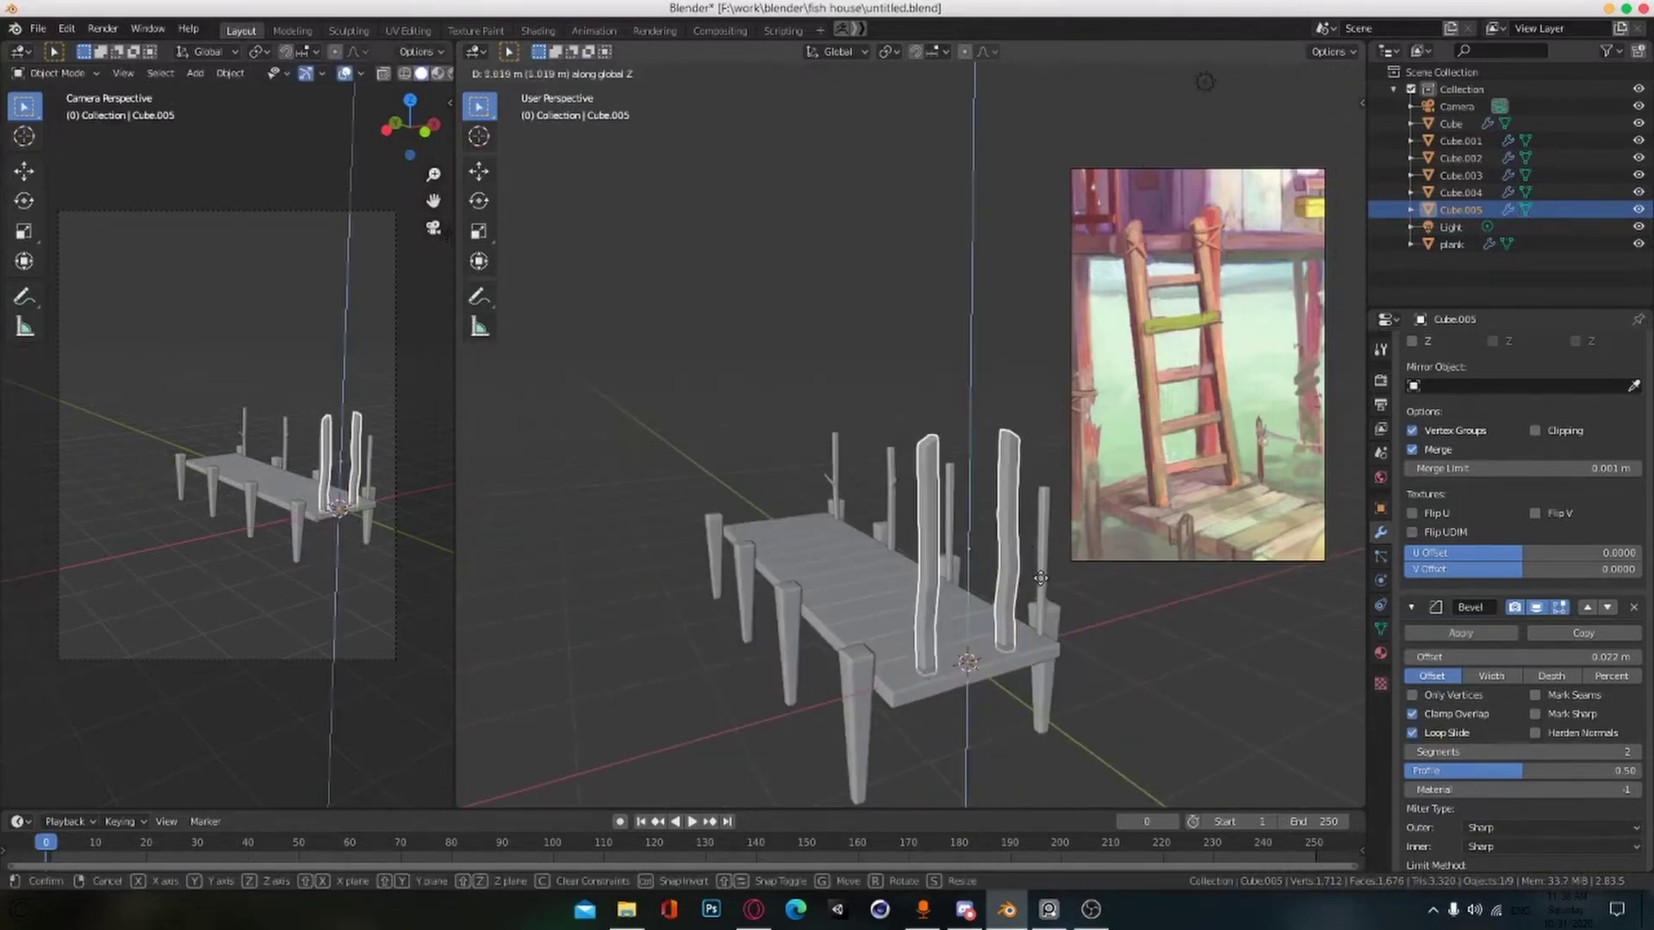
{"action": "left_click", "coordinate": [1027, 646]}
{"action": "middle_click_drag", "start_coordinate": [1027, 646], "coordinate": [1046, 683]}
Step: Add a cube for the ladder rung and flatten its mesh on Z
{"action": "key", "text": "shift+a"}
{"action": "left_click", "coordinate": [904, 554]}
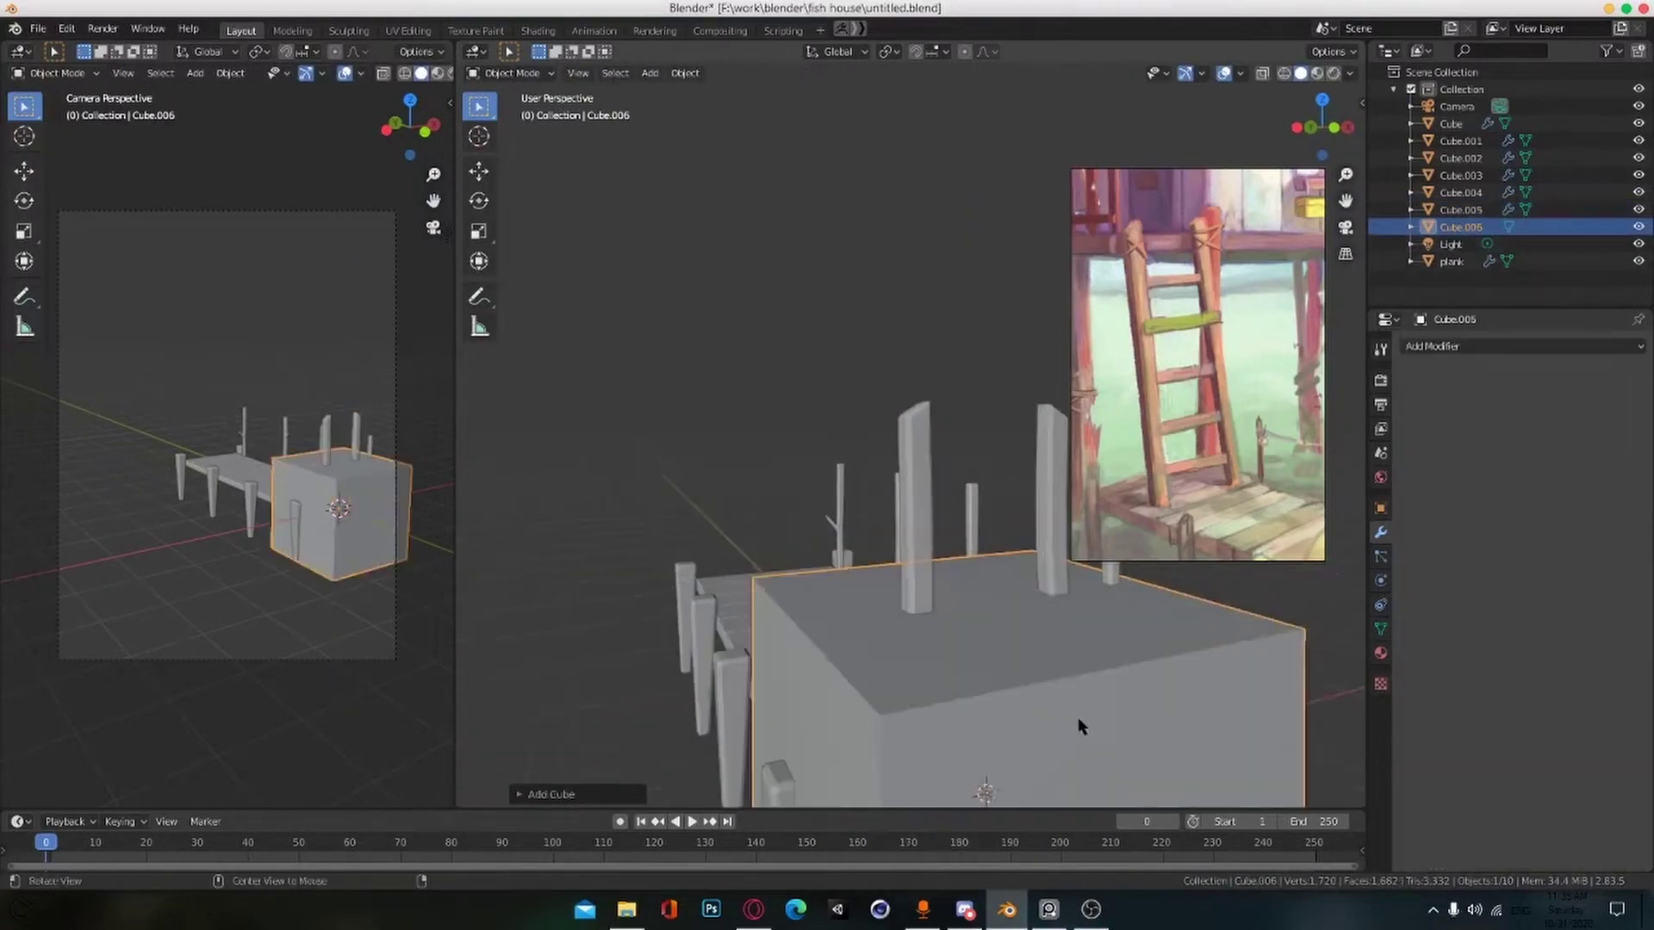
{"action": "key", "text": "Tab"}
{"action": "scroll", "coordinate": [1076, 715], "scroll_direction": "down", "scroll_amount": 2}
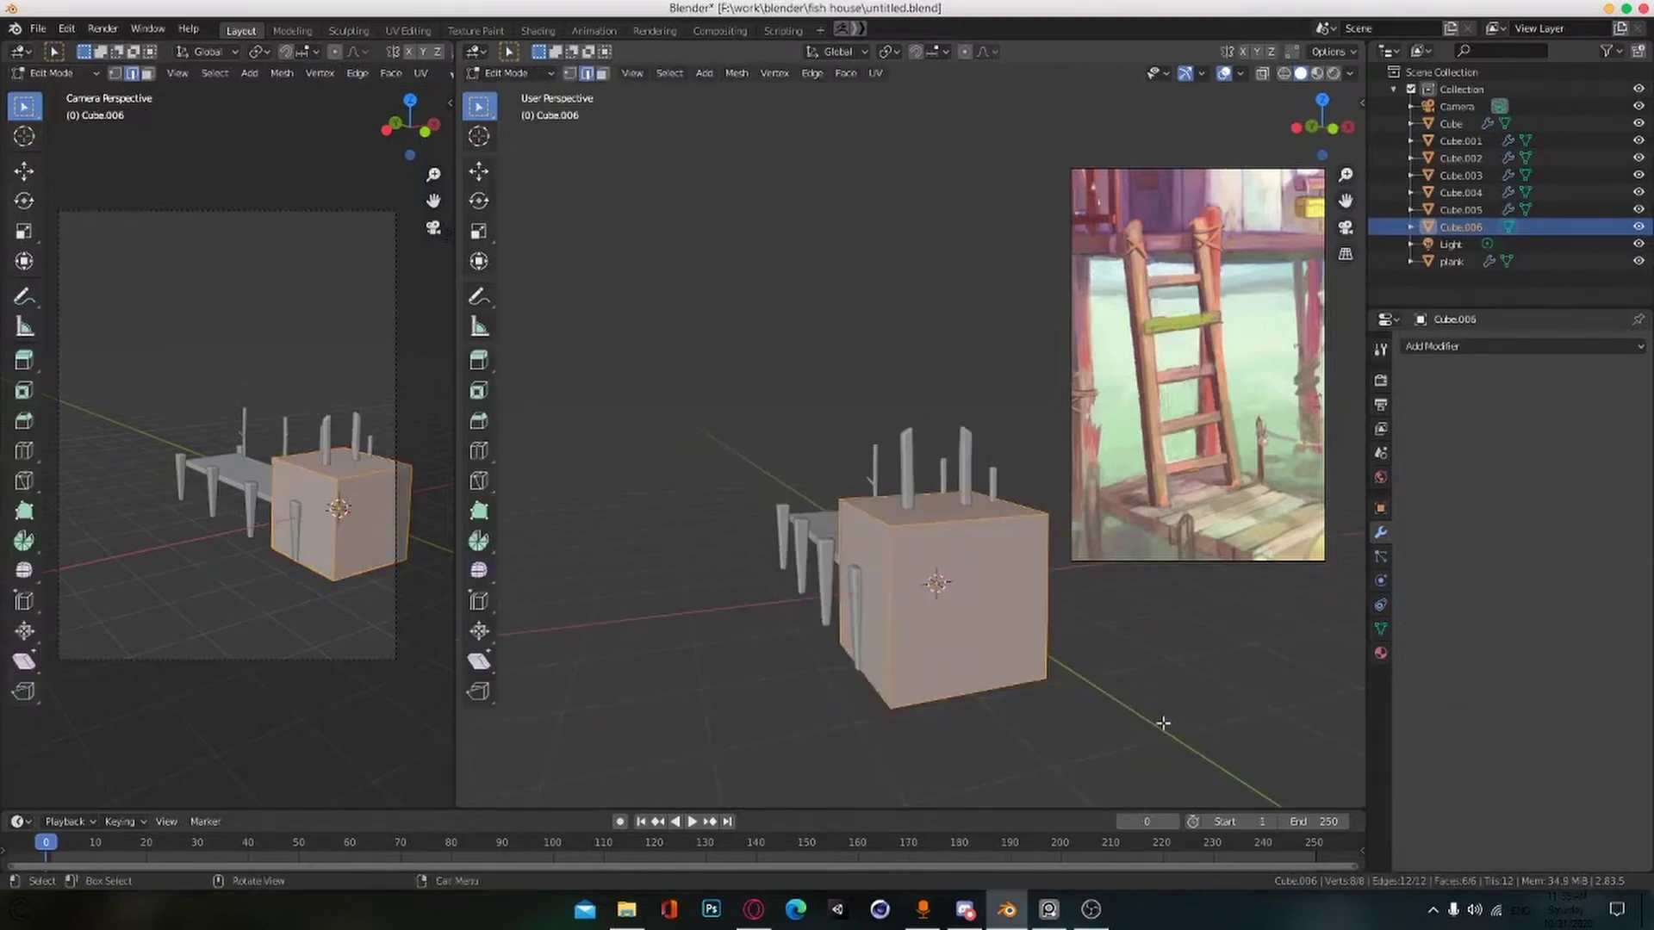
{"action": "key", "text": "s"}
{"action": "key", "text": "z"}
{"action": "left_click", "coordinate": [956, 596]}
{"action": "scroll", "coordinate": [1076, 717], "scroll_direction": "up", "scroll_amount": 2}
Step: Scale the flattened rung mesh on Y and X into a narrow strip spanning the gap between the rails
{"action": "key", "text": "s"}
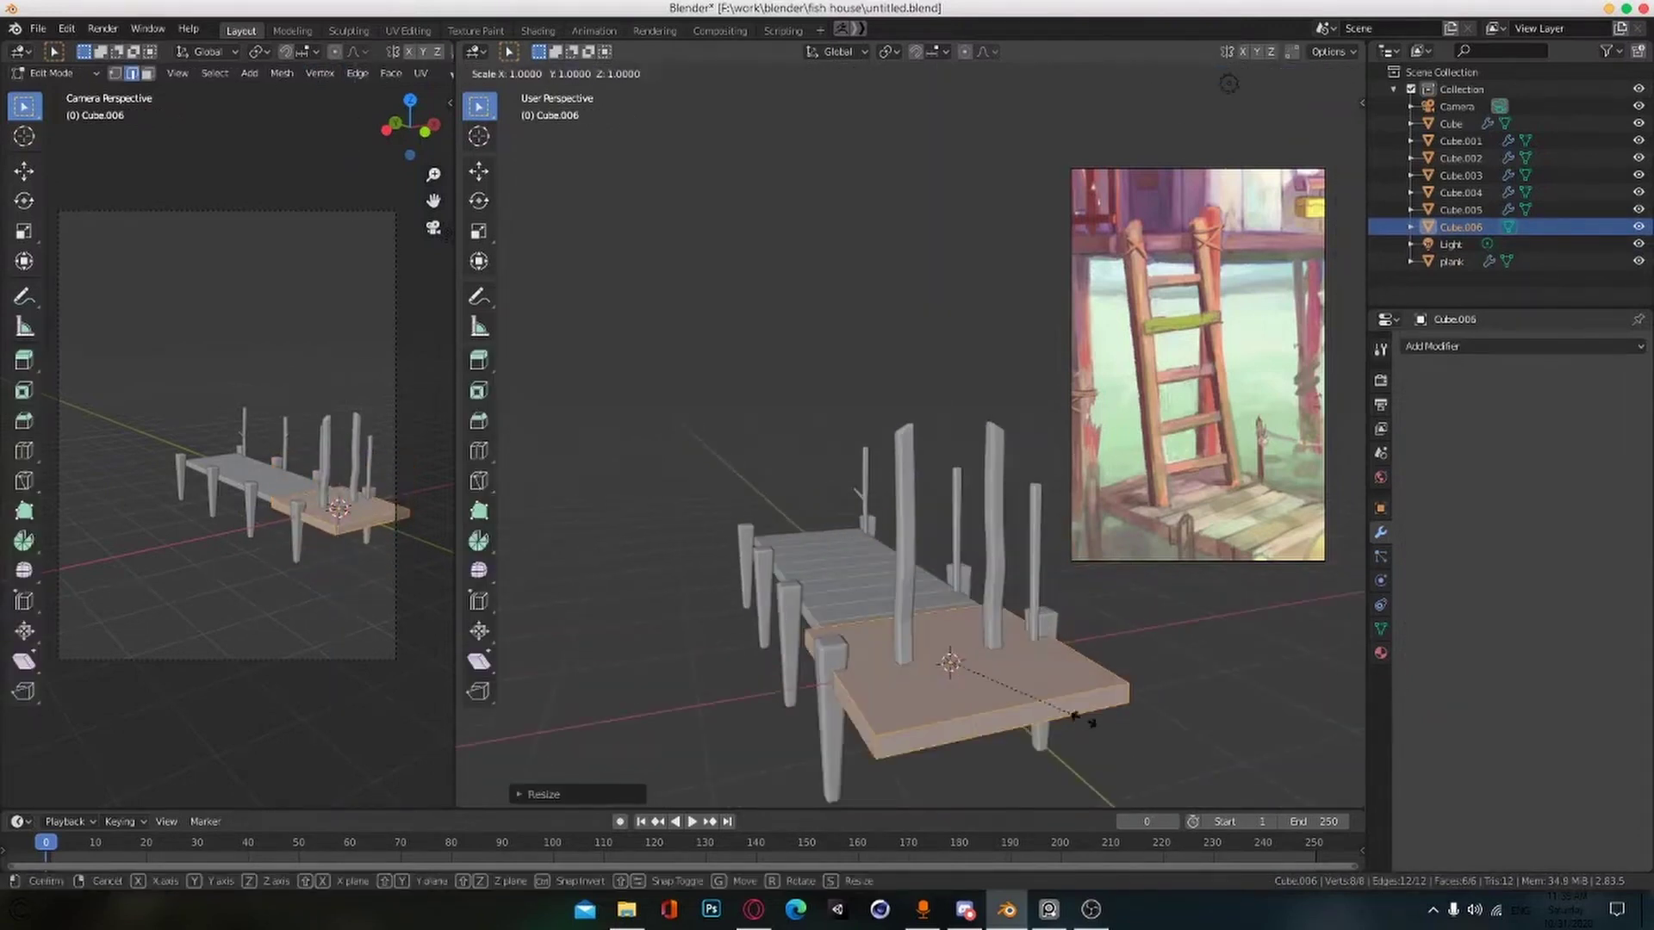
{"action": "key", "text": "y"}
{"action": "left_click", "coordinate": [955, 642]}
{"action": "middle_click_drag", "start_coordinate": [1027, 708], "coordinate": [1094, 749]}
{"action": "key", "text": "s"}
{"action": "key", "text": "y"}
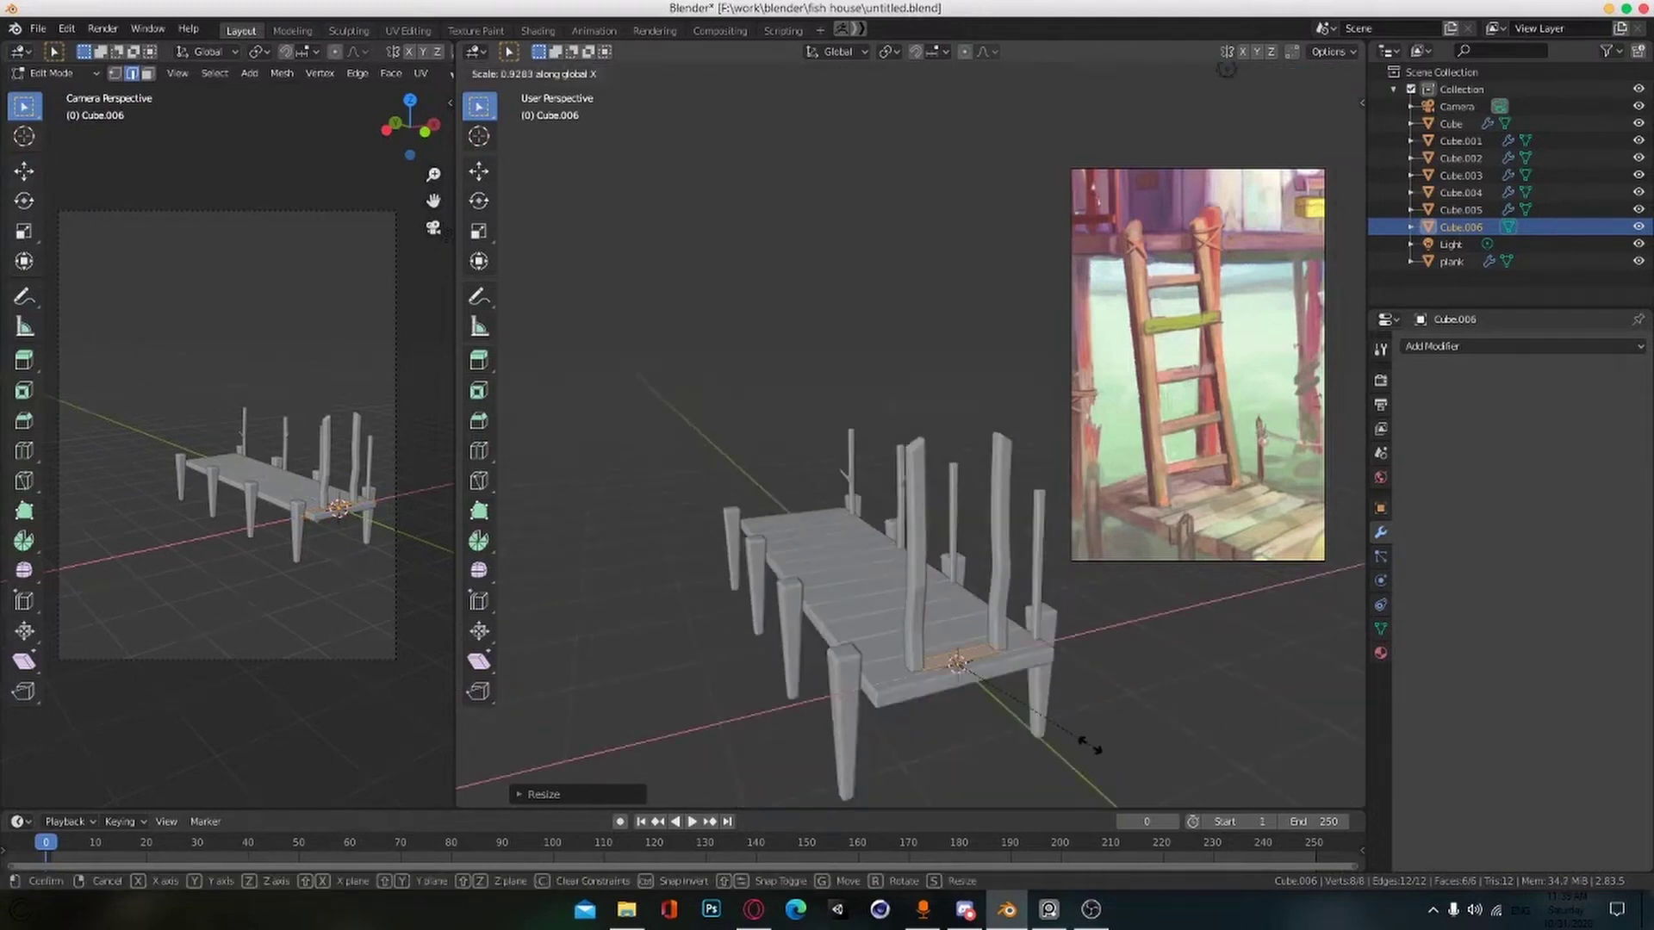
{"action": "left_click", "coordinate": [1046, 713]}
Step: Raise the rung along Z above the dock's front end and rescale it to fit between the rails
{"action": "scroll", "coordinate": [1051, 716], "scroll_direction": "up", "scroll_amount": 1}
{"action": "key", "text": "g"}
{"action": "key", "text": "z"}
{"action": "left_click", "coordinate": [1111, 671]}
{"action": "middle_click_drag", "start_coordinate": [1128, 680], "coordinate": [1068, 680]}
{"action": "key", "text": "s"}
{"action": "left_click", "coordinate": [1063, 682]}
{"action": "key", "text": "g"}
{"action": "key", "text": "z"}
{"action": "left_click", "coordinate": [1064, 685]}
{"action": "key", "text": "g"}
{"action": "key", "text": "z"}
{"action": "left_click", "coordinate": [1058, 675]}
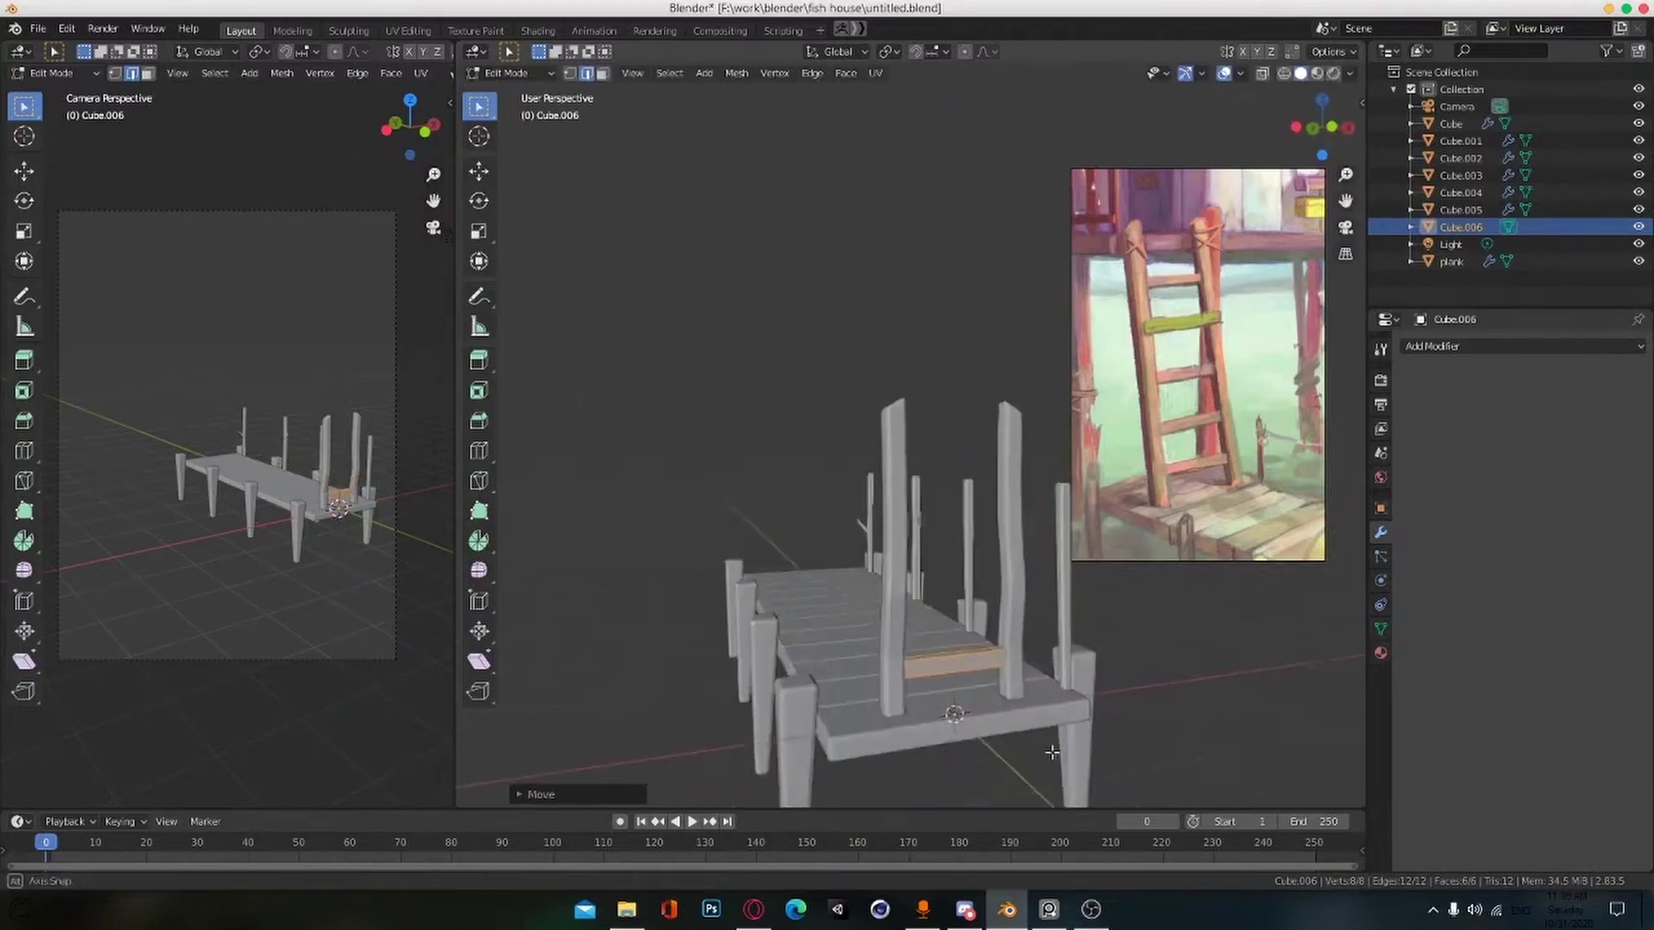
Step: Return to Object Mode and set the rung's origin to its geometry
{"action": "key", "text": "Tab"}
{"action": "left_click", "coordinate": [1430, 346]}
{"action": "key", "text": "Escape"}
{"action": "left_click", "coordinate": [230, 73]}
{"action": "mouse_move", "coordinate": [267, 109]}
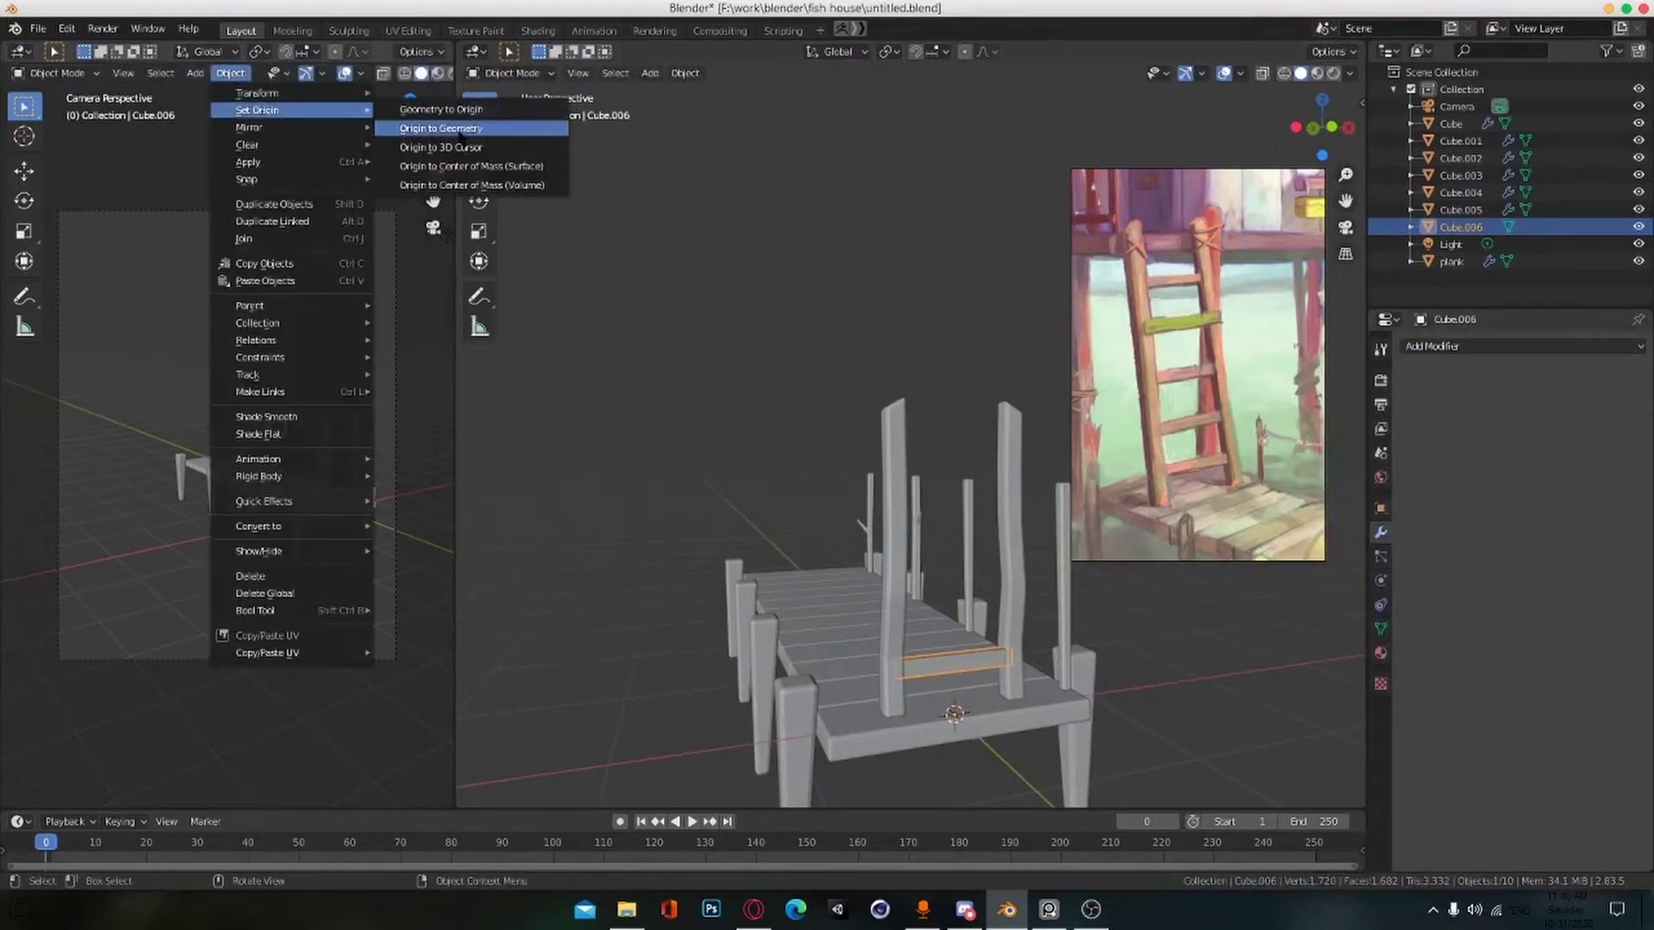
{"action": "left_click", "coordinate": [439, 128]}
Step: Hide the camera viewport's toolbar and enable Cavity in its shading options
{"action": "key", "text": "n"}
{"action": "key", "text": "n"}
{"action": "key", "text": "t"}
{"action": "left_click", "coordinate": [1453, 346]}
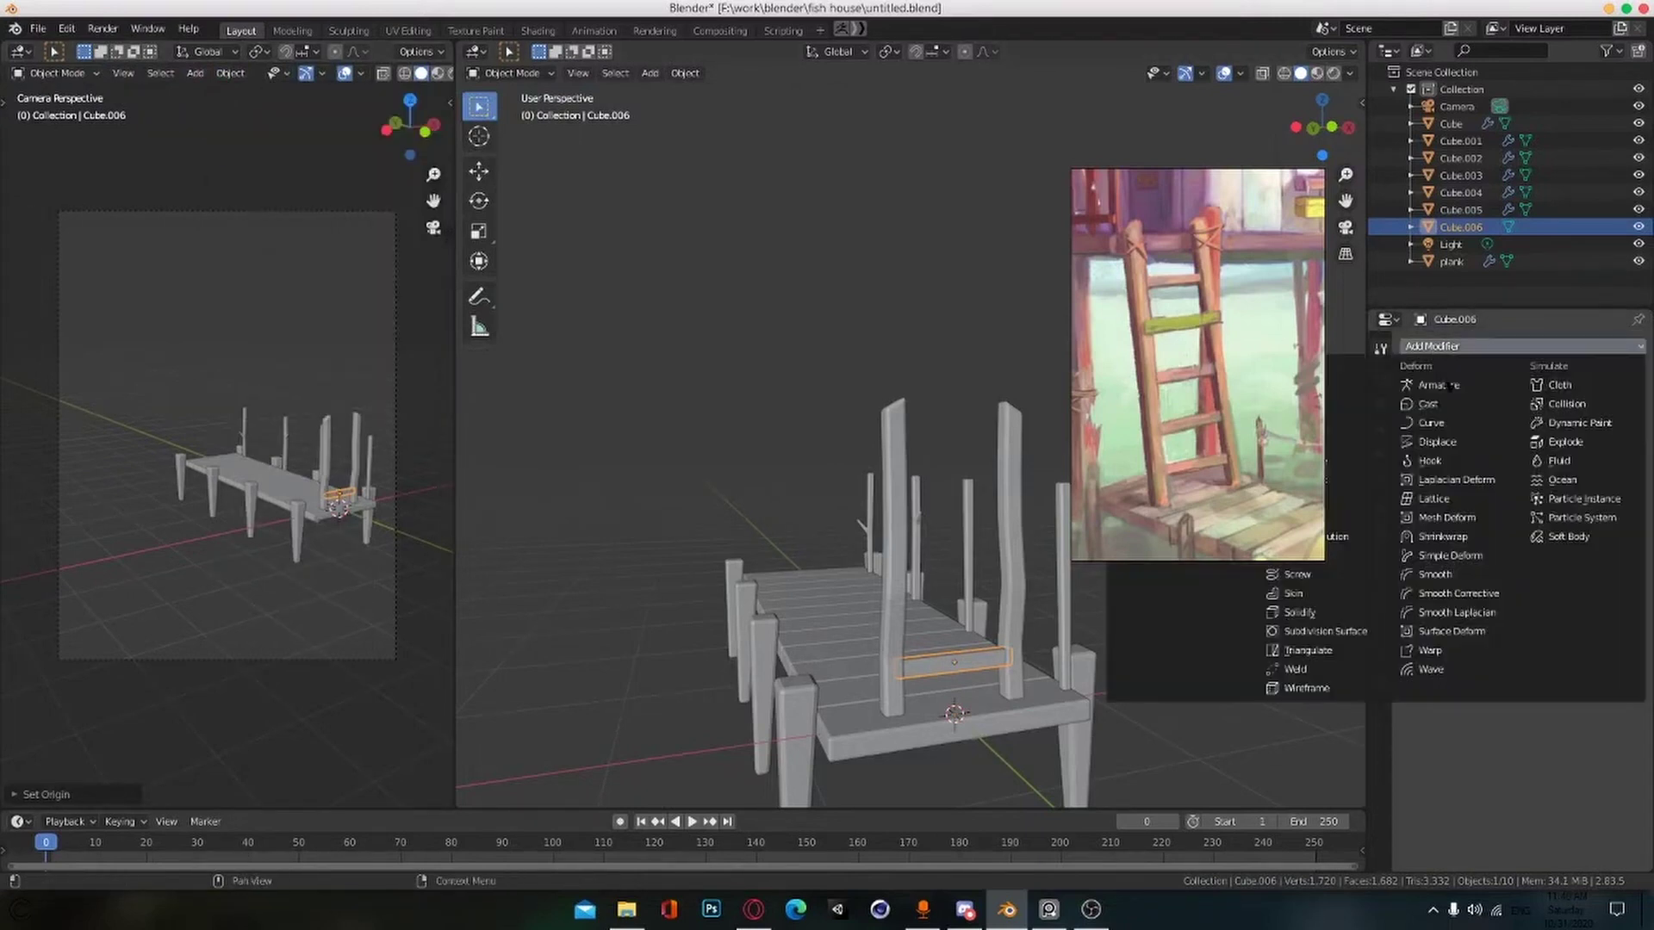
{"action": "left_click", "coordinate": [437, 73]}
{"action": "left_click", "coordinate": [342, 459]}
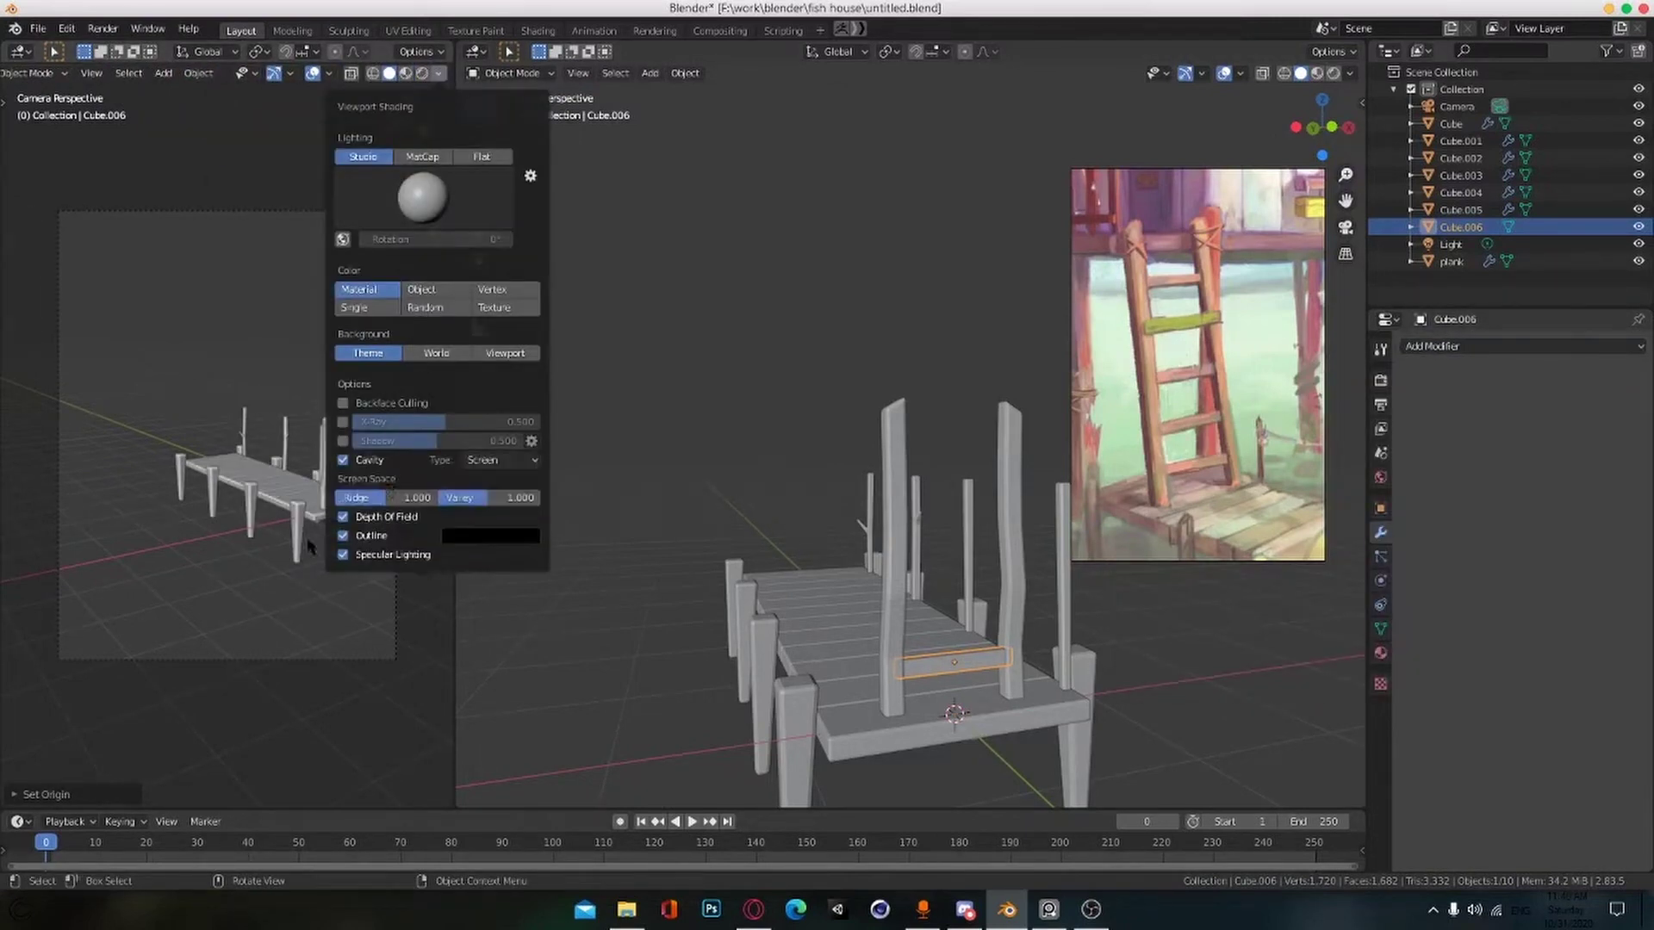
{"action": "scroll", "coordinate": [184, 502], "scroll_direction": "up", "scroll_amount": 1}
Step: Give the rung a Bevel modifier with a 0.02 m offset and one segment
{"action": "left_click", "coordinate": [934, 654]}
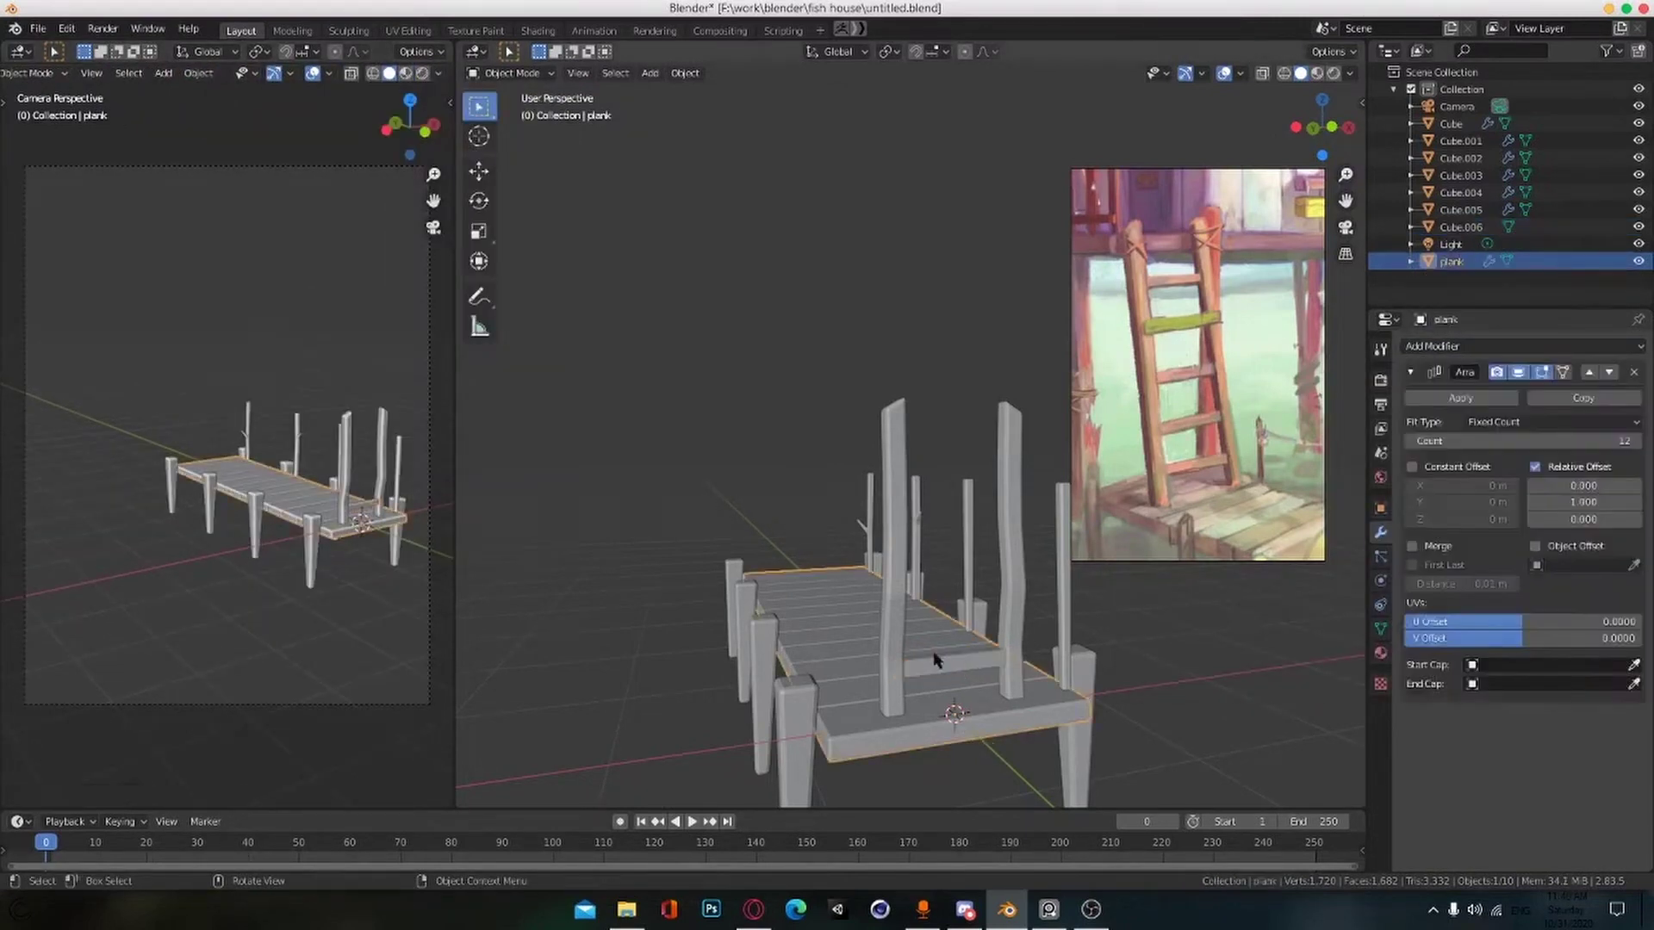
{"action": "left_click", "coordinate": [937, 659]}
{"action": "left_click", "coordinate": [1429, 346]}
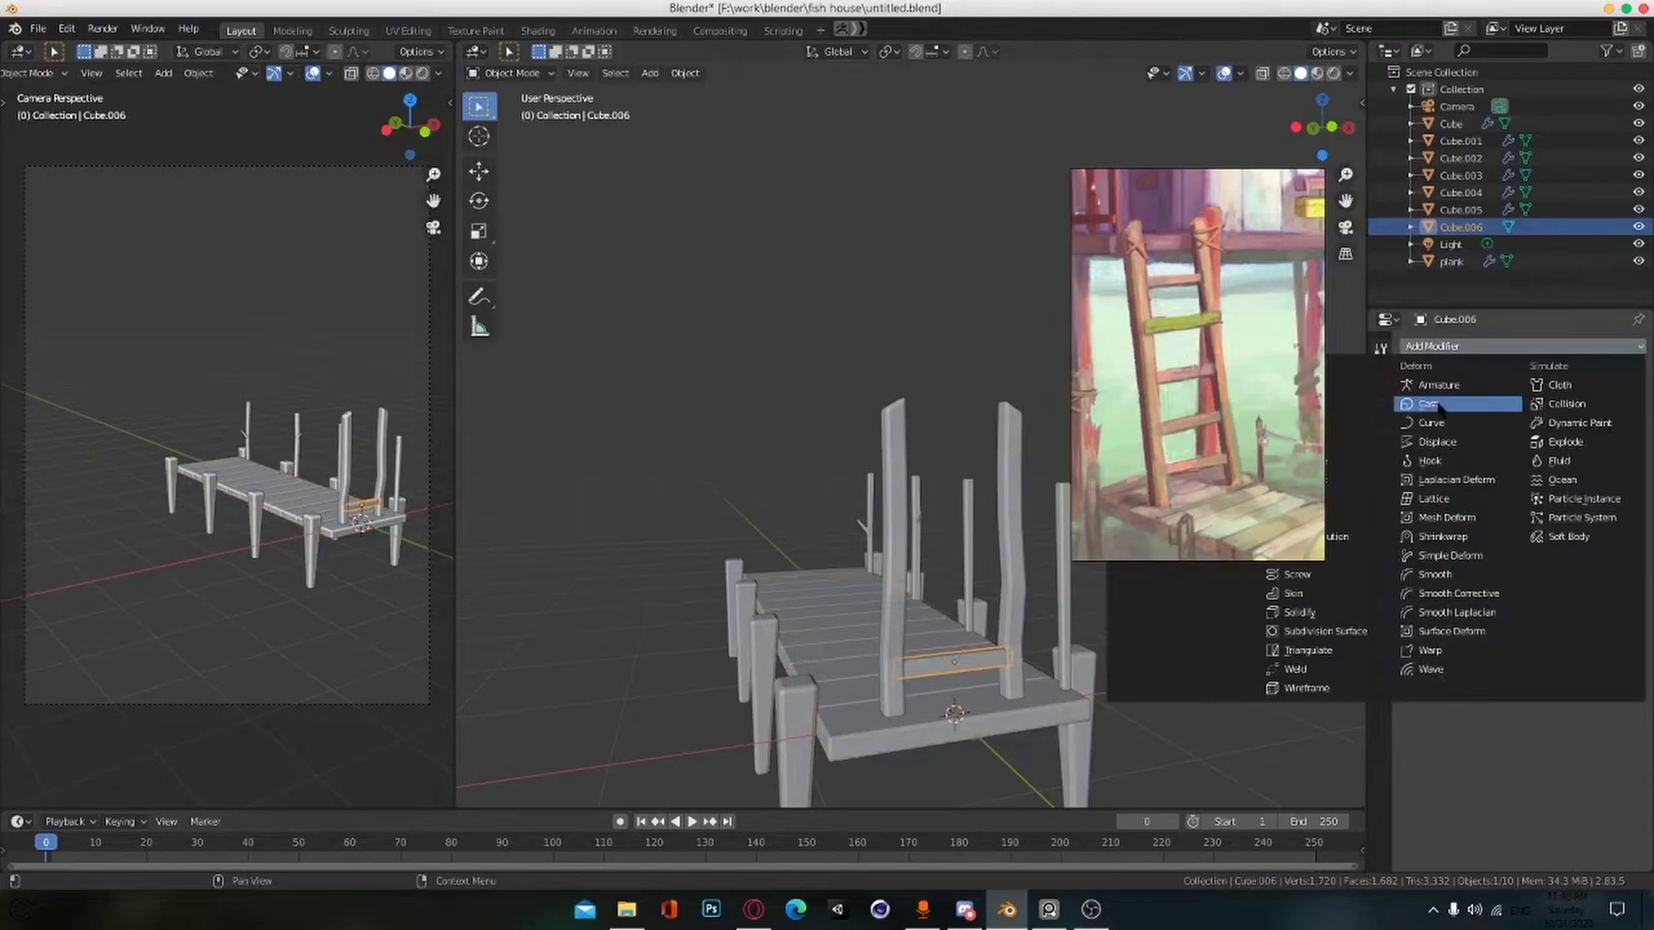
{"action": "left_click", "coordinate": [1348, 404]}
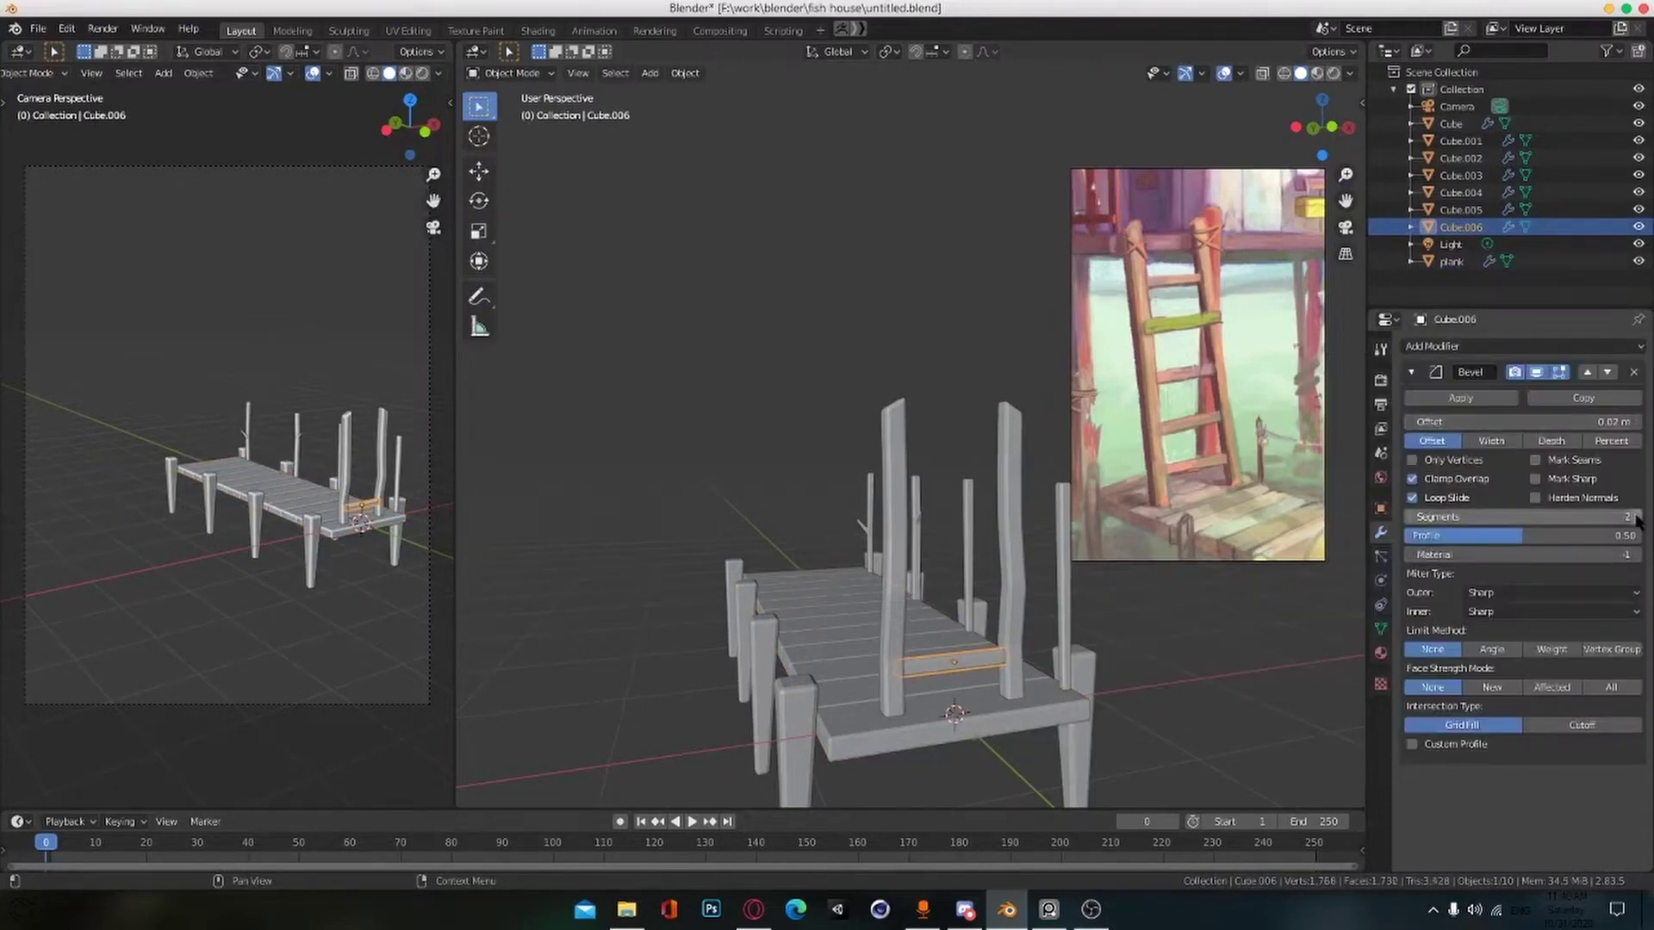
{"action": "left_click", "coordinate": [1411, 518]}
Step: Add an Array modifier to the rung with a count of 5 and a relative offset of 2.9 on Z only
{"action": "scroll", "coordinate": [1004, 690], "scroll_direction": "up", "scroll_amount": 7}
{"action": "middle_click_drag", "start_coordinate": [1060, 701], "coordinate": [947, 568]}
{"action": "scroll", "coordinate": [1016, 468], "scroll_direction": "down", "scroll_amount": 3}
{"action": "scroll", "coordinate": [1015, 468], "scroll_direction": "down", "scroll_amount": 2, "text": "alt"}
{"action": "scroll", "coordinate": [952, 532], "scroll_direction": "down", "scroll_amount": 5}
{"action": "left_click", "coordinate": [1429, 346]}
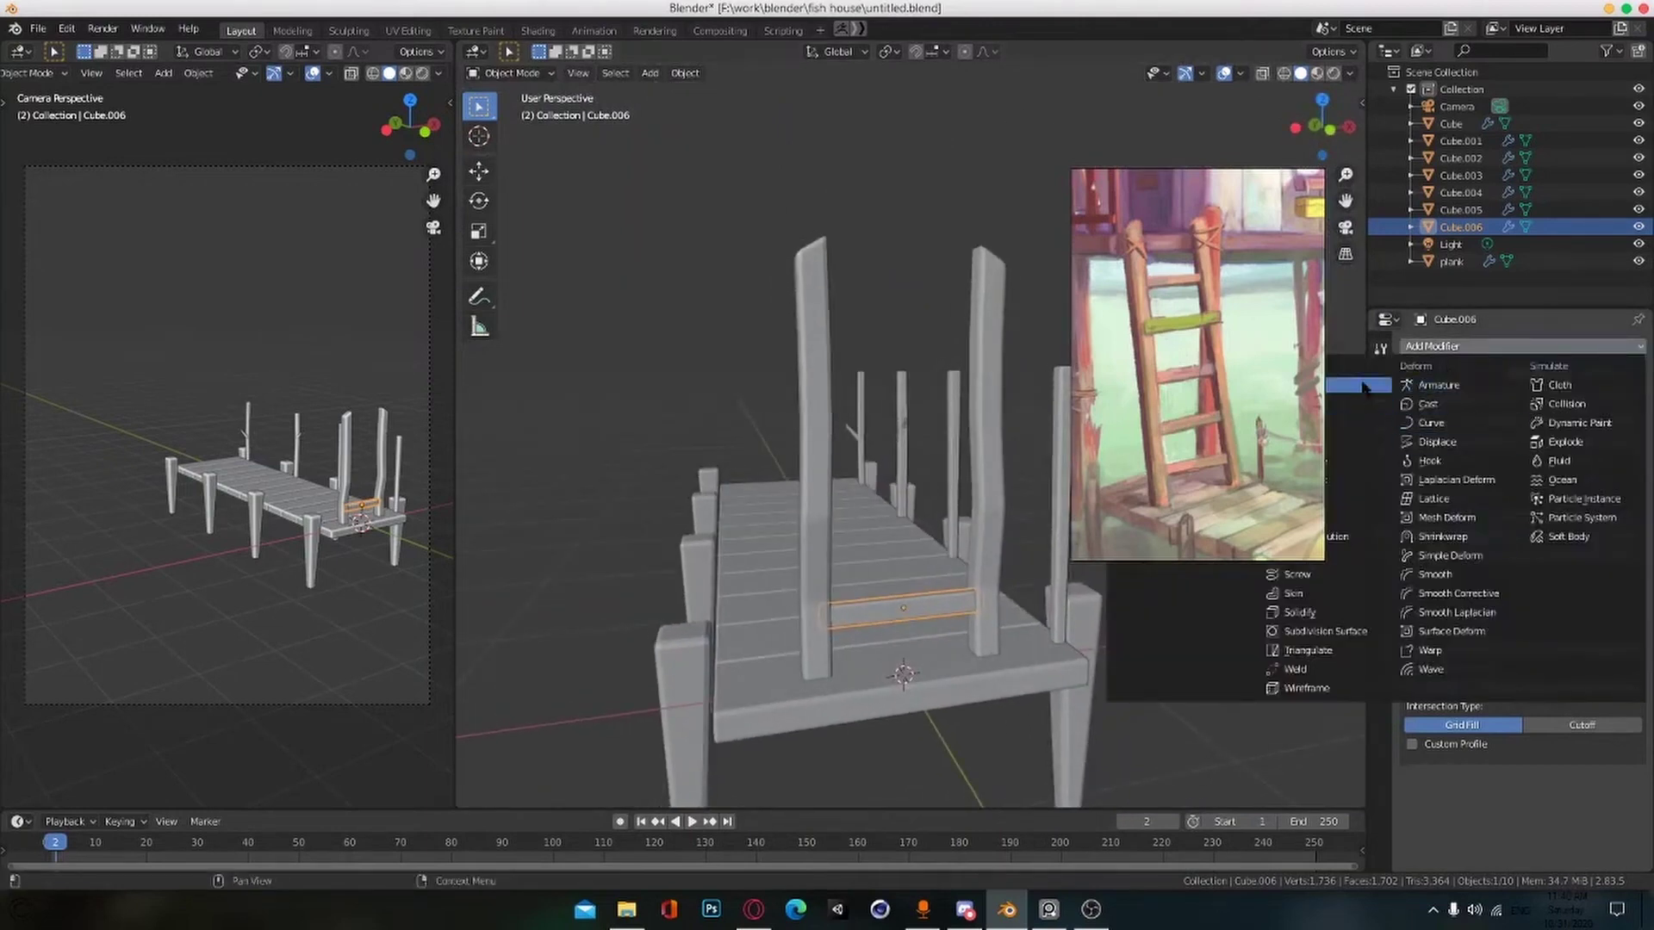
{"action": "left_click", "coordinate": [1363, 386]}
{"action": "left_click", "coordinate": [1589, 758]}
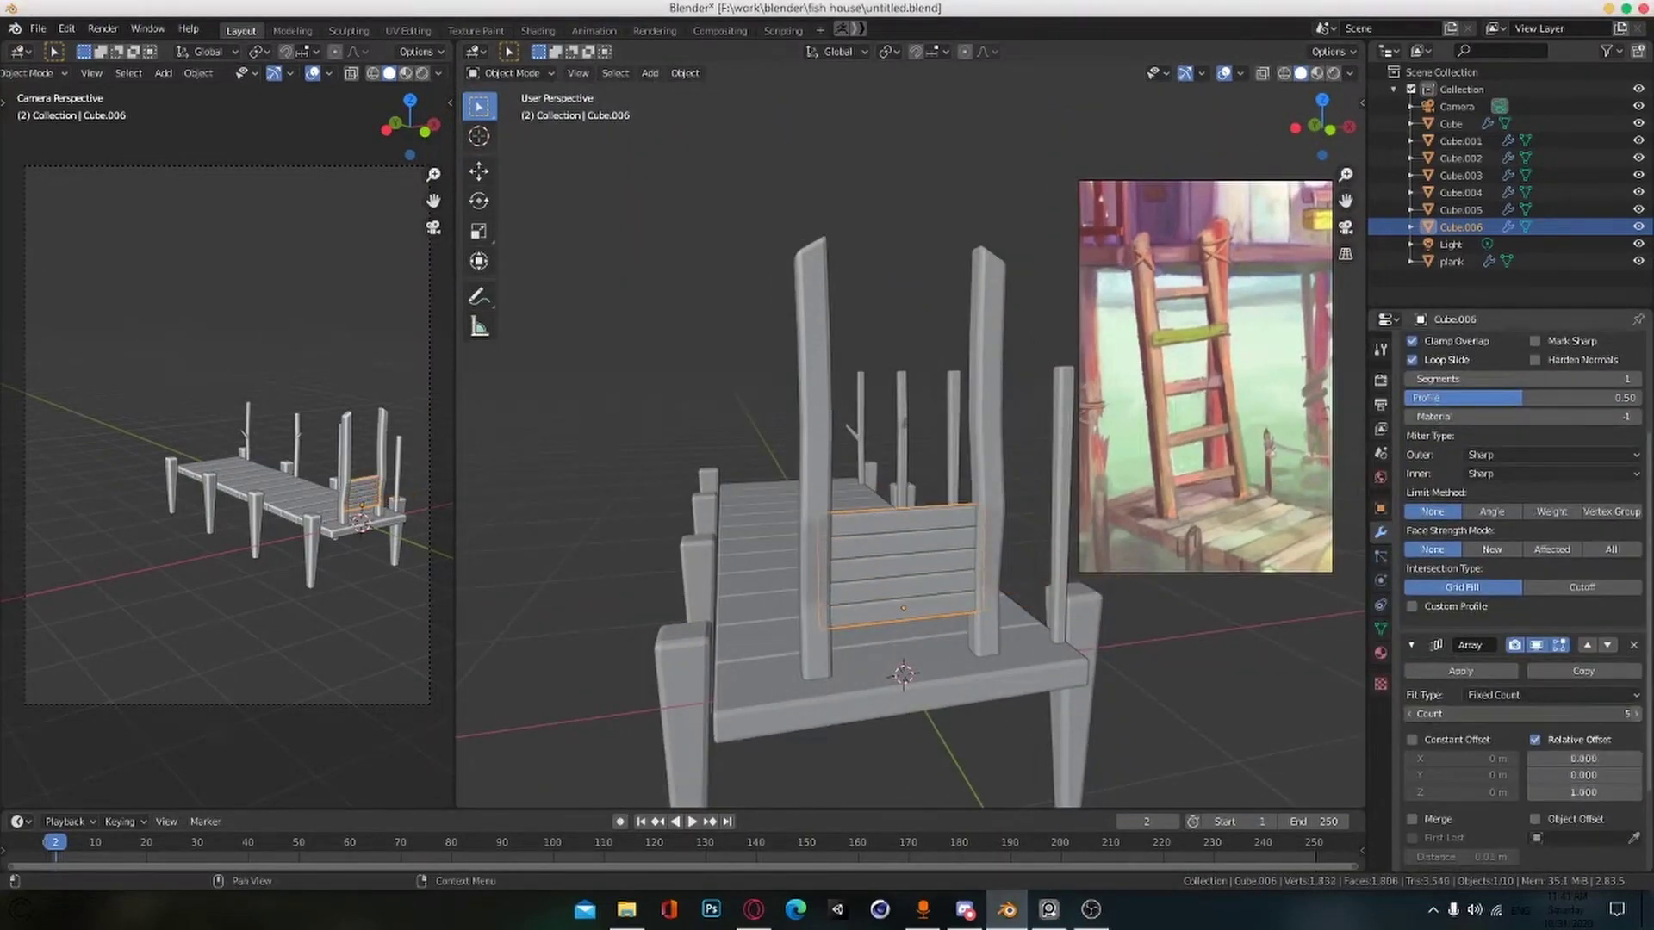
{"action": "left_click", "coordinate": [1636, 714]}
{"action": "left_click_drag", "start_coordinate": [1593, 792], "coordinate": [1632, 793]}
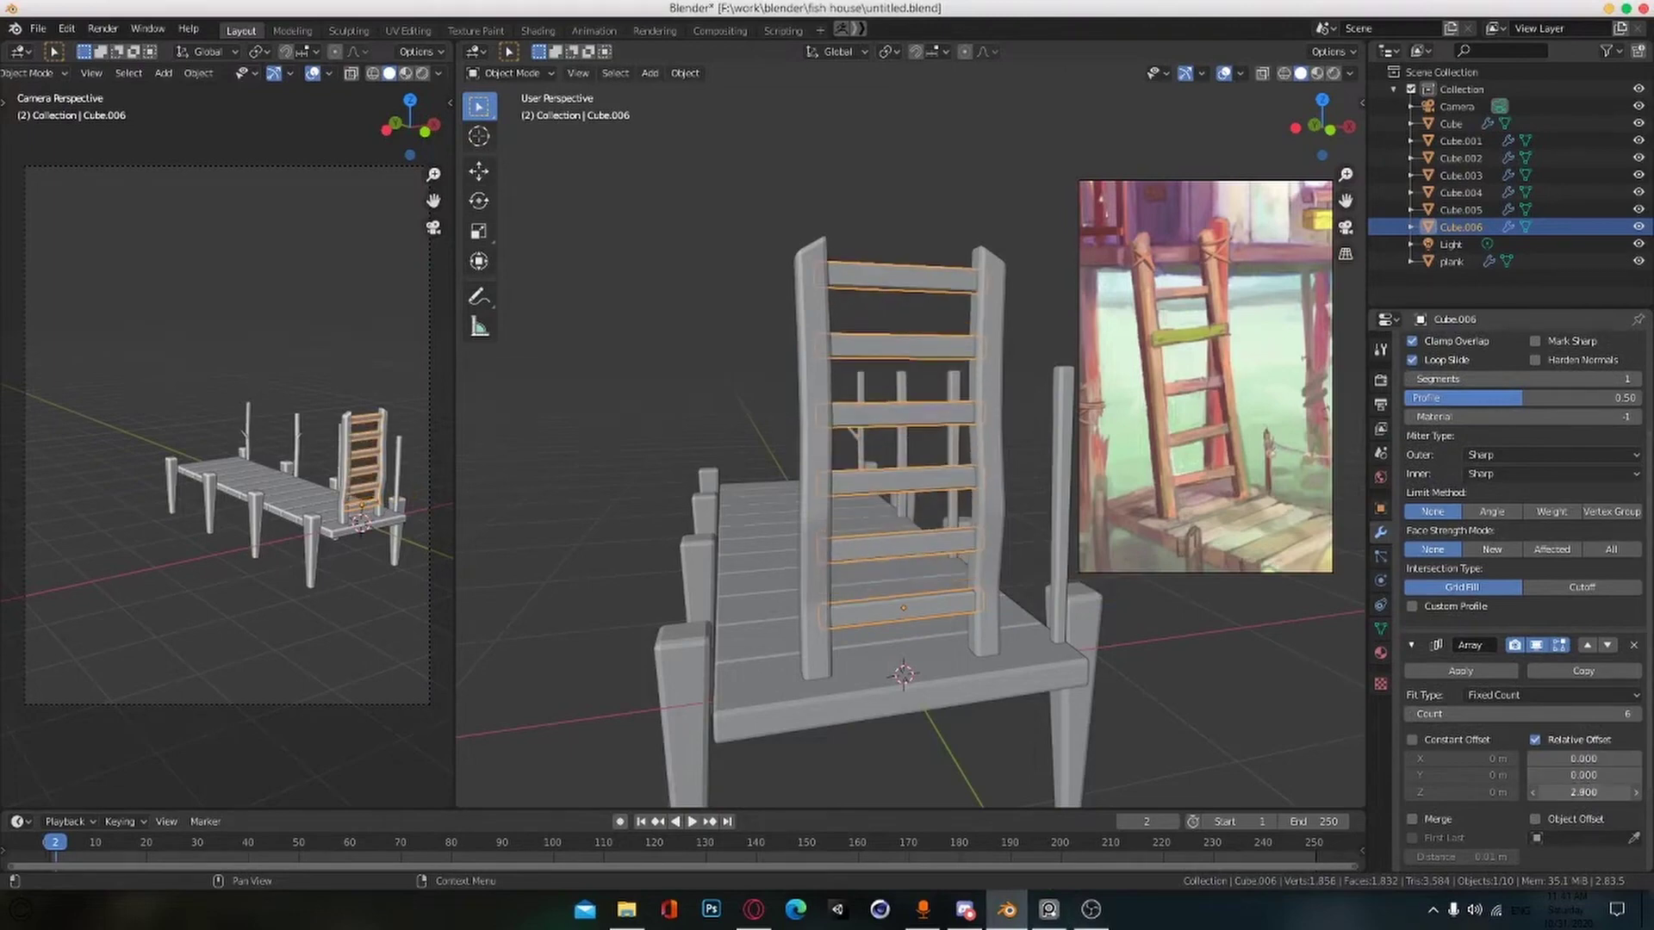
{"action": "left_click", "coordinate": [1410, 715]}
Step: Move the array of rungs along Z to space them evenly between the dock and the rail tops
{"action": "left_click_drag", "start_coordinate": [1206, 693], "coordinate": [1111, 684], "text": "alt"}
{"action": "key", "text": "g"}
{"action": "key", "text": "z"}
{"action": "left_click", "coordinate": [1034, 646]}
Step: Select the rungs and rails together and create a new collection from them
{"action": "left_click_drag", "start_coordinate": [878, 560], "coordinate": [841, 609], "text": "alt"}
{"action": "left_click", "coordinate": [841, 609], "text": "shift"}
{"action": "left_click_drag", "start_coordinate": [865, 663], "coordinate": [922, 638], "text": "alt"}
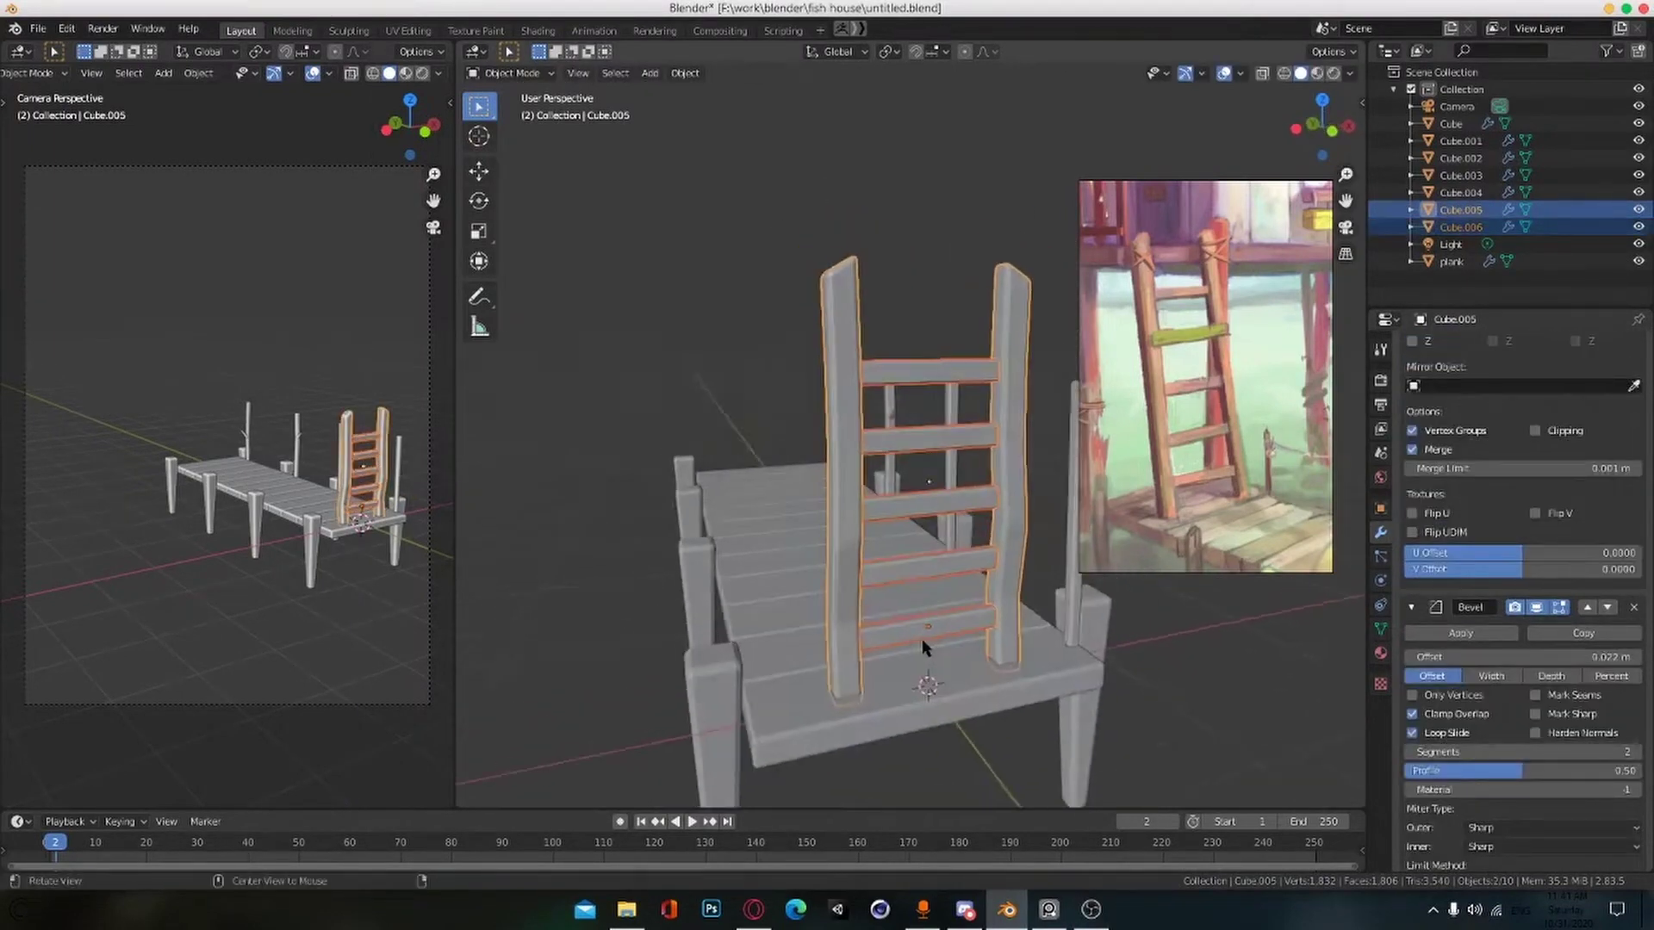
{"action": "middle_click_drag", "start_coordinate": [922, 639], "coordinate": [952, 554]}
{"action": "key", "text": "ctrl+g"}
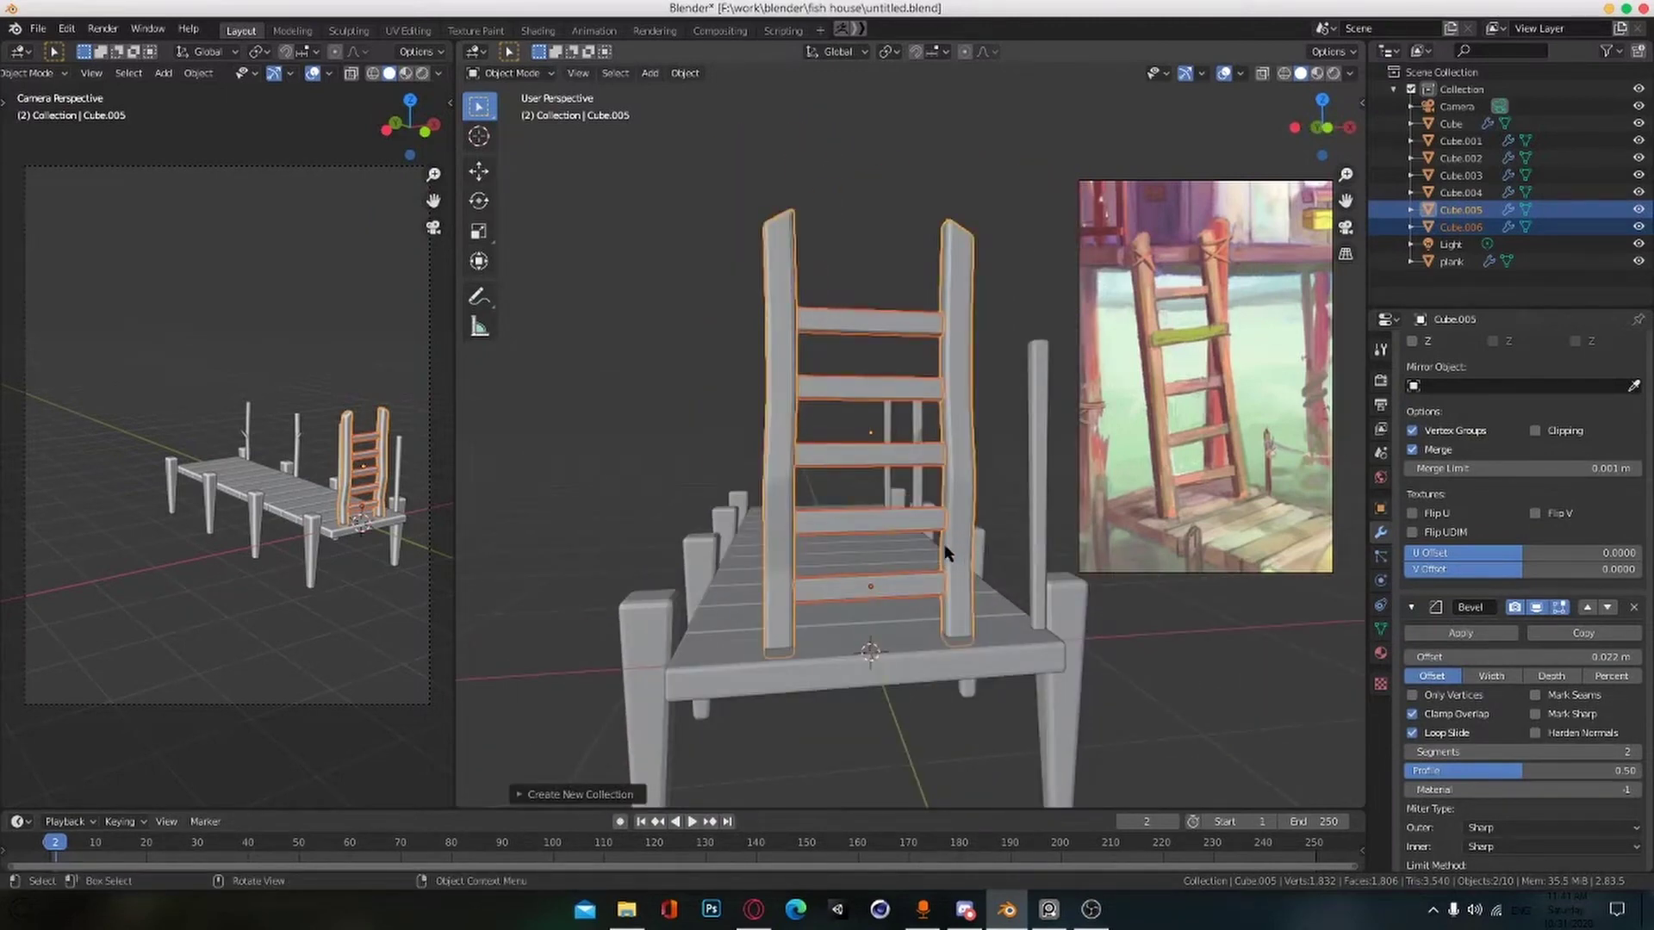
Step: Parent the ladder rails to the rungs so the ladder moves as one unit
{"action": "left_click", "coordinate": [945, 544]}
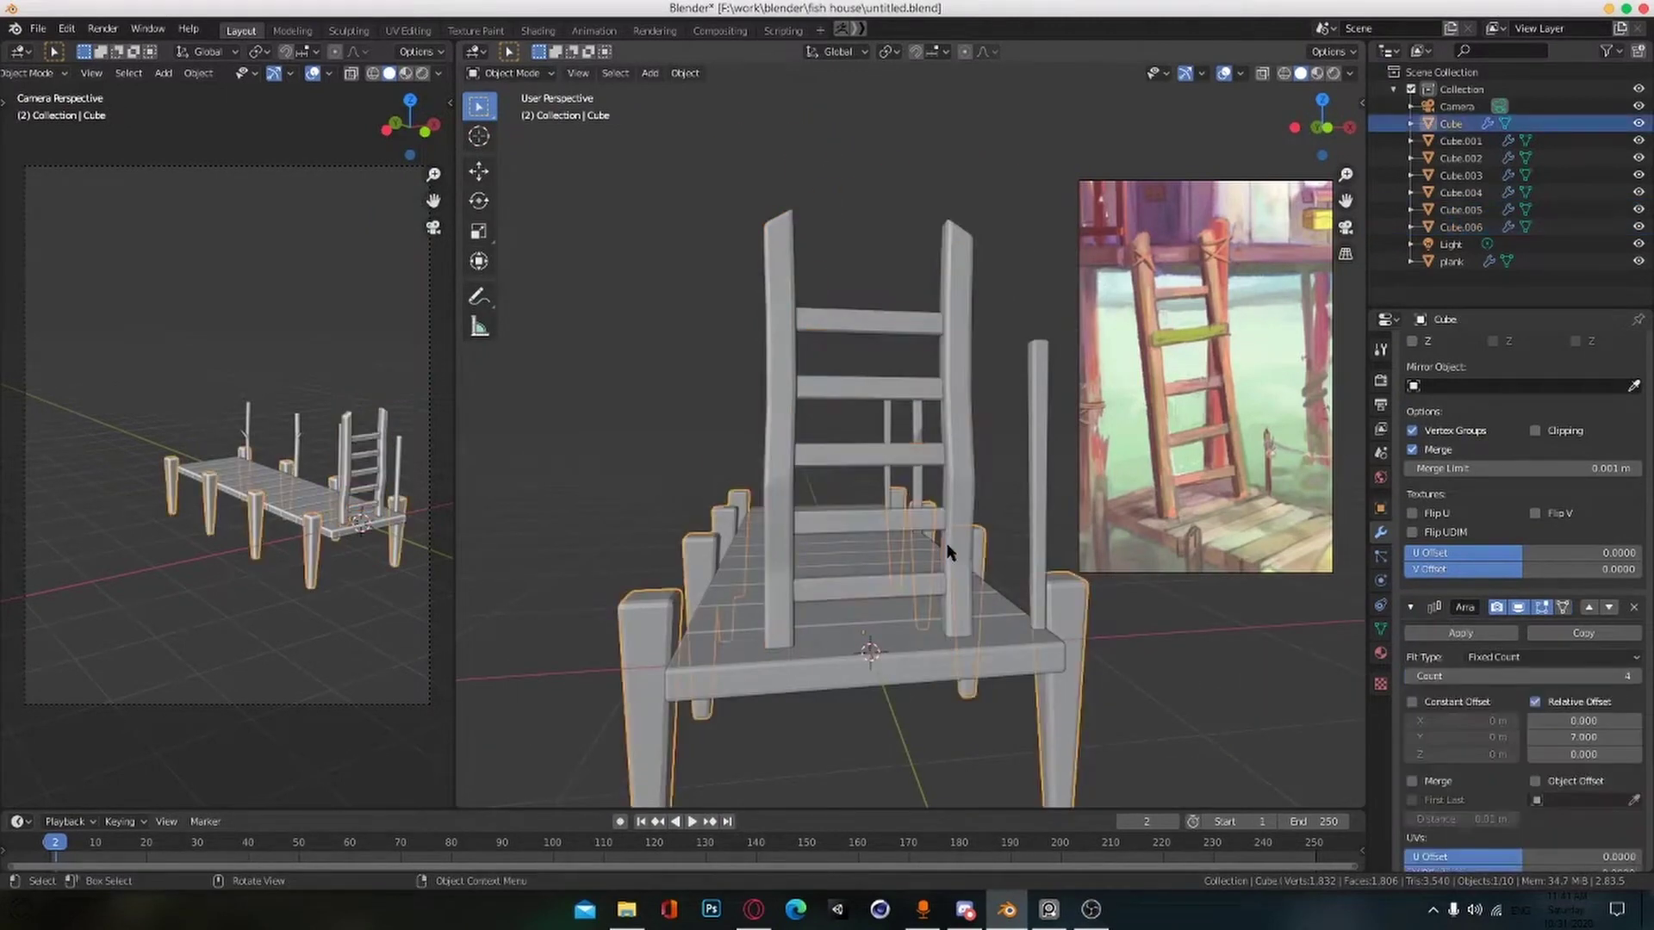
{"action": "left_click", "coordinate": [947, 546]}
{"action": "left_click", "coordinate": [904, 523], "text": "shift"}
{"action": "key", "text": "ctrl+p"}
{"action": "left_click", "coordinate": [904, 525]}
Step: Move the ladder along Y to the opposite end of the dock
{"action": "left_click_drag", "start_coordinate": [816, 613], "coordinate": [1040, 680], "text": "alt"}
{"action": "left_click", "coordinate": [839, 629]}
{"action": "left_click", "coordinate": [915, 613]}
{"action": "key", "text": "g"}
{"action": "key", "text": "y"}
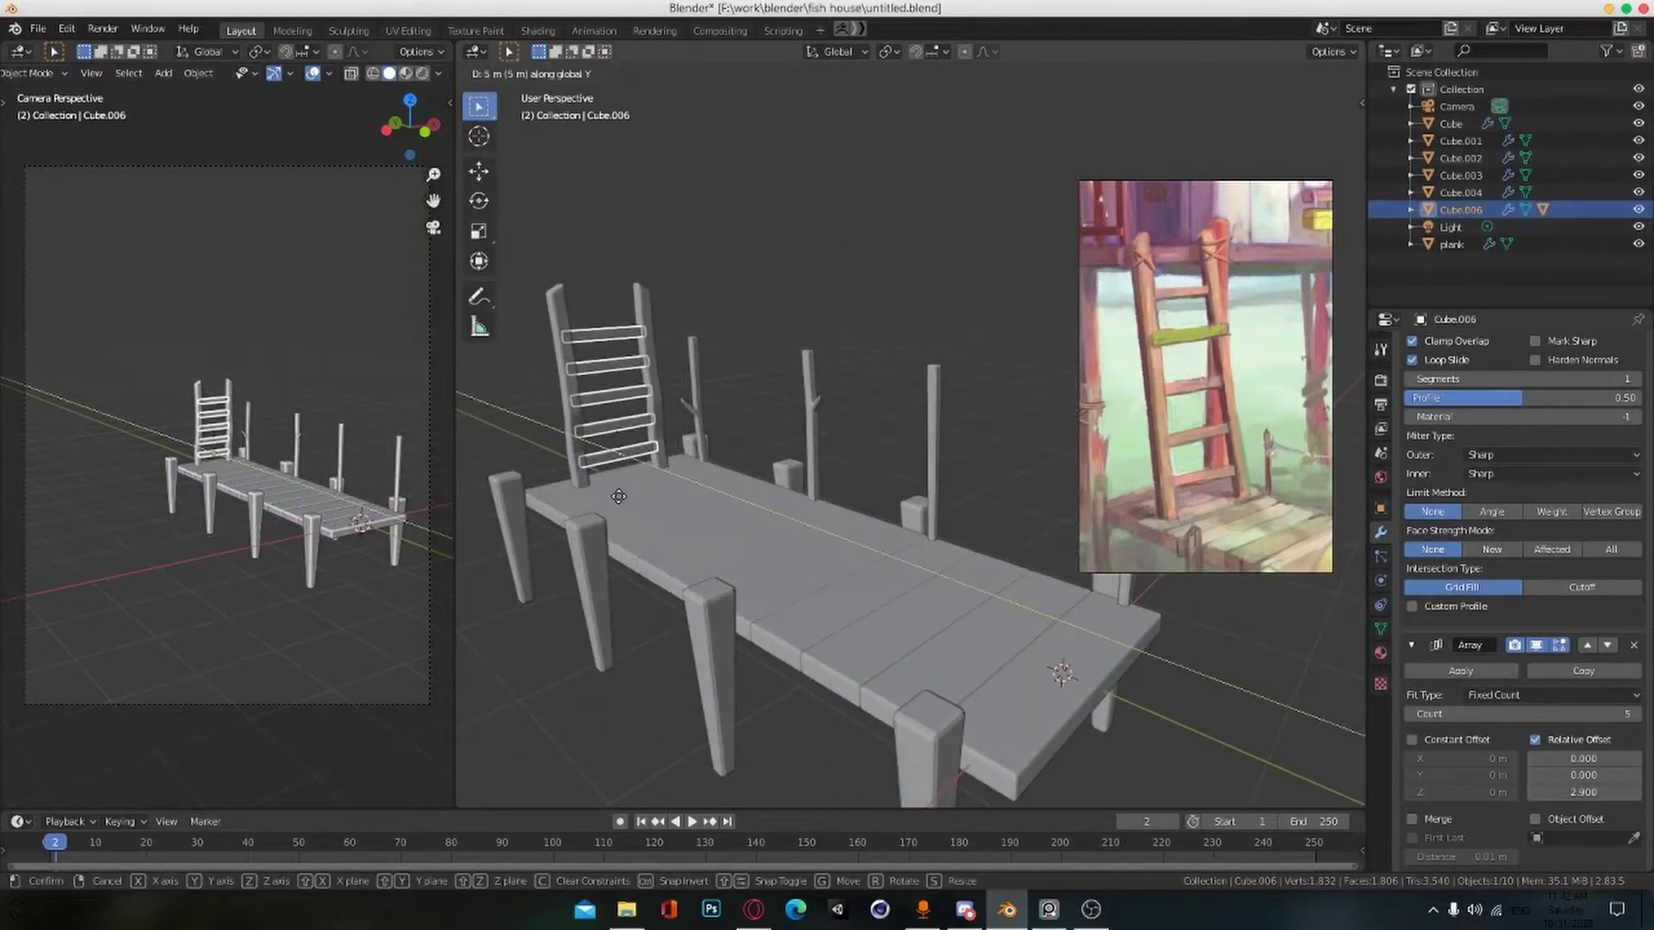
{"action": "left_click", "coordinate": [644, 503]}
Step: Scale the whole ladder up and adjust its position along Y at the dock's far end
{"action": "middle_click_drag", "start_coordinate": [648, 525], "coordinate": [651, 489], "text": "shift"}
{"action": "scroll", "coordinate": [651, 488], "scroll_direction": "down", "scroll_amount": 4}
{"action": "left_click_drag", "start_coordinate": [651, 489], "coordinate": [879, 562], "text": "alt+shift"}
{"action": "scroll", "coordinate": [845, 580], "scroll_direction": "up", "scroll_amount": 2}
{"action": "key", "text": "s"}
{"action": "left_click", "coordinate": [866, 575]}
{"action": "key", "text": "g"}
{"action": "key", "text": "y"}
{"action": "left_click", "coordinate": [864, 564]}
Step: Tilt the ladder about X so it leans, and reposition it along Y on the dock's end planks
{"action": "key", "text": "r"}
{"action": "key", "text": "x"}
{"action": "left_click", "coordinate": [887, 574]}
{"action": "mouse_move", "coordinate": [880, 560]}
{"action": "middle_mouse_down"}
{"action": "mouse_move", "coordinate": [896, 593]}
{"action": "mouse_move", "coordinate": [861, 569]}
{"action": "mouse_move", "coordinate": [892, 558]}
{"action": "middle_mouse_up"}
{"action": "scroll", "coordinate": [896, 594], "scroll_direction": "up", "scroll_amount": 2}
{"action": "key", "text": "g"}
{"action": "key", "text": "y"}
{"action": "left_click", "coordinate": [889, 592]}
{"action": "scroll", "coordinate": [861, 568], "scroll_direction": "down", "scroll_amount": 3}
{"action": "scroll", "coordinate": [886, 592], "scroll_direction": "up", "scroll_amount": 4}
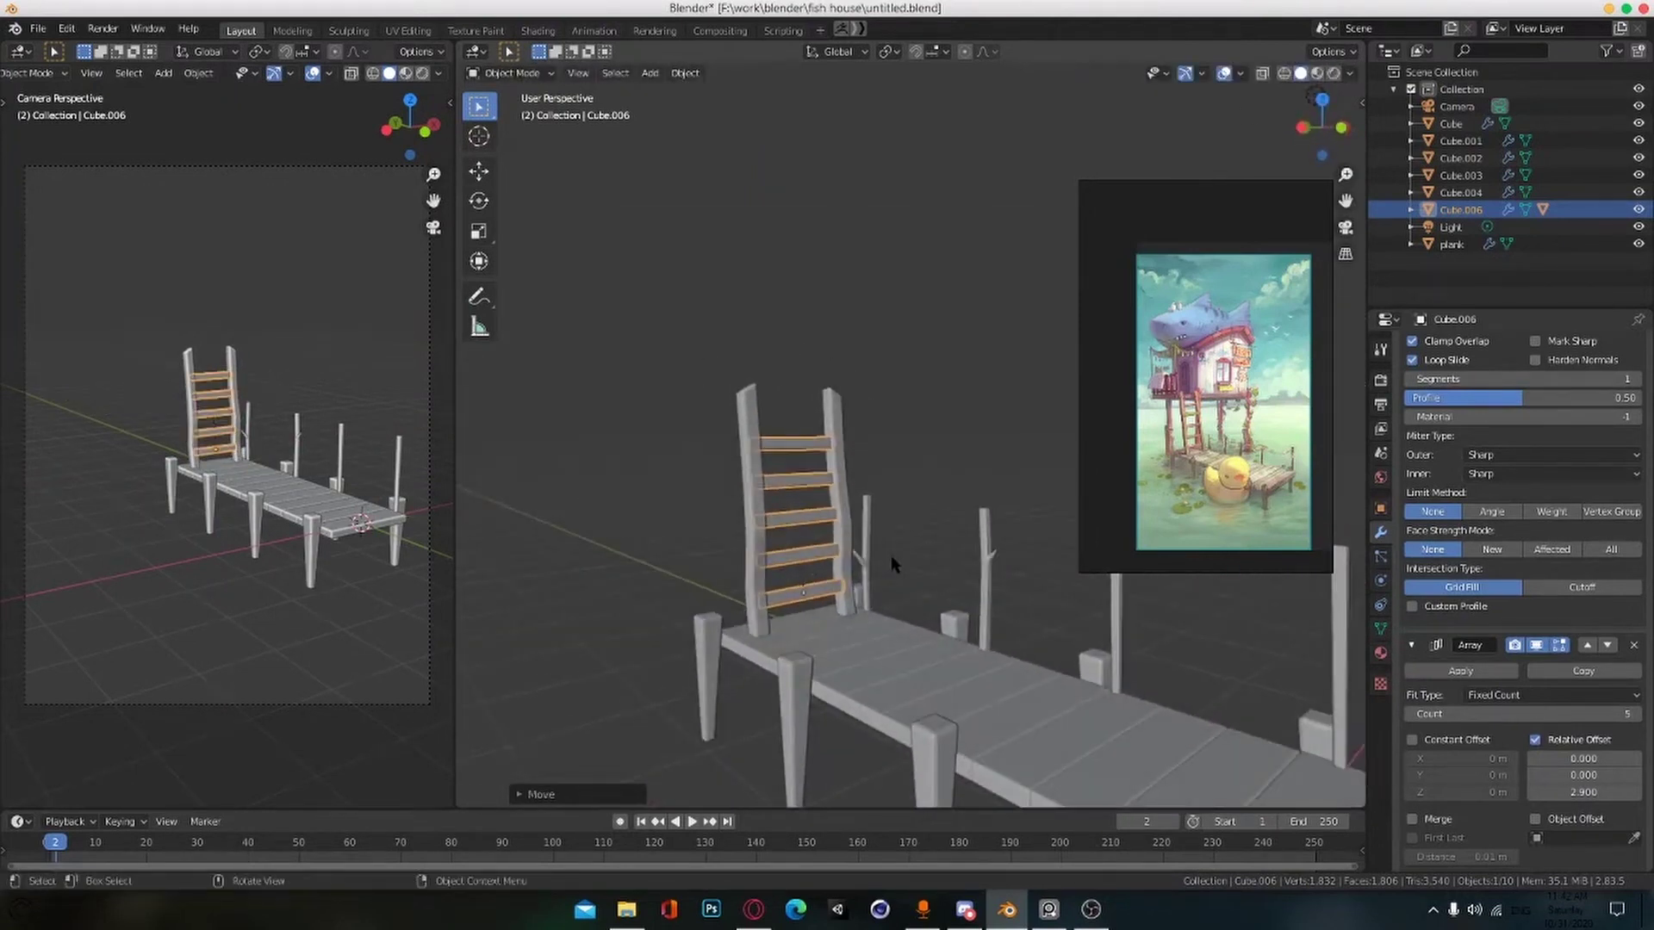
Step: Select all the dock and ladder objects and move them along Y until the ladder end sits near the world origin
{"action": "scroll", "coordinate": [892, 564], "scroll_direction": "down", "scroll_amount": 6}
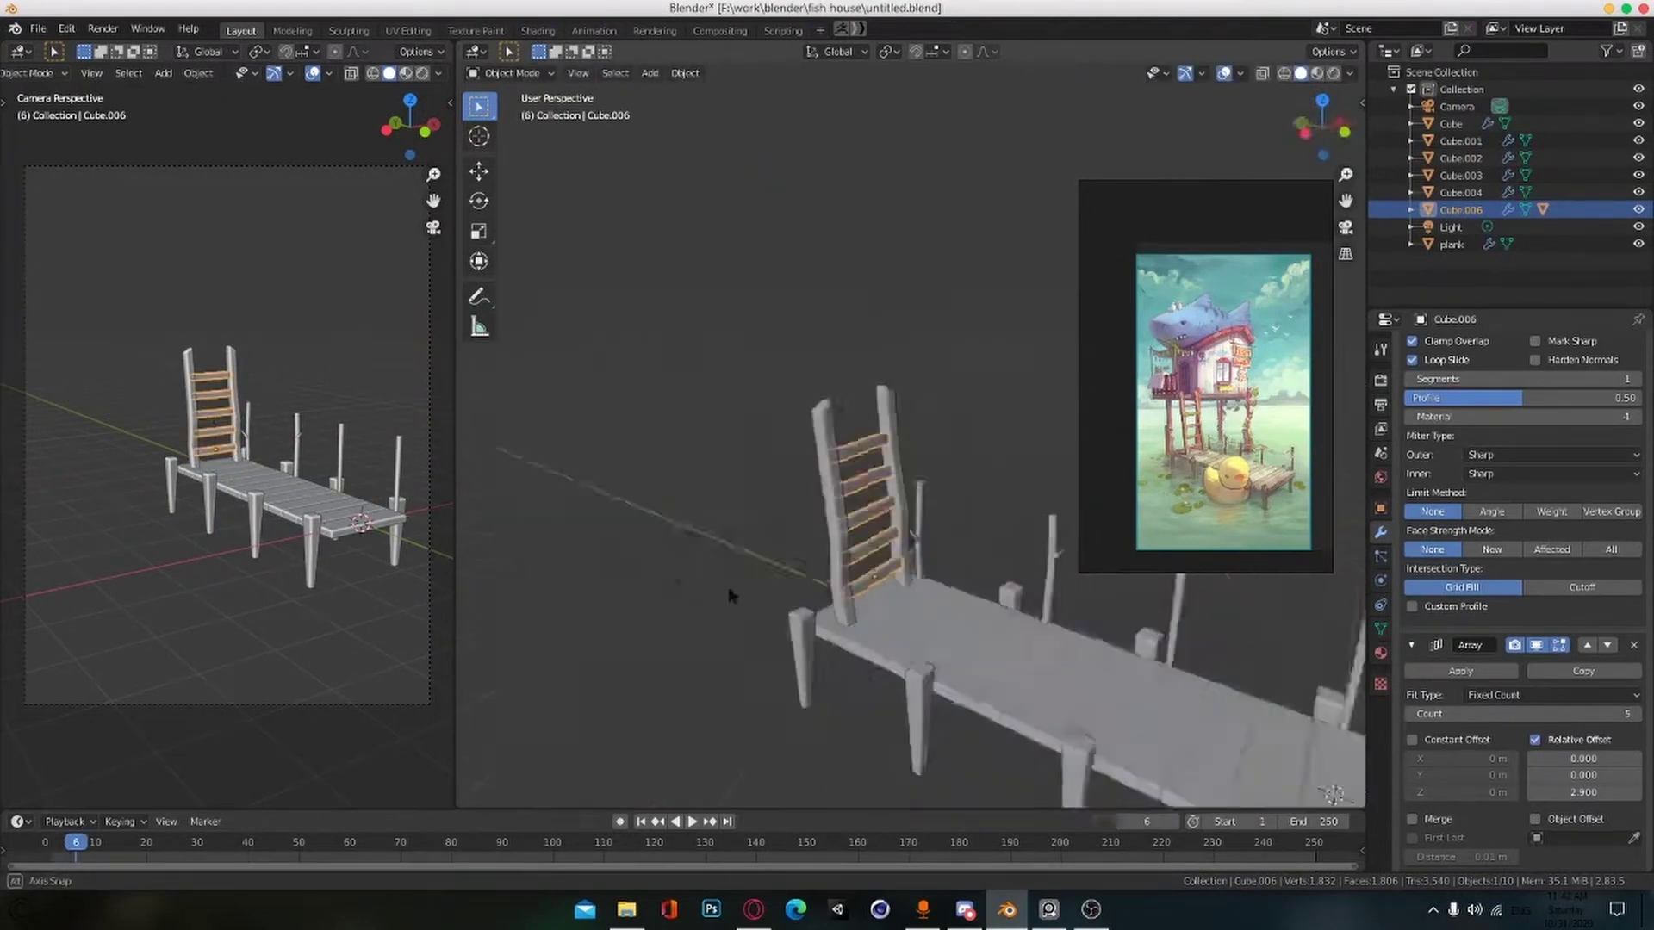
{"action": "key", "text": "a"}
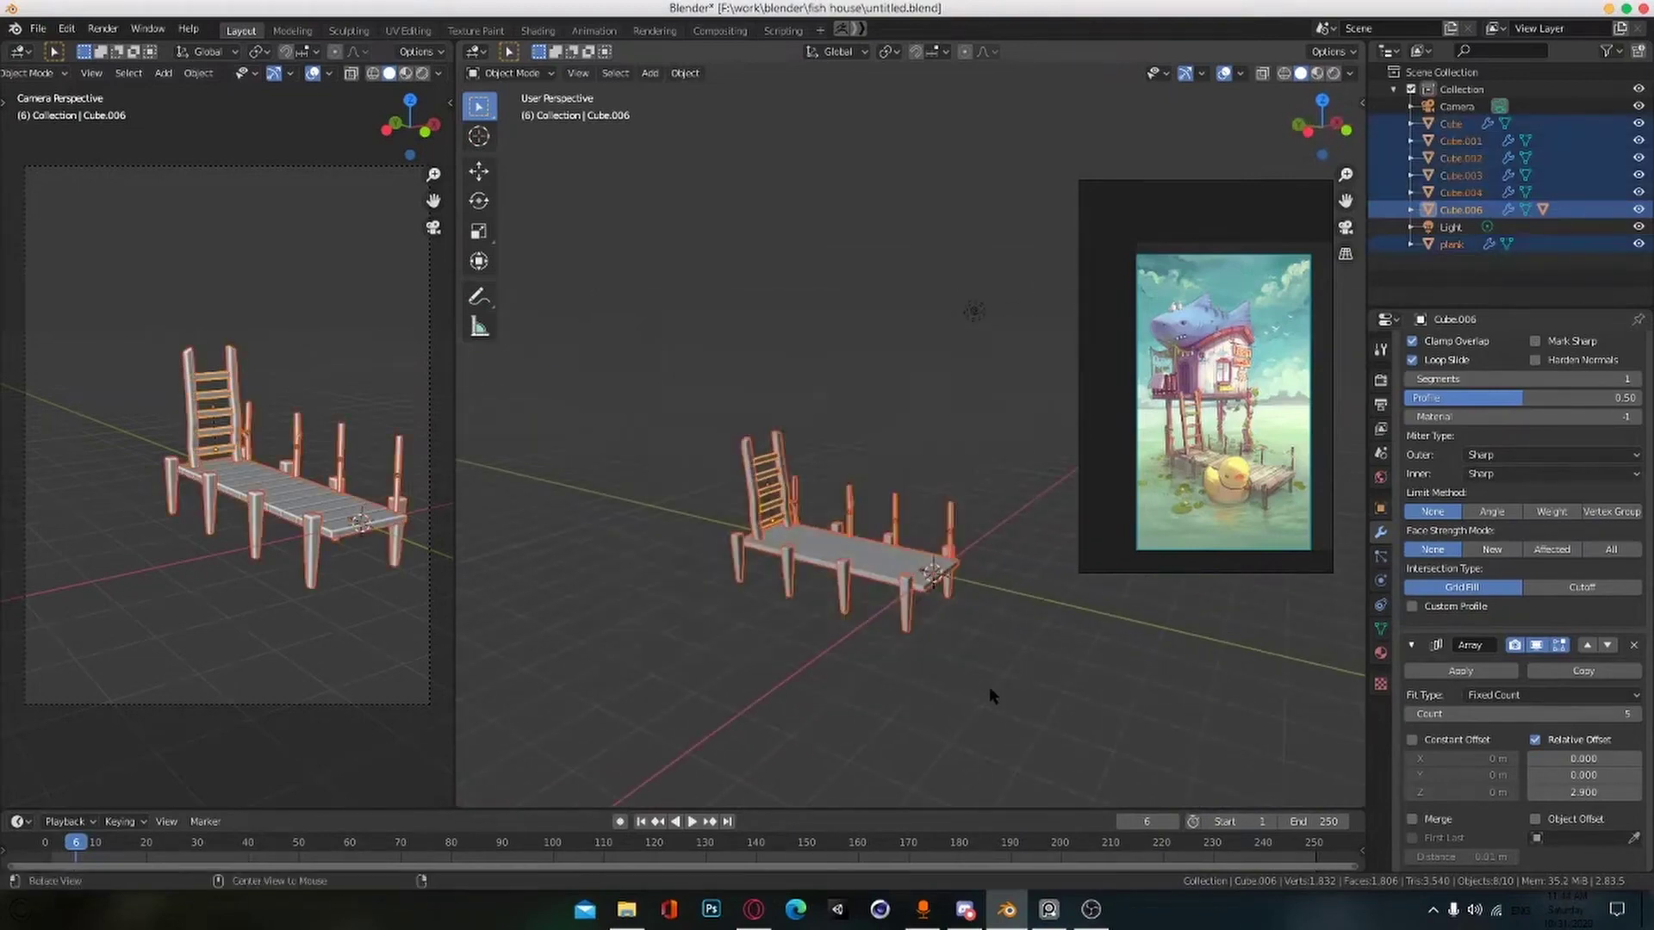
{"action": "key", "text": "g"}
{"action": "key", "text": "y"}
{"action": "left_click", "coordinate": [1160, 702]}
{"action": "left_click", "coordinate": [1160, 702]}
Step: Reposition the camera and pull it back along its local Z to frame the whole dock and ladder
{"action": "middle_click_drag", "start_coordinate": [1159, 702], "coordinate": [971, 708]}
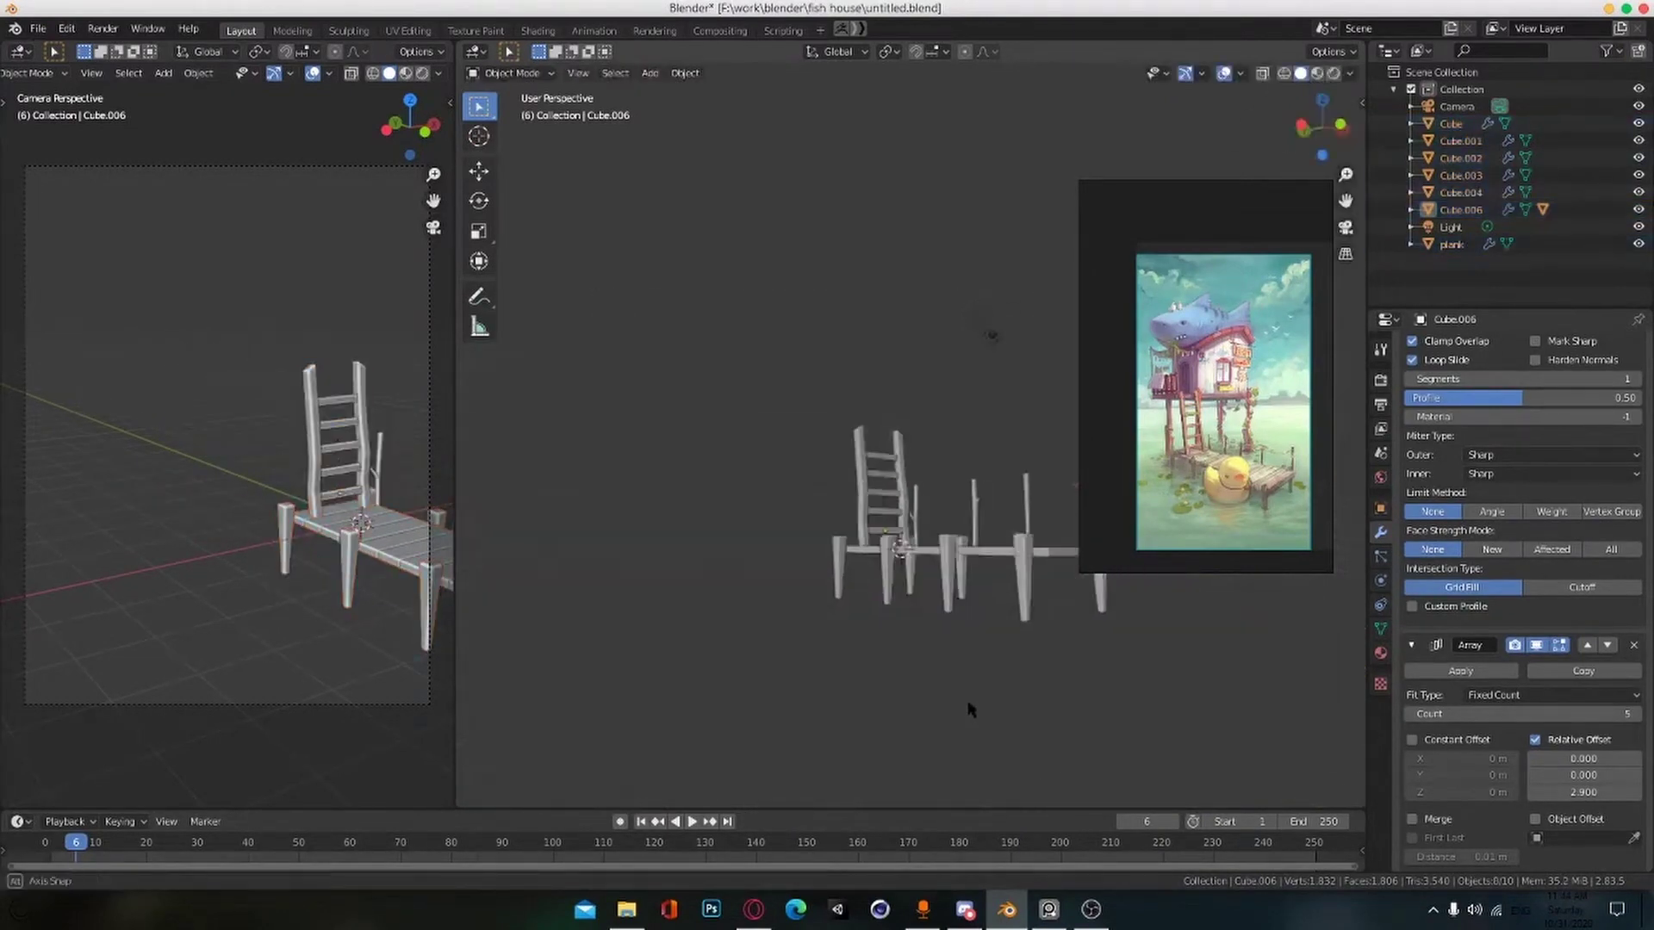
{"action": "right_click_drag", "start_coordinate": [1206, 387], "coordinate": [937, 509]}
{"action": "left_click", "coordinate": [429, 569]}
{"action": "key", "text": "g"}
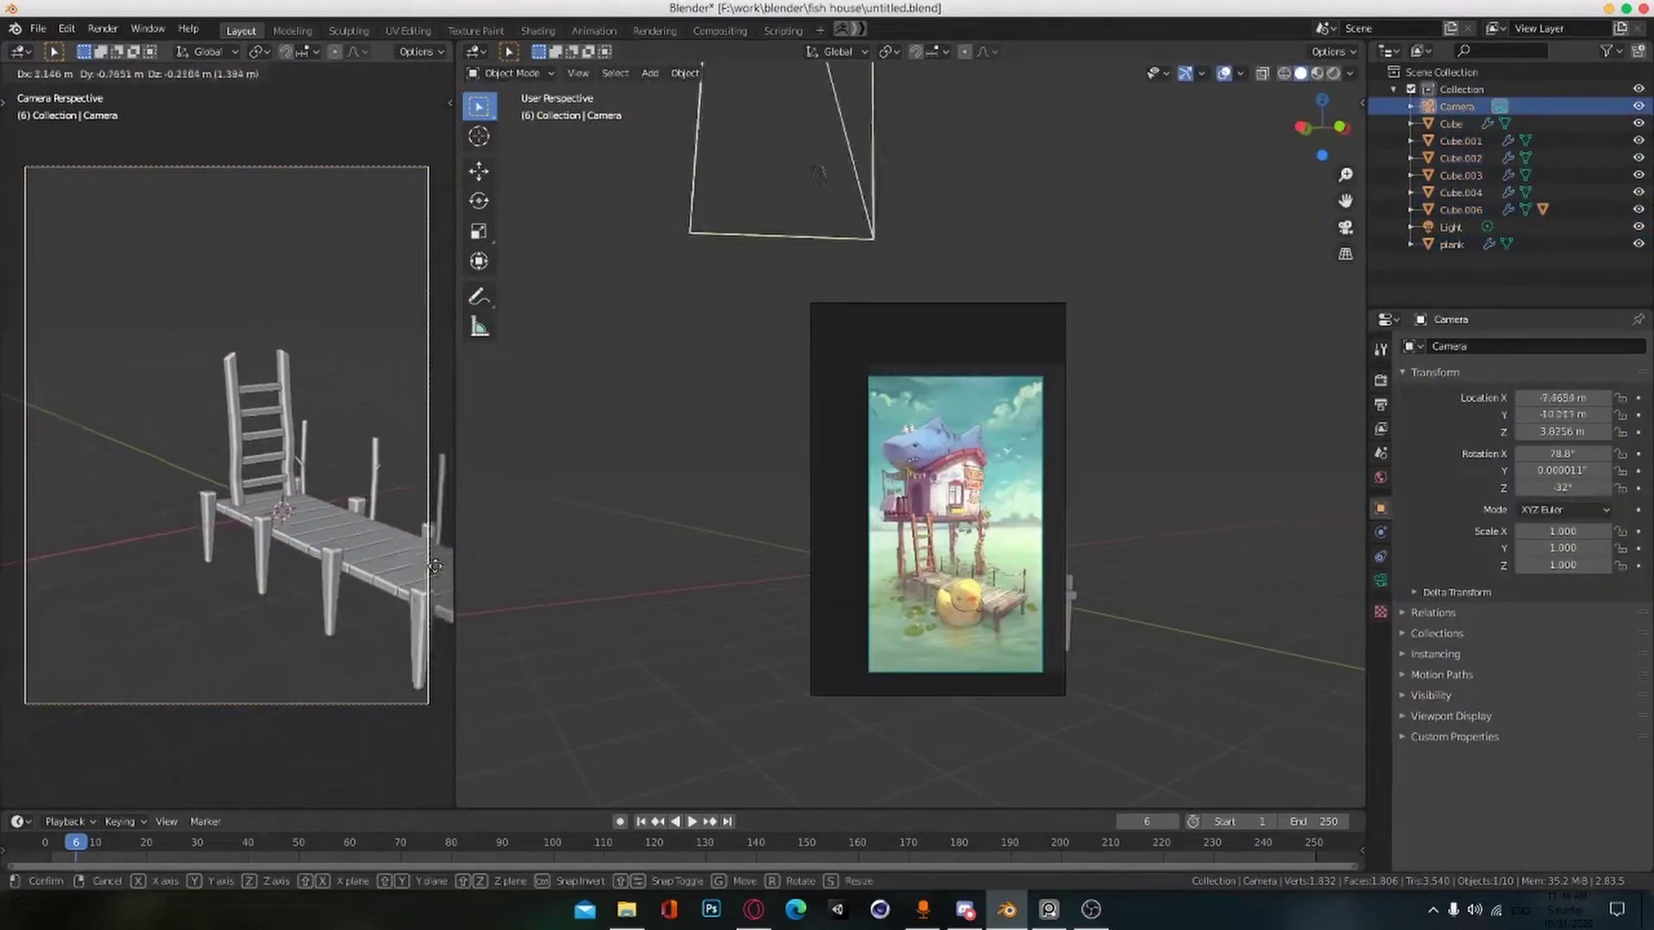
{"action": "left_click", "coordinate": [242, 497]}
{"action": "key", "text": "g"}
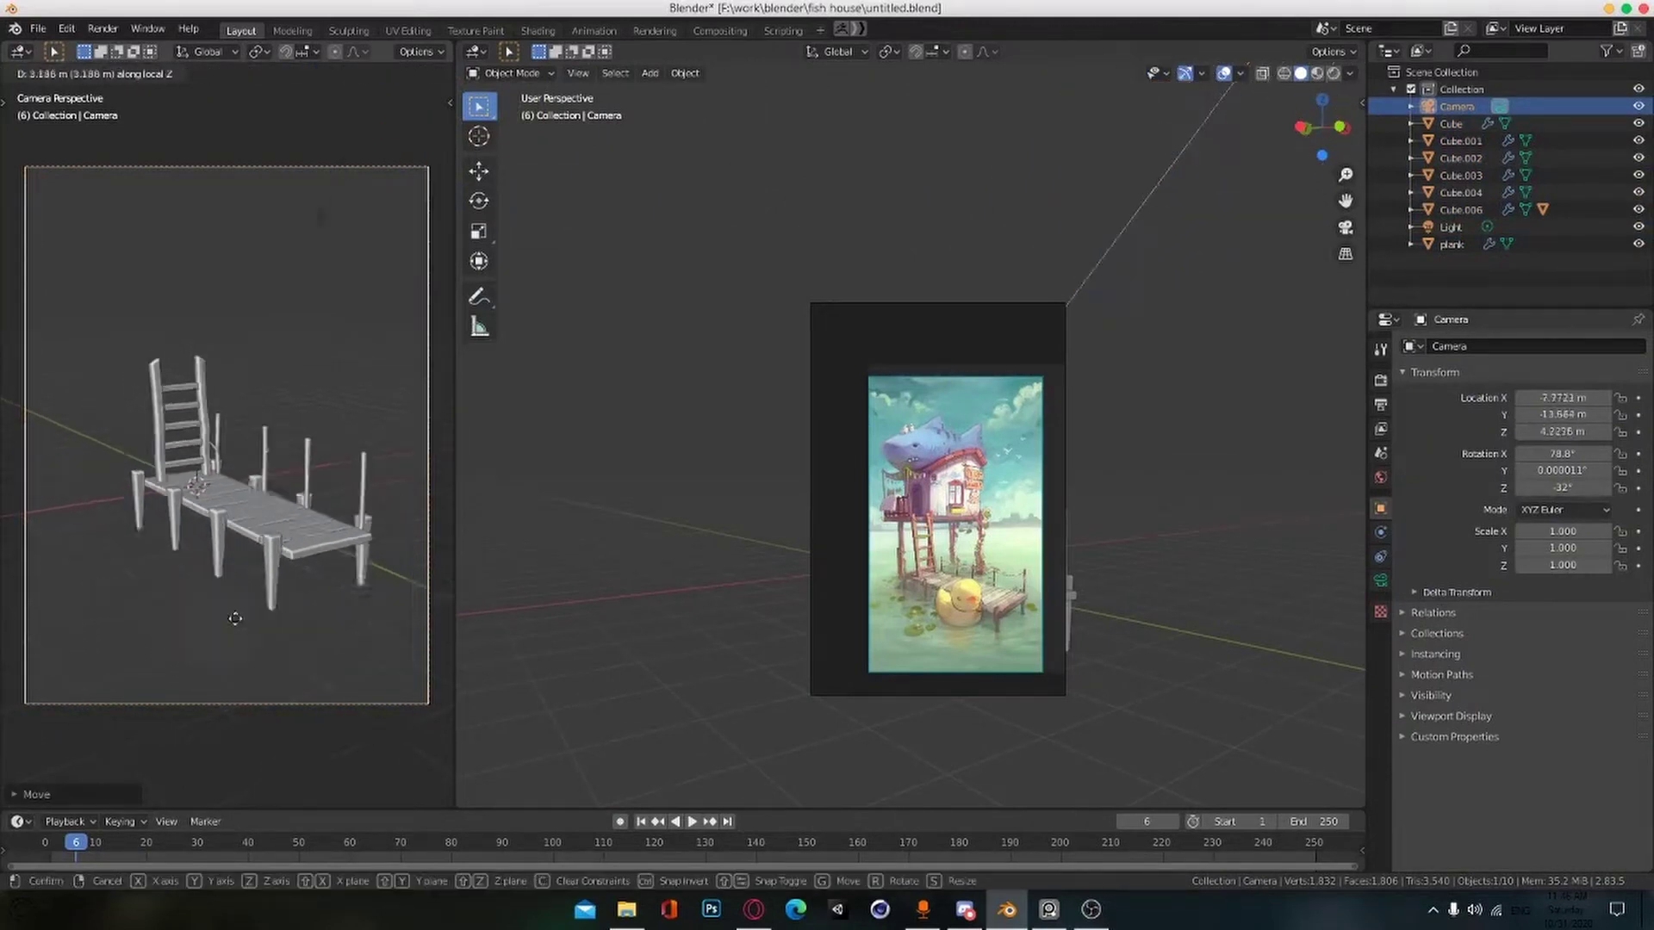
{"action": "left_click", "coordinate": [120, 450]}
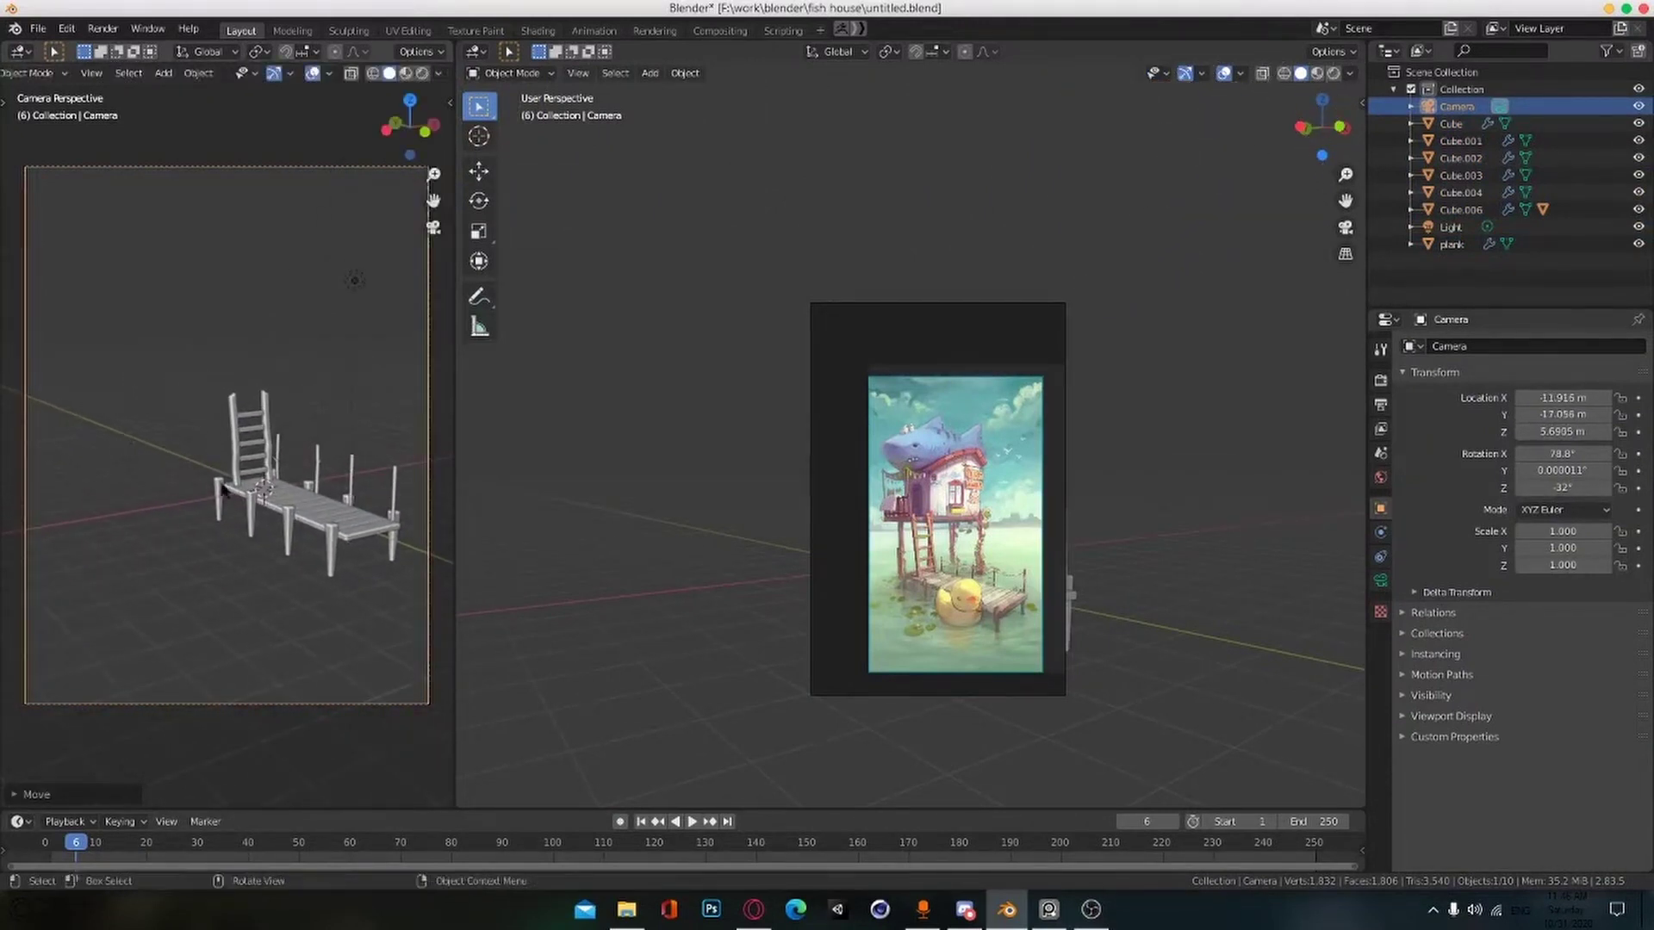
Step: Add a cube for the house platform and move it along Y behind the ladder
{"action": "right_click_drag", "start_coordinate": [937, 510], "coordinate": [1220, 412]}
{"action": "left_click_drag", "start_coordinate": [935, 323], "coordinate": [864, 311], "text": "alt"}
{"action": "left_click_drag", "start_coordinate": [864, 312], "coordinate": [880, 357]}
{"action": "left_click_drag", "start_coordinate": [880, 370], "coordinate": [904, 414], "text": "alt"}
{"action": "middle_click_drag", "start_coordinate": [903, 415], "coordinate": [899, 423]}
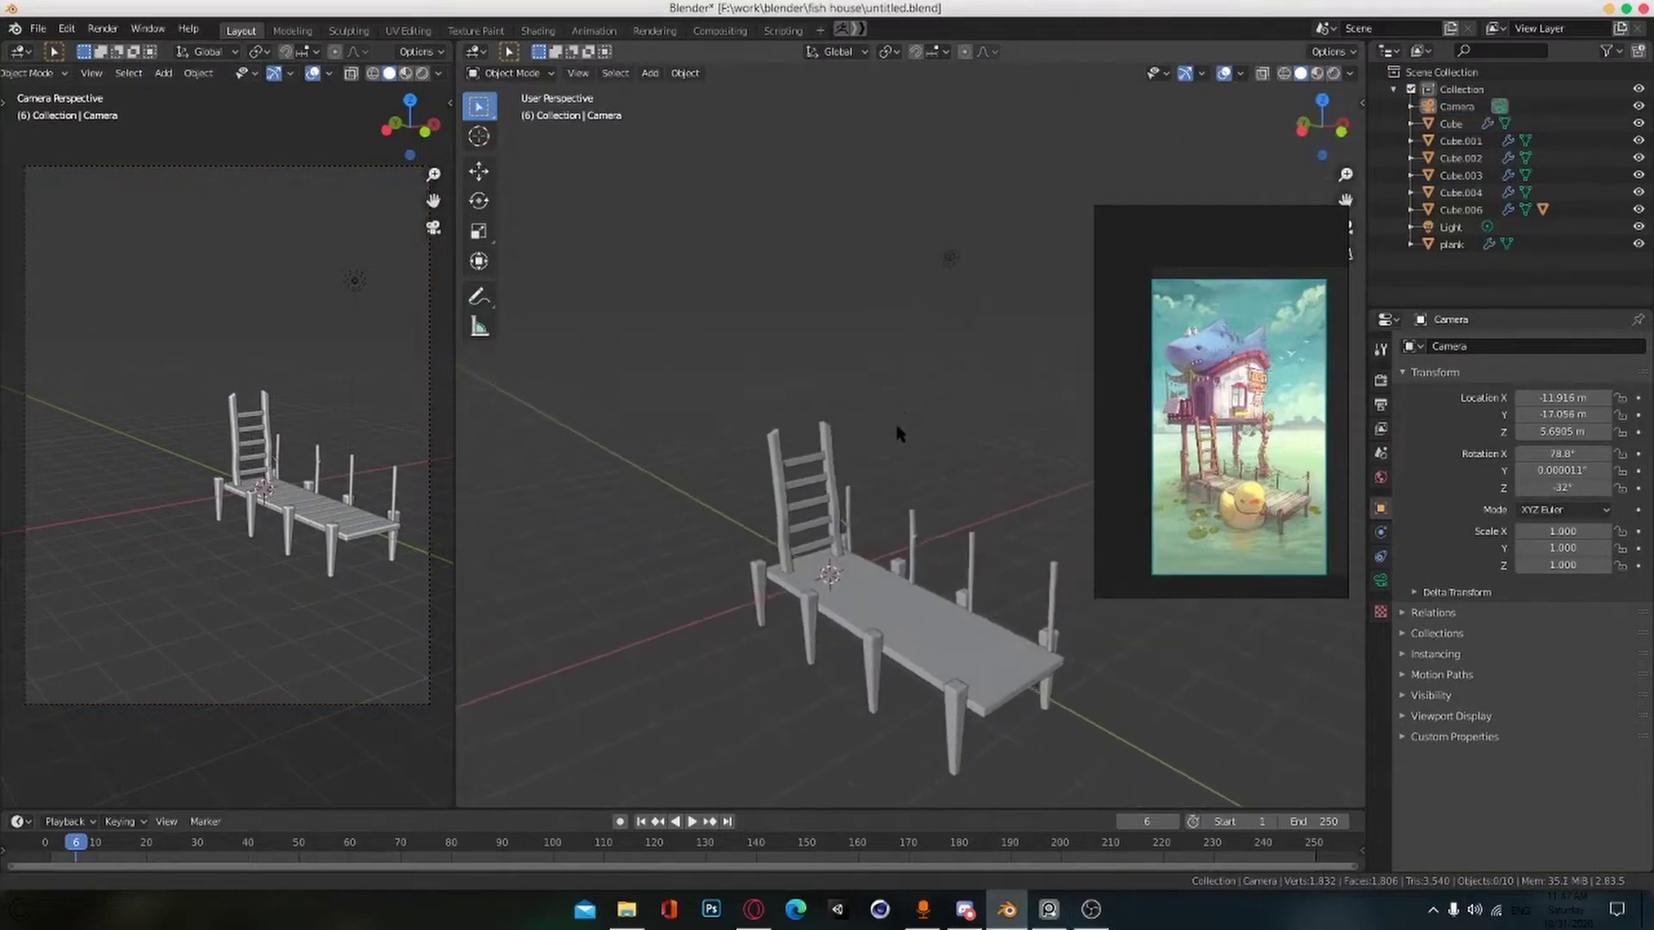
{"action": "key", "text": "shift+a"}
{"action": "left_click", "coordinate": [952, 472]}
{"action": "key", "text": "g"}
{"action": "key", "text": "y"}
{"action": "left_click", "coordinate": [839, 453]}
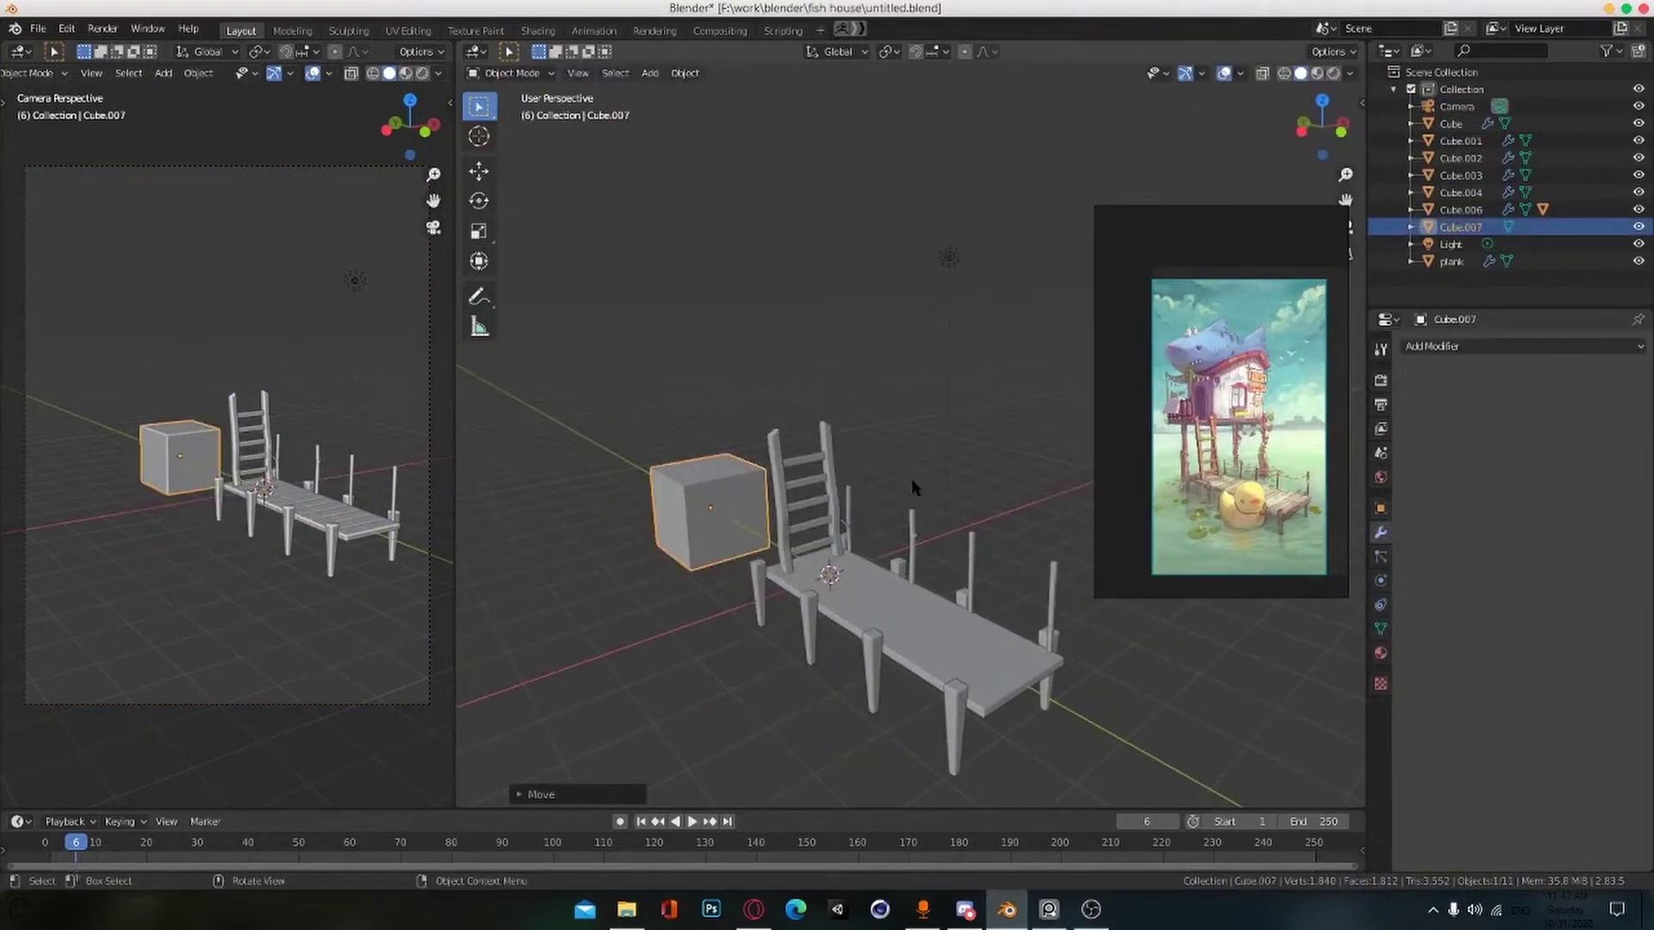
Step: Flatten the new cube on Z and enlarge it on X and Y into a wide, thin platform
{"action": "key", "text": "s"}
{"action": "key", "text": "z"}
{"action": "left_click", "coordinate": [731, 508]}
{"action": "key", "text": "s"}
{"action": "key", "text": "shift+z"}
{"action": "left_click", "coordinate": [1336, 648]}
Step: Raise the platform along Z to the height of the ladder's top
{"action": "key", "text": "g"}
{"action": "key", "text": "z"}
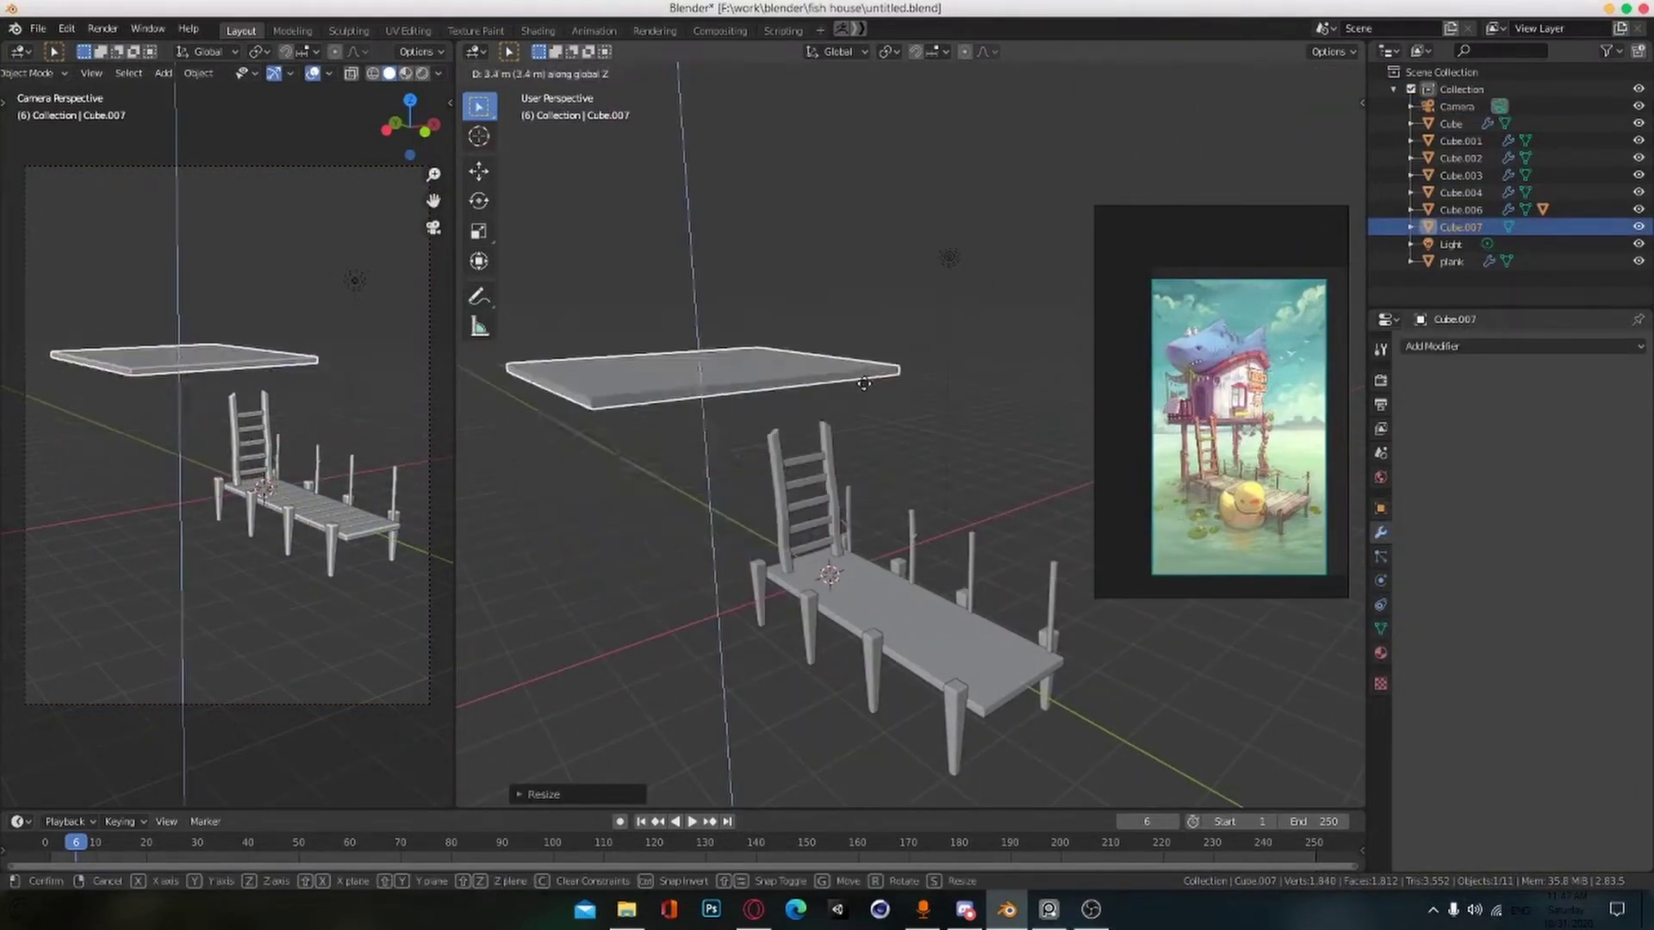
{"action": "left_click", "coordinate": [892, 455]}
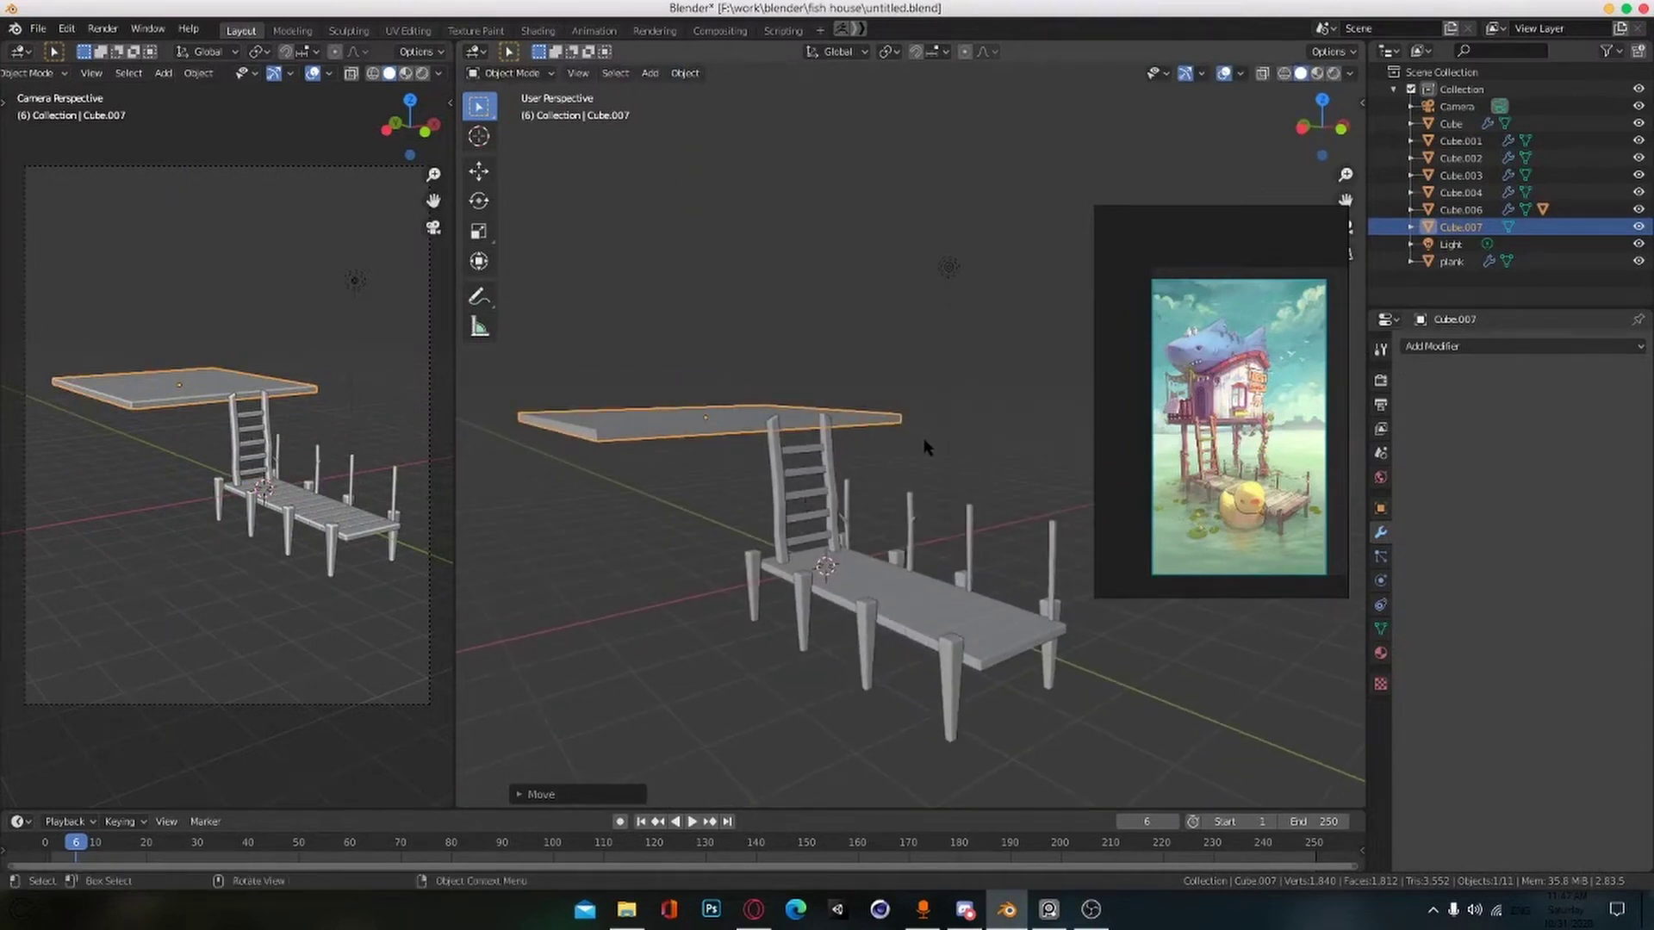
Step: Move the platform along X so it sits centred over the ladder
{"action": "middle_click_drag", "start_coordinate": [921, 443], "coordinate": [918, 473]}
{"action": "key", "text": "g"}
{"action": "key", "text": "x"}
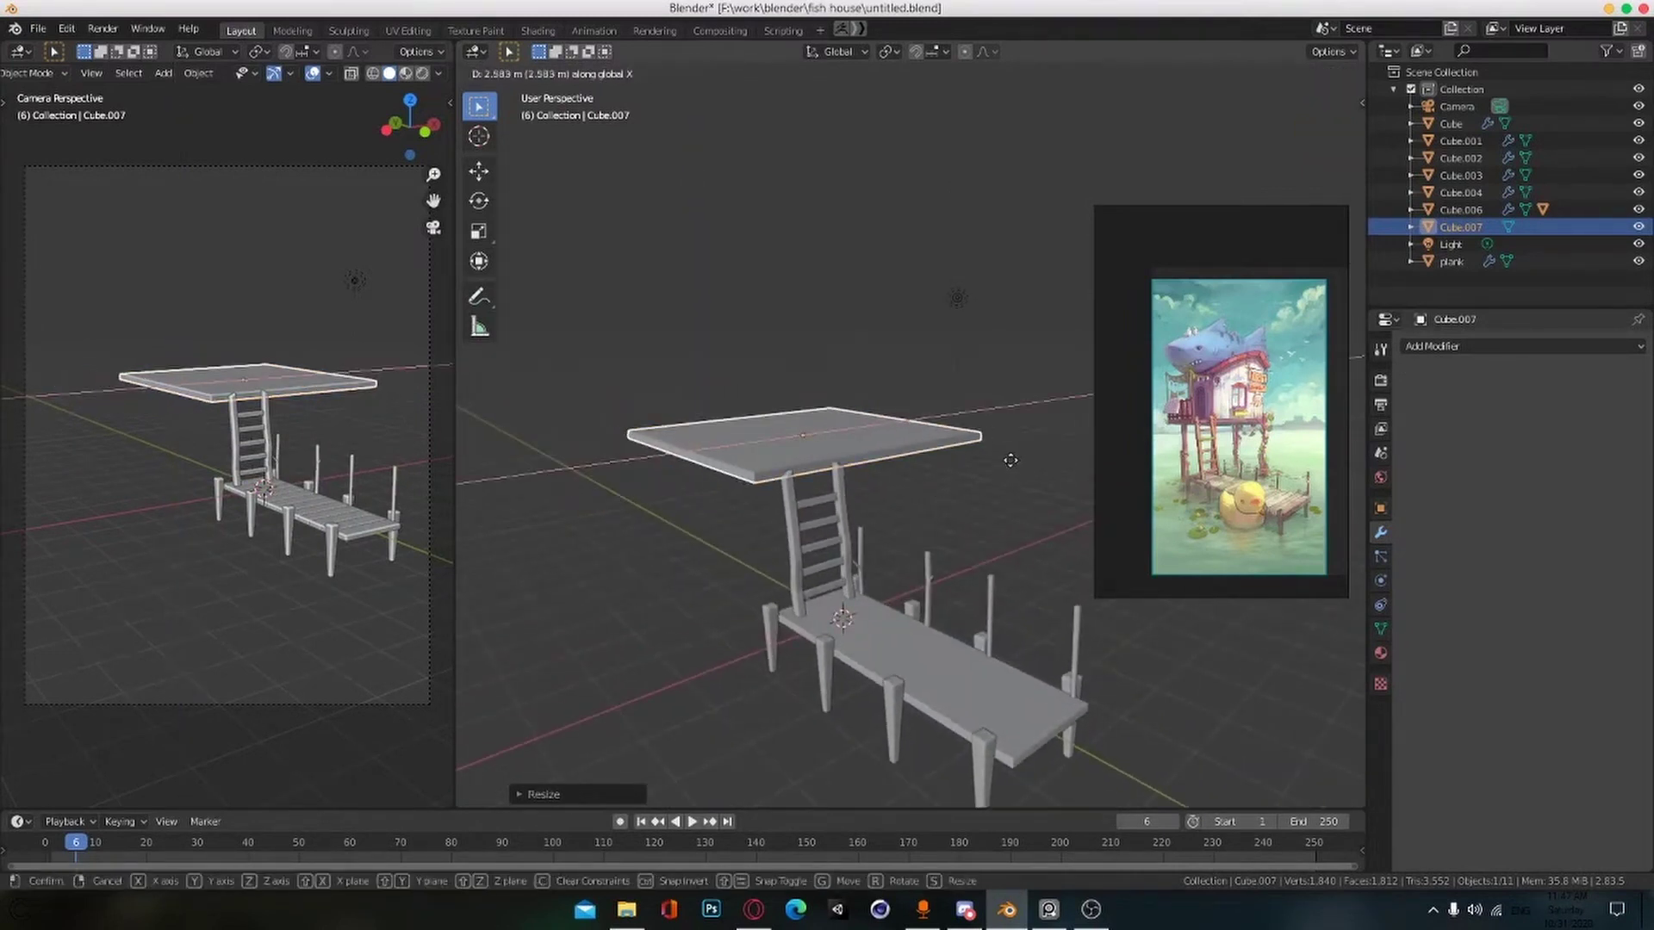
{"action": "left_click", "coordinate": [1011, 459]}
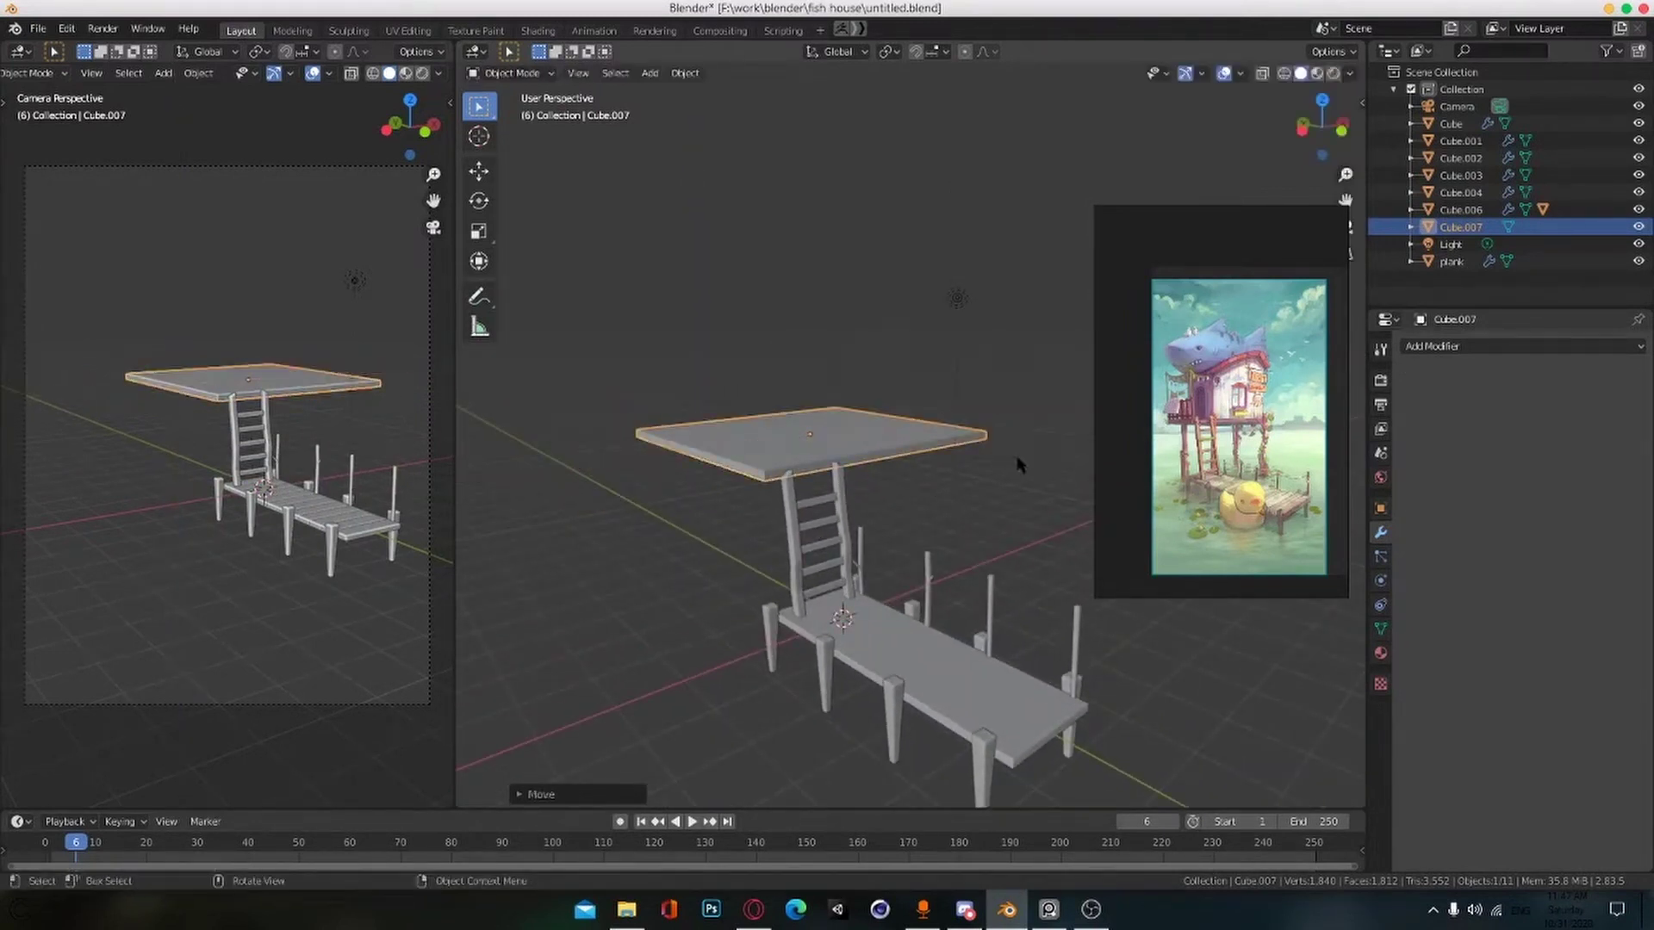
{"action": "middle_click_drag", "start_coordinate": [1012, 459], "coordinate": [925, 525]}
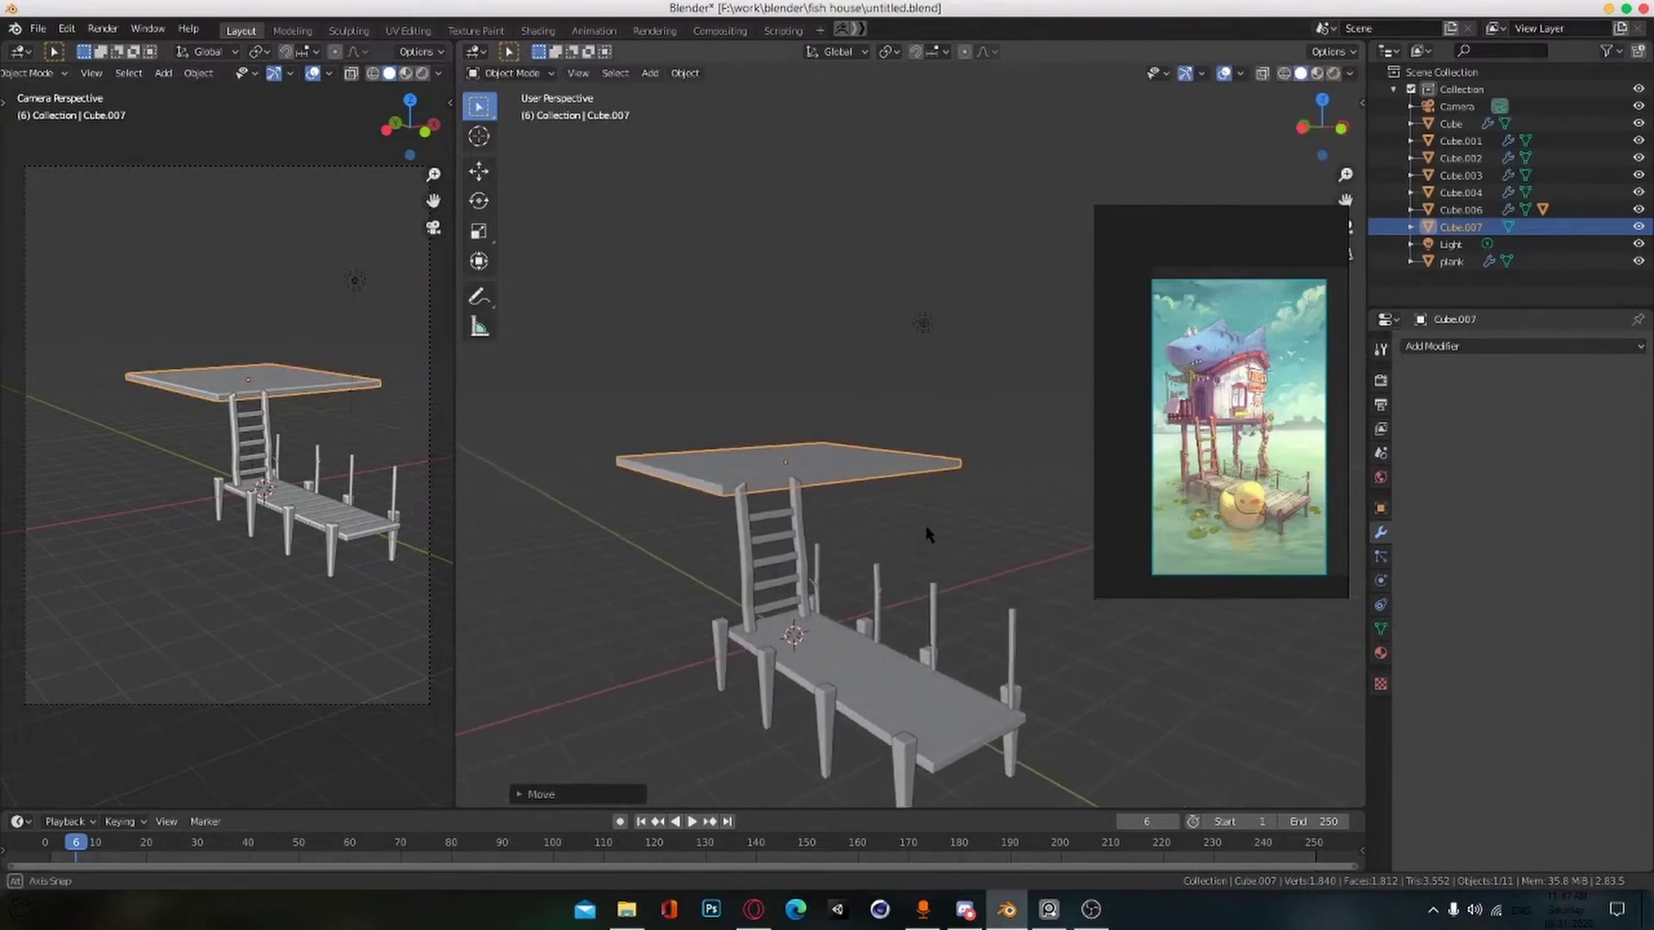
Step: Add a Bevel modifier to the platform, apply its scale, and set the bevel offset to 0.04 m
{"action": "left_click", "coordinate": [1539, 346]}
{"action": "left_click", "coordinate": [1360, 405]}
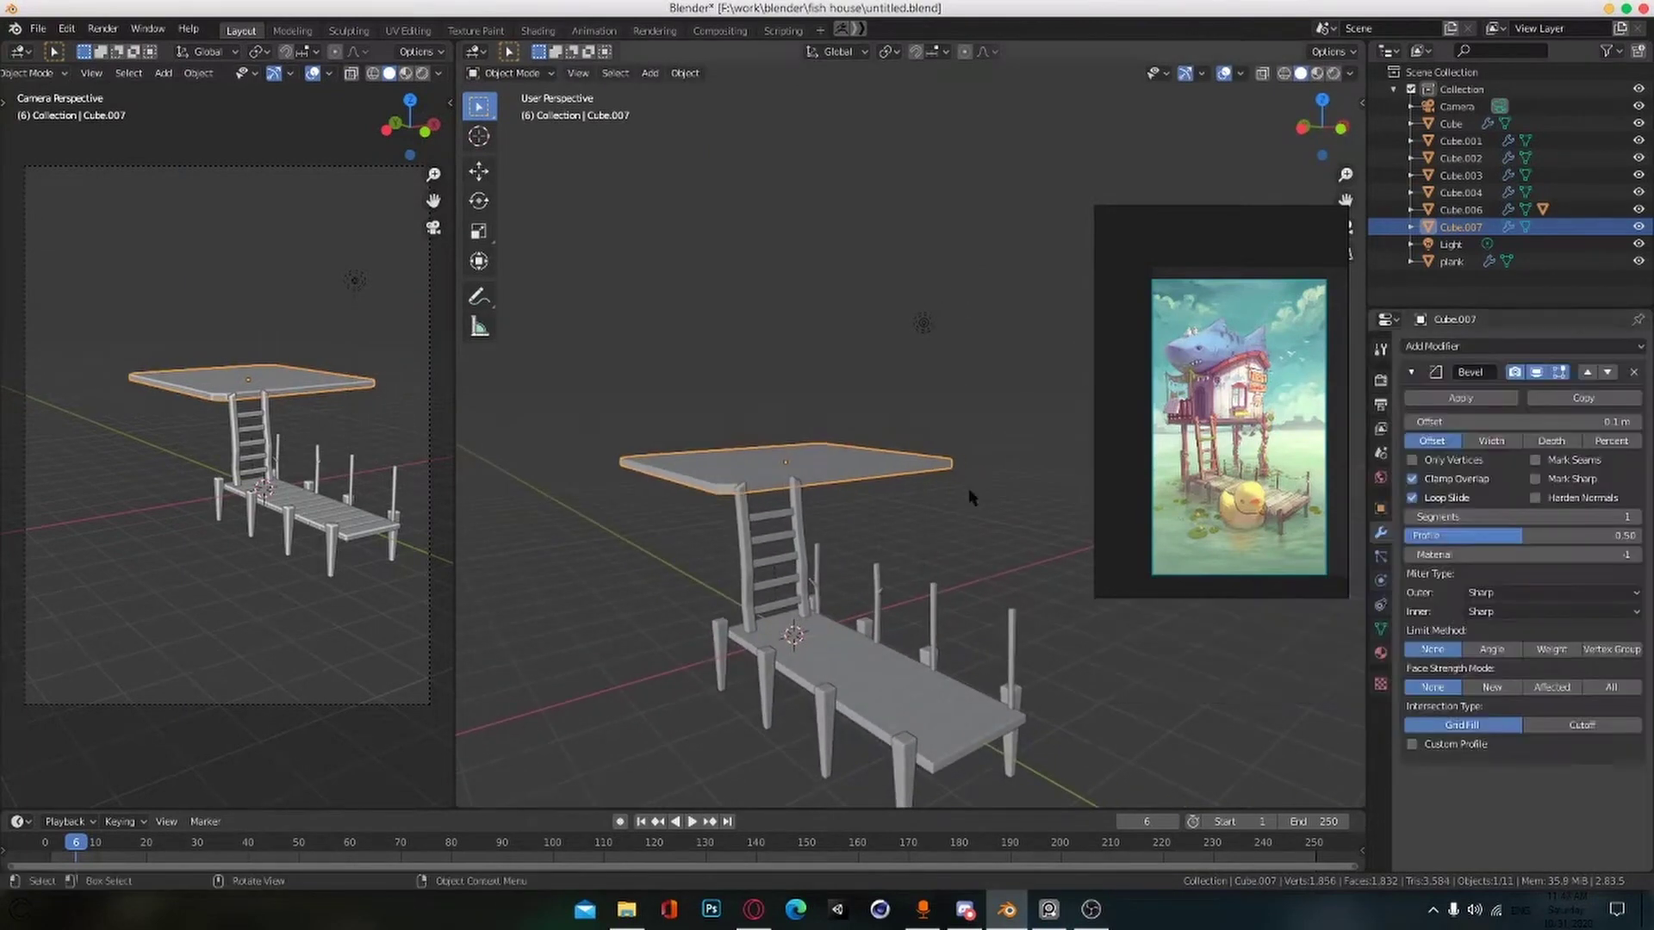
{"action": "key", "text": "ctrl+a"}
{"action": "left_click", "coordinate": [732, 479]}
{"action": "scroll", "coordinate": [905, 493], "scroll_direction": "up", "scroll_amount": 2}
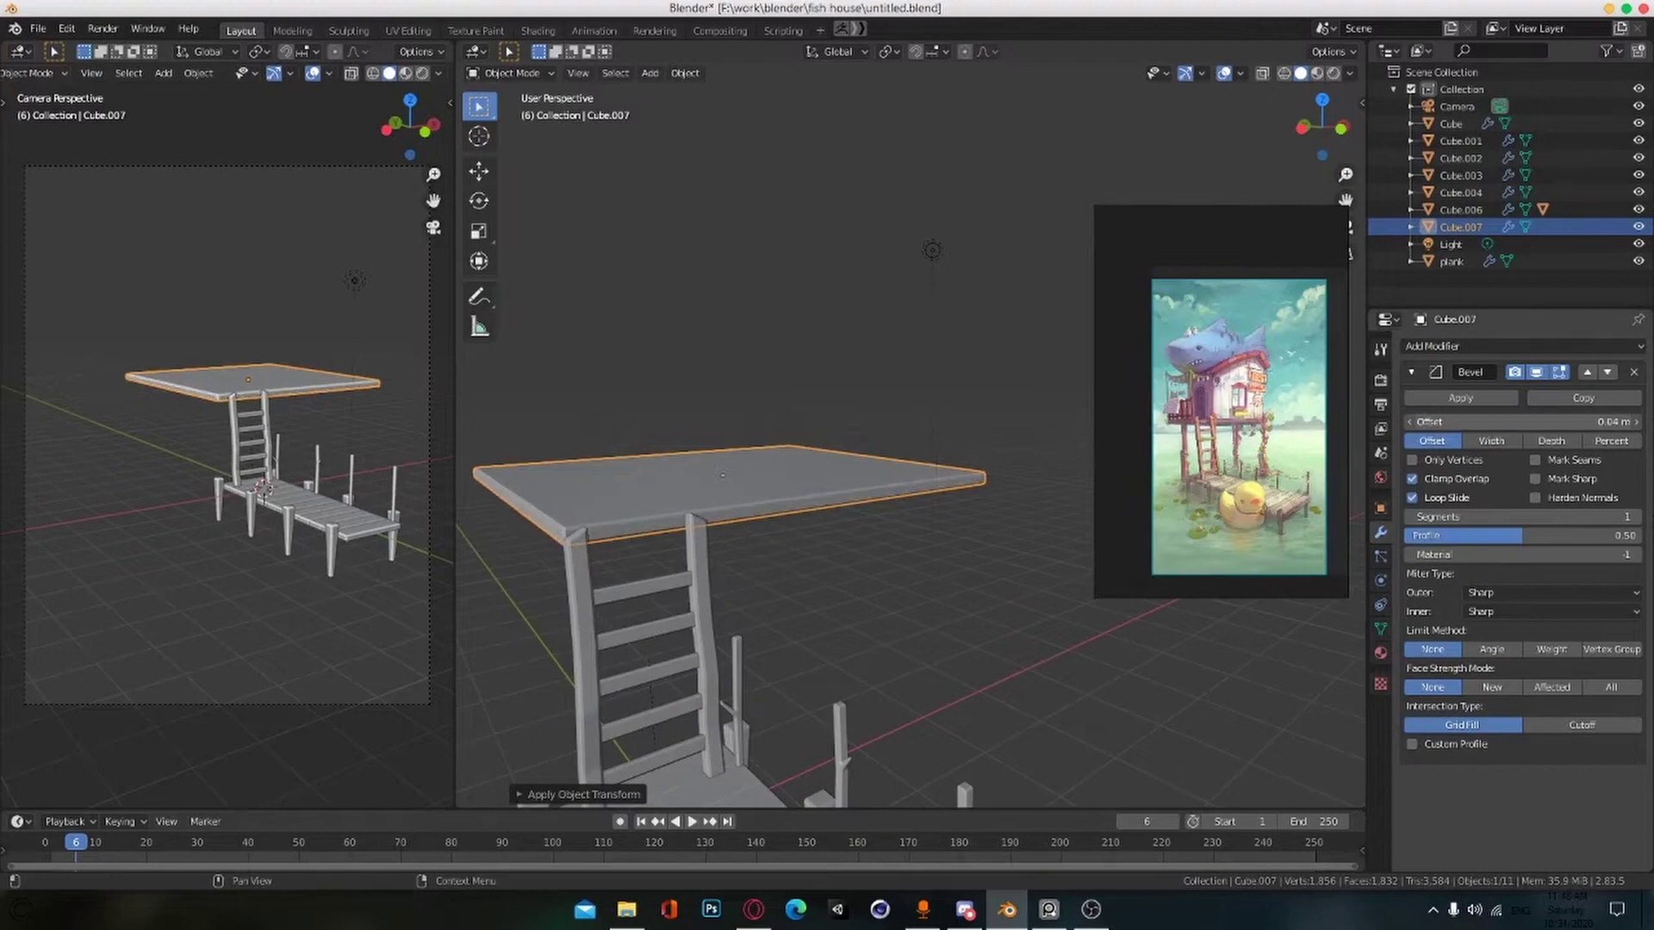
{"action": "scroll", "coordinate": [952, 528], "scroll_direction": "down", "scroll_amount": 3}
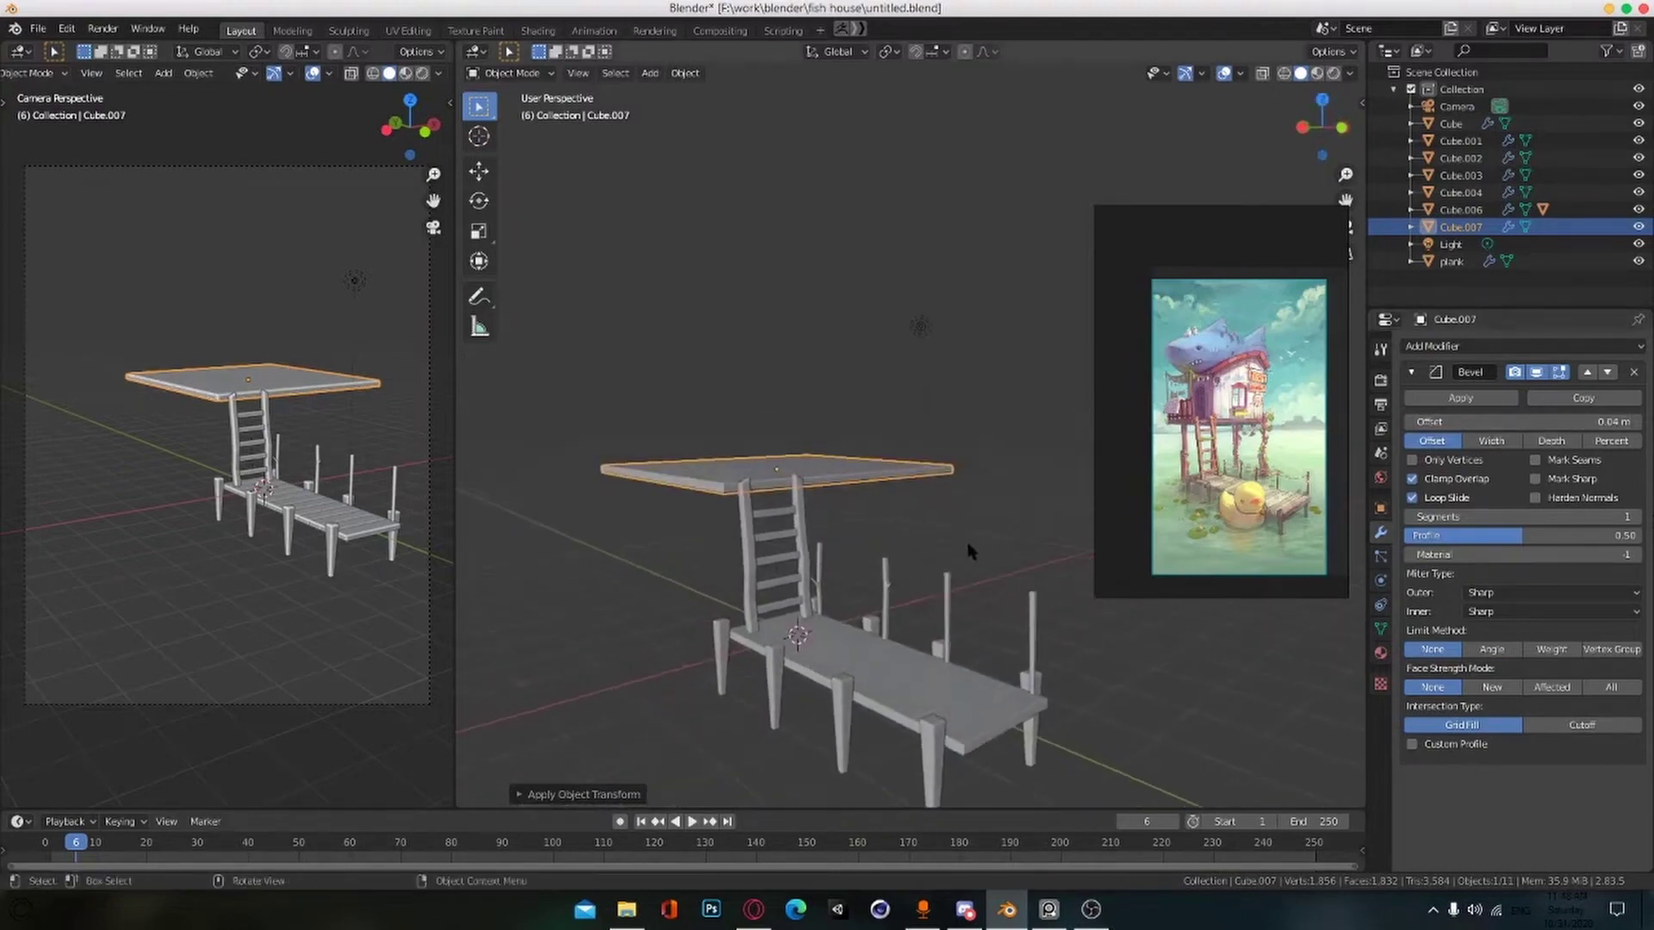
Step: Enlarge the reference's balcony area, thicken the platform with its scale reapplied, and lower it slightly along Z
{"action": "scroll", "coordinate": [1206, 428], "scroll_direction": "up", "scroll_amount": 6}
{"action": "middle_click_drag", "start_coordinate": [1242, 413], "coordinate": [1306, 451]}
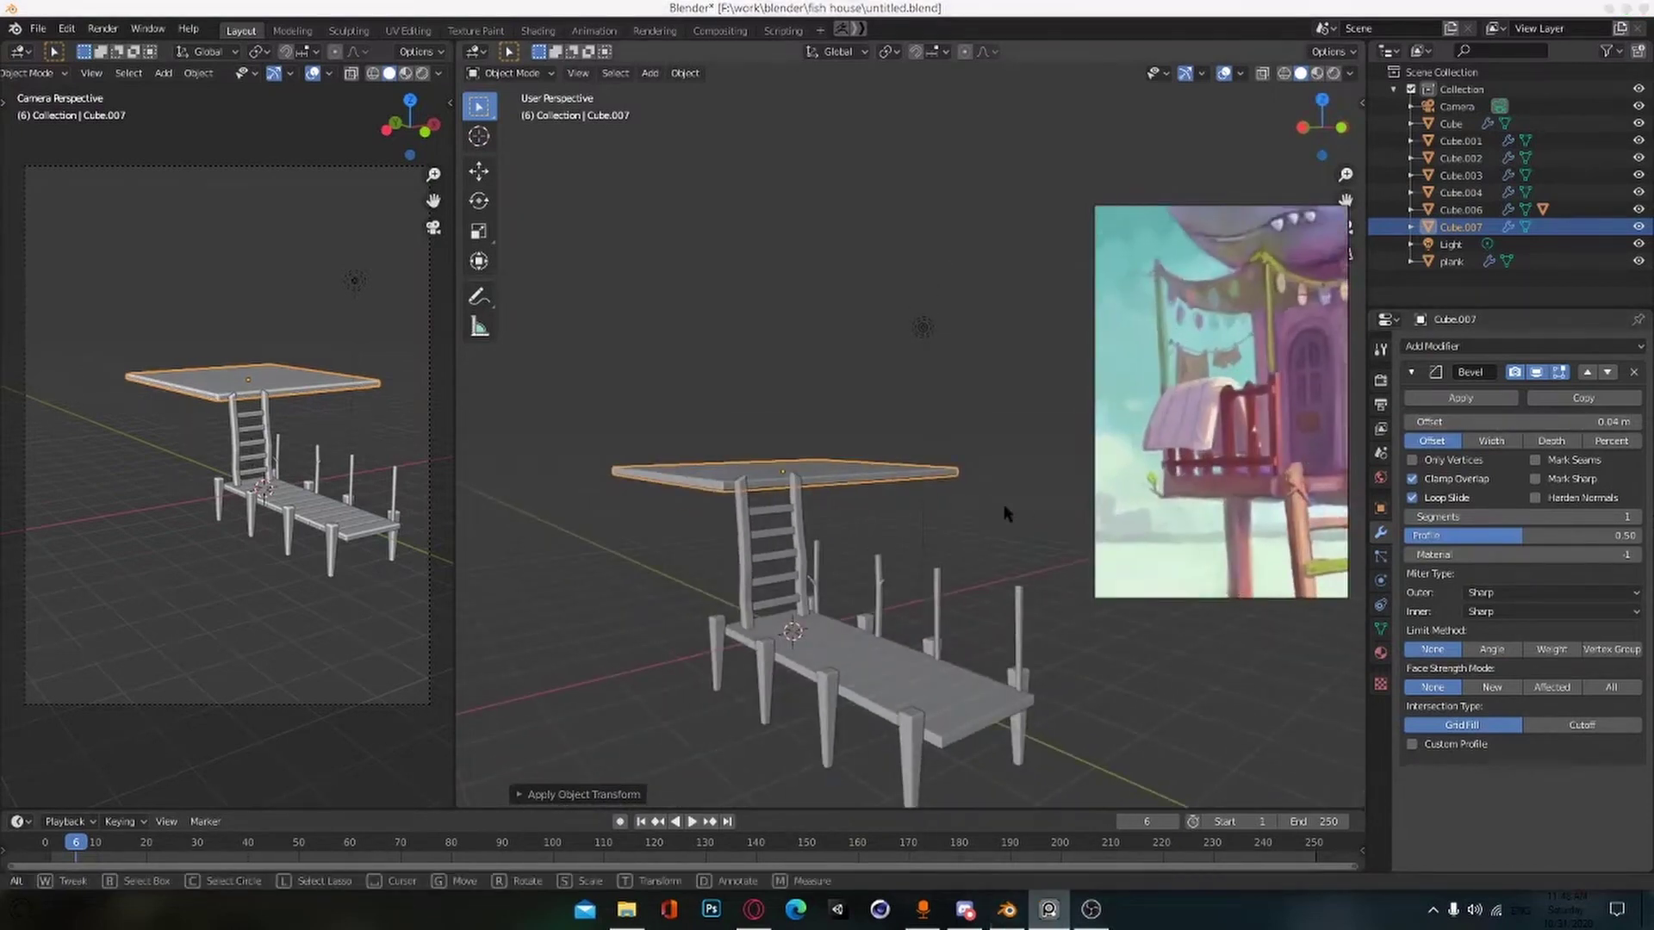
{"action": "left_click", "coordinate": [999, 510]}
{"action": "scroll", "coordinate": [879, 491], "scroll_direction": "up", "scroll_amount": 2}
{"action": "key", "text": "ctrl+a"}
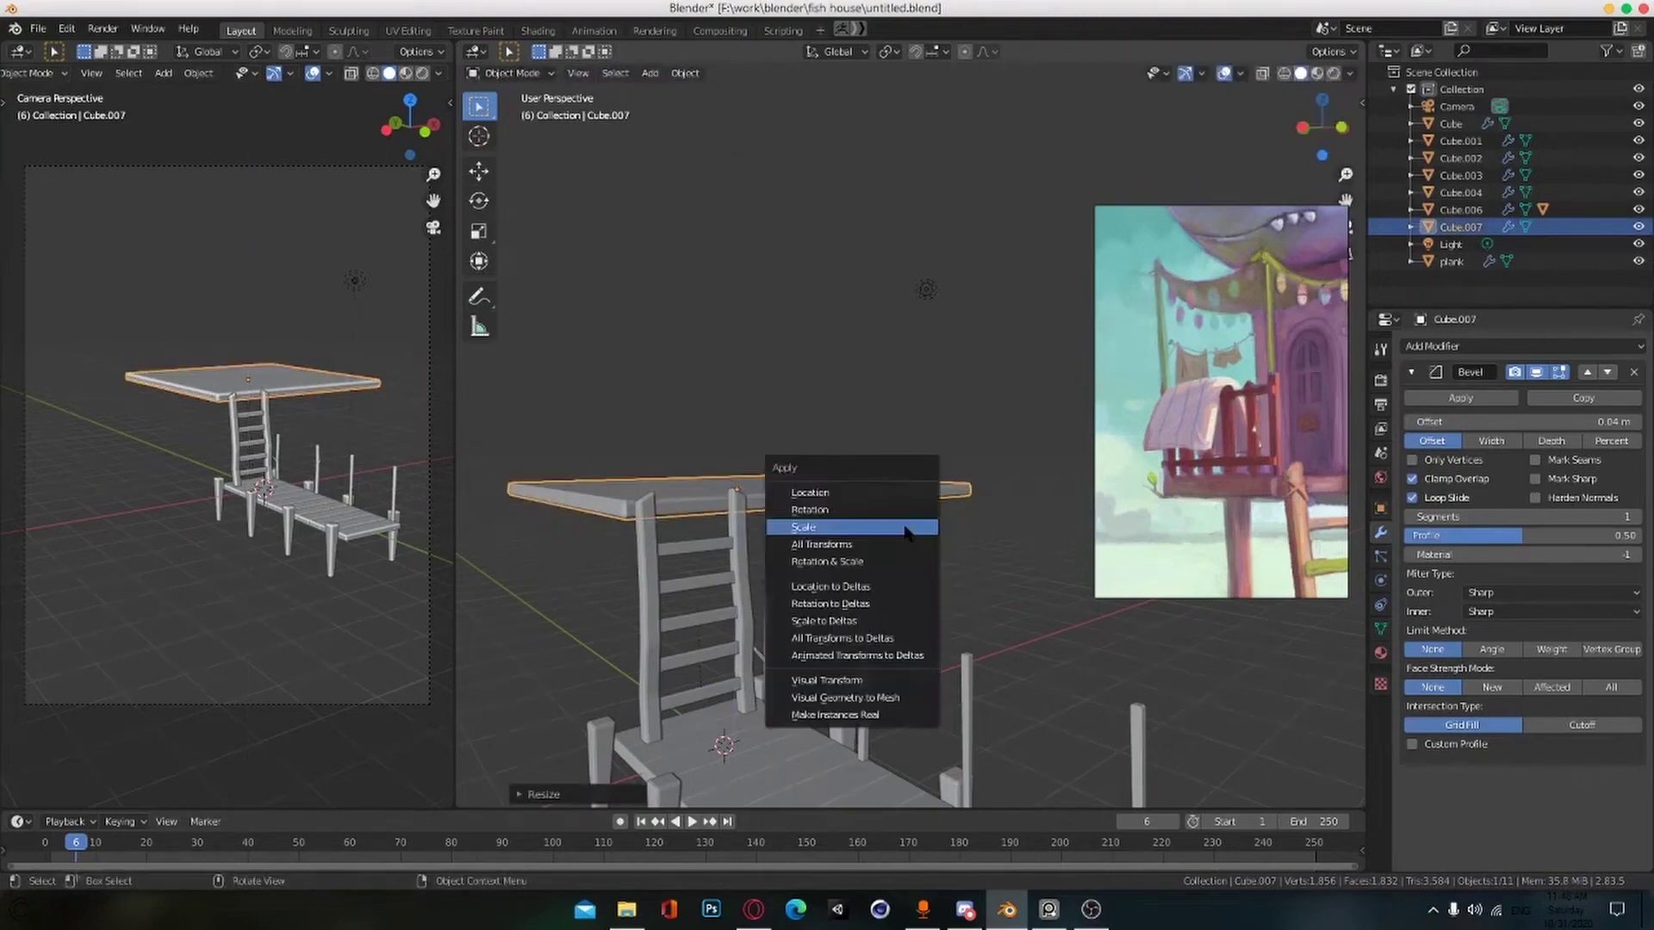
{"action": "left_click", "coordinate": [916, 546]}
{"action": "scroll", "coordinate": [928, 572], "scroll_direction": "up", "scroll_amount": 2}
{"action": "key", "text": "g"}
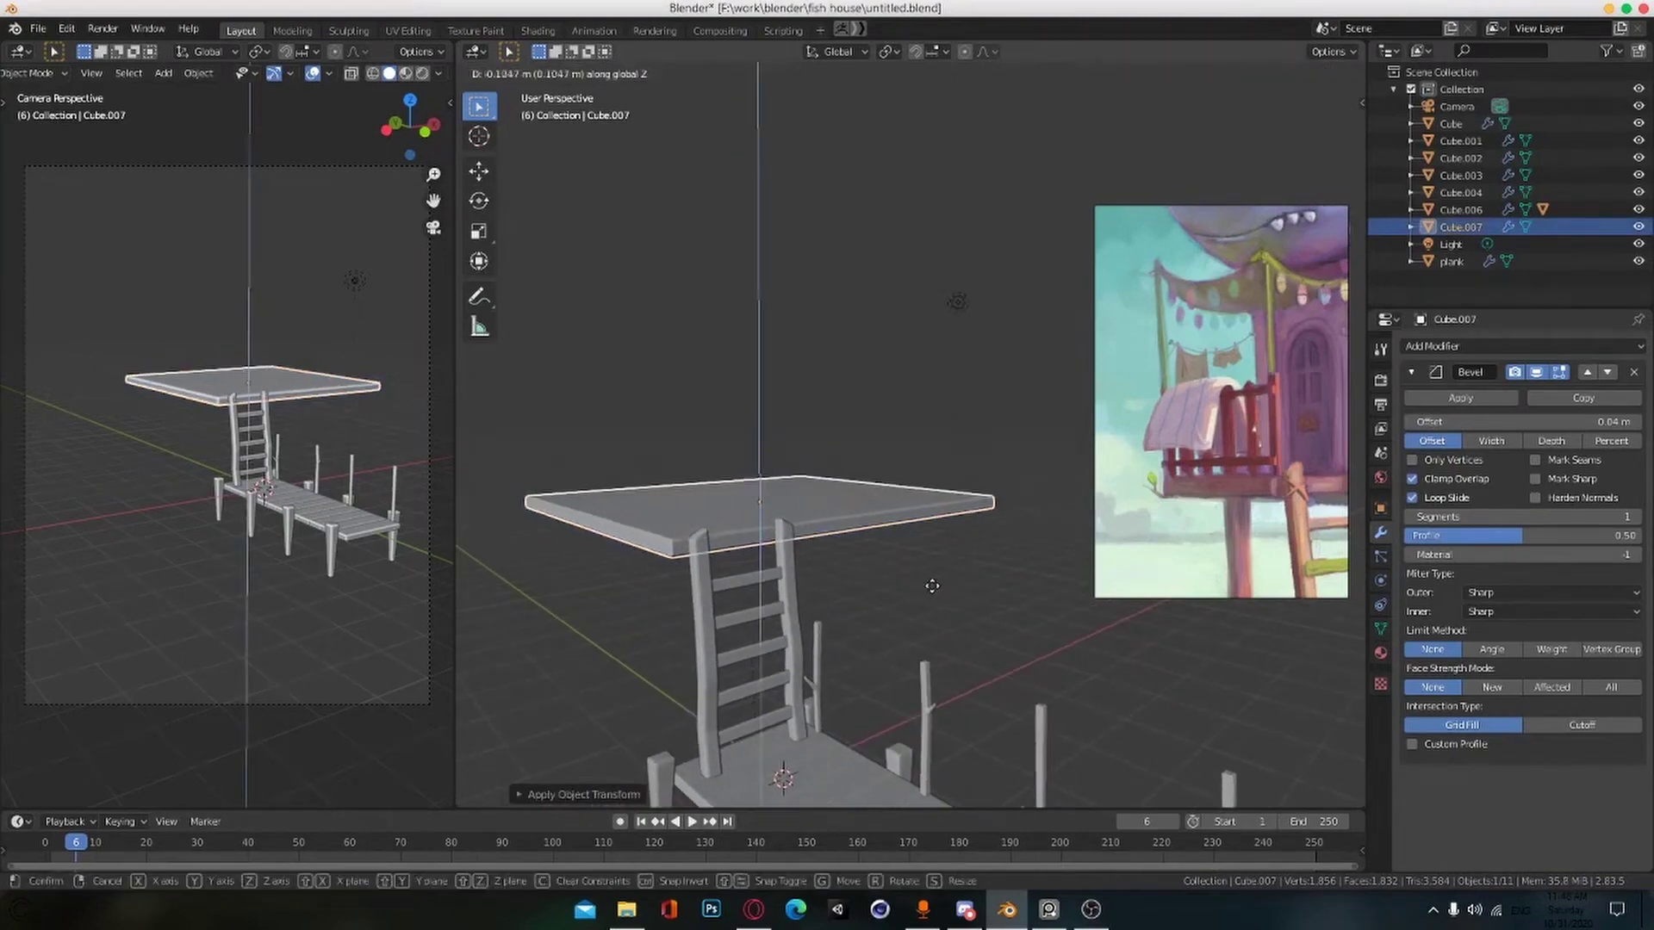
{"action": "left_click", "coordinate": [913, 570]}
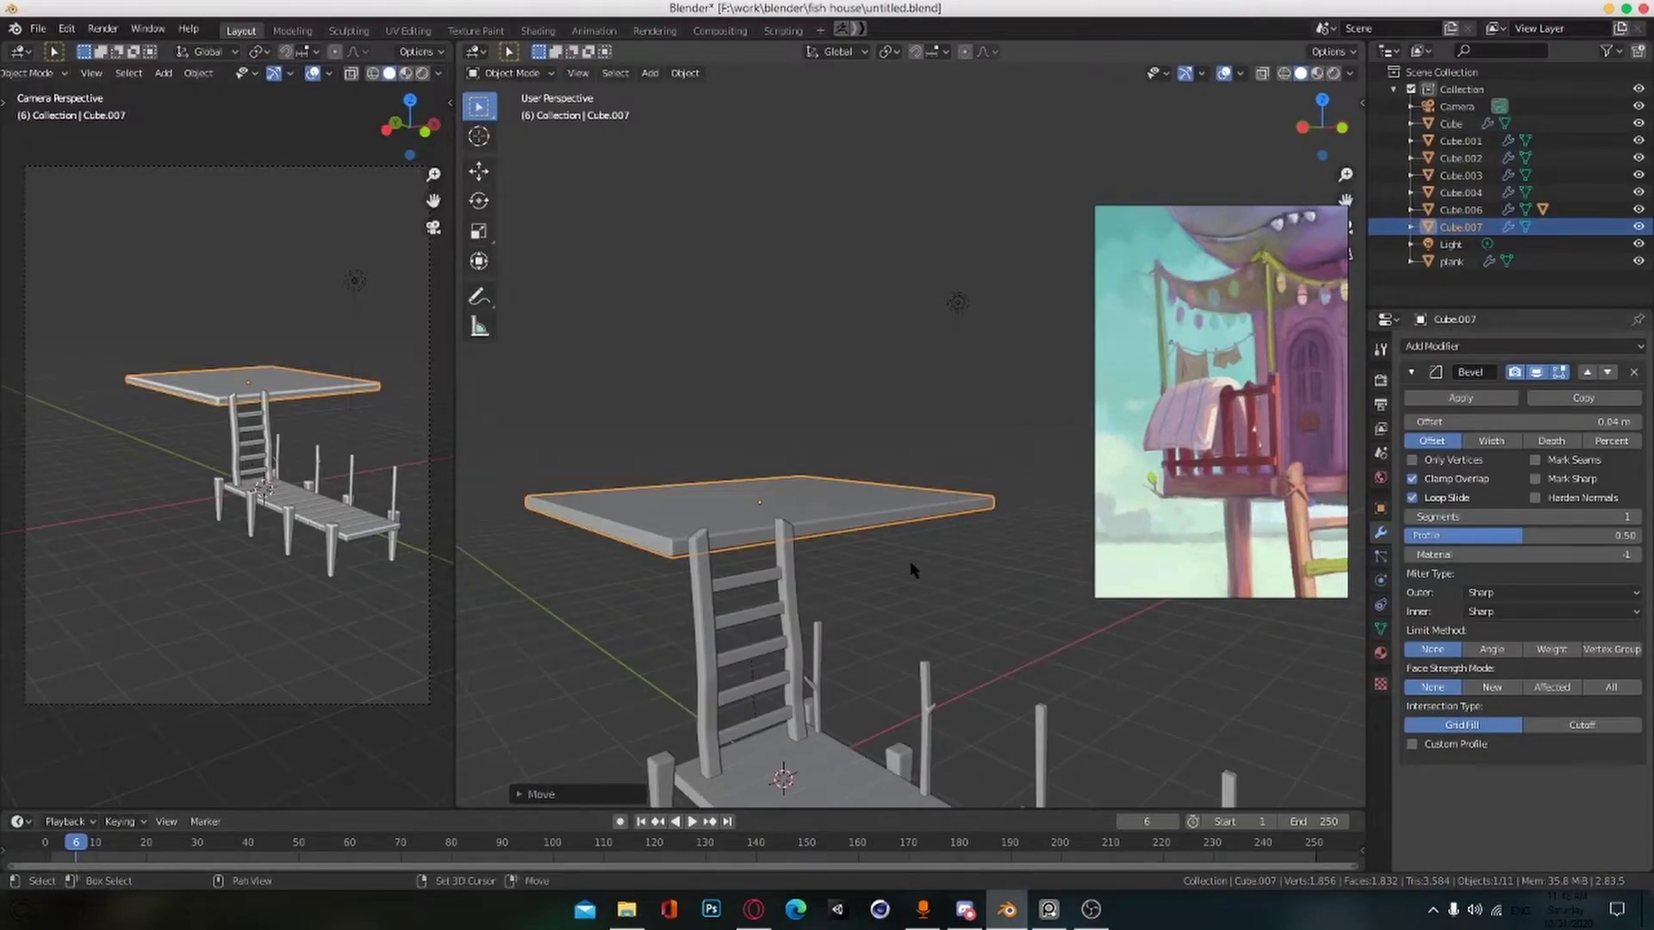
Step: Add a cube for a balcony post and raise it to the platform's level
{"action": "key", "text": "shift+a"}
{"action": "mouse_move", "coordinate": [853, 556]}
{"action": "left_click", "coordinate": [999, 556]}
{"action": "middle_click_drag", "start_coordinate": [978, 442], "coordinate": [1015, 591]}
Step: Shrink the new cube on X and Y into a thin upright post
{"action": "key", "text": "s"}
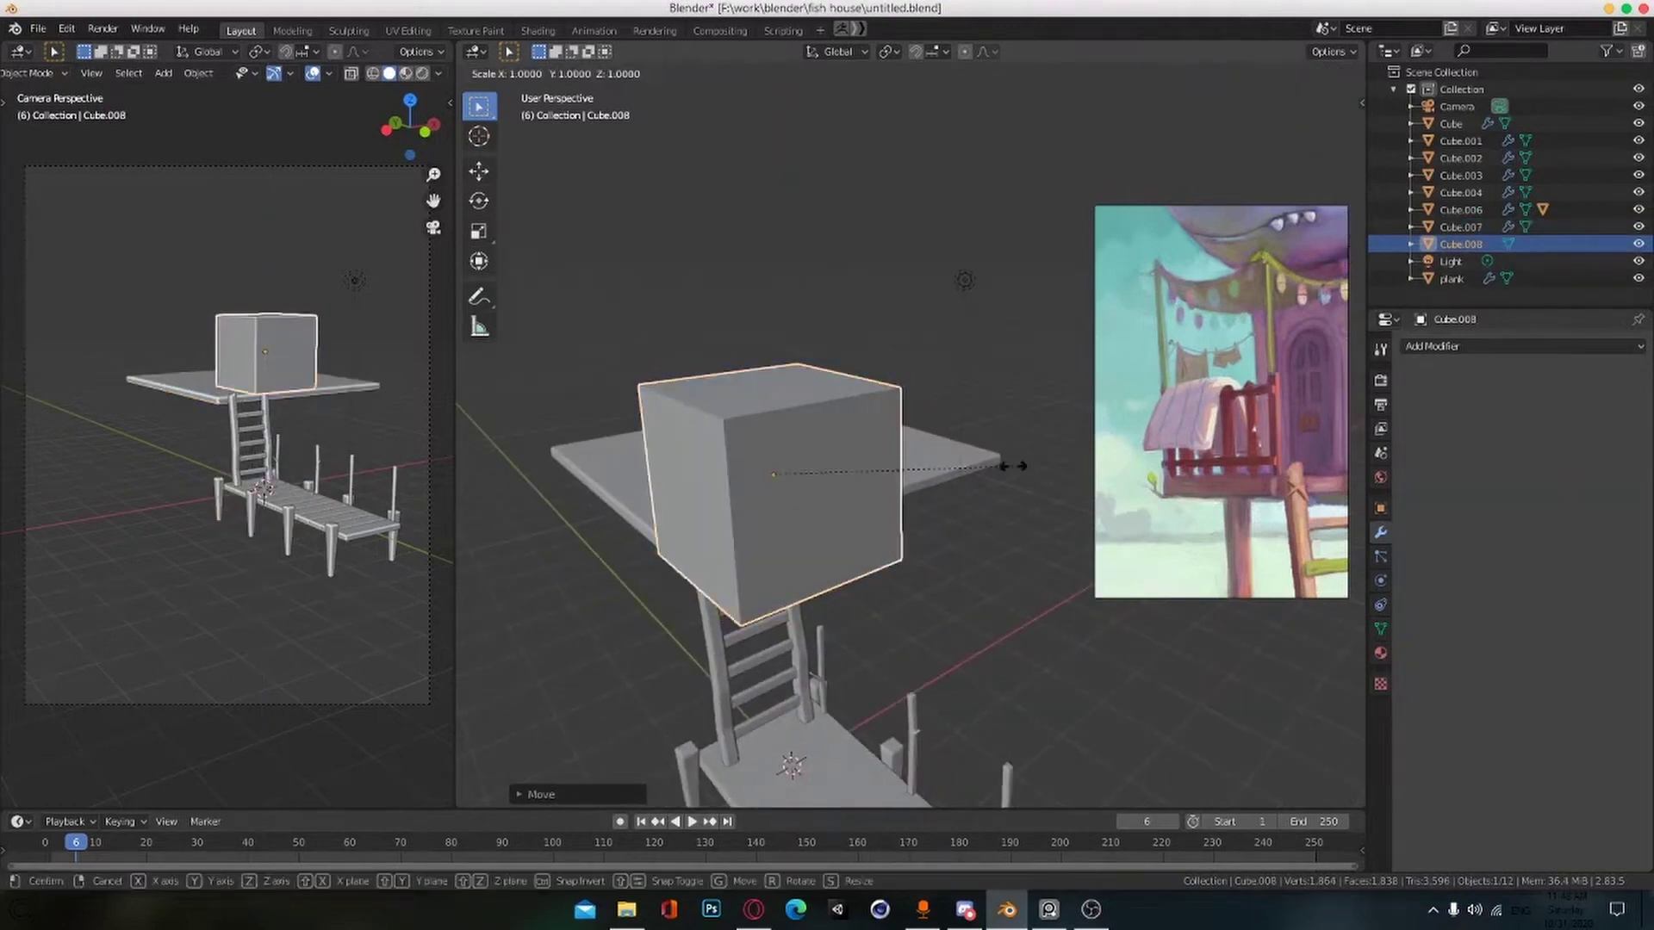
{"action": "key", "text": "shift+z"}
{"action": "left_click", "coordinate": [799, 469]}
{"action": "middle_click_drag", "start_coordinate": [848, 455], "coordinate": [872, 551]}
{"action": "key", "text": "s"}
{"action": "key", "text": "x"}
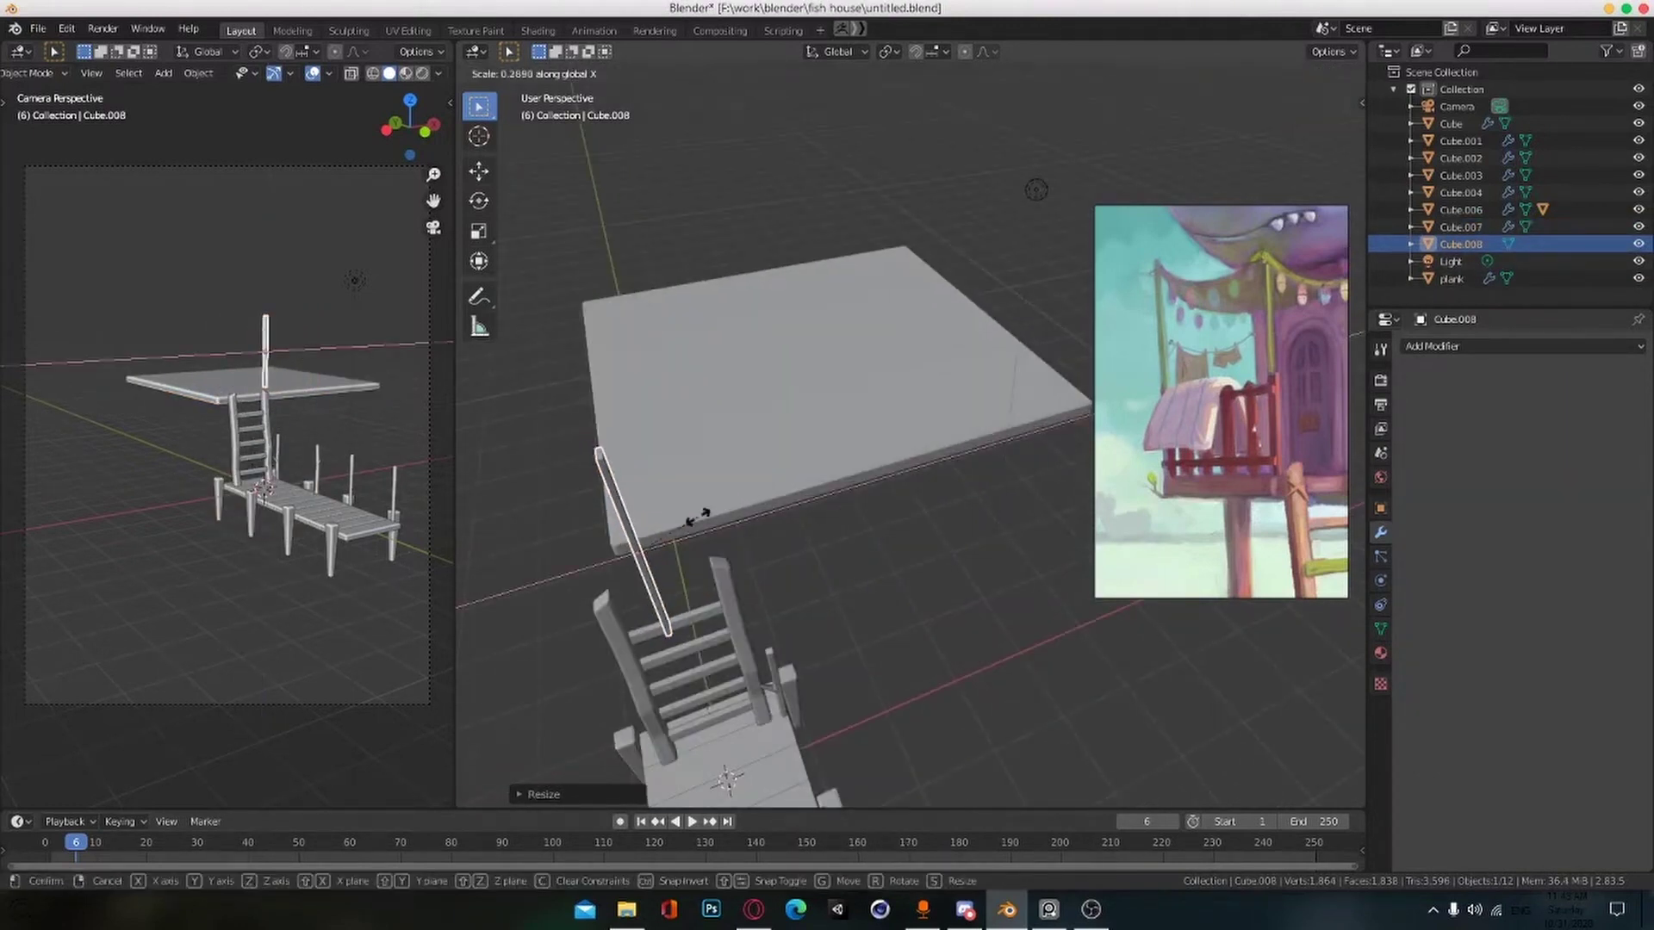
{"action": "left_click", "coordinate": [698, 516]}
{"action": "middle_click_drag", "start_coordinate": [697, 517], "coordinate": [886, 586]}
{"action": "key", "text": "s"}
{"action": "key", "text": "y"}
{"action": "left_click", "coordinate": [908, 558]}
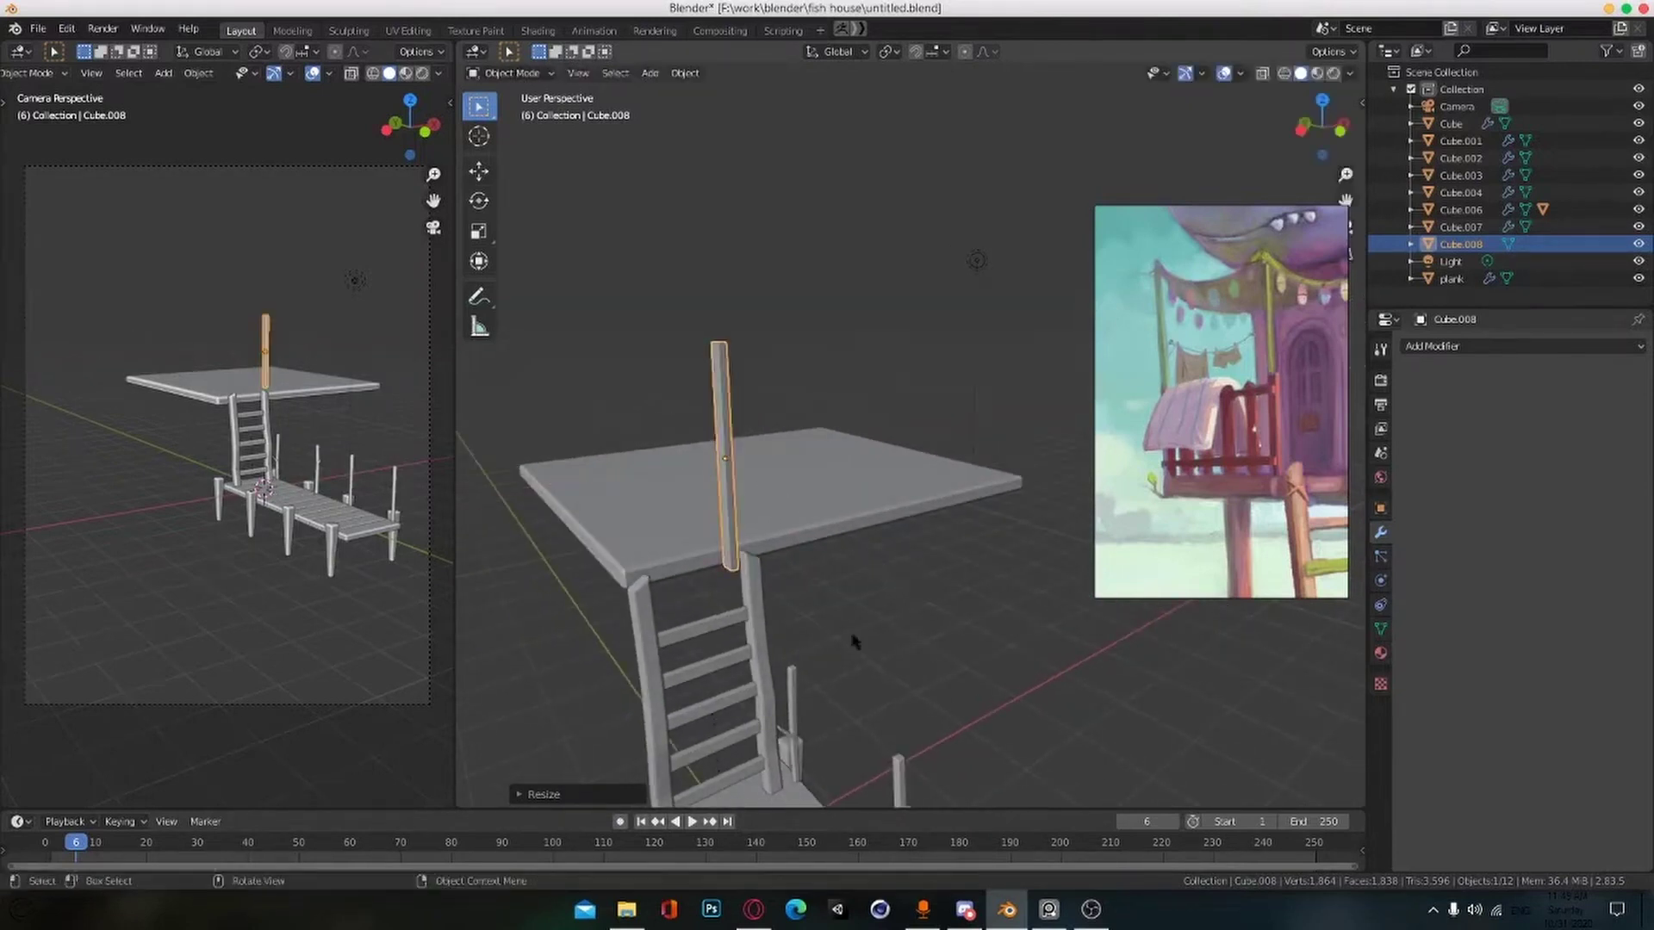
Step: Move the post horizontally to the platform's front corner near the ladder and shorten it on Z
{"action": "middle_click_drag", "start_coordinate": [855, 641], "coordinate": [878, 609]}
{"action": "key", "text": "g"}
{"action": "key", "text": "shift+z"}
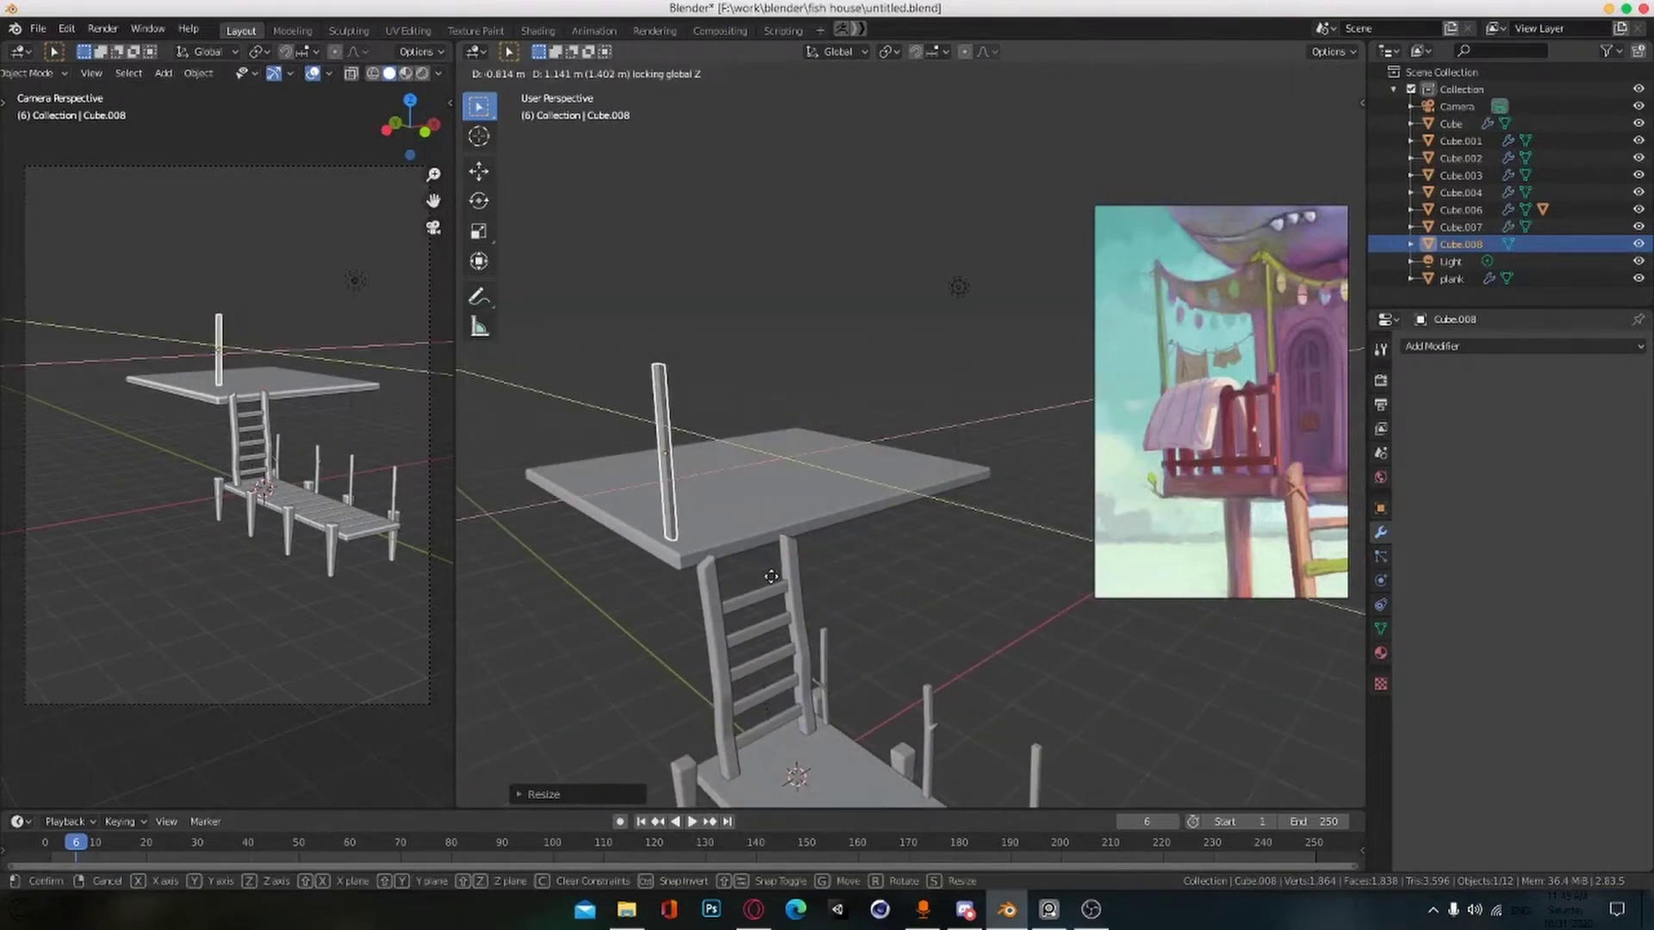
{"action": "left_click", "coordinate": [771, 576]}
{"action": "key", "text": "s"}
{"action": "key", "text": "z"}
{"action": "right_click", "coordinate": [808, 558]}
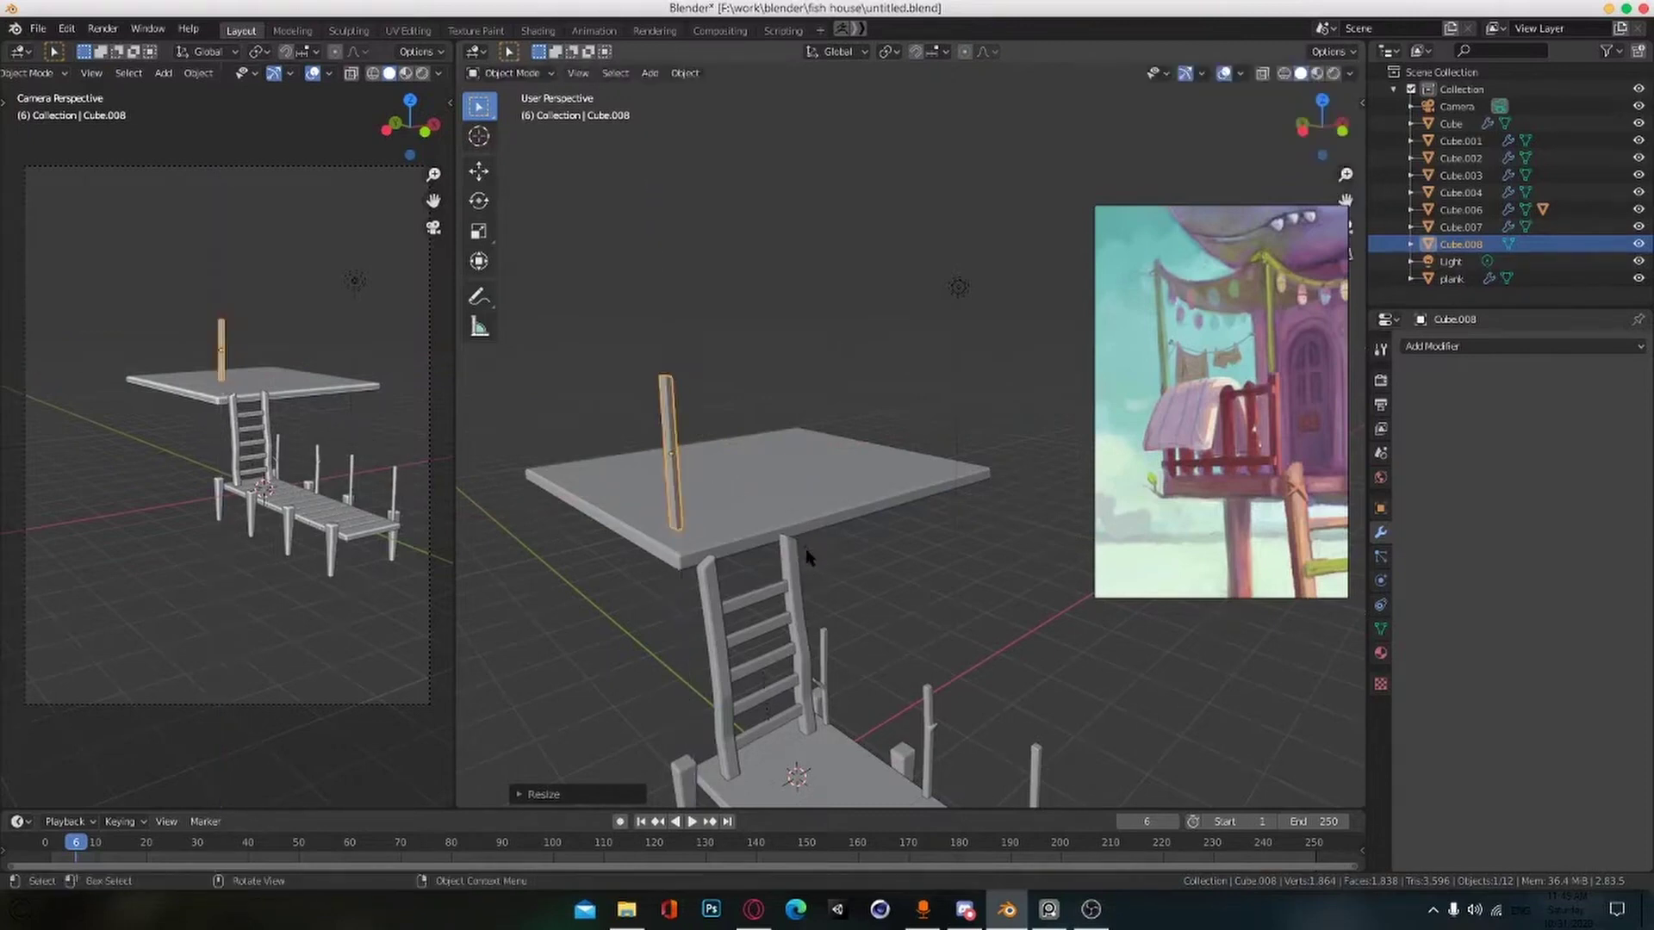
Step: Lower the post onto the platform and nudge it horizontally close to the corner edges
{"action": "key", "text": "g"}
{"action": "key", "text": "z"}
{"action": "left_click", "coordinate": [819, 591]}
{"action": "key", "text": "g"}
{"action": "key", "text": "shift+z"}
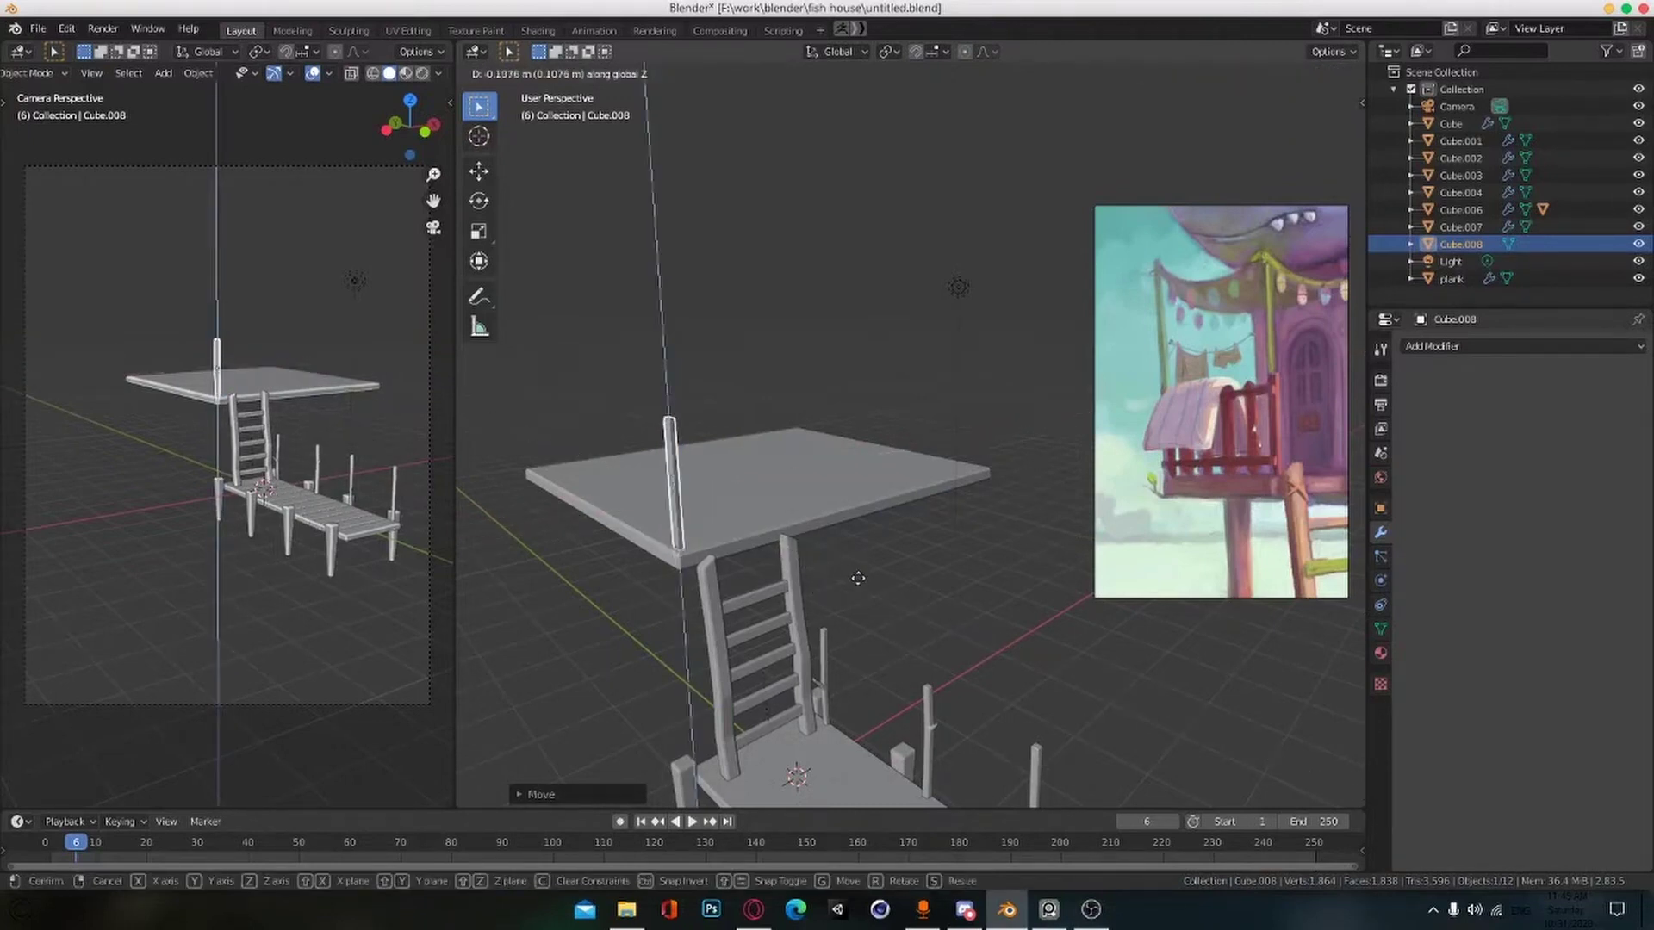
{"action": "left_click", "coordinate": [855, 575]}
{"action": "key", "text": "g"}
{"action": "key", "text": "shift+z"}
{"action": "left_click", "coordinate": [851, 577]}
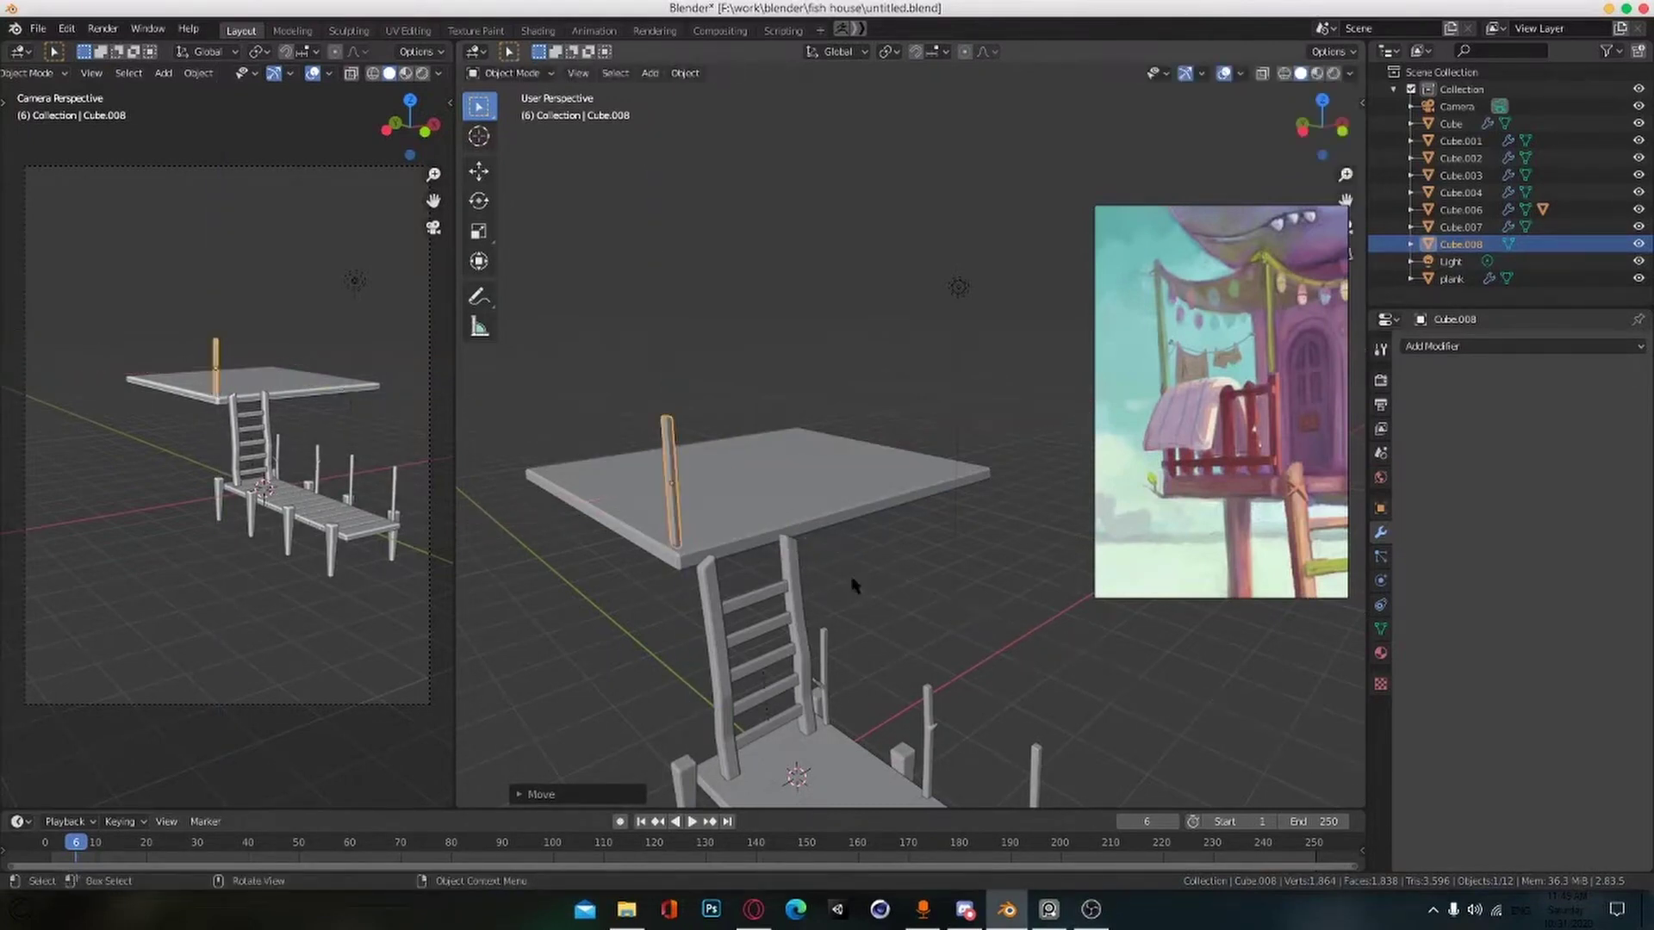
Step: Add a Bevel modifier to the post, apply its scale, and set the bevel offset to 0.01 m
{"action": "left_click", "coordinate": [1427, 347]}
{"action": "left_click", "coordinate": [1378, 403]}
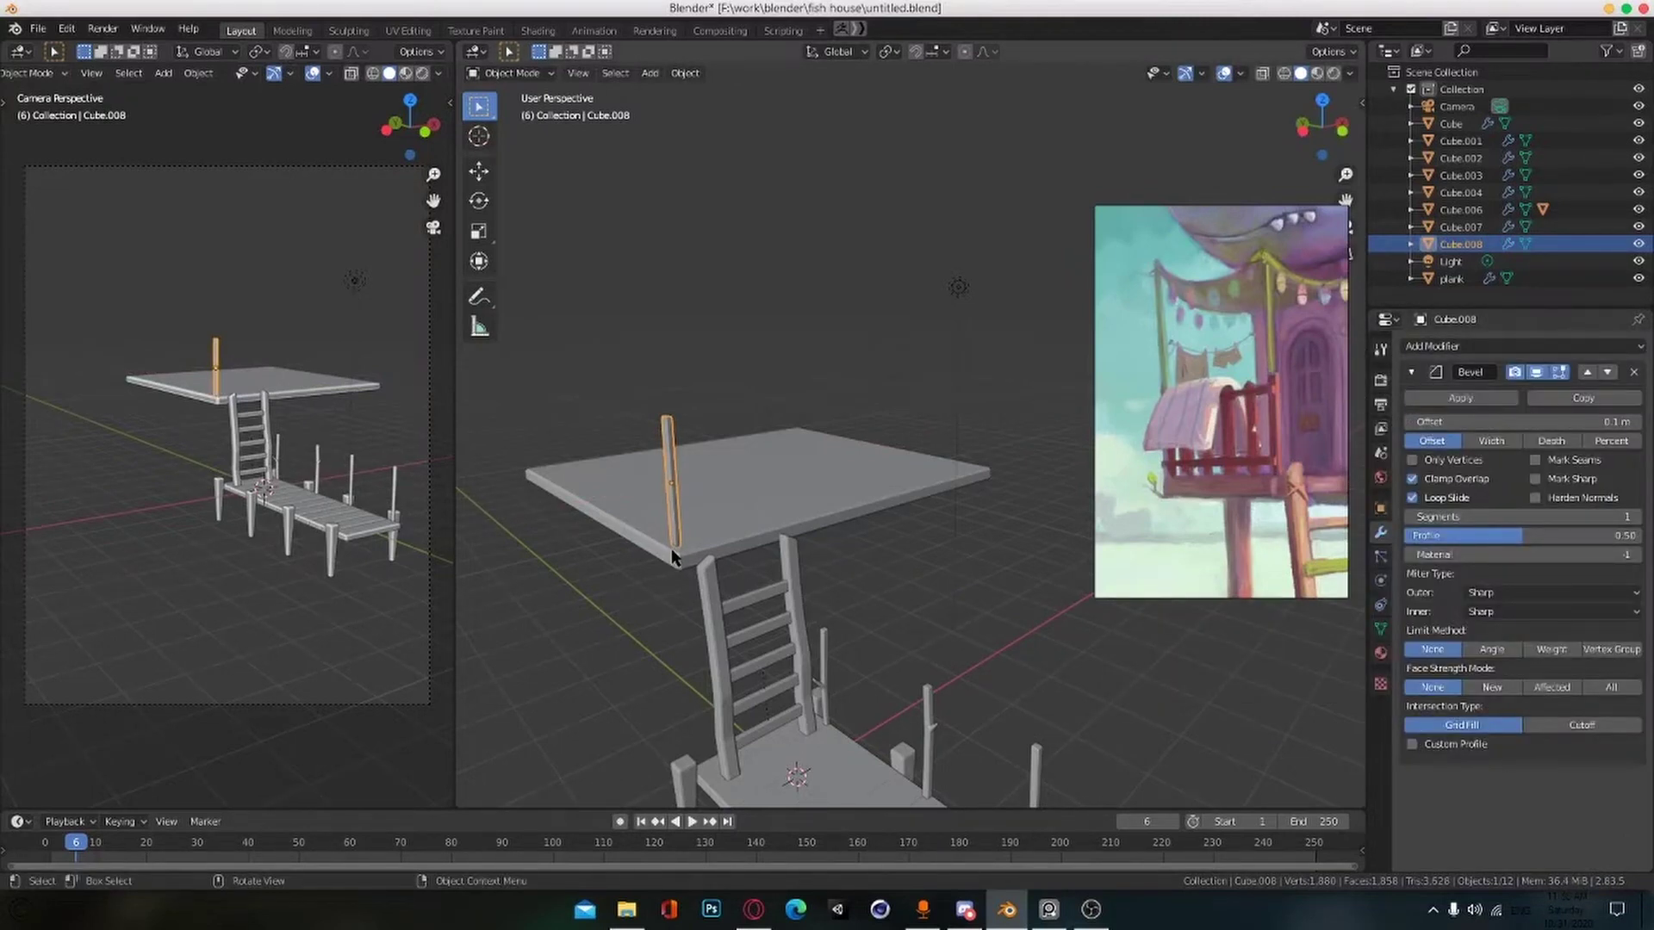
{"action": "scroll", "coordinate": [670, 547], "scroll_direction": "up", "scroll_amount": 3}
{"action": "key", "text": "ctrl+z"}
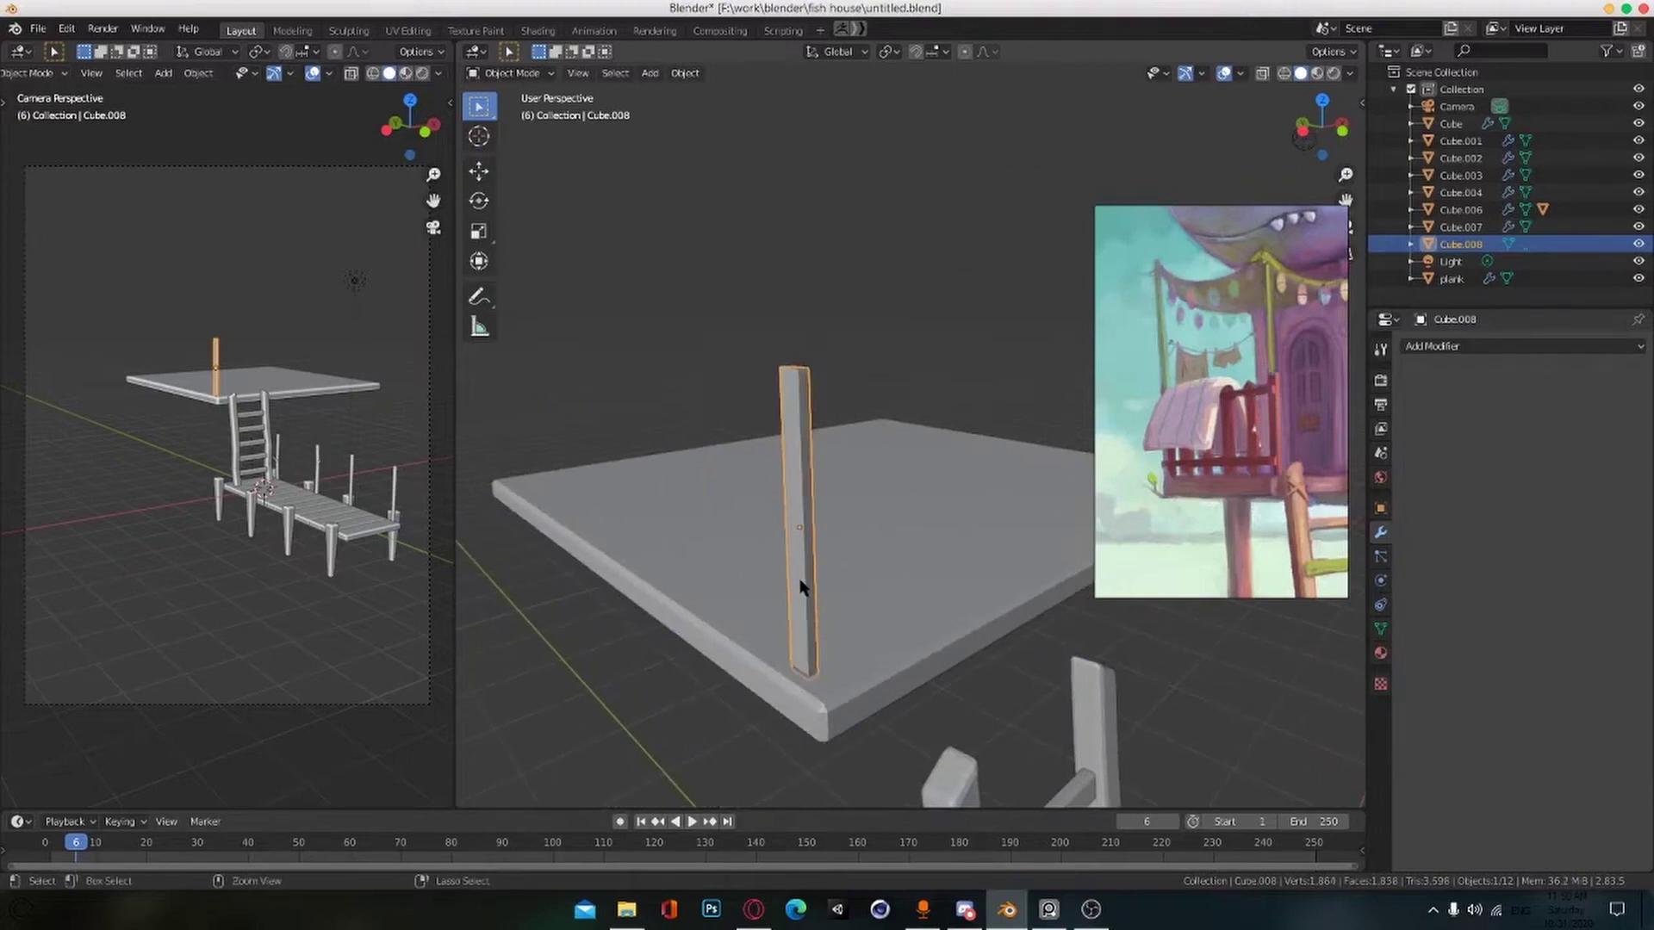
{"action": "key", "text": "ctrl+shift+z"}
{"action": "key", "text": "ctrl+a"}
{"action": "left_click", "coordinate": [801, 584]}
{"action": "scroll", "coordinate": [801, 583], "scroll_direction": "up", "scroll_amount": 2}
{"action": "middle_click_drag", "start_coordinate": [801, 583], "coordinate": [806, 604]}
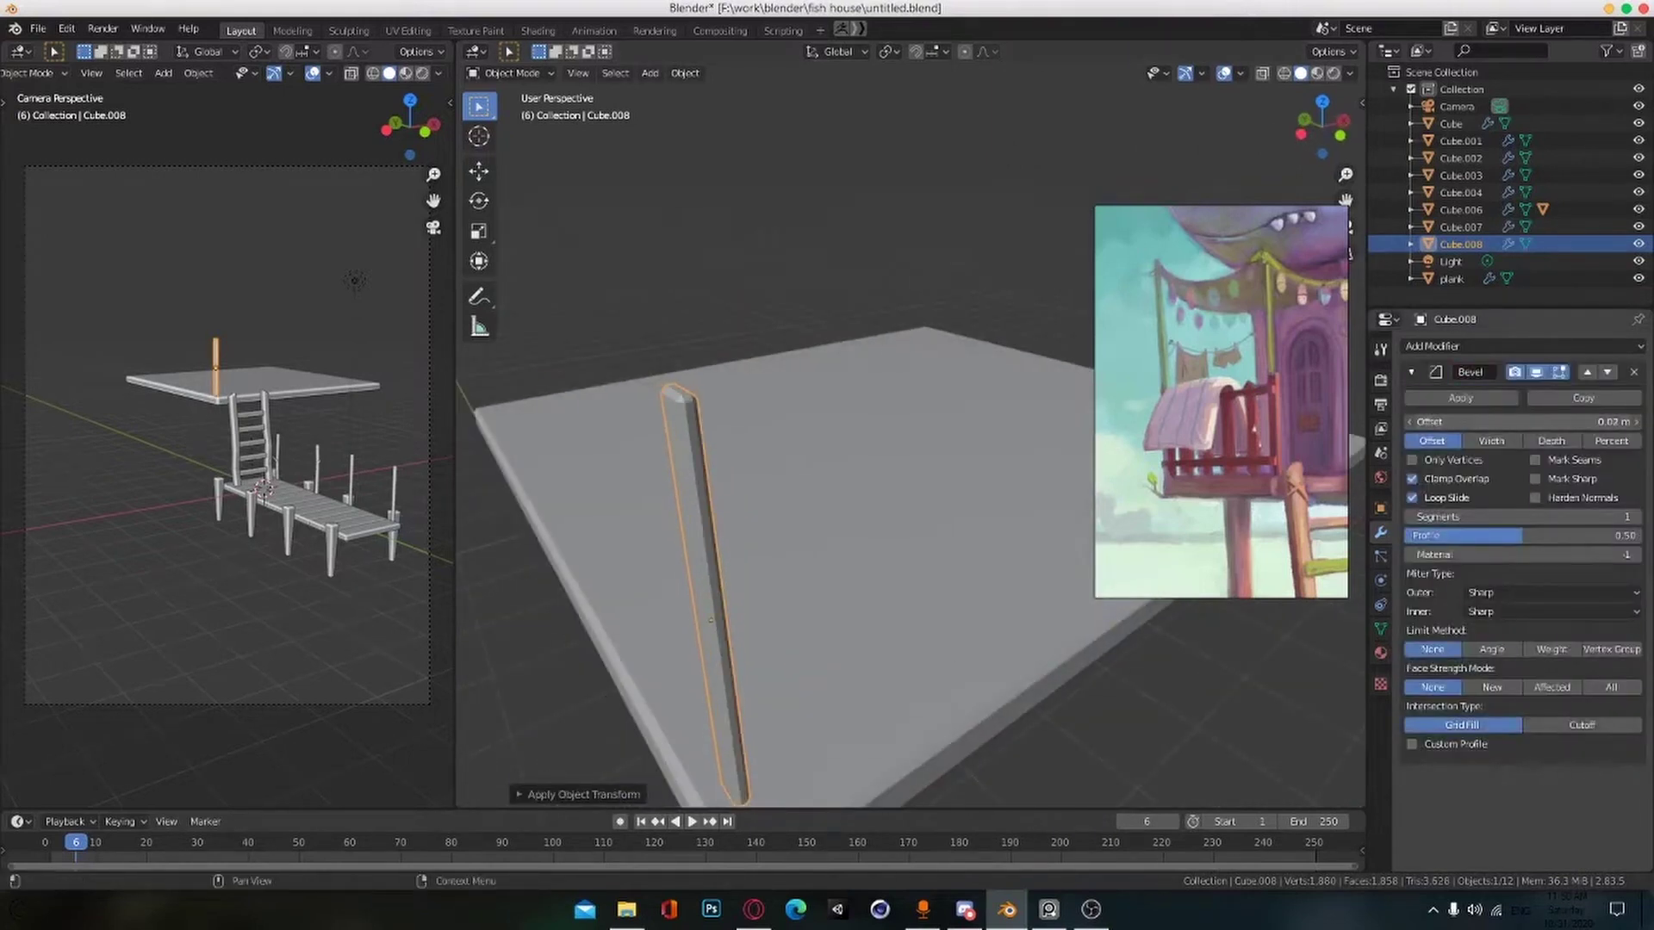
Step: Save the file, then shorten the post on Z and lower it to the platform surface
{"action": "middle_click_drag", "start_coordinate": [894, 690], "coordinate": [939, 530]}
{"action": "scroll", "coordinate": [910, 594], "scroll_direction": "down", "scroll_amount": 4}
{"action": "key", "text": "ctrl+s"}
{"action": "scroll", "coordinate": [906, 599], "scroll_direction": "up", "scroll_amount": 3}
{"action": "scroll", "coordinate": [904, 602], "scroll_direction": "down", "scroll_amount": 3}
{"action": "key", "text": "s"}
{"action": "key", "text": "z"}
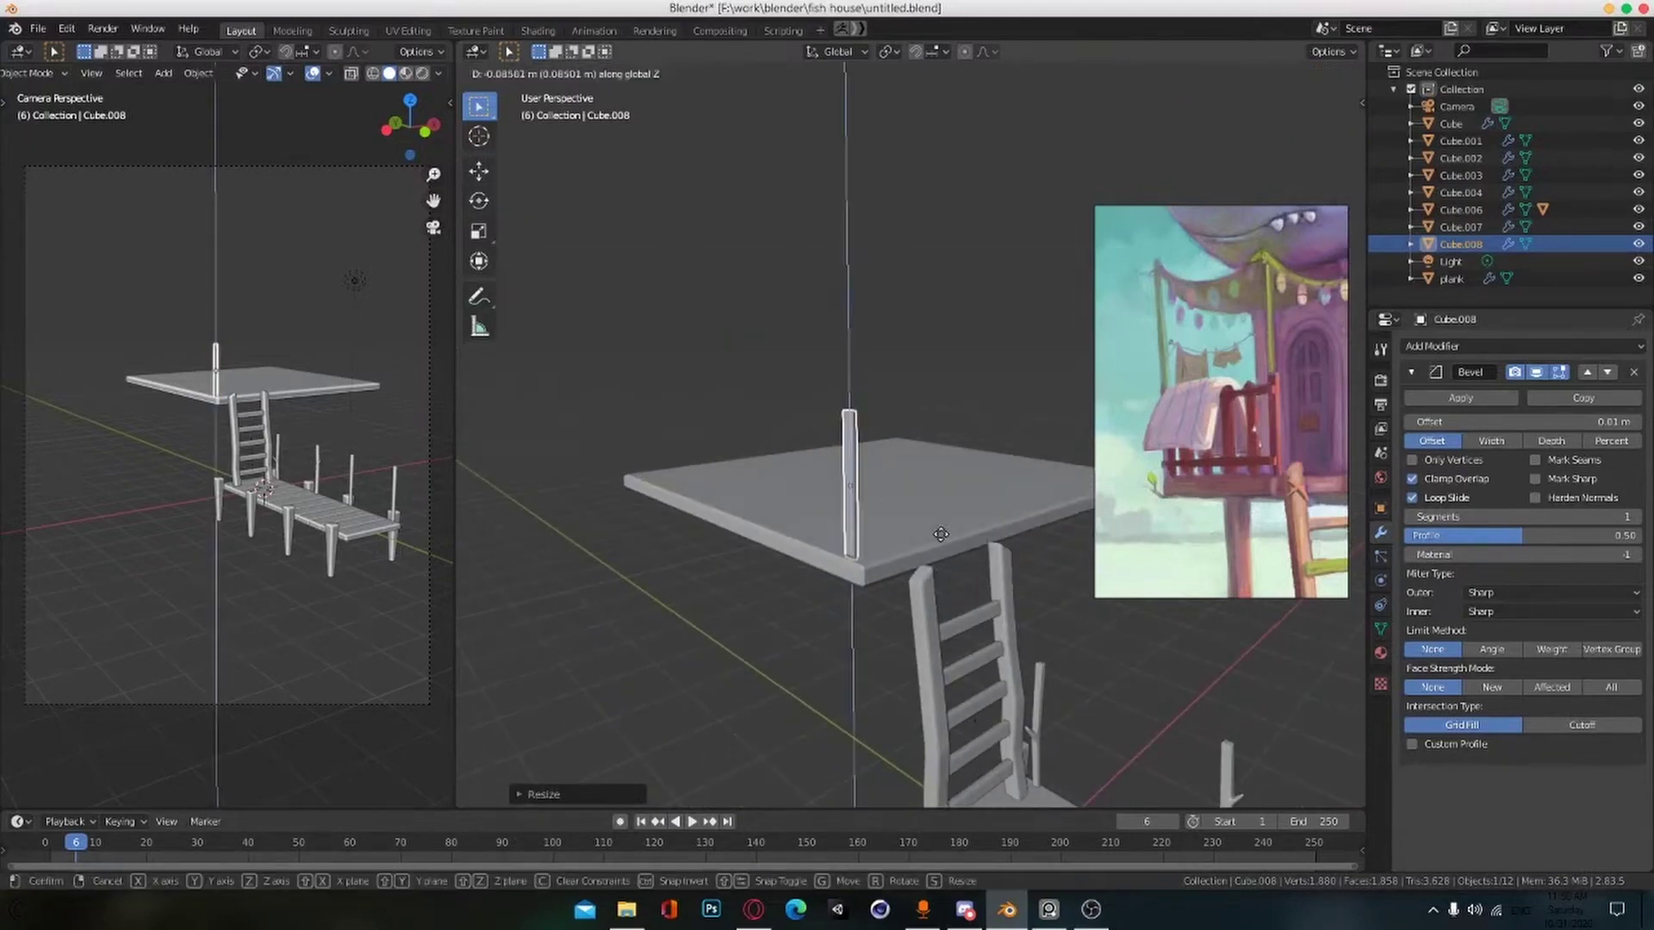
{"action": "left_click", "coordinate": [940, 534]}
Step: Make a linked duplicate of the post and move it along Y to the platform's back corner
{"action": "scroll", "coordinate": [917, 535], "scroll_direction": "up", "scroll_amount": 3}
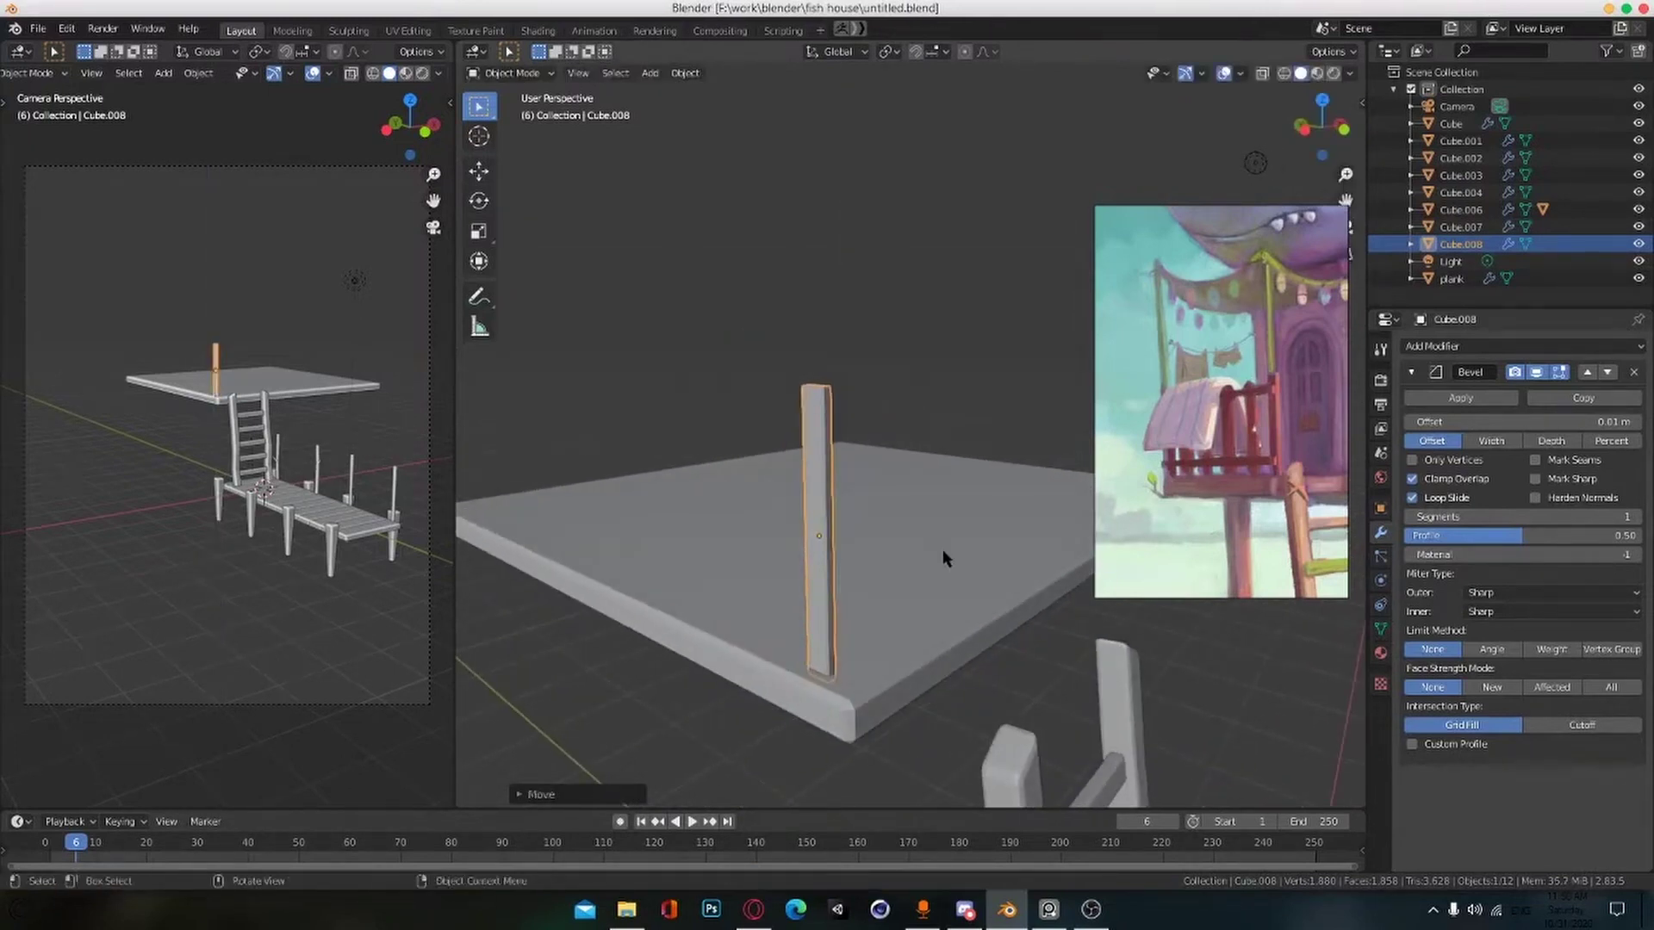
{"action": "key", "text": "shift+d"}
{"action": "key", "text": "y"}
{"action": "left_click", "coordinate": [596, 425]}
{"action": "scroll", "coordinate": [619, 463], "scroll_direction": "down", "scroll_amount": 5}
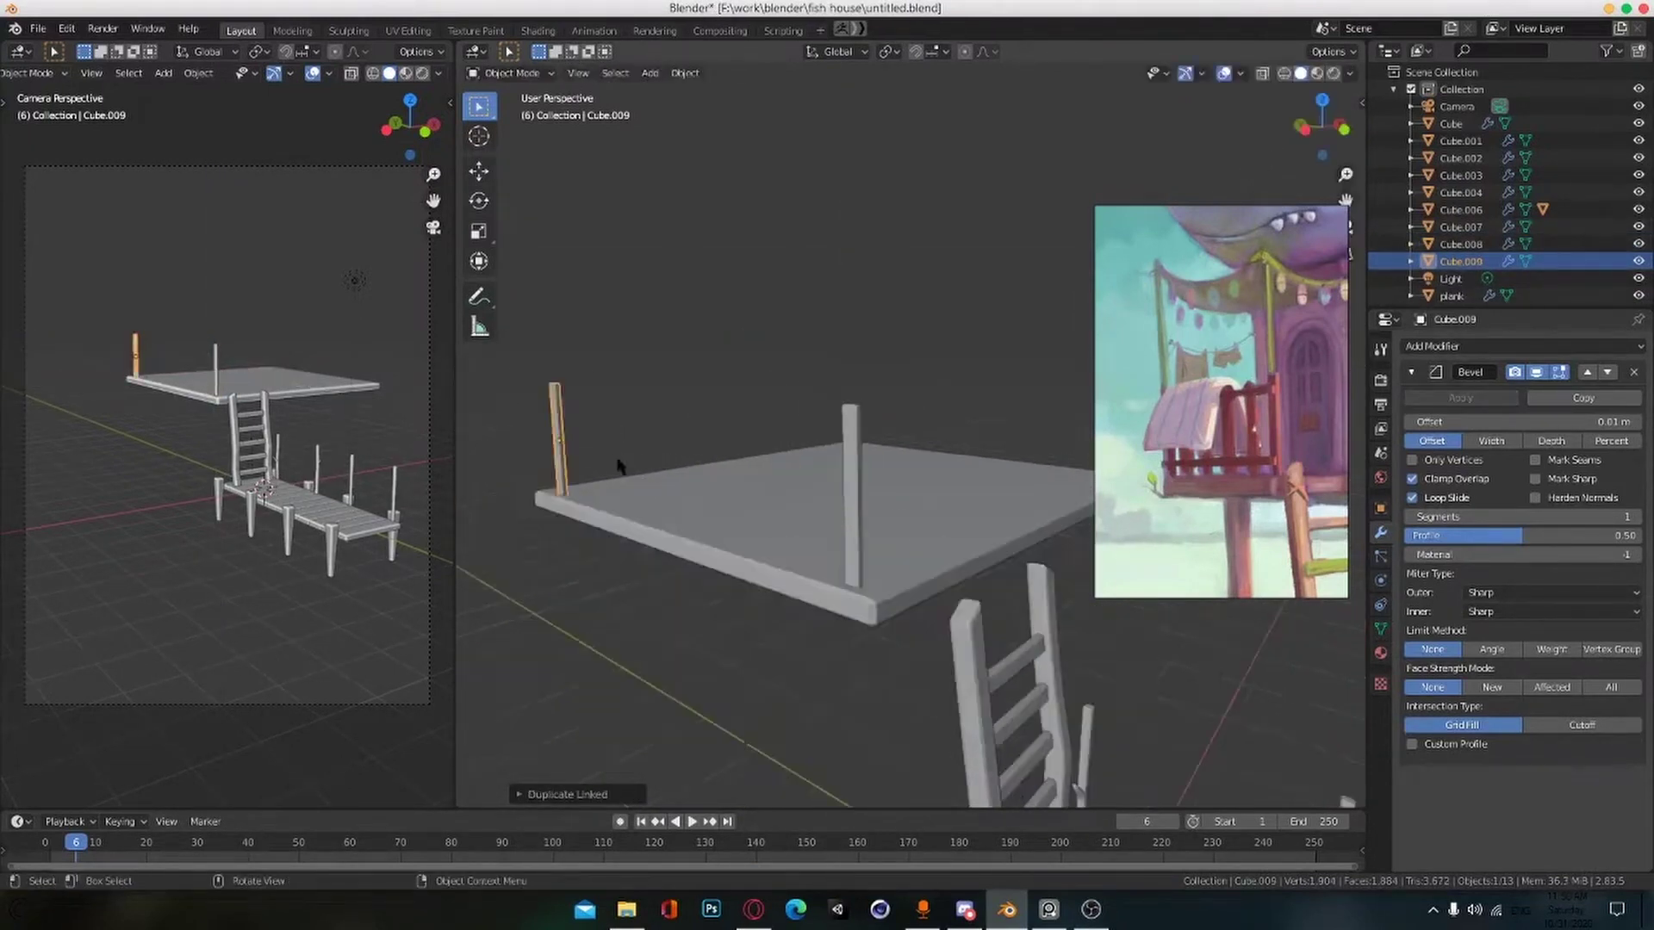
Step: Shorten the platform along Y and shift it along Y toward the ladder
{"action": "left_click", "coordinate": [877, 510]}
{"action": "scroll", "coordinate": [926, 539], "scroll_direction": "up", "scroll_amount": 1}
{"action": "key", "text": "s"}
{"action": "key", "text": "x"}
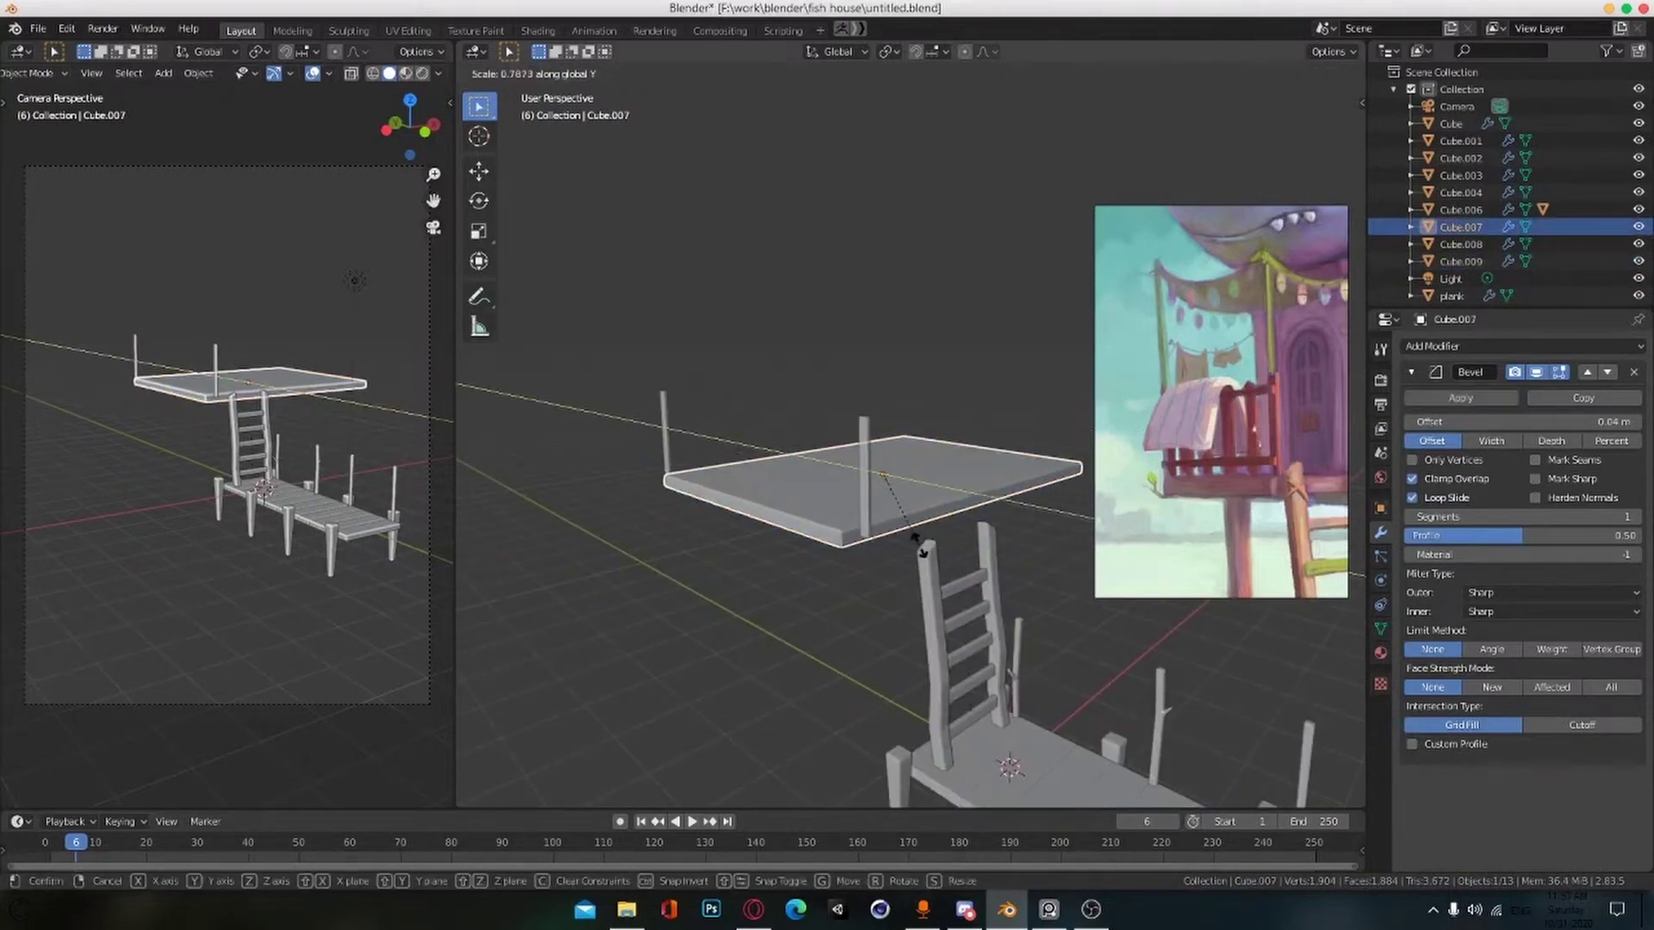
{"action": "left_click", "coordinate": [921, 551]}
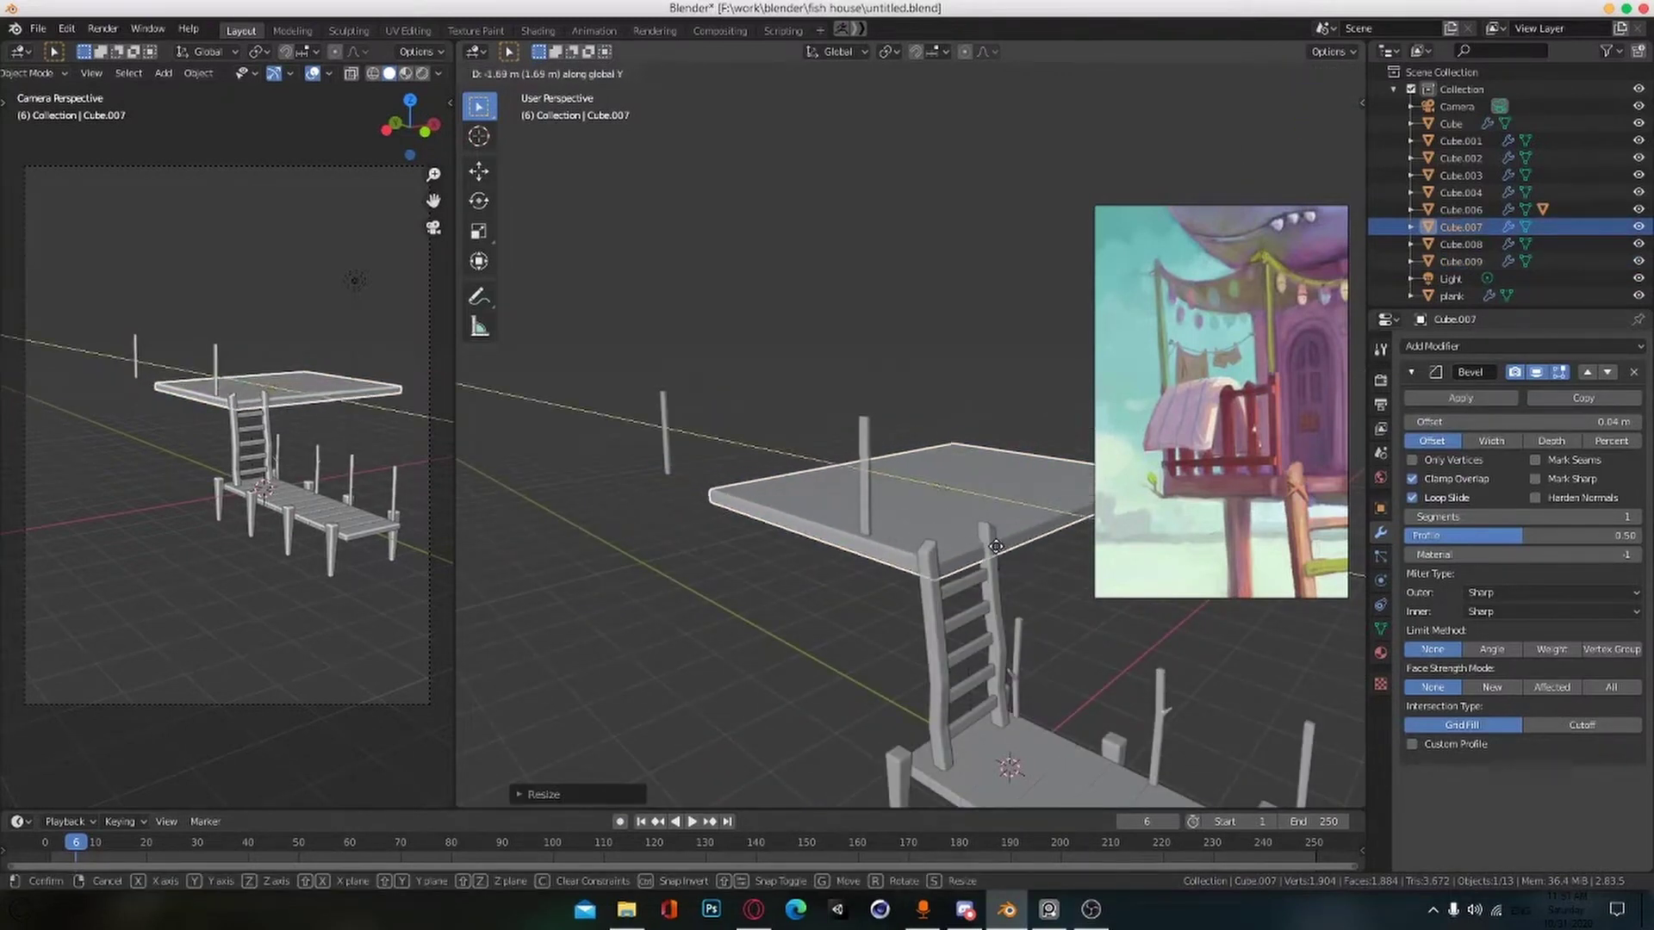
{"action": "left_click", "coordinate": [982, 551]}
{"action": "left_click", "coordinate": [983, 523]}
{"action": "mouse_move", "coordinate": [983, 523]}
{"action": "middle_mouse_down"}
{"action": "mouse_move", "coordinate": [991, 486]}
{"action": "mouse_move", "coordinate": [973, 534]}
{"action": "middle_mouse_up"}
Step: Move both posts onto the resized platform's side edge, seating the rear post at the back corner
{"action": "left_click", "coordinate": [869, 514]}
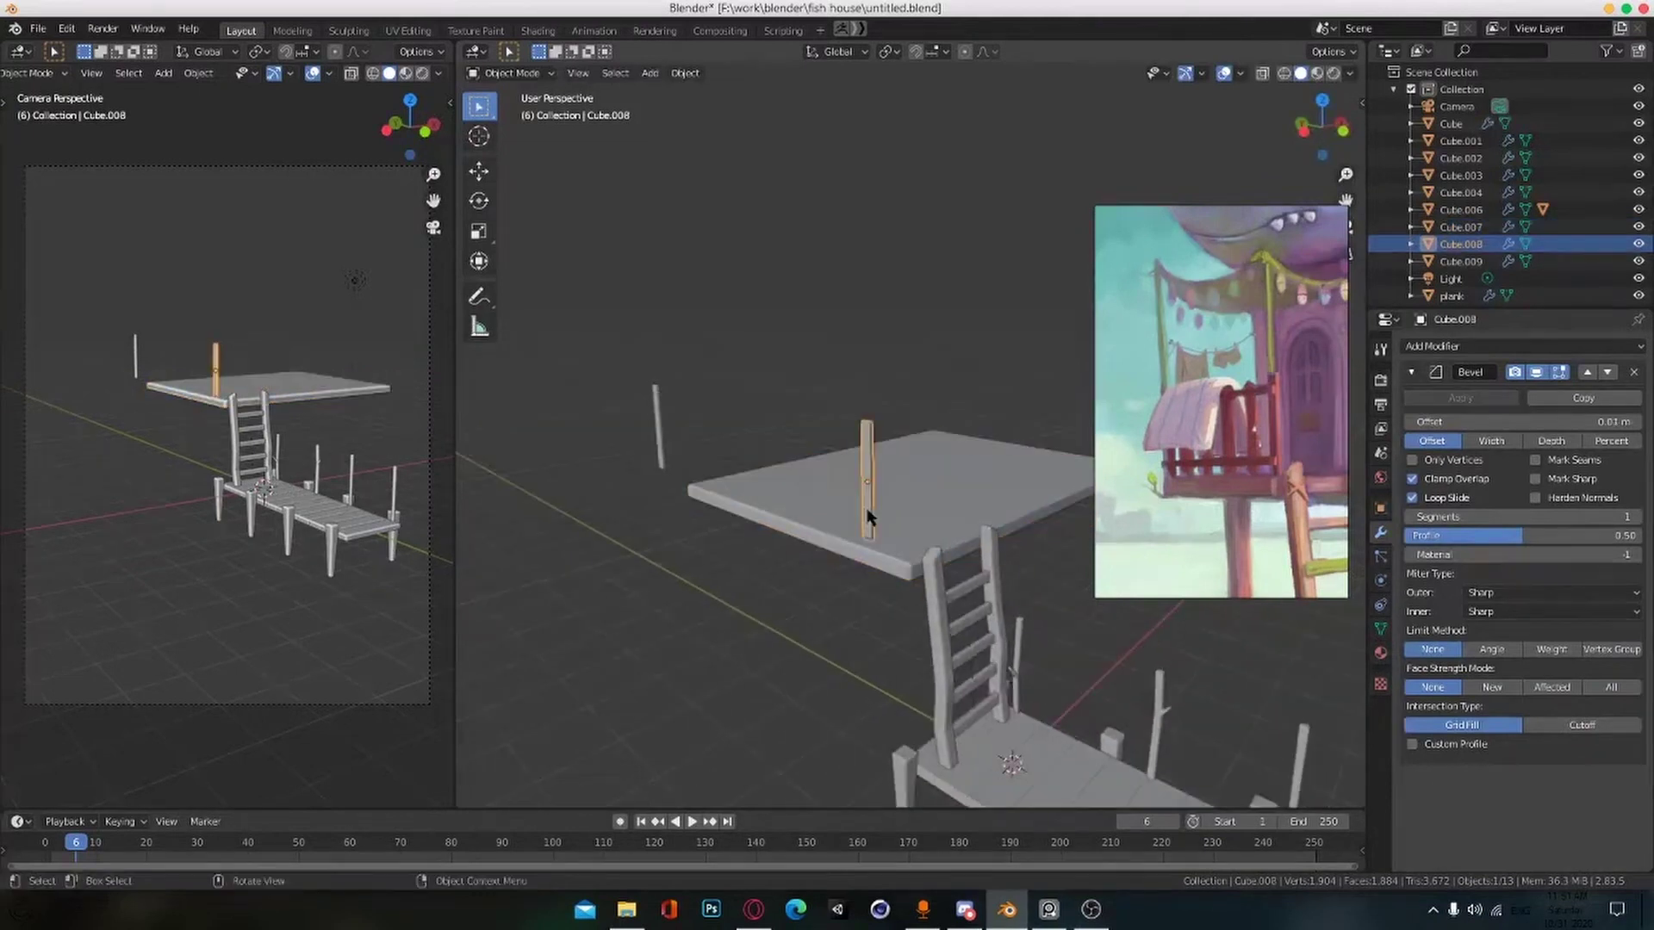
{"action": "left_click", "coordinate": [665, 433], "text": "shift"}
{"action": "scroll", "coordinate": [740, 483], "scroll_direction": "up", "scroll_amount": 2}
{"action": "key", "text": "g"}
{"action": "key", "text": "y"}
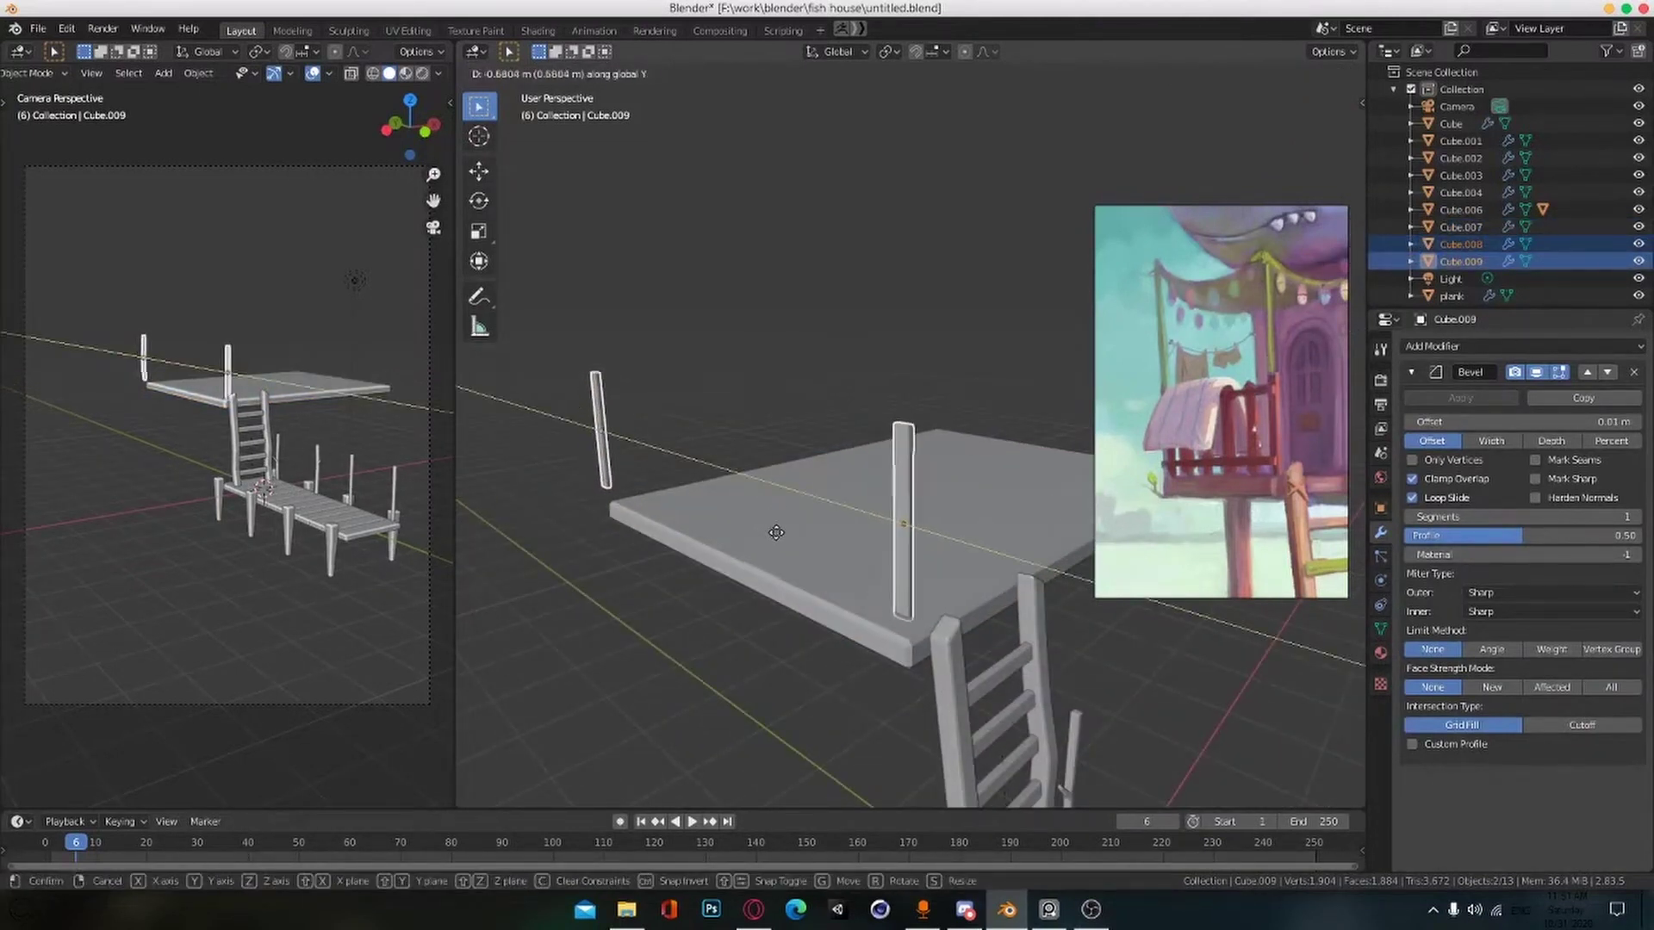
{"action": "left_click", "coordinate": [776, 532]}
{"action": "key", "text": "g"}
{"action": "key", "text": "x"}
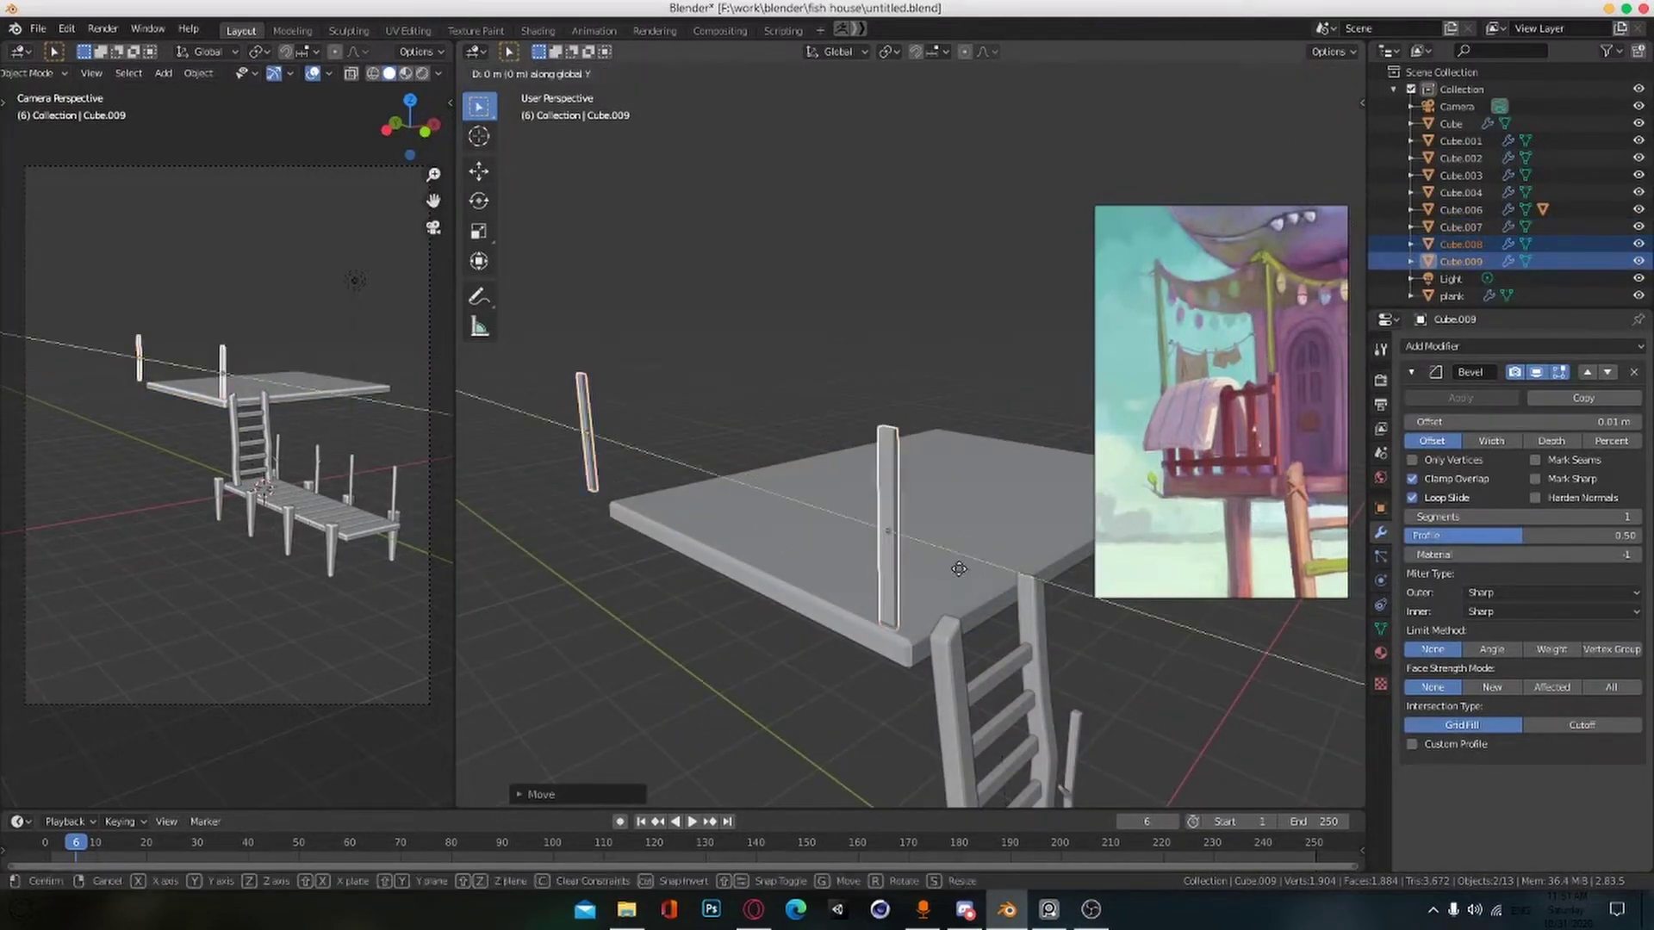
{"action": "left_click", "coordinate": [969, 572]}
{"action": "left_click", "coordinate": [581, 437]}
{"action": "left_click", "coordinate": [761, 527]}
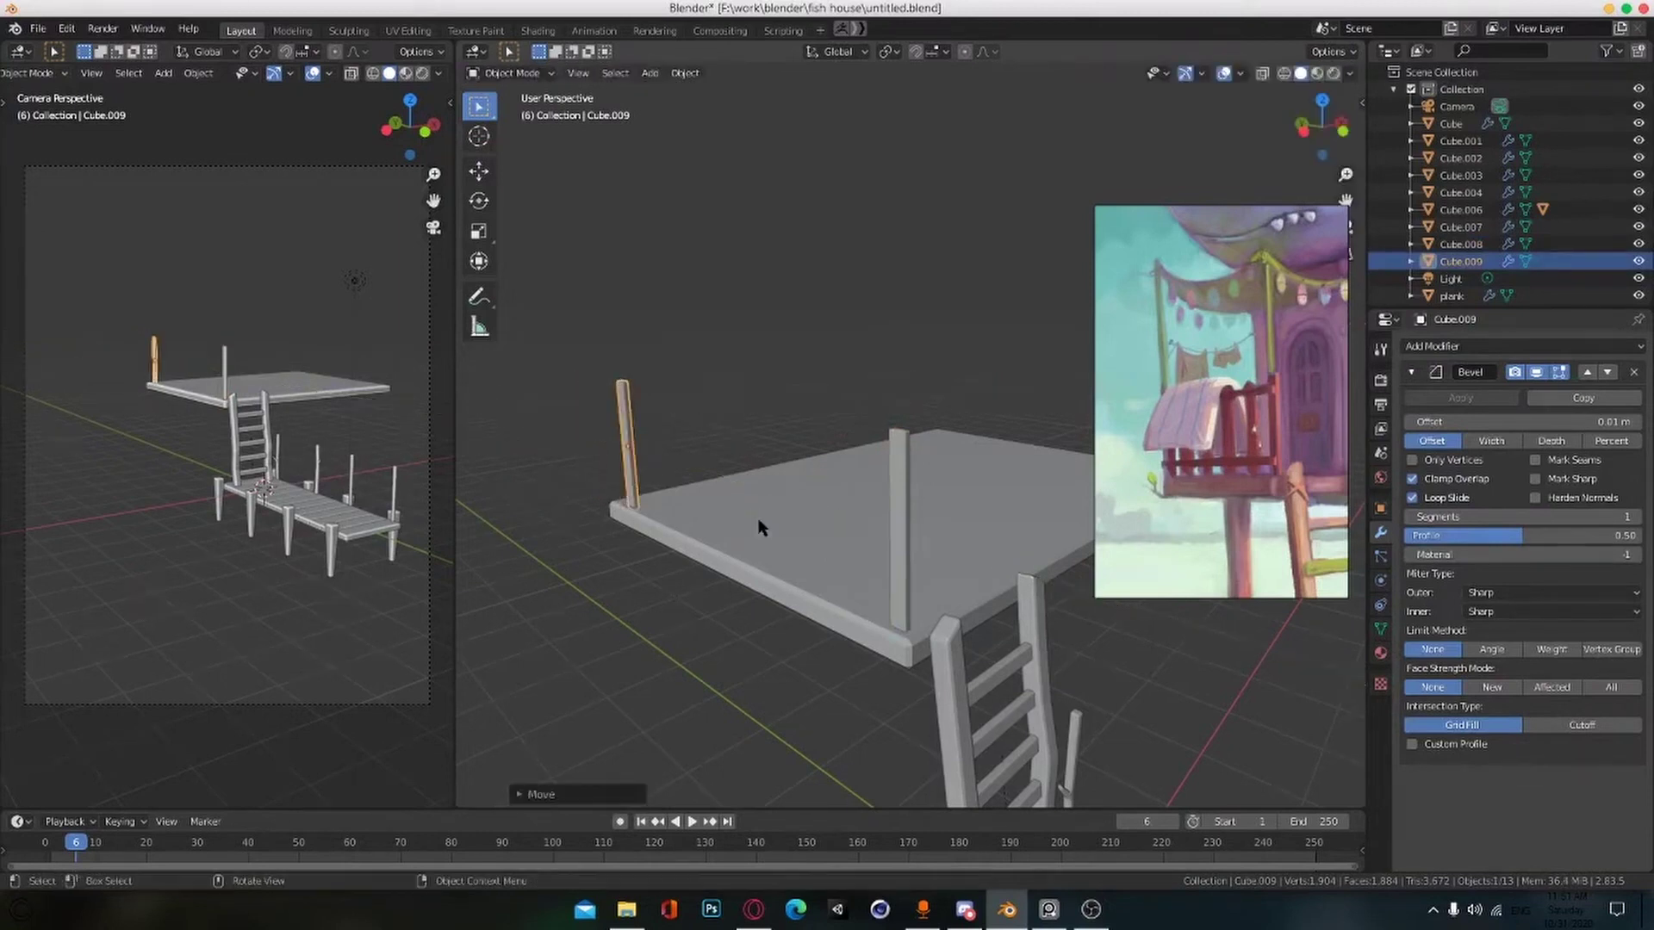
Step: Duplicate a post, turn it horizontal along Y, and place it as a rail between the two posts
{"action": "left_click", "coordinate": [877, 506]}
{"action": "middle_click_drag", "start_coordinate": [877, 506], "coordinate": [829, 450]}
{"action": "key", "text": "g"}
{"action": "key", "text": "z"}
{"action": "left_click", "coordinate": [836, 478]}
{"action": "key", "text": "g"}
{"action": "key", "text": "z"}
{"action": "left_click", "coordinate": [854, 508]}
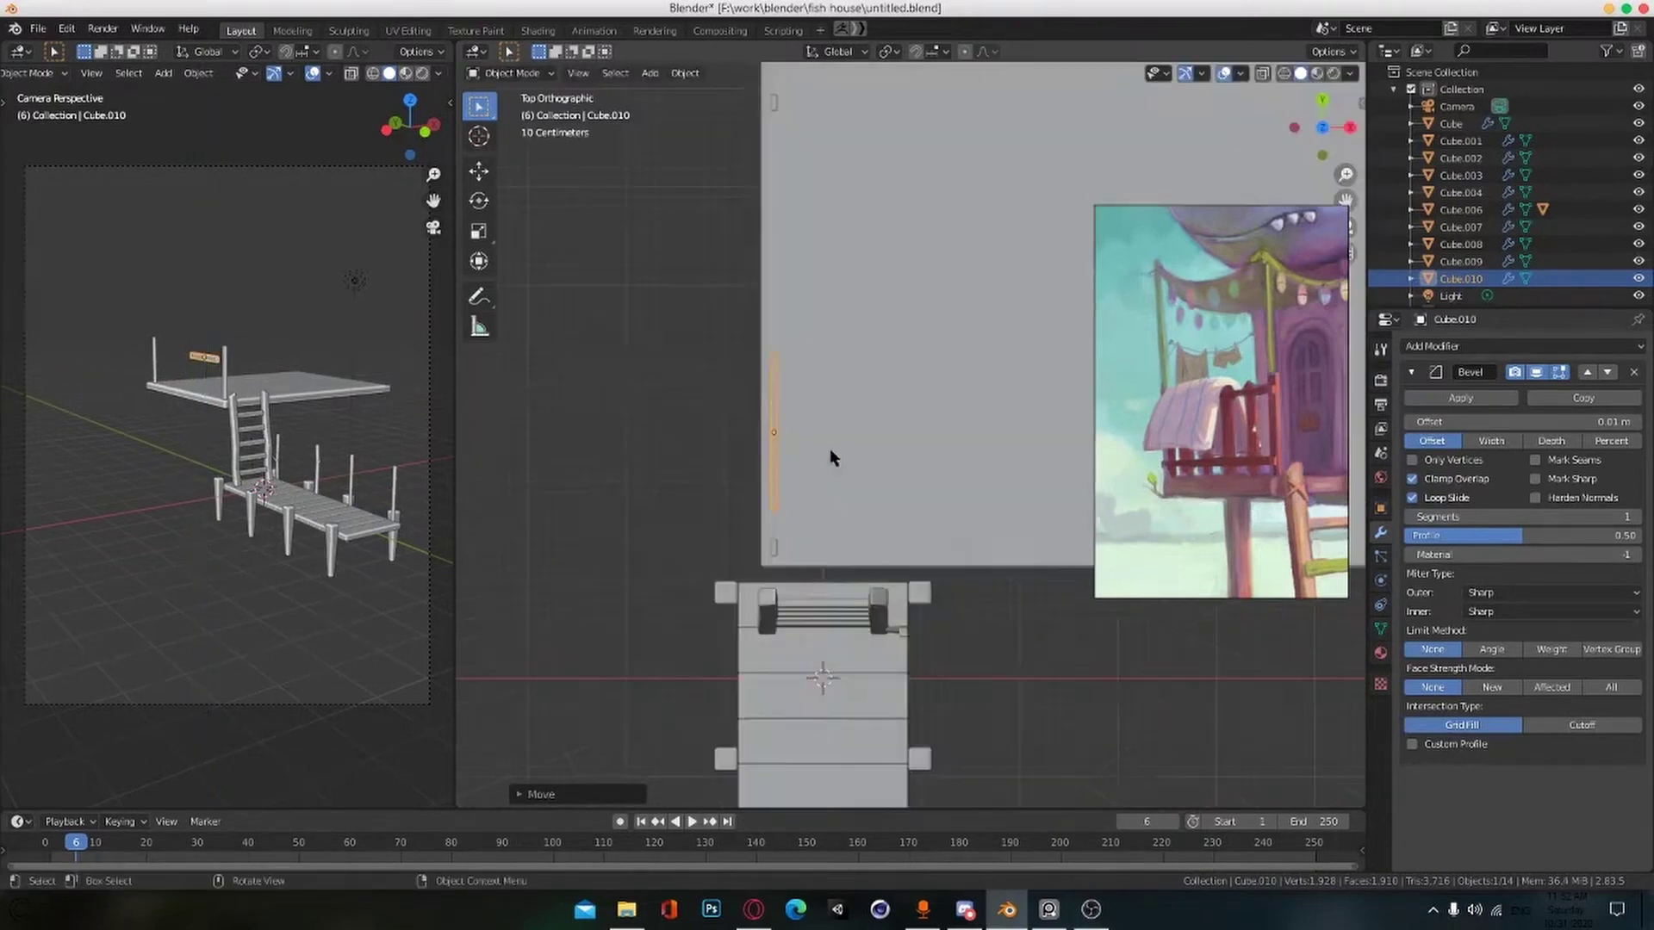
Step: Align the rail with the posts along X and stretch it along Y to span both posts
{"action": "key", "text": "g"}
{"action": "key", "text": "x"}
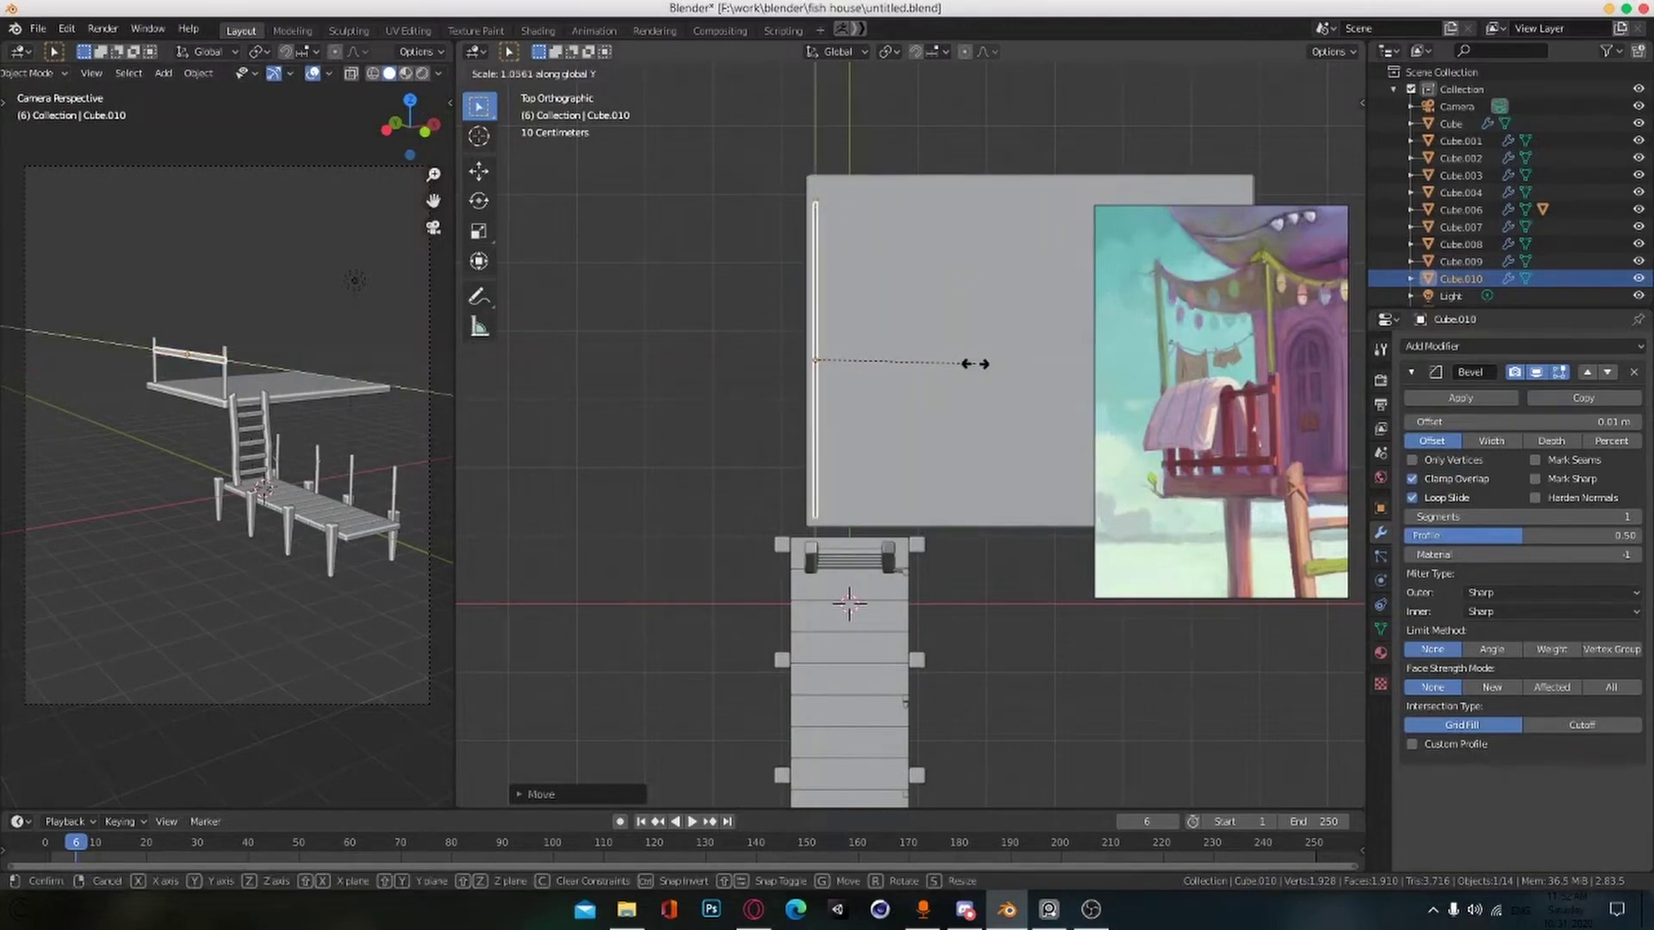
{"action": "middle_click_drag", "start_coordinate": [890, 543], "coordinate": [736, 493]}
{"action": "key", "text": "g"}
{"action": "key", "text": "y"}
{"action": "left_click", "coordinate": [931, 475]}
Step: Adjust the rail's thickness on X and its position along Y, then save the file
{"action": "key", "text": "s"}
{"action": "key", "text": "x"}
{"action": "key", "text": "g"}
{"action": "key", "text": "y"}
{"action": "key", "text": "ctrl+s"}
Step: Duplicate the rail downward along Z as a lower rail and save the file
{"action": "key", "text": "shift+d"}
{"action": "key", "text": "z"}
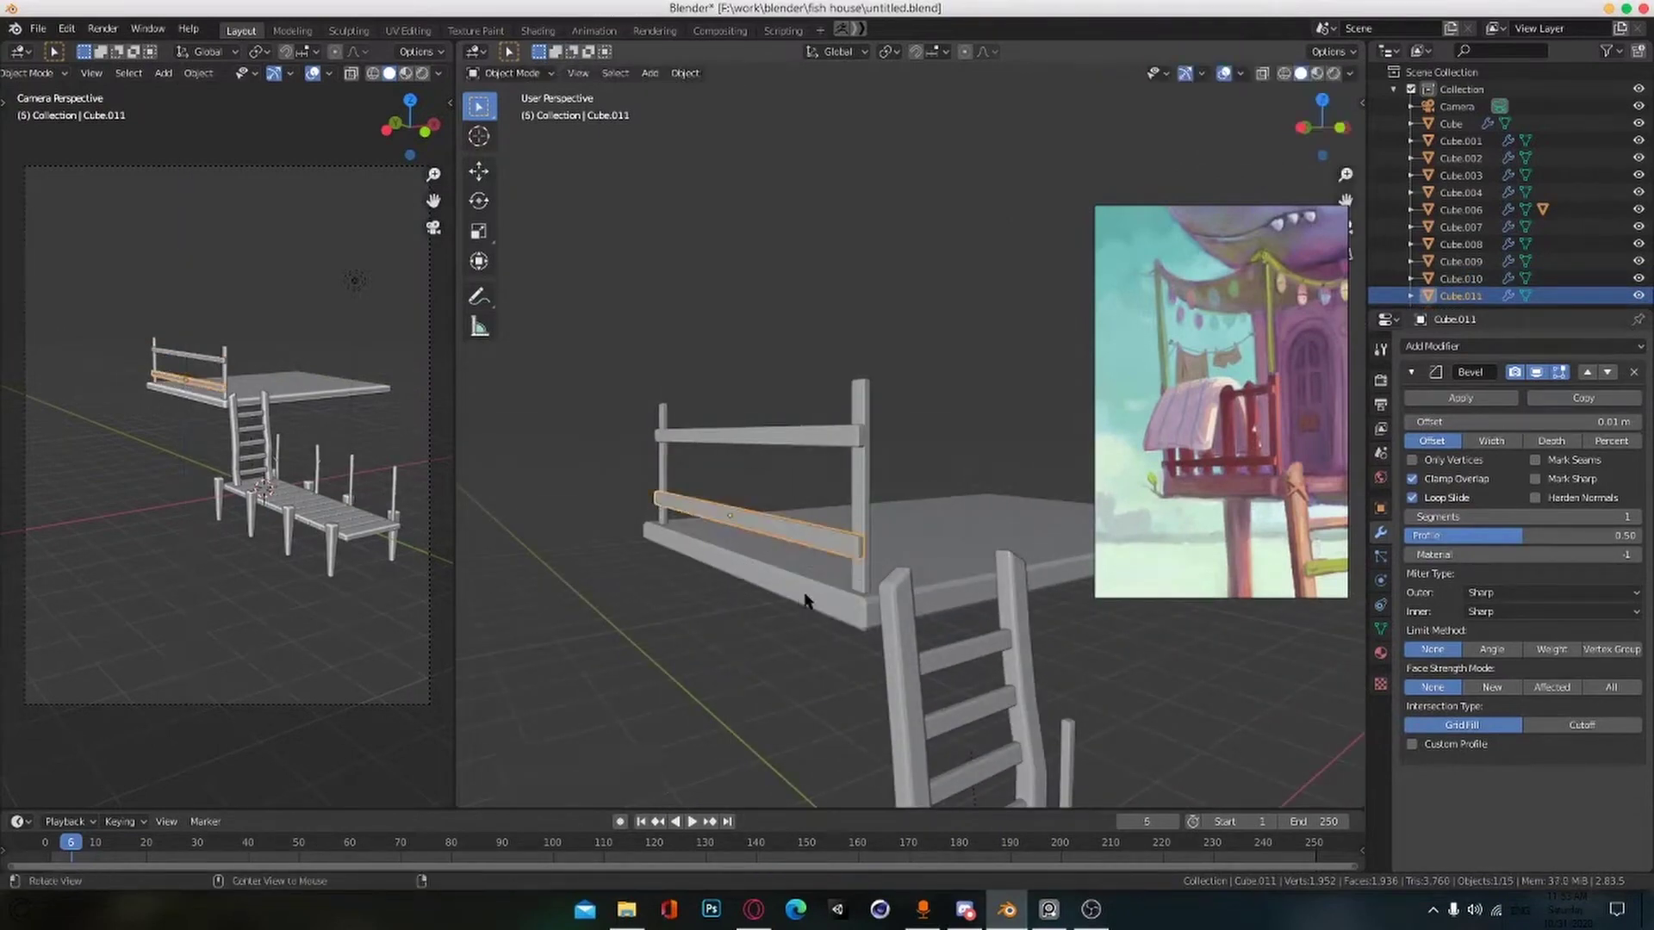
{"action": "middle_click_drag", "start_coordinate": [806, 600], "coordinate": [775, 599]}
{"action": "key", "text": "ctrl+s"}
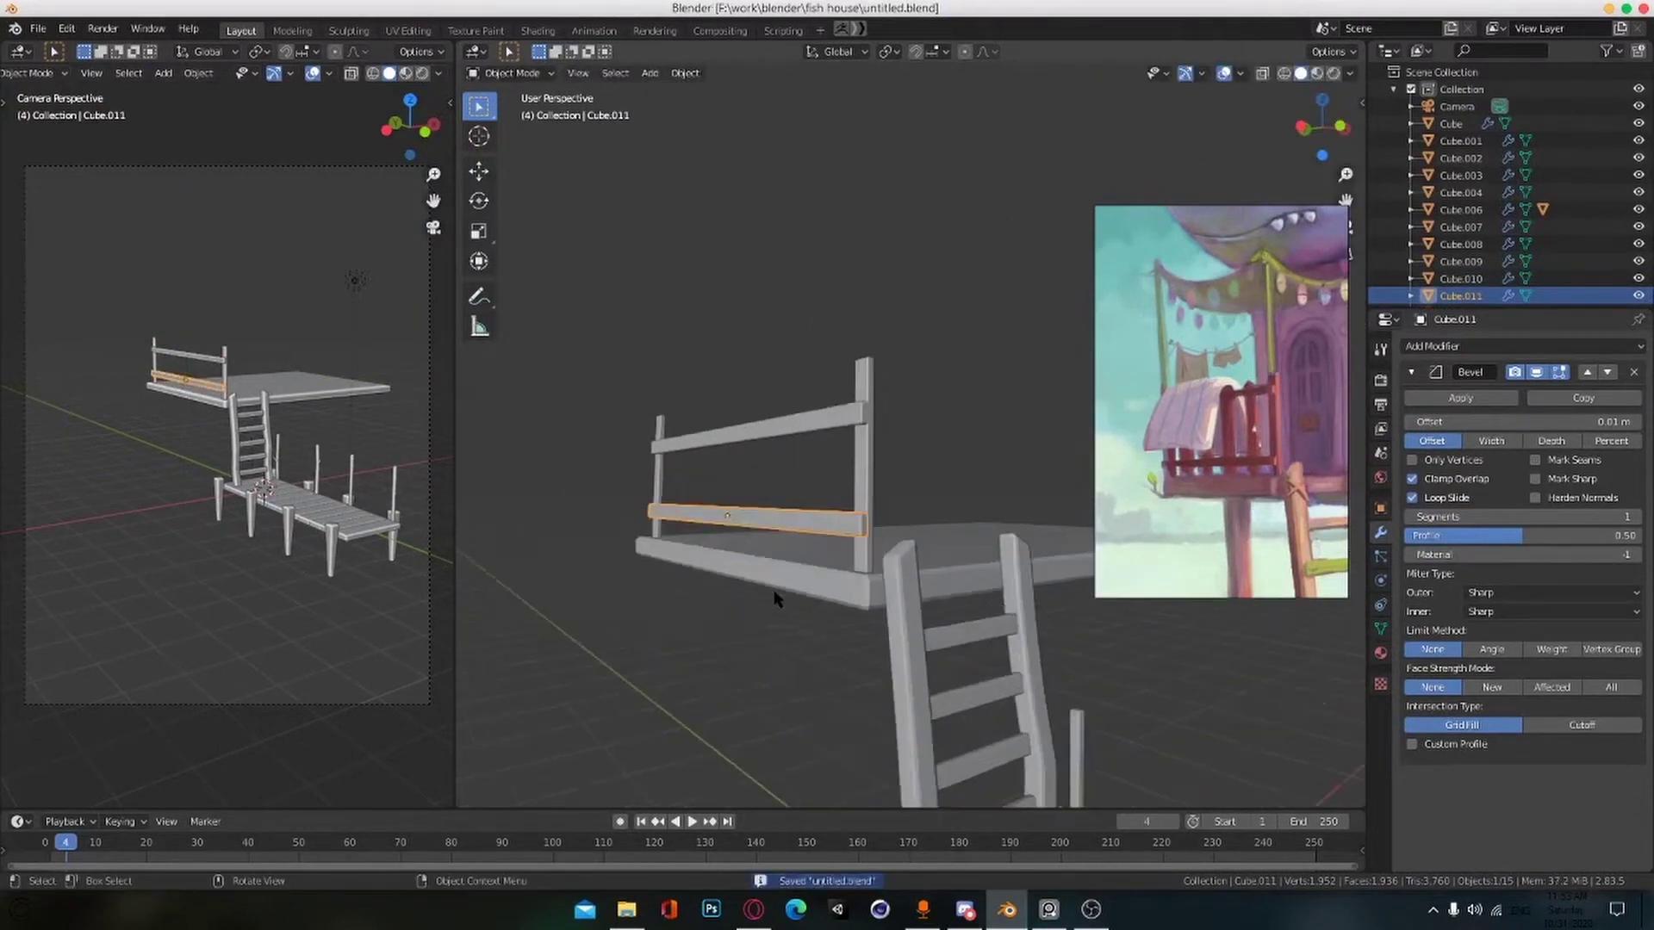
Step: Delete the lower rail and apply the object transform of the upper rail
{"action": "left_click", "coordinate": [848, 420]}
{"action": "key", "text": "s"}
{"action": "left_click", "coordinate": [896, 457]}
{"action": "left_click", "coordinate": [823, 519]}
{"action": "key", "text": "Delete"}
{"action": "left_click", "coordinate": [787, 426]}
{"action": "key", "text": "ctrl+a"}
{"action": "left_click", "coordinate": [788, 425]}
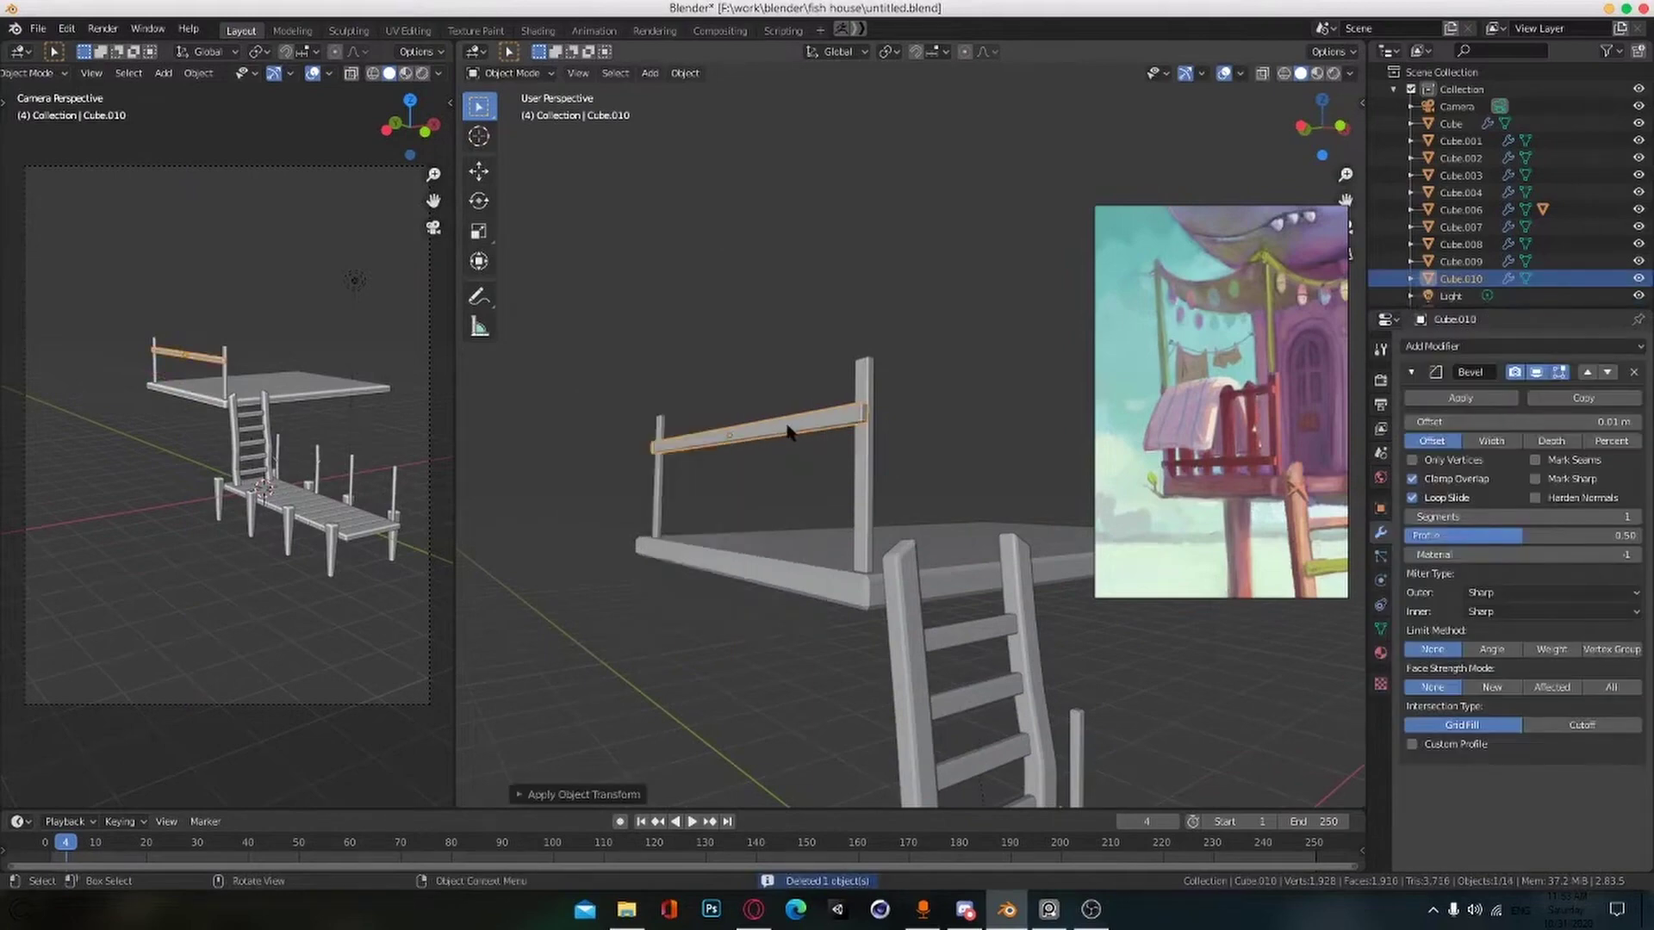
{"action": "left_click", "coordinate": [715, 511]}
{"action": "key", "text": "Delete"}
Step: Make a linked duplicate of the upper rail, move it down along Z as the lower rail, and save the file
{"action": "left_click", "coordinate": [752, 434]}
{"action": "key", "text": "alt+d"}
{"action": "key", "text": "z"}
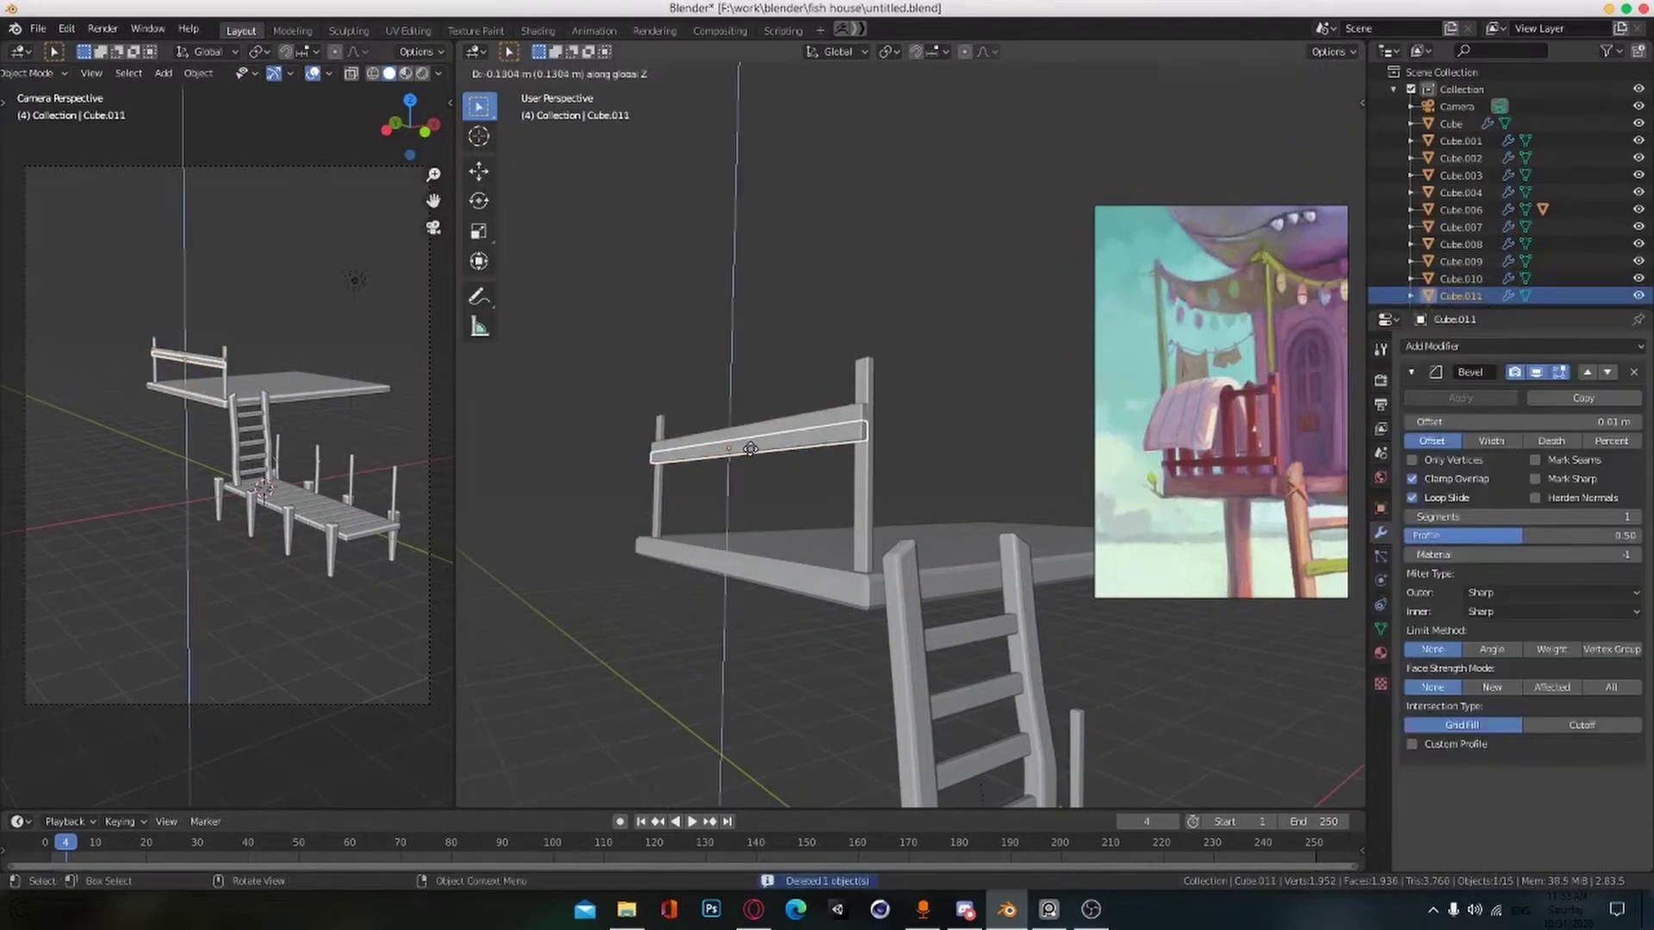
{"action": "left_click", "coordinate": [756, 521]}
{"action": "middle_click_drag", "start_coordinate": [760, 515], "coordinate": [823, 466]}
{"action": "key", "text": "ctrl+s"}
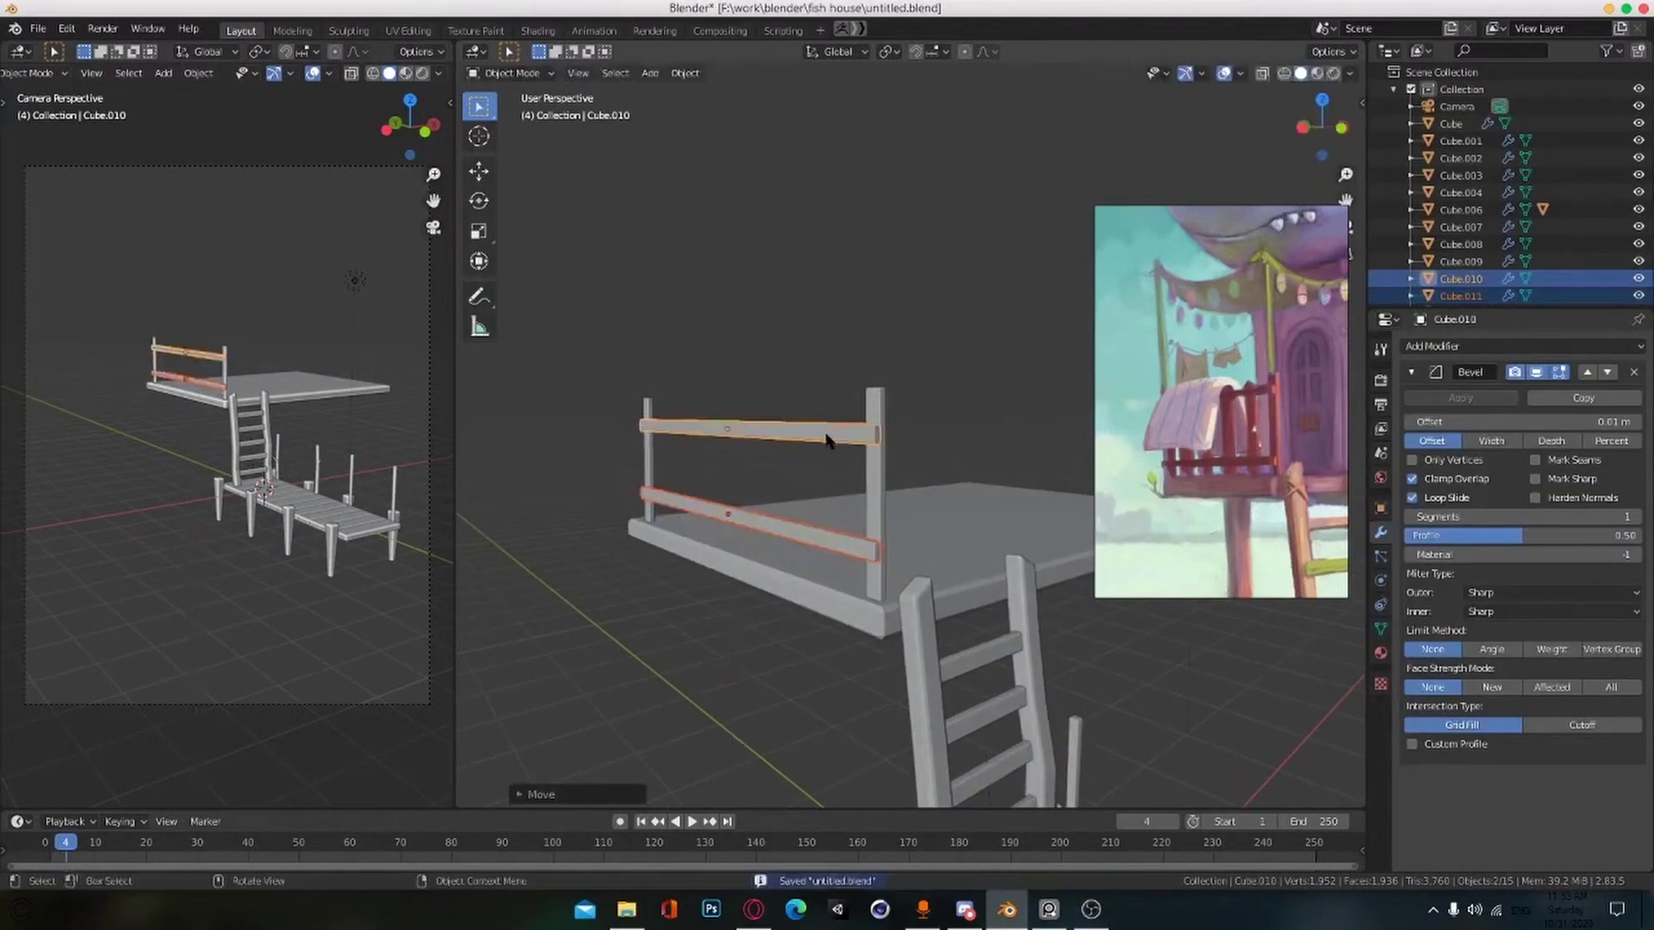
{"action": "left_click", "coordinate": [786, 524]}
{"action": "middle_click_drag", "start_coordinate": [787, 524], "coordinate": [819, 354]}
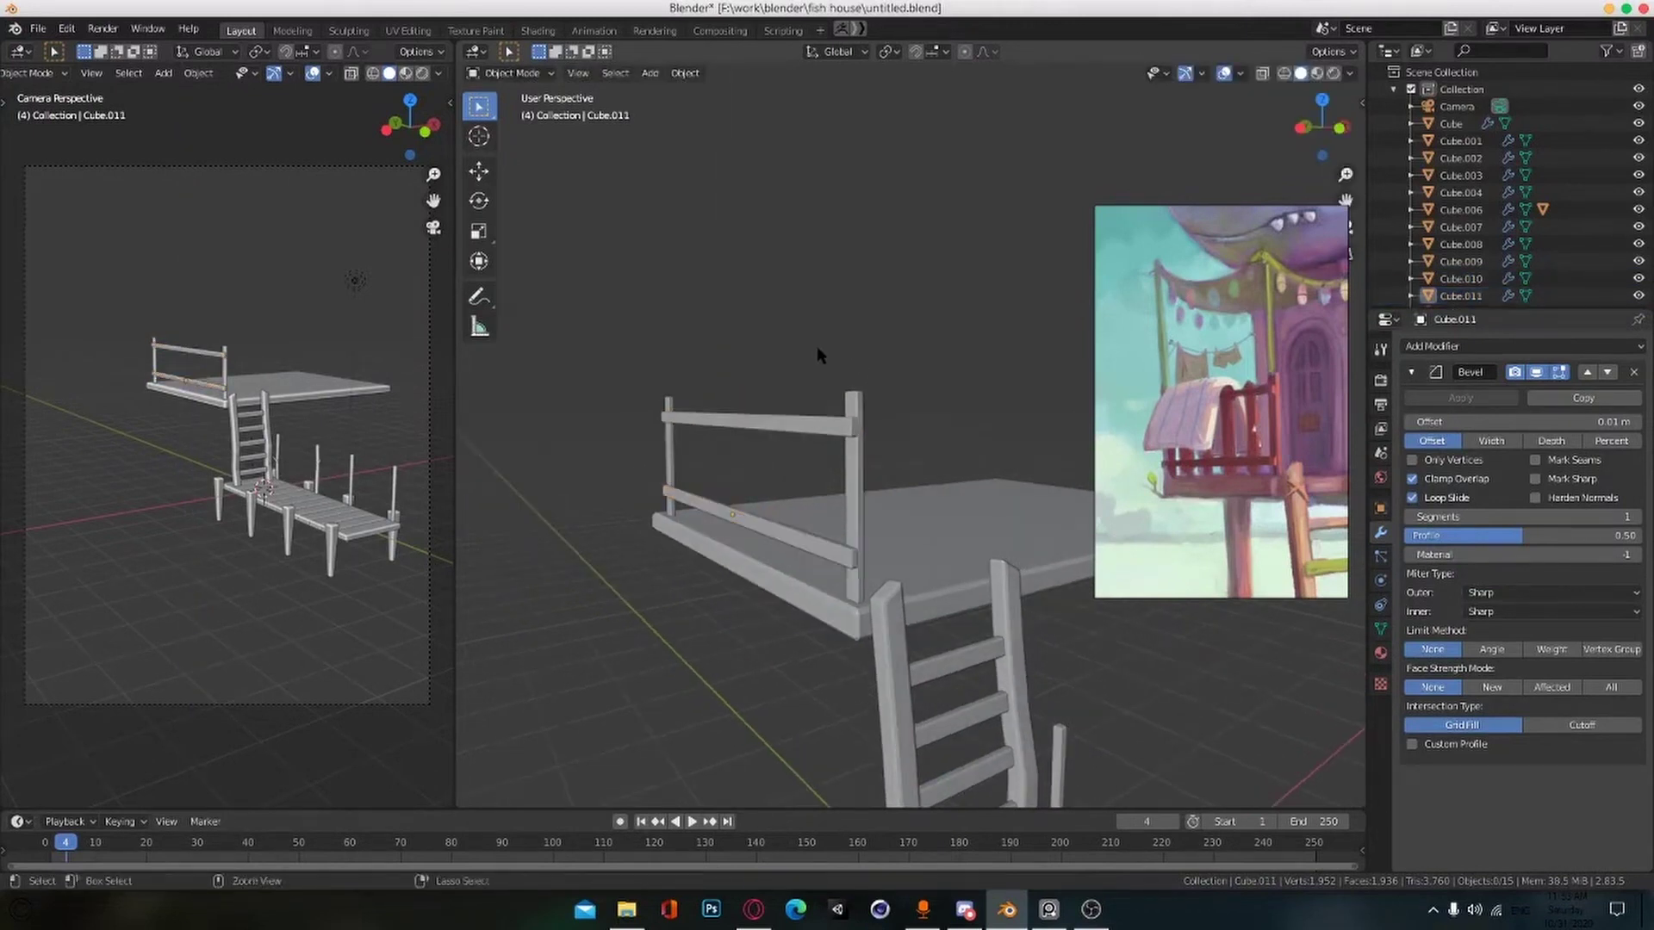
{"action": "key", "text": "ctrl+s"}
Step: Duplicate the front corner post and move the copy along Y to start a picket between the posts
{"action": "left_click_drag", "start_coordinate": [785, 371], "coordinate": [825, 379], "text": "alt"}
{"action": "left_click", "coordinate": [873, 564]}
{"action": "left_click_drag", "start_coordinate": [888, 574], "coordinate": [973, 564], "text": "alt"}
{"action": "key", "text": "shift+d"}
{"action": "key", "text": "x"}
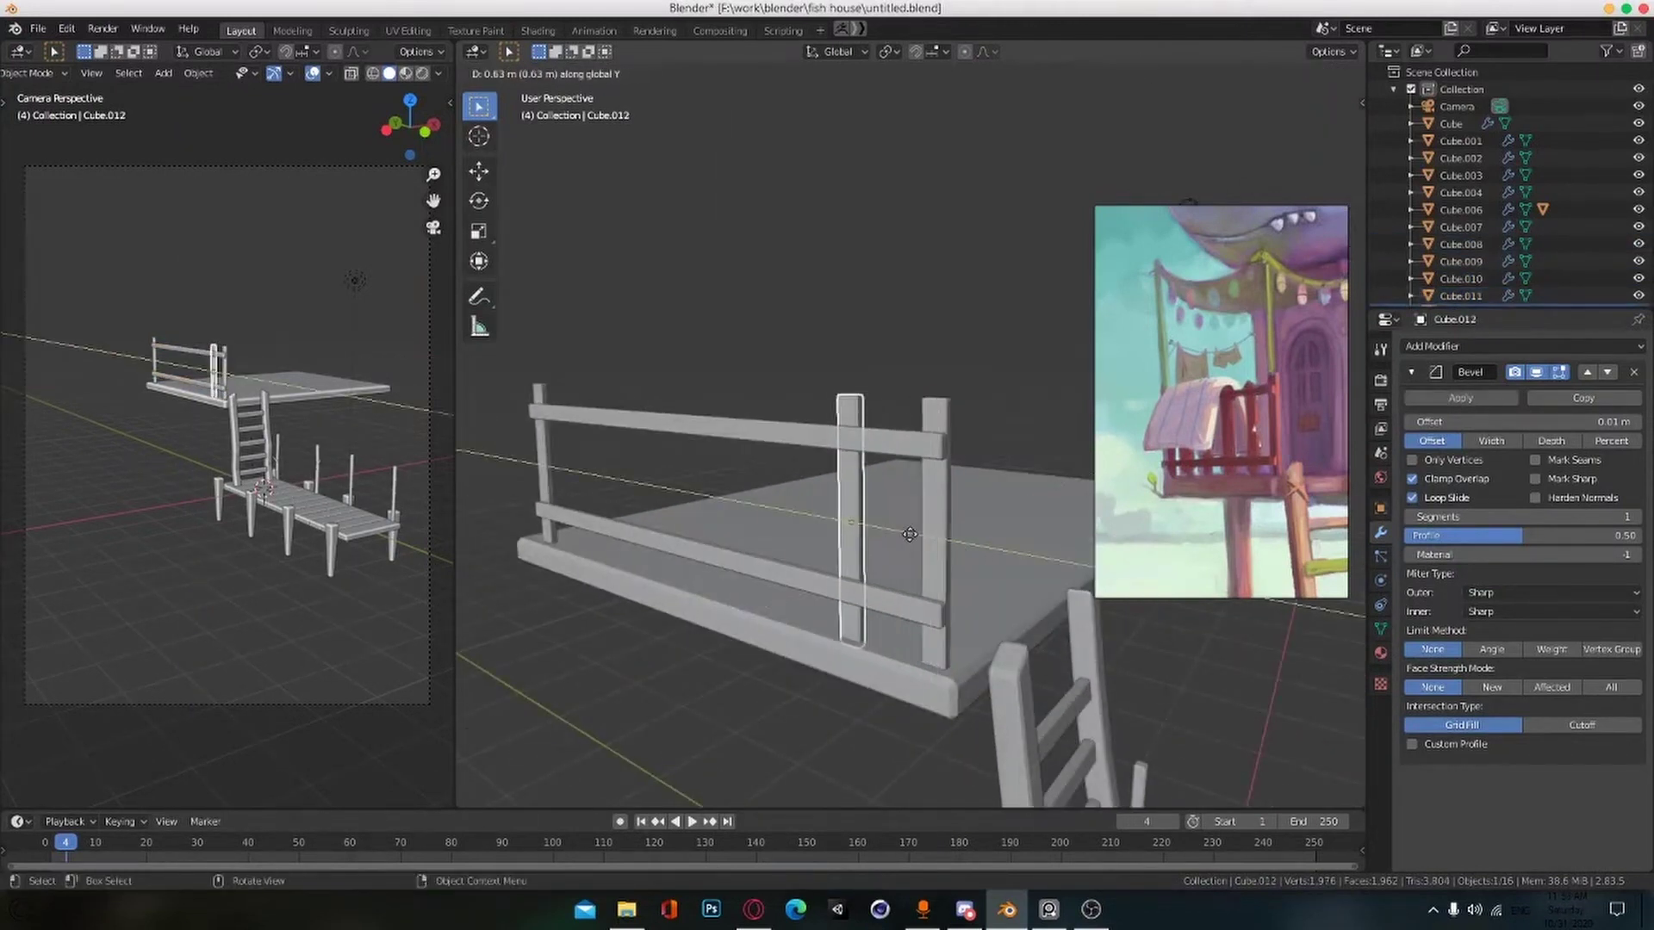
{"action": "left_click", "coordinate": [920, 534]}
Step: Split the picket lengthwise down its middle and shift its outer top edges down along Z to form a pointed top
{"action": "scroll", "coordinate": [920, 534], "scroll_direction": "up", "scroll_amount": 3}
{"action": "key", "text": "Tab"}
{"action": "middle_click_drag", "start_coordinate": [905, 583], "coordinate": [848, 431]}
{"action": "left_click", "coordinate": [718, 484], "text": "shift"}
{"action": "key", "text": "g"}
{"action": "key", "text": "z"}
{"action": "left_click", "coordinate": [879, 410]}
{"action": "scroll", "coordinate": [872, 416], "scroll_direction": "down", "scroll_amount": 4}
{"action": "double_click", "coordinate": [862, 380]}
{"action": "scroll", "coordinate": [877, 351], "scroll_direction": "up", "scroll_amount": 3}
{"action": "left_click", "coordinate": [836, 438]}
{"action": "scroll", "coordinate": [849, 443], "scroll_direction": "down", "scroll_amount": 3}
{"action": "key", "text": "g"}
{"action": "key", "text": "z"}
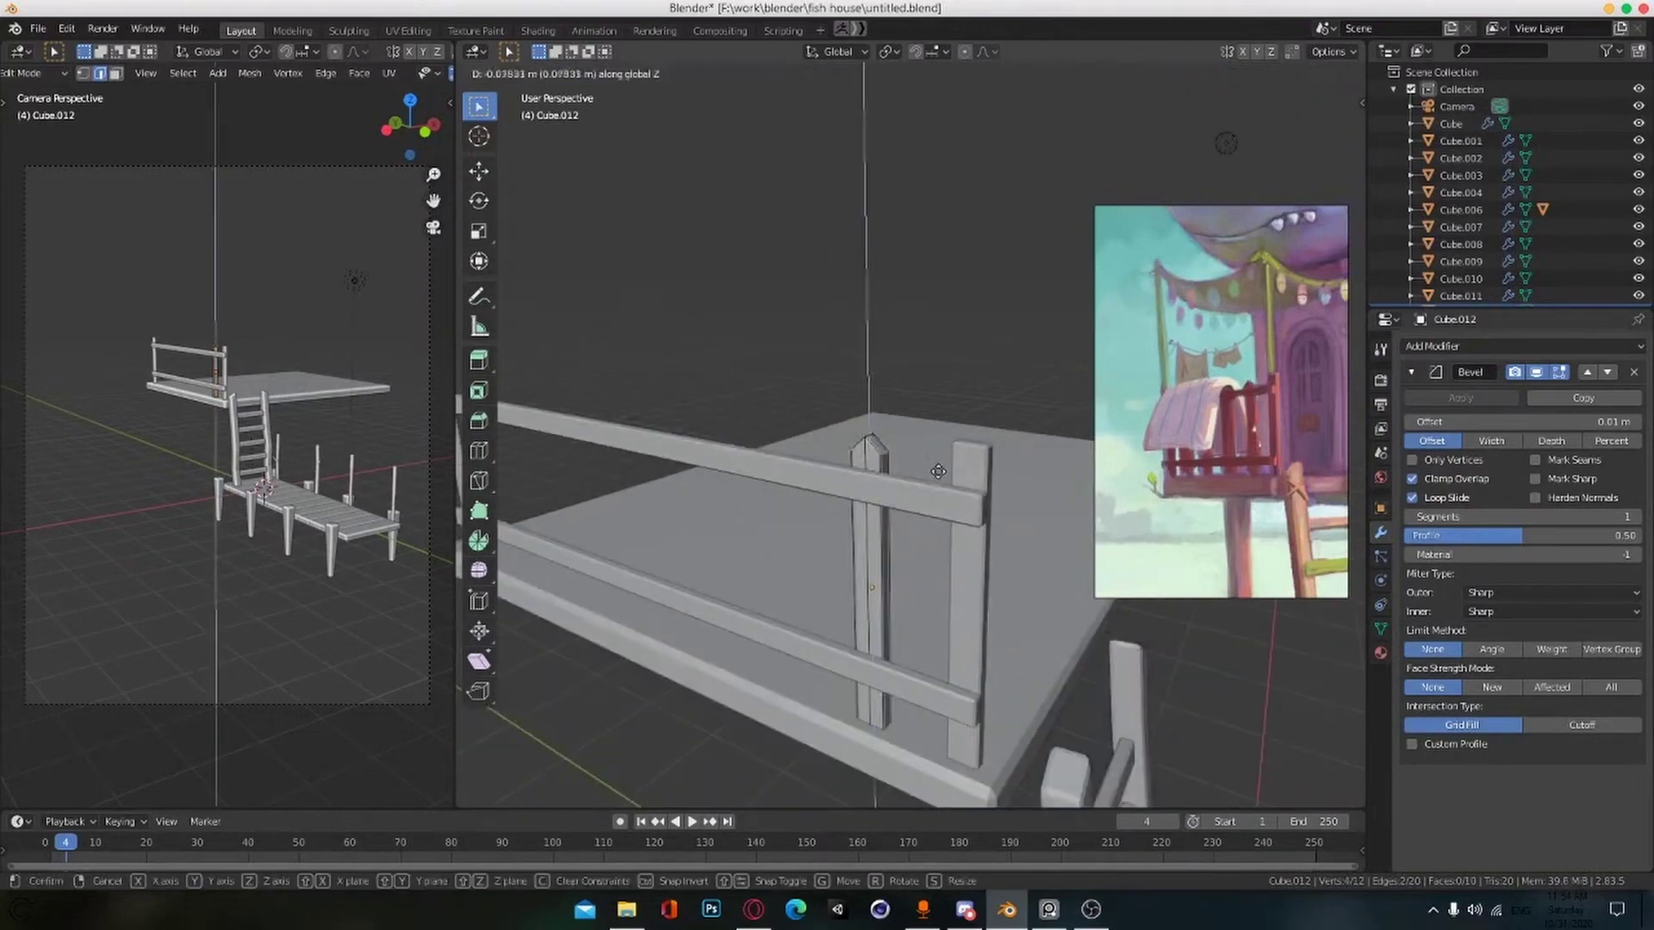
{"action": "left_click", "coordinate": [936, 470]}
Step: Select the picket's outer bottom edges in wireframe, move them along Z to point the lower end, and save the file
{"action": "middle_click_drag", "start_coordinate": [922, 616], "coordinate": [923, 544]}
{"action": "key", "text": "shift+z"}
{"action": "left_click", "coordinate": [867, 686]}
{"action": "scroll", "coordinate": [872, 672], "scroll_direction": "up", "scroll_amount": 5}
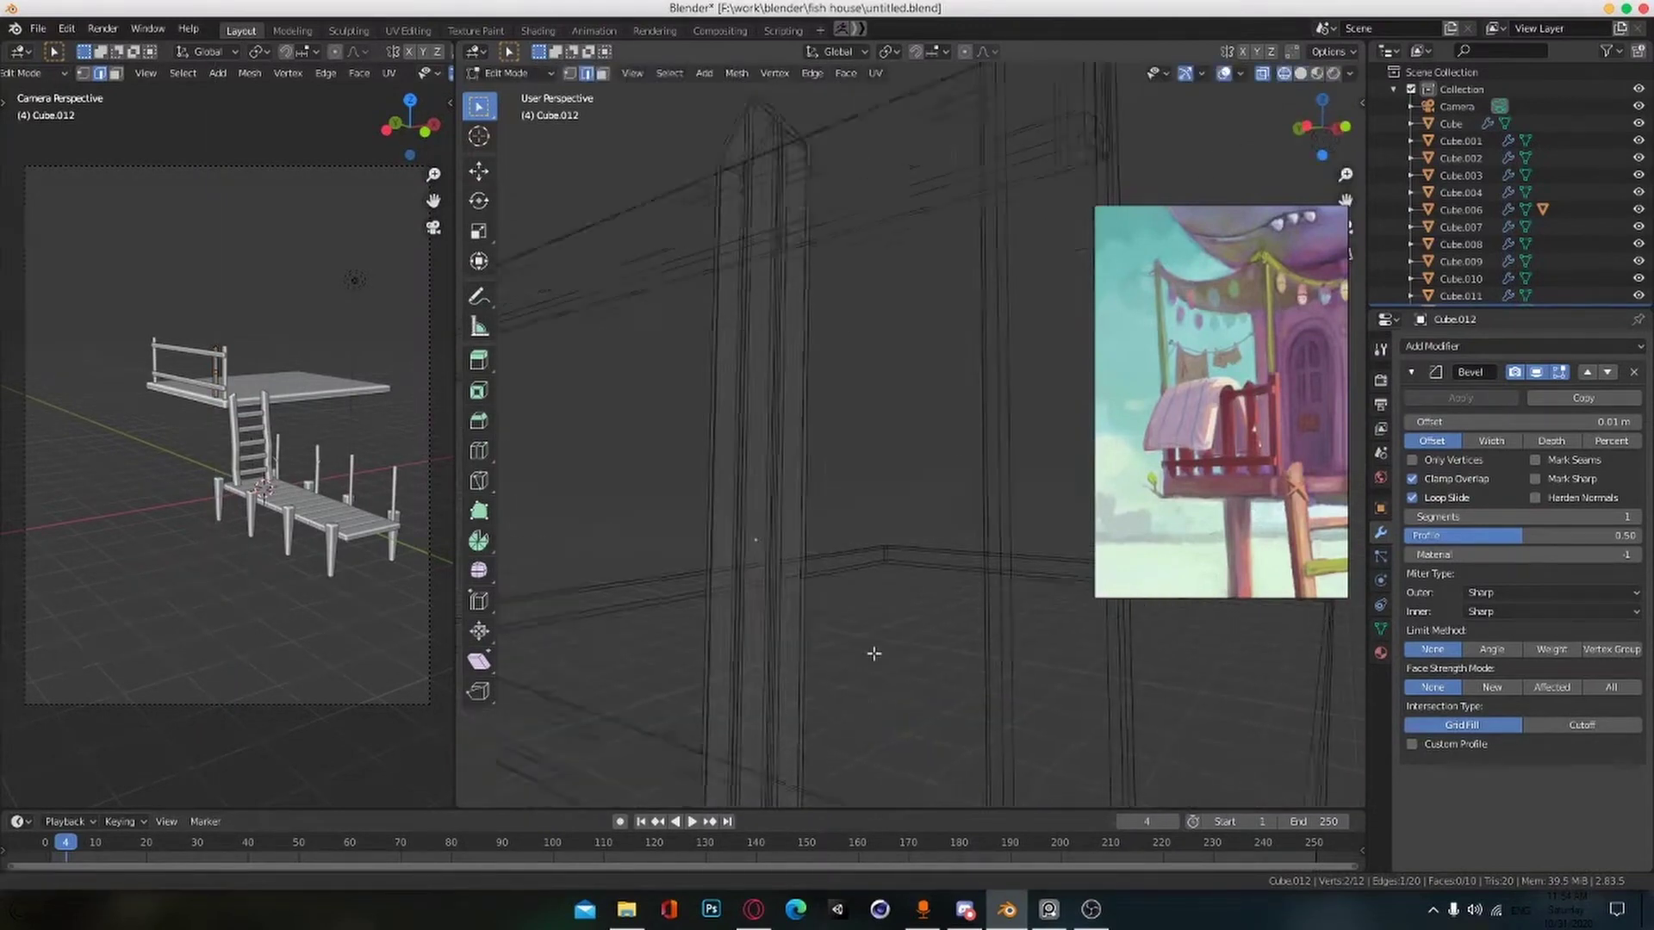
{"action": "middle_click_drag", "start_coordinate": [875, 653], "coordinate": [775, 517], "text": "shift"}
{"action": "middle_click_drag", "start_coordinate": [682, 700], "coordinate": [652, 694]}
{"action": "left_click", "coordinate": [680, 685], "text": "shift"}
{"action": "scroll", "coordinate": [706, 699], "scroll_direction": "down", "scroll_amount": 5}
{"action": "key", "text": "shift+z"}
{"action": "mouse_move", "coordinate": [827, 603]}
{"action": "middle_mouse_down"}
{"action": "mouse_move", "coordinate": [902, 541]}
{"action": "mouse_move", "coordinate": [857, 417]}
{"action": "mouse_move", "coordinate": [879, 448]}
{"action": "mouse_move", "coordinate": [797, 554]}
{"action": "mouse_move", "coordinate": [853, 564]}
{"action": "middle_mouse_up"}
{"action": "key", "text": "g"}
{"action": "key", "text": "z"}
{"action": "left_click", "coordinate": [879, 536]}
{"action": "left_click", "coordinate": [896, 436]}
{"action": "key", "text": "Tab"}
{"action": "scroll", "coordinate": [890, 437], "scroll_direction": "down", "scroll_amount": 4}
{"action": "key", "text": "ctrl+s"}
Step: Add an Array modifier to the picket with count 5 and relative offset 0 on X and 4.2 on Y, then save
{"action": "left_click", "coordinate": [1455, 347]}
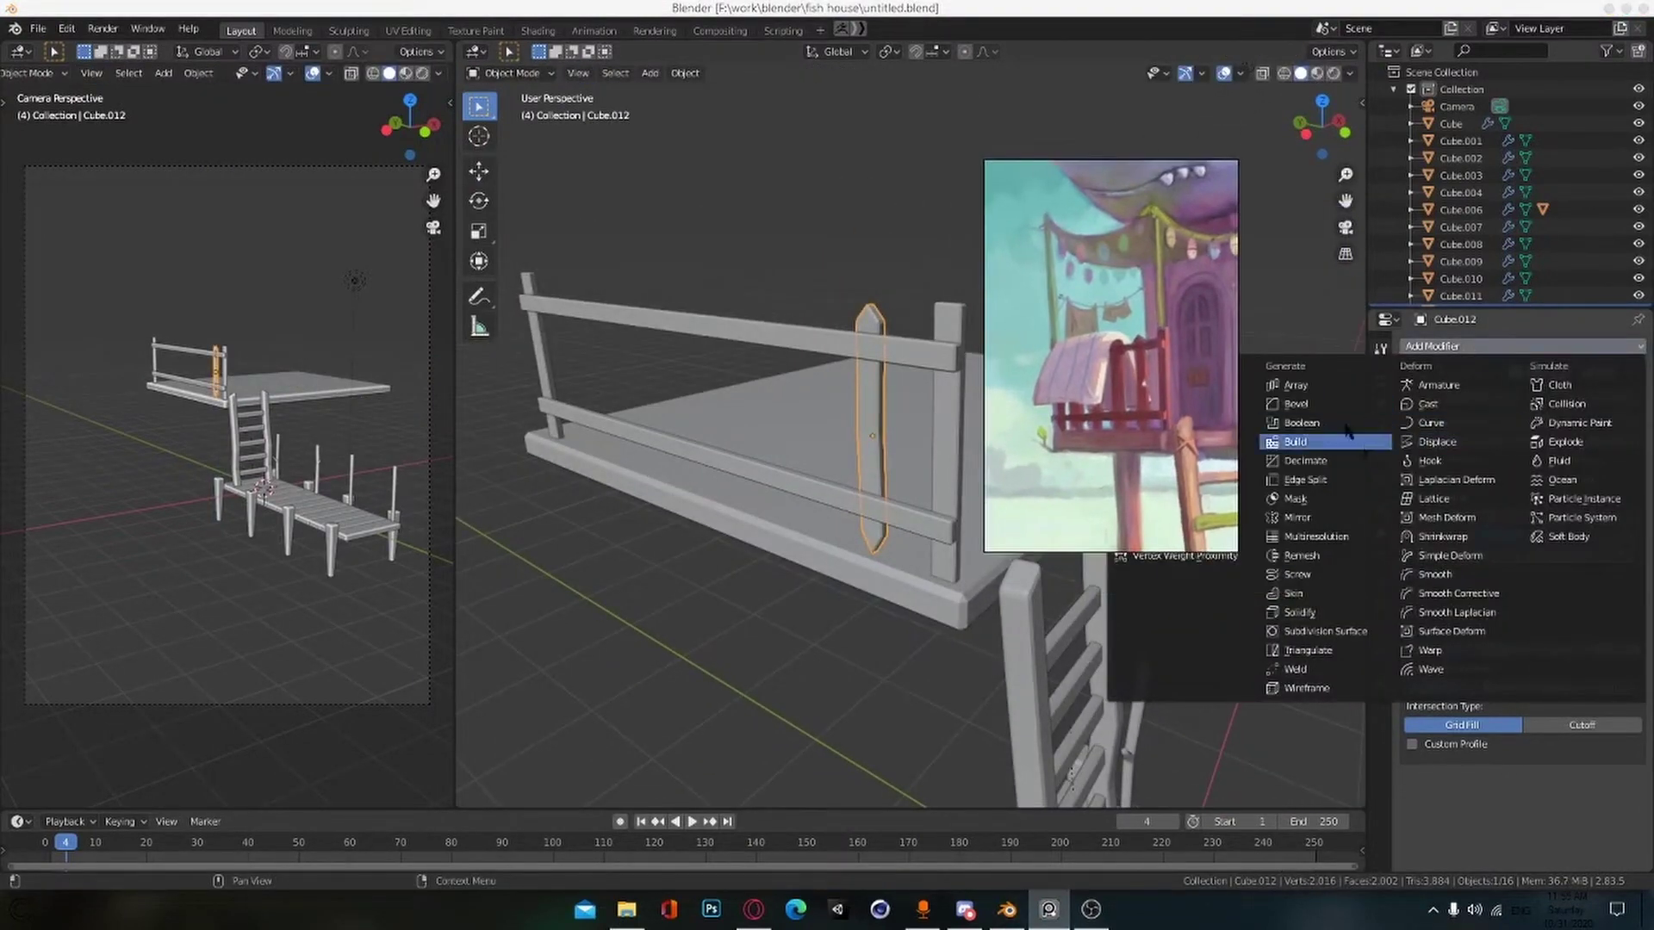
{"action": "left_click", "coordinate": [1367, 385]}
{"action": "scroll", "coordinate": [1516, 620], "scroll_direction": "down", "scroll_amount": 5}
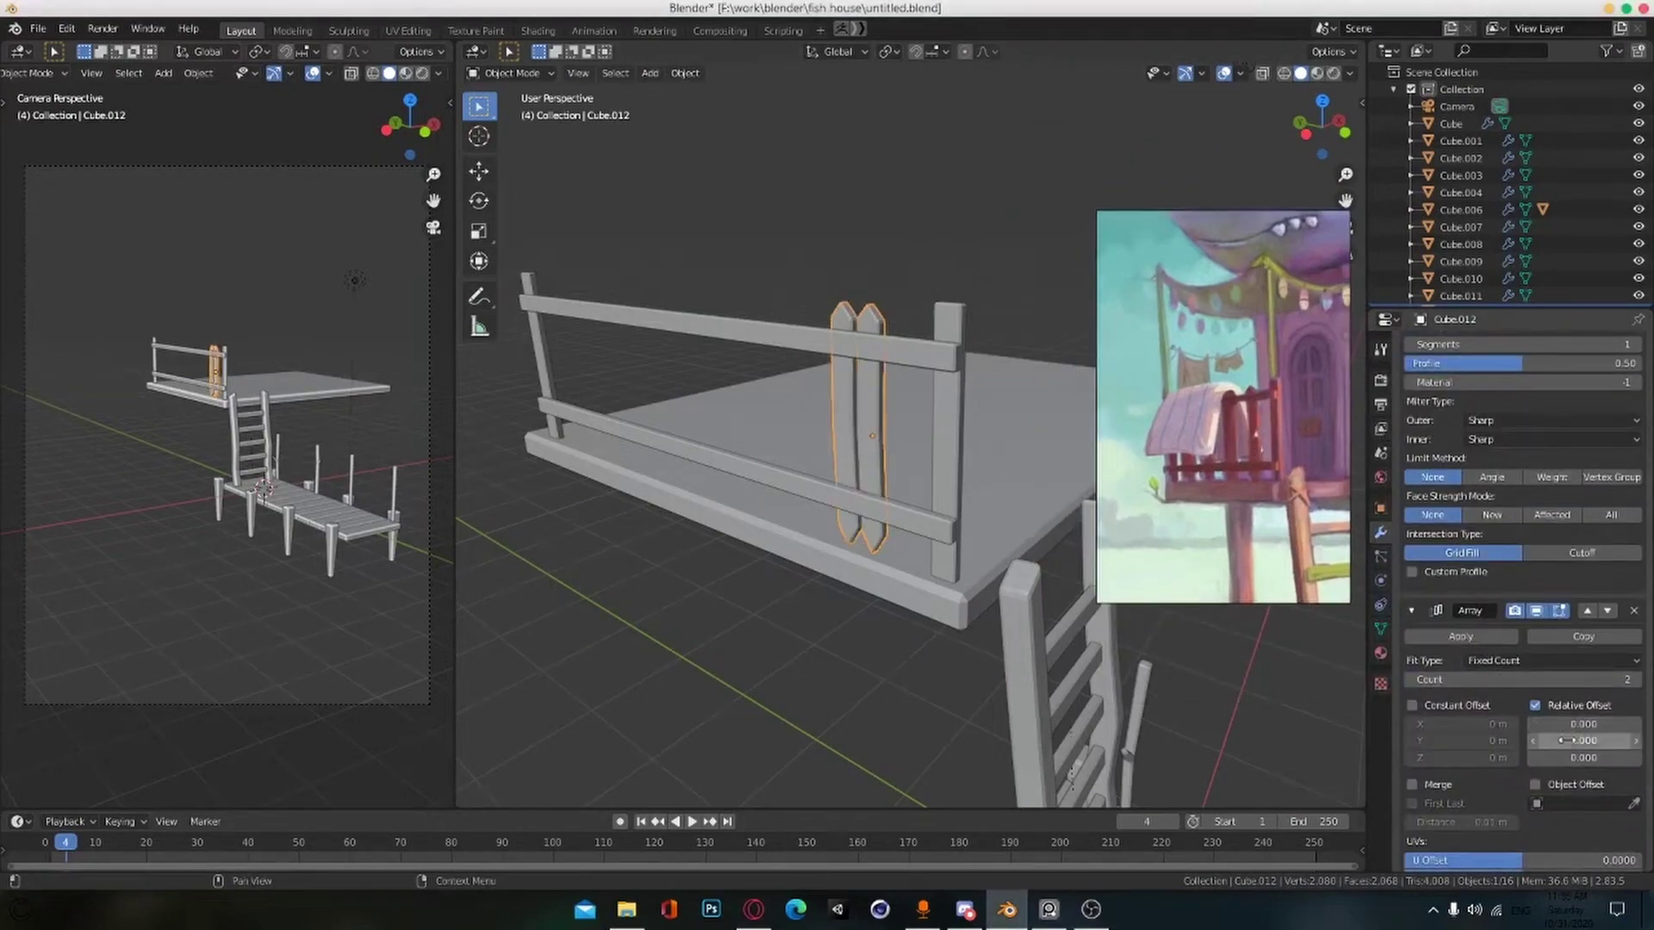
{"action": "left_click", "coordinate": [1635, 679]}
{"action": "left_click", "coordinate": [1635, 679]}
{"action": "left_click_drag", "start_coordinate": [1585, 740], "coordinate": [1630, 741]}
{"action": "scroll", "coordinate": [804, 634], "scroll_direction": "down", "scroll_amount": 3}
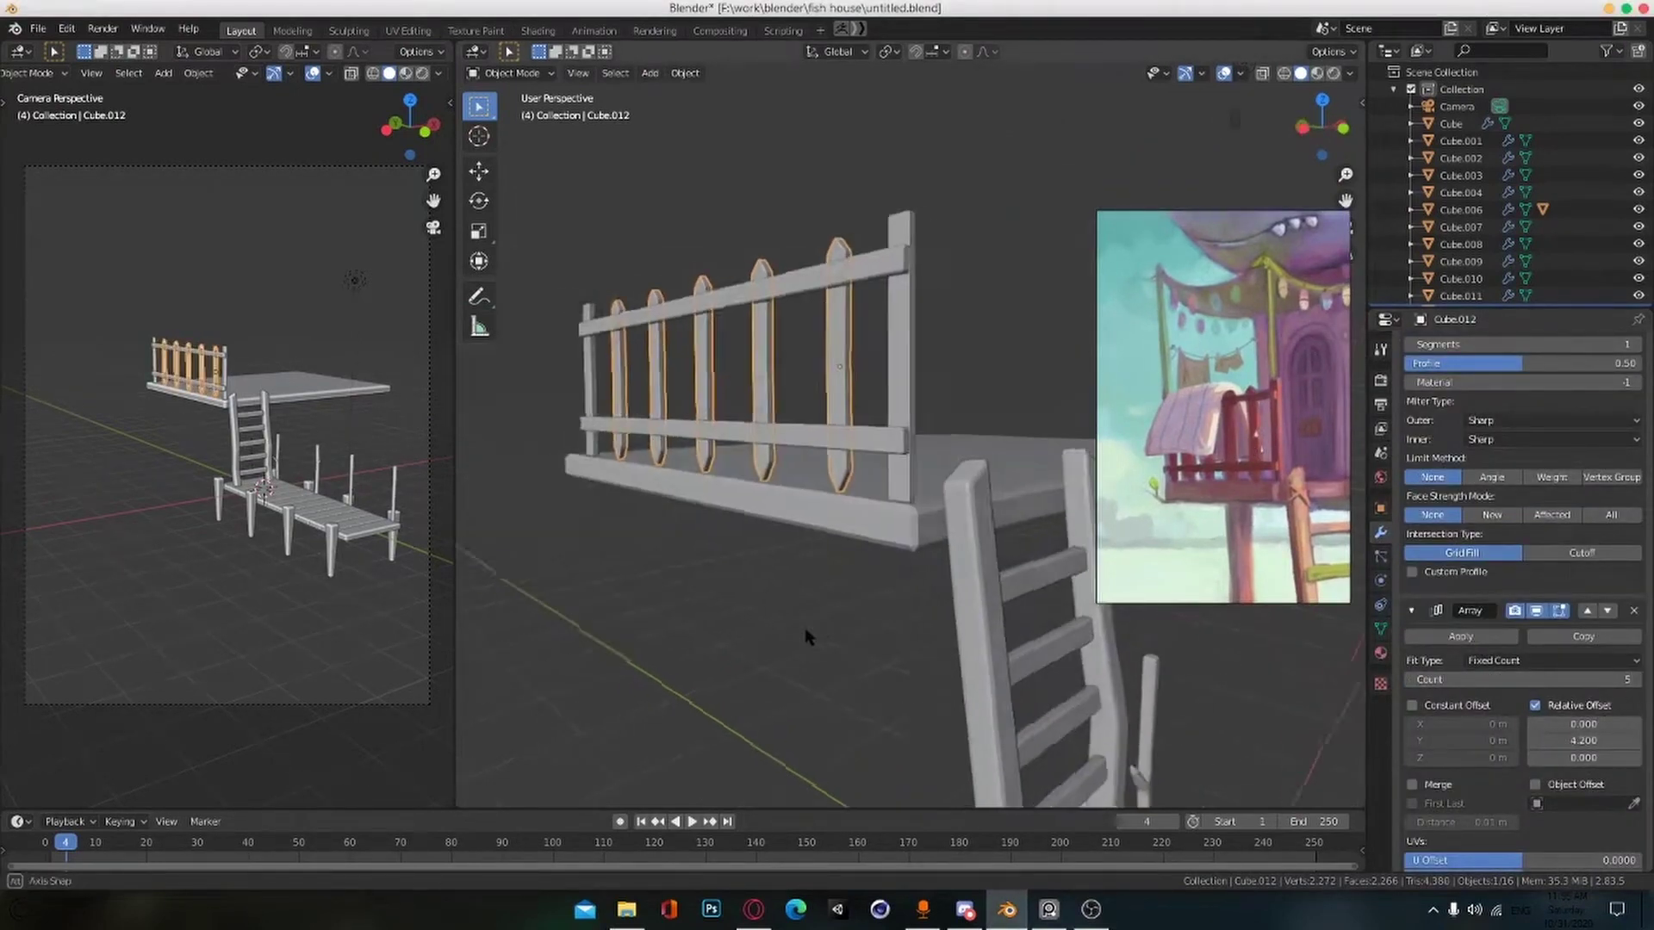
{"action": "middle_click_drag", "start_coordinate": [804, 634], "coordinate": [778, 603]}
{"action": "key", "text": "ctrl+s"}
Step: Review the whole model against the house and platform in the reference painting, saving the file
{"action": "left_click", "coordinate": [791, 614]}
{"action": "scroll", "coordinate": [797, 586], "scroll_direction": "down", "scroll_amount": 4}
{"action": "scroll", "coordinate": [778, 602], "scroll_direction": "up", "scroll_amount": 3}
{"action": "scroll", "coordinate": [763, 551], "scroll_direction": "down", "scroll_amount": 3}
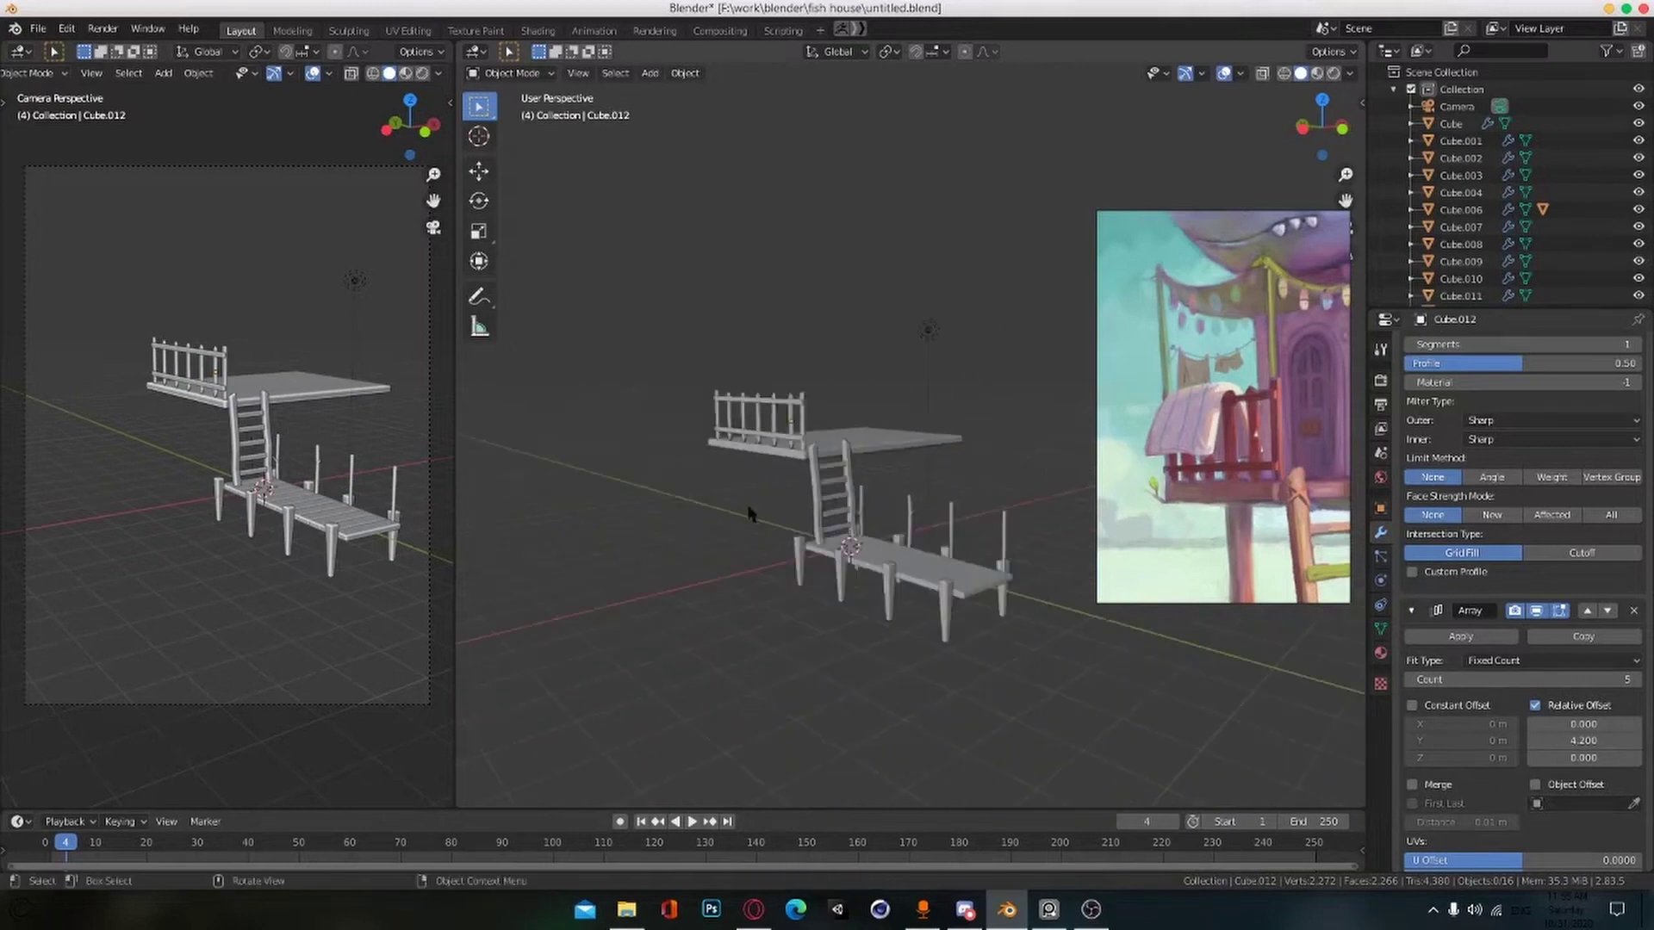
{"action": "key", "text": "ctrl+s"}
{"action": "scroll", "coordinate": [1212, 433], "scroll_direction": "down", "scroll_amount": 4}
{"action": "scroll", "coordinate": [1210, 430], "scroll_direction": "down", "scroll_amount": 3}
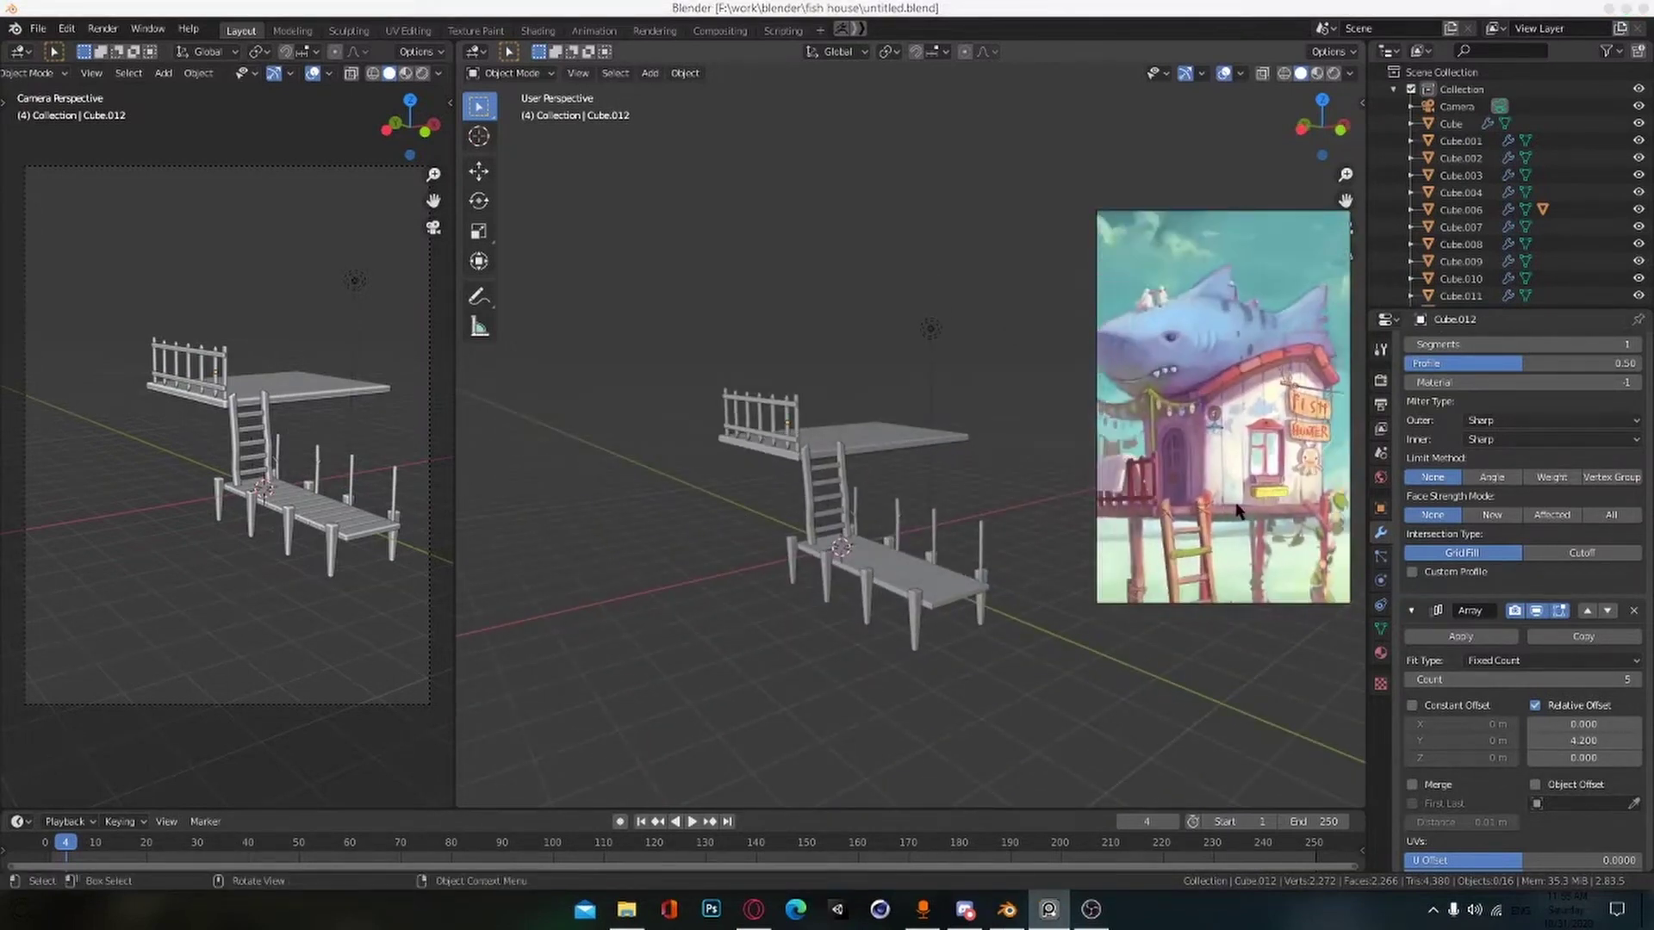
{"action": "left_click", "coordinate": [965, 909]}
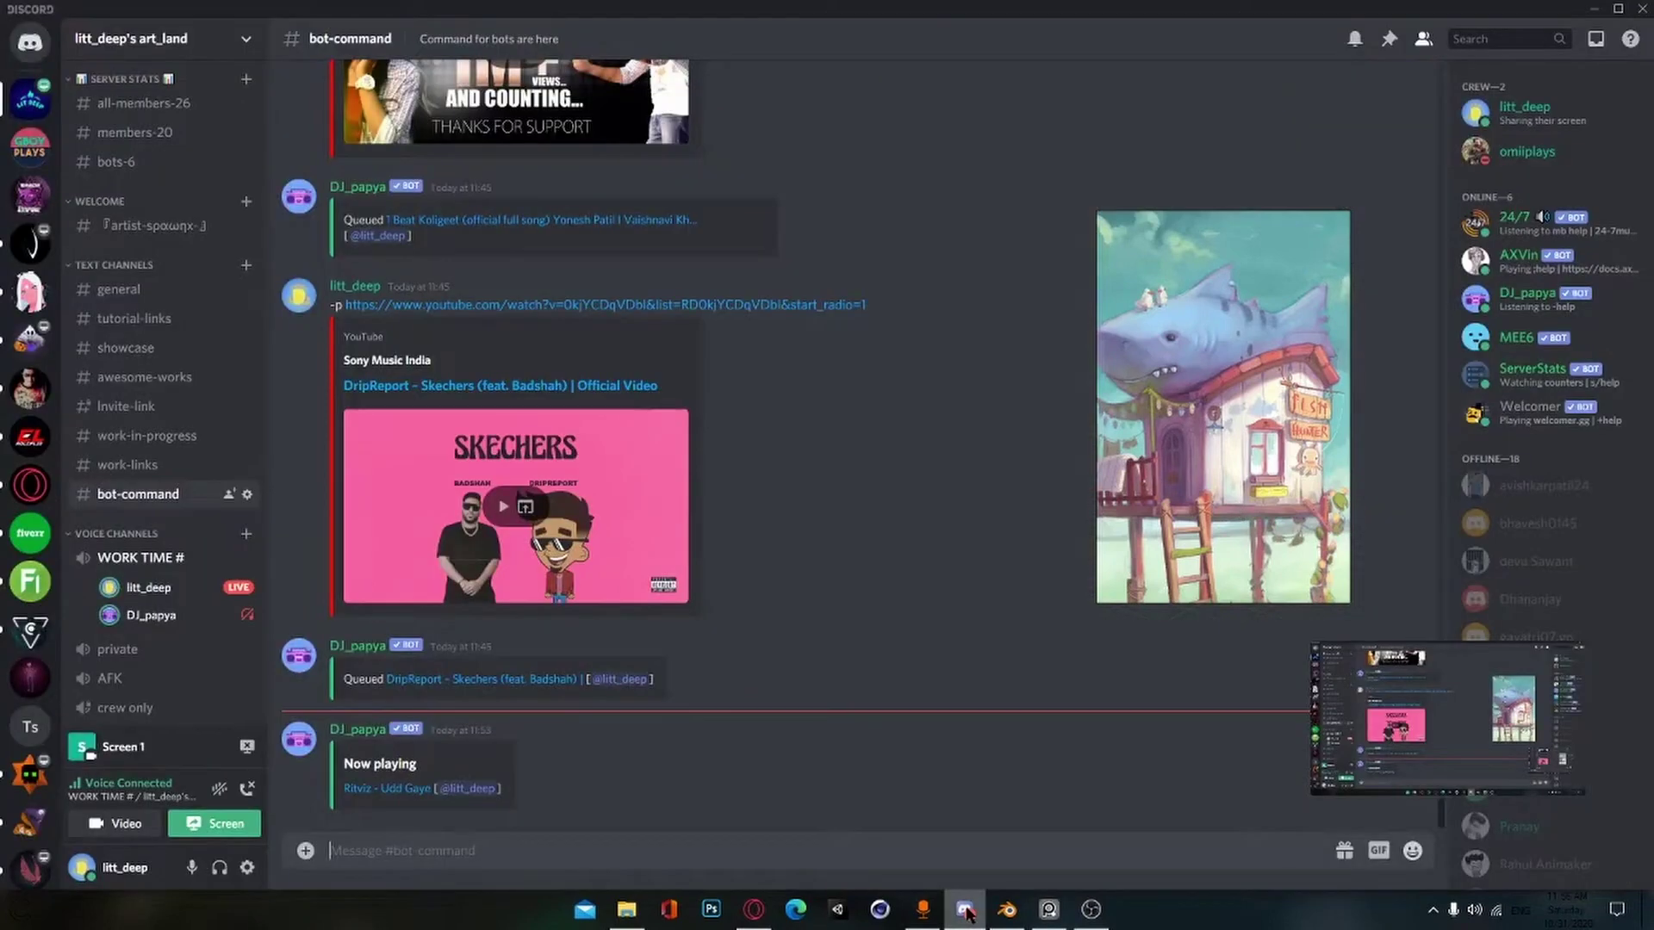
{"action": "left_click", "coordinate": [965, 909]}
Step: Add a cube for the house body and raise it along Z above the platform
{"action": "scroll", "coordinate": [962, 534], "scroll_direction": "up", "scroll_amount": 3}
{"action": "middle_click_drag", "start_coordinate": [958, 509], "coordinate": [871, 607]}
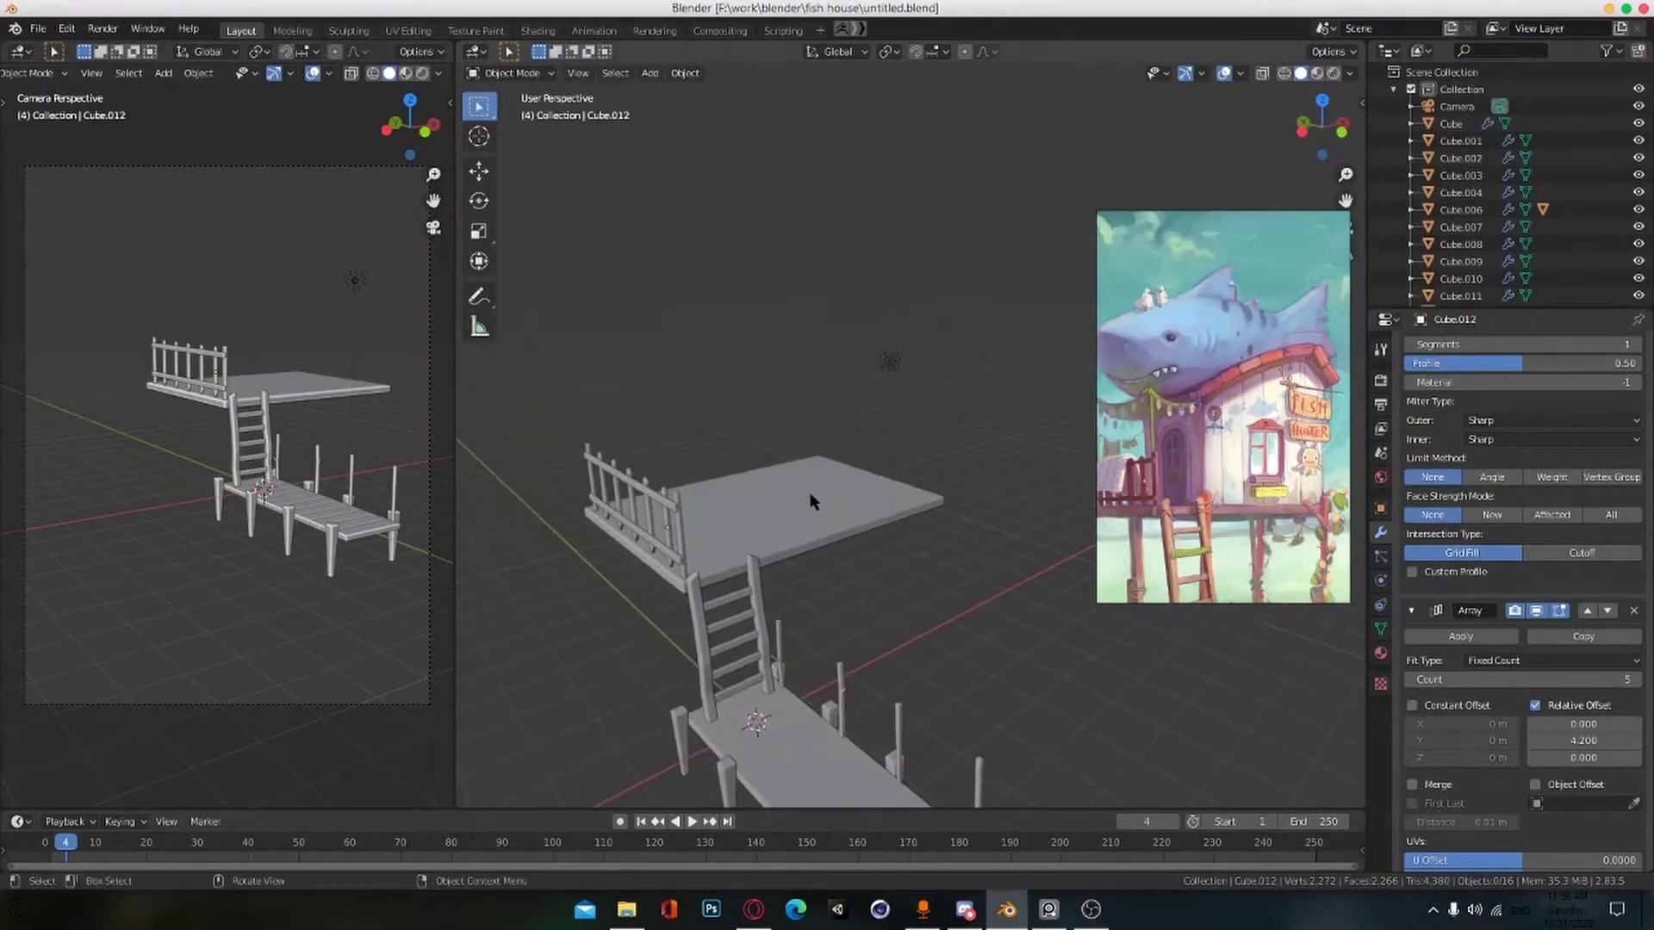
{"action": "key", "text": "shift+a"}
{"action": "mouse_move", "coordinate": [812, 502]}
{"action": "left_click", "coordinate": [892, 521]}
{"action": "middle_click_drag", "start_coordinate": [993, 669], "coordinate": [984, 633]}
{"action": "key", "text": "g"}
{"action": "key", "text": "z"}
{"action": "left_click", "coordinate": [970, 405]}
Step: Enlarge the house cube and position it over the platform's far end in top view, then save the file
{"action": "key", "text": "KP_7"}
{"action": "key", "text": "s"}
{"action": "left_click", "coordinate": [966, 357]}
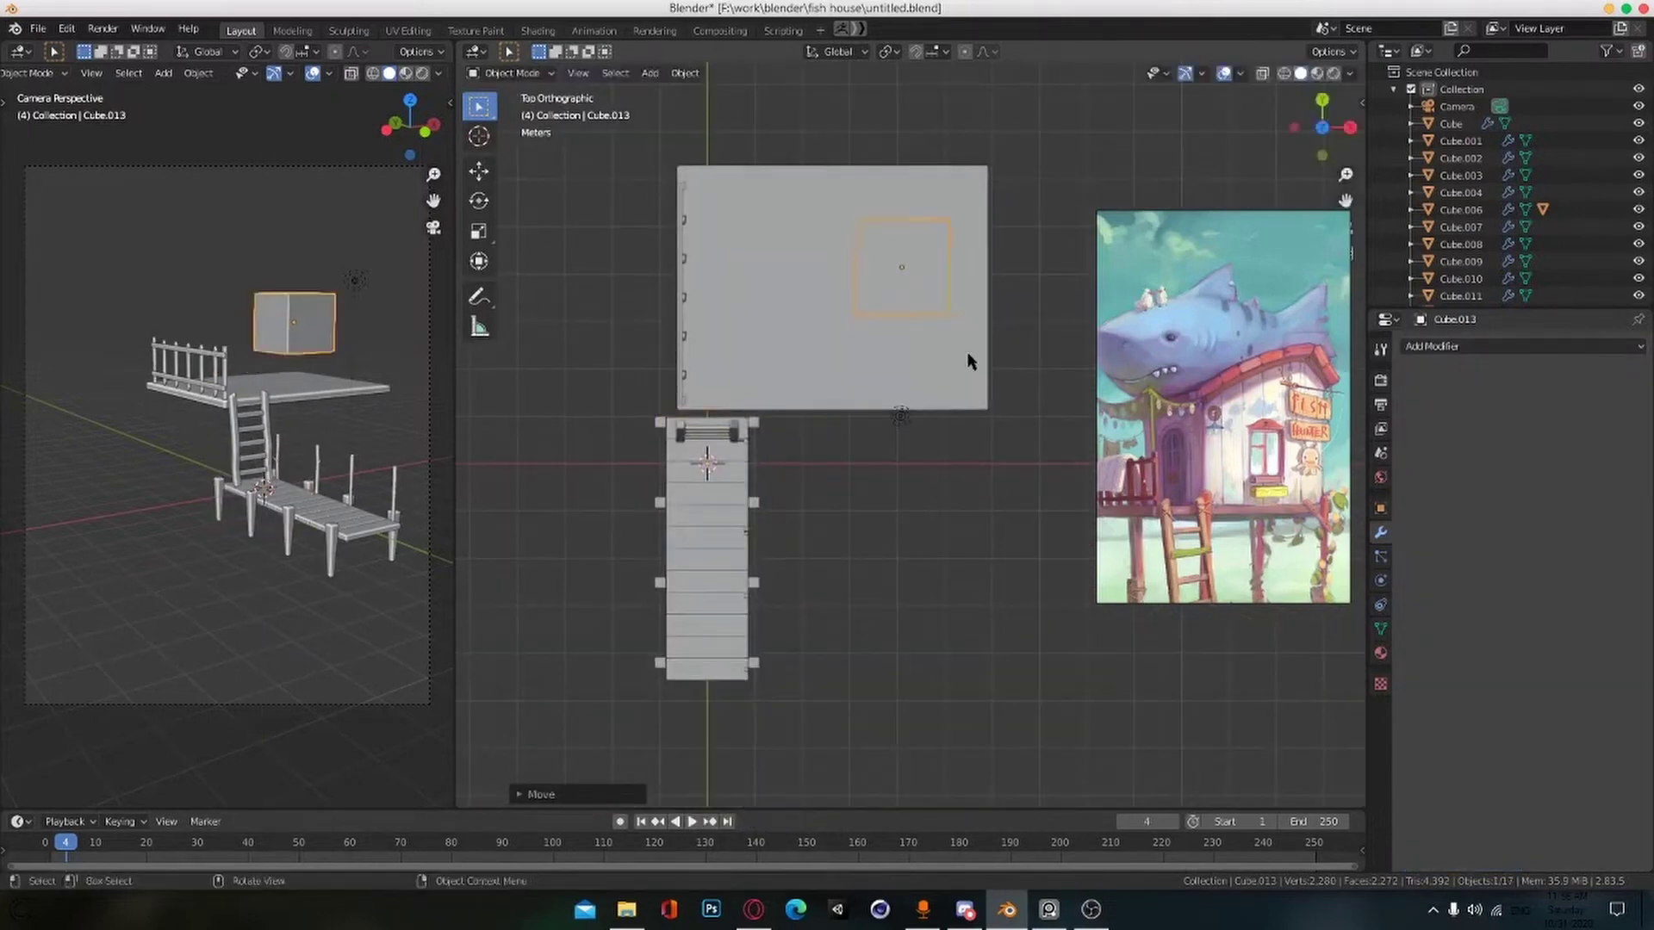
{"action": "key", "text": "g"}
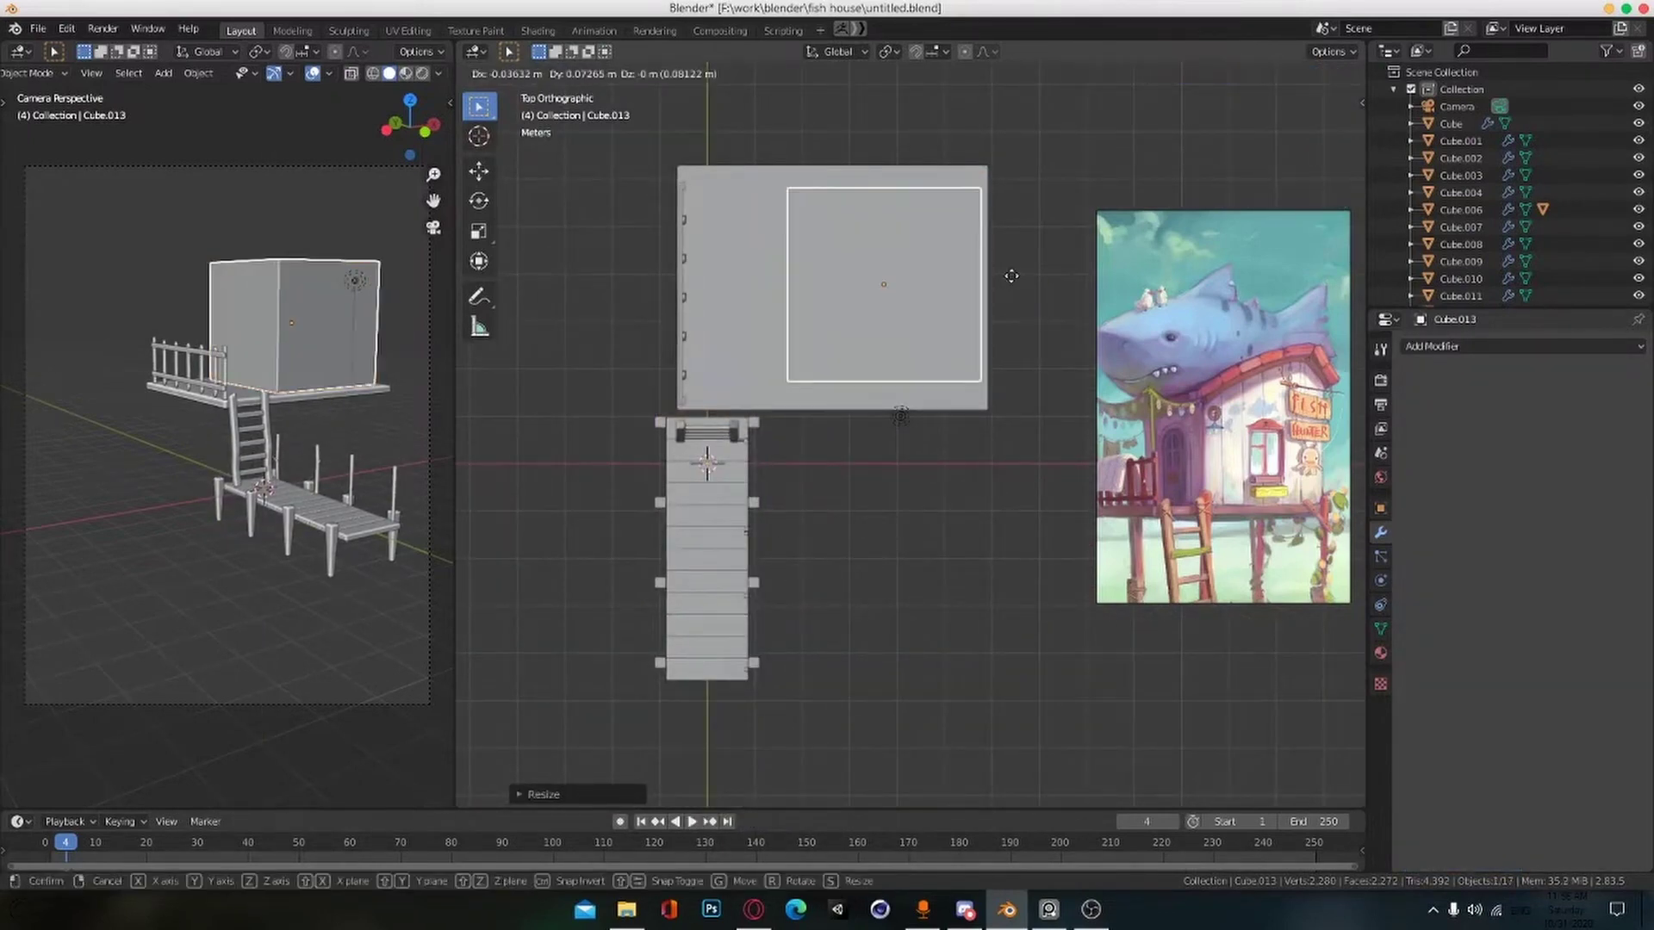
{"action": "middle_click_drag", "start_coordinate": [852, 564], "coordinate": [951, 537]}
{"action": "key", "text": "ctrl+s"}
{"action": "left_click", "coordinate": [853, 436]}
{"action": "left_click", "coordinate": [1016, 443]}
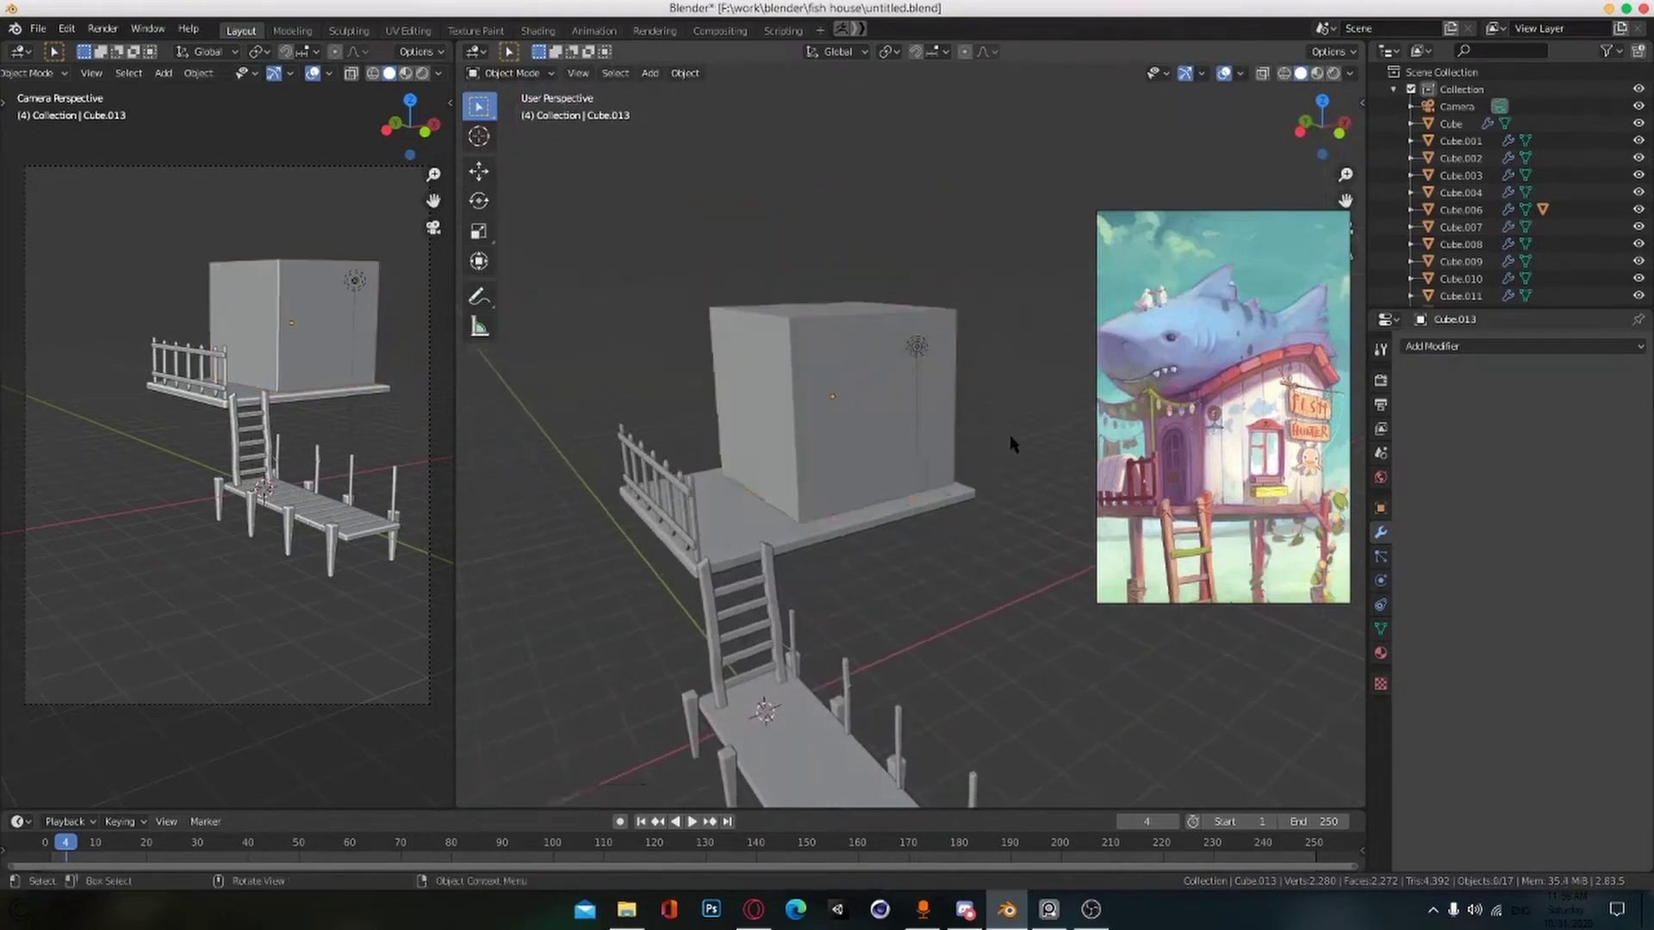
Step: Divide the house cube with several evenly spaced cuts in edit mode
{"action": "mouse_move", "coordinate": [1015, 442]}
{"action": "middle_mouse_down"}
{"action": "mouse_move", "coordinate": [974, 546]}
{"action": "mouse_move", "coordinate": [999, 465]}
{"action": "middle_mouse_up"}
{"action": "left_click", "coordinate": [802, 453]}
{"action": "key", "text": "Tab"}
{"action": "middle_click_drag", "start_coordinate": [804, 454], "coordinate": [721, 333]}
{"action": "scroll", "coordinate": [723, 333], "scroll_direction": "up", "scroll_amount": 1}
{"action": "left_click", "coordinate": [723, 332]}
{"action": "right_click", "coordinate": [722, 332]}
{"action": "scroll", "coordinate": [849, 436], "scroll_direction": "down", "scroll_amount": 2}
{"action": "key", "text": "ctrl+r"}
{"action": "scroll", "coordinate": [829, 426], "scroll_direction": "up", "scroll_amount": 2}
{"action": "middle_click_drag", "start_coordinate": [849, 436], "coordinate": [999, 564]}
{"action": "key", "text": "Tab"}
Step: Add a new cube at the 3D cursor for a platform support post
{"action": "scroll", "coordinate": [1006, 455], "scroll_direction": "up", "scroll_amount": 1}
{"action": "key", "text": "shift+a"}
{"action": "left_click", "coordinate": [851, 490]}
Step: Examine the wooden support posts beneath the platform in the reference painting
{"action": "scroll", "coordinate": [999, 564], "scroll_direction": "down", "scroll_amount": 3}
{"action": "scroll", "coordinate": [1181, 561], "scroll_direction": "up", "scroll_amount": 2}
{"action": "left_click_drag", "start_coordinate": [1181, 560], "coordinate": [1248, 406], "text": "alt"}
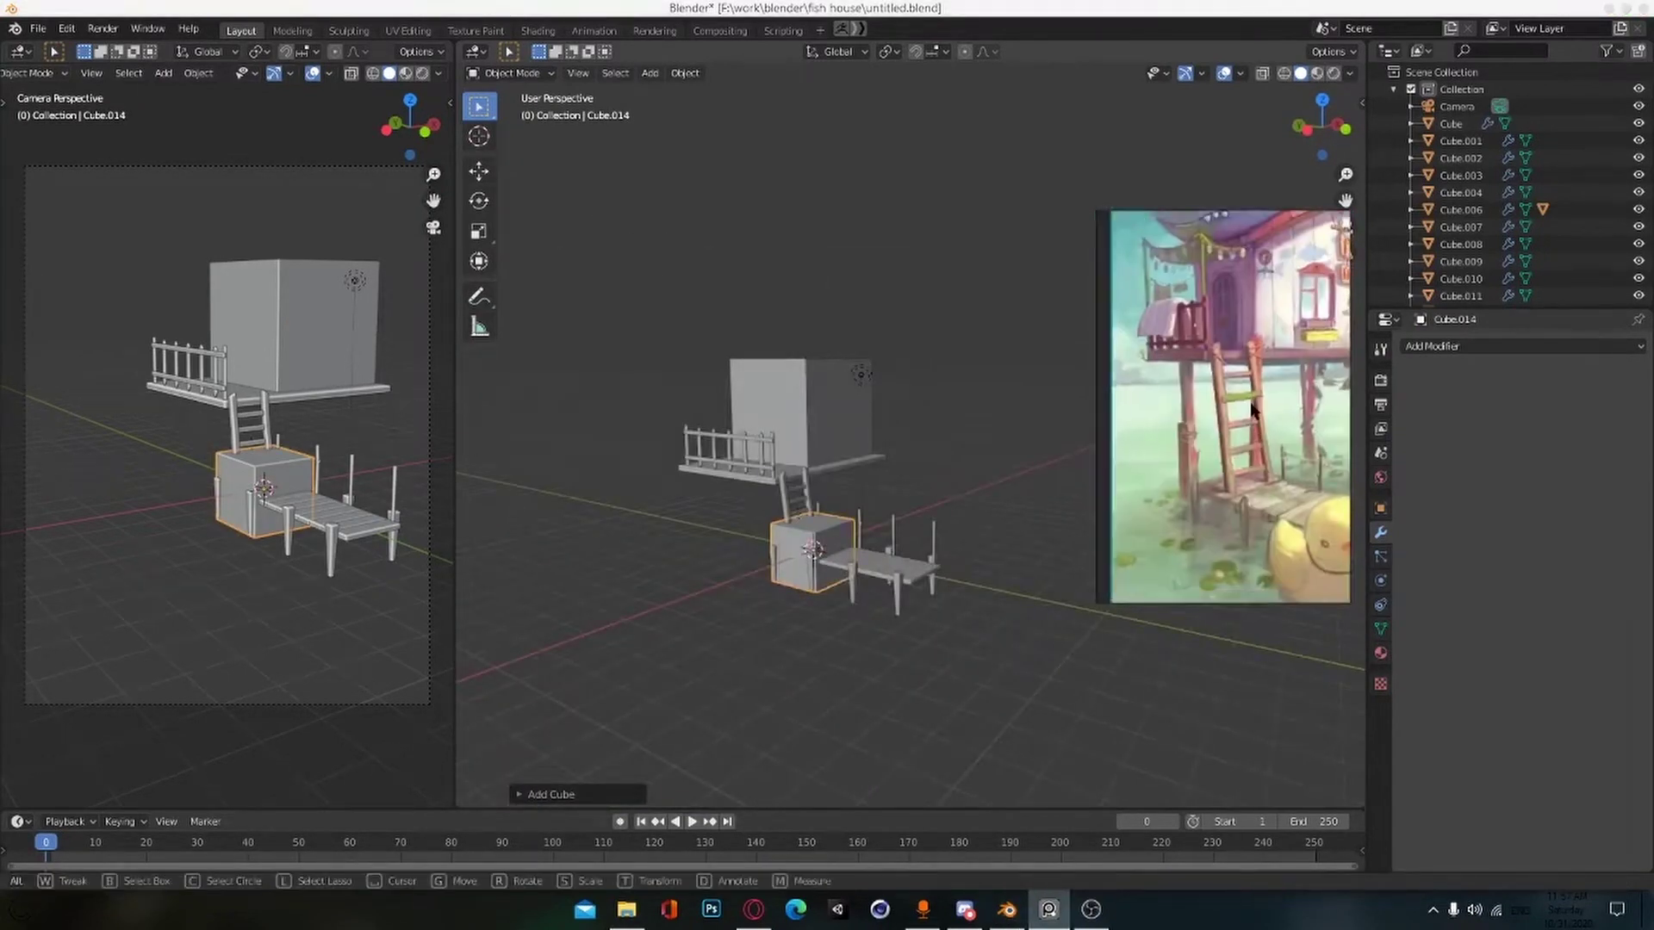
{"action": "scroll", "coordinate": [1210, 461], "scroll_direction": "up", "scroll_amount": 3}
{"action": "scroll", "coordinate": [1208, 470], "scroll_direction": "down", "scroll_amount": 3}
{"action": "scroll", "coordinate": [1215, 461], "scroll_direction": "up", "scroll_amount": 3}
{"action": "scroll", "coordinate": [1128, 497], "scroll_direction": "up", "scroll_amount": 1}
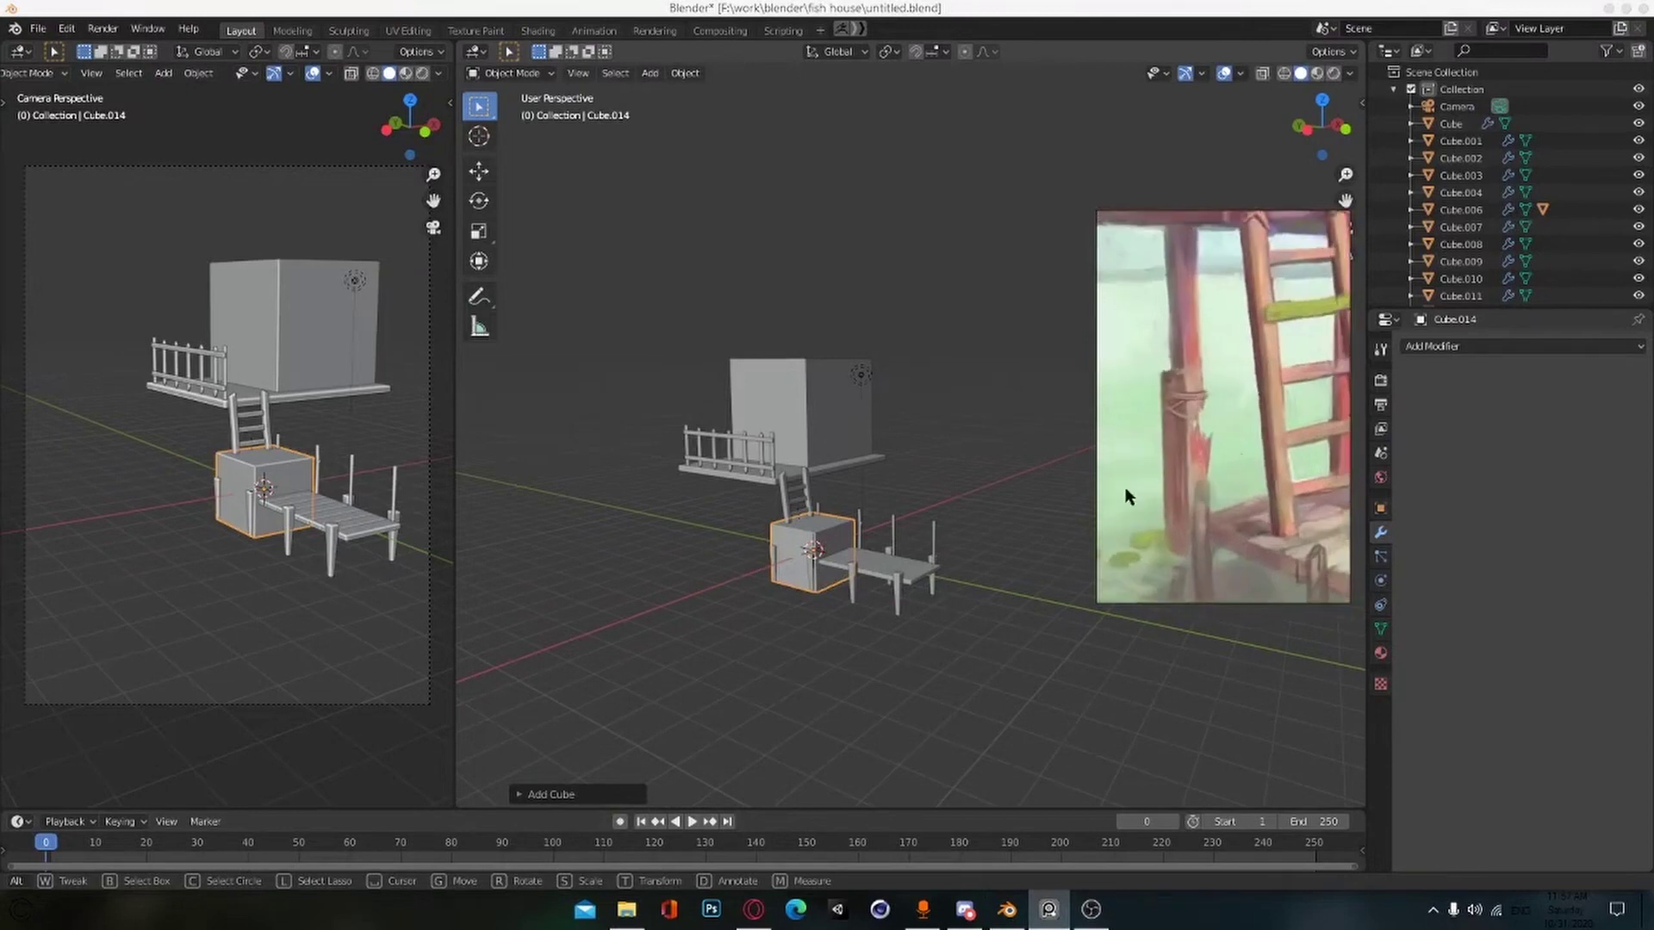
{"action": "scroll", "coordinate": [1006, 527], "scroll_direction": "up", "scroll_amount": 4}
Step: Shrink the new cube and place it under the platform's front outer corner
{"action": "middle_click_drag", "start_coordinate": [952, 554], "coordinate": [555, 521]}
{"action": "key", "text": "g"}
{"action": "left_click", "coordinate": [865, 461]}
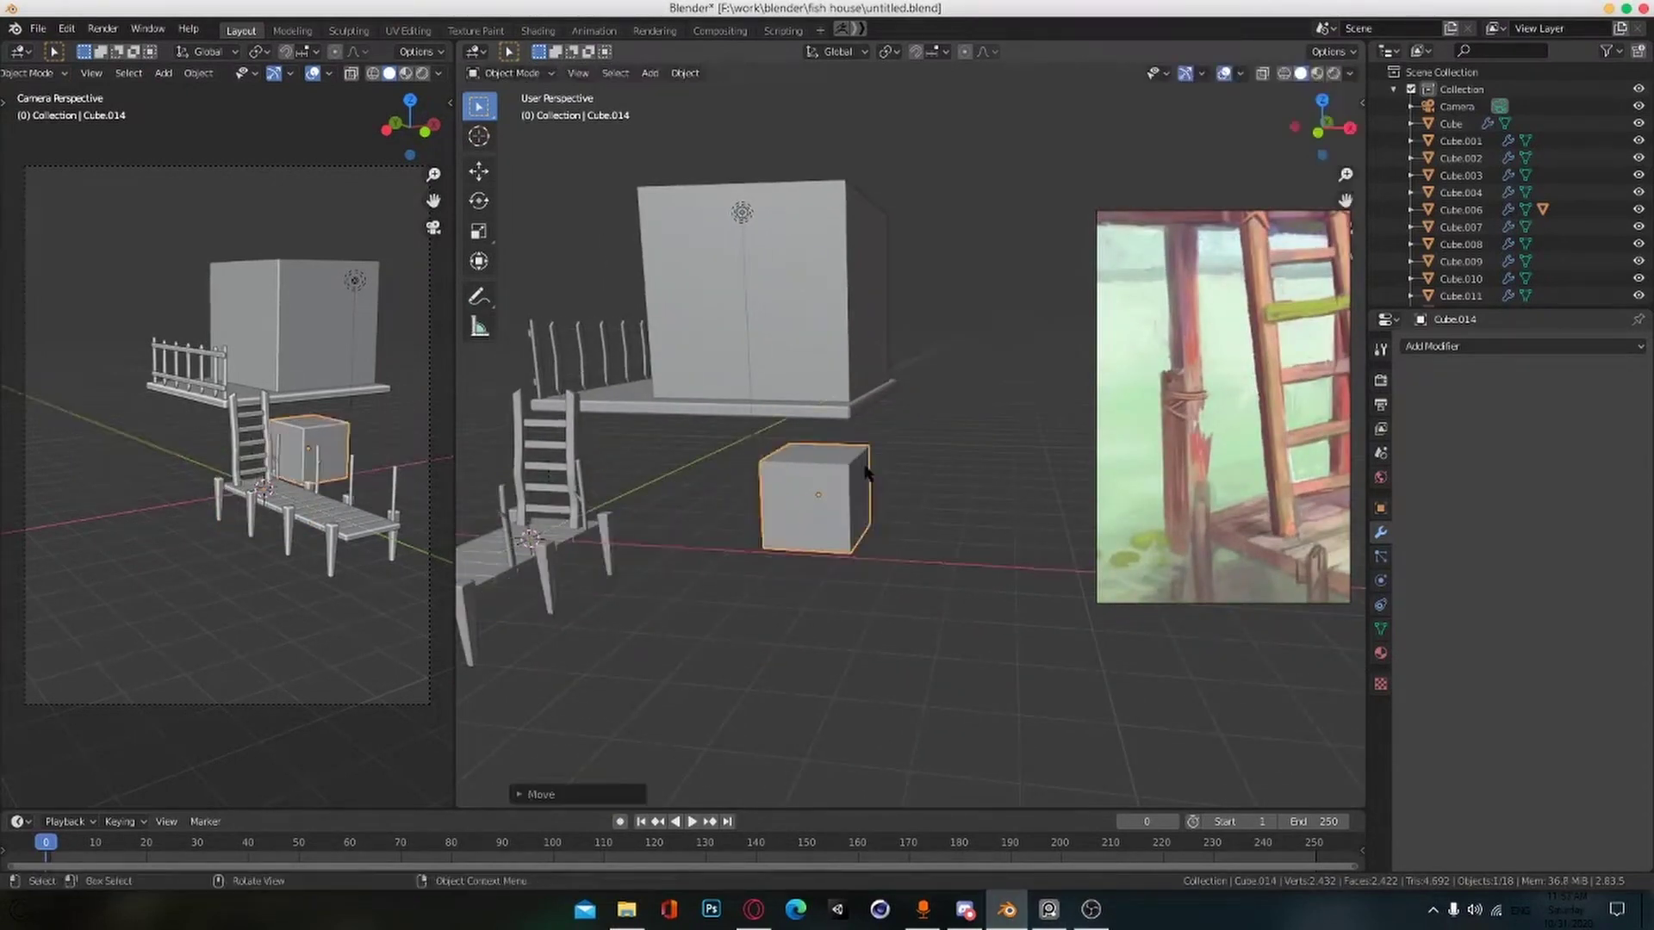
{"action": "key", "text": "KP_7"}
{"action": "key", "text": "g"}
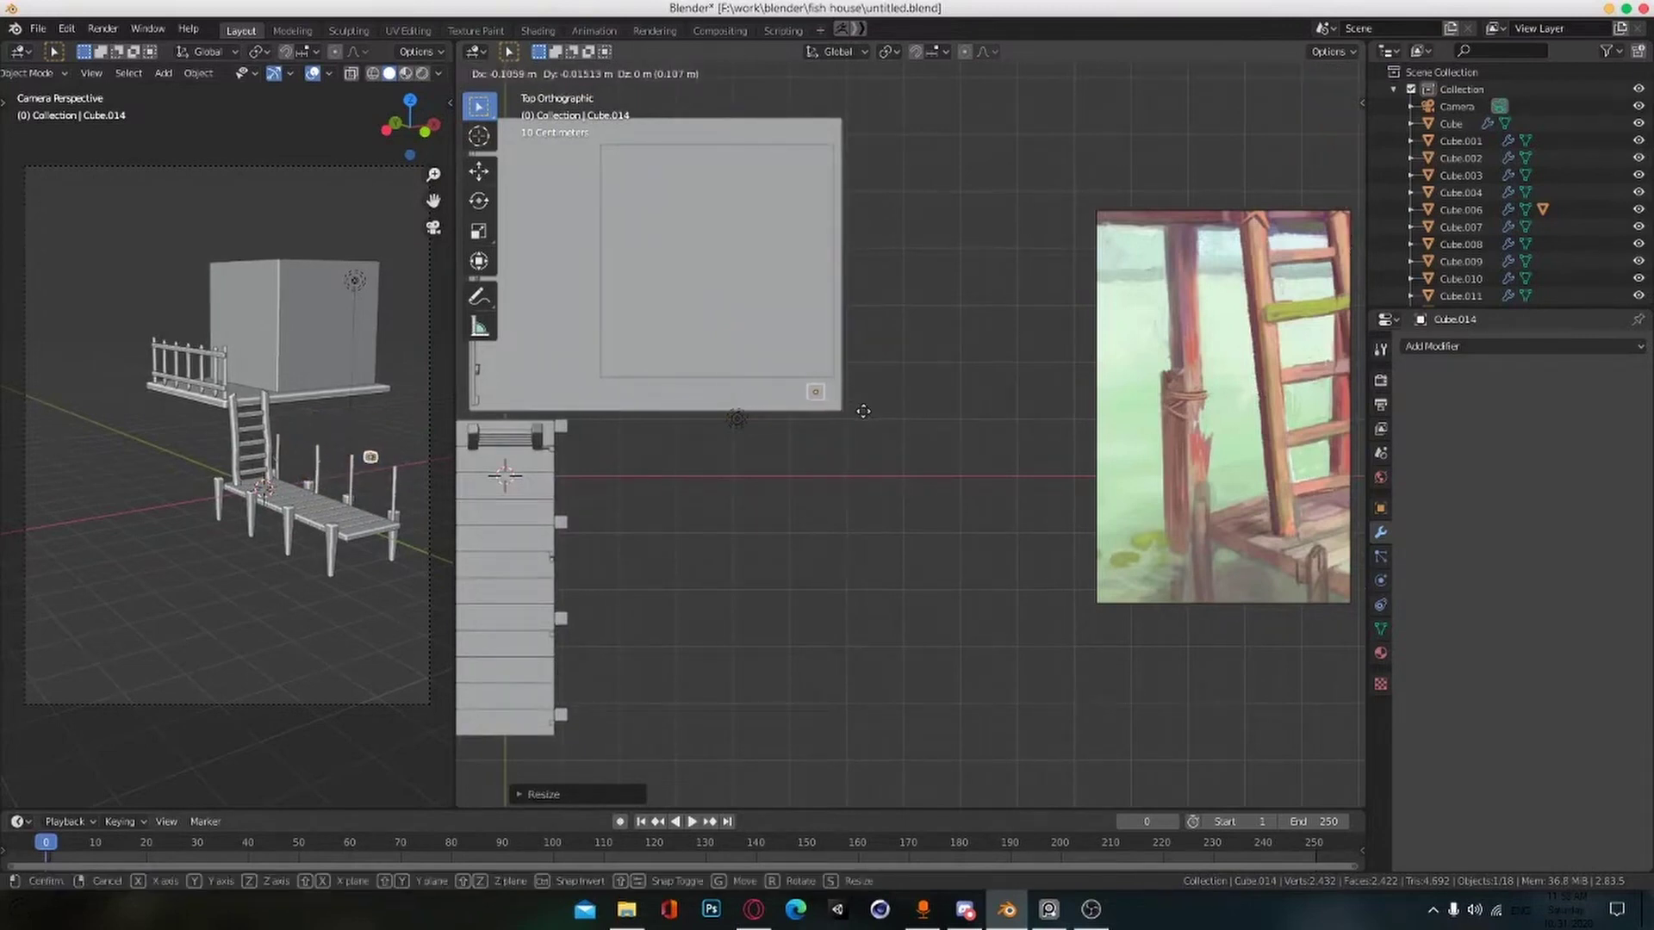
{"action": "middle_click_drag", "start_coordinate": [808, 601], "coordinate": [872, 534]}
{"action": "key", "text": "g"}
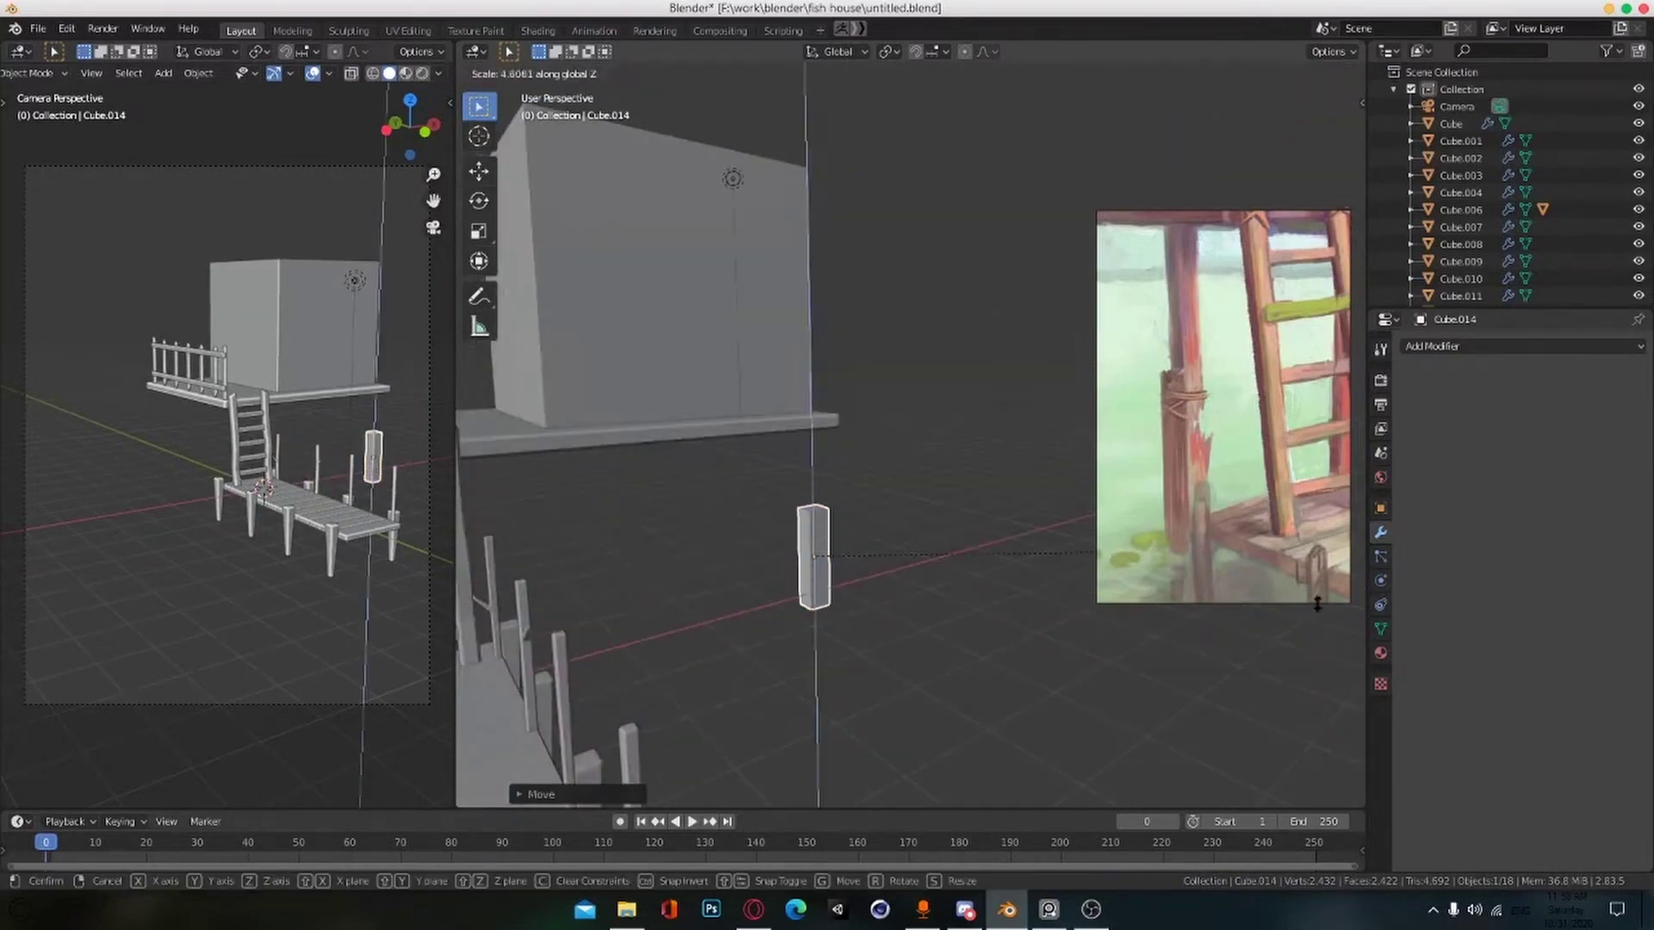
{"action": "right_click", "coordinate": [1317, 605]}
Step: Select the small cube's bottom face in edit mode and snap the 3D cursor to it
{"action": "scroll", "coordinate": [767, 641], "scroll_direction": "up", "scroll_amount": 3}
{"action": "key", "text": "Tab"}
{"action": "middle_click_drag", "start_coordinate": [768, 641], "coordinate": [782, 561]}
{"action": "left_click", "coordinate": [602, 591]}
{"action": "key", "text": "3"}
{"action": "left_click", "coordinate": [602, 592]}
{"action": "middle_click_drag", "start_coordinate": [604, 596], "coordinate": [647, 702]}
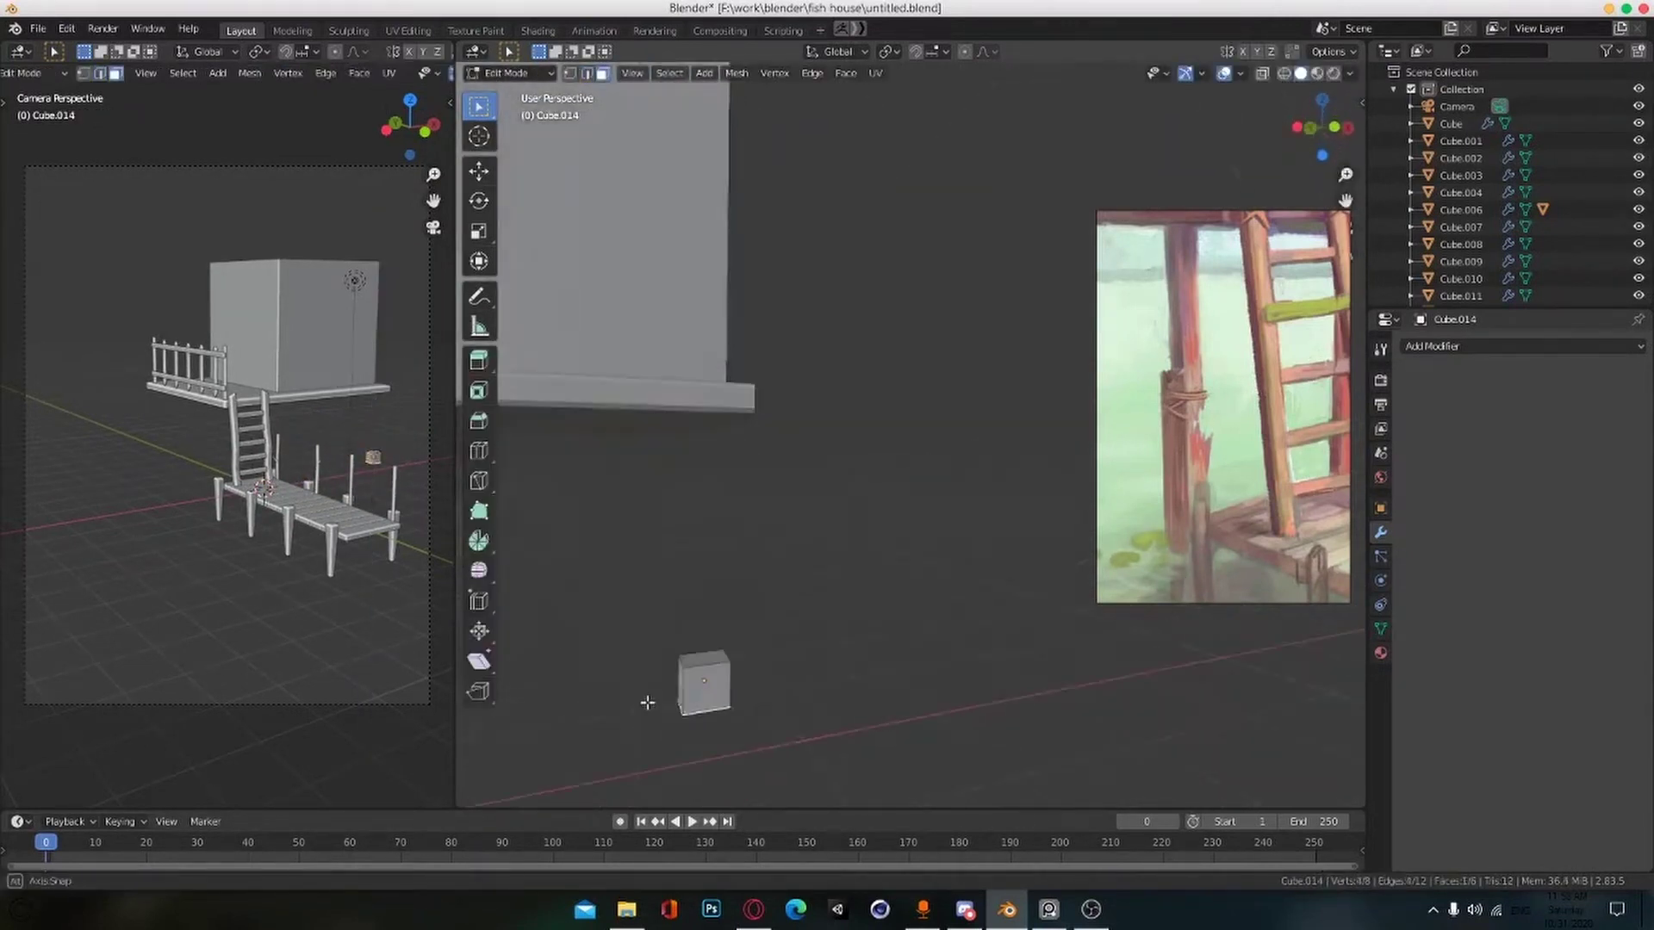
{"action": "key", "text": "shift+s"}
{"action": "left_click", "coordinate": [748, 797]}
{"action": "mouse_move", "coordinate": [751, 788]}
{"action": "middle_mouse_down"}
{"action": "mouse_move", "coordinate": [809, 705]}
{"action": "mouse_move", "coordinate": [762, 776]}
{"action": "middle_mouse_up"}
{"action": "key", "text": "Tab"}
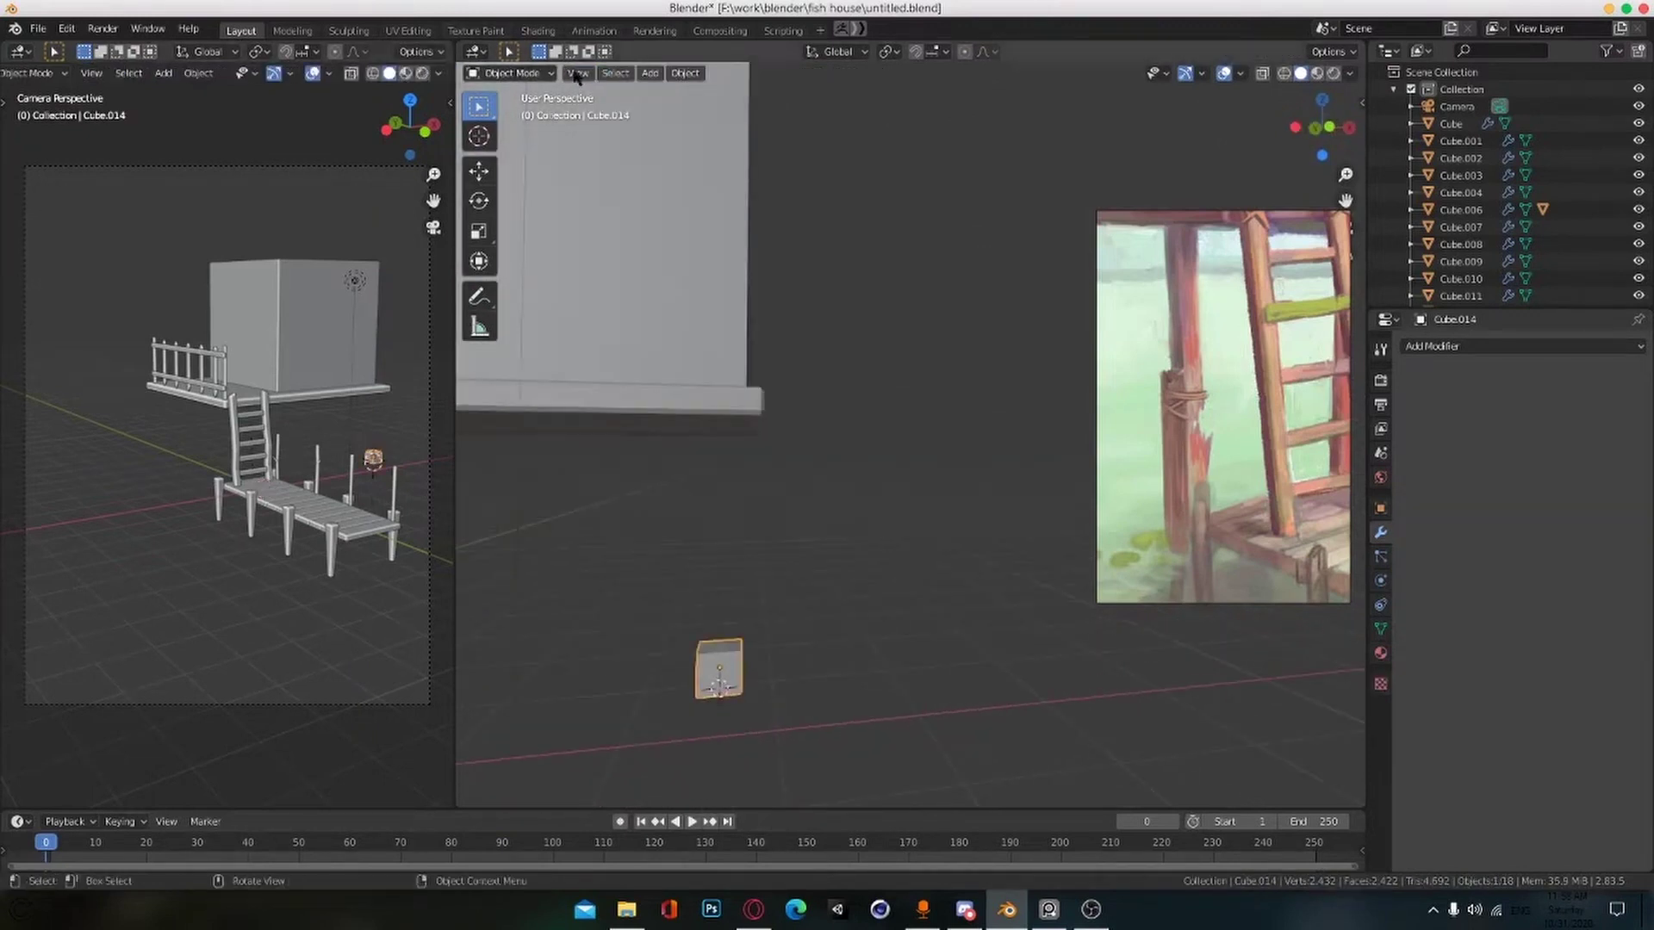
Step: Set the small cube's origin to the 3D cursor at its base
{"action": "left_click", "coordinate": [684, 74]}
{"action": "mouse_move", "coordinate": [711, 111]}
{"action": "left_click", "coordinate": [908, 185]}
{"action": "left_click", "coordinate": [681, 77]}
{"action": "left_click", "coordinate": [902, 149]}
{"action": "left_click", "coordinate": [691, 76]}
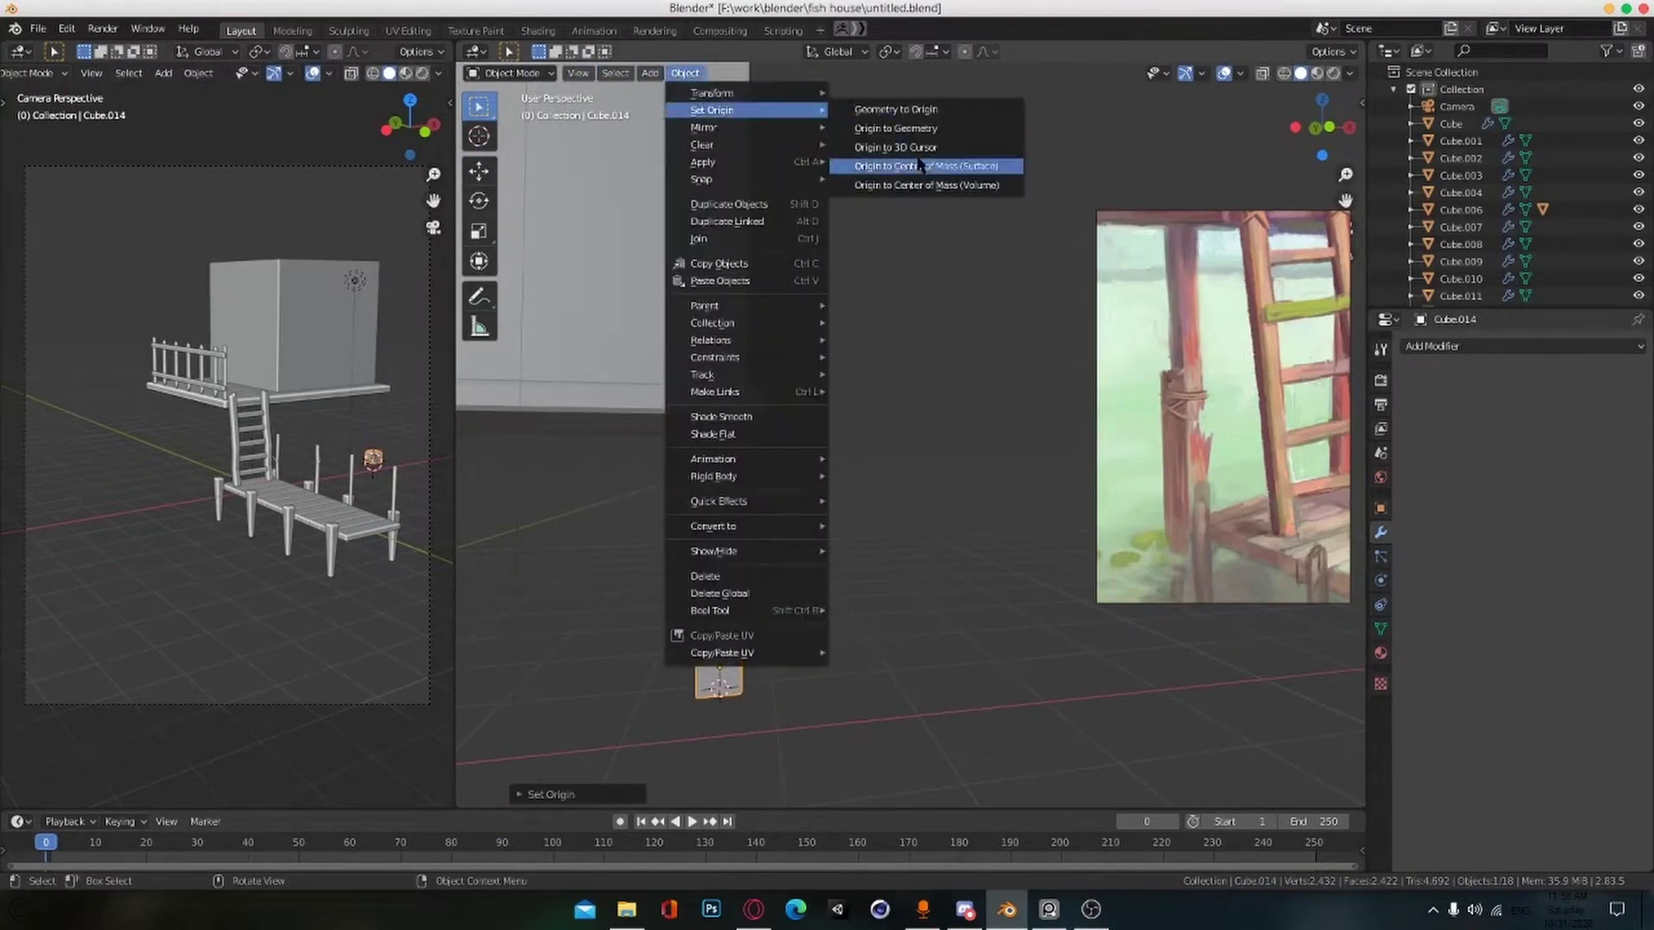
{"action": "left_click", "coordinate": [920, 161]}
Step: Lengthen the small cube along Z into a post and lower its base to the level of the dock legs' feet
{"action": "middle_click_drag", "start_coordinate": [856, 478], "coordinate": [842, 541]}
{"action": "scroll", "coordinate": [1002, 589], "scroll_direction": "down", "scroll_amount": 5}
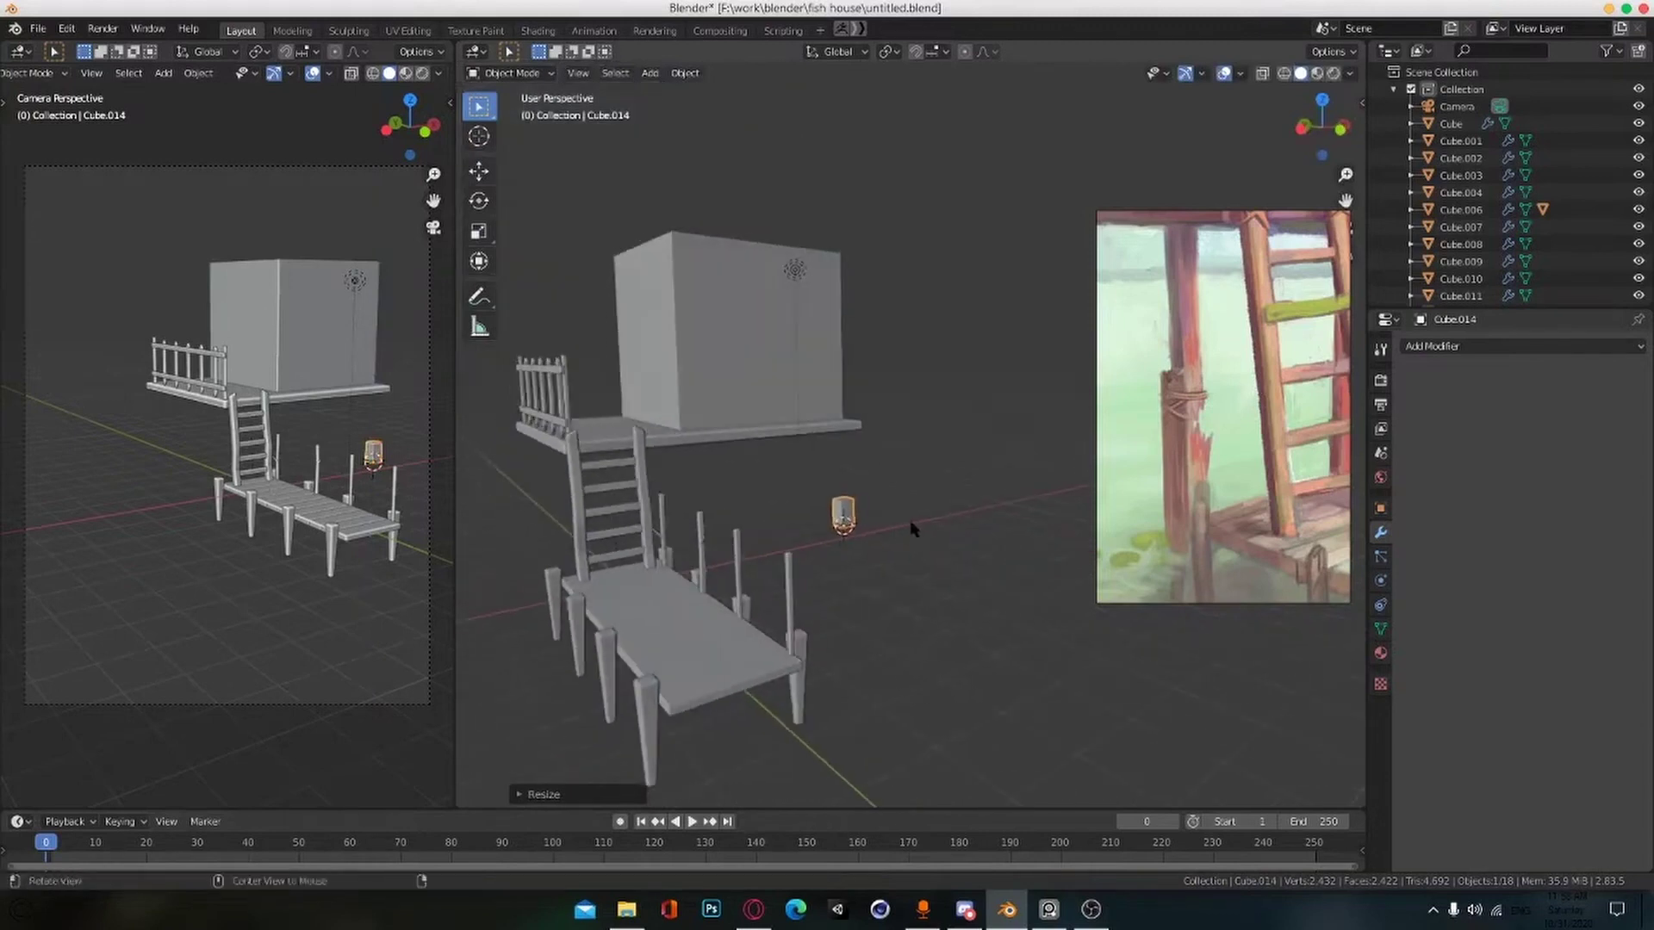
{"action": "key", "text": "s"}
{"action": "key", "text": "z"}
{"action": "left_click", "coordinate": [891, 522]}
{"action": "middle_click_drag", "start_coordinate": [895, 551], "coordinate": [934, 568]}
{"action": "key", "text": "g"}
{"action": "key", "text": "z"}
{"action": "left_click", "coordinate": [914, 598]}
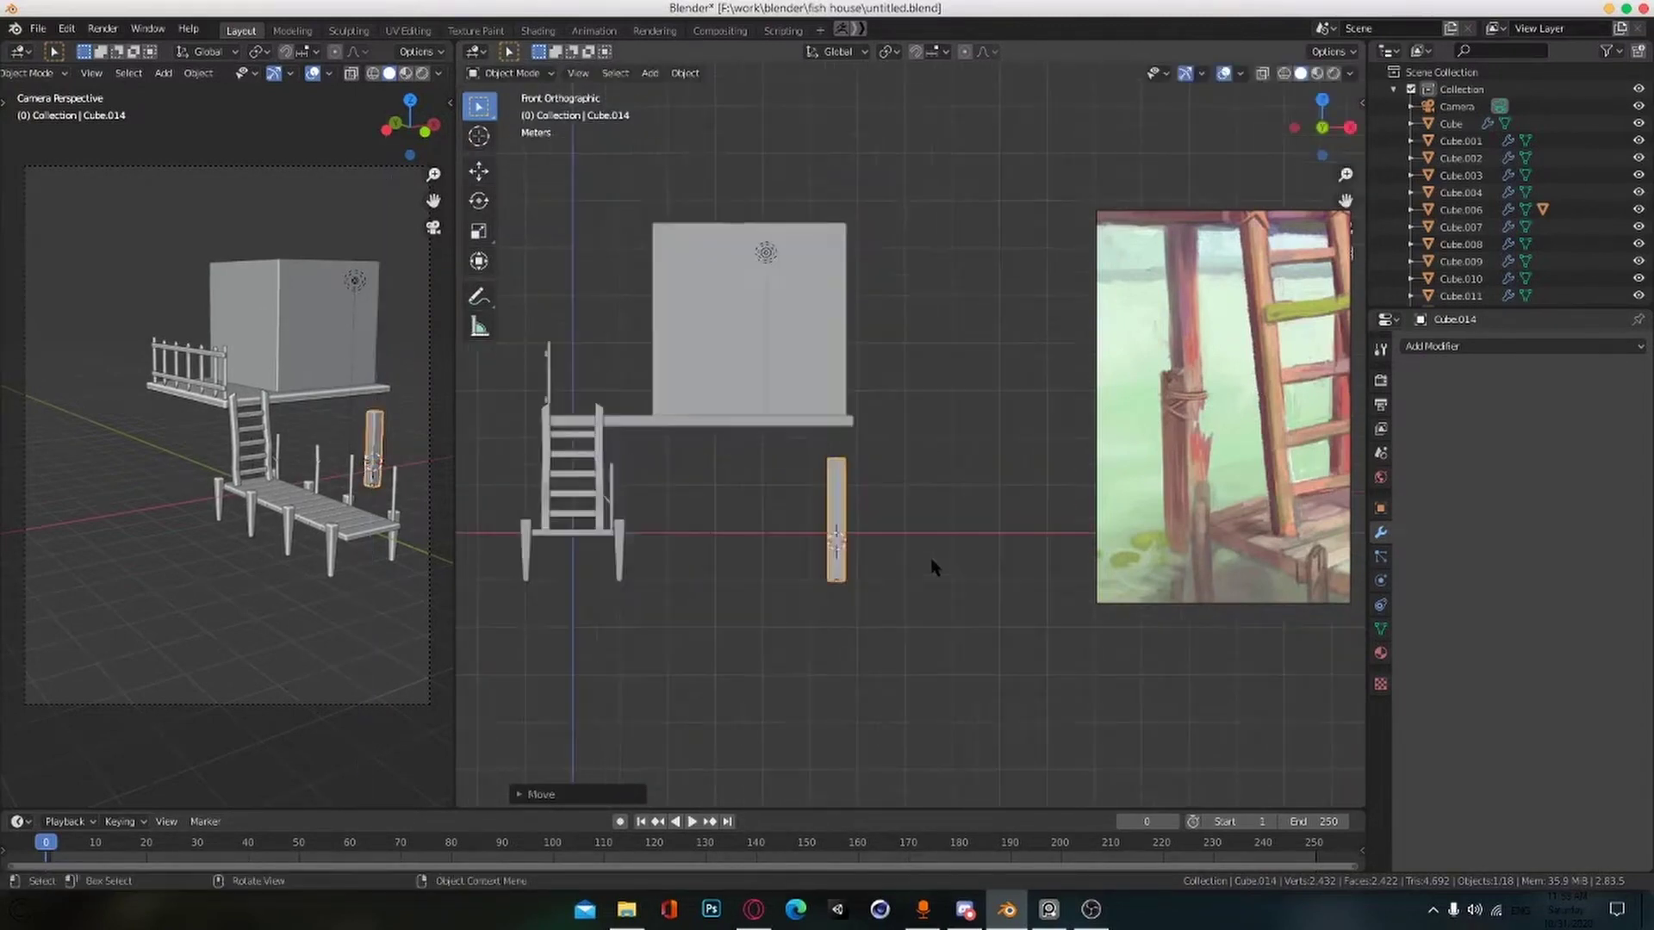
Step: Stretch the post up to the platform's underside in front view and make it slightly thinner
{"action": "key", "text": "shift+z"}
{"action": "key", "text": "shift+z"}
{"action": "key", "text": "s"}
{"action": "key", "text": "shift+z"}
{"action": "left_click", "coordinate": [909, 551]}
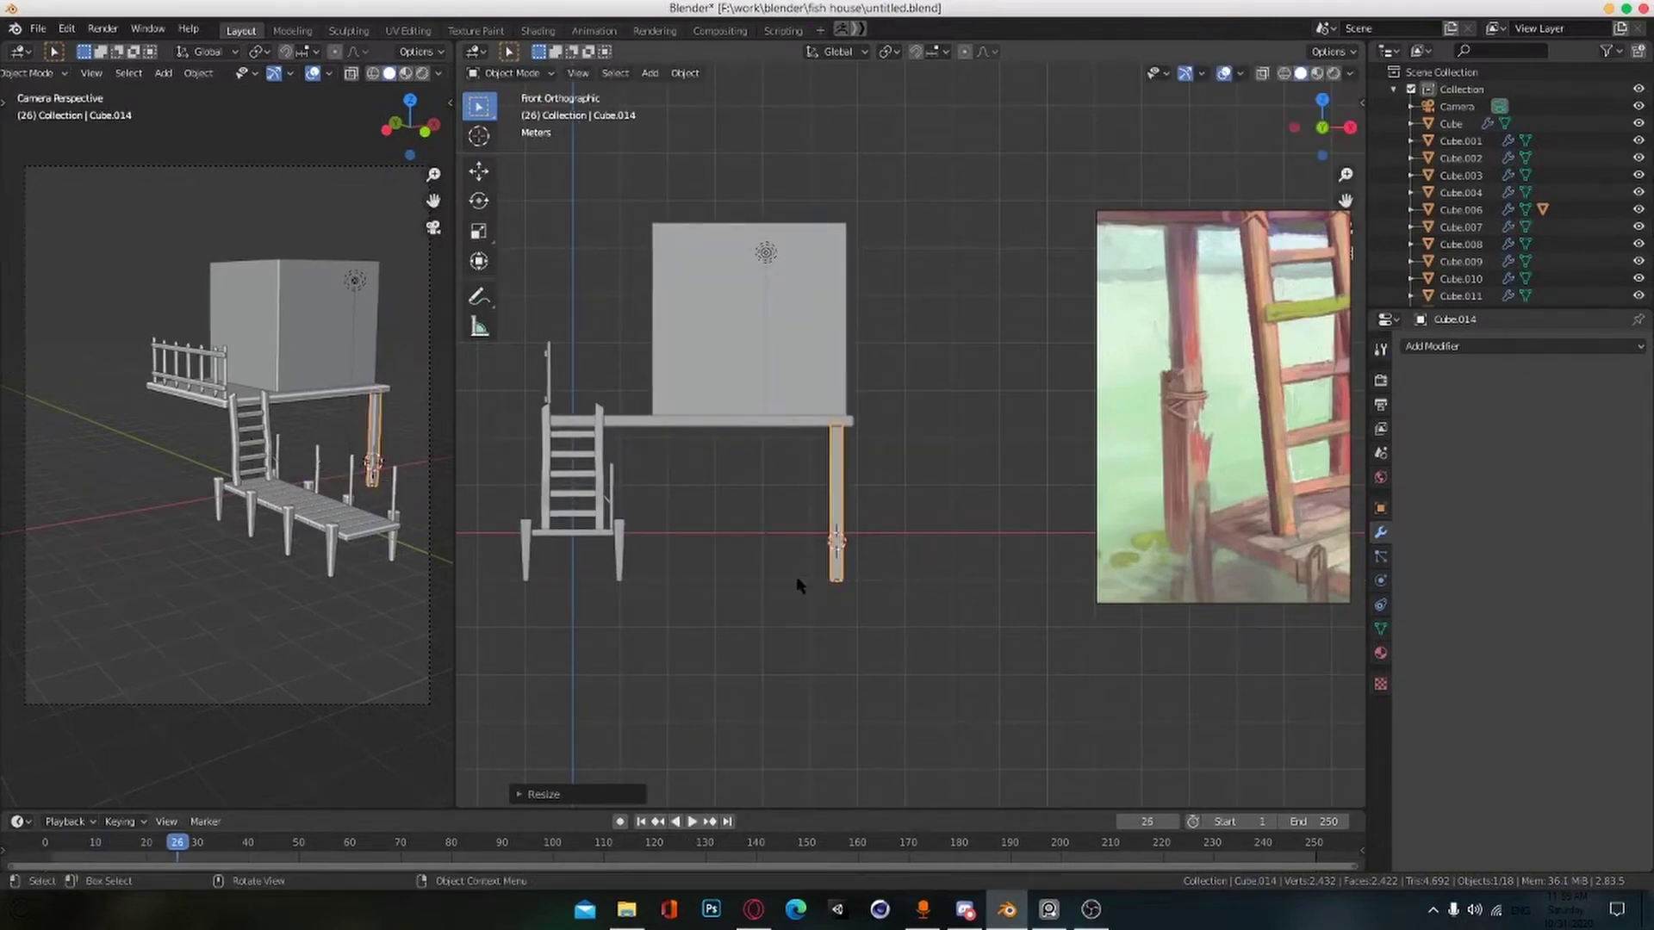
{"action": "middle_click_drag", "start_coordinate": [796, 575], "coordinate": [897, 601]}
{"action": "left_click", "coordinate": [940, 582]}
Step: Add horizontal loop cuts to the support post and shift its edge loops sideways to give it a crooked shape
{"action": "scroll", "coordinate": [940, 582], "scroll_direction": "up", "scroll_amount": 3}
{"action": "scroll", "coordinate": [956, 686], "scroll_direction": "up", "scroll_amount": 2}
{"action": "key", "text": "Tab"}
{"action": "scroll", "coordinate": [831, 482], "scroll_direction": "up", "scroll_amount": 2}
{"action": "left_click", "coordinate": [831, 483]}
{"action": "right_click", "coordinate": [883, 493]}
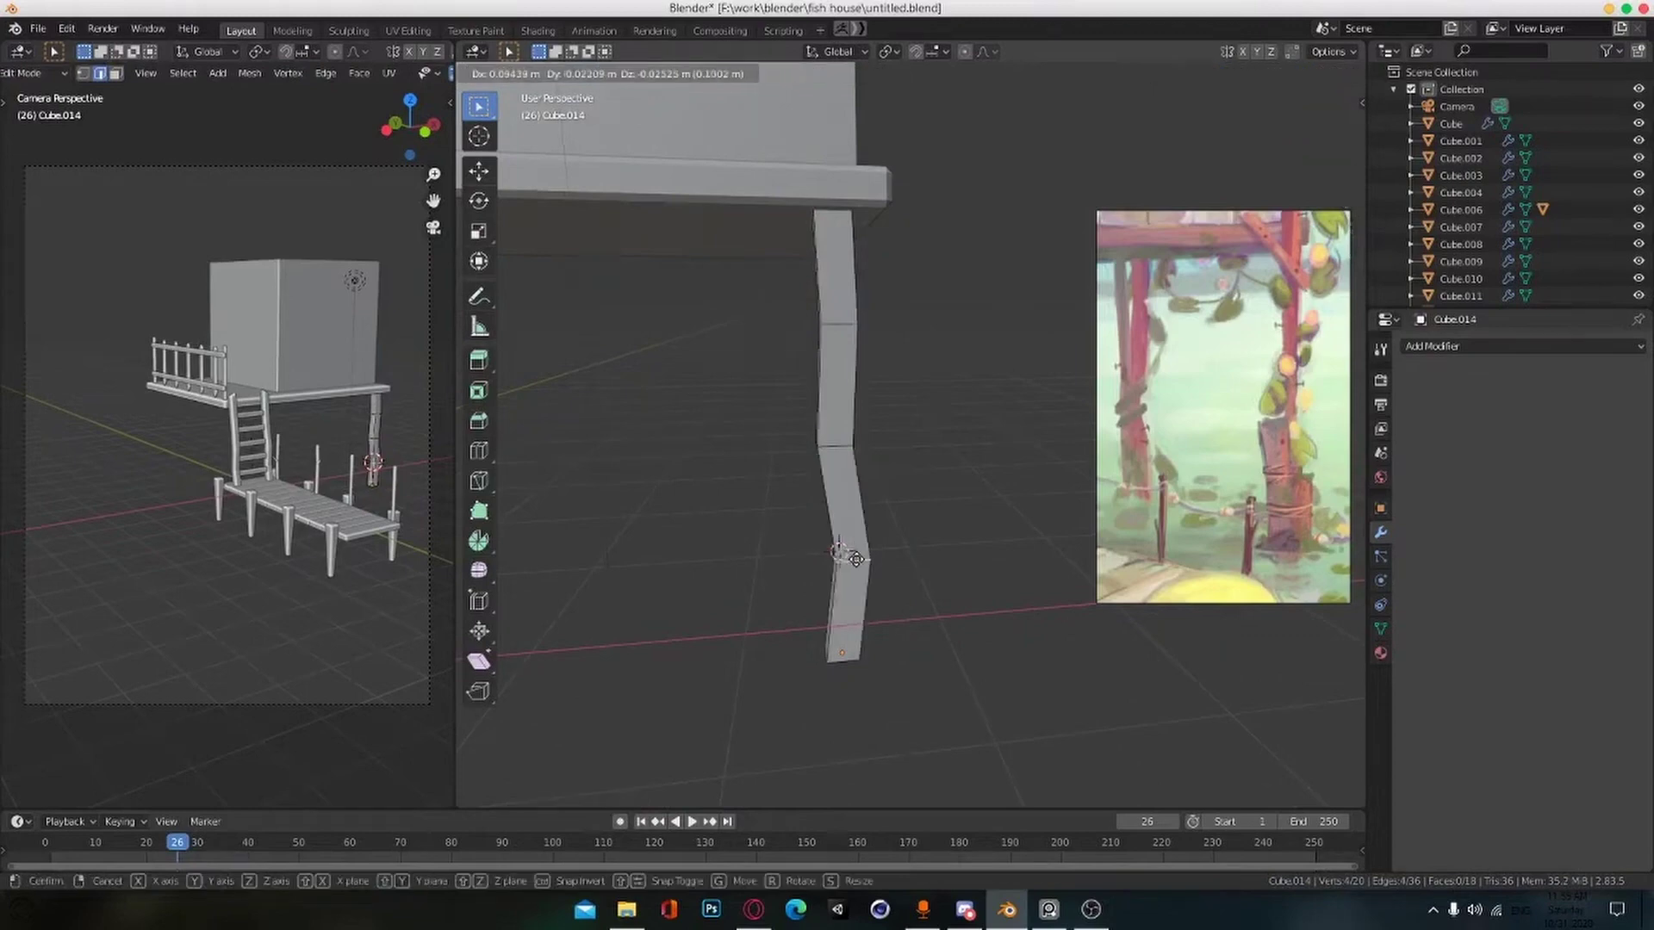
{"action": "middle_click_drag", "start_coordinate": [839, 556], "coordinate": [757, 609]}
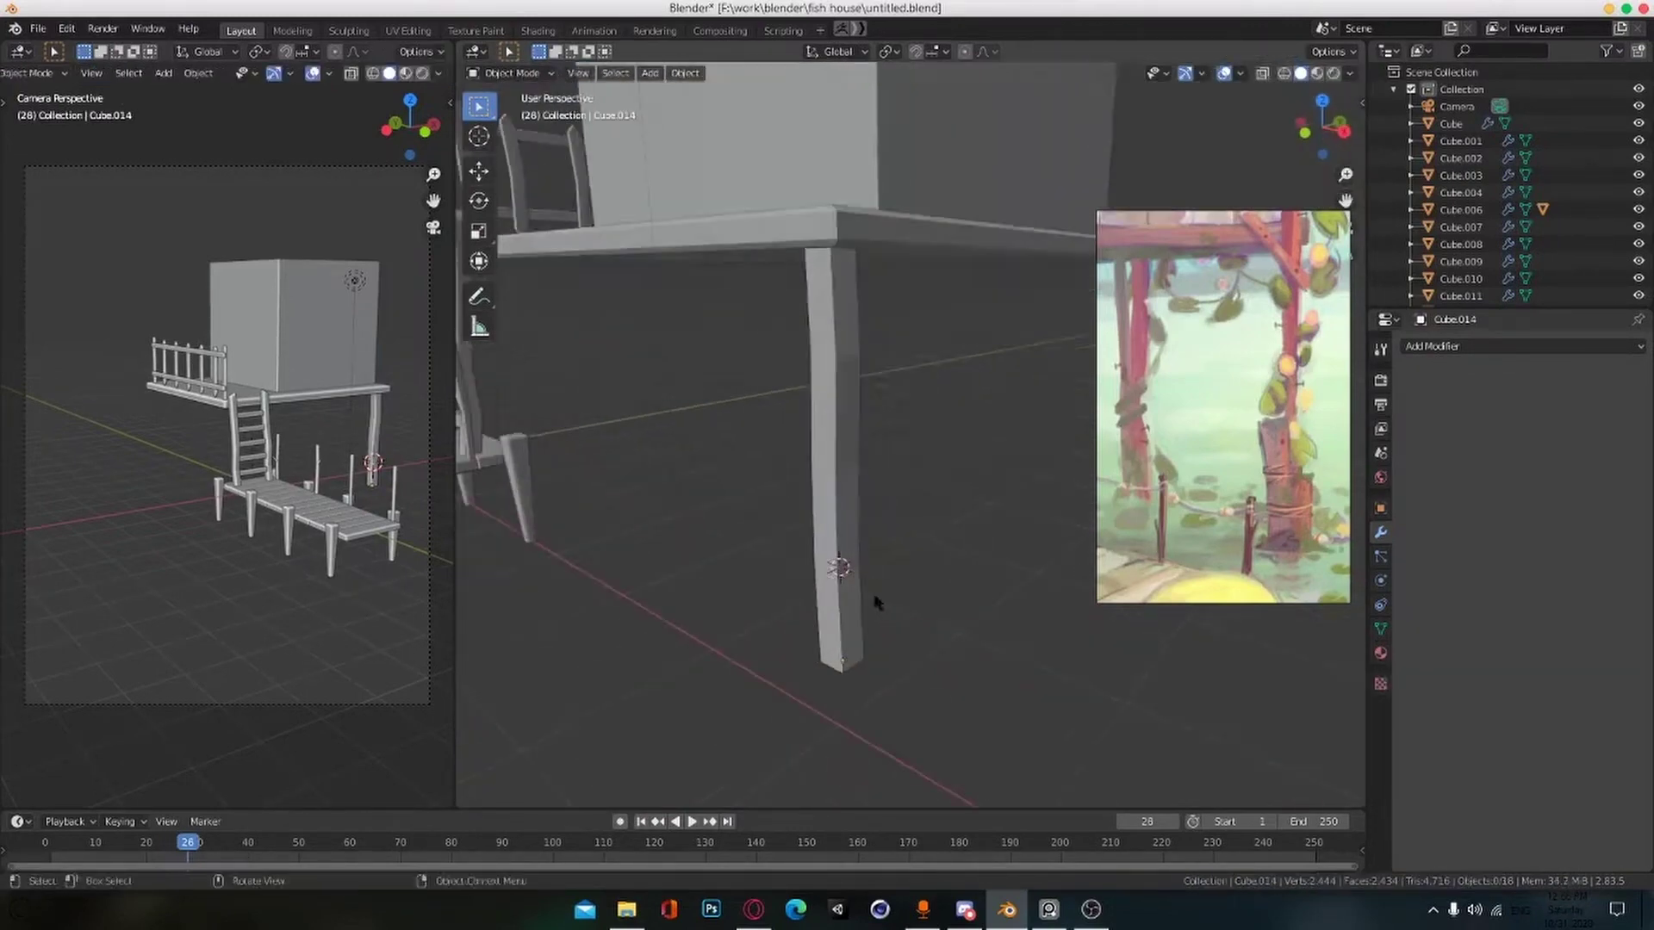
Step: Add a Bevel modifier with a 0.02 m offset to the support post and apply the post's object transforms
{"action": "left_click", "coordinate": [1522, 345]}
{"action": "left_click", "coordinate": [1365, 386]}
{"action": "middle_click_drag", "start_coordinate": [869, 534], "coordinate": [797, 560]}
{"action": "scroll", "coordinate": [823, 549], "scroll_direction": "down", "scroll_amount": 1}
{"action": "key", "text": "ctrl+a"}
{"action": "left_click", "coordinate": [824, 545]}
{"action": "left_click", "coordinate": [824, 552]}
{"action": "key", "text": "ctrl+a"}
{"action": "left_click", "coordinate": [820, 565]}
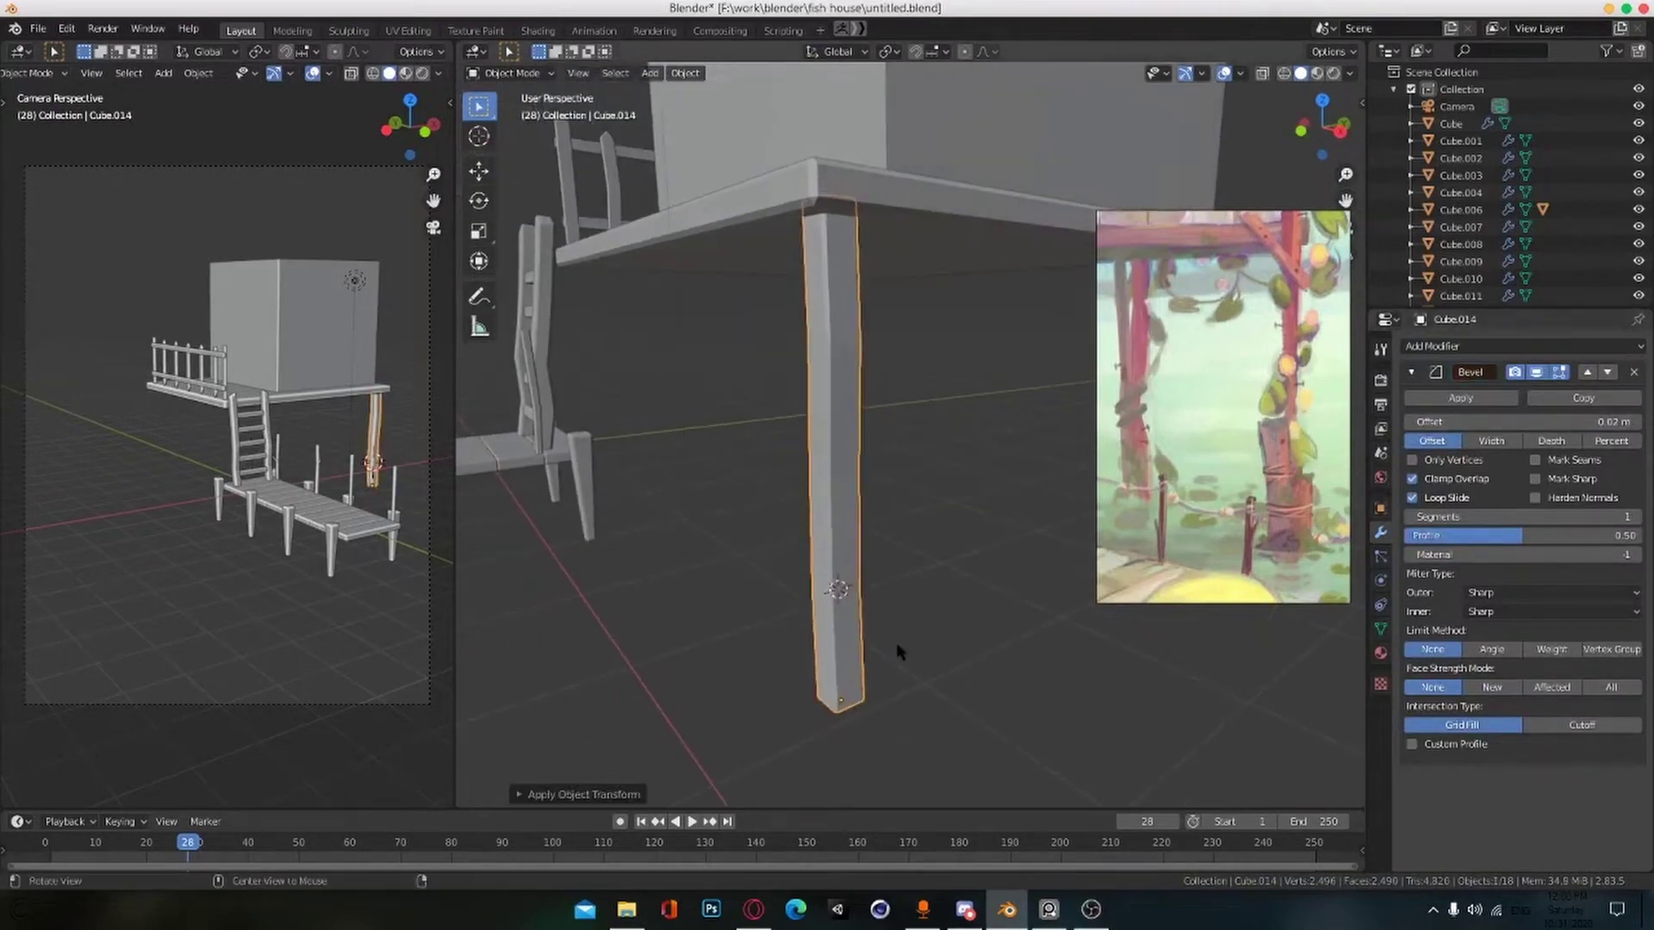
Step: Set the post's bevel to 2 segments limited by a 30° angle and save the file
{"action": "middle_click_drag", "start_coordinate": [900, 652], "coordinate": [1034, 595]}
{"action": "scroll", "coordinate": [951, 696], "scroll_direction": "up", "scroll_amount": 5}
{"action": "left_click", "coordinate": [1634, 517]}
{"action": "scroll", "coordinate": [951, 664], "scroll_direction": "down", "scroll_amount": 2}
{"action": "scroll", "coordinate": [893, 646], "scroll_direction": "down", "scroll_amount": 8}
{"action": "key", "text": "ctrl+s"}
Step: Duplicate the support post and place the copy under the platform's rear corner in top view, then isolate it
{"action": "scroll", "coordinate": [985, 580], "scroll_direction": "up", "scroll_amount": 5}
{"action": "key", "text": "shift+d"}
{"action": "left_click", "coordinate": [949, 539]}
{"action": "key", "text": "KP_7"}
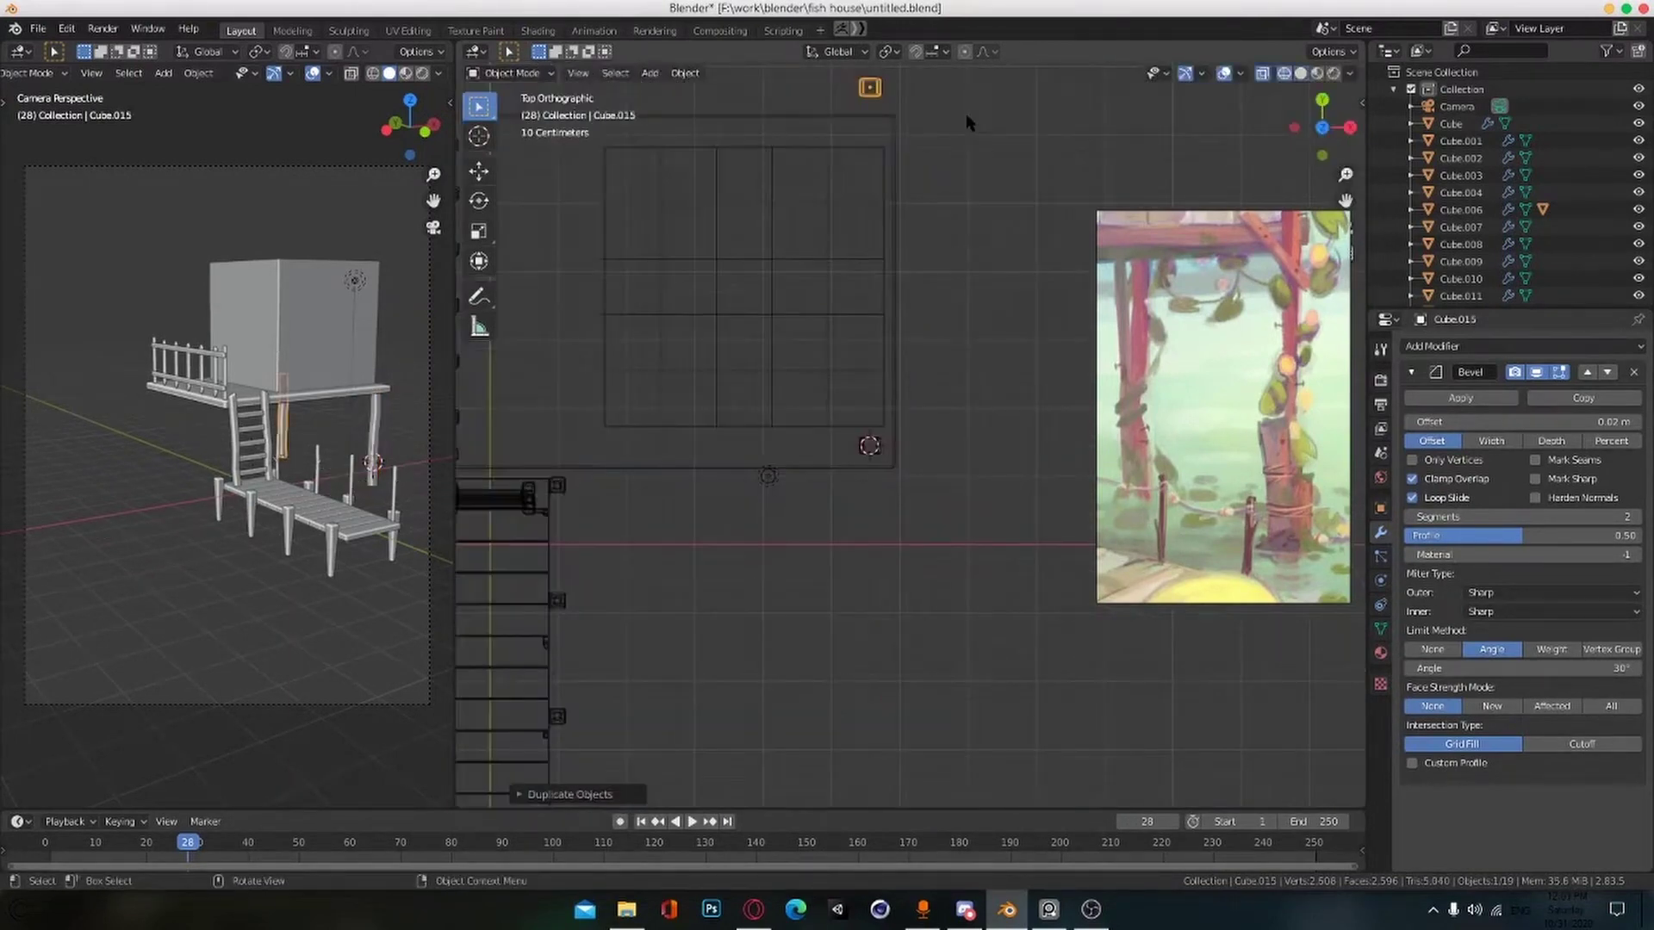
{"action": "left_click", "coordinate": [970, 158]}
{"action": "key", "text": "shift+z"}
{"action": "middle_click_drag", "start_coordinate": [895, 655], "coordinate": [805, 541]}
{"action": "key", "text": "KP_Divide"}
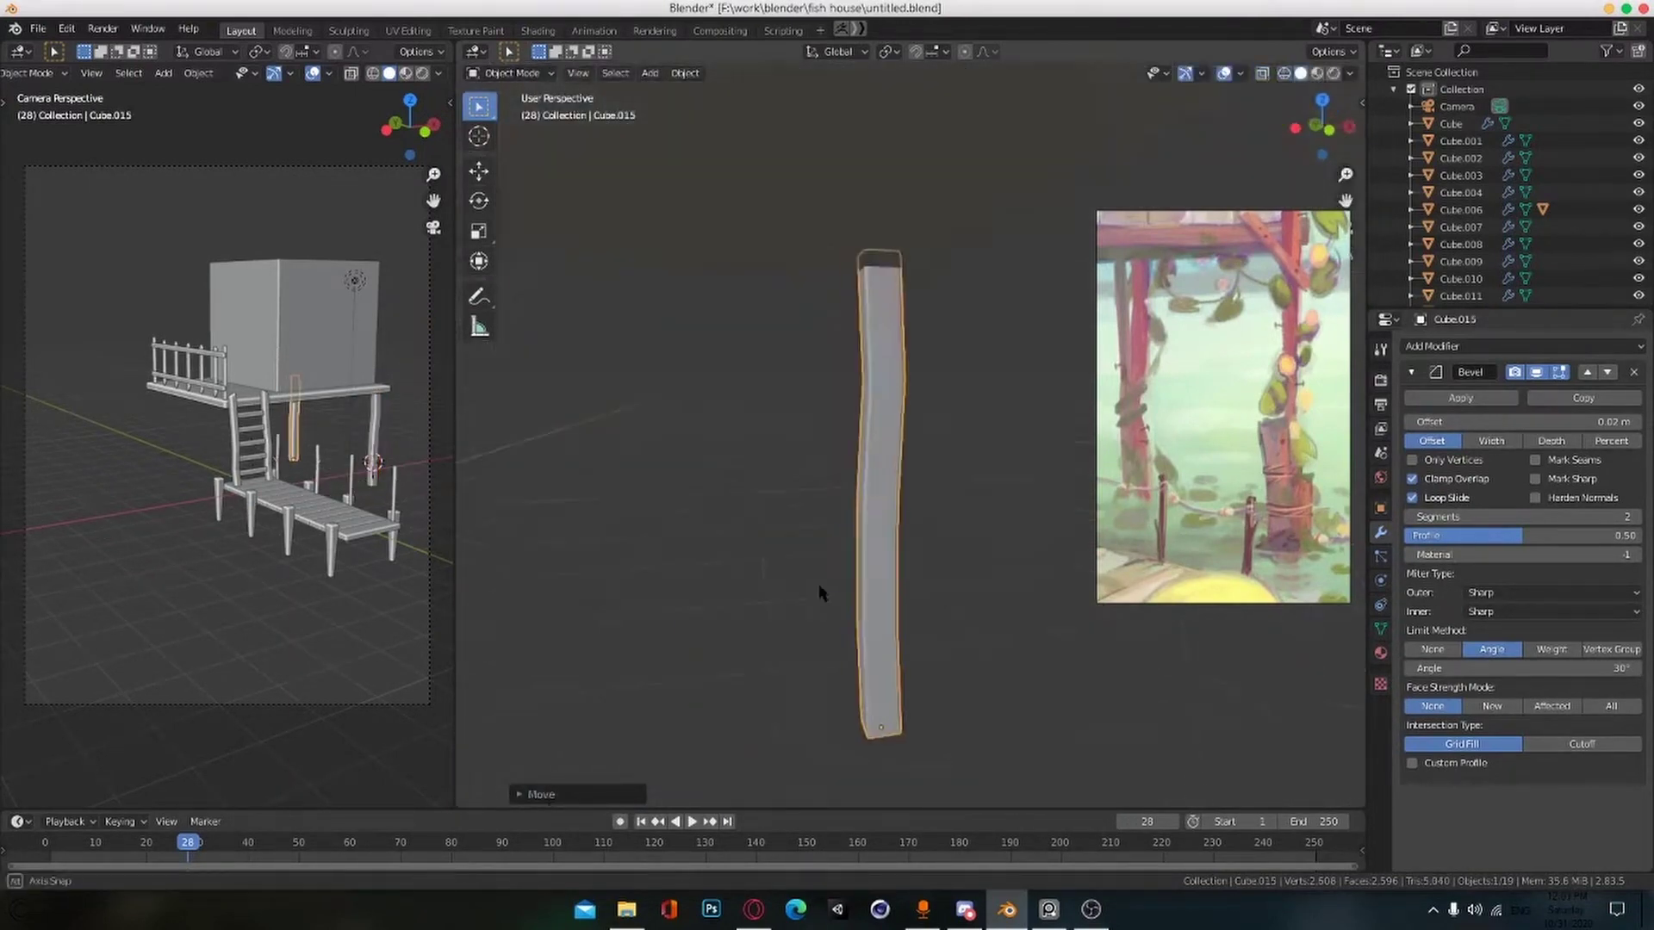
Step: Reshape the isolated rear post by shifting its mesh along X for a different bend, return to the full scene and save
{"action": "scroll", "coordinate": [861, 577], "scroll_direction": "up", "scroll_amount": 2}
{"action": "key", "text": "Tab"}
{"action": "middle_click_drag", "start_coordinate": [924, 557], "coordinate": [1004, 532]}
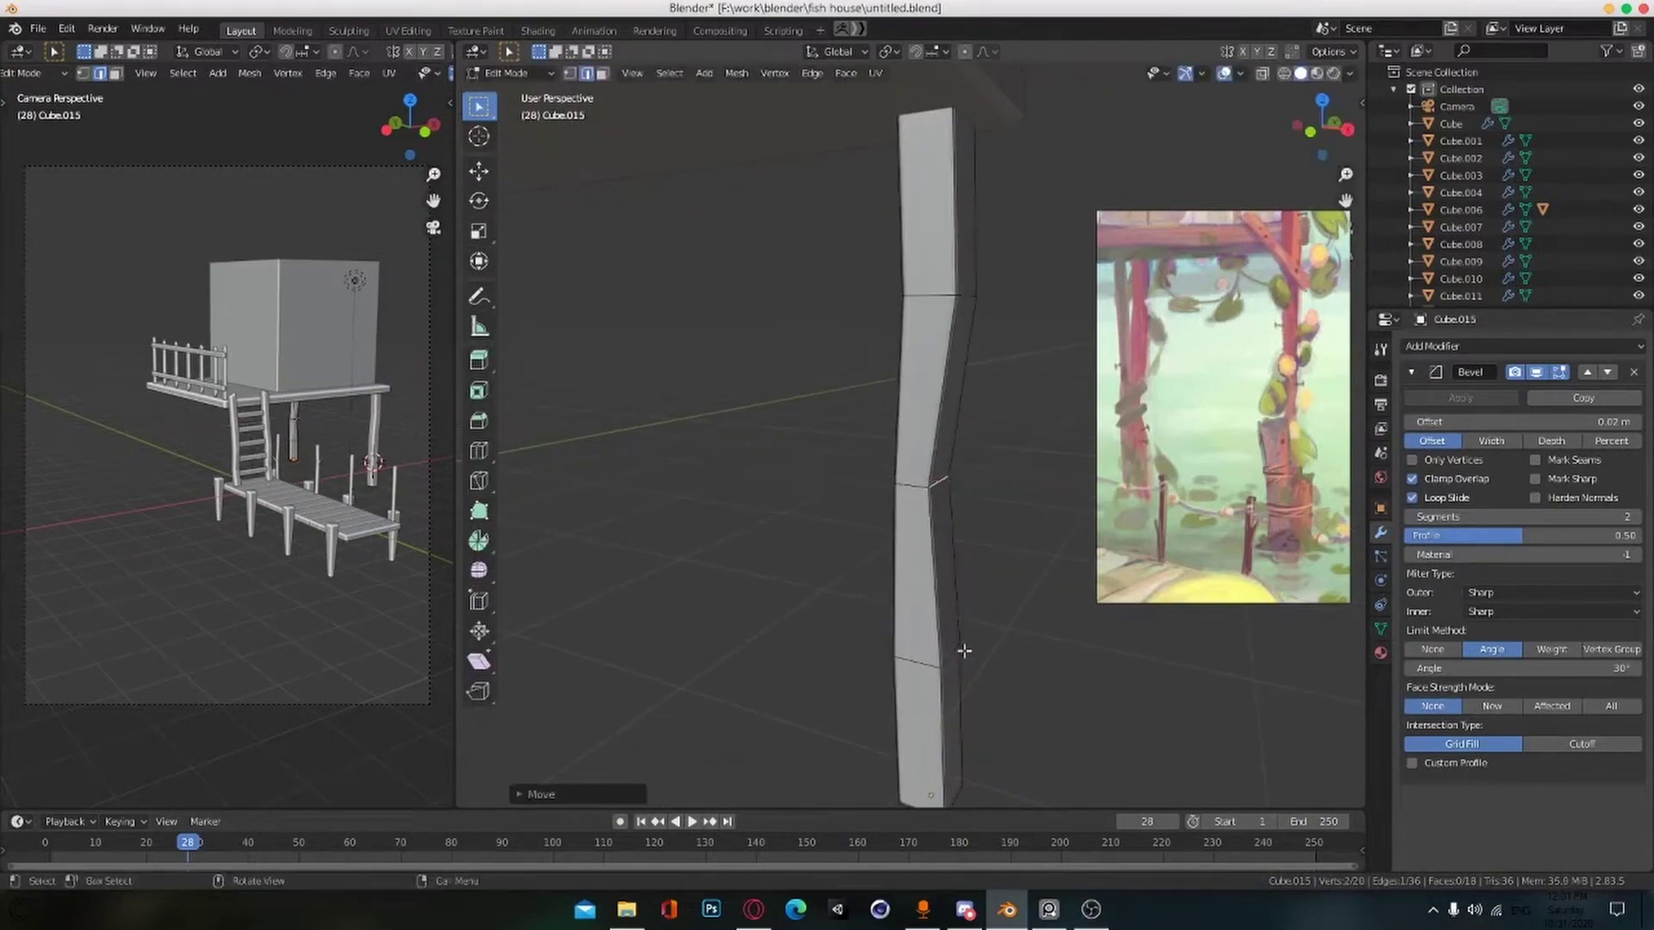
{"action": "middle_click_drag", "start_coordinate": [953, 658], "coordinate": [864, 586]}
{"action": "scroll", "coordinate": [863, 587], "scroll_direction": "down", "scroll_amount": 3}
{"action": "key", "text": "KP_Divide"}
{"action": "key", "text": "shift+z"}
{"action": "left_click", "coordinate": [701, 178]}
{"action": "middle_click_drag", "start_coordinate": [721, 261], "coordinate": [715, 239]}
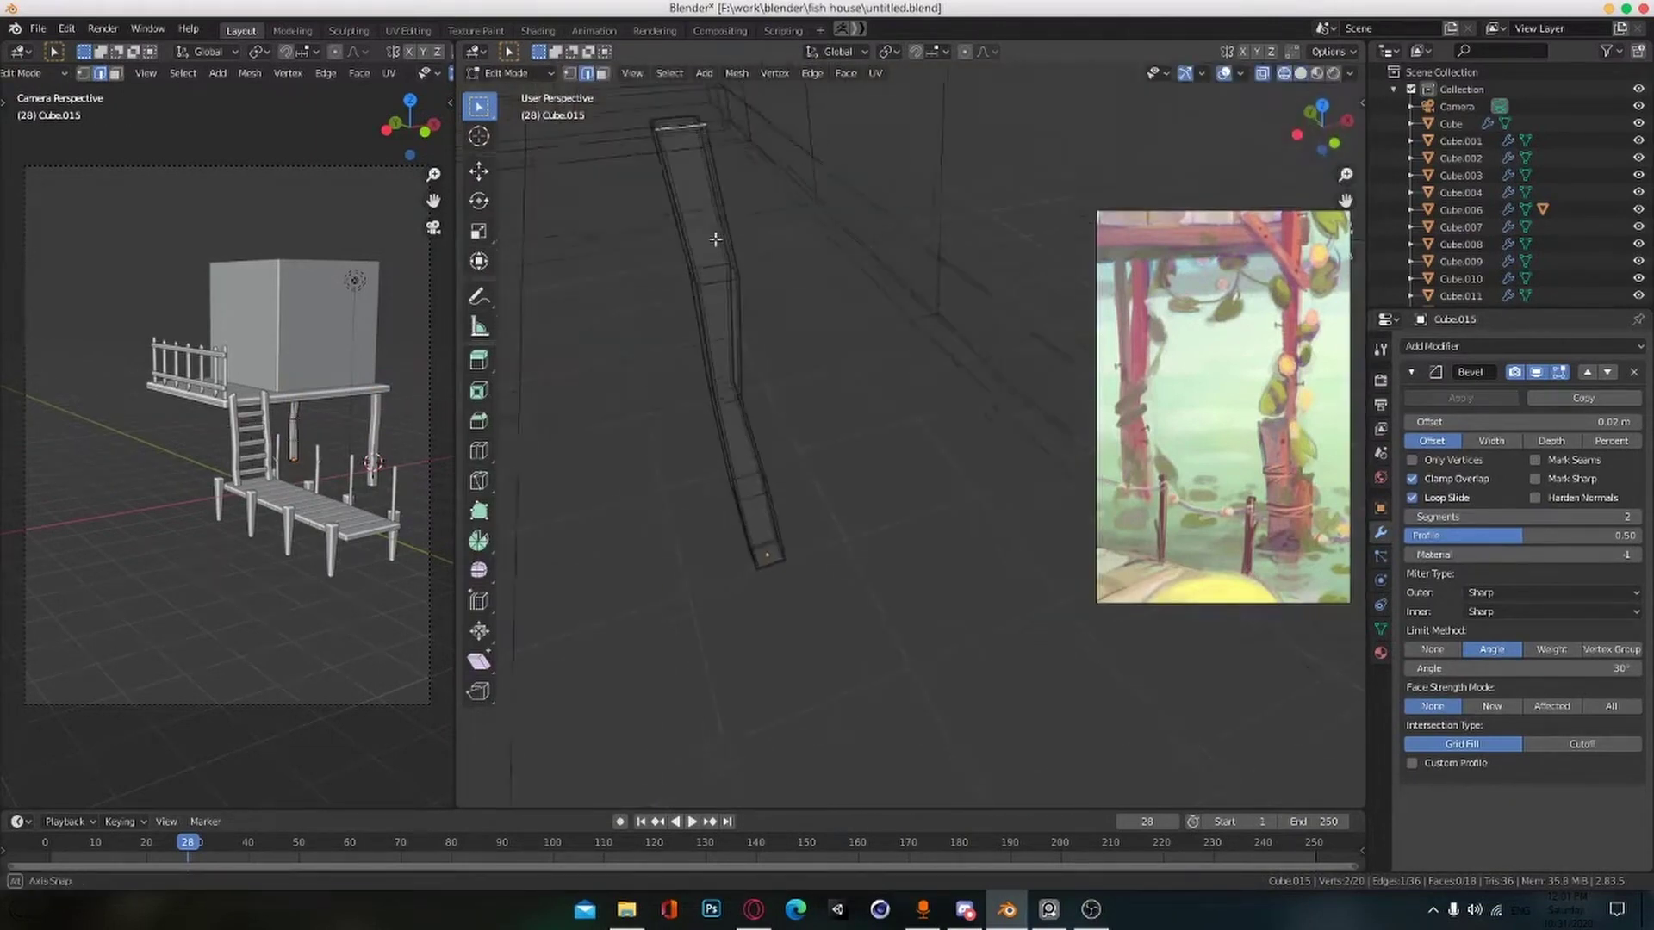
{"action": "key", "text": "alt+z"}
{"action": "mouse_move", "coordinate": [682, 117]}
{"action": "middle_mouse_down"}
{"action": "mouse_move", "coordinate": [793, 395]}
{"action": "mouse_move", "coordinate": [1045, 420]}
{"action": "middle_mouse_up"}
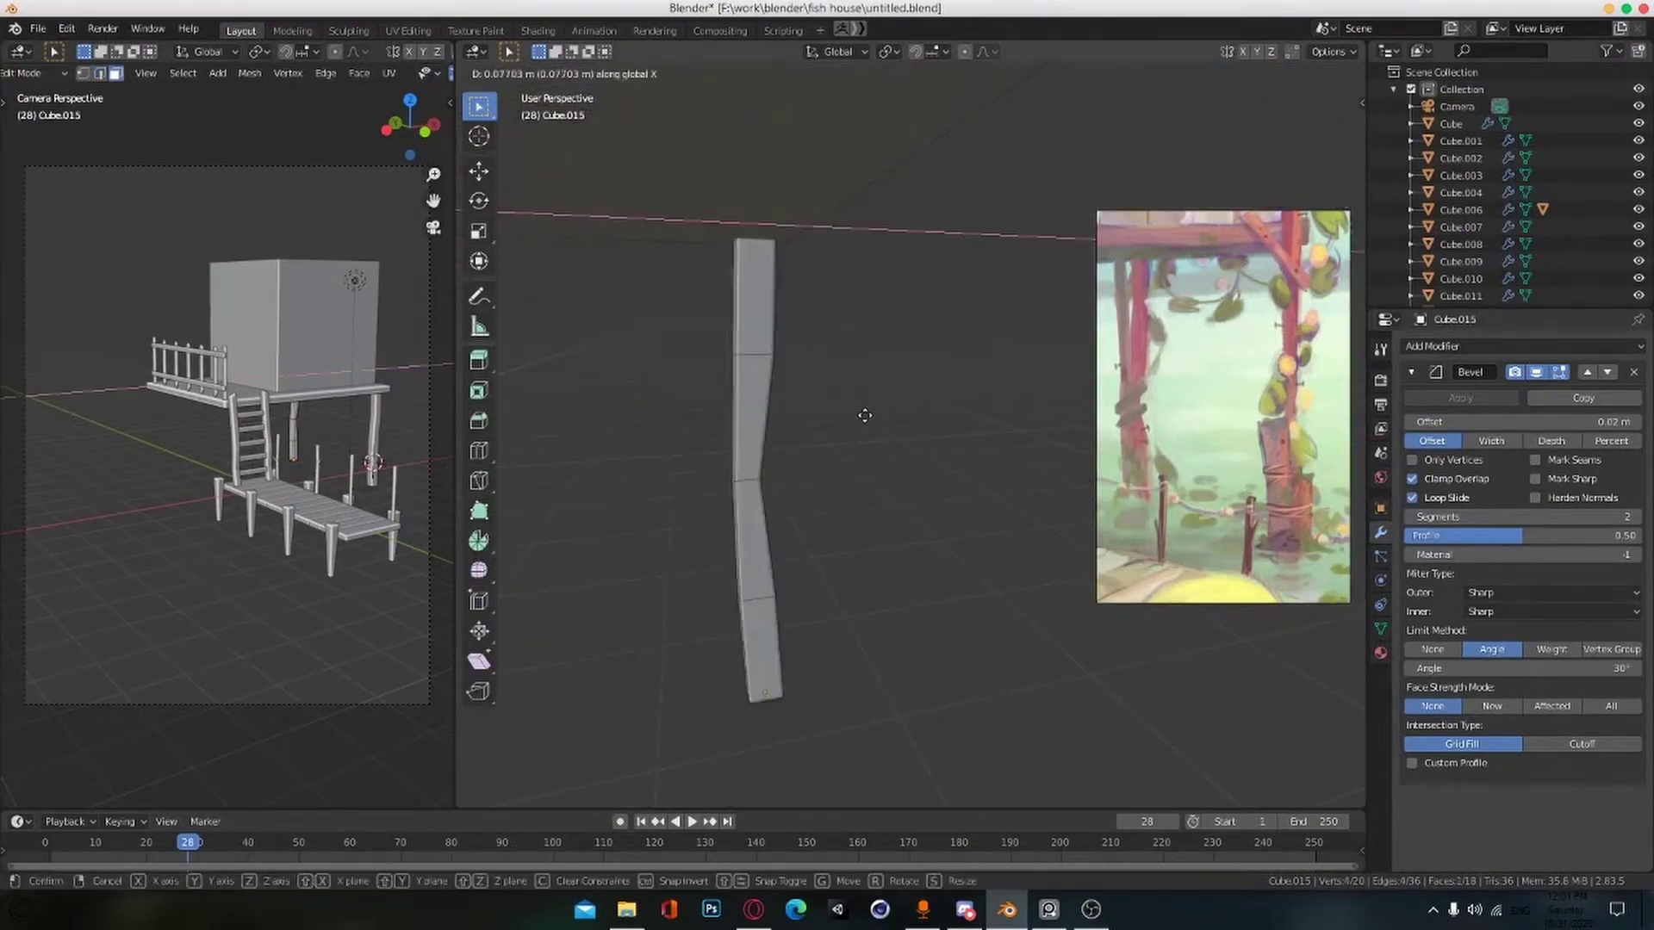
{"action": "key", "text": "Tab"}
{"action": "key", "text": "KP_Divide"}
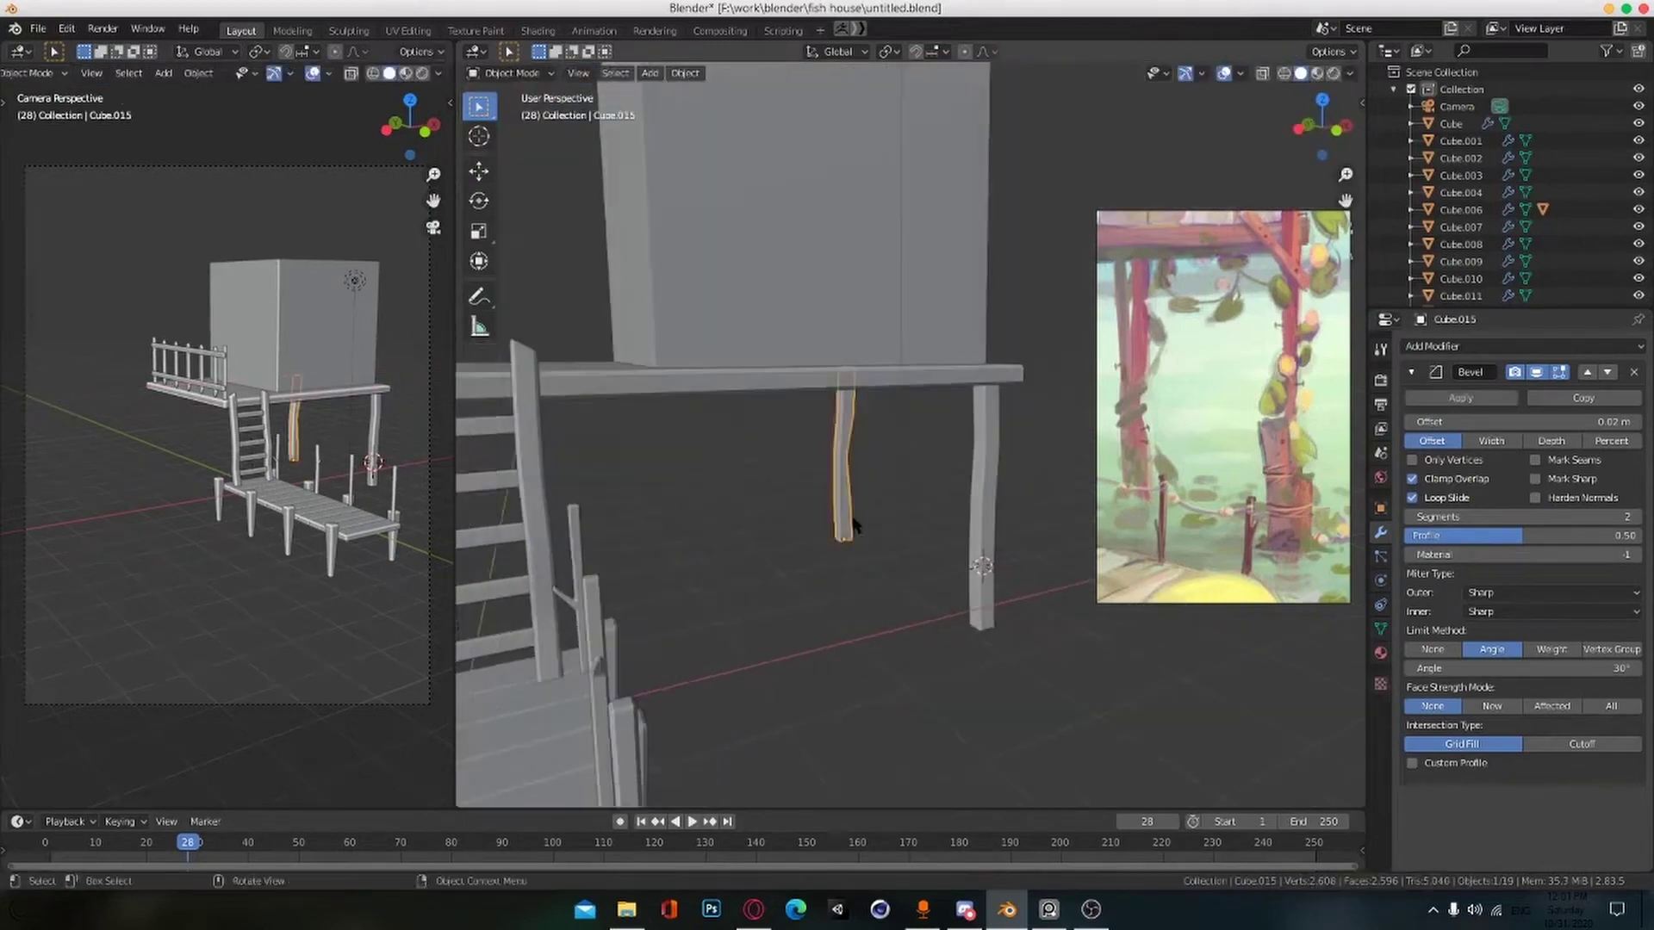
{"action": "key", "text": "ctrl+s"}
Step: Move the front support post along X to the platform's outer edge
{"action": "scroll", "coordinate": [1150, 477], "scroll_direction": "down", "scroll_amount": 3}
{"action": "scroll", "coordinate": [1150, 476], "scroll_direction": "up", "scroll_amount": 2}
{"action": "middle_click_drag", "start_coordinate": [1150, 476], "coordinate": [1258, 488]}
{"action": "scroll", "coordinate": [1250, 472], "scroll_direction": "down", "scroll_amount": 2}
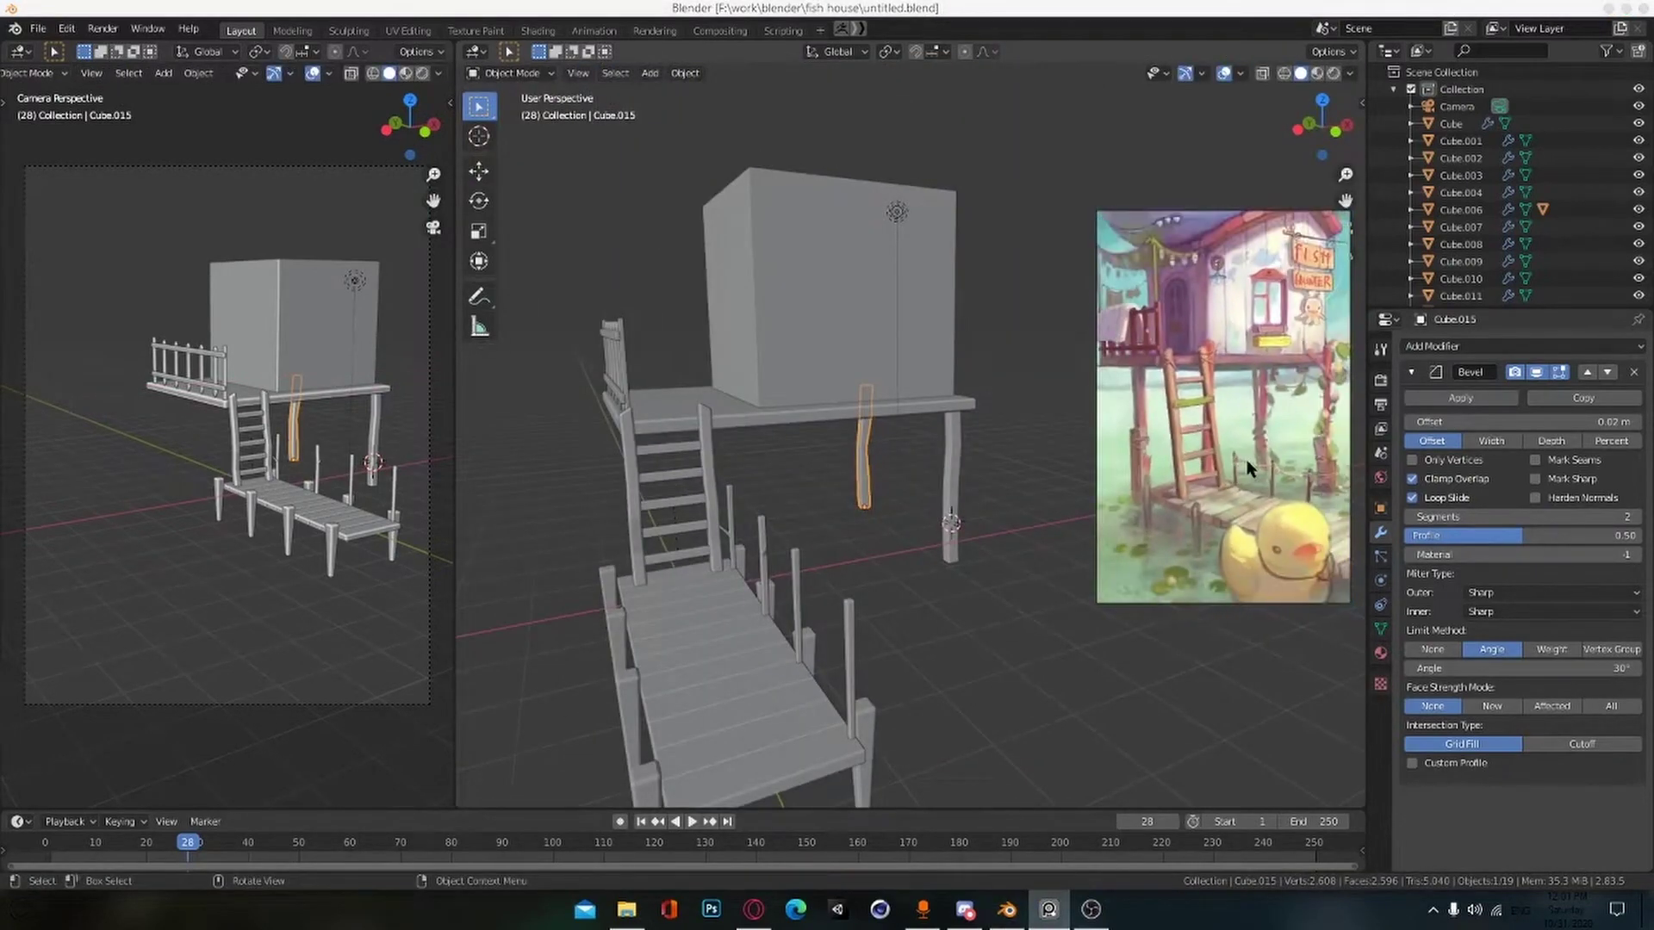
{"action": "scroll", "coordinate": [978, 483], "scroll_direction": "up", "scroll_amount": 3}
{"action": "left_click", "coordinate": [978, 483]}
{"action": "key", "text": "g"}
{"action": "key", "text": "x"}
{"action": "left_click", "coordinate": [1025, 615]}
Step: Scale up the front corner support post and save the file
{"action": "middle_click_drag", "start_coordinate": [1025, 627], "coordinate": [733, 619]}
{"action": "left_click", "coordinate": [866, 618]}
{"action": "middle_click_drag", "start_coordinate": [887, 641], "coordinate": [832, 604]}
{"action": "key", "text": "s"}
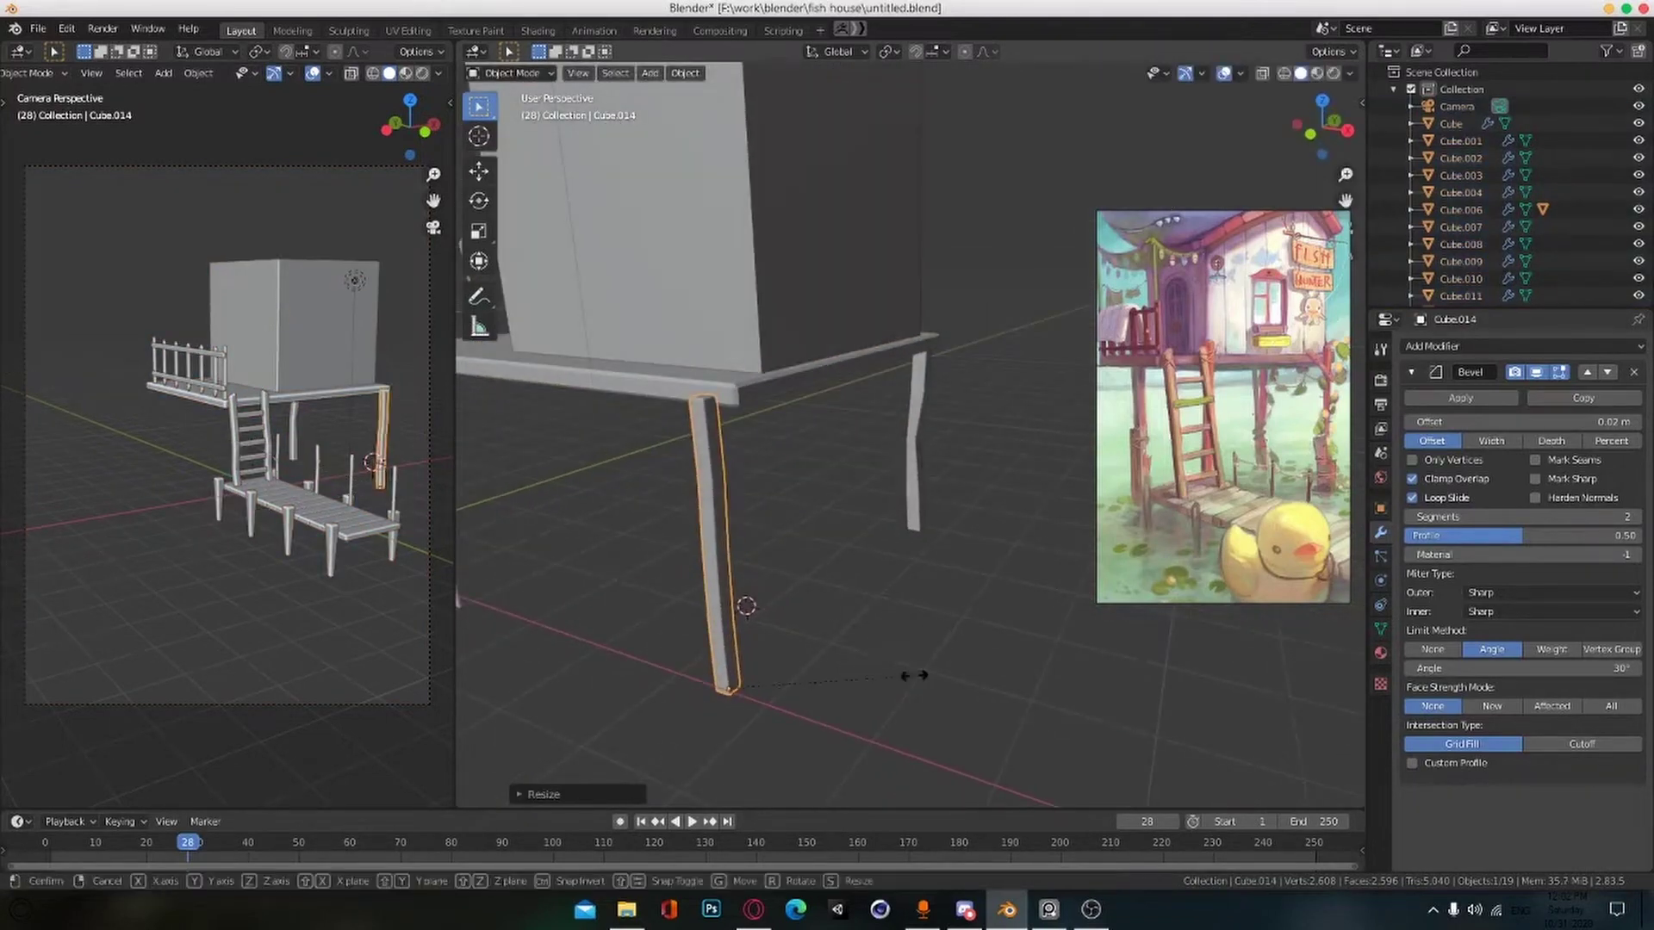
{"action": "left_click", "coordinate": [931, 682]}
{"action": "middle_click_drag", "start_coordinate": [932, 682], "coordinate": [525, 672]}
{"action": "key", "text": "ctrl+s"}
Step: Thicken the rear corner support post by scaling it in X and Y only, and save the file
{"action": "middle_click_drag", "start_coordinate": [890, 572], "coordinate": [810, 654]}
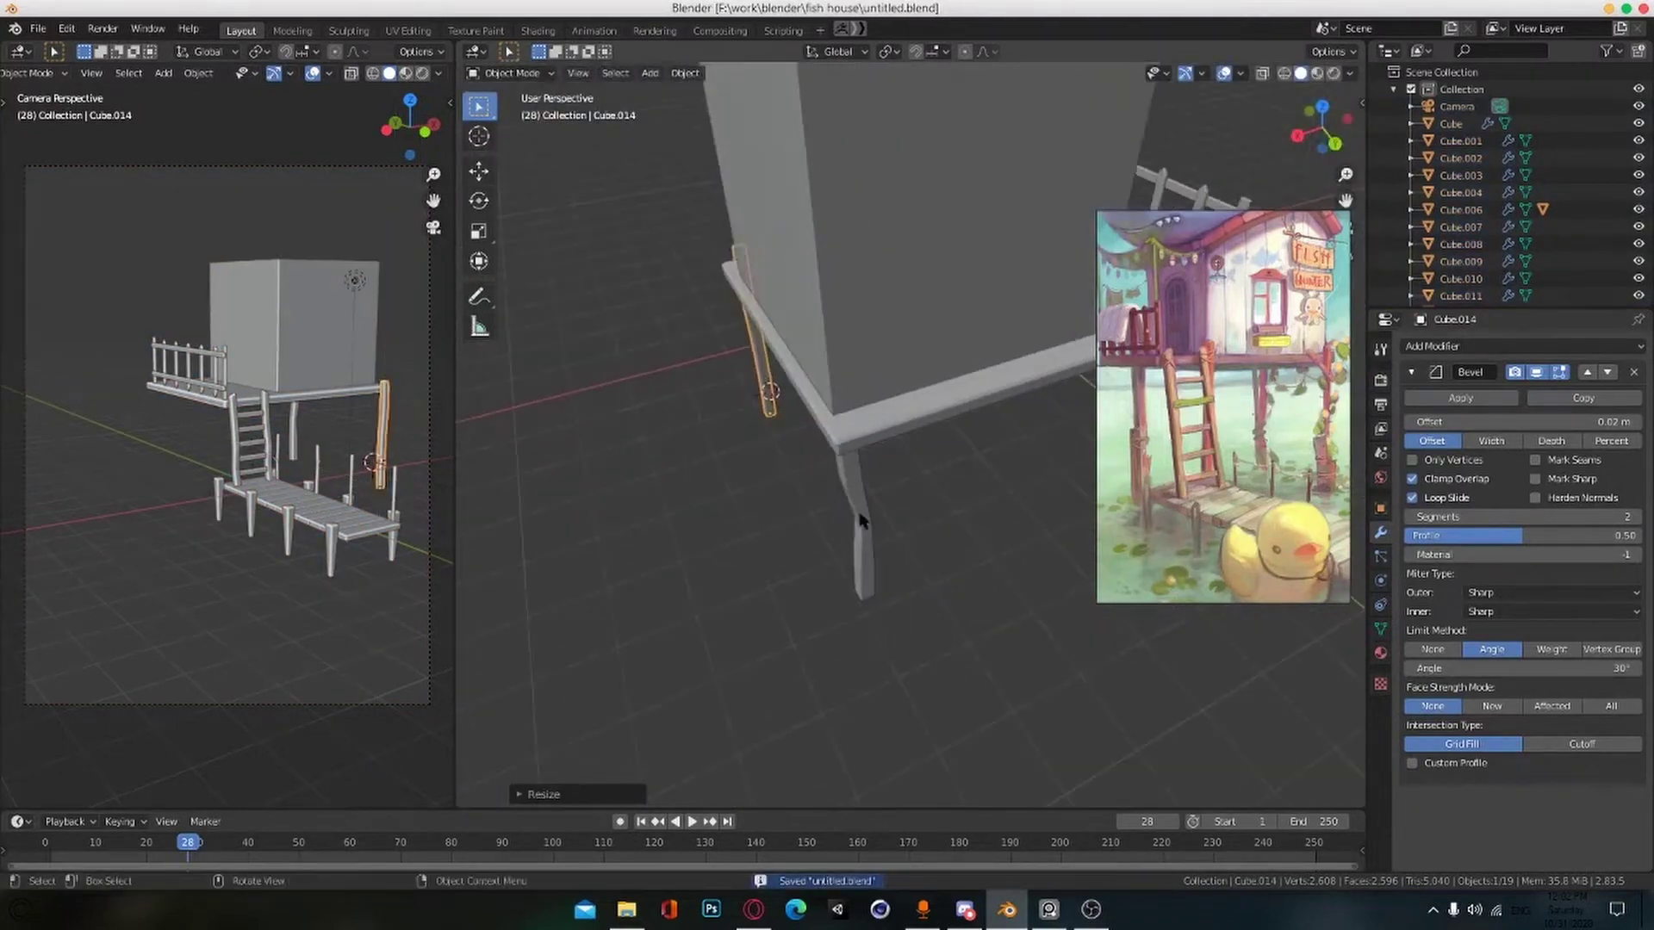
{"action": "left_click", "coordinate": [863, 522]}
{"action": "key", "text": "s"}
{"action": "key", "text": "shift+z"}
{"action": "left_click", "coordinate": [918, 575]}
{"action": "left_click", "coordinate": [933, 585]}
{"action": "middle_click_drag", "start_coordinate": [932, 586], "coordinate": [1016, 561]}
{"action": "key", "text": "ctrl+s"}
Step: Duplicate the front corner support post along X and place the copy beside the ladder
{"action": "left_click_drag", "start_coordinate": [1016, 561], "coordinate": [775, 616], "text": "alt+shift"}
{"action": "left_click_drag", "start_coordinate": [775, 616], "coordinate": [967, 539], "text": "alt"}
{"action": "left_click_drag", "start_coordinate": [732, 577], "coordinate": [999, 633], "text": "alt"}
{"action": "left_click", "coordinate": [1014, 659]}
{"action": "left_click_drag", "start_coordinate": [796, 694], "coordinate": [999, 563], "text": "alt"}
{"action": "key", "text": "shift+d"}
{"action": "key", "text": "x"}
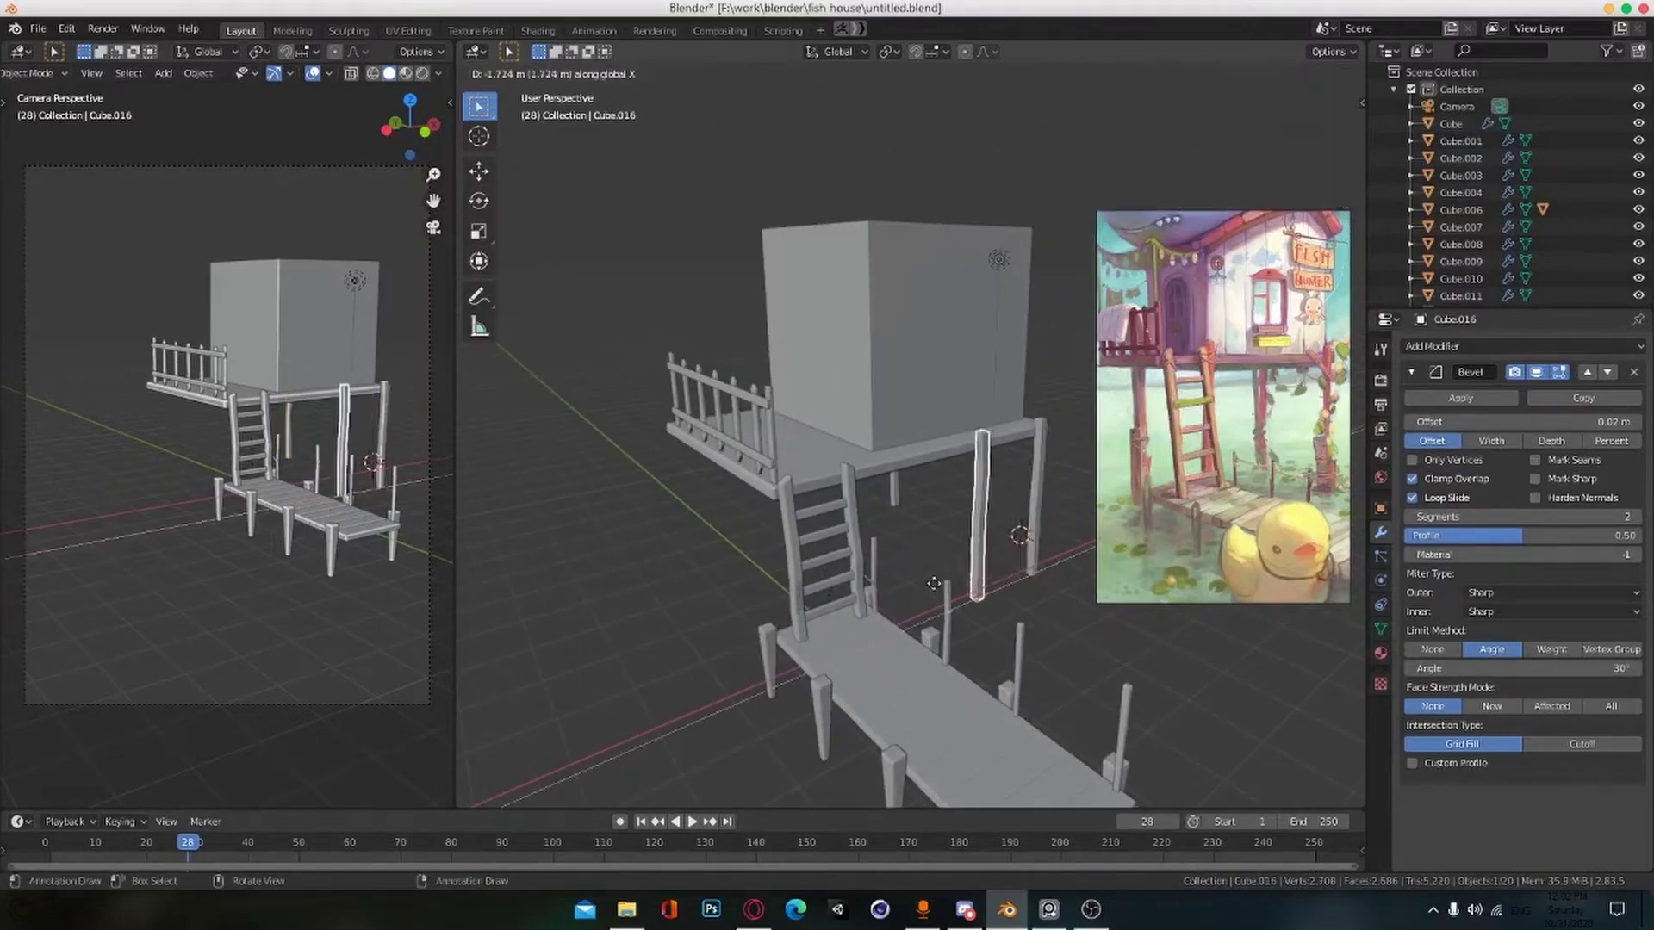
{"action": "left_click", "coordinate": [825, 590]}
{"action": "mouse_move", "coordinate": [825, 590]}
{"action": "left_mouse_down", "text": "alt"}
{"action": "mouse_move", "coordinate": [900, 604]}
{"action": "mouse_move", "coordinate": [685, 613]}
{"action": "mouse_move", "coordinate": [839, 598]}
{"action": "left_mouse_up", "text": "alt"}
{"action": "key", "text": "Tab"}
{"action": "double_click", "coordinate": [787, 559]}
{"action": "key", "text": "g"}
{"action": "key", "text": "x"}
{"action": "key", "text": "Escape"}
{"action": "key", "text": "Tab"}
Step: Inspect the new post's position beside the ladder and save the file
{"action": "middle_click_drag", "start_coordinate": [840, 599], "coordinate": [853, 696]}
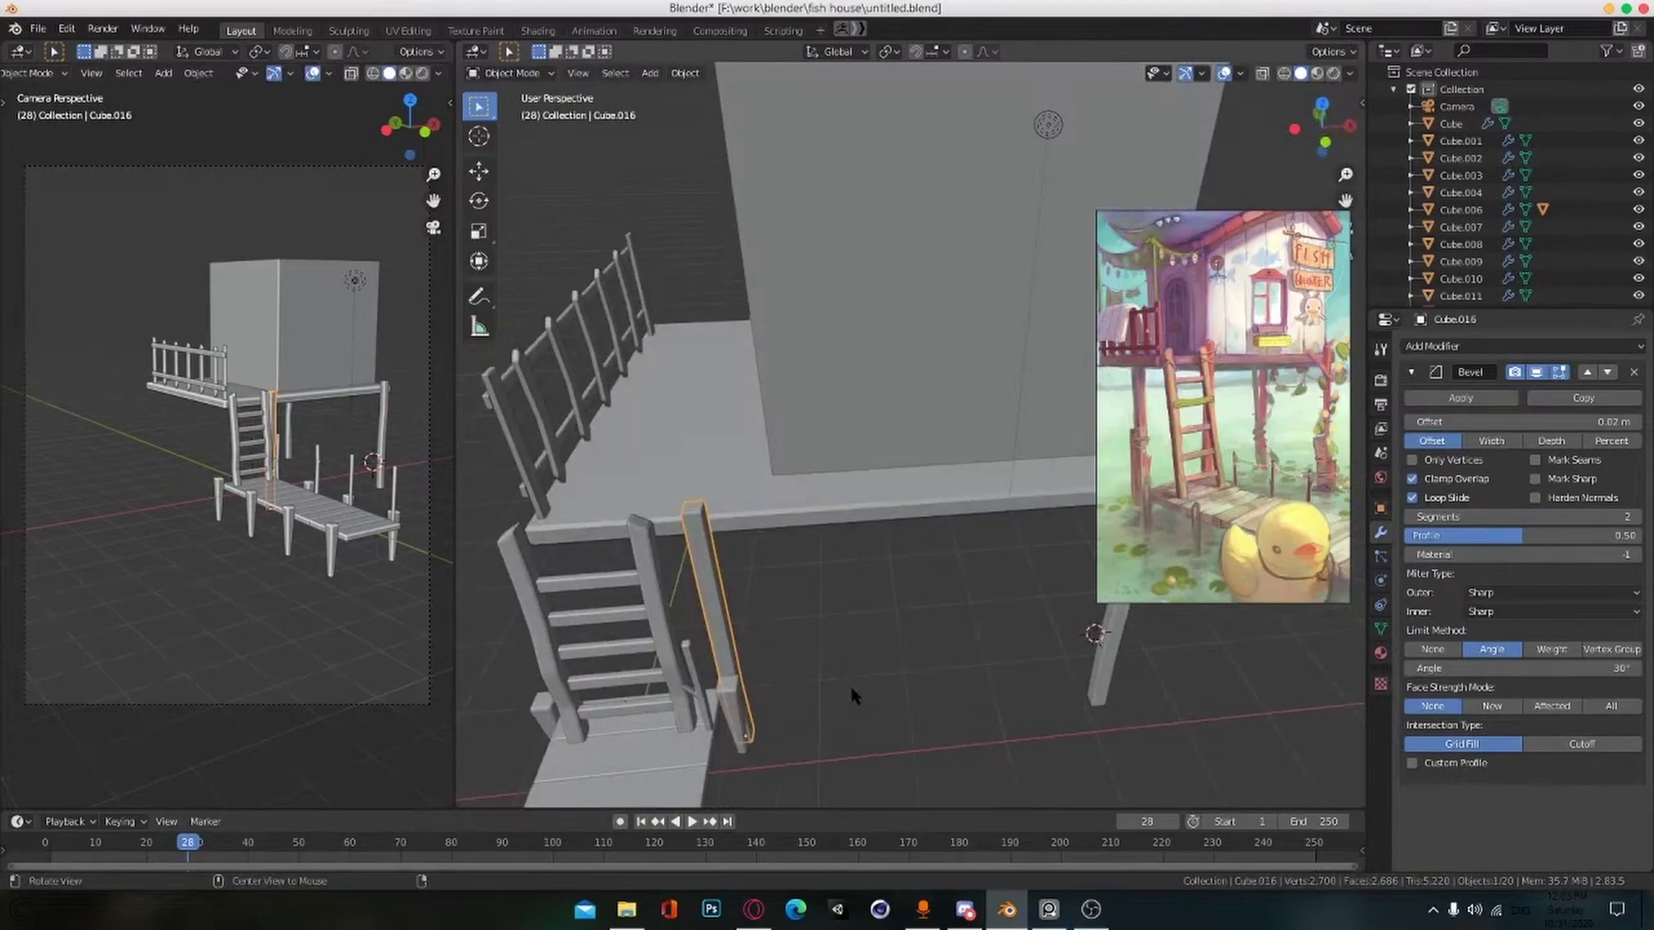
{"action": "left_click", "coordinate": [858, 628]}
{"action": "middle_click_drag", "start_coordinate": [858, 628], "coordinate": [1011, 469]}
{"action": "scroll", "coordinate": [986, 602], "scroll_direction": "down", "scroll_amount": 4}
{"action": "scroll", "coordinate": [985, 602], "scroll_direction": "up", "scroll_amount": 2}
{"action": "left_click", "coordinate": [1033, 527]}
{"action": "key", "text": "ctrl+s"}
Step: Rotate the ladder rungs slightly about the X axis to match the ladder's lean, and save the file
{"action": "scroll", "coordinate": [1032, 527], "scroll_direction": "up", "scroll_amount": 3}
{"action": "scroll", "coordinate": [1011, 468], "scroll_direction": "down", "scroll_amount": 1}
{"action": "scroll", "coordinate": [1011, 469], "scroll_direction": "up", "scroll_amount": 1}
{"action": "left_click", "coordinate": [902, 652]}
{"action": "key", "text": "r"}
{"action": "key", "text": "x"}
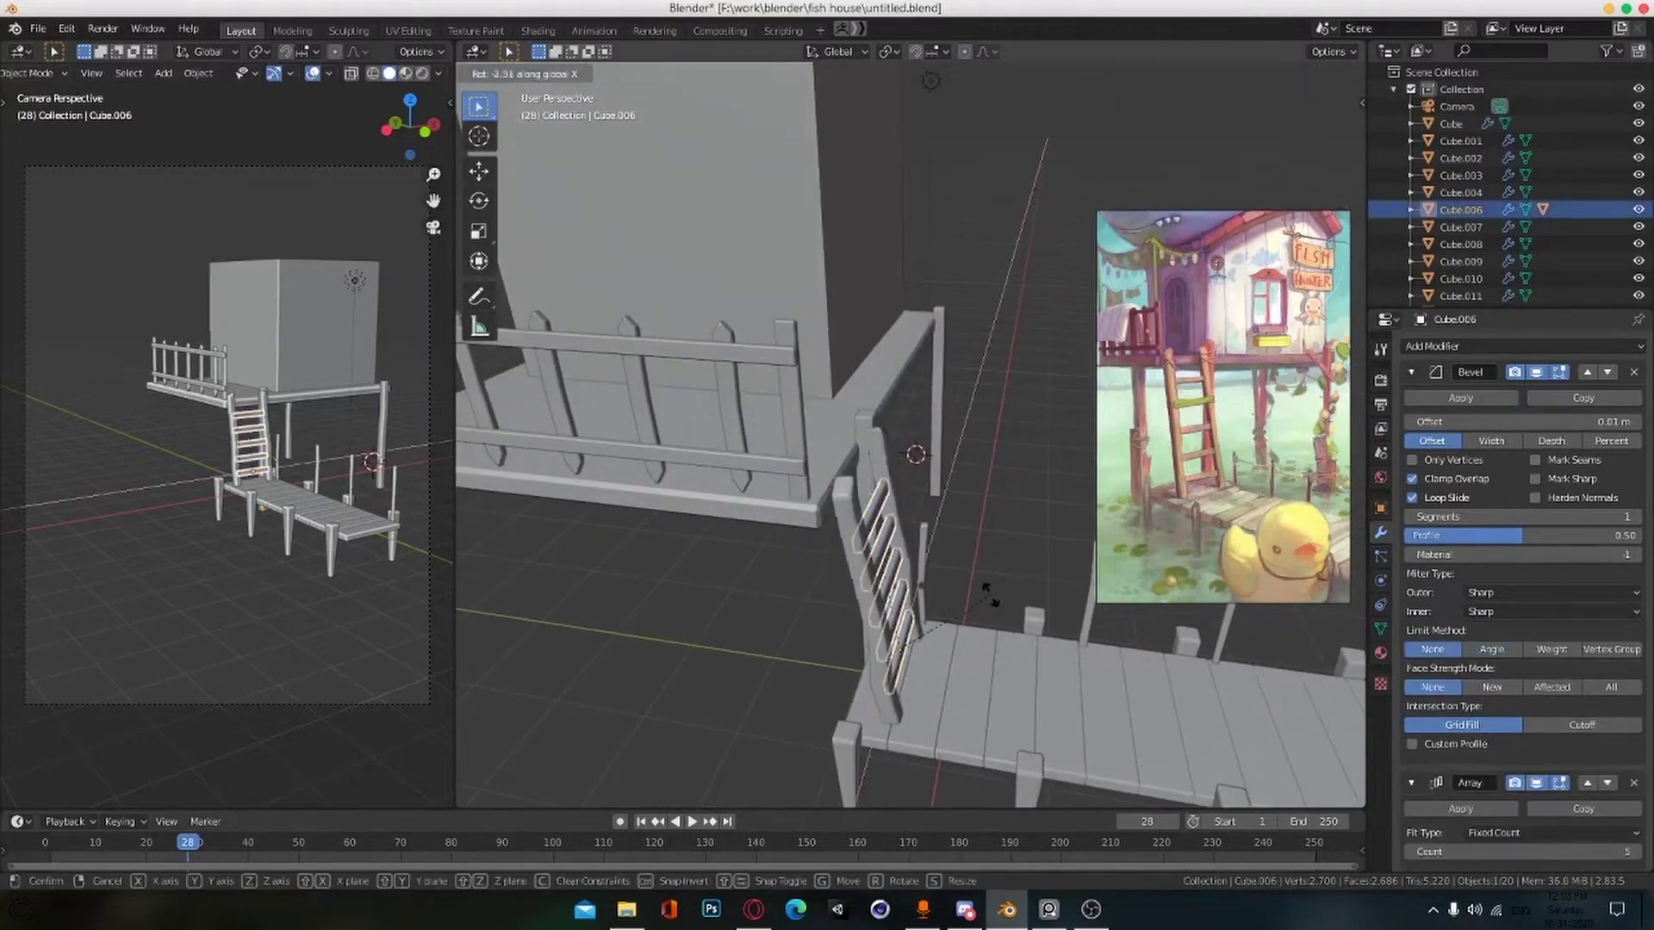
{"action": "left_click", "coordinate": [982, 591]}
{"action": "scroll", "coordinate": [982, 591], "scroll_direction": "down", "scroll_amount": 5}
{"action": "middle_click_drag", "start_coordinate": [982, 590], "coordinate": [851, 460]}
{"action": "key", "text": "ctrl+s"}
Step: Select the house, platform, railing and both corner posts together, shift them about 0.15 m toward negative X and save
{"action": "left_click", "coordinate": [836, 300]}
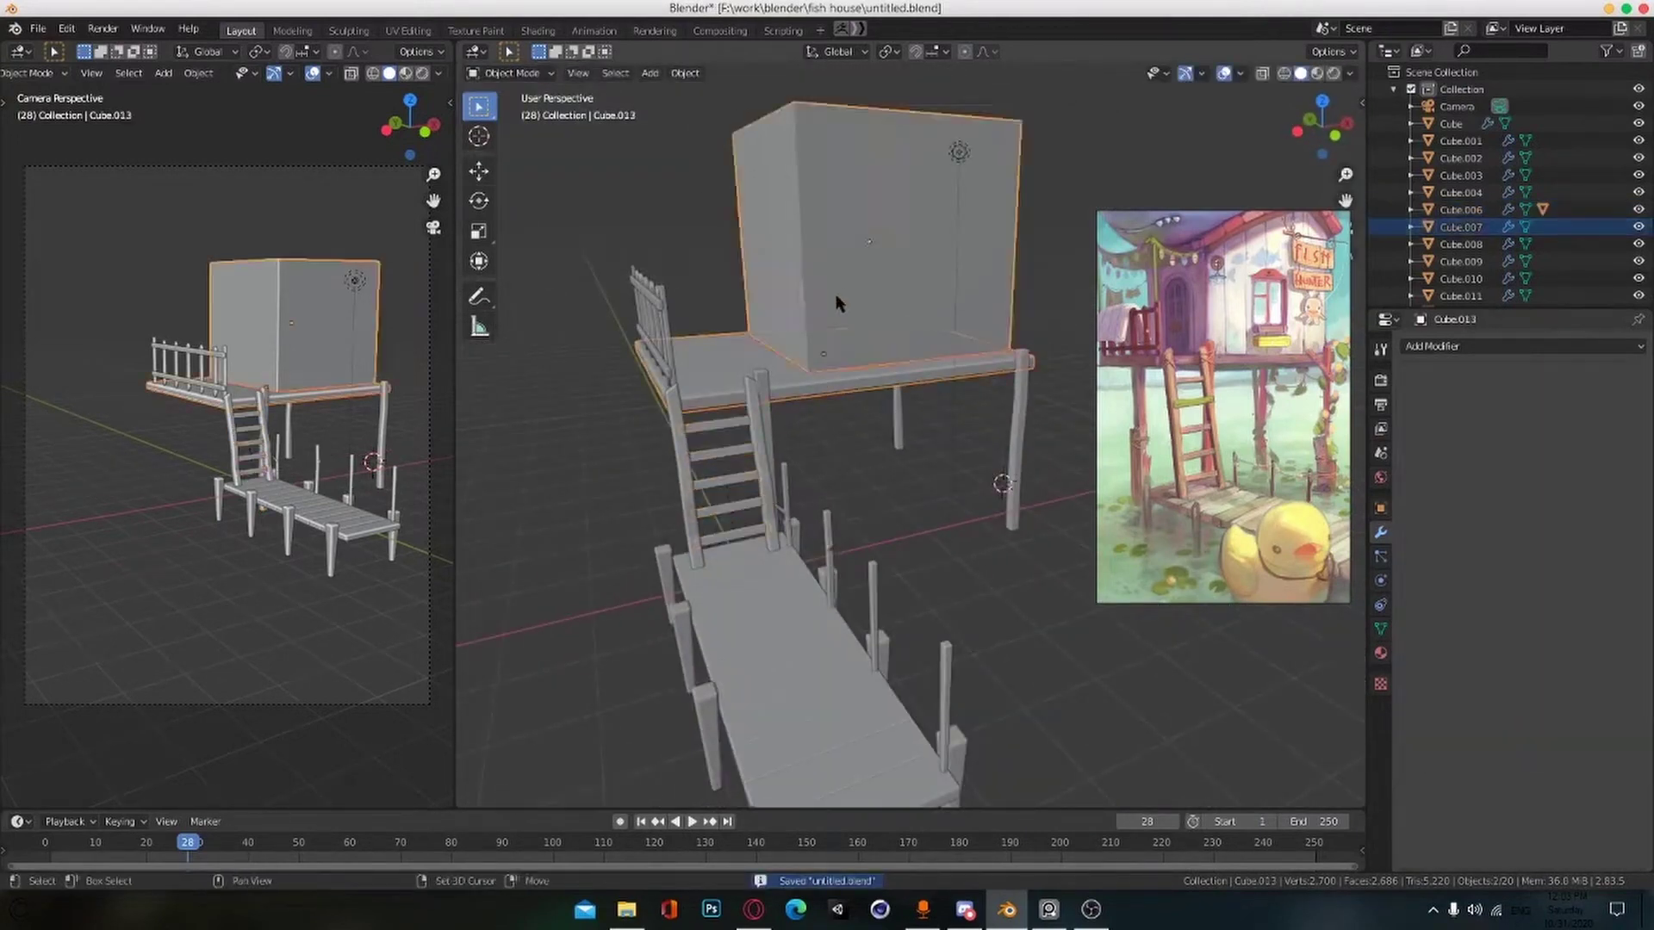
{"action": "left_click_drag", "start_coordinate": [836, 300], "coordinate": [896, 298], "text": "alt"}
{"action": "left_click", "coordinate": [707, 385]}
{"action": "left_click", "coordinate": [691, 398], "text": "shift"}
{"action": "left_click", "coordinate": [679, 358], "text": "shift"}
{"action": "left_click", "coordinate": [659, 317], "text": "shift"}
{"action": "left_click", "coordinate": [541, 314], "text": "shift"}
{"action": "left_click", "coordinate": [743, 238], "text": "shift"}
{"action": "left_click", "coordinate": [762, 388], "text": "shift"}
{"action": "left_click_drag", "start_coordinate": [935, 465], "coordinate": [886, 447], "text": "alt"}
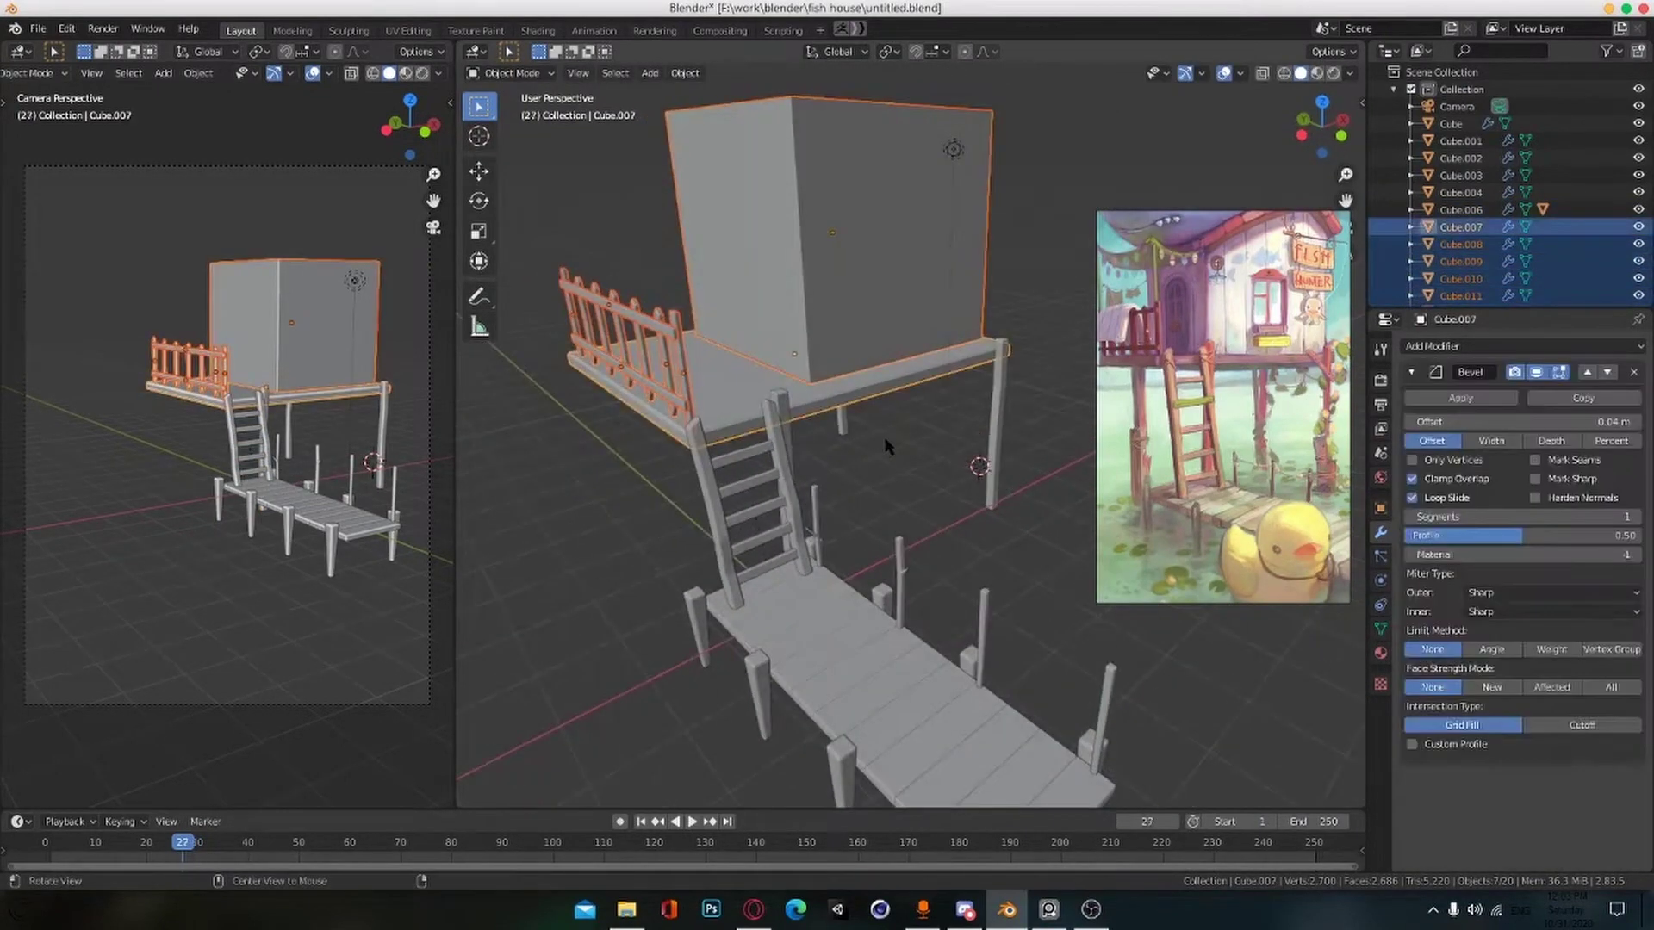
{"action": "scroll", "coordinate": [887, 447], "scroll_direction": "up", "scroll_amount": 1, "text": "alt"}
{"action": "scroll", "coordinate": [896, 447], "scroll_direction": "up", "scroll_amount": 2}
{"action": "left_click", "coordinate": [1035, 468], "text": "shift"}
{"action": "left_click", "coordinate": [843, 431], "text": "shift"}
{"action": "key", "text": "g"}
{"action": "key", "text": "x"}
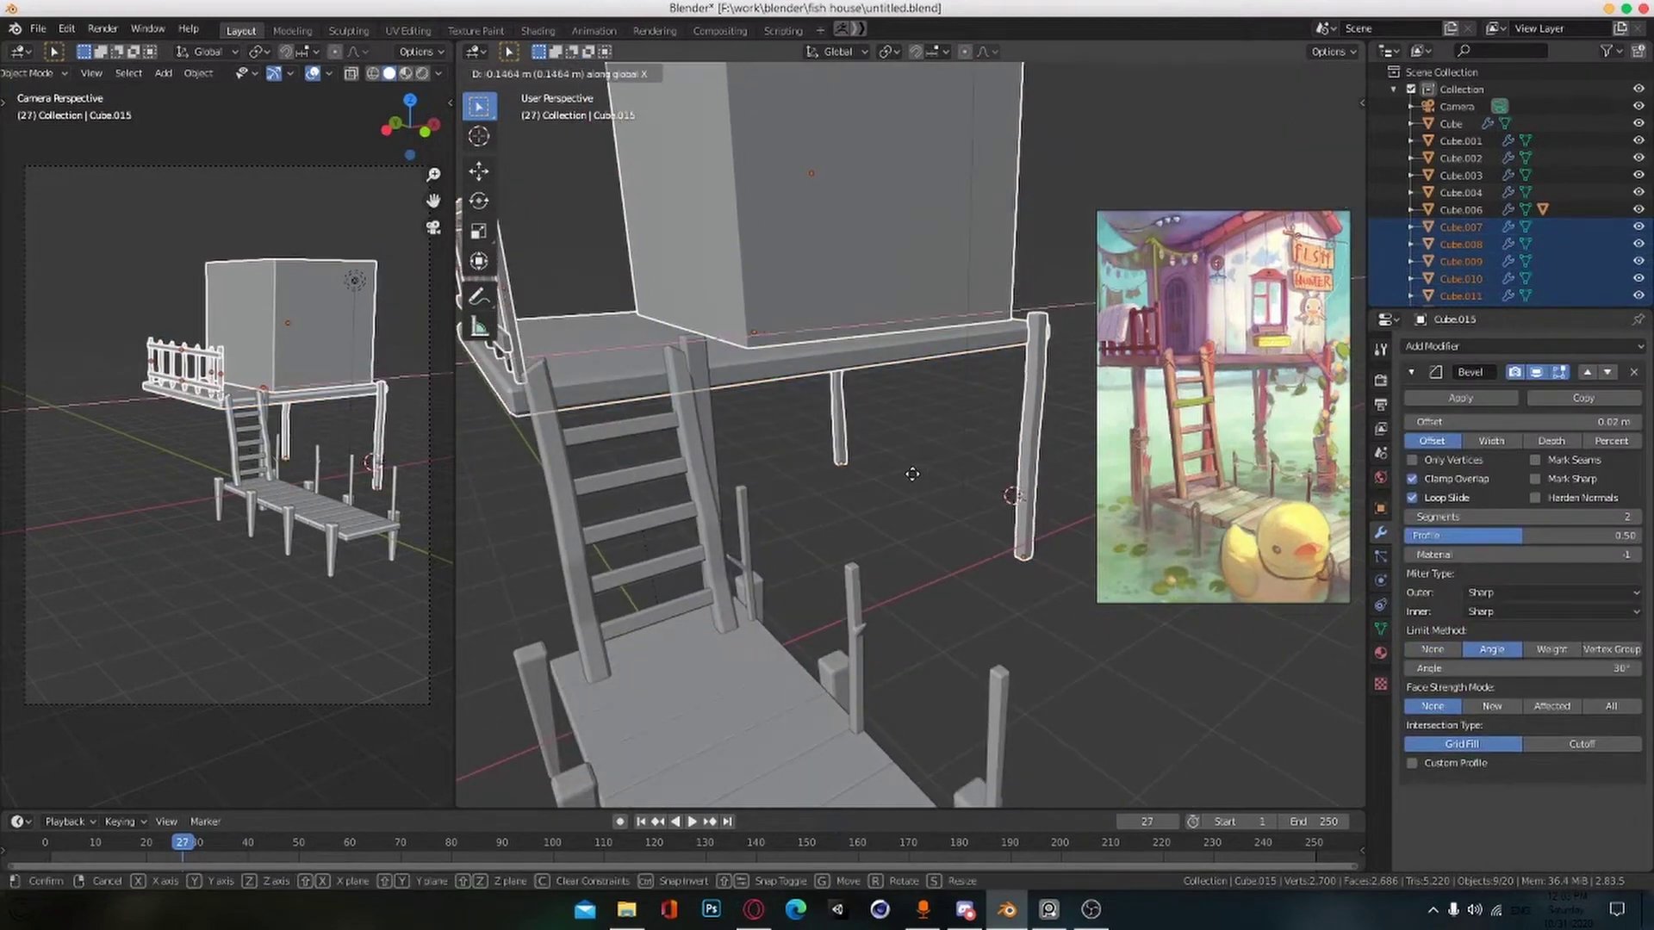
{"action": "left_click", "coordinate": [915, 478]}
{"action": "scroll", "coordinate": [904, 484], "scroll_direction": "down", "scroll_amount": 2}
{"action": "left_click", "coordinate": [880, 492]}
{"action": "key", "text": "ctrl+s"}
Step: Move the support post beside the ladder along Y to fit the platform's front edge, and save the file
{"action": "left_click_drag", "start_coordinate": [879, 495], "coordinate": [810, 482], "text": "alt"}
{"action": "scroll", "coordinate": [801, 470], "scroll_direction": "up", "scroll_amount": 1}
{"action": "left_click", "coordinate": [736, 403]}
{"action": "left_click", "coordinate": [732, 398]}
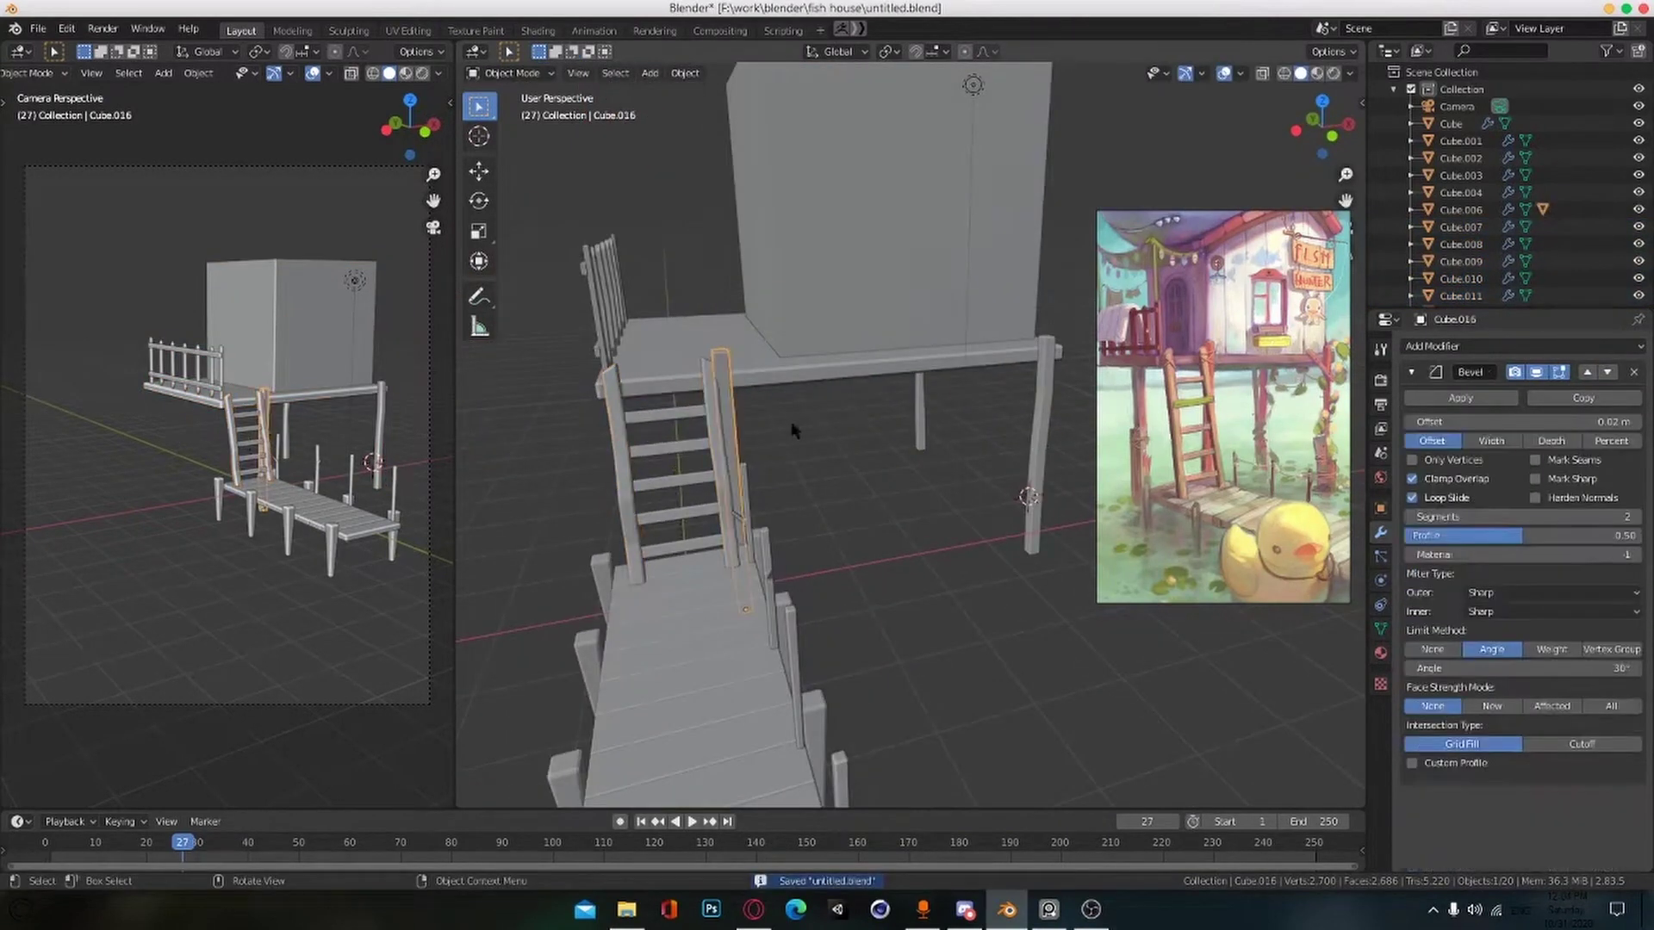
{"action": "scroll", "coordinate": [800, 426], "scroll_direction": "up", "scroll_amount": 2}
{"action": "key", "text": "g"}
{"action": "key", "text": "y"}
{"action": "left_click", "coordinate": [832, 438]}
{"action": "scroll", "coordinate": [732, 499], "scroll_direction": "down", "scroll_amount": 4}
{"action": "left_click", "coordinate": [664, 535]}
{"action": "middle_click_drag", "start_coordinate": [652, 546], "coordinate": [871, 556]}
{"action": "key", "text": "ctrl+s"}
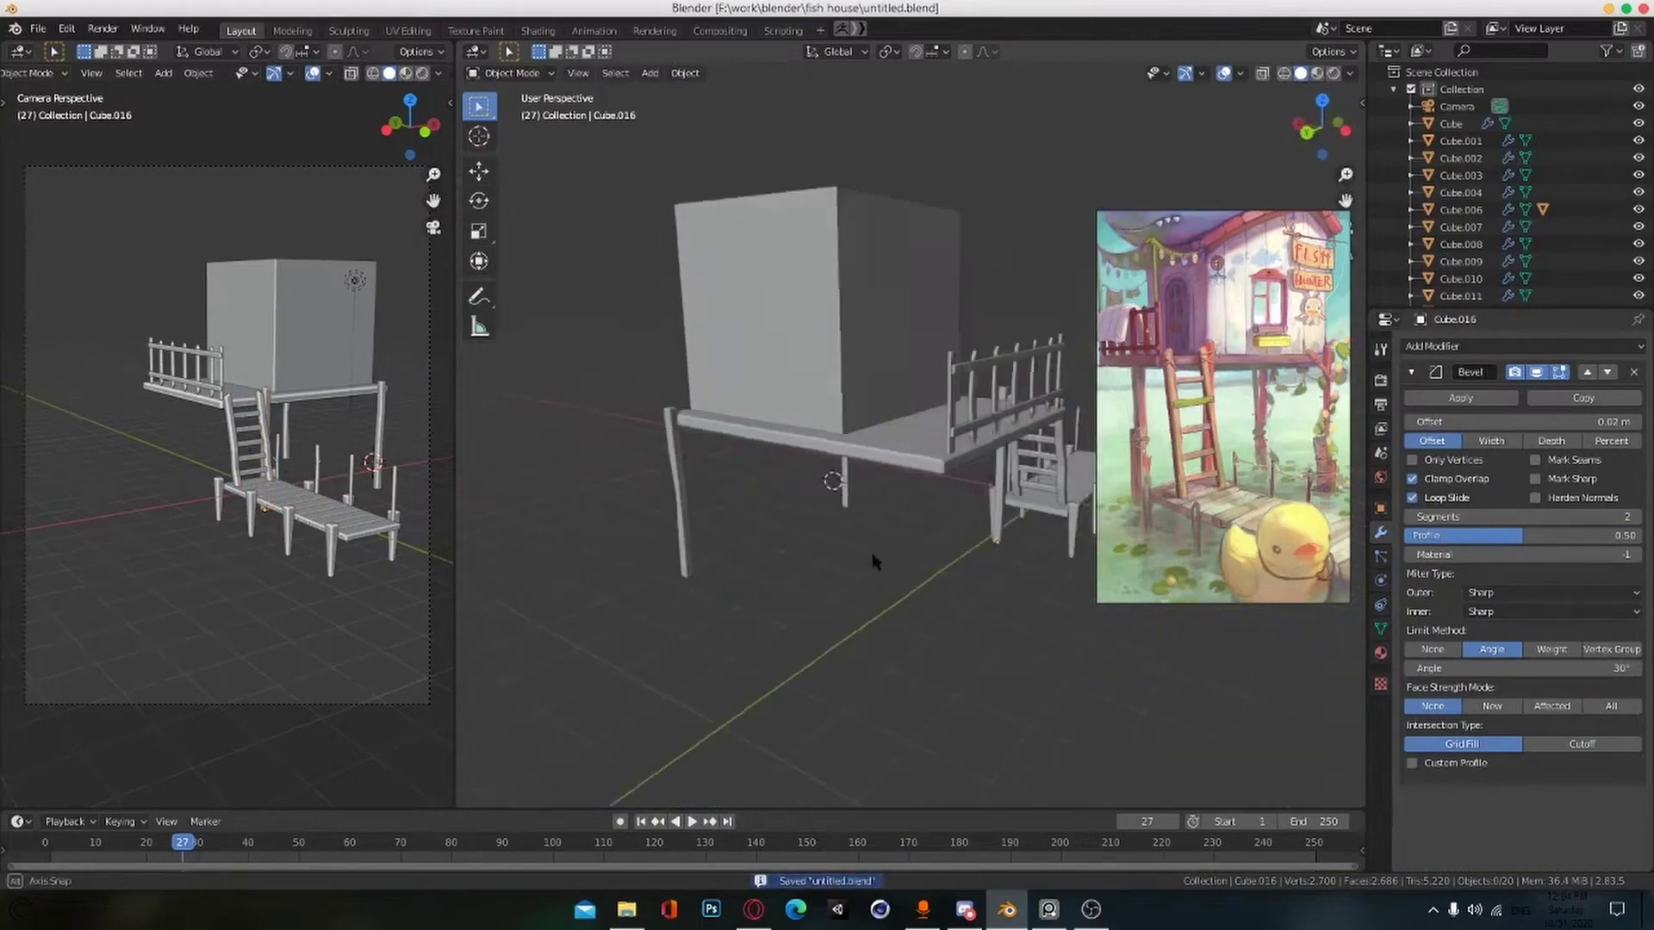
Step: Duplicate the rear support post along X to the platform's rear edge on the balcony side, and save the file
{"action": "key", "text": "shift+d"}
{"action": "key", "text": "x"}
{"action": "left_click_drag", "start_coordinate": [990, 593], "coordinate": [886, 608], "text": "alt"}
{"action": "key", "text": "g"}
{"action": "key", "text": "x"}
{"action": "left_click", "coordinate": [952, 596]}
{"action": "key", "text": "ctrl+s"}
{"action": "middle_click_drag", "start_coordinate": [884, 608], "coordinate": [941, 657]}
{"action": "scroll", "coordinate": [939, 658], "scroll_direction": "up", "scroll_amount": 3}
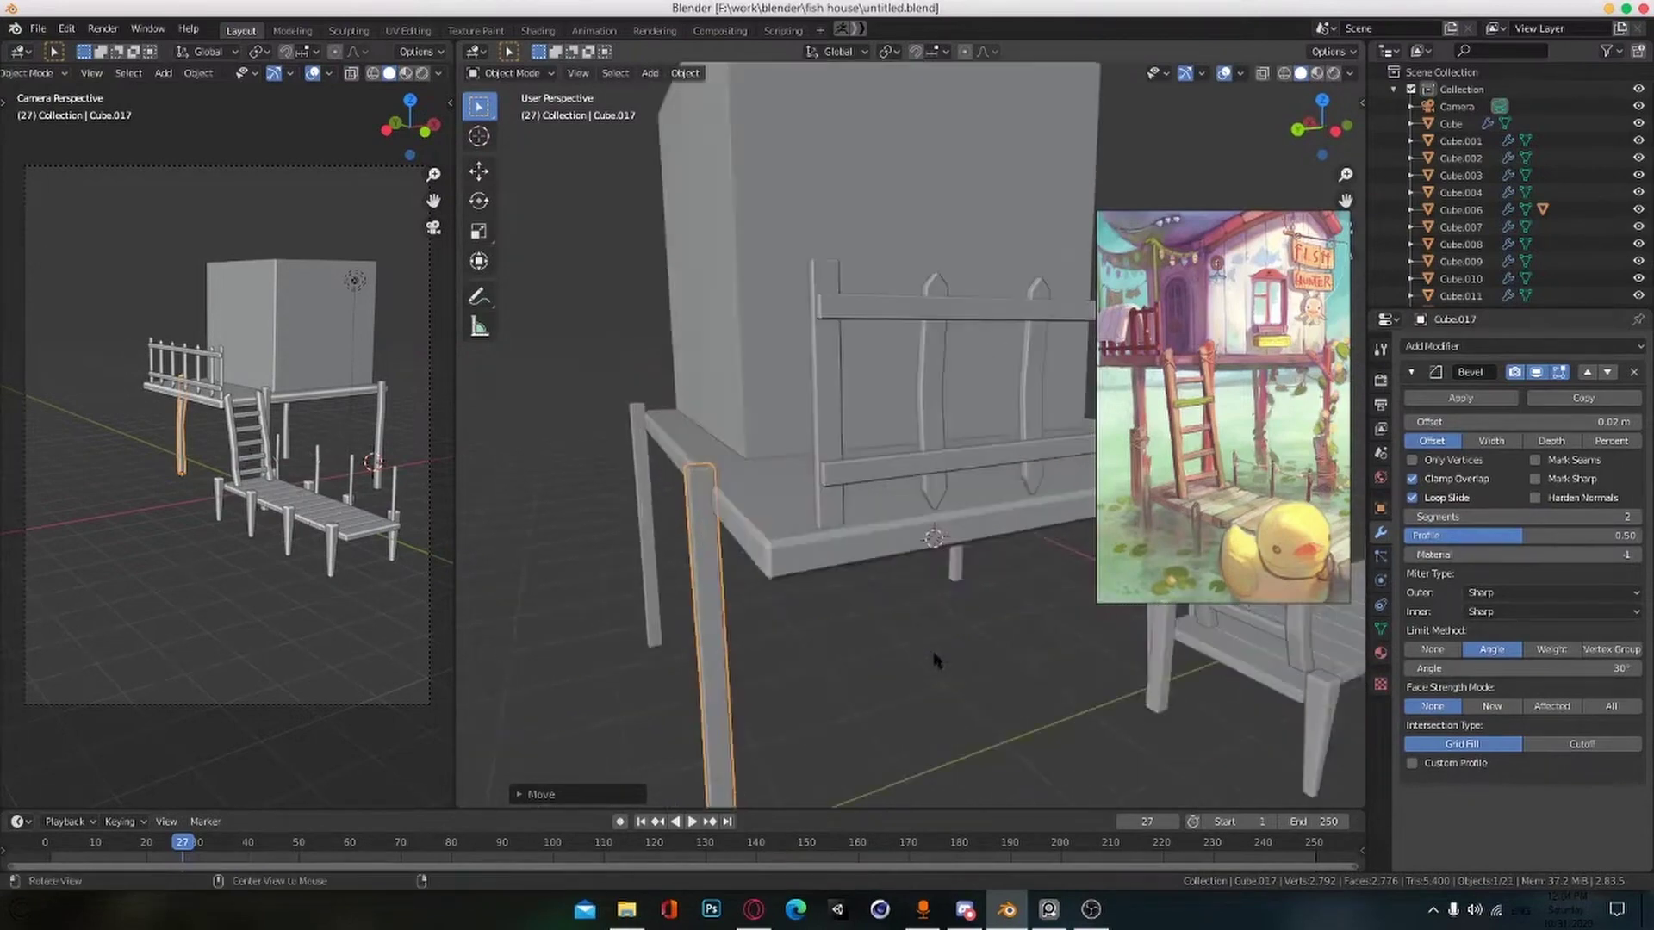
Step: Shift the edge loops of the balcony-side rear post sideways along X to vary its bend
{"action": "left_click", "coordinate": [912, 709]}
{"action": "left_click_drag", "start_coordinate": [912, 709], "coordinate": [951, 635], "text": "alt"}
{"action": "key", "text": "Tab"}
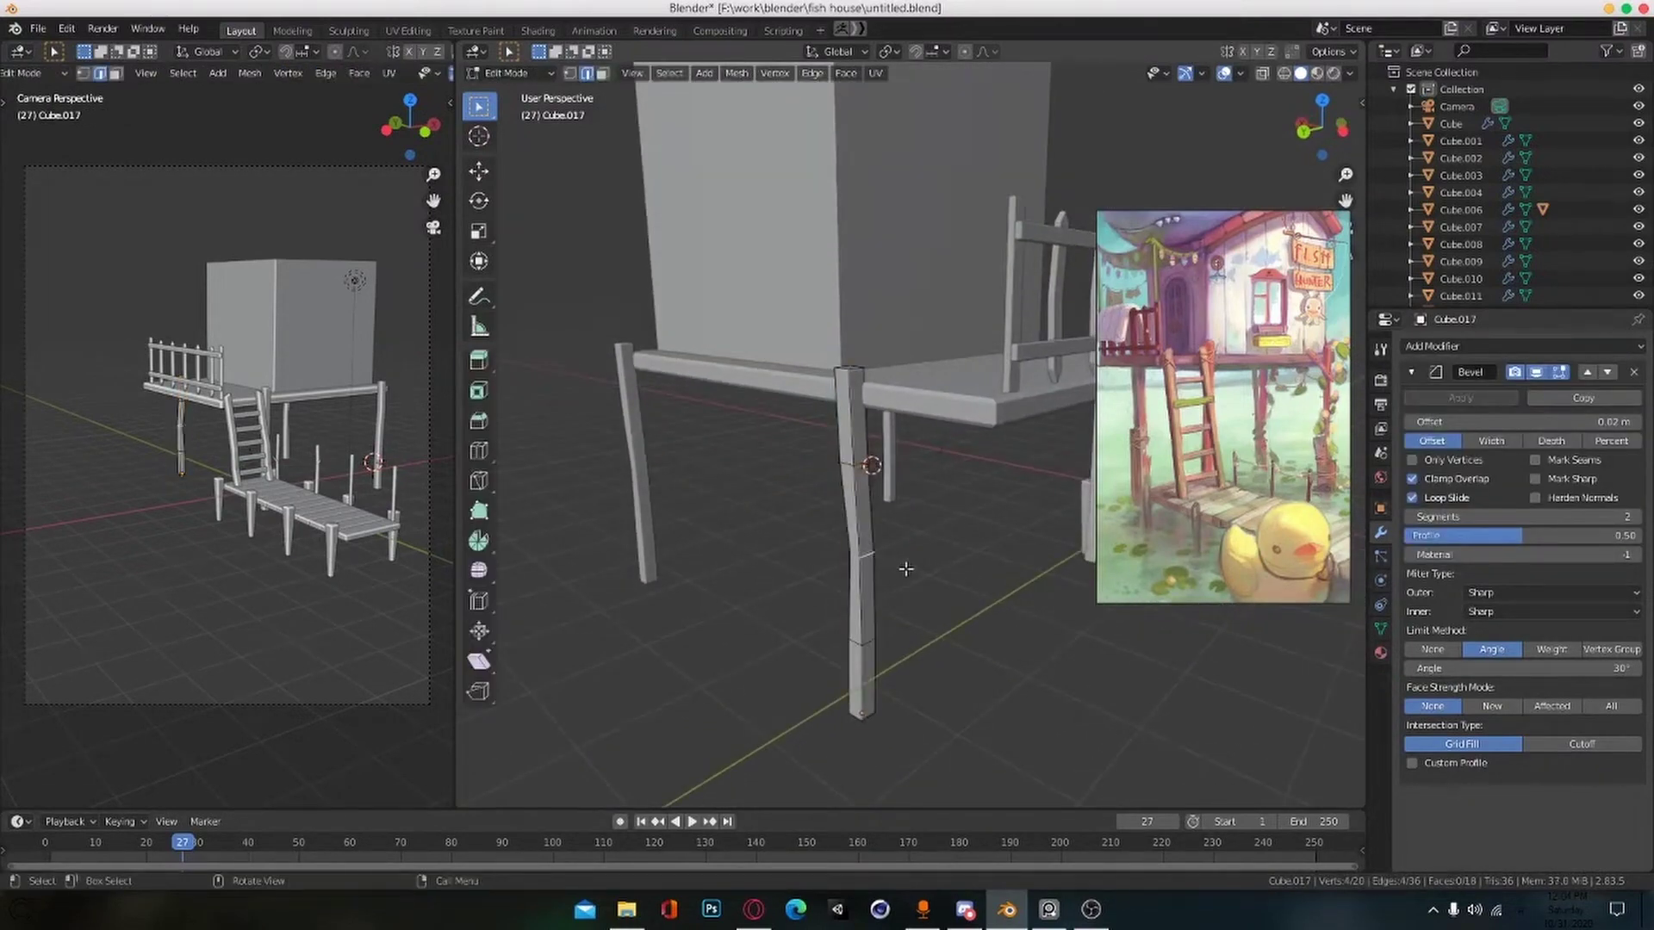
{"action": "middle_click_drag", "start_coordinate": [906, 568], "coordinate": [948, 575]}
{"action": "left_click", "coordinate": [1046, 539]}
{"action": "key", "text": "g"}
{"action": "left_click", "coordinate": [940, 576]}
{"action": "left_click", "coordinate": [841, 542], "text": "alt"}
{"action": "key", "text": "g"}
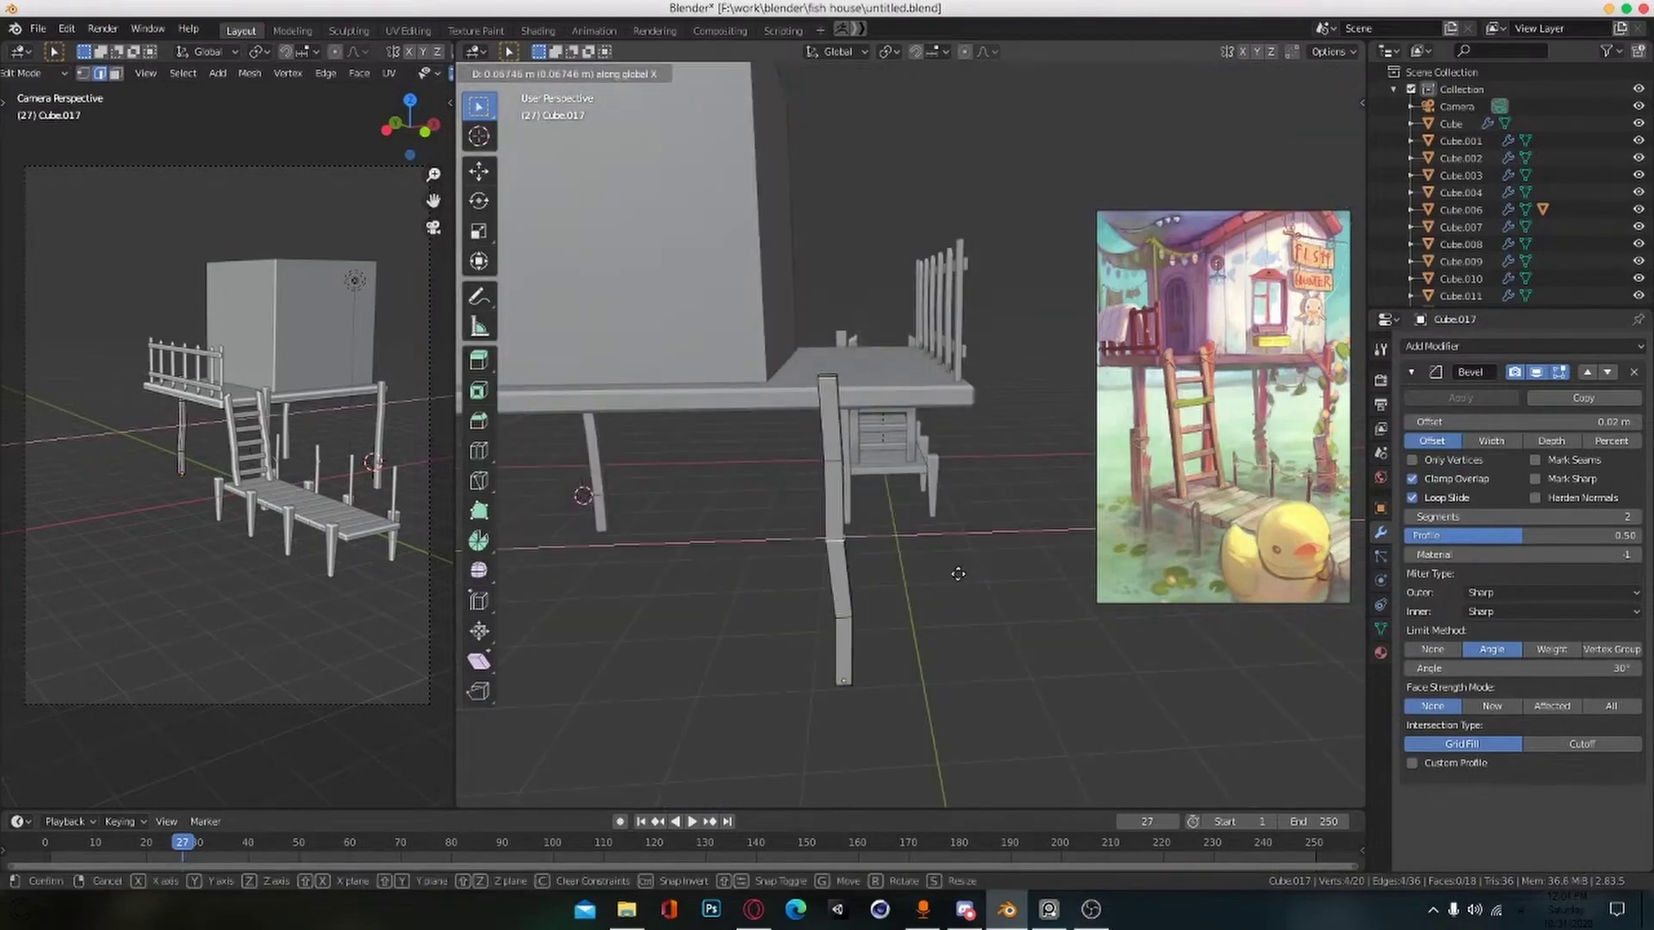
{"action": "left_click", "coordinate": [844, 544]}
Step: Raise the lower edge loop of the balcony-side rear post slightly along Z
{"action": "mouse_move", "coordinate": [939, 633]}
{"action": "middle_mouse_down"}
{"action": "mouse_move", "coordinate": [737, 622]}
{"action": "mouse_move", "coordinate": [879, 667]}
{"action": "mouse_move", "coordinate": [920, 644]}
{"action": "middle_mouse_up"}
{"action": "left_click", "coordinate": [813, 600], "text": "alt"}
{"action": "key", "text": "g"}
{"action": "key", "text": "z"}
{"action": "left_click", "coordinate": [814, 581]}
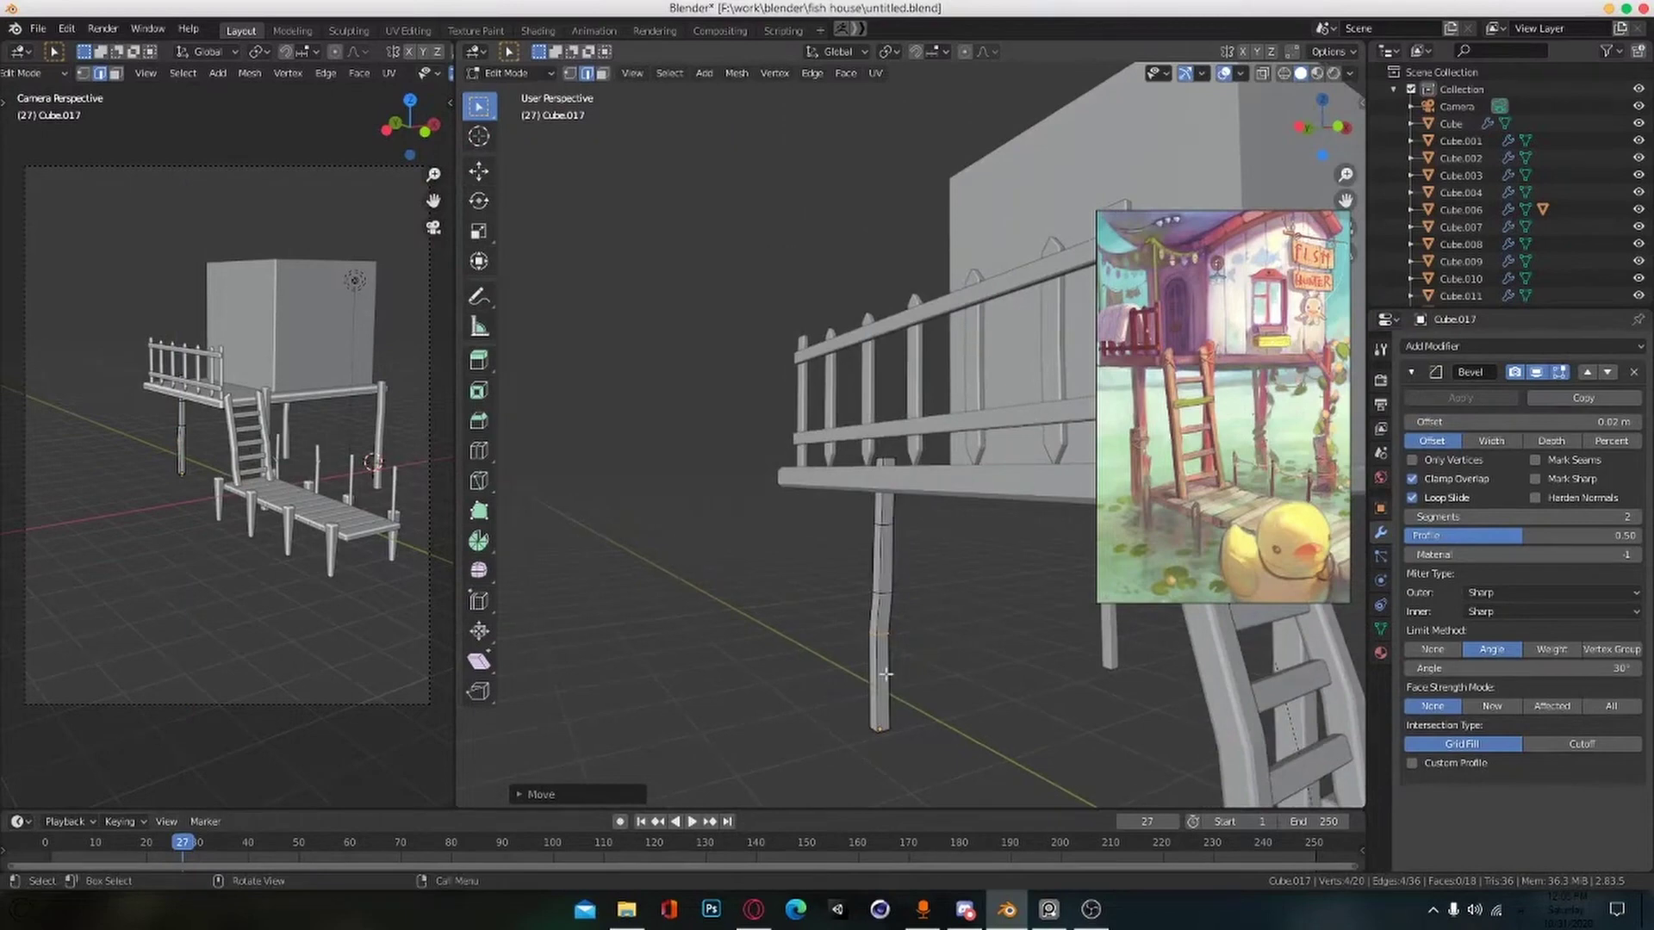
Step: Separate the lower segment of the balcony-side rear post into its own object and show the scene in wireframe
{"action": "key", "text": "Tab"}
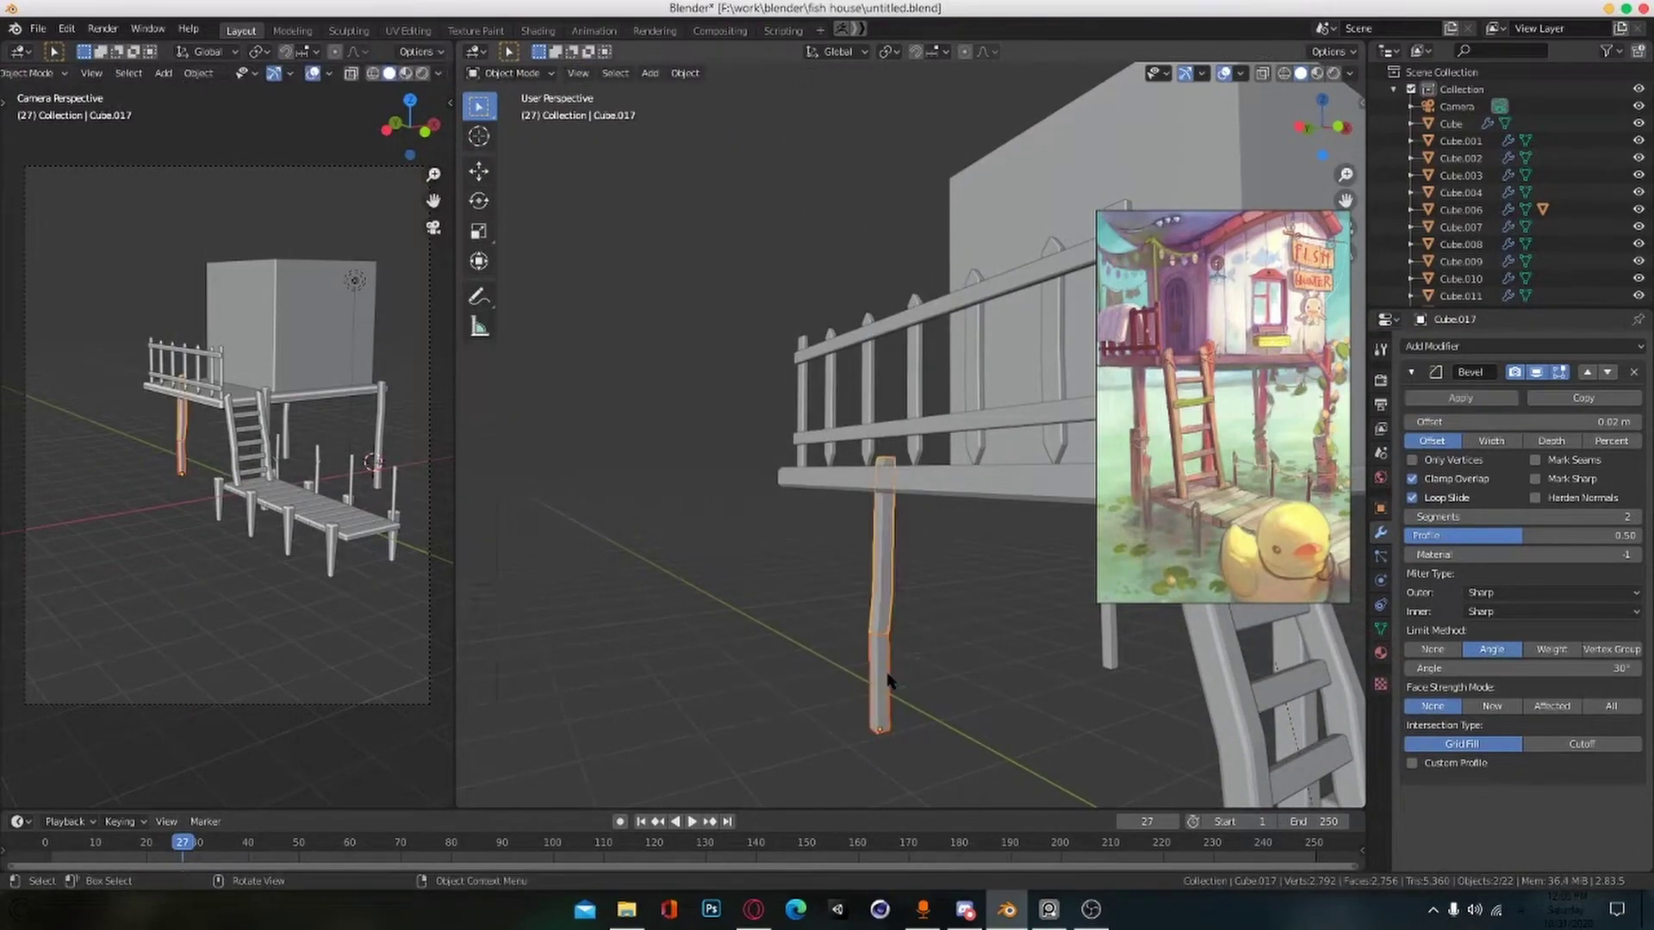
{"action": "left_click", "coordinate": [885, 676]}
{"action": "key", "text": "Tab"}
{"action": "left_click_drag", "start_coordinate": [951, 672], "coordinate": [907, 608], "text": "ctrl+alt"}
{"action": "key", "text": "Tab"}
{"action": "left_click", "coordinate": [897, 465]}
{"action": "key", "text": "shift+z"}
{"action": "left_click", "coordinate": [901, 568]}
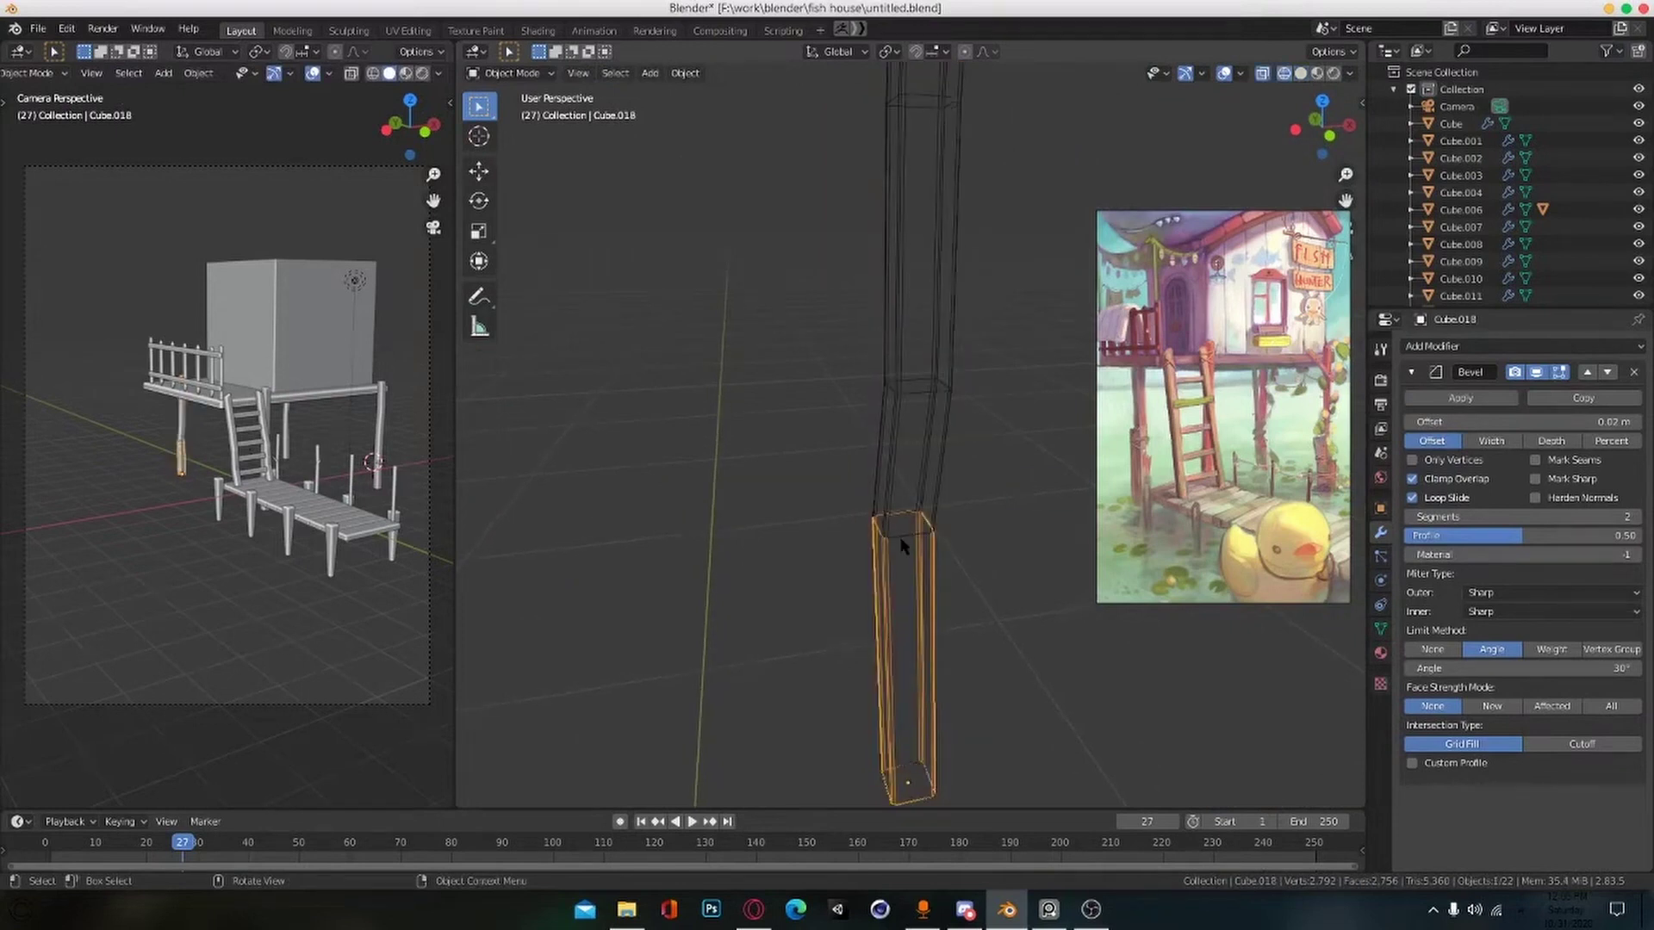
Step: Fill the open upper end of the separated lower post segment with a face
{"action": "key", "text": "Tab"}
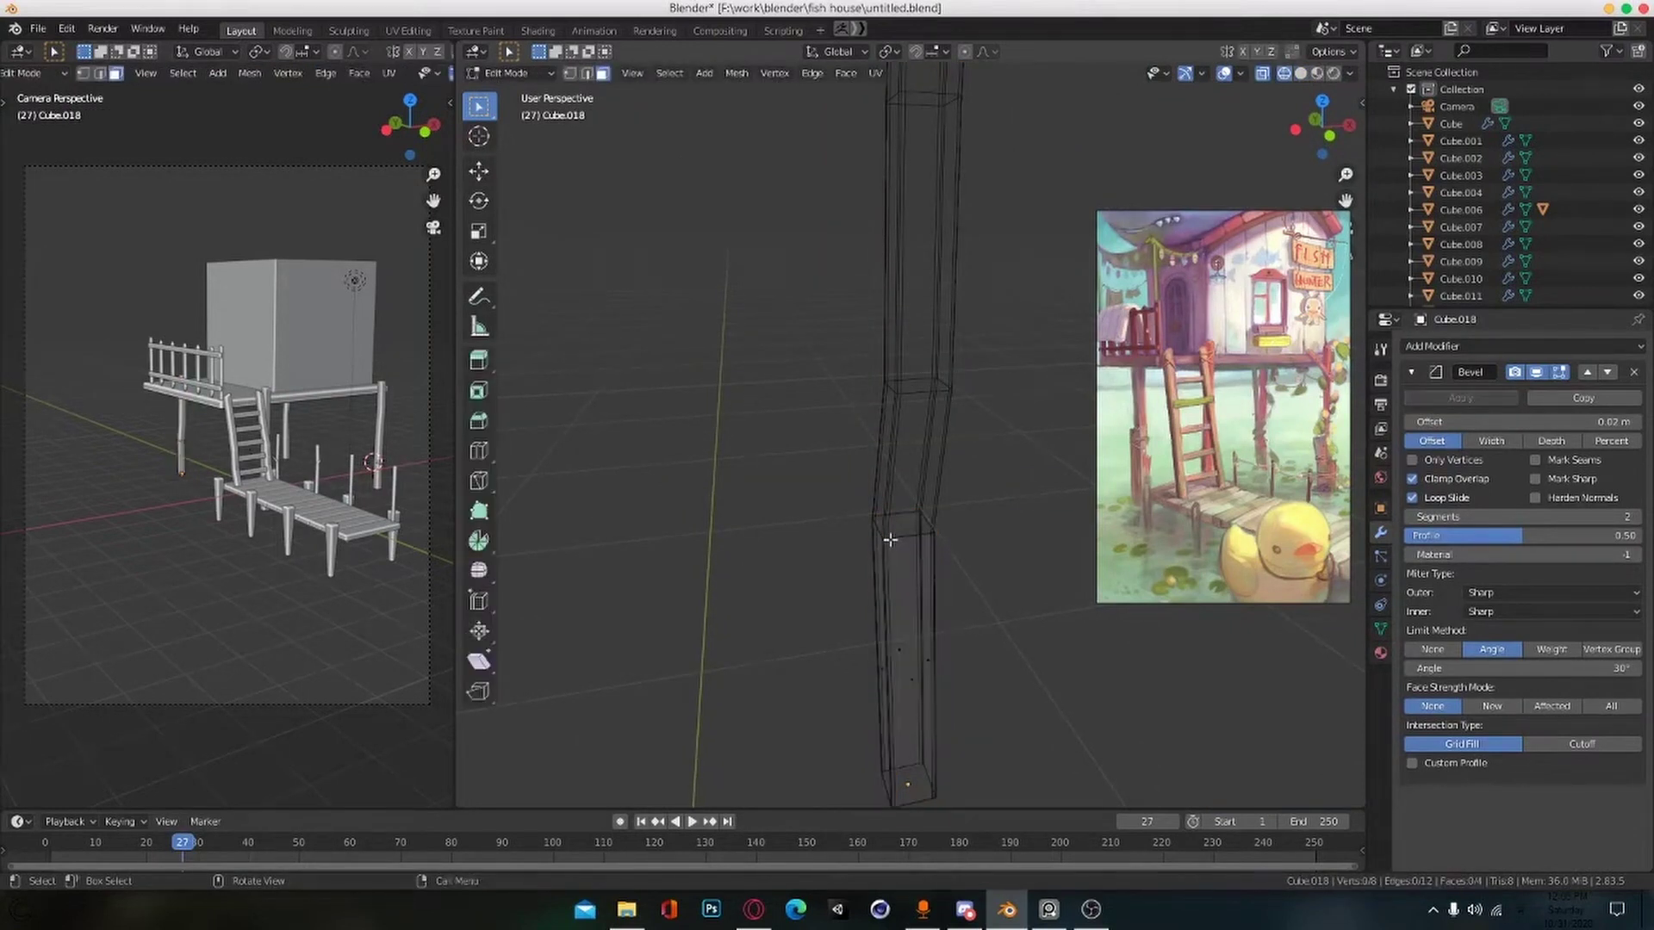
{"action": "key", "text": "f"}
{"action": "middle_click_drag", "start_coordinate": [898, 536], "coordinate": [901, 692], "text": "shift"}
{"action": "scroll", "coordinate": [879, 612], "scroll_direction": "up", "scroll_amount": 5}
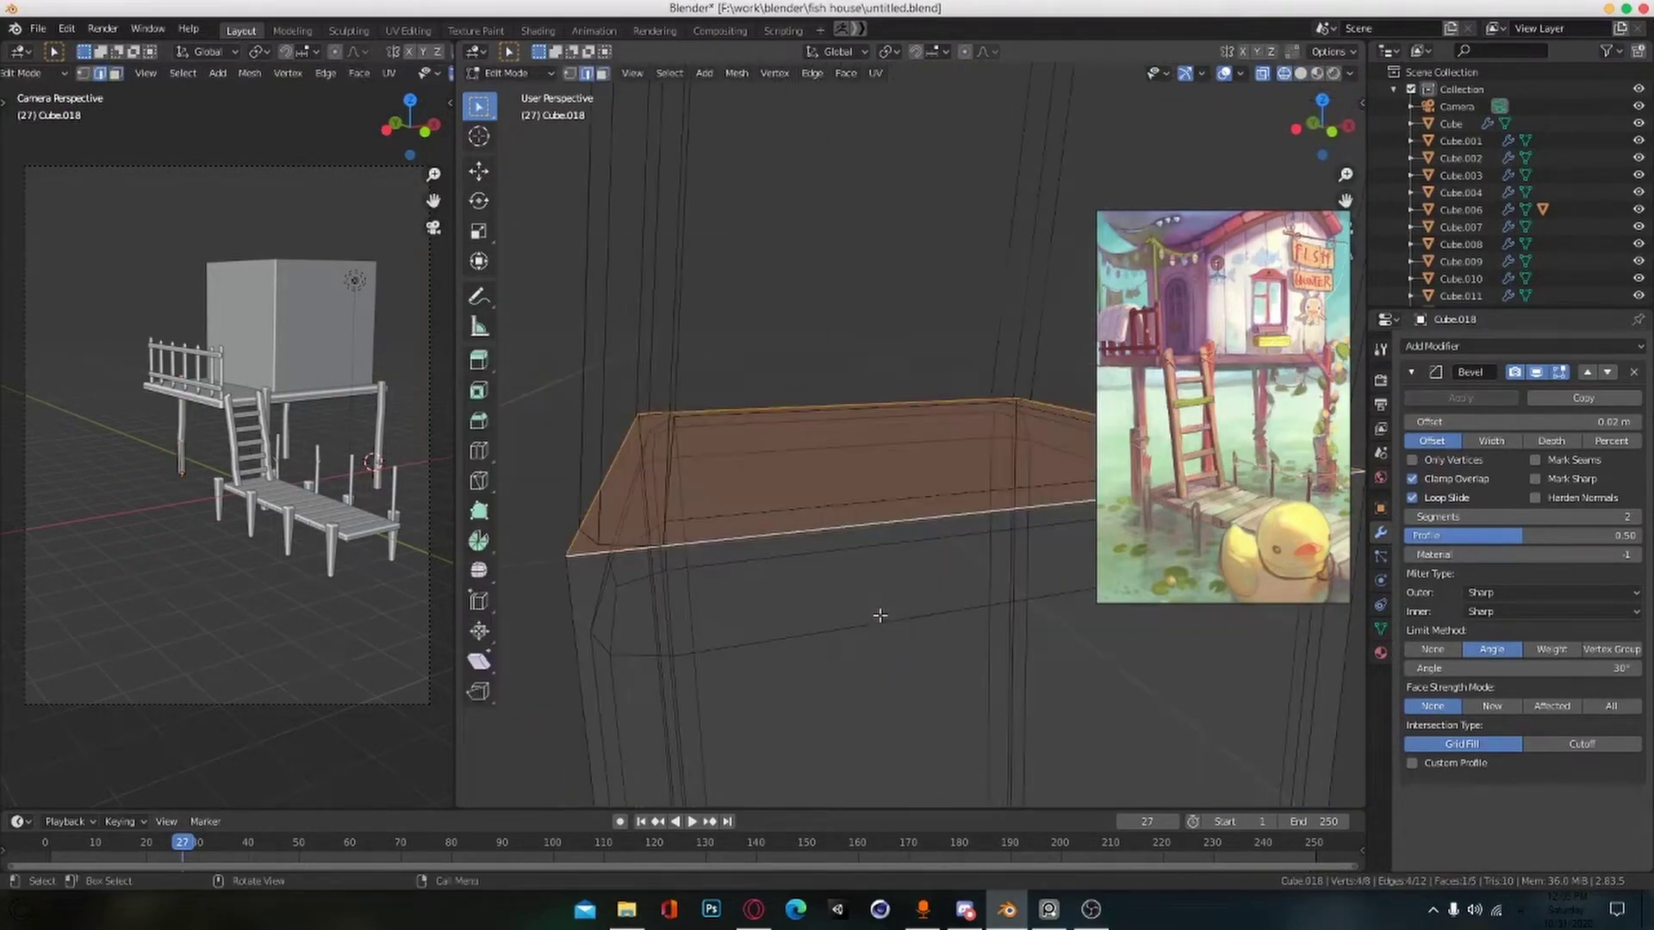
Step: Add four lengthwise loop cuts in each direction and 11 crosswise loop cuts to the lower post segment
{"action": "scroll", "coordinate": [878, 612], "scroll_direction": "down", "scroll_amount": 7}
{"action": "middle_click_drag", "start_coordinate": [879, 612], "coordinate": [948, 565]}
{"action": "scroll", "coordinate": [948, 565], "scroll_direction": "up", "scroll_amount": 3}
{"action": "scroll", "coordinate": [949, 565], "scroll_direction": "down", "scroll_amount": 1}
{"action": "key", "text": "ctrl+r"}
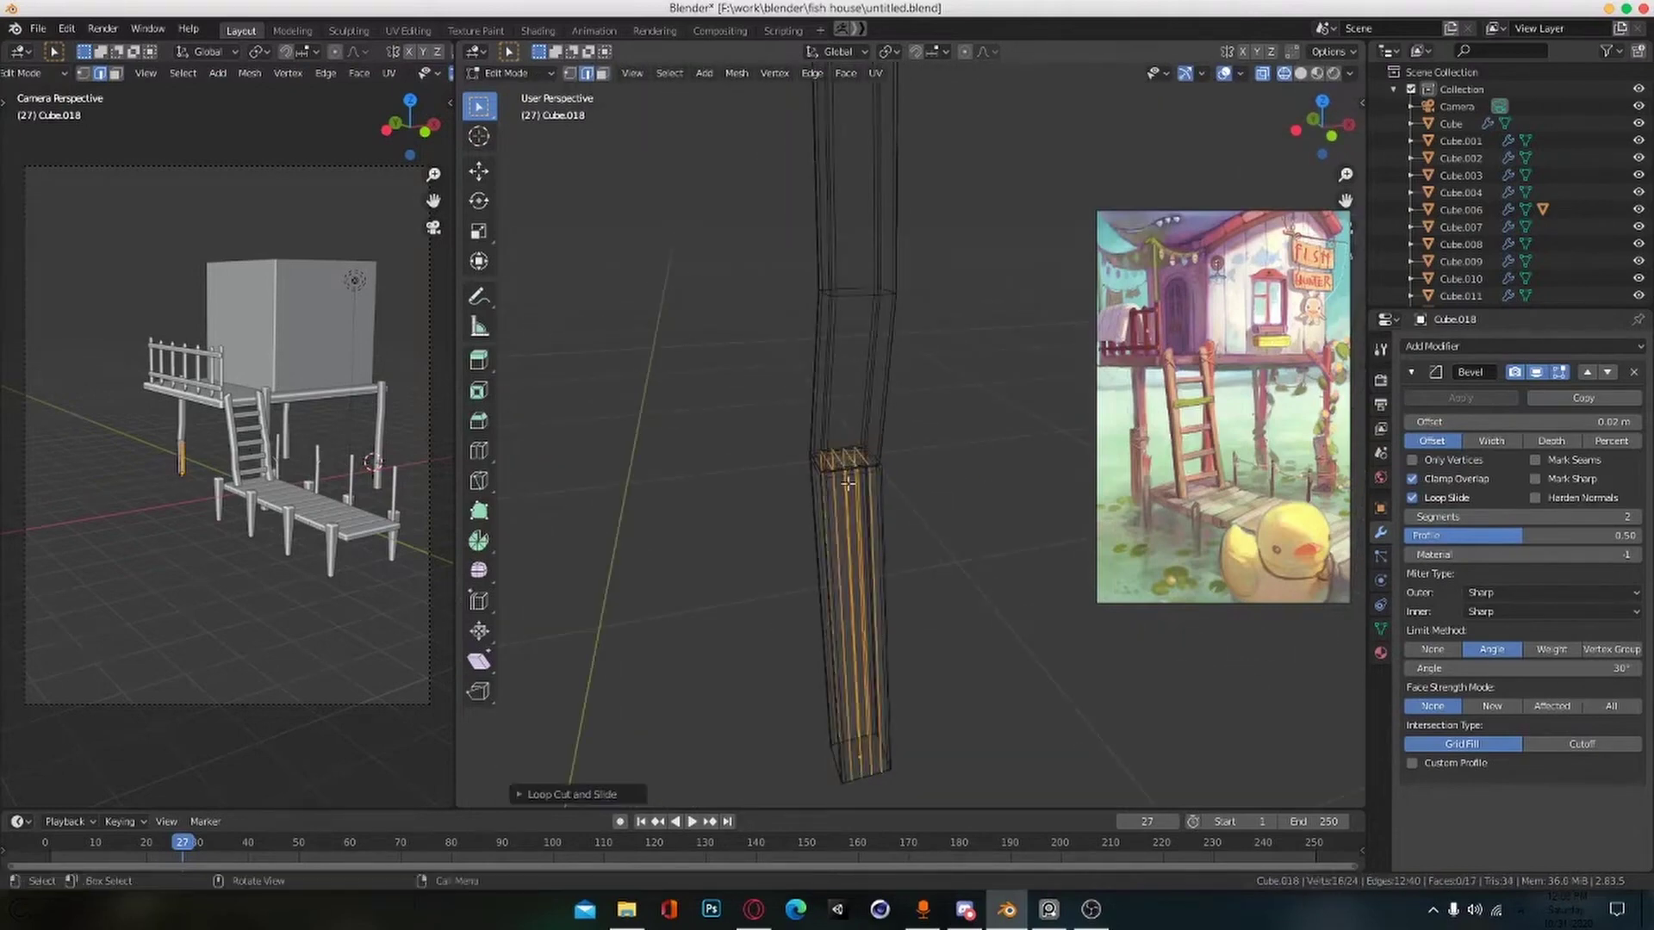
{"action": "middle_click_drag", "start_coordinate": [848, 484], "coordinate": [845, 504]}
{"action": "left_click", "coordinate": [844, 490]}
{"action": "right_click", "coordinate": [844, 490]}
{"action": "key", "text": "ctrl+r"}
{"action": "scroll", "coordinate": [837, 614], "scroll_direction": "up", "scroll_amount": 8}
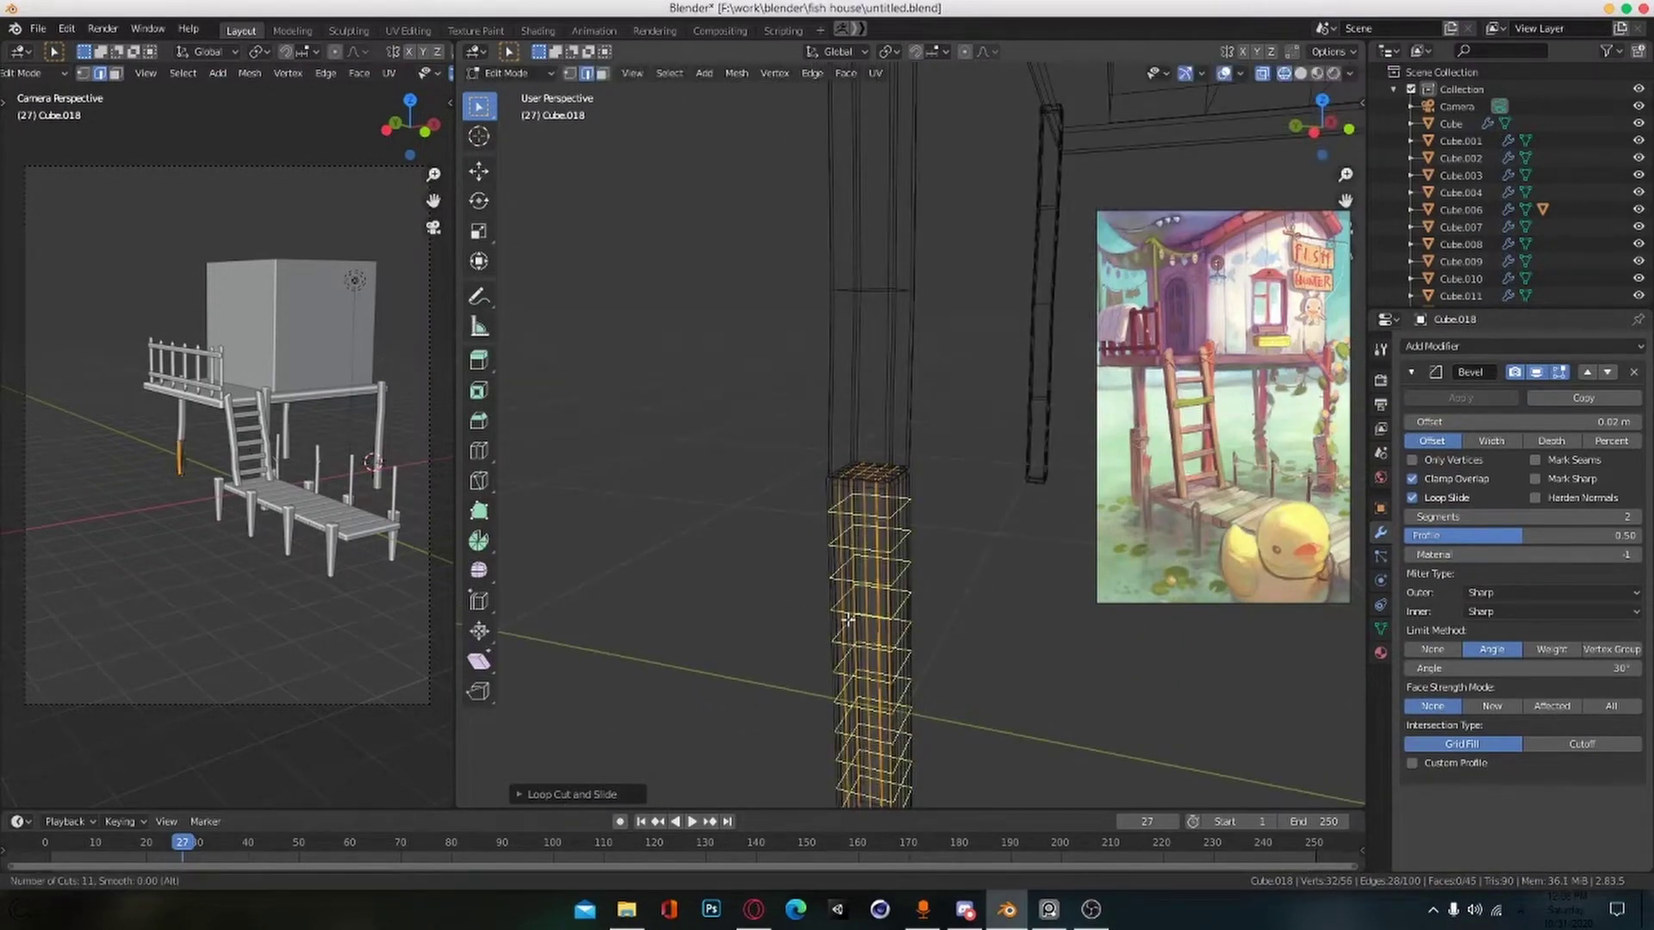
{"action": "left_click", "coordinate": [837, 613]}
{"action": "right_click", "coordinate": [837, 613]}
Step: Switch back to solid shading and isolate the lower post segment in local view for mesh editing
{"action": "key", "text": "Tab"}
{"action": "key", "text": "shift+z"}
{"action": "scroll", "coordinate": [974, 619], "scroll_direction": "up", "scroll_amount": 4}
{"action": "middle_click_drag", "start_coordinate": [930, 583], "coordinate": [904, 629]}
{"action": "key", "text": "Tab"}
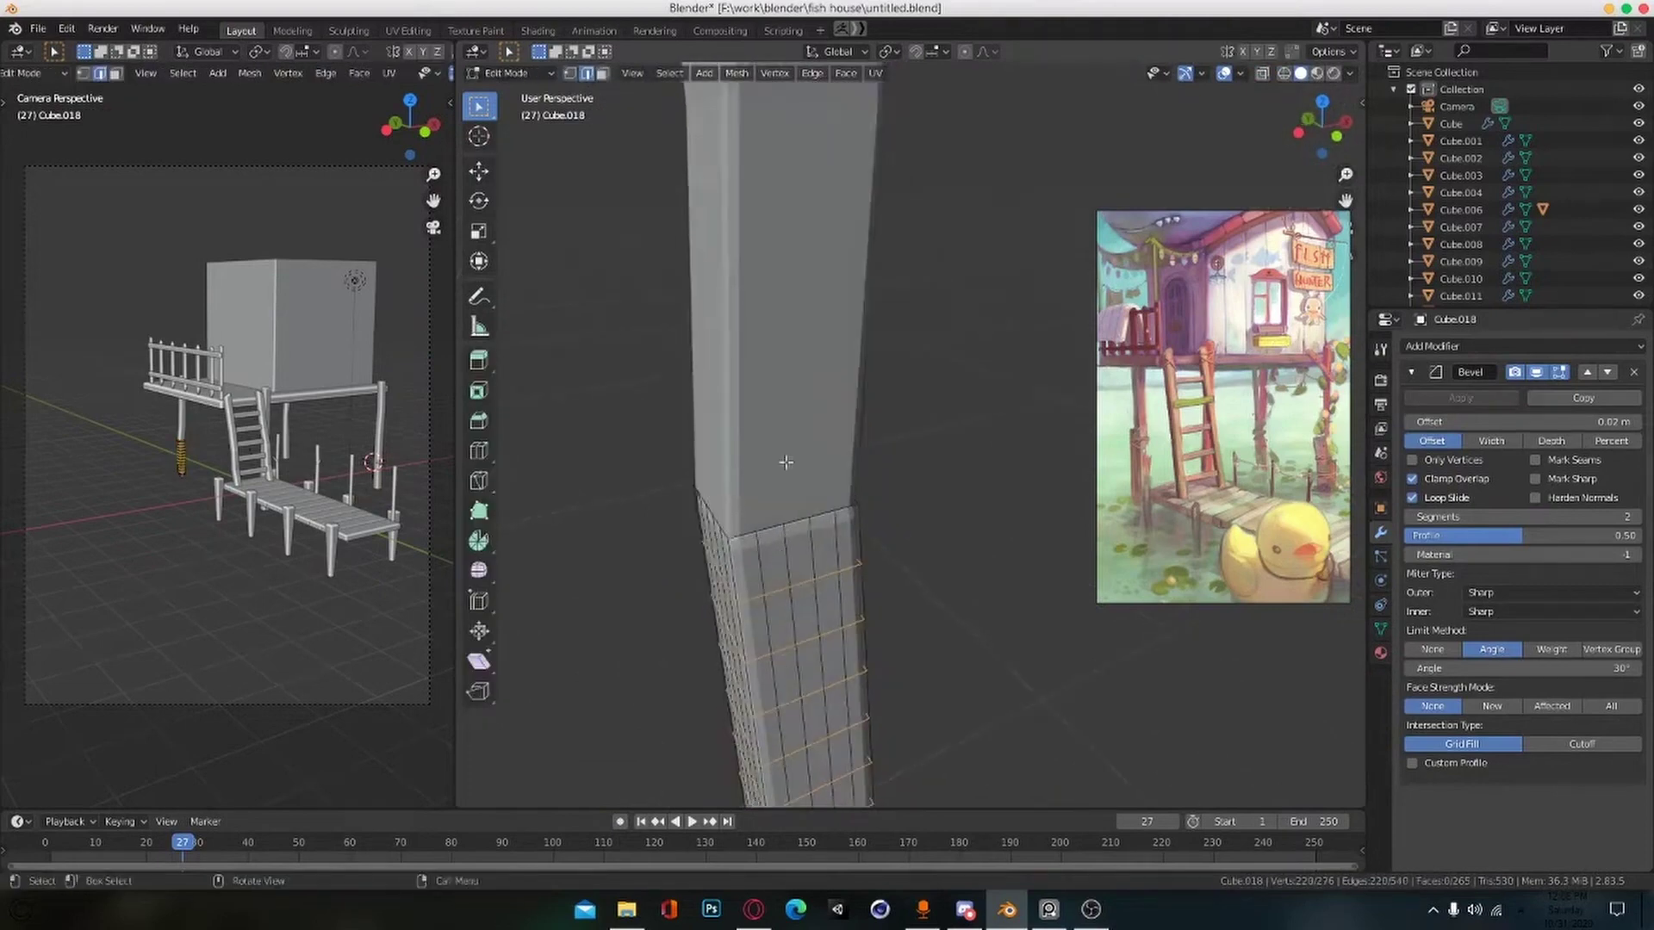
{"action": "key", "text": "Tab"}
{"action": "key", "text": "KP_Divide"}
{"action": "key", "text": "Tab"}
{"action": "middle_click_drag", "start_coordinate": [956, 377], "coordinate": [960, 517], "text": "shift"}
{"action": "right_click", "coordinate": [843, 354]}
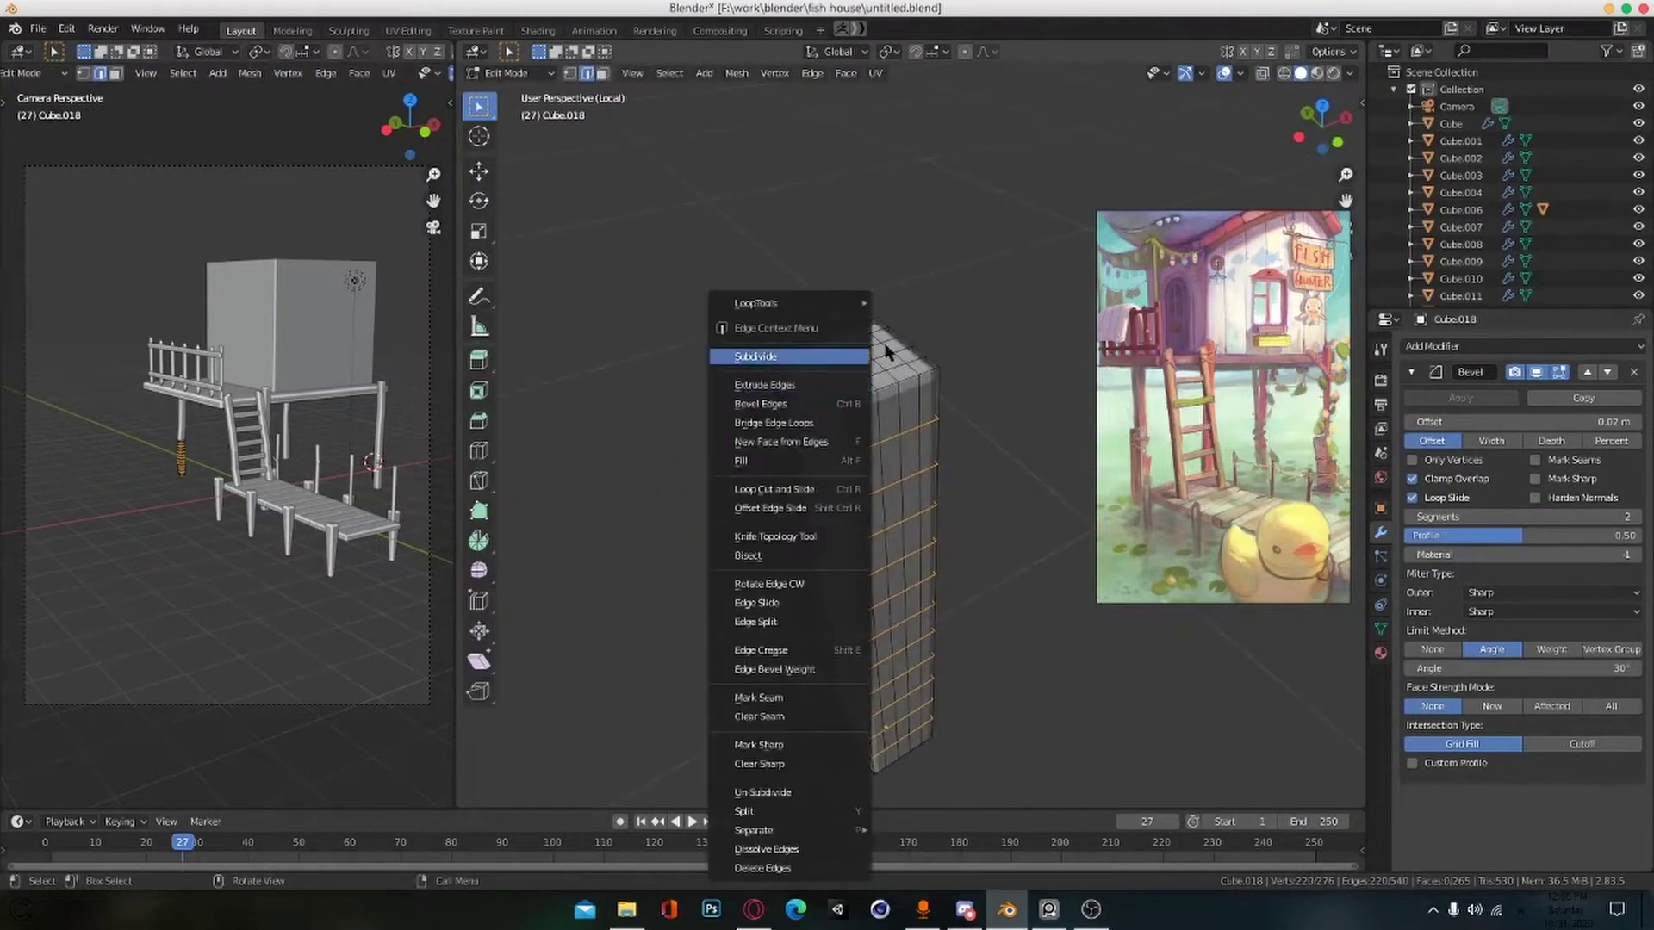
{"action": "left_click", "coordinate": [871, 372]}
Step: Pull a vertex on the lower segment's top up about 0.17 m along Z using proportional editing with Random falloff
{"action": "key", "text": "1"}
{"action": "left_click", "coordinate": [965, 56]}
{"action": "left_click", "coordinate": [986, 54]}
{"action": "left_click", "coordinate": [1003, 251]}
{"action": "key", "text": "g"}
{"action": "key", "text": "z"}
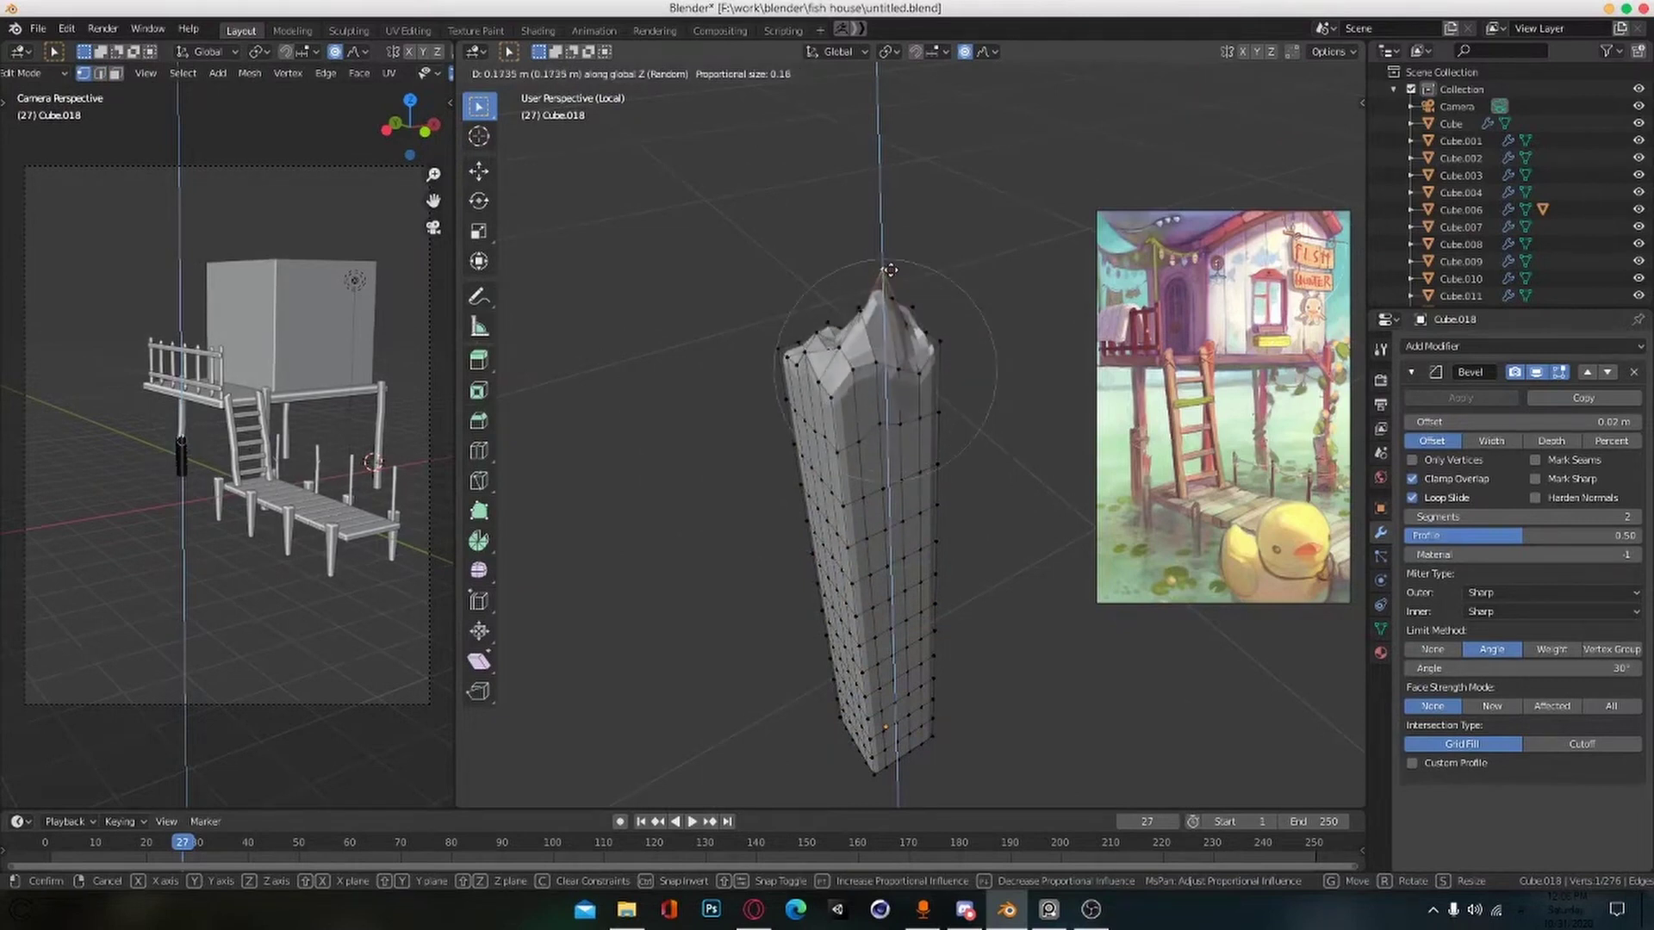
{"action": "left_click", "coordinate": [890, 259]}
Step: Finish editing the splintered lower segment, save the file and leave local view
{"action": "scroll", "coordinate": [892, 264], "scroll_direction": "down", "scroll_amount": 2}
{"action": "middle_click_drag", "start_coordinate": [896, 271], "coordinate": [928, 432]}
{"action": "key", "text": "Tab"}
{"action": "scroll", "coordinate": [928, 432], "scroll_direction": "down", "scroll_amount": 4}
{"action": "key", "text": "ctrl+s"}
{"action": "key", "text": "slash"}
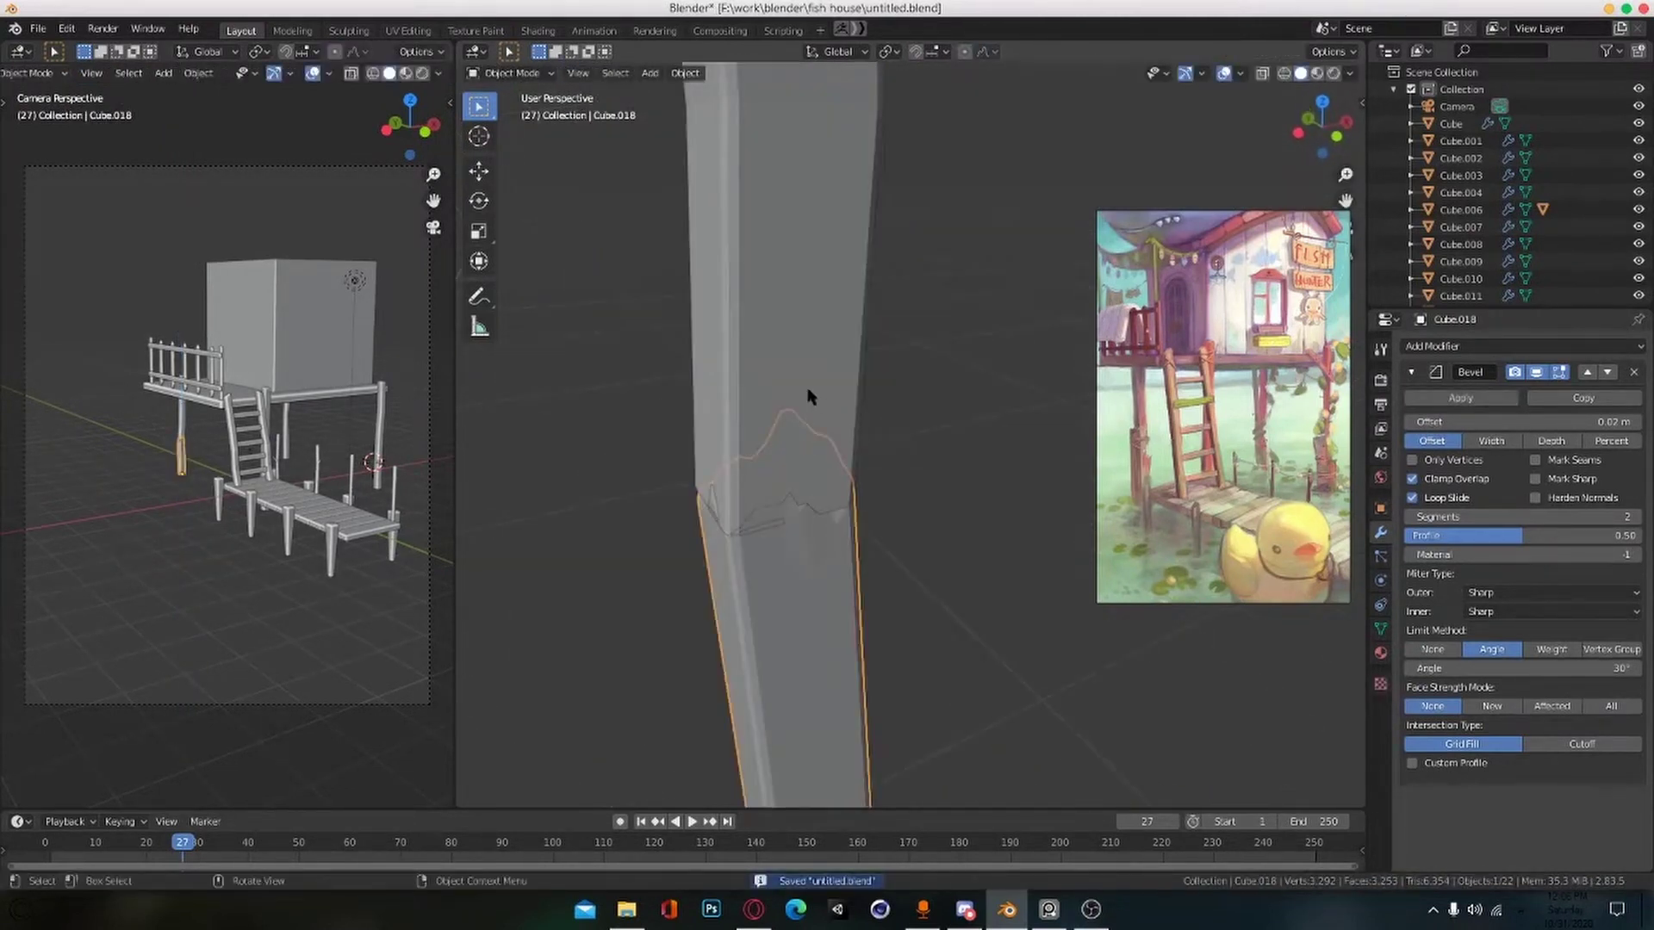
Step: Isolate the upper part of the broken post in local view and delete the stray face left below it
{"action": "scroll", "coordinate": [809, 396], "scroll_direction": "down", "scroll_amount": 2}
{"action": "left_click", "coordinate": [835, 387]}
{"action": "key", "text": "Tab"}
{"action": "key", "text": "KP_Divide"}
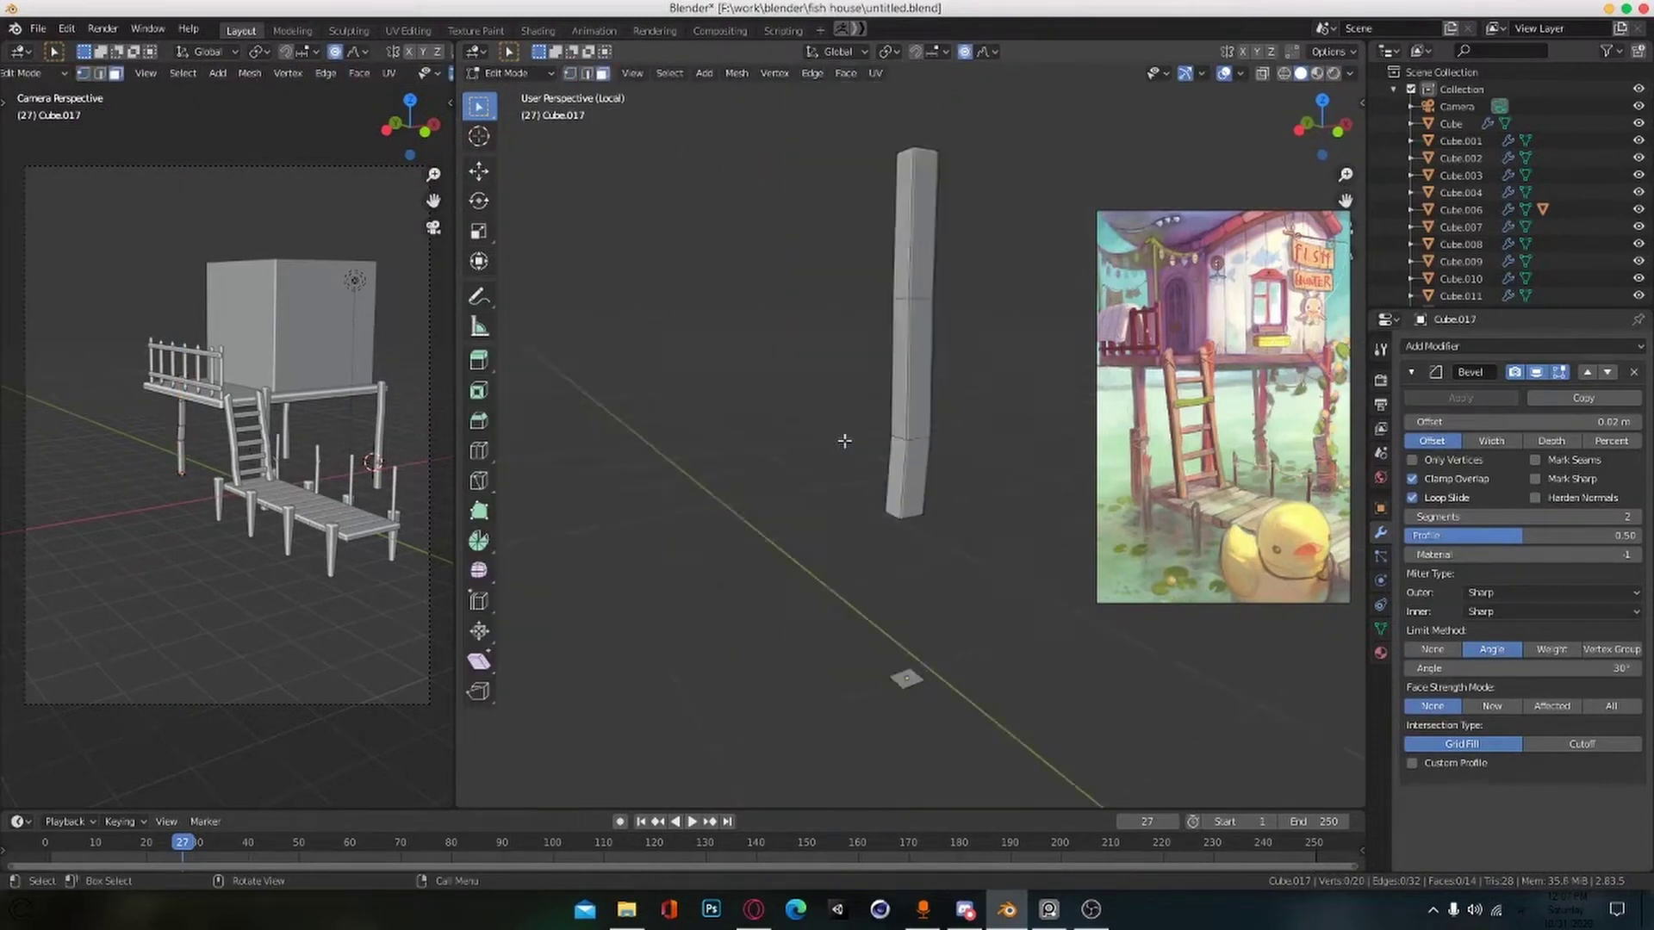
{"action": "middle_click_drag", "start_coordinate": [843, 441], "coordinate": [897, 611]}
{"action": "key", "text": "x"}
{"action": "left_click", "coordinate": [915, 688]}
Step: Cap the upper post's open lower end and divide the post with lengthwise and crosswise loop cuts
{"action": "key", "text": "ctrl+r"}
{"action": "left_click", "coordinate": [885, 680]}
{"action": "middle_click_drag", "start_coordinate": [884, 681], "coordinate": [961, 431]}
{"action": "key", "text": "ctrl+r"}
{"action": "double_click", "coordinate": [926, 552]}
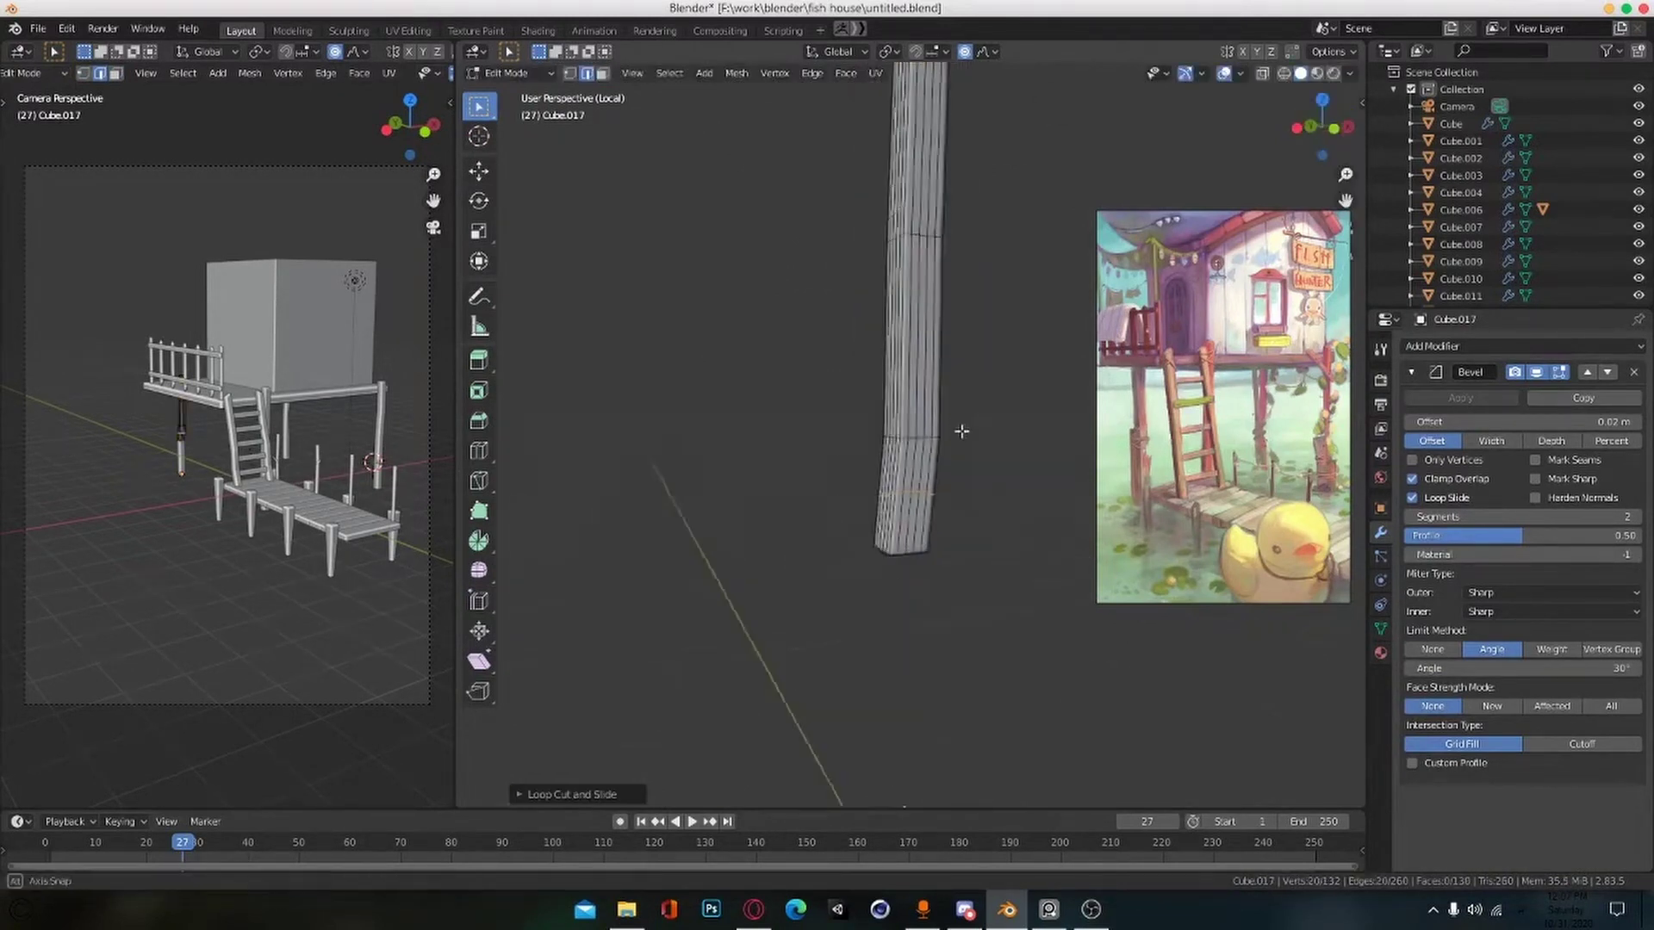
{"action": "left_click", "coordinate": [916, 202]}
{"action": "right_click", "coordinate": [909, 541]}
{"action": "key", "text": "Escape"}
{"action": "scroll", "coordinate": [926, 549], "scroll_direction": "up", "scroll_amount": 3}
{"action": "middle_click_drag", "start_coordinate": [930, 550], "coordinate": [974, 498]}
Step: Leave local view and raise the upper post's lower end along Z without proportional editing, opening a gap above the splintered segment
{"action": "key", "text": "w"}
{"action": "scroll", "coordinate": [930, 551], "scroll_direction": "up", "scroll_amount": 3}
{"action": "left_click", "coordinate": [870, 616]}
{"action": "scroll", "coordinate": [878, 568], "scroll_direction": "down", "scroll_amount": 3}
{"action": "middle_click_drag", "start_coordinate": [887, 525], "coordinate": [888, 601]}
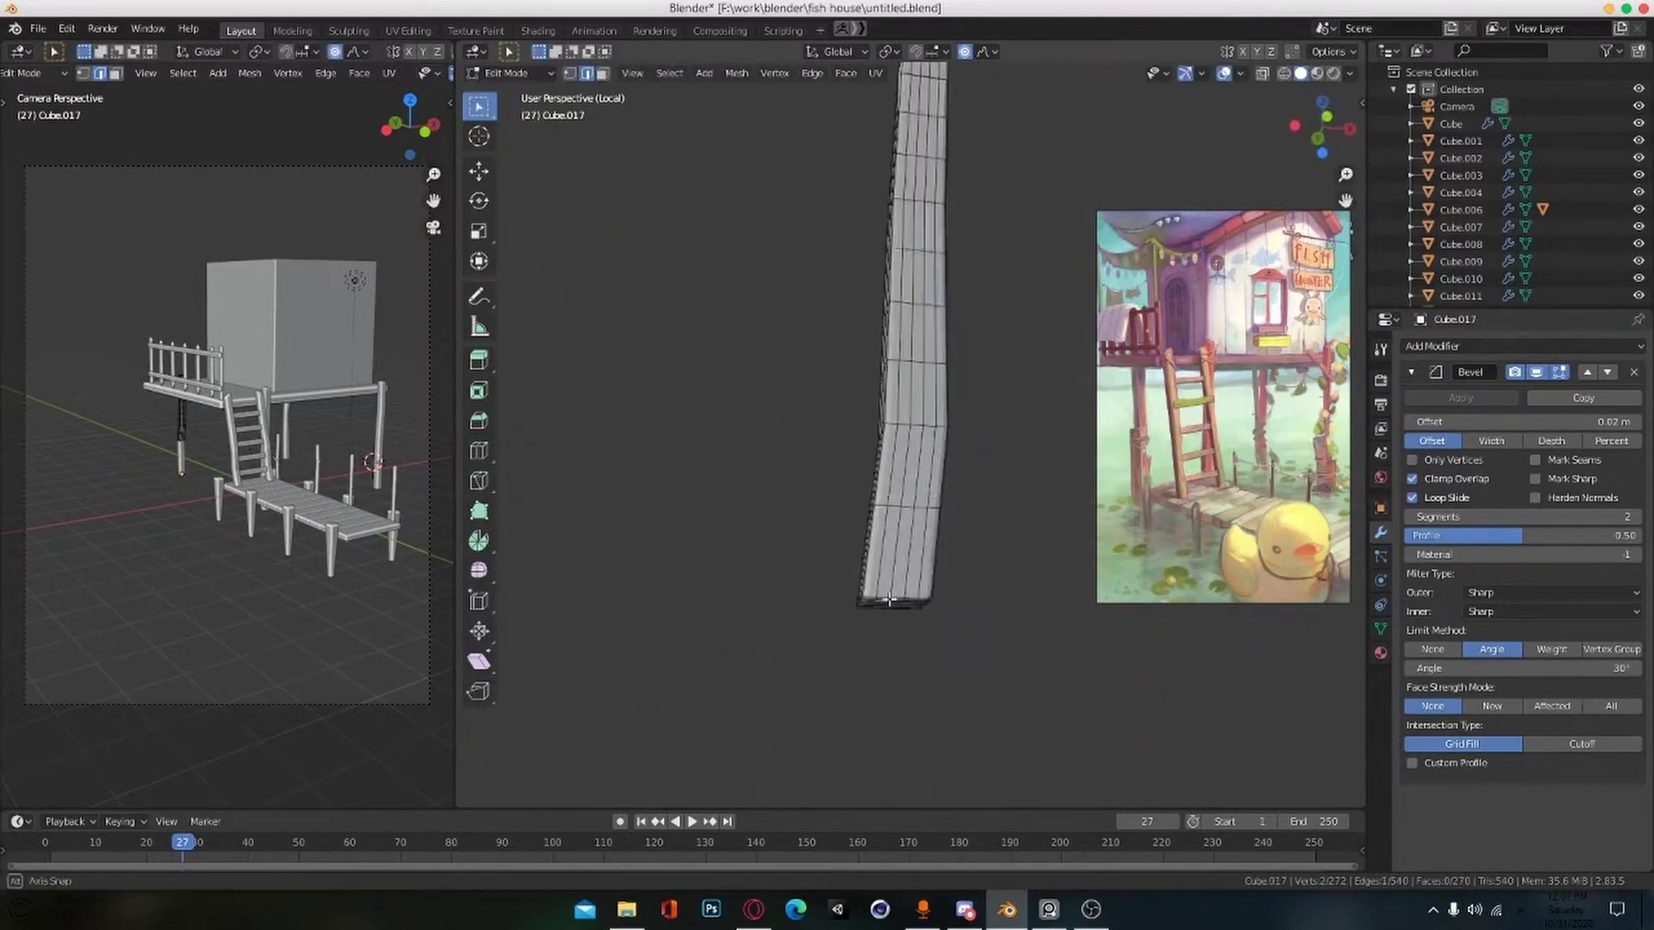
{"action": "left_click", "coordinate": [1052, 646]}
{"action": "key", "text": "KP_Divide"}
{"action": "middle_click_drag", "start_coordinate": [1052, 645], "coordinate": [989, 634]}
{"action": "key", "text": "g"}
{"action": "key", "text": "z"}
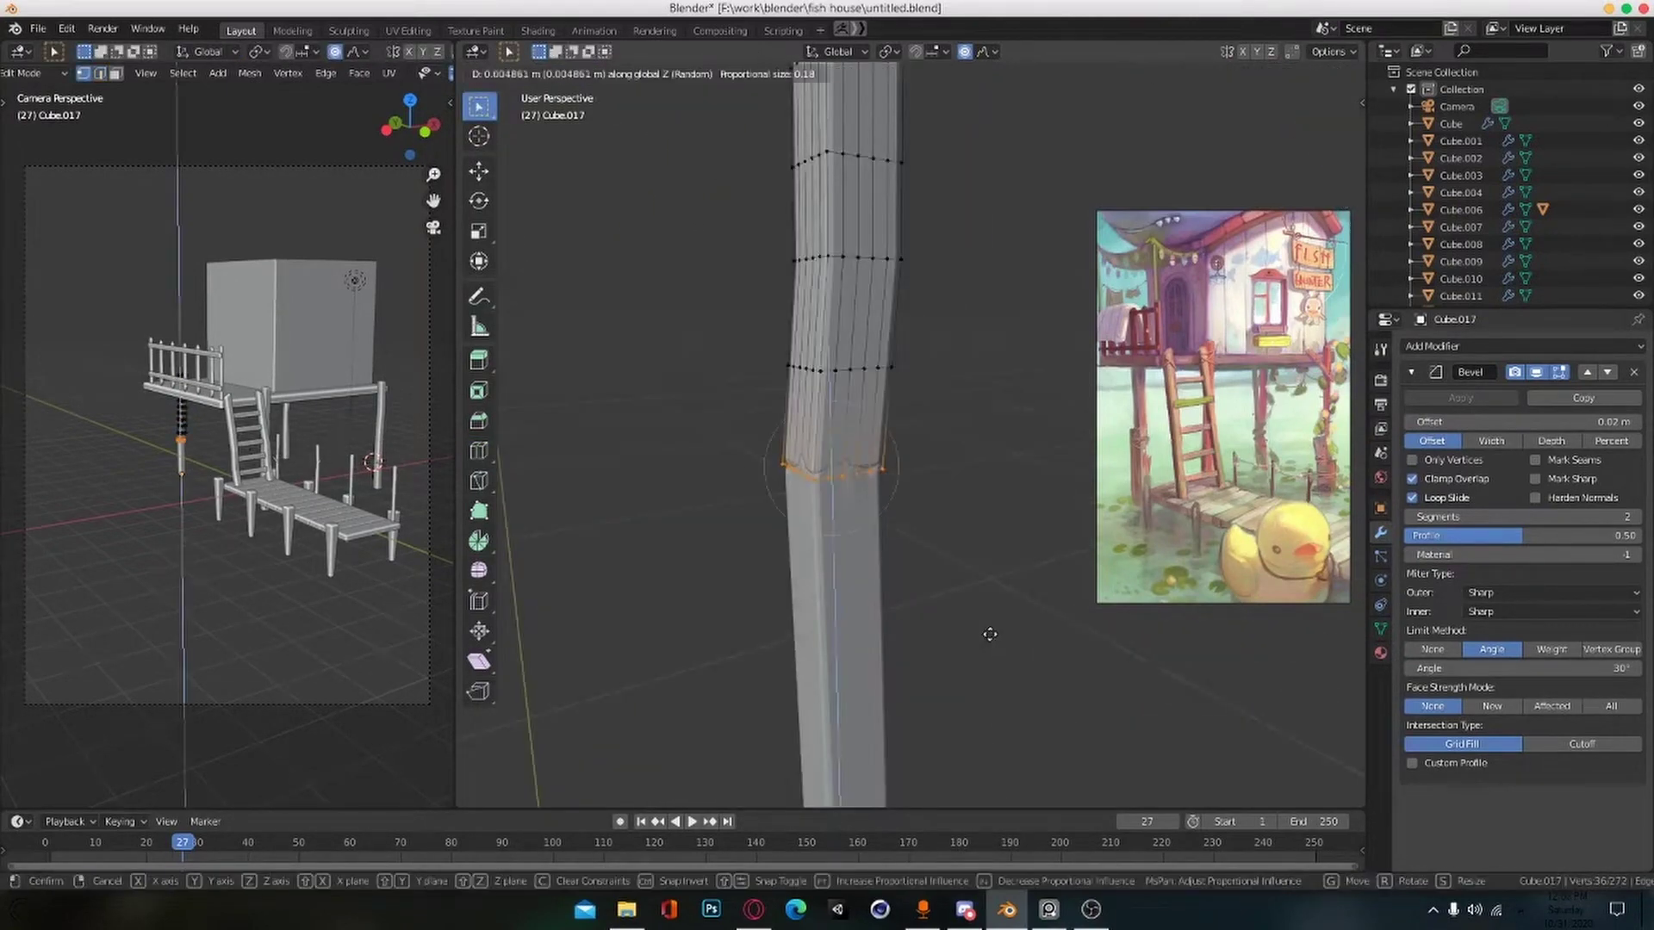
{"action": "key", "text": "o"}
{"action": "left_click", "coordinate": [1025, 425]}
{"action": "middle_click_drag", "start_coordinate": [1025, 425], "coordinate": [947, 455]}
{"action": "left_click", "coordinate": [948, 427]}
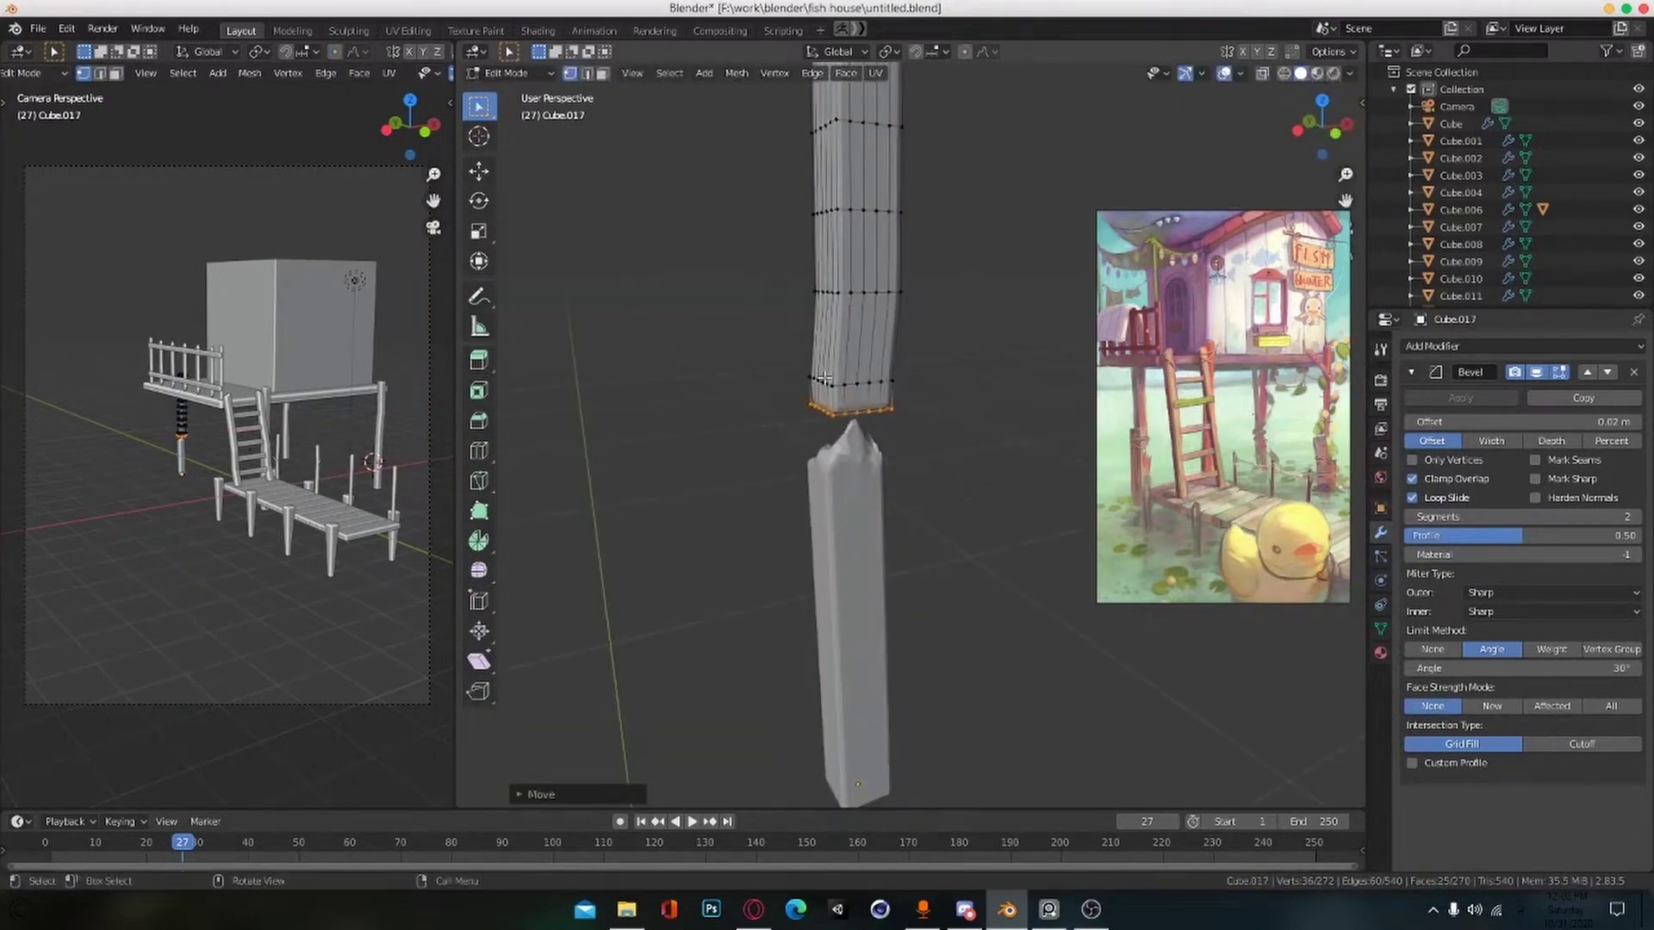
Step: Raise the upper post's lower end about 0.11 m along Z using proportional editing with Sphere falloff
{"action": "left_click", "coordinate": [985, 53]}
{"action": "left_click", "coordinate": [999, 101]}
{"action": "key", "text": "g"}
{"action": "key", "text": "z"}
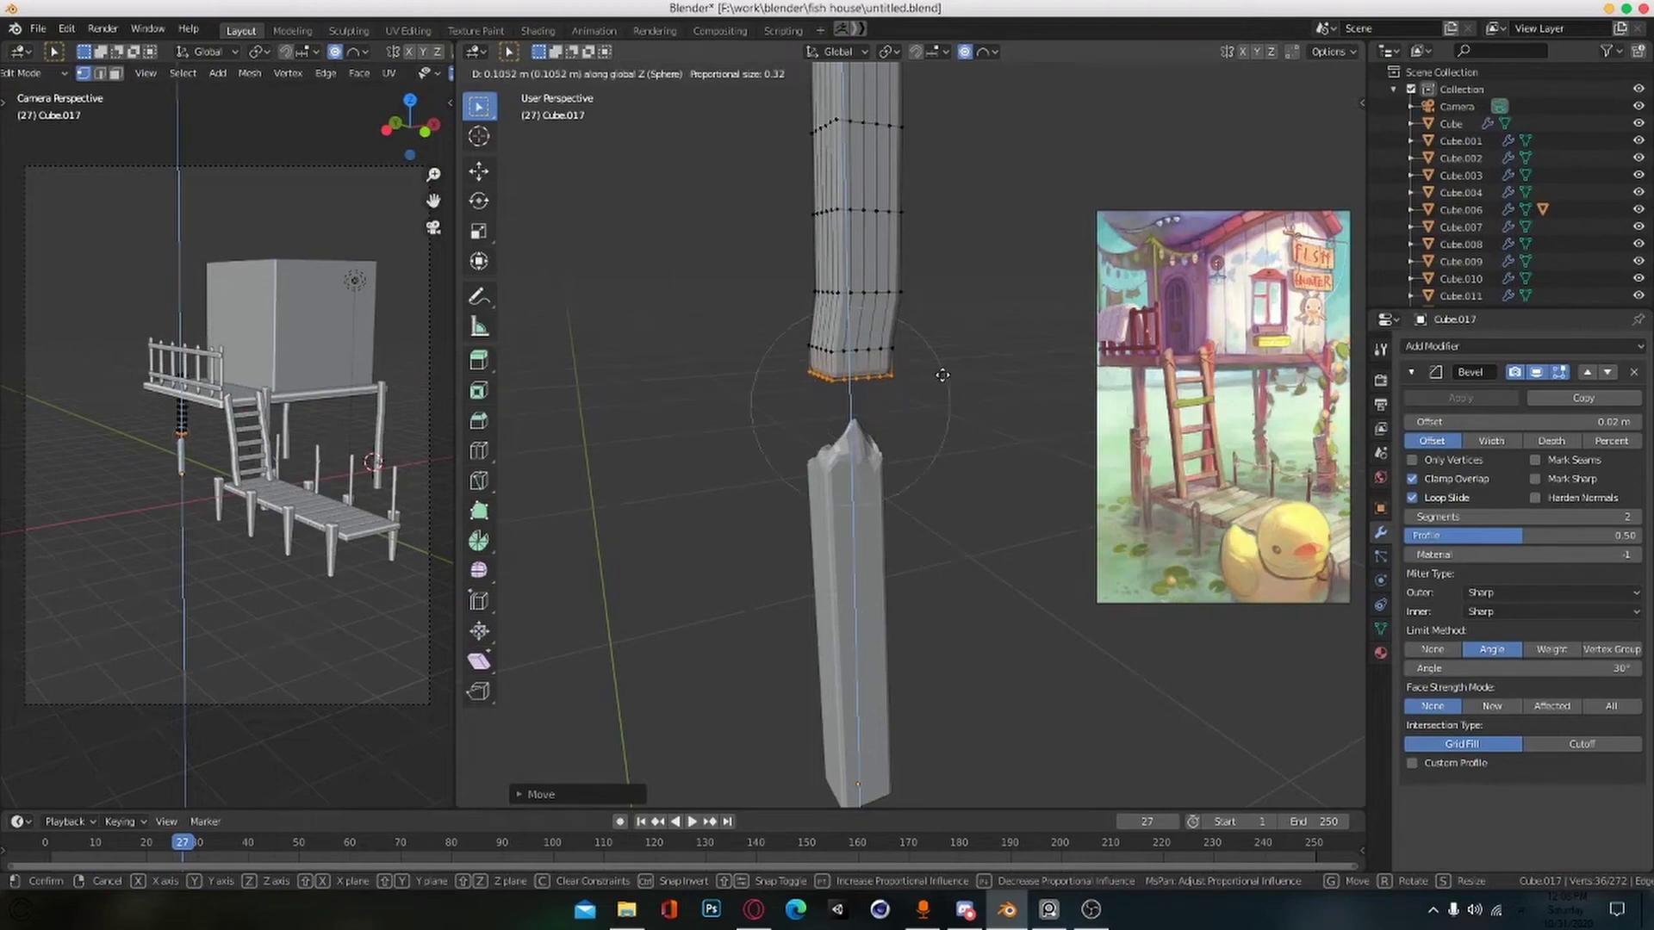
{"action": "left_click", "coordinate": [942, 375]}
Step: Pull an edge vertex of the upper post's underside down along Z to form a jagged broken end
{"action": "scroll", "coordinate": [942, 469], "scroll_direction": "up", "scroll_amount": 3}
{"action": "middle_click_drag", "start_coordinate": [941, 468], "coordinate": [905, 399]}
{"action": "left_click", "coordinate": [982, 53]}
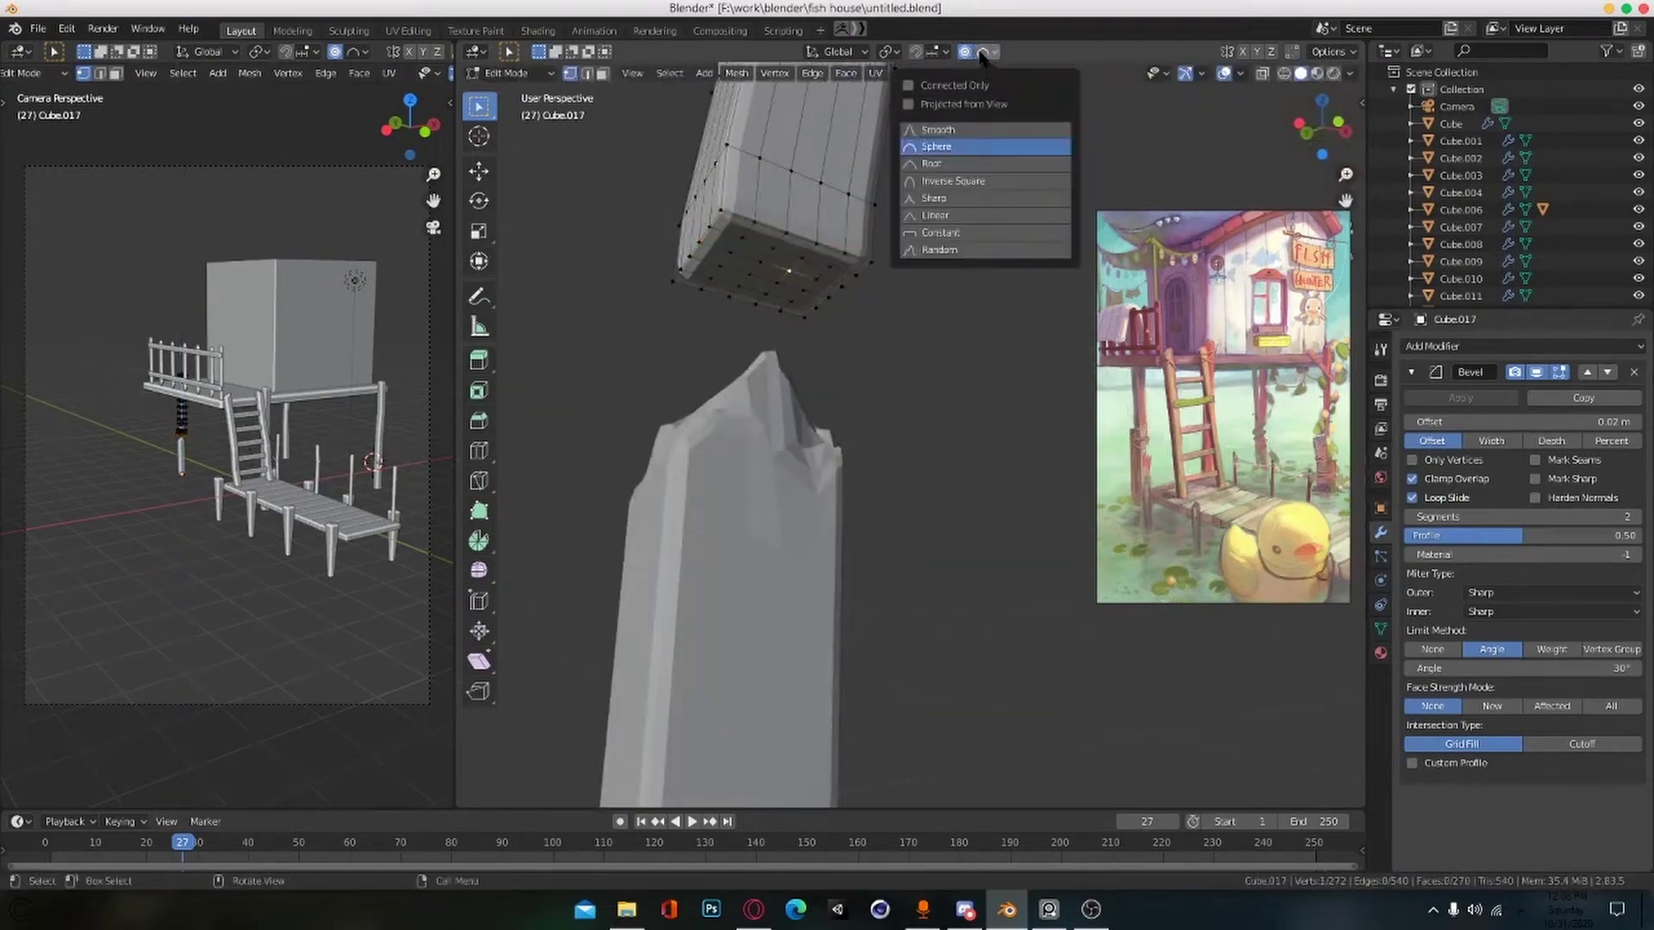
{"action": "middle_click_drag", "start_coordinate": [934, 297], "coordinate": [982, 297]}
{"action": "middle_click_drag", "start_coordinate": [779, 370], "coordinate": [854, 326]}
{"action": "key", "text": "g"}
{"action": "key", "text": "z"}
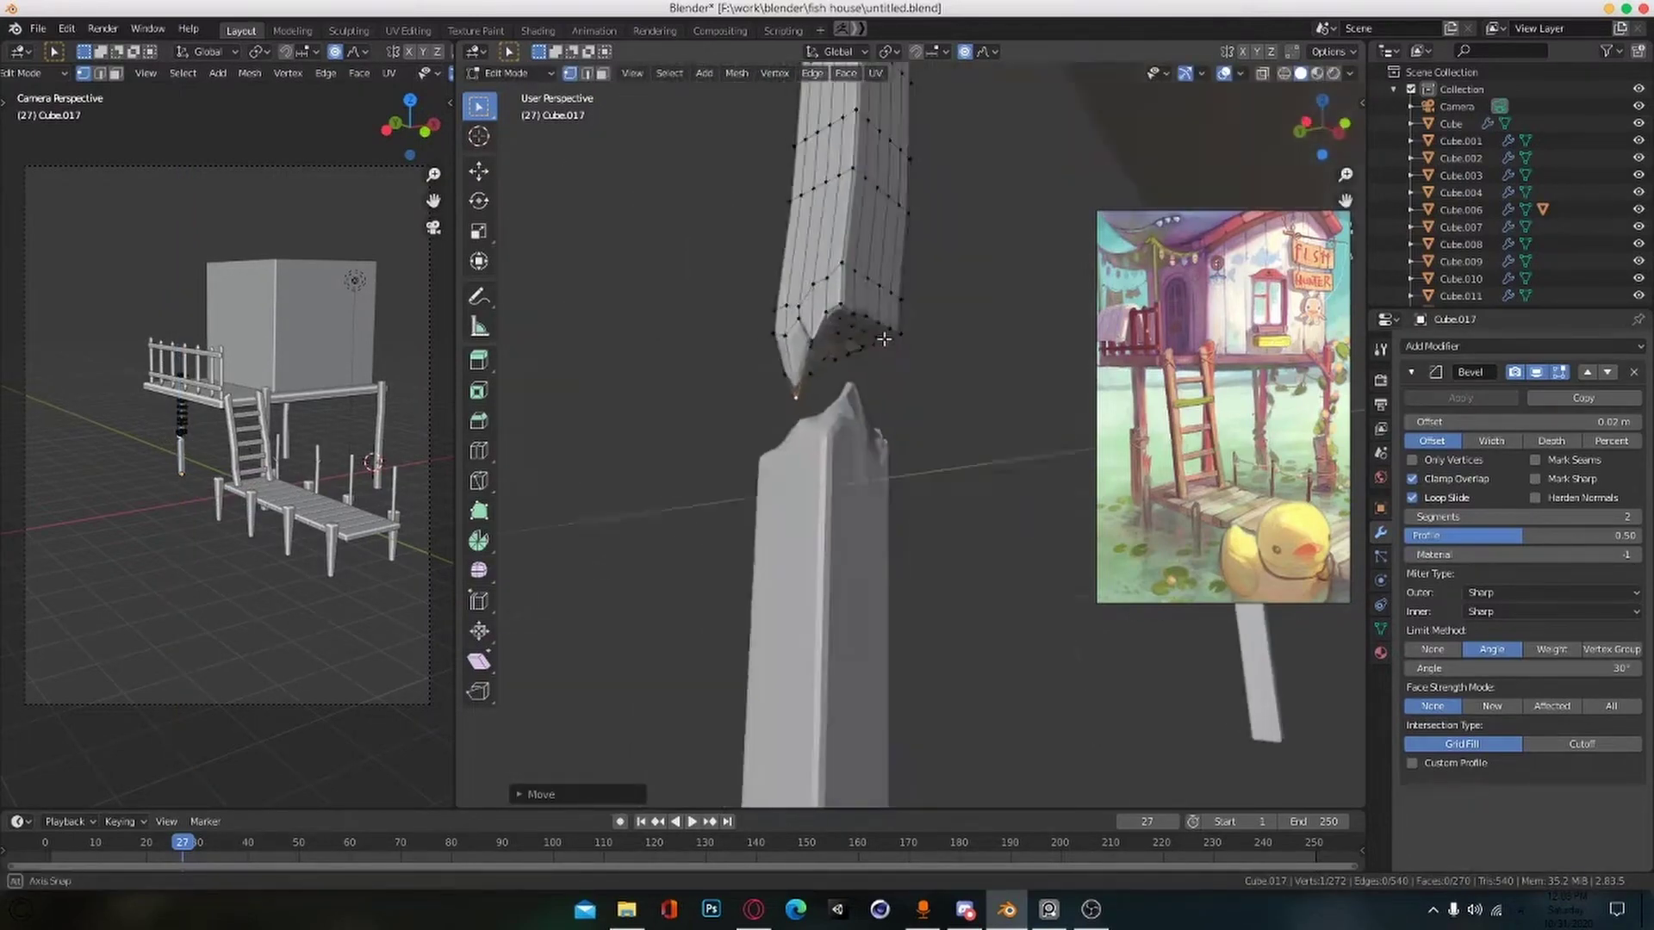
{"action": "left_click", "coordinate": [786, 255]}
{"action": "scroll", "coordinate": [925, 281], "scroll_direction": "down", "scroll_amount": 3}
{"action": "scroll", "coordinate": [879, 385], "scroll_direction": "up", "scroll_amount": 3}
{"action": "middle_click_drag", "start_coordinate": [926, 281], "coordinate": [724, 517]}
{"action": "scroll", "coordinate": [879, 351], "scroll_direction": "down", "scroll_amount": 3}
Step: Leave mesh editing, deselect the broken post and save the file
{"action": "key", "text": "Tab"}
{"action": "scroll", "coordinate": [878, 350], "scroll_direction": "down", "scroll_amount": 4}
{"action": "scroll", "coordinate": [978, 421], "scroll_direction": "down", "scroll_amount": 6}
{"action": "scroll", "coordinate": [852, 462], "scroll_direction": "down", "scroll_amount": 6}
{"action": "left_click", "coordinate": [658, 515]}
{"action": "scroll", "coordinate": [654, 513], "scroll_direction": "up", "scroll_amount": 4}
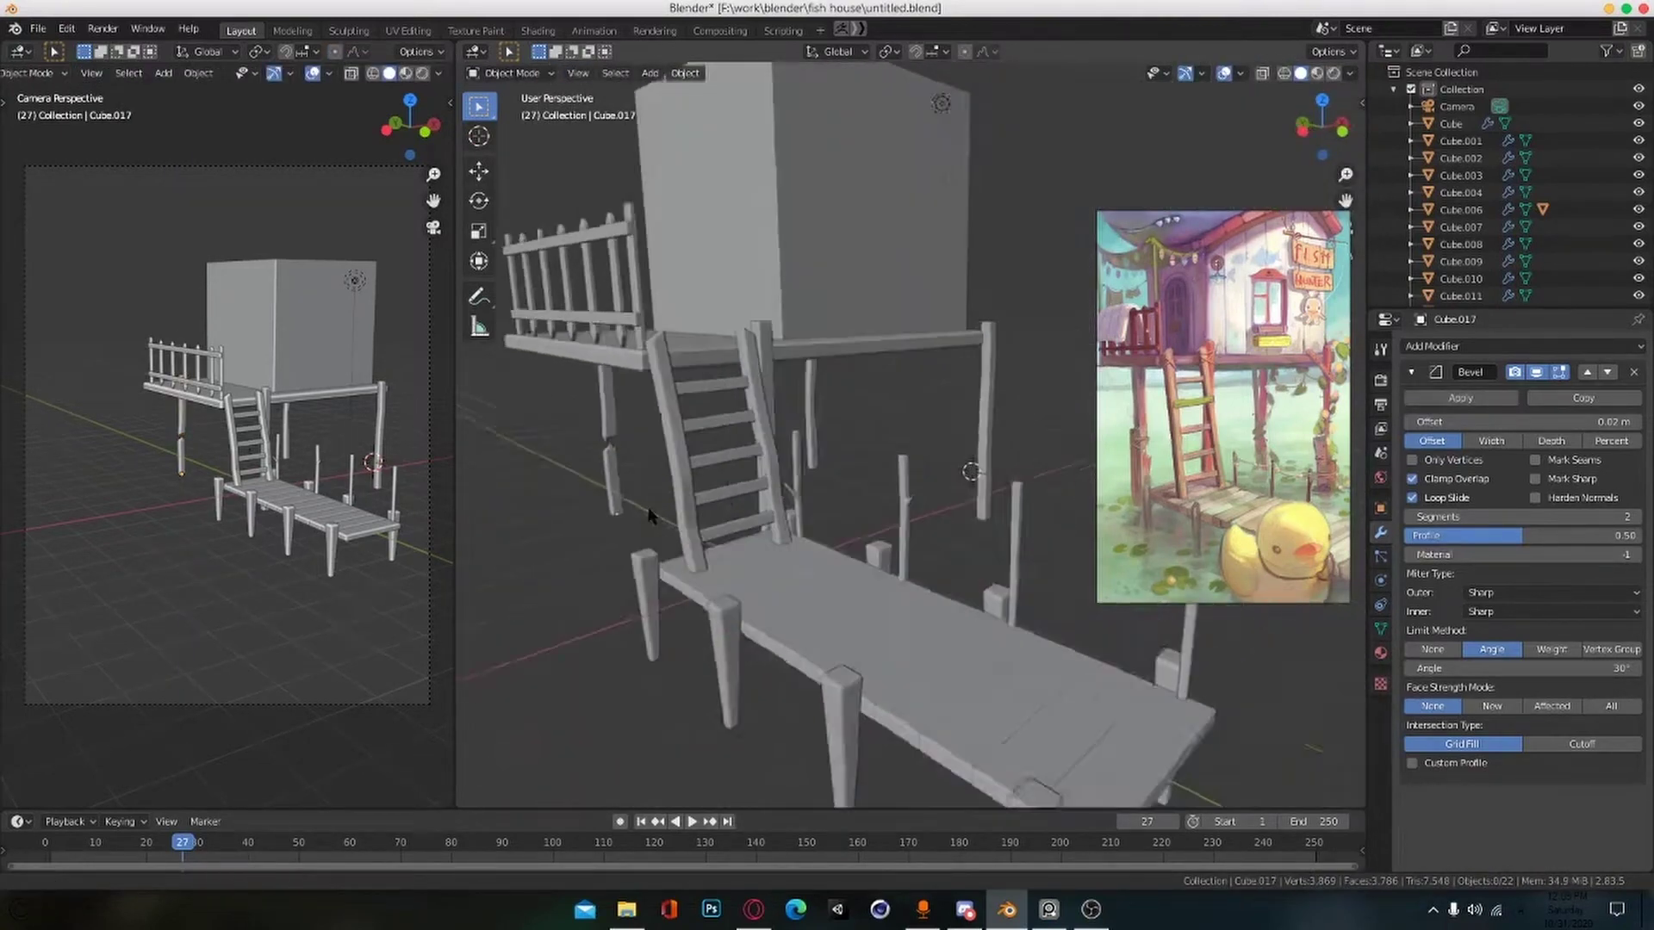
{"action": "scroll", "coordinate": [688, 515], "scroll_direction": "down", "scroll_amount": 3}
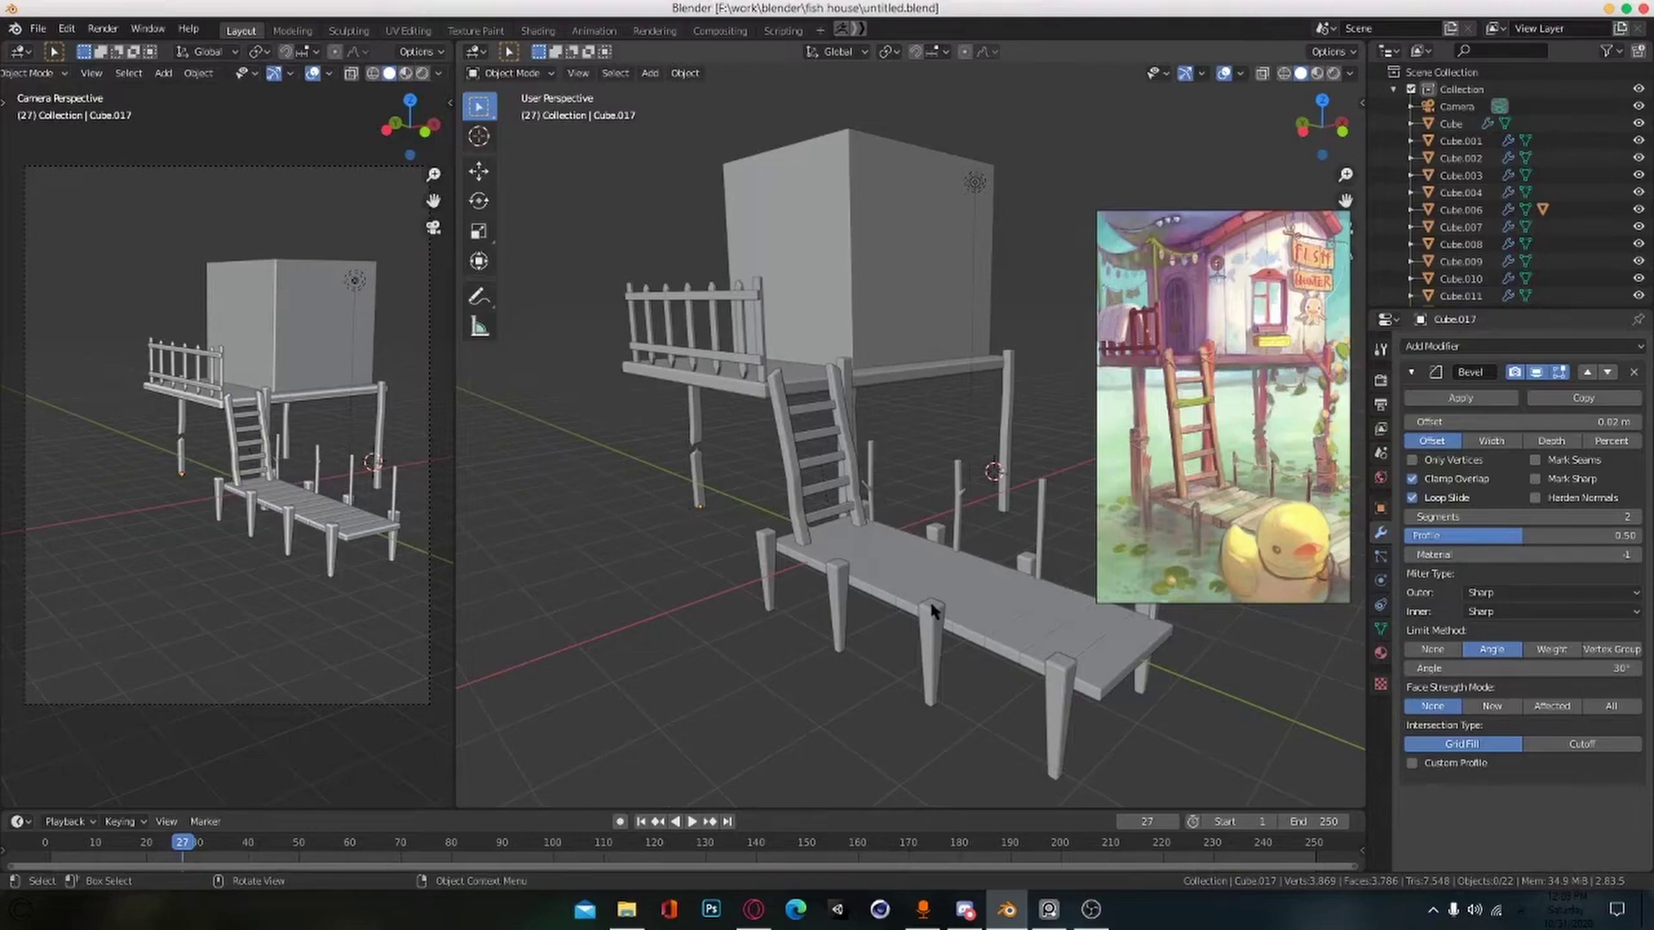
{"action": "mouse_move", "coordinate": [941, 915]}
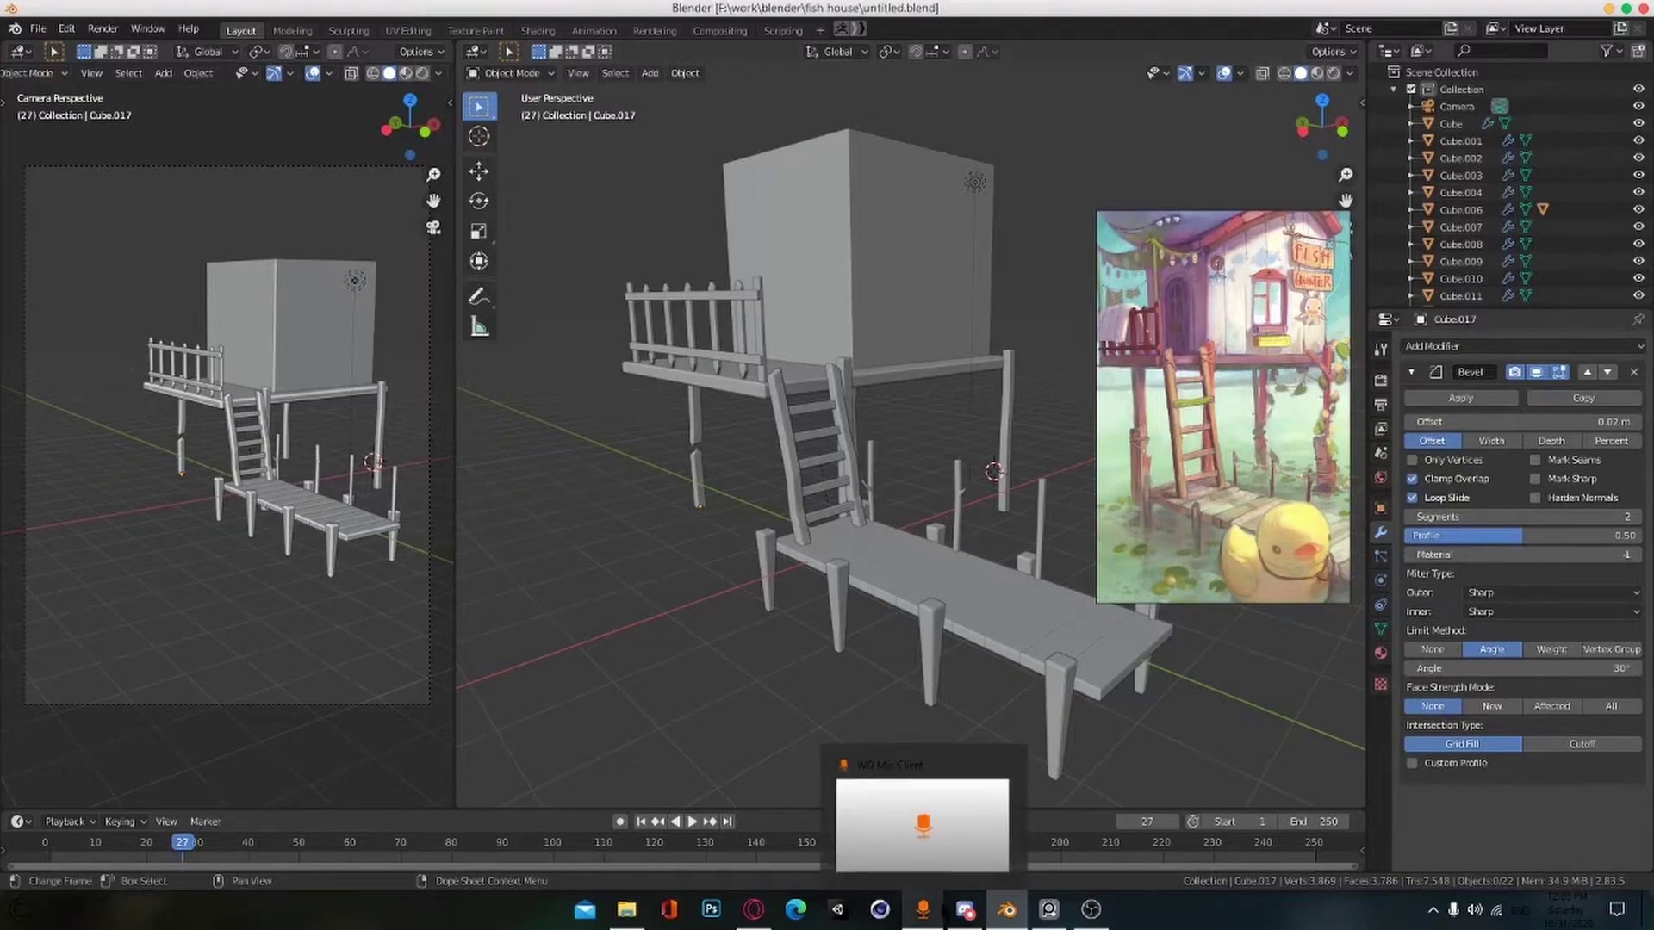
{"action": "left_click", "coordinate": [1094, 911]}
{"action": "left_click", "coordinate": [1091, 911]}
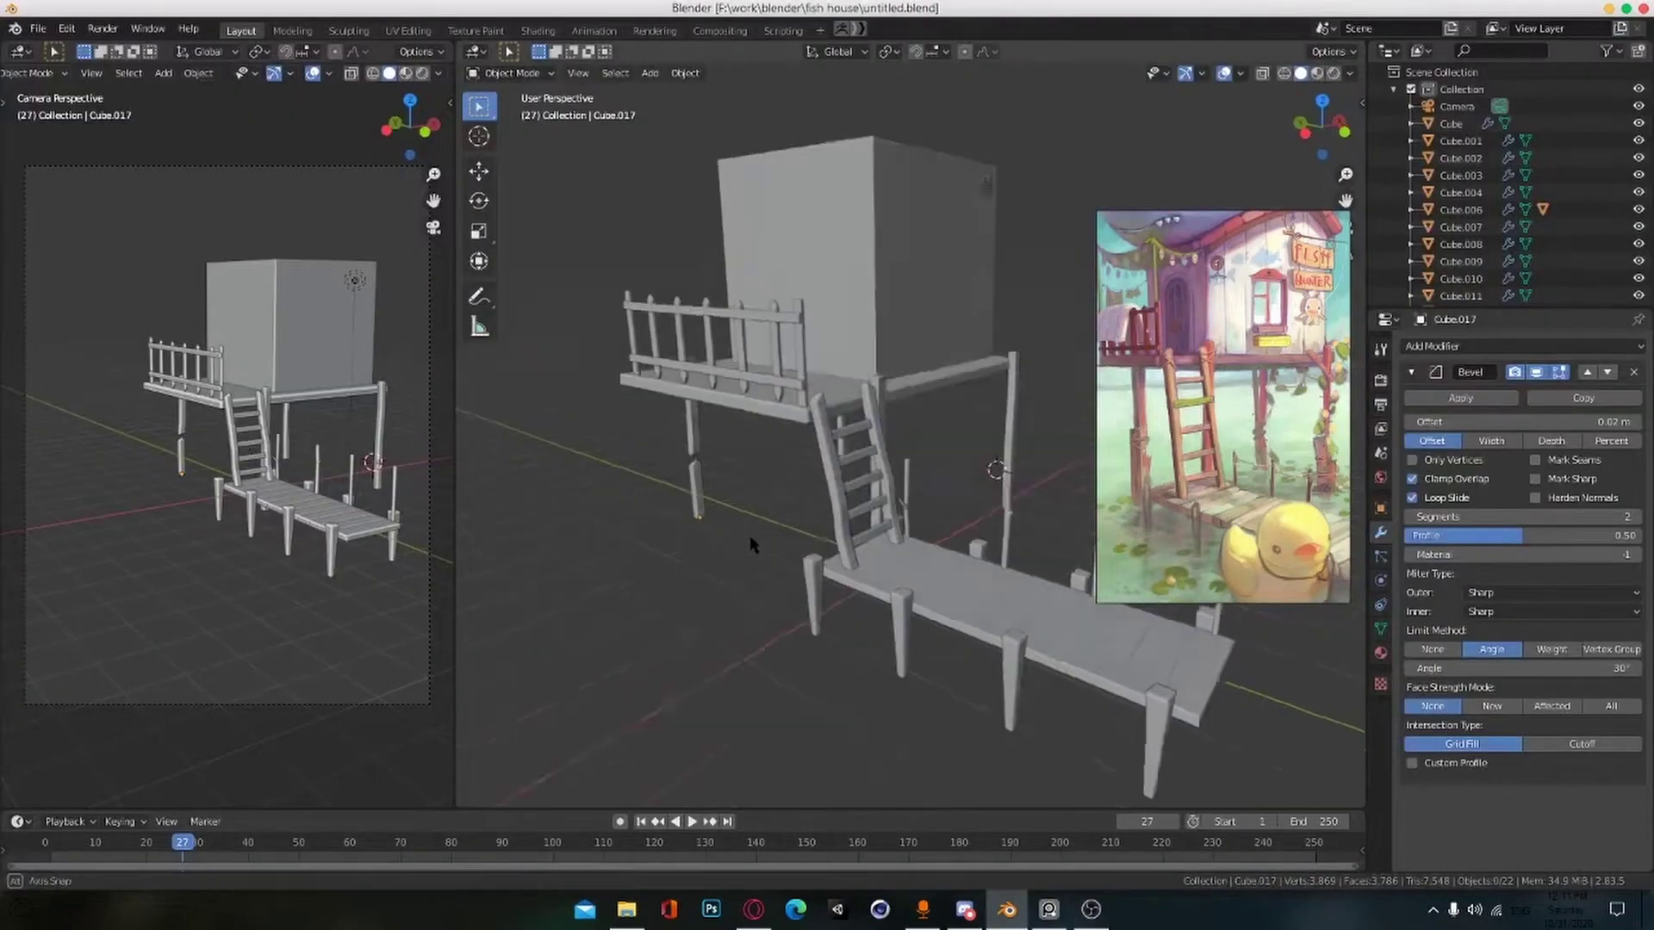
Step: Add a cube beside the front post on the side away from the balcony and flatten it along X
{"action": "scroll", "coordinate": [991, 598], "scroll_direction": "up", "scroll_amount": 10}
{"action": "left_click_drag", "start_coordinate": [995, 601], "coordinate": [899, 633], "text": "alt"}
{"action": "key", "text": "shift+a"}
{"action": "mouse_move", "coordinate": [764, 540]}
{"action": "left_click", "coordinate": [817, 556]}
{"action": "scroll", "coordinate": [817, 560], "scroll_direction": "down", "scroll_amount": 6}
{"action": "left_click_drag", "start_coordinate": [819, 564], "coordinate": [984, 564], "text": "alt"}
{"action": "scroll", "coordinate": [984, 564], "scroll_direction": "up", "scroll_amount": 5}
{"action": "key", "text": "s"}
{"action": "key", "text": "x"}
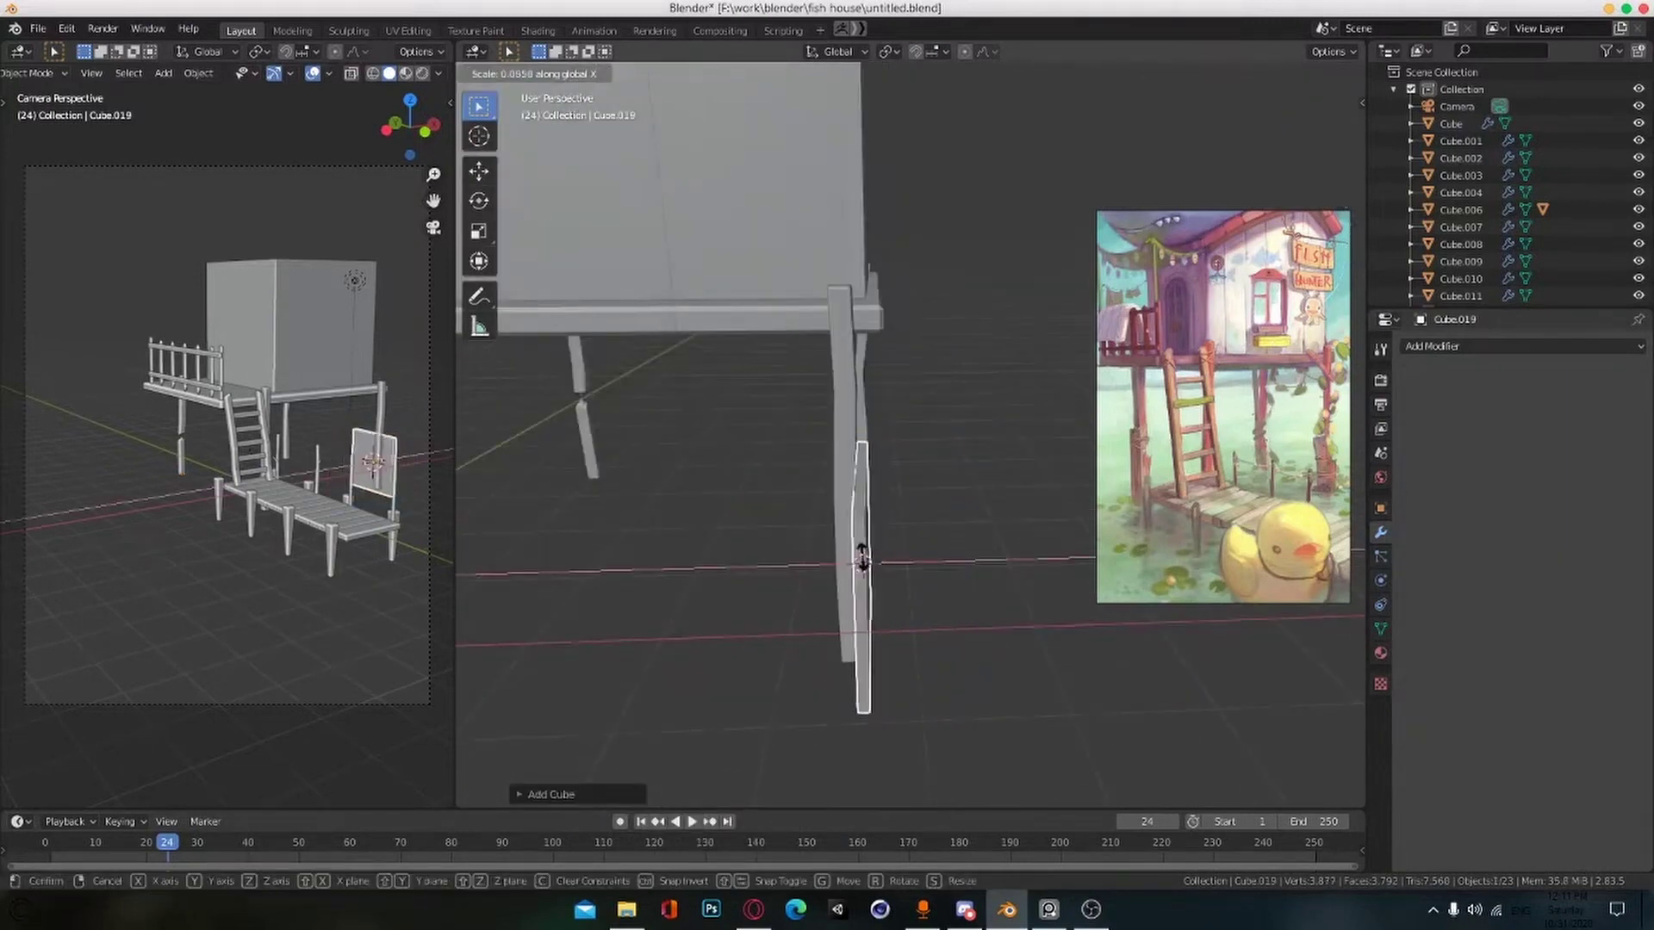
{"action": "left_click", "coordinate": [866, 562]}
Step: Narrow the flattened cube into an upright plank and thin it further along X
{"action": "middle_click_drag", "start_coordinate": [982, 616], "coordinate": [972, 659]}
{"action": "key", "text": "s"}
{"action": "left_click", "coordinate": [958, 608]}
{"action": "left_click", "coordinate": [874, 614]}
{"action": "middle_click_drag", "start_coordinate": [874, 613], "coordinate": [951, 650]}
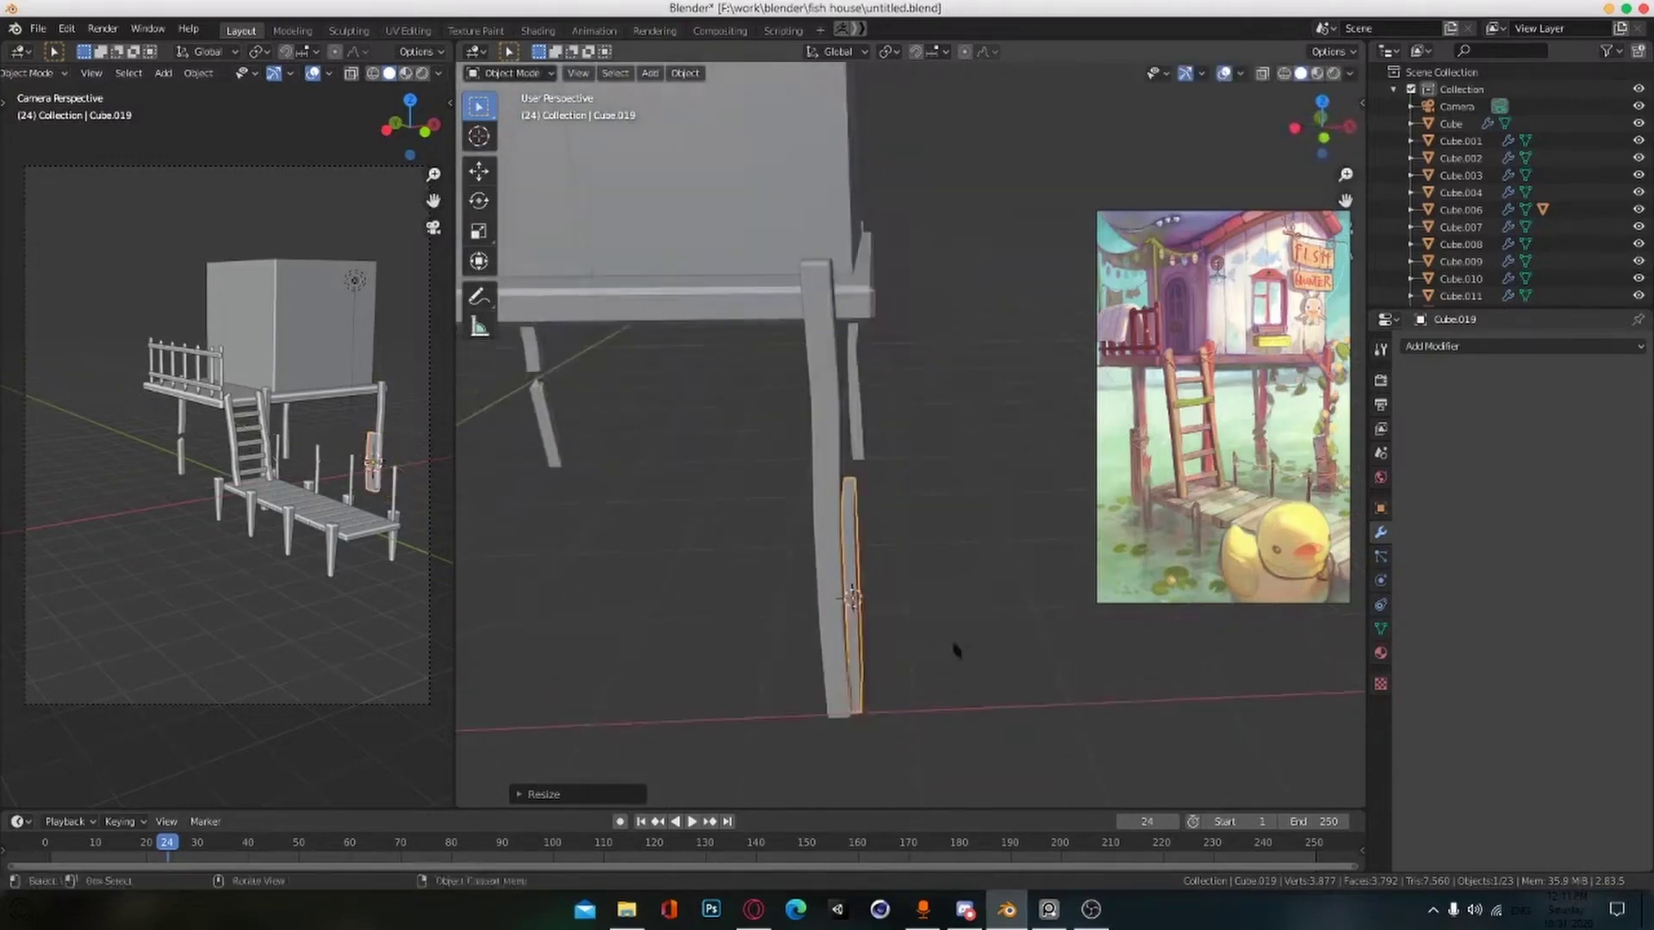
{"action": "key", "text": "s"}
{"action": "key", "text": "x"}
{"action": "left_click", "coordinate": [950, 600]}
Step: Move the plank against the front post from the top view and adjust its scale to fit
{"action": "key", "text": "KP_7"}
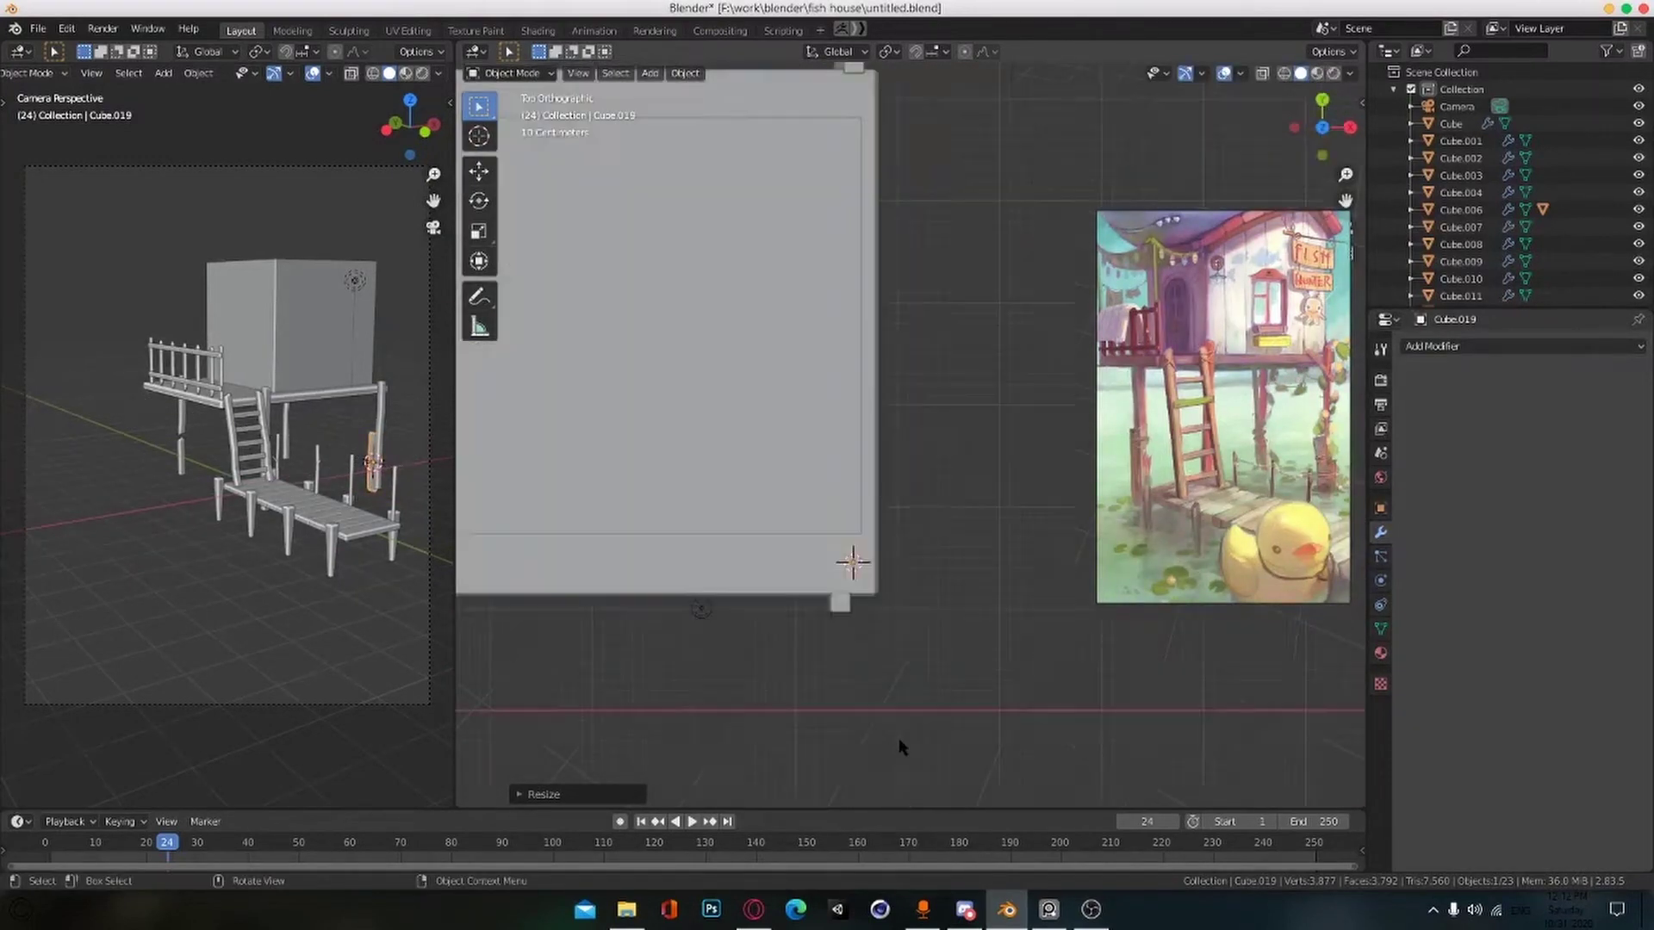
{"action": "key", "text": "g"}
{"action": "middle_click_drag", "start_coordinate": [846, 700], "coordinate": [940, 547]}
{"action": "key", "text": "s"}
Step: Divide the plank with lengthwise and crosswise loop cuts
{"action": "key", "text": "Tab"}
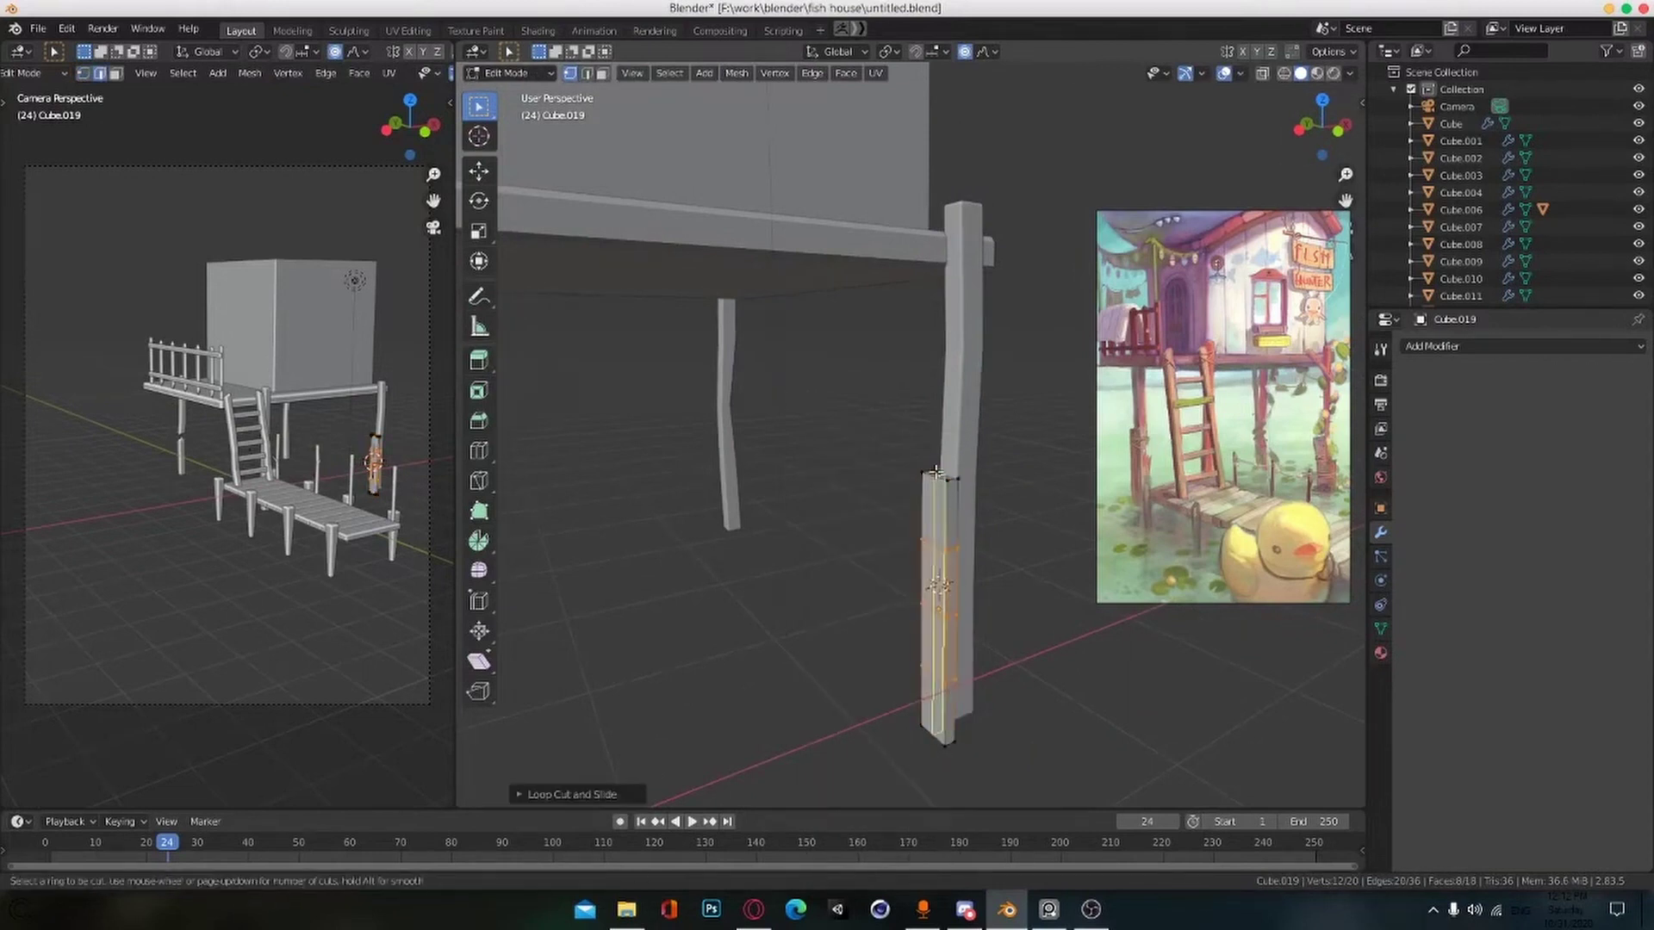
{"action": "scroll", "coordinate": [940, 506], "scroll_direction": "up", "scroll_amount": 2}
{"action": "key", "text": "ctrl+r"}
{"action": "double_click", "coordinate": [964, 594]}
{"action": "scroll", "coordinate": [965, 603], "scroll_direction": "up", "scroll_amount": 3}
{"action": "middle_click_drag", "start_coordinate": [968, 608], "coordinate": [977, 619]}
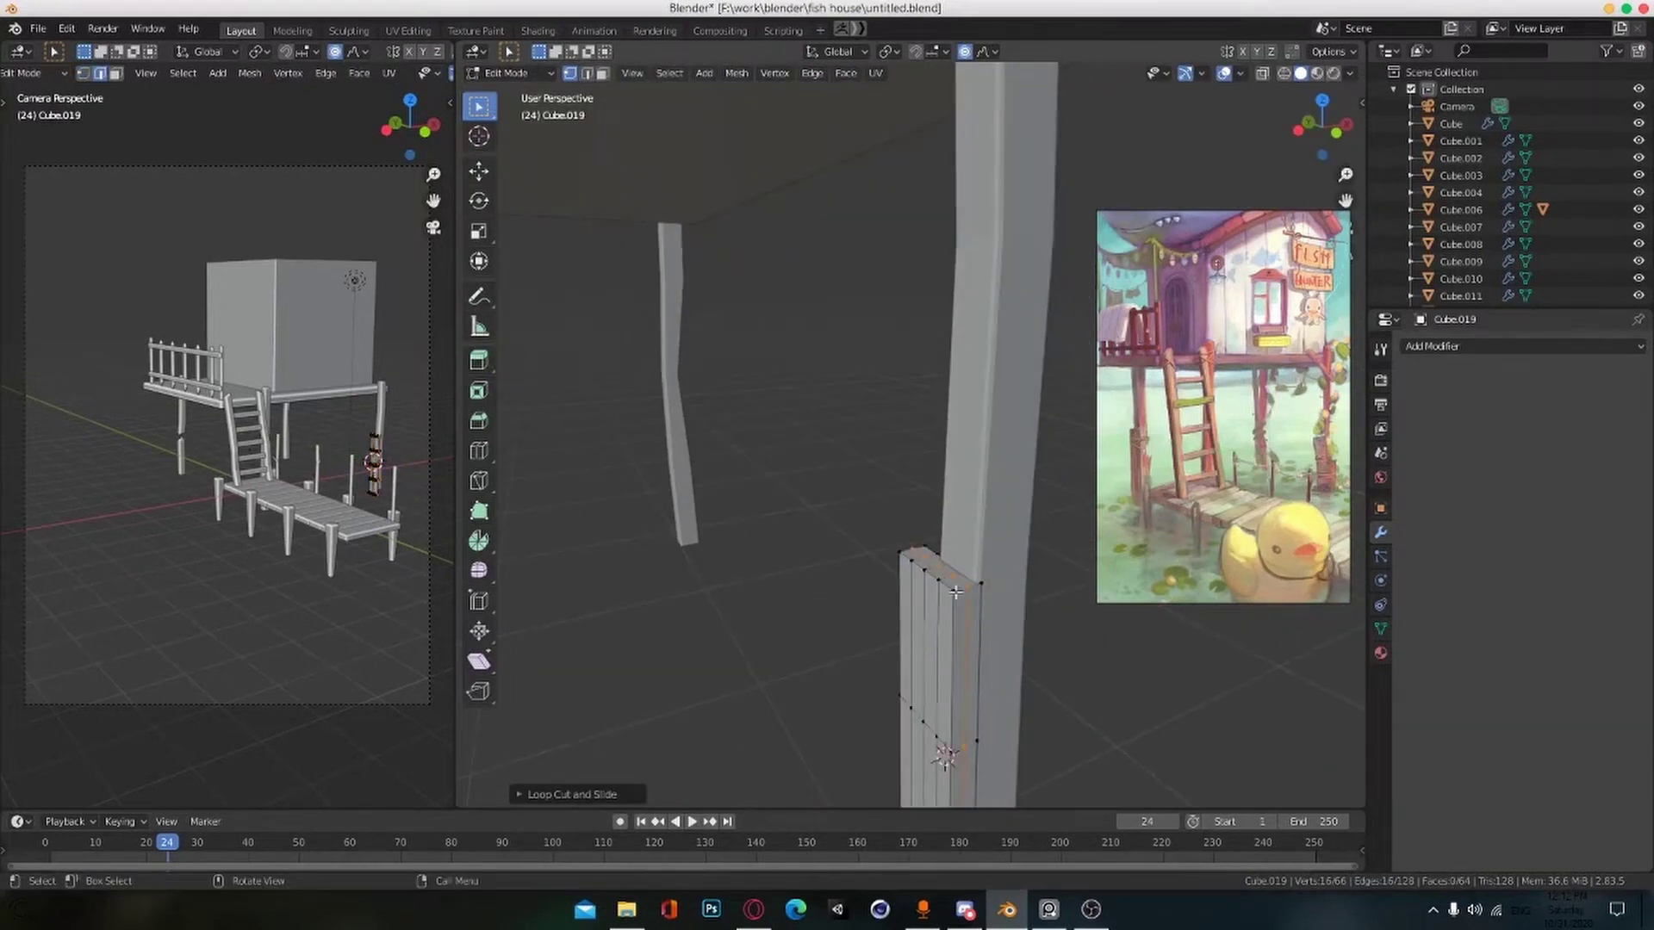
Step: Lower a vertex on the plank's upper end along Z to make its edge uneven, and finish mesh editing
{"action": "key", "text": "g"}
{"action": "key", "text": "z"}
{"action": "left_click", "coordinate": [938, 622]}
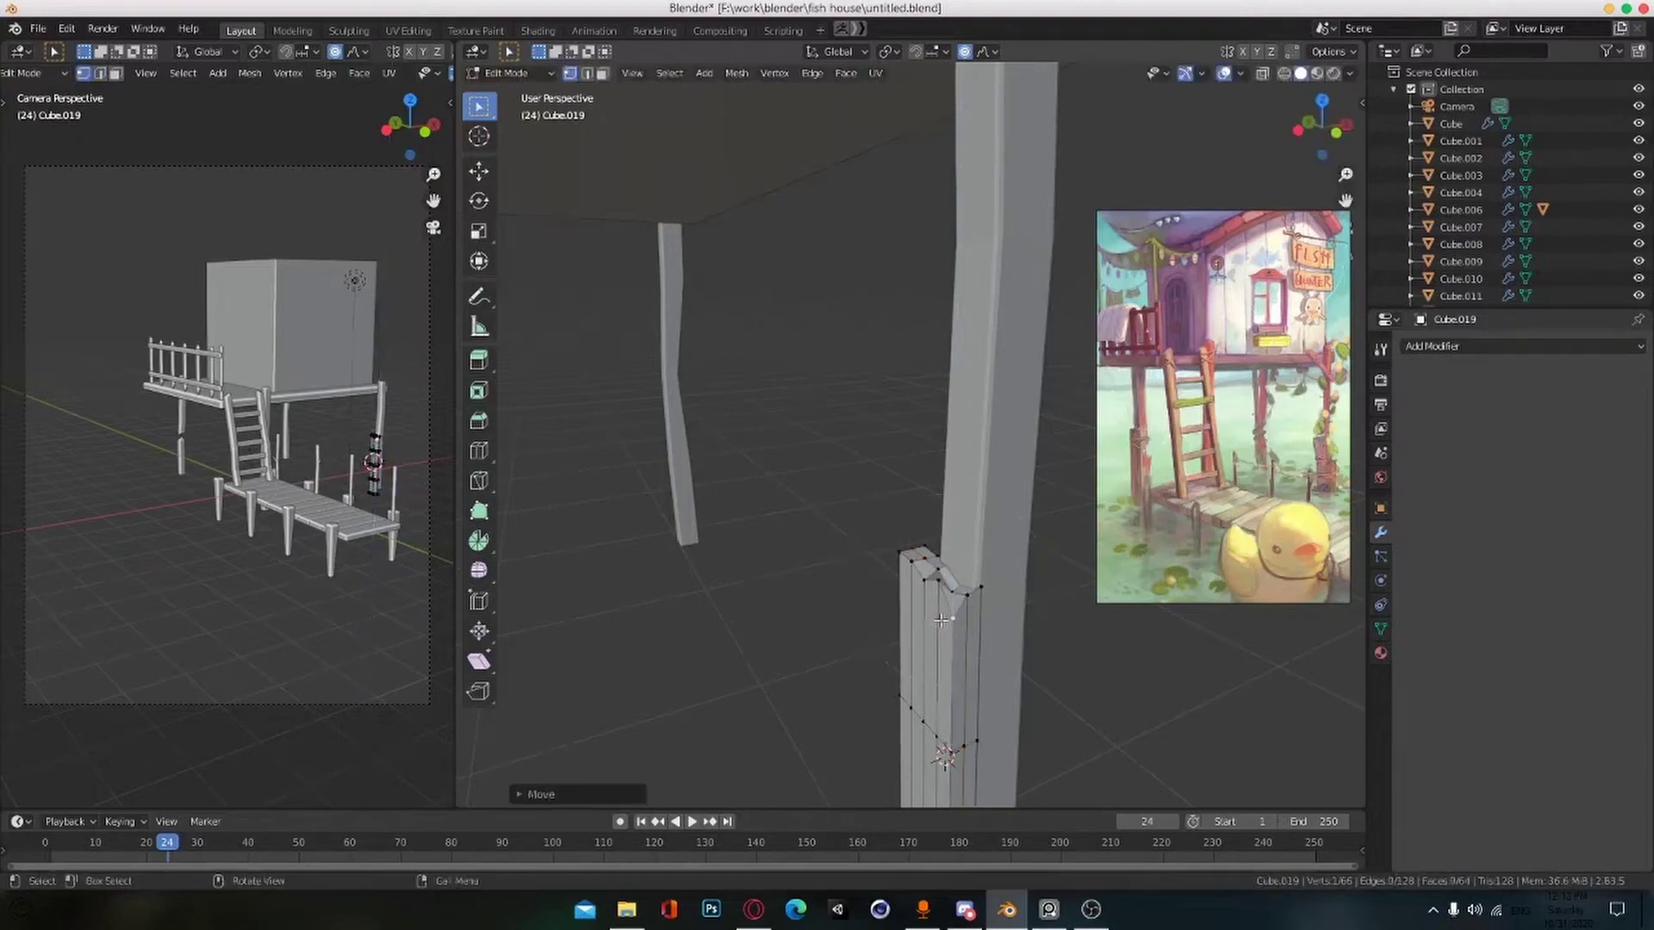
{"action": "mouse_move", "coordinate": [939, 622]}
{"action": "middle_mouse_down"}
{"action": "mouse_move", "coordinate": [956, 591]}
{"action": "mouse_move", "coordinate": [959, 617]}
{"action": "mouse_move", "coordinate": [918, 631]}
{"action": "mouse_move", "coordinate": [942, 636]}
{"action": "middle_mouse_up"}
{"action": "key", "text": "Tab"}
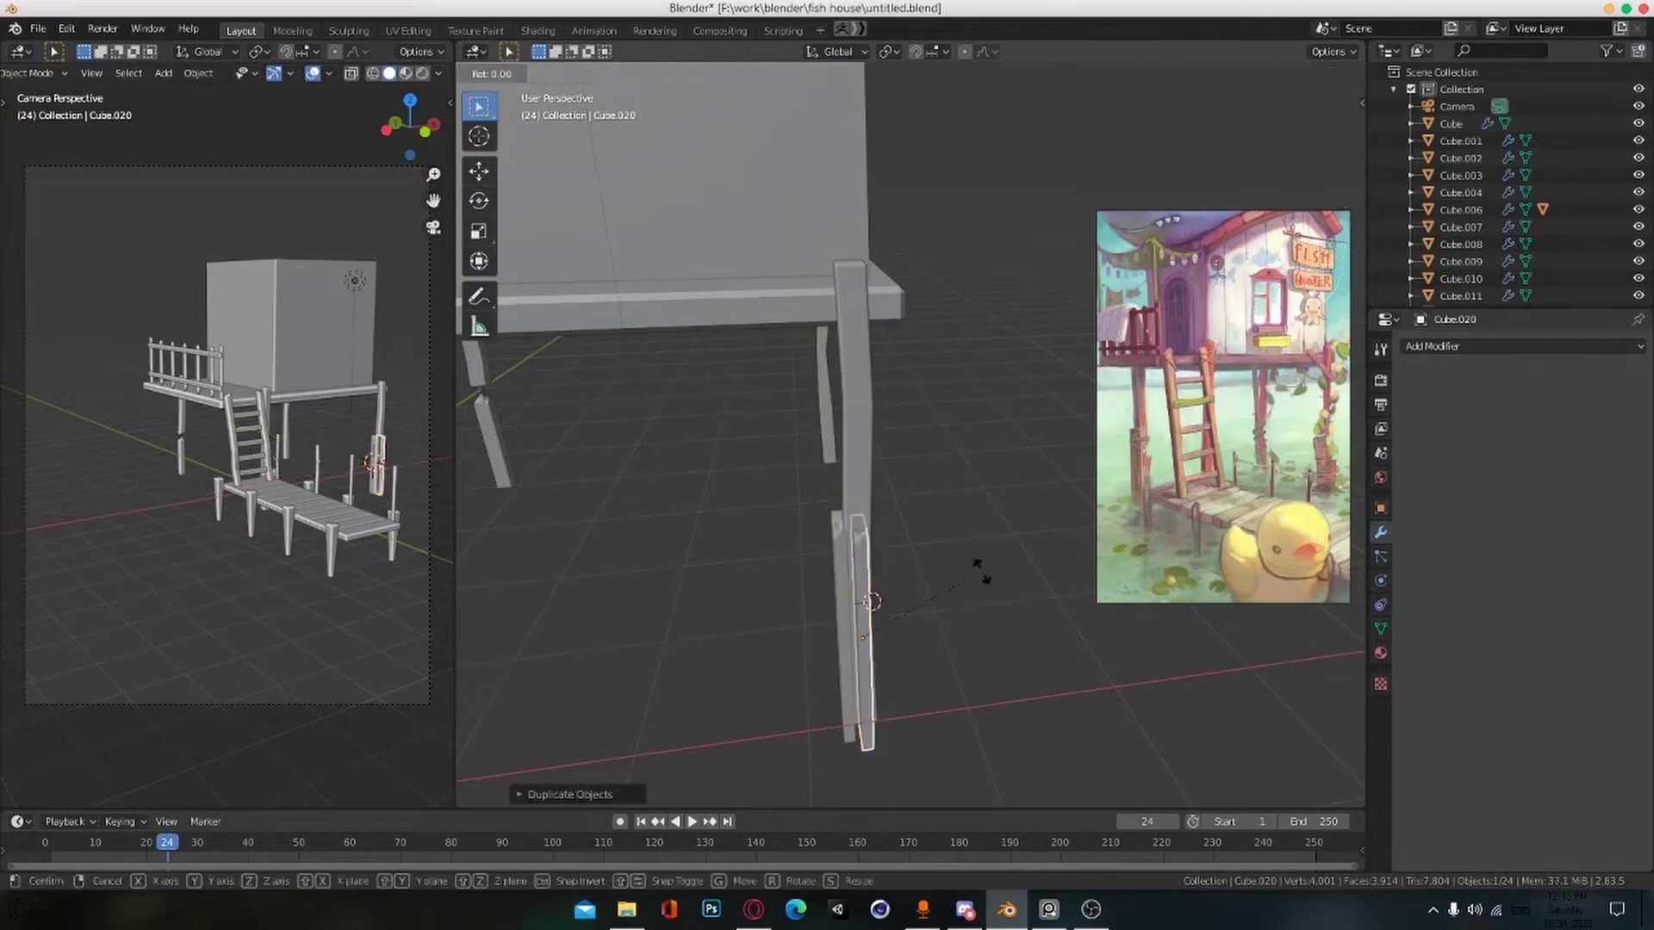
Step: Tilt the duplicated plank slightly, place it beside the first plank on the front post, and save the file
{"action": "left_click", "coordinate": [982, 570]}
{"action": "key", "text": "KP_7"}
{"action": "left_click", "coordinate": [960, 592]}
{"action": "middle_click_drag", "start_coordinate": [960, 592], "coordinate": [865, 565]}
{"action": "key", "text": "ctrl+s"}
Step: Duplicate the plank across the platform and move the copy against the rear support post
{"action": "left_click", "coordinate": [1000, 576]}
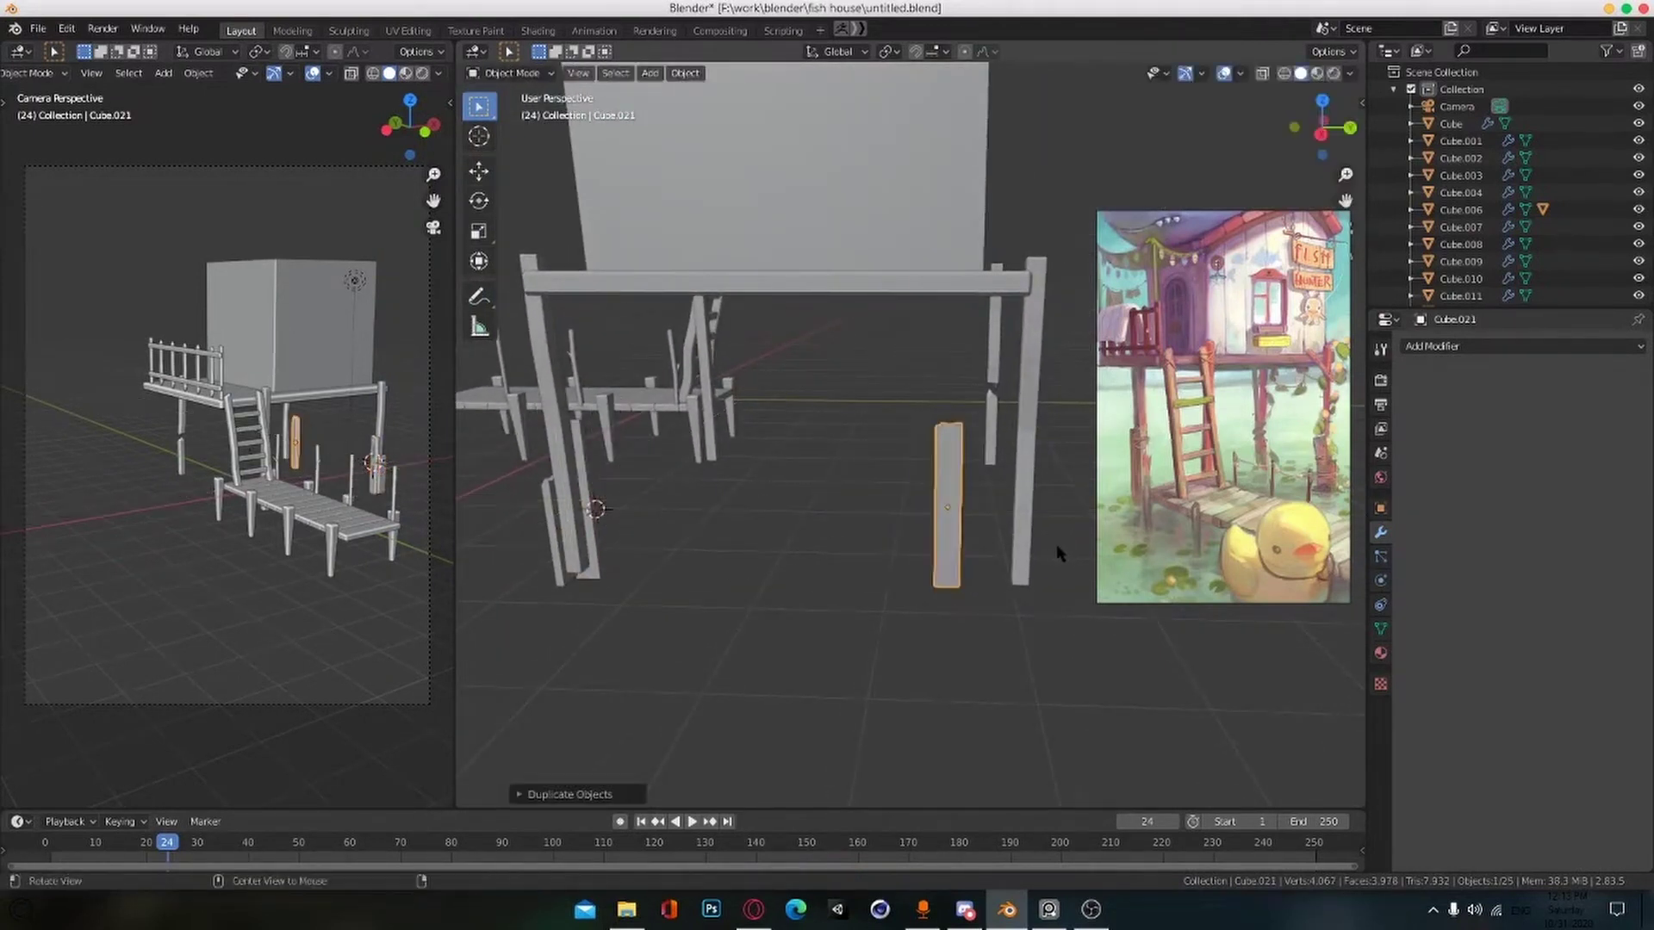
{"action": "key", "text": "g"}
{"action": "left_click_drag", "start_coordinate": [1060, 554], "coordinate": [736, 579], "text": "alt"}
{"action": "left_click", "coordinate": [1038, 585]}
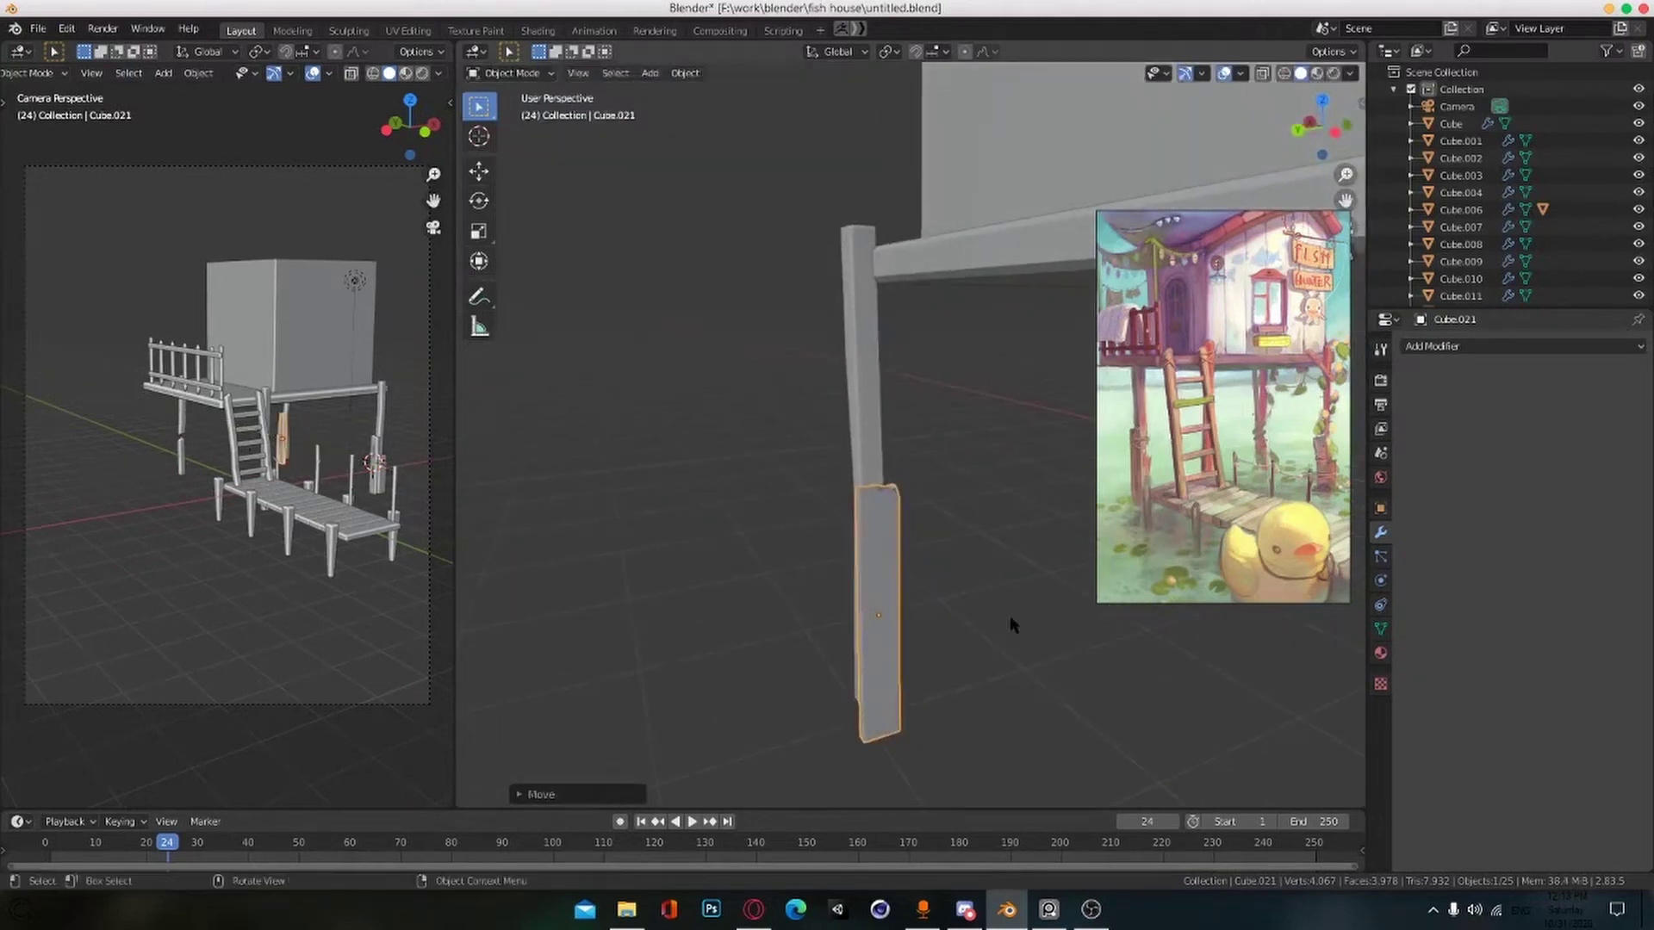
{"action": "left_click", "coordinate": [983, 526]}
Step: Resize the plank copy at the rear support post and move it along Y against the post
{"action": "key", "text": "s"}
{"action": "middle_click_drag", "start_coordinate": [986, 536], "coordinate": [985, 644]}
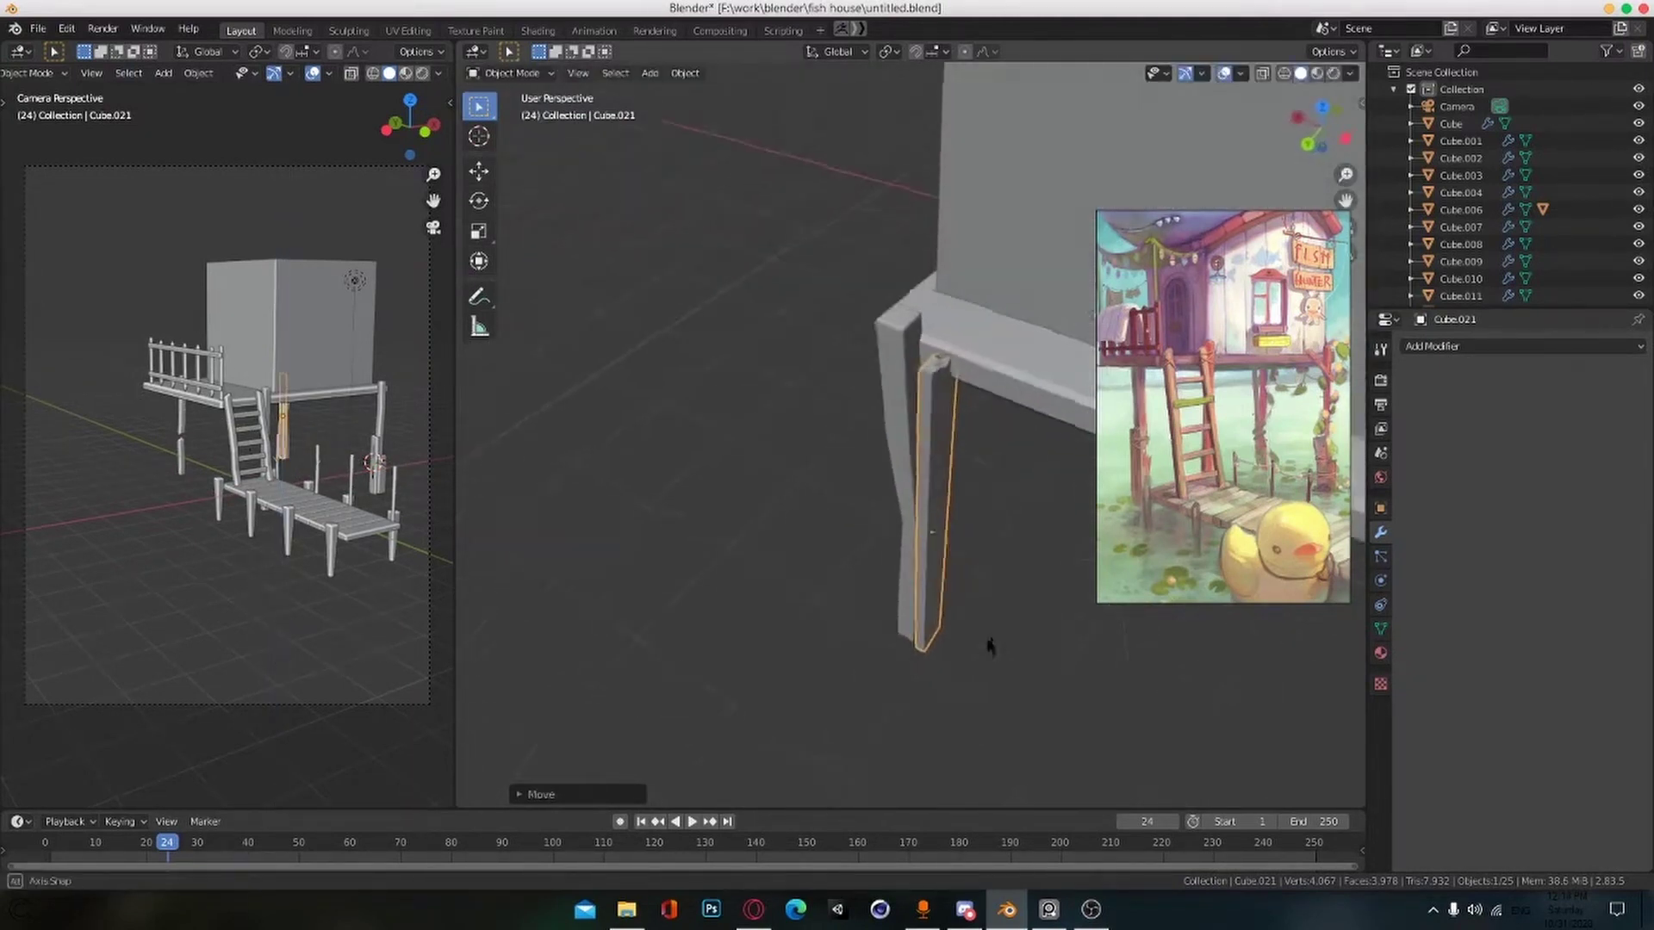
{"action": "key", "text": "s"}
{"action": "key", "text": "g"}
{"action": "left_click", "coordinate": [986, 524]}
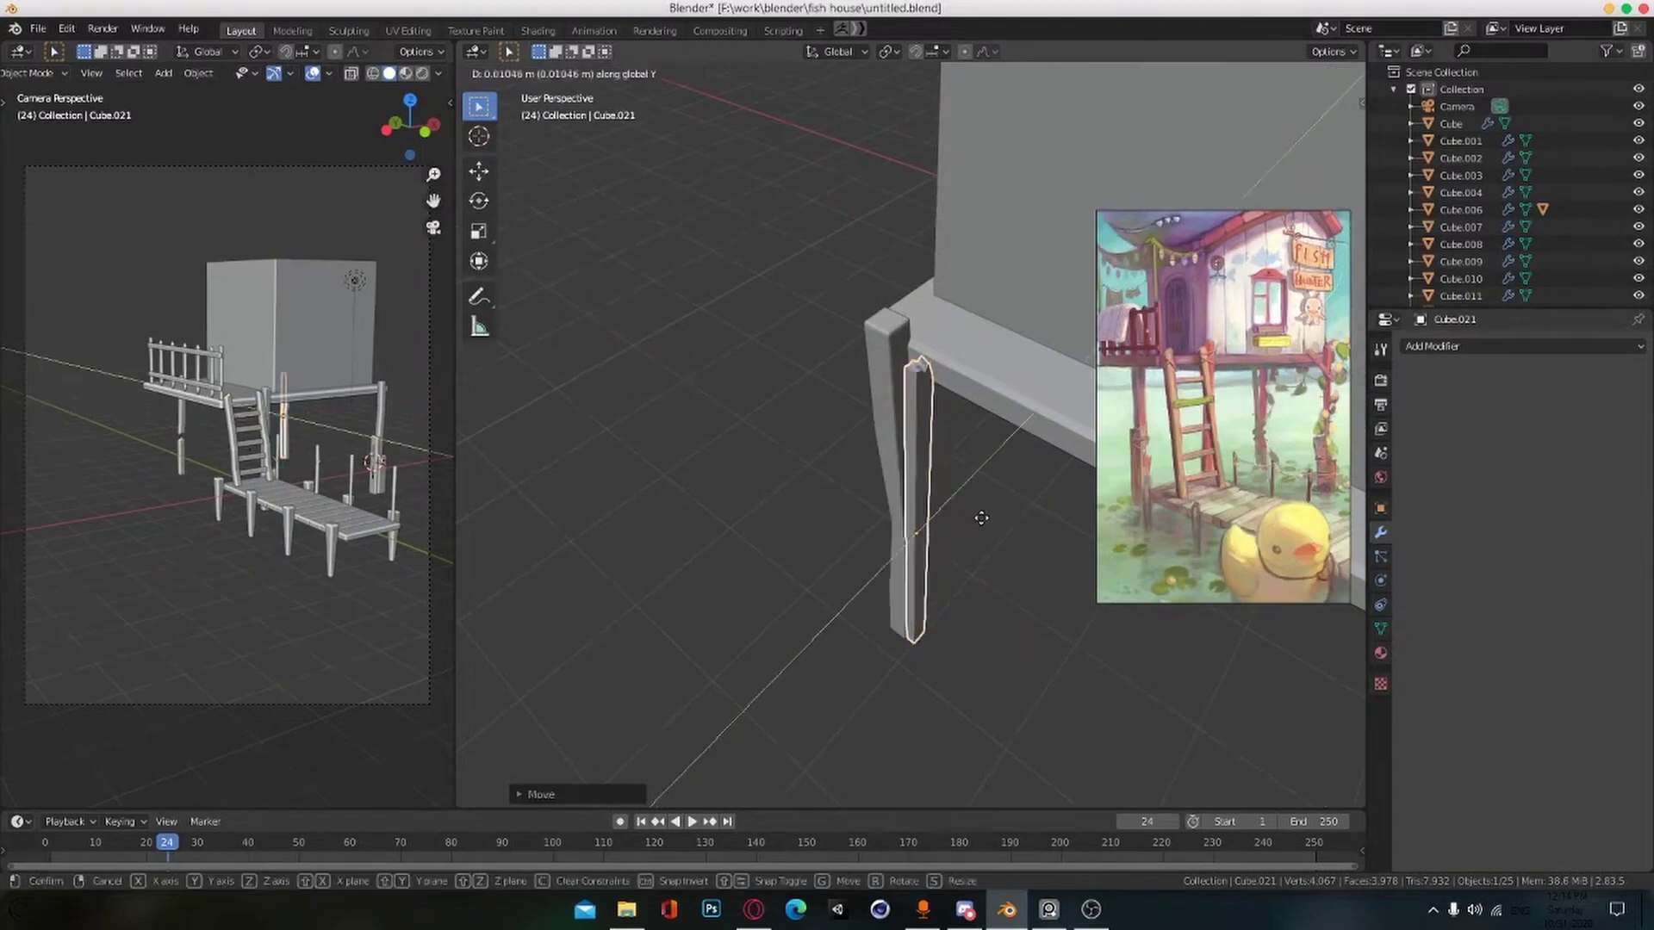
{"action": "left_click", "coordinate": [981, 518]}
{"action": "middle_click_drag", "start_coordinate": [981, 517], "coordinate": [962, 558]}
Step: Adjust the rear post plank's height along Z and save the file
{"action": "key", "text": "g"}
{"action": "key", "text": "z"}
{"action": "left_click", "coordinate": [890, 528]}
{"action": "scroll", "coordinate": [894, 510], "scroll_direction": "down", "scroll_amount": 2}
{"action": "scroll", "coordinate": [895, 510], "scroll_direction": "down", "scroll_amount": 2}
{"action": "left_click", "coordinate": [901, 572]}
{"action": "key", "text": "ctrl+s"}
{"action": "scroll", "coordinate": [926, 536], "scroll_direction": "down", "scroll_amount": 2}
Step: Duplicate the front post's plank and move the copy against the support post beneath the railing
{"action": "left_click", "coordinate": [1046, 501]}
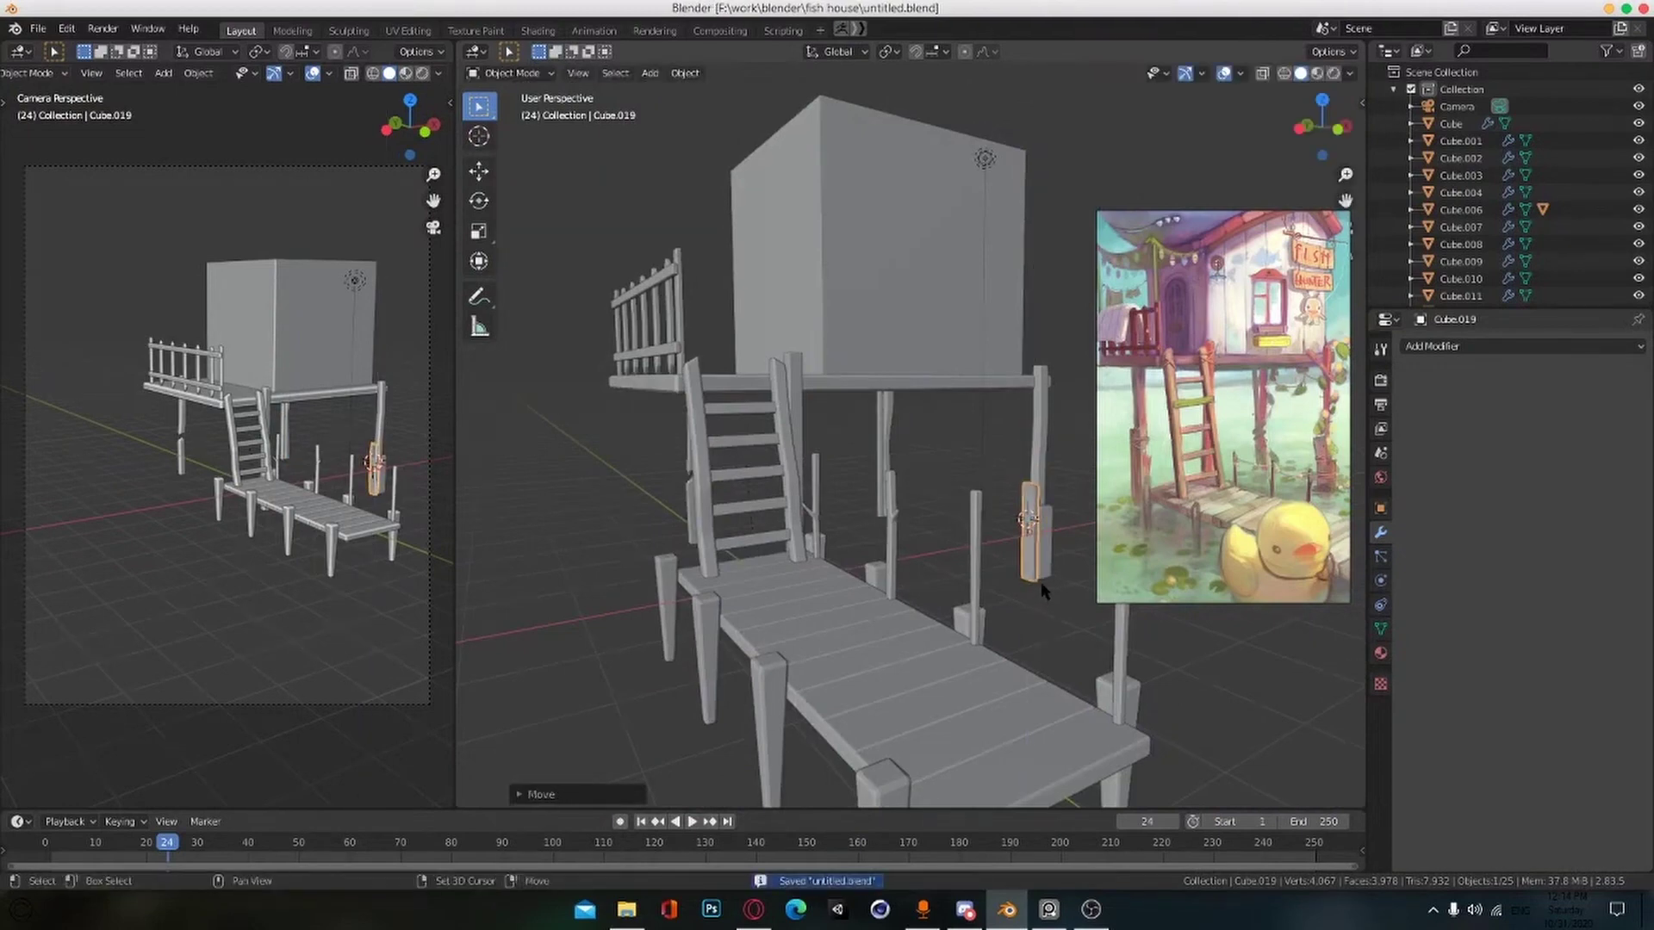
{"action": "key", "text": "KP_7"}
{"action": "scroll", "coordinate": [687, 458], "scroll_direction": "up", "scroll_amount": 3}
{"action": "key", "text": "shift+d"}
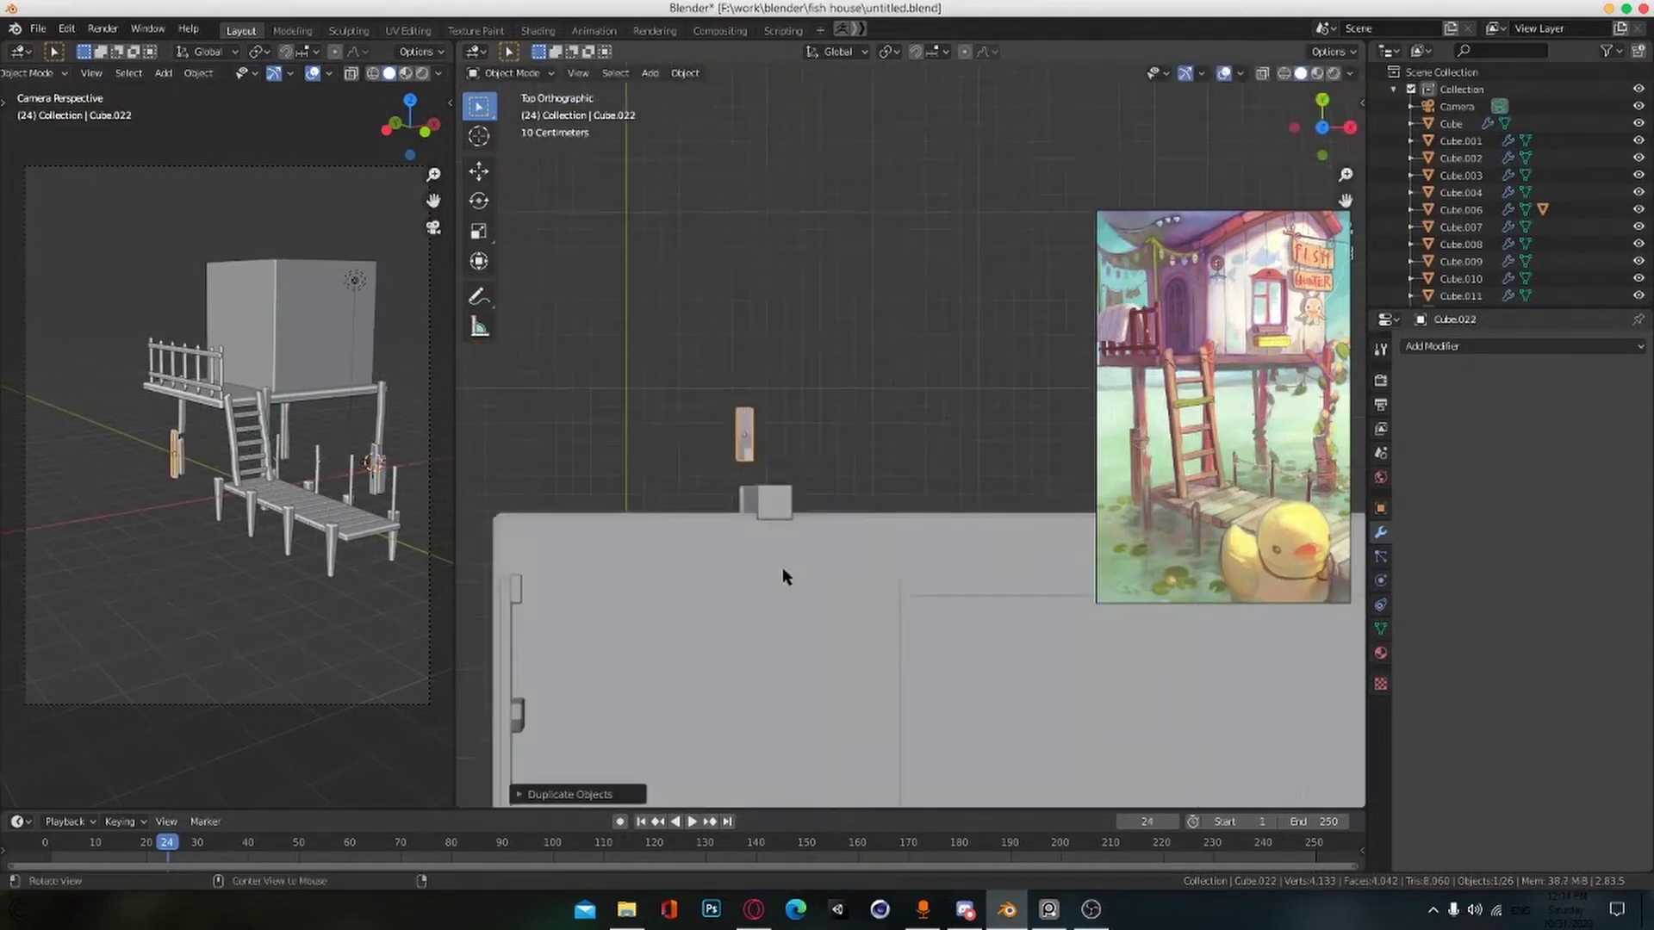
{"action": "left_click", "coordinate": [780, 494]}
{"action": "middle_click_drag", "start_coordinate": [780, 495], "coordinate": [896, 586]}
{"action": "scroll", "coordinate": [790, 447], "scroll_direction": "down", "scroll_amount": 2}
{"action": "key", "text": "g"}
{"action": "left_click", "coordinate": [1004, 647]}
Step: Scale the plank under the railing along Z, shift its height to cover the post's break, and save the file
{"action": "key", "text": "s"}
{"action": "key", "text": "z"}
{"action": "left_click", "coordinate": [1025, 680]}
{"action": "key", "text": "g"}
{"action": "key", "text": "z"}
{"action": "left_click", "coordinate": [1037, 661]}
{"action": "key", "text": "g"}
{"action": "key", "text": "z"}
{"action": "key", "text": "ctrl+s"}
Step: Inspect the new planks on the support posts and the overall structure from several angles
{"action": "scroll", "coordinate": [882, 594], "scroll_direction": "up", "scroll_amount": 3}
{"action": "scroll", "coordinate": [897, 587], "scroll_direction": "down", "scroll_amount": 1}
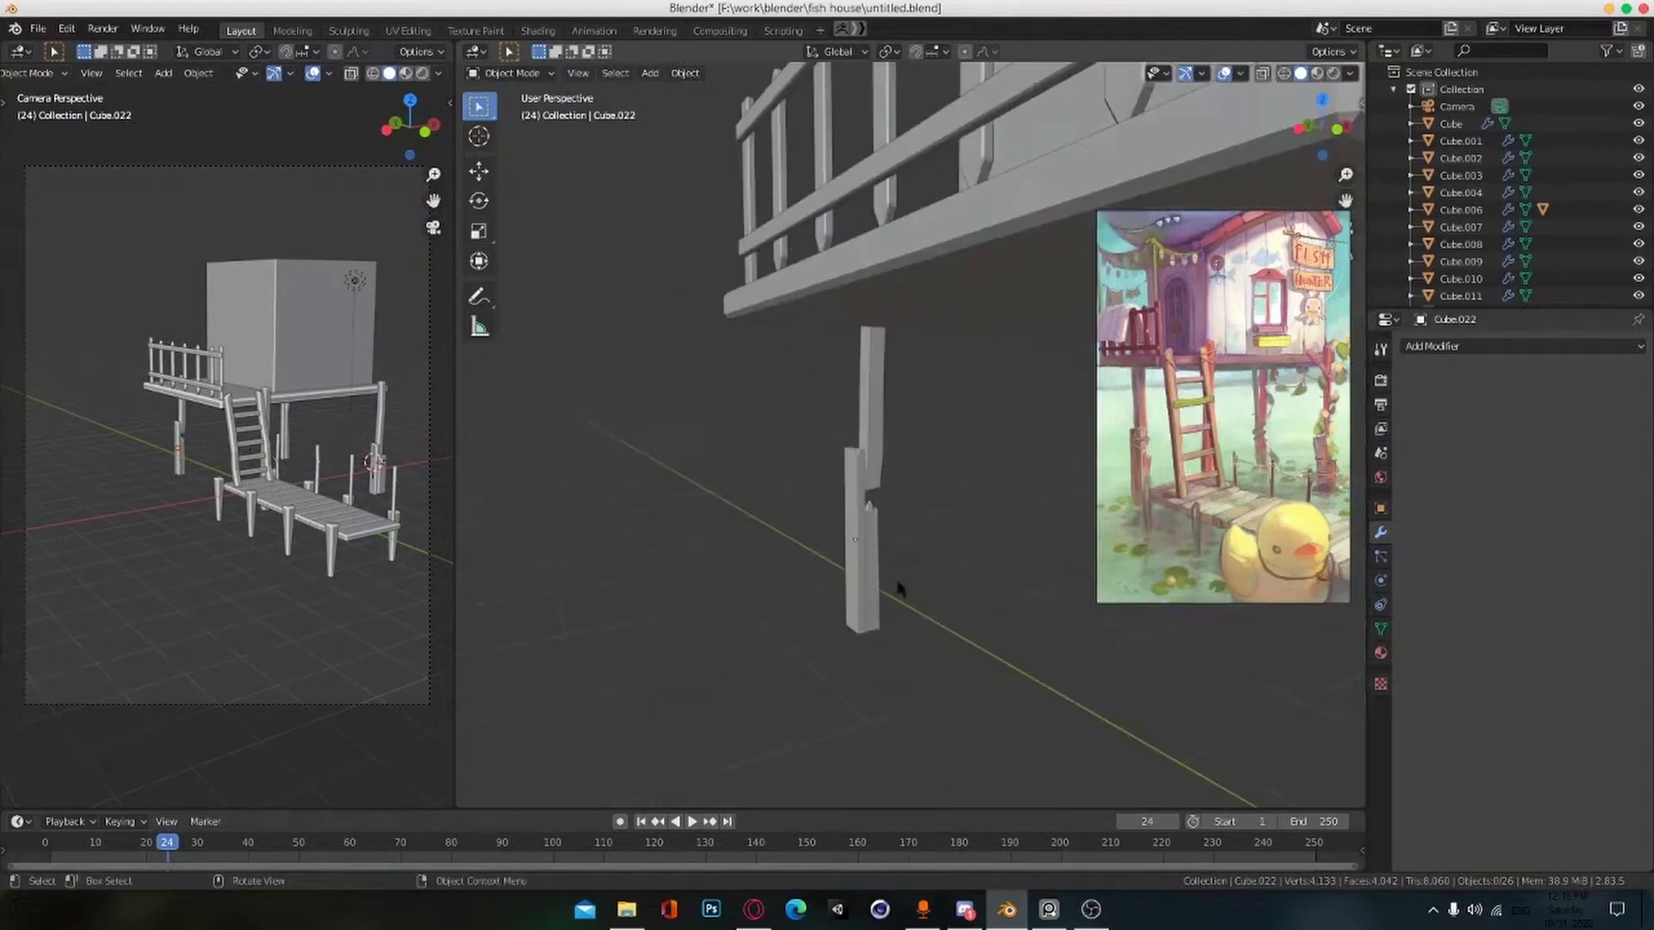
{"action": "scroll", "coordinate": [895, 586], "scroll_direction": "up", "scroll_amount": 2}
{"action": "scroll", "coordinate": [897, 594], "scroll_direction": "down", "scroll_amount": 6}
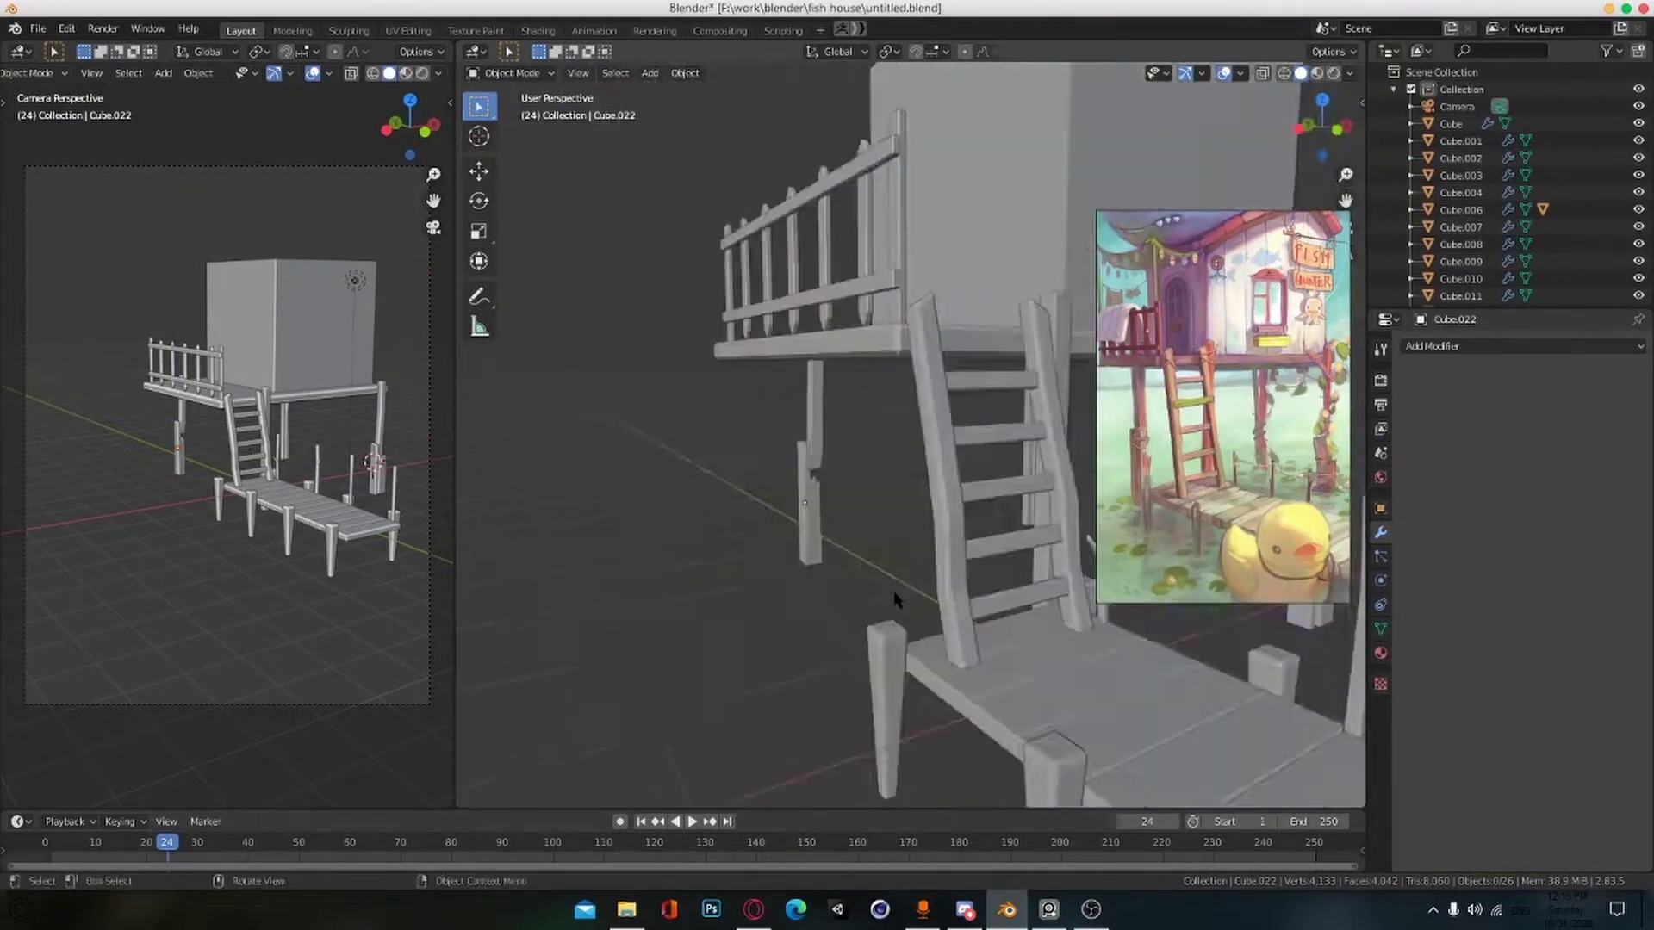
{"action": "middle_click_drag", "start_coordinate": [819, 669], "coordinate": [875, 689]}
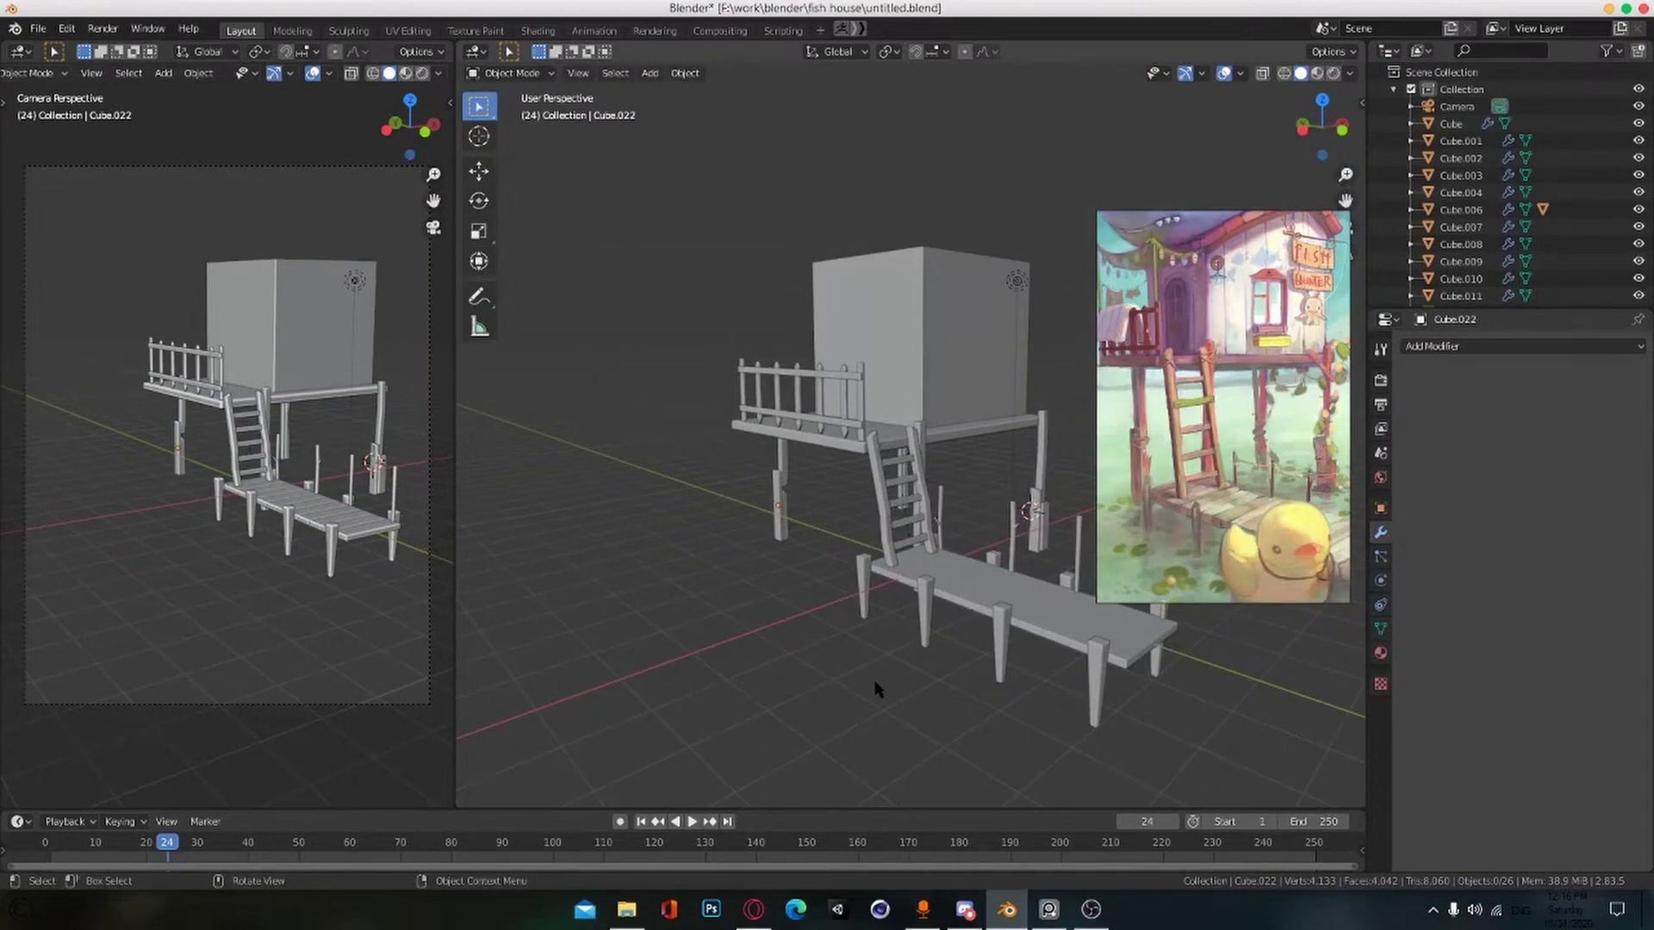
{"action": "scroll", "coordinate": [773, 596], "scroll_direction": "up", "scroll_amount": 3}
{"action": "middle_click_drag", "start_coordinate": [769, 591], "coordinate": [783, 644]}
{"action": "scroll", "coordinate": [783, 643], "scroll_direction": "down", "scroll_amount": 3}
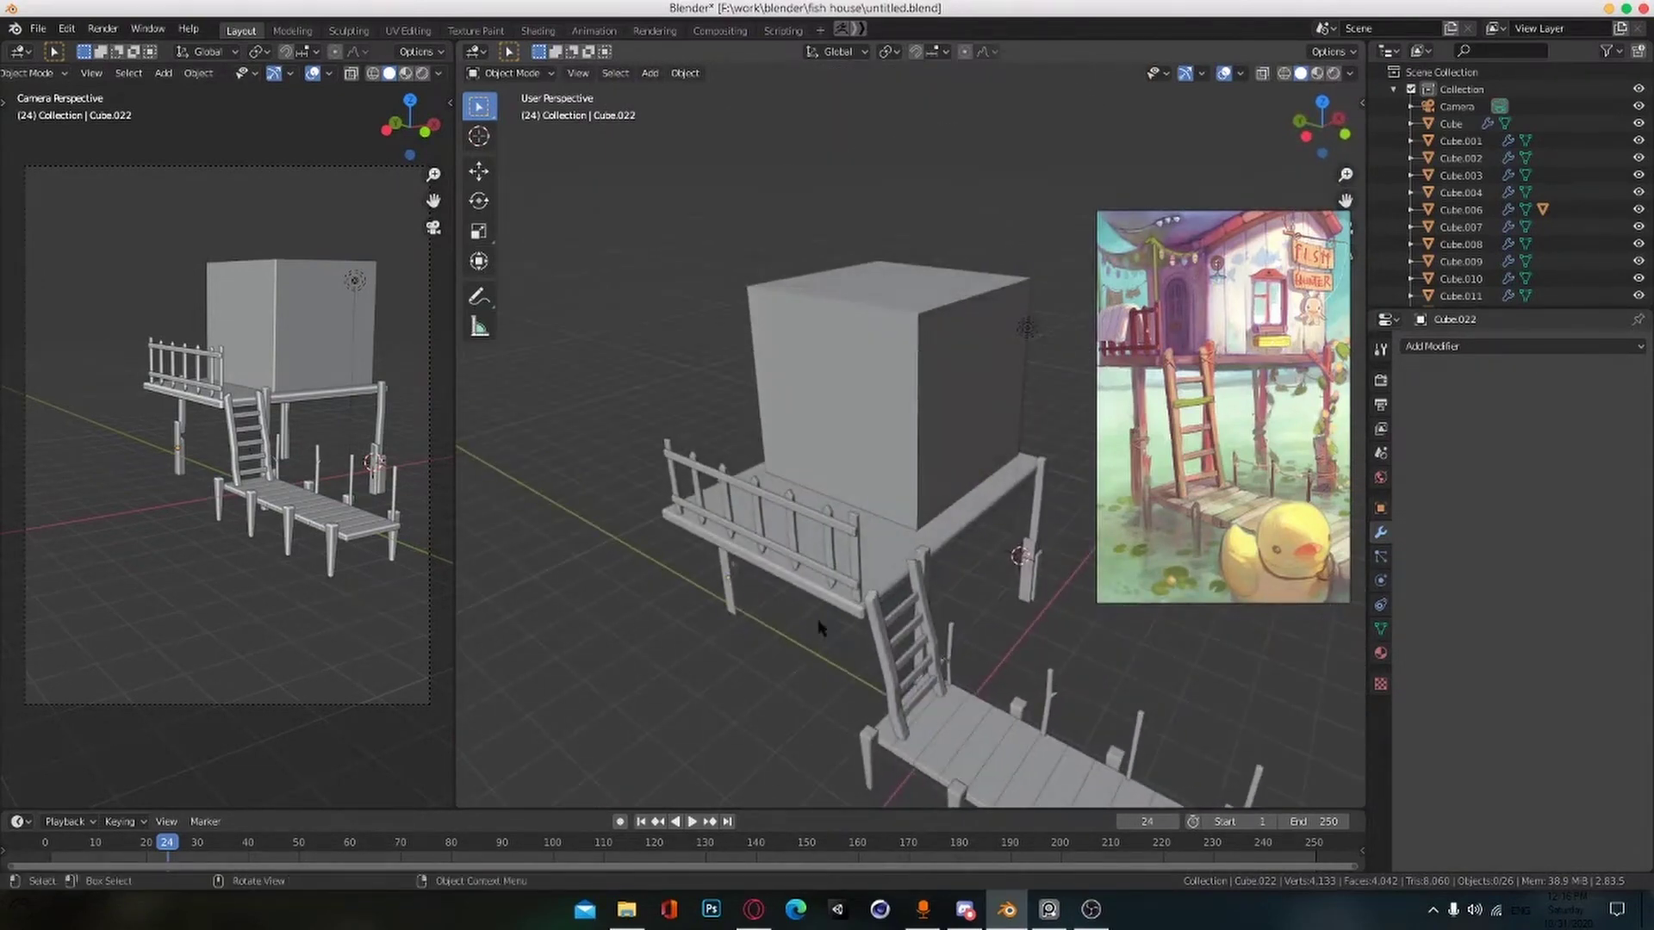
Step: Apply the house block's transform and give it a Bevel modifier with a 0.05 m offset
{"action": "left_click", "coordinate": [913, 458]}
{"action": "left_click", "coordinate": [1510, 348]}
{"action": "left_click", "coordinate": [1309, 409]}
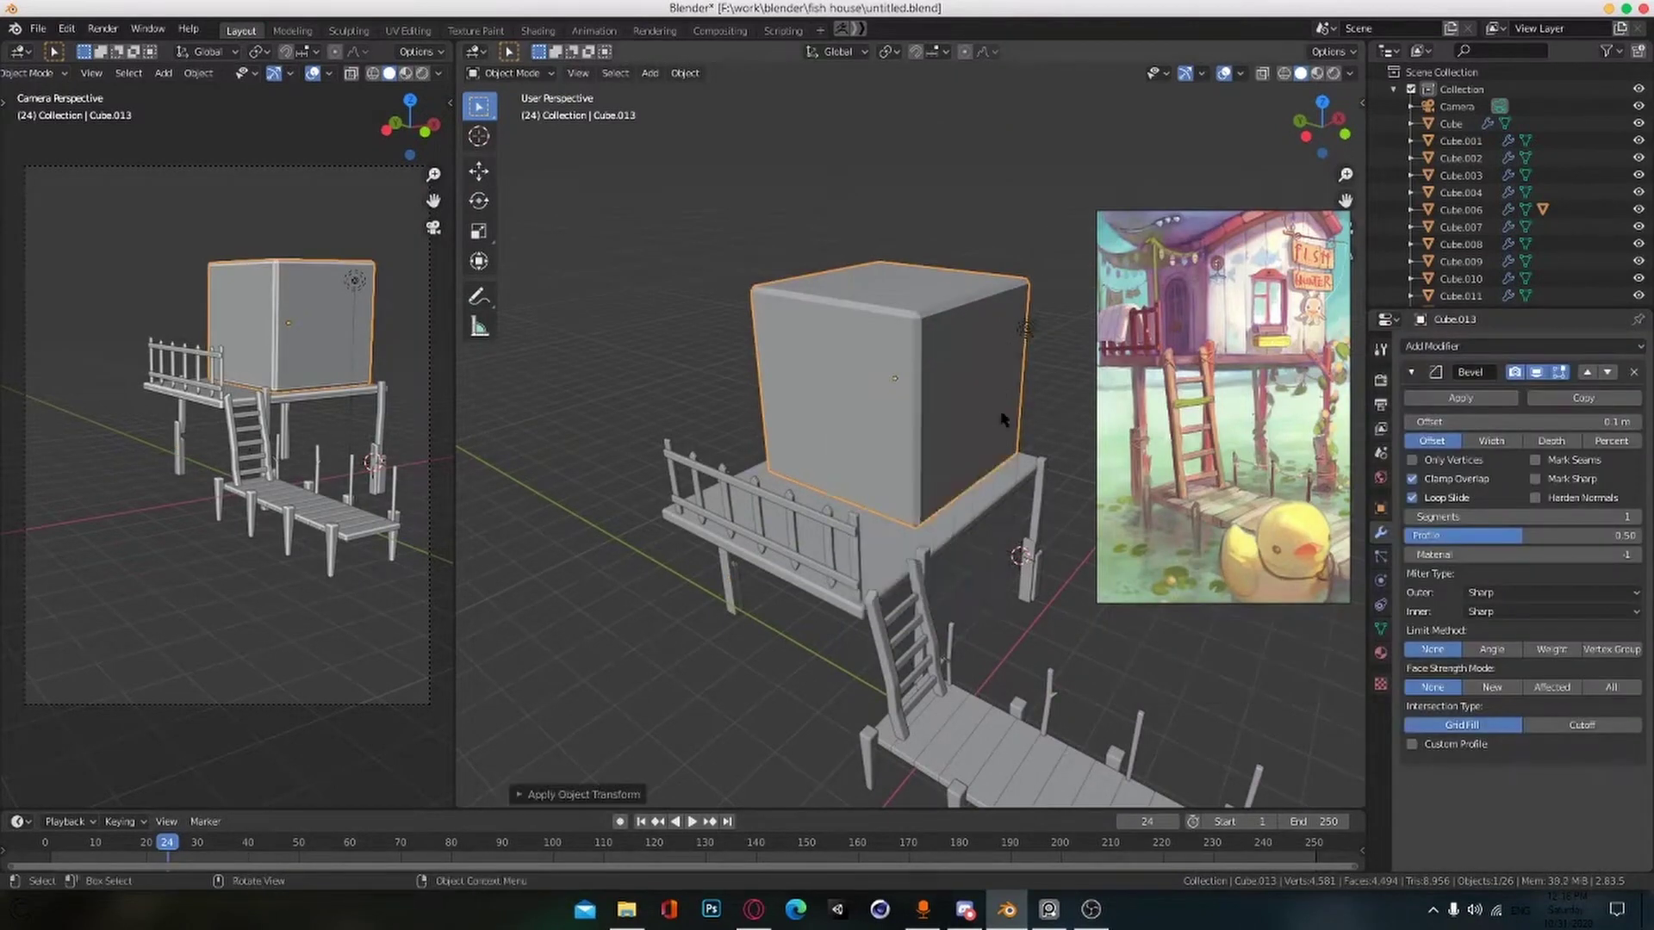
Step: Add a vertical loop cut down the middle of the house wall facing the railing
{"action": "key", "text": "Tab"}
{"action": "scroll", "coordinate": [937, 426], "scroll_direction": "up", "scroll_amount": 6}
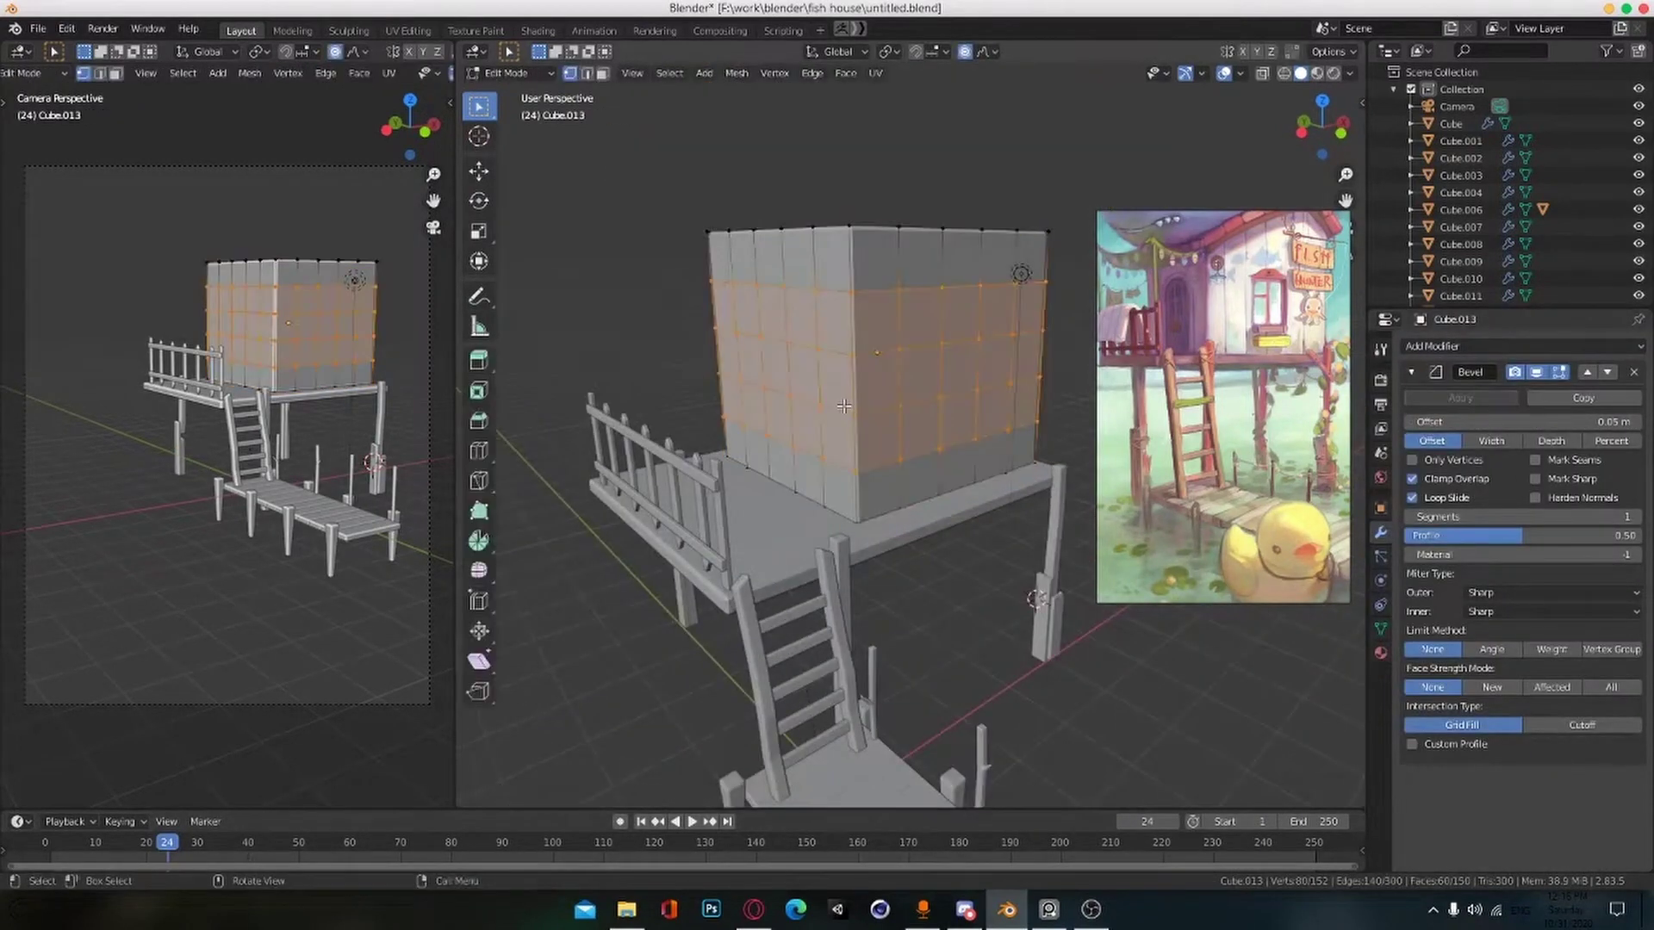
{"action": "middle_click_drag", "start_coordinate": [854, 412], "coordinate": [892, 440]}
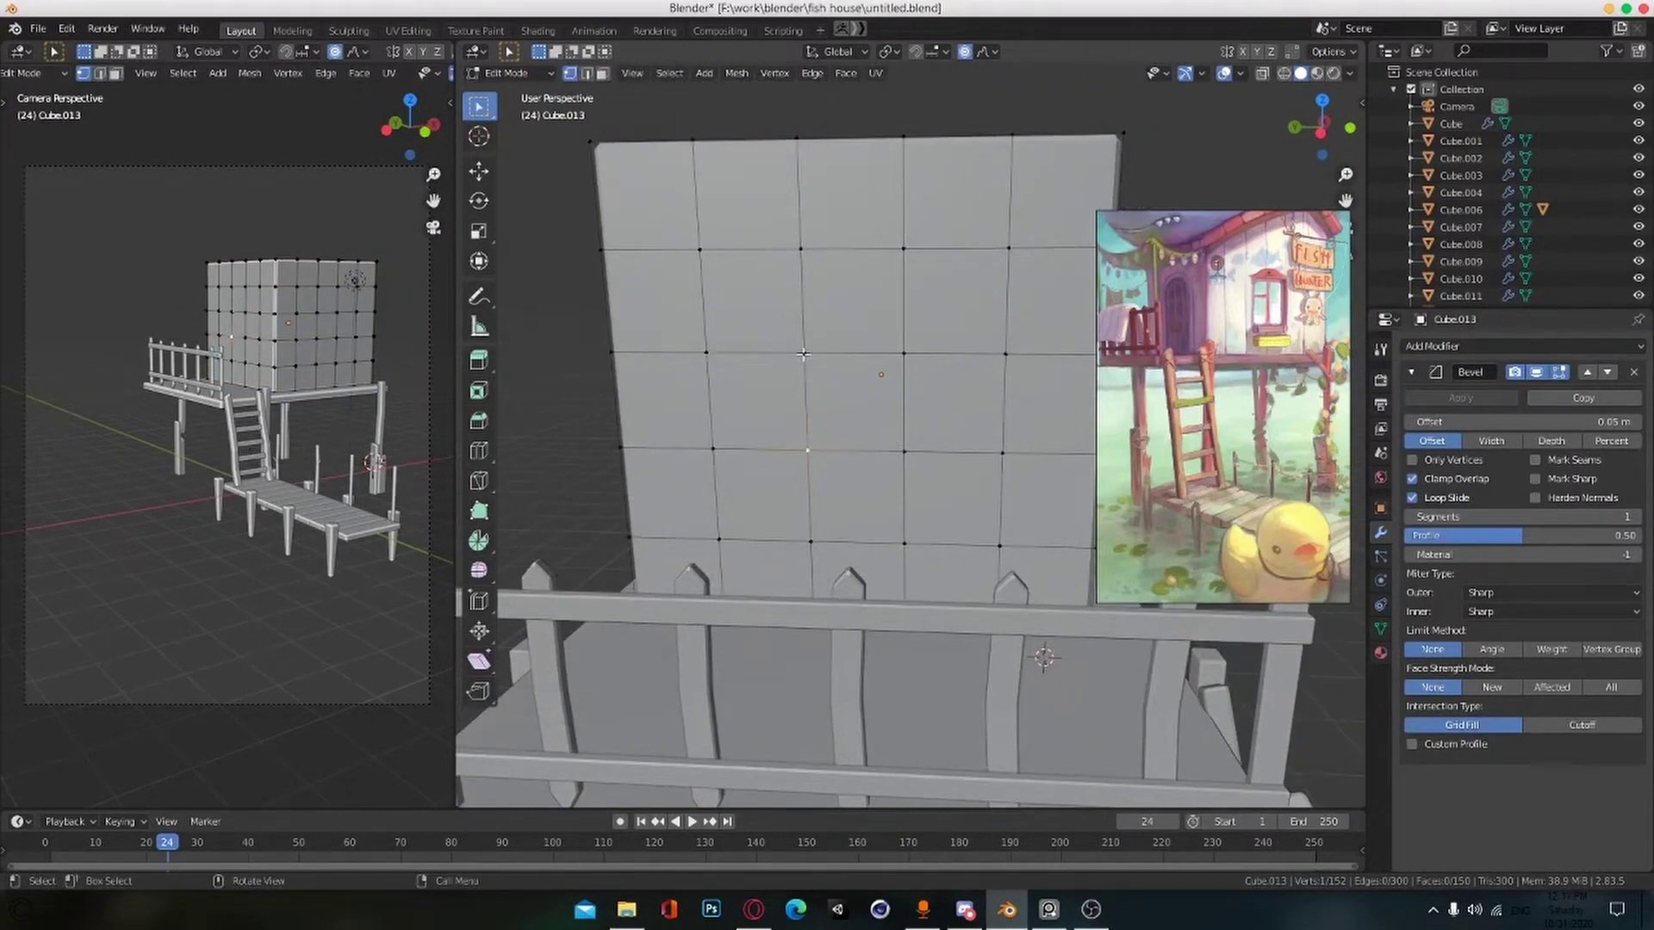
{"action": "mouse_move", "coordinate": [851, 390]}
{"action": "middle_mouse_down"}
{"action": "mouse_move", "coordinate": [919, 424]}
{"action": "mouse_move", "coordinate": [874, 379]}
{"action": "middle_mouse_up"}
{"action": "double_click", "coordinate": [865, 344]}
{"action": "scroll", "coordinate": [865, 370], "scroll_direction": "down", "scroll_amount": 2}
{"action": "scroll", "coordinate": [879, 405], "scroll_direction": "up", "scroll_amount": 2}
Step: Scale the two inner and the two outer vertical edge loops apart along Y to even out the wall's column widths
{"action": "left_click", "coordinate": [925, 499], "text": "alt"}
{"action": "left_click", "coordinate": [848, 504], "text": "alt+shift"}
{"action": "key", "text": "s"}
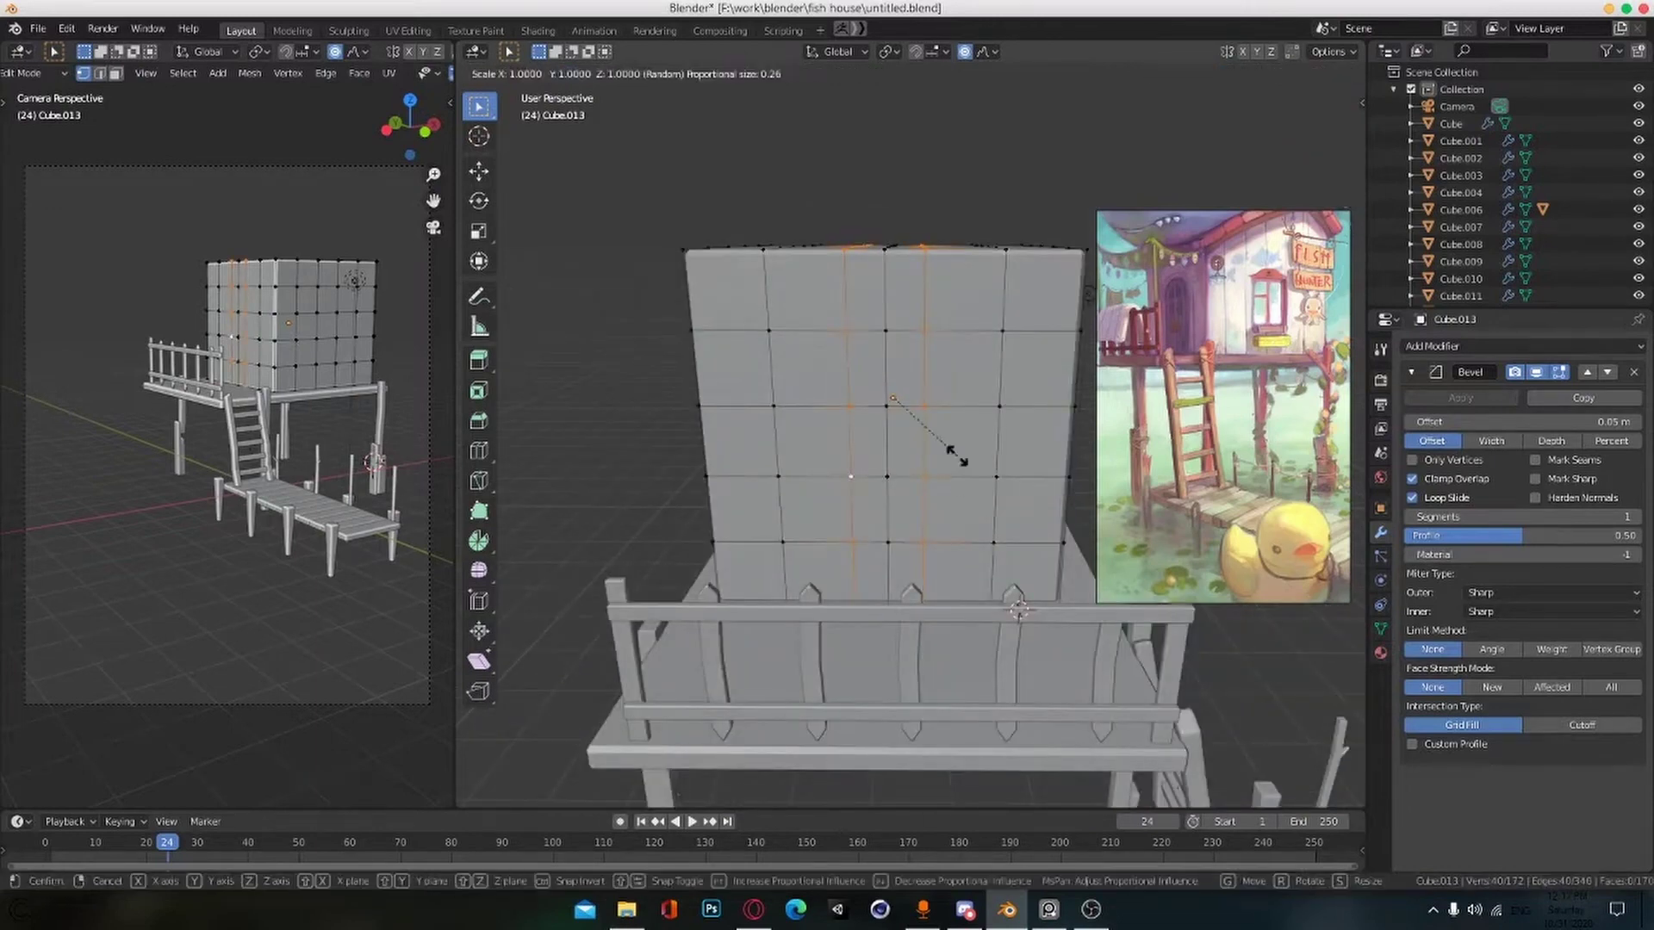
{"action": "key", "text": "y"}
{"action": "left_click", "coordinate": [1012, 471]}
{"action": "left_click", "coordinate": [998, 479], "text": "alt"}
{"action": "left_click", "coordinate": [778, 482], "text": "alt+shift"}
{"action": "key", "text": "s"}
{"action": "key", "text": "y"}
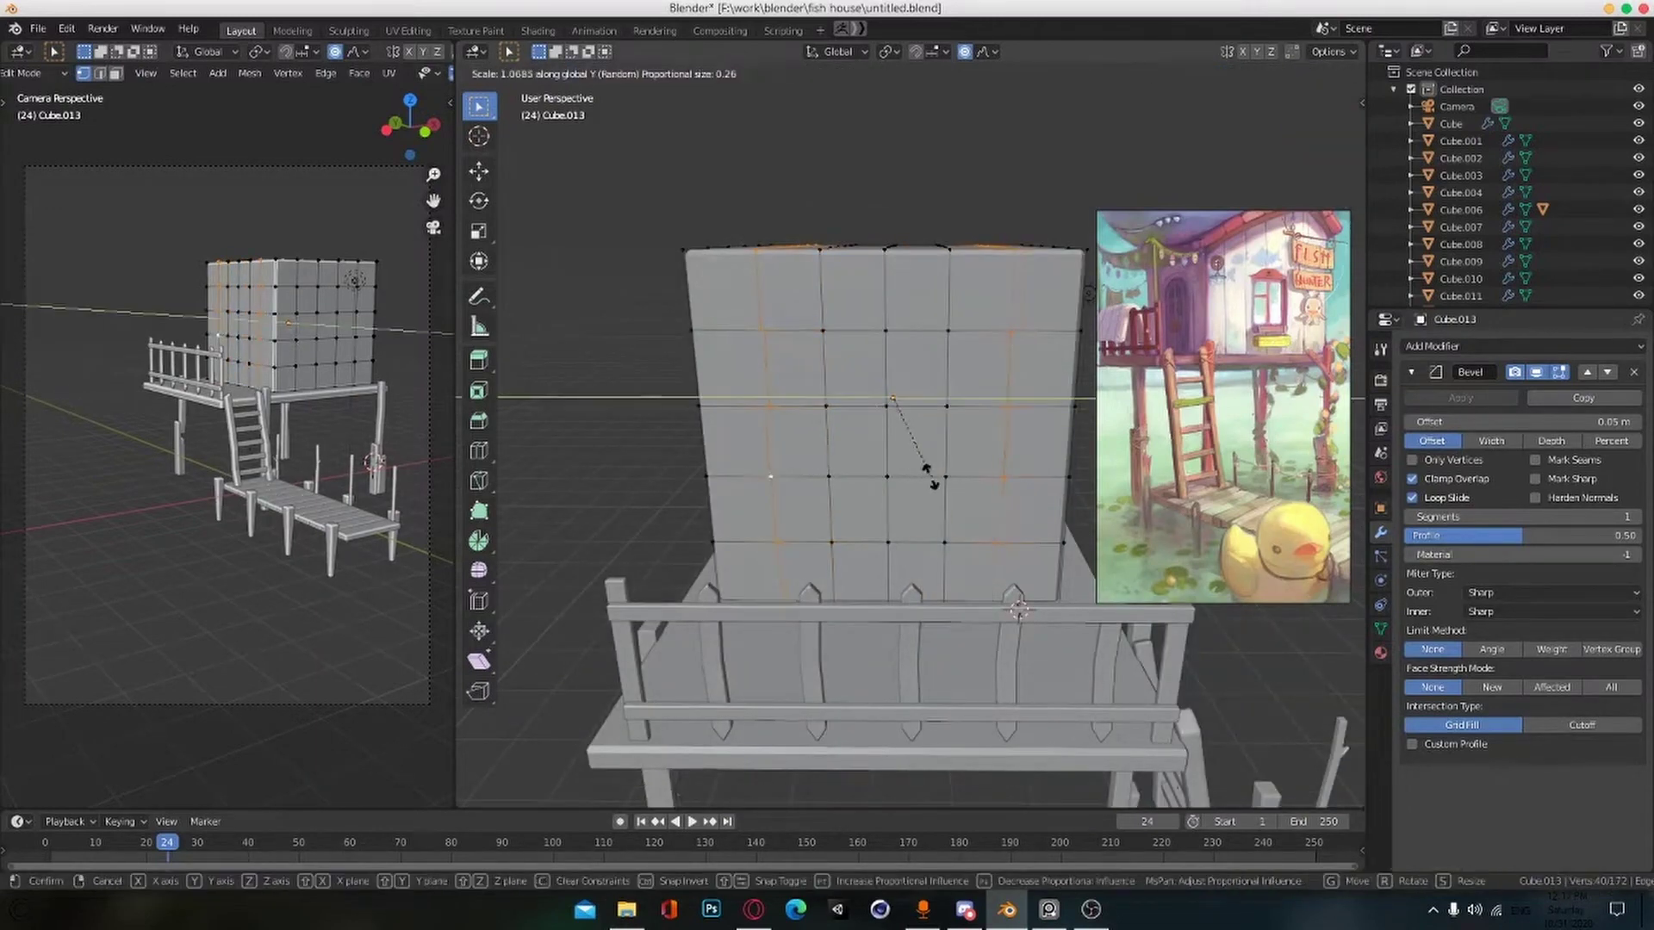
{"action": "left_click", "coordinate": [932, 473]}
{"action": "middle_click_drag", "start_coordinate": [899, 465], "coordinate": [879, 433]}
{"action": "left_click", "coordinate": [930, 536], "text": "shift"}
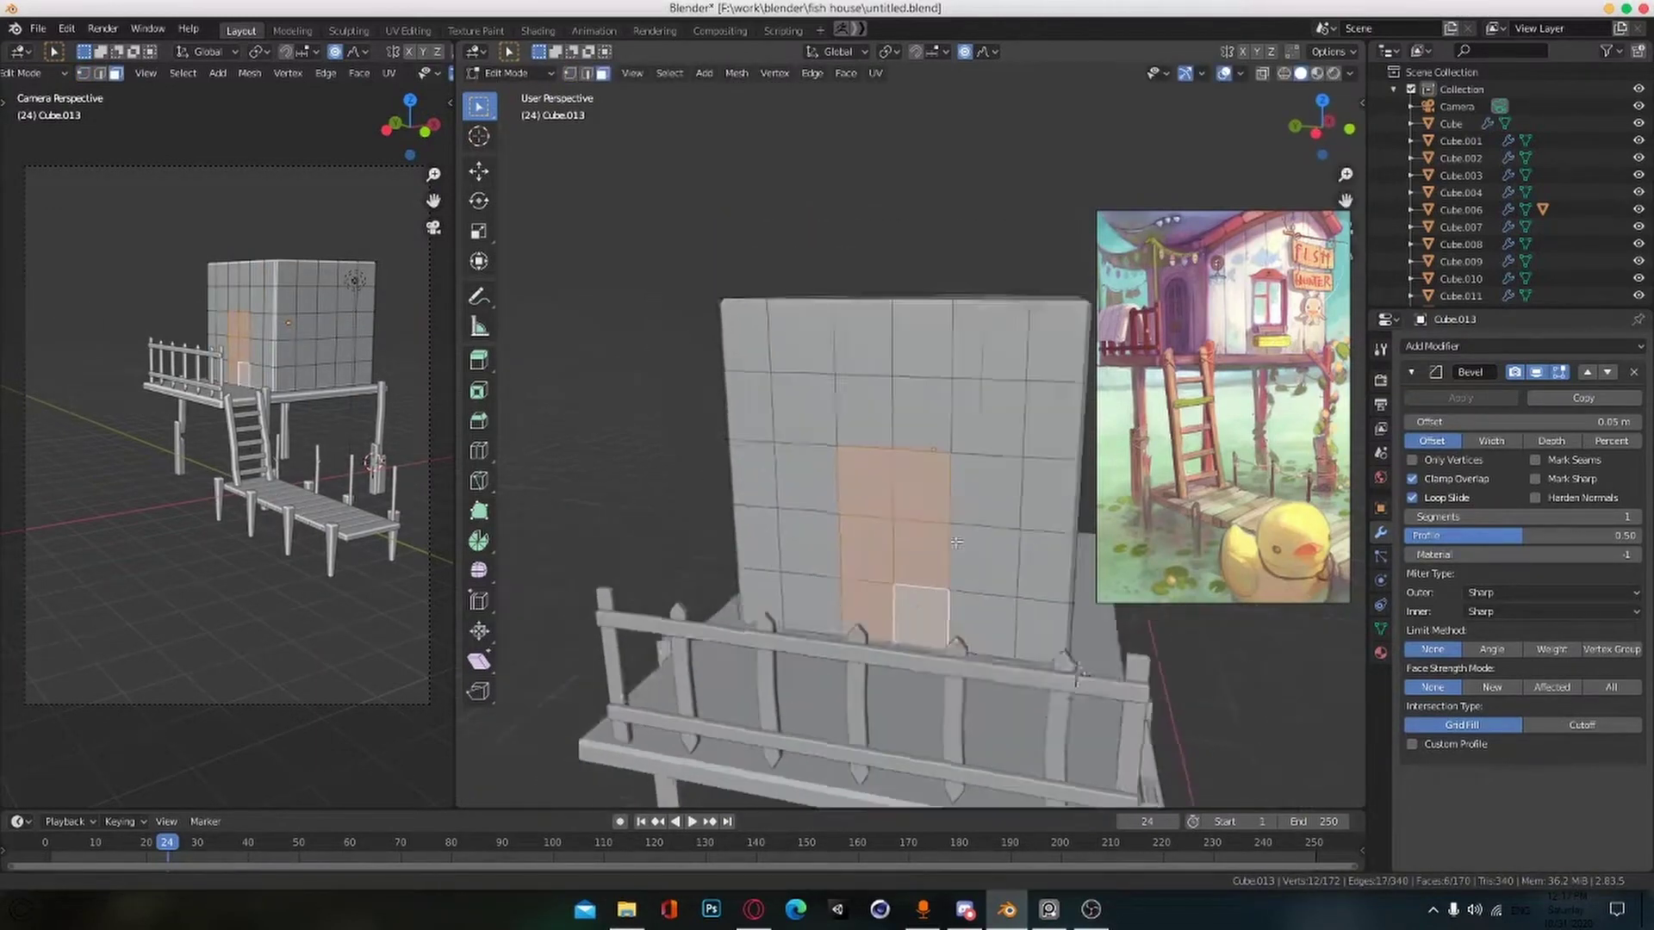
{"action": "middle_click_drag", "start_coordinate": [930, 537], "coordinate": [944, 519]}
{"action": "mouse_move", "coordinate": [879, 465]}
{"action": "middle_mouse_down"}
{"action": "mouse_move", "coordinate": [908, 463]}
{"action": "mouse_move", "coordinate": [840, 417]}
{"action": "mouse_move", "coordinate": [875, 460]}
{"action": "middle_mouse_up"}
{"action": "scroll", "coordinate": [907, 463], "scroll_direction": "up", "scroll_amount": 3}
{"action": "left_click", "coordinate": [1441, 348]}
Step: Raise the centre vertex above the doorway area along Z to form a pointed top
{"action": "left_click", "coordinate": [829, 385]}
{"action": "key", "text": "1"}
{"action": "left_click", "coordinate": [832, 387]}
{"action": "key", "text": "g"}
{"action": "key", "text": "z"}
{"action": "left_click", "coordinate": [858, 331]}
{"action": "scroll", "coordinate": [882, 448], "scroll_direction": "down", "scroll_amount": 4}
{"action": "scroll", "coordinate": [874, 461], "scroll_direction": "up", "scroll_amount": 4}
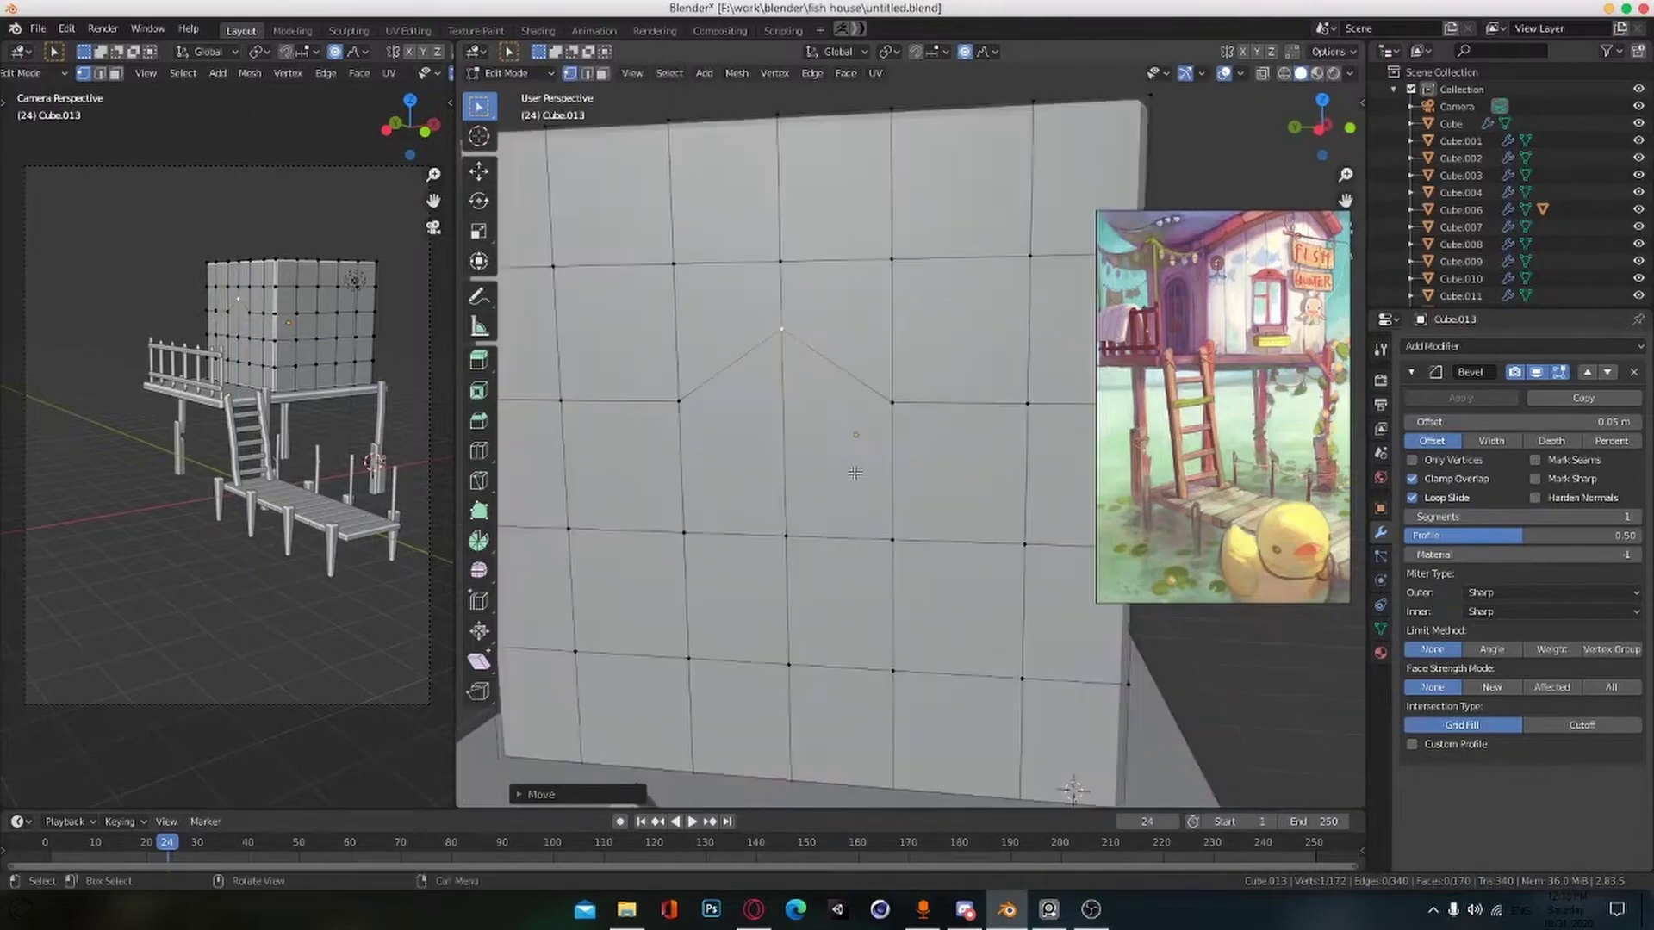
Step: Extrude the six doorway faces inward to recess the pointed door opening, and finish mesh editing
{"action": "key", "text": "3"}
{"action": "left_click", "coordinate": [748, 479]}
{"action": "left_click", "coordinate": [828, 489], "text": "shift"}
{"action": "left_click", "coordinate": [747, 591], "text": "shift"}
{"action": "left_click", "coordinate": [832, 599], "text": "shift"}
{"action": "left_click", "coordinate": [751, 703], "text": "shift"}
{"action": "left_click", "coordinate": [835, 713], "text": "shift"}
{"action": "key", "text": "e"}
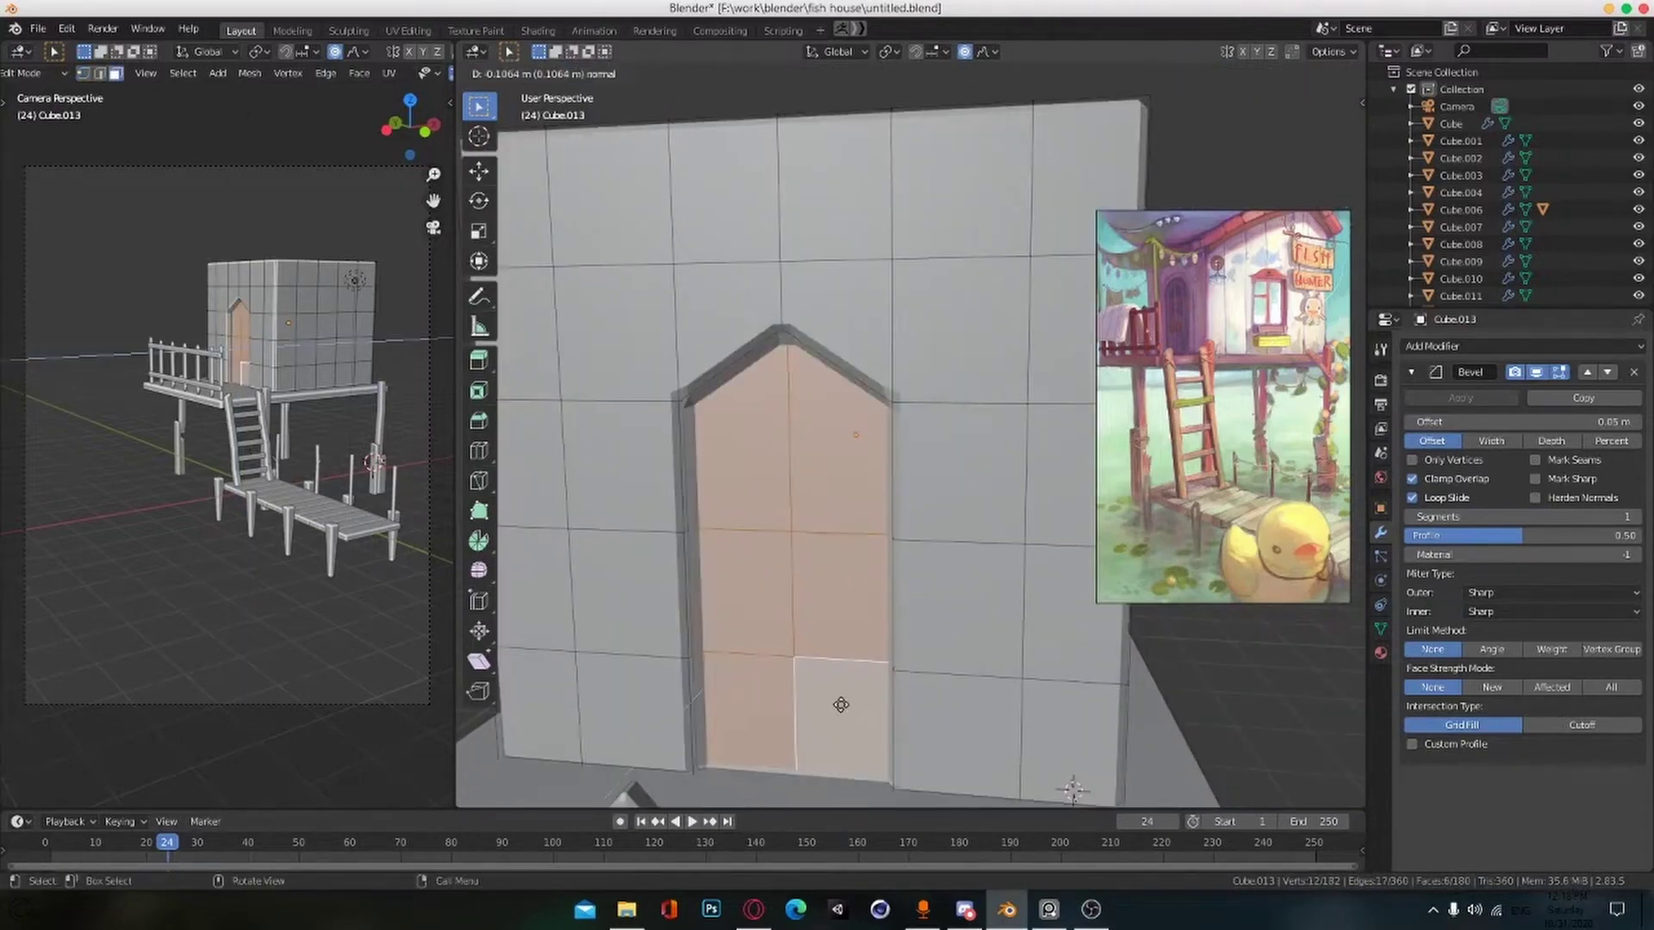
{"action": "left_click", "coordinate": [856, 689]}
{"action": "scroll", "coordinate": [856, 689], "scroll_direction": "down", "scroll_amount": 3}
{"action": "middle_click_drag", "start_coordinate": [856, 689], "coordinate": [775, 677]}
{"action": "key", "text": "Tab"}
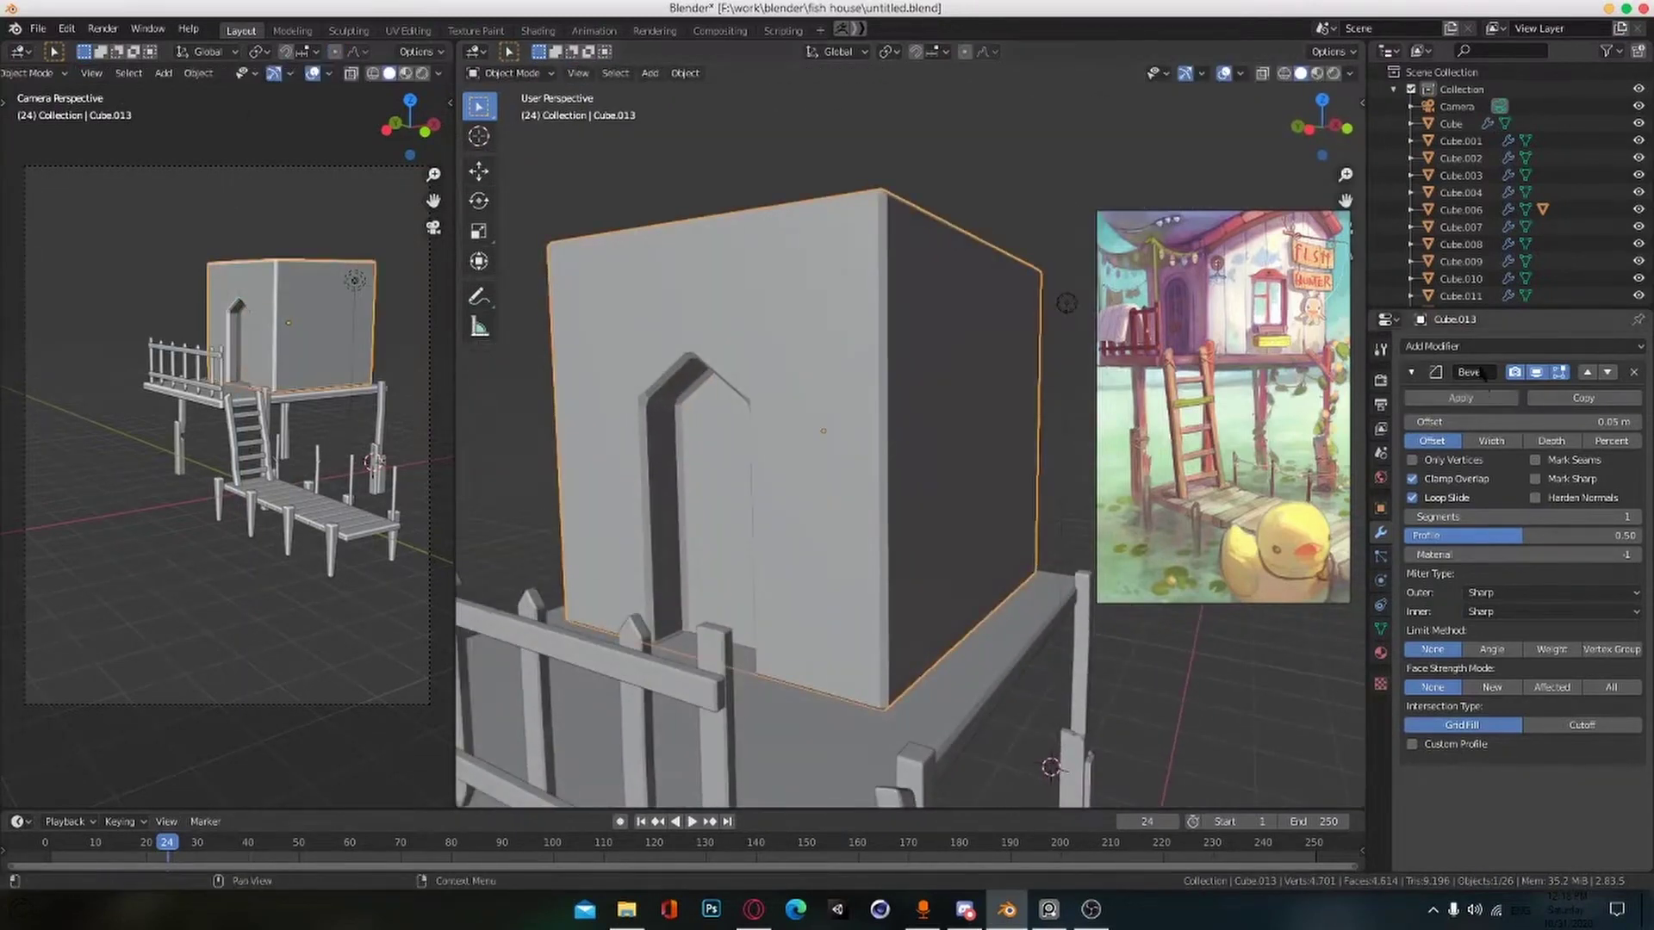
Step: Add a Subdivision Surface modifier with viewport level 2 to the house block
{"action": "left_click", "coordinate": [1440, 346]}
{"action": "left_click", "coordinate": [1331, 631]}
{"action": "middle_click_drag", "start_coordinate": [730, 479], "coordinate": [766, 508]}
{"action": "scroll", "coordinate": [1480, 787], "scroll_direction": "down", "scroll_amount": 2}
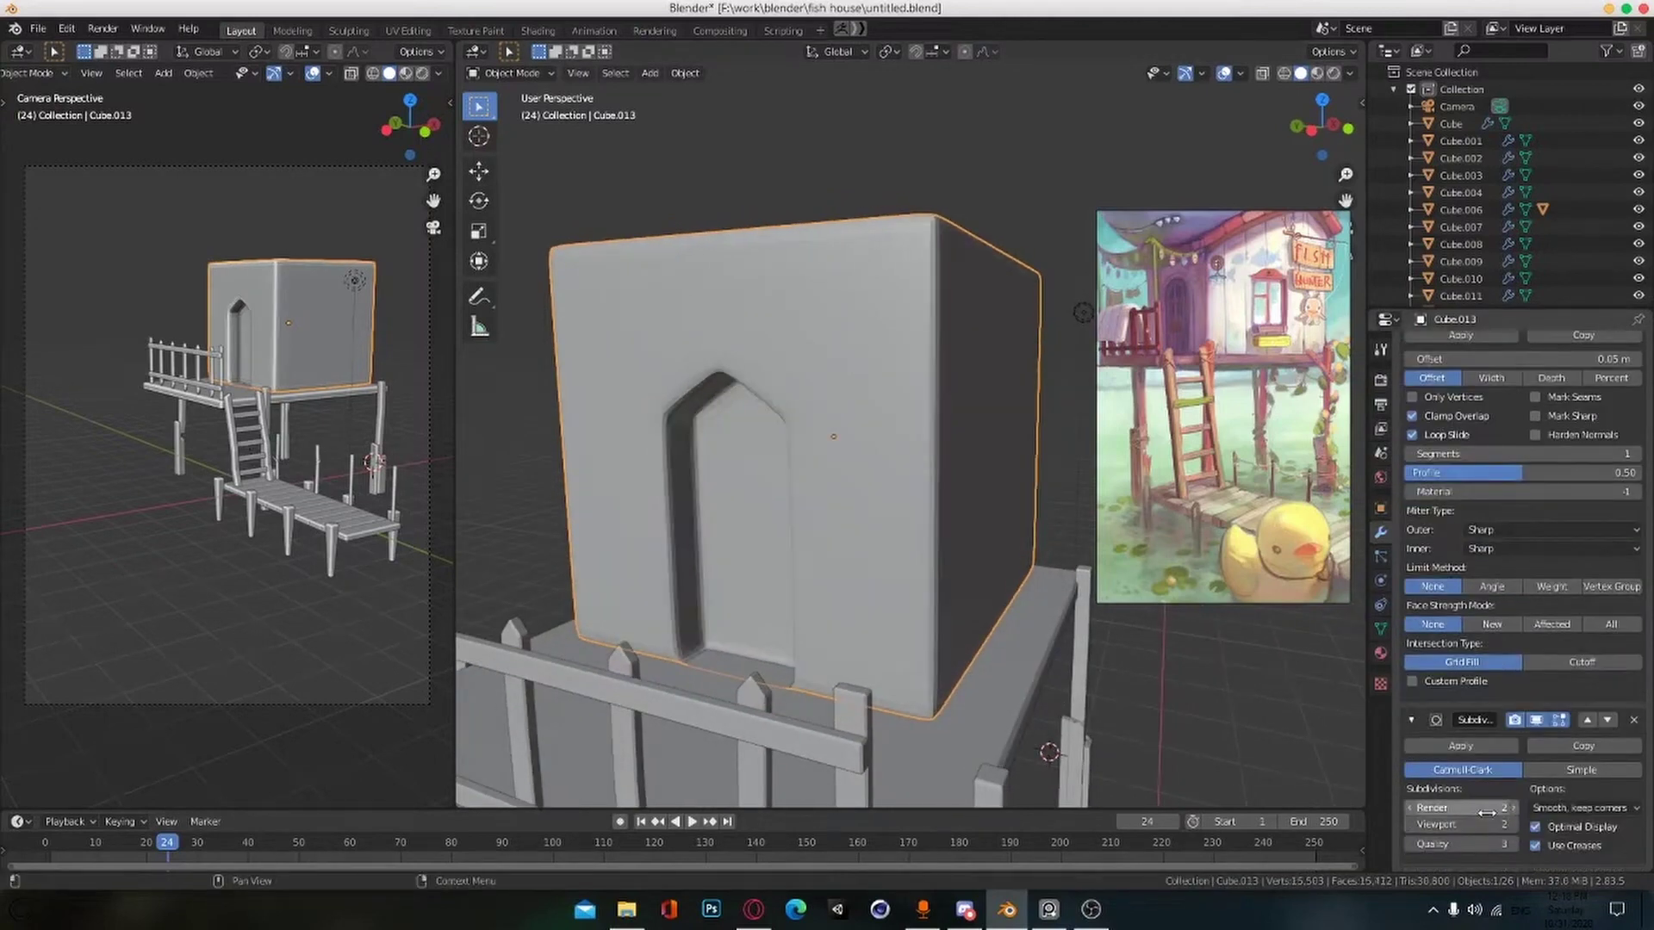
{"action": "middle_click_drag", "start_coordinate": [775, 595], "coordinate": [845, 609]}
{"action": "scroll", "coordinate": [845, 609], "scroll_direction": "up", "scroll_amount": 4}
{"action": "scroll", "coordinate": [845, 609], "scroll_direction": "down", "scroll_amount": 2}
Step: Add centred vertical loop cuts through both halves of the doorway
{"action": "key", "text": "Tab"}
{"action": "left_click", "coordinate": [883, 356]}
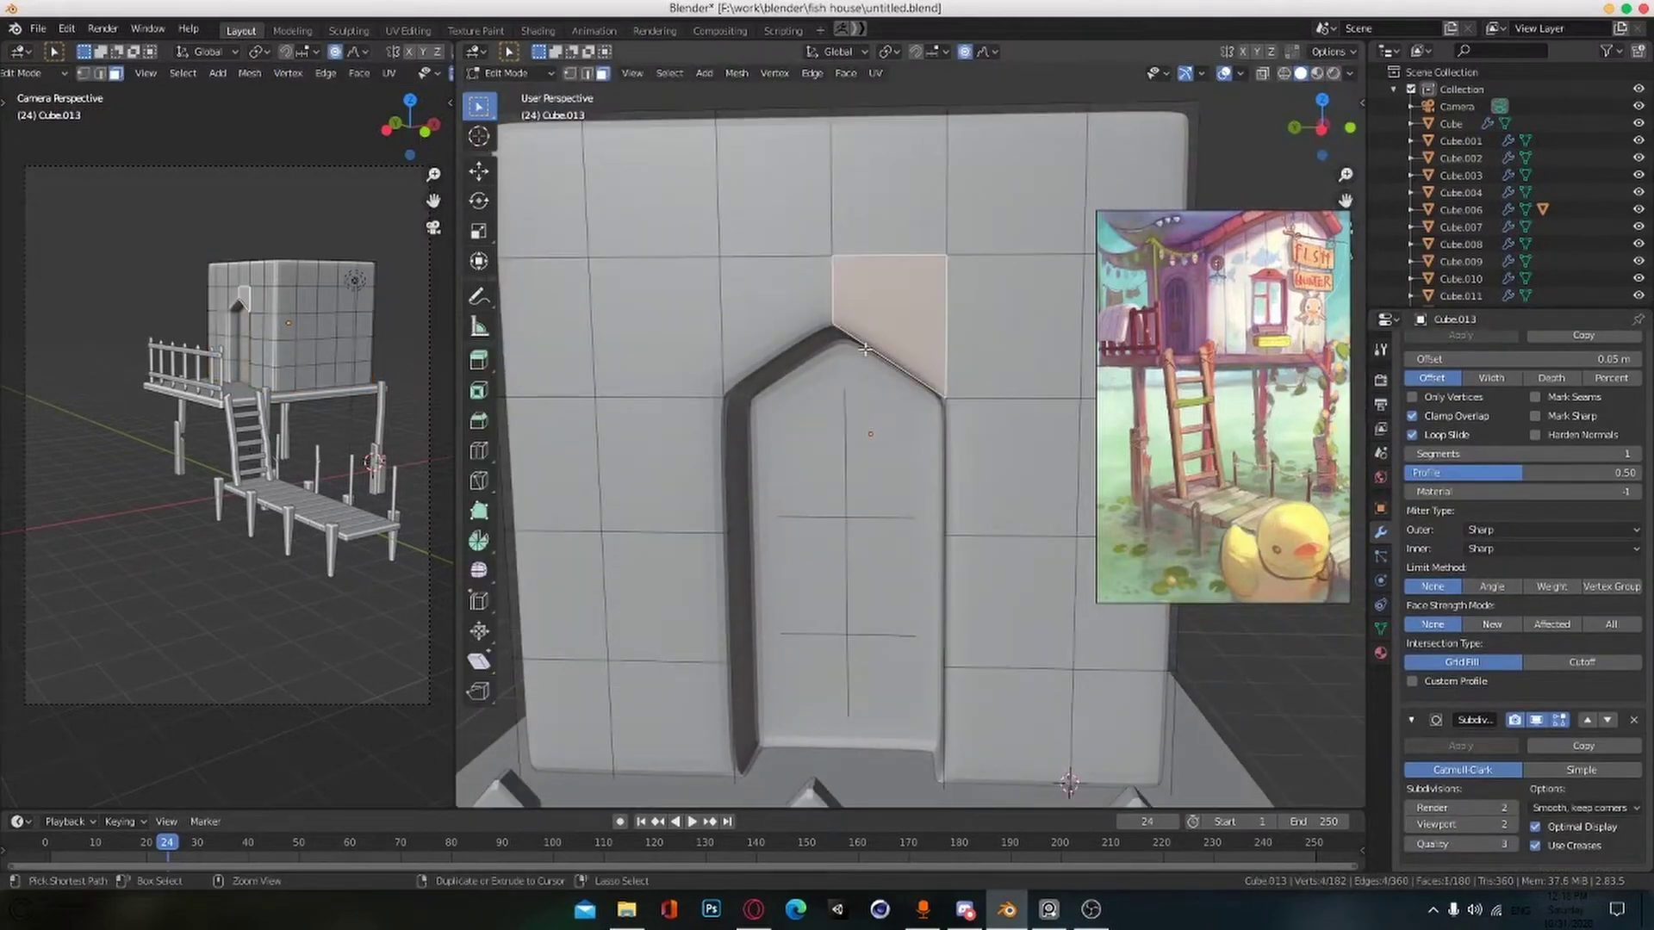
{"action": "key", "text": "ctrl+r"}
{"action": "left_click", "coordinate": [866, 348]}
{"action": "right_click", "coordinate": [866, 349]}
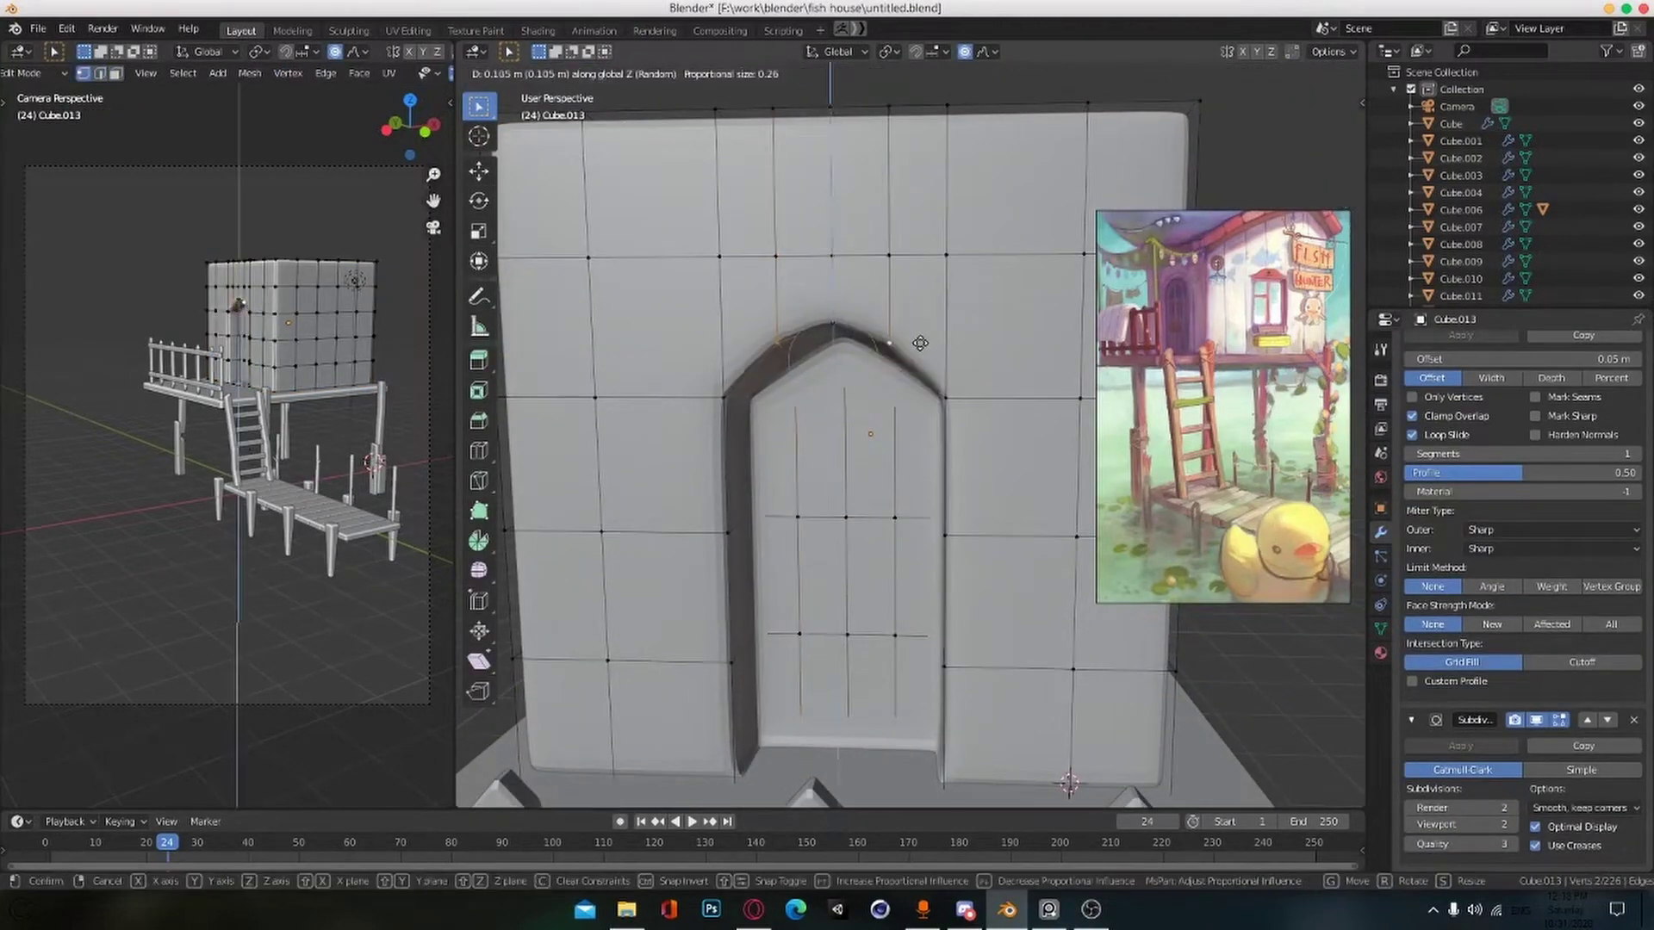
Step: Raise the new vertices on both sides of the doorway's peak along Z to round the arch
{"action": "left_click", "coordinate": [887, 355], "text": "shift"}
{"action": "middle_click_drag", "start_coordinate": [886, 355], "coordinate": [971, 385]}
{"action": "key", "text": "shift+z"}
{"action": "left_click", "coordinate": [806, 349], "text": "shift"}
{"action": "left_click", "coordinate": [904, 347], "text": "shift"}
{"action": "key", "text": "shift+z"}
{"action": "key", "text": "g"}
{"action": "key", "text": "z"}
{"action": "left_click", "coordinate": [954, 393]}
Step: Scale the arch's side vertices along Y, finish mesh editing, and save the file
{"action": "key", "text": "s"}
{"action": "key", "text": "y"}
{"action": "left_click", "coordinate": [986, 382]}
{"action": "key", "text": "Tab"}
{"action": "scroll", "coordinate": [788, 465], "scroll_direction": "down", "scroll_amount": 3}
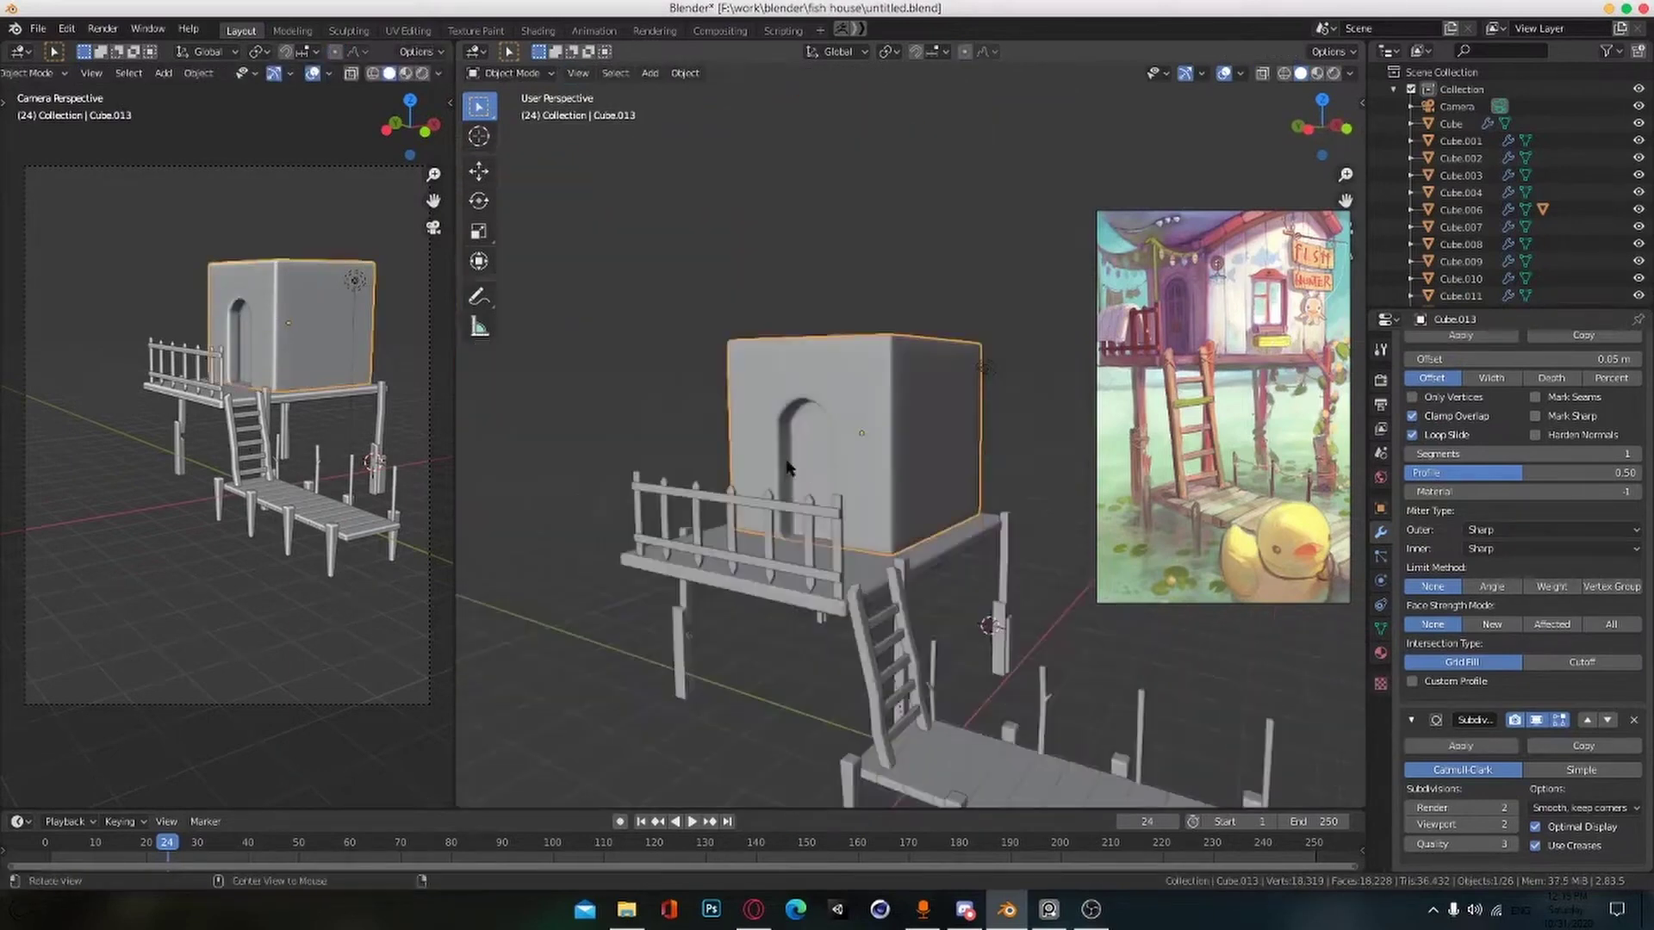
{"action": "mouse_move", "coordinate": [787, 468]}
{"action": "middle_mouse_down"}
{"action": "mouse_move", "coordinate": [771, 439]}
{"action": "mouse_move", "coordinate": [788, 448]}
{"action": "middle_mouse_up"}
{"action": "key", "text": "ctrl+s"}
Step: Move the recessed door faces along X and separate them into their own object
{"action": "scroll", "coordinate": [772, 439], "scroll_direction": "up", "scroll_amount": 3}
{"action": "key", "text": "Tab"}
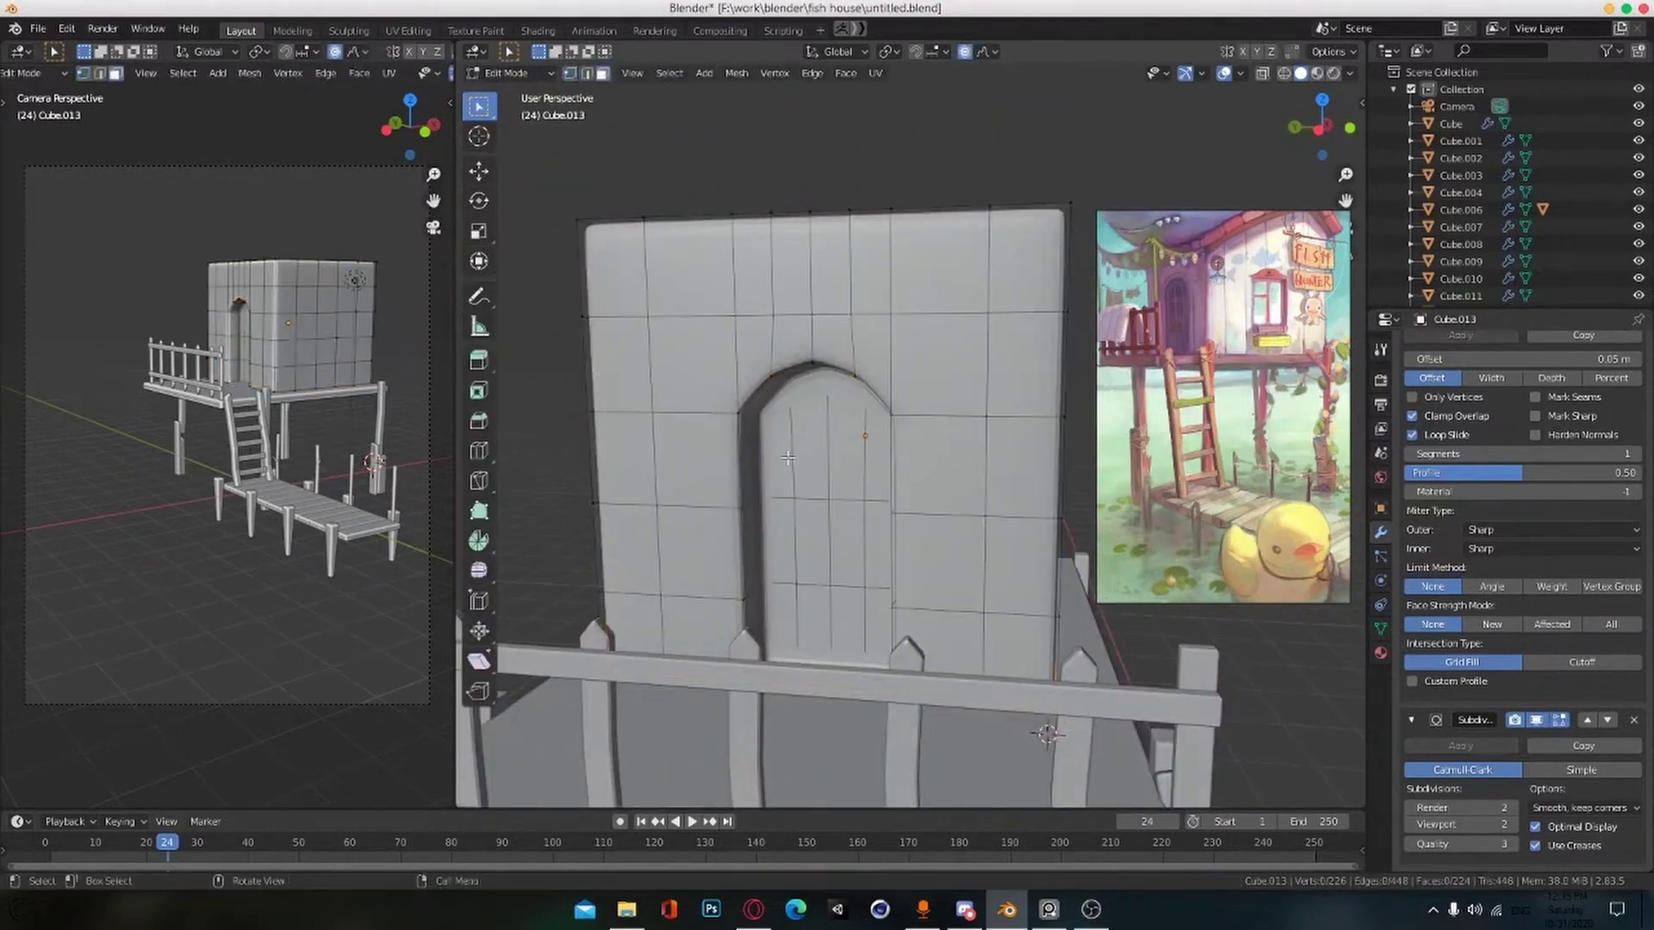
{"action": "middle_click_drag", "start_coordinate": [850, 605], "coordinate": [802, 559]}
{"action": "key", "text": "g"}
{"action": "key", "text": "x"}
{"action": "left_click", "coordinate": [842, 603]}
{"action": "key", "text": "p"}
{"action": "left_click", "coordinate": [805, 630]}
{"action": "key", "text": "Tab"}
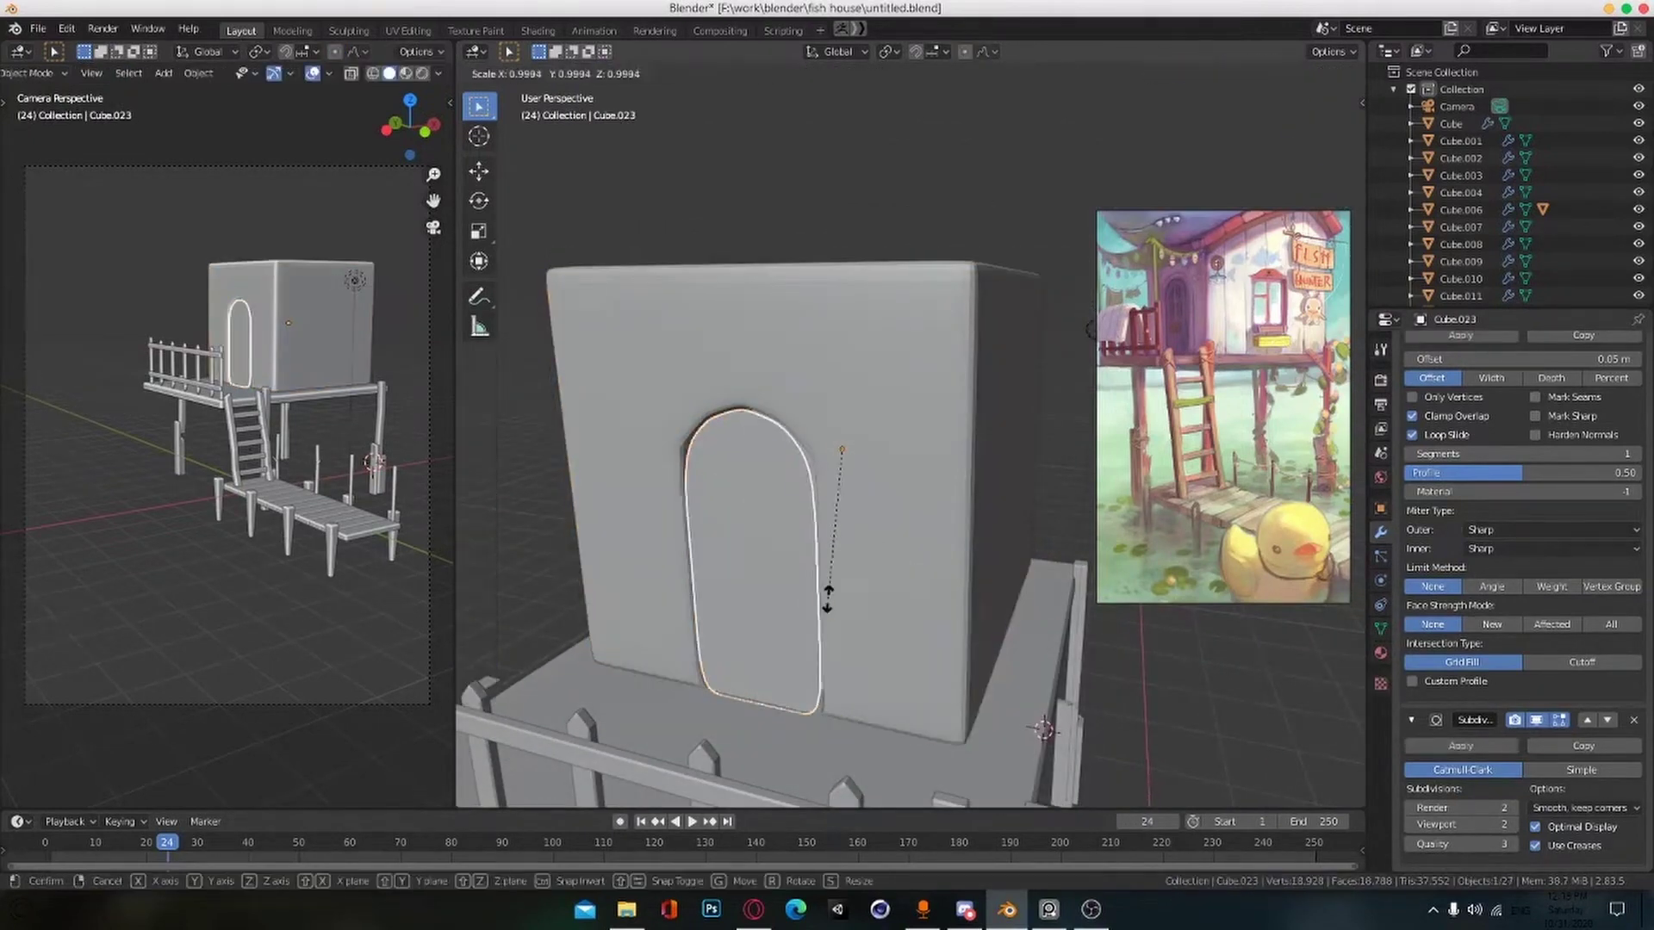
Step: Set the door's origin to its geometry and scale the door slightly to fill the opening
{"action": "left_click", "coordinate": [806, 564]}
{"action": "left_click", "coordinate": [684, 72]}
{"action": "mouse_move", "coordinate": [741, 111]}
{"action": "left_click", "coordinate": [973, 129]}
{"action": "key", "text": "s"}
{"action": "left_click", "coordinate": [849, 487]}
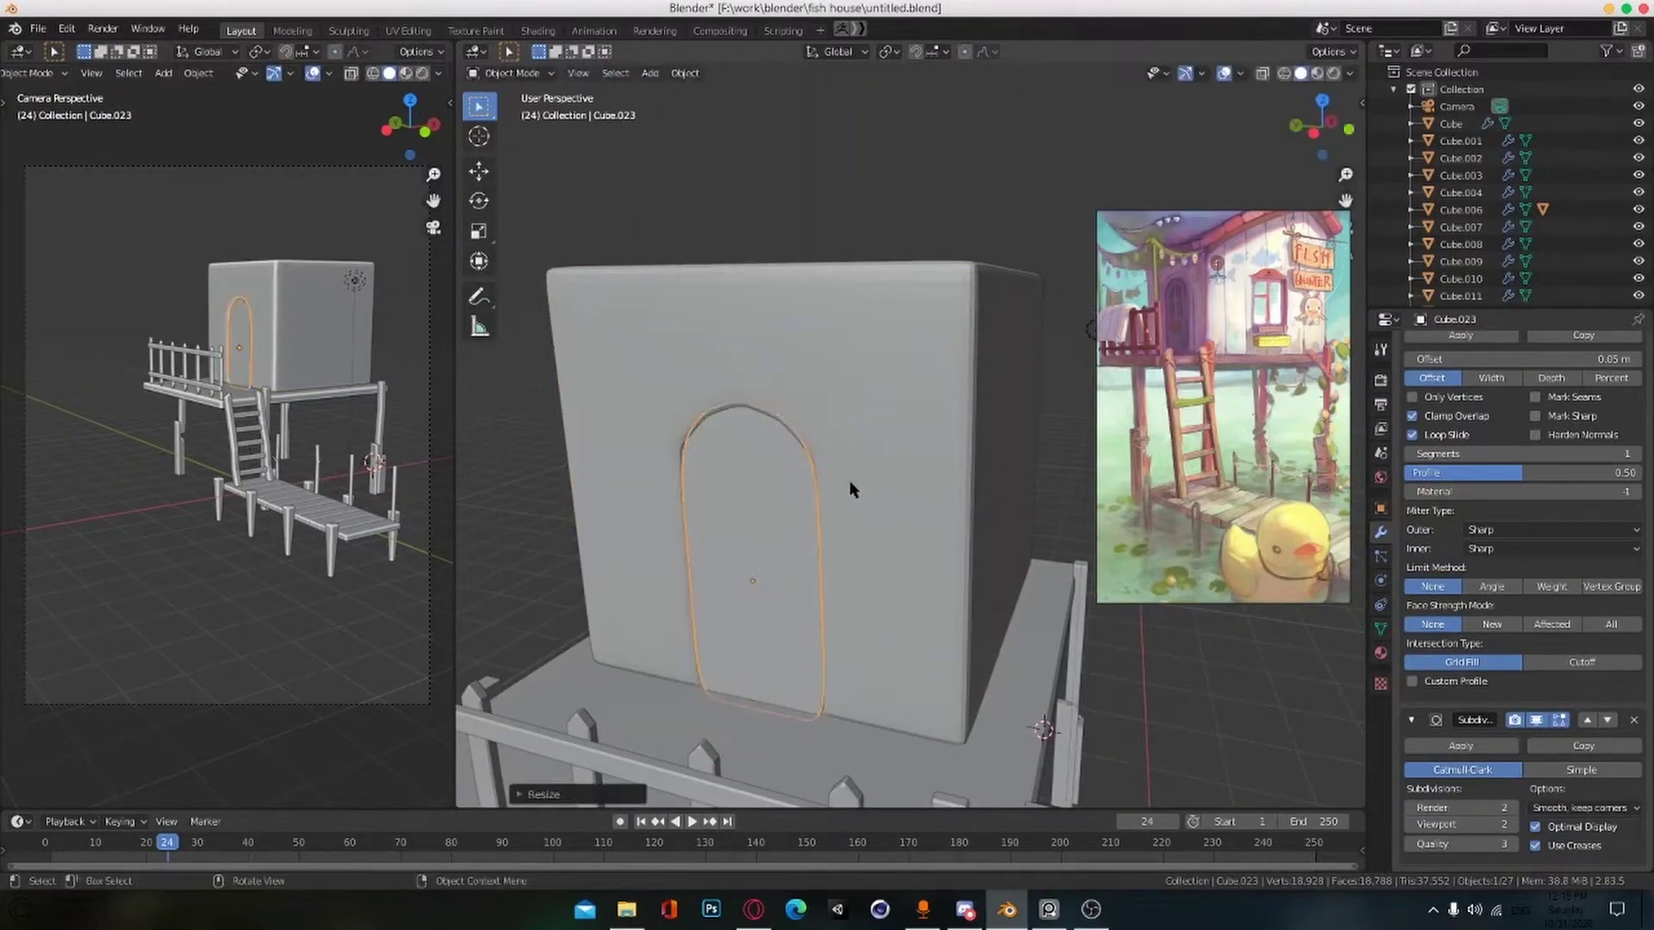
Step: Remove the Bevel modifier from the door object
{"action": "middle_click_drag", "start_coordinate": [850, 487], "coordinate": [857, 467]}
{"action": "scroll", "coordinate": [1425, 540], "scroll_direction": "up", "scroll_amount": 2}
{"action": "left_click", "coordinate": [1632, 372]}
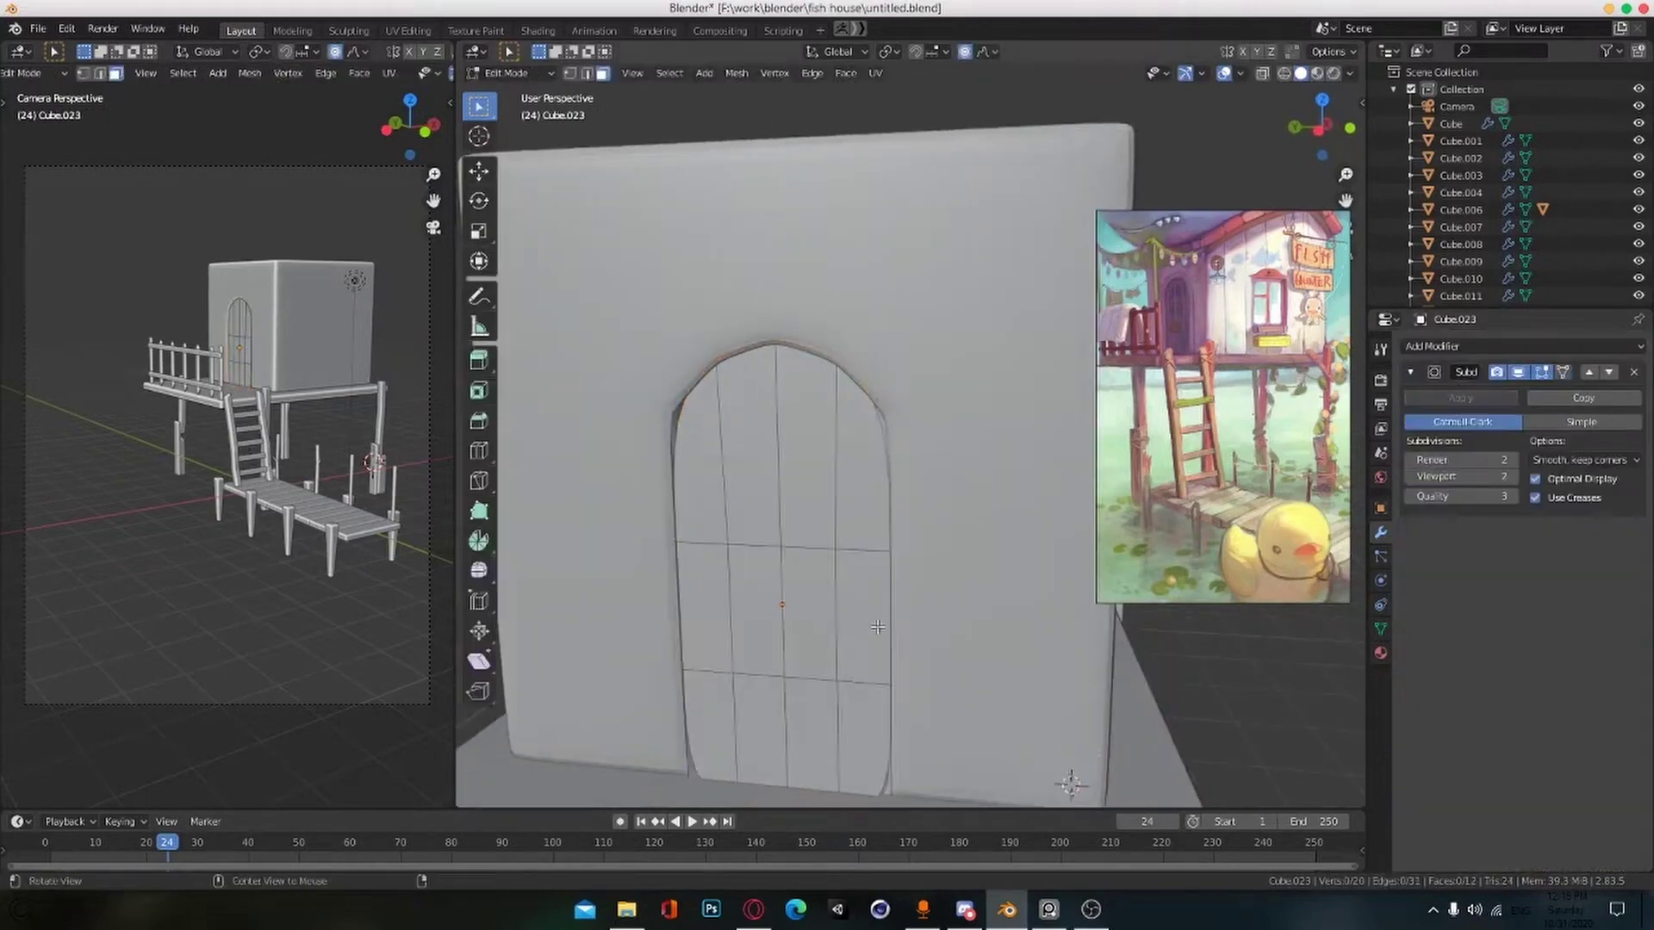
Step: Add a horizontal loop cut across the upper part of the door
{"action": "key", "text": "ctrl+r"}
{"action": "left_click", "coordinate": [790, 482]}
{"action": "middle_click_drag", "start_coordinate": [790, 483], "coordinate": [779, 492]}
{"action": "scroll", "coordinate": [779, 493], "scroll_direction": "up", "scroll_amount": 8}
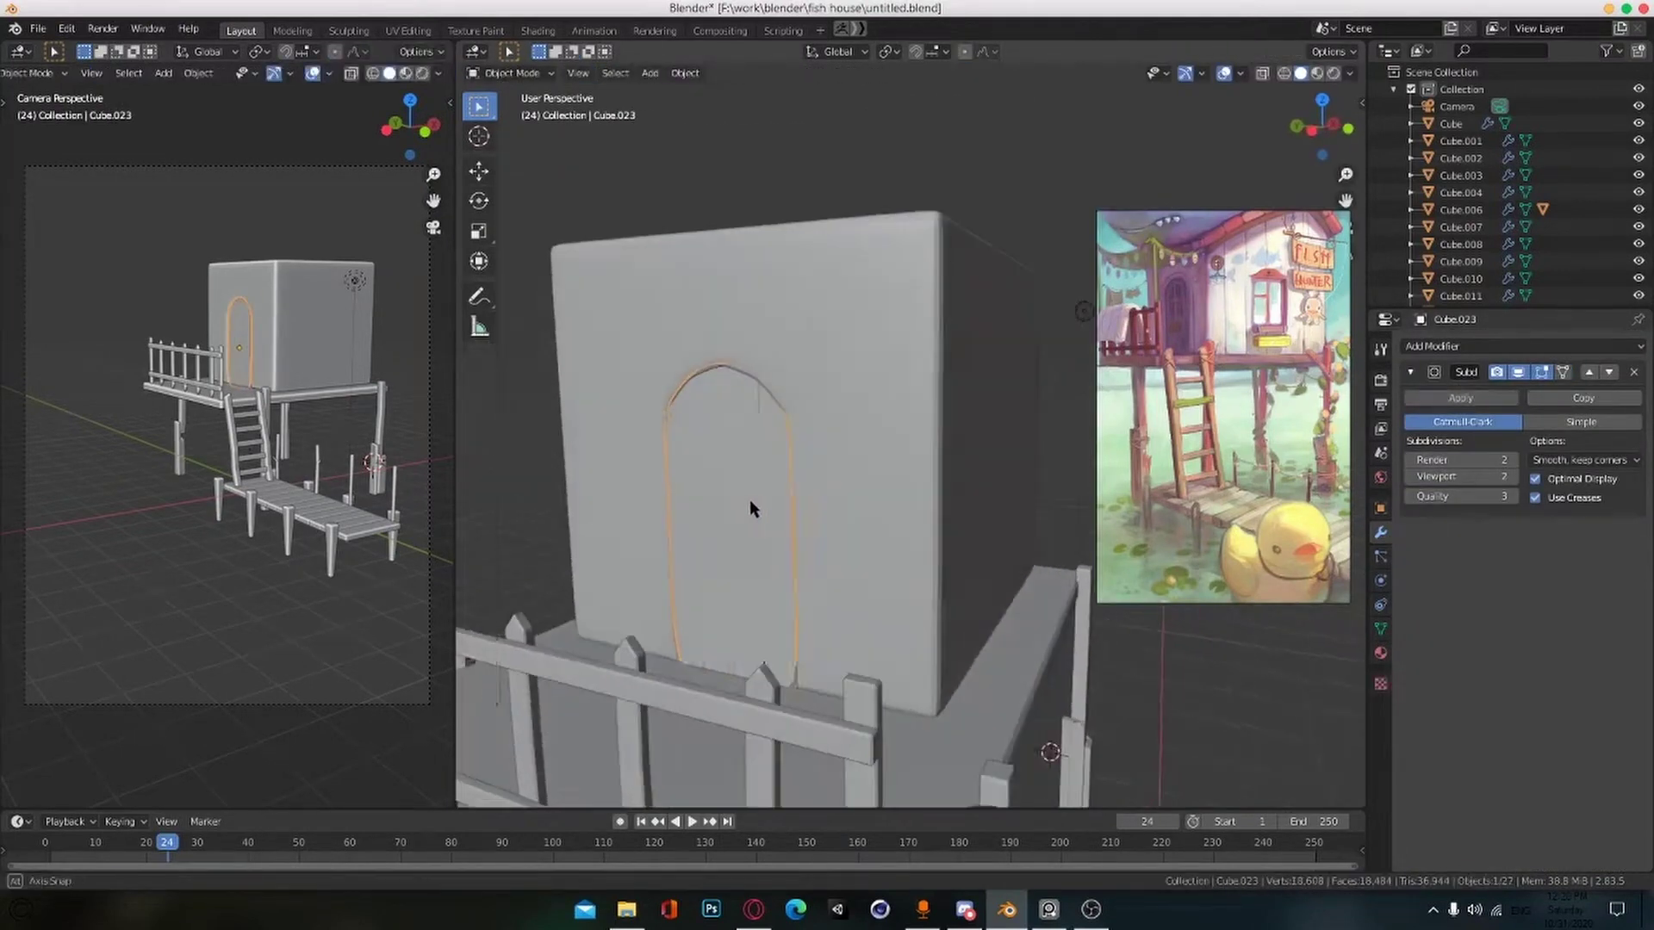
{"action": "left_click", "coordinate": [766, 452]}
{"action": "key", "text": "ctrl+b"}
{"action": "right_click", "coordinate": [834, 523]}
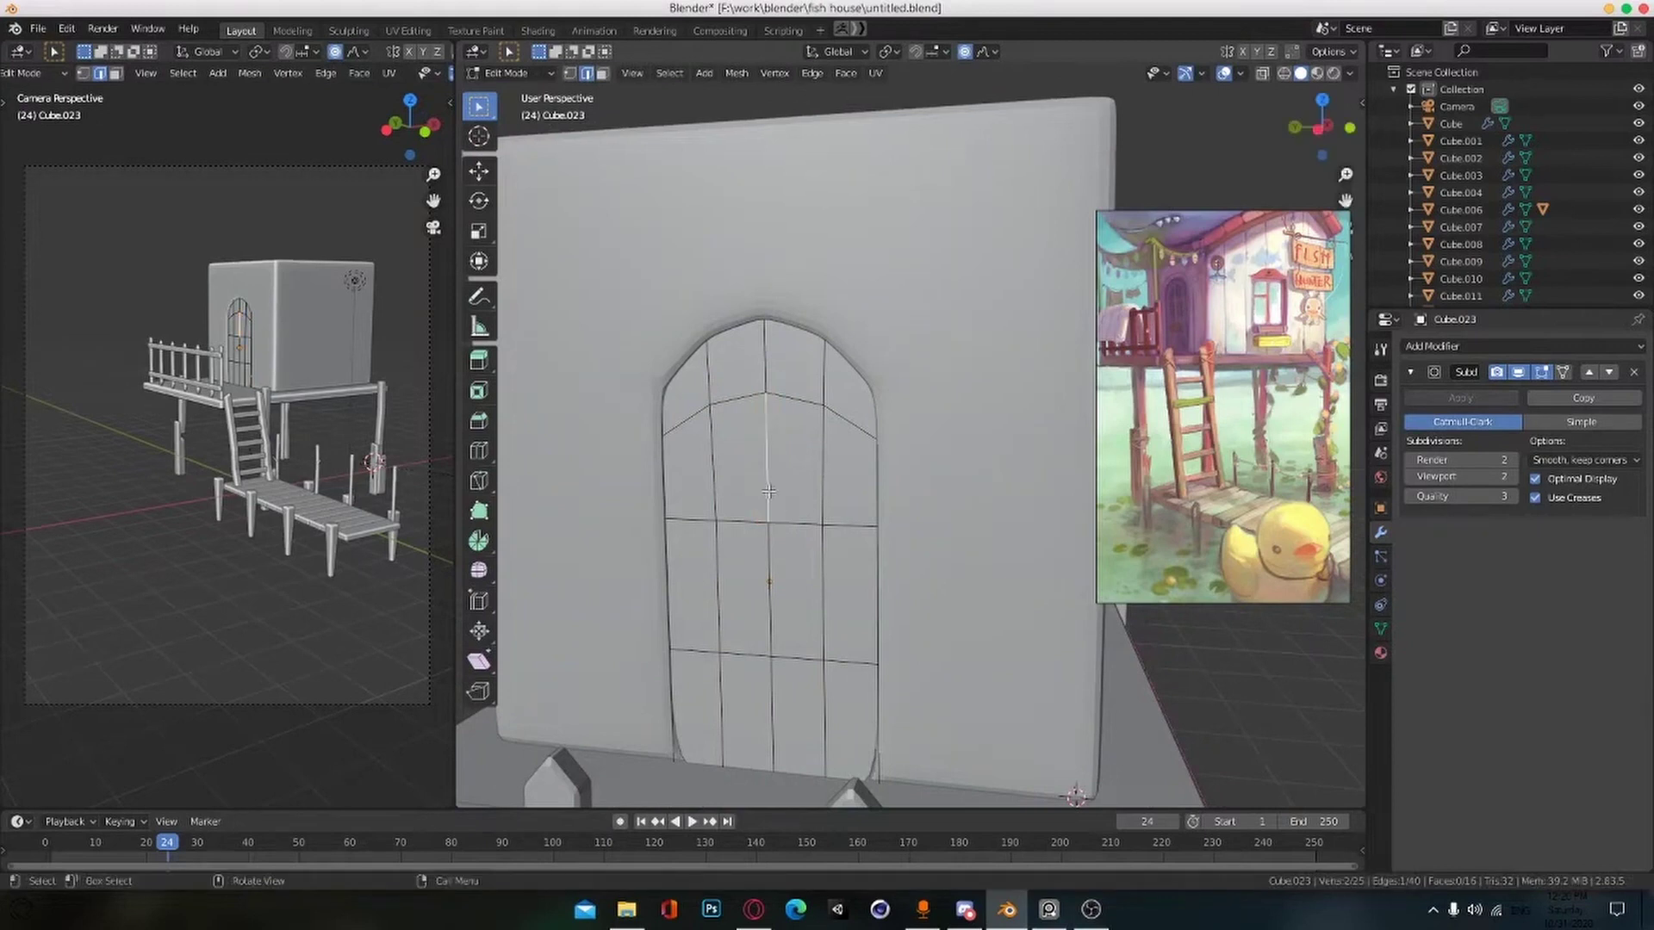
Step: Bevel the door's vertical centre loop by about 0.03 m and the horizontal loop above its middle by about 0.04 m
{"action": "left_click", "coordinate": [768, 491], "text": "alt"}
{"action": "key", "text": "ctrl+b"}
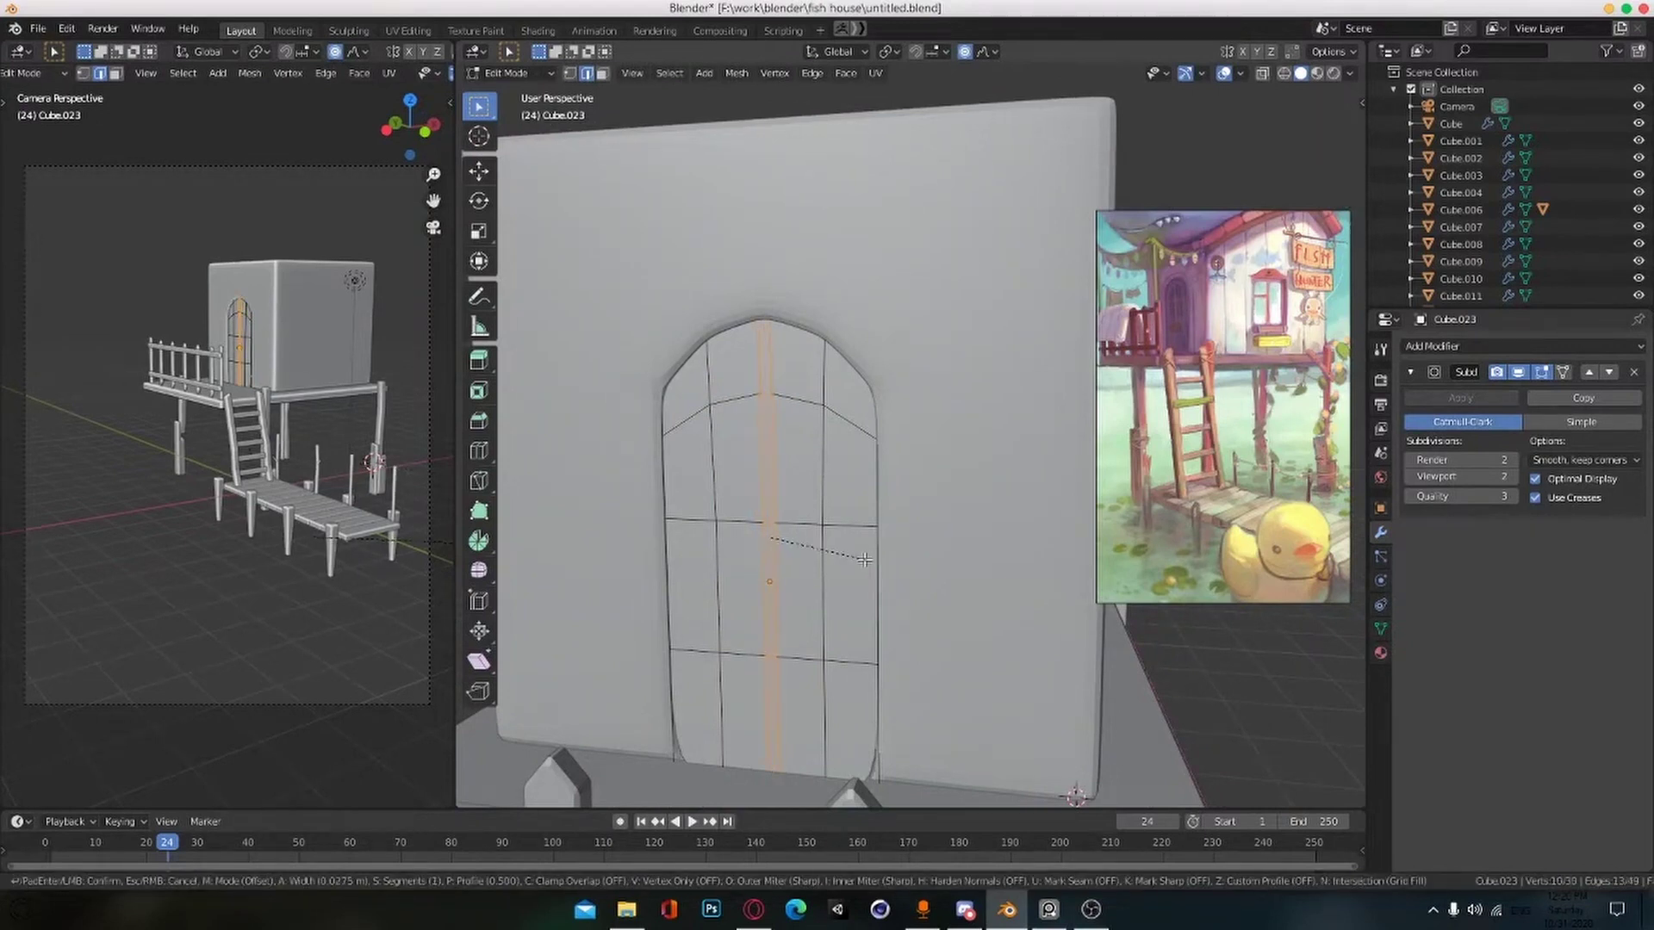
{"action": "left_click", "coordinate": [867, 560]}
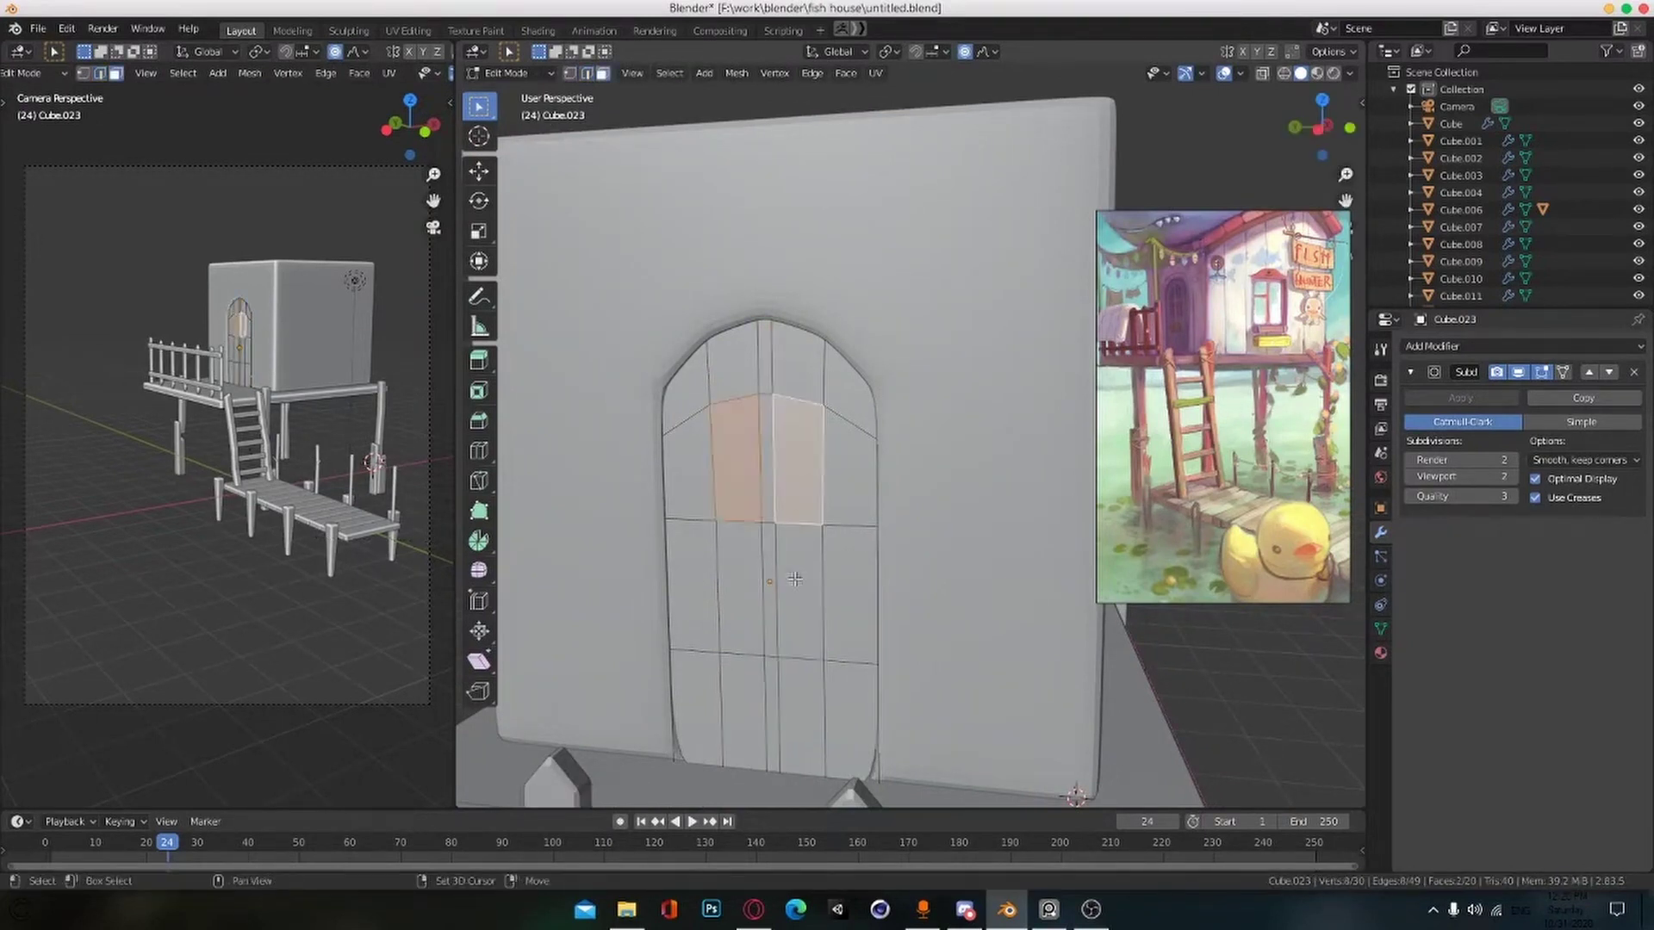
{"action": "left_click", "coordinate": [789, 524], "text": "alt"}
{"action": "key", "text": "ctrl+b"}
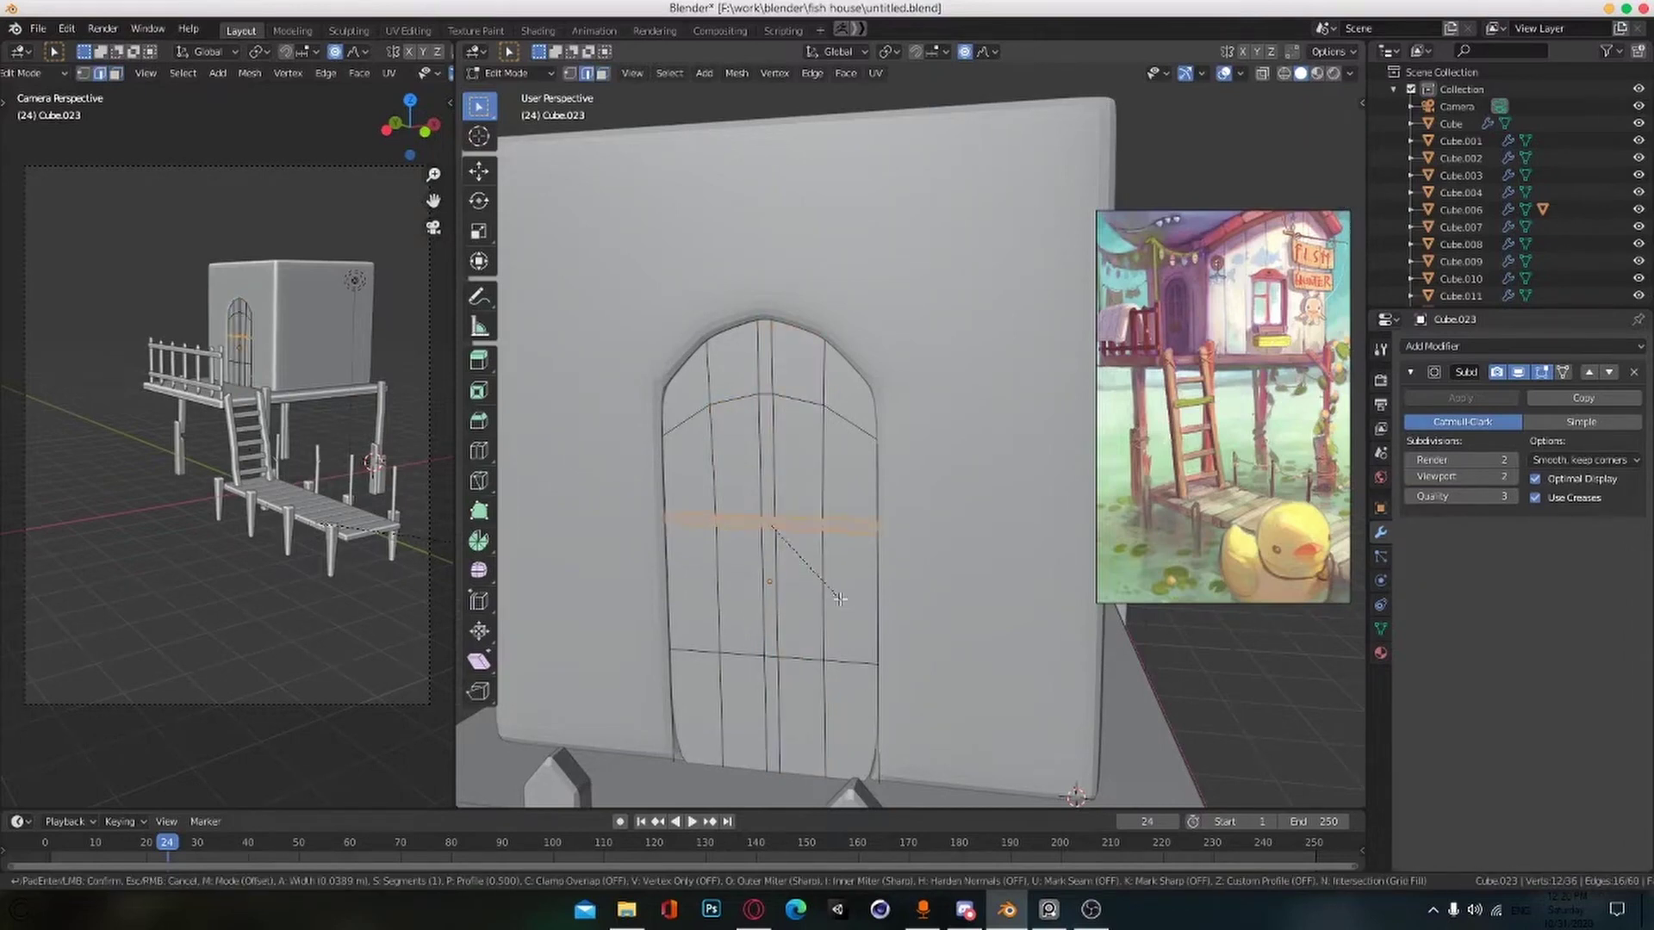
{"action": "left_click", "coordinate": [832, 601]}
{"action": "left_click", "coordinate": [770, 487]}
{"action": "left_click", "coordinate": [744, 480], "text": "shift"}
{"action": "left_click", "coordinate": [742, 577], "text": "shift"}
{"action": "left_click", "coordinate": [793, 575], "text": "shift"}
{"action": "middle_click_drag", "start_coordinate": [793, 576], "coordinate": [817, 559]}
{"action": "left_click", "coordinate": [810, 635]}
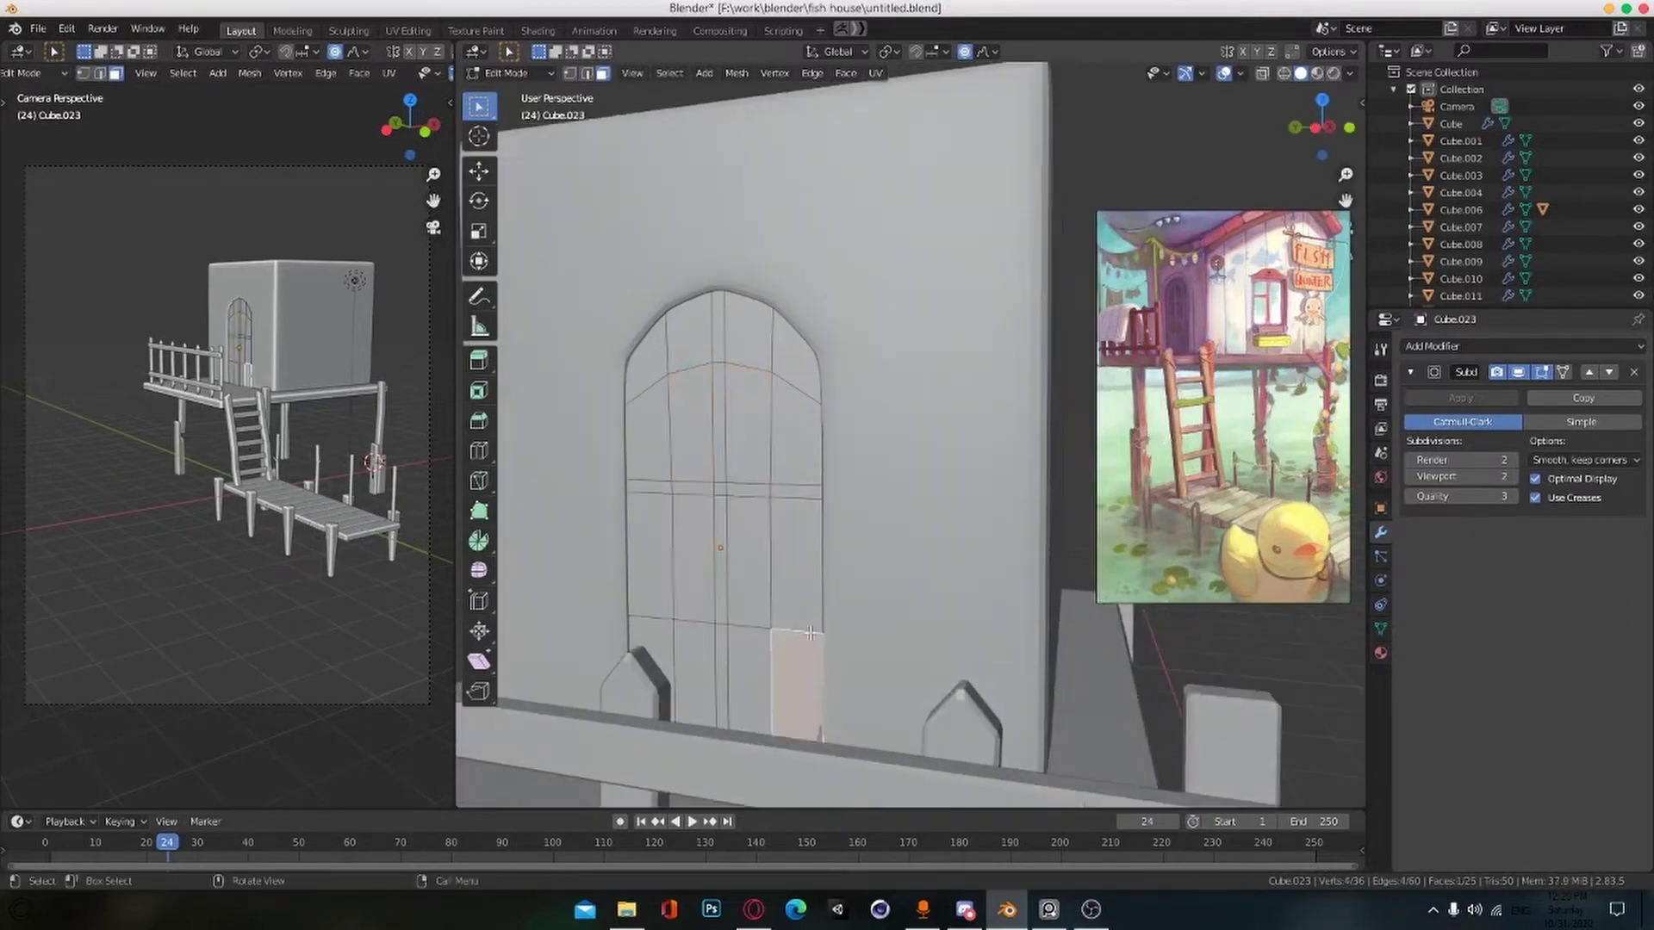
Step: Raise the door's lower horizontal edge loop along Z to shorten the window panes
{"action": "key", "text": "2"}
{"action": "left_click", "coordinate": [768, 631], "text": "alt"}
{"action": "key", "text": "g"}
{"action": "key", "text": "z"}
{"action": "left_click", "coordinate": [796, 589]}
Step: Raise the door's paired middle loops along Z, and shift them together with the lower loop further up the door
{"action": "left_click", "coordinate": [758, 484], "text": "alt"}
{"action": "left_click", "coordinate": [758, 497], "text": "alt+shift"}
{"action": "key", "text": "g"}
{"action": "key", "text": "z"}
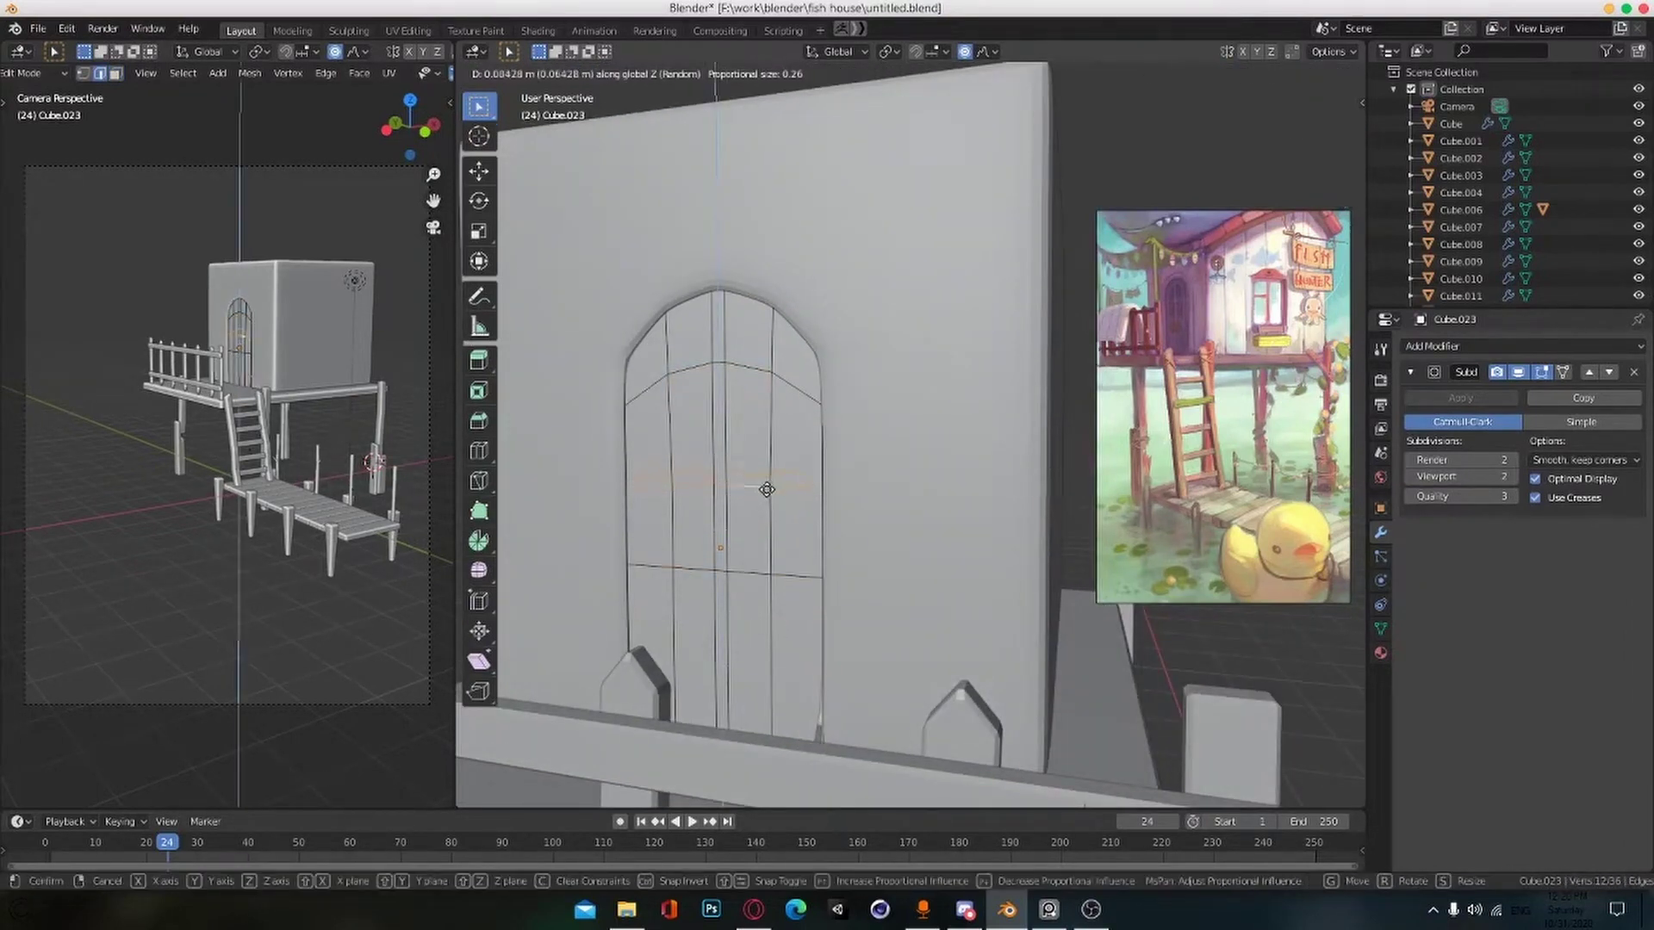
{"action": "left_click", "coordinate": [769, 480]}
{"action": "key", "text": "g"}
{"action": "key", "text": "z"}
{"action": "right_click", "coordinate": [753, 571]}
Step: Select the four central pane faces between the door's crossbars and extrude them inward
{"action": "left_click", "coordinate": [696, 499]}
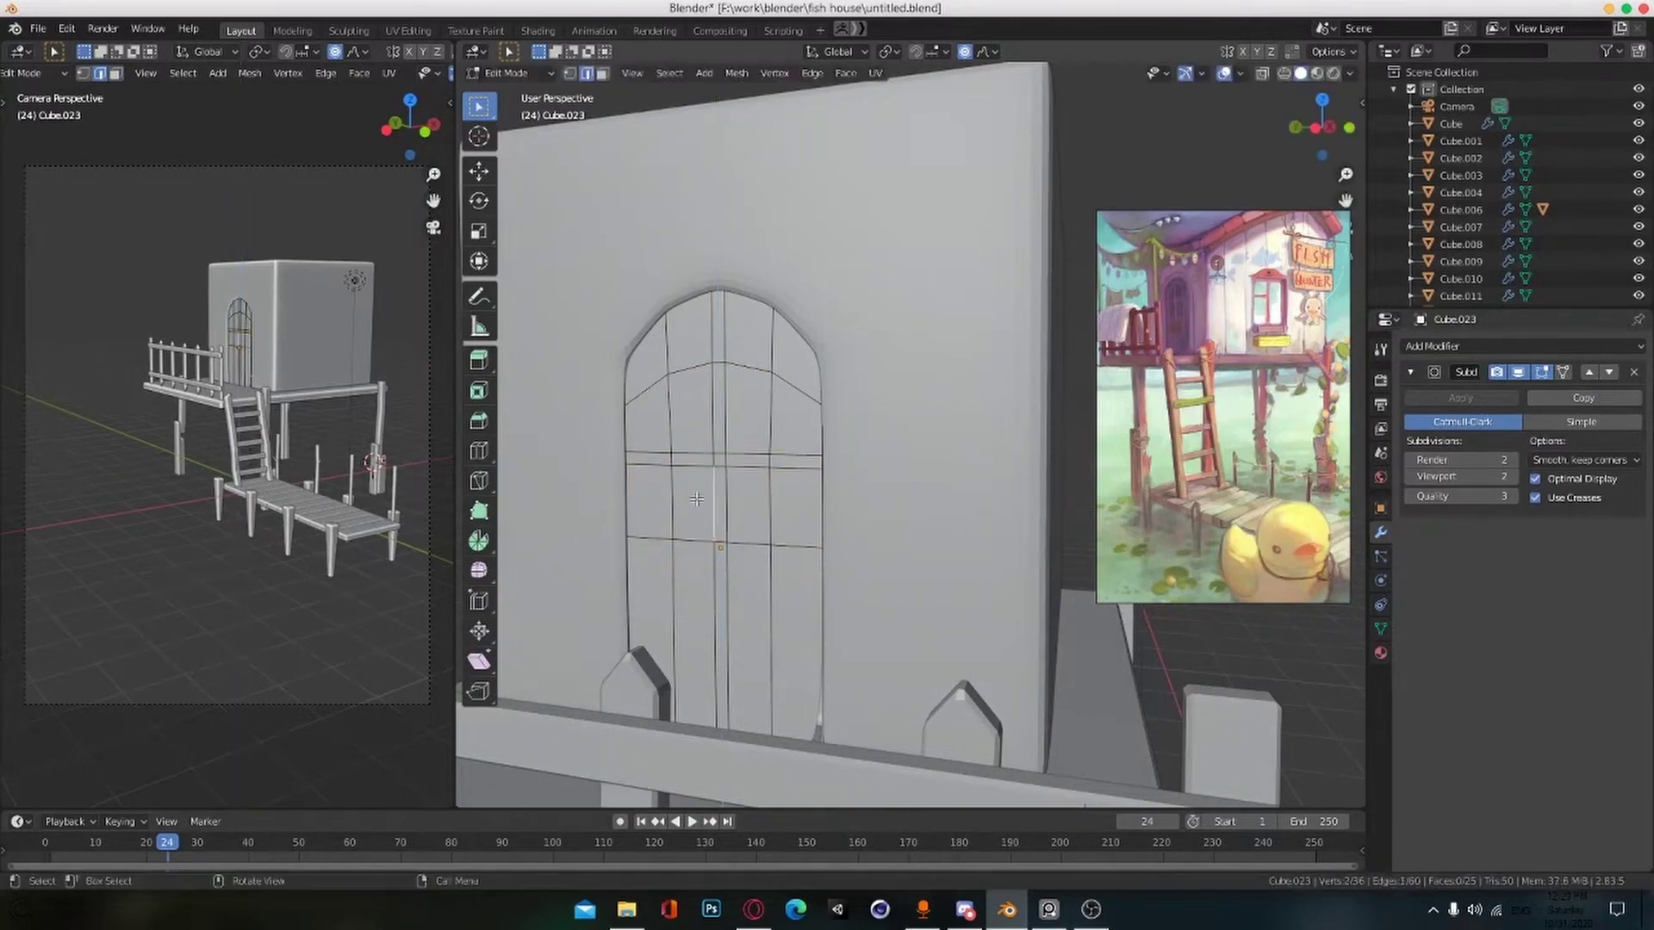
{"action": "key", "text": "e"}
{"action": "left_click", "coordinate": [745, 494]}
{"action": "key", "text": "Tab"}
Step: Add a Bevel modifier to the door and place it before the Subdivision modifier
{"action": "scroll", "coordinate": [766, 559], "scroll_direction": "up", "scroll_amount": 5}
{"action": "scroll", "coordinate": [782, 612], "scroll_direction": "down", "scroll_amount": 5}
{"action": "middle_click_drag", "start_coordinate": [782, 612], "coordinate": [689, 551], "text": "shift"}
{"action": "left_click", "coordinate": [1025, 491]}
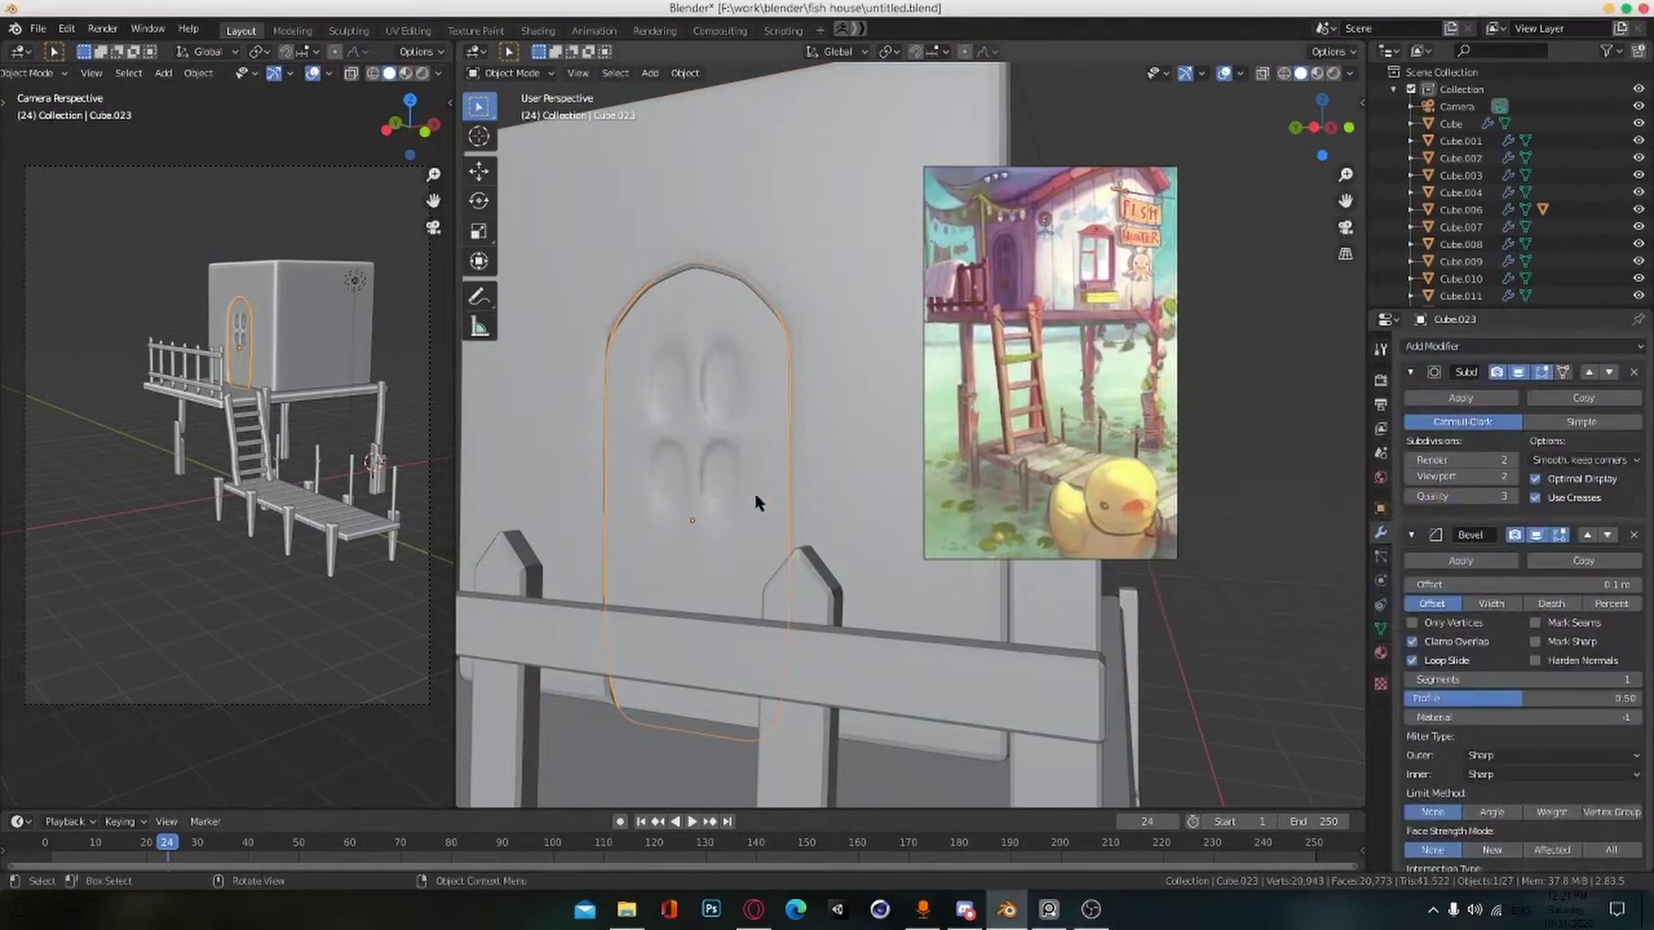
{"action": "middle_click_drag", "start_coordinate": [887, 465], "coordinate": [782, 527]}
{"action": "scroll", "coordinate": [782, 527], "scroll_direction": "up", "scroll_amount": 3}
Step: Add a vertical loop cut through each of the door's two window pane columns
{"action": "key", "text": "Tab"}
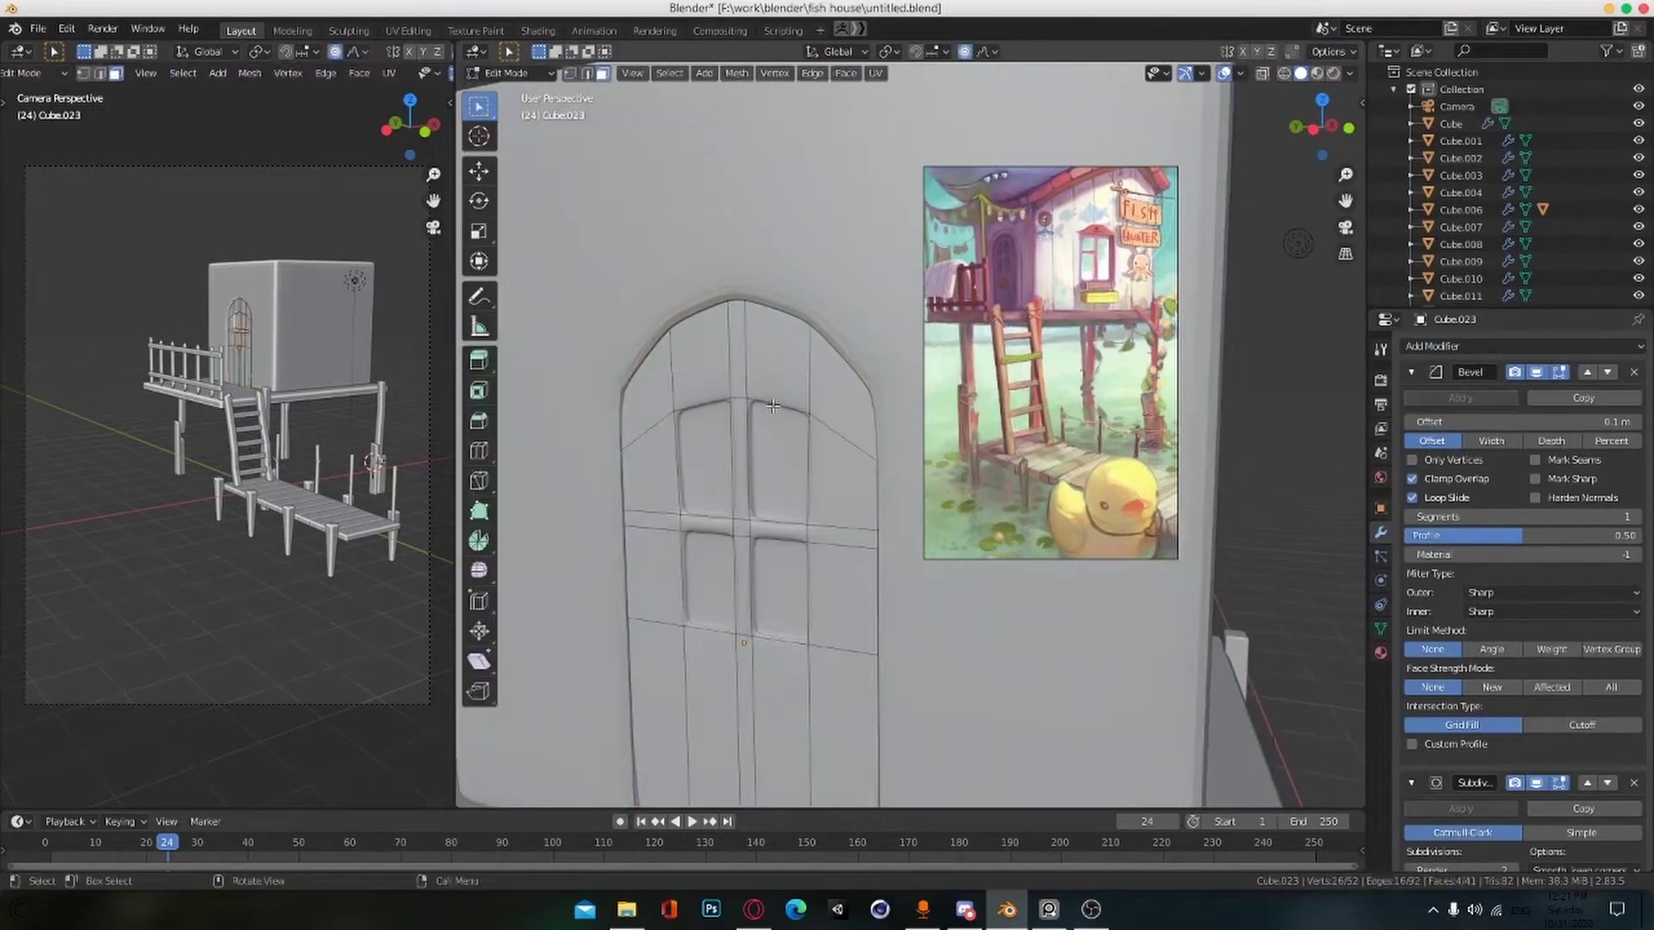
{"action": "key", "text": "ctrl+r"}
{"action": "left_click", "coordinate": [775, 422]}
{"action": "left_click", "coordinate": [692, 400]}
Step: Raise the two new mid-pane vertices on the top edge of the door's upper panes along Z
{"action": "key", "text": "z"}
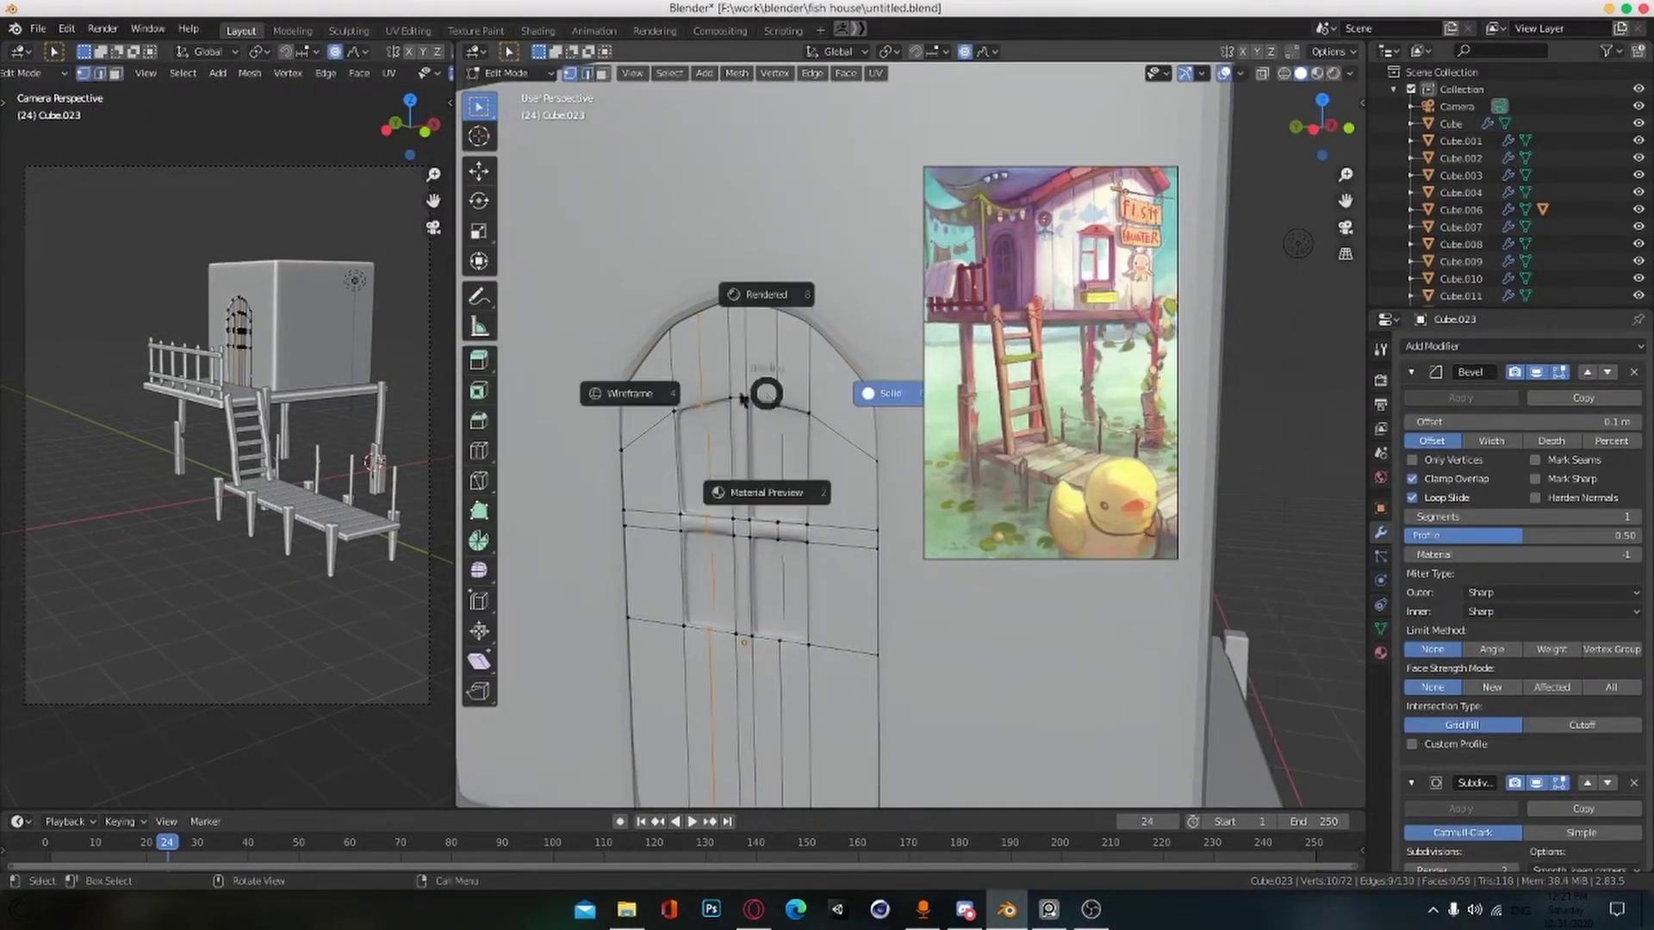
{"action": "left_click", "coordinate": [671, 393]}
{"action": "left_click_drag", "start_coordinate": [765, 390], "coordinate": [793, 422]}
{"action": "left_click", "coordinate": [816, 436]}
{"action": "key", "text": "g"}
{"action": "left_click", "coordinate": [818, 428]}
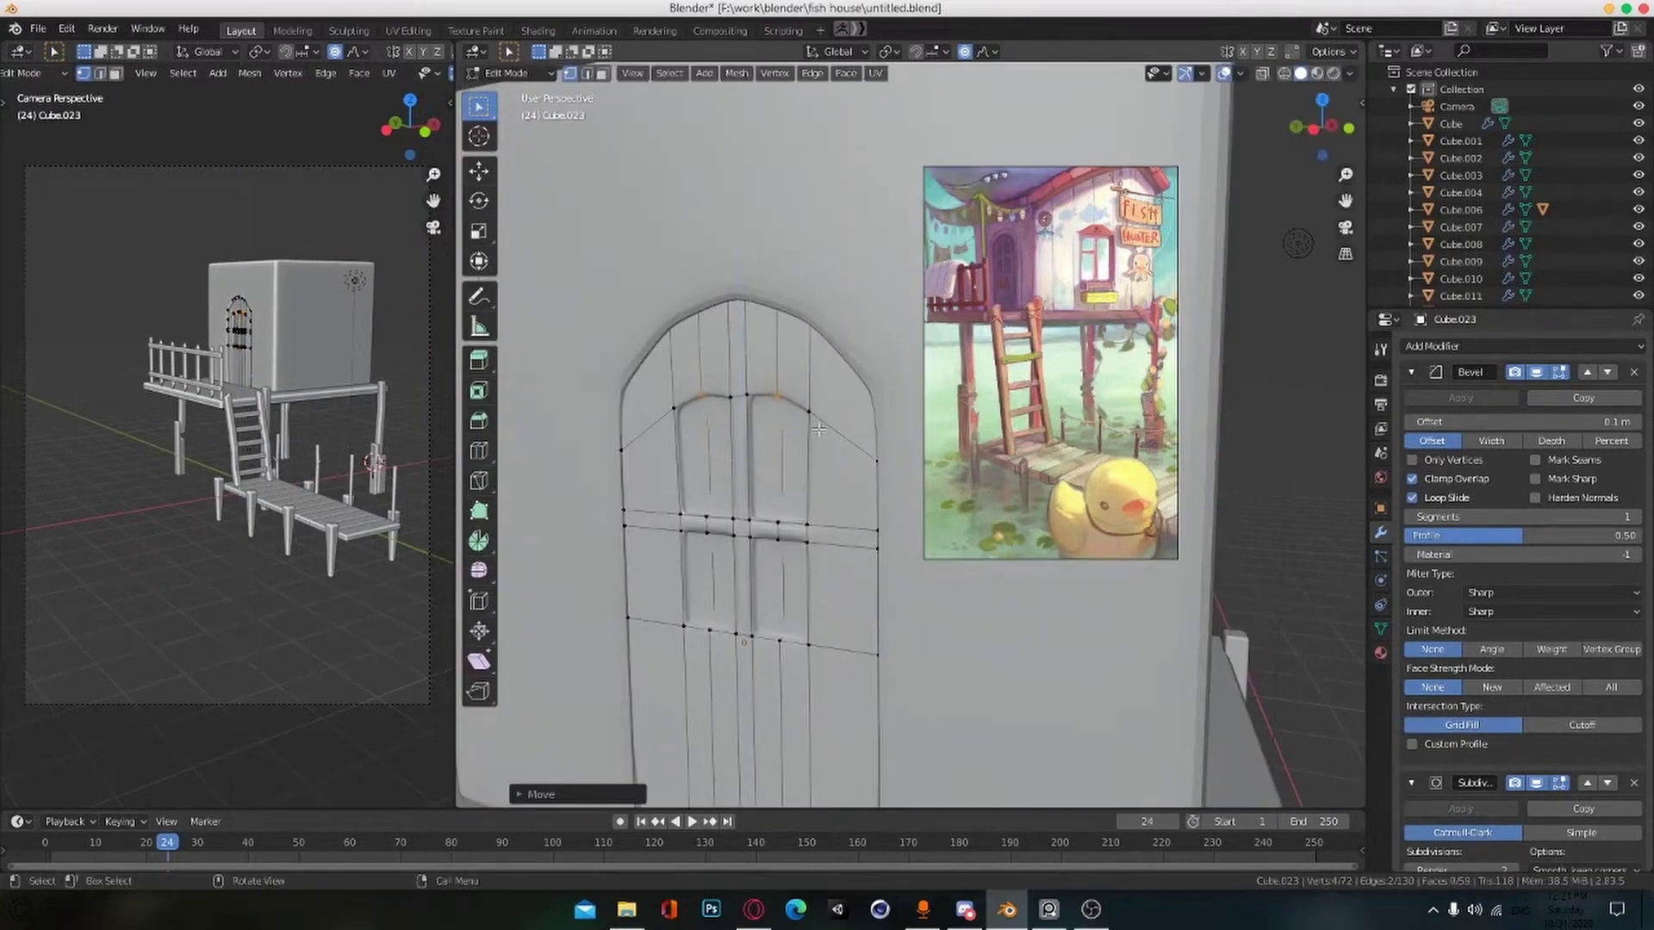
Step: Raise the centre vertices of the upper panes' top edge about 0.05 m along Z to form an arch
{"action": "key", "text": "z"}
{"action": "left_click", "coordinate": [728, 377]}
{"action": "left_click_drag", "start_coordinate": [726, 374], "coordinate": [762, 429]}
{"action": "key", "text": "x"}
{"action": "left_click", "coordinate": [778, 440]}
{"action": "key", "text": "z"}
{"action": "left_click", "coordinate": [813, 437]}
{"action": "key", "text": "g"}
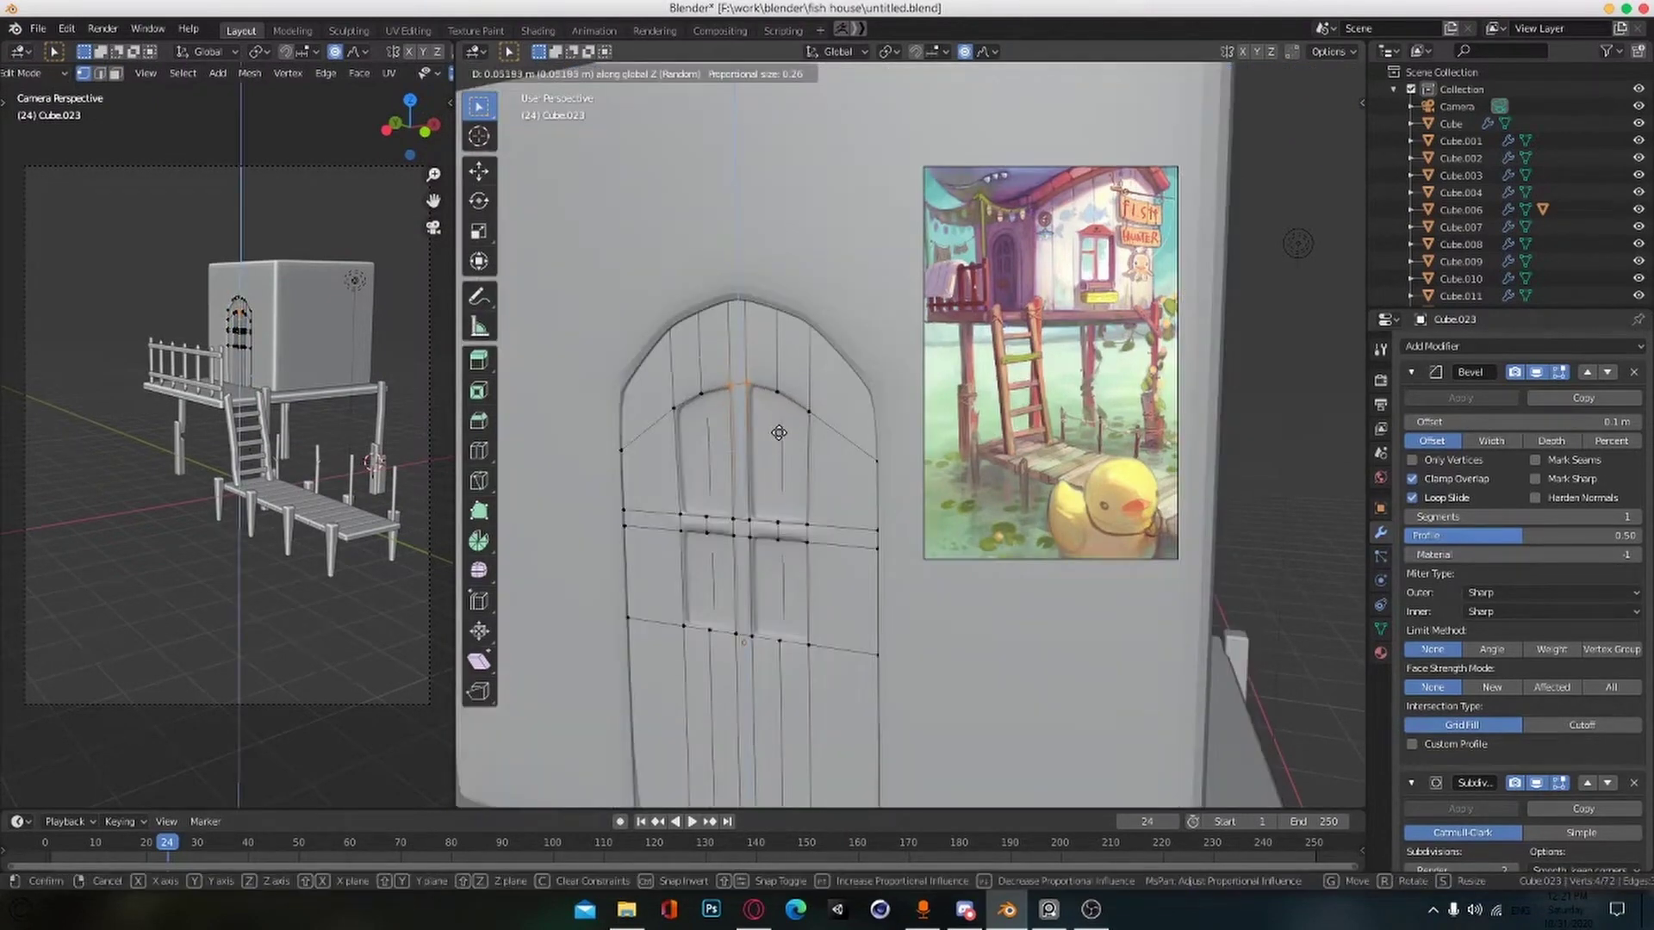
{"action": "left_click", "coordinate": [780, 433]}
{"action": "scroll", "coordinate": [758, 483], "scroll_direction": "down", "scroll_amount": 6}
{"action": "key", "text": "Tab"}
Step: Add a horizontal loop cut close to the bottom edge of the door
{"action": "mouse_move", "coordinate": [722, 553]}
{"action": "middle_mouse_down"}
{"action": "mouse_move", "coordinate": [756, 550]}
{"action": "mouse_move", "coordinate": [812, 623]}
{"action": "mouse_move", "coordinate": [731, 684]}
{"action": "middle_mouse_up"}
{"action": "scroll", "coordinate": [812, 624], "scroll_direction": "up", "scroll_amount": 6}
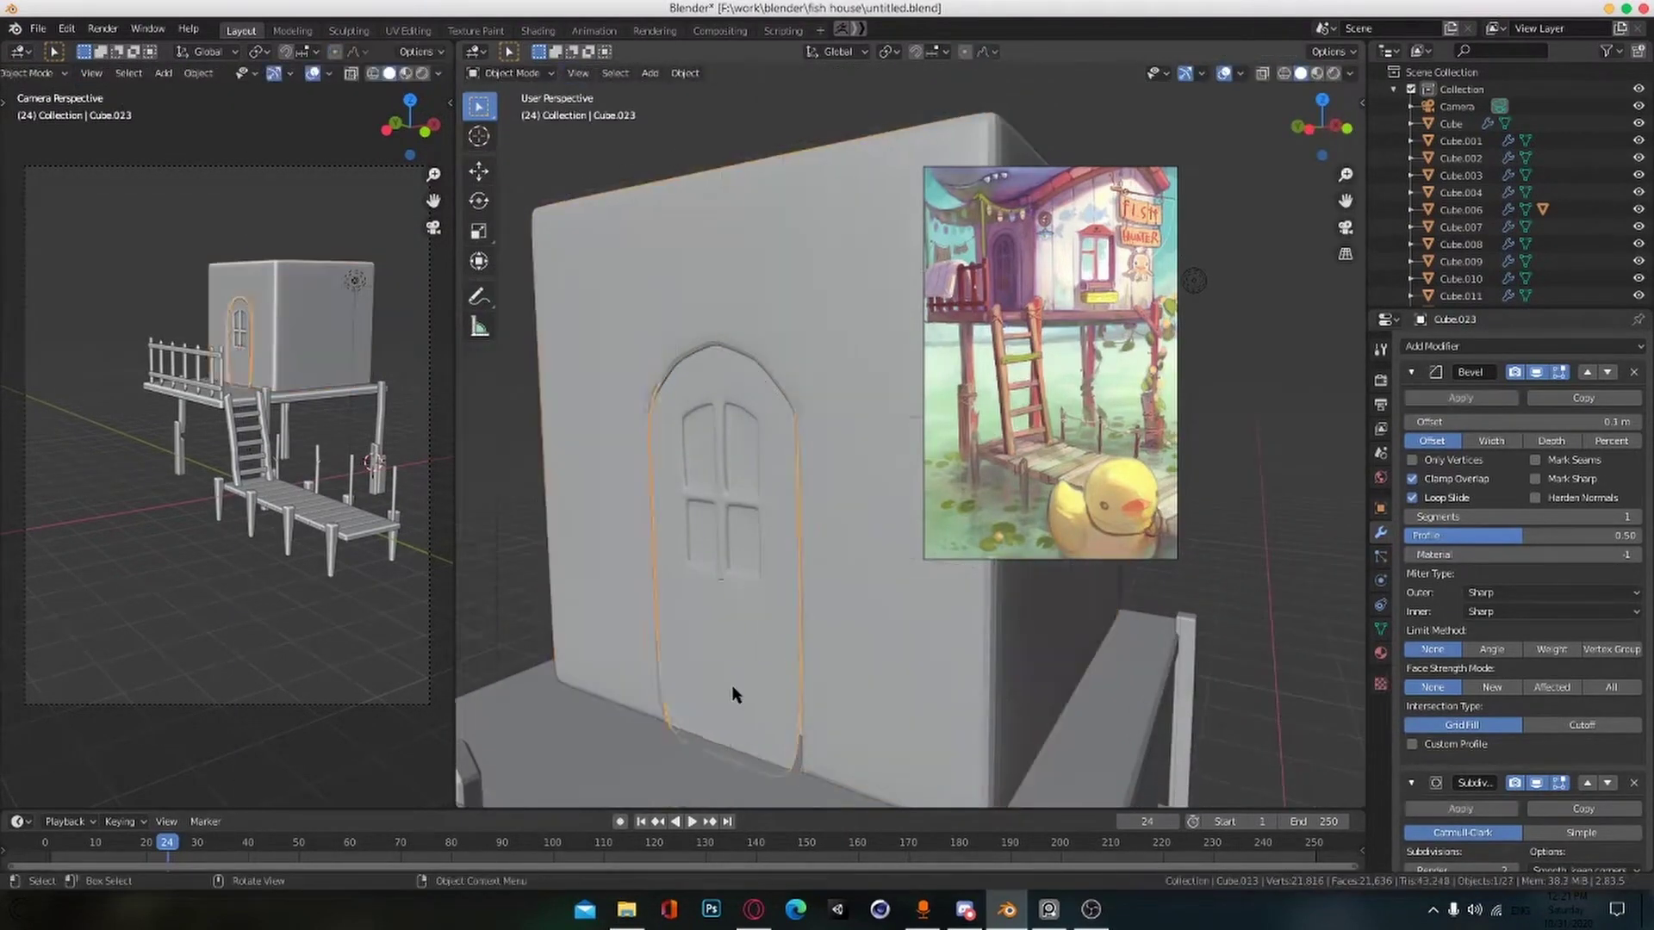
{"action": "key", "text": "Tab"}
{"action": "key", "text": "ctrl+r"}
{"action": "left_click", "coordinate": [735, 694]}
{"action": "left_click", "coordinate": [757, 769]}
{"action": "middle_click_drag", "start_coordinate": [756, 769], "coordinate": [760, 680]}
{"action": "key", "text": "Tab"}
{"action": "scroll", "coordinate": [757, 679], "scroll_direction": "down", "scroll_amount": 4}
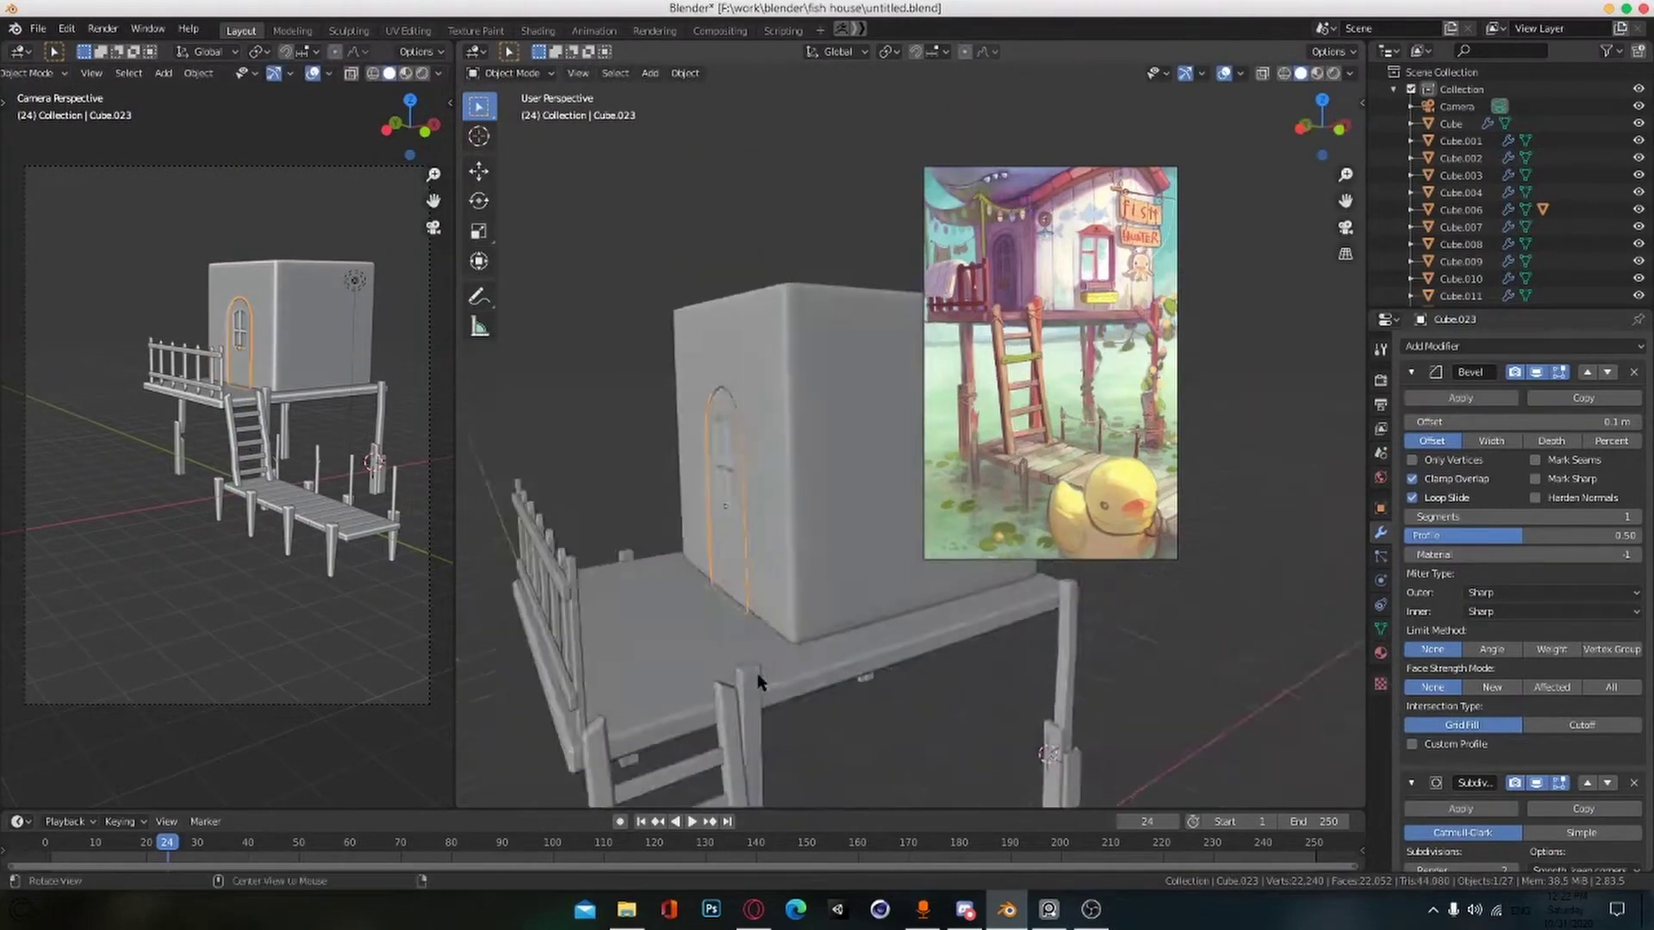
Step: Add a horizontal edge loop around the house block just above the doorway arch
{"action": "scroll", "coordinate": [757, 680], "scroll_direction": "up", "scroll_amount": 5}
{"action": "key", "text": "Tab"}
{"action": "key", "text": "Tab"}
{"action": "left_click", "coordinate": [680, 524]}
{"action": "key", "text": "Tab"}
{"action": "key", "text": "ctrl+r"}
{"action": "middle_click_drag", "start_coordinate": [679, 525], "coordinate": [643, 394]}
{"action": "key", "text": "p"}
{"action": "key", "text": "Escape"}
{"action": "key", "text": "k"}
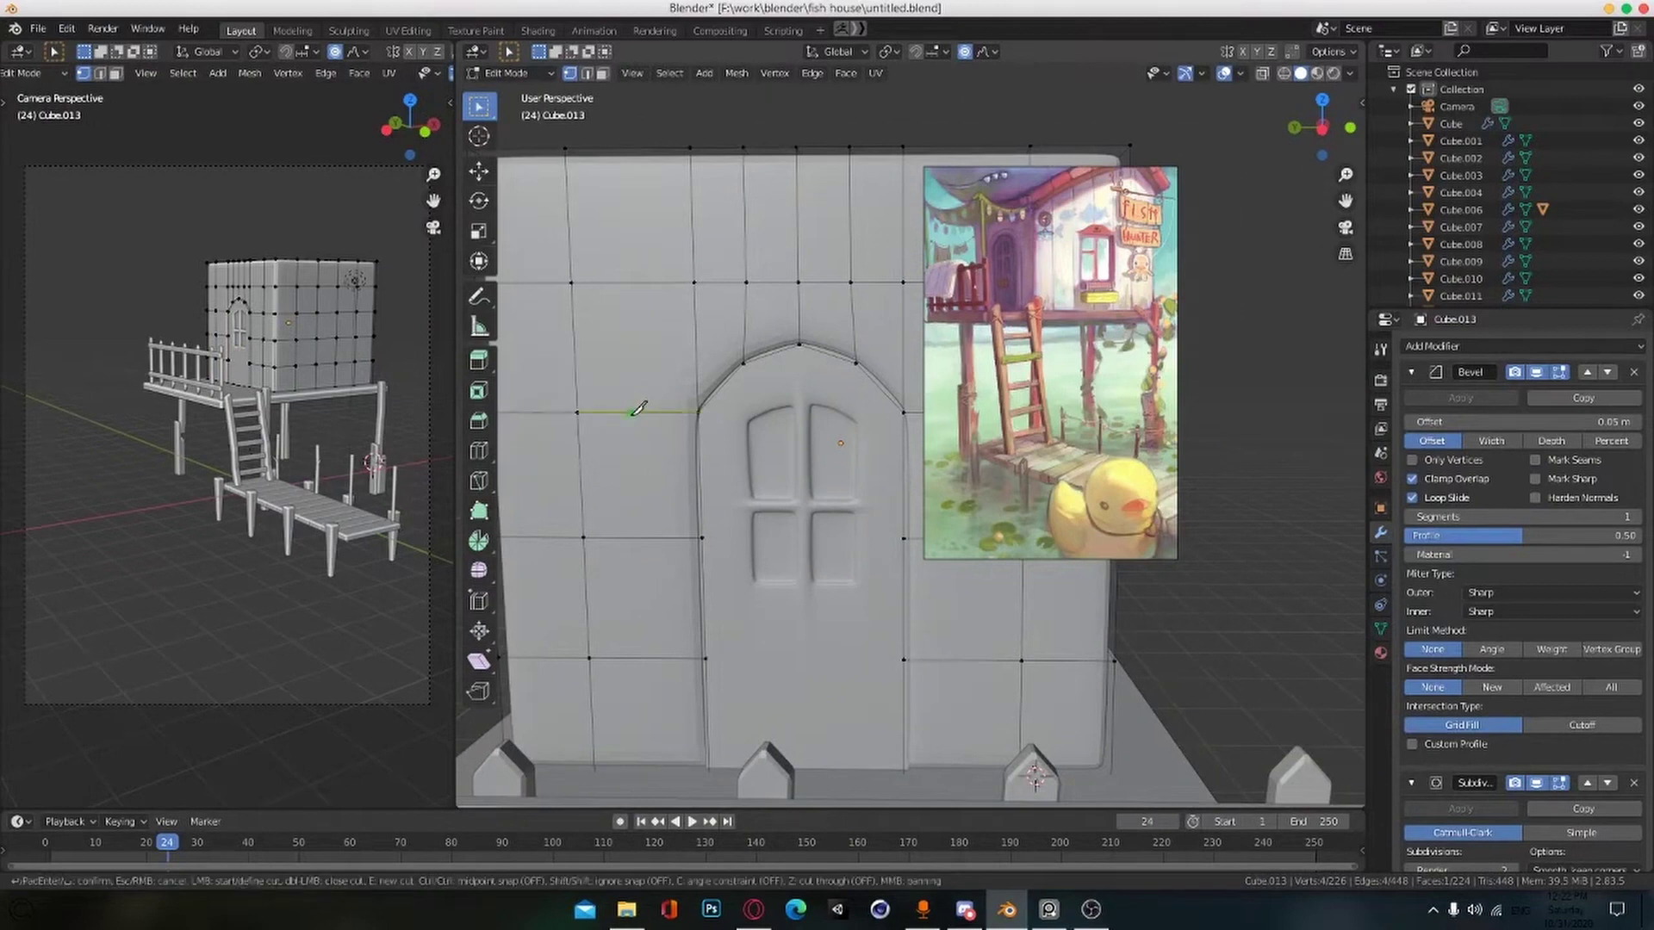
{"action": "left_click", "coordinate": [706, 340]}
{"action": "left_click", "coordinate": [643, 348]}
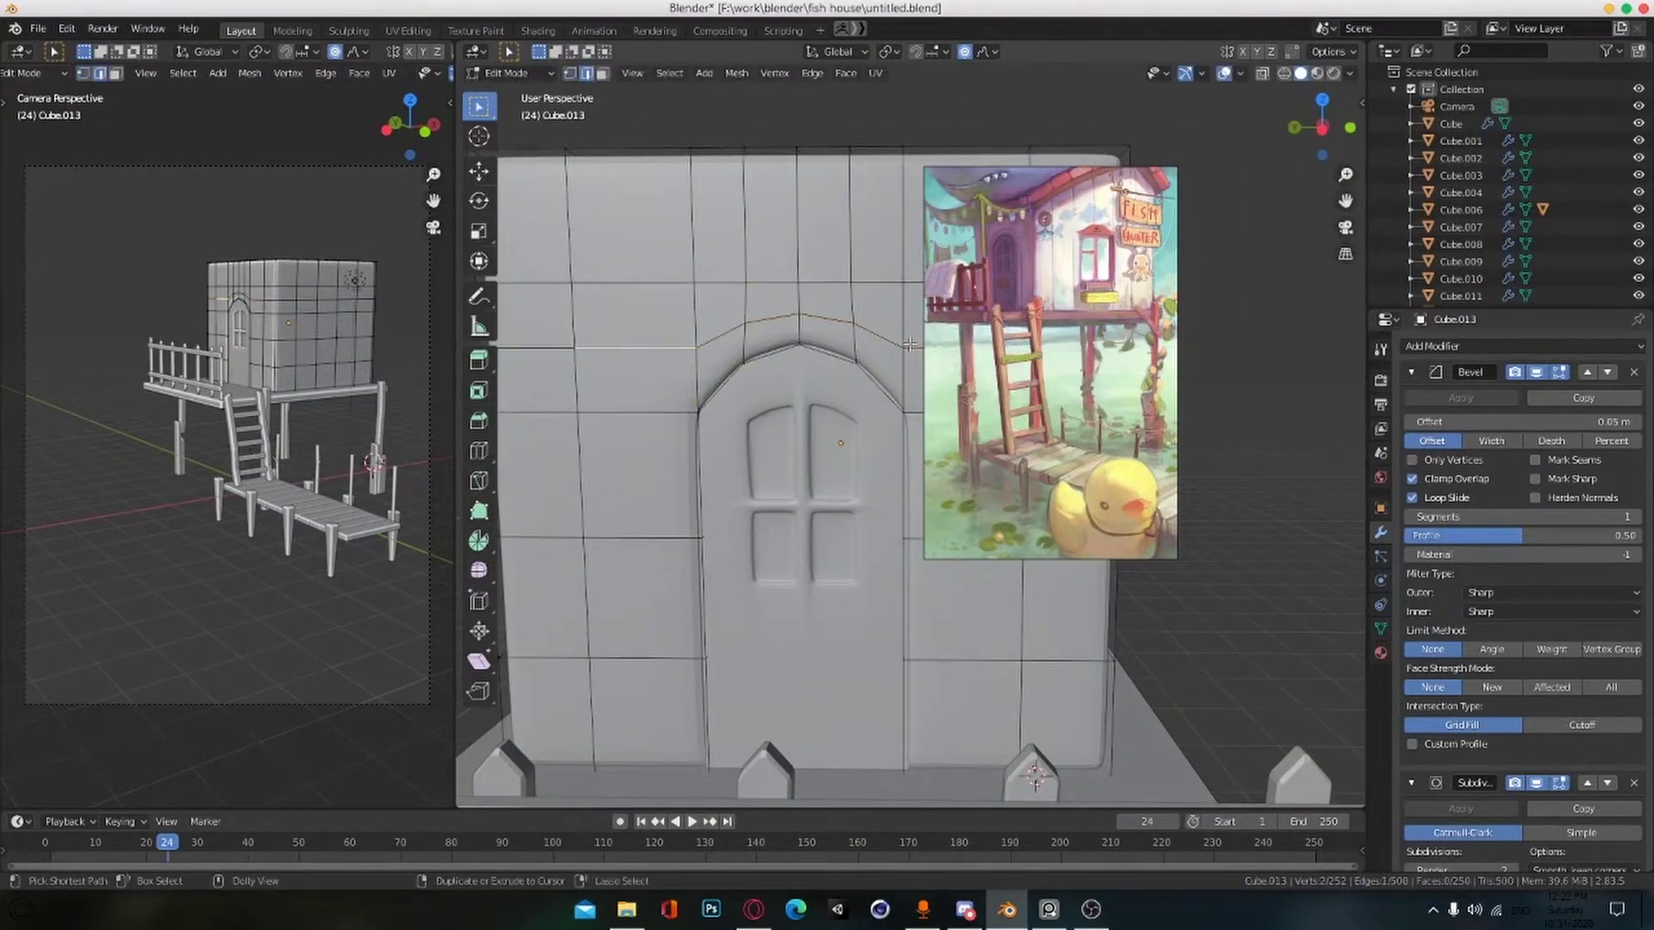
Step: Dissolve the new loop's edges around the house block, keeping only the part over the doorway arch
{"action": "scroll", "coordinate": [726, 353], "scroll_direction": "down", "scroll_amount": 4}
{"action": "middle_click_drag", "start_coordinate": [726, 354], "coordinate": [717, 379]}
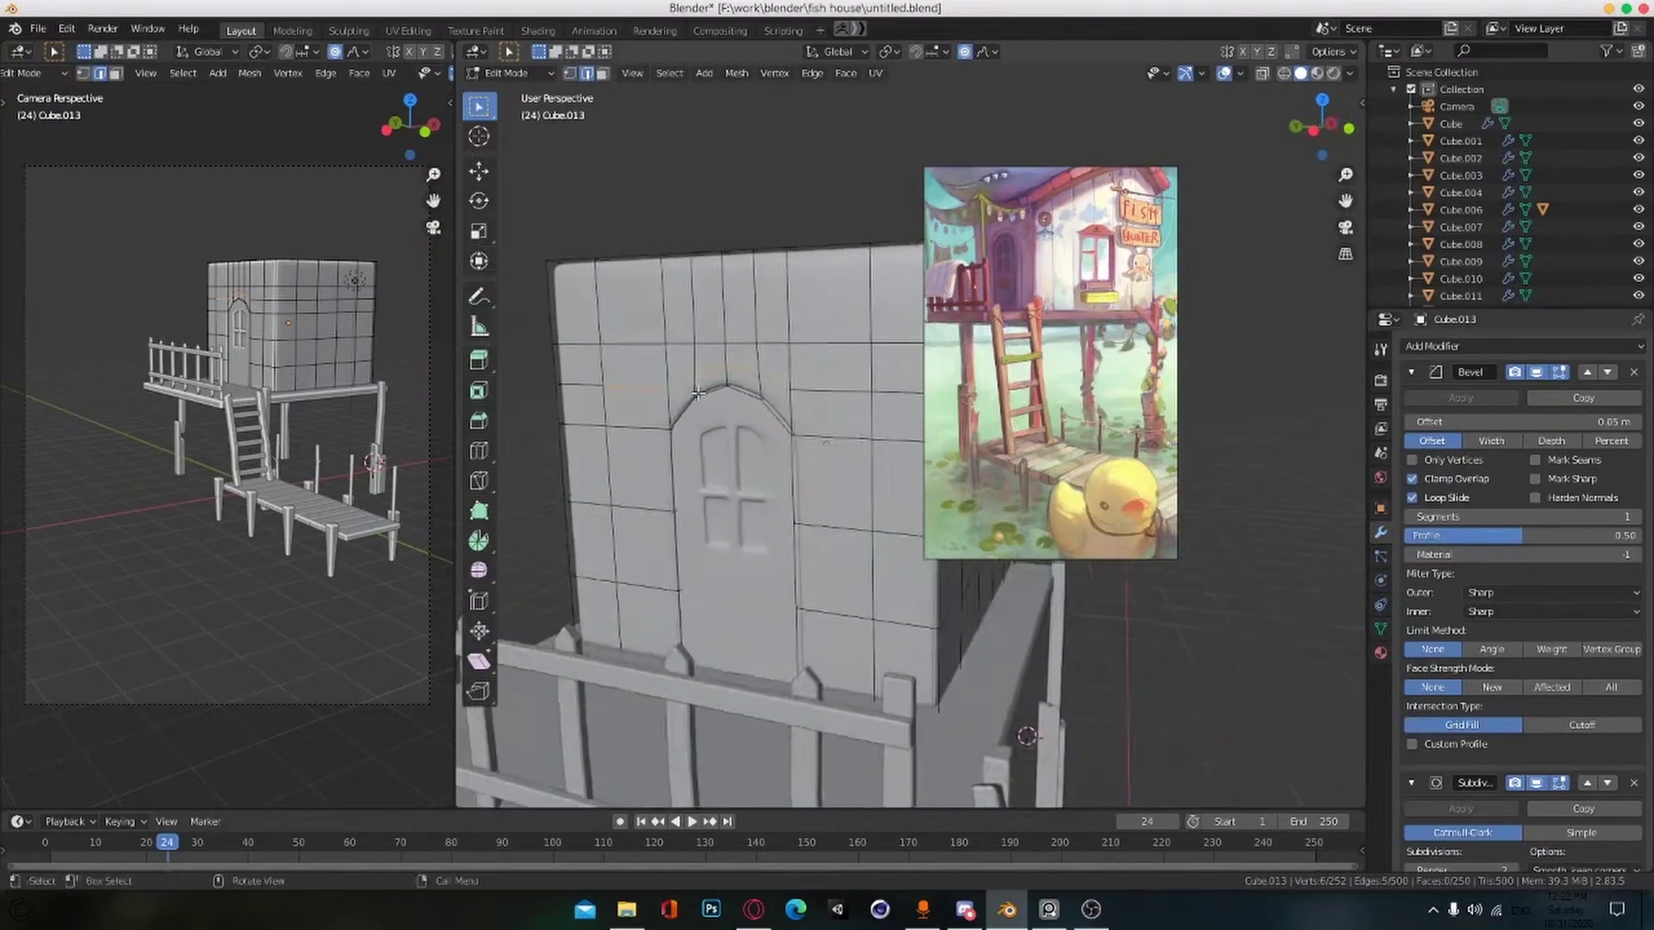
{"action": "scroll", "coordinate": [717, 379], "scroll_direction": "up", "scroll_amount": 4}
{"action": "scroll", "coordinate": [715, 383], "scroll_direction": "down", "scroll_amount": 3}
{"action": "left_click", "coordinate": [696, 394], "text": "alt"}
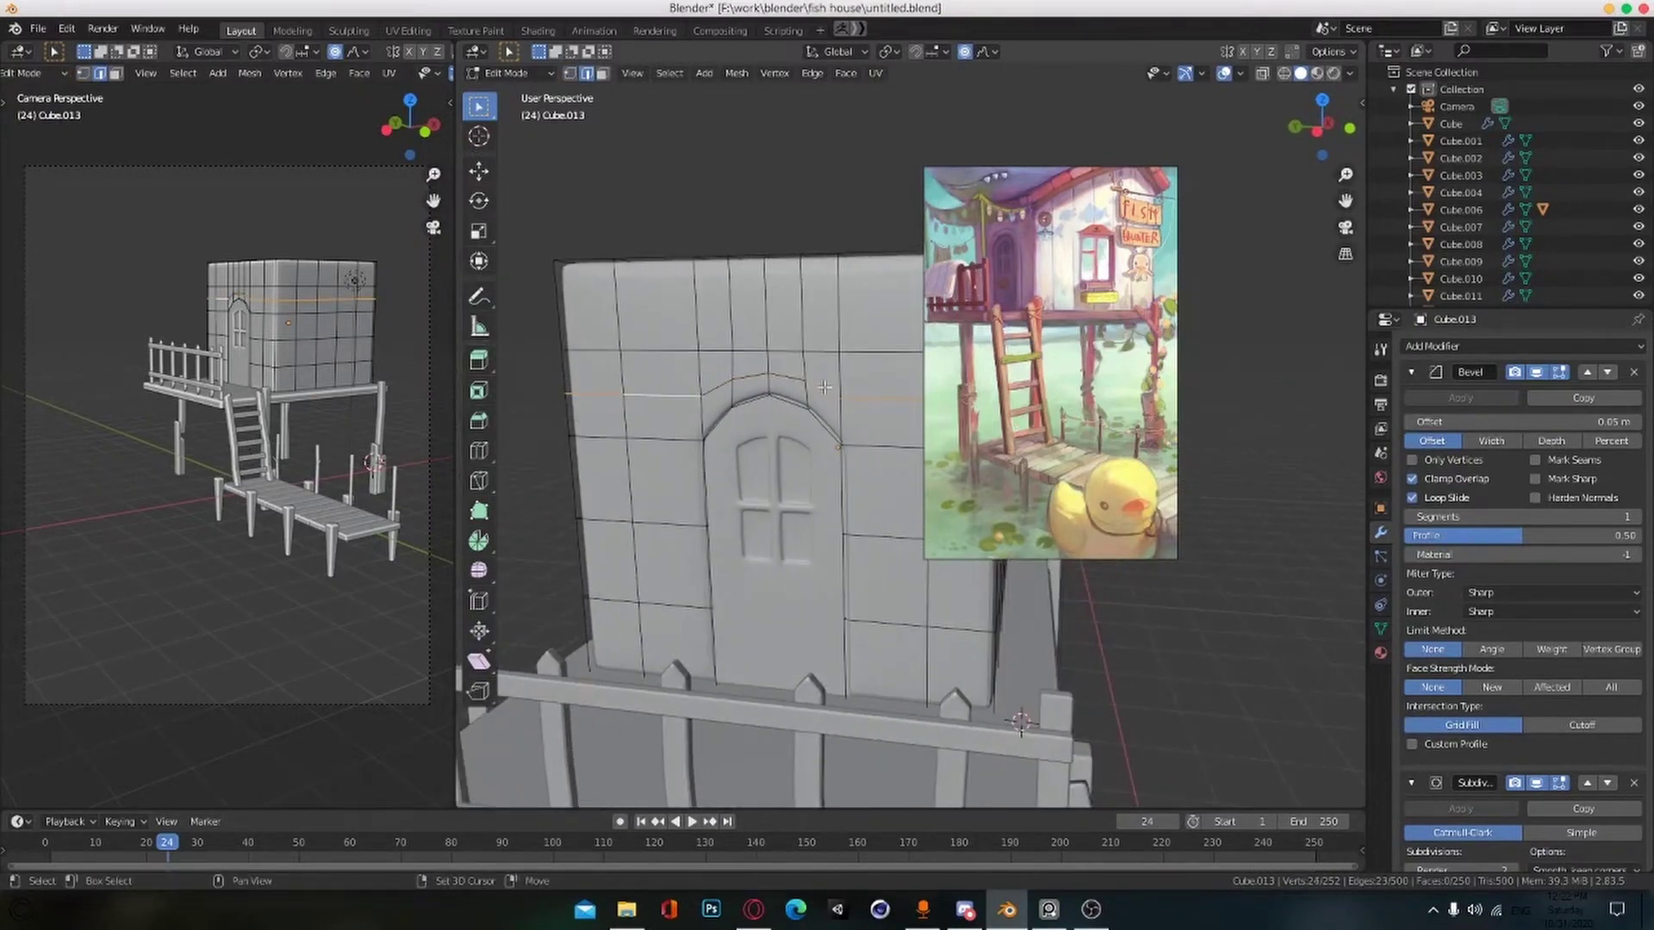
{"action": "key", "text": "x"}
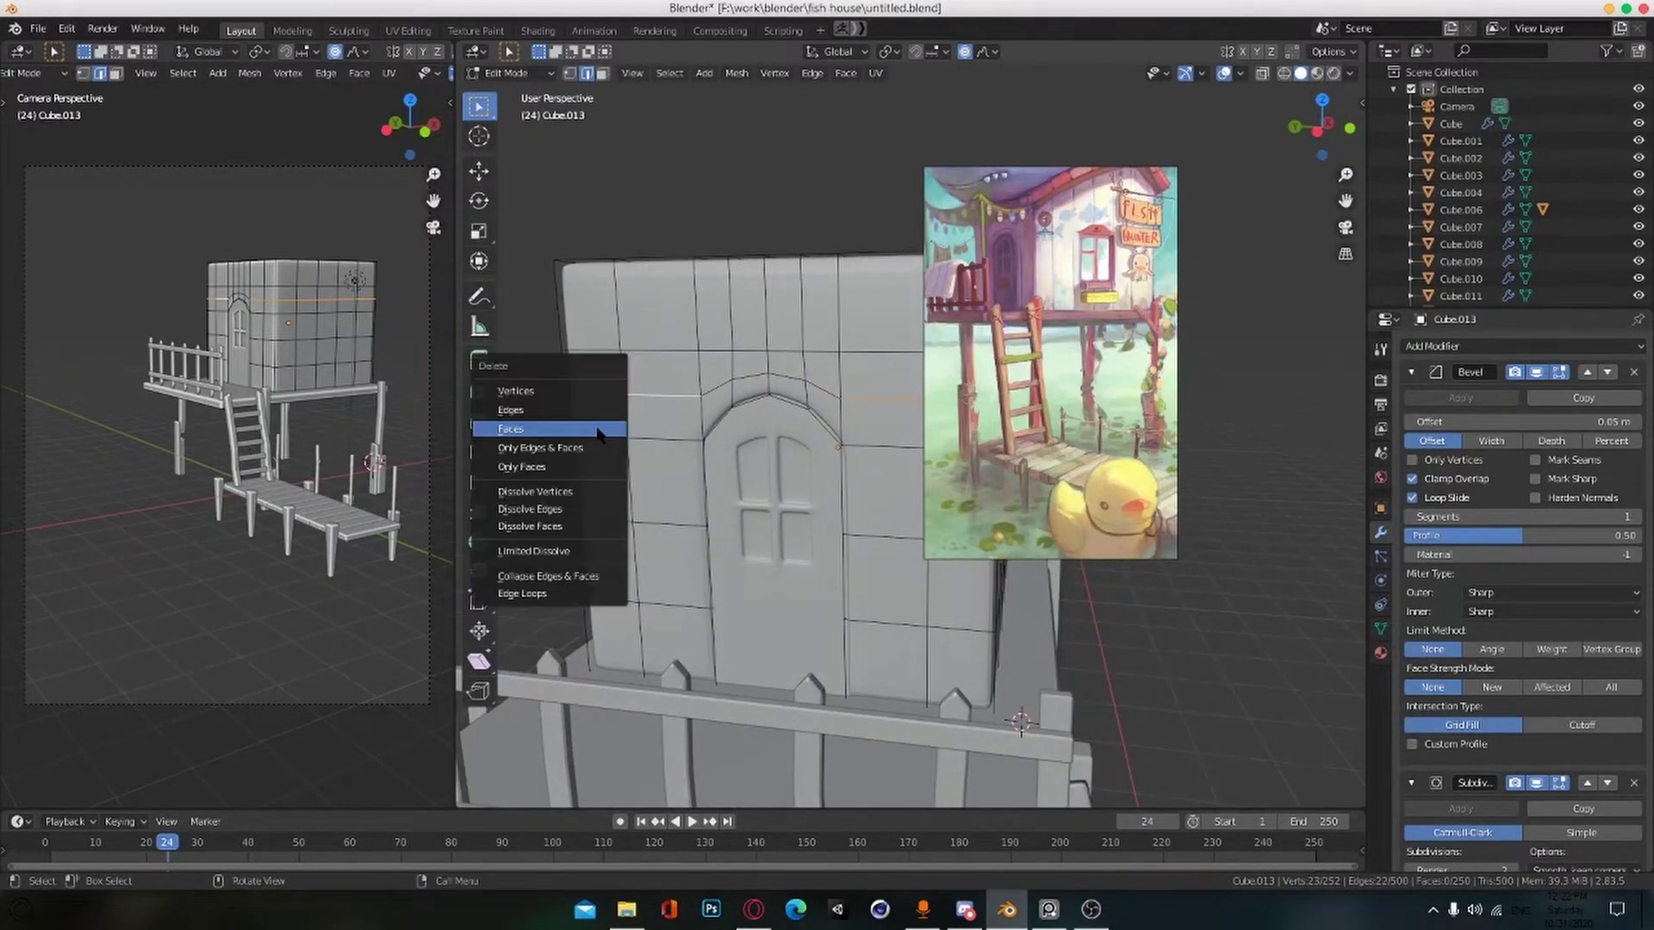
{"action": "left_click", "coordinate": [585, 510]}
Step: Knife-cut both ends of the outer arch down to the horizontal wall edges beside the doorway
{"action": "middle_click_drag", "start_coordinate": [585, 510], "coordinate": [651, 472]}
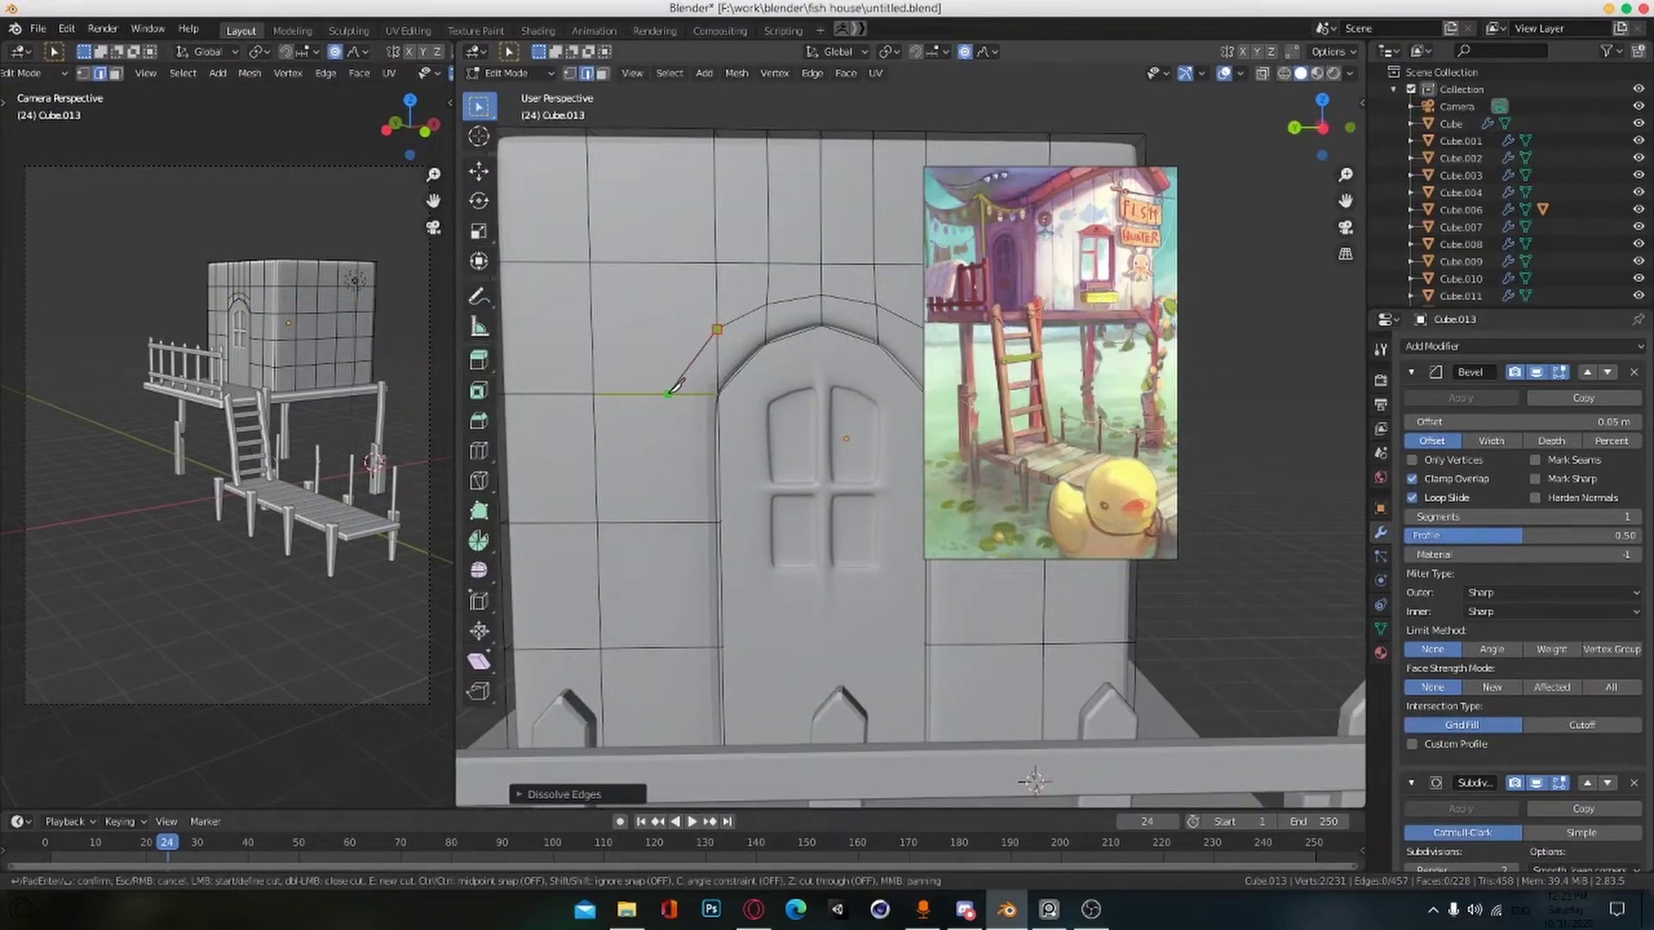
{"action": "left_click", "coordinate": [669, 394]}
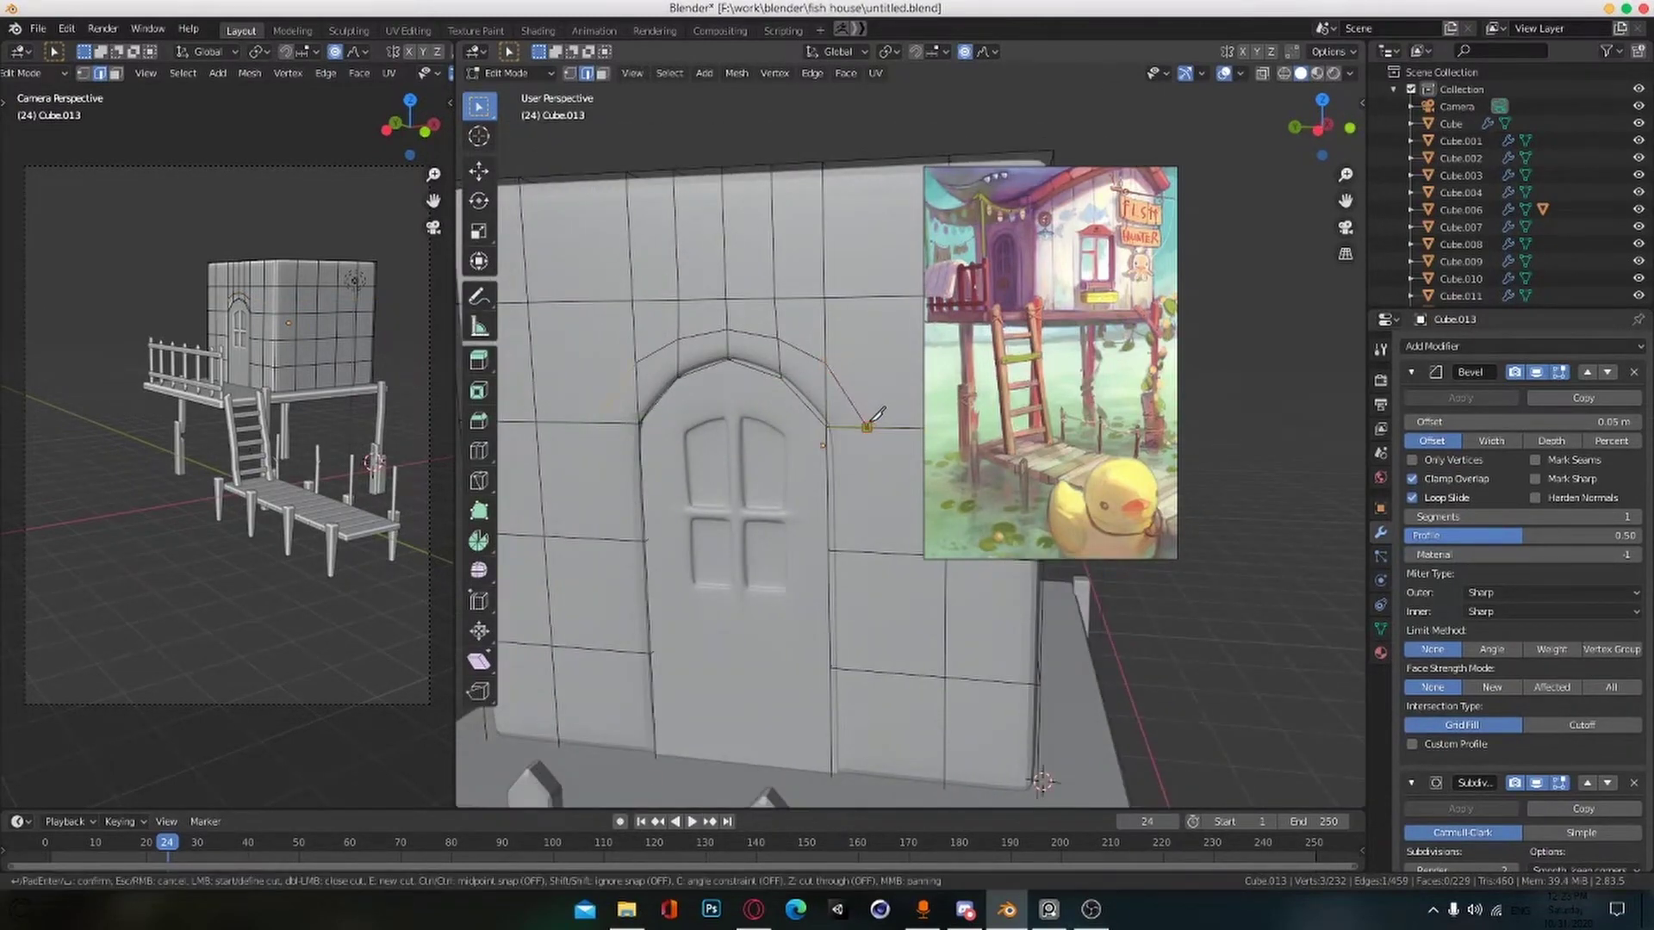
{"action": "key", "text": "Return"}
Step: Move the new cut vertex on the wall edge left of the doorway along Y
{"action": "middle_click_drag", "start_coordinate": [866, 427], "coordinate": [891, 427]}
{"action": "key", "text": "1"}
{"action": "key", "text": "g"}
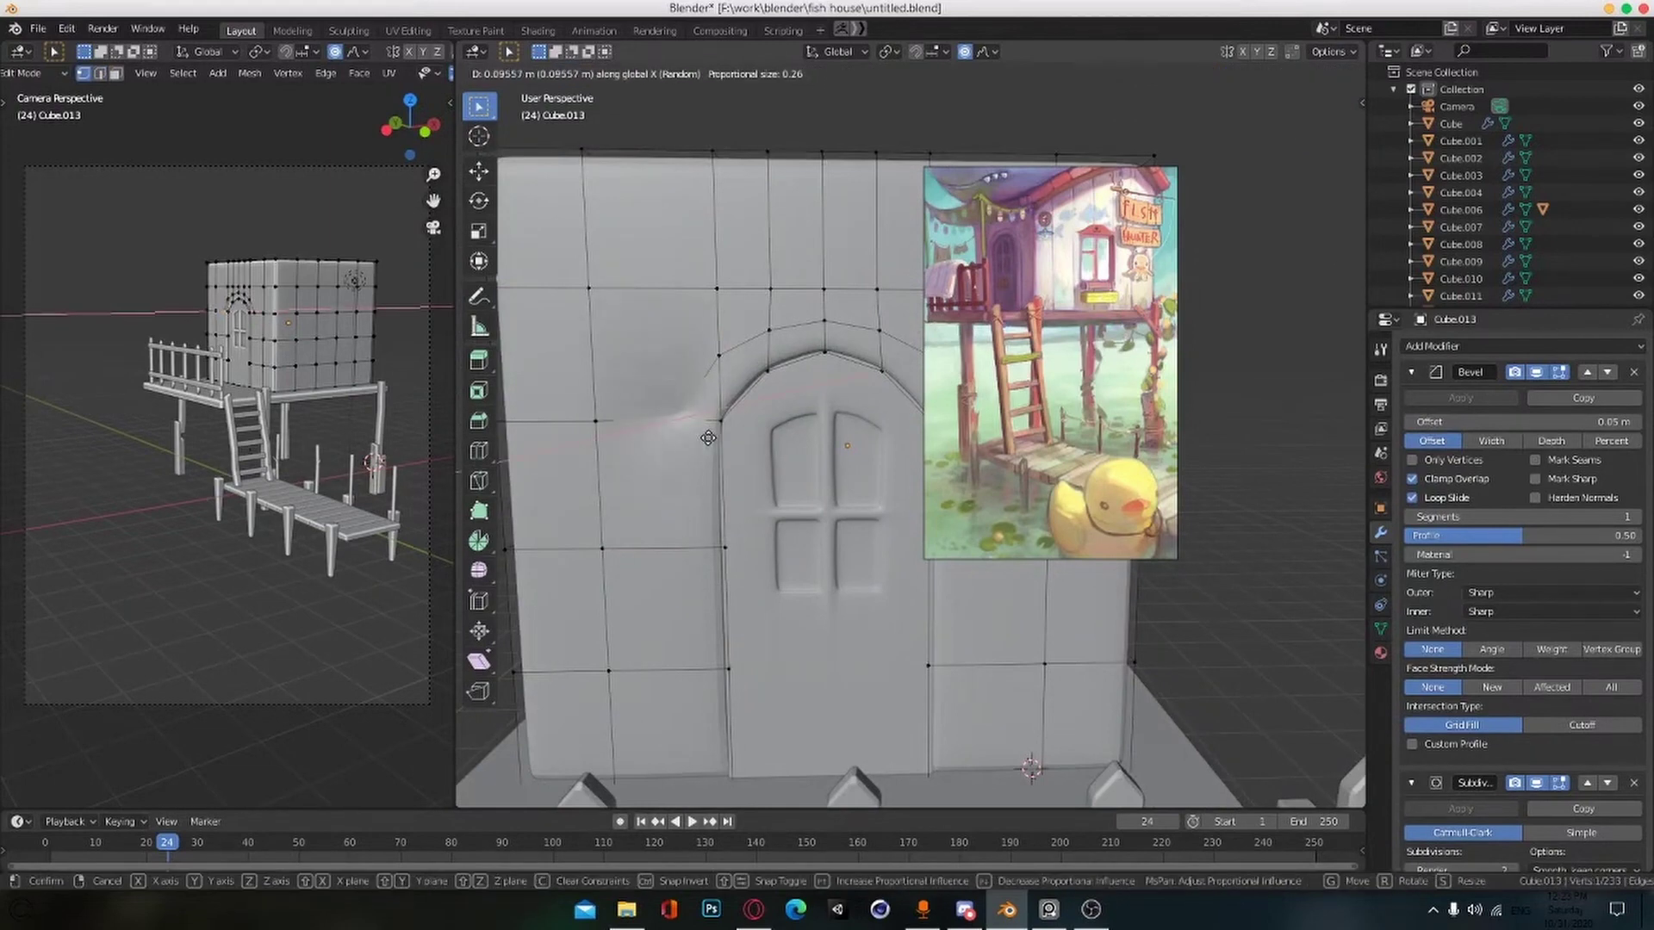
{"action": "key", "text": "y"}
{"action": "left_click", "coordinate": [711, 438]}
{"action": "middle_click_drag", "start_coordinate": [712, 437], "coordinate": [685, 435]}
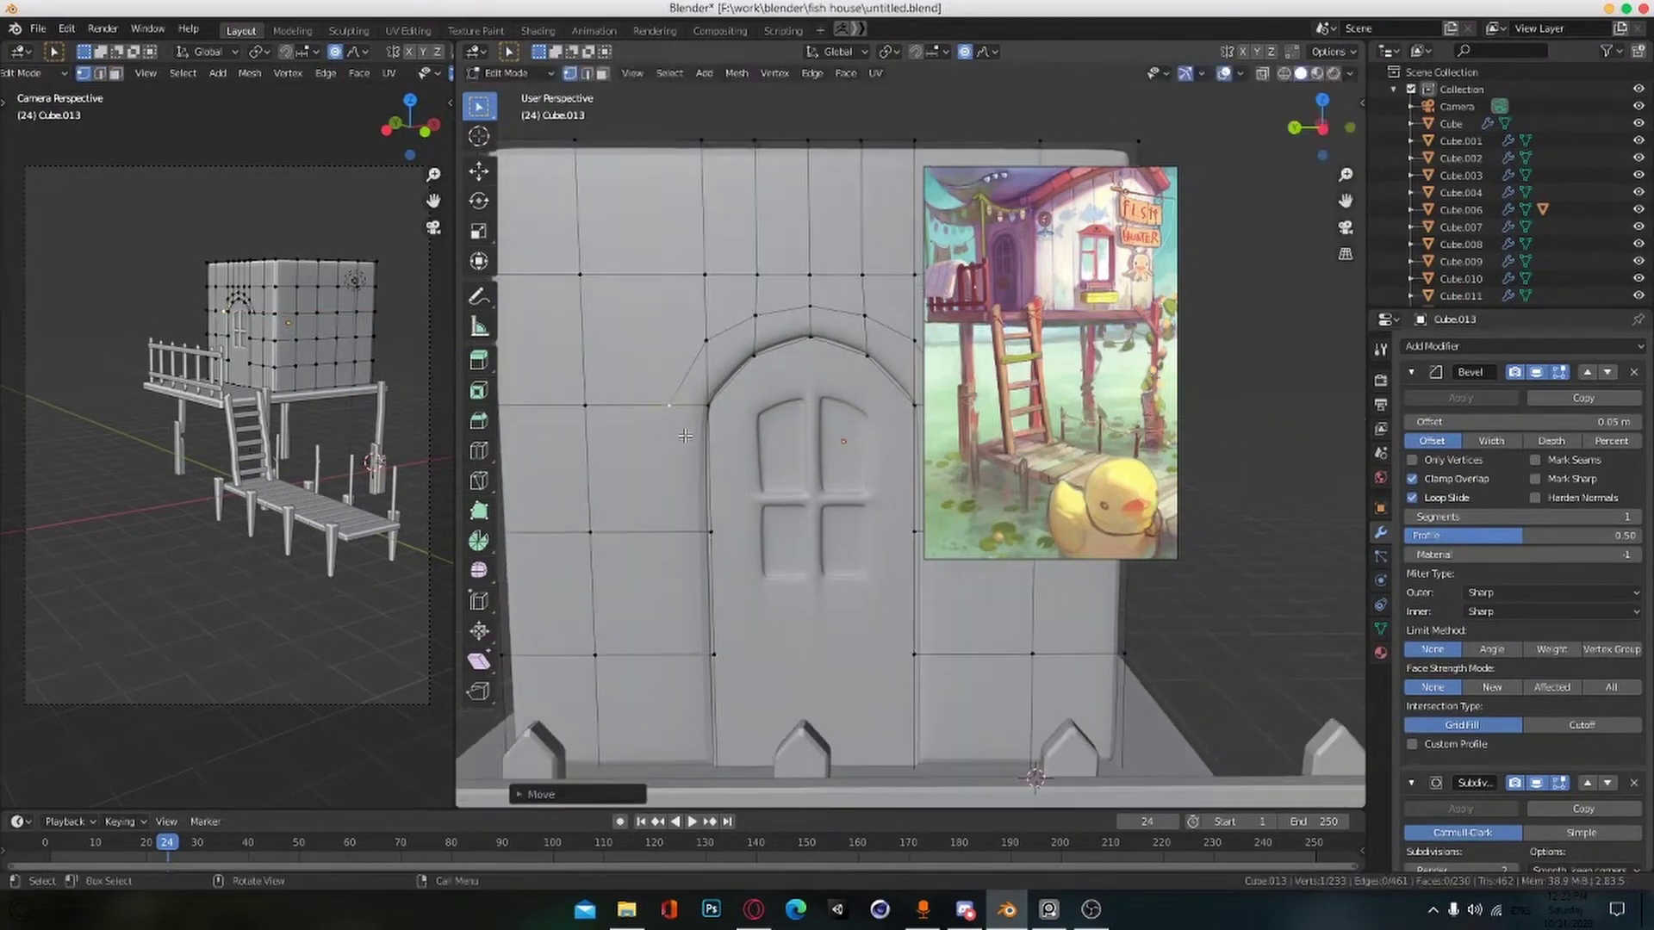
Step: Knife-cut a vertical edge from the left arch vertex down to the bottom of the wall
{"action": "left_click", "coordinate": [680, 787]}
{"action": "key", "text": "Return"}
{"action": "scroll", "coordinate": [686, 782], "scroll_direction": "down", "scroll_amount": 2}
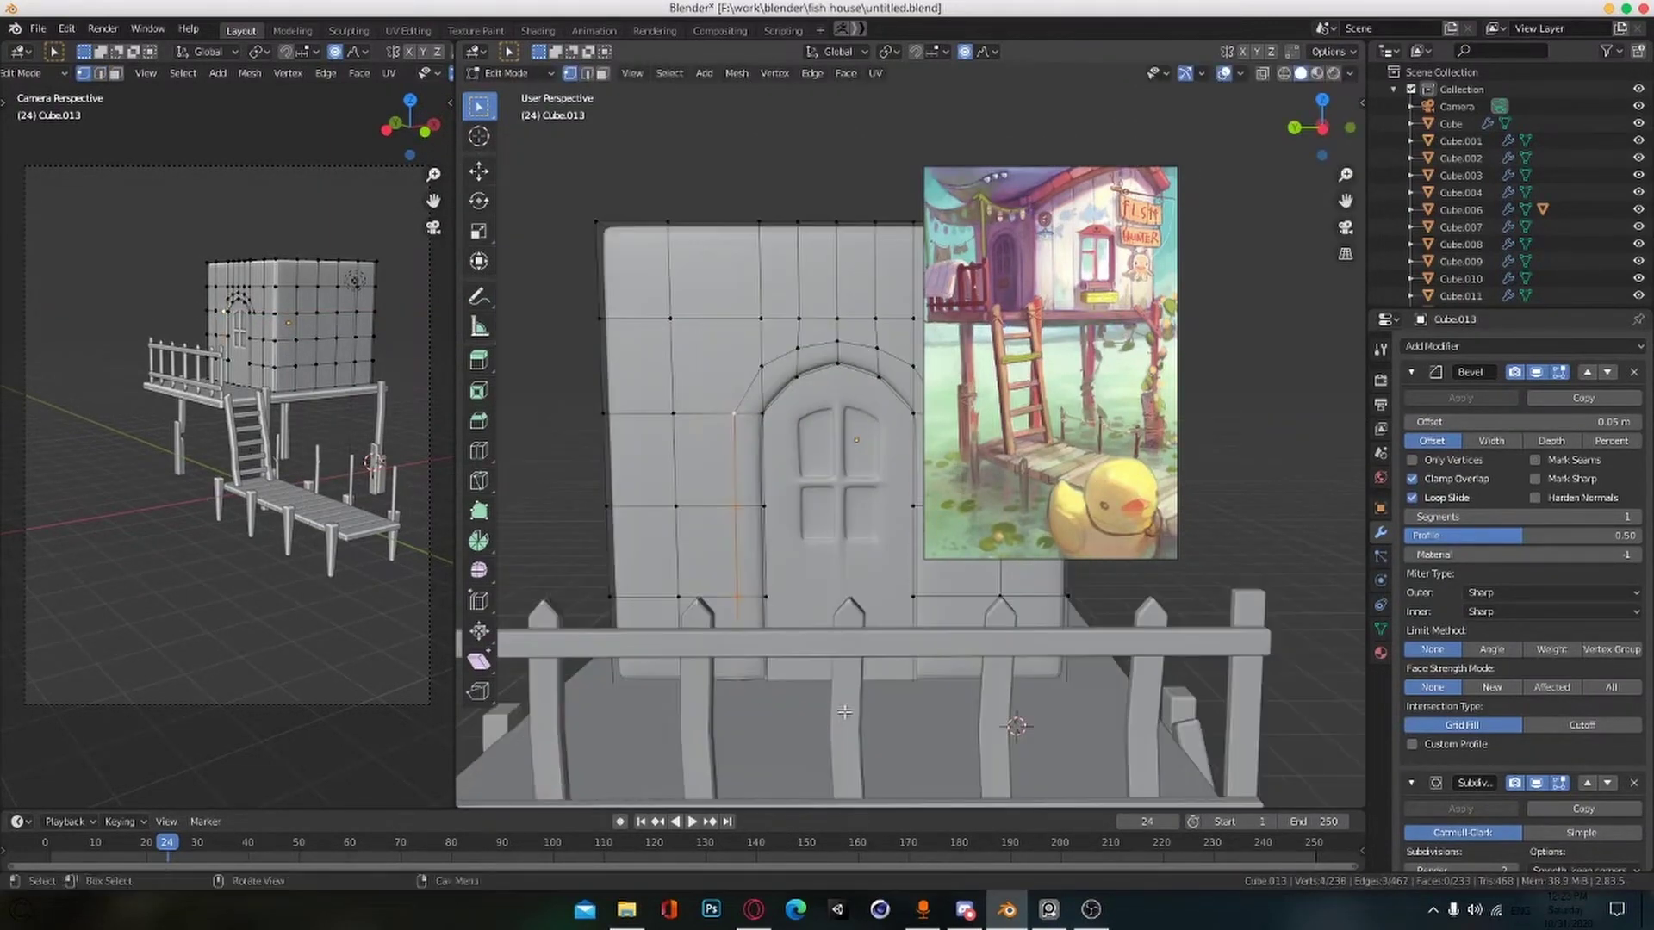
Step: Isolate the house block and knife-cut a matching vertical edge down the wall right of the doorway
{"action": "middle_click_drag", "start_coordinate": [865, 689], "coordinate": [845, 703]}
{"action": "key", "text": "slash"}
{"action": "scroll", "coordinate": [863, 580], "scroll_direction": "down", "scroll_amount": 6}
{"action": "middle_click_drag", "start_coordinate": [862, 579], "coordinate": [693, 594], "text": "shift"}
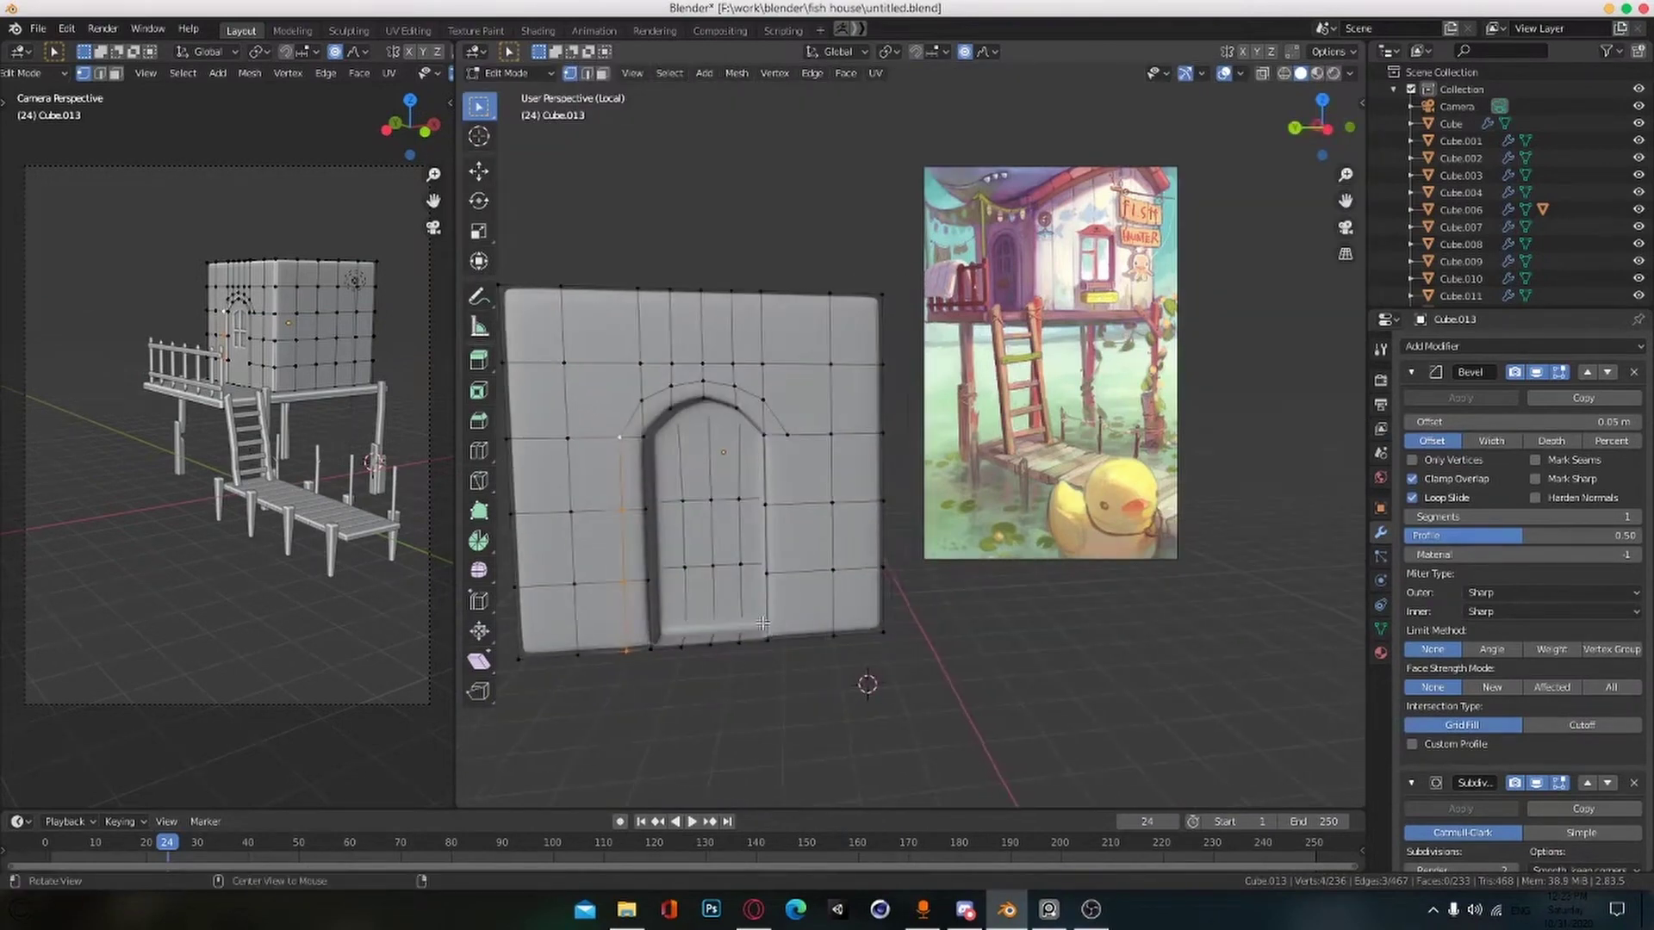
{"action": "key", "text": "k"}
{"action": "left_click", "coordinate": [774, 667]}
{"action": "middle_click_drag", "start_coordinate": [719, 663], "coordinate": [793, 698]}
{"action": "key", "text": "Return"}
{"action": "scroll", "coordinate": [741, 637], "scroll_direction": "up", "scroll_amount": 1}
{"action": "middle_click_drag", "start_coordinate": [551, 405], "coordinate": [591, 394]}
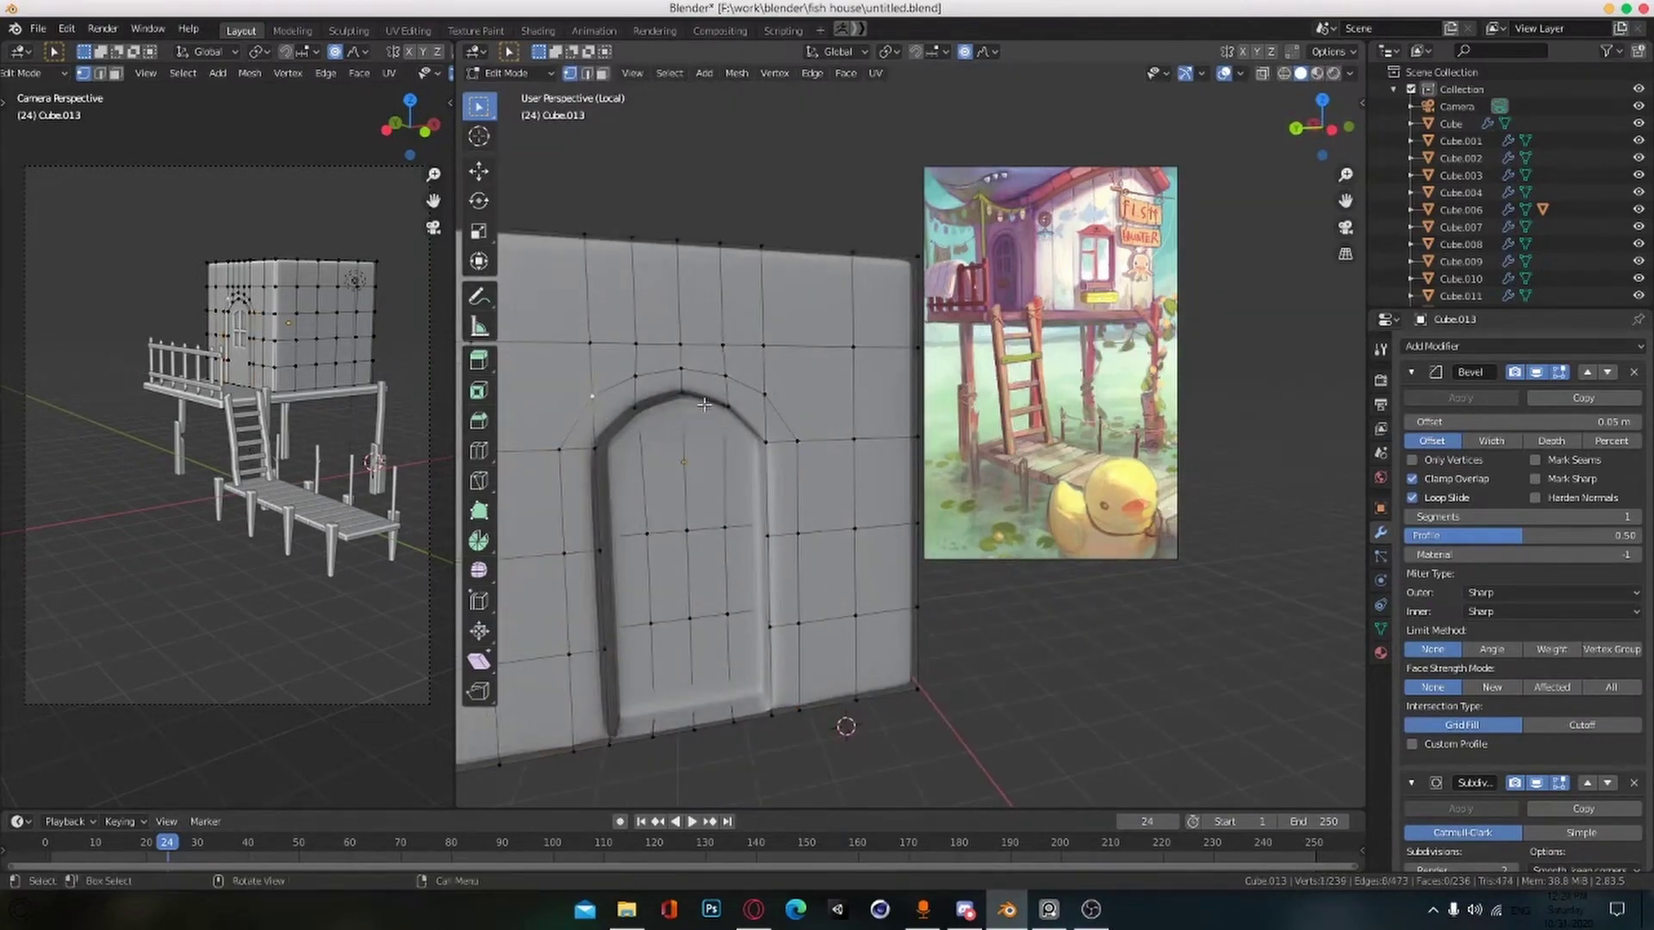
Step: Shift the vertical frame edges on both sides of the doorway along Y to even out the frame width
{"action": "middle_click_drag", "start_coordinate": [688, 412], "coordinate": [555, 497]}
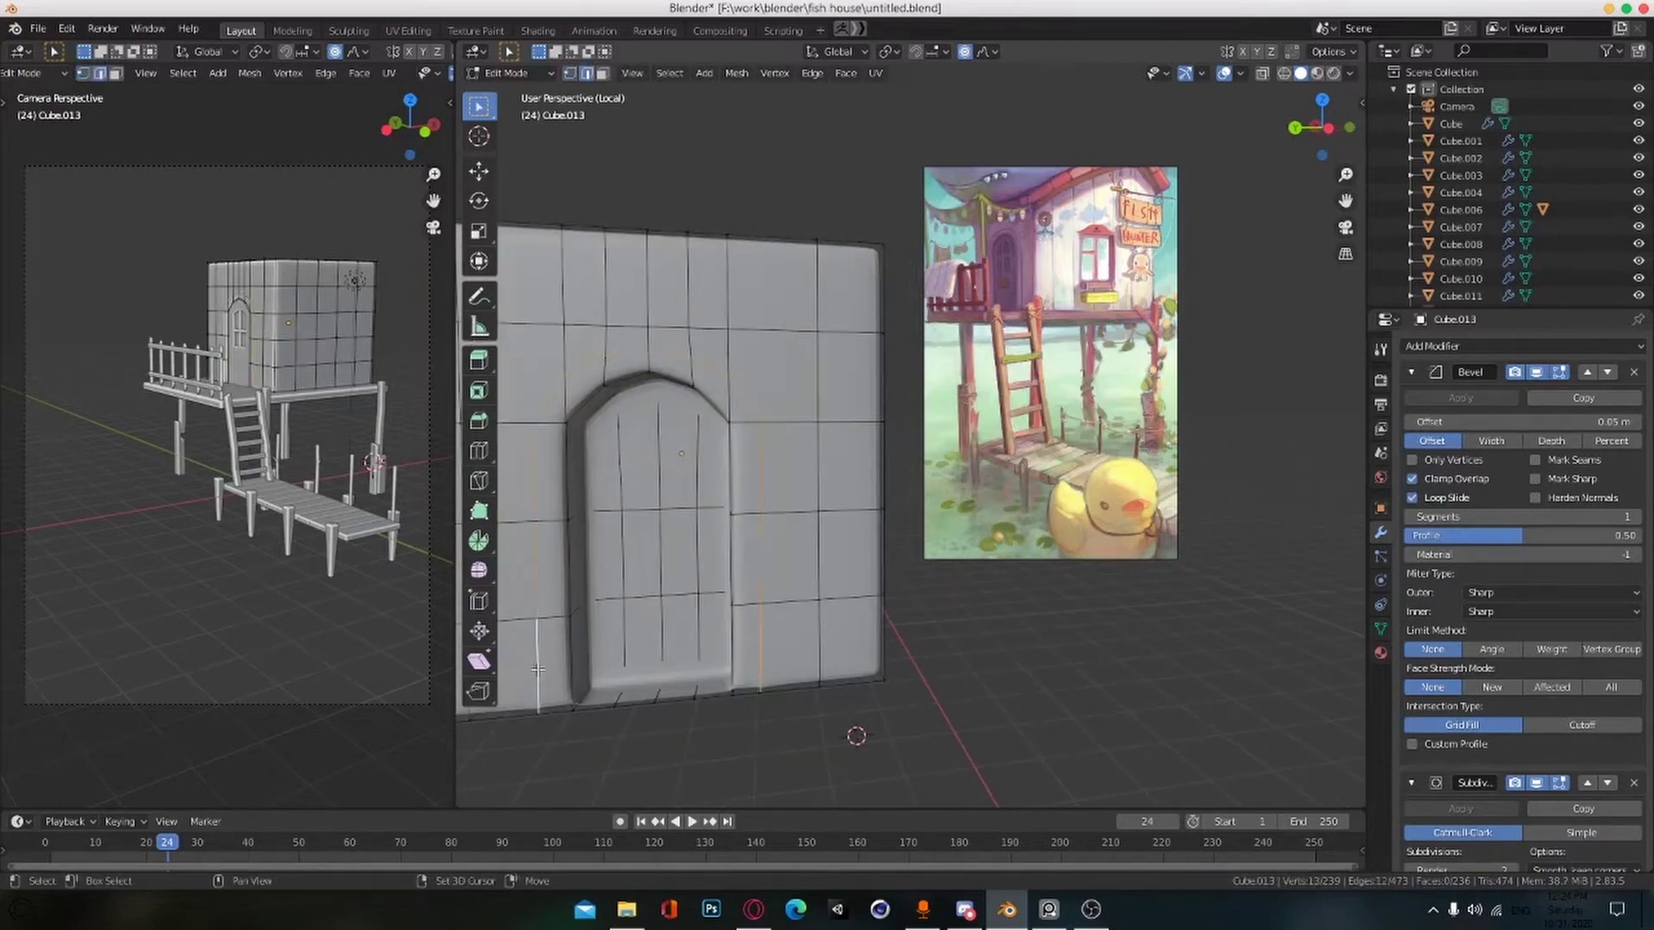
{"action": "key", "text": "g"}
{"action": "key", "text": "y"}
{"action": "left_click", "coordinate": [617, 586]}
{"action": "left_click", "coordinate": [760, 557]}
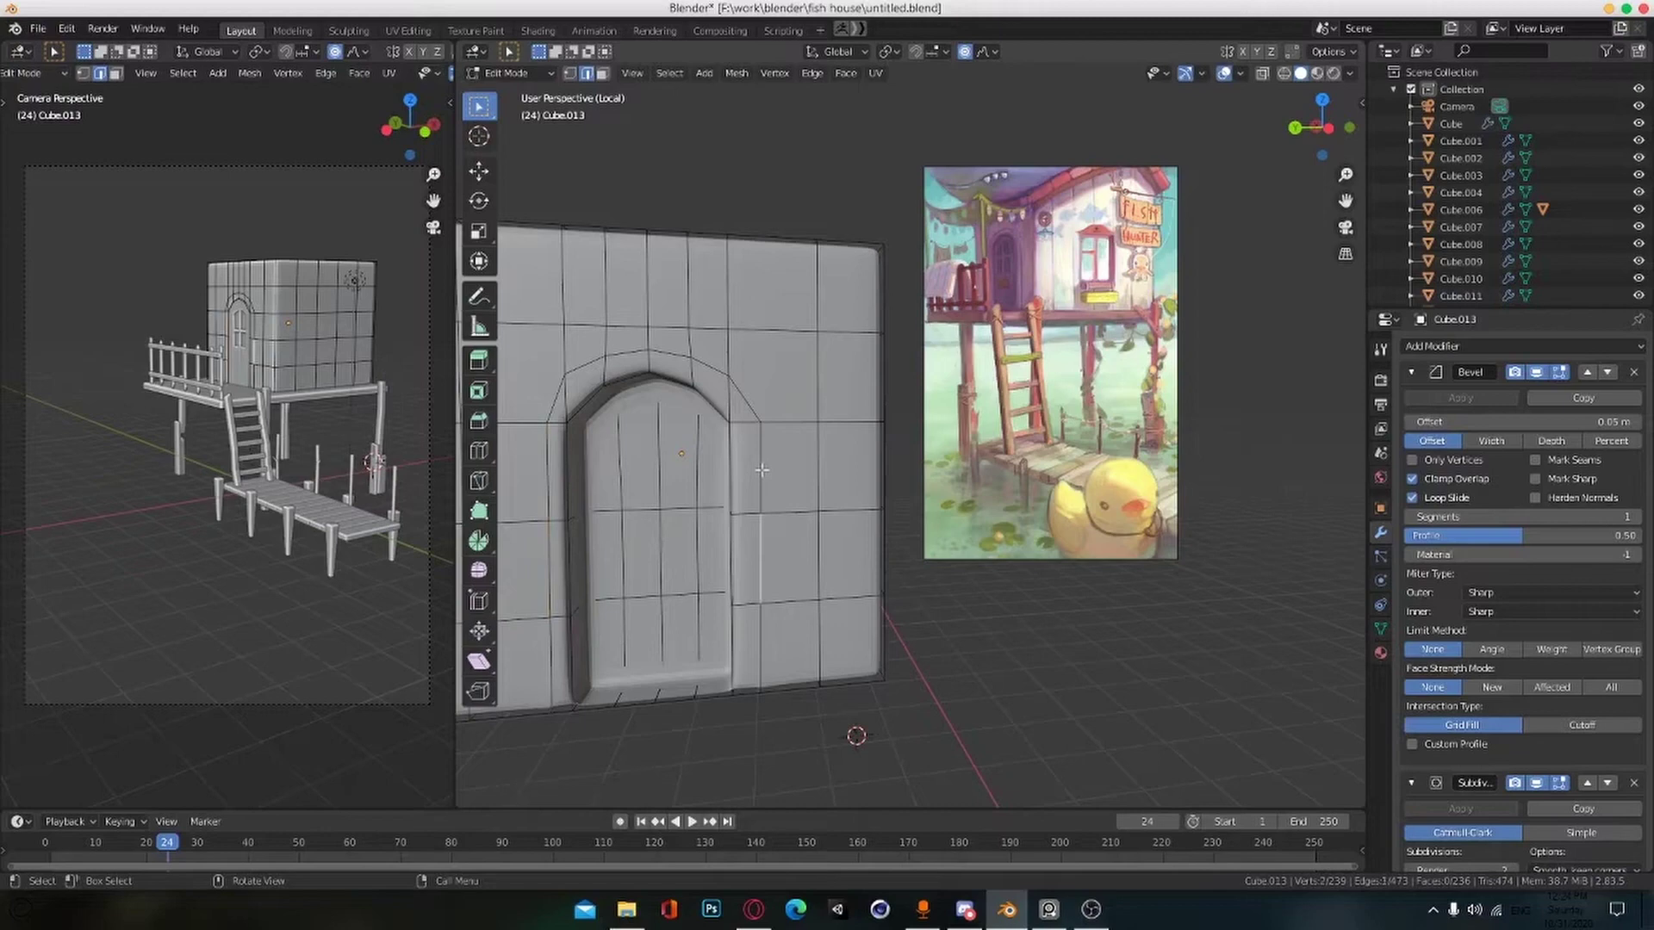
{"action": "key", "text": "g"}
{"action": "key", "text": "y"}
{"action": "left_click", "coordinate": [784, 649]}
Step: Lower the outer arch vertices one by one along Z so the frame band follows the doorway arch
{"action": "middle_click_drag", "start_coordinate": [689, 517], "coordinate": [681, 547]}
{"action": "left_click", "coordinate": [578, 431]}
{"action": "key", "text": "1"}
{"action": "left_click", "coordinate": [578, 422]}
{"action": "key", "text": "g"}
{"action": "key", "text": "z"}
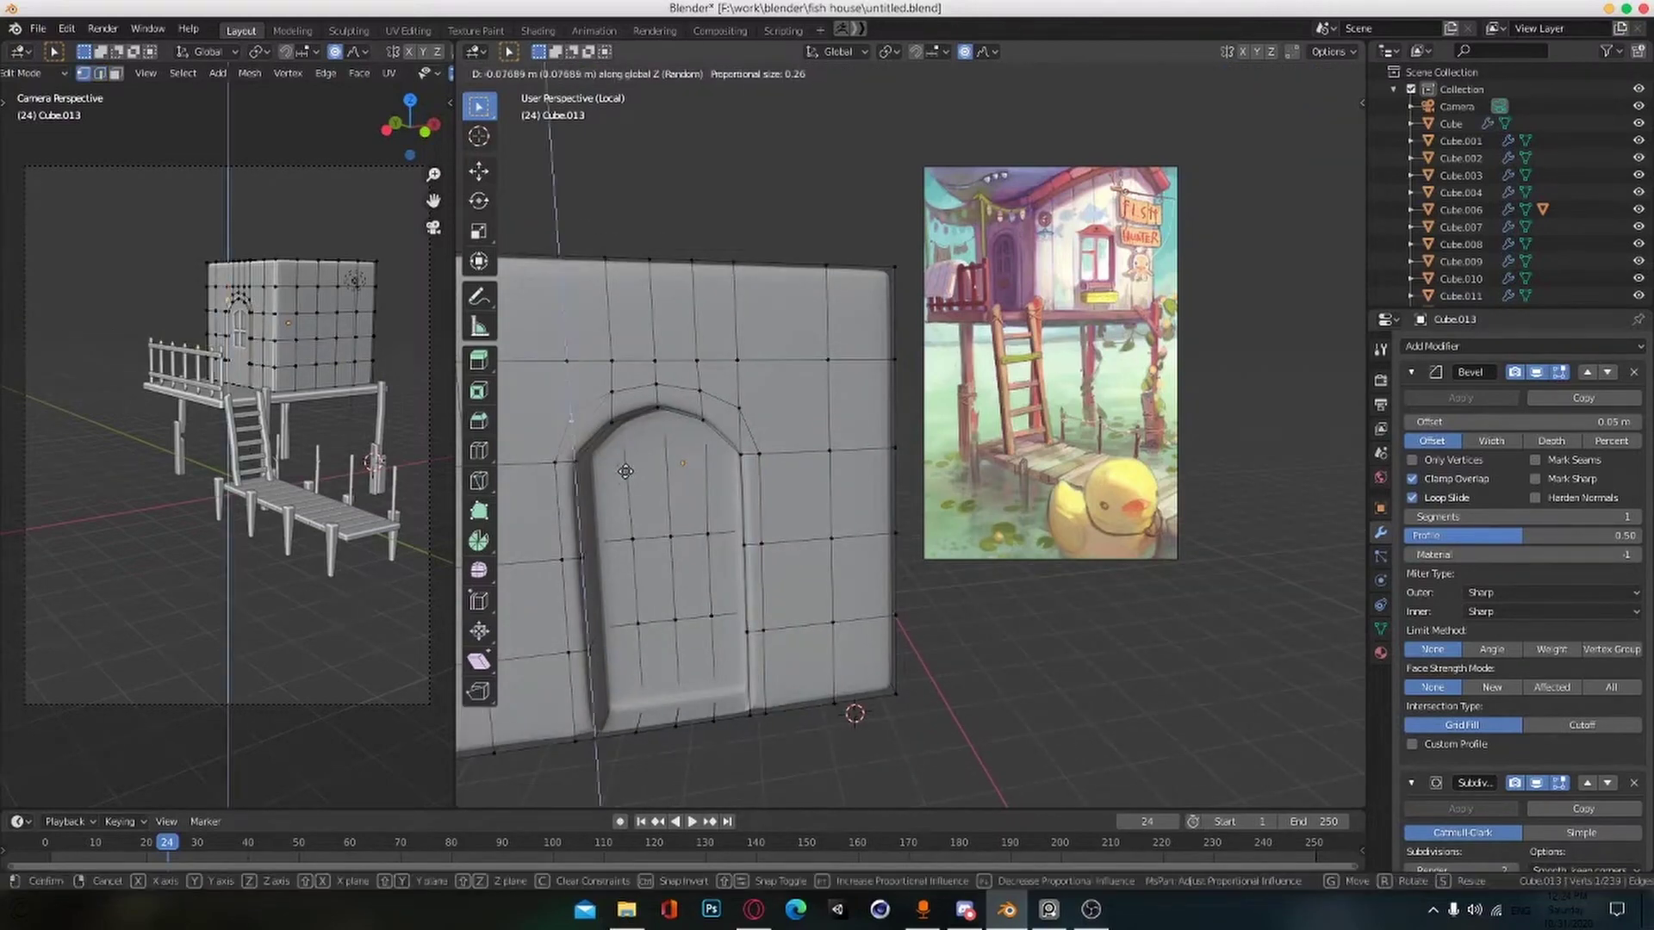
{"action": "left_click", "coordinate": [625, 480]}
{"action": "left_click", "coordinate": [613, 393]}
{"action": "key", "text": "g"}
{"action": "key", "text": "z"}
{"action": "left_click", "coordinate": [613, 402]}
{"action": "left_click", "coordinate": [656, 385]}
{"action": "key", "text": "g"}
{"action": "key", "text": "z"}
{"action": "left_click", "coordinate": [657, 393]}
{"action": "left_click", "coordinate": [699, 390]}
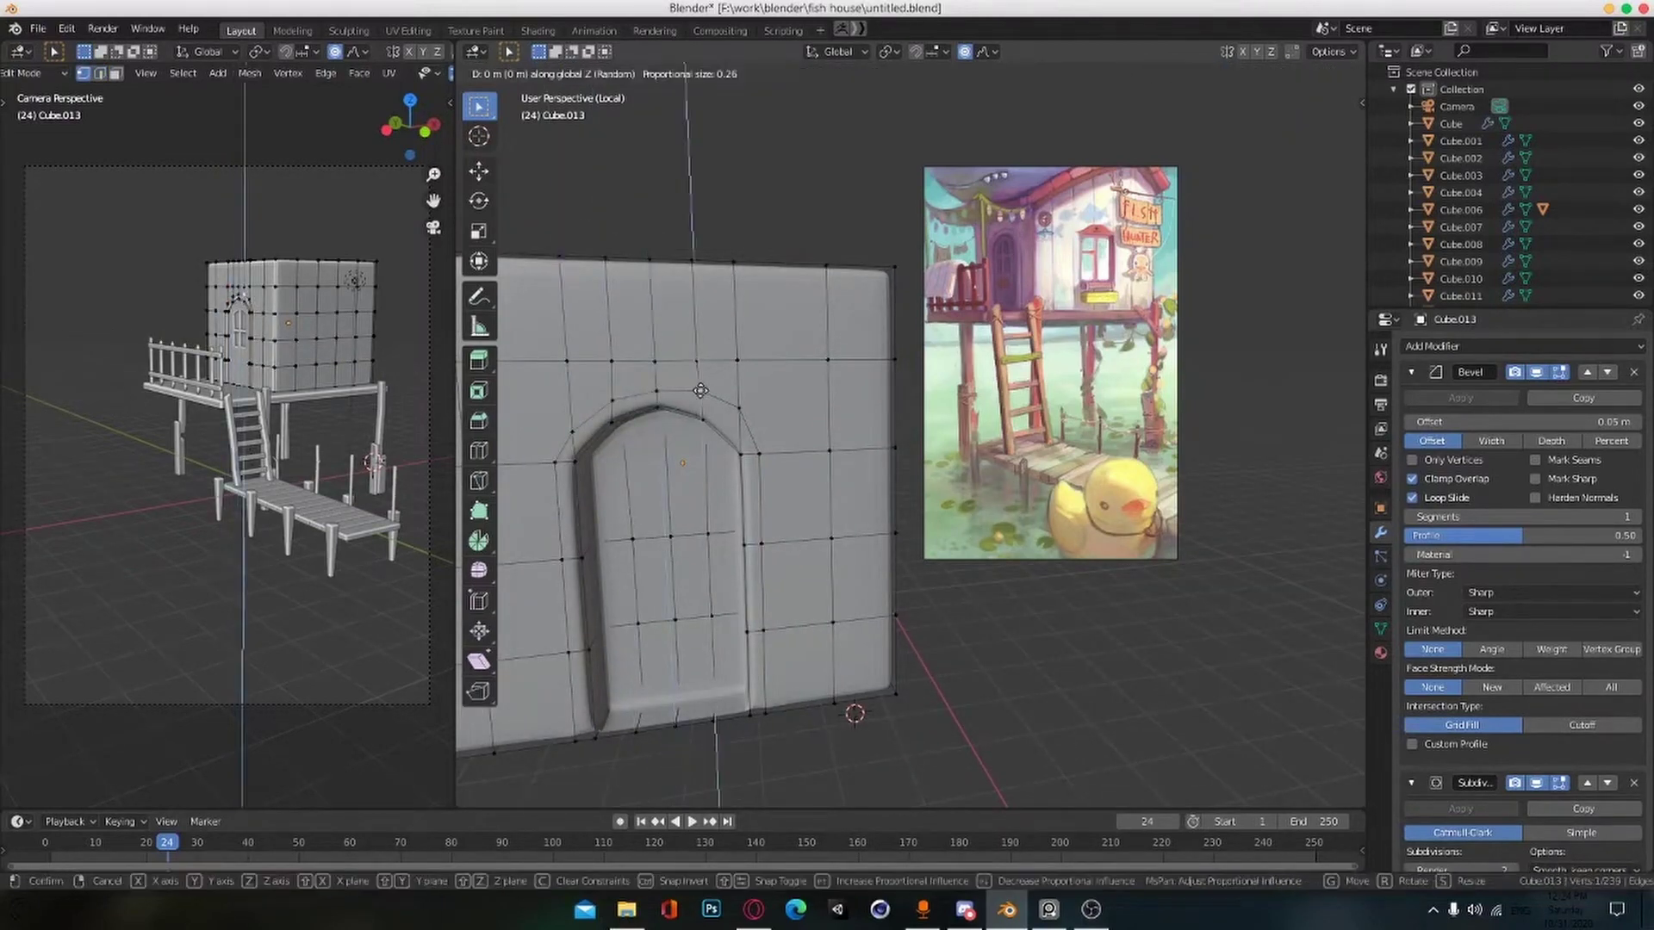
{"action": "left_click", "coordinate": [741, 428]}
Step: Knife-cut diagonal edges from the outer arch's shoulders to the neighbouring wall grid vertices
{"action": "middle_click_drag", "start_coordinate": [739, 439], "coordinate": [777, 455]}
{"action": "key", "text": "k"}
{"action": "middle_click_drag", "start_coordinate": [620, 439], "coordinate": [676, 461]}
{"action": "key", "text": "Return"}
{"action": "left_click", "coordinate": [668, 507], "text": "alt"}
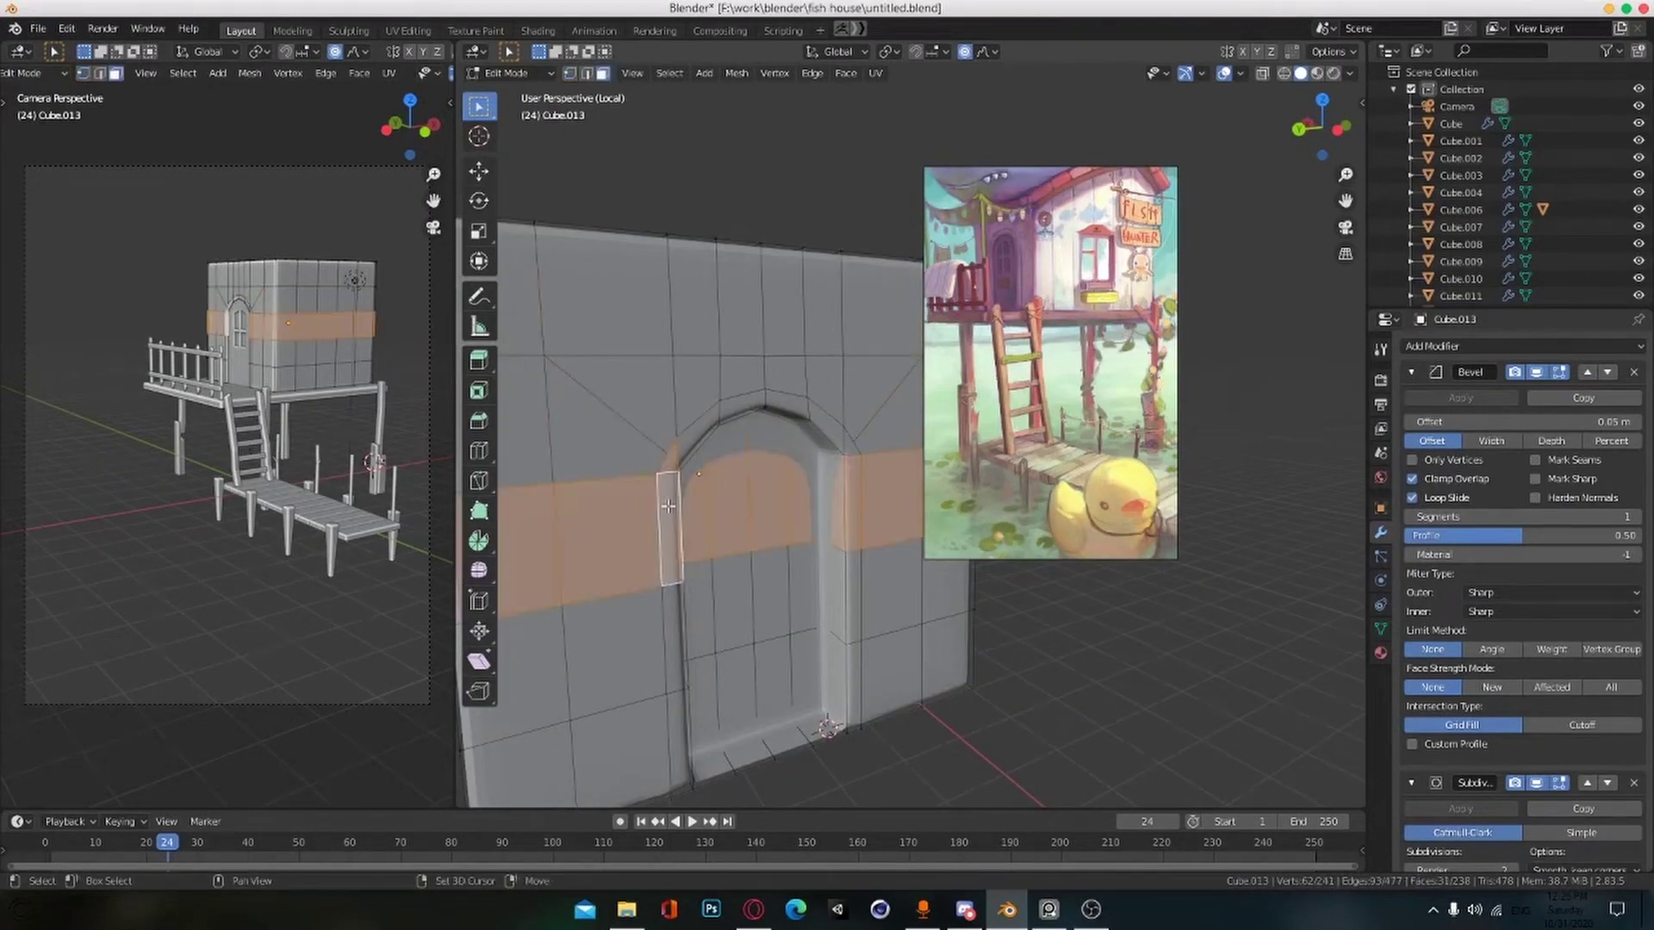
{"action": "left_click", "coordinate": [672, 466]}
{"action": "left_click", "coordinate": [698, 439], "text": "alt+shift"}
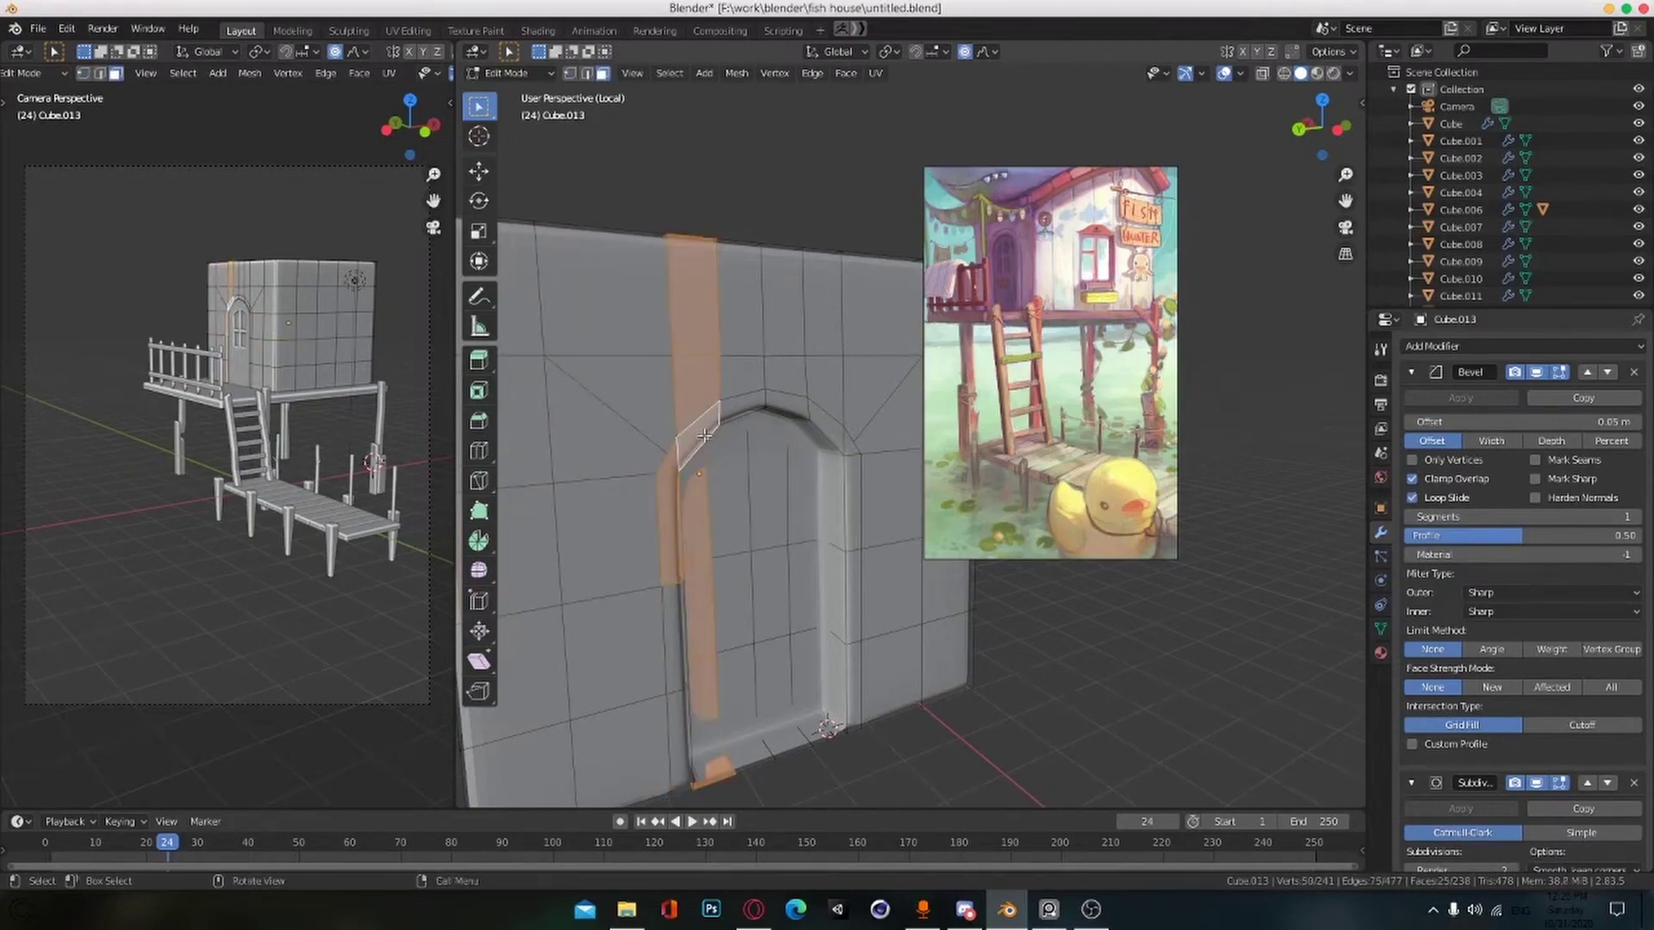
{"action": "key", "text": "ctrl+z"}
{"action": "left_click", "coordinate": [700, 436], "text": "shift"}
{"action": "left_click", "coordinate": [741, 406], "text": "shift"}
{"action": "left_click", "coordinate": [769, 400], "text": "alt"}
Step: Select the band of faces around the doorway arch and sides and extrude it outward as a door frame
{"action": "left_click", "coordinate": [669, 459]}
{"action": "left_click", "coordinate": [702, 432], "text": "shift"}
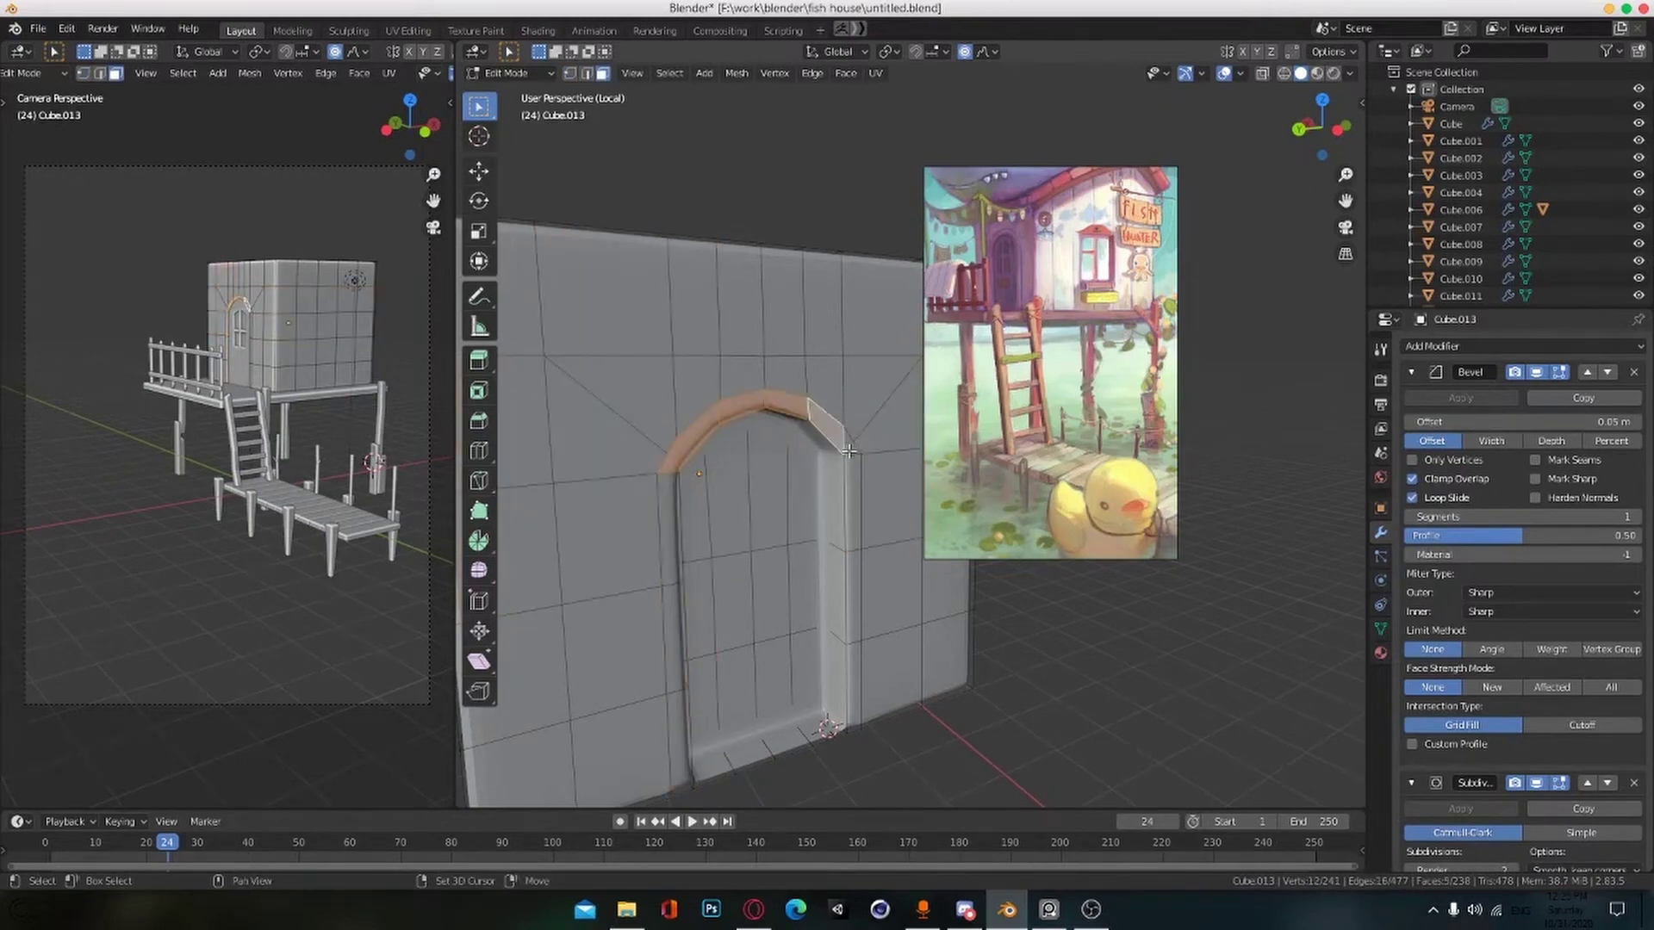
{"action": "left_click", "coordinate": [672, 650], "text": "shift"}
{"action": "left_click", "coordinate": [669, 547], "text": "shift"}
{"action": "middle_click_drag", "start_coordinate": [680, 538], "coordinate": [617, 587]}
{"action": "key", "text": "e"}
{"action": "left_click", "coordinate": [766, 603]}
Step: Finish editing the house block, leave the isolated view and save the file
{"action": "key", "text": "Tab"}
{"action": "key", "text": "KP_Divide"}
{"action": "scroll", "coordinate": [591, 590], "scroll_direction": "down", "scroll_amount": 5}
{"action": "key", "text": "ctrl+s"}
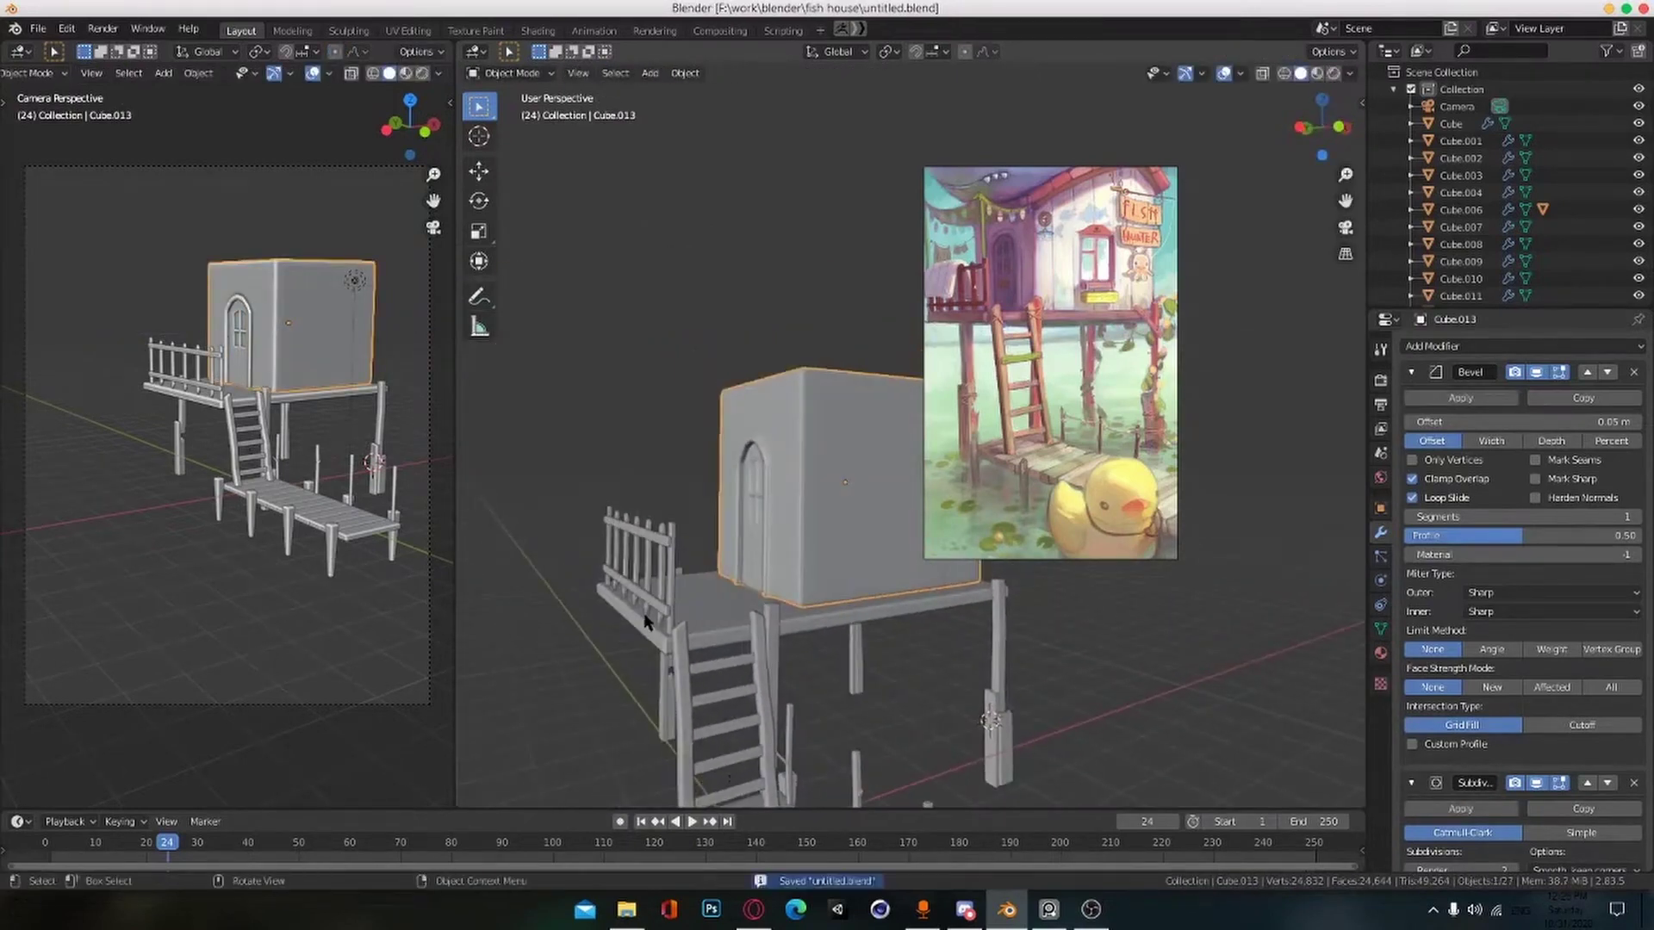
Step: Add two horizontal loop cuts around the house block, through the window-height row and the row below it
{"action": "middle_click_drag", "start_coordinate": [643, 612], "coordinate": [775, 576]}
{"action": "scroll", "coordinate": [784, 573], "scroll_direction": "up", "scroll_amount": 2}
{"action": "key", "text": "Tab"}
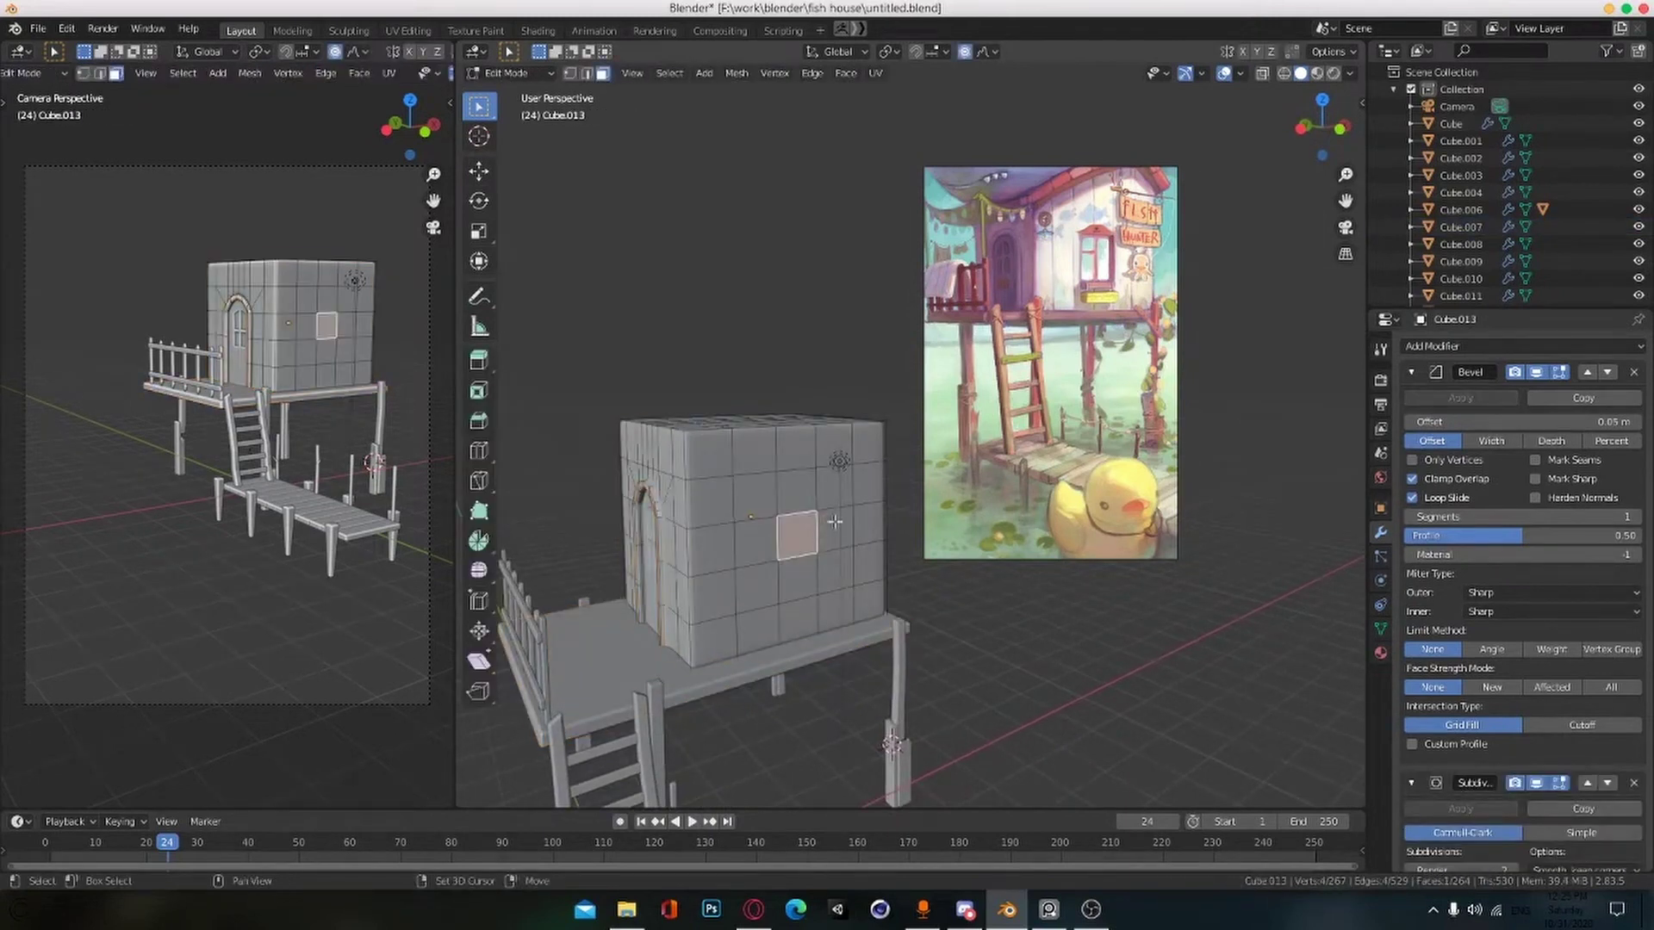
{"action": "key", "text": "ctrl+r"}
{"action": "left_click", "coordinate": [782, 580]}
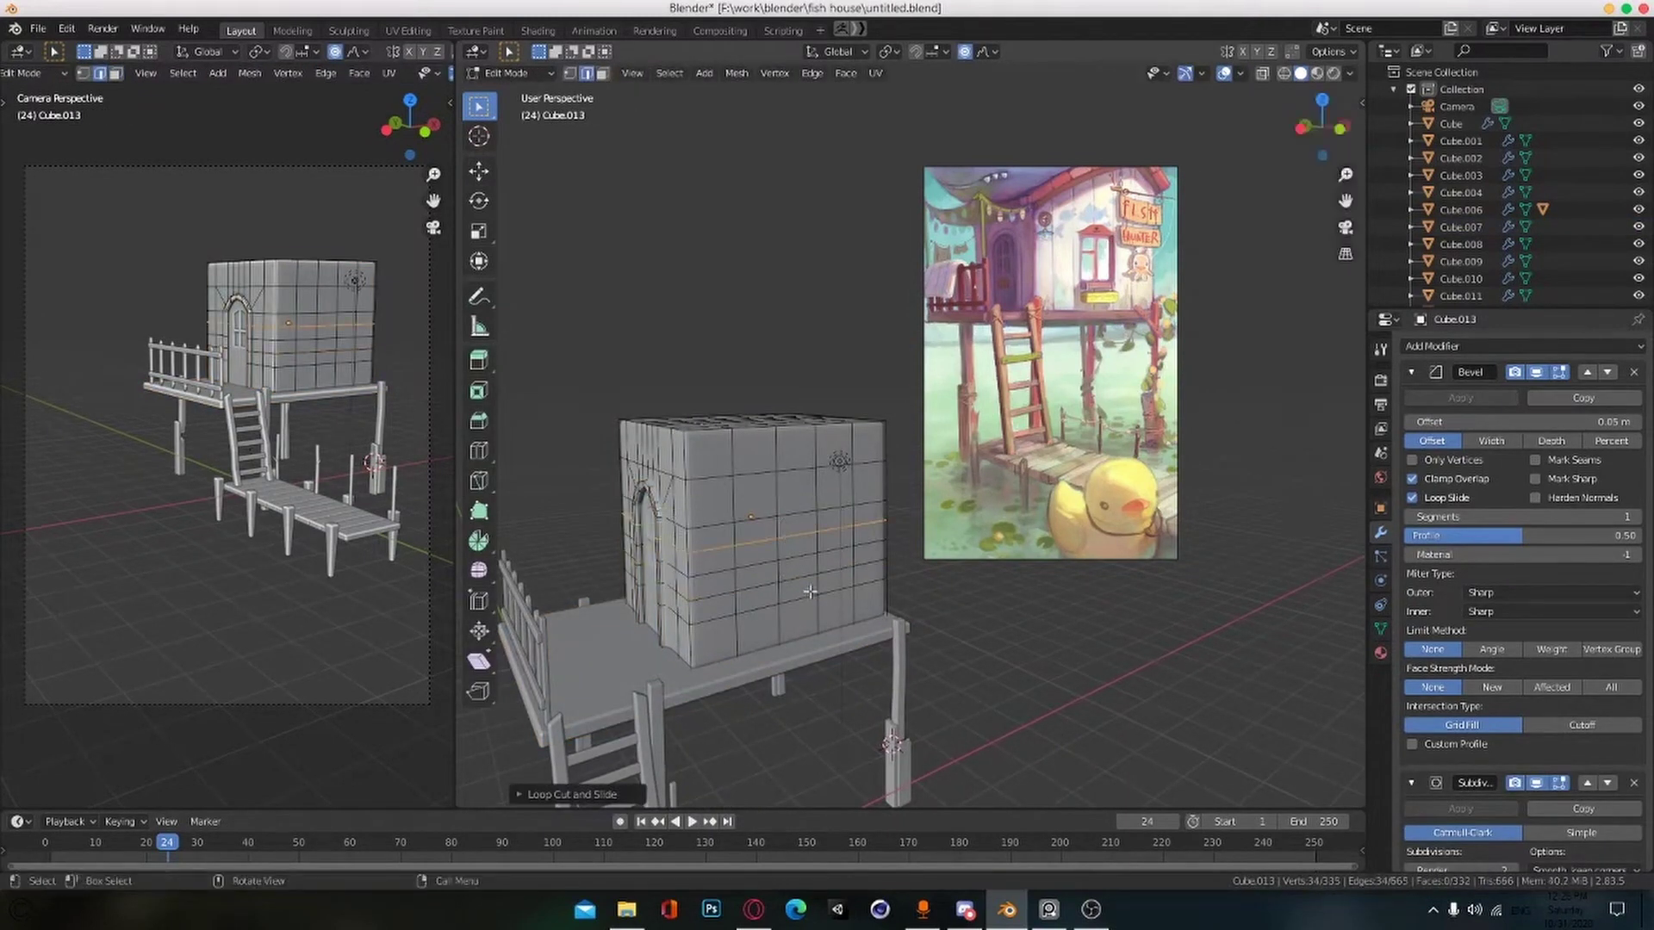
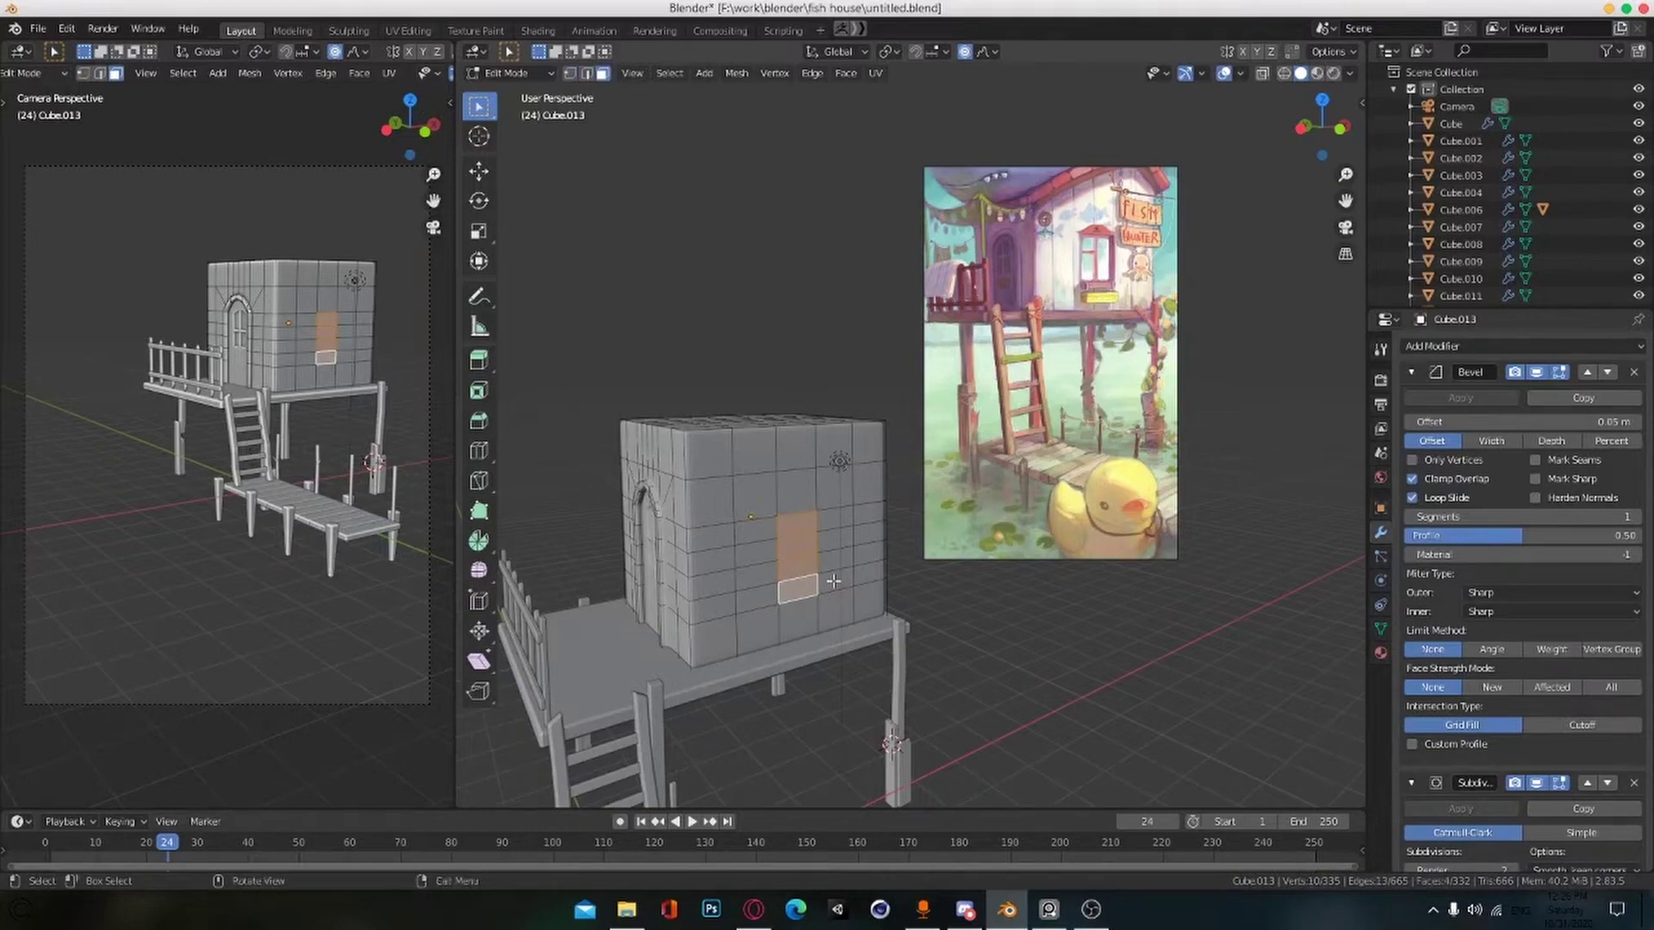
Step: Add vertical loop cuts through the columns of the house block's long side wall for the window area
{"action": "key", "text": "ctrl+r"}
{"action": "double_click", "coordinate": [762, 581]}
{"action": "key", "text": "ctrl+r"}
{"action": "double_click", "coordinate": [797, 577]}
{"action": "key", "text": "ctrl+r"}
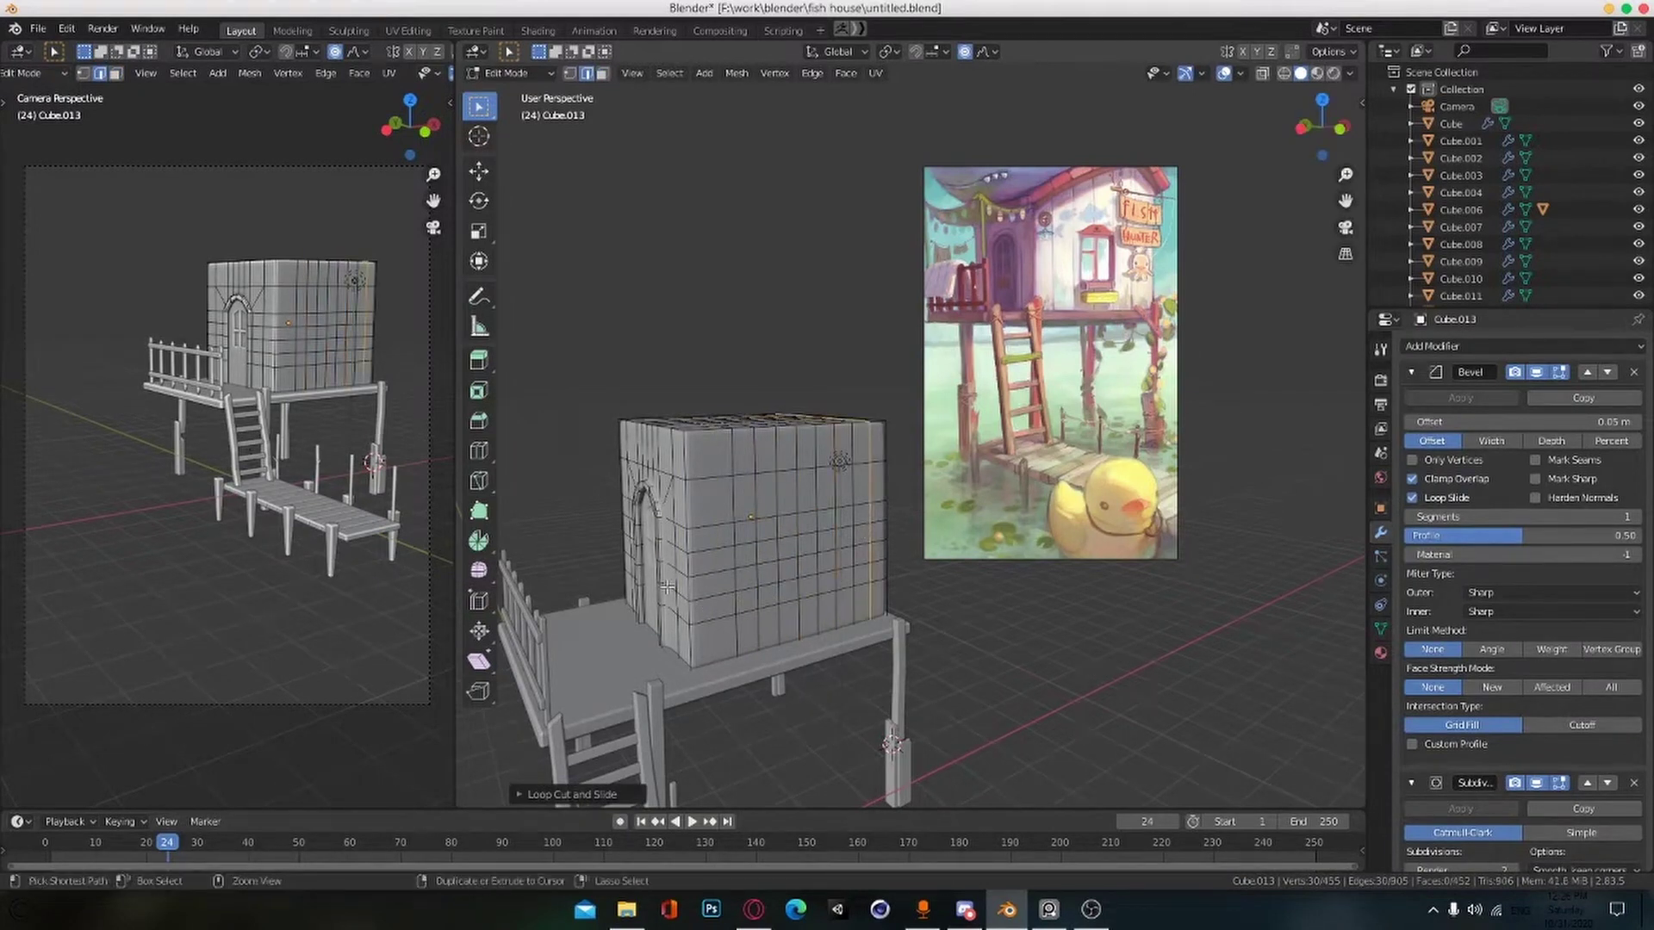
{"action": "key", "text": "ctrl+r"}
{"action": "double_click", "coordinate": [711, 576]}
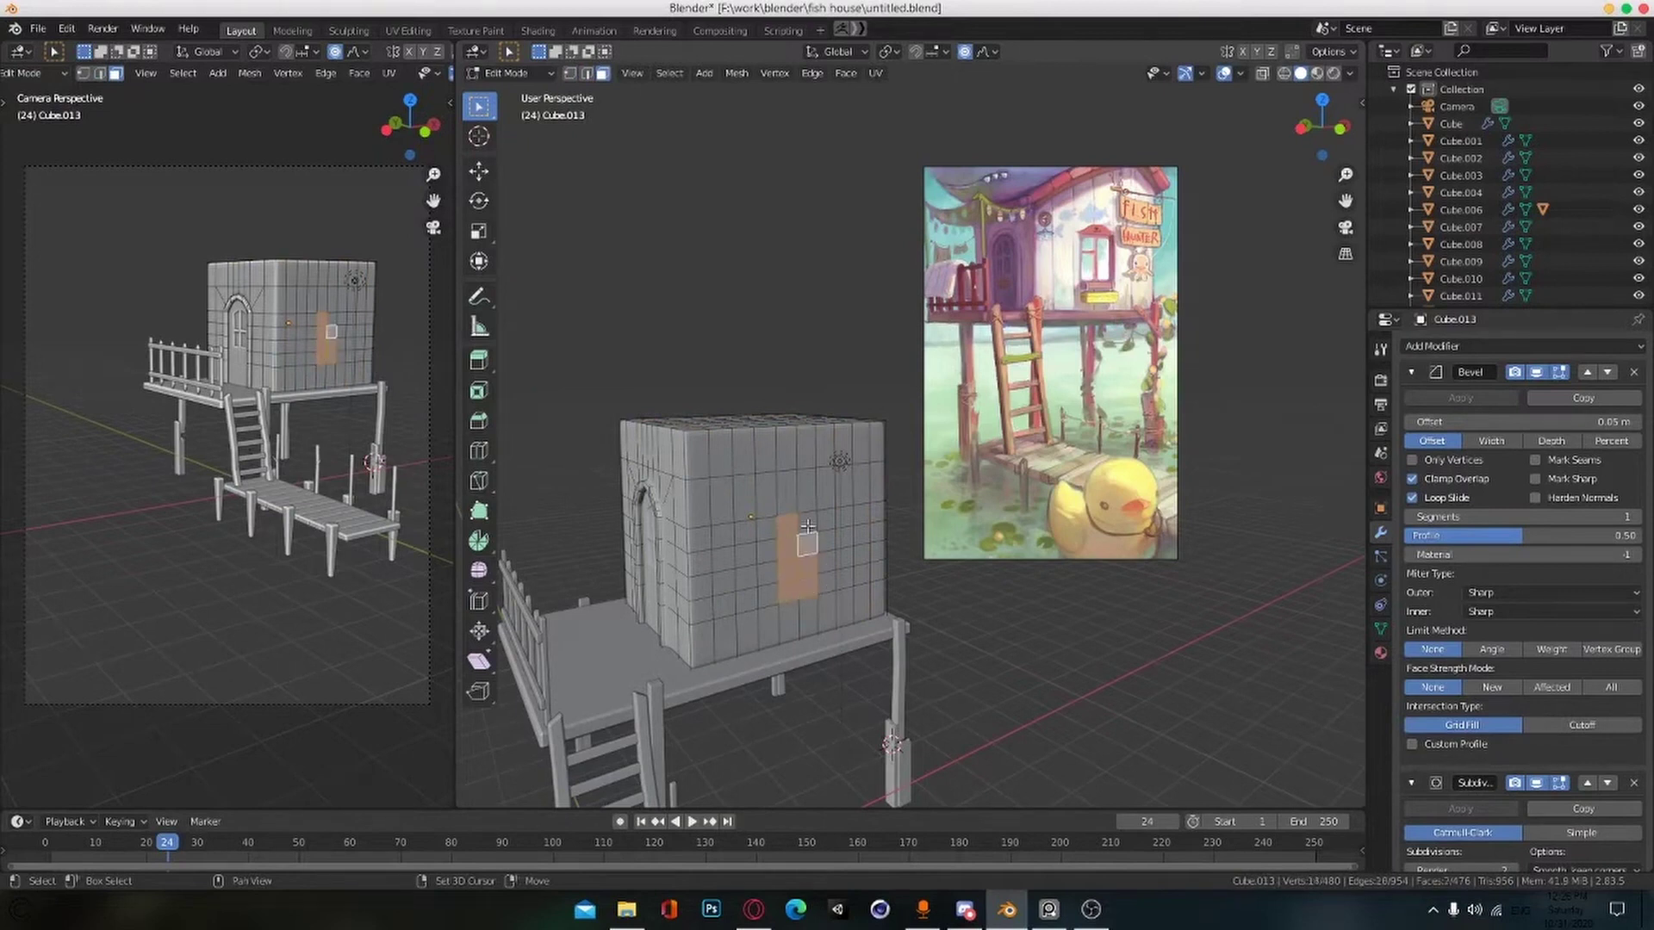
Step: Undo the extra vertical loop cuts and face selection on the house block's window wall
{"action": "scroll", "coordinate": [808, 526], "scroll_direction": "up", "scroll_amount": 2}
{"action": "key", "text": "ctrl+z"}
{"action": "key", "text": "ctrl+z"}
{"action": "key", "text": "ctrl+z"}
{"action": "key", "text": "ctrl+z"}
{"action": "key", "text": "ctrl+z"}
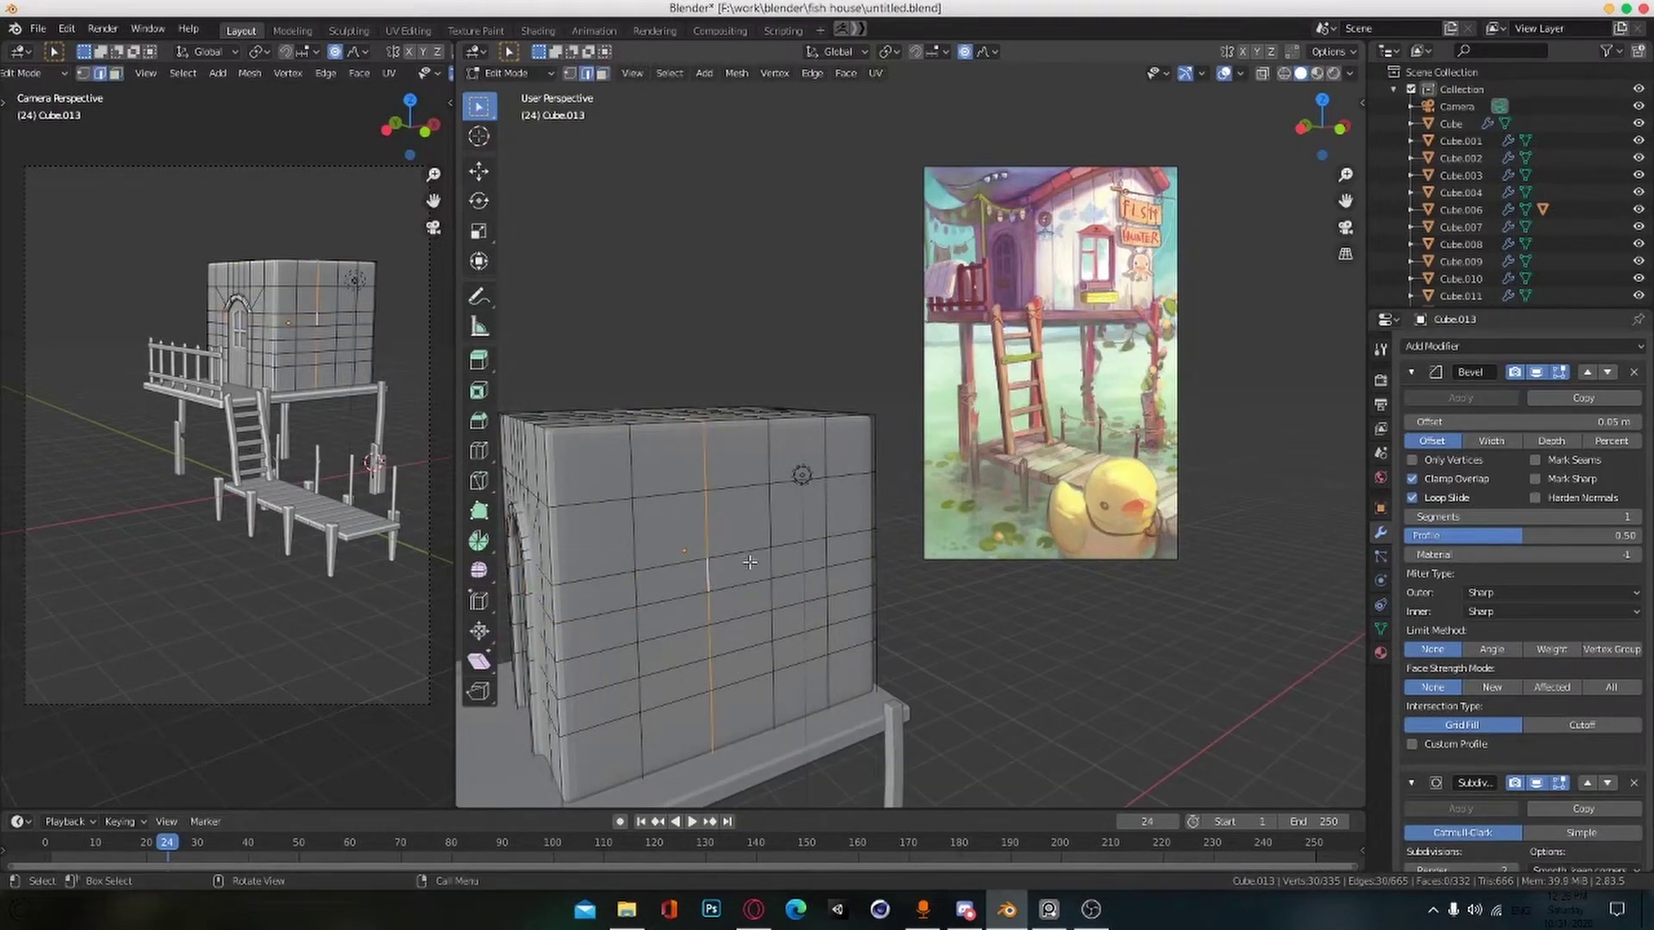
Step: Shift the two middle vertical edge loops of the window wall along X to set the window's width
{"action": "key", "text": "g"}
{"action": "key", "text": "x"}
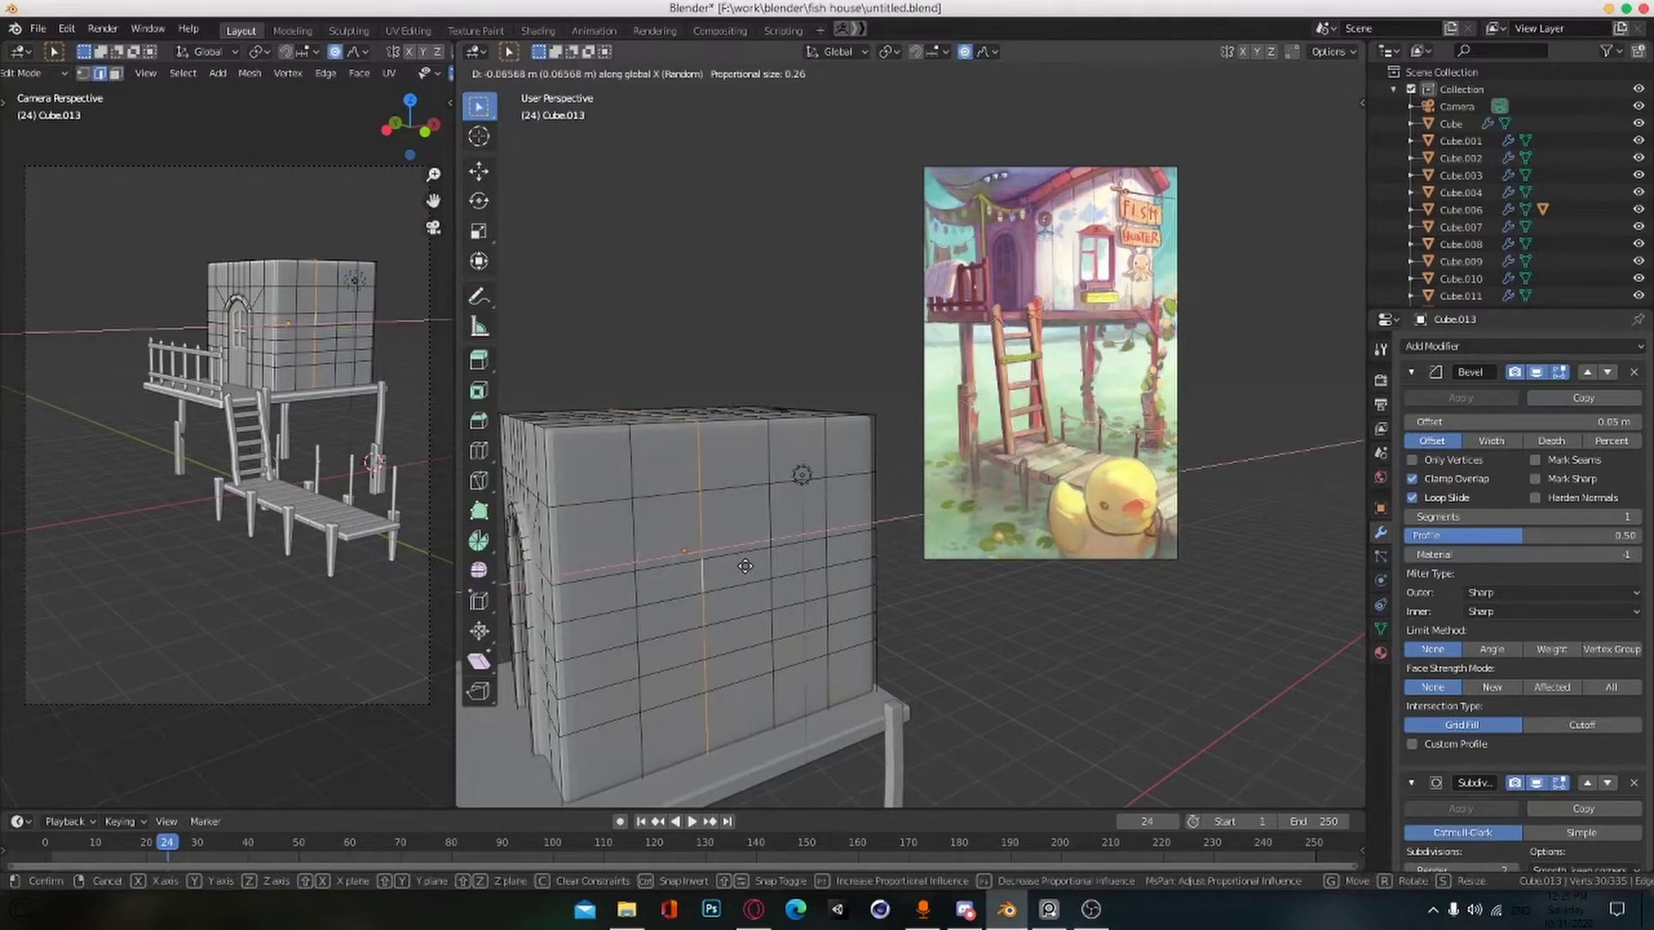
{"action": "left_click", "coordinate": [745, 565]}
{"action": "left_click", "coordinate": [769, 566], "text": "alt"}
{"action": "key", "text": "g"}
{"action": "key", "text": "x"}
{"action": "left_click", "coordinate": [794, 575]}
Step: Select the stacked faces in the wall's middle column and add a centred vertical loop cut through that column
{"action": "key", "text": "3"}
{"action": "left_click", "coordinate": [744, 569]}
{"action": "left_click", "coordinate": [747, 603], "text": "shift"}
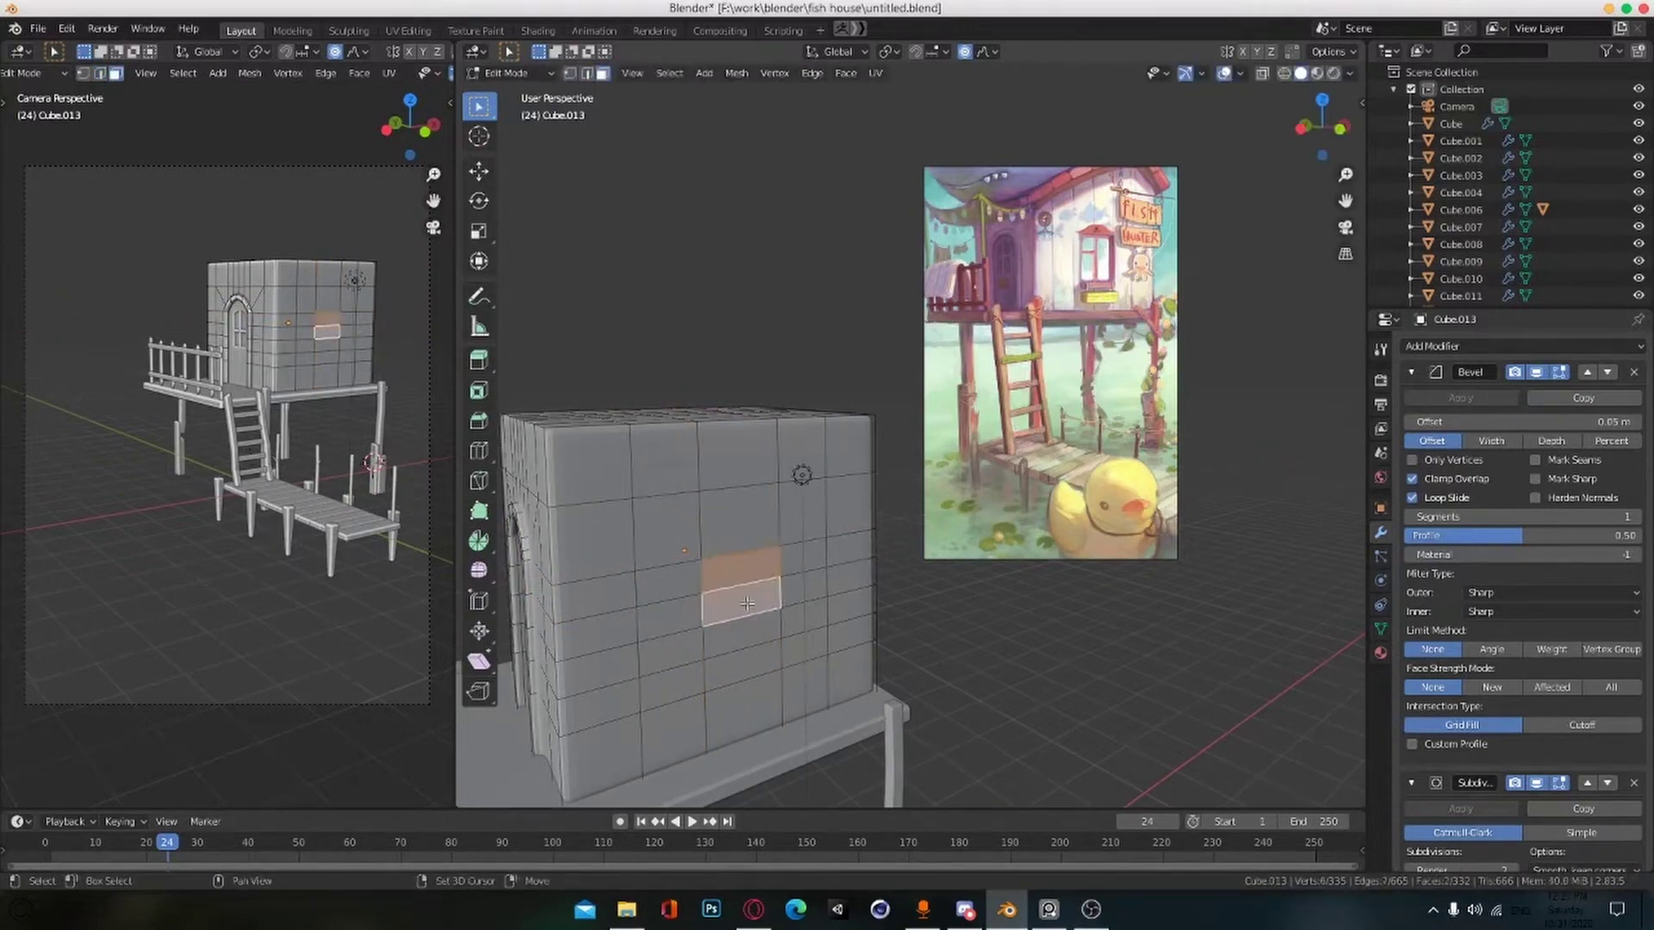
{"action": "key", "text": "ctrl+r"}
{"action": "left_click", "coordinate": [734, 540]}
{"action": "right_click", "coordinate": [733, 540]}
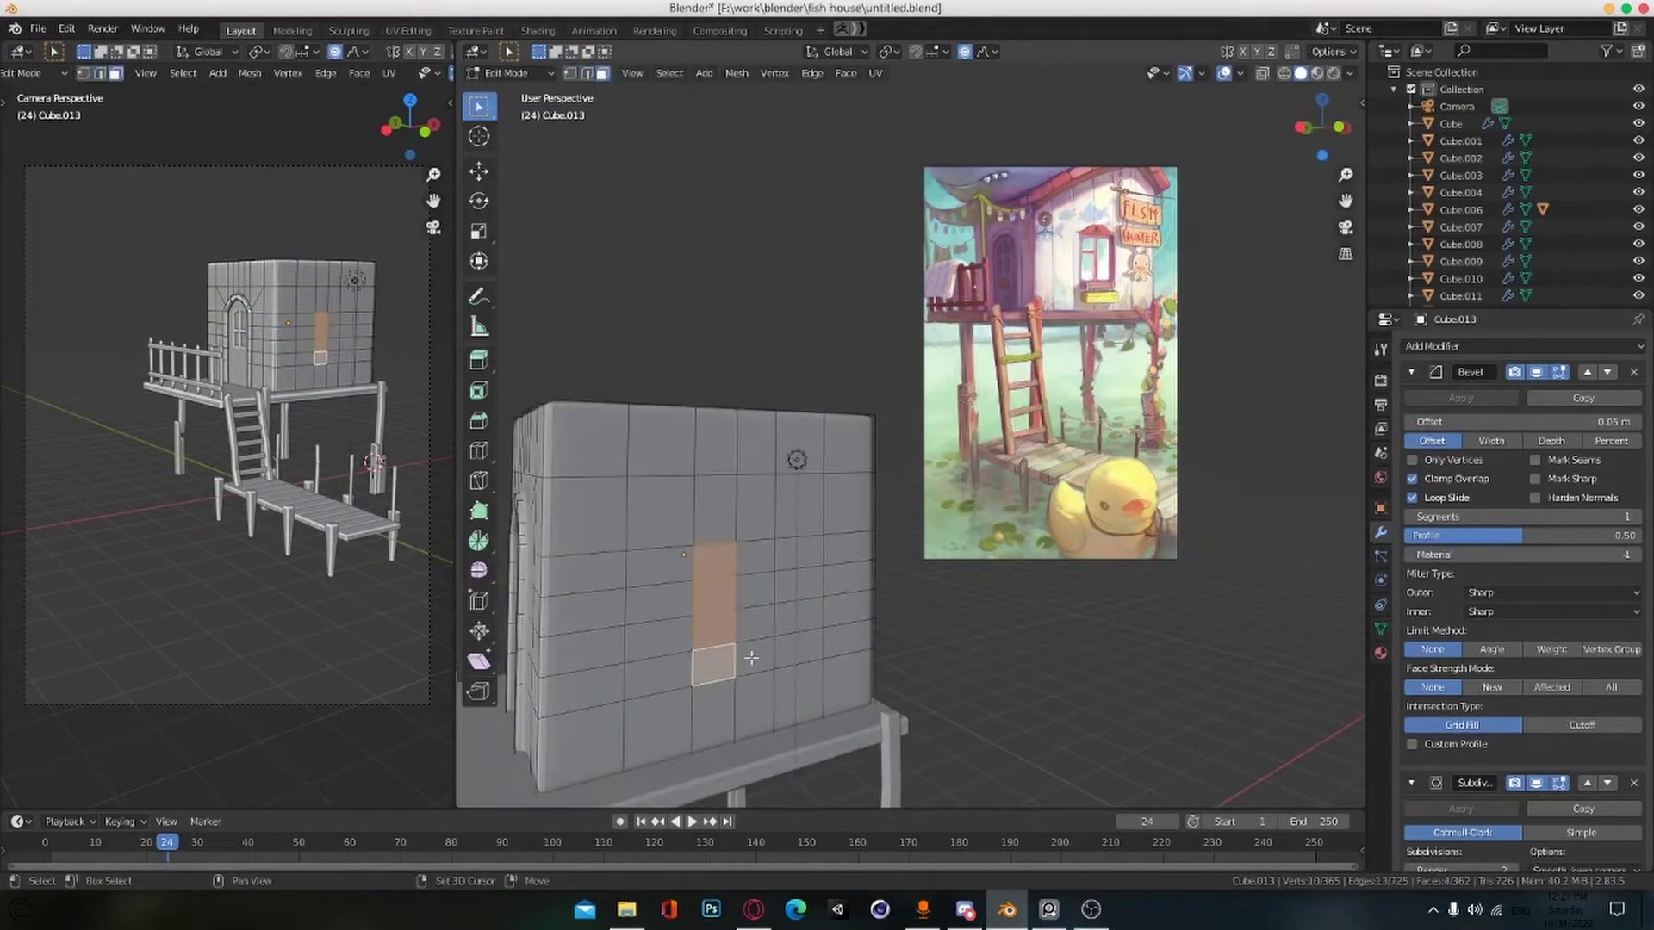
Step: Extrude the two-column block of window faces inward to form a recess in the wall and save the file
{"action": "key", "text": "e"}
{"action": "left_click", "coordinate": [775, 633]}
{"action": "middle_click_drag", "start_coordinate": [775, 633], "coordinate": [759, 667]}
{"action": "key", "text": "Tab"}
{"action": "scroll", "coordinate": [805, 638], "scroll_direction": "down", "scroll_amount": 2}
{"action": "scroll", "coordinate": [804, 633], "scroll_direction": "up", "scroll_amount": 2}
{"action": "key", "text": "ctrl+s"}
Step: Duplicate the recessed window faces in place and separate the copy into its own object
{"action": "key", "text": "Tab"}
{"action": "scroll", "coordinate": [805, 619], "scroll_direction": "up", "scroll_amount": 1}
{"action": "key", "text": "shift+d"}
{"action": "right_click", "coordinate": [759, 667]}
{"action": "key", "text": "p"}
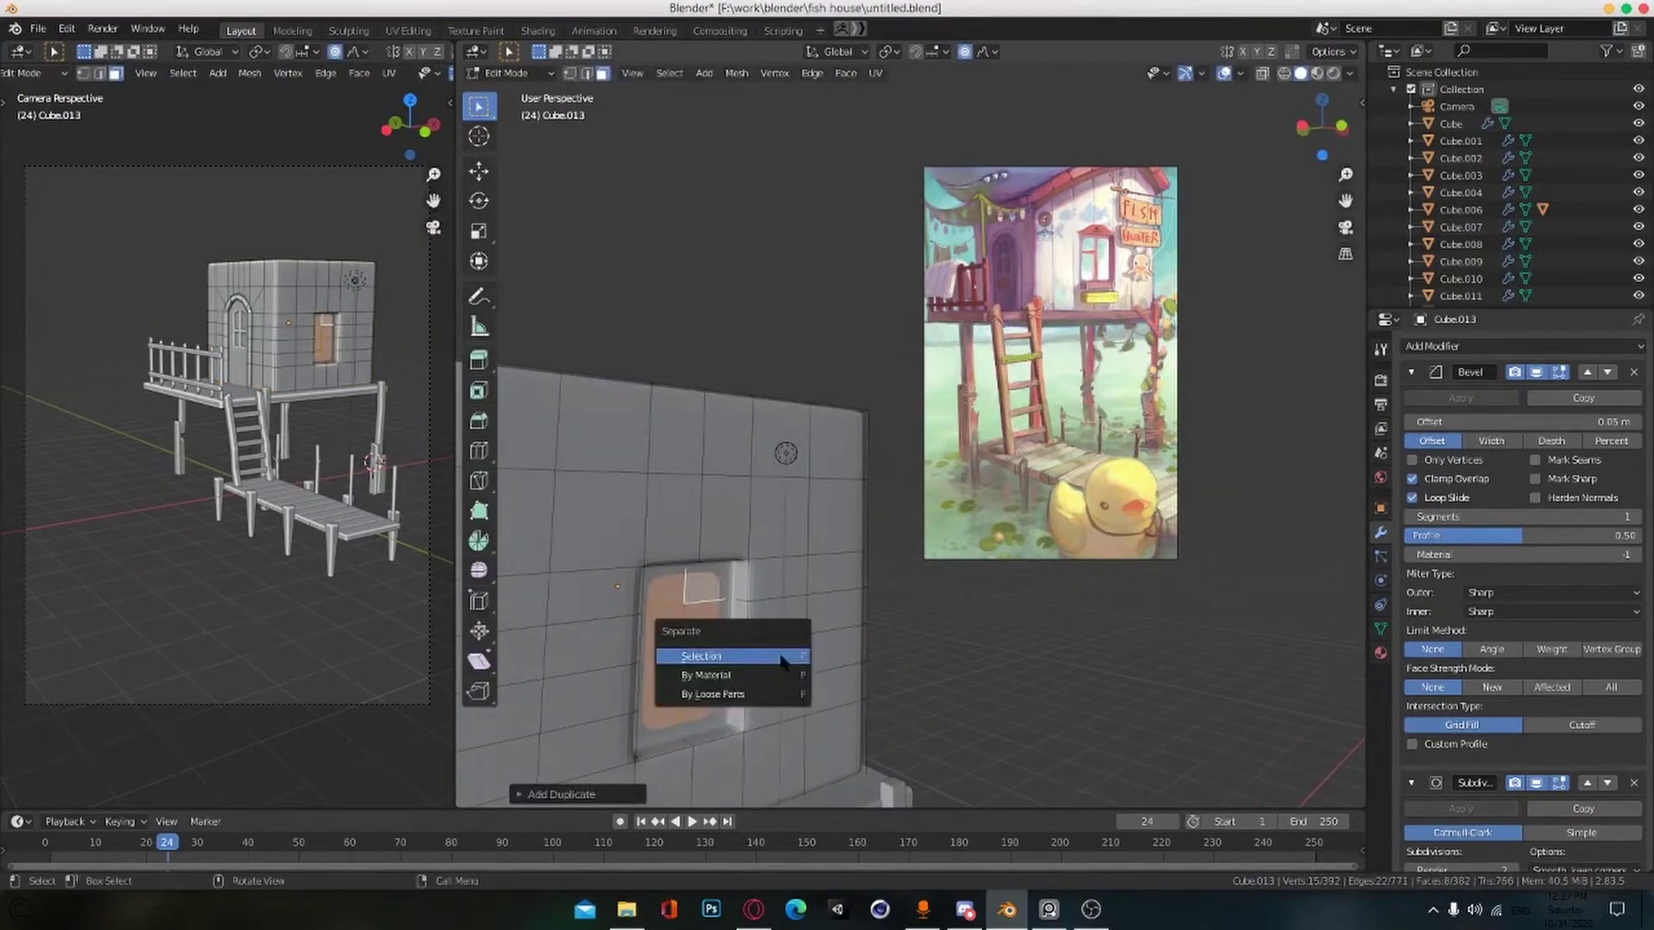
{"action": "left_click", "coordinate": [767, 658]}
{"action": "key", "text": "x"}
{"action": "right_click", "coordinate": [715, 642]}
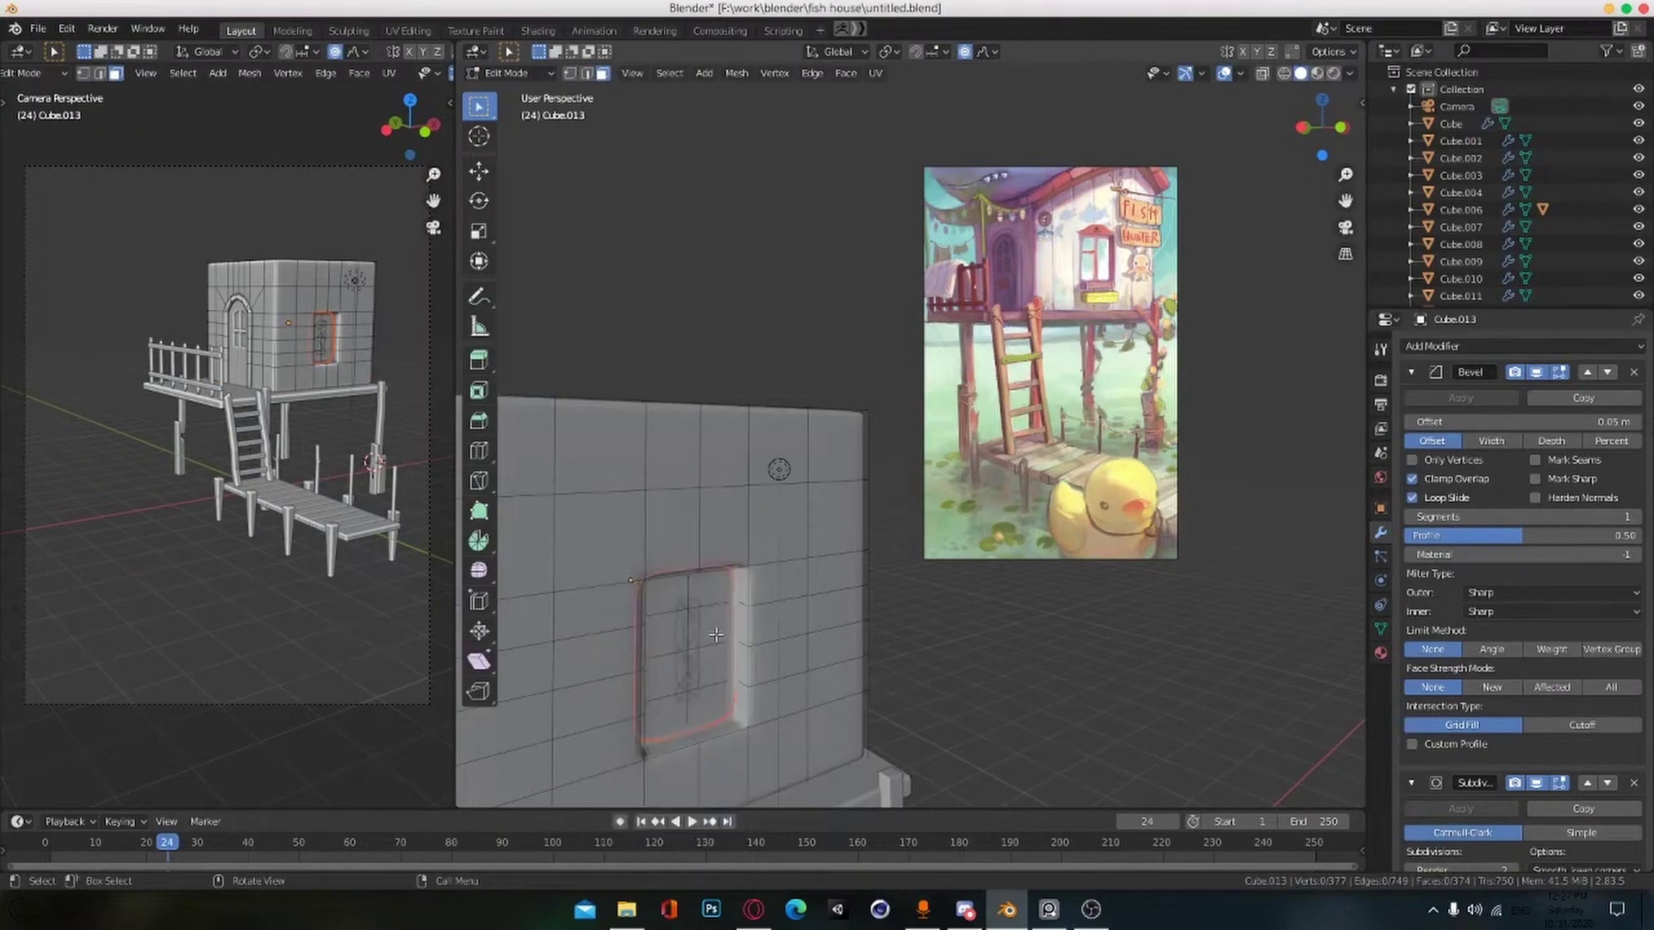
Step: Move the separated window pane along Y within the recess and set its origin to its geometry
{"action": "key", "text": "Tab"}
{"action": "left_click", "coordinate": [712, 640]}
{"action": "key", "text": "Tab"}
{"action": "key", "text": "Tab"}
{"action": "key", "text": "g"}
{"action": "key", "text": "y"}
{"action": "left_click", "coordinate": [716, 659]}
{"action": "left_click", "coordinate": [685, 74]}
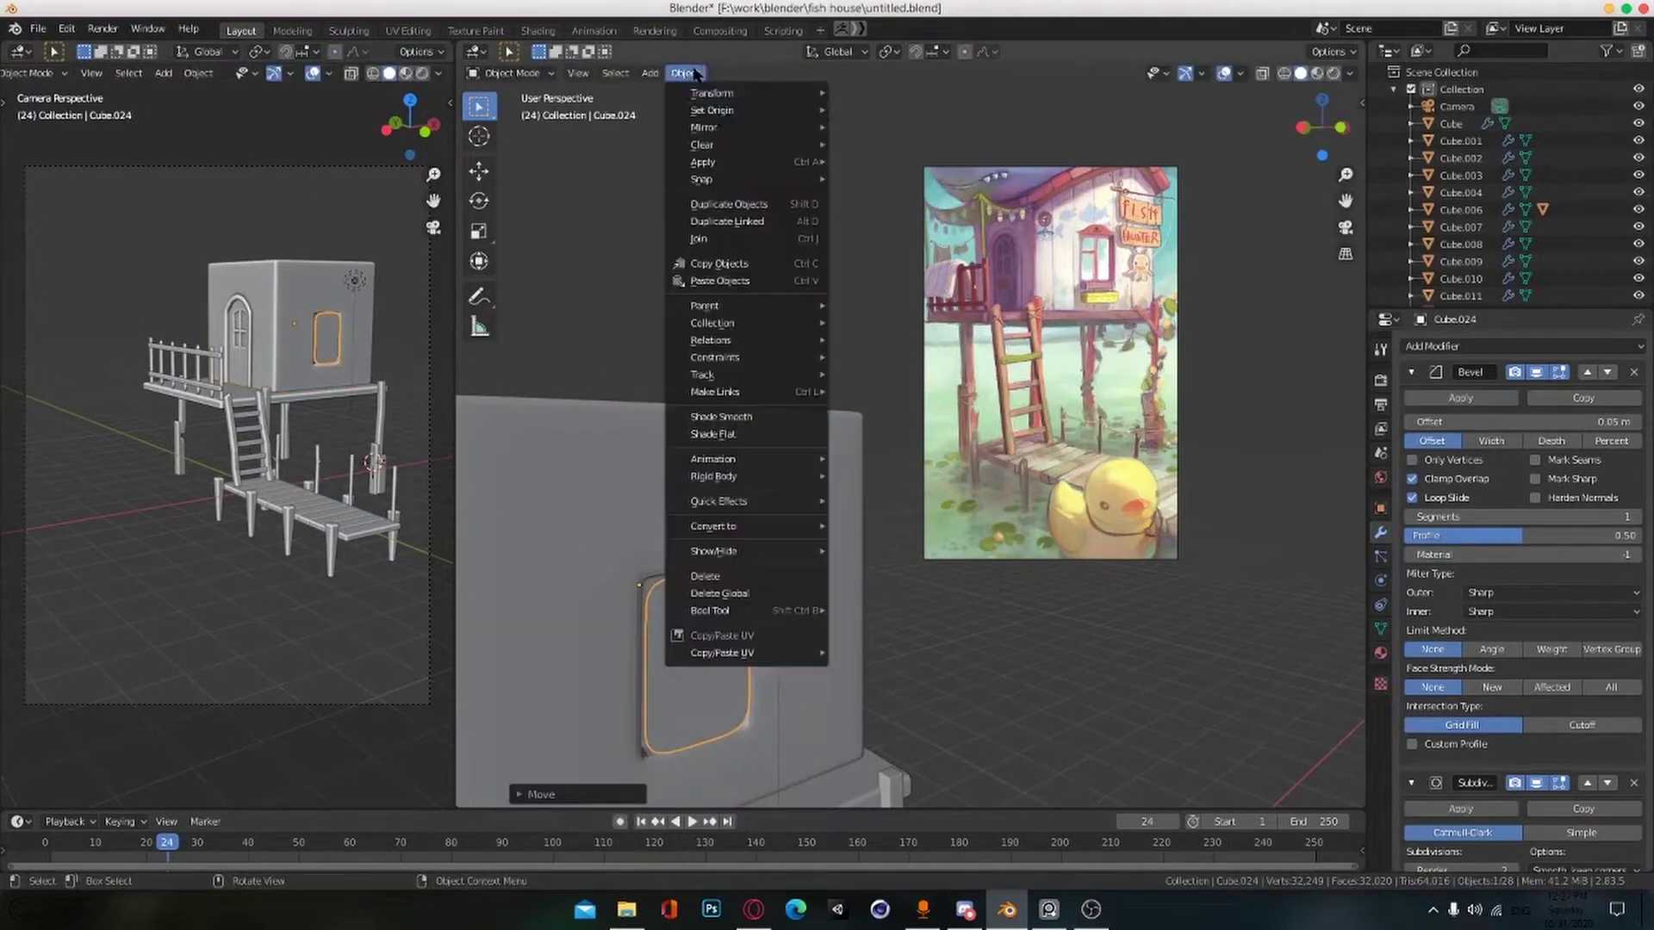
{"action": "mouse_move", "coordinate": [702, 111]}
{"action": "left_click", "coordinate": [870, 129]}
Step: Add two horizontal loop cuts to the window pane, one near its upper edge and one near its lower edge
{"action": "left_click_drag", "start_coordinate": [775, 613], "coordinate": [737, 618], "text": "alt"}
{"action": "key", "text": "Tab"}
{"action": "key", "text": "ctrl+r"}
{"action": "left_click", "coordinate": [646, 583]}
{"action": "left_click", "coordinate": [645, 562]}
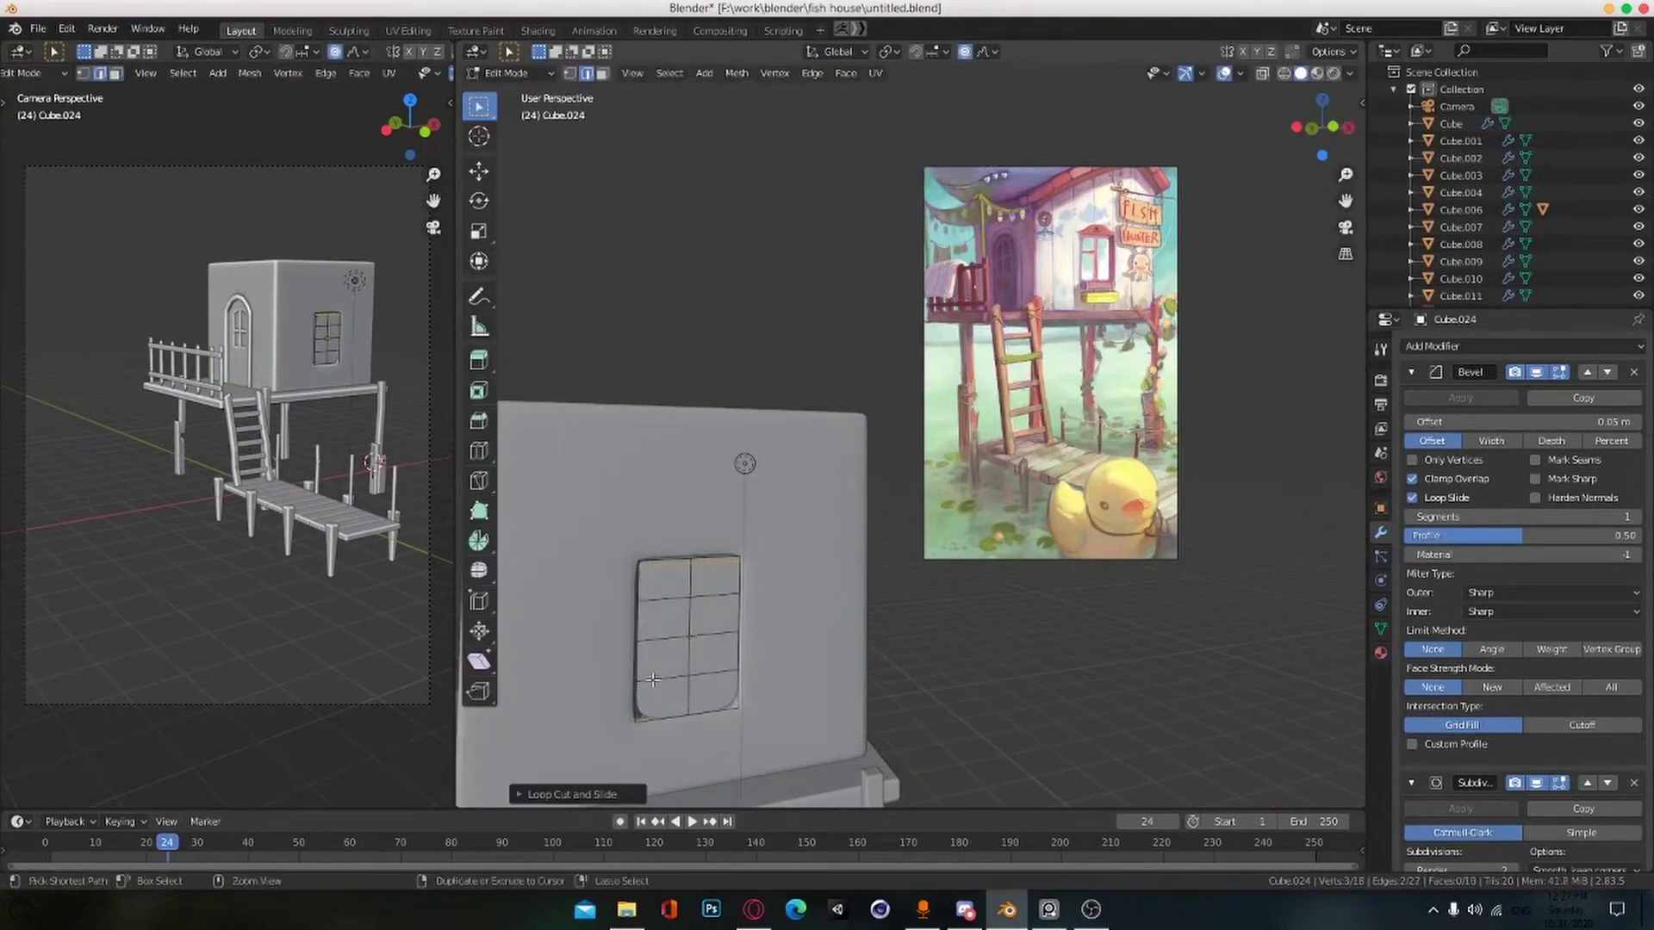
{"action": "key", "text": "ctrl+r"}
{"action": "left_click", "coordinate": [722, 688]}
{"action": "left_click", "coordinate": [725, 713]}
{"action": "key", "text": "Tab"}
Step: Scale the window pane and reposition it along Y and X to fit the recess, and save the file
{"action": "mouse_move", "coordinate": [772, 704]}
{"action": "middle_mouse_down"}
{"action": "mouse_move", "coordinate": [819, 722]}
{"action": "mouse_move", "coordinate": [750, 715]}
{"action": "mouse_move", "coordinate": [813, 721]}
{"action": "mouse_move", "coordinate": [801, 709]}
{"action": "middle_mouse_up"}
{"action": "key", "text": "g"}
{"action": "key", "text": "y"}
{"action": "left_click", "coordinate": [813, 713]}
{"action": "key", "text": "s"}
{"action": "left_click", "coordinate": [799, 701]}
{"action": "key", "text": "g"}
{"action": "key", "text": "x"}
{"action": "left_click", "coordinate": [813, 726]}
{"action": "scroll", "coordinate": [812, 721], "scroll_direction": "down", "scroll_amount": 2}
{"action": "key", "text": "ctrl+s"}
Step: Bevel the pane's middle vertical and horizontal edge loops into narrow strips that form a cross
{"action": "scroll", "coordinate": [938, 723], "scroll_direction": "up", "scroll_amount": 3}
{"action": "left_click", "coordinate": [1000, 662]}
{"action": "key", "text": "Tab"}
{"action": "middle_click_drag", "start_coordinate": [742, 639], "coordinate": [673, 639]}
{"action": "left_click", "coordinate": [673, 639], "text": "alt"}
{"action": "key", "text": "ctrl+b"}
{"action": "left_click", "coordinate": [613, 639]}
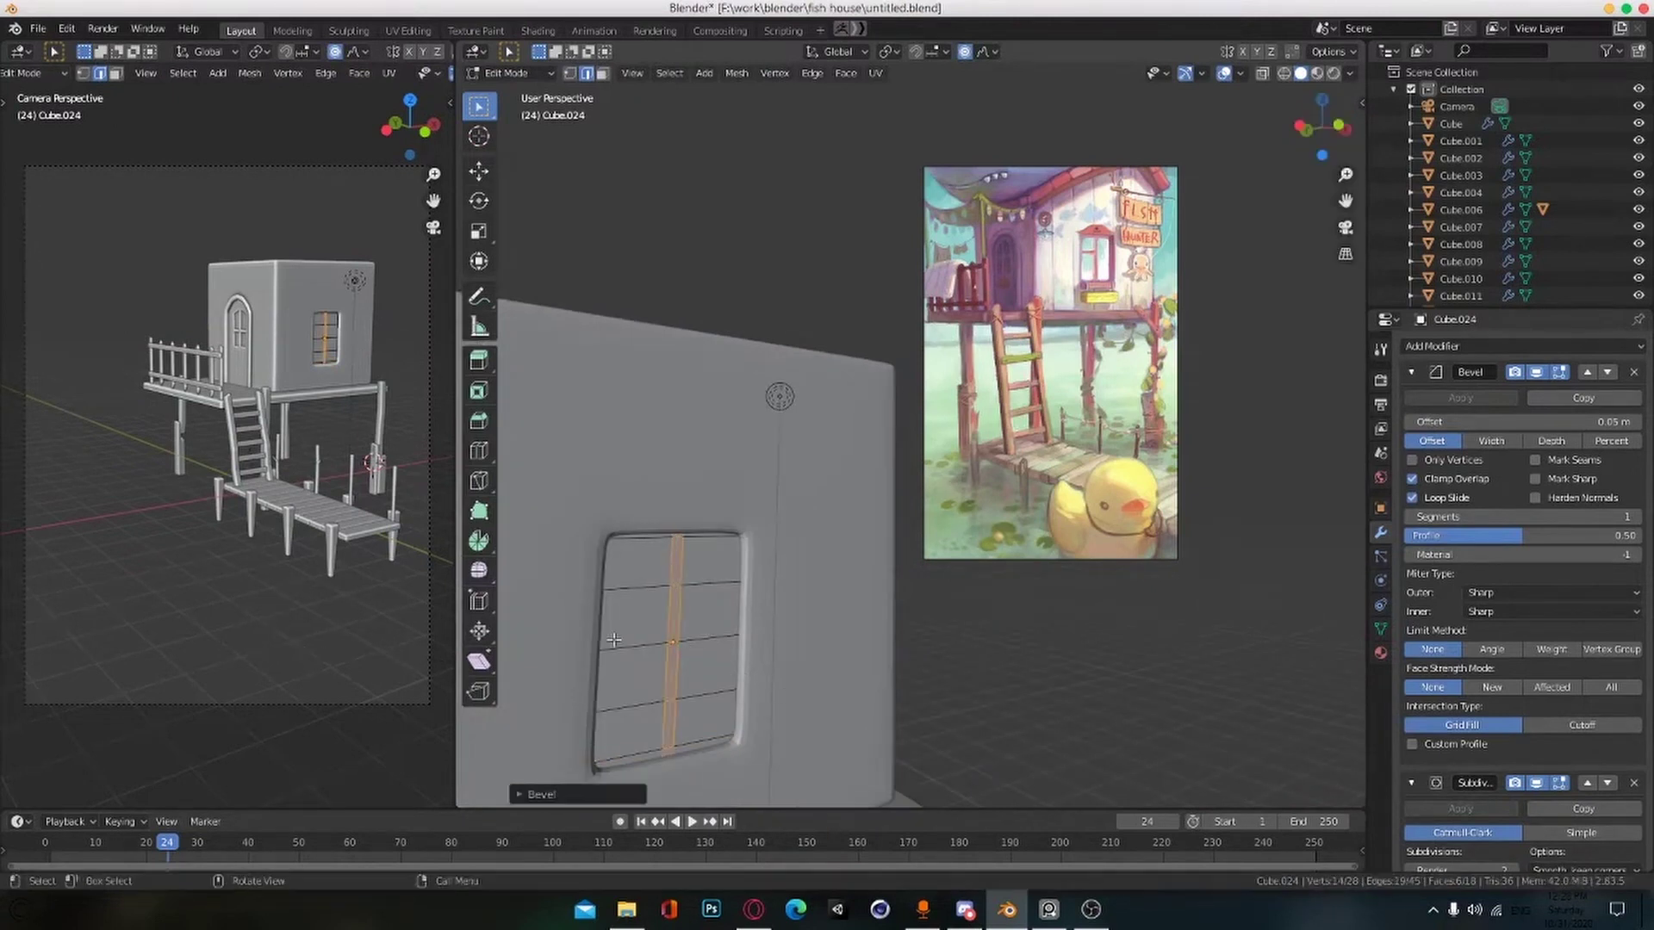
{"action": "left_click", "coordinate": [714, 690]}
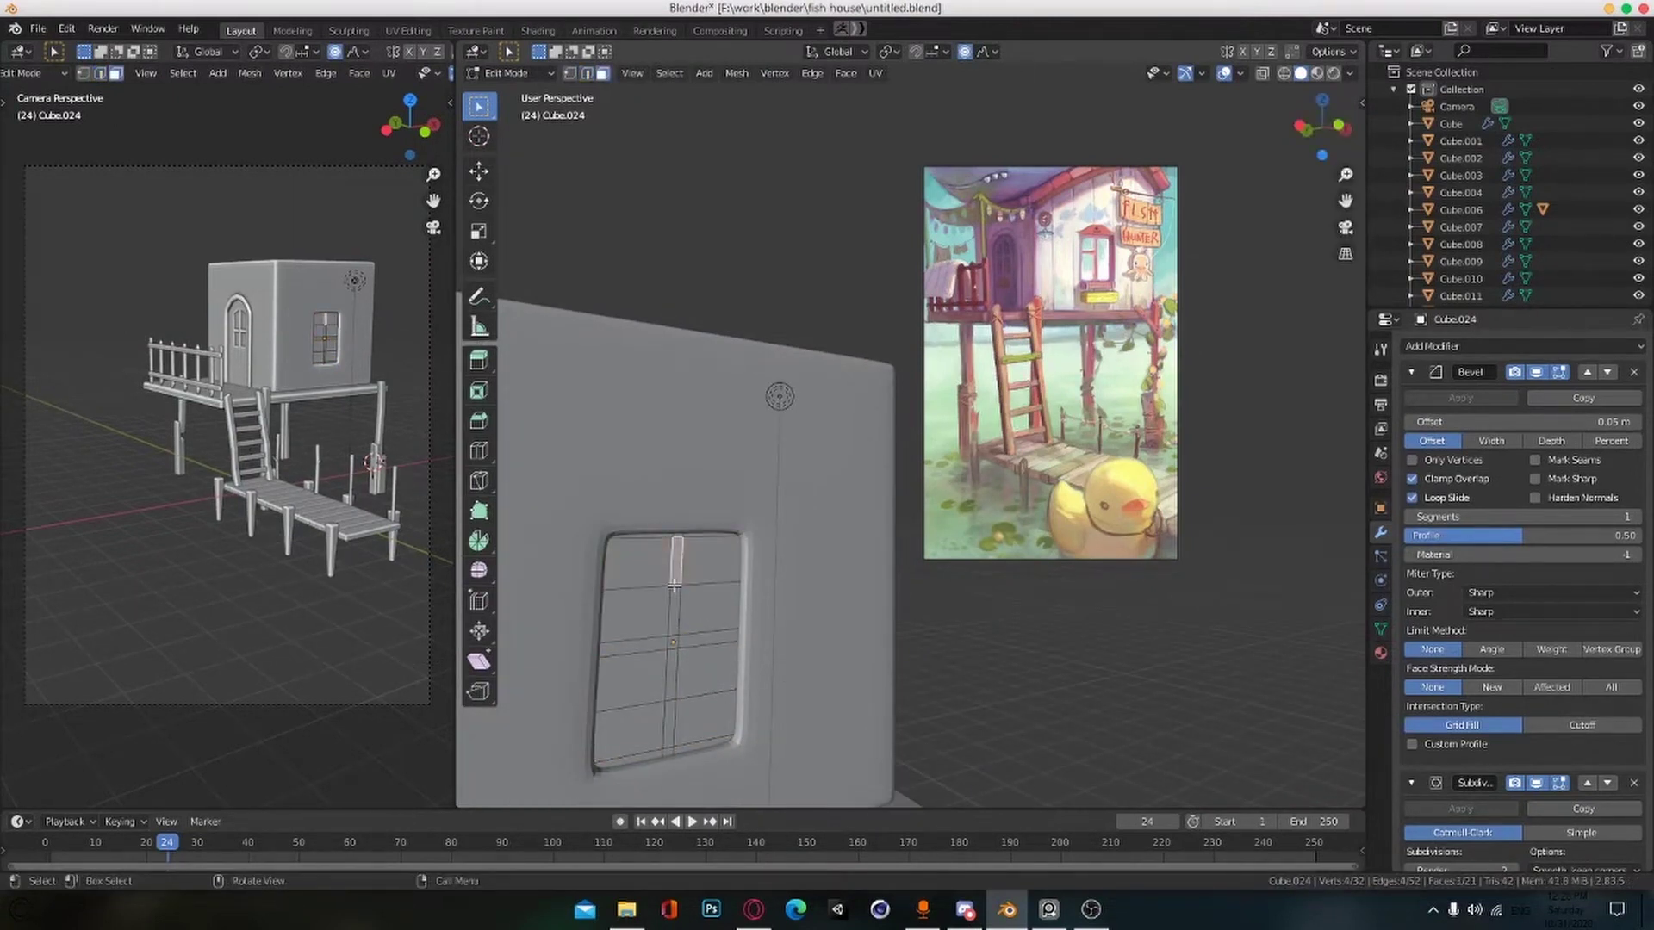
Step: Extrude the cross-shaped strip of faces on the window pane into window bars and save the file
{"action": "key", "text": "e"}
{"action": "left_click", "coordinate": [763, 691]}
{"action": "key", "text": "Tab"}
{"action": "scroll", "coordinate": [941, 644], "scroll_direction": "down", "scroll_amount": 5}
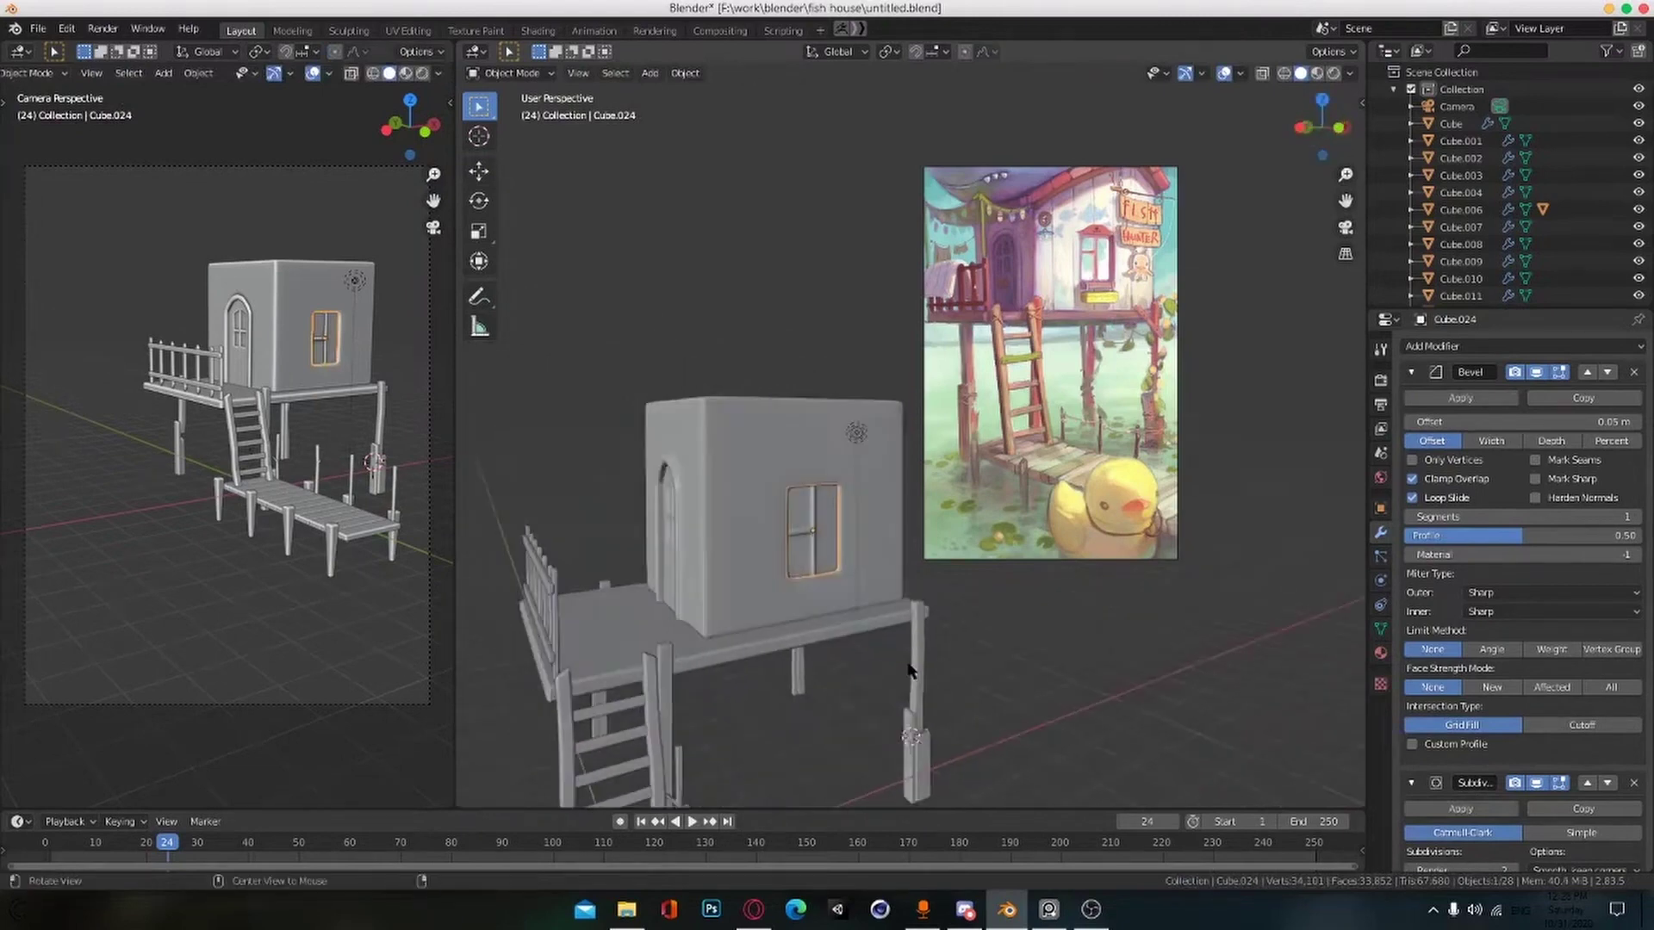
{"action": "scroll", "coordinate": [870, 663], "scroll_direction": "up", "scroll_amount": 3}
{"action": "key", "text": "ctrl+s"}
Step: Scale the window pane along Z and adjust its height so it fits the wall opening
{"action": "middle_click_drag", "start_coordinate": [847, 648], "coordinate": [849, 633]}
{"action": "key", "text": "s"}
{"action": "key", "text": "z"}
{"action": "left_click", "coordinate": [887, 634]}
{"action": "key", "text": "g"}
{"action": "key", "text": "z"}
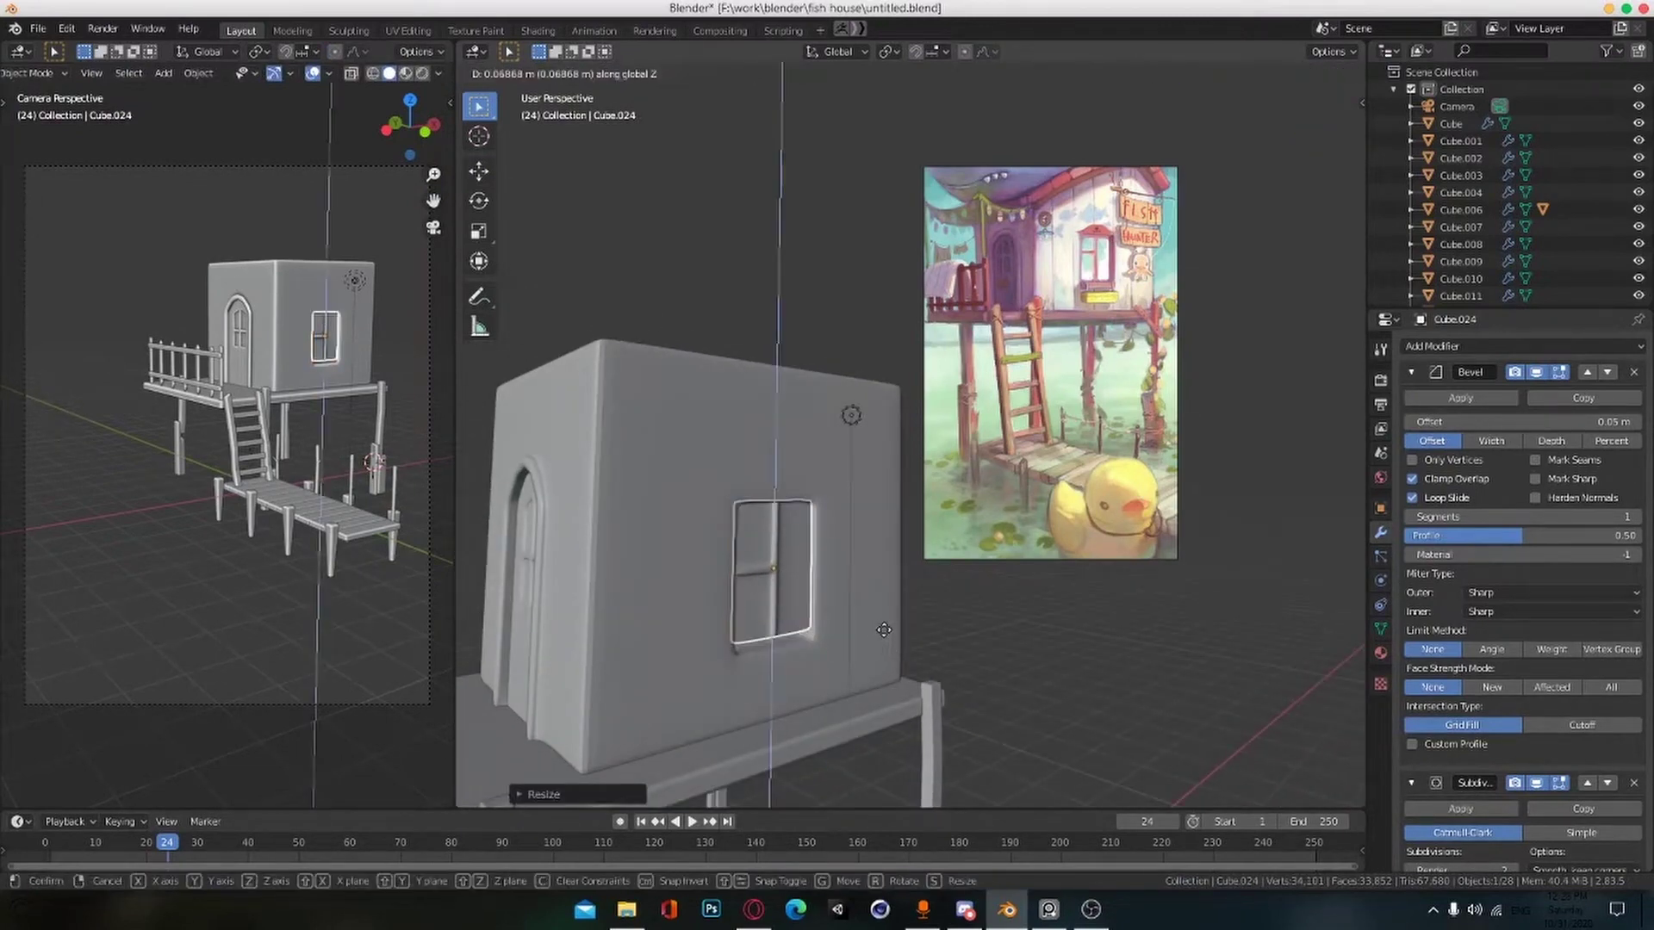
{"action": "left_click", "coordinate": [885, 633]}
{"action": "key", "text": "s"}
{"action": "key", "text": "z"}
{"action": "left_click", "coordinate": [883, 631]}
{"action": "key", "text": "g"}
{"action": "key", "text": "z"}
{"action": "left_click", "coordinate": [878, 628]}
Step: Raise the house block's row of vertices at the window's lower edge along Z in the front view, and save the file
{"action": "left_click", "coordinate": [864, 631]}
{"action": "key", "text": "Tab"}
{"action": "middle_click_drag", "start_coordinate": [839, 635], "coordinate": [748, 647]}
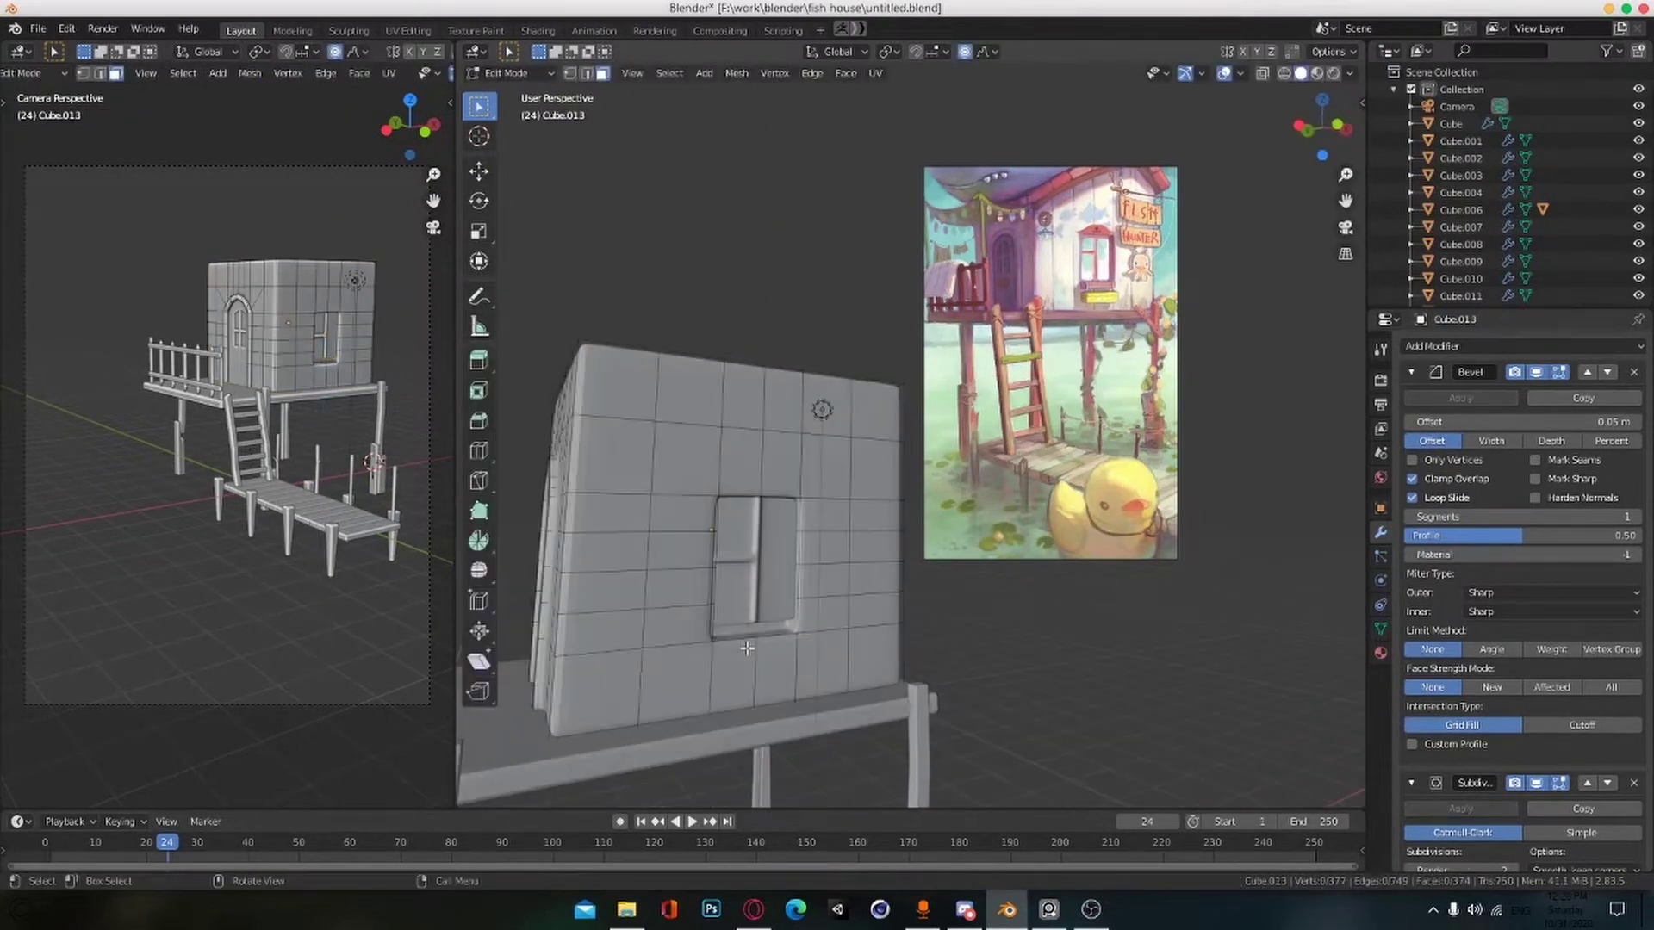
{"action": "key", "text": "KP_1"}
{"action": "key", "text": "1"}
{"action": "key", "text": "shift+z"}
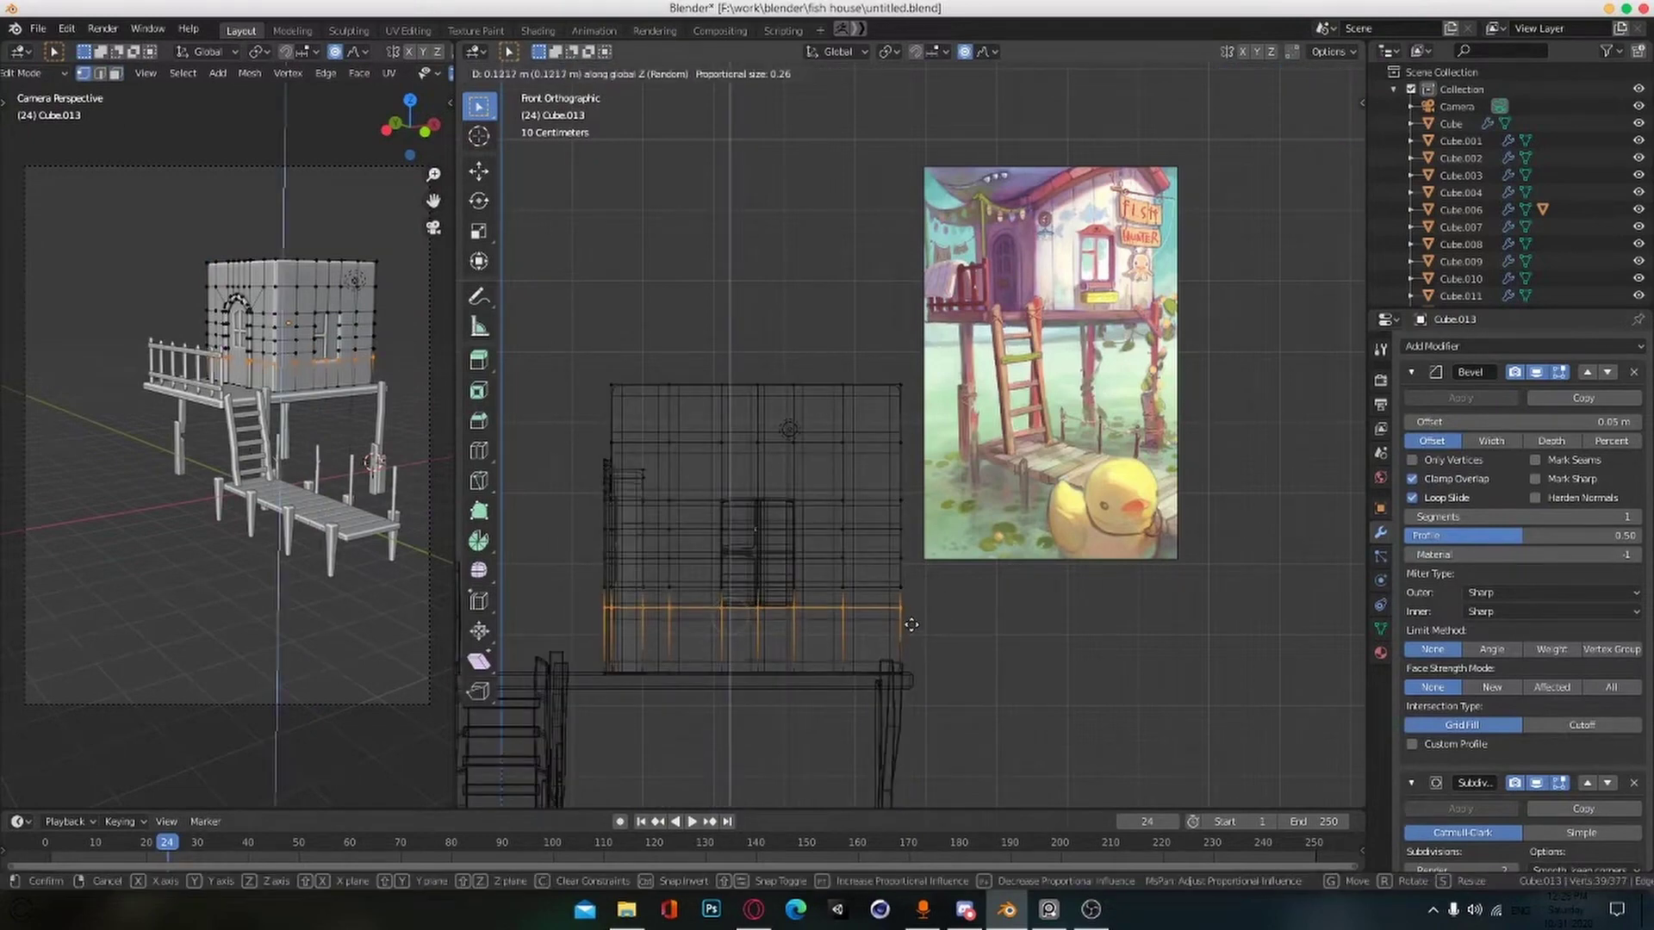
{"action": "key", "text": "g"}
{"action": "key", "text": "z"}
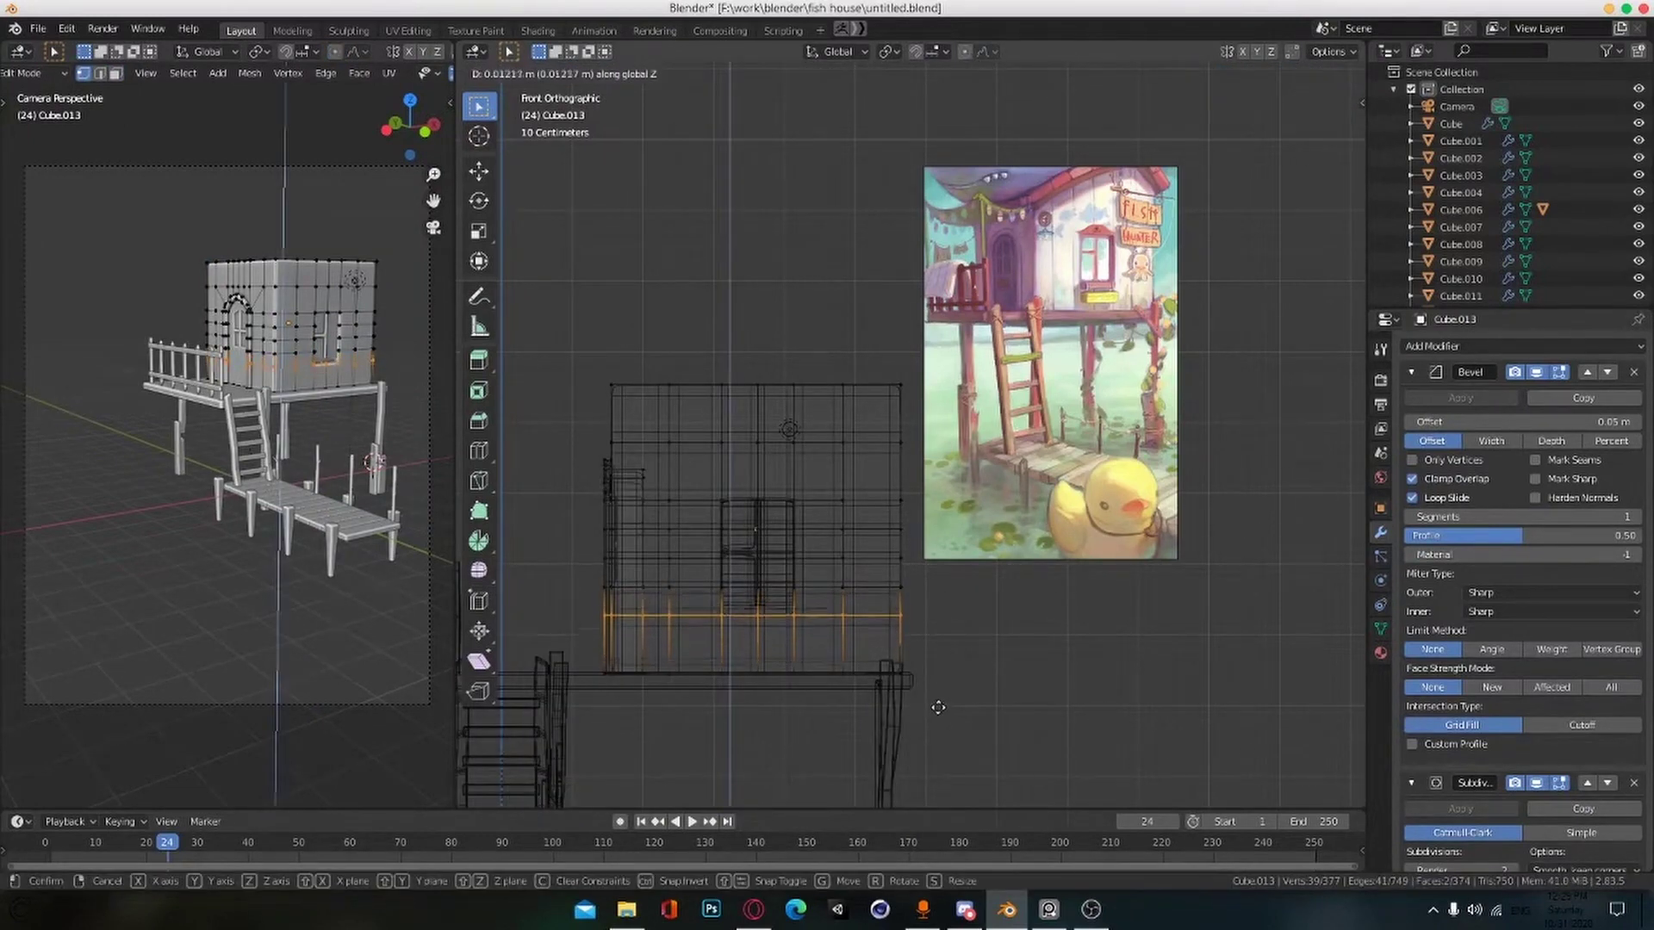
{"action": "left_click", "coordinate": [936, 703]}
{"action": "key", "text": "z"}
{"action": "left_click", "coordinate": [745, 647]}
{"action": "mouse_move", "coordinate": [746, 648]}
{"action": "middle_mouse_down"}
{"action": "mouse_move", "coordinate": [866, 656]}
{"action": "mouse_move", "coordinate": [728, 682]}
{"action": "mouse_move", "coordinate": [801, 668]}
{"action": "mouse_move", "coordinate": [838, 701]}
{"action": "mouse_move", "coordinate": [859, 663]}
{"action": "middle_mouse_up"}
{"action": "key", "text": "Tab"}
{"action": "key", "text": "ctrl+s"}
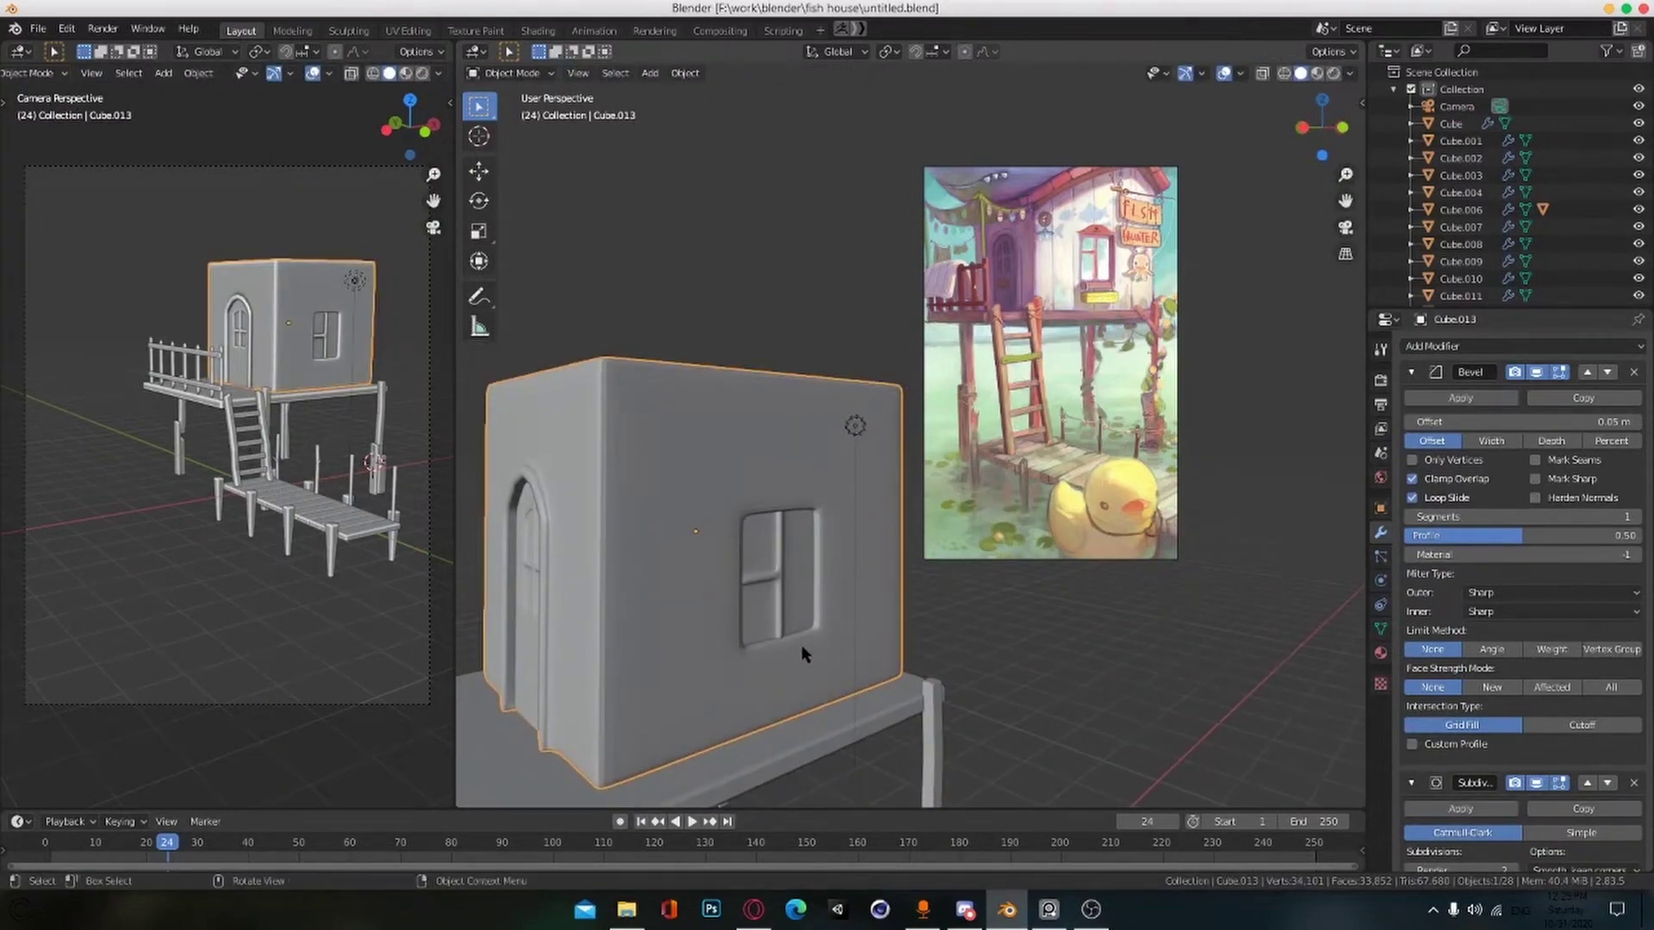
Step: Add a cube for the window sill and reset the 3D cursor to the world origin
{"action": "key", "text": "shift+a"}
{"action": "mouse_move", "coordinate": [667, 540]}
{"action": "left_click", "coordinate": [758, 557]}
{"action": "scroll", "coordinate": [819, 704], "scroll_direction": "down", "scroll_amount": 4}
{"action": "middle_click_drag", "start_coordinate": [822, 702], "coordinate": [858, 682]}
{"action": "key", "text": "shift+s"}
{"action": "left_click", "coordinate": [846, 692]}
{"action": "scroll", "coordinate": [857, 682], "scroll_direction": "up", "scroll_amount": 2}
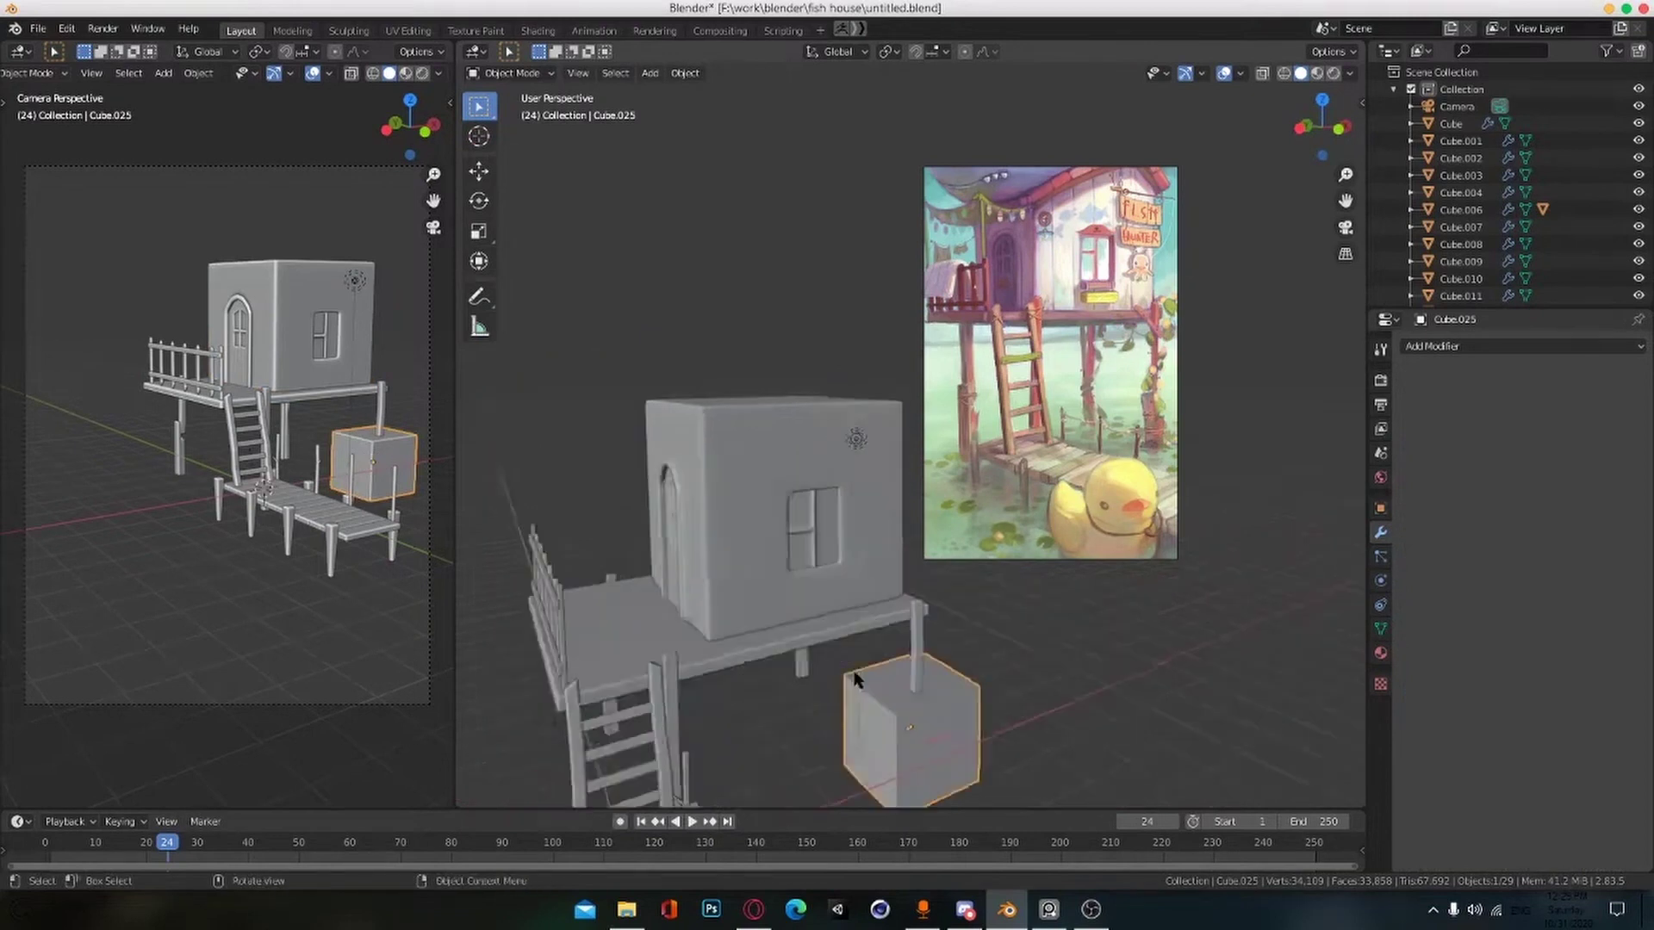
Step: Raise the new cube to window height, flatten it along Z and narrow it along Y into a board
{"action": "key", "text": "g"}
{"action": "key", "text": "z"}
{"action": "left_click", "coordinate": [861, 508]}
{"action": "middle_click_drag", "start_coordinate": [1025, 663], "coordinate": [948, 679]}
{"action": "key", "text": "s"}
{"action": "key", "text": "z"}
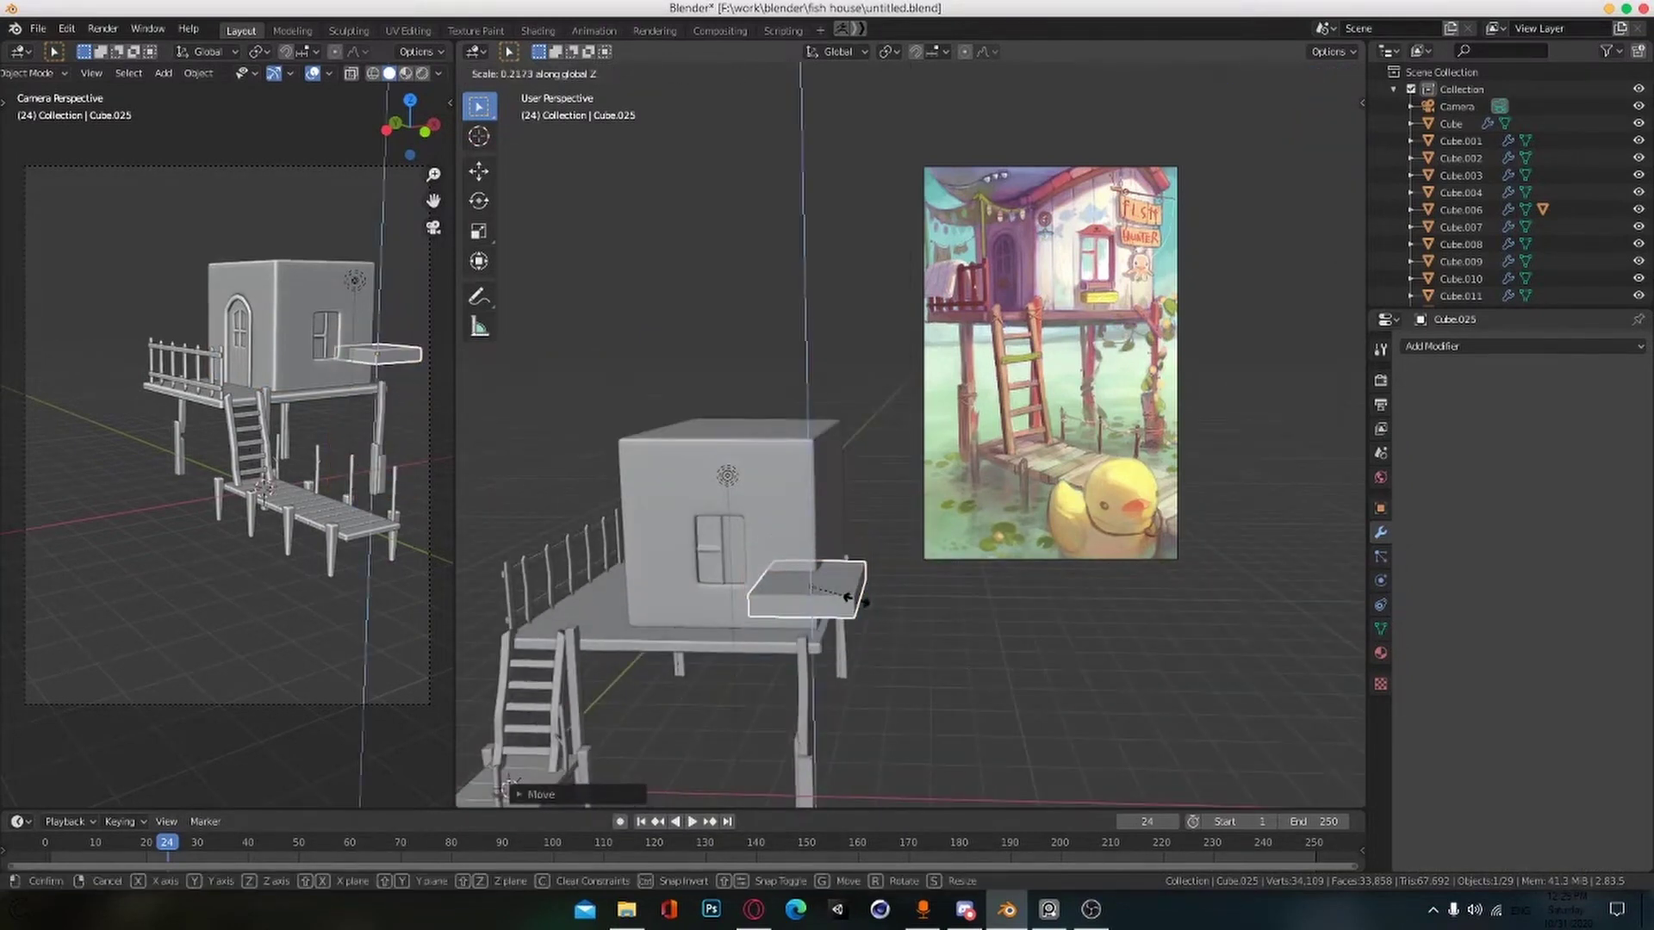
{"action": "left_click", "coordinate": [846, 601]}
{"action": "middle_click_drag", "start_coordinate": [846, 603], "coordinate": [834, 650]}
{"action": "key", "text": "s"}
{"action": "key", "text": "y"}
{"action": "left_click", "coordinate": [710, 631]}
Step: Align the sill board with the window in the wireframe top view, scale it along X to the window's width, and save
{"action": "middle_click_drag", "start_coordinate": [710, 631], "coordinate": [948, 697]}
{"action": "key", "text": "KP_7"}
{"action": "key", "text": "g"}
{"action": "left_click", "coordinate": [773, 721]}
{"action": "key", "text": "shift+z"}
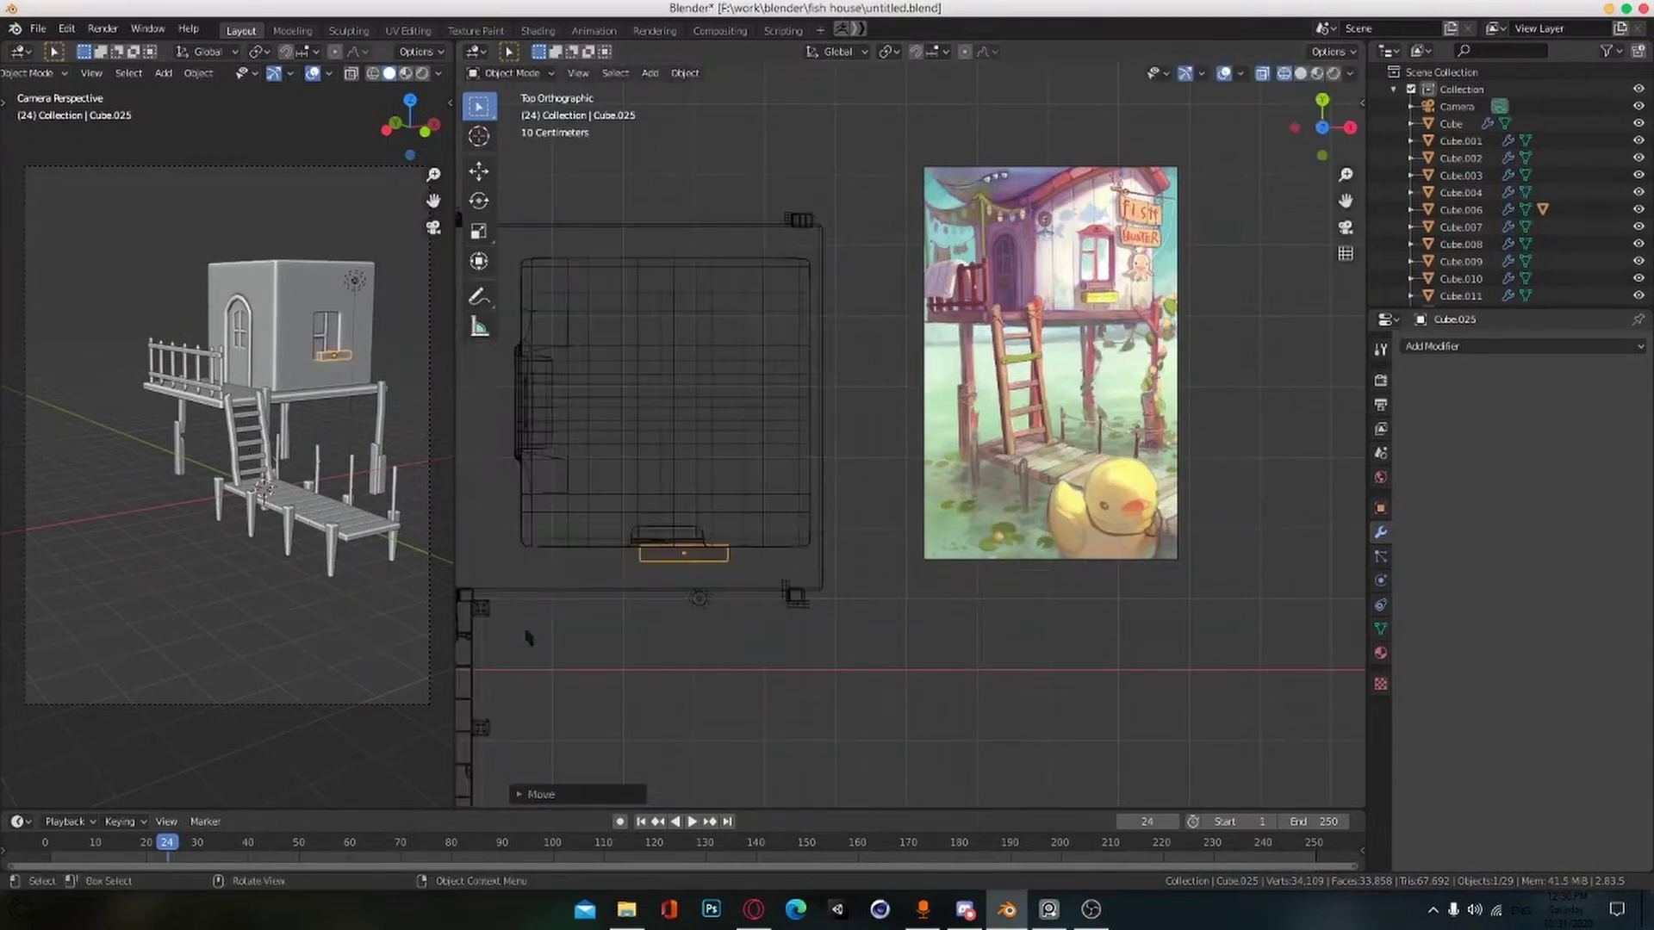
{"action": "scroll", "coordinate": [560, 650], "scroll_direction": "up", "scroll_amount": 4}
{"action": "middle_click_drag", "start_coordinate": [612, 678], "coordinate": [1010, 633], "text": "shift"}
{"action": "key", "text": "g"}
{"action": "left_click", "coordinate": [973, 631]}
{"action": "key", "text": "s"}
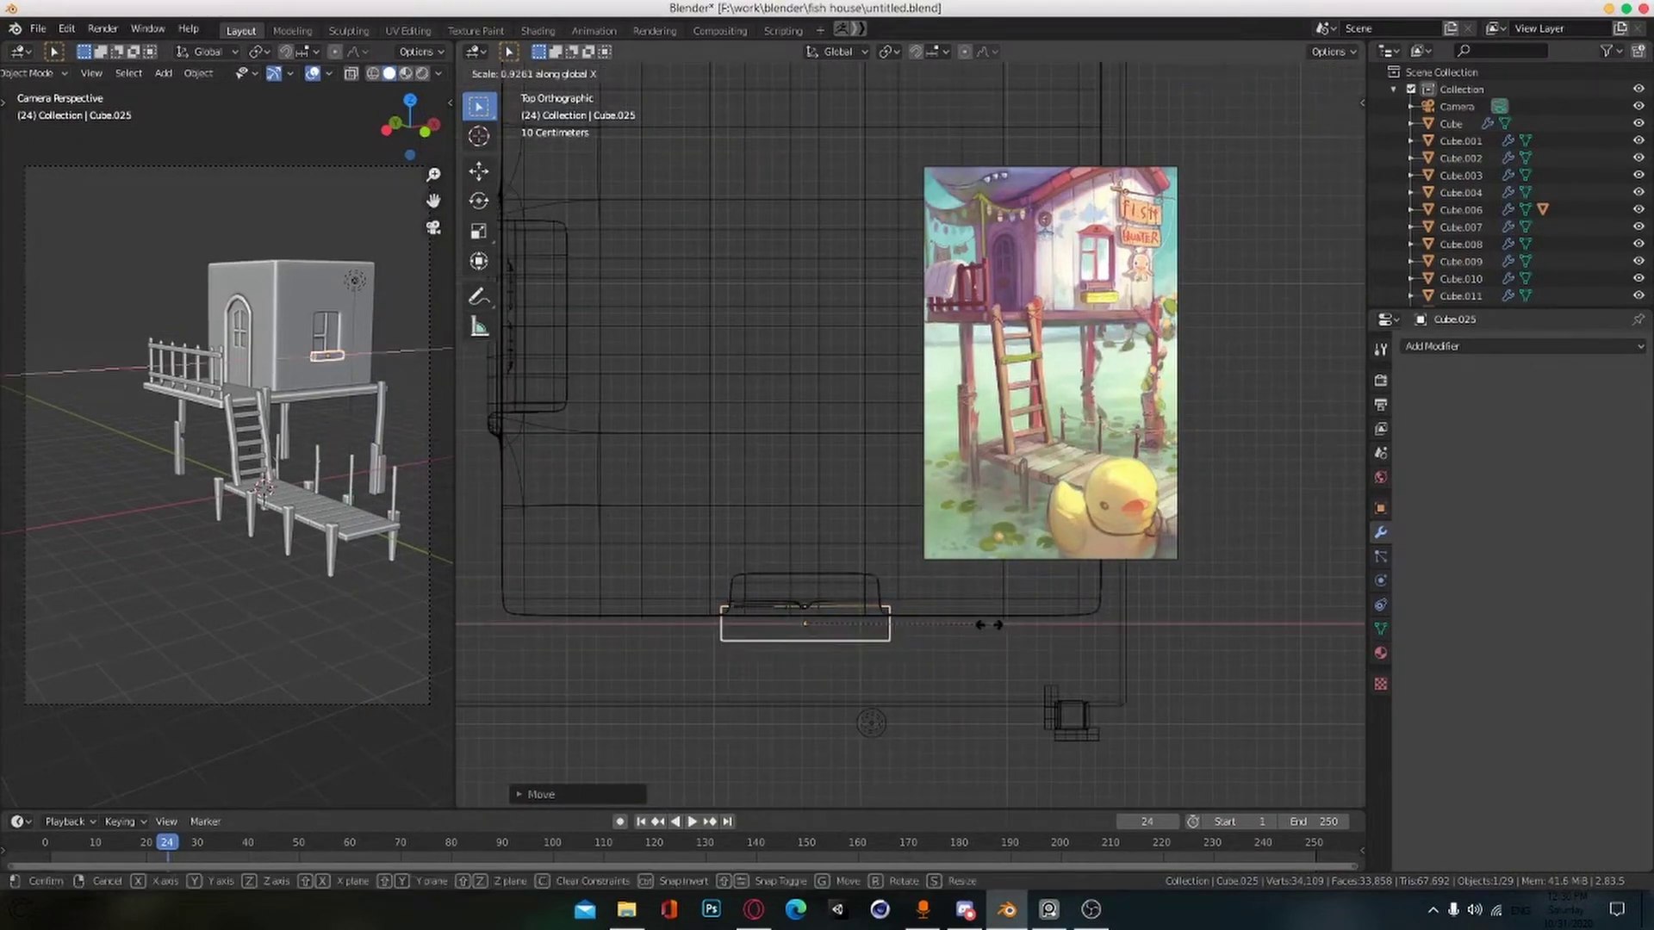
{"action": "left_click", "coordinate": [920, 632]}
{"action": "key", "text": "super"}
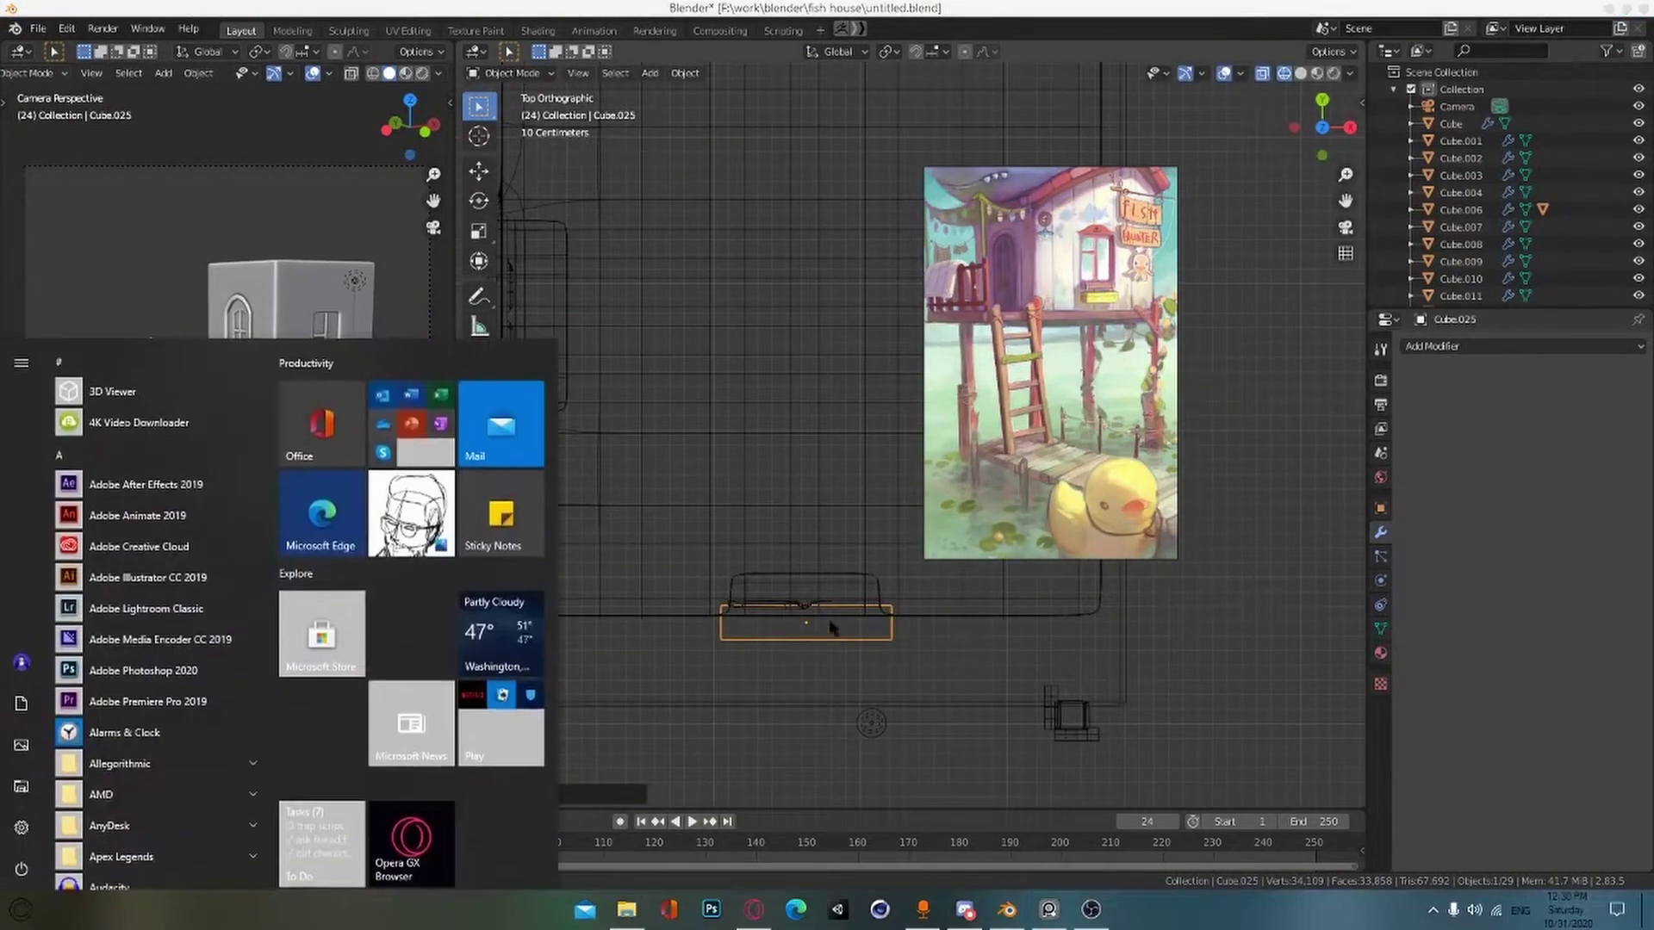
{"action": "key", "text": "super"}
{"action": "key", "text": "ctrl+s"}
Step: Scale the sill board down, adjust it along Z and Y so it sits against the window's lower edge, and save
{"action": "key", "text": "shift+z"}
{"action": "middle_click_drag", "start_coordinate": [816, 649], "coordinate": [930, 603]}
{"action": "middle_click_drag", "start_coordinate": [904, 758], "coordinate": [940, 656], "text": "shift"}
{"action": "key", "text": "s"}
{"action": "left_click", "coordinate": [922, 654]}
{"action": "key", "text": "g"}
{"action": "key", "text": "z"}
{"action": "left_click", "coordinate": [915, 658]}
{"action": "key", "text": "g"}
{"action": "key", "text": "y"}
{"action": "left_click", "coordinate": [944, 668]}
{"action": "key", "text": "ctrl+s"}
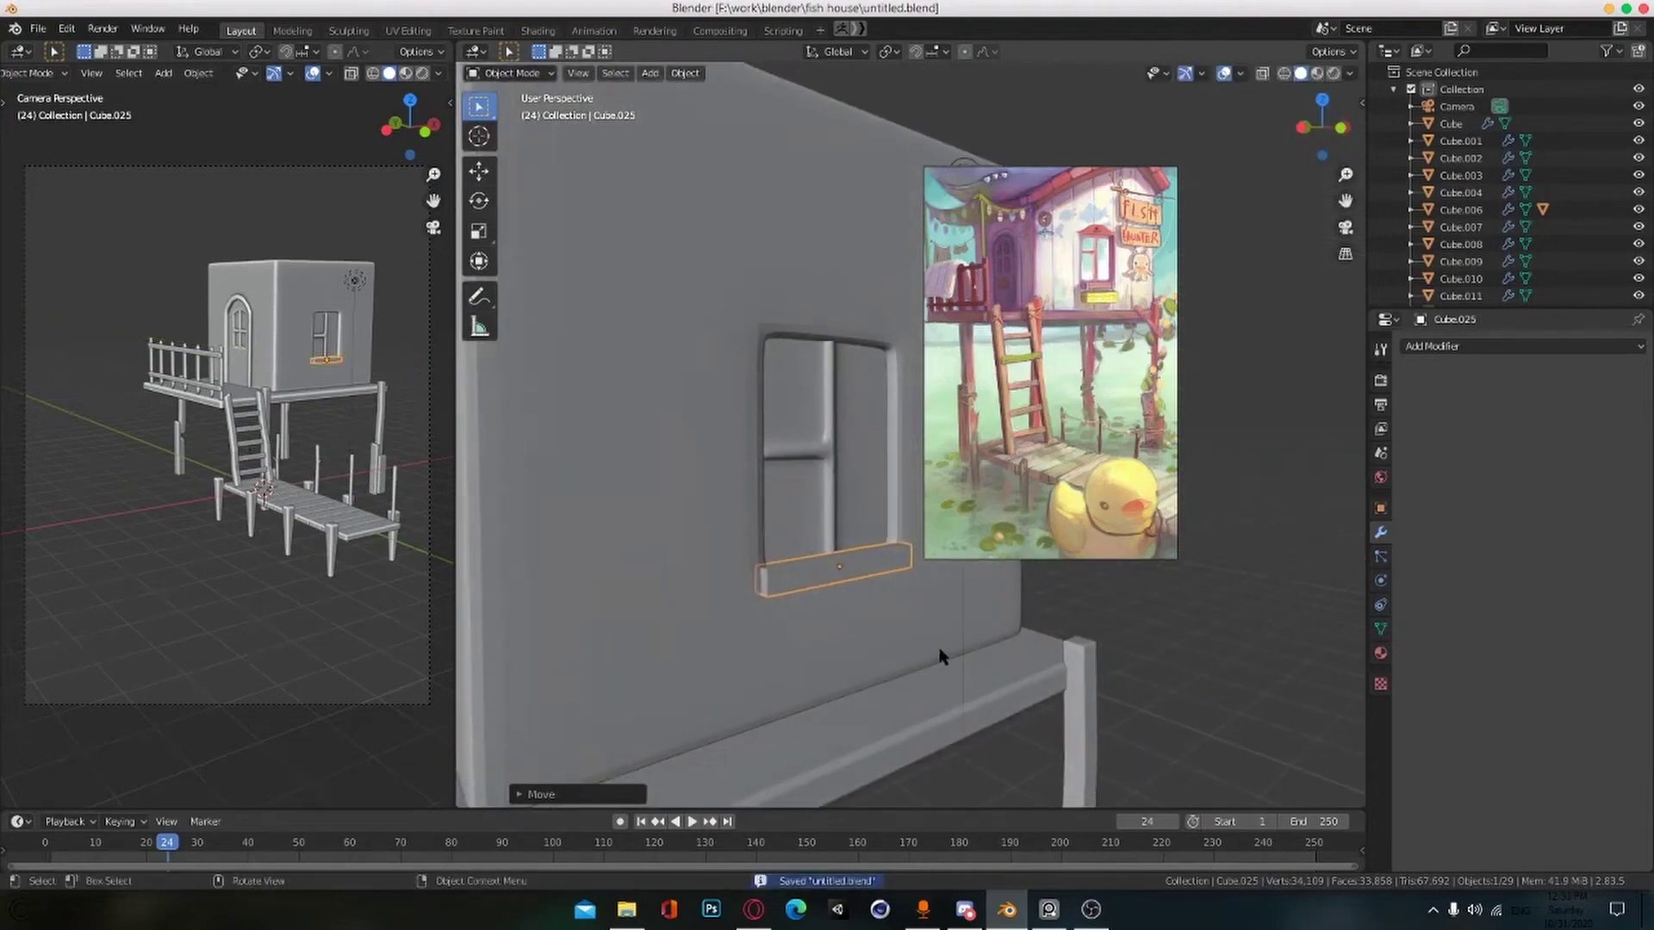
Step: Add a Bevel modifier with a 0.02 m offset to the sill board and apply its scale
{"action": "left_click", "coordinate": [1464, 346]}
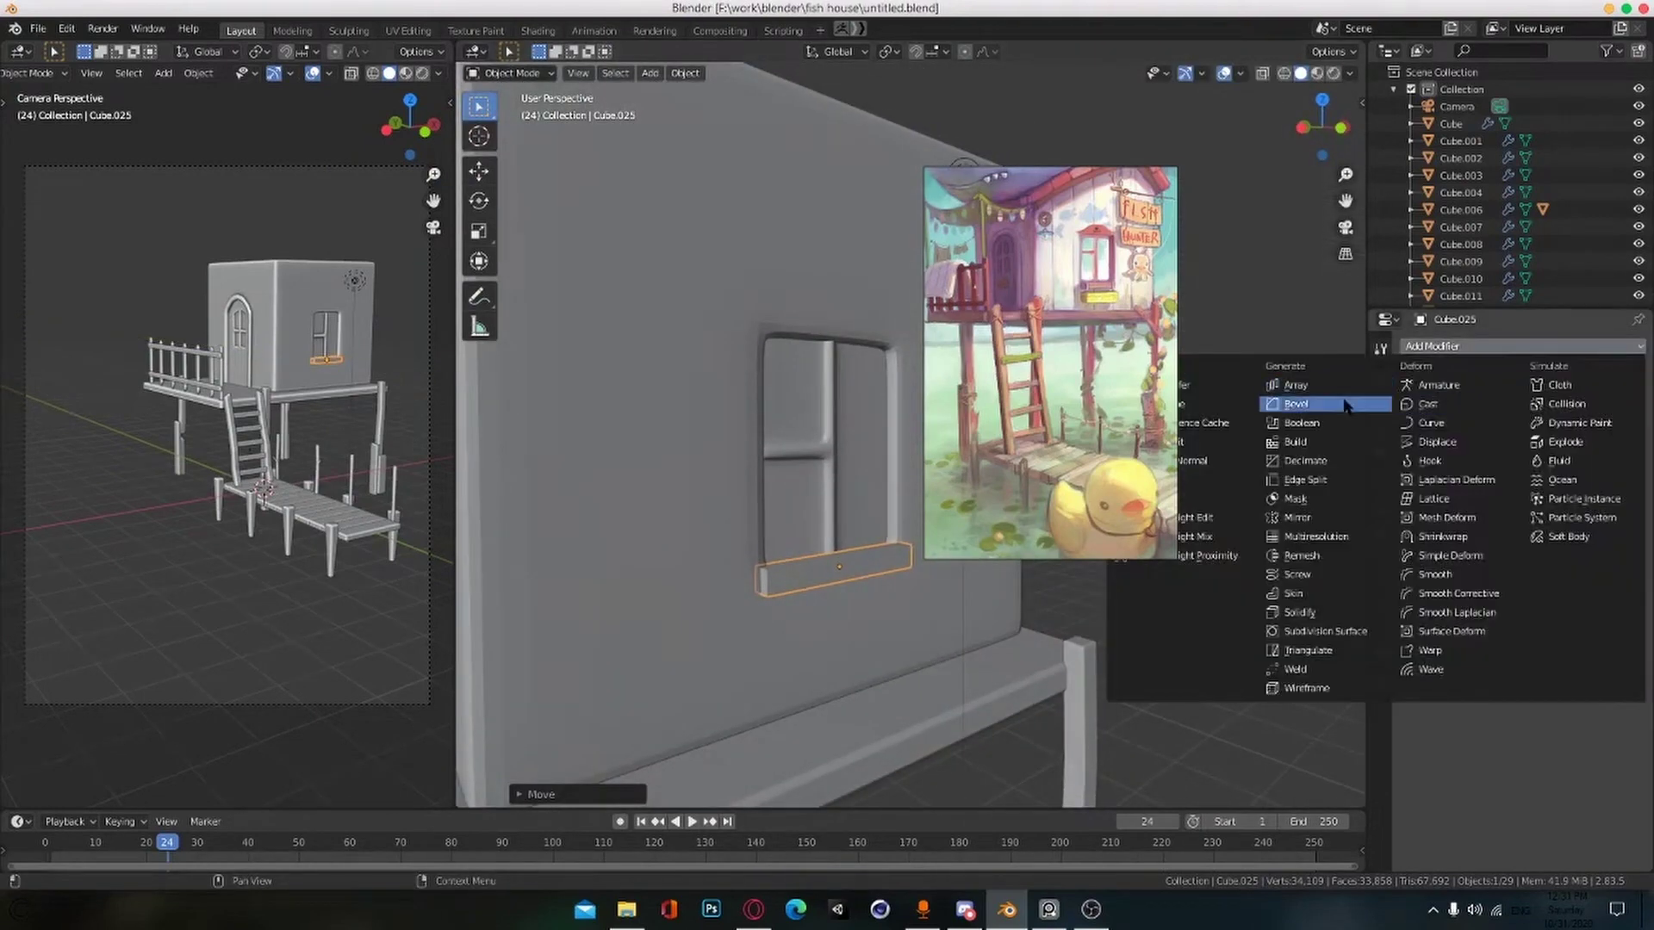
{"action": "left_click", "coordinate": [1292, 406]}
{"action": "key", "text": "ctrl+a"}
{"action": "left_click", "coordinate": [852, 583]}
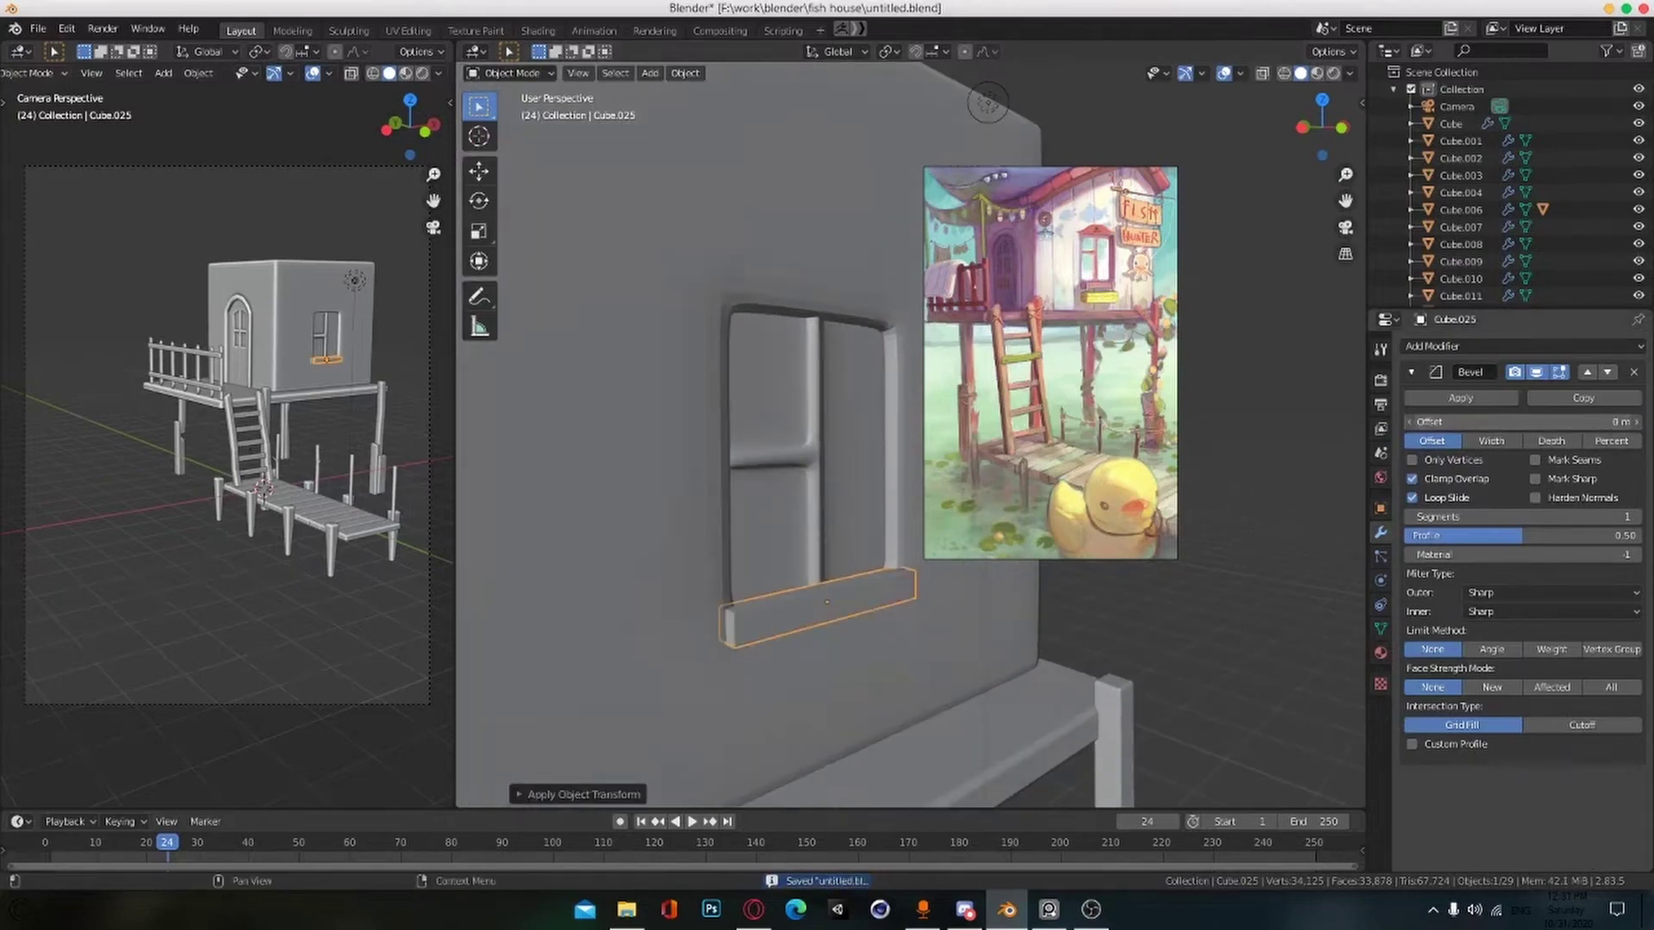
{"action": "middle_click_drag", "start_coordinate": [944, 668], "coordinate": [940, 665]}
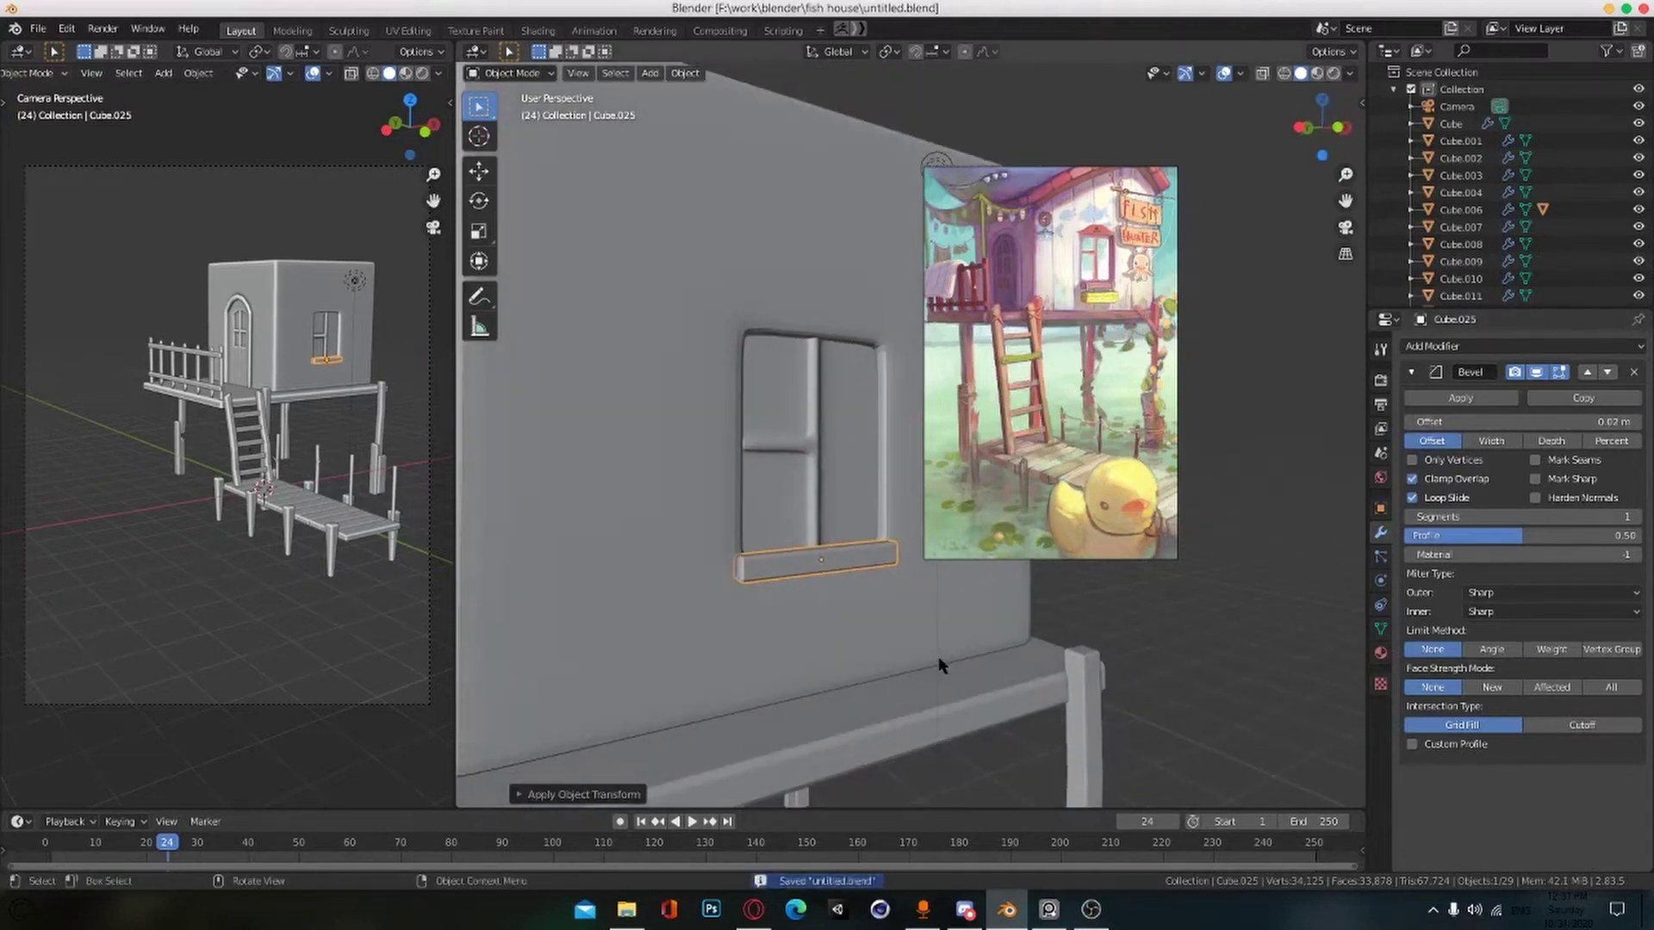
Step: Duplicate the window sill board and raise the copy along Z so it sits against the window's upper edge
{"action": "key", "text": "shift+d"}
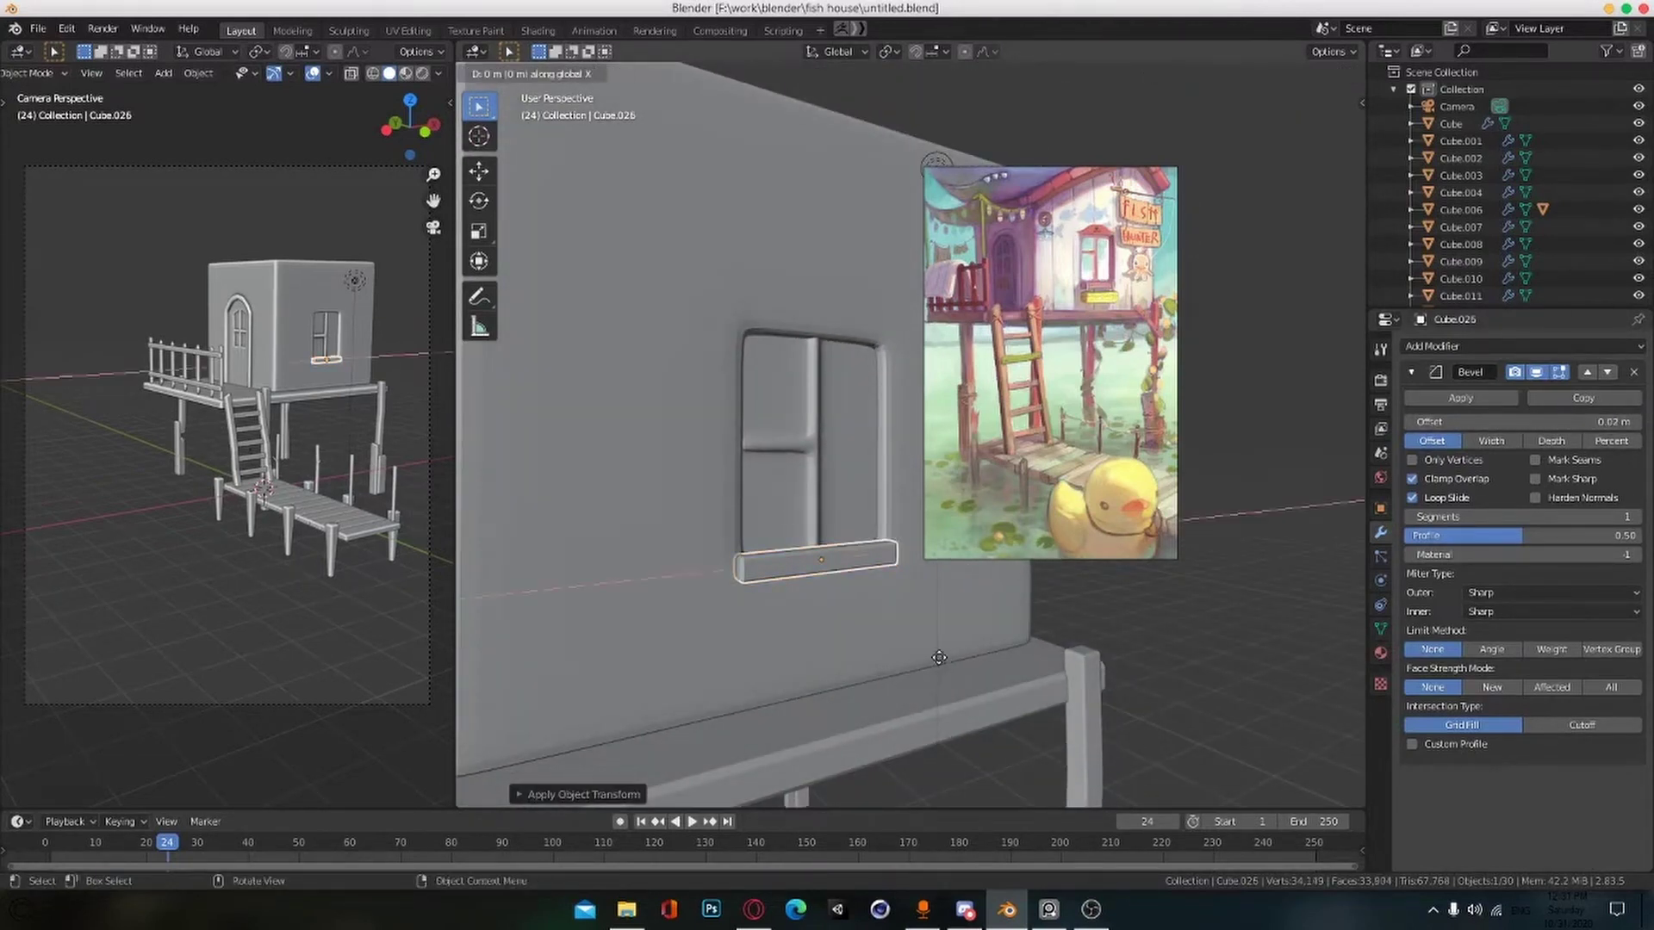
{"action": "key", "text": "z"}
{"action": "left_click", "coordinate": [885, 421]}
{"action": "left_click_drag", "start_coordinate": [885, 420], "coordinate": [891, 576], "text": "alt"}
{"action": "scroll", "coordinate": [772, 473], "scroll_direction": "up", "scroll_amount": 2}
{"action": "scroll", "coordinate": [829, 528], "scroll_direction": "up", "scroll_amount": 2}
{"action": "key", "text": "g"}
{"action": "key", "text": "z"}
{"action": "left_click", "coordinate": [847, 456]}
{"action": "scroll", "coordinate": [840, 464], "scroll_direction": "up", "scroll_amount": 2}
{"action": "scroll", "coordinate": [832, 569], "scroll_direction": "down", "scroll_amount": 2}
{"action": "scroll", "coordinate": [892, 576], "scroll_direction": "down", "scroll_amount": 3}
Step: Apply the house body's scale and set its Bevel modifier's limit method to Angle
{"action": "left_click", "coordinate": [892, 578]}
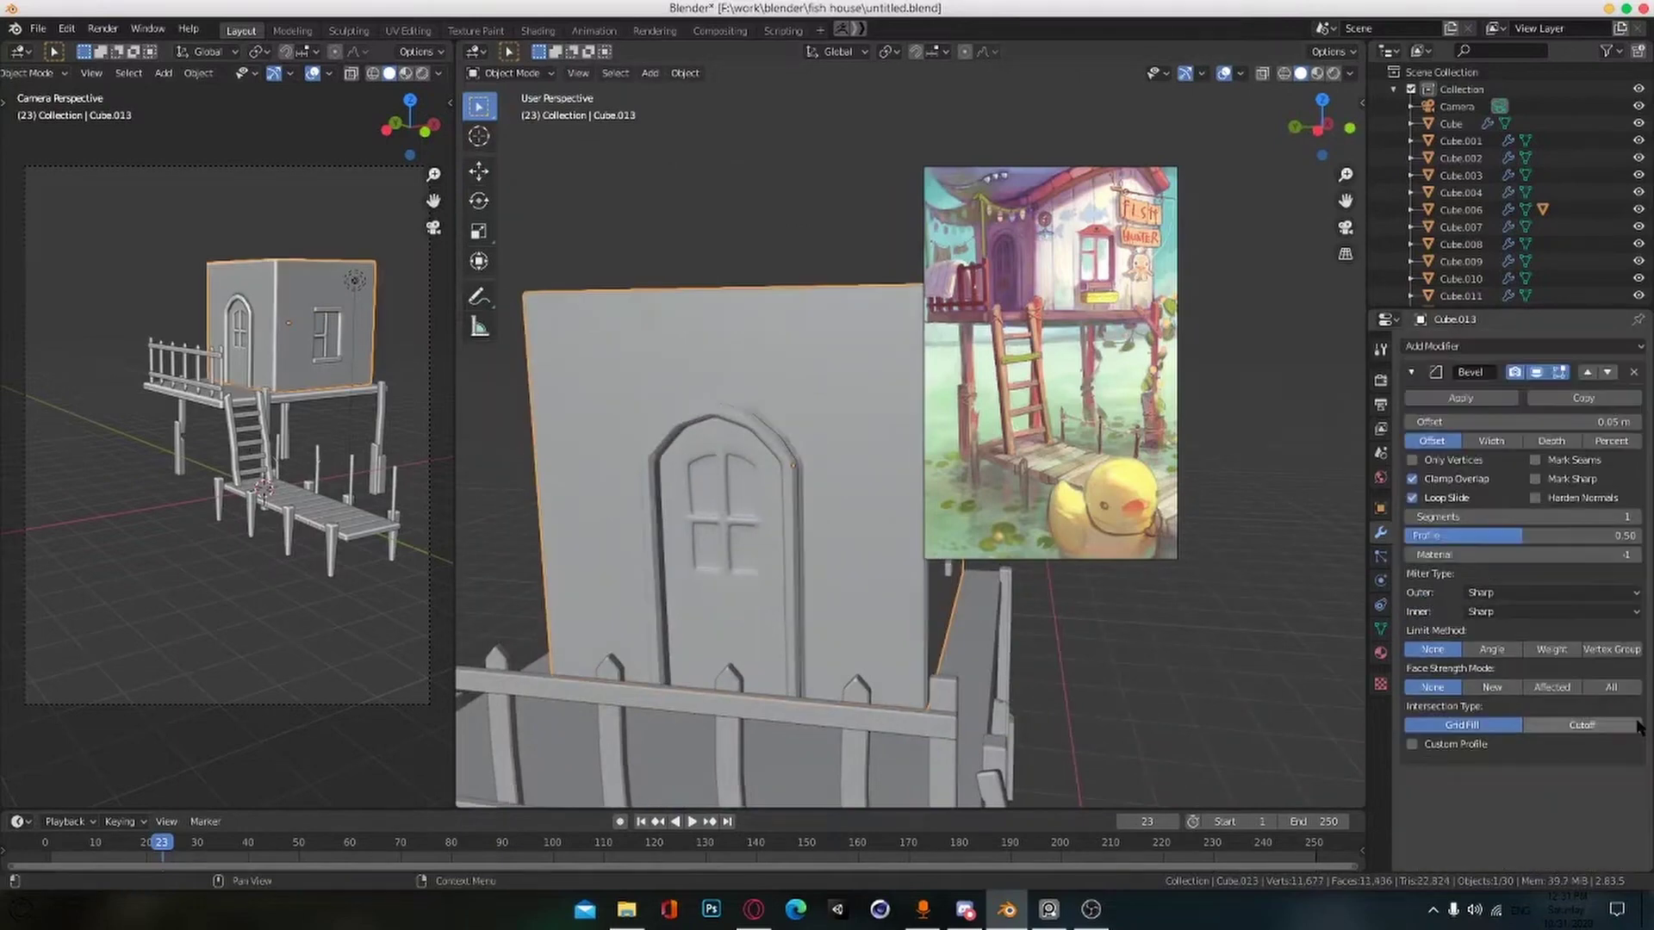
{"action": "left_click_drag", "start_coordinate": [1145, 668], "coordinate": [833, 699], "text": "alt"}
{"action": "scroll", "coordinate": [833, 699], "scroll_direction": "up", "scroll_amount": 4}
{"action": "middle_click_drag", "start_coordinate": [834, 705], "coordinate": [803, 579]}
{"action": "key", "text": "ctrl+a"}
{"action": "left_click", "coordinate": [761, 598]}
{"action": "scroll", "coordinate": [838, 657], "scroll_direction": "down", "scroll_amount": 4}
{"action": "left_click", "coordinate": [1491, 650]}
Step: Select the outer edges around the house body's door frame and try creasing them
{"action": "scroll", "coordinate": [948, 620], "scroll_direction": "up", "scroll_amount": 4}
{"action": "key", "text": "Tab"}
{"action": "middle_click_drag", "start_coordinate": [850, 582], "coordinate": [874, 515]}
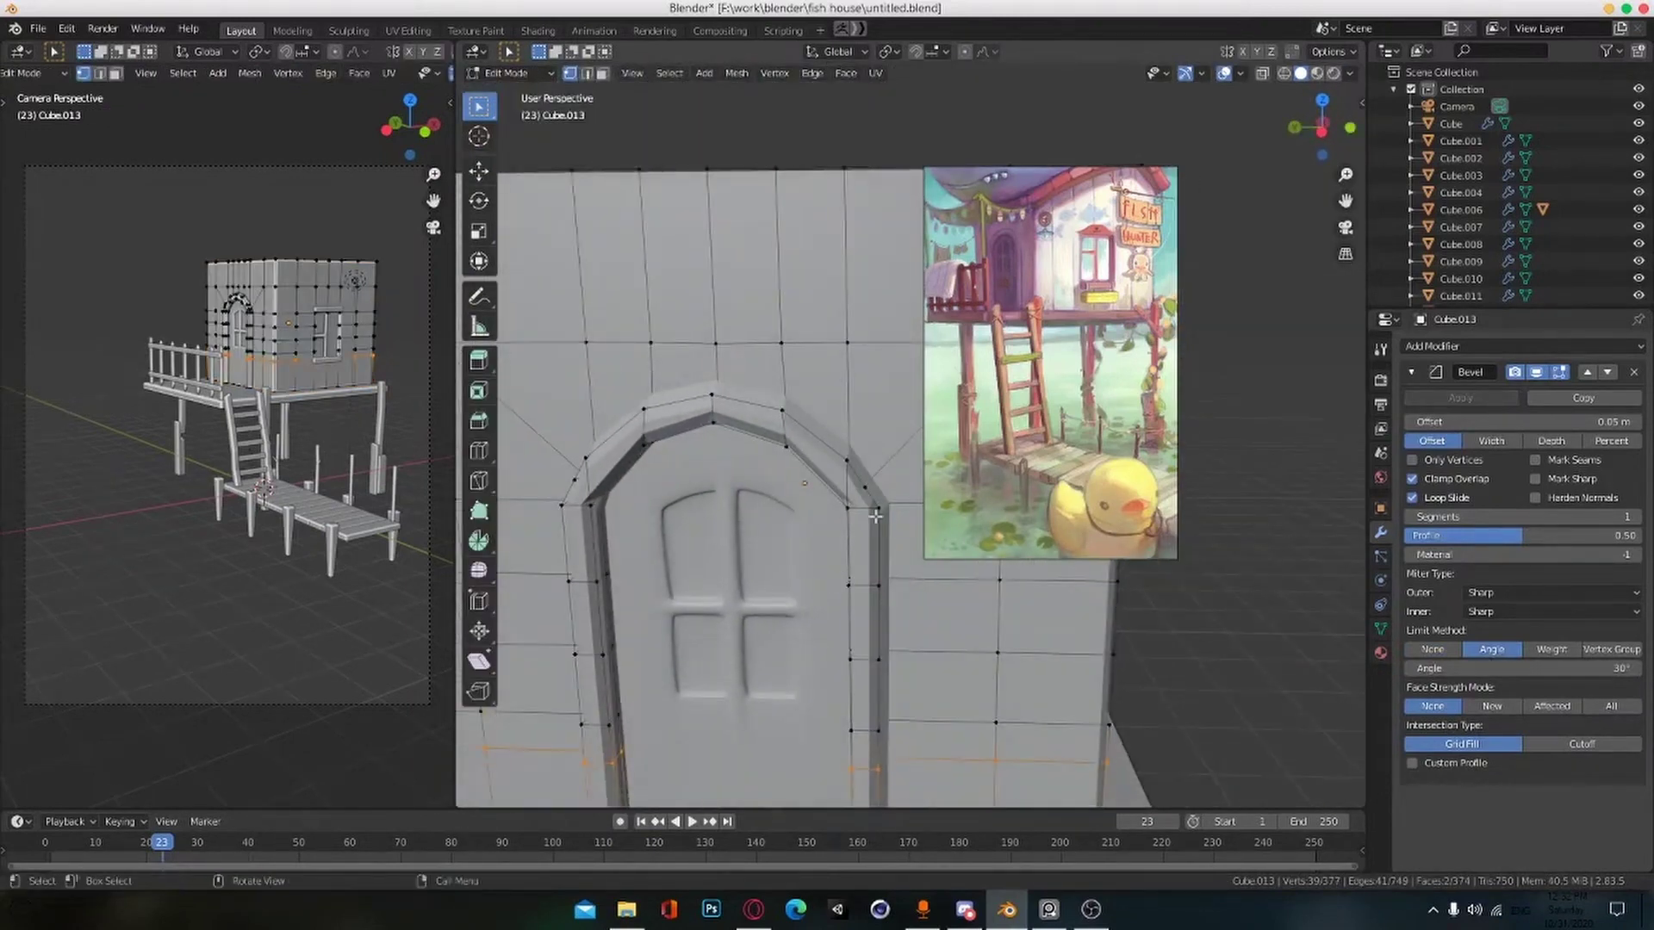
{"action": "scroll", "coordinate": [876, 530], "scroll_direction": "down", "scroll_amount": 2}
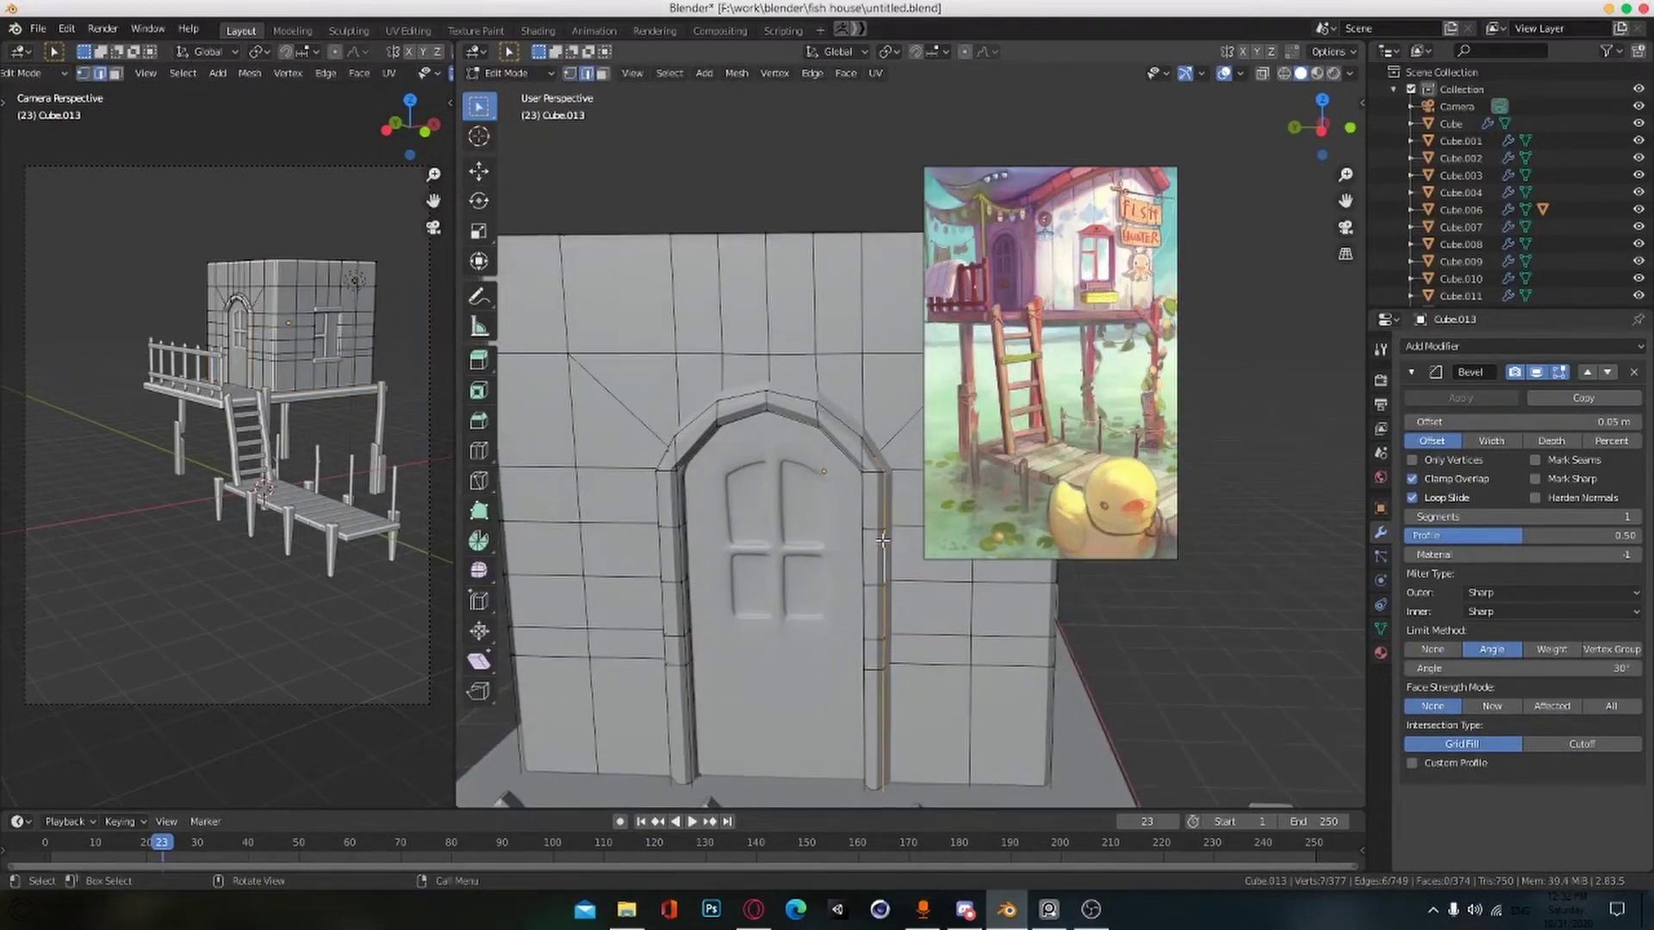
{"action": "middle_click_drag", "start_coordinate": [688, 661], "coordinate": [807, 661]}
{"action": "key", "text": "Escape"}
{"action": "middle_click_drag", "start_coordinate": [829, 496], "coordinate": [813, 508]}
{"action": "scroll", "coordinate": [814, 542], "scroll_direction": "up", "scroll_amount": 2}
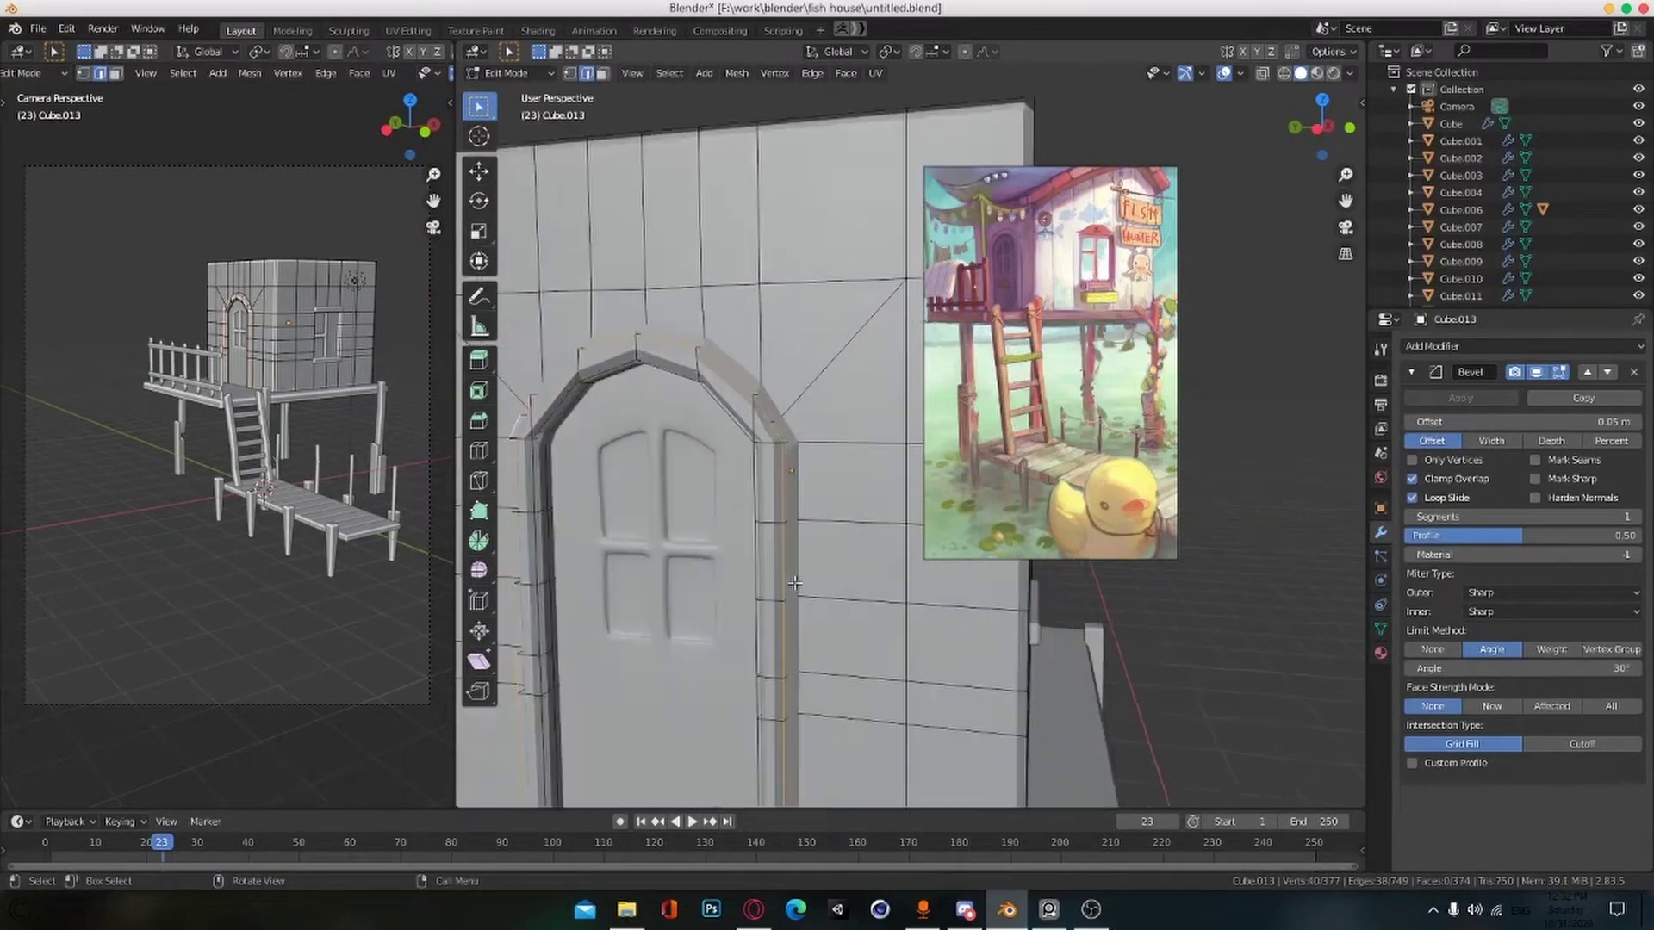
{"action": "scroll", "coordinate": [817, 564], "scroll_direction": "down", "scroll_amount": 2}
{"action": "mouse_move", "coordinate": [823, 572]}
{"action": "middle_mouse_down"}
{"action": "mouse_move", "coordinate": [818, 510]}
{"action": "mouse_move", "coordinate": [832, 552]}
{"action": "middle_mouse_up"}
{"action": "key", "text": "alt+s"}
{"action": "key", "text": "Escape"}
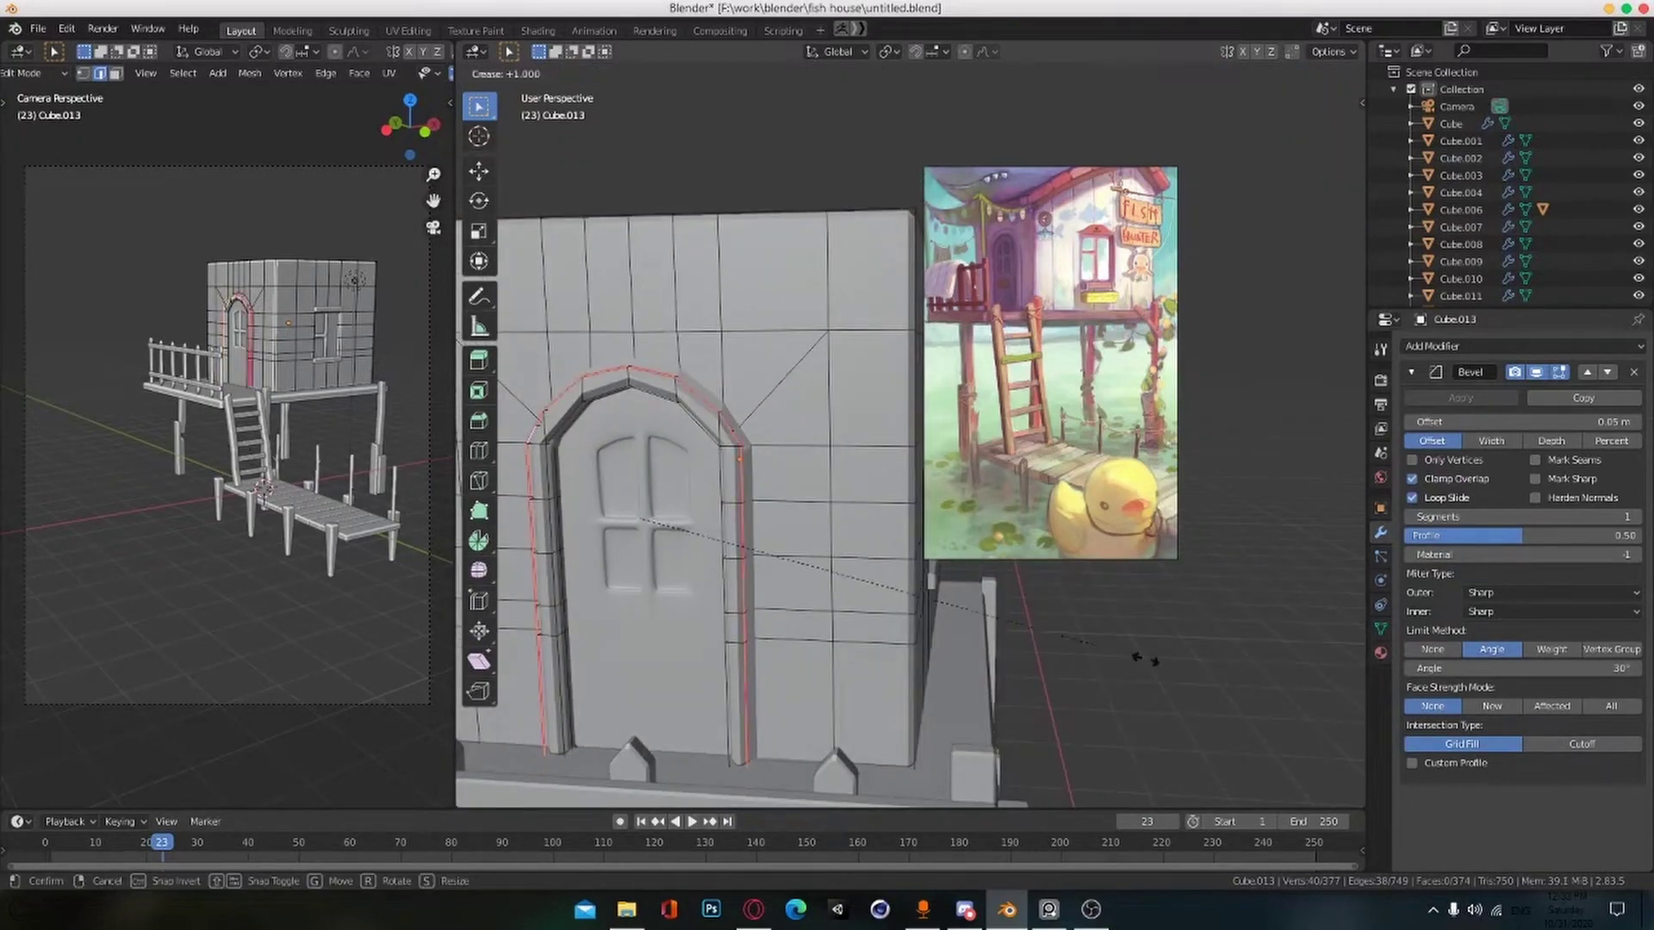
Step: Try the Weight and Vertex Group limit methods on the house body's bevel, ending back on Angle
{"action": "left_click", "coordinate": [1551, 649]}
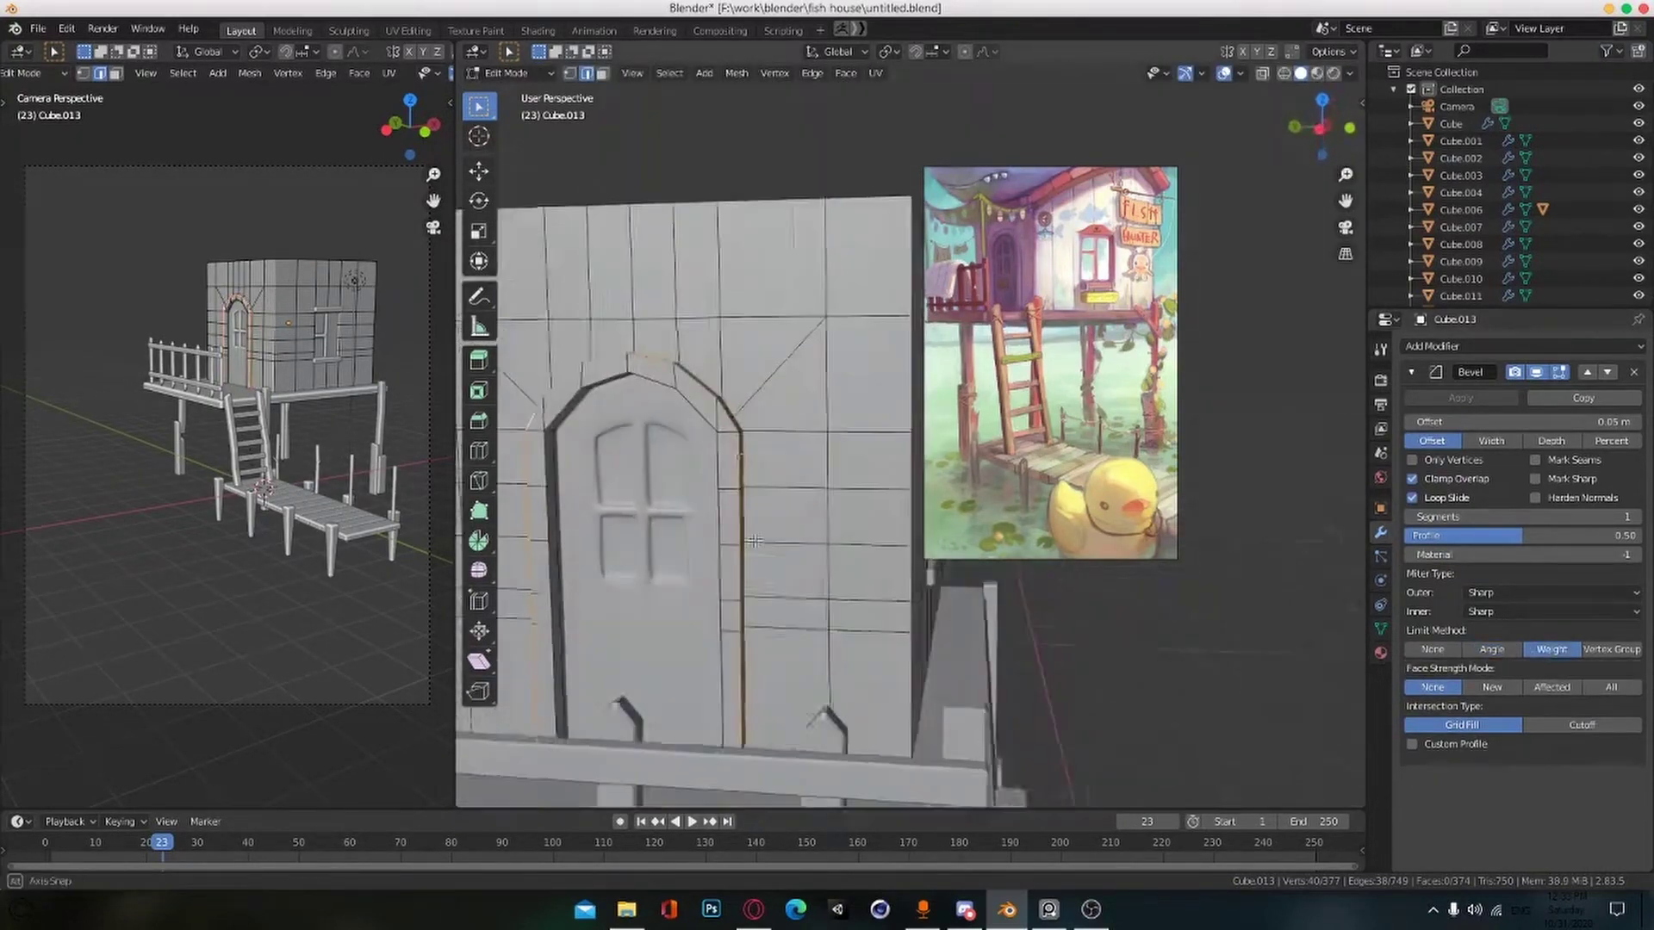
{"action": "left_click", "coordinate": [1601, 656]}
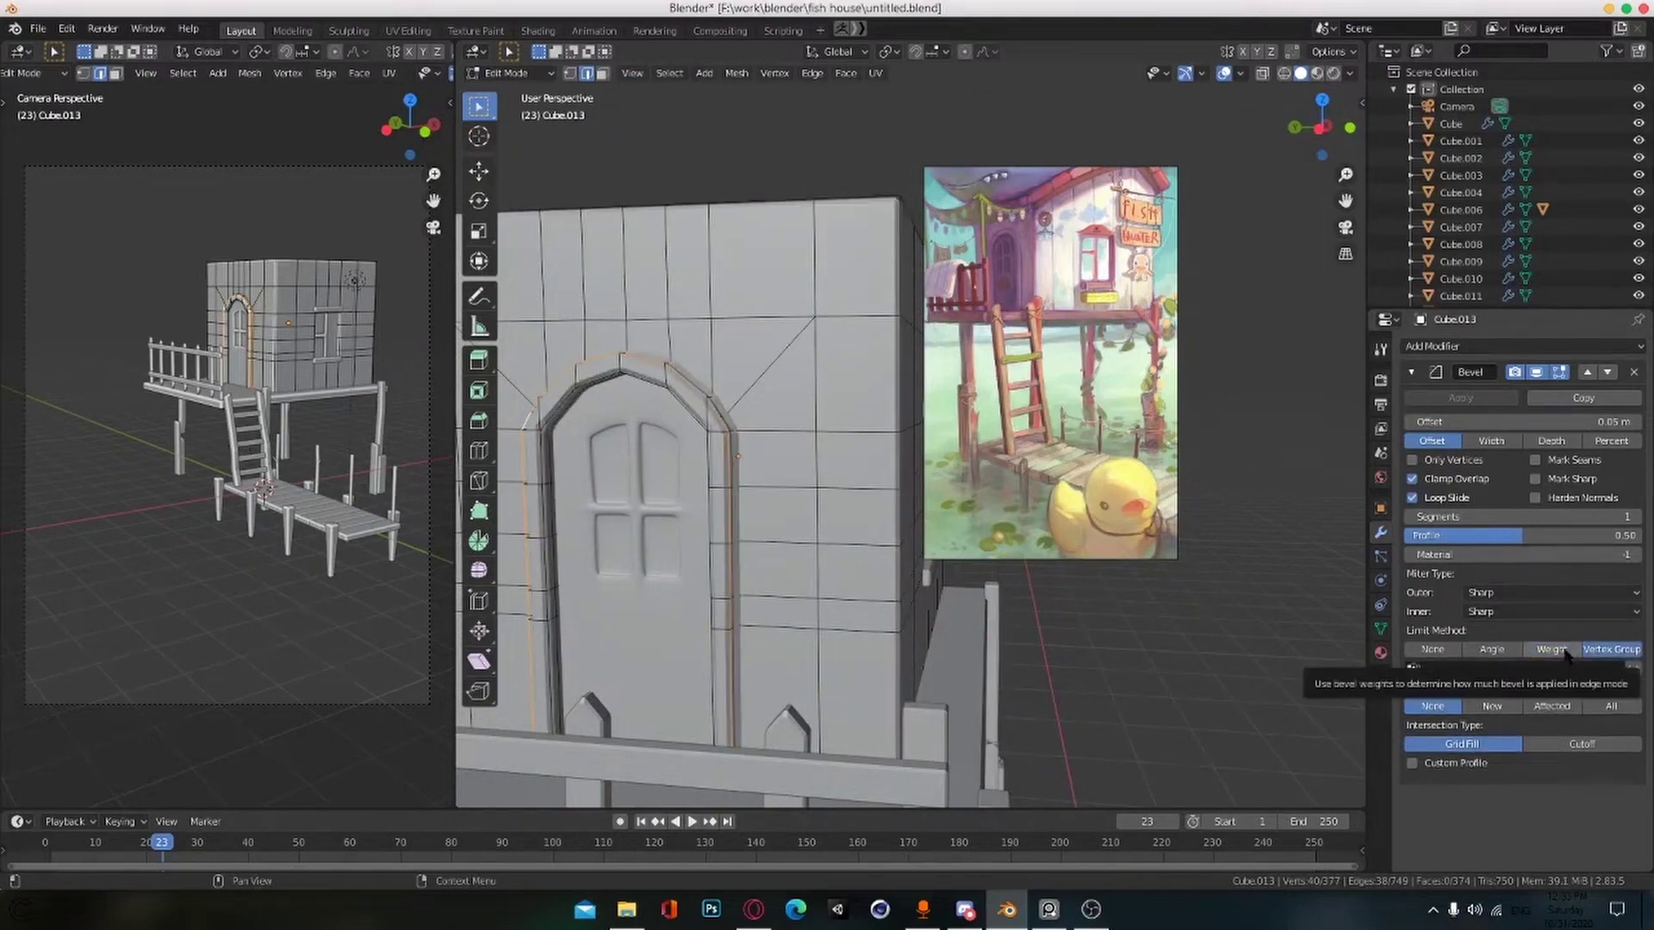
{"action": "left_click", "coordinate": [1568, 651]}
{"action": "left_click", "coordinate": [1602, 652]}
{"action": "left_click", "coordinate": [1553, 652]}
{"action": "left_click", "coordinate": [1500, 652]}
{"action": "middle_click_drag", "start_coordinate": [988, 610], "coordinate": [783, 472]}
{"action": "key", "text": "Tab"}
Step: Shade the house body smooth with Auto Smooth normals at 30°, and save the file
{"action": "scroll", "coordinate": [848, 620], "scroll_direction": "up", "scroll_amount": 3}
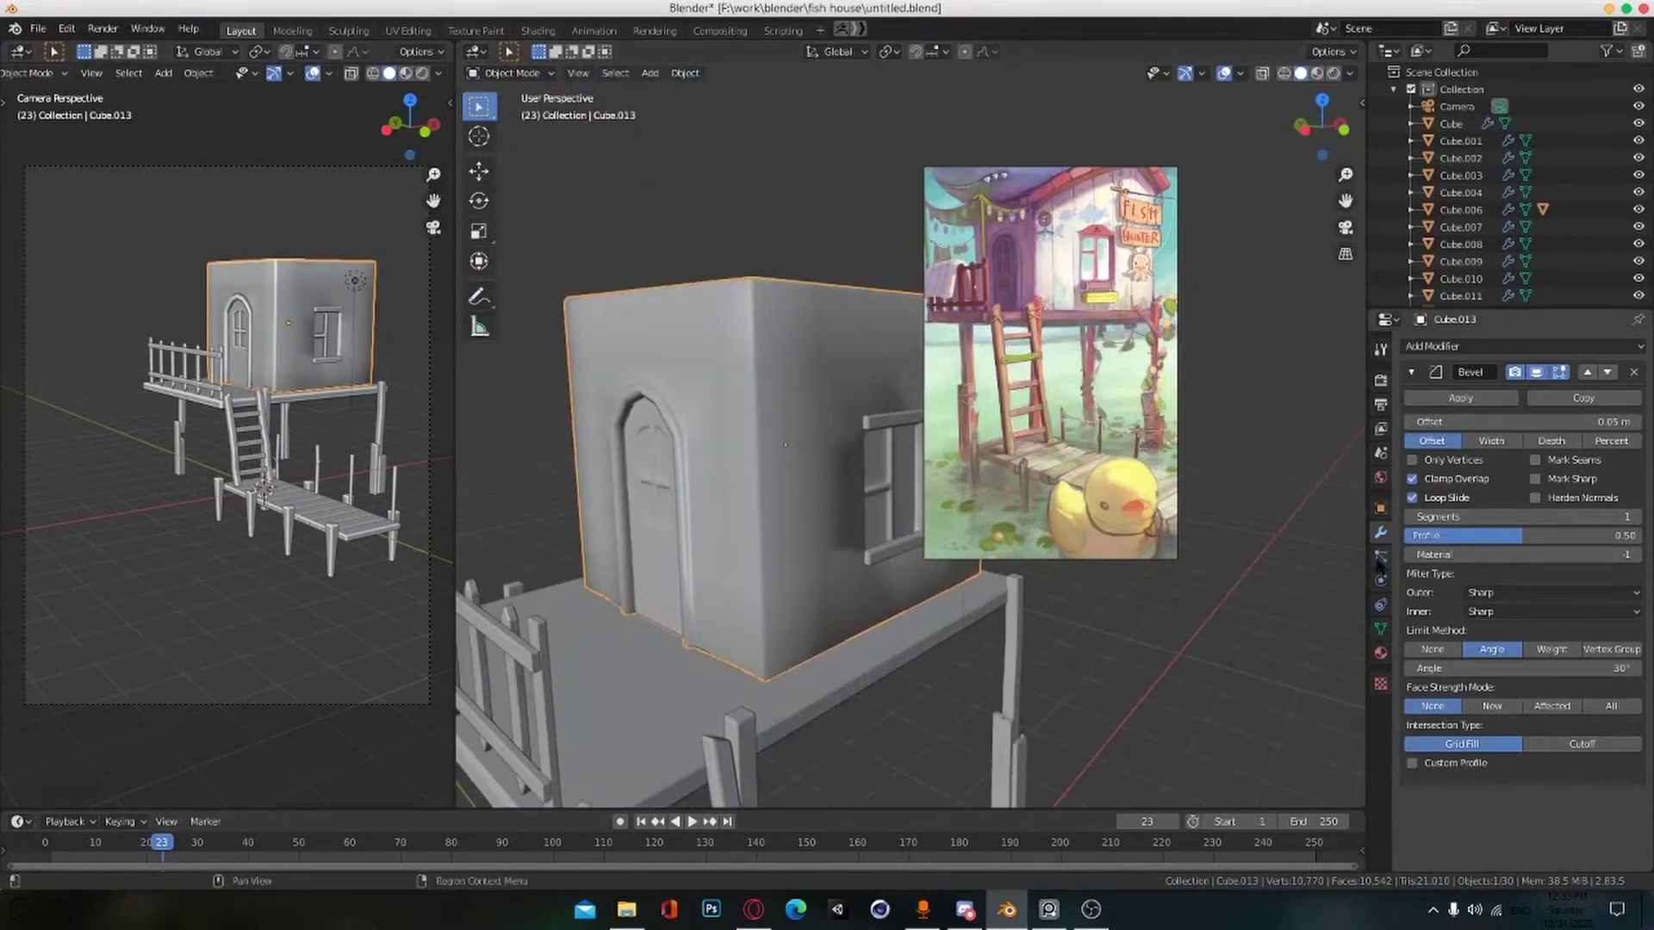
{"action": "left_click", "coordinate": [1380, 629]}
{"action": "left_click", "coordinate": [1415, 641]}
{"action": "left_click", "coordinate": [1429, 662]}
{"action": "scroll", "coordinate": [871, 563], "scroll_direction": "down", "scroll_amount": 2}
{"action": "scroll", "coordinate": [759, 572], "scroll_direction": "up", "scroll_amount": 3}
{"action": "mouse_move", "coordinate": [871, 563]}
{"action": "middle_mouse_down"}
{"action": "mouse_move", "coordinate": [759, 572]}
{"action": "mouse_move", "coordinate": [804, 624]}
{"action": "mouse_move", "coordinate": [798, 540]}
{"action": "middle_mouse_up"}
{"action": "key", "text": "ctrl+s"}
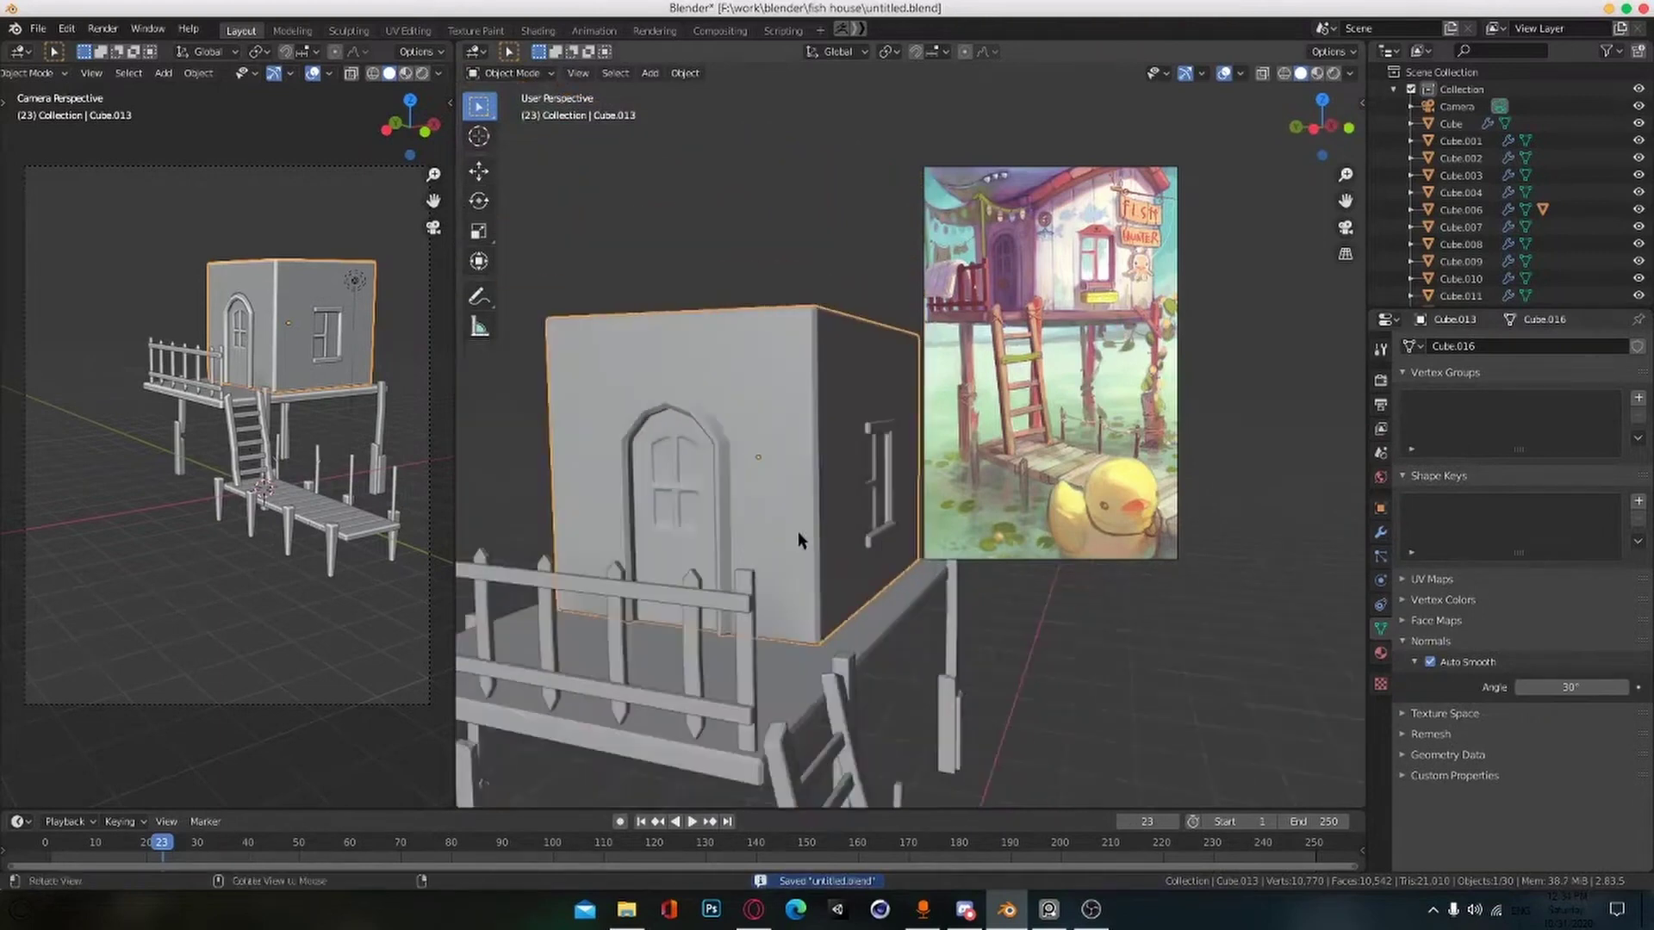
Step: Set the house body's bevel to 2 segments, save the file and deselect everything
{"action": "left_click_drag", "start_coordinate": [797, 534], "coordinate": [791, 613], "text": "alt"}
{"action": "left_click", "coordinate": [1380, 533]}
{"action": "left_click", "coordinate": [1634, 517]}
{"action": "left_click_drag", "start_coordinate": [1158, 720], "coordinate": [794, 618], "text": "alt"}
{"action": "scroll", "coordinate": [870, 676], "scroll_direction": "up", "scroll_amount": 2, "text": "alt"}
{"action": "scroll", "coordinate": [870, 676], "scroll_direction": "up", "scroll_amount": 2}
{"action": "key", "text": "alt+shift"}
{"action": "key", "text": "alt+shift"}
{"action": "key", "text": "ctrl+s"}
{"action": "scroll", "coordinate": [970, 677], "scroll_direction": "up", "scroll_amount": 1}
{"action": "key", "text": "alt+a"}
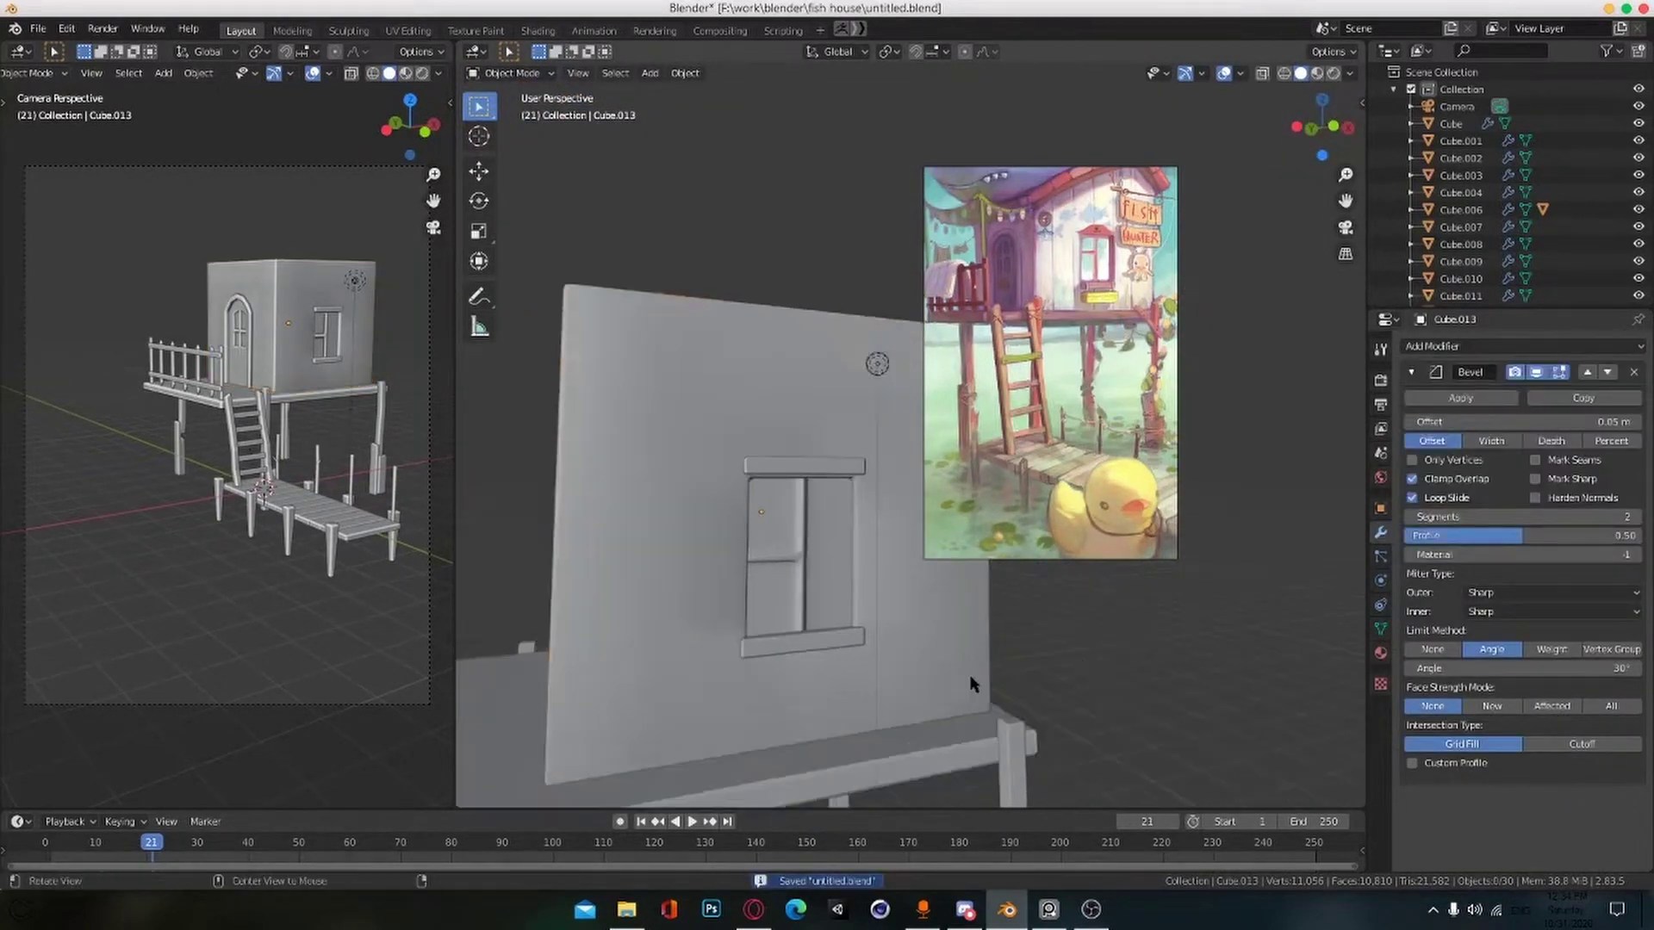
Step: Enter mesh editing on the trim board above the window and add loop cuts across its length
{"action": "left_click_drag", "start_coordinate": [970, 677], "coordinate": [1010, 627], "text": "alt"}
{"action": "scroll", "coordinate": [979, 632], "scroll_direction": "up", "scroll_amount": 2, "text": "alt"}
{"action": "scroll", "coordinate": [978, 632], "scroll_direction": "up", "scroll_amount": 2}
{"action": "left_click", "coordinate": [842, 415]}
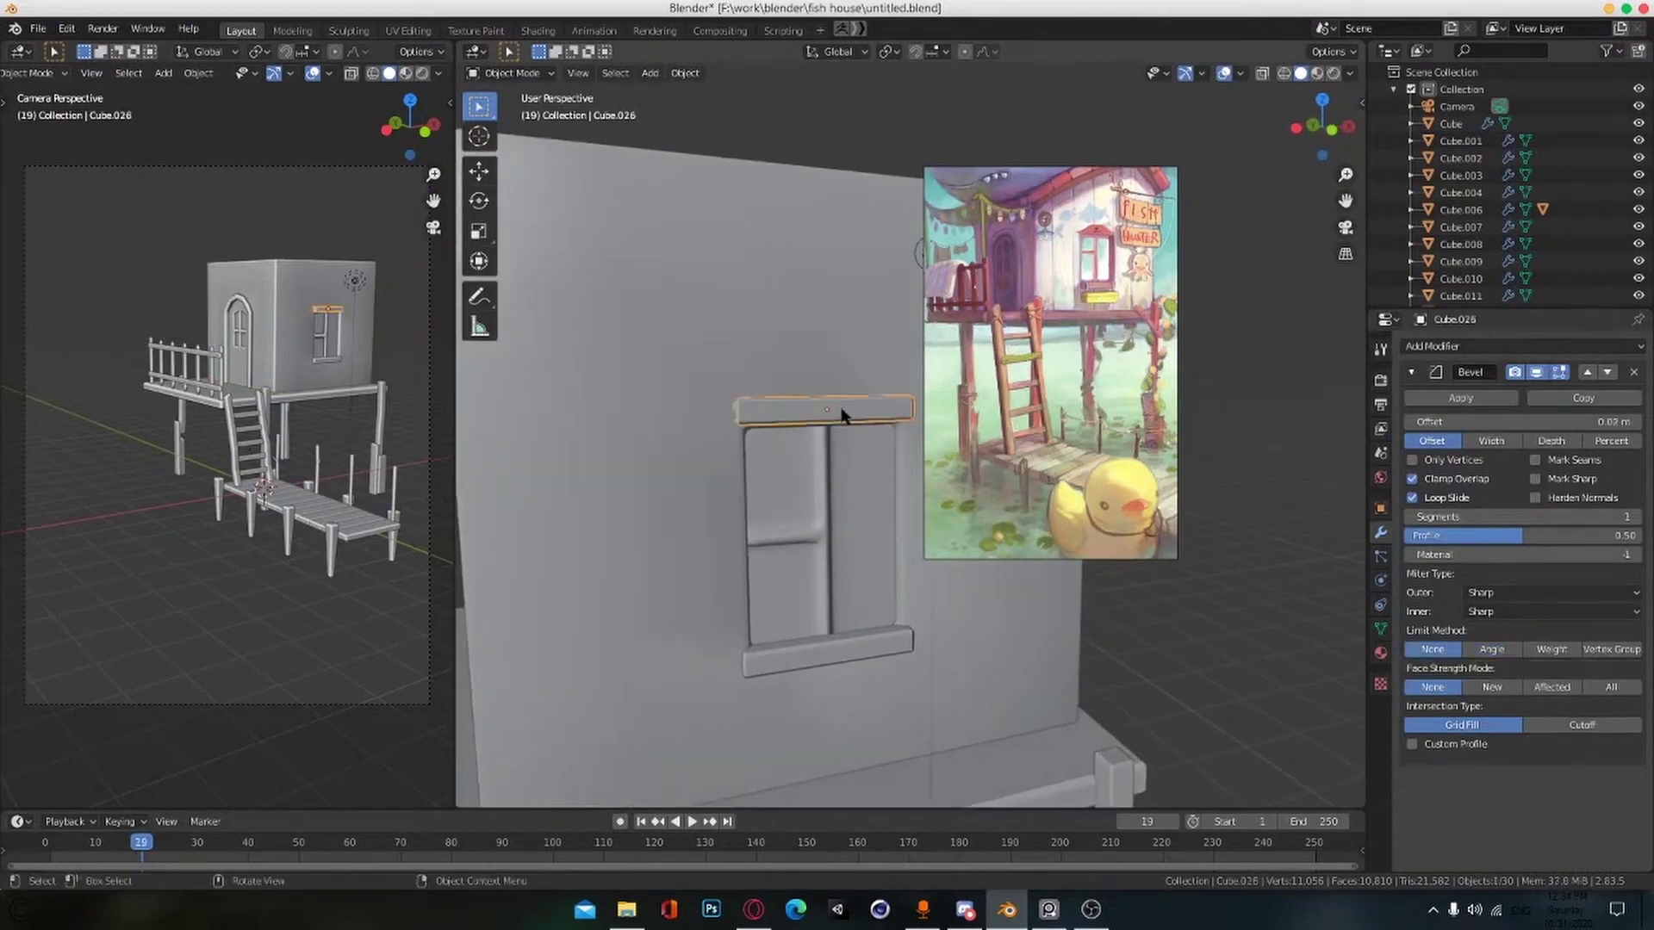
{"action": "key", "text": "Tab"}
{"action": "middle_click_drag", "start_coordinate": [842, 414], "coordinate": [783, 430]}
{"action": "left_click", "coordinate": [725, 408]}
{"action": "right_click", "coordinate": [726, 408]}
{"action": "left_click_drag", "start_coordinate": [725, 408], "coordinate": [853, 426], "text": "alt"}
Step: Raise the upper middle edges of the board above the window along Z into a stepped peak, and save
{"action": "left_click", "coordinate": [802, 398]}
{"action": "key", "text": "g"}
{"action": "key", "text": "z"}
{"action": "left_click", "coordinate": [746, 391]}
{"action": "left_click_drag", "start_coordinate": [775, 374], "coordinate": [840, 405], "text": "alt"}
{"action": "left_click", "coordinate": [850, 419], "text": "shift"}
{"action": "key", "text": "g"}
{"action": "key", "text": "z"}
{"action": "middle_click_drag", "start_coordinate": [843, 392], "coordinate": [808, 506]}
{"action": "key", "text": "Tab"}
{"action": "scroll", "coordinate": [810, 508], "scroll_direction": "down", "scroll_amount": 4}
{"action": "left_click_drag", "start_coordinate": [810, 508], "coordinate": [838, 518], "text": "alt"}
{"action": "key", "text": "ctrl+s"}
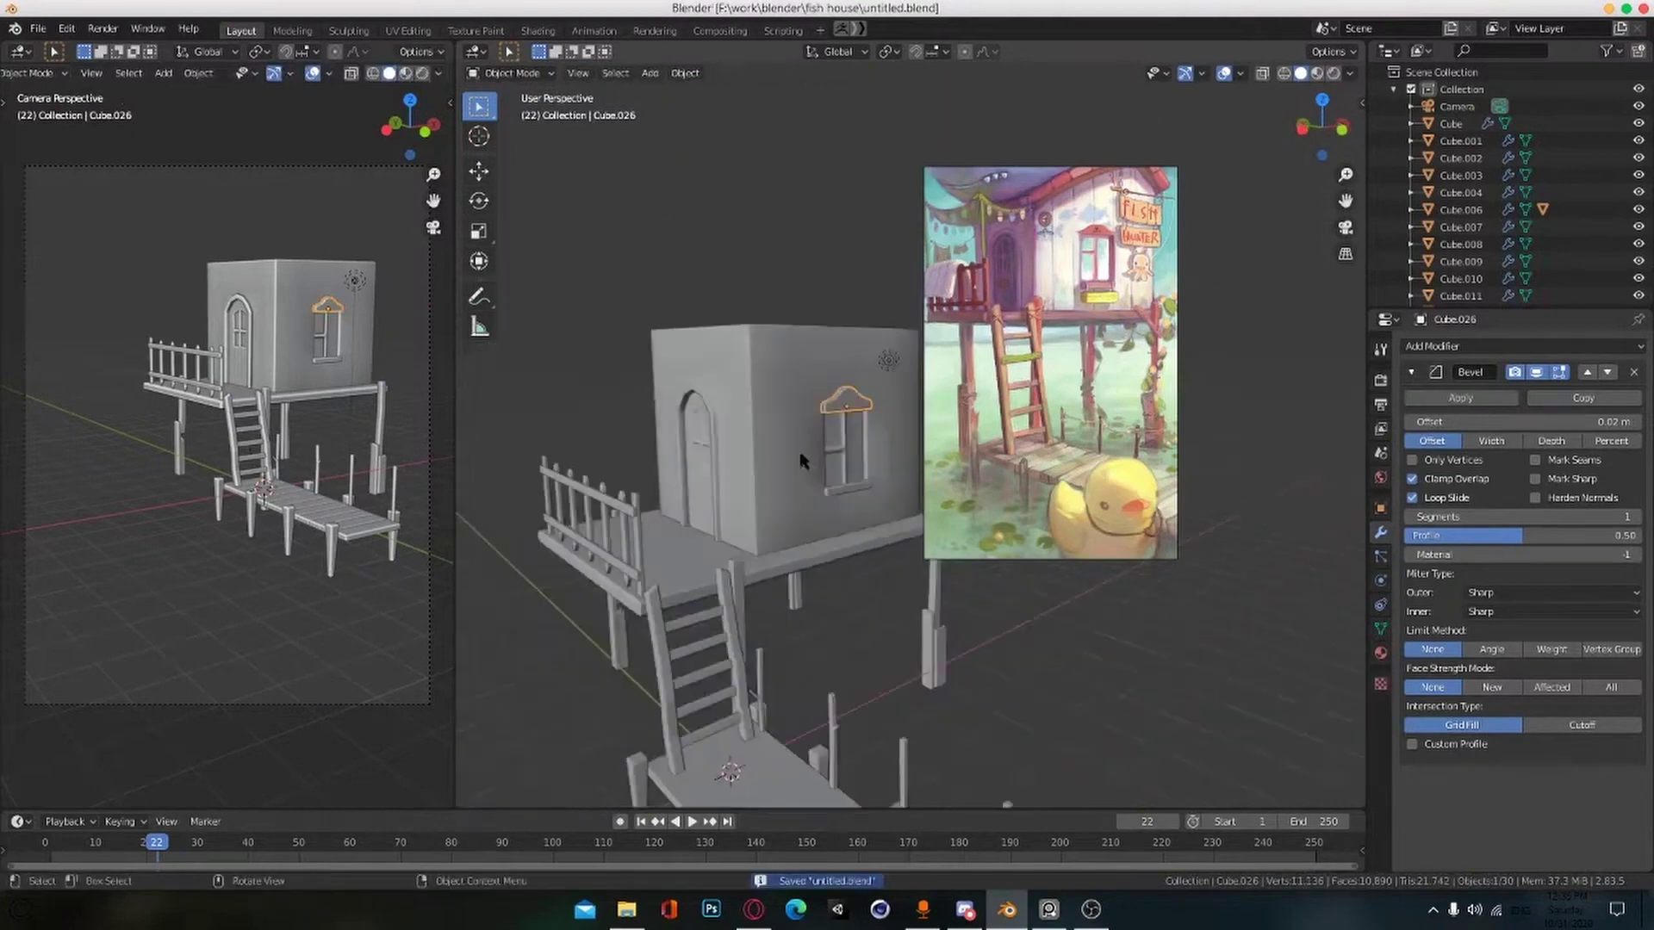
Step: Scale the peaked window board along Y to adjust its thickness, and apply its scale
{"action": "left_click_drag", "start_coordinate": [801, 462], "coordinate": [819, 528], "text": "alt"}
{"action": "scroll", "coordinate": [819, 528], "scroll_direction": "up", "scroll_amount": 5}
{"action": "key", "text": "s"}
{"action": "key", "text": "y"}
{"action": "left_click", "coordinate": [838, 465]}
{"action": "mouse_move", "coordinate": [844, 504]}
{"action": "middle_mouse_down"}
{"action": "mouse_move", "coordinate": [815, 480]}
{"action": "mouse_move", "coordinate": [873, 518]}
{"action": "middle_mouse_up"}
{"action": "key", "text": "ctrl+a"}
{"action": "left_click", "coordinate": [815, 479]}
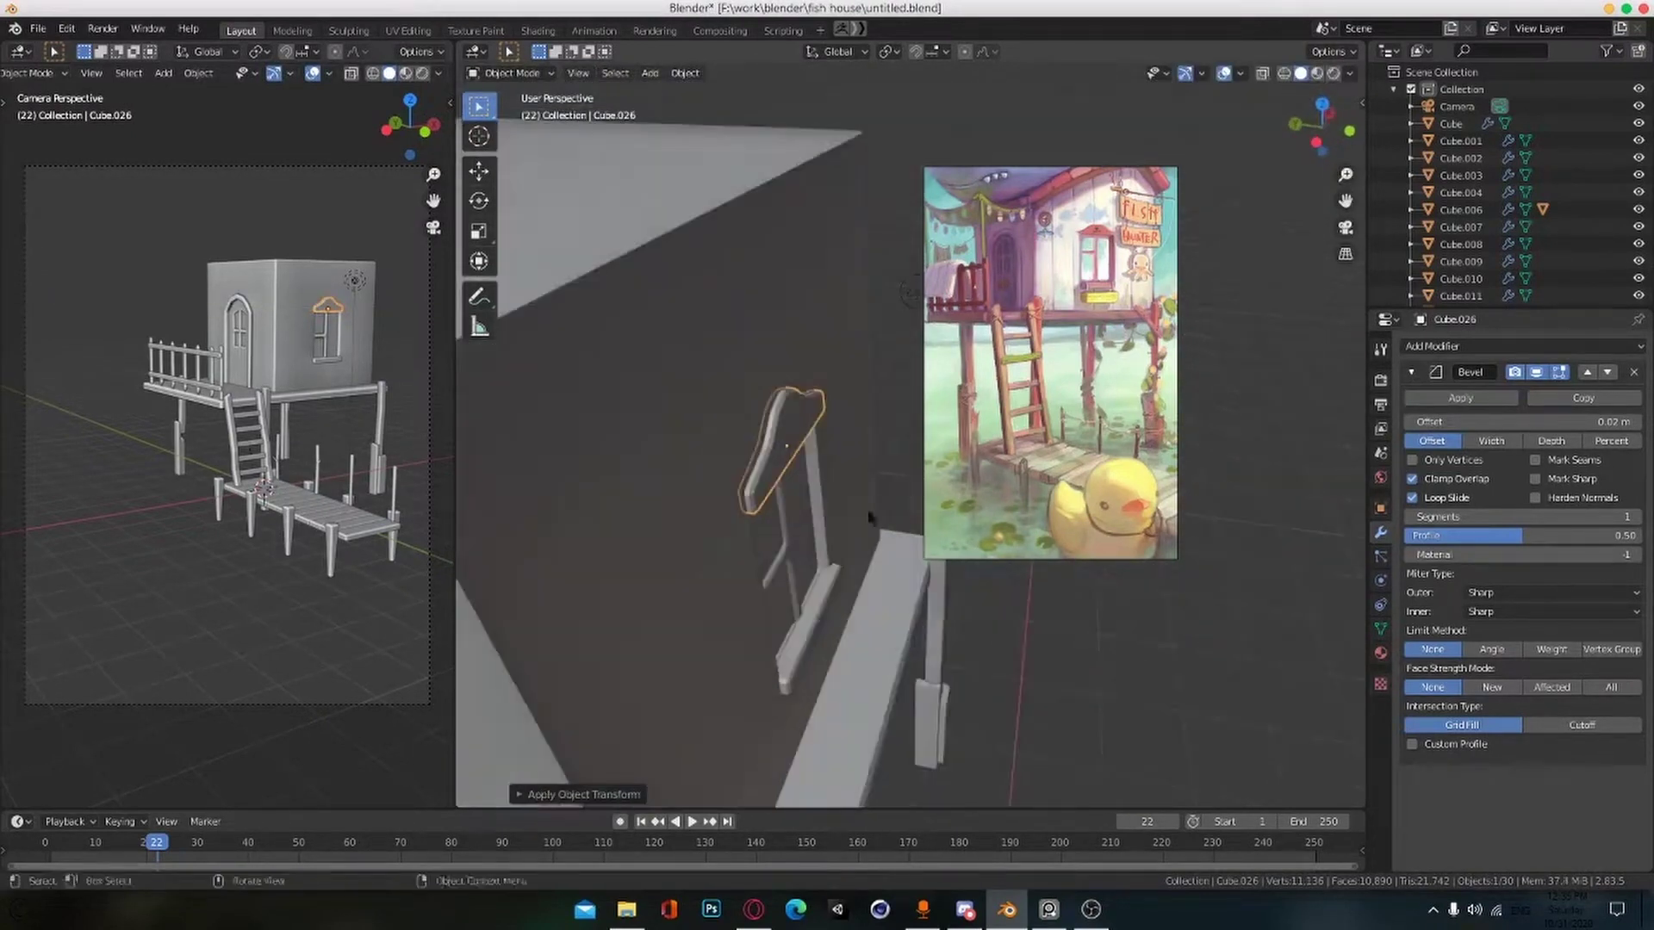
Step: Set the peaked board's bevel to 0.01 m, 2 segments and Angle limit, and move the reference painting clear of the house
{"action": "scroll", "coordinate": [873, 517], "scroll_direction": "up", "scroll_amount": 3}
{"action": "scroll", "coordinate": [895, 577], "scroll_direction": "down", "scroll_amount": 4}
{"action": "left_click_drag", "start_coordinate": [913, 577], "coordinate": [853, 616], "text": "alt"}
{"action": "left_click", "coordinate": [1491, 649]}
{"action": "scroll", "coordinate": [763, 521], "scroll_direction": "up", "scroll_amount": 2}
{"action": "left_click_drag", "start_coordinate": [762, 521], "coordinate": [848, 483], "text": "alt"}
{"action": "scroll", "coordinate": [849, 482], "scroll_direction": "down", "scroll_amount": 2}
{"action": "right_click_drag", "start_coordinate": [1034, 387], "coordinate": [1171, 405]}
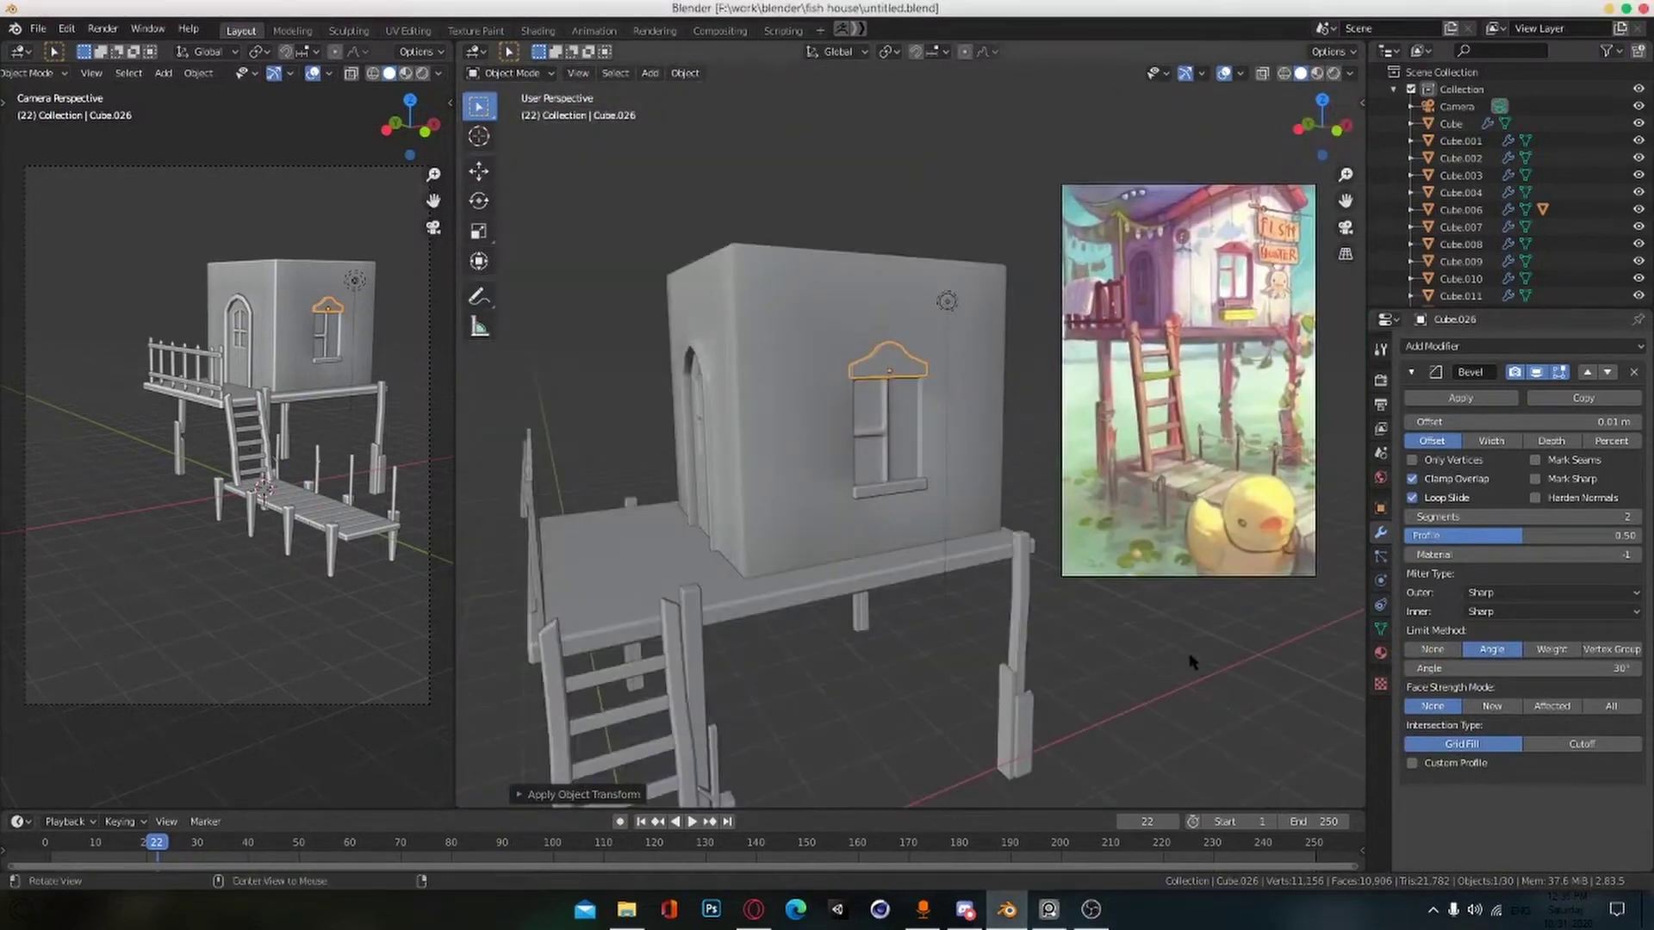
Step: Duplicate the window sill board and place the copy just below the original
{"action": "scroll", "coordinate": [827, 508], "scroll_direction": "up", "scroll_amount": 1}
{"action": "left_click_drag", "start_coordinate": [827, 508], "coordinate": [799, 471], "text": "alt"}
{"action": "left_click", "coordinate": [887, 500]}
{"action": "left_click_drag", "start_coordinate": [913, 551], "coordinate": [951, 547], "text": "alt"}
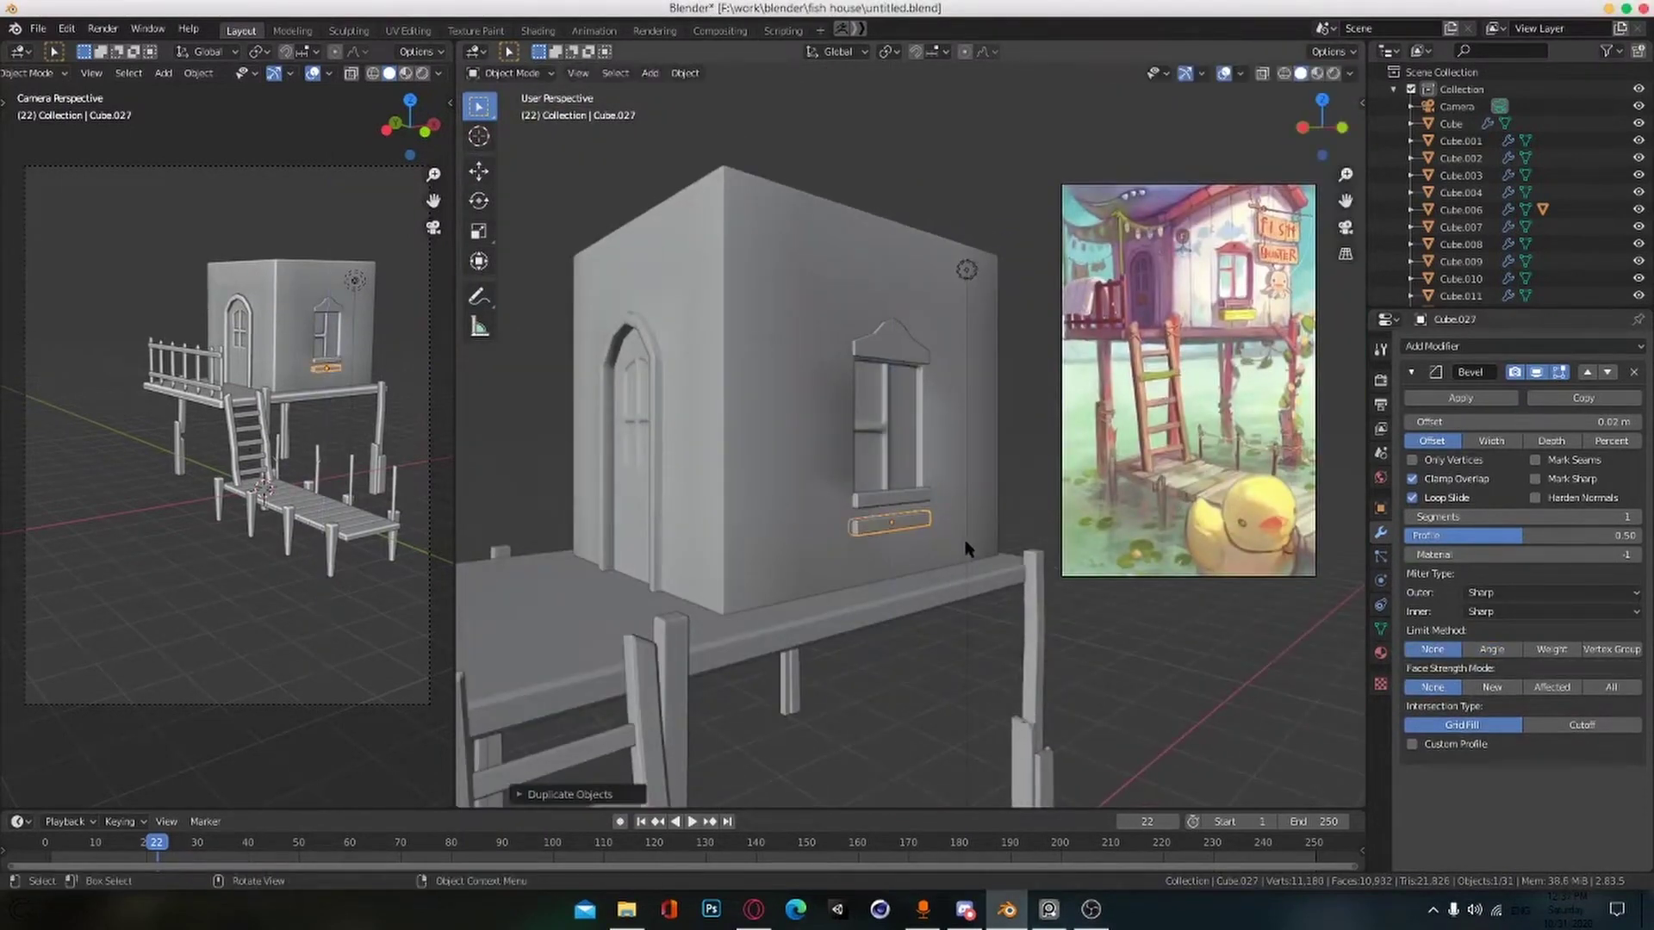
{"action": "left_click", "coordinate": [978, 549]}
Step: Scale the copied board taller along Z into a flower box under the sill, set its bevel to 2 segments, and save
{"action": "key", "text": "s"}
{"action": "key", "text": "z"}
{"action": "left_click", "coordinate": [1012, 560]}
{"action": "middle_click_drag", "start_coordinate": [939, 510], "coordinate": [941, 657]}
{"action": "scroll", "coordinate": [1003, 572], "scroll_direction": "up", "scroll_amount": 2}
{"action": "left_click", "coordinate": [1634, 517]}
{"action": "scroll", "coordinate": [953, 658], "scroll_direction": "up", "scroll_amount": 2}
{"action": "left_click", "coordinate": [961, 652]}
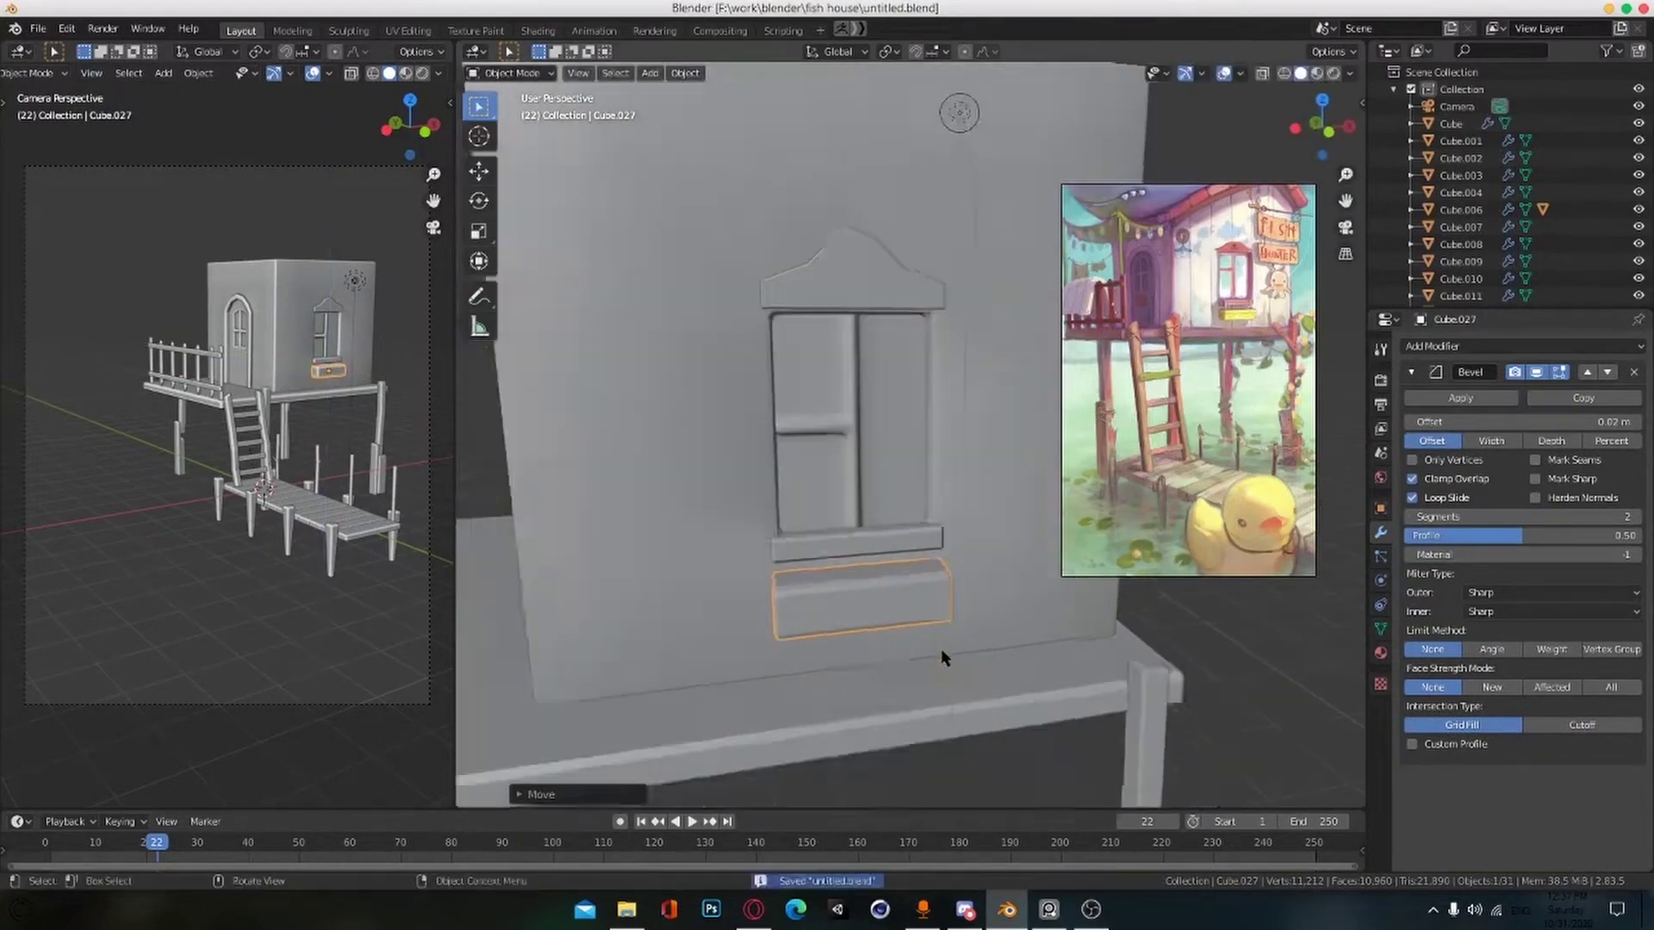
{"action": "scroll", "coordinate": [941, 648], "scroll_direction": "up", "scroll_amount": 2}
{"action": "key", "text": "ctrl+s"}
Step: Inset the upper face of the flower box under the window sill, and save the file
{"action": "key", "text": "Tab"}
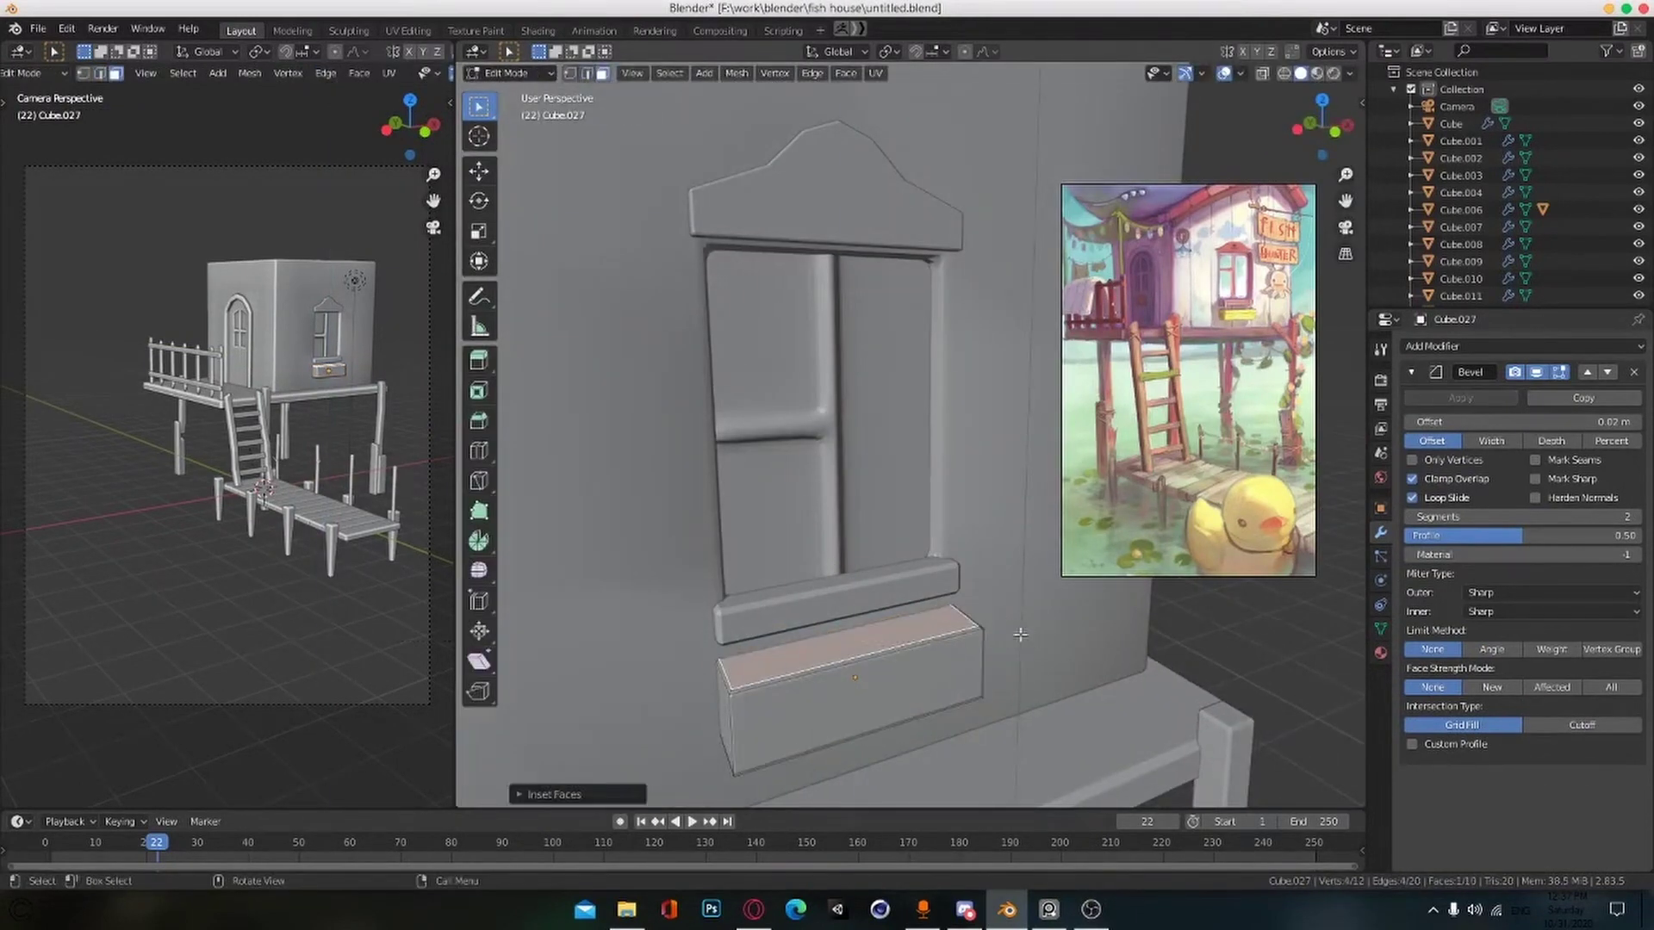
{"action": "left_click", "coordinate": [1016, 663]}
{"action": "key", "text": "Tab"}
{"action": "scroll", "coordinate": [1019, 668], "scroll_direction": "down", "scroll_amount": 7}
{"action": "left_click", "coordinate": [959, 646]}
{"action": "mouse_move", "coordinate": [960, 645]}
{"action": "left_mouse_down", "text": "alt"}
{"action": "mouse_move", "coordinate": [953, 680]}
{"action": "mouse_move", "coordinate": [971, 646]}
{"action": "left_mouse_up", "text": "alt"}
{"action": "scroll", "coordinate": [953, 680], "scroll_direction": "down", "scroll_amount": 2}
{"action": "key", "text": "ctrl+s"}
Step: Enter edge editing on the house body and select a full row of edges across its flat roof
{"action": "scroll", "coordinate": [968, 646], "scroll_direction": "up", "scroll_amount": 3}
{"action": "left_click_drag", "start_coordinate": [974, 525], "coordinate": [1002, 586], "text": "alt"}
{"action": "left_click", "coordinate": [926, 525]}
{"action": "key", "text": "Tab"}
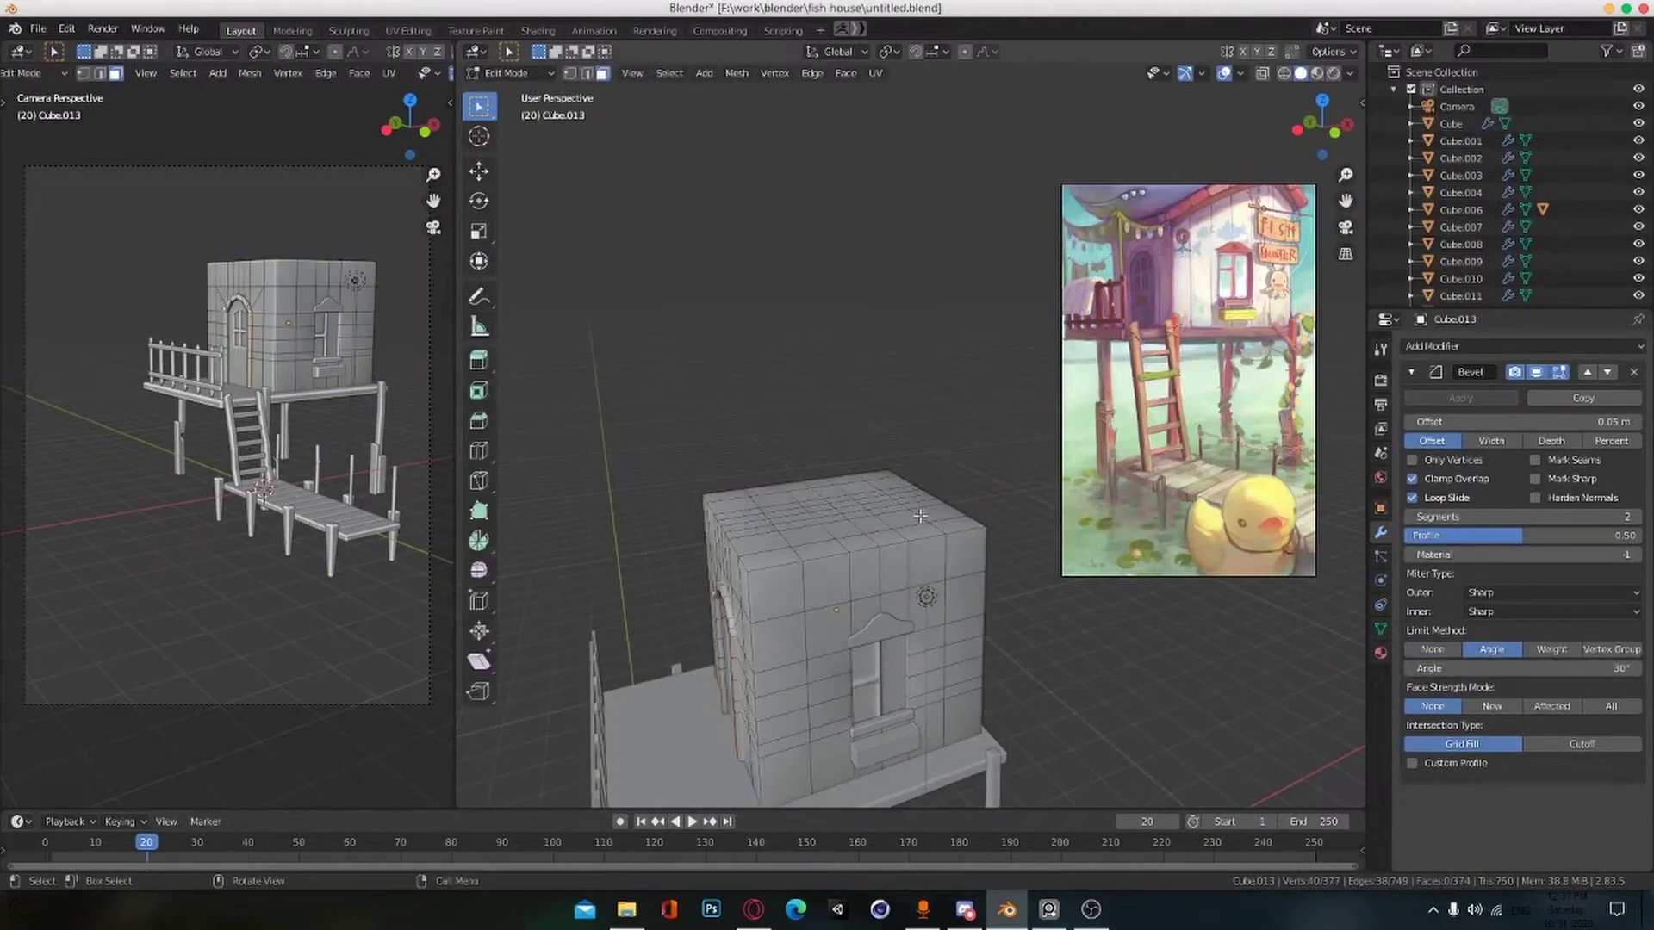
{"action": "scroll", "coordinate": [896, 534], "scroll_direction": "up", "scroll_amount": 2}
{"action": "left_click_drag", "start_coordinate": [921, 515], "coordinate": [946, 472], "text": "alt"}
{"action": "key", "text": "2"}
{"action": "left_click", "coordinate": [952, 587]}
{"action": "scroll", "coordinate": [947, 568], "scroll_direction": "down", "scroll_amount": 2}
{"action": "left_click", "coordinate": [929, 408], "text": "ctrl"}
Step: Try raising the selected roof edges about 1.47 m along Z and shaping the neighbouring edge row, and undo the moves
{"action": "key", "text": "g"}
{"action": "key", "text": "z"}
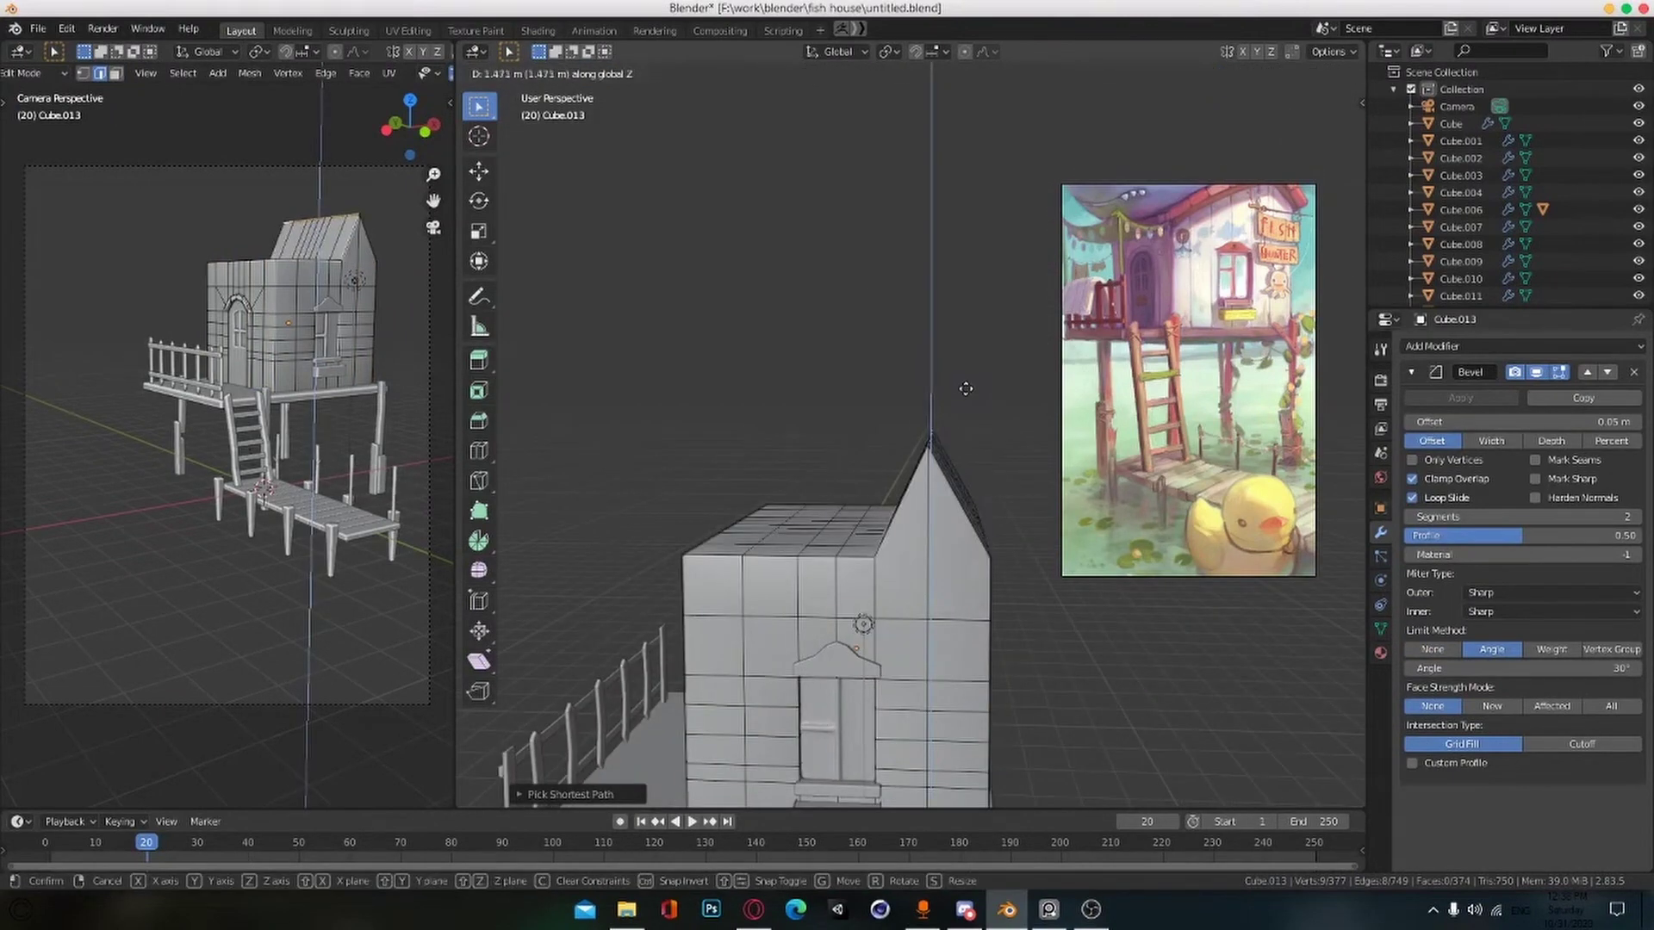
{"action": "middle_click_drag", "start_coordinate": [878, 527], "coordinate": [811, 473]}
{"action": "left_click", "coordinate": [810, 473]}
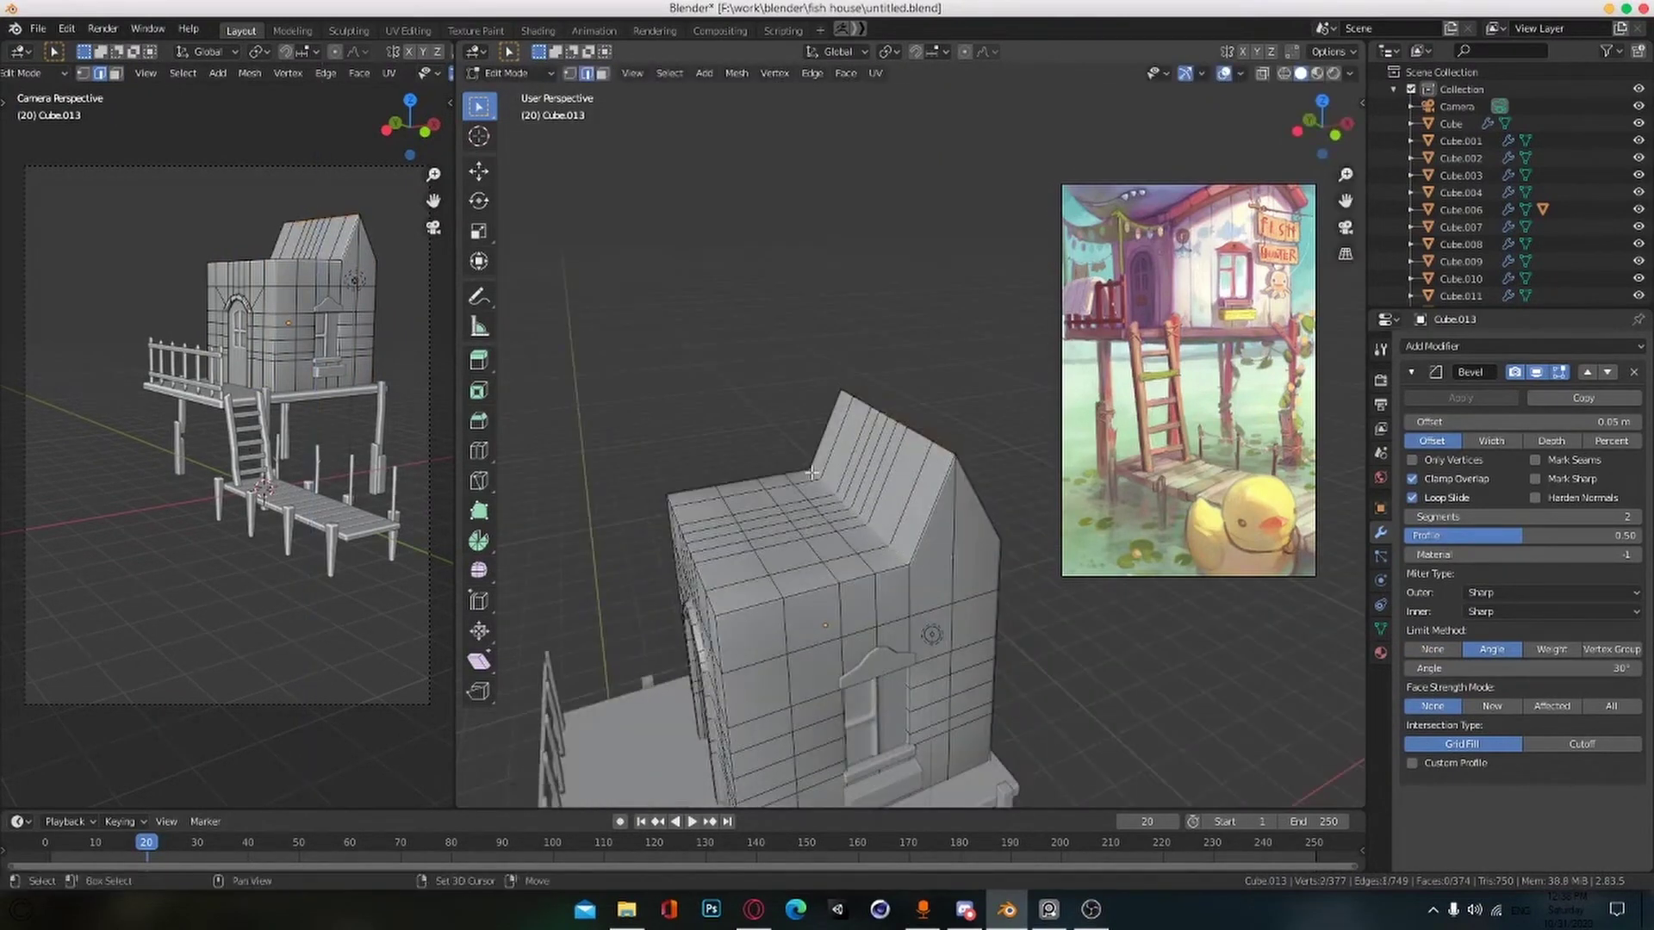
{"action": "left_click", "coordinate": [904, 550], "text": "ctrl"}
{"action": "key", "text": "g"}
{"action": "key", "text": "z"}
{"action": "middle_click_drag", "start_coordinate": [909, 480], "coordinate": [790, 515]}
{"action": "left_click", "coordinate": [791, 515]}
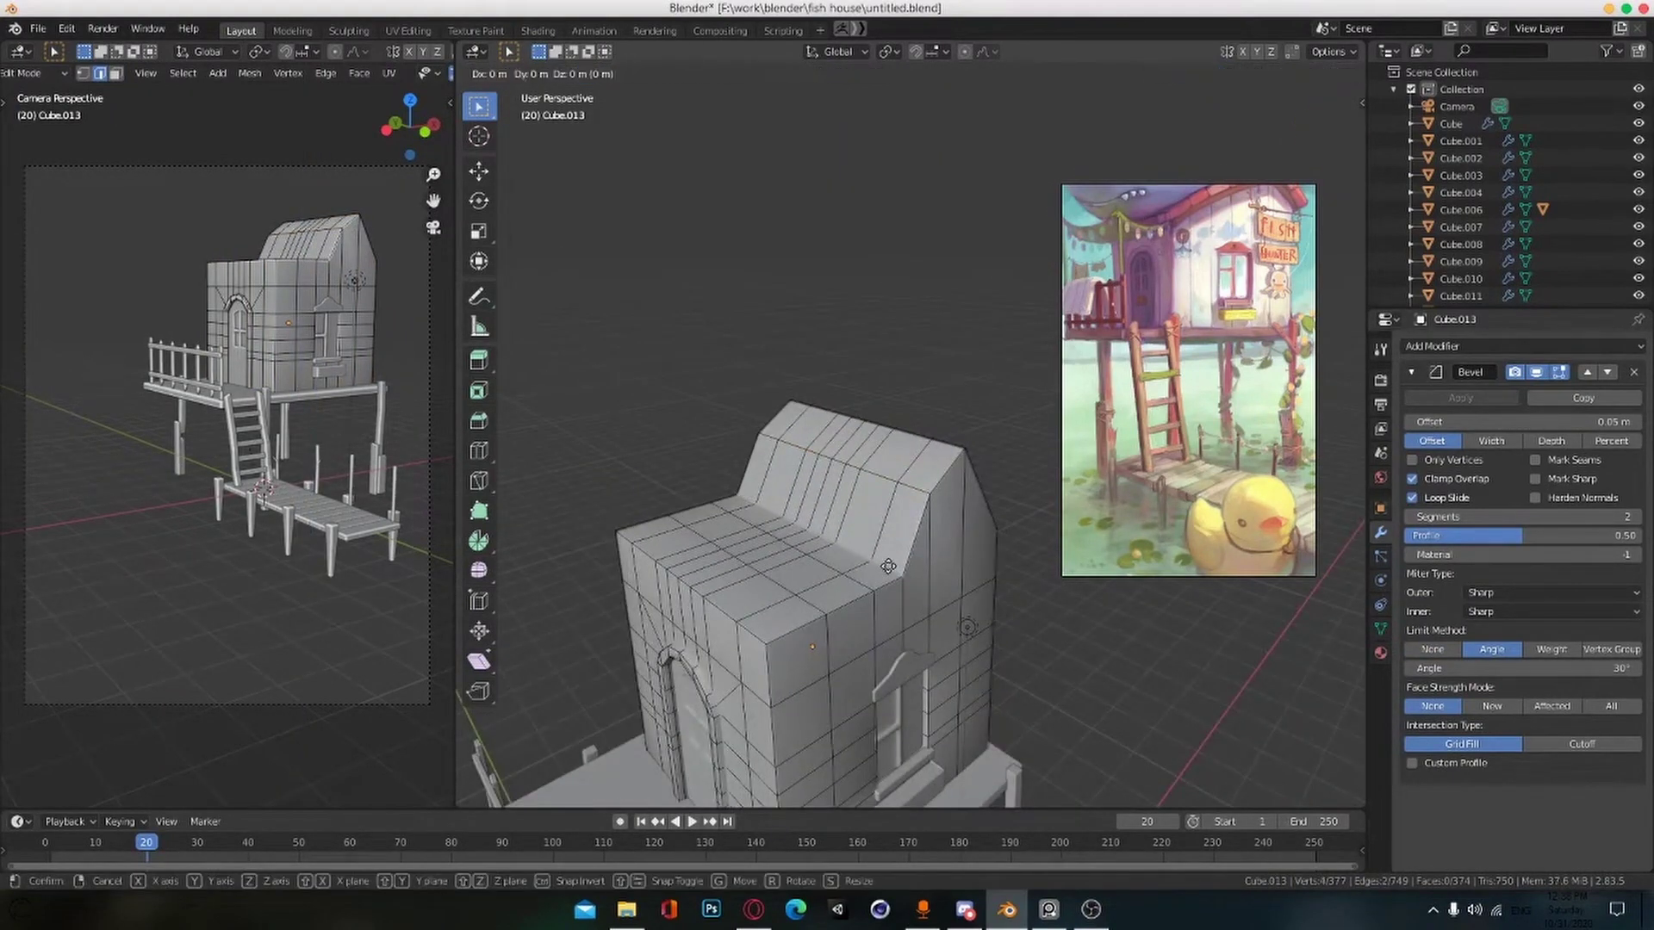
{"action": "left_click", "coordinate": [902, 519], "text": "ctrl"}
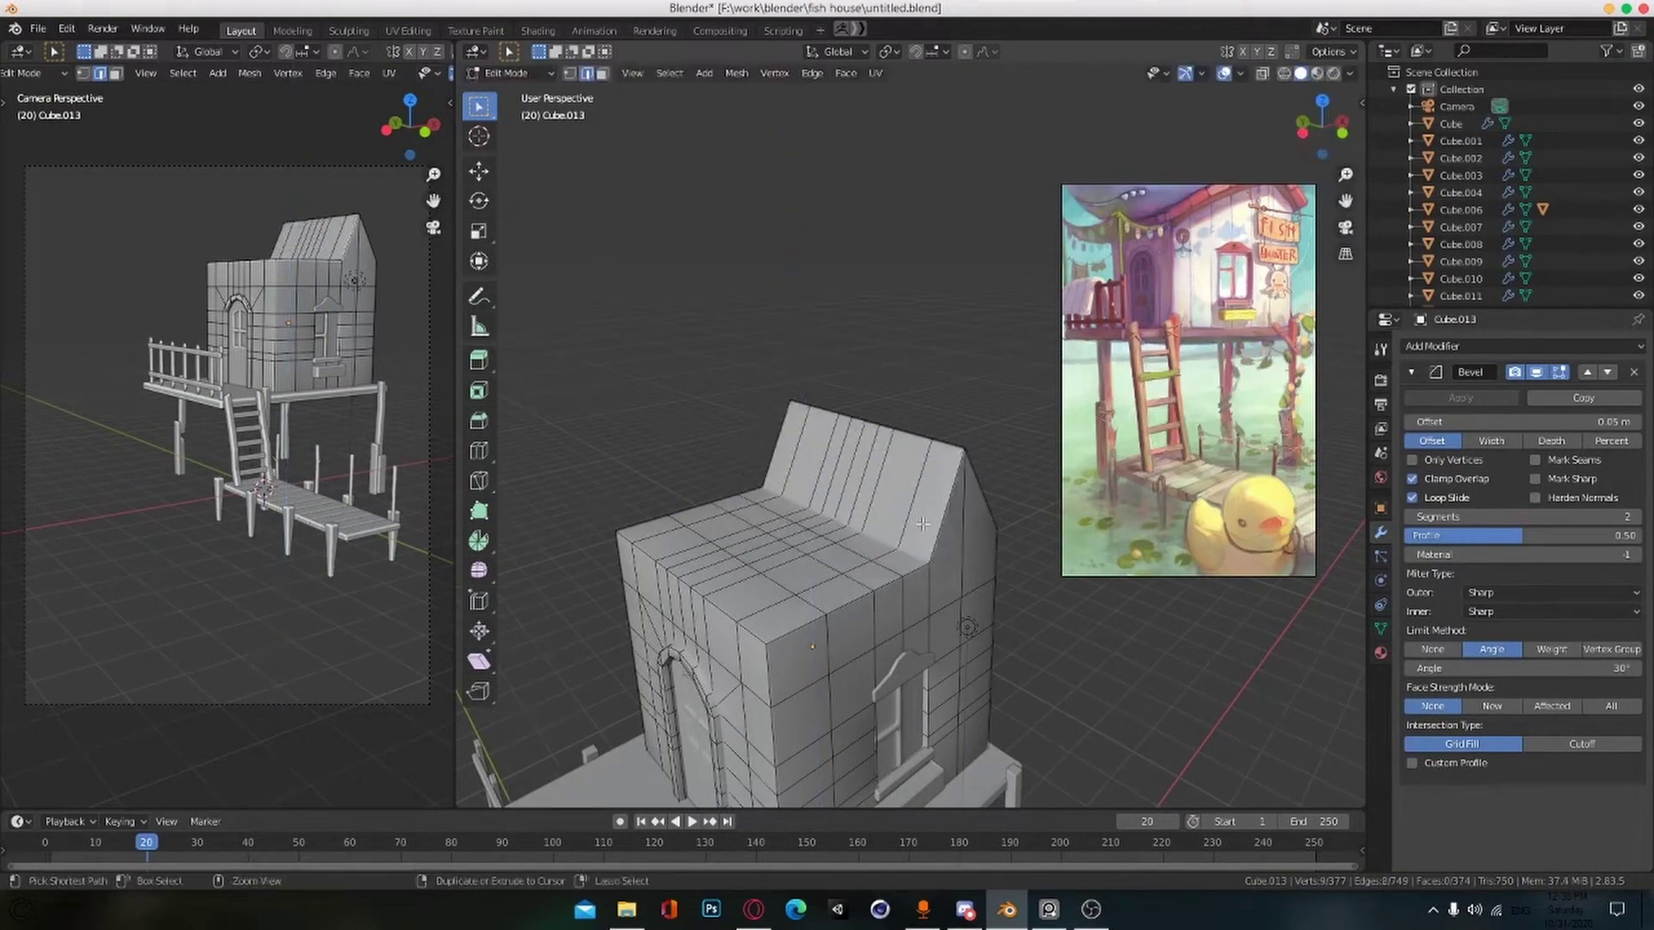
{"action": "key", "text": "ctrl+z"}
Step: Turn on proportional editing with Root falloff and try raising the roof edges along Z with a 0.26 influence size
{"action": "middle_click_drag", "start_coordinate": [923, 523], "coordinate": [890, 515]}
{"action": "left_click", "coordinate": [965, 52]}
{"action": "left_click", "coordinate": [988, 52]}
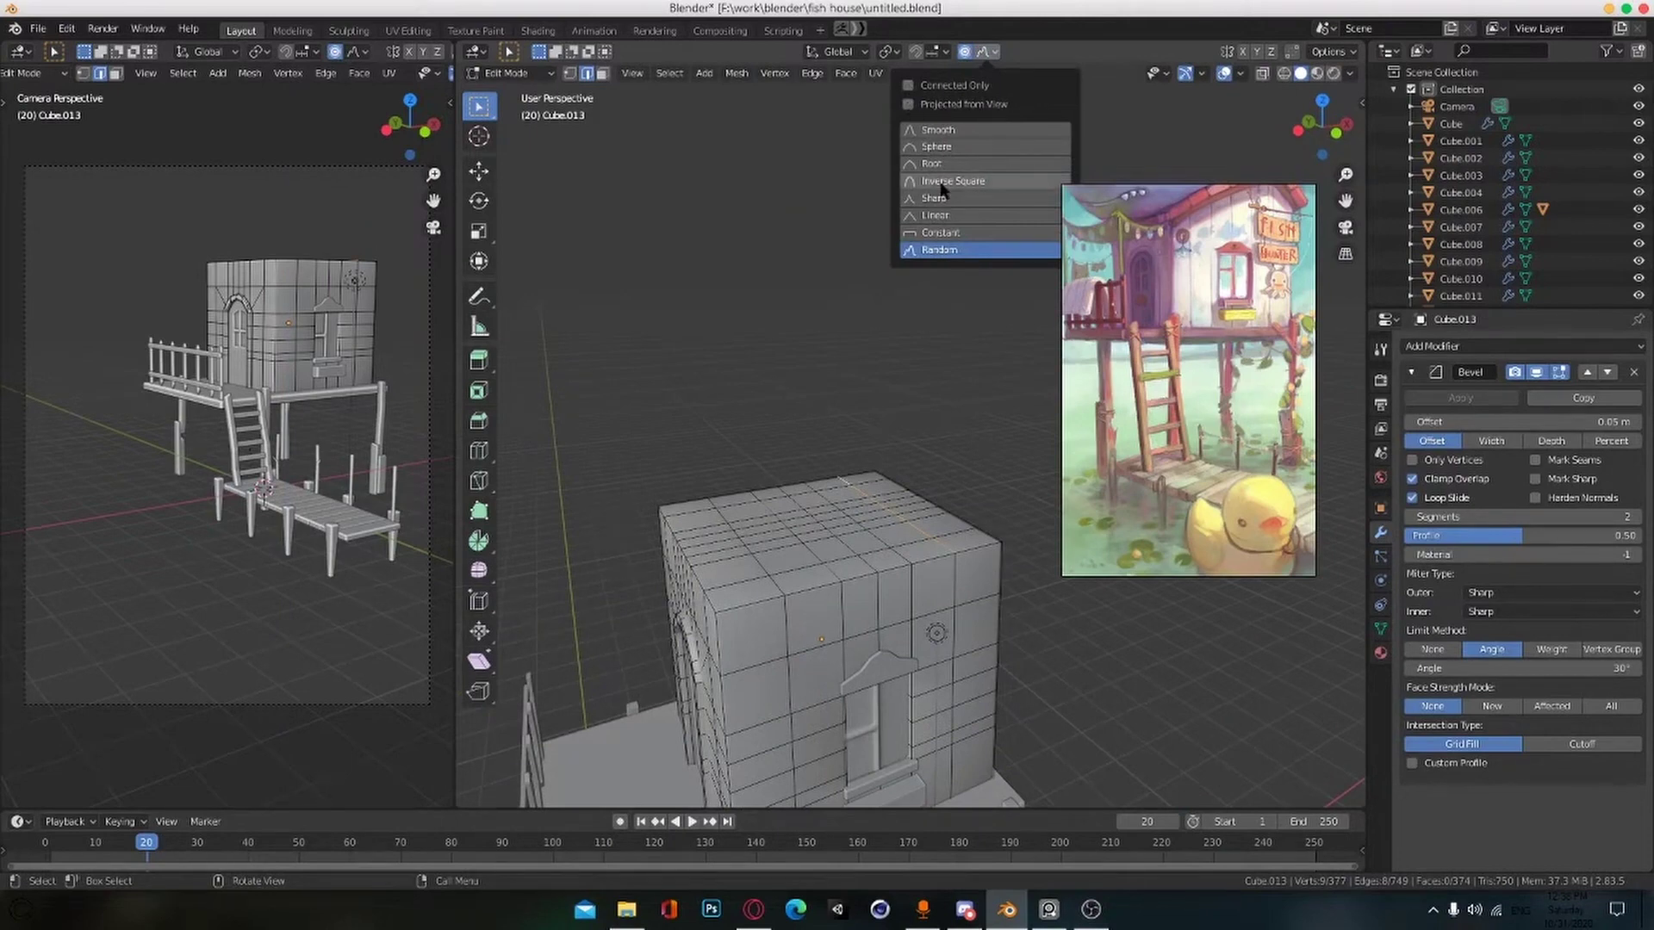
{"action": "left_click", "coordinate": [934, 148]}
{"action": "key", "text": "g"}
{"action": "key", "text": "z"}
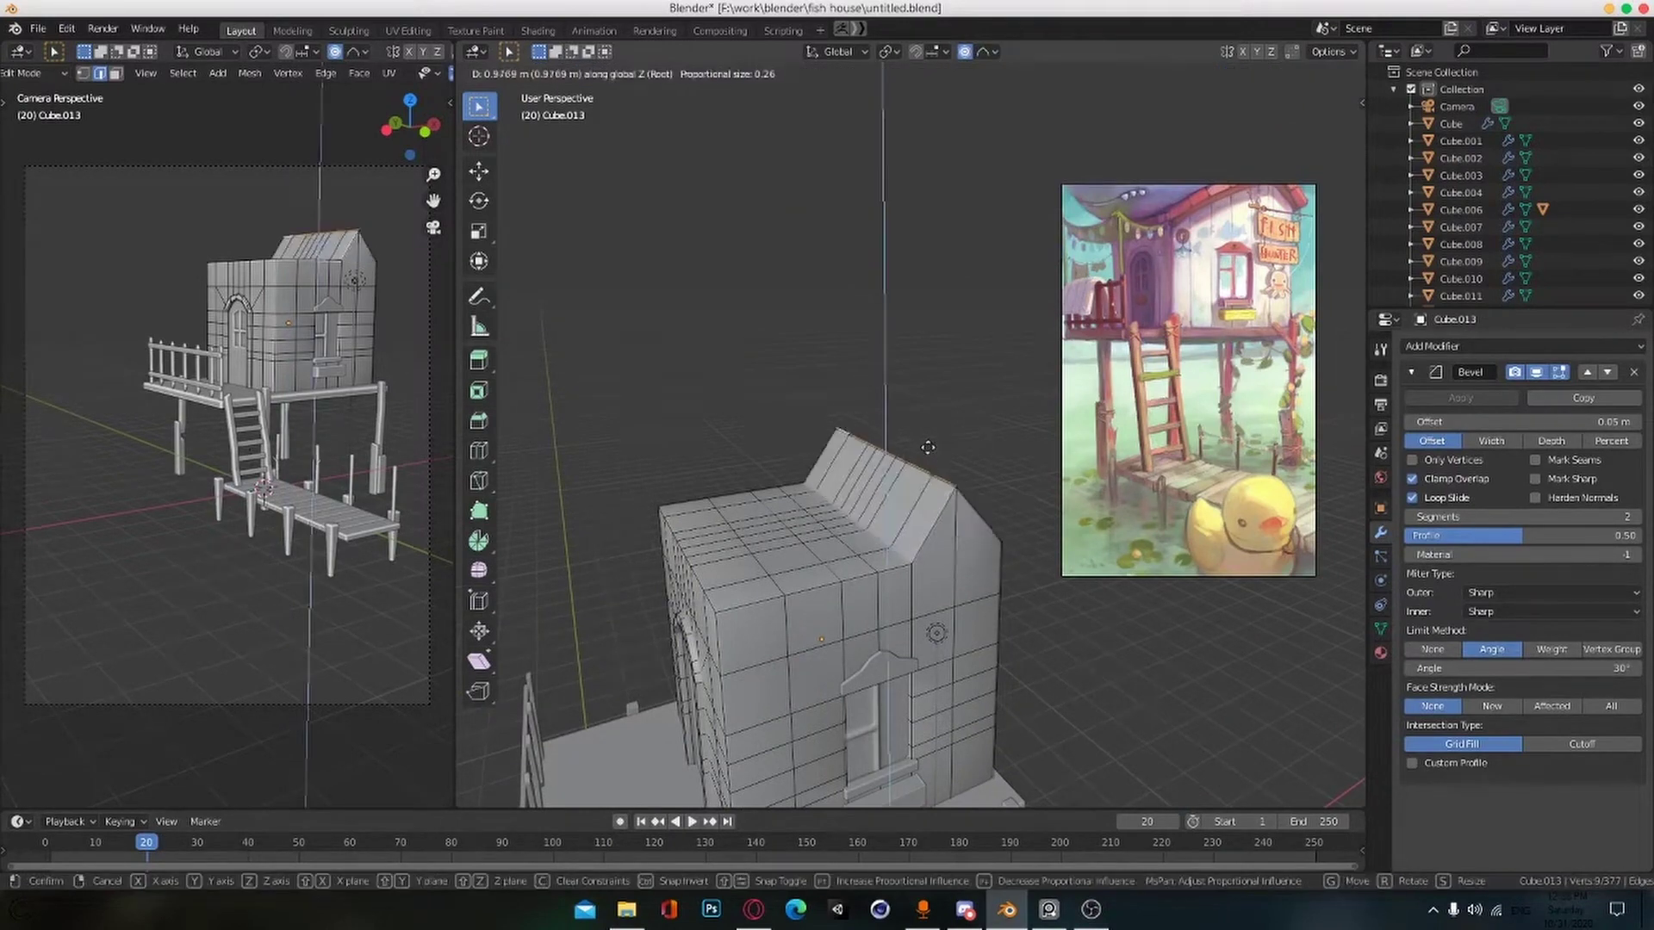
{"action": "scroll", "coordinate": [910, 424], "scroll_direction": "down", "scroll_amount": 2}
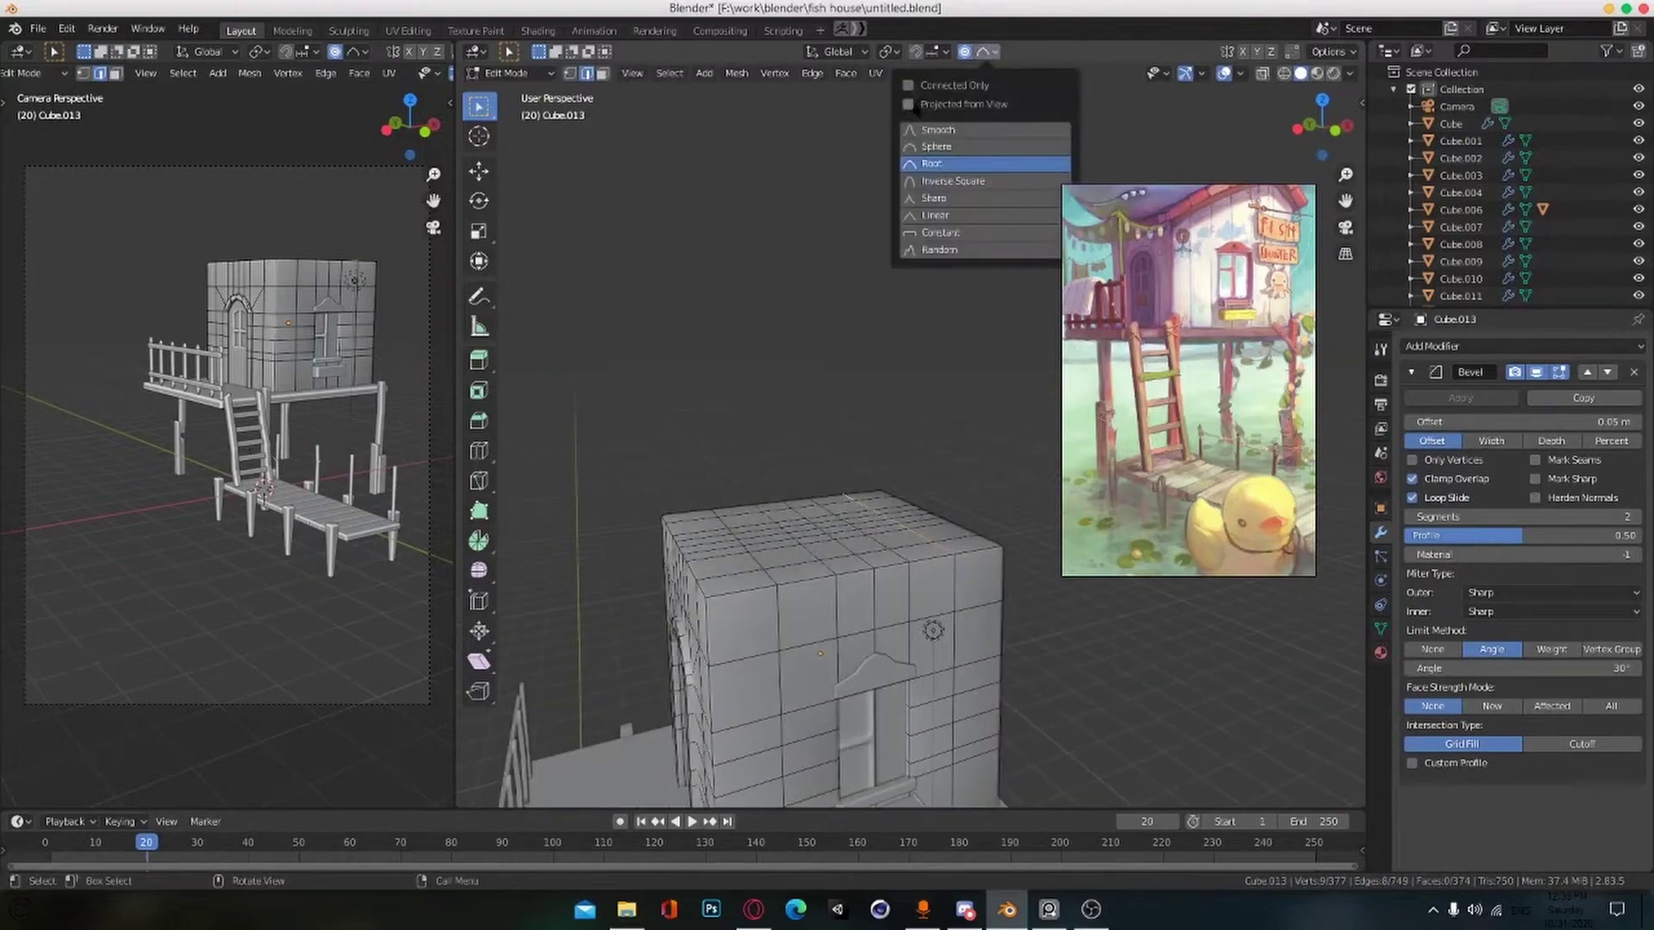
Step: Try raising the roof edges about 0.79 m along Z with Root falloff and a wider proportional size of 2.85
{"action": "key", "text": "Escape"}
{"action": "left_click", "coordinate": [982, 51]}
{"action": "key", "text": "g"}
{"action": "key", "text": "z"}
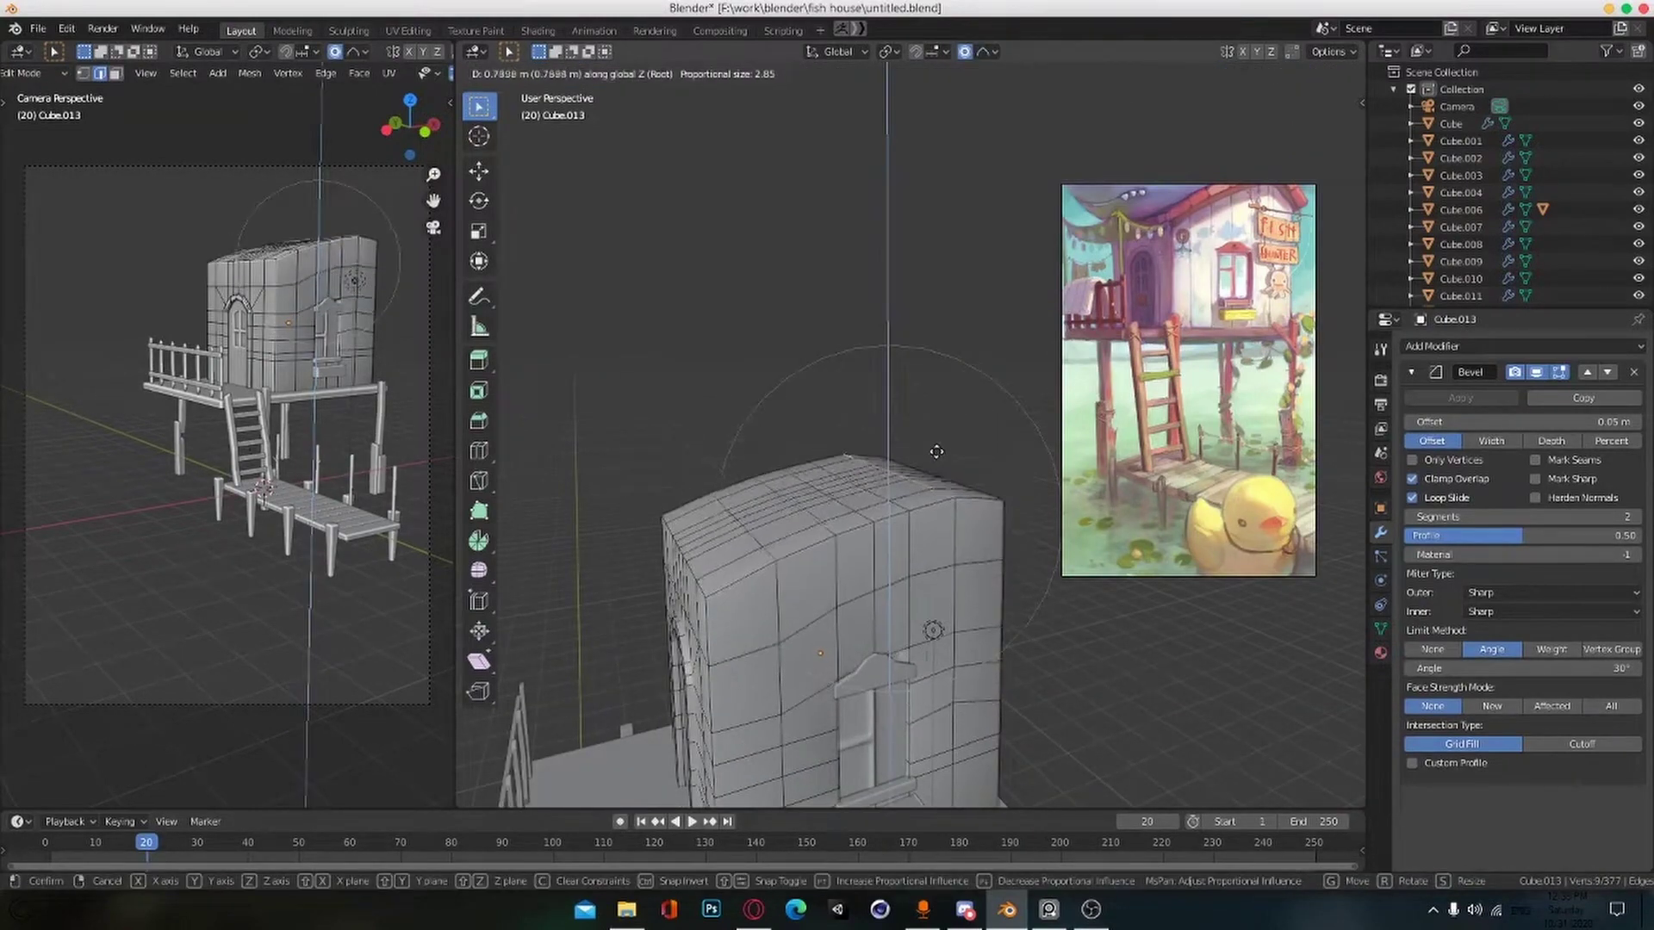
{"action": "right_click", "coordinate": [938, 448]}
{"action": "left_click", "coordinate": [986, 52]}
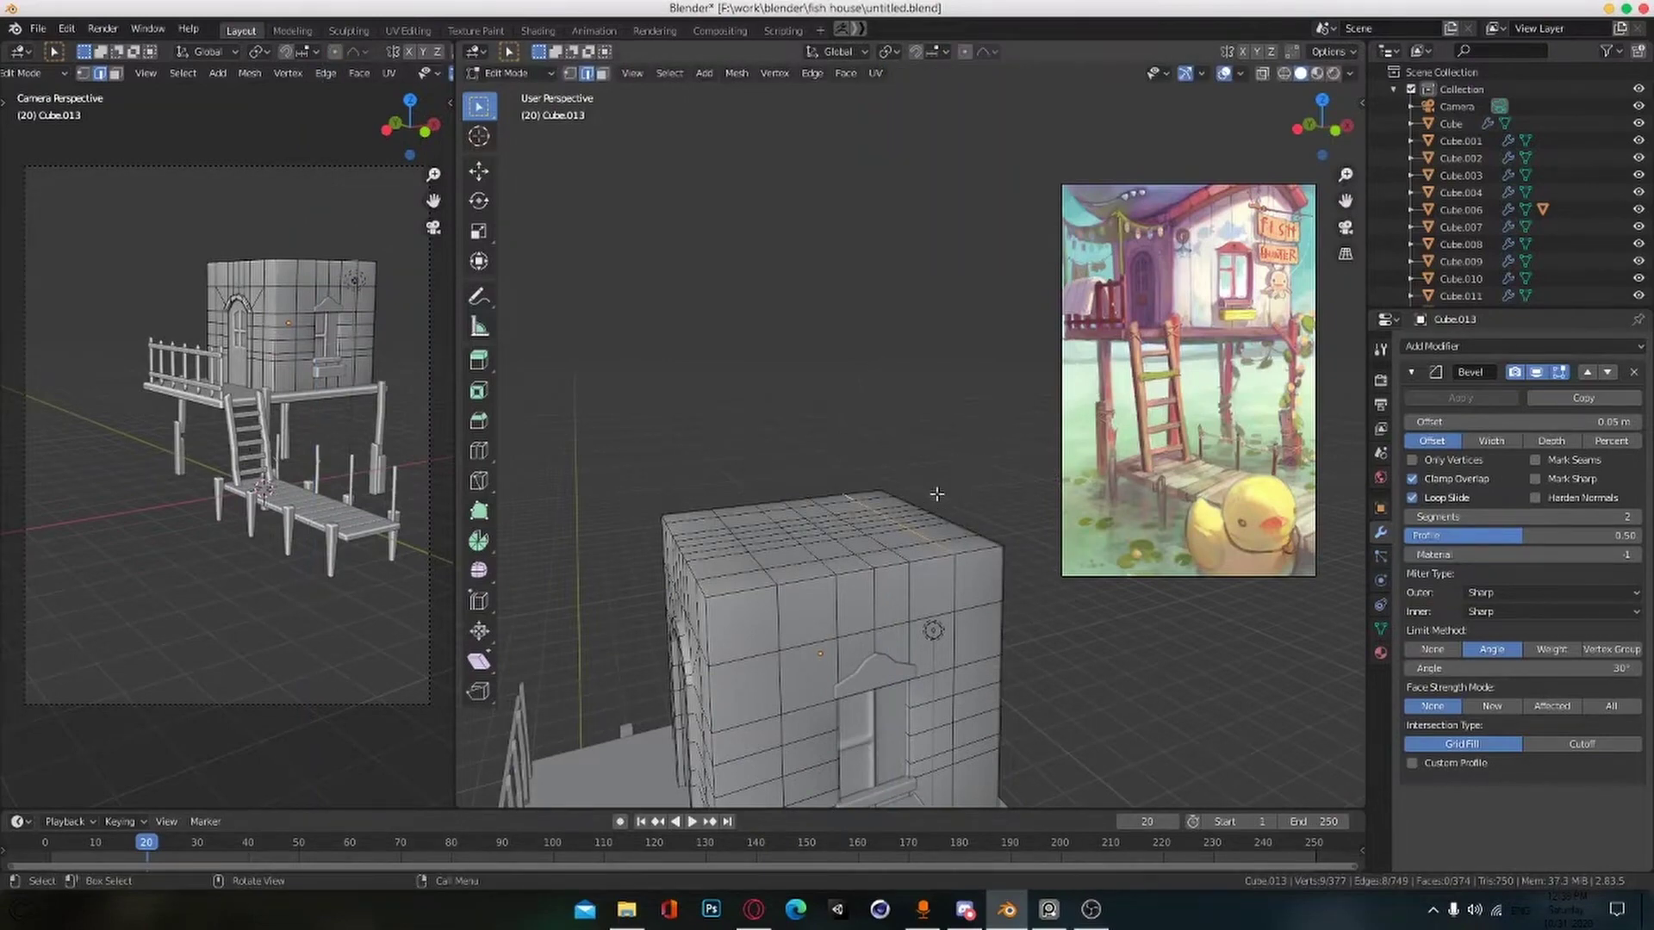
Step: Raise the selected roof edge row along Z to form the peak of the house body's roof
{"action": "key", "text": "g"}
{"action": "key", "text": "z"}
{"action": "left_click", "coordinate": [936, 414]}
{"action": "middle_click_drag", "start_coordinate": [936, 413], "coordinate": [1031, 448]}
{"action": "left_click", "coordinate": [946, 454]}
{"action": "key", "text": "g"}
{"action": "key", "text": "z"}
{"action": "right_click", "coordinate": [946, 414]}
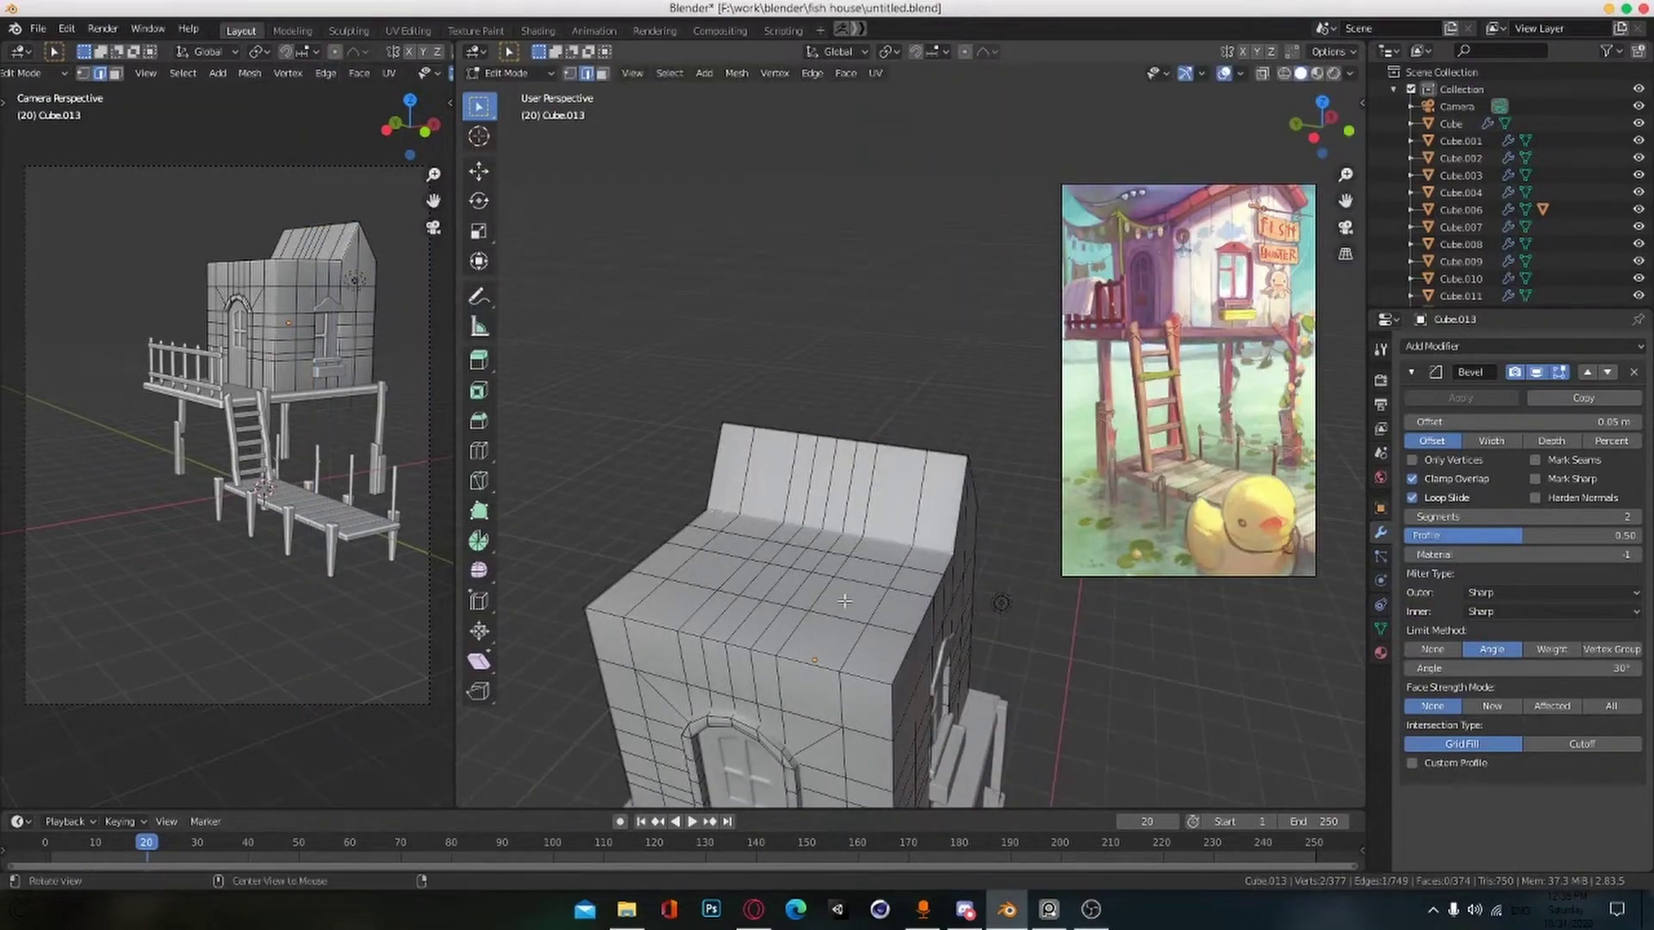
Step: Select edge rows beside the roof ridge on the long slope and raise them along Z to step the slope down
{"action": "middle_click_drag", "start_coordinate": [845, 601], "coordinate": [775, 510]}
{"action": "key", "text": "g"}
{"action": "key", "text": "z"}
{"action": "left_click", "coordinate": [832, 525]}
{"action": "left_click", "coordinate": [834, 561]}
{"action": "middle_click_drag", "start_coordinate": [834, 561], "coordinate": [921, 620]}
{"action": "left_click", "coordinate": [747, 482], "text": "ctrl"}
{"action": "key", "text": "g"}
{"action": "key", "text": "z"}
{"action": "left_click", "coordinate": [790, 572]}
{"action": "key", "text": "g"}
{"action": "key", "text": "z"}
{"action": "left_click", "coordinate": [871, 596]}
Step: Select the next edge row nearer the door-side eave and raise it along Z to smooth the long roof slope
{"action": "left_click", "coordinate": [881, 548]}
{"action": "left_click", "coordinate": [822, 461]}
{"action": "left_click", "coordinate": [767, 581], "text": "ctrl"}
{"action": "middle_click_drag", "start_coordinate": [771, 590], "coordinate": [755, 564]}
{"action": "key", "text": "g"}
{"action": "key", "text": "z"}
{"action": "left_click", "coordinate": [762, 555]}
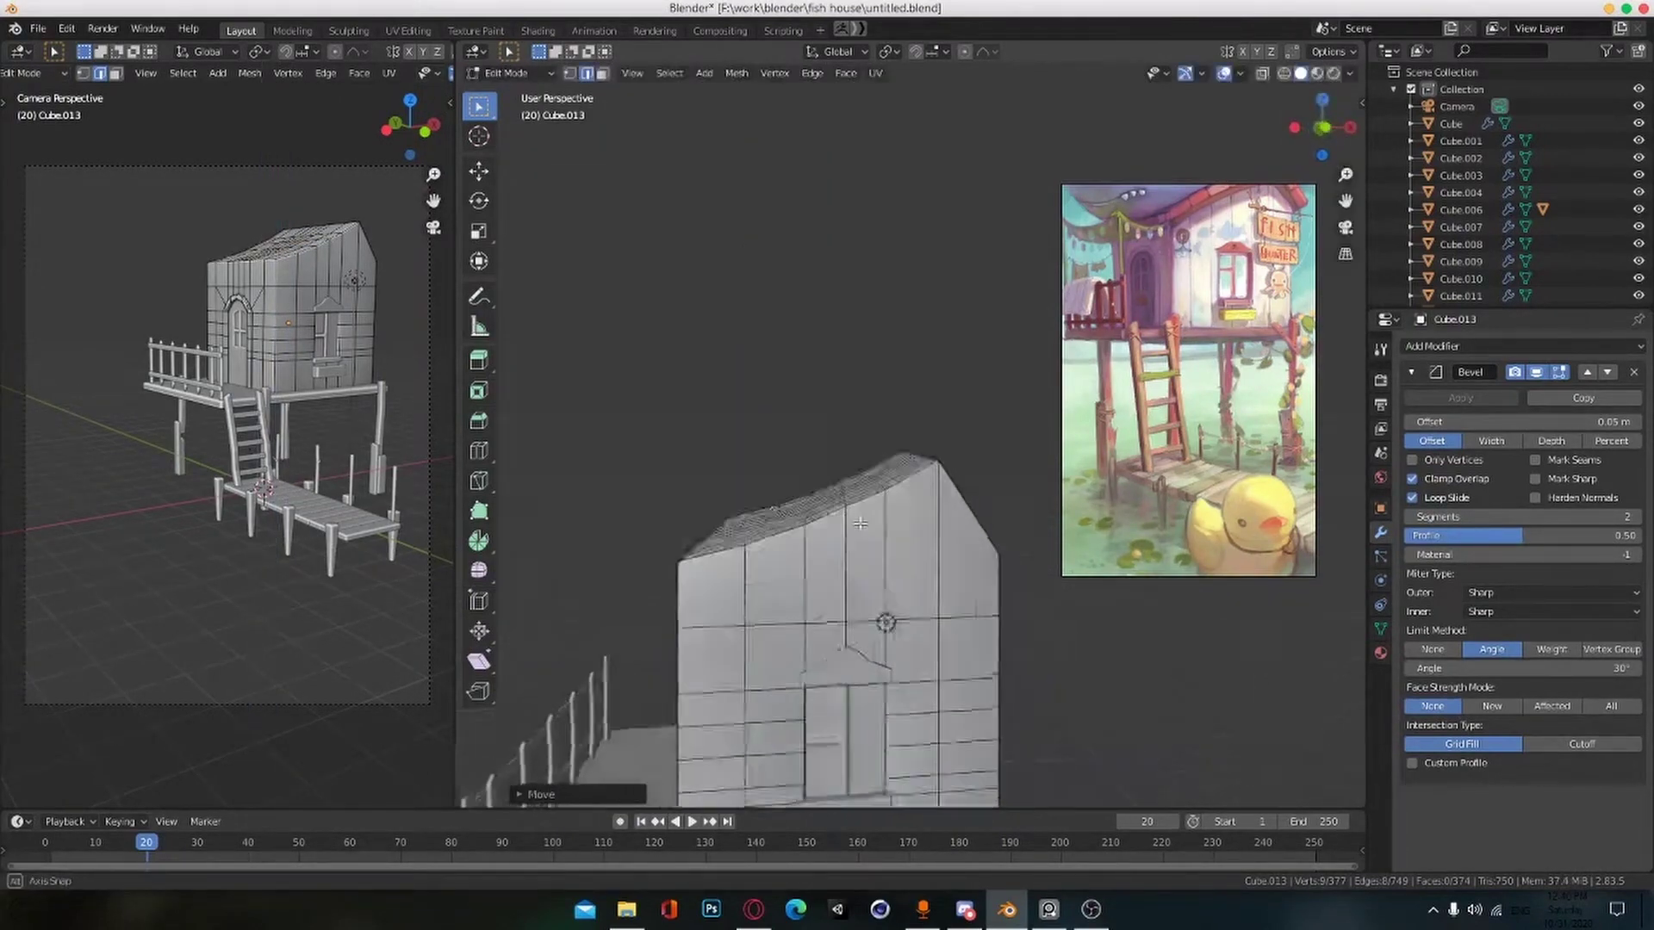
Step: Add an edge loop along the roof's short slope and move the roof rows to round the profile
{"action": "middle_click_drag", "start_coordinate": [860, 523], "coordinate": [818, 446]}
{"action": "key", "text": "Tab"}
{"action": "key", "text": "Tab"}
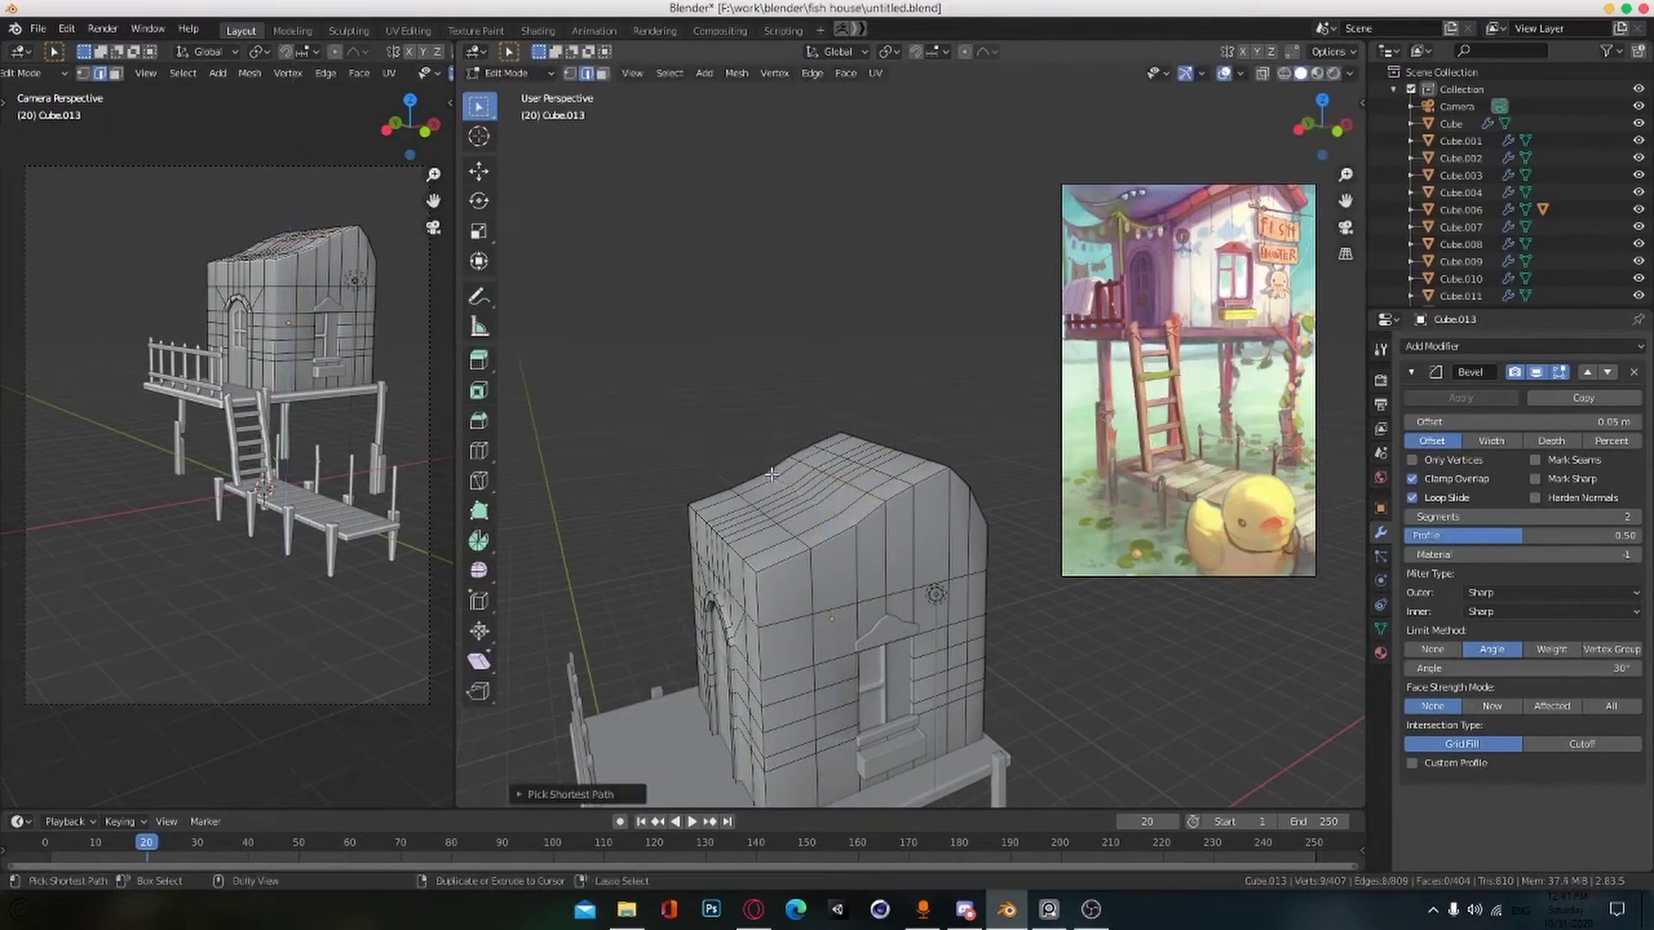
{"action": "middle_click_drag", "start_coordinate": [831, 579], "coordinate": [860, 562]}
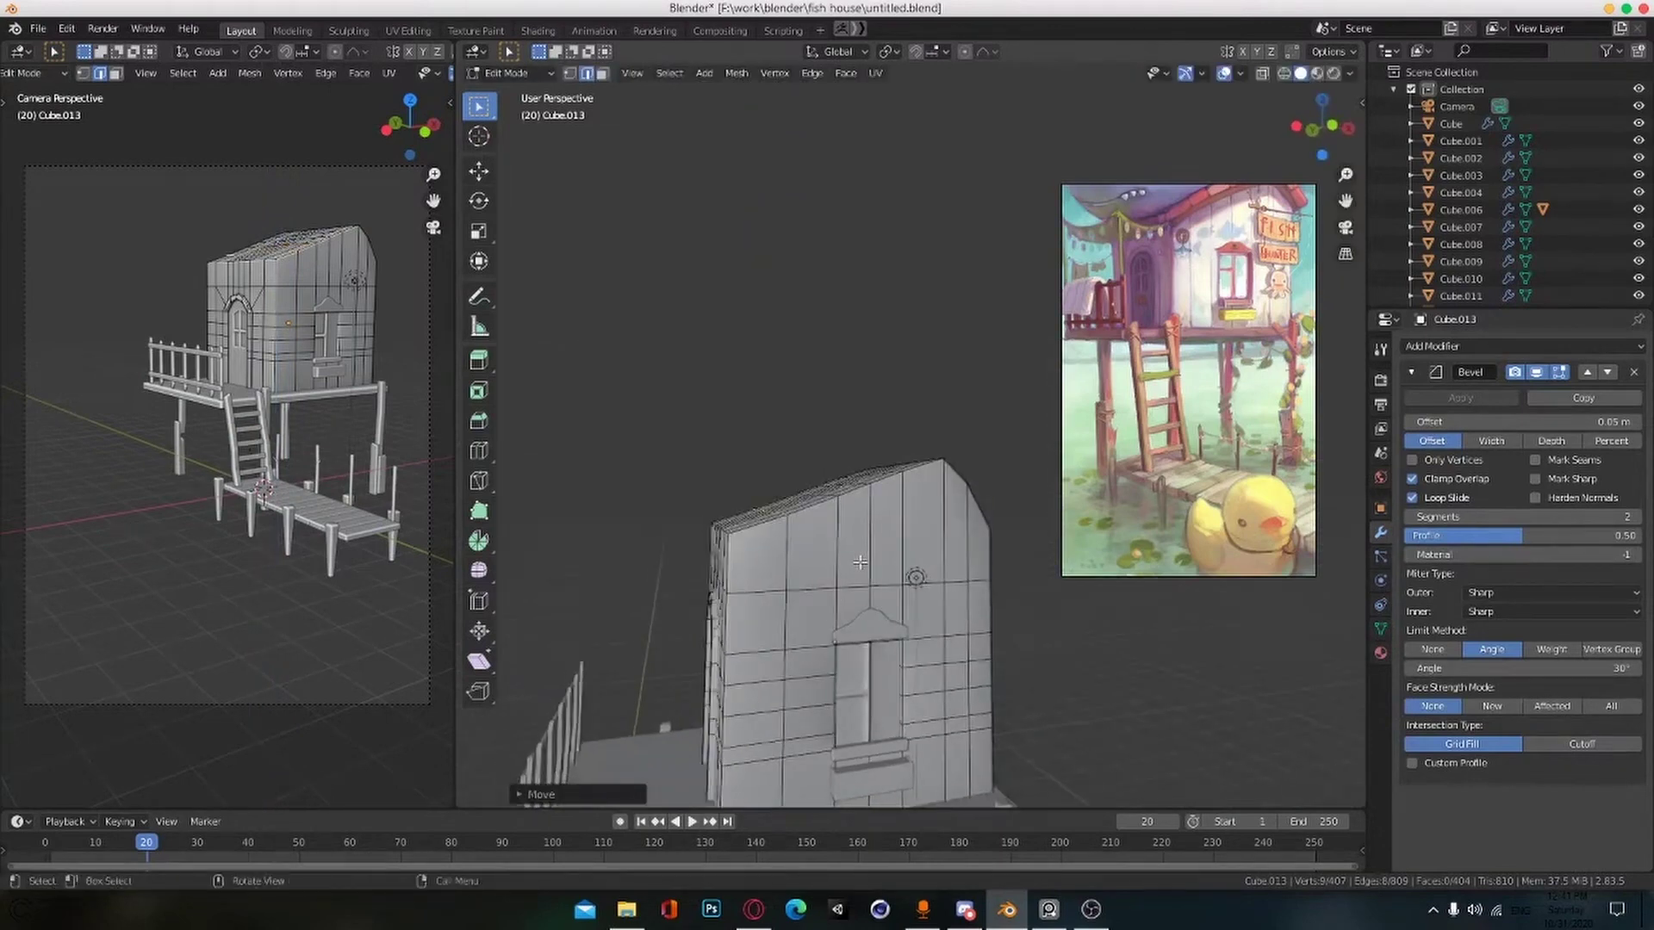
Step: In front wireframe view, select all the roof vertices, lower them slightly along Z, and save the file in solid shading
{"action": "key", "text": "KP_1"}
{"action": "key", "text": "alt+z"}
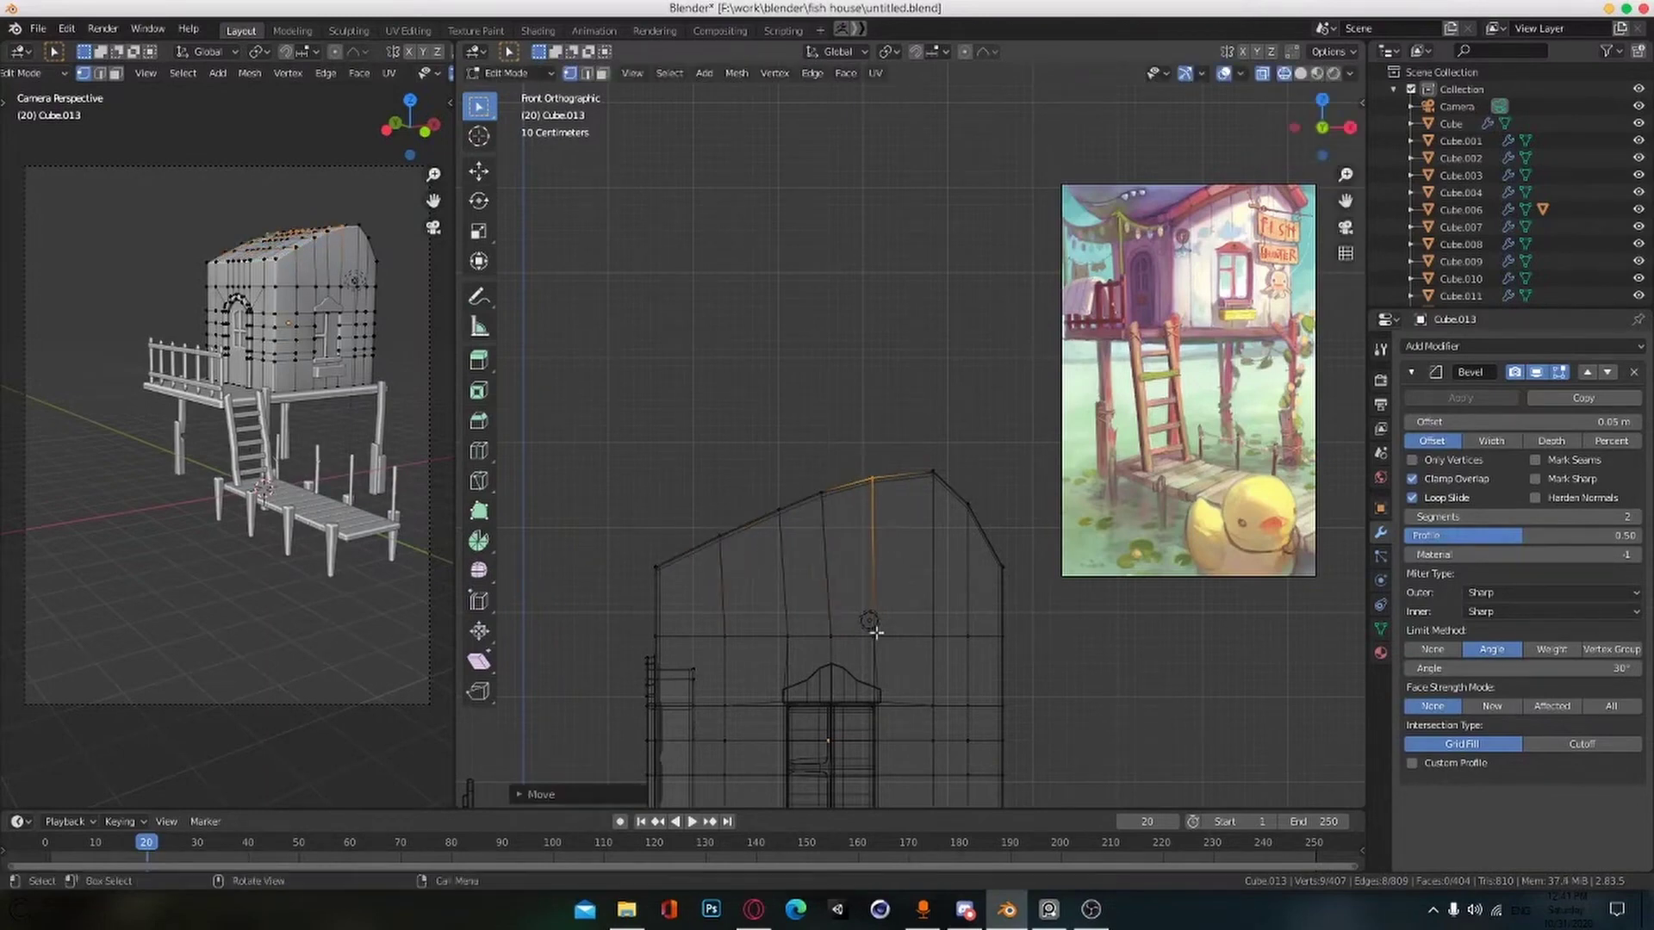
{"action": "left_click_drag", "start_coordinate": [610, 358], "coordinate": [987, 589]}
{"action": "key", "text": "g"}
{"action": "key", "text": "z"}
{"action": "left_click", "coordinate": [989, 604]}
{"action": "key", "text": "Tab"}
{"action": "key", "text": "z"}
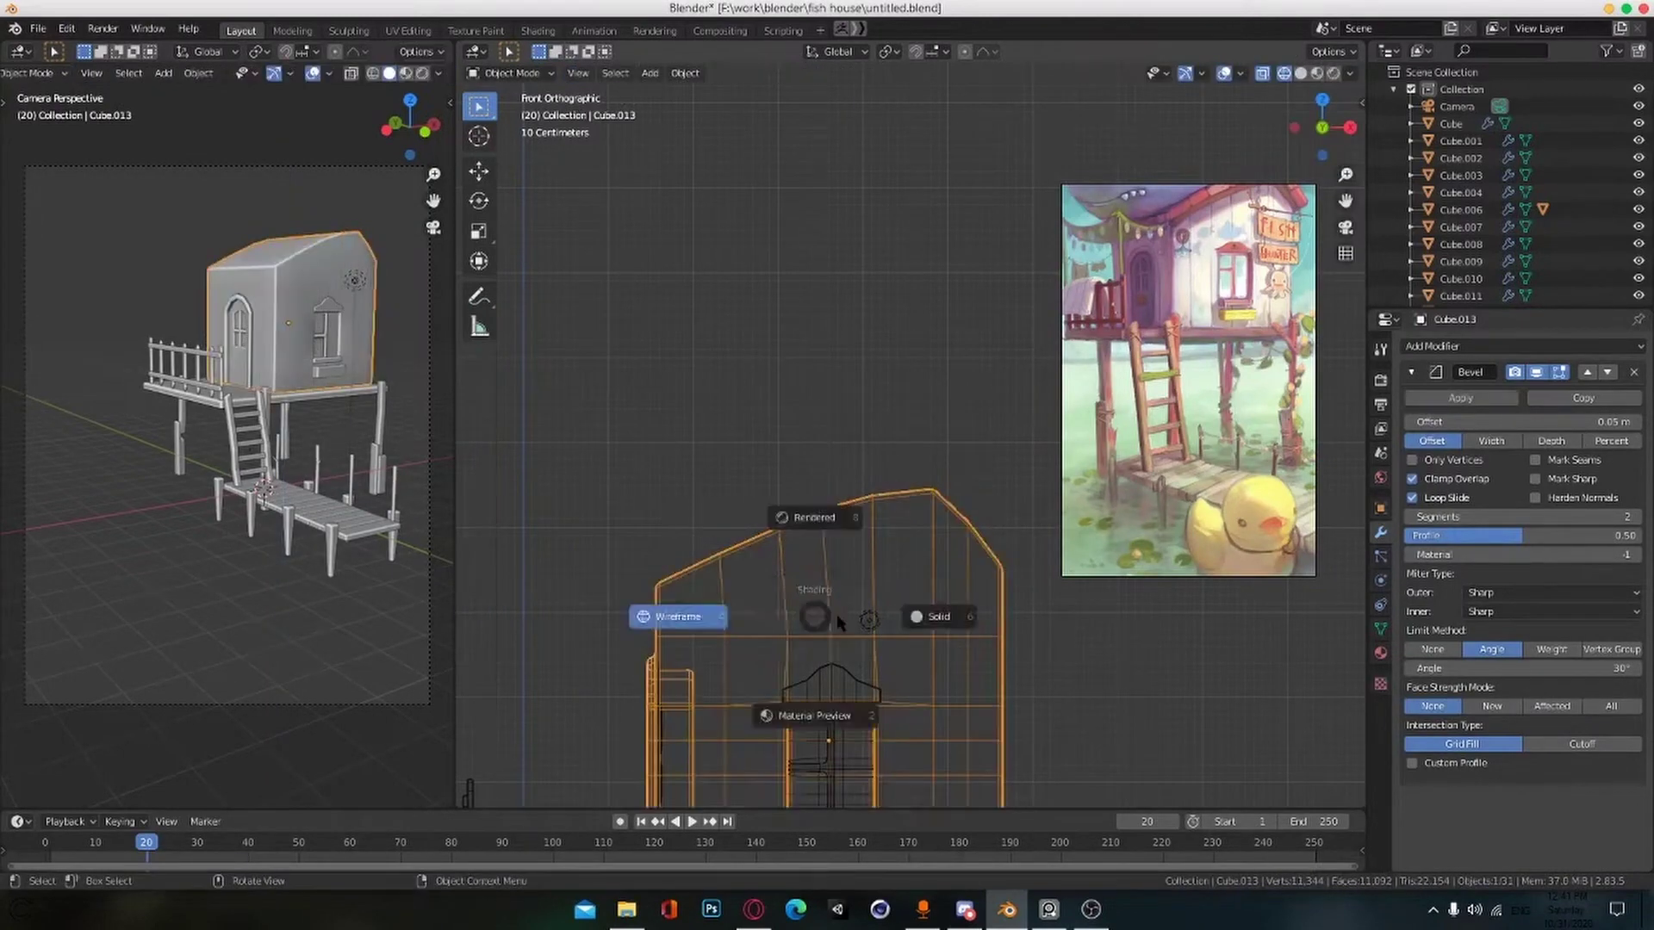
{"action": "left_click", "coordinate": [928, 617]}
{"action": "mouse_move", "coordinate": [787, 480]}
{"action": "left_mouse_down", "text": "alt"}
{"action": "mouse_move", "coordinate": [878, 483]}
{"action": "mouse_move", "coordinate": [912, 559]}
{"action": "left_mouse_up", "text": "alt"}
{"action": "scroll", "coordinate": [911, 560], "scroll_direction": "down", "scroll_amount": 3}
{"action": "key", "text": "ctrl+s"}
Step: Select the roof vertices again in front wireframe view and lower them further along Z, finishing in solid shading
{"action": "key", "text": "KP_1"}
{"action": "key", "text": "z"}
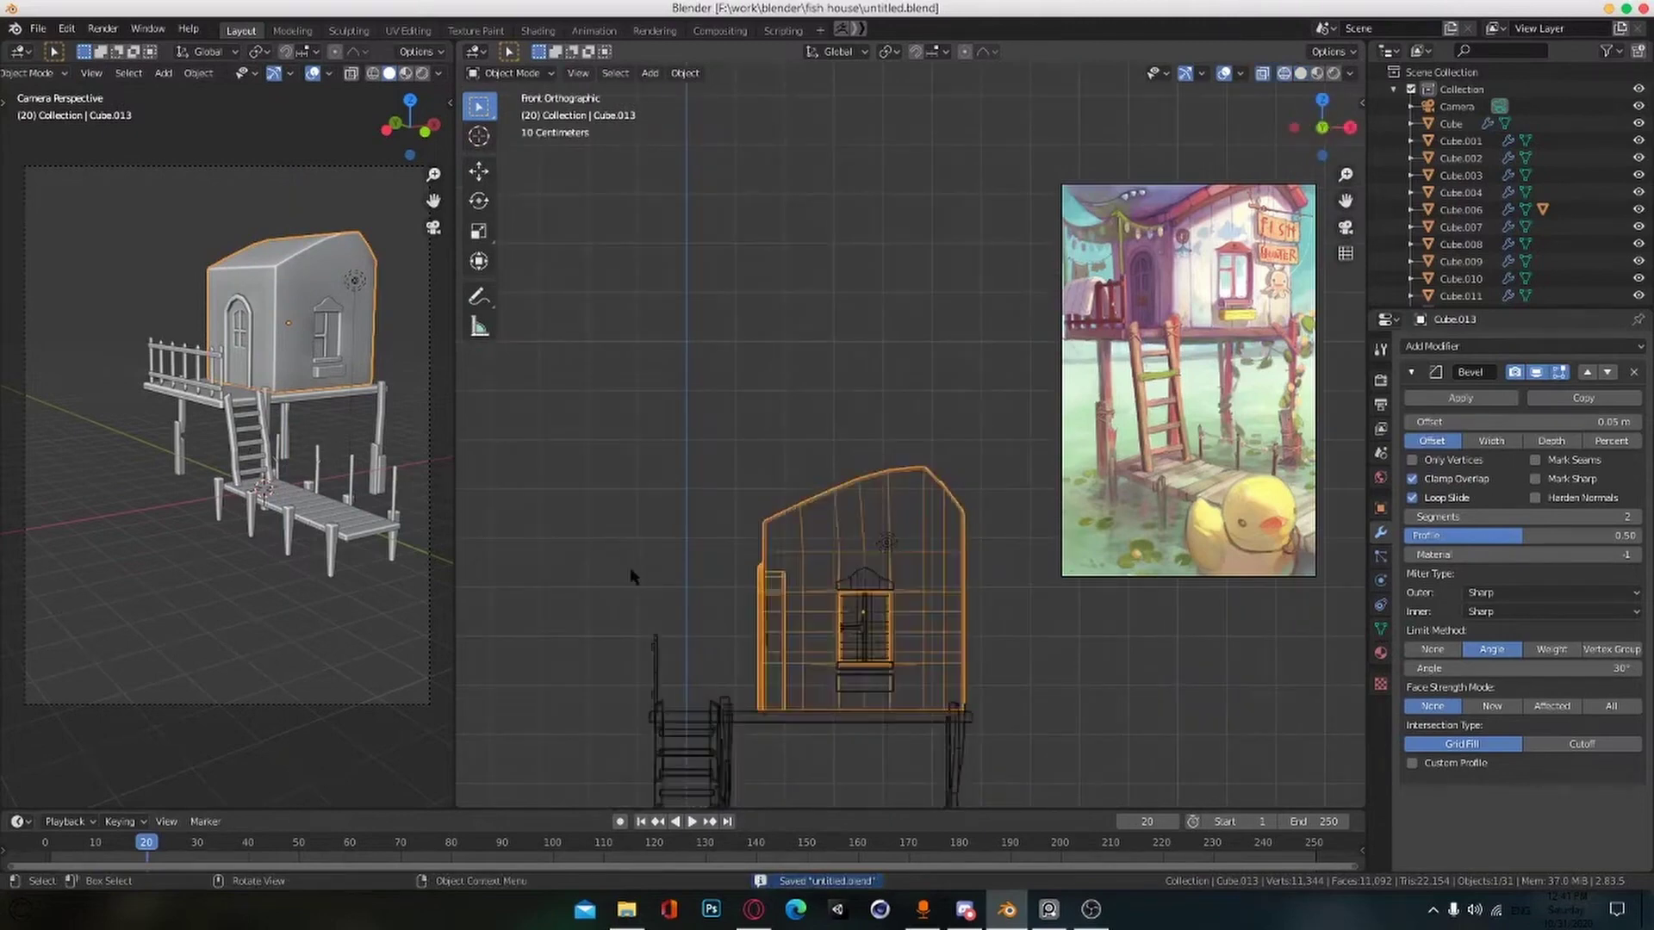
{"action": "scroll", "coordinate": [638, 561], "scroll_direction": "up", "scroll_amount": 3}
{"action": "key", "text": "Tab"}
{"action": "mouse_move", "coordinate": [609, 426]}
{"action": "left_mouse_down"}
{"action": "mouse_move", "coordinate": [915, 591]}
{"action": "mouse_move", "coordinate": [1027, 618]}
{"action": "left_mouse_up"}
{"action": "key", "text": "g"}
{"action": "key", "text": "z"}
{"action": "left_click", "coordinate": [1040, 648]}
{"action": "key", "text": "Tab"}
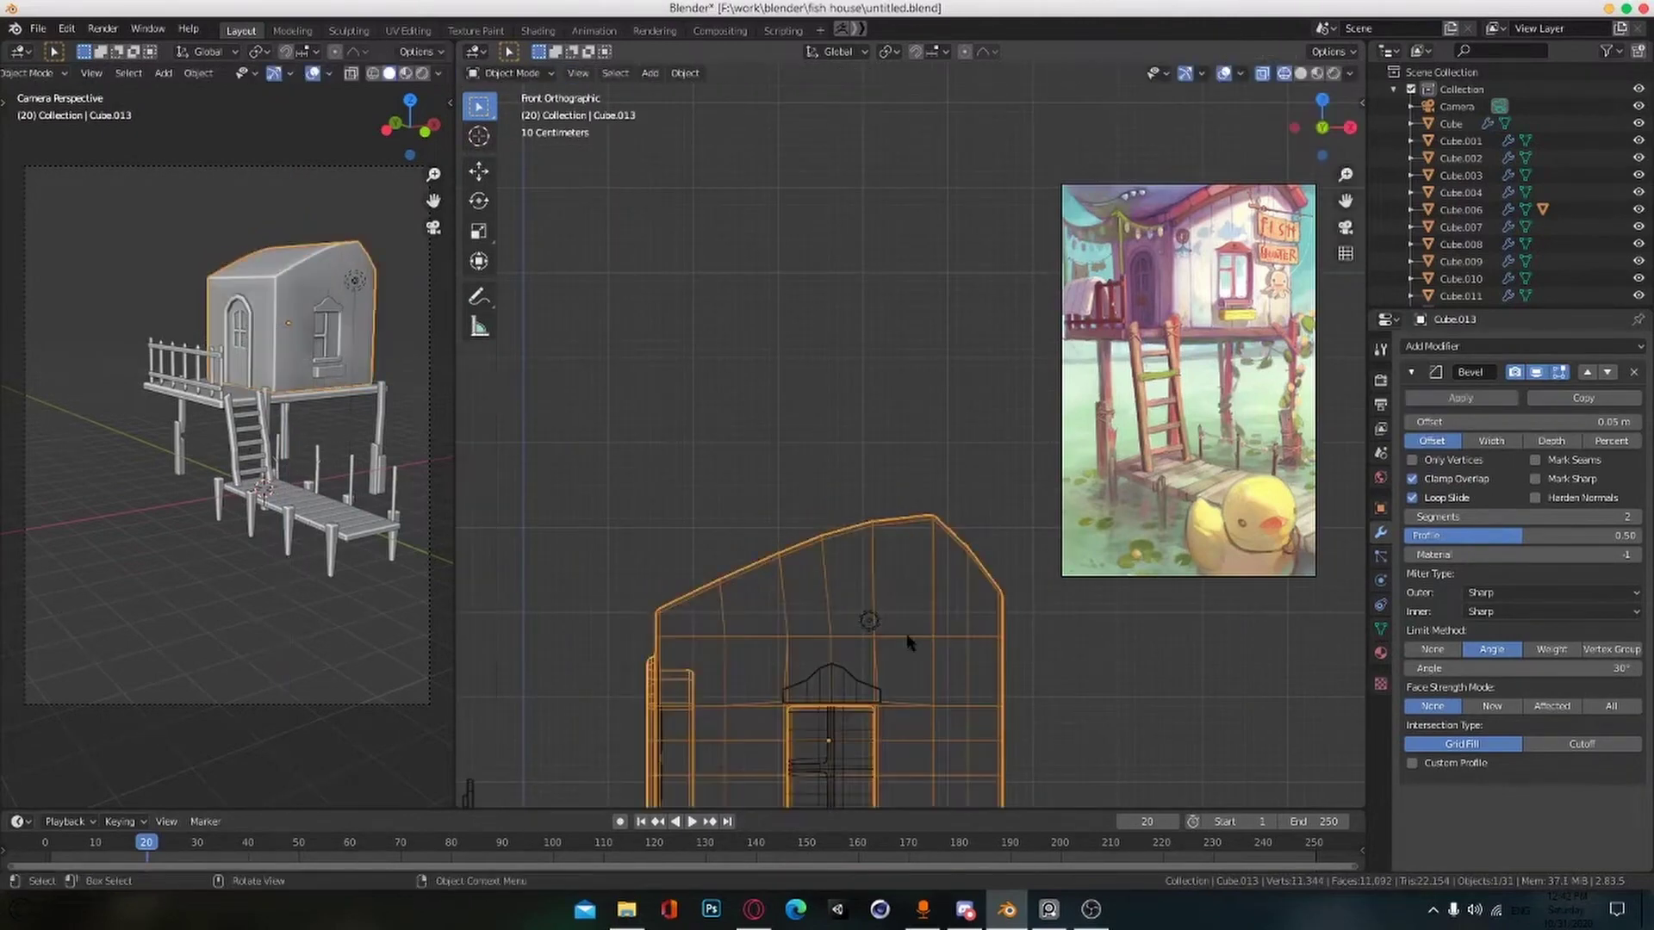
{"action": "key", "text": "z"}
Step: Duplicate the house body's roof faces into a separate object and extrude them upward about 0.19 m as a roof slab
{"action": "middle_click_drag", "start_coordinate": [698, 525], "coordinate": [782, 591]}
{"action": "scroll", "coordinate": [1063, 675], "scroll_direction": "up", "scroll_amount": 4}
{"action": "middle_click_drag", "start_coordinate": [1100, 690], "coordinate": [889, 602]}
{"action": "key", "text": "Tab"}
{"action": "key", "text": "shift+d"}
{"action": "key", "text": "Tab"}
{"action": "middle_click_drag", "start_coordinate": [939, 540], "coordinate": [832, 588]}
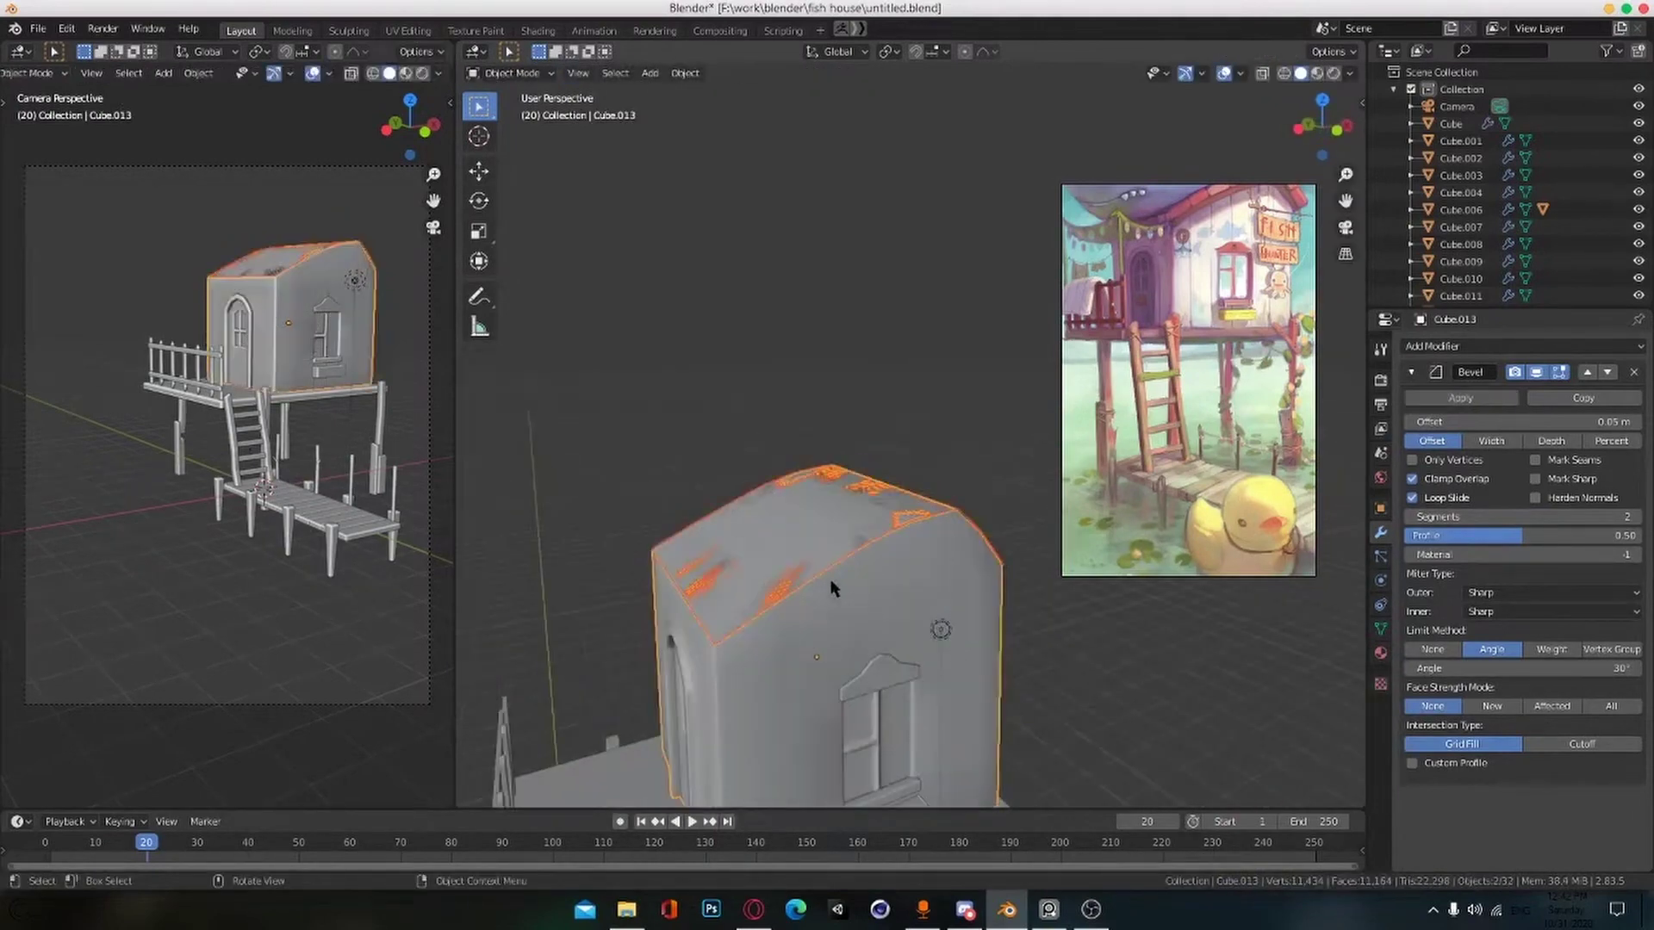
{"action": "key", "text": "Tab"}
{"action": "key", "text": "e"}
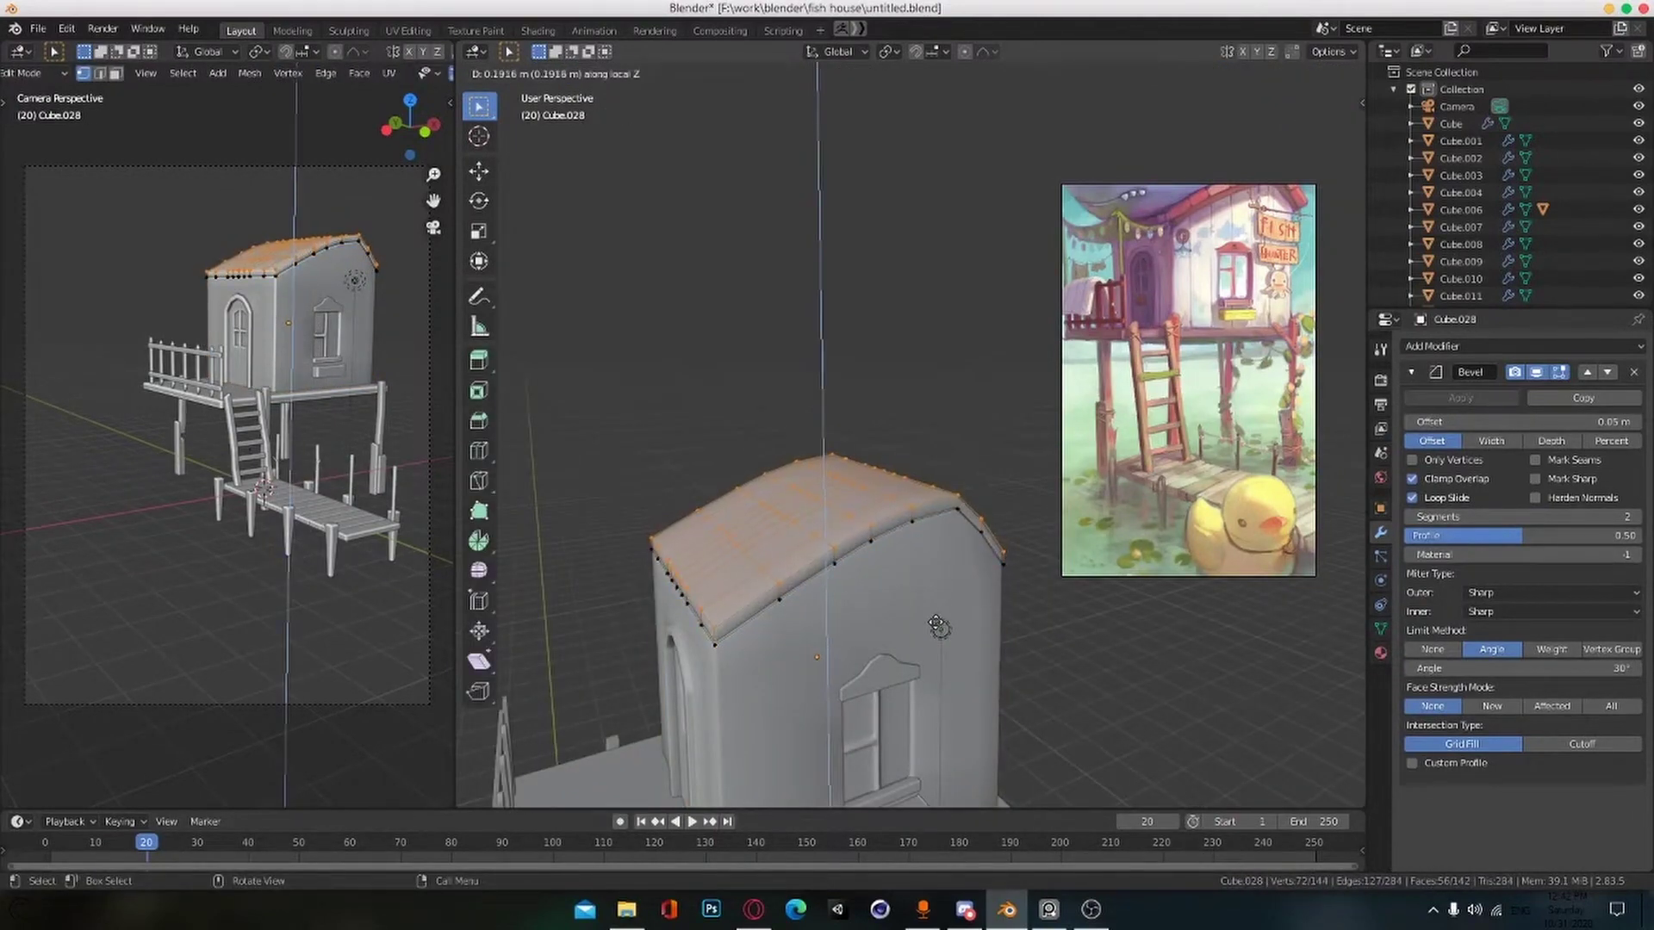
{"action": "left_click", "coordinate": [938, 626]}
Step: Extrude the roof slab's end faces outward along both eaves to create overhangs, and save the file
{"action": "middle_click_drag", "start_coordinate": [938, 626], "coordinate": [835, 646]}
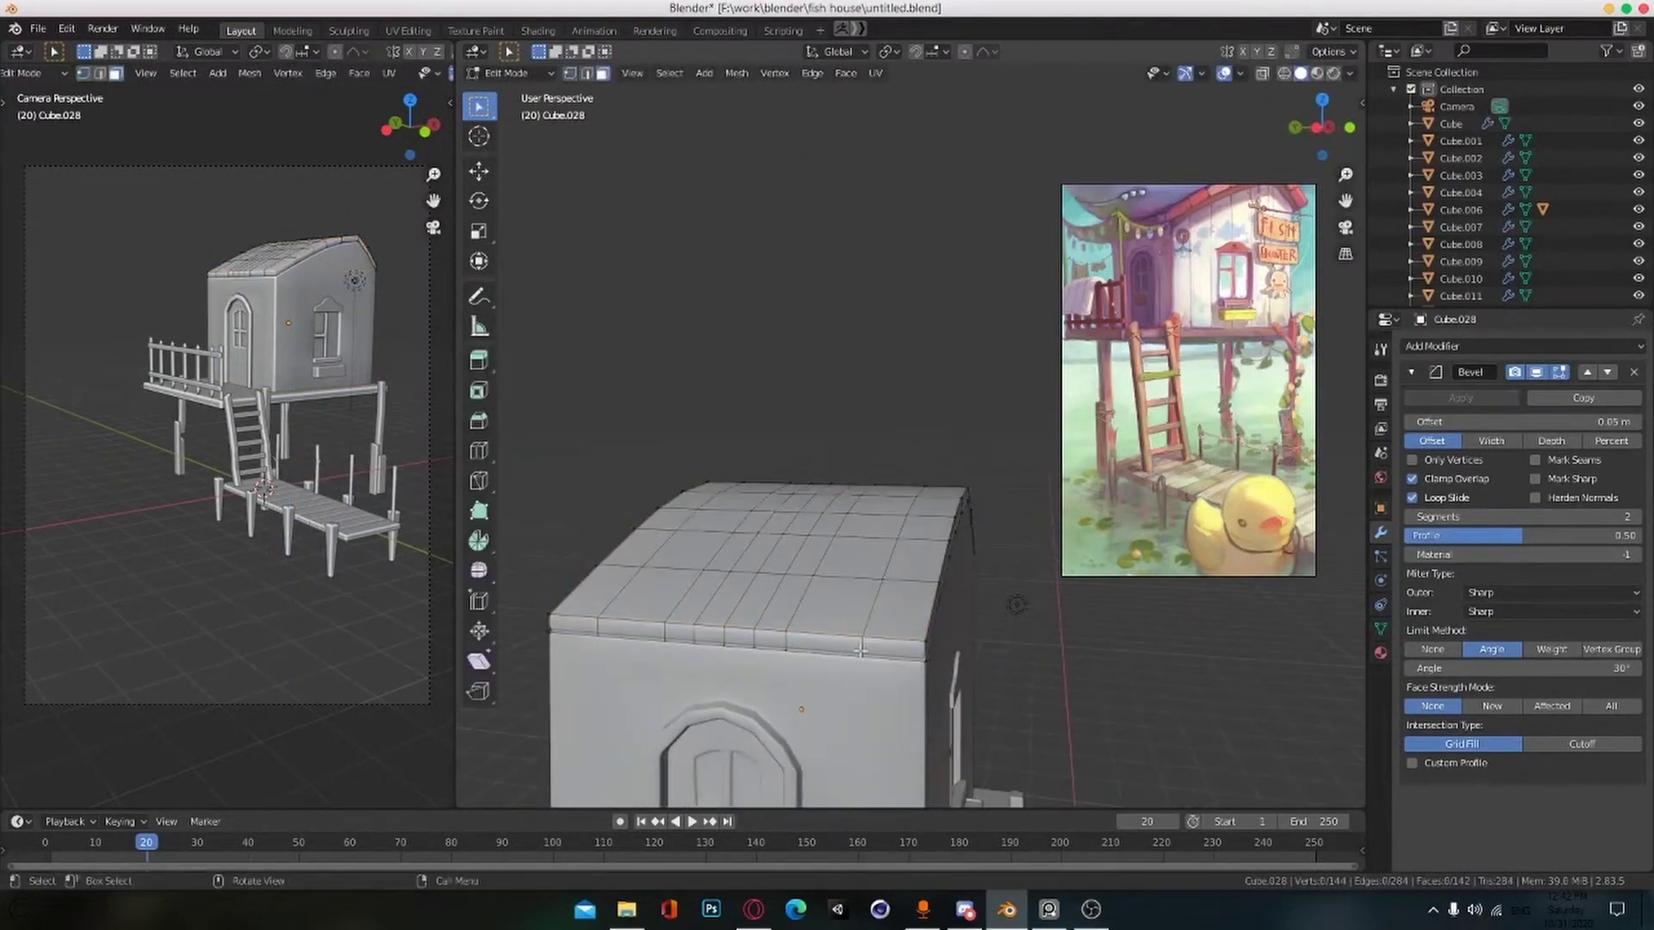
{"action": "left_click", "coordinate": [577, 621], "text": "ctrl"}
{"action": "key", "text": "e"}
{"action": "middle_click_drag", "start_coordinate": [577, 622], "coordinate": [881, 641]}
{"action": "middle_click_drag", "start_coordinate": [1039, 577], "coordinate": [1066, 615]}
{"action": "key", "text": "e"}
{"action": "left_click", "coordinate": [1066, 638]}
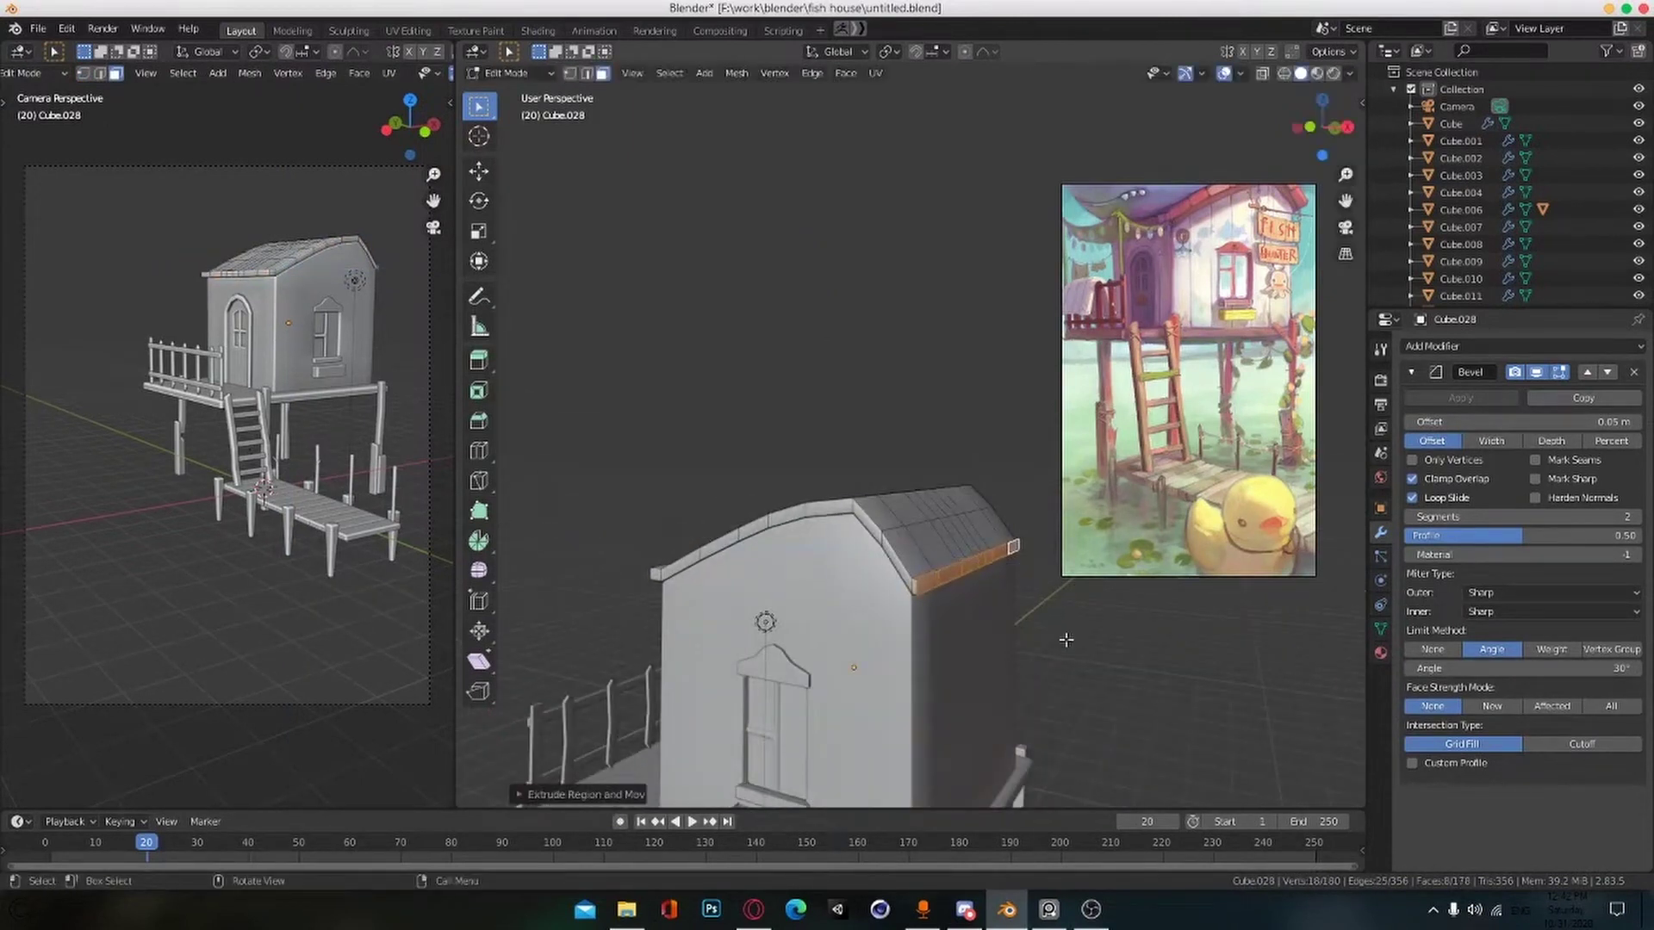
{"action": "middle_click_drag", "start_coordinate": [956, 680], "coordinate": [1011, 705]}
{"action": "key", "text": "Tab"}
{"action": "middle_click_drag", "start_coordinate": [879, 633], "coordinate": [938, 661]}
{"action": "key", "text": "ctrl+s"}
Step: Select all the roof slab's top faces and raise them along Z with a proportional size of 2.85
{"action": "key", "text": "s"}
{"action": "key", "text": "Escape"}
{"action": "key", "text": "Tab"}
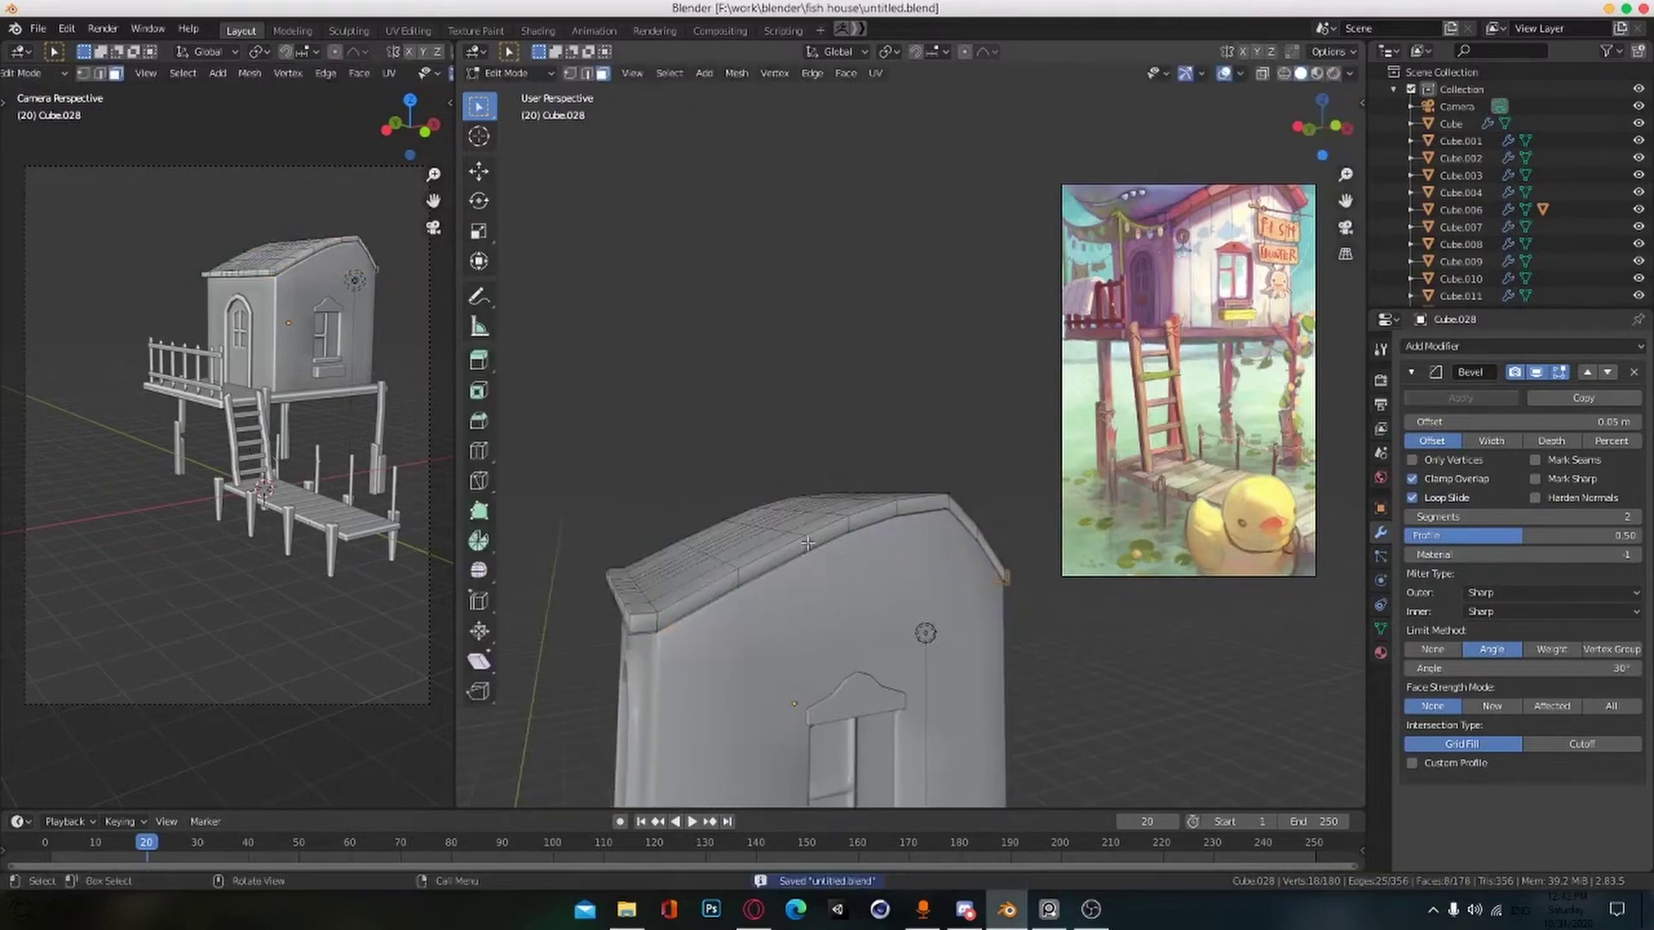
{"action": "left_click", "coordinate": [785, 663]}
{"action": "middle_click_drag", "start_coordinate": [726, 571], "coordinate": [749, 431]}
{"action": "left_click", "coordinate": [803, 669]}
{"action": "left_click", "coordinate": [882, 482], "text": "ctrl+shift"}
{"action": "middle_click_drag", "start_coordinate": [883, 517], "coordinate": [1147, 483]}
{"action": "scroll", "coordinate": [948, 517], "scroll_direction": "down", "scroll_amount": 3}
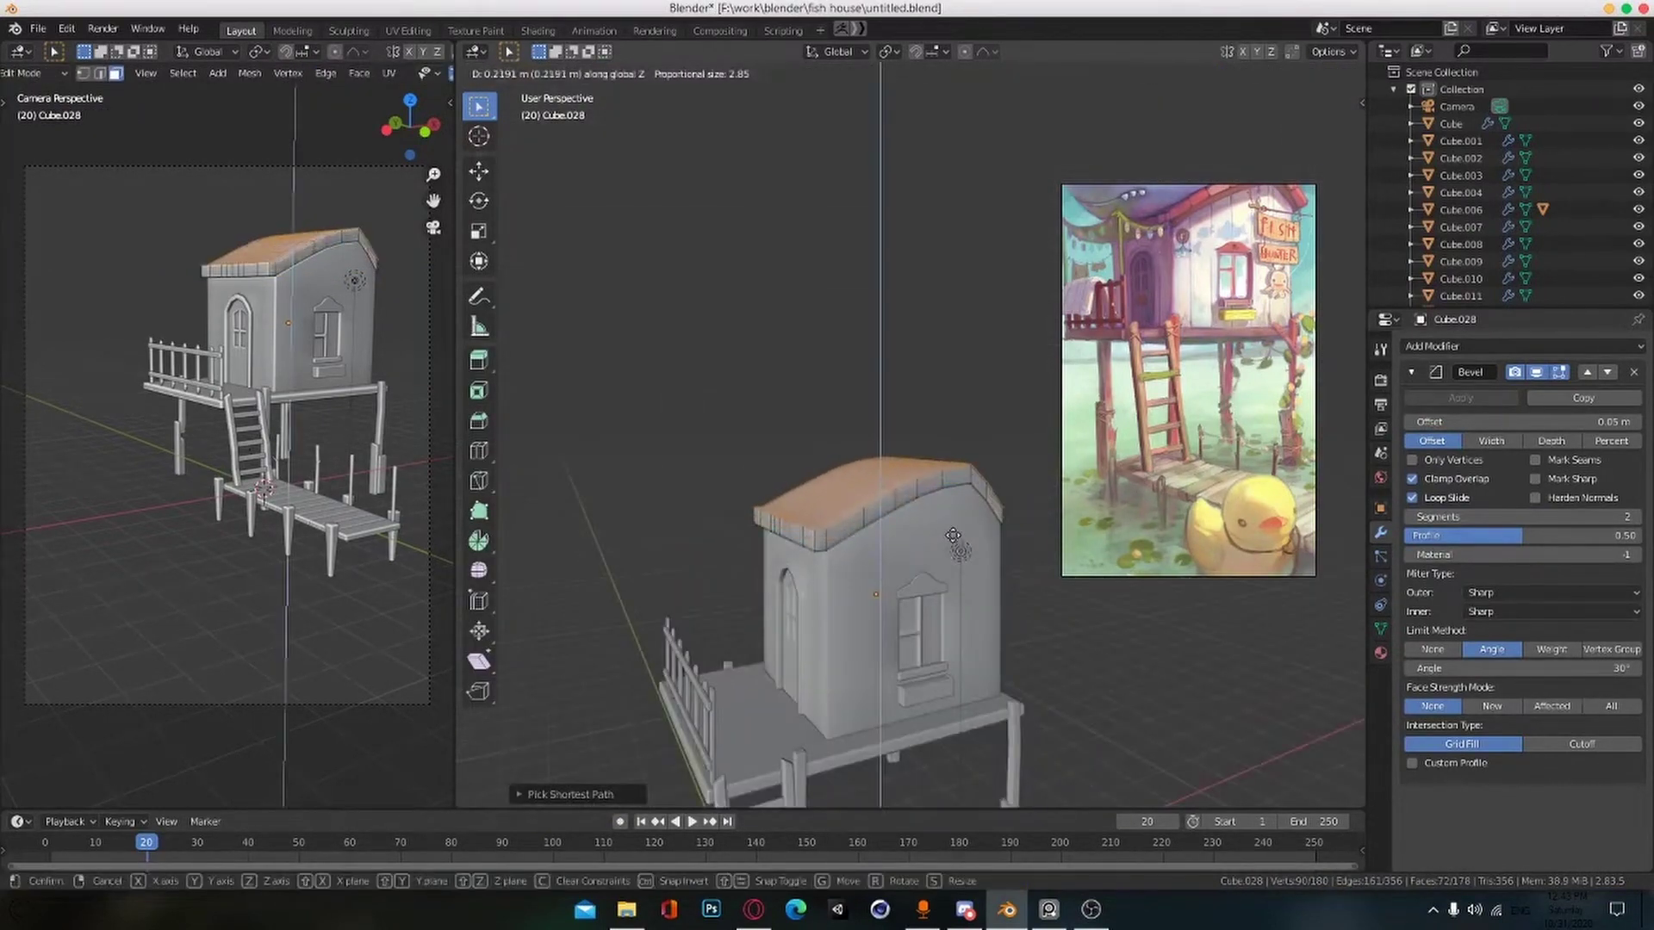
Step: Apply flat shading to the roof slab and save the file
{"action": "key", "text": "Tab"}
{"action": "left_click", "coordinate": [684, 73]}
{"action": "left_click", "coordinate": [731, 437]}
{"action": "left_click", "coordinate": [730, 438]}
{"action": "middle_click_drag", "start_coordinate": [731, 438], "coordinate": [714, 469]}
{"action": "key", "text": "ctrl+s"}
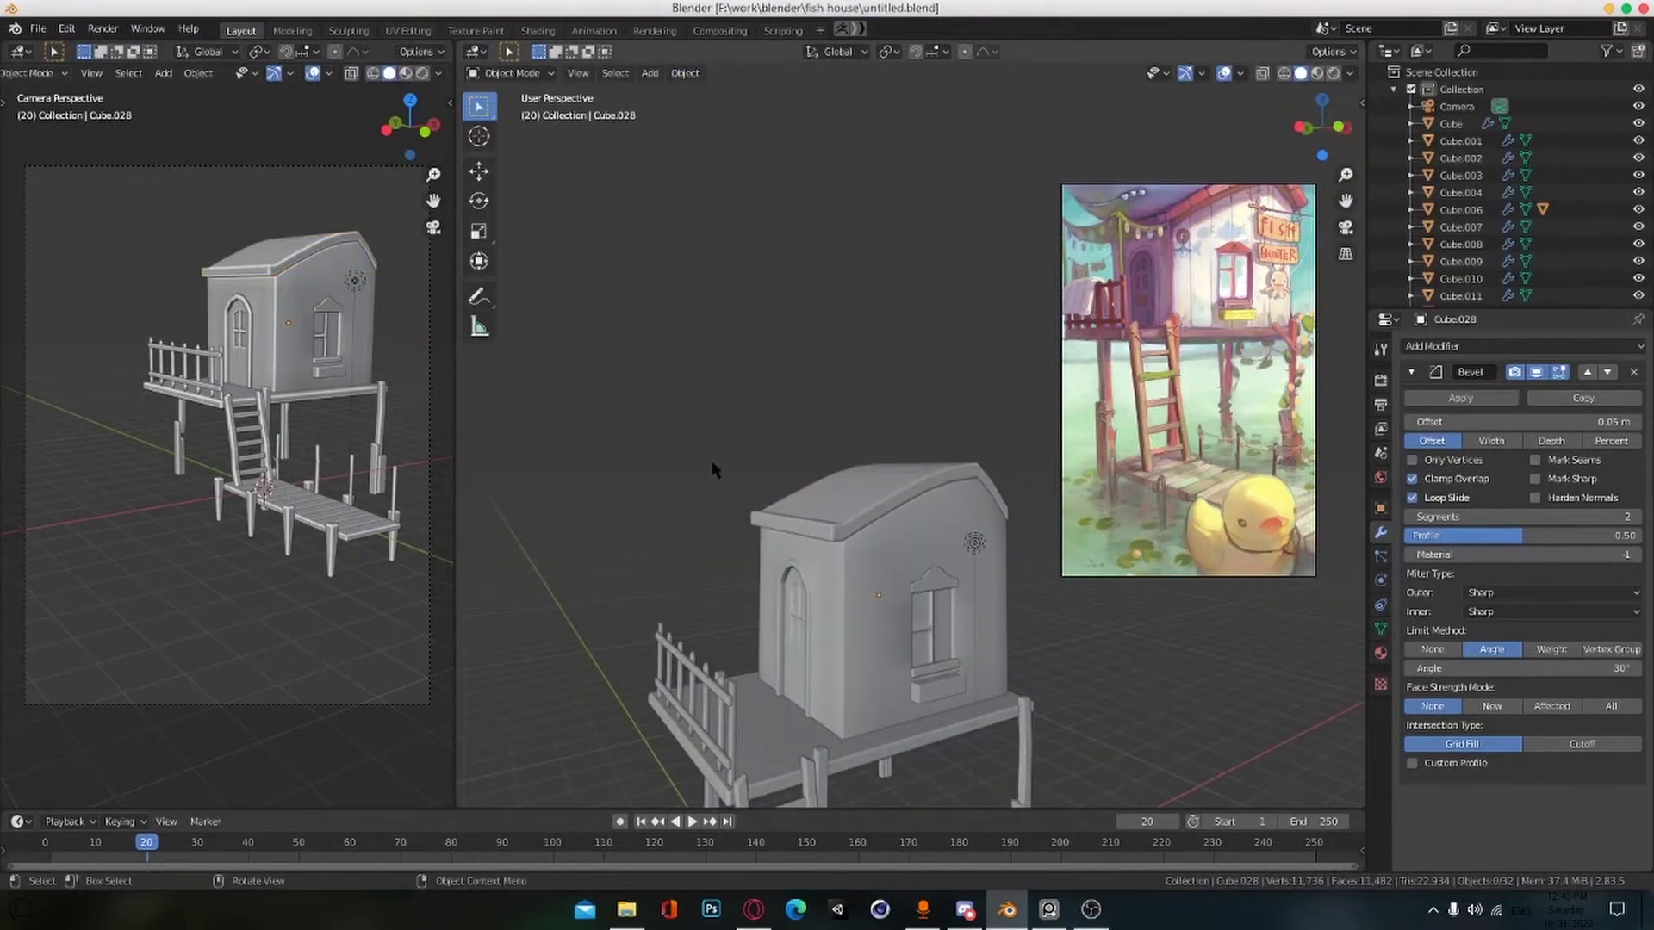
Step: Apply flat shading to the house body and save the file
{"action": "scroll", "coordinate": [1022, 649], "scroll_direction": "down", "scroll_amount": 3}
{"action": "middle_click_drag", "start_coordinate": [954, 680], "coordinate": [1007, 572]}
{"action": "scroll", "coordinate": [1023, 649], "scroll_direction": "up", "scroll_amount": 2}
{"action": "left_click", "coordinate": [879, 502]}
{"action": "left_click", "coordinate": [198, 73]}
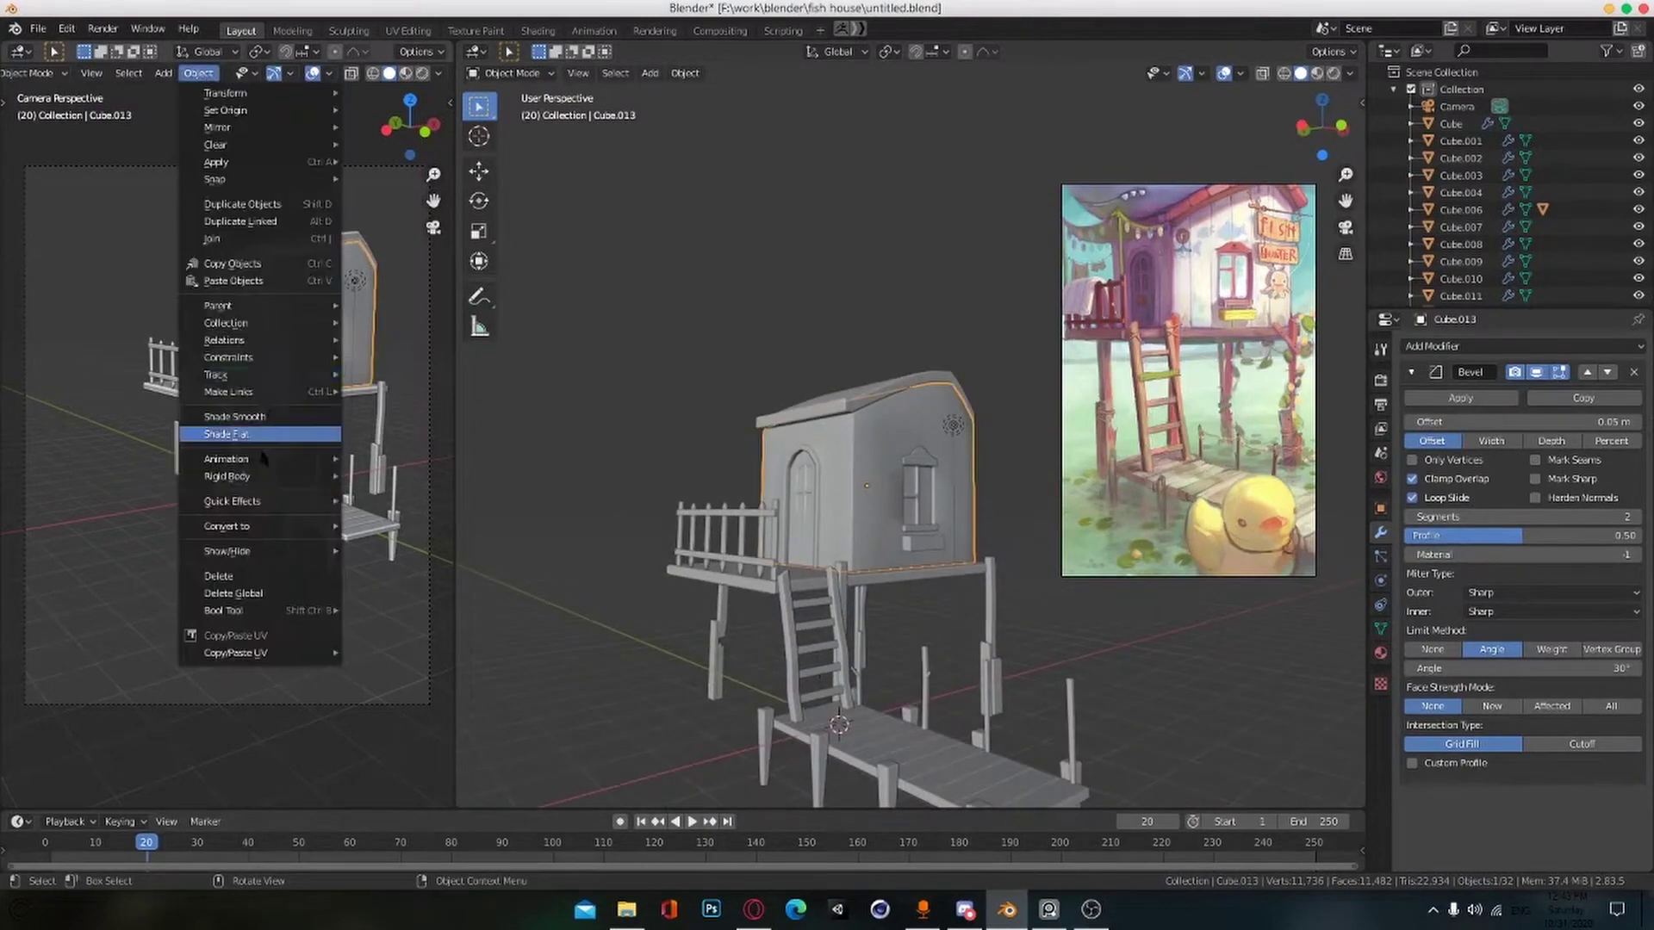
{"action": "left_click", "coordinate": [258, 435]}
{"action": "left_click", "coordinate": [642, 516]}
{"action": "key", "text": "ctrl+s"}
Step: Select the strip of side faces along the roof slab's window-side gable and extrude it outward as an overhang
{"action": "scroll", "coordinate": [861, 414], "scroll_direction": "up", "scroll_amount": 4}
{"action": "left_click", "coordinate": [848, 403]}
{"action": "key", "text": "Tab"}
{"action": "middle_click_drag", "start_coordinate": [871, 385], "coordinate": [835, 435]}
{"action": "left_click", "coordinate": [756, 521]}
{"action": "middle_click_drag", "start_coordinate": [757, 521], "coordinate": [680, 495]}
{"action": "left_click", "coordinate": [981, 447], "text": "ctrl"}
{"action": "middle_click_drag", "start_coordinate": [981, 446], "coordinate": [1180, 517]}
{"action": "left_click", "coordinate": [980, 525]}
Step: Select the matching strip of side faces along the roof slab's rear gable and save the file
{"action": "left_click", "coordinate": [717, 429]}
{"action": "middle_click_drag", "start_coordinate": [717, 429], "coordinate": [788, 422]}
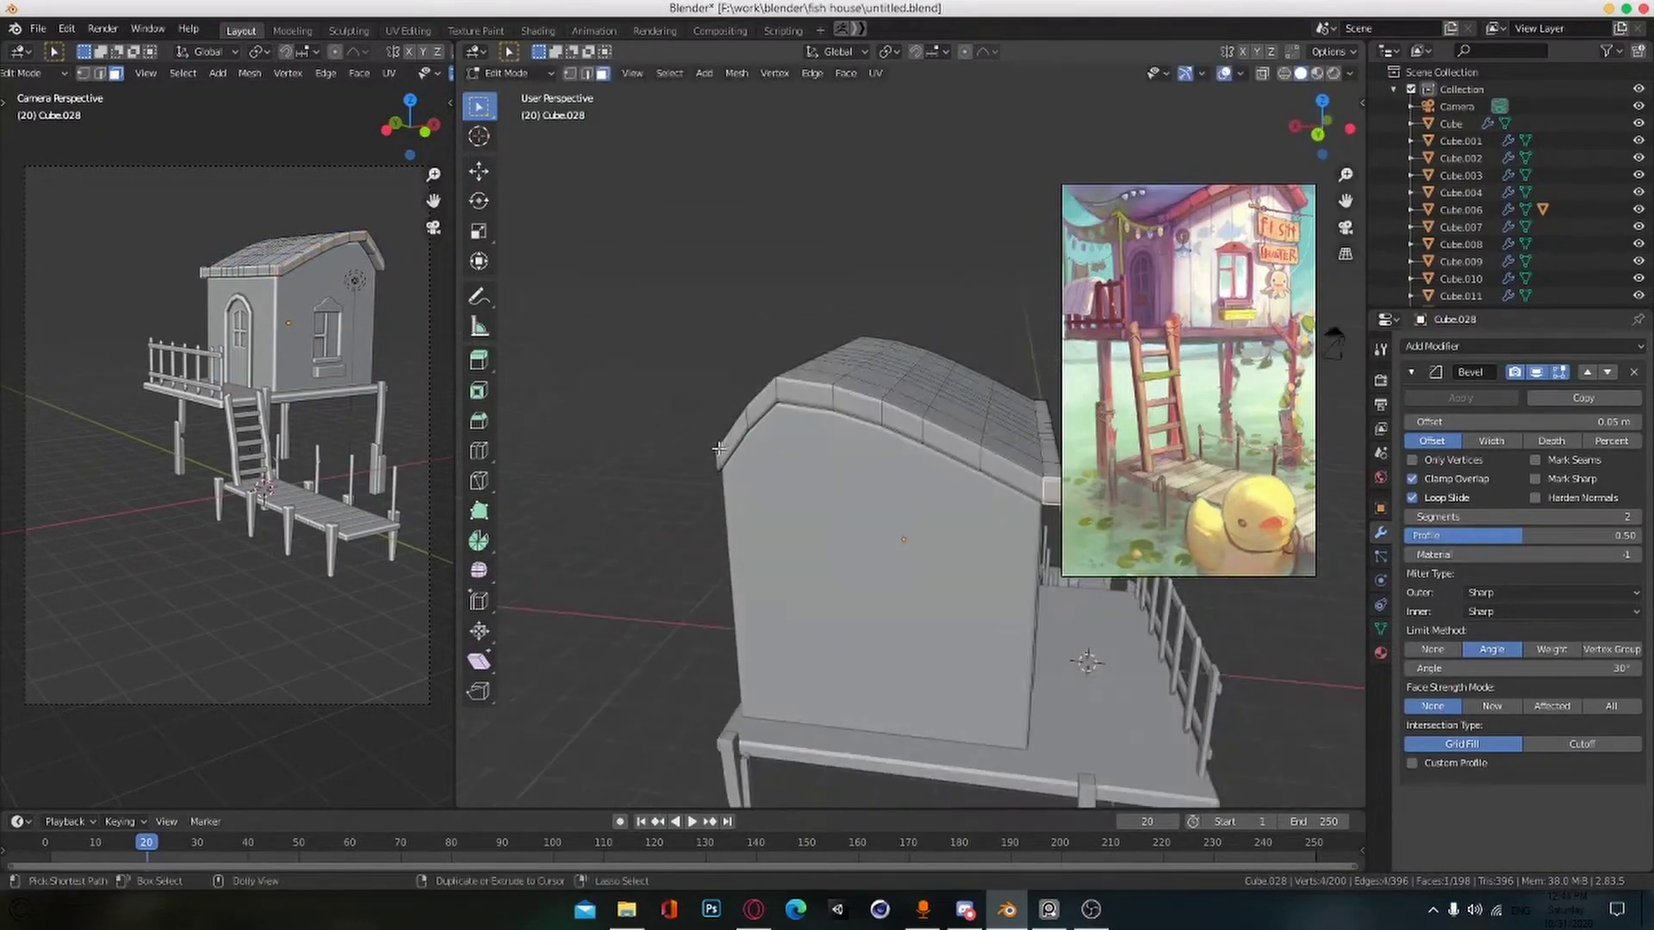
{"action": "left_click", "coordinate": [968, 469], "text": "ctrl"}
{"action": "middle_click_drag", "start_coordinate": [969, 469], "coordinate": [967, 517]}
{"action": "key", "text": "Tab"}
{"action": "key", "text": "ctrl+s"}
{"action": "left_click", "coordinate": [916, 468]}
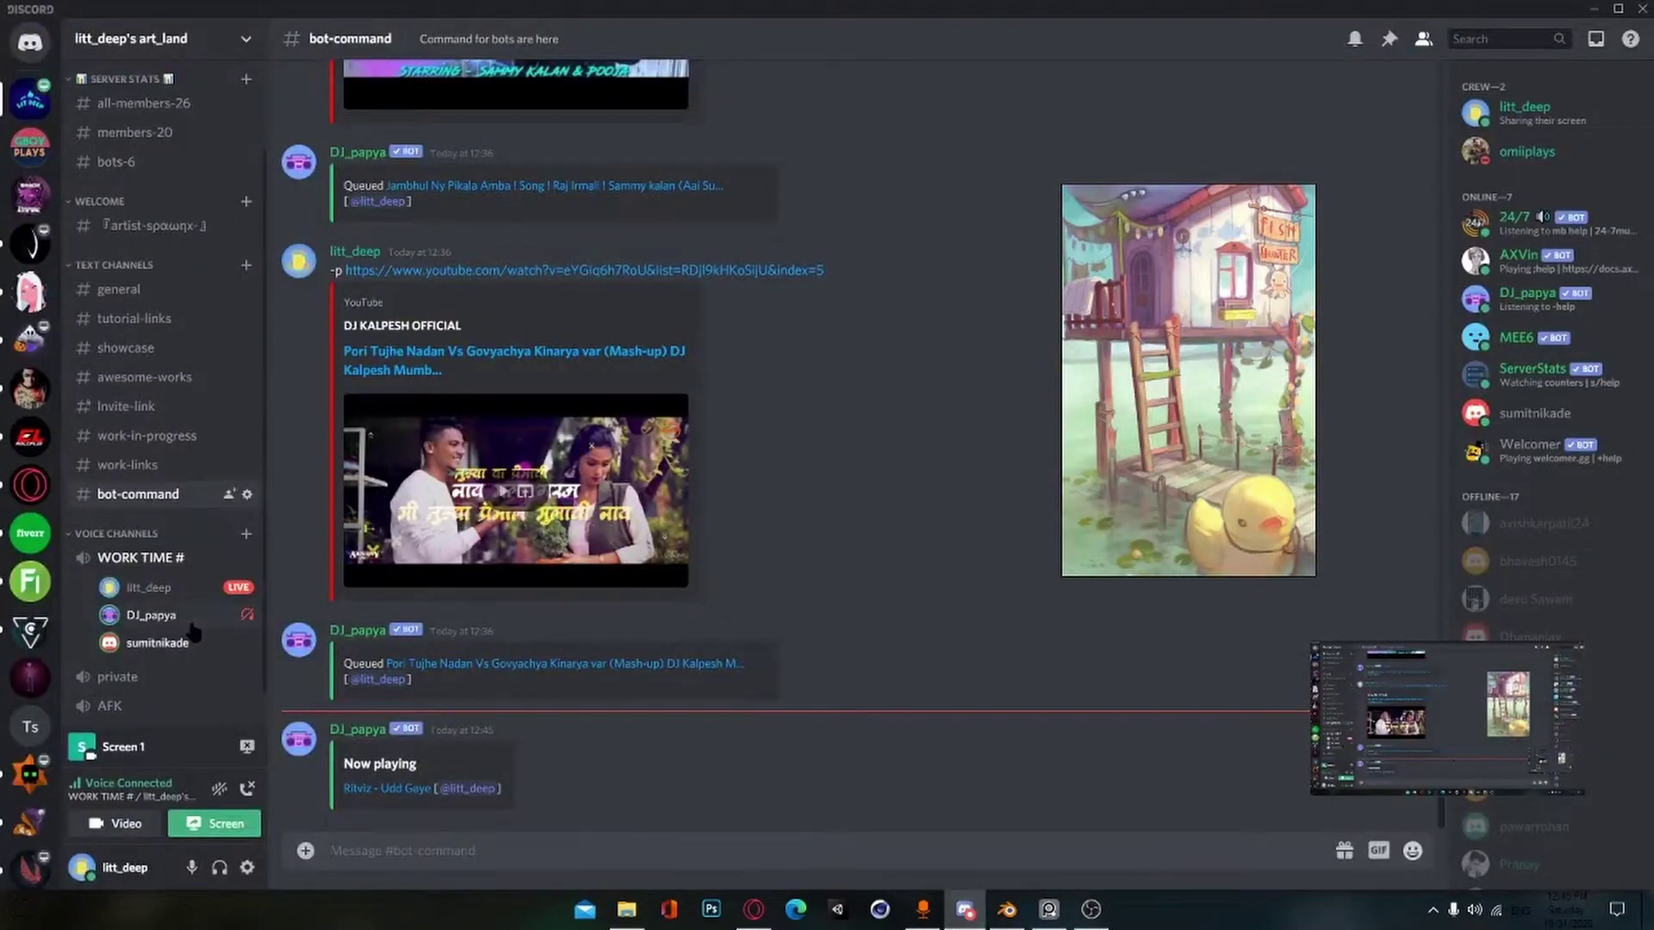
Step: Switch to Blender, set the bevel modifier offset of the box under the window to 0.84 m and save
{"action": "right_click", "coordinate": [192, 626]}
{"action": "left_click", "coordinate": [1021, 916]}
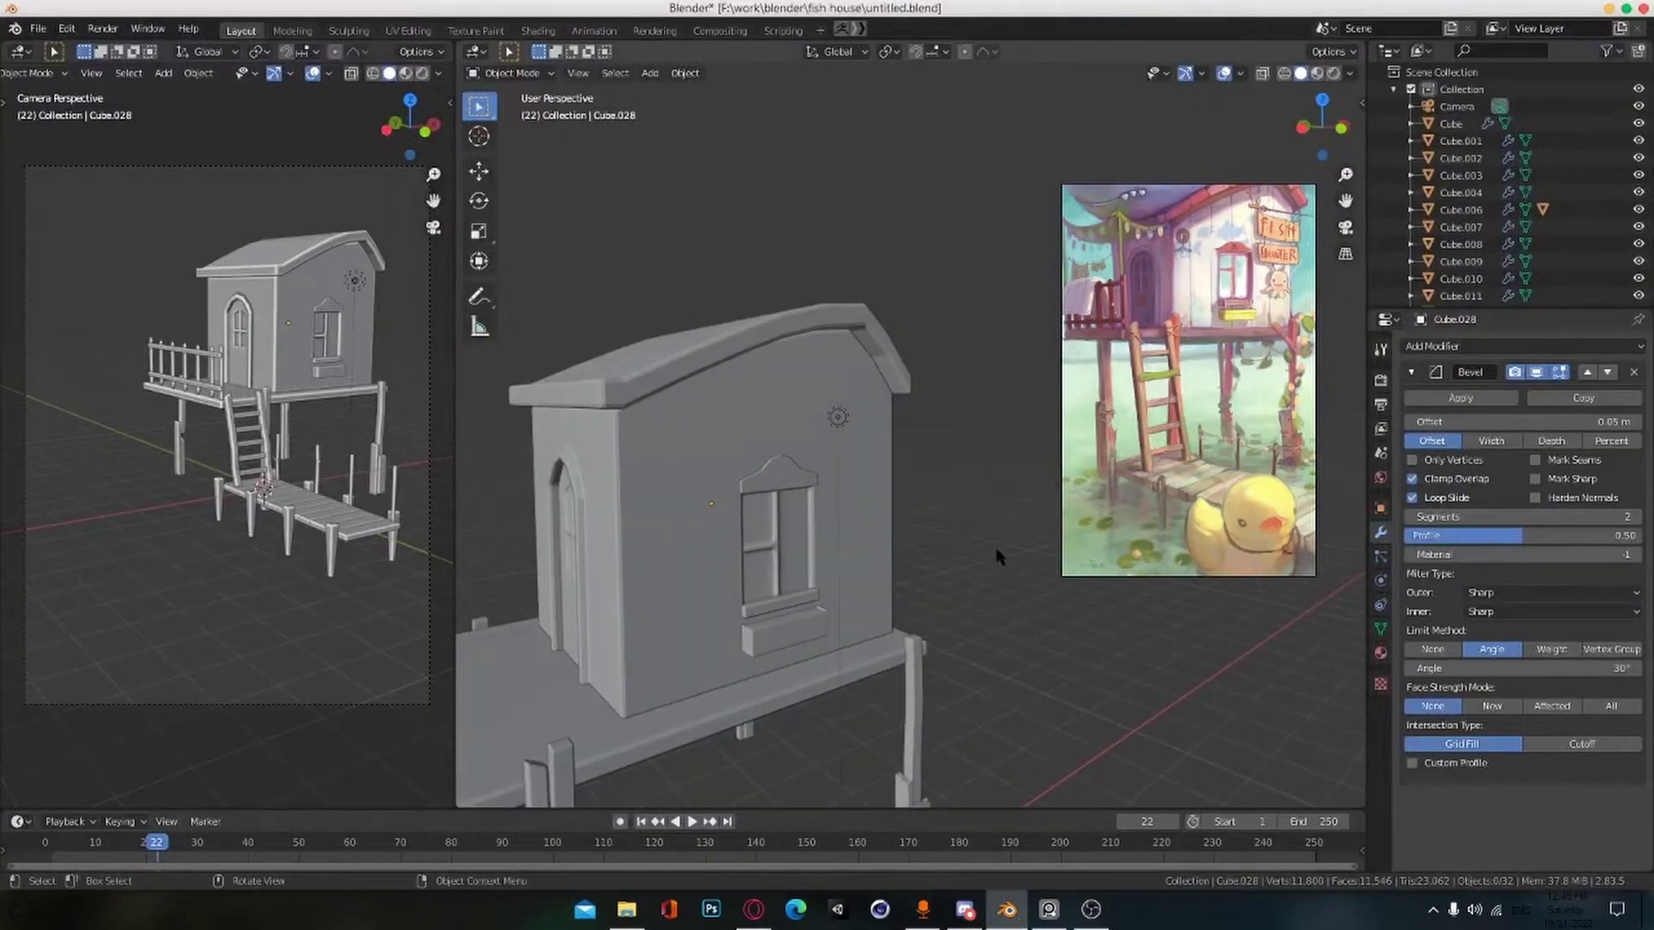
{"action": "scroll", "coordinate": [982, 575], "scroll_direction": "up", "scroll_amount": 5}
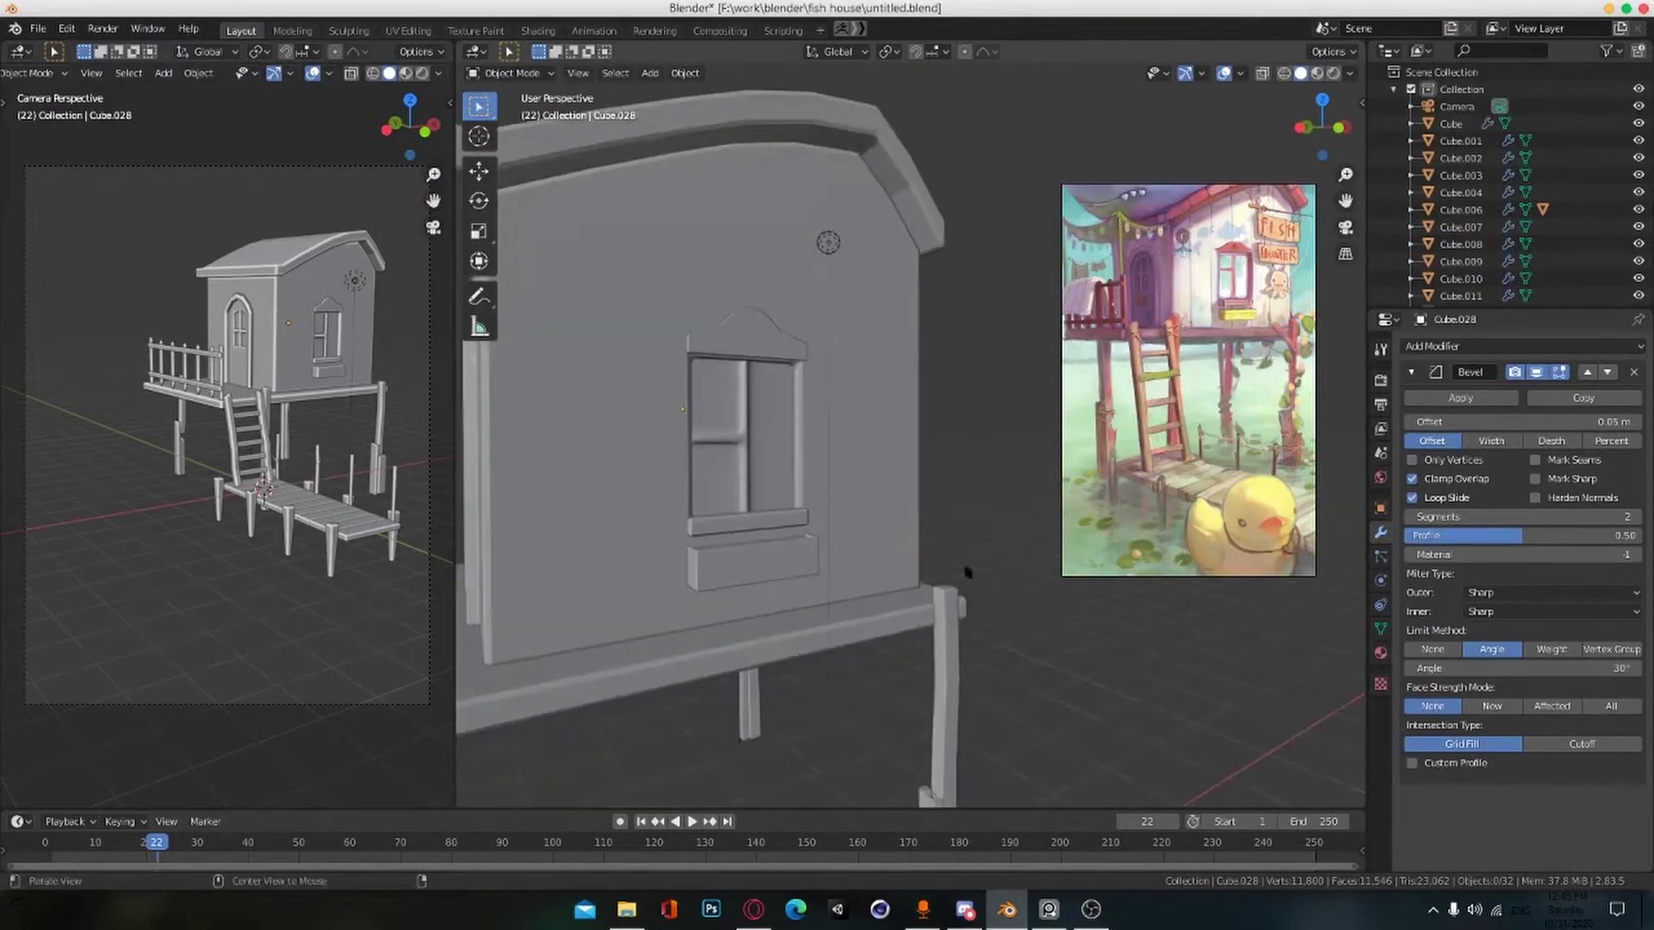
{"action": "left_click", "coordinate": [764, 628]}
{"action": "scroll", "coordinate": [767, 611], "scroll_direction": "up", "scroll_amount": 4}
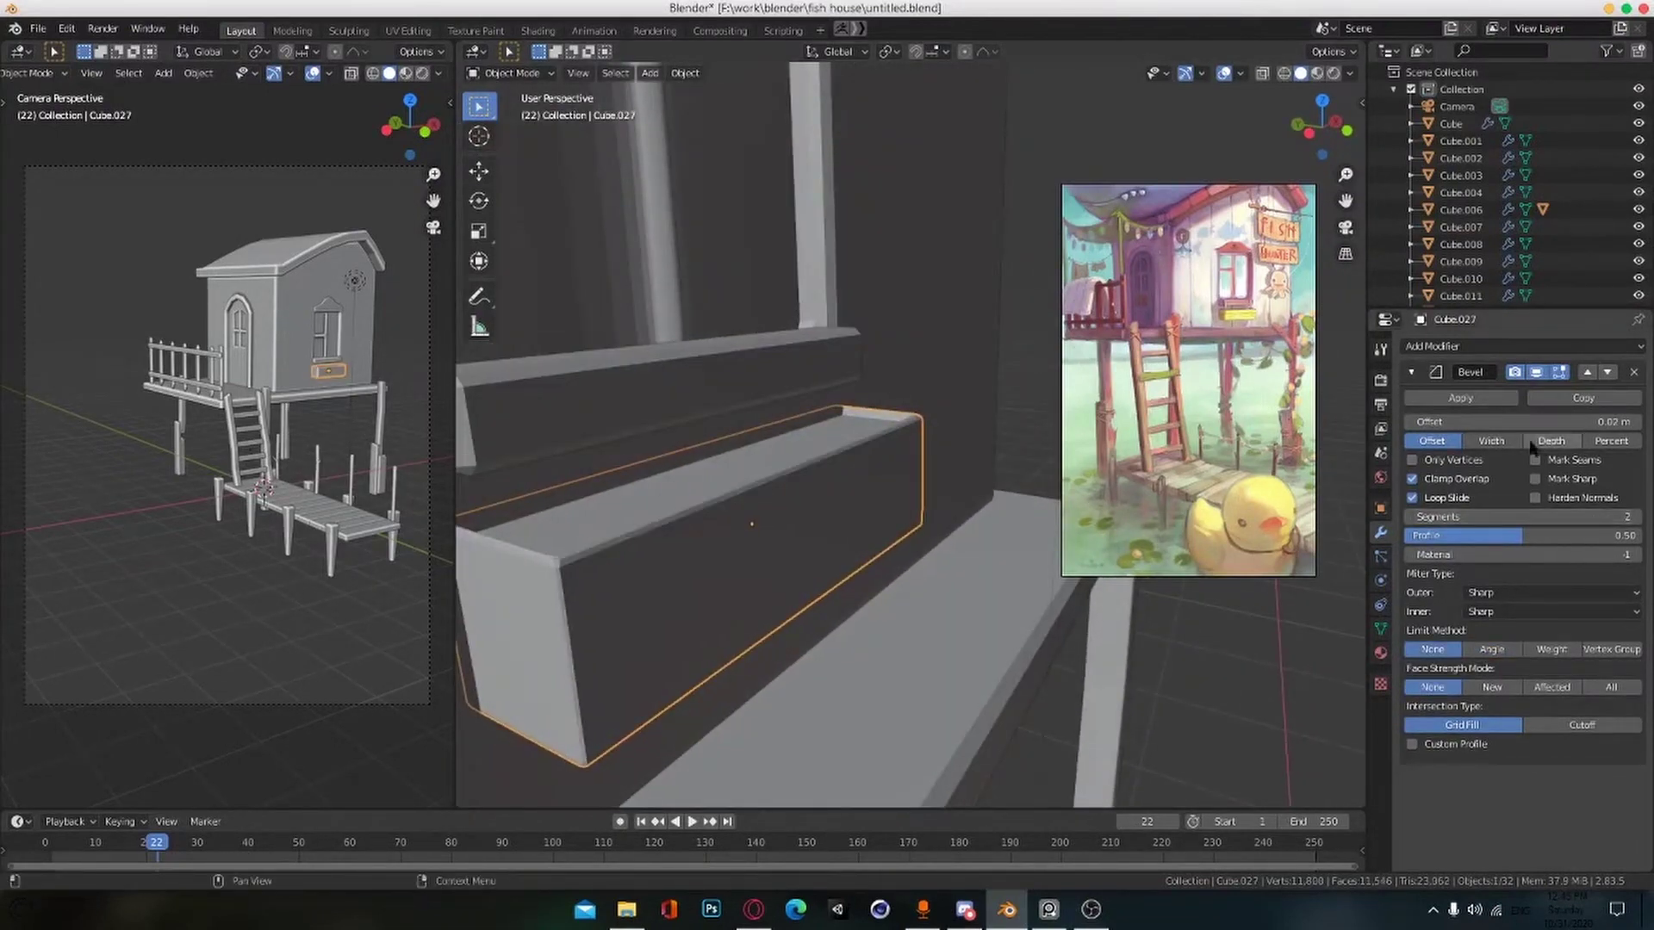
{"action": "scroll", "coordinate": [668, 602], "scroll_direction": "down", "scroll_amount": 5}
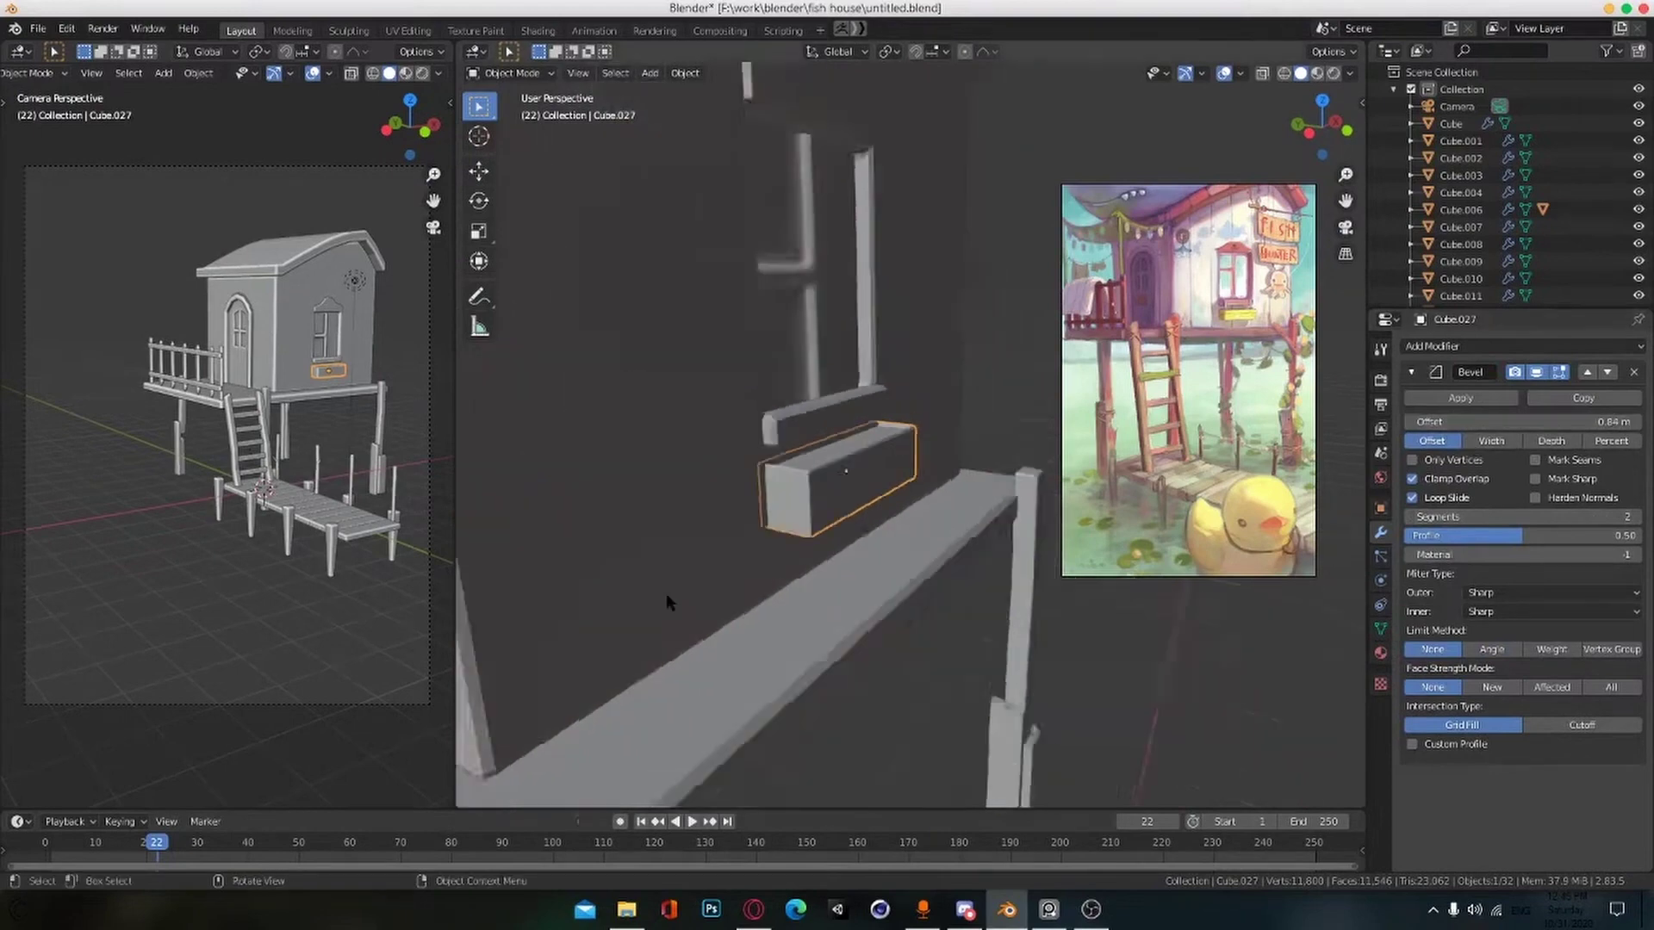
{"action": "scroll", "coordinate": [705, 553], "scroll_direction": "up", "scroll_amount": 2}
{"action": "key", "text": "ctrl+s"}
Step: Bevel the near vertical front edge of the box under the window in edit mode
{"action": "middle_click_drag", "start_coordinate": [668, 602], "coordinate": [861, 587]}
{"action": "key", "text": "Tab"}
{"action": "key", "text": "Tab"}
{"action": "key", "text": "Tab"}
{"action": "left_click", "coordinate": [681, 551]}
{"action": "scroll", "coordinate": [678, 548], "scroll_direction": "up", "scroll_amount": 3}
{"action": "left_click", "coordinate": [842, 579]}
{"action": "key", "text": "2"}
{"action": "left_click", "coordinate": [848, 583], "text": "alt"}
{"action": "key", "text": "ctrl+b"}
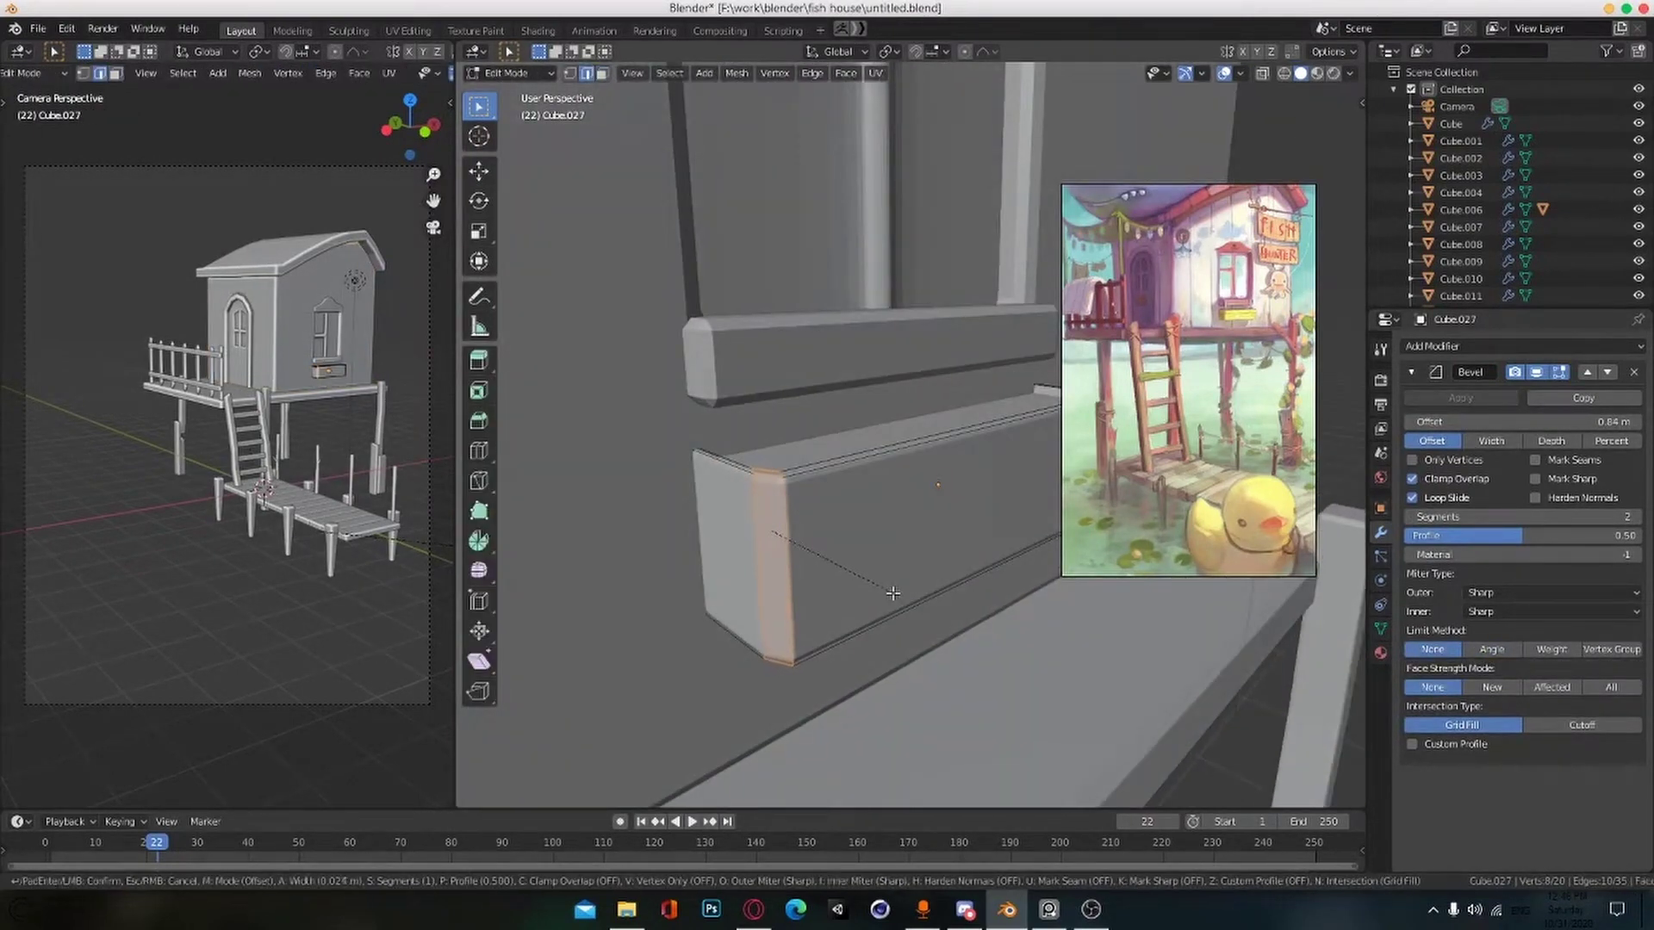
{"action": "left_click_drag", "start_coordinate": [923, 550], "coordinate": [755, 546], "text": "alt"}
{"action": "double_click", "coordinate": [848, 517]}
Step: Leave mesh editing, apply the window box's object transform and save the file
{"action": "left_click_drag", "start_coordinate": [871, 522], "coordinate": [853, 520], "text": "alt"}
{"action": "scroll", "coordinate": [854, 528], "scroll_direction": "up", "scroll_amount": 3}
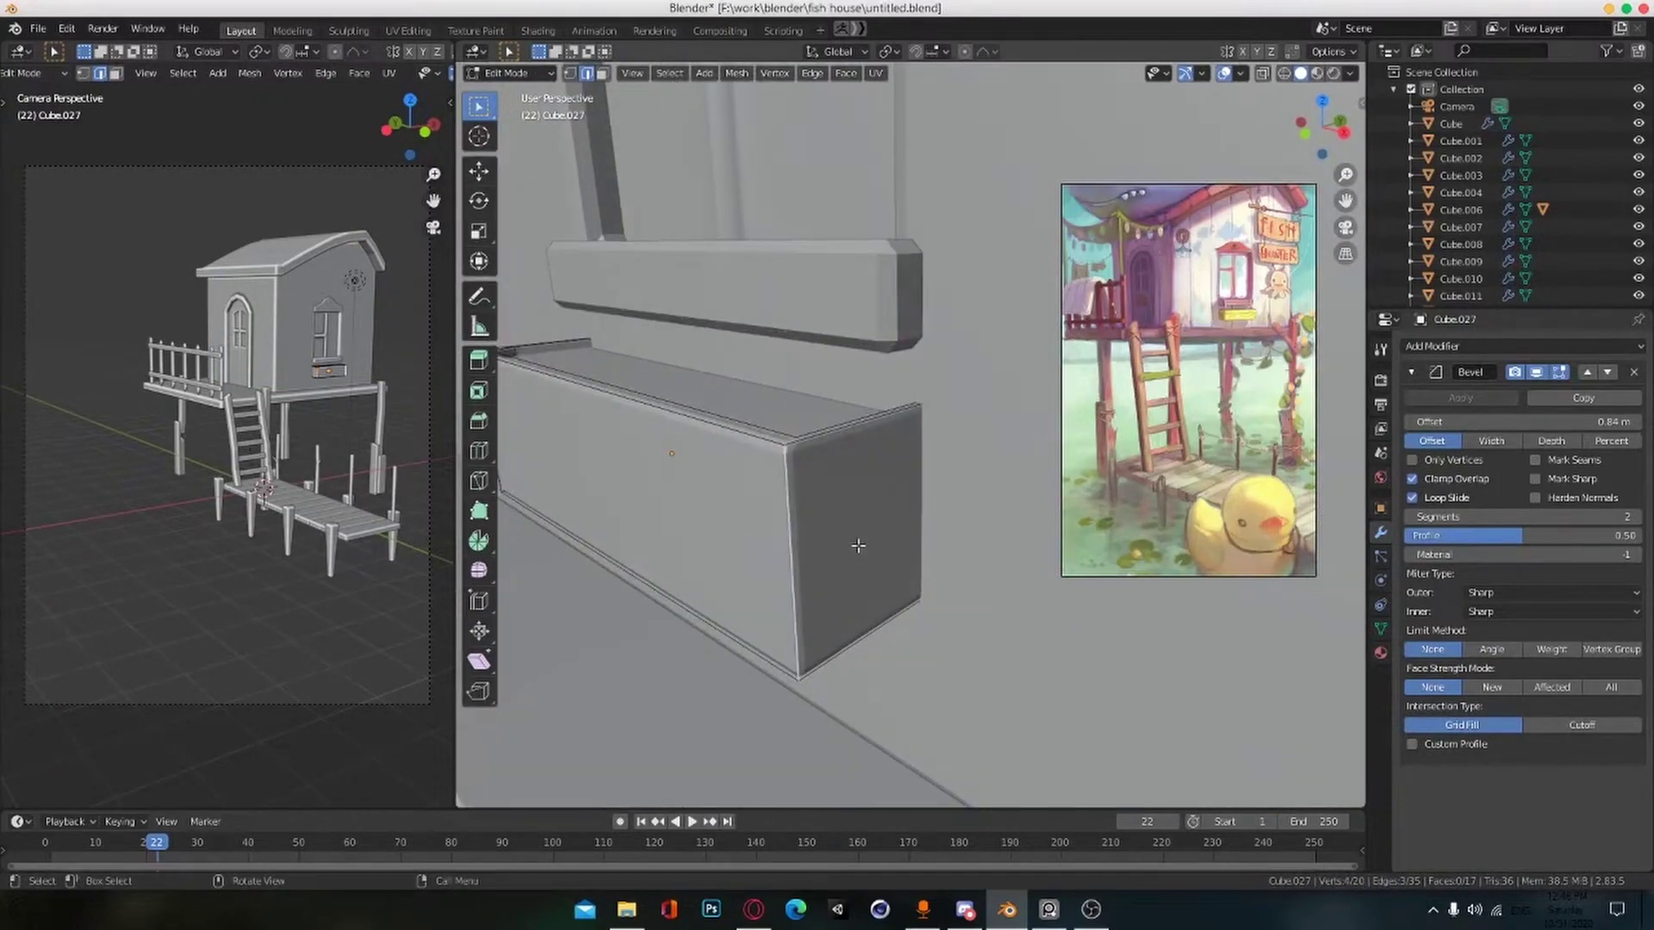
{"action": "left_click", "coordinate": [891, 549]}
{"action": "middle_click_drag", "start_coordinate": [745, 564], "coordinate": [837, 612]}
{"action": "scroll", "coordinate": [844, 585], "scroll_direction": "down", "scroll_amount": 3}
{"action": "key", "text": "Tab"}
{"action": "key", "text": "Tab"}
{"action": "key", "text": "Tab"}
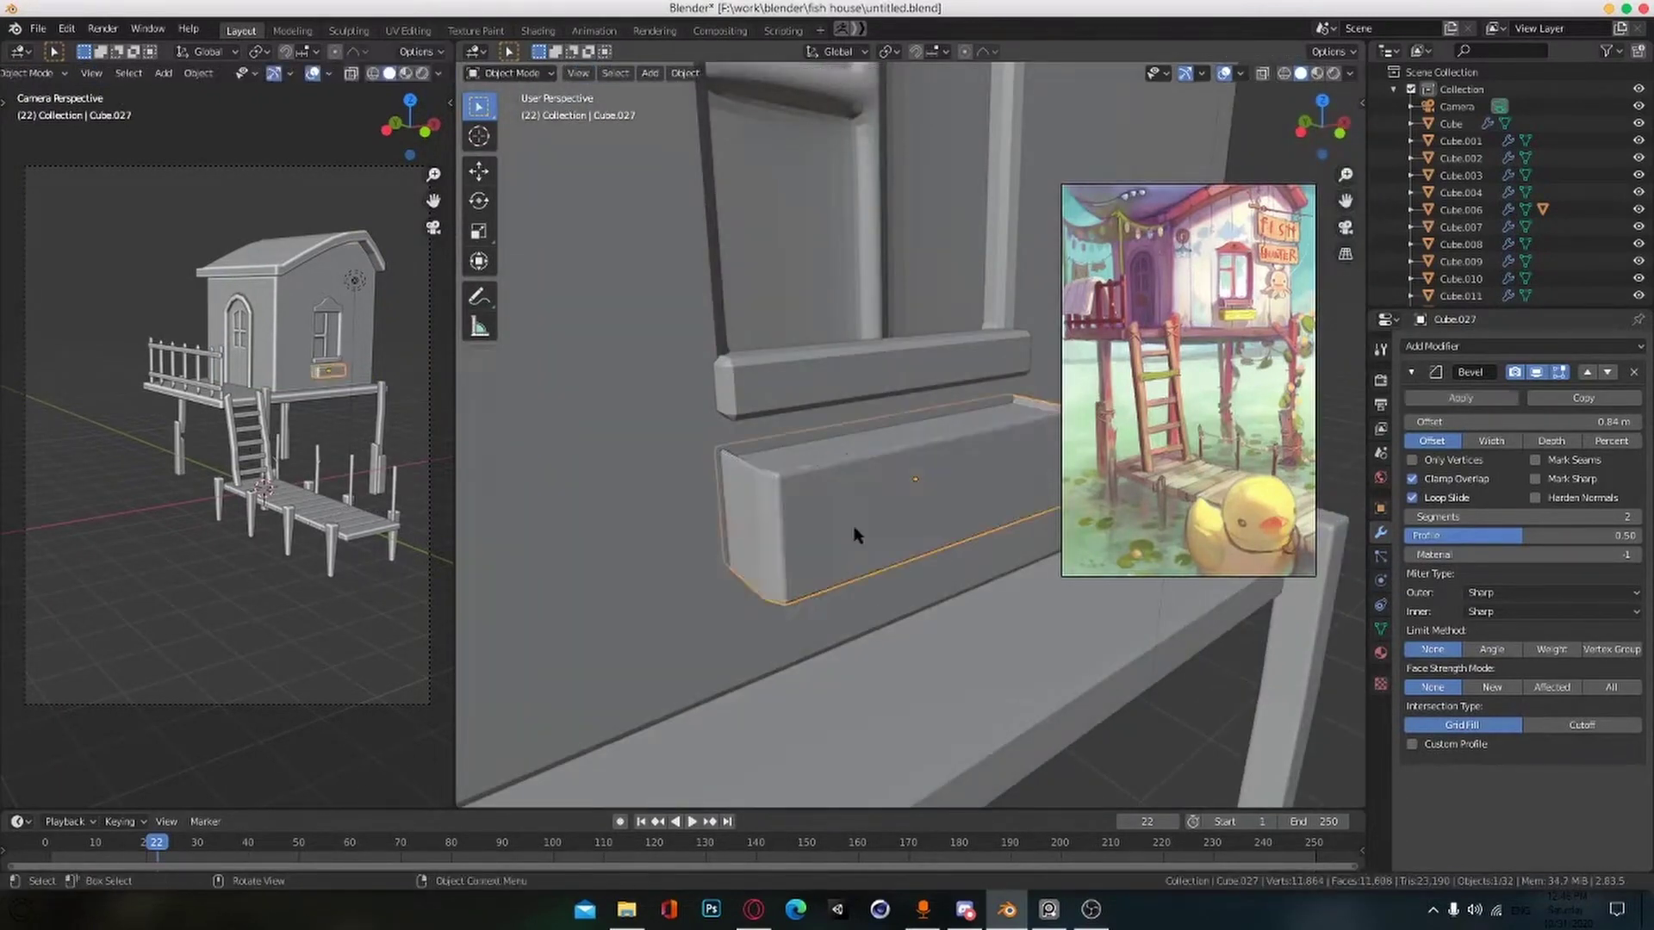
{"action": "key", "text": "ctrl+a"}
{"action": "left_click", "coordinate": [852, 535]}
{"action": "middle_click_drag", "start_coordinate": [853, 535], "coordinate": [865, 603]}
{"action": "key", "text": "ctrl+s"}
Step: Select the gable-shaped trim above the window and snap the 3D cursor to its centre
{"action": "scroll", "coordinate": [873, 546], "scroll_direction": "down", "scroll_amount": 7}
{"action": "left_click", "coordinate": [930, 596]}
{"action": "scroll", "coordinate": [865, 603], "scroll_direction": "up", "scroll_amount": 2}
{"action": "middle_click_drag", "start_coordinate": [868, 629], "coordinate": [875, 735], "text": "shift"}
{"action": "middle_click_drag", "start_coordinate": [1059, 483], "coordinate": [963, 576], "text": "shift"}
{"action": "scroll", "coordinate": [987, 575], "scroll_direction": "up", "scroll_amount": 3}
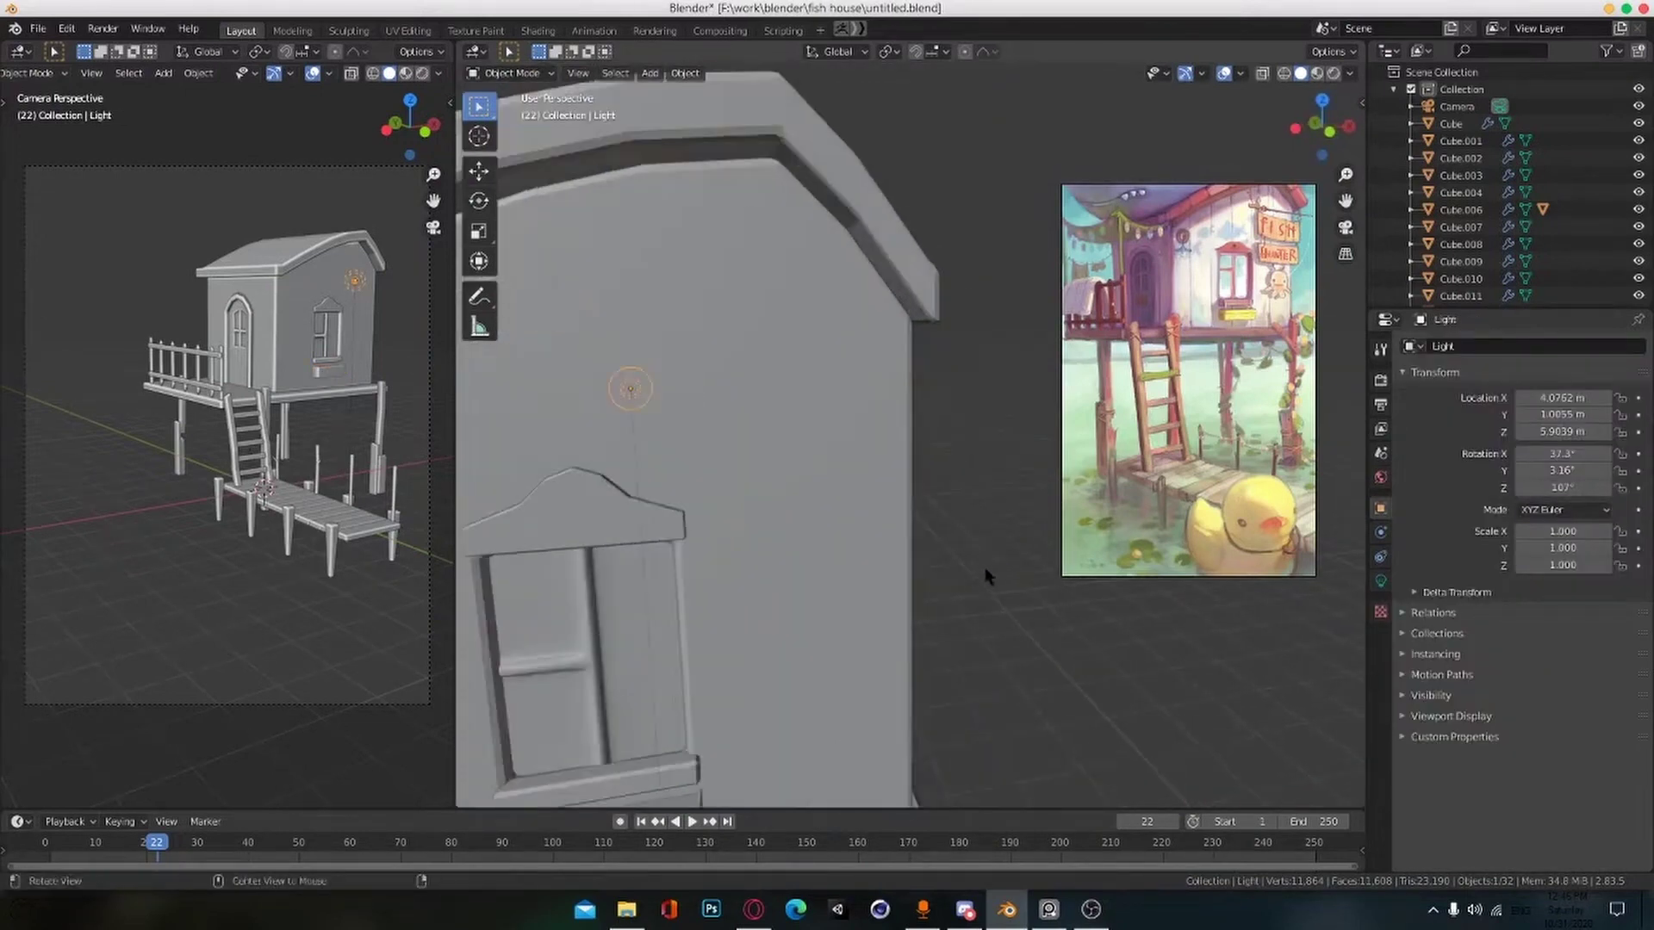
{"action": "key", "text": "shift+a"}
{"action": "mouse_move", "coordinate": [666, 514]}
{"action": "key", "text": "Escape"}
{"action": "left_click", "coordinate": [679, 505]}
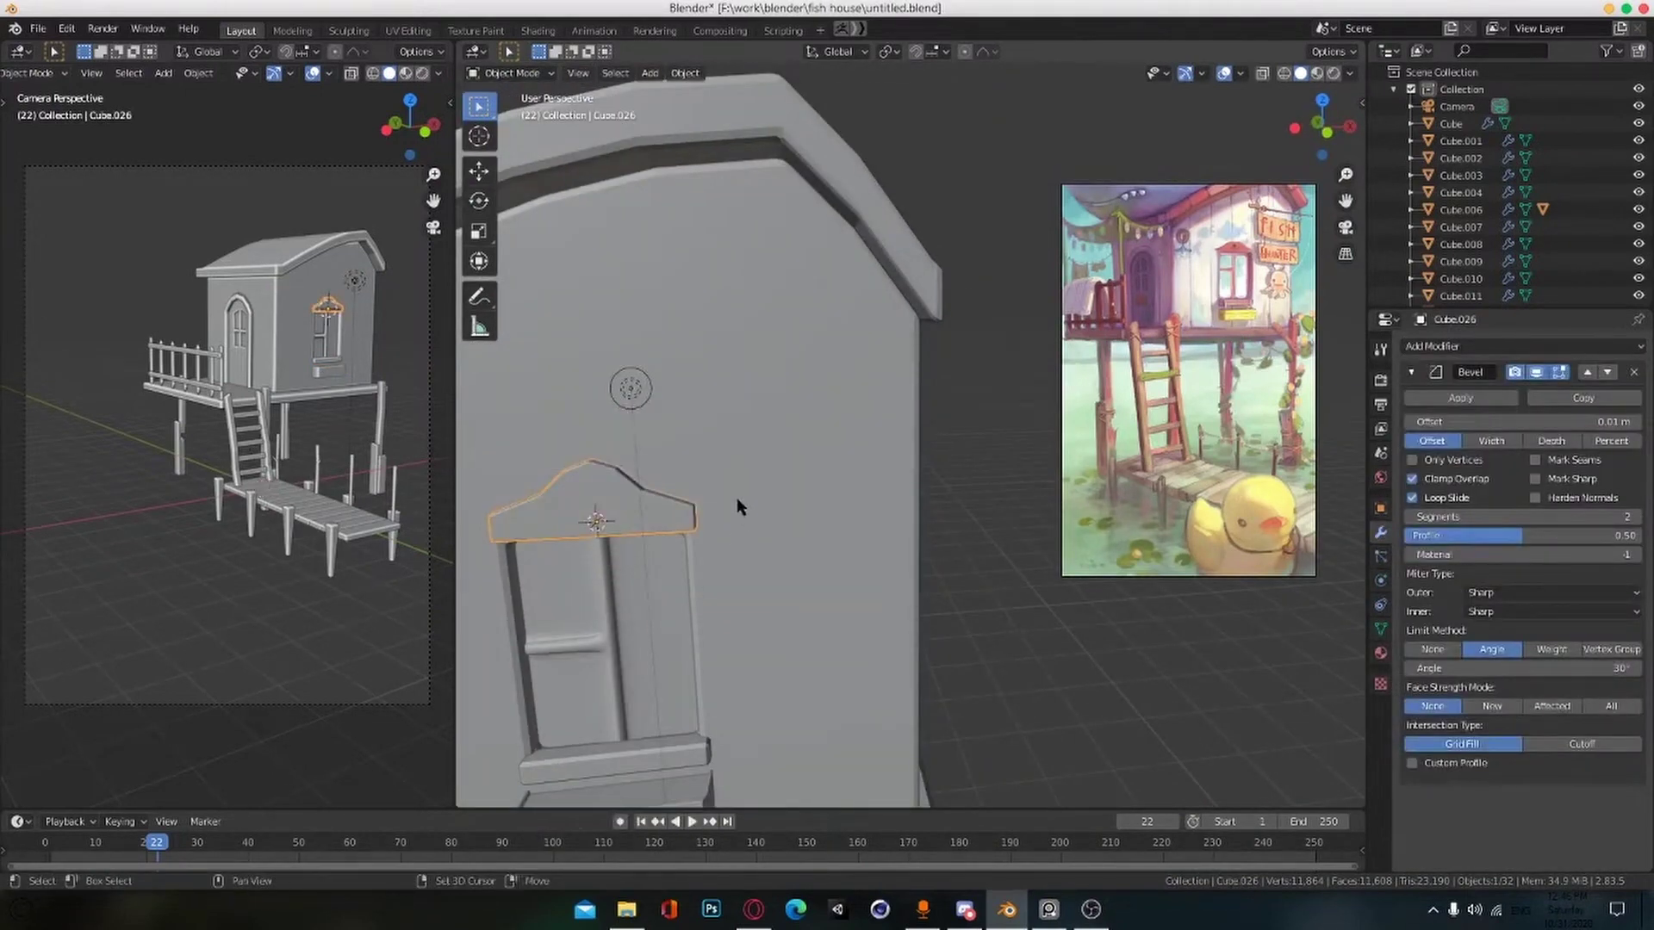
{"action": "key", "text": "shift+a"}
{"action": "left_click", "coordinate": [827, 592]}
{"action": "key", "text": "s"}
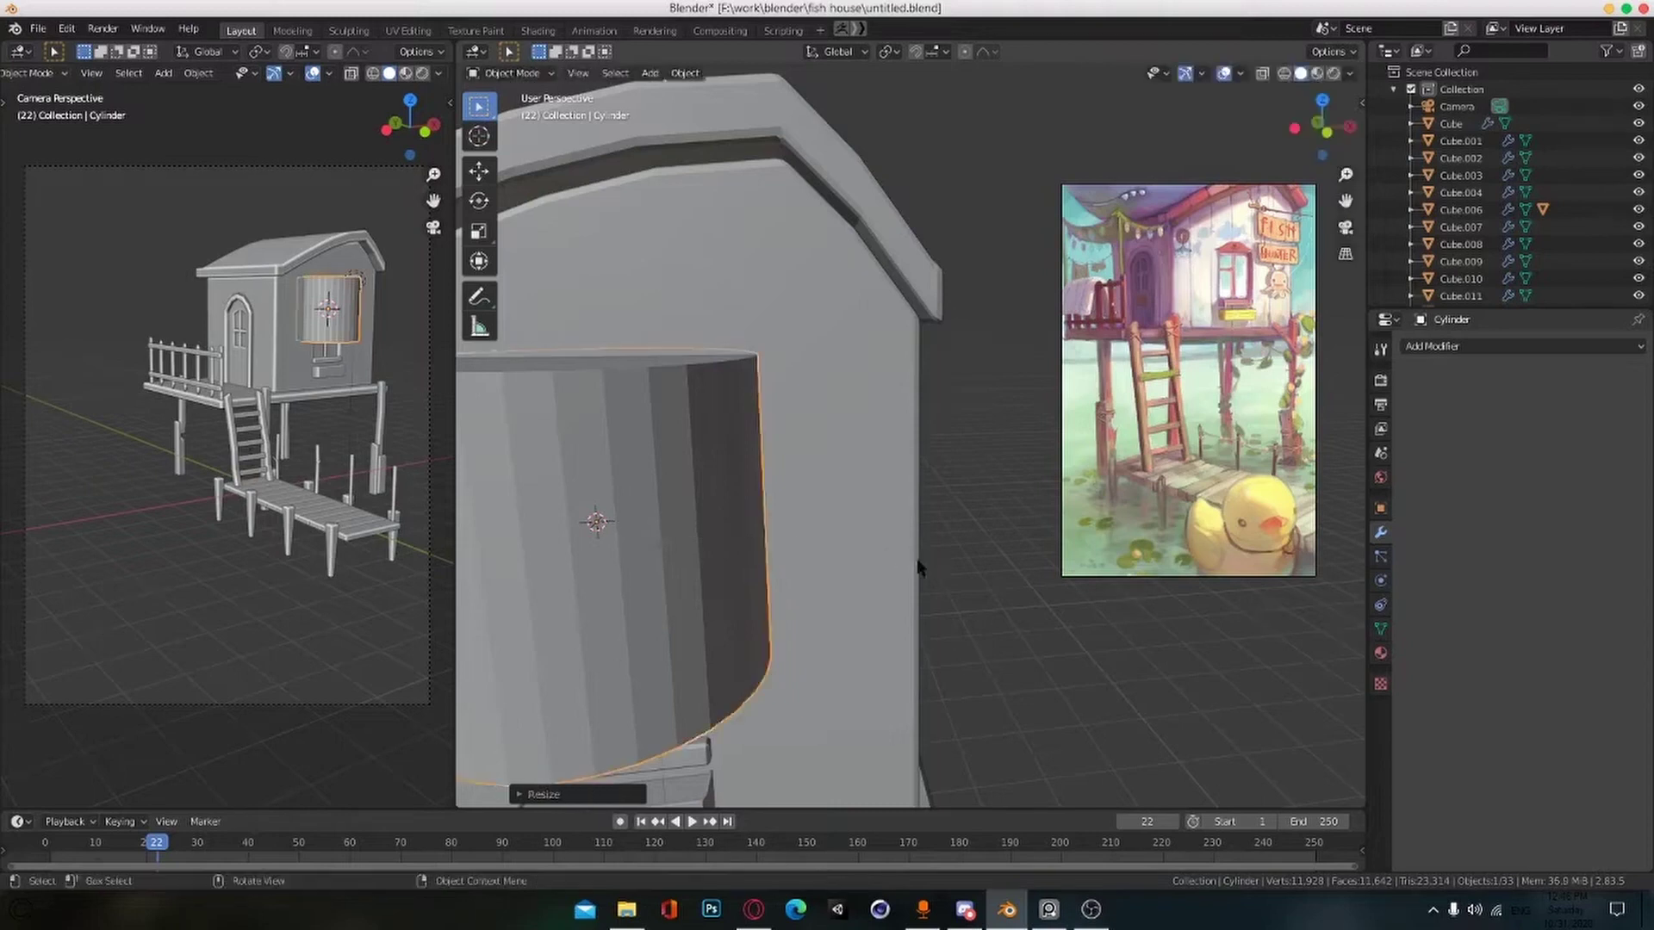
{"action": "key", "text": "s"}
{"action": "left_click", "coordinate": [617, 533]}
{"action": "scroll", "coordinate": [698, 572], "scroll_direction": "up", "scroll_amount": 1}
{"action": "scroll", "coordinate": [747, 534], "scroll_direction": "down", "scroll_amount": 3}
{"action": "scroll", "coordinate": [751, 530], "scroll_direction": "up", "scroll_amount": 3}
{"action": "scroll", "coordinate": [593, 575], "scroll_direction": "up", "scroll_amount": 2, "text": "alt"}
{"action": "middle_click_drag", "start_coordinate": [550, 554], "coordinate": [592, 575], "text": "shift"}
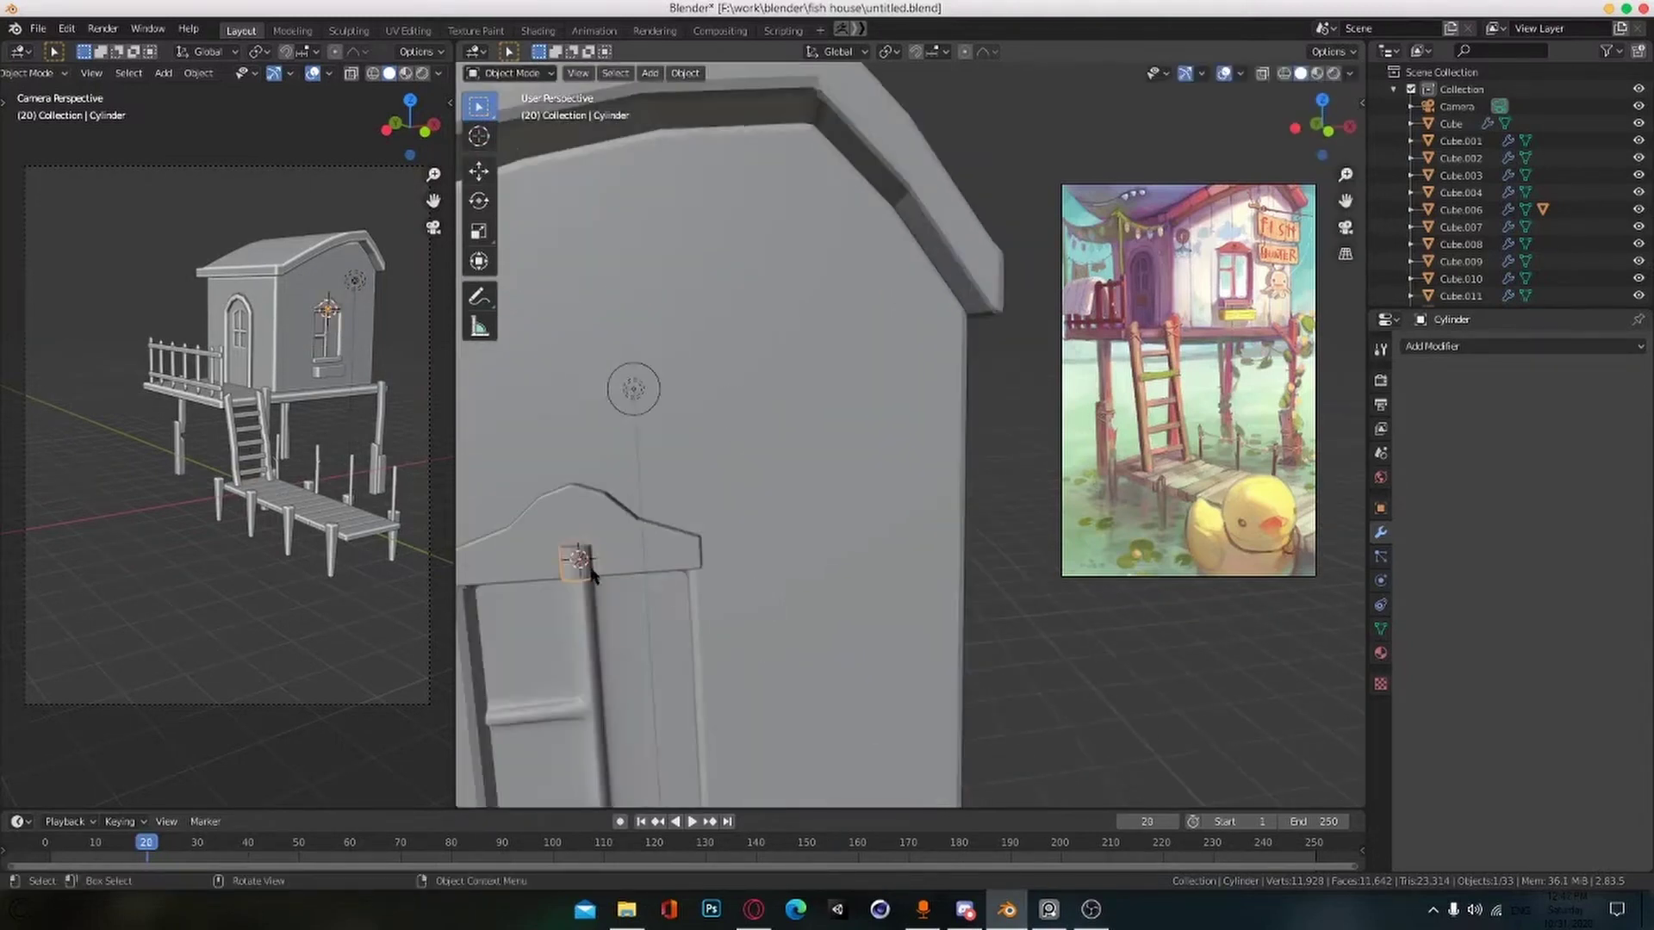
{"action": "left_click", "coordinate": [1381, 381]}
{"action": "left_click", "coordinate": [1381, 532]}
{"action": "key", "text": "F9"}
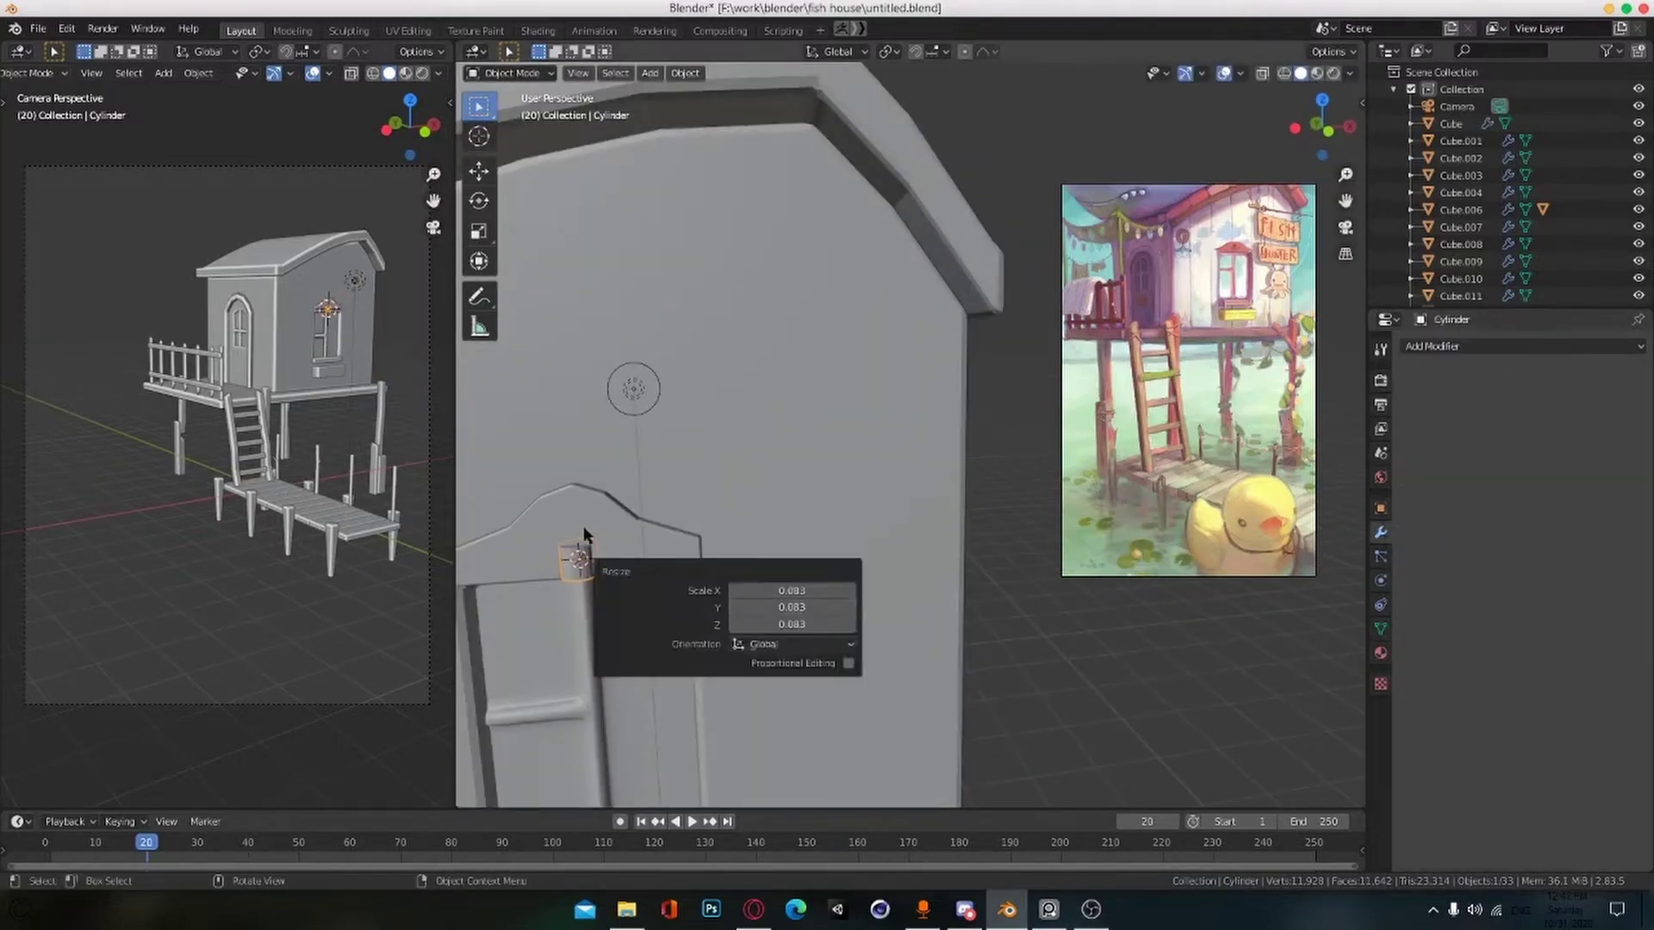
{"action": "key", "text": "ctrl+z"}
{"action": "key", "text": "ctrl+z"}
{"action": "scroll", "coordinate": [623, 637], "scroll_direction": "down", "scroll_amount": 3}
{"action": "scroll", "coordinate": [623, 637], "scroll_direction": "up", "scroll_amount": 1}
{"action": "key", "text": "ctrl+z"}
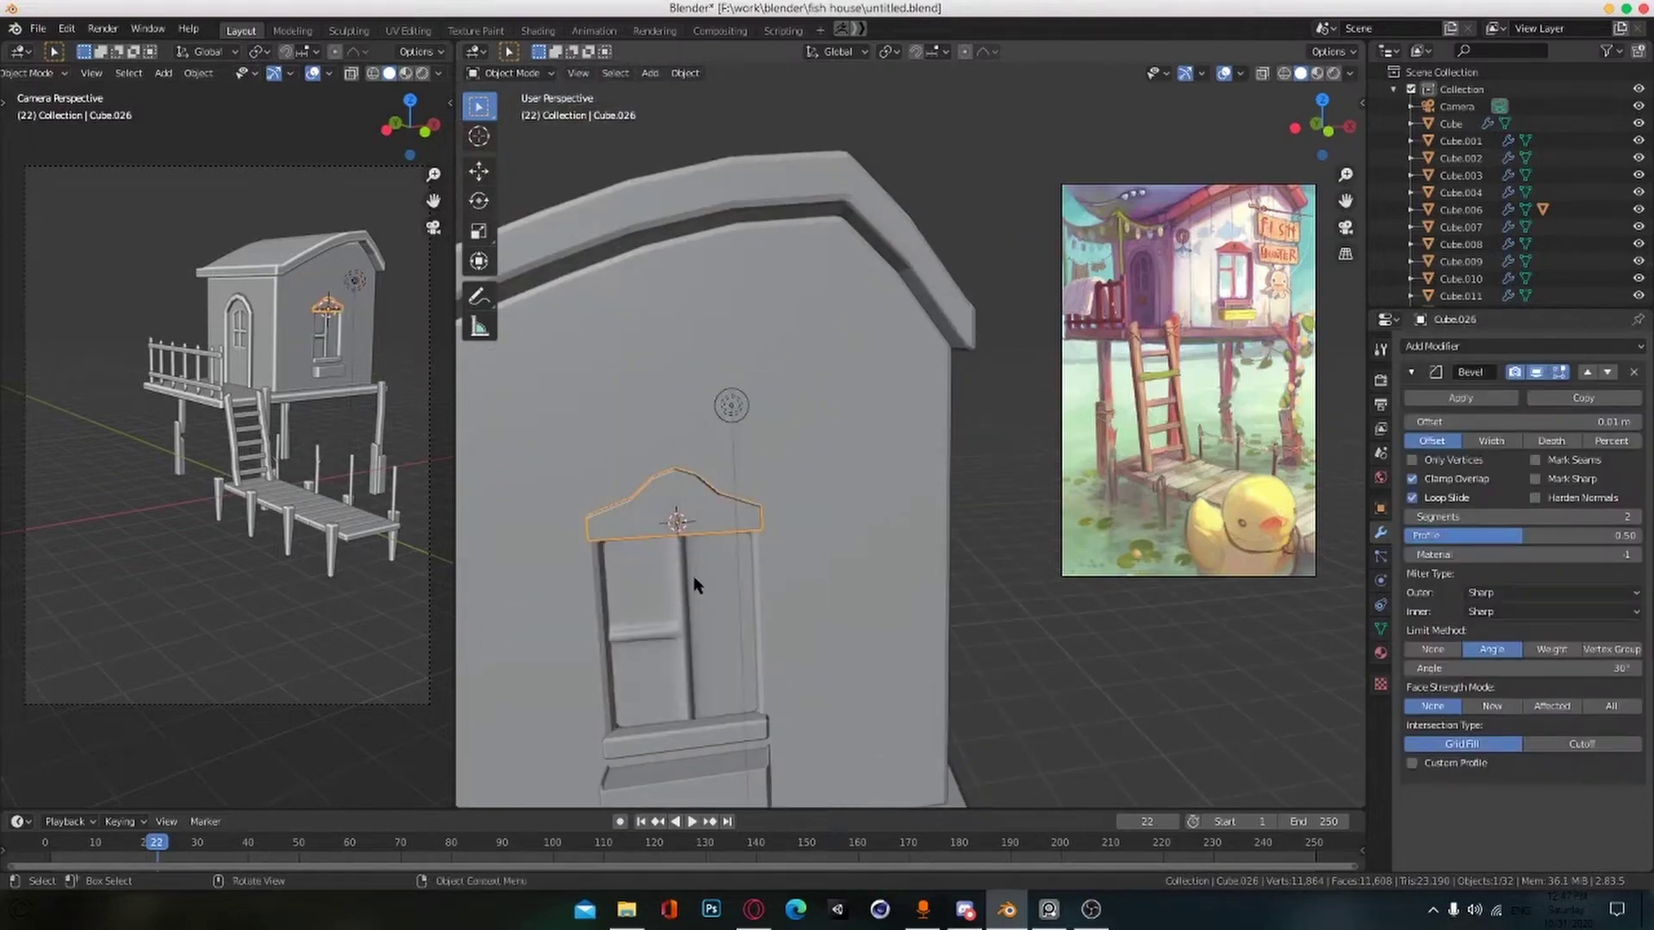
Step: Add a nine-vertex cylinder at the 3D cursor above the window and scale it down to a small peg
{"action": "key", "text": "shift+a"}
{"action": "mouse_move", "coordinate": [681, 538]}
{"action": "left_click", "coordinate": [767, 623]}
{"action": "left_click", "coordinate": [530, 798]}
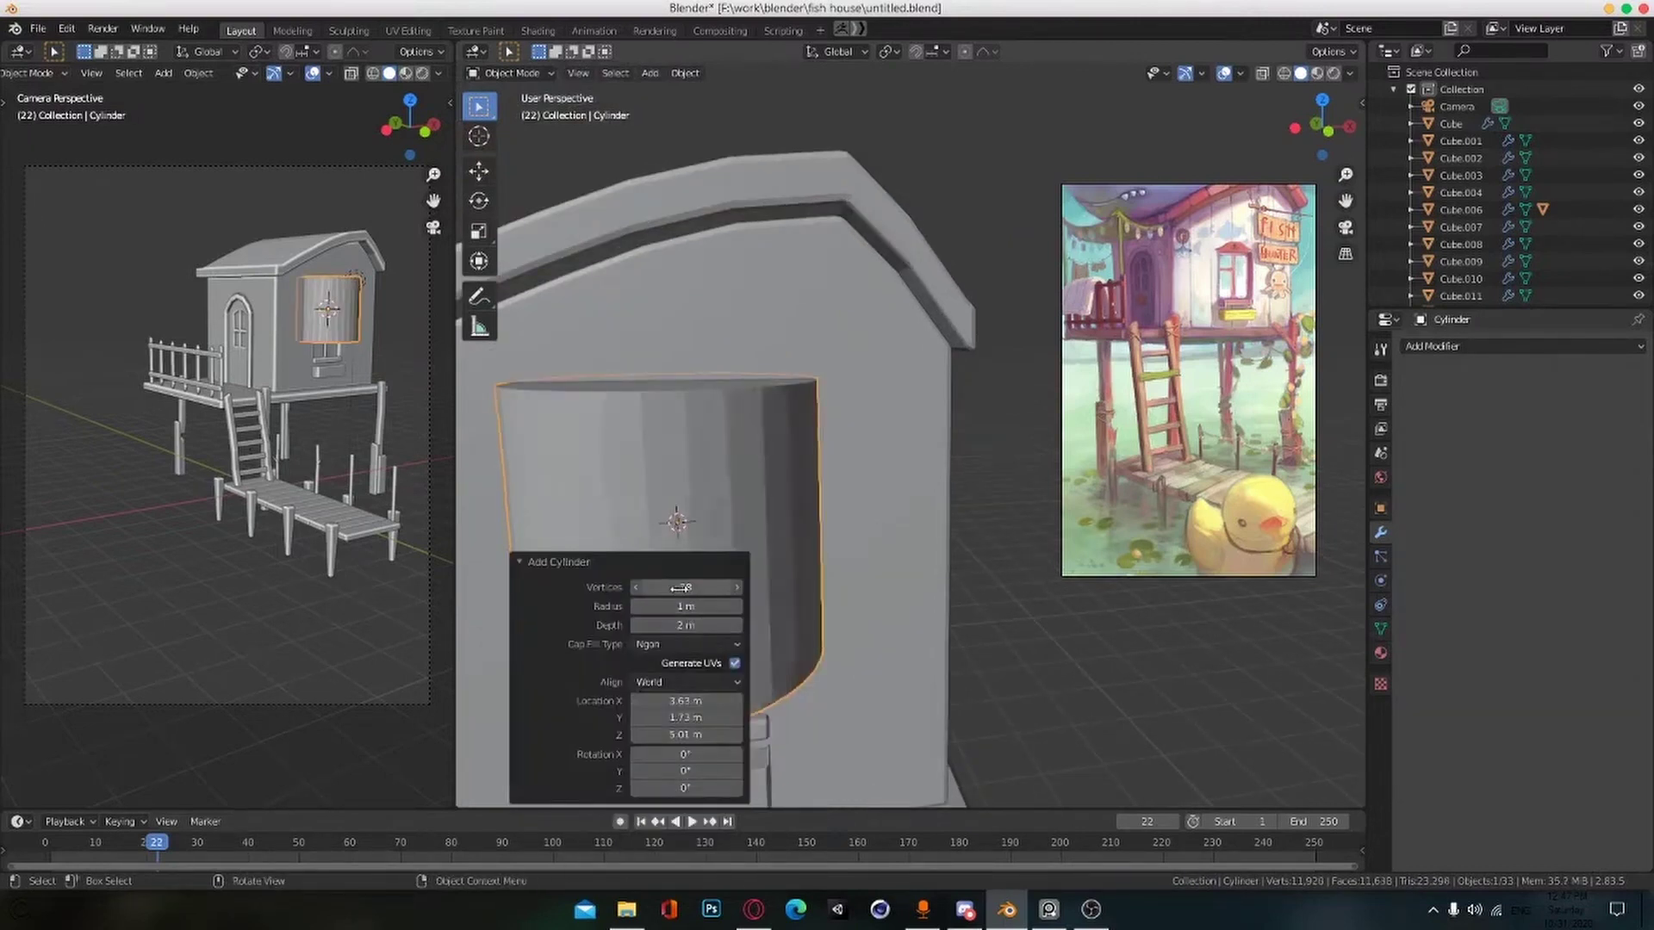
{"action": "left_click_drag", "start_coordinate": [679, 588], "coordinate": [665, 589]}
{"action": "left_click", "coordinate": [709, 528]}
{"action": "left_click", "coordinate": [711, 529]}
{"action": "key", "text": "s"}
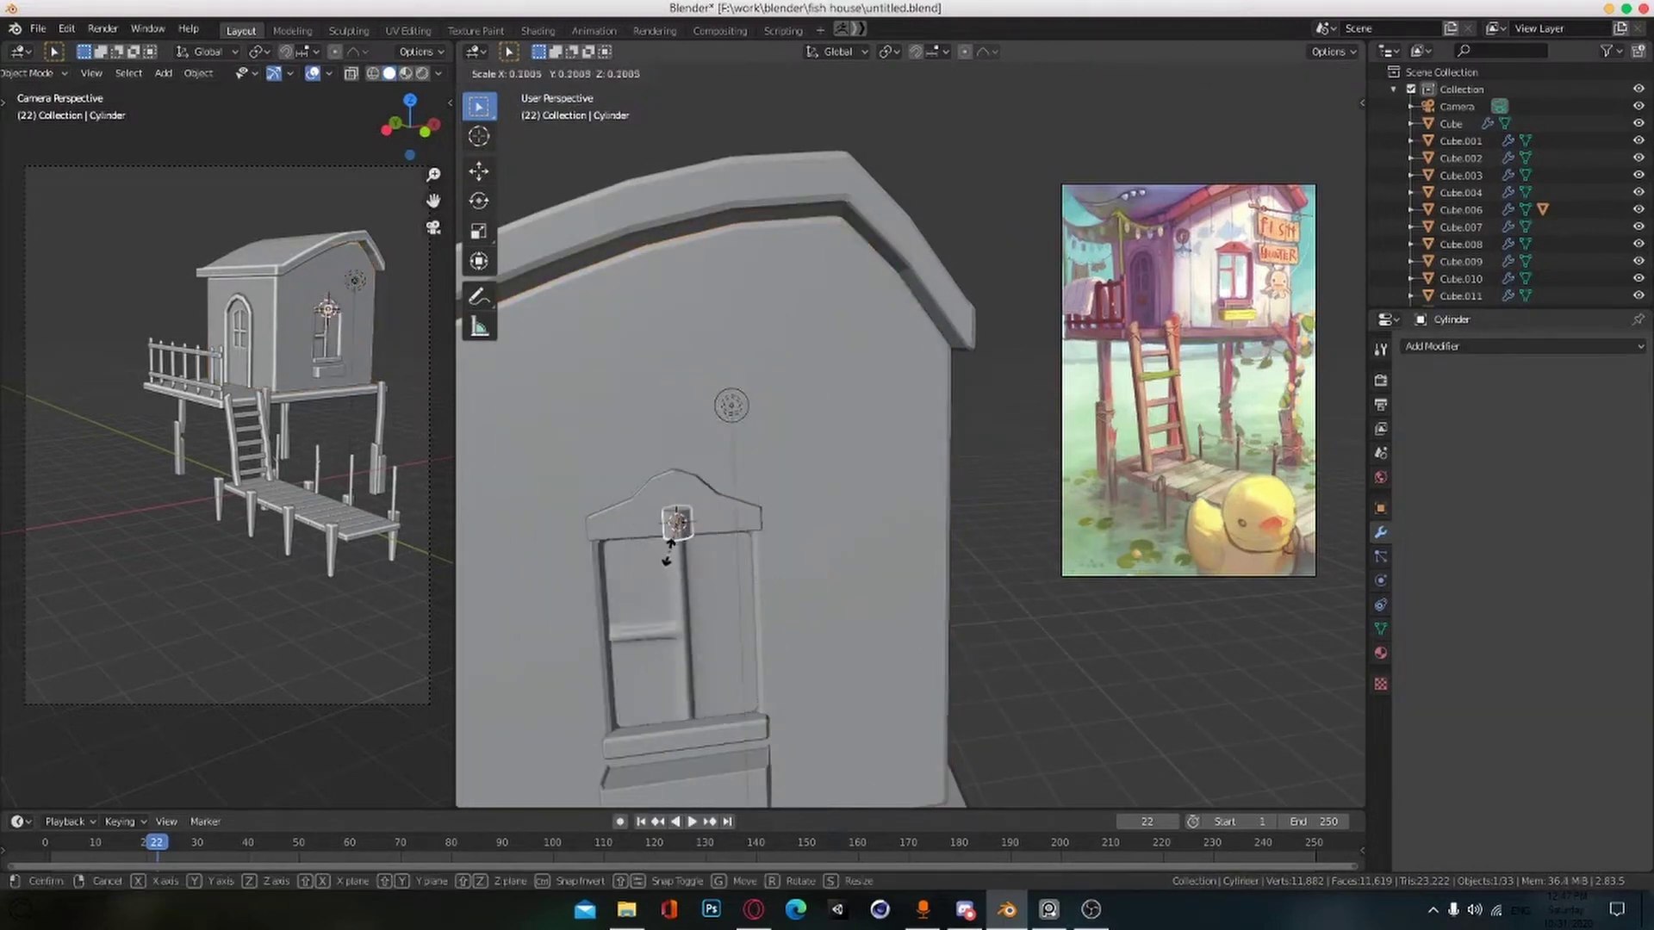
{"action": "left_click", "coordinate": [682, 516]}
Step: Move the small cylinder beside the window trim along the front wall and rotate it 90° about the Y axis
{"action": "scroll", "coordinate": [710, 521], "scroll_direction": "up", "scroll_amount": 3}
{"action": "key", "text": "KP_7"}
{"action": "scroll", "coordinate": [715, 524], "scroll_direction": "up", "scroll_amount": 3}
{"action": "key", "text": "shift+z"}
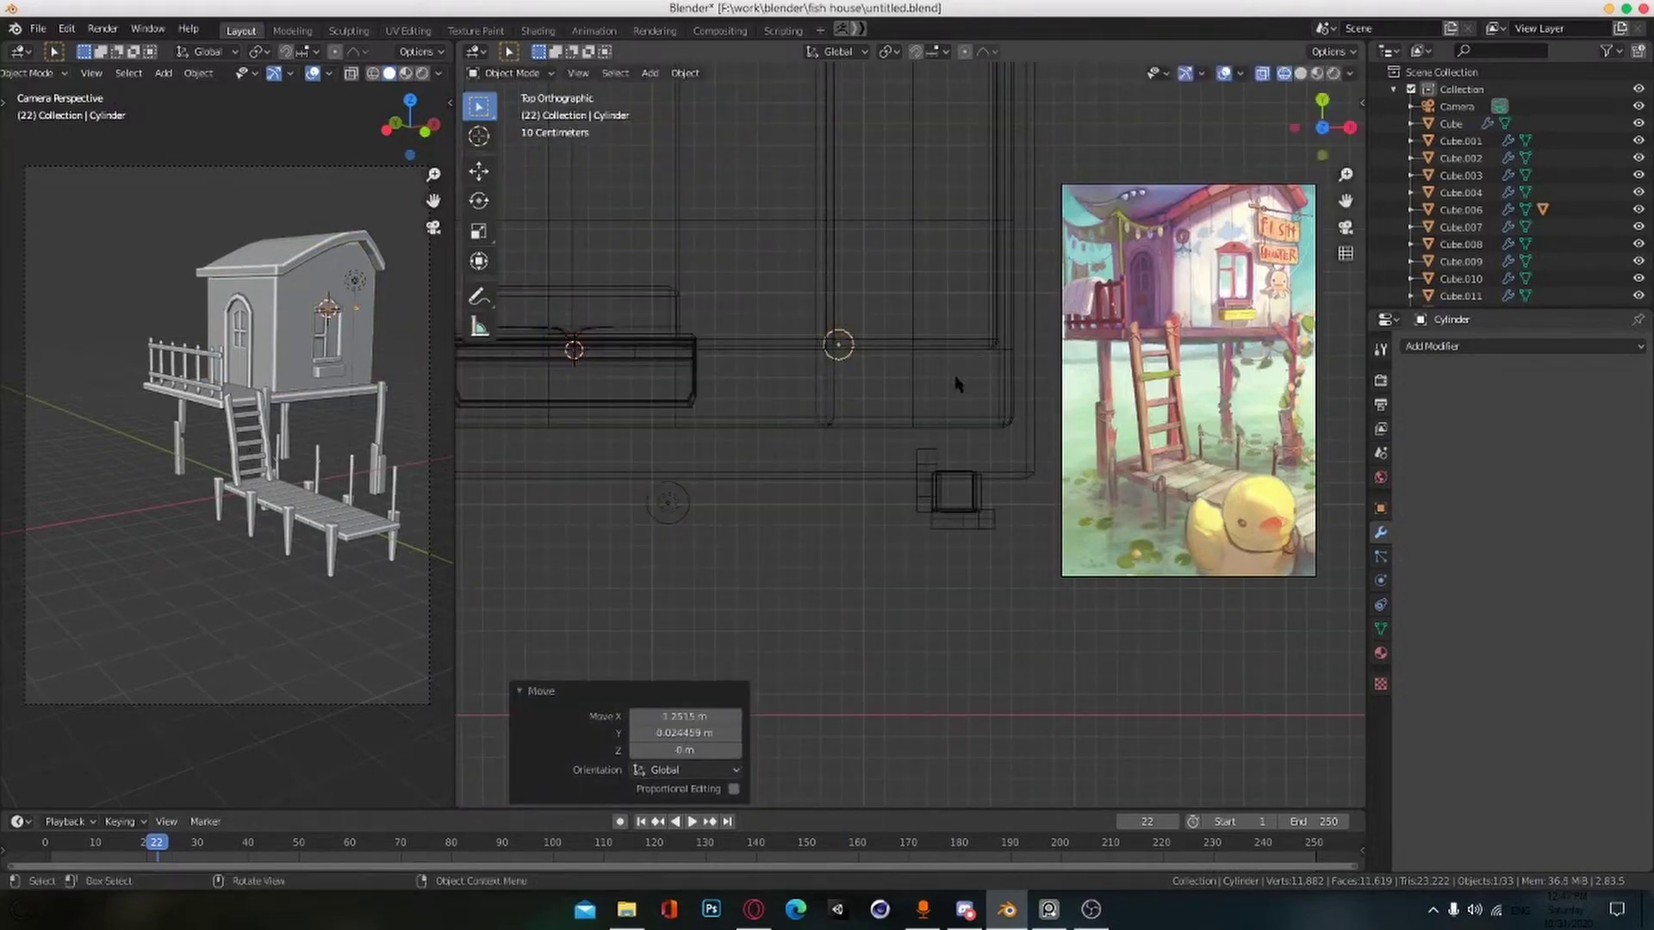
{"action": "middle_click_drag", "start_coordinate": [957, 384], "coordinate": [858, 476], "text": "shift"}
{"action": "type", "text": "90"}
{"action": "key", "text": "Return"}
{"action": "middle_click_drag", "start_coordinate": [775, 598], "coordinate": [900, 545]}
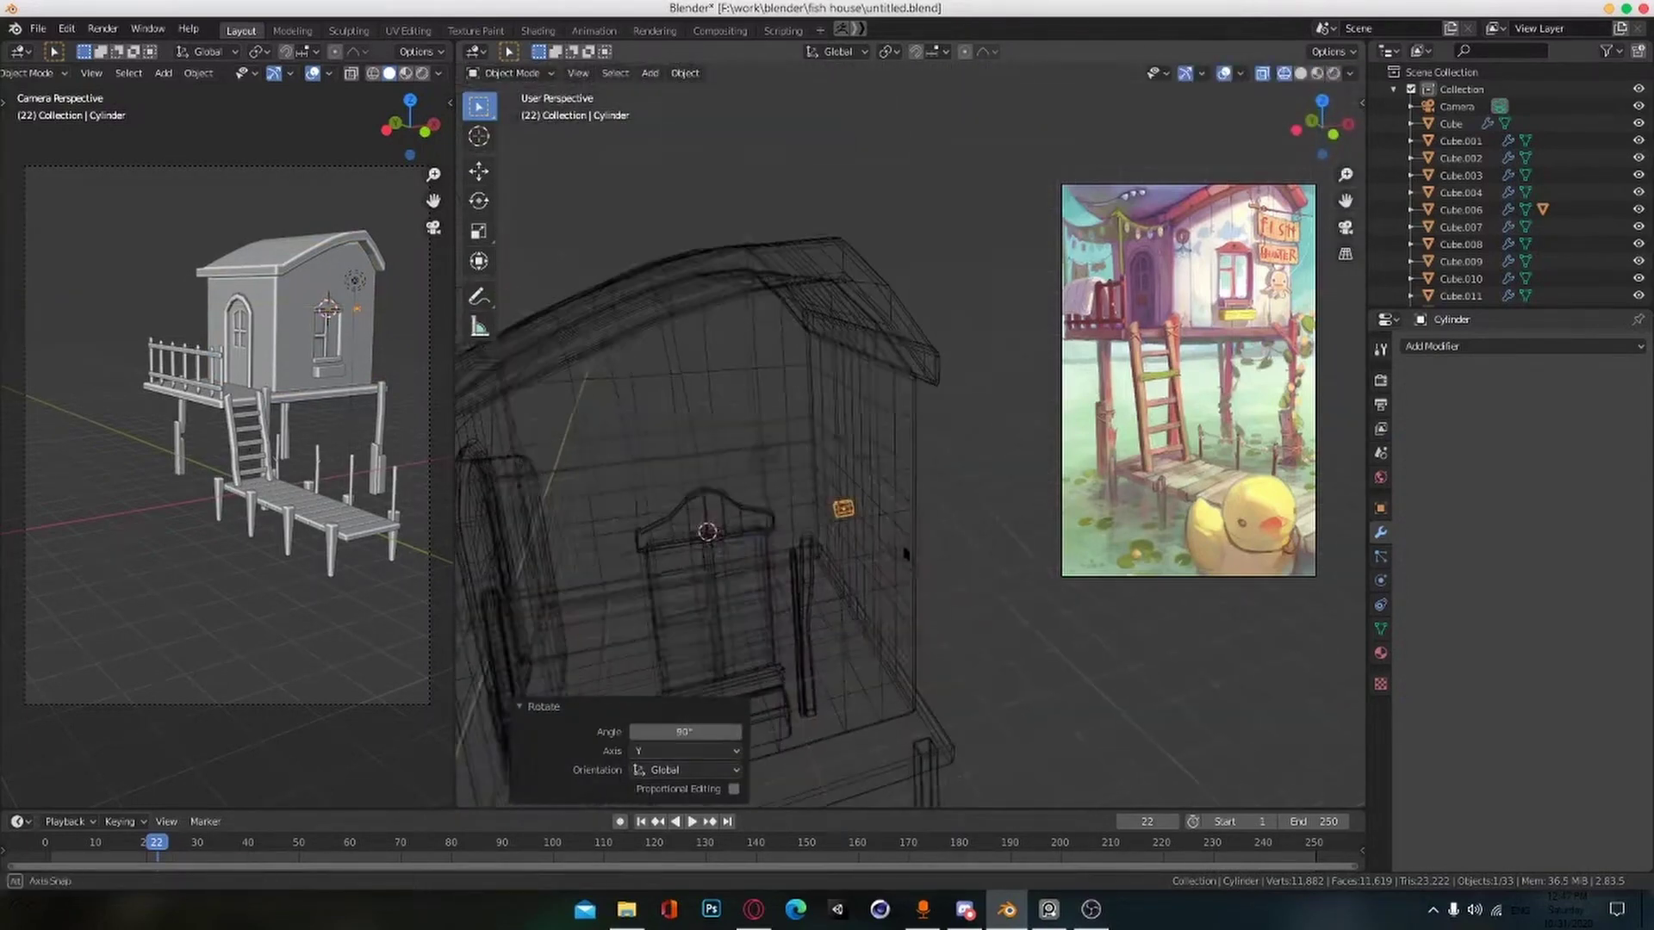
{"action": "key", "text": "z"}
Step: Scale the cylinder's thickness by 0.694 in Y and Z and stretch it along X
{"action": "scroll", "coordinate": [930, 601], "scroll_direction": "up", "scroll_amount": 3}
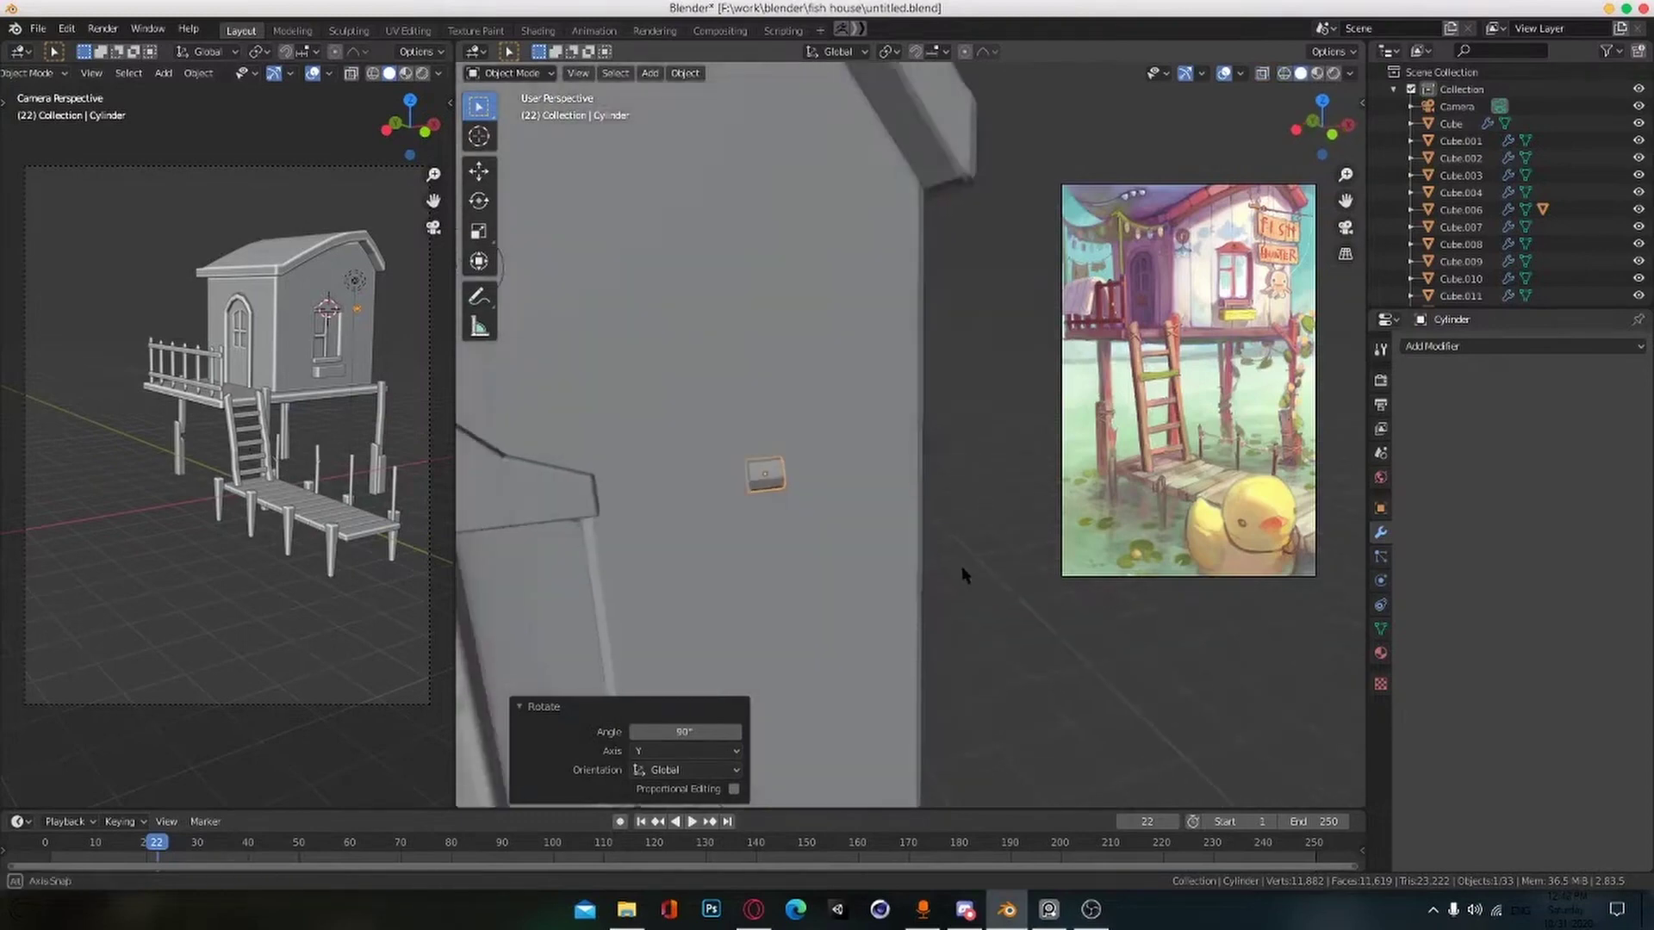
{"action": "key", "text": "s"}
{"action": "left_click", "coordinate": [909, 514]}
{"action": "key", "text": "s"}
{"action": "key", "text": "x"}
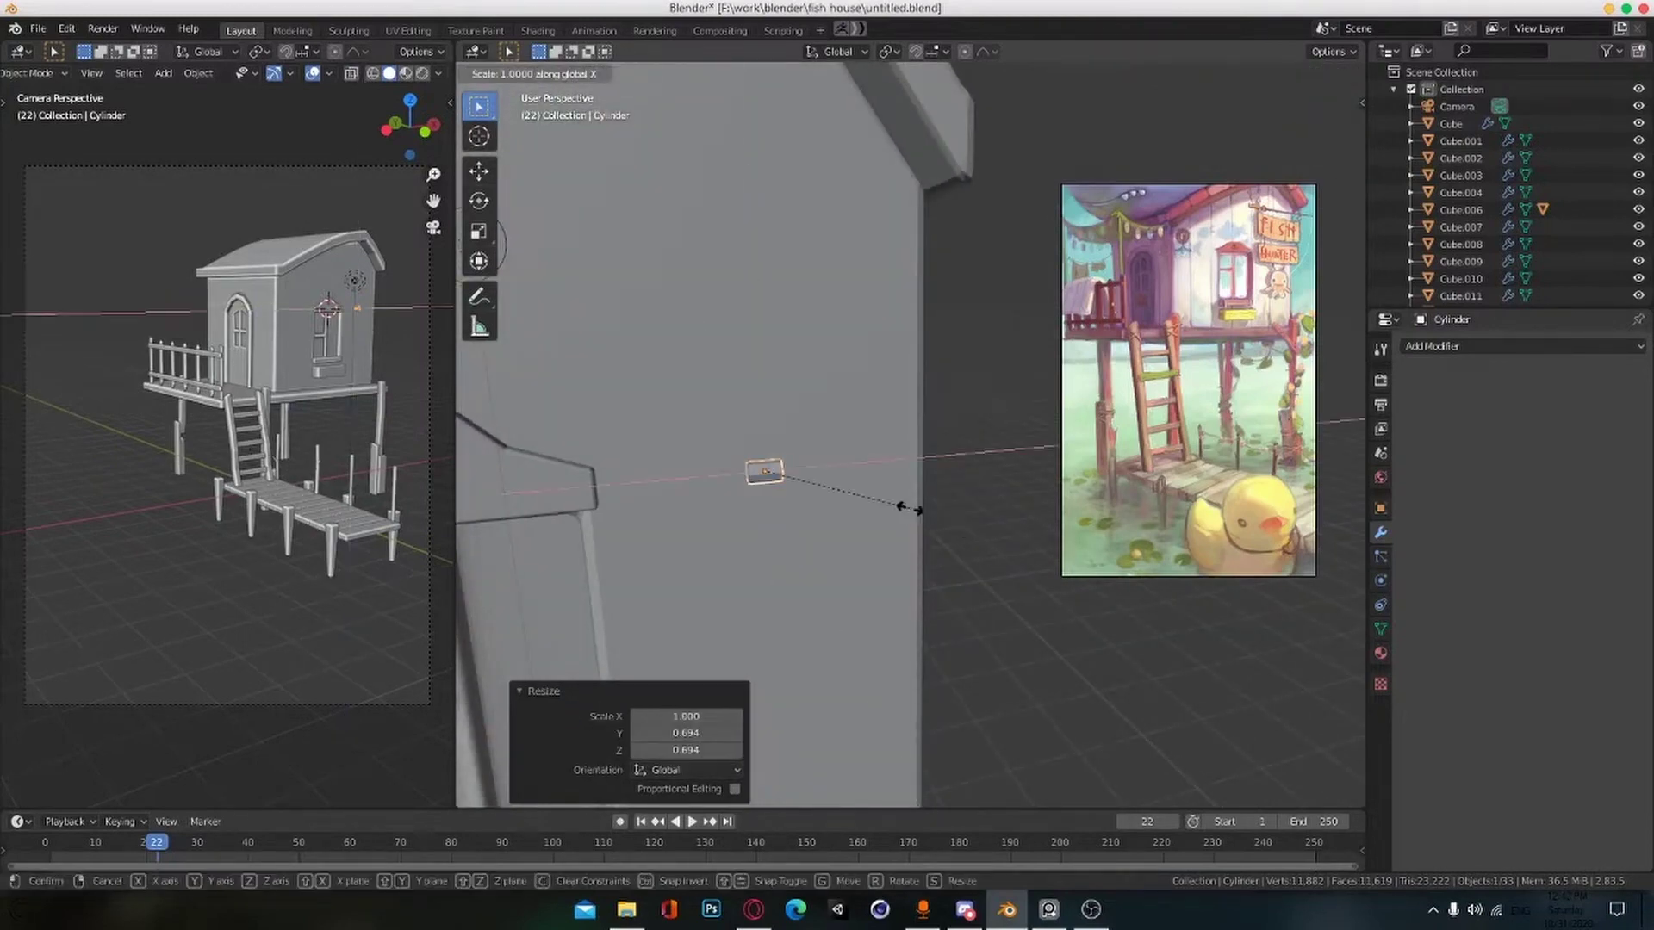
{"action": "left_click", "coordinate": [1051, 531]}
Step: Raise the cylinder to the upper front wall above the window and scale its length by 1.029 along X
{"action": "key", "text": "g"}
{"action": "key", "text": "z"}
{"action": "left_click", "coordinate": [909, 545]}
{"action": "key", "text": "KP_1"}
{"action": "key", "text": "g"}
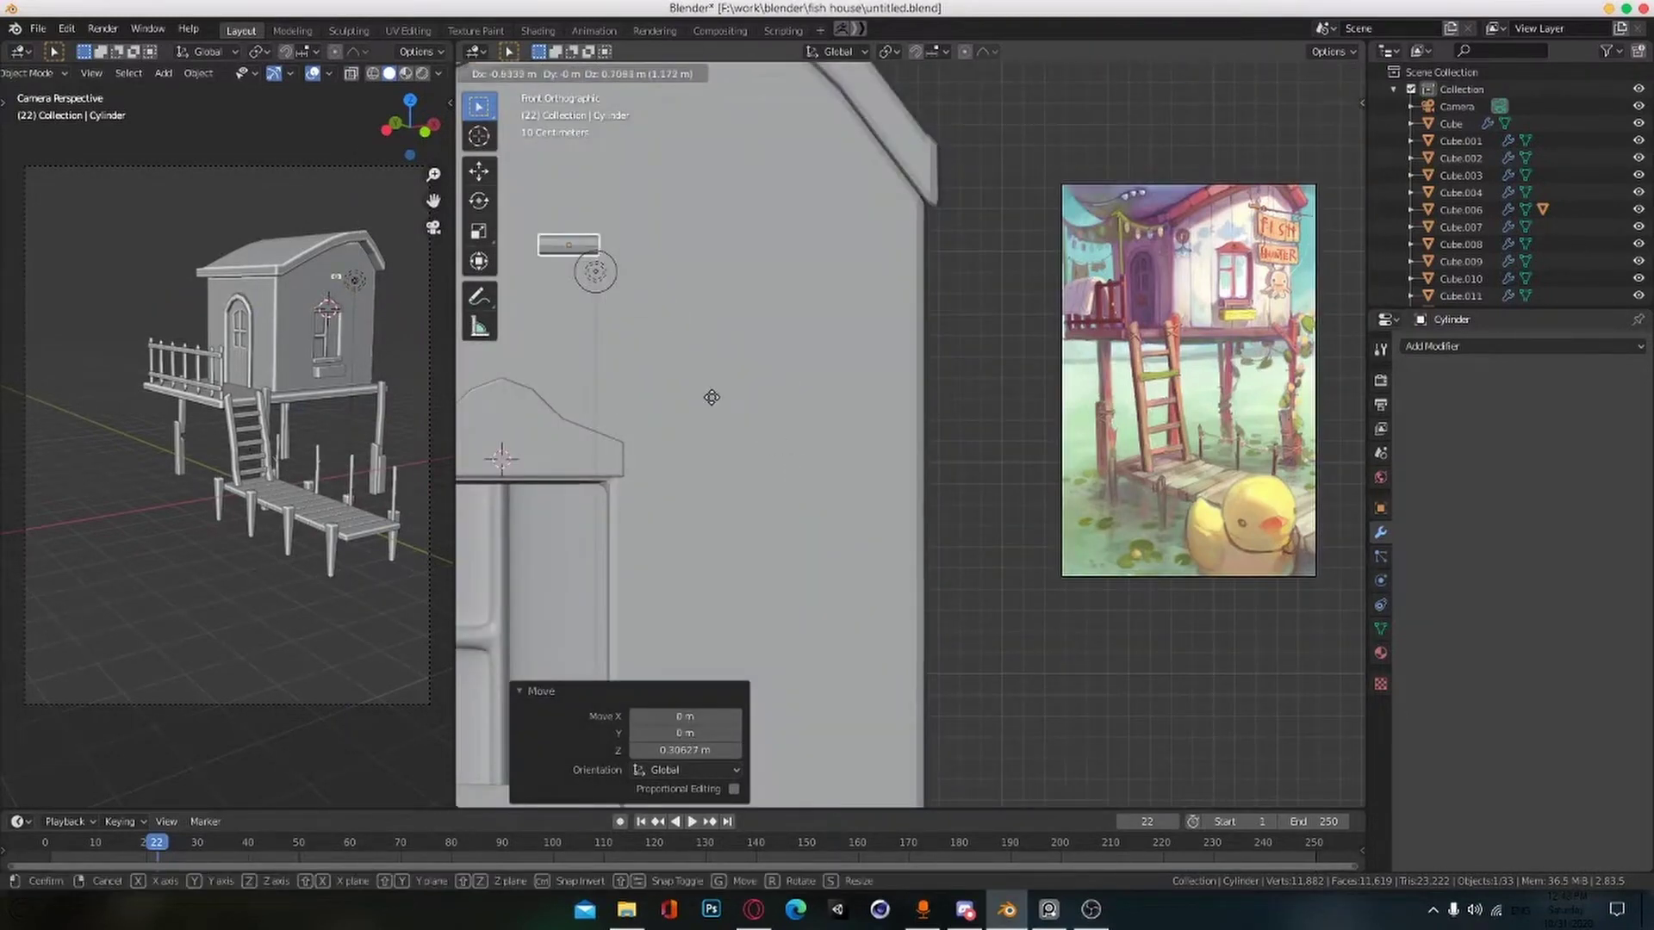
{"action": "left_click", "coordinate": [750, 333]}
{"action": "key", "text": "s"}
{"action": "key", "text": "x"}
{"action": "left_click", "coordinate": [755, 334]}
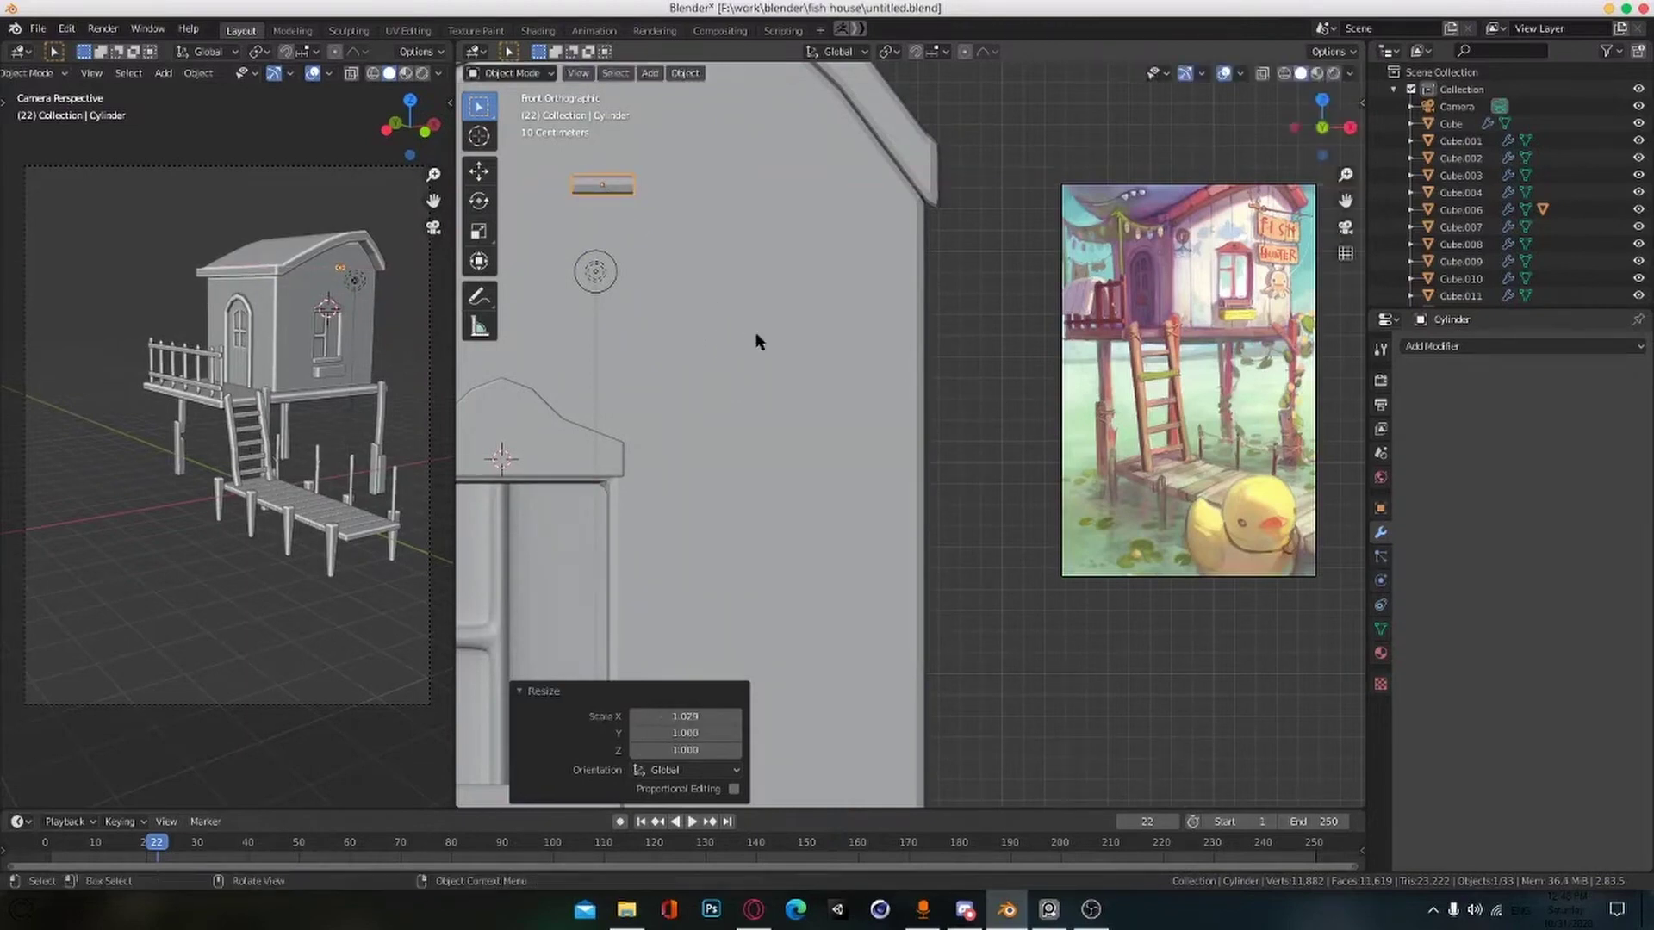
Step: Duplicate the cylinder in place, stretch the copy by 3.389 along X and thin it in Y and Z
{"action": "right_click", "coordinate": [762, 252]}
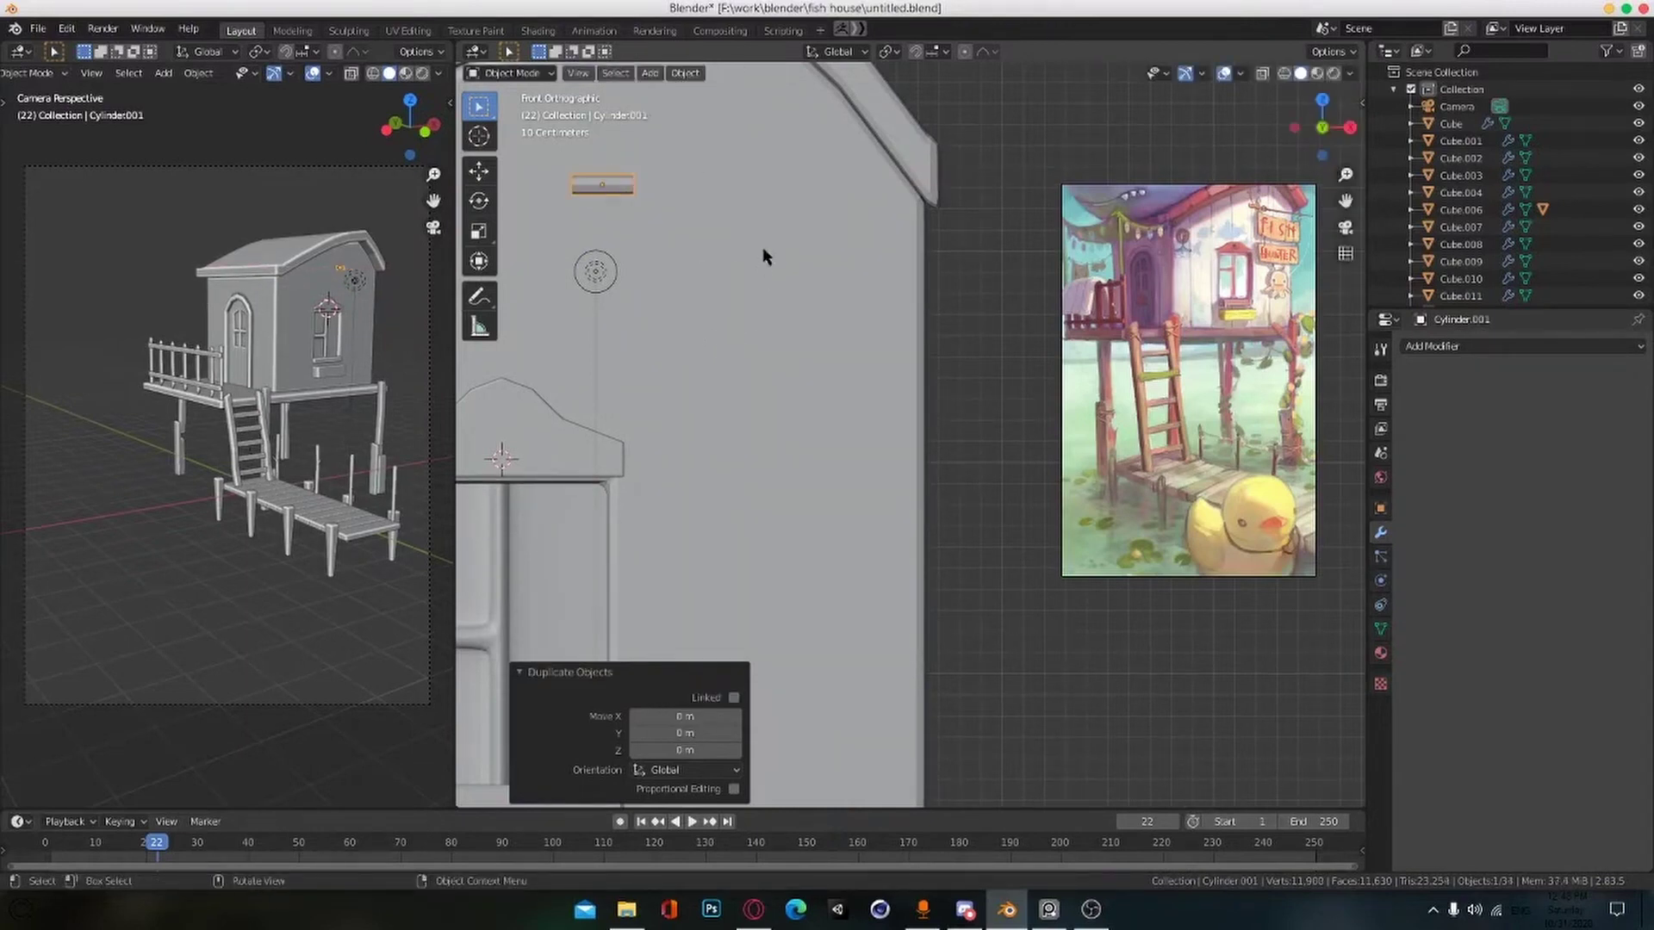
{"action": "key", "text": "s"}
{"action": "key", "text": "x"}
{"action": "left_click", "coordinate": [587, 298]}
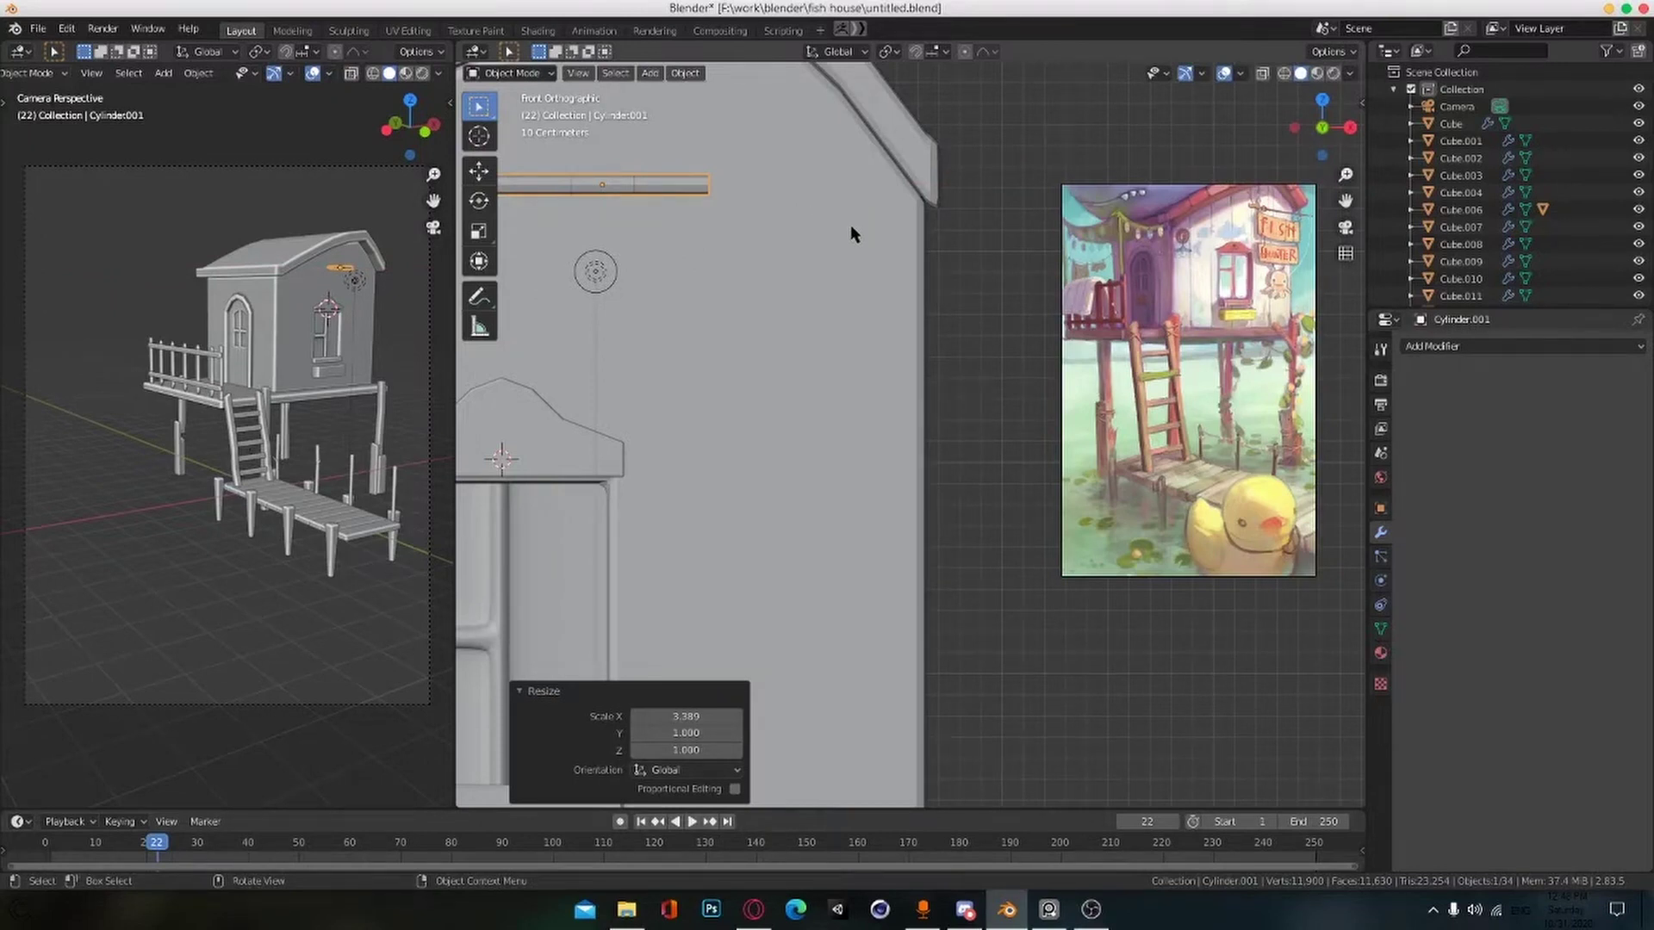
{"action": "key", "text": "s"}
{"action": "right_click", "coordinate": [808, 234]}
{"action": "key", "text": "s"}
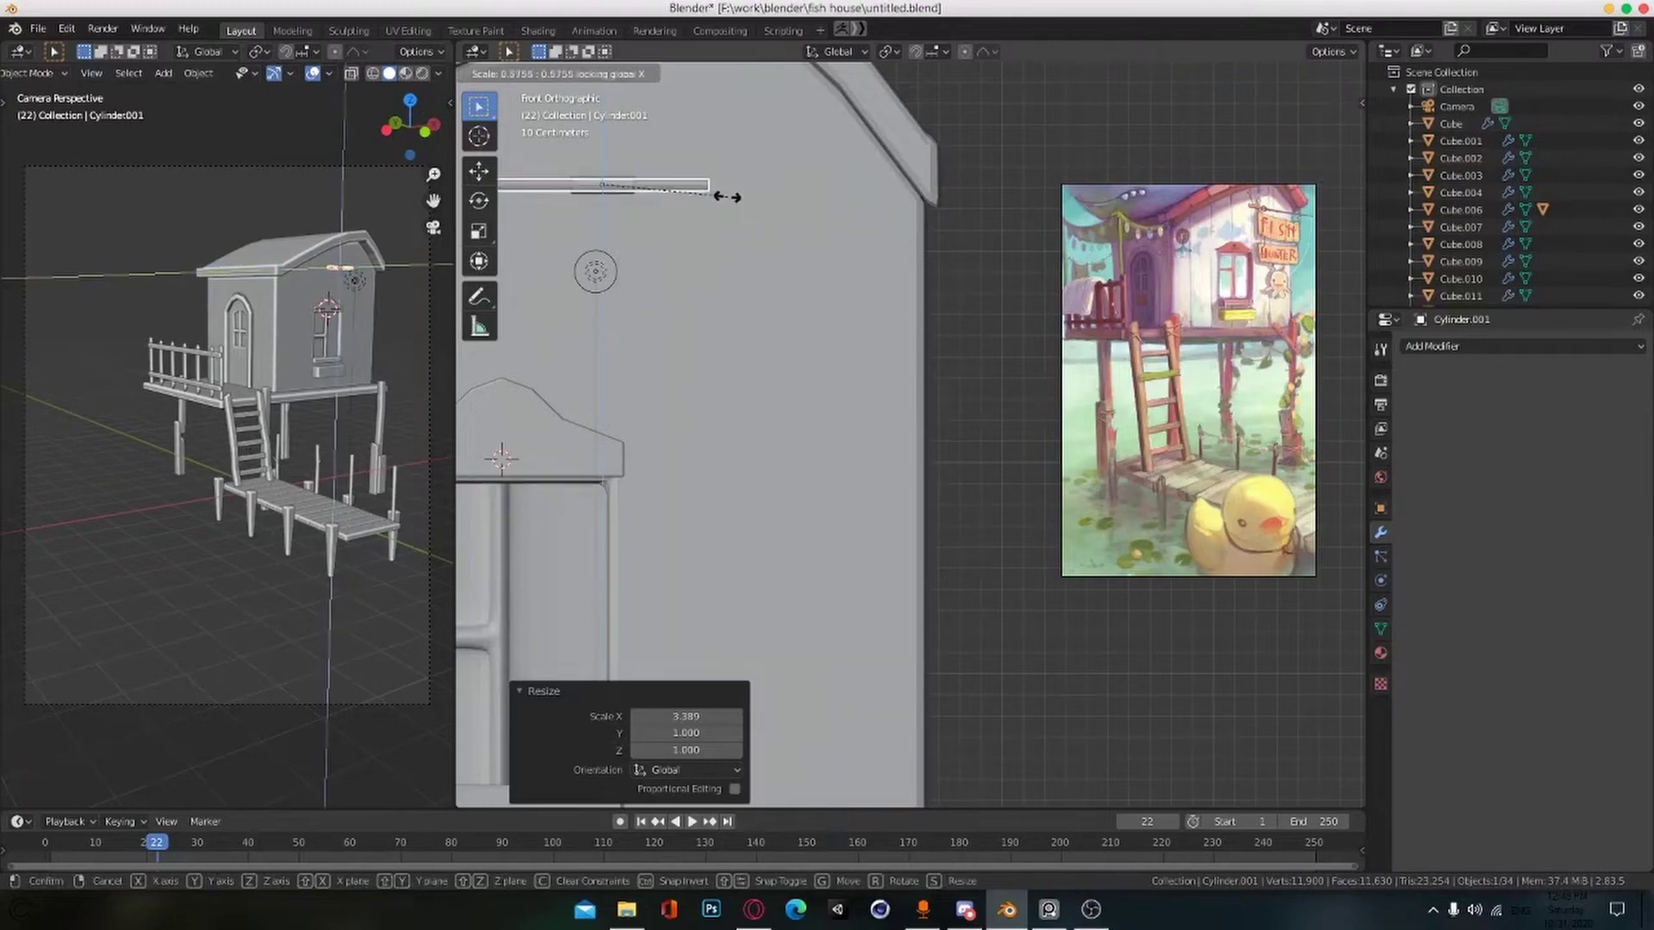
{"action": "right_click", "coordinate": [762, 219]}
Step: Lengthen the thin rod along X and slide it so it joins the thick cylinder and extends past the wall's edge
{"action": "key", "text": "g"}
{"action": "key", "text": "x"}
{"action": "left_click", "coordinate": [835, 248]}
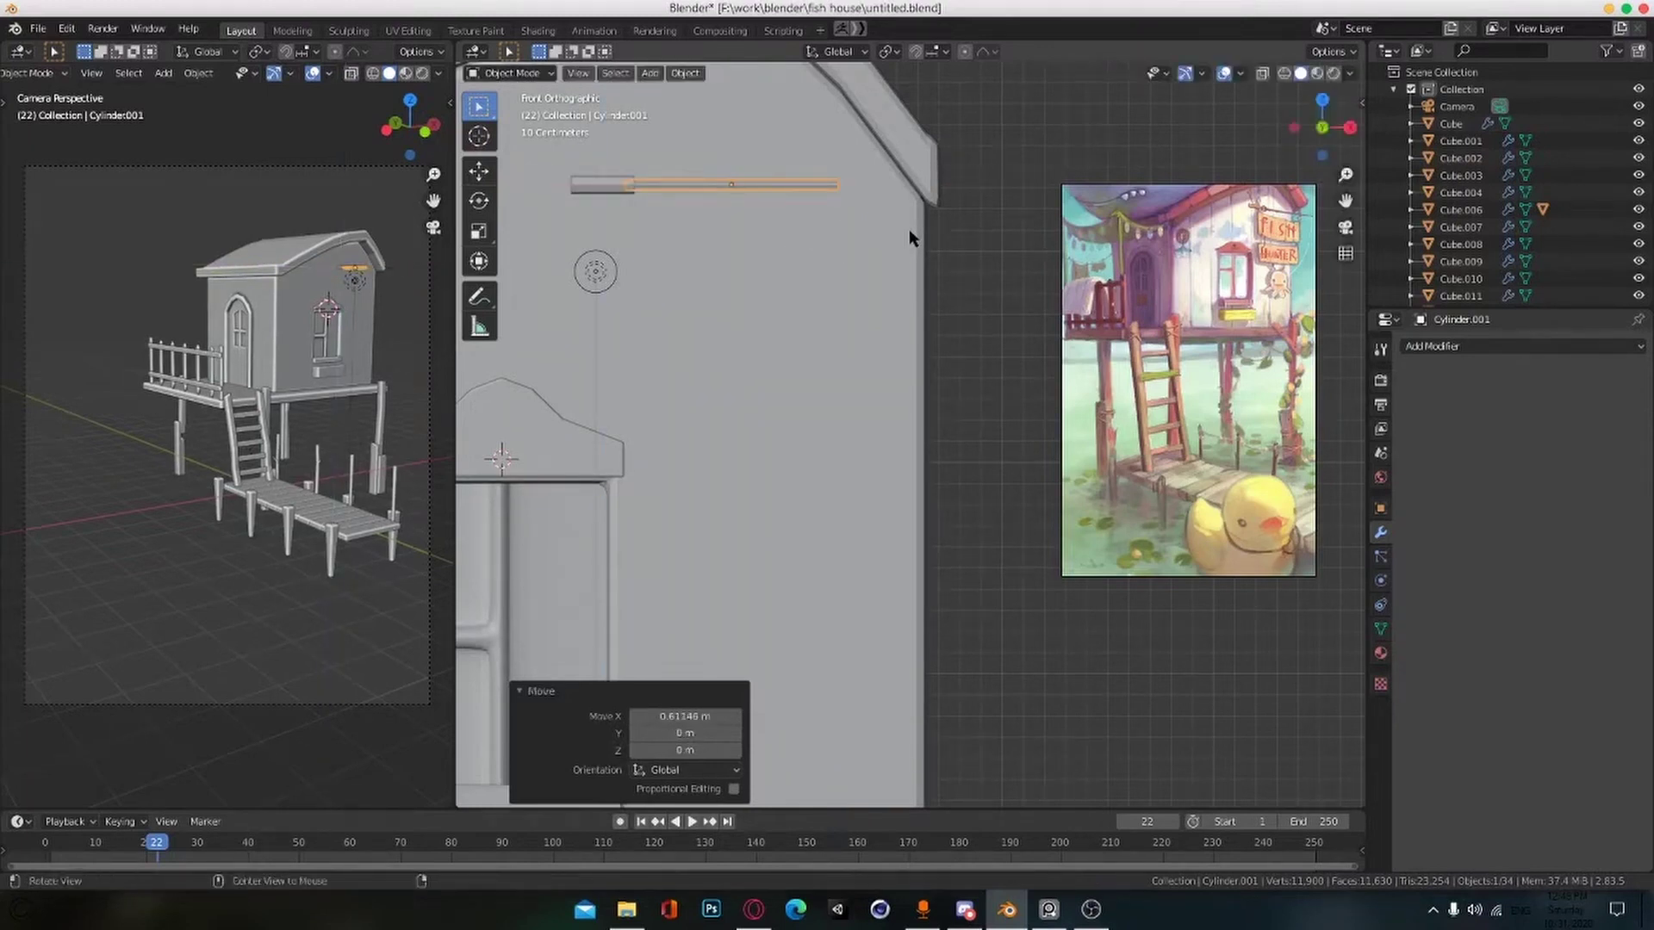
{"action": "key", "text": "s"}
{"action": "key", "text": "x"}
{"action": "left_click", "coordinate": [1028, 237]}
{"action": "key", "text": "g"}
{"action": "key", "text": "x"}
{"action": "left_click", "coordinate": [817, 248]}
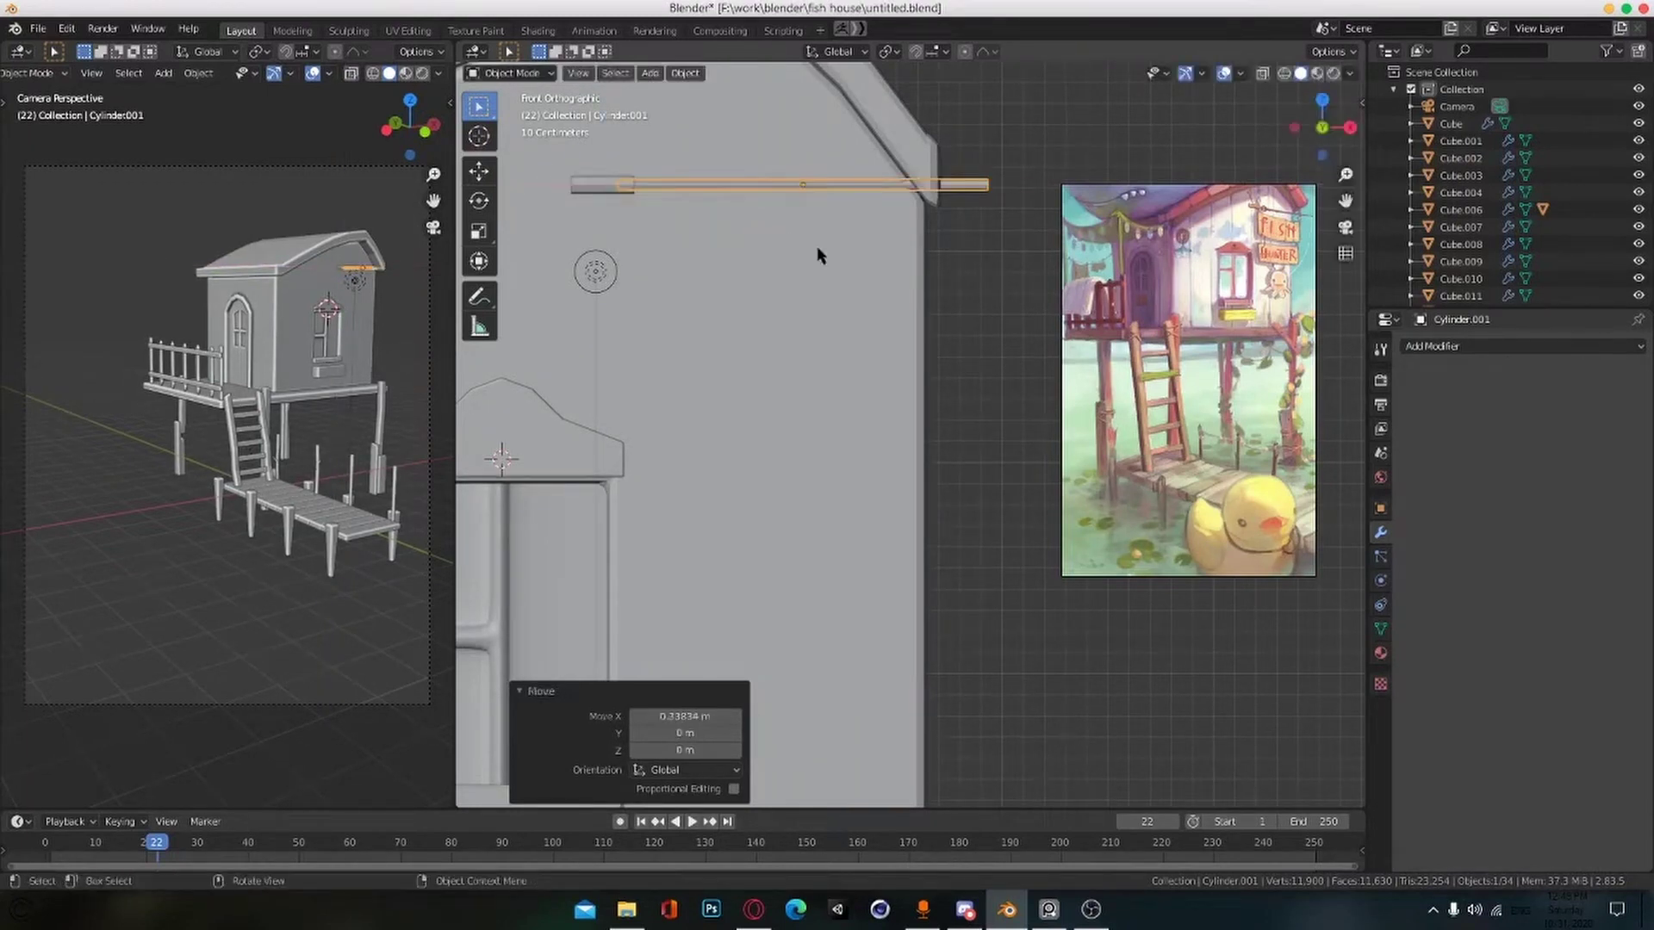
{"action": "key", "text": "g"}
{"action": "key", "text": "x"}
{"action": "left_click", "coordinate": [854, 252]}
Step: Lower the thick cylinder and the thin rod together by about 0.188 m along Z
{"action": "left_click", "coordinate": [618, 187], "text": "shift"}
{"action": "key", "text": "g"}
{"action": "key", "text": "z"}
{"action": "left_click", "coordinate": [736, 255]}
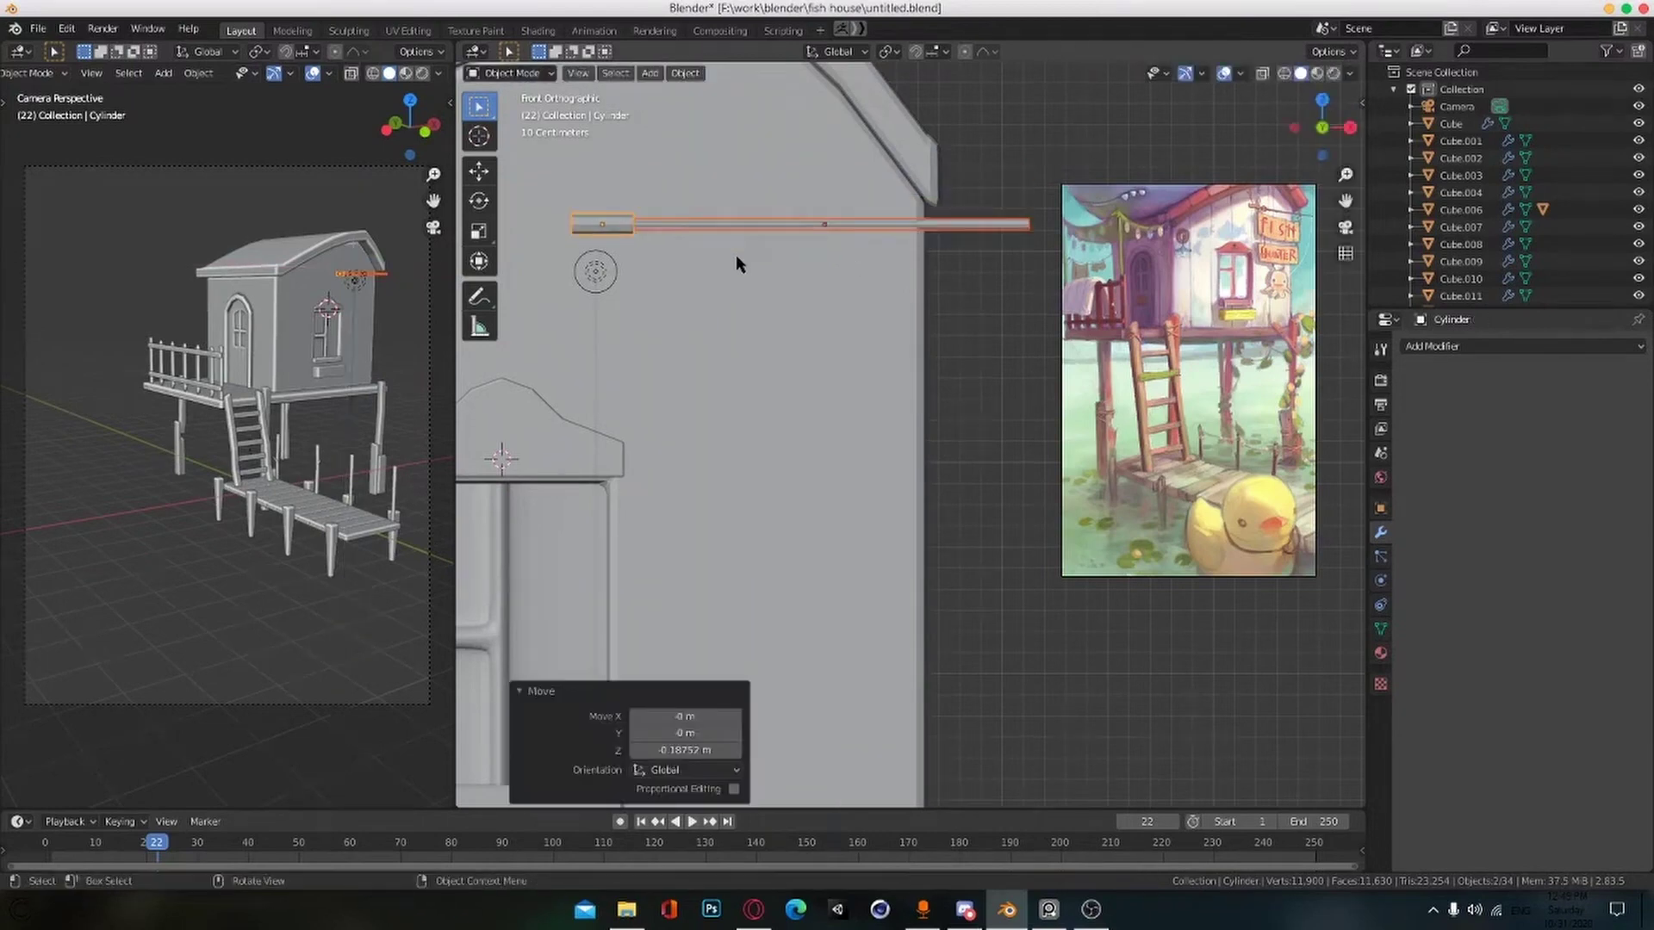
Step: Taper the thin rod by scaling down its outer end face in edit mode
{"action": "left_click_drag", "start_coordinate": [981, 226], "coordinate": [866, 348], "text": "alt"}
{"action": "scroll", "coordinate": [865, 348], "scroll_direction": "up", "scroll_amount": 2}
{"action": "key", "text": "Tab"}
{"action": "left_click", "coordinate": [847, 205]}
{"action": "key", "text": "Tab"}
{"action": "left_click_drag", "start_coordinate": [847, 205], "coordinate": [805, 196], "text": "alt"}
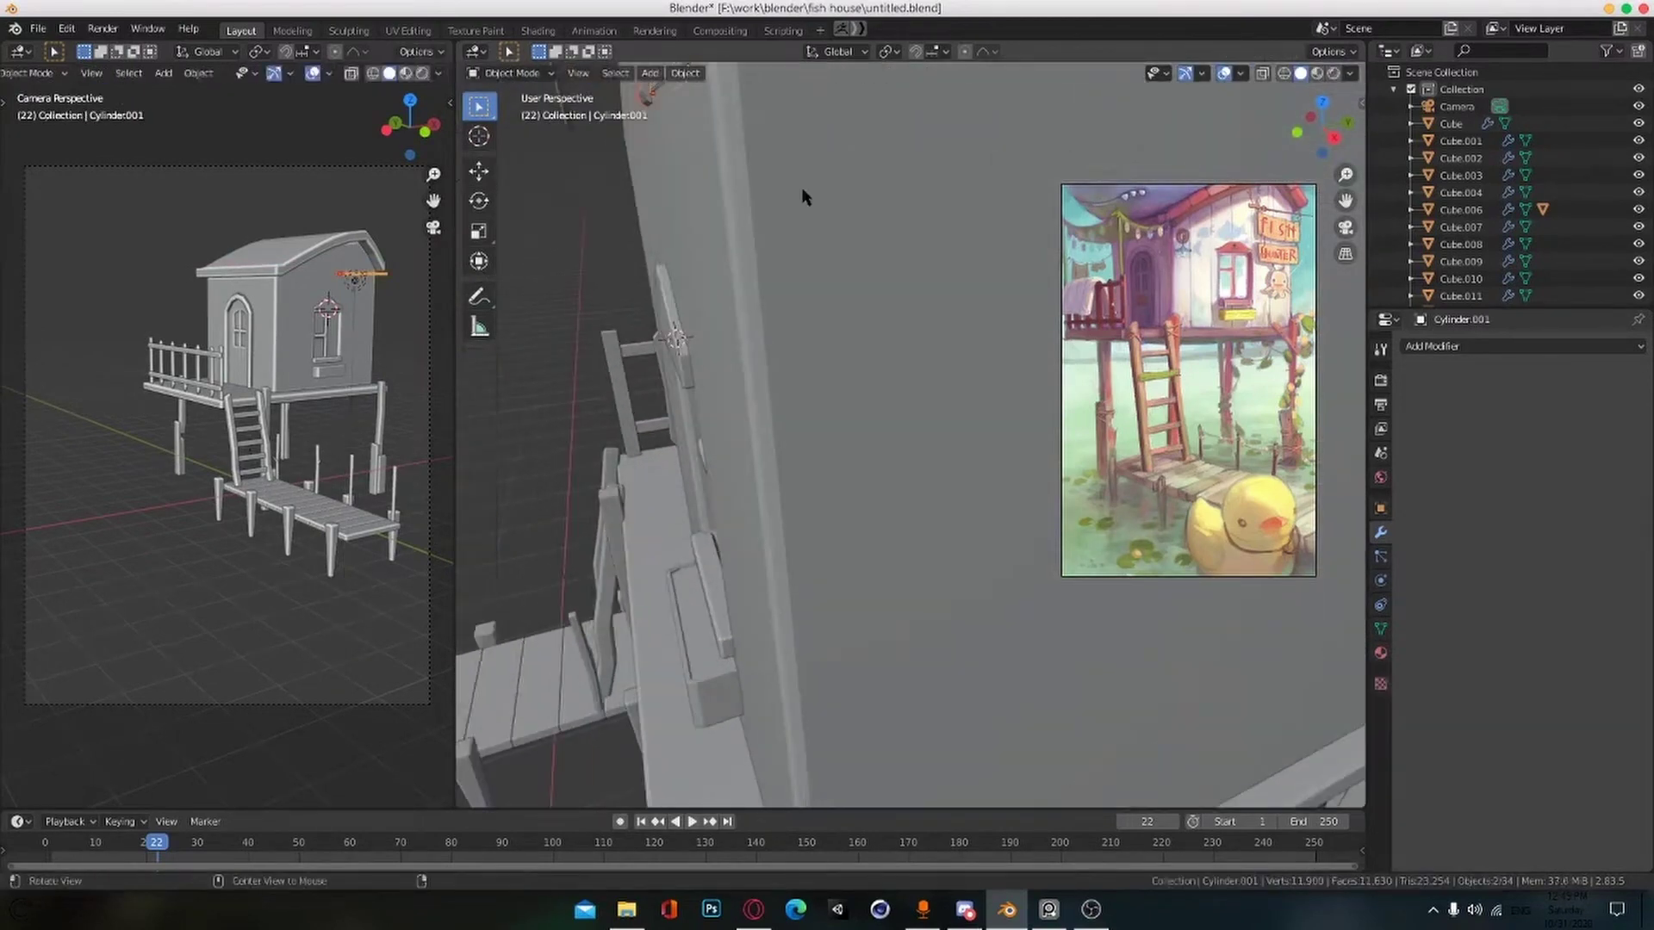
{"action": "left_click", "coordinate": [807, 210]}
{"action": "left_click", "coordinate": [809, 211]}
{"action": "key", "text": "Tab"}
{"action": "middle_click_drag", "start_coordinate": [809, 211], "coordinate": [788, 159]}
{"action": "key", "text": "s"}
{"action": "left_click", "coordinate": [854, 161]}
{"action": "key", "text": "Tab"}
Step: Move the thick cylinder and rod together about 0.07 m along Y, out from the wall, and save the file
{"action": "left_click", "coordinate": [739, 121], "text": "shift"}
{"action": "key", "text": "g"}
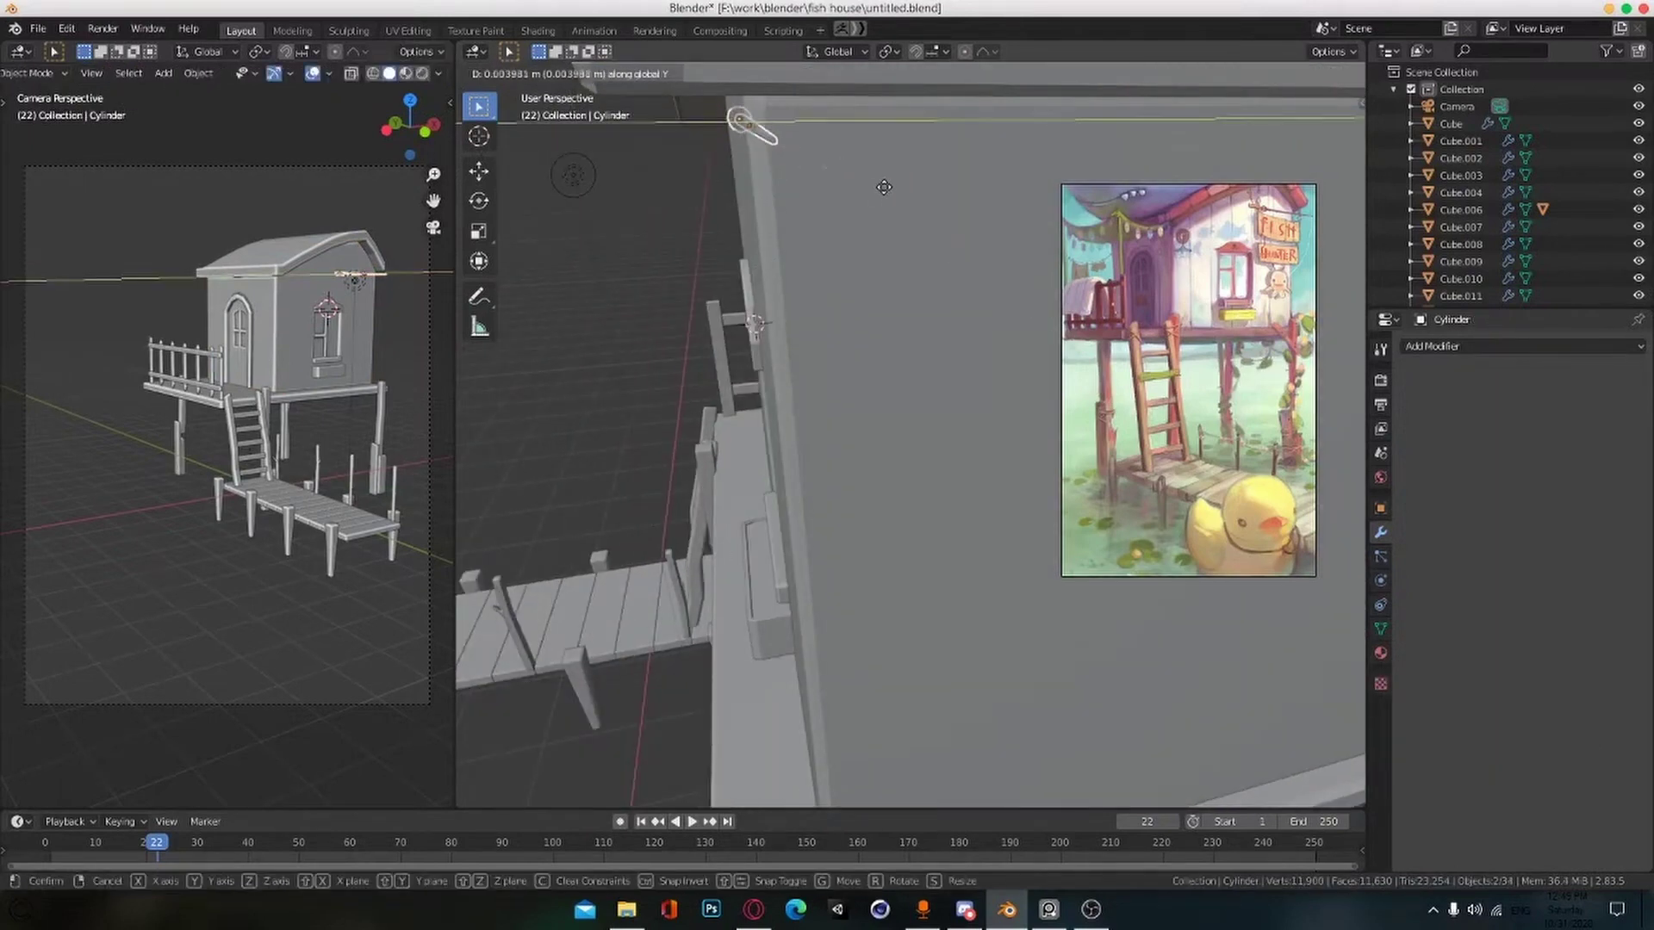
{"action": "left_click", "coordinate": [866, 200]}
{"action": "left_click_drag", "start_coordinate": [867, 199], "coordinate": [777, 343], "text": "alt"}
{"action": "scroll", "coordinate": [777, 343], "scroll_direction": "up", "scroll_amount": 2}
{"action": "key", "text": "ctrl+s"}
{"action": "scroll", "coordinate": [784, 361], "scroll_direction": "up", "scroll_amount": 1}
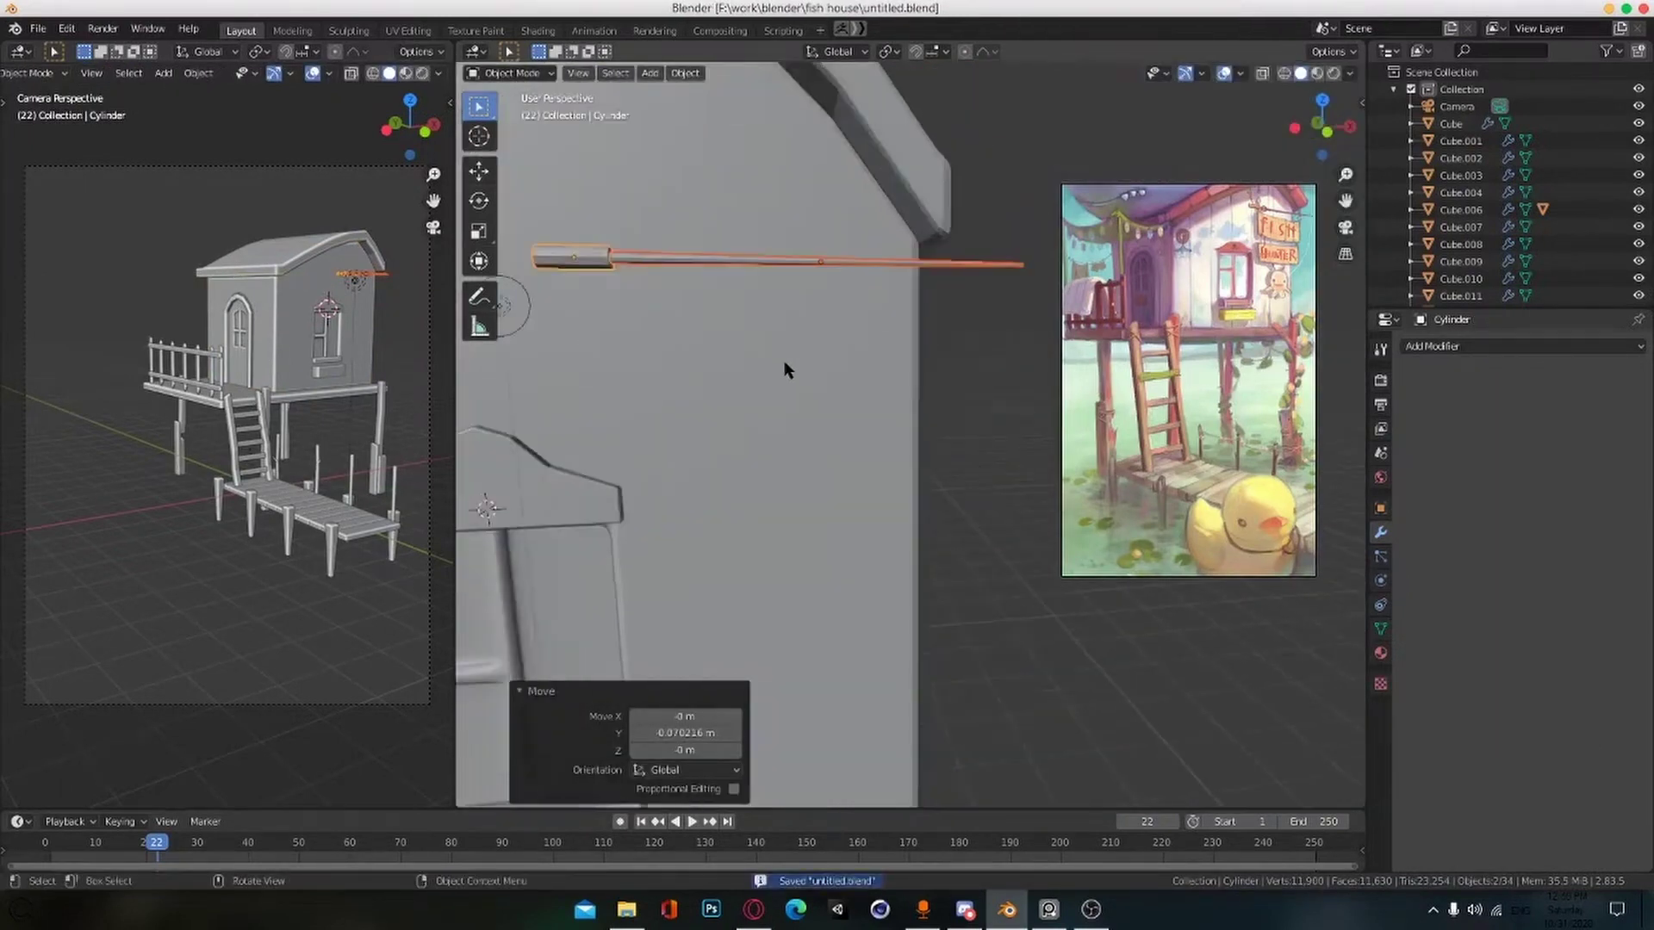
Step: Duplicate the thick cylinder onto the rod, scale it by 0.112 along X into a ring and slide it about 0.197 m towards the handle
{"action": "left_click", "coordinate": [581, 264]}
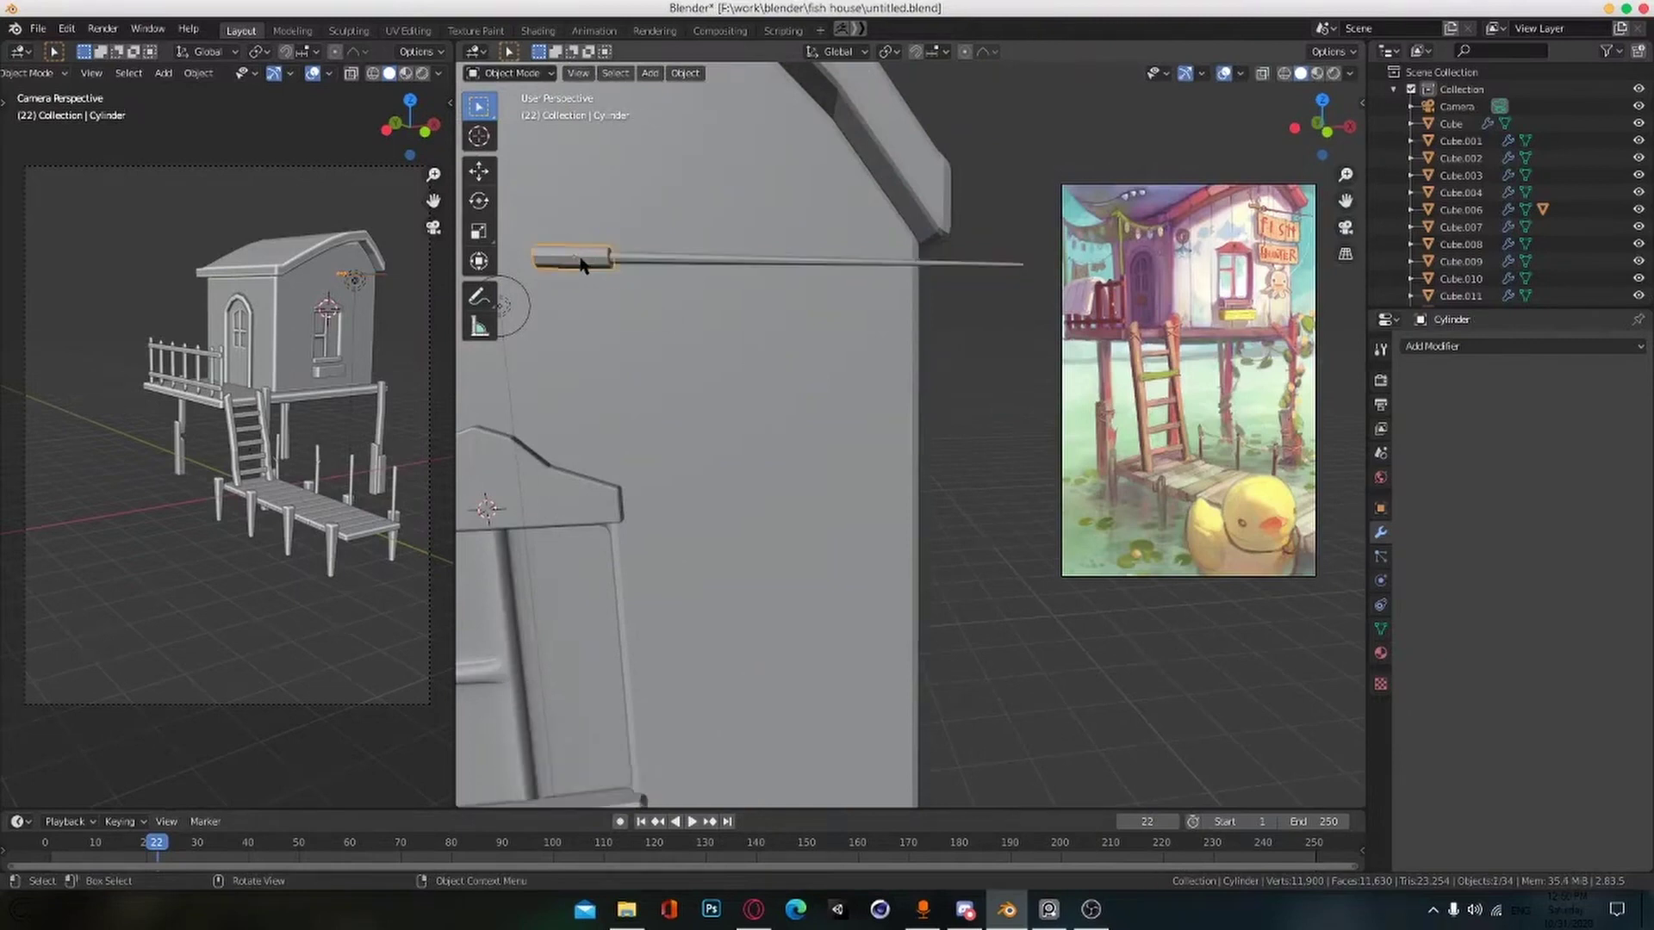
{"action": "left_click", "coordinate": [744, 274]}
{"action": "key", "text": "s"}
{"action": "key", "text": "x"}
{"action": "left_click", "coordinate": [712, 270]}
{"action": "key", "text": "g"}
{"action": "key", "text": "x"}
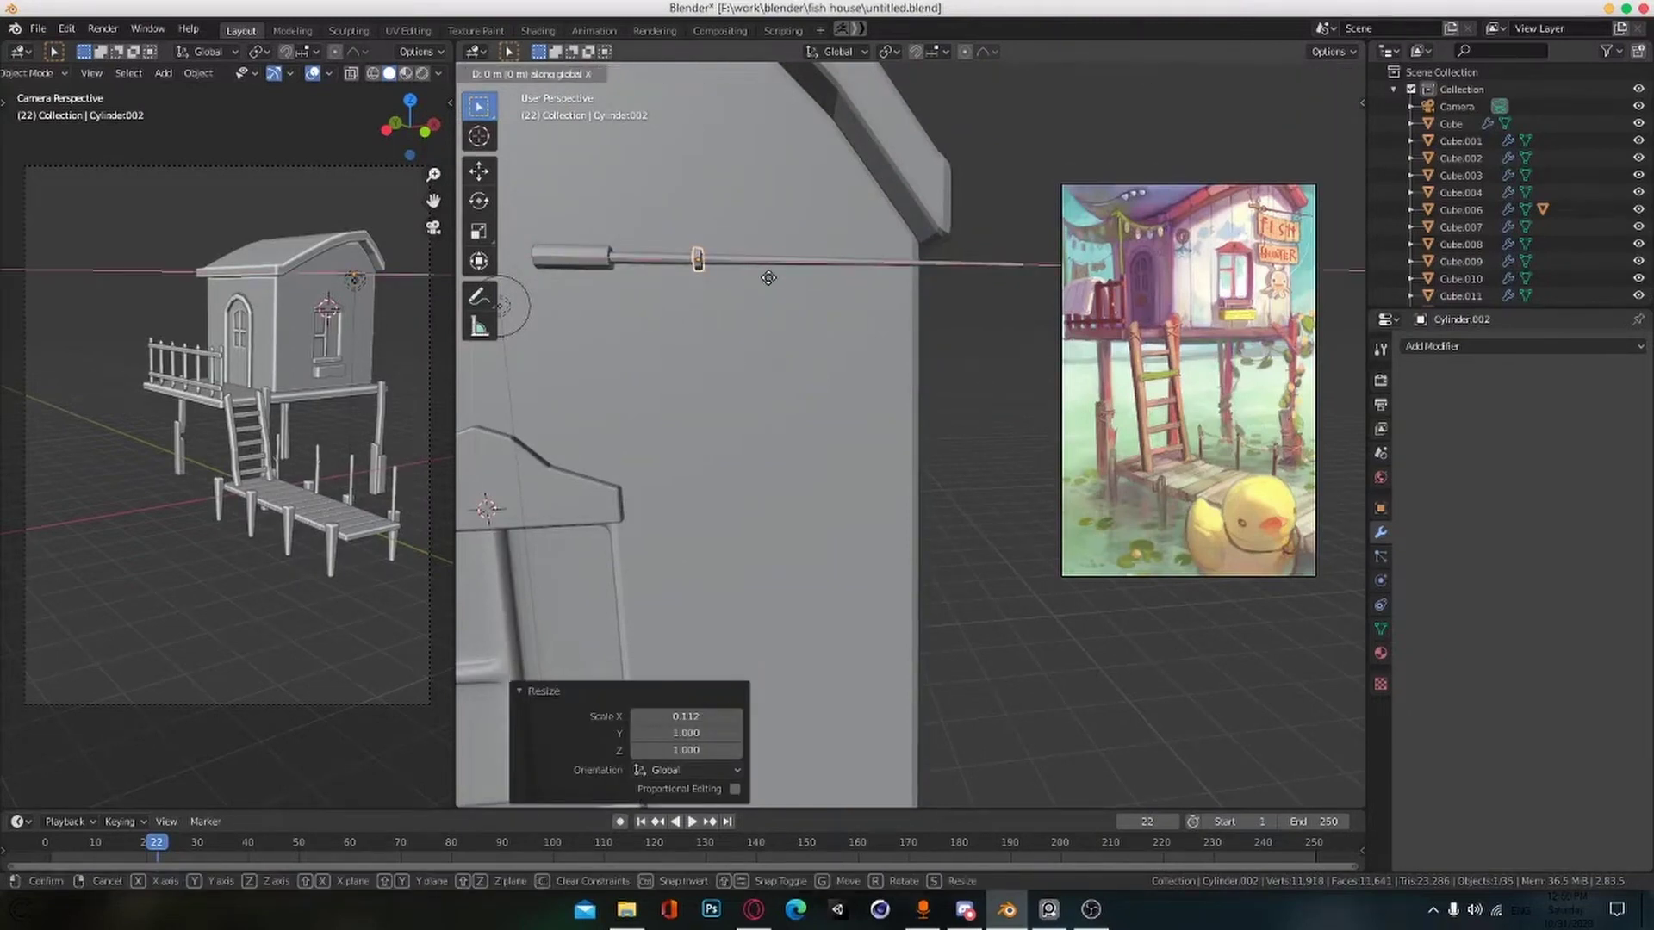
{"action": "left_click", "coordinate": [722, 280]}
Step: Scale the ring on the rod by 0.791 in Y and Z, keeping its X length
{"action": "middle_click_drag", "start_coordinate": [705, 269], "coordinate": [881, 334]}
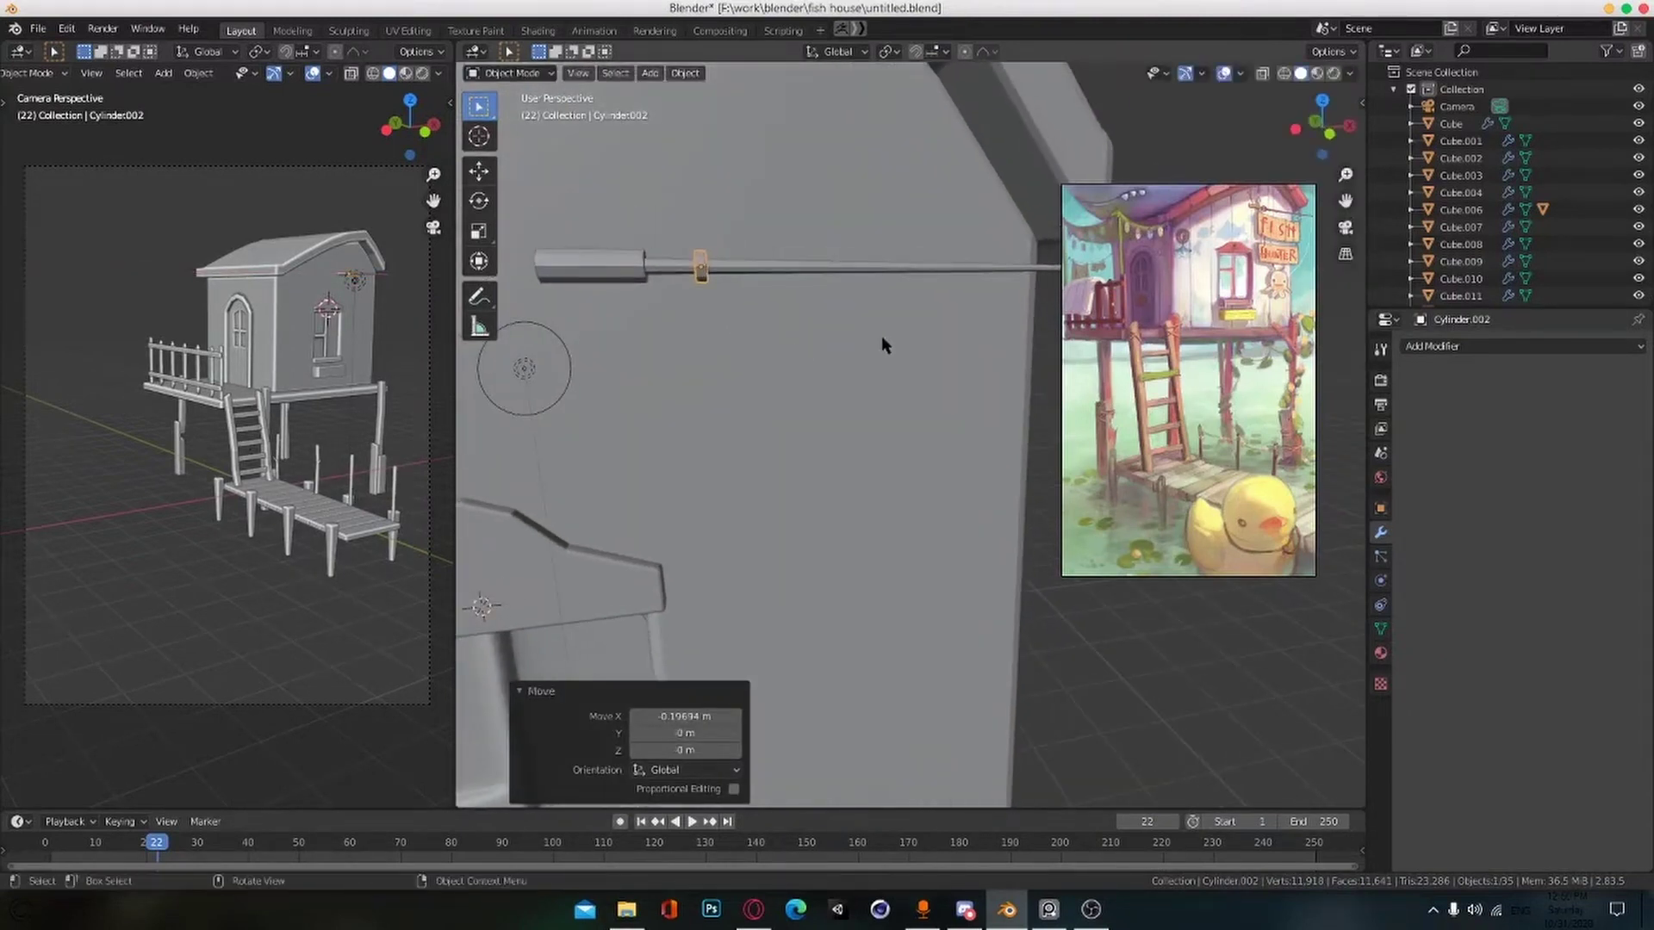
{"action": "key", "text": "s"}
{"action": "key", "text": "shift+x"}
{"action": "left_click", "coordinate": [845, 322]}
Step: Switch to Discord, send "pubg ?" in the general channel and return to Blender
{"action": "left_click", "coordinate": [957, 915]}
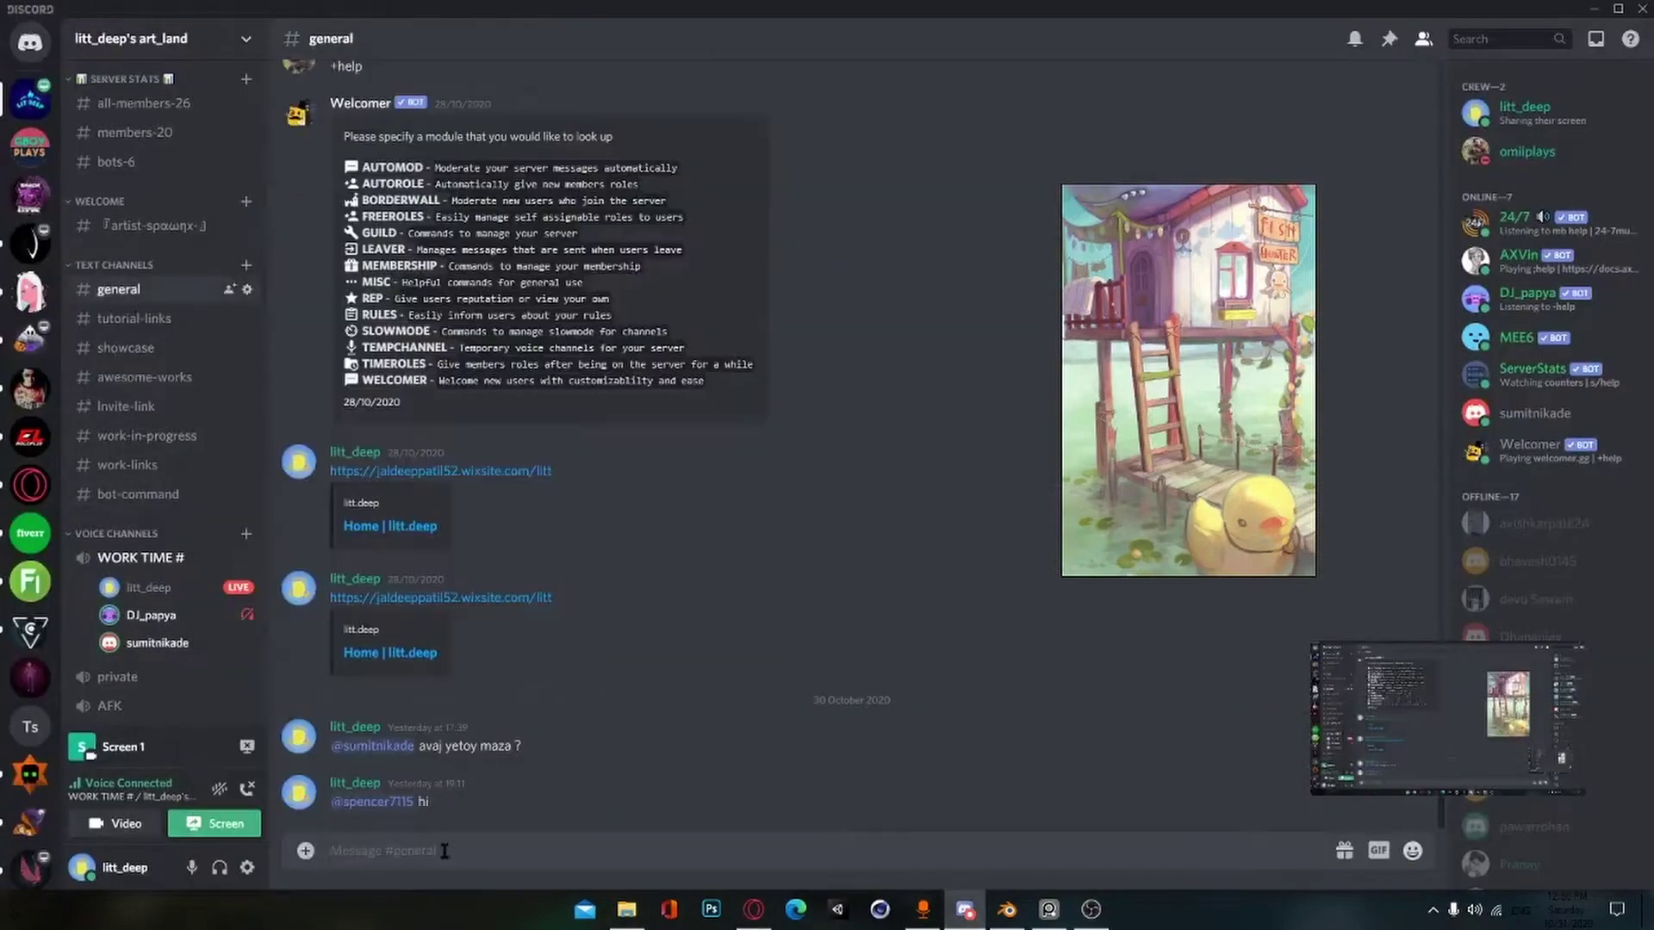
{"action": "left_click", "coordinate": [445, 851]}
{"action": "type", "text": "pubg ?"}
{"action": "key", "text": "Return"}
{"action": "key", "text": "alt+Tab"}
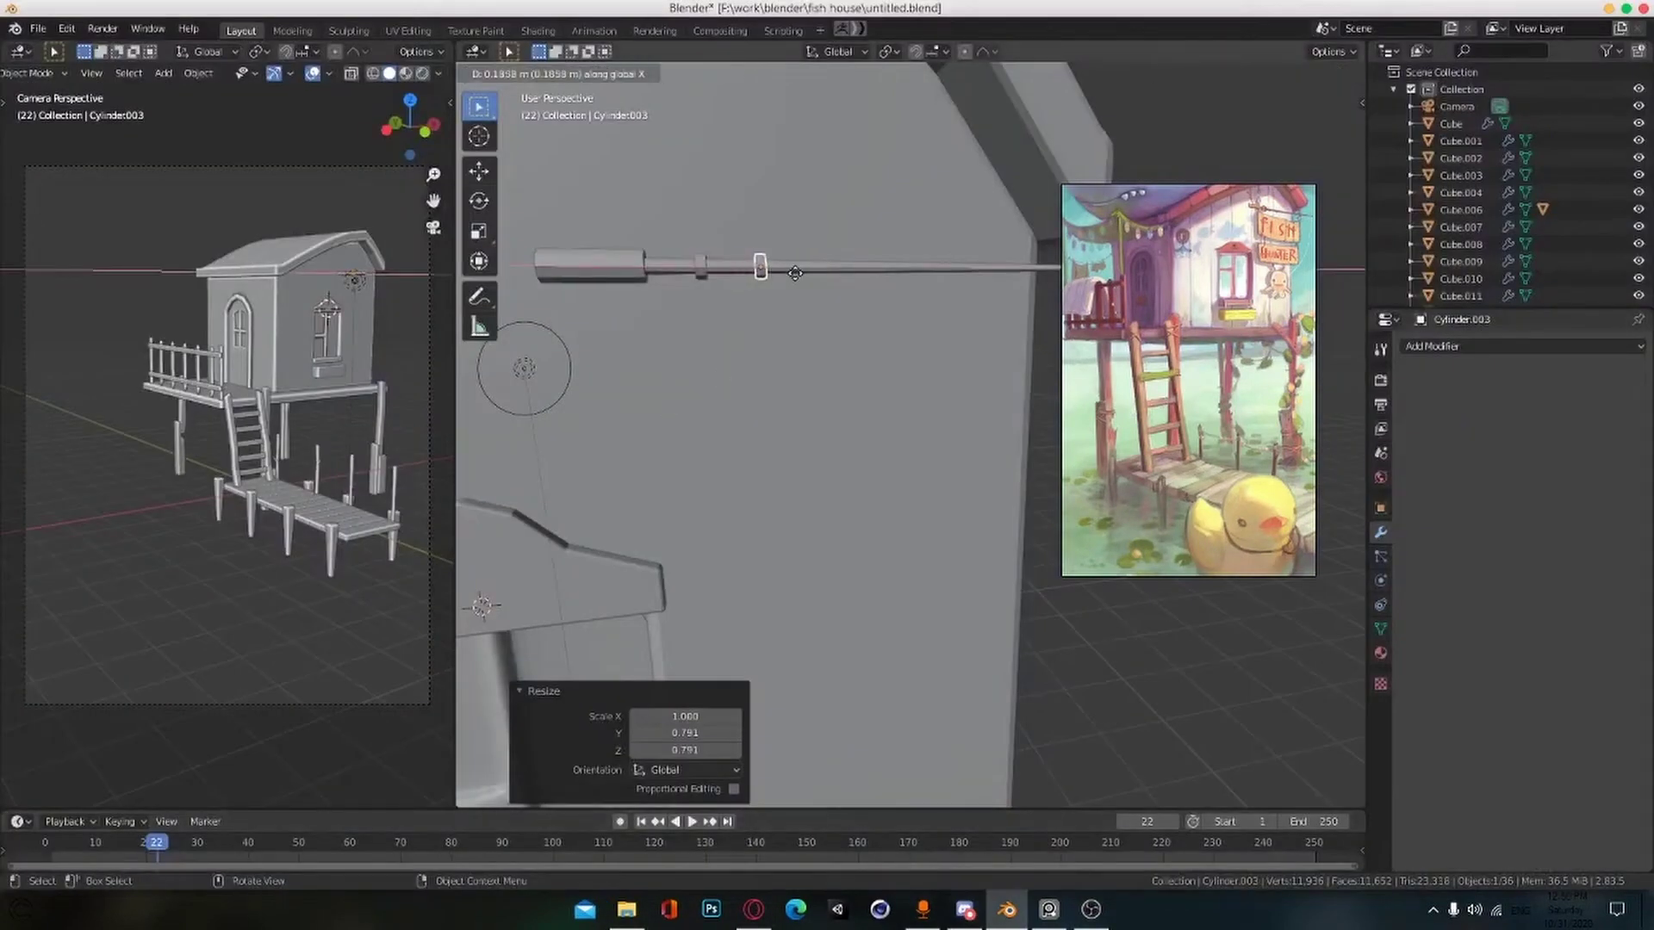
Step: Duplicate the ring repeatedly along X so that six rings run down the rod to its tip, and save the file
{"action": "left_click", "coordinate": [795, 273]}
{"action": "key", "text": "shift+d"}
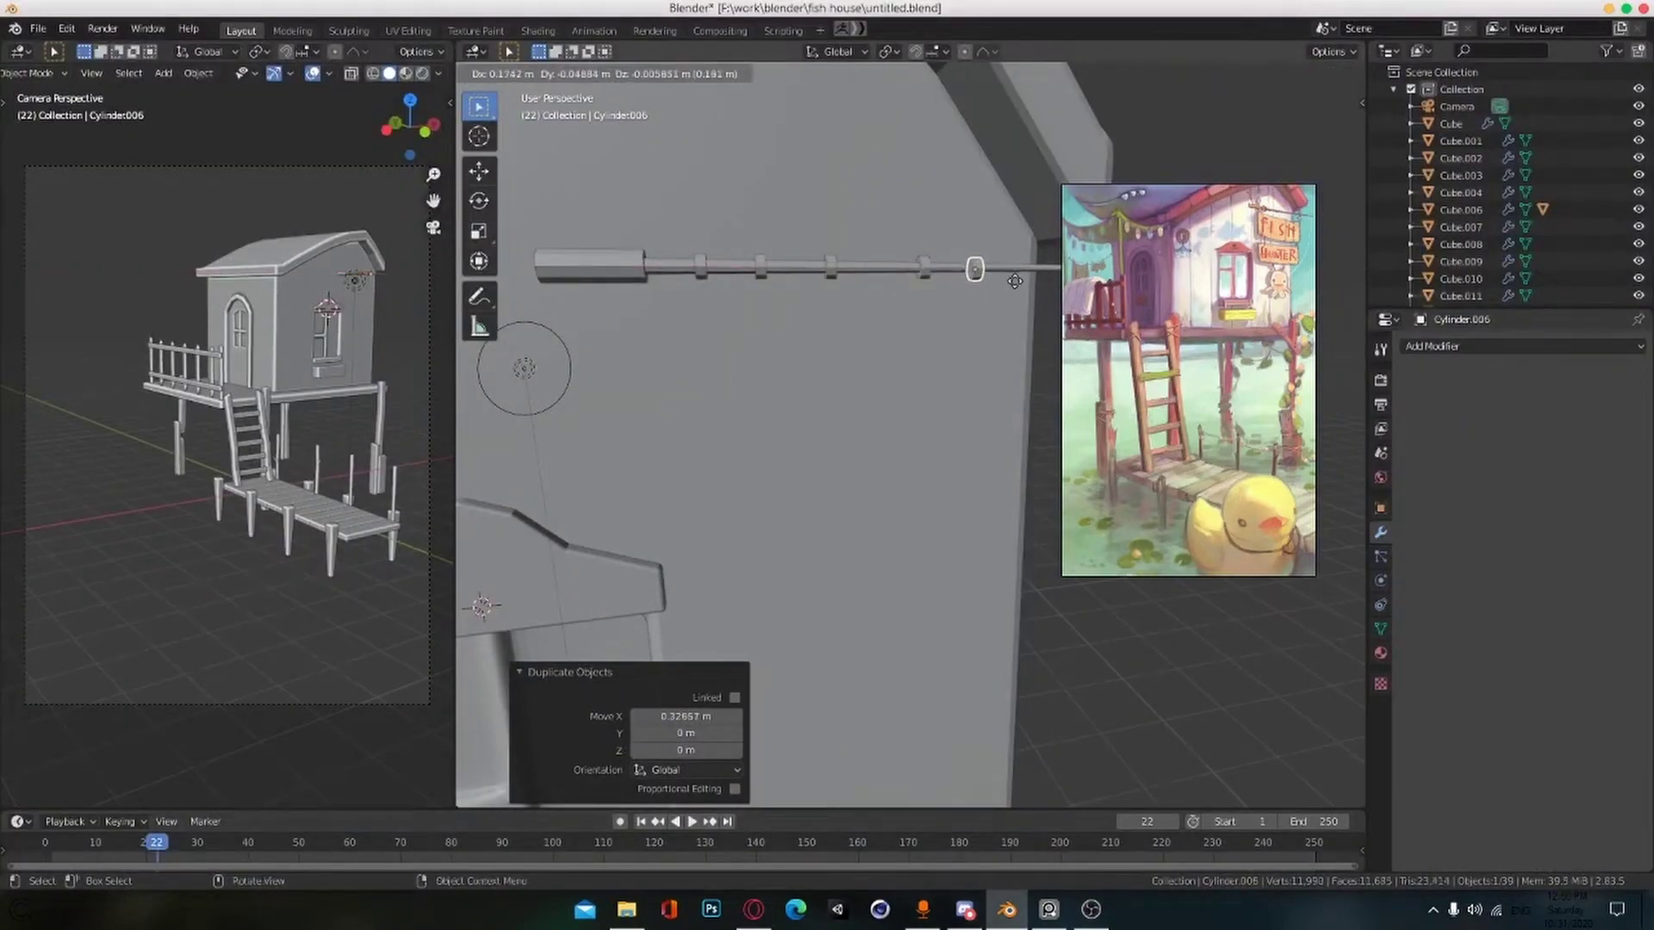
{"action": "left_click", "coordinate": [1041, 286]}
{"action": "middle_click_drag", "start_coordinate": [1041, 286], "coordinate": [921, 379]}
{"action": "left_click", "coordinate": [1046, 335]}
{"action": "middle_click_drag", "start_coordinate": [1046, 335], "coordinate": [952, 431]}
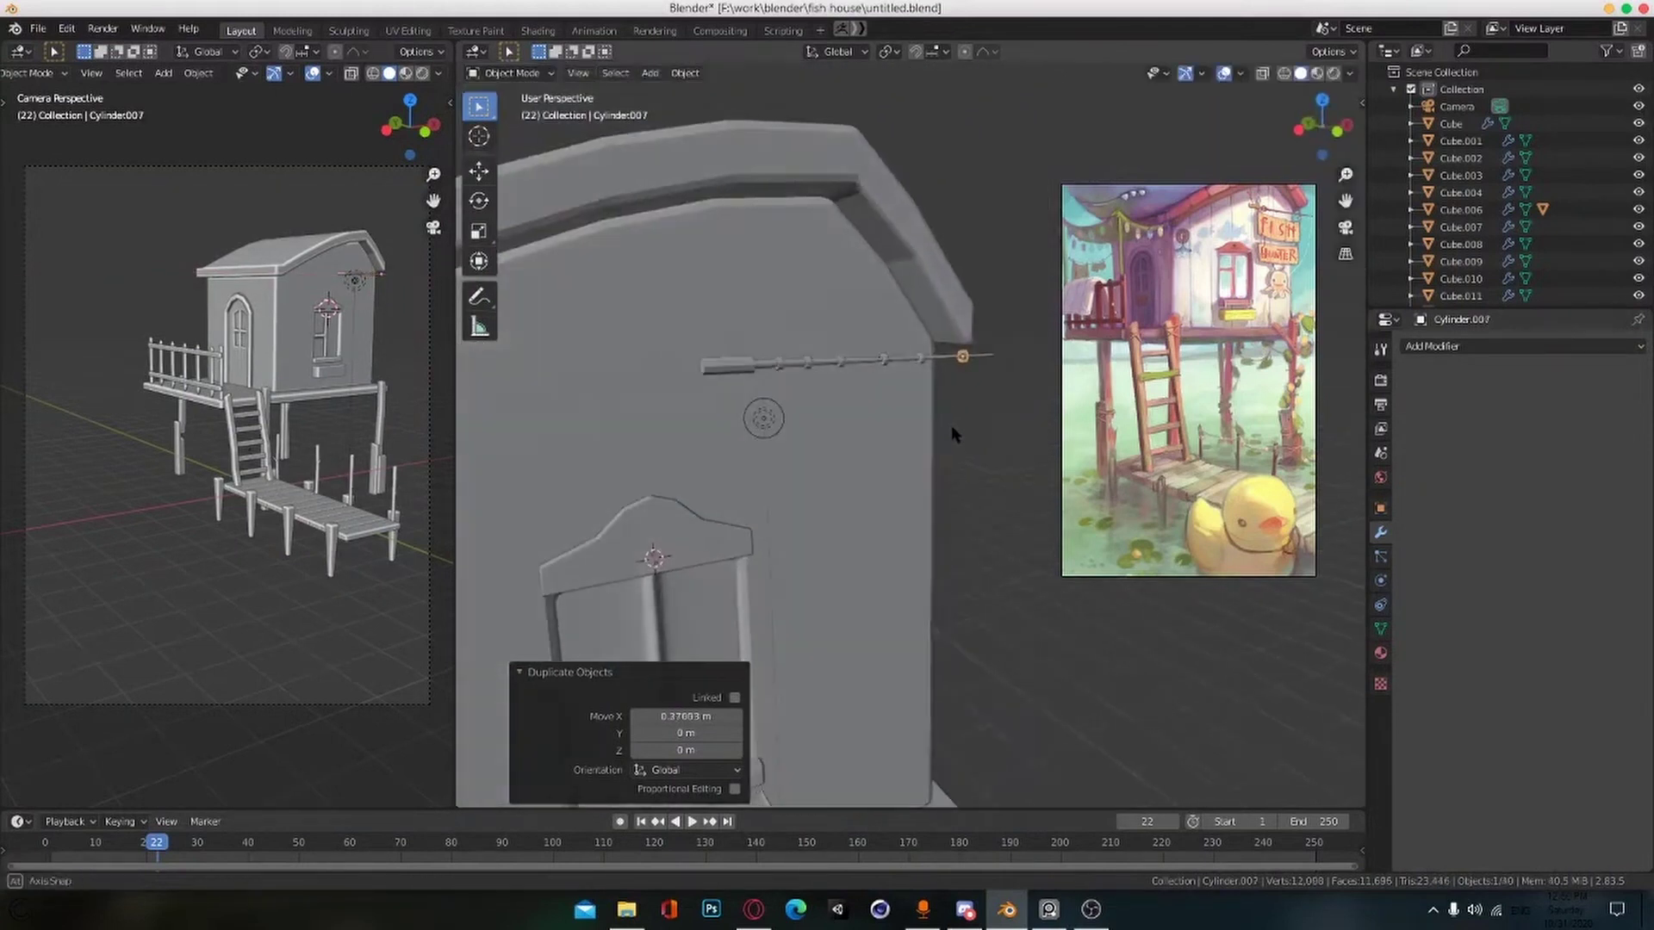
{"action": "scroll", "coordinate": [904, 429], "scroll_direction": "up", "scroll_amount": 4}
{"action": "key", "text": "ctrl+s"}
Step: Slide the second and third rings from the handle along X, the third by about 0.067 m, to even their spacing
{"action": "left_click", "coordinate": [693, 280]}
{"action": "key", "text": "g"}
{"action": "key", "text": "x"}
{"action": "left_click", "coordinate": [711, 280]}
{"action": "left_click", "coordinate": [769, 279]}
{"action": "key", "text": "g"}
{"action": "key", "text": "x"}
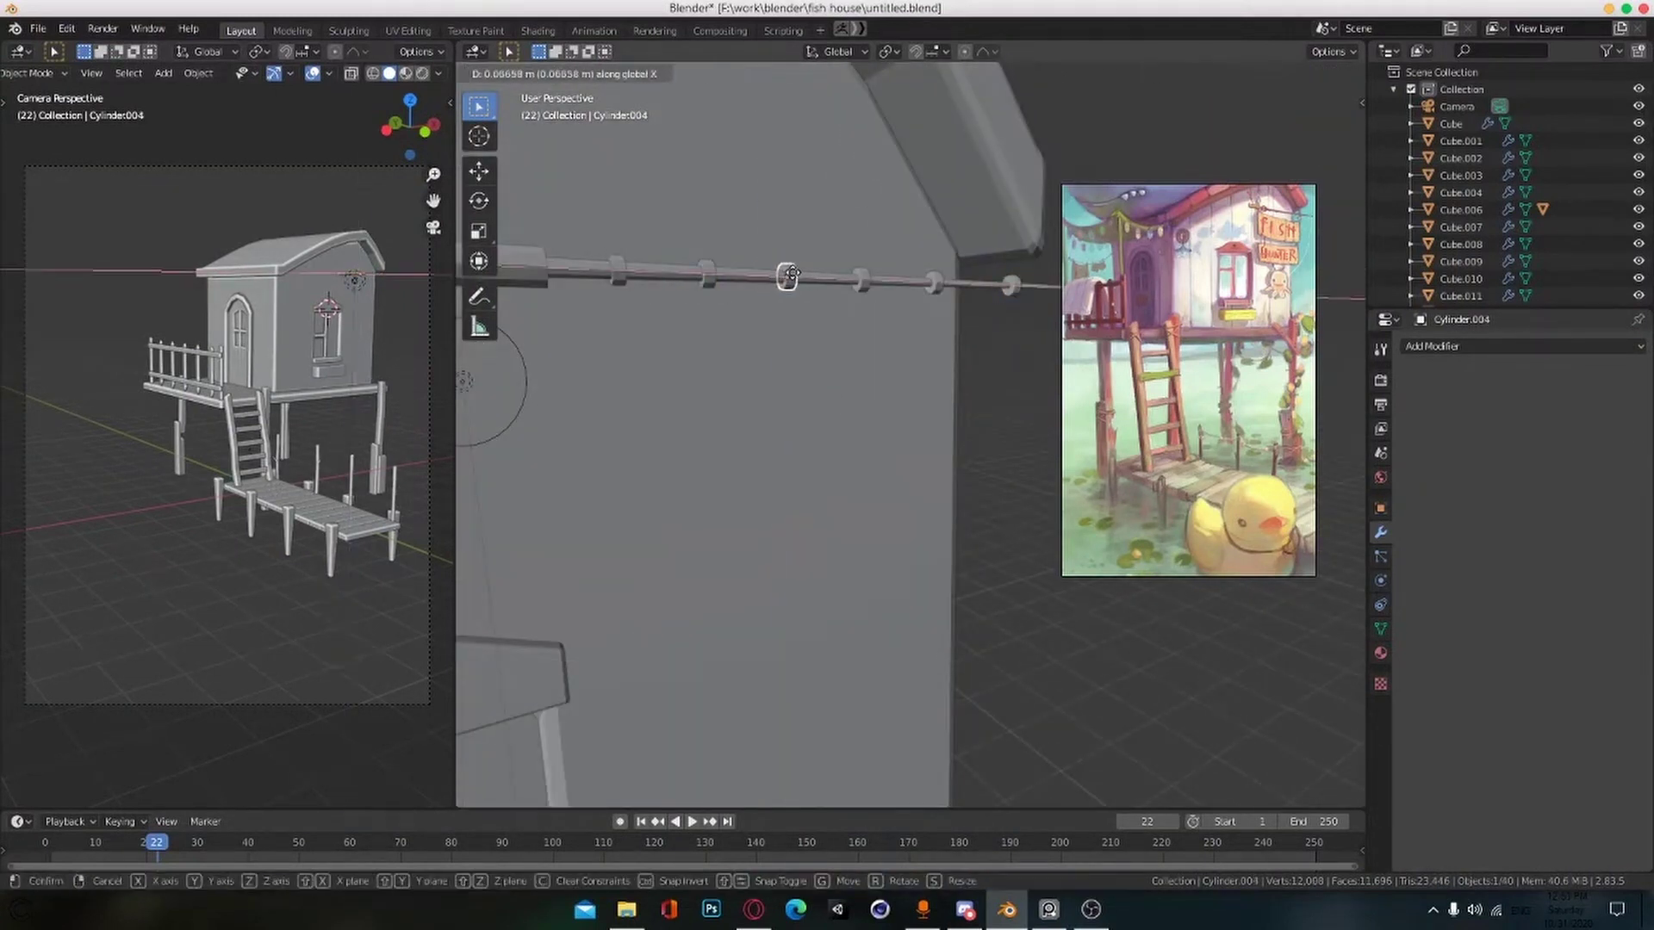
{"action": "left_click", "coordinate": [788, 277]}
Step: Slide the rings on the outer half of the rod along X to even out their spacing, and save the file
{"action": "scroll", "coordinate": [827, 297], "scroll_direction": "down", "scroll_amount": 1}
{"action": "middle_click_drag", "start_coordinate": [844, 310], "coordinate": [969, 402]}
{"action": "left_click", "coordinate": [907, 323]}
{"action": "scroll", "coordinate": [909, 322], "scroll_direction": "up", "scroll_amount": 1}
{"action": "key", "text": "g"}
{"action": "key", "text": "x"}
{"action": "left_click", "coordinate": [934, 318]}
{"action": "left_click", "coordinate": [825, 293]}
{"action": "key", "text": "g"}
{"action": "key", "text": "z"}
{"action": "key", "text": "x"}
{"action": "left_click", "coordinate": [839, 344]}
{"action": "scroll", "coordinate": [841, 348], "scroll_direction": "down", "scroll_amount": 2}
{"action": "left_click", "coordinate": [975, 417]}
{"action": "key", "text": "ctrl+s"}
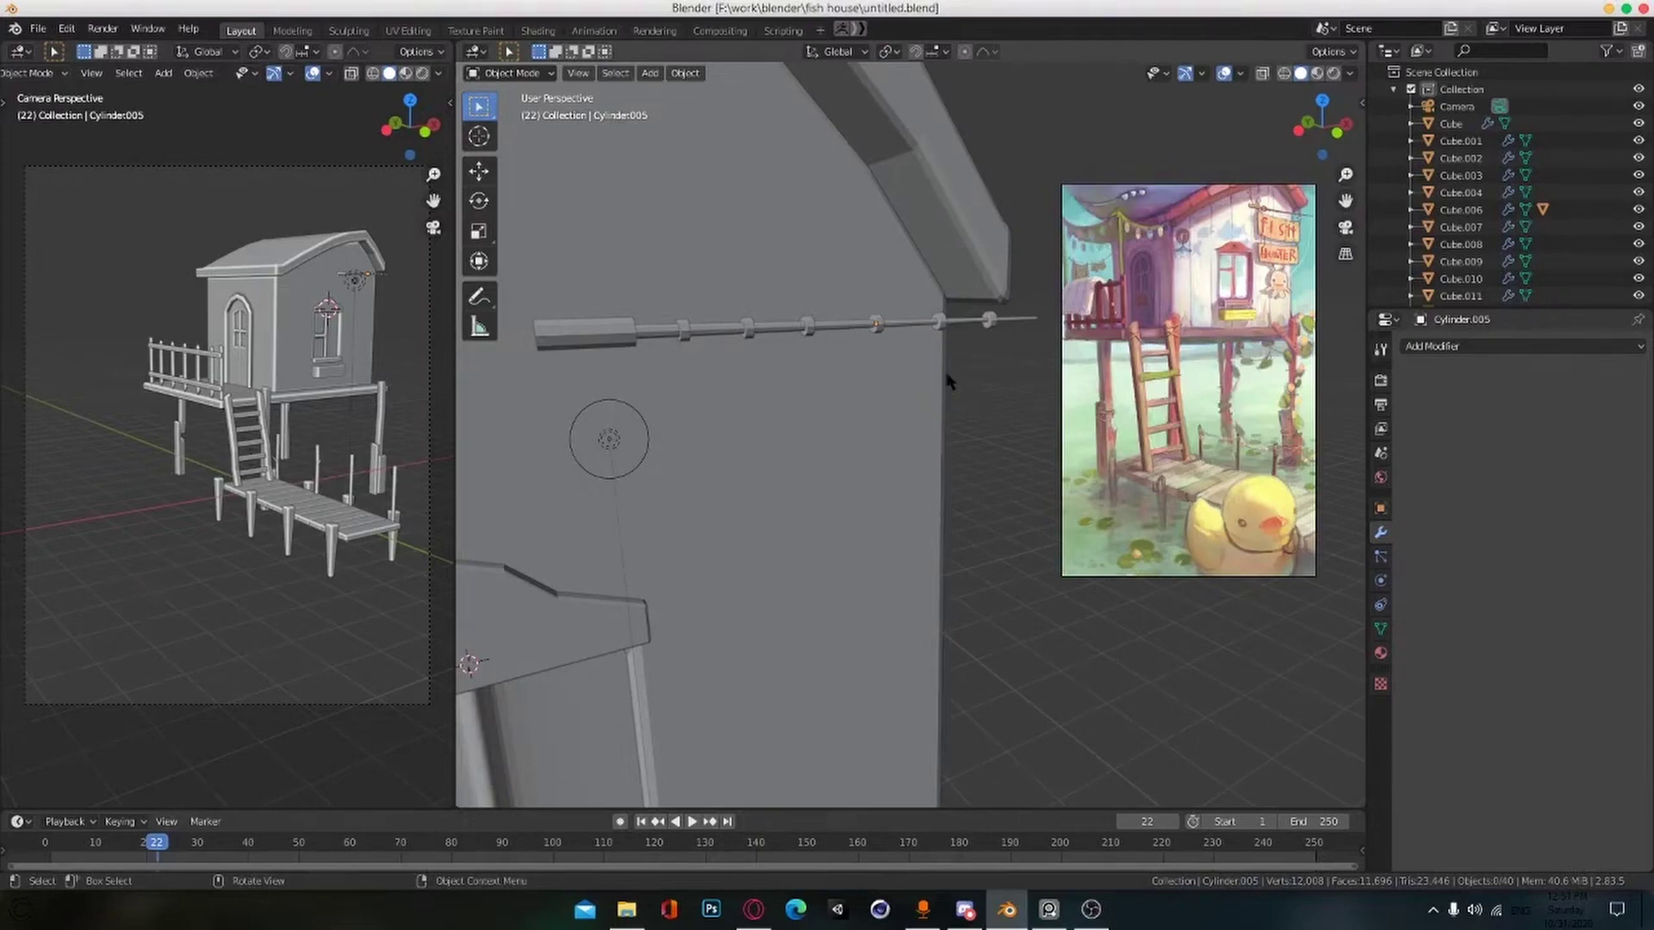
Step: Examine the ringed rod on the front wall from several angles and distances
{"action": "scroll", "coordinate": [870, 432], "scroll_direction": "down", "scroll_amount": 5}
{"action": "middle_click_drag", "start_coordinate": [896, 524], "coordinate": [853, 422], "text": "shift"}
{"action": "scroll", "coordinate": [861, 439], "scroll_direction": "up", "scroll_amount": 4}
{"action": "left_click_drag", "start_coordinate": [892, 513], "coordinate": [830, 478], "text": "alt"}
{"action": "key", "text": "KP_1"}
{"action": "left_click_drag", "start_coordinate": [713, 446], "coordinate": [786, 472], "text": "alt"}
{"action": "scroll", "coordinate": [789, 480], "scroll_direction": "down", "scroll_amount": 2, "text": "alt"}
{"action": "scroll", "coordinate": [810, 516], "scroll_direction": "down", "scroll_amount": 6}
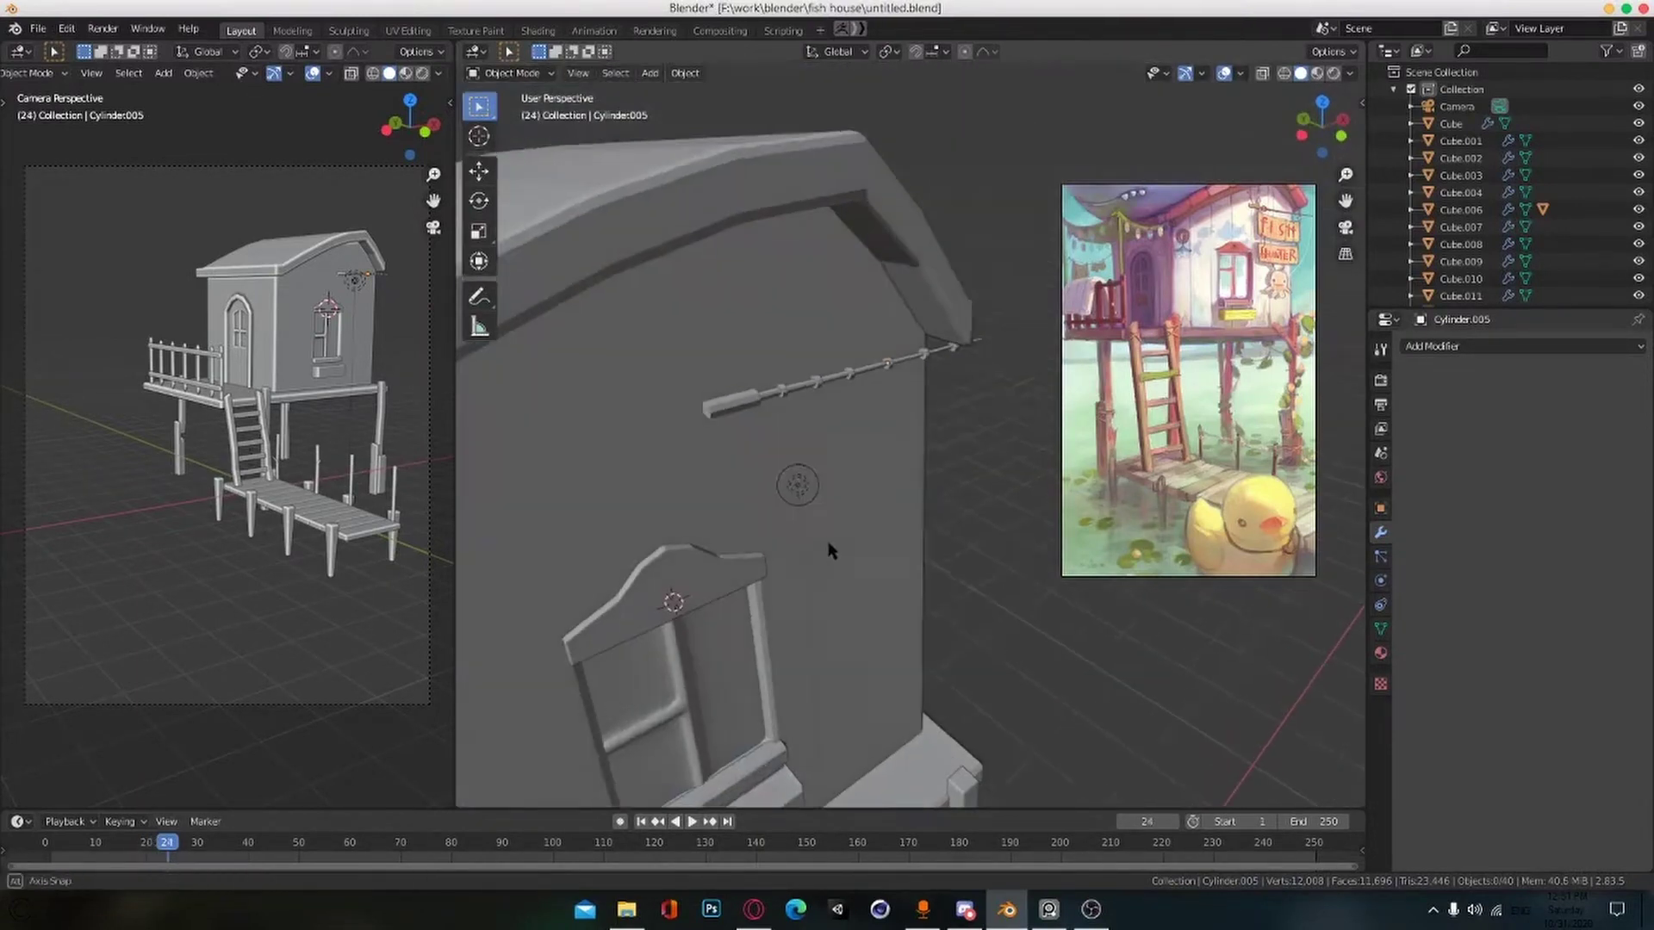
Step: Try an Array modifier with a relative X offset on the ring nearest the handle
{"action": "scroll", "coordinate": [826, 544], "scroll_direction": "up", "scroll_amount": 2}
{"action": "left_click", "coordinate": [1455, 345]}
{"action": "left_click", "coordinate": [1436, 377]}
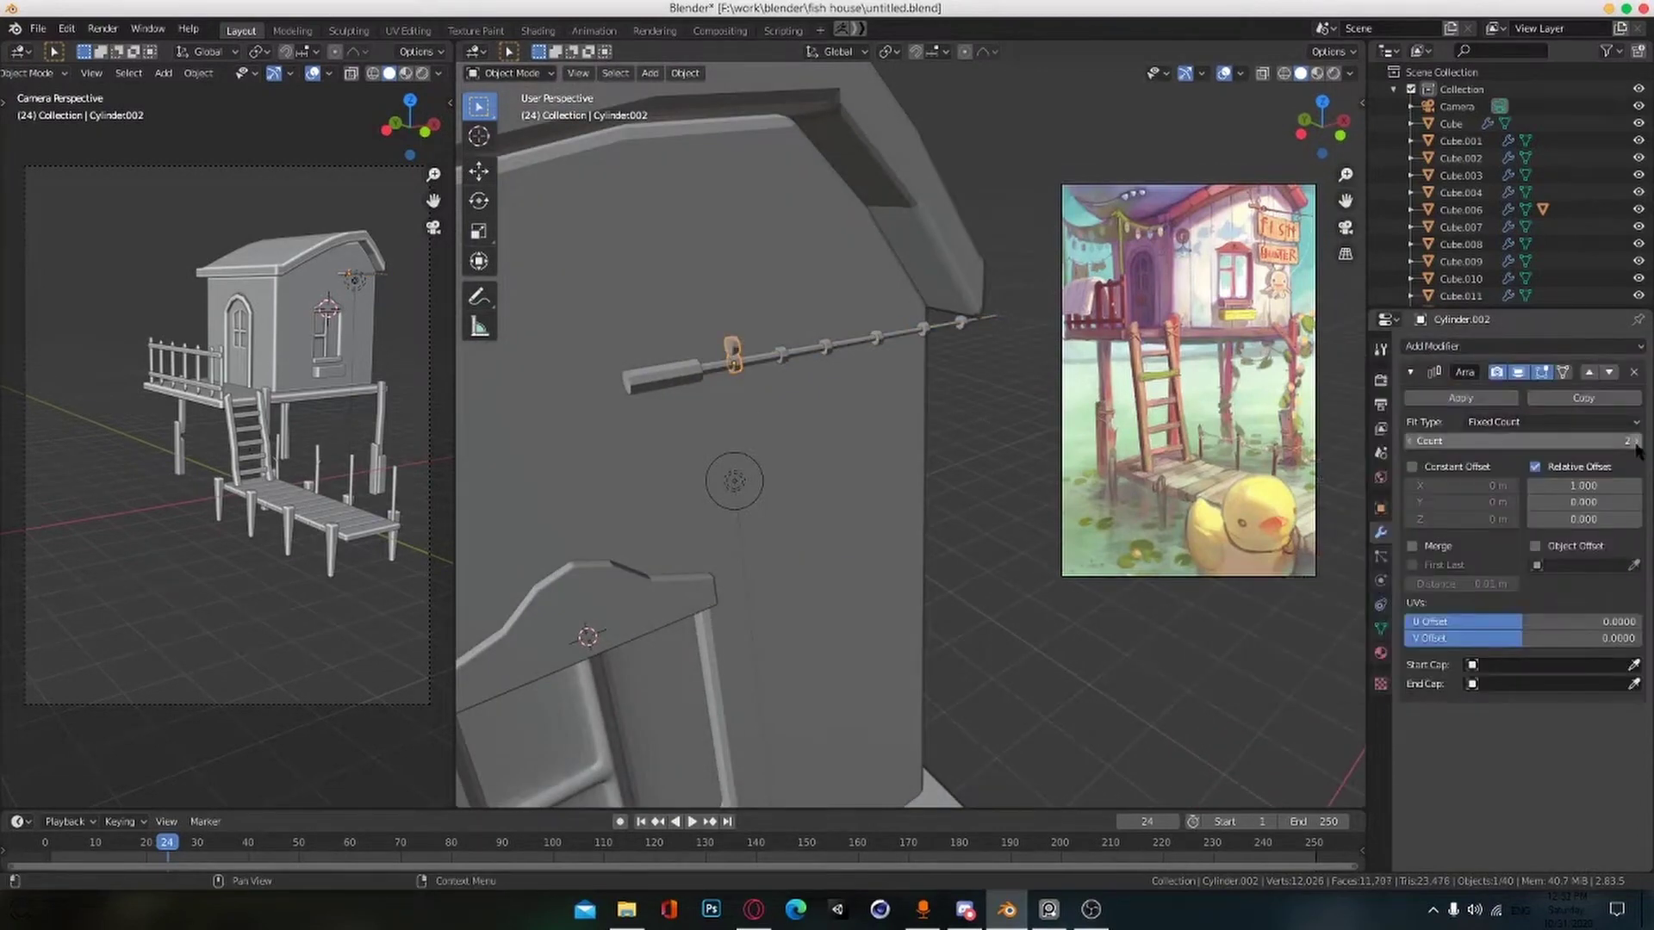
{"action": "left_click", "coordinate": [1633, 372]}
{"action": "left_click", "coordinate": [1445, 346]}
{"action": "right_click_drag", "start_coordinate": [1240, 370], "coordinate": [1284, 401]}
{"action": "left_click", "coordinate": [1327, 386]}
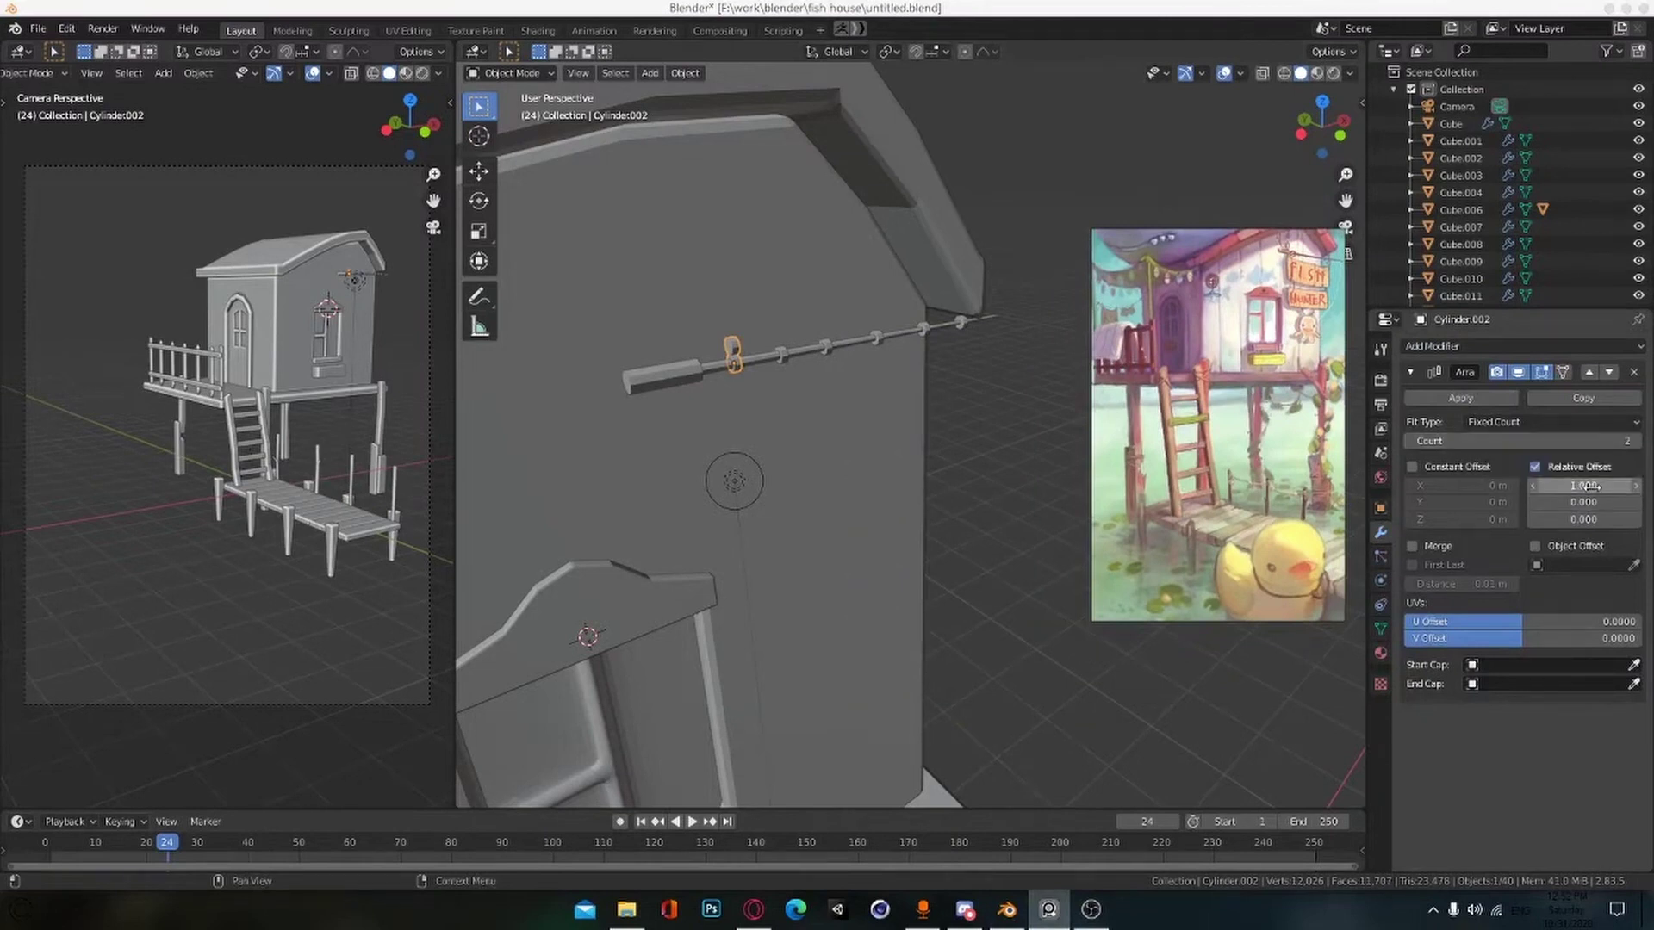
{"action": "left_click_drag", "start_coordinate": [1587, 487], "coordinate": [1589, 487]}
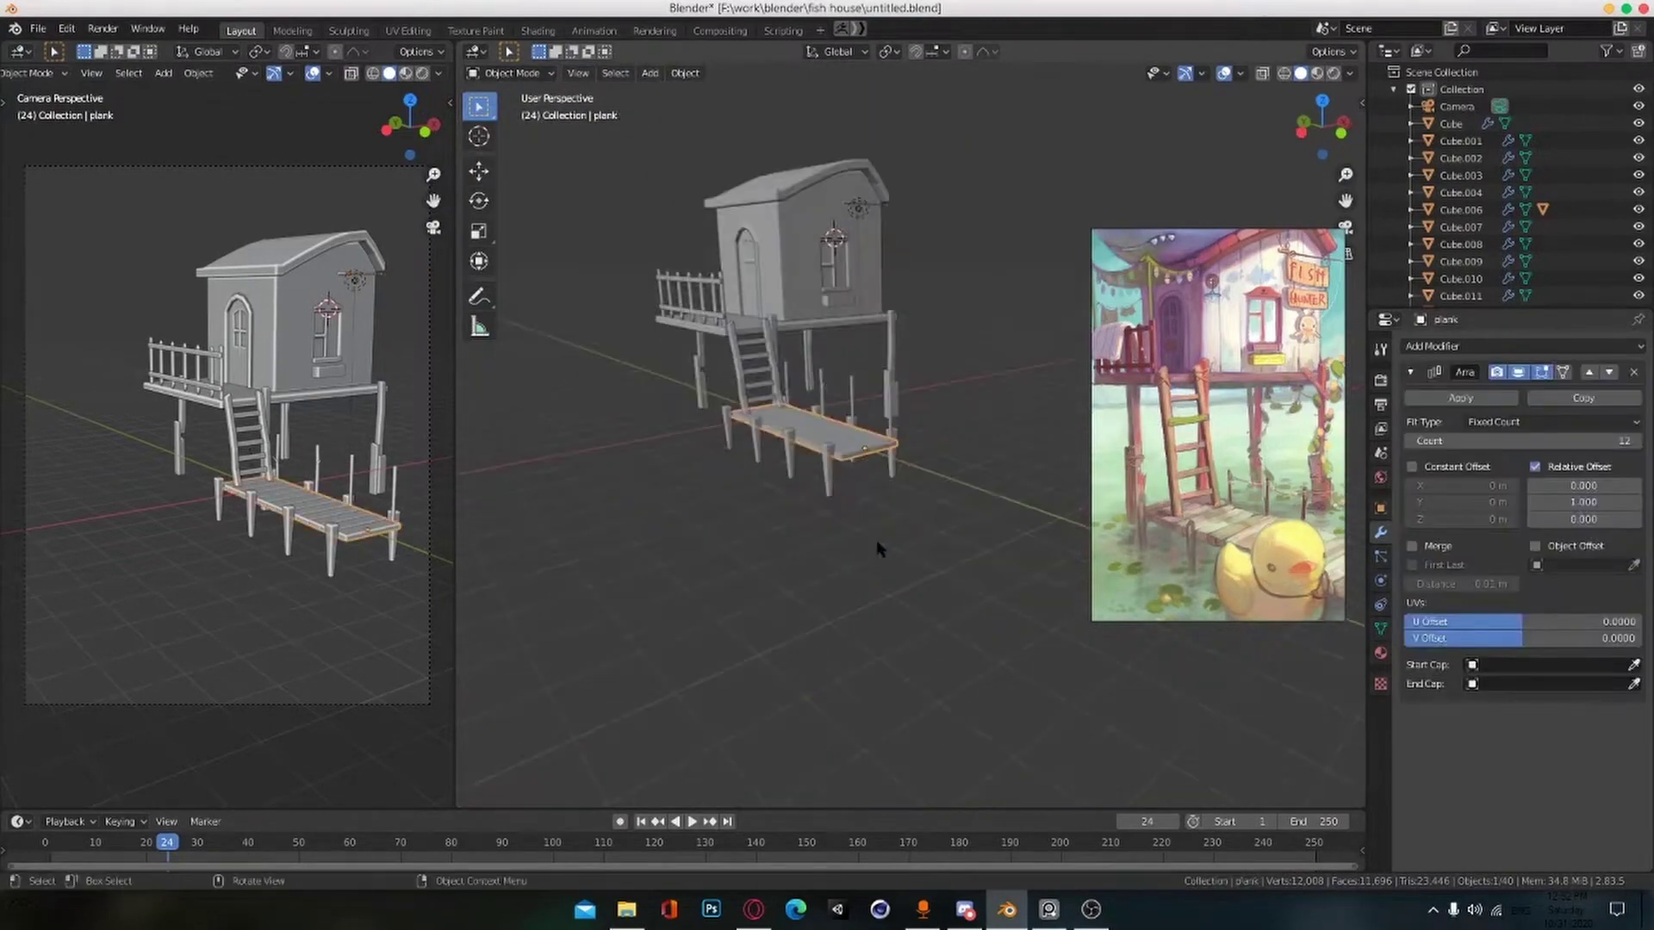
Step: Check the Array modifier on the dock planks and save the file
{"action": "left_click", "coordinate": [1518, 373]}
{"action": "scroll", "coordinate": [1048, 620], "scroll_direction": "down", "scroll_amount": 3}
{"action": "left_click_drag", "start_coordinate": [1048, 620], "coordinate": [1018, 448], "text": "alt"}
{"action": "key", "text": "ctrl+s"}
{"action": "scroll", "coordinate": [1012, 483], "scroll_direction": "up", "scroll_amount": 3}
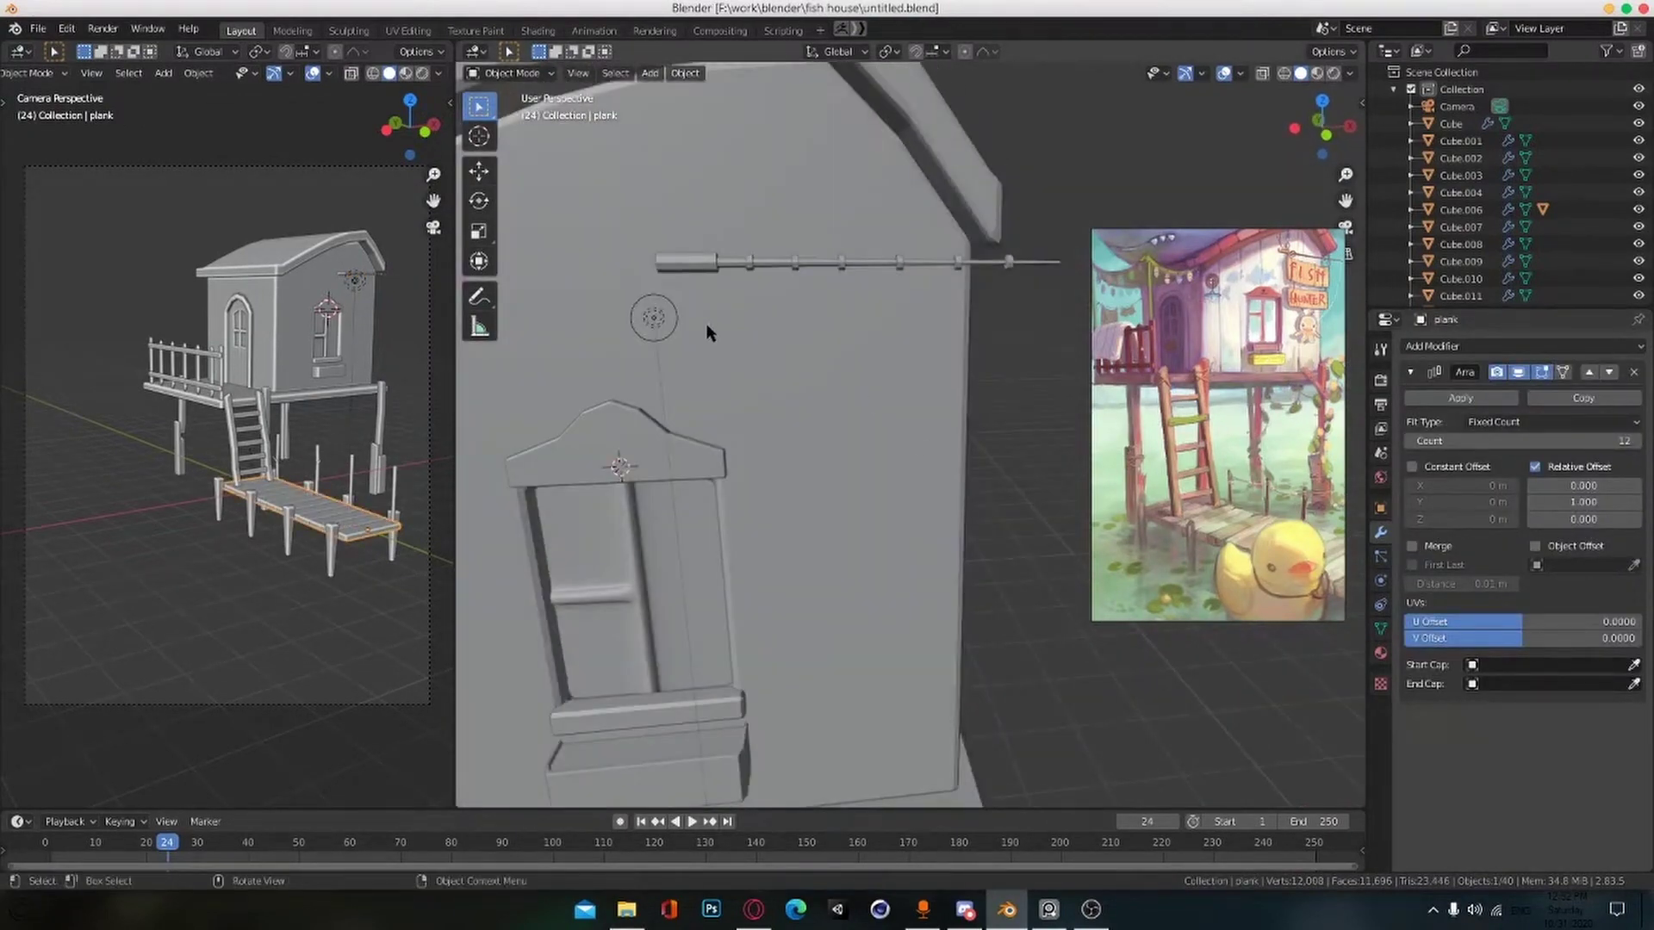
Step: Add a cube at the 3D cursor by the window and flatten it along Y as the start of a sign board
{"action": "key", "text": "shift+a"}
{"action": "left_click", "coordinate": [804, 334]}
{"action": "scroll", "coordinate": [814, 345], "scroll_direction": "down", "scroll_amount": 4}
{"action": "middle_click_drag", "start_coordinate": [848, 353], "coordinate": [771, 508]}
{"action": "scroll", "coordinate": [862, 474], "scroll_direction": "up", "scroll_amount": 3}
{"action": "key", "text": "s"}
{"action": "key", "text": "y"}
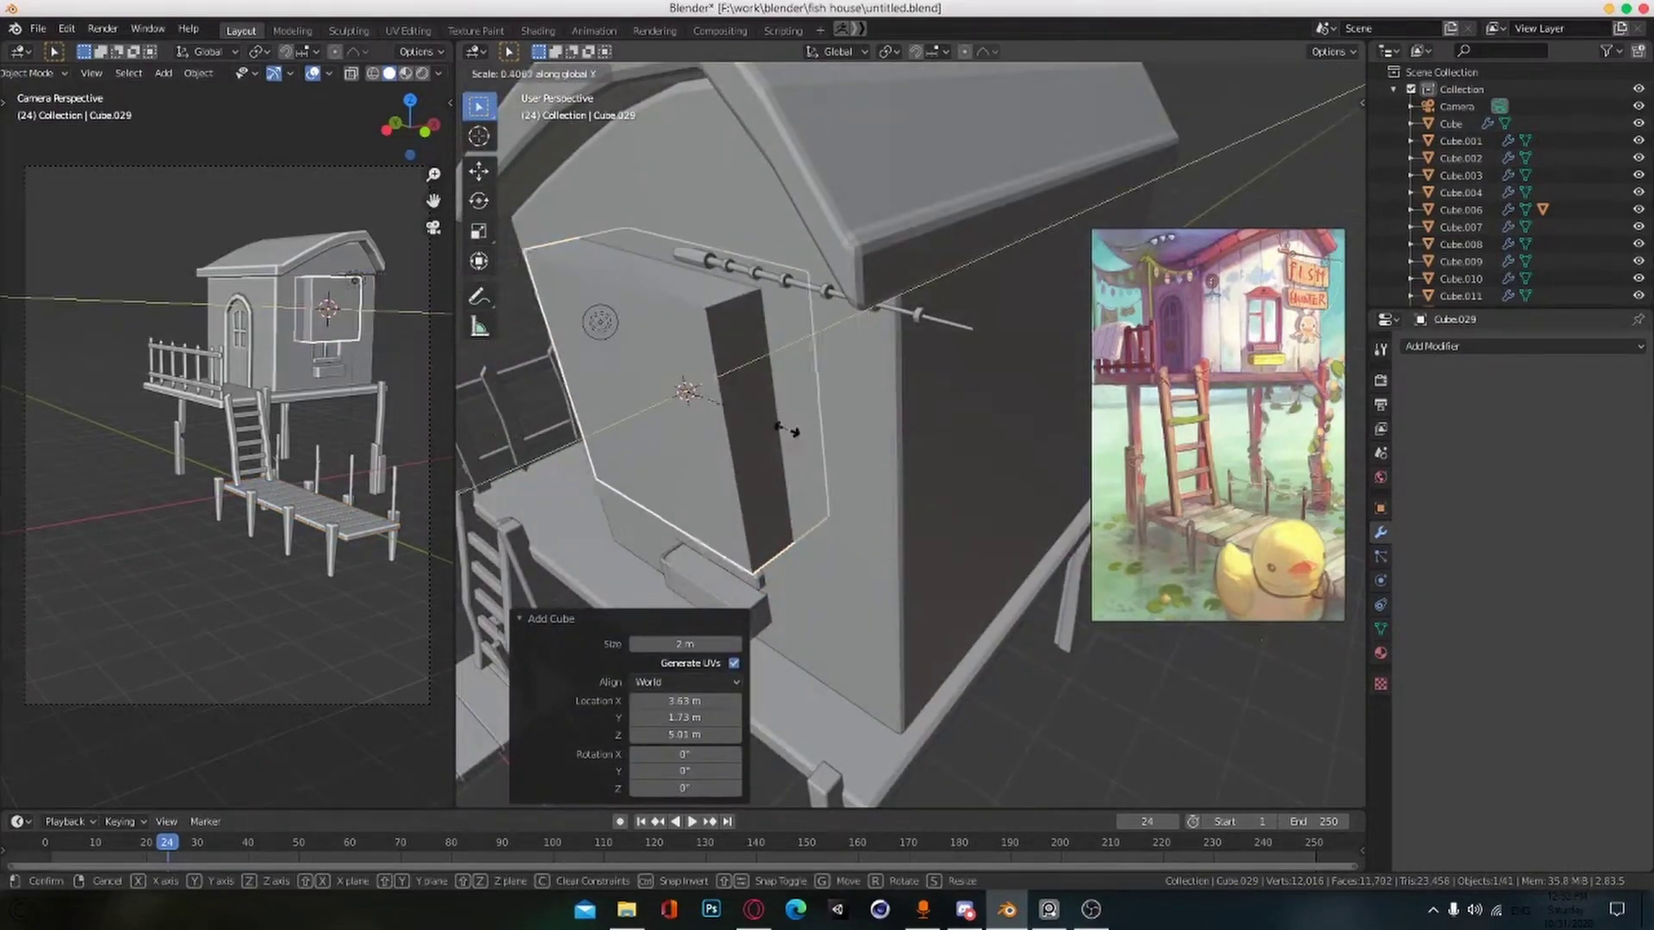
{"action": "left_click", "coordinate": [699, 396]}
Step: Move the flattened block along Y to sit in front of the wall and about 0.88 m along X beneath the rod
{"action": "middle_click_drag", "start_coordinate": [792, 444], "coordinate": [855, 392]}
{"action": "key", "text": "g"}
{"action": "key", "text": "y"}
{"action": "left_click", "coordinate": [844, 414]}
{"action": "middle_click_drag", "start_coordinate": [861, 491], "coordinate": [918, 514]}
{"action": "key", "text": "g"}
{"action": "key", "text": "x"}
{"action": "left_click", "coordinate": [1108, 443]}
{"action": "key", "text": "g"}
{"action": "key", "text": "x"}
{"action": "left_click", "coordinate": [1025, 472]}
Step: Reduce the block's height along Z and raise it to just below the rod
{"action": "key", "text": "s"}
{"action": "key", "text": "x"}
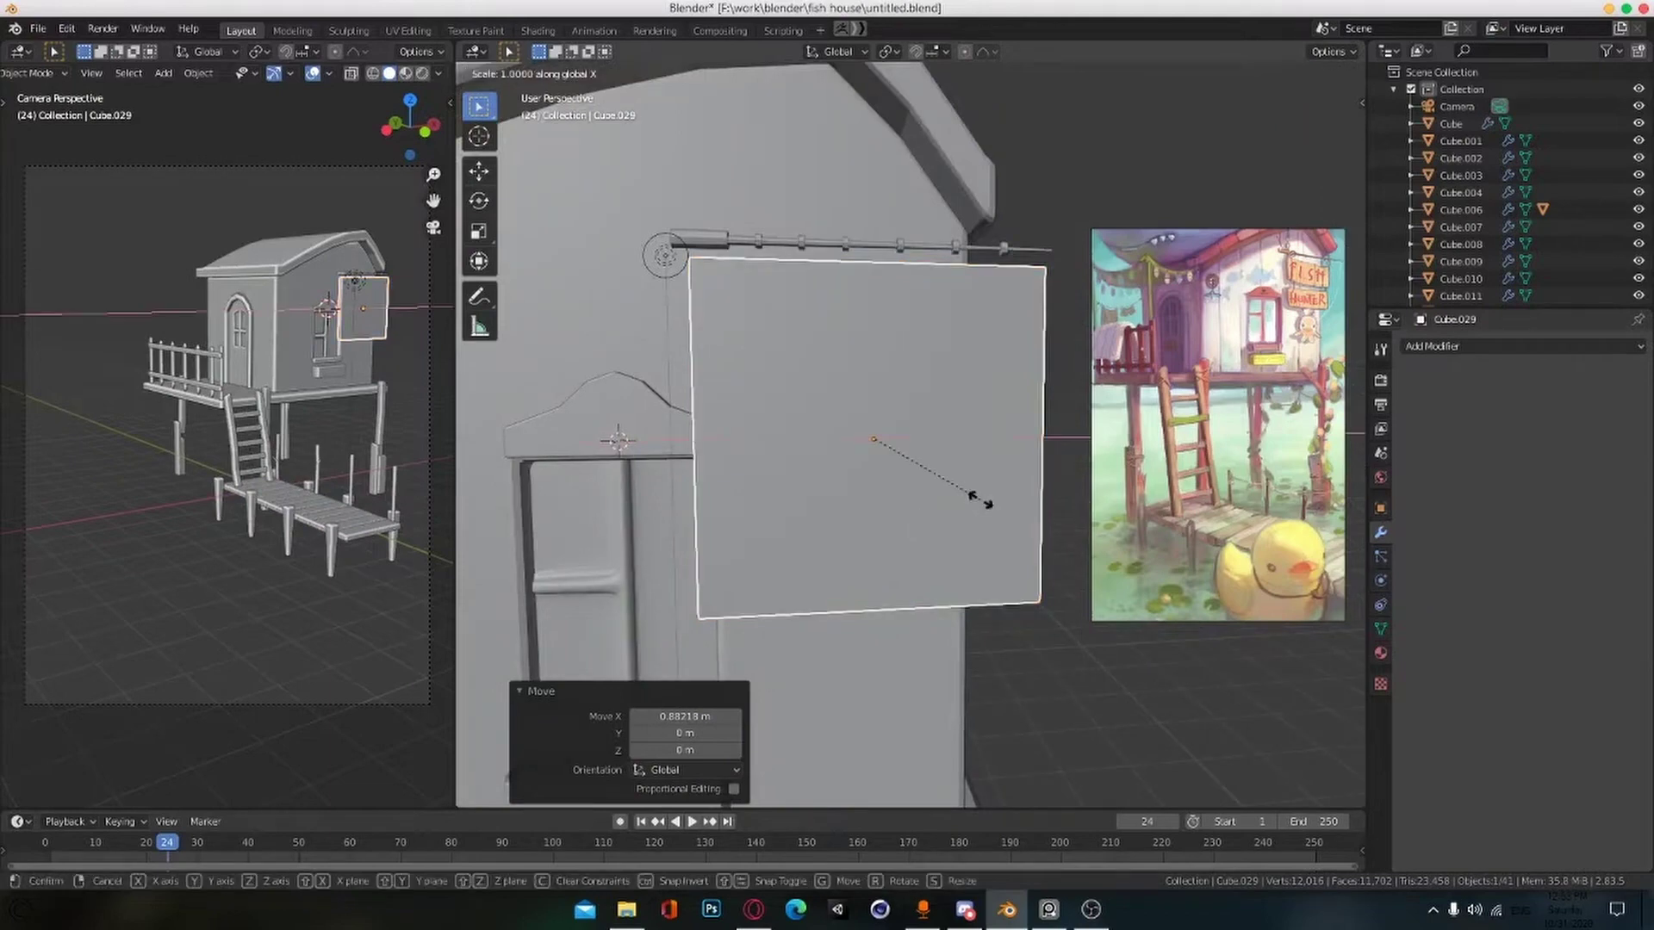
{"action": "key", "text": "z"}
{"action": "left_click", "coordinate": [918, 463]}
{"action": "key", "text": "g"}
{"action": "key", "text": "z"}
{"action": "left_click", "coordinate": [926, 384]}
Step: Shorten the board along X, trim its height, raise it about 0.16 m and shift it about 0.084 m along X
{"action": "middle_click_drag", "start_coordinate": [981, 439], "coordinate": [996, 491]}
{"action": "key", "text": "s"}
{"action": "key", "text": "x"}
{"action": "left_click", "coordinate": [957, 448]}
{"action": "key", "text": "s"}
{"action": "key", "text": "z"}
{"action": "left_click", "coordinate": [967, 439]}
{"action": "key", "text": "g"}
{"action": "key", "text": "z"}
{"action": "left_click", "coordinate": [979, 407]}
{"action": "key", "text": "s"}
{"action": "key", "text": "z"}
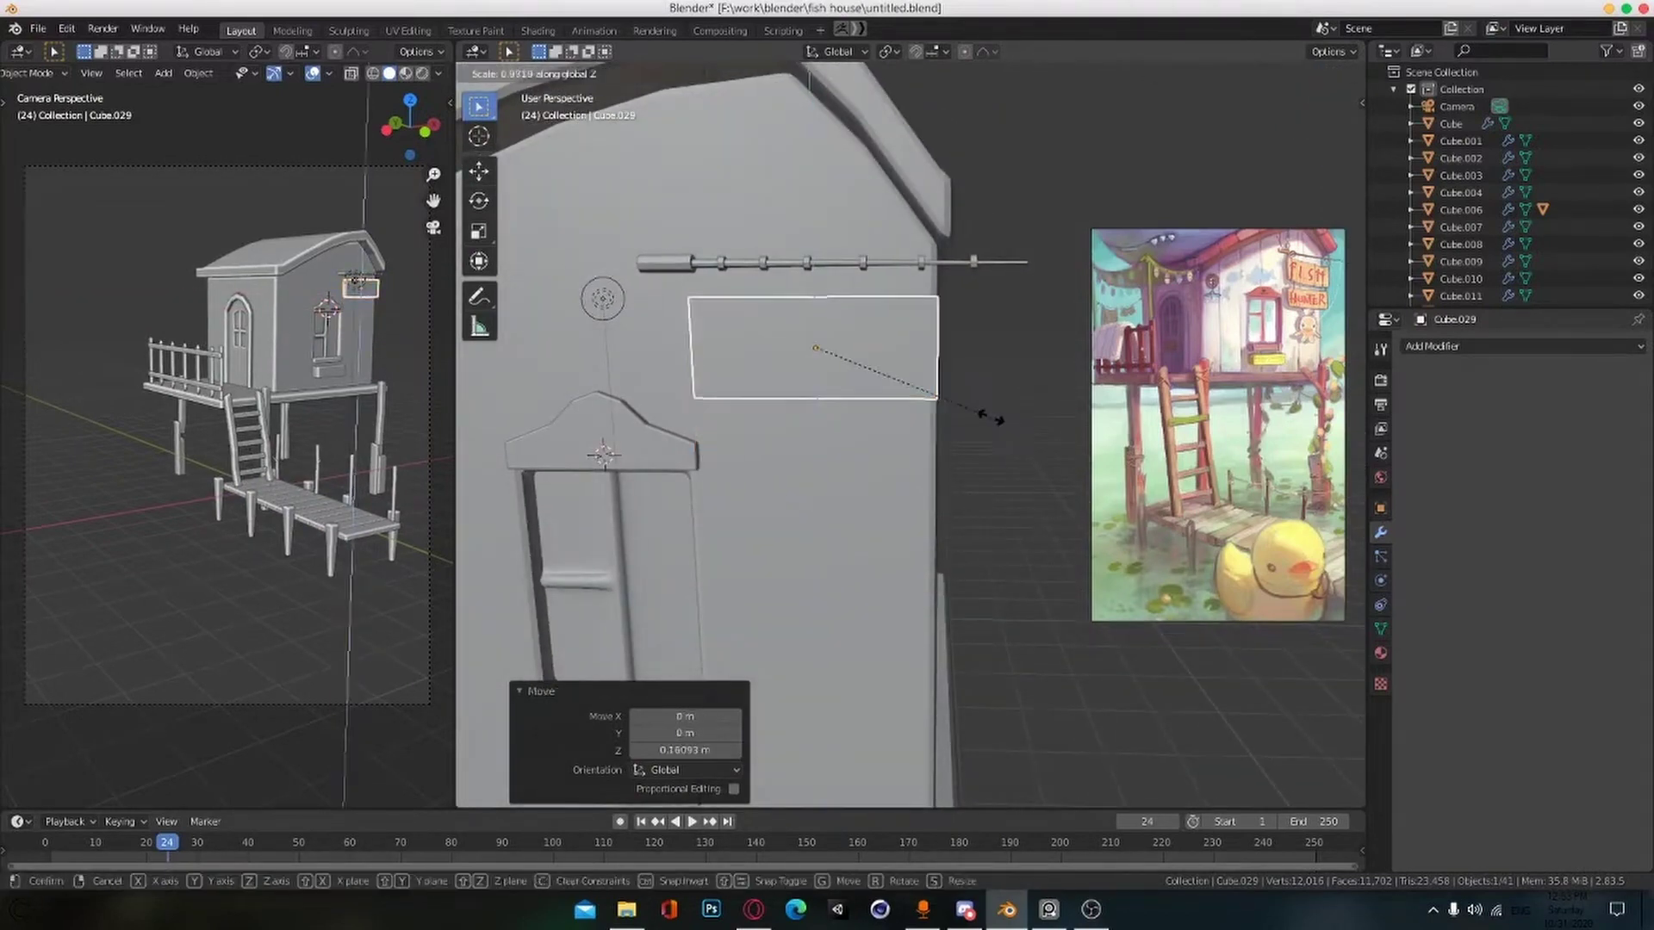
{"action": "left_click", "coordinate": [995, 415]}
{"action": "middle_click_drag", "start_coordinate": [1004, 413], "coordinate": [897, 365]}
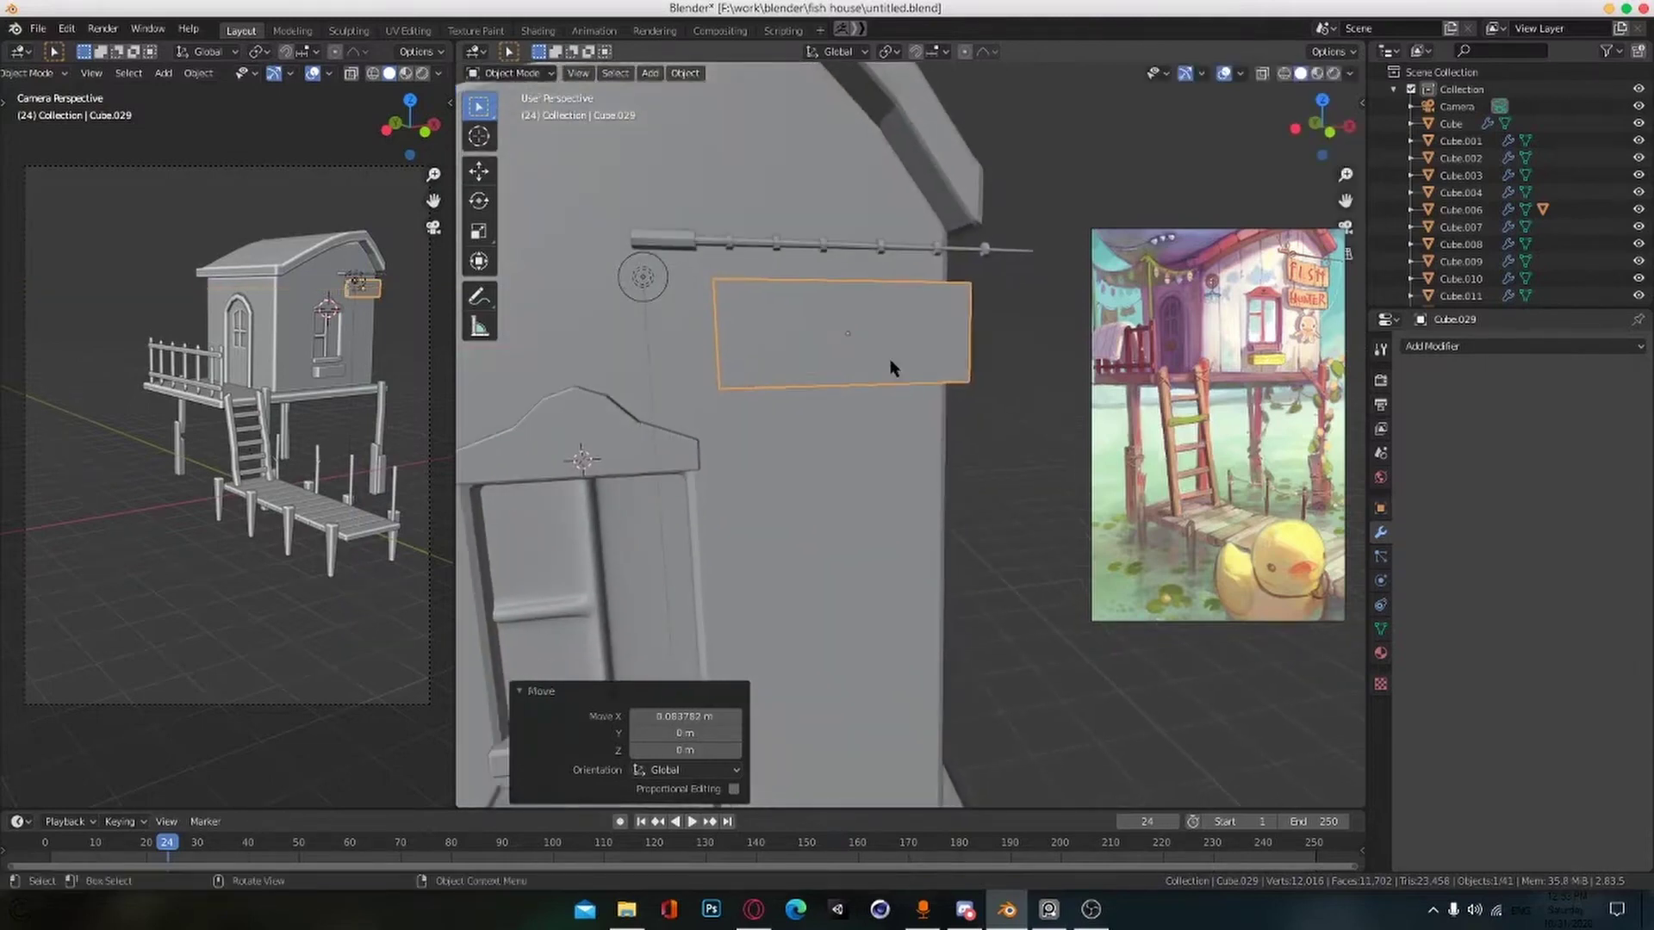
Step: Duplicate the board about 0.644 m straight down and scale the copy to about 0.9 in X and Z
{"action": "key", "text": "shift+d"}
{"action": "key", "text": "z"}
{"action": "left_click", "coordinate": [991, 487]}
{"action": "key", "text": "s"}
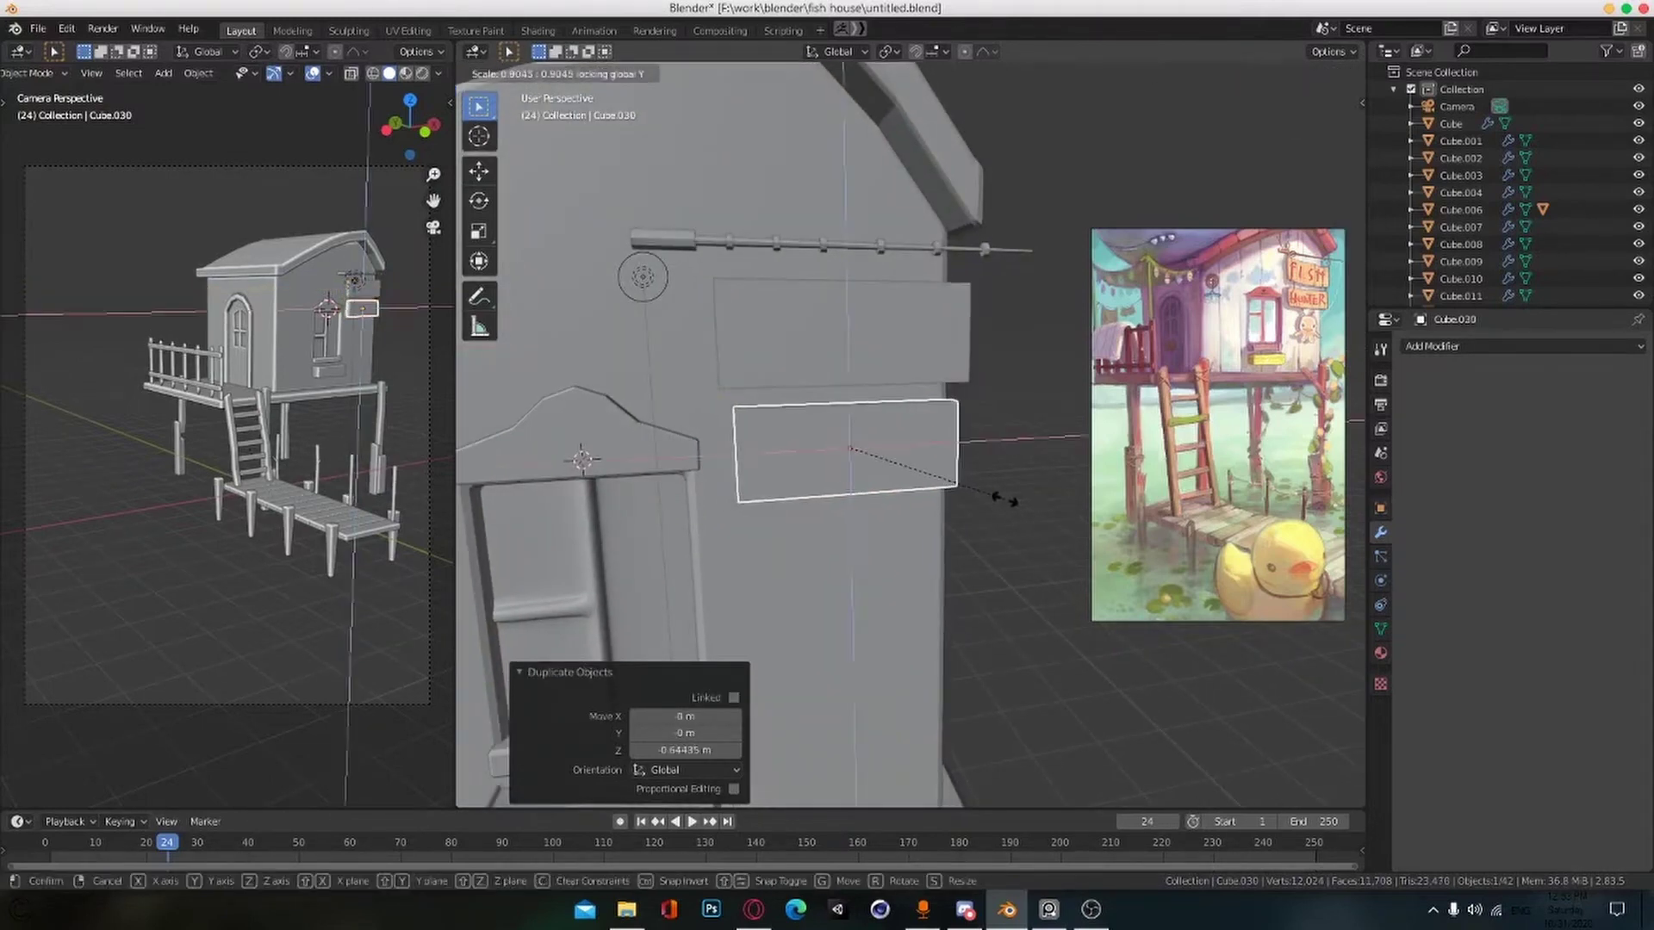
{"action": "left_click", "coordinate": [1006, 500]}
Step: Thin both sign boards together by scaling them 0.405 along Y
{"action": "mouse_move", "coordinate": [1006, 500]}
{"action": "middle_mouse_down"}
{"action": "mouse_move", "coordinate": [1074, 546]}
{"action": "mouse_move", "coordinate": [1025, 500]}
{"action": "middle_mouse_up"}
{"action": "left_click", "coordinate": [972, 440], "text": "shift"}
{"action": "key", "text": "s"}
{"action": "key", "text": "y"}
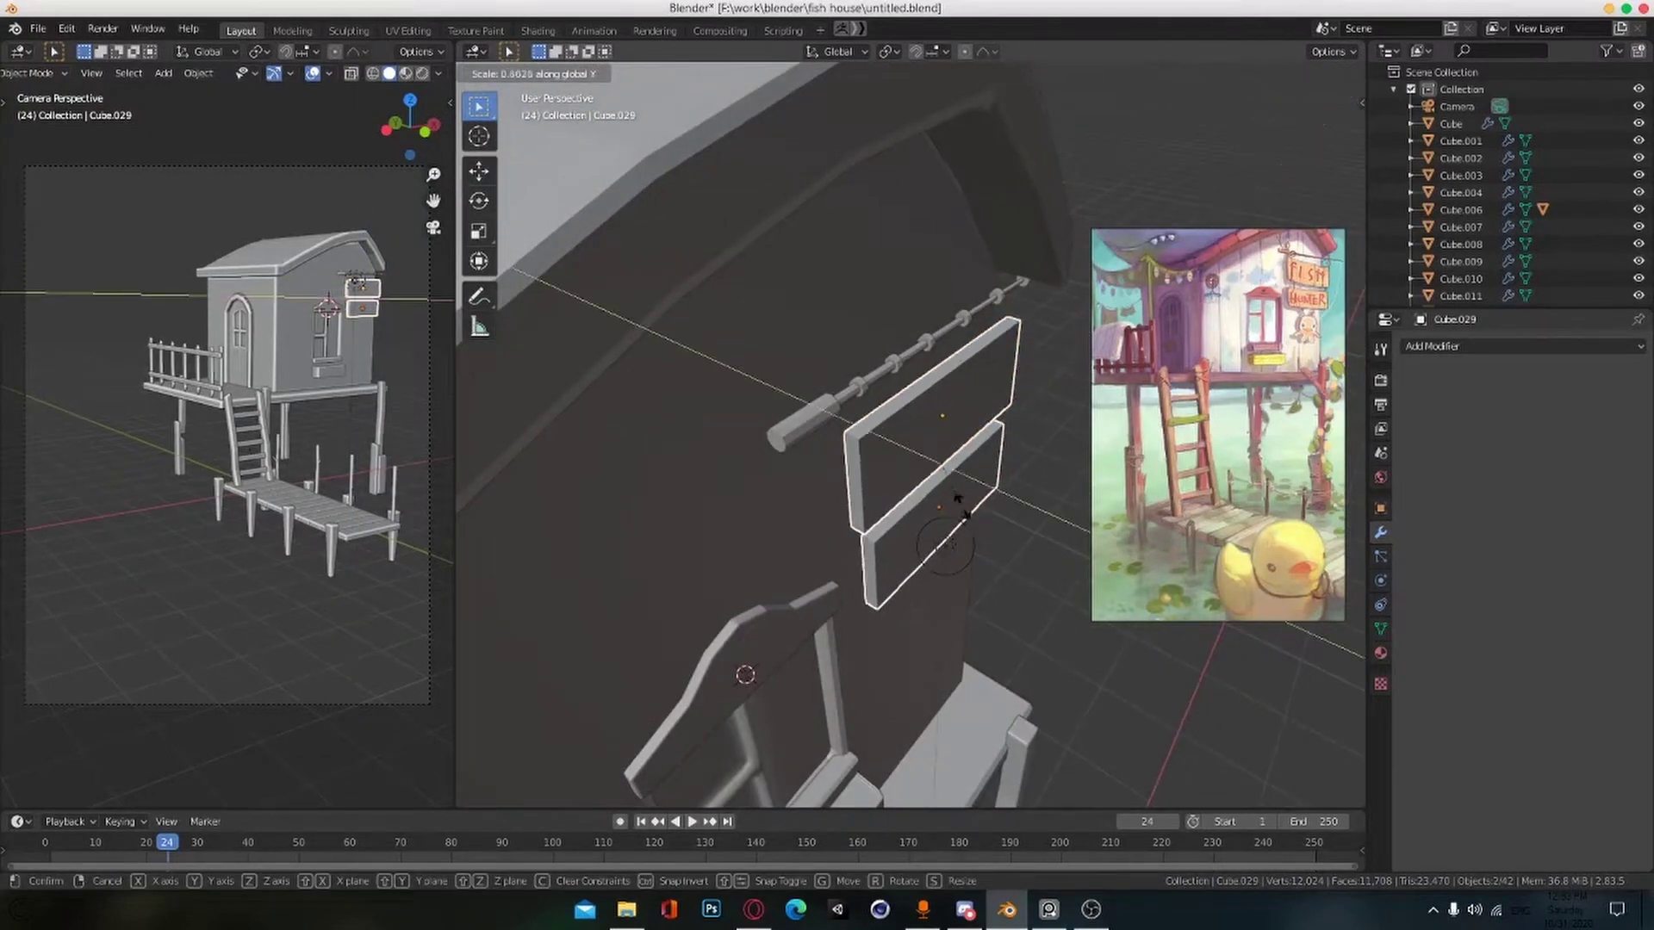
{"action": "left_click", "coordinate": [951, 487]}
{"action": "key", "text": "alt+Tab"}
{"action": "key", "text": "alt+Tab"}
{"action": "key", "text": "alt+Tab"}
{"action": "middle_click_drag", "start_coordinate": [963, 586], "coordinate": [827, 465]}
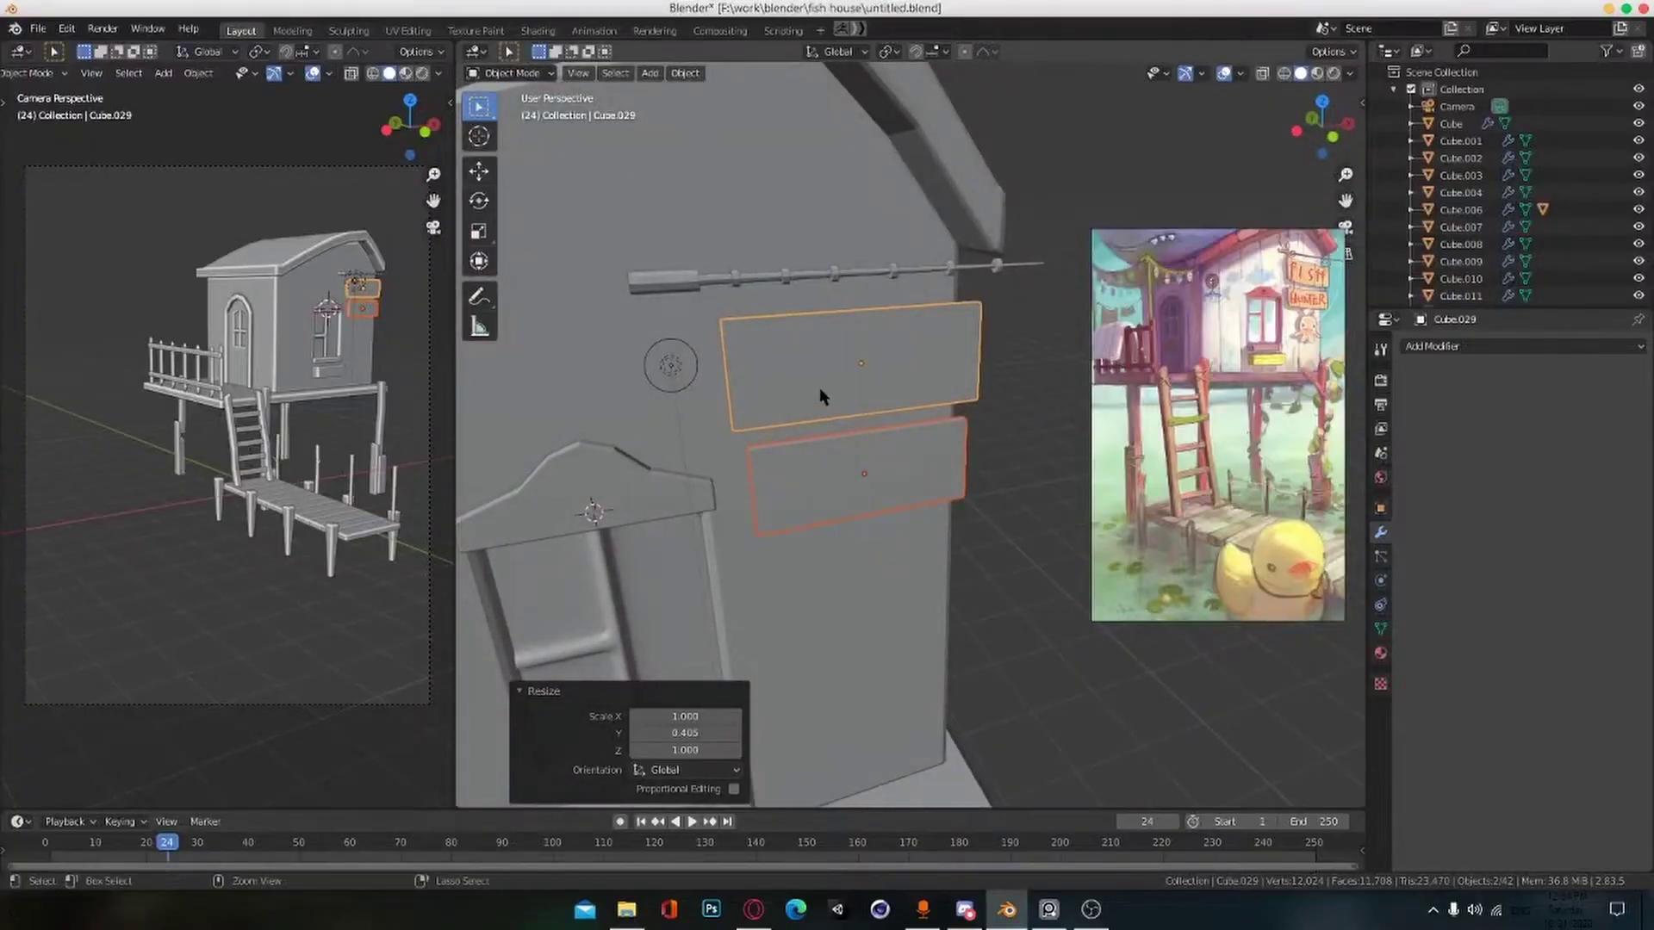
Step: Add five evenly spaced vertical loop cuts across the upper sign board
{"action": "scroll", "coordinate": [814, 386], "scroll_direction": "up", "scroll_amount": 1}
{"action": "left_click", "coordinate": [809, 380]}
{"action": "key", "text": "Tab"}
{"action": "key", "text": "ctrl+r"}
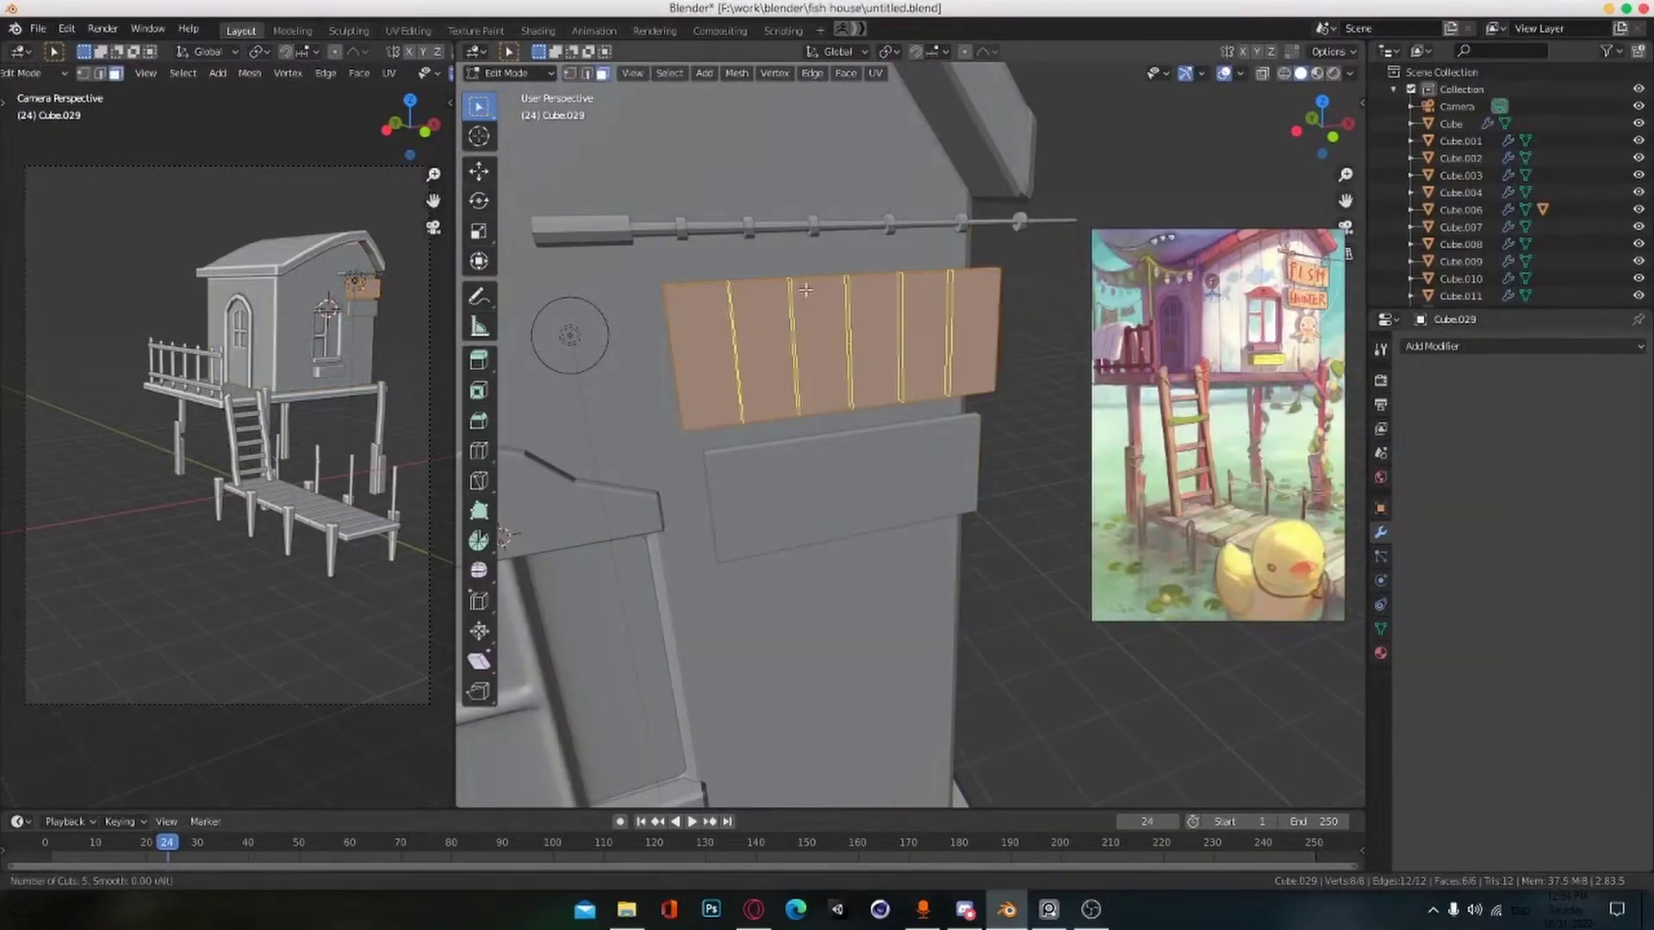
{"action": "left_click", "coordinate": [806, 291]}
{"action": "right_click", "coordinate": [805, 290]}
{"action": "key", "text": "Tab"}
Step: Add four evenly spaced vertical loop cuts across the lower sign board
{"action": "left_click", "coordinate": [826, 463]}
{"action": "key", "text": "Tab"}
{"action": "key", "text": "ctrl+r"}
{"action": "scroll", "coordinate": [827, 462], "scroll_direction": "up", "scroll_amount": 3}
{"action": "left_click", "coordinate": [826, 463]}
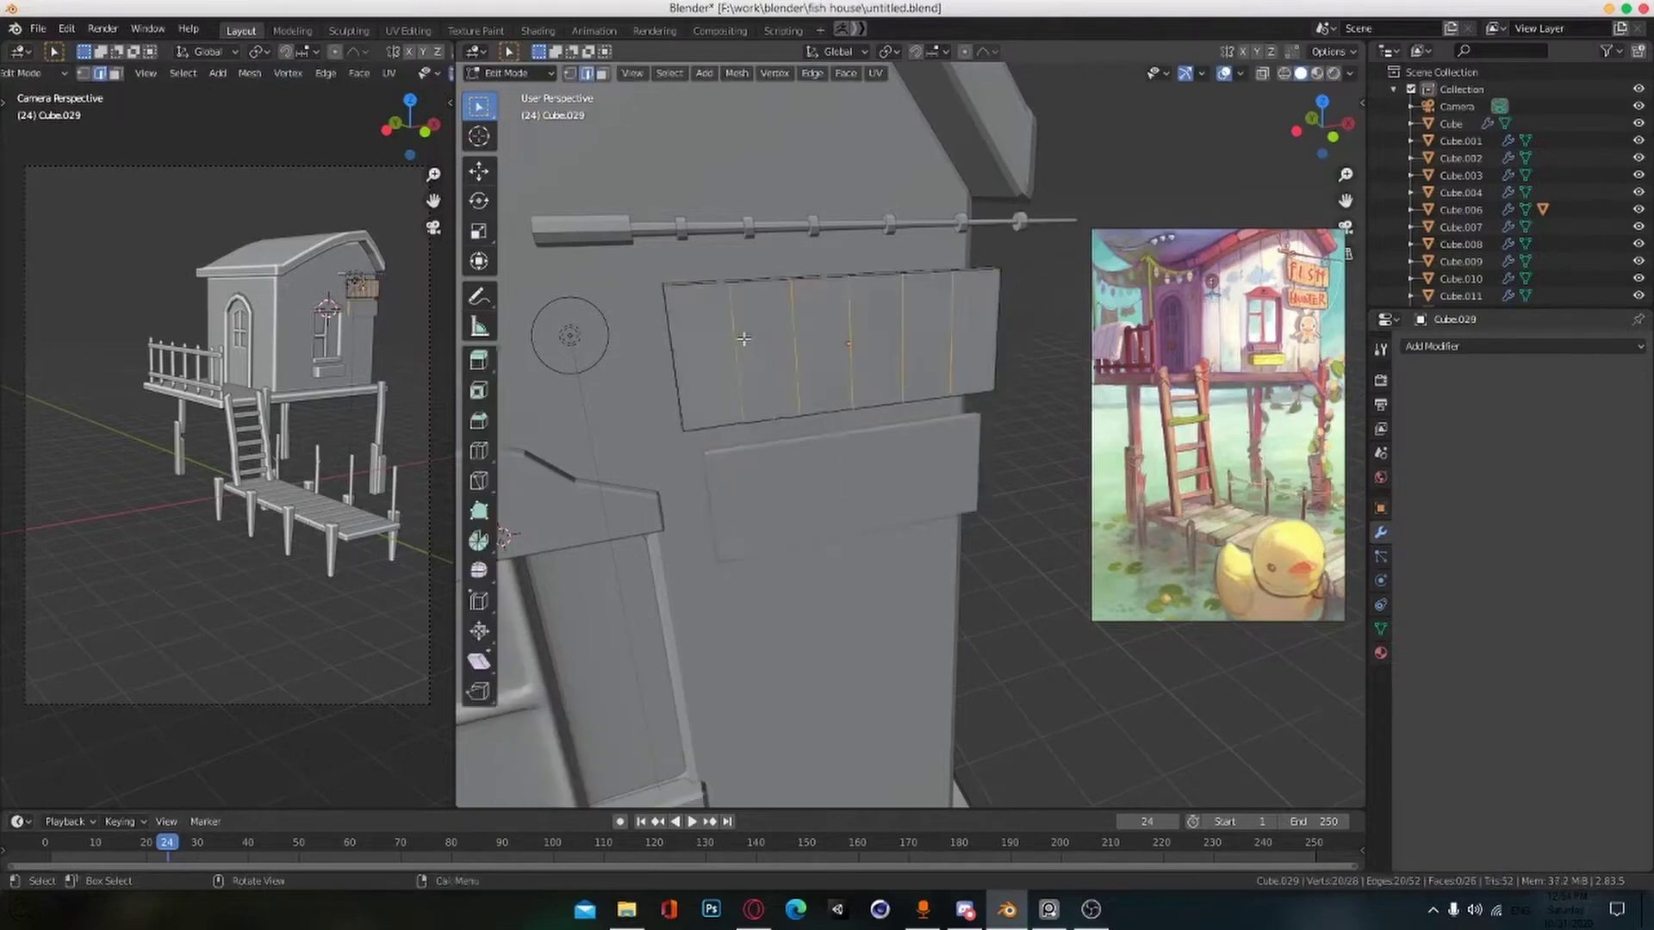
Step: Raise the upper board's two top end edges about 0.15 m along Z using proportional editing with Sharp falloff
{"action": "middle_click_drag", "start_coordinate": [743, 338], "coordinate": [800, 349]}
{"action": "left_click", "coordinate": [913, 320]}
{"action": "middle_click_drag", "start_coordinate": [931, 310], "coordinate": [858, 317]}
{"action": "middle_click_drag", "start_coordinate": [979, 296], "coordinate": [946, 344]}
{"action": "left_click", "coordinate": [984, 53]}
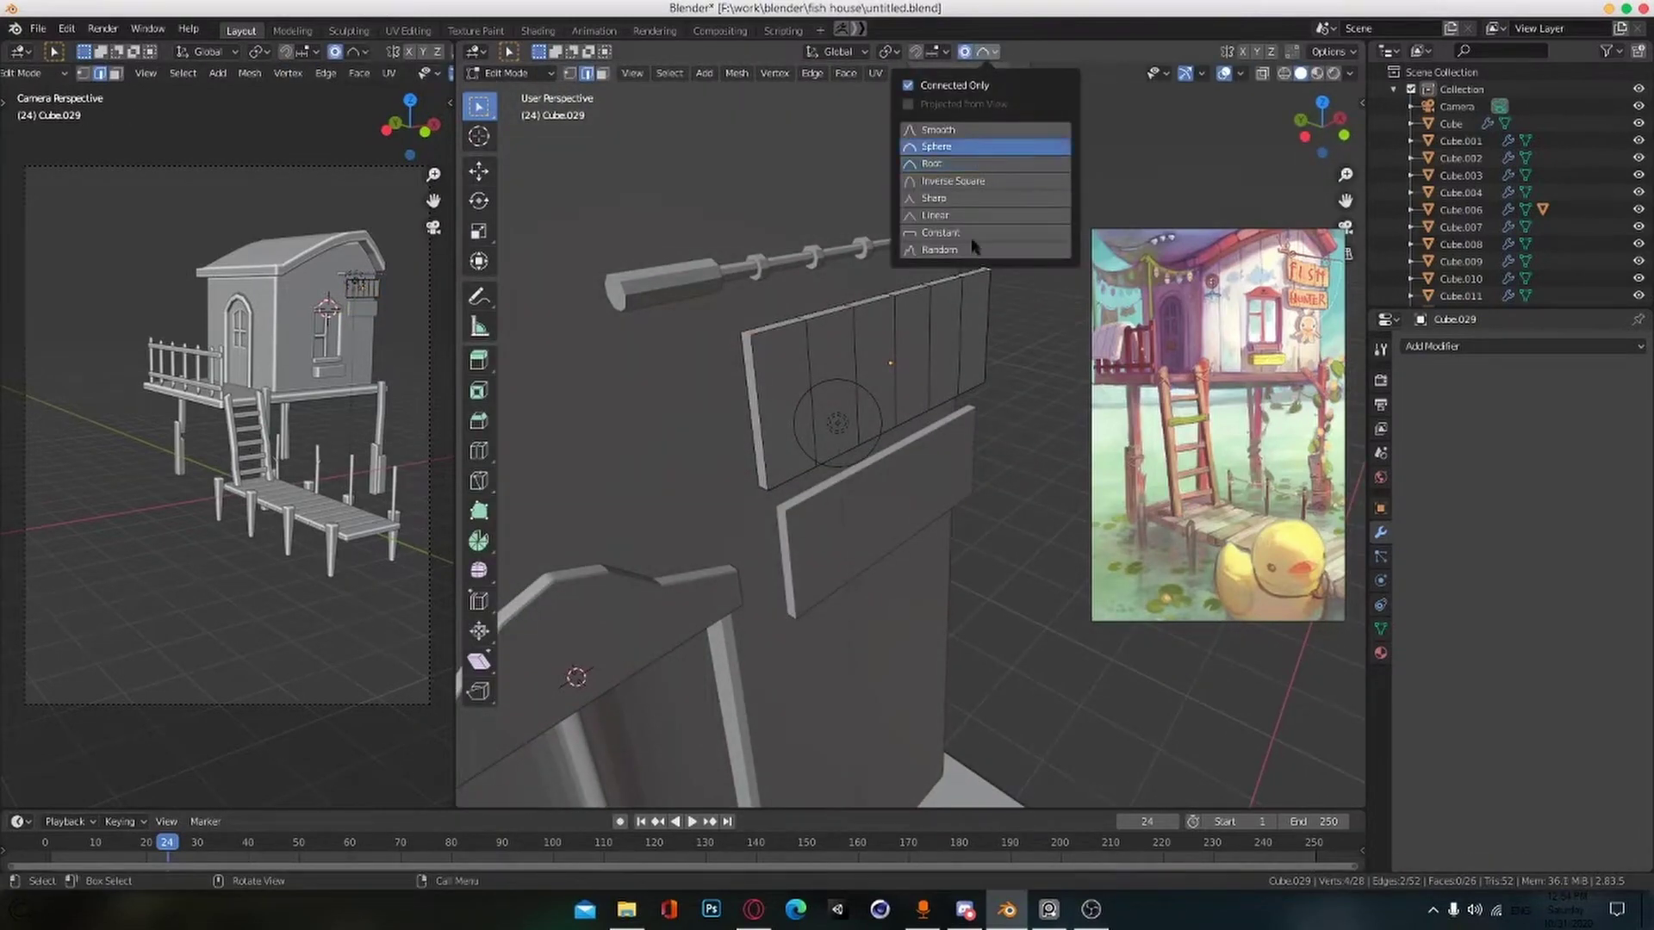
{"action": "left_click", "coordinate": [1003, 141]}
{"action": "key", "text": "g"}
{"action": "key", "text": "z"}
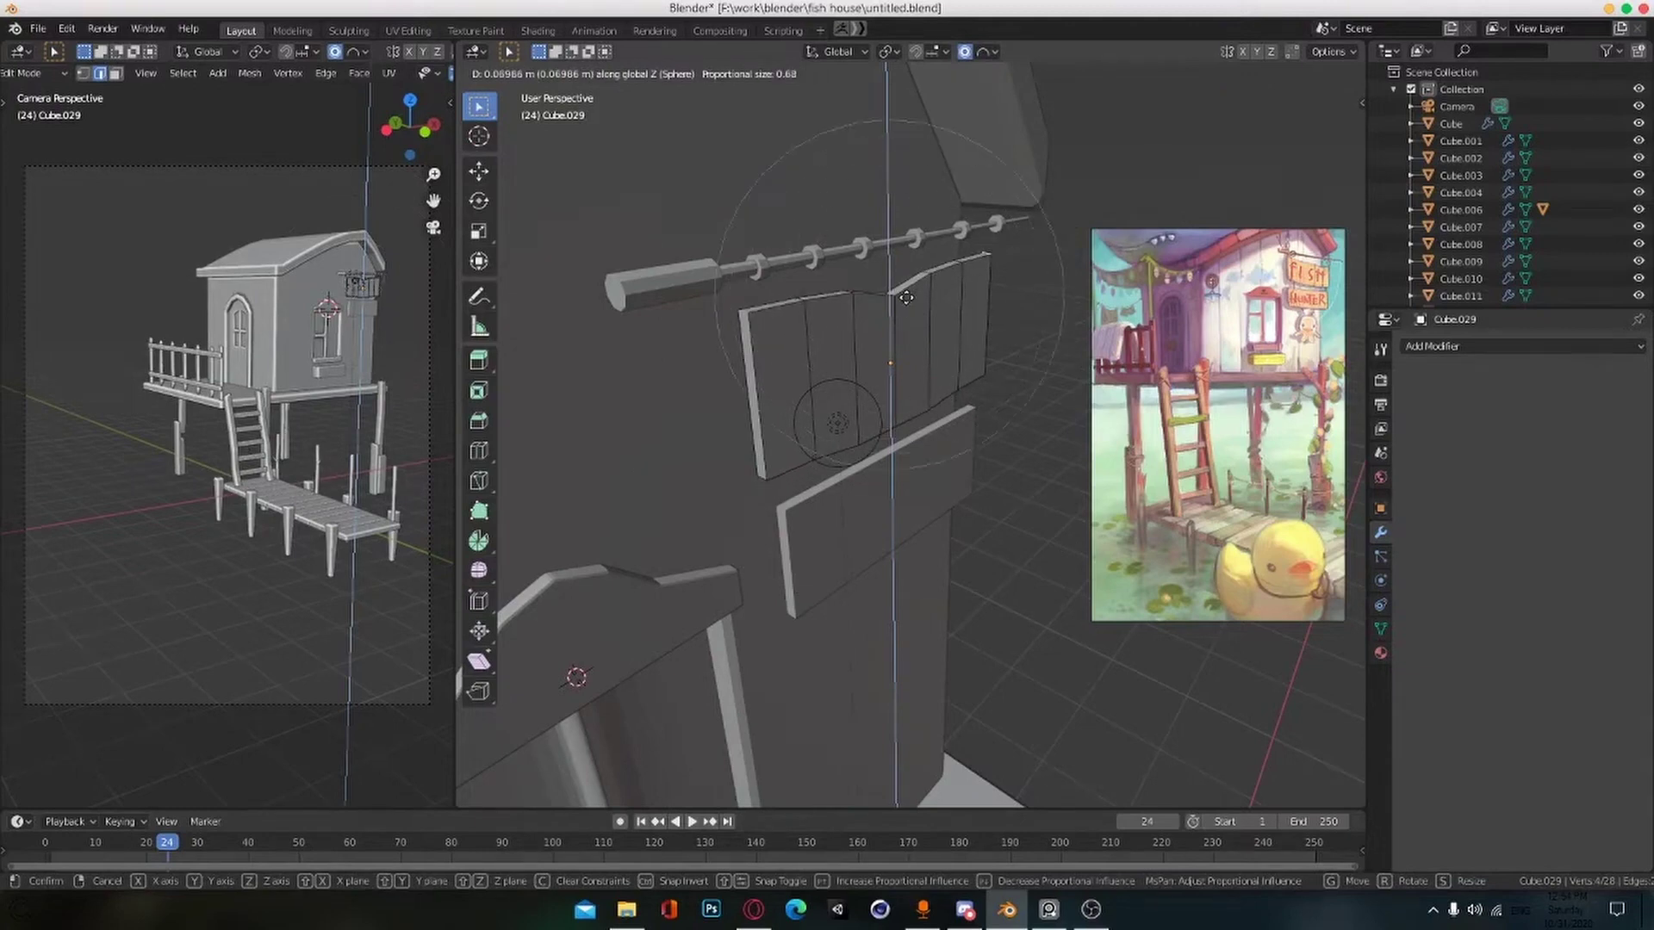
{"action": "right_click", "coordinate": [906, 297]}
{"action": "left_click", "coordinate": [983, 53]}
{"action": "left_click", "coordinate": [968, 192]}
{"action": "key", "text": "g"}
{"action": "key", "text": "z"}
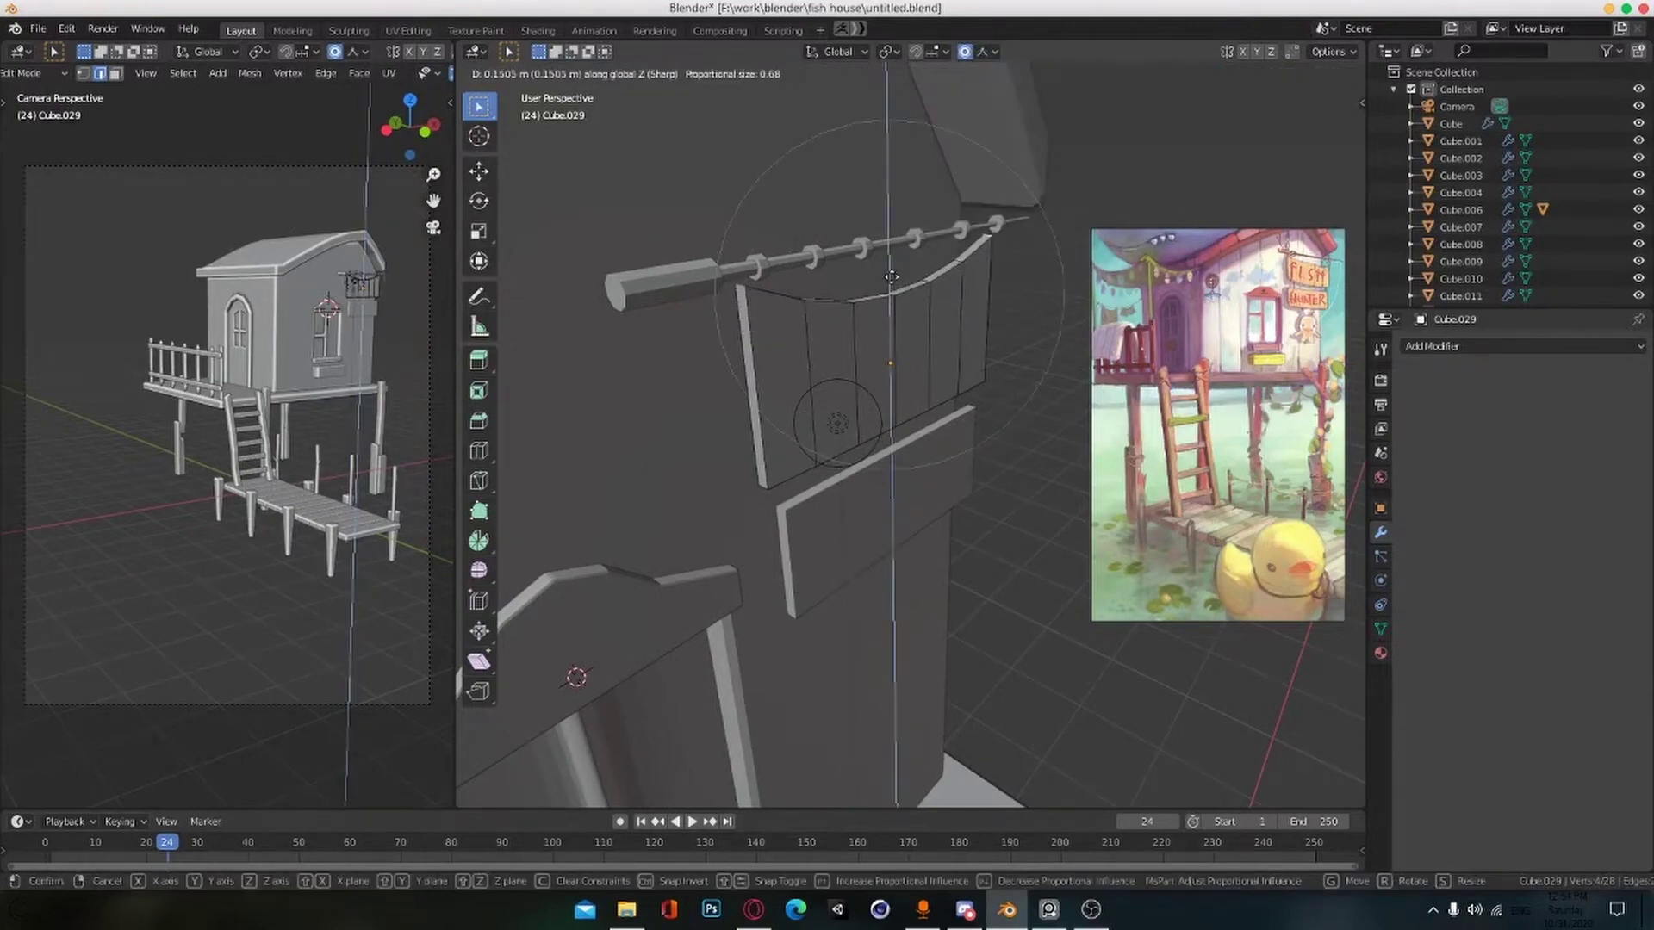
{"action": "left_click", "coordinate": [896, 280]}
Step: Adjust the height of the upper board's top edge at the end nearest the rod's tip along Z
{"action": "middle_click_drag", "start_coordinate": [896, 280], "coordinate": [954, 369]}
{"action": "left_click", "coordinate": [962, 288]}
{"action": "key", "text": "g"}
{"action": "key", "text": "z"}
{"action": "left_click", "coordinate": [965, 321]}
{"action": "key", "text": "g"}
{"action": "key", "text": "z"}
{"action": "left_click", "coordinate": [954, 361]}
Step: Leave mesh editing and apply the scale of the curved upper board
{"action": "key", "text": "Tab"}
{"action": "scroll", "coordinate": [808, 314], "scroll_direction": "down", "scroll_amount": 4}
{"action": "middle_click_drag", "start_coordinate": [809, 313], "coordinate": [867, 380]}
{"action": "key", "text": "ctrl+a"}
{"action": "key", "text": "s"}
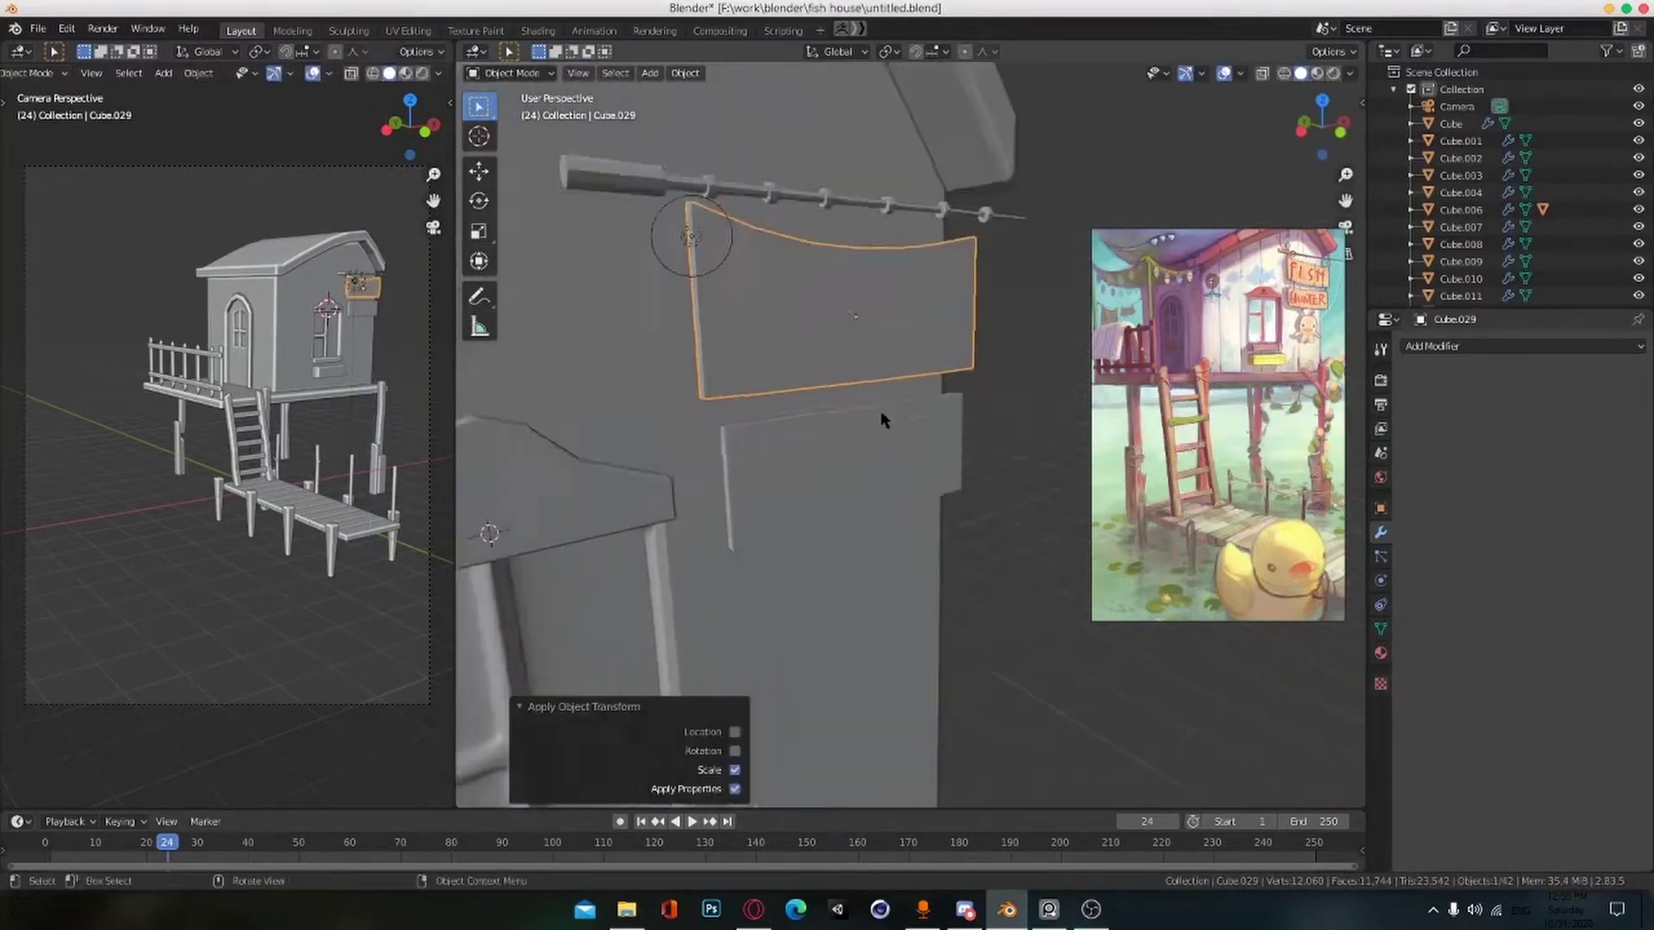
Step: Adjust the lower sign board's geometry along Z and Y in Edit Mode
{"action": "left_click", "coordinate": [887, 461]}
{"action": "key", "text": "Tab"}
{"action": "middle_click_drag", "start_coordinate": [887, 461], "coordinate": [831, 479]}
{"action": "key", "text": "g"}
{"action": "key", "text": "z"}
{"action": "left_click", "coordinate": [993, 470]}
{"action": "key", "text": "g"}
{"action": "key", "text": "y"}
{"action": "left_click", "coordinate": [1003, 551]}
{"action": "key", "text": "Tab"}
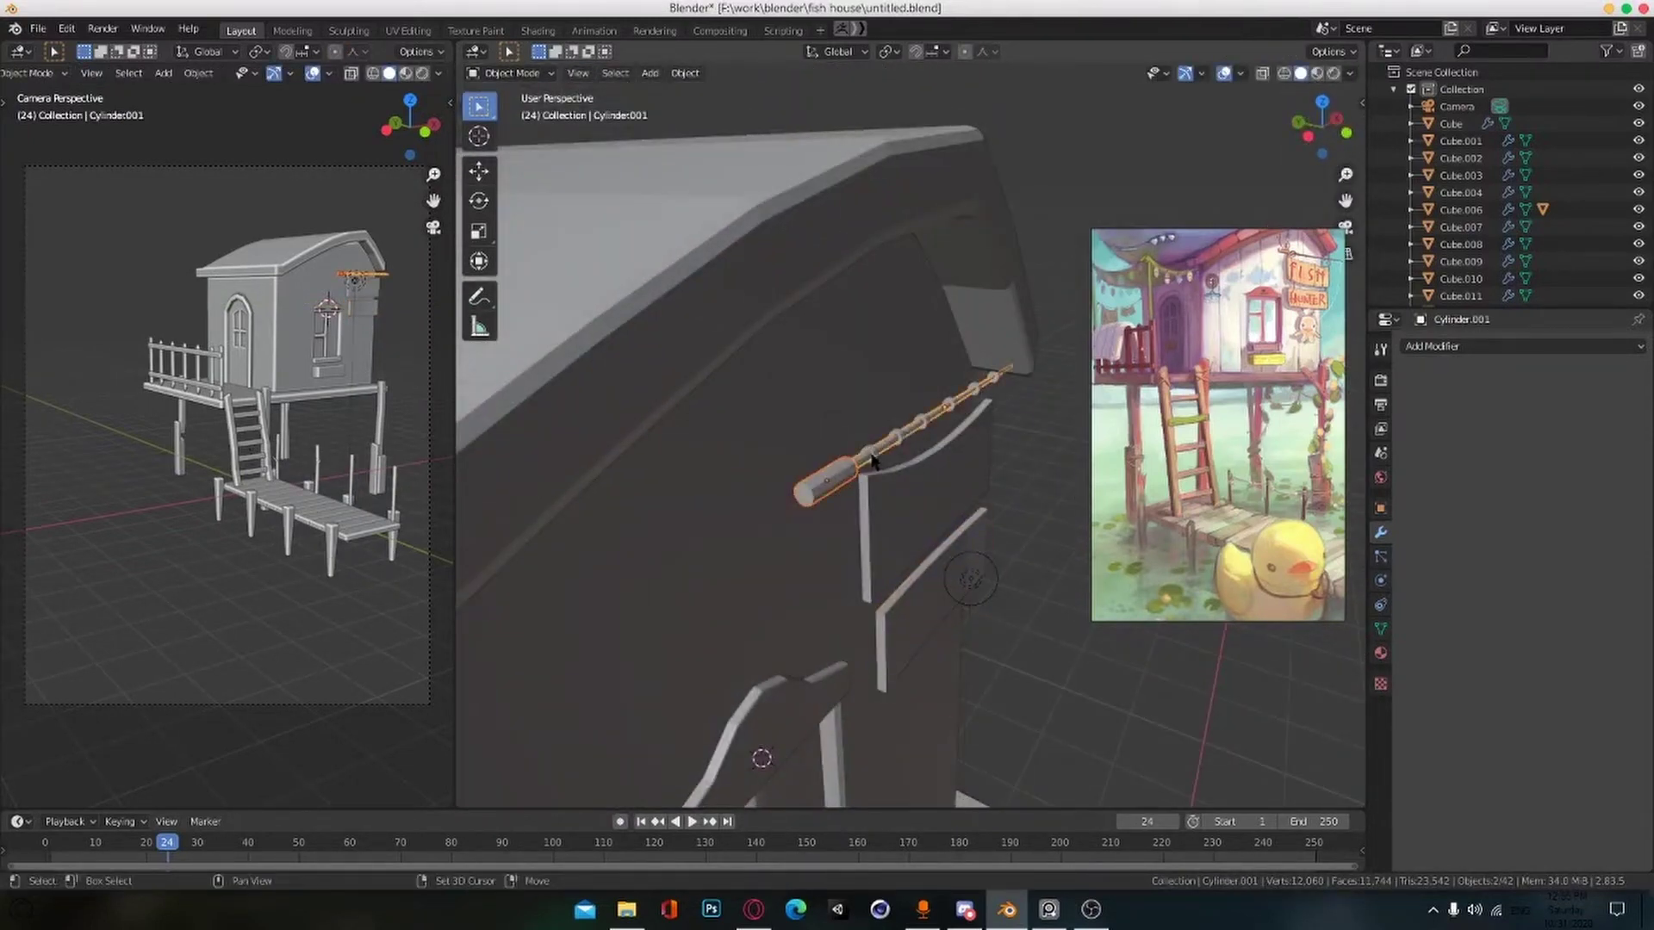
Step: Select the rod's rings and thin sections together with the thick handle and parent them to the handle
{"action": "left_click", "coordinate": [985, 384], "text": "shift"}
{"action": "left_click", "coordinate": [991, 387], "text": "shift"}
{"action": "left_click", "coordinate": [991, 386], "text": "shift"}
{"action": "left_click", "coordinate": [1000, 322], "text": "shift"}
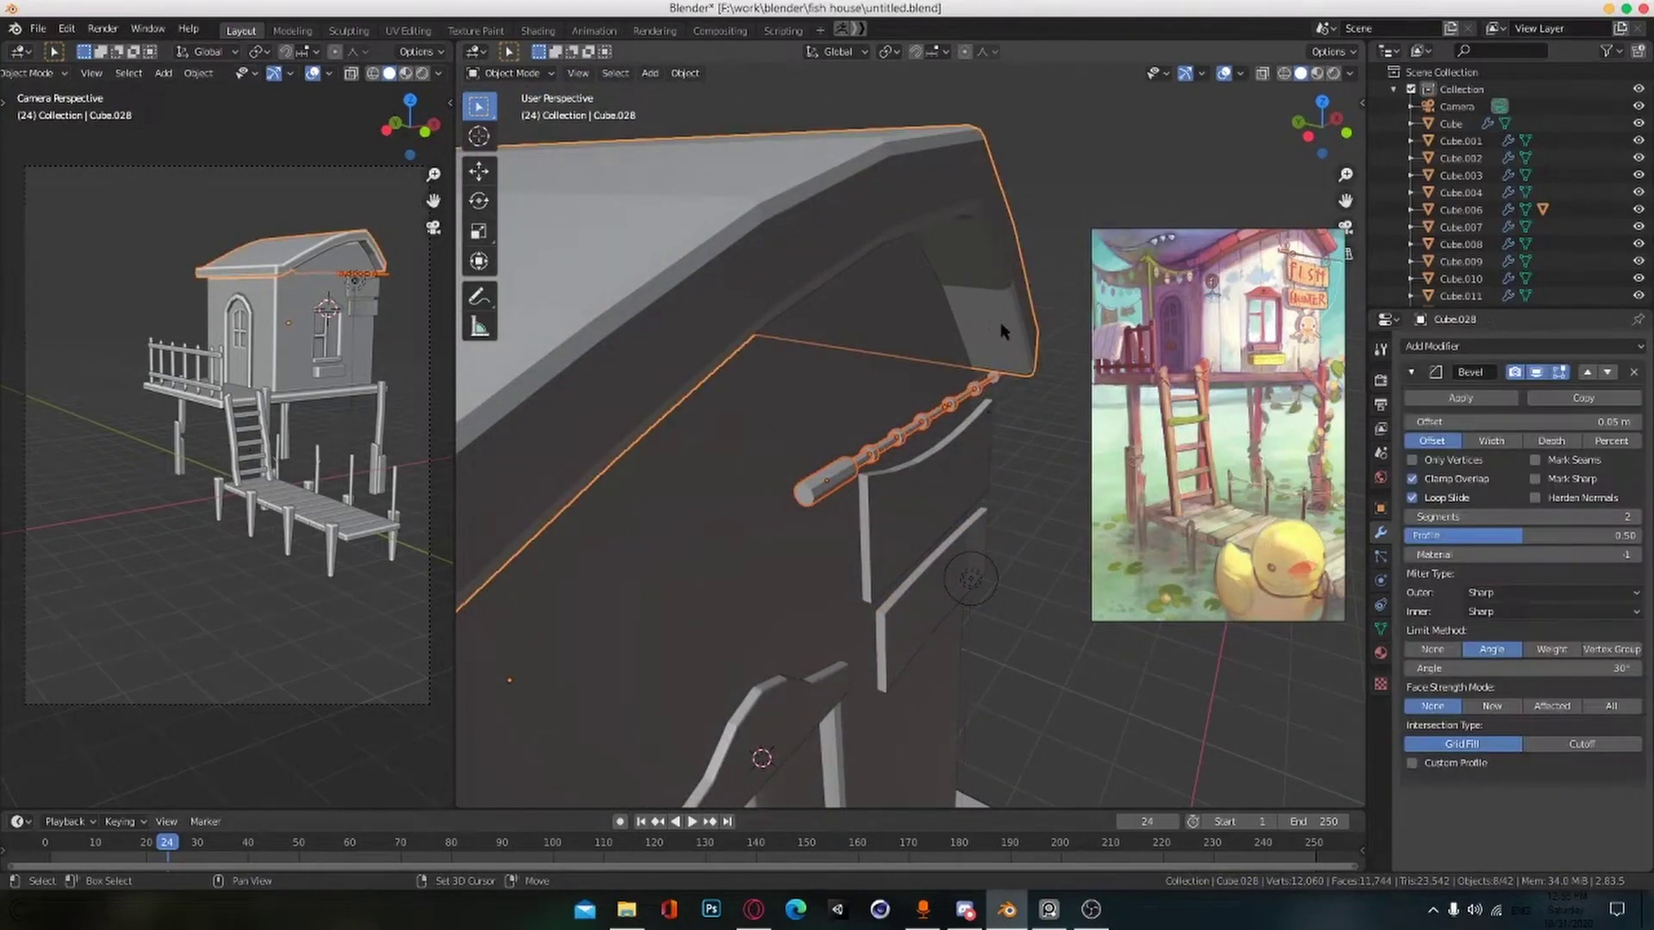
{"action": "left_click", "coordinate": [1000, 322], "text": "shift"}
{"action": "left_click", "coordinate": [849, 482], "text": "shift"}
{"action": "key", "text": "ctrl+p"}
{"action": "left_click", "coordinate": [851, 488]}
{"action": "left_click_drag", "start_coordinate": [913, 531], "coordinate": [910, 518], "text": "alt"}
{"action": "left_click", "coordinate": [834, 472]}
{"action": "key", "text": "g"}
{"action": "key", "text": "x"}
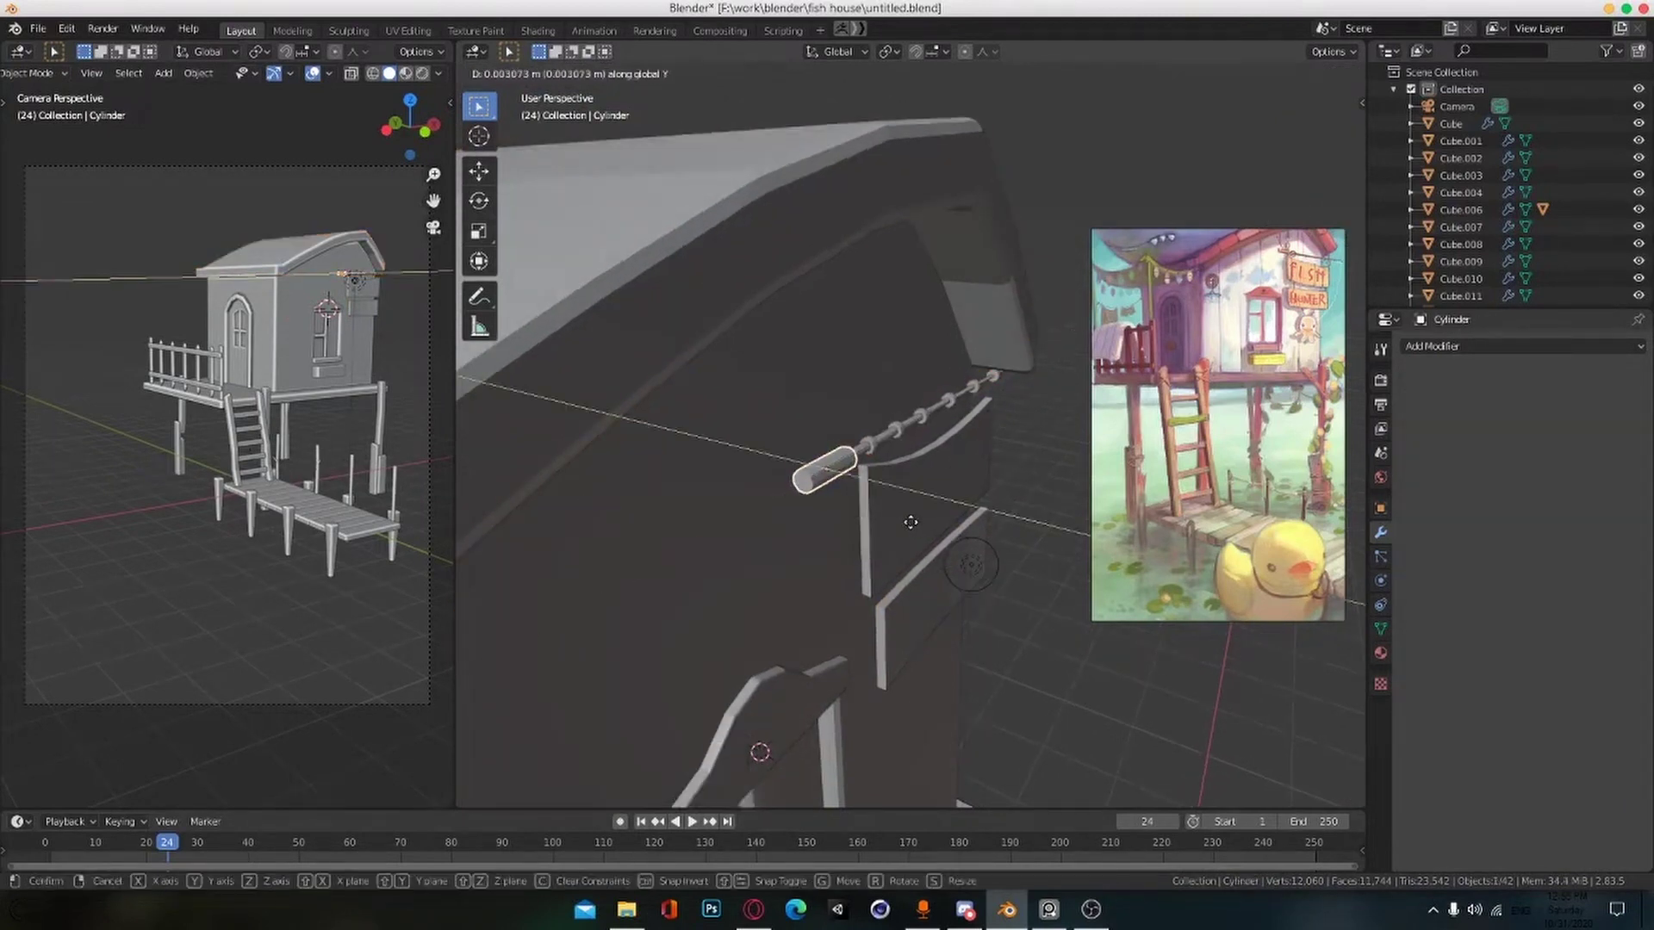
{"action": "right_click", "coordinate": [916, 518]}
Step: Move the parented rod by its thick handle about -0.043 m along Y, fine-tune its Y position, and save the file
{"action": "key", "text": "ctrl+p"}
{"action": "left_click", "coordinate": [827, 475]}
{"action": "middle_click_drag", "start_coordinate": [834, 480], "coordinate": [965, 543]}
{"action": "left_click", "coordinate": [821, 474]}
{"action": "key", "text": "g"}
{"action": "key", "text": "y"}
{"action": "left_click", "coordinate": [911, 529]}
{"action": "key", "text": "g"}
{"action": "key", "text": "y"}
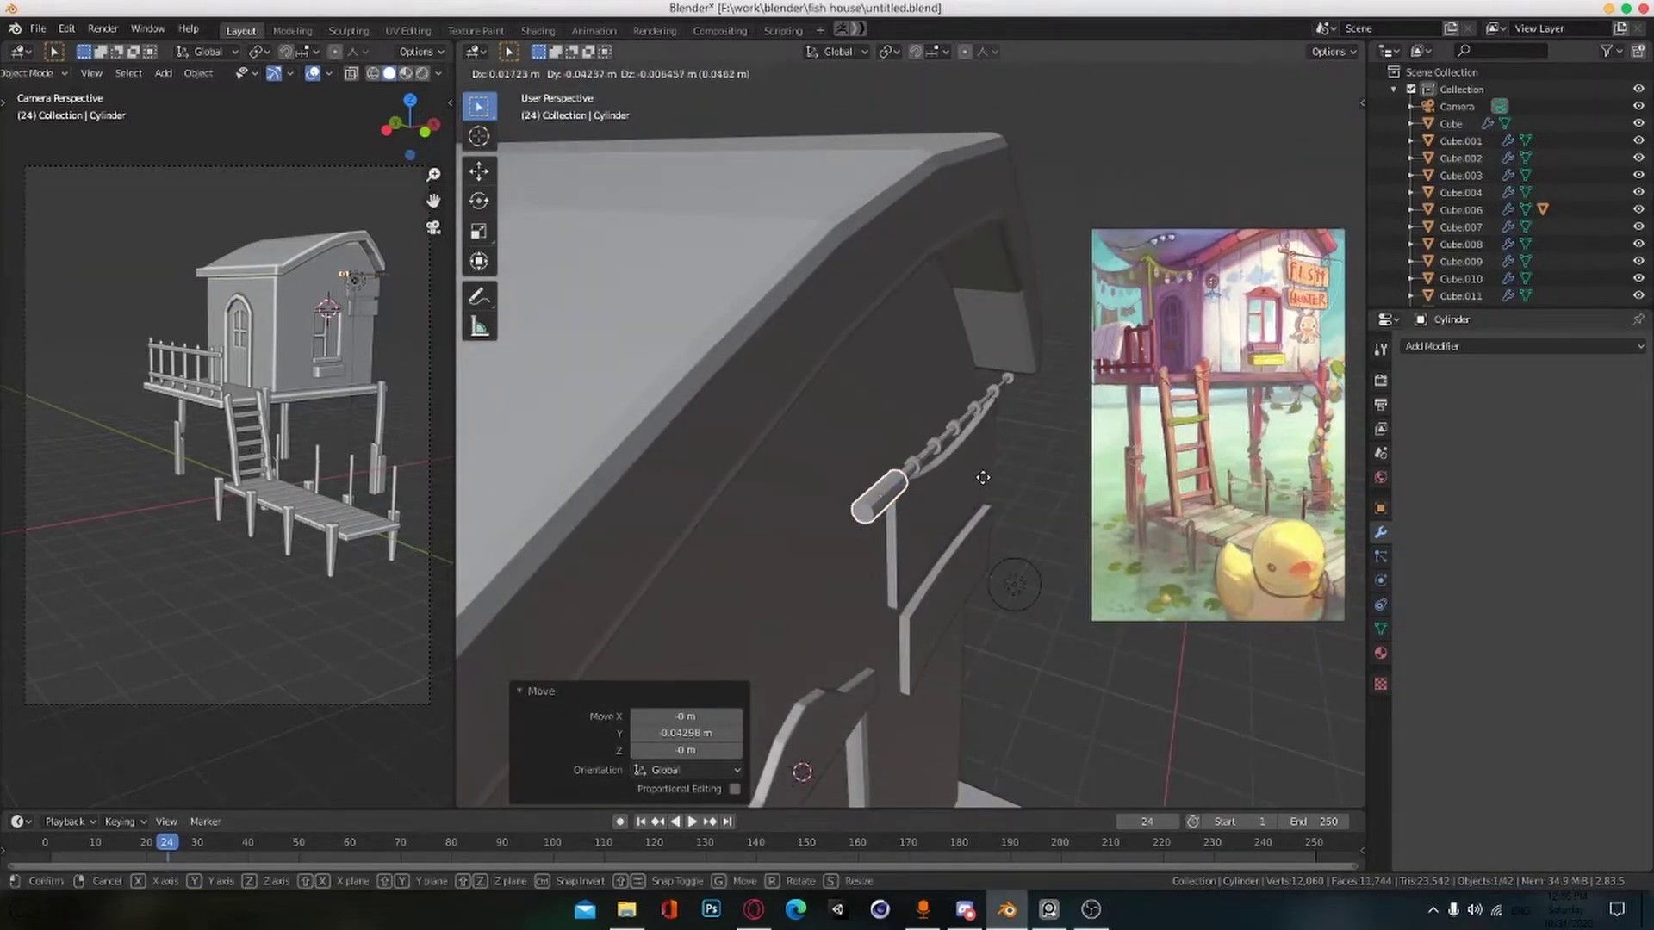
{"action": "left_click", "coordinate": [985, 469]}
{"action": "middle_click_drag", "start_coordinate": [988, 471], "coordinate": [839, 478]}
{"action": "key", "text": "ctrl+s"}
Step: Snap the 3D cursor to the rod's handle and add a torus with 11 major and 9 minor segments, radii 0.037 m and 0.01 m
{"action": "left_click", "coordinate": [840, 478]}
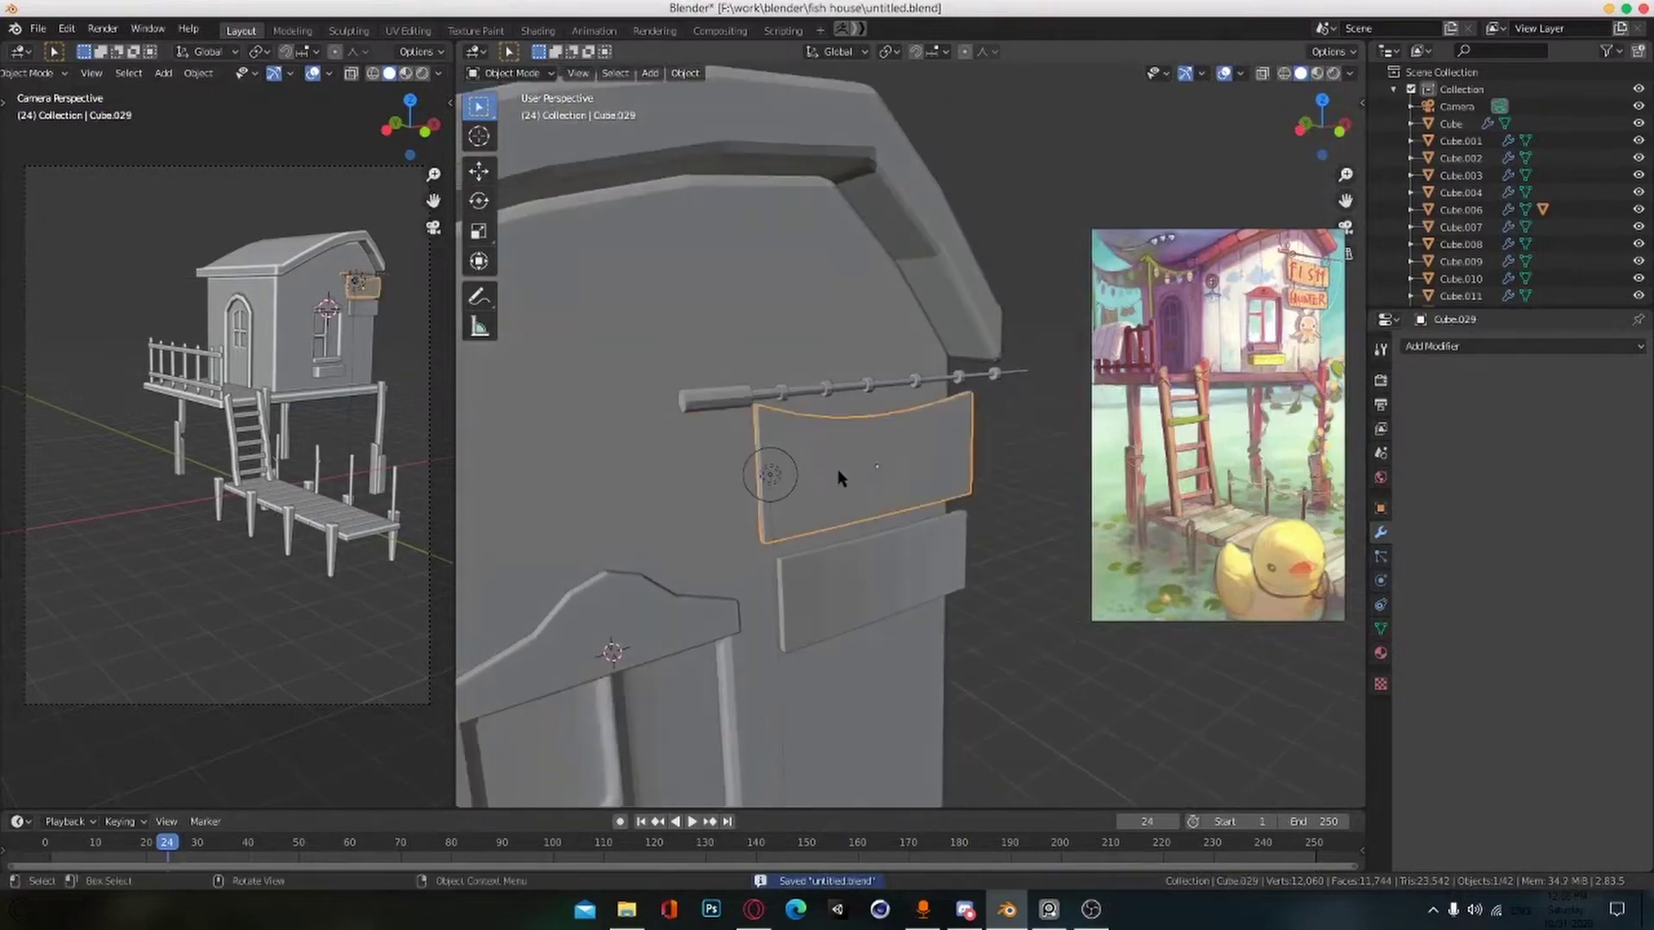
{"action": "middle_click_drag", "start_coordinate": [857, 565], "coordinate": [831, 501]}
{"action": "key", "text": "shift+s"}
{"action": "middle_click_drag", "start_coordinate": [751, 466], "coordinate": [786, 505]}
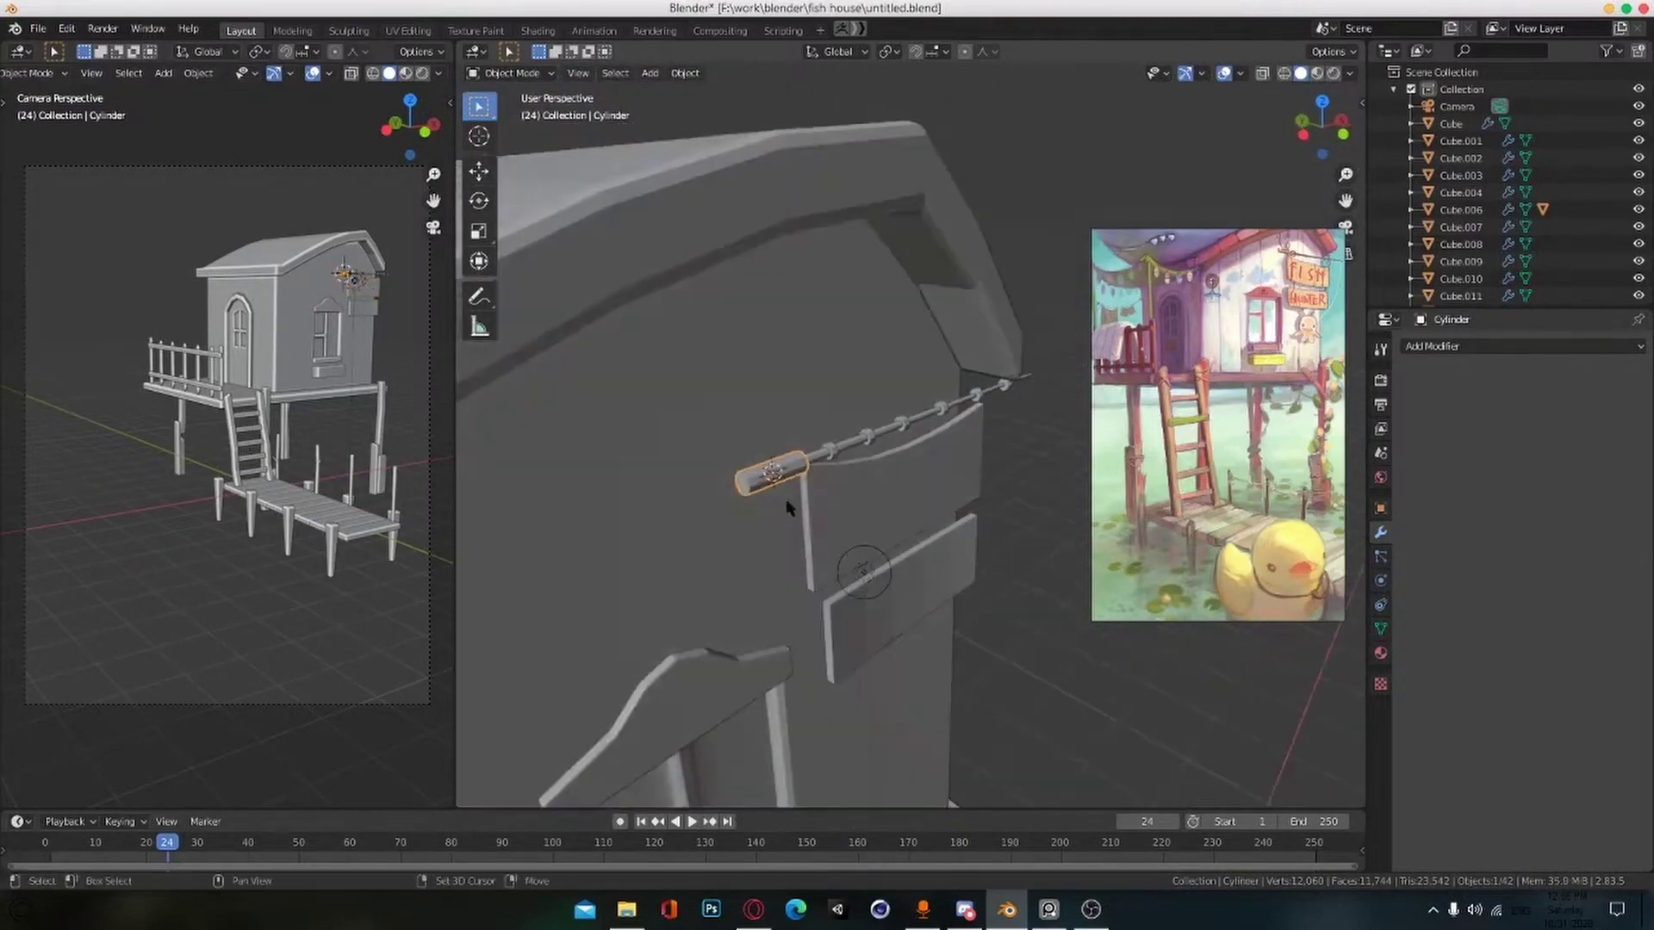
{"action": "key", "text": "shift+a"}
{"action": "mouse_move", "coordinate": [784, 501]}
{"action": "left_click", "coordinate": [854, 620]}
{"action": "scroll", "coordinate": [916, 535], "scroll_direction": "down", "scroll_amount": 3}
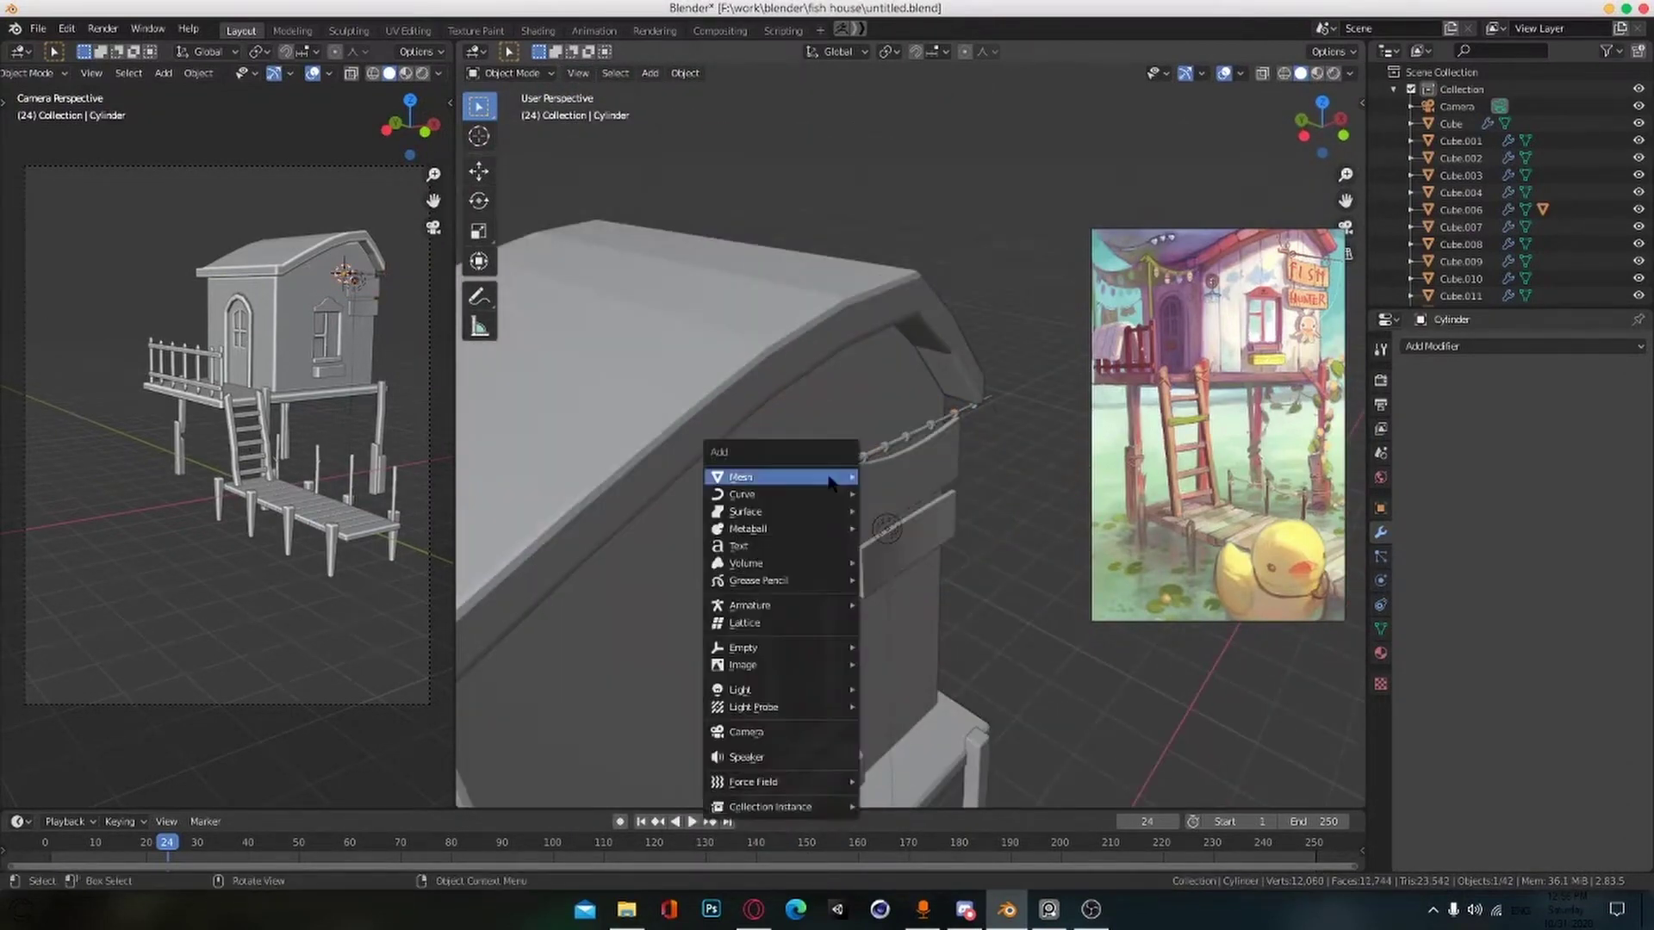
{"action": "left_click_drag", "start_coordinate": [678, 502], "coordinate": [639, 481]}
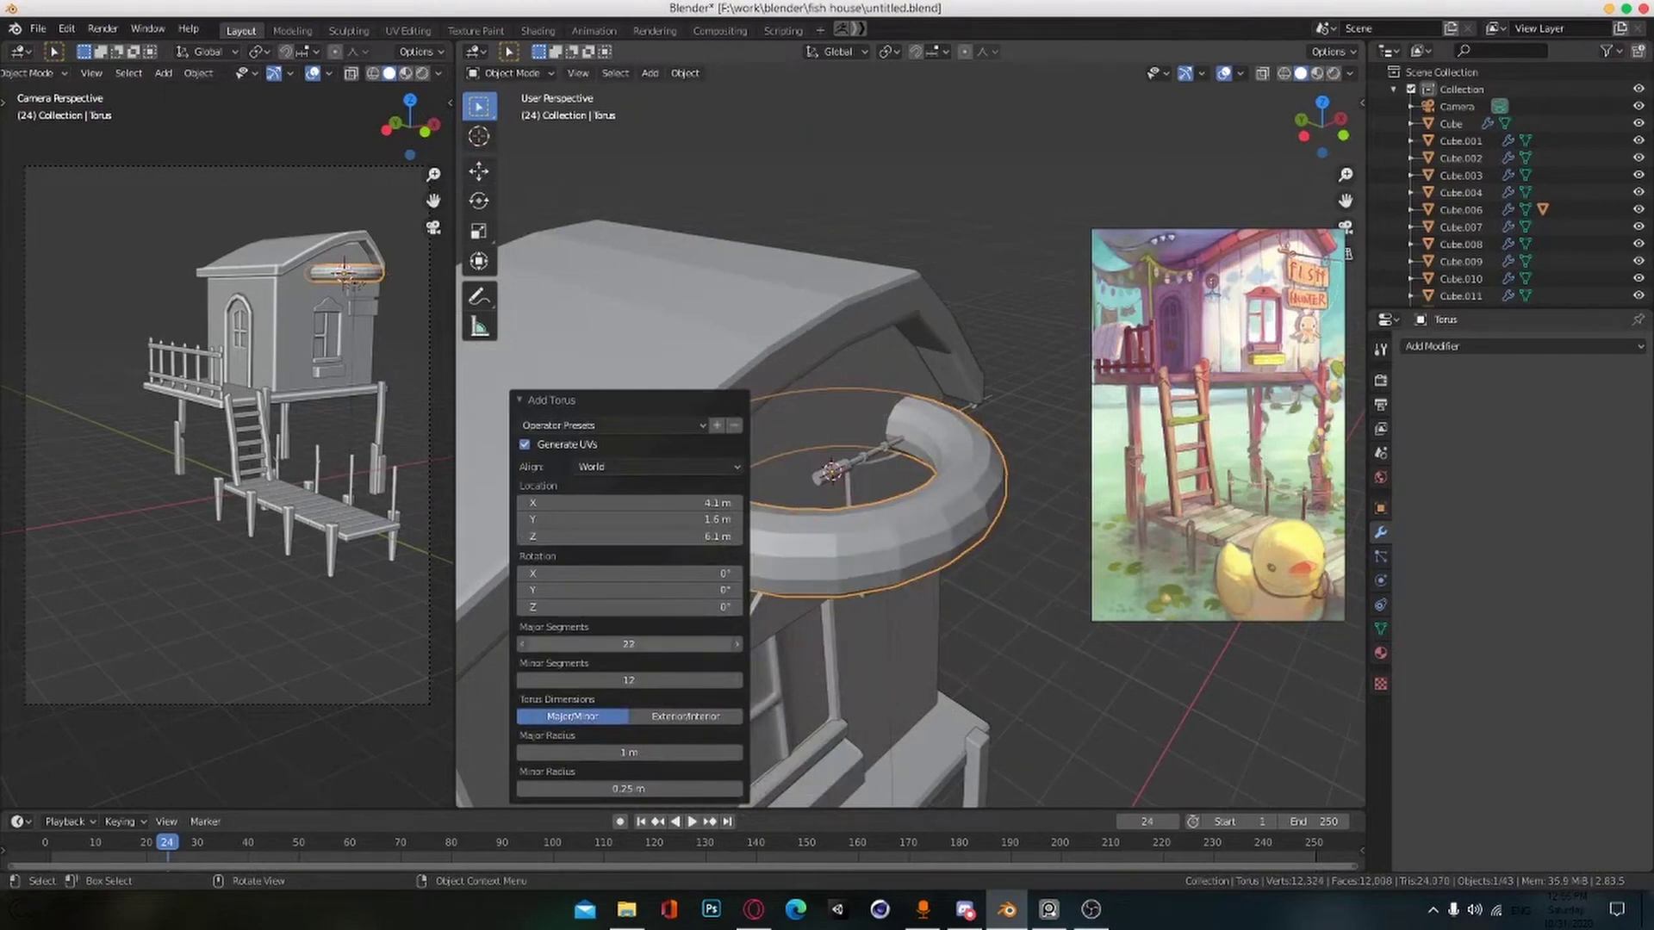
{"action": "left_click_drag", "start_coordinate": [670, 644], "coordinate": [658, 680]}
{"action": "mouse_move", "coordinate": [633, 750]}
{"action": "left_mouse_down"}
{"action": "mouse_move", "coordinate": [593, 749]}
{"action": "mouse_move", "coordinate": [657, 755]}
{"action": "left_mouse_up"}
{"action": "scroll", "coordinate": [860, 485], "scroll_direction": "up", "scroll_amount": 6}
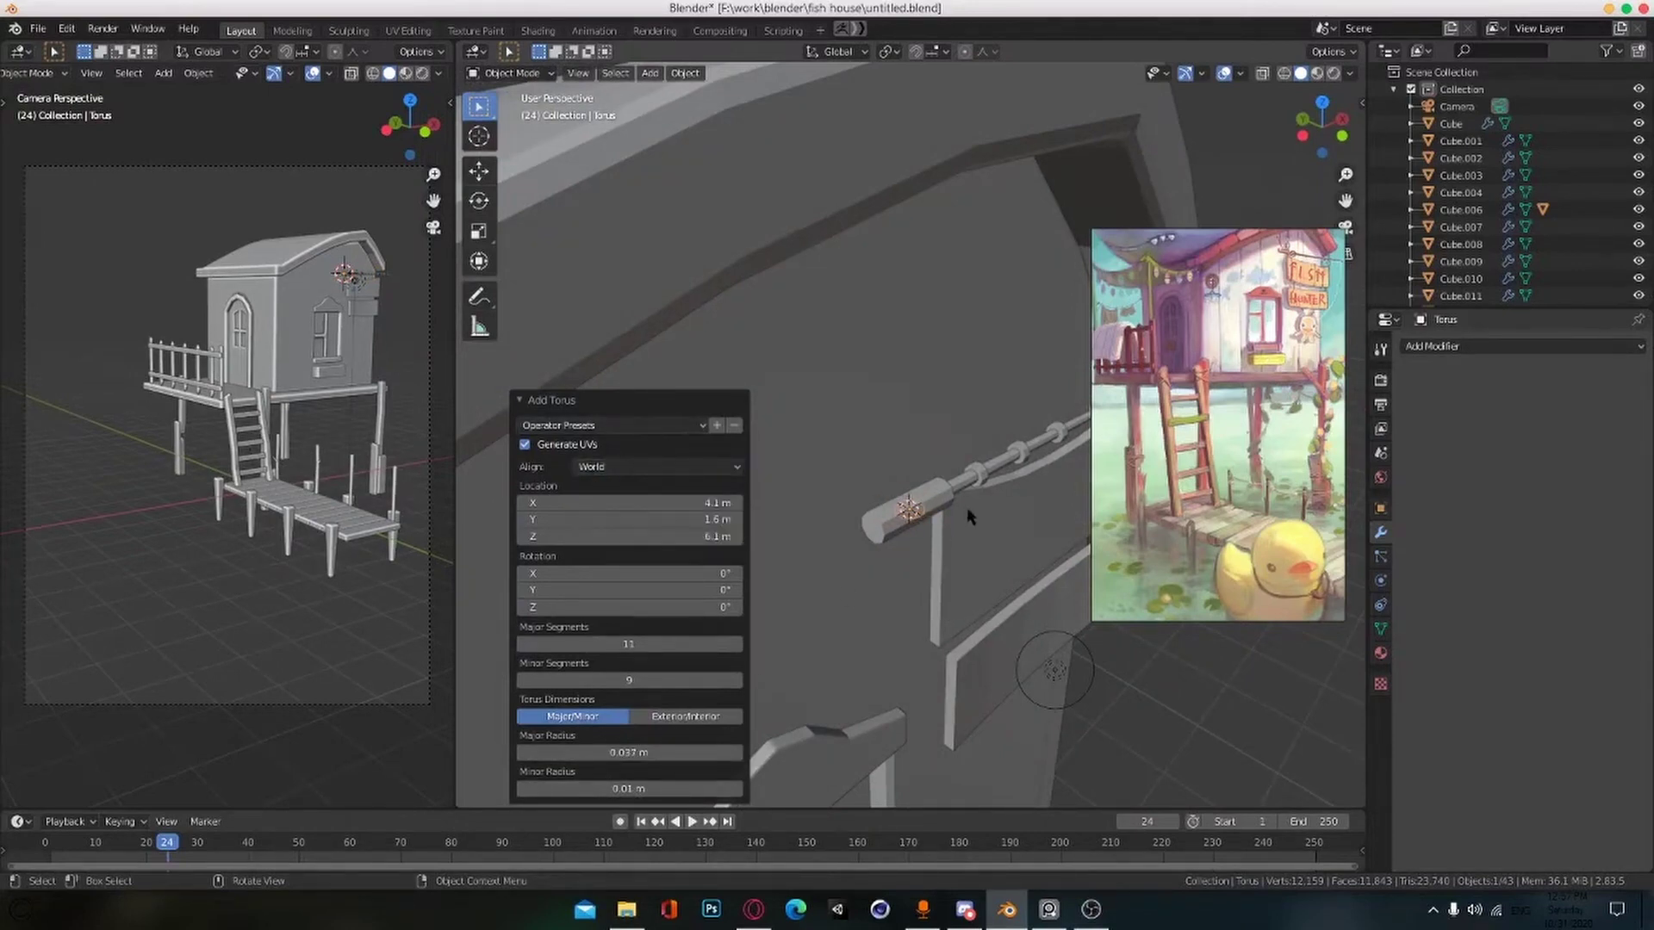
Step: Rotate the torus 90° about X and place it above the rod near the handle end of the upper board
{"action": "type", "text": "rx90"}
{"action": "key", "text": "Return"}
{"action": "key", "text": "KP_1"}
{"action": "key", "text": "g"}
{"action": "left_click", "coordinate": [751, 359]}
{"action": "scroll", "coordinate": [751, 359], "scroll_direction": "up", "scroll_amount": 3}
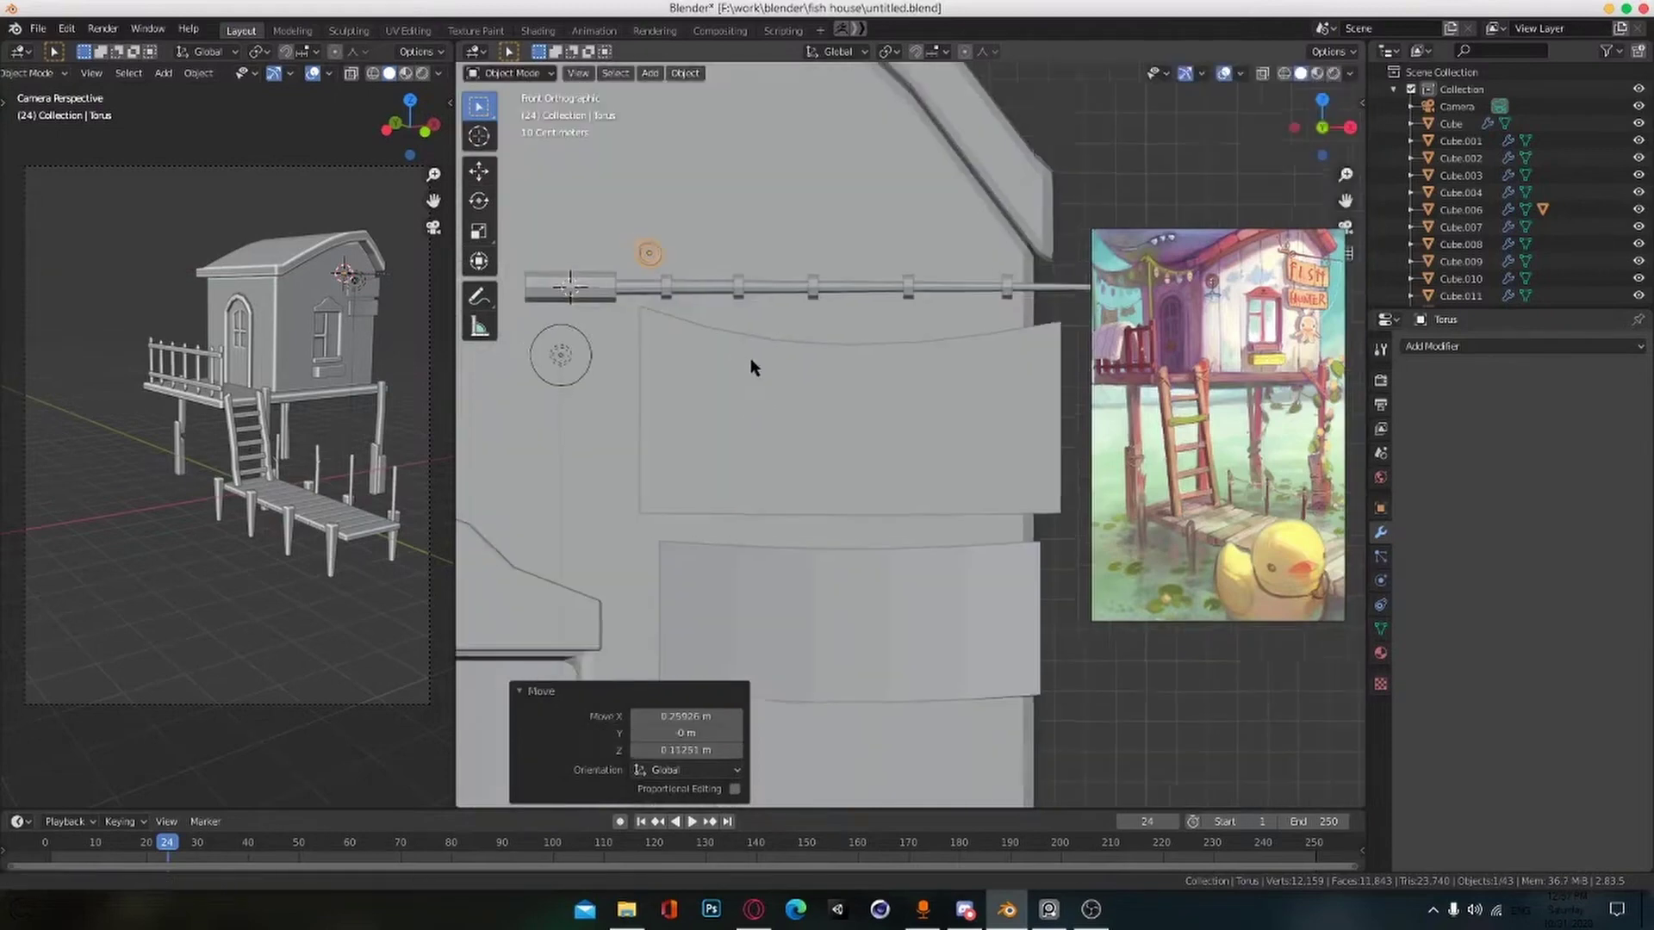
Step: Stretch the ring along Z, reposition it along Y over the upper board's end, and save the file
{"action": "scroll", "coordinate": [751, 367], "scroll_direction": "up", "scroll_amount": 2}
{"action": "key", "text": "s"}
{"action": "key", "text": "z"}
{"action": "left_click", "coordinate": [820, 354]}
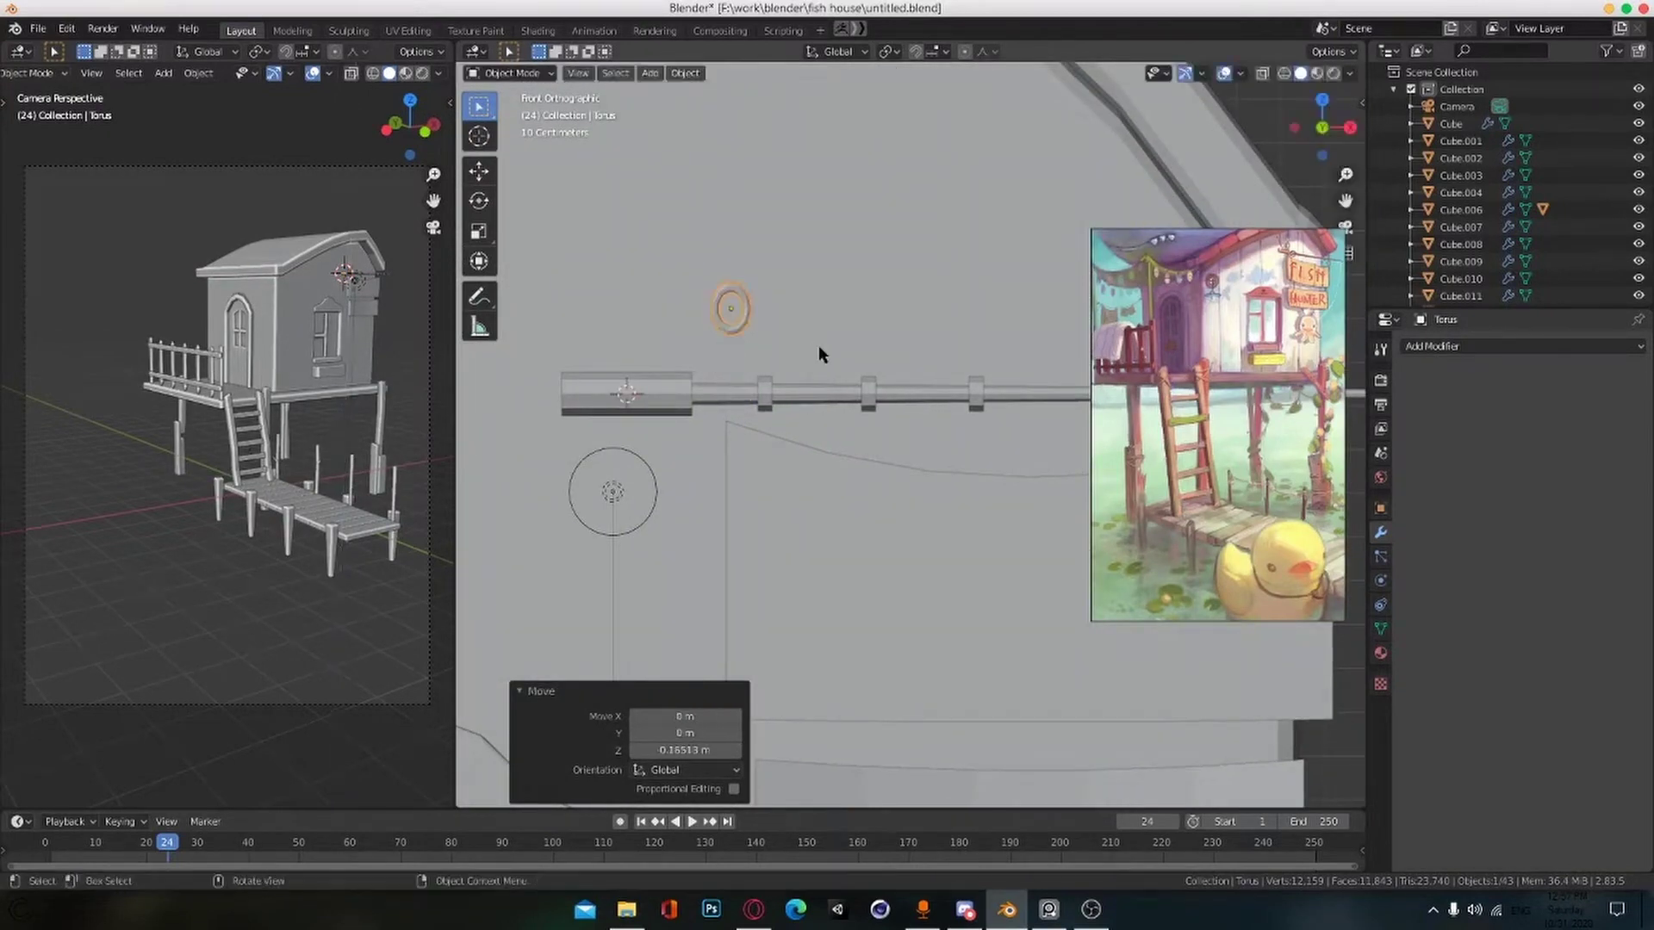
{"action": "middle_click_drag", "start_coordinate": [732, 325], "coordinate": [676, 522]}
{"action": "scroll", "coordinate": [995, 538], "scroll_direction": "down", "scroll_amount": 3}
{"action": "key", "text": "g"}
{"action": "key", "text": "y"}
{"action": "left_click", "coordinate": [967, 533]}
{"action": "key", "text": "g"}
{"action": "left_click", "coordinate": [1036, 582]}
{"action": "key", "text": "ctrl+s"}
Step: Apply the upper sign board's scale and add a Bevel modifier with 2 segments and the Angle limit method
{"action": "scroll", "coordinate": [964, 605], "scroll_direction": "down", "scroll_amount": 2}
{"action": "left_click", "coordinate": [971, 636]}
{"action": "key", "text": "ctrl+a"}
{"action": "key", "text": "s"}
{"action": "left_click", "coordinate": [1483, 346]}
{"action": "left_click", "coordinate": [1369, 387]}
{"action": "left_click", "coordinate": [1632, 374]}
{"action": "left_click", "coordinate": [1526, 345]}
{"action": "left_click", "coordinate": [1369, 404]}
{"action": "left_click", "coordinate": [1634, 516]}
{"action": "key", "text": "ctrl+s"}
{"action": "left_click", "coordinate": [1493, 651]}
Step: Add a cylinder at the centre of the upper sign board and scale it to 0.145
{"action": "scroll", "coordinate": [862, 495], "scroll_direction": "down", "scroll_amount": 3}
{"action": "key", "text": "shift+a"}
{"action": "mouse_move", "coordinate": [680, 521]}
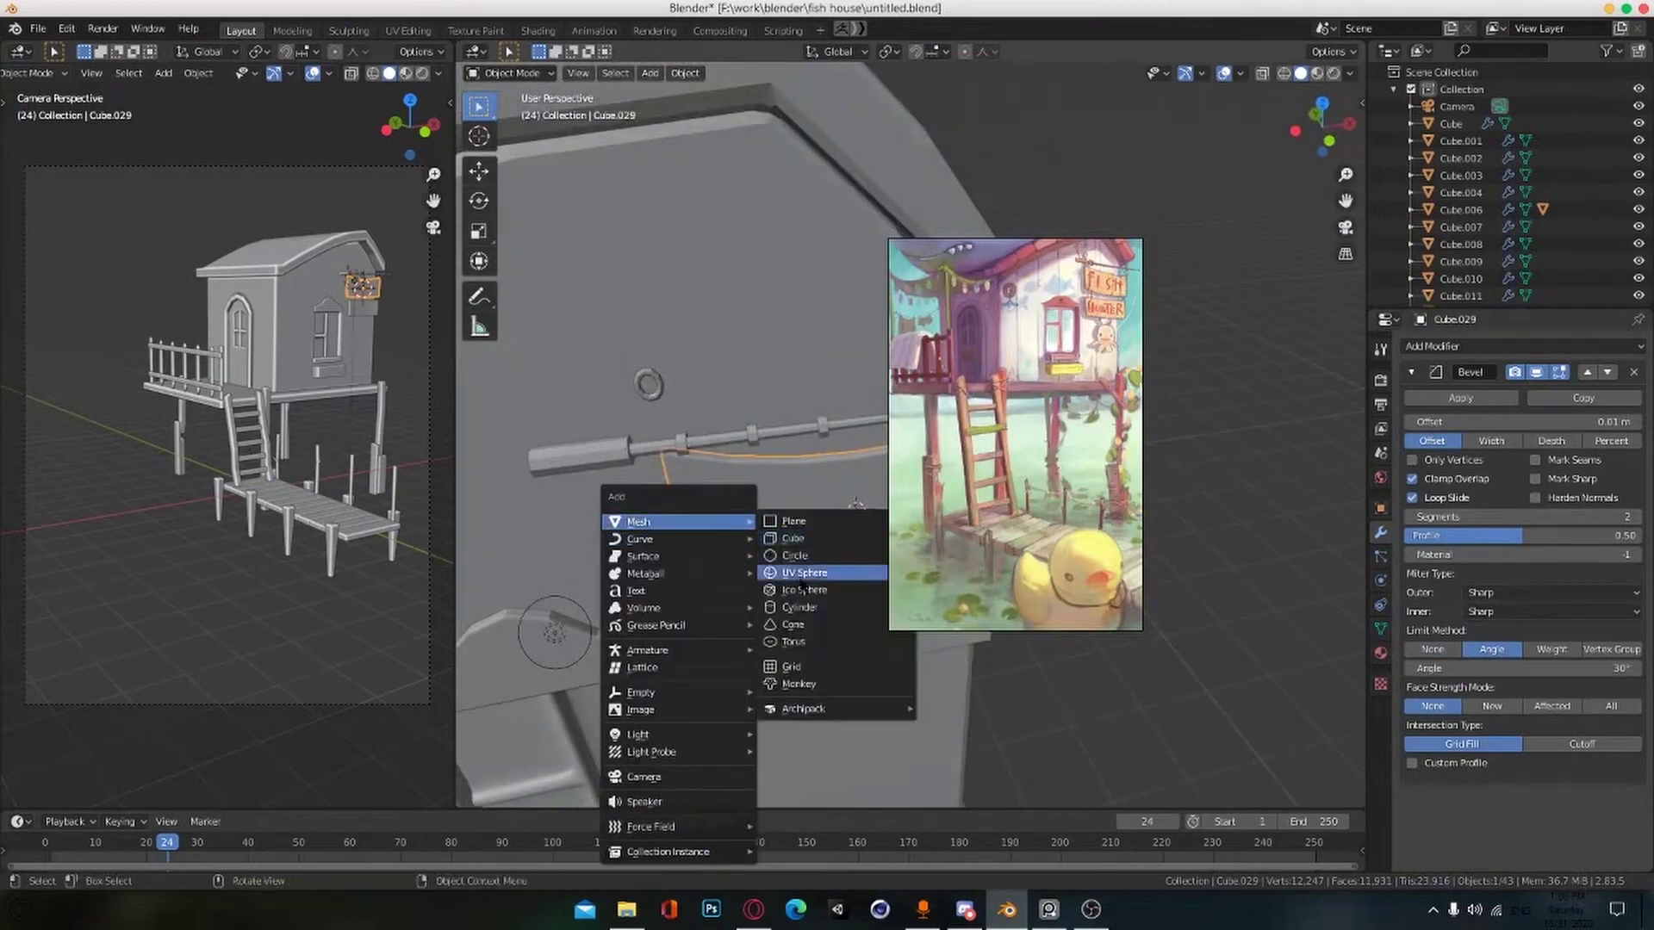
{"action": "left_click", "coordinate": [799, 608]}
{"action": "scroll", "coordinate": [703, 538], "scroll_direction": "down", "scroll_amount": 5}
{"action": "left_click_drag", "start_coordinate": [702, 538], "coordinate": [815, 581], "text": "alt"}
{"action": "key", "text": "s"}
{"action": "left_click", "coordinate": [736, 474]}
{"action": "left_click_drag", "start_coordinate": [758, 482], "coordinate": [706, 514], "text": "alt"}
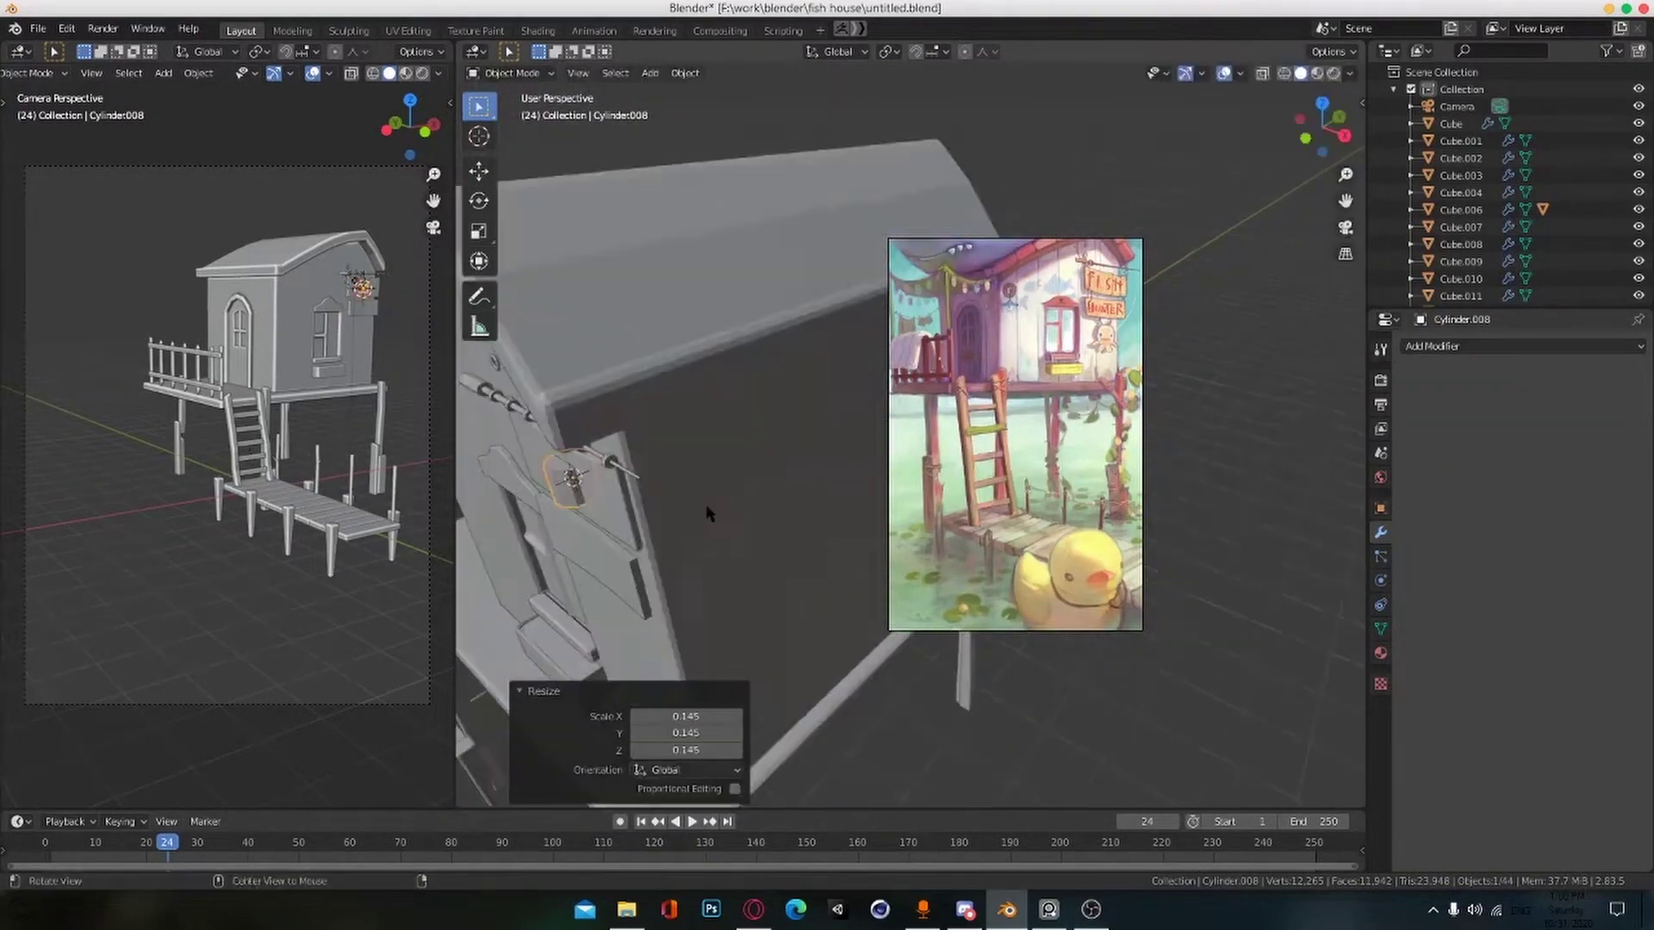
{"action": "middle_click_drag", "start_coordinate": [706, 514], "coordinate": [783, 484]}
{"action": "key", "text": "alt+Tab"}
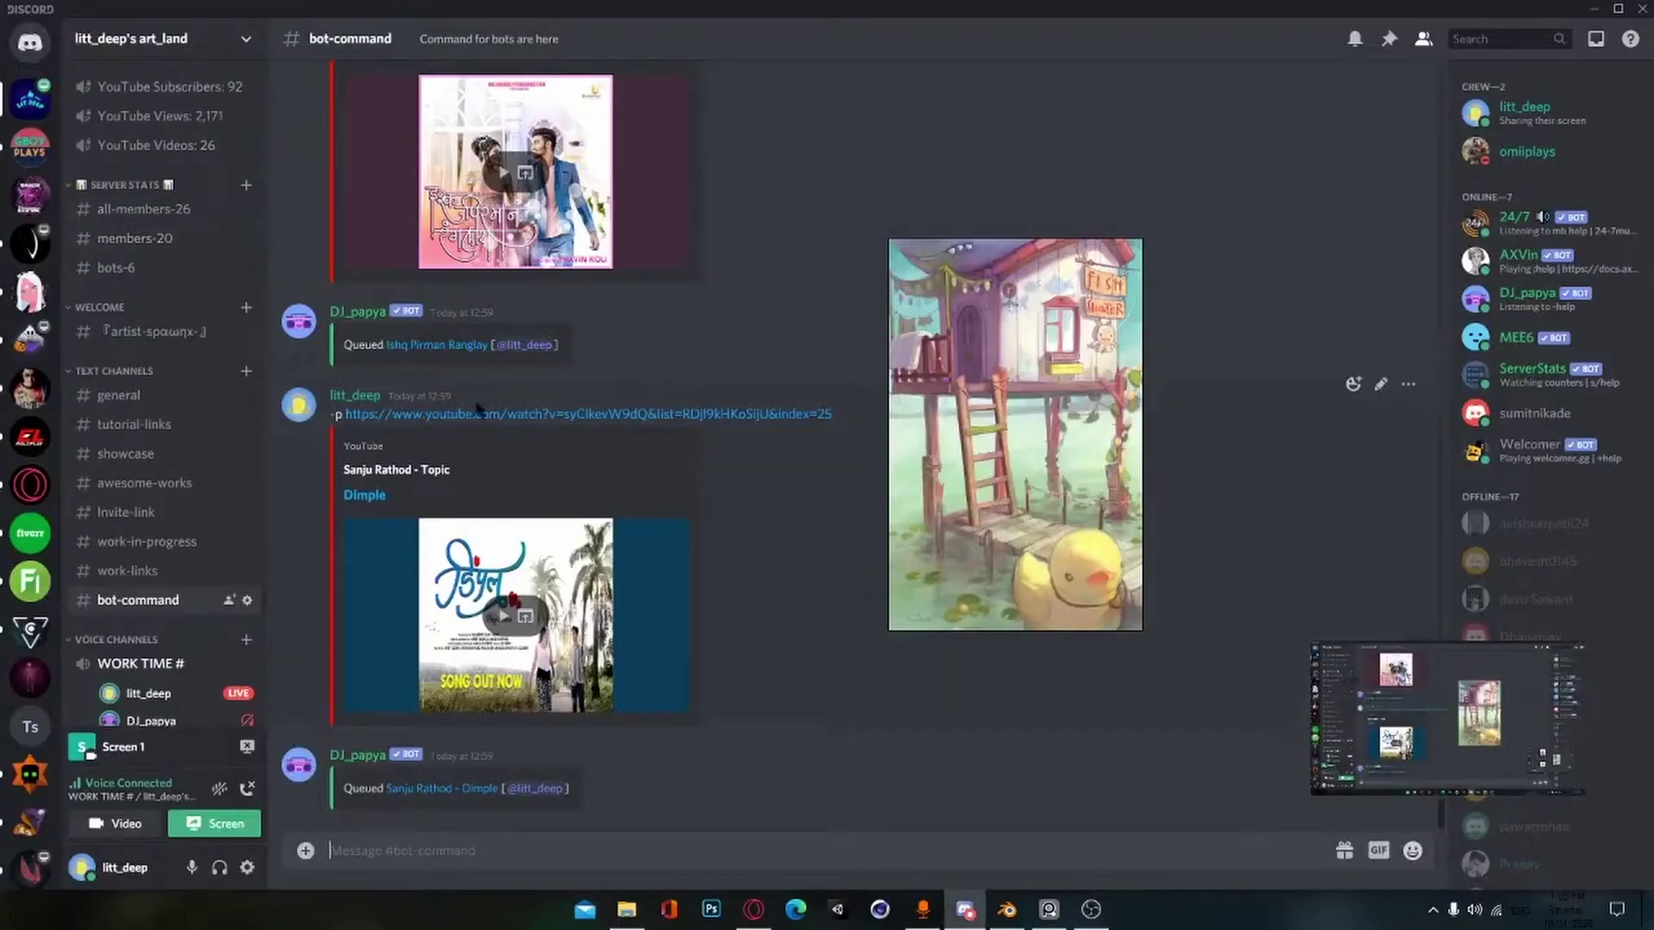
{"action": "key", "text": "alt+Tab"}
Step: Move the cylinder to the upper board's handle-side corner in front view and stretch it by 2.218 along Z
{"action": "left_click_drag", "start_coordinate": [676, 484], "coordinate": [748, 487], "text": "alt"}
{"action": "key", "text": "KP_1"}
{"action": "scroll", "coordinate": [797, 506], "scroll_direction": "down", "scroll_amount": 3}
{"action": "key", "text": "g"}
{"action": "left_click", "coordinate": [691, 435]}
{"action": "scroll", "coordinate": [637, 353], "scroll_direction": "up", "scroll_amount": 3}
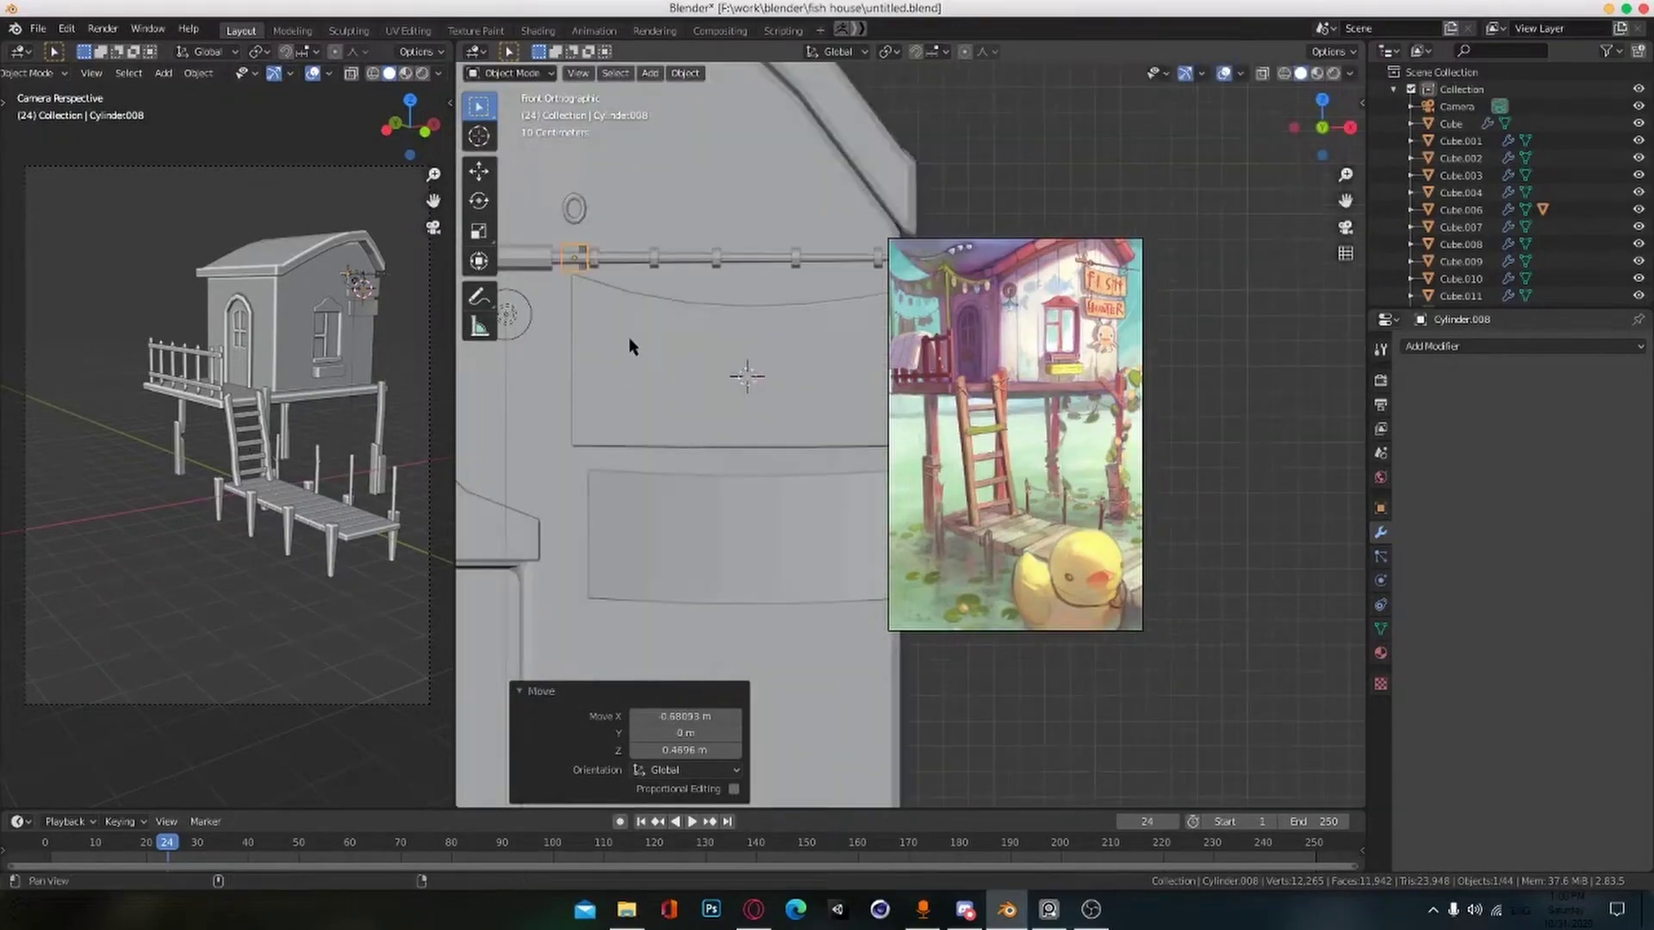
{"action": "middle_click_drag", "start_coordinate": [632, 347], "coordinate": [758, 463], "text": "shift"}
{"action": "scroll", "coordinate": [758, 463], "scroll_direction": "up", "scroll_amount": 3}
{"action": "left_click", "coordinate": [853, 492]}
Step: Thin the cylinder in X and Y, raise it to link the board's corner with the ring, and save the file
{"action": "key", "text": "s"}
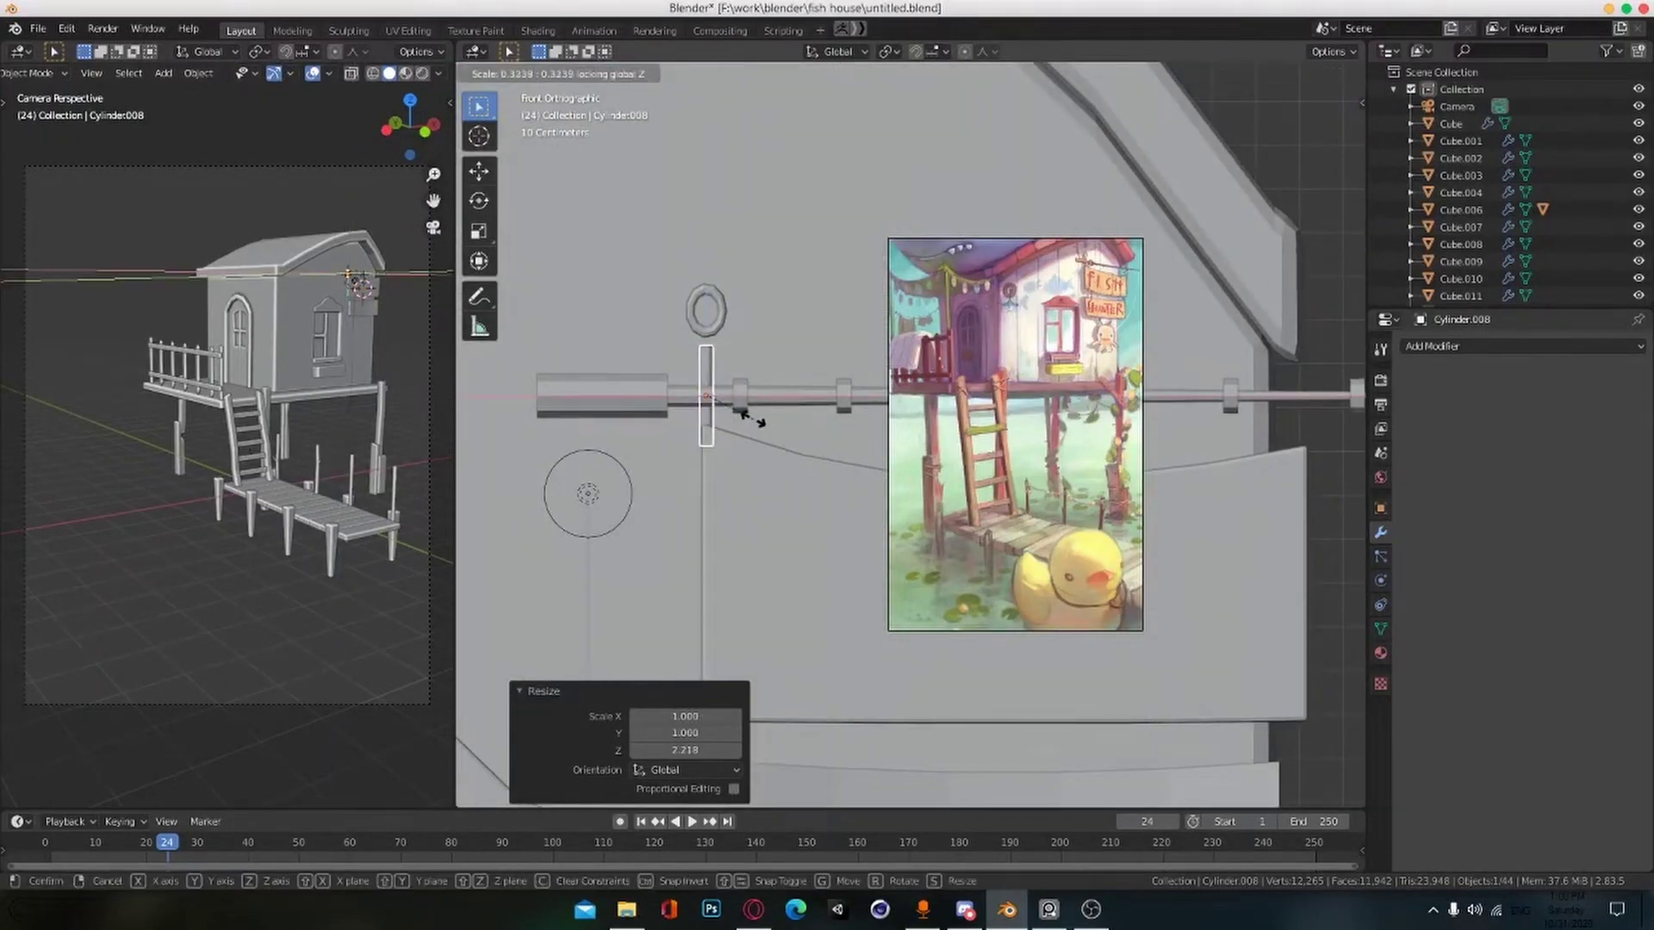
{"action": "left_click", "coordinate": [753, 420]}
{"action": "key", "text": "g"}
{"action": "key", "text": "z"}
{"action": "left_click", "coordinate": [766, 406]}
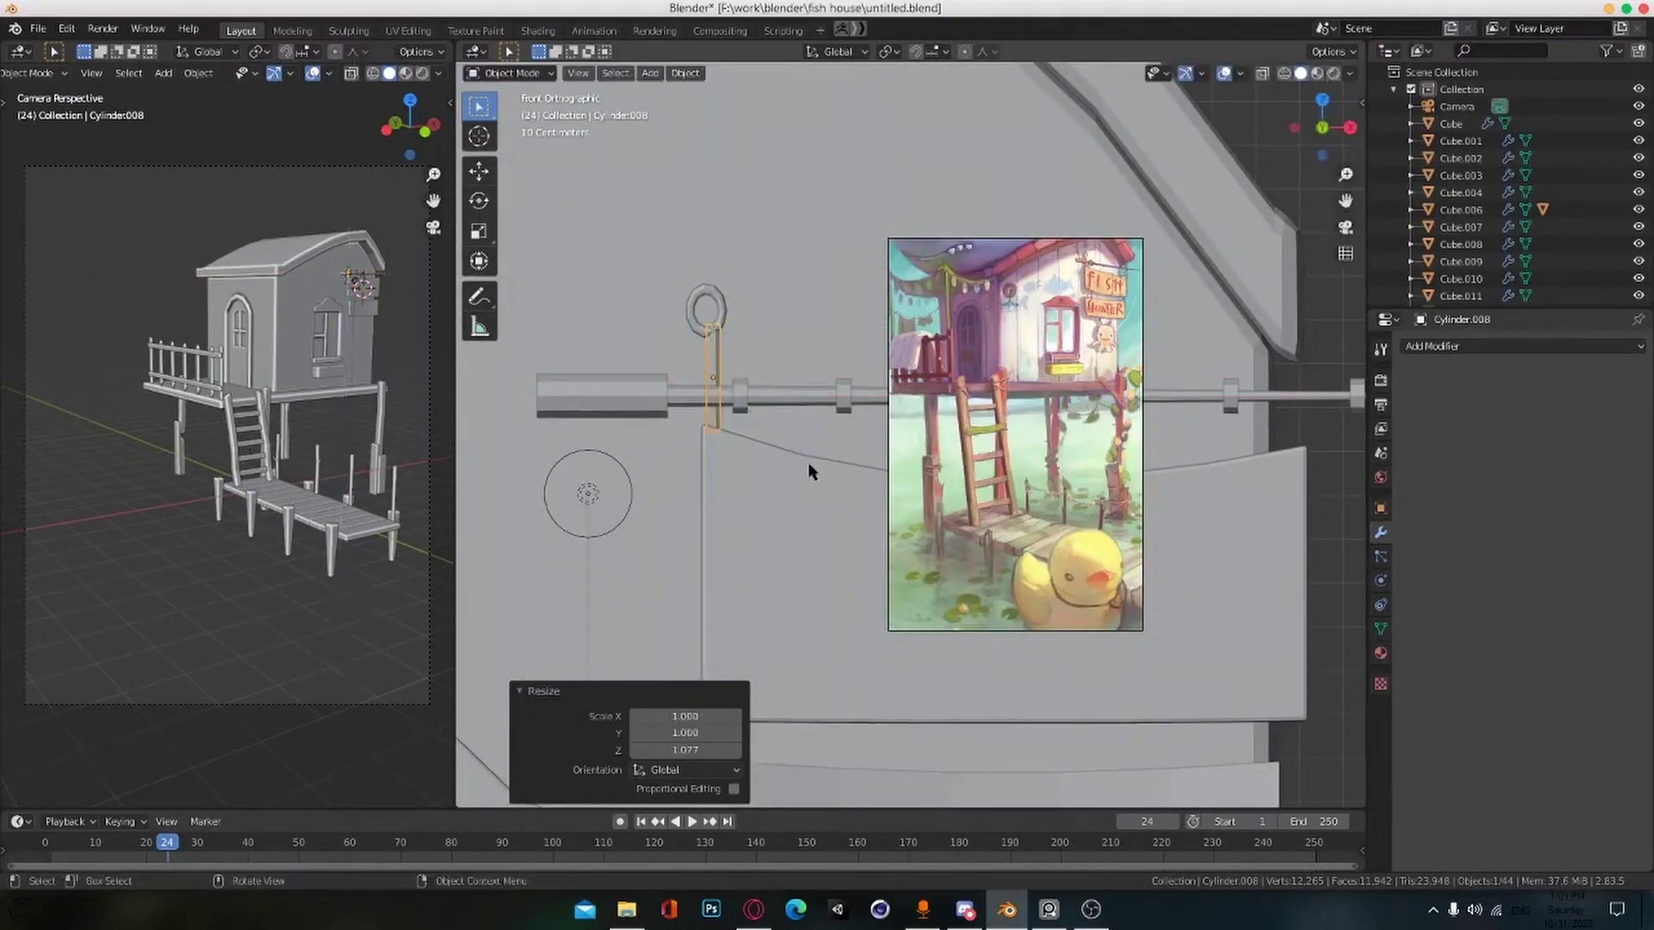
{"action": "key", "text": "g"}
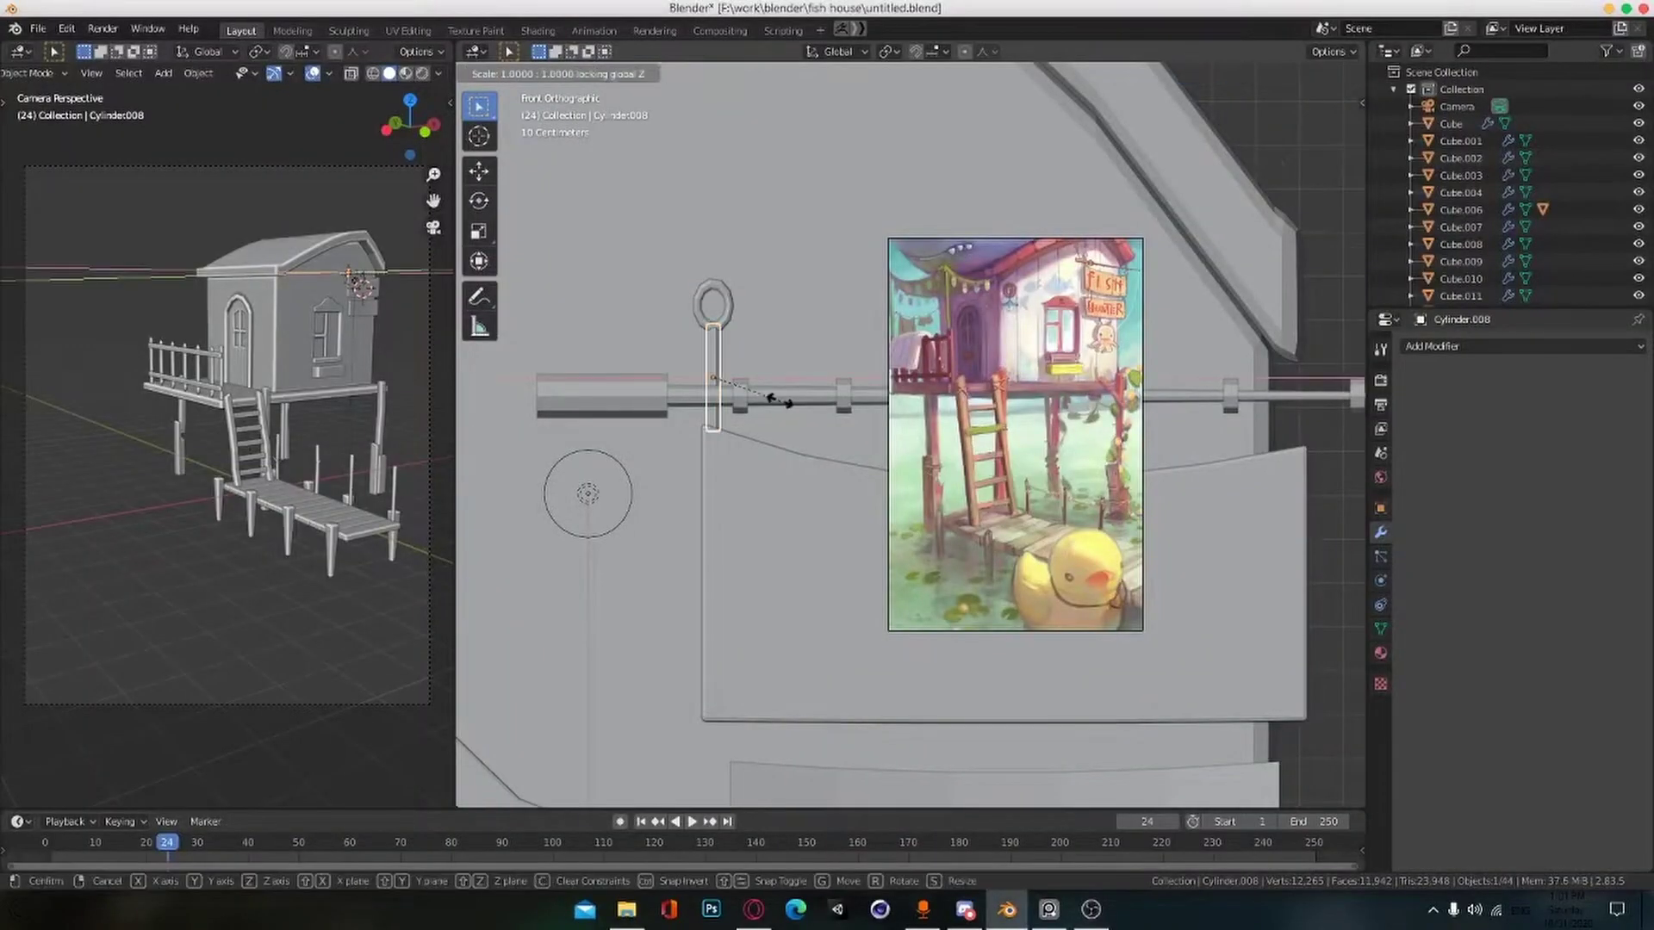
{"action": "left_click", "coordinate": [771, 399]}
{"action": "key", "text": "ctrl+s"}
{"action": "middle_click_drag", "start_coordinate": [788, 359], "coordinate": [767, 414]}
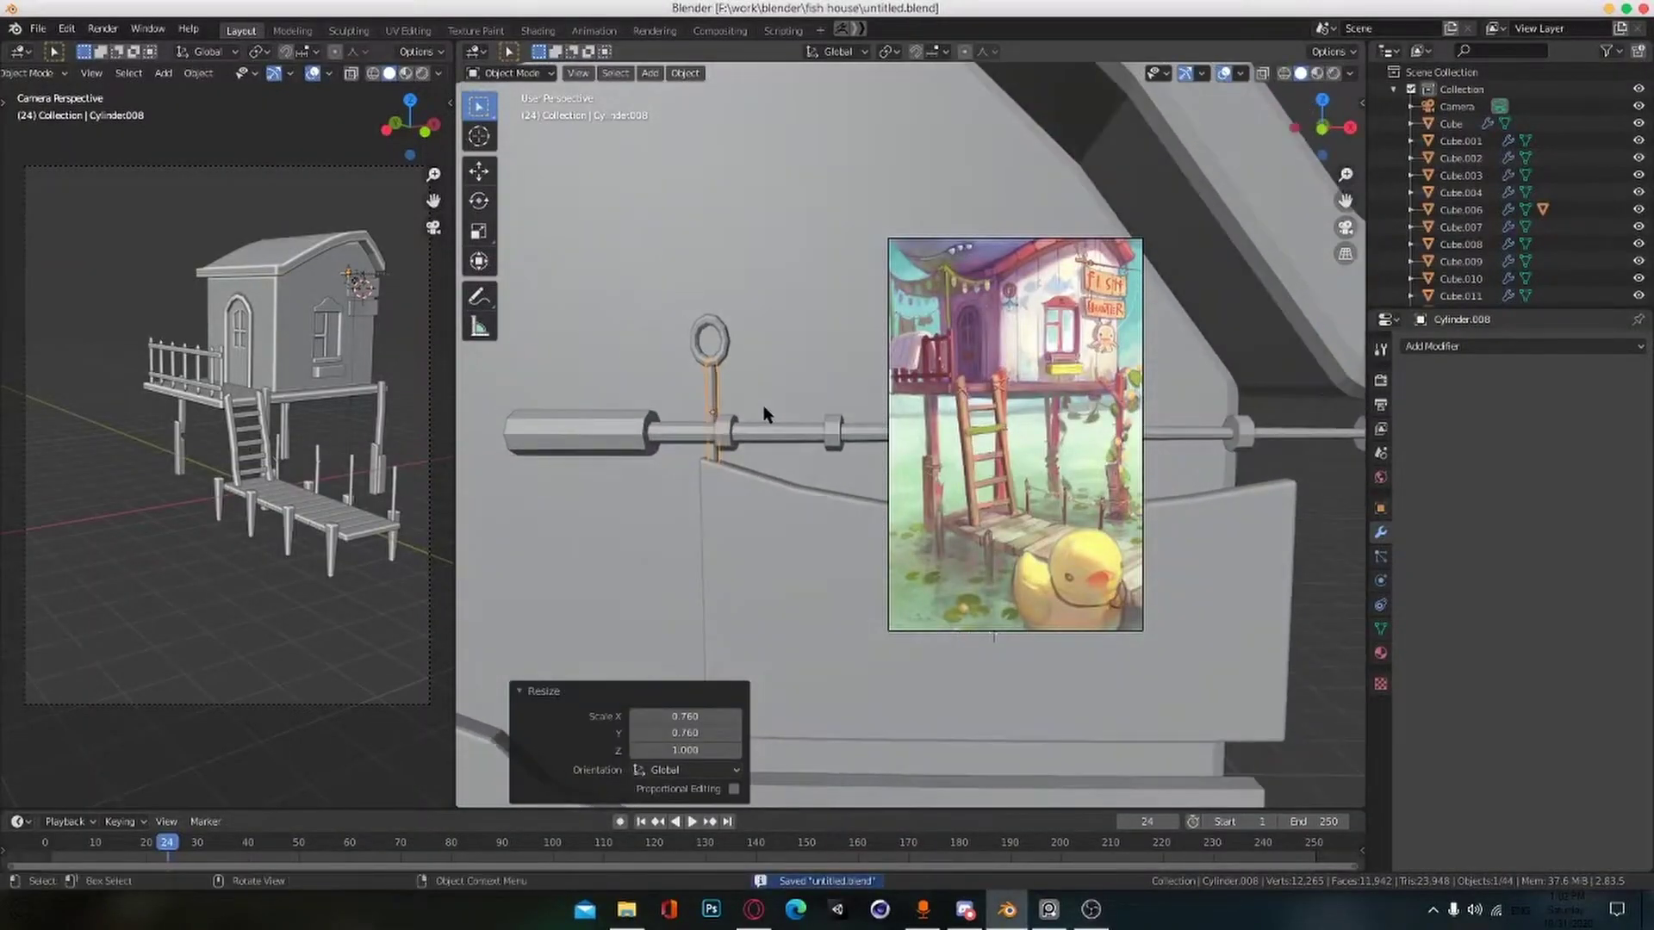
Step: Nudge the thin cylinder along X and Z so it sits centred between the ring and the board's corner
{"action": "key", "text": "KP_1"}
{"action": "scroll", "coordinate": [670, 441], "scroll_direction": "up", "scroll_amount": 1}
{"action": "middle_click_drag", "start_coordinate": [668, 443], "coordinate": [723, 549], "text": "shift"}
{"action": "key", "text": "g"}
{"action": "left_click", "coordinate": [708, 421]}
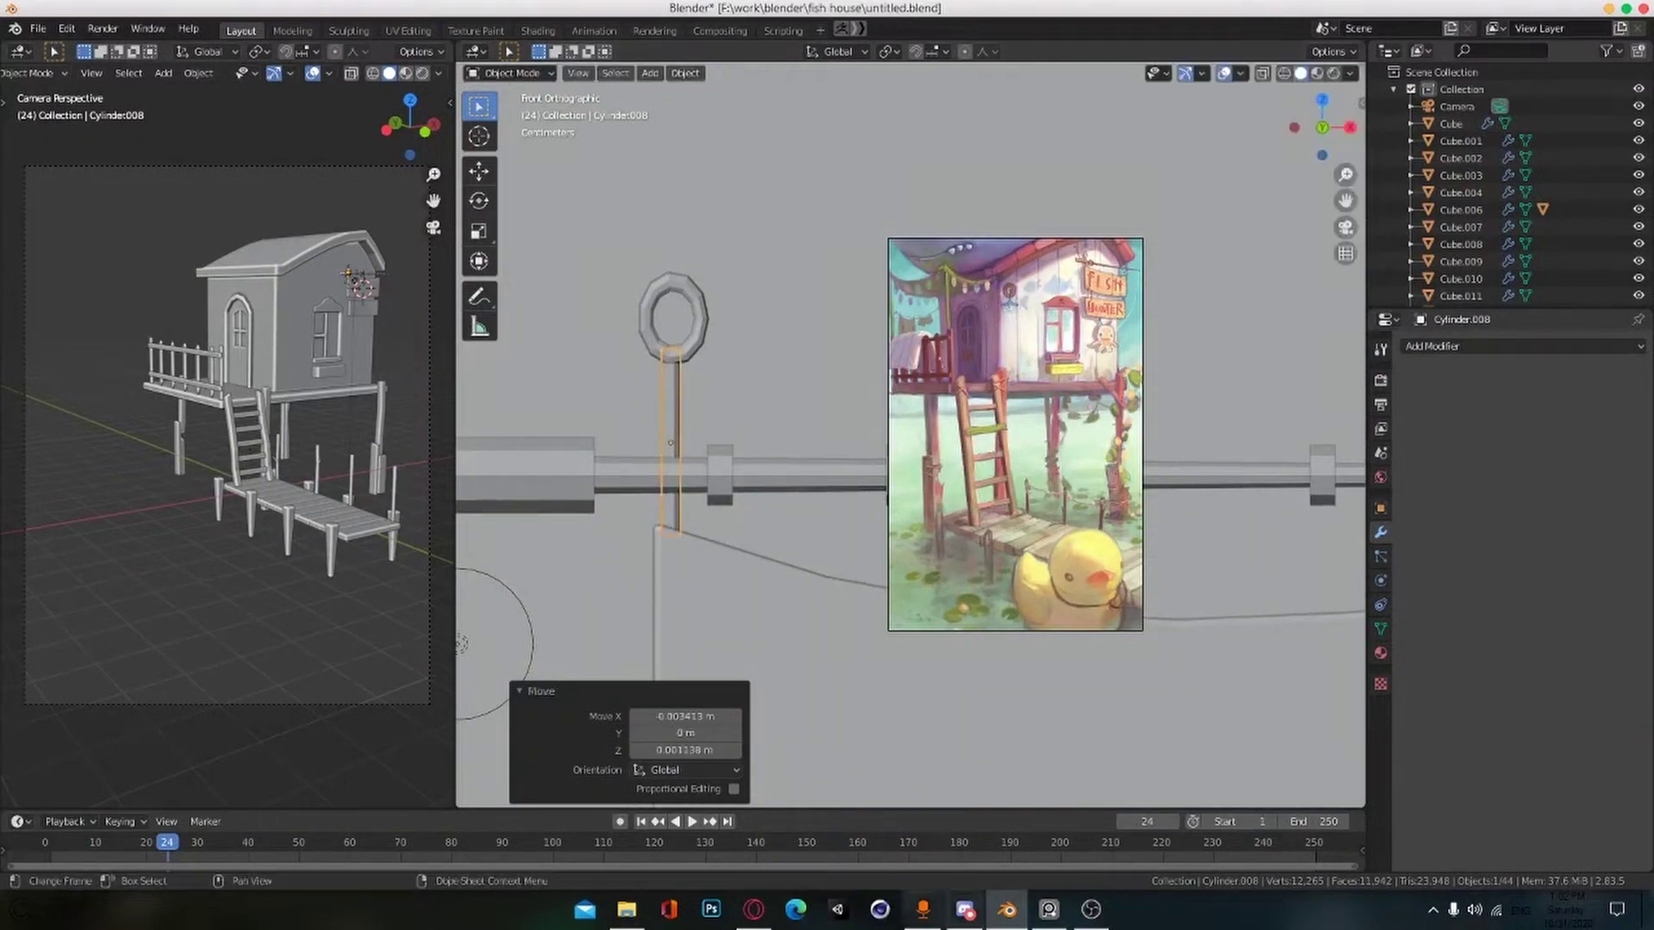
{"action": "scroll", "coordinate": [690, 299], "scroll_direction": "down", "scroll_amount": 4}
{"action": "scroll", "coordinate": [816, 431], "scroll_direction": "up", "scroll_amount": 3}
{"action": "key", "text": "g"}
{"action": "key", "text": "z"}
{"action": "left_click", "coordinate": [789, 437]}
{"action": "scroll", "coordinate": [805, 413], "scroll_direction": "down", "scroll_amount": 1}
{"action": "middle_click_drag", "start_coordinate": [821, 385], "coordinate": [792, 452], "text": "shift"}
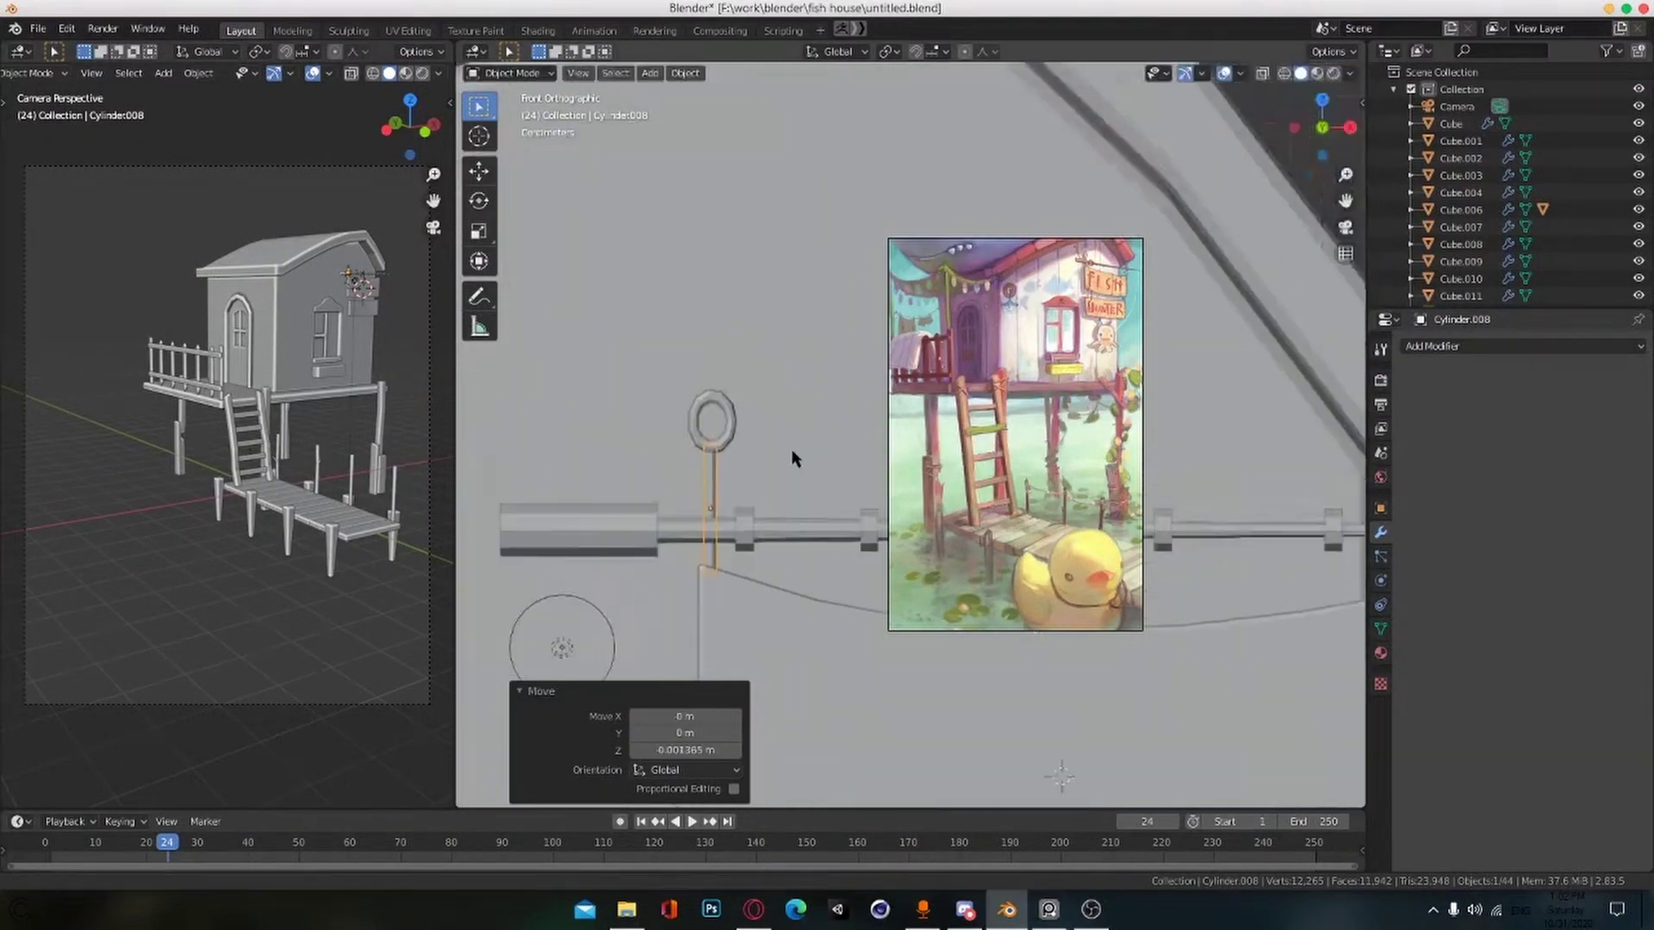
Step: Duplicate the thin cylinder about 0.34 m up along Z, lengthen it from the ring to the roof, and save the file
{"action": "scroll", "coordinate": [792, 458], "scroll_direction": "down", "scroll_amount": 2}
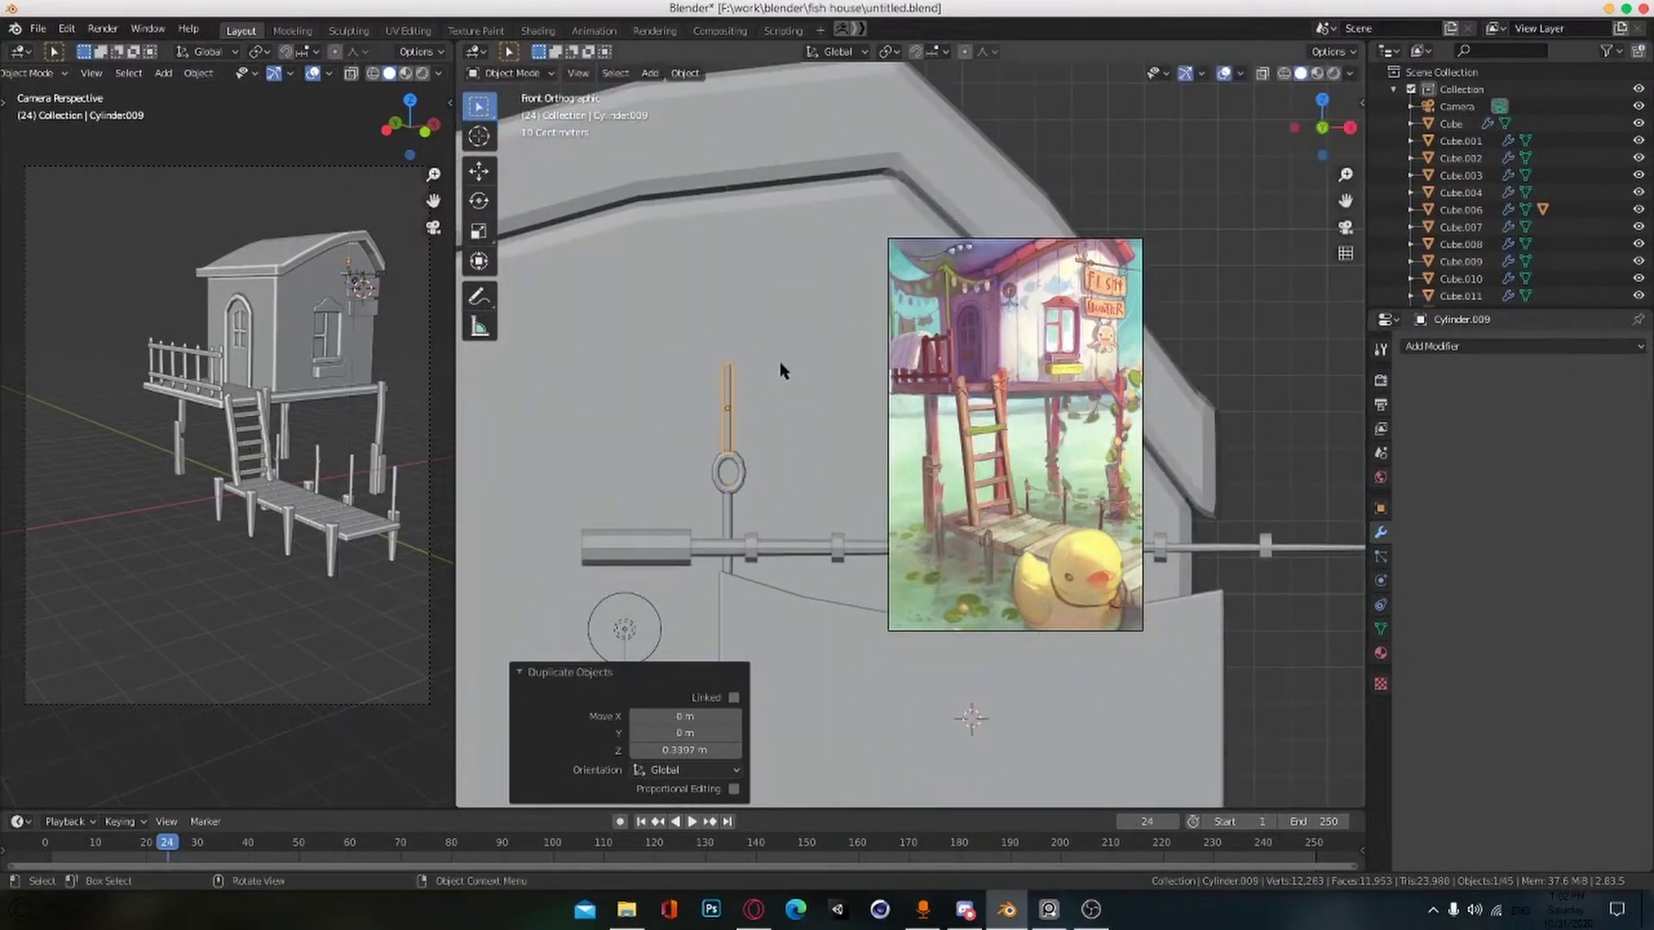
{"action": "left_click", "coordinate": [879, 368]}
{"action": "left_click", "coordinate": [736, 402]}
{"action": "left_click", "coordinate": [730, 412]}
{"action": "key", "text": "g"}
{"action": "key", "text": "z"}
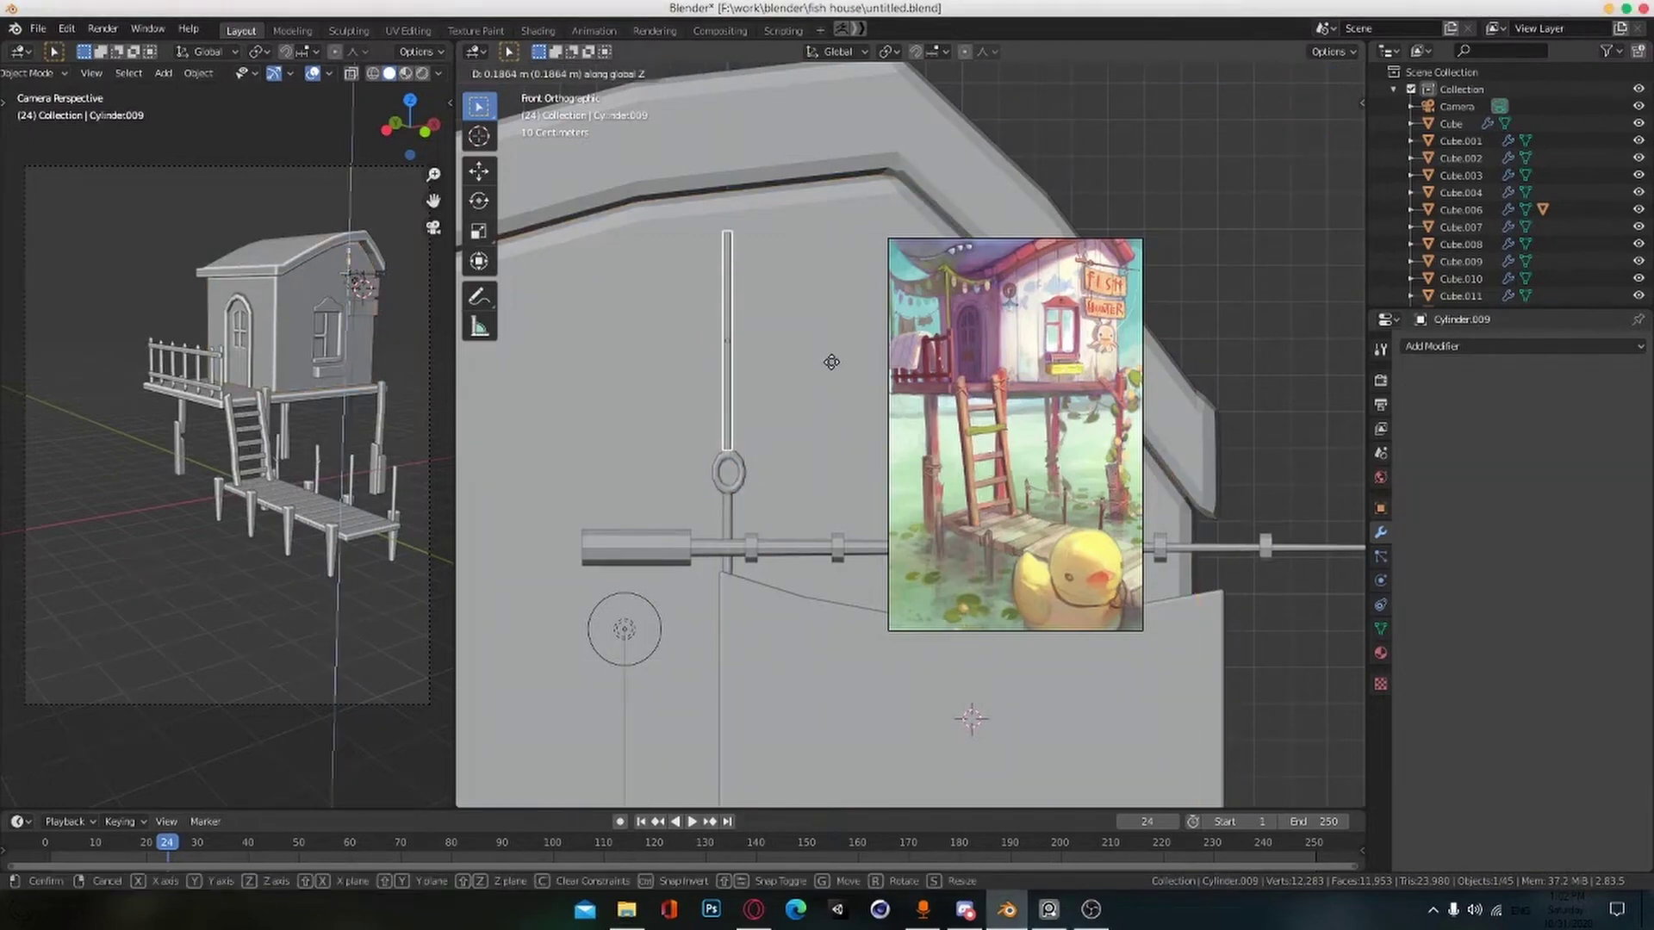
{"action": "left_click", "coordinate": [840, 368]}
{"action": "key", "text": "Escape"}
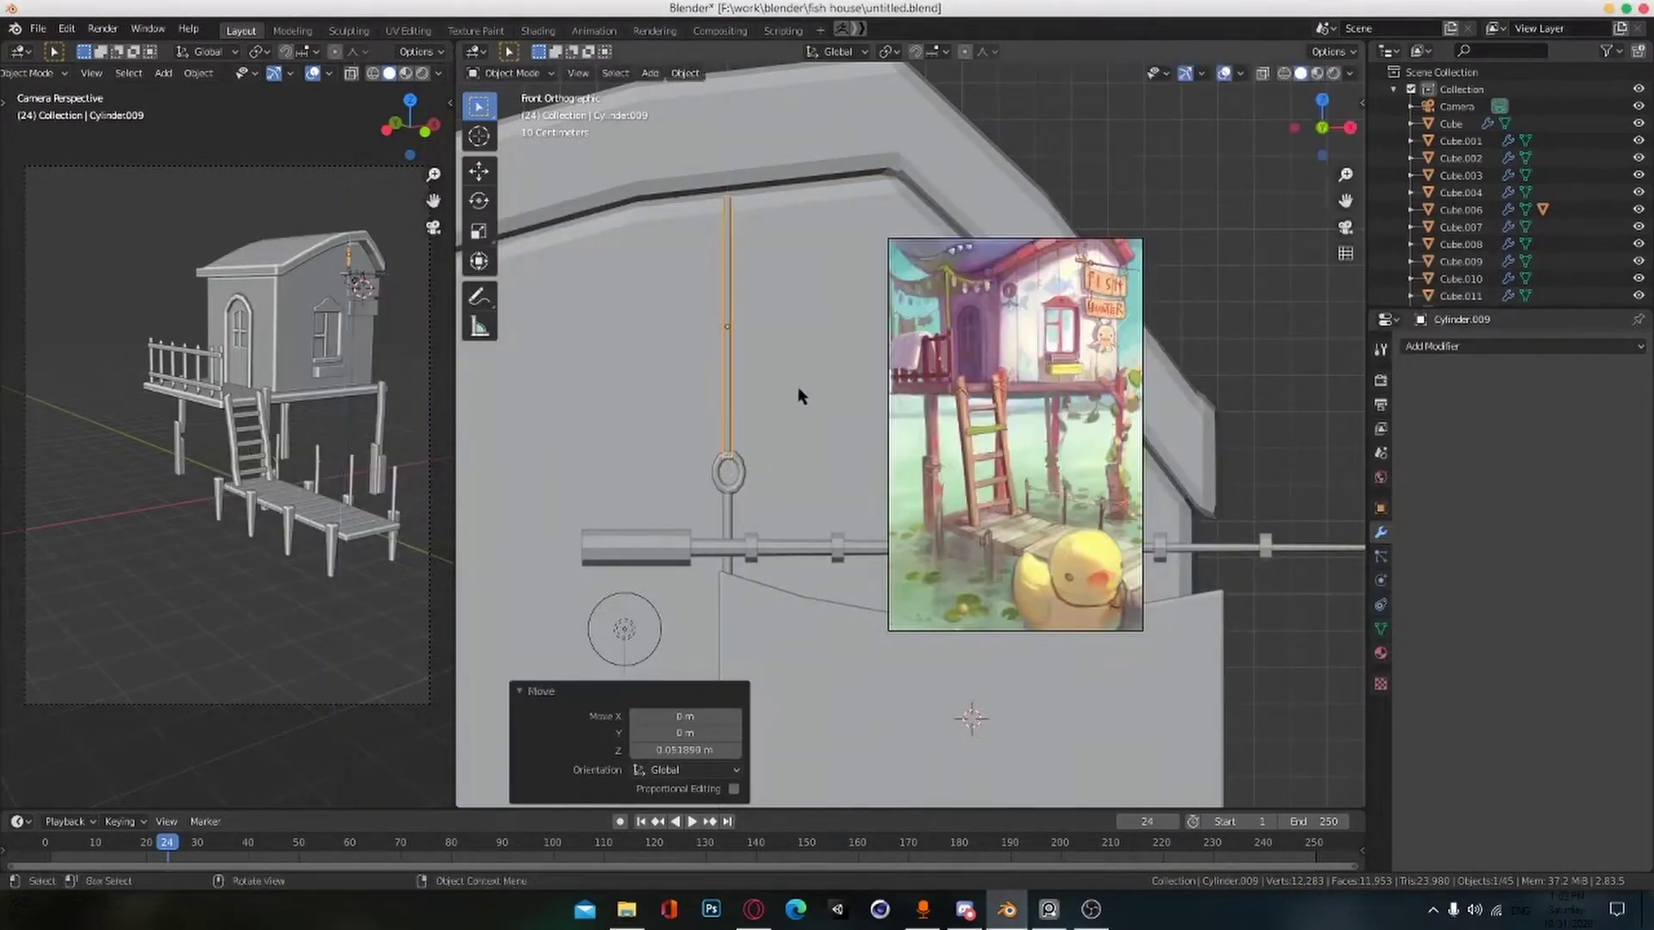
{"action": "left_click", "coordinate": [776, 457]}
{"action": "scroll", "coordinate": [777, 457], "scroll_direction": "up", "scroll_amount": 3}
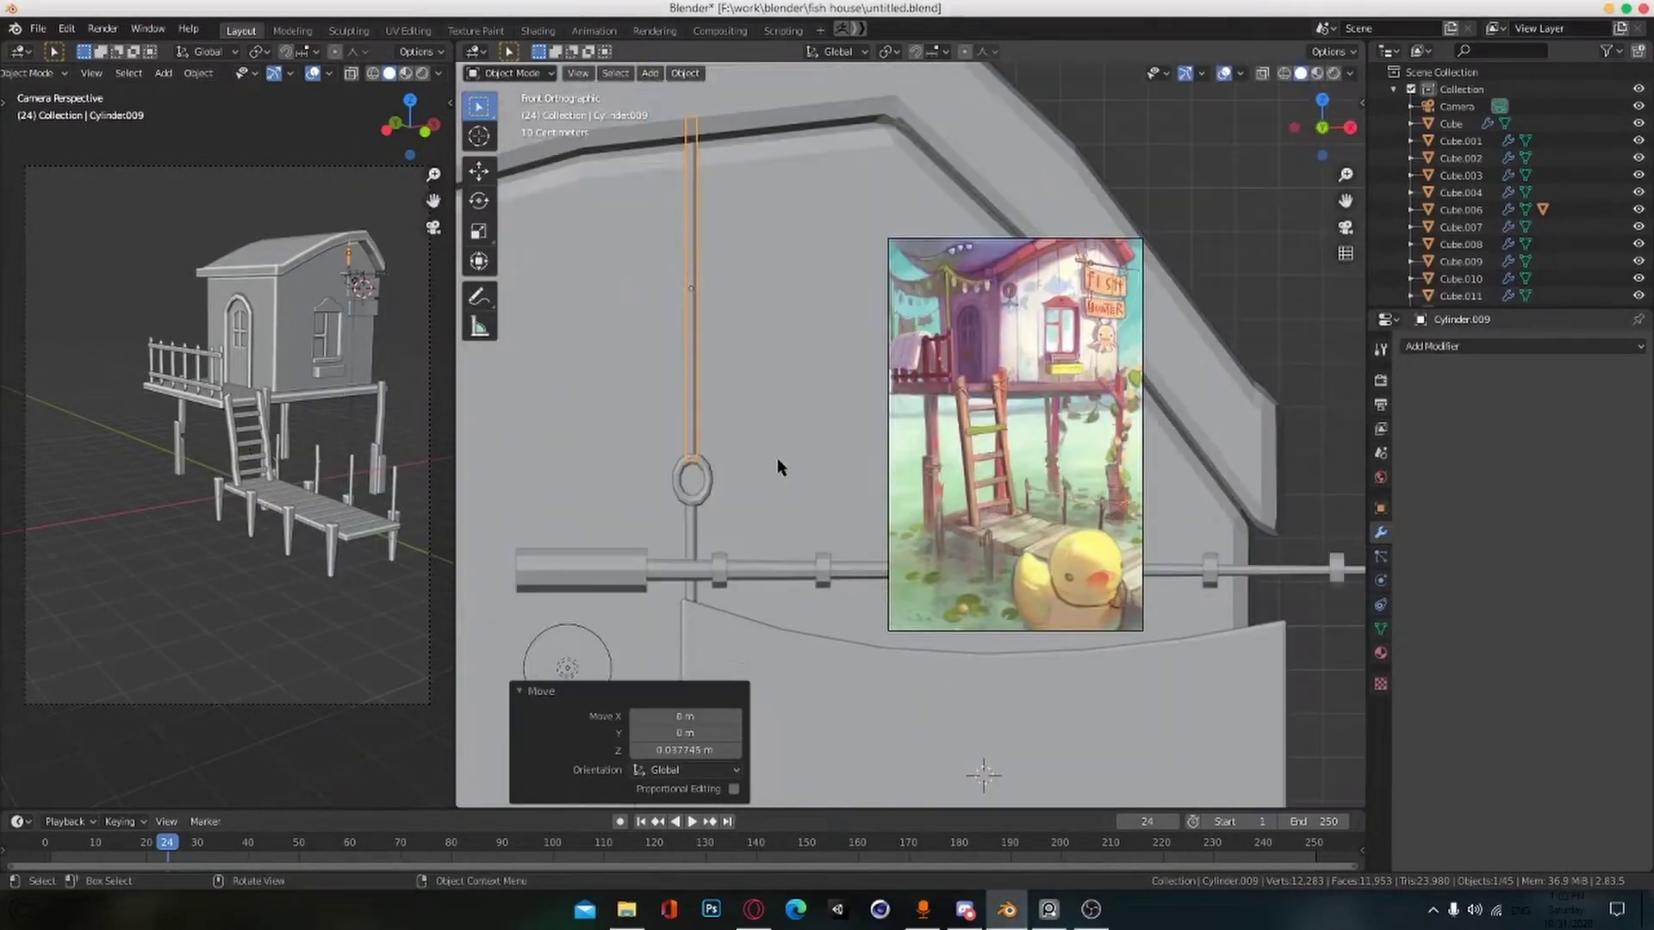
{"action": "key", "text": "ctrl+s"}
Step: Fine-tune the joint between the ring and the hanging cylinder along X and in Edit Mode, and save the file
{"action": "left_click", "coordinate": [683, 459]}
{"action": "key", "text": "g"}
{"action": "key", "text": "x"}
{"action": "scroll", "coordinate": [709, 468], "scroll_direction": "down", "scroll_amount": 2}
{"action": "middle_click_drag", "start_coordinate": [758, 459], "coordinate": [840, 497], "text": "shift"}
{"action": "scroll", "coordinate": [638, 444], "scroll_direction": "up", "scroll_amount": 2}
{"action": "left_click", "coordinate": [505, 448]}
{"action": "left_click", "coordinate": [506, 447]}
{"action": "key", "text": "Tab"}
{"action": "left_click", "coordinate": [702, 499]}
{"action": "key", "text": "Tab"}
{"action": "key", "text": "ctrl+s"}
Step: Duplicate the ring, rotate the copy 90° about Z, and lower it about 0.048 m along Z to interlock with the original
{"action": "key", "text": "shift+d"}
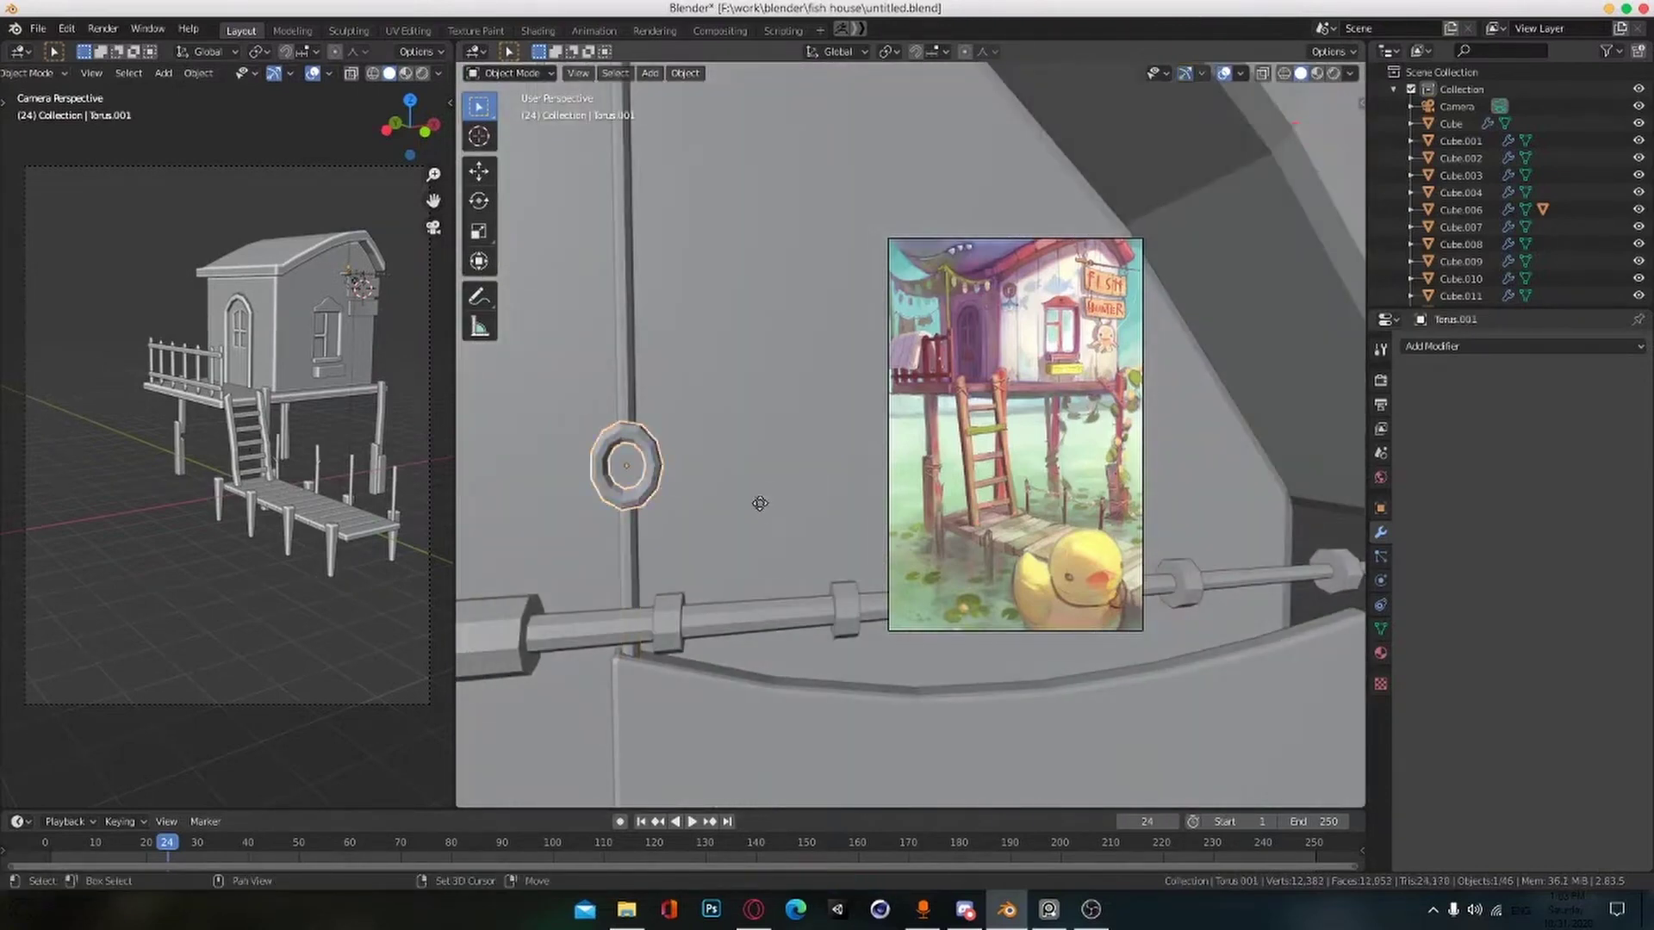
{"action": "right_click", "coordinate": [758, 499]}
{"action": "type", "text": "rz90"}
{"action": "left_click", "coordinate": [758, 480]}
{"action": "key", "text": "g"}
{"action": "key", "text": "z"}
{"action": "left_click", "coordinate": [696, 544]}
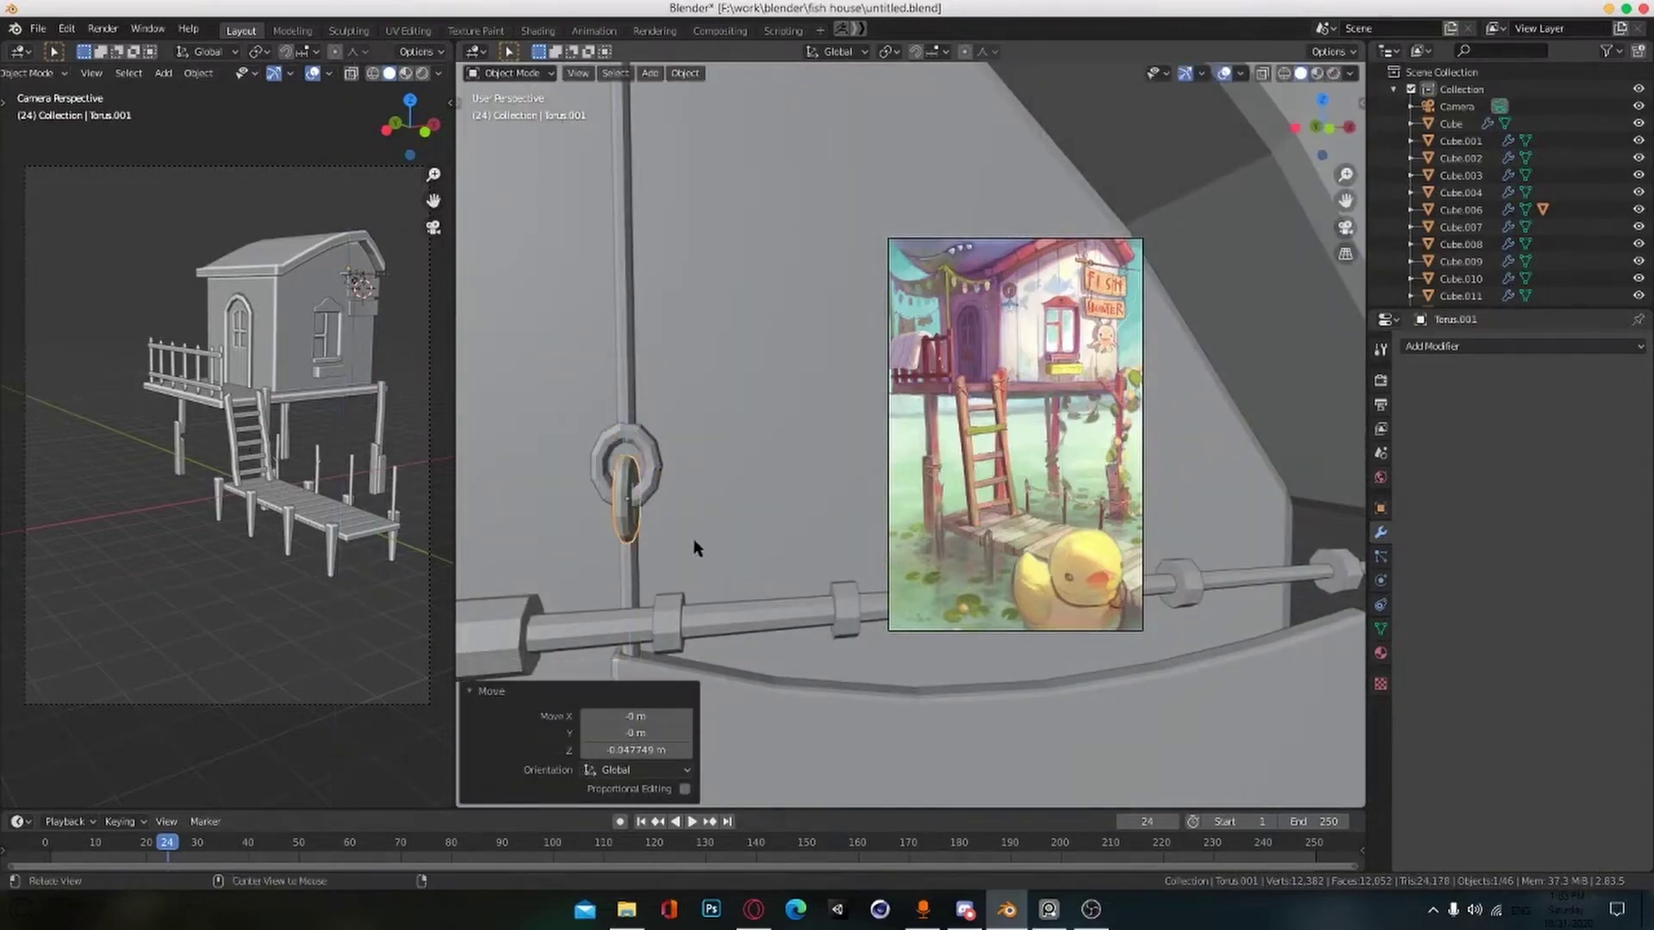
Step: Add another turned ring along Z at the interlocked joint to extend the chain, and save the file
{"action": "middle_click_drag", "start_coordinate": [696, 545], "coordinate": [837, 532]}
{"action": "left_click", "coordinate": [797, 534]}
{"action": "key", "text": "g"}
{"action": "key", "text": "z"}
{"action": "left_click", "coordinate": [825, 594]}
{"action": "middle_click_drag", "start_coordinate": [840, 594], "coordinate": [773, 369]}
{"action": "left_click", "coordinate": [637, 472]}
{"action": "key", "text": "ctrl+s"}
Step: Shorten the long upper cylinder to 0.823 along Z and fine-tune its length so it meets the chain rings
{"action": "left_click", "coordinate": [711, 448]}
{"action": "key", "text": "s"}
{"action": "key", "text": "z"}
{"action": "left_click", "coordinate": [819, 346]}
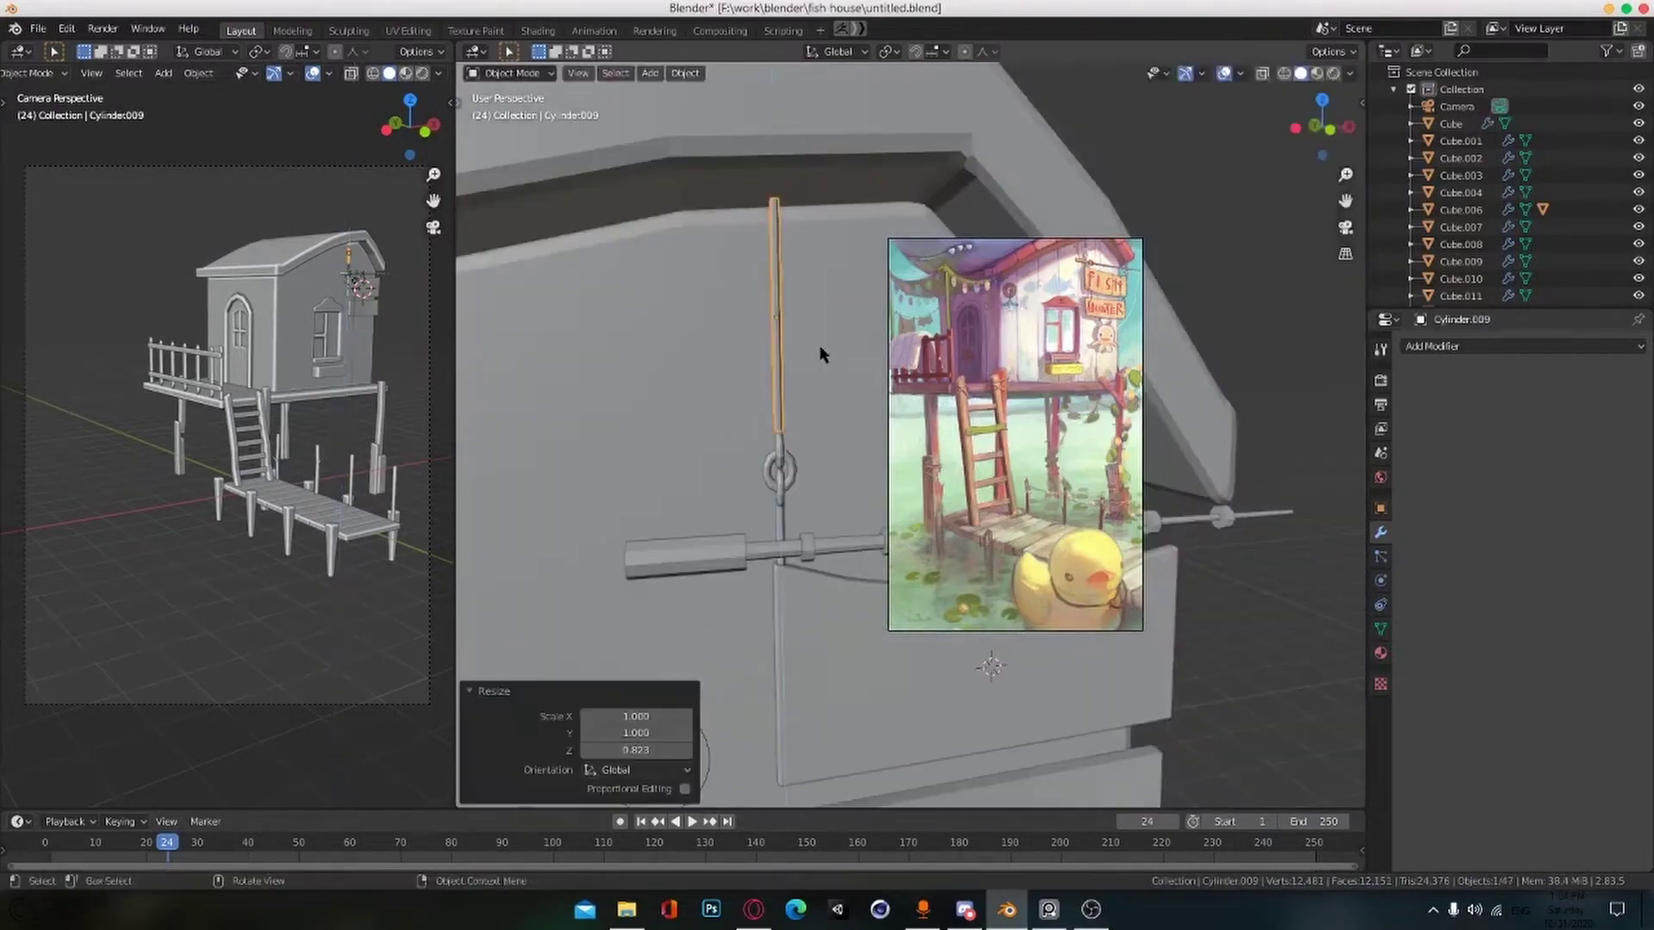
{"action": "scroll", "coordinate": [816, 354], "scroll_direction": "up", "scroll_amount": 2}
{"action": "key", "text": "s"}
{"action": "key", "text": "s"}
{"action": "key", "text": "z"}
{"action": "left_click", "coordinate": [808, 398]}
{"action": "scroll", "coordinate": [809, 399], "scroll_direction": "down", "scroll_amount": 3}
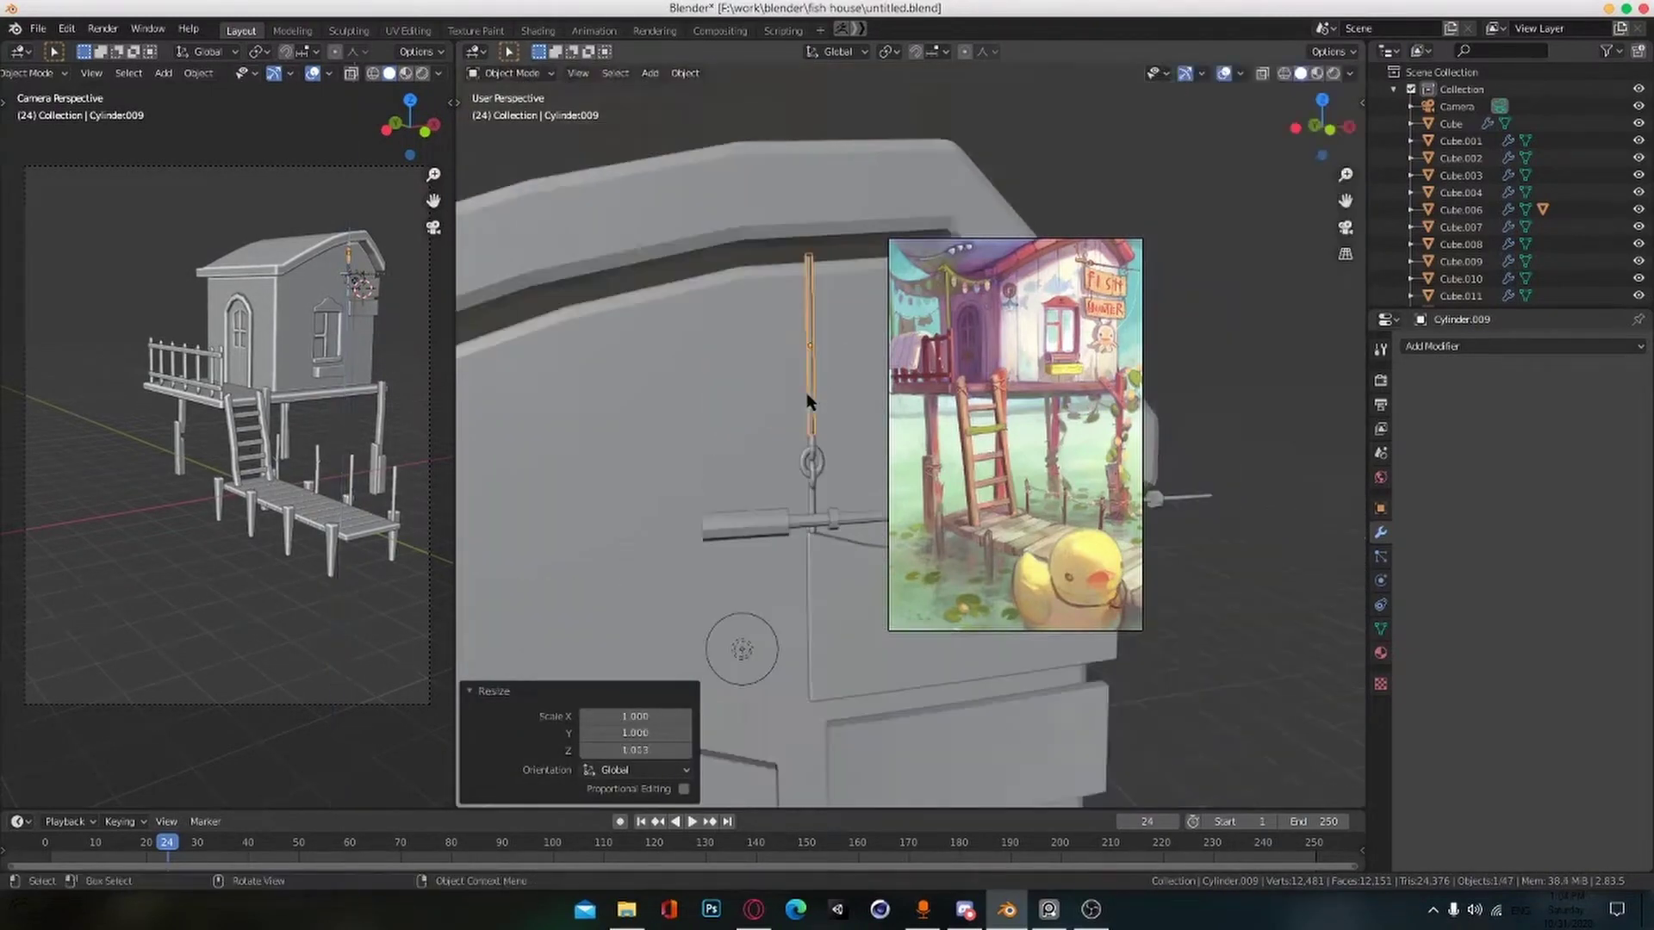
Step: Save the file and parent the hanging chain's rods and rings to its main ring with Keep Transform off
{"action": "key", "text": "ctrl+s"}
{"action": "middle_click_drag", "start_coordinate": [808, 398], "coordinate": [655, 426]}
{"action": "key", "text": "alt+a"}
{"action": "left_click", "coordinate": [584, 440]}
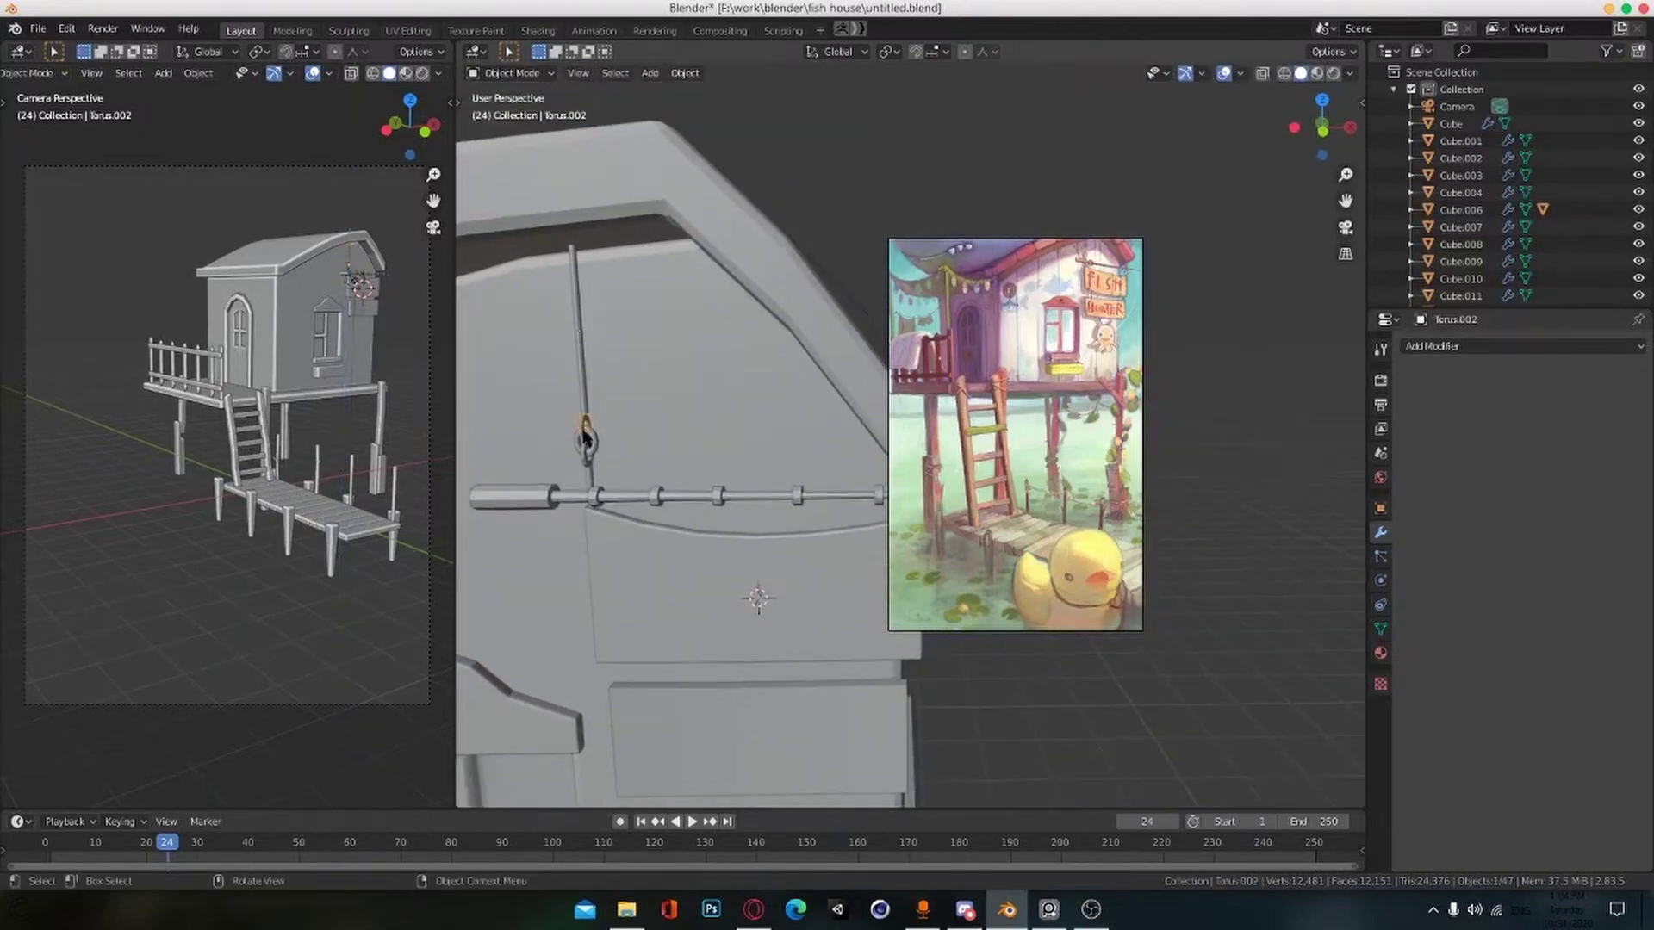
{"action": "left_click", "coordinate": [581, 390], "text": "shift"}
{"action": "middle_click_drag", "start_coordinate": [657, 488], "coordinate": [613, 564]}
{"action": "right_click", "coordinate": [585, 452]}
{"action": "key", "text": "Delete"}
{"action": "left_click", "coordinate": [654, 572]}
{"action": "left_click", "coordinate": [515, 615]}
{"action": "scroll", "coordinate": [642, 571], "scroll_direction": "up", "scroll_amount": 2}
{"action": "middle_click_drag", "start_coordinate": [517, 615], "coordinate": [648, 527]}
{"action": "left_click", "coordinate": [601, 472], "text": "shift"}
{"action": "left_click", "coordinate": [601, 472], "text": "shift"}
{"action": "left_click", "coordinate": [617, 378], "text": "shift"}
{"action": "middle_click_drag", "start_coordinate": [615, 396], "coordinate": [594, 439]}
{"action": "left_click", "coordinate": [547, 487], "text": "shift"}
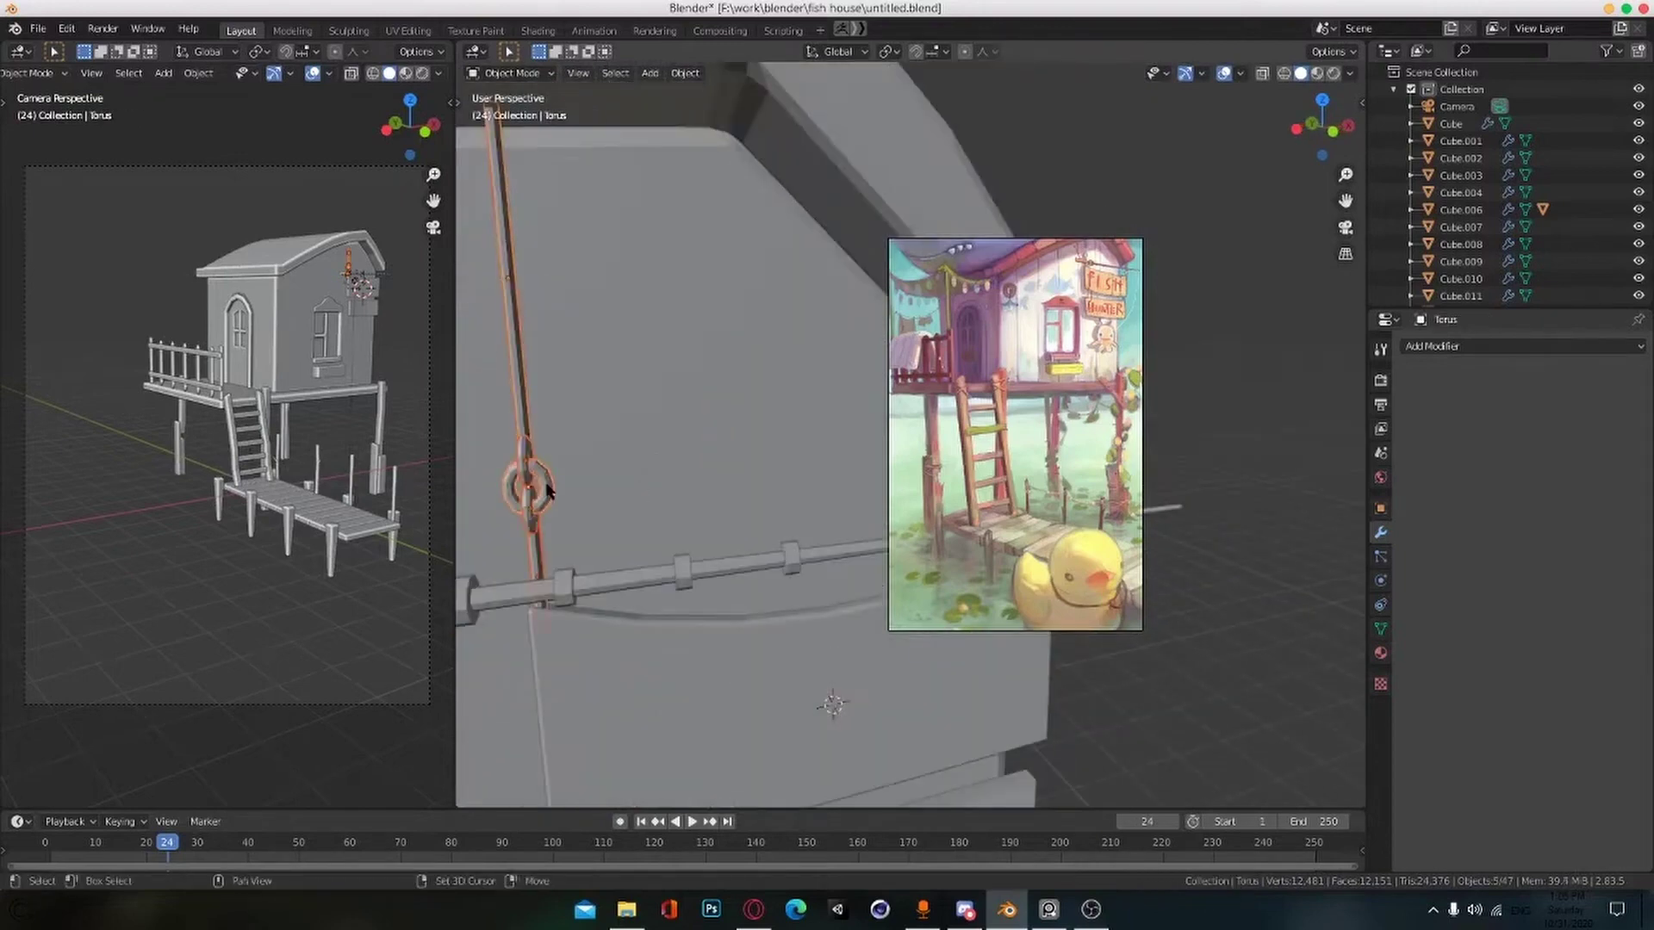
{"action": "middle_click_drag", "start_coordinate": [547, 491], "coordinate": [617, 473]}
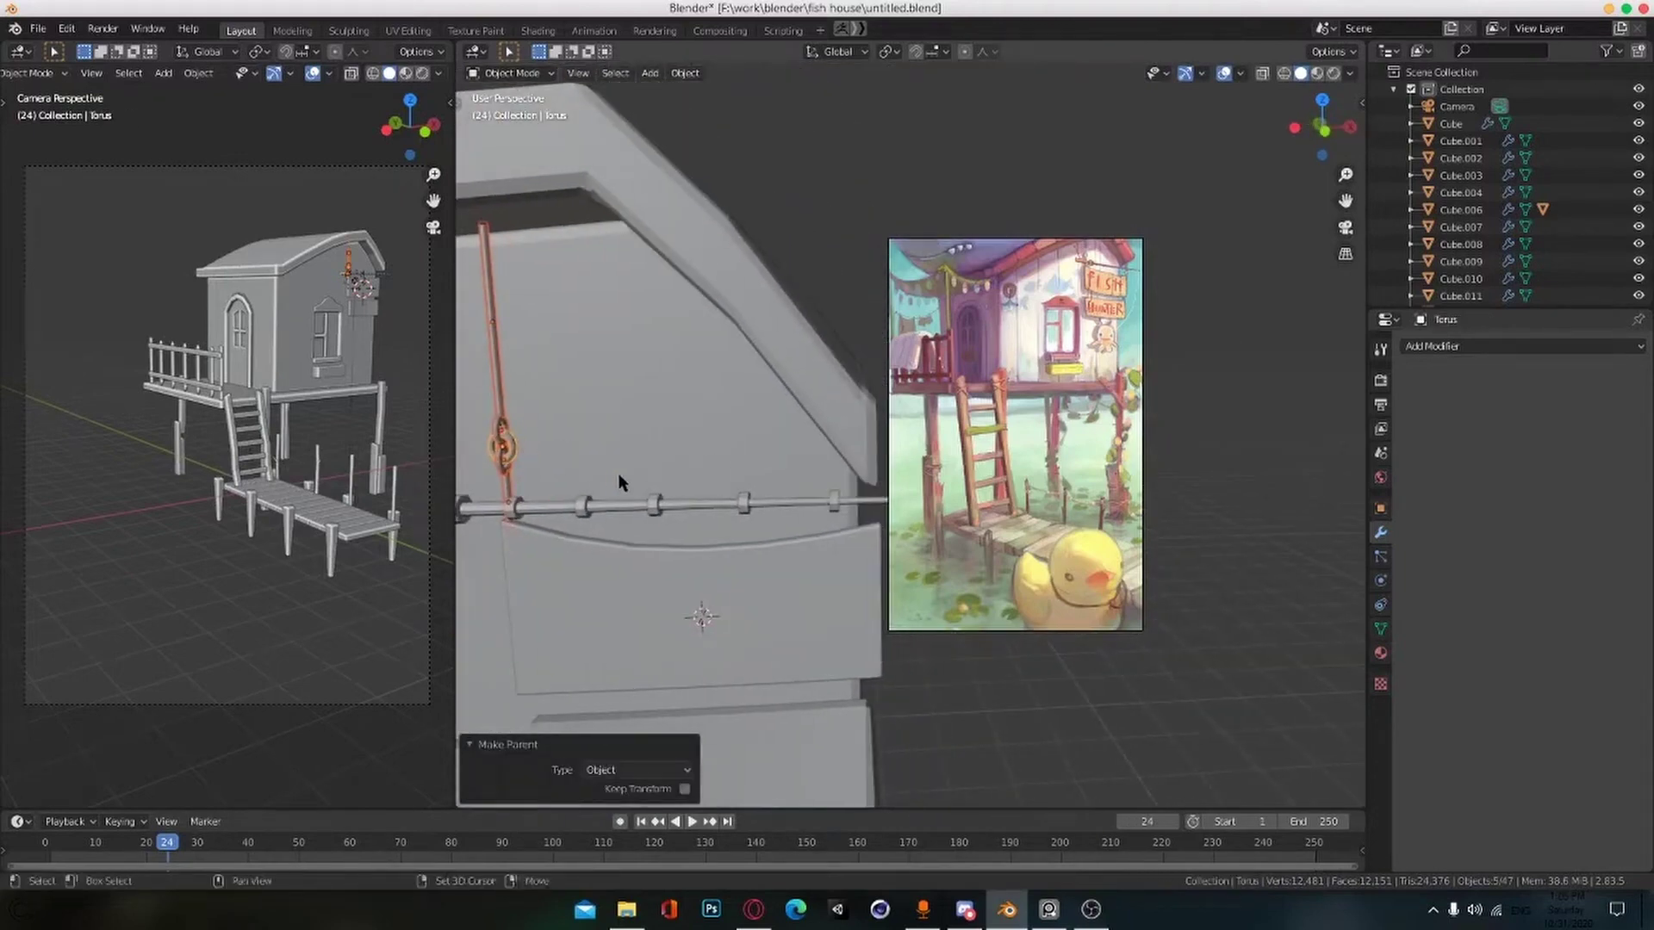
{"action": "left_click", "coordinate": [866, 512]}
{"action": "middle_click_drag", "start_coordinate": [861, 510], "coordinate": [723, 479]}
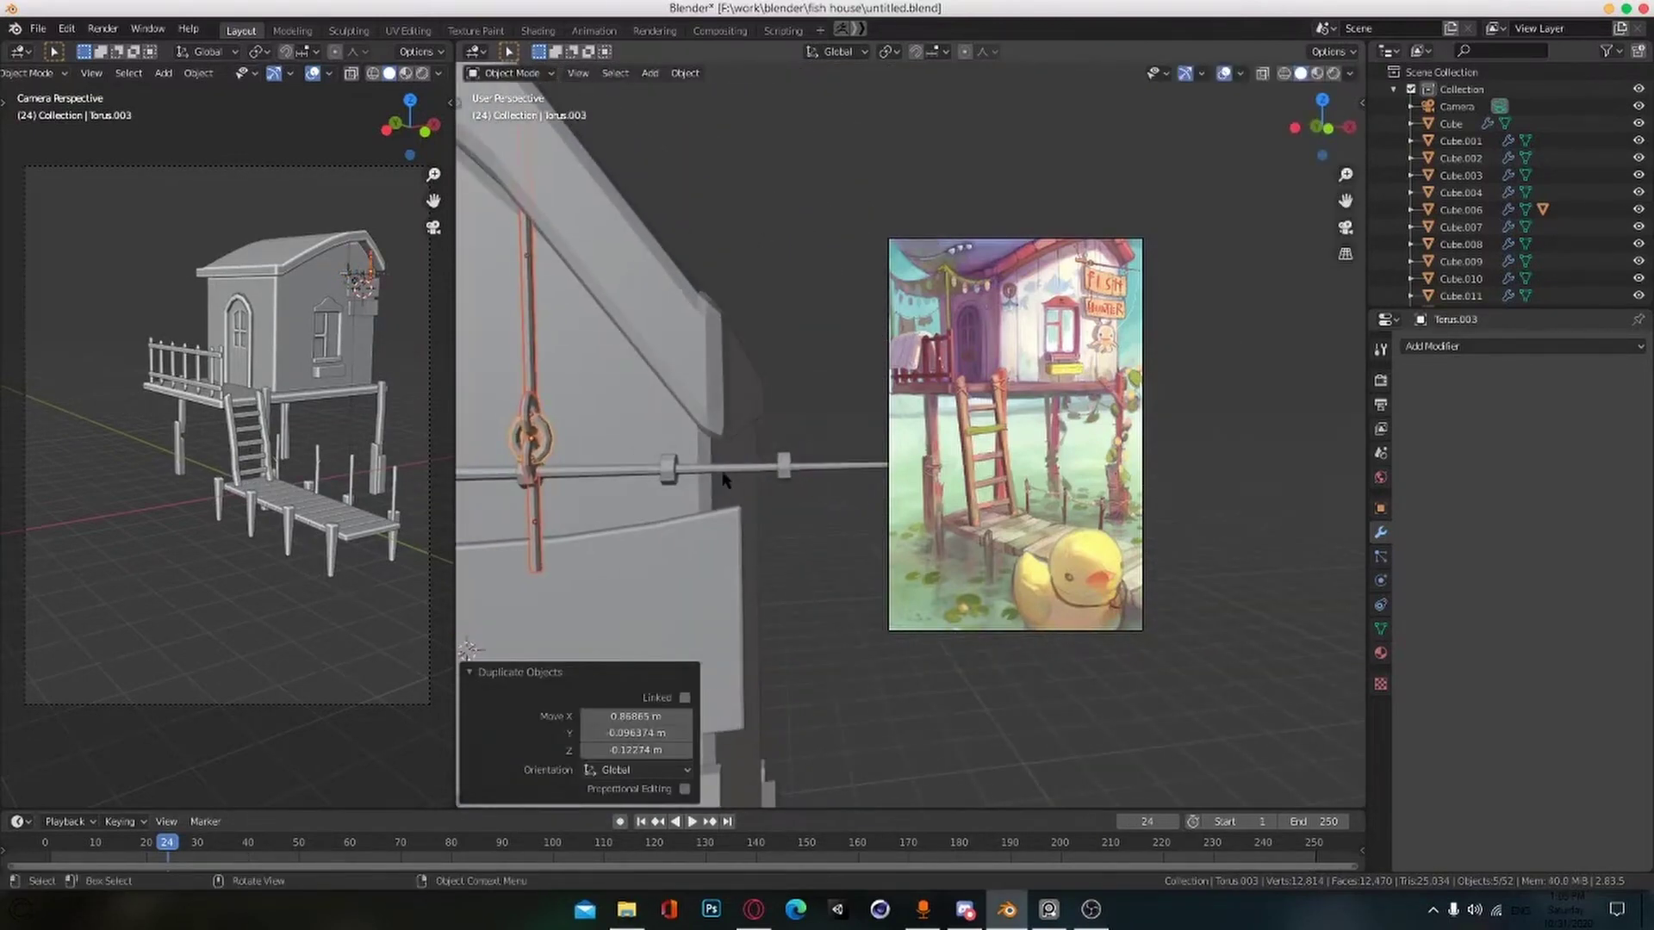
{"action": "key", "text": "ctrl+z"}
Step: Duplicate the hanging chain in front view and shift the copy along X, first 0.888 m and another 0.374 m, to the upper sign's outer end
{"action": "scroll", "coordinate": [724, 474], "scroll_direction": "down", "scroll_amount": 2}
{"action": "key", "text": "KP_1"}
{"action": "key", "text": "shift+d"}
{"action": "left_click", "coordinate": [779, 465]}
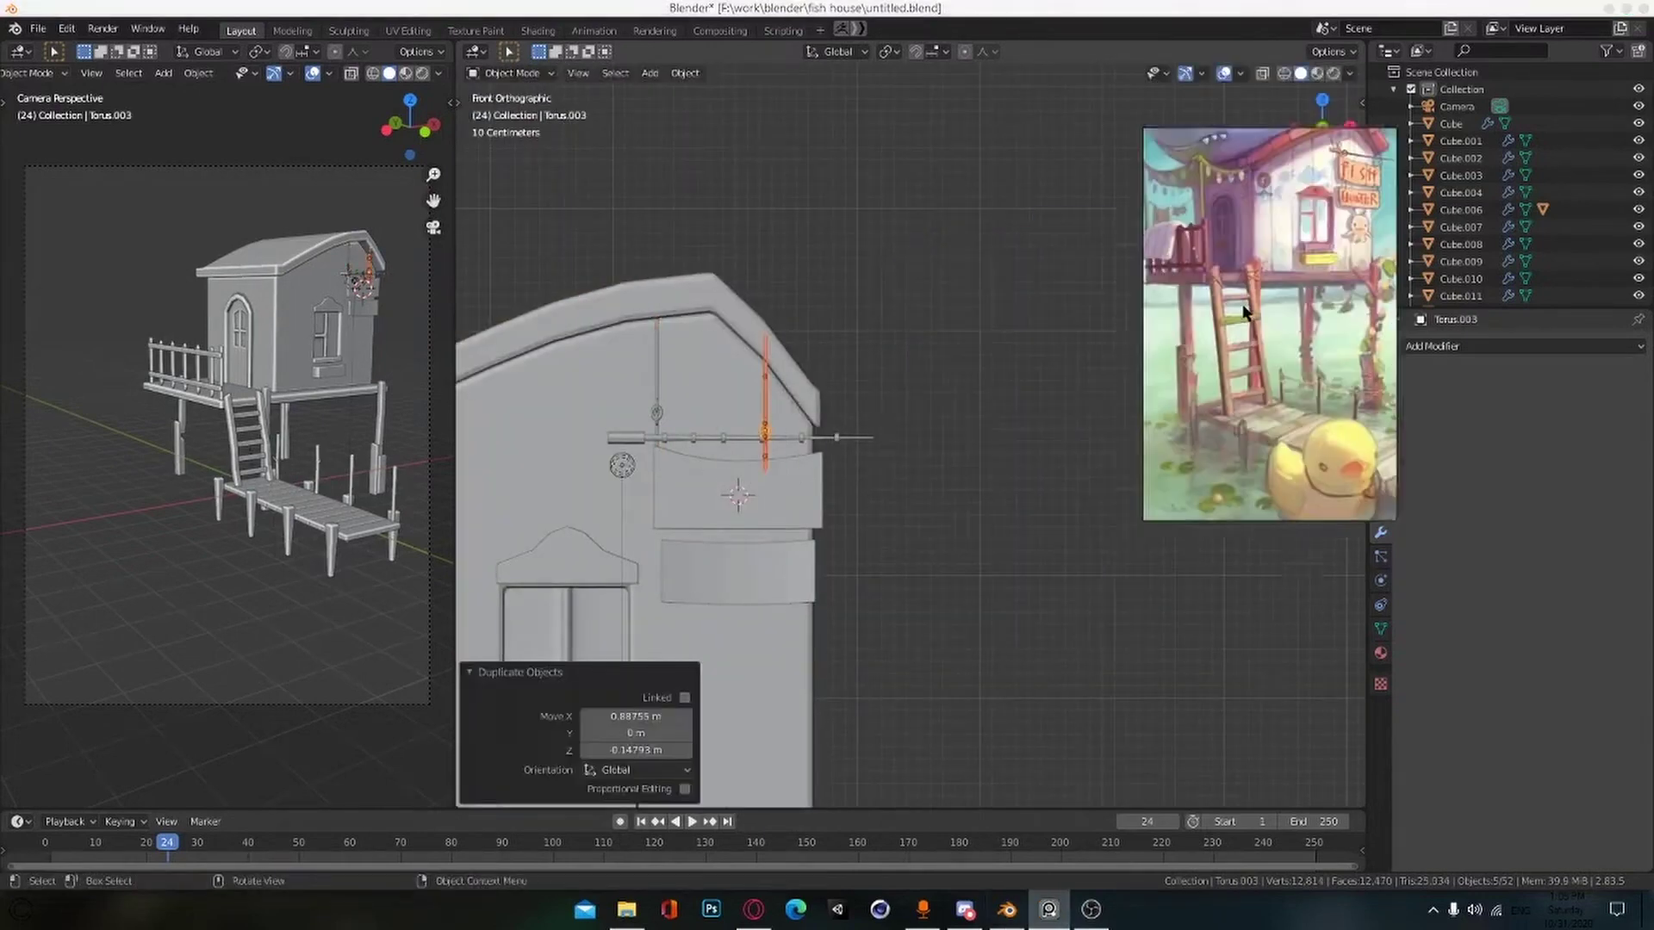
{"action": "key", "text": "g"}
{"action": "scroll", "coordinate": [870, 483], "scroll_direction": "up", "scroll_amount": 2}
{"action": "left_click", "coordinate": [913, 509]}
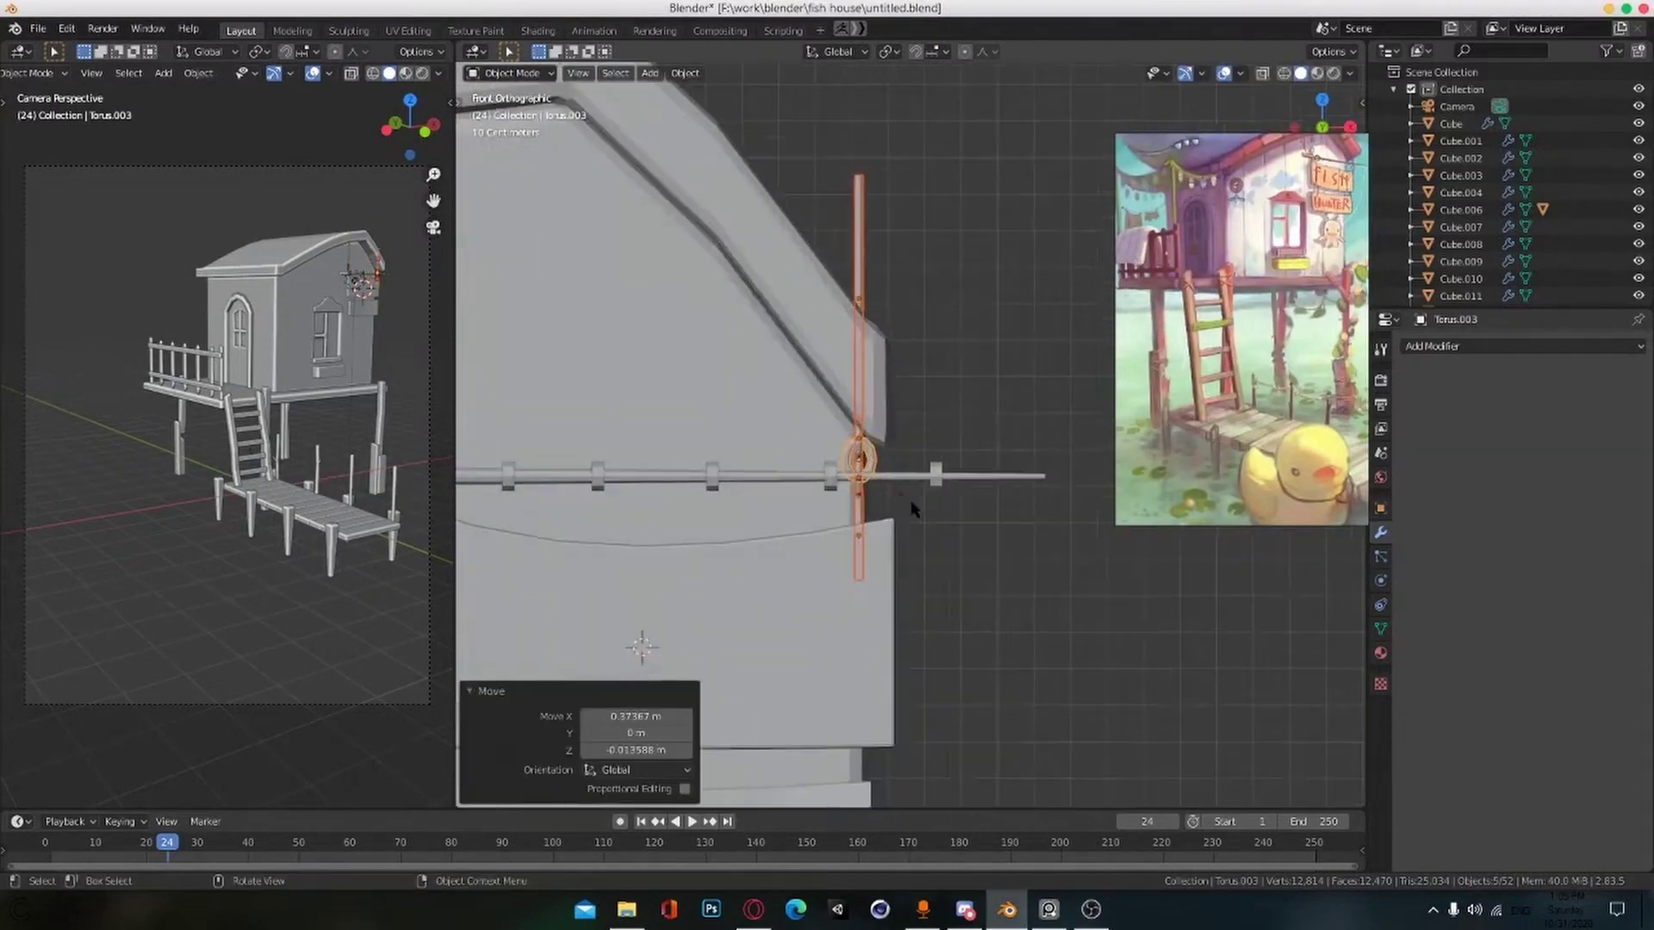
Step: Scale the copied chain with its rods and rings to 0.763 through its parent ring, and save the file
{"action": "left_click", "coordinate": [965, 537]}
{"action": "left_click", "coordinate": [961, 534]}
{"action": "scroll", "coordinate": [894, 476], "scroll_direction": "up", "scroll_amount": 3}
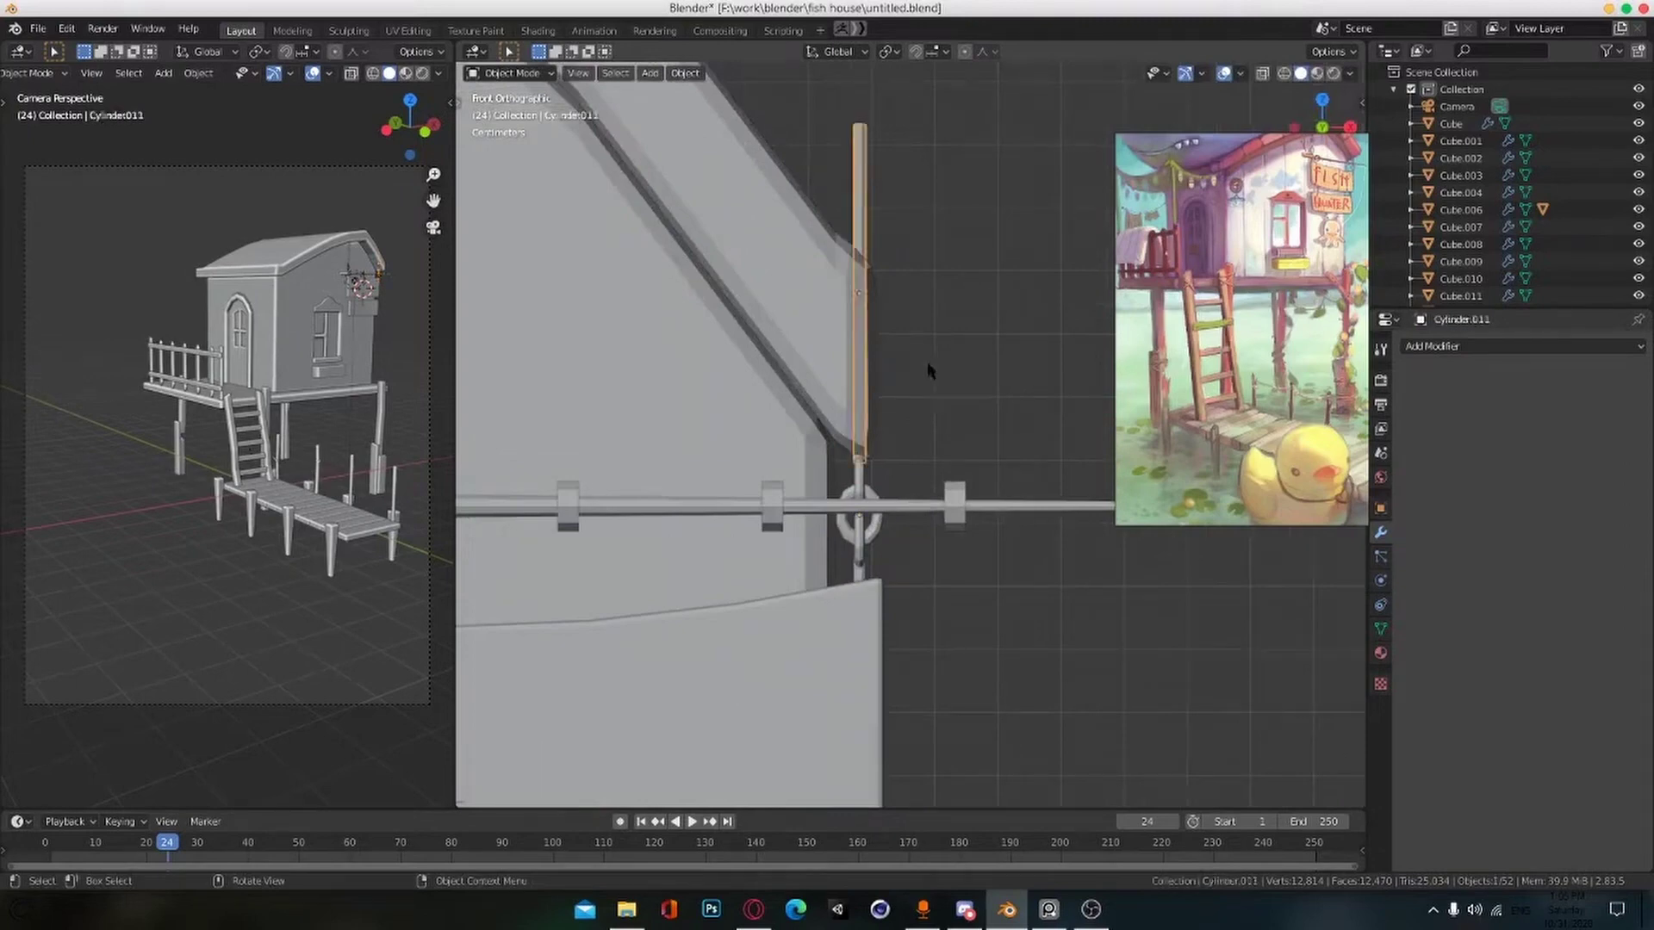
{"action": "left_click", "coordinate": [919, 557]}
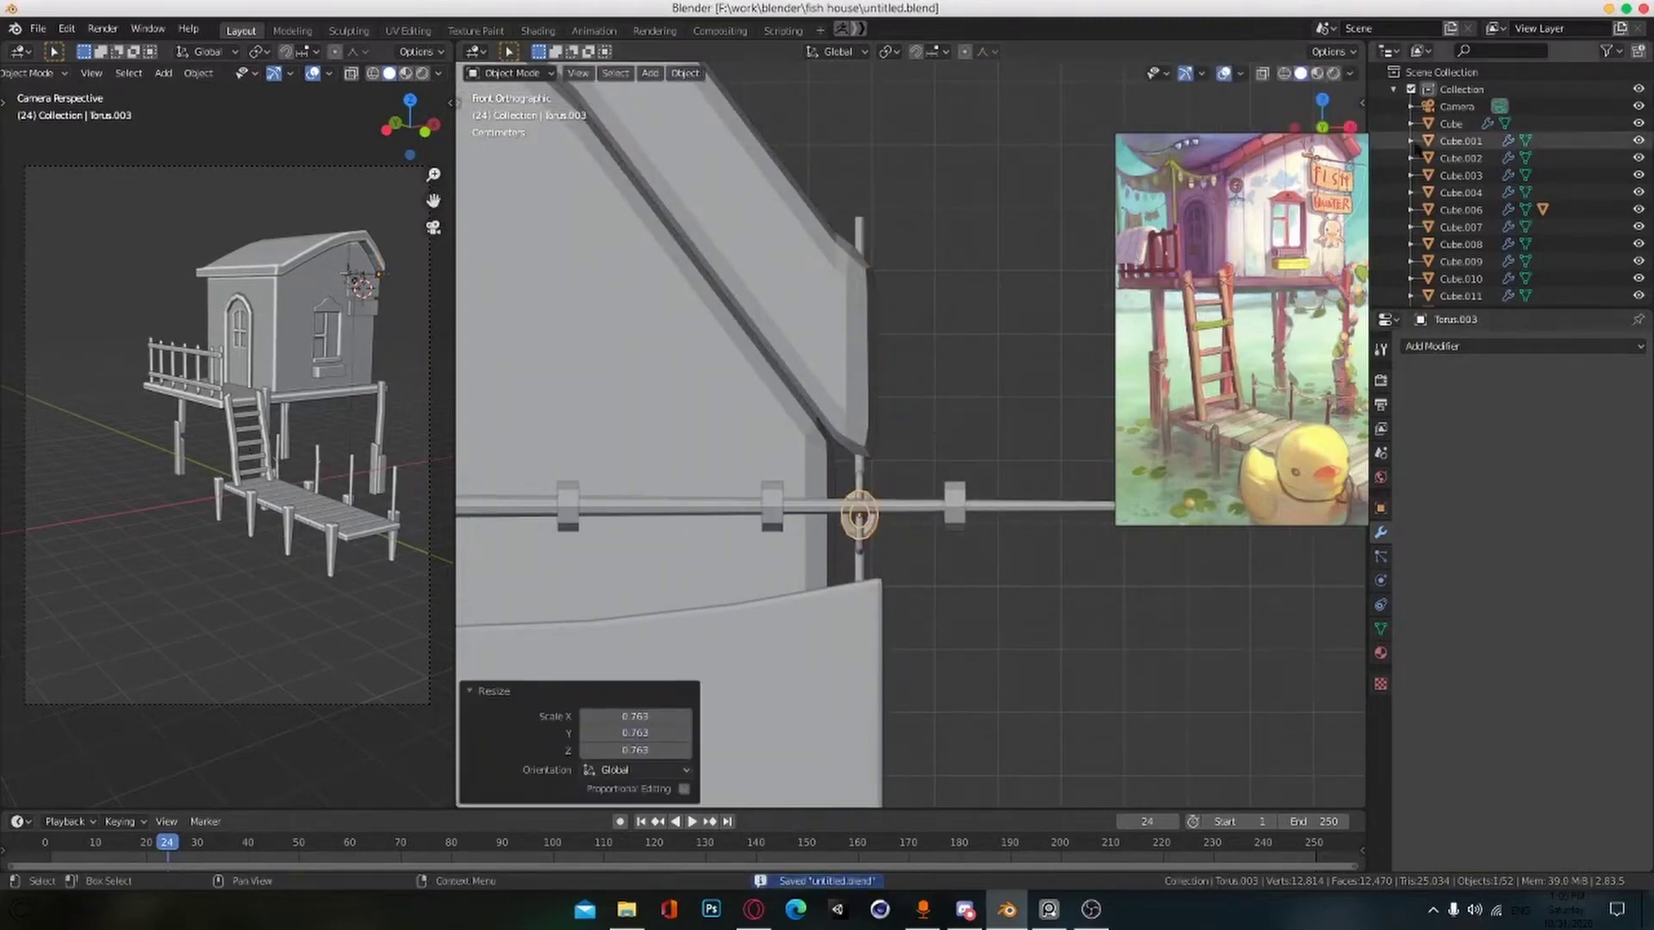
Step: Try showing the reference painting in an Image Editor in place of the Outliner
{"action": "left_click", "coordinate": [1389, 51]}
{"action": "left_click", "coordinate": [904, 140]}
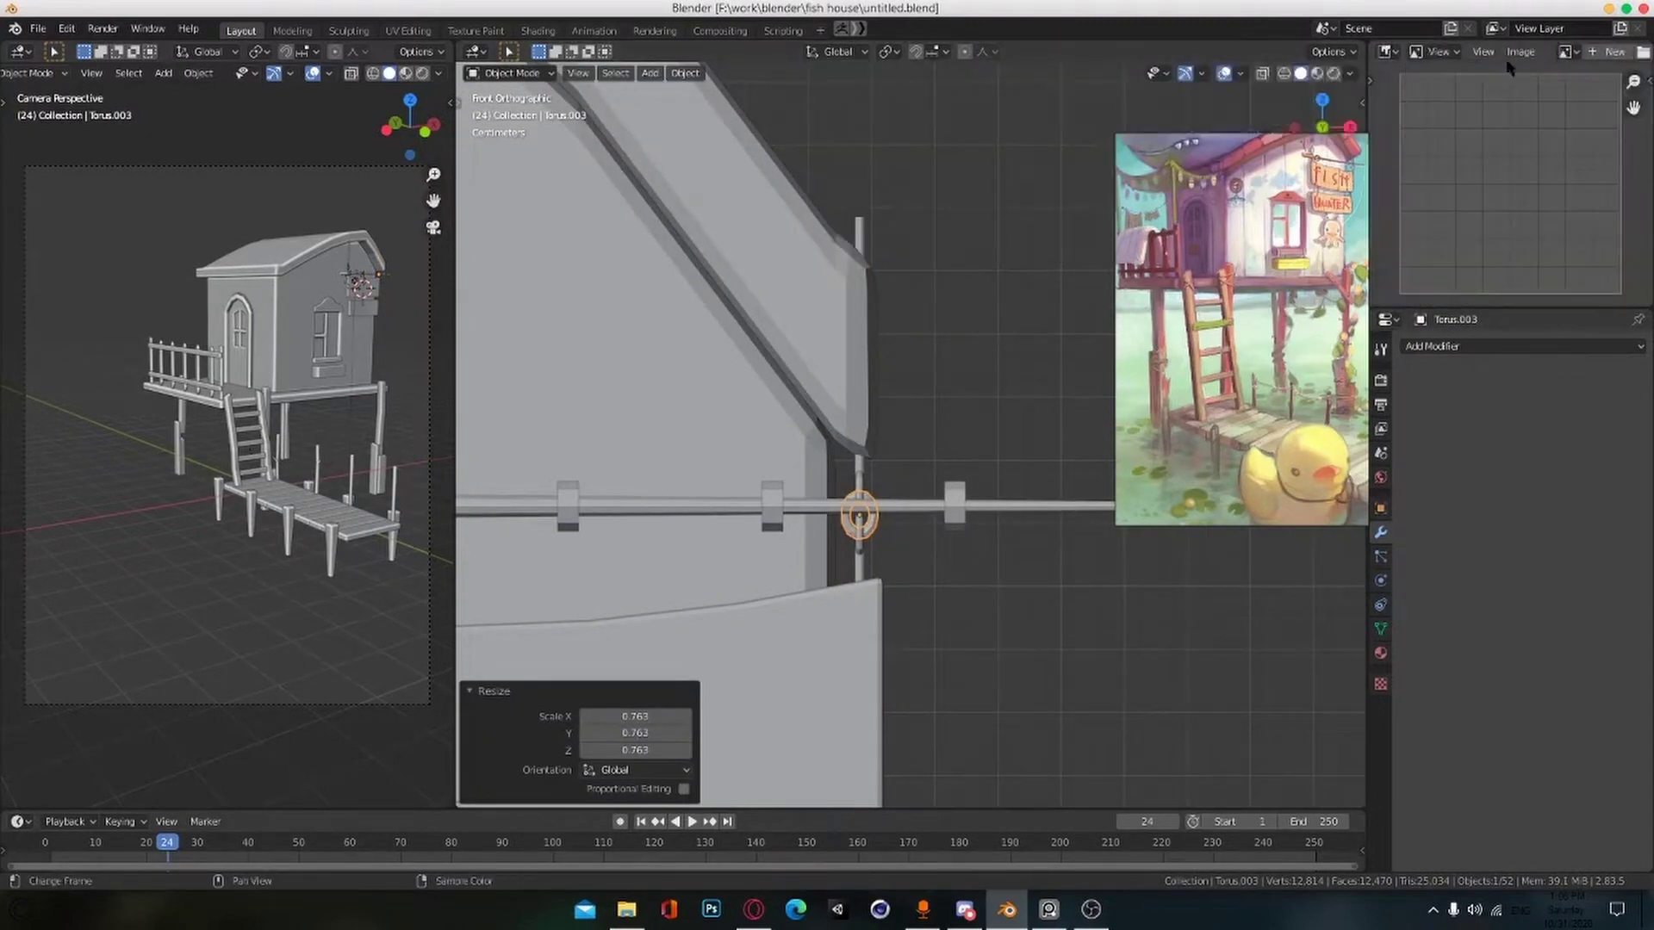
{"action": "left_click", "coordinate": [1642, 52]}
{"action": "double_click", "coordinate": [686, 349]}
{"action": "scroll", "coordinate": [1481, 184], "scroll_direction": "down", "scroll_amount": 8}
{"action": "left_click", "coordinate": [1251, 372]}
{"action": "key", "text": "alt+F4"}
{"action": "left_click", "coordinate": [1245, 393]}
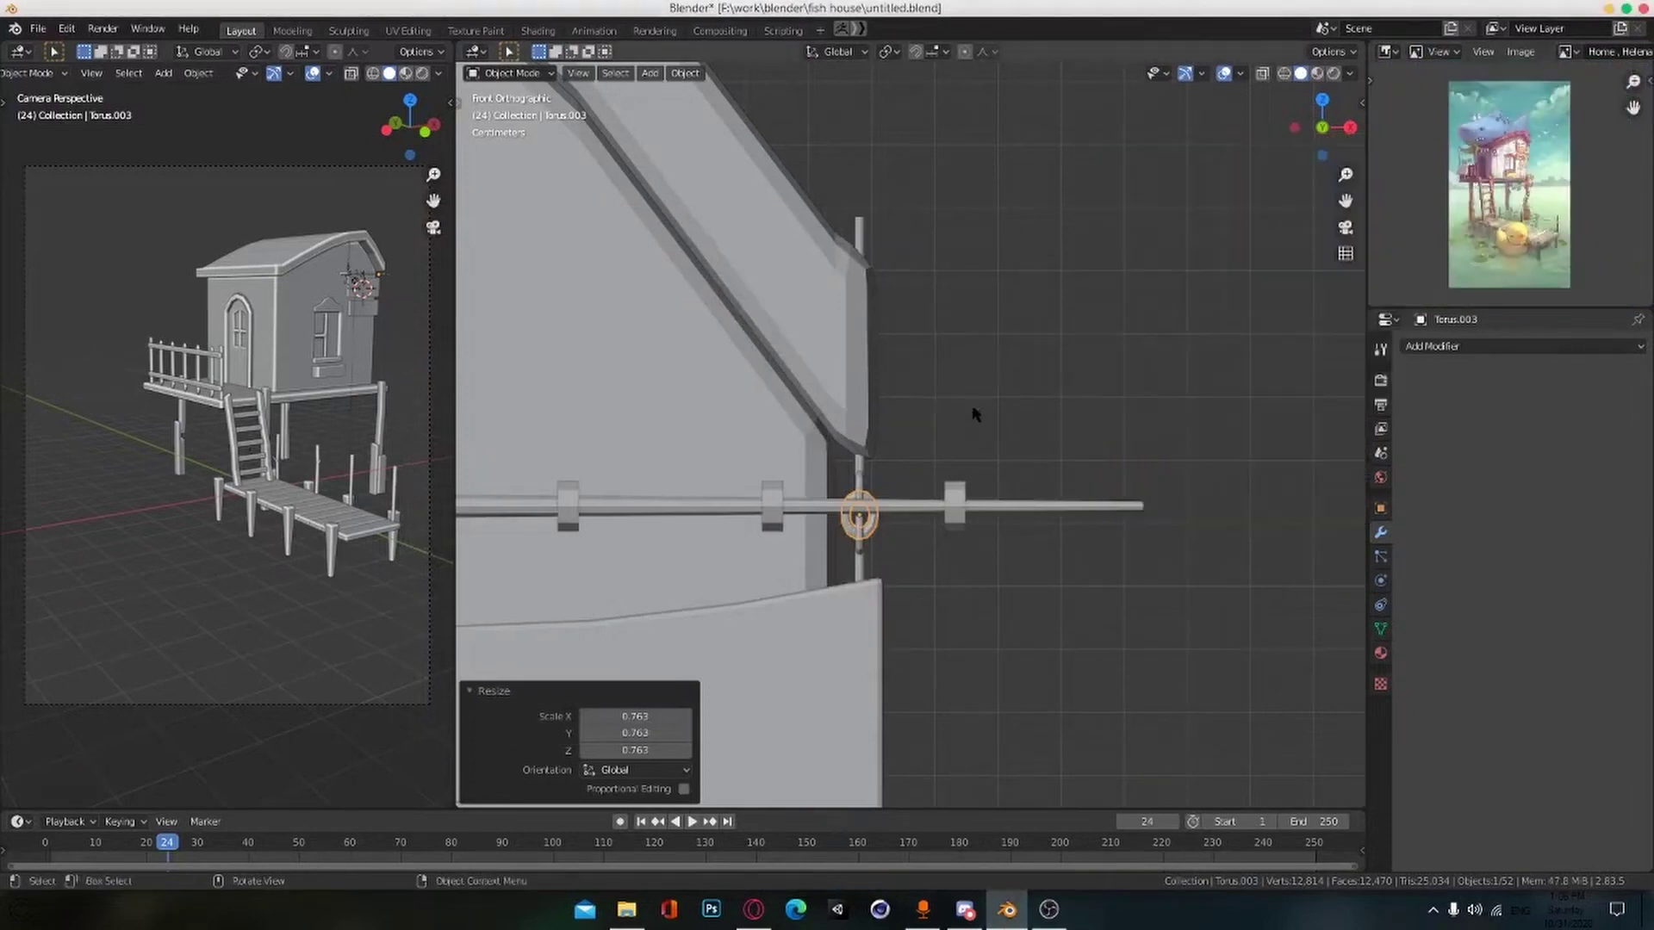
{"action": "scroll", "coordinate": [1481, 207], "scroll_direction": "up", "scroll_amount": 4}
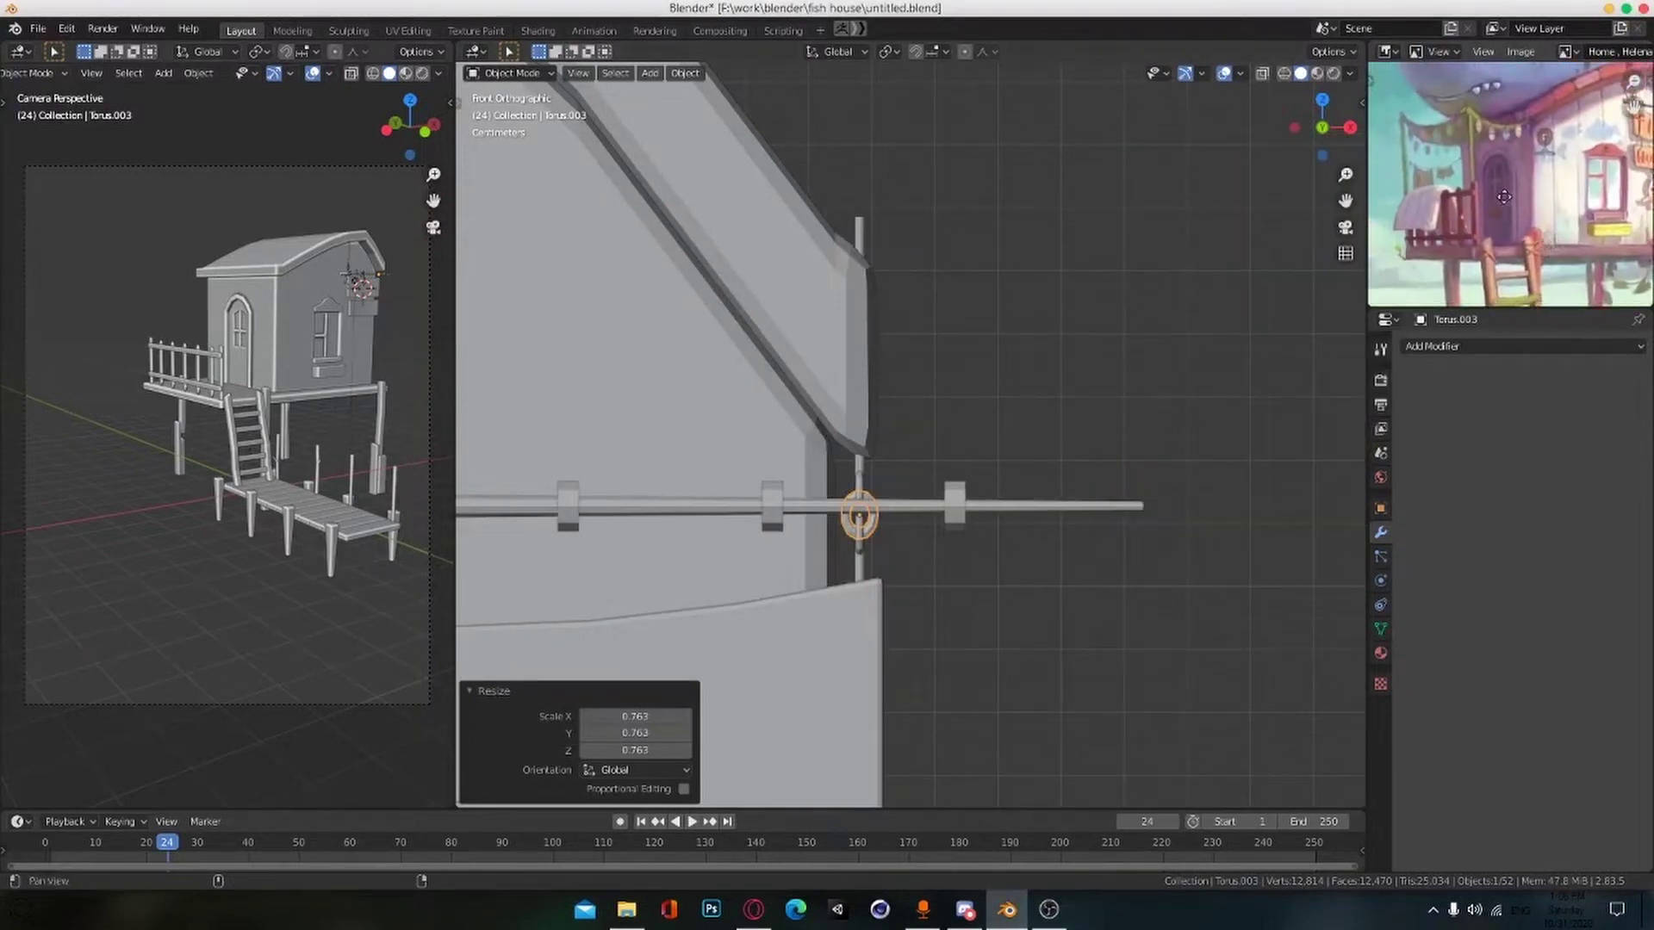
{"action": "middle_click_drag", "start_coordinate": [1511, 196], "coordinate": [1487, 201]}
{"action": "key", "text": "ctrl+z"}
{"action": "left_click", "coordinate": [1387, 52]}
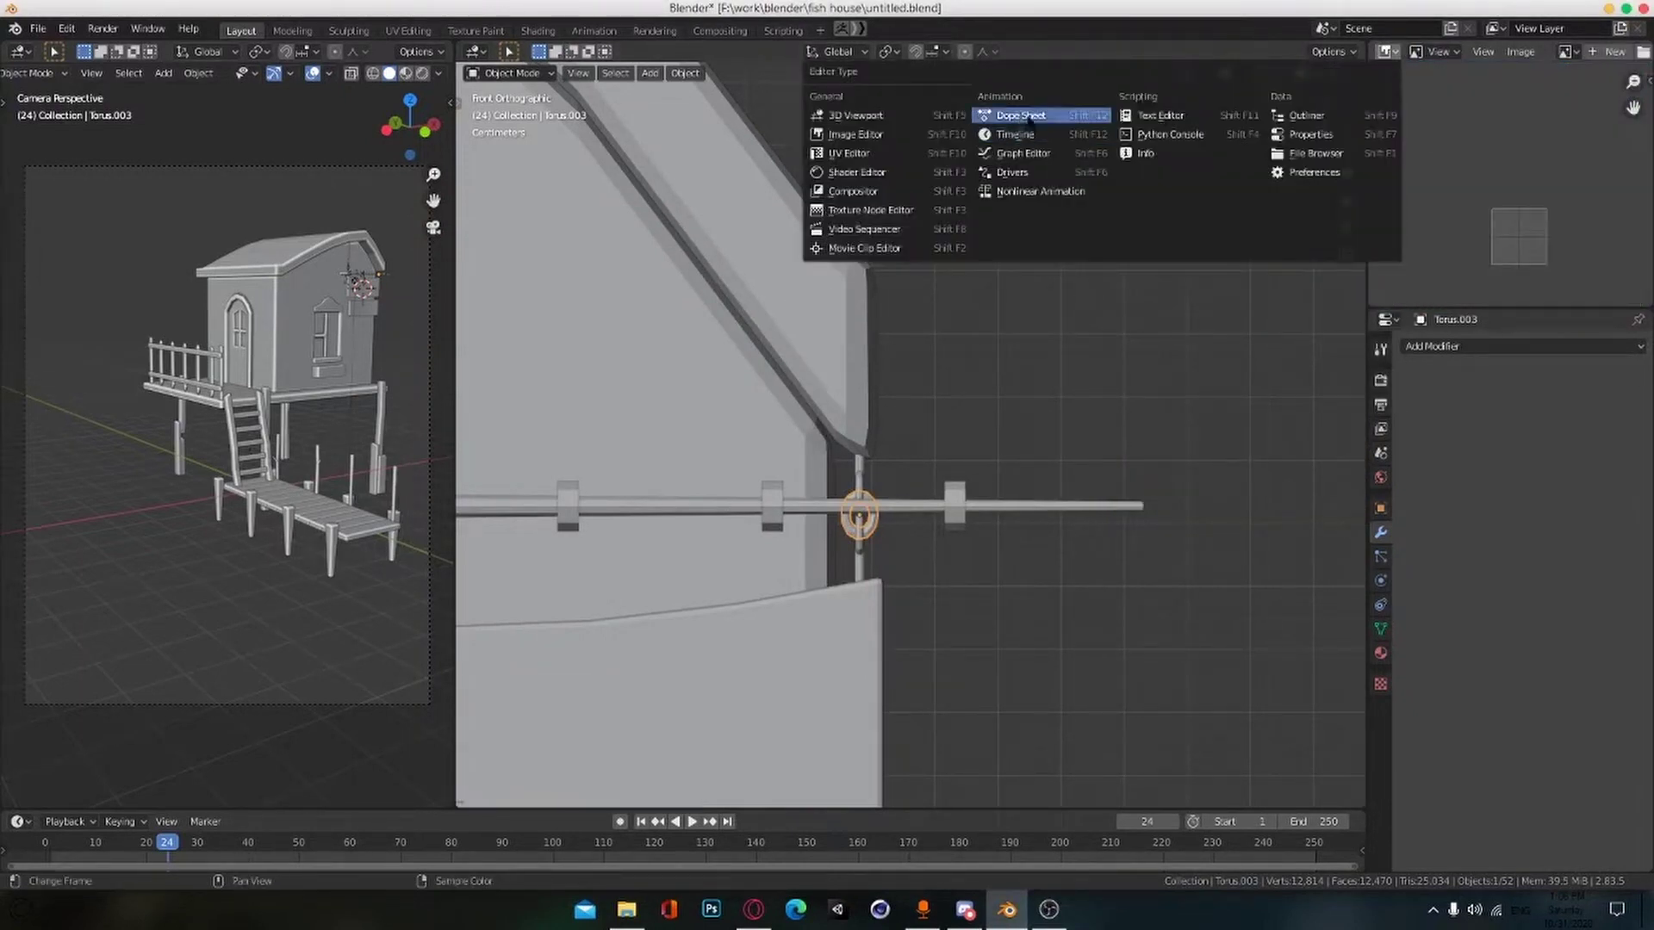
{"action": "left_click", "coordinate": [1306, 116]}
Step: Reload the fish house painting from File Explorer into the floating reference viewer over the 3D viewport
{"action": "key", "text": "alt+Tab"}
{"action": "key", "text": "alt+Tab"}
{"action": "key", "text": "alt+Tab"}
{"action": "key", "text": "alt+Tab"}
{"action": "left_click", "coordinate": [430, 363]}
{"action": "key", "text": "super"}
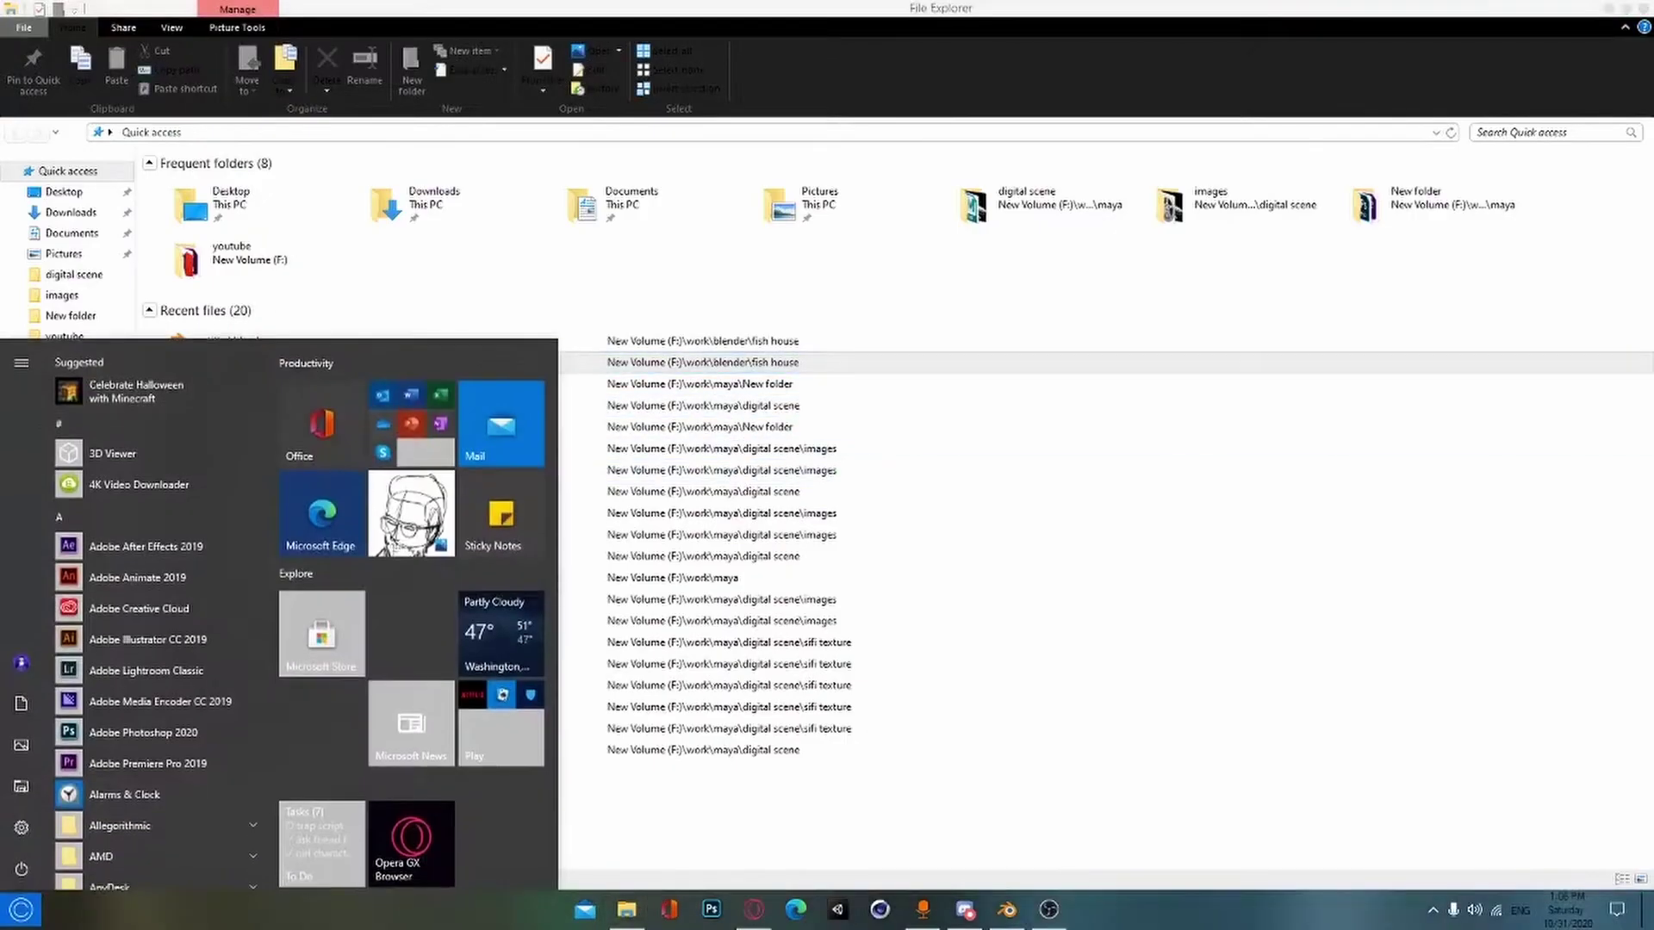
{"action": "left_click_drag", "start_coordinate": [431, 363], "coordinate": [1266, 387]}
{"action": "key", "text": "alt+Tab"}
{"action": "key", "text": "alt+Tab"}
{"action": "left_click", "coordinate": [1240, 450]}
{"action": "scroll", "coordinate": [1223, 430], "scroll_direction": "down", "scroll_amount": 3}
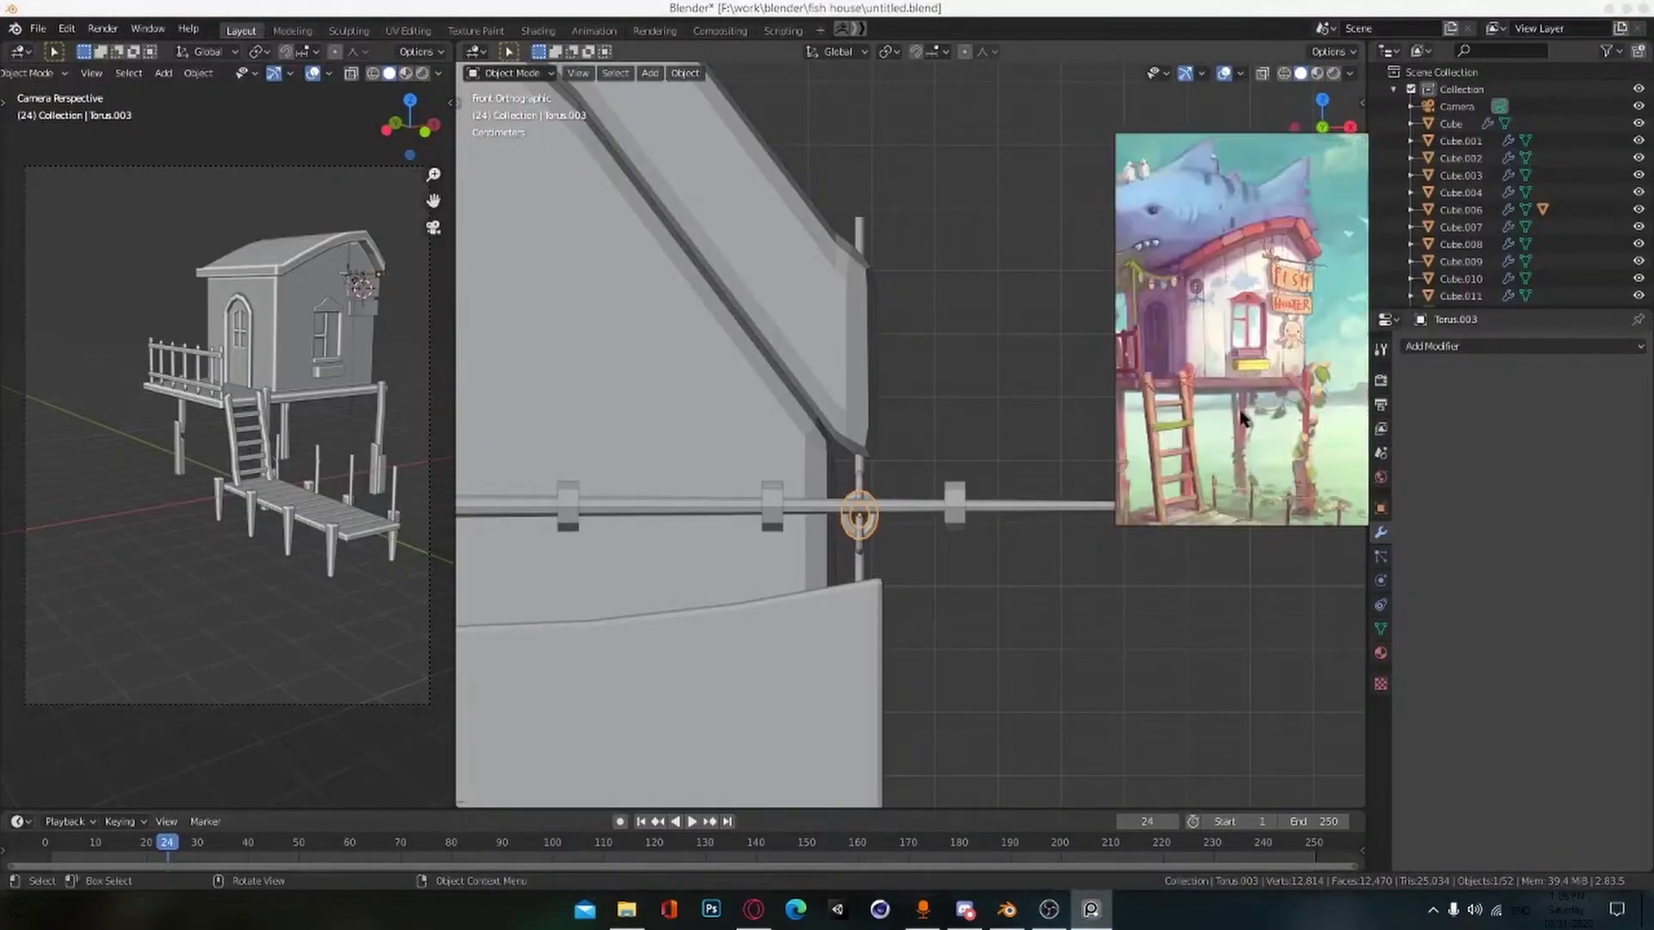
{"action": "right_click_drag", "start_coordinate": [1219, 433], "coordinate": [1262, 421]}
Step: Resize and reposition the floating reference window so the whole painting fits clear of the chain and sign boards
{"action": "middle_click_drag", "start_coordinate": [934, 457], "coordinate": [875, 366]}
{"action": "left_click", "coordinate": [876, 364]}
{"action": "left_click_drag", "start_coordinate": [1272, 513], "coordinate": [1274, 699]}
{"action": "left_click_drag", "start_coordinate": [1156, 564], "coordinate": [1025, 537]}
{"action": "scroll", "coordinate": [1222, 526], "scroll_direction": "down", "scroll_amount": 5}
{"action": "scroll", "coordinate": [1222, 521], "scroll_direction": "up", "scroll_amount": 2}
{"action": "scroll", "coordinate": [1197, 436], "scroll_direction": "down", "scroll_amount": 2}
{"action": "scroll", "coordinate": [1189, 422], "scroll_direction": "up", "scroll_amount": 1}
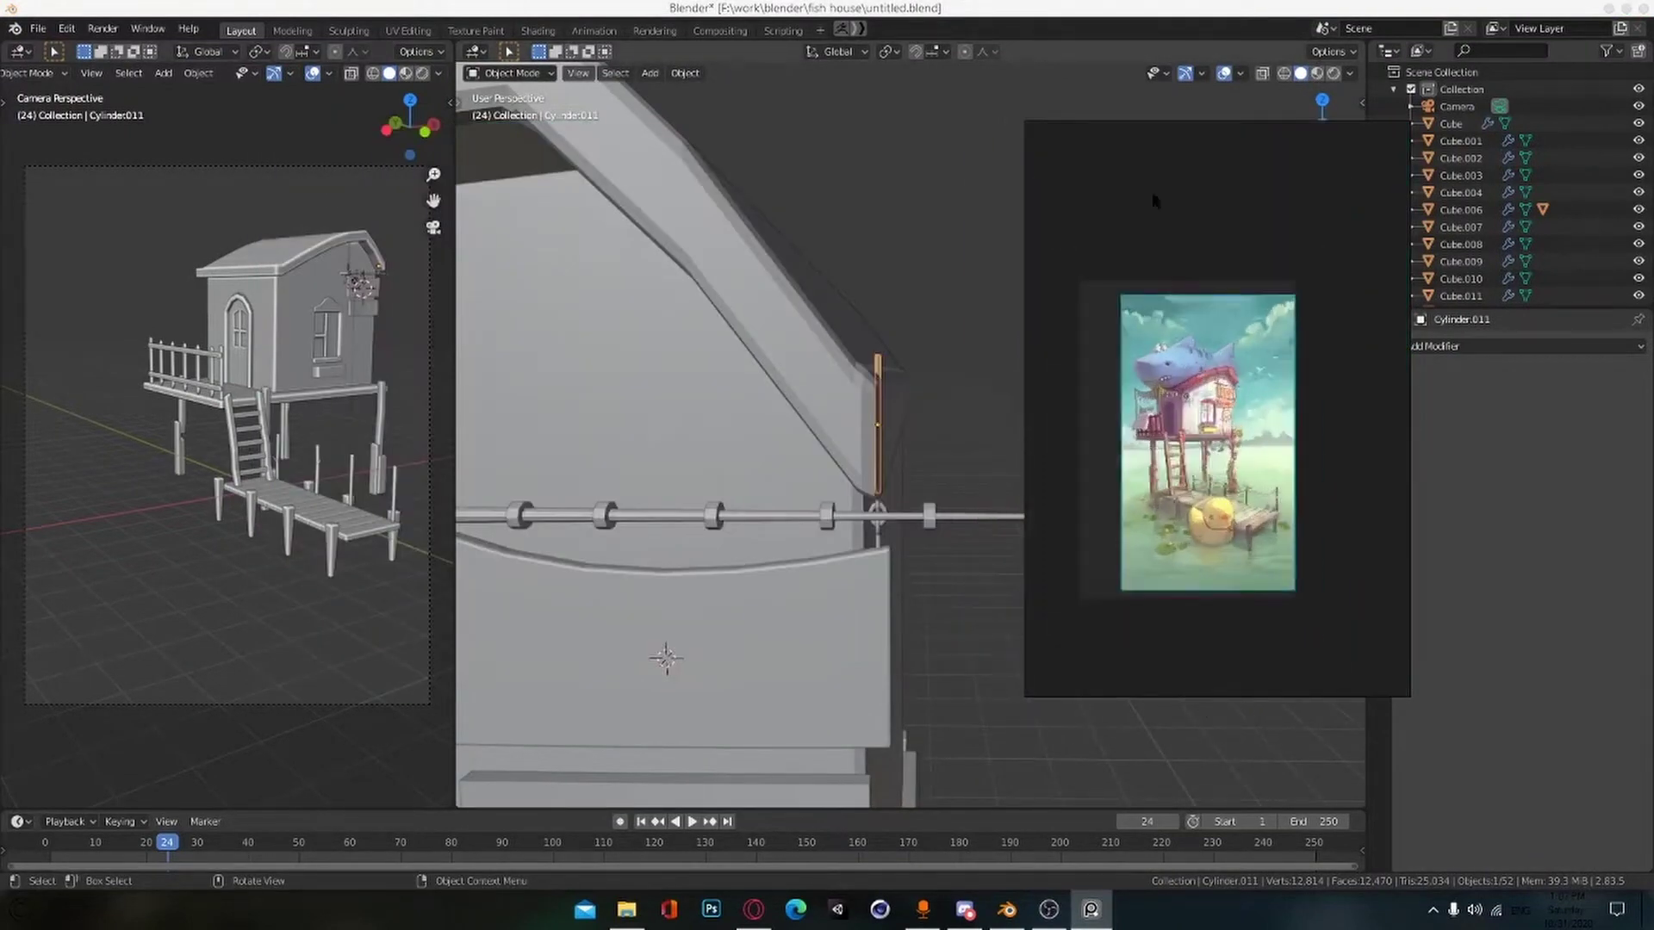
{"action": "right_click_drag", "start_coordinate": [1191, 476], "coordinate": [1219, 444]}
{"action": "left_click_drag", "start_coordinate": [1276, 664], "coordinate": [1274, 440]}
{"action": "left_click_drag", "start_coordinate": [1230, 375], "coordinate": [1242, 223]}
{"action": "scroll", "coordinate": [1238, 258], "scroll_direction": "up", "scroll_amount": 3}
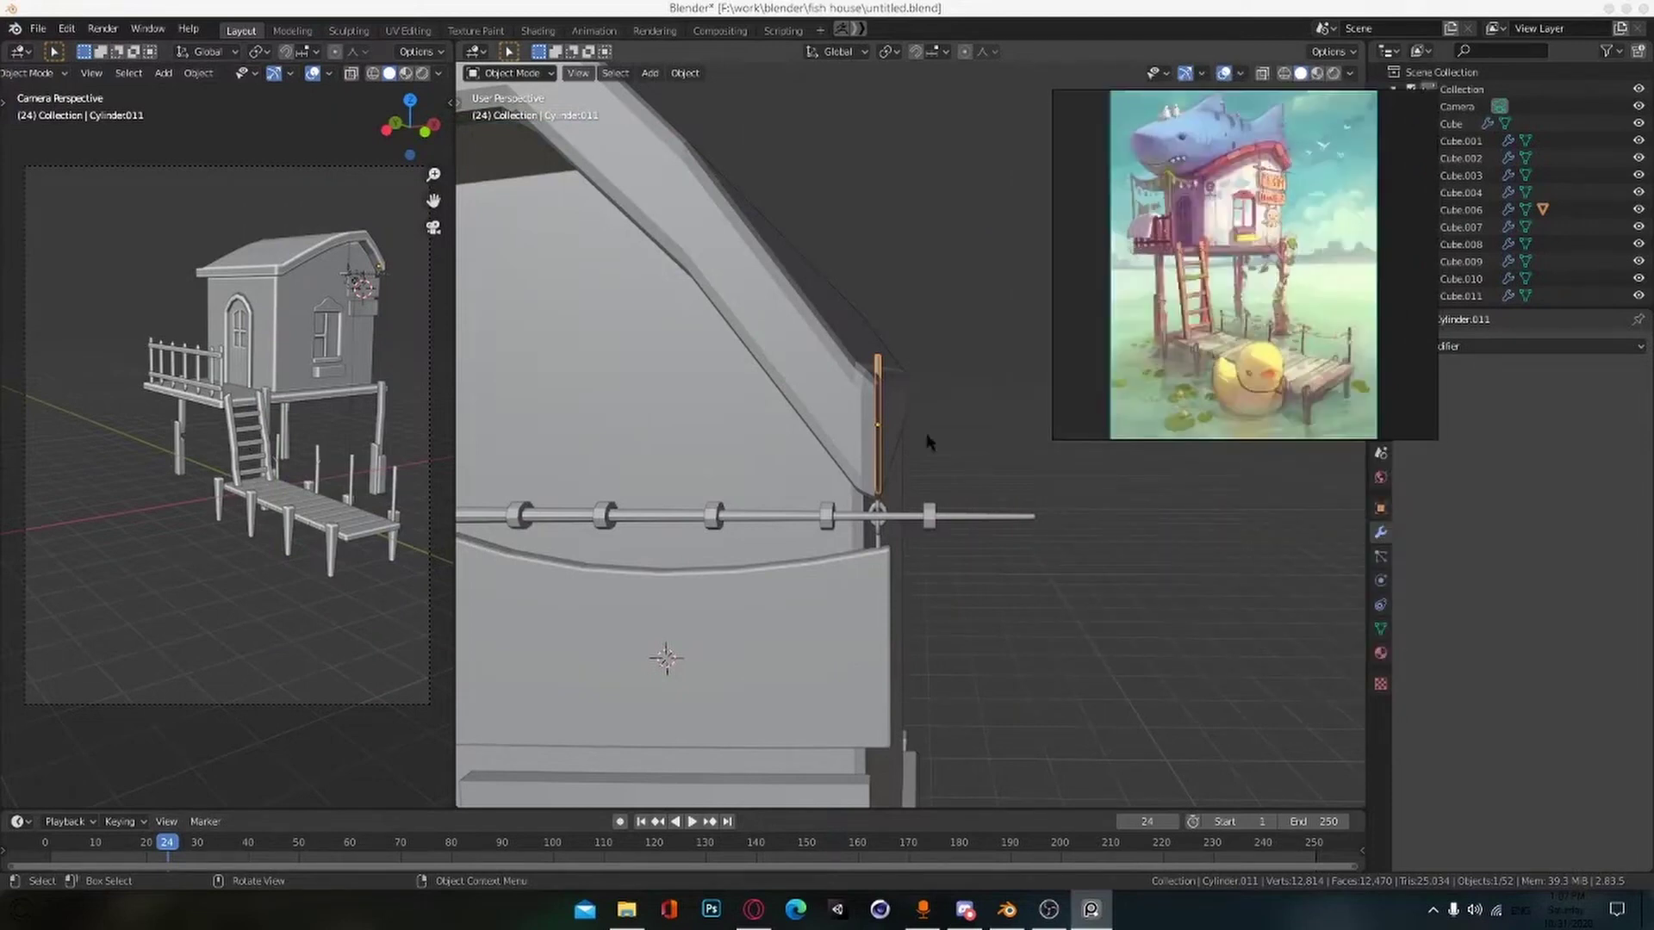
Step: Lower the copied chain's upper rod about 0.014 m along Z to meet the ring
{"action": "scroll", "coordinate": [927, 438], "scroll_direction": "up", "scroll_amount": 4}
{"action": "left_click", "coordinate": [1004, 479]}
{"action": "middle_click_drag", "start_coordinate": [1005, 485], "coordinate": [948, 510]}
{"action": "right_click", "coordinate": [1016, 506]}
{"action": "key", "text": "g"}
{"action": "key", "text": "z"}
{"action": "left_click", "coordinate": [915, 515]}
{"action": "scroll", "coordinate": [990, 531], "scroll_direction": "up", "scroll_amount": 2}
{"action": "key", "text": "s"}
{"action": "key", "text": "g"}
{"action": "key", "text": "z"}
{"action": "left_click", "coordinate": [967, 515]}
Step: Fine-tune the copied chain's upper rod length along Z beneath the roof edge, and save the file
{"action": "scroll", "coordinate": [951, 510], "scroll_direction": "down", "scroll_amount": 6}
{"action": "scroll", "coordinate": [995, 524], "scroll_direction": "up", "scroll_amount": 8}
{"action": "key", "text": "s"}
{"action": "key", "text": "z"}
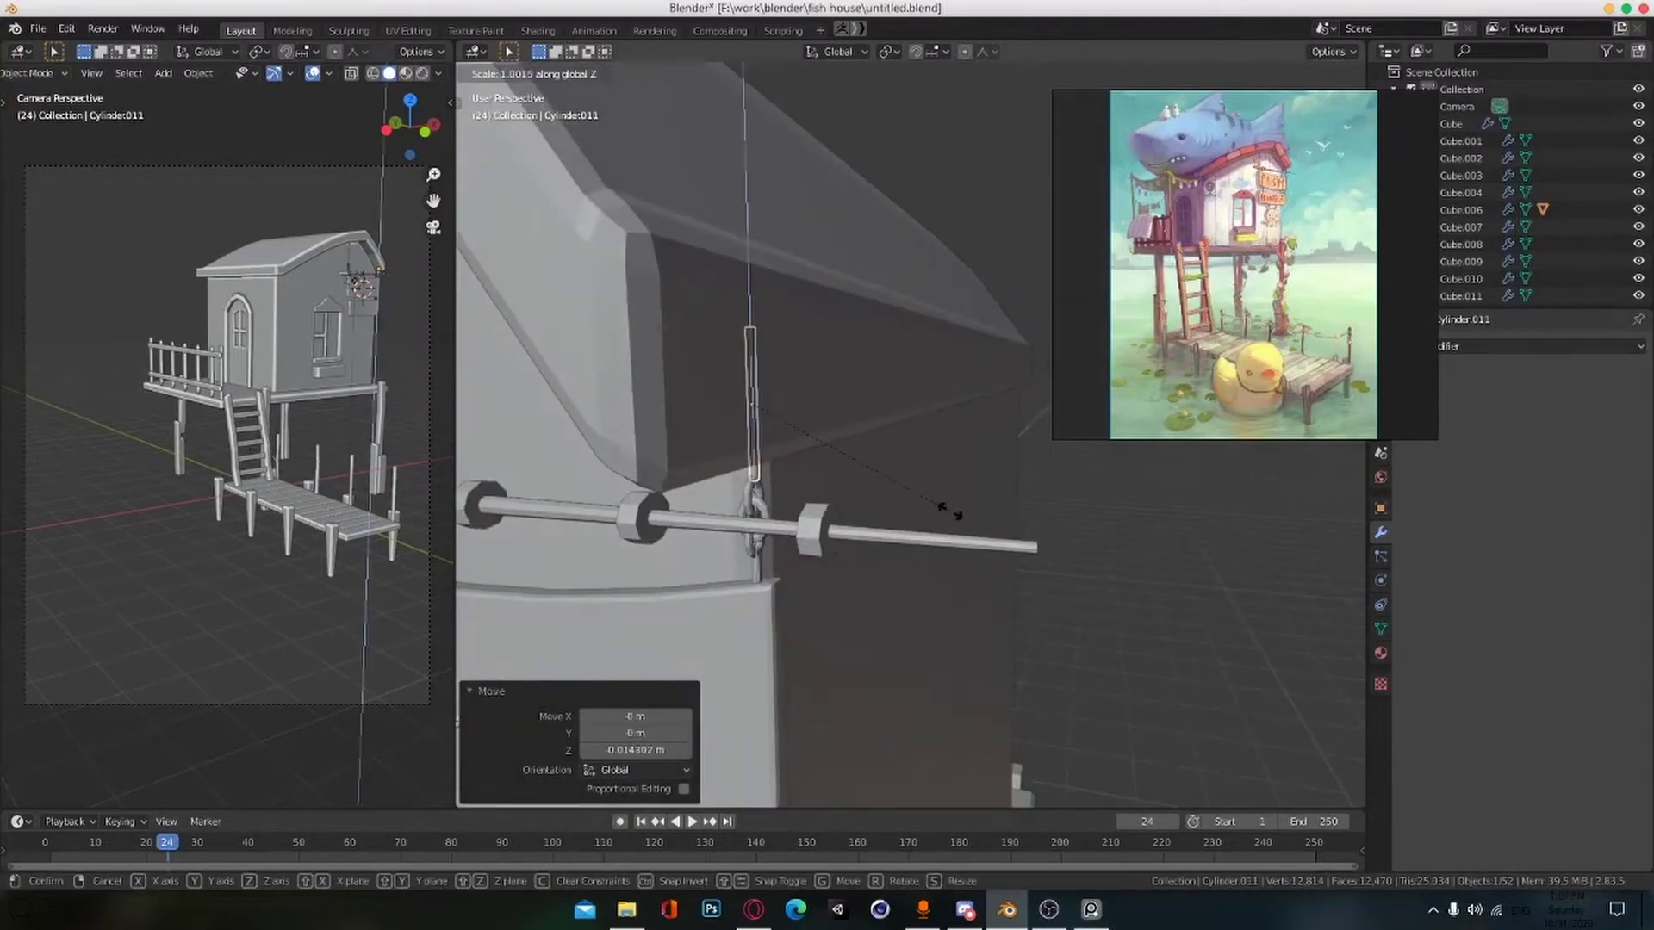
{"action": "left_click", "coordinate": [900, 508]}
{"action": "scroll", "coordinate": [1050, 546], "scroll_direction": "down", "scroll_amount": 6}
{"action": "key", "text": "ctrl+s"}
Step: Move the thick cylinder at the inner end of the ringed rod about 0.072 m along Y
{"action": "middle_click_drag", "start_coordinate": [1077, 554], "coordinate": [973, 594]}
{"action": "scroll", "coordinate": [965, 560], "scroll_direction": "up", "scroll_amount": 7}
{"action": "left_click", "coordinate": [872, 520]}
{"action": "key", "text": "s"}
{"action": "left_click", "coordinate": [1011, 608]}
{"action": "scroll", "coordinate": [1119, 607], "scroll_direction": "down", "scroll_amount": 6}
{"action": "left_click", "coordinate": [1151, 614]}
{"action": "scroll", "coordinate": [1123, 616], "scroll_direction": "up", "scroll_amount": 4}
{"action": "middle_click_drag", "start_coordinate": [1123, 615], "coordinate": [1122, 580]}
{"action": "key", "text": "g"}
{"action": "key", "text": "z"}
{"action": "left_click", "coordinate": [932, 671]}
{"action": "left_click", "coordinate": [1052, 684]}
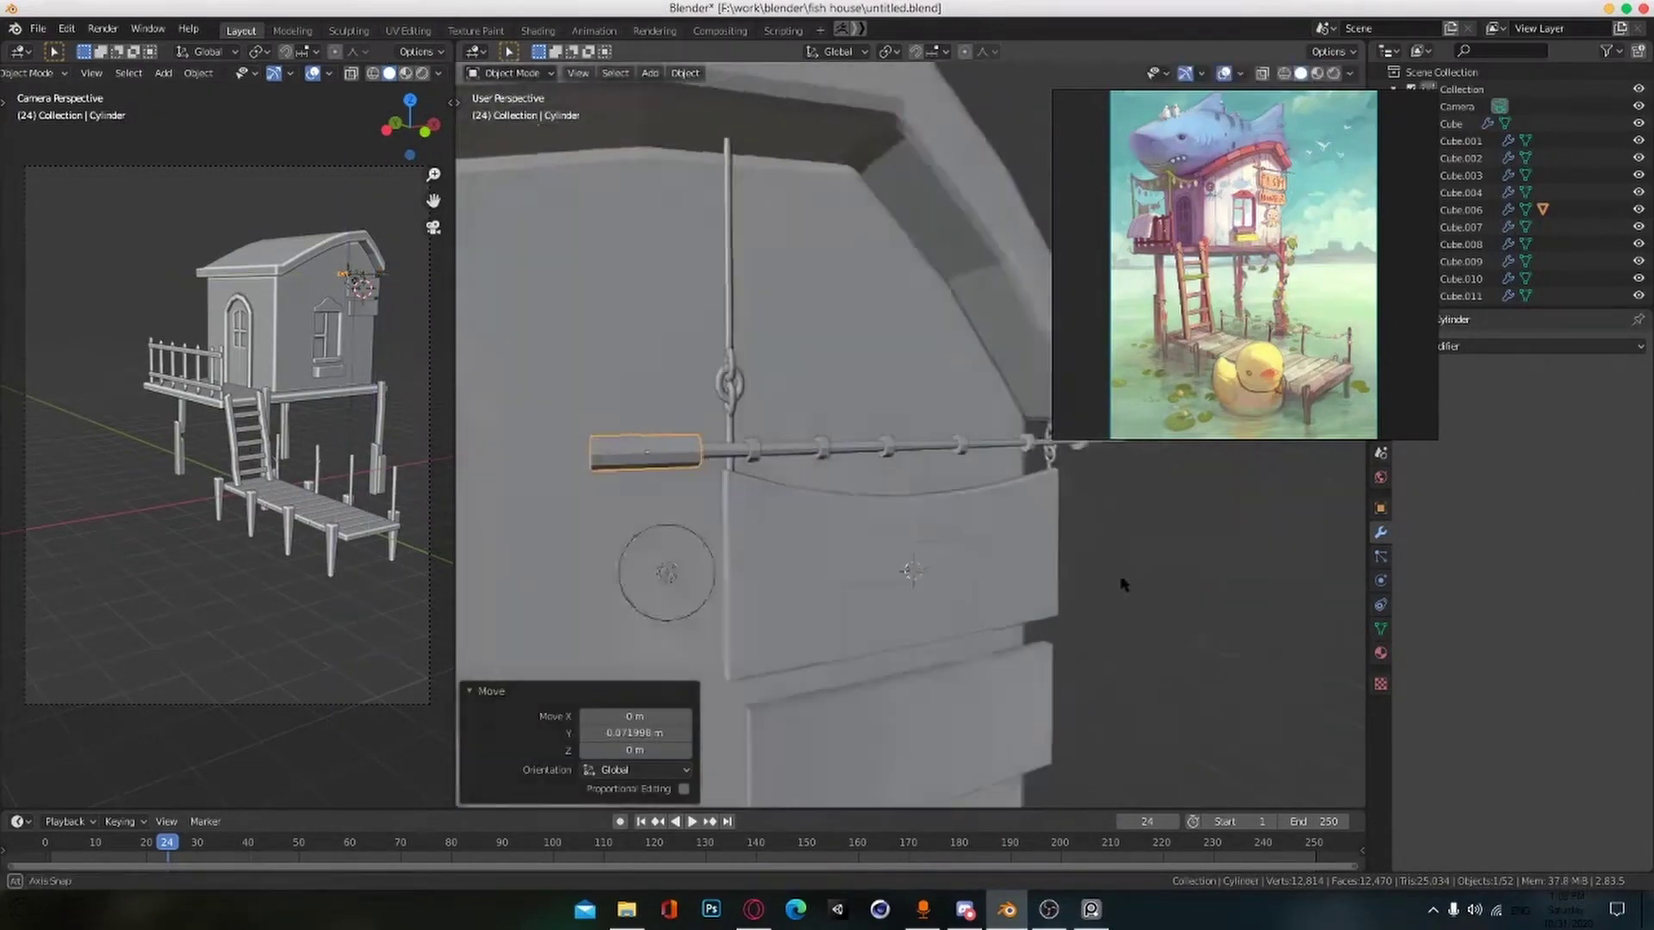
{"action": "scroll", "coordinate": [1123, 594], "scroll_direction": "down", "scroll_amount": 6}
{"action": "left_click", "coordinate": [1125, 612]}
Step: Examine the sign boards and the figure hanging below them in the reference painting, and compare them with the model
{"action": "middle_click_drag", "start_coordinate": [1038, 639], "coordinate": [1096, 613]}
{"action": "scroll", "coordinate": [1094, 611], "scroll_direction": "up", "scroll_amount": 3}
{"action": "middle_click_drag", "start_coordinate": [1087, 689], "coordinate": [990, 551], "text": "shift"}
{"action": "key", "text": "shift+a"}
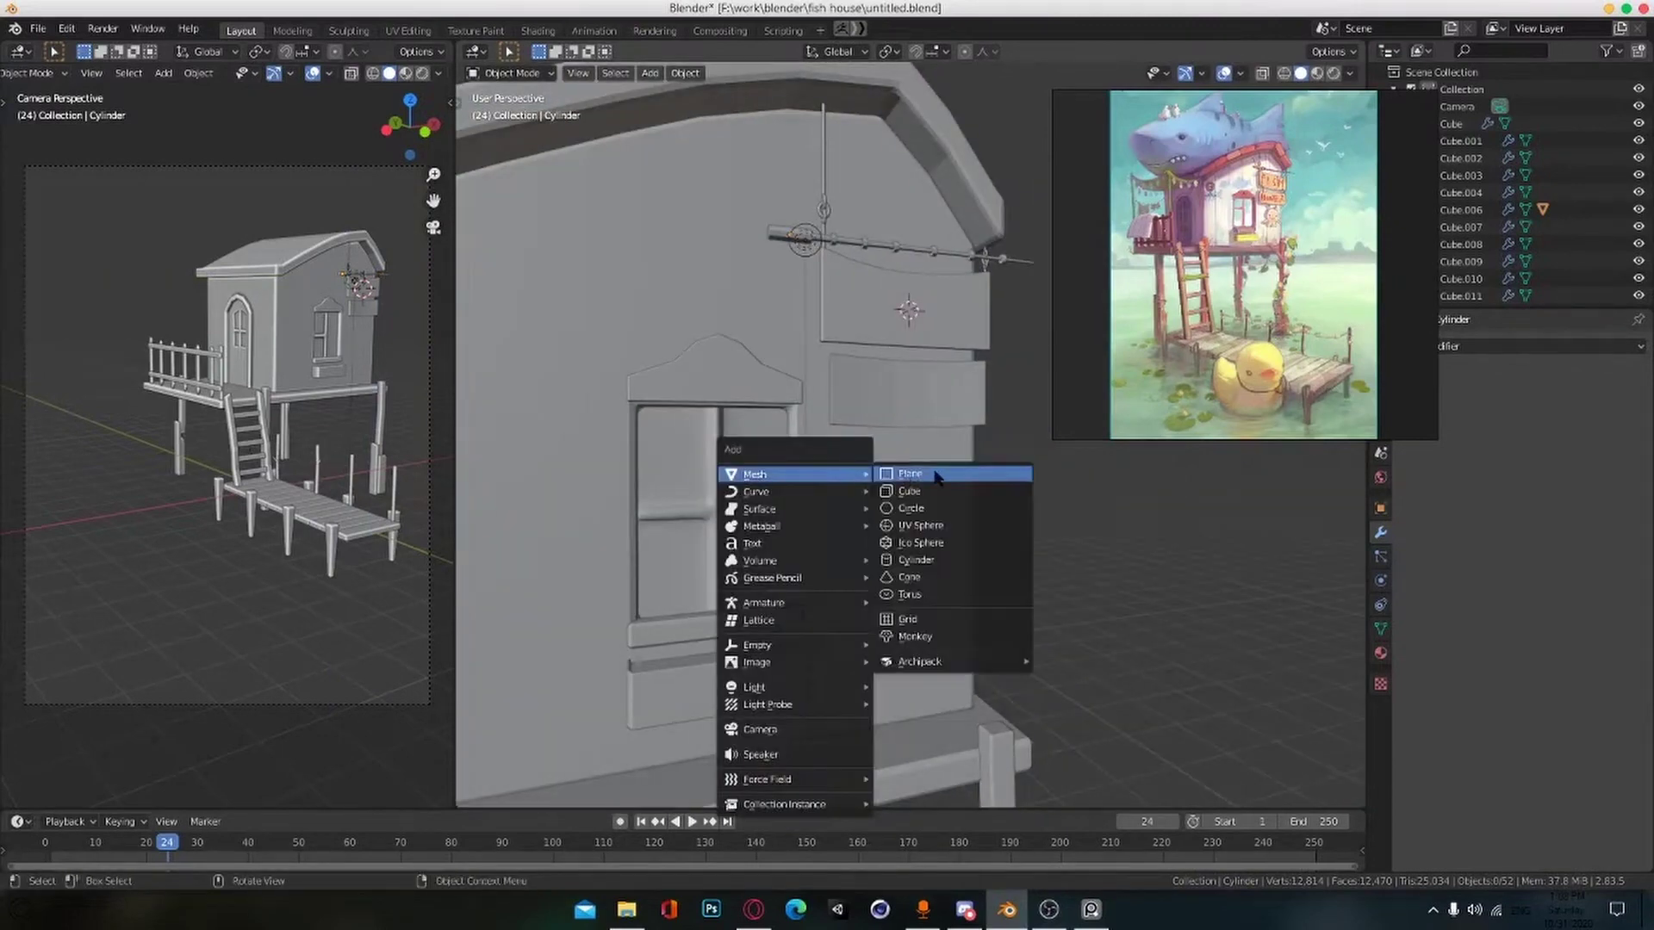
{"action": "middle_click_drag", "start_coordinate": [1008, 482], "coordinate": [973, 500]}
{"action": "scroll", "coordinate": [1274, 237], "scroll_direction": "up", "scroll_amount": 8}
{"action": "scroll", "coordinate": [1183, 312], "scroll_direction": "down", "scroll_amount": 3}
{"action": "scroll", "coordinate": [1182, 312], "scroll_direction": "up", "scroll_amount": 3}
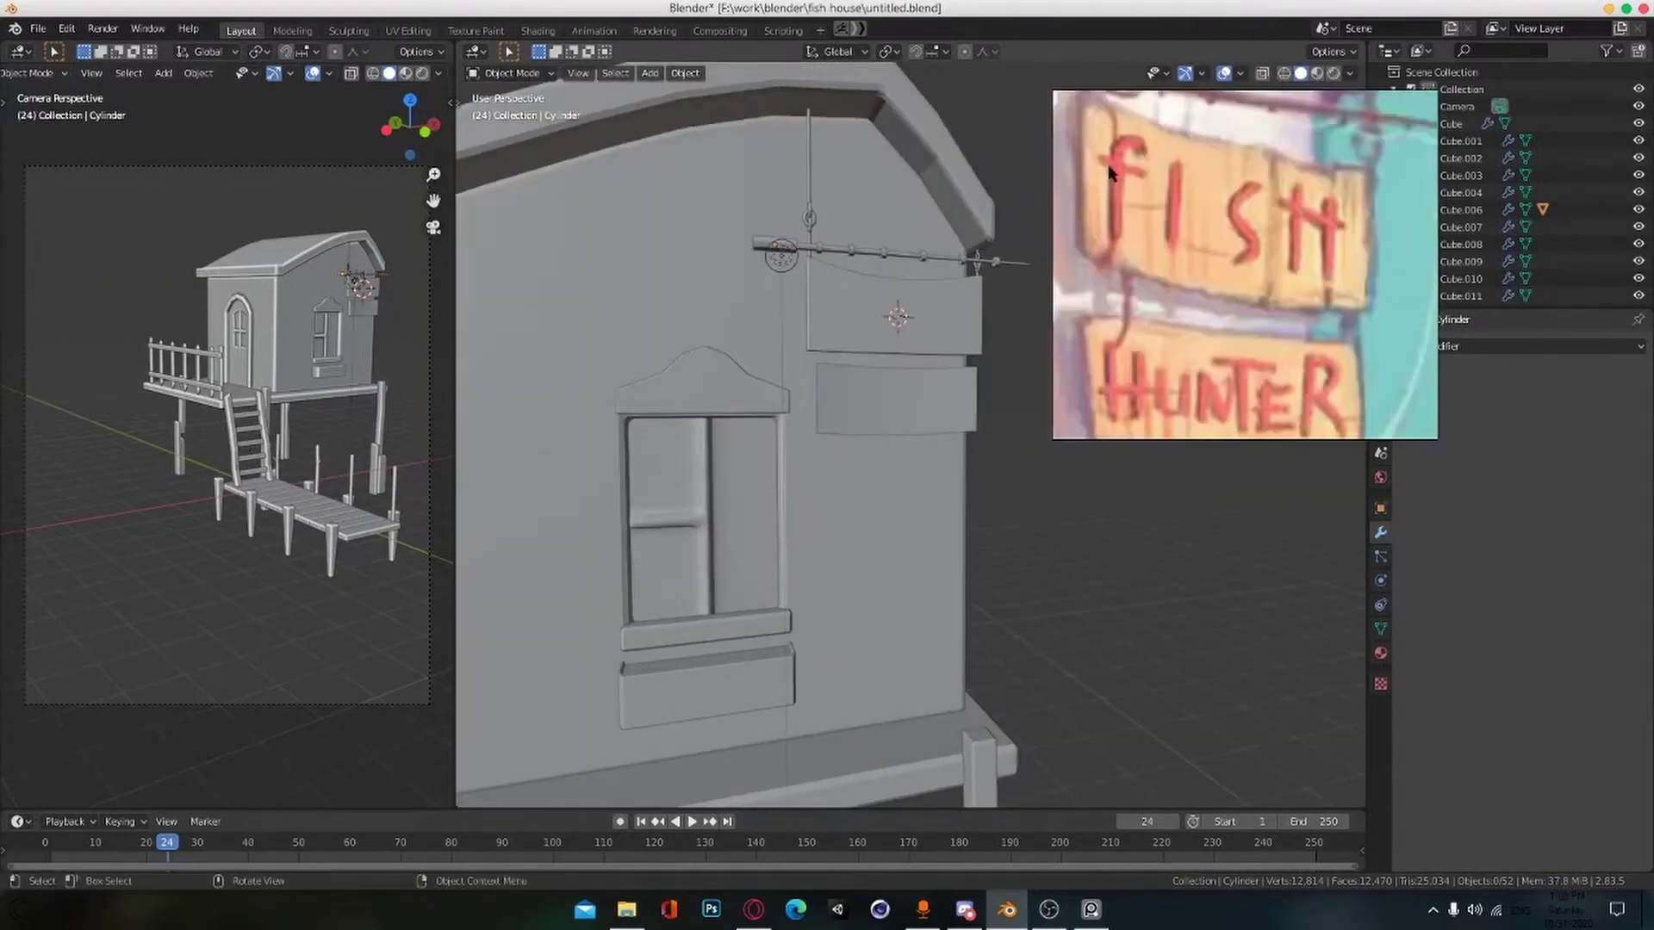
{"action": "scroll", "coordinate": [1182, 312], "scroll_direction": "down", "scroll_amount": 3}
{"action": "scroll", "coordinate": [1048, 543], "scroll_direction": "up", "scroll_amount": 8}
{"action": "scroll", "coordinate": [1105, 552], "scroll_direction": "down", "scroll_amount": 3}
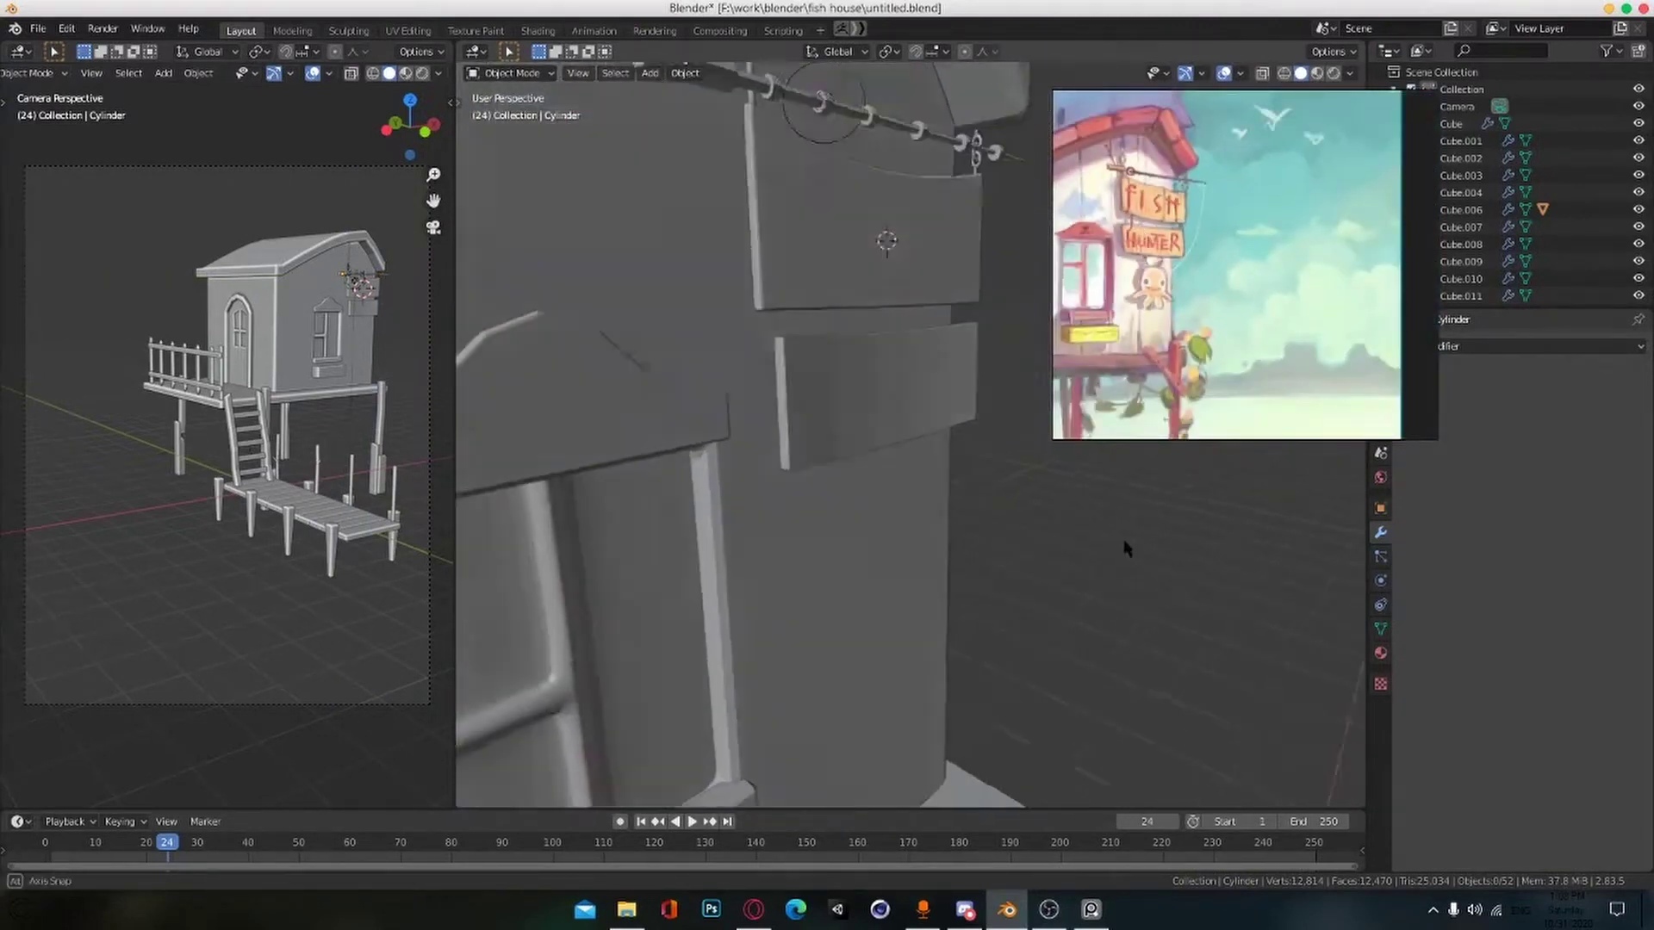
{"action": "middle_click_drag", "start_coordinate": [864, 495], "coordinate": [775, 230]}
{"action": "scroll", "coordinate": [867, 528], "scroll_direction": "down", "scroll_amount": 8}
{"action": "scroll", "coordinate": [868, 528], "scroll_direction": "up", "scroll_amount": 8}
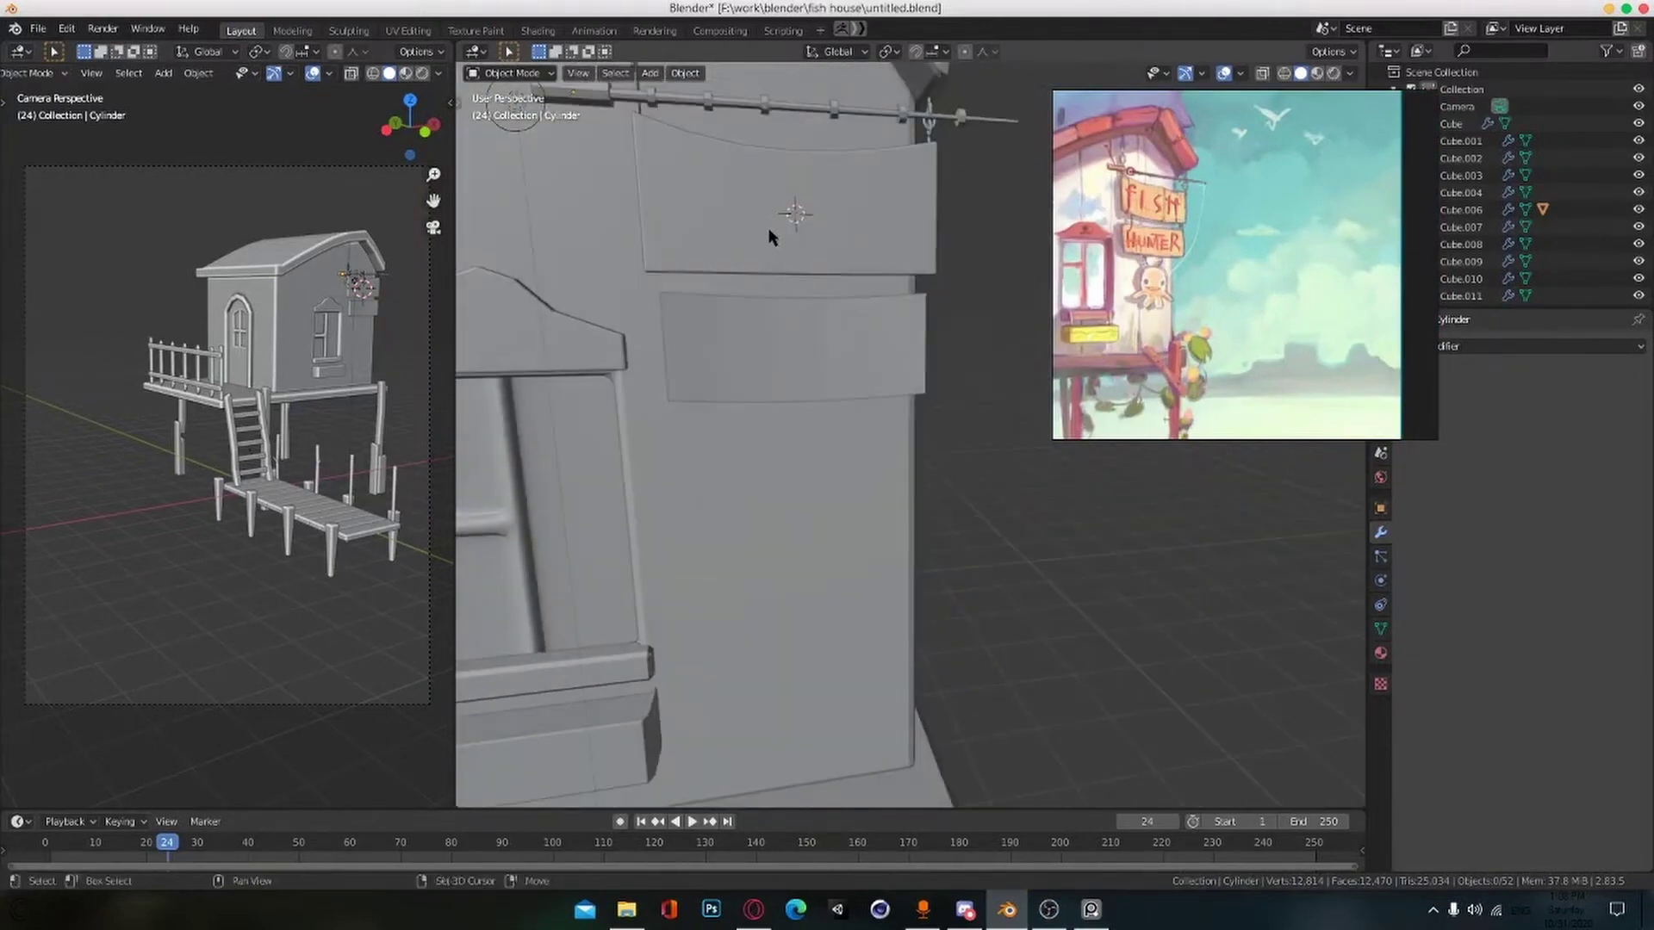
Step: Try a nine-sided cylinder scaled to 0.261 at the sign boards
{"action": "key", "text": "shift+a"}
{"action": "mouse_move", "coordinate": [773, 235]}
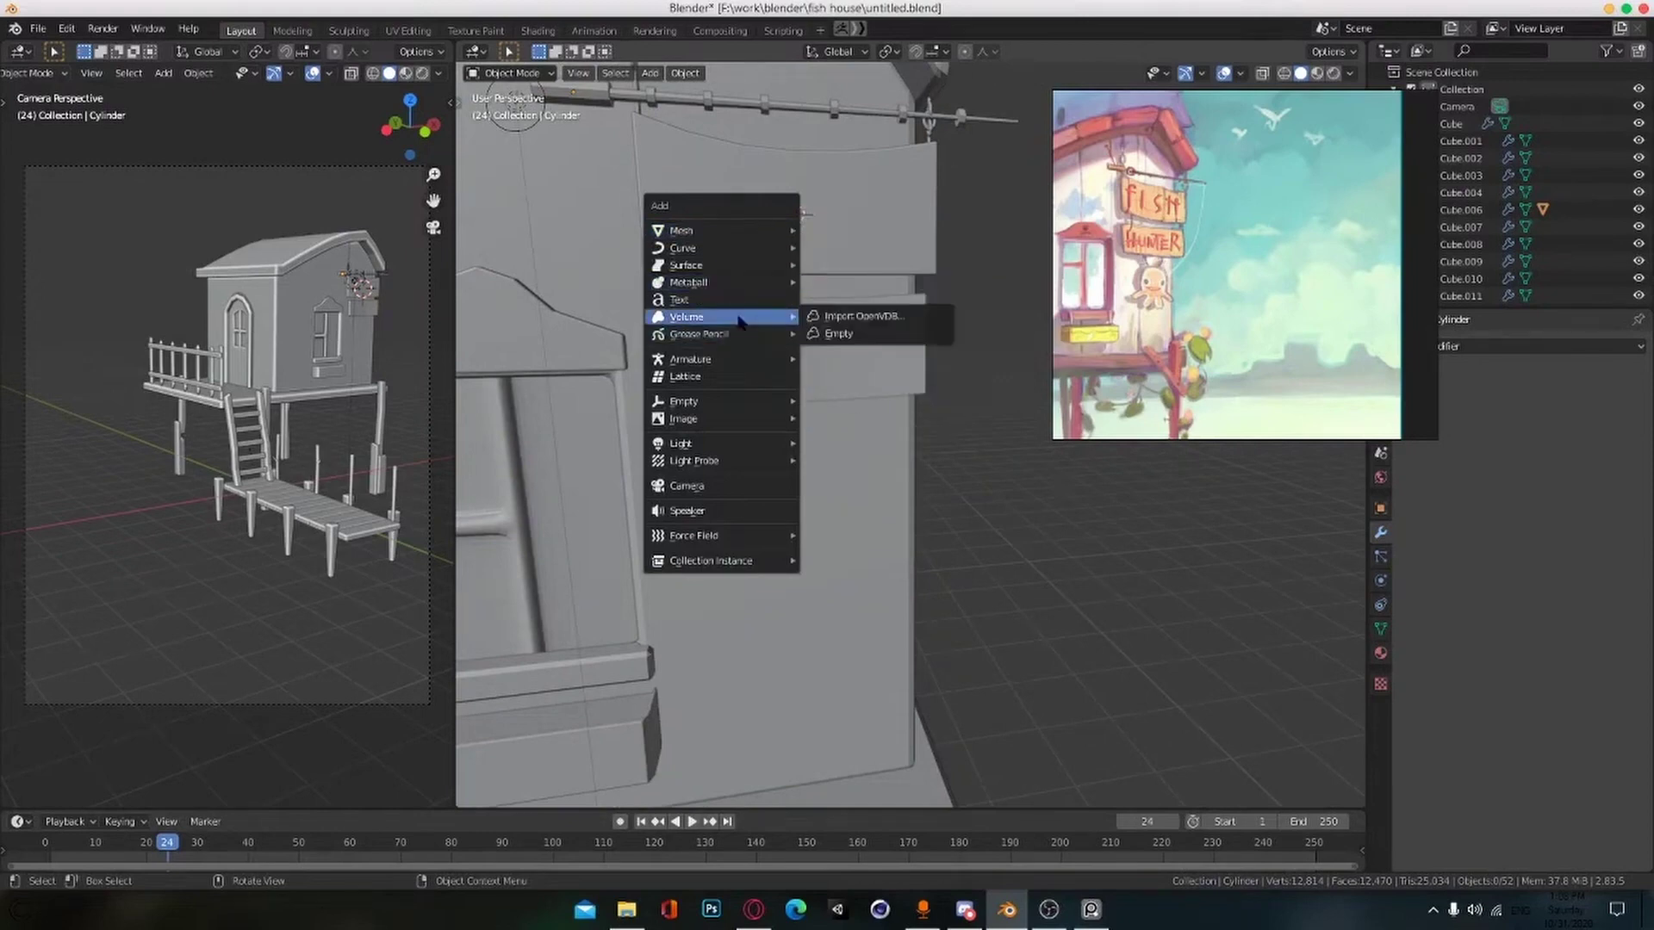
{"action": "left_click", "coordinate": [841, 316]}
{"action": "scroll", "coordinate": [913, 388], "scroll_direction": "down", "scroll_amount": 7}
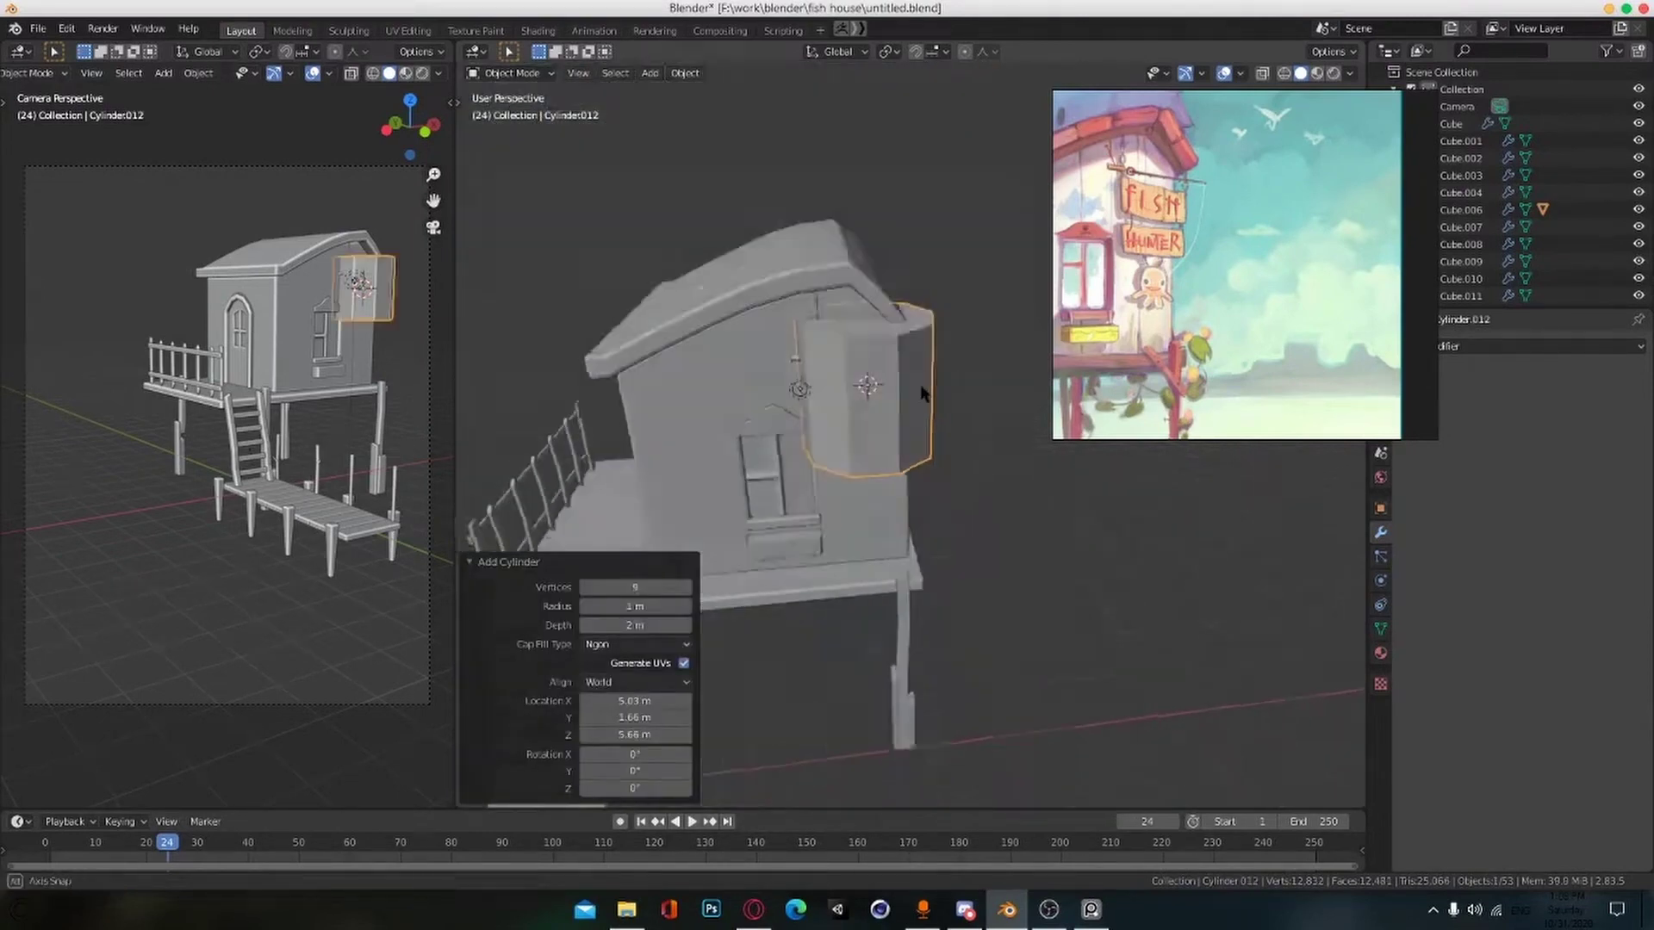
{"action": "middle_click_drag", "start_coordinate": [921, 390], "coordinate": [964, 413]}
{"action": "scroll", "coordinate": [964, 414], "scroll_direction": "up", "scroll_amount": 2}
{"action": "key", "text": "s"}
{"action": "left_click", "coordinate": [872, 389]}
{"action": "scroll", "coordinate": [881, 403], "scroll_direction": "up", "scroll_amount": 4}
{"action": "key", "text": "KP_1"}
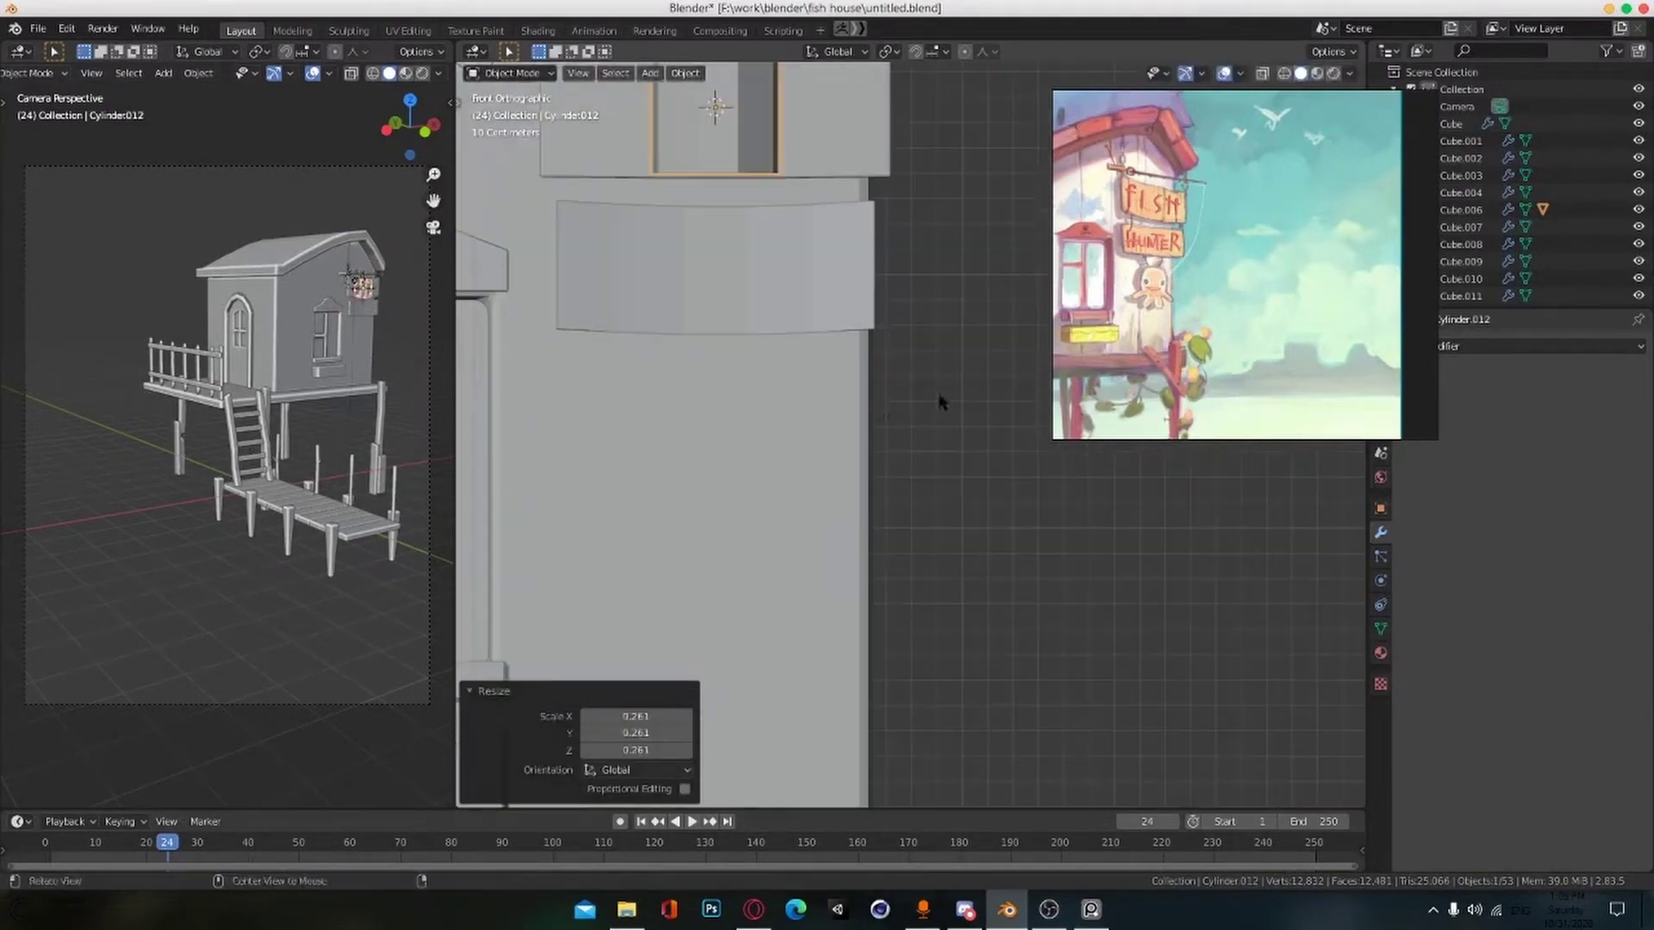
{"action": "key", "text": "r"}
{"action": "key", "text": "g"}
{"action": "left_click", "coordinate": [750, 685]}
{"action": "middle_click_drag", "start_coordinate": [970, 652], "coordinate": [1076, 506], "text": "shift"}
{"action": "scroll", "coordinate": [1076, 506], "scroll_direction": "up", "scroll_amount": 2}
{"action": "left_click_drag", "start_coordinate": [1090, 590], "coordinate": [1028, 801], "text": "alt+shift"}
{"action": "left_click_drag", "start_coordinate": [930, 258], "coordinate": [877, 343], "text": "alt"}
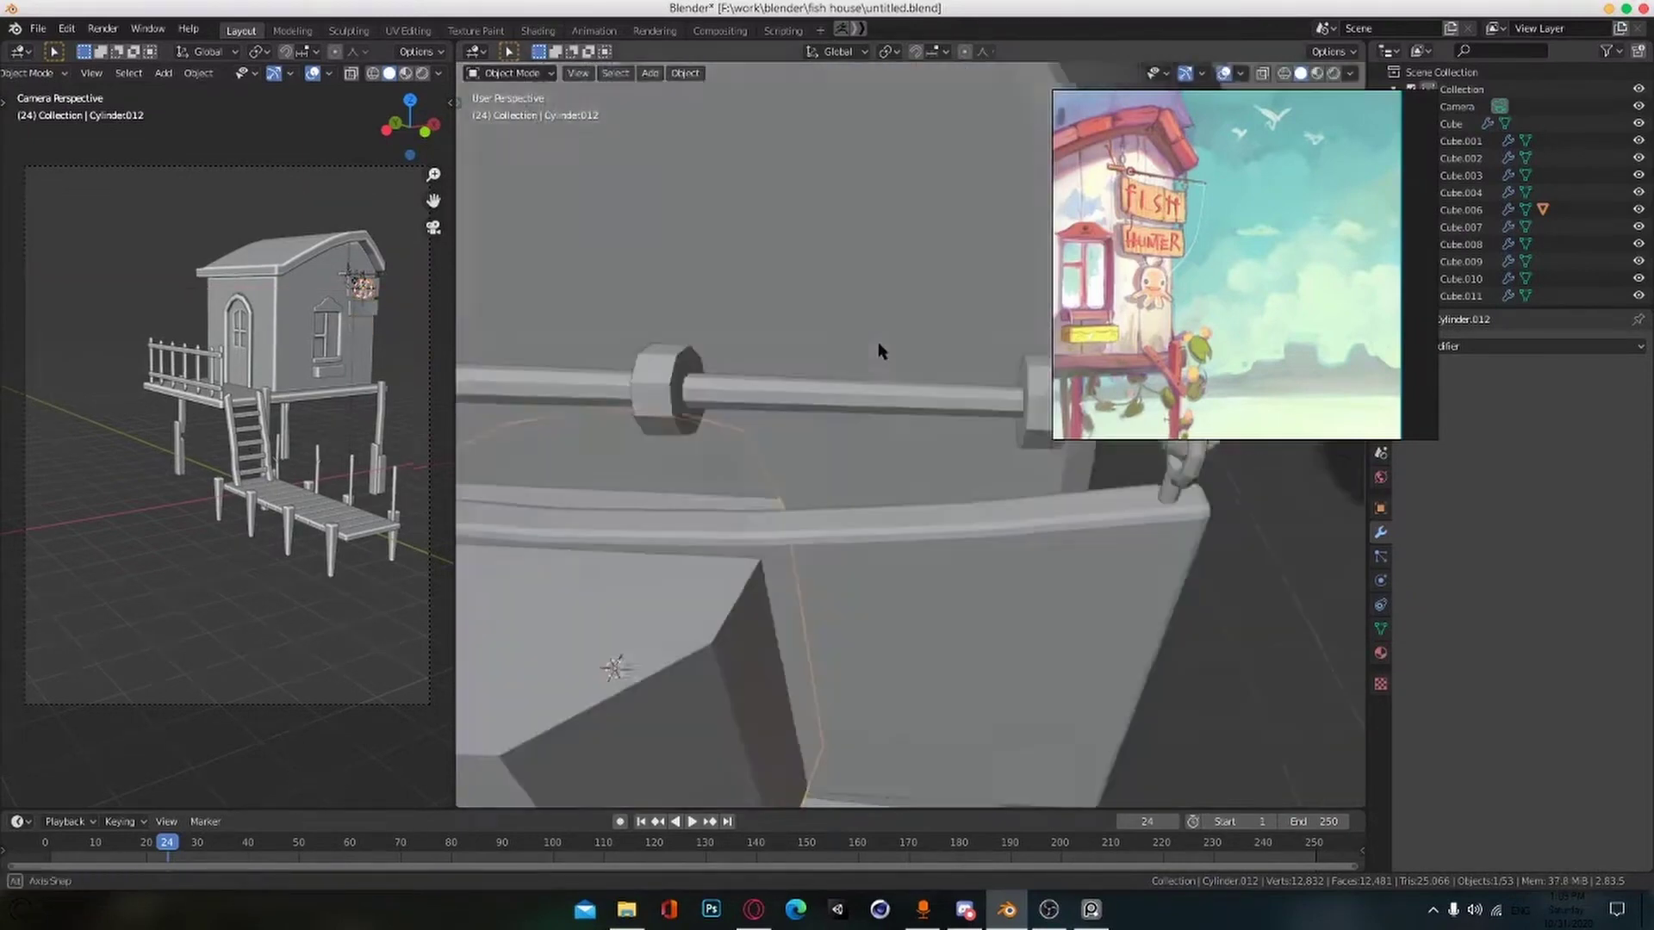
{"action": "scroll", "coordinate": [877, 343], "scroll_direction": "down", "scroll_amount": 5}
{"action": "key", "text": "ctrl+z"}
{"action": "key", "text": "ctrl+z"}
Step: Add a cylinder with 20 vertices at the sign boards
{"action": "key", "text": "shift+a"}
{"action": "mouse_move", "coordinate": [779, 540]}
{"action": "left_click", "coordinate": [822, 627]}
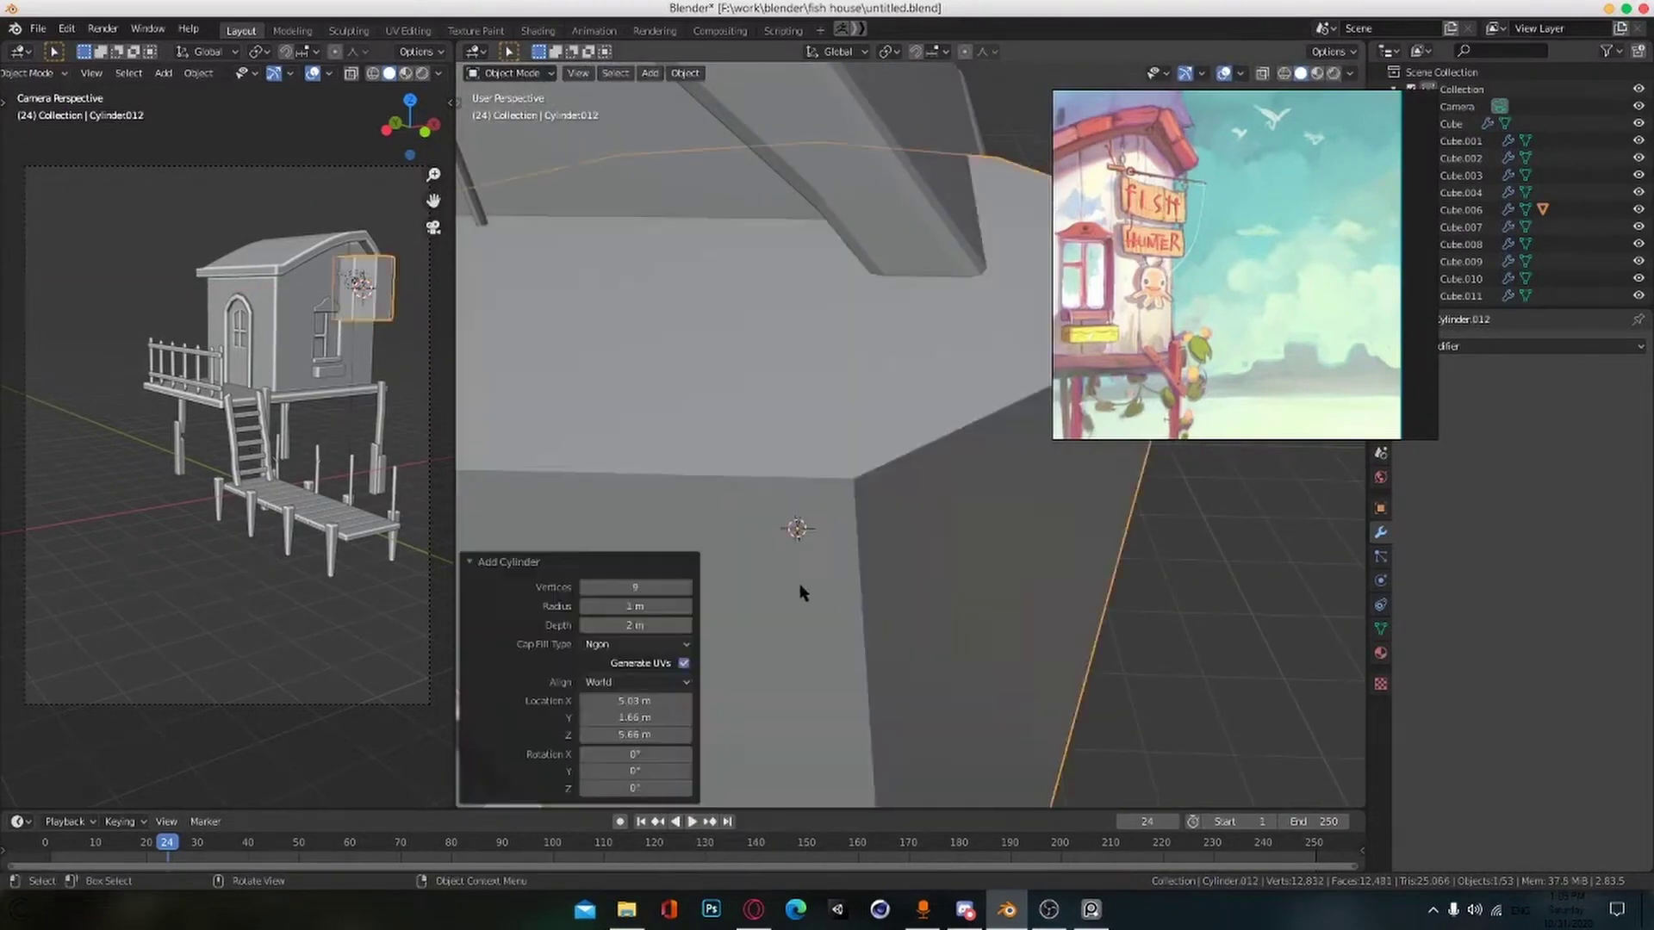
{"action": "scroll", "coordinate": [797, 589], "scroll_direction": "down", "scroll_amount": 1}
{"action": "left_click", "coordinate": [688, 588]}
{"action": "left_click", "coordinate": [686, 589]}
{"action": "left_click", "coordinate": [687, 589]}
{"action": "scroll", "coordinate": [754, 558], "scroll_direction": "down", "scroll_amount": 3}
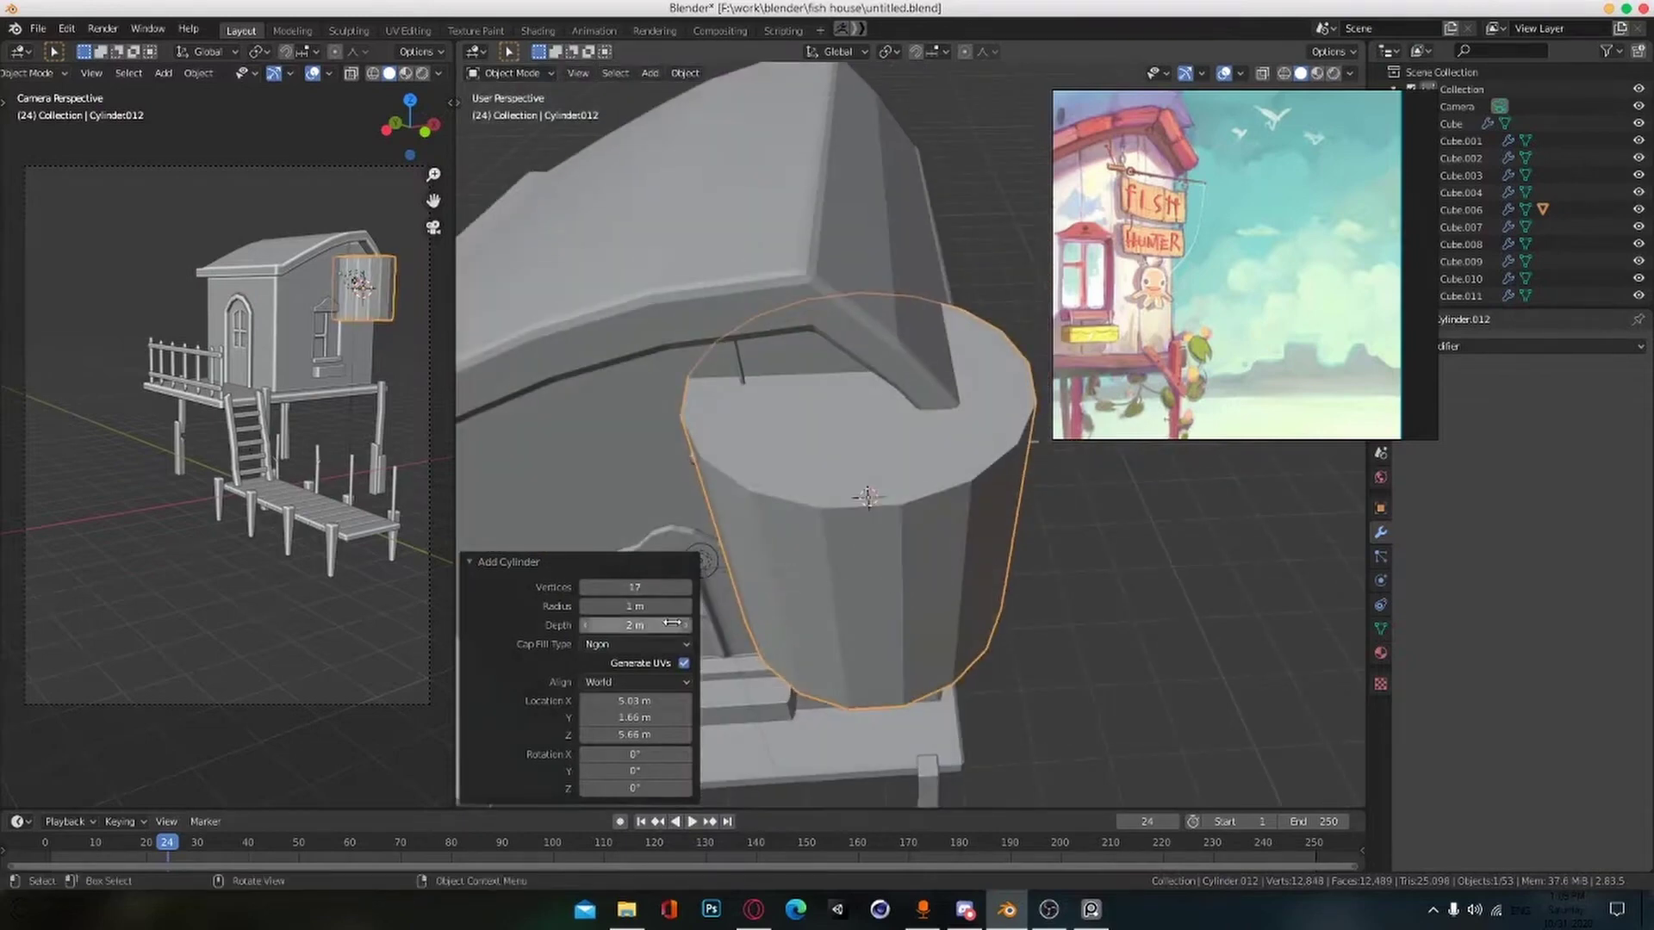
{"action": "left_click", "coordinate": [687, 588]}
Step: Rotate the cylinder 90° about X, scale it down and place it just below the lower sign board
{"action": "middle_click_drag", "start_coordinate": [956, 580], "coordinate": [849, 574]}
{"action": "type", "text": "rx"}
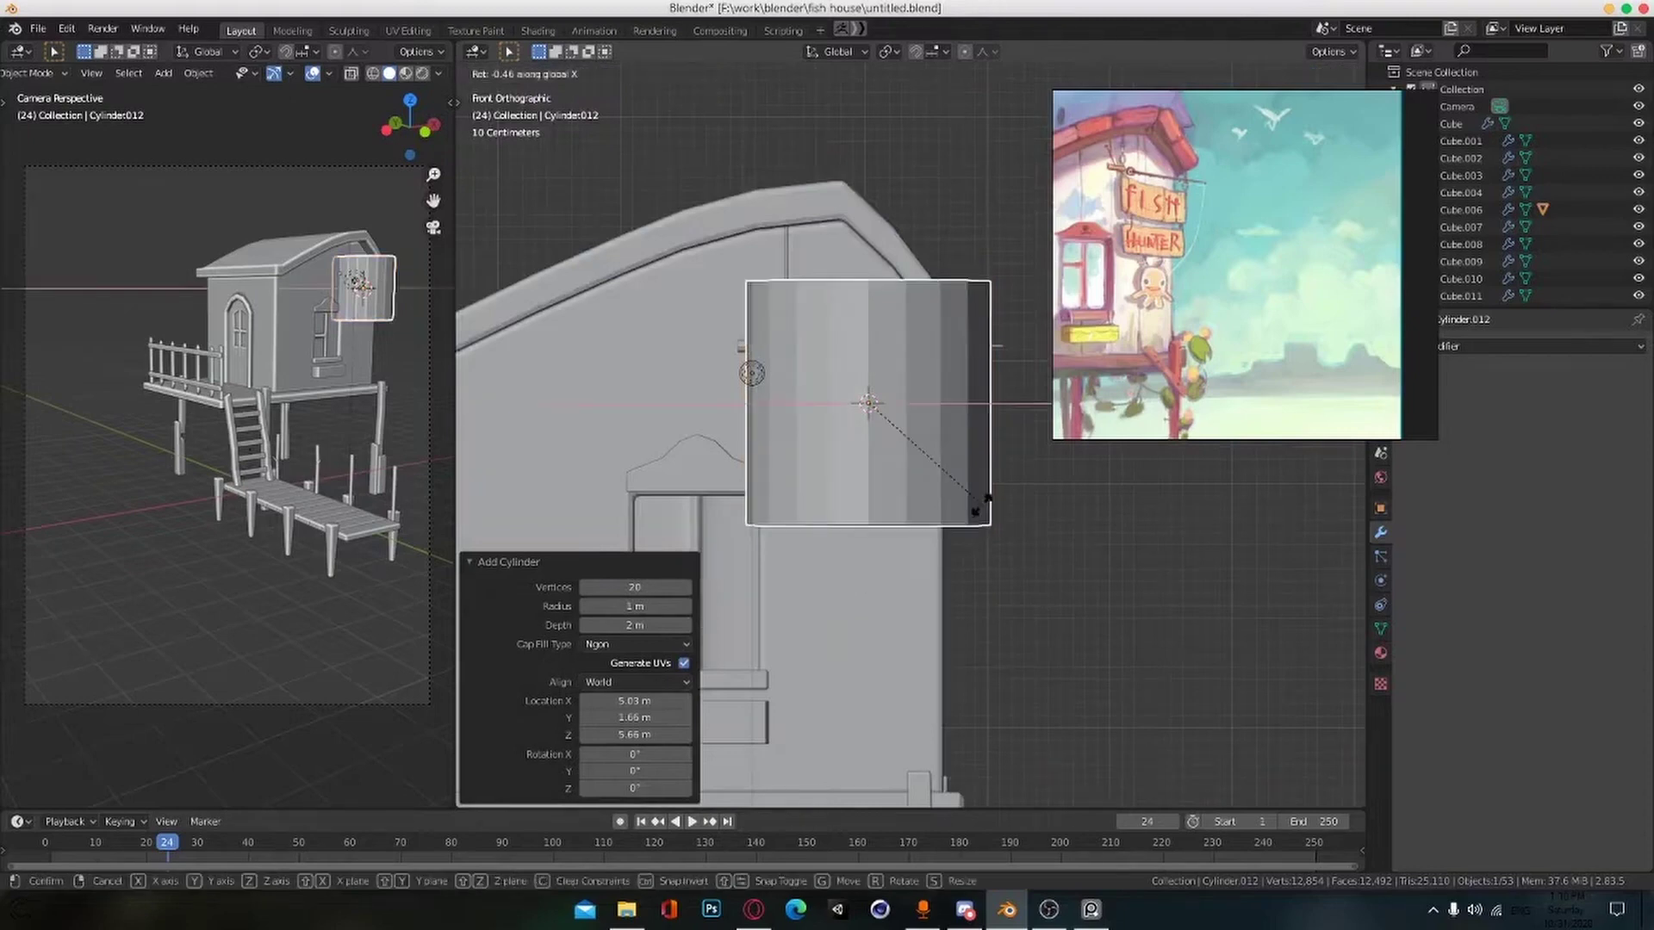
{"action": "type", "text": "90"}
{"action": "key", "text": "Return"}
{"action": "key", "text": "s"}
{"action": "left_click", "coordinate": [894, 423]}
{"action": "key", "text": "g"}
{"action": "left_click", "coordinate": [897, 567]}
Step: Flatten the cylinder along Y into a thin disc, and enlarge the disc slightly
{"action": "scroll", "coordinate": [948, 641], "scroll_direction": "up", "scroll_amount": 4}
{"action": "middle_click_drag", "start_coordinate": [957, 658], "coordinate": [1081, 555]}
{"action": "key", "text": "s"}
{"action": "key", "text": "y"}
{"action": "left_click", "coordinate": [966, 649]}
{"action": "scroll", "coordinate": [1143, 691], "scroll_direction": "up", "scroll_amount": 3}
{"action": "key", "text": "s"}
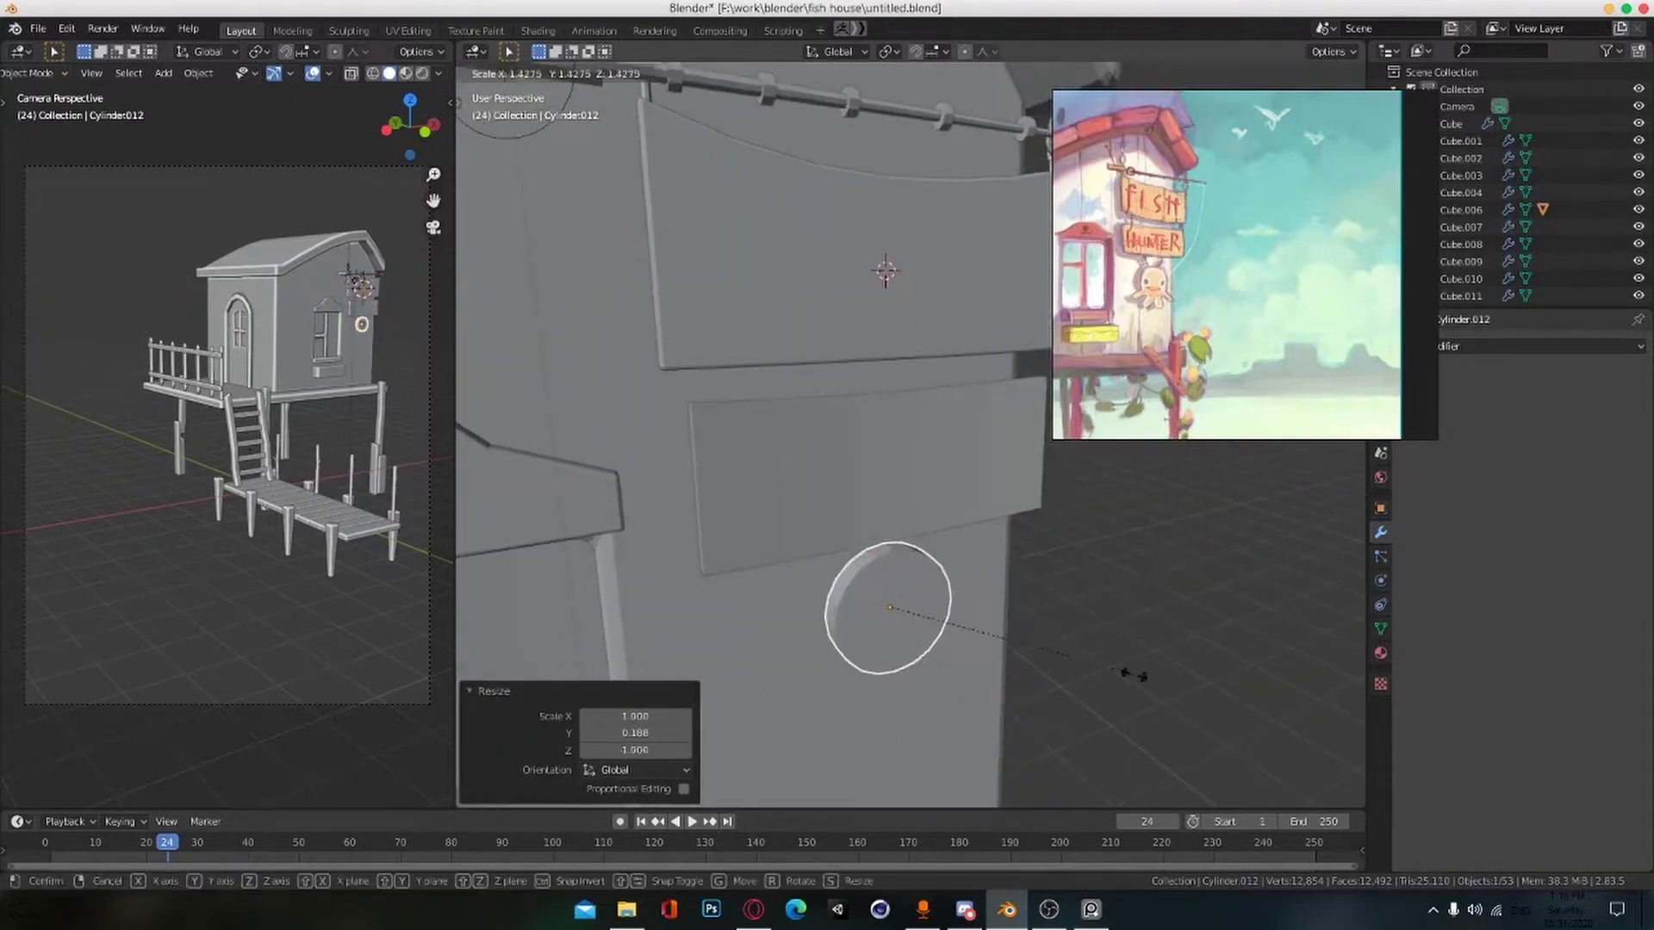
{"action": "key", "text": "KP_1"}
{"action": "middle_click_drag", "start_coordinate": [894, 635], "coordinate": [938, 516], "text": "shift"}
Step: Try selecting every other rim face of the disc with Checker Deselect
{"action": "key", "text": "Tab"}
{"action": "left_click", "coordinate": [880, 461]}
{"action": "middle_click_drag", "start_coordinate": [880, 460], "coordinate": [924, 447]}
{"action": "left_click", "coordinate": [841, 455], "text": "shift"}
{"action": "left_click", "coordinate": [868, 450]}
{"action": "left_click", "coordinate": [670, 74]}
{"action": "left_click", "coordinate": [739, 211]}
{"action": "left_click", "coordinate": [670, 74]}
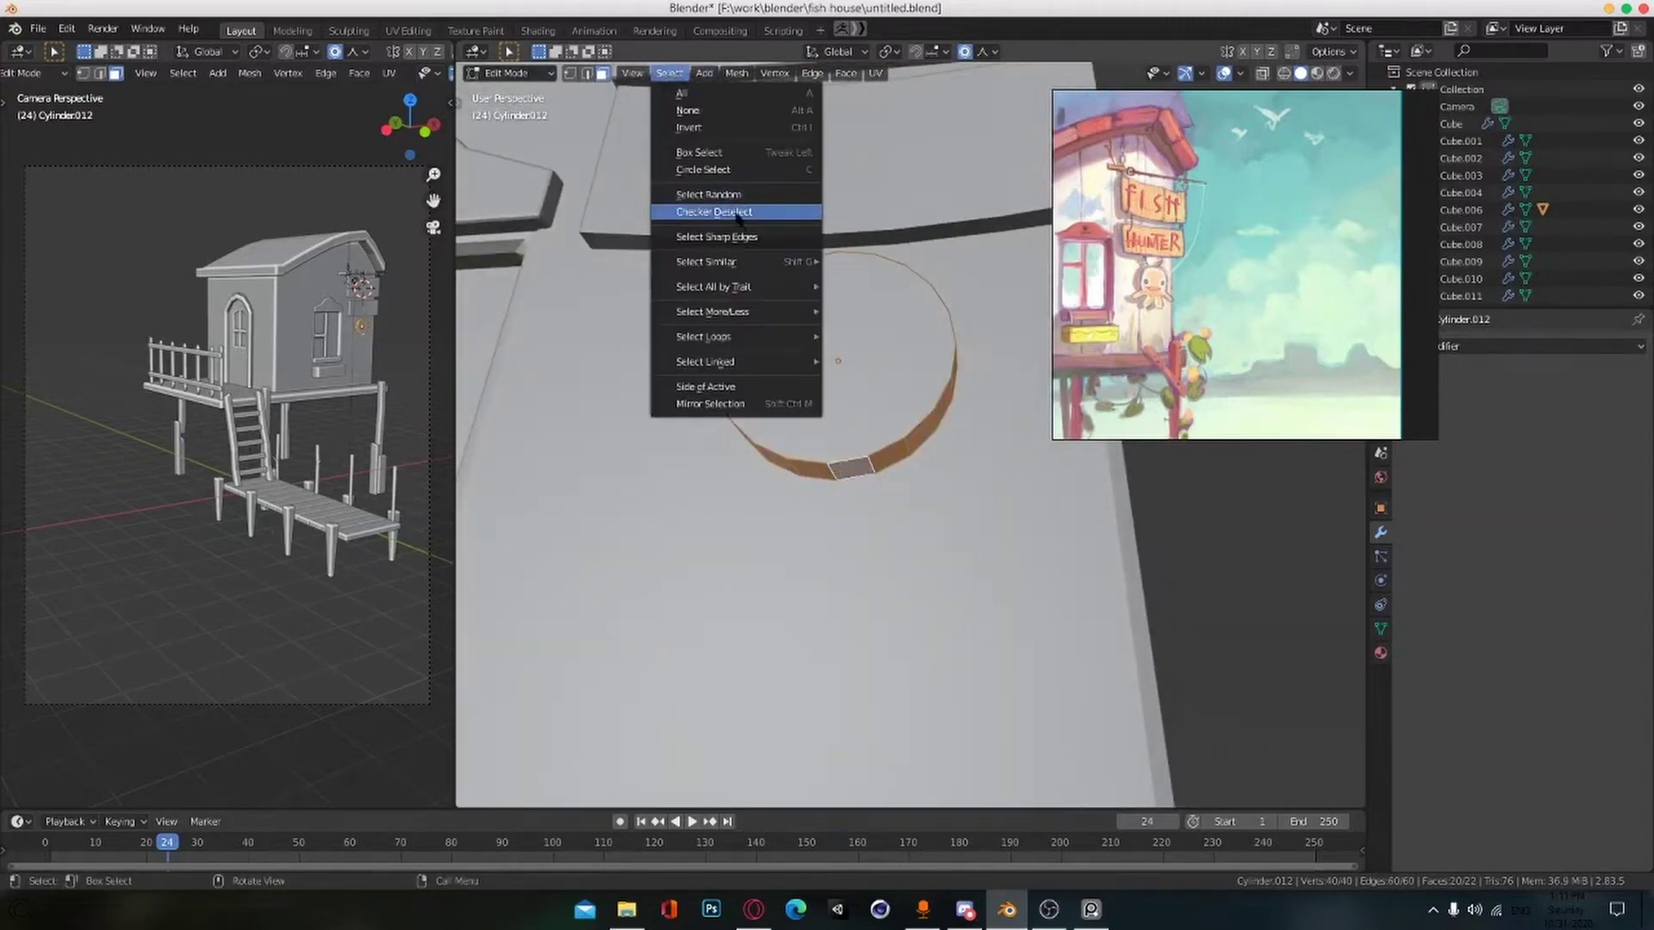
{"action": "left_click", "coordinate": [738, 213]}
{"action": "left_click", "coordinate": [670, 74]}
{"action": "left_click", "coordinate": [739, 212]}
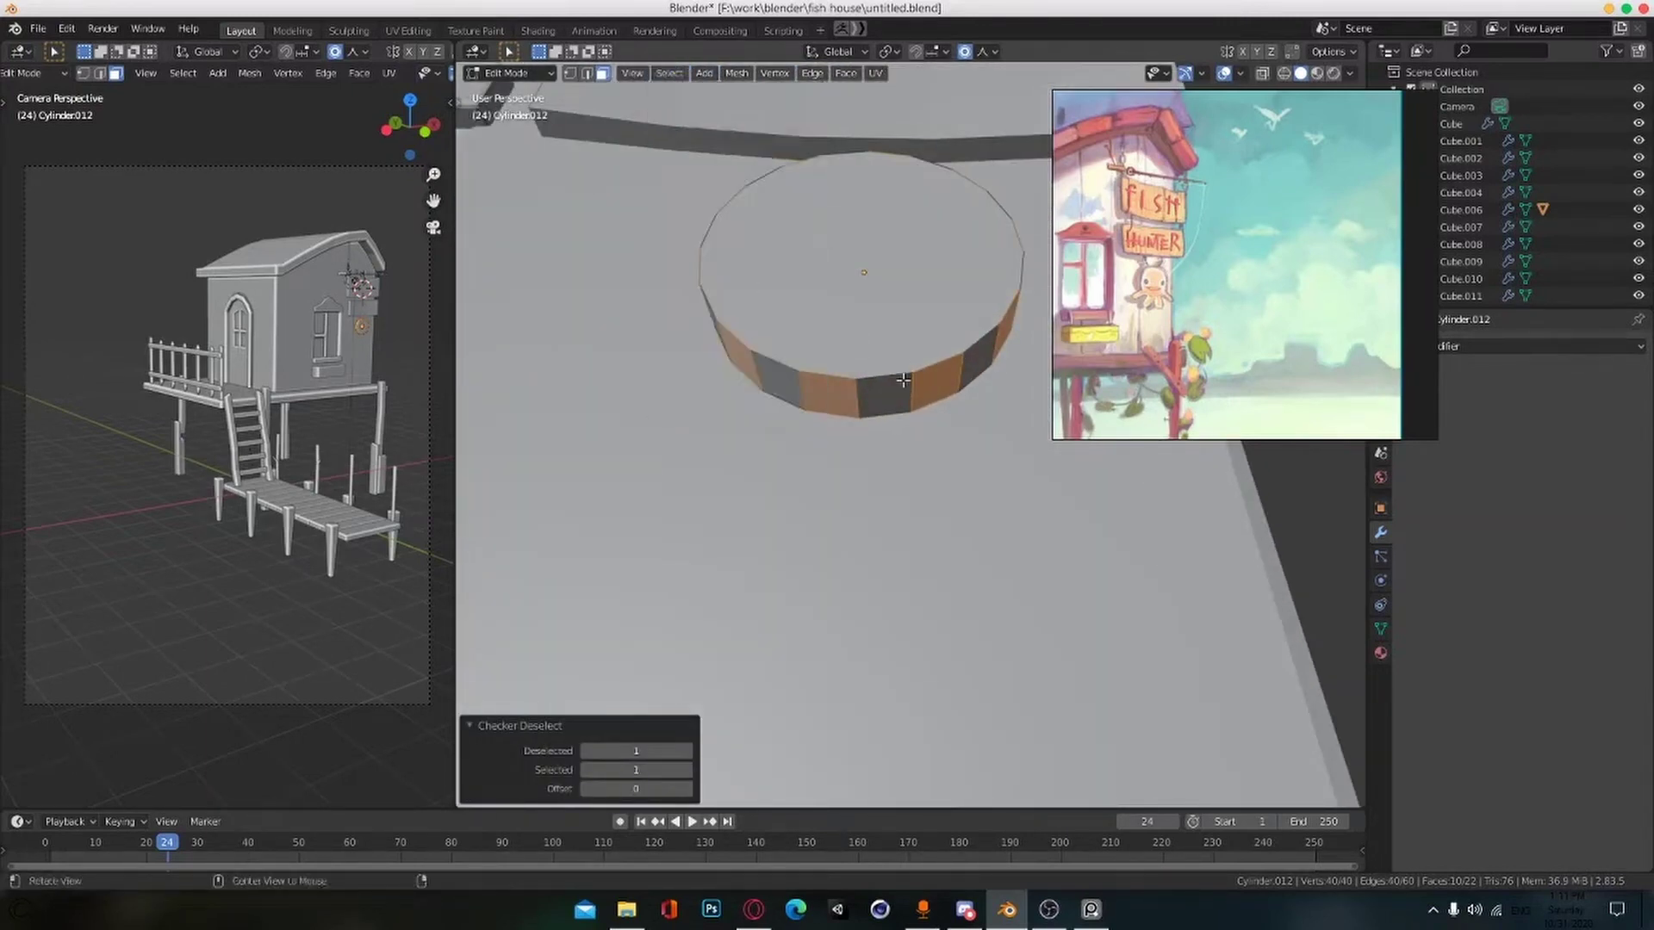
{"action": "middle_click_drag", "start_coordinate": [775, 448], "coordinate": [719, 738]}
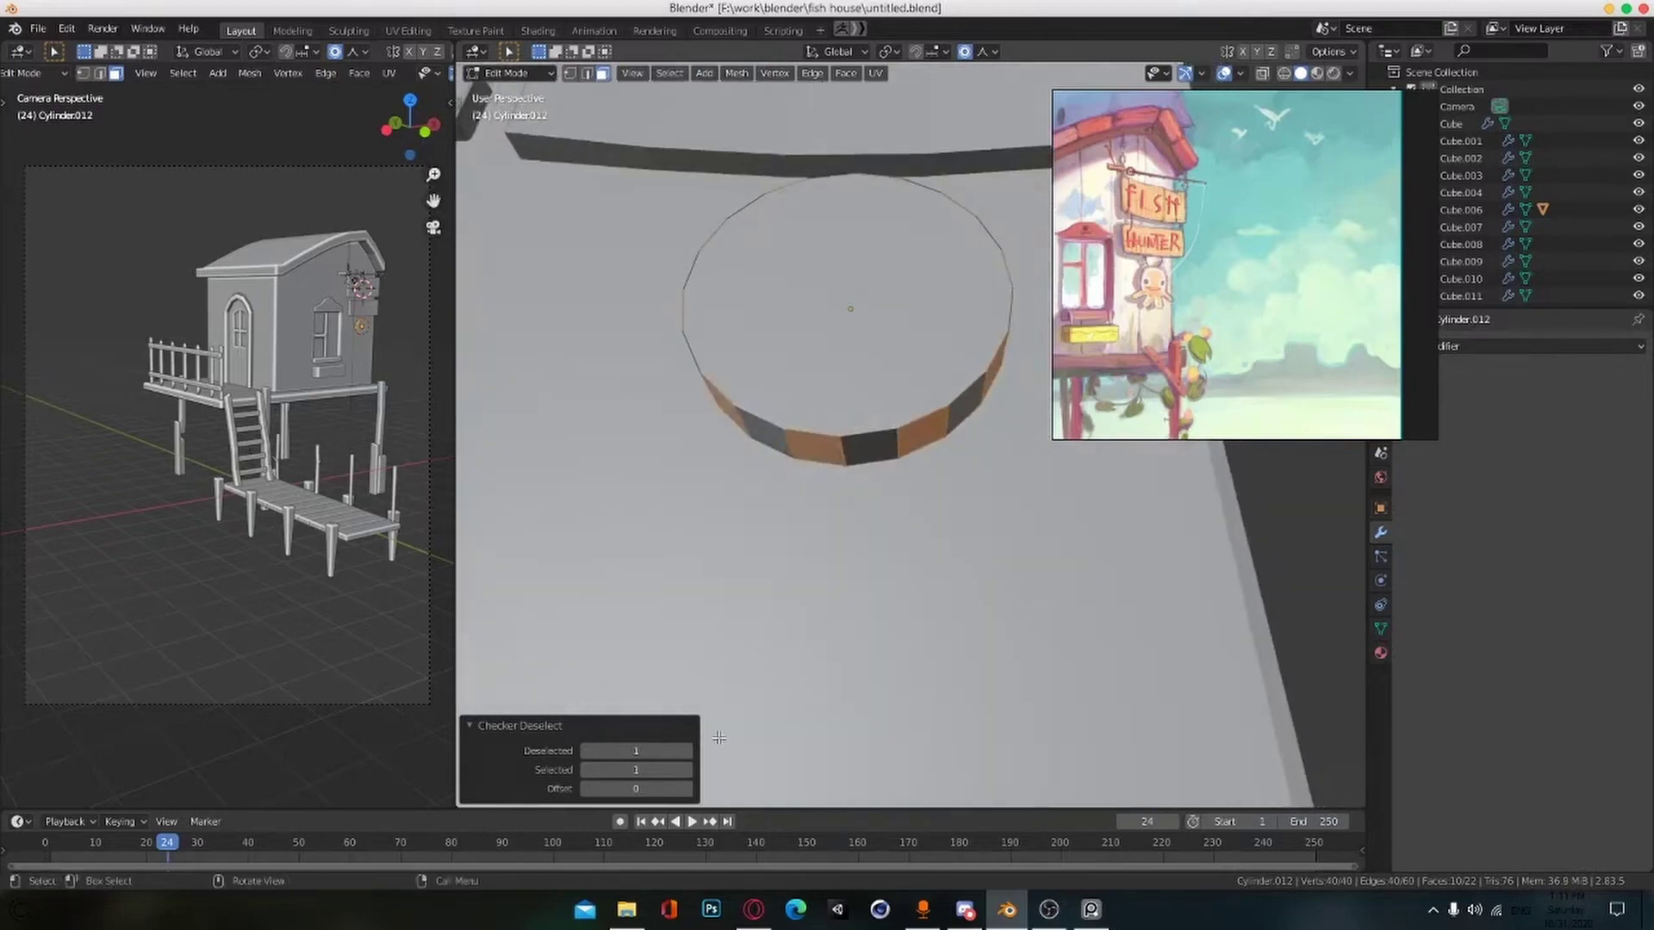
{"action": "middle_click_drag", "start_coordinate": [732, 569], "coordinate": [797, 534]}
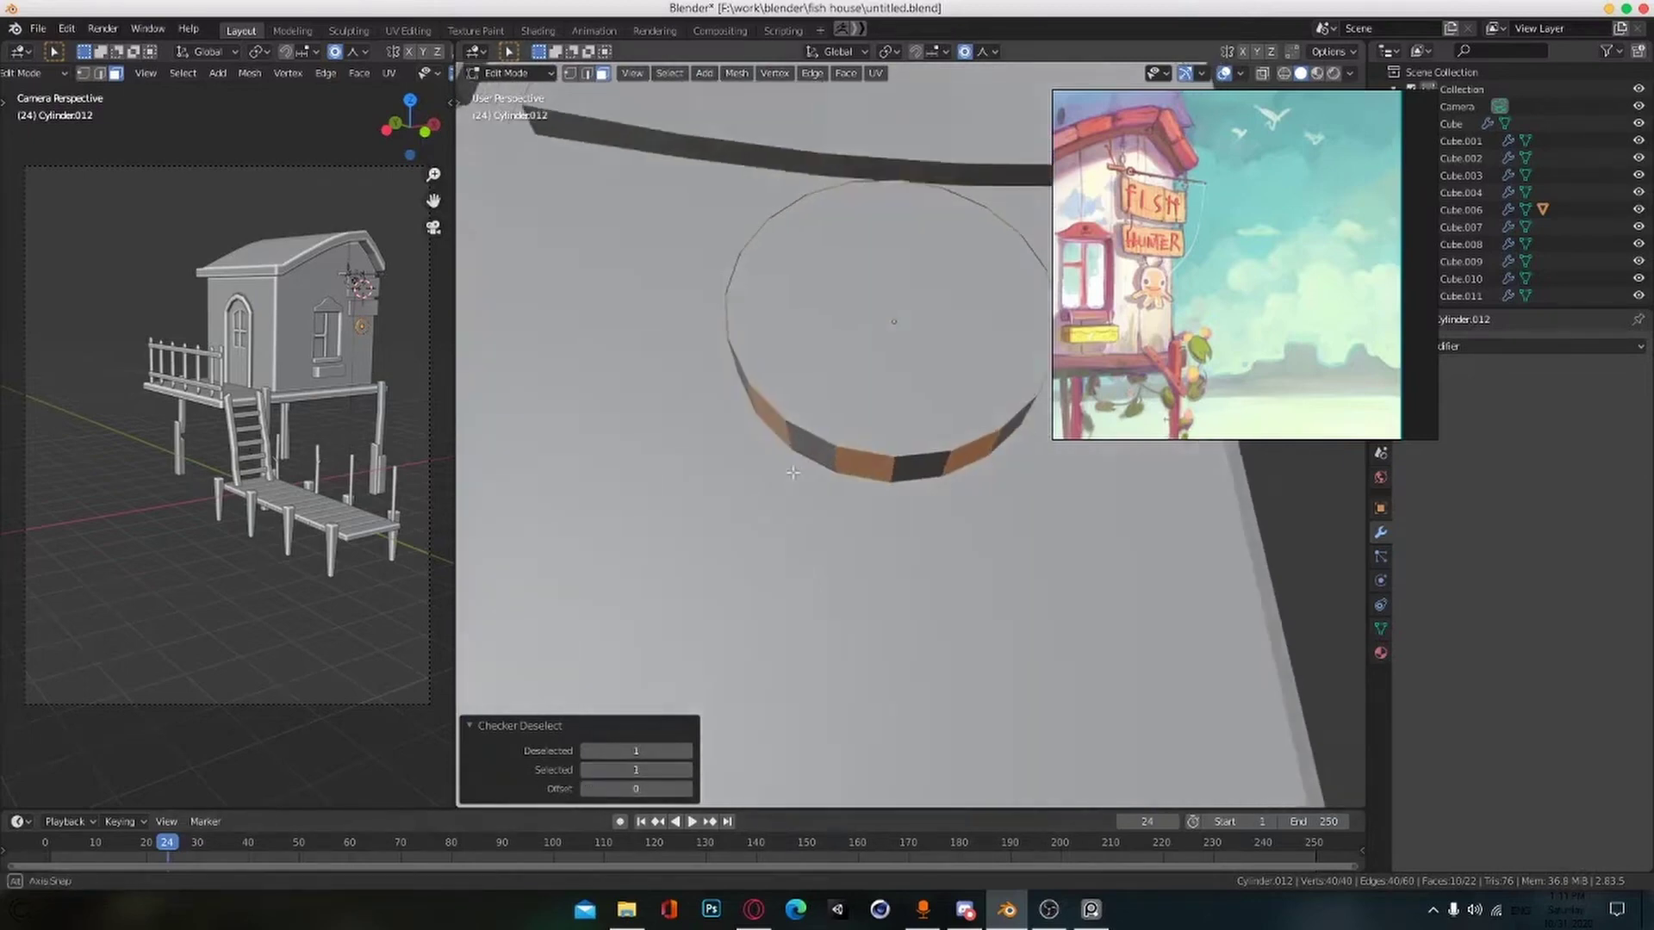
Step: Select four alternating faces on the disc's lower rim and extrude them individually with a -0.436 m offset as legs
{"action": "left_click", "coordinate": [808, 446]}
{"action": "middle_click_drag", "start_coordinate": [808, 473], "coordinate": [990, 435]}
{"action": "left_click", "coordinate": [889, 465], "text": "shift"}
{"action": "left_click", "coordinate": [908, 439], "text": "shift"}
{"action": "left_click", "coordinate": [740, 422], "text": "shift"}
{"action": "middle_click_drag", "start_coordinate": [723, 414], "coordinate": [577, 390]}
{"action": "left_click", "coordinate": [480, 360]}
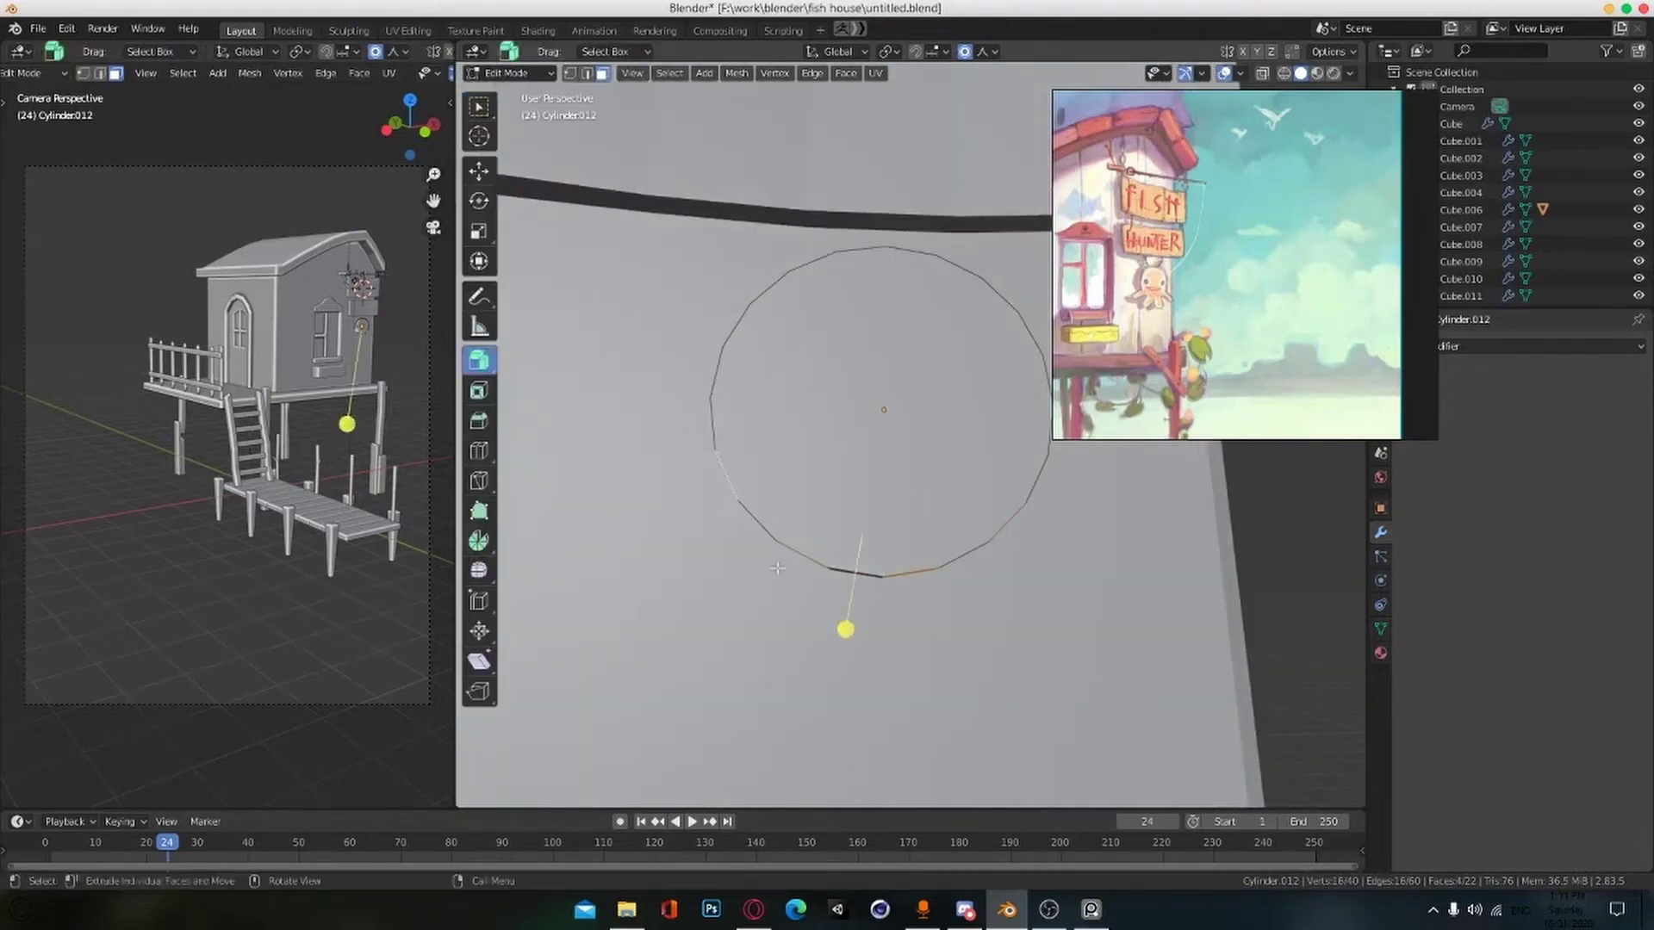
{"action": "left_click", "coordinate": [830, 687]}
{"action": "scroll", "coordinate": [860, 664], "scroll_direction": "down", "scroll_amount": 5}
{"action": "key", "text": "w"}
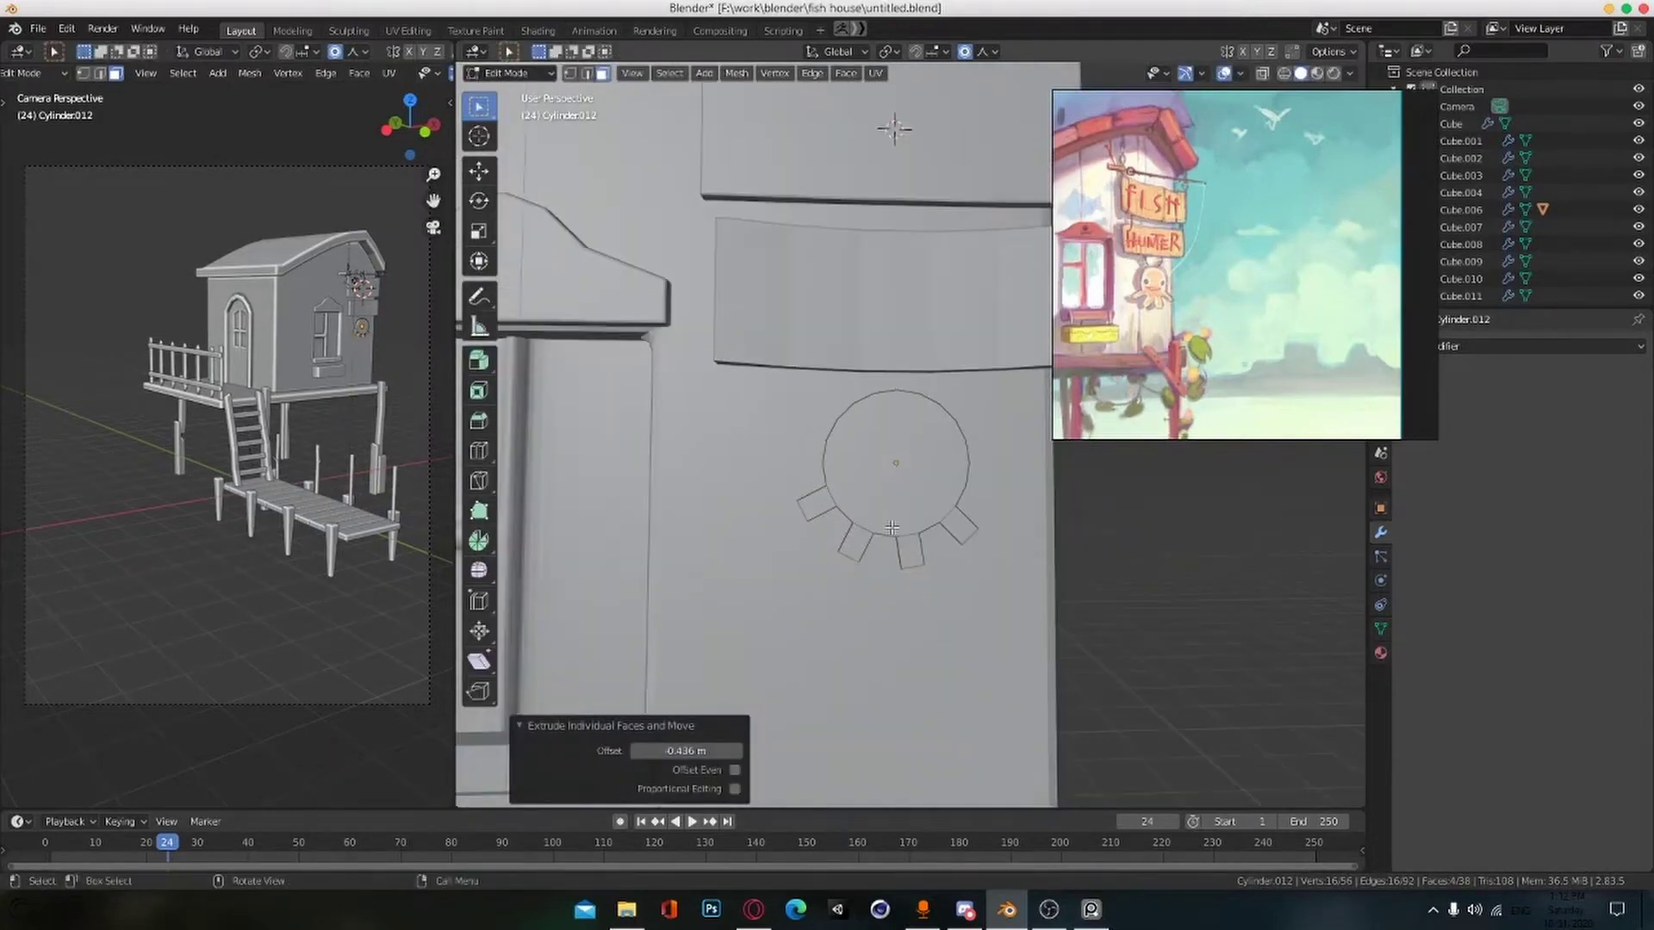
Step: Rotate the legged disc -10.8° about Y so that its four legs sit symmetrically
{"action": "left_click", "coordinate": [923, 510]}
{"action": "key", "text": "Tab"}
{"action": "middle_click_drag", "start_coordinate": [924, 510], "coordinate": [973, 569]}
{"action": "key", "text": "r"}
{"action": "key", "text": "x"}
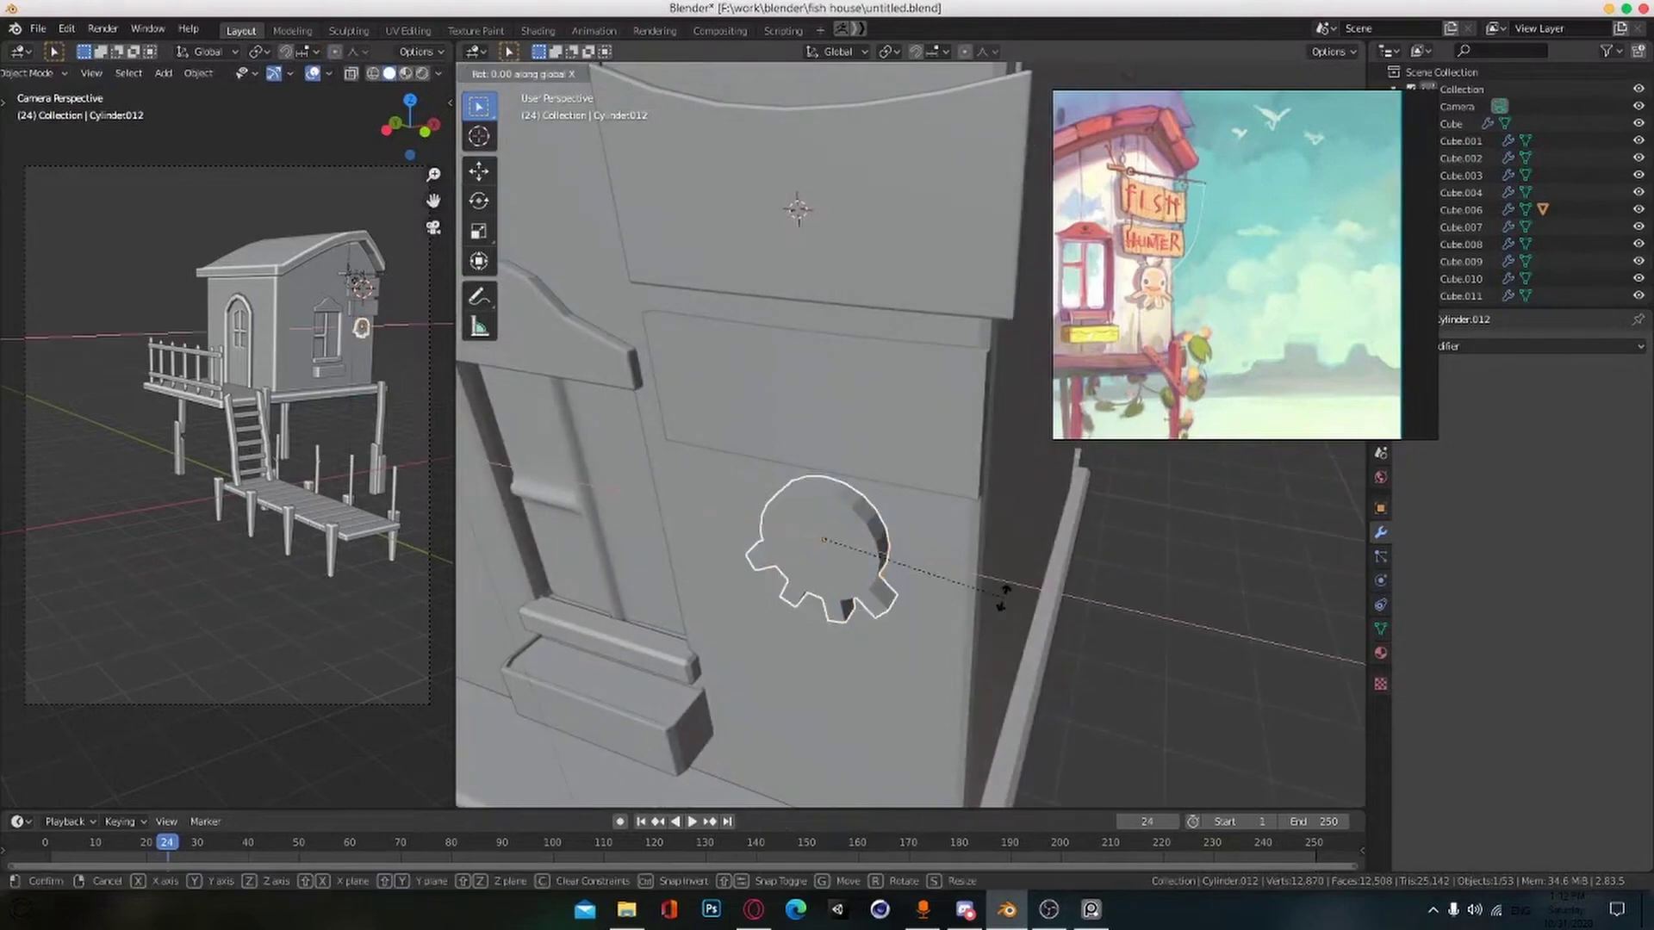
{"action": "left_click", "coordinate": [999, 603]}
{"action": "key", "text": "KP_1"}
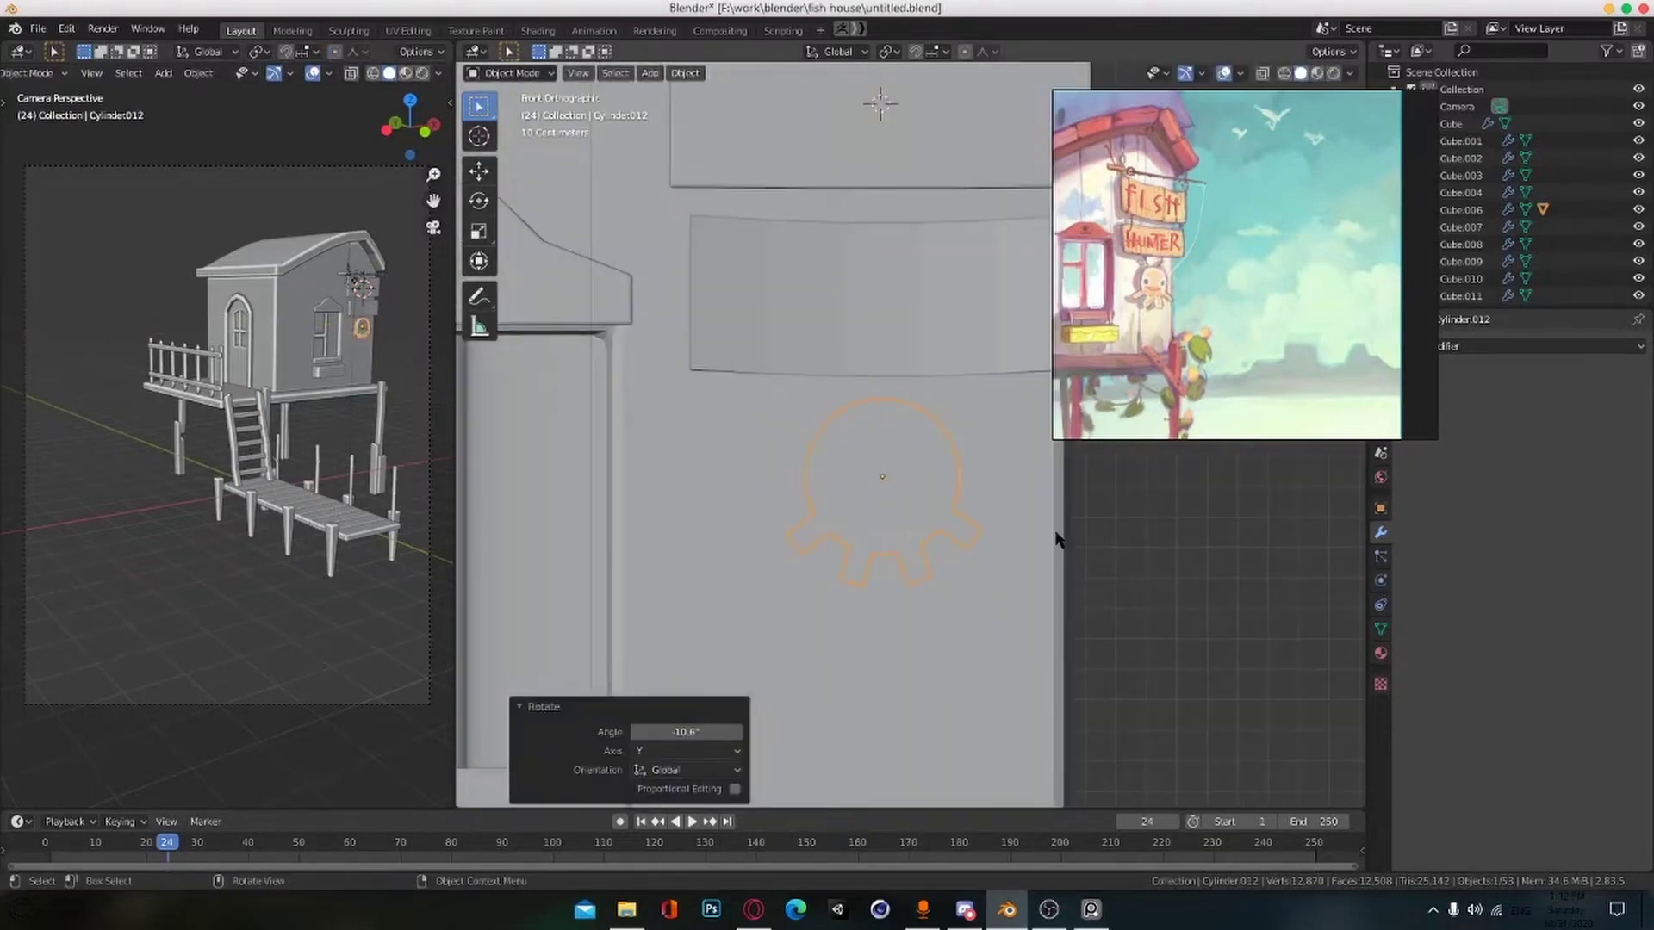
{"action": "scroll", "coordinate": [1042, 535], "scroll_direction": "up", "scroll_amount": 1}
Step: Reshape the figure's round head by moving its top rim face along Z with proportional editing
{"action": "key", "text": "Tab"}
{"action": "middle_click_drag", "start_coordinate": [891, 432], "coordinate": [874, 495]}
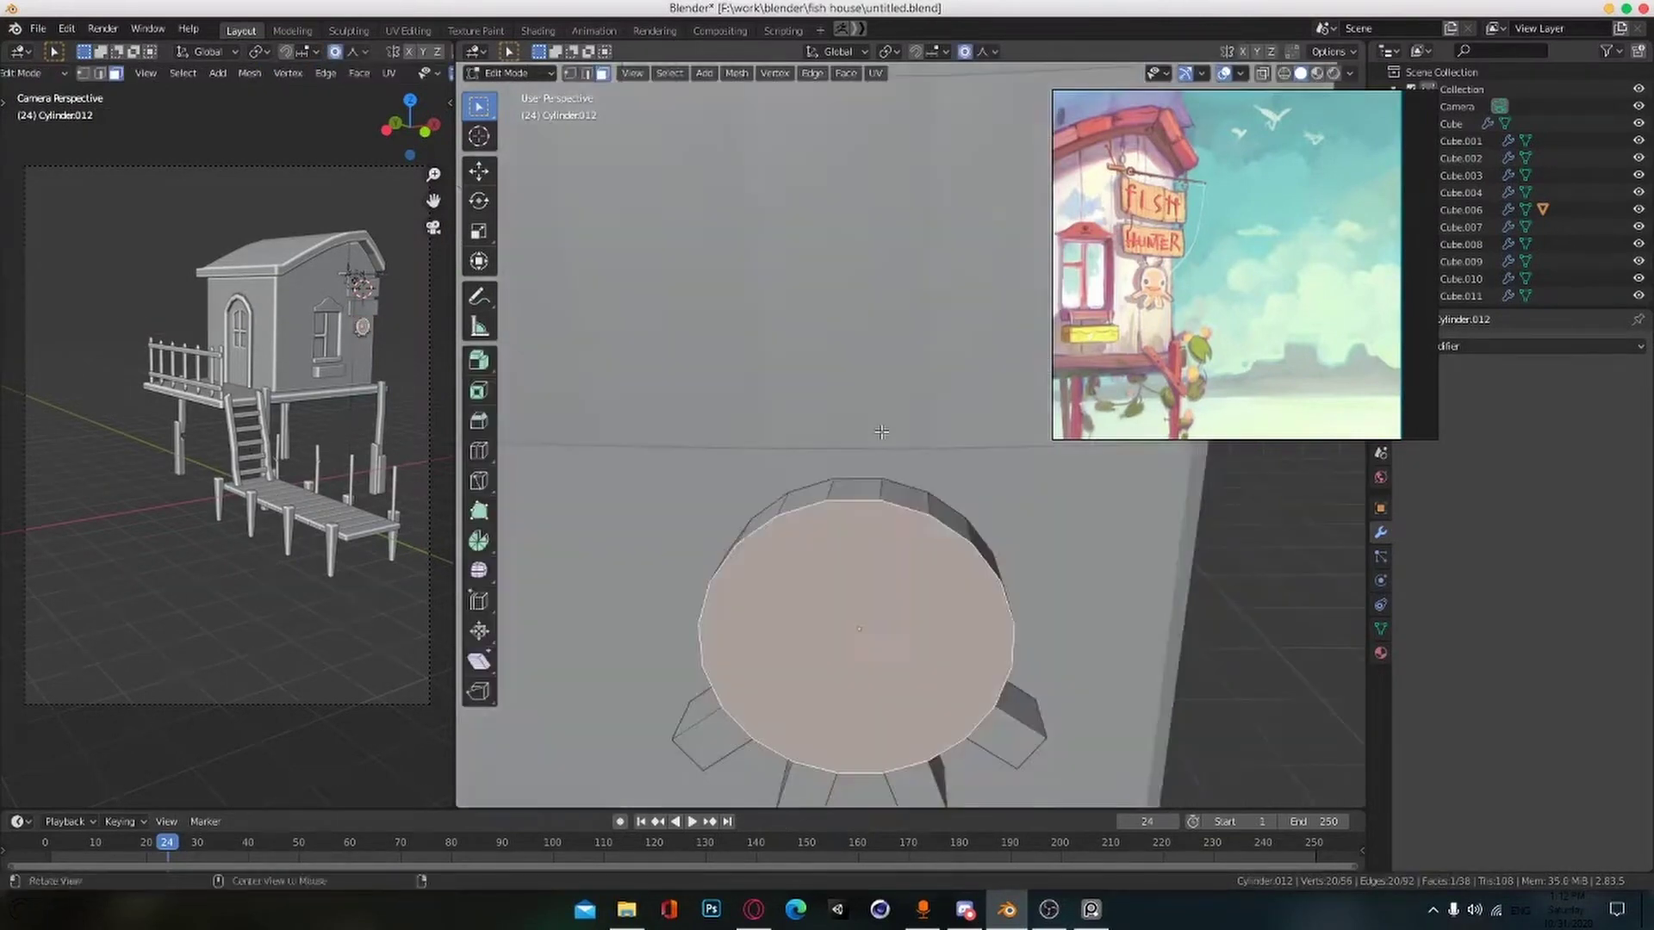
{"action": "left_click", "coordinate": [857, 489]}
{"action": "middle_click_drag", "start_coordinate": [986, 624], "coordinate": [988, 554]}
{"action": "key", "text": "g"}
{"action": "key", "text": "z"}
{"action": "left_click", "coordinate": [990, 363]}
{"action": "mouse_move", "coordinate": [991, 365]}
{"action": "middle_mouse_down"}
{"action": "mouse_move", "coordinate": [1018, 362]}
{"action": "mouse_move", "coordinate": [1001, 369]}
{"action": "middle_mouse_up"}
{"action": "key", "text": "Tab"}
Step: Shift the reference painting clear of the modifier settings and add a Subdivision Surface modifier to the figure
{"action": "right_click_drag", "start_coordinate": [1232, 379], "coordinate": [1067, 350]}
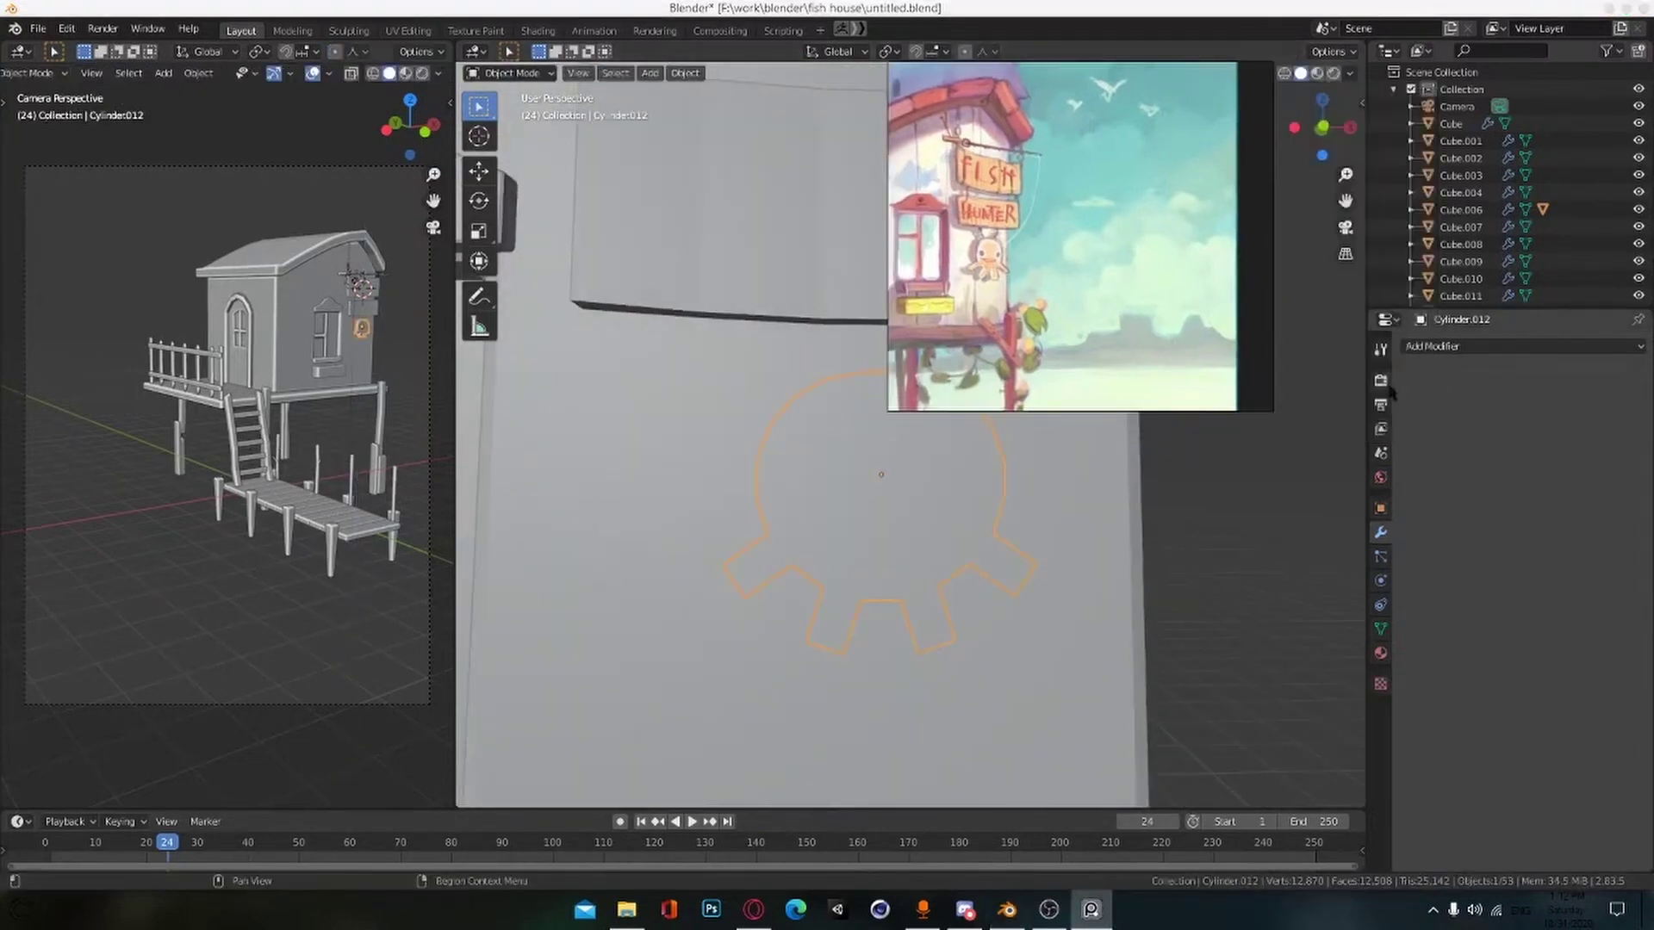
{"action": "left_click", "coordinate": [1488, 346]}
{"action": "left_click", "coordinate": [1300, 626]}
Step: Inset the figure's round front face by 0.2745 m
{"action": "key", "text": "Tab"}
{"action": "key", "text": "ctrl+r"}
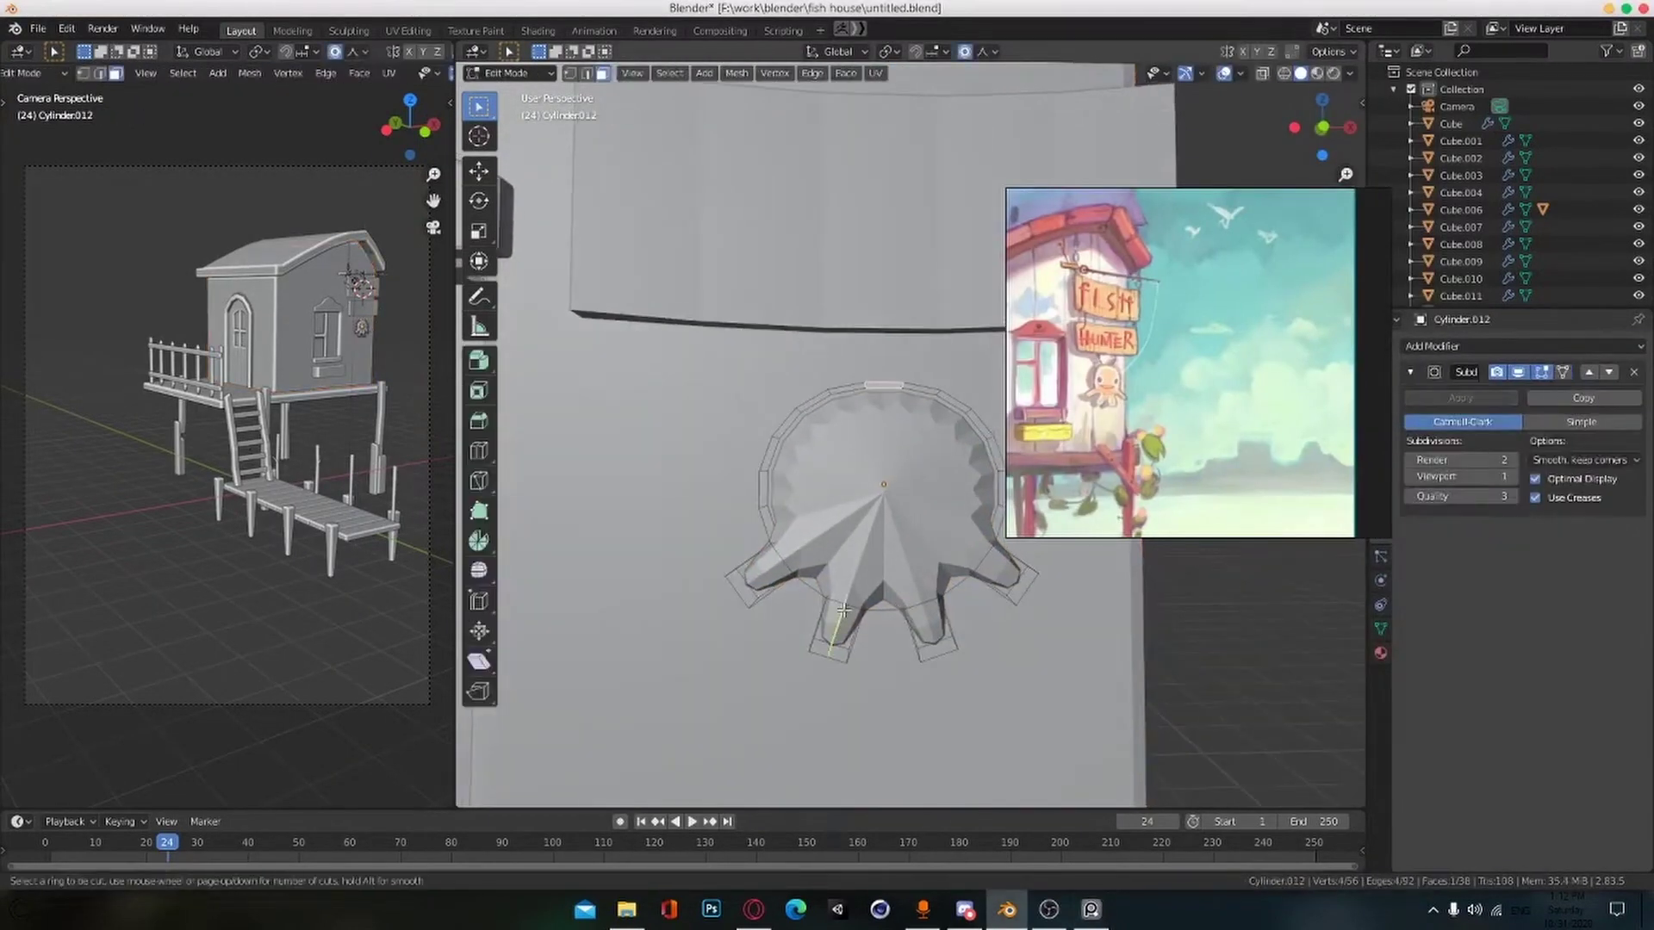
{"action": "right_click", "coordinate": [868, 493]}
{"action": "left_click", "coordinate": [872, 493]}
{"action": "scroll", "coordinate": [879, 493], "scroll_direction": "down", "scroll_amount": 3}
{"action": "middle_click_drag", "start_coordinate": [887, 491], "coordinate": [881, 518]}
{"action": "left_click", "coordinate": [941, 552]}
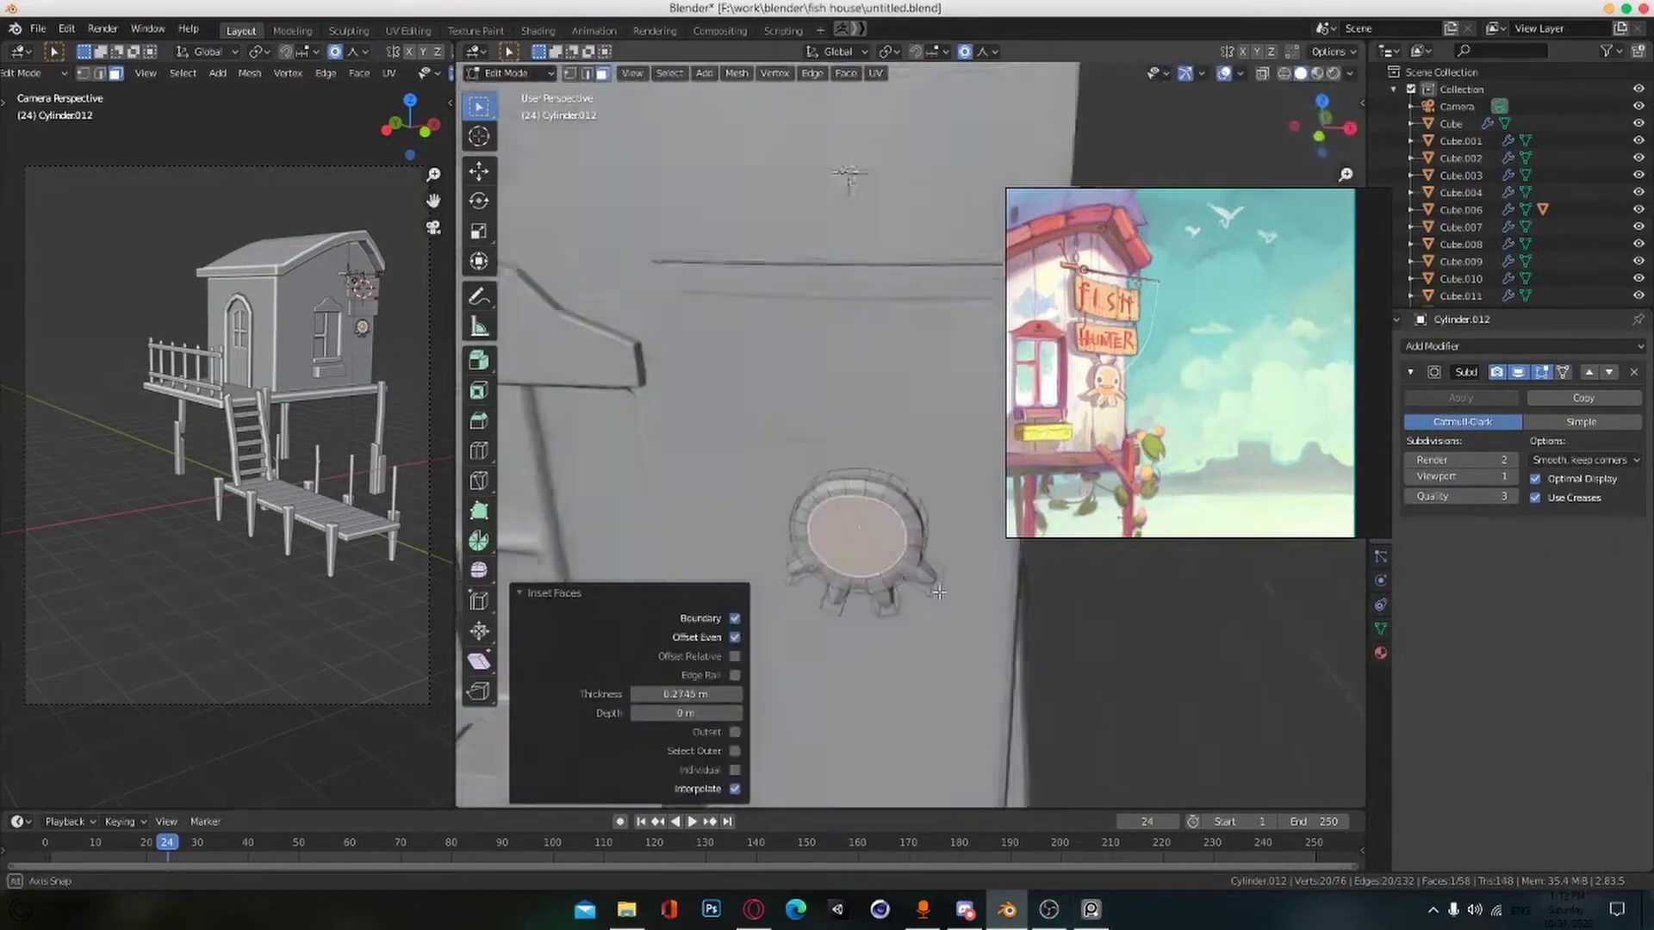
Step: Isolate the figure in local view and inset its round back face
{"action": "key", "text": "KP_Divide"}
{"action": "scroll", "coordinate": [935, 603], "scroll_direction": "down", "scroll_amount": 2}
{"action": "key", "text": "i"}
{"action": "left_click", "coordinate": [935, 604]}
Step: Cut an edge loop across each of the figure's legs
{"action": "middle_click_drag", "start_coordinate": [936, 603], "coordinate": [842, 516]}
{"action": "left_click", "coordinate": [753, 513]}
{"action": "right_click", "coordinate": [752, 513]}
{"action": "scroll", "coordinate": [740, 521], "scroll_direction": "down", "scroll_amount": 3}
{"action": "key", "text": "ctrl+r"}
{"action": "left_click", "coordinate": [905, 534]}
Step: Select the end faces of all four legs and enlarge them around their individual origins
{"action": "key", "text": "3"}
{"action": "left_click", "coordinate": [842, 516]}
{"action": "left_click_drag", "start_coordinate": [842, 516], "coordinate": [775, 513], "text": "alt"}
{"action": "left_click", "coordinate": [749, 518], "text": "shift"}
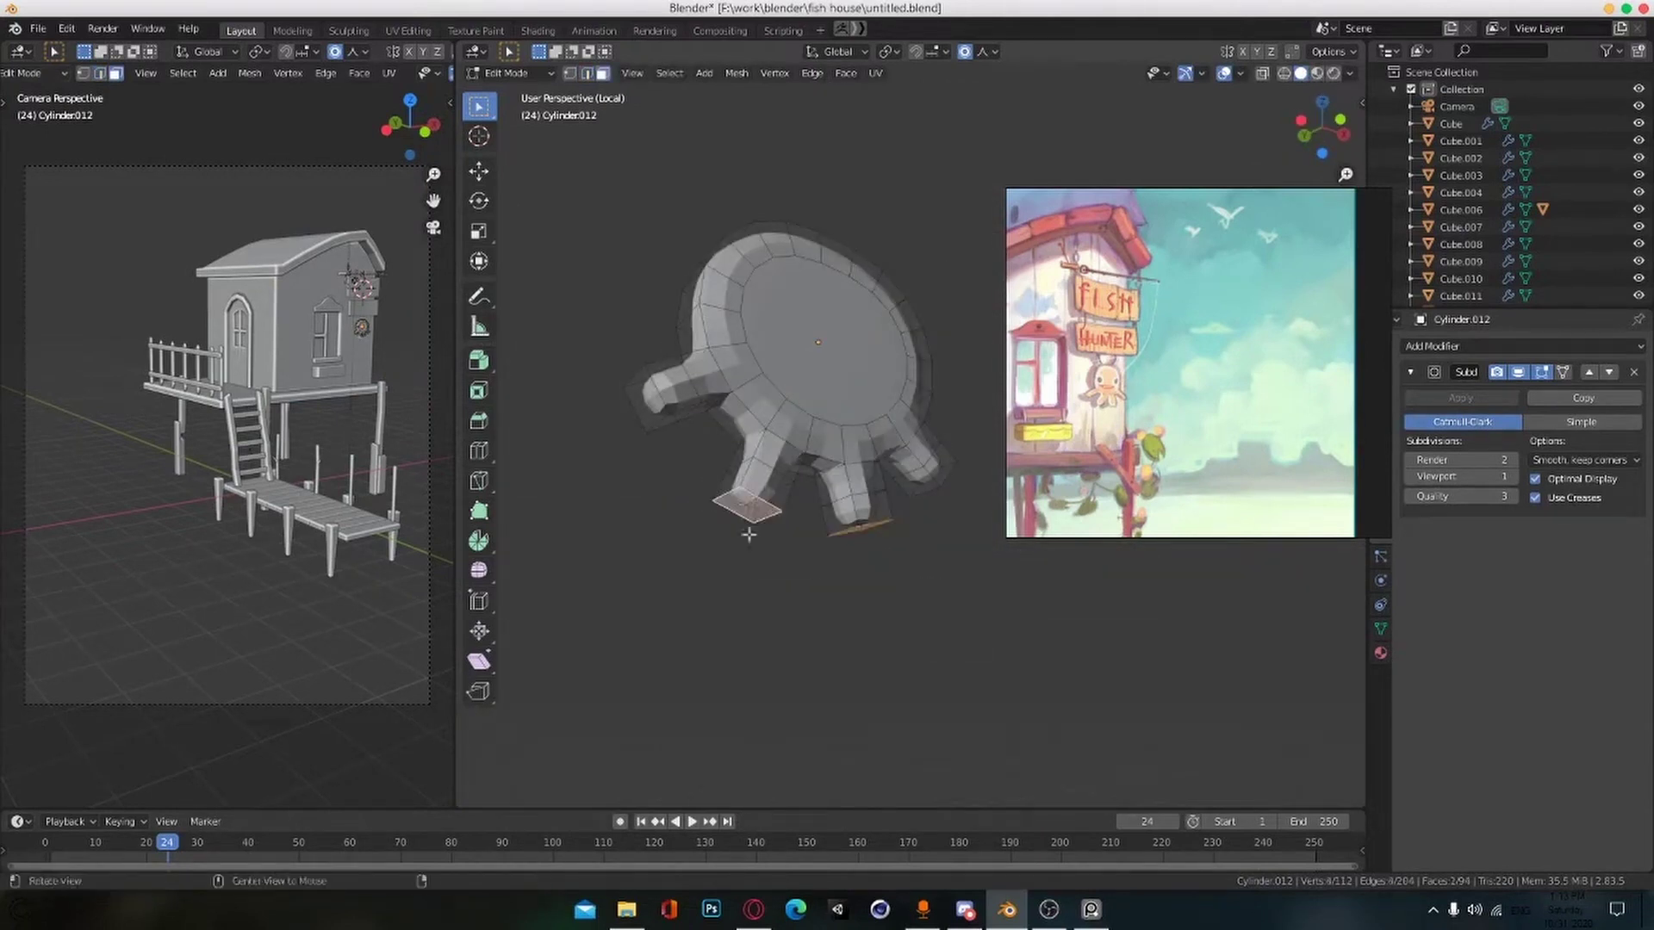
{"action": "left_click", "coordinate": [670, 383], "text": "shift"}
{"action": "left_click_drag", "start_coordinate": [670, 383], "coordinate": [691, 562], "text": "alt"}
{"action": "left_click", "coordinate": [924, 91]}
{"action": "key", "text": "g"}
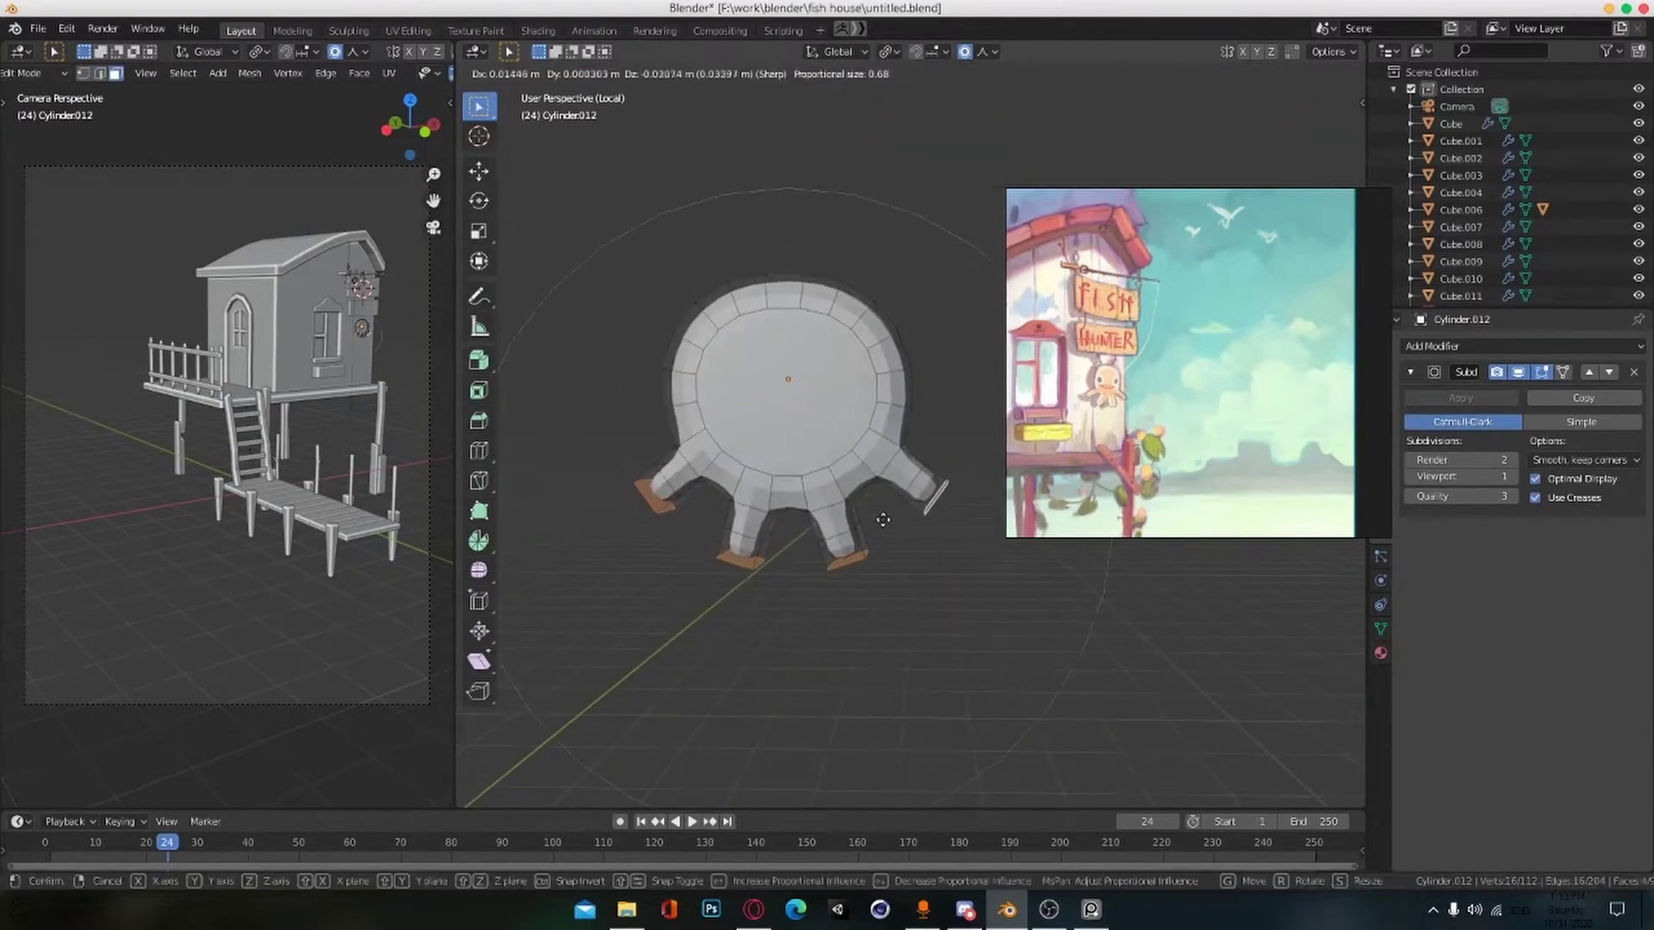
{"action": "key", "text": "s"}
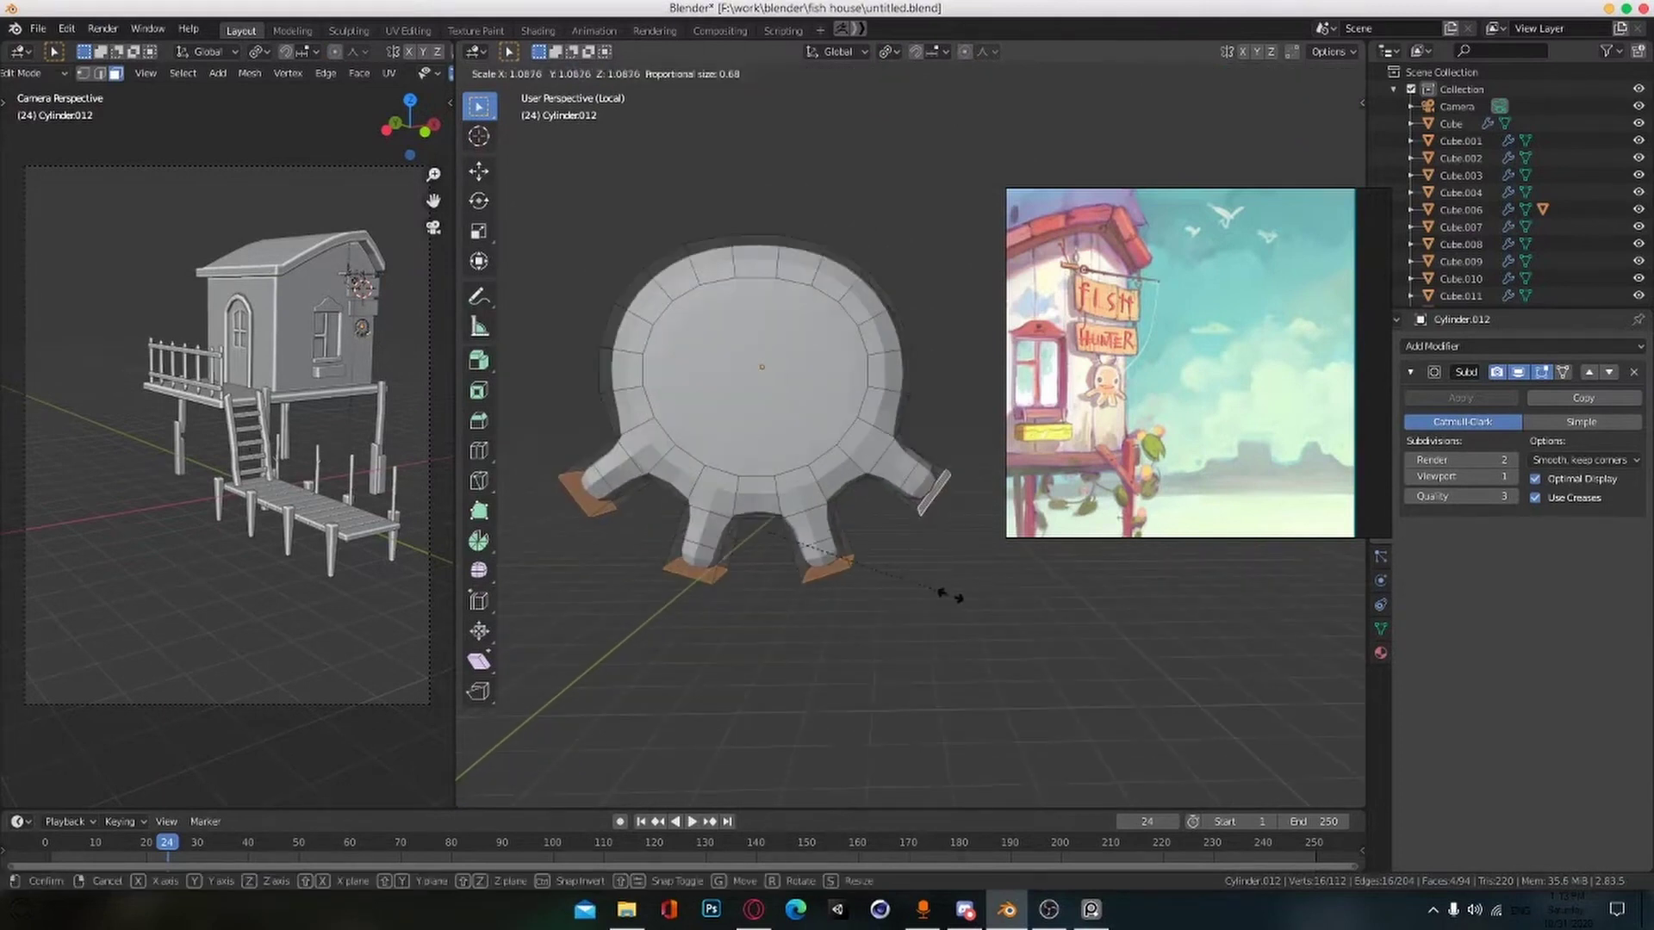
{"action": "left_click", "coordinate": [1033, 607]}
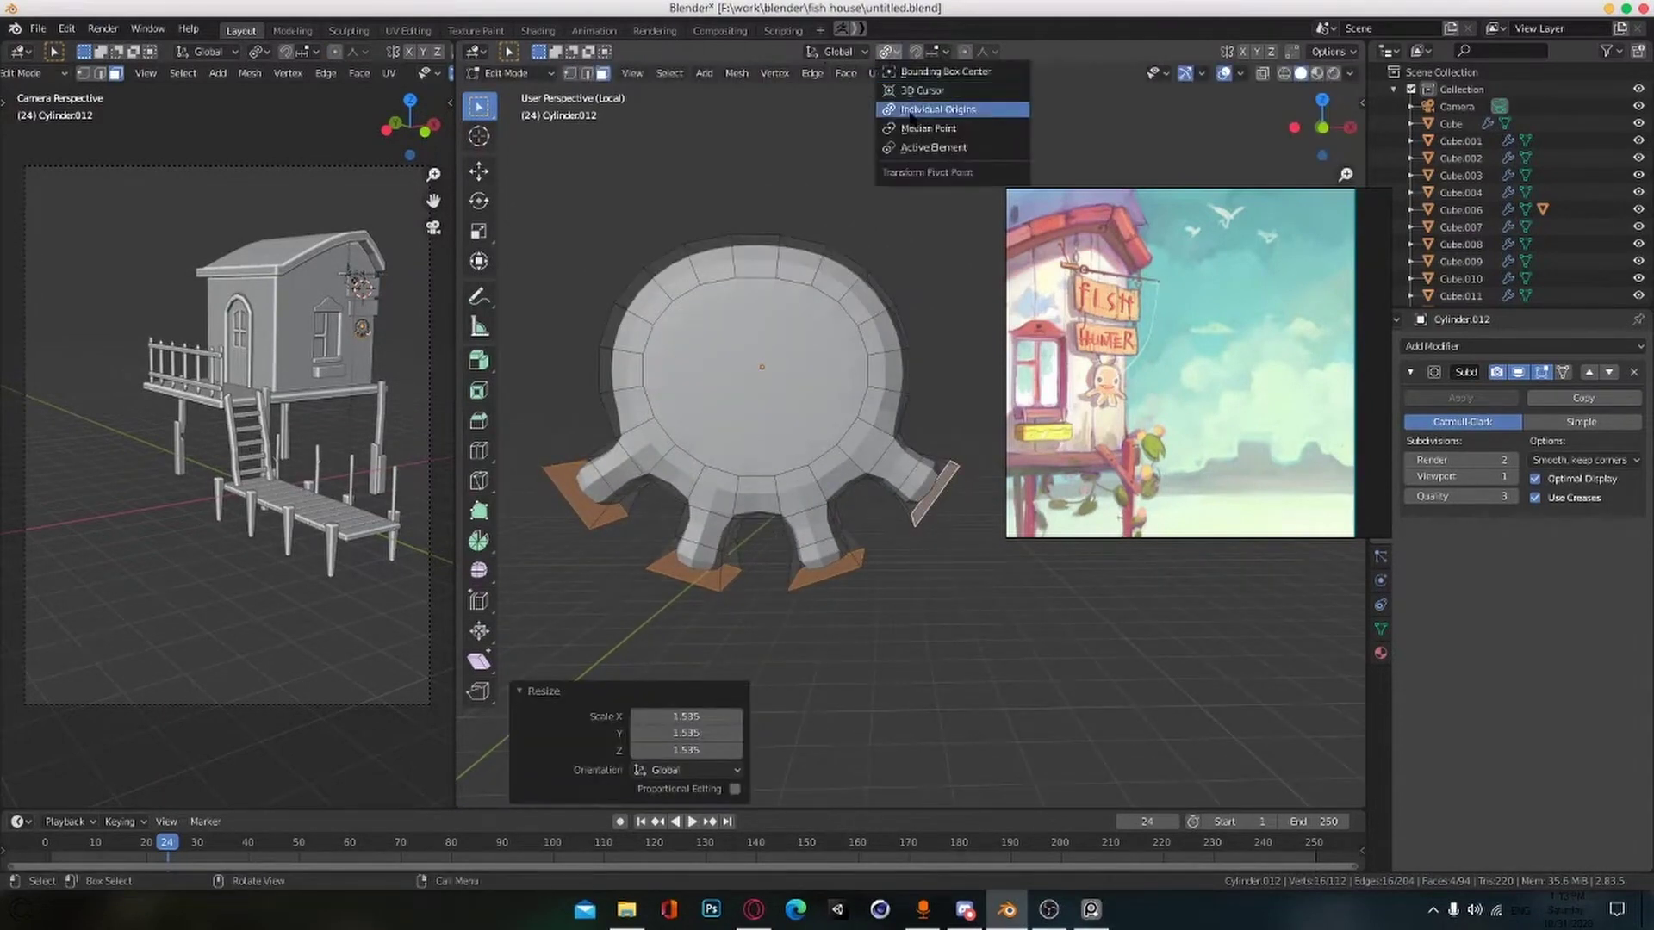
Step: Move the leg end faces outward in see-through front view to lengthen the legs, and return to the full scene
{"action": "key", "text": "alt+z"}
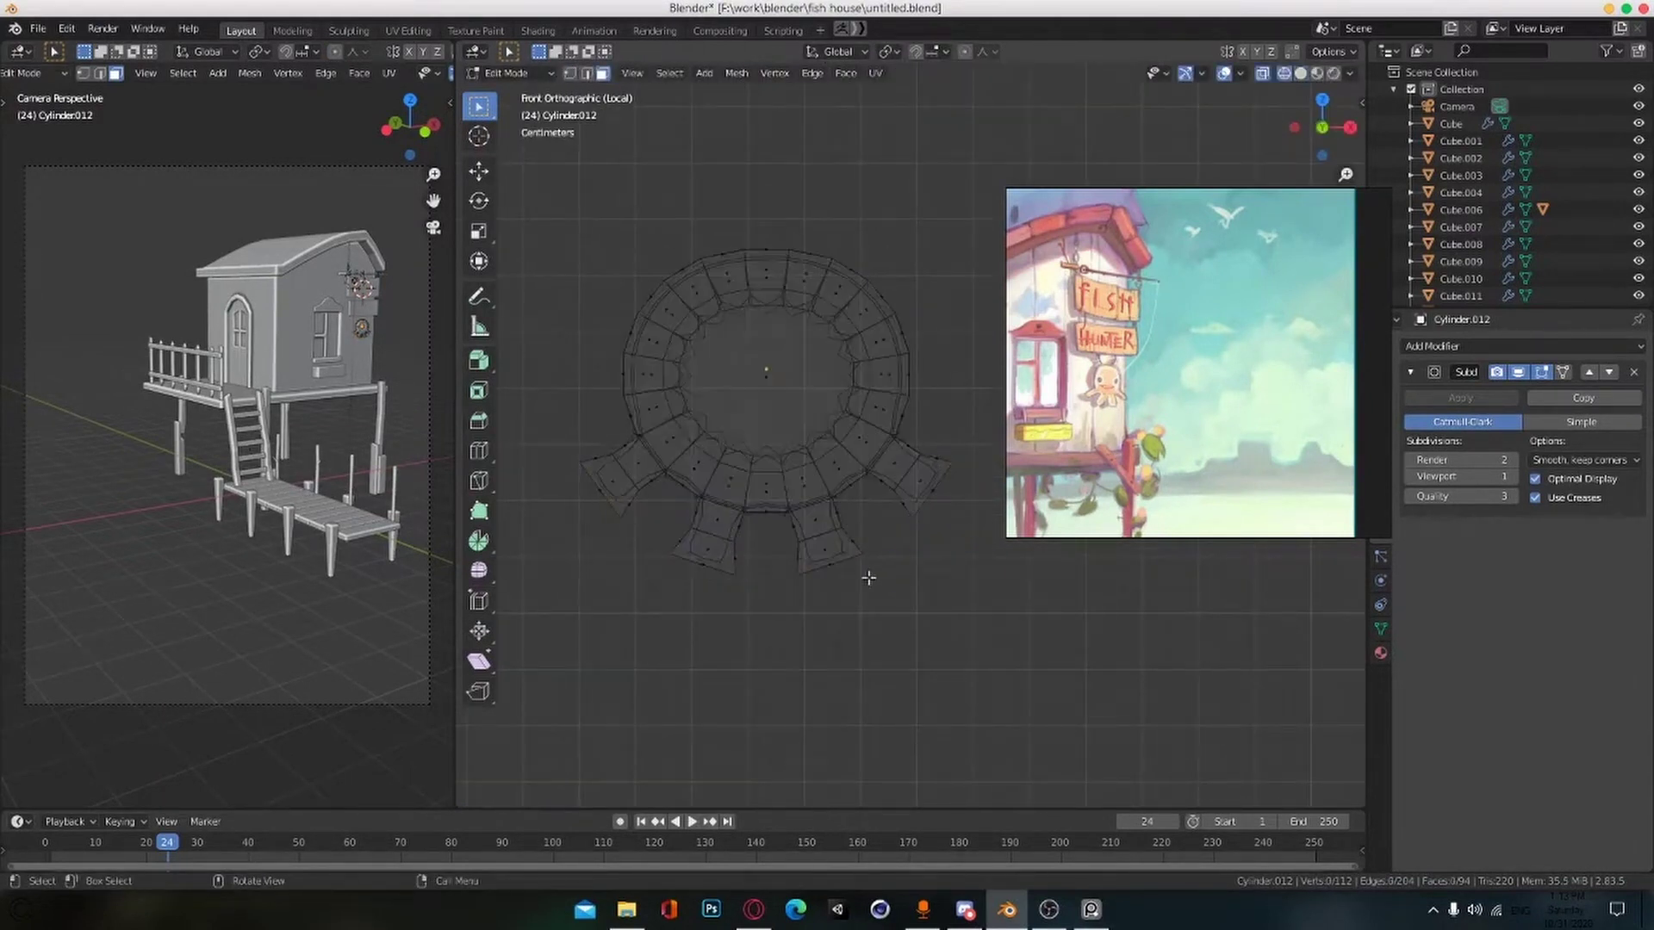
{"action": "left_click", "coordinate": [859, 617]}
{"action": "left_click", "coordinate": [934, 487]}
{"action": "key", "text": "g"}
{"action": "left_click", "coordinate": [950, 500]}
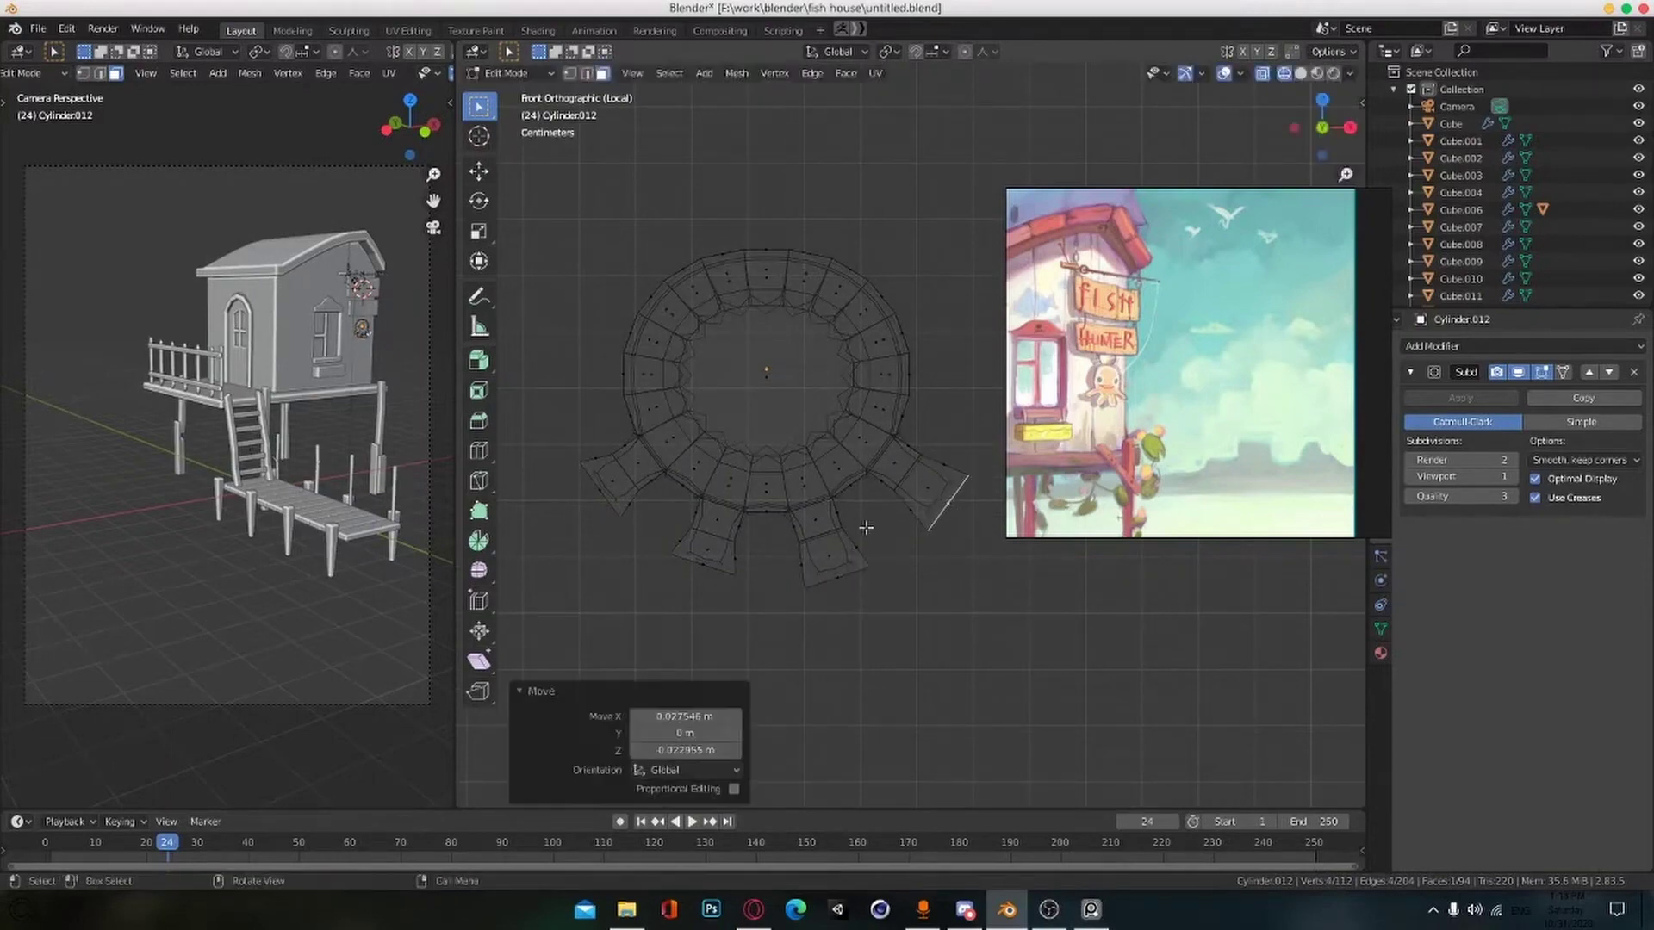
{"action": "left_click", "coordinate": [706, 569]}
{"action": "key", "text": "g"}
{"action": "left_click", "coordinate": [701, 584]}
{"action": "left_click", "coordinate": [605, 492]}
{"action": "key", "text": "Tab"}
{"action": "key", "text": "alt+z"}
{"action": "key", "text": "KP_Divide"}
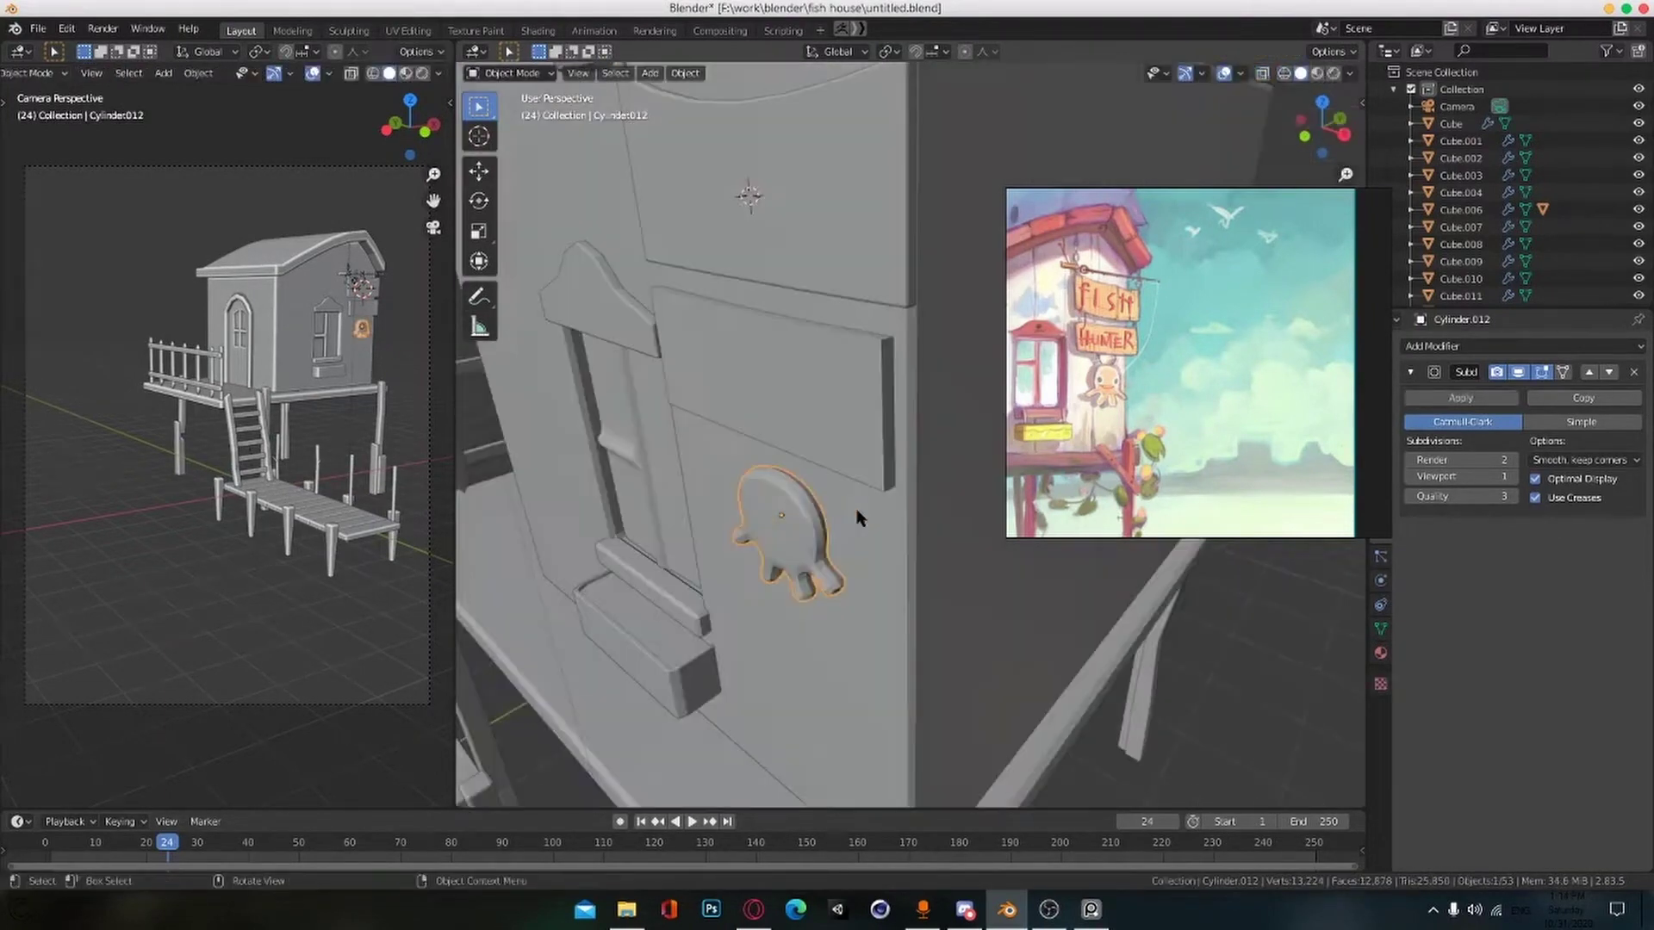
Step: Set the figure's viewport subdivision level to 2 and save the file
{"action": "scroll", "coordinate": [1098, 578], "scroll_direction": "down", "scroll_amount": 4}
{"action": "middle_click_drag", "start_coordinate": [1098, 579], "coordinate": [938, 580]}
{"action": "key", "text": "ctrl+s"}
{"action": "left_click", "coordinate": [1100, 632]}
{"action": "scroll", "coordinate": [1099, 632], "scroll_direction": "up", "scroll_amount": 6}
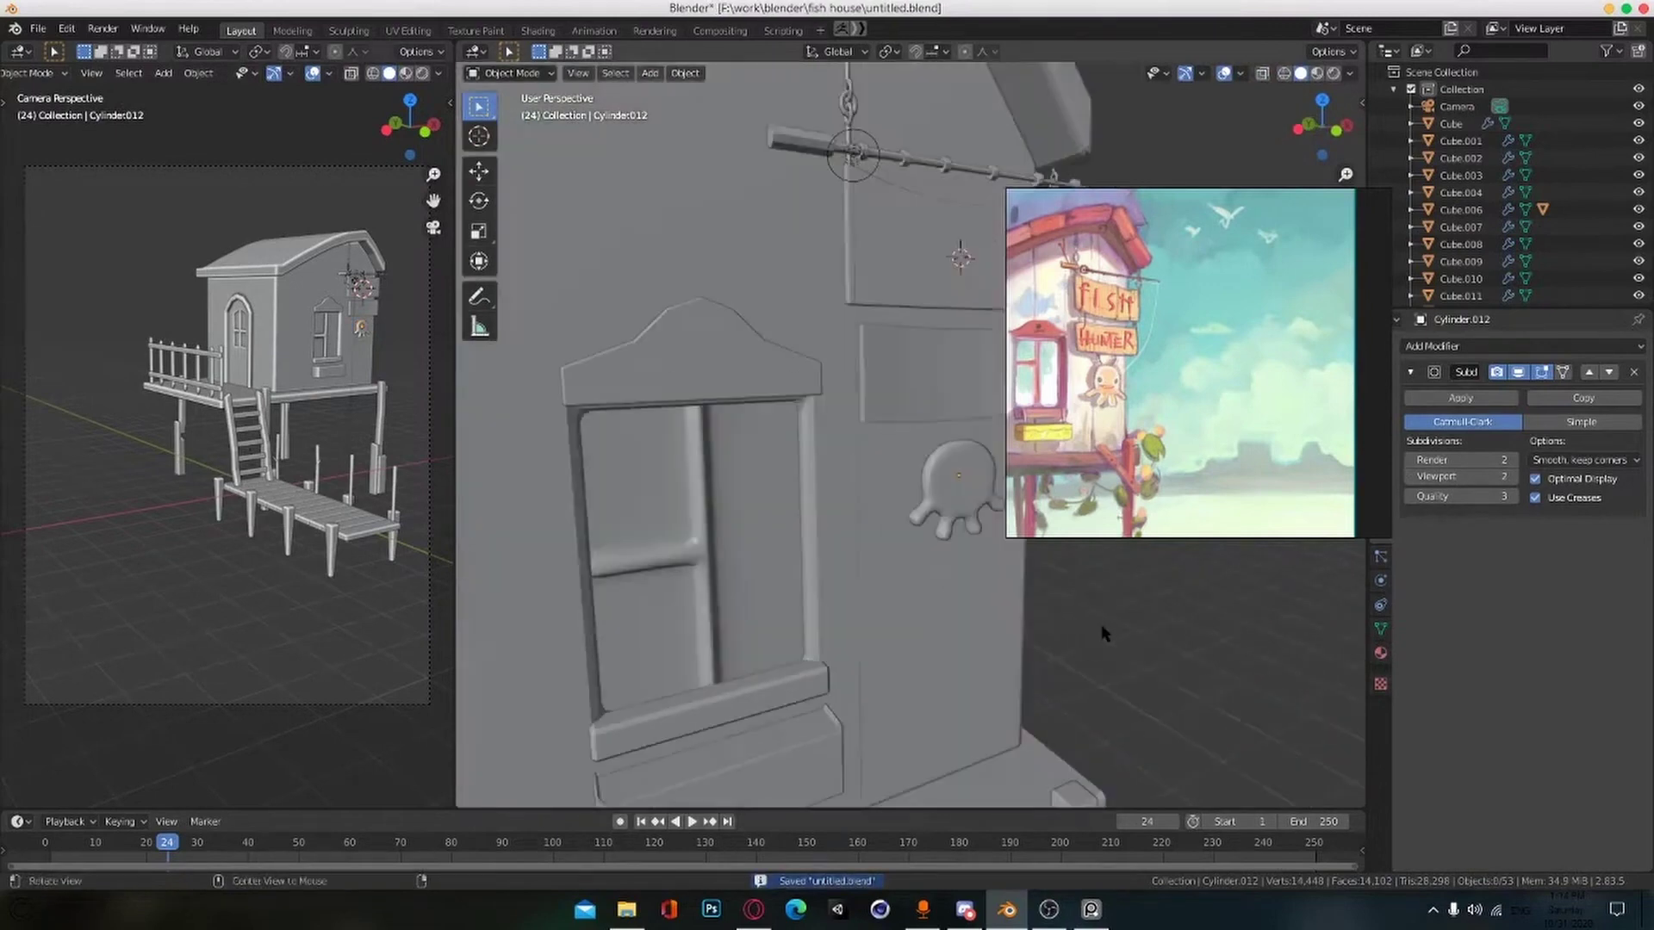
Step: Snap the 3D cursor to the platform's front corner support post and add a cube there
{"action": "scroll", "coordinate": [1094, 635], "scroll_direction": "down", "scroll_amount": 6}
{"action": "middle_click_drag", "start_coordinate": [1100, 631], "coordinate": [962, 655]}
{"action": "scroll", "coordinate": [1028, 594], "scroll_direction": "up", "scroll_amount": 3}
{"action": "left_click", "coordinate": [931, 589]}
{"action": "key", "text": "shift+s"}
{"action": "left_click", "coordinate": [952, 650]}
{"action": "key", "text": "shift+a"}
{"action": "mouse_move", "coordinate": [938, 539]}
{"action": "left_click", "coordinate": [1034, 557]}
Step: Move the new cube about 2.606 m up along Z to the upper part of the support post
{"action": "key", "text": "g"}
{"action": "key", "text": "z"}
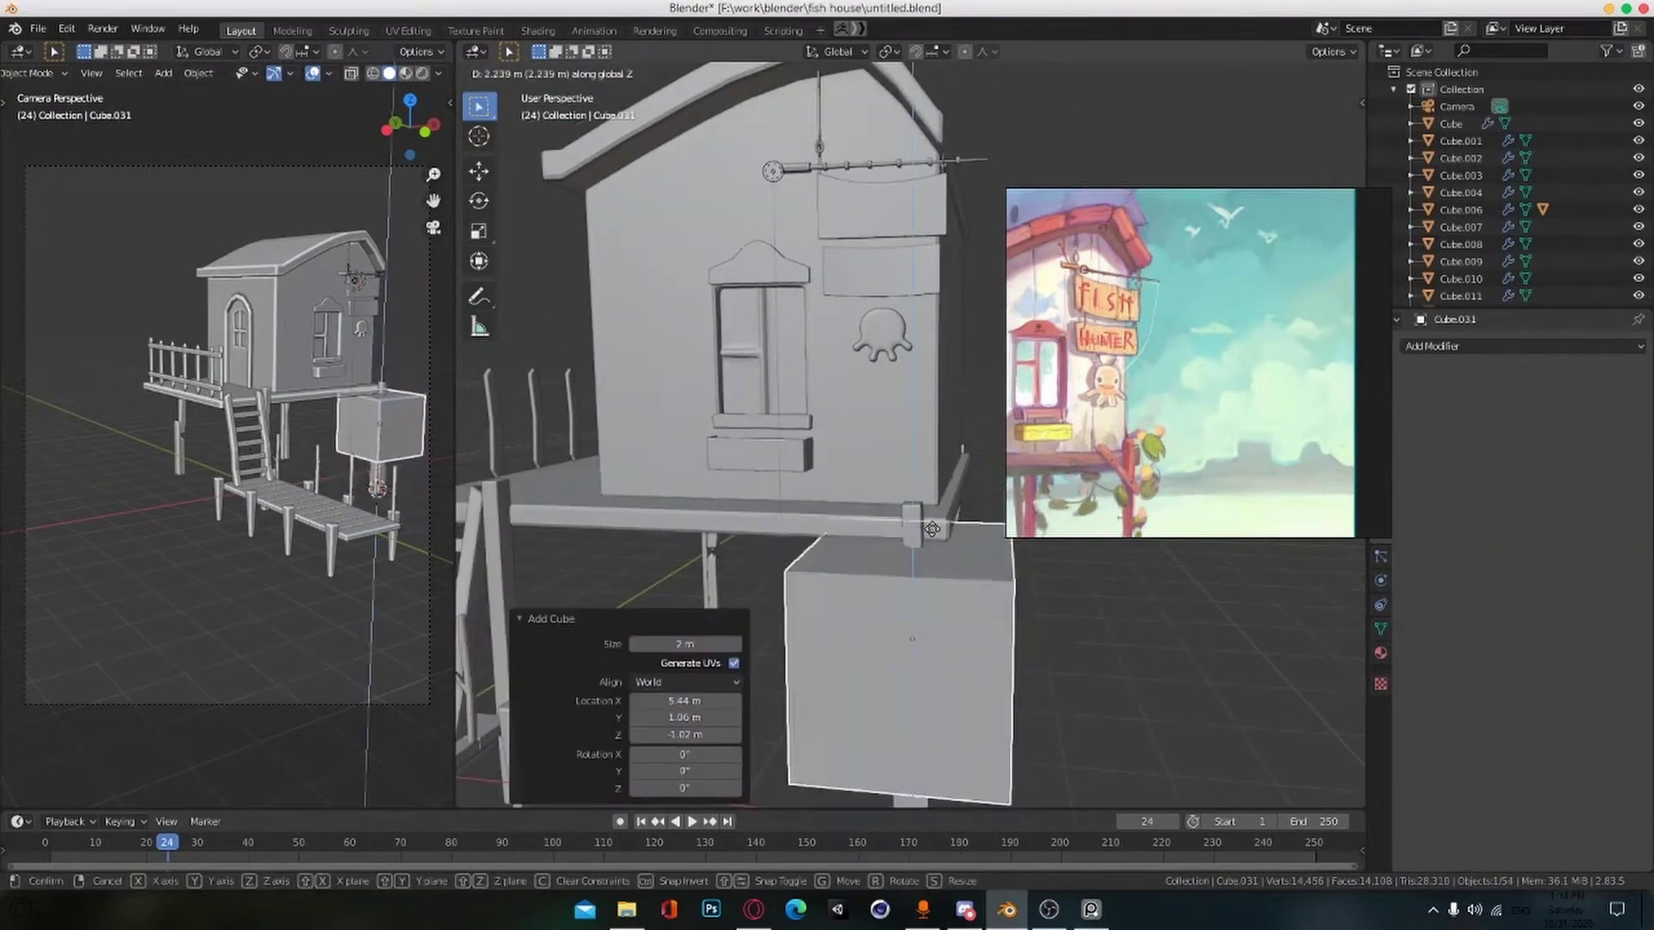
{"action": "left_click", "coordinate": [1016, 552]}
{"action": "scroll", "coordinate": [1020, 586], "scroll_direction": "down", "scroll_amount": 3}
{"action": "middle_click_drag", "start_coordinate": [1021, 585], "coordinate": [1068, 670]}
{"action": "scroll", "coordinate": [1083, 668], "scroll_direction": "up", "scroll_amount": 3}
{"action": "left_click_drag", "start_coordinate": [1067, 670], "coordinate": [934, 627], "text": "alt"}
{"action": "scroll", "coordinate": [934, 638], "scroll_direction": "up", "scroll_amount": 1}
{"action": "middle_click_drag", "start_coordinate": [935, 627], "coordinate": [935, 592]}
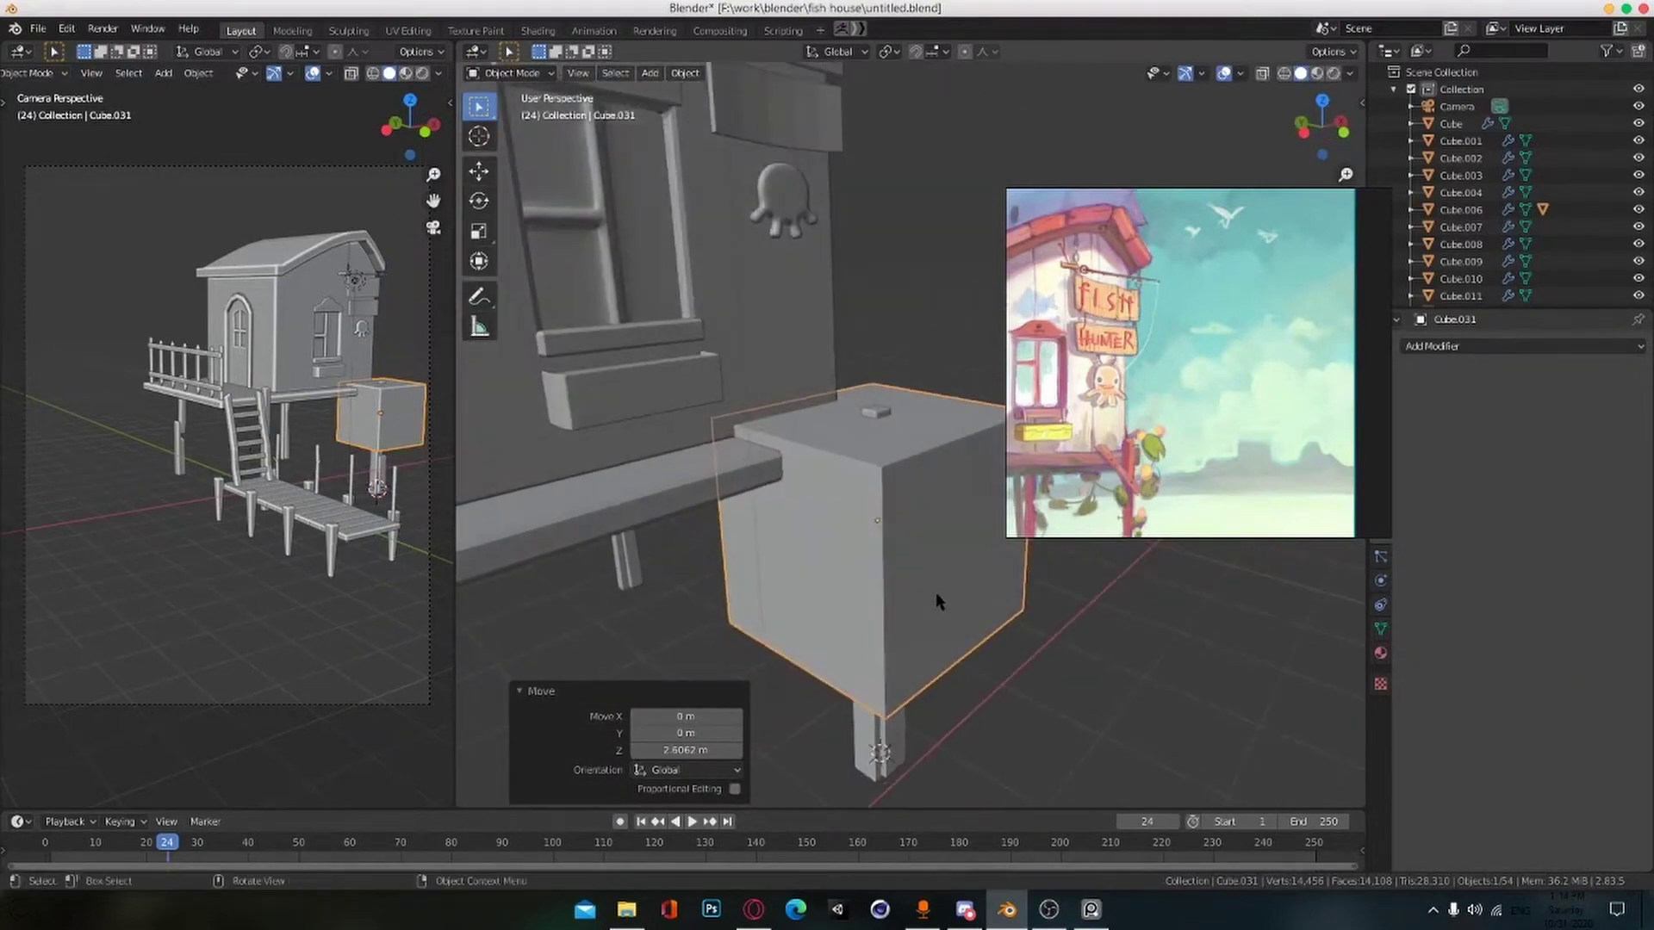
Step: Scale the cube down along Y and X into a thin upright beam within the support post
{"action": "key", "text": "s"}
{"action": "key", "text": "y"}
{"action": "left_click", "coordinate": [864, 531]}
{"action": "middle_click_drag", "start_coordinate": [863, 531], "coordinate": [992, 624]}
{"action": "scroll", "coordinate": [901, 579], "scroll_direction": "up", "scroll_amount": 1}
{"action": "left_click", "coordinate": [892, 571]}
{"action": "key", "text": "s"}
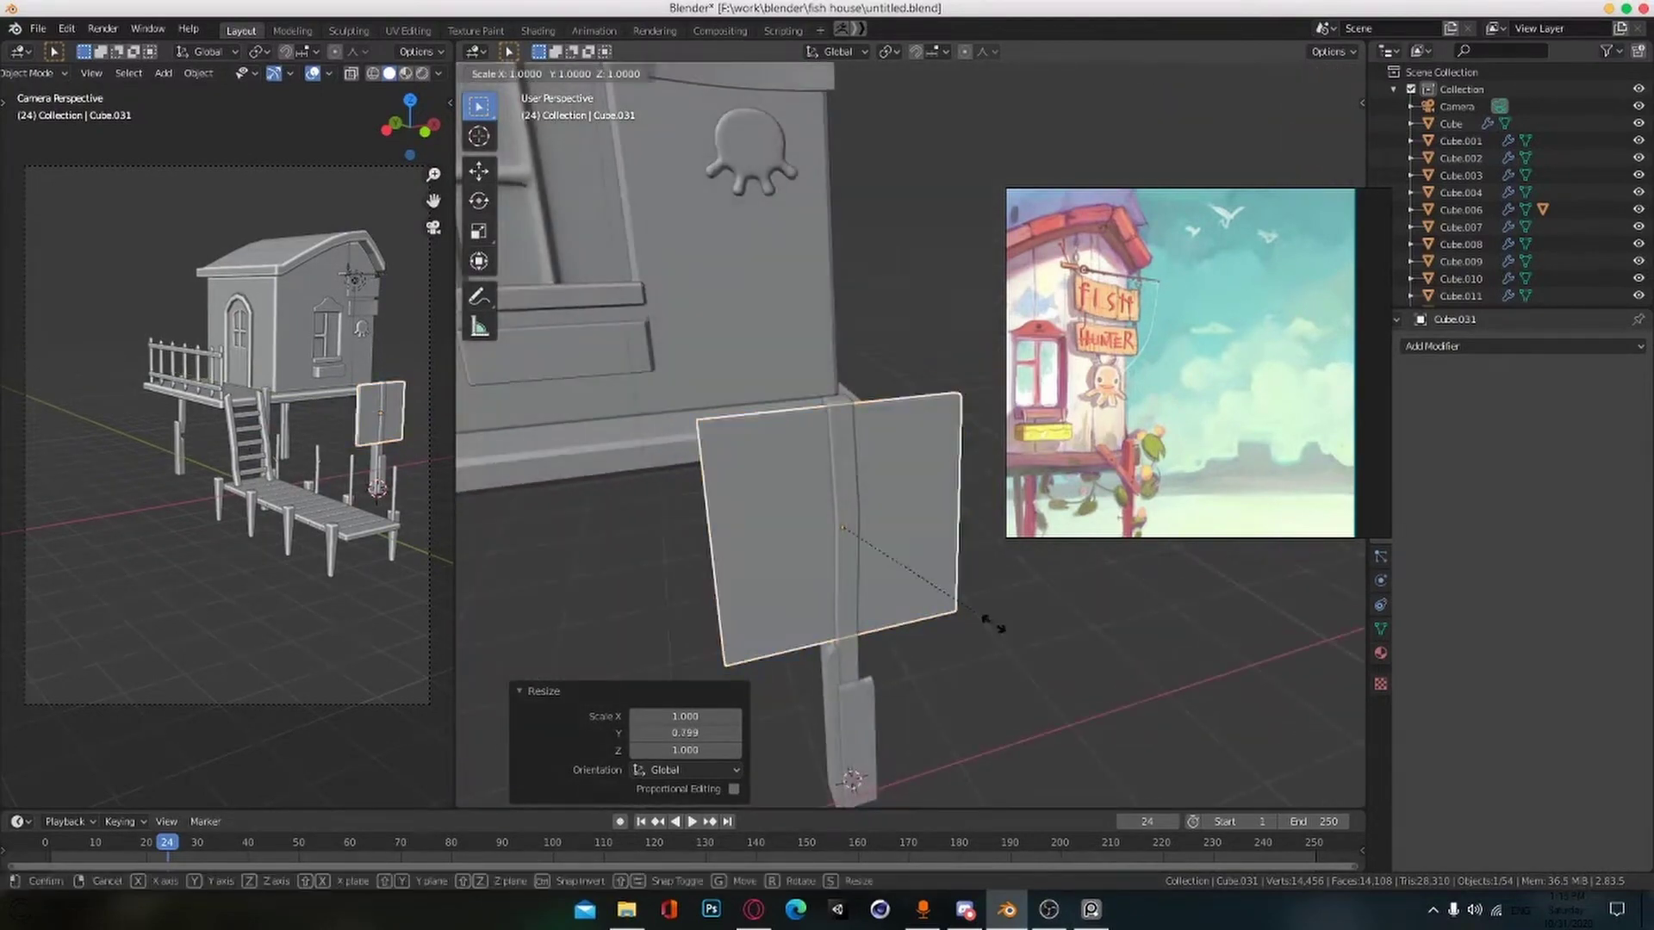
{"action": "left_click", "coordinate": [842, 569]}
{"action": "middle_click_drag", "start_coordinate": [843, 568], "coordinate": [910, 580]}
{"action": "left_click", "coordinate": [901, 653]}
{"action": "key", "text": "KP_7"}
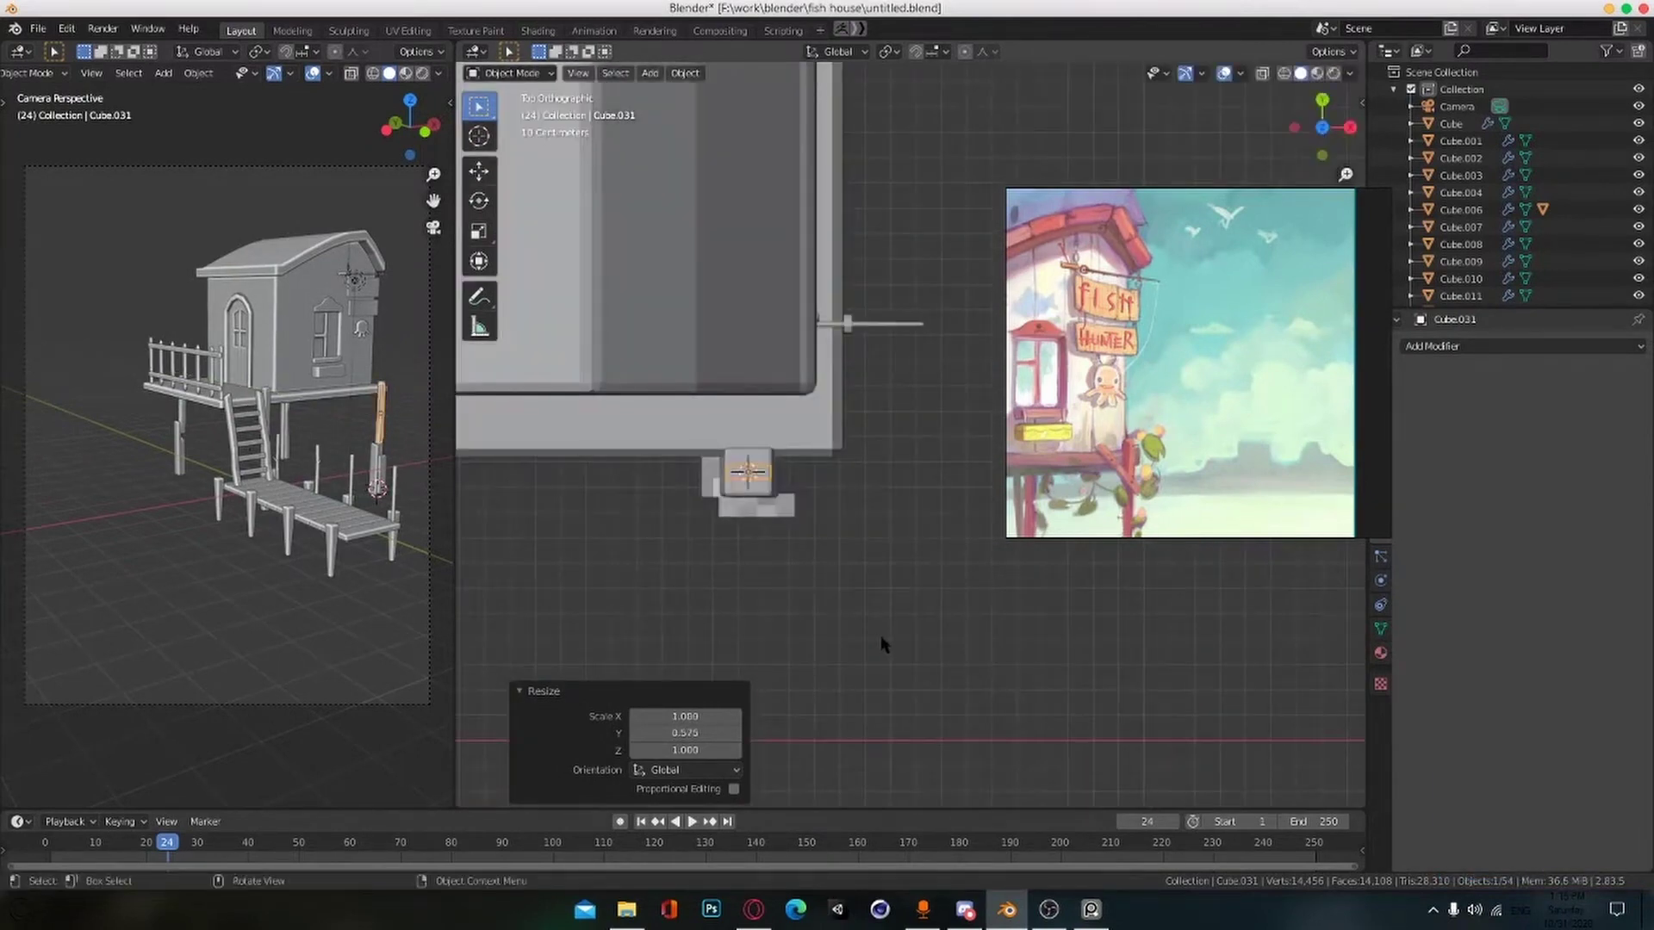
Step: Tilt the beam into a diagonal brace, shift it about -0.435 m in X and 0.679 m in Z, and shorten it lengthwise
{"action": "key", "text": "KP_1"}
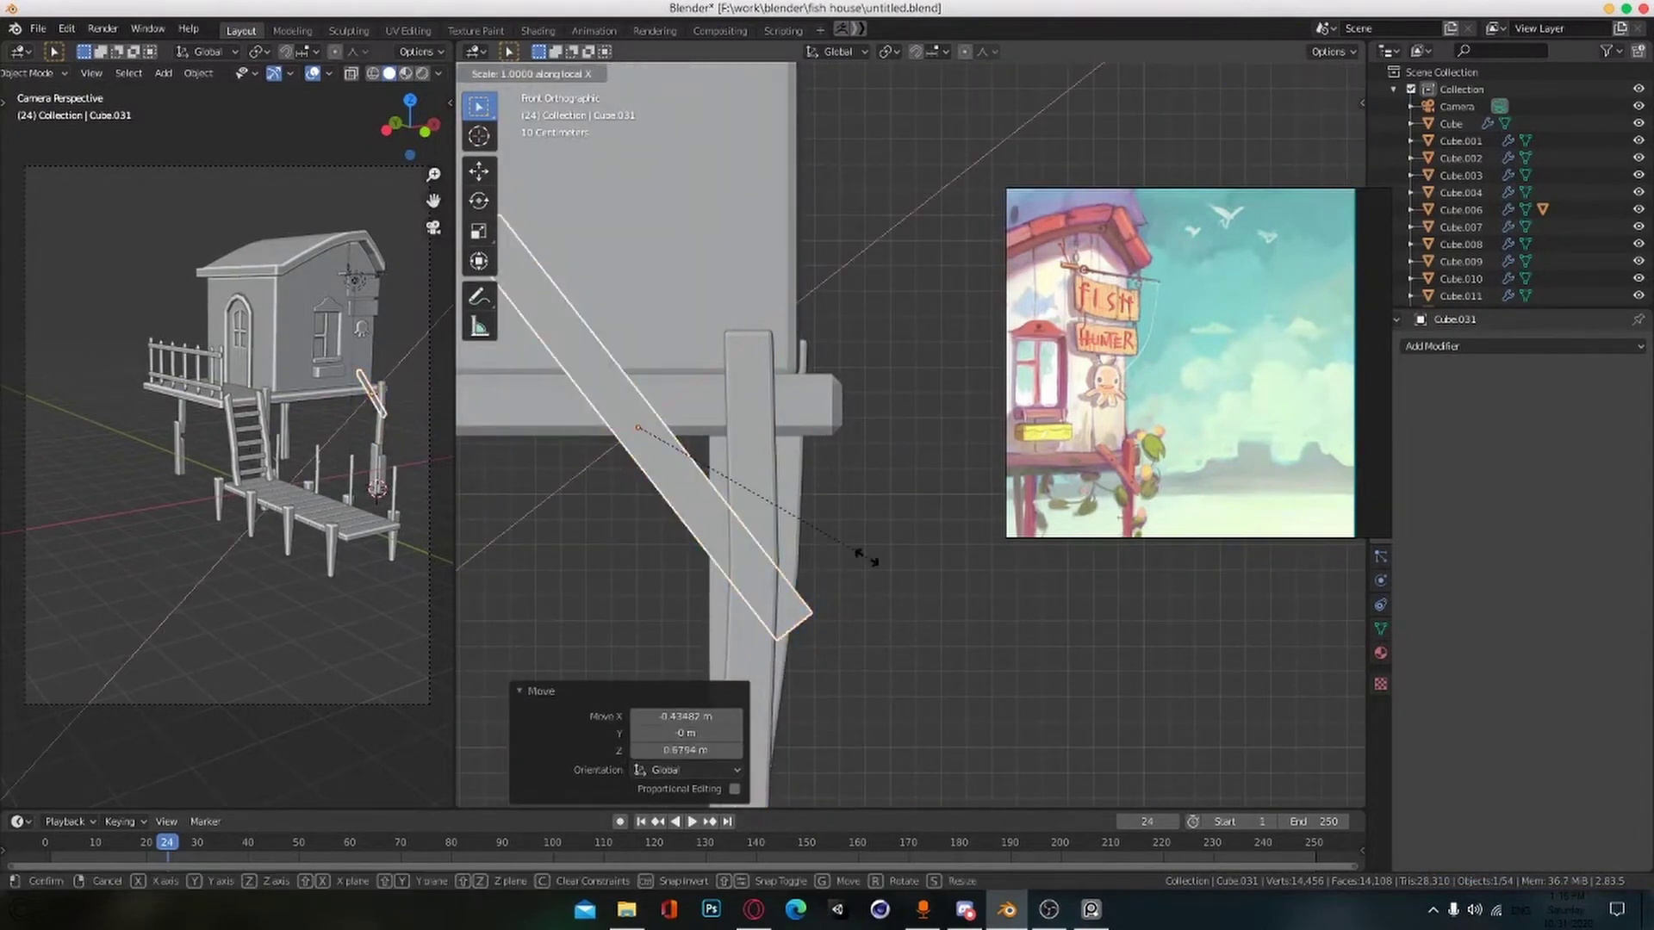
{"action": "middle_click_drag", "start_coordinate": [828, 576], "coordinate": [926, 571], "text": "shift"}
{"action": "scroll", "coordinate": [951, 577], "scroll_direction": "down", "scroll_amount": 3}
{"action": "scroll", "coordinate": [954, 577], "scroll_direction": "up", "scroll_amount": 1}
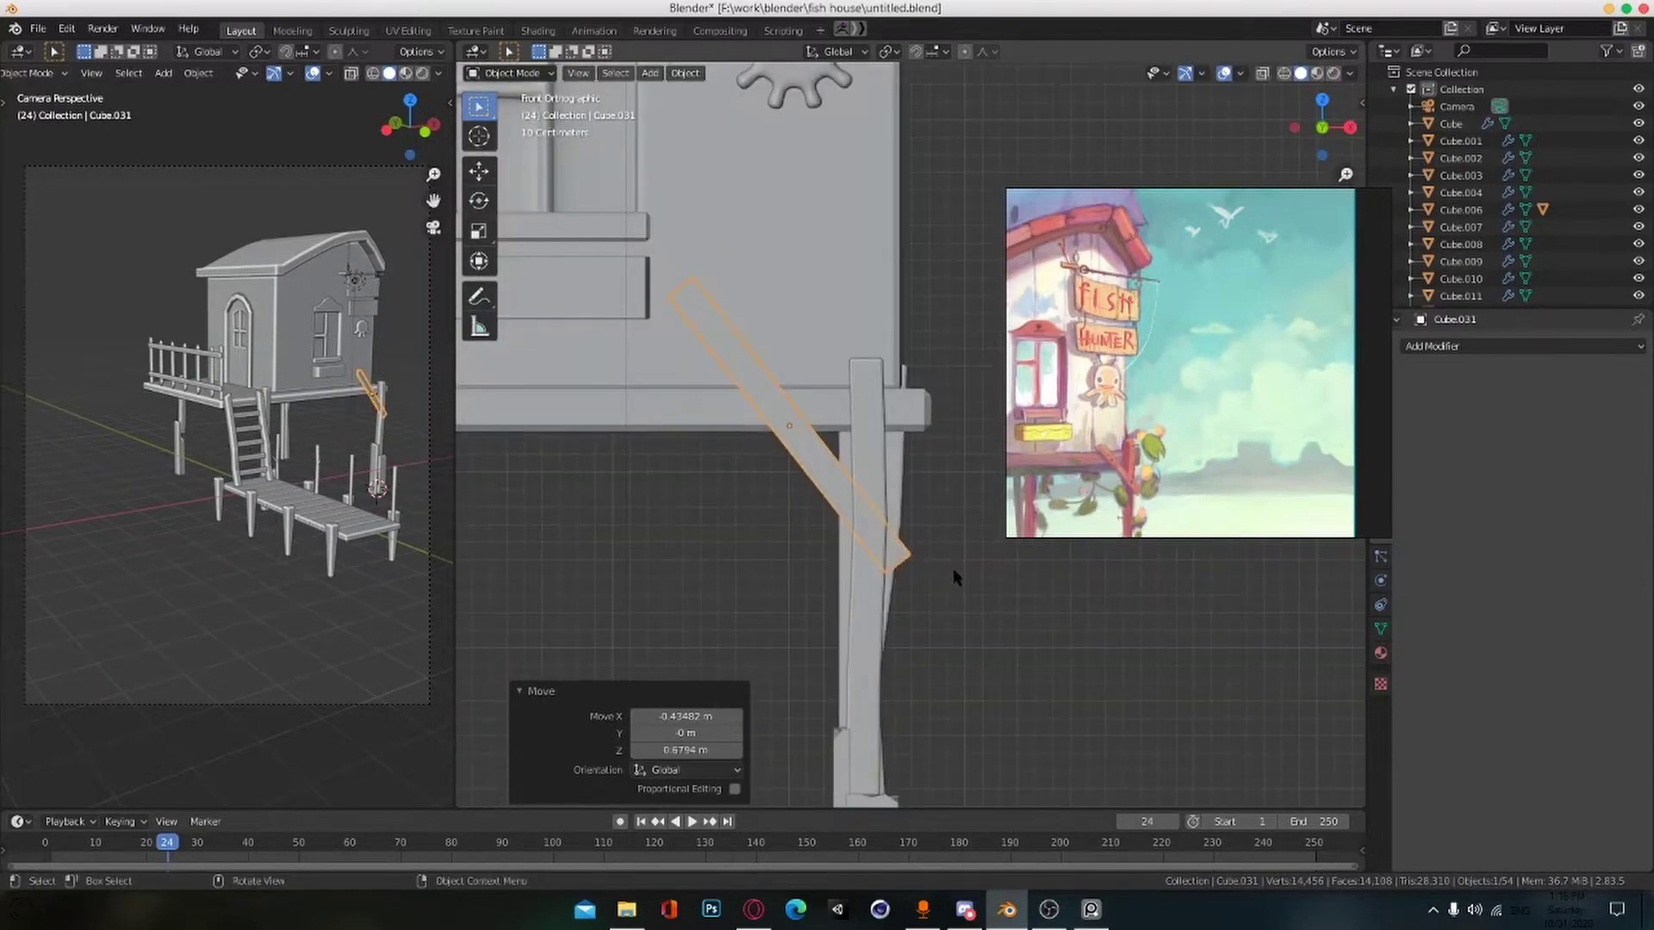
{"action": "scroll", "coordinate": [947, 620], "scroll_direction": "up", "scroll_amount": 2}
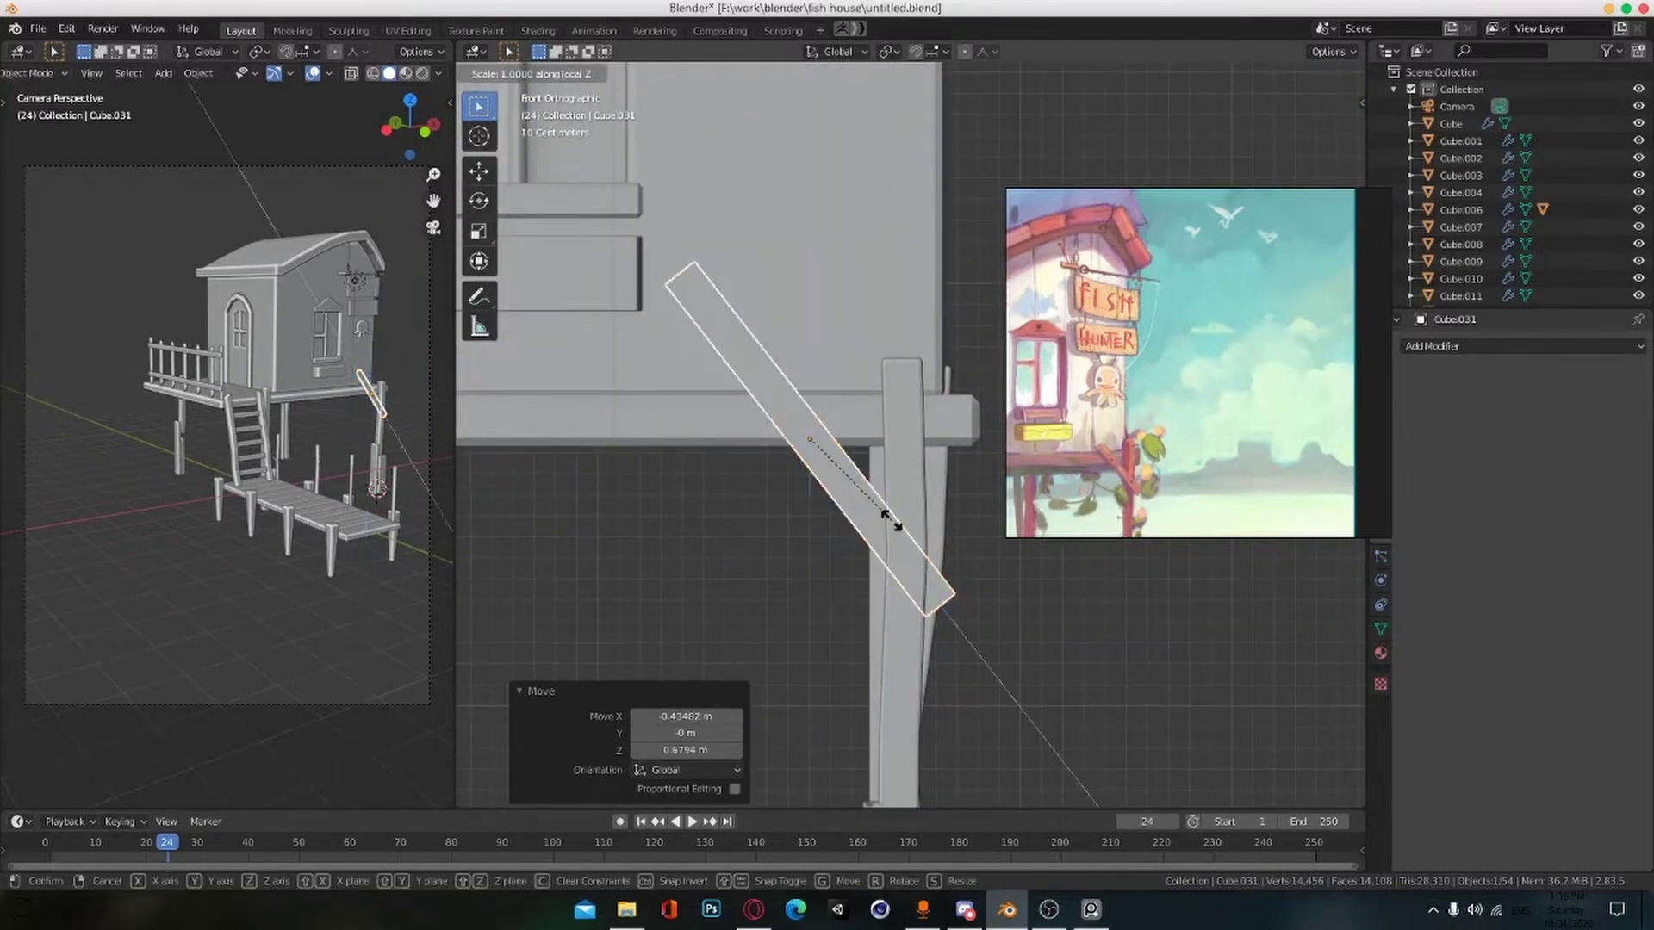
{"action": "left_click", "coordinate": [907, 556]}
Step: Rotate the brace 15.1° in top view, fit it between the post and the platform edge, and save the file
{"action": "key", "text": "KP_7"}
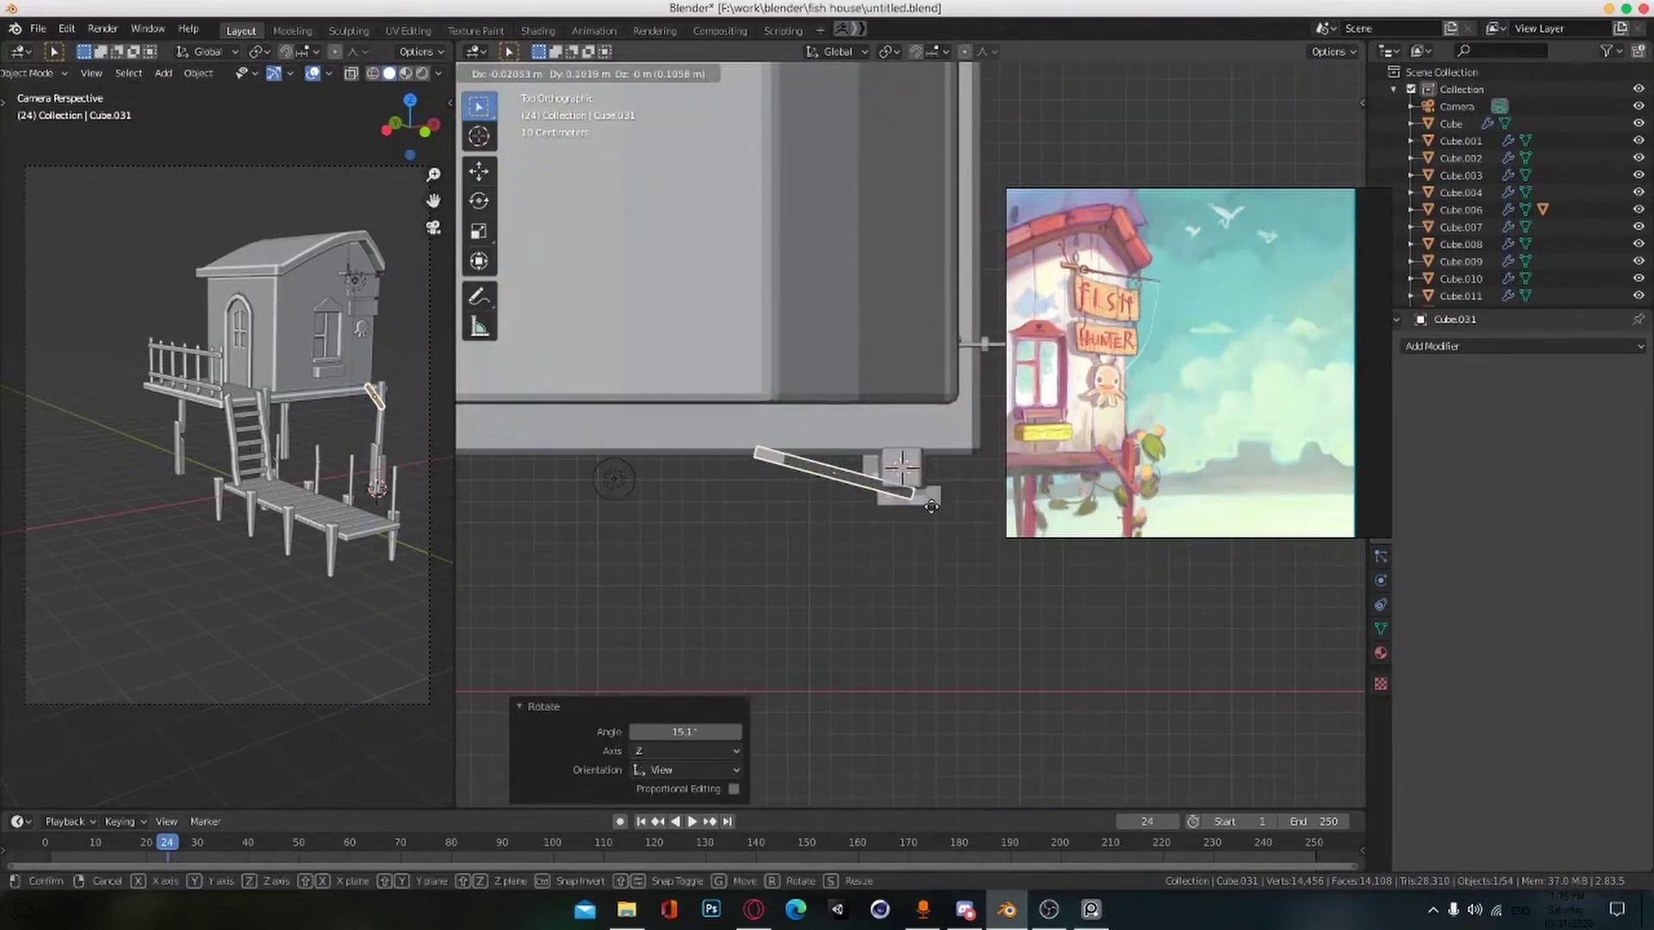
{"action": "key", "text": "KP_1"}
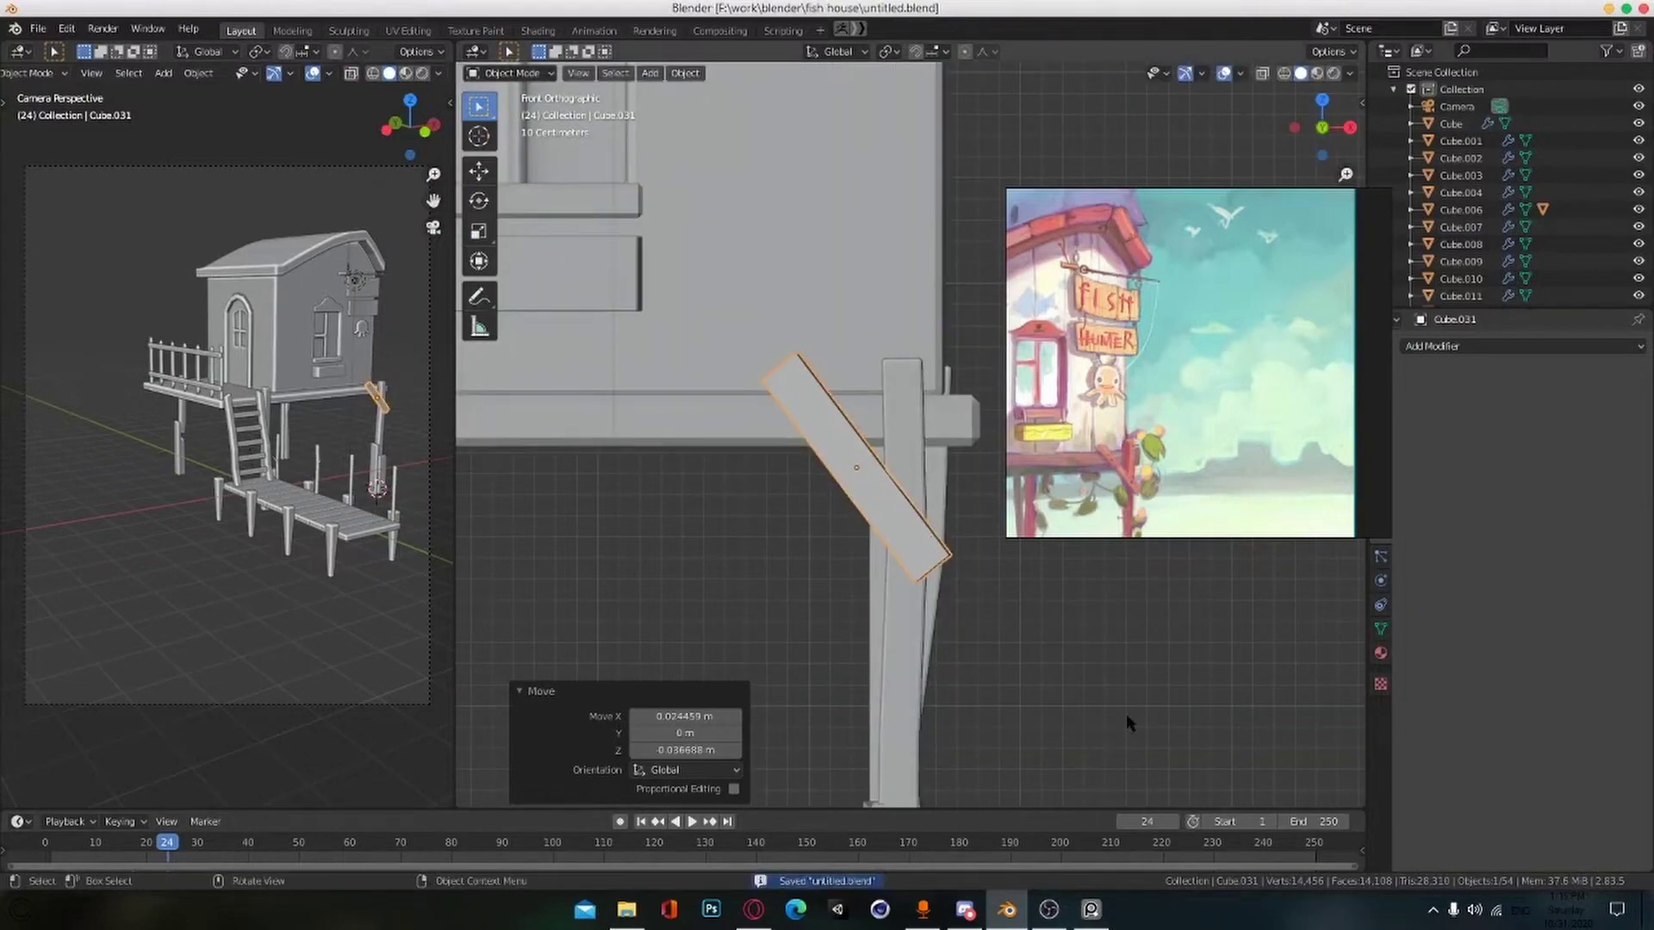
{"action": "middle_click_drag", "start_coordinate": [738, 616], "coordinate": [848, 587]}
{"action": "key", "text": "alt+a"}
{"action": "scroll", "coordinate": [861, 589], "scroll_direction": "down", "scroll_amount": 5}
{"action": "middle_click_drag", "start_coordinate": [870, 569], "coordinate": [947, 564]}
{"action": "scroll", "coordinate": [1206, 406], "scroll_direction": "down", "scroll_amount": 4}
{"action": "scroll", "coordinate": [1120, 353], "scroll_direction": "up", "scroll_amount": 6}
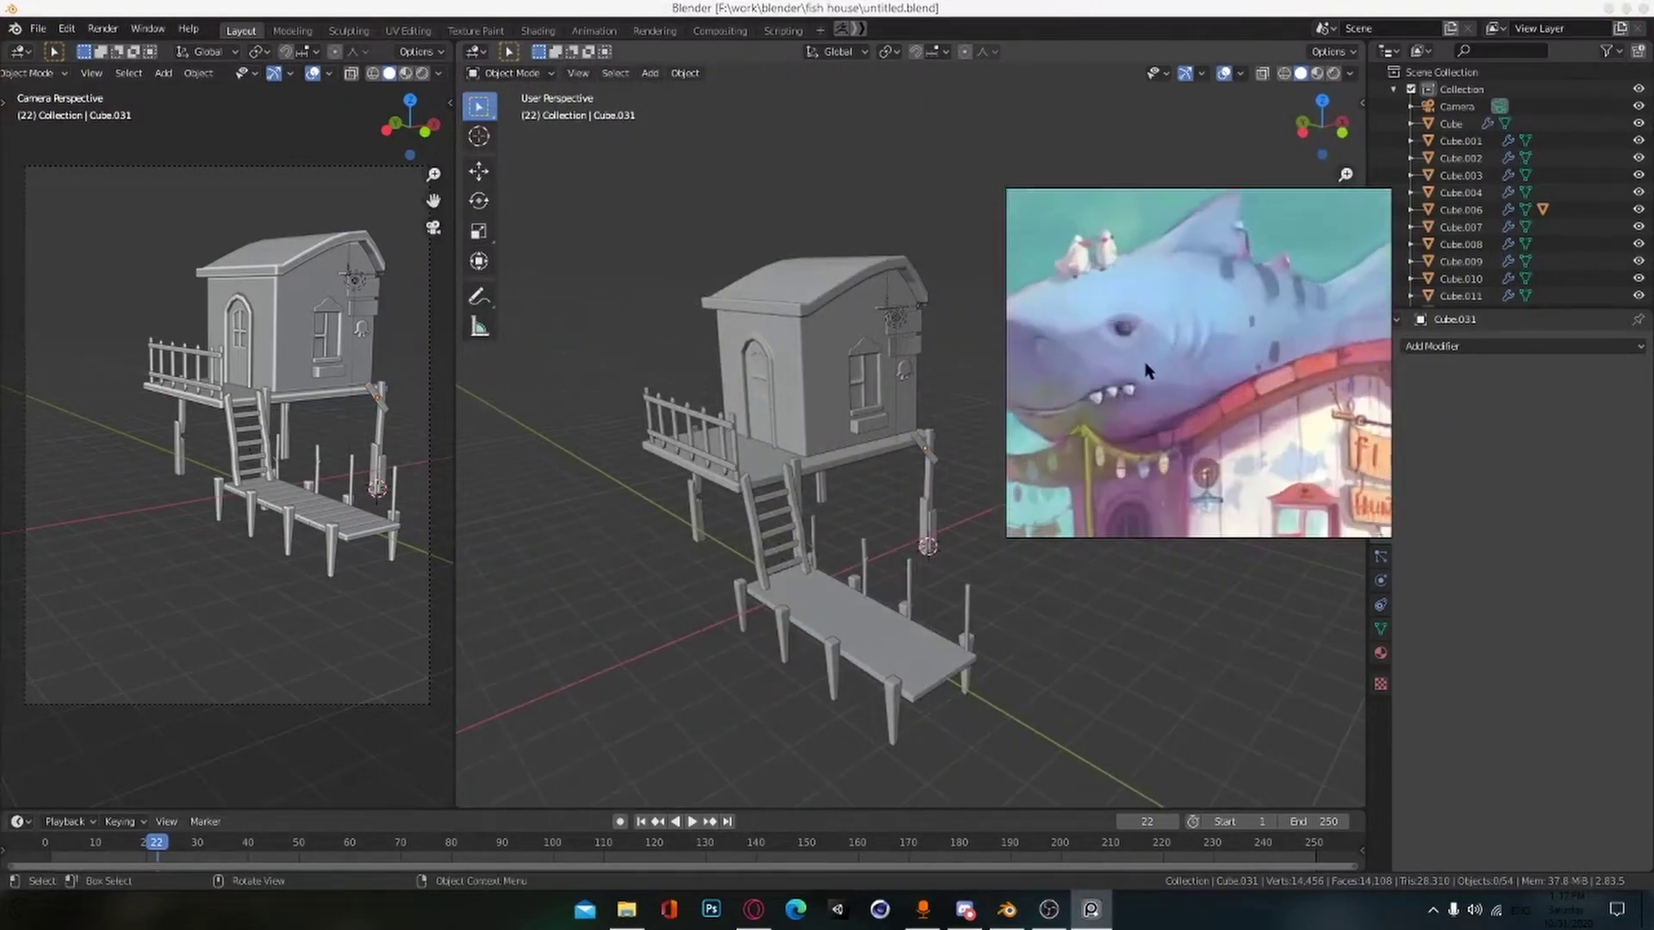
Step: Select the house roof and snap the 3D cursor to it
{"action": "scroll", "coordinate": [1150, 370], "scroll_direction": "down", "scroll_amount": 2}
{"action": "scroll", "coordinate": [922, 256], "scroll_direction": "up", "scroll_amount": 8}
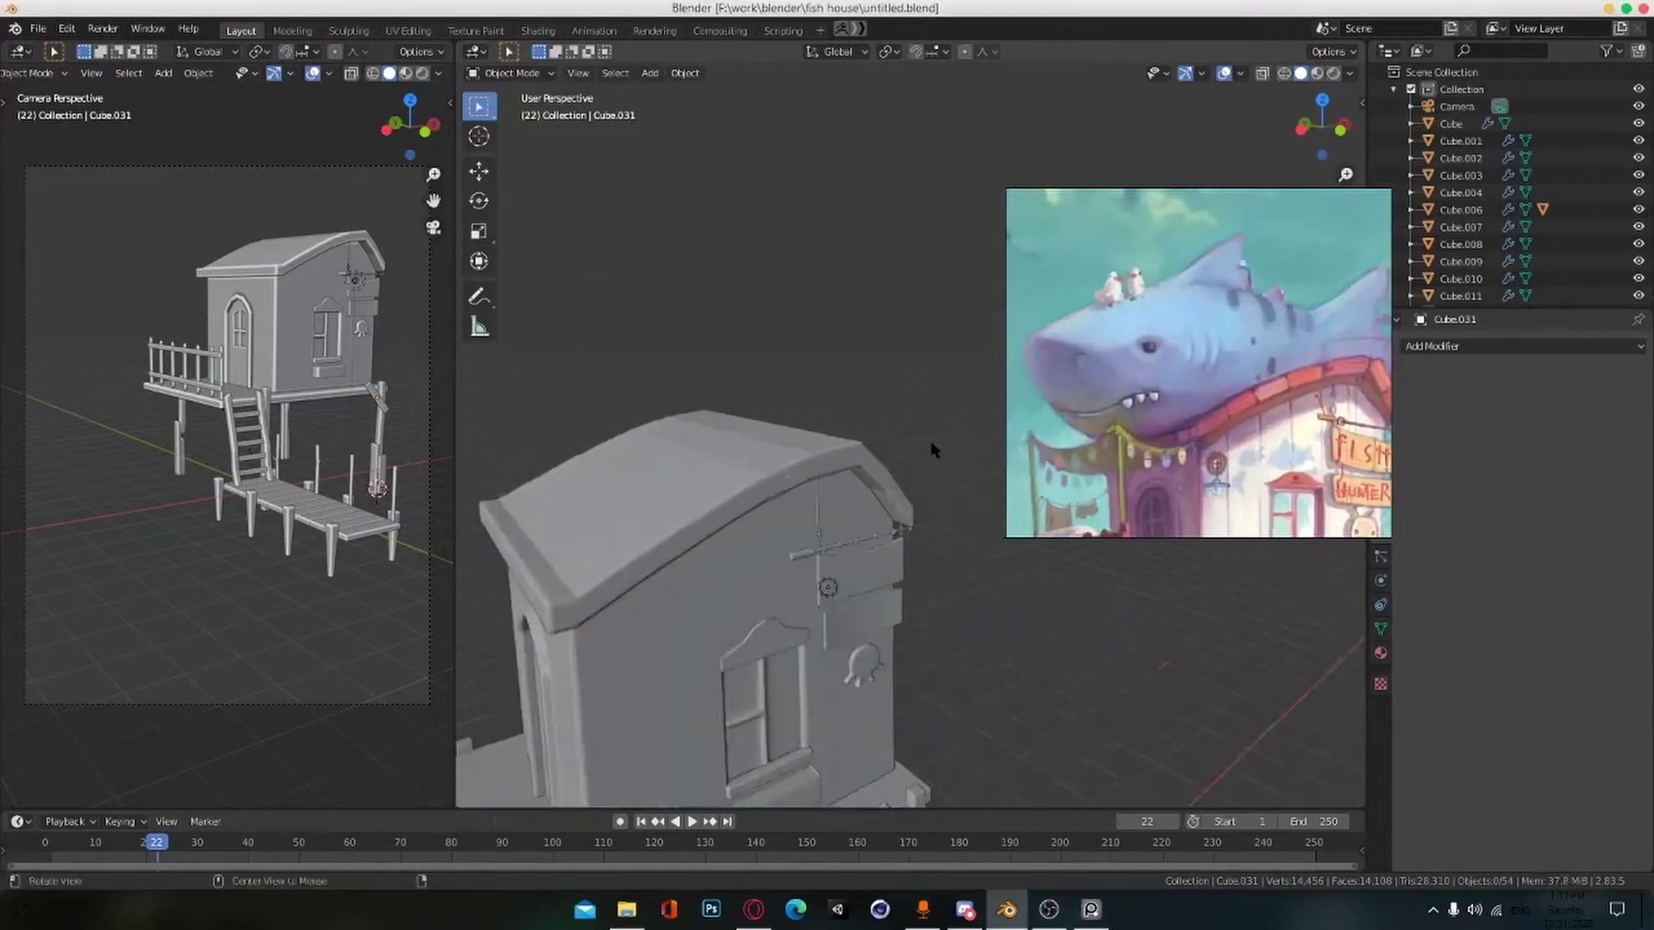
{"action": "middle_click_drag", "start_coordinate": [940, 481], "coordinate": [765, 482]}
{"action": "left_click", "coordinate": [765, 482]}
{"action": "key", "text": "shift+s"}
{"action": "left_click", "coordinate": [767, 583]}
{"action": "middle_click_drag", "start_coordinate": [767, 583], "coordinate": [844, 579]}
Step: Bring the PureRef window with the shark painting back in front of the Blender viewport
{"action": "key", "text": "alt+Tab"}
{"action": "key", "text": "alt+Tab"}
{"action": "key", "text": "alt+Tab"}
{"action": "key", "text": "alt+Tab"}
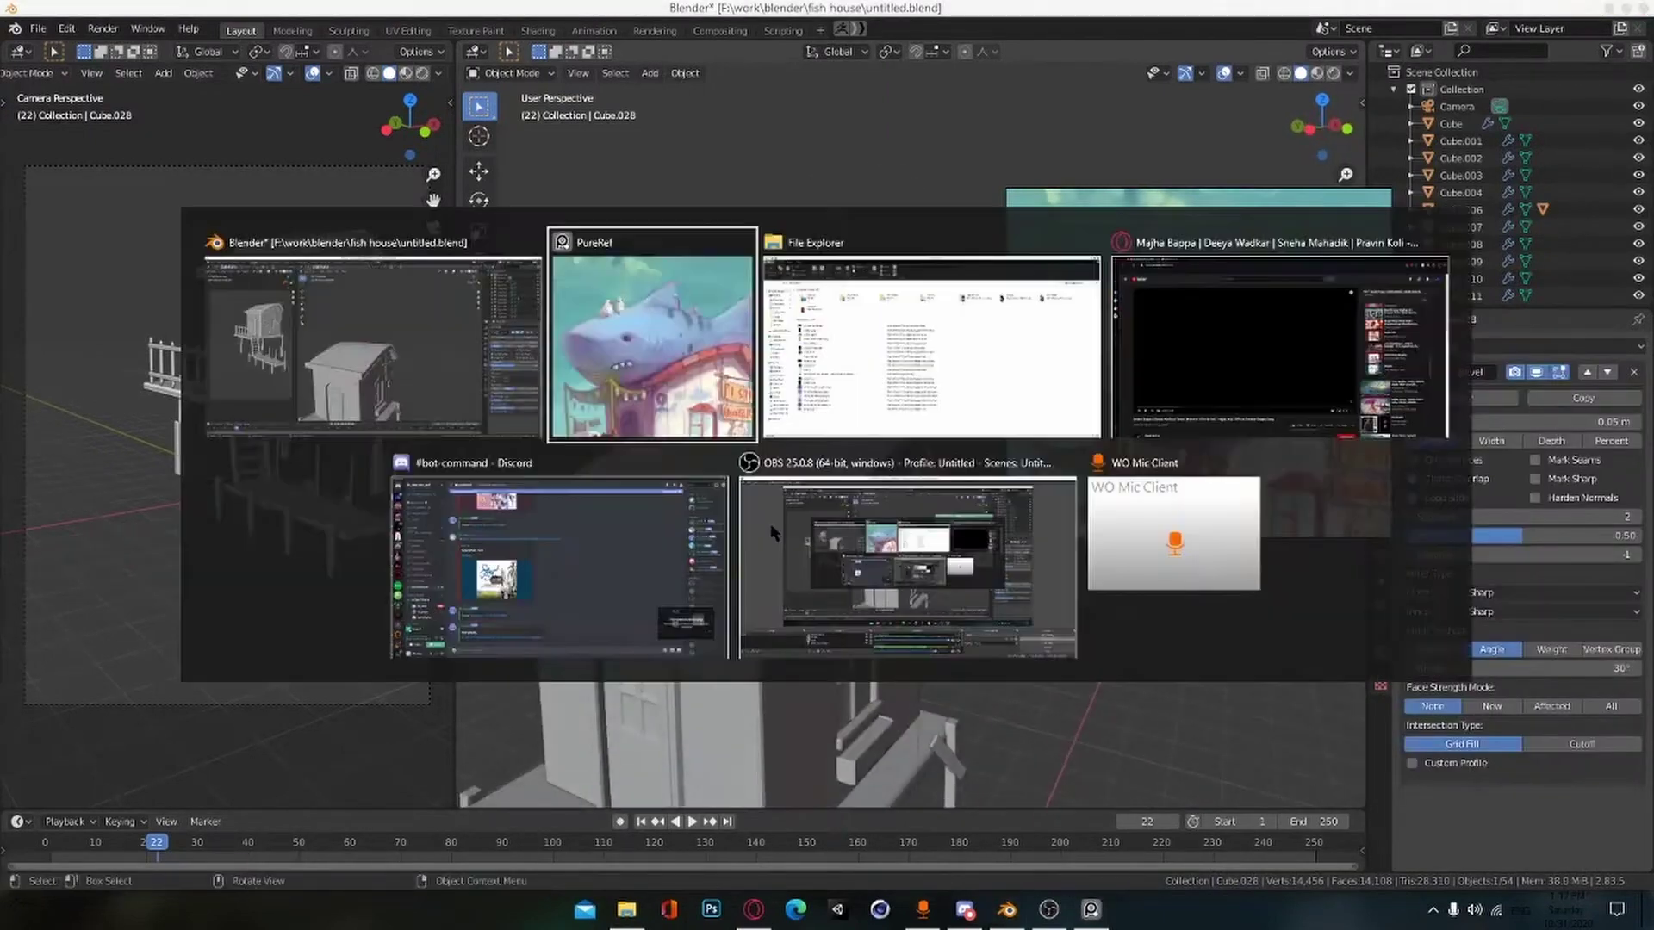
{"action": "key", "text": "alt+Tab"}
{"action": "left_click_drag", "start_coordinate": [808, 447], "coordinate": [844, 520], "text": "alt"}
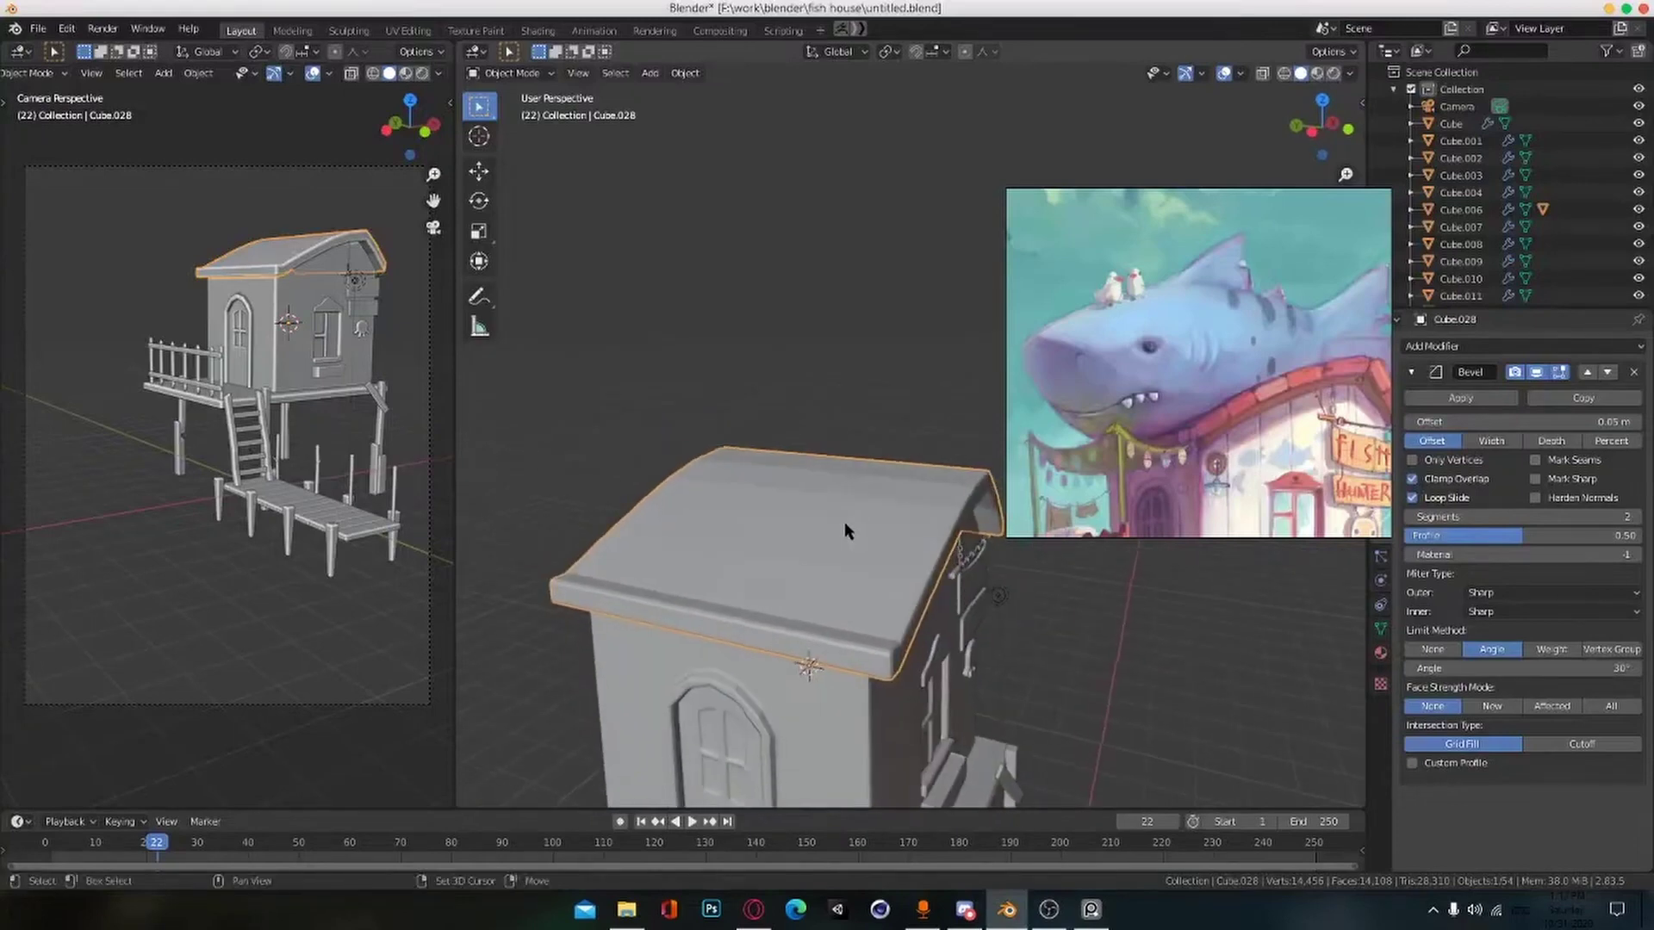
Step: Add a cube at the 3D cursor, move it up above the roof along Z, and scale it by 1.457
{"action": "key", "text": "shift+a"}
{"action": "left_click", "coordinate": [901, 551]}
{"action": "scroll", "coordinate": [909, 594], "scroll_direction": "down", "scroll_amount": 2}
{"action": "key", "text": "g"}
{"action": "key", "text": "z"}
{"action": "left_click", "coordinate": [947, 569]}
{"action": "key", "text": "KP_7"}
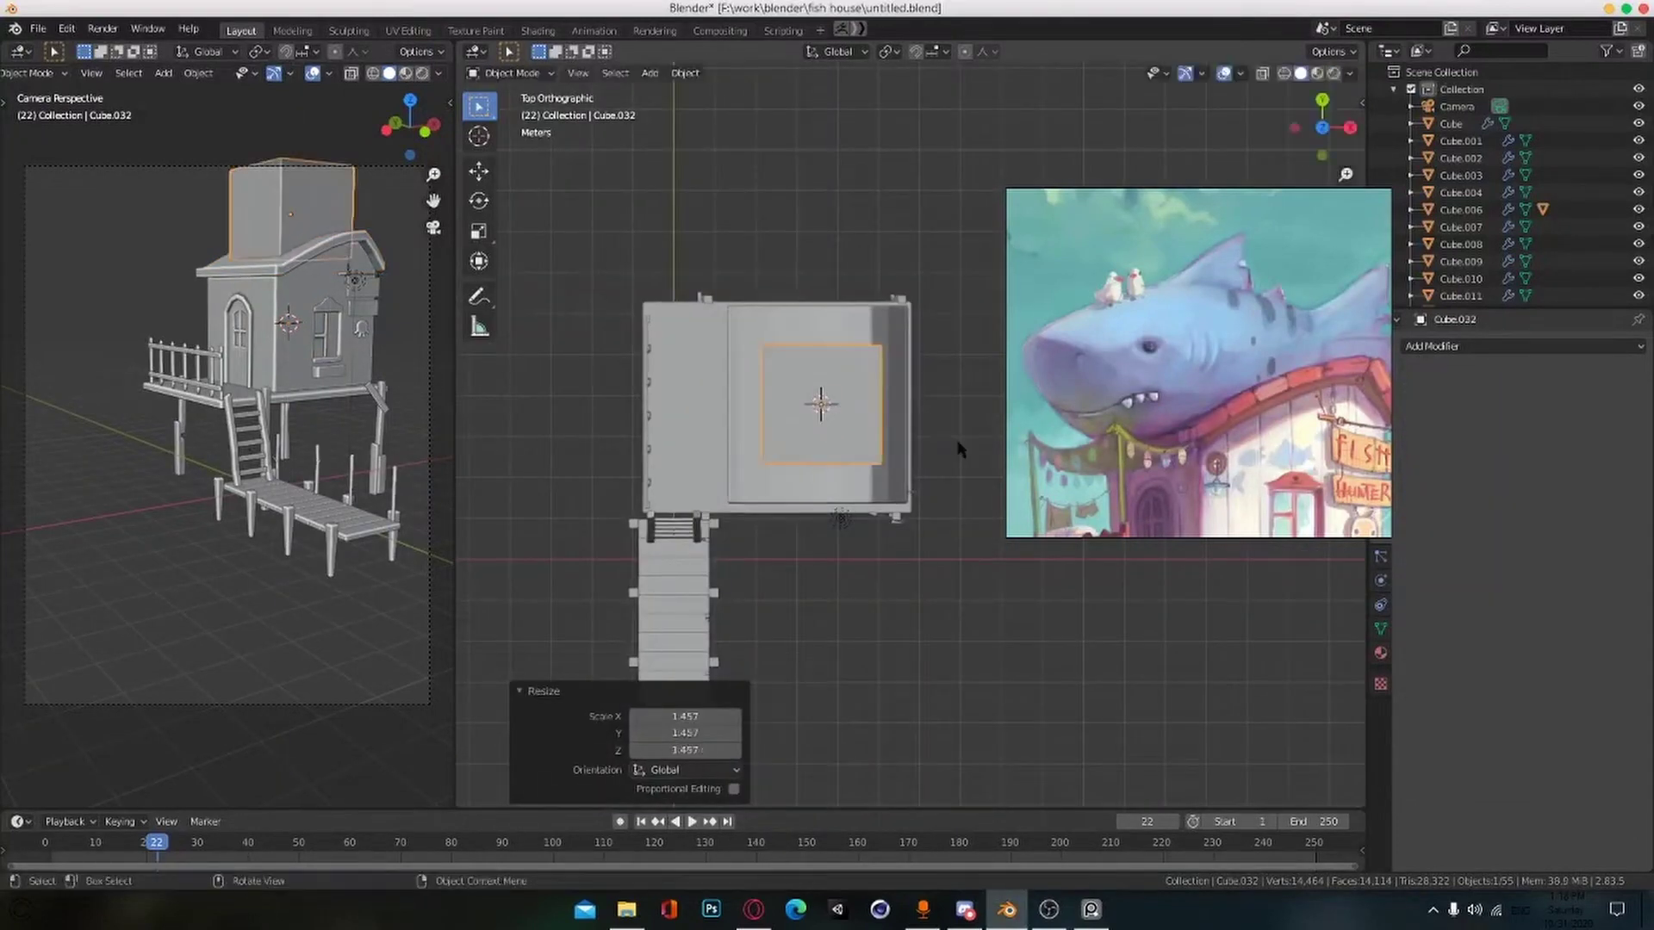
Step: Adjust the cube's height along Z in front view so it sits on the roof
{"action": "key", "text": "KP_1"}
{"action": "scroll", "coordinate": [933, 460], "scroll_direction": "up", "scroll_amount": 2}
{"action": "key", "text": "g"}
{"action": "key", "text": "z"}
{"action": "left_click", "coordinate": [924, 476]}
Step: Enter Edit Mode on the cube and add a centred vertical loop cut around it
{"action": "mouse_move", "coordinate": [766, 448]}
{"action": "middle_mouse_down"}
{"action": "mouse_move", "coordinate": [830, 488]}
{"action": "mouse_move", "coordinate": [767, 459]}
{"action": "middle_mouse_up"}
{"action": "key", "text": "Tab"}
{"action": "left_click", "coordinate": [737, 448]}
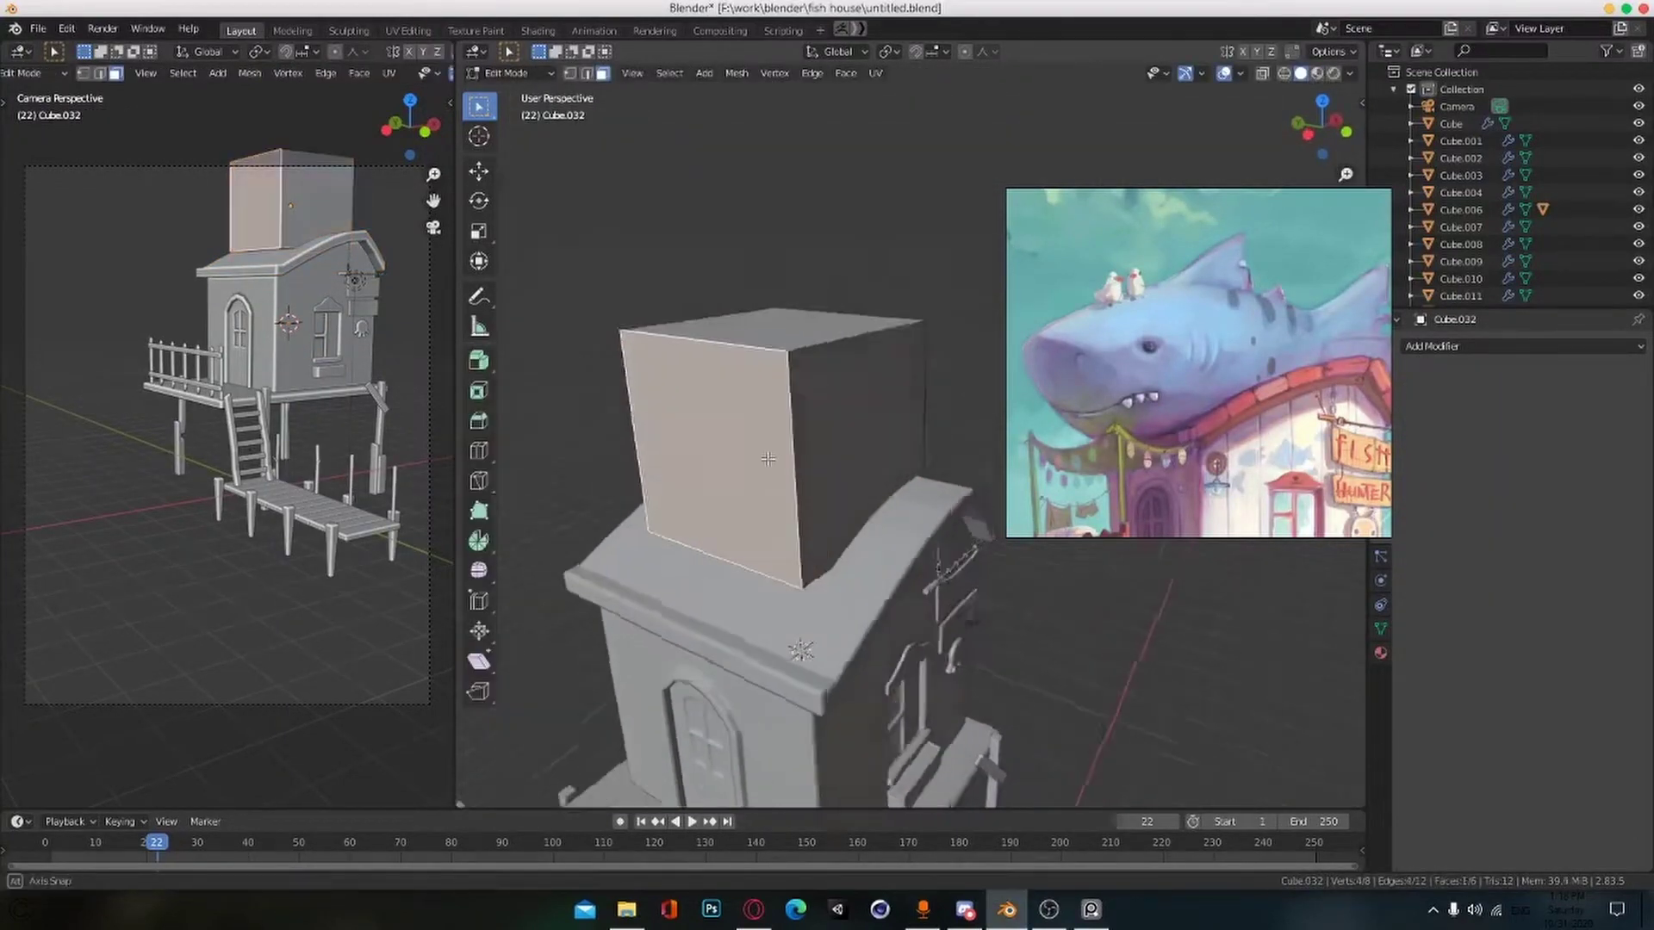
{"action": "left_click_drag", "start_coordinate": [767, 459], "coordinate": [685, 455], "text": "alt"}
{"action": "scroll", "coordinate": [732, 439], "scroll_direction": "down", "scroll_amount": 2}
{"action": "key", "text": "ctrl+r"}
{"action": "left_click", "coordinate": [769, 414]}
{"action": "right_click", "coordinate": [769, 413]}
Step: Shrink the cube's rear end face, move it about 0.294 m outward in X, and lower it about 0.203 m
{"action": "left_click_drag", "start_coordinate": [930, 375], "coordinate": [897, 398], "text": "alt"}
{"action": "left_click", "coordinate": [913, 390]}
{"action": "key", "text": "KP_7"}
{"action": "key", "text": "KP_1"}
{"action": "scroll", "coordinate": [907, 398], "scroll_direction": "up", "scroll_amount": 2}
{"action": "key", "text": "s"}
{"action": "left_click", "coordinate": [934, 449]}
{"action": "key", "text": "g"}
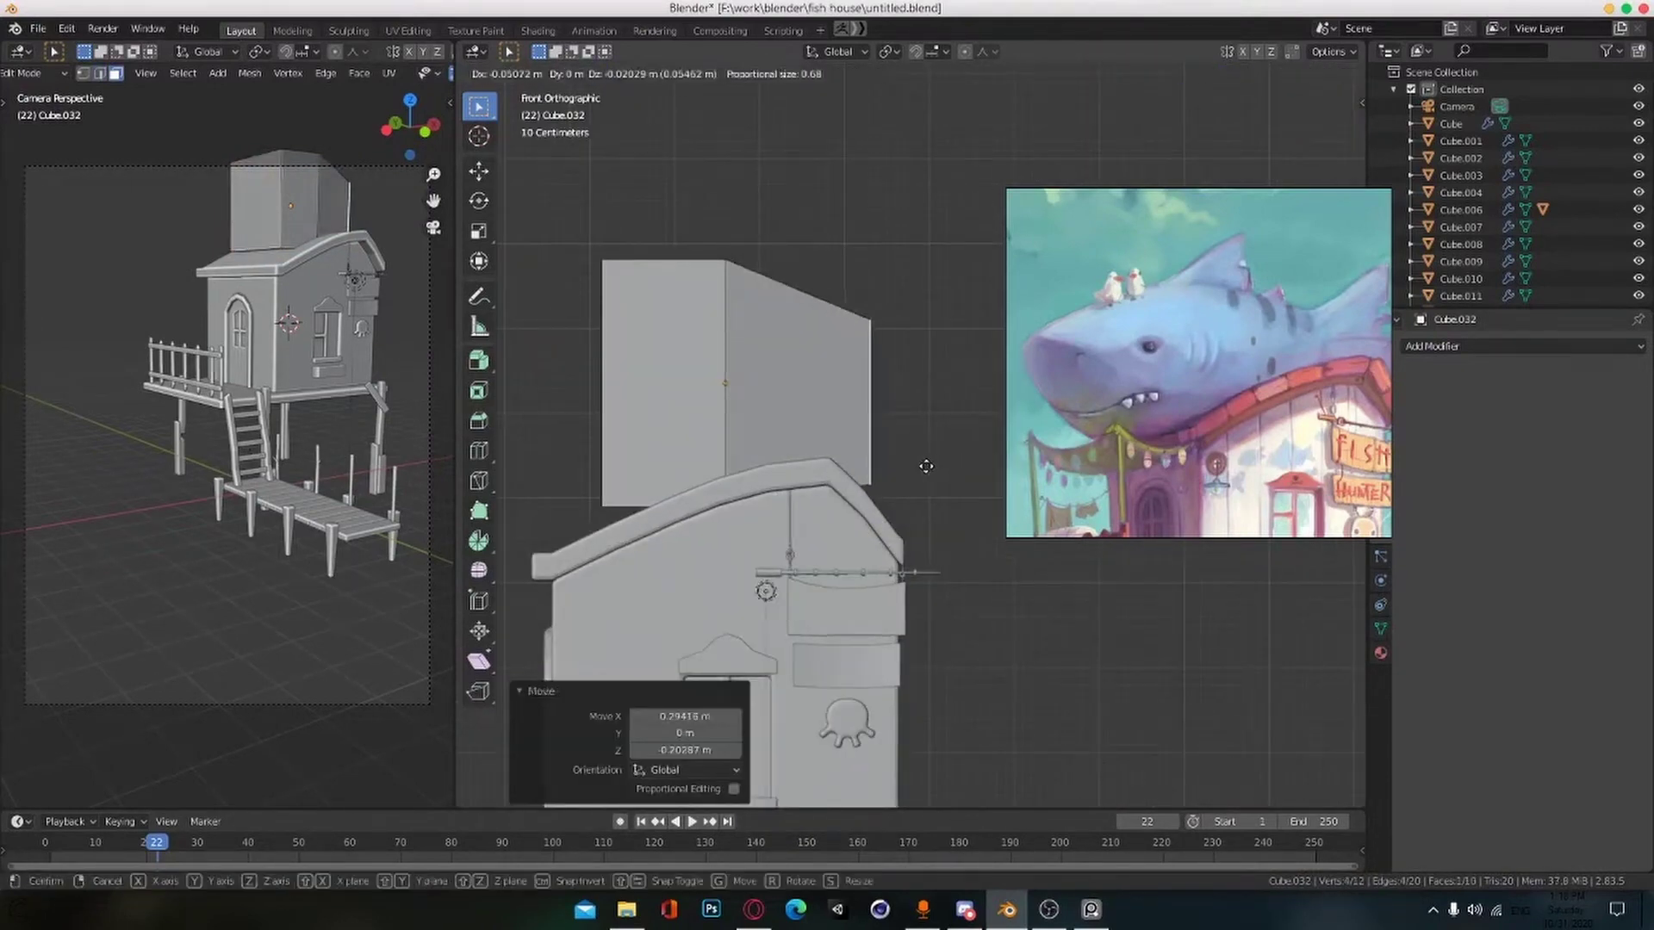
Step: Extrude the narrowed rear face outward in X to form the shark's tail section
{"action": "left_click", "coordinate": [1005, 459]}
{"action": "scroll", "coordinate": [973, 442], "scroll_direction": "down", "scroll_amount": 3}
{"action": "left_click", "coordinate": [971, 477]}
{"action": "scroll", "coordinate": [961, 492], "scroll_direction": "up", "scroll_amount": 3}
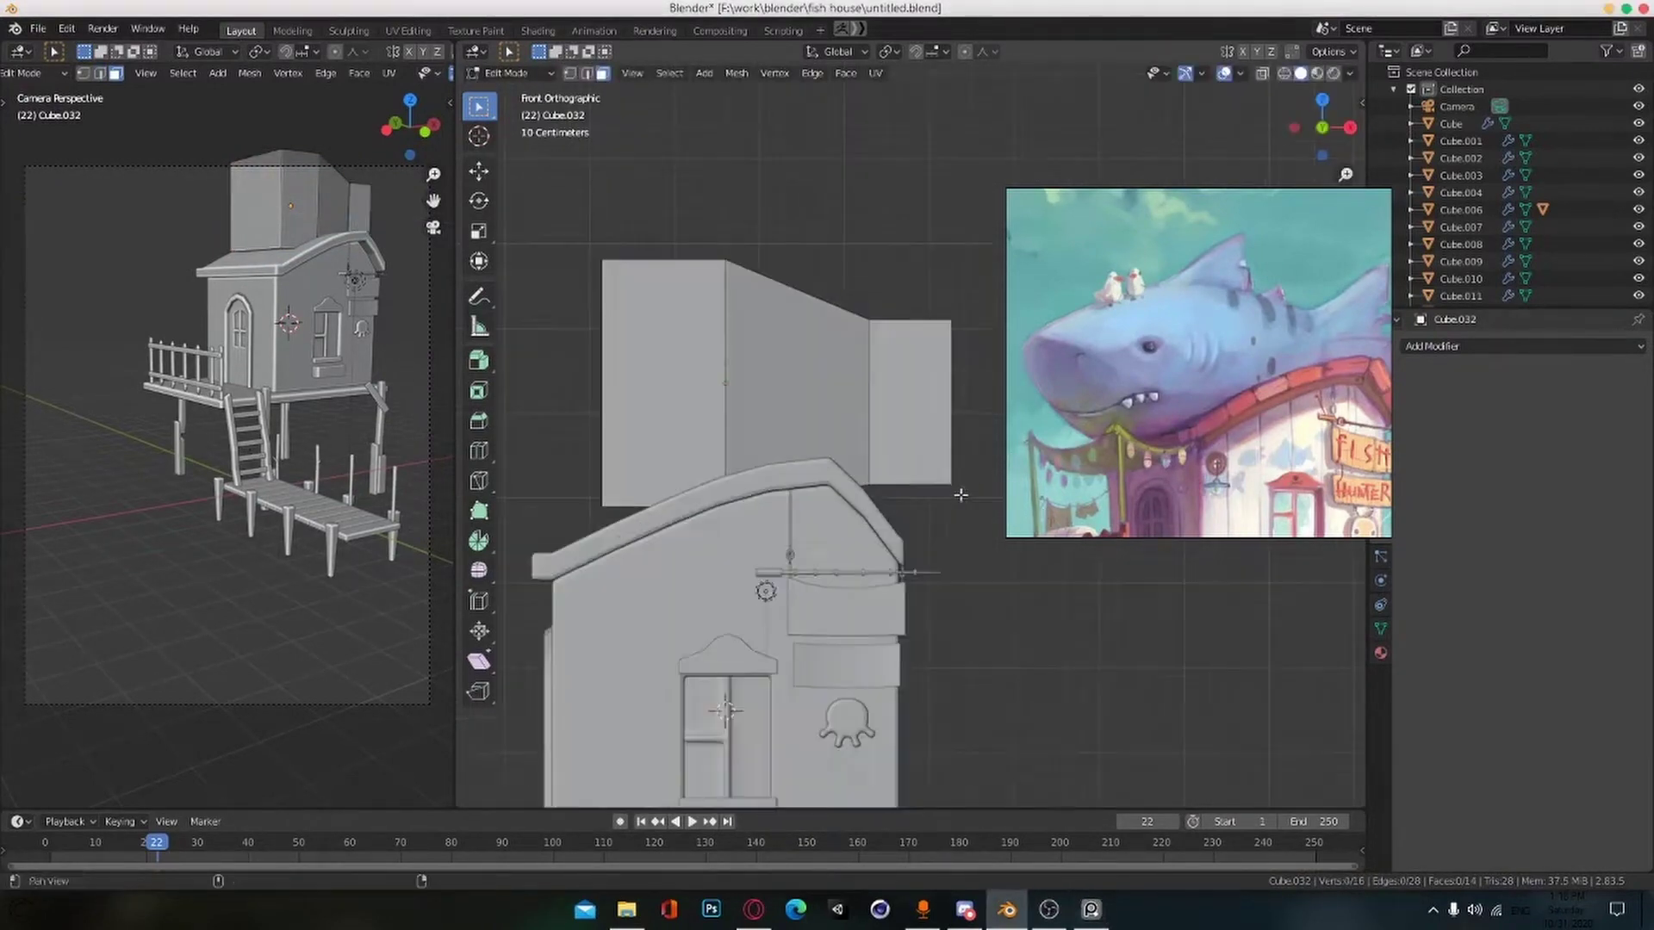
Step: Flare the tail by scaling its end face by 1.222 and again by 1.323
{"action": "middle_click_drag", "start_coordinate": [959, 494], "coordinate": [925, 481], "text": "shift"}
{"action": "scroll", "coordinate": [925, 431], "scroll_direction": "up", "scroll_amount": 2}
{"action": "key", "text": "shift+z"}
{"action": "left_click", "coordinate": [923, 365]}
{"action": "left_click", "coordinate": [1089, 451]}
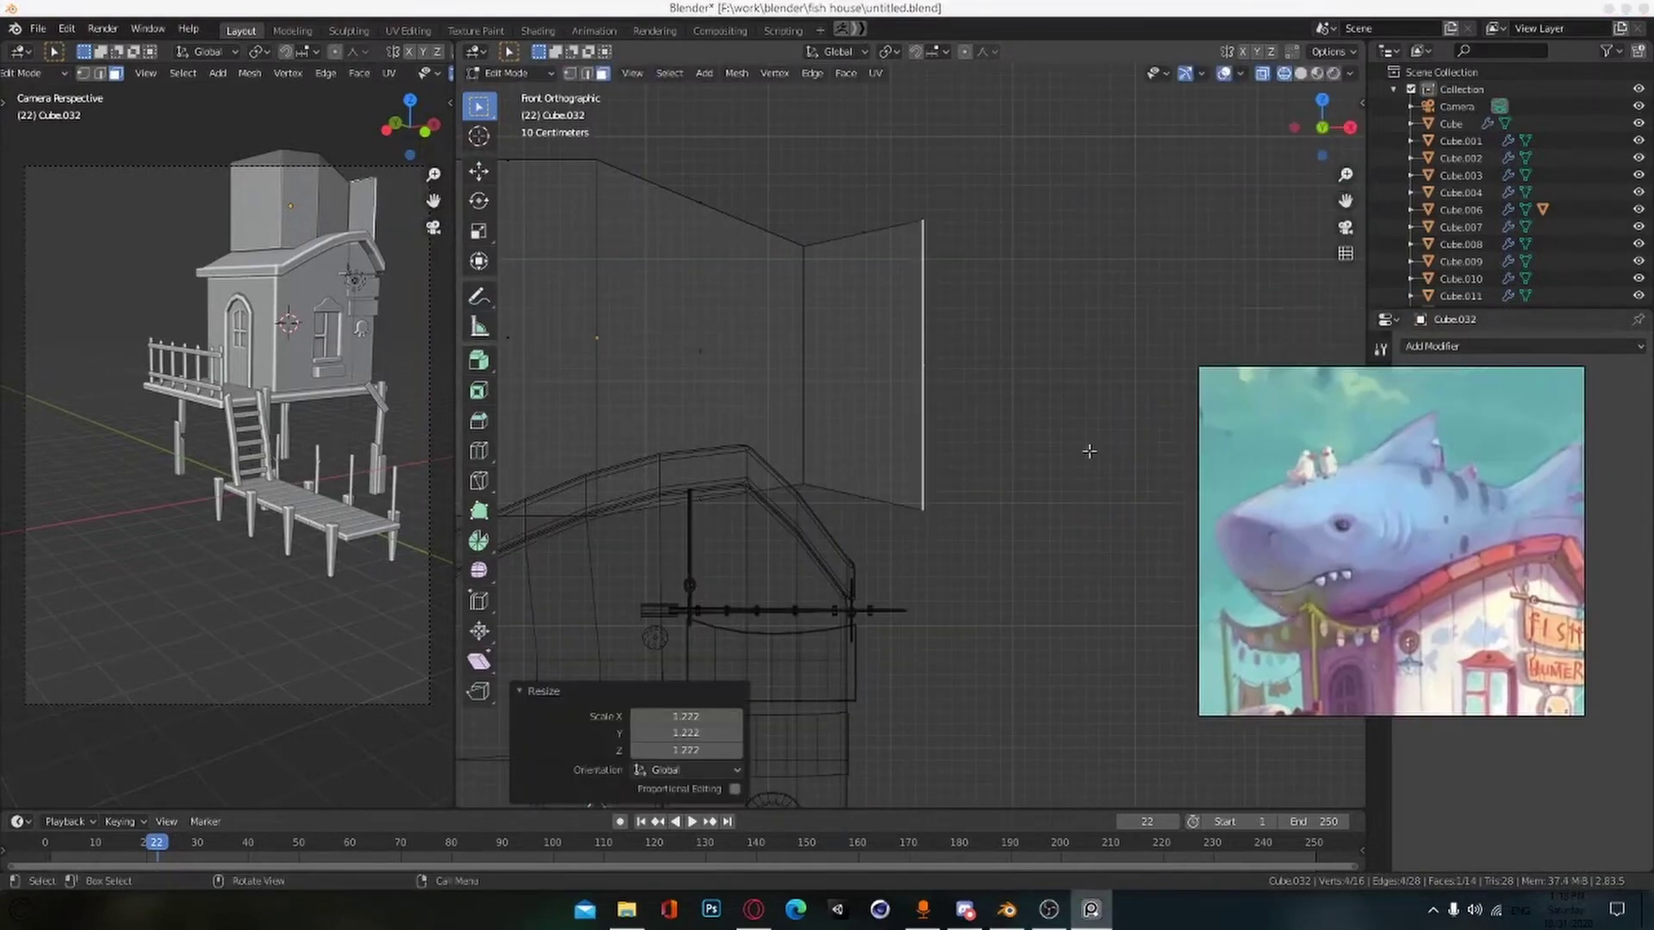
{"action": "left_click", "coordinate": [924, 369]}
{"action": "key", "text": "s"}
{"action": "left_click", "coordinate": [995, 386]}
{"action": "middle_click_drag", "start_coordinate": [881, 508], "coordinate": [1078, 533], "text": "shift"}
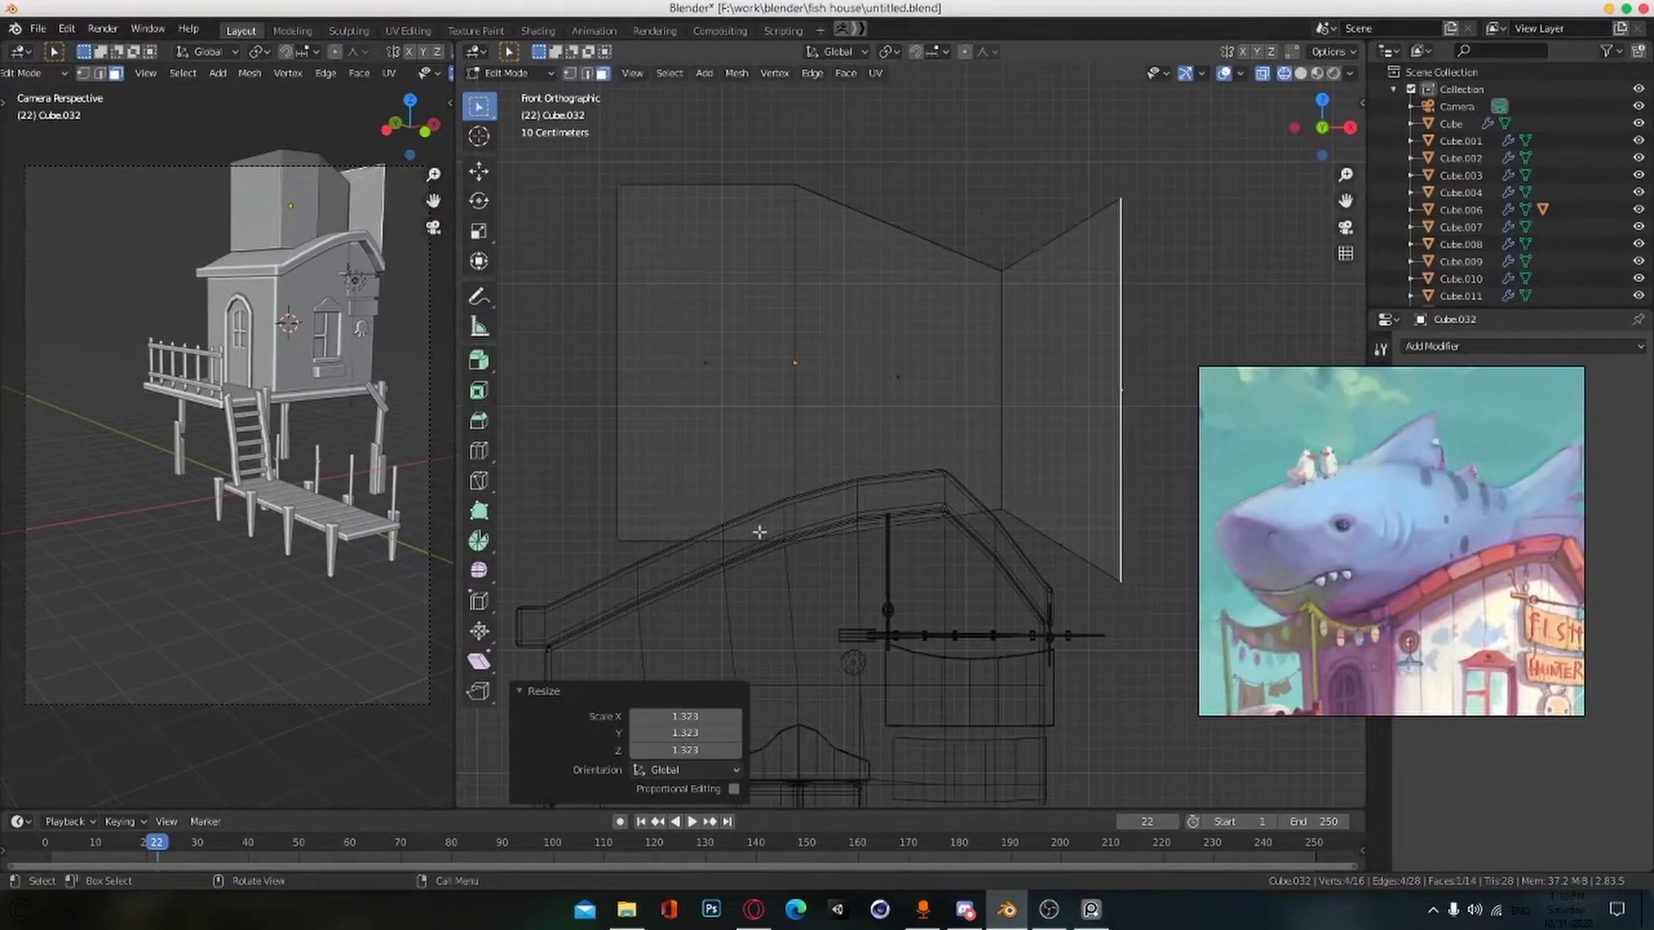
Step: Reposition the reference image, extrude the body's front face forward in X, and shrink and raise it into a head section
{"action": "right_click_drag", "start_coordinate": [1266, 572], "coordinate": [1207, 450]}
{"action": "scroll", "coordinate": [594, 457], "scroll_direction": "down", "scroll_amount": 3}
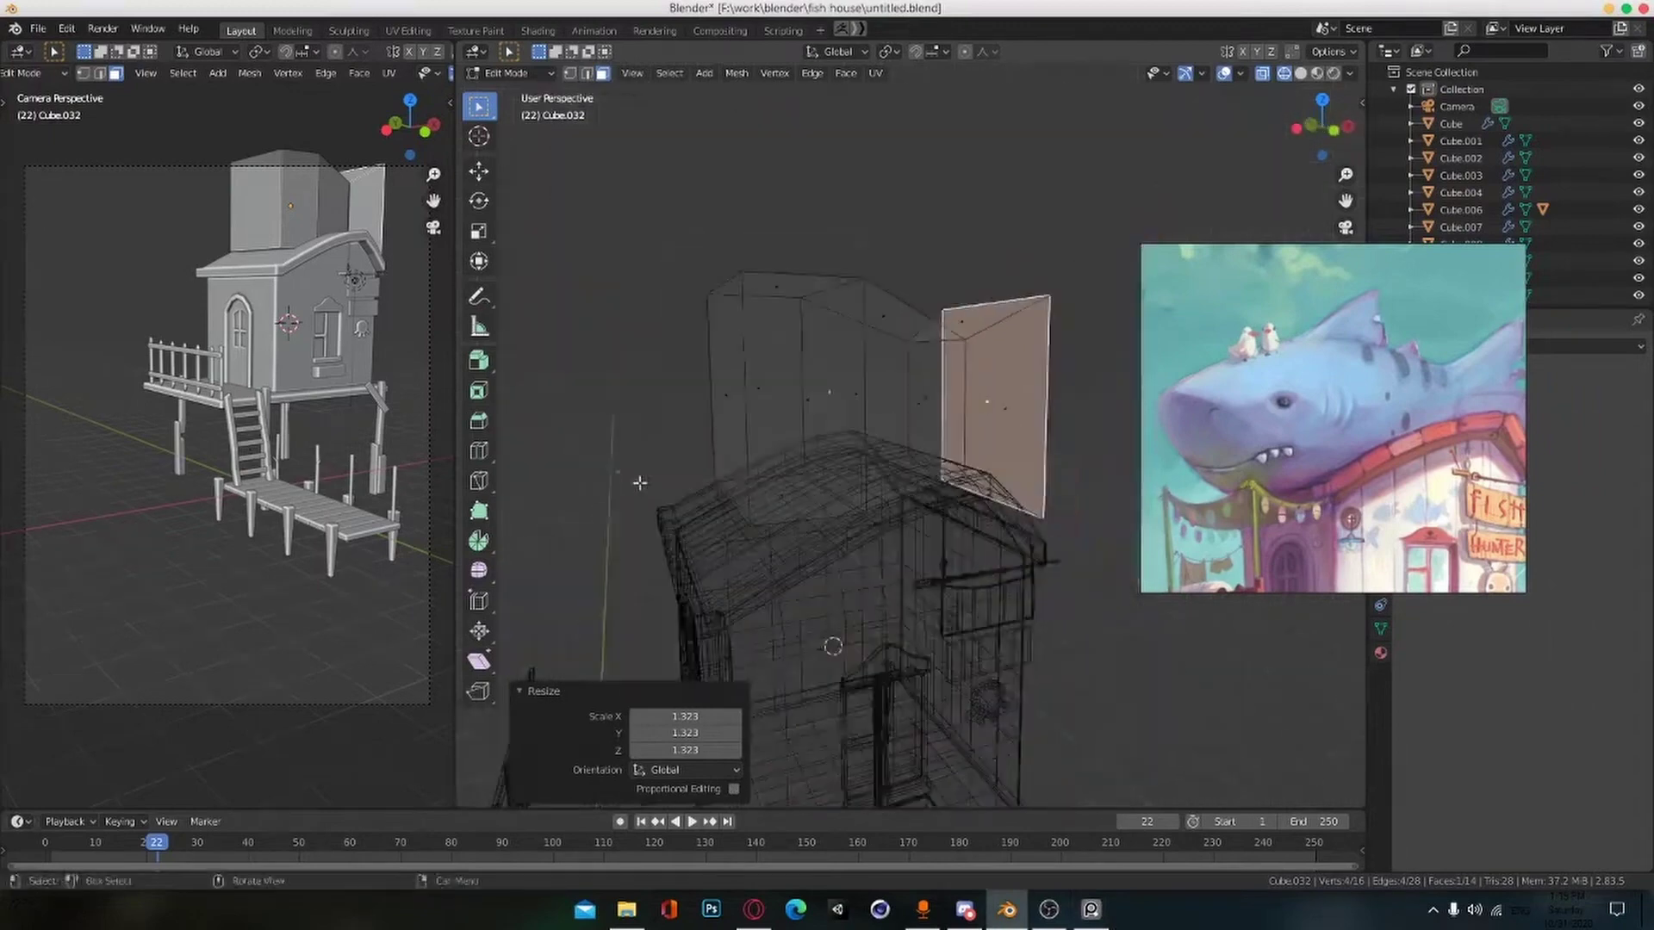
{"action": "key", "text": "shift+z"}
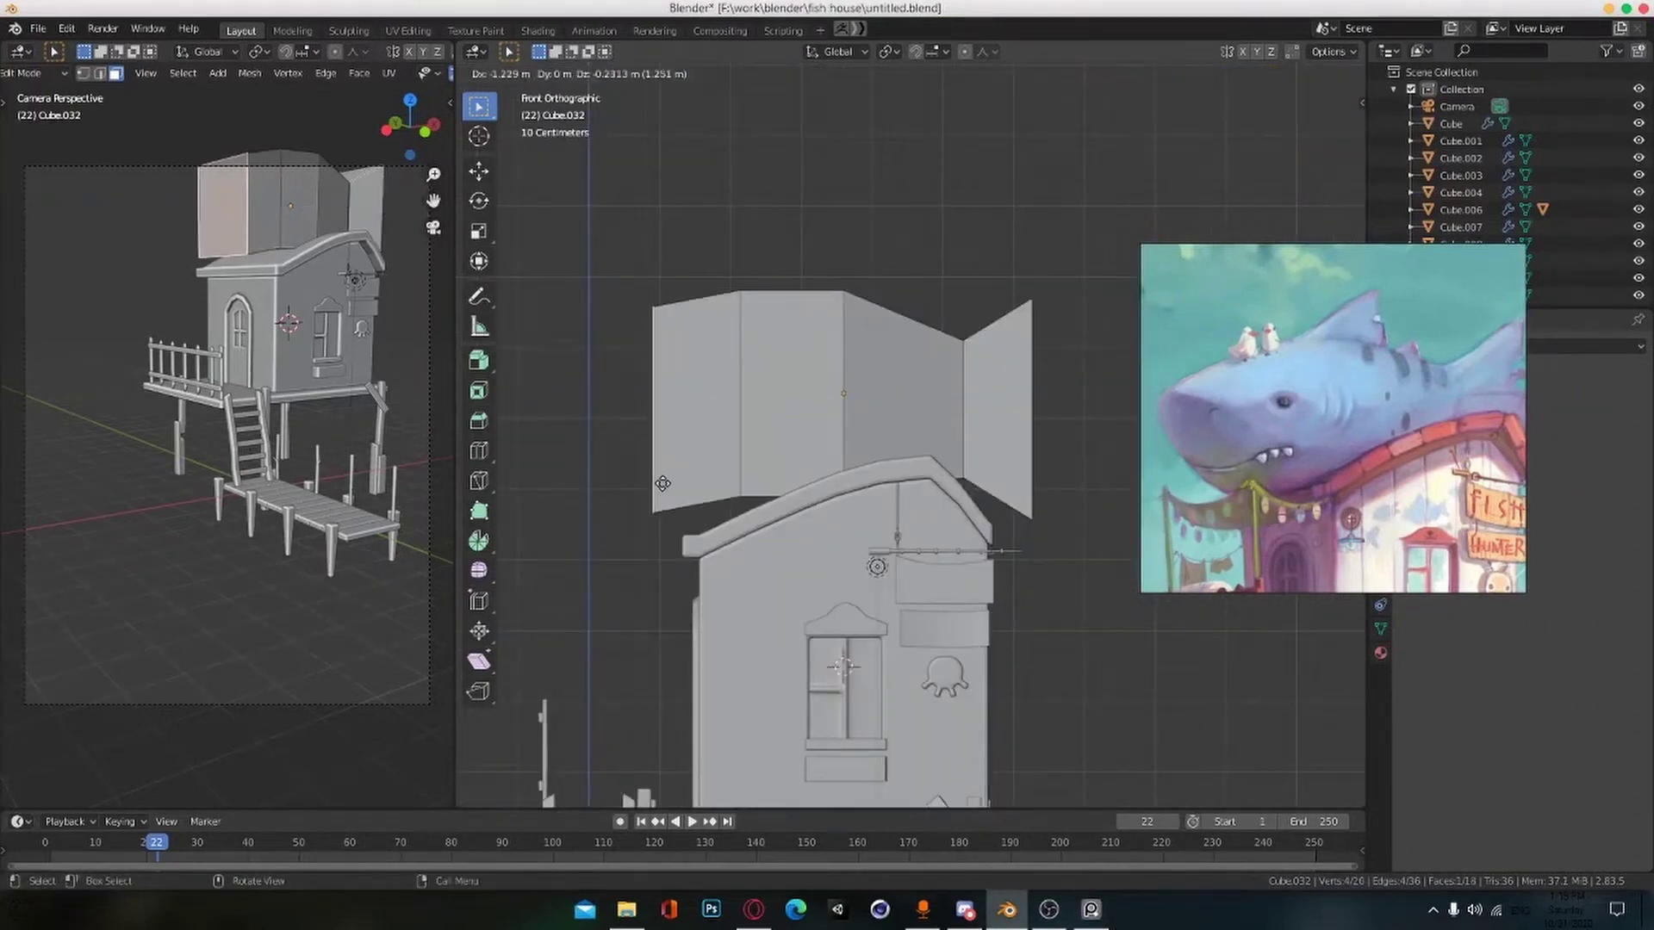
{"action": "right_click", "coordinate": [663, 483]}
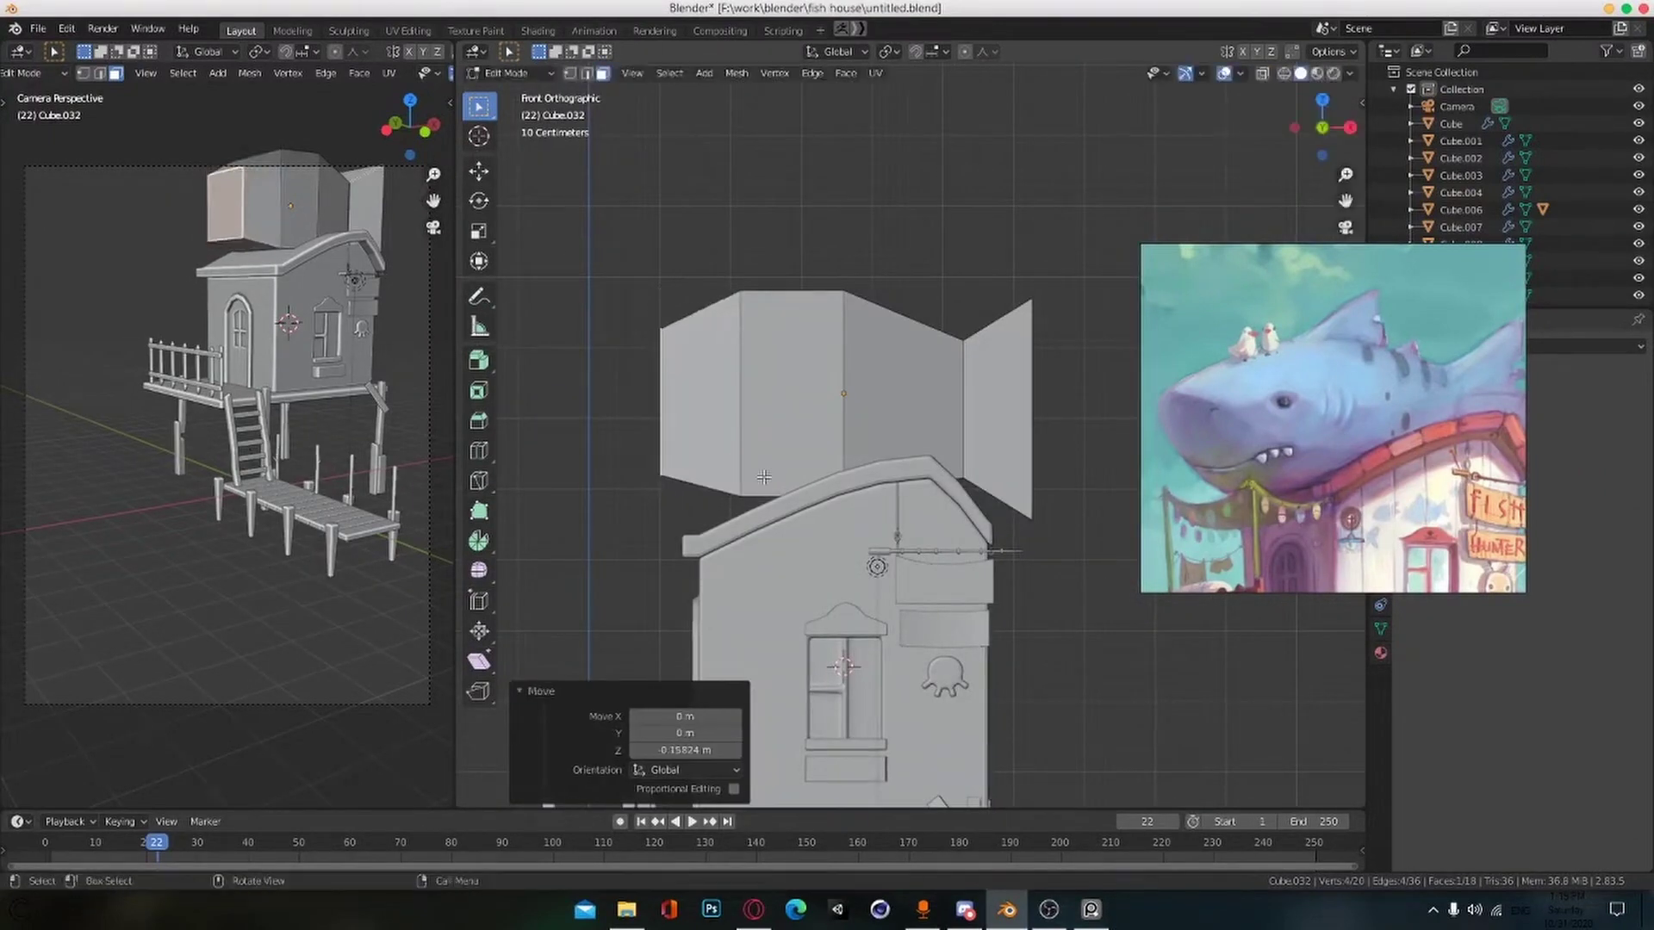
{"action": "key", "text": "a"}
{"action": "key", "text": "g"}
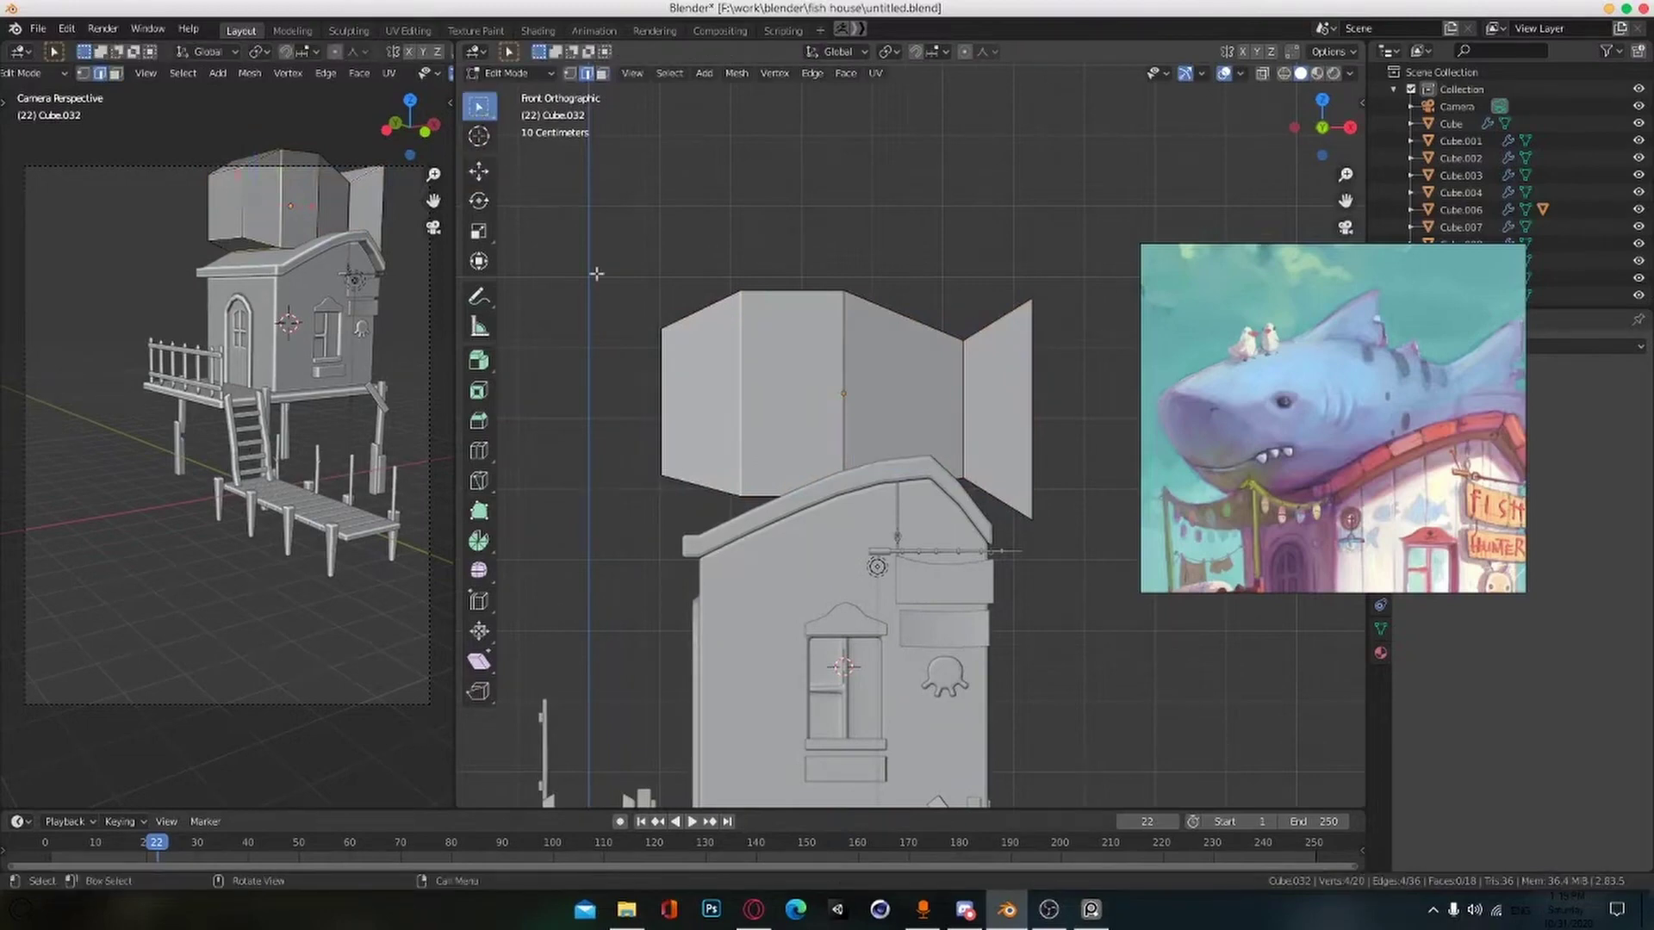
Step: Select an edge loop on the front part of the shark body and move it along Z
{"action": "left_click", "coordinate": [783, 430]}
{"action": "middle_click_drag", "start_coordinate": [783, 430], "coordinate": [856, 459]}
{"action": "left_click", "coordinate": [747, 469], "text": "alt"}
{"action": "key", "text": "g"}
{"action": "key", "text": "z"}
Step: Select the head's front face, adjust its height along Z, and scale it
{"action": "middle_click_drag", "start_coordinate": [698, 460], "coordinate": [772, 483]}
{"action": "key", "text": "3"}
{"action": "left_click", "coordinate": [685, 457]}
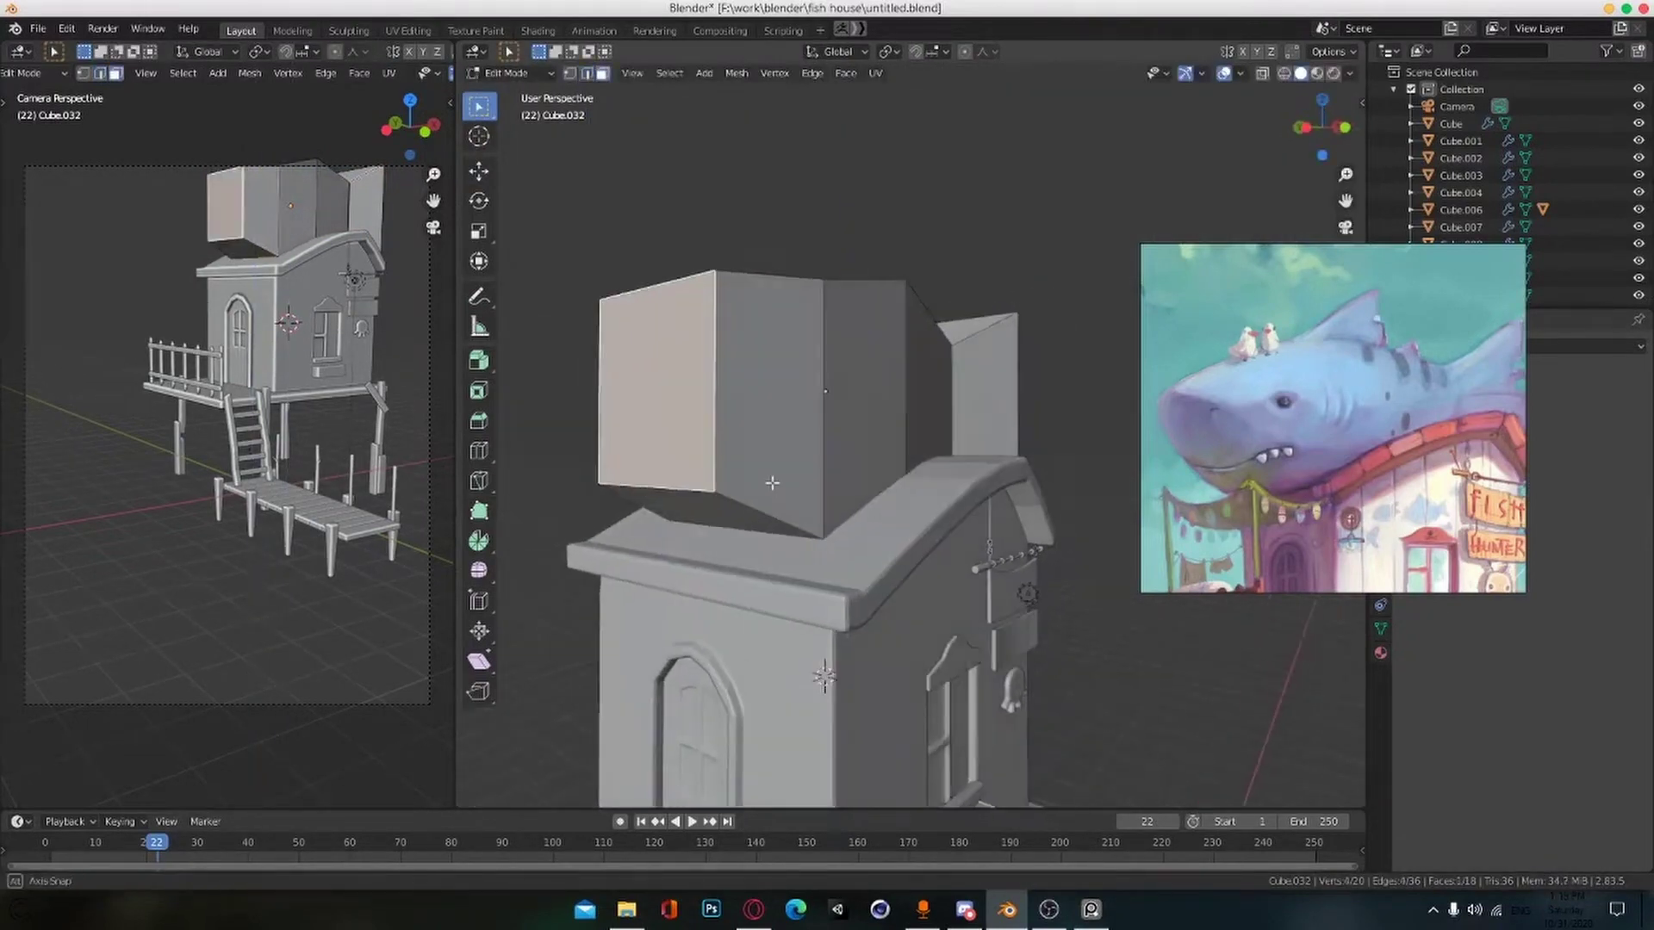
{"action": "key", "text": "g"}
{"action": "key", "text": "z"}
{"action": "middle_click_drag", "start_coordinate": [874, 521], "coordinate": [823, 503]}
{"action": "key", "text": "s"}
{"action": "left_click", "coordinate": [871, 517]}
Step: Scale an edge loop around the shark body and adjust its height along Z to round the silhouette
{"action": "left_click", "coordinate": [860, 524], "text": "alt"}
{"action": "key", "text": "2"}
{"action": "left_click", "coordinate": [849, 508], "text": "alt"}
{"action": "key", "text": "s"}
{"action": "left_click", "coordinate": [886, 528]}
{"action": "key", "text": "g"}
{"action": "key", "text": "z"}
{"action": "left_click", "coordinate": [732, 560]}
Step: Extrude the head's front face forward, scale it to 0.634, and shift it about -0.341 m in X and 0.28 m in Z
{"action": "key", "text": "3"}
{"action": "left_click", "coordinate": [731, 524]}
{"action": "key", "text": "KP_1"}
{"action": "key", "text": "e"}
{"action": "left_click", "coordinate": [685, 535]}
{"action": "key", "text": "s"}
{"action": "left_click", "coordinate": [714, 518]}
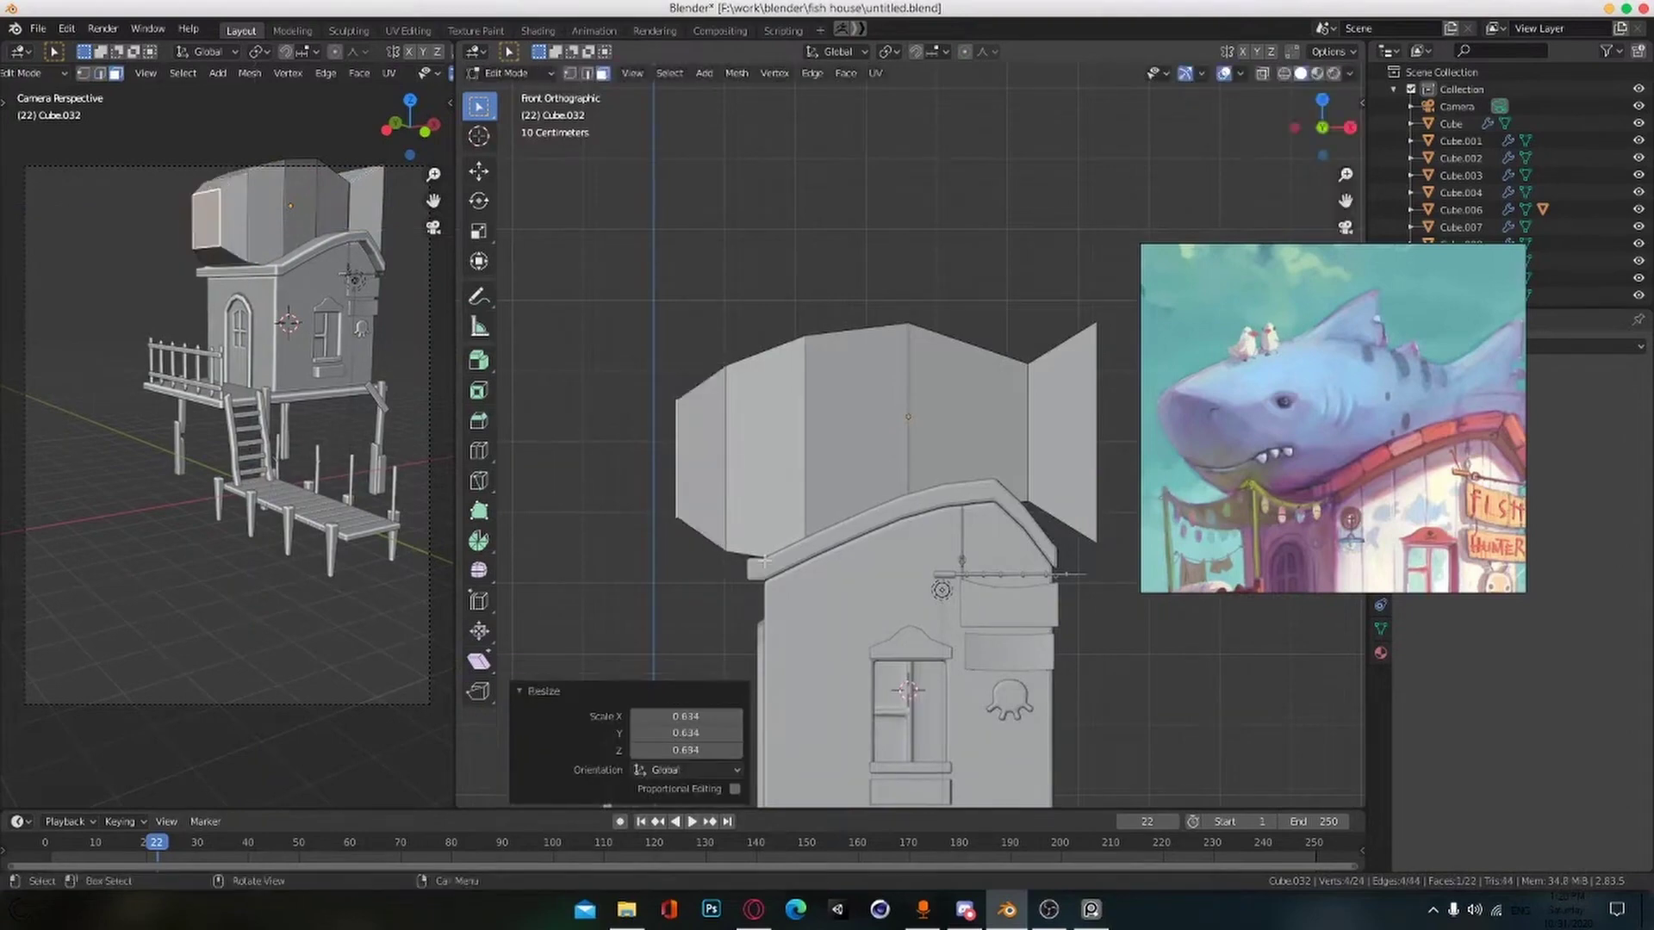
{"action": "middle_click_drag", "start_coordinate": [748, 572], "coordinate": [881, 619]}
Step: Check the Emulate 3 Button Mouse option in the Input preferences and close the preferences window
{"action": "left_click", "coordinate": [66, 28]}
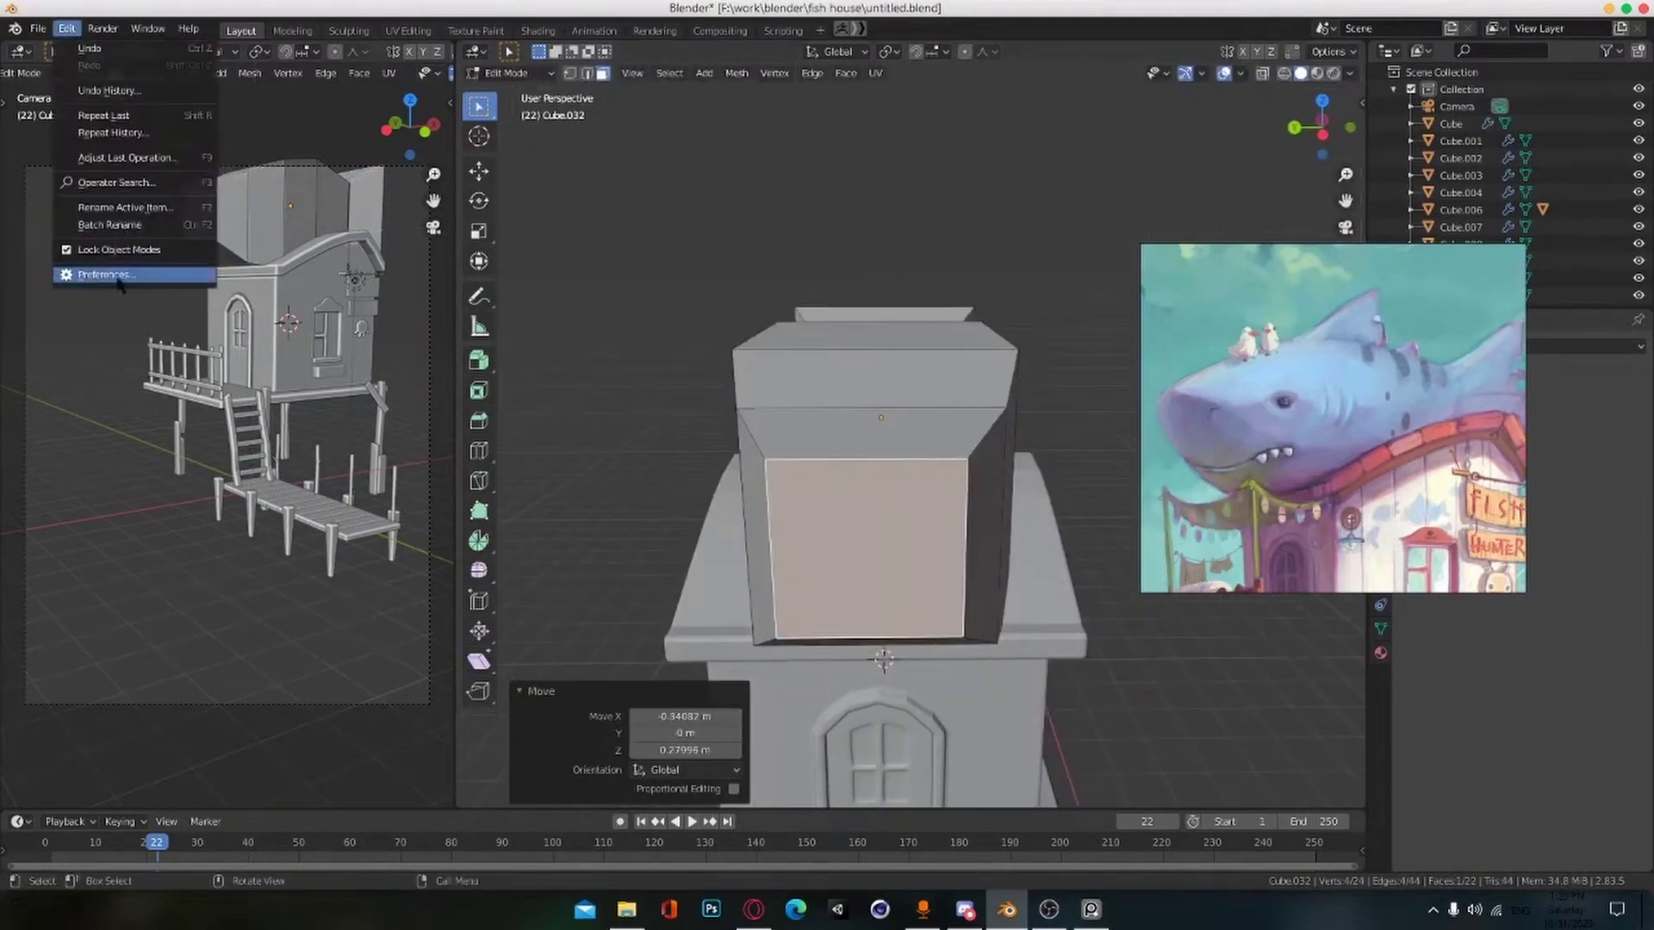
{"action": "left_click", "coordinate": [86, 269]}
{"action": "left_click", "coordinate": [78, 266]}
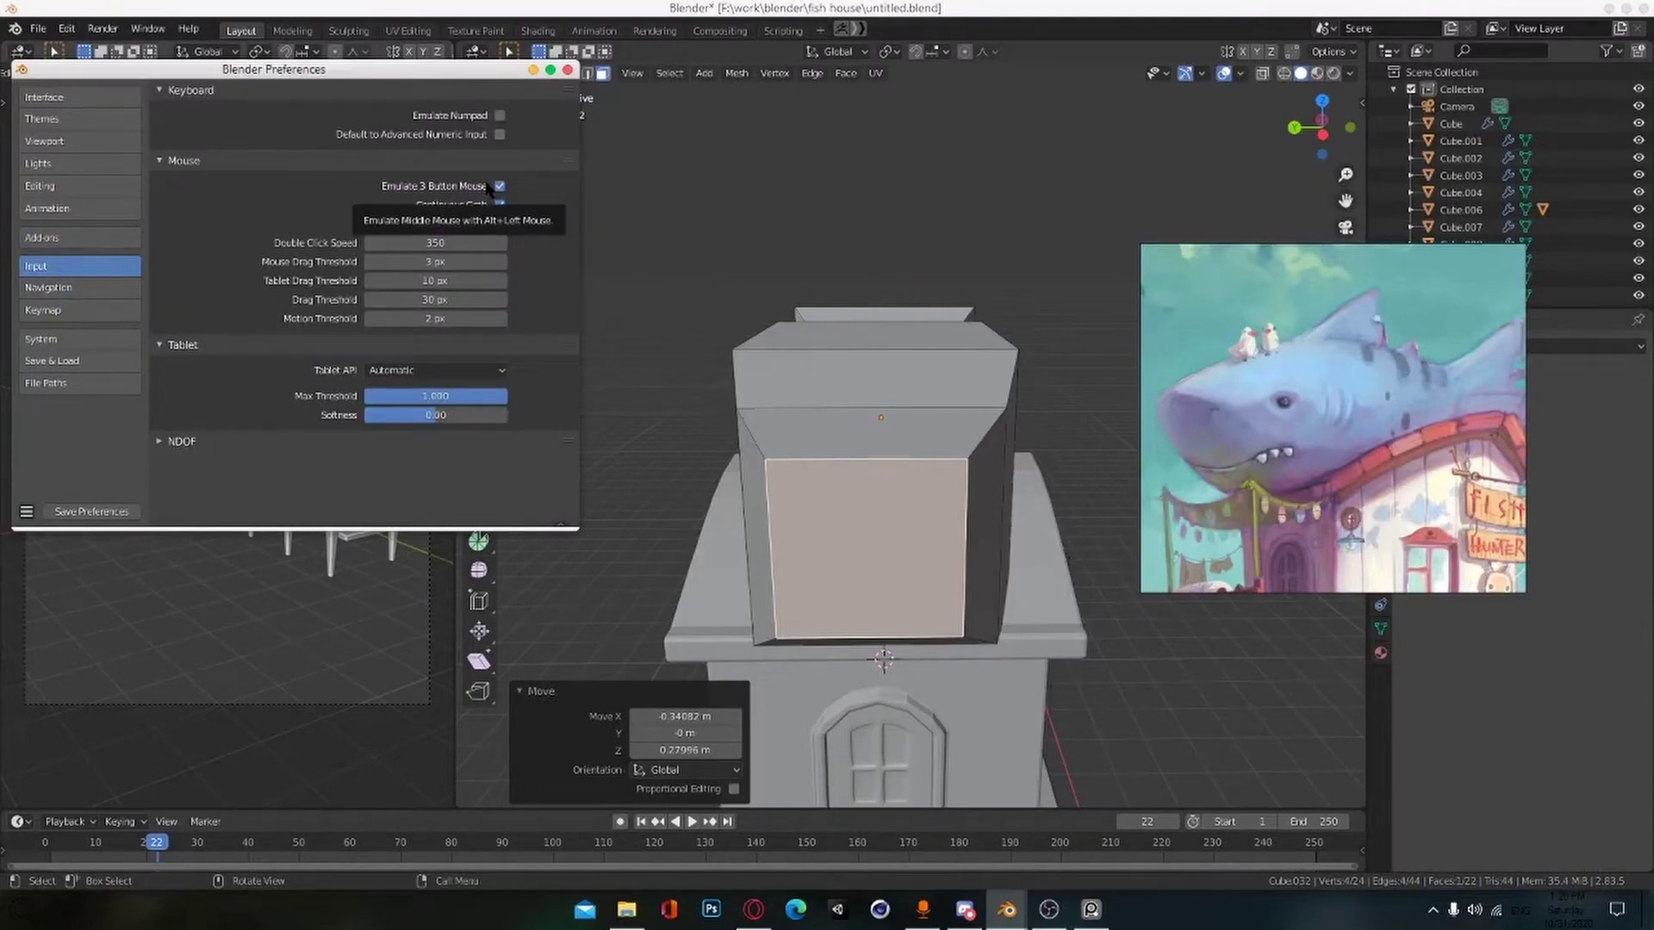
{"action": "left_click", "coordinate": [568, 70]}
Step: Adjust the snout vertically and raise the head's upper cross edge about 0.1 m along Z
{"action": "middle_click_drag", "start_coordinate": [1056, 349], "coordinate": [1004, 339]}
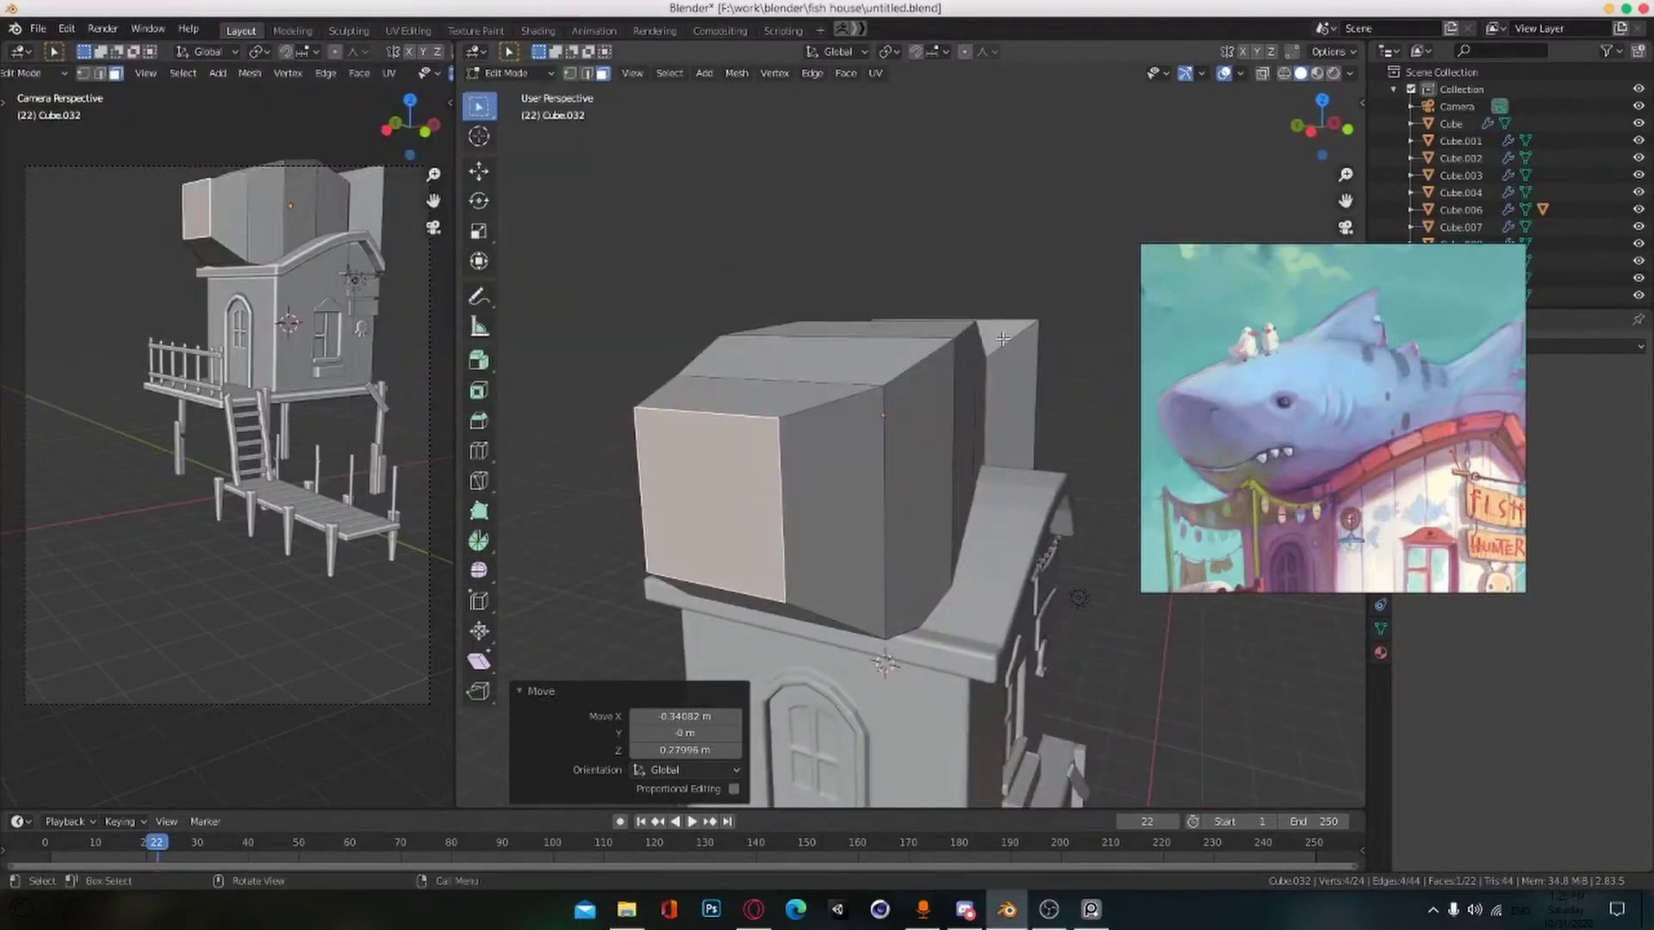
{"action": "middle_click_drag", "start_coordinate": [1097, 303], "coordinate": [667, 611]}
{"action": "key", "text": "g"}
{"action": "key", "text": "z"}
{"action": "left_click", "coordinate": [702, 547]}
{"action": "left_click", "coordinate": [684, 341]}
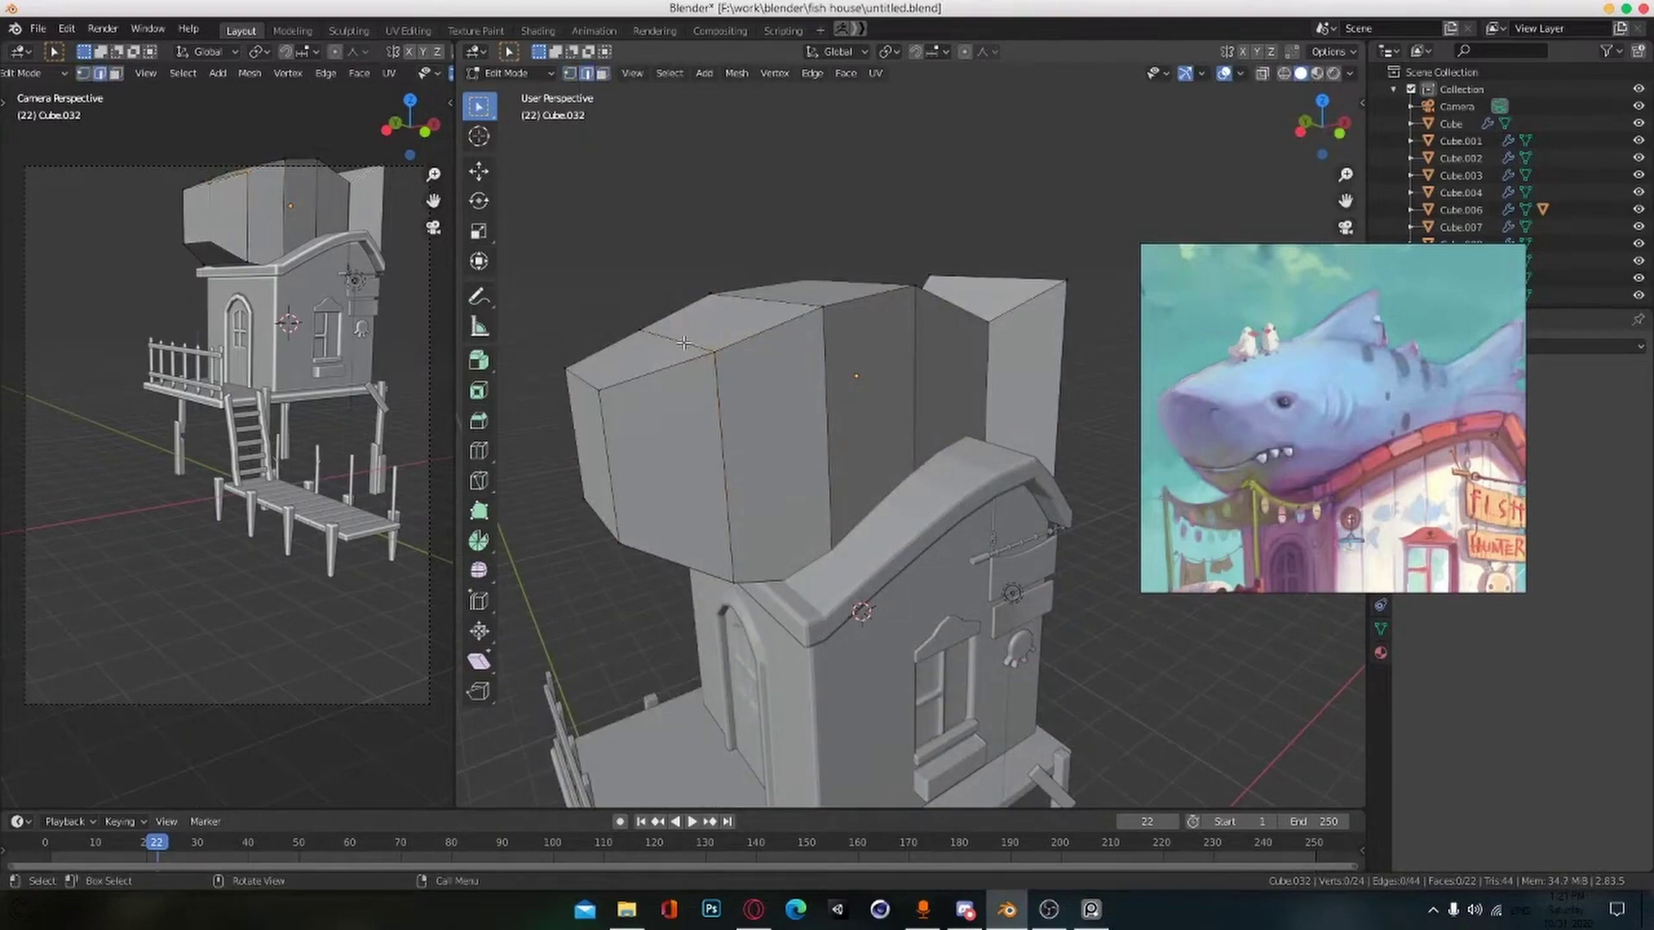
{"action": "left_click", "coordinate": [716, 354]}
{"action": "key", "text": "KP_1"}
{"action": "middle_click_drag", "start_coordinate": [766, 405], "coordinate": [956, 474]}
Step: Cut a centred lengthwise loop along the shark body and bevel it into a narrow strip of faces
{"action": "key", "text": "ctrl+r"}
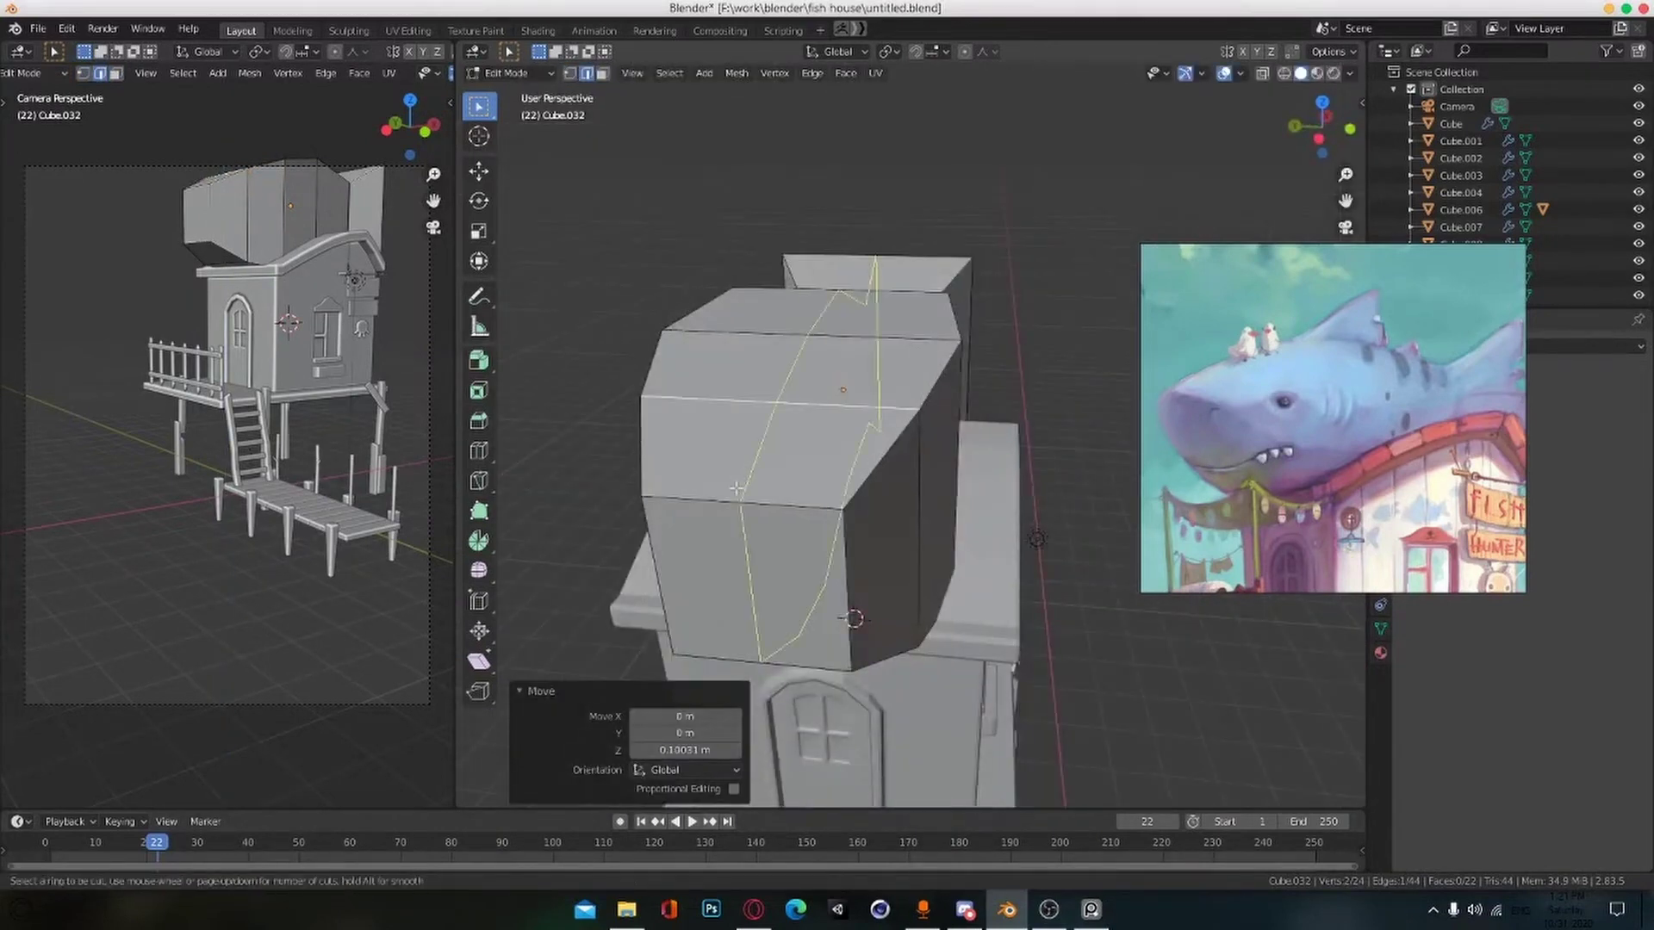
{"action": "left_click", "coordinate": [692, 502]}
{"action": "right_click", "coordinate": [692, 502]}
{"action": "right_click", "coordinate": [757, 526]}
{"action": "key", "text": "ctrl+z"}
{"action": "key", "text": "ctrl+b"}
{"action": "middle_click_drag", "start_coordinate": [760, 526], "coordinate": [780, 456]}
{"action": "left_click", "coordinate": [933, 557]}
Step: Return to Object Mode and add a level 3 Subdivision Surface modifier to the shark body
{"action": "scroll", "coordinate": [934, 557], "scroll_direction": "down", "scroll_amount": 3}
{"action": "key", "text": "3"}
{"action": "key", "text": "Tab"}
{"action": "scroll", "coordinate": [780, 456], "scroll_direction": "up", "scroll_amount": 2}
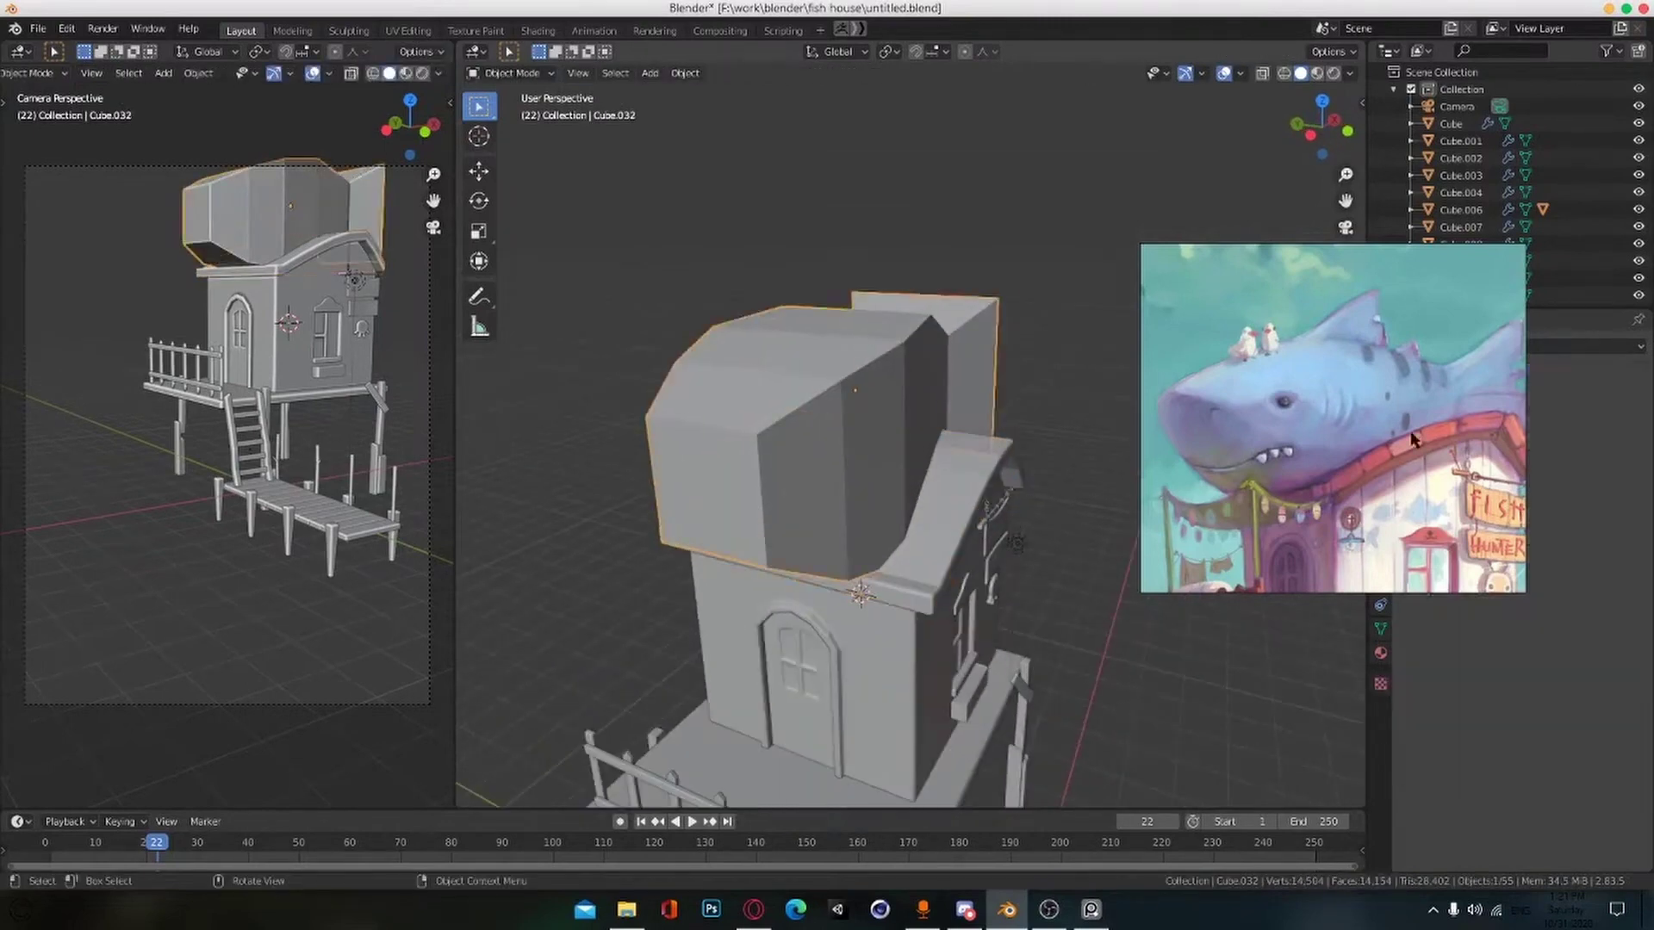
{"action": "key", "text": "ctrl+3"}
{"action": "middle_click_drag", "start_coordinate": [893, 472], "coordinate": [939, 517]}
Step: Extrude the narrow top face of the body upward into a dorsal fin, then rotate and move its tip backward
{"action": "key", "text": "KP_1"}
{"action": "key", "text": "Tab"}
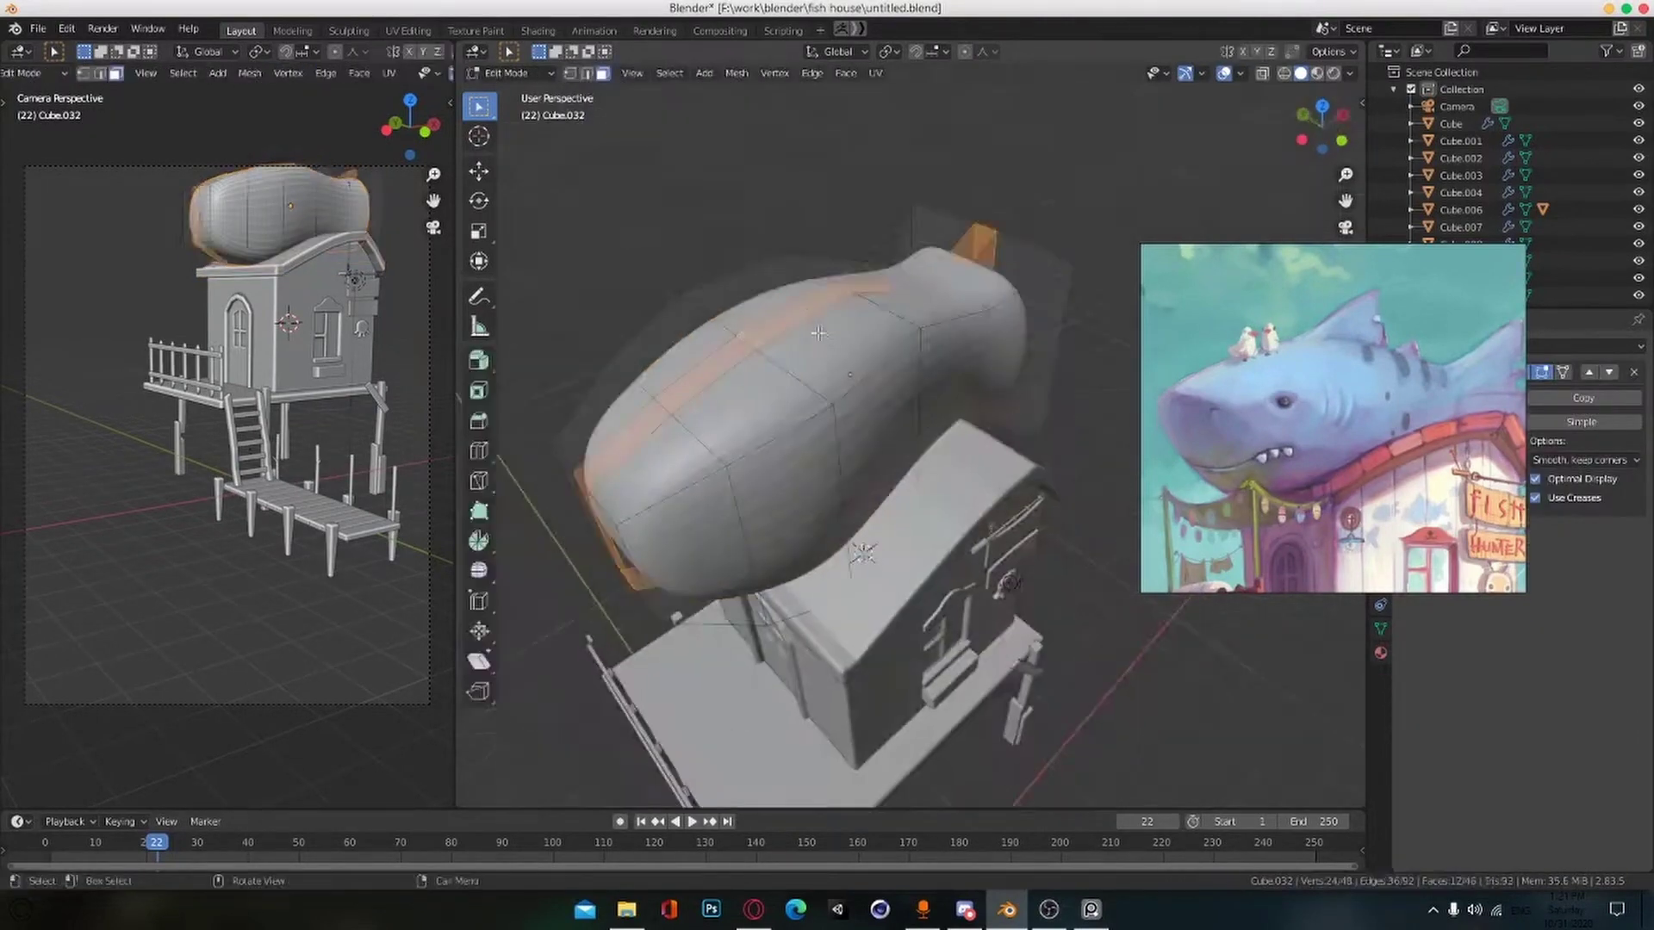
{"action": "left_click", "coordinate": [767, 345]}
{"action": "key", "text": "KP_3"}
{"action": "key", "text": "KP_1"}
{"action": "key", "text": "e"}
{"action": "left_click", "coordinate": [884, 264]}
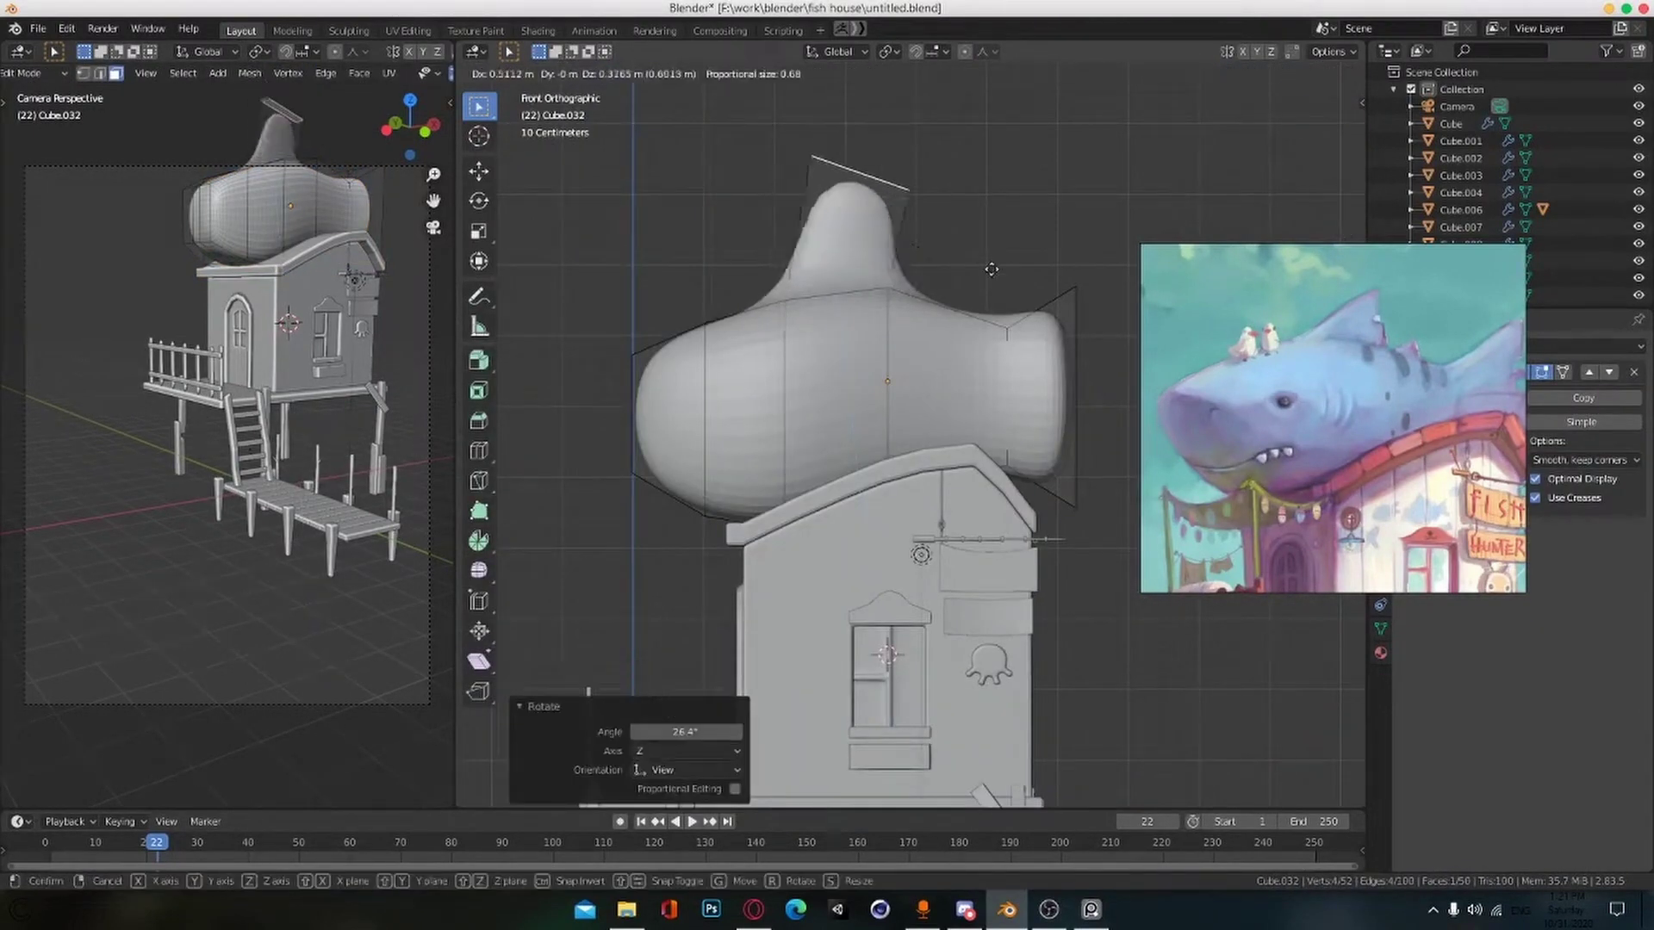
{"action": "left_click", "coordinate": [1040, 188]}
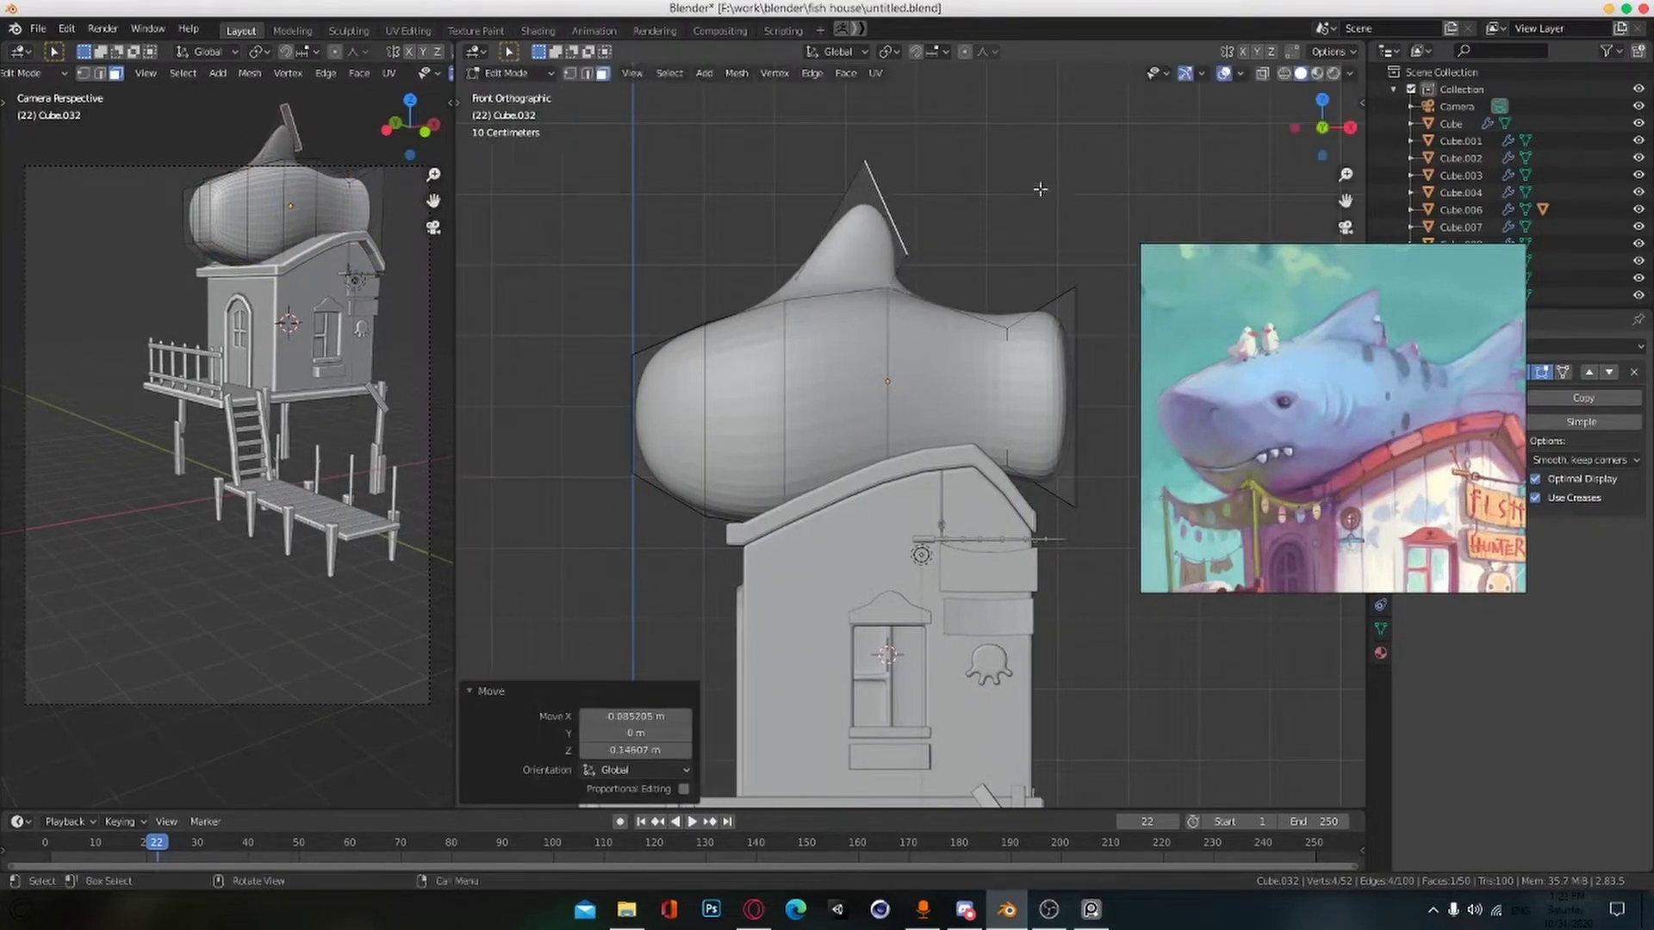
Step: Add two vertical loop cuts around the body between the dorsal fin and the tail
{"action": "middle_click_drag", "start_coordinate": [943, 325], "coordinate": [913, 414]}
{"action": "key", "text": "ctrl+r"}
{"action": "double_click", "coordinate": [978, 319]}
{"action": "key", "text": "ctrl+r"}
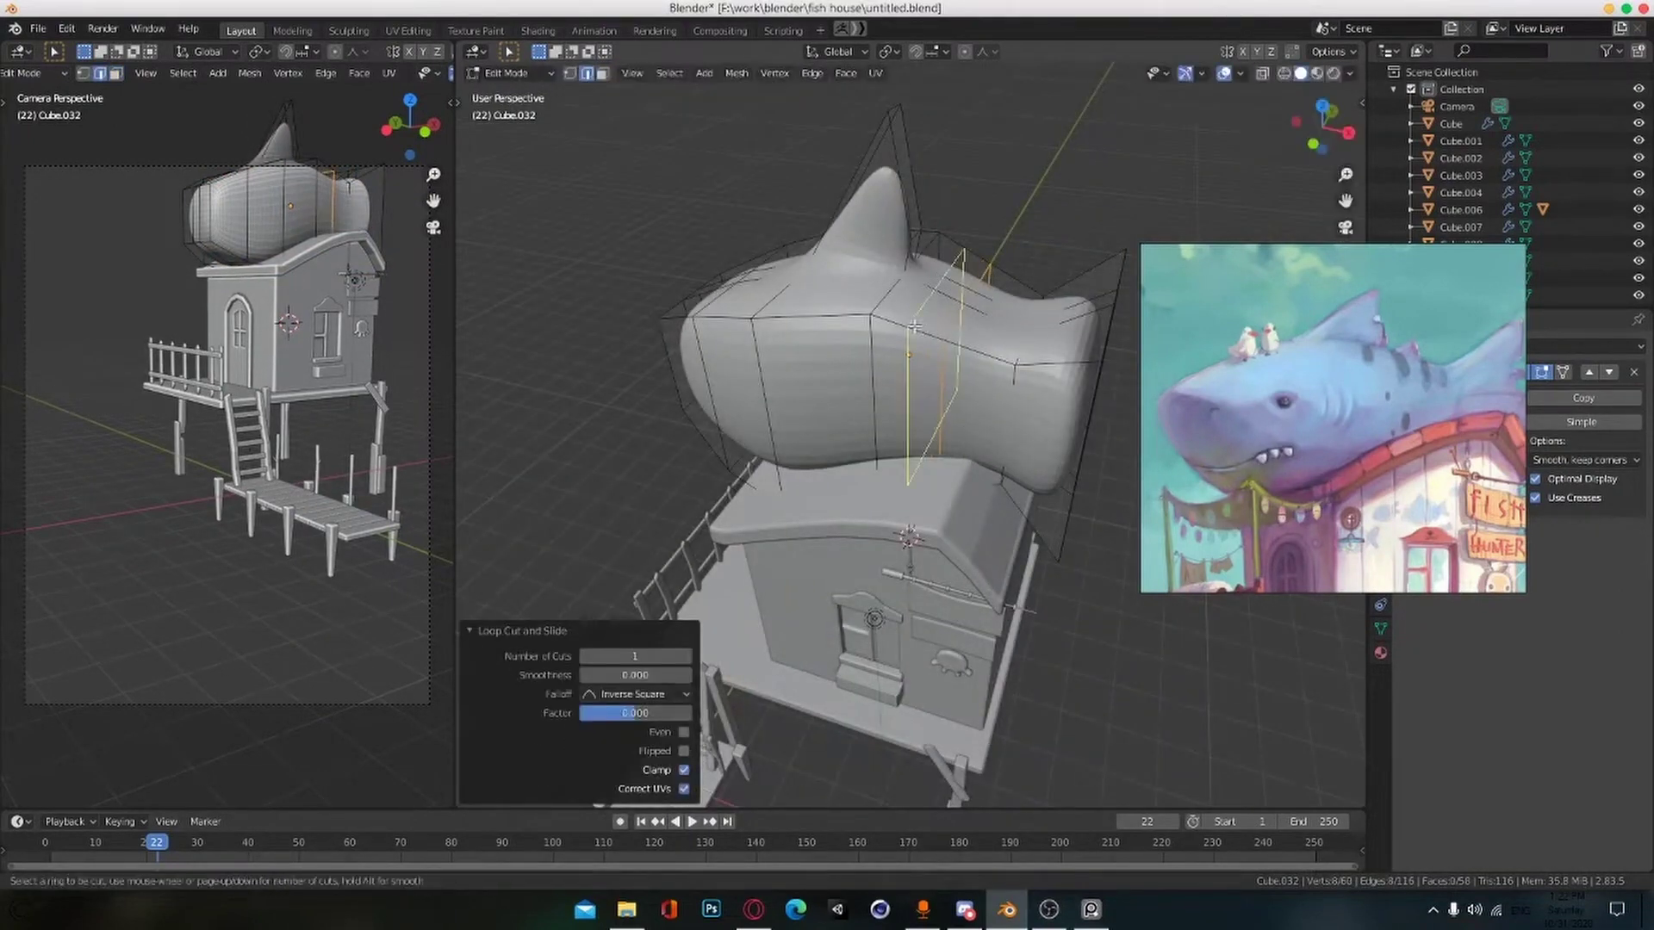
{"action": "double_click", "coordinate": [968, 306]}
Step: Extrude the narrow top face between the new loops upward into a small second fin and tilt its tip
{"action": "left_click", "coordinate": [972, 299]}
{"action": "key", "text": "KP_7"}
{"action": "key", "text": "KP_1"}
{"action": "key", "text": "e"}
{"action": "left_click", "coordinate": [944, 261]}
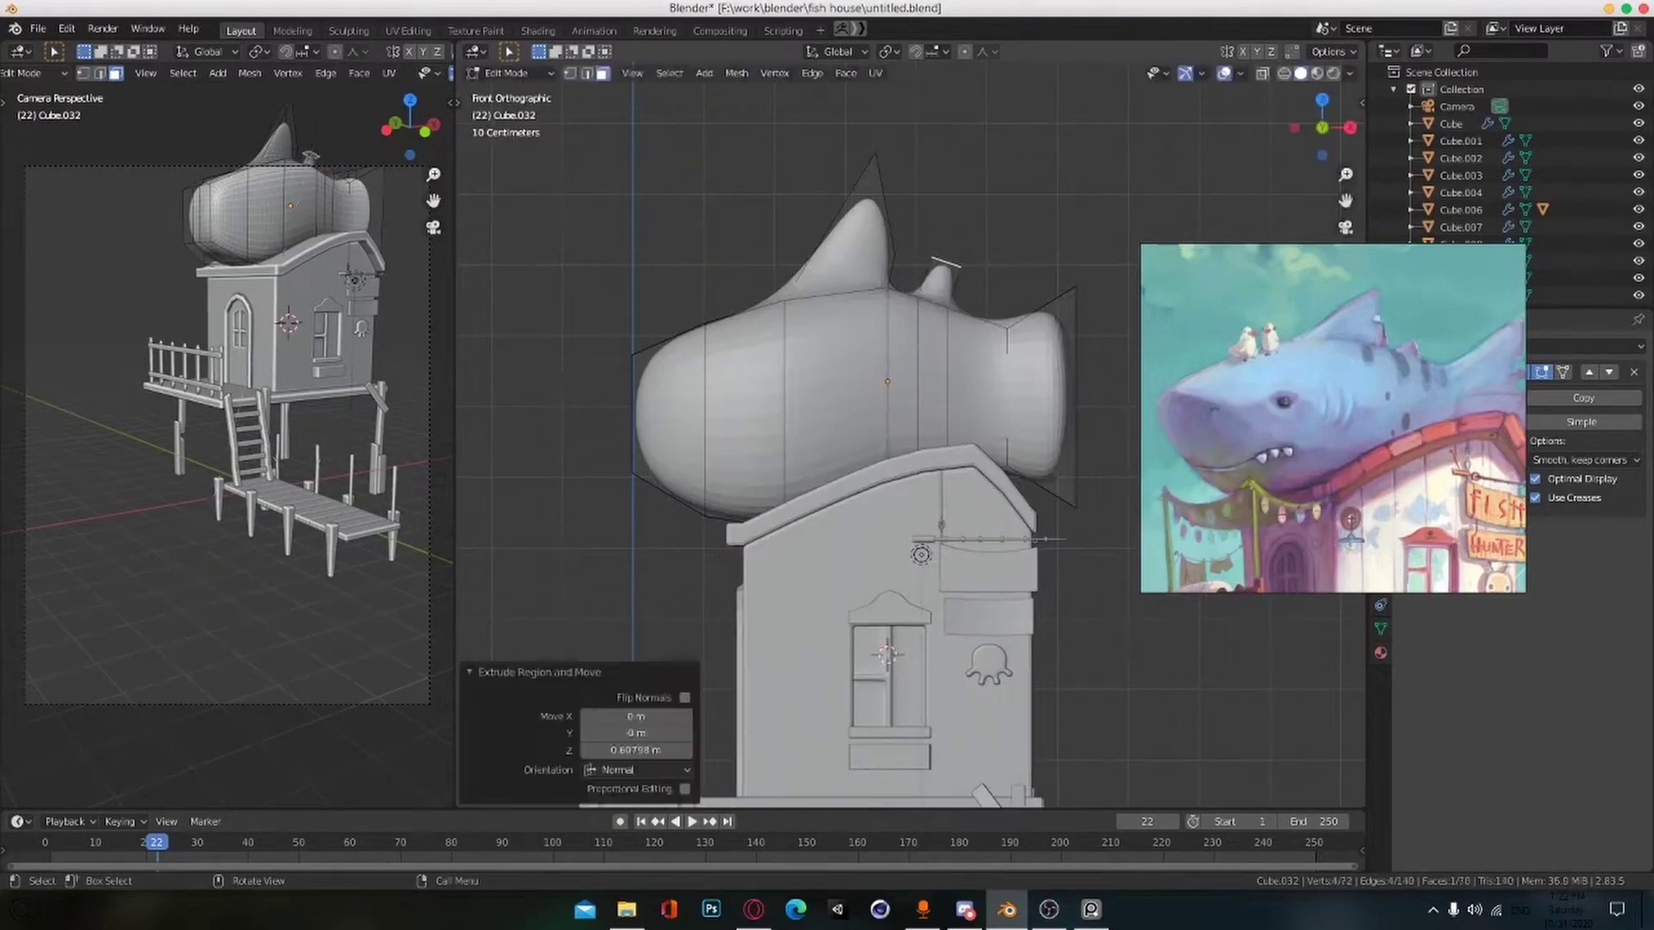
{"action": "left_click", "coordinate": [1011, 272]}
Step: Thin the small fin's tip to 0.227 along Y and narrow the dorsal fin's tip along Y as well
{"action": "middle_click_drag", "start_coordinate": [1065, 181], "coordinate": [964, 301]}
{"action": "key", "text": "s"}
{"action": "key", "text": "y"}
{"action": "left_click", "coordinate": [1010, 360]}
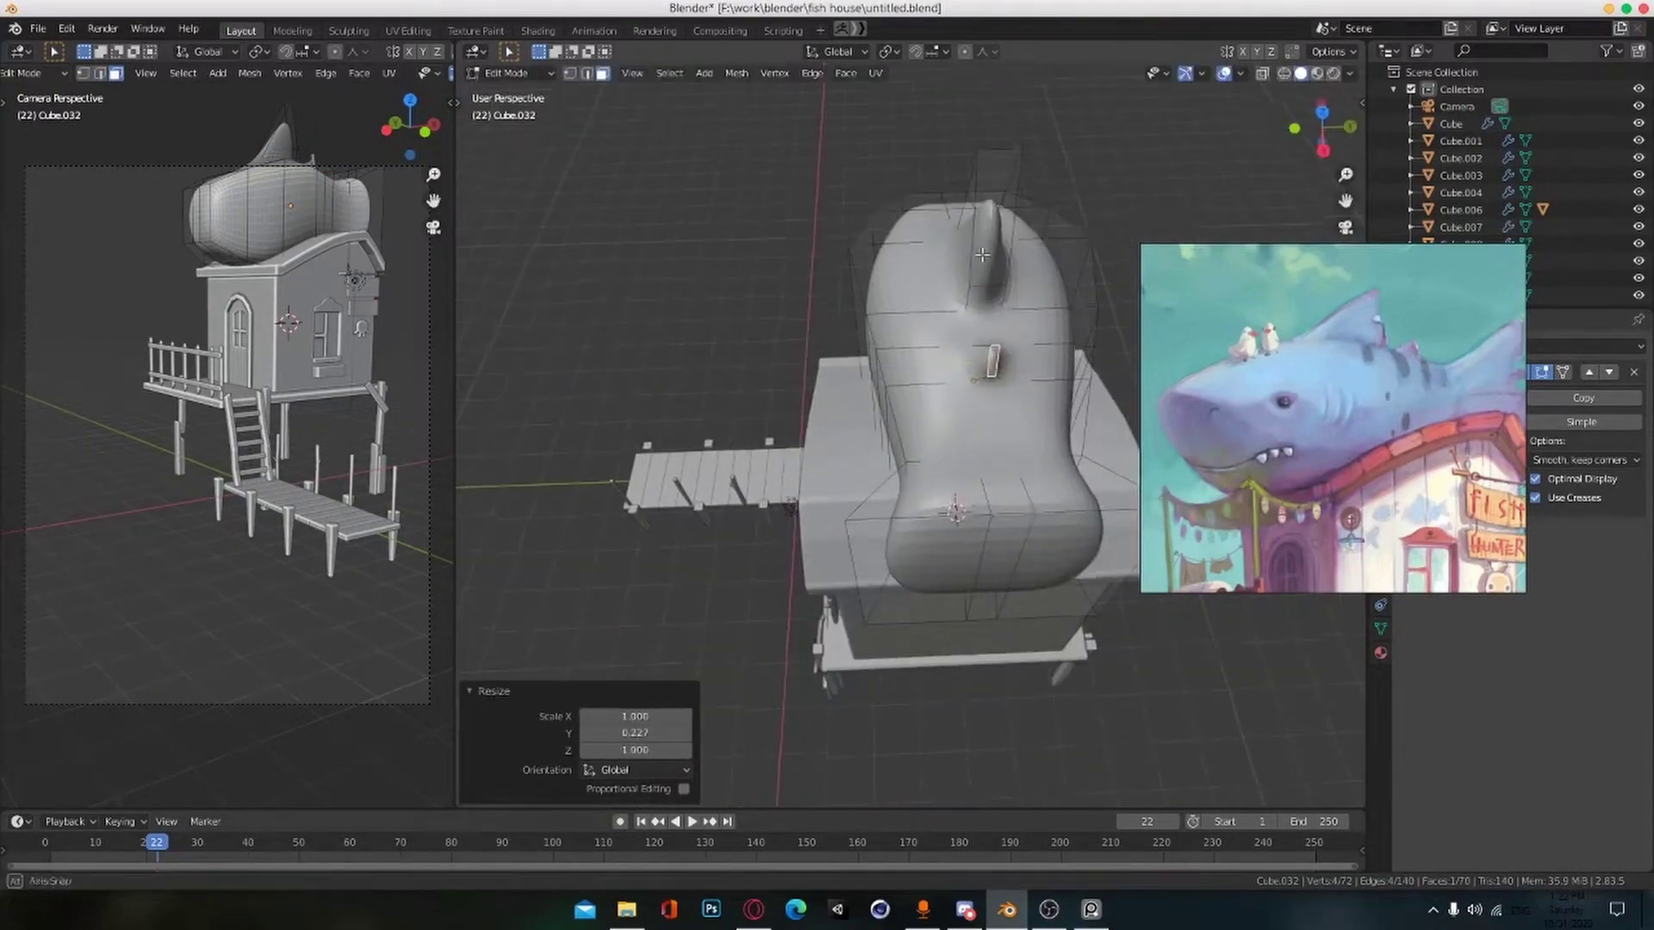
{"action": "middle_click_drag", "start_coordinate": [1010, 360], "coordinate": [1025, 318]}
{"action": "left_click", "coordinate": [1004, 250]}
{"action": "key", "text": "s"}
{"action": "key", "text": "y"}
{"action": "left_click", "coordinate": [1025, 251]}
Step: Tilt the dorsal fin's tip, move it about 0.049 m in X and -0.074 m in Z, and save the file
{"action": "middle_click_drag", "start_coordinate": [1017, 259], "coordinate": [1111, 190]}
{"action": "key", "text": "KP_1"}
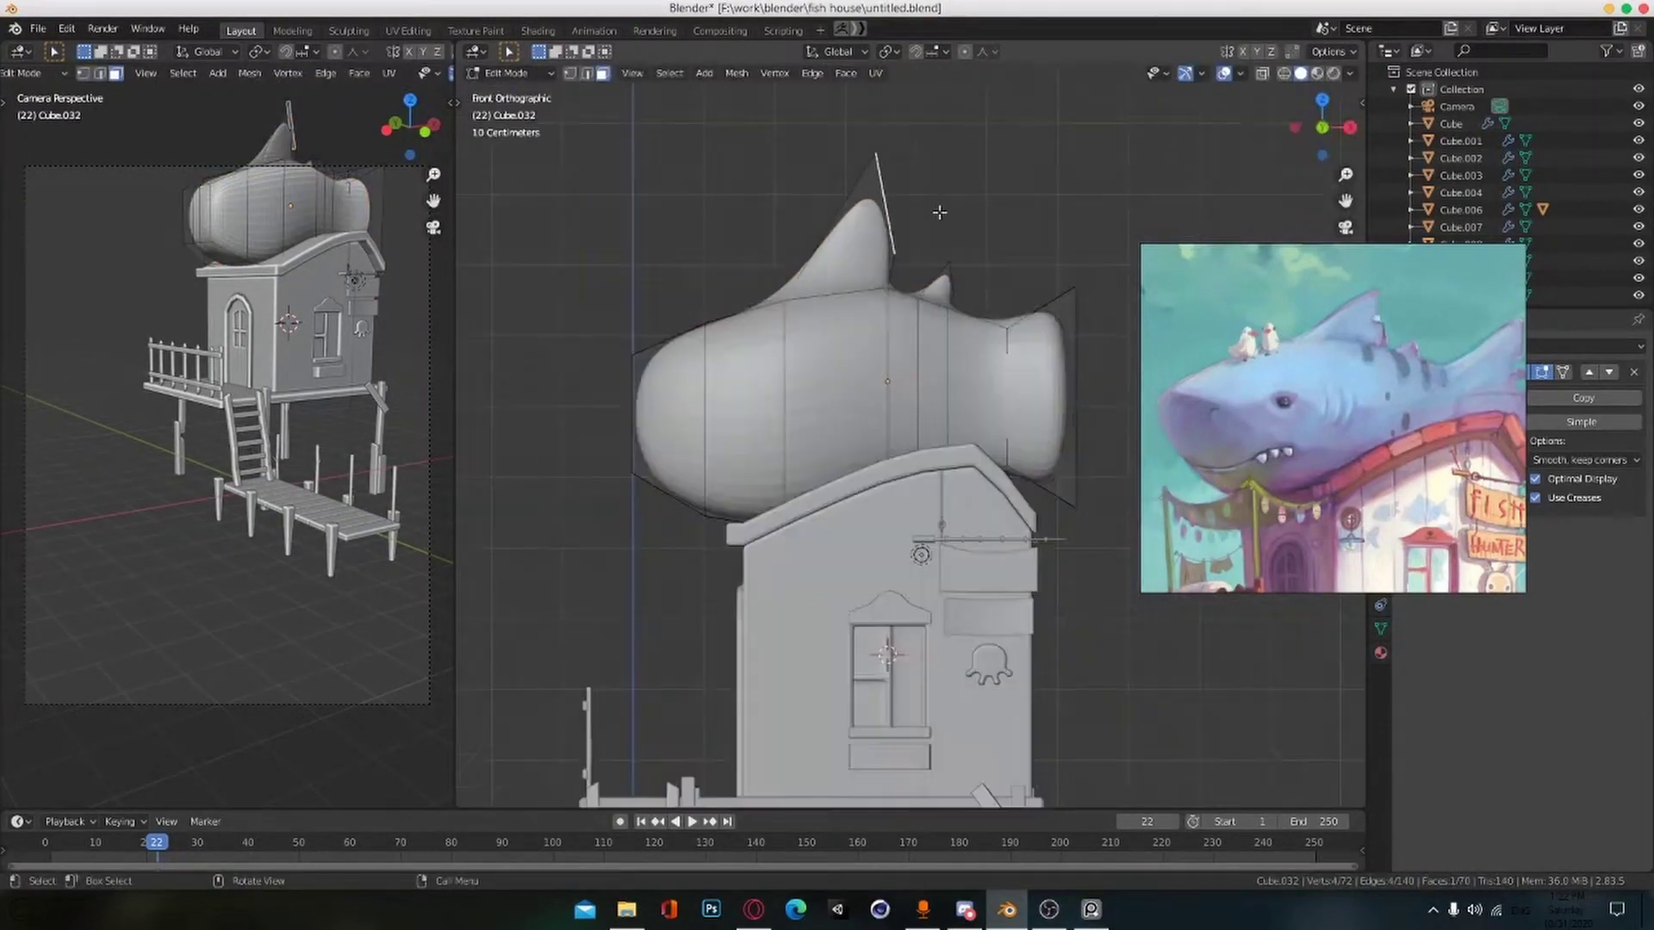
{"action": "key", "text": "g"}
{"action": "left_click", "coordinate": [950, 229]}
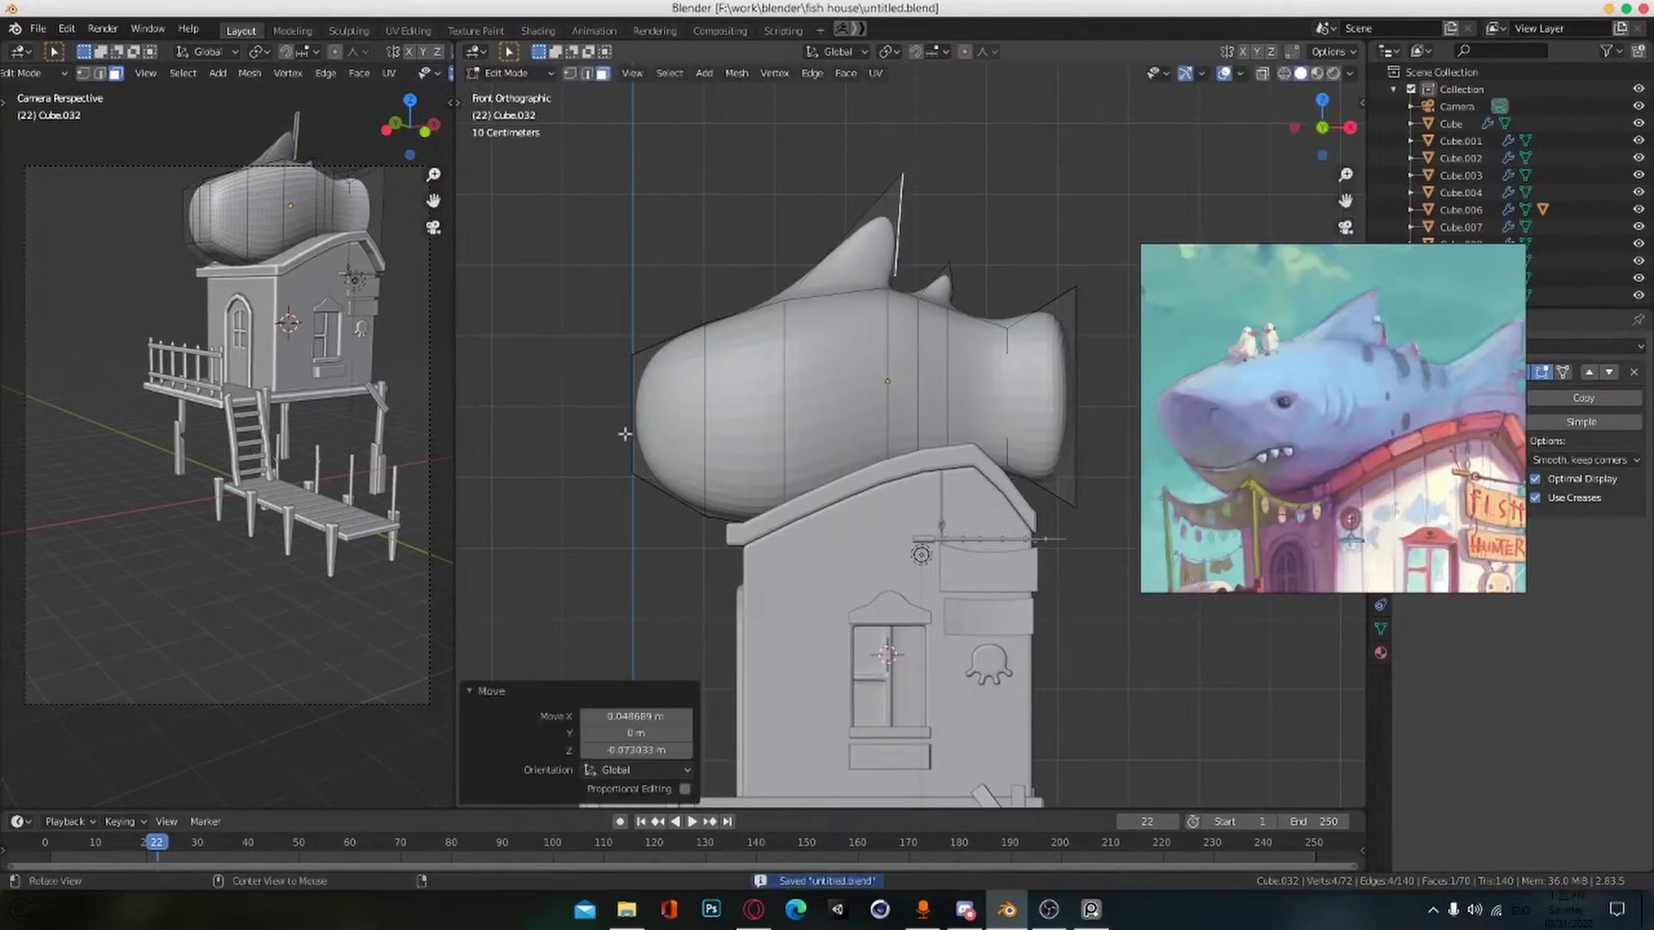
{"action": "middle_click_drag", "start_coordinate": [625, 434], "coordinate": [809, 482]}
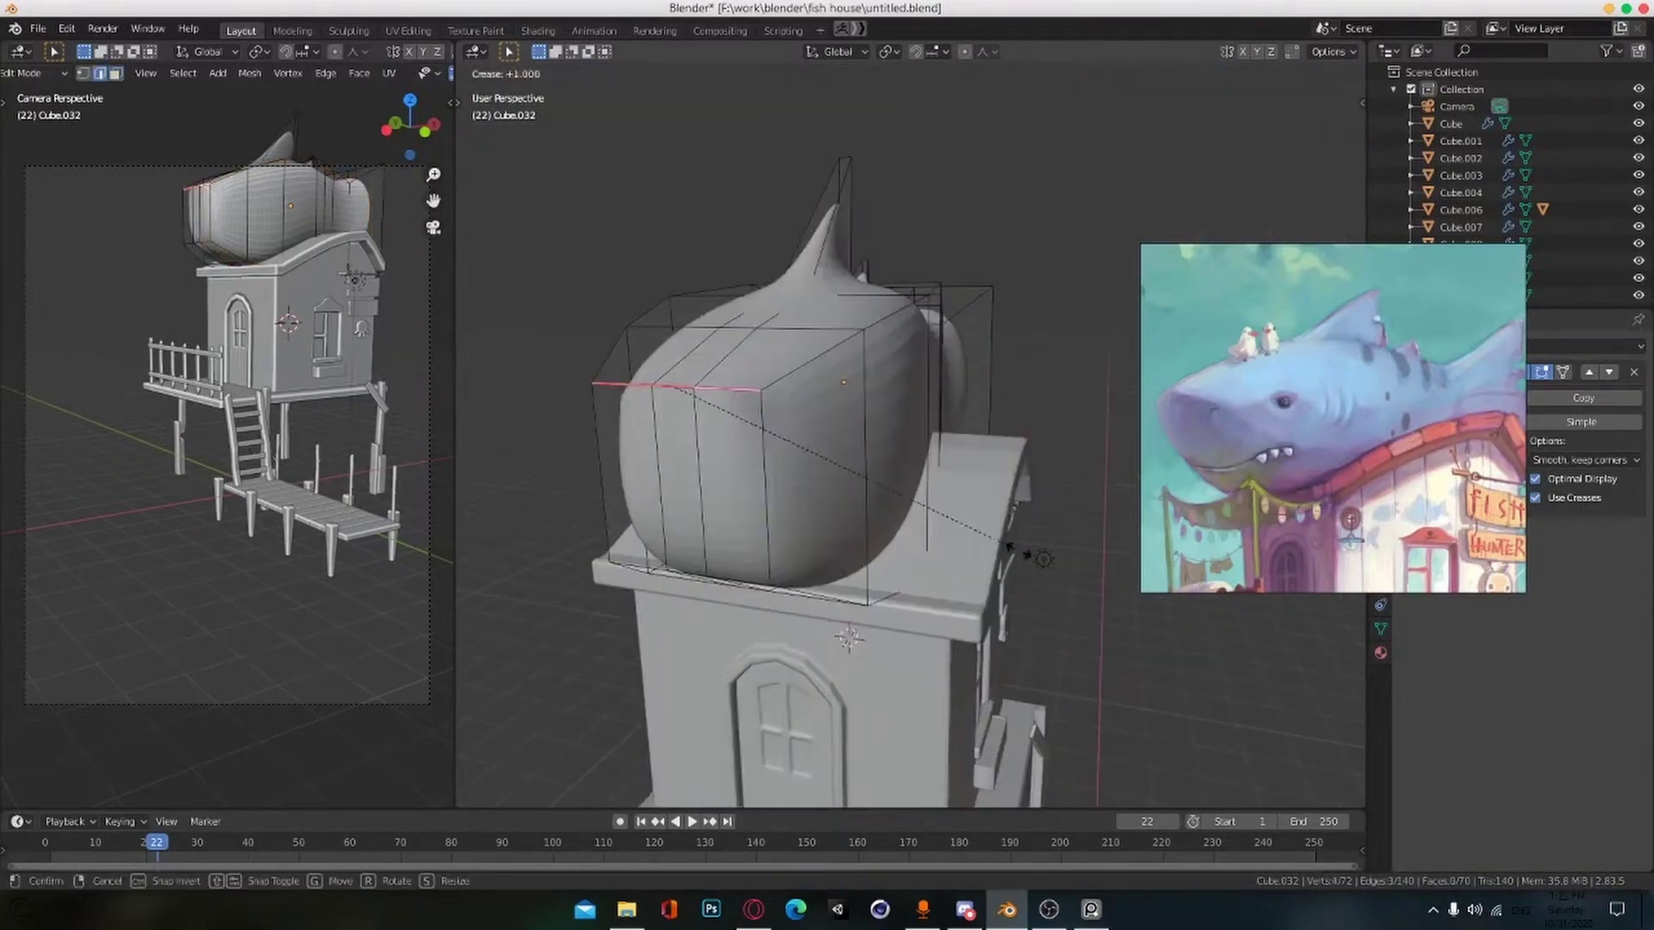
Step: Reposition the shark snout's creased upper front edge horizontally and adjust its height along Z
{"action": "key", "text": "g"}
{"action": "key", "text": "z"}
{"action": "middle_click_drag", "start_coordinate": [882, 546], "coordinate": [672, 374]}
{"action": "left_click", "coordinate": [675, 443]}
{"action": "key", "text": "KP_7"}
{"action": "key", "text": "g"}
{"action": "left_click", "coordinate": [658, 429]}
{"action": "key", "text": "g"}
{"action": "key", "text": "z"}
{"action": "left_click", "coordinate": [689, 319]}
Step: Select the edges at the front of the snout, move them about -0.365 m along X, and save the file
{"action": "left_click", "coordinate": [671, 379], "text": "alt"}
{"action": "left_click", "coordinate": [644, 332], "text": "ctrl"}
{"action": "key", "text": "KP_7"}
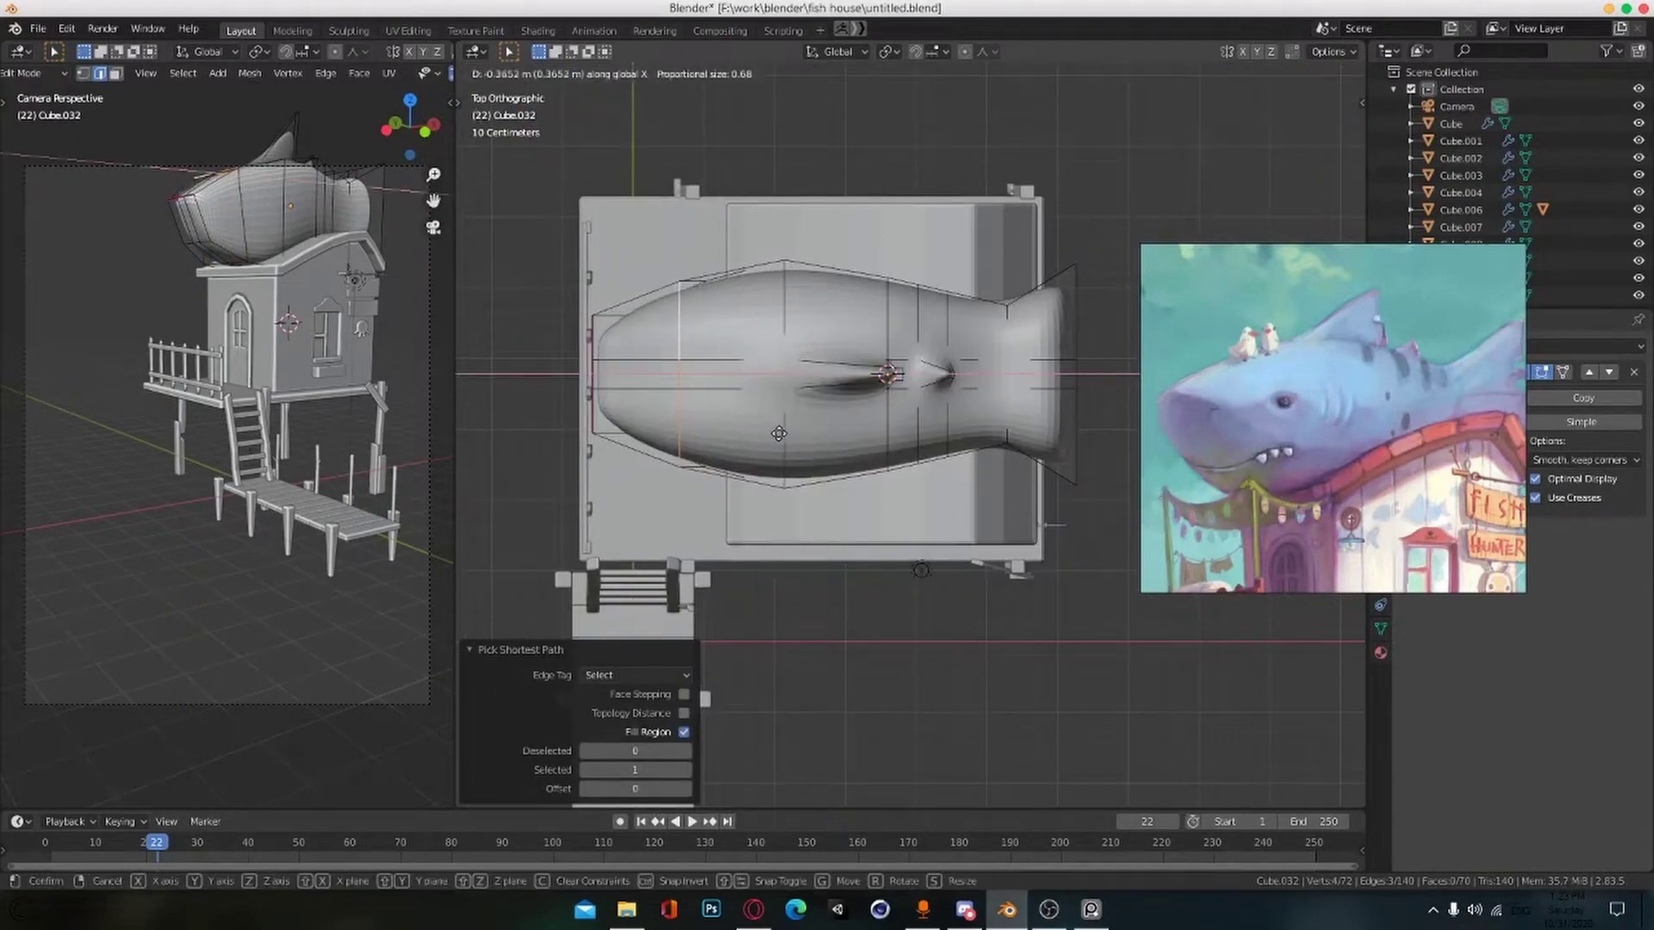
{"action": "left_click", "coordinate": [779, 434]}
{"action": "middle_click_drag", "start_coordinate": [778, 433], "coordinate": [976, 584]}
{"action": "key", "text": "Tab"}
{"action": "key", "text": "ctrl+s"}
Step: Add a horizontal loop cut around the shark's body and narrow the selected side edges to about 0.93 along Y
{"action": "key", "text": "Tab"}
{"action": "left_click", "coordinate": [985, 526]}
{"action": "key", "text": "ctrl+z"}
{"action": "key", "text": "ctrl+r"}
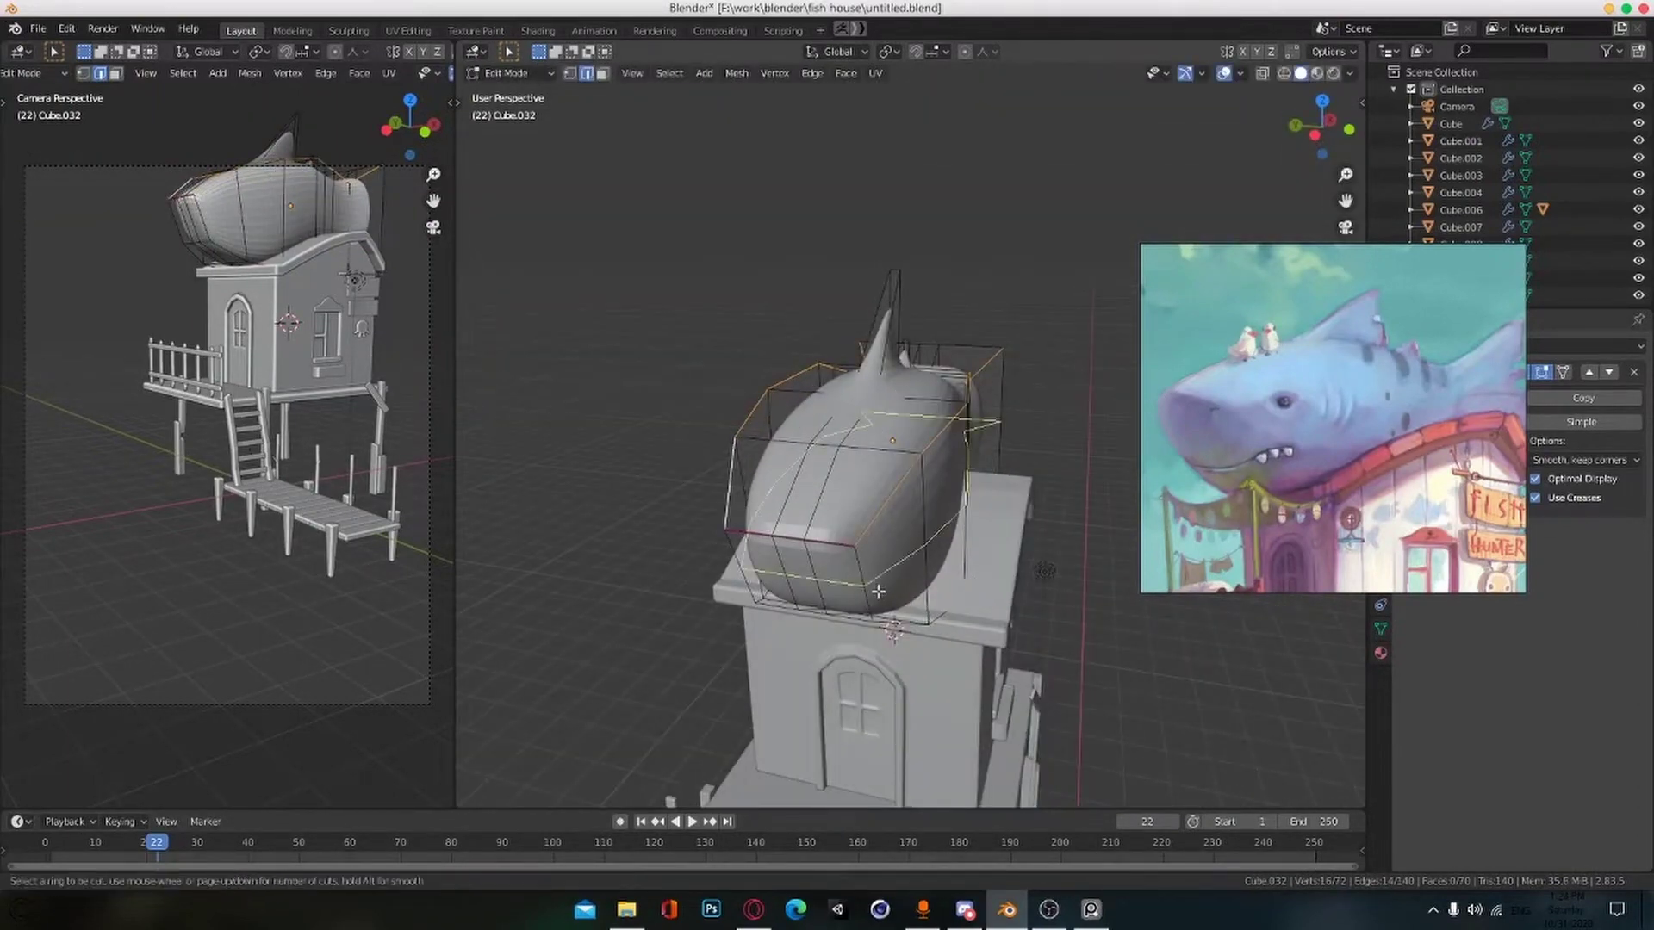
{"action": "left_click", "coordinate": [926, 551]}
{"action": "right_click", "coordinate": [926, 551]}
{"action": "left_click", "coordinate": [870, 524], "text": "alt"}
{"action": "left_click", "coordinate": [730, 484], "text": "alt+shift"}
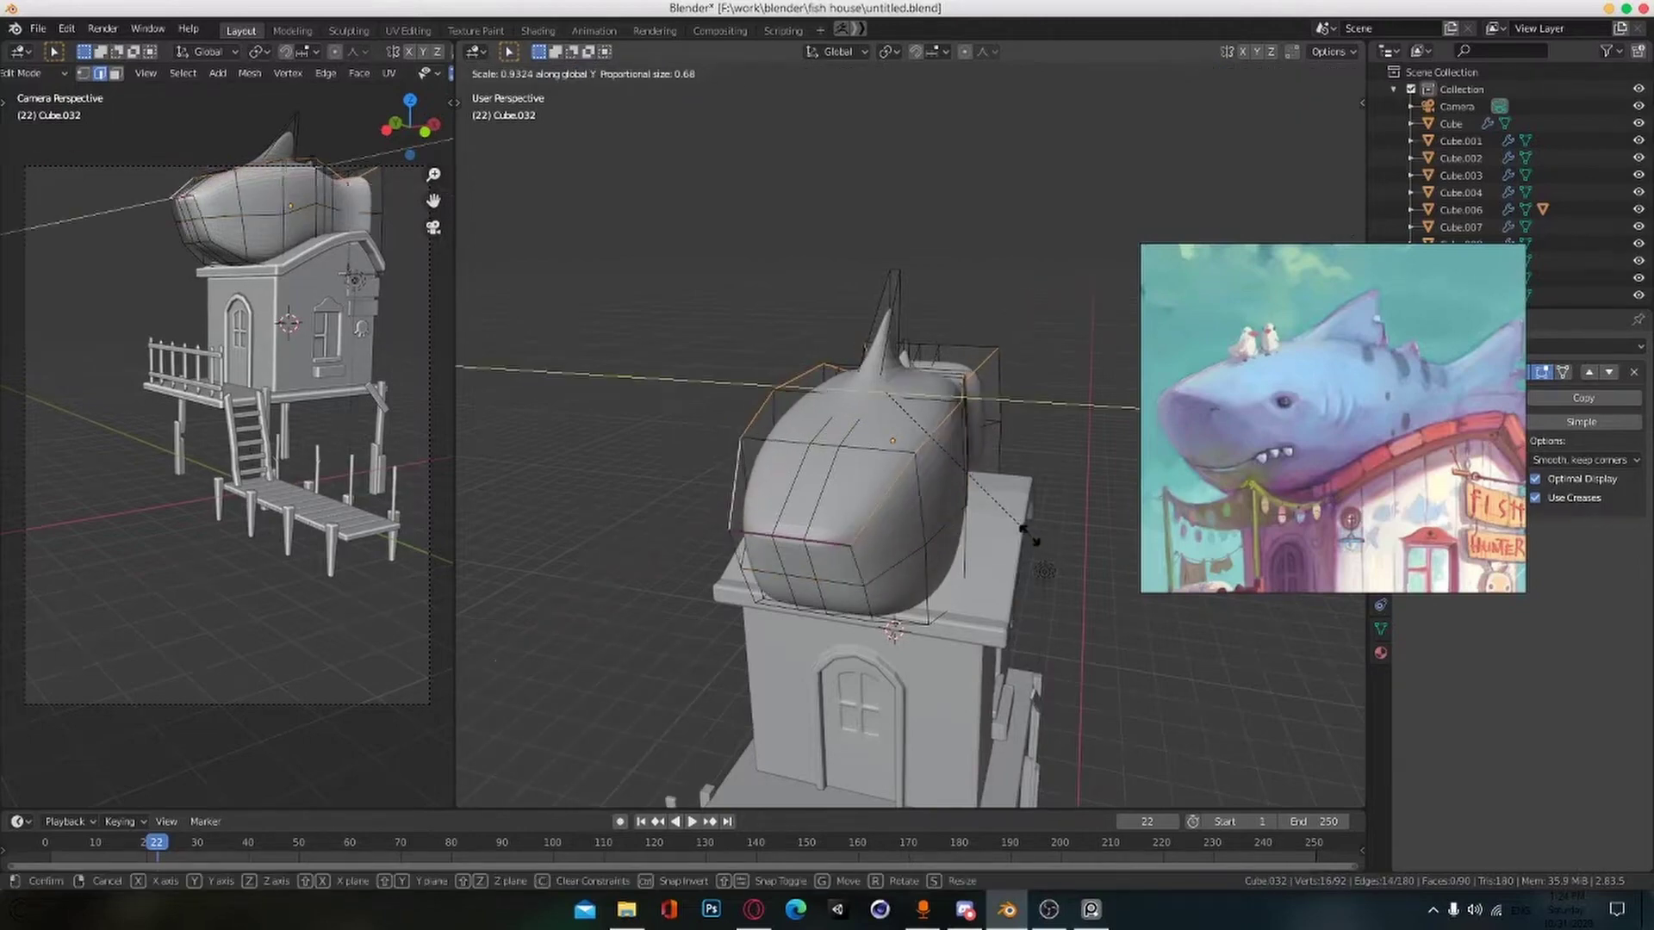
{"action": "left_click", "coordinate": [974, 520]}
Step: Thin the tail section's faces to about 0.37 along Y
{"action": "middle_click_drag", "start_coordinate": [974, 519], "coordinate": [901, 643]}
{"action": "key", "text": "s"}
{"action": "left_click", "coordinate": [990, 594]}
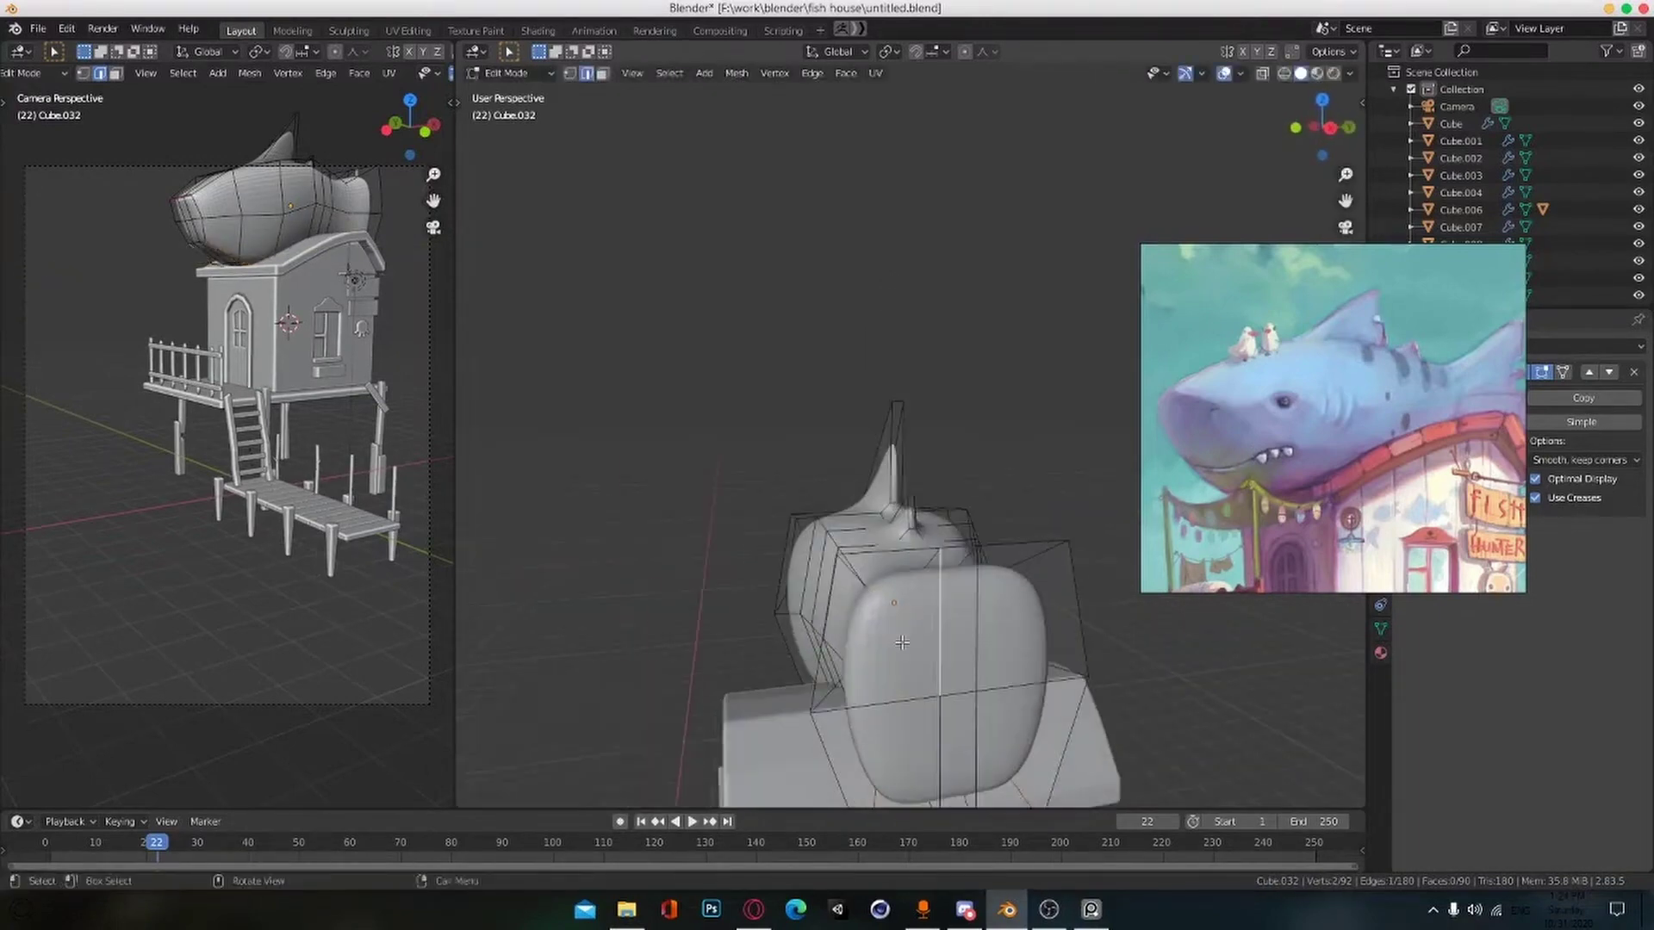
{"action": "middle_click_drag", "start_coordinate": [1020, 722], "coordinate": [1058, 663]}
{"action": "key", "text": "s"}
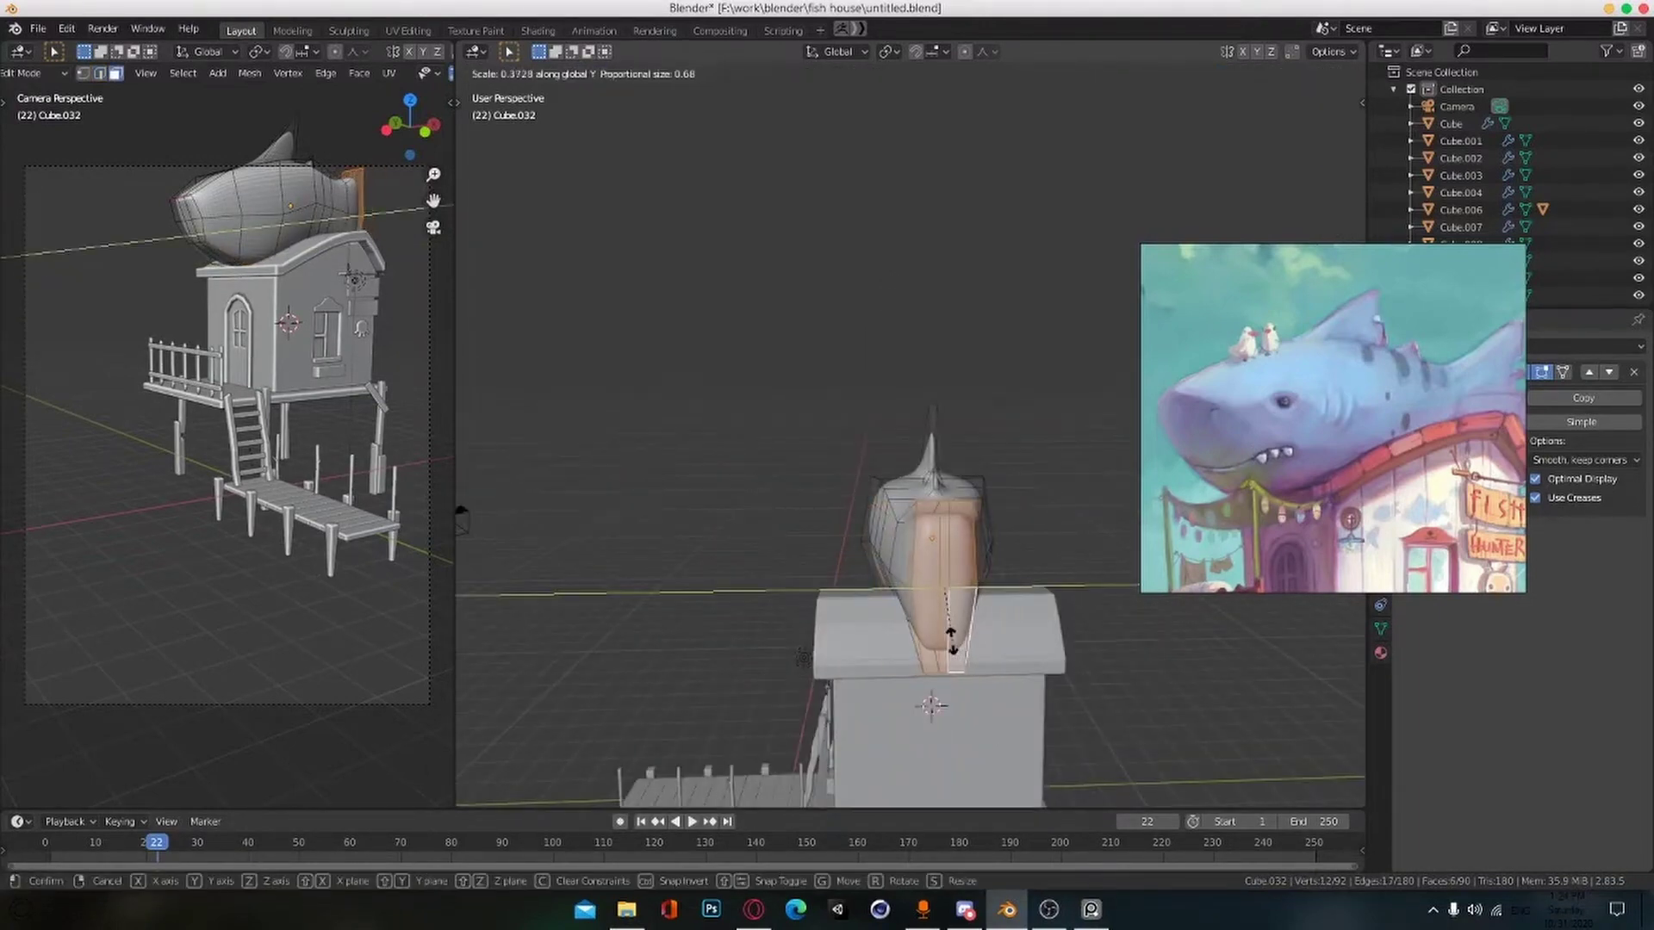
{"action": "left_click", "coordinate": [945, 639]}
Step: Select the vertical edge loop around the rear of the body and scale it to 0.893 along Y
{"action": "middle_click_drag", "start_coordinate": [945, 639], "coordinate": [1029, 569]}
{"action": "left_click", "coordinate": [925, 582]}
{"action": "left_click", "coordinate": [991, 546]}
{"action": "left_click", "coordinate": [889, 599], "text": "alt"}
{"action": "key", "text": "s"}
{"action": "key", "text": "y"}
{"action": "left_click", "coordinate": [984, 579]}
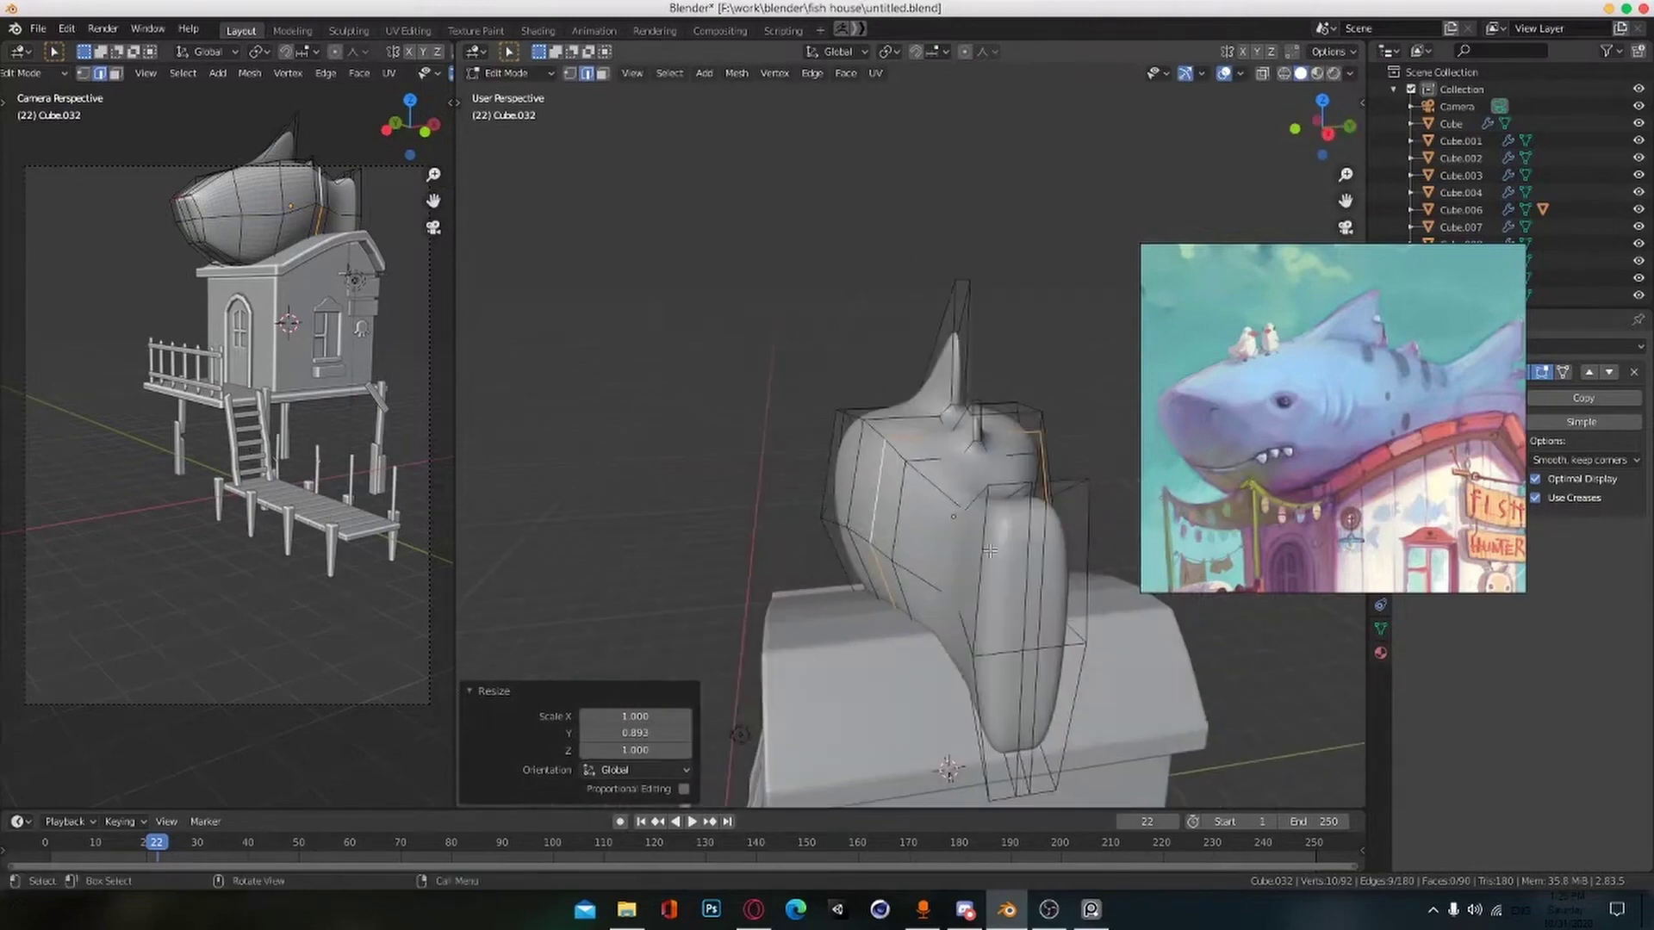
Step: Widen the tail section's faces to 1.796 along Y and save the file
{"action": "left_click", "coordinate": [1033, 568]}
{"action": "left_click", "coordinate": [1008, 699], "text": "shift"}
{"action": "scroll", "coordinate": [1006, 693], "scroll_direction": "down", "scroll_amount": 4}
{"action": "key", "text": "s"}
{"action": "key", "text": "y"}
{"action": "left_click", "coordinate": [829, 620]}
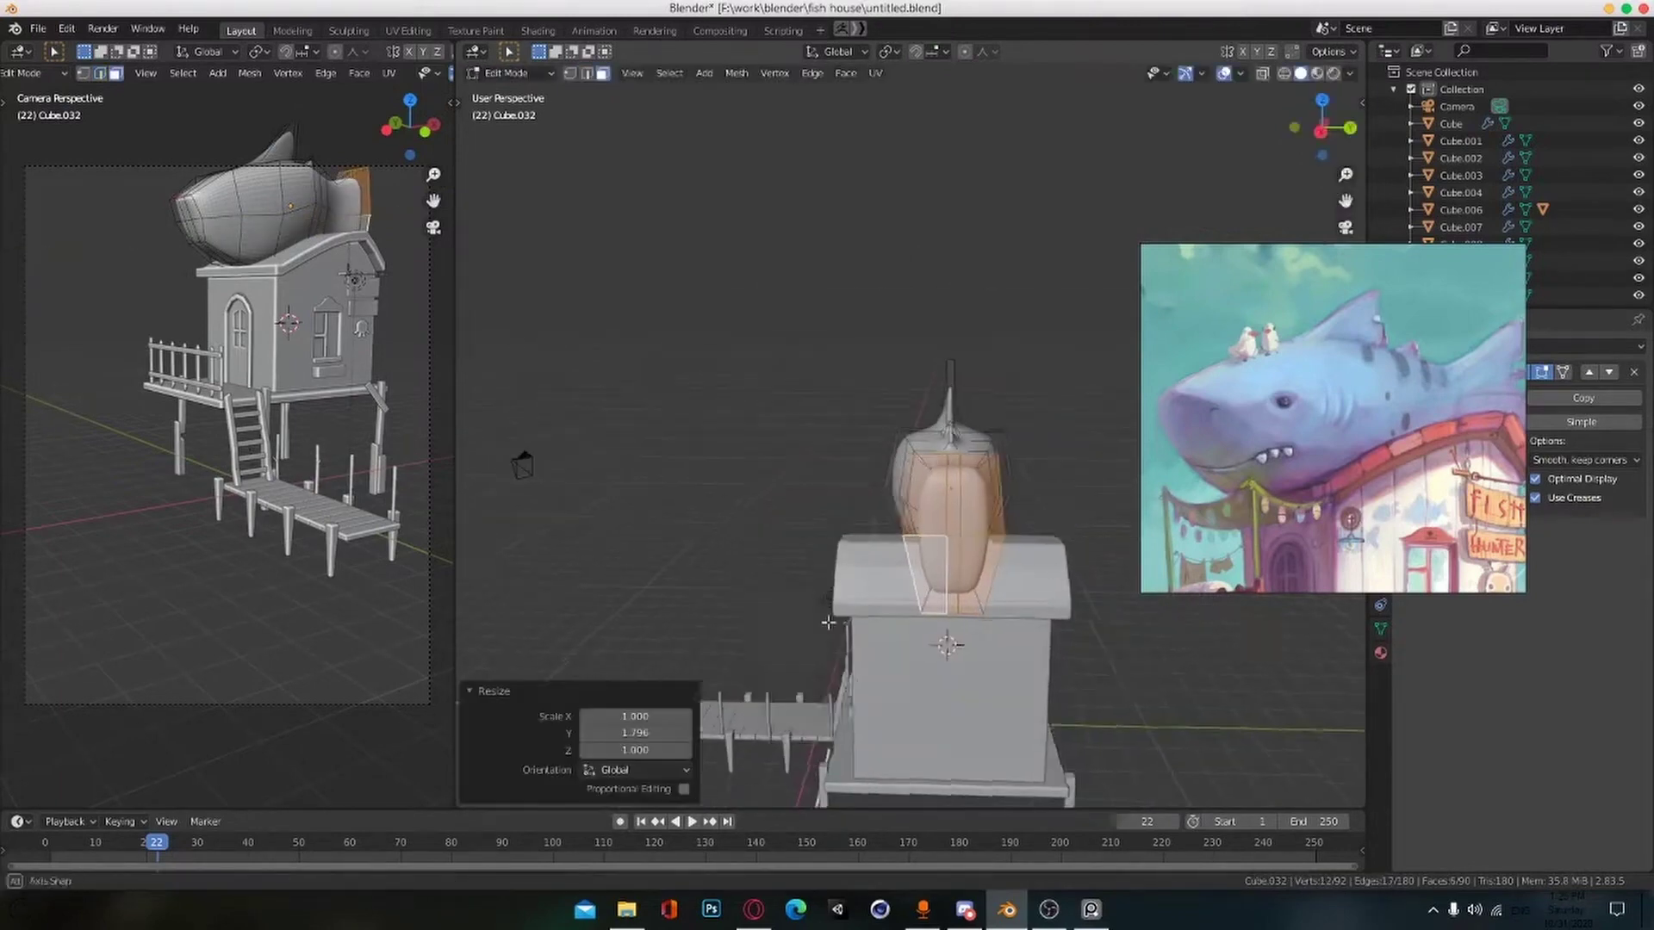
{"action": "middle_click_drag", "start_coordinate": [830, 621], "coordinate": [1081, 614]}
{"action": "scroll", "coordinate": [1025, 616], "scroll_direction": "up", "scroll_amount": 5}
{"action": "key", "text": "Tab"}
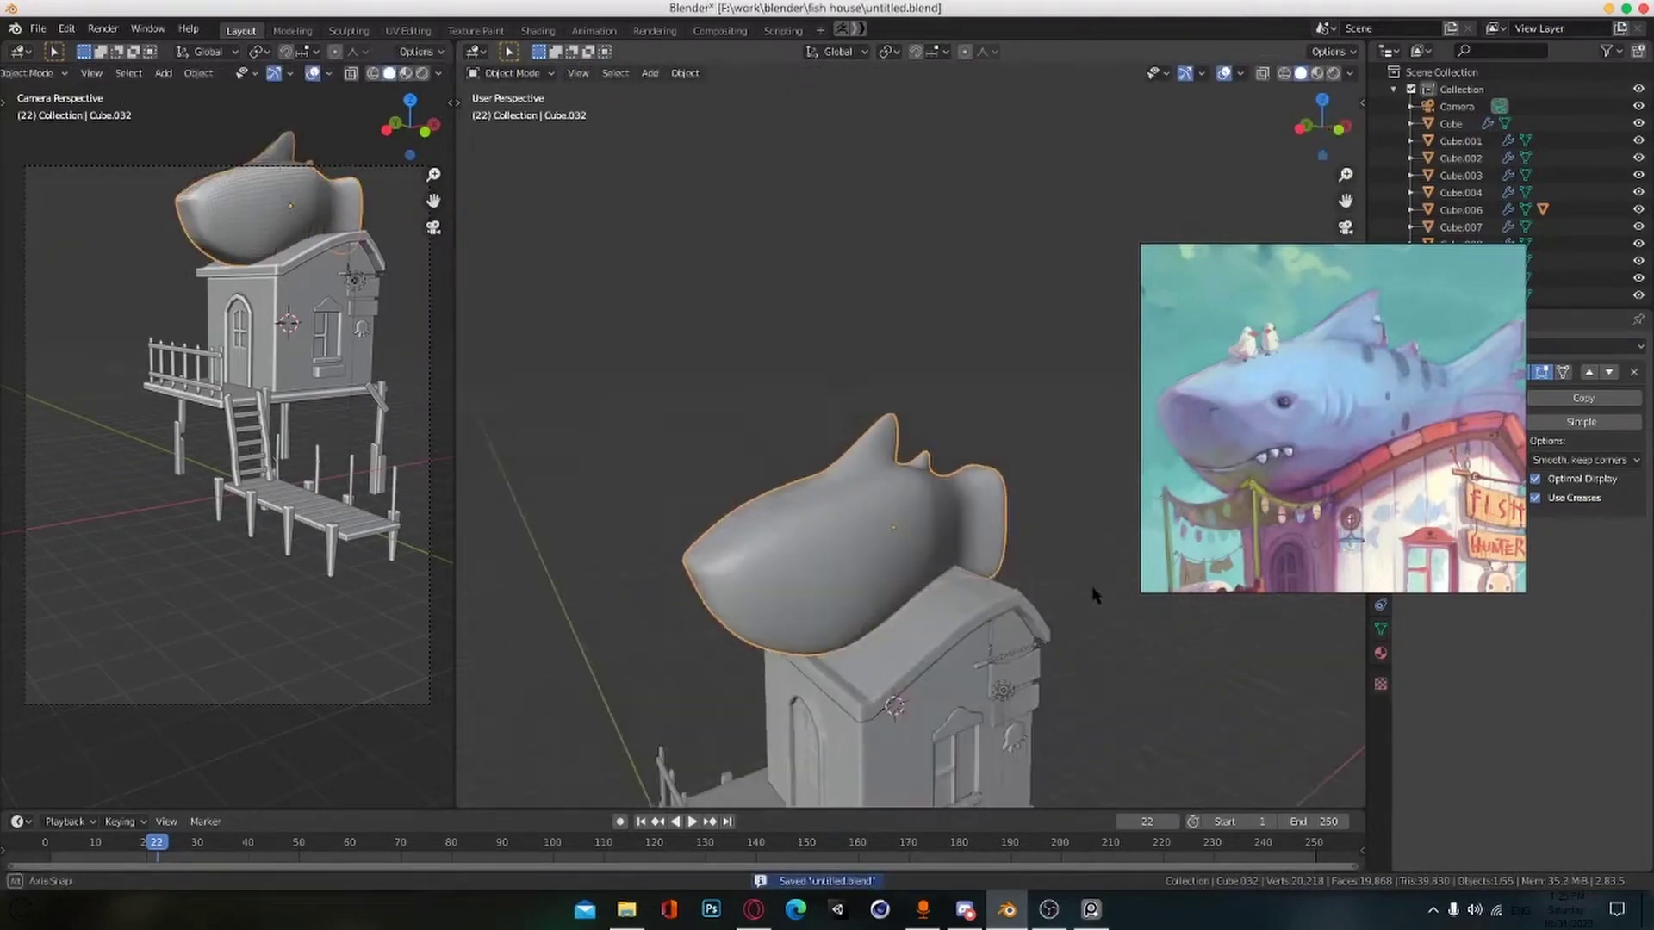
{"action": "scroll", "coordinate": [1090, 594], "scroll_direction": "up", "scroll_amount": 5}
{"action": "scroll", "coordinate": [853, 603], "scroll_direction": "down", "scroll_amount": 5}
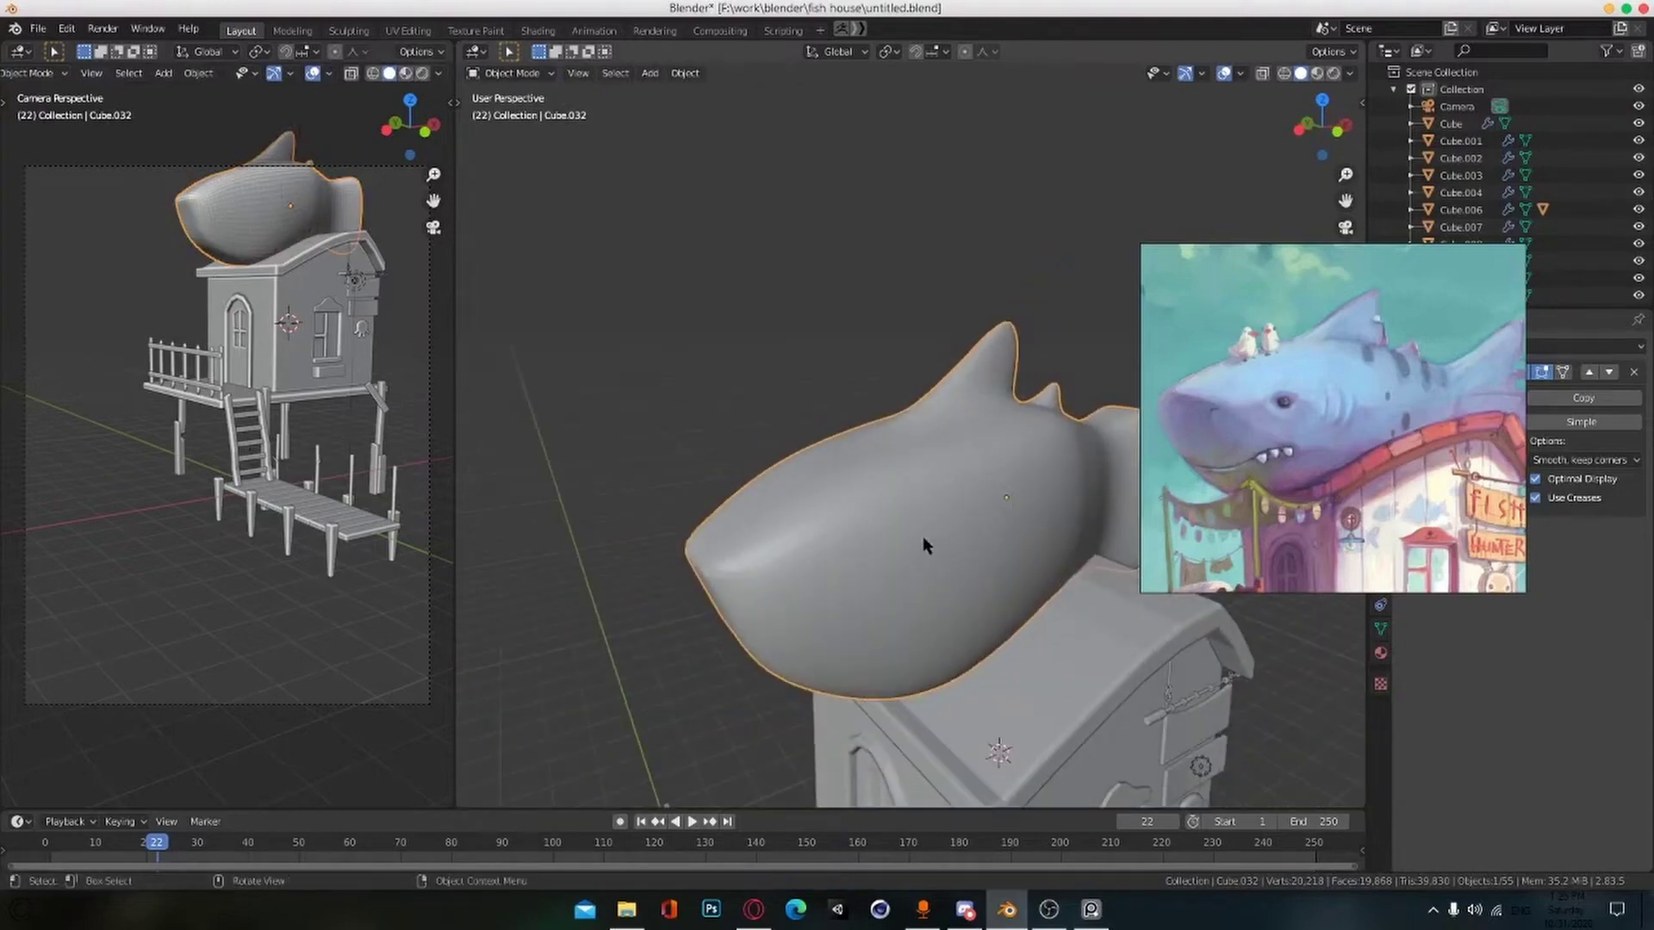
Step: Add a cube for a bird, raise it 5.297 m in Z, and place it small on the shark's head before the dorsal fin
{"action": "key", "text": "shift+a"}
{"action": "left_click", "coordinate": [945, 506]}
{"action": "scroll", "coordinate": [945, 508], "scroll_direction": "down", "scroll_amount": 4}
{"action": "key", "text": "g"}
{"action": "key", "text": "z"}
{"action": "left_click", "coordinate": [989, 339]}
{"action": "key", "text": "KP_1"}
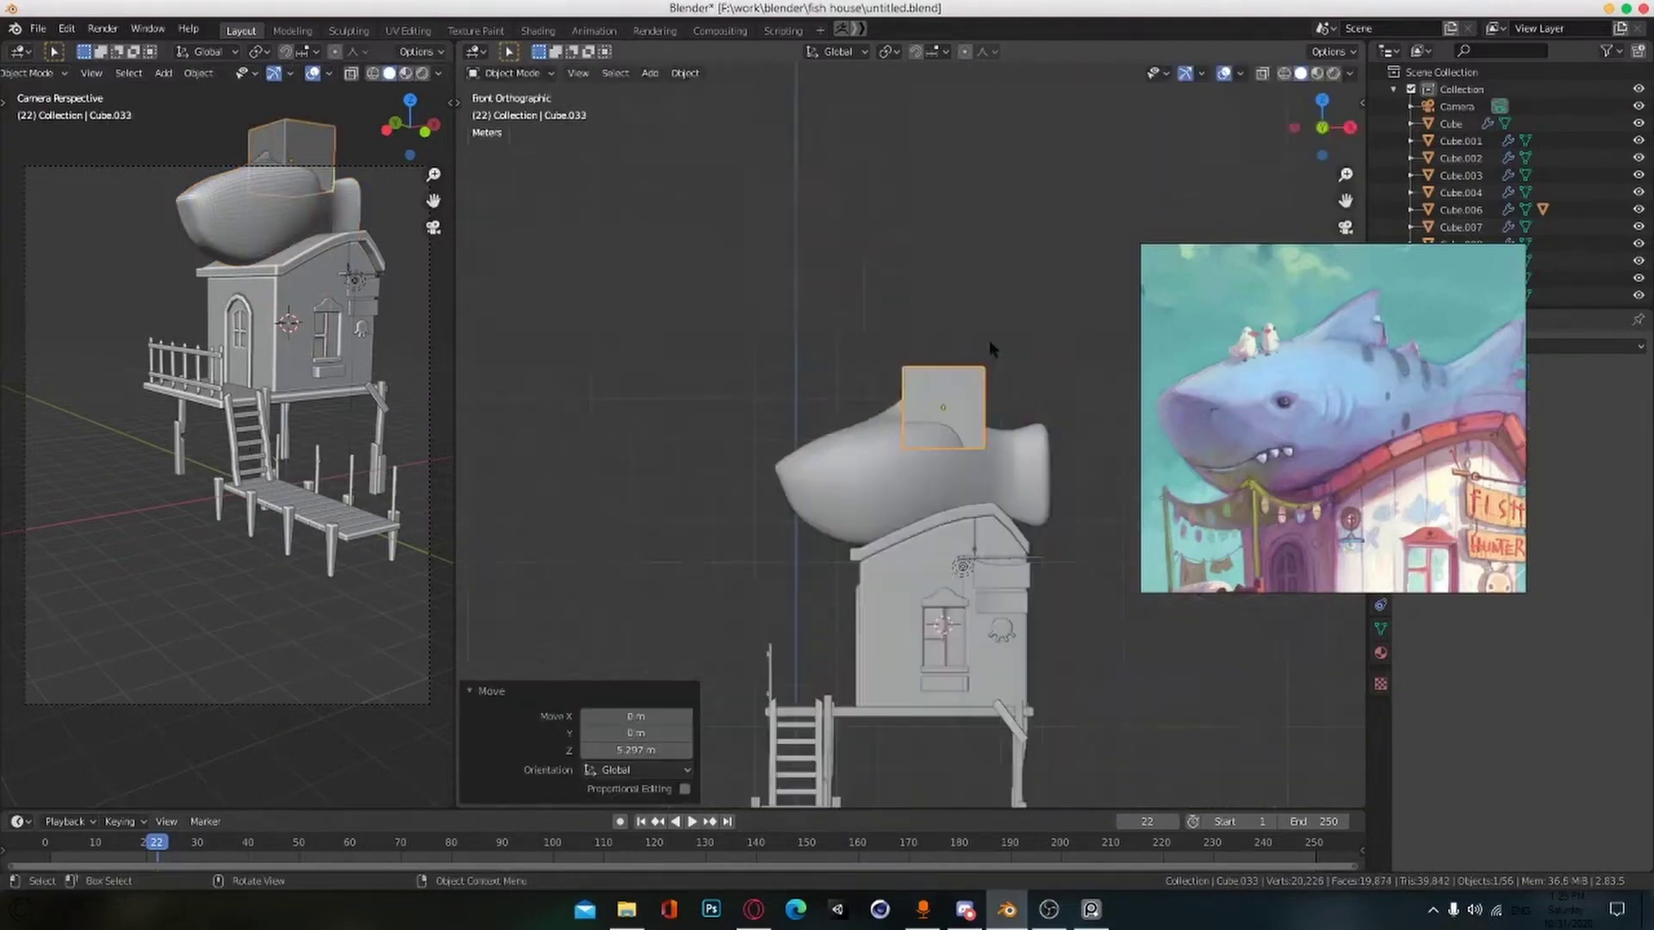
{"action": "scroll", "coordinate": [1004, 387], "scroll_direction": "up", "scroll_amount": 5}
{"action": "key", "text": "g"}
{"action": "left_click", "coordinate": [728, 495]}
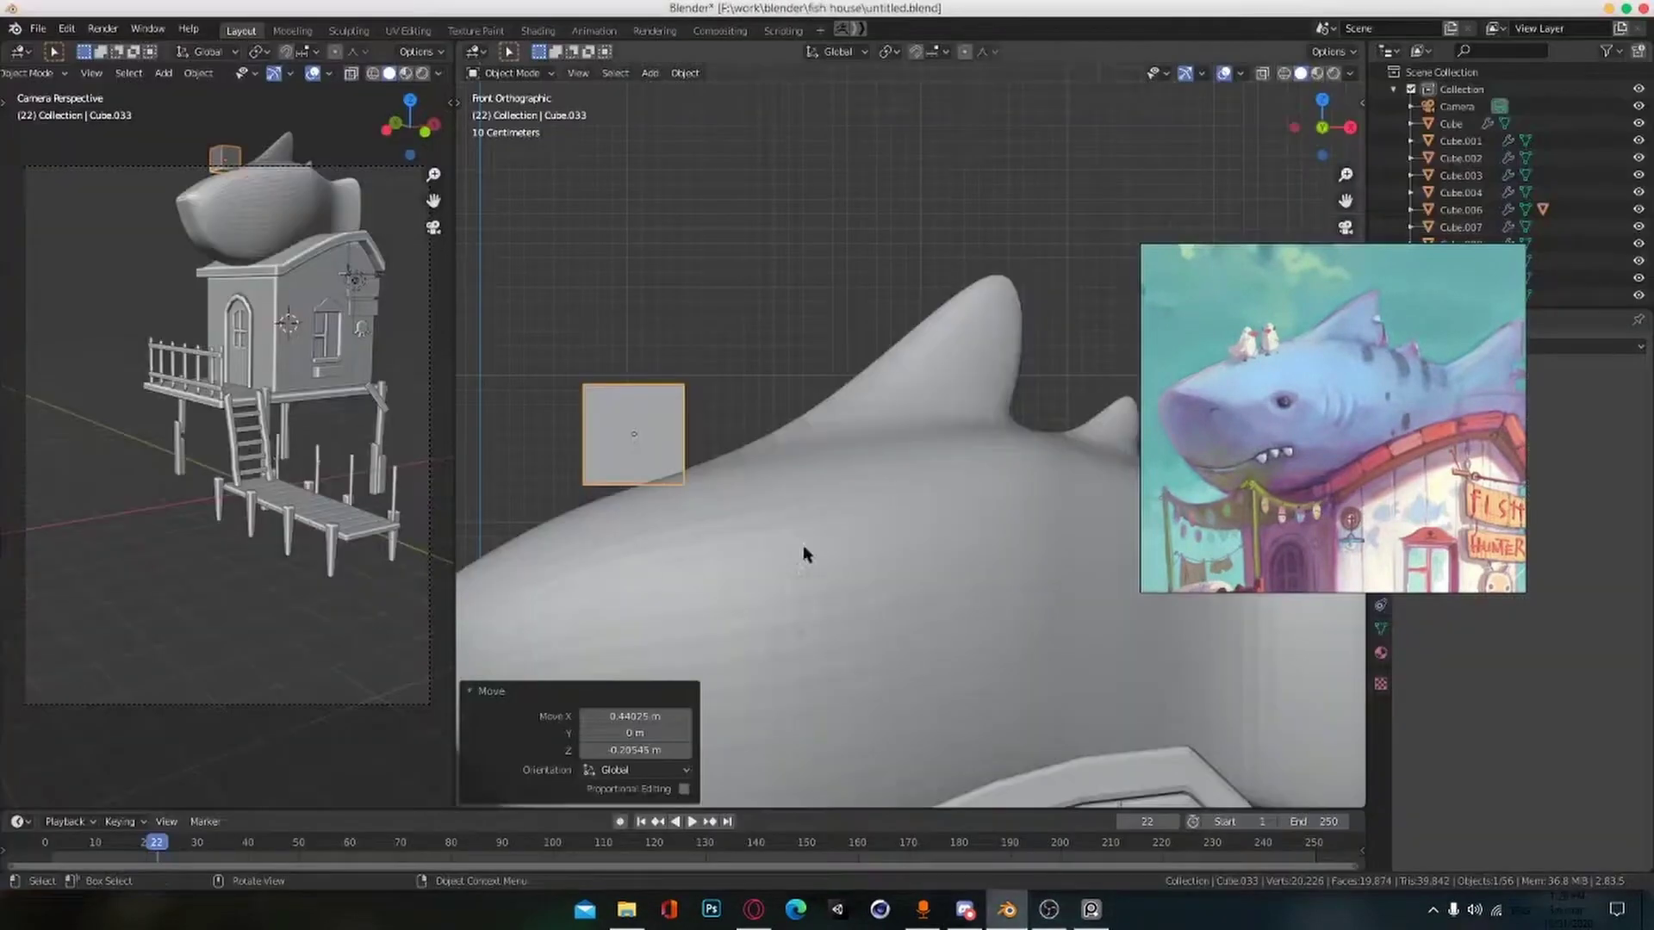
Step: Narrow the cube to 0.505 in X and Y and give it a Subdivision Surface modifier
{"action": "scroll", "coordinate": [802, 546], "scroll_direction": "up", "scroll_amount": 1}
{"action": "middle_click_drag", "start_coordinate": [702, 508], "coordinate": [845, 524], "text": "shift"}
{"action": "key", "text": "KP_7"}
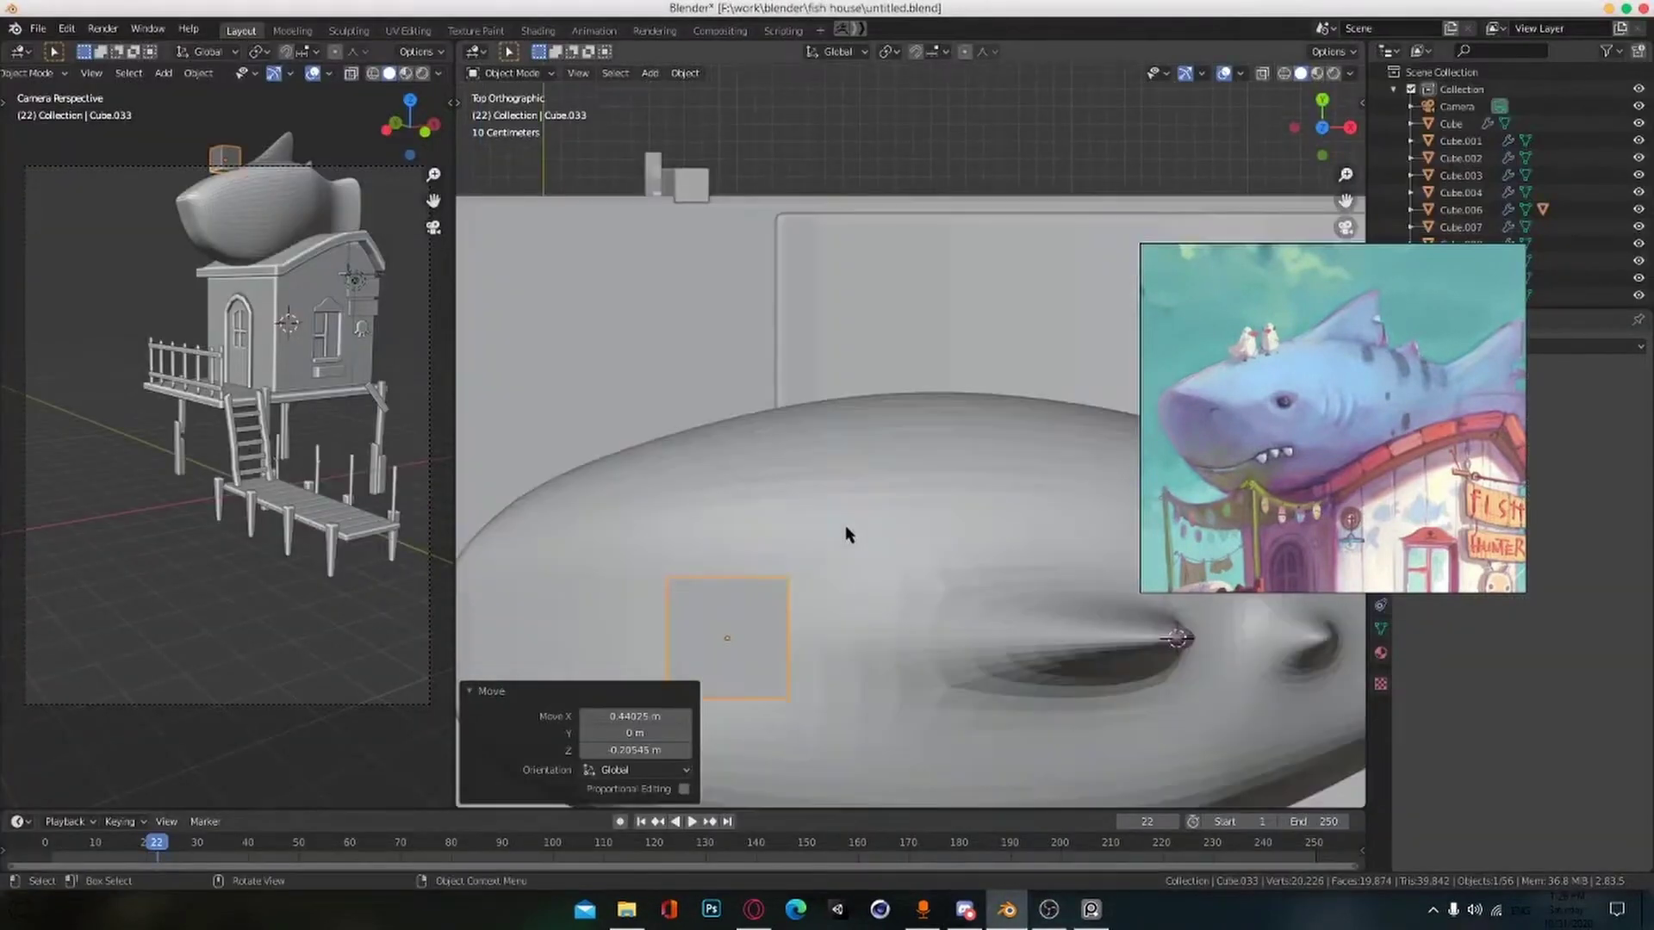
{"action": "key", "text": "KP_1"}
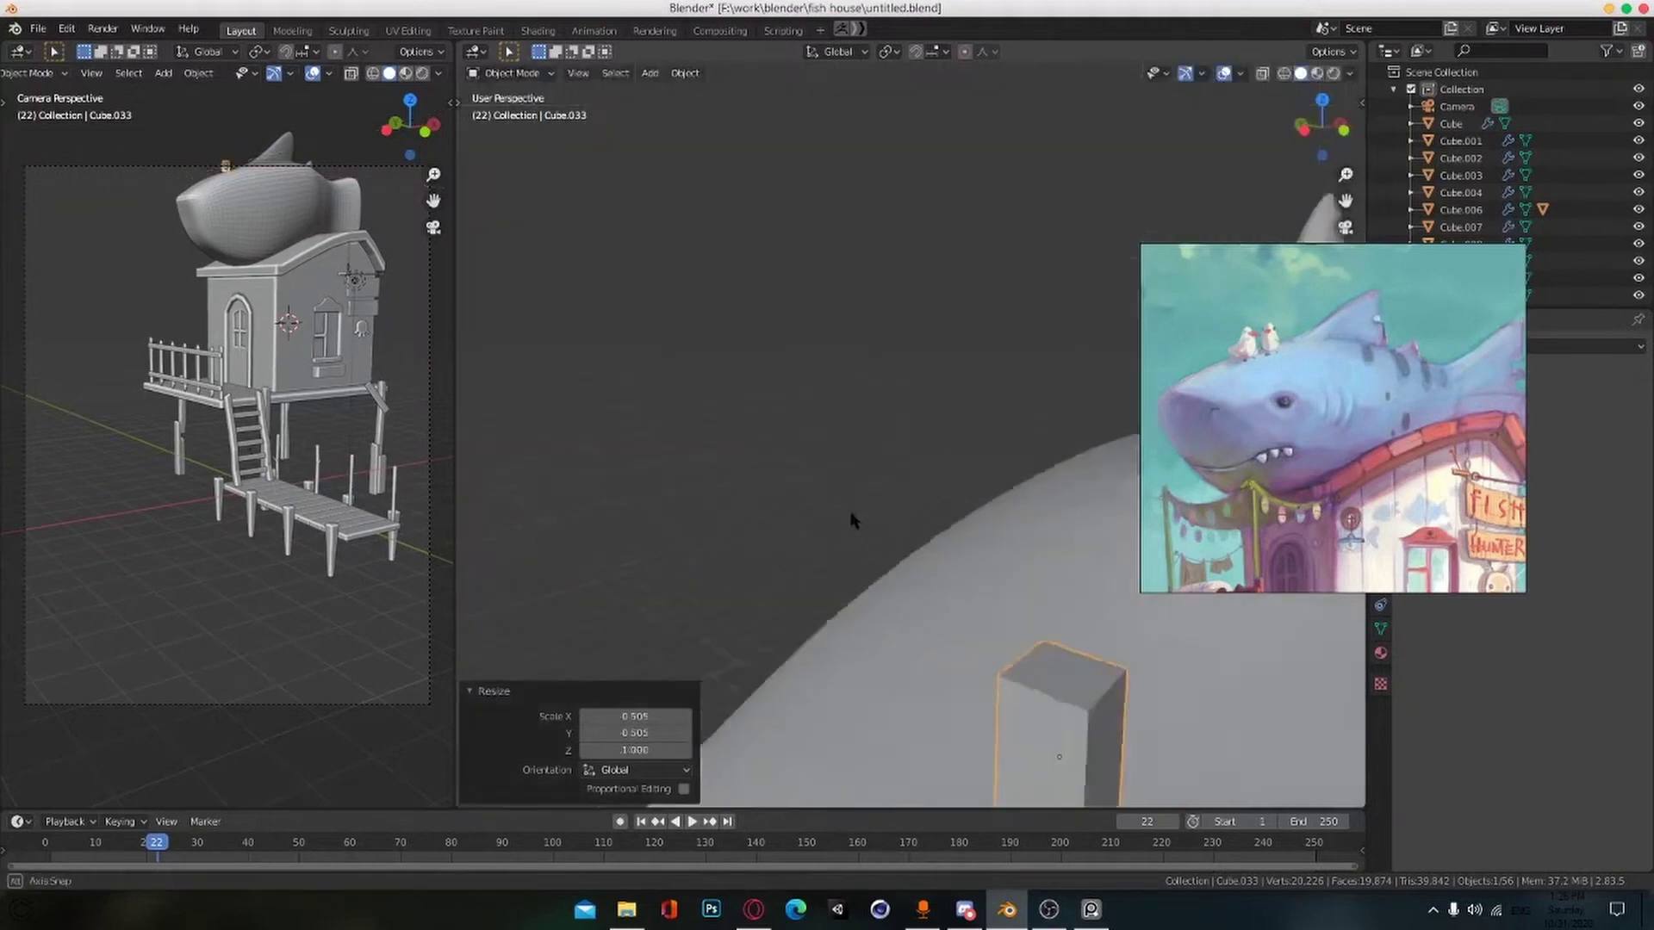
{"action": "middle_click_drag", "start_coordinate": [856, 517], "coordinate": [915, 571]}
{"action": "scroll", "coordinate": [813, 620], "scroll_direction": "up", "scroll_amount": 2}
{"action": "key", "text": "Tab"}
{"action": "key", "text": "ctrl+1"}
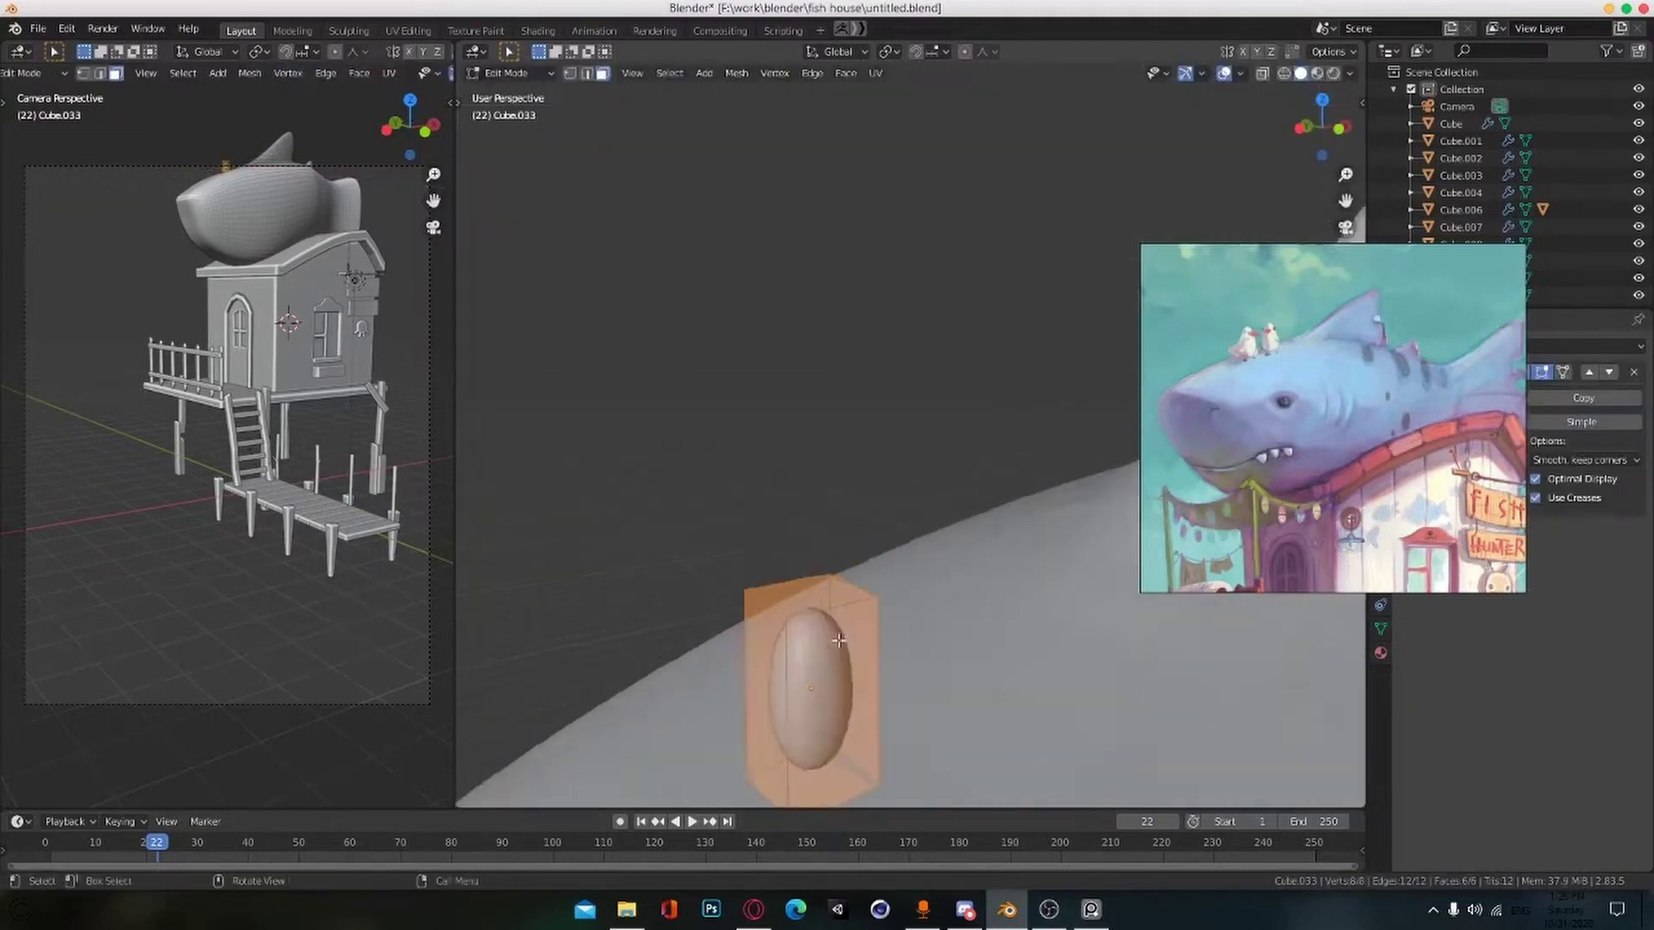
Step: Add a horizontal loop cut near the top of the bird's block and scale it to 0.616 for the neck
{"action": "middle_click_drag", "start_coordinate": [839, 641], "coordinate": [853, 681]}
{"action": "key", "text": "ctrl+r"}
{"action": "left_click", "coordinate": [853, 659]}
{"action": "left_click", "coordinate": [856, 600]}
{"action": "middle_click_drag", "start_coordinate": [870, 620], "coordinate": [912, 577]}
{"action": "key", "text": "s"}
{"action": "left_click", "coordinate": [920, 650]}
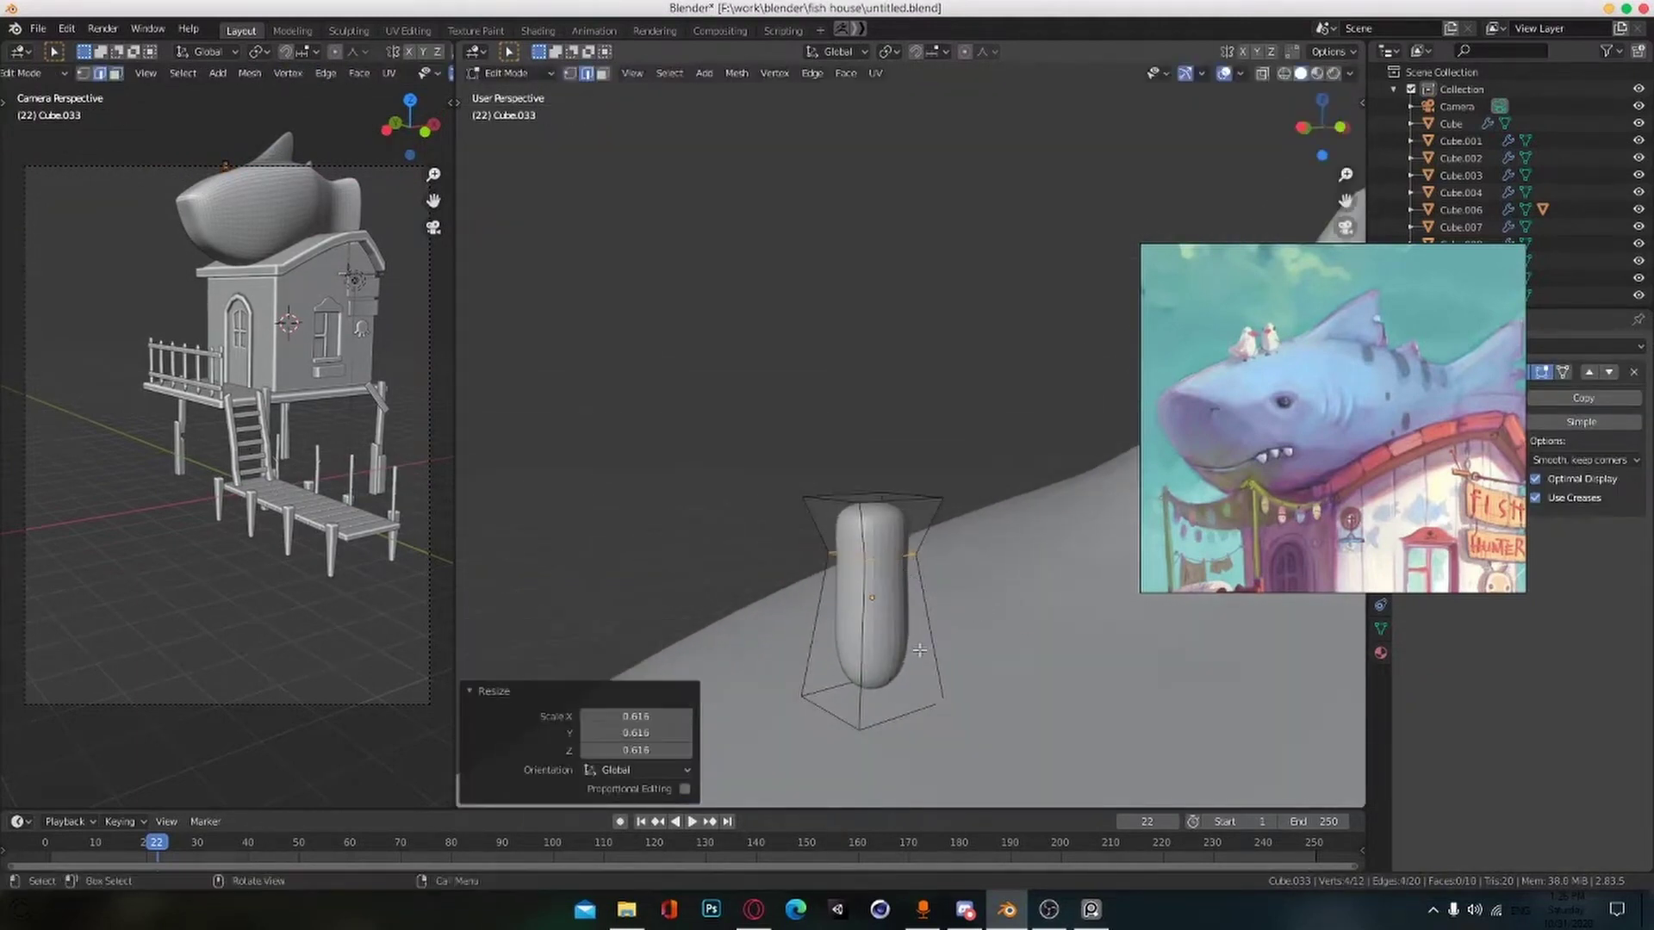
Step: Add a second horizontal loop below the neck and widen it into a rounded belly
{"action": "key", "text": "s"}
{"action": "left_click", "coordinate": [952, 672]}
{"action": "middle_click_drag", "start_coordinate": [952, 672], "coordinate": [969, 568]}
{"action": "key", "text": "s"}
{"action": "left_click", "coordinate": [1026, 644]}
{"action": "left_click", "coordinate": [869, 566]}
Step: Extrude the bird's lower rear face outward by about 0.118 m as a tail
{"action": "key", "text": "3"}
{"action": "left_click", "coordinate": [891, 495]}
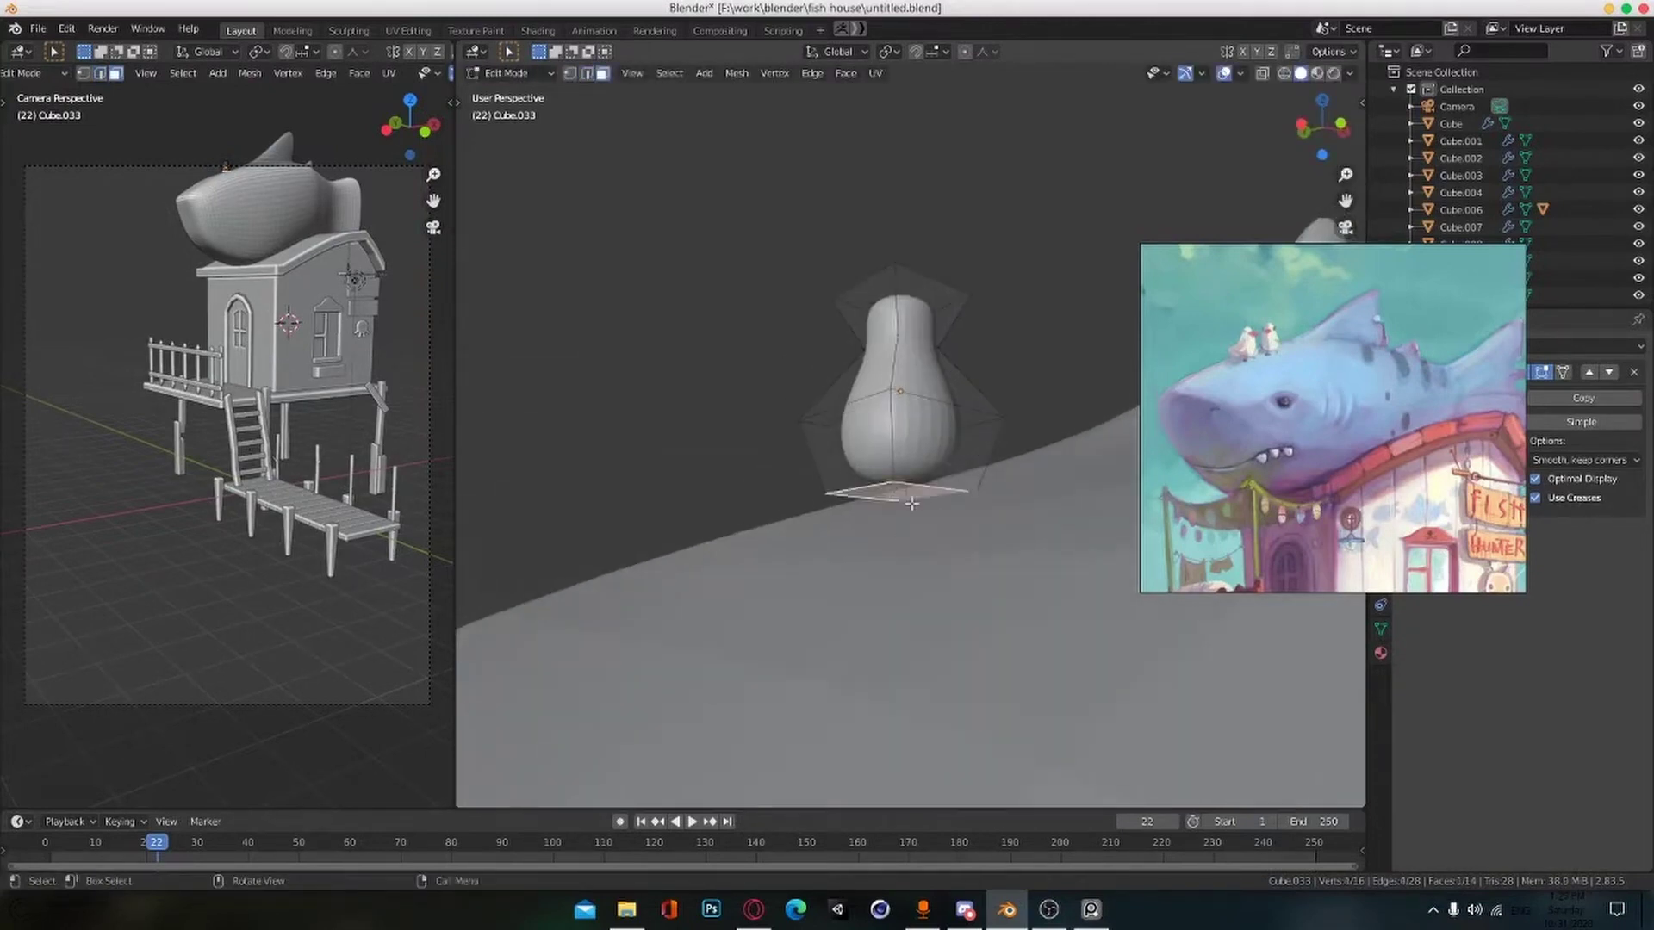
{"action": "middle_click_drag", "start_coordinate": [892, 516], "coordinate": [963, 622]}
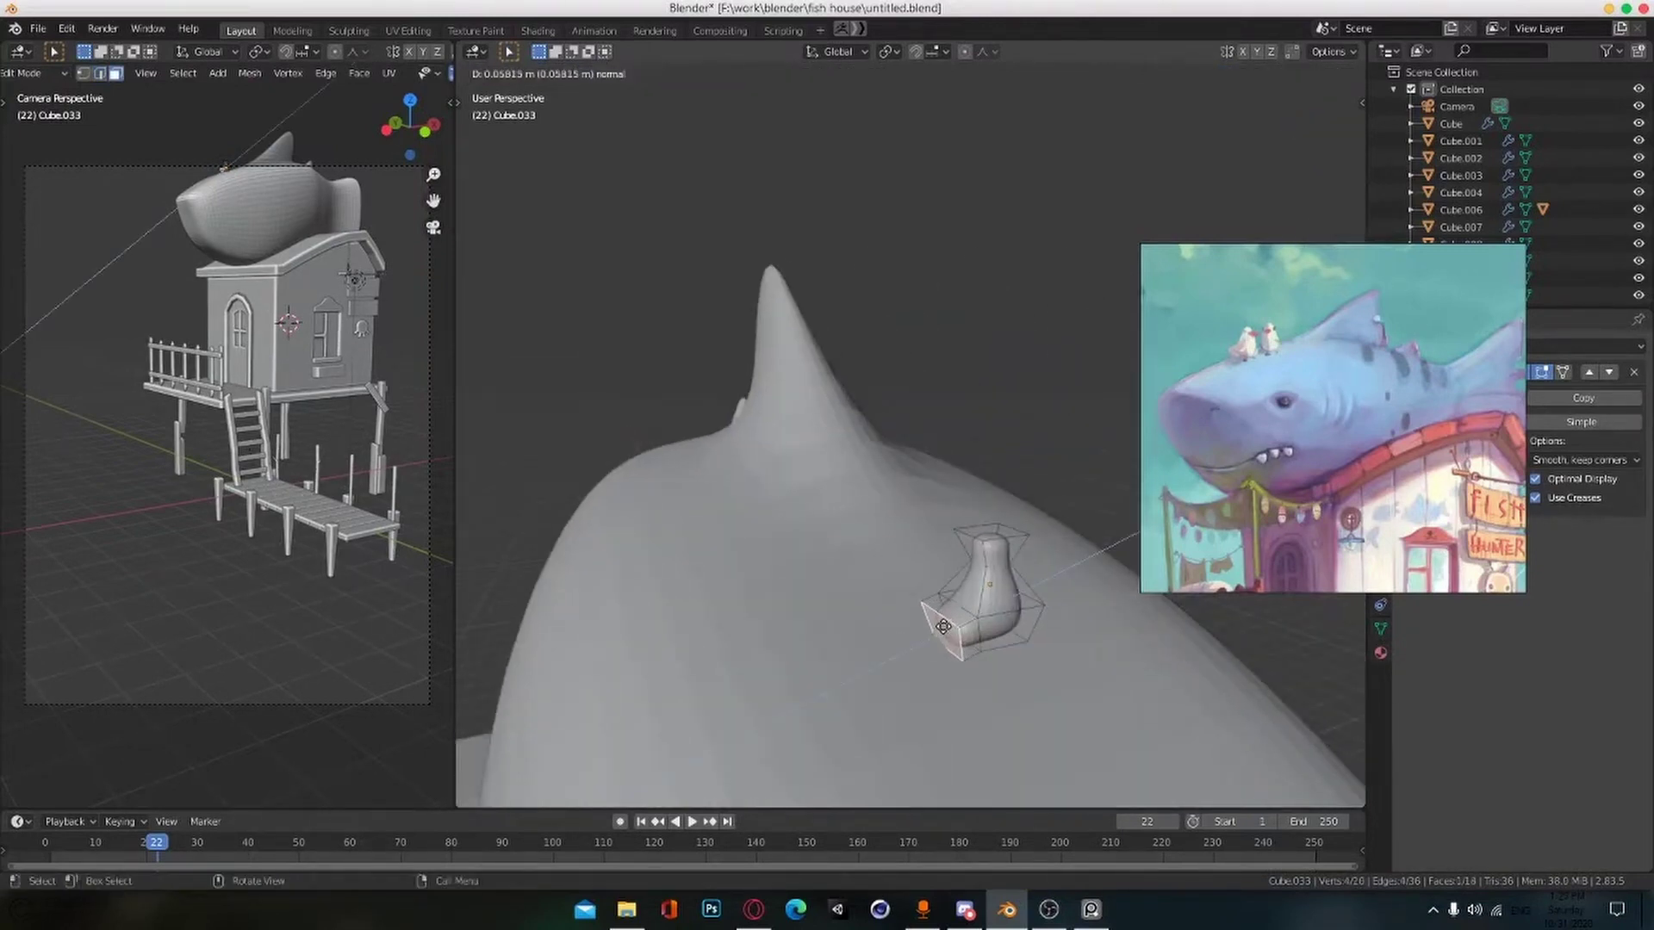
{"action": "left_click", "coordinate": [929, 631]}
Step: Raise the end face of the bird's tail by about 0.092 m in Z
{"action": "key", "text": "KP_3"}
{"action": "key", "text": "KP_1"}
{"action": "key", "text": "KP_3"}
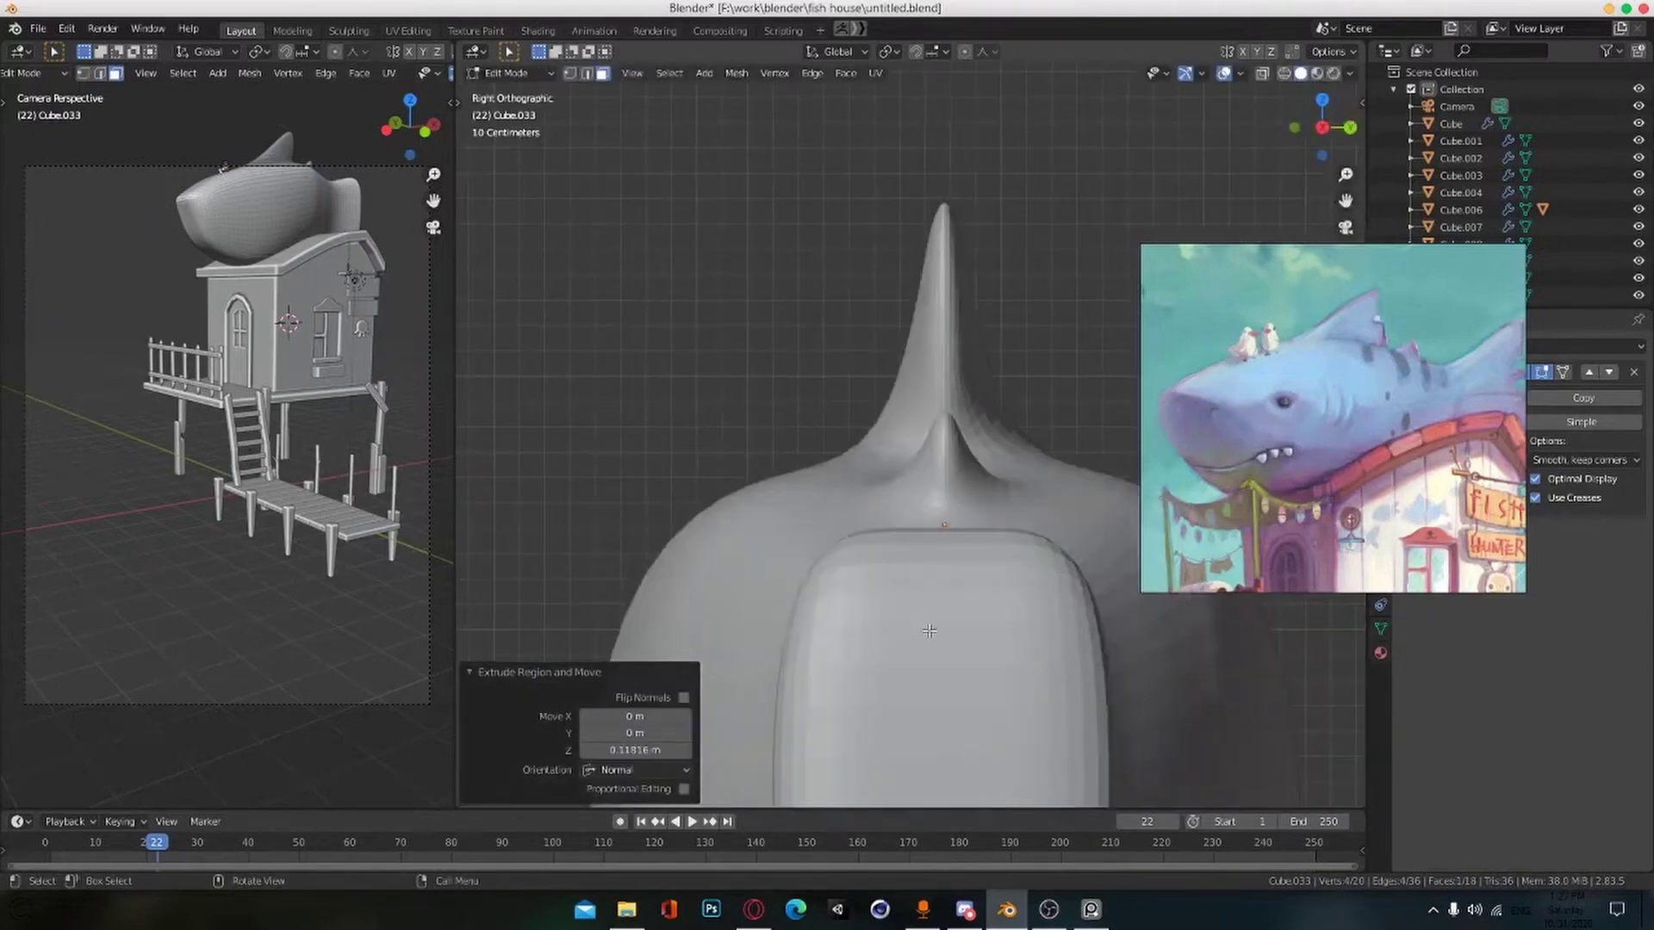
{"action": "key", "text": "KP_1"}
{"action": "key", "text": "ctrl+KP_3"}
{"action": "key", "text": "g"}
{"action": "key", "text": "z"}
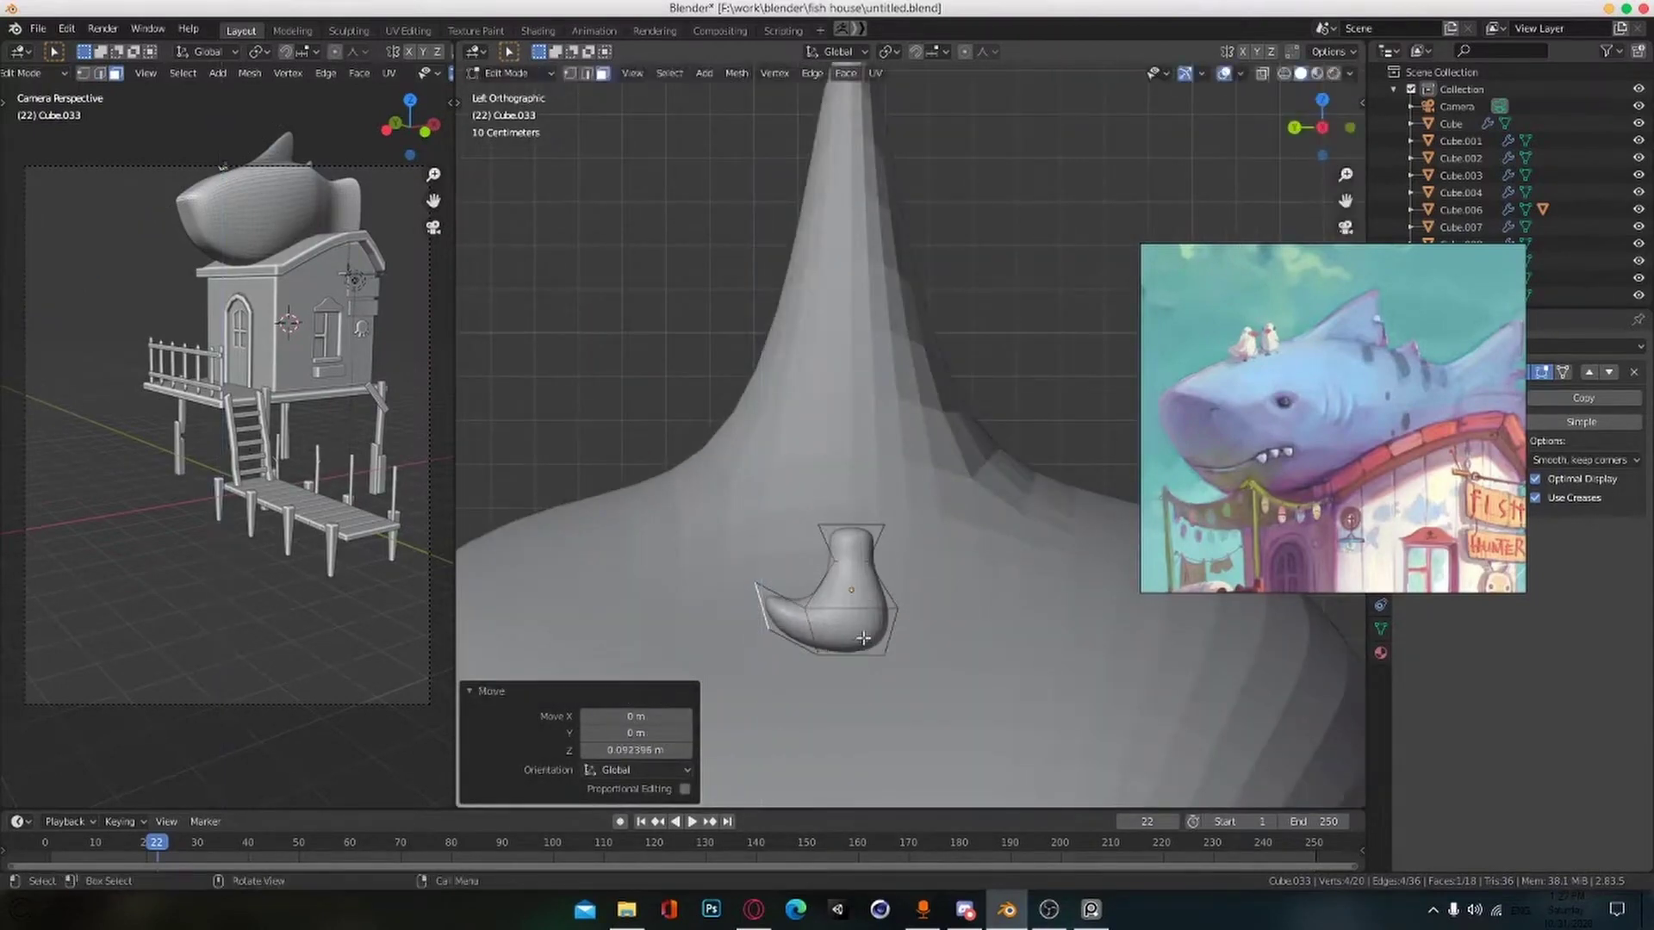
{"action": "middle_click_drag", "start_coordinate": [863, 638], "coordinate": [964, 527]}
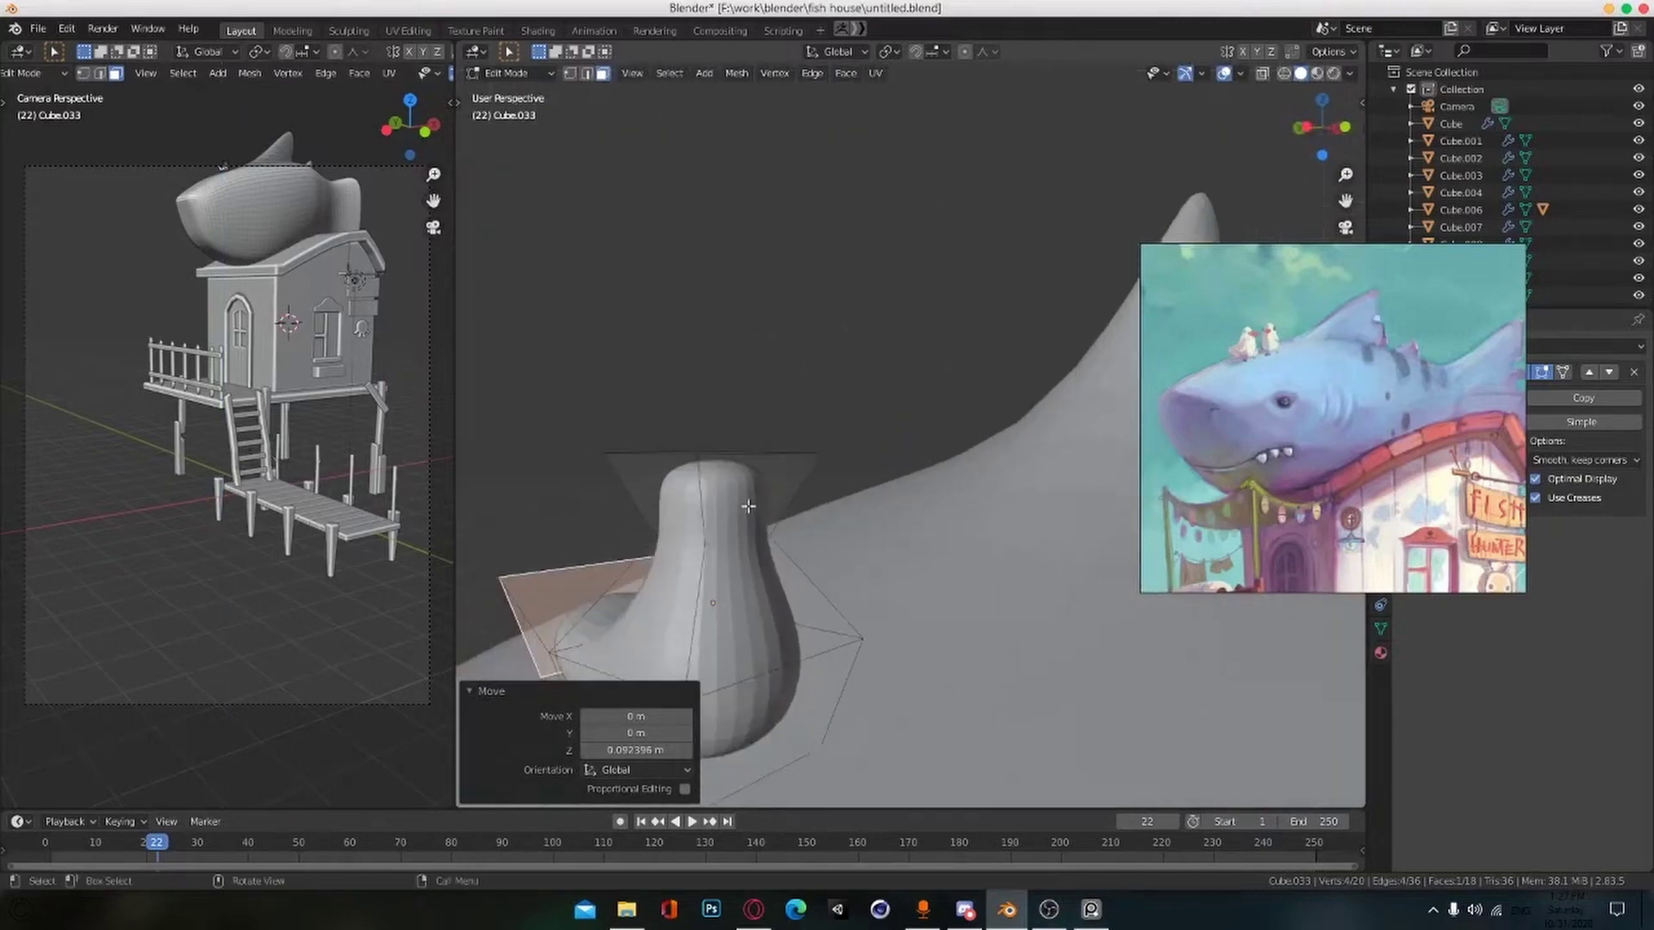
Step: Inset the front face of the bird's head and extrude it about 0.029 m as a beak
{"action": "left_click", "coordinate": [747, 507]}
{"action": "key", "text": "i"}
{"action": "left_click", "coordinate": [828, 545]}
{"action": "key", "text": "e"}
{"action": "left_click", "coordinate": [844, 550]}
{"action": "middle_click_drag", "start_coordinate": [841, 545], "coordinate": [808, 545]}
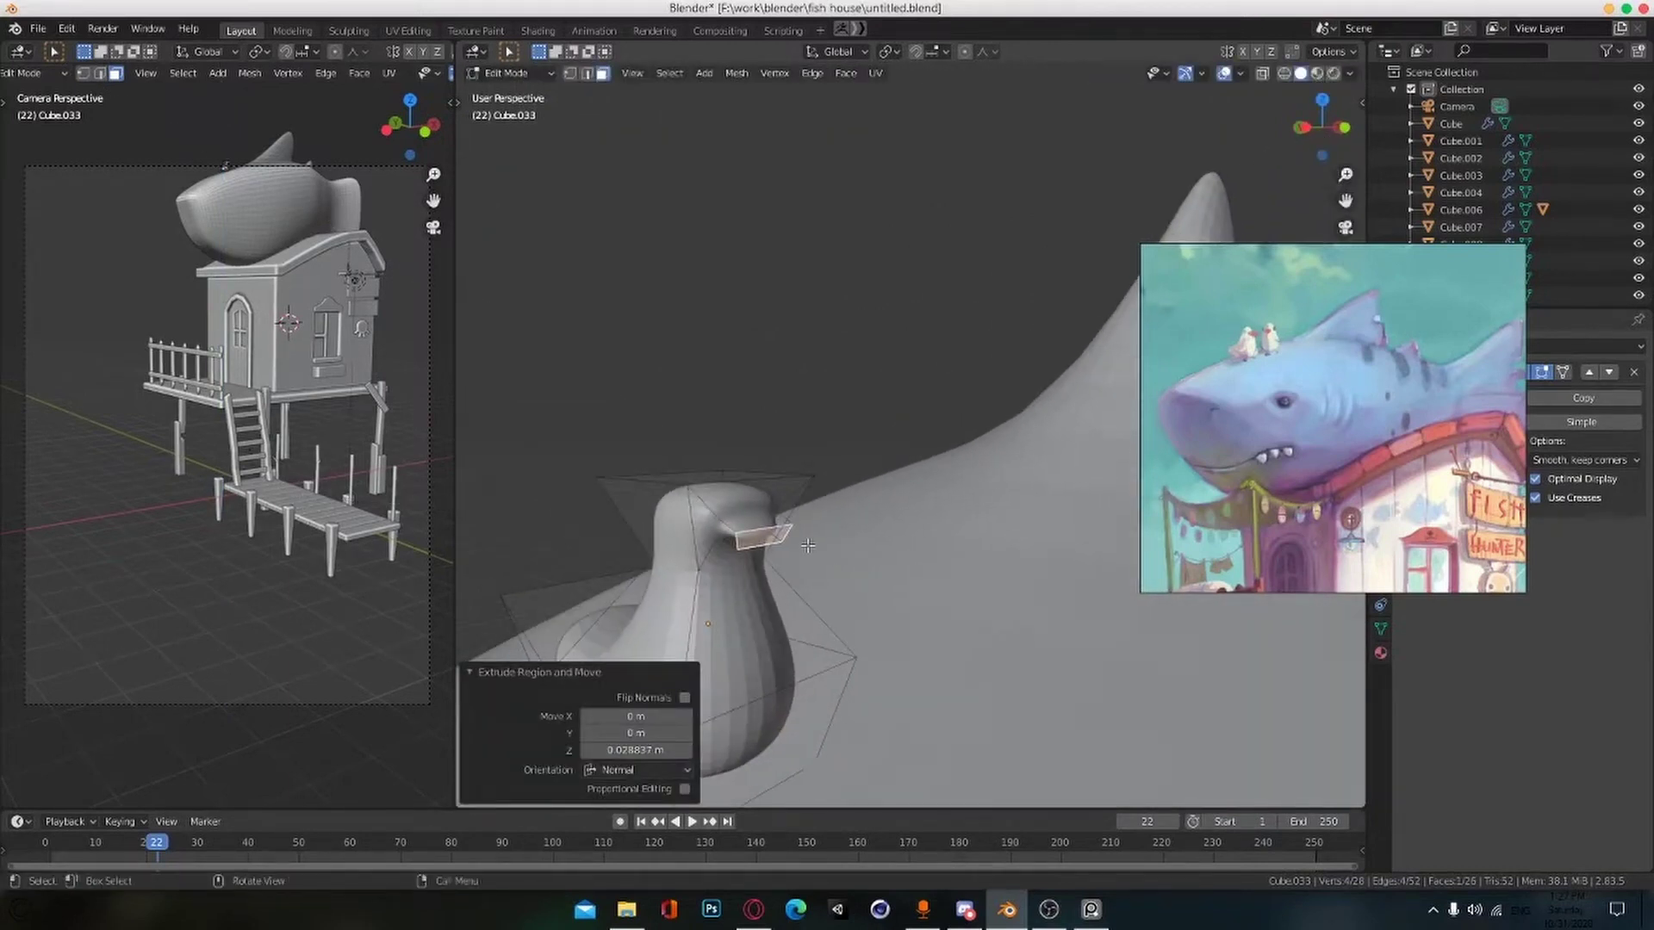
Step: Add one centred vertical loop cut through the bird's head and body
{"action": "key", "text": "a"}
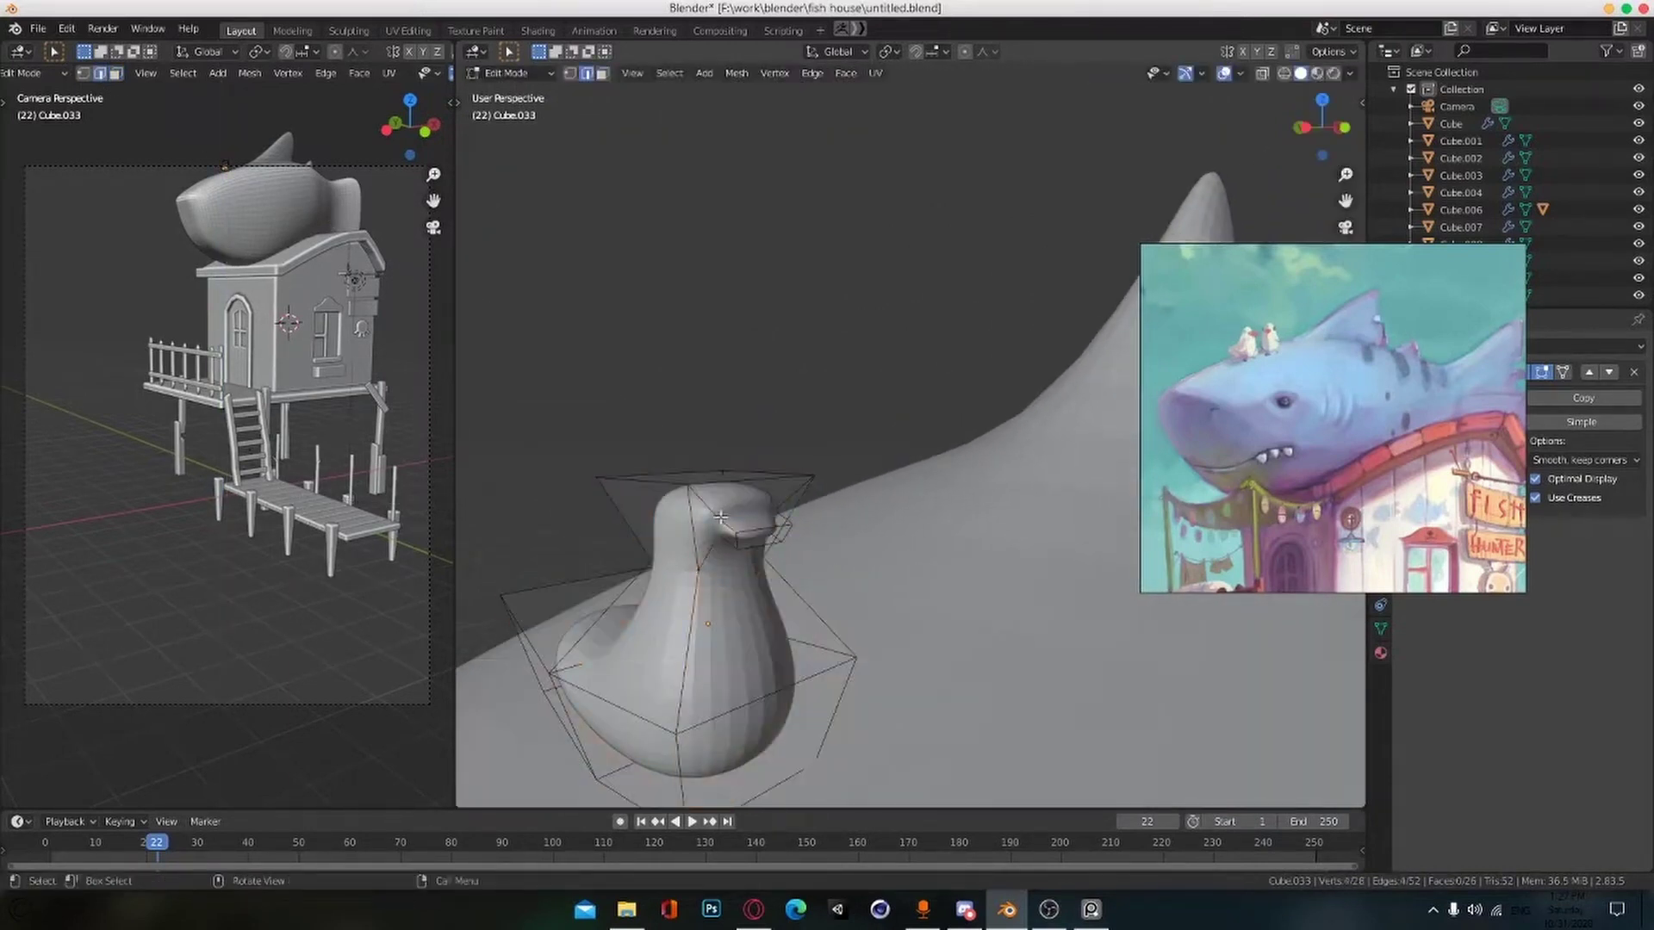
{"action": "left_click", "coordinate": [724, 536]}
{"action": "middle_click_drag", "start_coordinate": [725, 536], "coordinate": [894, 544]}
{"action": "key", "text": "ctrl+r"}
{"action": "left_click", "coordinate": [782, 542]}
{"action": "right_click", "coordinate": [782, 542]}
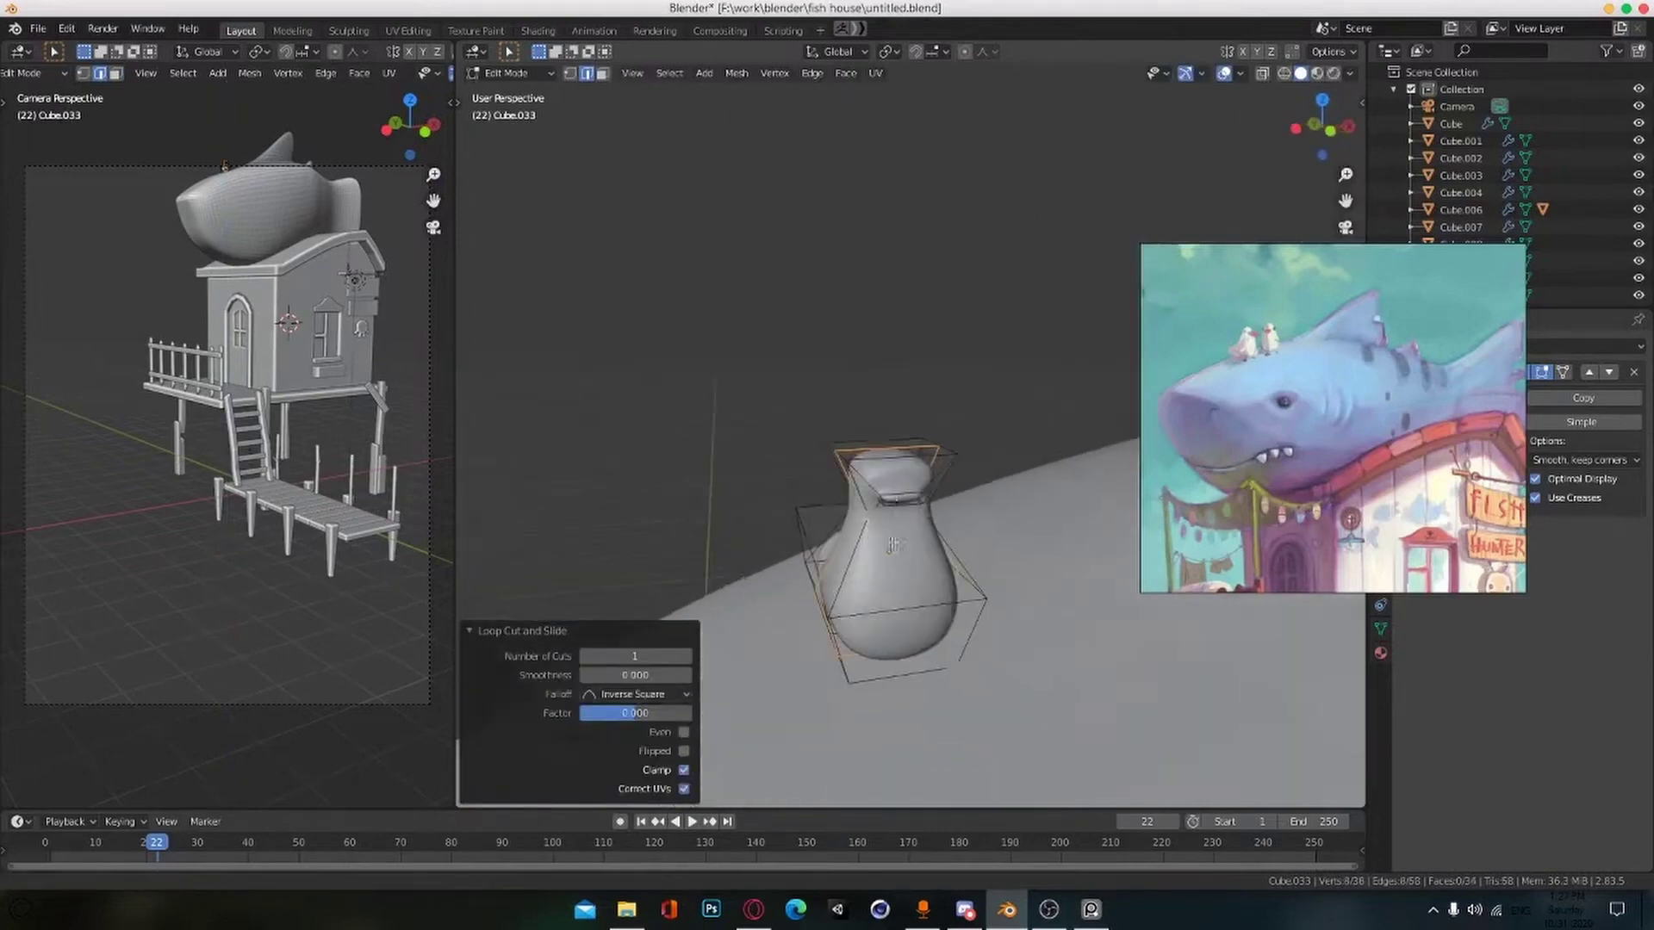
Step: Add another loop cut through the bird and round its head by scaling the selected head vertices to about 0.70
{"action": "scroll", "coordinate": [896, 525], "scroll_direction": "up", "scroll_amount": 2}
{"action": "left_click", "coordinate": [861, 478]}
{"action": "left_click", "coordinate": [918, 466]}
{"action": "middle_click_drag", "start_coordinate": [918, 466], "coordinate": [896, 684]}
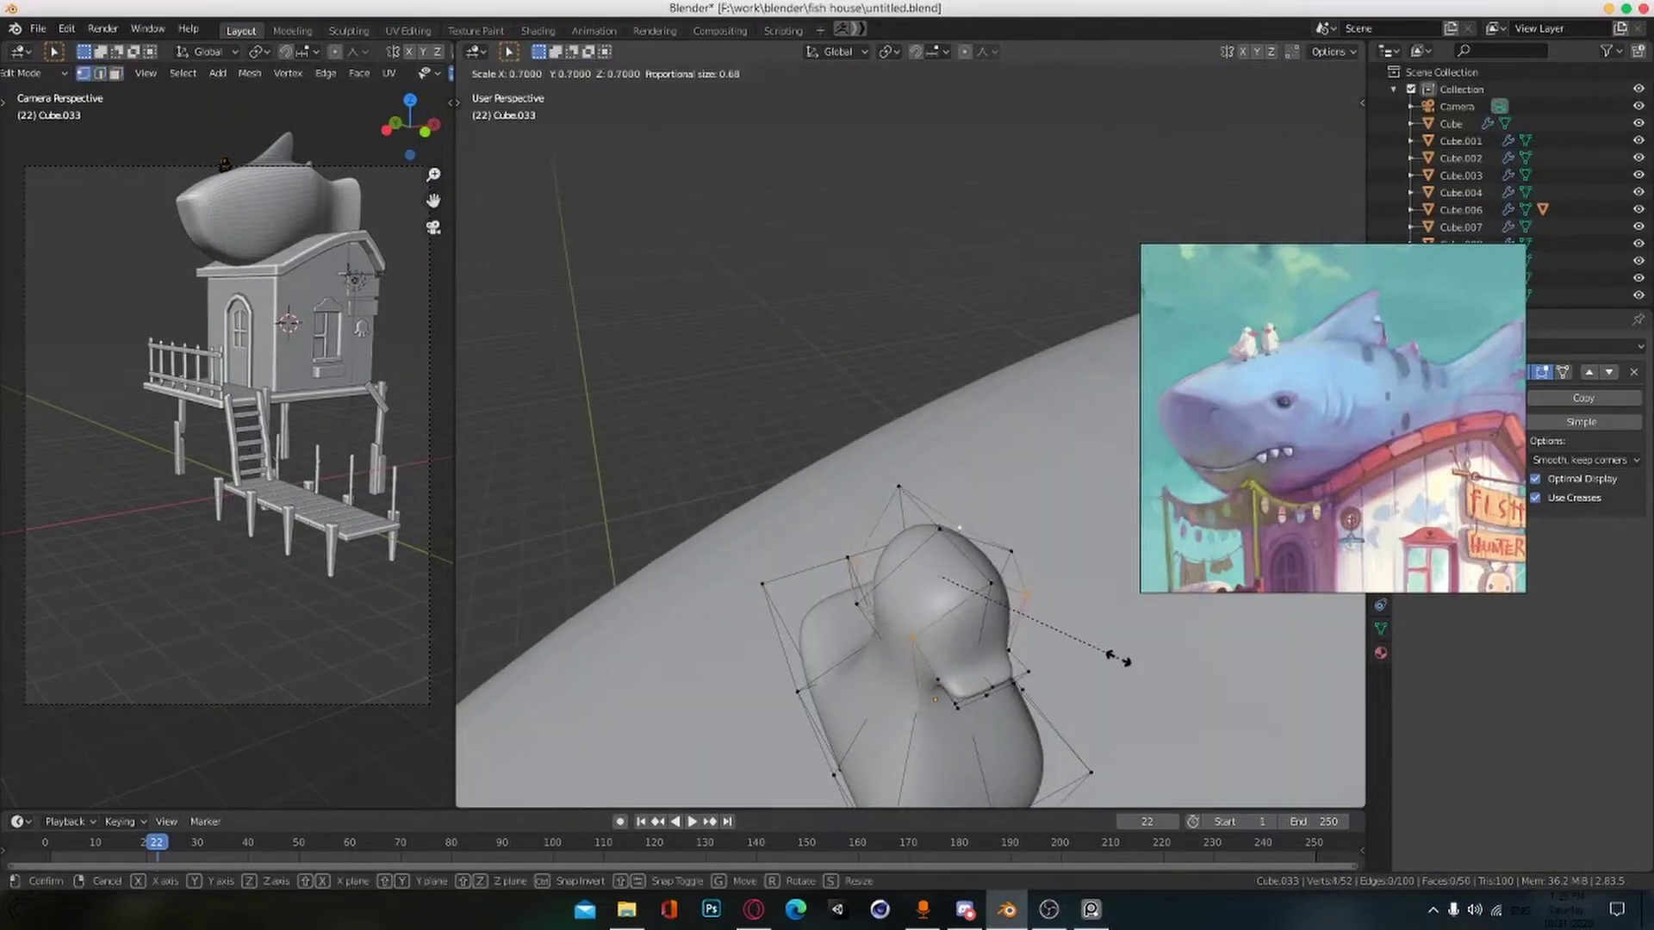
{"action": "left_click", "coordinate": [1120, 660]}
{"action": "mouse_move", "coordinate": [1119, 660]}
{"action": "middle_mouse_down"}
{"action": "mouse_move", "coordinate": [1098, 762]}
{"action": "mouse_move", "coordinate": [1070, 659]}
{"action": "mouse_move", "coordinate": [1124, 661]}
{"action": "middle_mouse_up"}
{"action": "scroll", "coordinate": [1070, 658], "scroll_direction": "down", "scroll_amount": 3}
{"action": "scroll", "coordinate": [968, 685], "scroll_direction": "up", "scroll_amount": 4}
{"action": "key", "text": "s"}
{"action": "left_click", "coordinate": [1018, 658]}
Step: Reposition the whole bird above the shark's back in the front view
{"action": "scroll", "coordinate": [1018, 658], "scroll_direction": "down", "scroll_amount": 4}
{"action": "mouse_move", "coordinate": [1018, 658]}
{"action": "middle_mouse_down"}
{"action": "mouse_move", "coordinate": [1093, 659]}
{"action": "mouse_move", "coordinate": [1030, 649]}
{"action": "middle_mouse_up"}
{"action": "key", "text": "Tab"}
{"action": "key", "text": "KP_1"}
{"action": "left_click", "coordinate": [1069, 527]}
{"action": "middle_click_drag", "start_coordinate": [1069, 527], "coordinate": [1107, 550]}
Step: Inset the faces on the underside of the bird as bases for two legs
{"action": "key", "text": "Tab"}
{"action": "scroll", "coordinate": [1017, 576], "scroll_direction": "up", "scroll_amount": 3}
{"action": "key", "text": "3"}
{"action": "left_click", "coordinate": [1036, 521]}
{"action": "key", "text": "i"}
{"action": "left_click", "coordinate": [1066, 546]}
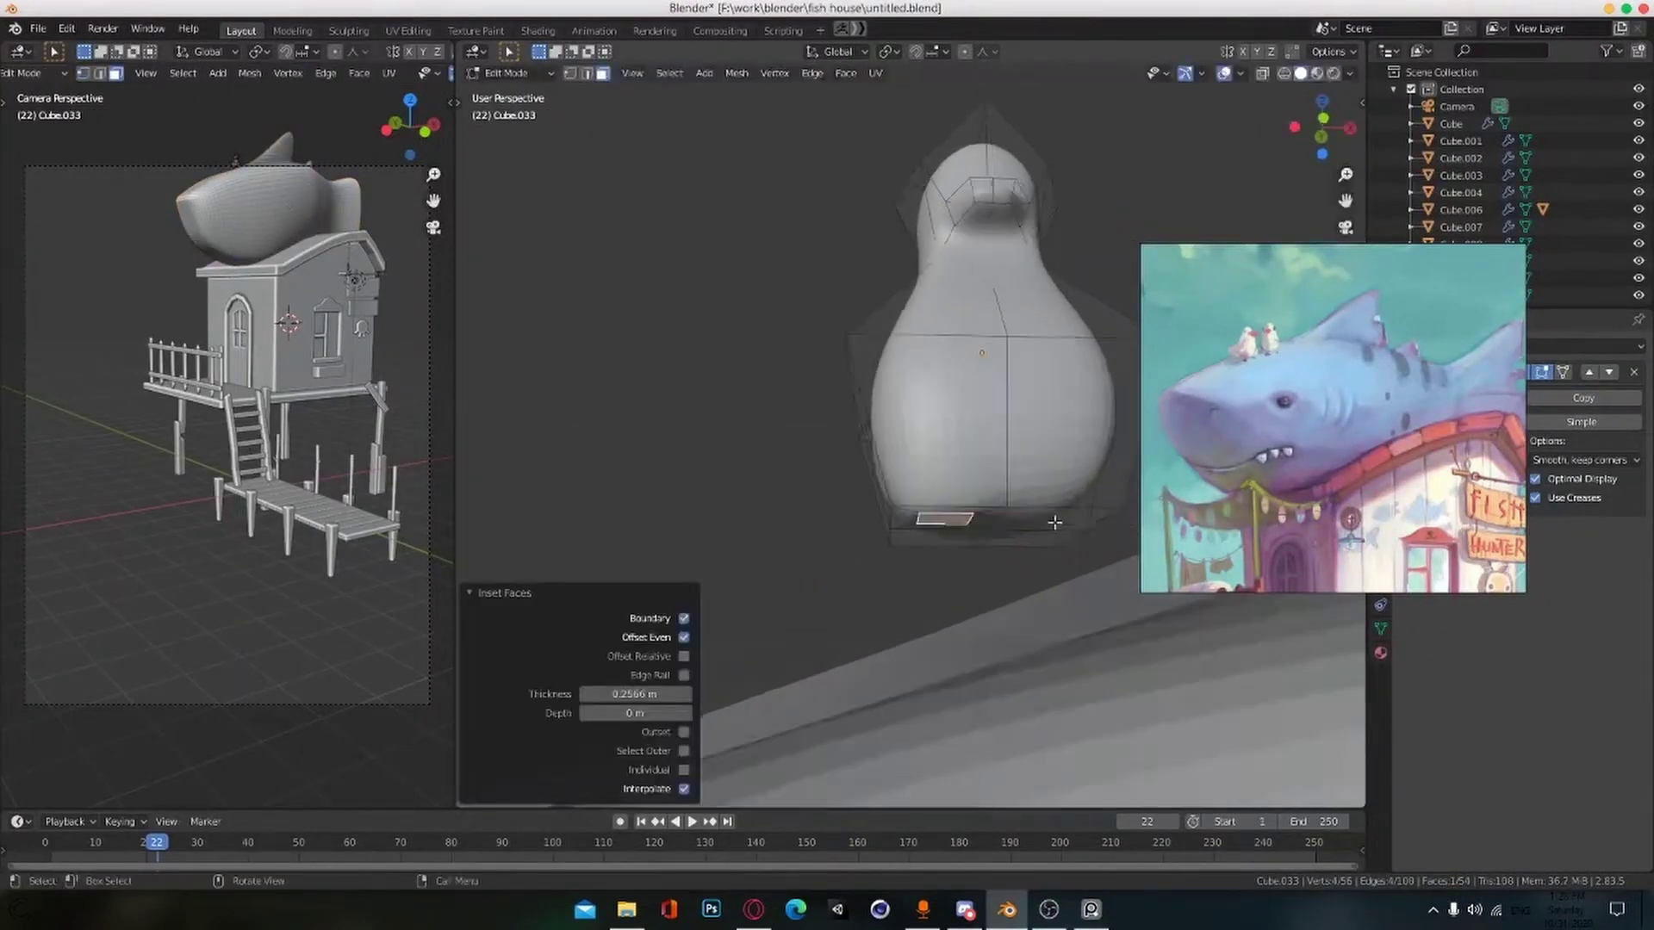
{"action": "left_click", "coordinate": [1076, 544]}
Step: Extrude both inset underside faces downward into short legs and save the file
{"action": "left_click", "coordinate": [951, 522], "text": "shift"}
{"action": "key", "text": "e"}
{"action": "middle_click_drag", "start_coordinate": [974, 550], "coordinate": [1028, 550]}
{"action": "left_click", "coordinate": [1045, 597]}
{"action": "scroll", "coordinate": [1045, 598], "scroll_direction": "down", "scroll_amount": 3}
{"action": "key", "text": "Tab"}
{"action": "scroll", "coordinate": [1007, 616], "scroll_direction": "down", "scroll_amount": 2}
{"action": "scroll", "coordinate": [986, 552], "scroll_direction": "up", "scroll_amount": 4}
{"action": "key", "text": "ctrl+s"}
{"action": "key", "text": "Tab"}
{"action": "middle_click_drag", "start_coordinate": [1079, 627], "coordinate": [845, 519]}
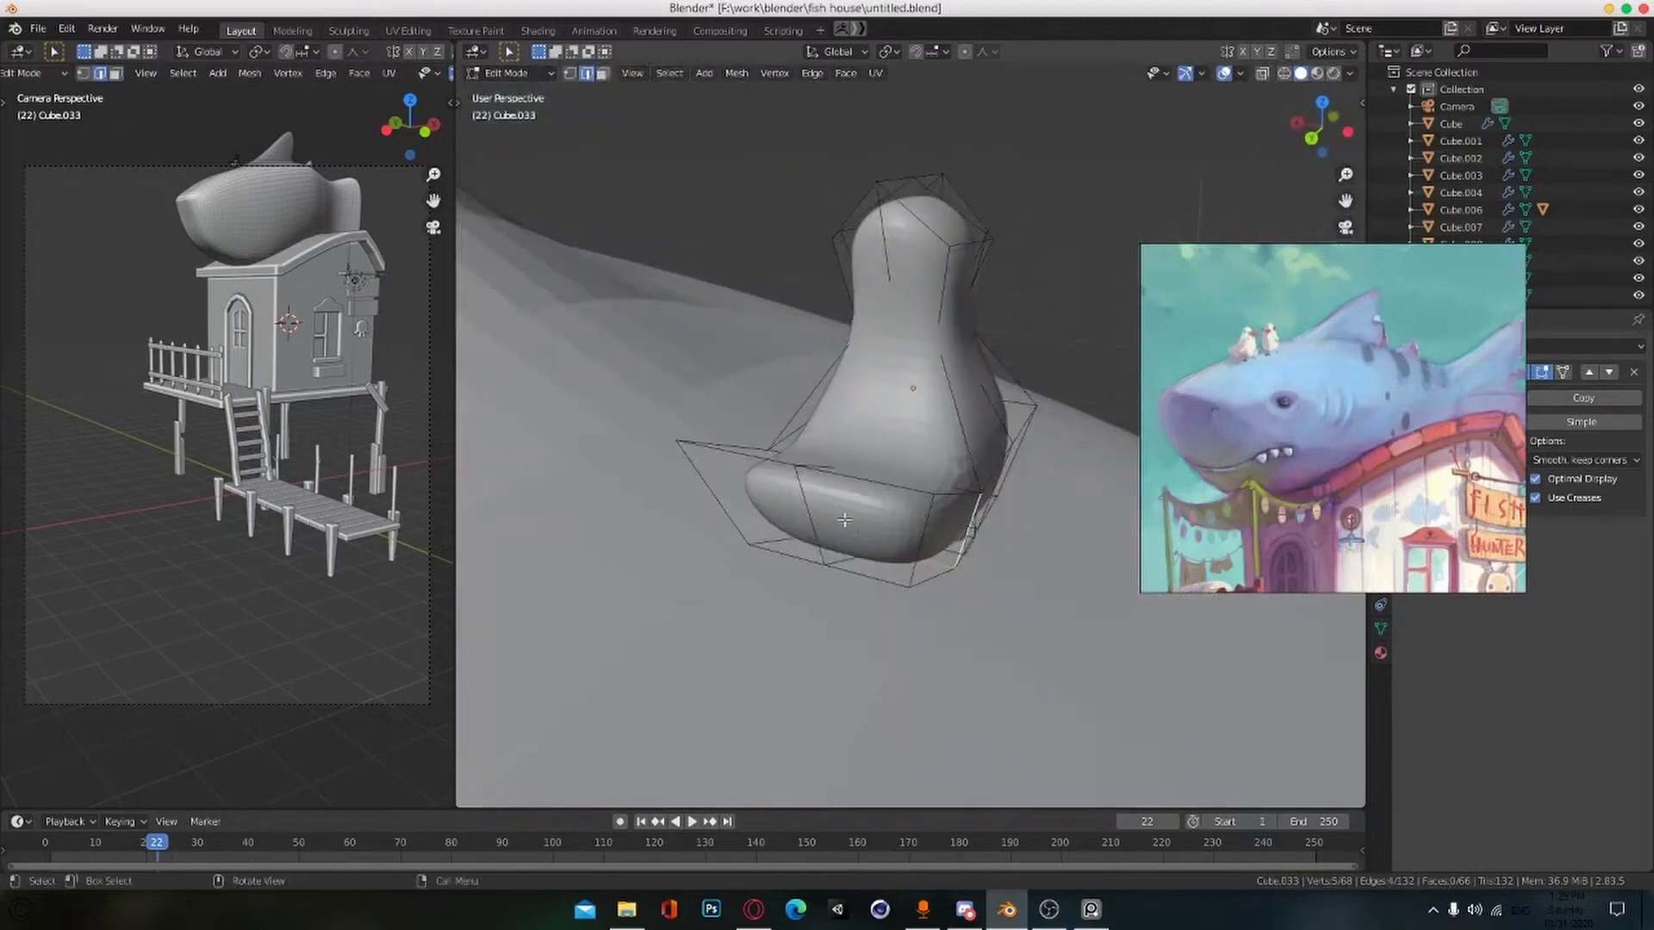
Step: Reshape the bird's tail area by scaling the selected edges along Y, and save the file
{"action": "left_click", "coordinate": [956, 554]}
{"action": "middle_click_drag", "start_coordinate": [956, 554], "coordinate": [861, 538]}
{"action": "left_click", "coordinate": [861, 538]}
{"action": "key", "text": "2"}
{"action": "left_click", "coordinate": [916, 543]}
{"action": "left_click", "coordinate": [681, 517], "text": "shift"}
{"action": "middle_click_drag", "start_coordinate": [681, 551], "coordinate": [827, 607]}
{"action": "key", "text": "s"}
{"action": "key", "text": "y"}
{"action": "left_click", "coordinate": [939, 606]}
{"action": "middle_click_drag", "start_coordinate": [939, 606], "coordinate": [958, 535]}
{"action": "key", "text": "Tab"}
{"action": "scroll", "coordinate": [841, 560], "scroll_direction": "down", "scroll_amount": 6}
{"action": "key", "text": "ctrl+s"}
Step: Reposition the bird over the shark's back in the top view and adjust its height along Z
{"action": "scroll", "coordinate": [896, 559], "scroll_direction": "down", "scroll_amount": 4}
{"action": "key", "text": "KP_7"}
{"action": "key", "text": "g"}
{"action": "left_click", "coordinate": [909, 510]}
{"action": "key", "text": "KP_1"}
{"action": "key", "text": "g"}
{"action": "key", "text": "z"}
{"action": "left_click", "coordinate": [955, 564]}
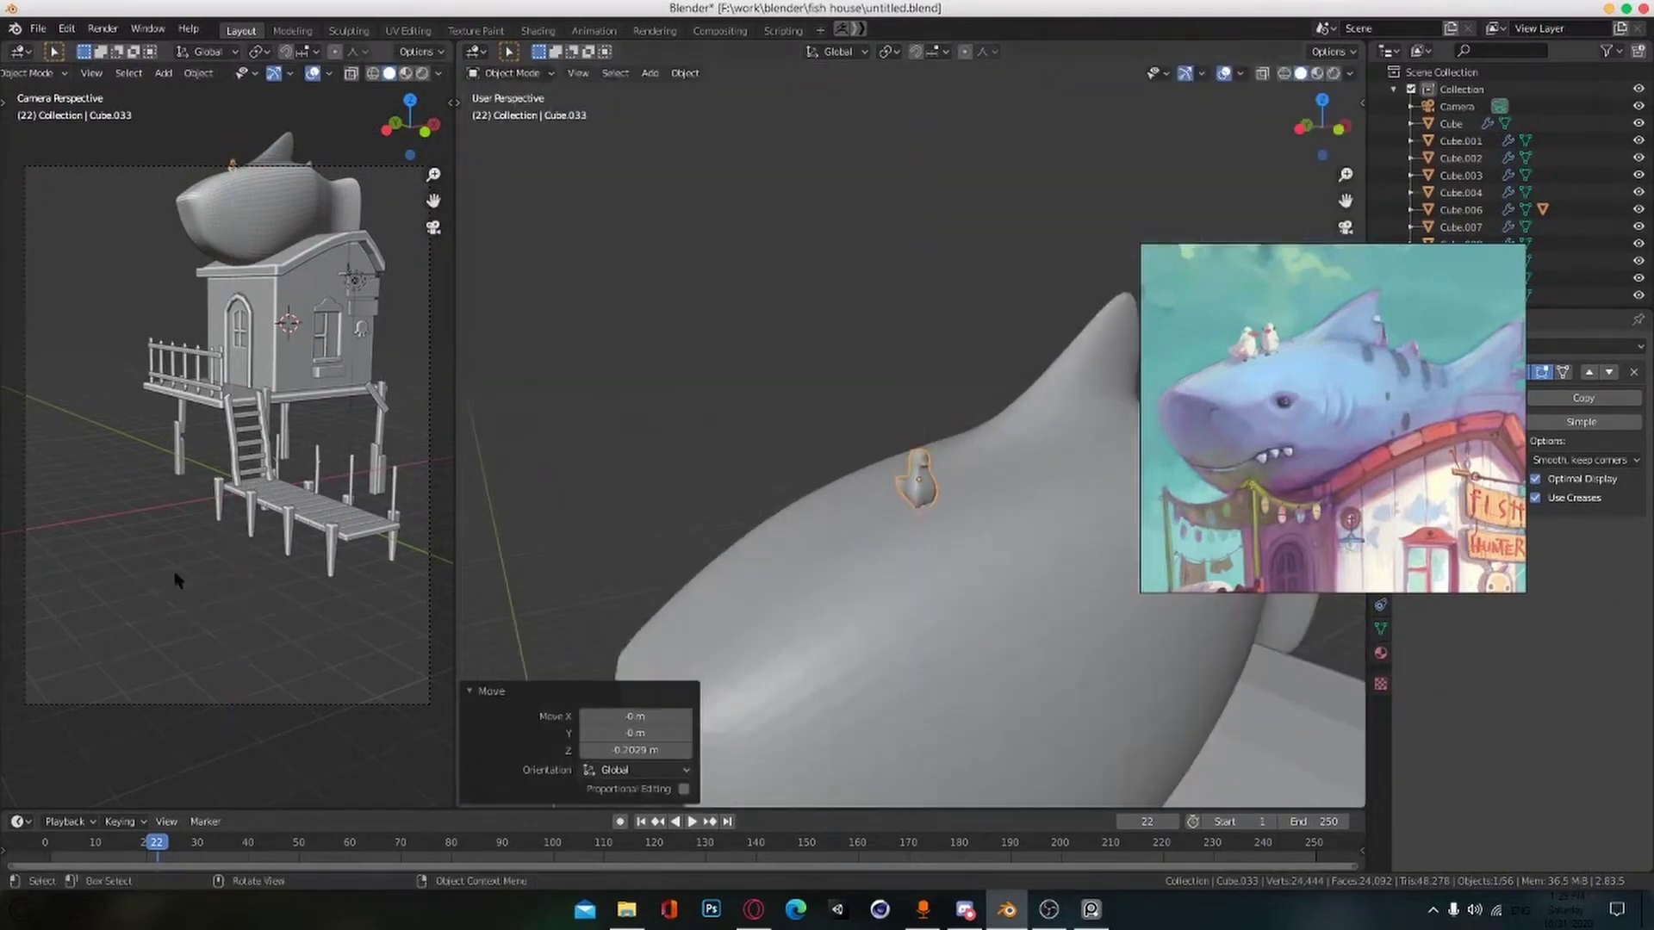
Step: Move the camera up along Z to frame the whole shark and house, and save the file
{"action": "left_click", "coordinate": [226, 704]}
{"action": "key", "text": "g"}
{"action": "key", "text": "z"}
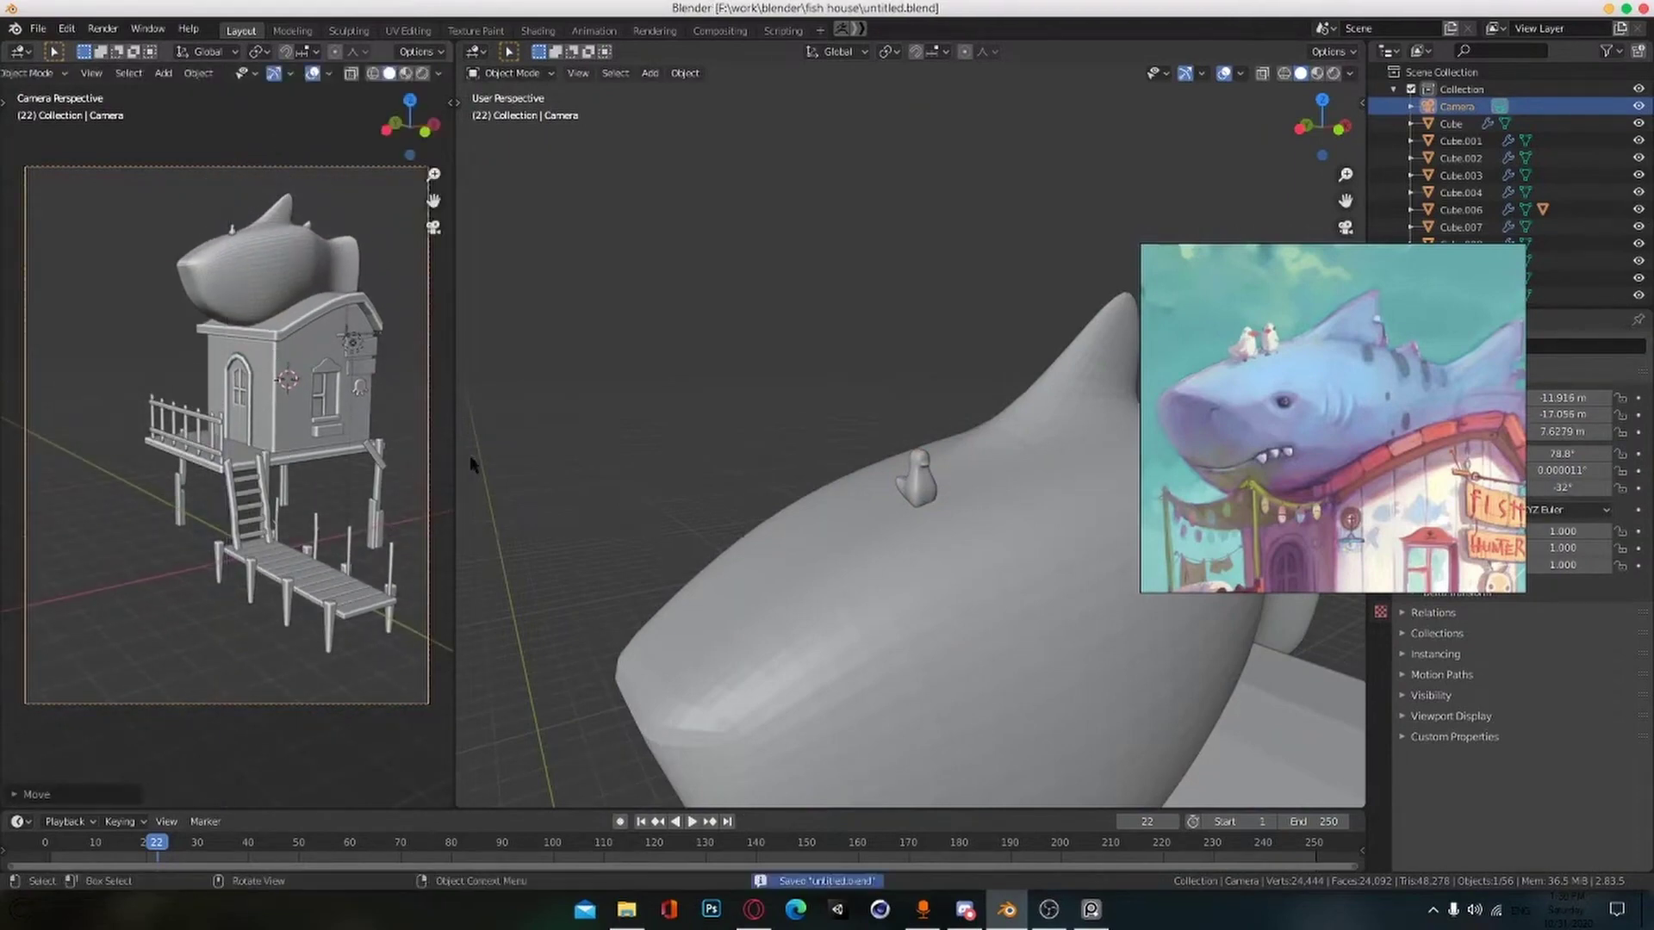
Step: Shift the bird about 0.29 m toward the shark's nose and slightly down in the front view
{"action": "left_click", "coordinate": [918, 484]}
{"action": "key", "text": "KP_1"}
{"action": "key", "text": "g"}
{"action": "left_click", "coordinate": [892, 544]}
{"action": "middle_click_drag", "start_coordinate": [895, 547], "coordinate": [993, 678]}
Step: Turn the bird slightly around its vertical axis and adjust its height so it stands on the shark's back
{"action": "key", "text": "KP_7"}
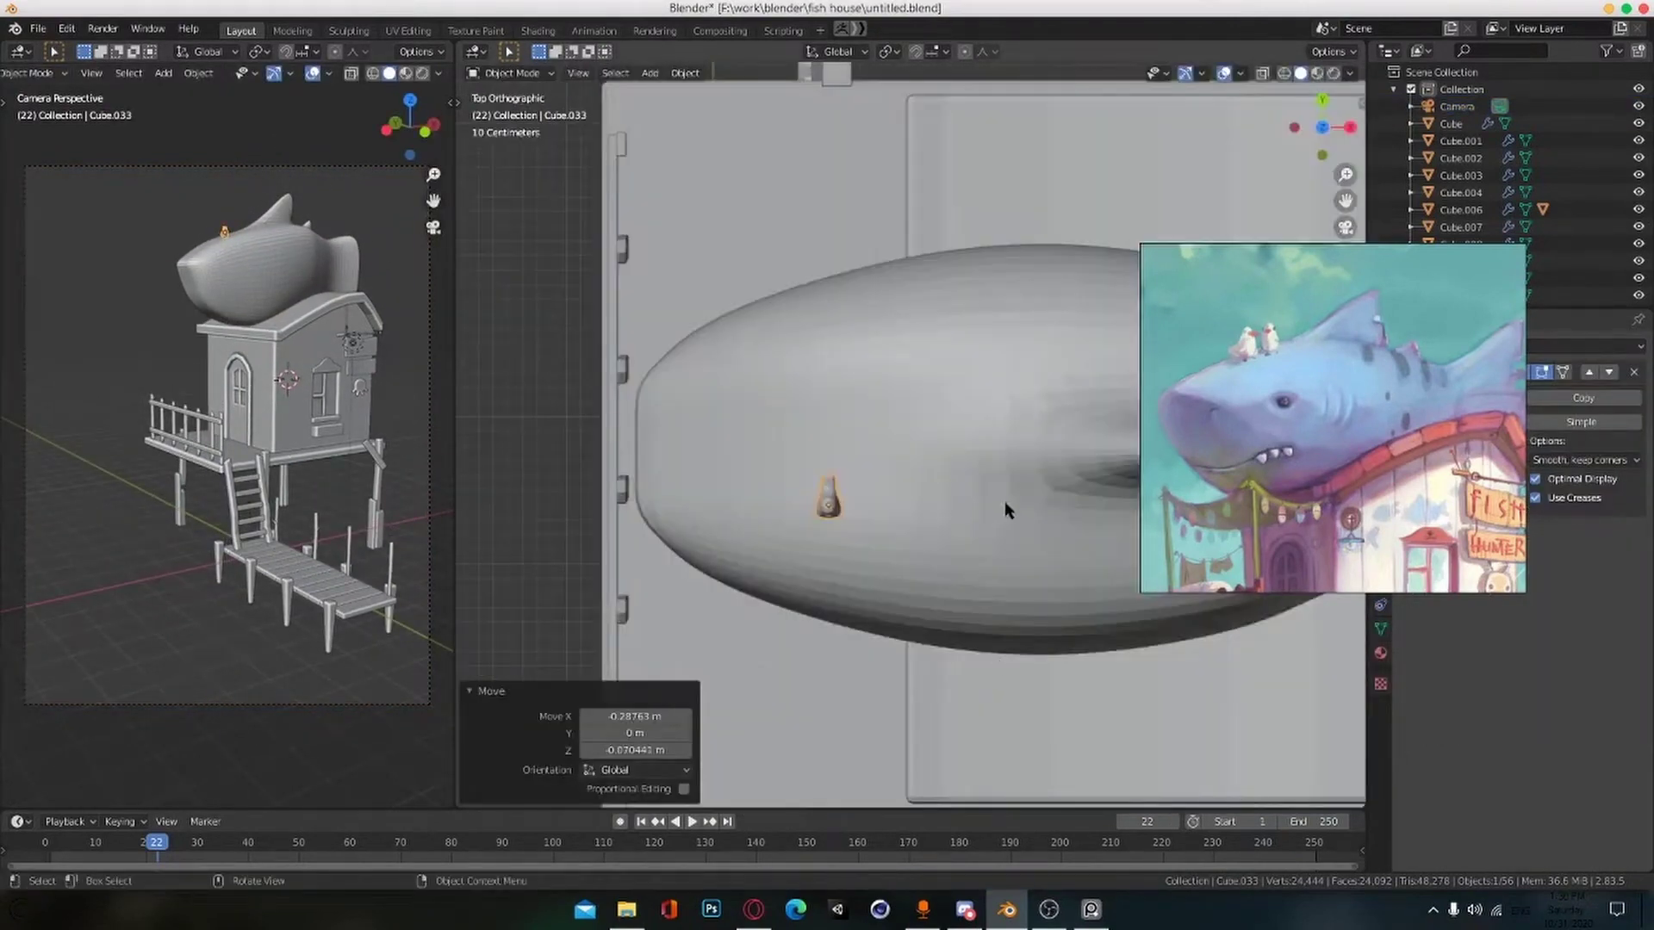
{"action": "middle_click_drag", "start_coordinate": [984, 578], "coordinate": [1057, 552]}
{"action": "key", "text": "g"}
{"action": "key", "text": "z"}
{"action": "left_click", "coordinate": [1038, 463]}
{"action": "scroll", "coordinate": [1063, 521], "scroll_direction": "up", "scroll_amount": 2}
{"action": "key", "text": "g"}
{"action": "key", "text": "z"}
{"action": "left_click", "coordinate": [1060, 528]}
{"action": "left_click", "coordinate": [1068, 533]}
Step: Duplicate the bird, place the copy beside the first one on the shark's back, and save the file
{"action": "key", "text": "KP_7"}
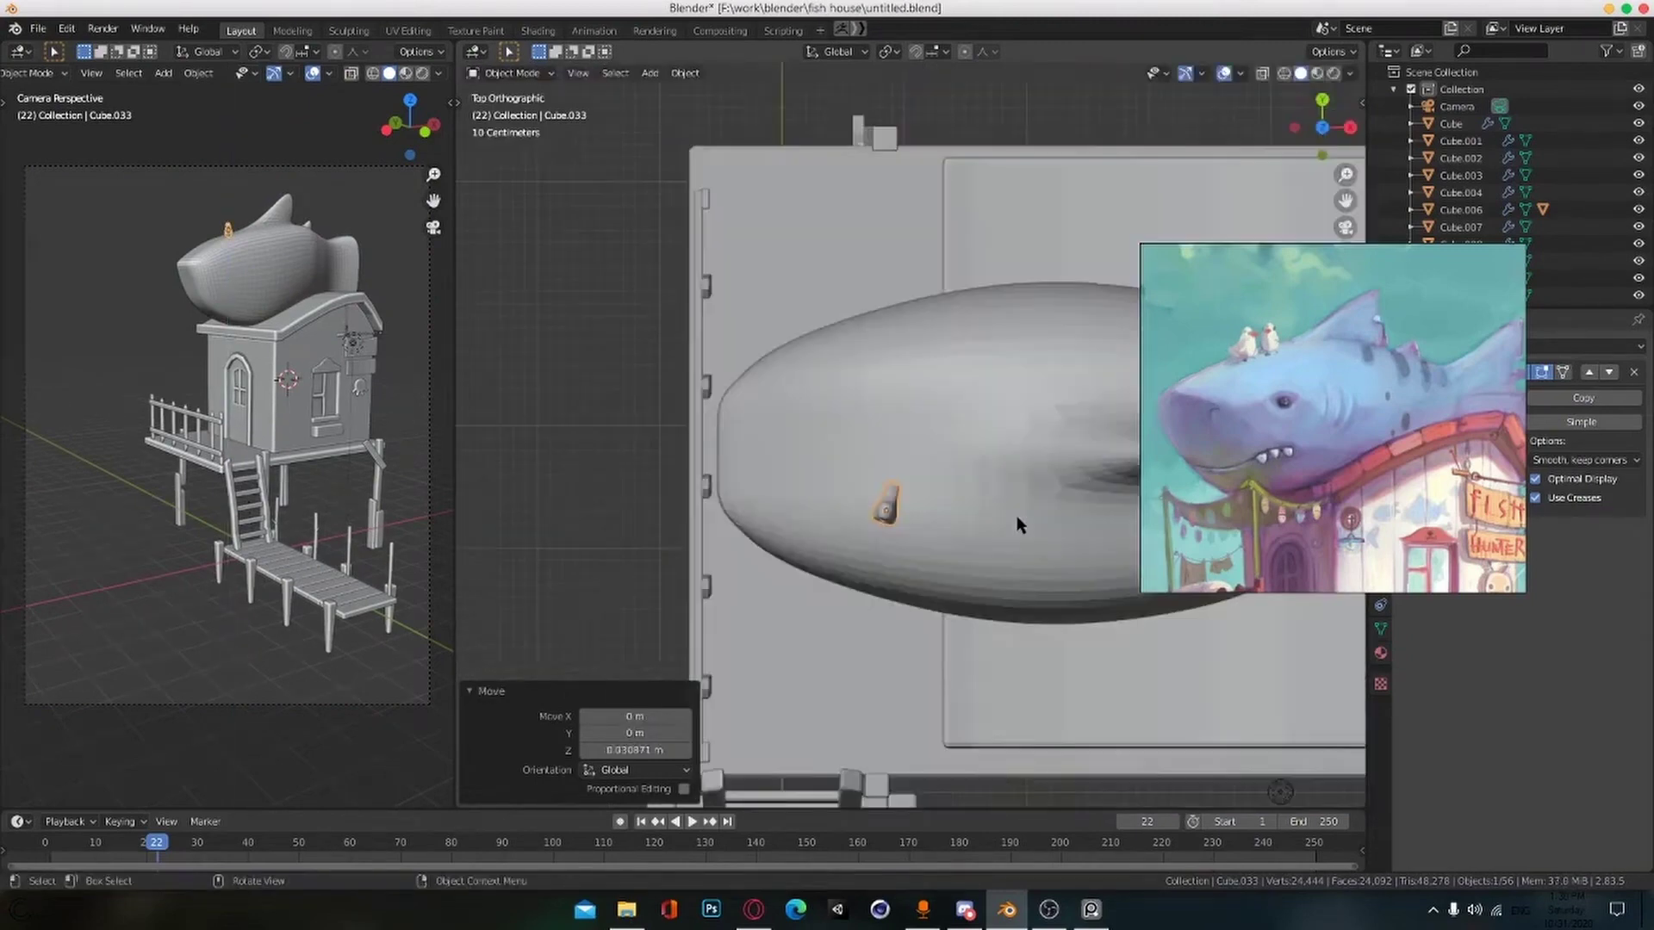
{"action": "key", "text": "shift+d"}
{"action": "left_click", "coordinate": [904, 558]}
{"action": "mouse_move", "coordinate": [974, 646]}
{"action": "middle_mouse_down"}
{"action": "mouse_move", "coordinate": [1031, 478]}
{"action": "mouse_move", "coordinate": [983, 476]}
{"action": "mouse_move", "coordinate": [958, 515]}
{"action": "middle_mouse_up"}
{"action": "left_click", "coordinate": [1025, 490]}
{"action": "scroll", "coordinate": [1026, 504], "scroll_direction": "down", "scroll_amount": 6}
{"action": "key", "text": "ctrl+s"}
{"action": "scroll", "coordinate": [1023, 538], "scroll_direction": "up", "scroll_amount": 4}
{"action": "left_click", "coordinate": [980, 409]}
{"action": "scroll", "coordinate": [978, 450], "scroll_direction": "down", "scroll_amount": 4}
{"action": "scroll", "coordinate": [957, 515], "scroll_direction": "down", "scroll_amount": 3}
{"action": "scroll", "coordinate": [965, 515], "scroll_direction": "up", "scroll_amount": 2}
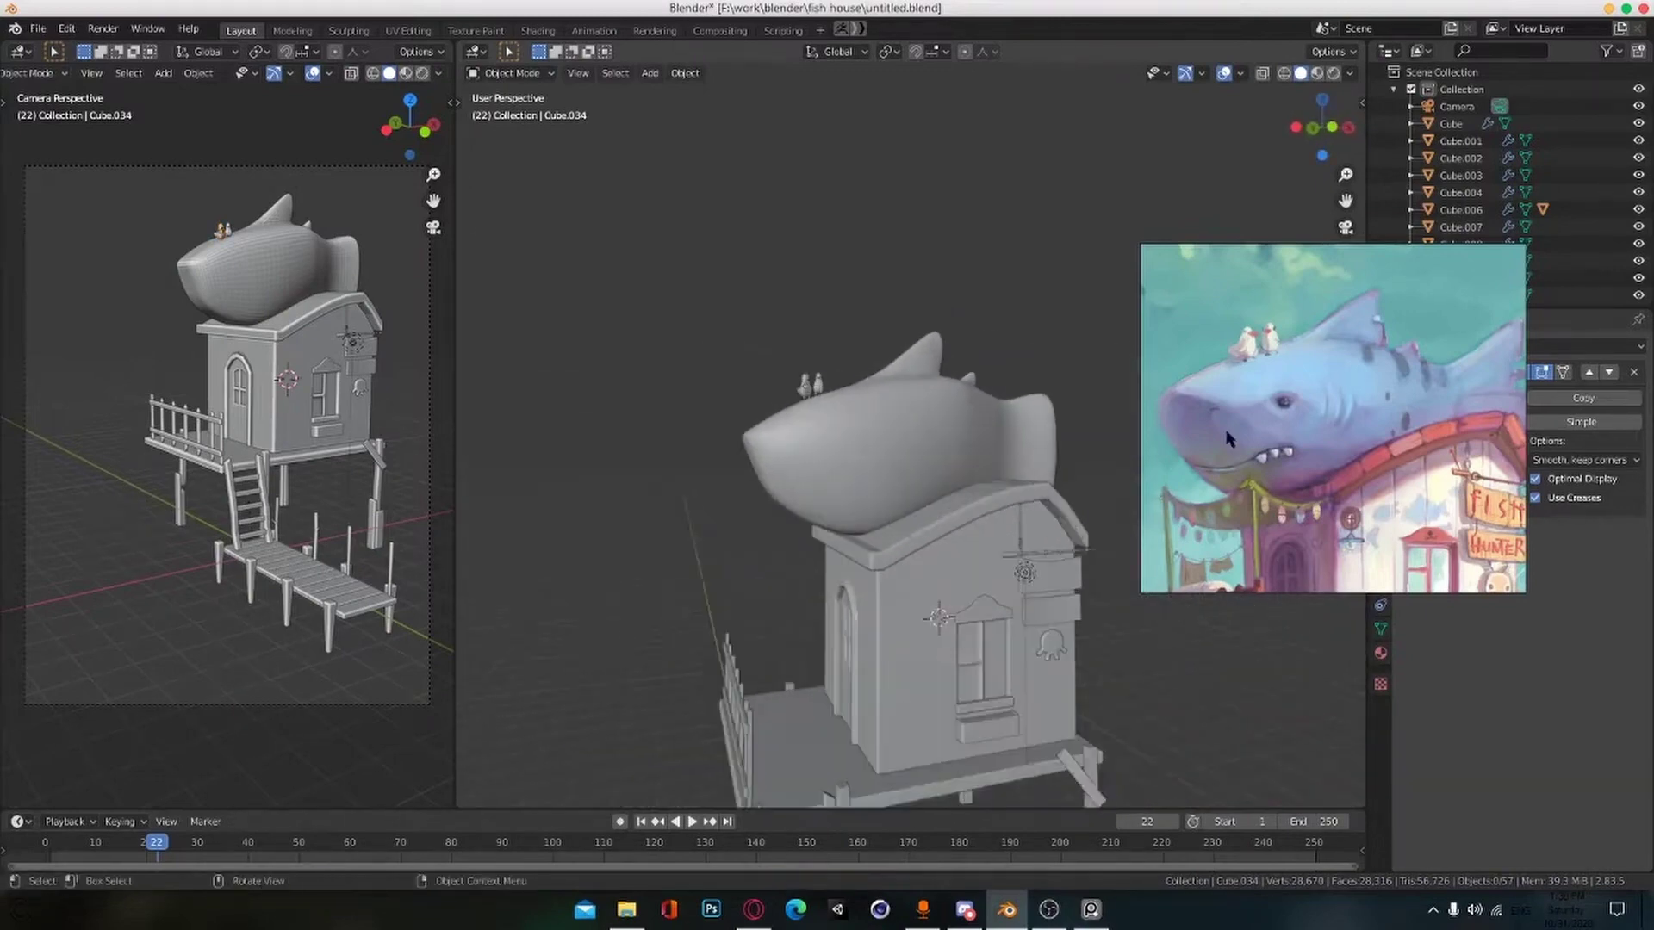
Step: Zoom the reference out to the whole painting and scale a pair of the shark's tail-end vertices along Y
{"action": "left_click", "coordinate": [1321, 426]}
{"action": "scroll", "coordinate": [1321, 426], "scroll_direction": "down", "scroll_amount": 5}
{"action": "scroll", "coordinate": [1037, 467], "scroll_direction": "up", "scroll_amount": 1}
{"action": "left_click", "coordinate": [1039, 469]}
{"action": "middle_click_drag", "start_coordinate": [1038, 470], "coordinate": [871, 486]}
{"action": "key", "text": "Tab"}
{"action": "key", "text": "s"}
{"action": "left_click", "coordinate": [996, 537]}
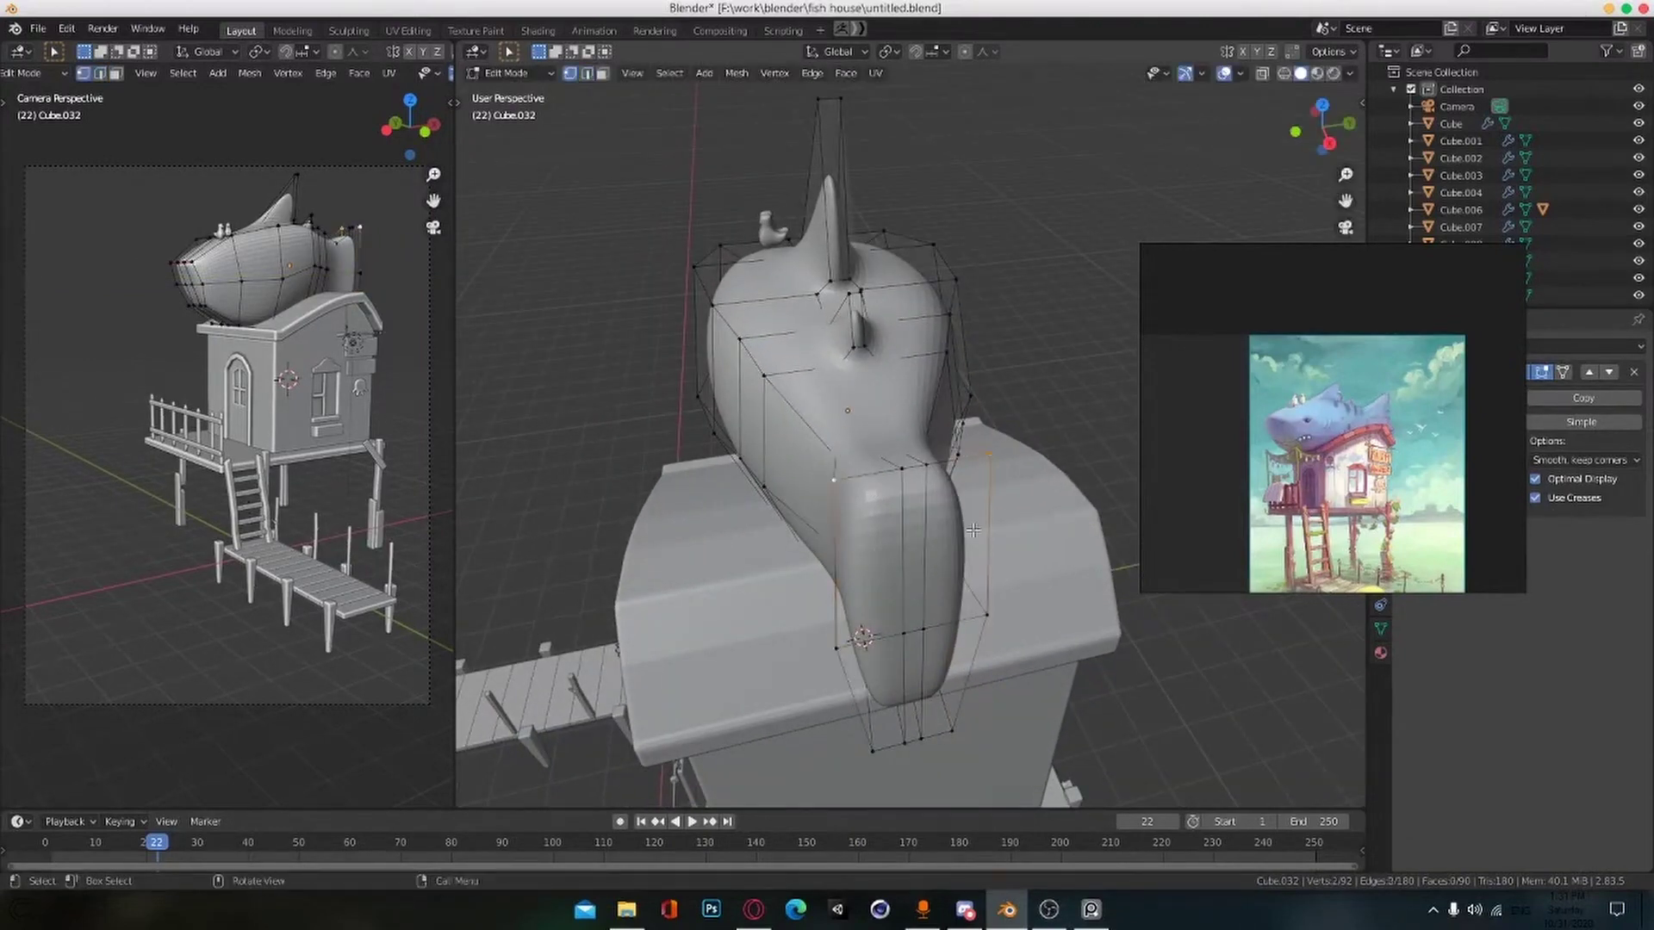
{"action": "middle_click_drag", "start_coordinate": [973, 530], "coordinate": [945, 517]}
{"action": "key", "text": "s"}
{"action": "key", "text": "y"}
{"action": "left_click", "coordinate": [954, 534]}
Step: Narrow the shark's tail end by scaling its upper and lower middle vertices along Y to about 0.50
{"action": "middle_click_drag", "start_coordinate": [934, 646], "coordinate": [969, 538]}
{"action": "left_click", "coordinate": [880, 620]}
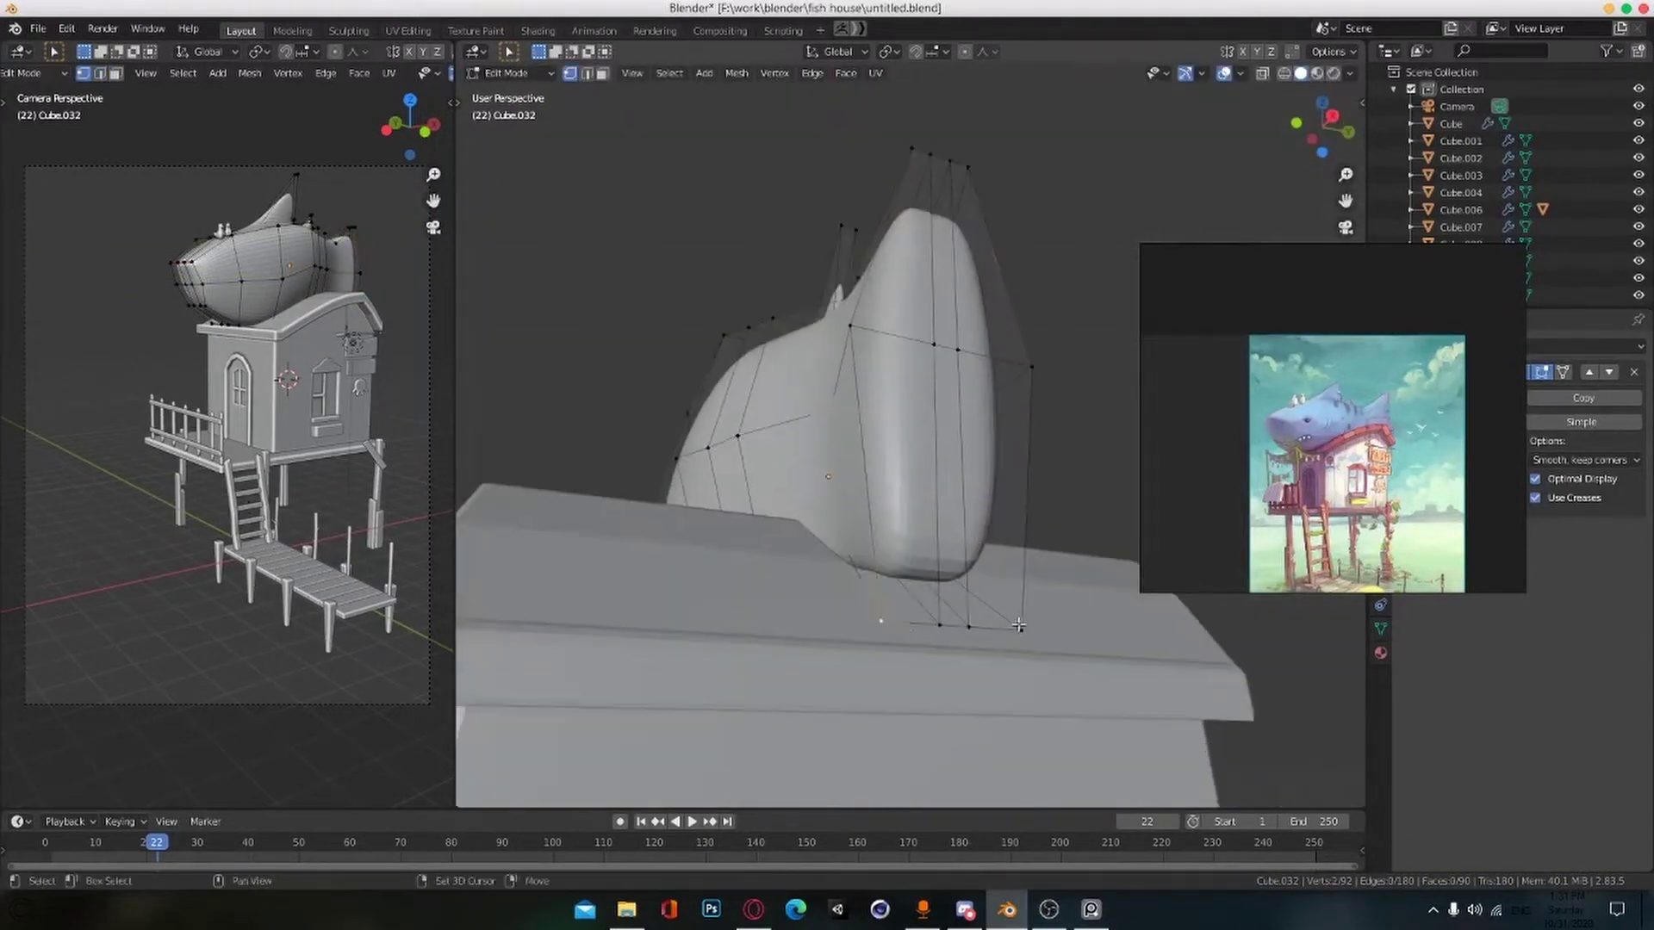
{"action": "middle_click_drag", "start_coordinate": [1019, 624], "coordinate": [1081, 631]}
{"action": "key", "text": "s"}
{"action": "left_click", "coordinate": [904, 668]}
{"action": "middle_click_drag", "start_coordinate": [904, 668], "coordinate": [949, 493]}
{"action": "left_click", "coordinate": [976, 600]}
{"action": "middle_click_drag", "start_coordinate": [976, 600], "coordinate": [973, 530]}
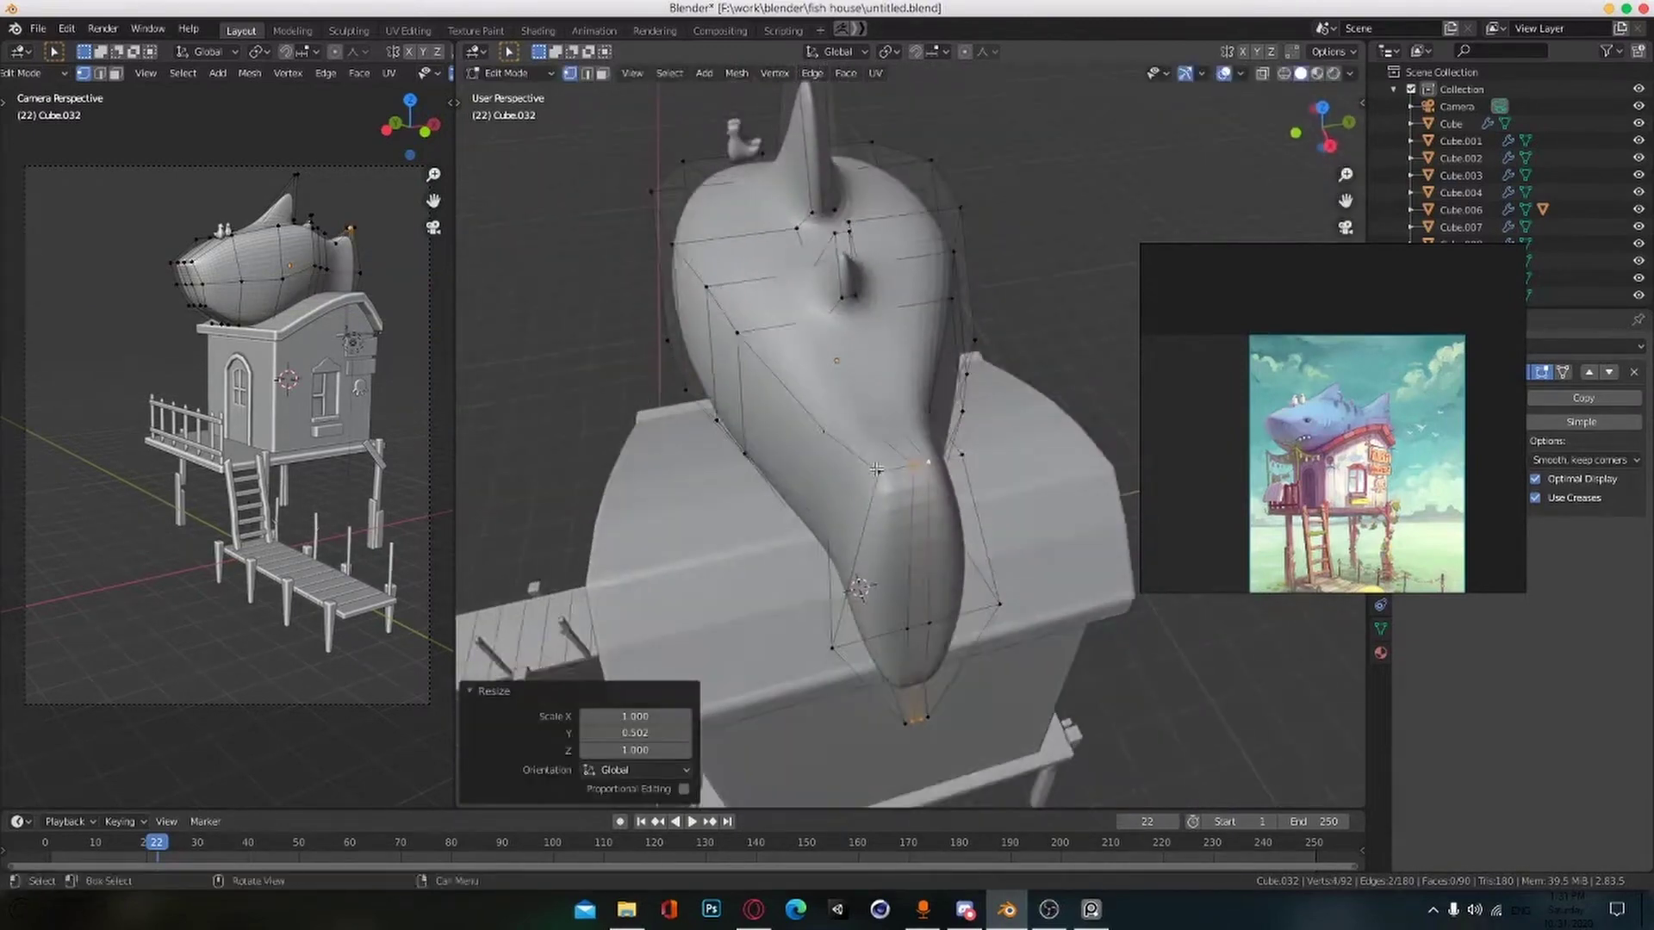
Step: Scale further upper tail vertices along Y and add a loop cut near the end of the shark's tail
{"action": "left_click", "coordinate": [947, 457]}
{"action": "key", "text": "s"}
{"action": "key", "text": "y"}
{"action": "left_click", "coordinate": [1025, 469]}
{"action": "left_click", "coordinate": [842, 610]}
{"action": "middle_click_drag", "start_coordinate": [841, 609], "coordinate": [922, 439]}
{"action": "left_click", "coordinate": [1062, 377]}
Step: Select the end faces of the shark's tail and flatten them along Y to about 0.35
{"action": "key", "text": "3"}
{"action": "left_click", "coordinate": [883, 510]}
{"action": "left_click", "coordinate": [914, 511], "text": "shift"}
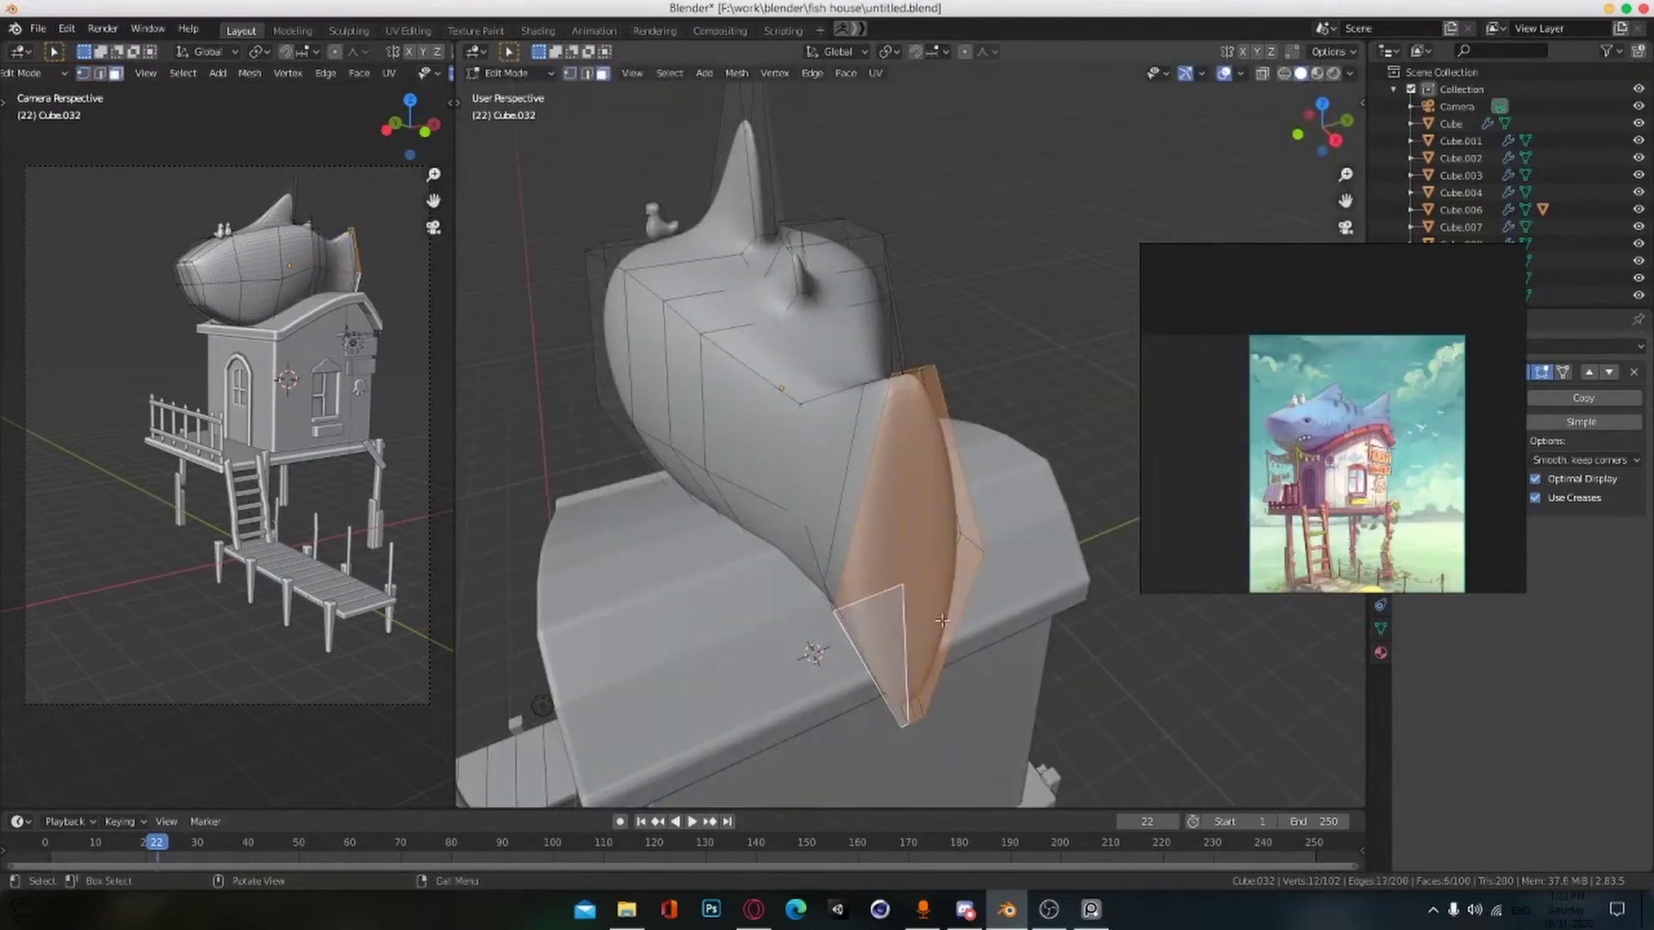
{"action": "key", "text": "s"}
{"action": "key", "text": "y"}
{"action": "middle_click_drag", "start_coordinate": [942, 620], "coordinate": [1069, 490]}
{"action": "left_click", "coordinate": [906, 541]}
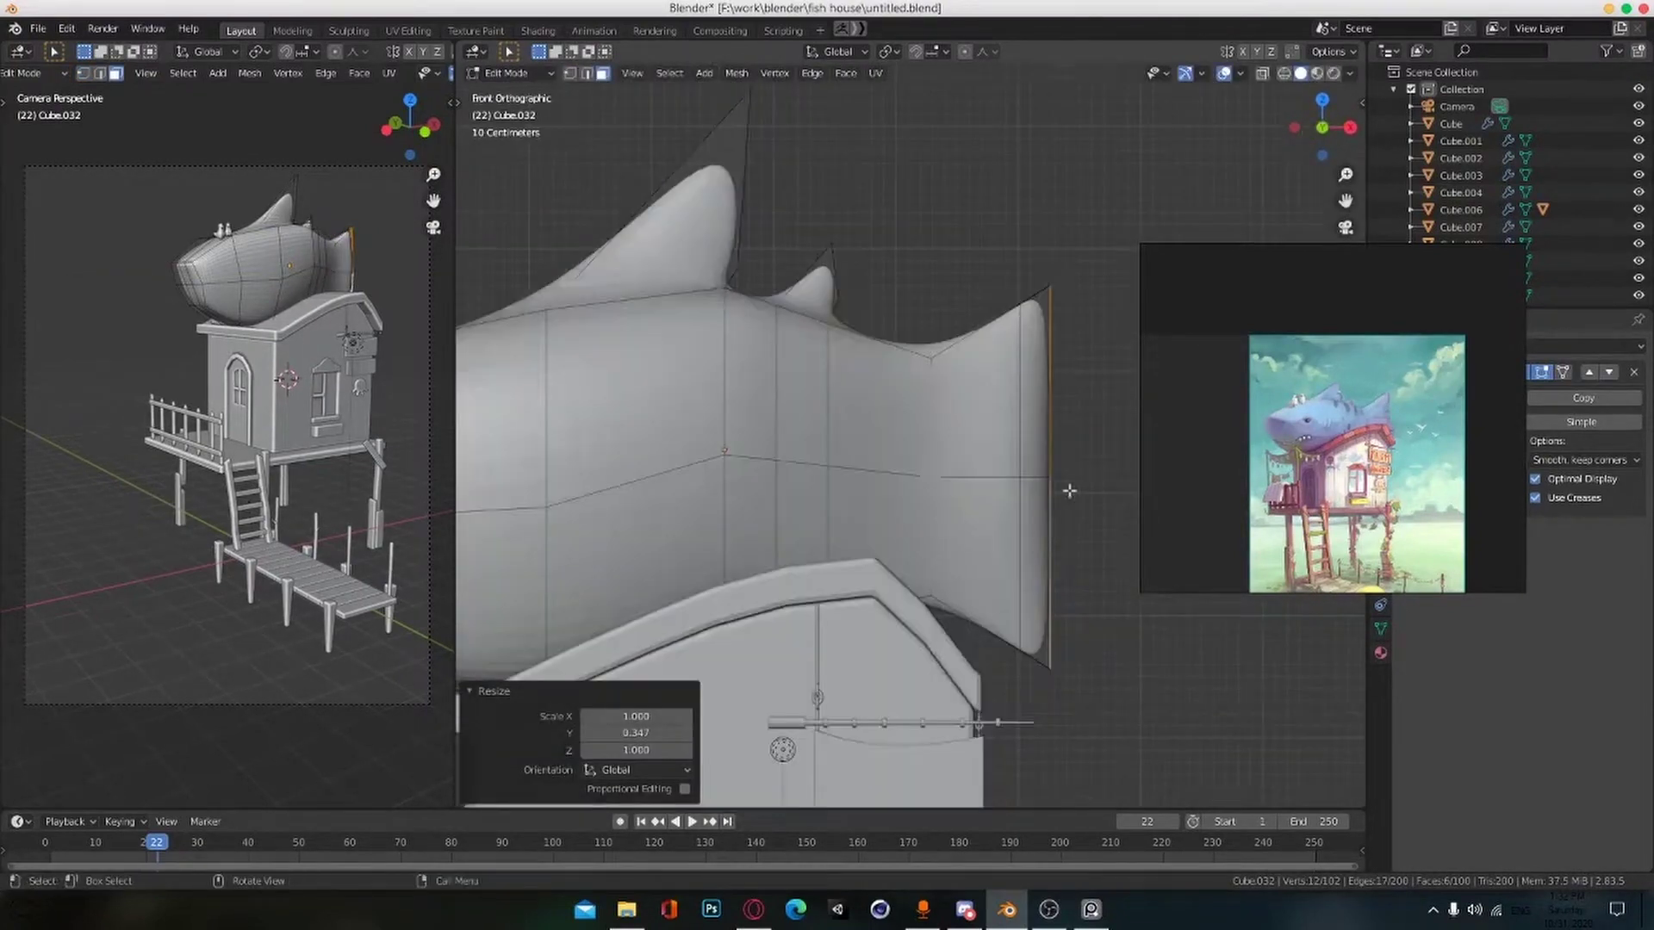
Step: Fork the tail fin in the front view by moving its middle vertices inward and its tips outward, and save the file
{"action": "key", "text": "1"}
{"action": "left_click", "coordinate": [1066, 489]}
{"action": "key", "text": "shift+z"}
{"action": "left_click_drag", "start_coordinate": [997, 519], "coordinate": [1100, 446]}
{"action": "key", "text": "g"}
{"action": "left_click", "coordinate": [1065, 496]}
{"action": "left_click_drag", "start_coordinate": [1003, 244], "coordinate": [1091, 371]}
{"action": "left_click_drag", "start_coordinate": [994, 594], "coordinate": [1092, 681], "text": "shift"}
{"action": "key", "text": "g"}
{"action": "left_click", "coordinate": [1115, 669]}
{"action": "key", "text": "Tab"}
{"action": "key", "text": "z"}
{"action": "mouse_move", "coordinate": [904, 543]}
{"action": "middle_mouse_down"}
{"action": "mouse_move", "coordinate": [993, 571]}
{"action": "mouse_move", "coordinate": [1052, 520]}
{"action": "middle_mouse_up"}
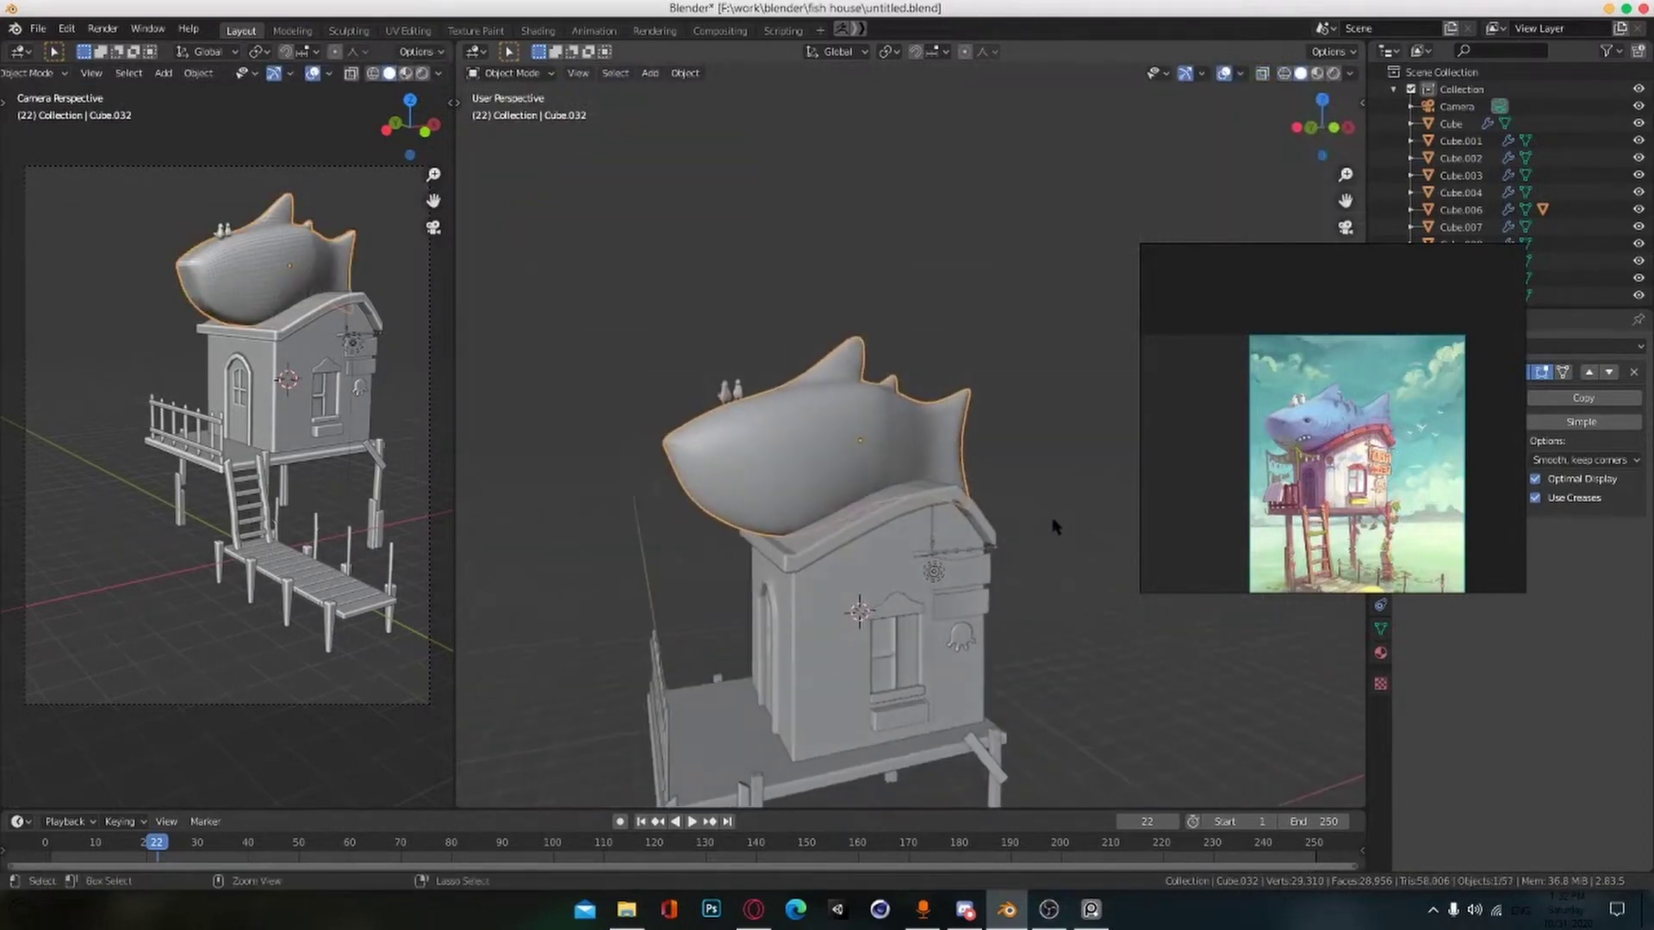
{"action": "key", "text": "ctrl+s"}
{"action": "scroll", "coordinate": [1056, 517], "scroll_direction": "up", "scroll_amount": 3}
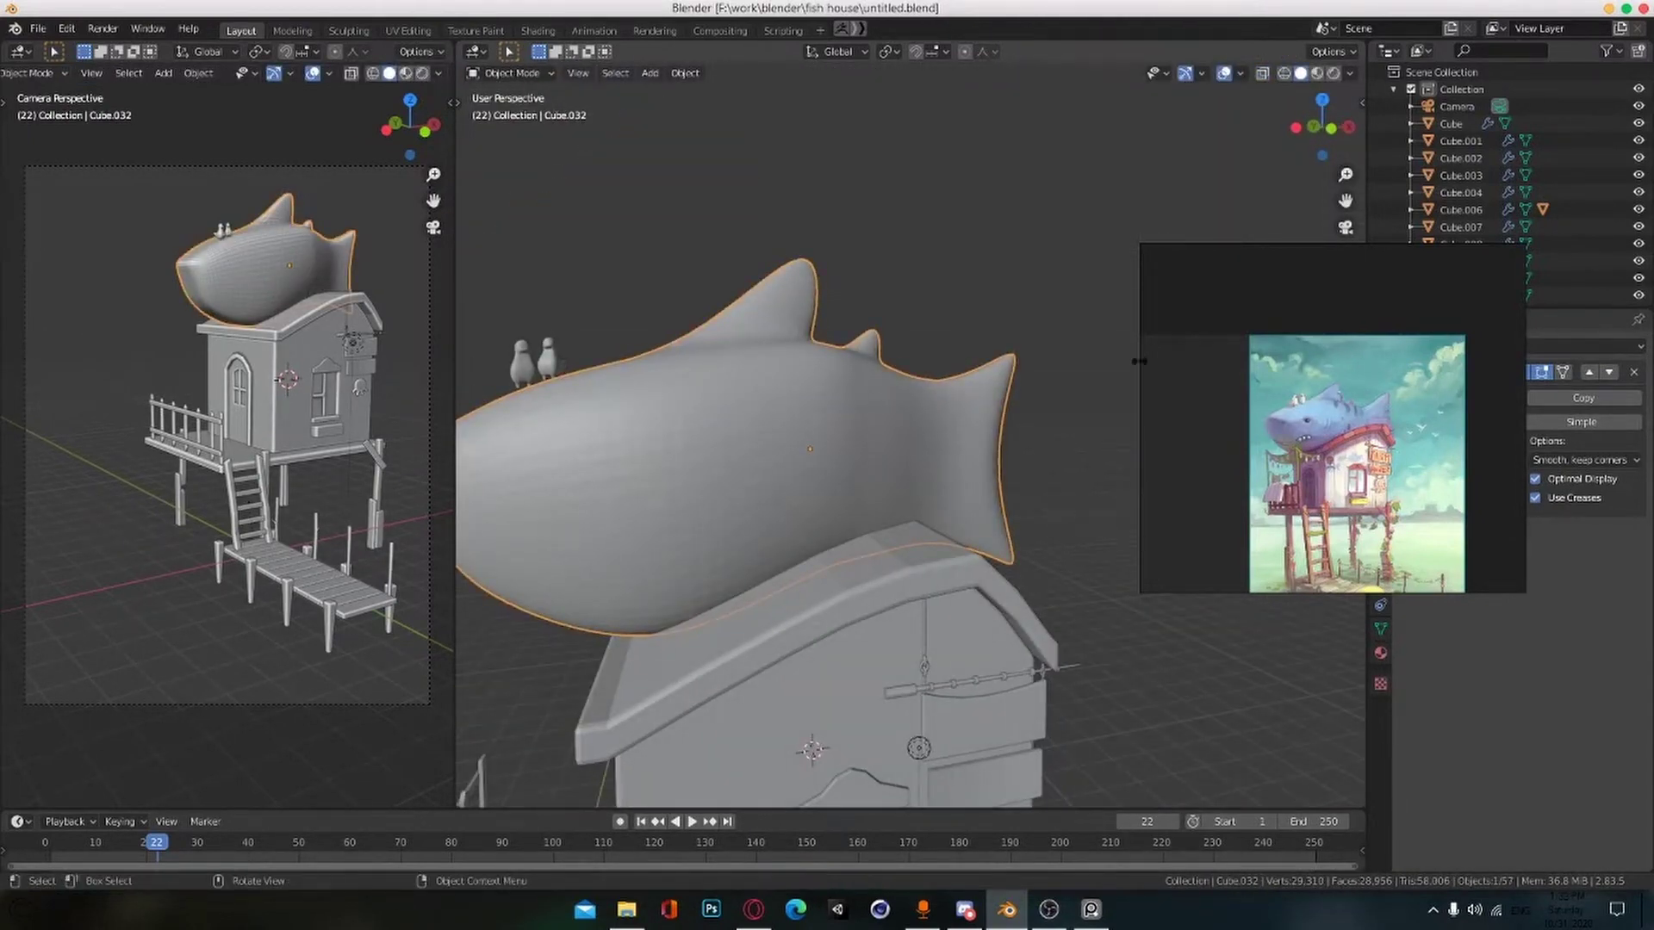
Step: Widen the shark's body by scaling its horizontal mid-height edge loop along Y to about 1.24, and save the file
{"action": "middle_click_drag", "start_coordinate": [655, 517], "coordinate": [723, 560]}
{"action": "key", "text": "Tab"}
{"action": "left_click", "coordinate": [833, 565]}
{"action": "left_click", "coordinate": [862, 561], "text": "alt"}
{"action": "scroll", "coordinate": [947, 552], "scroll_direction": "down", "scroll_amount": 3}
{"action": "key", "text": "s"}
{"action": "key", "text": "y"}
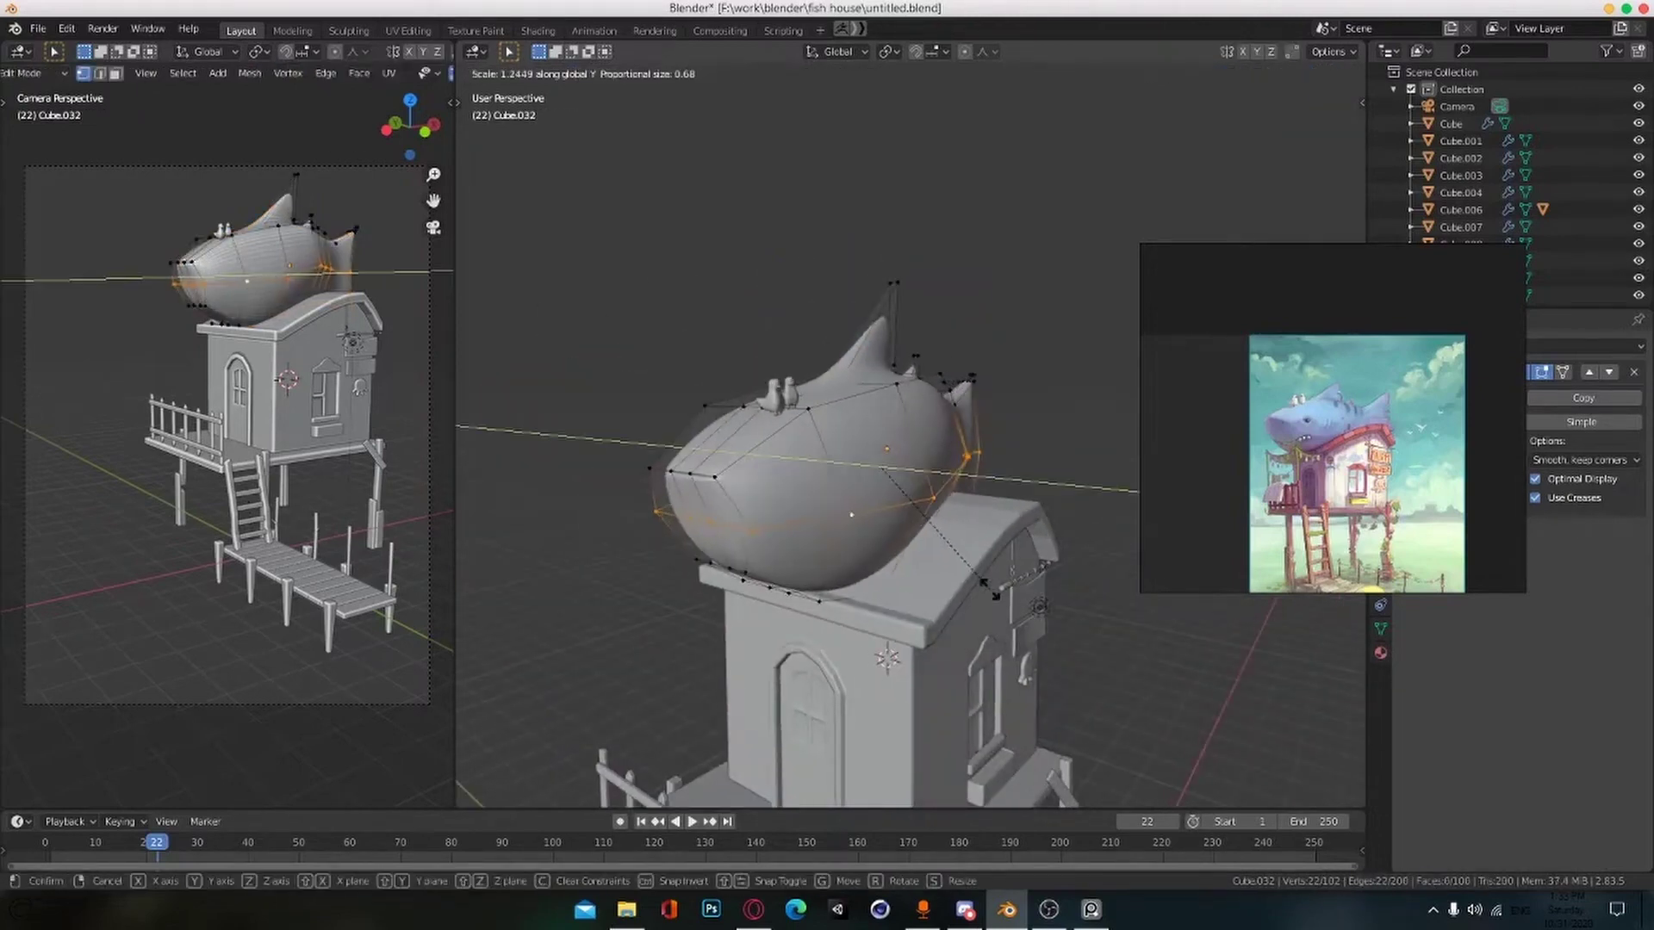
{"action": "left_click", "coordinate": [989, 589]}
{"action": "middle_click_drag", "start_coordinate": [989, 589], "coordinate": [926, 526]}
{"action": "key", "text": "Tab"}
{"action": "key", "text": "ctrl+s"}
Step: Examine the dock's rope railing in the reference painting and the matching posts on the modelled dock
{"action": "left_click", "coordinate": [1010, 400]}
{"action": "middle_click_drag", "start_coordinate": [990, 482], "coordinate": [940, 588]}
{"action": "scroll", "coordinate": [896, 546], "scroll_direction": "down", "scroll_amount": 3}
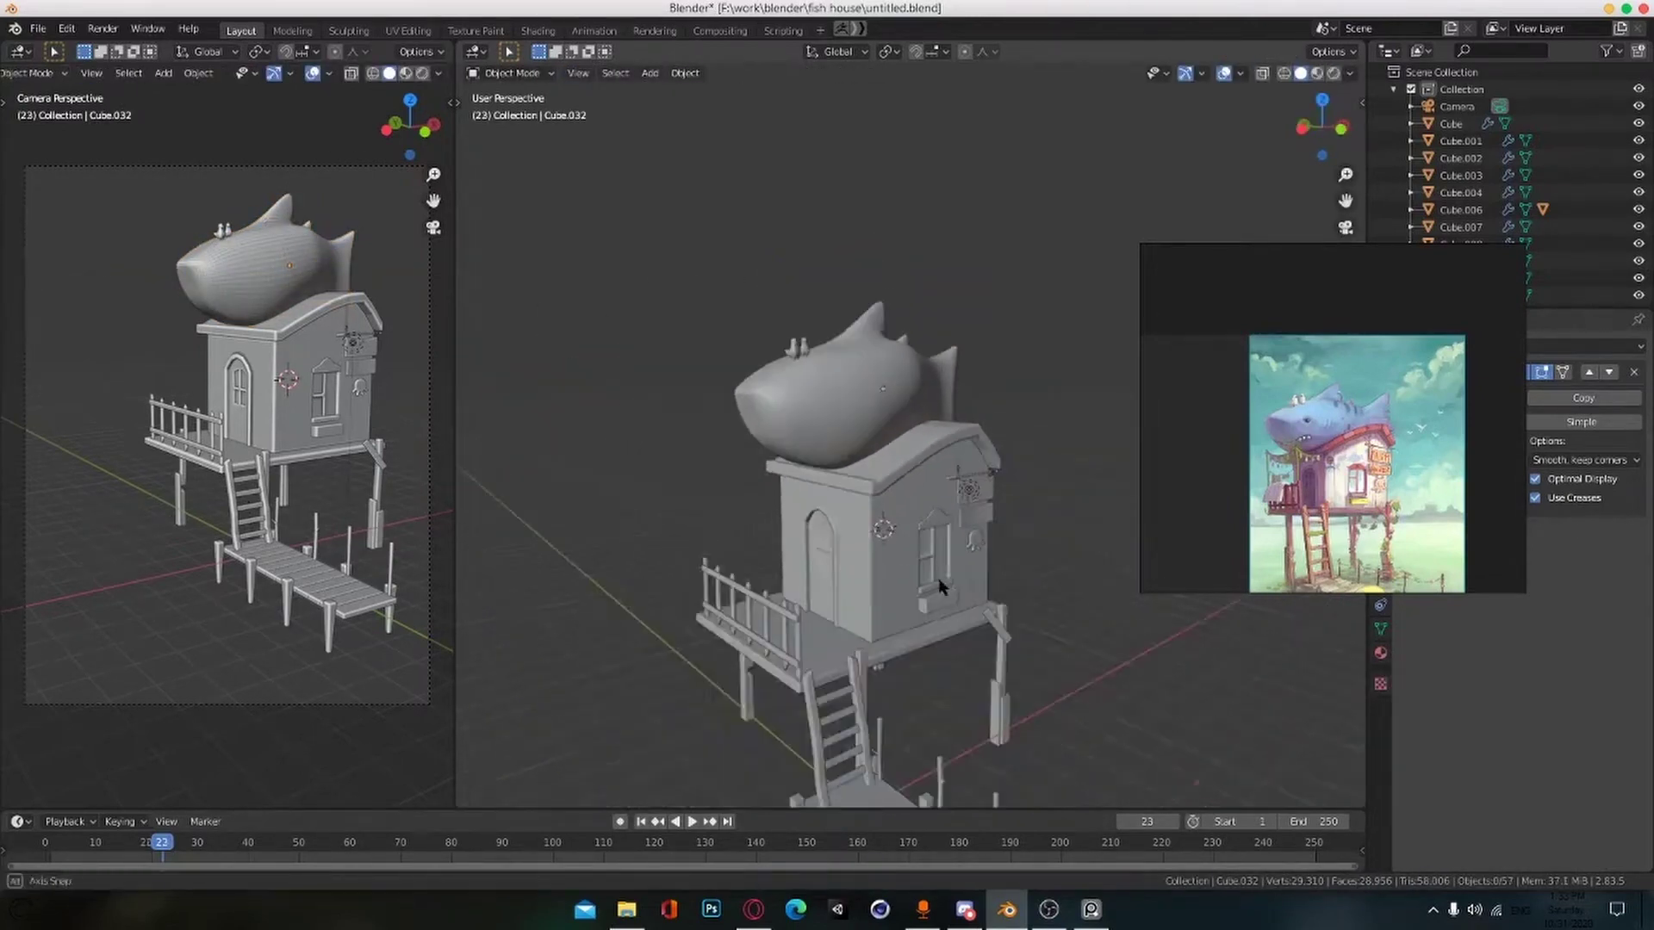
{"action": "left_click_drag", "start_coordinate": [1068, 594], "coordinate": [1055, 480], "text": "alt+shift"}
{"action": "key", "text": "ctrl+s"}
{"action": "scroll", "coordinate": [1030, 568], "scroll_direction": "up", "scroll_amount": 2}
{"action": "scroll", "coordinate": [1021, 489], "scroll_direction": "down", "scroll_amount": 1}
{"action": "scroll", "coordinate": [1367, 508], "scroll_direction": "up", "scroll_amount": 4}
{"action": "left_click_drag", "start_coordinate": [1367, 517], "coordinate": [1310, 379], "text": "alt"}
{"action": "left_click_drag", "start_coordinate": [1464, 444], "coordinate": [1321, 432], "text": "alt"}
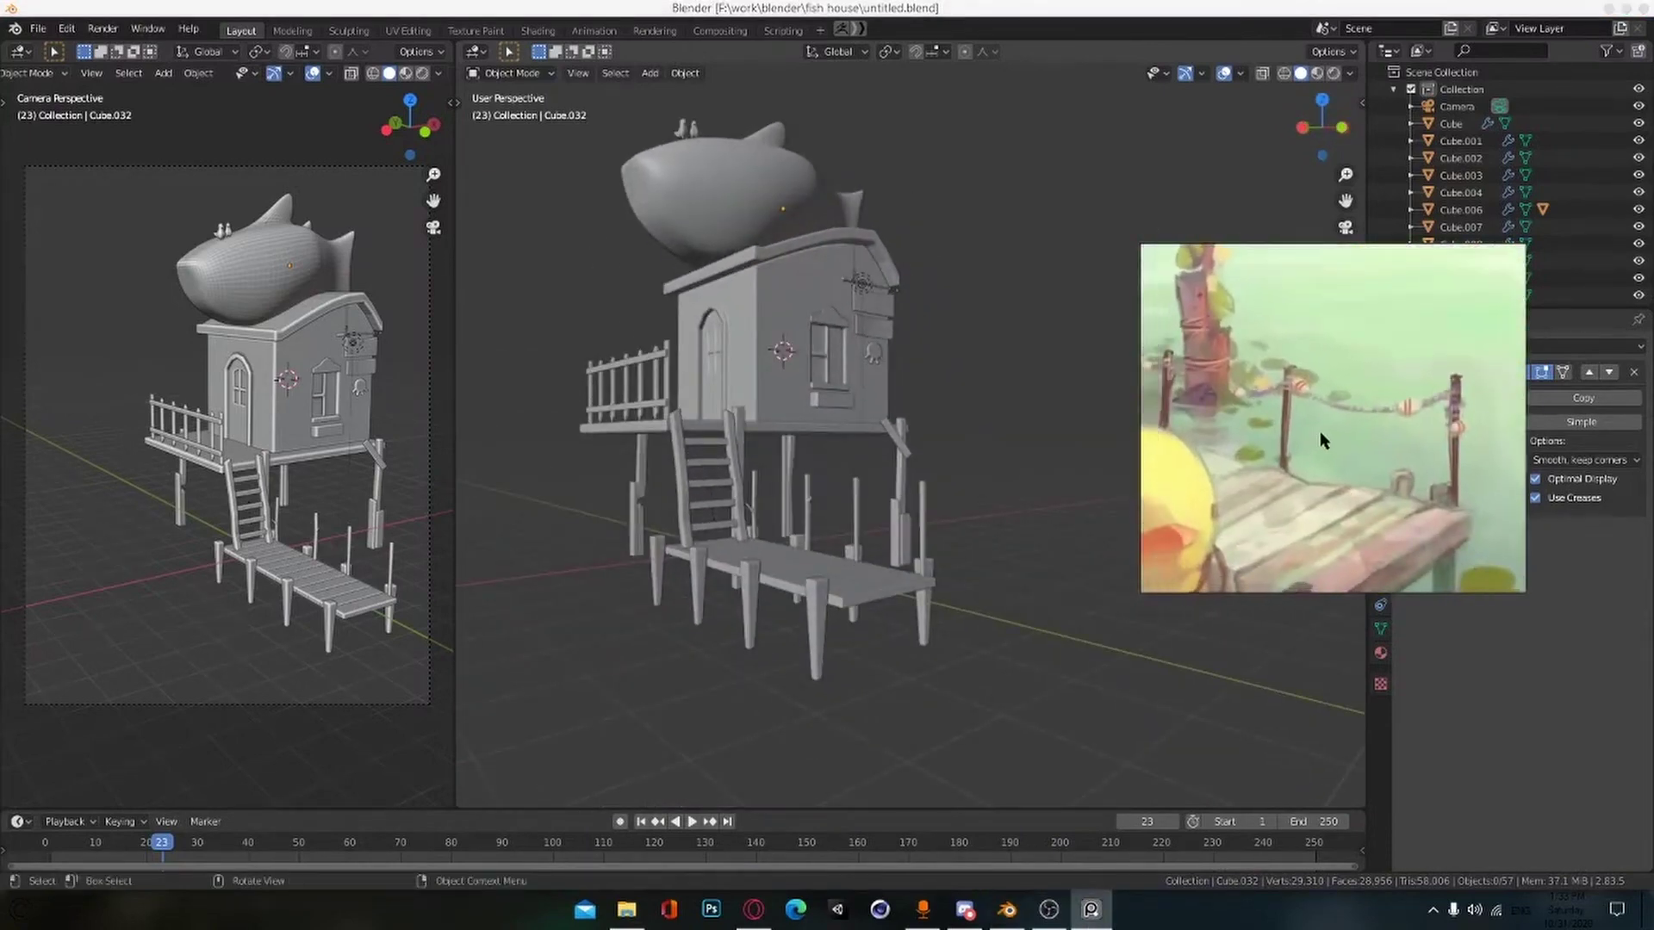
{"action": "scroll", "coordinate": [945, 642], "scroll_direction": "up", "scroll_amount": 4}
{"action": "middle_click_drag", "start_coordinate": [944, 643], "coordinate": [1010, 501]}
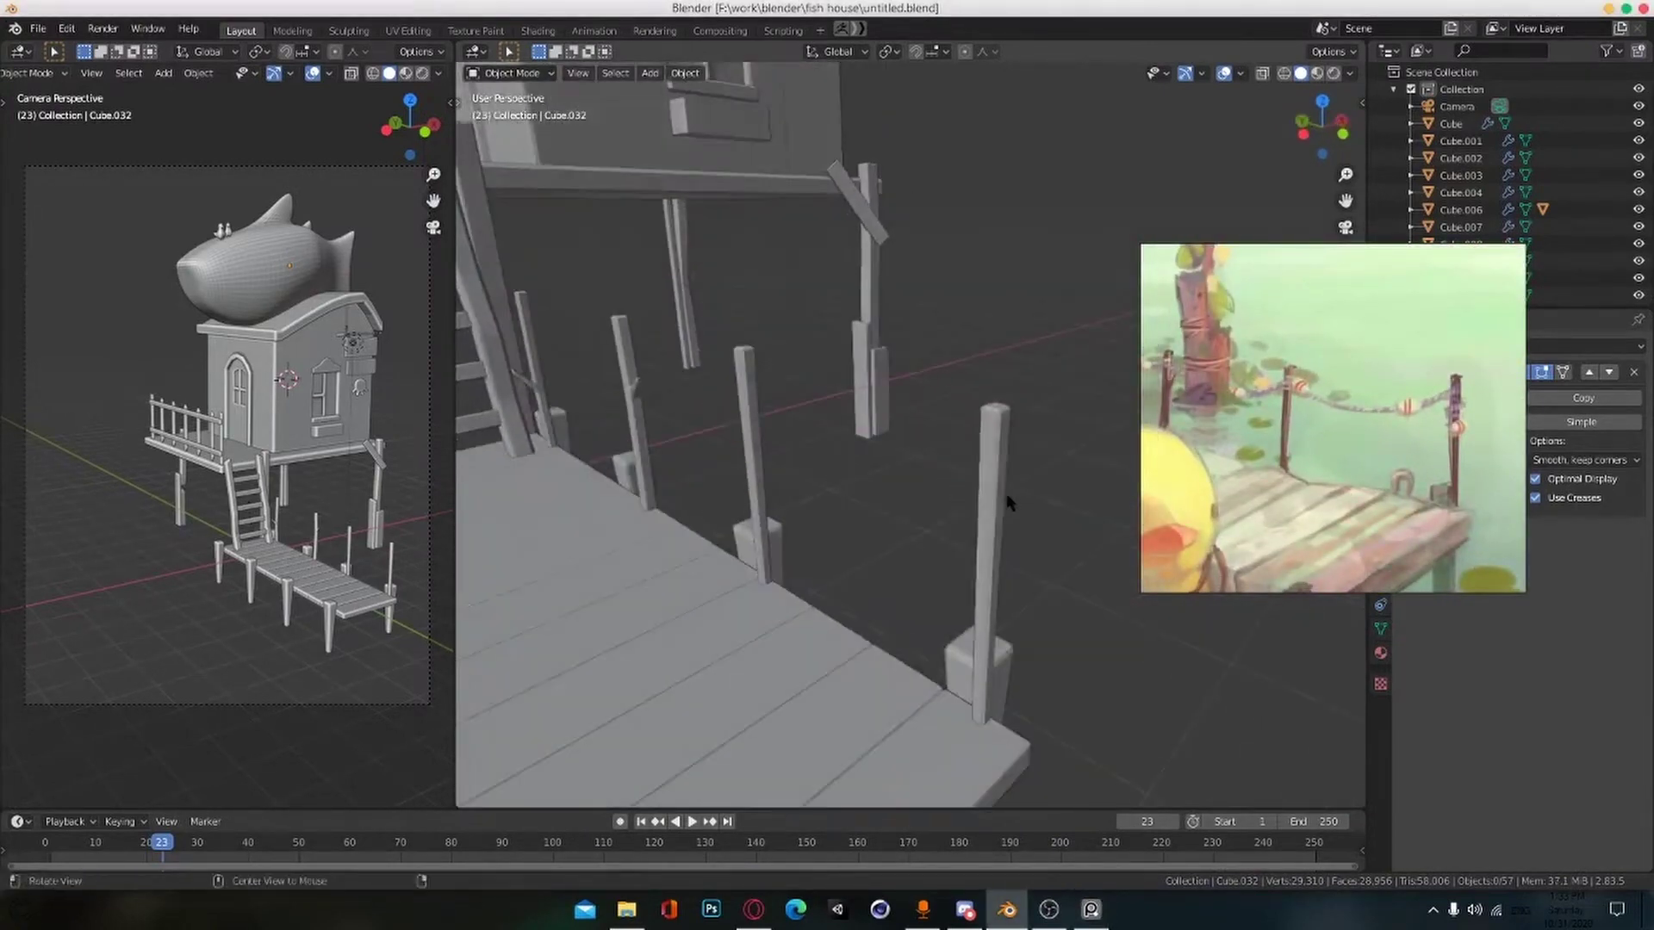
Step: Snap the 3D cursor to the thin upright post at the outer end of the dock
{"action": "key", "text": "KP_7"}
{"action": "scroll", "coordinate": [1000, 502], "scroll_direction": "up", "scroll_amount": 3}
{"action": "left_click_drag", "start_coordinate": [727, 635], "coordinate": [705, 565], "text": "alt+shift"}
{"action": "left_click", "coordinate": [704, 548]}
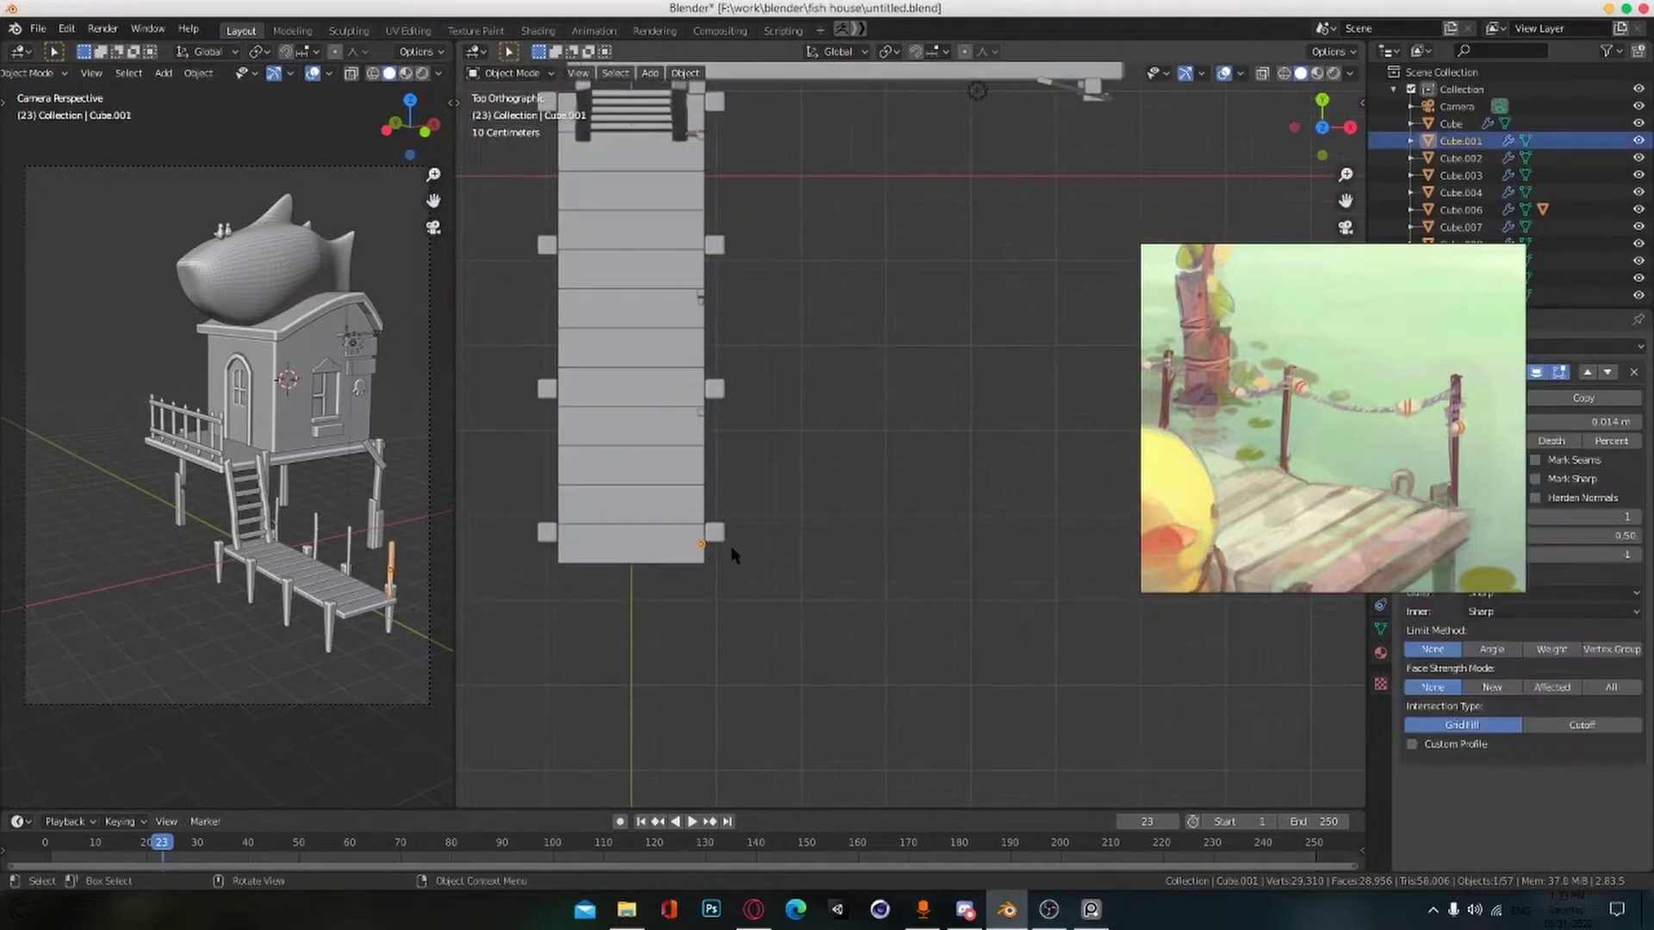
{"action": "key", "text": "shift+s"}
{"action": "left_click", "coordinate": [738, 639]}
Step: Add a Bezier curve at the dock's end post in the top view
{"action": "scroll", "coordinate": [742, 650], "scroll_direction": "up", "scroll_amount": 2}
{"action": "scroll", "coordinate": [904, 613], "scroll_direction": "up", "scroll_amount": 5}
{"action": "middle_click_drag", "start_coordinate": [737, 653], "coordinate": [1022, 509], "text": "shift"}
{"action": "key", "text": "shift+a"}
{"action": "mouse_move", "coordinate": [841, 555]}
{"action": "left_click", "coordinate": [936, 556]}
Step: Move the curve's two control points close to the end post
{"action": "key", "text": "Tab"}
{"action": "left_click", "coordinate": [1017, 618]}
{"action": "key", "text": "g"}
{"action": "left_click", "coordinate": [733, 680]}
{"action": "scroll", "coordinate": [842, 581], "scroll_direction": "up", "scroll_amount": 1}
{"action": "left_click", "coordinate": [503, 547]}
{"action": "key", "text": "g"}
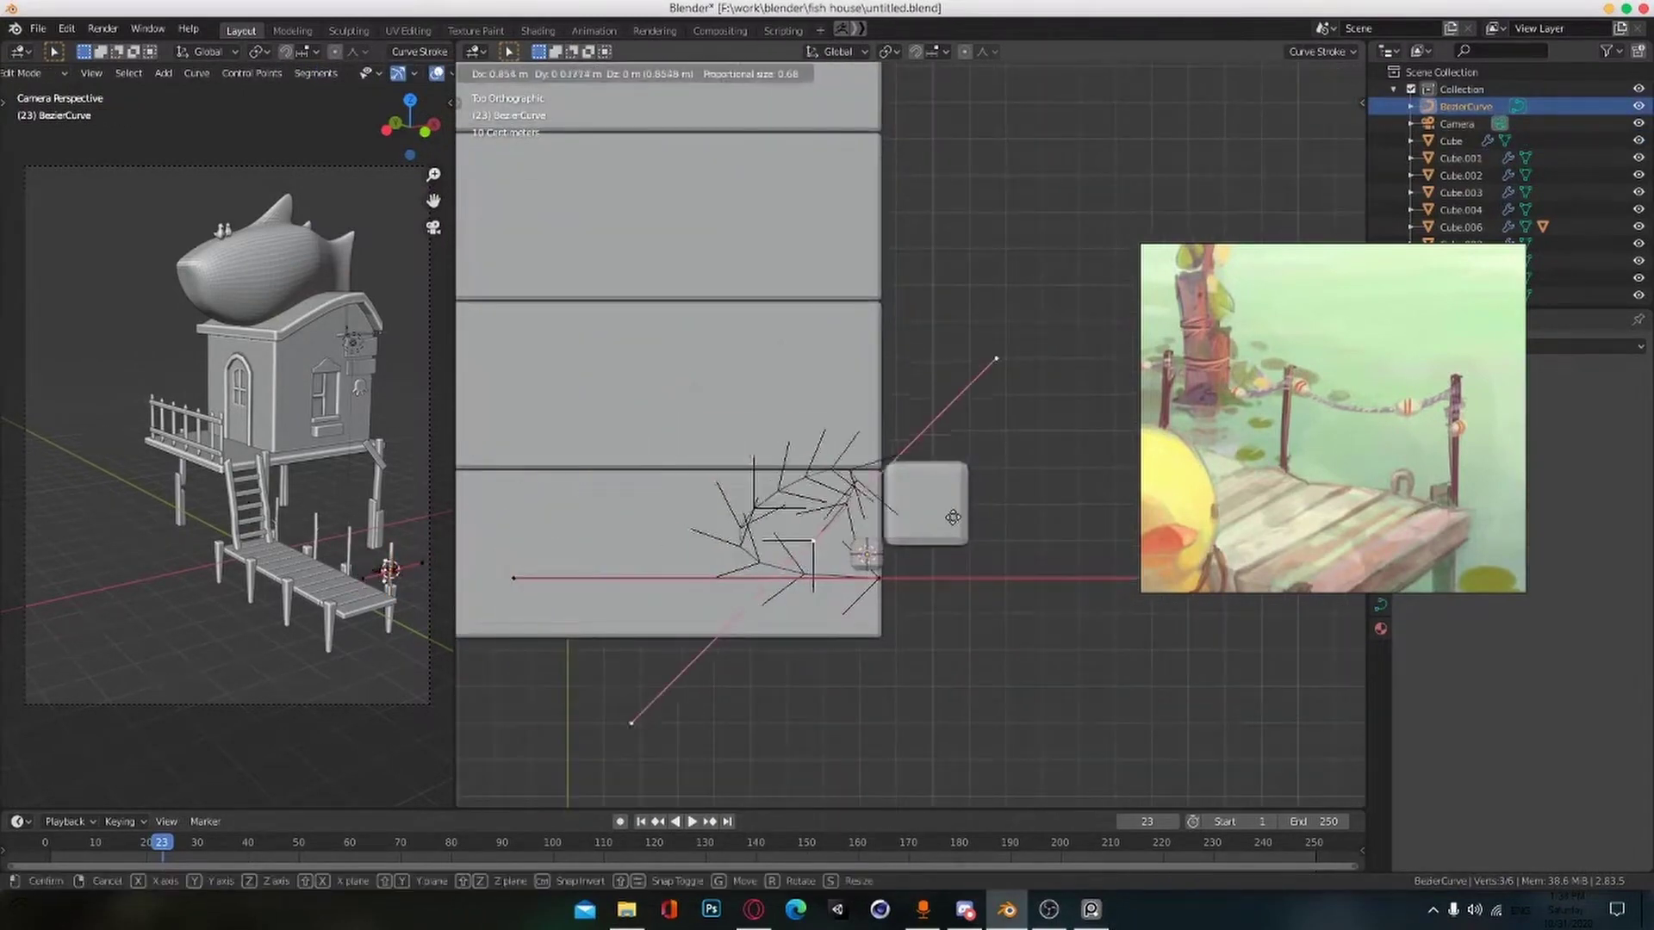
{"action": "left_click", "coordinate": [953, 516]}
Step: Shrink the selected control point's handles and reposition the point beside the end post
{"action": "scroll", "coordinate": [861, 637], "scroll_direction": "up", "scroll_amount": 1}
{"action": "key", "text": "s"}
{"action": "left_click", "coordinate": [895, 646]}
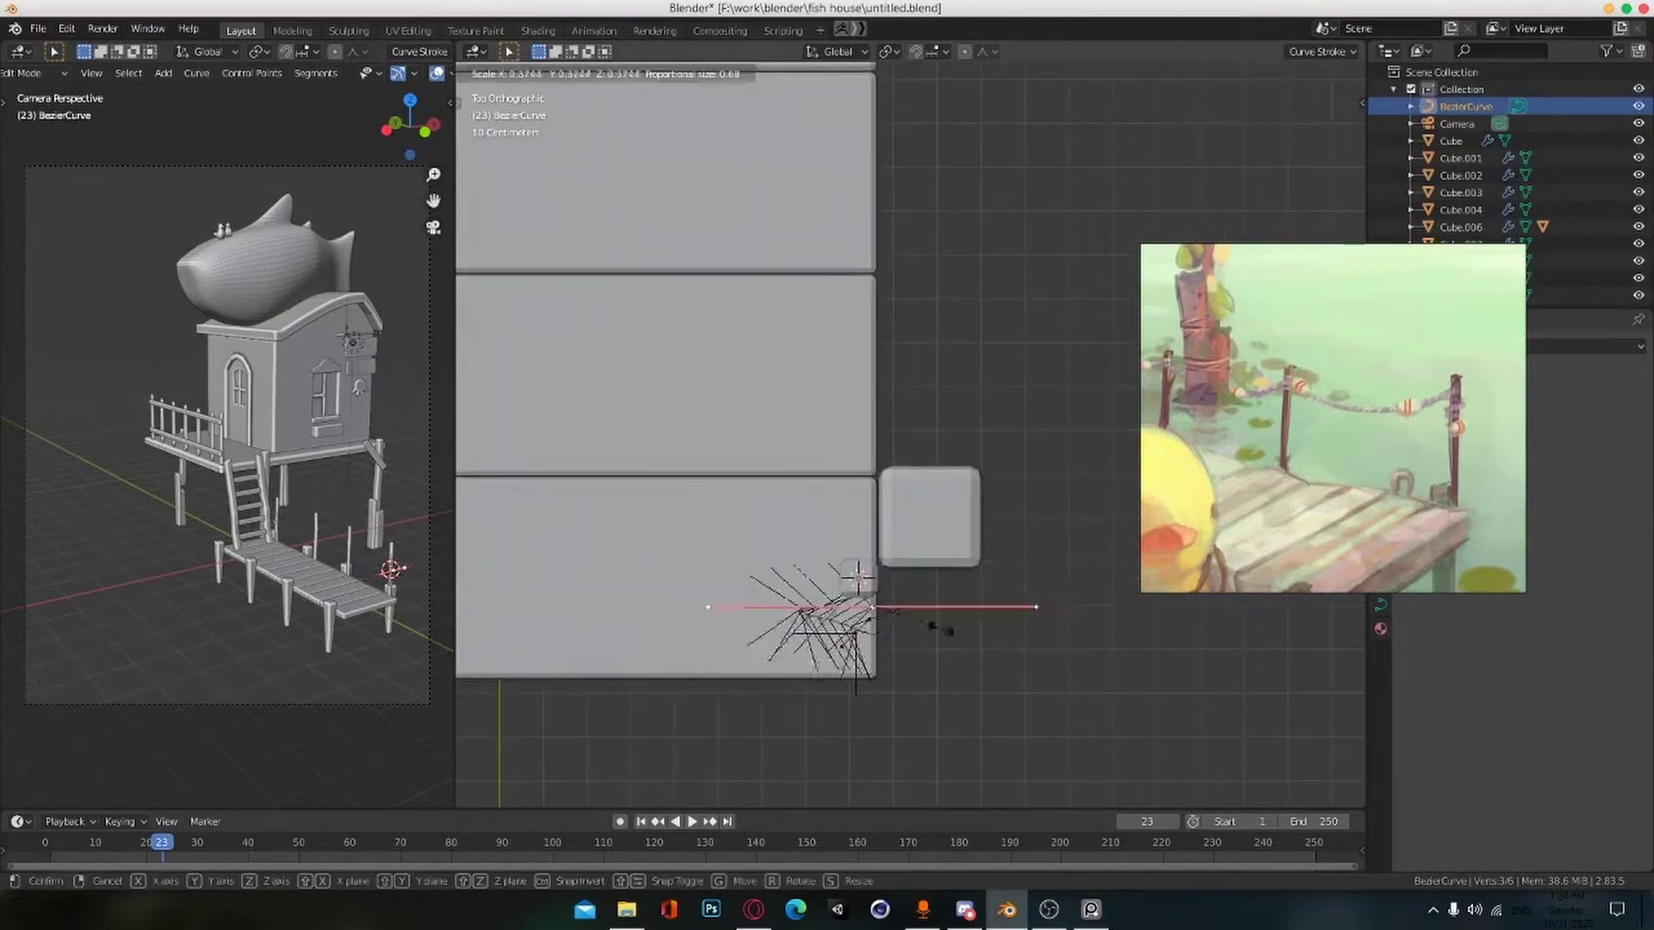
{"action": "key", "text": "g"}
{"action": "left_click", "coordinate": [938, 633]}
Step: Move the curve's end point to the adjacent side of the post and rotate its handles parallel to that side
{"action": "scroll", "coordinate": [904, 659], "scroll_direction": "up", "scroll_amount": 2}
{"action": "left_click", "coordinate": [832, 719]}
{"action": "key", "text": "g"}
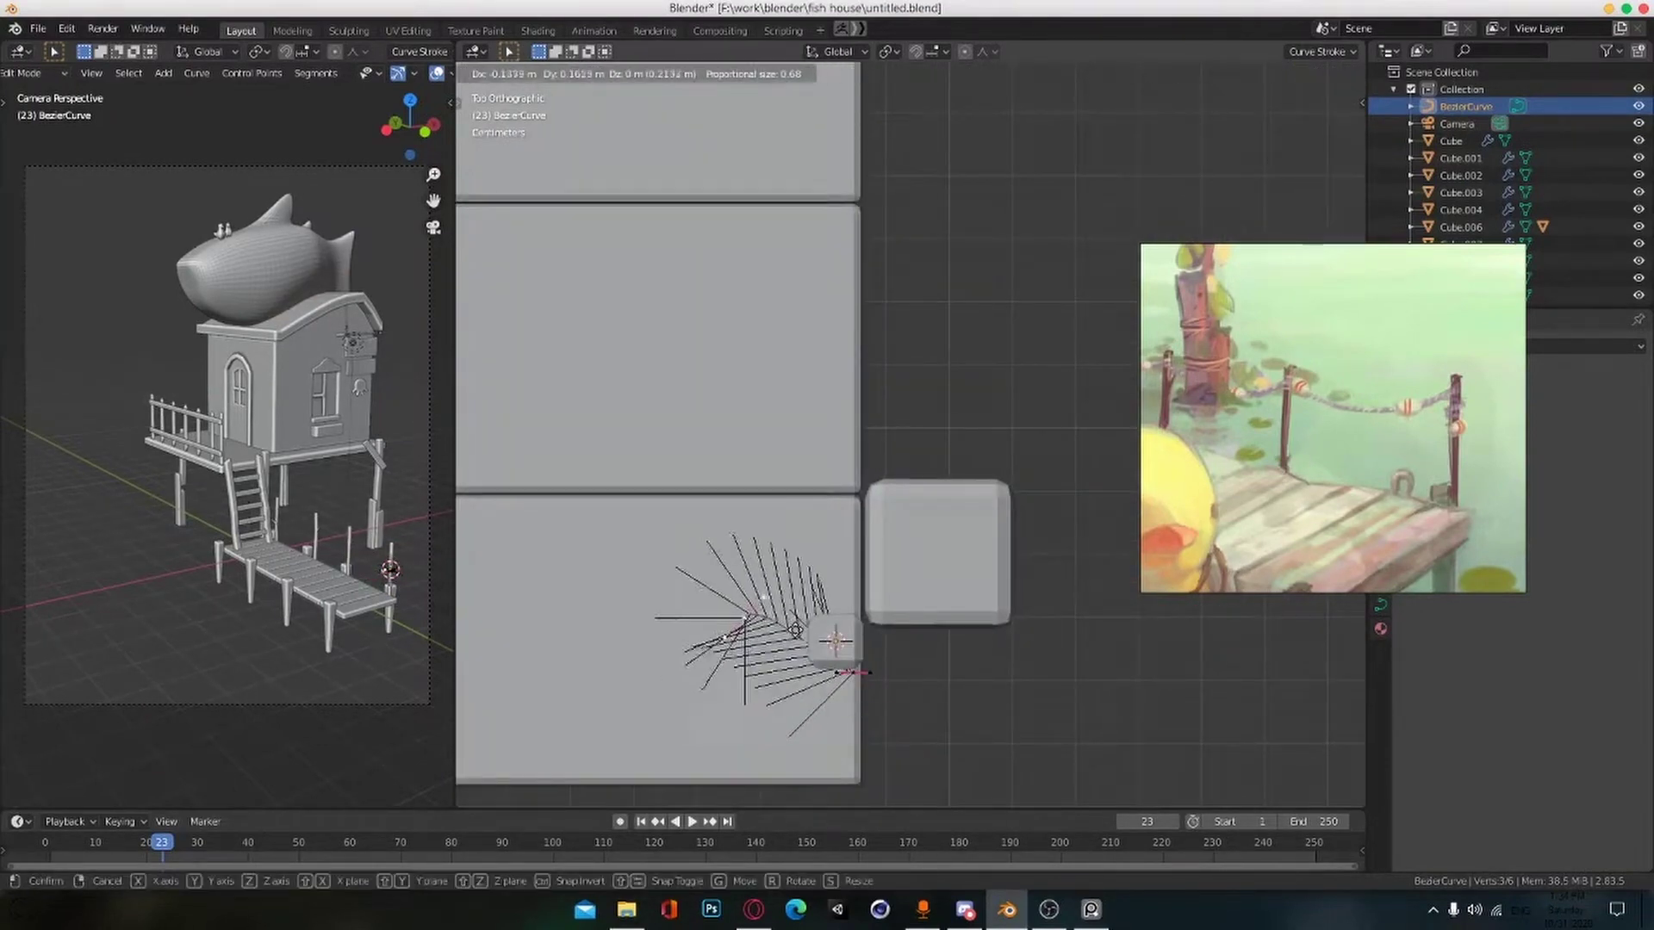
{"action": "left_click", "coordinate": [727, 661]}
{"action": "key", "text": "r"}
{"action": "left_click", "coordinate": [757, 712]}
Step: Extend the curve around the end post to the side facing the house, turning the new point's handles about 92° to run along it
{"action": "left_click", "coordinate": [832, 706]}
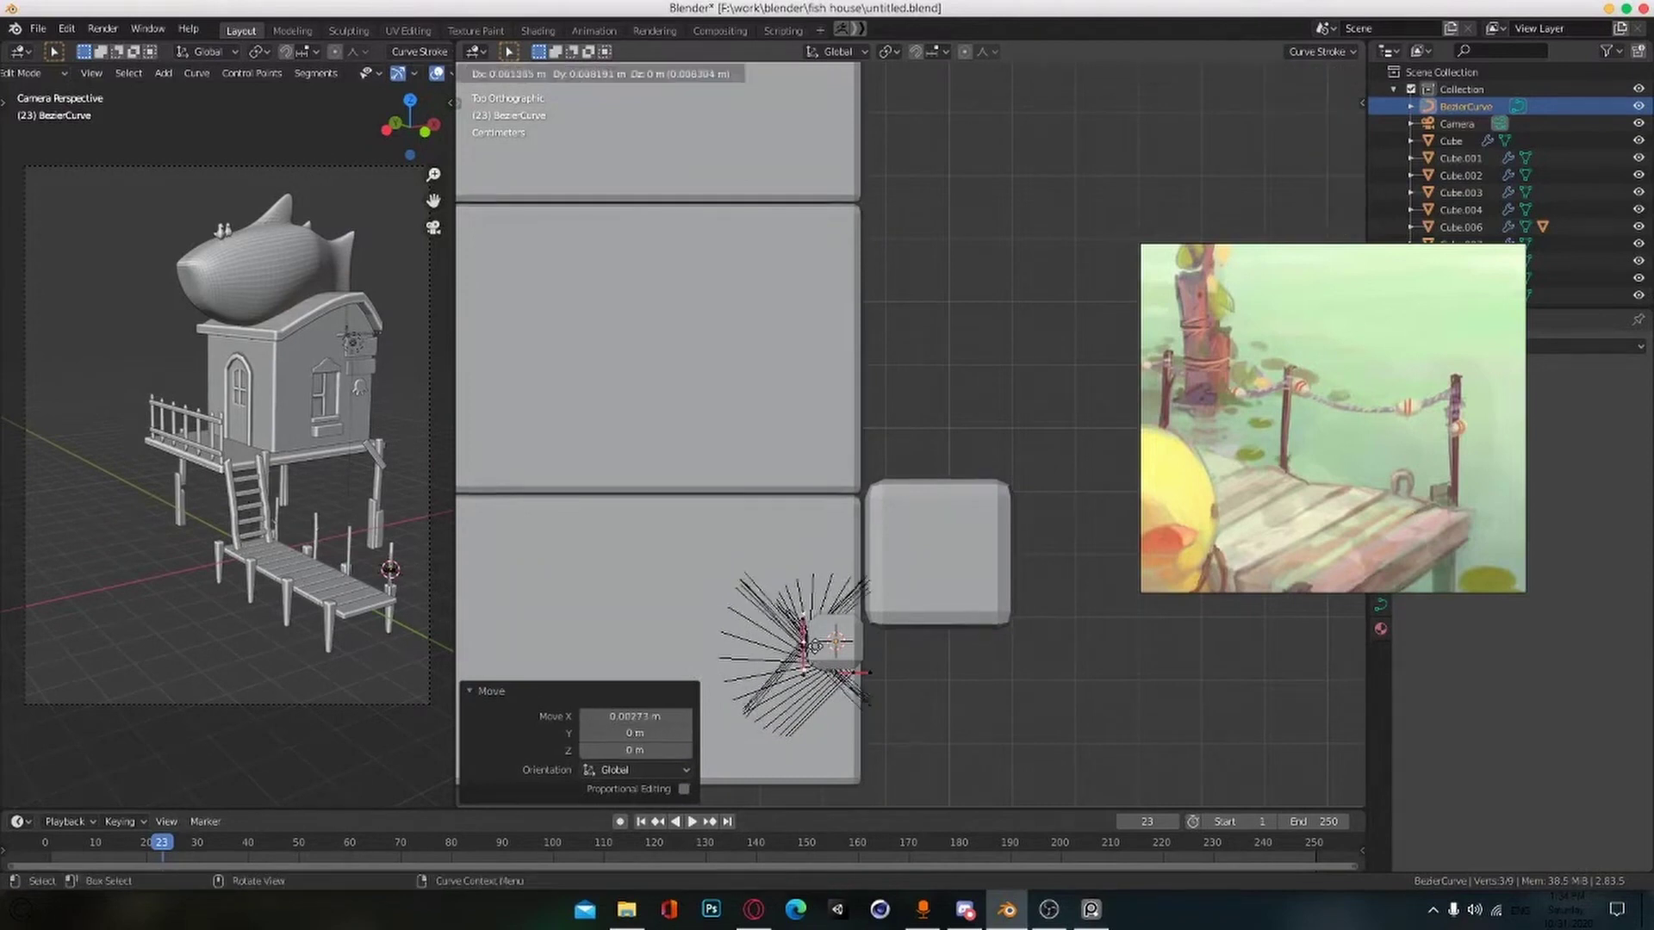
{"action": "key", "text": "t"}
{"action": "key", "text": "r"}
{"action": "left_click", "coordinate": [928, 453]}
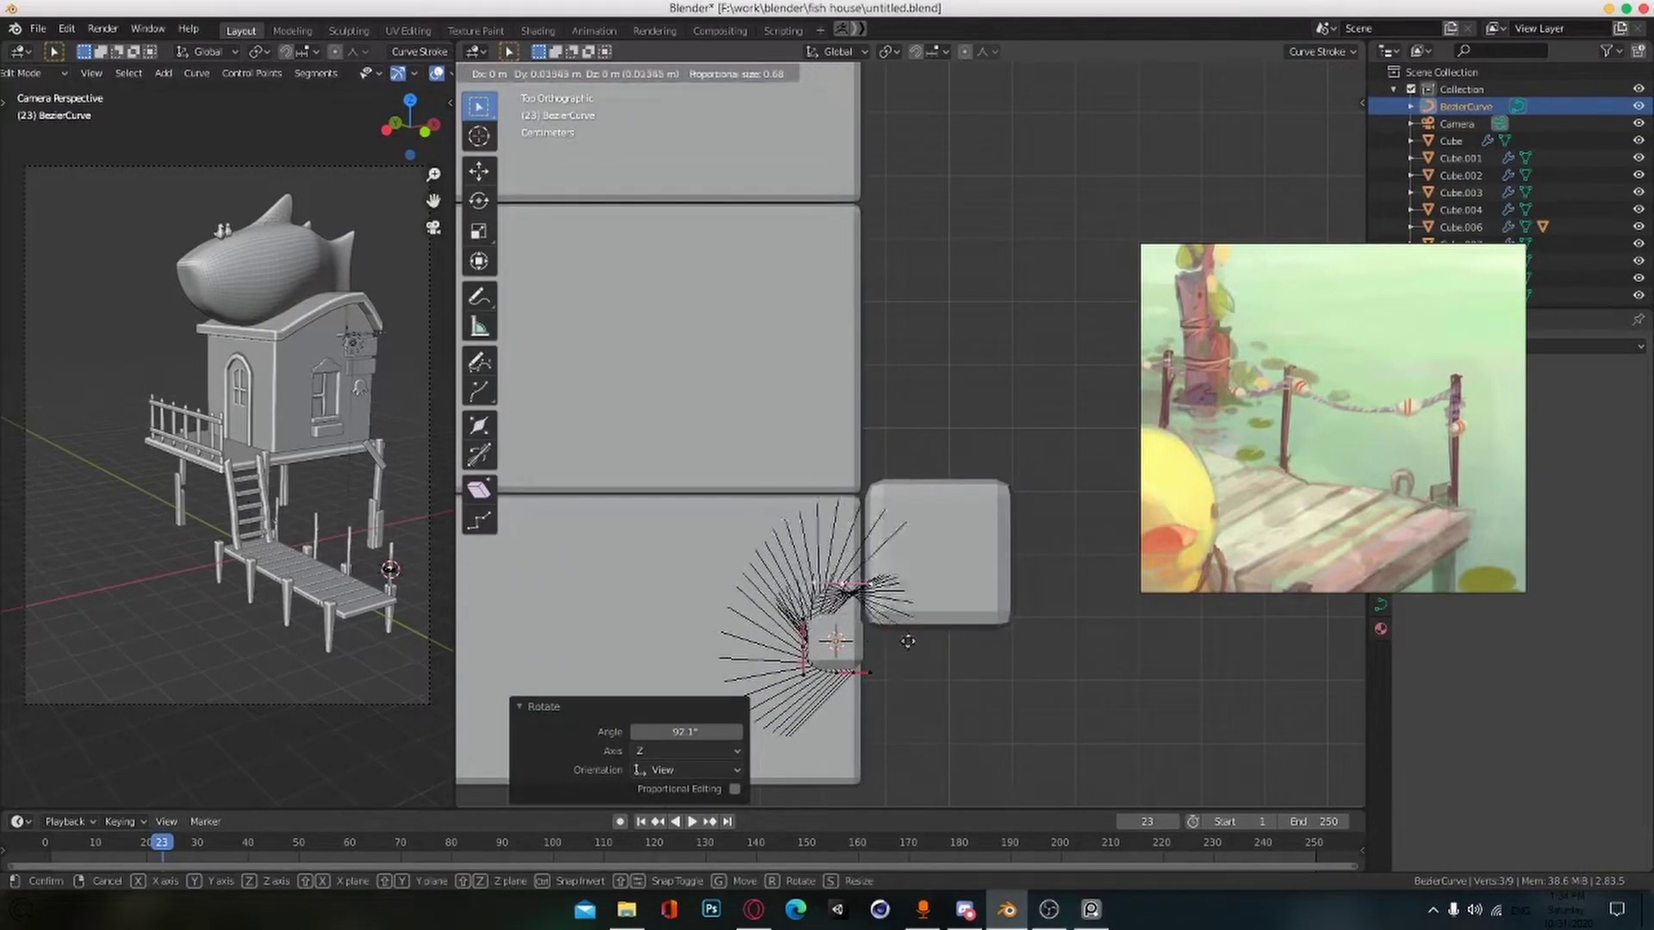
Step: Extrude the curve to the end post's outer side, then rotate and nudge the new point until its handles run parallel to that side
{"action": "left_click", "coordinate": [916, 677]}
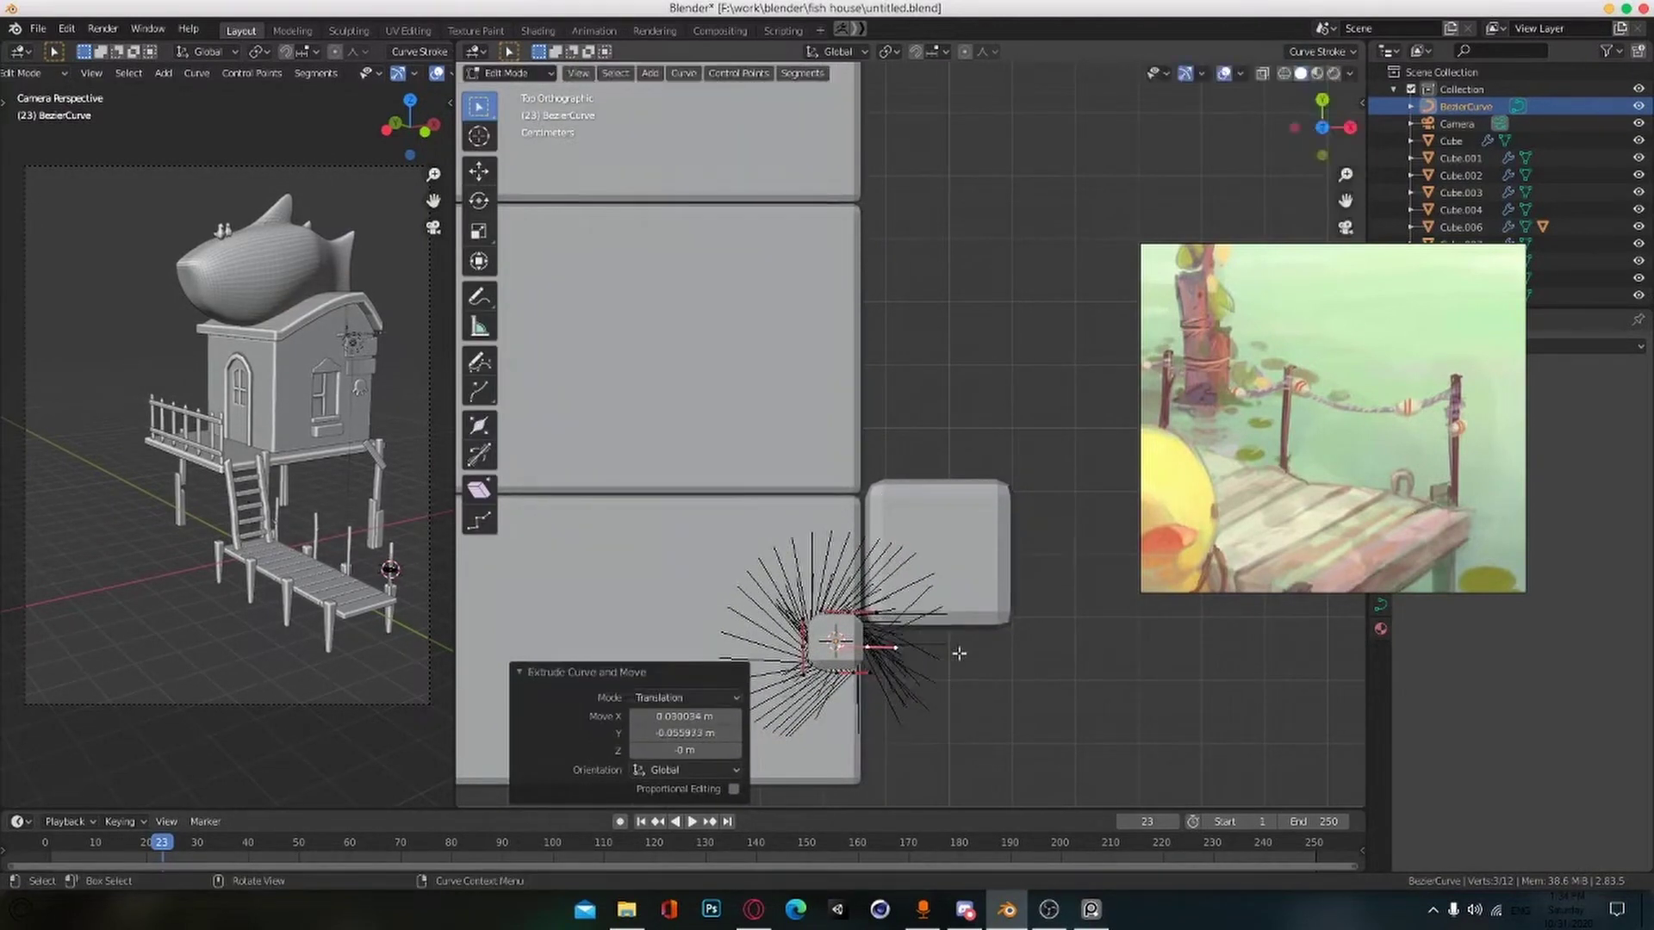
{"action": "key", "text": "t"}
{"action": "key", "text": "r"}
{"action": "left_click", "coordinate": [984, 682]}
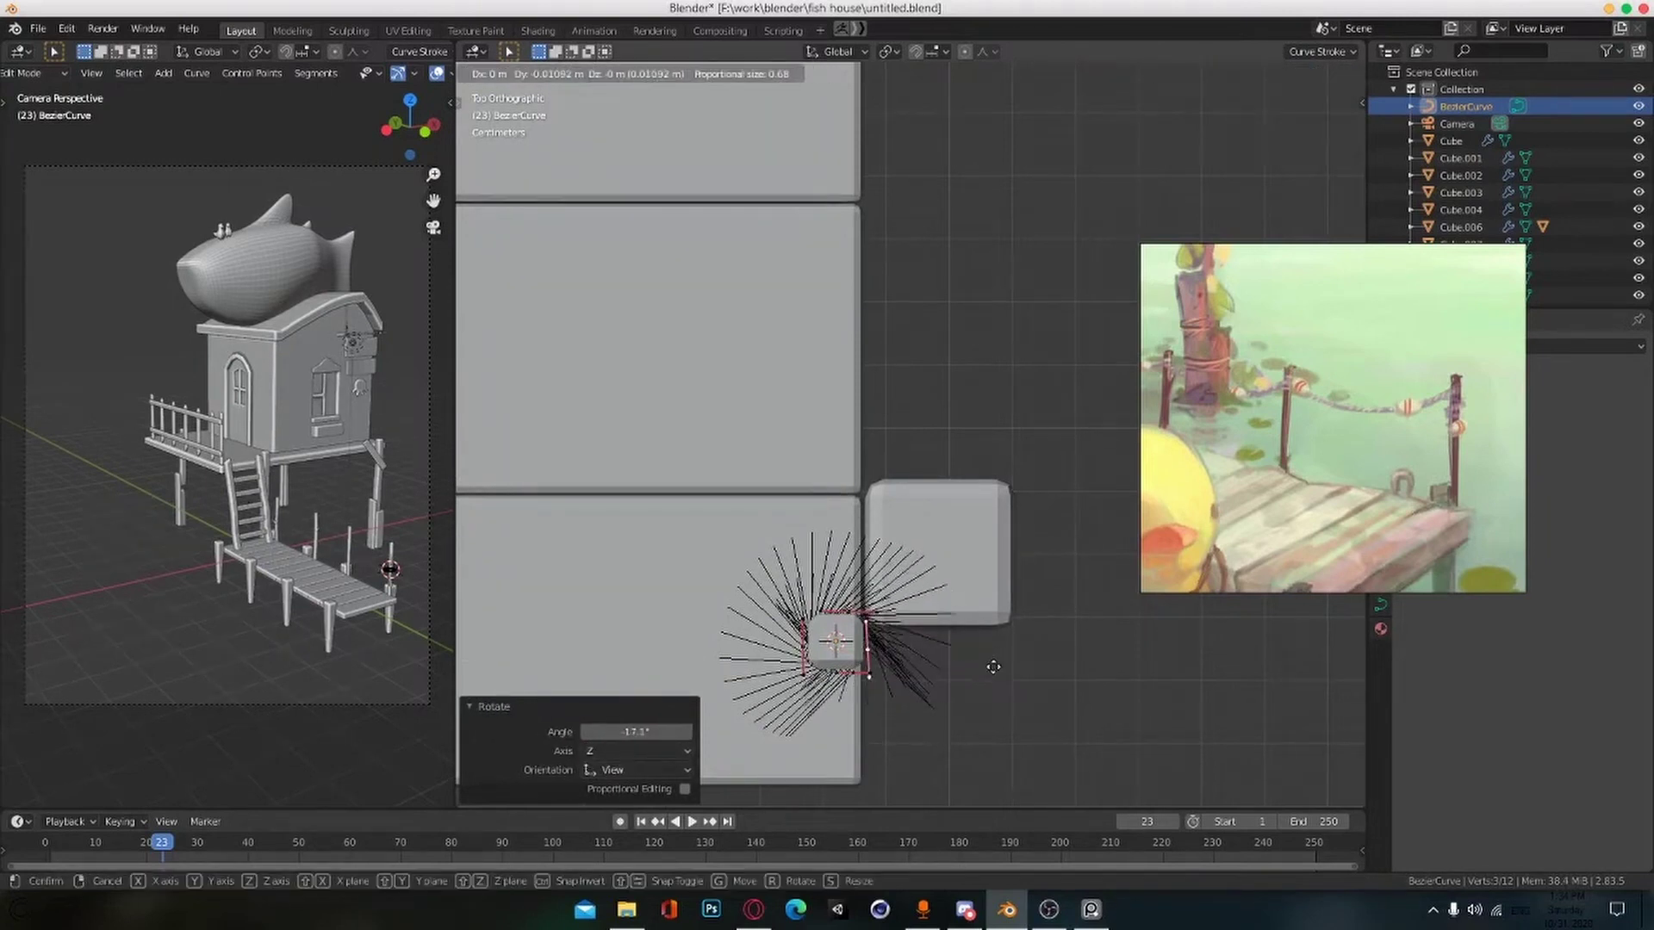
{"action": "left_click", "coordinate": [995, 662]}
{"action": "left_click", "coordinate": [1010, 645]}
Step: Enlarge the handles of the point on the end post's house-facing side about 1.435 times and move it against the post
{"action": "left_click", "coordinate": [849, 612]}
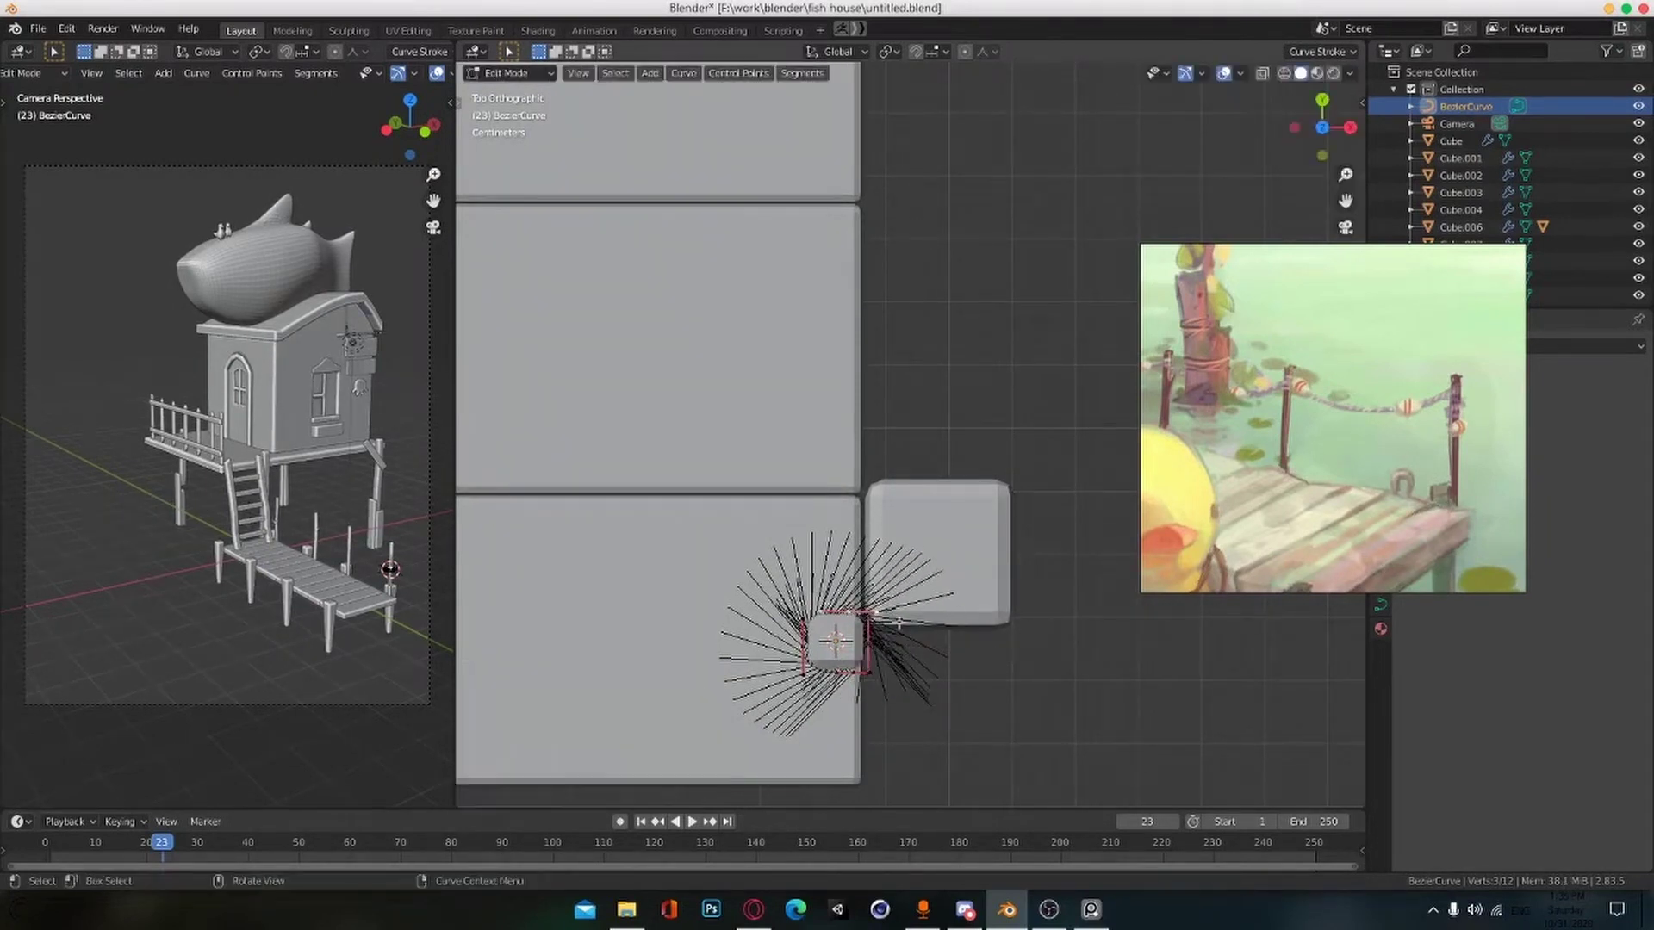
{"action": "key", "text": "s"}
{"action": "left_click", "coordinate": [957, 629]}
{"action": "key", "text": "g"}
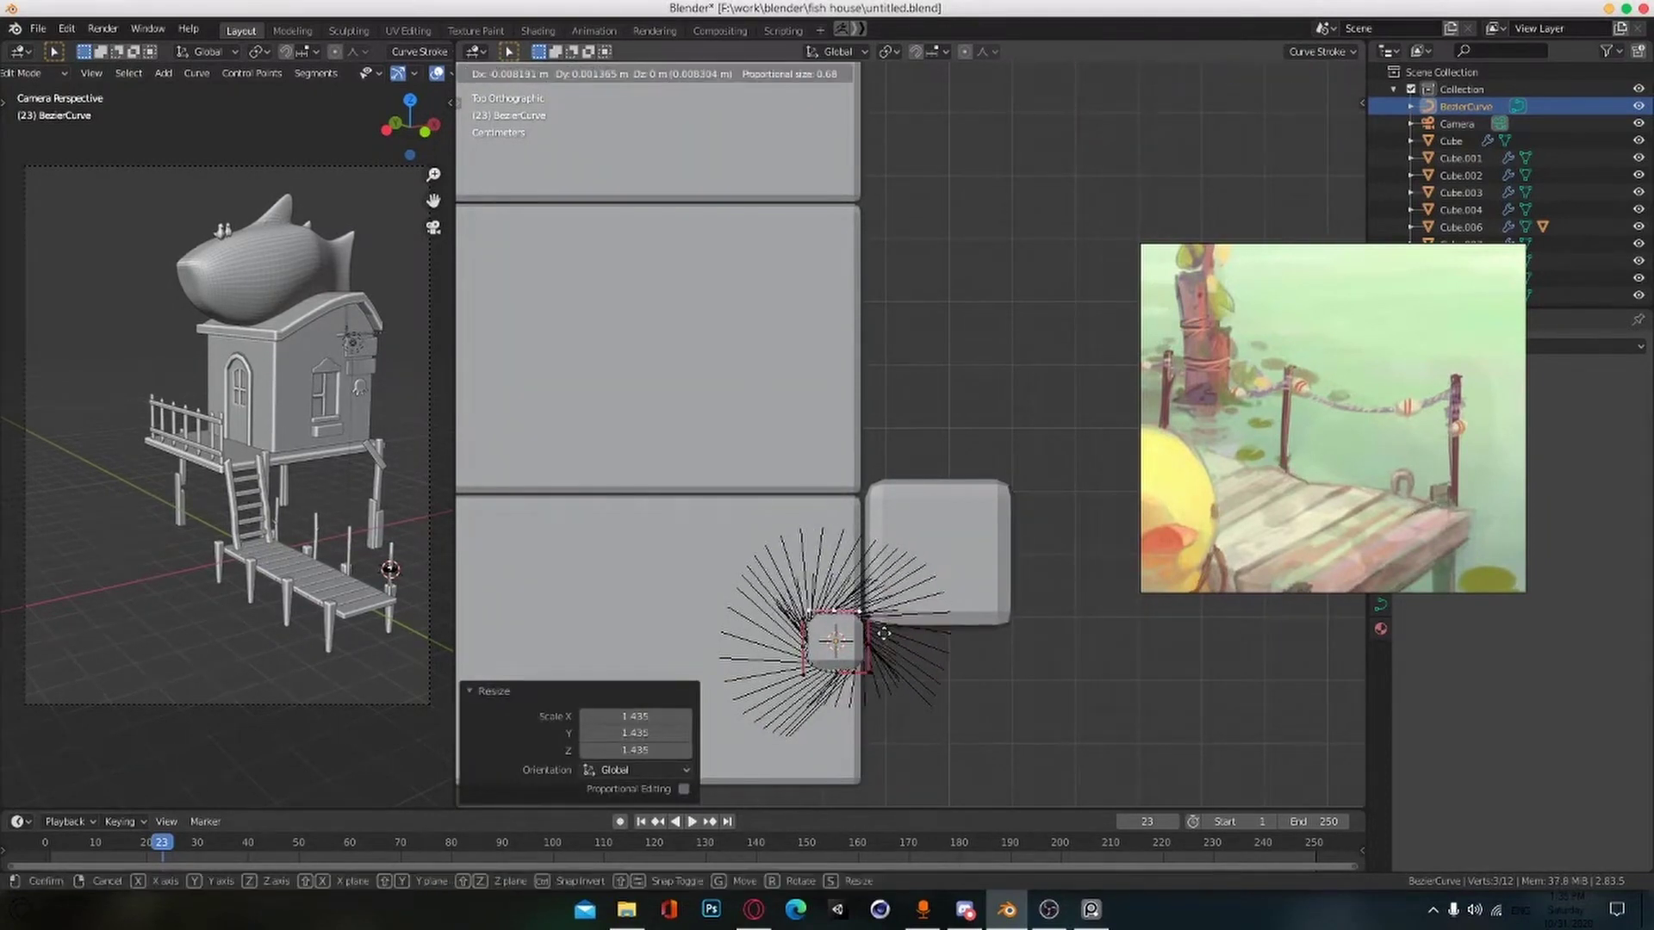
{"action": "left_click", "coordinate": [887, 634]}
Step: Extrude the curve from the outer-side point around the end post's remaining two sides, aligning each new point's handles with the post
{"action": "left_click", "coordinate": [869, 644]}
{"action": "key", "text": "e"}
{"action": "left_click", "coordinate": [955, 657]}
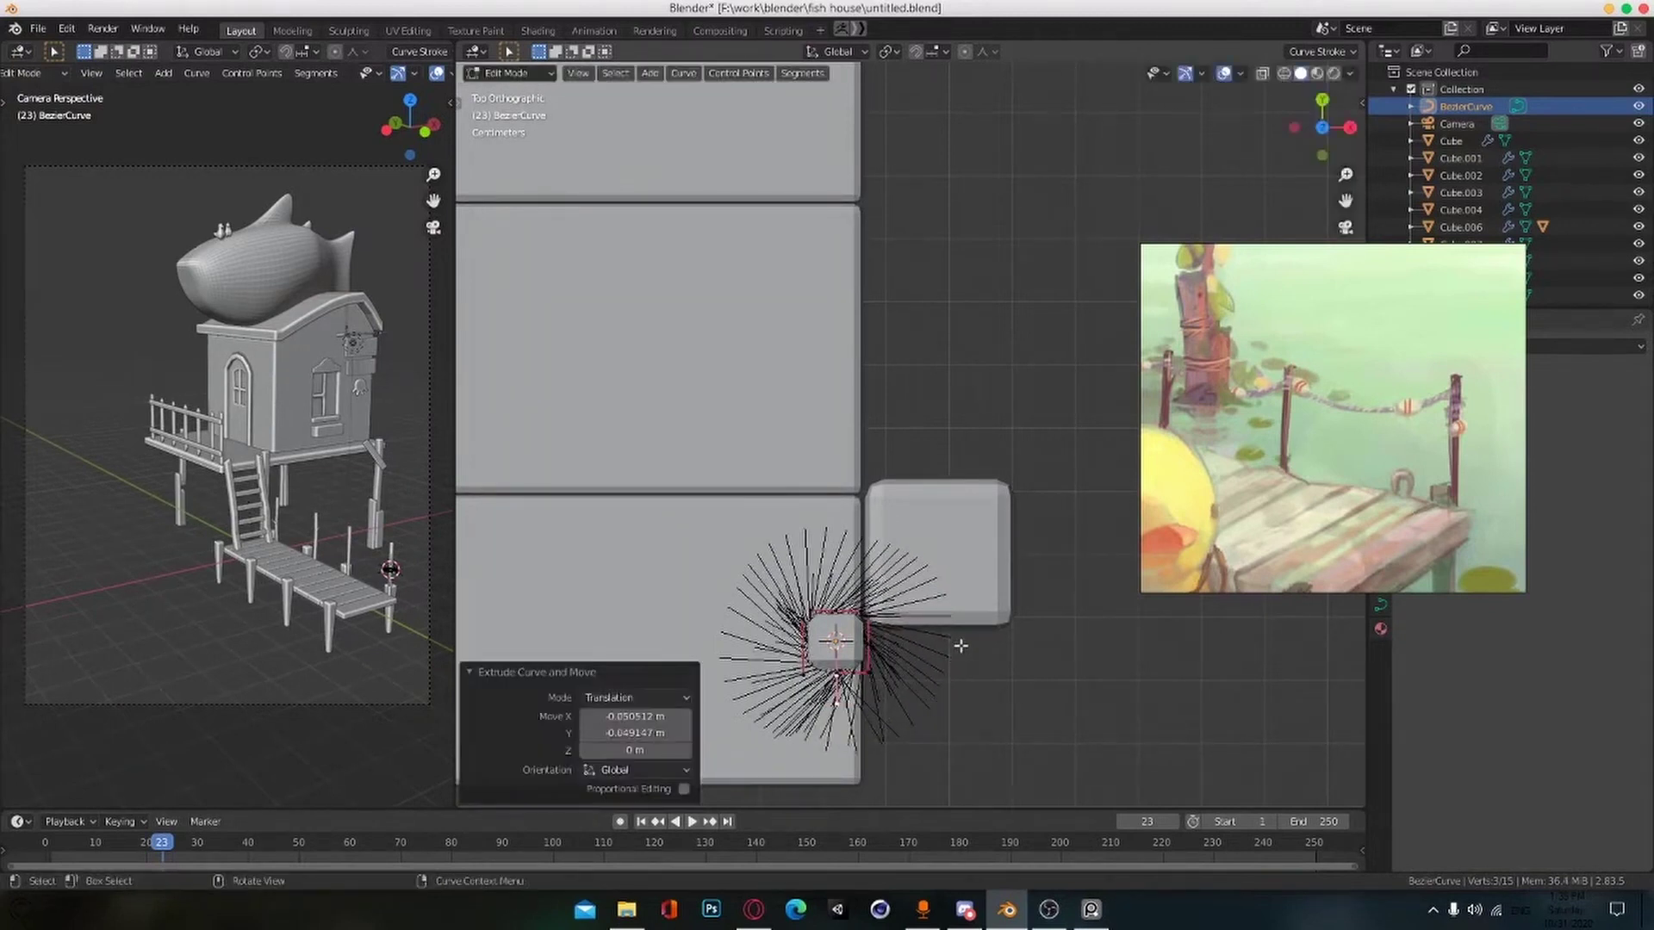
{"action": "key", "text": "r"}
{"action": "left_click", "coordinate": [972, 194]}
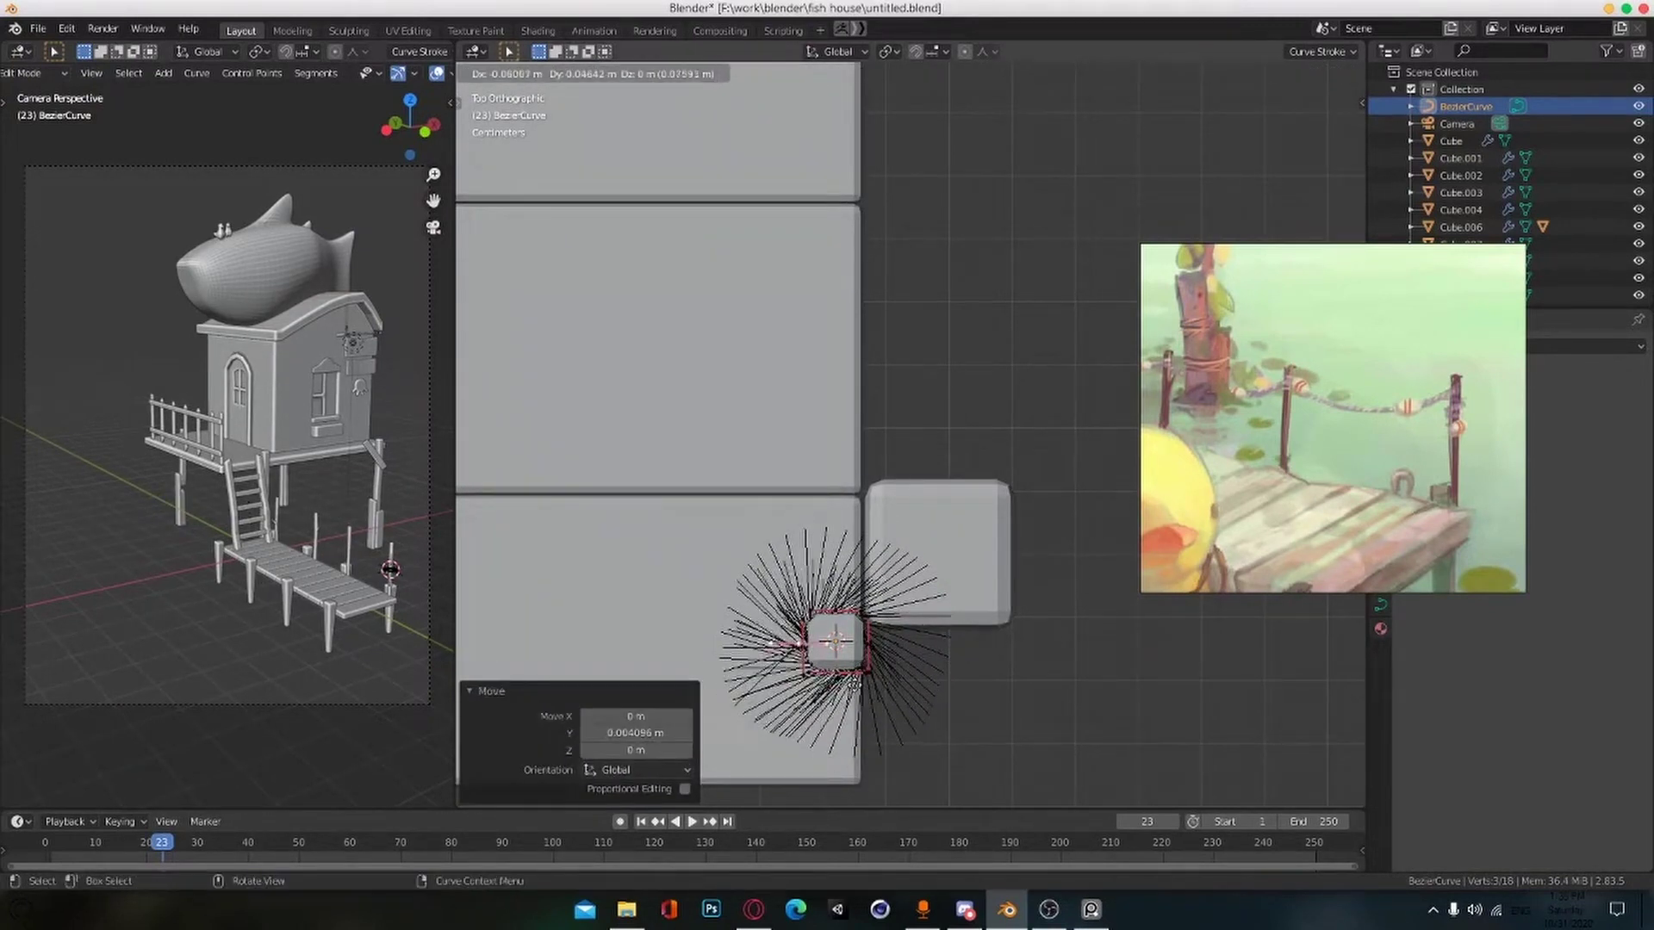
{"action": "key", "text": "t"}
{"action": "key", "text": "r"}
{"action": "left_click", "coordinate": [865, 732]}
Step: Extrude the curve along the dock edge through a mid-span point to the inner side of the second post
{"action": "key", "text": "e"}
{"action": "left_click", "coordinate": [969, 293]}
{"action": "scroll", "coordinate": [968, 293], "scroll_direction": "down", "scroll_amount": 3}
{"action": "middle_click_drag", "start_coordinate": [981, 289], "coordinate": [956, 553], "text": "shift"}
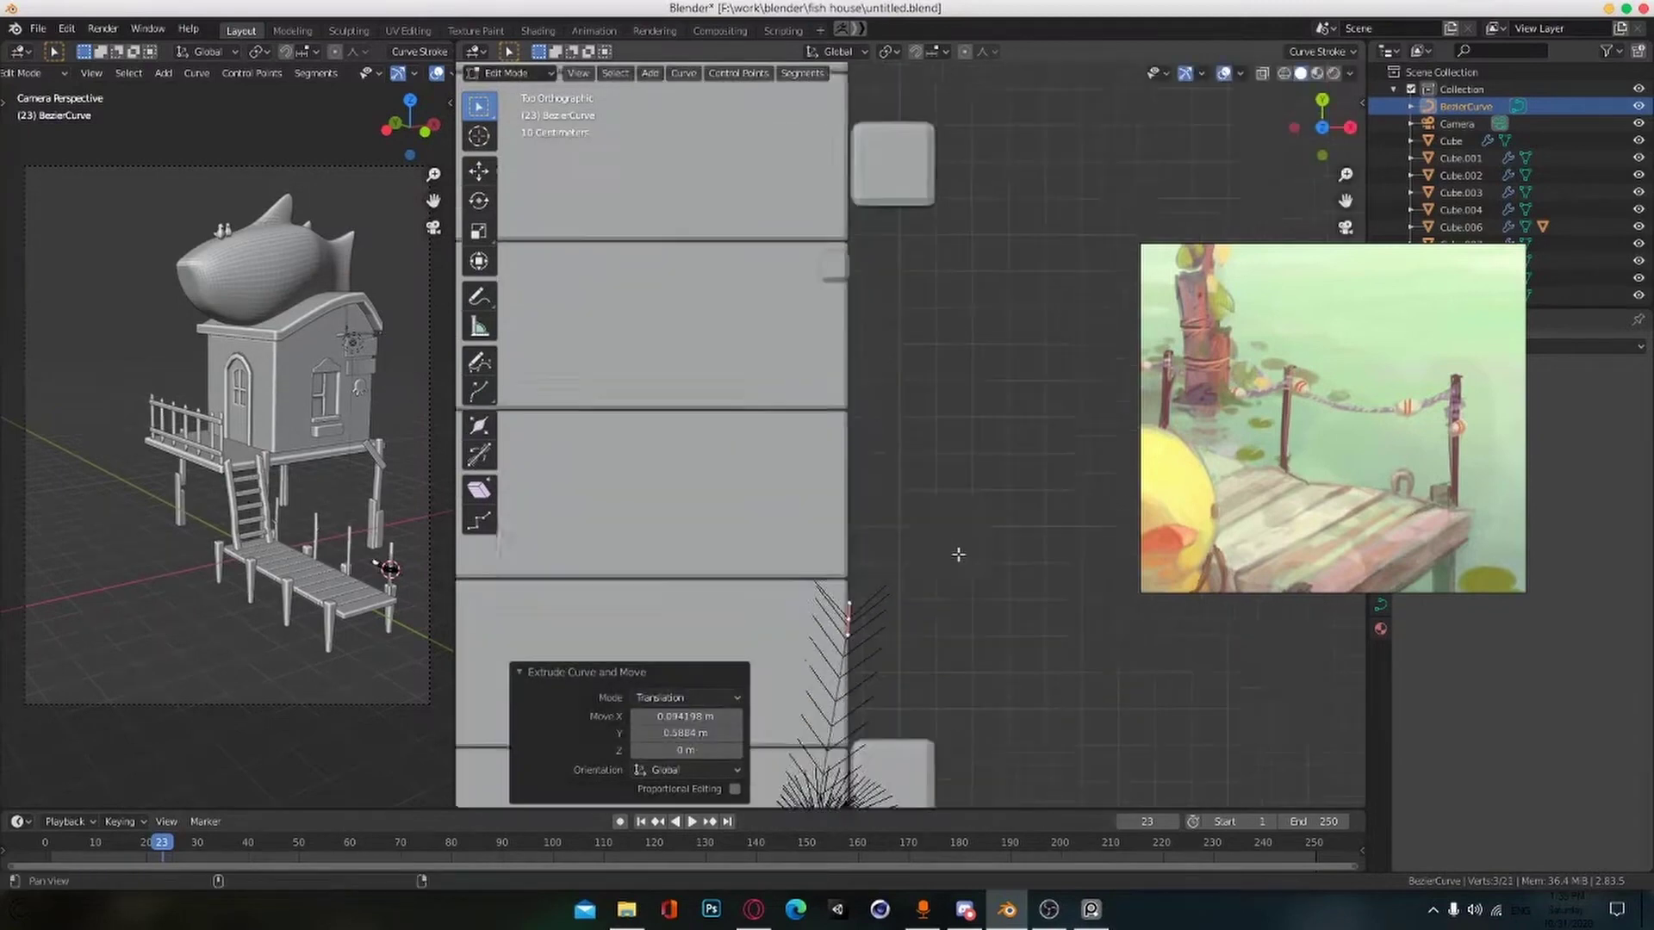
{"action": "scroll", "coordinate": [959, 594], "scroll_direction": "down", "scroll_amount": 2}
{"action": "key", "text": "g"}
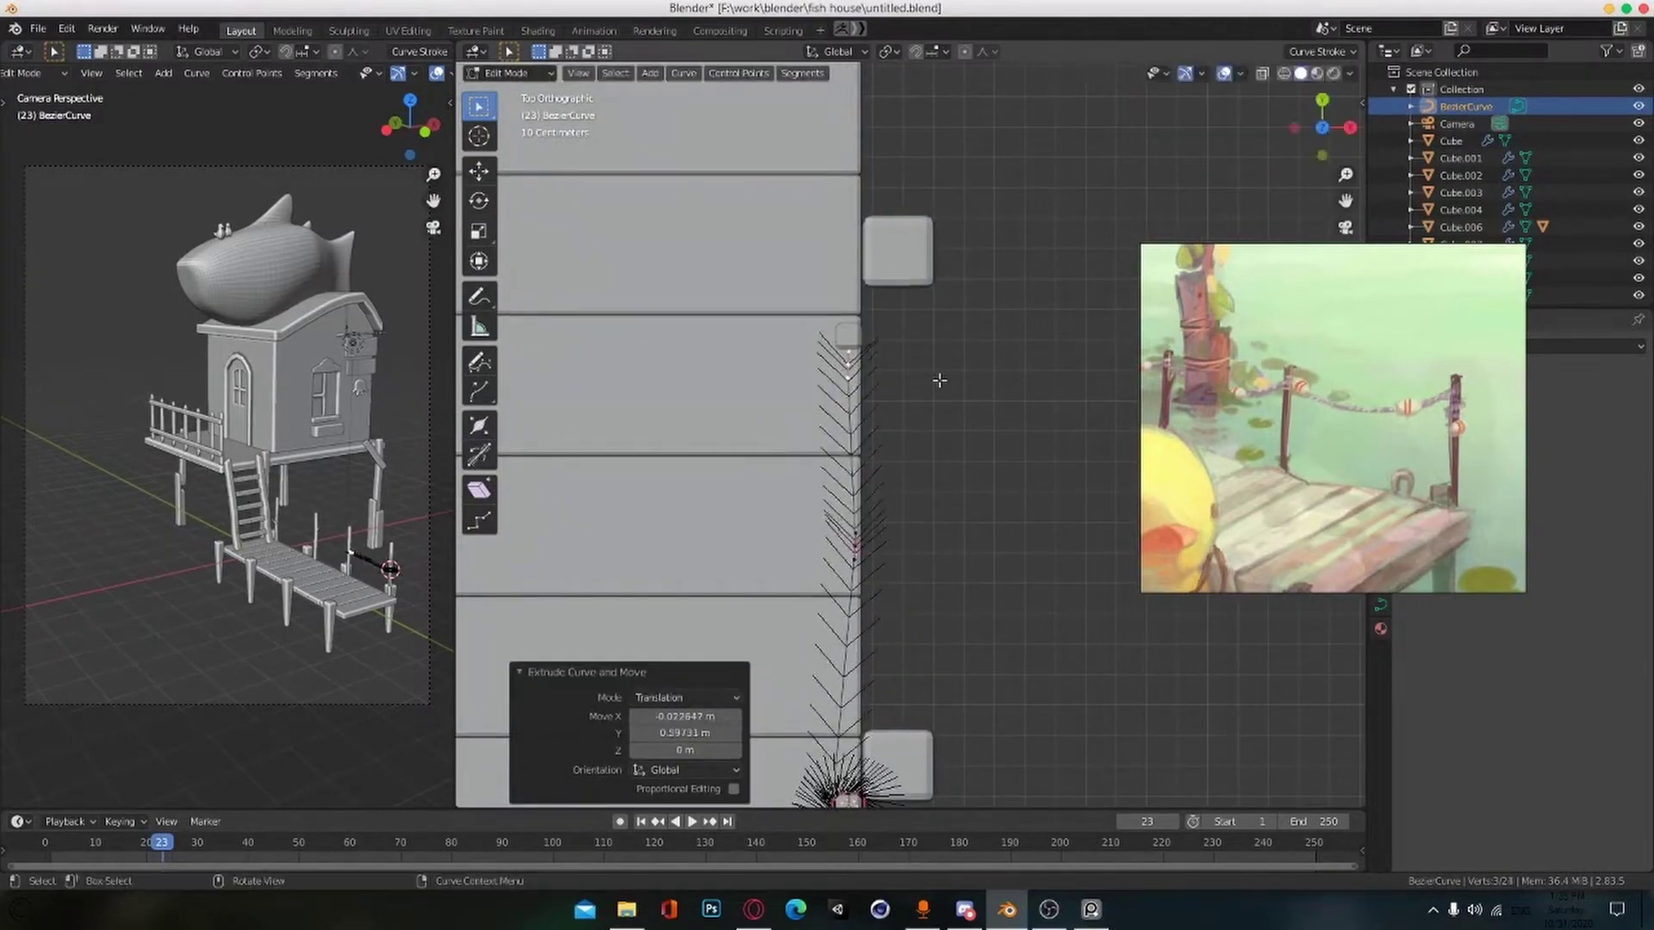
{"action": "scroll", "coordinate": [943, 448], "scroll_direction": "up", "scroll_amount": 4}
Step: Extrude the curve around the second post's inner corner to its house-facing side, rotating and shrinking the handles to fit
{"action": "key", "text": "e"}
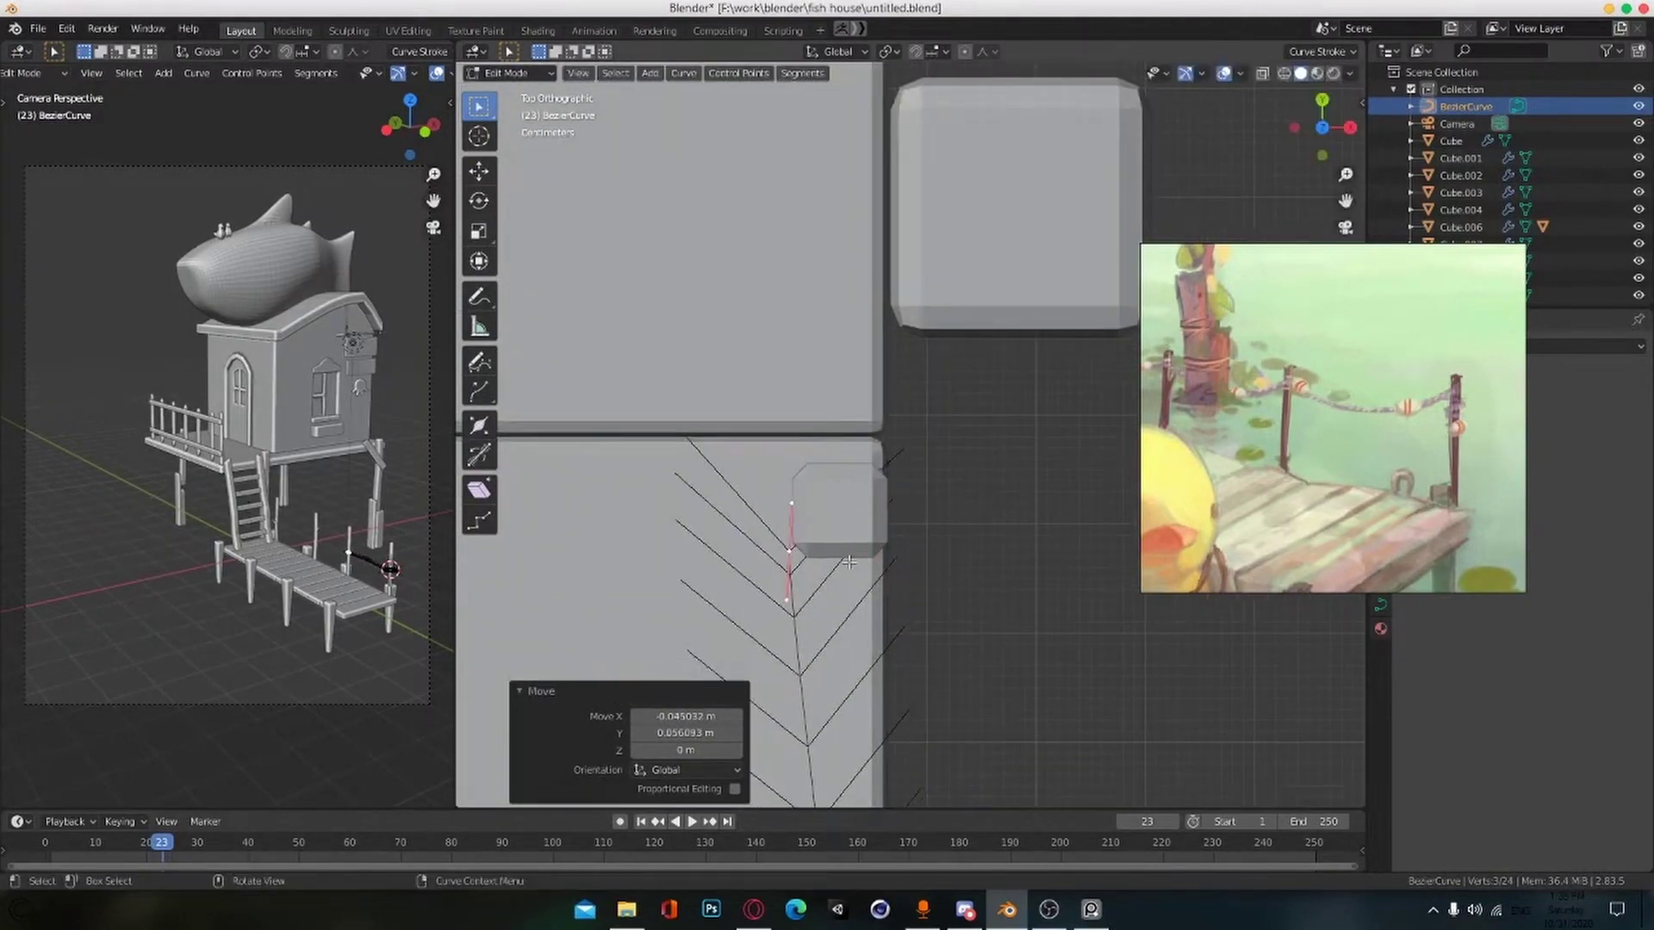
{"action": "left_click", "coordinate": [924, 520]}
{"action": "key", "text": "e"}
{"action": "left_click", "coordinate": [978, 488]}
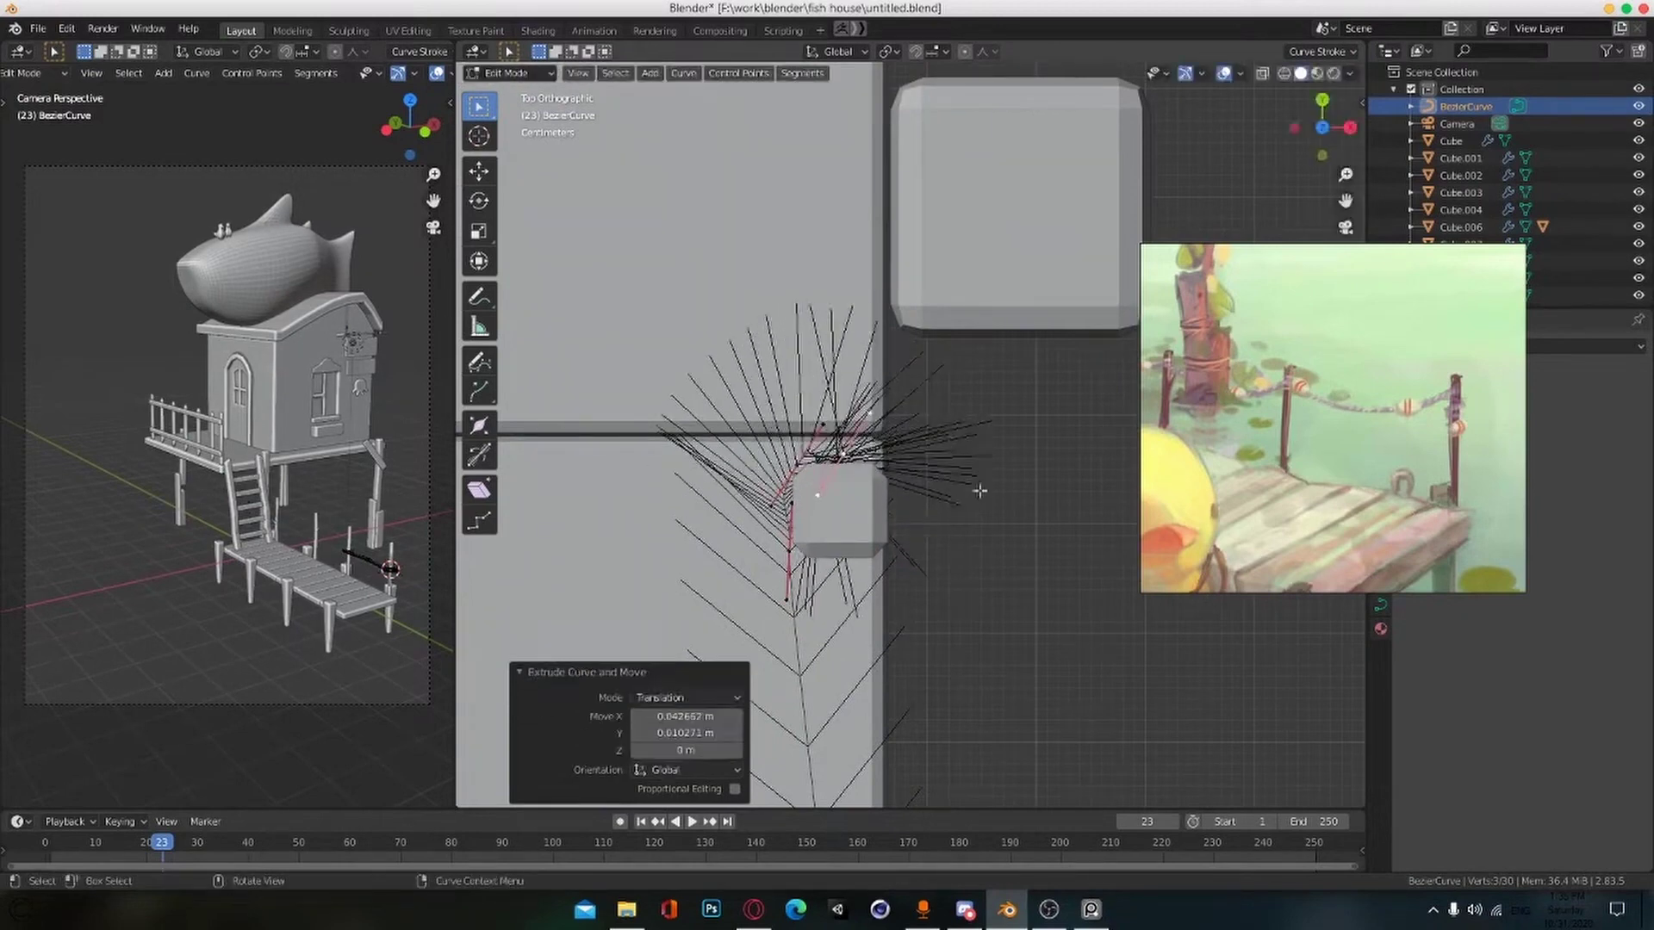
{"action": "key", "text": "r"}
{"action": "left_click", "coordinate": [973, 633]}
{"action": "left_click", "coordinate": [848, 480]}
{"action": "key", "text": "g"}
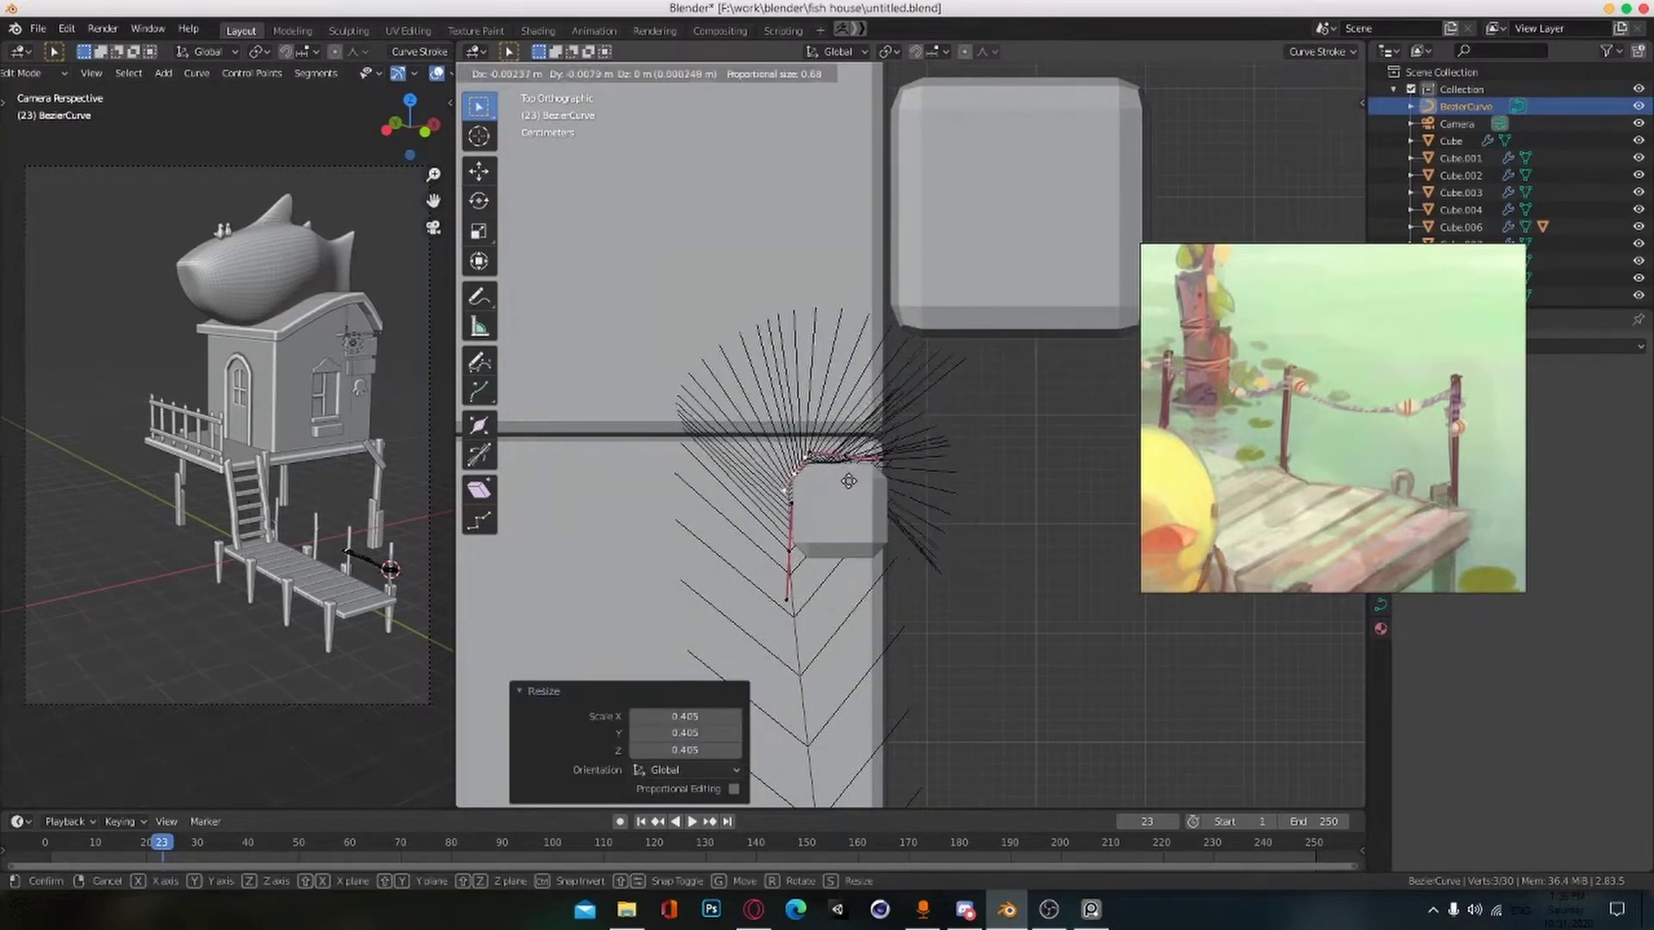
Step: Extrude the curve to the second post's outer side and rotate the new handles parallel to it
{"action": "key", "text": "e"}
{"action": "left_click", "coordinate": [960, 490]}
{"action": "key", "text": "r"}
{"action": "left_click", "coordinate": [937, 609]}
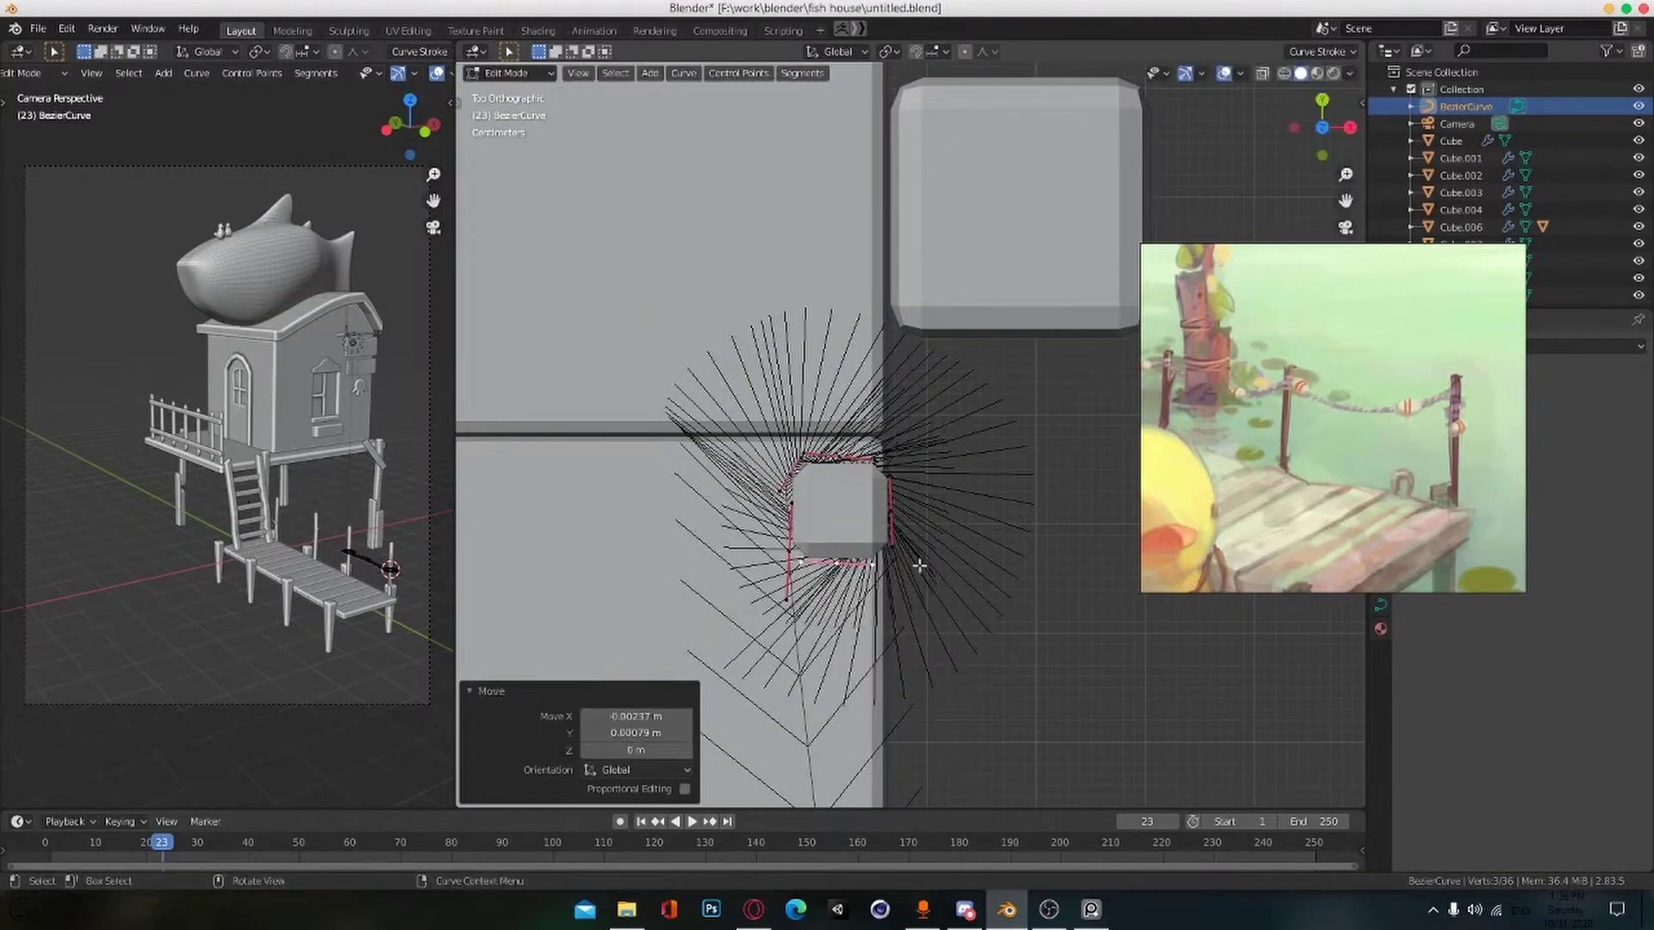
Step: Complete the curve's loop around the second post, rotating and moving the last point against the post's inner side
{"action": "left_click", "coordinate": [847, 581]}
{"action": "key", "text": "t"}
{"action": "key", "text": "r"}
{"action": "left_click", "coordinate": [831, 639]}
{"action": "key", "text": "g"}
{"action": "left_click", "coordinate": [855, 634]}
Step: Extrude the curve from the second post to a mid-span point on the way to the third post
{"action": "scroll", "coordinate": [861, 628], "scroll_direction": "down", "scroll_amount": 8}
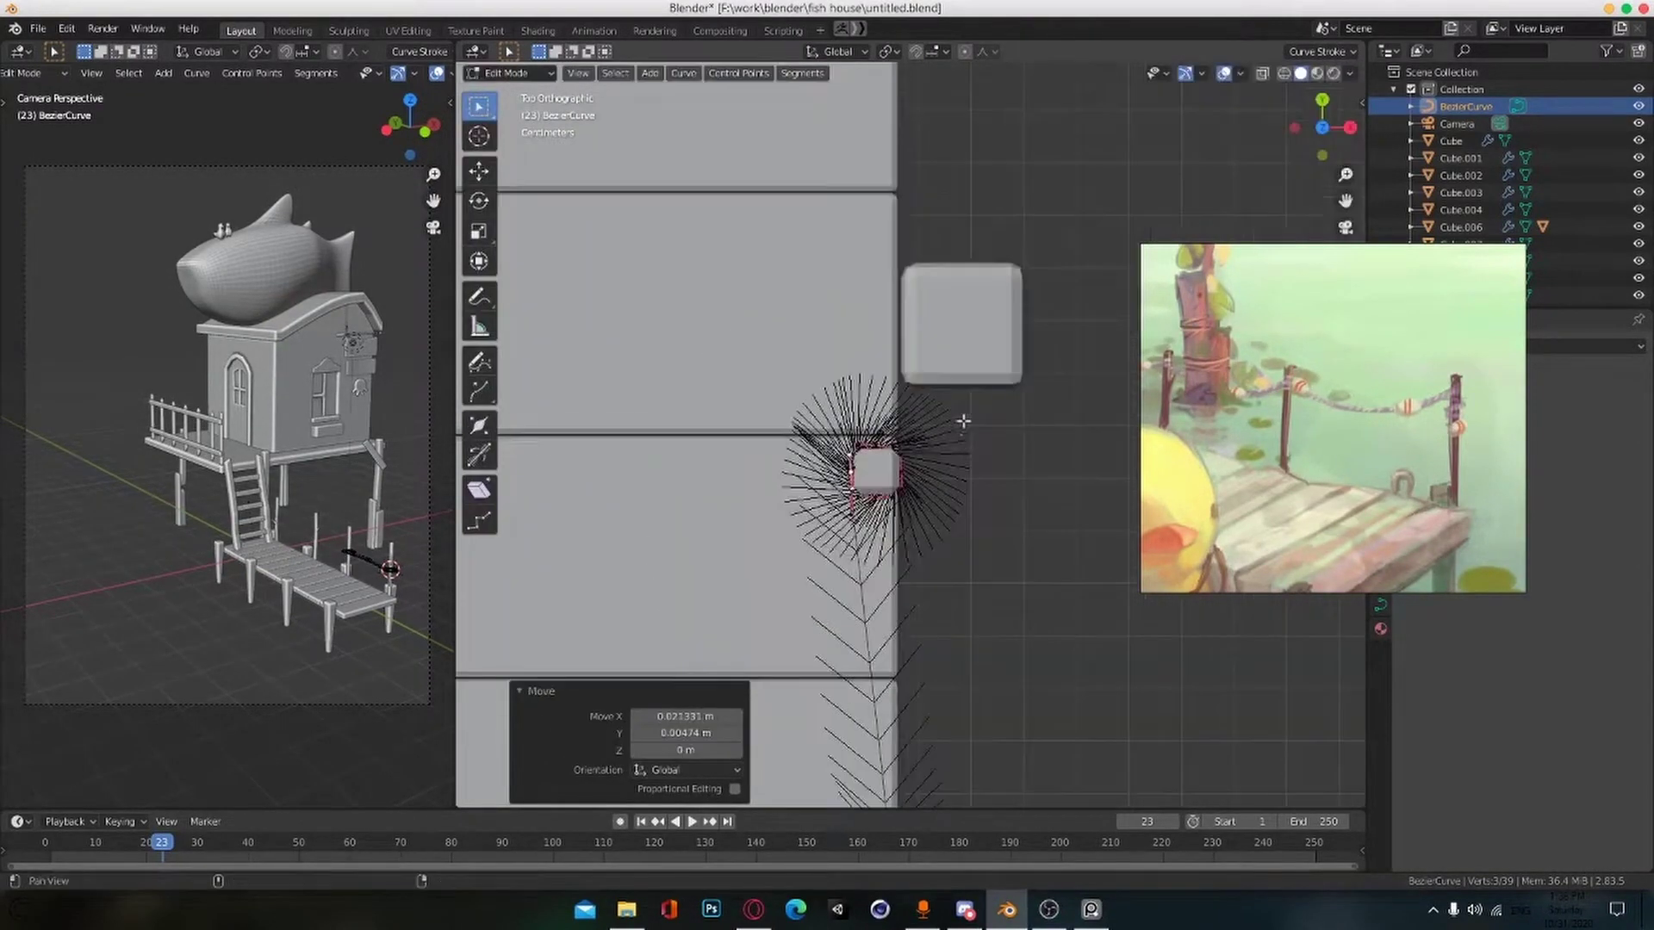
{"action": "key", "text": "e"}
{"action": "left_click", "coordinate": [957, 317]}
{"action": "middle_click_drag", "start_coordinate": [953, 284], "coordinate": [967, 506], "text": "shift"}
{"action": "scroll", "coordinate": [968, 517], "scroll_direction": "up", "scroll_amount": 2}
{"action": "middle_click_drag", "start_coordinate": [989, 624], "coordinate": [981, 496], "text": "shift"}
{"action": "scroll", "coordinate": [977, 515], "scroll_direction": "down", "scroll_amount": 1}
{"action": "key", "text": "g"}
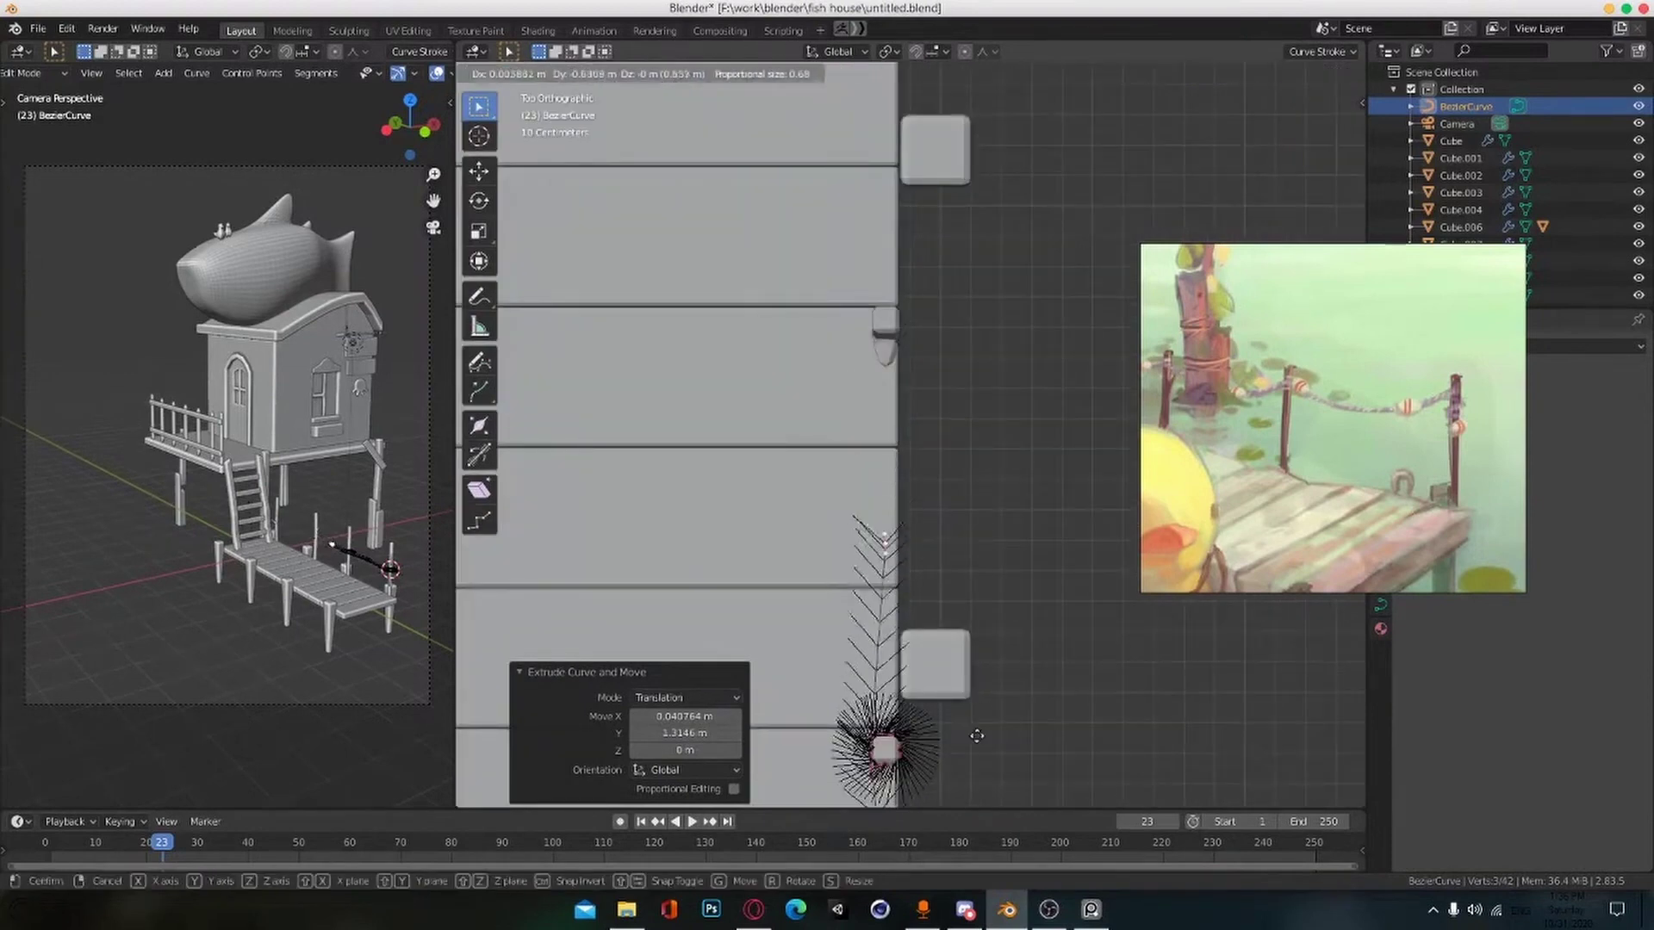
{"action": "left_click", "coordinate": [974, 524]}
Step: Extend the curve from the mid-span point to the inner side of the third post
{"action": "middle_click_drag", "start_coordinate": [911, 401], "coordinate": [943, 560], "text": "shift"}
{"action": "scroll", "coordinate": [942, 568], "scroll_direction": "up", "scroll_amount": 4}
{"action": "scroll", "coordinate": [941, 553], "scroll_direction": "up", "scroll_amount": 5}
{"action": "key", "text": "g"}
{"action": "left_click", "coordinate": [885, 455]}
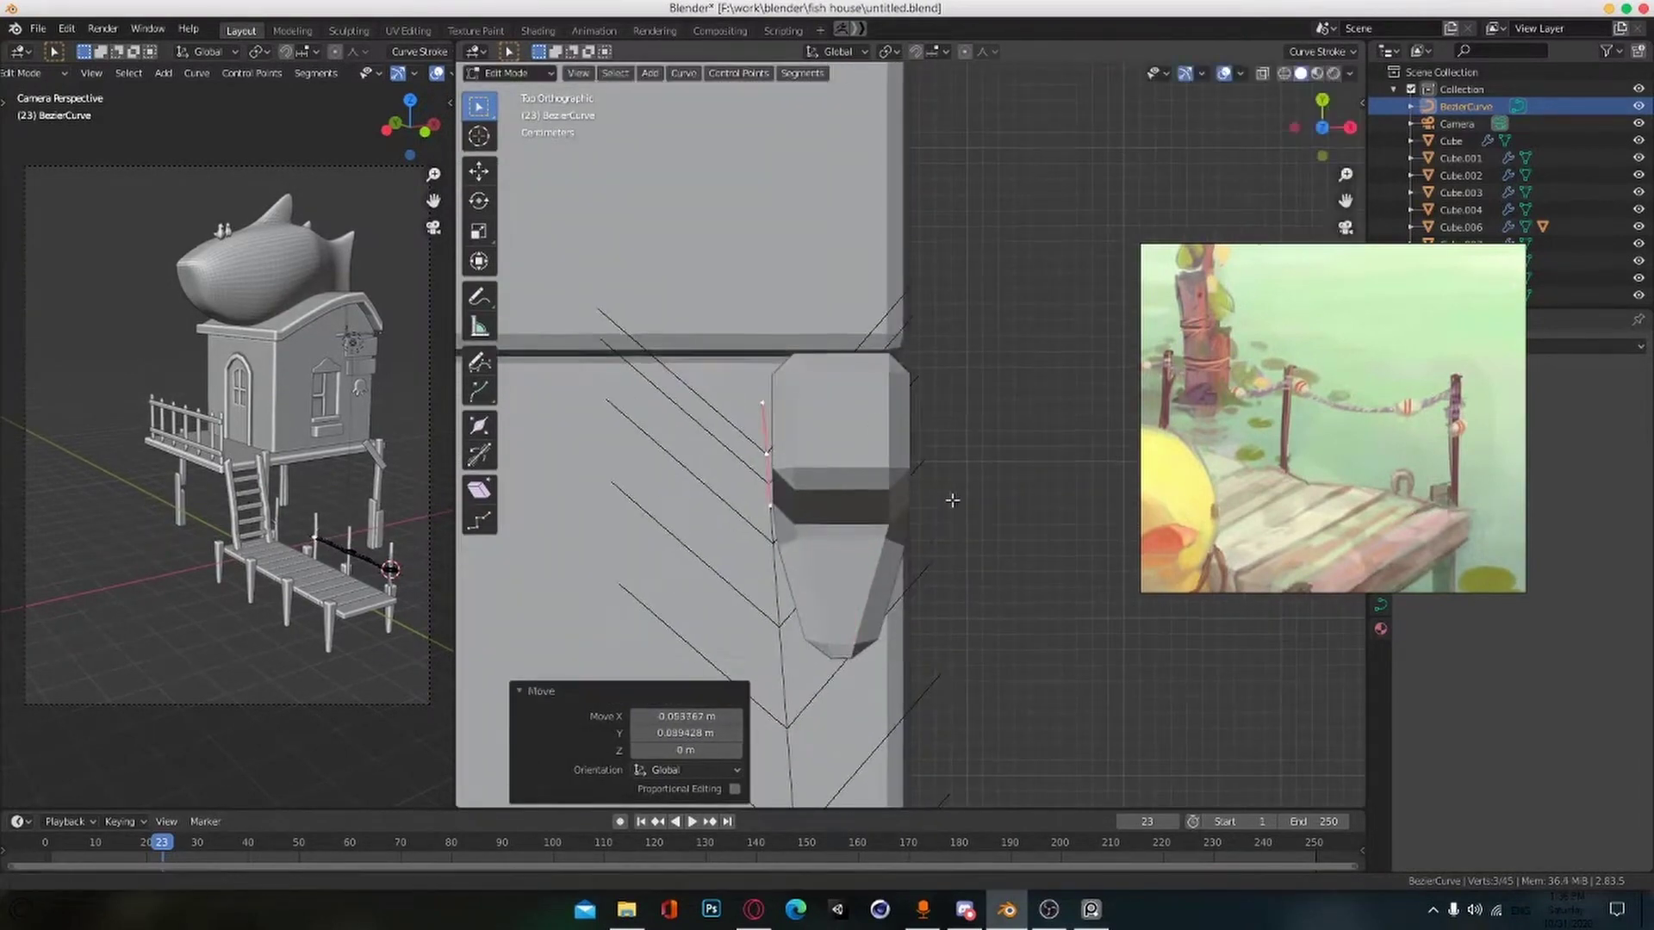
Step: Extrude the curve to the third post's house-facing side and align the new point's handles with that side
{"action": "middle_click_drag", "start_coordinate": [953, 499], "coordinate": [941, 598], "text": "shift"}
{"action": "key", "text": "g"}
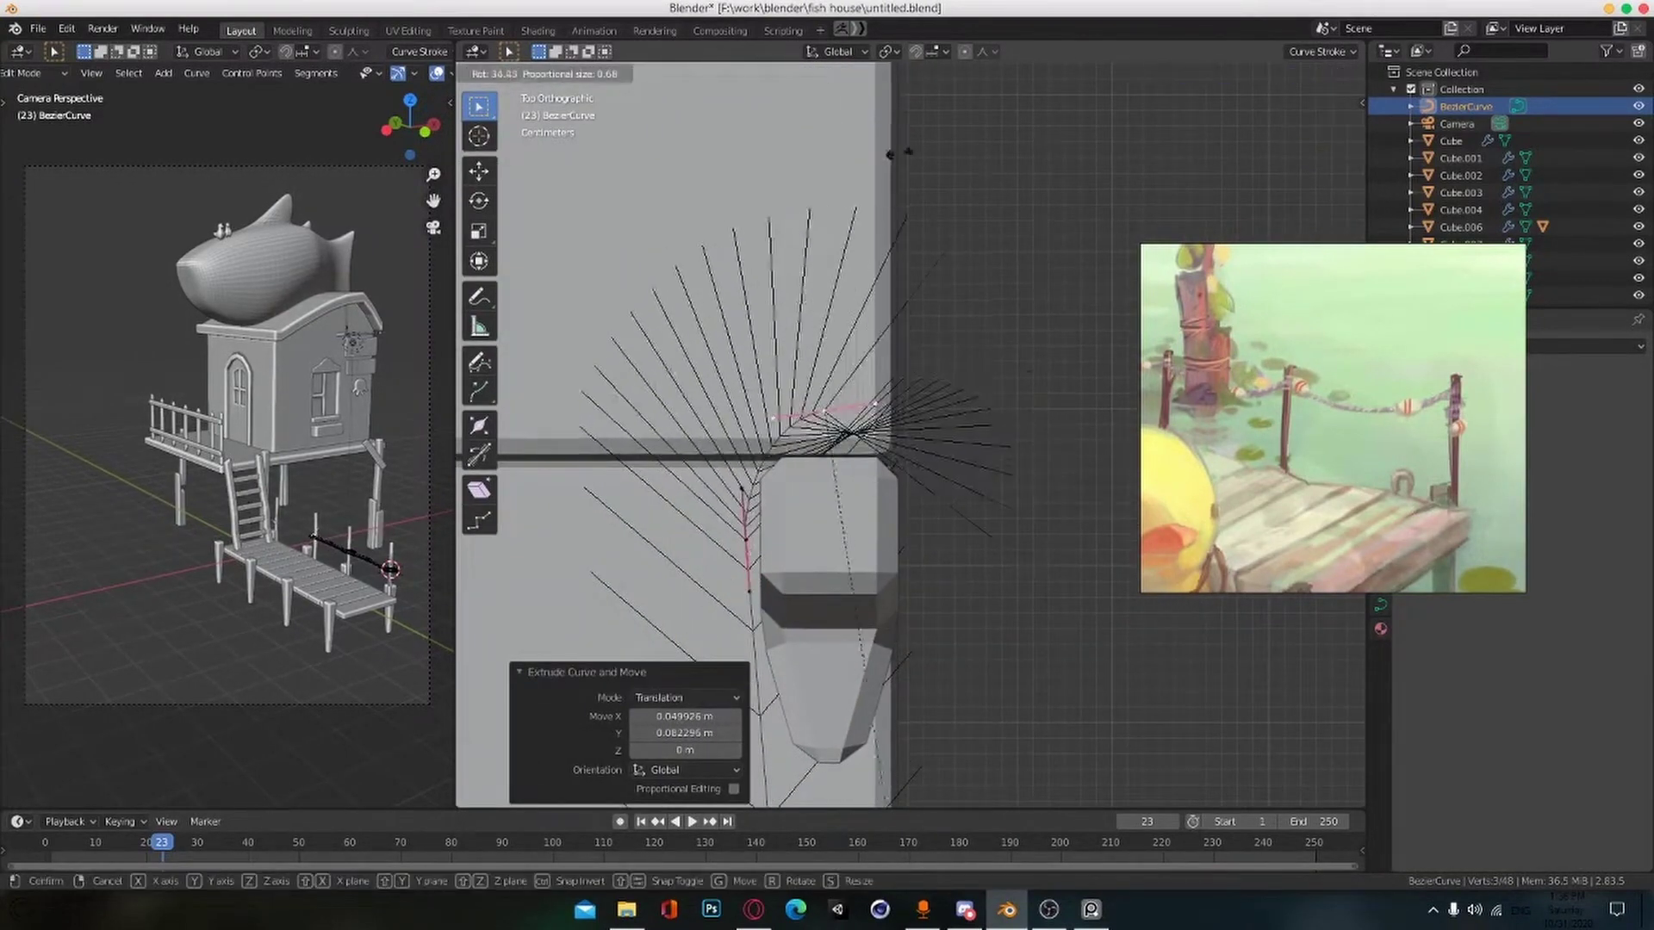
{"action": "left_click", "coordinate": [930, 413]}
{"action": "key", "text": "g"}
{"action": "left_click", "coordinate": [927, 448]}
Step: Extrude the curve to the third post's outer side, then rotate and move the new point so its handles lie along the post
{"action": "key", "text": "e"}
{"action": "left_click", "coordinate": [972, 577]}
{"action": "key", "text": "g"}
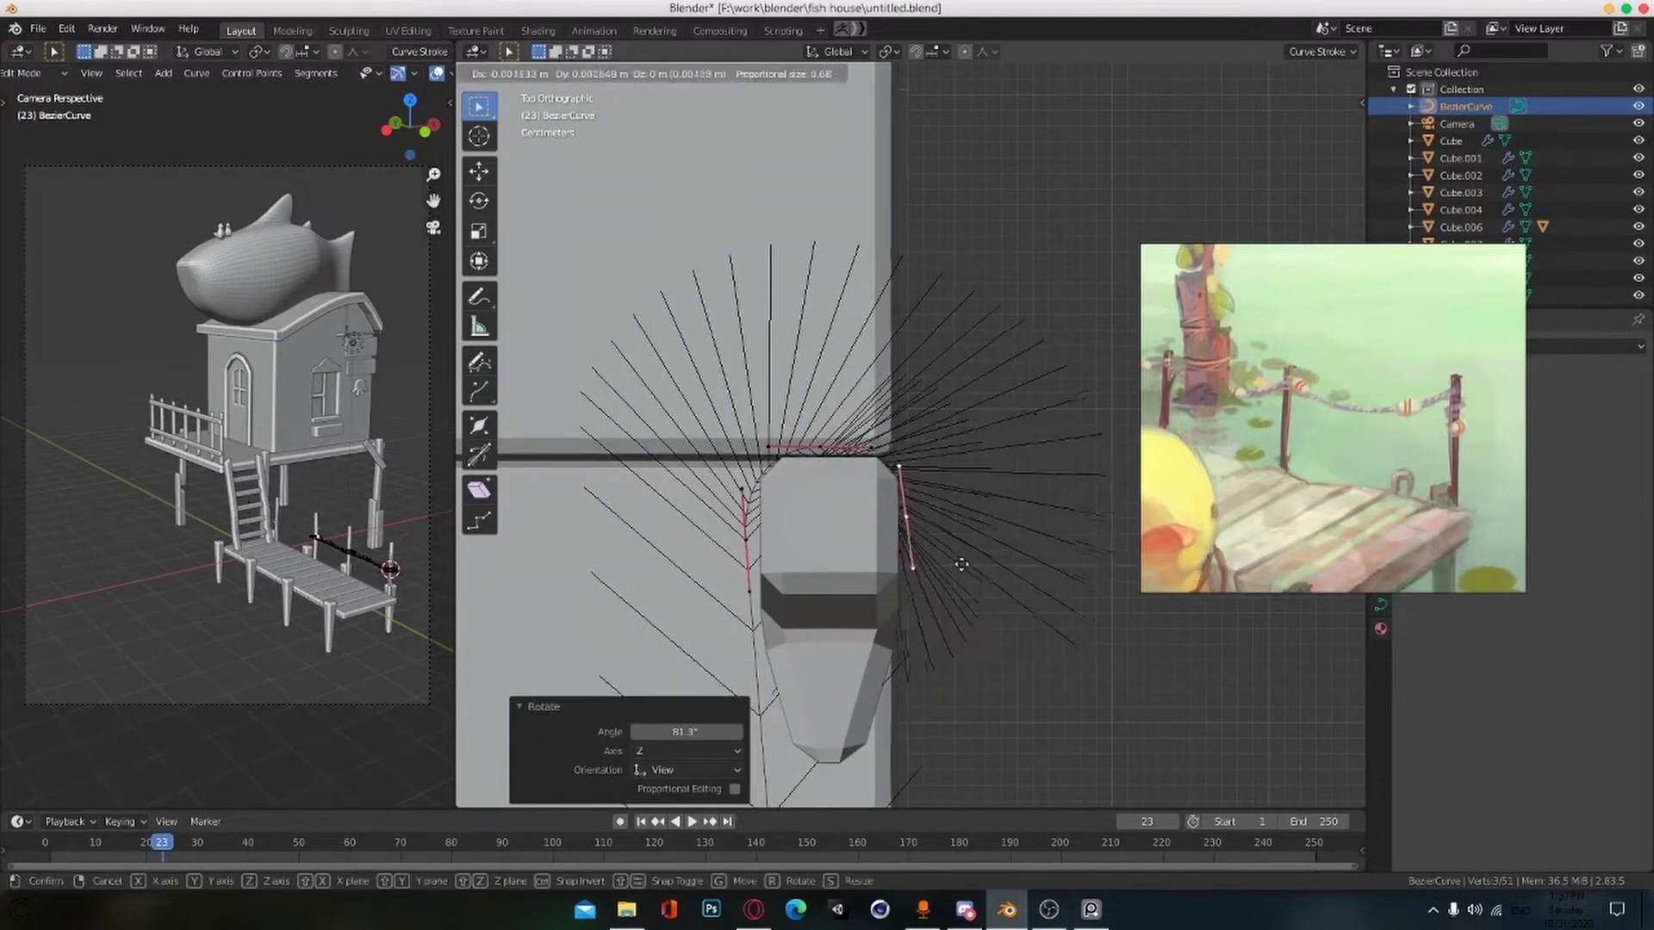
{"action": "left_click", "coordinate": [960, 565]}
{"action": "key", "text": "r"}
{"action": "left_click", "coordinate": [985, 514]}
{"action": "key", "text": "g"}
{"action": "left_click", "coordinate": [986, 513]}
Step: Extrude the curve to the third post's side facing the dock's end and level the new handles along it
{"action": "key", "text": "e"}
{"action": "key", "text": "r"}
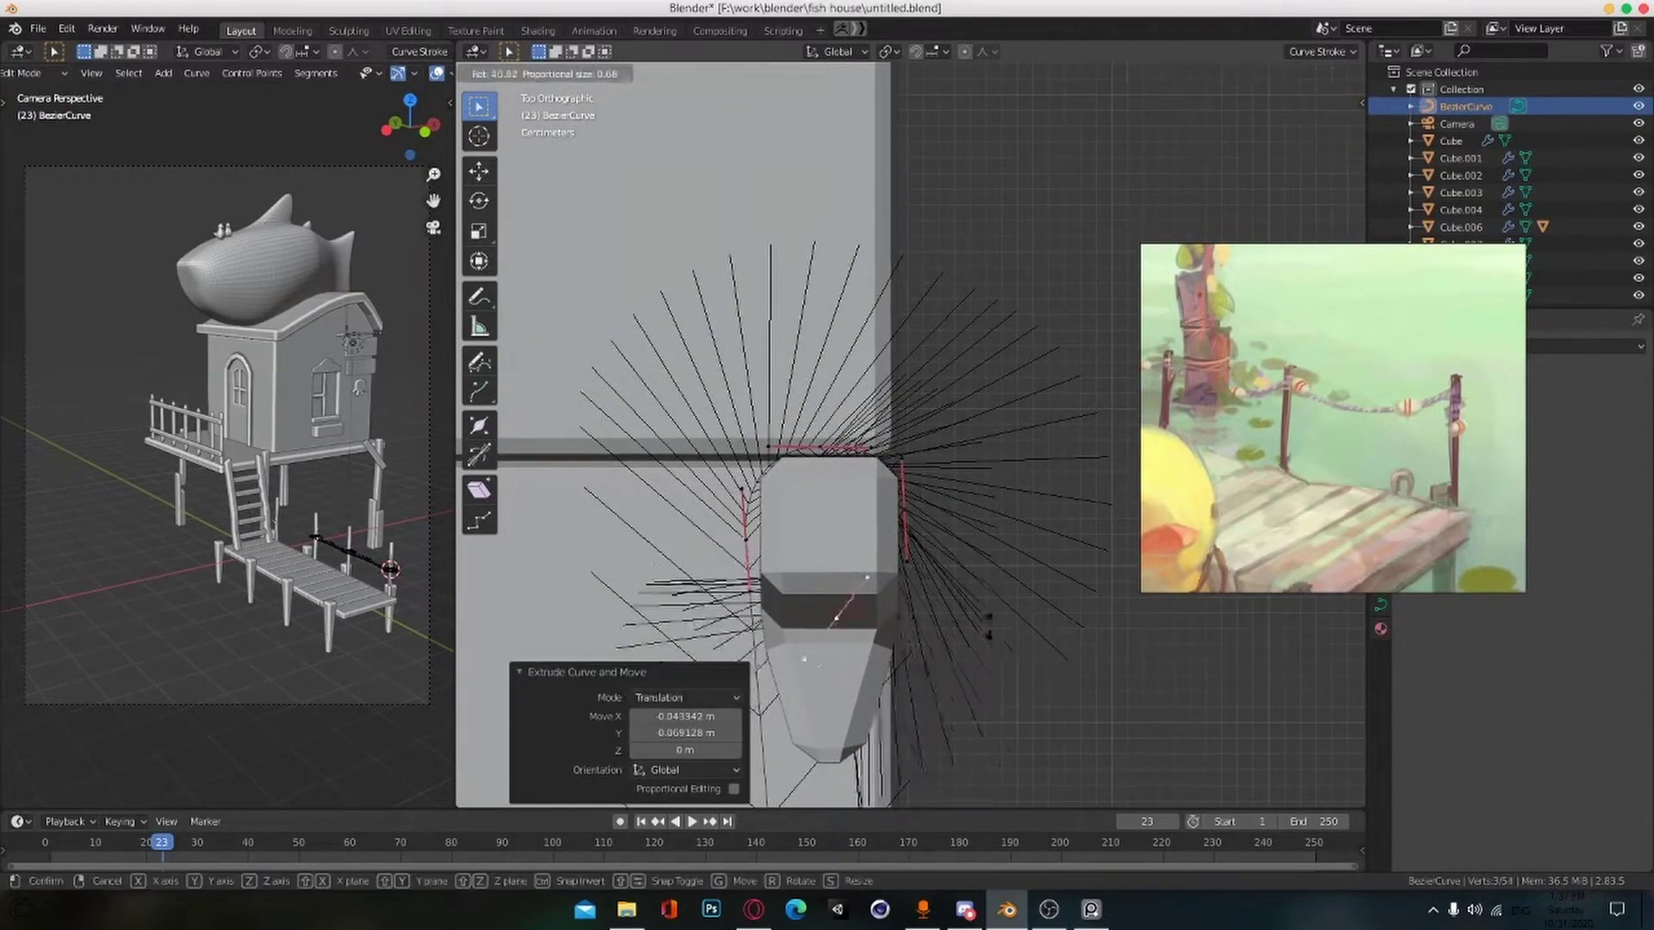
{"action": "left_click", "coordinate": [916, 718]}
{"action": "key", "text": "g"}
{"action": "left_click", "coordinate": [912, 706]}
Step: Close the curve's loop on the third post's inner side with an extruded, rotated point and save the file
{"action": "key", "text": "e"}
{"action": "left_click", "coordinate": [801, 544]}
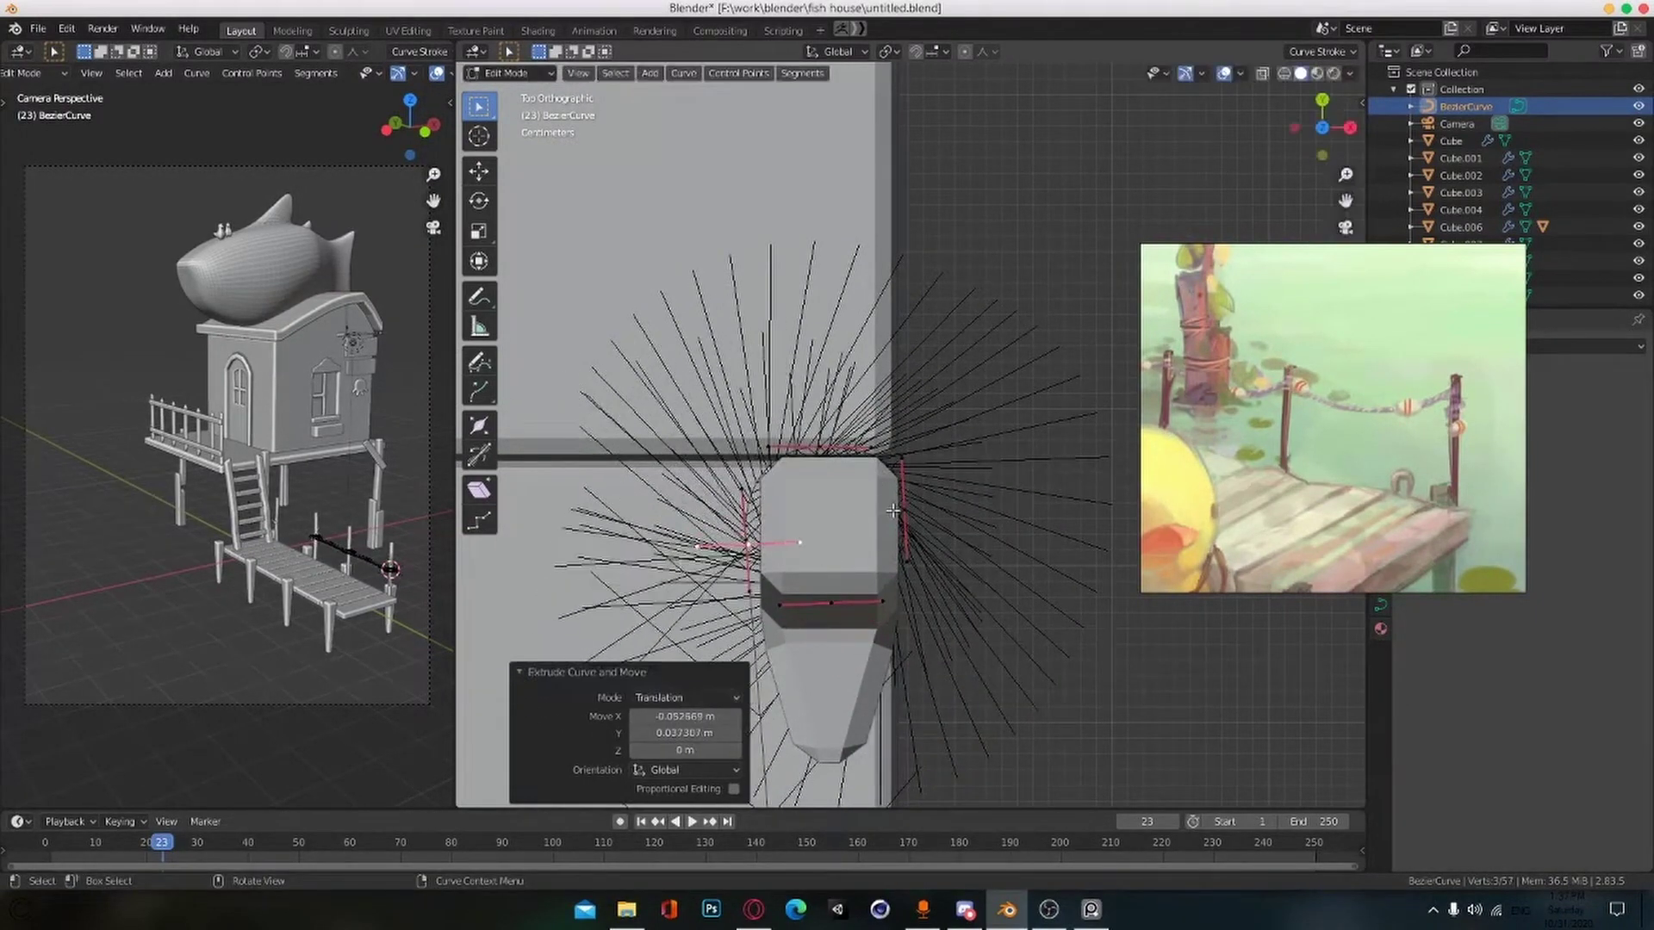
{"action": "key", "text": "r"}
{"action": "left_click", "coordinate": [777, 686]}
{"action": "key", "text": "g"}
{"action": "left_click", "coordinate": [812, 580]}
{"action": "key", "text": "ctrl+s"}
Step: Extrude the curve through another mid-span point to the inner side of the fourth post beside the ladder
{"action": "scroll", "coordinate": [888, 587], "scroll_direction": "down", "scroll_amount": 11}
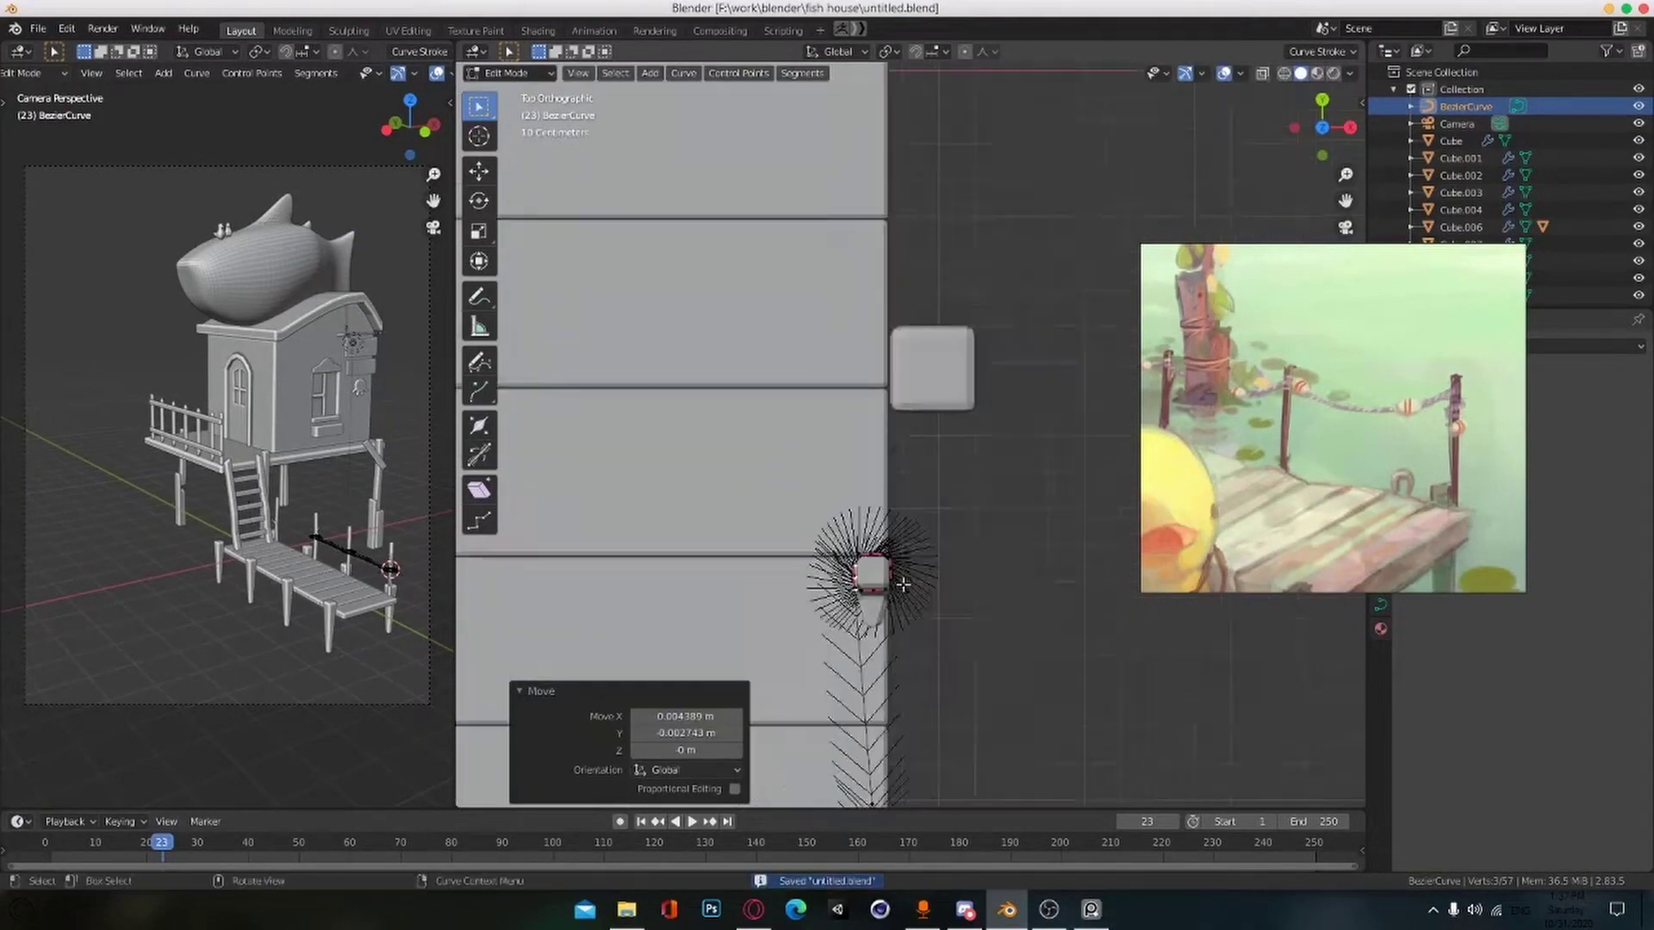
{"action": "key", "text": "e"}
{"action": "left_click", "coordinate": [904, 469]}
{"action": "scroll", "coordinate": [913, 428], "scroll_direction": "up", "scroll_amount": 4}
{"action": "middle_click_drag", "start_coordinate": [914, 427], "coordinate": [912, 572], "text": "shift"}
{"action": "key", "text": "e"}
{"action": "left_click", "coordinate": [892, 225]}
{"action": "scroll", "coordinate": [885, 293], "scroll_direction": "up", "scroll_amount": 8}
{"action": "middle_click_drag", "start_coordinate": [882, 321], "coordinate": [971, 580], "text": "shift"}
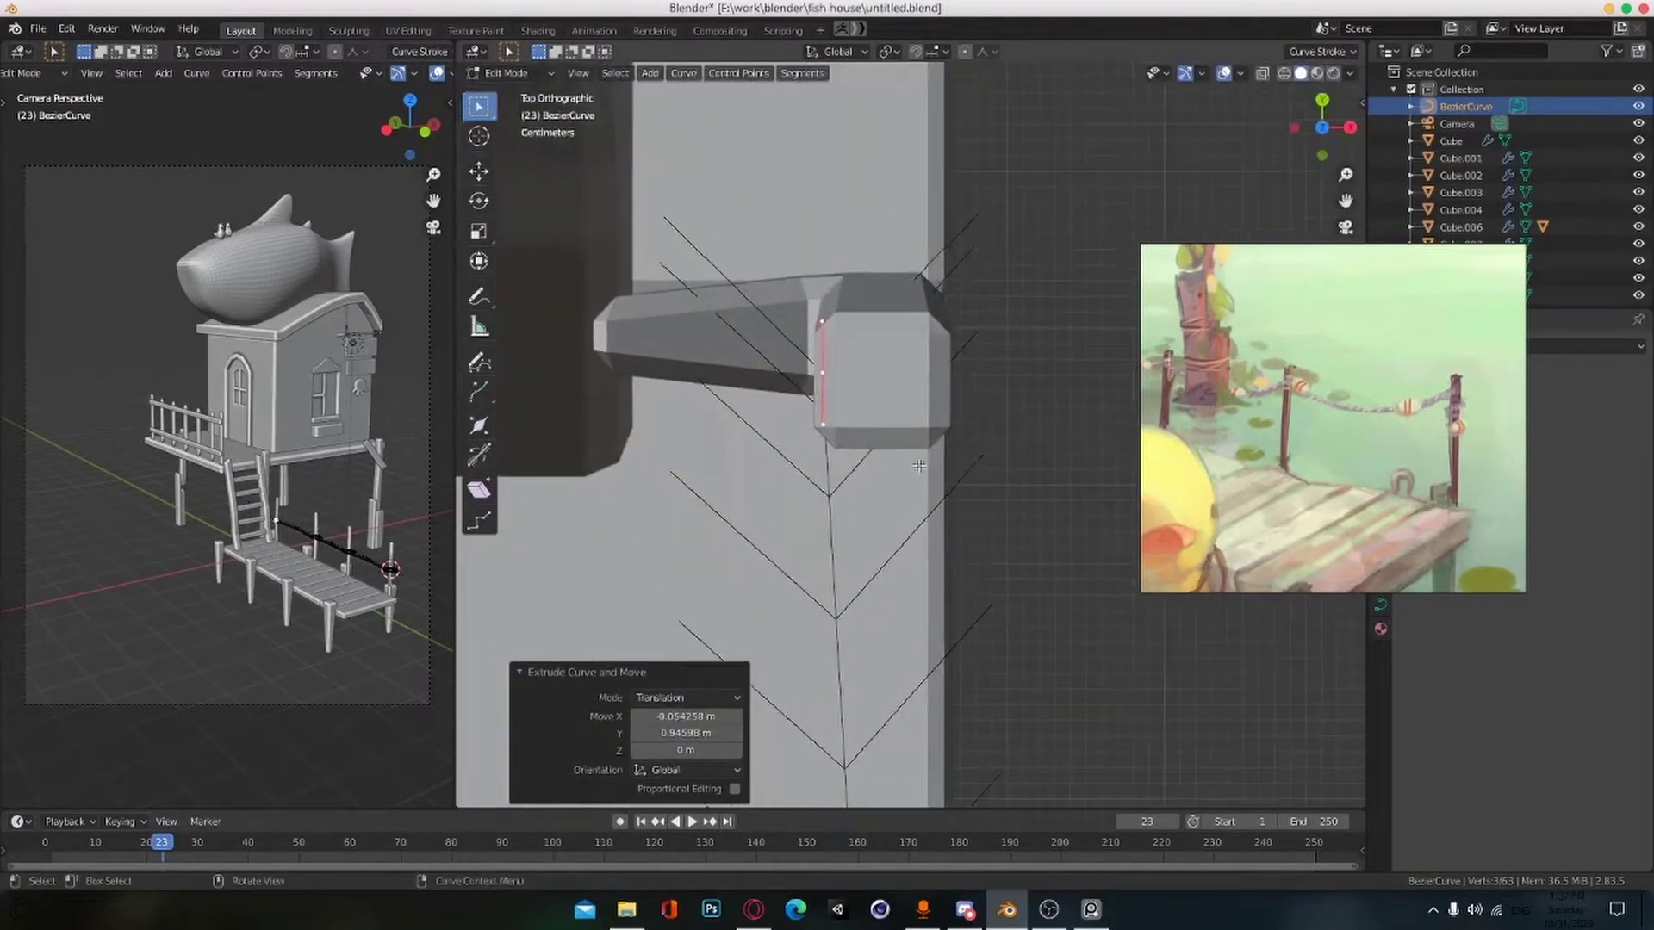
{"action": "key", "text": "g"}
{"action": "left_click", "coordinate": [920, 416]}
Step: Extrude the curve to the ladder-side post's house-facing side, rotate its handles about 90° and move the point against the post
{"action": "key", "text": "e"}
{"action": "left_click", "coordinate": [992, 290]}
{"action": "key", "text": "r"}
{"action": "left_click", "coordinate": [779, 508]}
{"action": "key", "text": "g"}
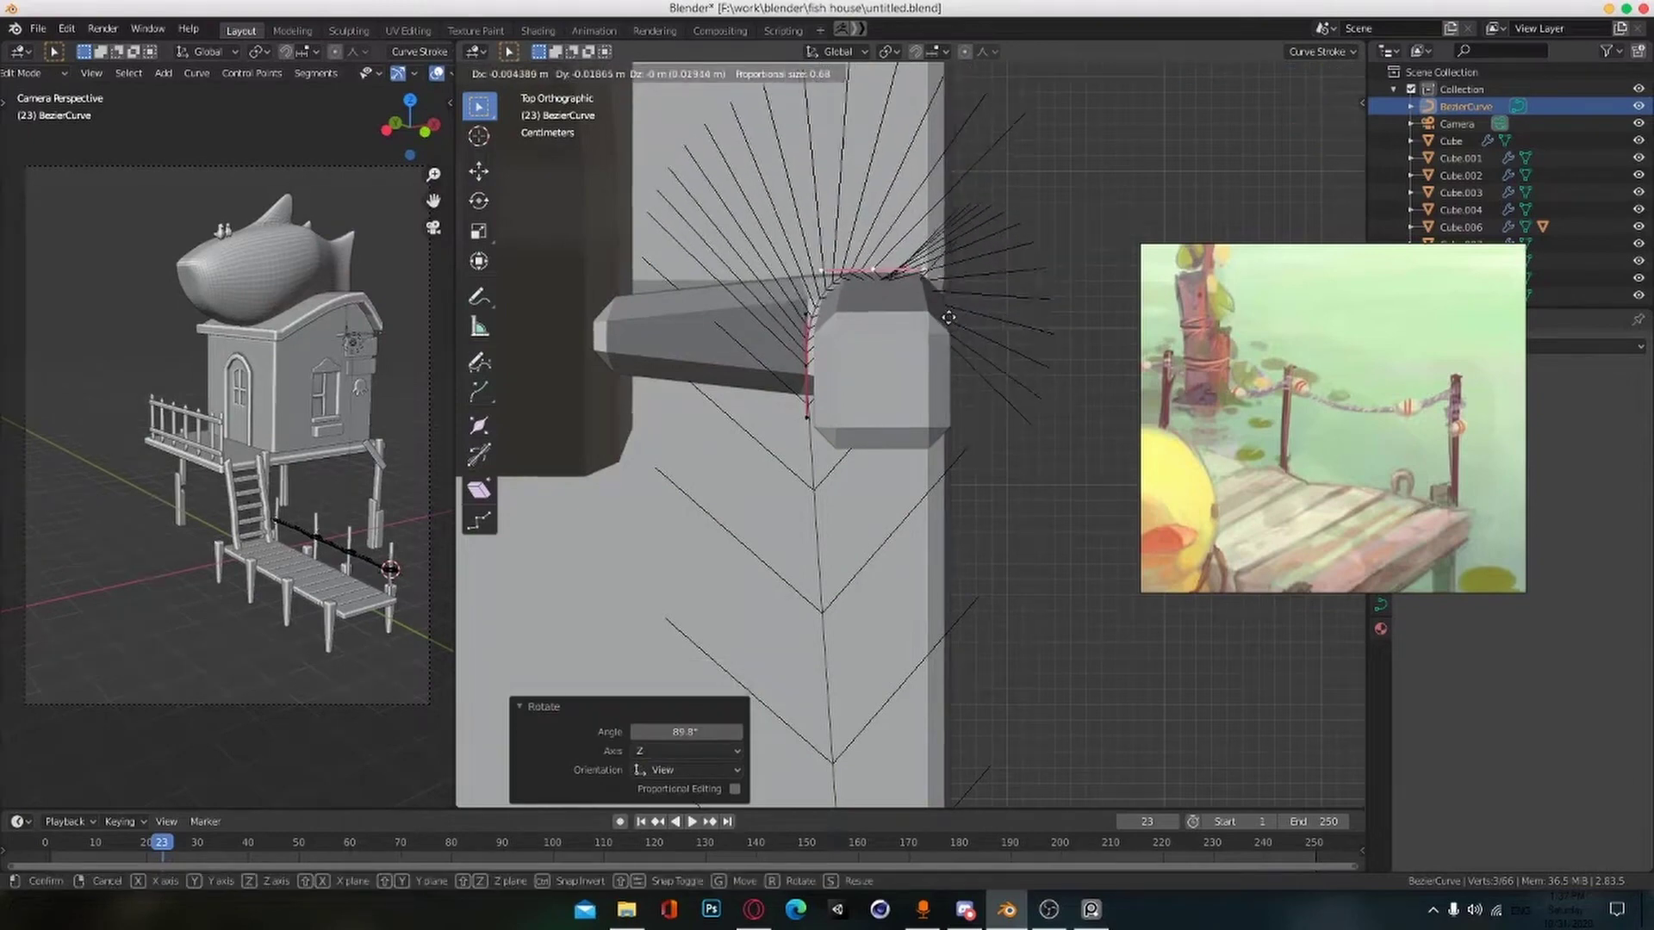
{"action": "left_click", "coordinate": [775, 526]}
Step: Extrude the curve to the outer side of the post beside the ladder, rotating and nudging the new point parallel to it
{"action": "key", "text": "e"}
{"action": "left_click", "coordinate": [896, 373]}
{"action": "key", "text": "r"}
{"action": "left_click", "coordinate": [982, 552]}
{"action": "key", "text": "g"}
{"action": "left_click", "coordinate": [999, 421]}
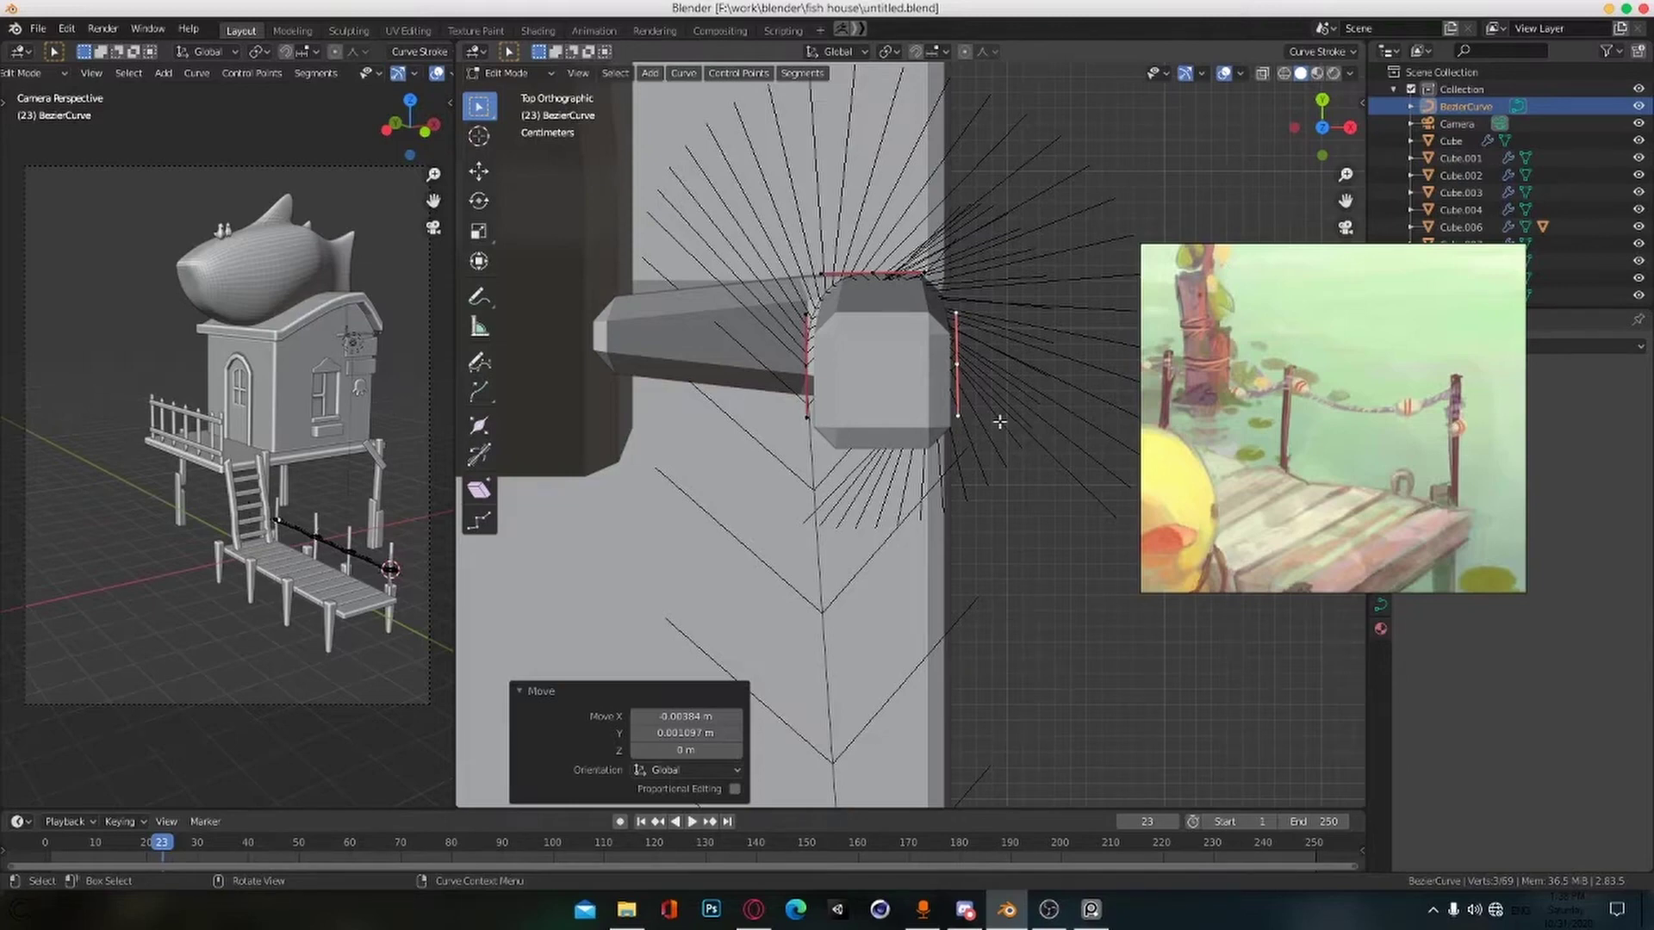
Step: Extrude the curve to the ladder-side post's side facing the dock's end, then rotate, scale and reposition the new point to fit
{"action": "key", "text": "e"}
{"action": "left_click", "coordinate": [938, 517]}
{"action": "key", "text": "r"}
{"action": "left_click", "coordinate": [968, 556]}
{"action": "key", "text": "g"}
{"action": "left_click", "coordinate": [967, 539]}
{"action": "key", "text": "g"}
{"action": "left_click", "coordinate": [979, 479]}
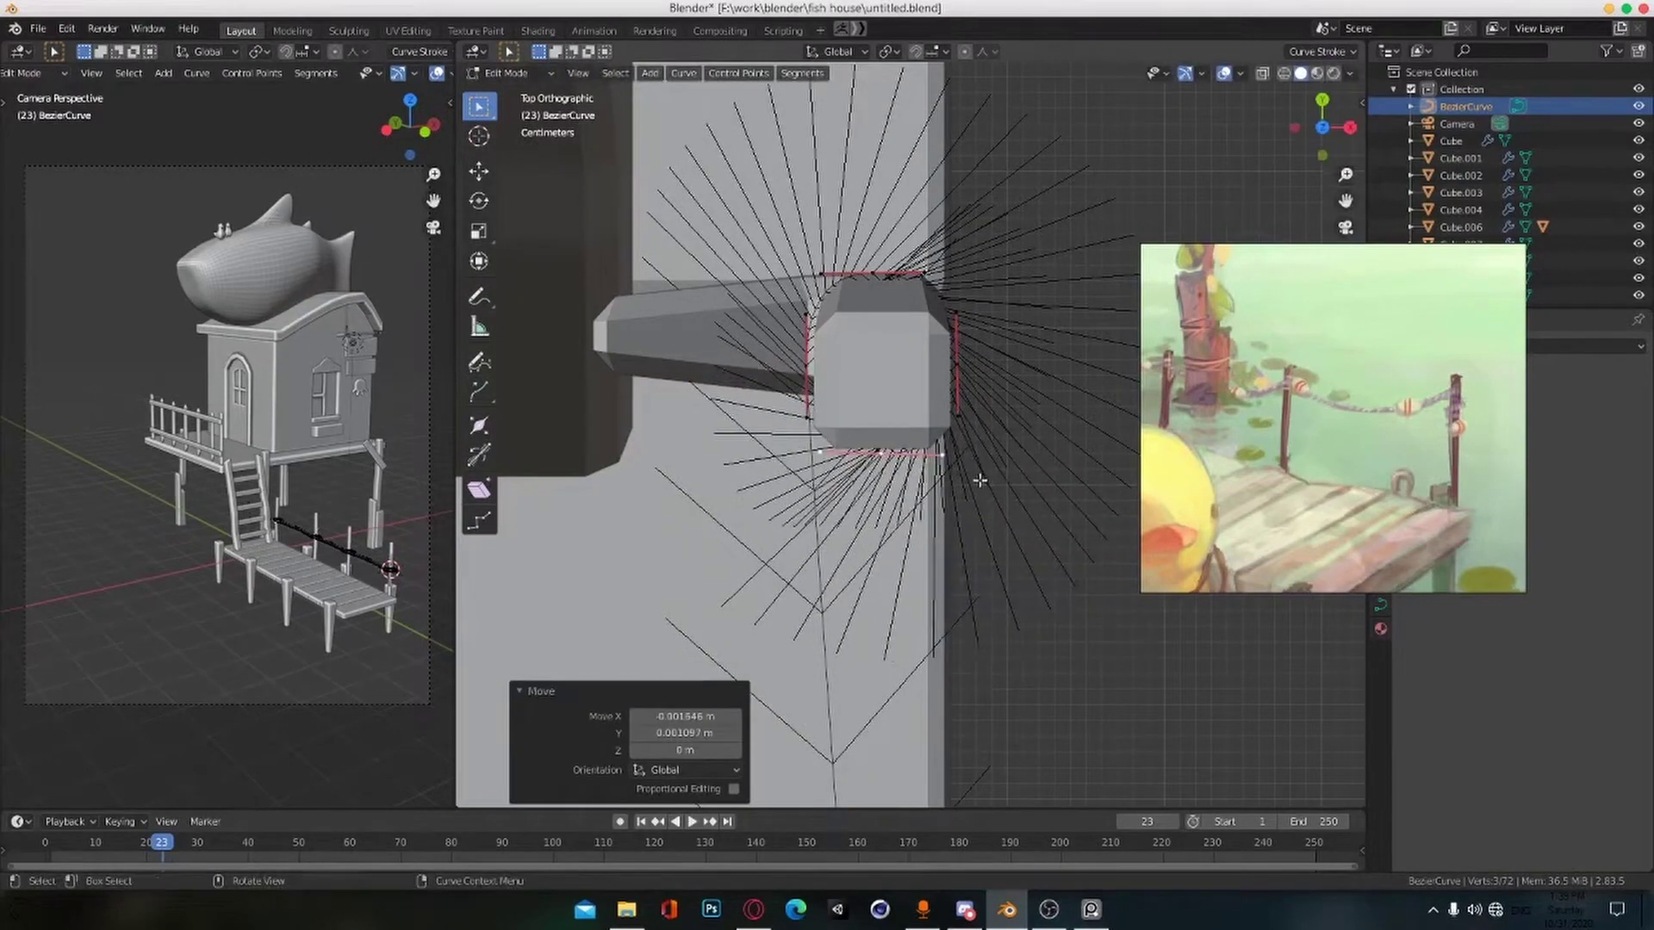
{"action": "key", "text": "s"}
{"action": "left_click", "coordinate": [989, 476]}
{"action": "key", "text": "g"}
Step: Extrude the curve's final point to the inner side of the post beside the ladder and rotate its handles along the post
{"action": "key", "text": "e"}
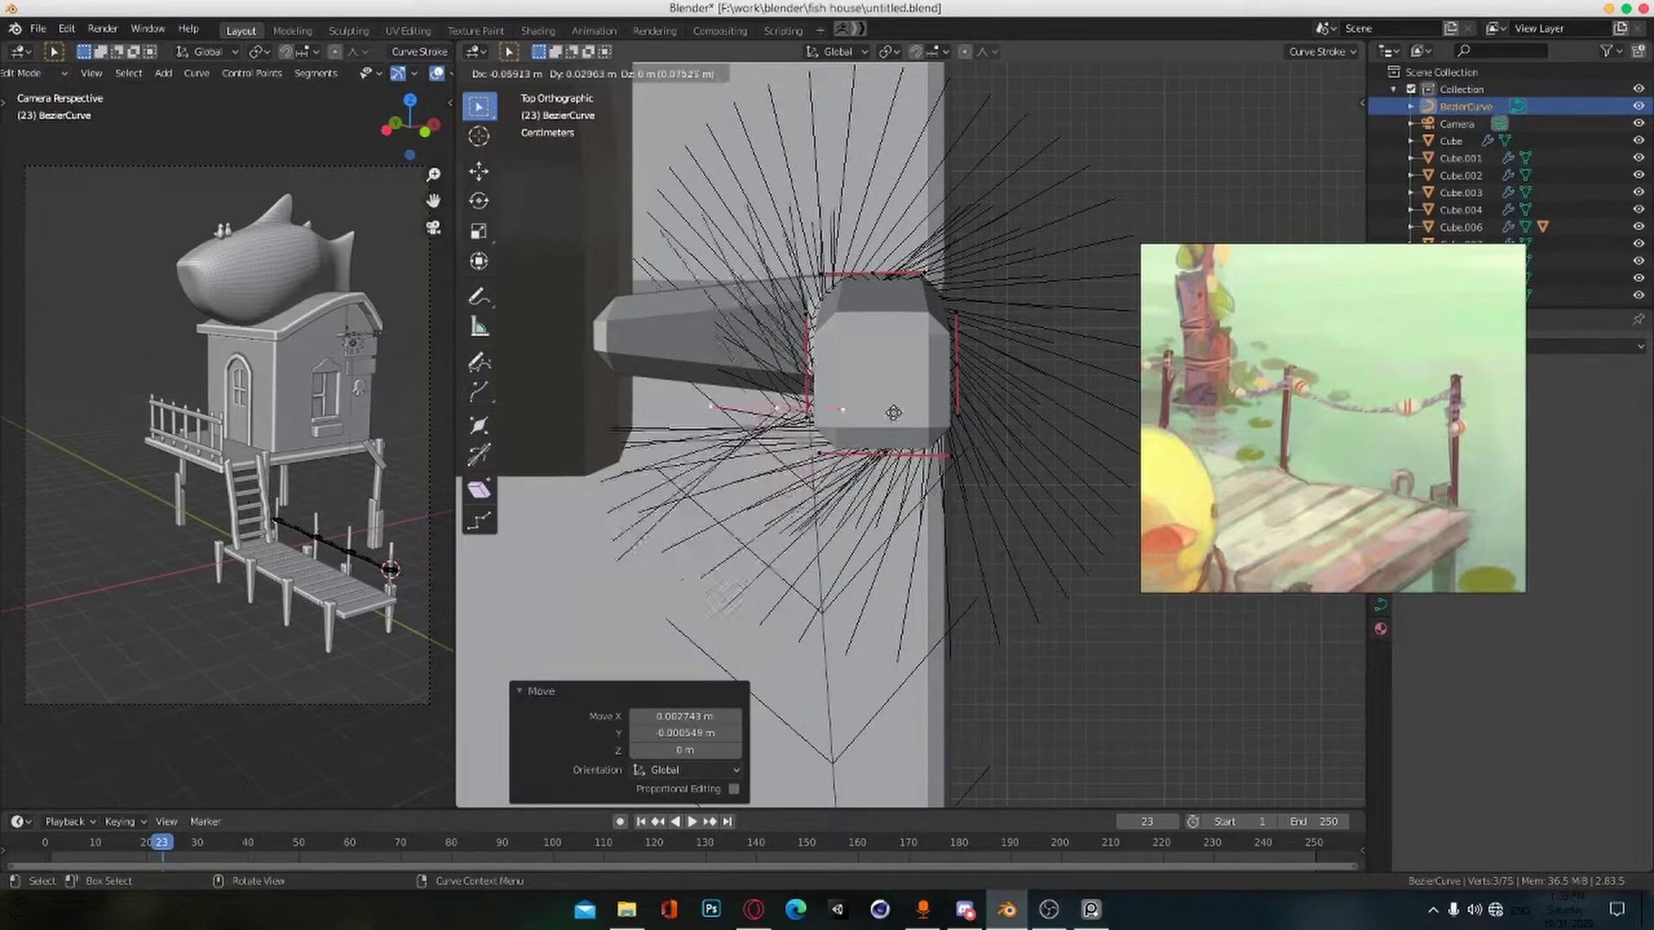
{"action": "left_click", "coordinate": [900, 392]}
{"action": "key", "text": "r"}
{"action": "left_click", "coordinate": [900, 383]}
{"action": "key", "text": "g"}
{"action": "left_click", "coordinate": [897, 391]}
{"action": "key", "text": "r"}
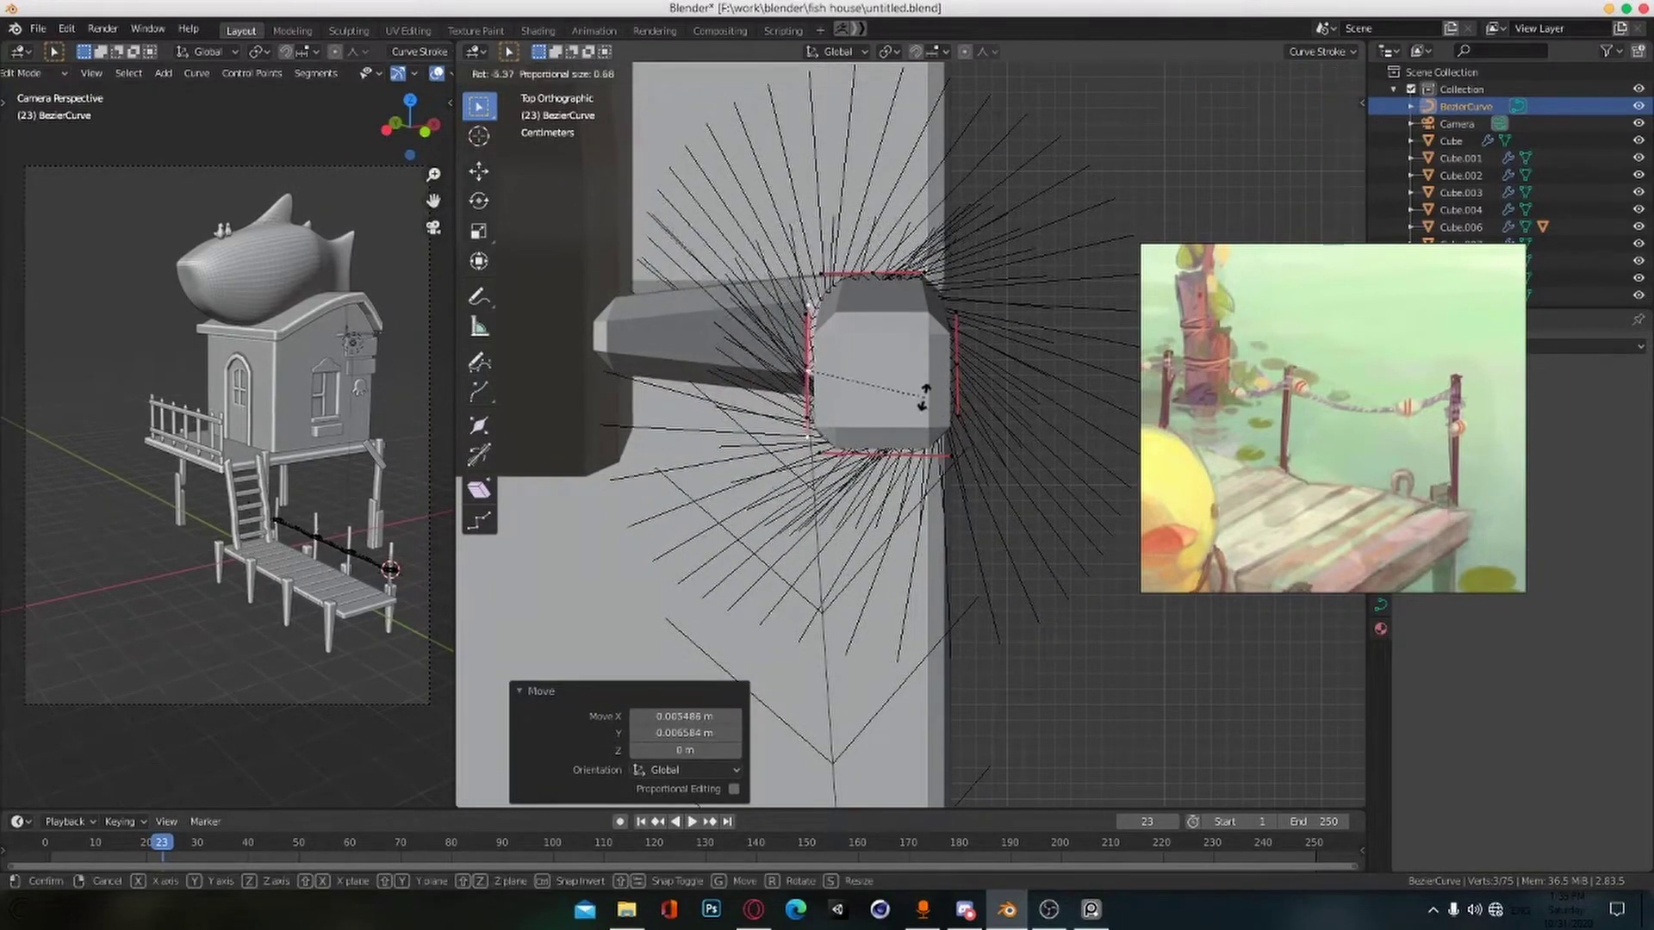
{"action": "left_click", "coordinate": [924, 394]}
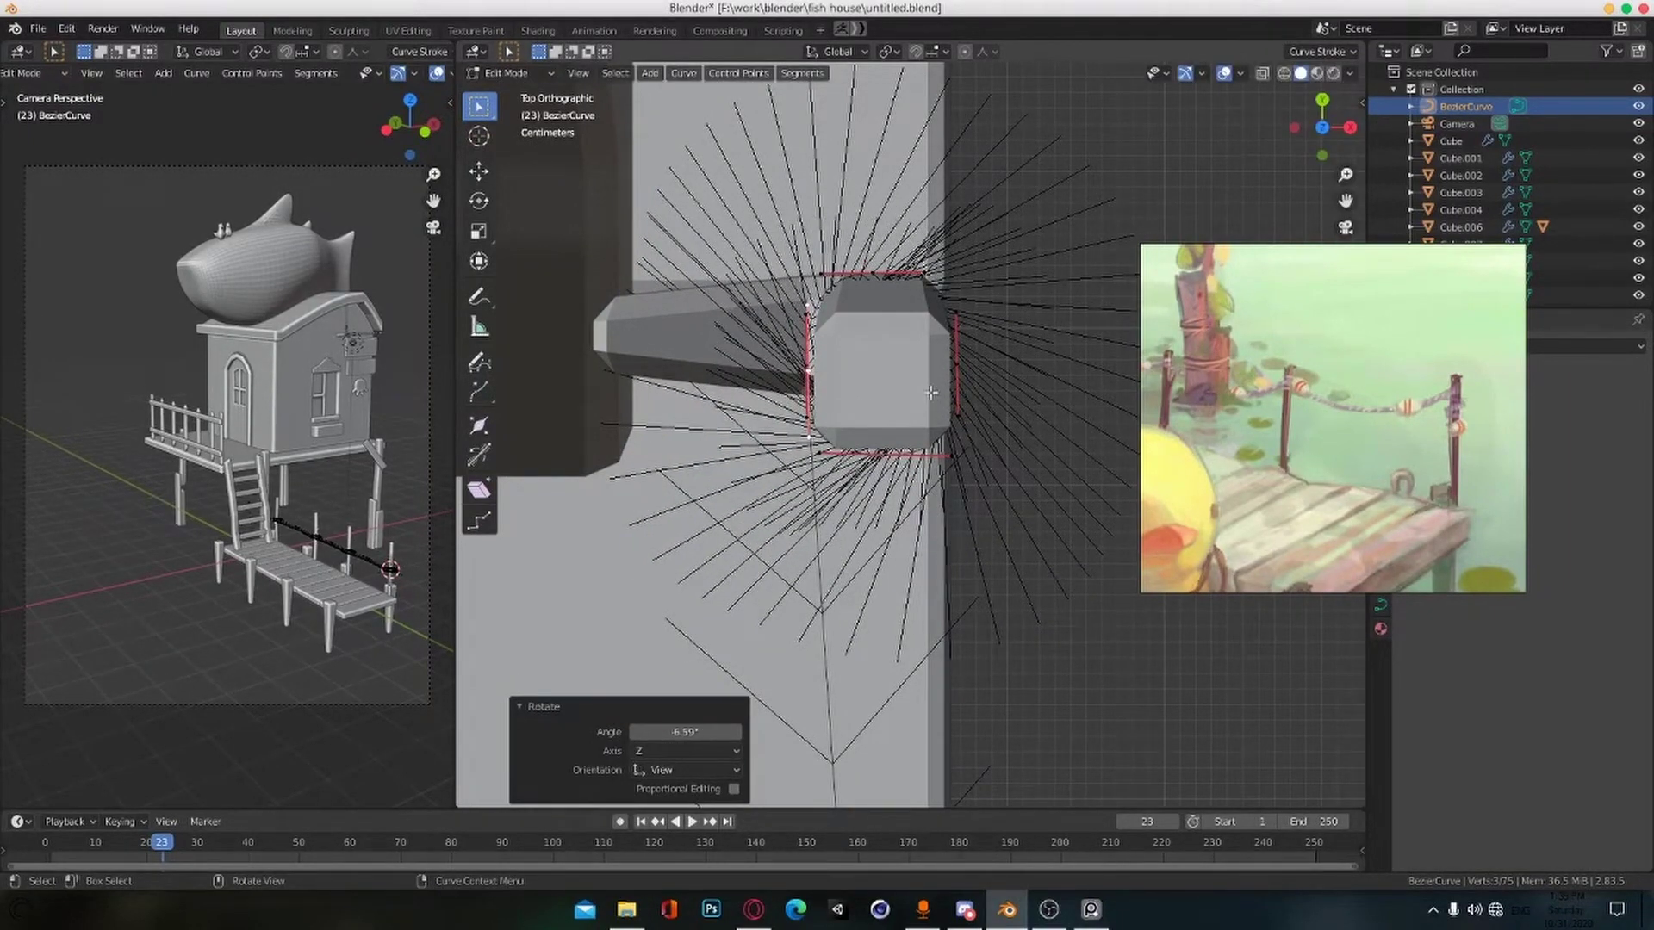
Step: Deselect the curve's points and save the file
{"action": "scroll", "coordinate": [930, 393], "scroll_direction": "down", "scroll_amount": 6}
{"action": "middle_click_drag", "start_coordinate": [999, 388], "coordinate": [978, 525], "text": "shift"}
{"action": "scroll", "coordinate": [1229, 417], "scroll_direction": "down", "scroll_amount": 3}
{"action": "scroll", "coordinate": [1258, 443], "scroll_direction": "up", "scroll_amount": 5}
{"action": "middle_click_drag", "start_coordinate": [1229, 417], "coordinate": [1284, 455]}
{"action": "key", "text": "ctrl+s"}
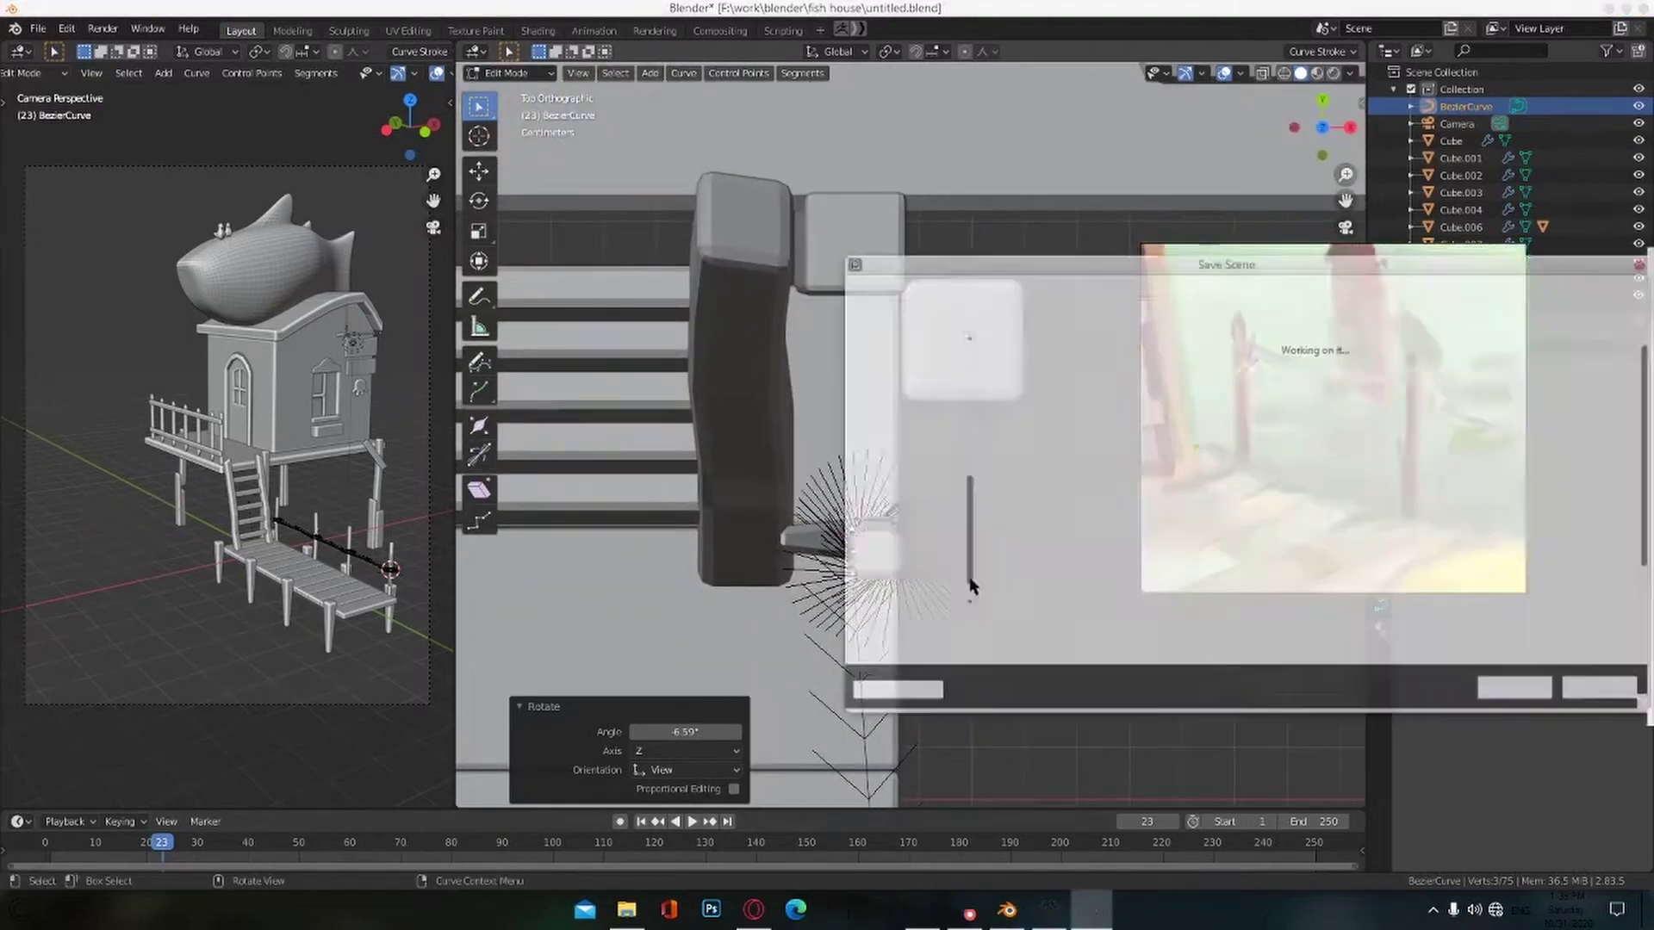
{"action": "key", "text": "Escape"}
{"action": "left_click", "coordinate": [1022, 670]}
{"action": "scroll", "coordinate": [1022, 675], "scroll_direction": "down", "scroll_amount": 5}
{"action": "middle_click_drag", "start_coordinate": [1022, 675], "coordinate": [1014, 336], "text": "shift"}
{"action": "key", "text": "ctrl+s"}
{"action": "scroll", "coordinate": [1025, 517], "scroll_direction": "down", "scroll_amount": 2}
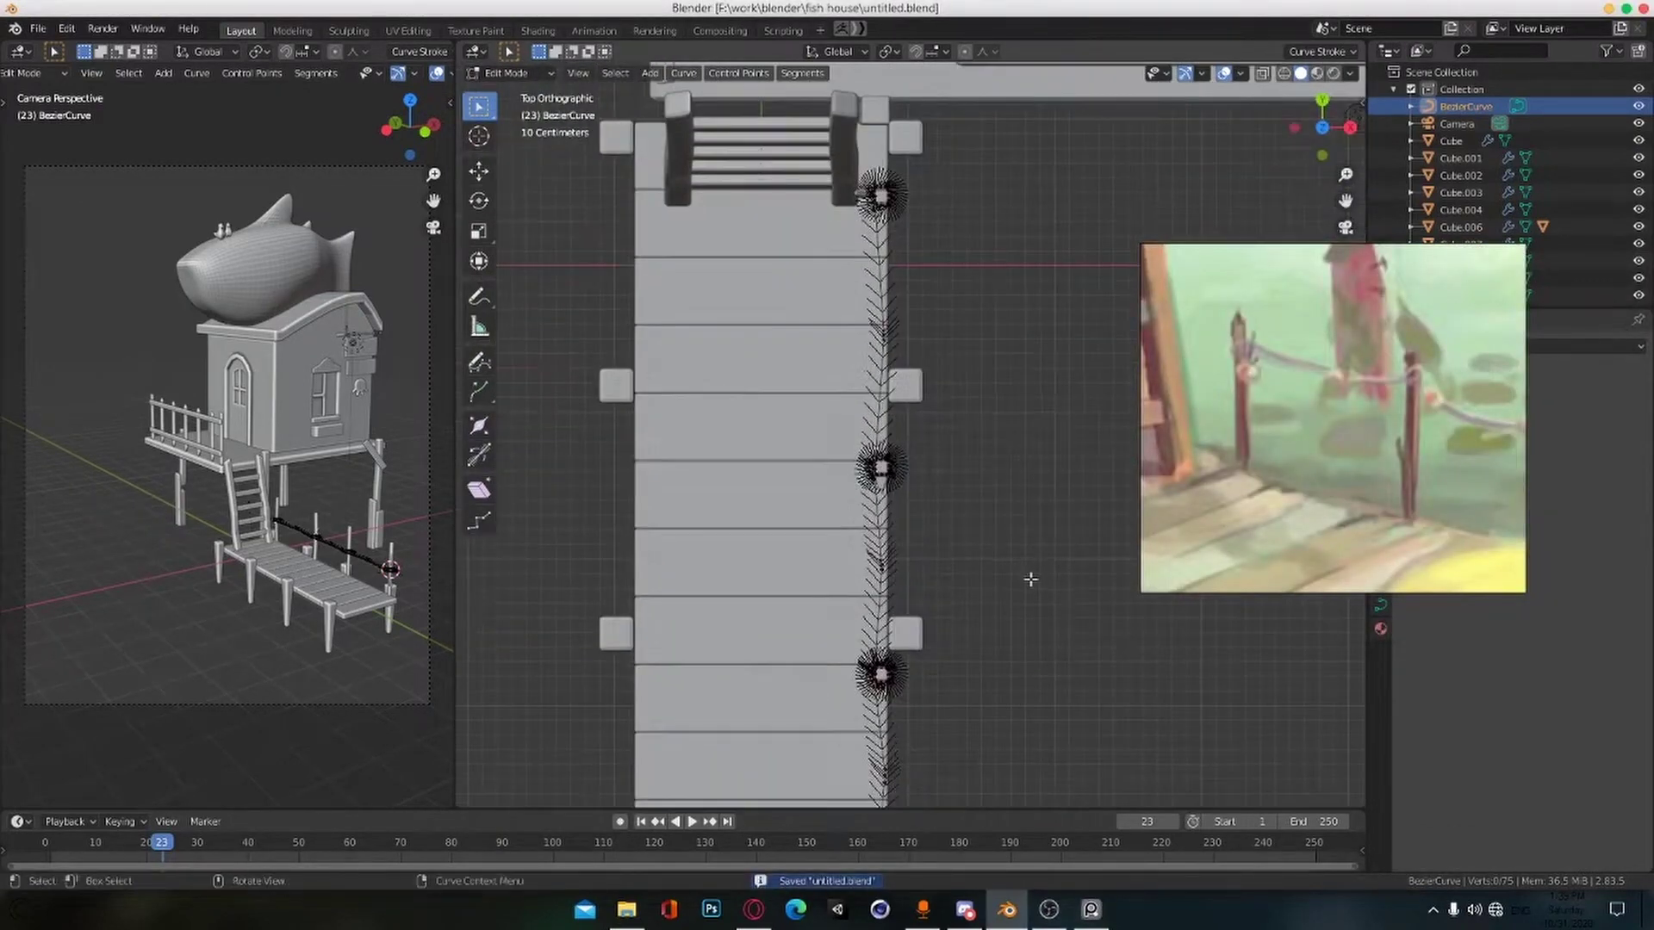
Step: Select the curve's three mid-span control points between the railing posts
{"action": "middle_click_drag", "start_coordinate": [1030, 578], "coordinate": [801, 550]}
{"action": "left_click", "coordinate": [709, 499]}
{"action": "left_click", "coordinate": [1033, 456], "text": "shift"}
{"action": "middle_click_drag", "start_coordinate": [1034, 456], "coordinate": [869, 519]}
{"action": "scroll", "coordinate": [870, 520], "scroll_direction": "down", "scroll_amount": 8}
{"action": "key", "text": "g"}
{"action": "key", "text": "z"}
{"action": "right_click", "coordinate": [887, 525]}
{"action": "scroll", "coordinate": [913, 516], "scroll_direction": "up", "scroll_amount": 6}
{"action": "scroll", "coordinate": [990, 473], "scroll_direction": "down", "scroll_amount": 1}
{"action": "left_click_drag", "start_coordinate": [1057, 429], "coordinate": [1091, 479], "text": "shift"}
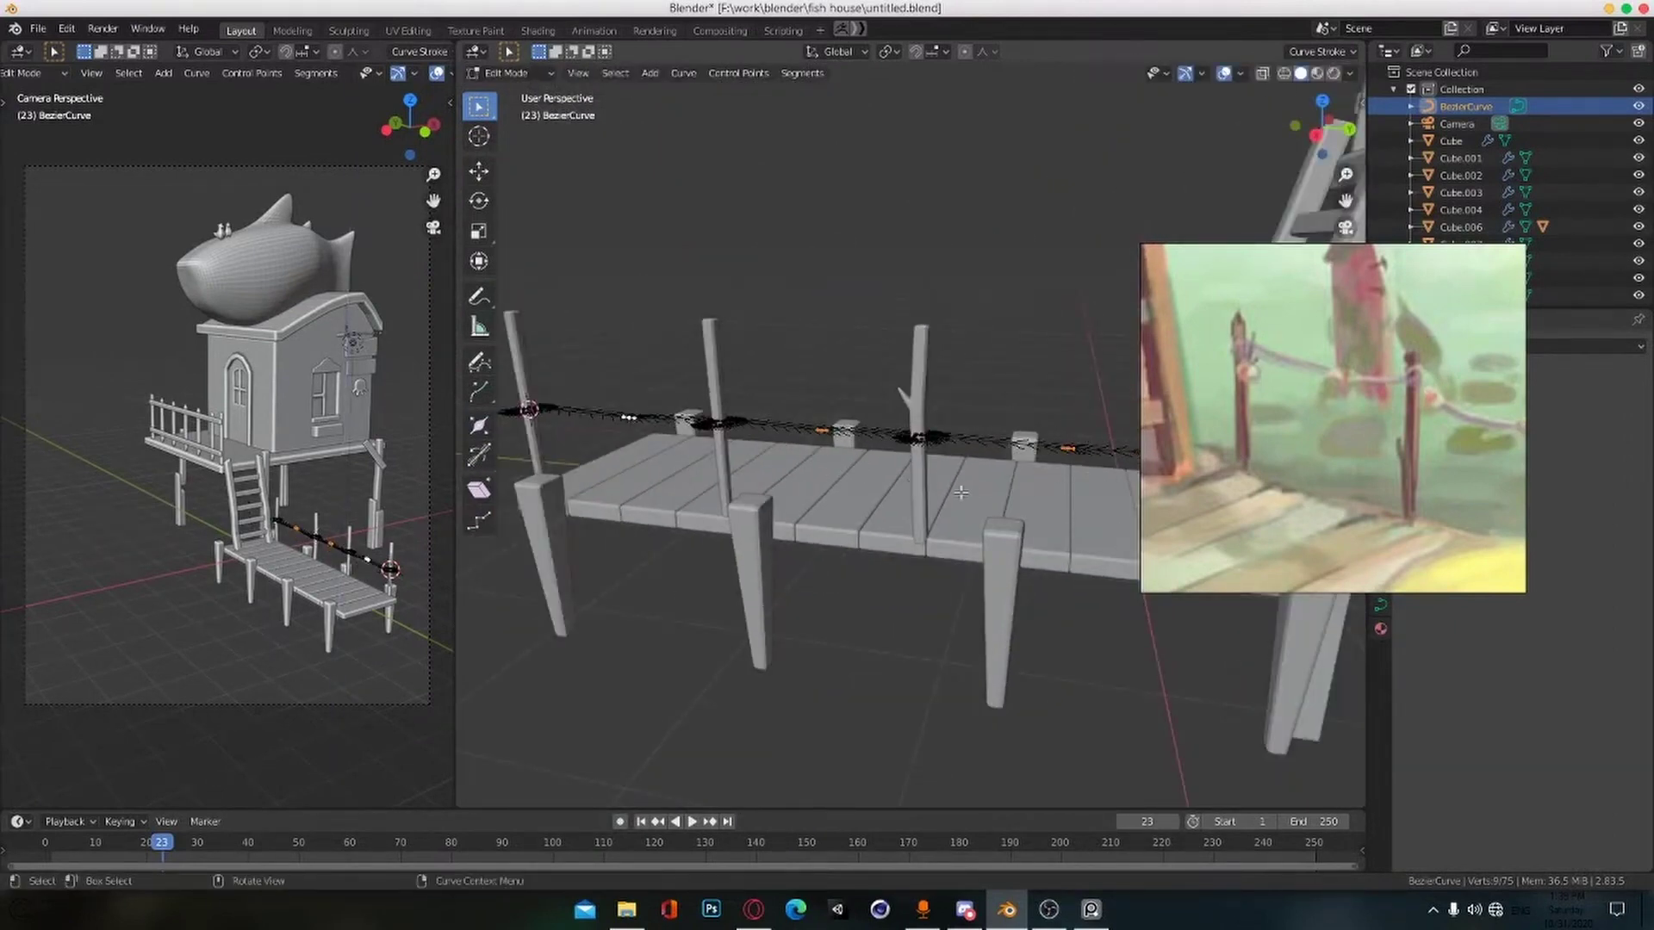
Step: Lower the three selected mid-span control points along Z so the rope sags between the posts, then save the file
{"action": "key", "text": "g"}
{"action": "key", "text": "z"}
{"action": "left_click", "coordinate": [960, 508]}
{"action": "middle_click_drag", "start_coordinate": [960, 508], "coordinate": [819, 620]}
{"action": "scroll", "coordinate": [879, 530], "scroll_direction": "up", "scroll_amount": 6}
{"action": "key", "text": "ctrl+s"}
Step: Lower the curve's control point at the dock-end post about 0.02 m along Z
{"action": "left_click", "coordinate": [870, 546]}
{"action": "scroll", "coordinate": [887, 564], "scroll_direction": "up", "scroll_amount": 3}
{"action": "key", "text": "g"}
{"action": "key", "text": "z"}
{"action": "left_click", "coordinate": [890, 575]}
{"action": "scroll", "coordinate": [840, 571], "scroll_direction": "down", "scroll_amount": 6}
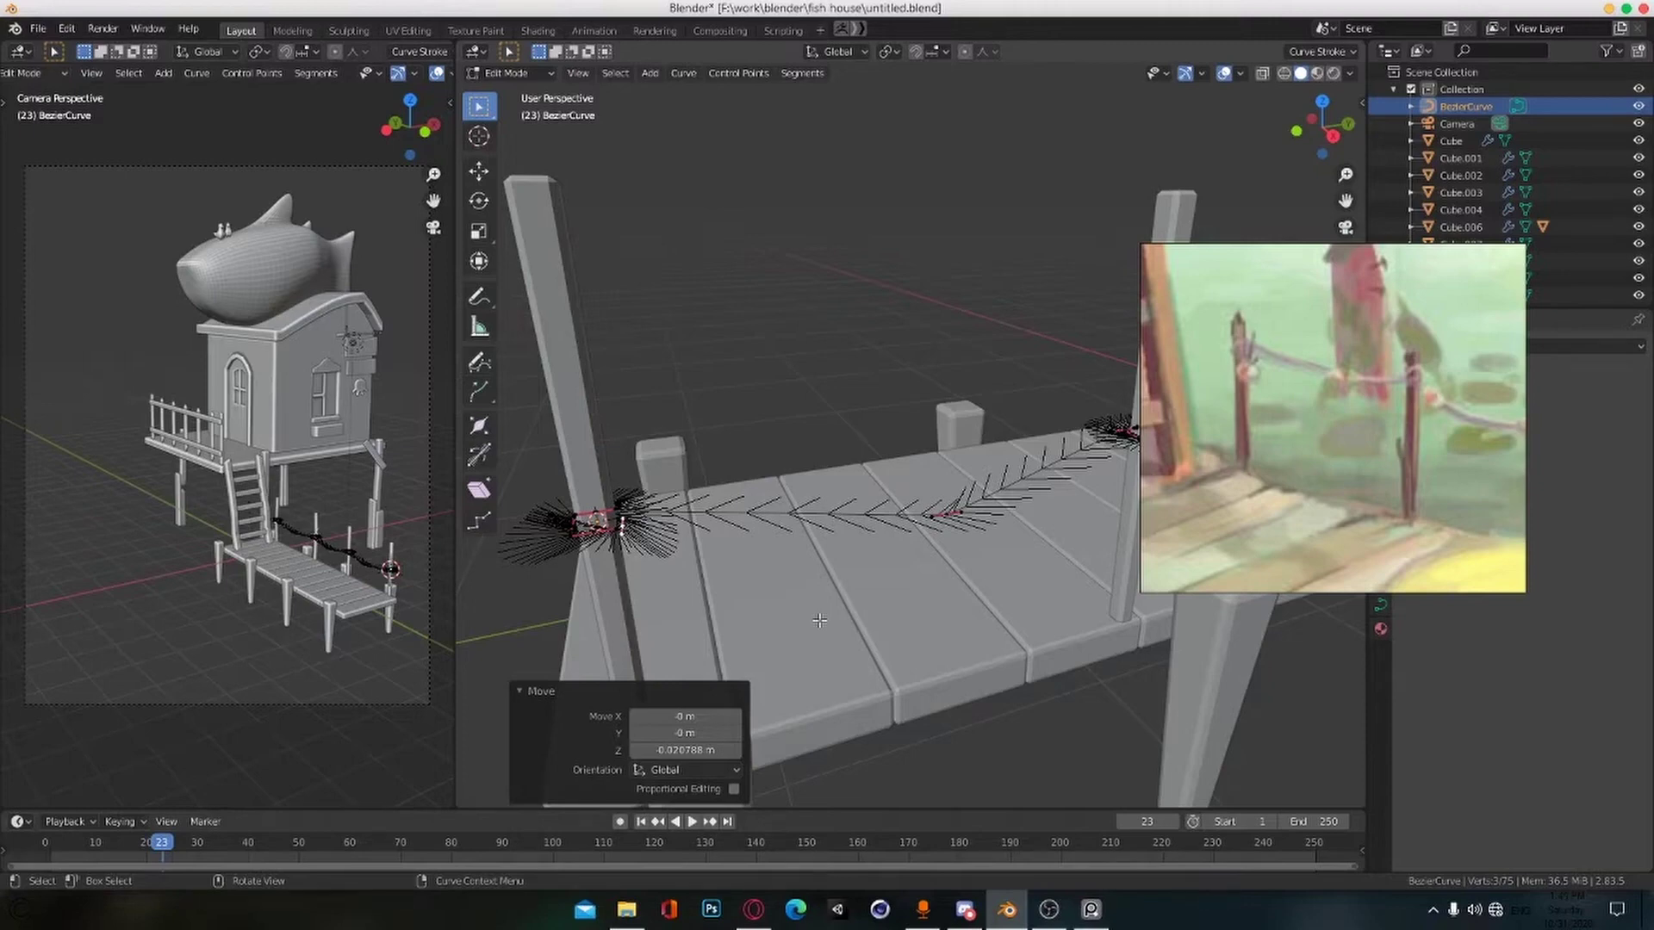
Step: Scale the handles of the mid-span point nearest the dock's end by about 2.16
{"action": "scroll", "coordinate": [896, 583], "scroll_direction": "down", "scroll_amount": 5}
{"action": "scroll", "coordinate": [912, 528], "scroll_direction": "up", "scroll_amount": 5}
{"action": "middle_click_drag", "start_coordinate": [896, 583], "coordinate": [844, 516]}
{"action": "scroll", "coordinate": [912, 528], "scroll_direction": "down", "scroll_amount": 5}
{"action": "scroll", "coordinate": [775, 551], "scroll_direction": "up", "scroll_amount": 5}
{"action": "left_click", "coordinate": [678, 573]}
{"action": "key", "text": "s"}
{"action": "left_click", "coordinate": [1255, 589]}
{"action": "scroll", "coordinate": [859, 609], "scroll_direction": "down", "scroll_amount": 3}
Step: Lengthen the handles of the middle span's control point and rotate them slightly to smooth the sag
{"action": "key", "text": "s"}
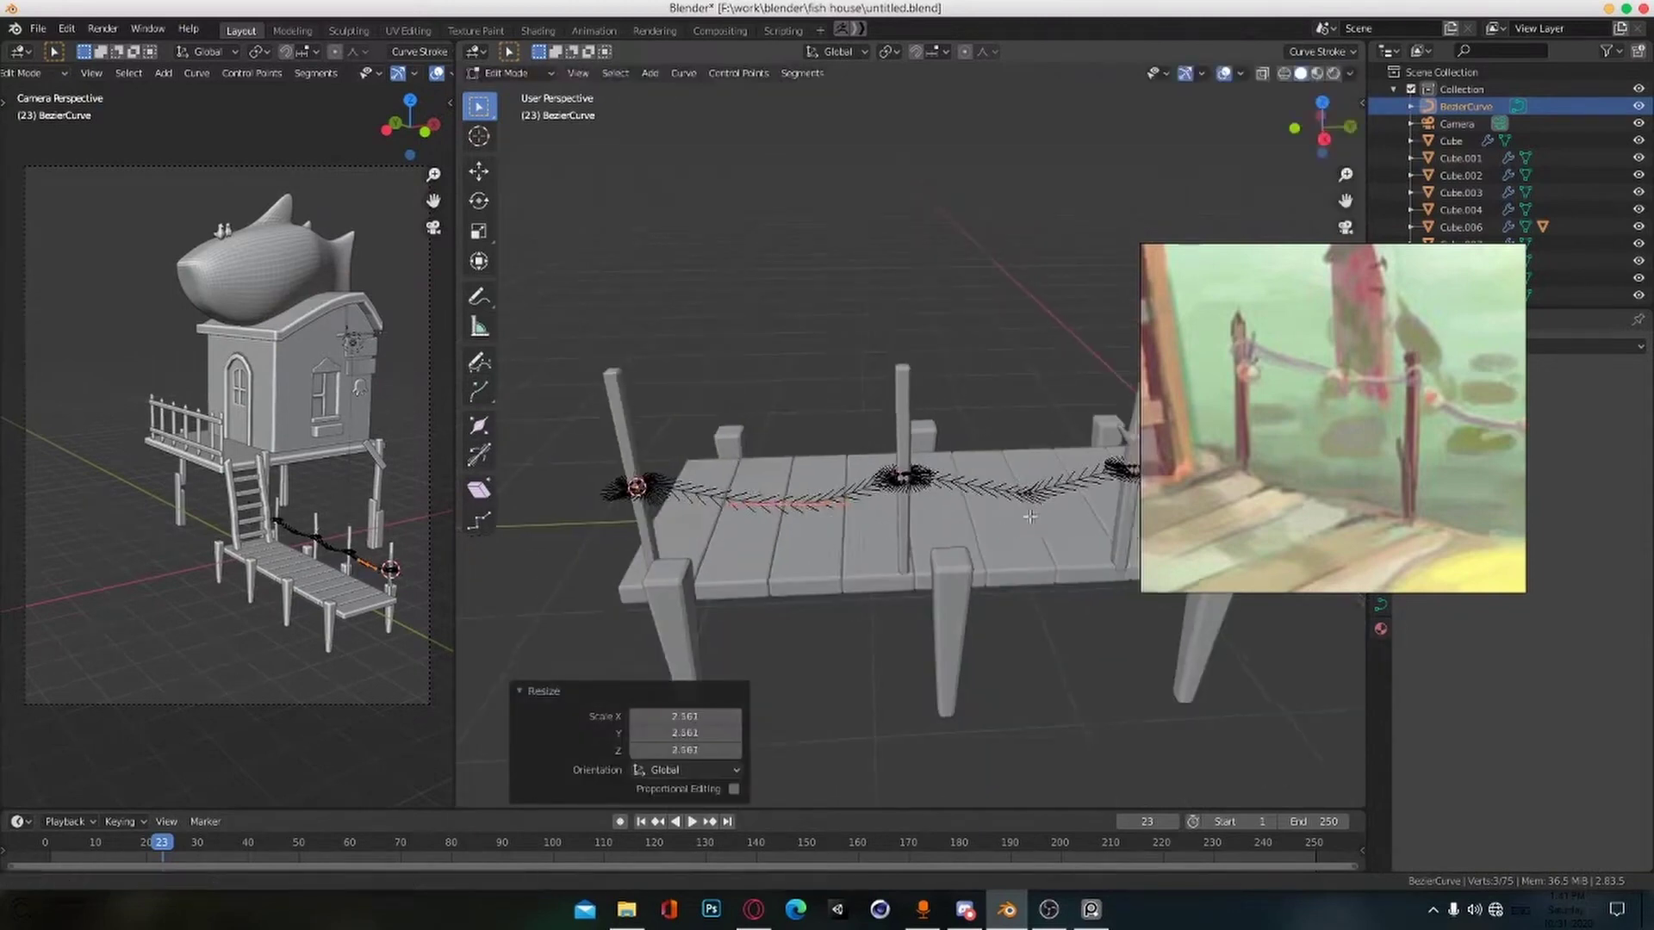
{"action": "middle_click_drag", "start_coordinate": [1033, 508], "coordinate": [805, 492], "text": "shift"}
{"action": "left_click", "coordinate": [814, 473]}
{"action": "key", "text": "s"}
{"action": "left_click", "coordinate": [964, 492]}
{"action": "key", "text": "r"}
{"action": "left_click", "coordinate": [975, 492]}
Step: Lengthen the handles of the mid-span point nearest the ladder, then scale a single curve point there by 1.765
{"action": "middle_click_drag", "start_coordinate": [990, 495], "coordinate": [742, 471], "text": "shift"}
{"action": "left_click", "coordinate": [837, 451]}
{"action": "key", "text": "s"}
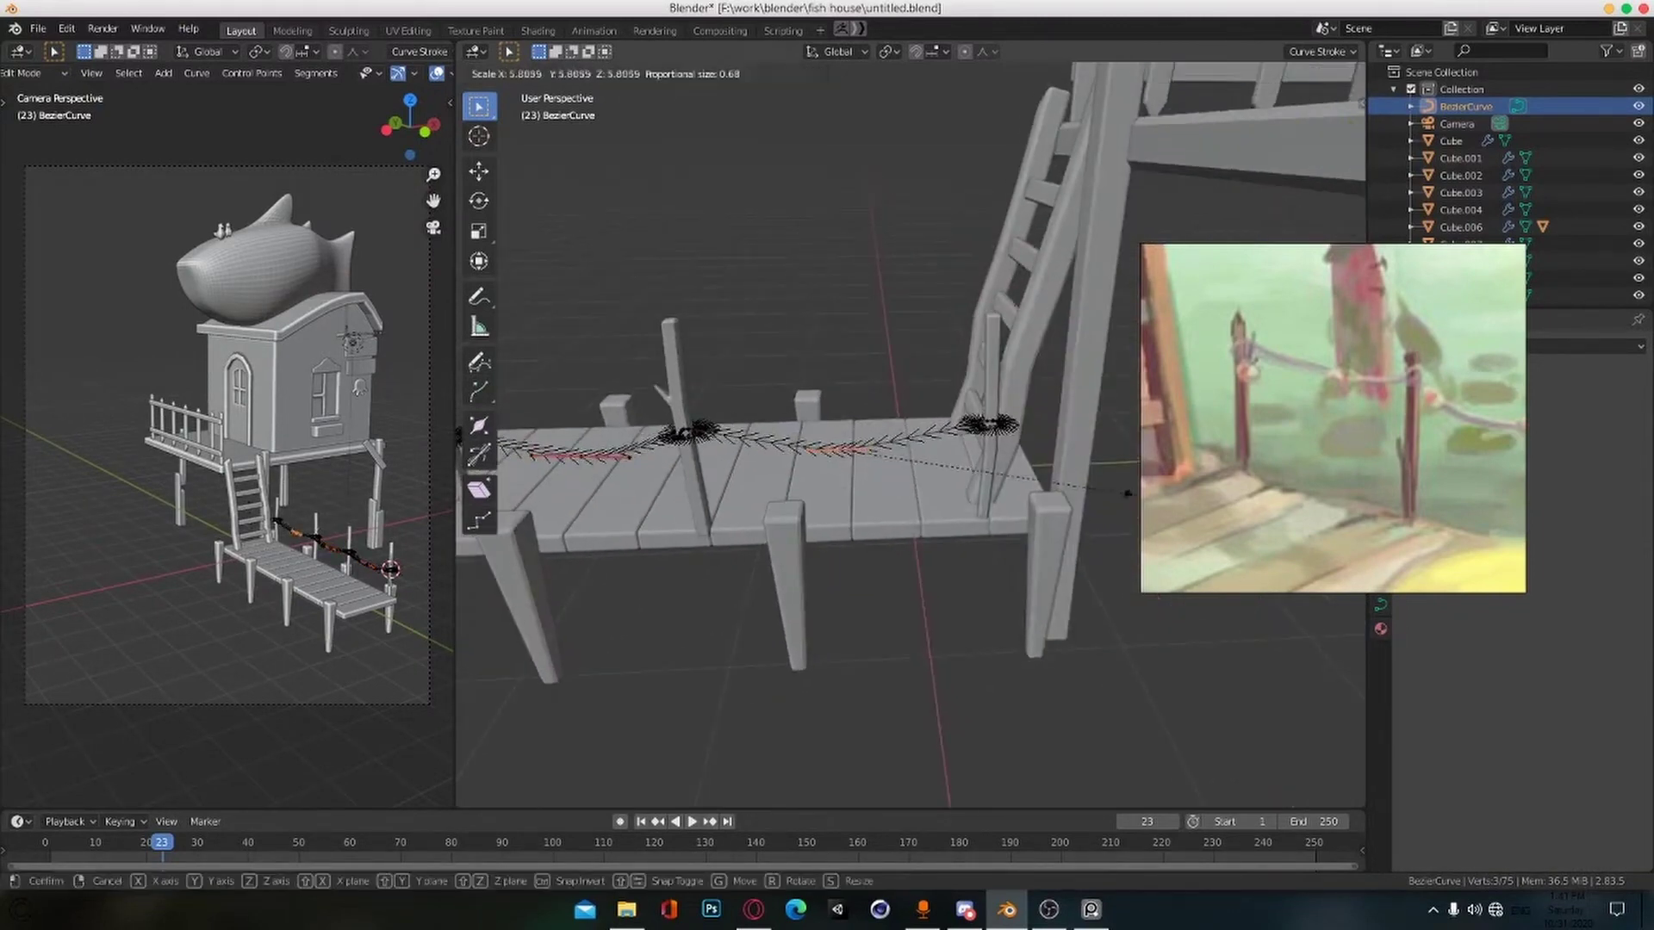
{"action": "left_click", "coordinate": [1141, 492]}
{"action": "left_click", "coordinate": [860, 468]}
{"action": "key", "text": "s"}
{"action": "left_click", "coordinate": [889, 482]}
{"action": "scroll", "coordinate": [890, 488], "scroll_direction": "down", "scroll_amount": 3}
{"action": "middle_click_drag", "start_coordinate": [889, 487], "coordinate": [1016, 551]}
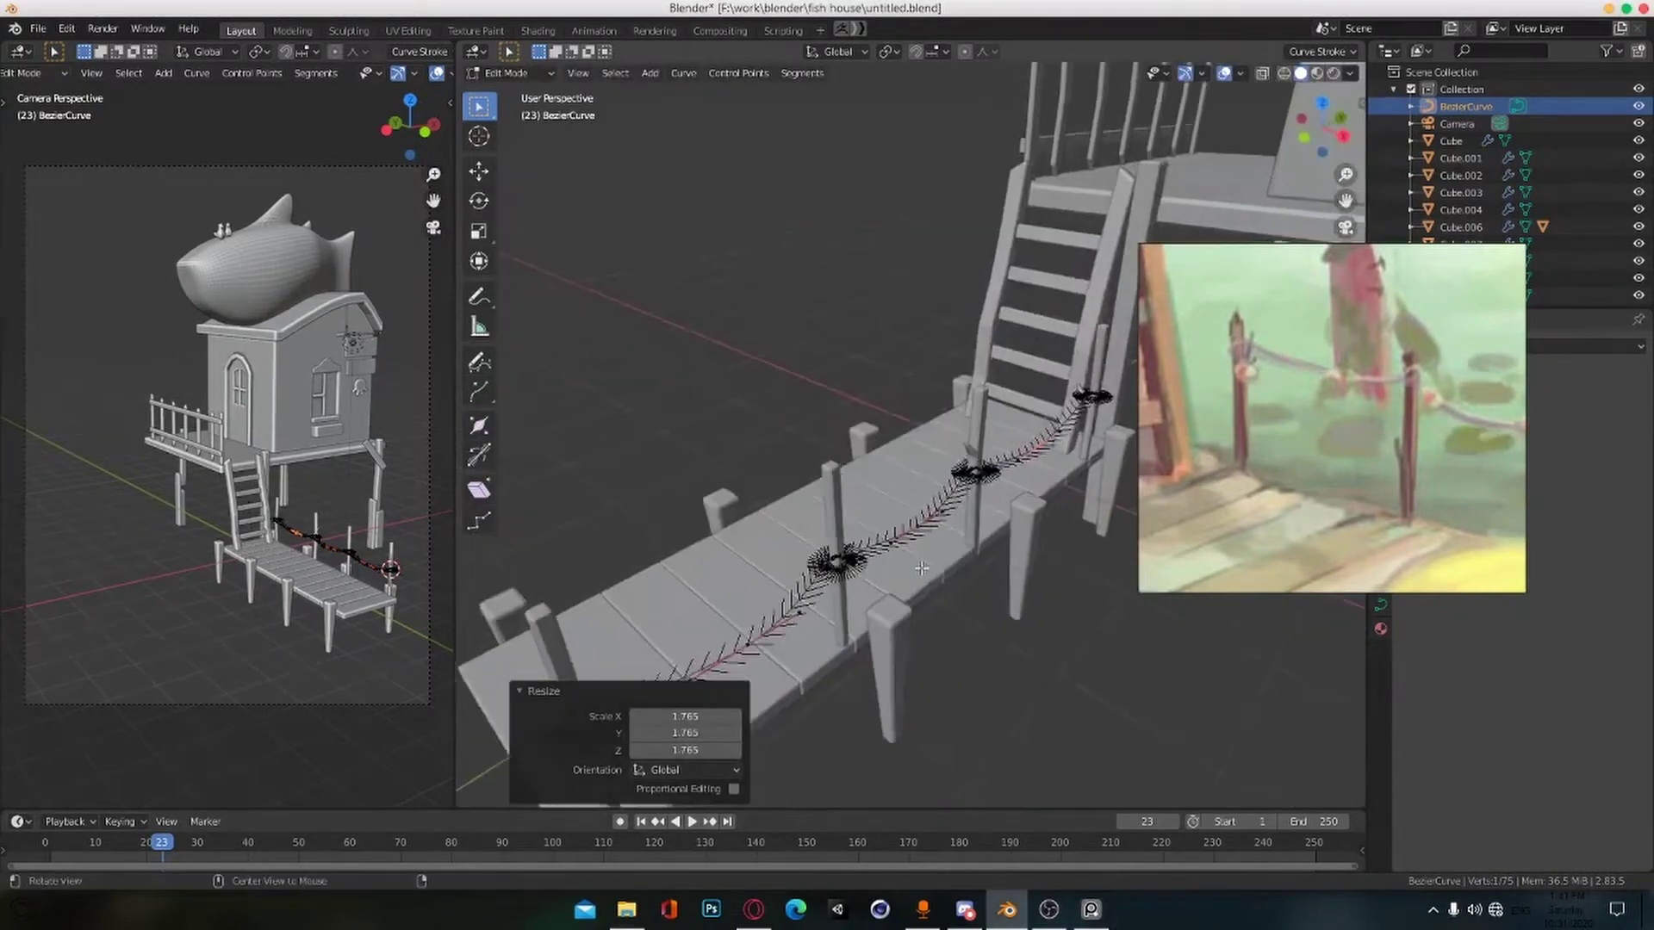
Step: Lower the selected part of the rope span nearest the dock's end slightly along Z
{"action": "scroll", "coordinate": [766, 595], "scroll_direction": "up", "scroll_amount": 5}
{"action": "middle_click_drag", "start_coordinate": [655, 689], "coordinate": [838, 565], "text": "shift"}
{"action": "left_click", "coordinate": [781, 592]}
{"action": "key", "text": "g"}
{"action": "key", "text": "z"}
{"action": "left_click", "coordinate": [781, 604]}
{"action": "scroll", "coordinate": [780, 604], "scroll_direction": "down", "scroll_amount": 5}
{"action": "scroll", "coordinate": [832, 558], "scroll_direction": "up", "scroll_amount": 5}
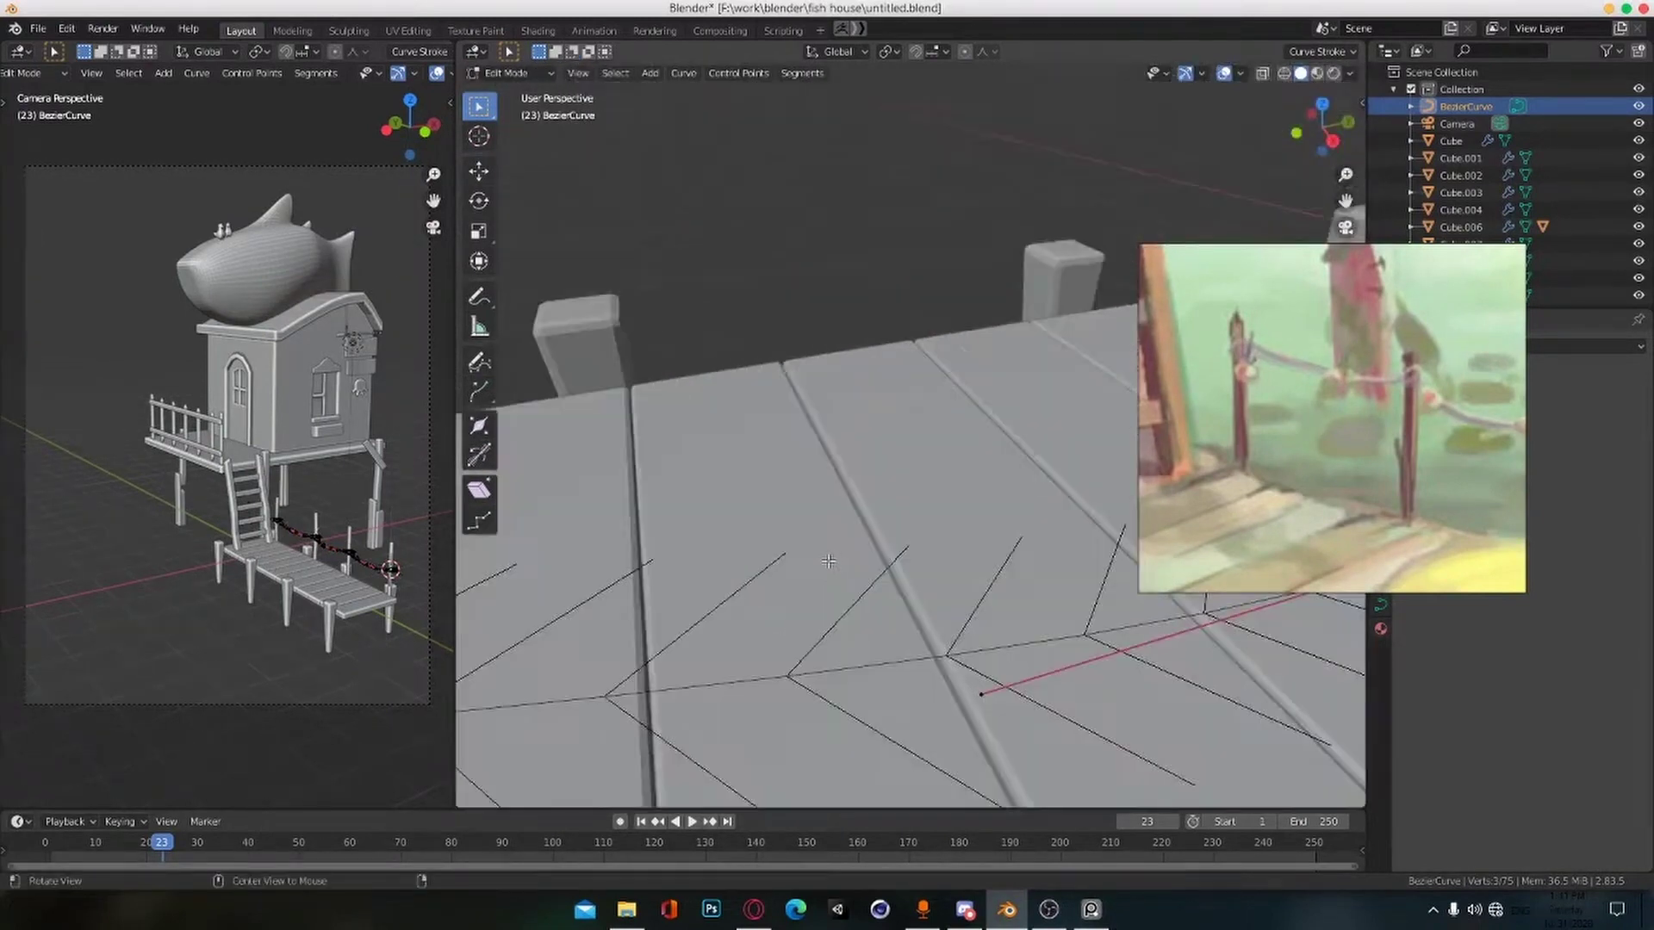
Step: Lower three more individual curve points slightly along Z to refine the rope's shape near the dock's end
{"action": "middle_click_drag", "start_coordinate": [689, 586], "coordinate": [904, 469], "text": "shift"}
{"action": "left_click", "coordinate": [784, 461]}
{"action": "key", "text": "g"}
{"action": "key", "text": "z"}
{"action": "left_click", "coordinate": [785, 470]}
{"action": "middle_click_drag", "start_coordinate": [784, 470], "coordinate": [824, 511]}
{"action": "left_click", "coordinate": [914, 455]}
{"action": "key", "text": "g"}
{"action": "key", "text": "z"}
{"action": "left_click", "coordinate": [915, 459]}
{"action": "left_click", "coordinate": [976, 439]}
{"action": "key", "text": "g"}
{"action": "key", "text": "z"}
{"action": "left_click", "coordinate": [963, 467]}
{"action": "scroll", "coordinate": [963, 467], "scroll_direction": "down", "scroll_amount": 4}
{"action": "scroll", "coordinate": [823, 511], "scroll_direction": "up", "scroll_amount": 4}
{"action": "key", "text": "z"}
{"action": "left_click", "coordinate": [789, 609]}
{"action": "left_click_drag", "start_coordinate": [789, 610], "coordinate": [775, 482], "text": "alt"}
{"action": "scroll", "coordinate": [848, 516], "scroll_direction": "up", "scroll_amount": 1, "text": "alt"}
{"action": "scroll", "coordinate": [848, 517], "scroll_direction": "down", "scroll_amount": 3}
{"action": "left_click", "coordinate": [848, 516]}
{"action": "scroll", "coordinate": [896, 551], "scroll_direction": "up", "scroll_amount": 4}
{"action": "left_click_drag", "start_coordinate": [896, 551], "coordinate": [904, 615], "text": "alt"}
{"action": "mouse_move", "coordinate": [904, 615]}
{"action": "middle_mouse_down"}
{"action": "mouse_move", "coordinate": [897, 591]}
{"action": "mouse_move", "coordinate": [914, 603]}
{"action": "mouse_move", "coordinate": [878, 608]}
{"action": "middle_mouse_up"}
{"action": "left_click", "coordinate": [811, 523]}
{"action": "key", "text": "g"}
{"action": "right_click", "coordinate": [1031, 212]}
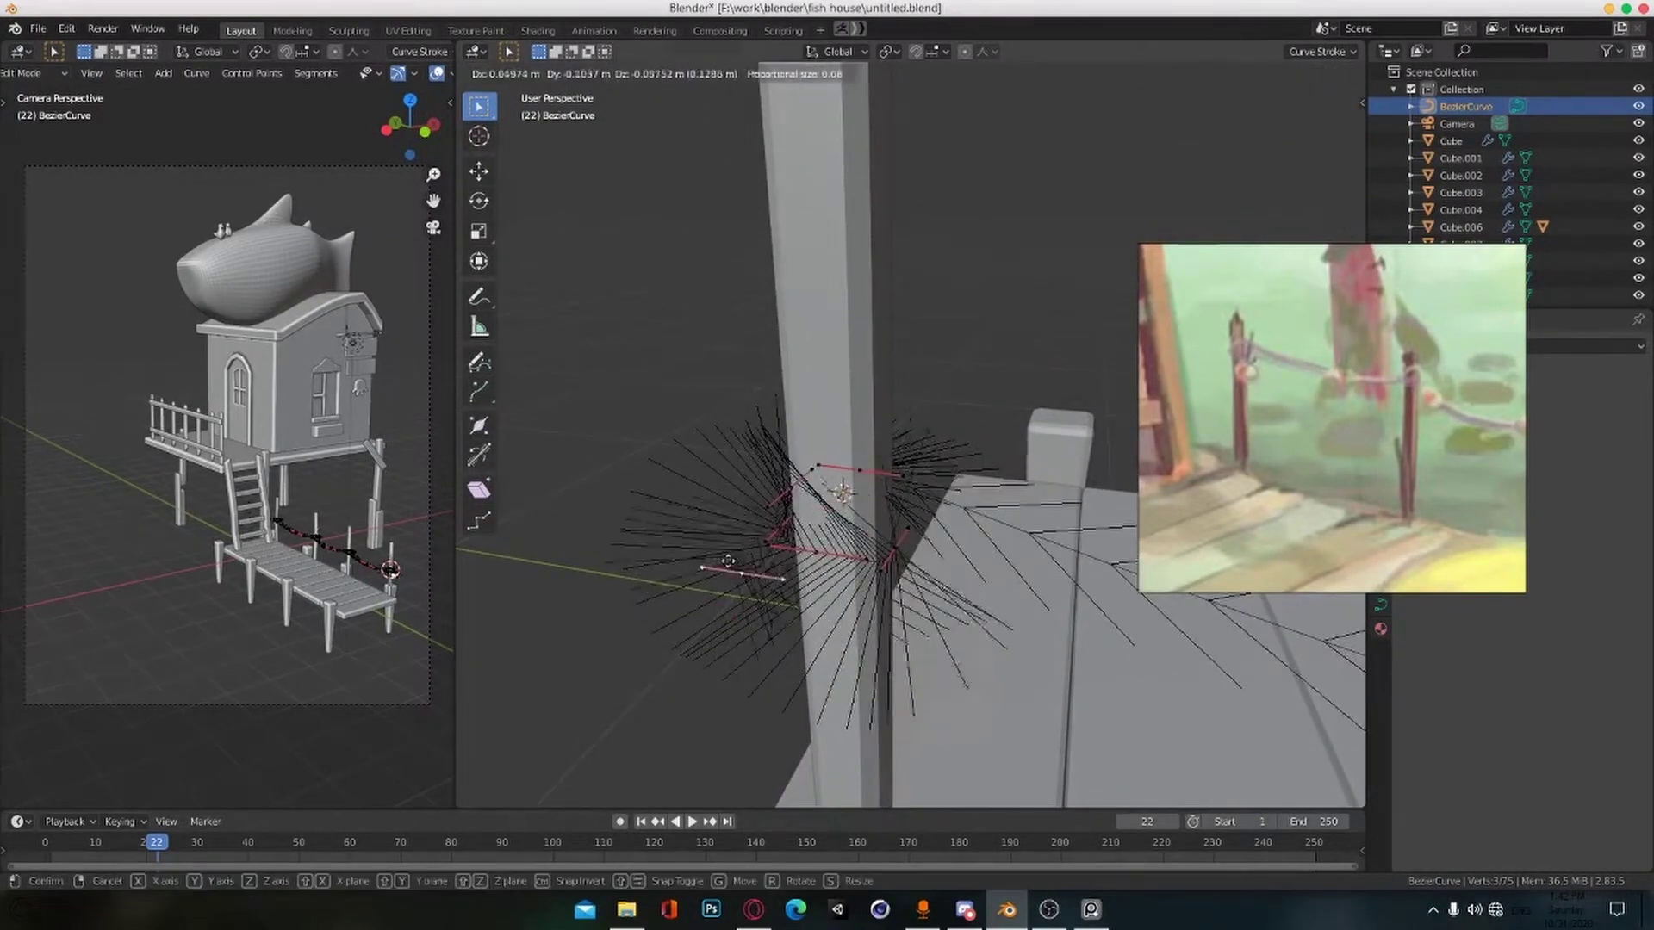
{"action": "right_click", "coordinate": [735, 779]}
Step: Reposition the selected control point of the rope's wrap around the post and adjust its height along Z
{"action": "middle_click_drag", "start_coordinate": [783, 671], "coordinate": [1030, 523]}
{"action": "key", "text": "g"}
{"action": "left_click", "coordinate": [960, 717]}
{"action": "scroll", "coordinate": [1030, 524], "scroll_direction": "up", "scroll_amount": 2}
{"action": "key", "text": "g"}
{"action": "key", "text": "z"}
{"action": "left_click", "coordinate": [913, 593]}
{"action": "middle_click_drag", "start_coordinate": [913, 593], "coordinate": [876, 600]}
{"action": "key", "text": "alt+Tab"}
{"action": "key", "text": "alt+Tab"}
Step: Lower the next control point of the post wrap about 0.017 m, rotate its handles, then shift it about -0.005 m along Z
{"action": "middle_click_drag", "start_coordinate": [775, 658], "coordinate": [844, 367]}
{"action": "key", "text": "g"}
{"action": "key", "text": "z"}
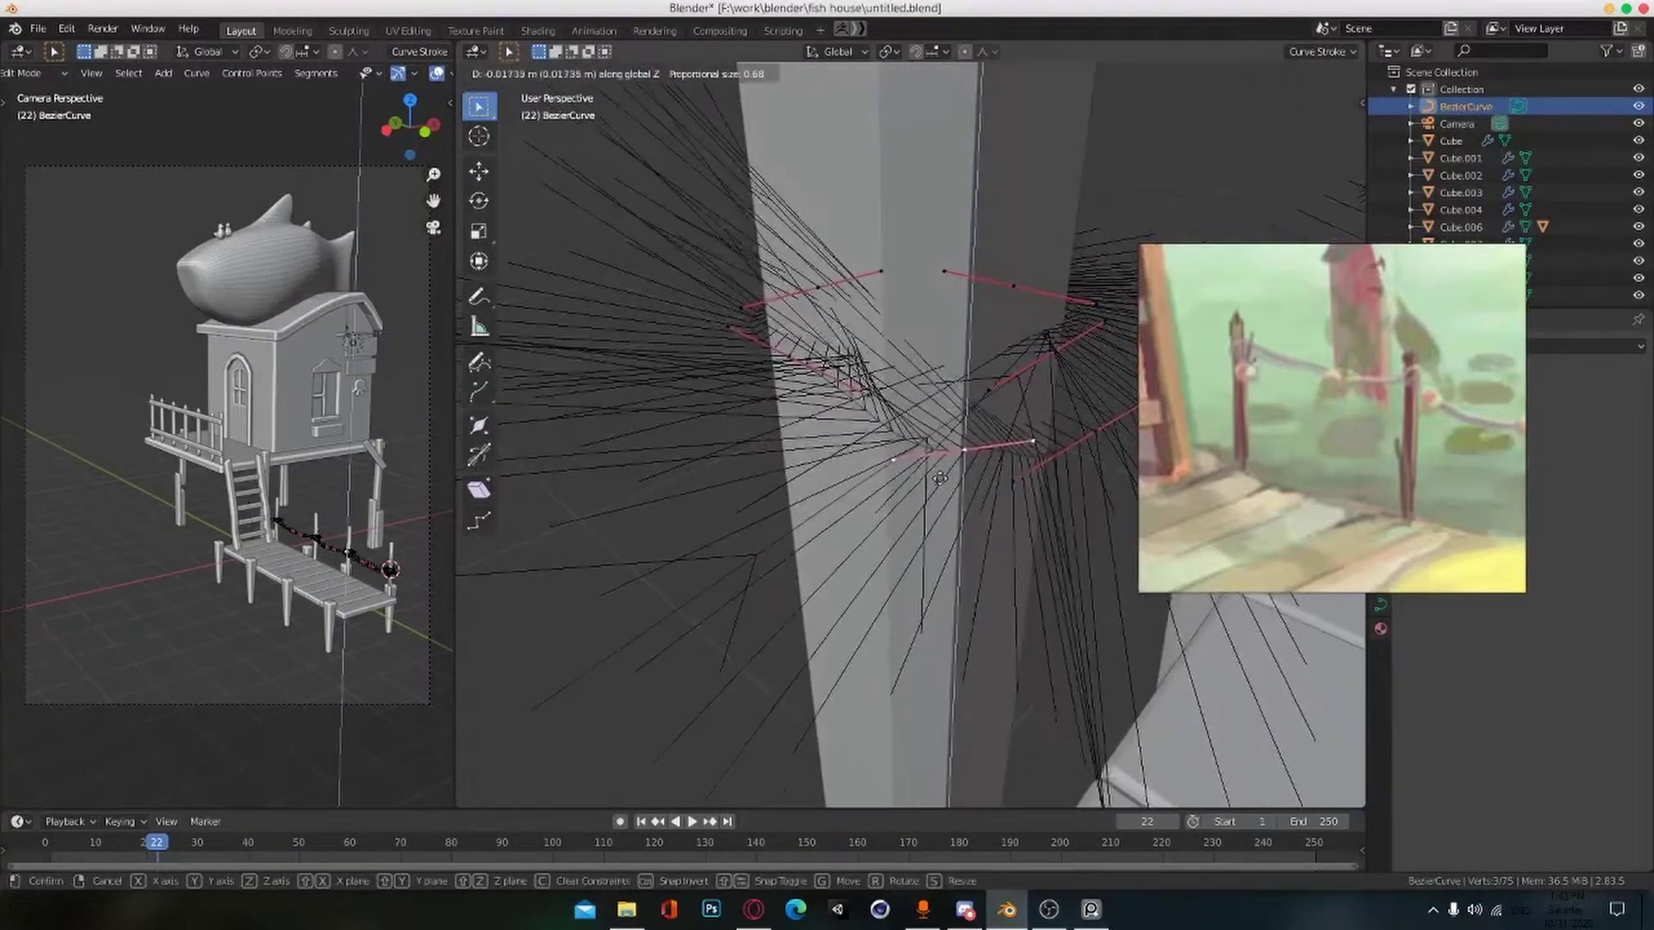
{"action": "left_click", "coordinate": [940, 479]}
{"action": "middle_click_drag", "start_coordinate": [939, 479], "coordinate": [1081, 504]}
{"action": "key", "text": "r"}
{"action": "left_click", "coordinate": [991, 443]}
{"action": "key", "text": "g"}
{"action": "key", "text": "z"}
{"action": "left_click", "coordinate": [901, 428]}
{"action": "scroll", "coordinate": [1041, 487], "scroll_direction": "down", "scroll_amount": 4}
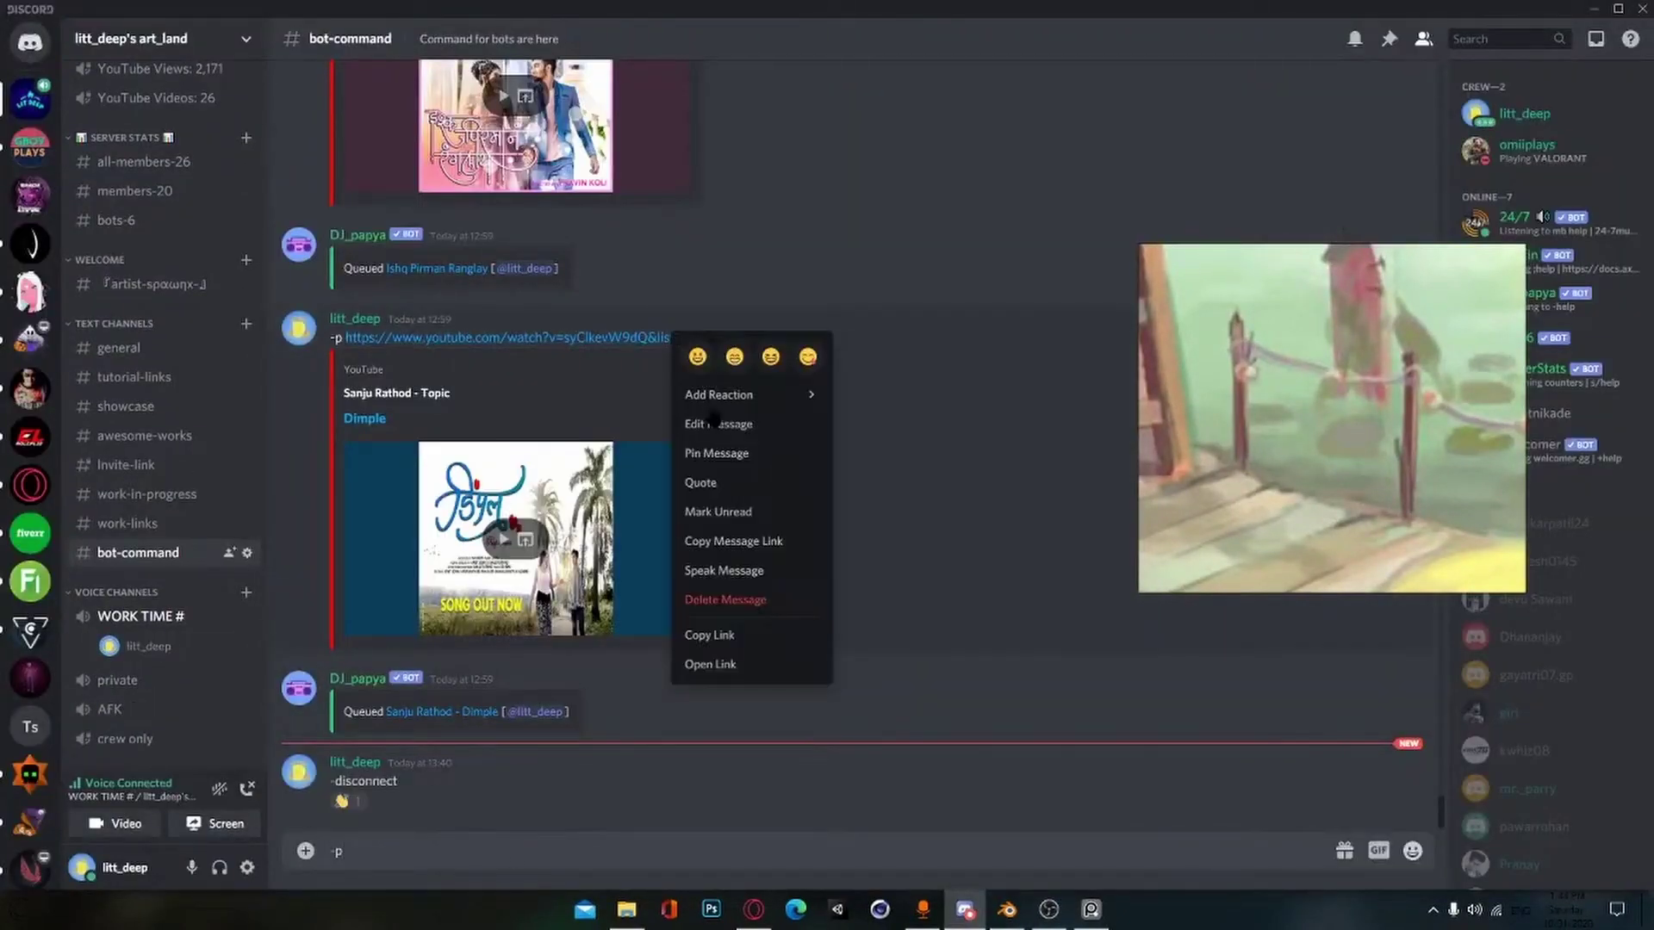
{"action": "type", "text": "https://www.youtube.com/watch?v=syClkevW9dQ&list=RDjl9kHKoSijU&index=25"}
{"action": "key", "text": "Return"}
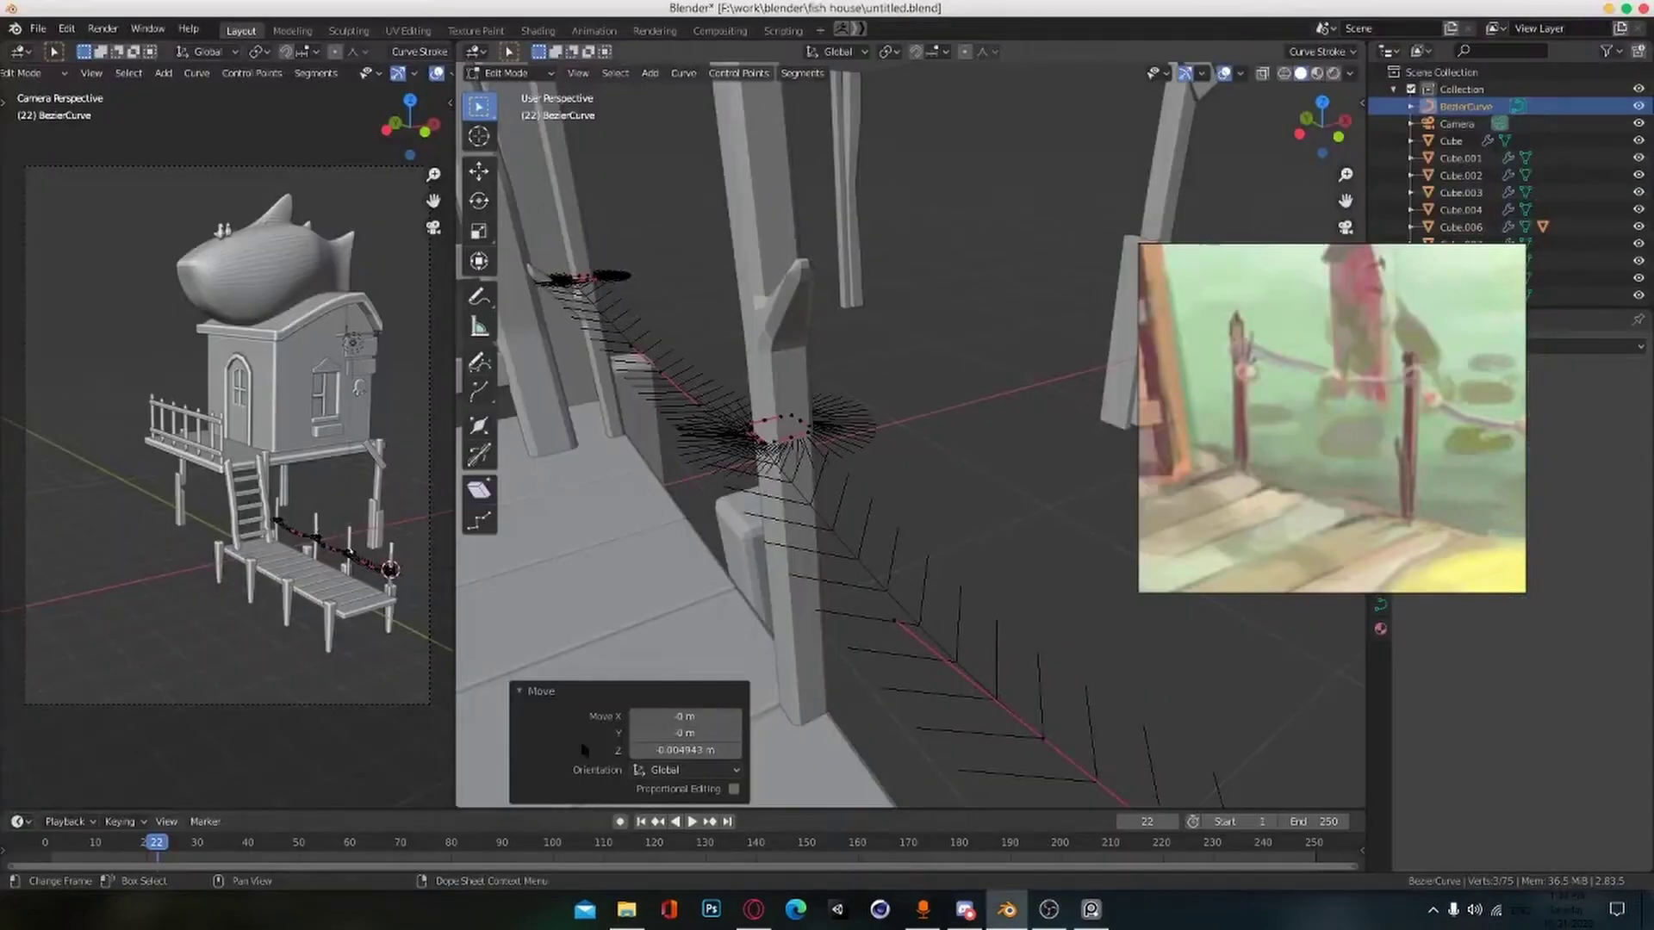
Step: Back in Blender, focus on a curve point wrapped around another railing post and adjust its height along Z
{"action": "middle_click_drag", "start_coordinate": [585, 750], "coordinate": [616, 591]}
{"action": "scroll", "coordinate": [616, 591], "scroll_direction": "down", "scroll_amount": 3}
{"action": "left_click", "coordinate": [551, 512]}
{"action": "key", "text": "KP_Decimal"}
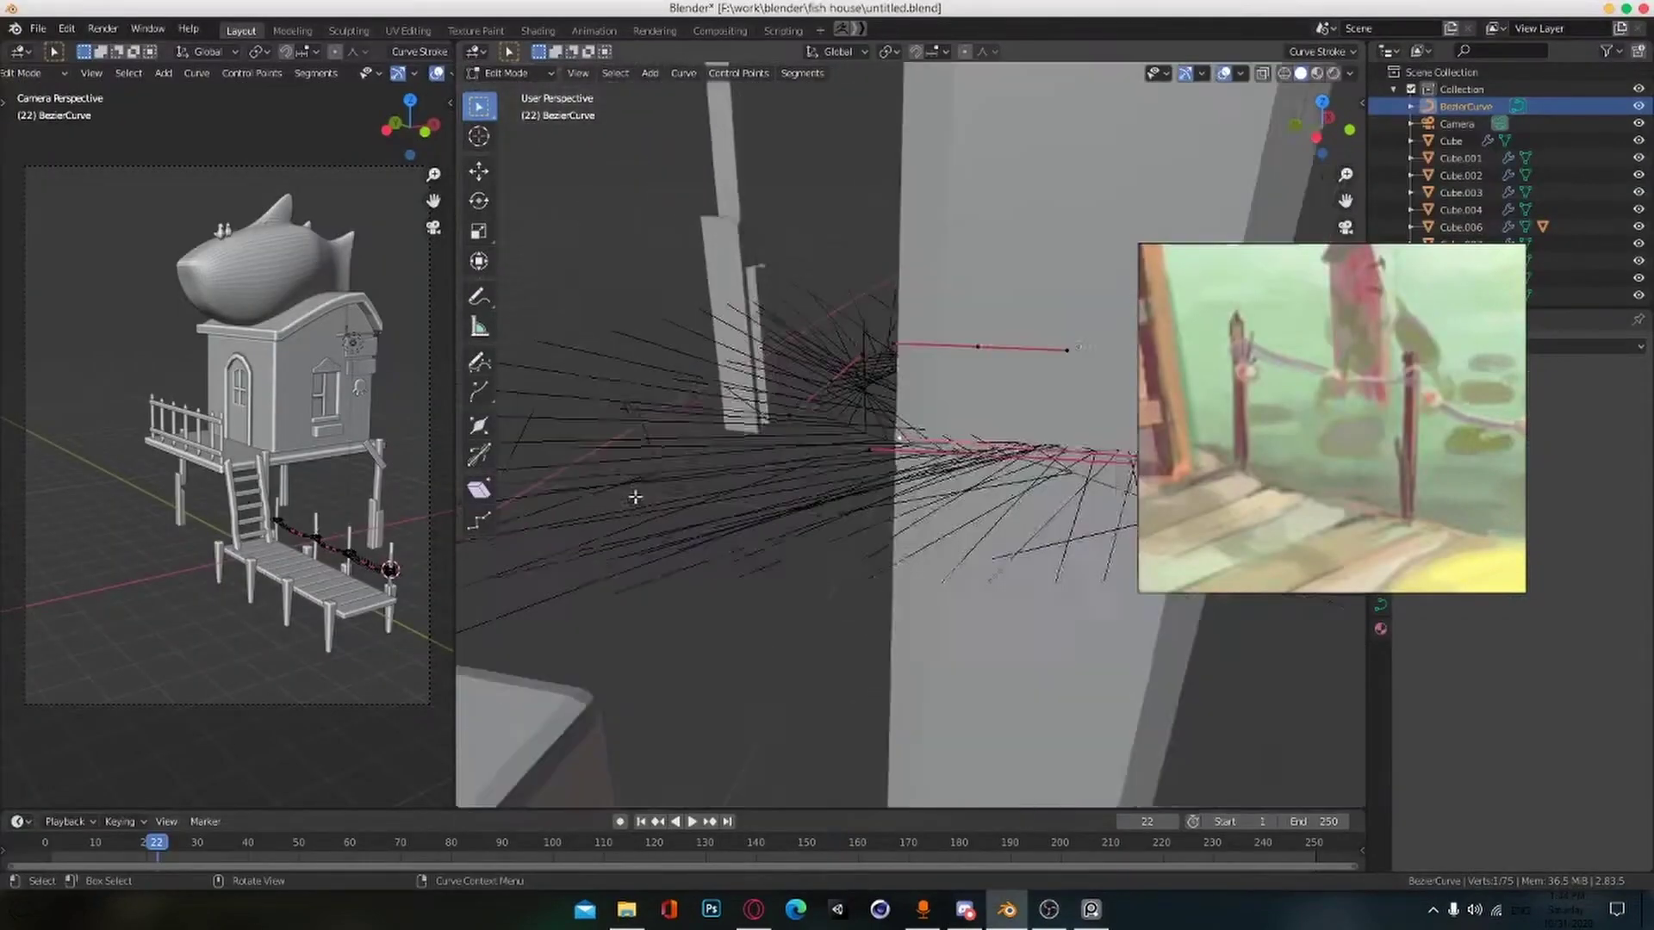
{"action": "middle_click_drag", "start_coordinate": [635, 495], "coordinate": [870, 638]}
{"action": "key", "text": "g"}
{"action": "key", "text": "z"}
{"action": "left_click", "coordinate": [875, 447]}
{"action": "key", "text": "g"}
{"action": "key", "text": "z"}
{"action": "left_click", "coordinate": [870, 534]}
Step: Rotate the wrap point's handles and shift the point along Z
{"action": "key", "text": "r"}
{"action": "scroll", "coordinate": [819, 594], "scroll_direction": "down", "scroll_amount": 3}
{"action": "key", "text": "g"}
{"action": "key", "text": "z"}
{"action": "left_click", "coordinate": [887, 516]}
{"action": "middle_click_drag", "start_coordinate": [887, 517], "coordinate": [805, 435]}
{"action": "key", "text": "g"}
{"action": "left_click", "coordinate": [879, 508]}
{"action": "key", "text": "ctrl+z"}
{"action": "left_click", "coordinate": [882, 560]}
{"action": "middle_click_drag", "start_coordinate": [882, 560], "coordinate": [852, 450]}
Step: Reposition another curve point on the post wrap horizontally, raise it along Z, and fine-tune its placement
{"action": "left_click", "coordinate": [962, 536]}
{"action": "scroll", "coordinate": [804, 557], "scroll_direction": "up", "scroll_amount": 3}
{"action": "left_click", "coordinate": [792, 544]}
{"action": "middle_click_drag", "start_coordinate": [792, 544], "coordinate": [1012, 647]}
{"action": "left_click", "coordinate": [803, 493]}
{"action": "key", "text": "g"}
{"action": "key", "text": "shift+z"}
{"action": "left_click", "coordinate": [917, 577]}
{"action": "key", "text": "g"}
{"action": "key", "text": "z"}
{"action": "left_click", "coordinate": [939, 476]}
{"action": "key", "text": "g"}
{"action": "left_click", "coordinate": [991, 475]}
Step: Return to object mode, save the file, and raise the whole rope curve about 0.509 m along Z
{"action": "scroll", "coordinate": [991, 476], "scroll_direction": "down", "scroll_amount": 8}
{"action": "key", "text": "Tab"}
{"action": "scroll", "coordinate": [887, 642], "scroll_direction": "up", "scroll_amount": 2}
{"action": "key", "text": "ctrl+s"}
{"action": "left_click", "coordinate": [1054, 477]}
{"action": "middle_click_drag", "start_coordinate": [1054, 477], "coordinate": [962, 431]}
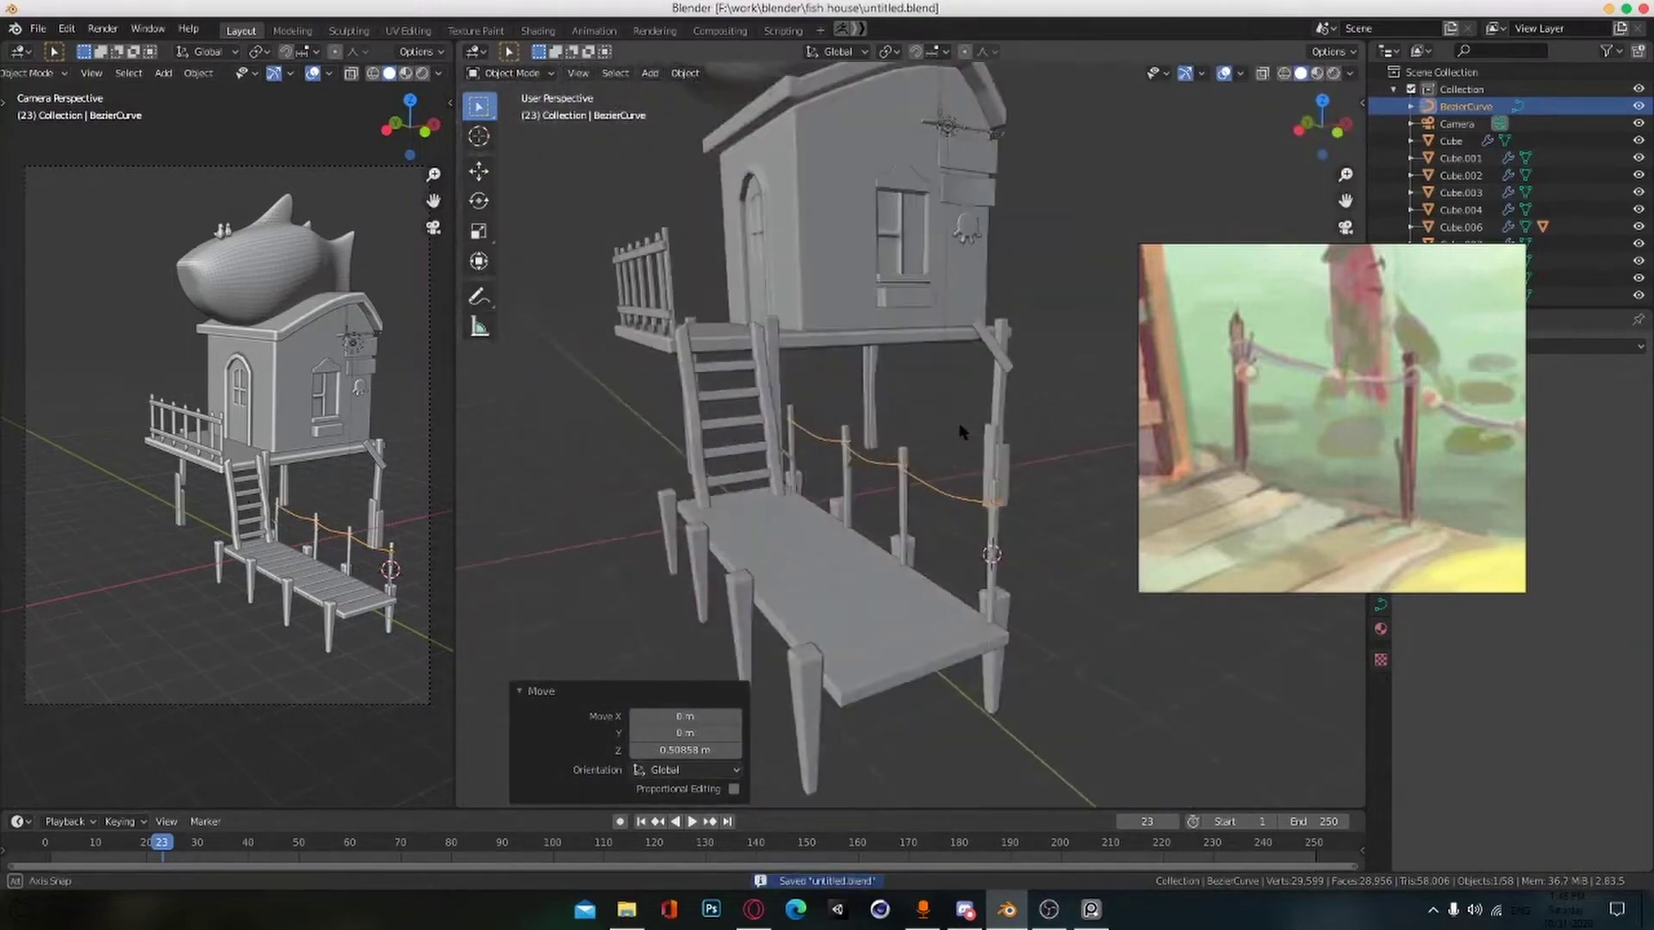
Step: Try a 0.10 m extrude on the rope curve, then reset it to 0 and set the bevel depth to 0.02 m
{"action": "left_click", "coordinate": [1447, 644]}
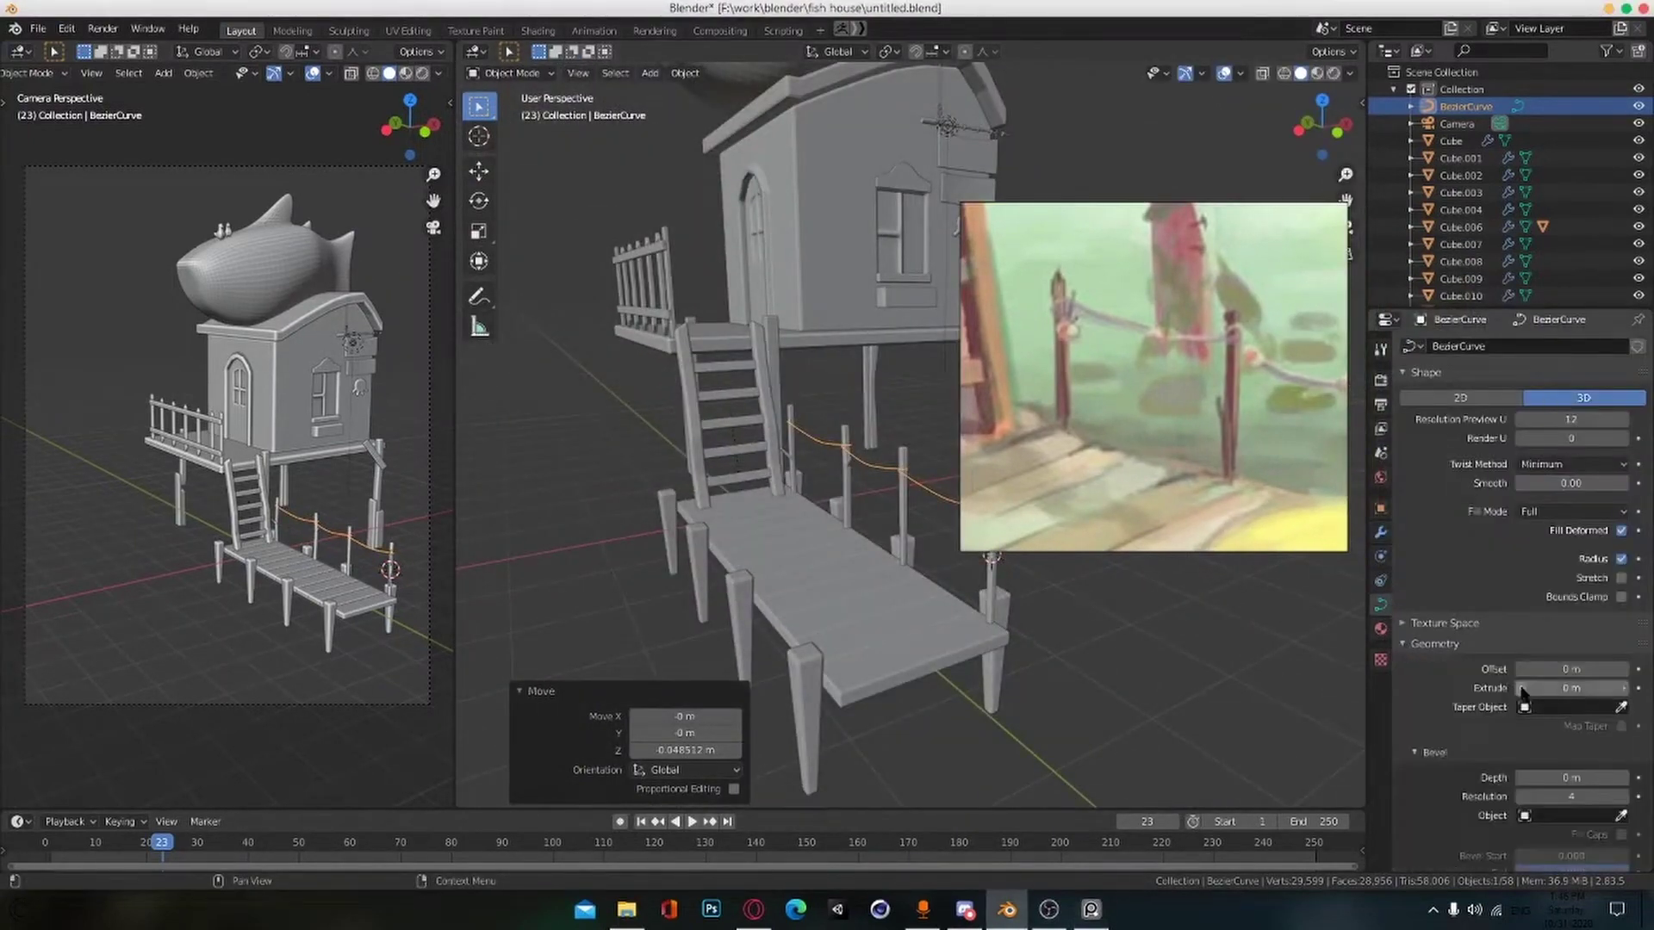
{"action": "left_click_drag", "start_coordinate": [1566, 688], "coordinate": [1585, 687]}
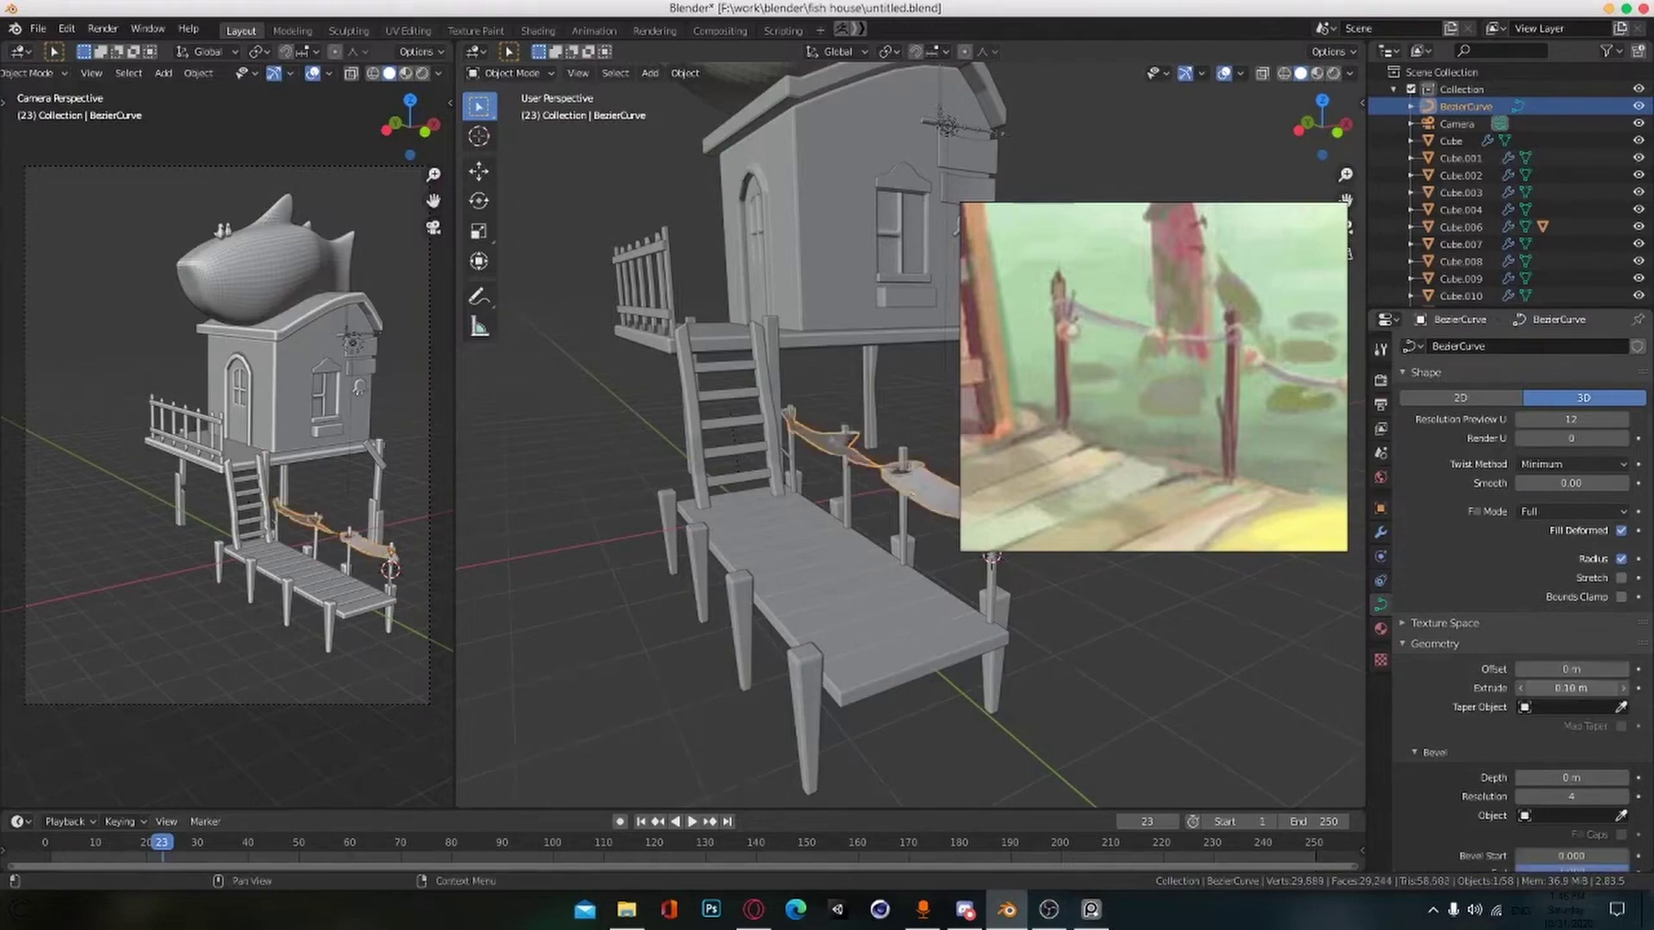
{"action": "scroll", "coordinate": [990, 676], "scroll_direction": "up", "scroll_amount": 6}
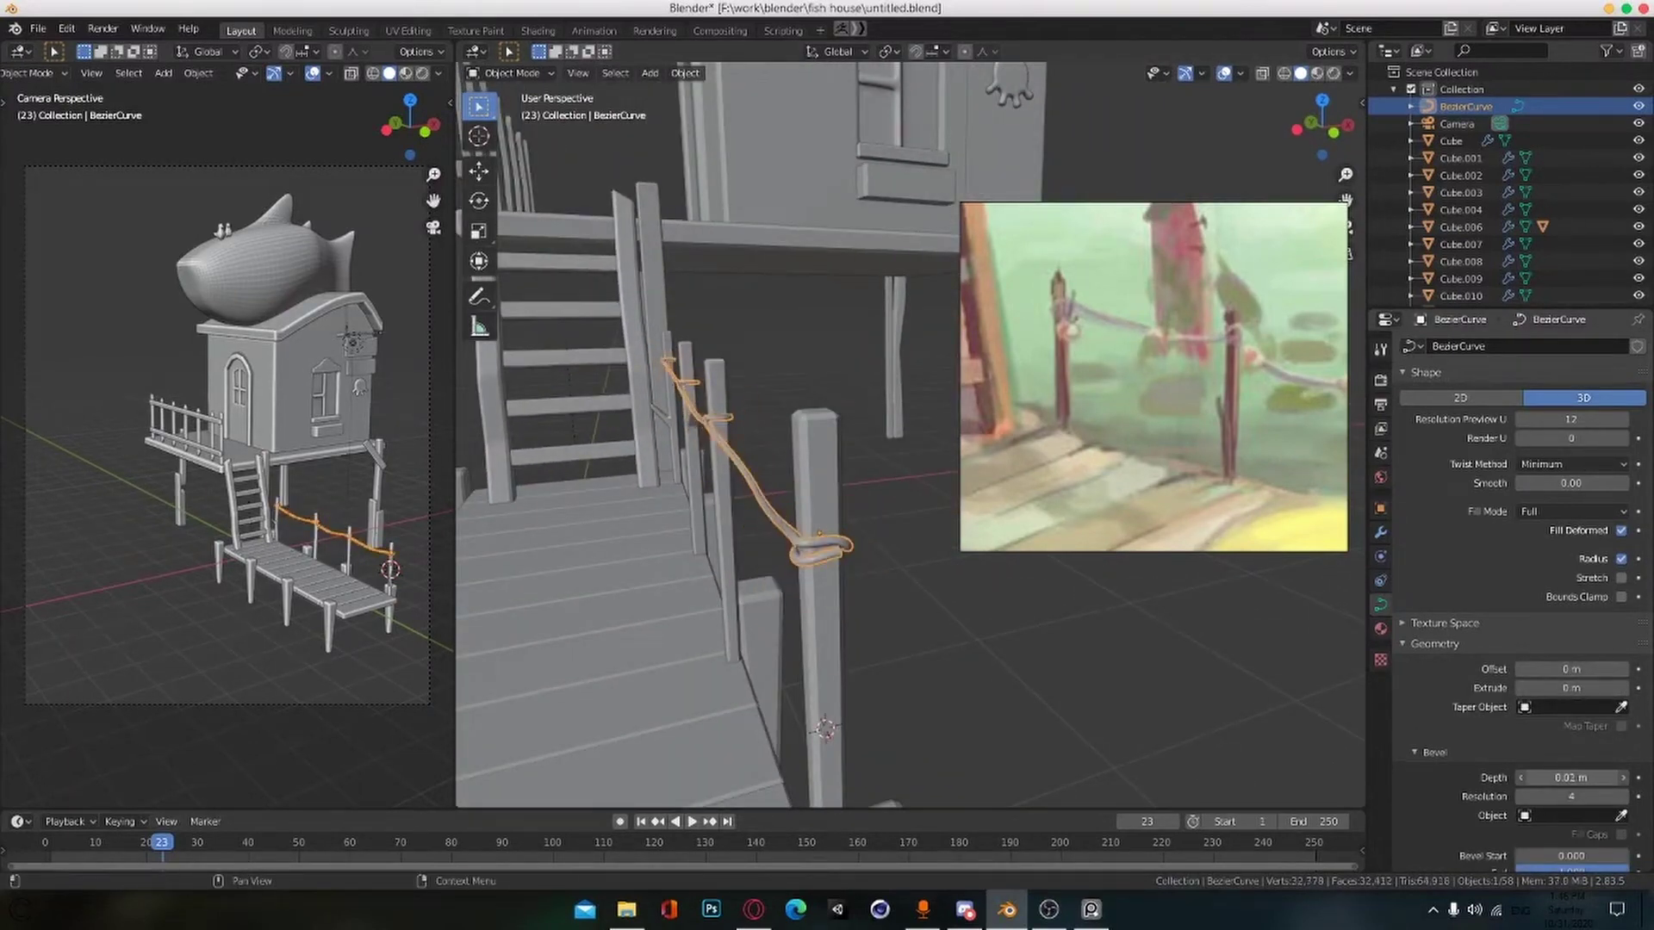
Step: Thin the rope to a bevel depth of 0.01 m, deselect it and save the file
{"action": "scroll", "coordinate": [1144, 664], "scroll_direction": "down", "scroll_amount": 8}
{"action": "key", "text": "alt+a"}
{"action": "key", "text": "ctrl+s"}
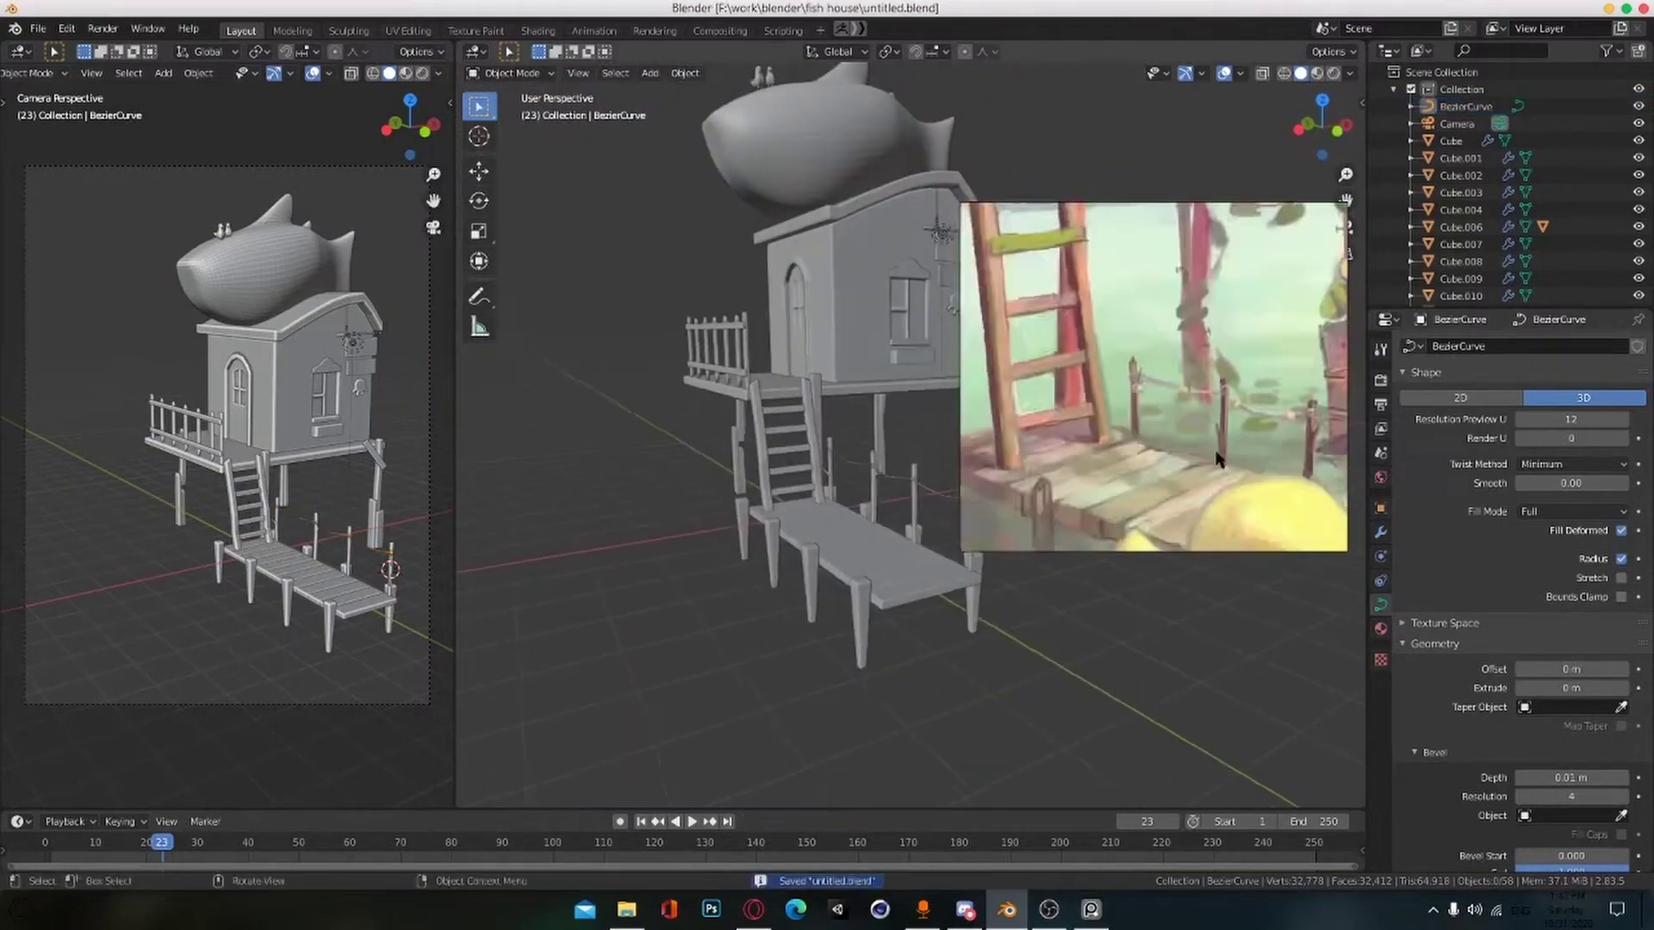
{"action": "scroll", "coordinate": [1154, 672], "scroll_direction": "up", "scroll_amount": 8}
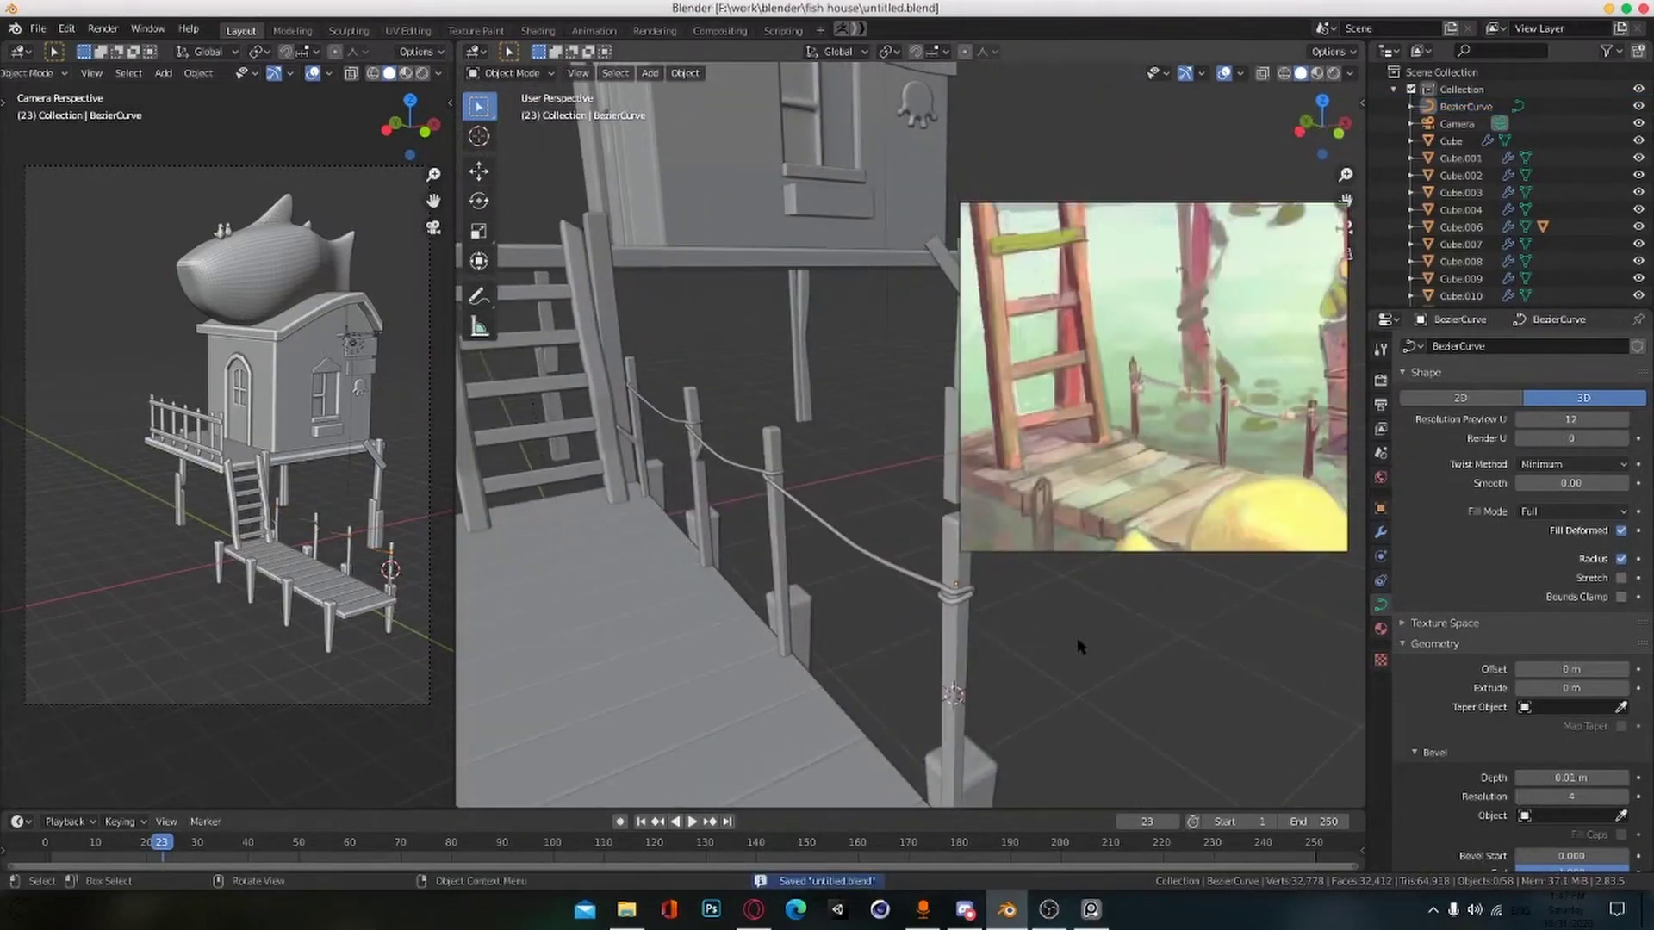
Step: Switch to Discord and start a live screen share of Screen 1
{"action": "left_click", "coordinate": [964, 909]}
{"action": "left_click", "coordinate": [217, 832]}
{"action": "left_click", "coordinate": [769, 358]}
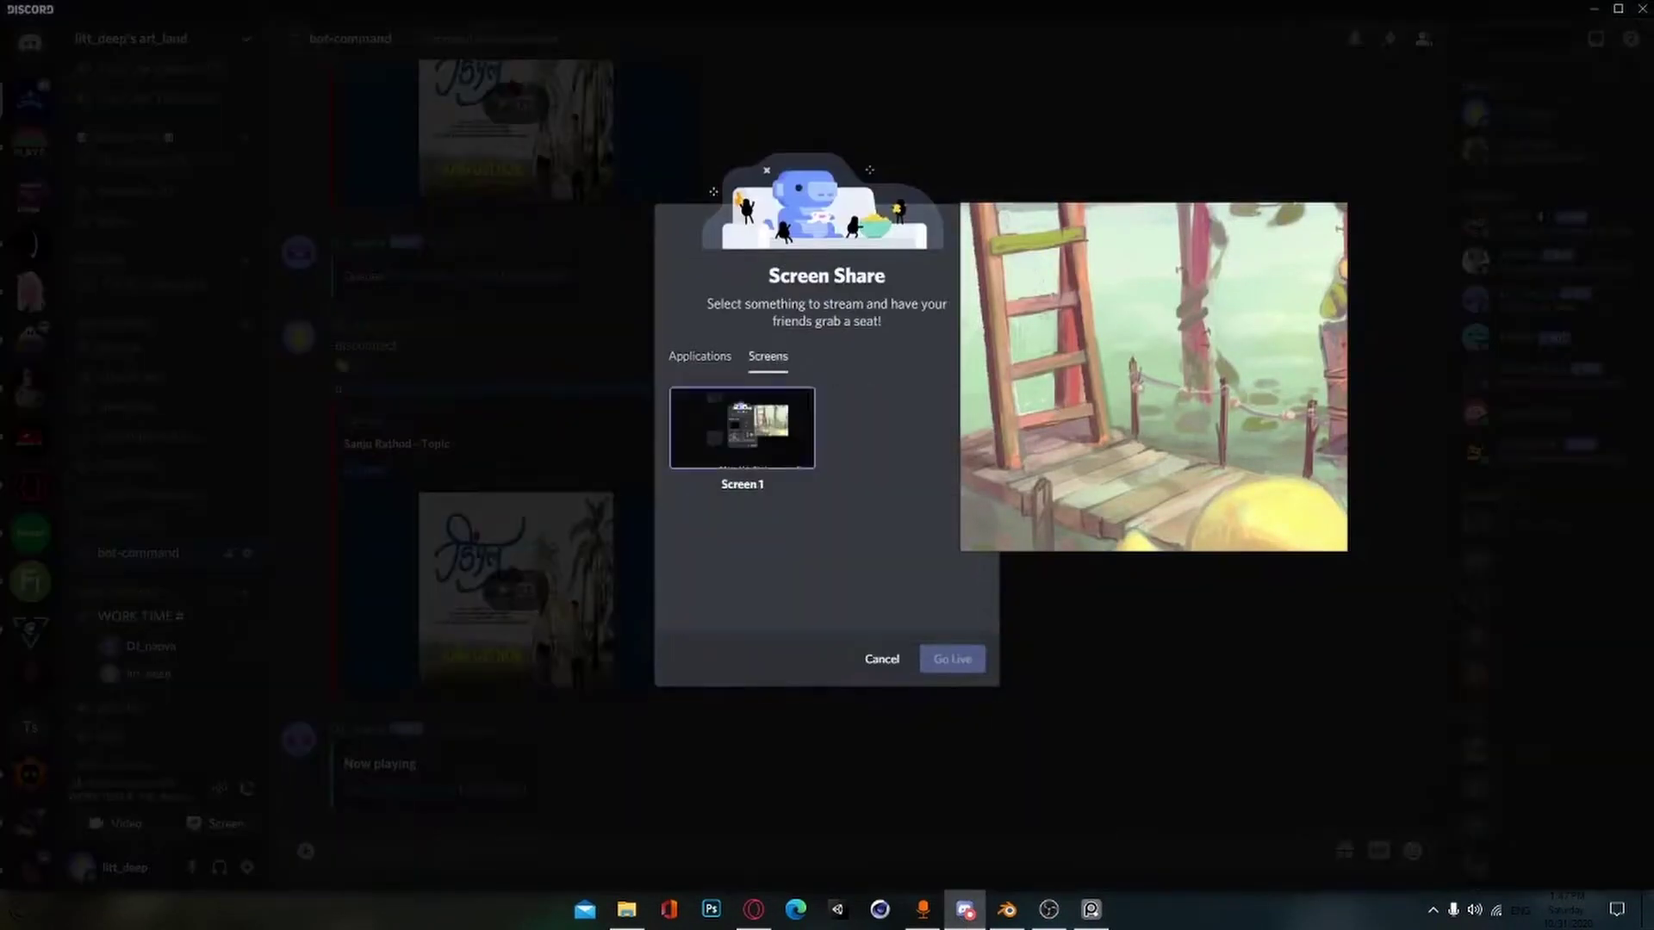
{"action": "left_click", "coordinate": [742, 429]}
{"action": "left_click", "coordinate": [951, 620]}
Step: Switch back to Blender and save the file
{"action": "left_click", "coordinate": [1006, 910]}
{"action": "middle_click_drag", "start_coordinate": [781, 548], "coordinate": [798, 615], "text": "shift"}
{"action": "scroll", "coordinate": [799, 620], "scroll_direction": "down", "scroll_amount": 2}
{"action": "key", "text": "ctrl+s"}
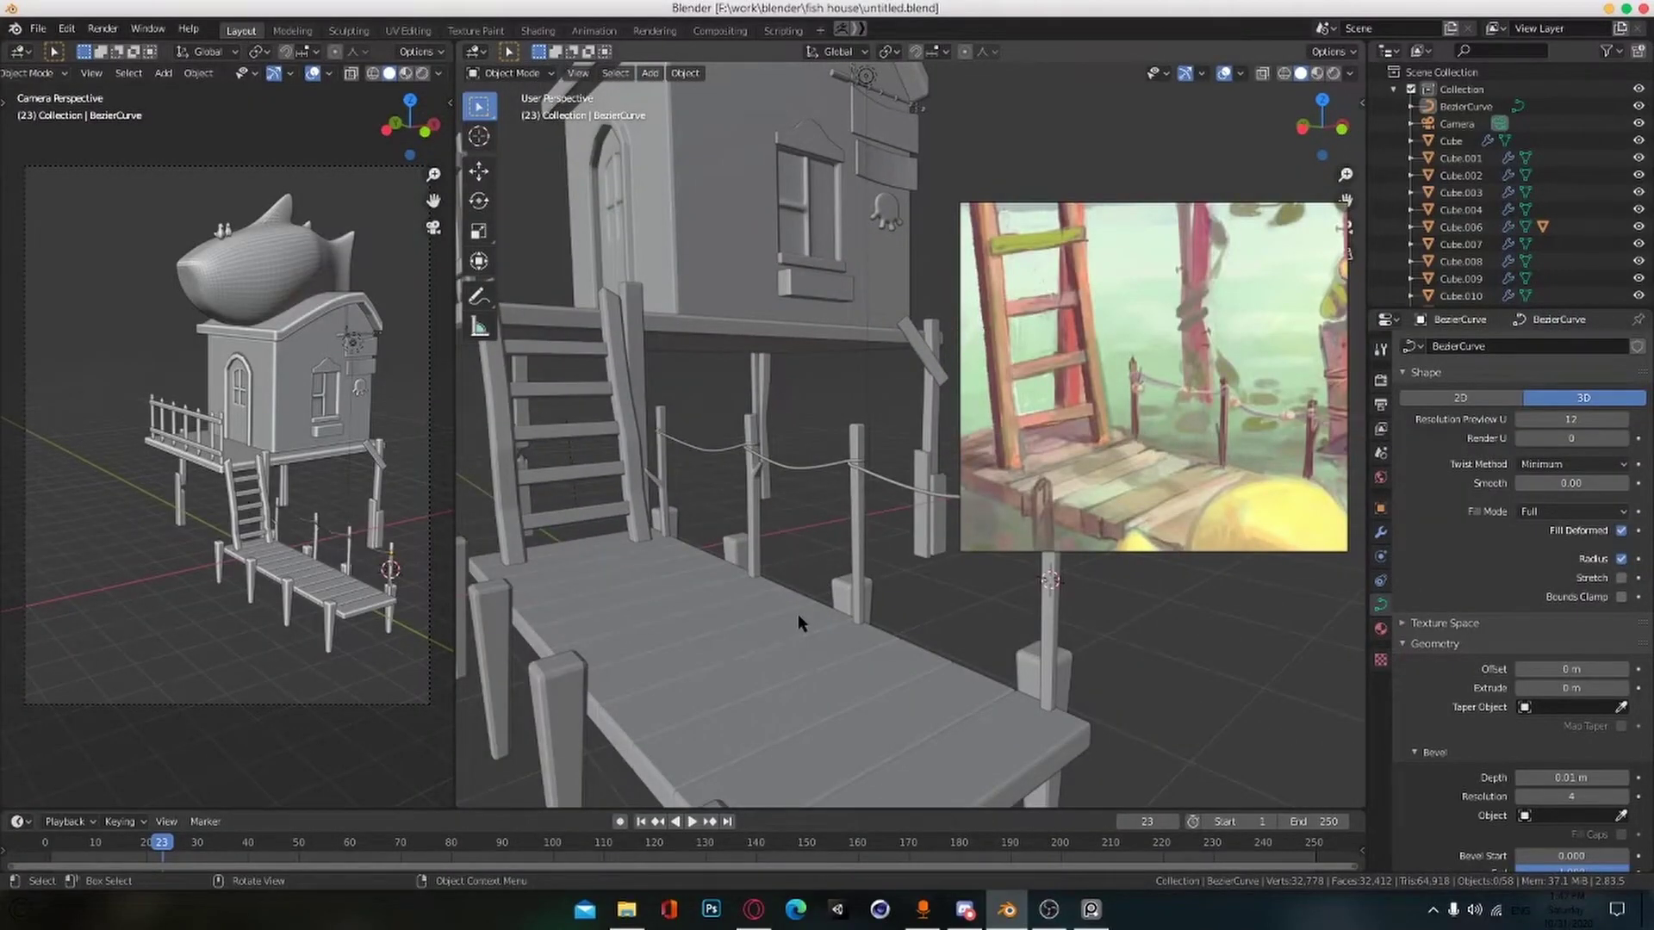
{"action": "key", "text": "alt+Tab"}
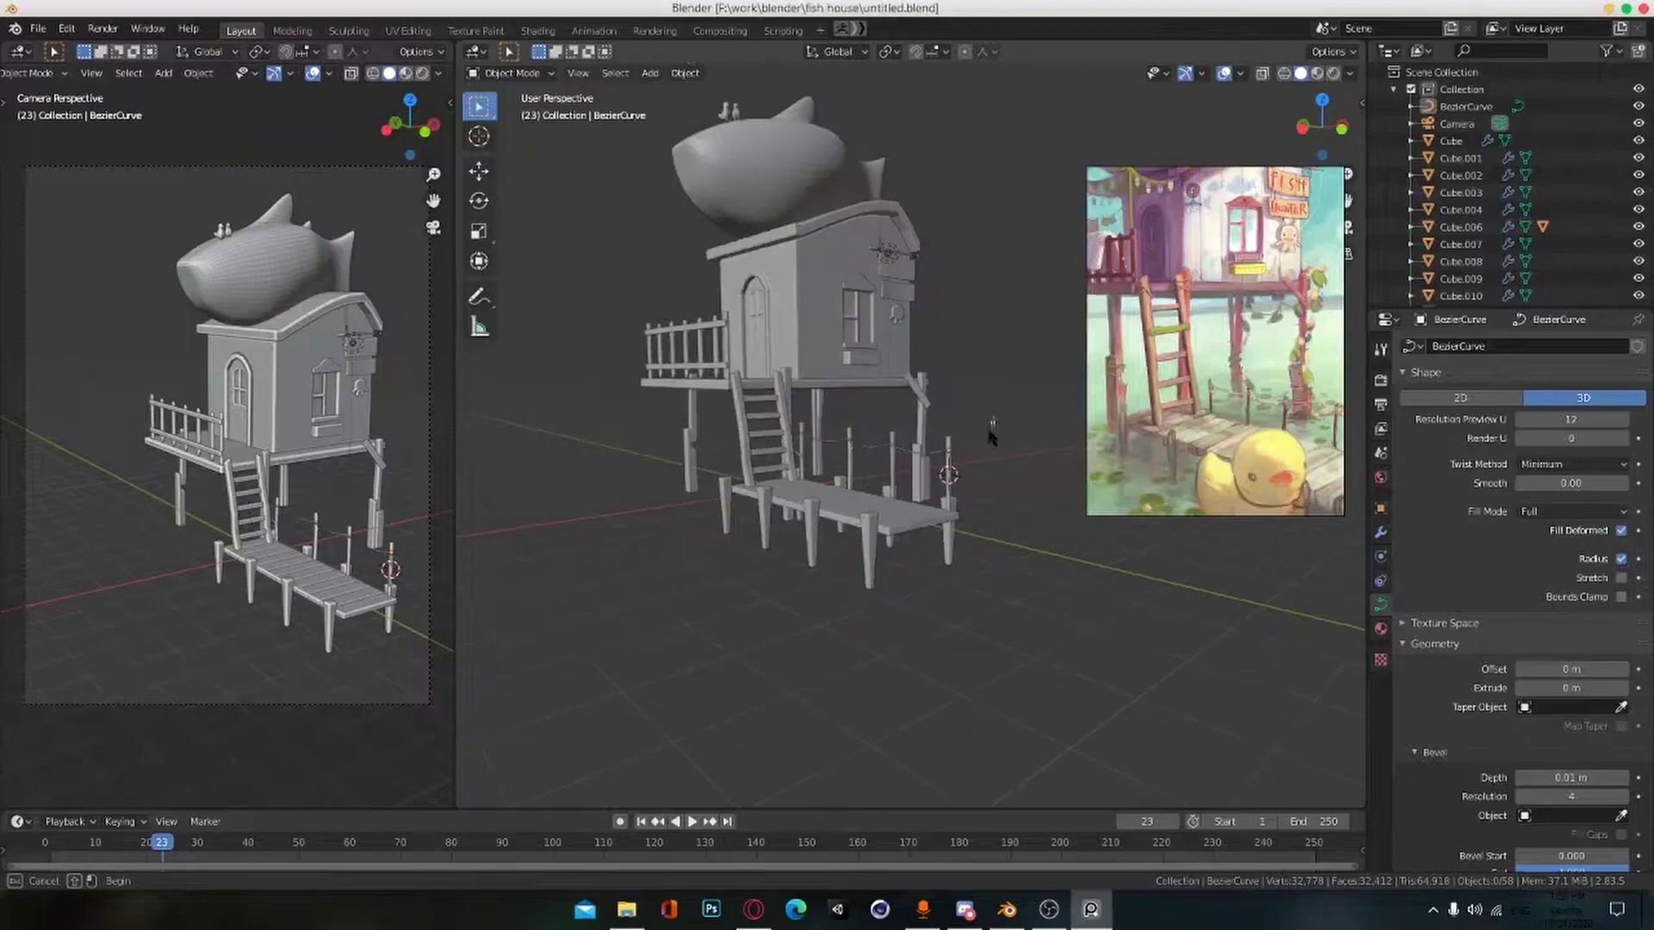
{"action": "scroll", "coordinate": [988, 423], "scroll_direction": "up", "scroll_amount": 3}
{"action": "left_click_drag", "start_coordinate": [988, 423], "coordinate": [1005, 537], "text": "alt"}
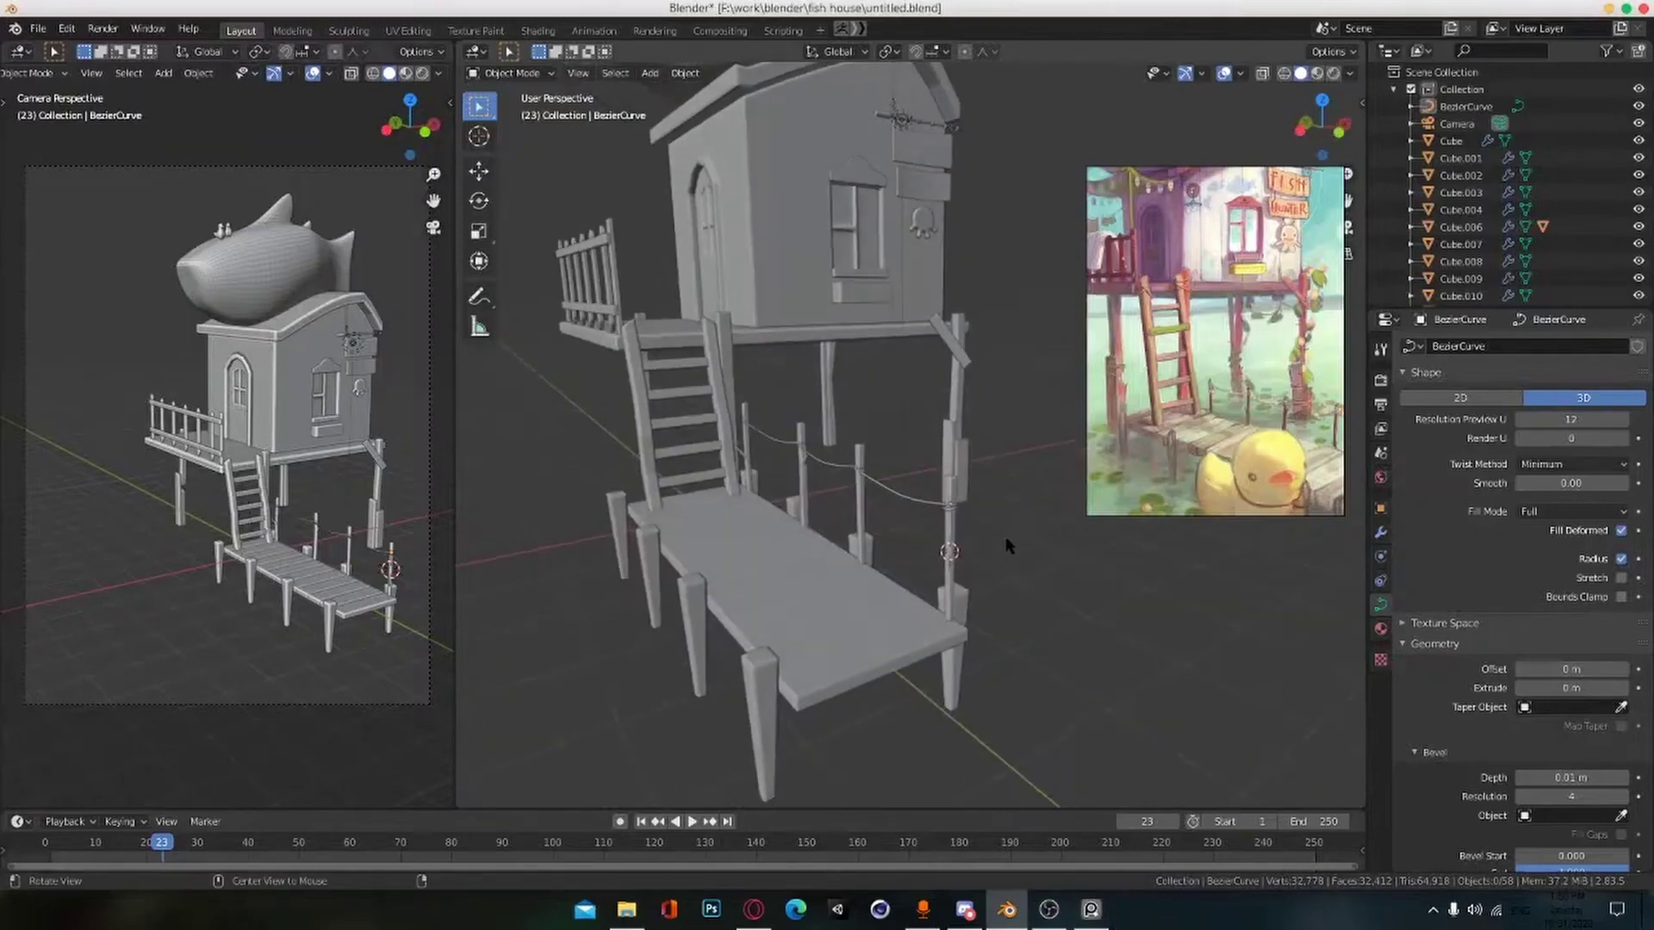
Step: Save the file and lower the dock's railing posts along the Z axis
{"action": "scroll", "coordinate": [1009, 545], "scroll_direction": "up", "scroll_amount": 5}
{"action": "key", "text": "ctrl+s"}
{"action": "left_click", "coordinate": [947, 543]}
{"action": "left_click", "coordinate": [773, 508], "text": "shift"}
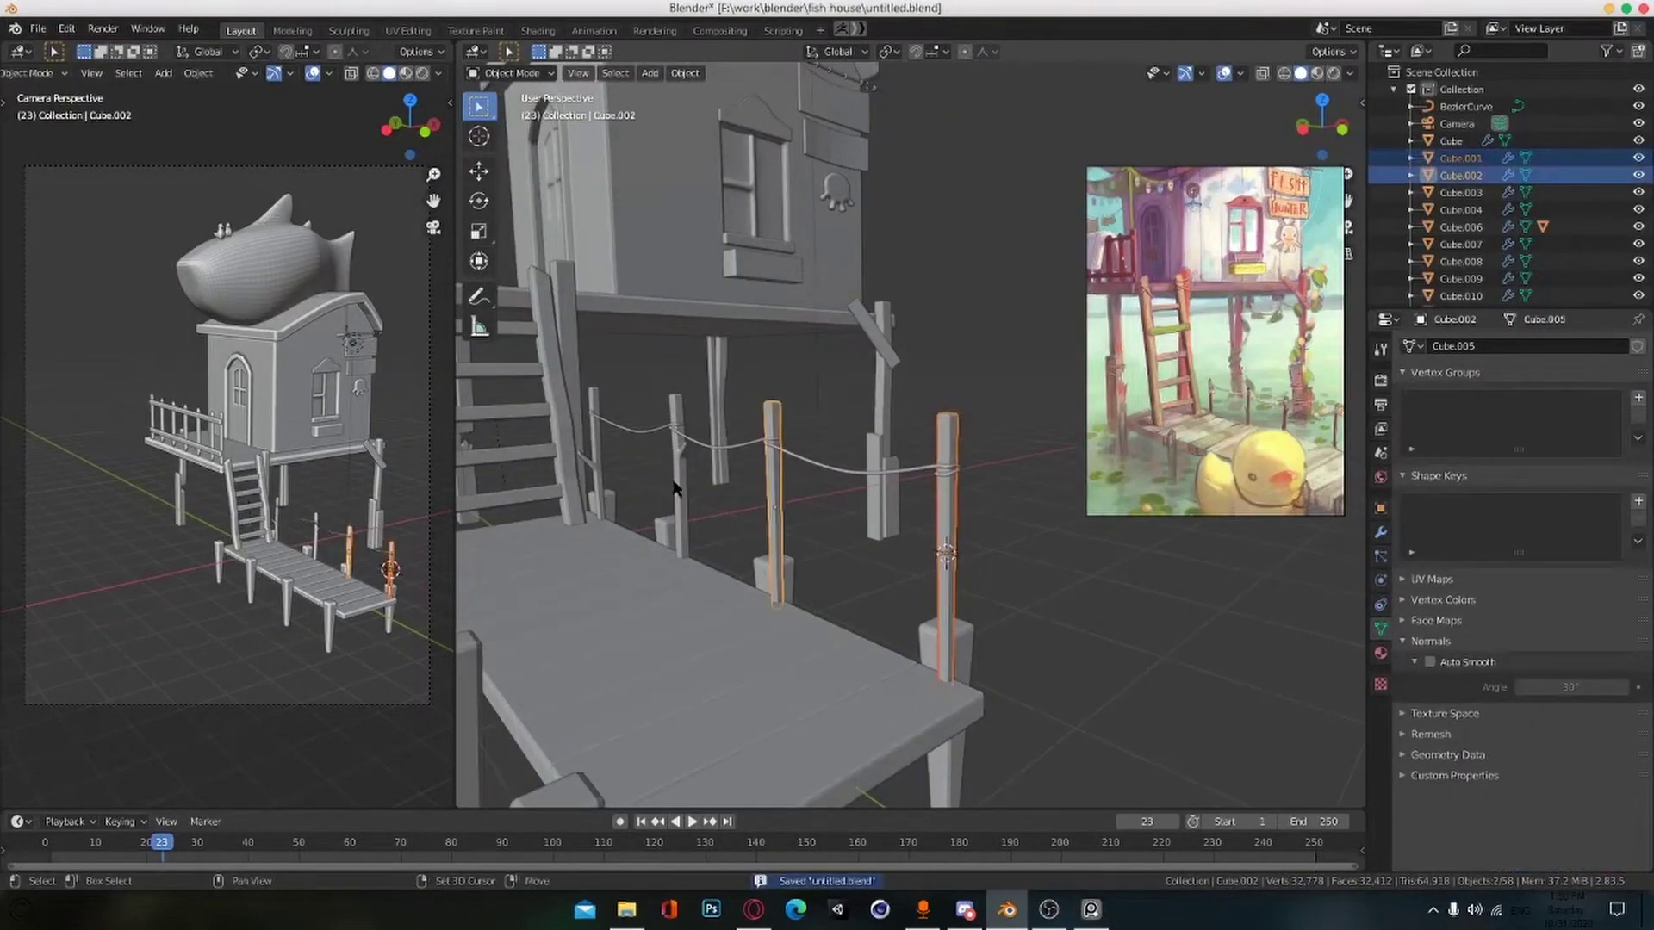
{"action": "left_click", "coordinate": [1070, 703]}
{"action": "key", "text": "g"}
{"action": "key", "text": "z"}
{"action": "left_click", "coordinate": [954, 565]}
Step: Lower the rope curve along Z to match the shortened railing posts, deselect it and save the file
{"action": "left_click", "coordinate": [913, 473]}
{"action": "key", "text": "g"}
{"action": "key", "text": "z"}
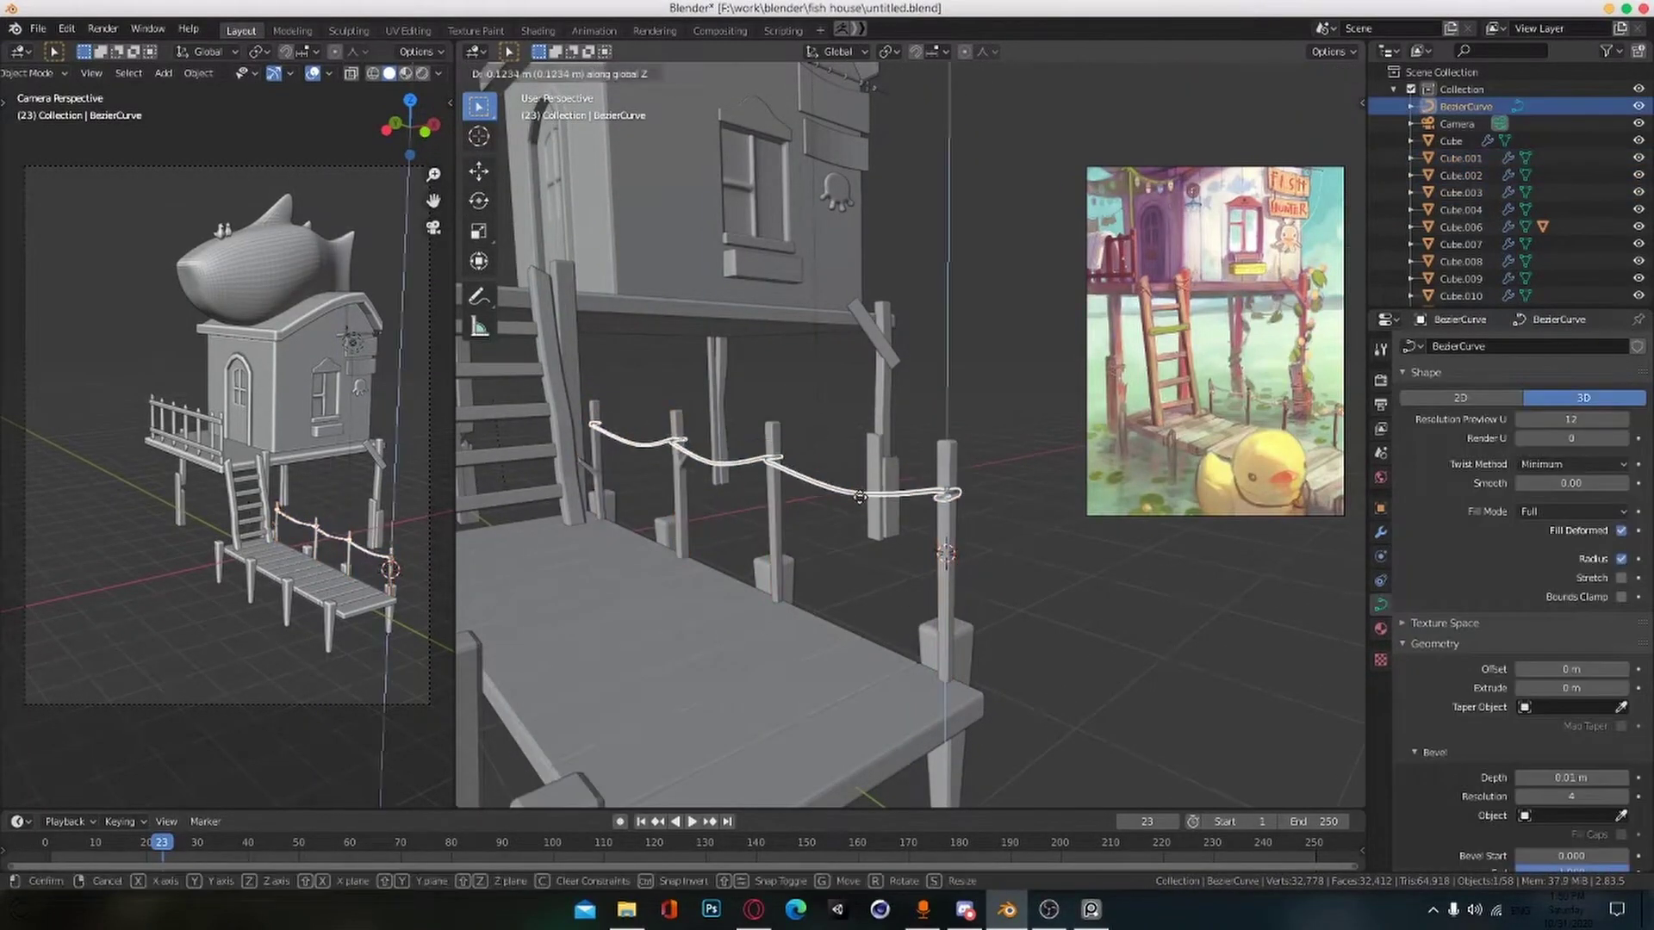
{"action": "left_click", "coordinate": [913, 497]}
{"action": "scroll", "coordinate": [776, 551], "scroll_direction": "up", "scroll_amount": 4}
{"action": "middle_click_drag", "start_coordinate": [638, 598], "coordinate": [738, 582]}
{"action": "scroll", "coordinate": [1060, 635], "scroll_direction": "down", "scroll_amount": 8}
{"action": "key", "text": "alt+a"}
{"action": "key", "text": "ctrl+s"}
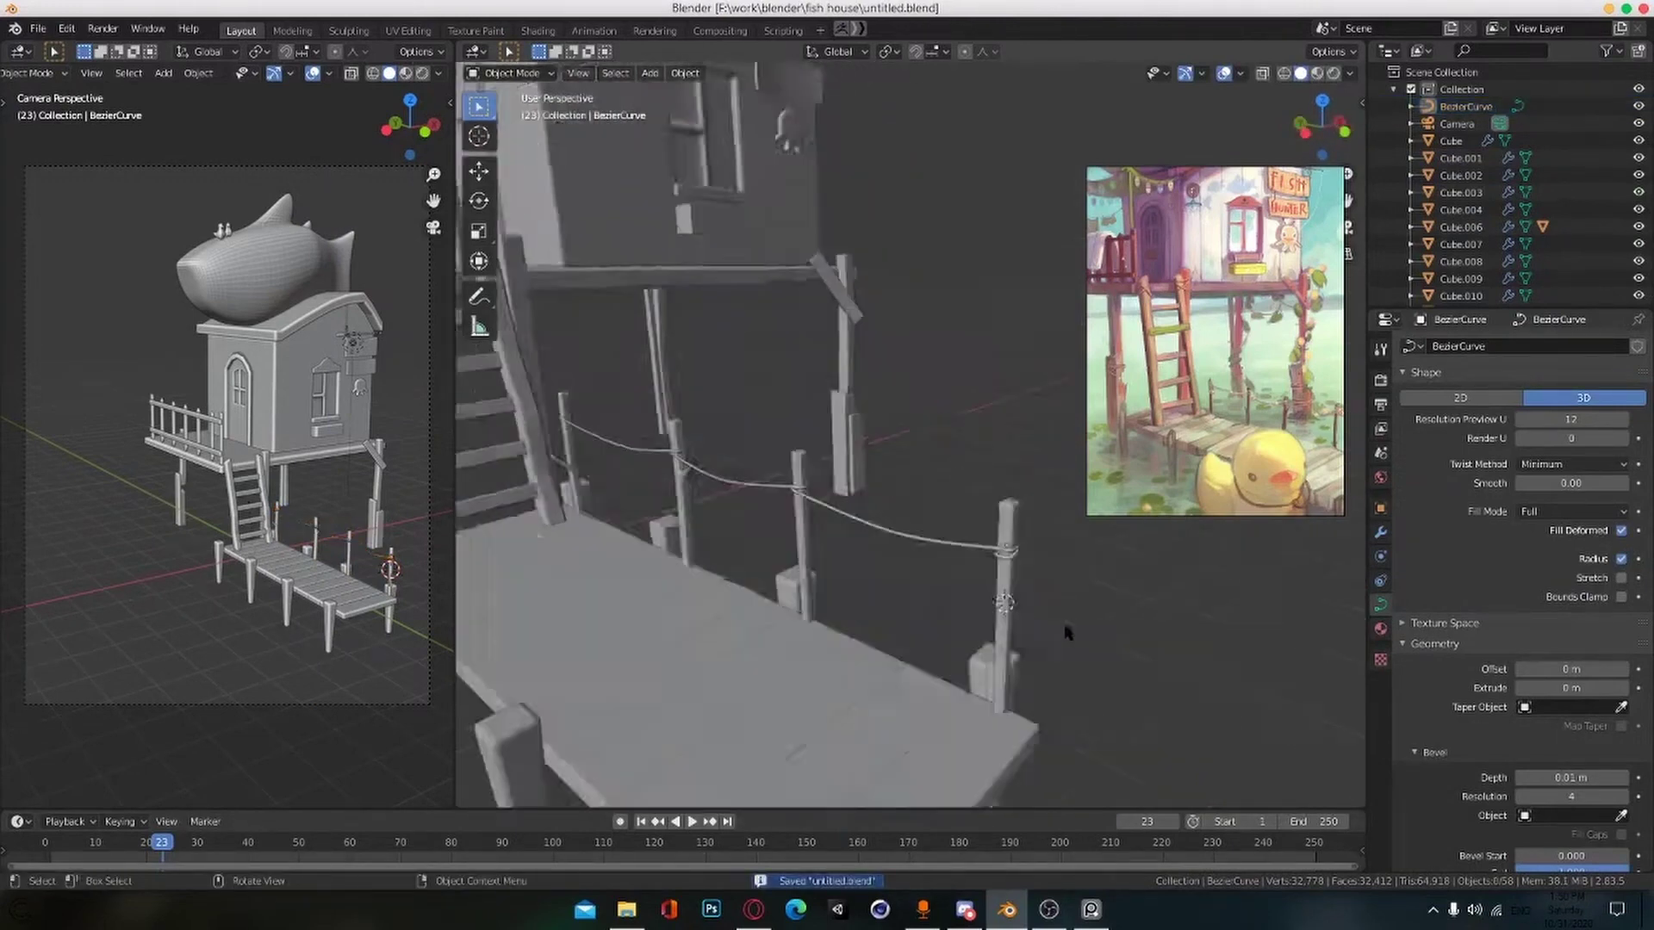
Step: Add a low-poly UV sphere at the end post and scale it down to about 0.092
{"action": "key", "text": "shift+a"}
{"action": "mouse_move", "coordinate": [930, 538]}
{"action": "left_click", "coordinate": [994, 589]}
{"action": "scroll", "coordinate": [1059, 611], "scroll_direction": "down", "scroll_amount": 2}
{"action": "key", "text": "s"}
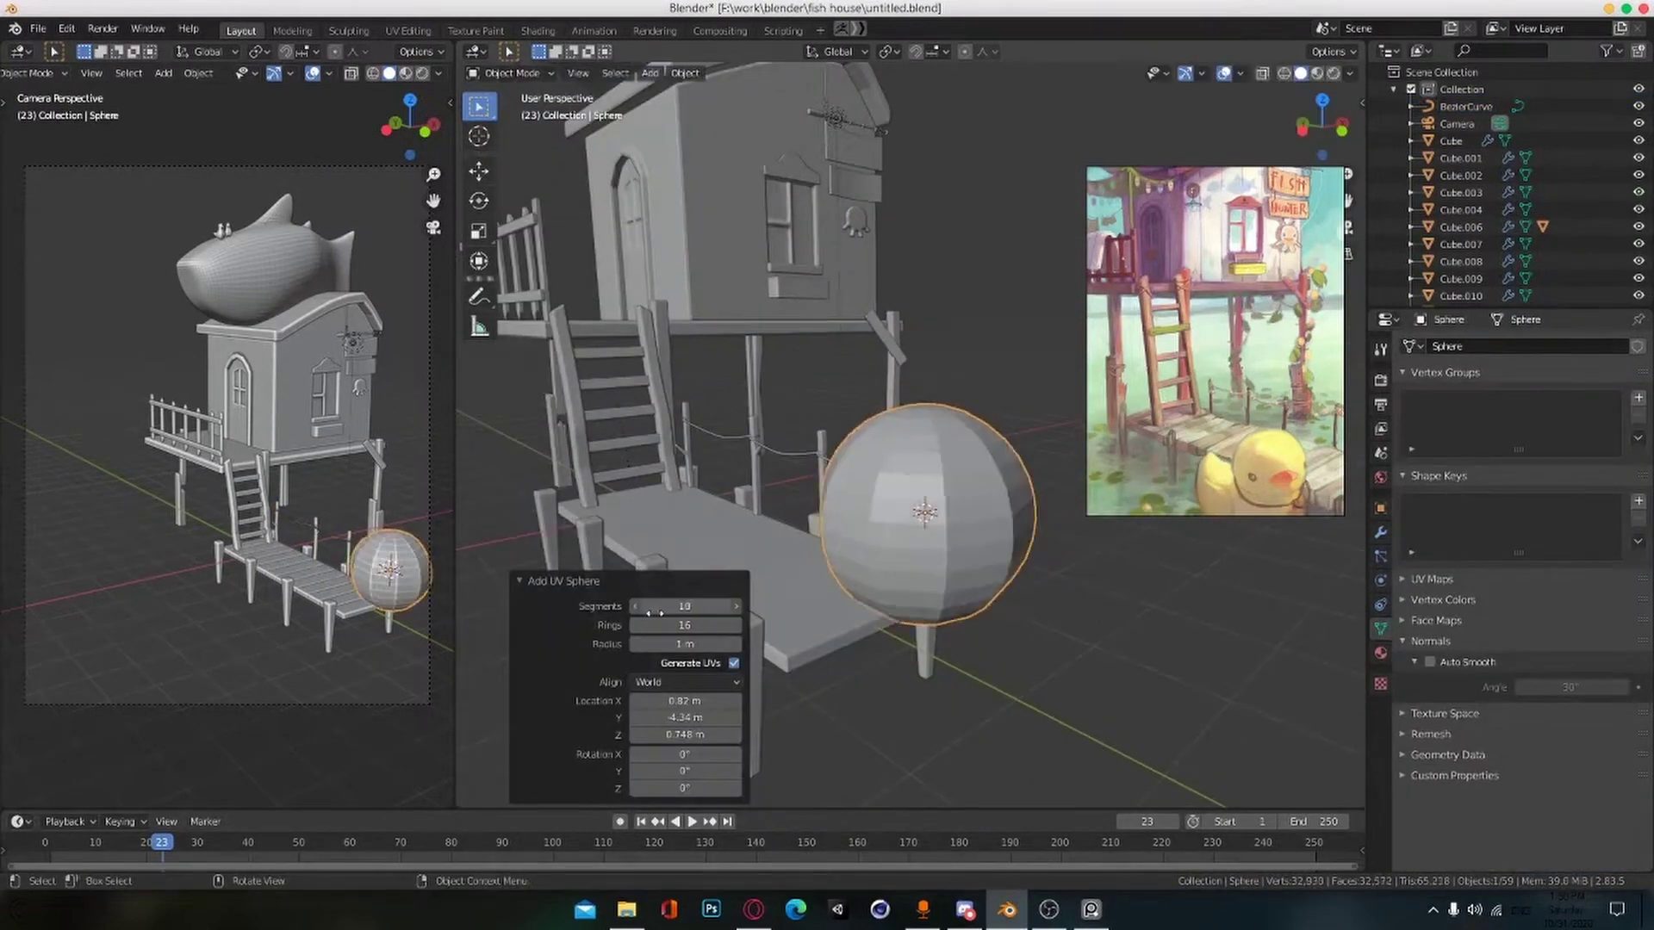
{"action": "left_click", "coordinate": [935, 553]}
{"action": "scroll", "coordinate": [1077, 689], "scroll_direction": "up", "scroll_amount": 4}
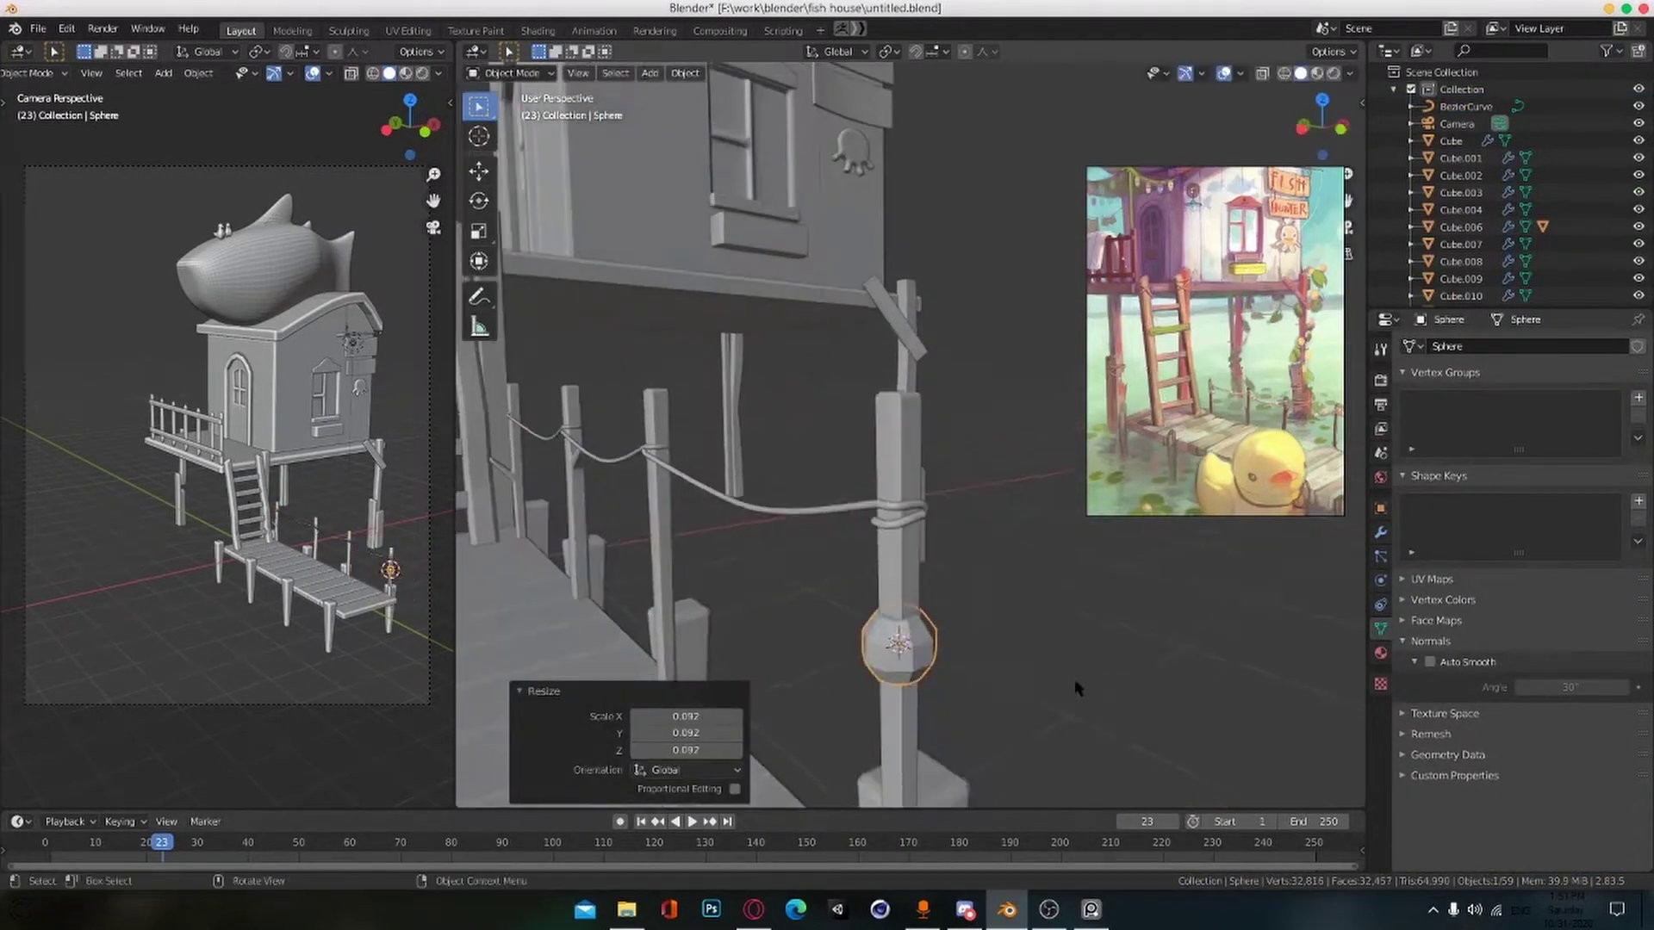
Step: Rotate the small sphere 90° about Y and position it as a bead on the rope loop at the end post
{"action": "middle_click_drag", "start_coordinate": [1019, 586], "coordinate": [868, 529]}
{"action": "left_click", "coordinate": [887, 120]}
{"action": "key", "text": "g"}
{"action": "scroll", "coordinate": [934, 616], "scroll_direction": "down", "scroll_amount": 4}
{"action": "scroll", "coordinate": [868, 530], "scroll_direction": "up", "scroll_amount": 8}
{"action": "left_click", "coordinate": [778, 542]}
{"action": "key", "text": "KP_7"}
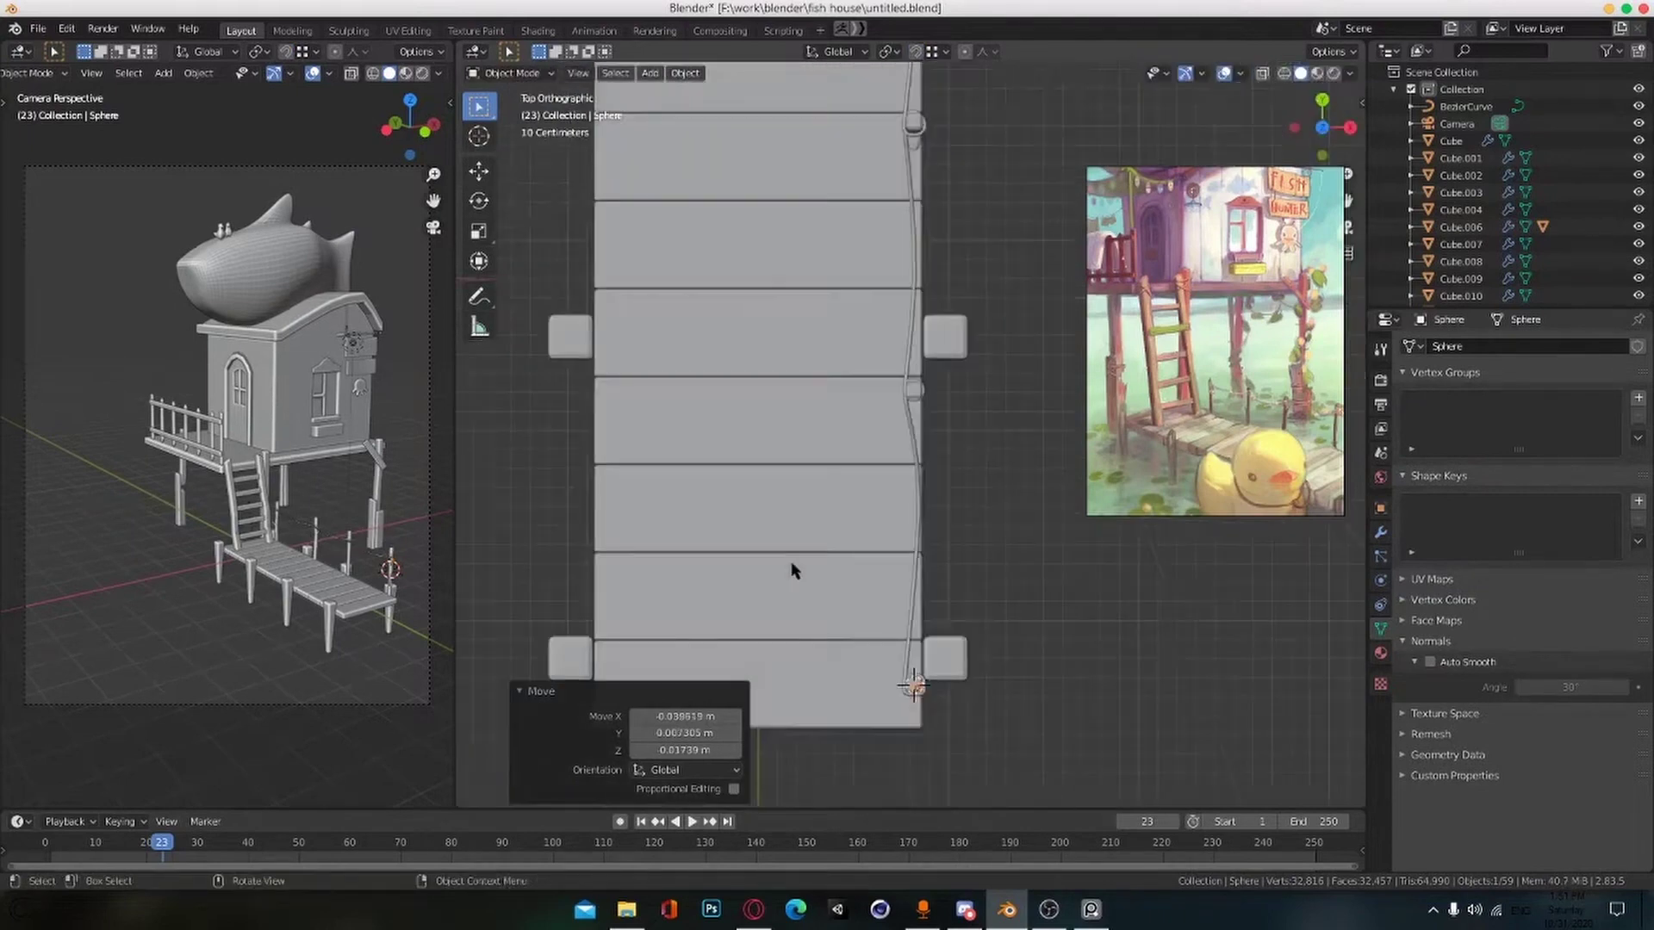
{"action": "scroll", "coordinate": [913, 662], "scroll_direction": "up", "scroll_amount": 9}
{"action": "middle_click_drag", "start_coordinate": [996, 783], "coordinate": [971, 656], "text": "shift"}
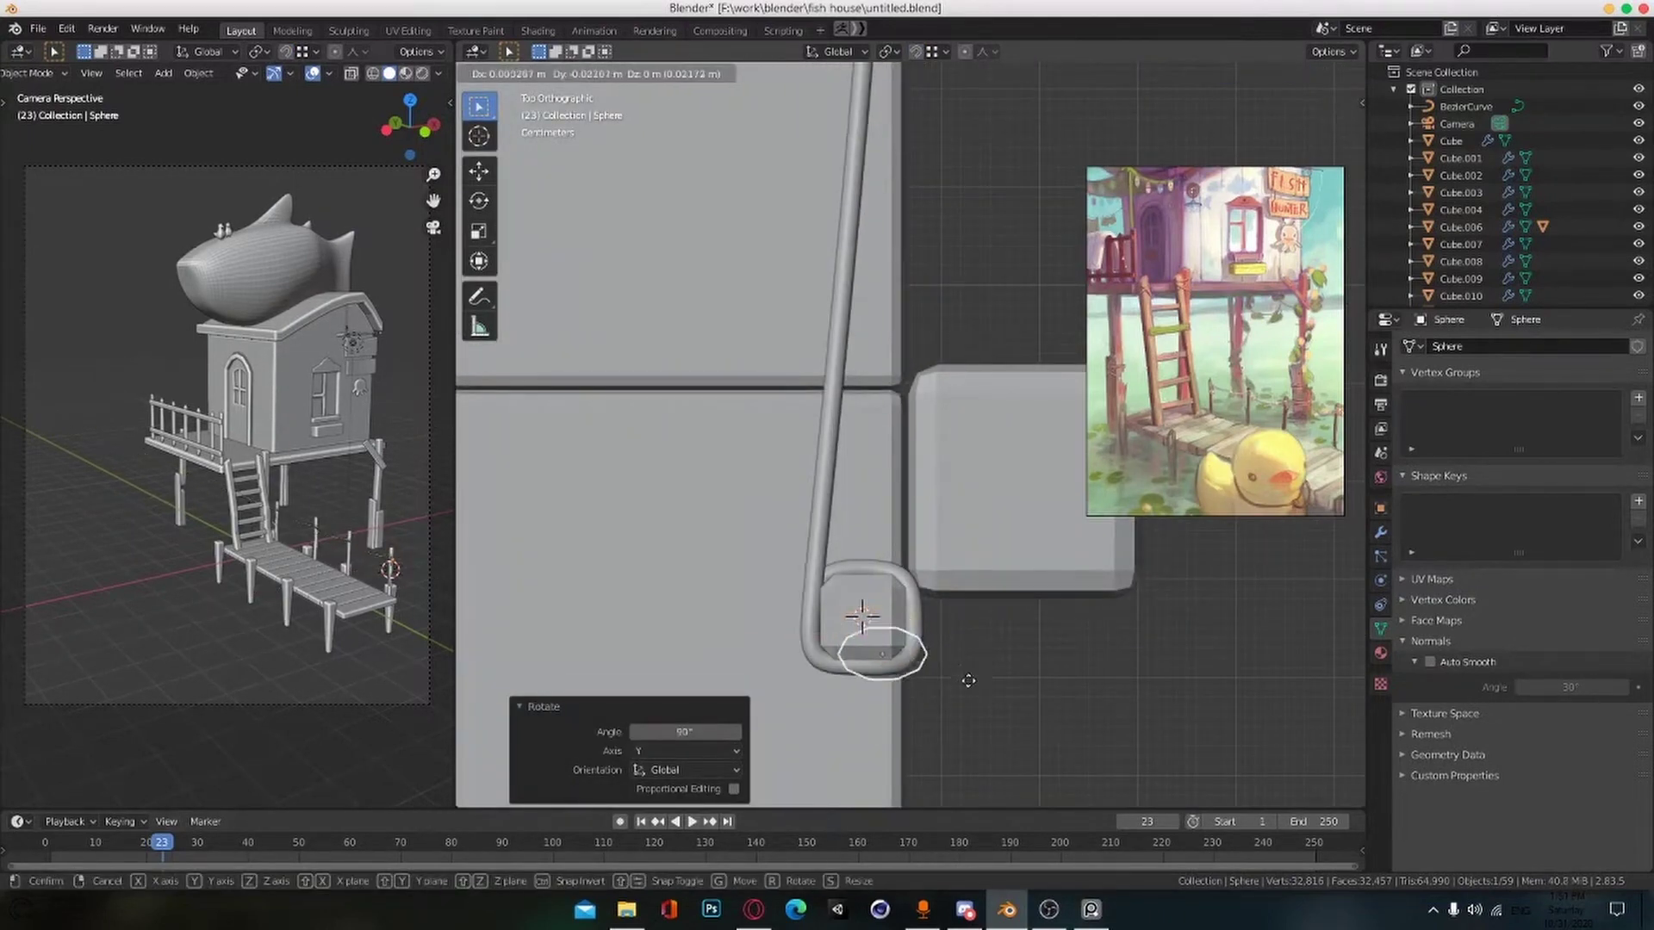
{"action": "left_click", "coordinate": [967, 681]}
Step: Duplicate the bead along the rope's first span from the end post, rotating the copies to follow the rope
{"action": "scroll", "coordinate": [968, 681], "scroll_direction": "down", "scroll_amount": 3}
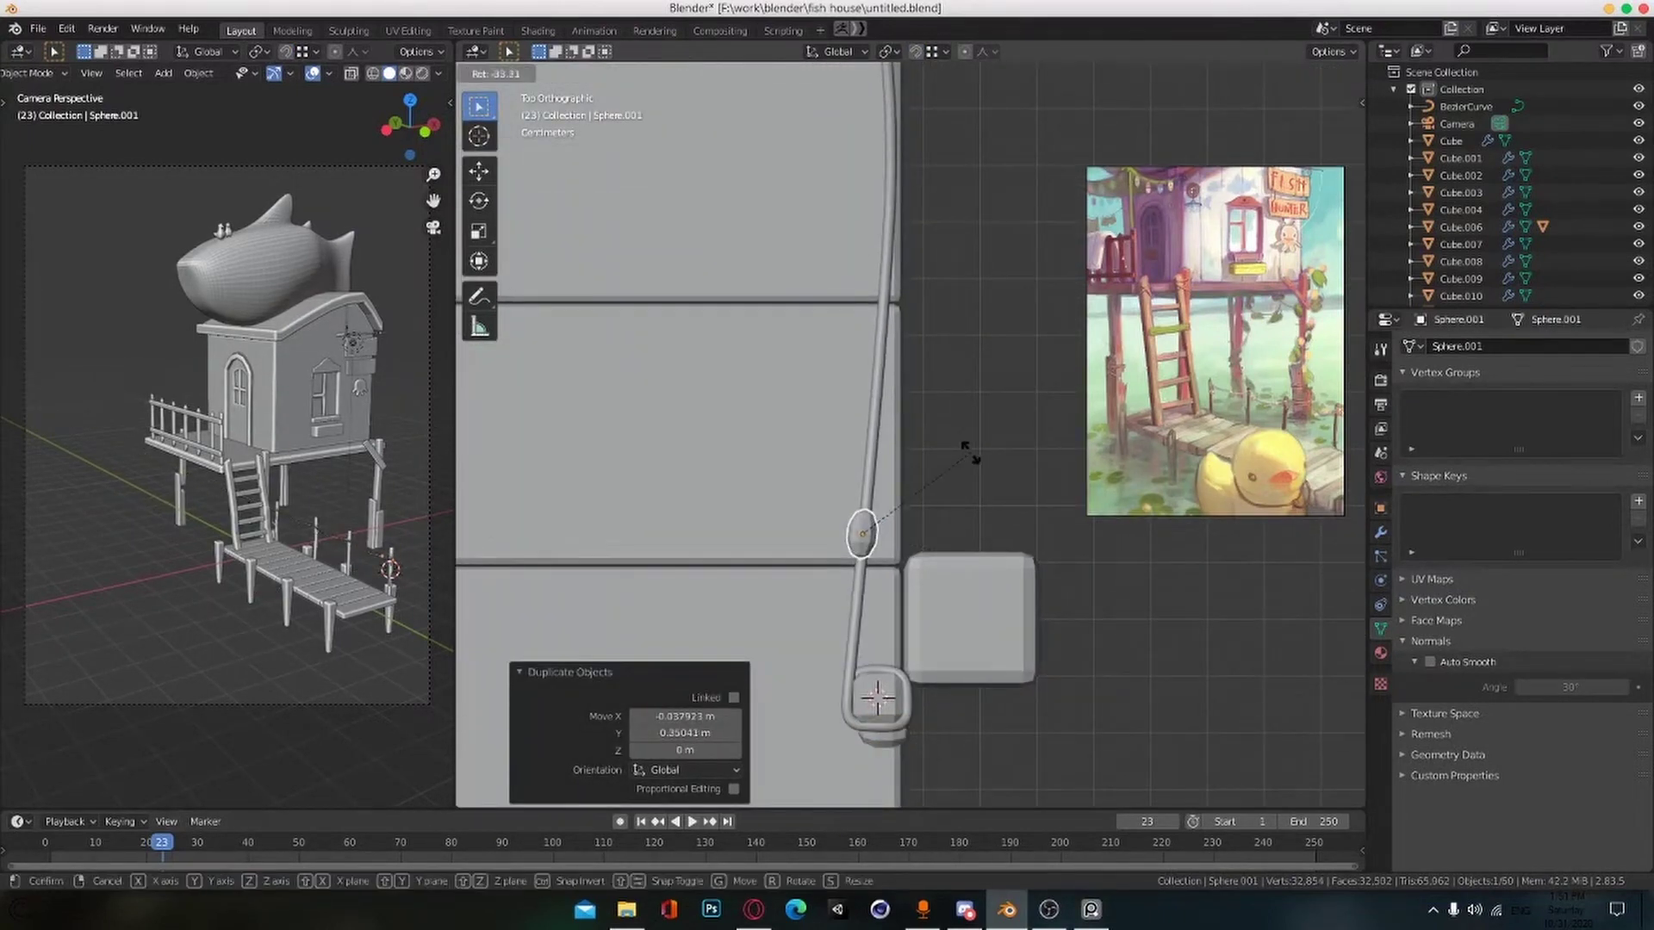
{"action": "left_click", "coordinate": [974, 430]}
{"action": "scroll", "coordinate": [977, 394], "scroll_direction": "down", "scroll_amount": 3}
{"action": "middle_click_drag", "start_coordinate": [983, 465], "coordinate": [977, 627], "text": "shift"}
{"action": "key", "text": "shift+d"}
{"action": "left_click", "coordinate": [992, 453]}
{"action": "scroll", "coordinate": [993, 455], "scroll_direction": "up", "scroll_amount": 3}
{"action": "key", "text": "r"}
{"action": "left_click", "coordinate": [1008, 493]}
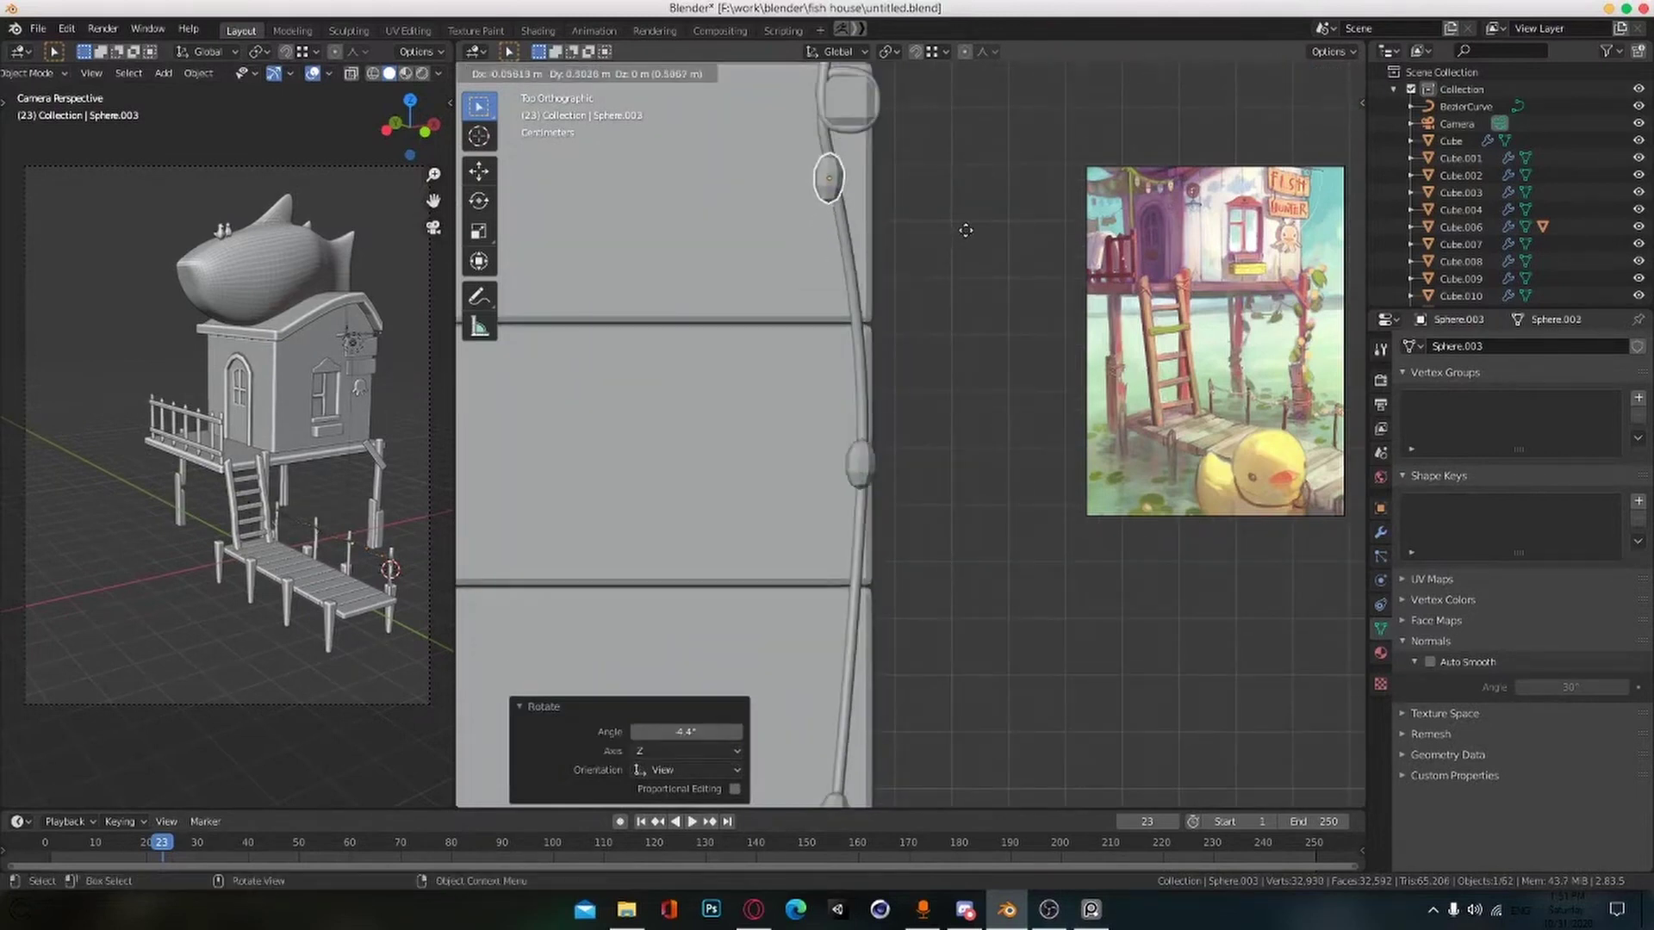
Step: Place more rotated bead copies on both sides of the second post and along the middle span up to the third post
{"action": "middle_click_drag", "start_coordinate": [986, 252], "coordinate": [941, 656], "text": "shift"}
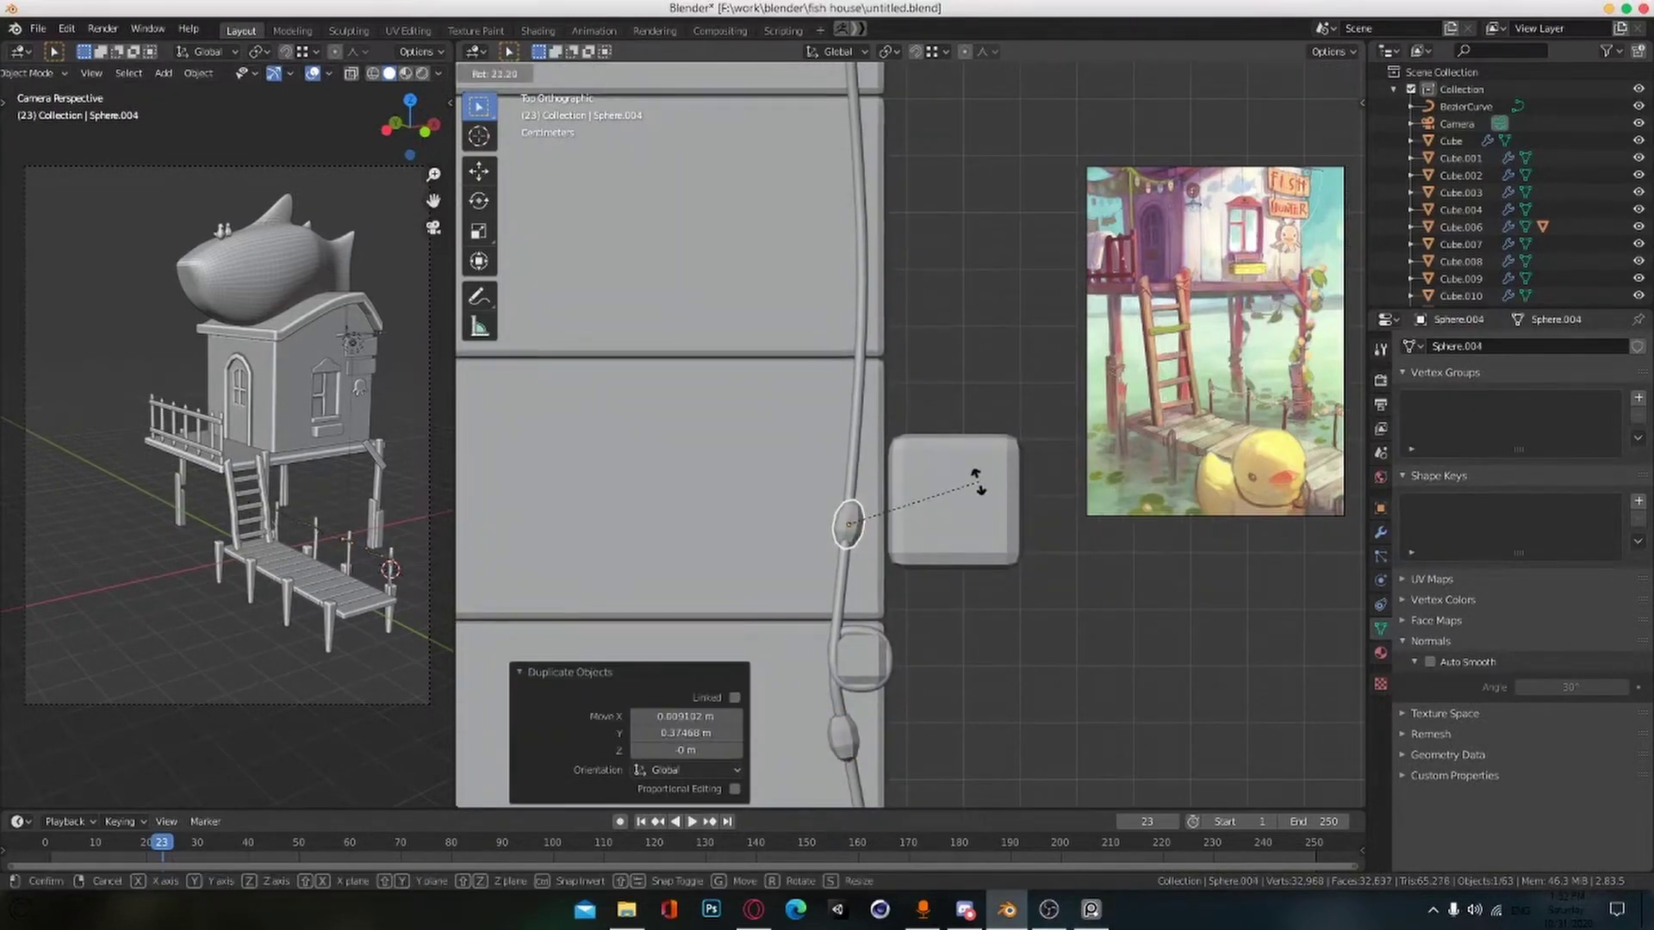
{"action": "key", "text": "shift+d"}
{"action": "left_click", "coordinate": [970, 366]}
{"action": "middle_click_drag", "start_coordinate": [962, 398], "coordinate": [965, 602], "text": "shift"}
{"action": "key", "text": "shift+d"}
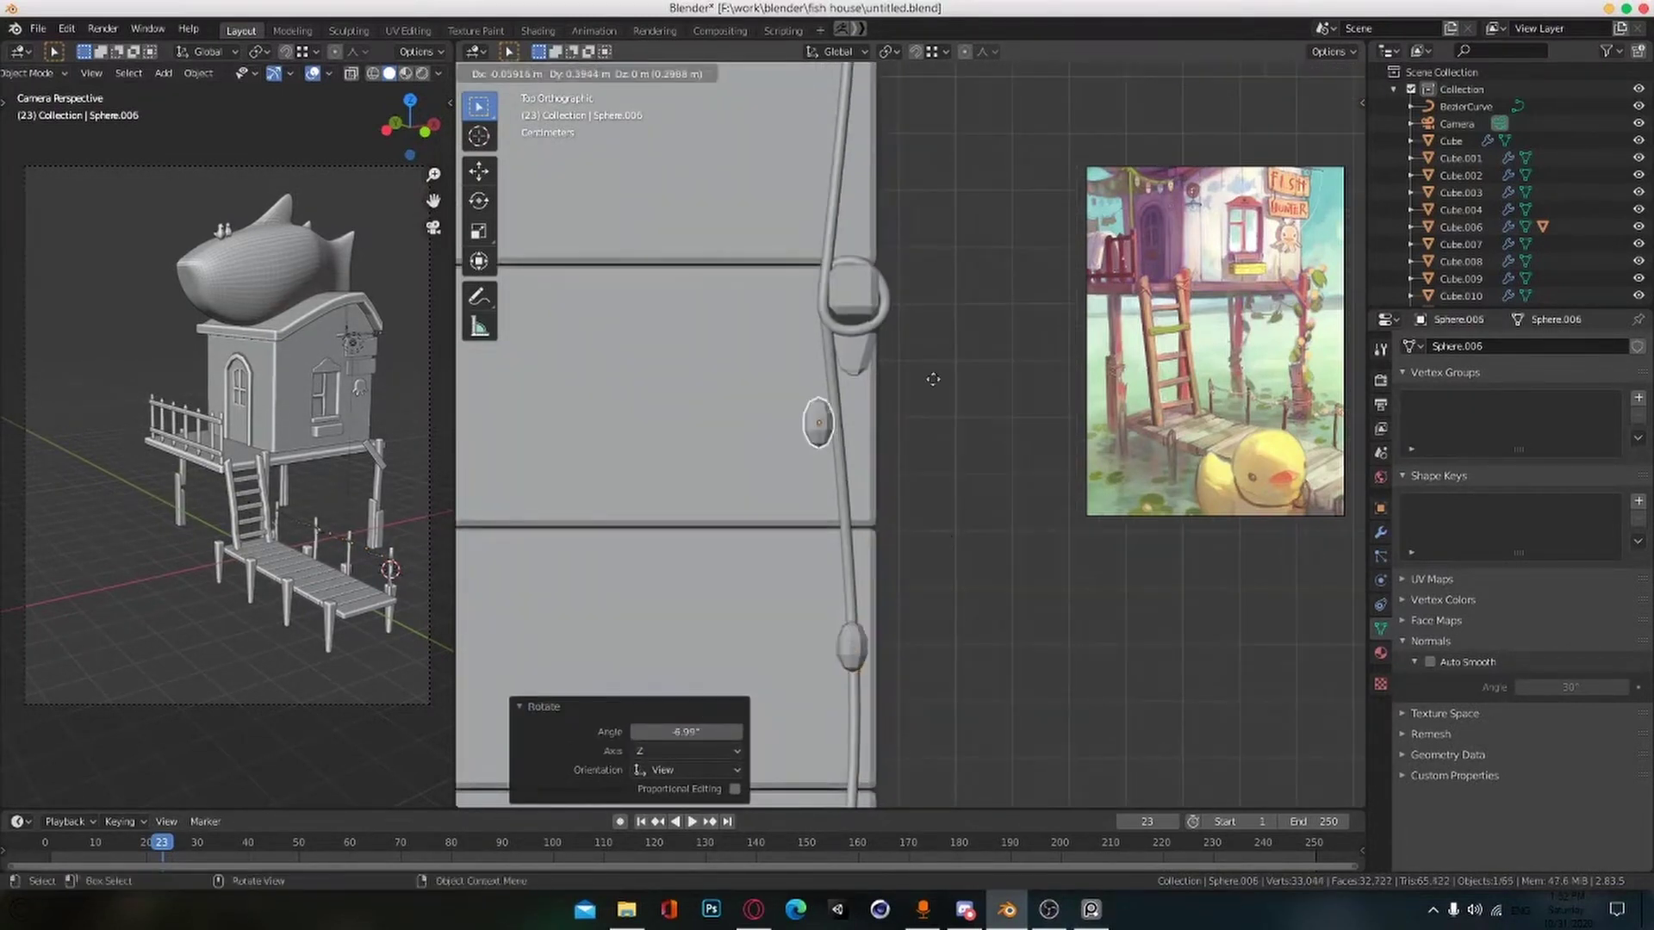
{"action": "left_click", "coordinate": [954, 365]}
Step: Add a bead copy just past the third post, rotate it about 12° and align it on the rope
{"action": "middle_click_drag", "start_coordinate": [955, 366], "coordinate": [978, 602], "text": "shift"}
{"action": "middle_click_drag", "start_coordinate": [985, 387], "coordinate": [963, 541], "text": "shift"}
{"action": "key", "text": "r"}
{"action": "left_click", "coordinate": [954, 565]}
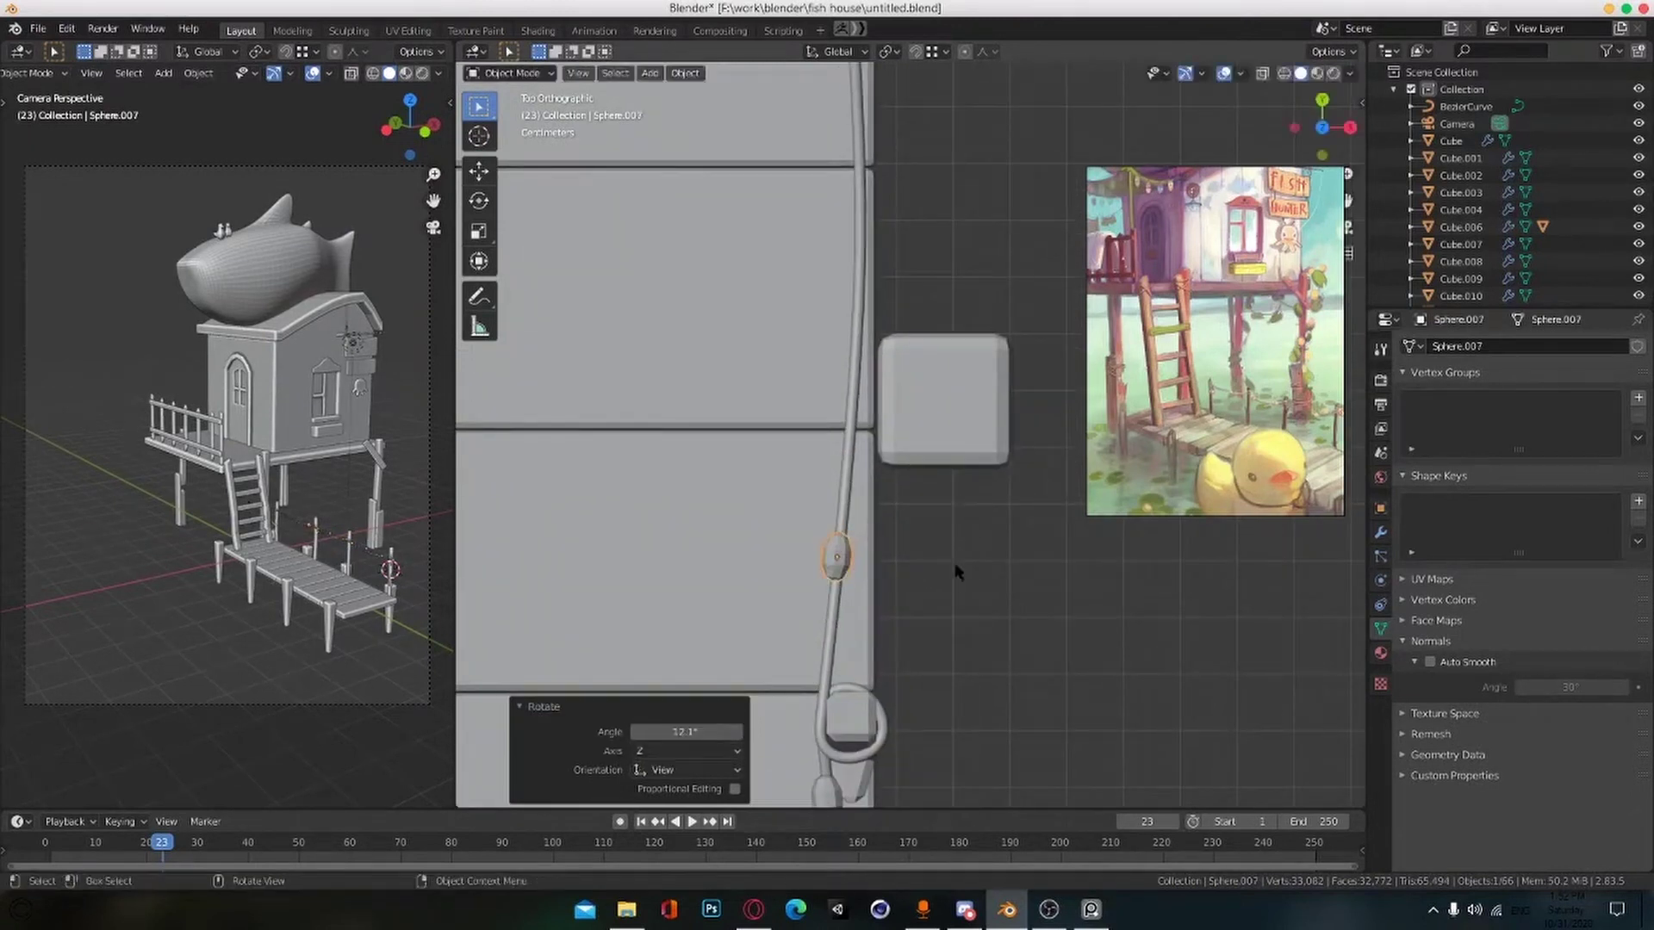
{"action": "key", "text": "g"}
{"action": "left_click", "coordinate": [955, 564]}
Step: Add two rotated bead copies along the last rope span, ending near the post beside the ladder
{"action": "middle_click_drag", "start_coordinate": [943, 281], "coordinate": [932, 553], "text": "shift"}
{"action": "middle_click_drag", "start_coordinate": [953, 454], "coordinate": [943, 663], "text": "shift"}
{"action": "key", "text": "shift+d"}
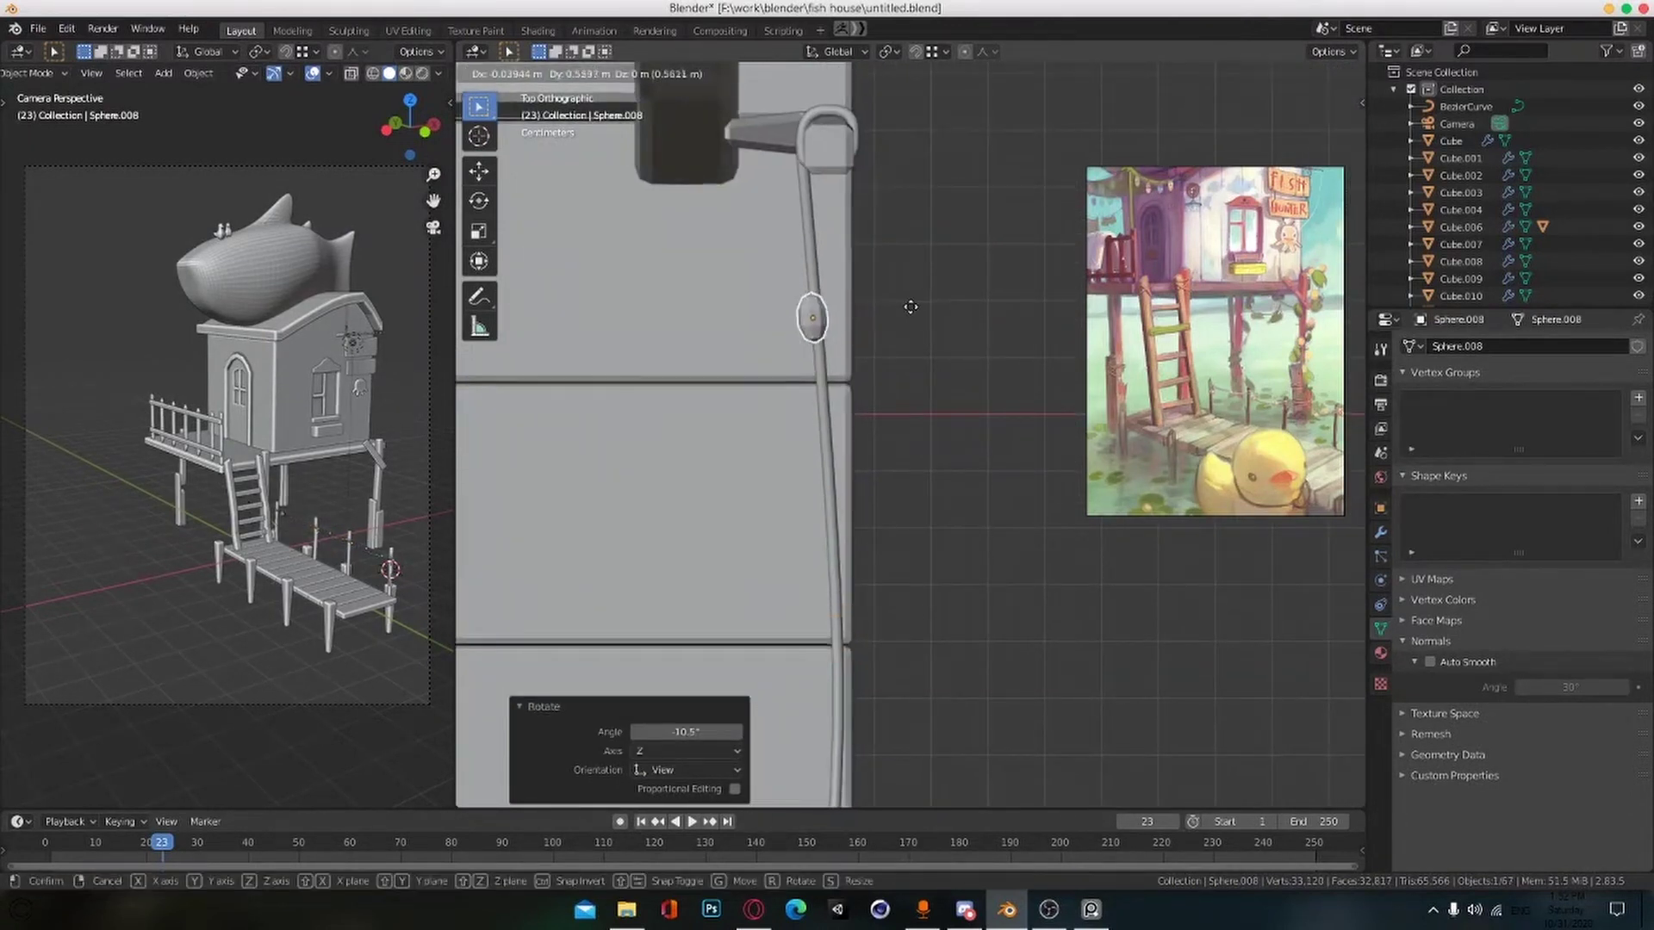
{"action": "left_click", "coordinate": [937, 308]}
{"action": "middle_click_drag", "start_coordinate": [937, 308], "coordinate": [956, 529], "text": "shift"}
{"action": "key", "text": "g"}
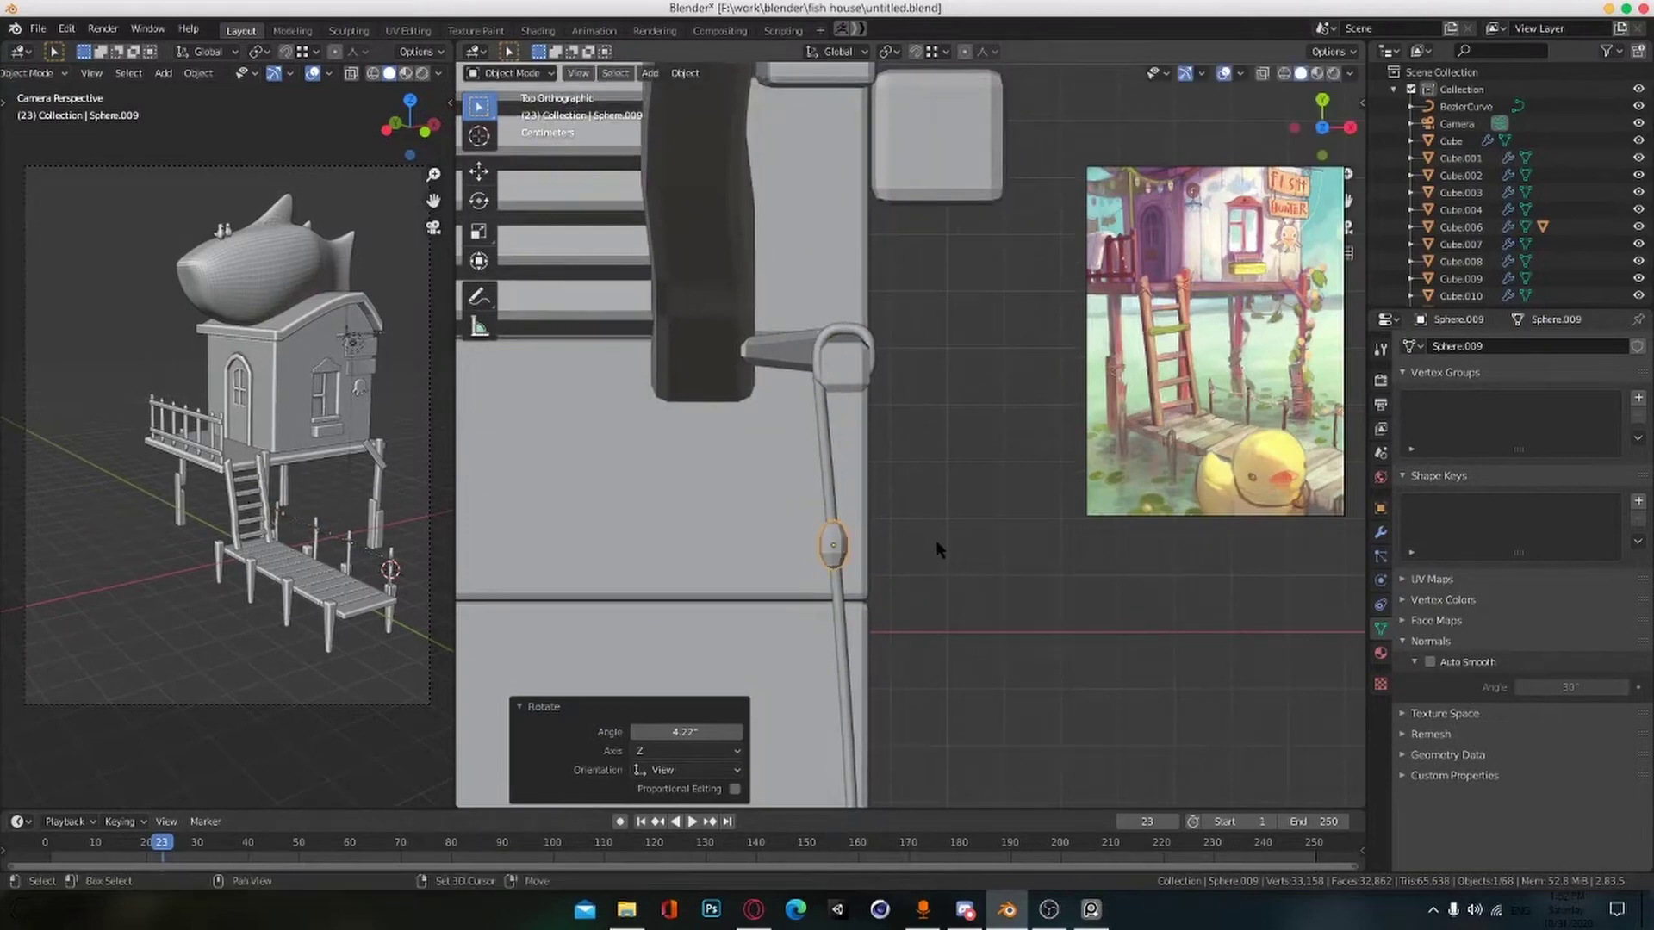
{"action": "left_click", "coordinate": [888, 581]}
Step: Adjust the rope curve's points around the post beside the ladder with proportional editing and save the file
{"action": "middle_click_drag", "start_coordinate": [887, 580], "coordinate": [752, 386]}
{"action": "left_click", "coordinate": [752, 386]}
{"action": "key", "text": "Tab"}
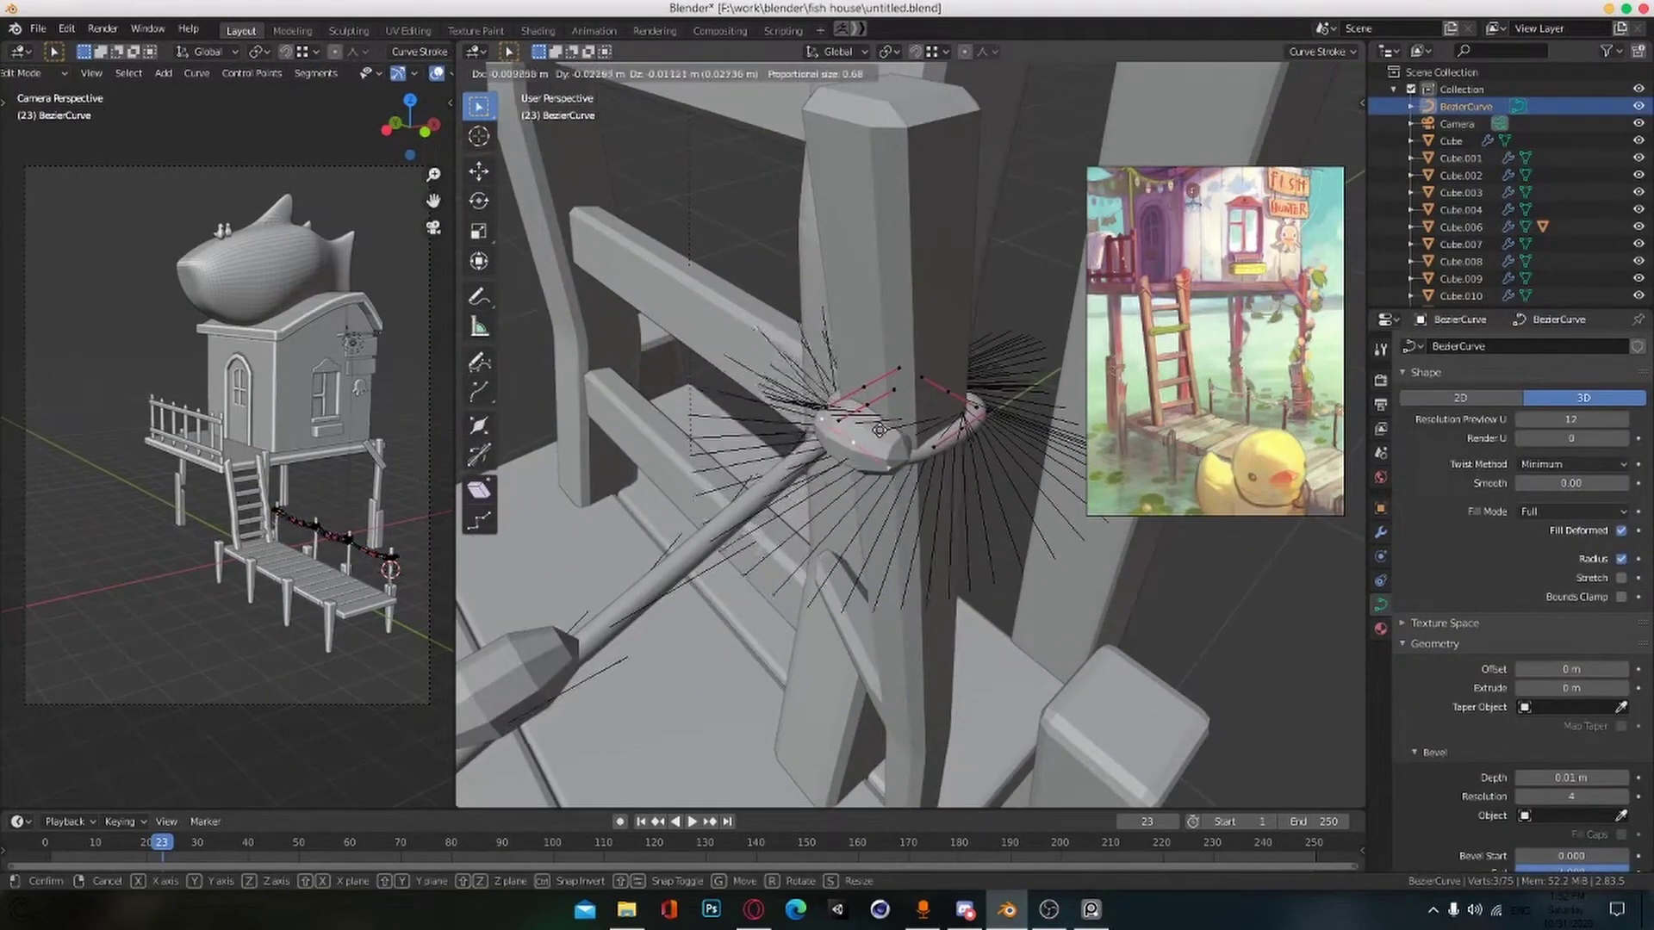
{"action": "left_click", "coordinate": [879, 430]}
{"action": "key", "text": "Tab"}
{"action": "scroll", "coordinate": [879, 429], "scroll_direction": "down", "scroll_amount": 8}
{"action": "middle_click_drag", "start_coordinate": [879, 448], "coordinate": [827, 517]}
{"action": "key", "text": "ctrl+s"}
Step: Lower the first span's bead nearest the end post along Z onto the rope
{"action": "scroll", "coordinate": [778, 623], "scroll_direction": "up", "scroll_amount": 6}
{"action": "scroll", "coordinate": [986, 580], "scroll_direction": "up", "scroll_amount": 3, "text": "alt"}
{"action": "left_click", "coordinate": [891, 500]}
{"action": "key", "text": "g"}
{"action": "key", "text": "z"}
{"action": "left_click", "coordinate": [896, 482]}
{"action": "middle_click_drag", "start_coordinate": [827, 517], "coordinate": [1016, 612], "text": "shift"}
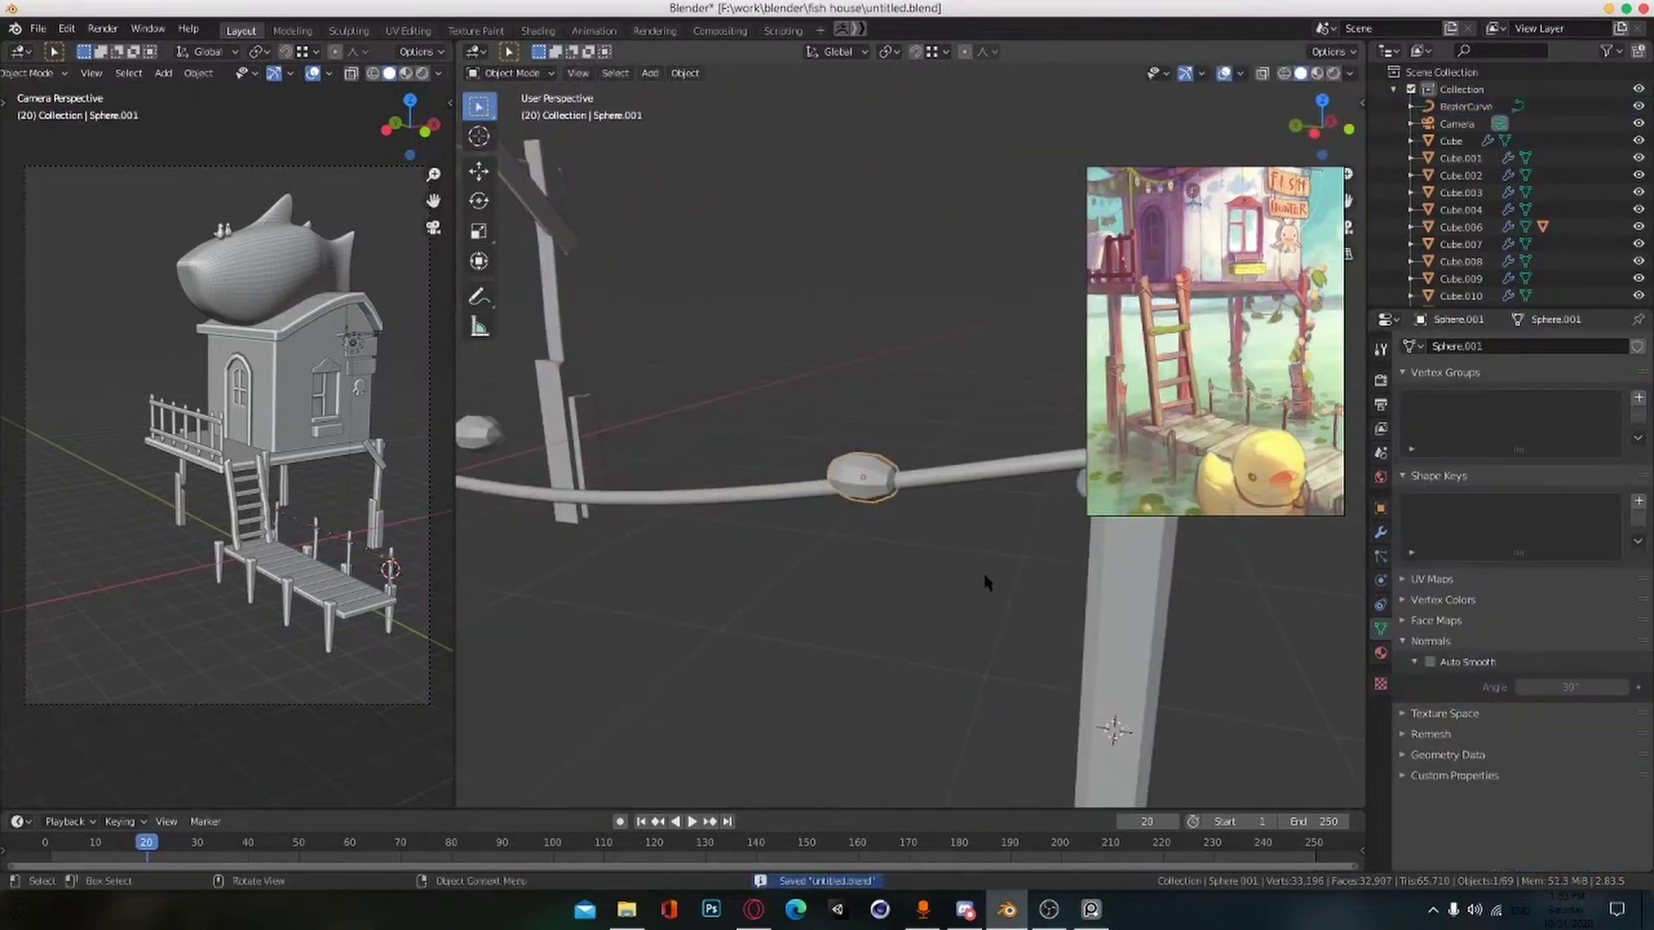
Step: Lower the floating bead in the middle of the first span along Z onto the sagging rope
{"action": "left_click_drag", "start_coordinate": [807, 594], "coordinate": [845, 561], "text": "alt"}
{"action": "left_click", "coordinate": [846, 411]}
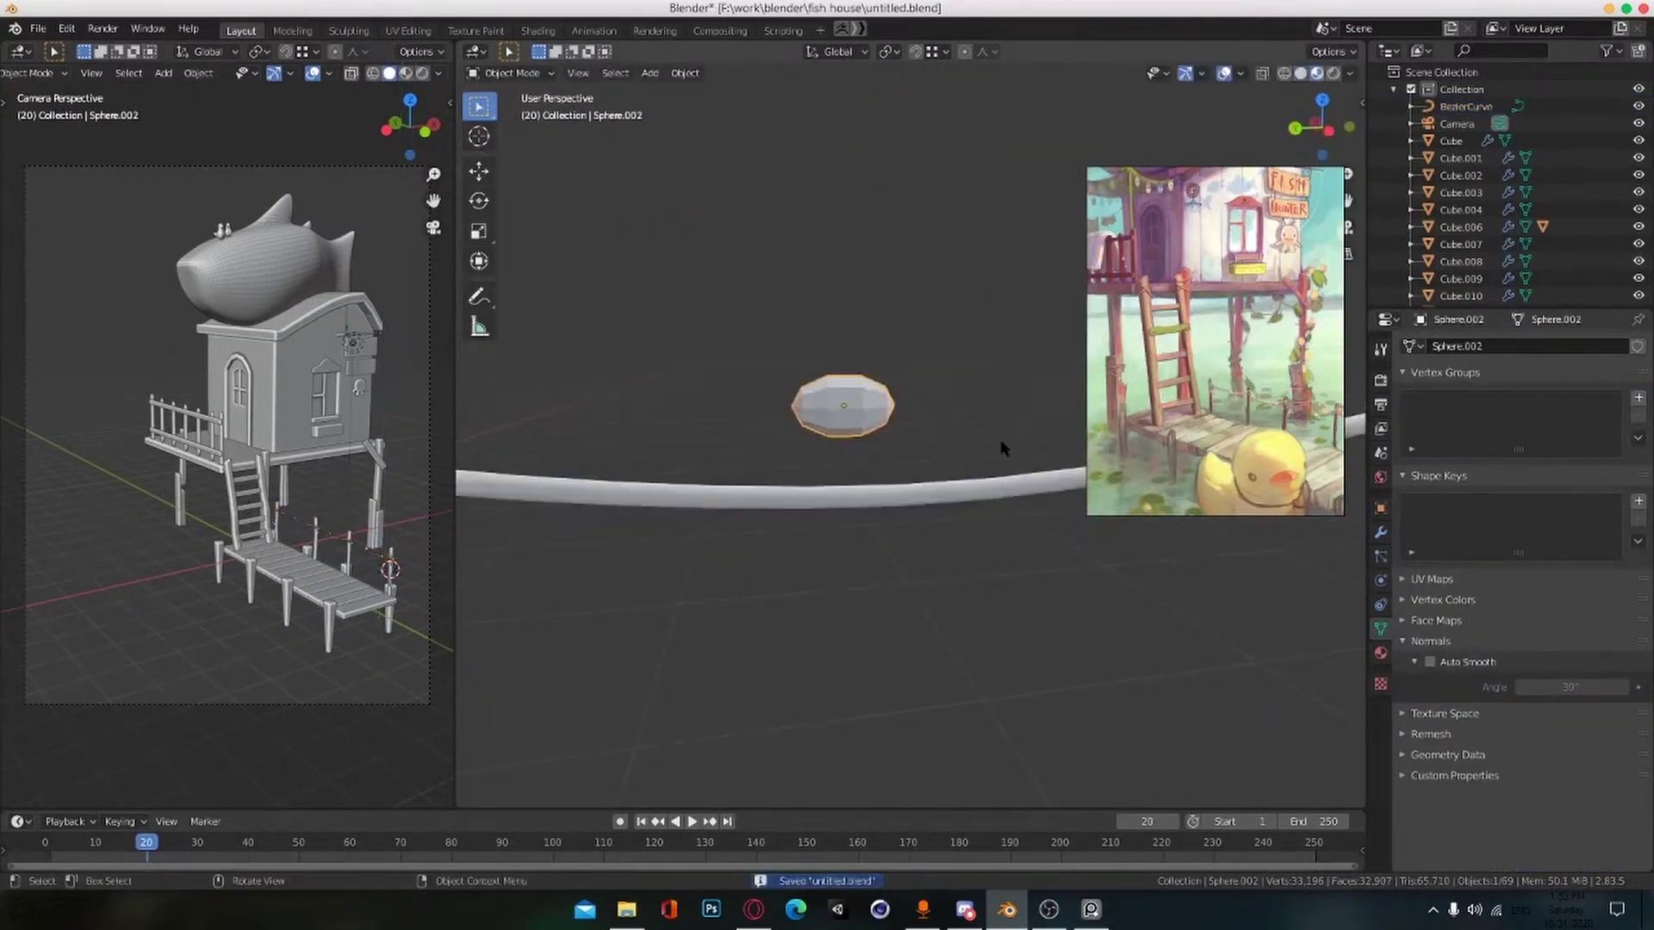
{"action": "key", "text": "z"}
{"action": "left_click", "coordinate": [751, 480]}
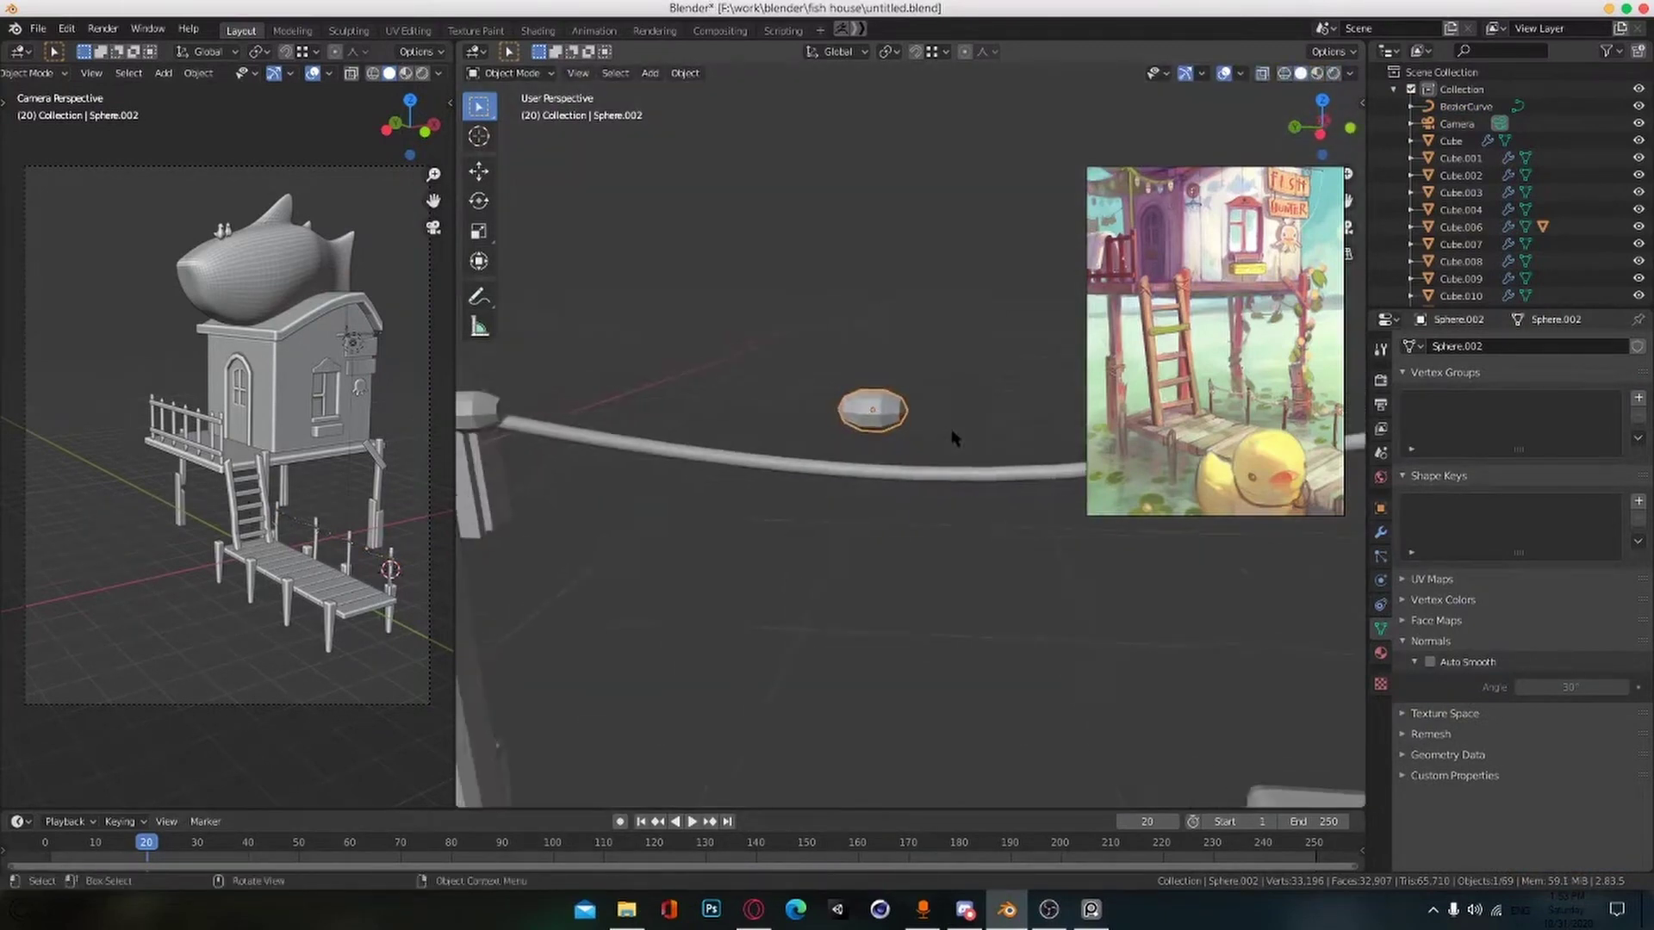
{"action": "key", "text": "g"}
{"action": "key", "text": "z"}
{"action": "left_click", "coordinate": [964, 512]}
Step: Save the file, rotate the bead before the second post about 14° and fit the bead past that post onto the rope
{"action": "middle_click_drag", "start_coordinate": [968, 516], "coordinate": [1025, 517]}
{"action": "left_click", "coordinate": [842, 451]}
{"action": "key", "text": "ctrl+s"}
{"action": "key", "text": "r"}
{"action": "left_click", "coordinate": [943, 525]}
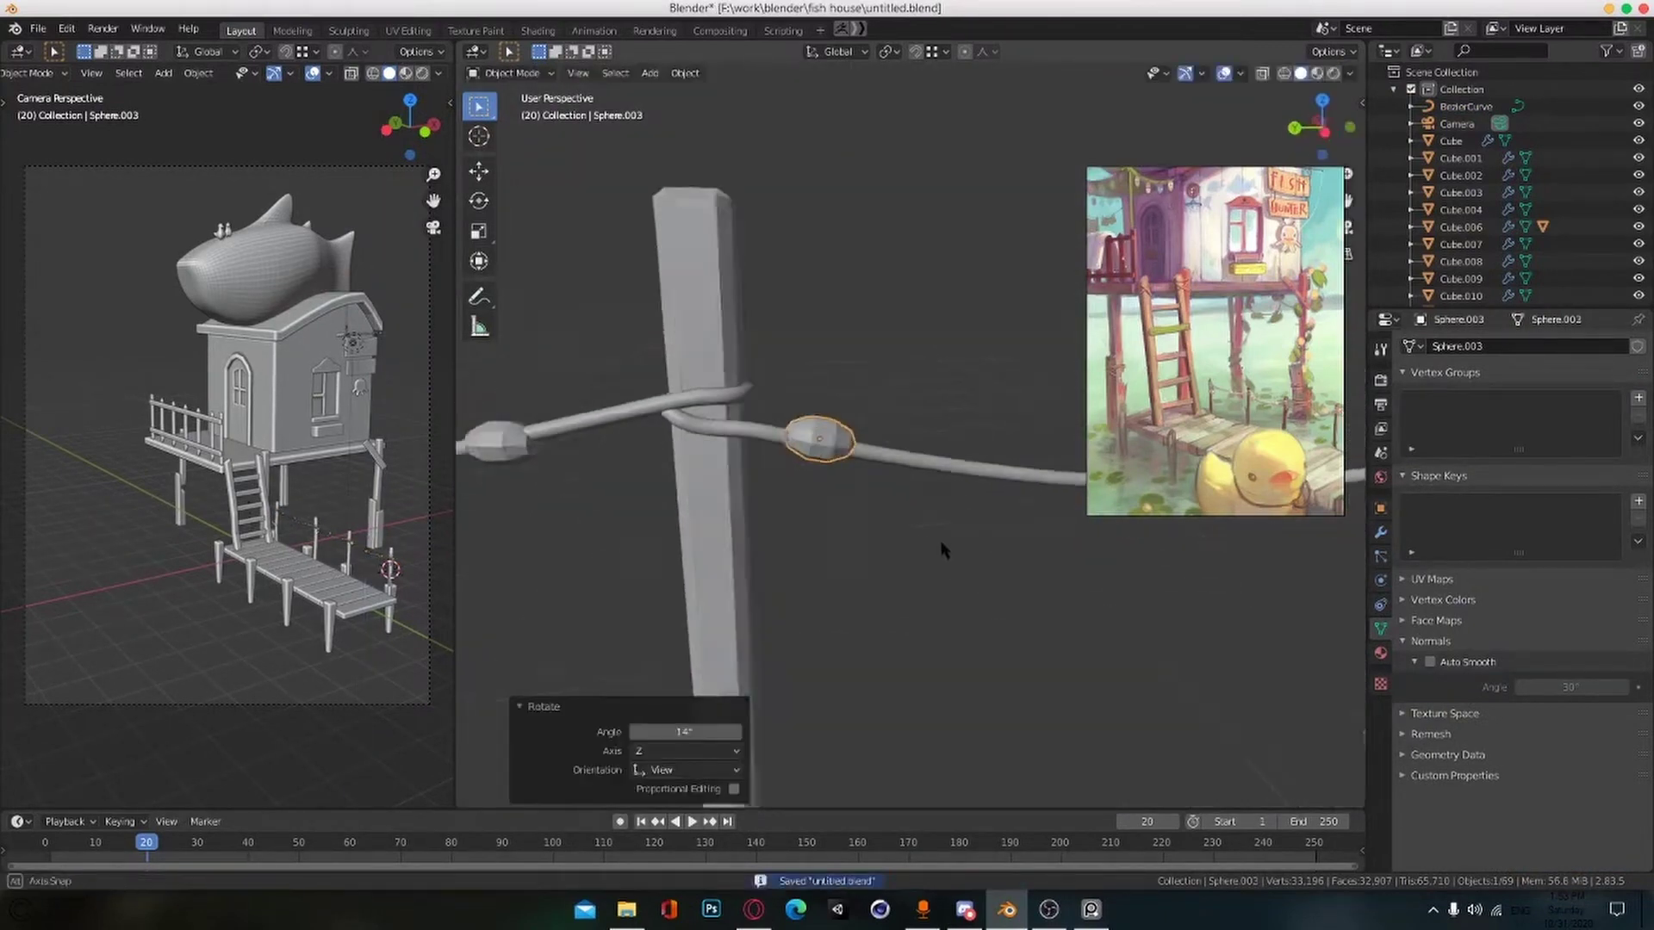
{"action": "middle_click_drag", "start_coordinate": [943, 550], "coordinate": [832, 600]}
{"action": "key", "text": "shift+d"}
{"action": "left_click", "coordinate": [916, 554]}
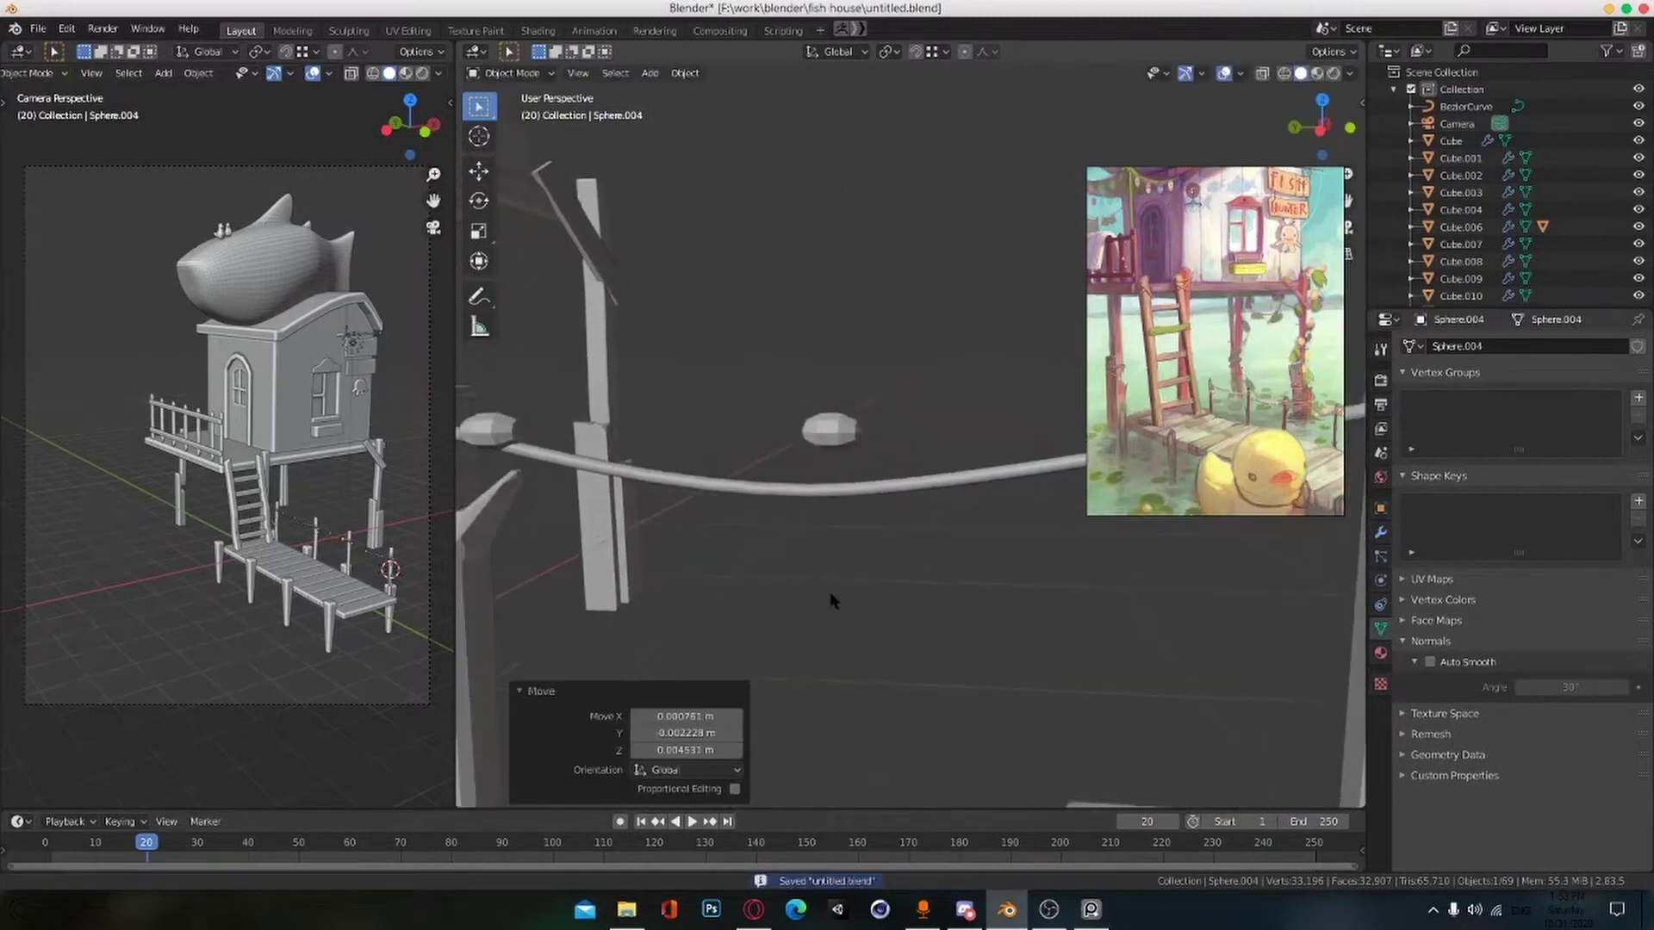
Step: Lower the floating bead at the centre of the middle span along Z onto the rope
{"action": "left_click", "coordinate": [831, 430]}
{"action": "key", "text": "g"}
{"action": "key", "text": "z"}
{"action": "left_click", "coordinate": [890, 531]}
Step: Align the beads on either side of the third post with the rope's slope and save the file
{"action": "middle_click_drag", "start_coordinate": [889, 531], "coordinate": [1163, 564], "text": "shift"}
{"action": "left_click", "coordinate": [777, 457]}
{"action": "key", "text": "r"}
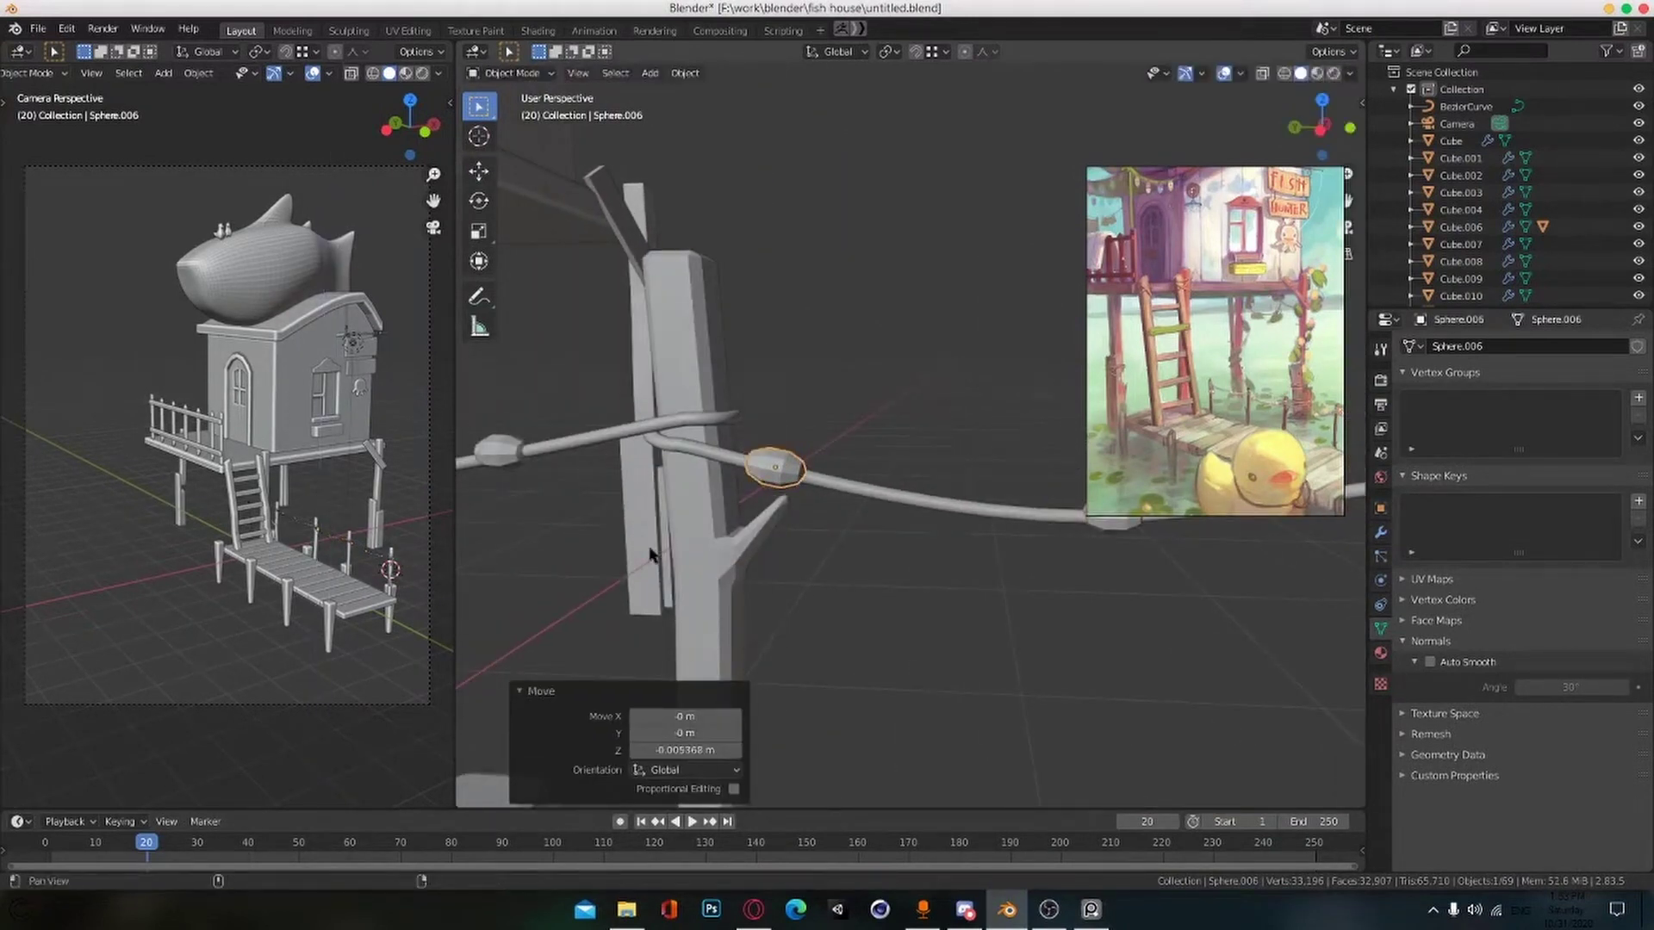
{"action": "middle_click_drag", "start_coordinate": [650, 555], "coordinate": [1036, 521], "text": "shift"}
{"action": "left_click", "coordinate": [887, 421]}
{"action": "key", "text": "ctrl+s"}
{"action": "middle_click_drag", "start_coordinate": [508, 551], "coordinate": [746, 549], "text": "shift"}
Step: Lower the last span's middle bead along Z onto the rope, rotate it to match the slope and save
{"action": "left_click", "coordinate": [868, 417]}
{"action": "key", "text": "g"}
{"action": "key", "text": "z"}
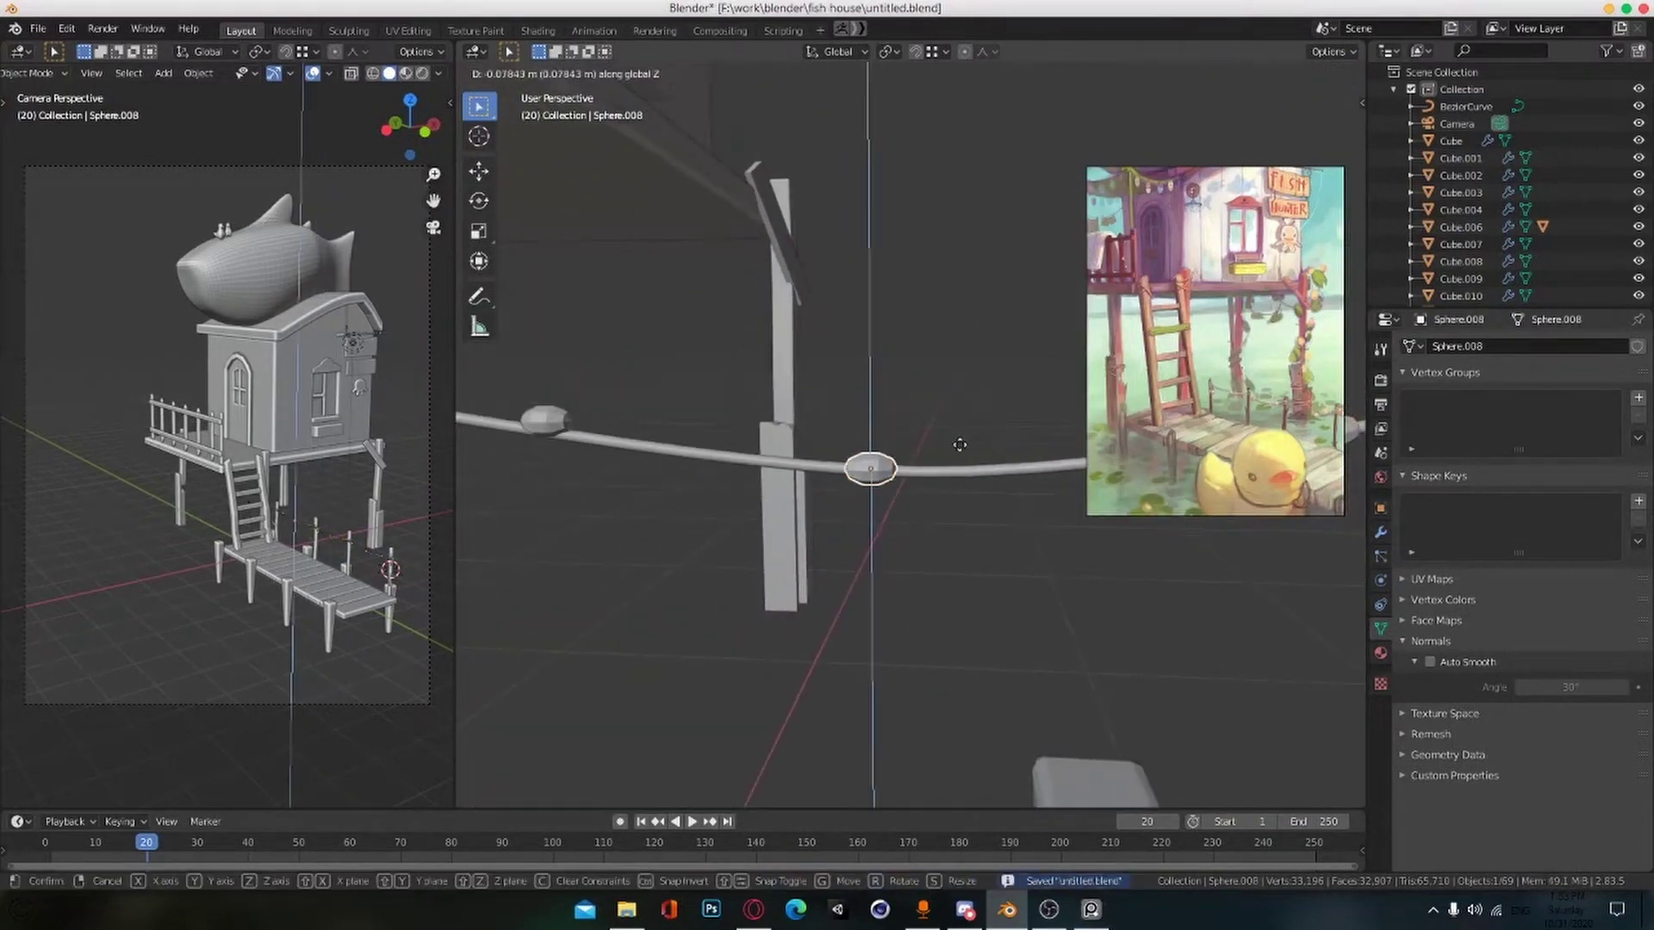
{"action": "left_click", "coordinate": [957, 456]}
{"action": "key", "text": "r"}
{"action": "left_click", "coordinate": [935, 532]}
{"action": "key", "text": "ctrl+s"}
Step: Adjust the height of the bead nearest the ladder post so it sits on the rope
{"action": "middle_click_drag", "start_coordinate": [937, 535], "coordinate": [1223, 534], "text": "shift"}
{"action": "left_click", "coordinate": [868, 422]}
{"action": "key", "text": "g"}
{"action": "key", "text": "z"}
{"action": "left_click", "coordinate": [982, 409]}
{"action": "middle_click_drag", "start_coordinate": [990, 405], "coordinate": [808, 555]}
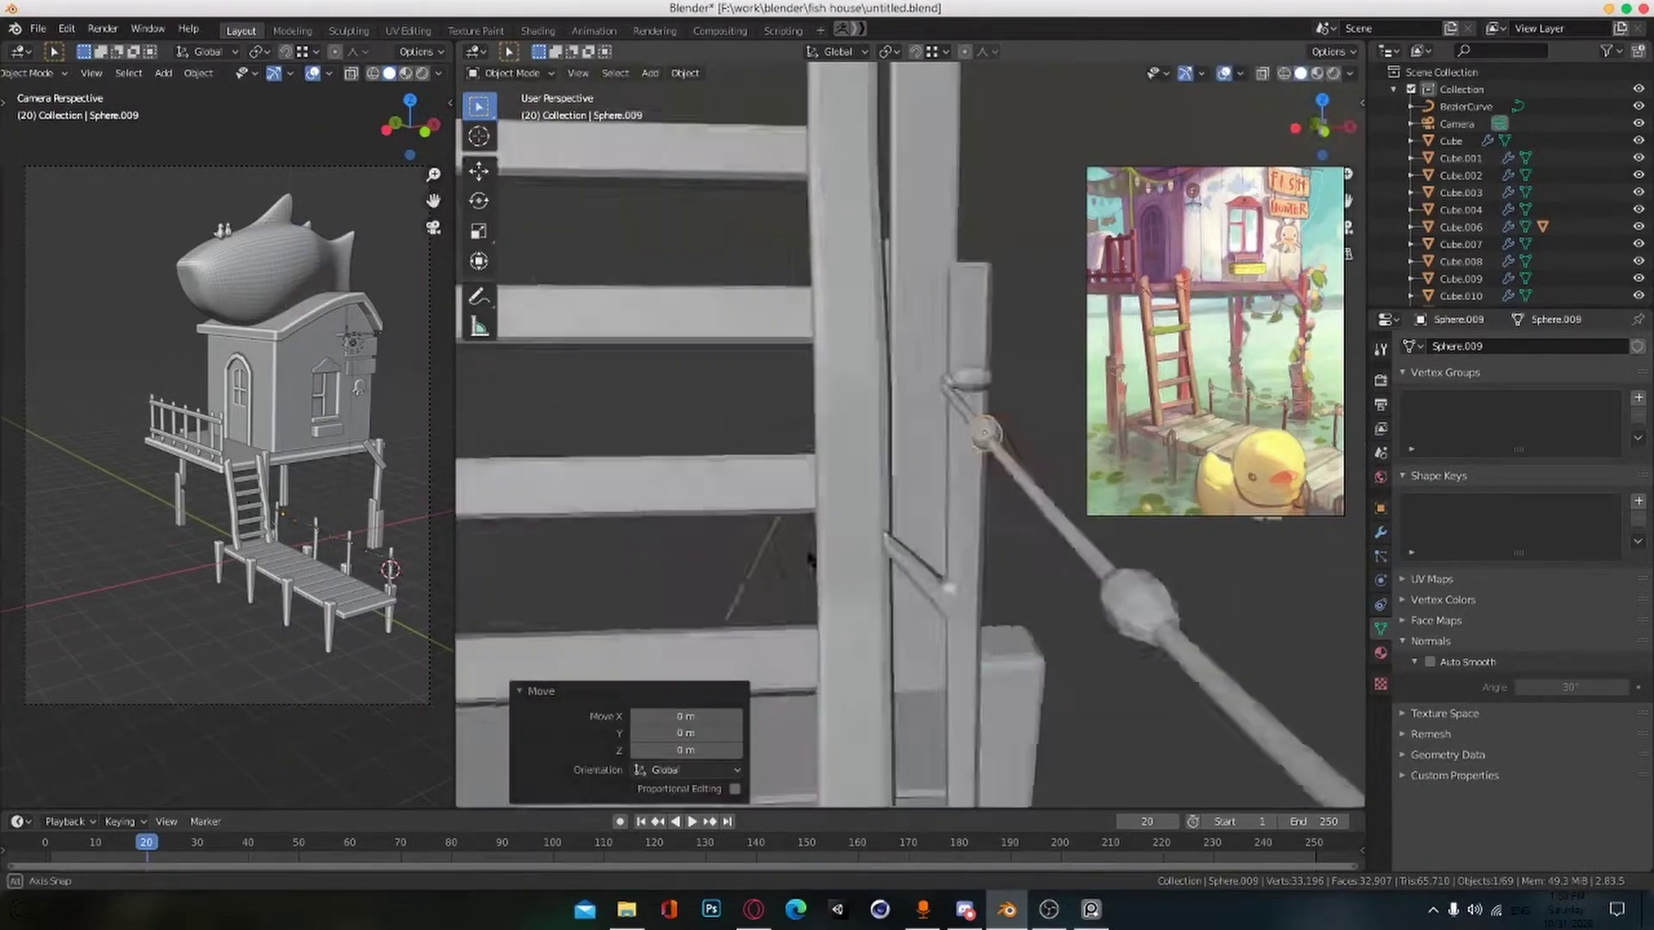
Step: Review the beaded dock railing and examine the duck beside the dock in the reference painting
{"action": "scroll", "coordinate": [1025, 577], "scroll_direction": "down", "scroll_amount": 9}
{"action": "scroll", "coordinate": [1034, 583], "scroll_direction": "up", "scroll_amount": 1, "text": "alt"}
{"action": "scroll", "coordinate": [1034, 583], "scroll_direction": "up", "scroll_amount": 3}
{"action": "middle_click_drag", "start_coordinate": [1033, 581], "coordinate": [865, 445]}
{"action": "scroll", "coordinate": [912, 516], "scroll_direction": "down", "scroll_amount": 3}
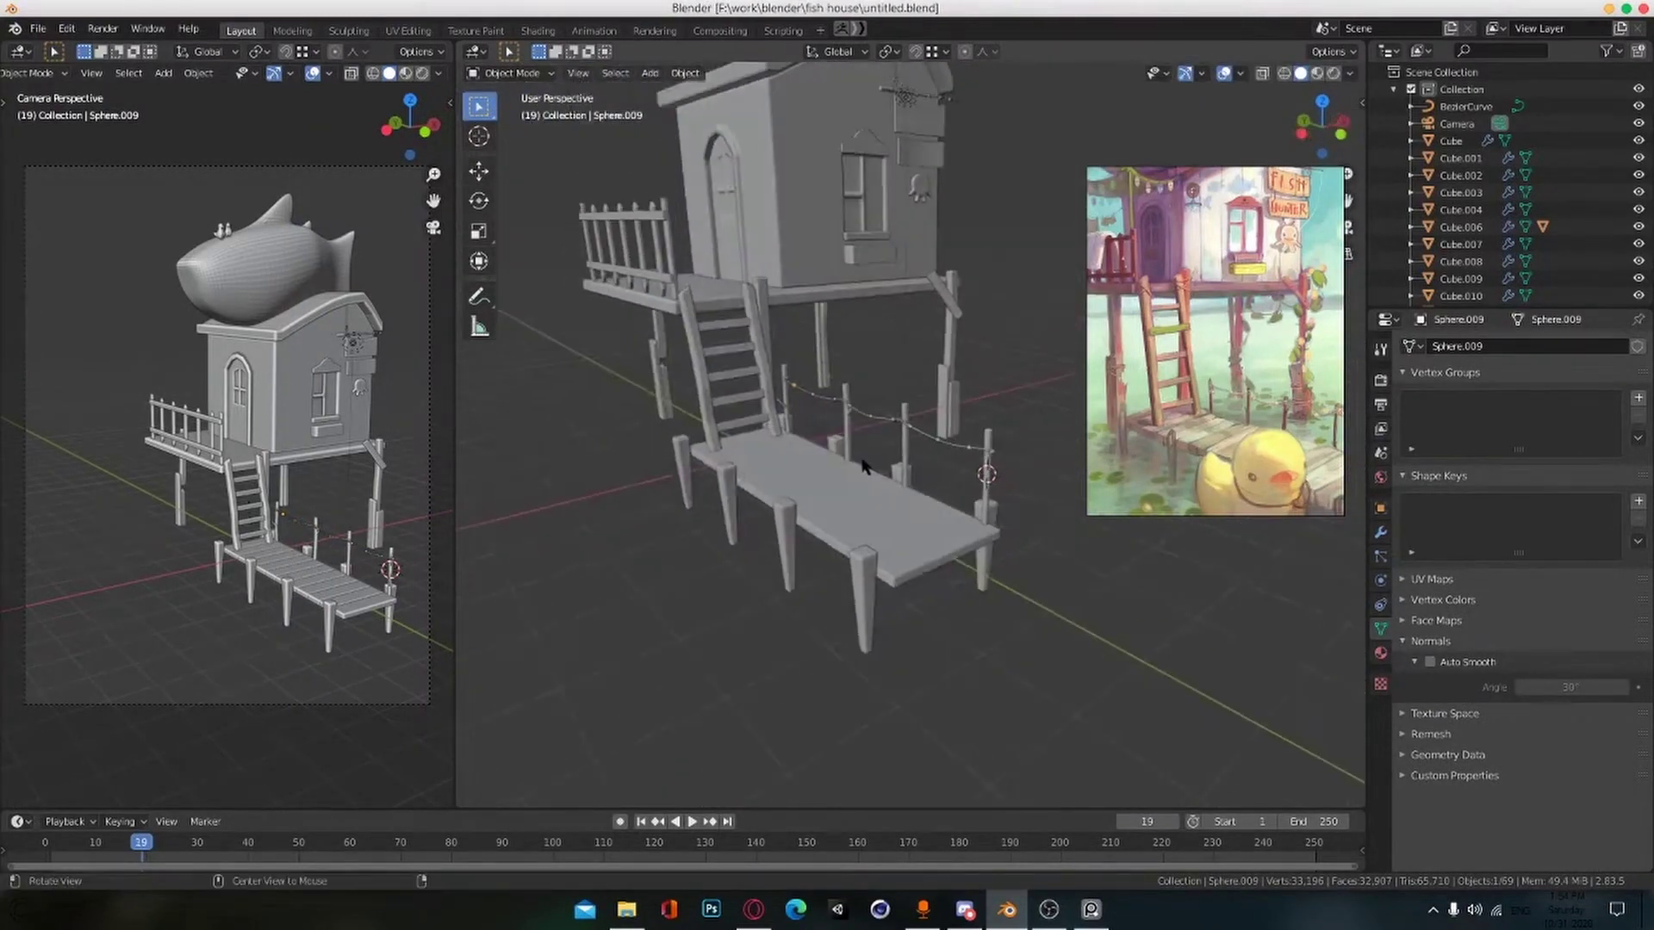
{"action": "scroll", "coordinate": [938, 544], "scroll_direction": "up", "scroll_amount": 3}
{"action": "scroll", "coordinate": [938, 544], "scroll_direction": "down", "scroll_amount": 3}
{"action": "scroll", "coordinate": [1185, 431], "scroll_direction": "down", "scroll_amount": 4}
{"action": "scroll", "coordinate": [1199, 445], "scroll_direction": "up", "scroll_amount": 4}
{"action": "scroll", "coordinate": [1196, 441], "scroll_direction": "down", "scroll_amount": 4}
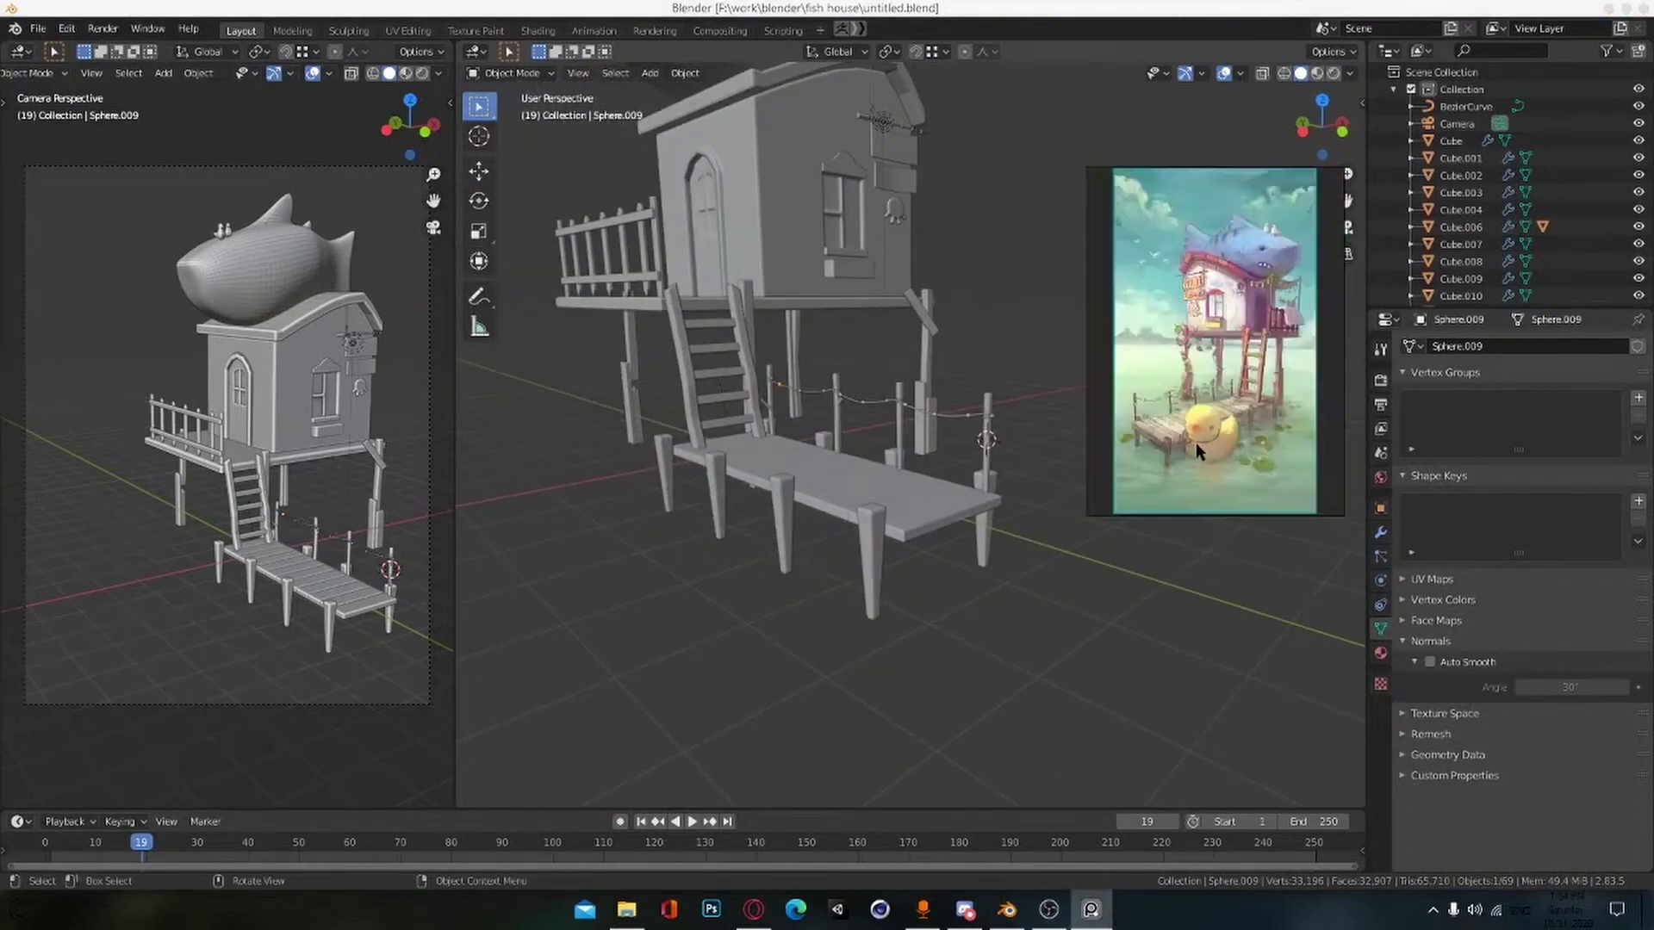
{"action": "scroll", "coordinate": [1208, 446], "scroll_direction": "up", "scroll_amount": 2}
Step: Cancel saving the reference board, return to Blender and save the model file
{"action": "key", "text": "ctrl+s"}
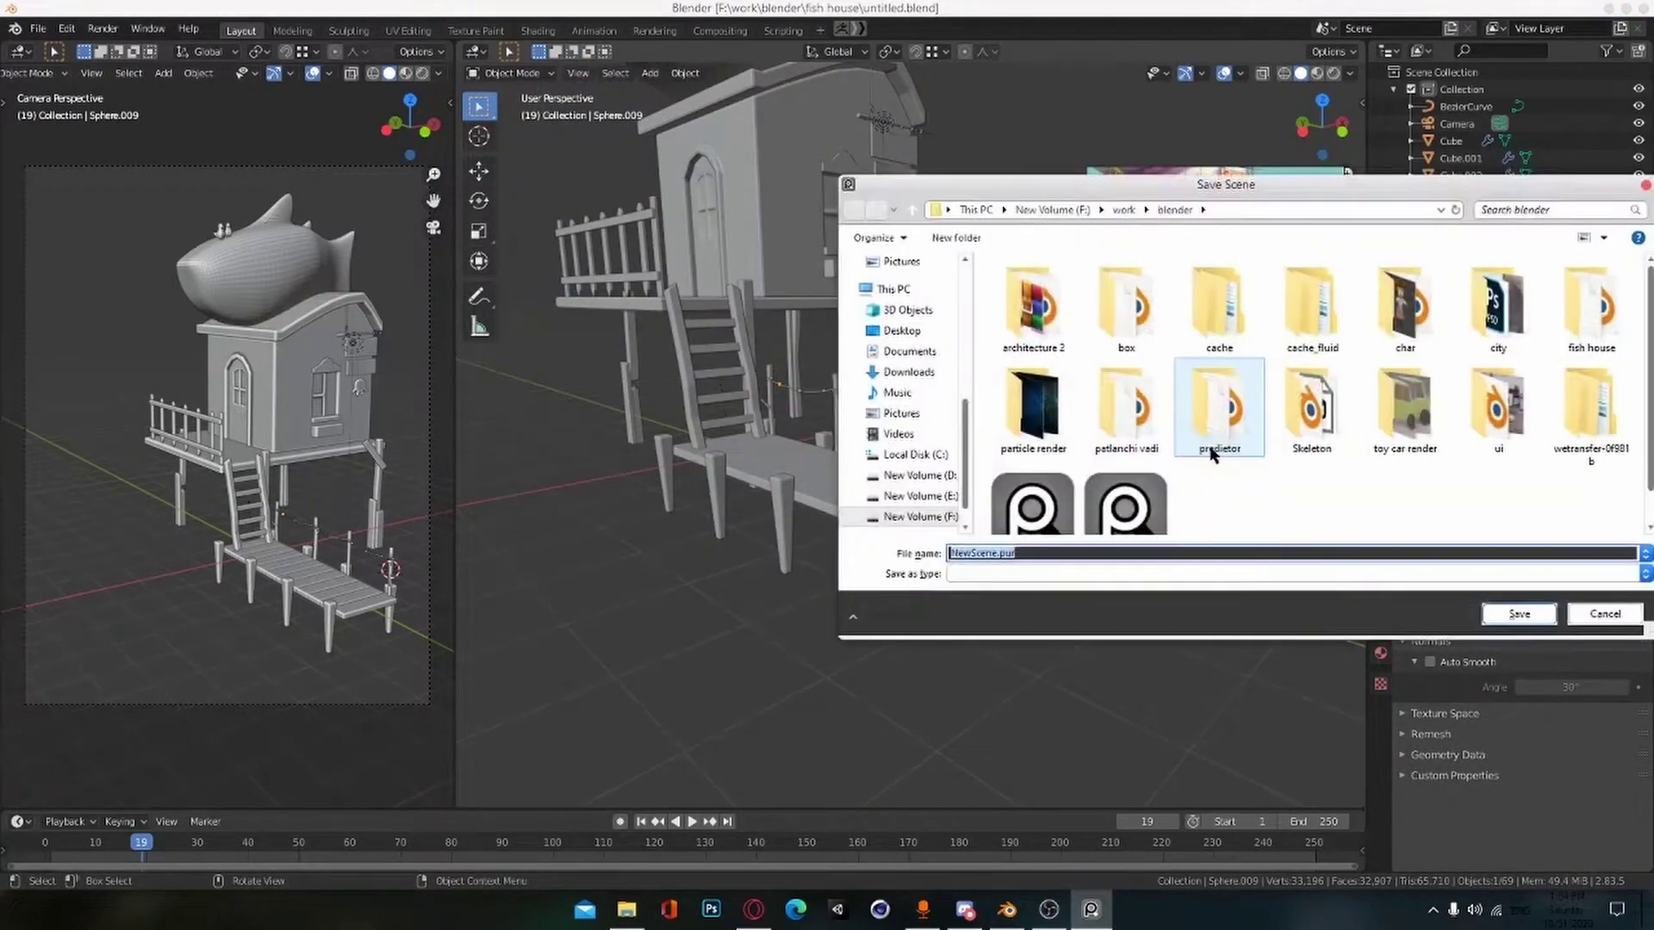
{"action": "key", "text": "Escape"}
{"action": "left_click", "coordinate": [1056, 693]}
{"action": "key", "text": "ctrl+s"}
Step: Add a 2 m cube for the duck and move it in top view to the dock's open side
{"action": "scroll", "coordinate": [942, 631], "scroll_direction": "up", "scroll_amount": 4}
{"action": "scroll", "coordinate": [956, 634], "scroll_direction": "down", "scroll_amount": 3}
{"action": "scroll", "coordinate": [970, 637], "scroll_direction": "down", "scroll_amount": 1, "text": "alt"}
{"action": "mouse_move", "coordinate": [970, 637]}
{"action": "middle_mouse_down"}
{"action": "mouse_move", "coordinate": [1000, 671]}
{"action": "mouse_move", "coordinate": [982, 665]}
{"action": "middle_mouse_up"}
{"action": "key", "text": "shift+a"}
{"action": "left_click", "coordinate": [950, 555]}
{"action": "scroll", "coordinate": [953, 555], "scroll_direction": "down", "scroll_amount": 3}
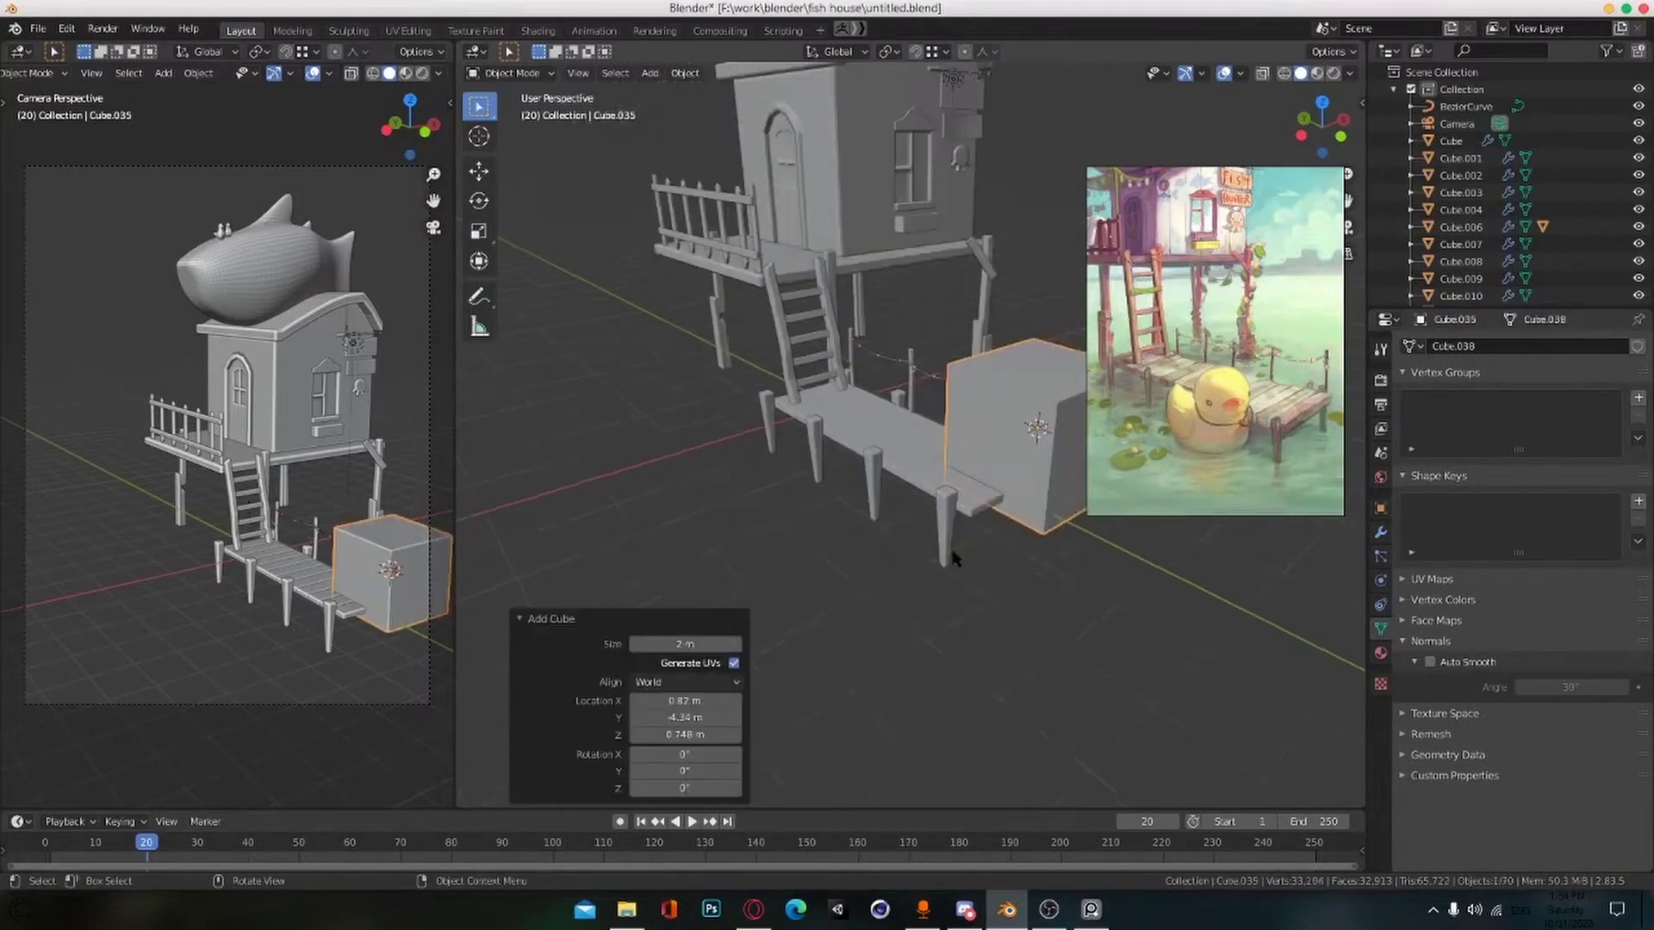
{"action": "key", "text": "KP_7"}
{"action": "key", "text": "g"}
{"action": "left_click", "coordinate": [801, 498]}
Step: Lower the cube along Z and reposition it beside the dock to match the duck's place in the painting
{"action": "middle_click_drag", "start_coordinate": [805, 501], "coordinate": [963, 482]}
{"action": "scroll", "coordinate": [962, 484], "scroll_direction": "down", "scroll_amount": 4}
{"action": "key", "text": "g"}
{"action": "key", "text": "z"}
{"action": "left_click", "coordinate": [968, 594]}
{"action": "middle_click_drag", "start_coordinate": [968, 595], "coordinate": [910, 645]}
{"action": "key", "text": "g"}
{"action": "left_click", "coordinate": [990, 685]}
Step: Smooth the cube with a level 3 subdivision surface and extrude one side face to lengthen the duck's body
{"action": "key", "text": "ctrl+3"}
{"action": "key", "text": "Tab"}
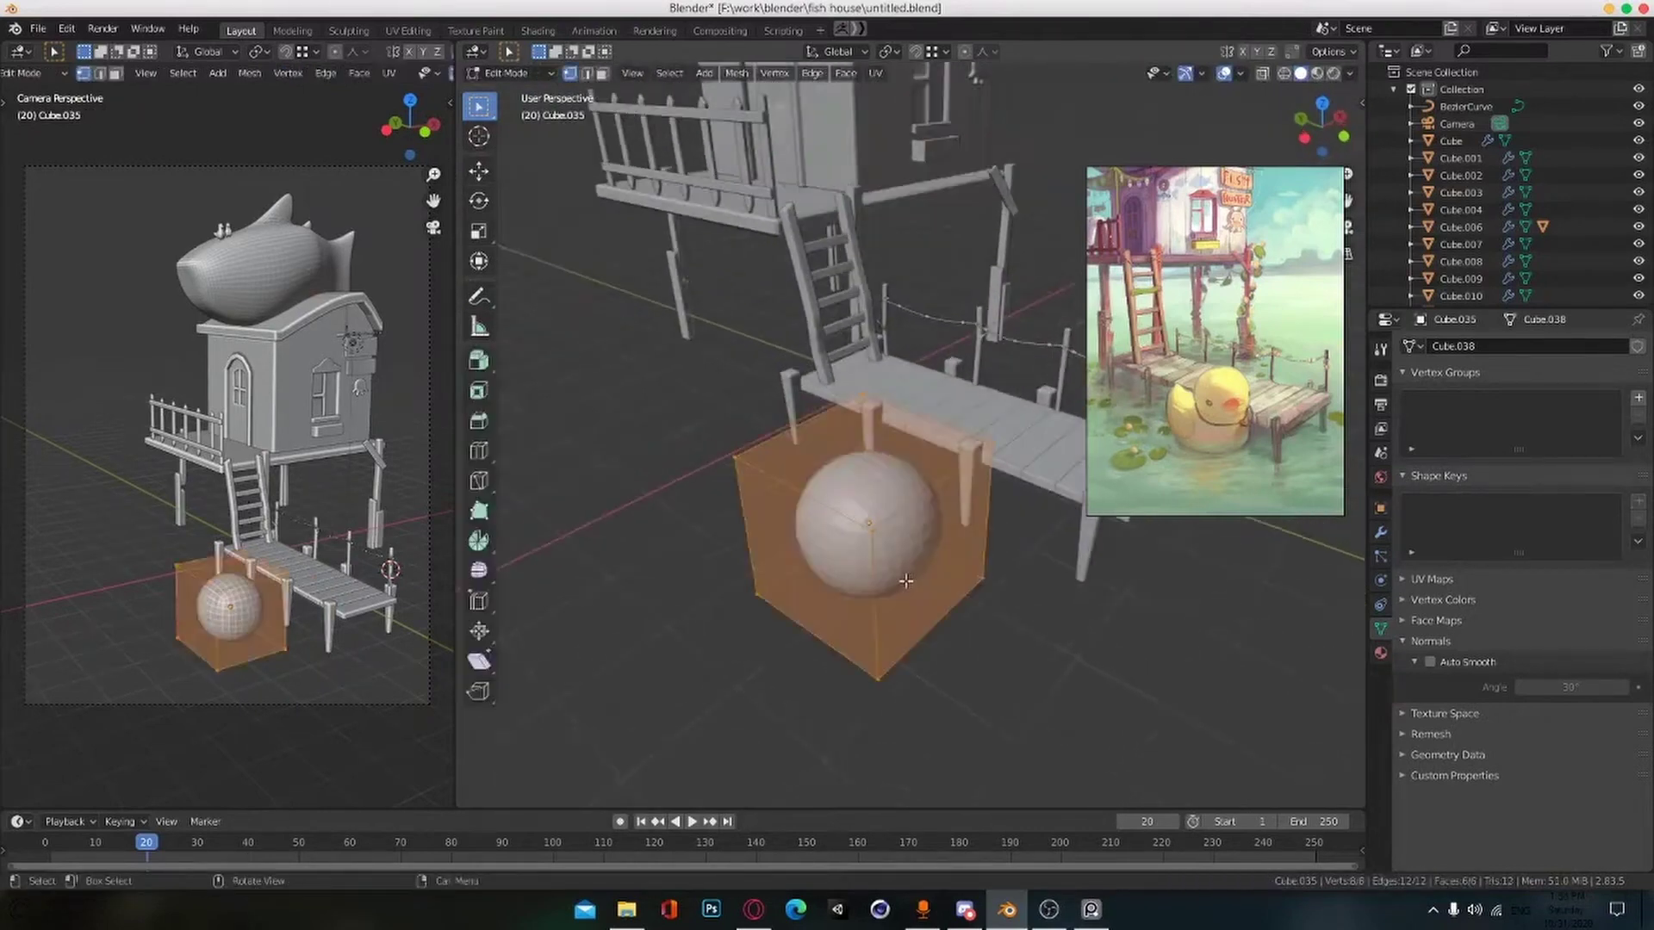
{"action": "middle_click_drag", "start_coordinate": [904, 579], "coordinate": [1012, 573]}
{"action": "left_click", "coordinate": [984, 545]}
{"action": "key", "text": "3"}
{"action": "left_click", "coordinate": [984, 543]}
{"action": "key", "text": "e"}
{"action": "left_click", "coordinate": [879, 536]}
Step: Raise the top edge of the extruded end along Z to shape the duck's upturned tail
{"action": "left_click", "coordinate": [916, 506]}
{"action": "middle_click_drag", "start_coordinate": [926, 506], "coordinate": [817, 492]}
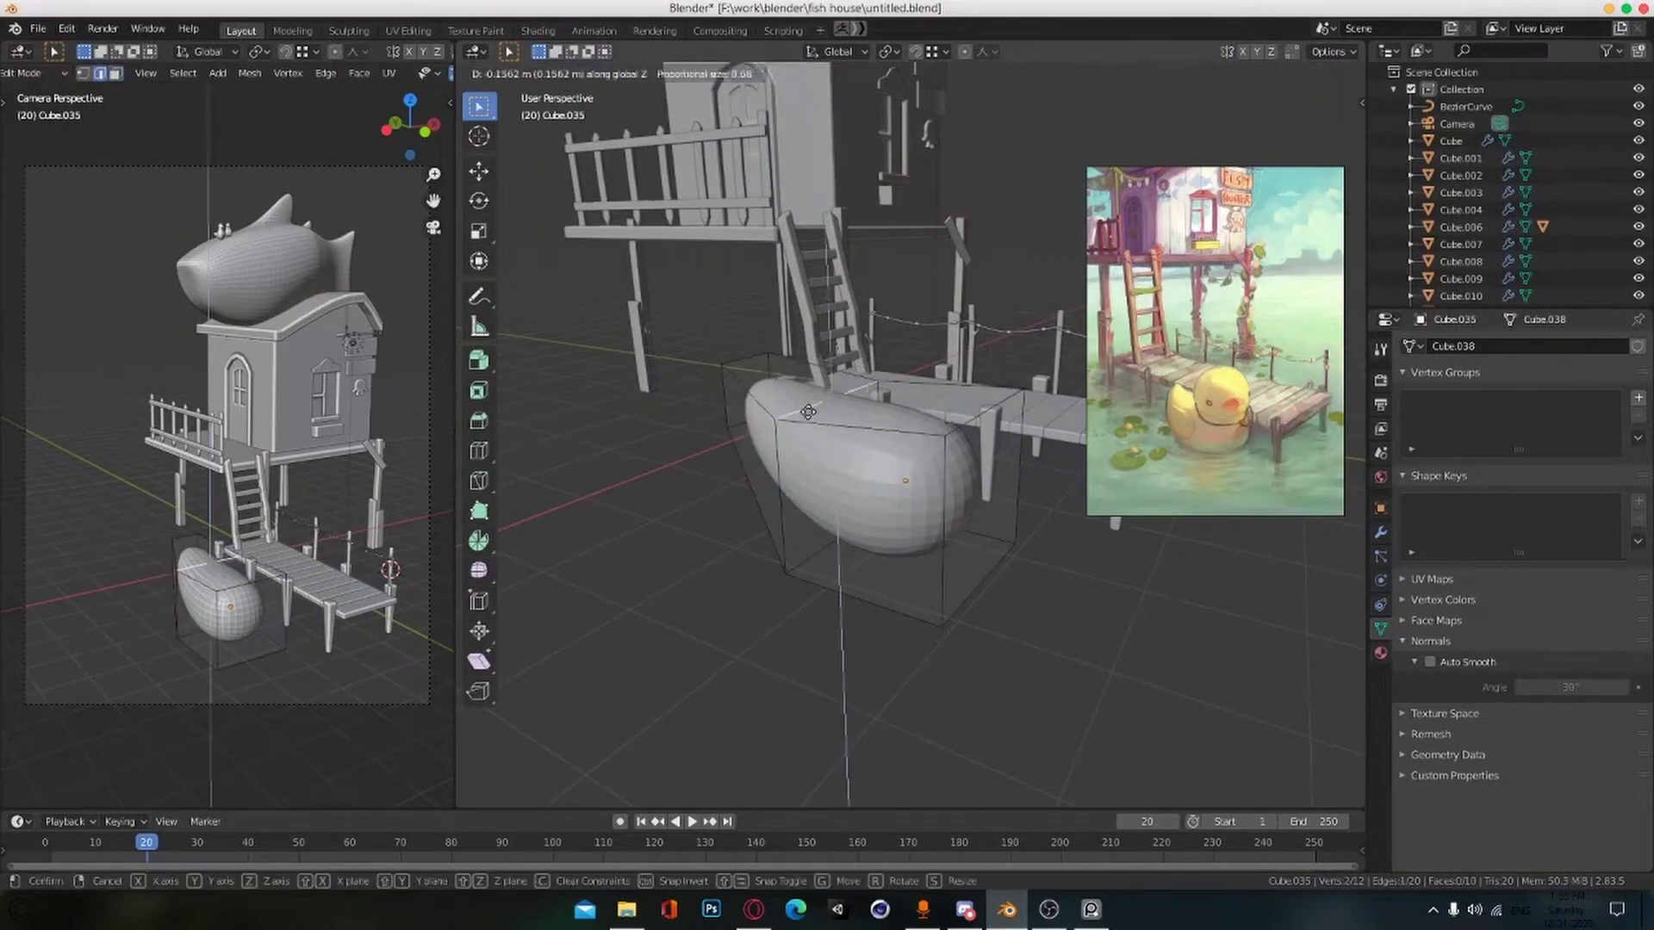
{"action": "left_click", "coordinate": [808, 413]}
{"action": "middle_click_drag", "start_coordinate": [808, 413], "coordinate": [822, 603]}
Step: Add a crosswise loop cut to the duck's body and adjust its lower front edge
{"action": "key", "text": "ctrl+r"}
{"action": "left_click", "coordinate": [831, 474]}
{"action": "left_click", "coordinate": [831, 476]}
{"action": "left_click", "coordinate": [819, 612]}
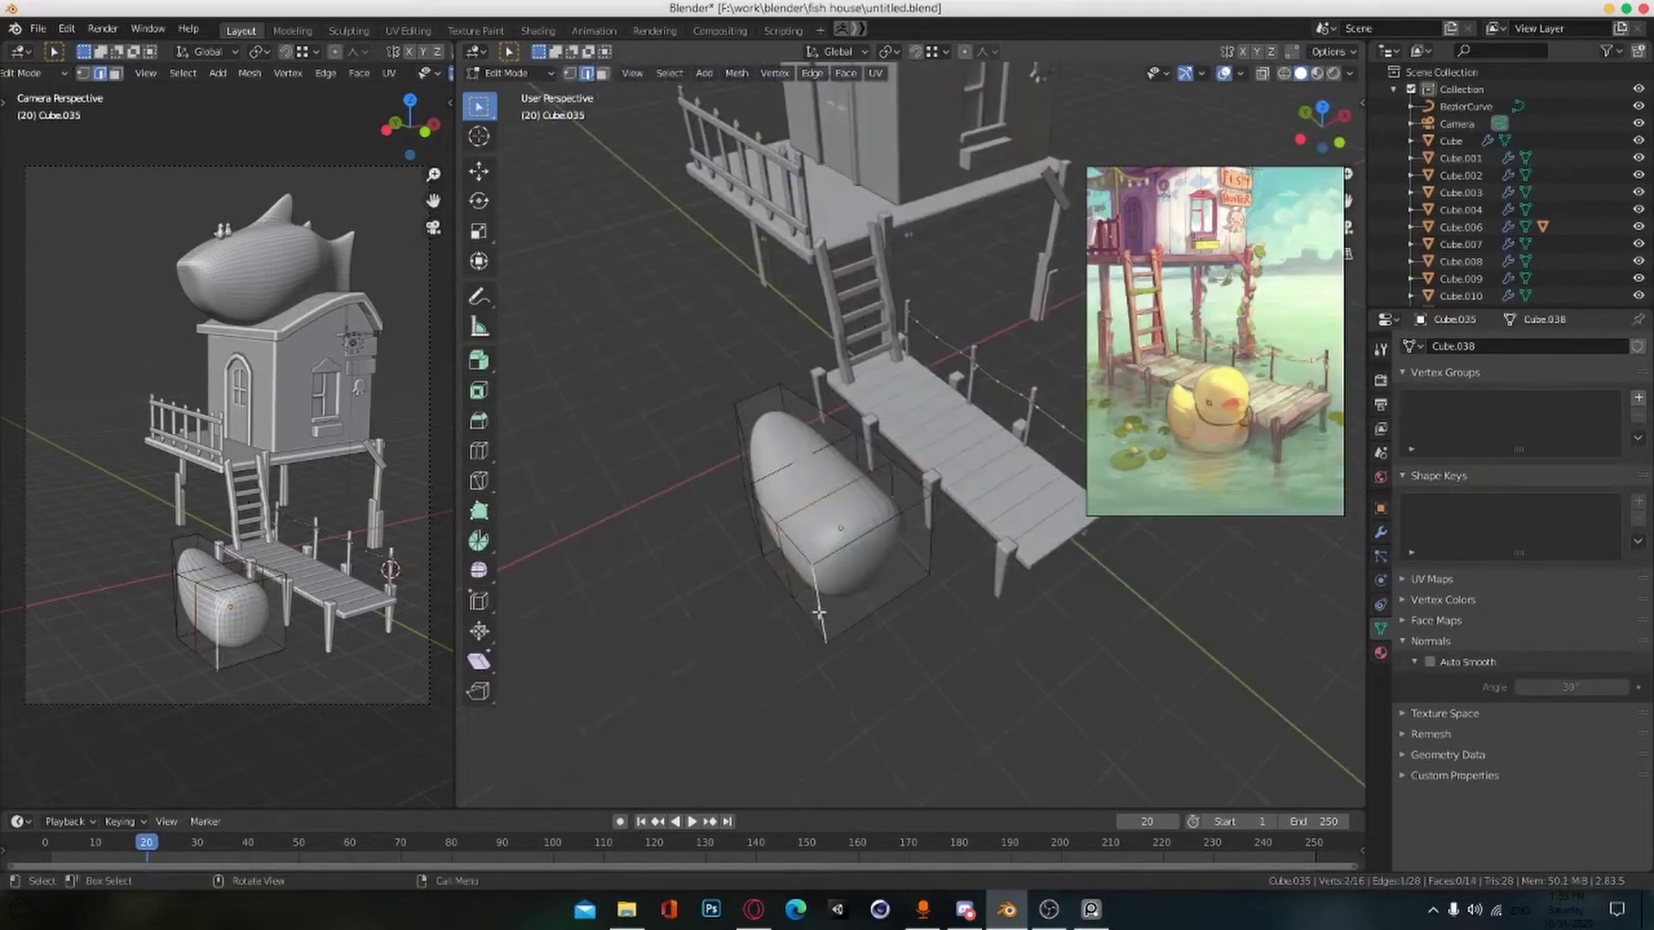
{"action": "left_click", "coordinate": [945, 540]}
{"action": "middle_click_drag", "start_coordinate": [945, 540], "coordinate": [888, 432]}
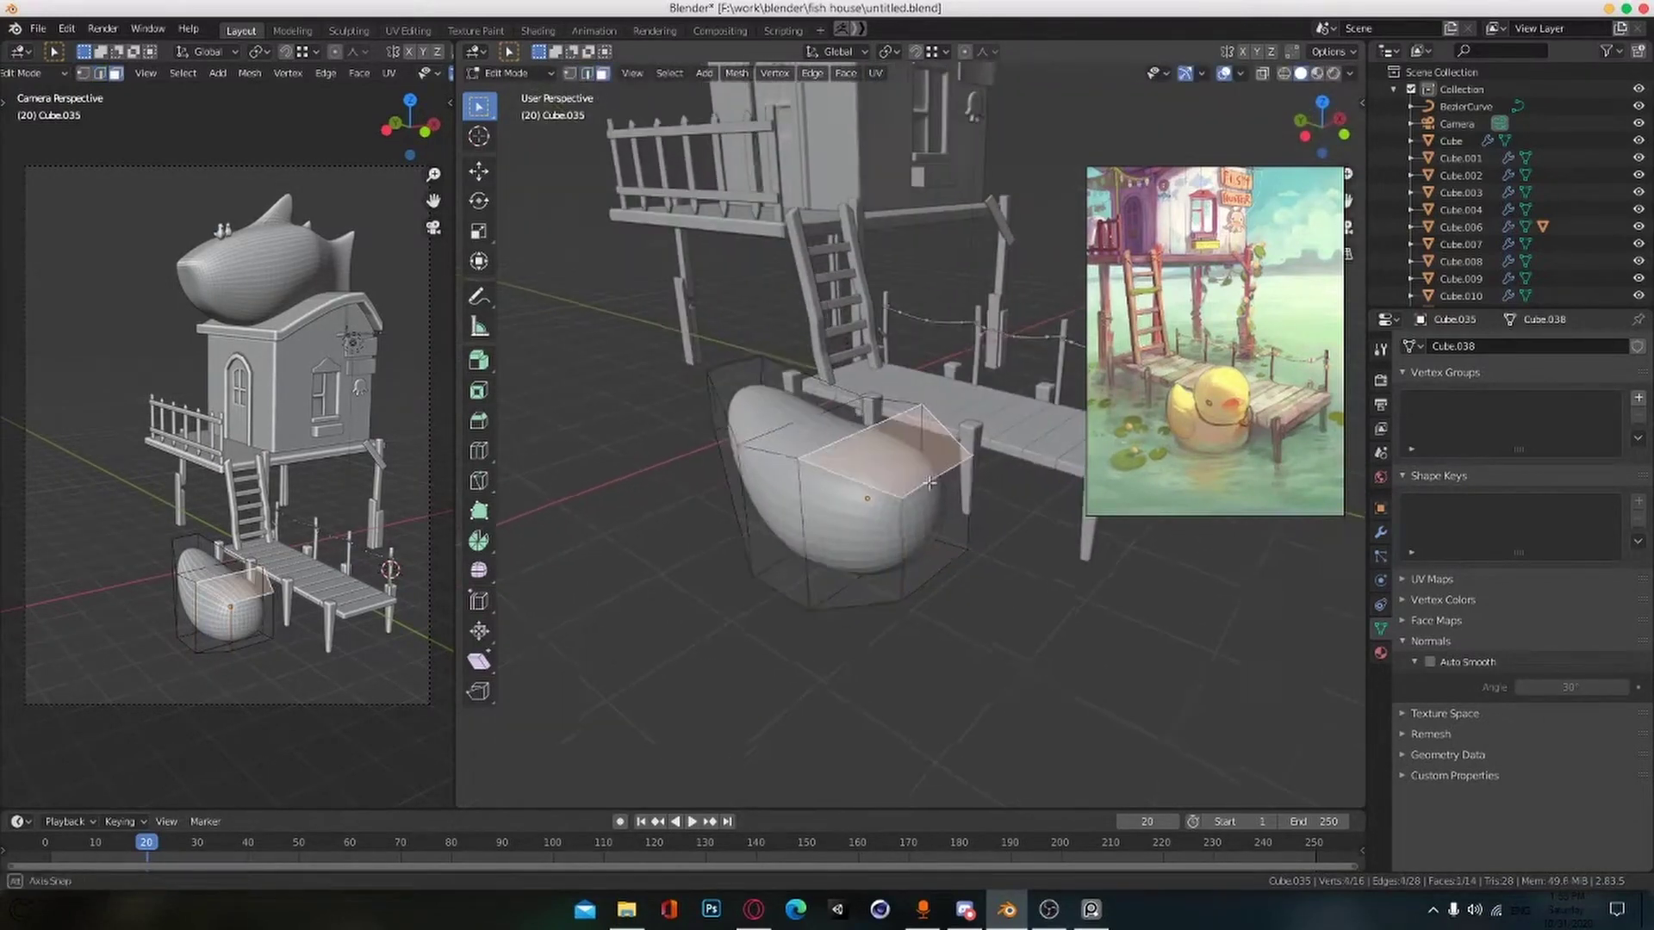
Step: Inset the body's front top face, extrude it upward for the head and scale it by 1.438
{"action": "key", "text": "i"}
{"action": "left_click", "coordinate": [900, 499]}
{"action": "left_click_drag", "start_coordinate": [929, 483], "coordinate": [863, 523], "text": "alt"}
{"action": "key", "text": "e"}
{"action": "left_click", "coordinate": [891, 461]}
{"action": "key", "text": "s"}
{"action": "left_click", "coordinate": [925, 466]}
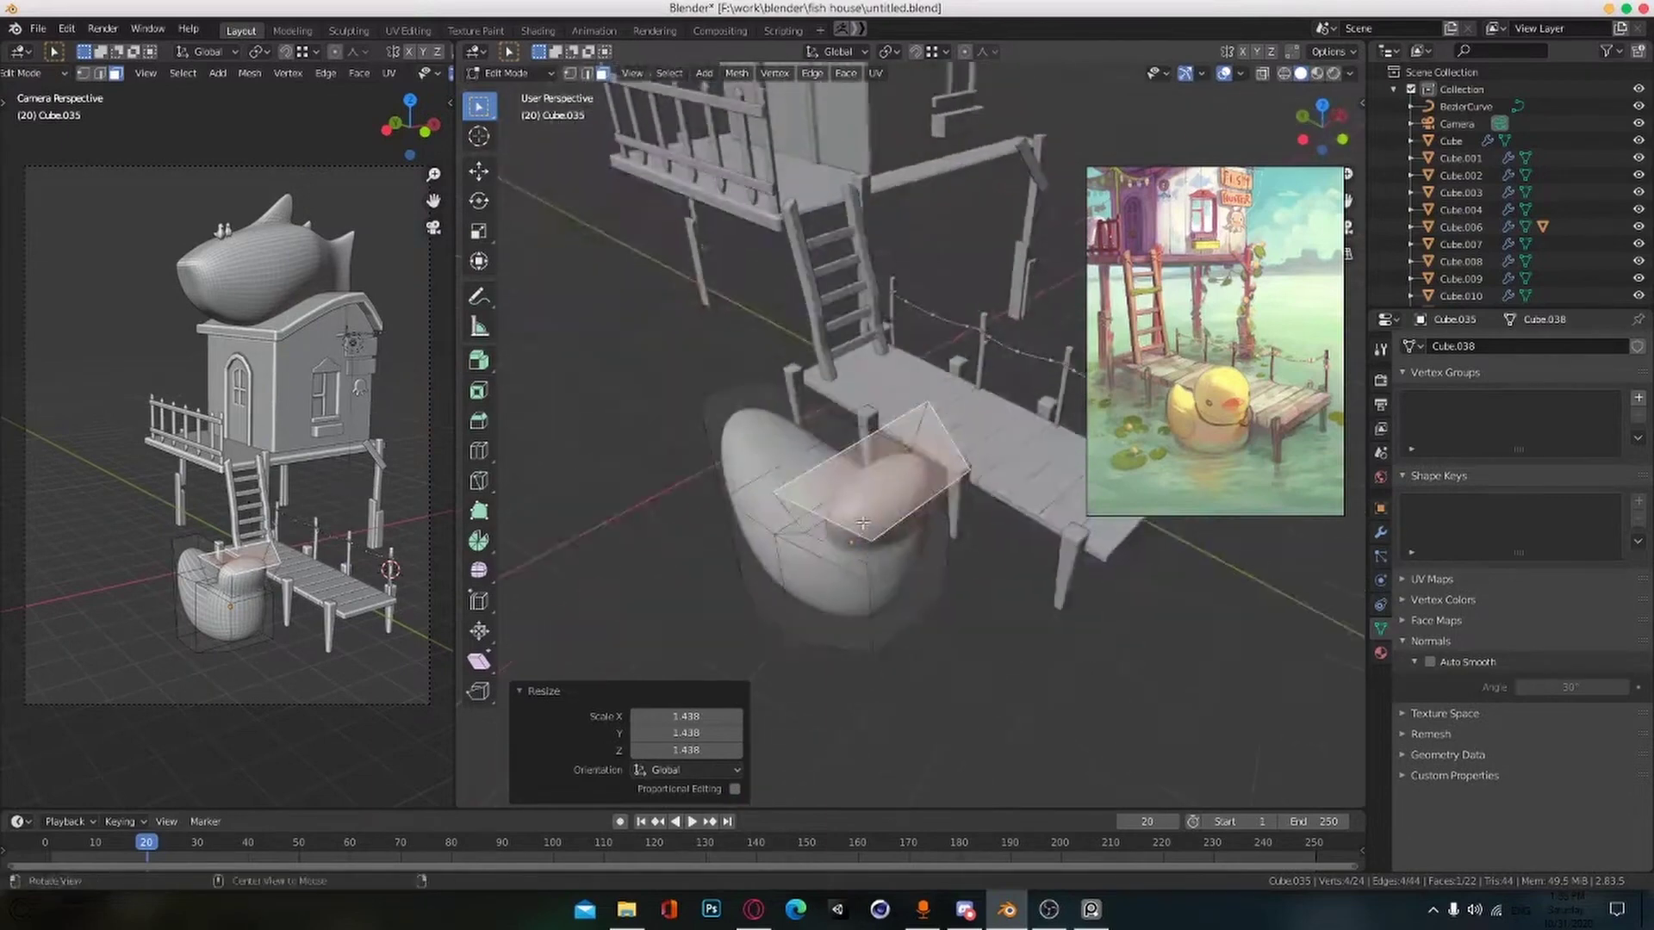
Step: Rotate the selected part of the duck about Z and scale the opposite edges to 0.803
{"action": "right_click", "coordinate": [898, 455]}
{"action": "mouse_move", "coordinate": [898, 455]}
{"action": "left_click", "coordinate": [979, 505]}
{"action": "right_click", "coordinate": [913, 483]}
{"action": "mouse_move", "coordinate": [913, 484]}
{"action": "left_click", "coordinate": [1006, 602]}
{"action": "middle_click_drag", "start_coordinate": [990, 551], "coordinate": [765, 532]}
{"action": "key", "text": "r"}
{"action": "key", "text": "z"}
{"action": "left_click", "coordinate": [921, 577]}
{"action": "left_click", "coordinate": [823, 487]}
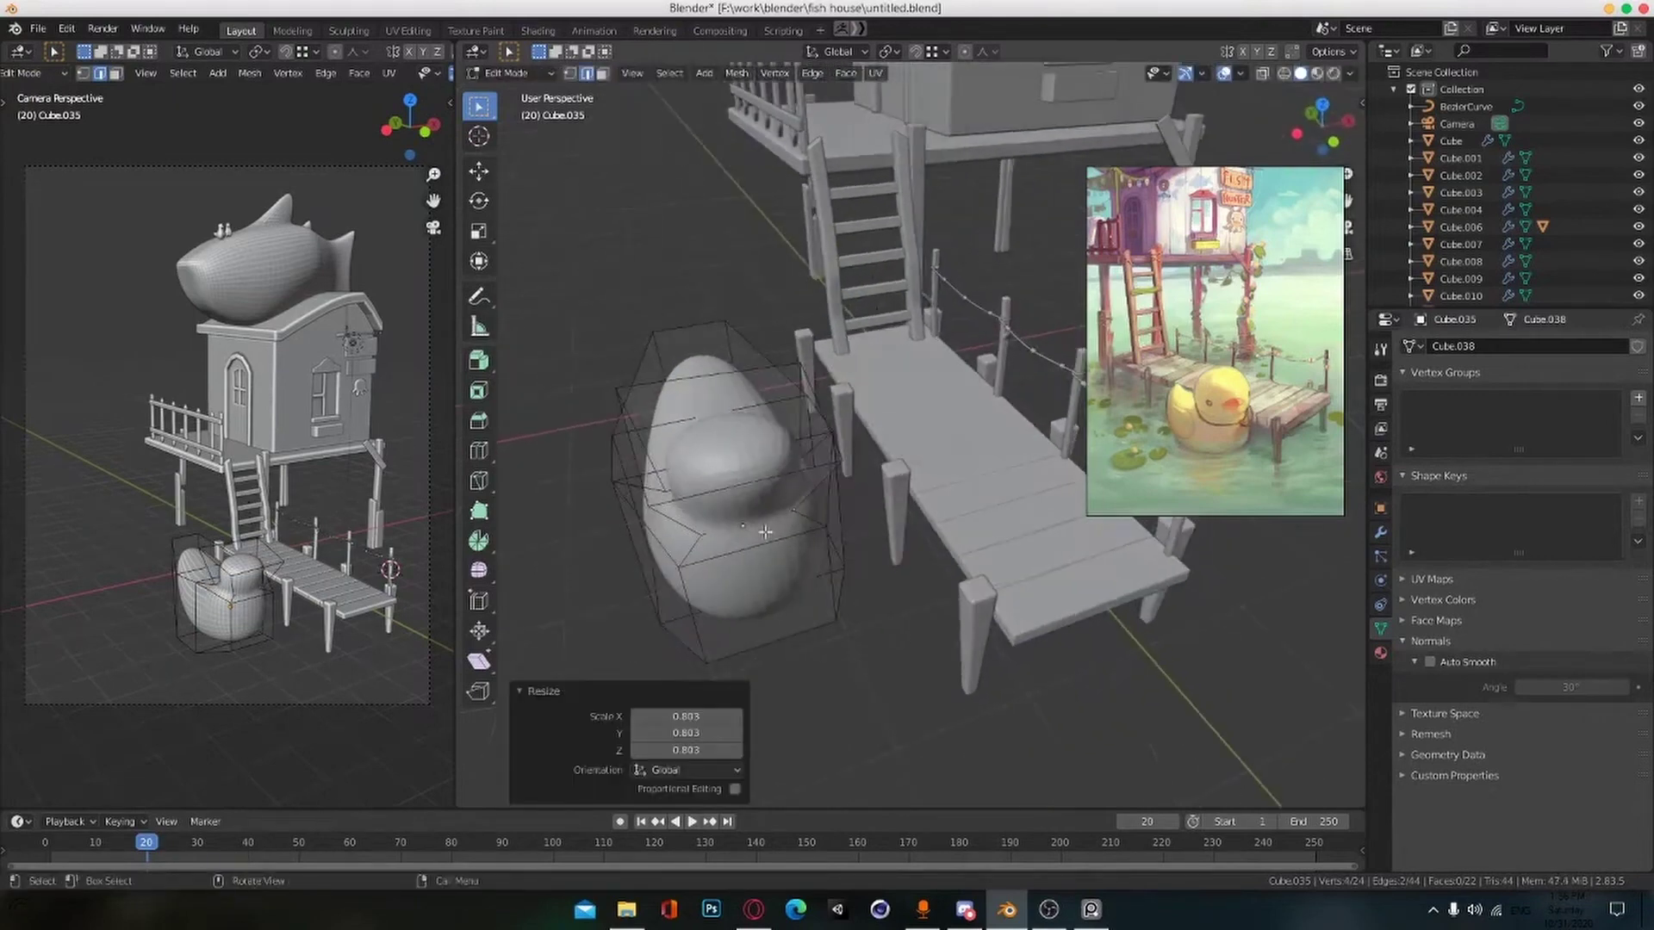
Step: Reshape the head base by scaling its edges, and narrow the body's opposite side edges along X
{"action": "left_click", "coordinate": [896, 509]}
{"action": "middle_click_drag", "start_coordinate": [860, 572], "coordinate": [879, 533]}
{"action": "key", "text": "s"}
{"action": "left_click", "coordinate": [890, 517]}
{"action": "key", "text": "3"}
{"action": "key", "text": "1"}
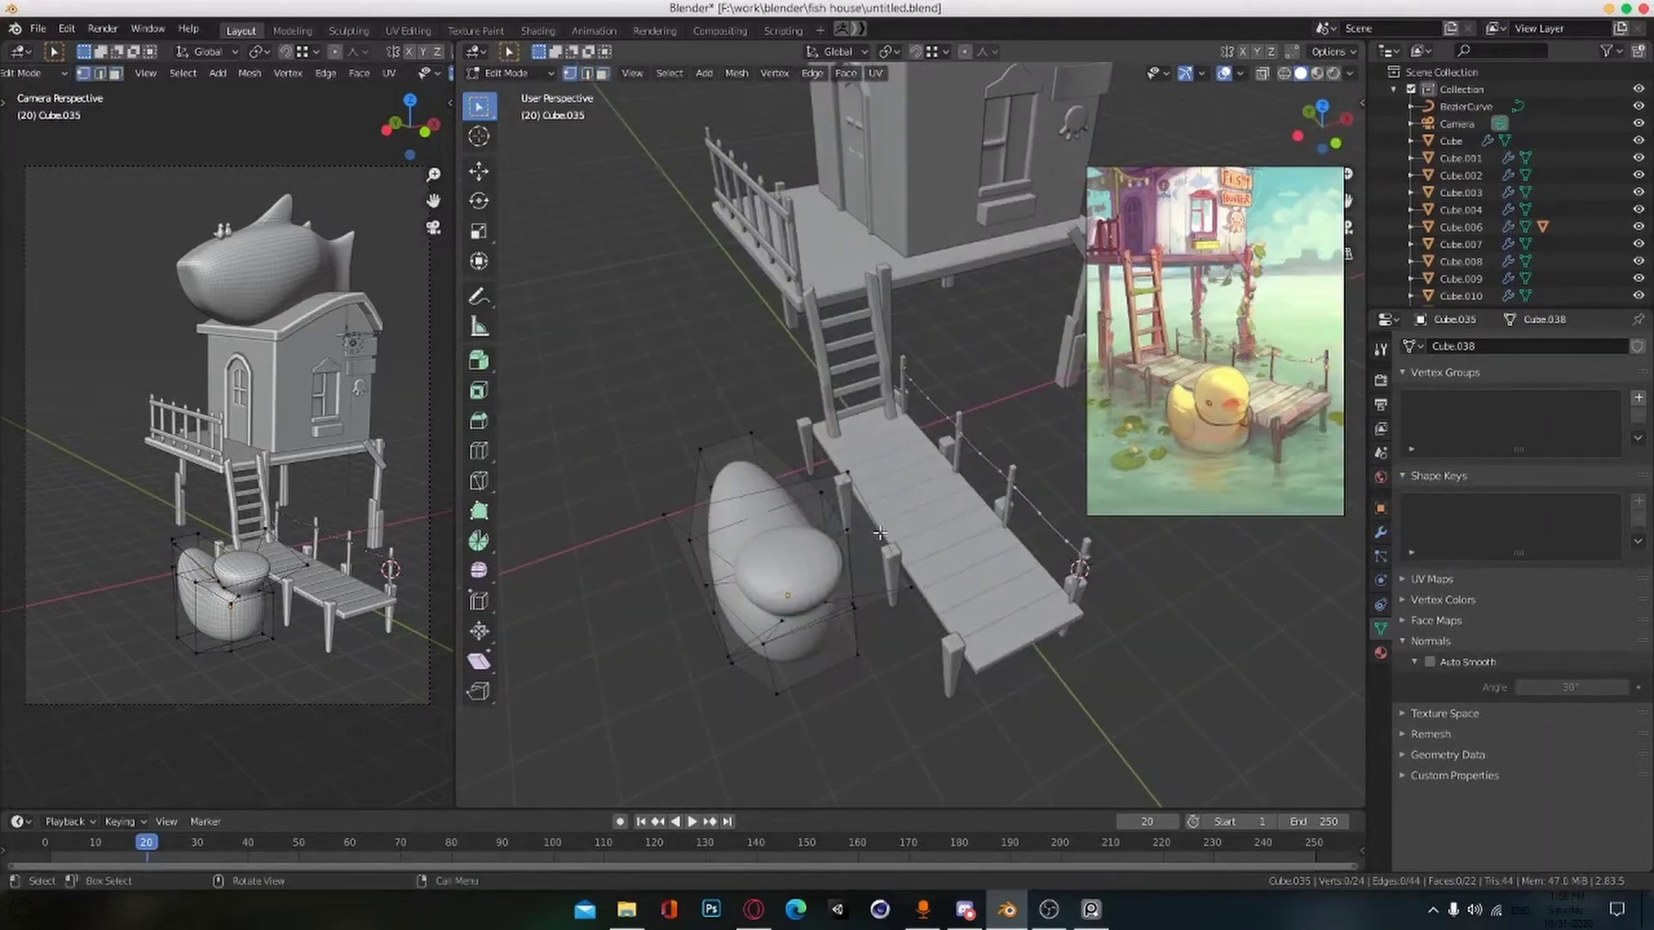
{"action": "middle_click_drag", "start_coordinate": [692, 572], "coordinate": [650, 514]}
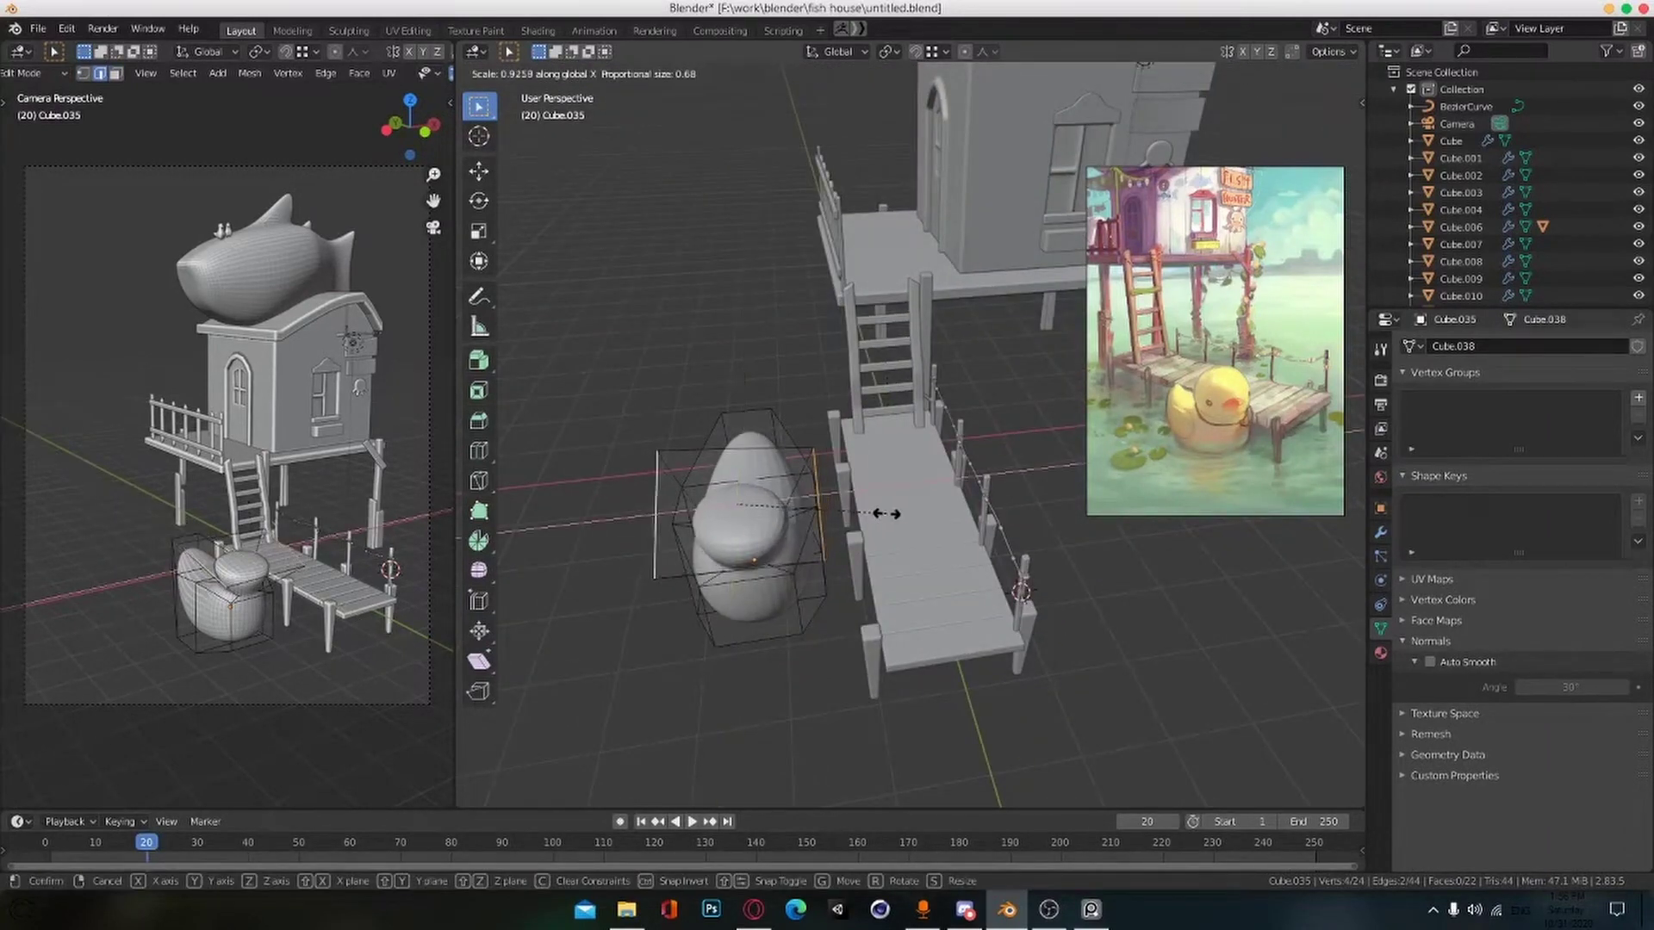
{"action": "left_click", "coordinate": [886, 514]}
Step: Extrude the head's top face upward, scale it to 0.383 and resize the head to round it
{"action": "middle_click_drag", "start_coordinate": [887, 514], "coordinate": [952, 457]}
{"action": "key", "text": "3"}
{"action": "left_click", "coordinate": [831, 470]}
{"action": "key", "text": "e"}
{"action": "left_click", "coordinate": [887, 431]}
{"action": "key", "text": "s"}
{"action": "left_click", "coordinate": [874, 444]}
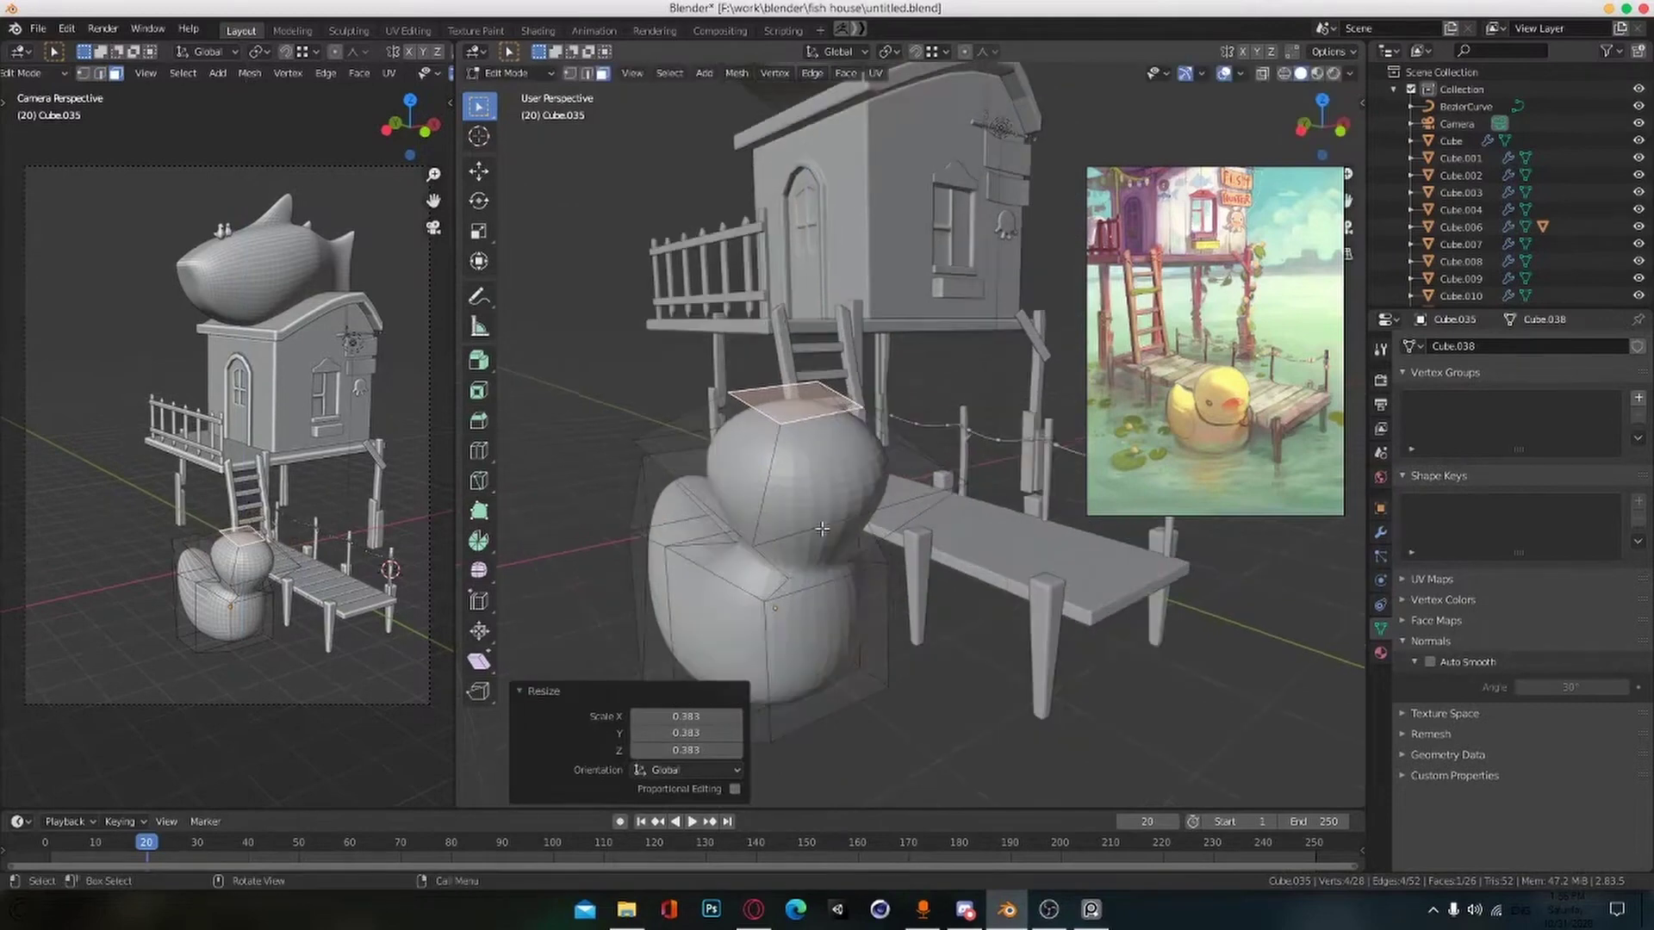
{"action": "key", "text": "s"}
{"action": "left_click", "coordinate": [866, 508]}
Step: Try to move part of the duck's head along Z and undo the move
{"action": "middle_click_drag", "start_coordinate": [862, 545], "coordinate": [831, 482]}
{"action": "left_click", "coordinate": [829, 416], "text": "alt"}
{"action": "key", "text": "g"}
{"action": "key", "text": "z"}
{"action": "left_click", "coordinate": [822, 465]}
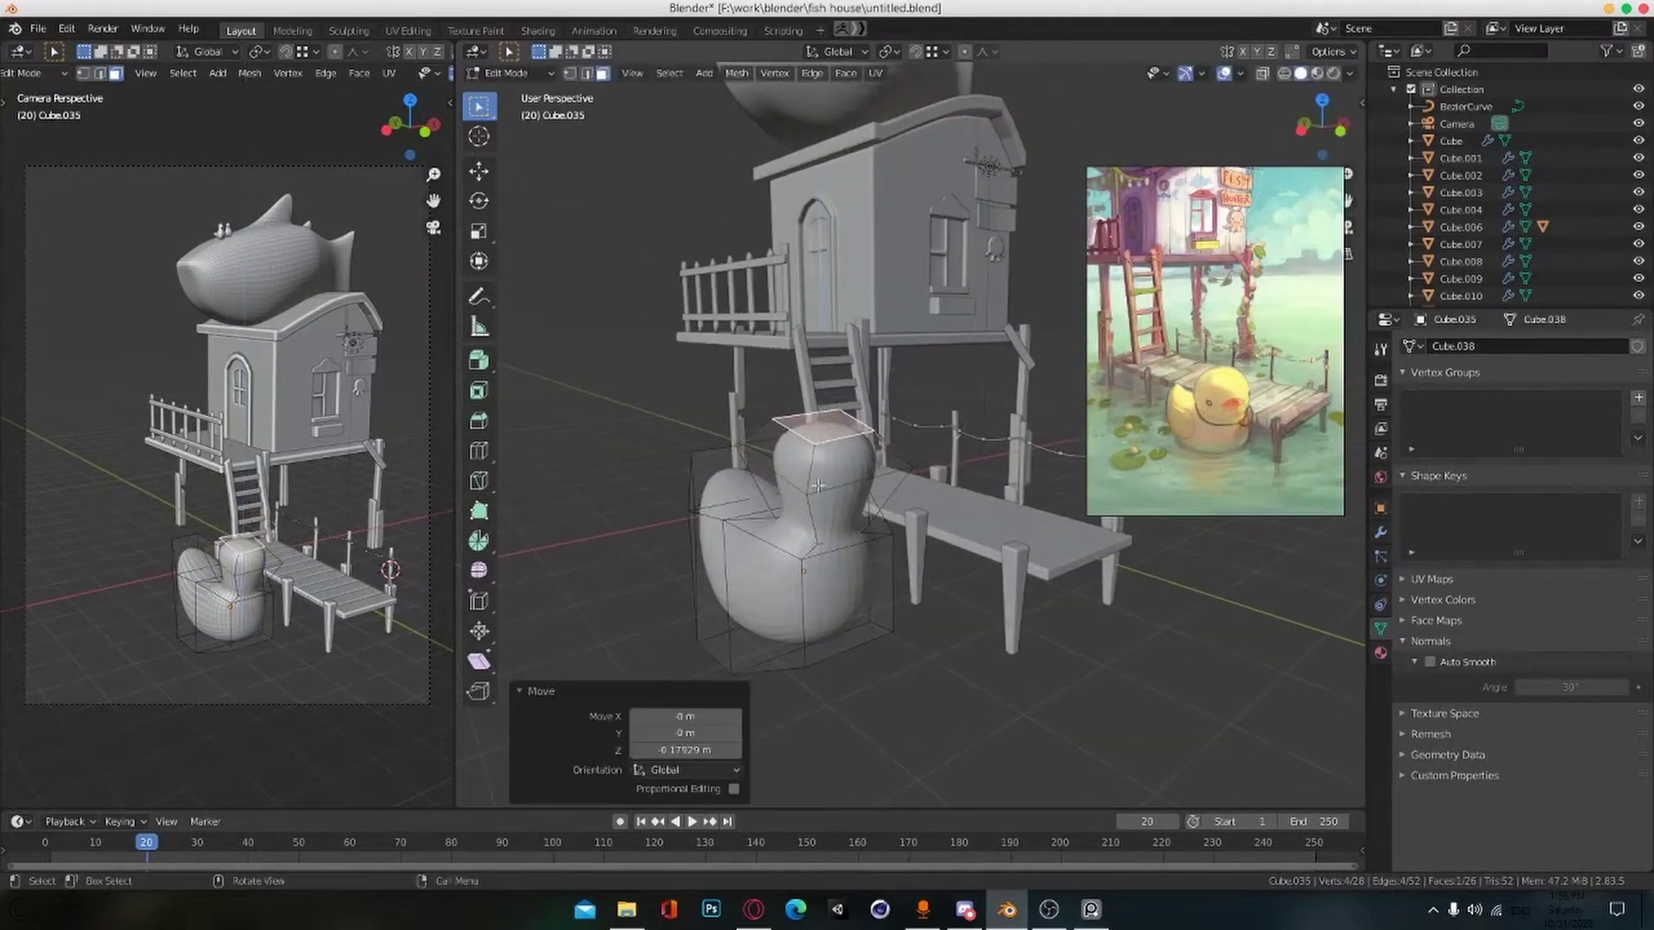
{"action": "key", "text": "a"}
{"action": "key", "text": "ctrl+z"}
Step: Adjust the height of the head's top face and of a body face along Z
{"action": "key", "text": "g"}
{"action": "key", "text": "z"}
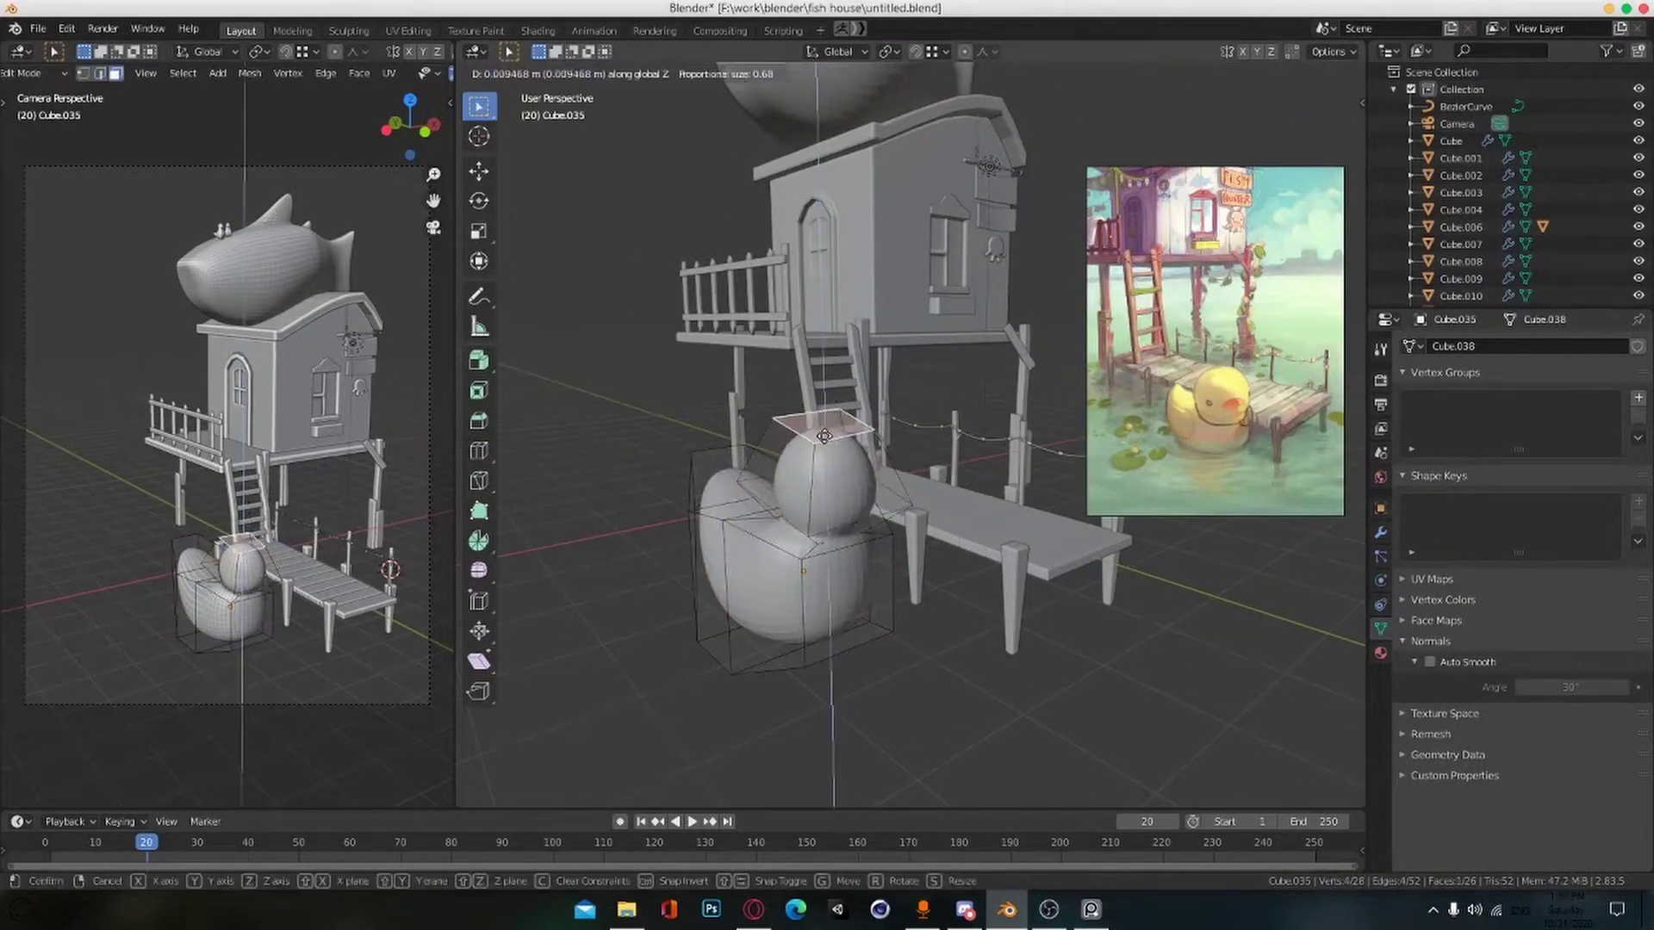
{"action": "left_click", "coordinate": [824, 516]}
{"action": "middle_click_drag", "start_coordinate": [824, 517], "coordinate": [1025, 741]}
{"action": "left_click", "coordinate": [817, 558]}
{"action": "key", "text": "g"}
{"action": "key", "text": "z"}
{"action": "left_click", "coordinate": [860, 578]}
Step: Move the duck's body edges along Z and reposition them to round out the body
{"action": "key", "text": "2"}
{"action": "left_click", "coordinate": [870, 619]}
{"action": "key", "text": "g"}
{"action": "key", "text": "z"}
{"action": "left_click", "coordinate": [871, 599]}
{"action": "left_click", "coordinate": [853, 592]}
{"action": "key", "text": "g"}
{"action": "middle_click_drag", "start_coordinate": [907, 642], "coordinate": [830, 657]}
{"action": "left_click", "coordinate": [947, 667]}
Step: Leave edit mode, check the duck from above and in perspective, and save the file
{"action": "scroll", "coordinate": [830, 657], "scroll_direction": "down", "scroll_amount": 3}
{"action": "key", "text": "Tab"}
{"action": "key", "text": "KP_7"}
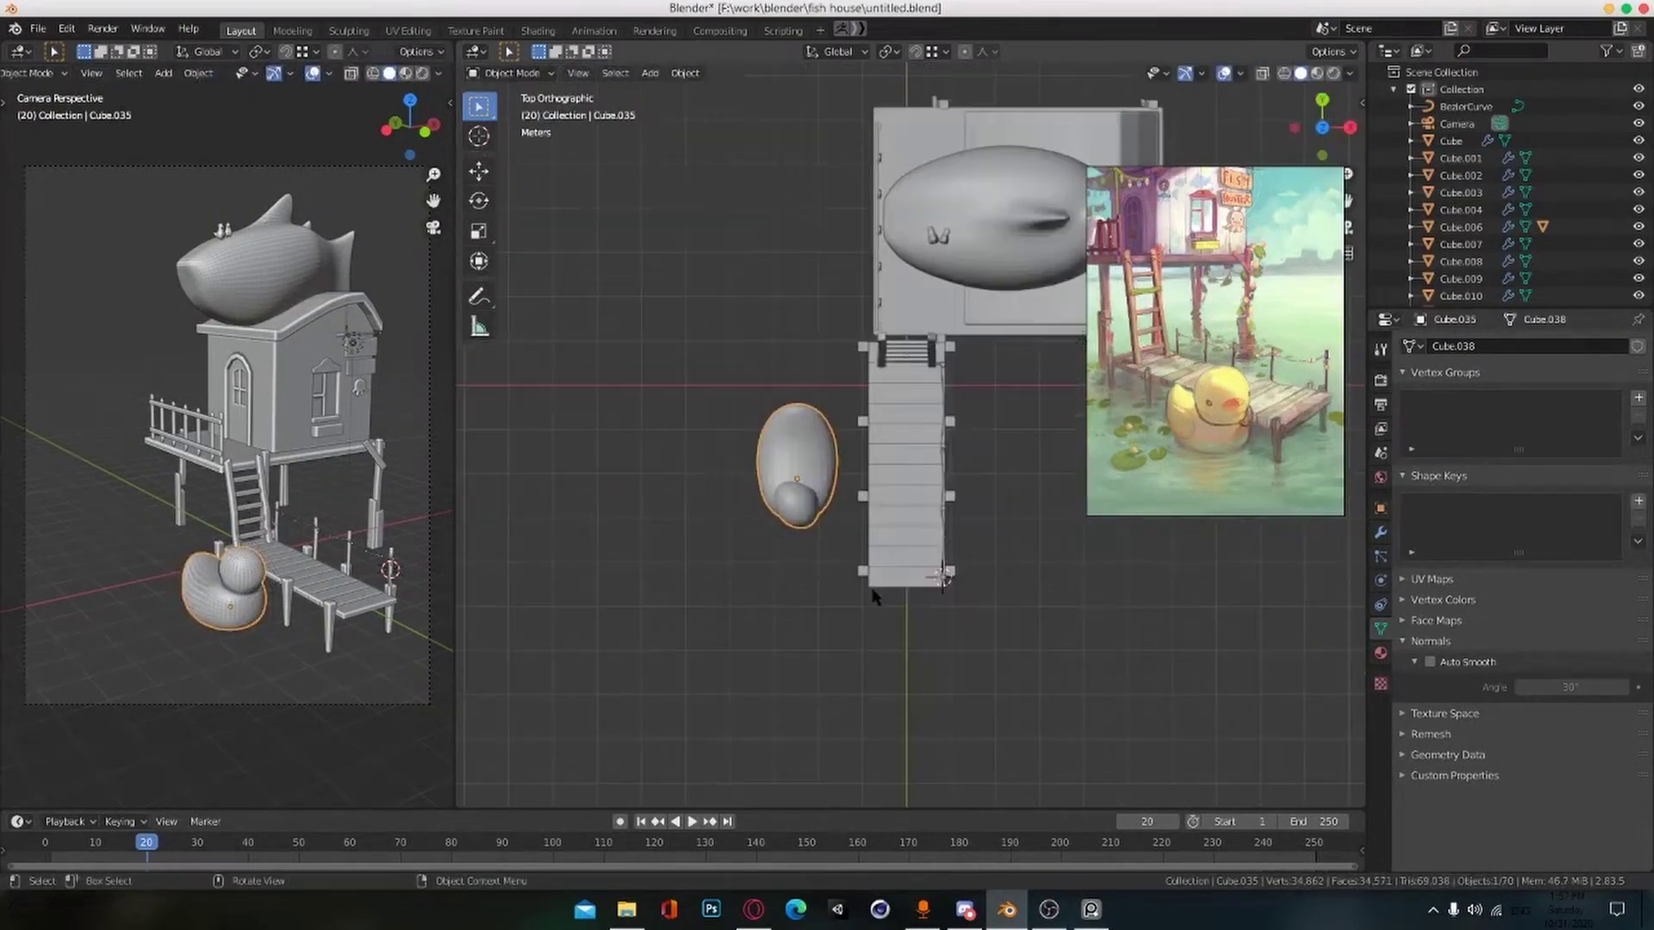
{"action": "key", "text": "KP_1"}
{"action": "middle_click_drag", "start_coordinate": [874, 595], "coordinate": [890, 560]}
{"action": "scroll", "coordinate": [879, 668], "scroll_direction": "up", "scroll_amount": 4}
{"action": "key", "text": "ctrl+s"}
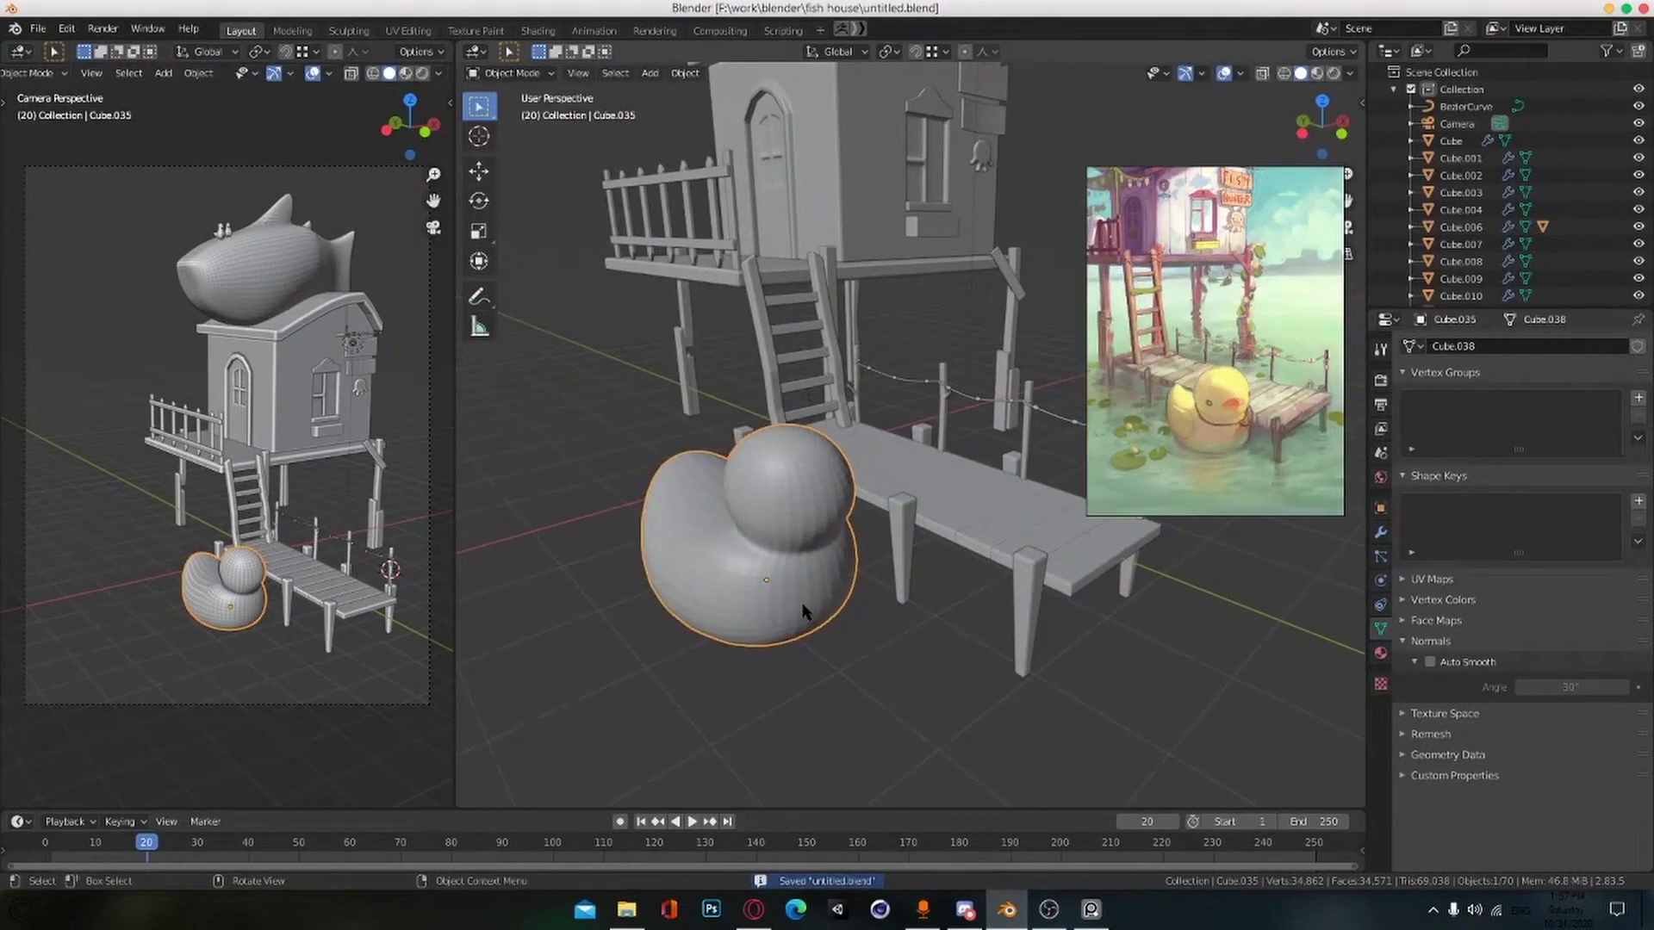
Step: Adjust the duck's height along Z and slide it horizontally to its place beside the dock
{"action": "key", "text": "g"}
{"action": "key", "text": "z"}
{"action": "left_click", "coordinate": [856, 649]}
{"action": "scroll", "coordinate": [862, 647], "scroll_direction": "down", "scroll_amount": 2}
{"action": "key", "text": "g"}
{"action": "key", "text": "shift+z"}
{"action": "left_click", "coordinate": [1016, 676]}
{"action": "middle_click_drag", "start_coordinate": [1016, 676], "coordinate": [1032, 687]}
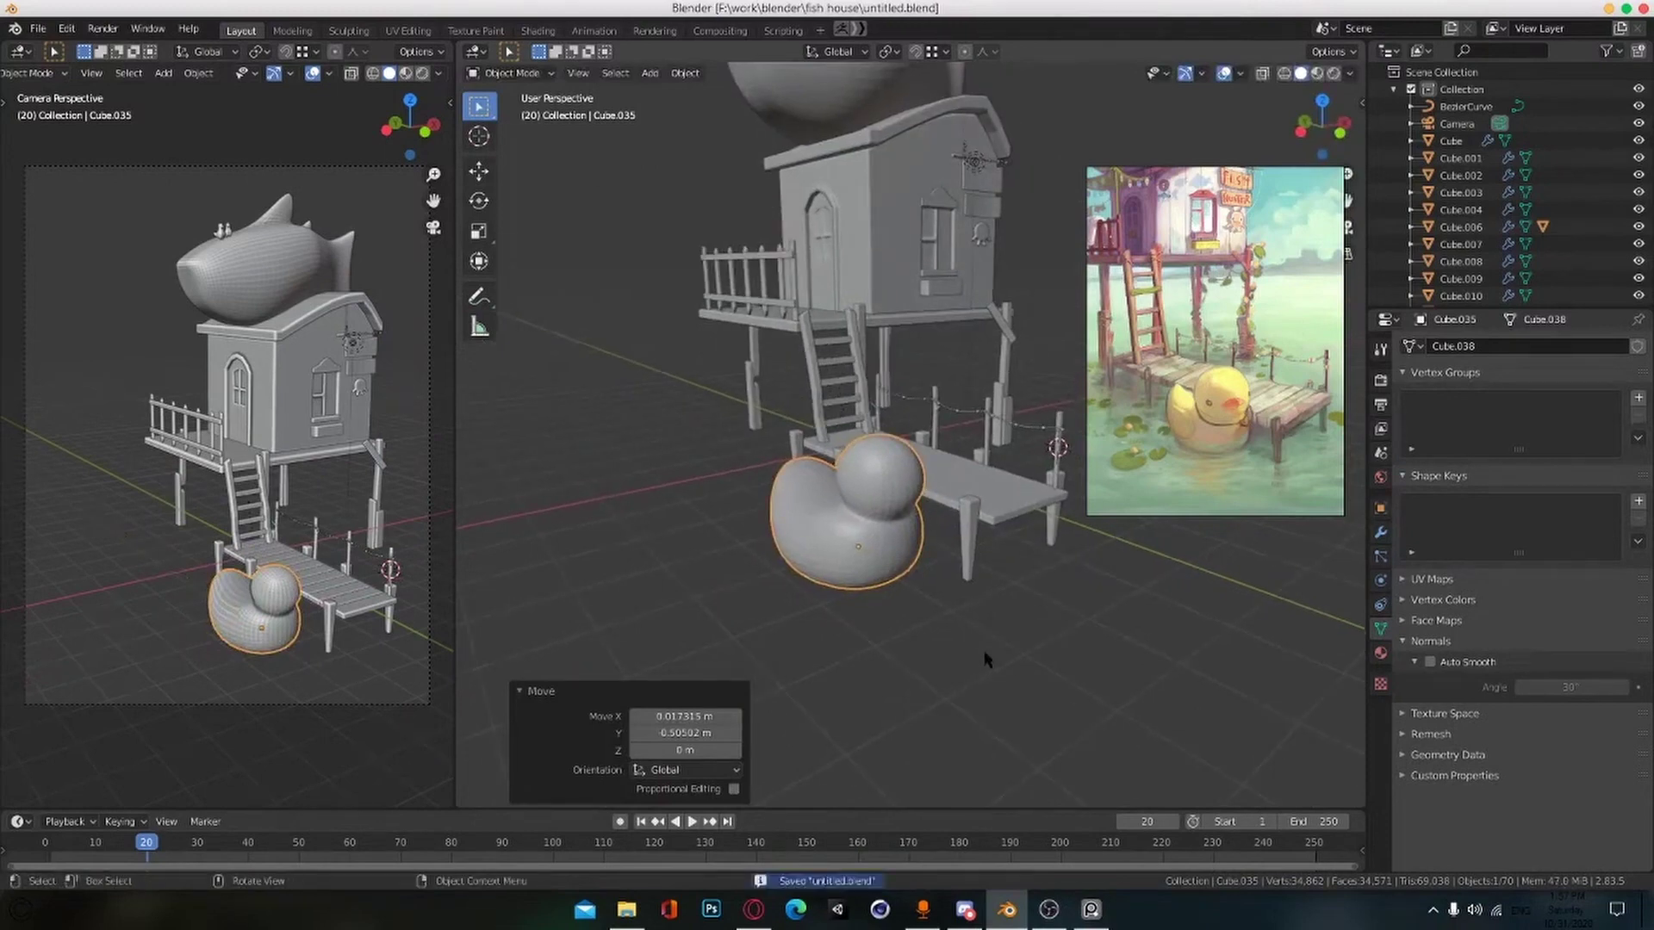
{"action": "scroll", "coordinate": [900, 608], "scroll_direction": "up", "scroll_amount": 3}
{"action": "key", "text": "g"}
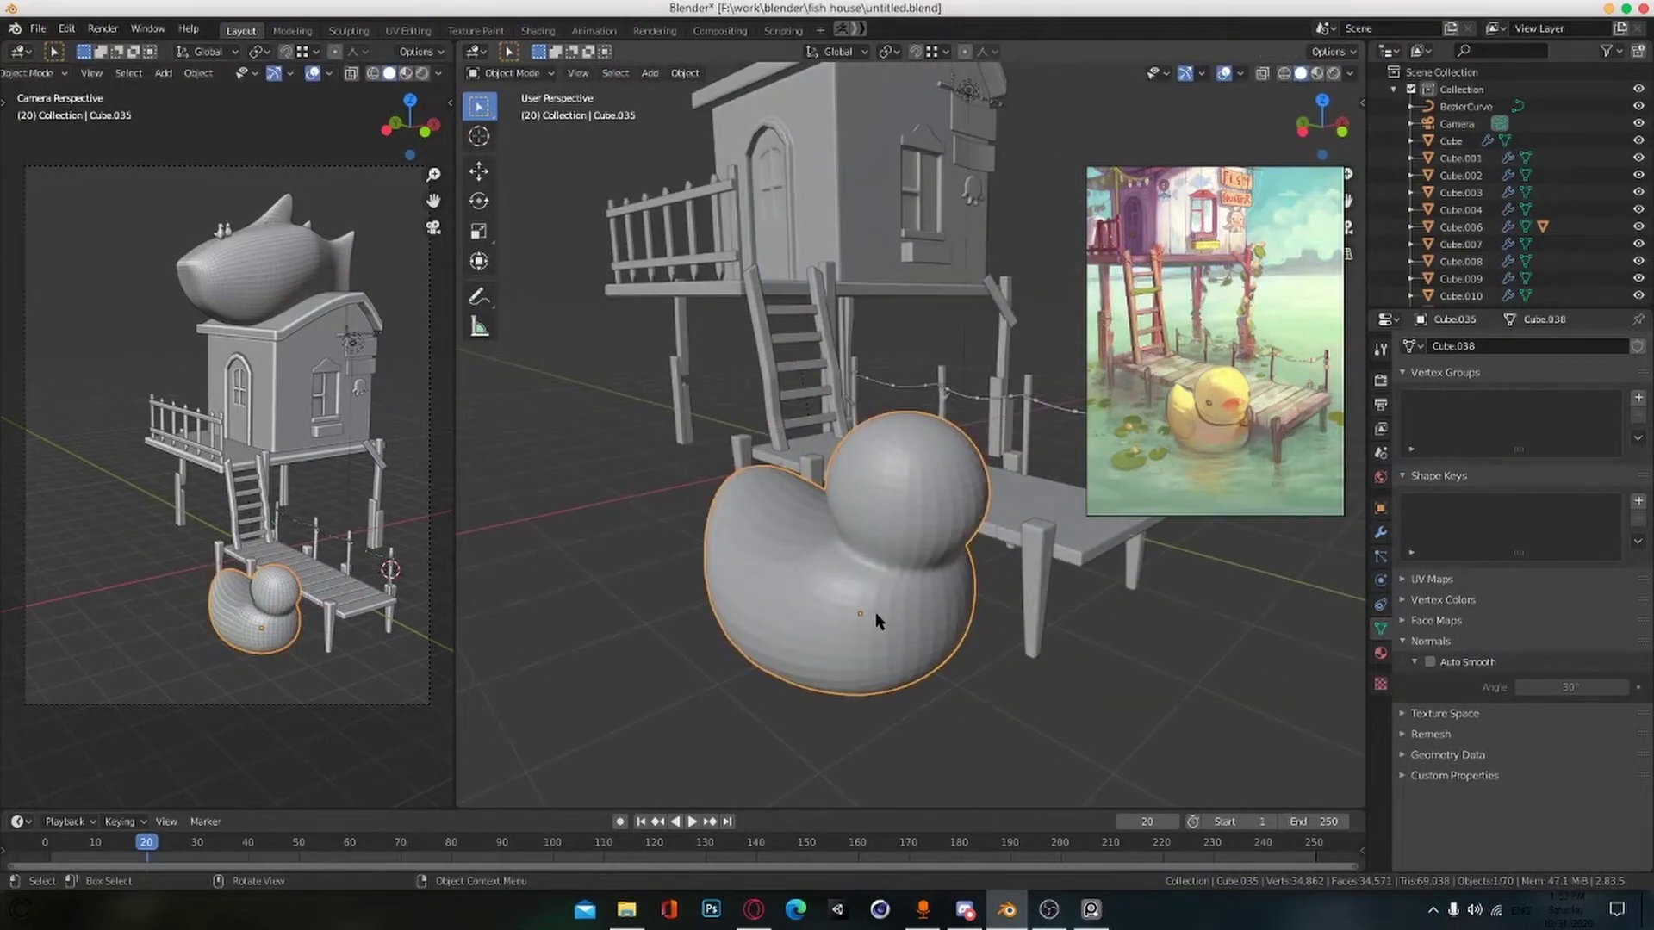
{"action": "middle_click_drag", "start_coordinate": [893, 596], "coordinate": [911, 594]}
Step: Add a cube for the duck's wing and place it in top view on the duck's outer side
{"action": "key", "text": "shift+a"}
{"action": "middle_click_drag", "start_coordinate": [788, 612], "coordinate": [887, 461]}
{"action": "left_click", "coordinate": [902, 560]}
{"action": "key", "text": "KP_7"}
{"action": "key", "text": "g"}
{"action": "left_click", "coordinate": [555, 602]}
{"action": "scroll", "coordinate": [735, 616], "scroll_direction": "up", "scroll_amount": 2}
{"action": "scroll", "coordinate": [891, 462], "scroll_direction": "down", "scroll_amount": 1}
Step: Add a Mirror modifier on the X axis to the wing cube with the duck as mirror object
{"action": "left_click", "coordinate": [1381, 531]}
{"action": "left_click", "coordinate": [1464, 346]}
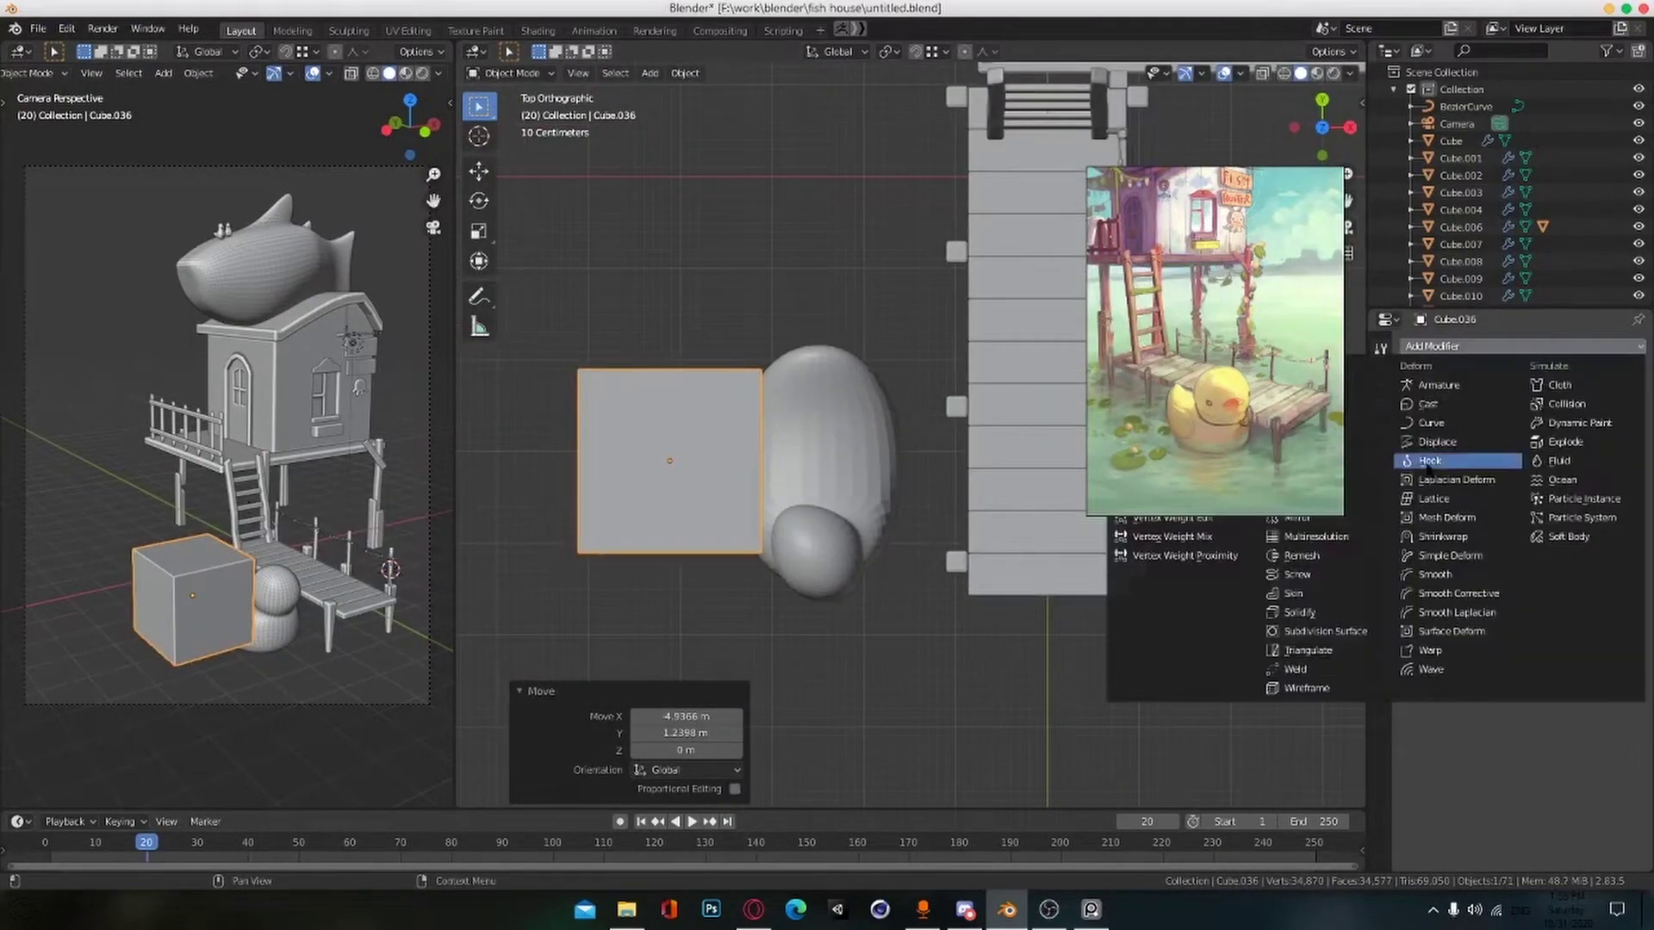
{"action": "left_click", "coordinate": [1350, 631]}
Step: Switch to Discord, open a voice channel member's options and return to Blender
{"action": "key", "text": "alt+Tab"}
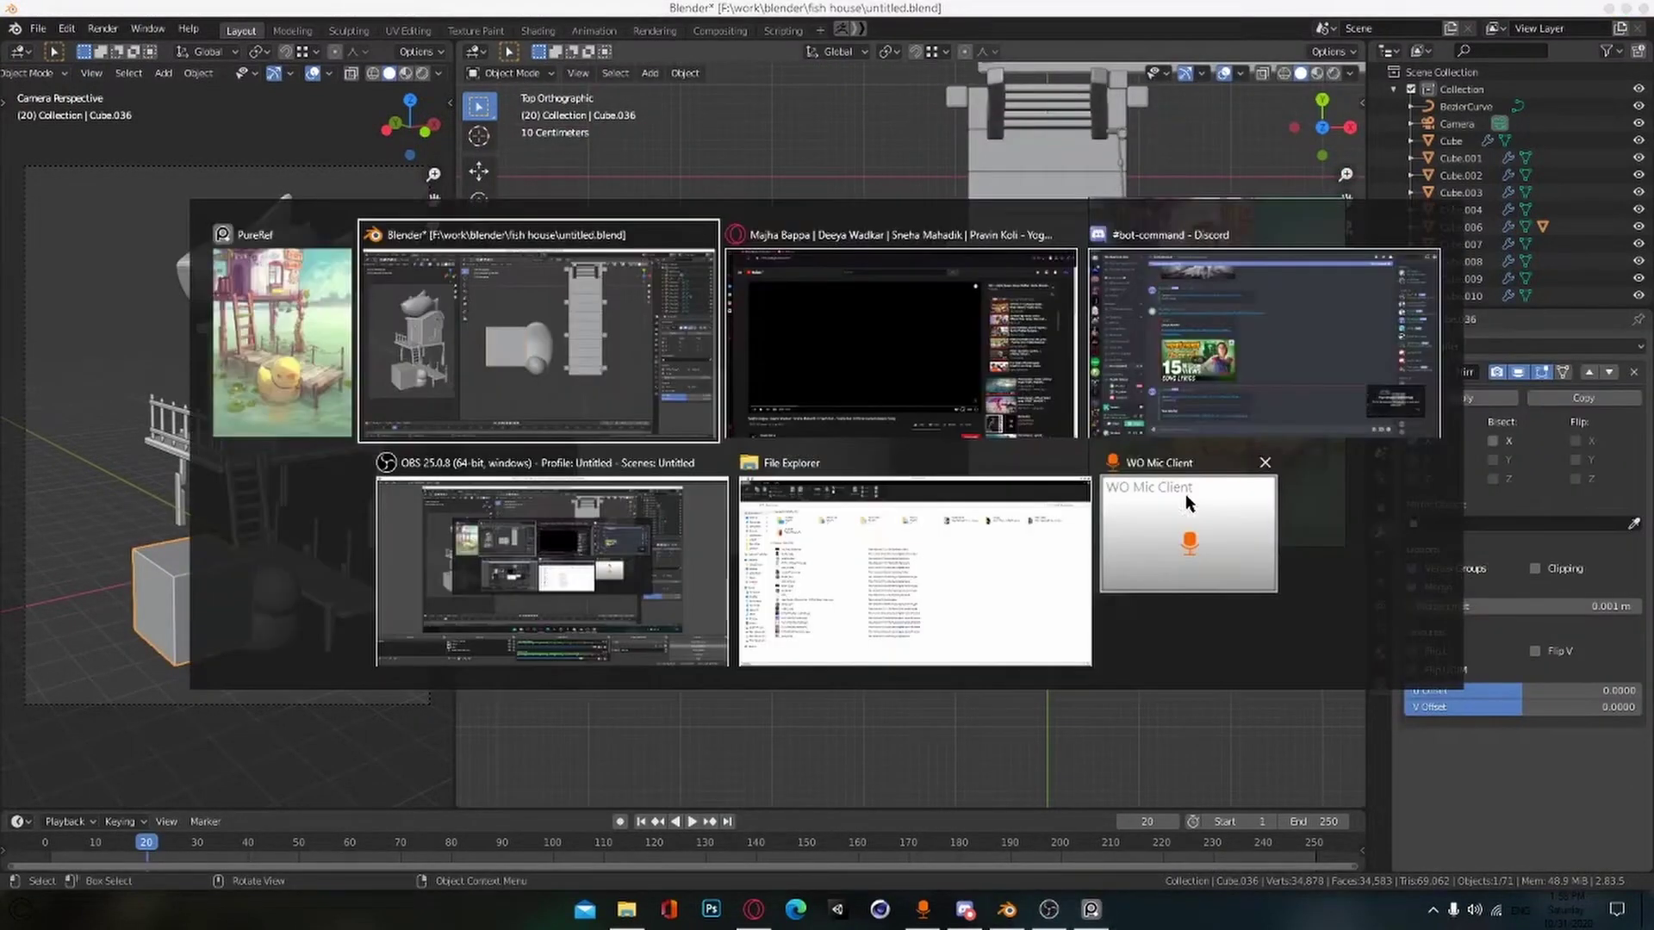
{"action": "right_click", "coordinate": [134, 708]}
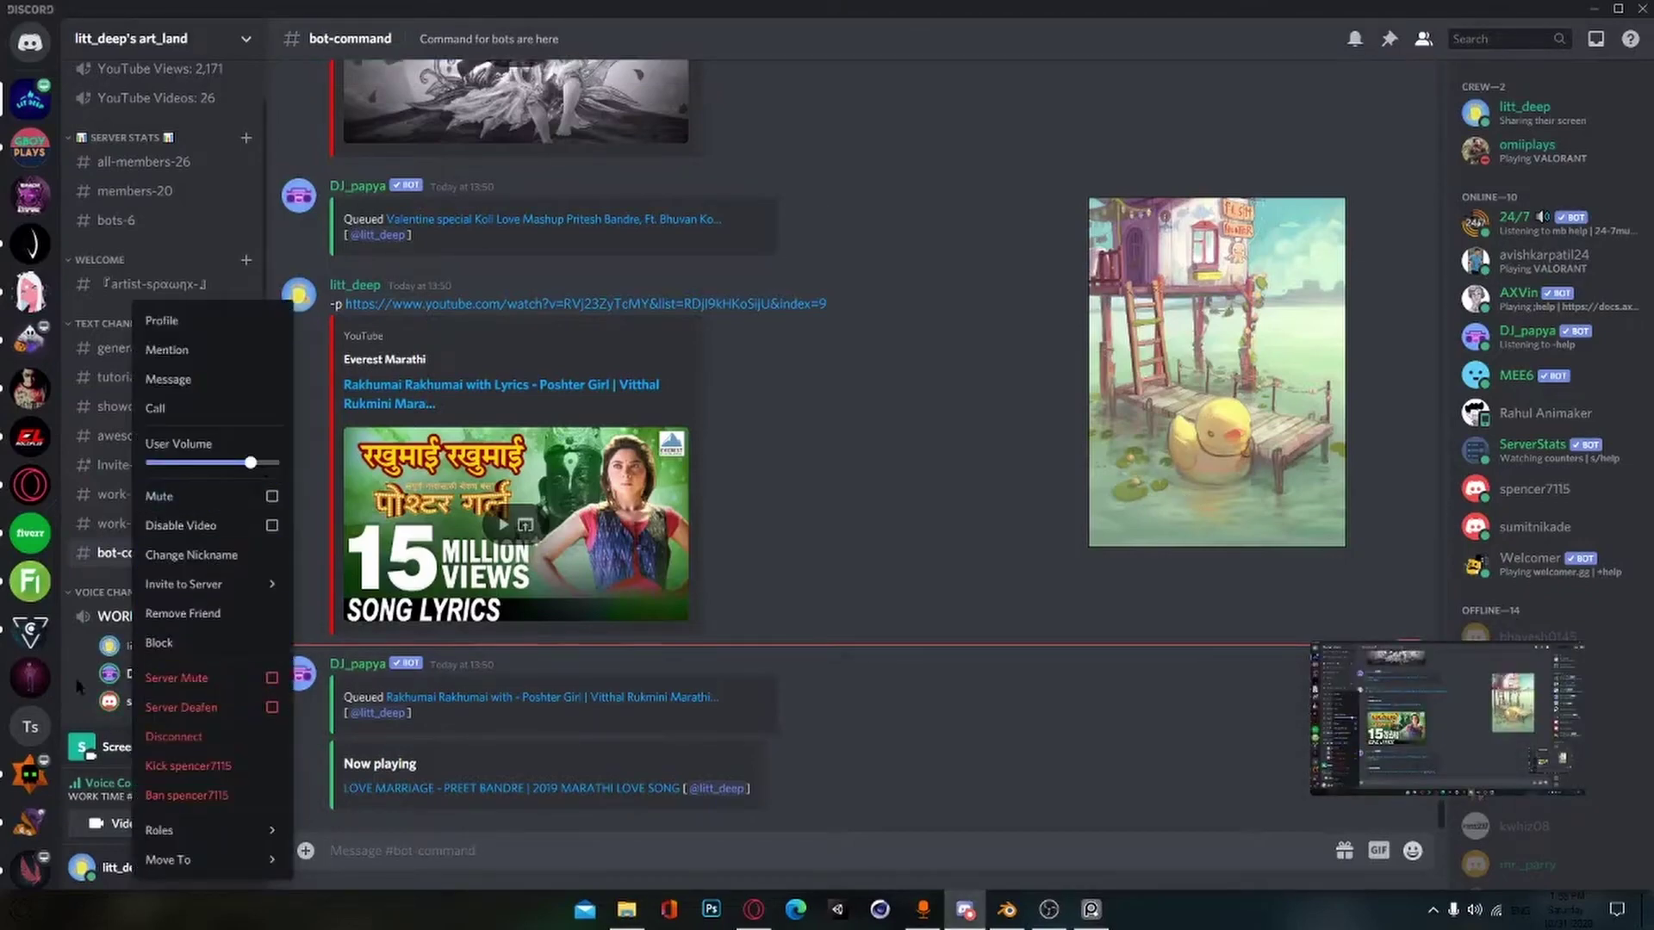
{"action": "key", "text": "alt+Tab"}
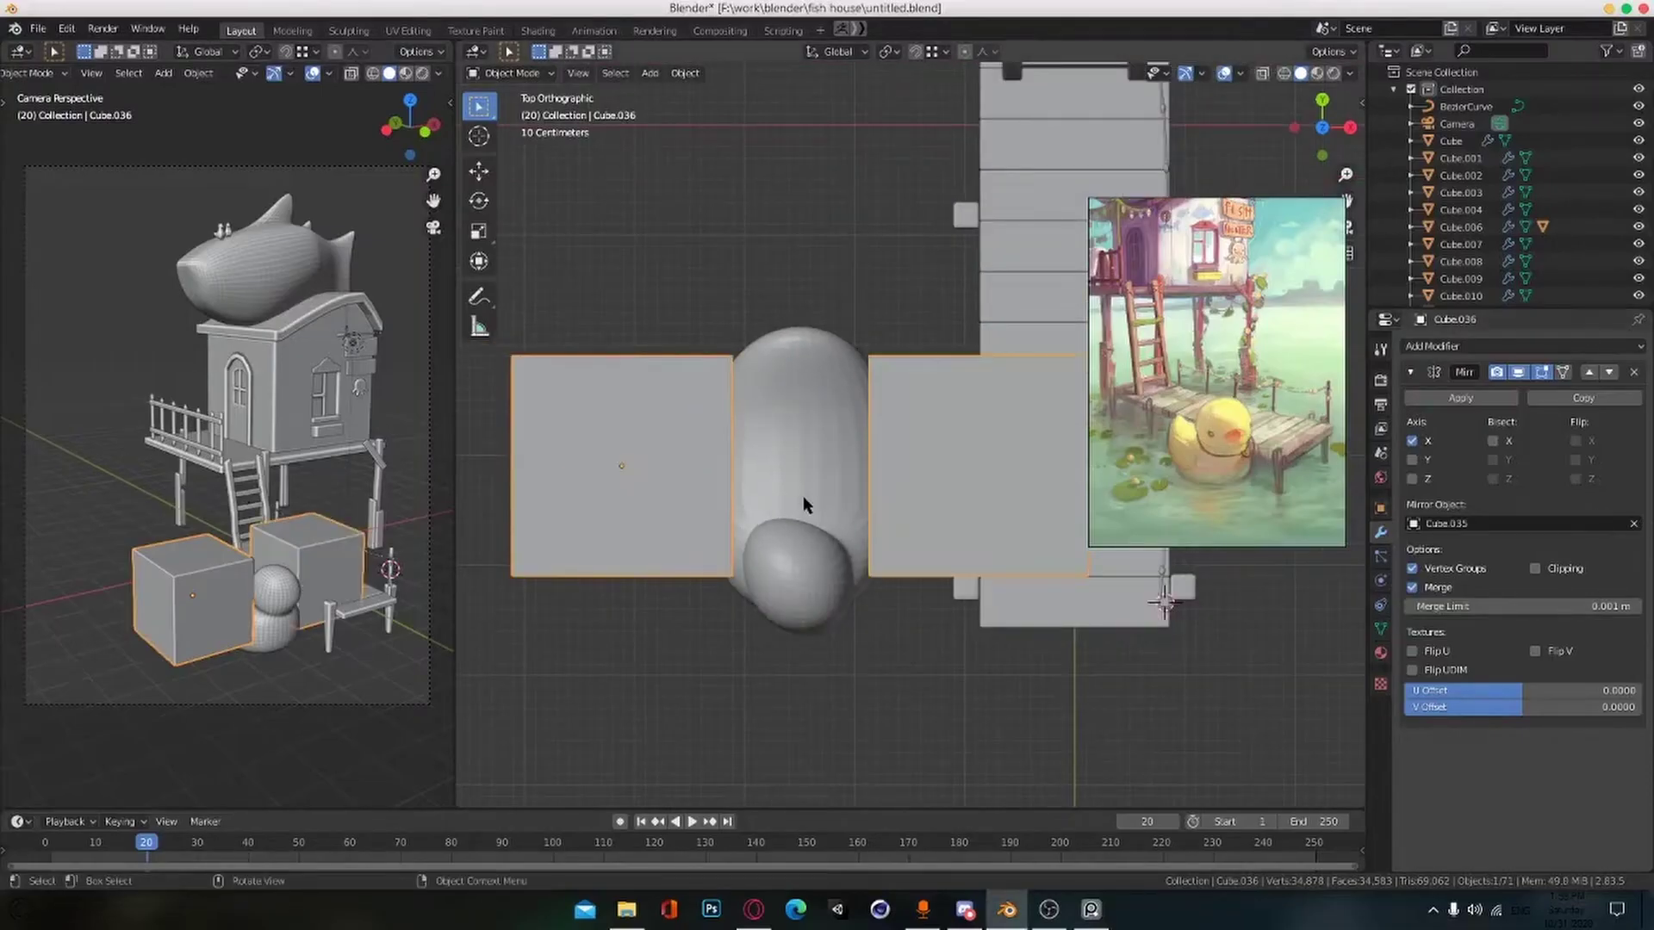
Step: Flatten the wing cube along X into a thin slab and move it about 0.67 m along X towards the duck
{"action": "key", "text": "Tab"}
{"action": "scroll", "coordinate": [802, 494], "scroll_direction": "down", "scroll_amount": 1}
{"action": "key", "text": "x"}
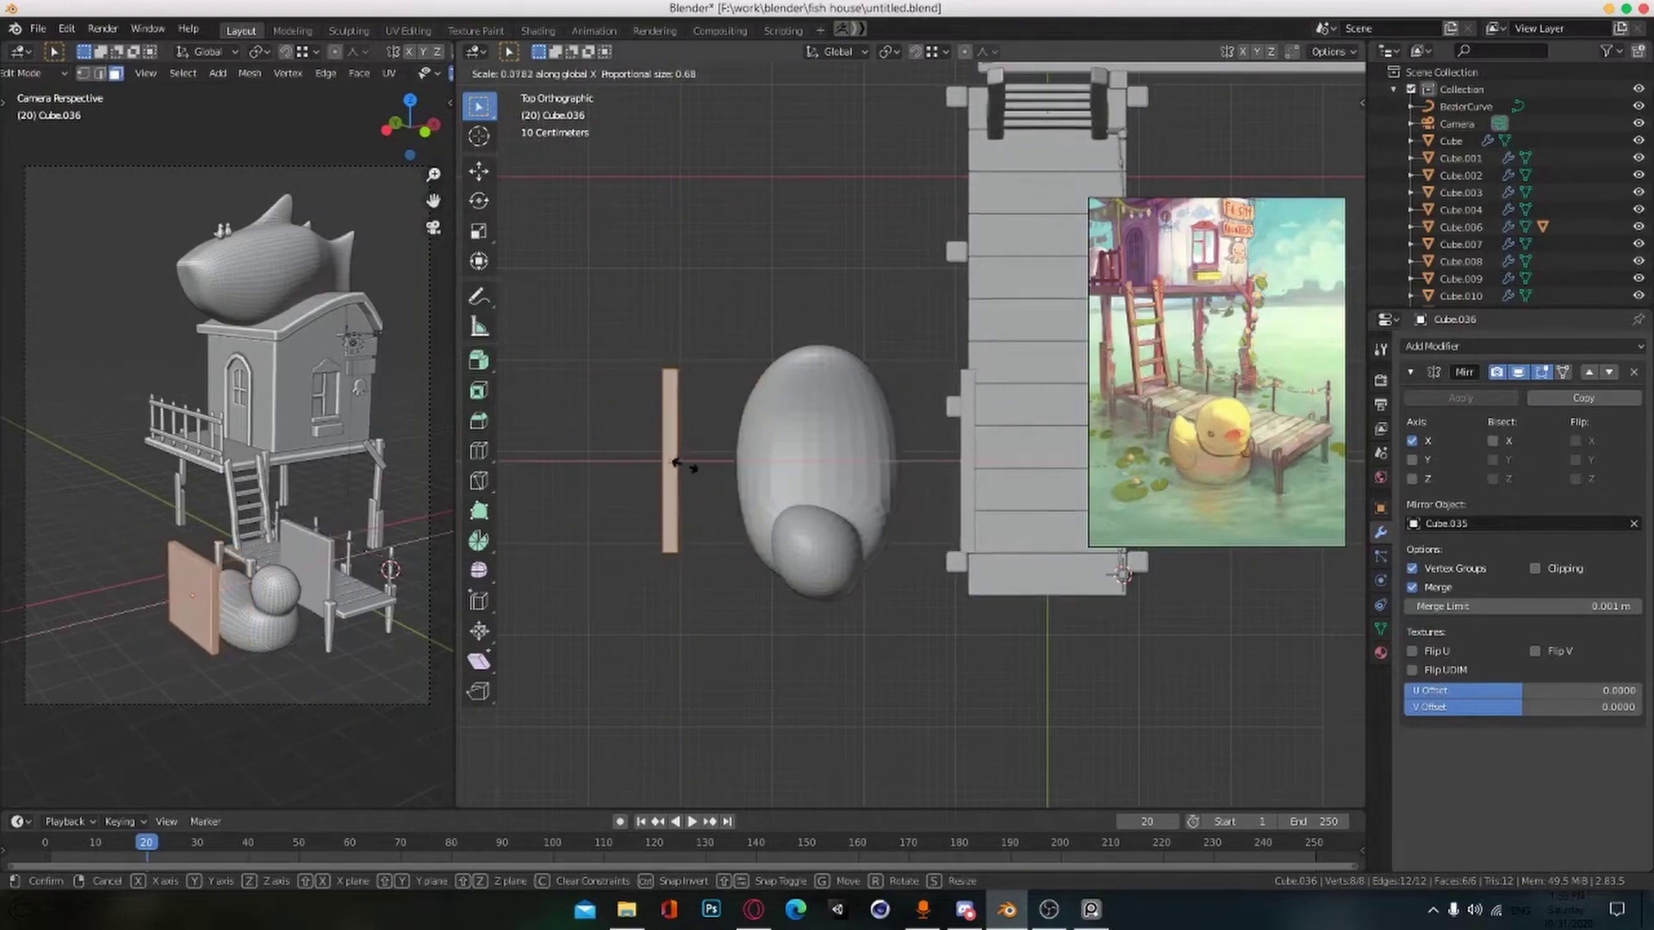
{"action": "left_click", "coordinate": [678, 472]}
{"action": "scroll", "coordinate": [714, 484], "scroll_direction": "up", "scroll_amount": 1}
{"action": "key", "text": "g"}
{"action": "middle_click_drag", "start_coordinate": [1163, 603], "coordinate": [826, 440]}
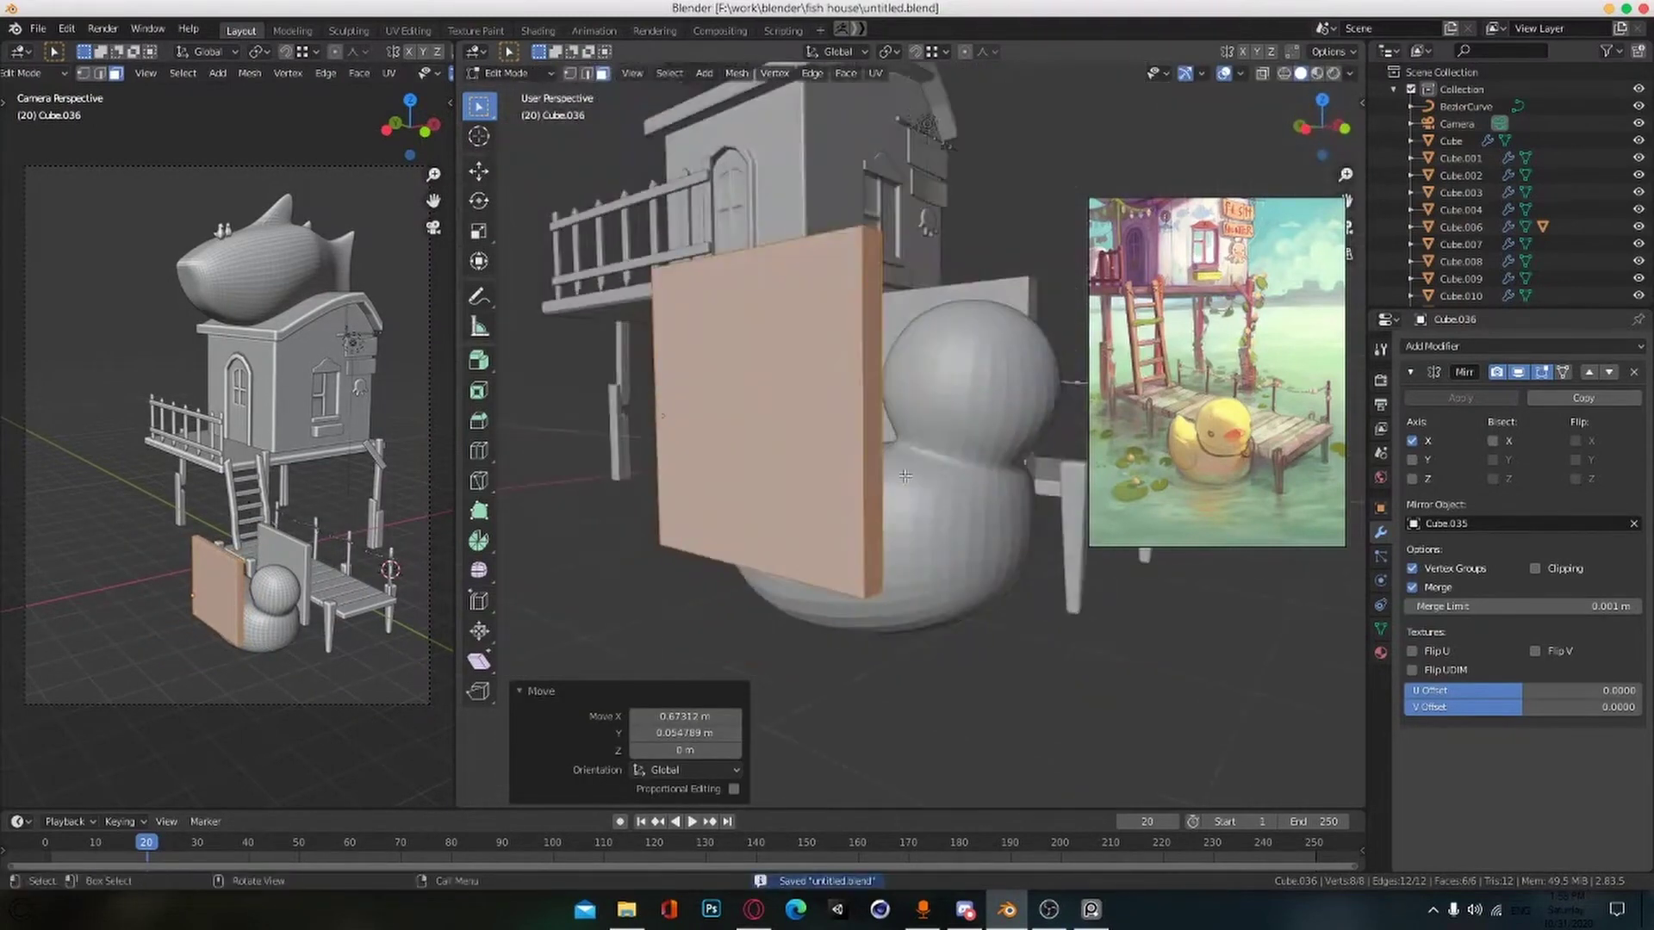
Step: Reduce the wing slab's height, lower it about 0.83 m and shift it along X against the duck's side
{"action": "key", "text": "s"}
{"action": "key", "text": "z"}
{"action": "key", "text": "KP_7"}
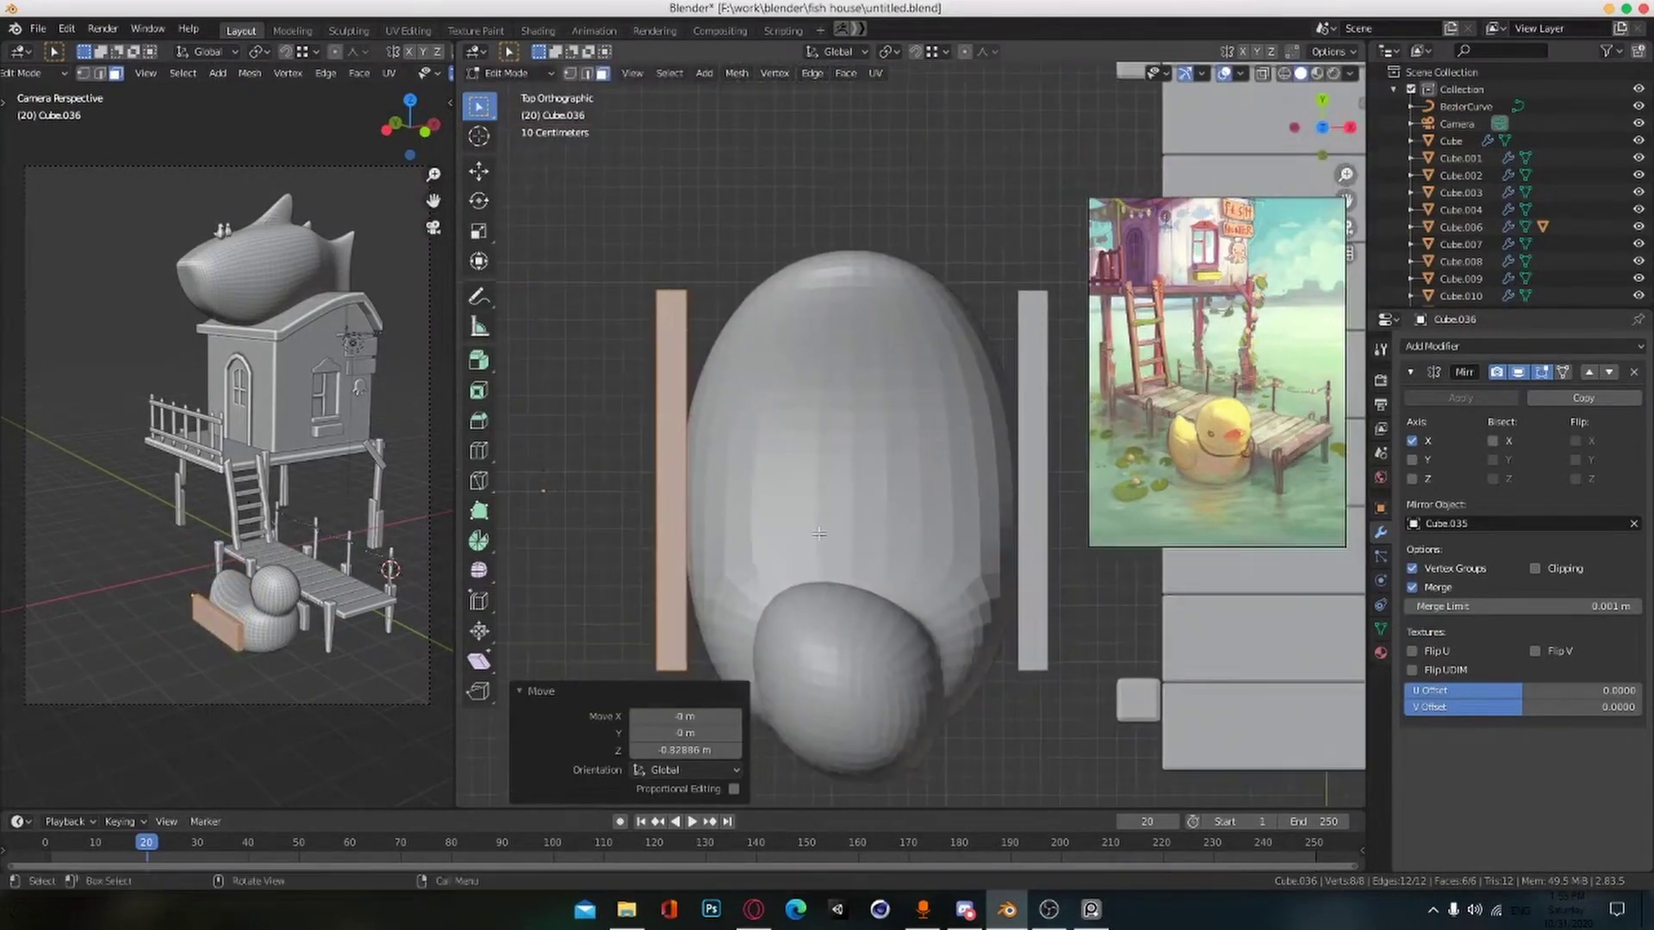
{"action": "key", "text": "x"}
{"action": "left_click", "coordinate": [807, 535]}
Step: Scale the wing slab along Z and Y to fit the duck's side and save the file
{"action": "left_click_drag", "start_coordinate": [808, 535], "coordinate": [1011, 598], "text": "alt"}
{"action": "key", "text": "s"}
{"action": "key", "text": "z"}
{"action": "left_click", "coordinate": [992, 539]}
{"action": "key", "text": "ctrl+s"}
{"action": "scroll", "coordinate": [1059, 599], "scroll_direction": "up", "scroll_amount": 3}
{"action": "scroll", "coordinate": [1061, 601], "scroll_direction": "down", "scroll_amount": 6}
{"action": "scroll", "coordinate": [1063, 603], "scroll_direction": "up", "scroll_amount": 4}
{"action": "key", "text": "s"}
{"action": "key", "text": "y"}
{"action": "left_click", "coordinate": [1064, 602]}
{"action": "key", "text": "ctrl+s"}
Step: Check the Discord channel, return to Blender, scale the wing slab and save the file
{"action": "key", "text": "alt+Tab"}
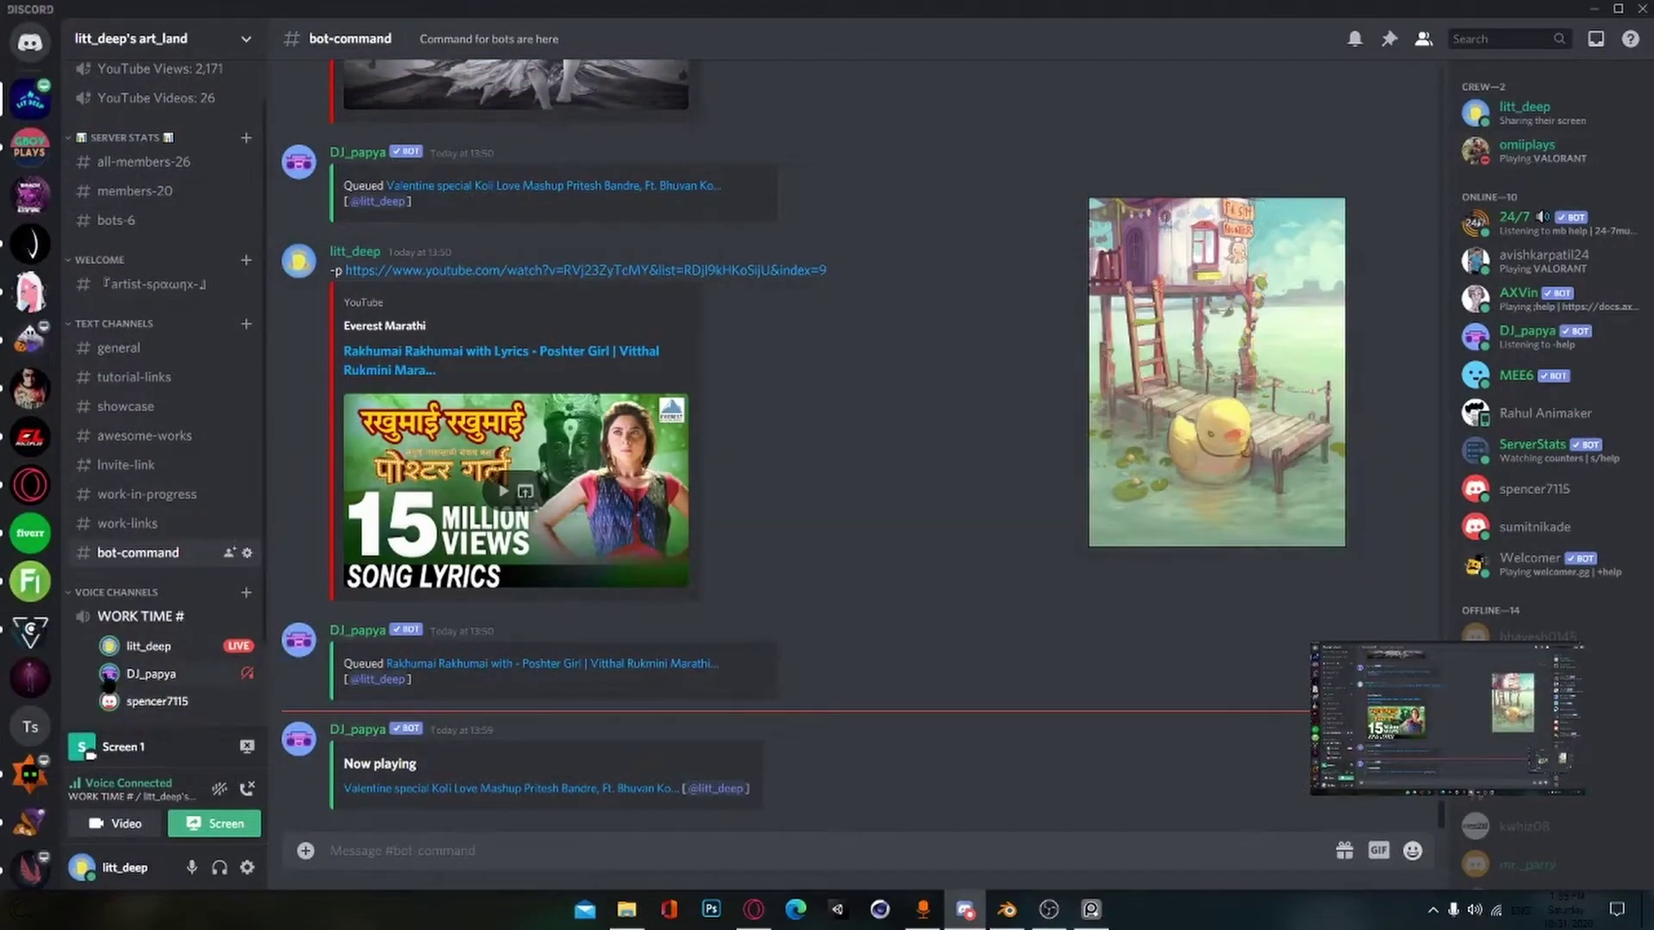
{"action": "key", "text": "alt+Tab"}
{"action": "key", "text": "s"}
{"action": "left_click", "coordinate": [966, 650]}
{"action": "scroll", "coordinate": [1030, 609], "scroll_direction": "down", "scroll_amount": 3}
{"action": "middle_click_drag", "start_coordinate": [967, 650], "coordinate": [1001, 624]}
{"action": "scroll", "coordinate": [1024, 611], "scroll_direction": "up", "scroll_amount": 1}
{"action": "key", "text": "ctrl+s"}
Step: Add a Subdivision Surface modifier to the wing with render and viewport levels of 3
{"action": "left_click", "coordinate": [963, 629]}
{"action": "left_click", "coordinate": [1476, 347]}
{"action": "left_click", "coordinate": [1323, 629]}
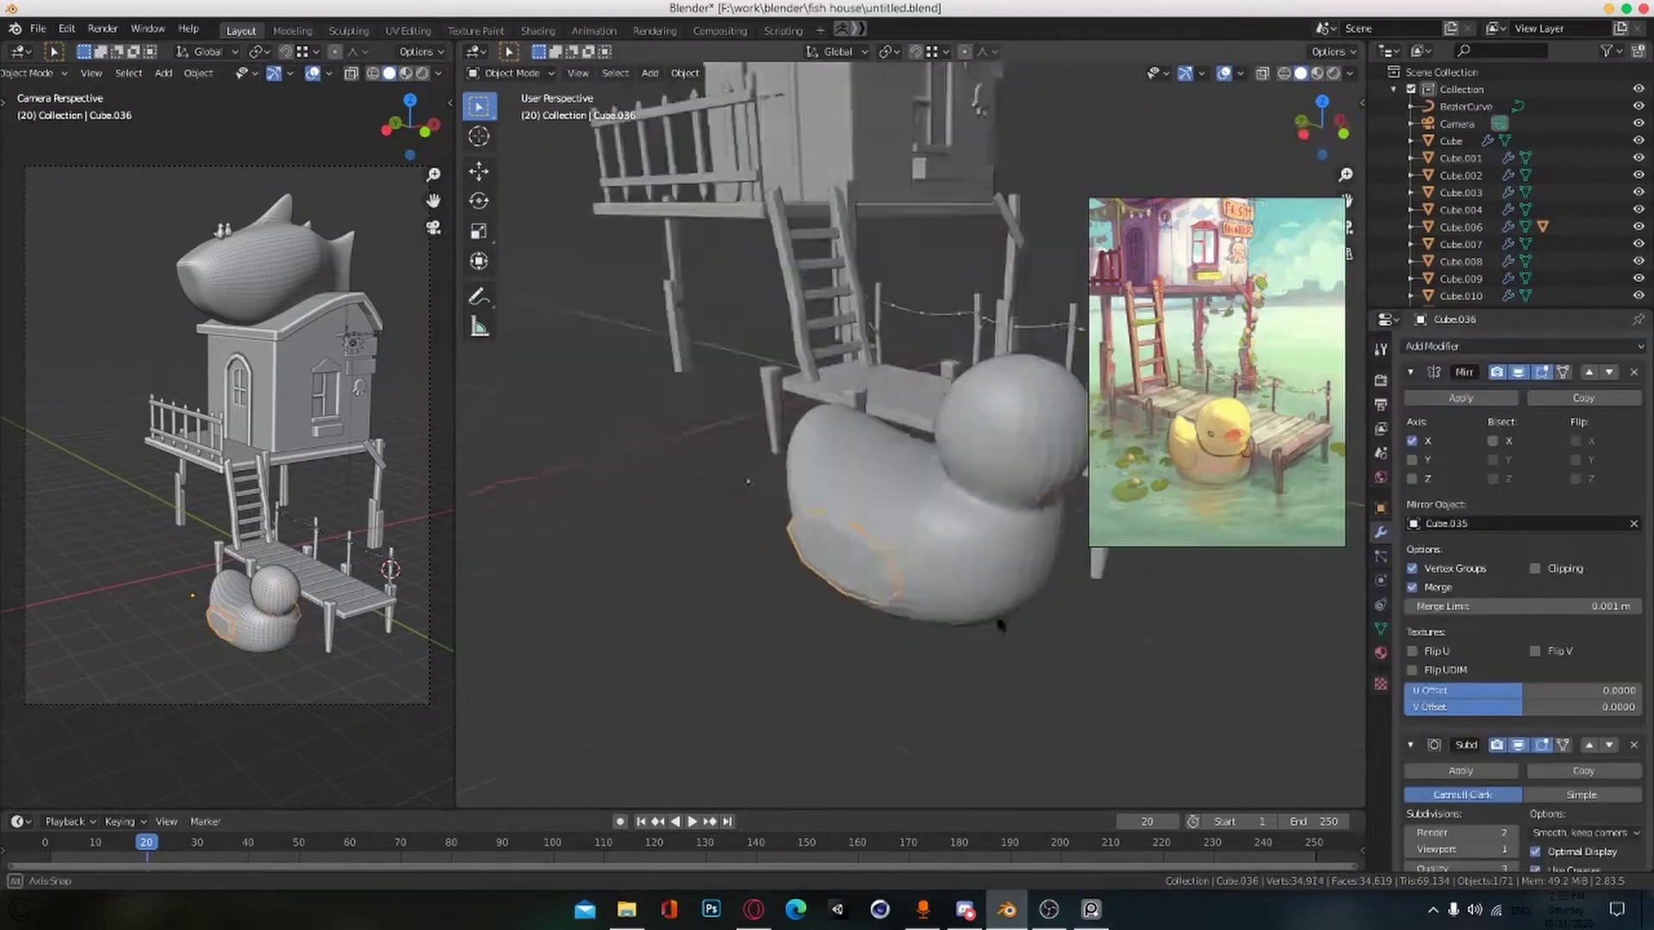
{"action": "scroll", "coordinate": [1000, 624], "scroll_direction": "up", "scroll_amount": 2}
{"action": "scroll", "coordinate": [1555, 805], "scroll_direction": "down", "scroll_amount": 1}
{"action": "left_click", "coordinate": [1513, 825]}
Step: Add a centred vertical loop cut to the wing and raise its lower tail-end edge about 0.28 m along Z
{"action": "middle_click_drag", "start_coordinate": [973, 723], "coordinate": [1044, 675]}
{"action": "key", "text": "Tab"}
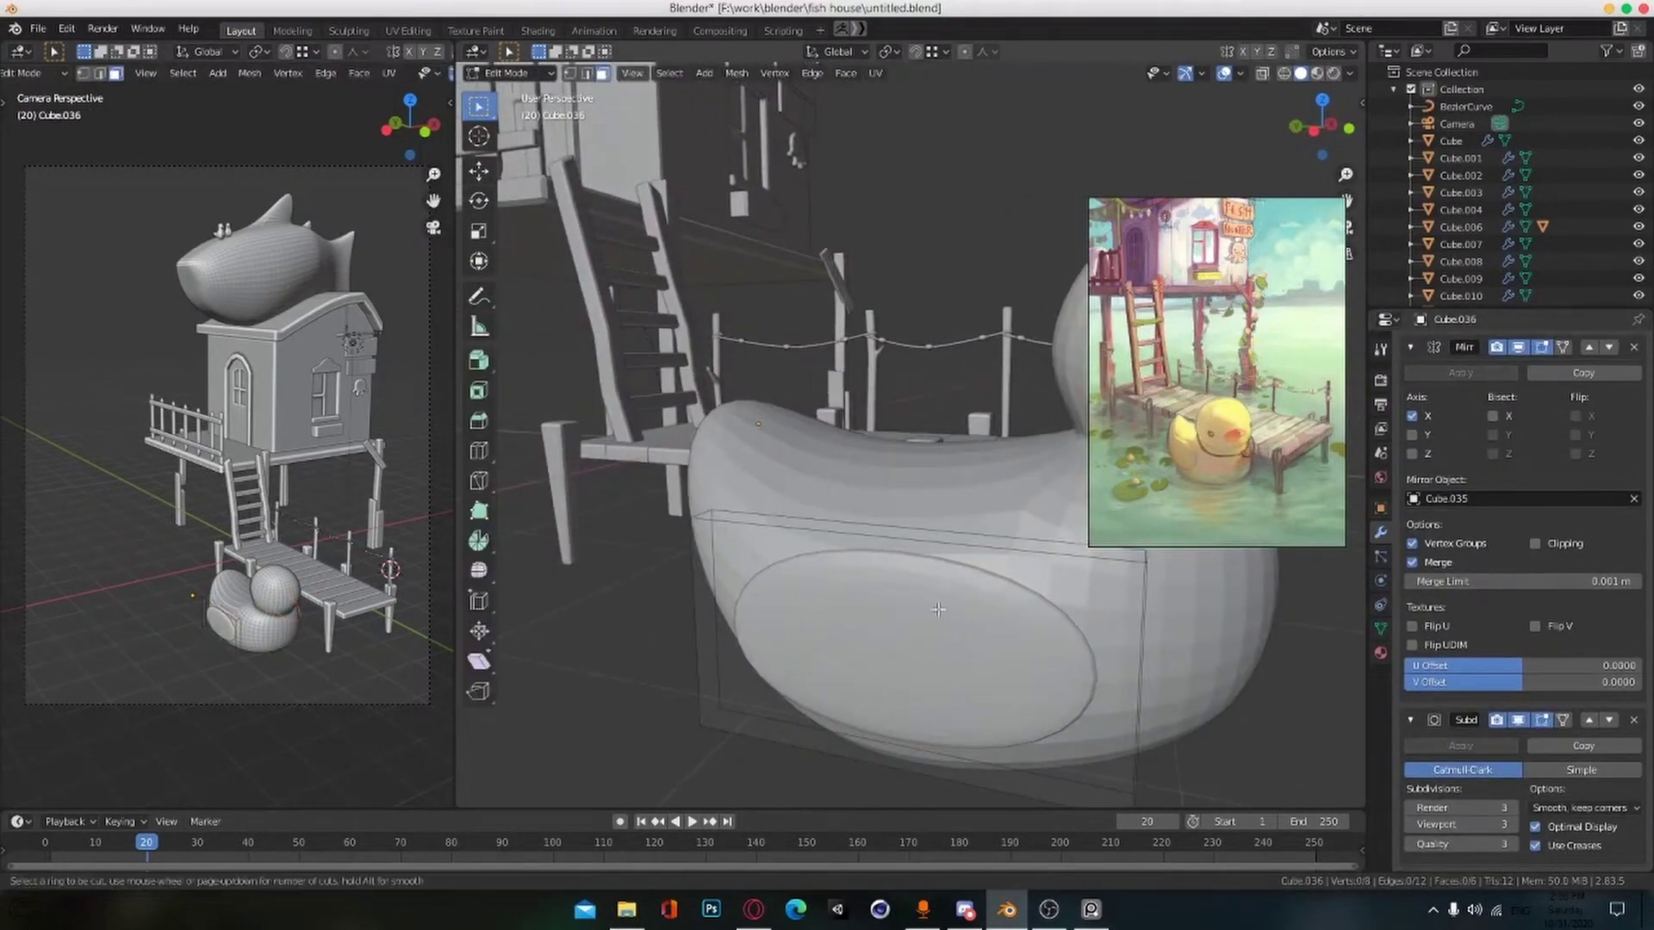
{"action": "key", "text": "ctrl+r"}
{"action": "left_click", "coordinate": [869, 719]}
{"action": "right_click", "coordinate": [870, 719]}
{"action": "middle_click_drag", "start_coordinate": [835, 719], "coordinate": [1027, 724]}
{"action": "left_click", "coordinate": [1027, 724]}
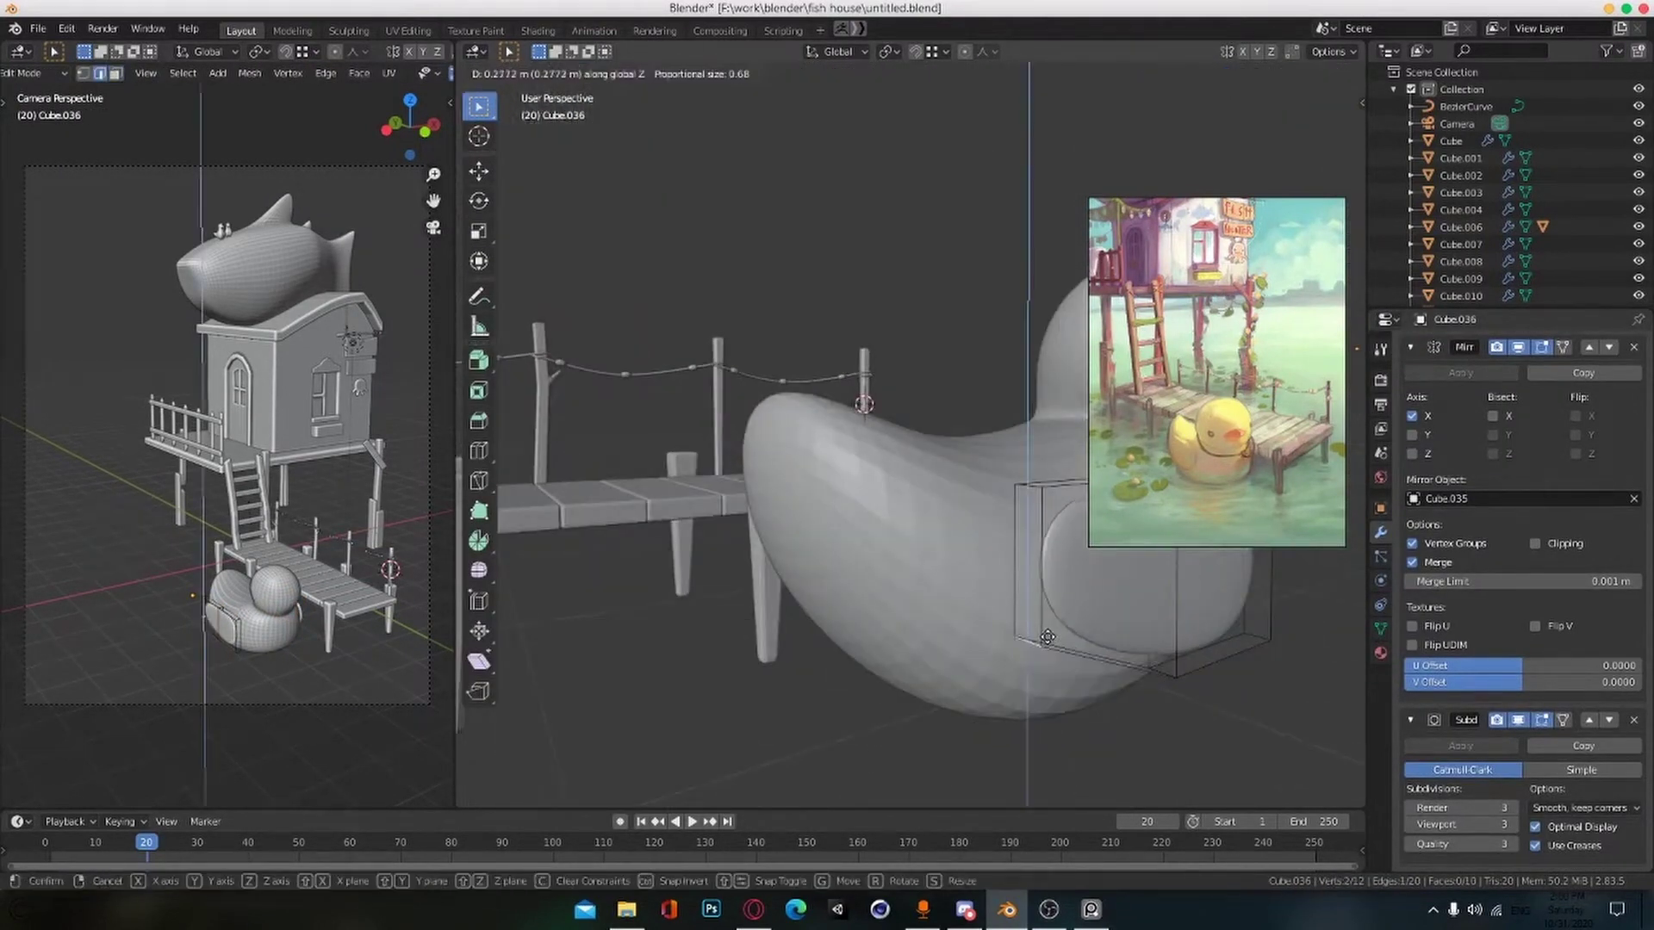
{"action": "left_click", "coordinate": [1046, 638]}
Step: Add a second vertical loop cut to the wing and reposition one of its edges along Z
{"action": "middle_click_drag", "start_coordinate": [1046, 637], "coordinate": [1063, 720]}
{"action": "left_click", "coordinate": [954, 618]}
{"action": "left_click", "coordinate": [908, 558]}
{"action": "key", "text": "g"}
{"action": "key", "text": "z"}
{"action": "left_click", "coordinate": [915, 600]}
Step: Shift the wing's selected face about -0.19 m along Y and save the file
{"action": "key", "text": "3"}
{"action": "left_click", "coordinate": [1006, 624]}
{"action": "left_click", "coordinate": [1042, 649]}
{"action": "key", "text": "ctrl+s"}
Step: From the top view, move the wing's selected loop about 0.06 m inward along X to start curving it around the body
{"action": "key", "text": "KP_7"}
{"action": "scroll", "coordinate": [680, 430], "scroll_direction": "up", "scroll_amount": 3}
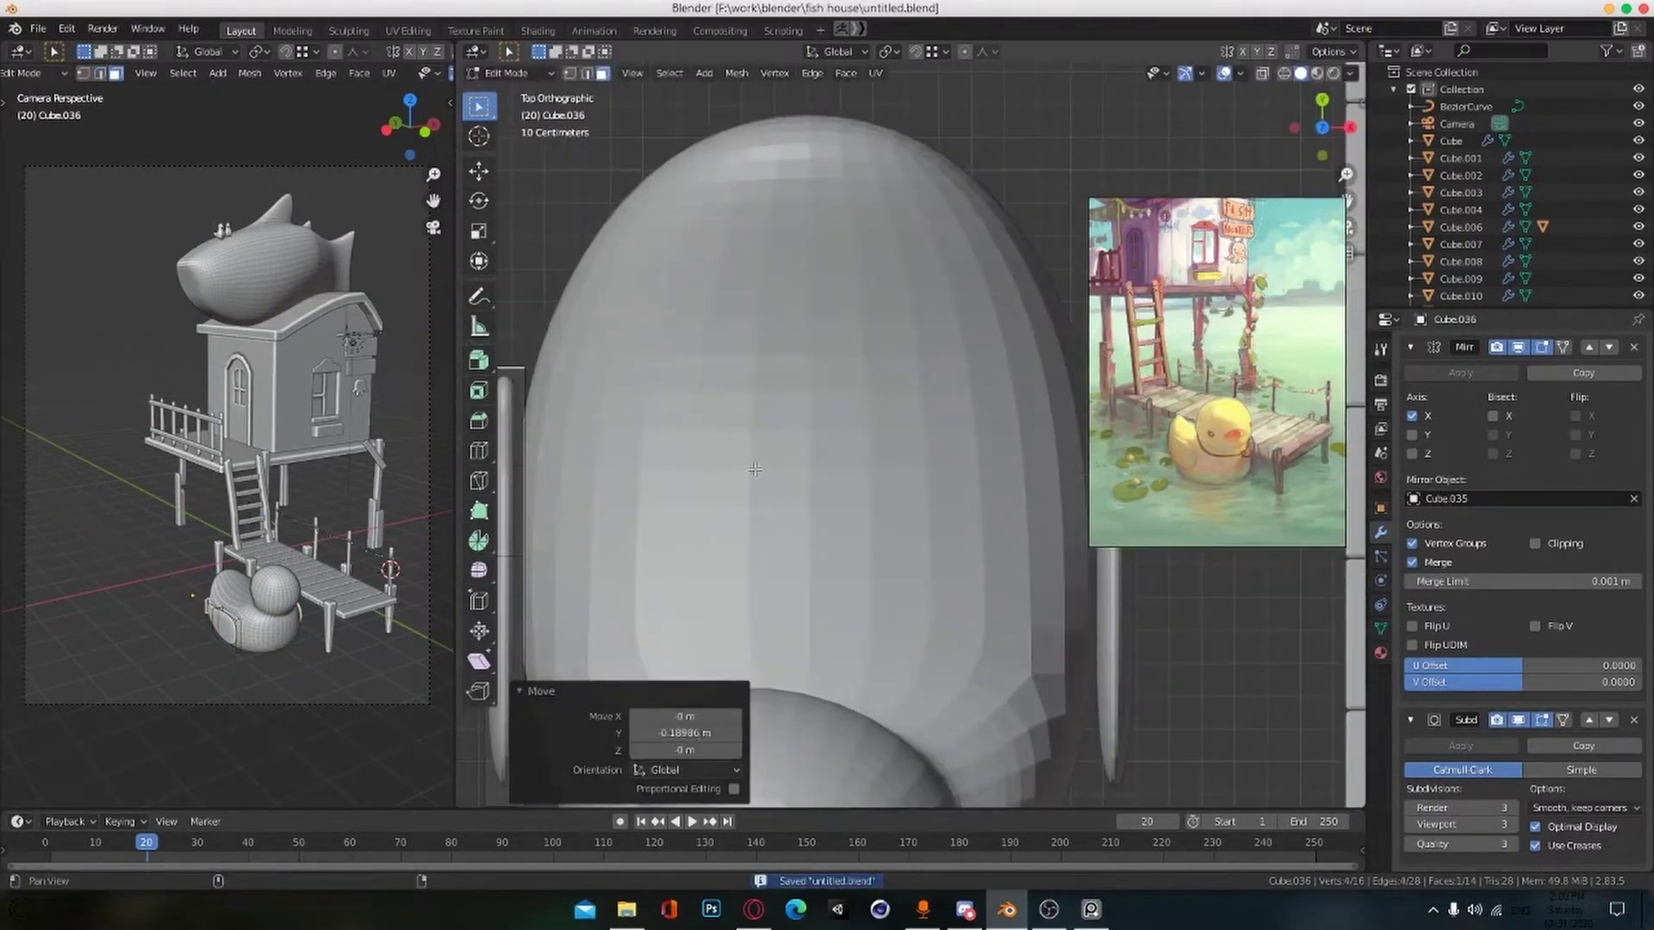
{"action": "middle_click_drag", "start_coordinate": [676, 430], "coordinate": [807, 444], "text": "shift"}
{"action": "key", "text": "g"}
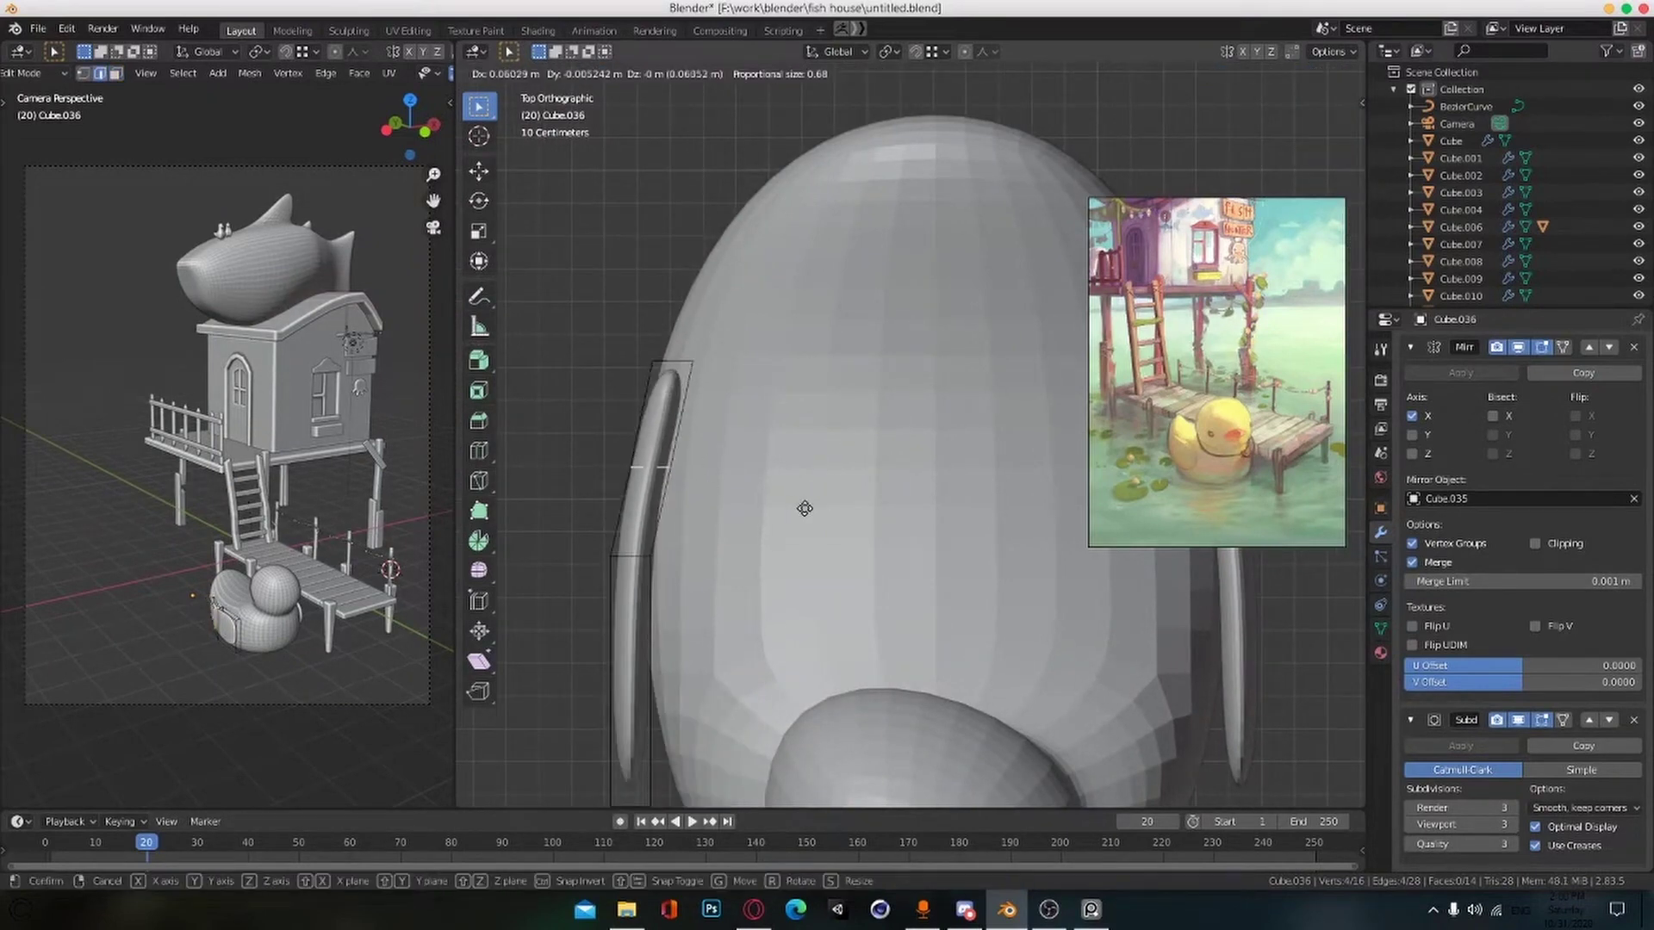
{"action": "left_click", "coordinate": [757, 549]}
{"action": "middle_click_drag", "start_coordinate": [757, 549], "coordinate": [774, 338], "text": "shift"}
Step: Move the wing's head-side end face about 0.13 m inward so the wing bends against the duck's body
{"action": "left_click", "coordinate": [652, 594]}
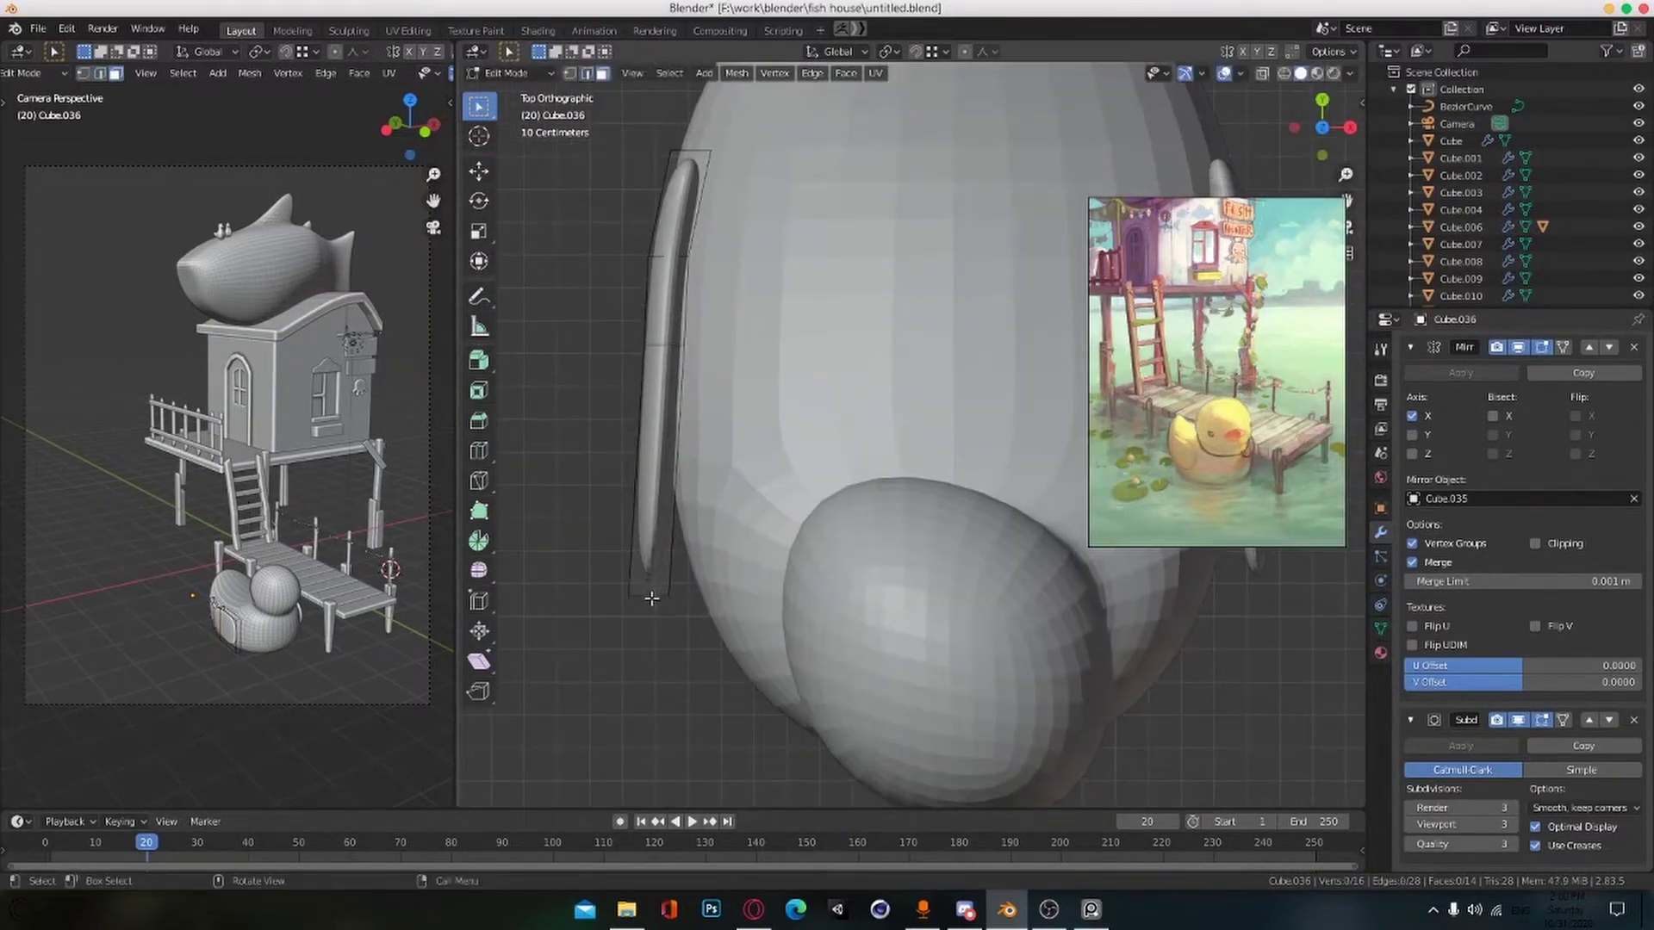
{"action": "key", "text": "shift+z"}
{"action": "left_click", "coordinate": [655, 598]}
{"action": "key", "text": "shift+z"}
{"action": "key", "text": "g"}
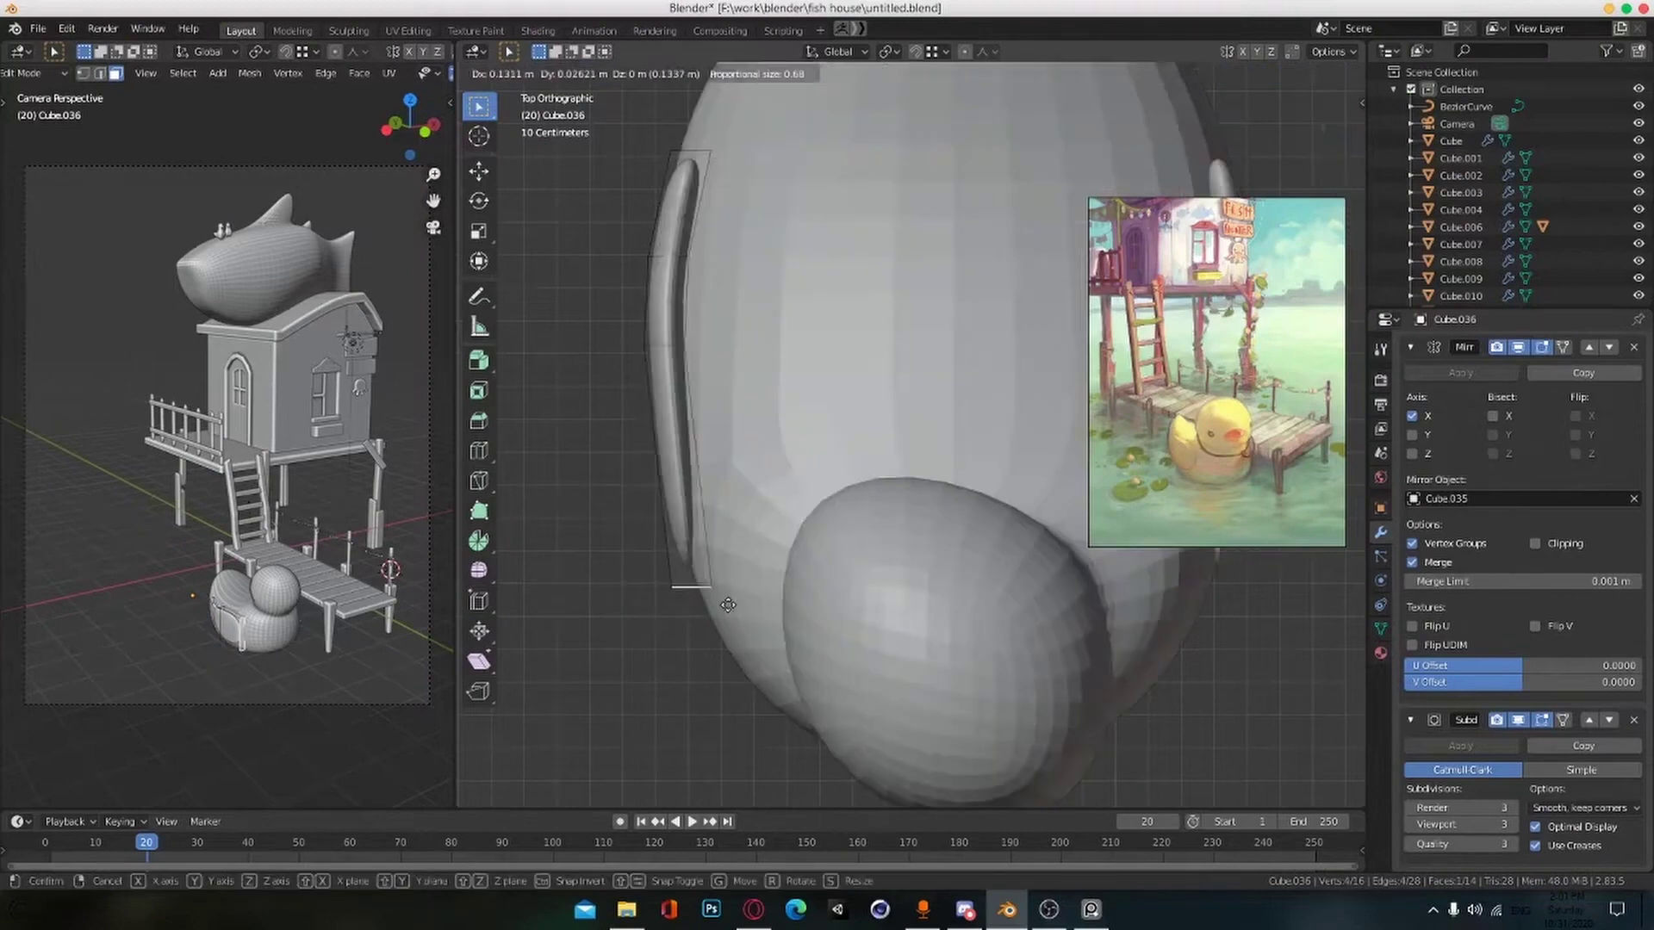
{"action": "left_click", "coordinate": [728, 603]}
Step: Add a centred horizontal loop cut around the wing's height
{"action": "middle_click_drag", "start_coordinate": [728, 603], "coordinate": [976, 620]}
{"action": "scroll", "coordinate": [877, 508], "scroll_direction": "down", "scroll_amount": 4}
{"action": "key", "text": "Tab"}
{"action": "key", "text": "ctrl+r"}
{"action": "double_click", "coordinate": [882, 637]}
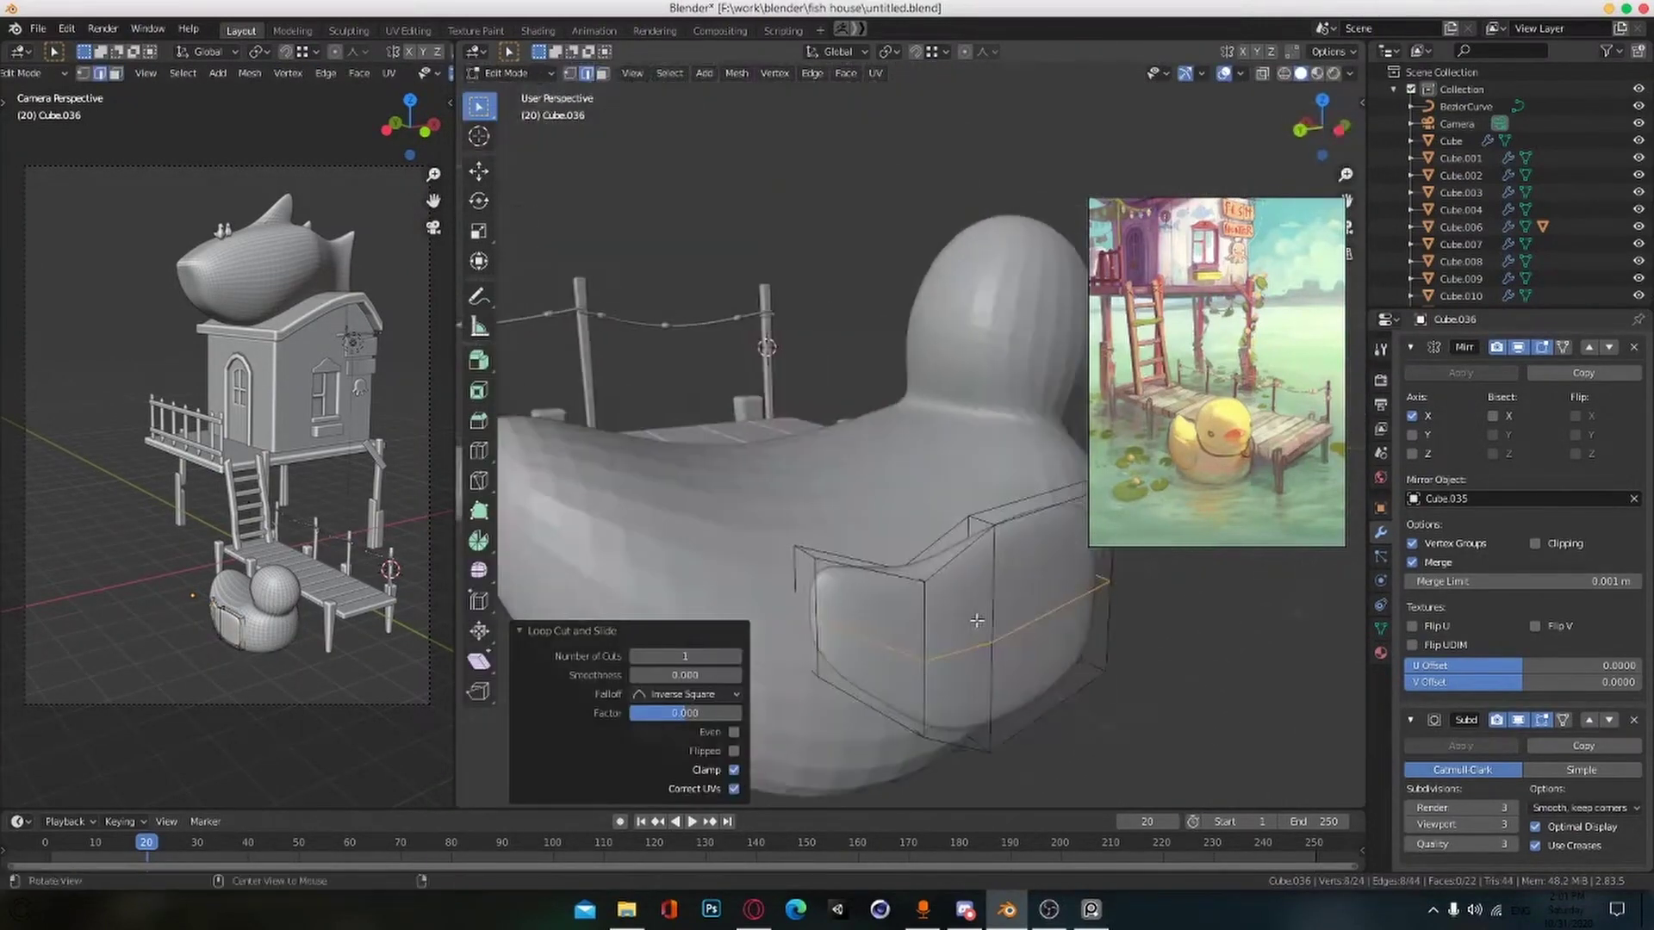
Step: Reposition the wing's tail-side edges along Z to round off its outline
{"action": "left_click", "coordinate": [809, 542]}
{"action": "middle_click_drag", "start_coordinate": [810, 543], "coordinate": [867, 527]}
{"action": "left_click", "coordinate": [867, 508]}
{"action": "middle_click_drag", "start_coordinate": [867, 517], "coordinate": [827, 534]}
{"action": "key", "text": "g"}
{"action": "key", "text": "z"}
{"action": "left_click", "coordinate": [801, 594]}
{"action": "key", "text": "g"}
{"action": "key", "text": "z"}
{"action": "left_click", "coordinate": [793, 603]}
Step: Select further wing edges and adjust their height along Z to refine the wing's profile
{"action": "middle_click_drag", "start_coordinate": [801, 628], "coordinate": [907, 644]}
{"action": "left_click_drag", "start_coordinate": [907, 643], "coordinate": [924, 578], "text": "alt"}
{"action": "key", "text": "g"}
{"action": "key", "text": "z"}
{"action": "left_click", "coordinate": [965, 568]}
{"action": "key", "text": "g"}
{"action": "key", "text": "z"}
{"action": "left_click", "coordinate": [926, 514]}
Step: Move the wing's lower head-side edge along Y to shape the wing's front end
{"action": "key", "text": "g"}
{"action": "middle_click_drag", "start_coordinate": [924, 577], "coordinate": [995, 503]}
{"action": "left_click", "coordinate": [995, 517]}
{"action": "key", "text": "g"}
{"action": "key", "text": "y"}
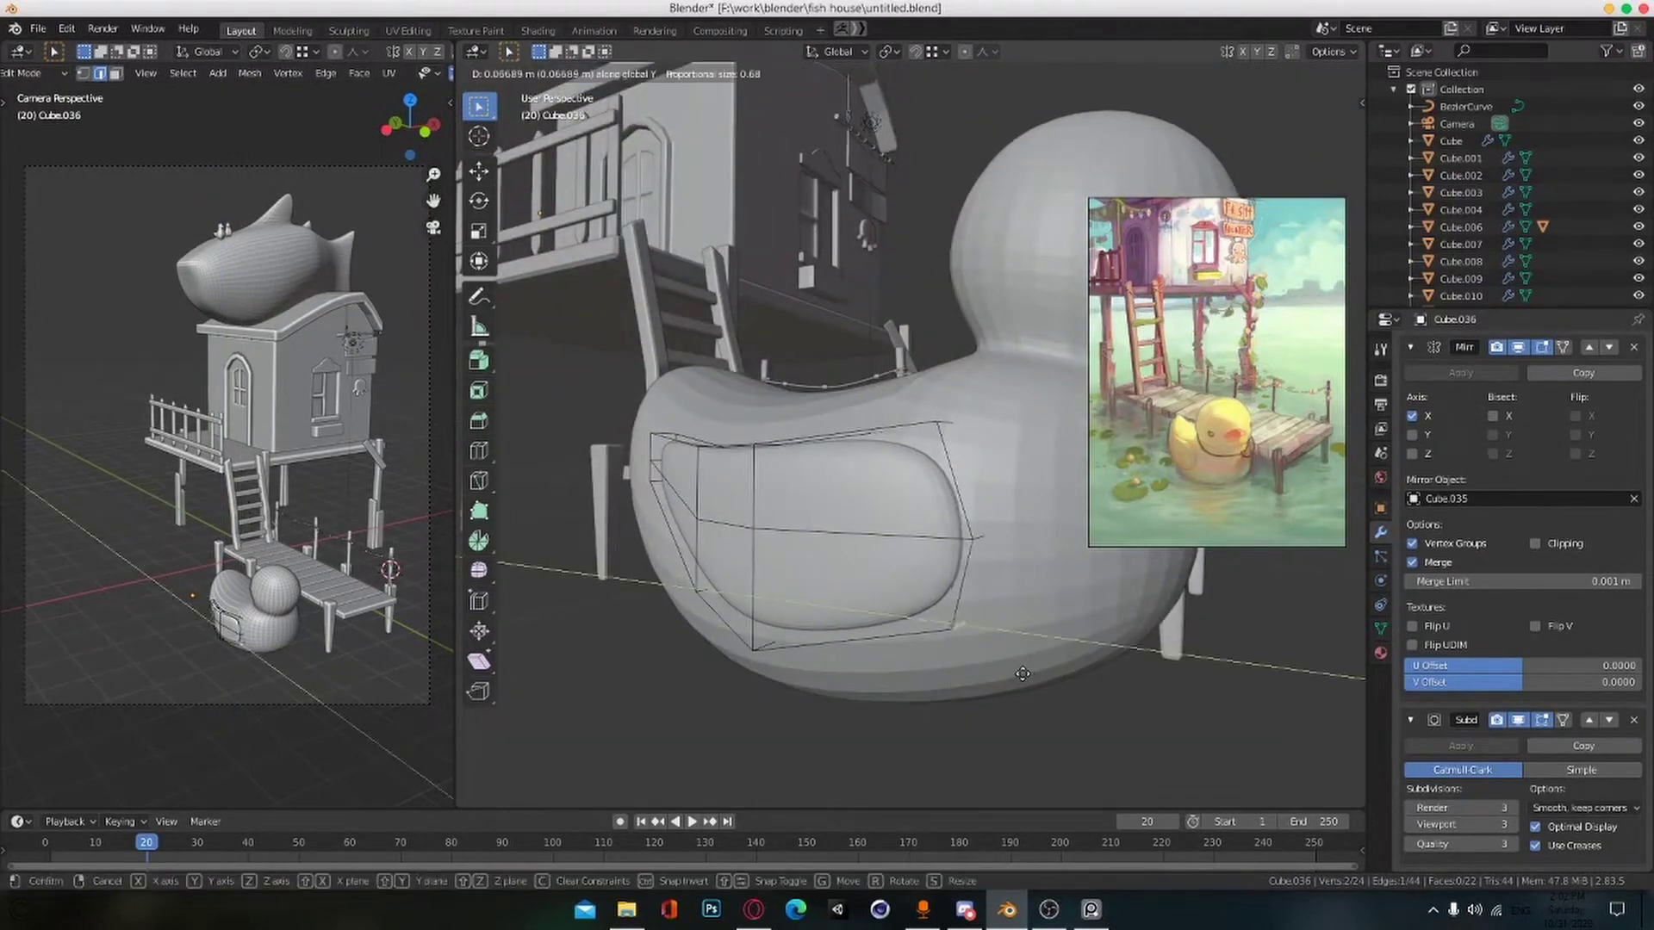
{"action": "left_click", "coordinate": [866, 603]}
Step: Select the wing's upper edges and move them in the top view to follow the duck's side
{"action": "middle_click_drag", "start_coordinate": [865, 603], "coordinate": [868, 584]}
{"action": "left_click", "coordinate": [850, 575], "text": "shift"}
{"action": "left_click", "coordinate": [775, 567], "text": "shift"}
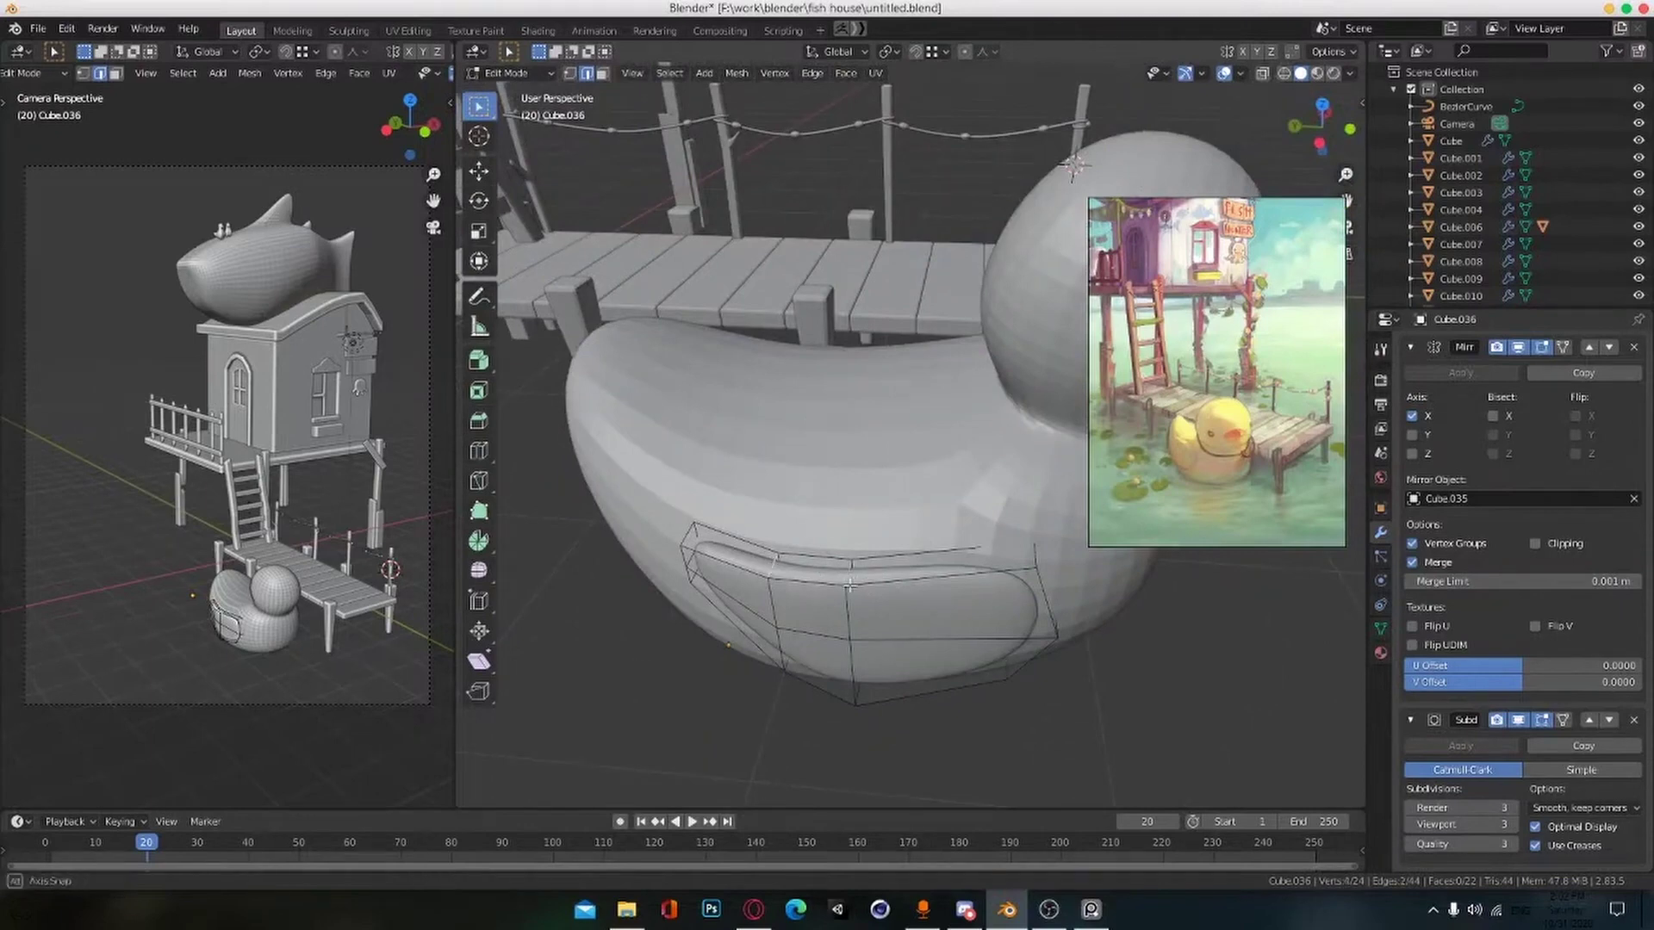
{"action": "middle_click_drag", "start_coordinate": [774, 565], "coordinate": [869, 506]}
{"action": "key", "text": "KP_7"}
{"action": "key", "text": "g"}
{"action": "left_click", "coordinate": [811, 392]}
Step: Shift the selected wing edges along X, leave mesh editing and save the file
{"action": "key", "text": "g"}
{"action": "key", "text": "x"}
{"action": "left_click", "coordinate": [813, 431]}
{"action": "key", "text": "Tab"}
{"action": "scroll", "coordinate": [749, 508], "scroll_direction": "down", "scroll_amount": 6}
{"action": "left_click", "coordinate": [749, 508]}
{"action": "key", "text": "ctrl+s"}
Step: Refine the wing's outline by moving parts of its mesh along Z and freely, and save the file
{"action": "key", "text": "Tab"}
{"action": "scroll", "coordinate": [878, 495], "scroll_direction": "up", "scroll_amount": 3}
{"action": "key", "text": "g"}
{"action": "key", "text": "z"}
{"action": "left_click", "coordinate": [941, 453]}
{"action": "left_click", "coordinate": [855, 433]}
{"action": "key", "text": "ctrl+s"}
{"action": "key", "text": "g"}
{"action": "left_click", "coordinate": [942, 517]}
{"action": "key", "text": "Tab"}
{"action": "key", "text": "ctrl+s"}
Step: Add a cube mesh to the scene as the base for the duck's beak
{"action": "scroll", "coordinate": [805, 510], "scroll_direction": "down", "scroll_amount": 7}
{"action": "scroll", "coordinate": [927, 496], "scroll_direction": "up", "scroll_amount": 3}
{"action": "left_click", "coordinate": [912, 457]}
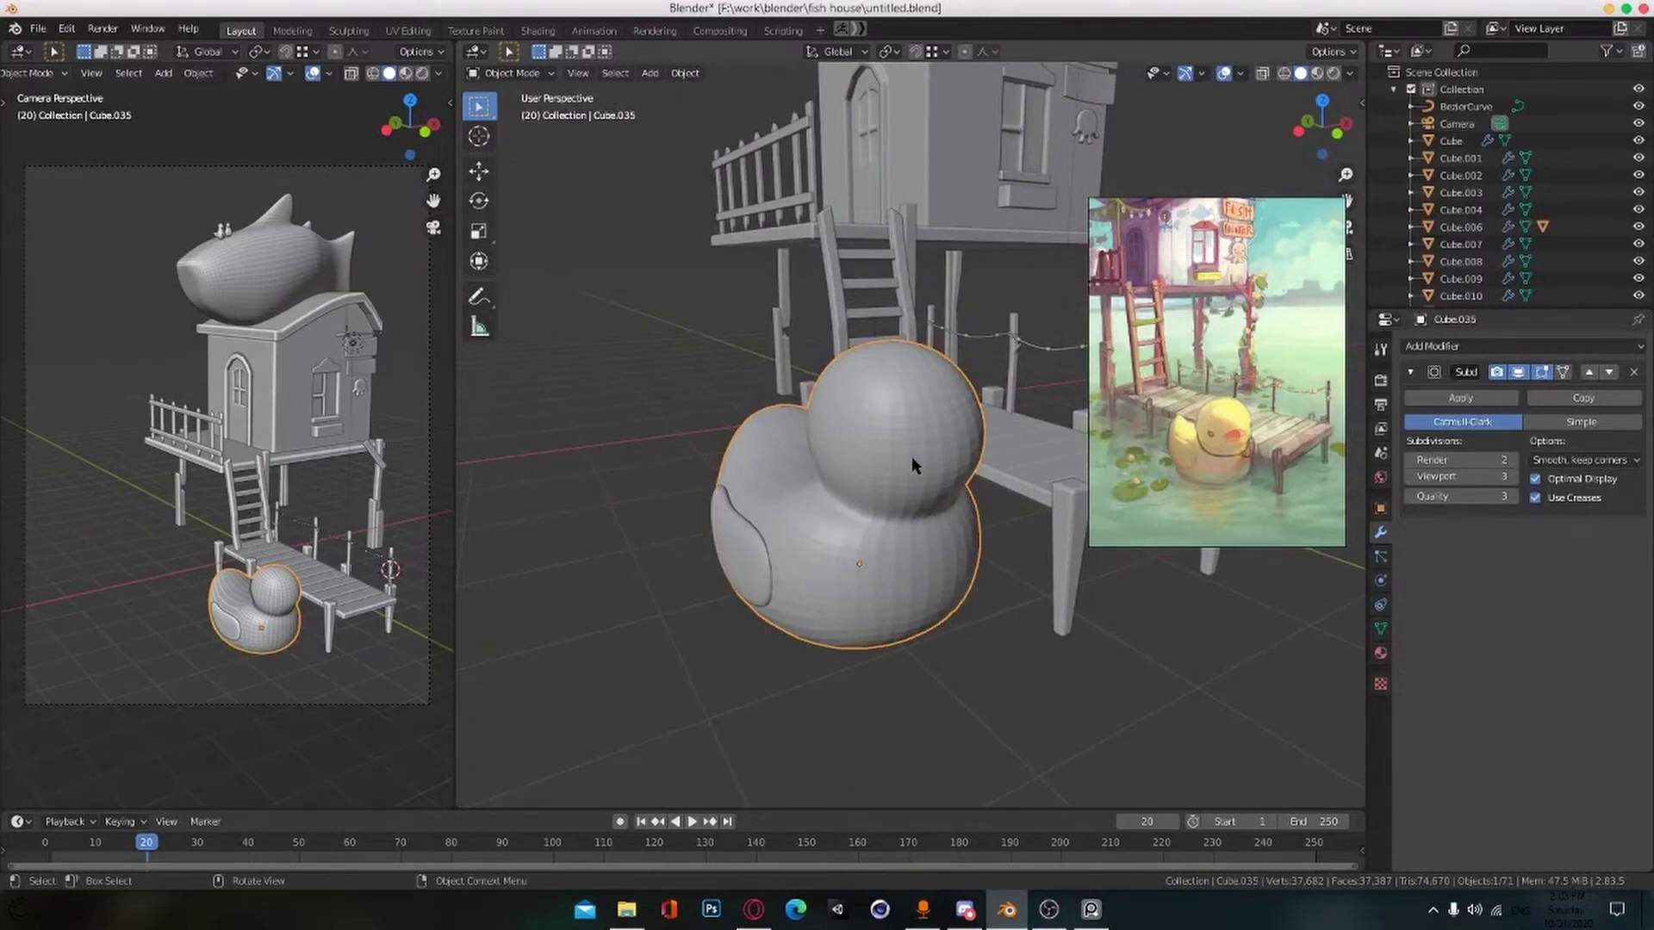
{"action": "middle_click_drag", "start_coordinate": [912, 456], "coordinate": [861, 499]}
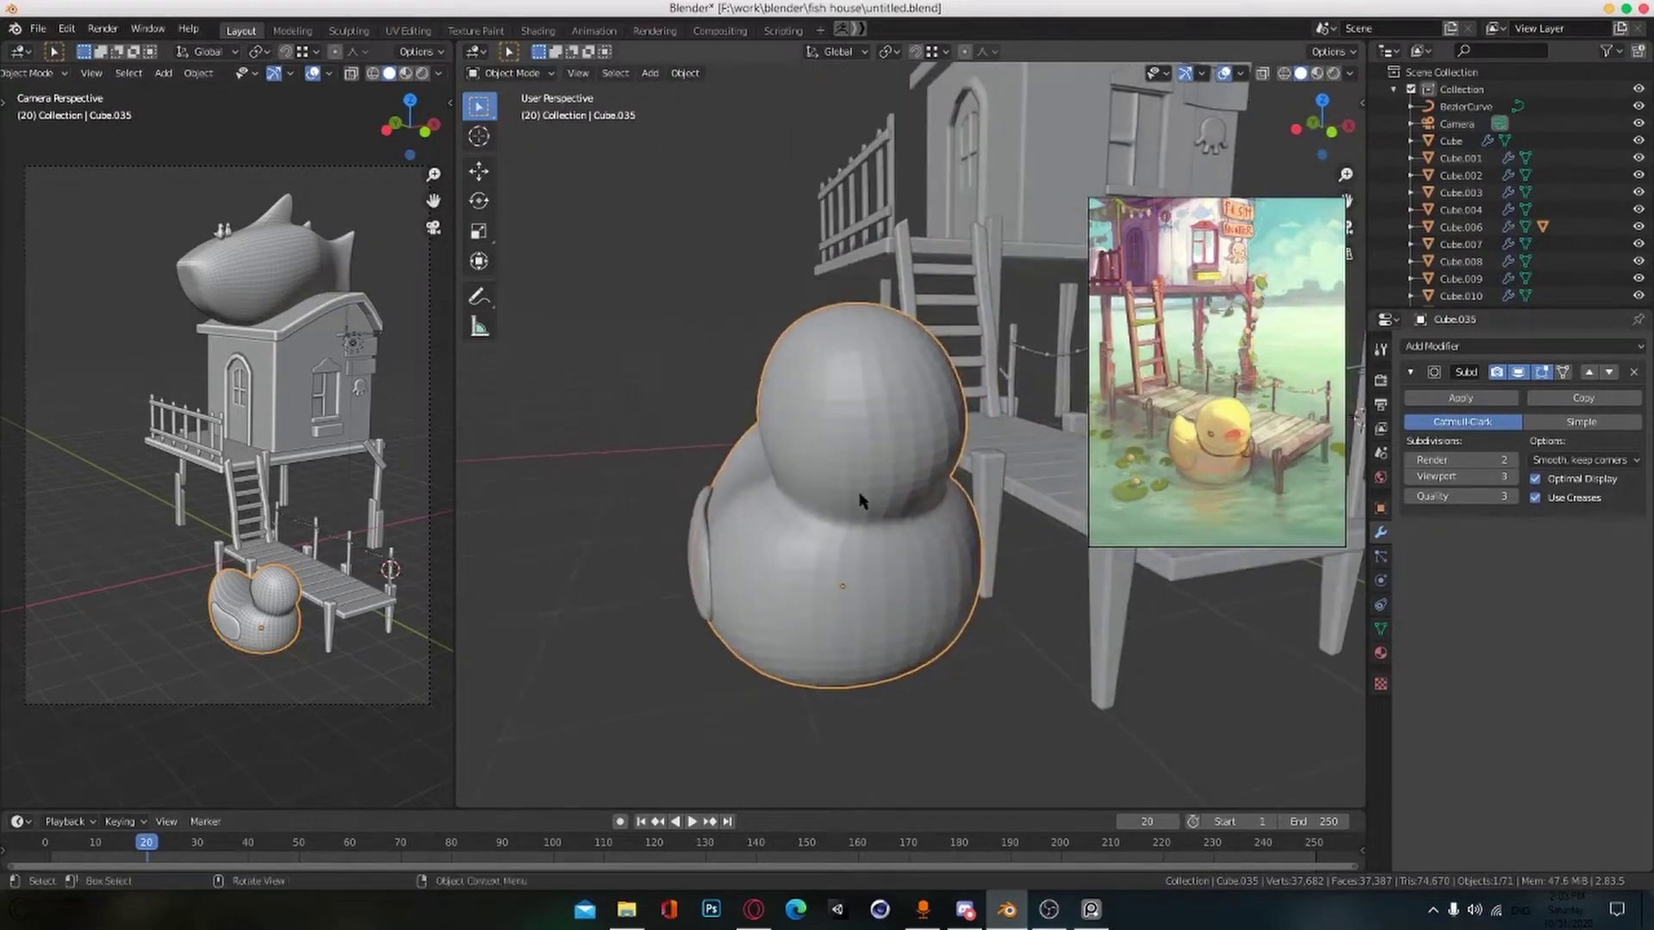
{"action": "key", "text": "shift+a"}
{"action": "mouse_move", "coordinate": [865, 485]}
{"action": "left_click", "coordinate": [948, 506]}
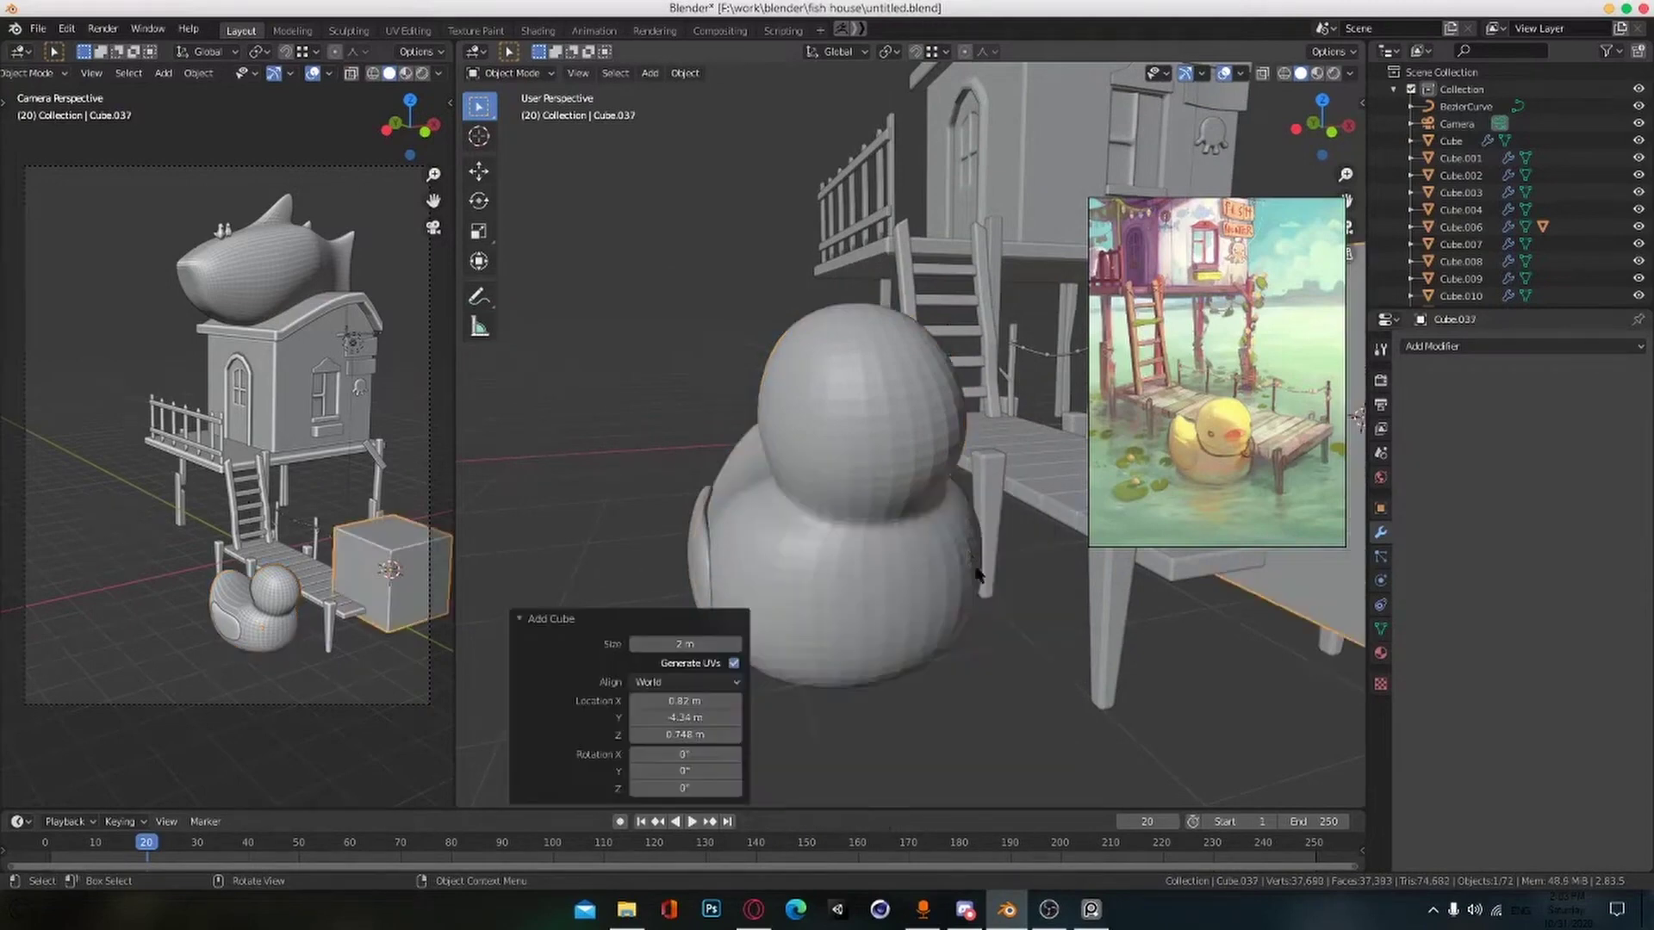
Step: From the top view, move the new cube to the front of the duck's head and scale it down
{"action": "key", "text": "KP_7"}
{"action": "scroll", "coordinate": [1004, 642], "scroll_direction": "down", "scroll_amount": 3}
{"action": "key", "text": "g"}
{"action": "left_click", "coordinate": [833, 706]}
{"action": "scroll", "coordinate": [904, 708], "scroll_direction": "up", "scroll_amount": 1}
{"action": "key", "text": "s"}
{"action": "left_click", "coordinate": [880, 637]}
Step: Reposition the head's rear vertices on the duck's mesh from the top view to make the head more symmetrical
{"action": "key", "text": "g"}
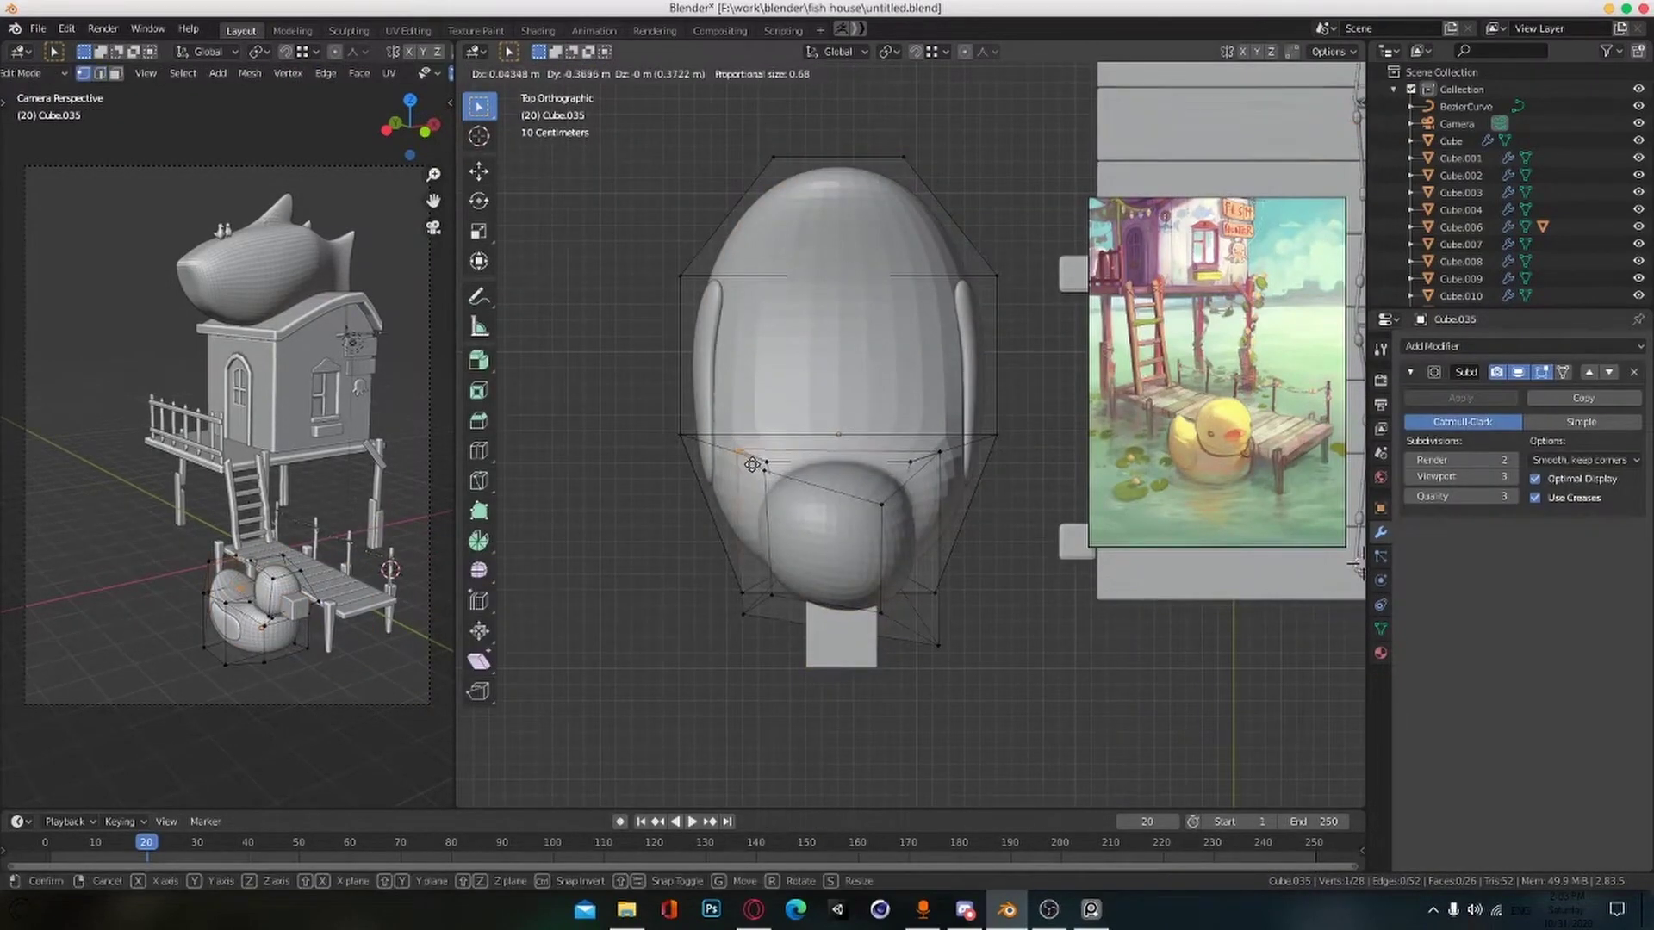
{"action": "left_click", "coordinate": [746, 458]}
{"action": "left_click", "coordinate": [881, 505]}
{"action": "key", "text": "g"}
{"action": "left_click", "coordinate": [911, 463]}
{"action": "left_click", "coordinate": [764, 471]}
{"action": "key", "text": "g"}
{"action": "left_click", "coordinate": [768, 463]}
Step: Adjust the head's front corner vertices and shift an outer rear vertex about 0.09 m along Y
{"action": "left_click", "coordinate": [881, 612]}
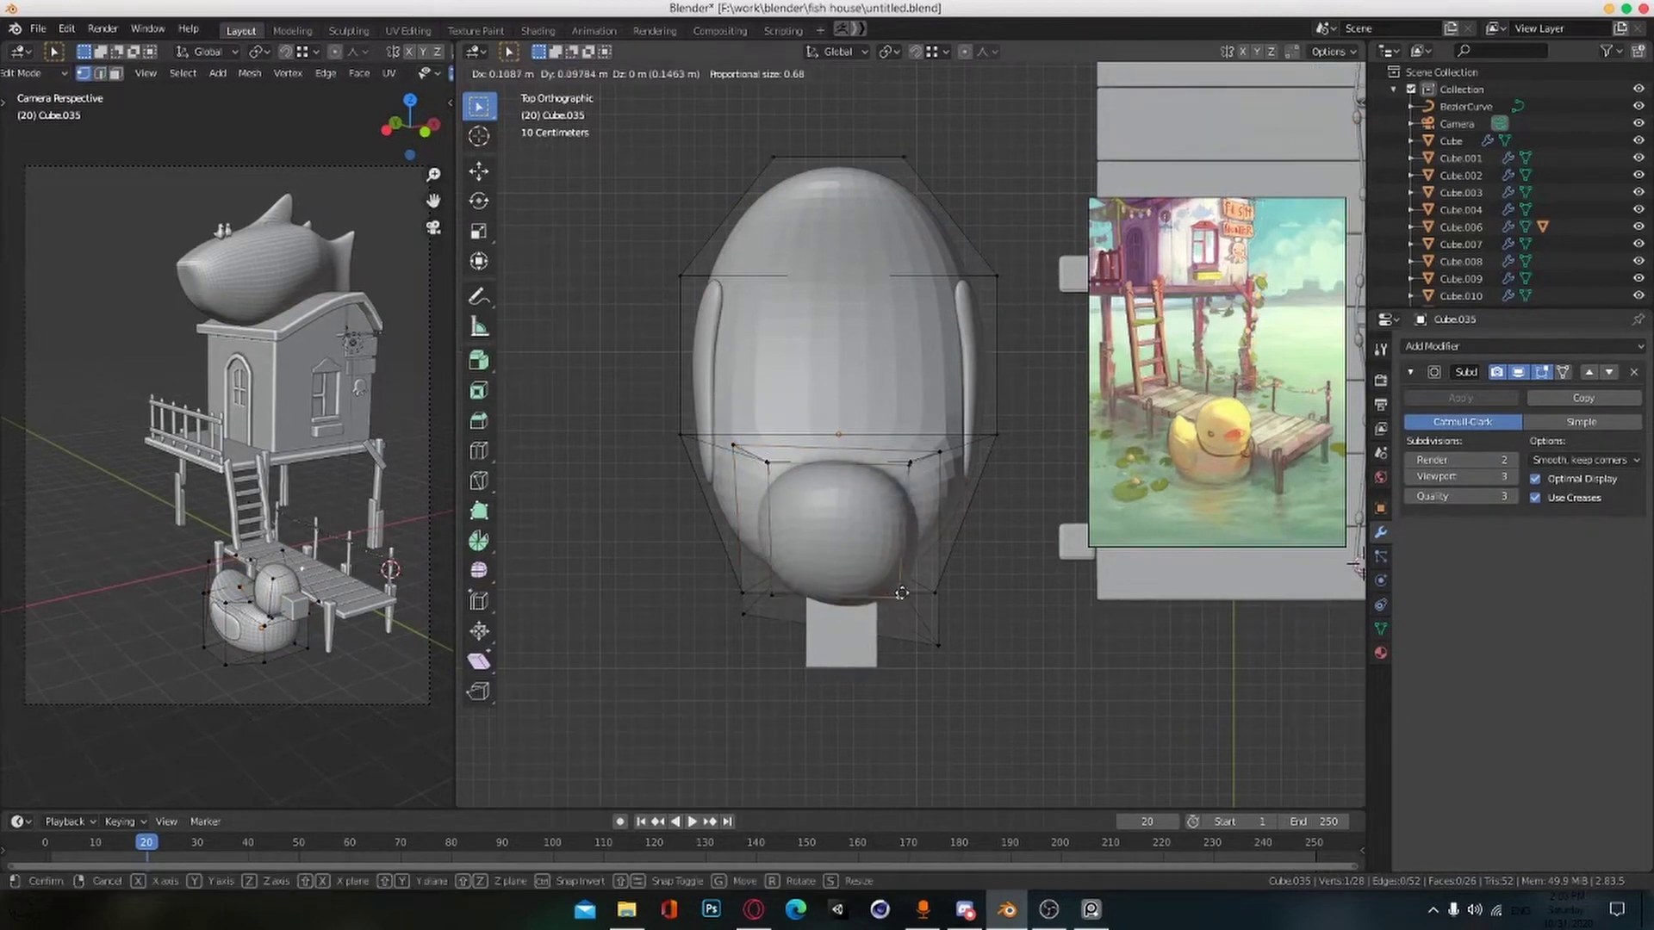
{"action": "left_click", "coordinate": [901, 593]}
{"action": "left_click", "coordinate": [741, 594]}
{"action": "key", "text": "g"}
{"action": "key", "text": "g"}
{"action": "left_click", "coordinate": [939, 444]}
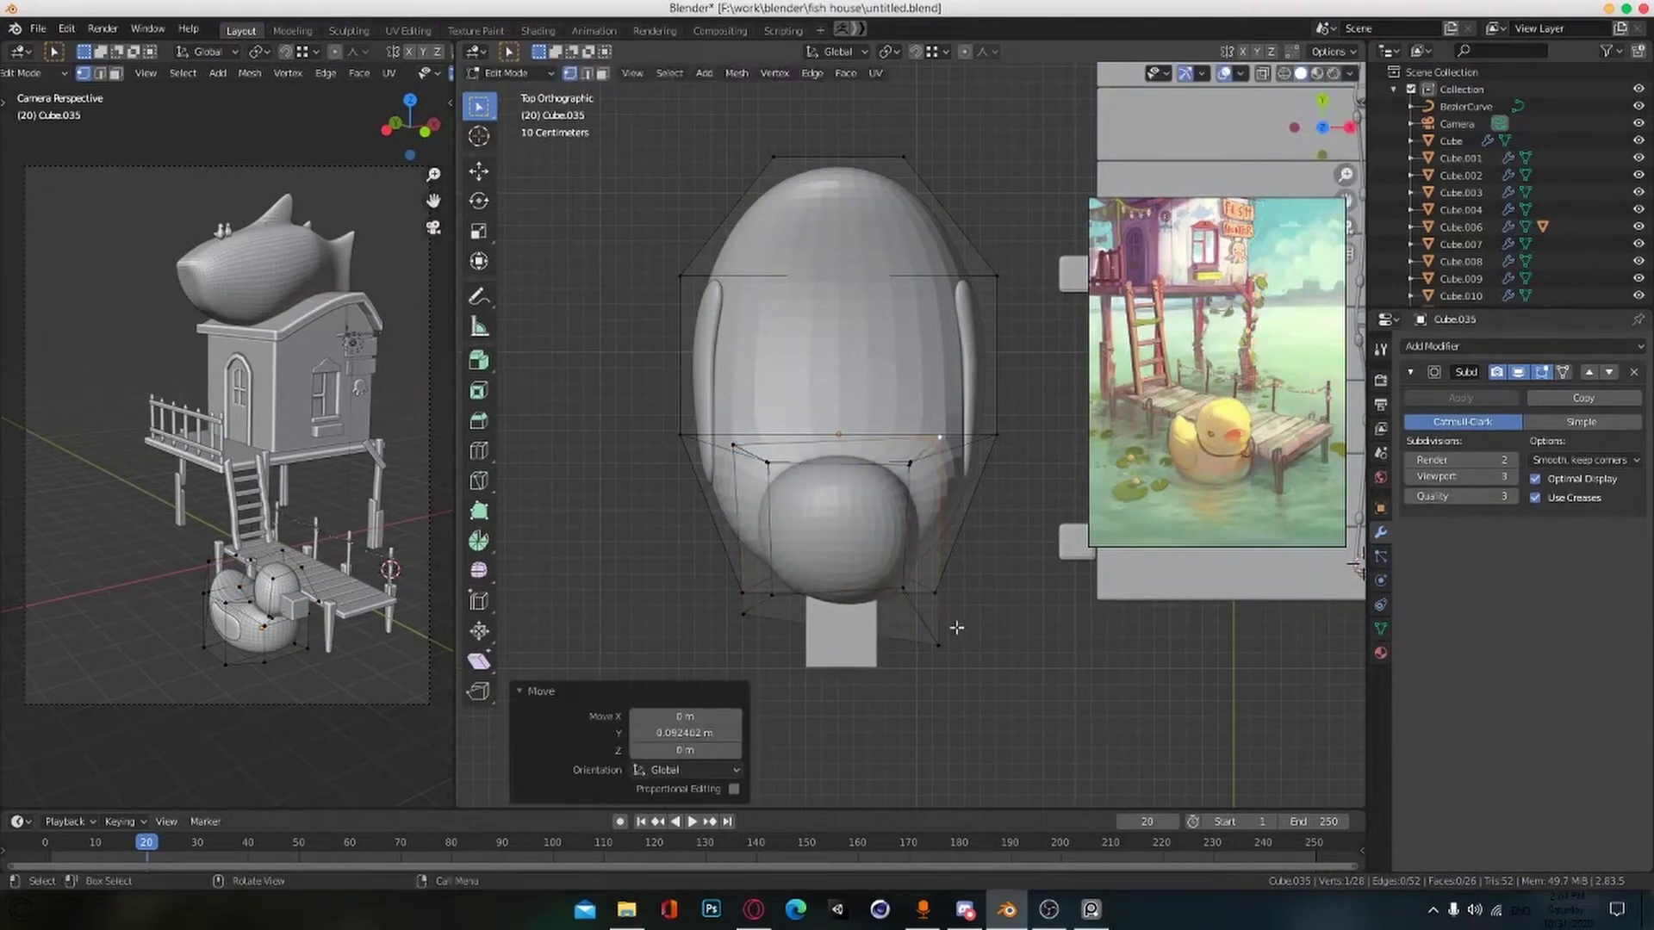
Step: Move the head's outer front vertex to even out the shape, leave mesh editing and save the file
{"action": "left_click", "coordinate": [944, 640]}
{"action": "key", "text": "g"}
{"action": "left_click", "coordinate": [953, 603]}
{"action": "key", "text": "Tab"}
{"action": "left_click_drag", "start_coordinate": [938, 701], "coordinate": [858, 455], "text": "alt"}
{"action": "key", "text": "ctrl+s"}
{"action": "scroll", "coordinate": [990, 594], "scroll_direction": "up", "scroll_amount": 4}
Step: Apply a level 3 Subdivision Surface to the beak cube and add a centred loop cut down its middle
{"action": "left_click", "coordinate": [913, 469]}
{"action": "key", "text": "ctrl+3"}
{"action": "key", "text": "Tab"}
{"action": "key", "text": "ctrl+r"}
{"action": "left_click", "coordinate": [861, 456]}
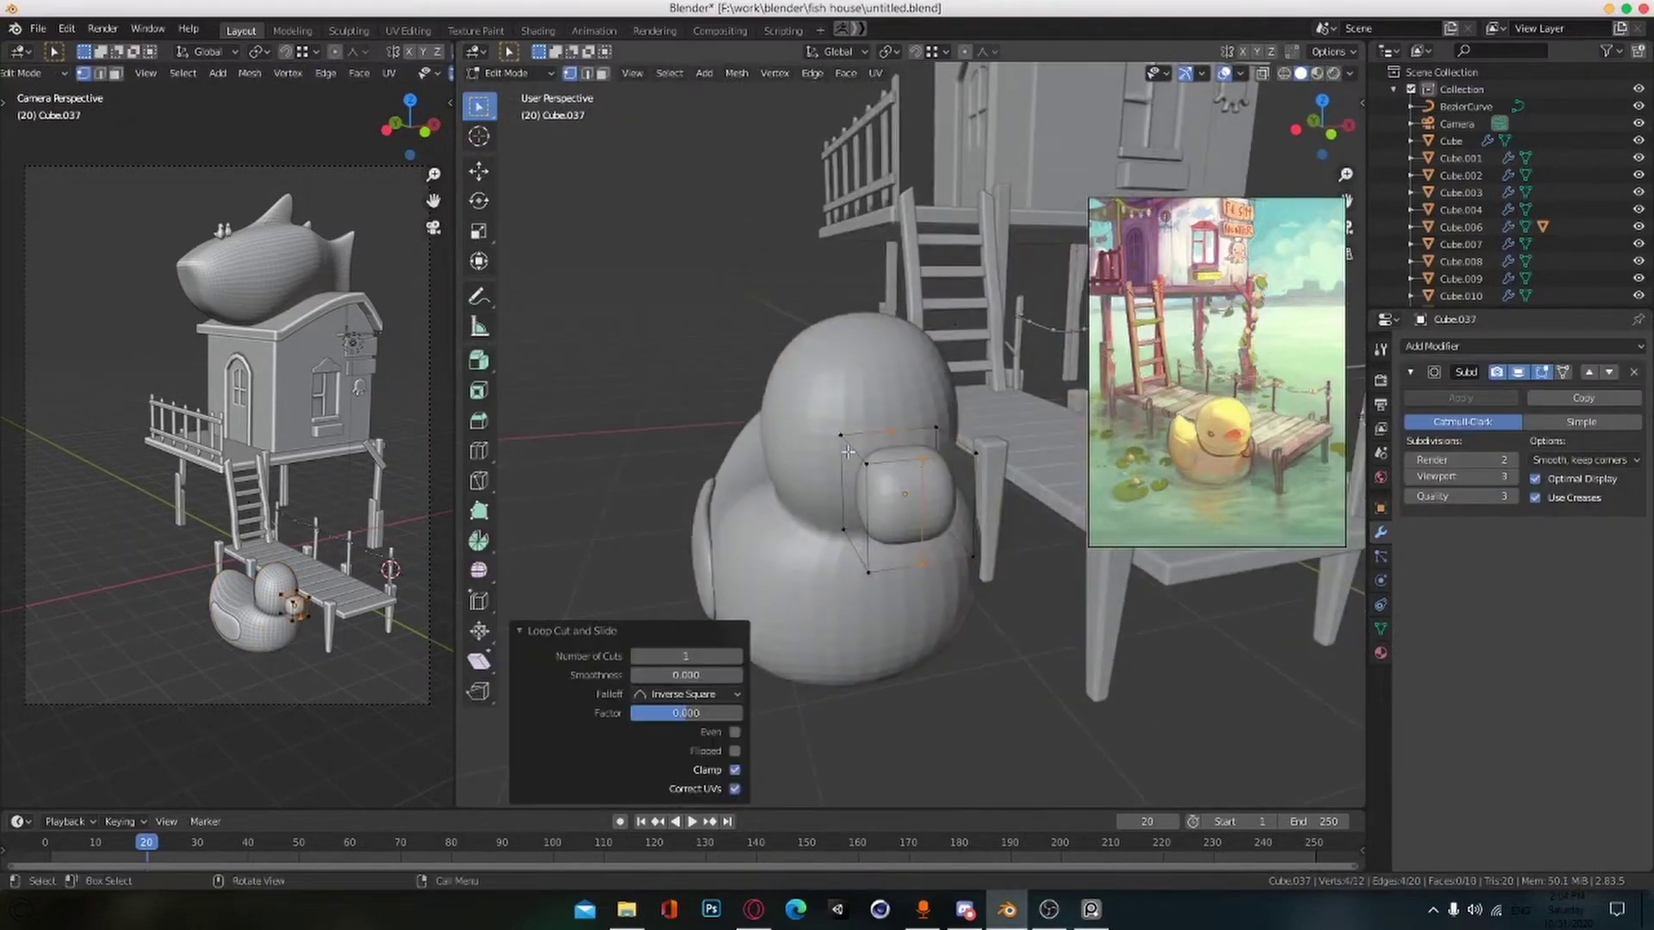
Step: Scale the beak down and stretch it by a factor of 2 along X
{"action": "key", "text": "Tab"}
{"action": "key", "text": "s"}
{"action": "left_click", "coordinate": [943, 498]}
{"action": "key", "text": "s"}
{"action": "key", "text": "x"}
{"action": "middle_click_drag", "start_coordinate": [1025, 560], "coordinate": [1061, 596]}
{"action": "left_click", "coordinate": [1067, 536]}
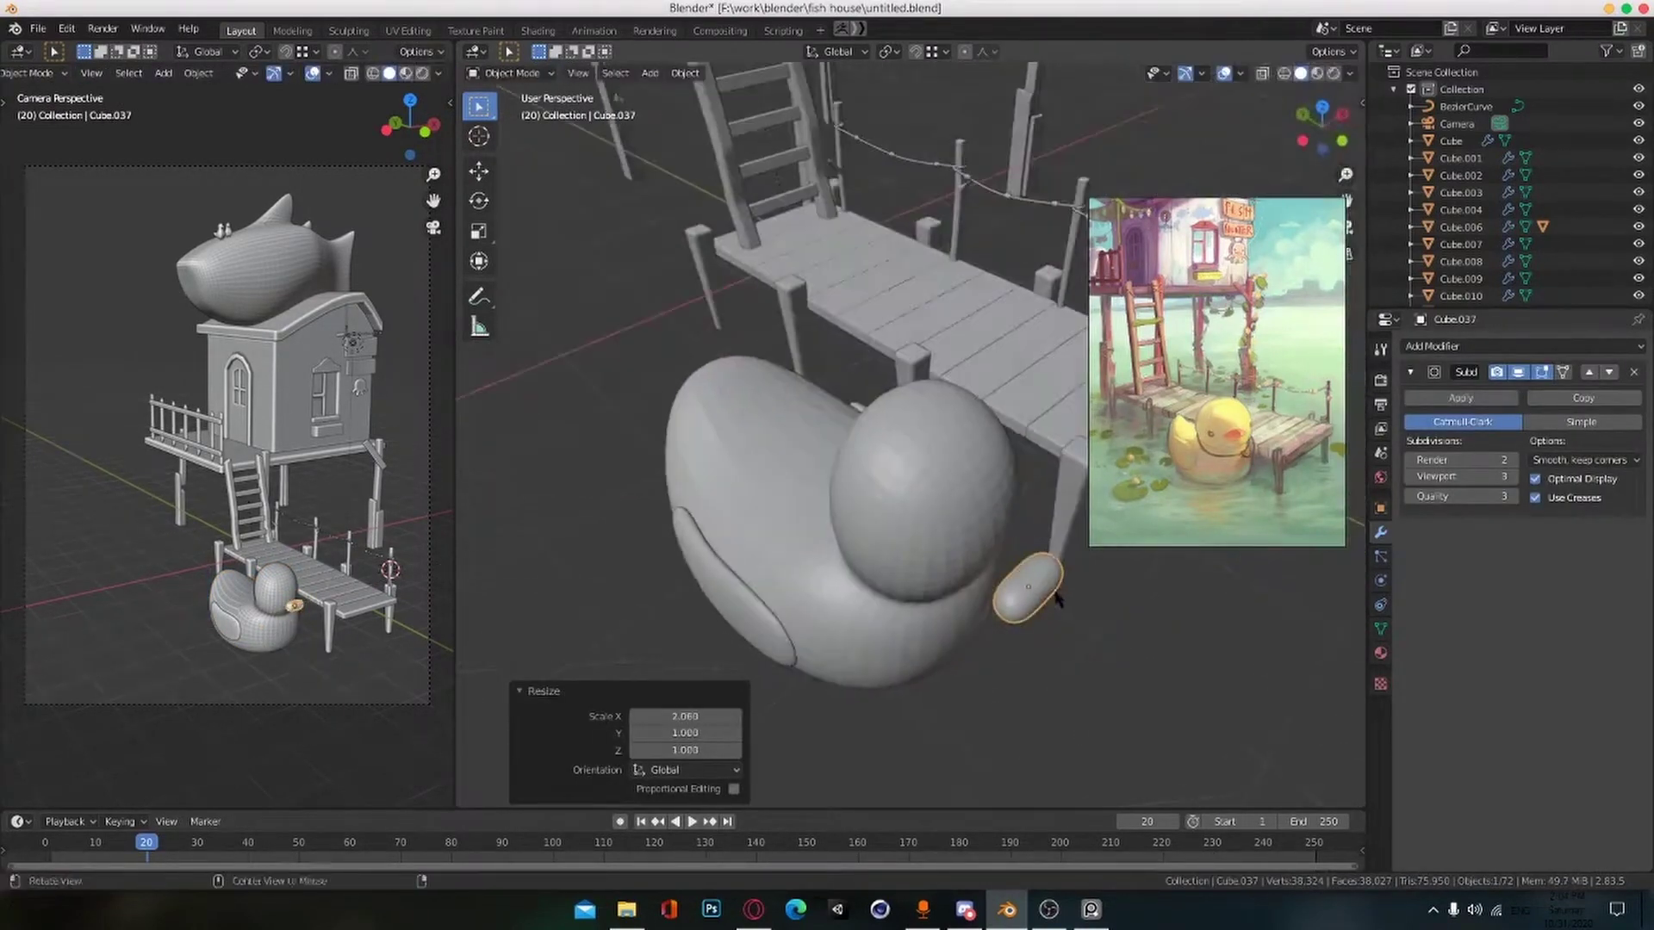
Step: Move the beak against the front of the duck's head in the top view and check it from the front
{"action": "key", "text": "KP_7"}
{"action": "key", "text": "g"}
{"action": "left_click", "coordinate": [949, 638]}
{"action": "key", "text": "KP_1"}
{"action": "middle_click_drag", "start_coordinate": [801, 515], "coordinate": [865, 568]}
{"action": "key", "text": "KP_1"}
Step: In the front view, rotate the head's top vertices about -2° to level them, and leave mesh editing
{"action": "key", "text": "Tab"}
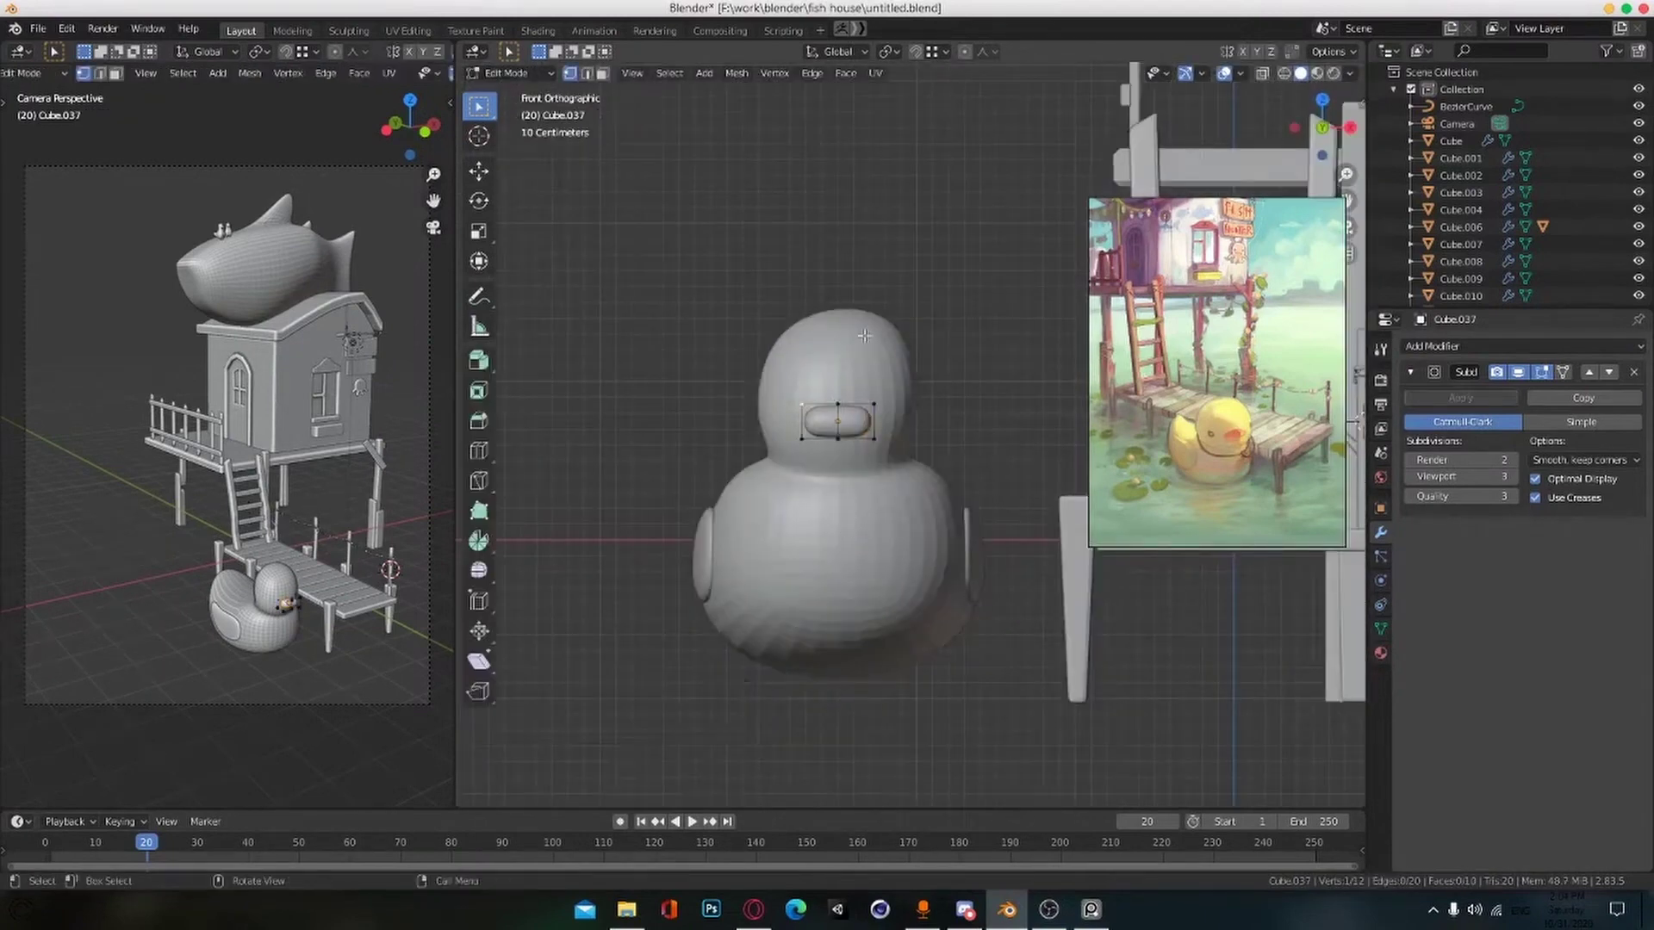
{"action": "left_click", "coordinate": [976, 311]}
{"action": "left_click_drag", "start_coordinate": [735, 255], "coordinate": [1035, 302]}
{"action": "key", "text": "r"}
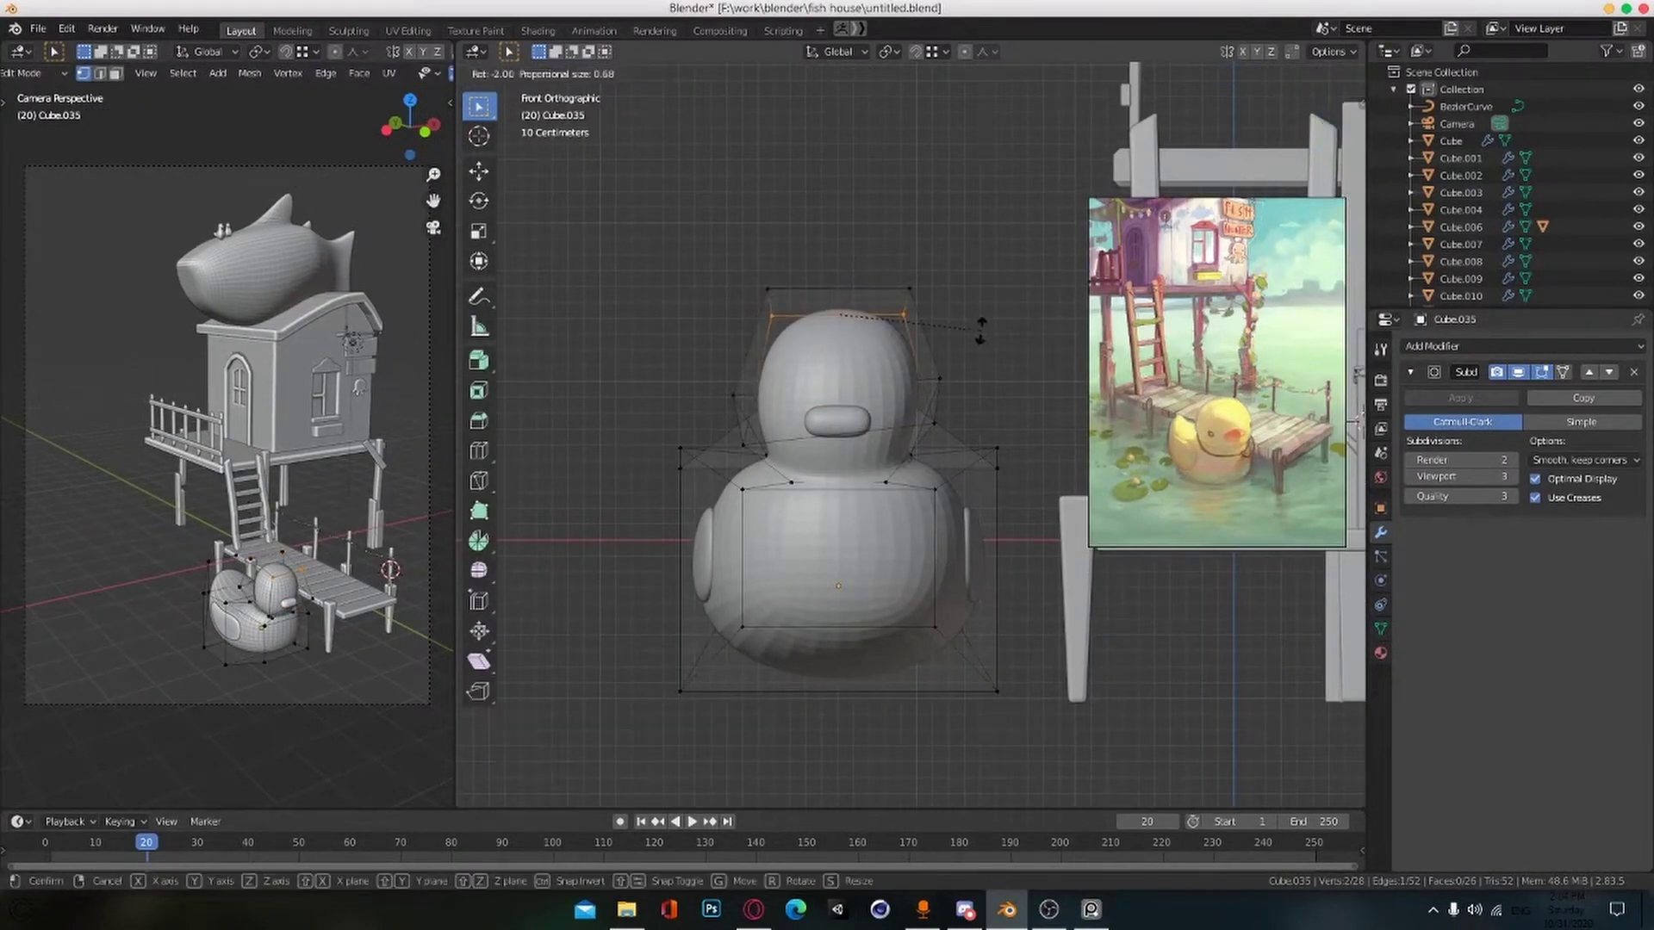
{"action": "left_click", "coordinate": [980, 330]}
{"action": "left_click", "coordinate": [989, 409]}
{"action": "left_click", "coordinate": [735, 395]}
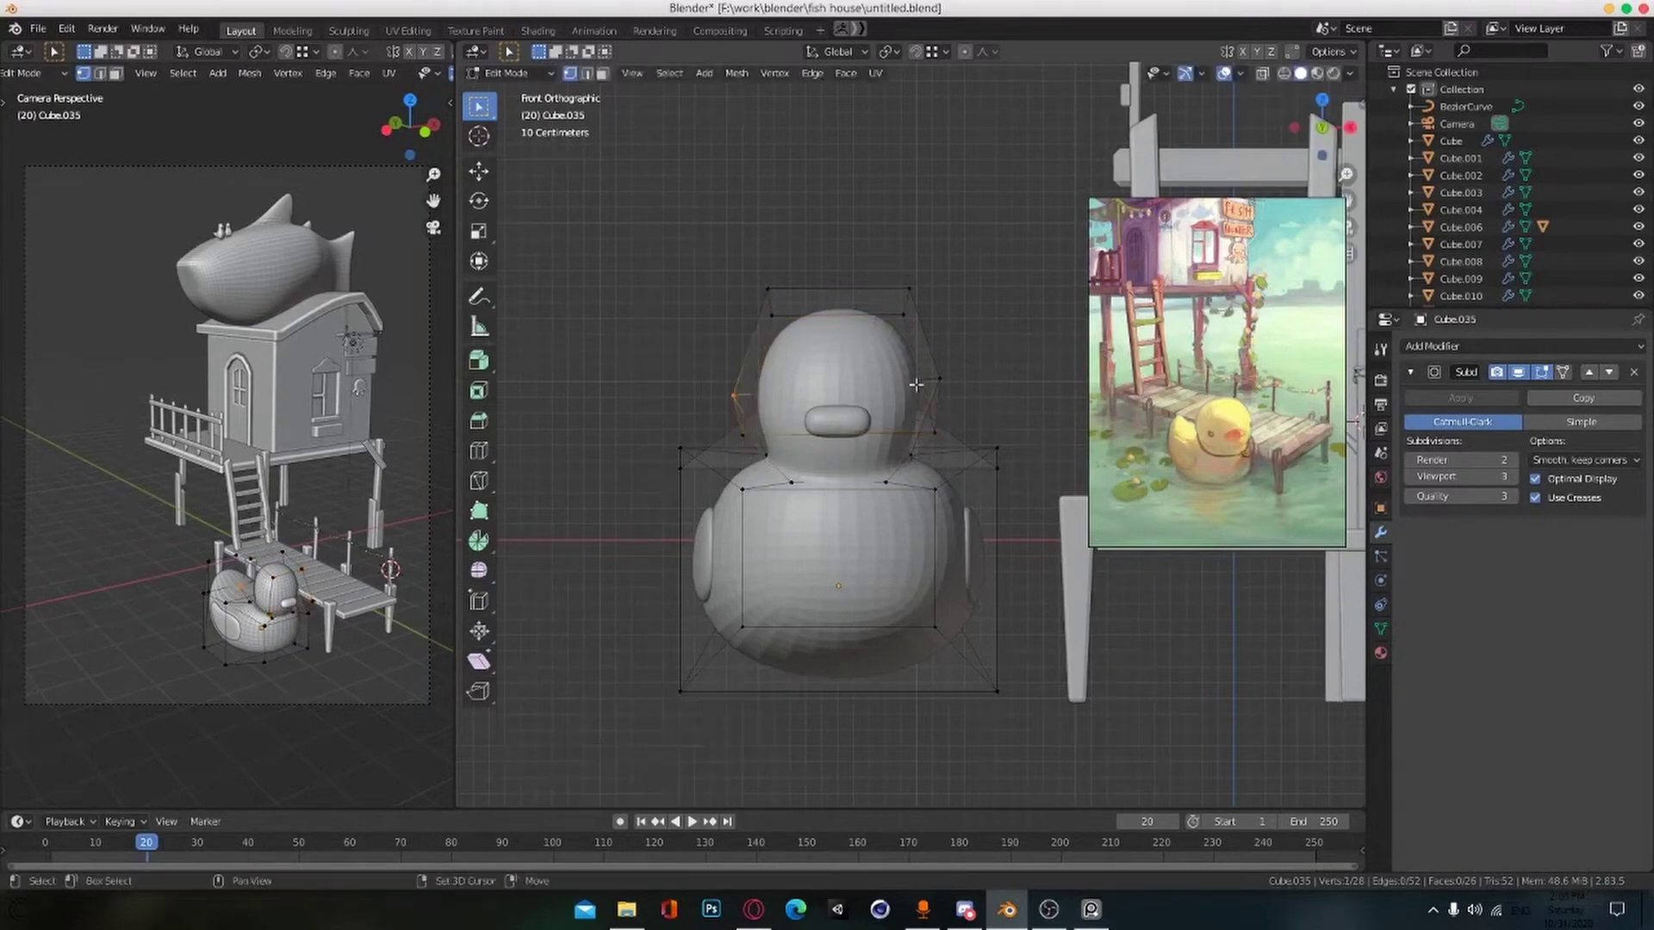
{"action": "left_click", "coordinate": [973, 347]}
{"action": "key", "text": "Tab"}
Step: Edit the beak mesh and lower its two outer end edges about 0.18 m along Z
{"action": "middle_click_drag", "start_coordinate": [848, 422], "coordinate": [814, 581]}
{"action": "left_click", "coordinate": [947, 545]}
{"action": "key", "text": "Tab"}
{"action": "scroll", "coordinate": [945, 543], "scroll_direction": "up", "scroll_amount": 3}
{"action": "left_click", "coordinate": [907, 535]}
{"action": "key", "text": "2"}
{"action": "left_click", "coordinate": [902, 532]}
{"action": "left_click", "coordinate": [933, 558], "text": "shift"}
{"action": "middle_click_drag", "start_coordinate": [932, 558], "coordinate": [977, 538]}
{"action": "key", "text": "g"}
{"action": "key", "text": "z"}
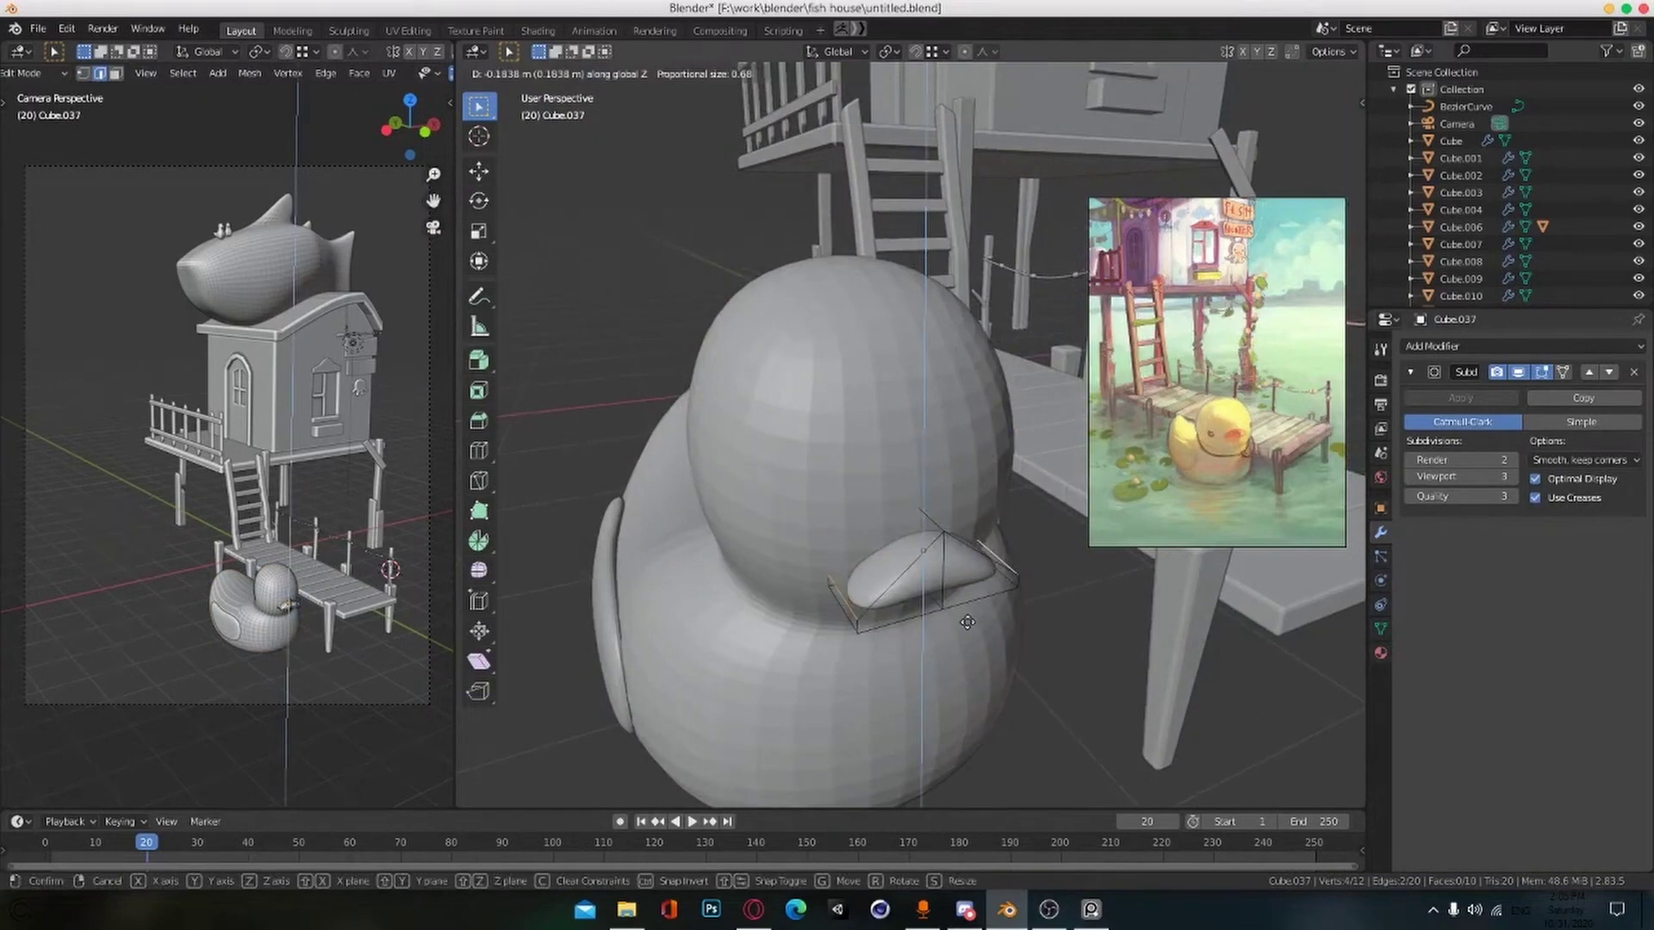
{"action": "left_click", "coordinate": [969, 628]}
Step: Adjust the height of the beak's middle vertex along Z and add a loop cut across the beak
{"action": "mouse_move", "coordinate": [969, 628]}
{"action": "middle_mouse_down"}
{"action": "mouse_move", "coordinate": [971, 592]}
{"action": "mouse_move", "coordinate": [930, 558]}
{"action": "mouse_move", "coordinate": [961, 440]}
{"action": "mouse_move", "coordinate": [922, 411]}
{"action": "middle_mouse_up"}
{"action": "key", "text": "1"}
{"action": "left_click", "coordinate": [940, 529]}
{"action": "key", "text": "g"}
{"action": "key", "text": "z"}
{"action": "left_click", "coordinate": [950, 596]}
{"action": "left_click", "coordinate": [981, 571]}
{"action": "key", "text": "ctrl+r"}
{"action": "left_click", "coordinate": [973, 565]}
{"action": "left_click", "coordinate": [986, 562]}
Step: Select the beak's lower middle vertices in wireframe shading and move them along Z in solid shading
{"action": "left_click", "coordinate": [958, 357]}
{"action": "key", "text": "z"}
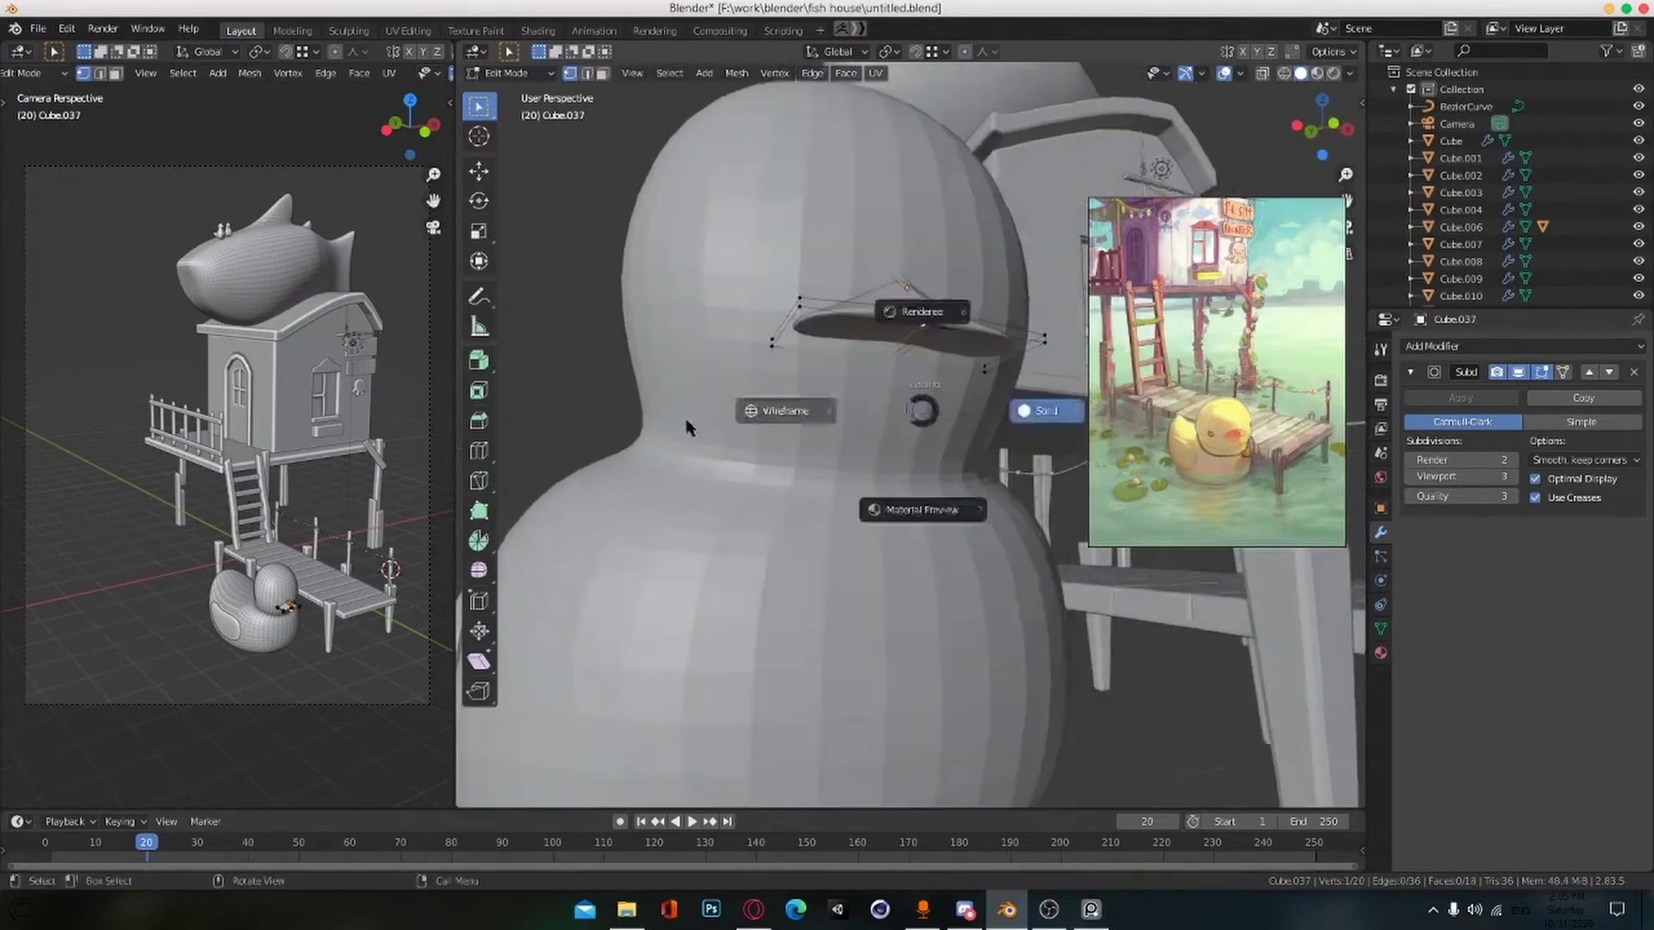
{"action": "left_click", "coordinate": [689, 428]}
{"action": "left_click_drag", "start_coordinate": [854, 323], "coordinate": [924, 388]}
{"action": "key", "text": "z"}
{"action": "left_click", "coordinate": [1016, 396]}
{"action": "key", "text": "g"}
{"action": "key", "text": "z"}
{"action": "left_click", "coordinate": [956, 439]}
Step: Move the beak's outer side vertices about 0.17 m along Y toward the head, leave mesh editing and save the file
{"action": "middle_click_drag", "start_coordinate": [930, 430], "coordinate": [864, 525]}
{"action": "left_click_drag", "start_coordinate": [912, 676], "coordinate": [987, 739]}
{"action": "middle_click_drag", "start_coordinate": [973, 715], "coordinate": [1004, 668]}
{"action": "left_click_drag", "start_coordinate": [788, 556], "coordinate": [848, 628], "text": "shift"}
{"action": "key", "text": "KP_7"}
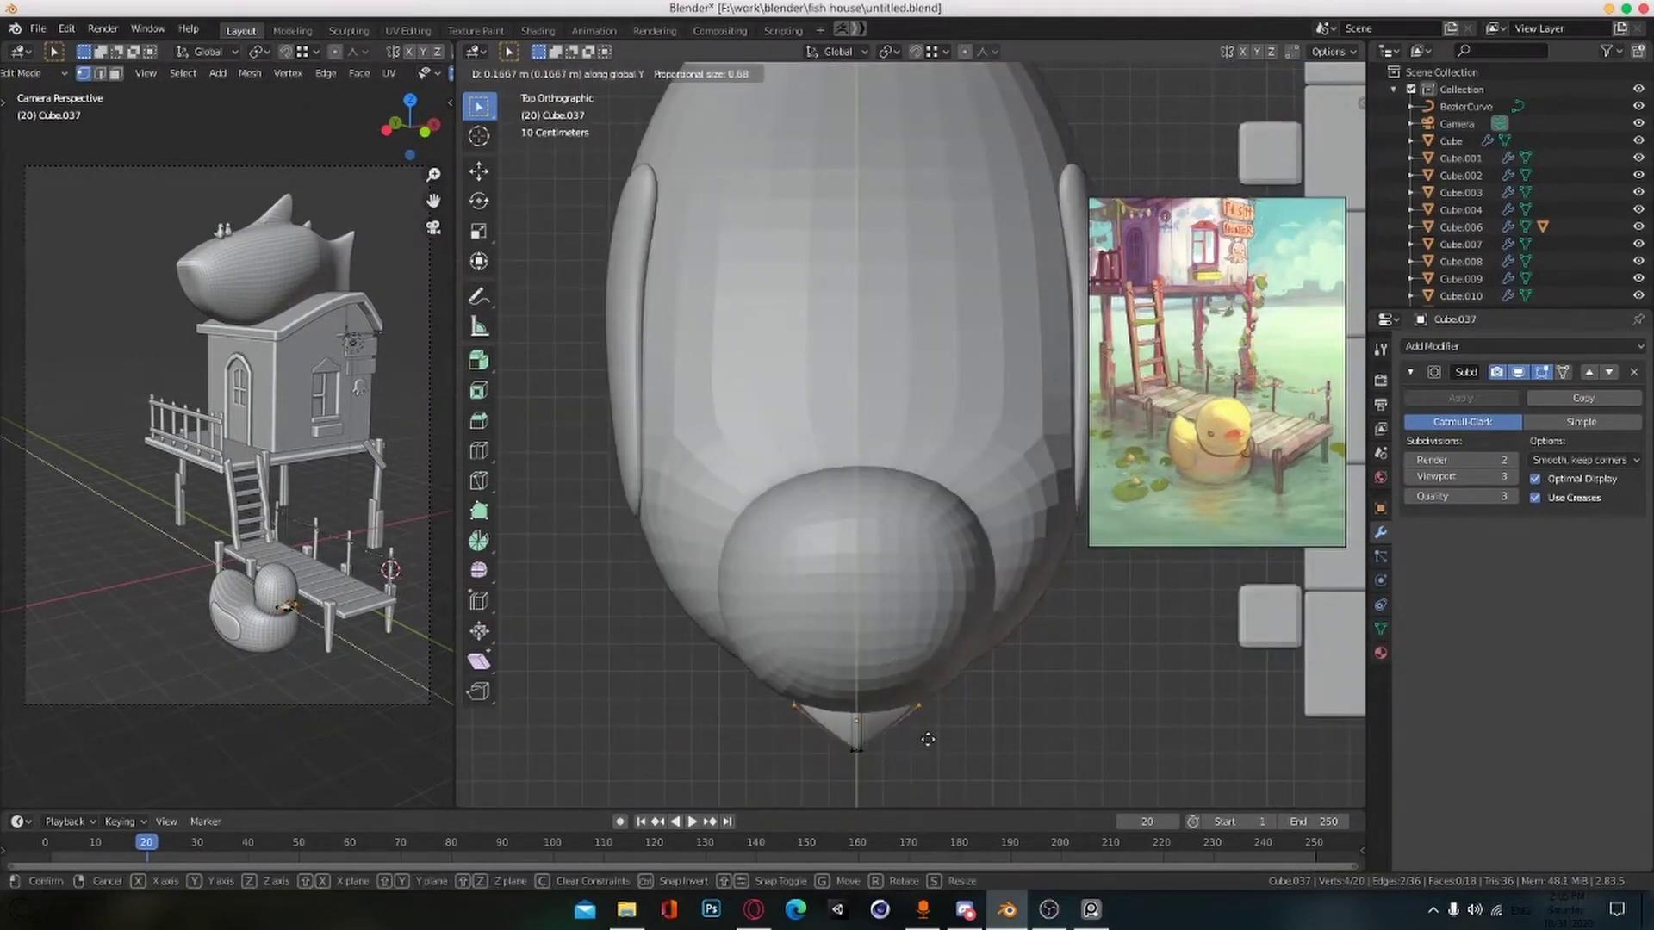
{"action": "left_click", "coordinate": [928, 739]}
{"action": "middle_click_drag", "start_coordinate": [927, 739], "coordinate": [948, 482]}
{"action": "key", "text": "Tab"}
{"action": "key", "text": "ctrl+s"}
Step: In the front view, adjust the height of the duck head's top vertices along Z, leave mesh editing and save the file
{"action": "left_click", "coordinate": [915, 318]}
{"action": "key", "text": "Tab"}
{"action": "middle_click_drag", "start_coordinate": [916, 317], "coordinate": [896, 302]}
{"action": "key", "text": "KP_1"}
{"action": "left_click_drag", "start_coordinate": [755, 208], "coordinate": [959, 322]}
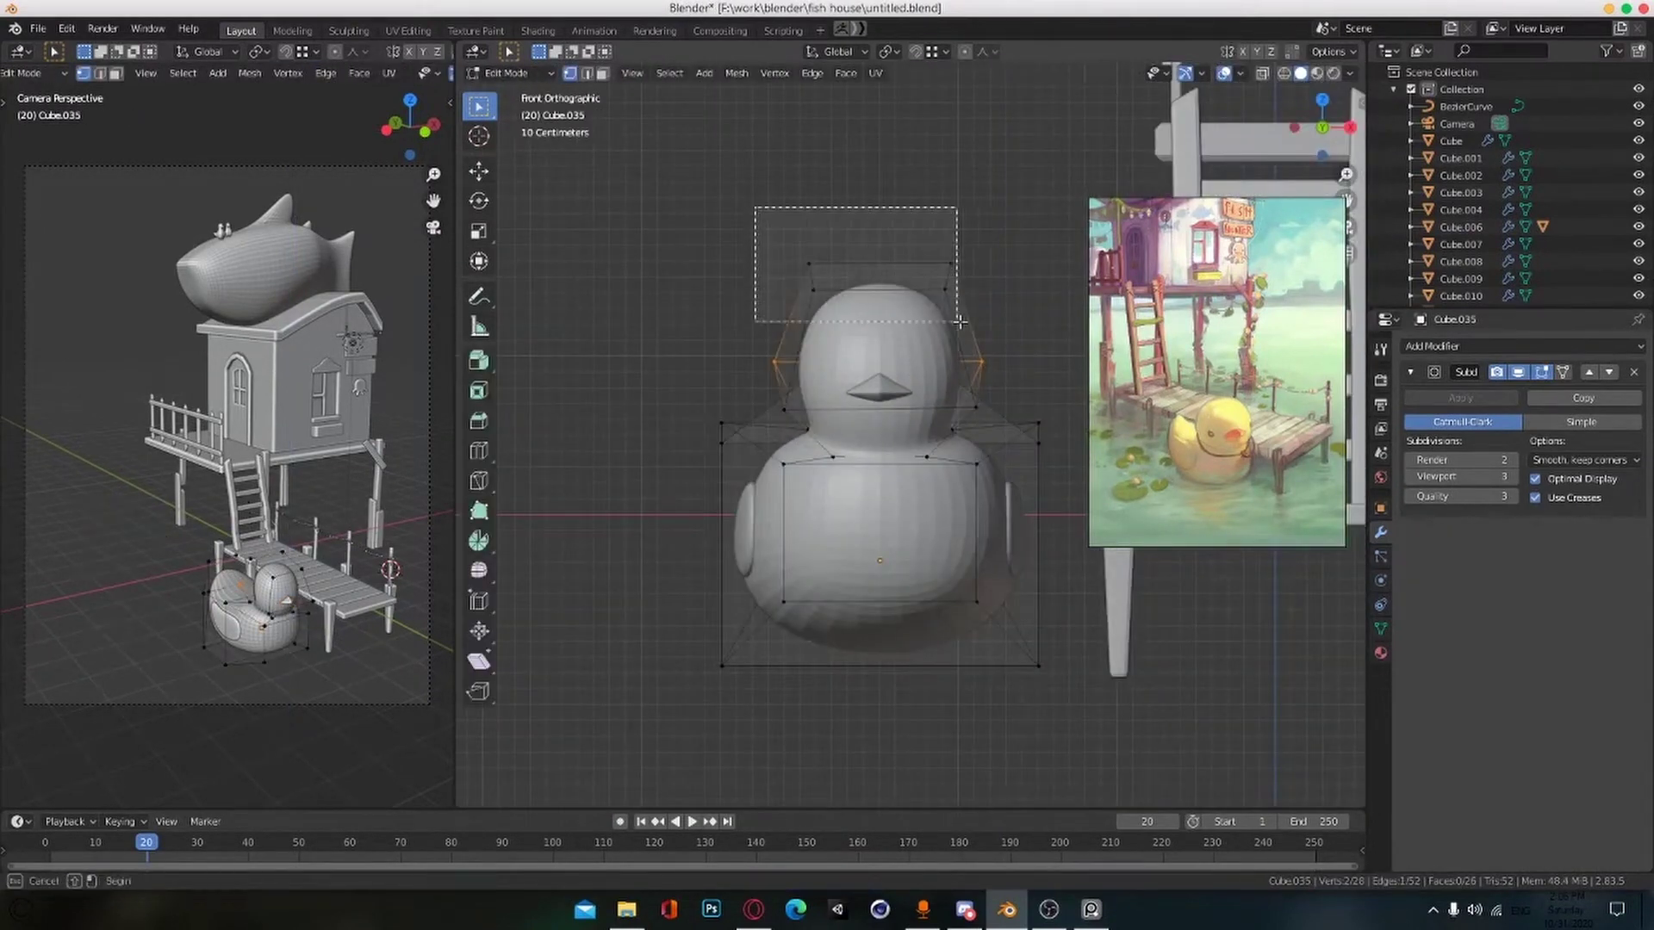
{"action": "key", "text": "g"}
{"action": "key", "text": "z"}
{"action": "left_click", "coordinate": [997, 306]}
{"action": "key", "text": "Tab"}
{"action": "left_click_drag", "start_coordinate": [913, 504], "coordinate": [941, 554], "text": "alt"}
{"action": "key", "text": "ctrl+s"}
Step: Snap the 3D cursor to the duck body's origin and add a UV sphere with 16 segments there
{"action": "scroll", "coordinate": [986, 554], "scroll_direction": "up", "scroll_amount": 4}
{"action": "scroll", "coordinate": [985, 554], "scroll_direction": "down", "scroll_amount": 5}
{"action": "scroll", "coordinate": [941, 551], "scroll_direction": "up", "scroll_amount": 2}
{"action": "key", "text": "shift+s"}
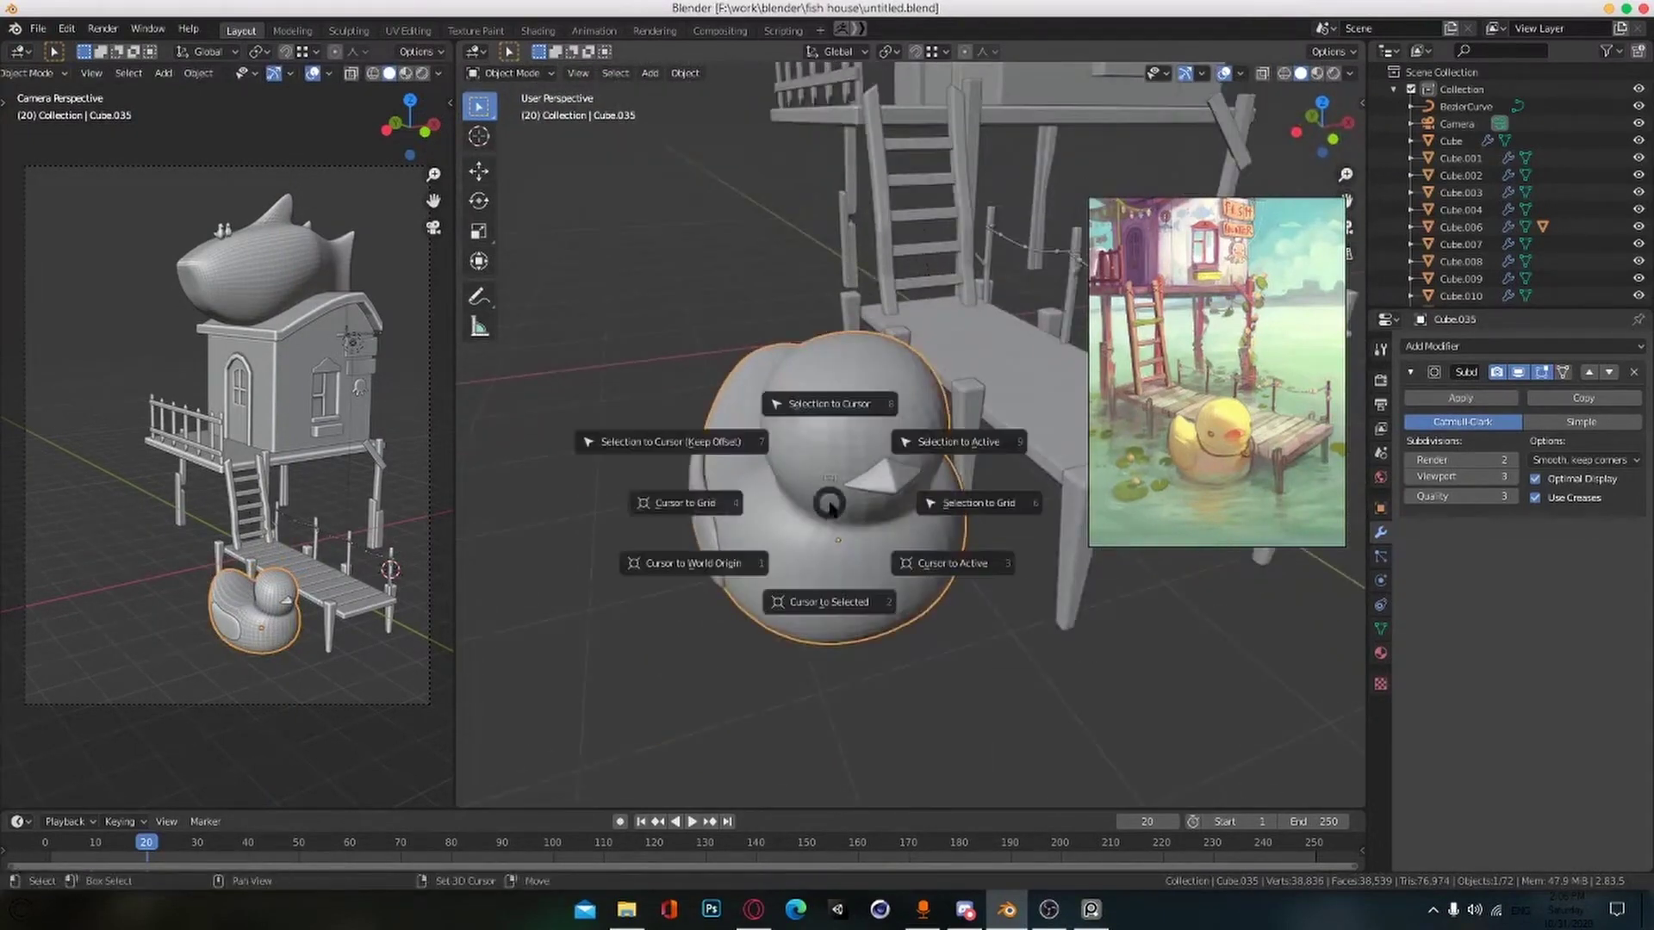
{"action": "key", "text": "Escape"}
{"action": "left_click", "coordinate": [880, 484]}
{"action": "key", "text": "shift+a"}
{"action": "left_click", "coordinate": [901, 600]}
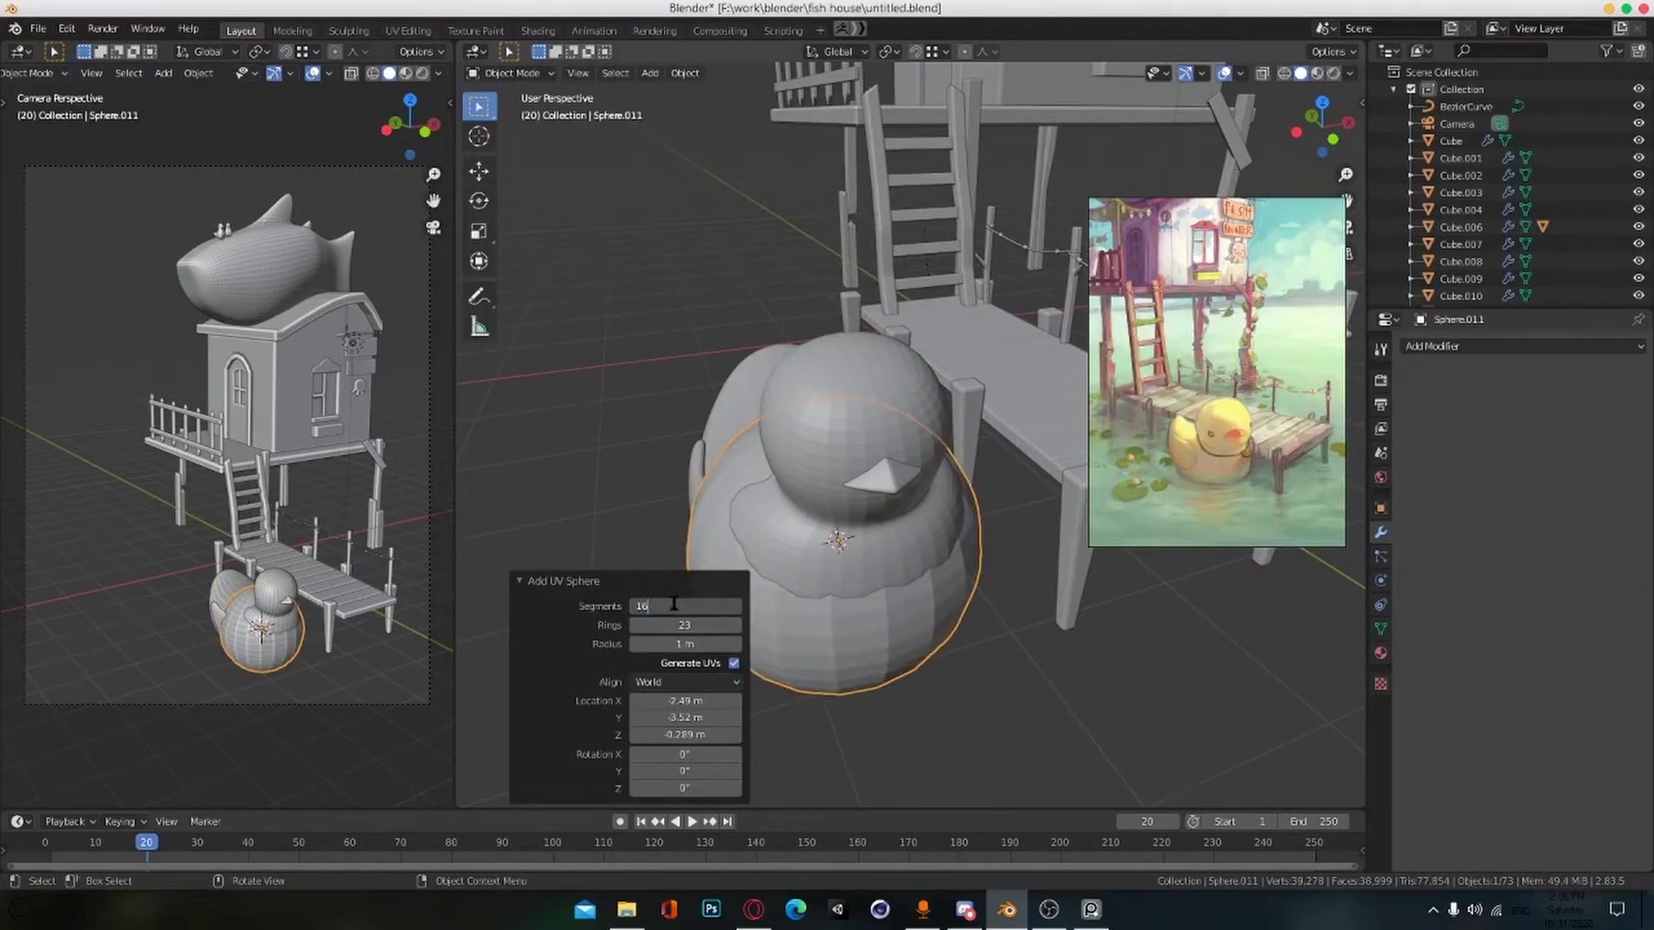
{"action": "left_click", "coordinate": [878, 684]}
{"action": "left_click", "coordinate": [965, 909]}
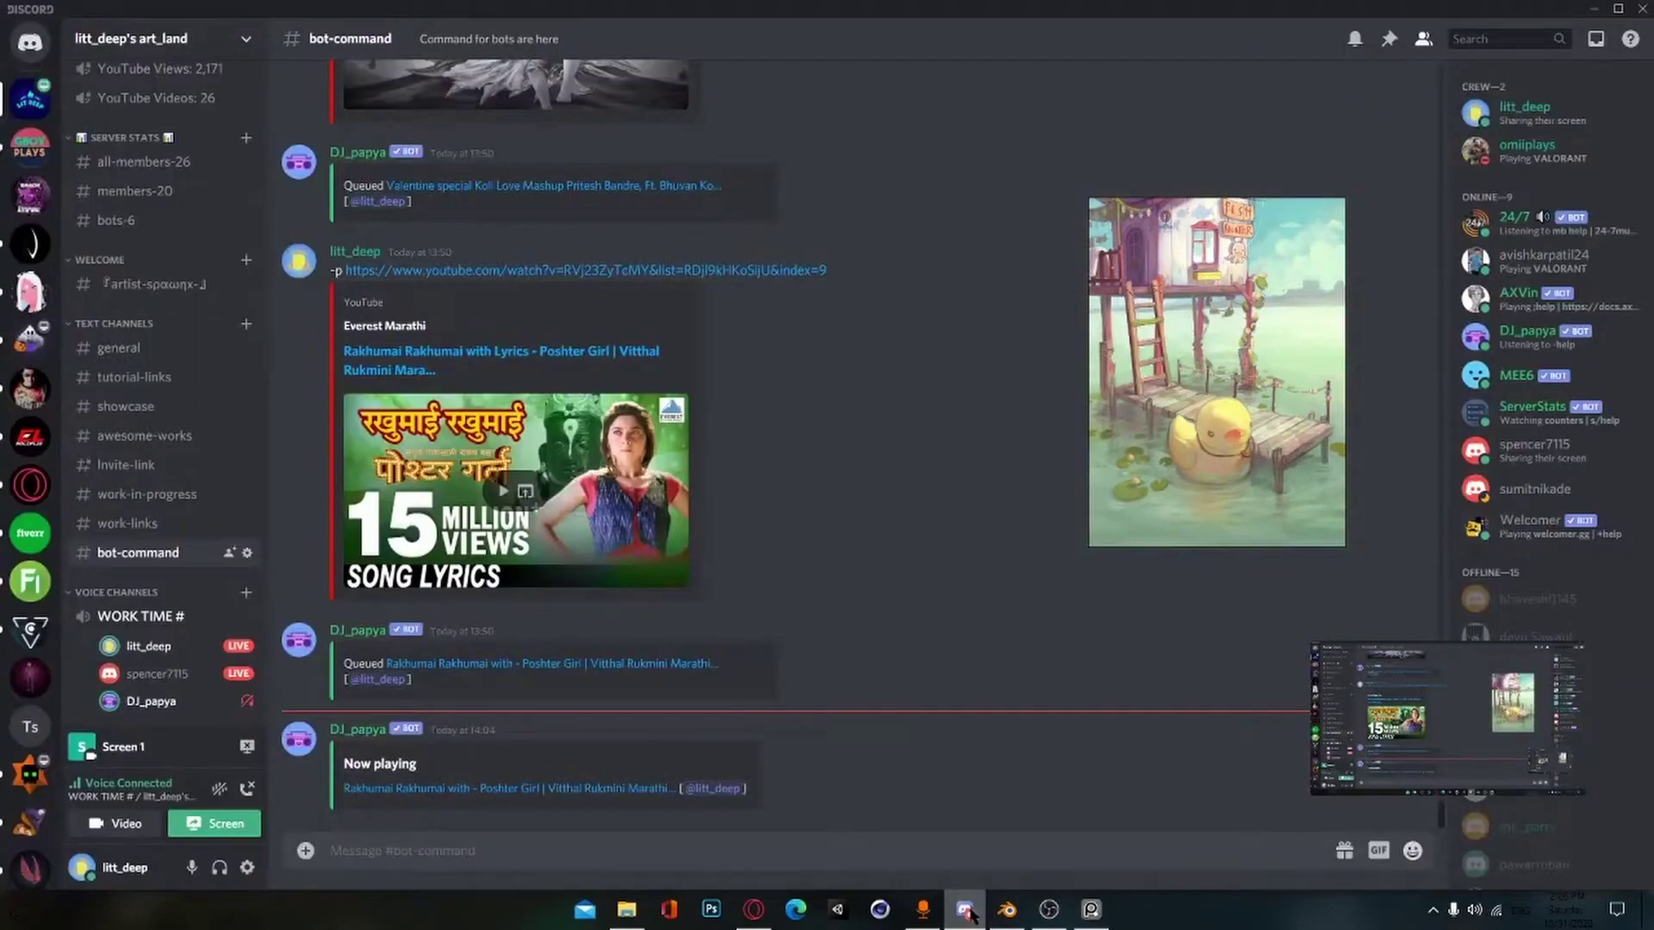
{"action": "left_click", "coordinate": [964, 909]}
Step: Scale the new sphere down to about 0.643 and save the file
{"action": "left_click_drag", "start_coordinate": [896, 607], "coordinate": [899, 564], "text": "alt"}
{"action": "left_click", "coordinate": [894, 689]}
{"action": "key", "text": "s"}
{"action": "left_click", "coordinate": [884, 659]}
{"action": "key", "text": "ctrl+s"}
Step: In the top view, move the sphere out of the duck to beside its head and open the choice of modifiers for it
{"action": "key", "text": "KP_7"}
{"action": "key", "text": "g"}
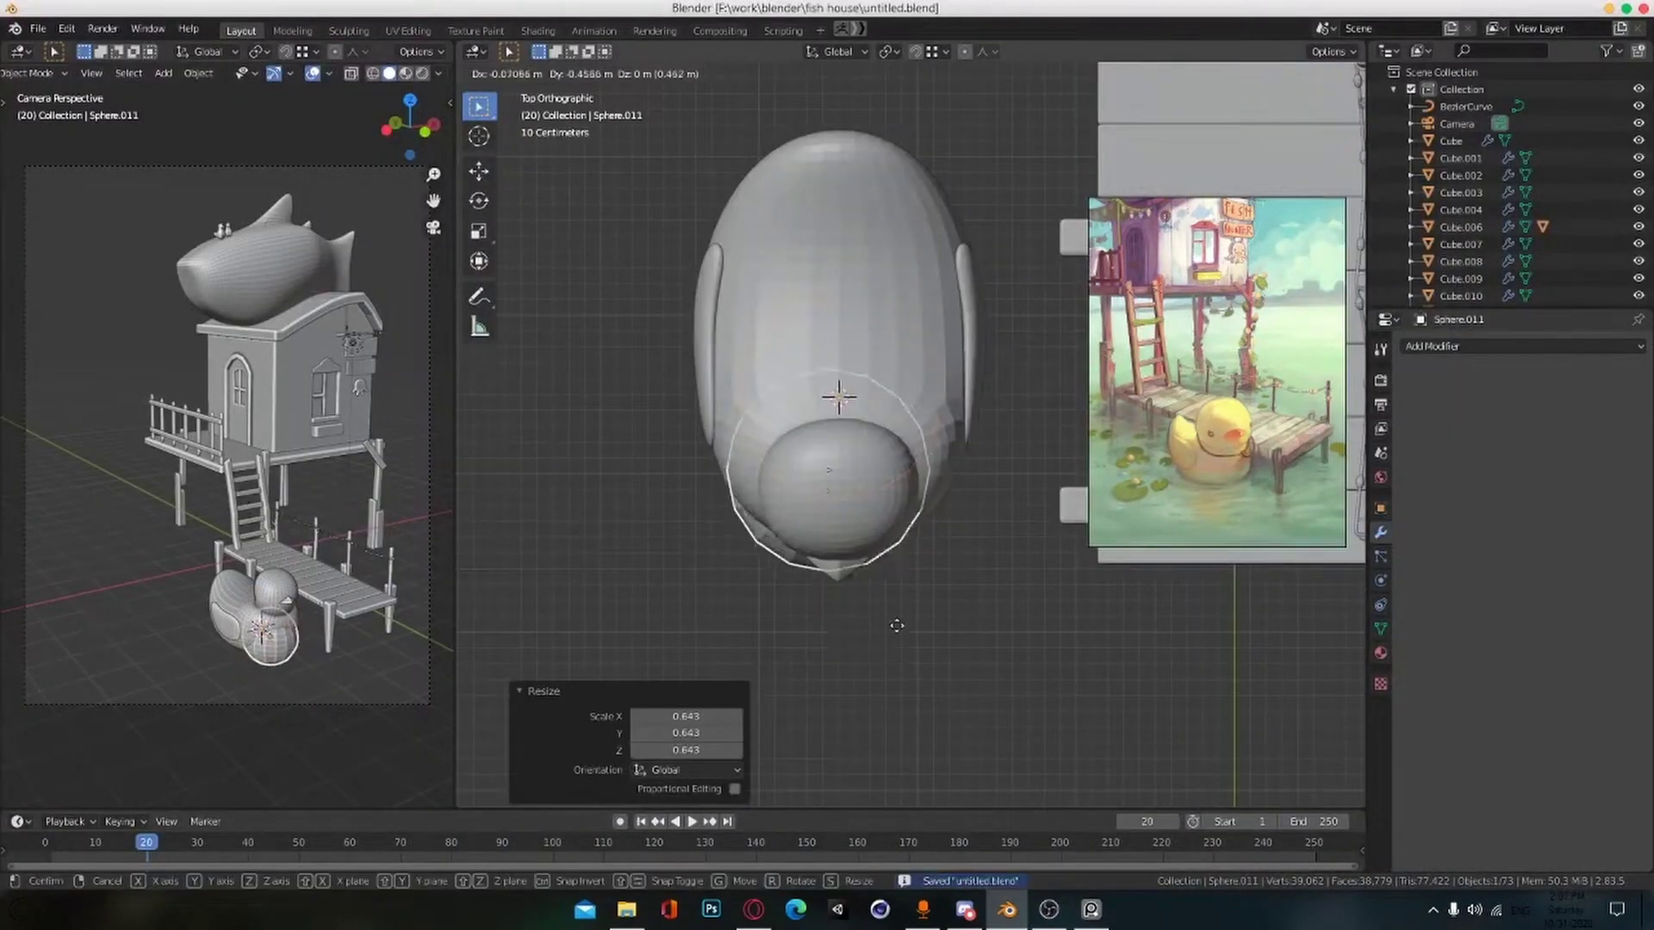
{"action": "left_click", "coordinate": [894, 630]}
{"action": "scroll", "coordinate": [896, 440], "scroll_direction": "up", "scroll_amount": 2}
{"action": "key", "text": "g"}
{"action": "left_click", "coordinate": [1522, 345]}
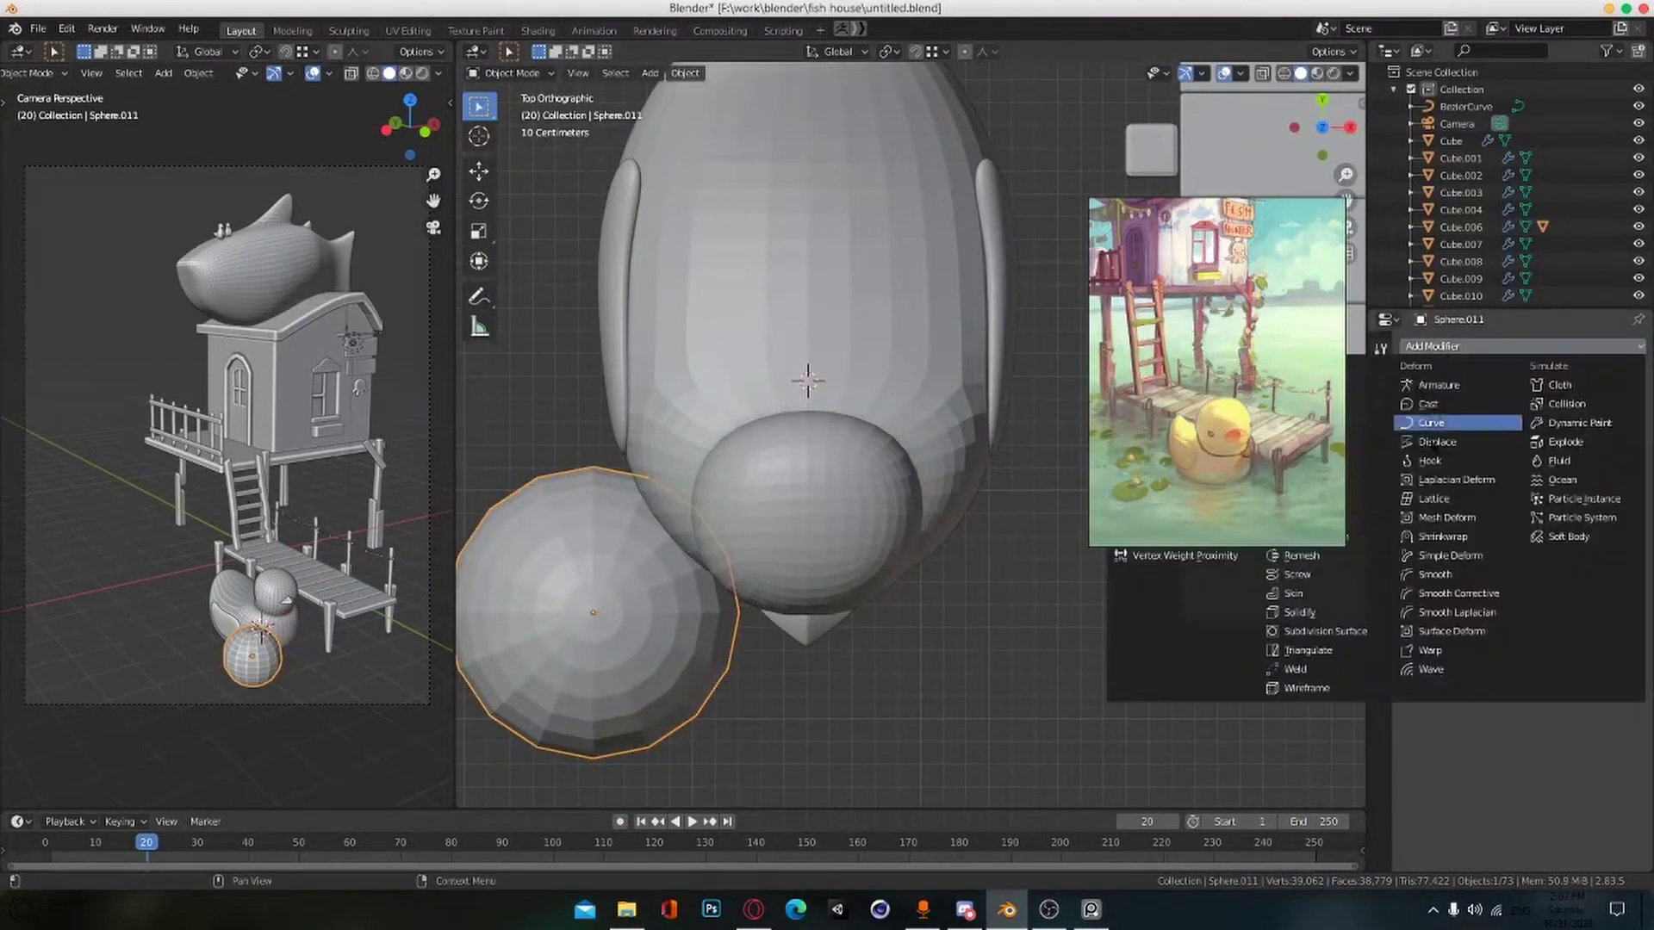
Step: Add a Mirror modifier to the sphere, with the duck body Cube.035 as the mirror object
{"action": "left_click_drag", "start_coordinate": [1314, 455], "coordinate": [1176, 455]}
{"action": "left_click", "coordinate": [1297, 518]}
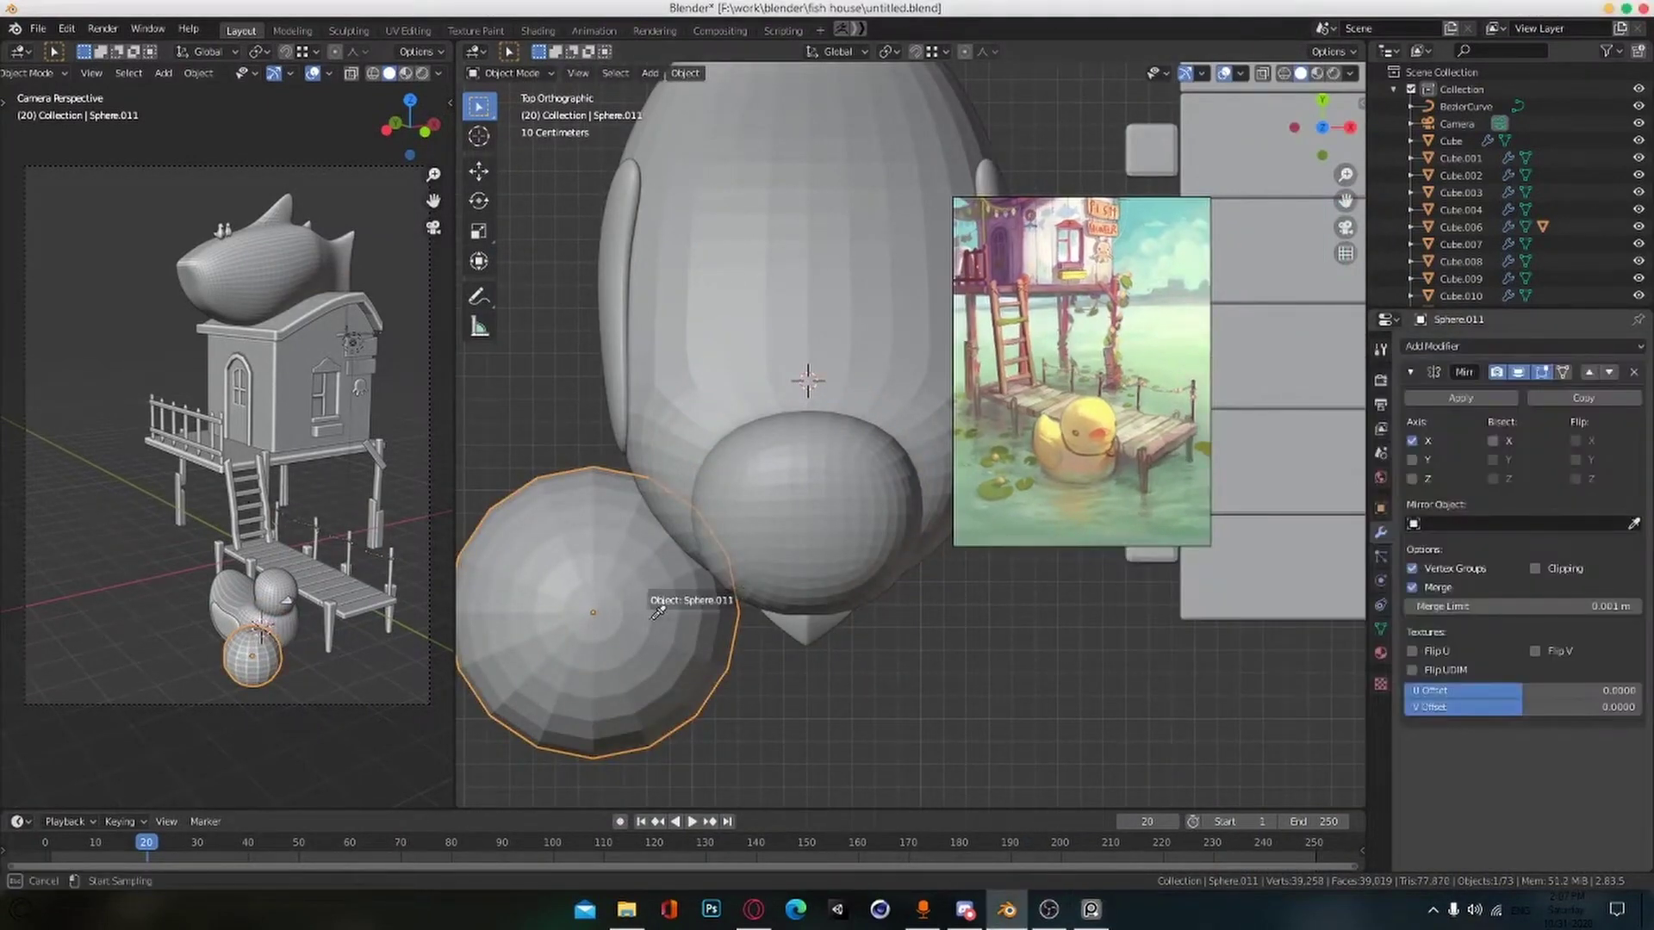
{"action": "left_click", "coordinate": [744, 560]}
Step: Scale the sphere down to eye size and place it on the side of the duck's head, raised to eye height
{"action": "key", "text": "g"}
{"action": "left_click", "coordinate": [837, 501]}
{"action": "key", "text": "s"}
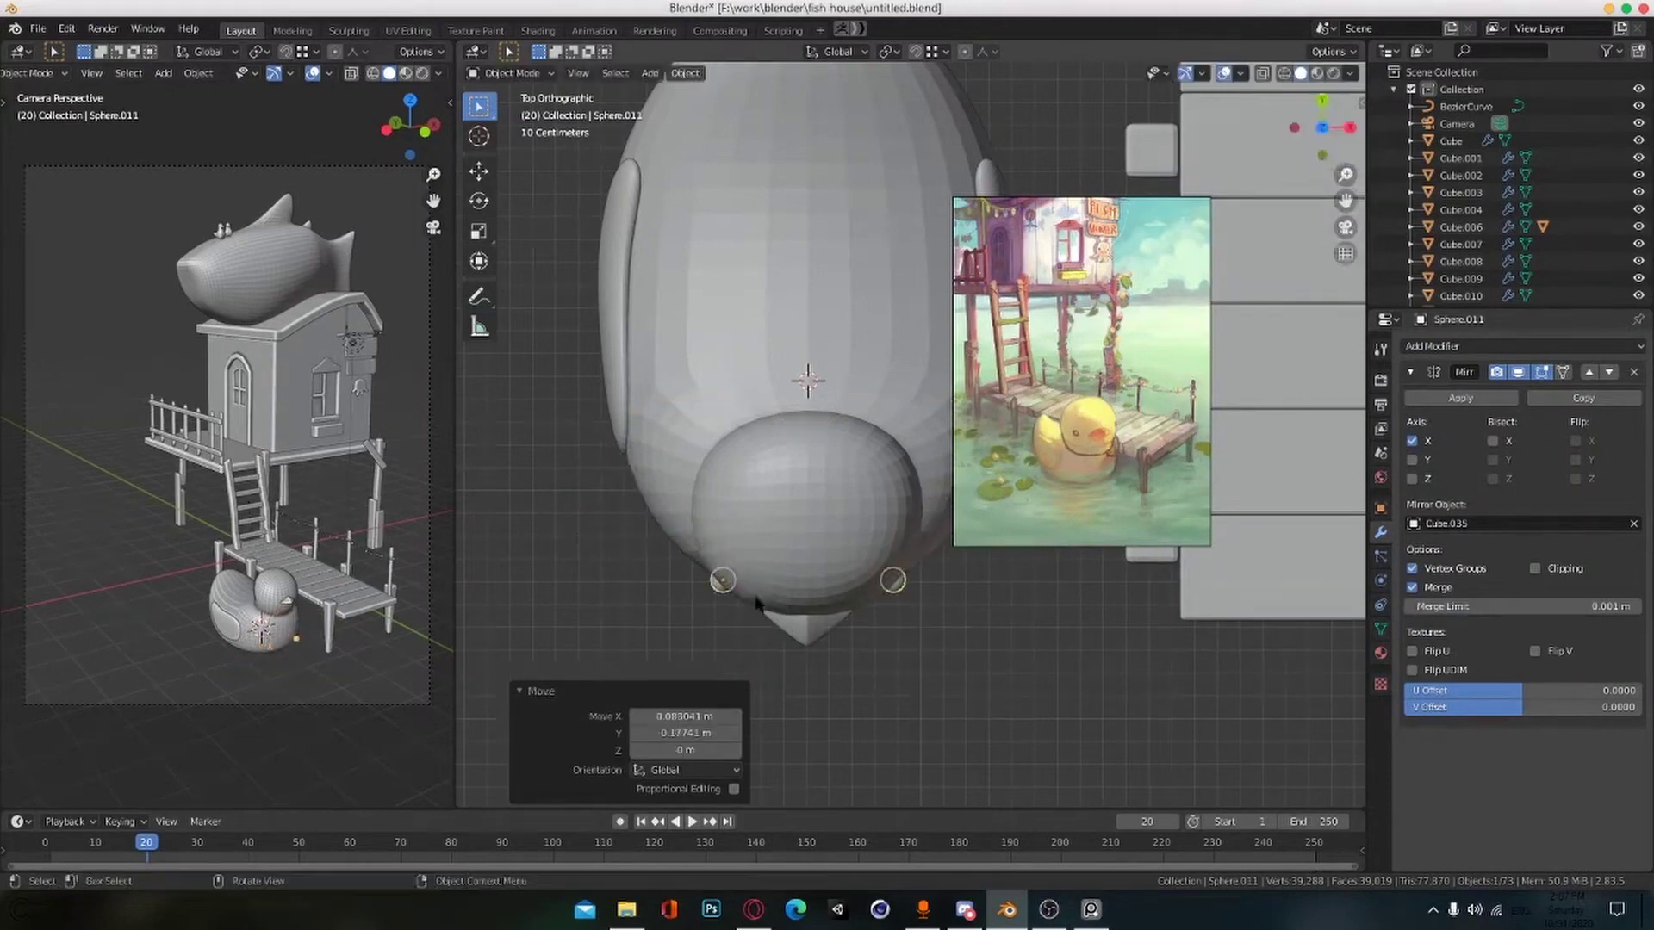
{"action": "scroll", "coordinate": [860, 528], "scroll_direction": "down", "scroll_amount": 3}
{"action": "middle_click_drag", "start_coordinate": [757, 604], "coordinate": [887, 603]}
{"action": "scroll", "coordinate": [860, 528], "scroll_direction": "up", "scroll_amount": 2}
{"action": "key", "text": "g"}
{"action": "key", "text": "z"}
{"action": "left_click", "coordinate": [834, 546]}
{"action": "key", "text": "KP_7"}
Step: Rotate the eye mesh by about 4° and nudge it against the head's surface, and save the file
{"action": "left_click", "coordinate": [862, 552]}
{"action": "key", "text": "KP_7"}
{"action": "left_click", "coordinate": [871, 594]}
{"action": "key", "text": "KP_7"}
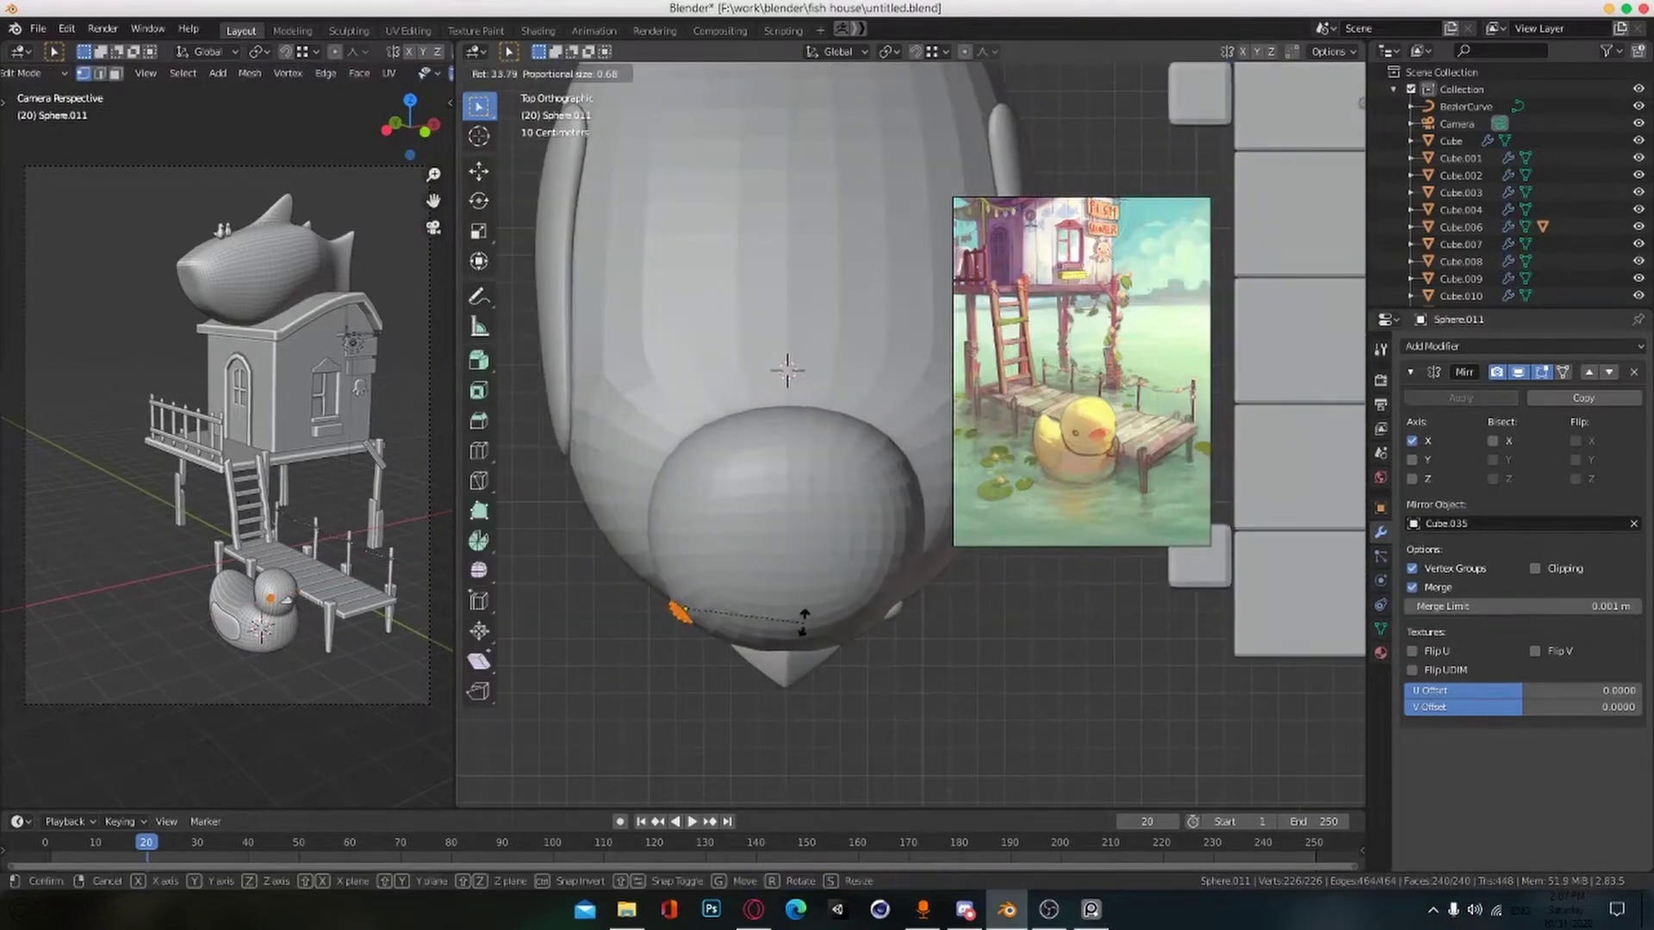
{"action": "left_click", "coordinate": [805, 619]}
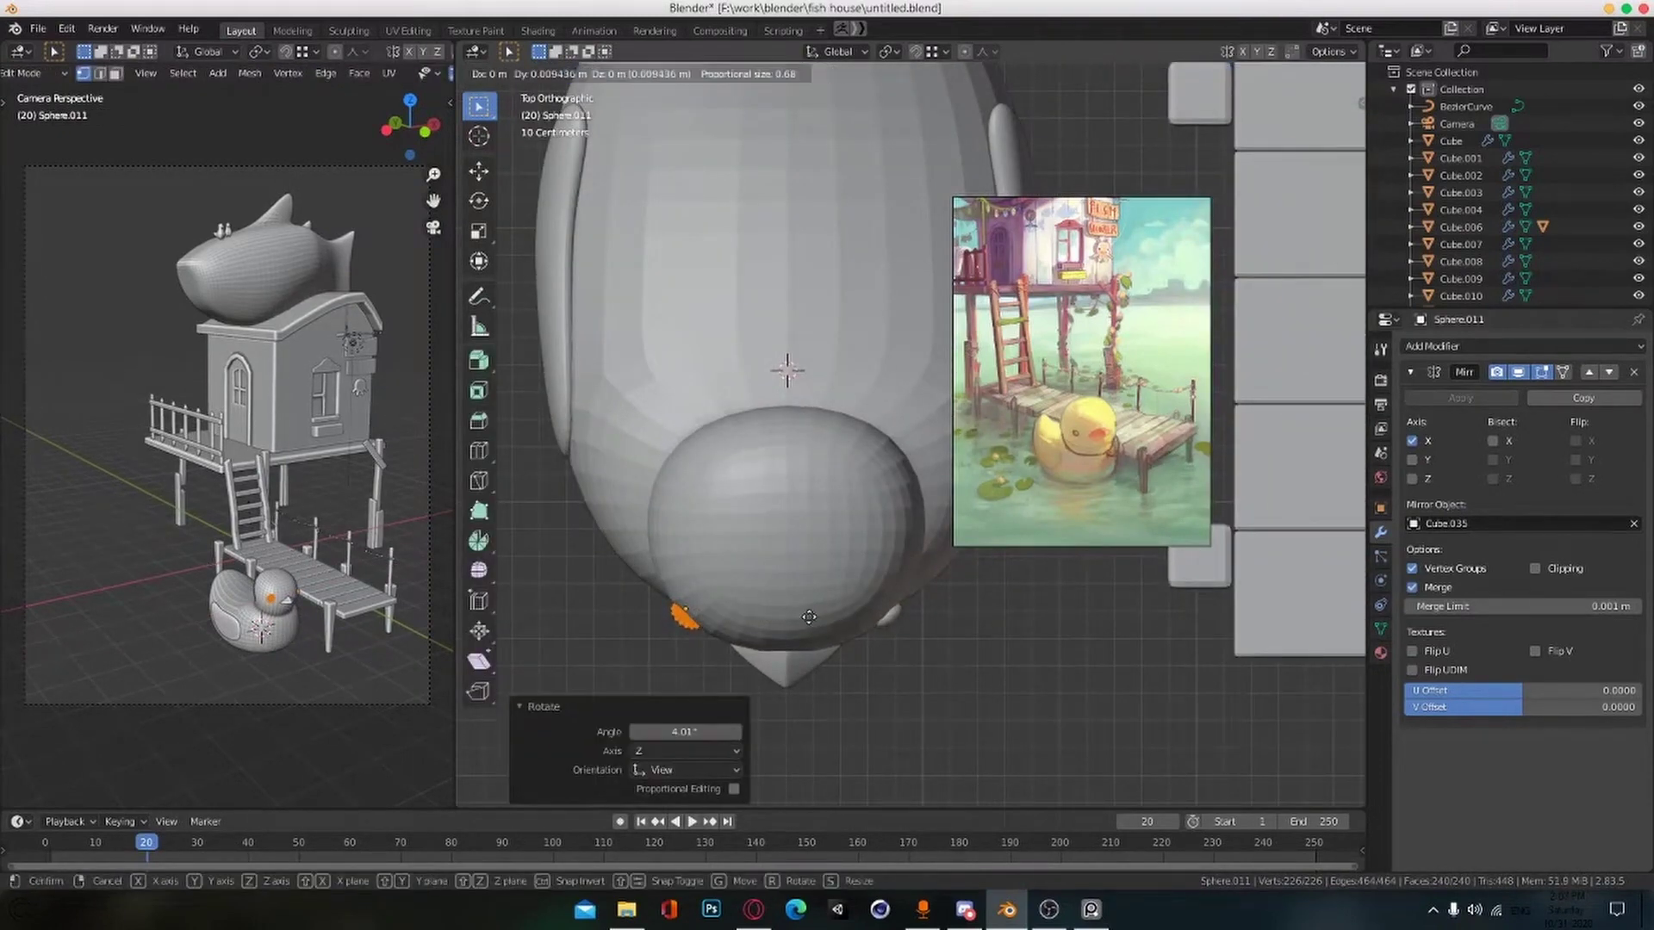
{"action": "left_click", "coordinate": [809, 617]}
{"action": "middle_click_drag", "start_coordinate": [809, 617], "coordinate": [793, 627]}
{"action": "scroll", "coordinate": [853, 573], "scroll_direction": "down", "scroll_amount": 7}
{"action": "key", "text": "ctrl+s"}
Step: Fine-tune the eye's position on the head in Edit Mode, deselect everything in Object Mode and save the file
{"action": "key", "text": "Tab"}
{"action": "scroll", "coordinate": [882, 569], "scroll_direction": "up", "scroll_amount": 3}
{"action": "middle_click_drag", "start_coordinate": [882, 568], "coordinate": [866, 613]}
{"action": "key", "text": "KP_7"}
{"action": "scroll", "coordinate": [879, 660], "scroll_direction": "up", "scroll_amount": 5}
{"action": "key", "text": "Tab"}
{"action": "key", "text": "g"}
{"action": "key", "text": "Tab"}
{"action": "scroll", "coordinate": [934, 613], "scroll_direction": "down", "scroll_amount": 6}
{"action": "key", "text": "alt+a"}
{"action": "scroll", "coordinate": [878, 617], "scroll_direction": "up", "scroll_amount": 1}
{"action": "key", "text": "ctrl+s"}
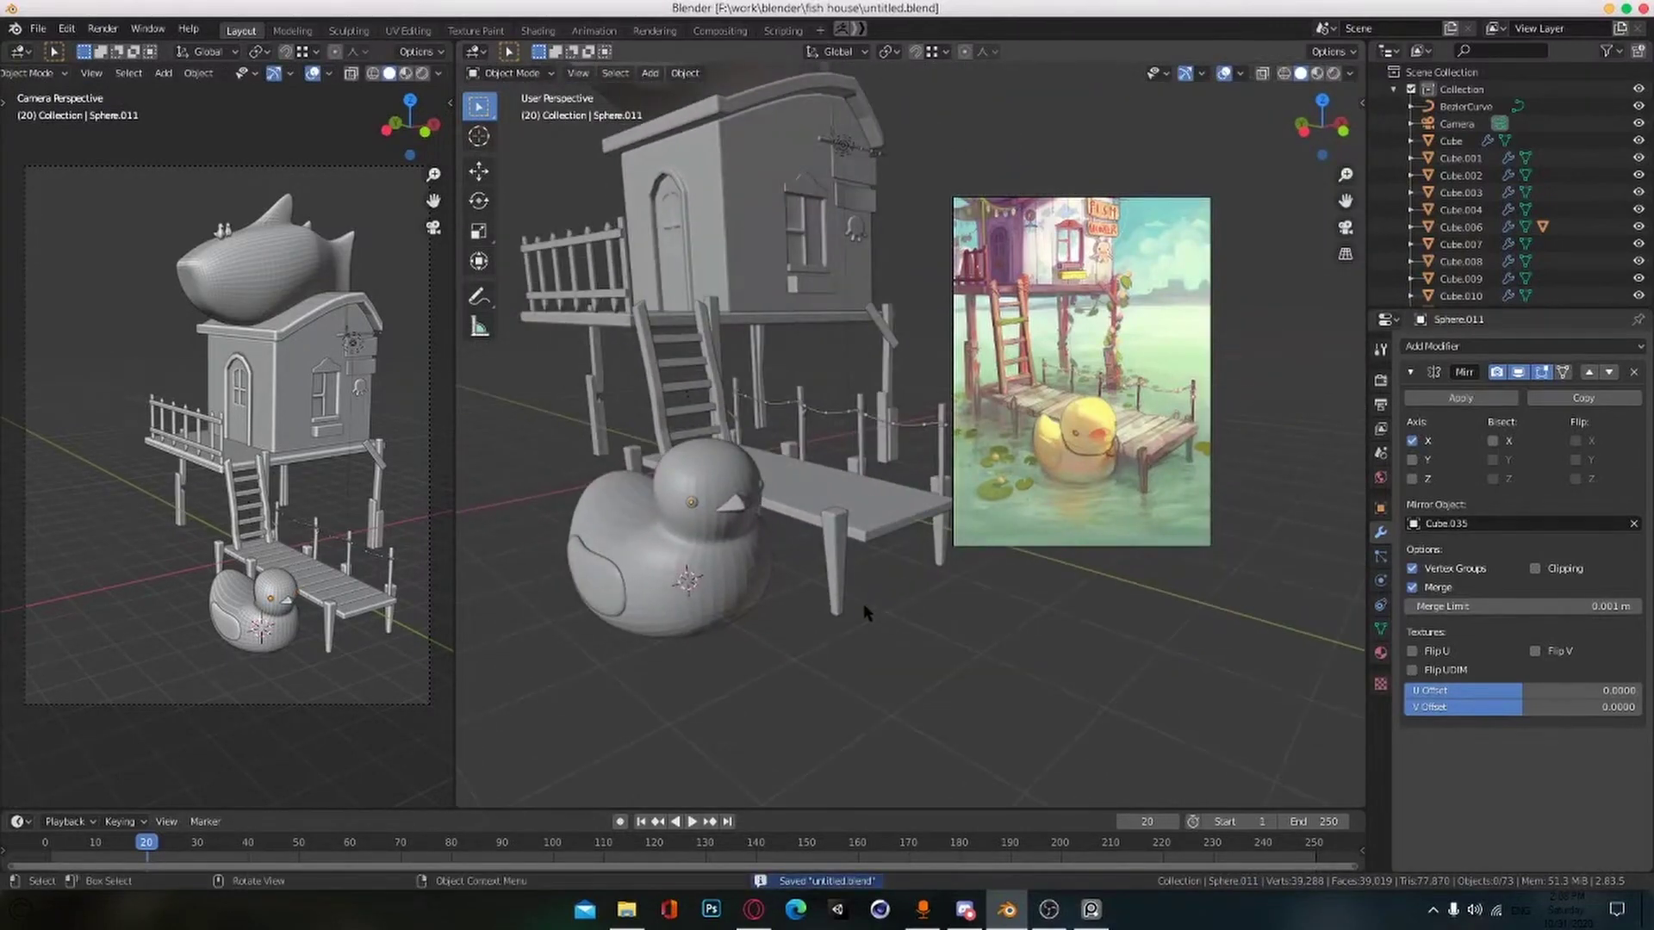
Step: Add a Bezier circle with a 1 m radius and fit it around the duck's neck, raising it about 0.85 m
{"action": "key", "text": "shift+a"}
{"action": "left_click", "coordinate": [775, 590]}
{"action": "middle_click_drag", "start_coordinate": [775, 591], "coordinate": [708, 613]}
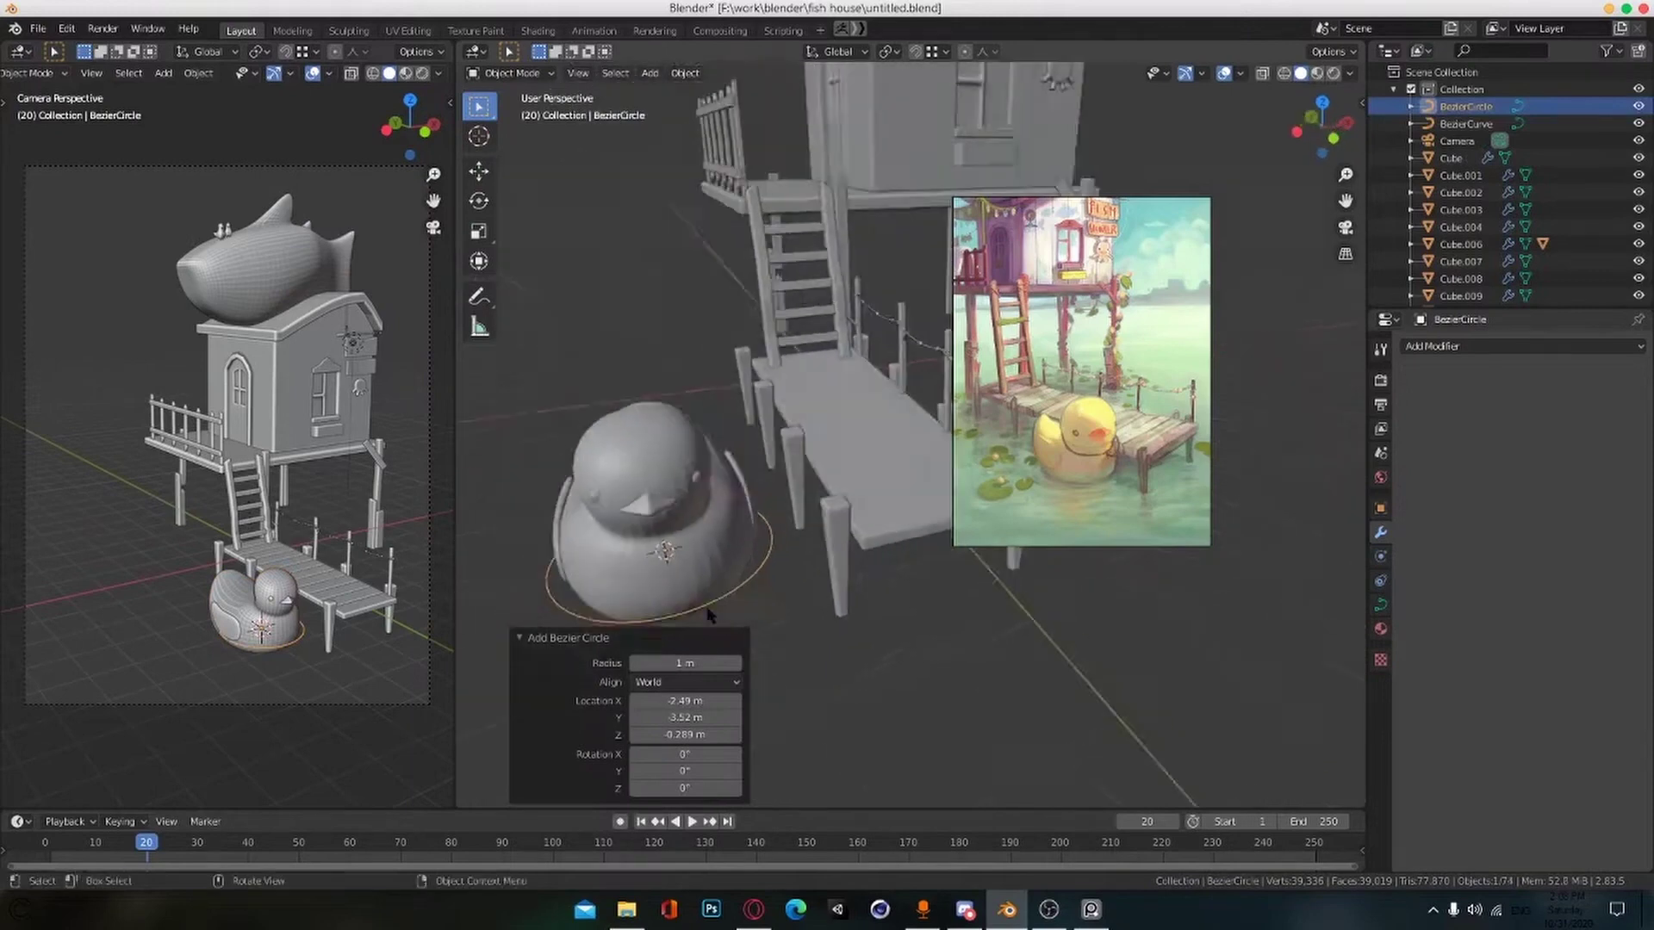
{"action": "key", "text": "KP_7"}
{"action": "key", "text": "g"}
{"action": "left_click", "coordinate": [701, 408]}
{"action": "middle_click_drag", "start_coordinate": [701, 408], "coordinate": [809, 591]}
{"action": "scroll", "coordinate": [809, 591], "scroll_direction": "up", "scroll_amount": 2}
{"action": "key", "text": "g"}
{"action": "key", "text": "z"}
{"action": "left_click", "coordinate": [841, 473]}
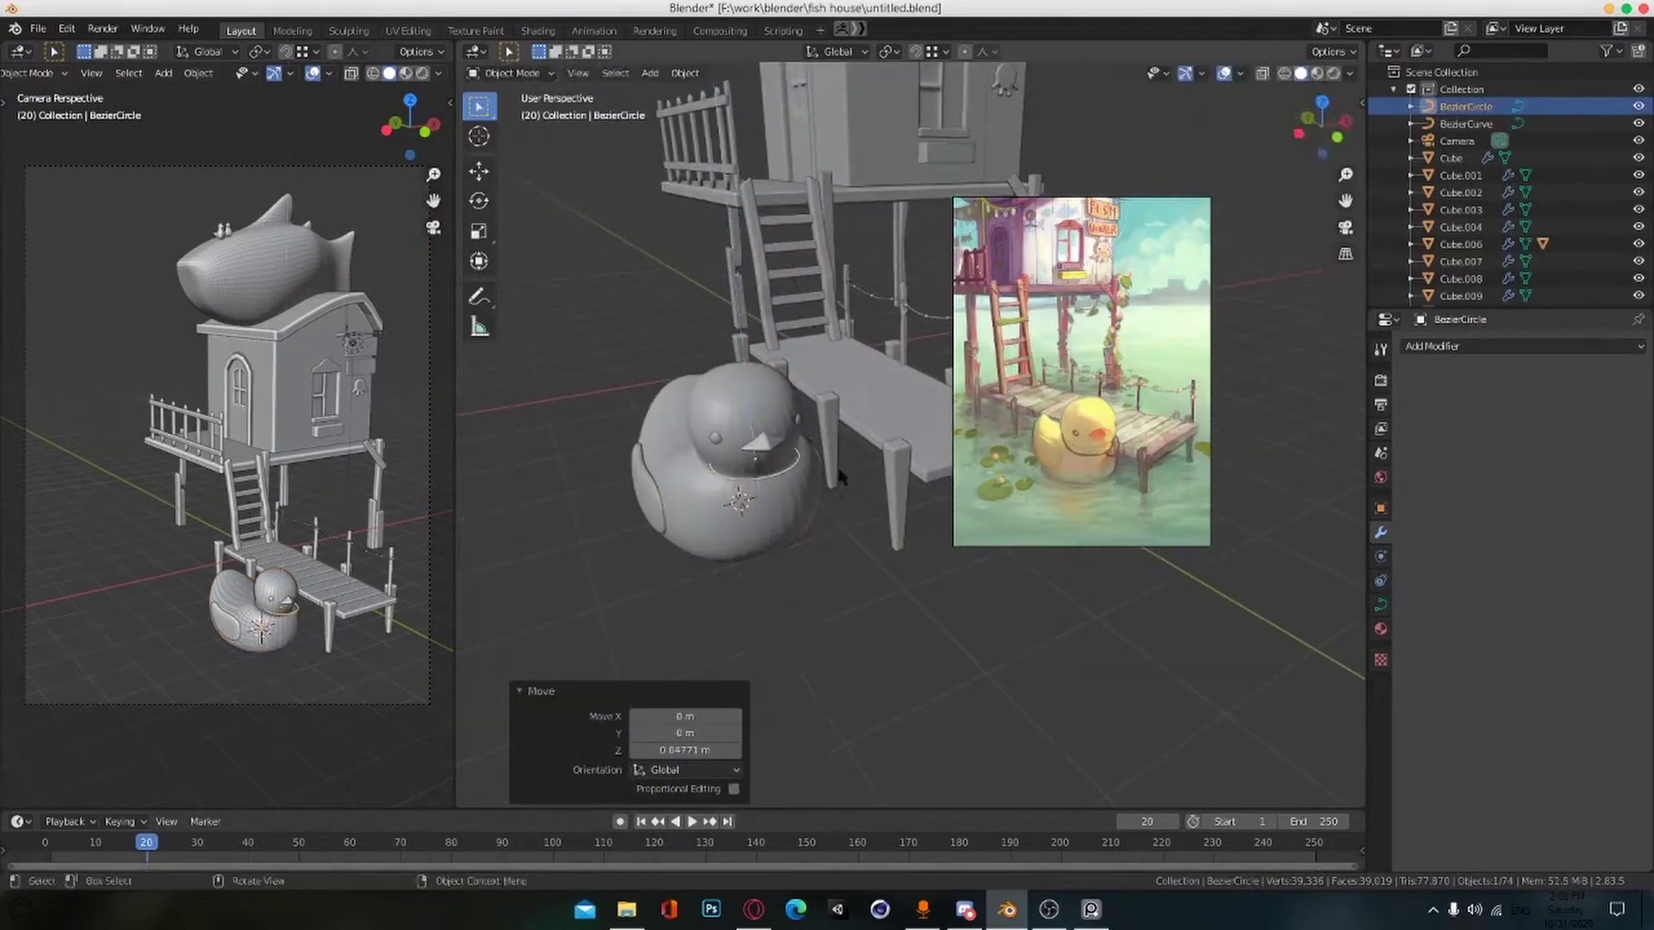
Step: Move one of the circle's control points in Edit Mode to follow the duck's neckline
{"action": "middle_click_drag", "start_coordinate": [842, 473], "coordinate": [866, 544]}
{"action": "key", "text": "Tab"}
{"action": "left_click", "coordinate": [746, 525]}
{"action": "key", "text": "g"}
{"action": "left_click_drag", "start_coordinate": [852, 560], "coordinate": [675, 594], "text": "alt"}
{"action": "left_click", "coordinate": [742, 532]}
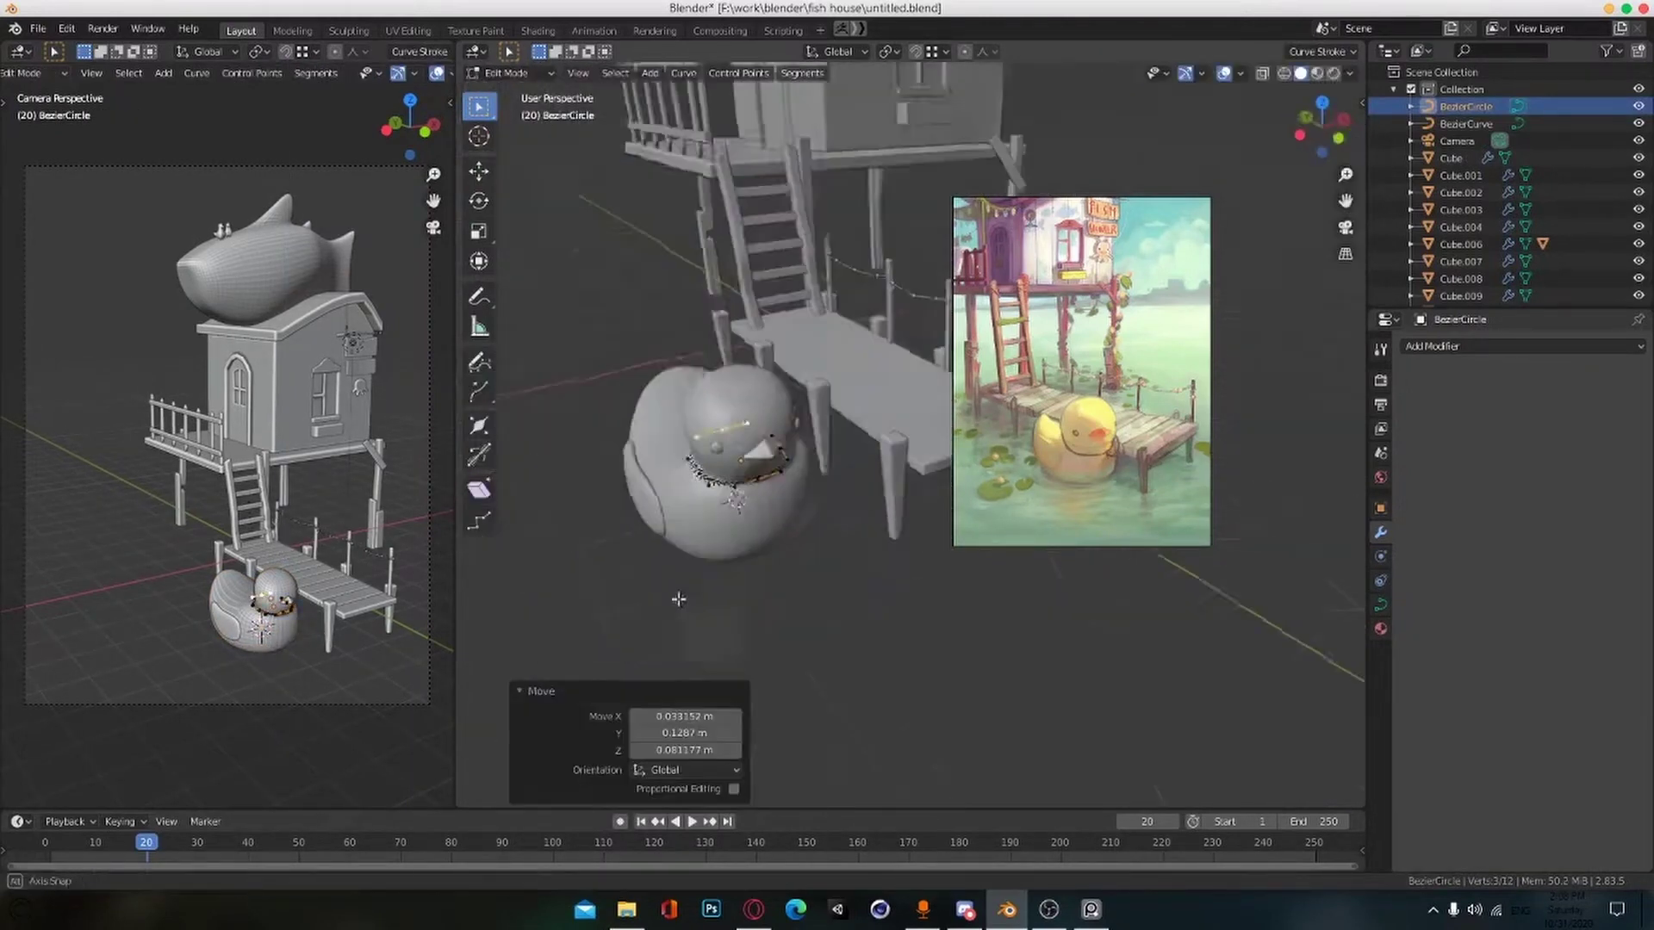
Step: Shift the circle's other control points so the curve hugs the crease between the duck's head and body
{"action": "key", "text": "g"}
{"action": "left_click", "coordinate": [757, 399]}
{"action": "key", "text": "g"}
{"action": "left_click", "coordinate": [775, 398]}
{"action": "middle_click_drag", "start_coordinate": [775, 399], "coordinate": [700, 444]}
{"action": "key", "text": "g"}
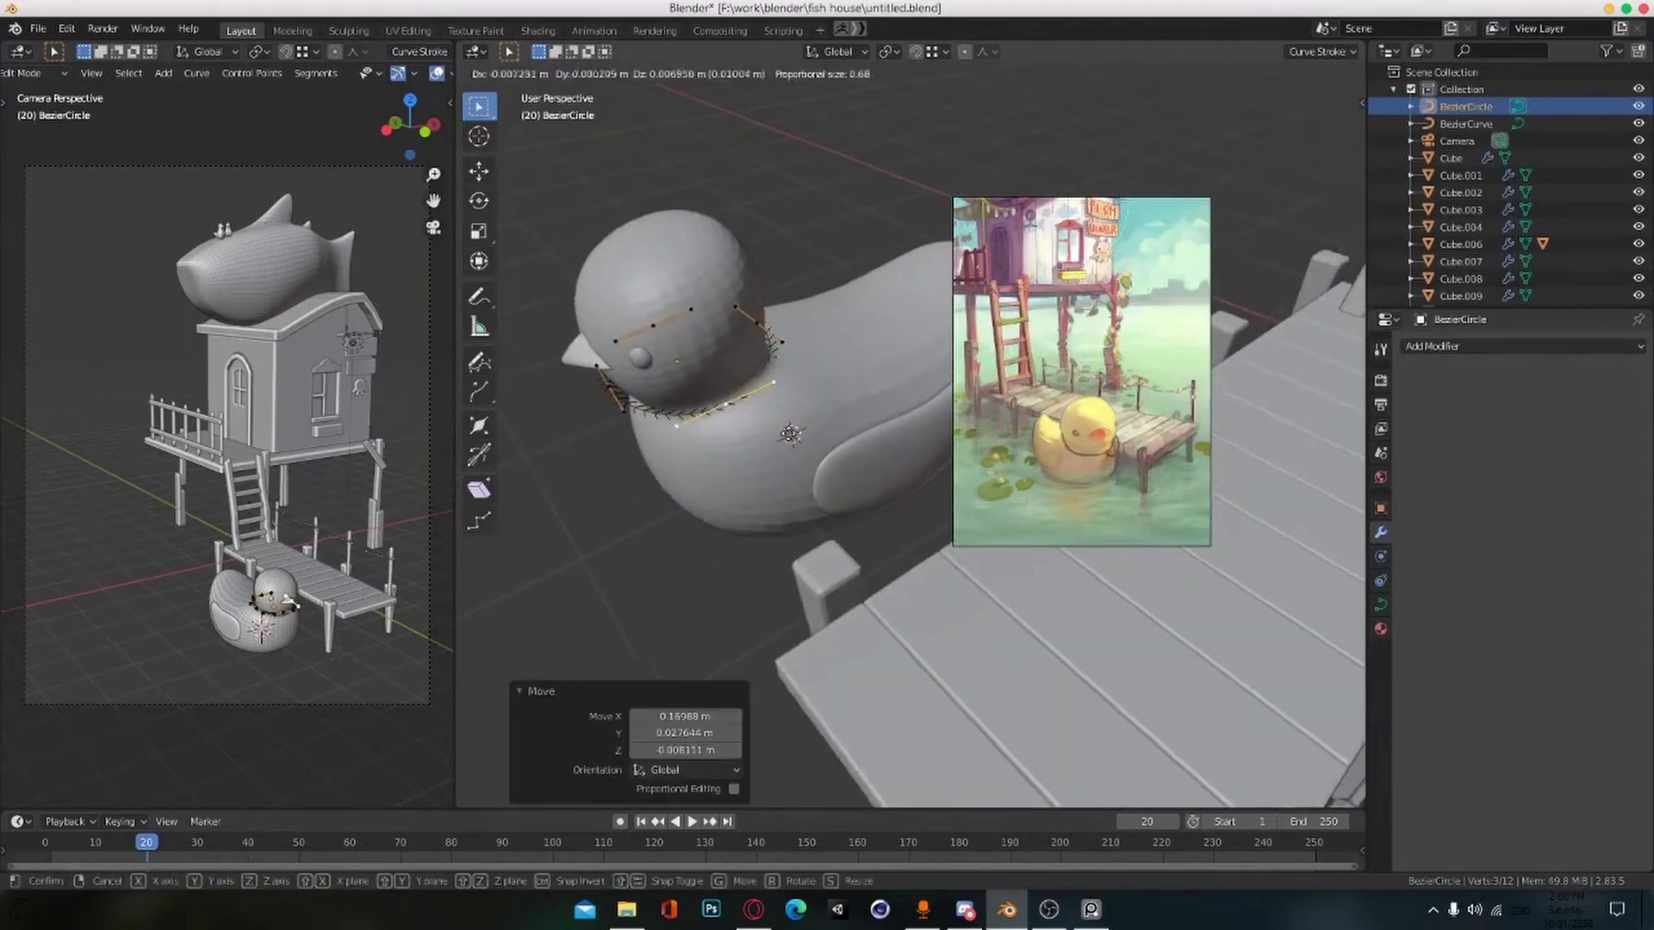
{"action": "left_click", "coordinate": [725, 407]}
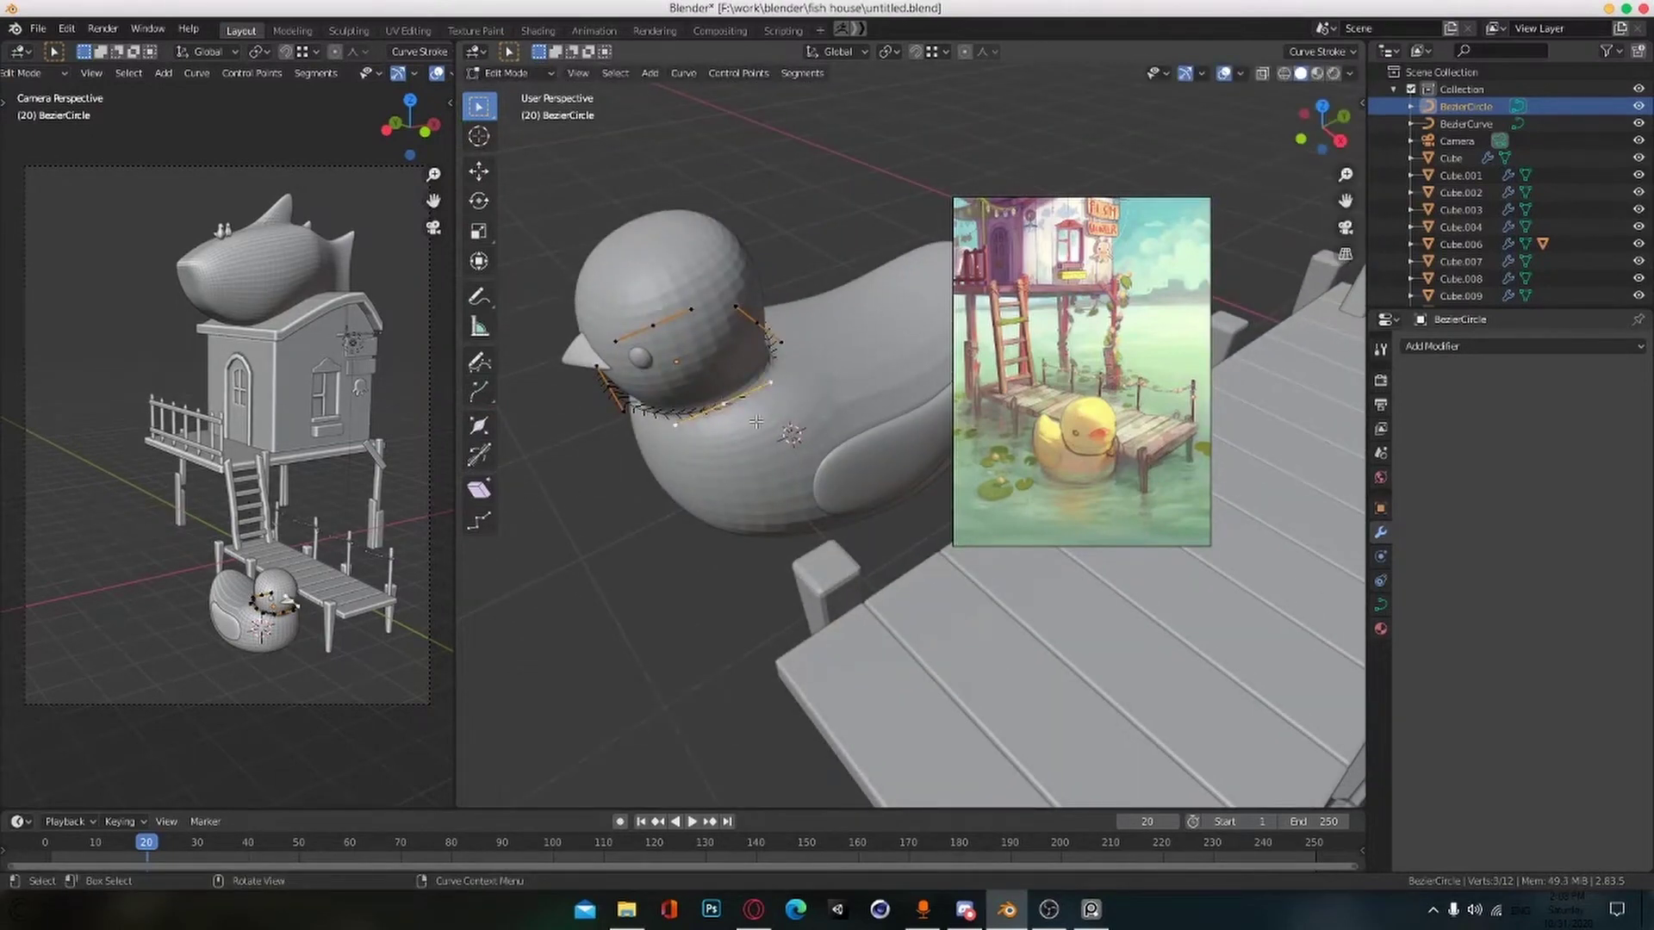
{"action": "middle_click_drag", "start_coordinate": [832, 411], "coordinate": [844, 486]}
{"action": "key", "text": "g"}
{"action": "middle_click_drag", "start_coordinate": [801, 302], "coordinate": [936, 320], "text": "shift"}
{"action": "left_click", "coordinate": [839, 401]}
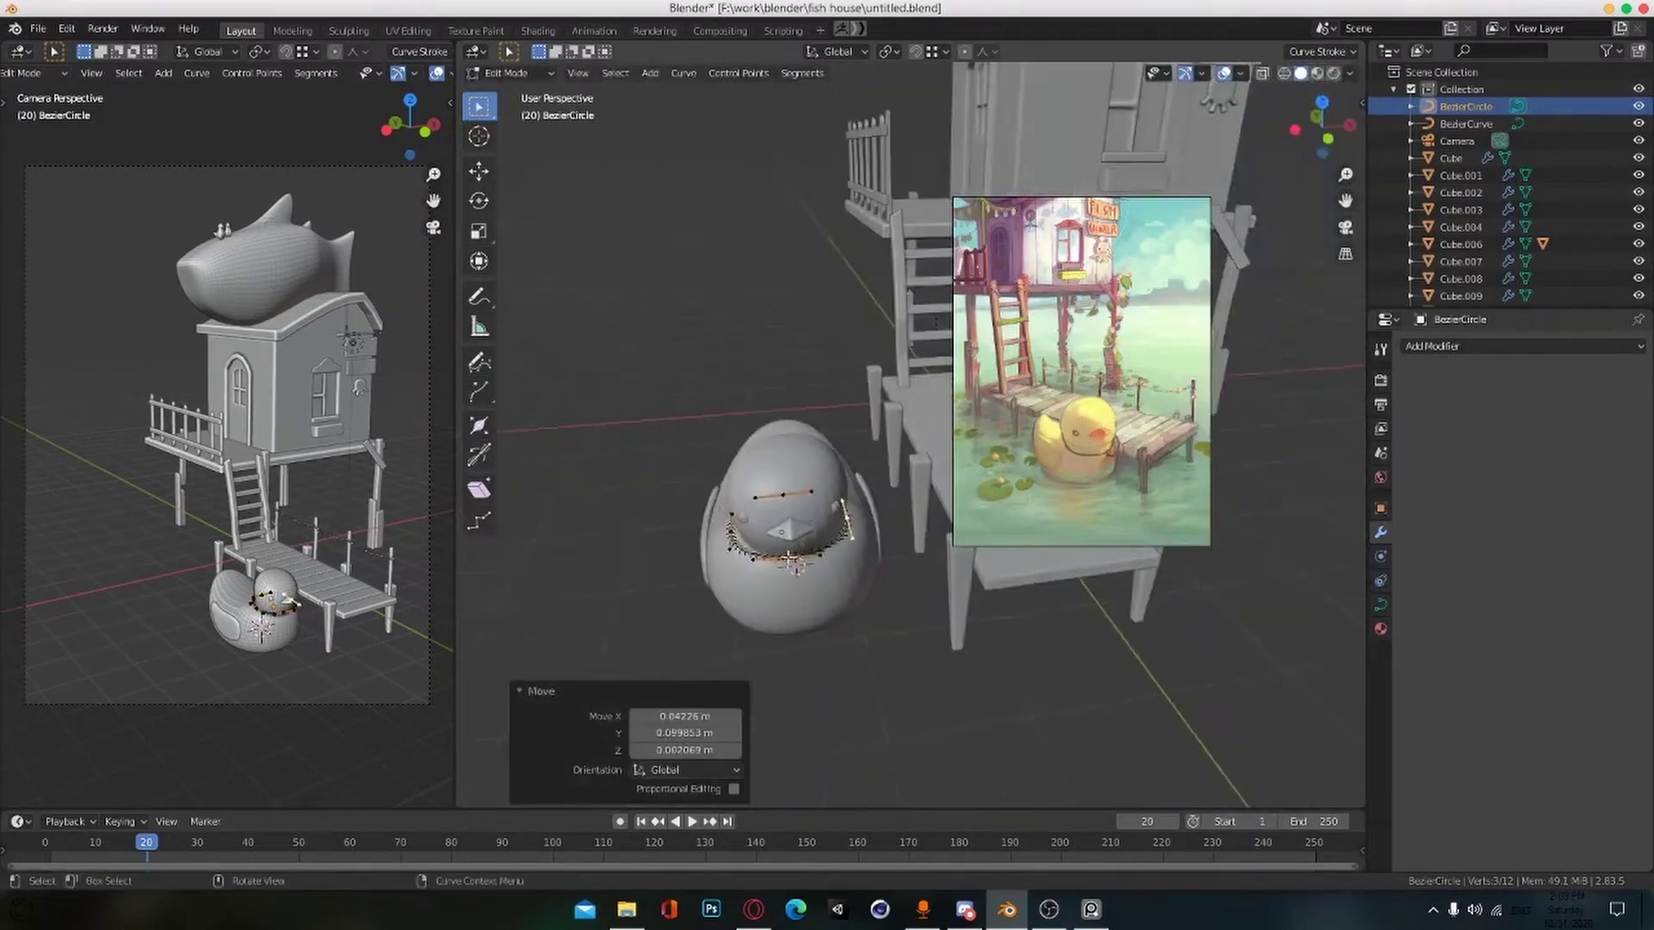
Step: Try to extrude the circle's front control point outward from the neck, and undo the extrusion
{"action": "left_click", "coordinate": [790, 558]}
{"action": "right_click", "coordinate": [790, 559]}
{"action": "left_click", "coordinate": [732, 72]}
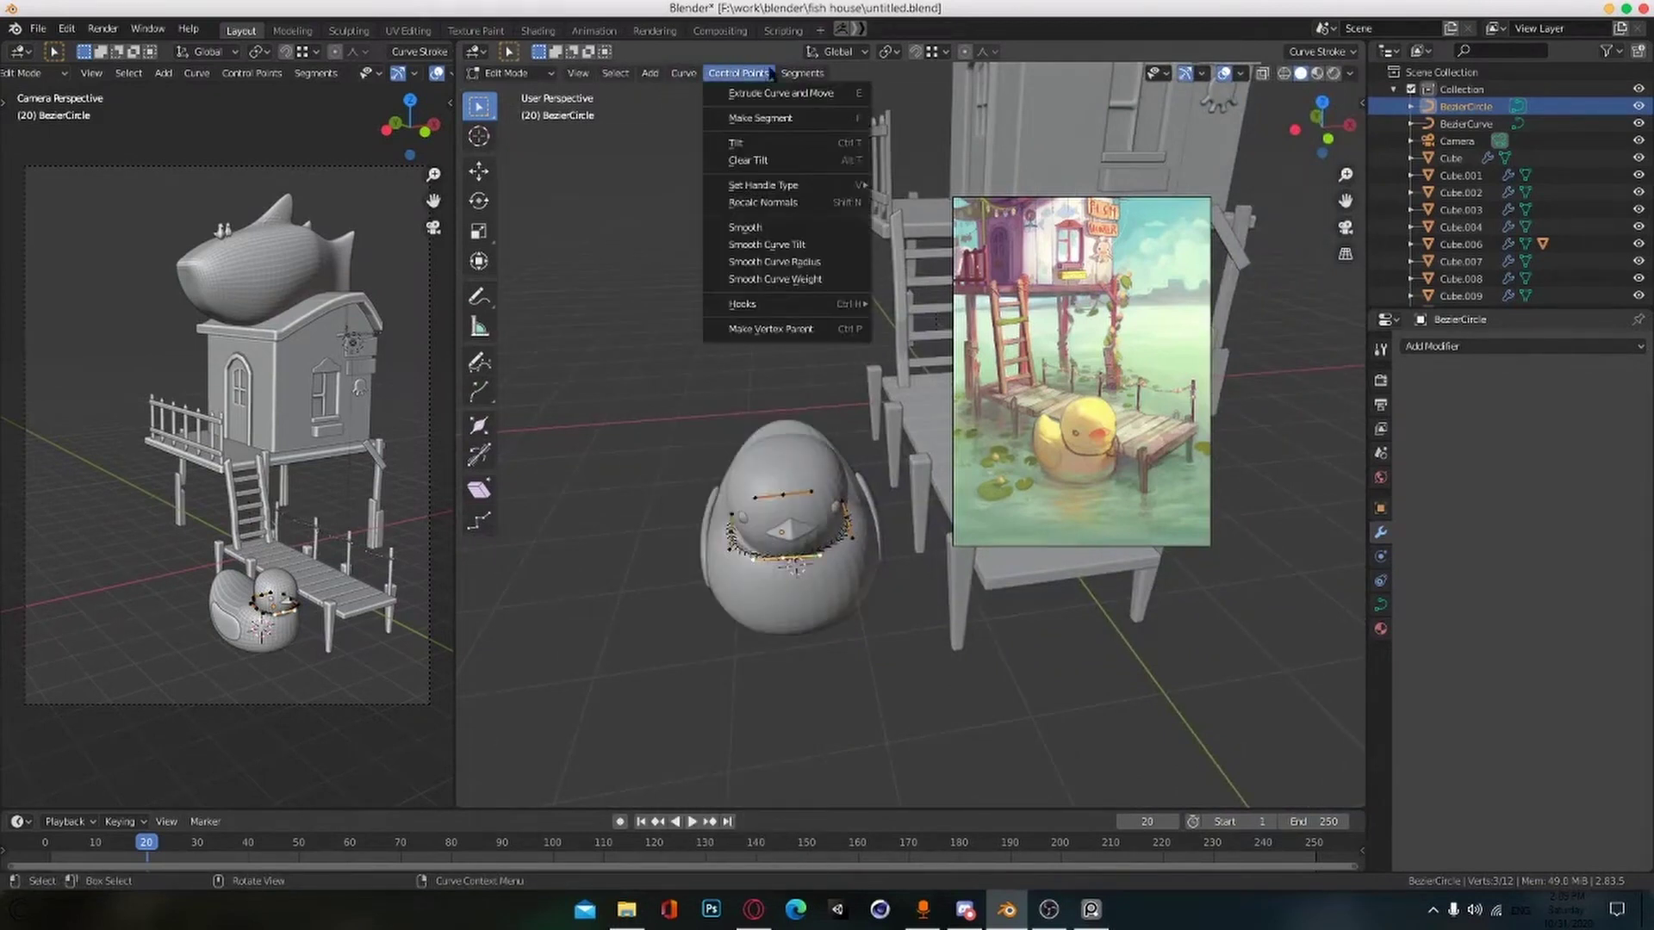
{"action": "mouse_move", "coordinate": [675, 78]}
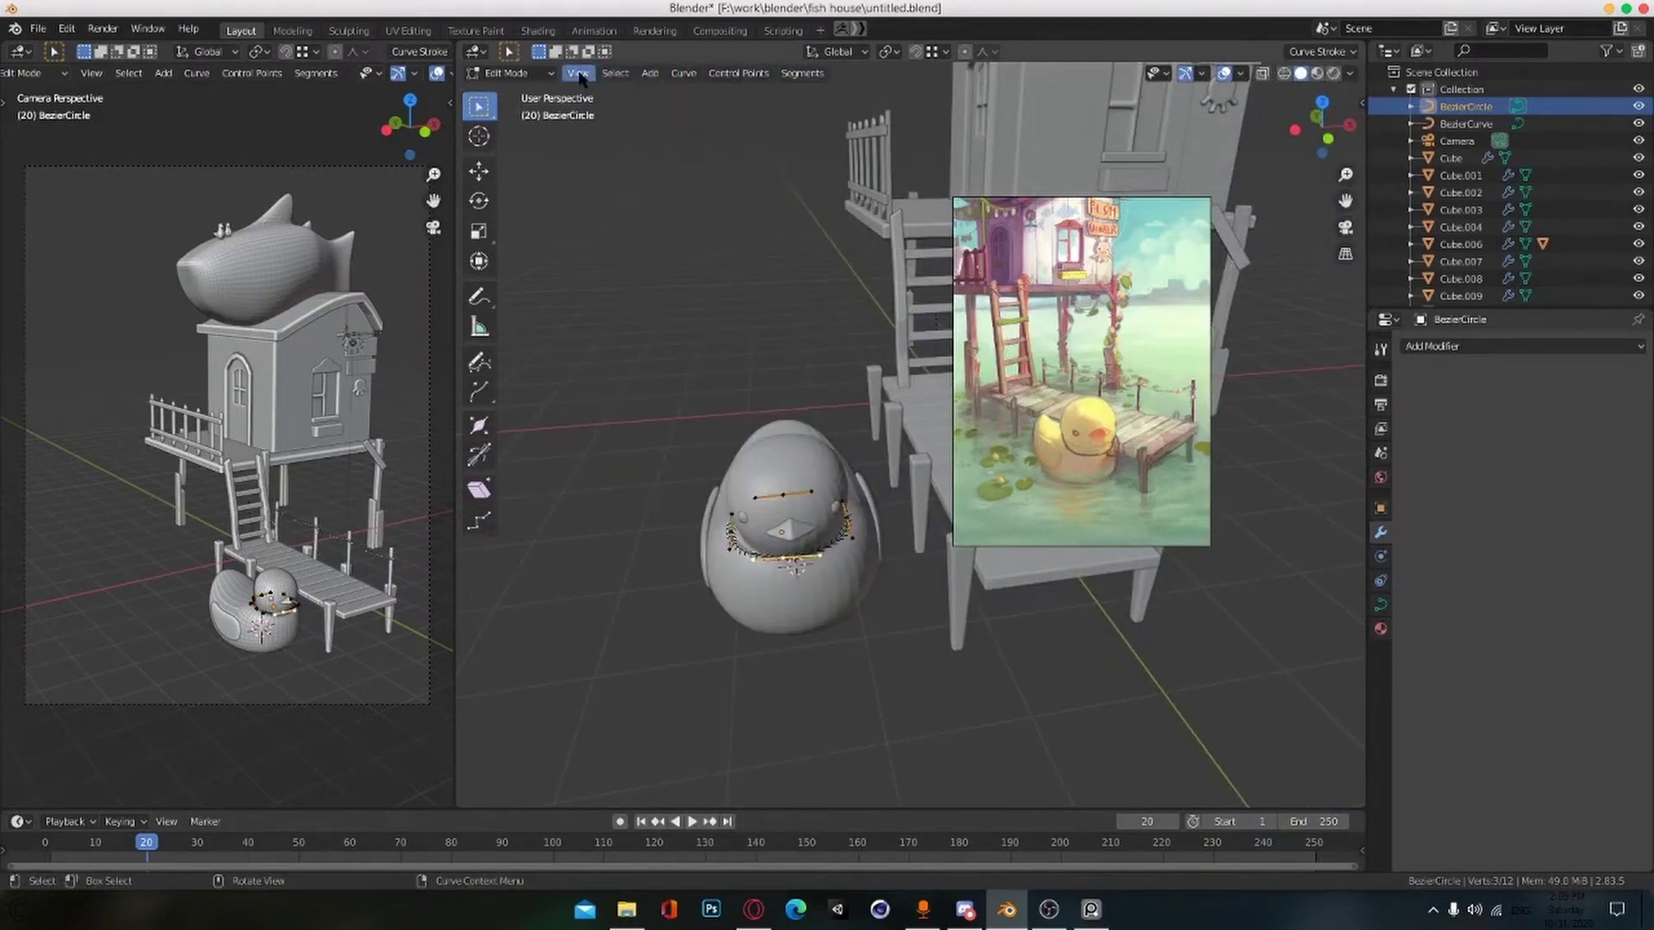
{"action": "left_click", "coordinate": [726, 73]}
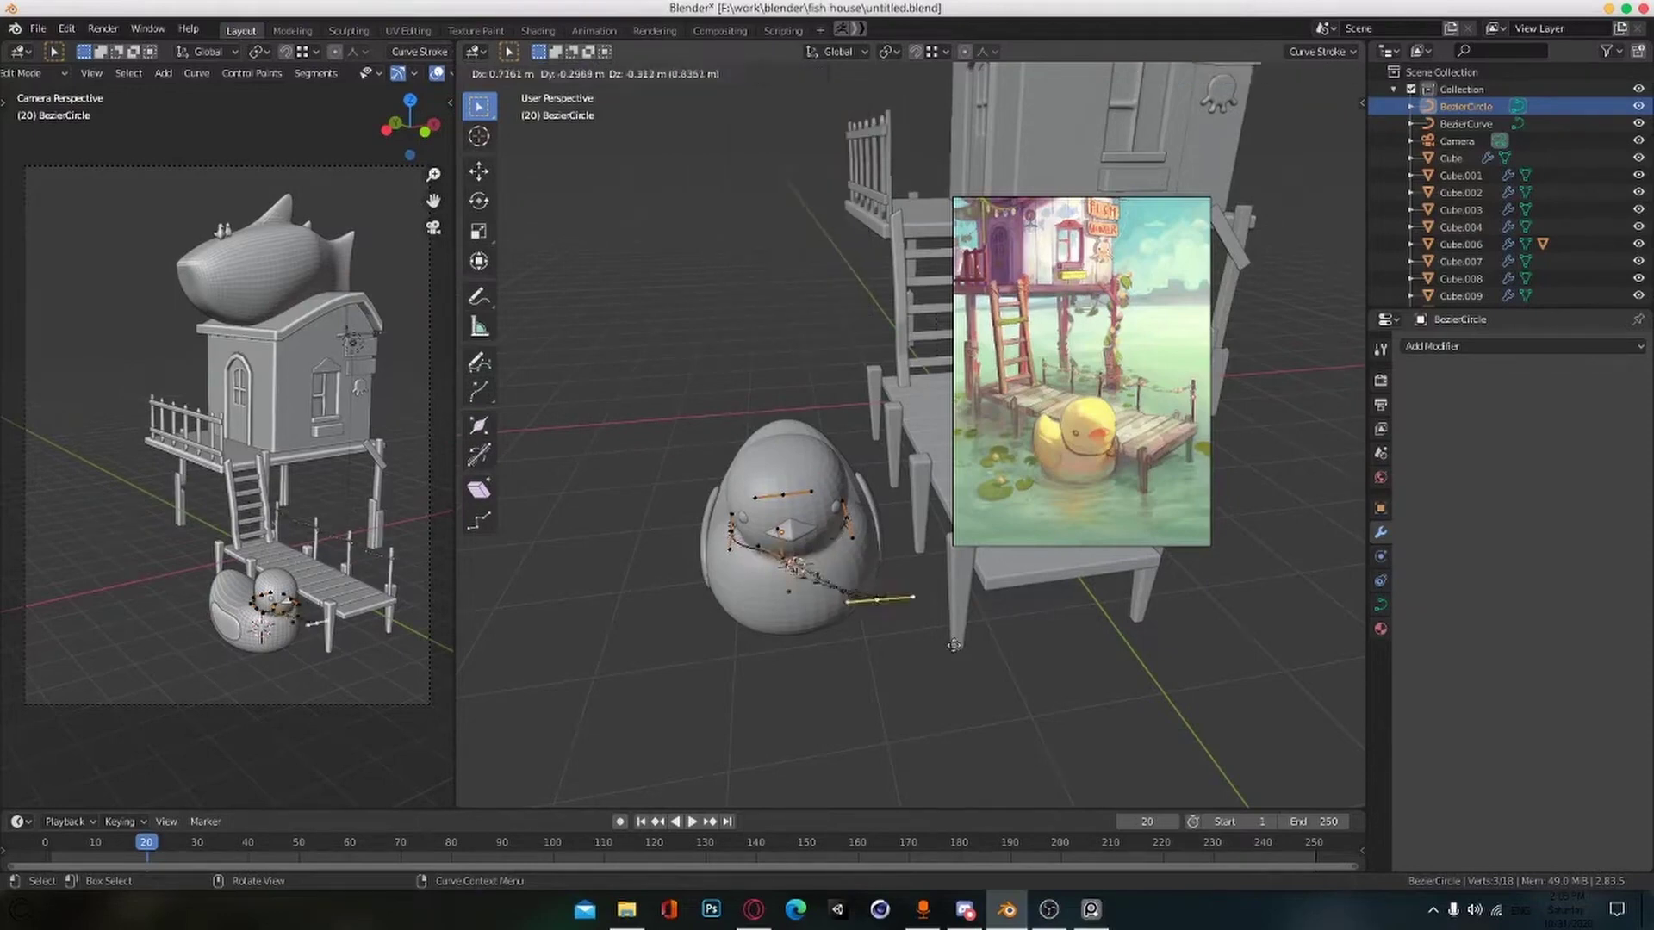
{"action": "left_click", "coordinate": [939, 608]}
{"action": "scroll", "coordinate": [845, 609], "scroll_direction": "up", "scroll_amount": 5}
{"action": "middle_click_drag", "start_coordinate": [930, 599], "coordinate": [849, 527]}
{"action": "key", "text": "ctrl+z"}
{"action": "scroll", "coordinate": [849, 527], "scroll_direction": "down", "scroll_amount": 4}
{"action": "left_click", "coordinate": [732, 74]}
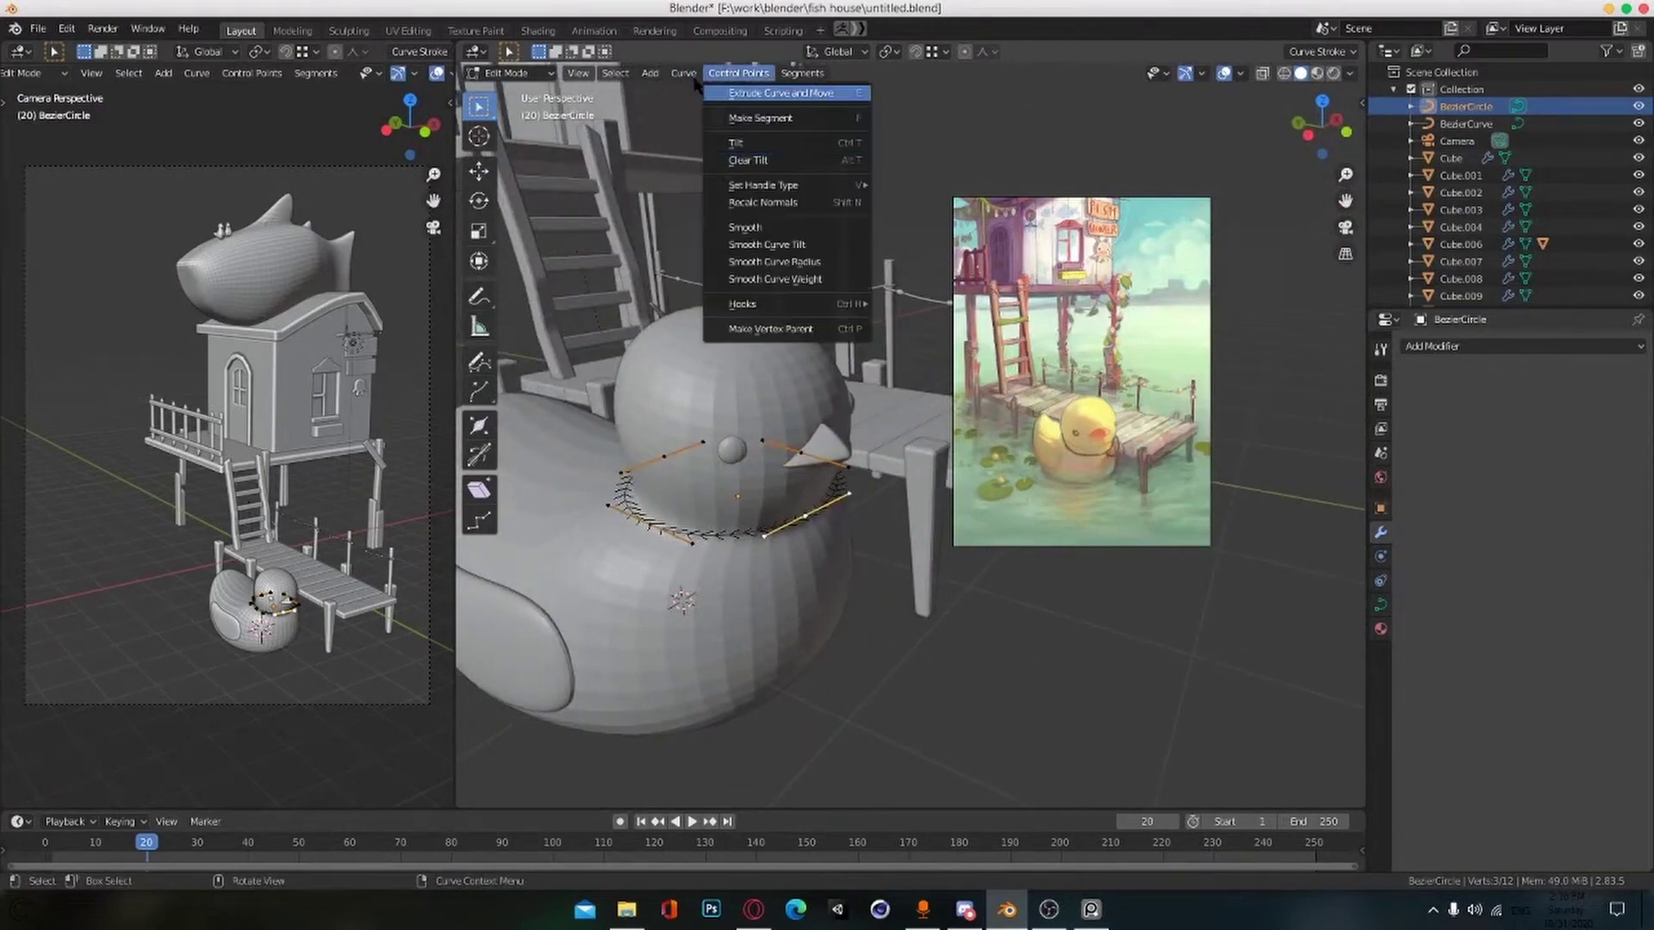
{"action": "middle_click_drag", "start_coordinate": [842, 525], "coordinate": [791, 545]}
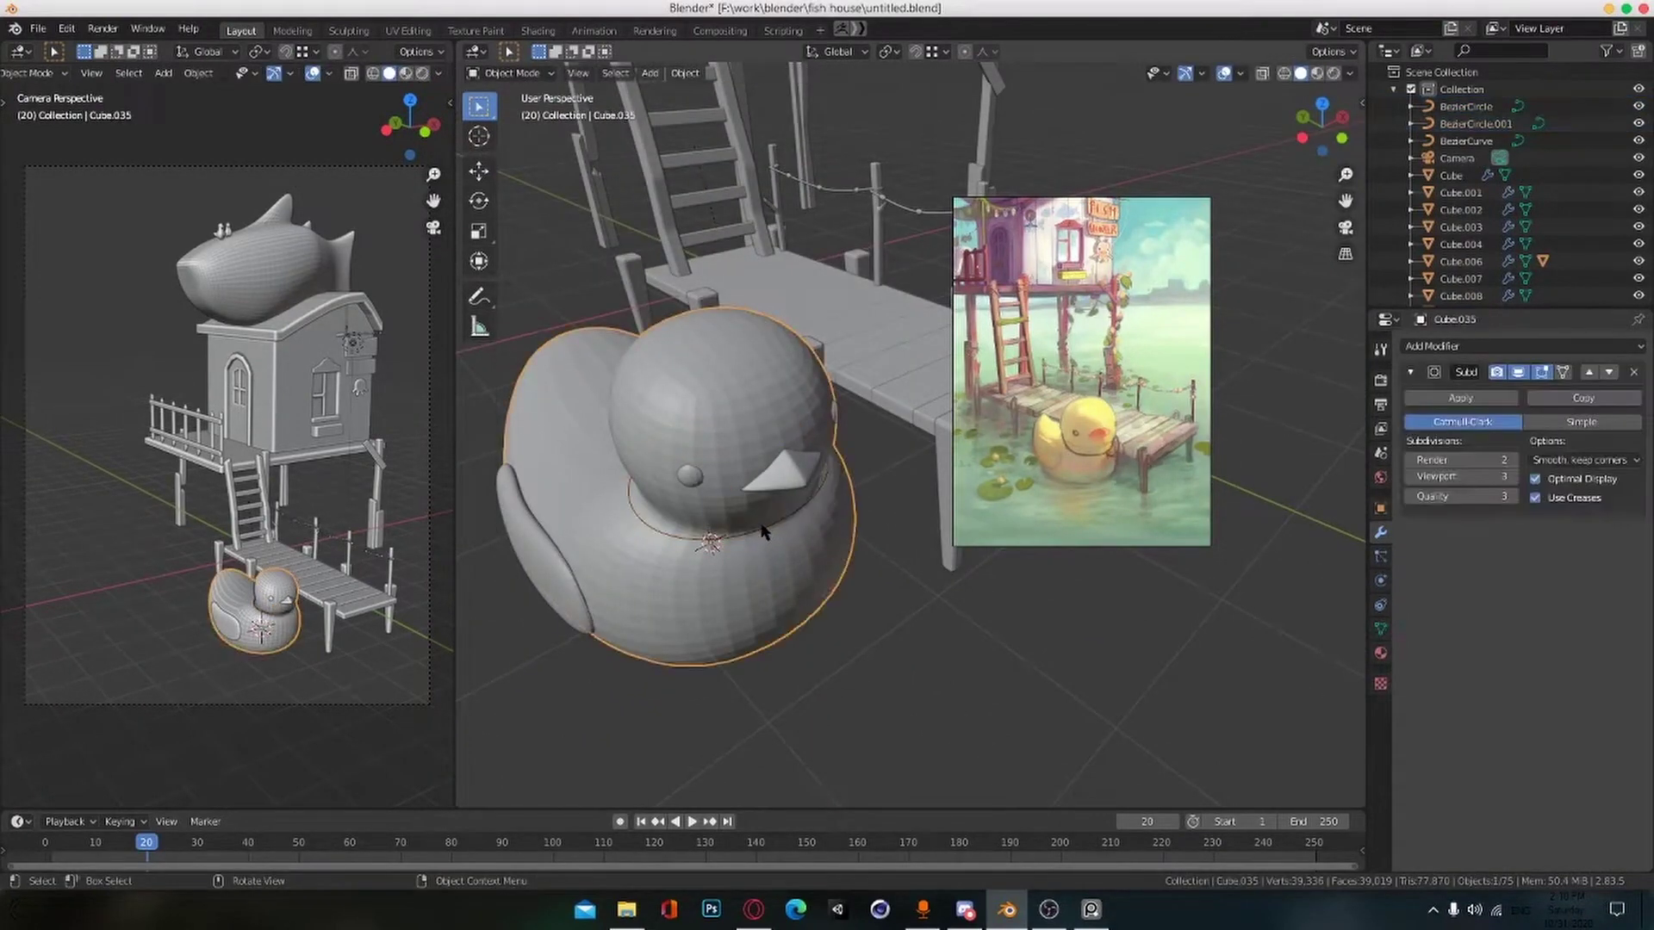
Step: Try moving the circle's front control point away from the chest and deleting control points to reshape the curve
{"action": "left_click", "coordinate": [683, 73]}
{"action": "left_click", "coordinate": [730, 198]}
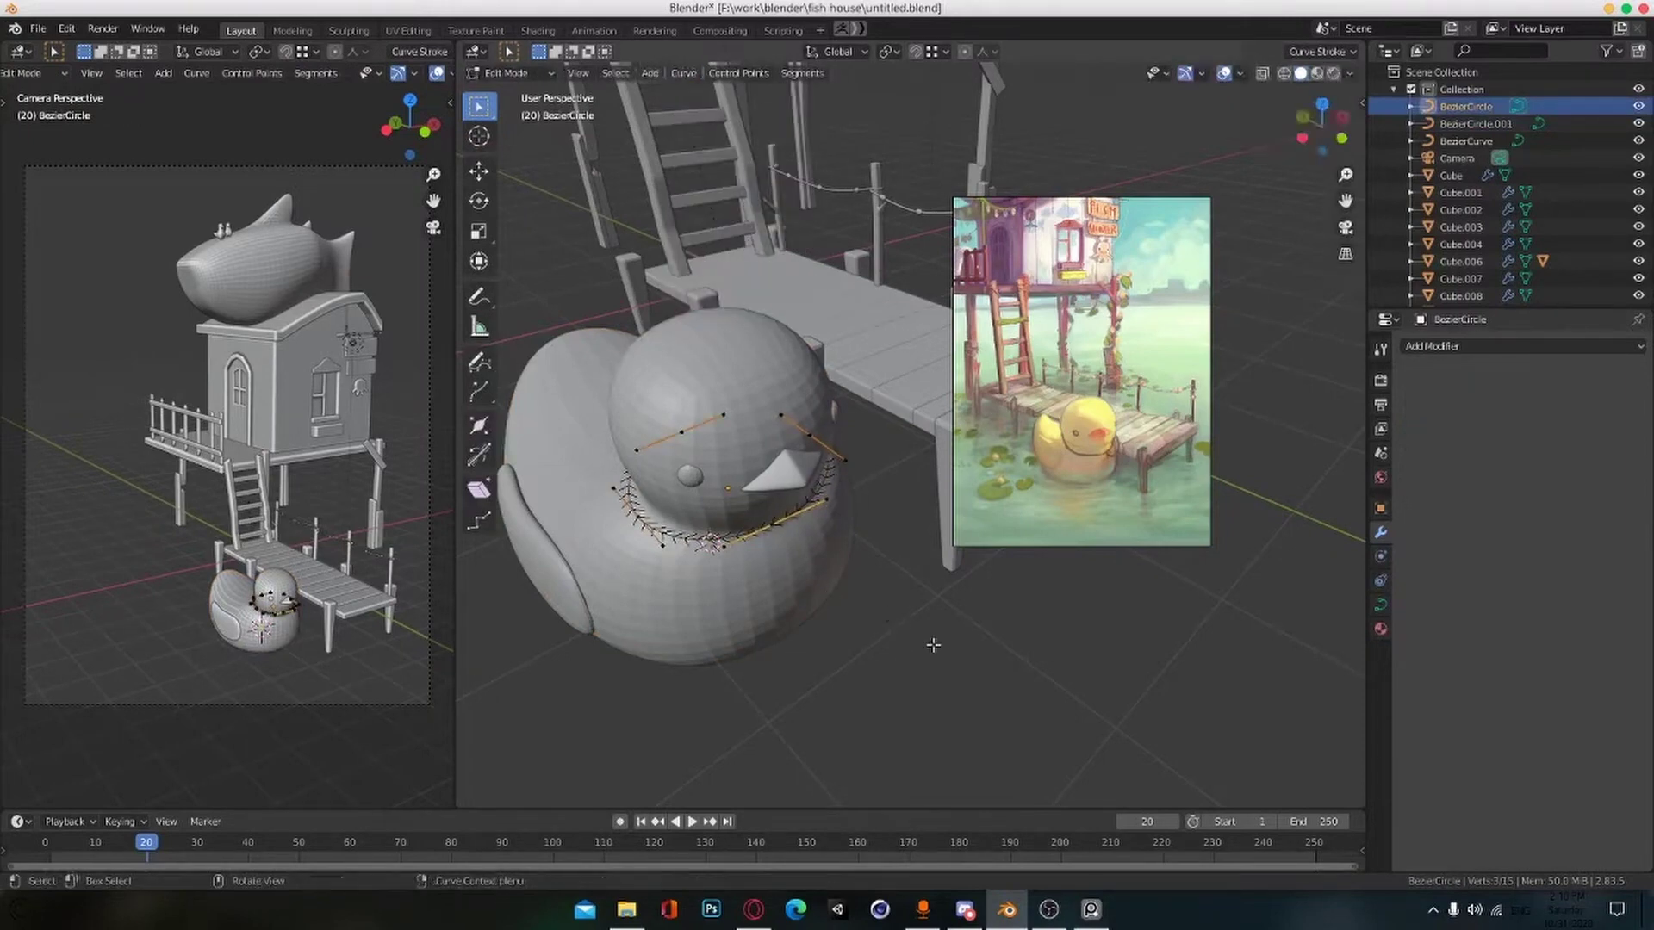
{"action": "key", "text": "g"}
{"action": "left_click", "coordinate": [950, 680]}
{"action": "key", "text": "g"}
{"action": "left_click", "coordinate": [916, 632]}
{"action": "middle_click_drag", "start_coordinate": [916, 632], "coordinate": [845, 572]}
{"action": "key", "text": "x"}
{"action": "left_click", "coordinate": [783, 635]}
{"action": "left_click", "coordinate": [812, 572]}
{"action": "key", "text": "g"}
{"action": "left_click", "coordinate": [831, 508]}
{"action": "middle_click_drag", "start_coordinate": [832, 508], "coordinate": [779, 539]}
{"action": "key", "text": "Tab"}
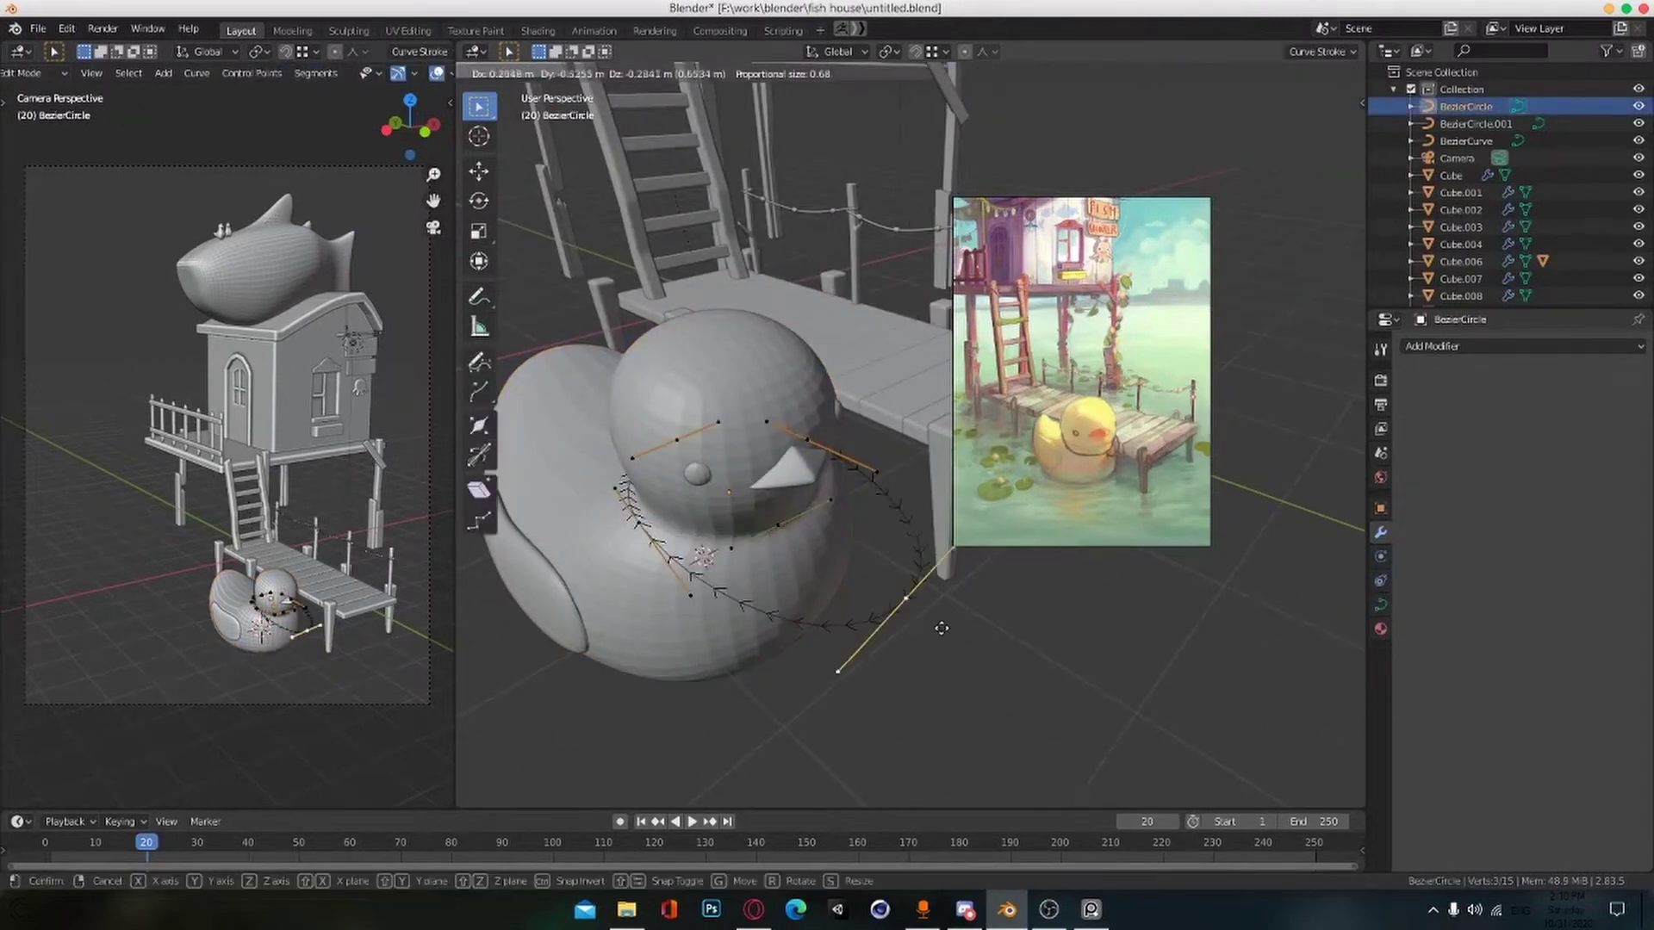
Step: Delete the extra control point and move the circle's front point back to the duck's neck
{"action": "left_click", "coordinate": [942, 628]}
{"action": "key", "text": "g"}
{"action": "left_click", "coordinate": [855, 585]}
{"action": "key", "text": "x"}
{"action": "left_click", "coordinate": [851, 585]}
{"action": "left_click", "coordinate": [930, 627]}
{"action": "key", "text": "g"}
{"action": "left_click", "coordinate": [818, 551]}
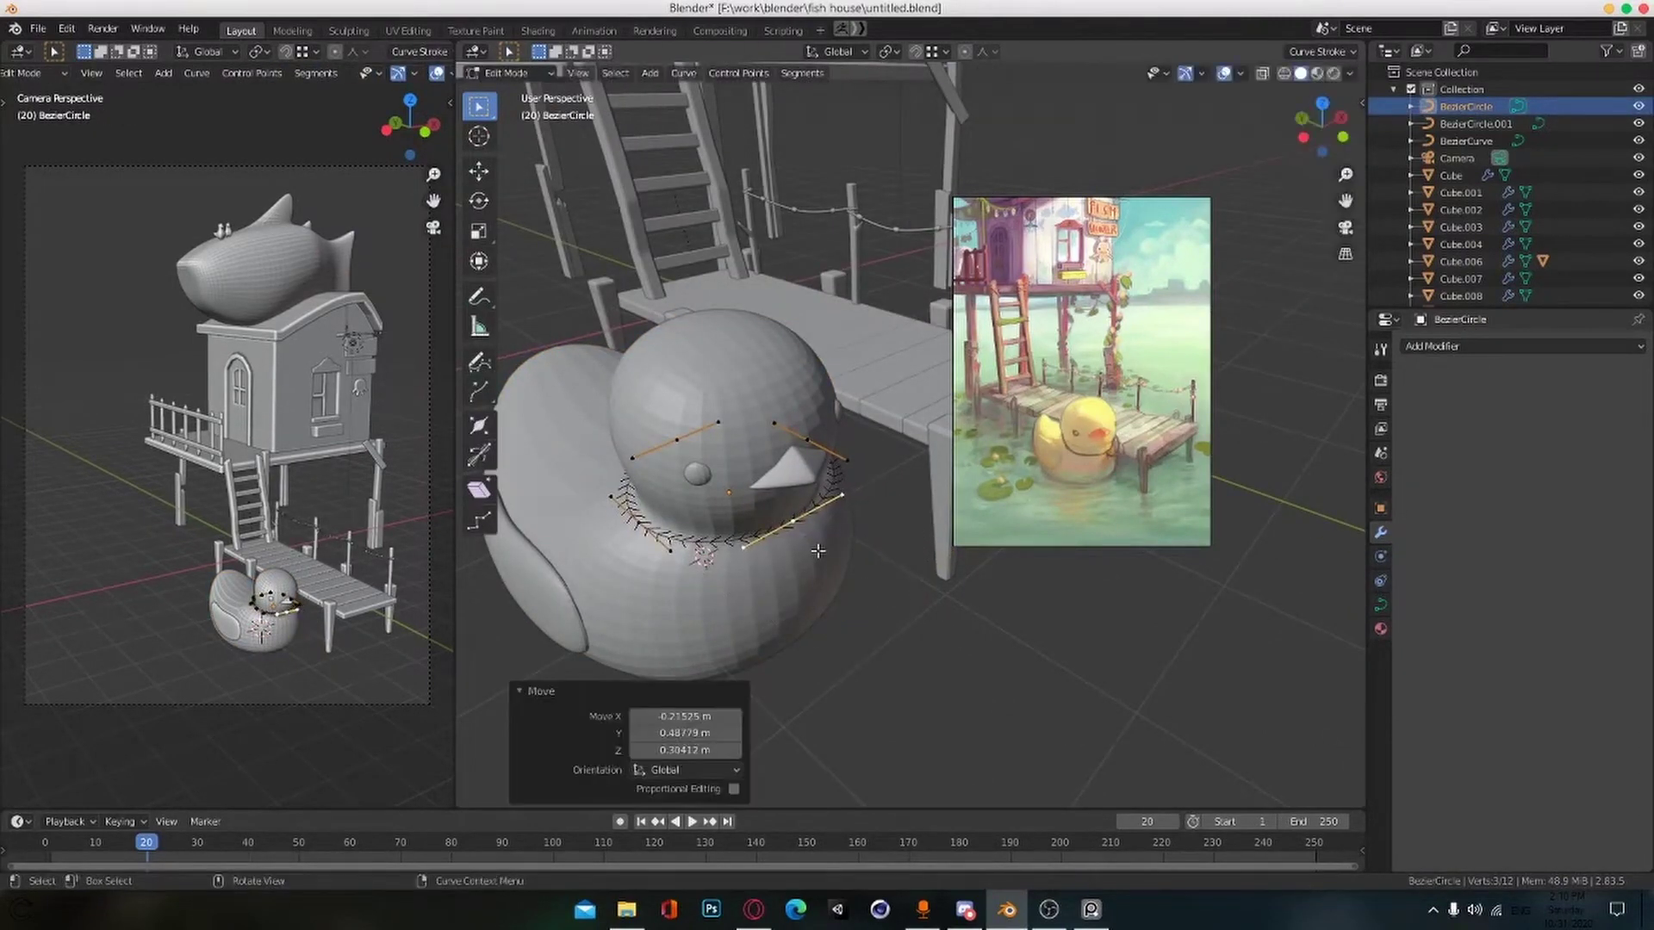
Step: Delete the Bezier circle and add an open Bezier curve at the duck, opened in Edit Mode
{"action": "key", "text": "Tab"}
{"action": "key", "text": "Delete"}
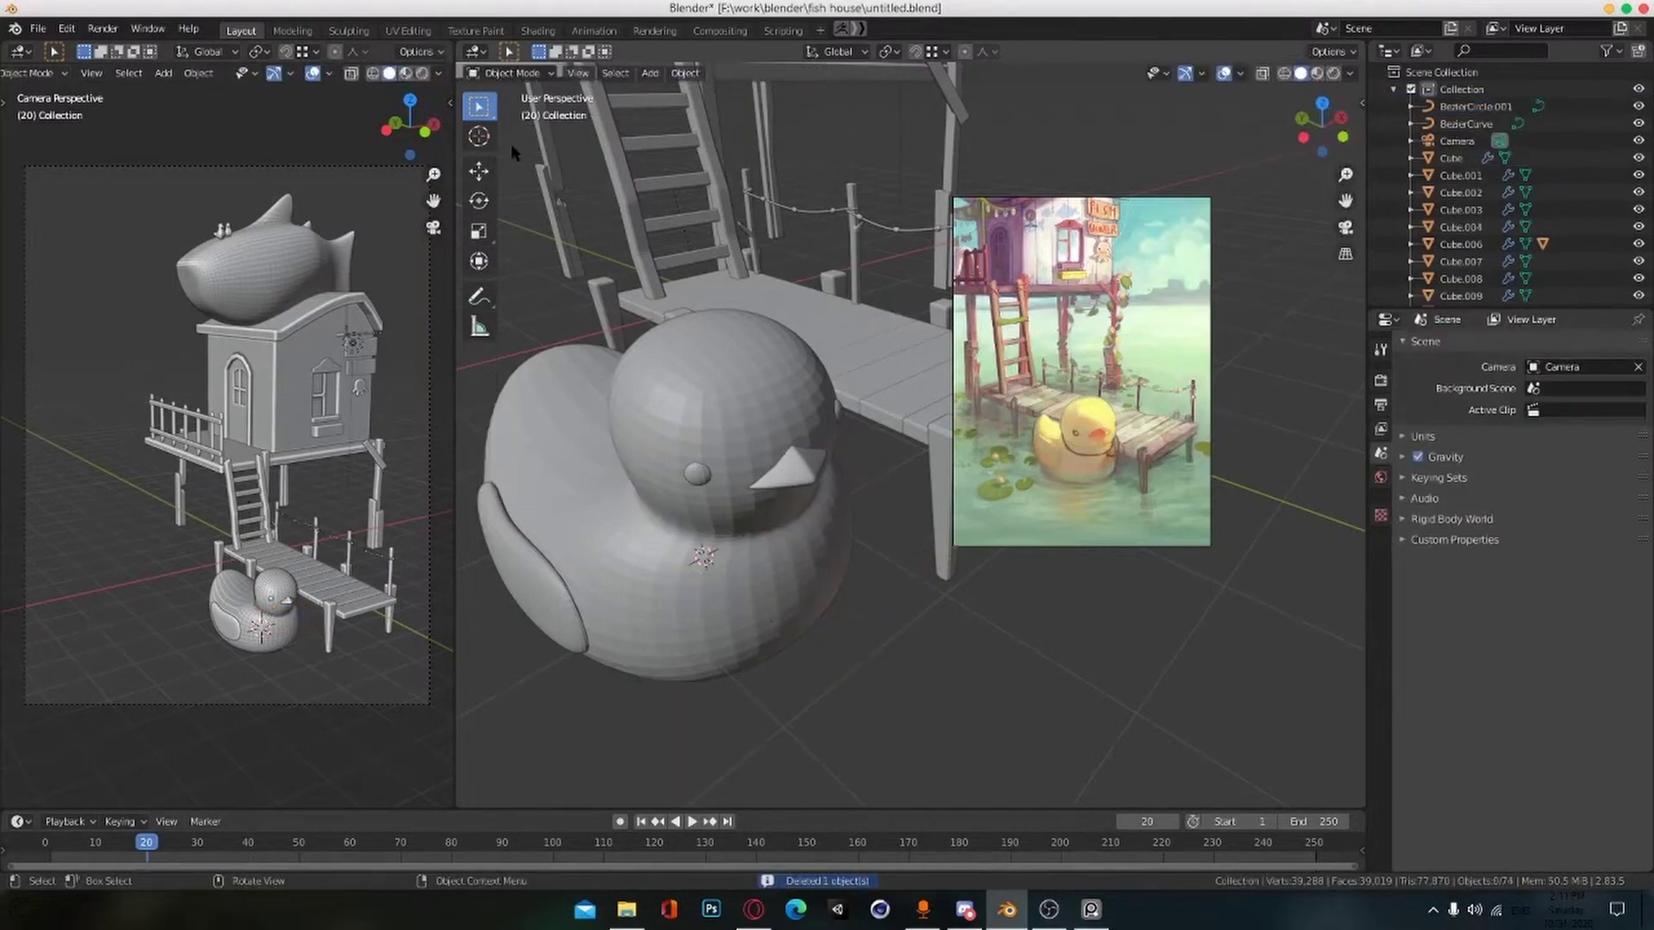
{"action": "key", "text": "shift+a"}
{"action": "mouse_move", "coordinate": [729, 555]}
{"action": "left_click", "coordinate": [803, 556]}
{"action": "middle_click_drag", "start_coordinate": [853, 609], "coordinate": [820, 584]}
{"action": "key", "text": "Tab"}
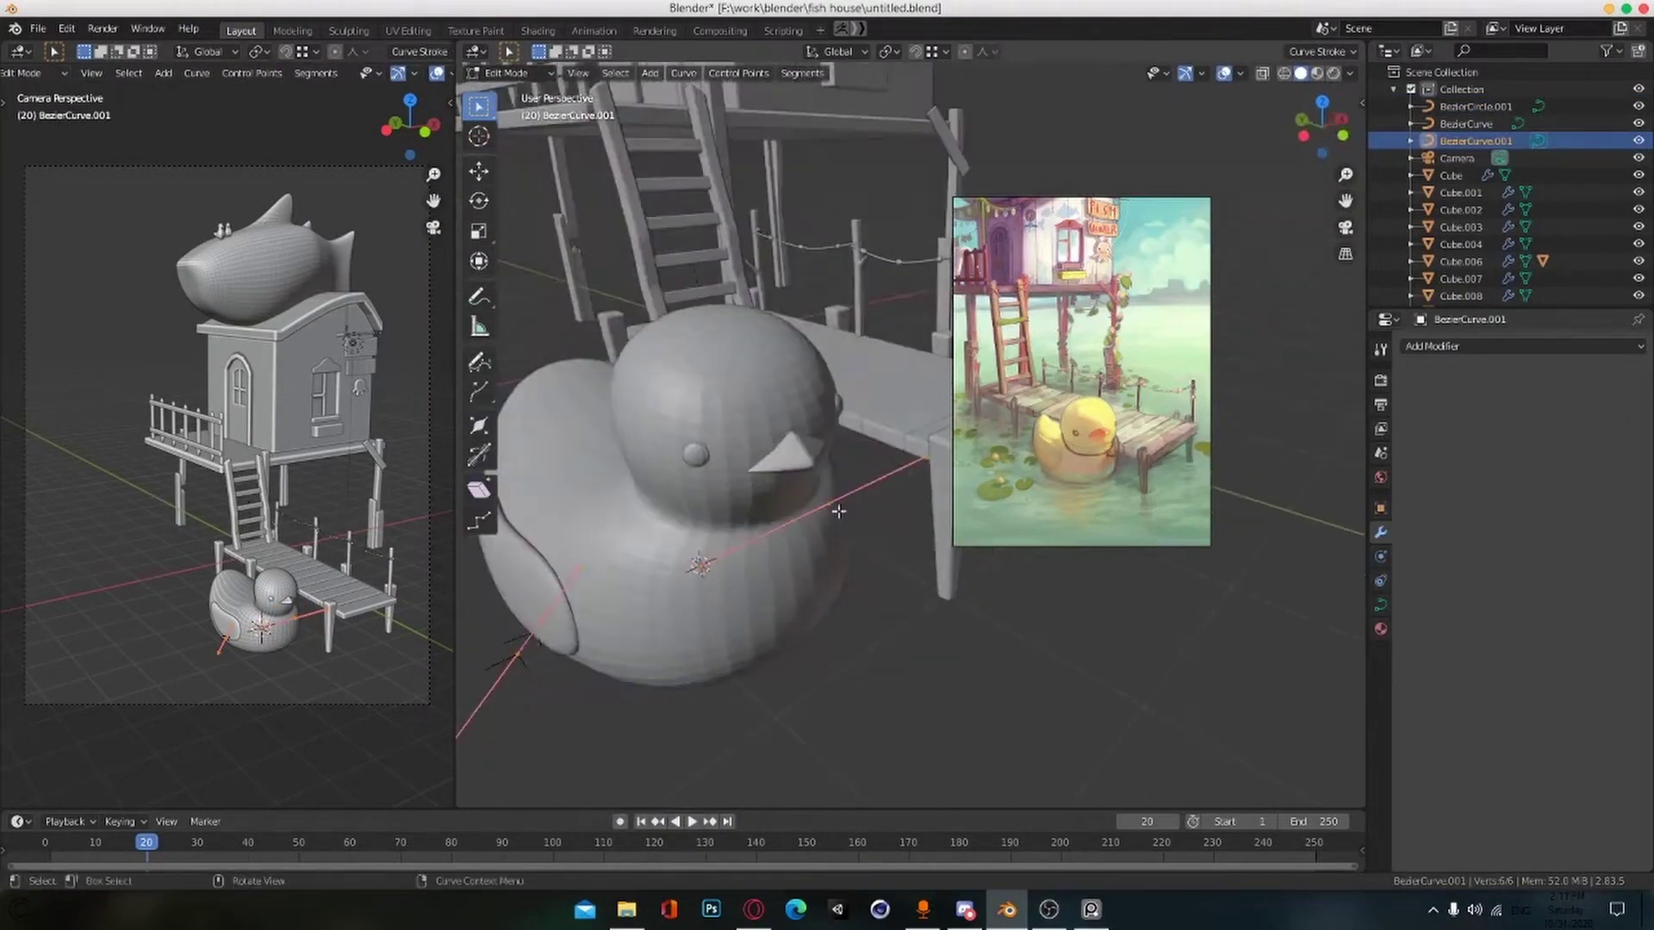
Step: Place the curve's control point in front of the duck's chest and raise it about 0.72 m
{"action": "key", "text": "KP_7"}
{"action": "left_click", "coordinate": [727, 452]}
{"action": "middle_click_drag", "start_coordinate": [727, 452], "coordinate": [767, 331]}
{"action": "key", "text": "g"}
{"action": "key", "text": "z"}
{"action": "left_click", "coordinate": [758, 249]}
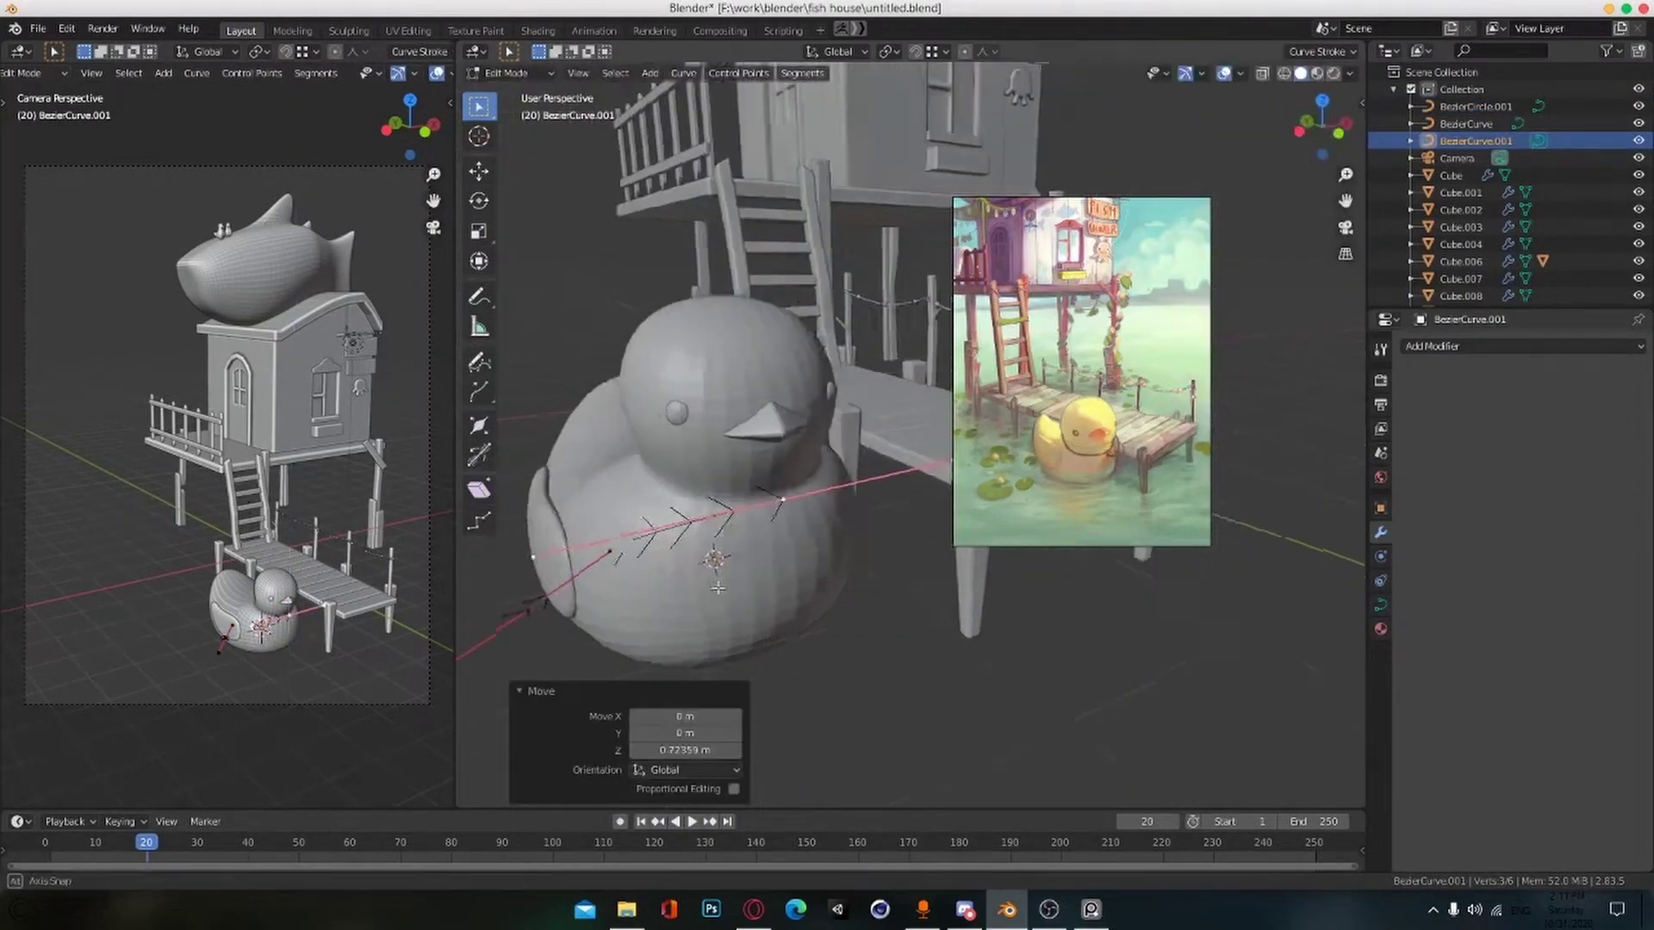
Step: In wireframe top view, rotate the curve's side control point about 148° and shrink the handles to fit the head
{"action": "key", "text": "KP_7"}
{"action": "left_click", "coordinate": [576, 252]}
{"action": "key", "text": "shift+z"}
{"action": "left_click", "coordinate": [1218, 512]}
{"action": "scroll", "coordinate": [770, 441], "scroll_direction": "down", "scroll_amount": 2}
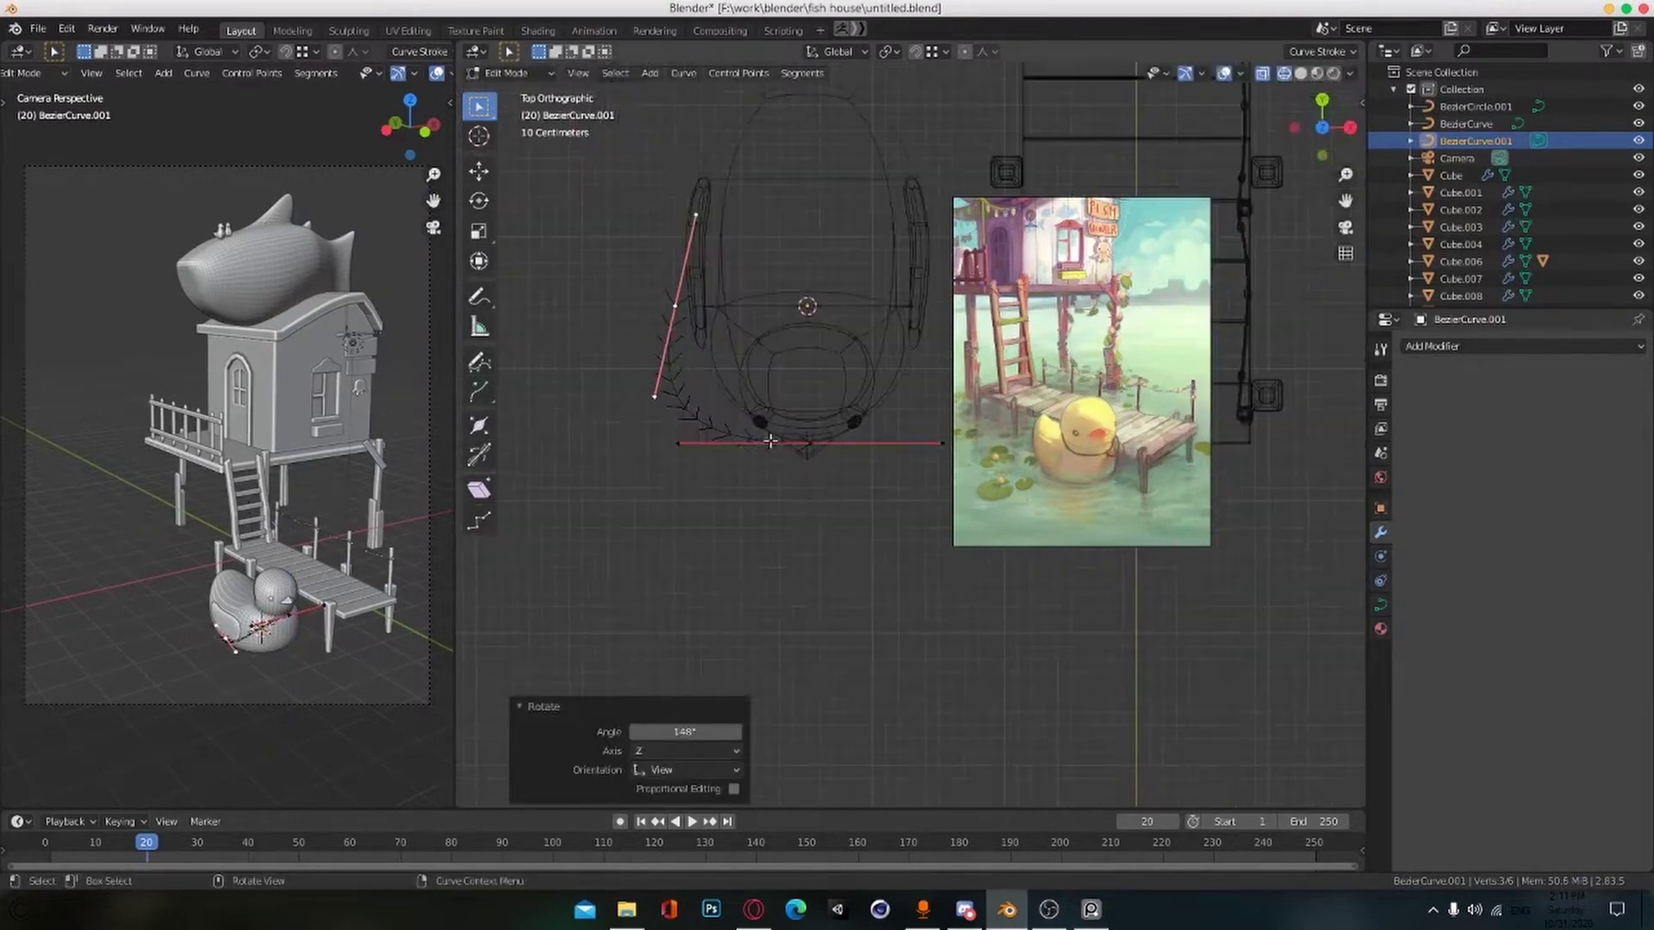
{"action": "left_click", "coordinate": [811, 454]}
{"action": "key", "text": "s"}
{"action": "left_click", "coordinate": [841, 464]}
{"action": "left_click", "coordinate": [741, 360]}
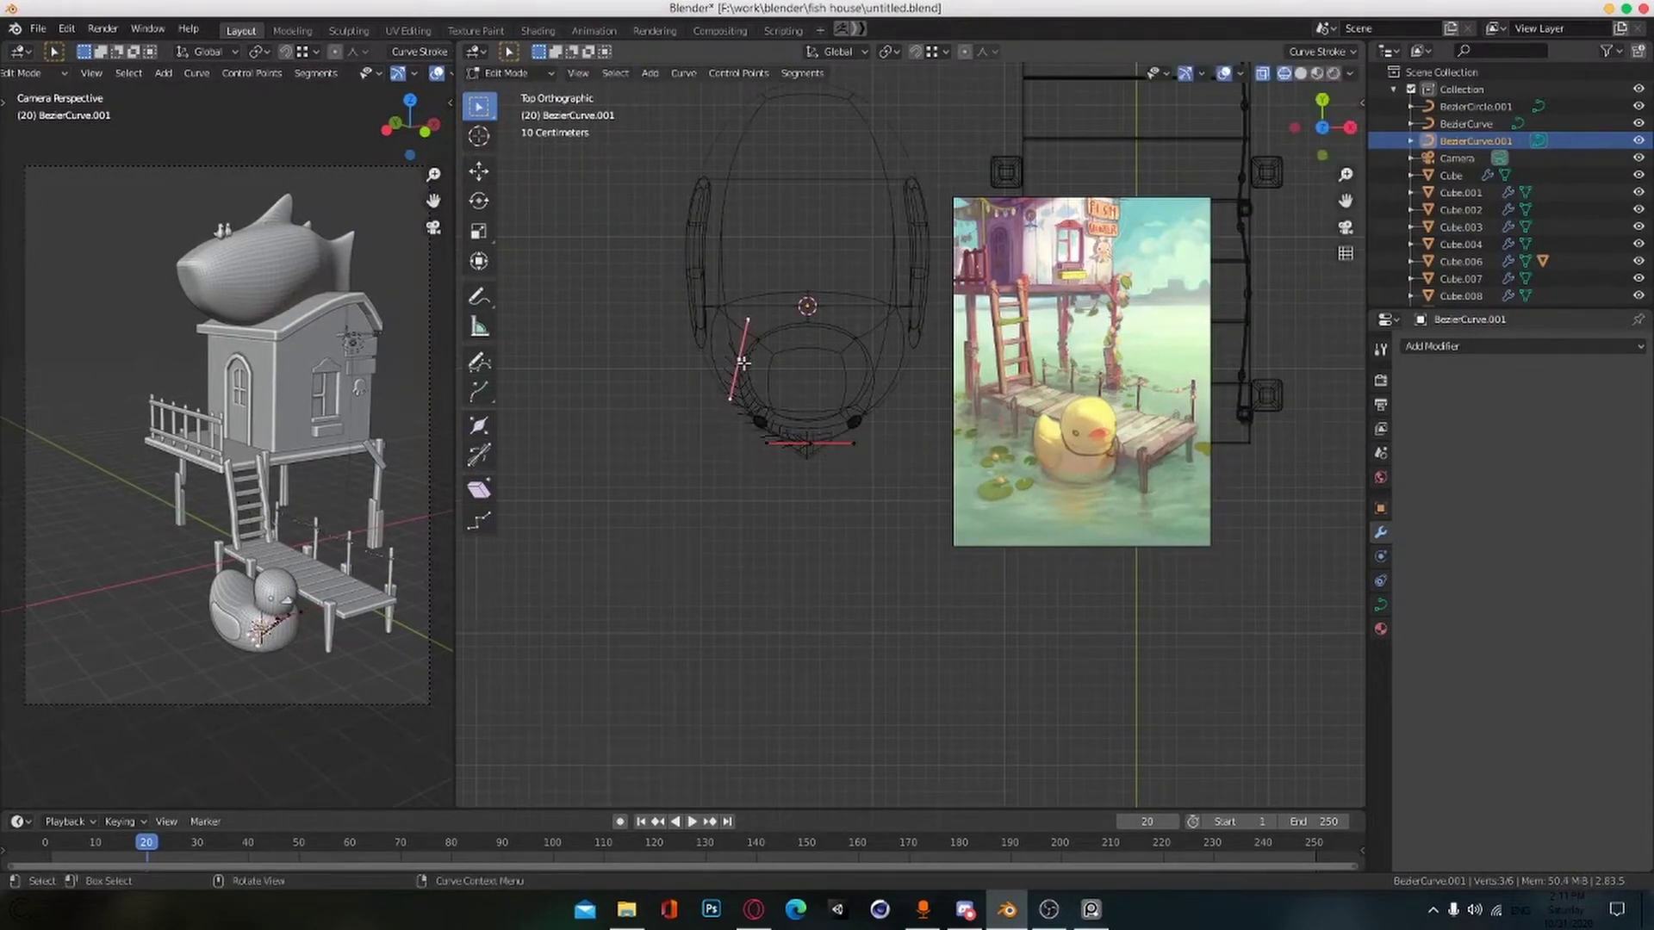
Step: Extrude the curve around the back and far side of the head to the front, rotating control points along its outline
{"action": "key", "text": "e"}
{"action": "left_click", "coordinate": [806, 311]}
{"action": "key", "text": "r"}
{"action": "scroll", "coordinate": [881, 370], "scroll_direction": "up", "scroll_amount": 2}
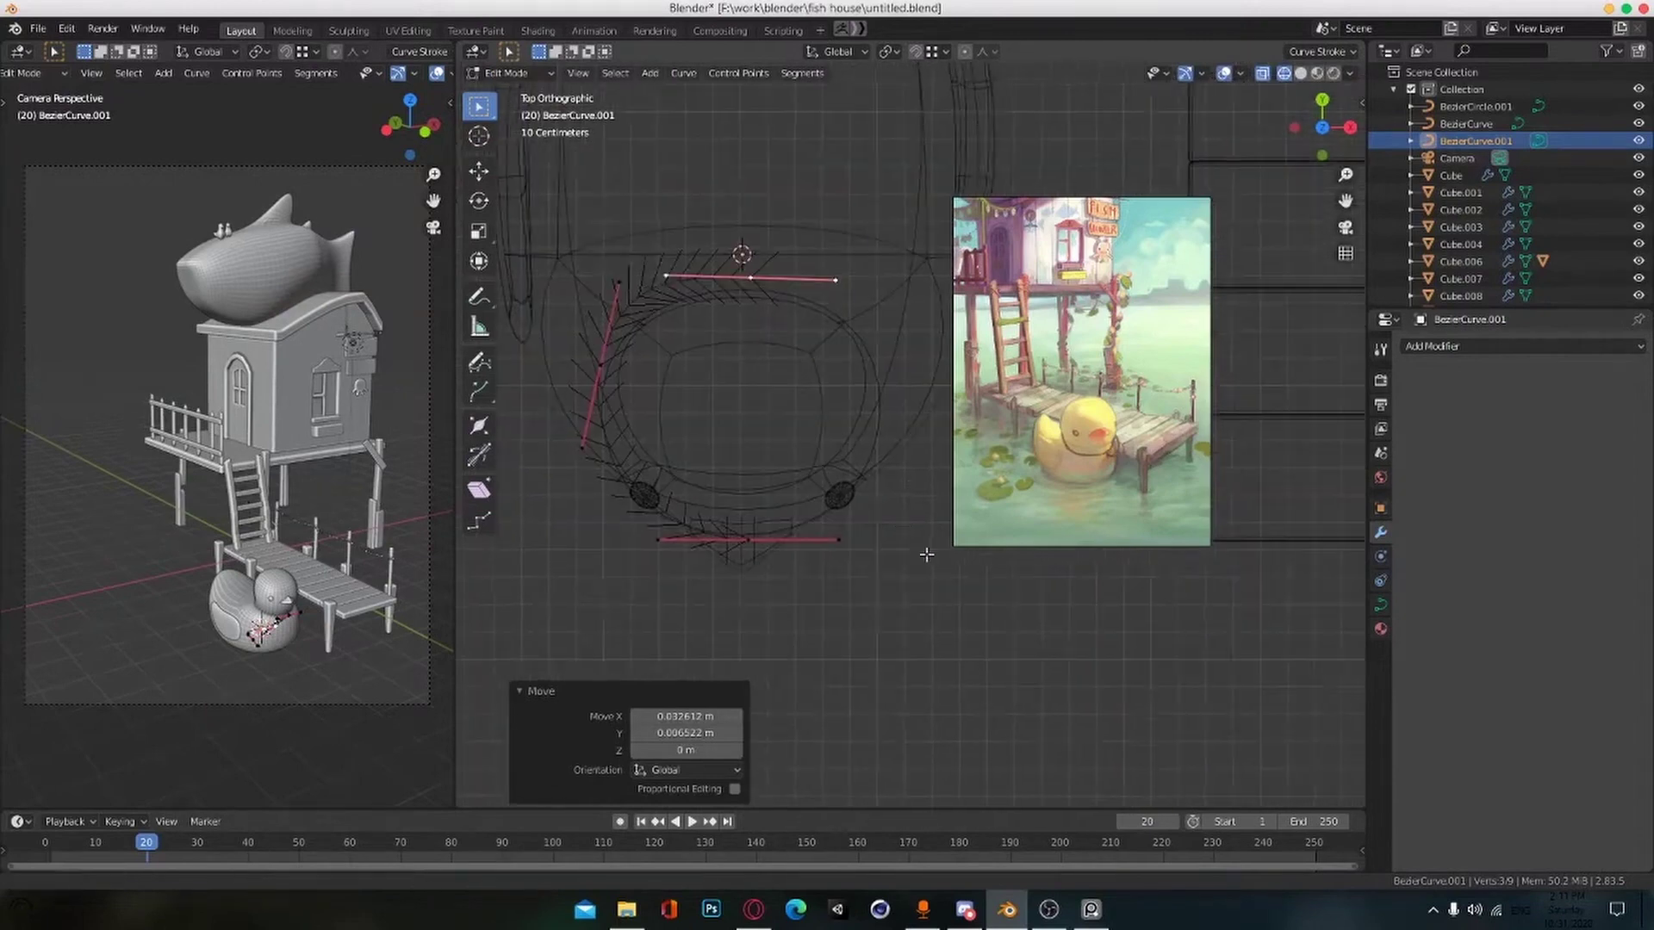
{"action": "left_click", "coordinate": [599, 365]}
{"action": "key", "text": "r"}
{"action": "left_click", "coordinate": [709, 325]}
{"action": "key", "text": "g"}
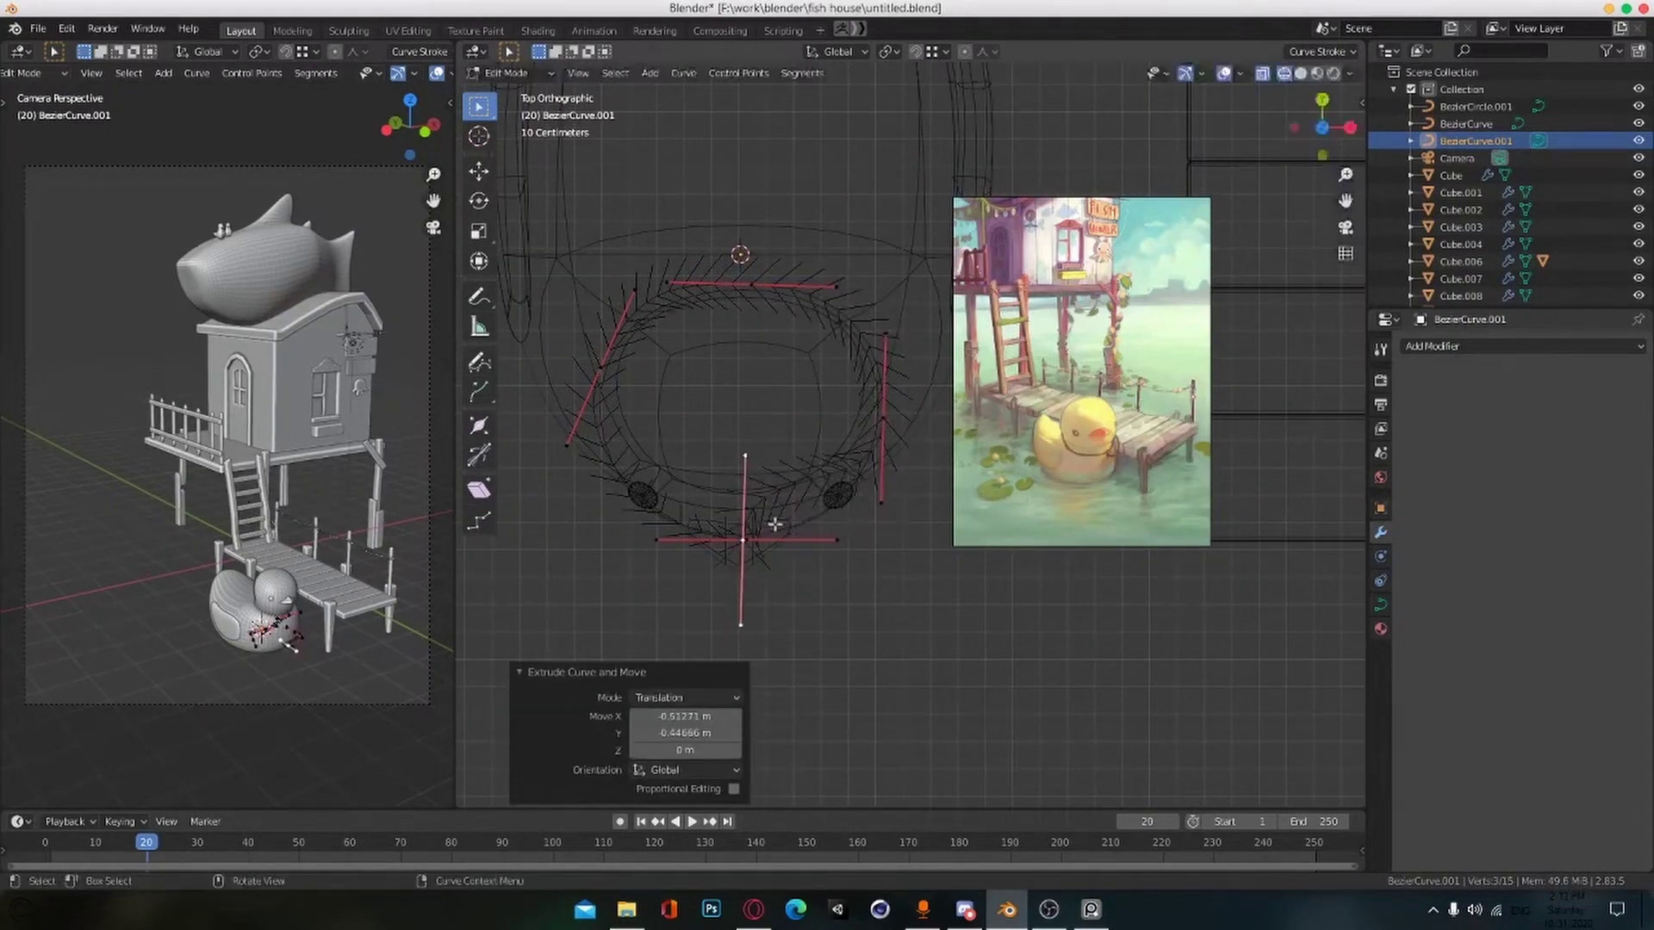
Step: Raise the curve's lower control points to the neckline and rotate them to wrap around the duck's neck
{"action": "middle_click_drag", "start_coordinate": [785, 610], "coordinate": [844, 607]}
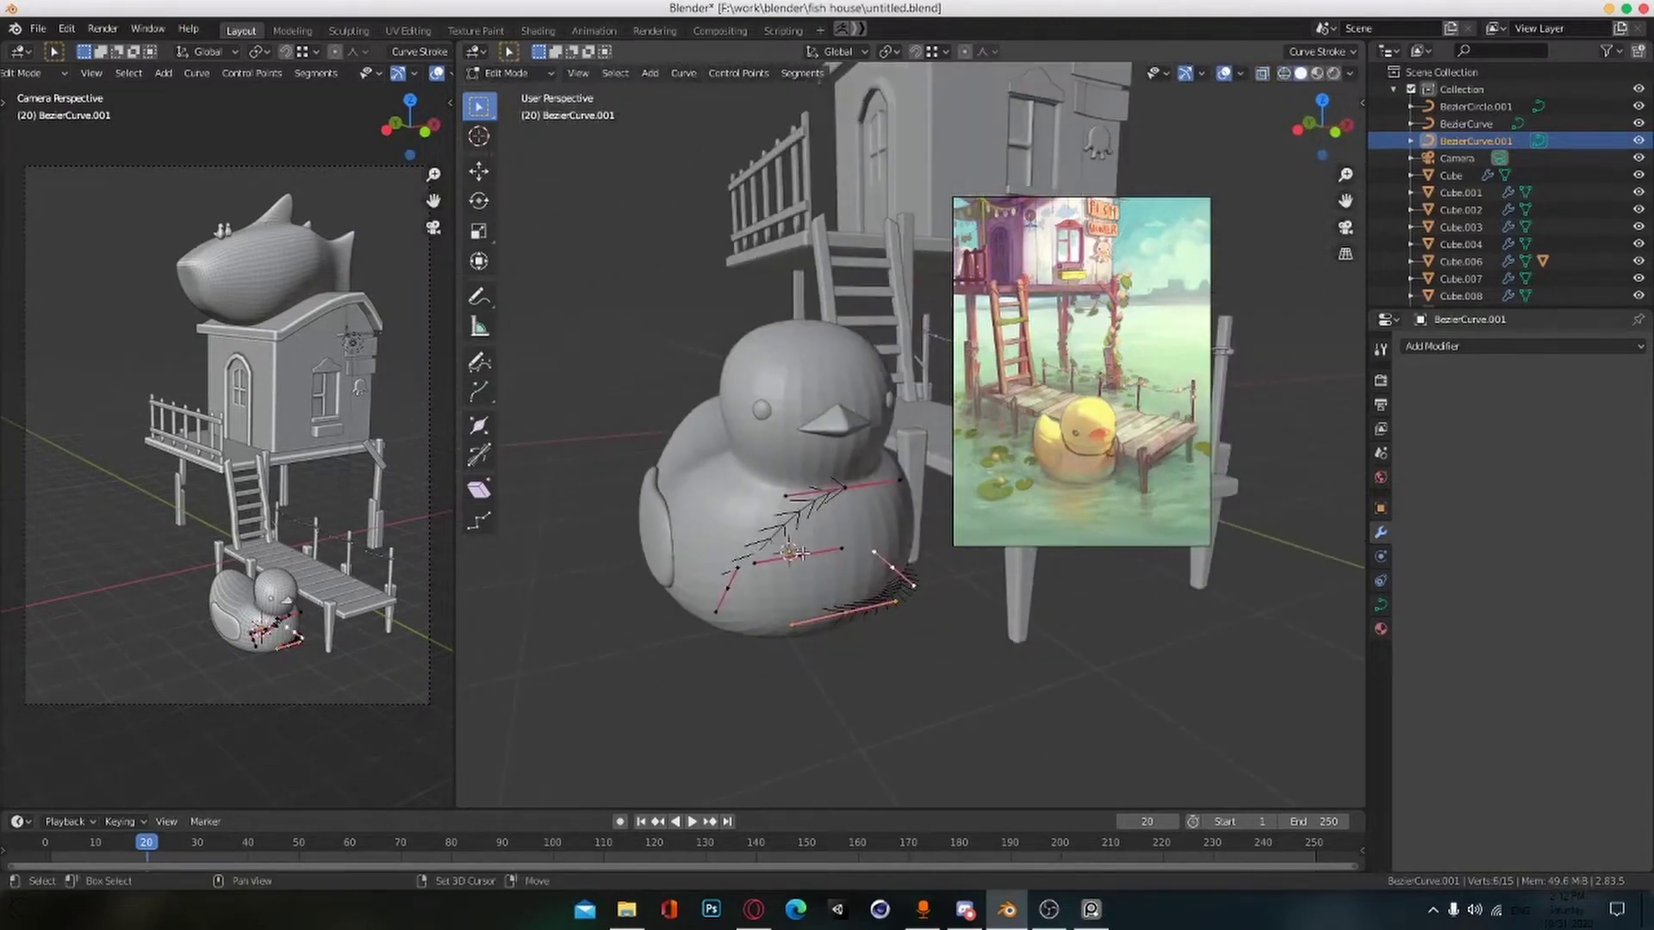
{"action": "middle_click_drag", "start_coordinate": [851, 486], "coordinate": [739, 565]}
{"action": "key", "text": "g"}
{"action": "key", "text": "z"}
{"action": "left_click", "coordinate": [908, 432]}
{"action": "key", "text": "r"}
{"action": "left_click", "coordinate": [909, 519]}
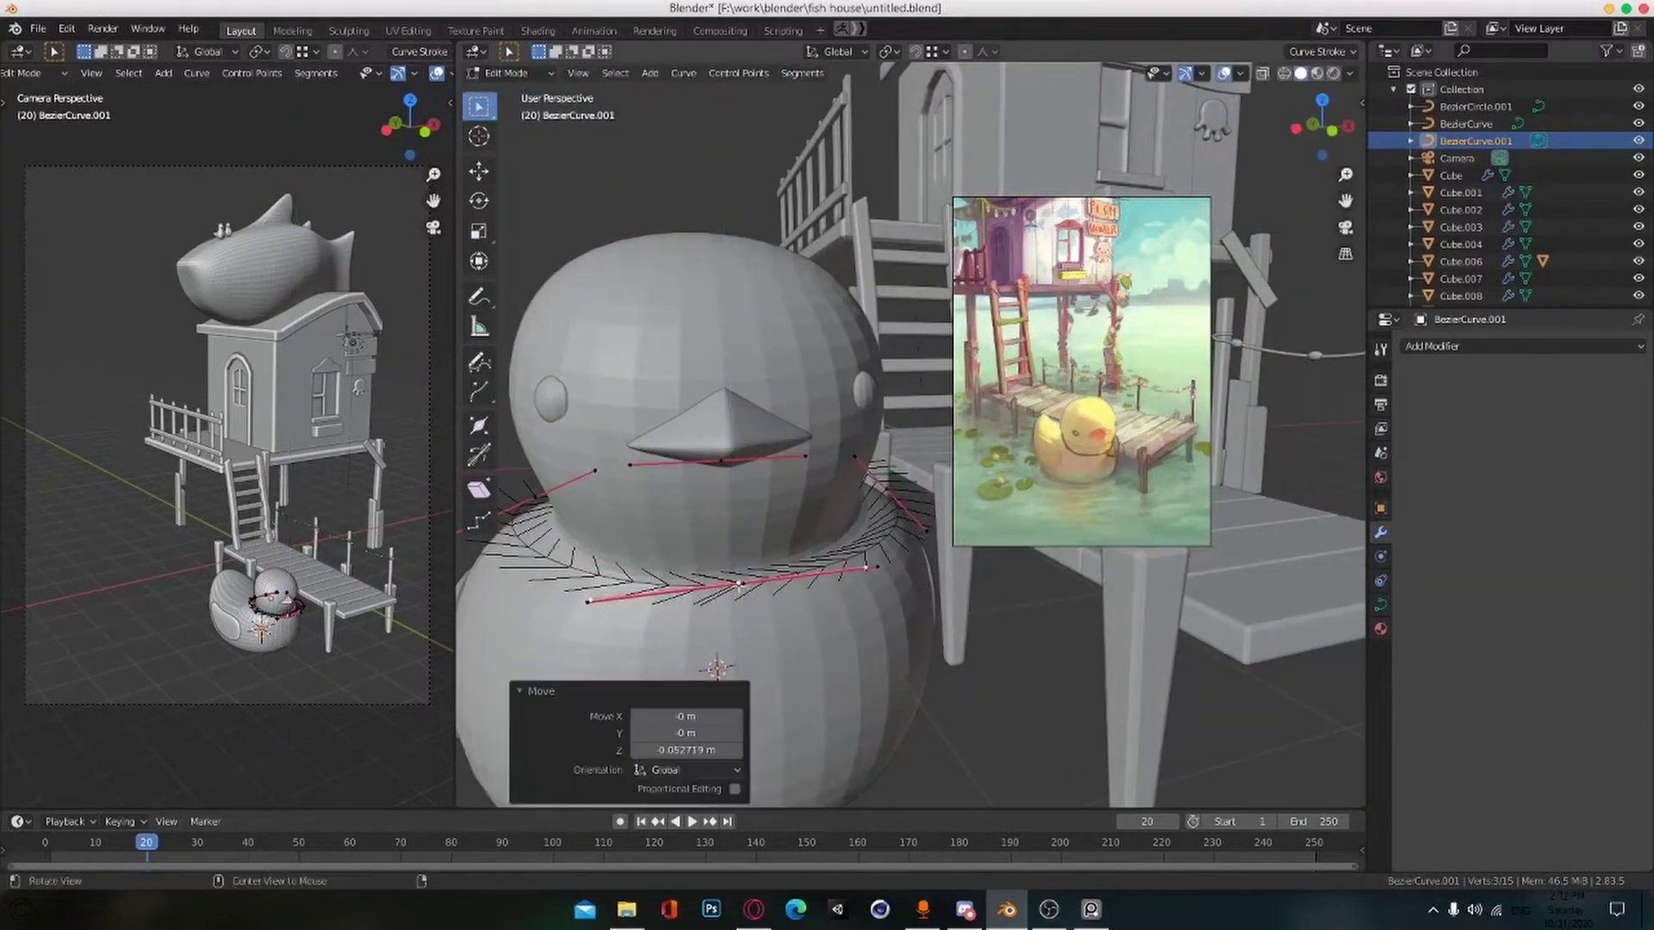
Step: Undo the last two changes to the neck curve and reposition its front control point along the neckline
{"action": "key", "text": "ctrl+z"}
{"action": "key", "text": "ctrl+z"}
{"action": "left_click_drag", "start_coordinate": [738, 585], "coordinate": [1036, 690], "text": "alt"}
{"action": "key", "text": "g"}
{"action": "middle_click_drag", "start_coordinate": [1024, 674], "coordinate": [908, 635]}
{"action": "left_click", "coordinate": [989, 586]}
Step: Shift the neck curve's control point sideways and vertically and resize its handles to follow the duck's neck
{"action": "key", "text": "KP_7"}
{"action": "left_click", "coordinate": [864, 497]}
{"action": "left_click", "coordinate": [896, 523]}
{"action": "key", "text": "g"}
{"action": "key", "text": "z"}
{"action": "left_click", "coordinate": [813, 572]}
{"action": "key", "text": "g"}
{"action": "left_click", "coordinate": [913, 582]}
{"action": "key", "text": "s"}
{"action": "left_click", "coordinate": [871, 594]}
Step: Nudge the curve's control point around the side of the neck so the curve sits in the neckline
{"action": "middle_click_drag", "start_coordinate": [862, 551], "coordinate": [741, 541]}
{"action": "scroll", "coordinate": [798, 594], "scroll_direction": "up", "scroll_amount": 3}
{"action": "key", "text": "g"}
{"action": "left_click", "coordinate": [811, 561]}
{"action": "scroll", "coordinate": [818, 560], "scroll_direction": "down", "scroll_amount": 4}
{"action": "scroll", "coordinate": [793, 472], "scroll_direction": "up", "scroll_amount": 4}
{"action": "key", "text": "g"}
{"action": "left_click", "coordinate": [839, 496]}
{"action": "scroll", "coordinate": [866, 487], "scroll_direction": "down", "scroll_amount": 4}
Step: Move the control point at the back of the neck and rotate it about 14.8°
{"action": "left_click", "coordinate": [791, 576]}
{"action": "key", "text": "g"}
{"action": "left_click", "coordinate": [779, 556]}
{"action": "scroll", "coordinate": [779, 555], "scroll_direction": "up", "scroll_amount": 3}
{"action": "key", "text": "r"}
{"action": "left_click", "coordinate": [796, 547]}
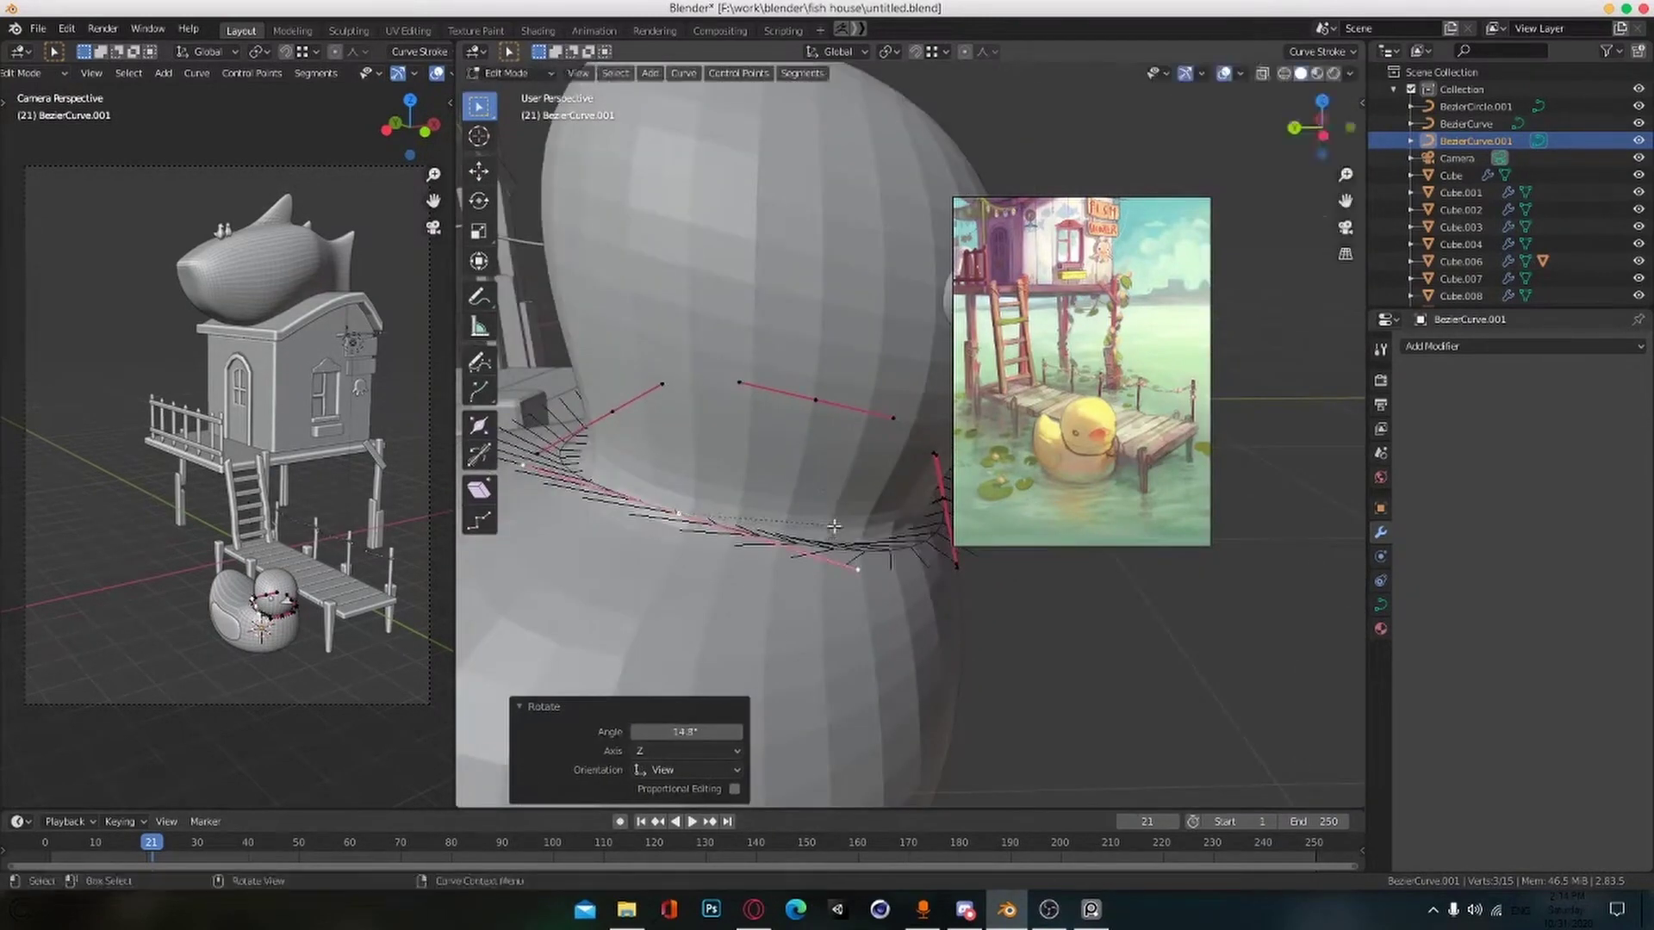
Step: Resize the handles of the point behind the neck, shift it about 0.01 m, and save the file
{"action": "left_click_drag", "start_coordinate": [834, 525], "coordinate": [772, 668], "text": "alt"}
{"action": "key", "text": "s"}
{"action": "left_click", "coordinate": [847, 683]}
{"action": "key", "text": "g"}
{"action": "left_click", "coordinate": [776, 663]}
{"action": "left_click_drag", "start_coordinate": [990, 689], "coordinate": [880, 630], "text": "alt"}
{"action": "key", "text": "ctrl+s"}
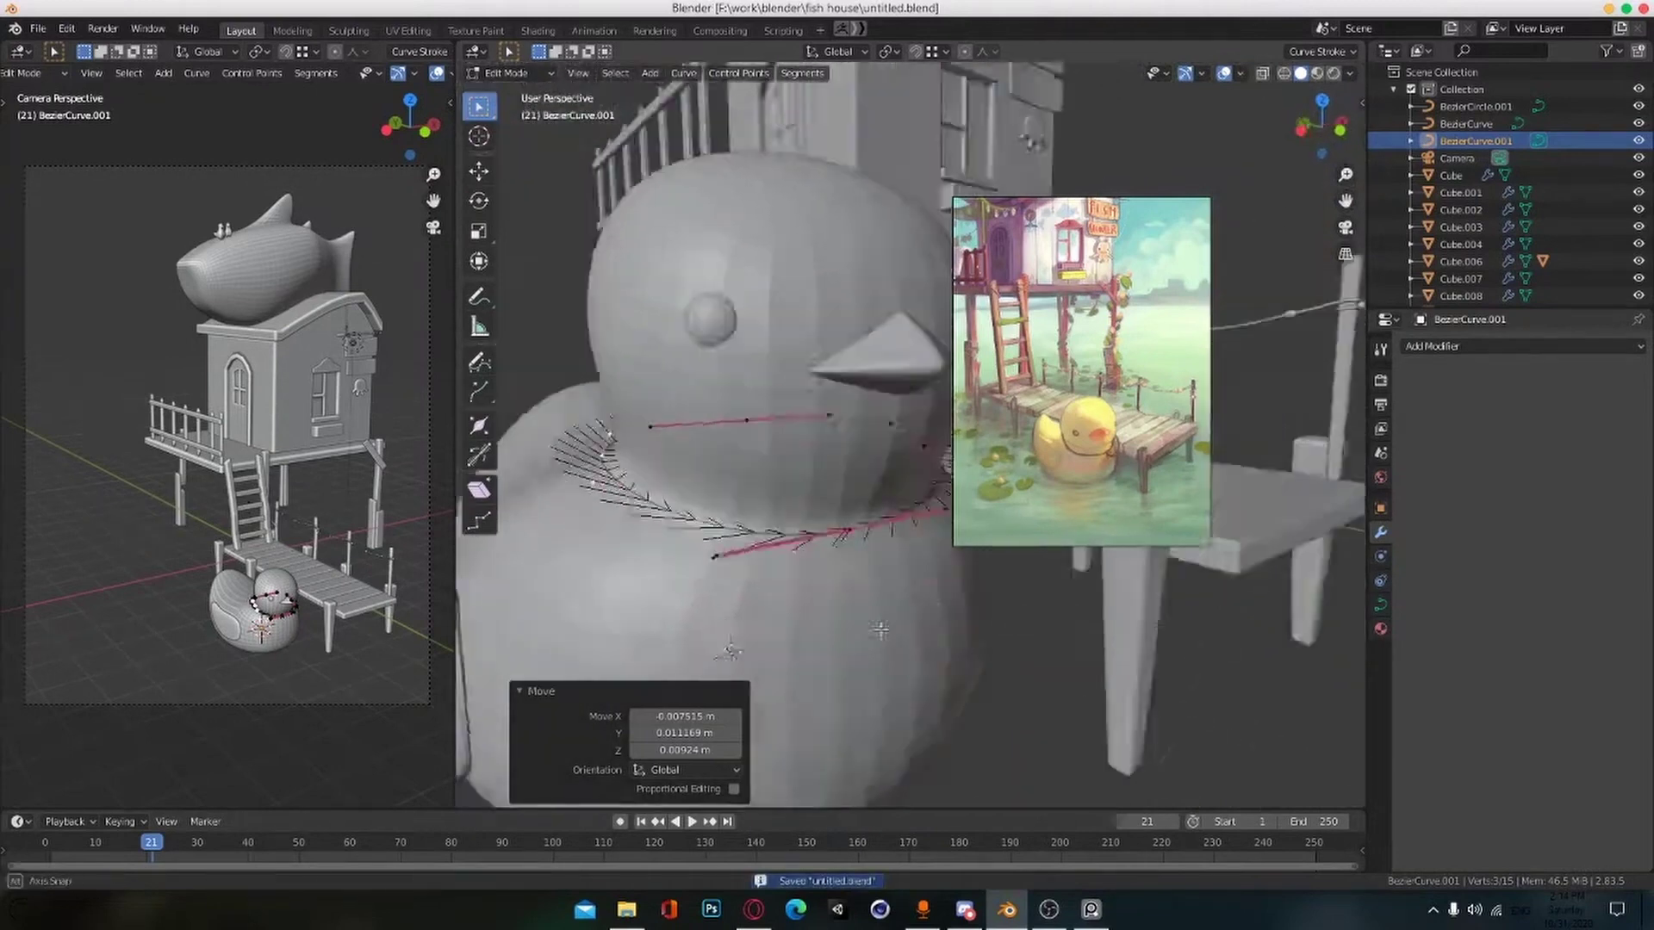
Step: Extrude a new control point from the curve's front end and shrink its handles below the beak
{"action": "middle_click_drag", "start_coordinate": [880, 630], "coordinate": [822, 545]}
{"action": "scroll", "coordinate": [864, 523], "scroll_direction": "up", "scroll_amount": 2}
{"action": "key", "text": "g"}
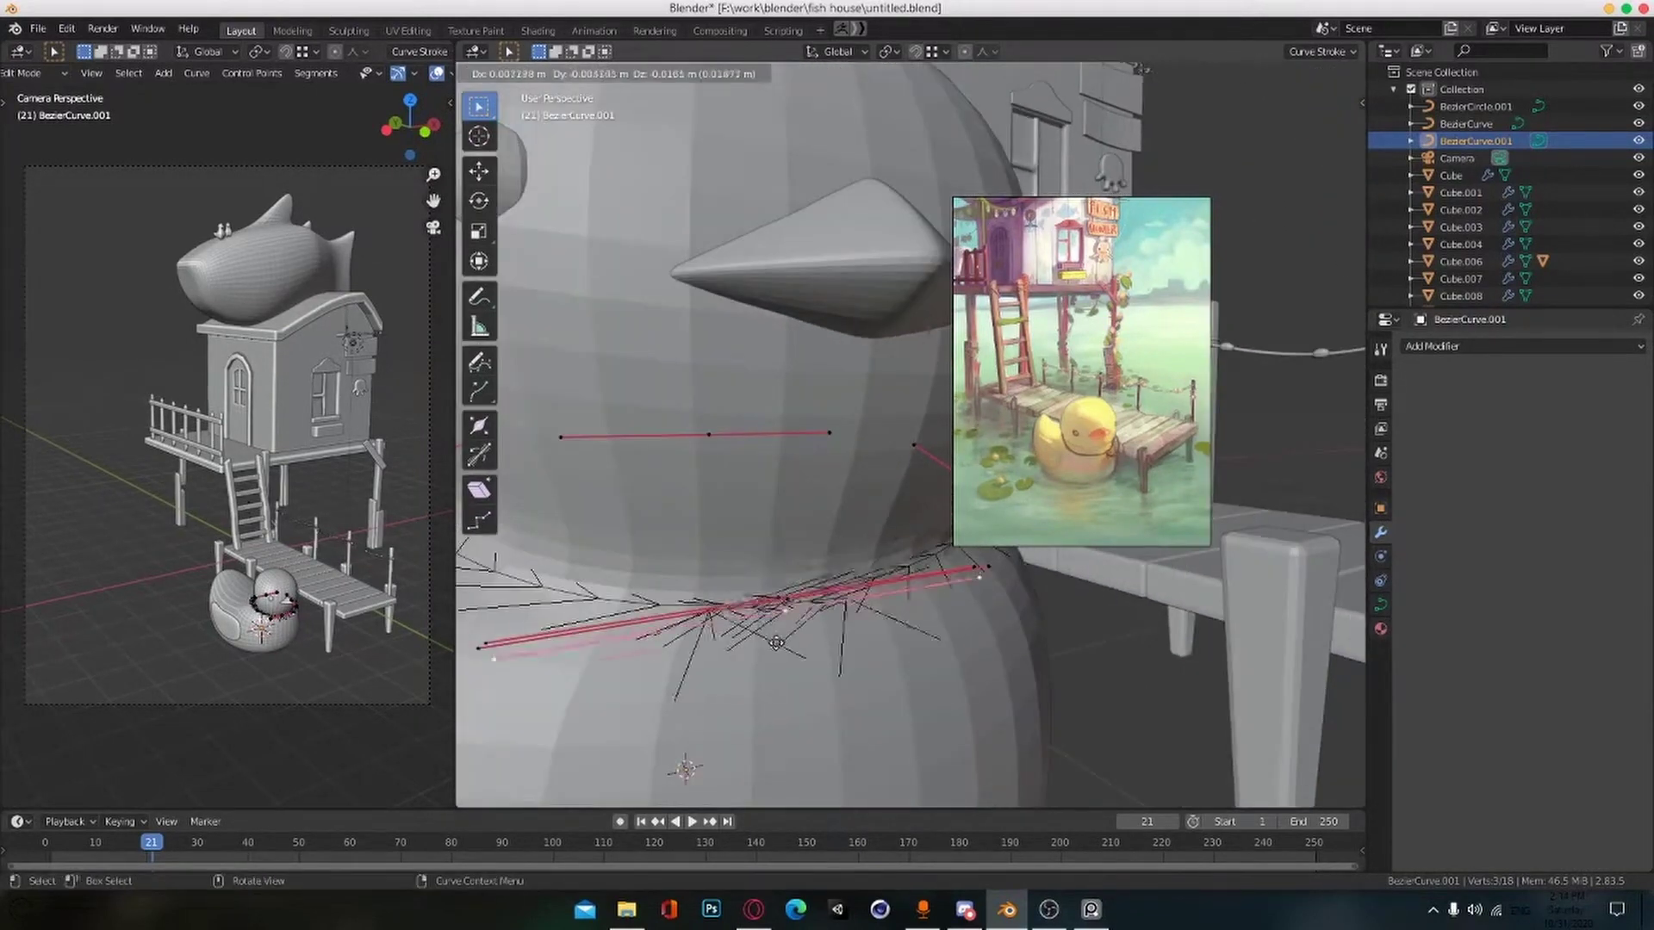
{"action": "key", "text": "Escape"}
{"action": "scroll", "coordinate": [879, 621], "scroll_direction": "down", "scroll_amount": 2}
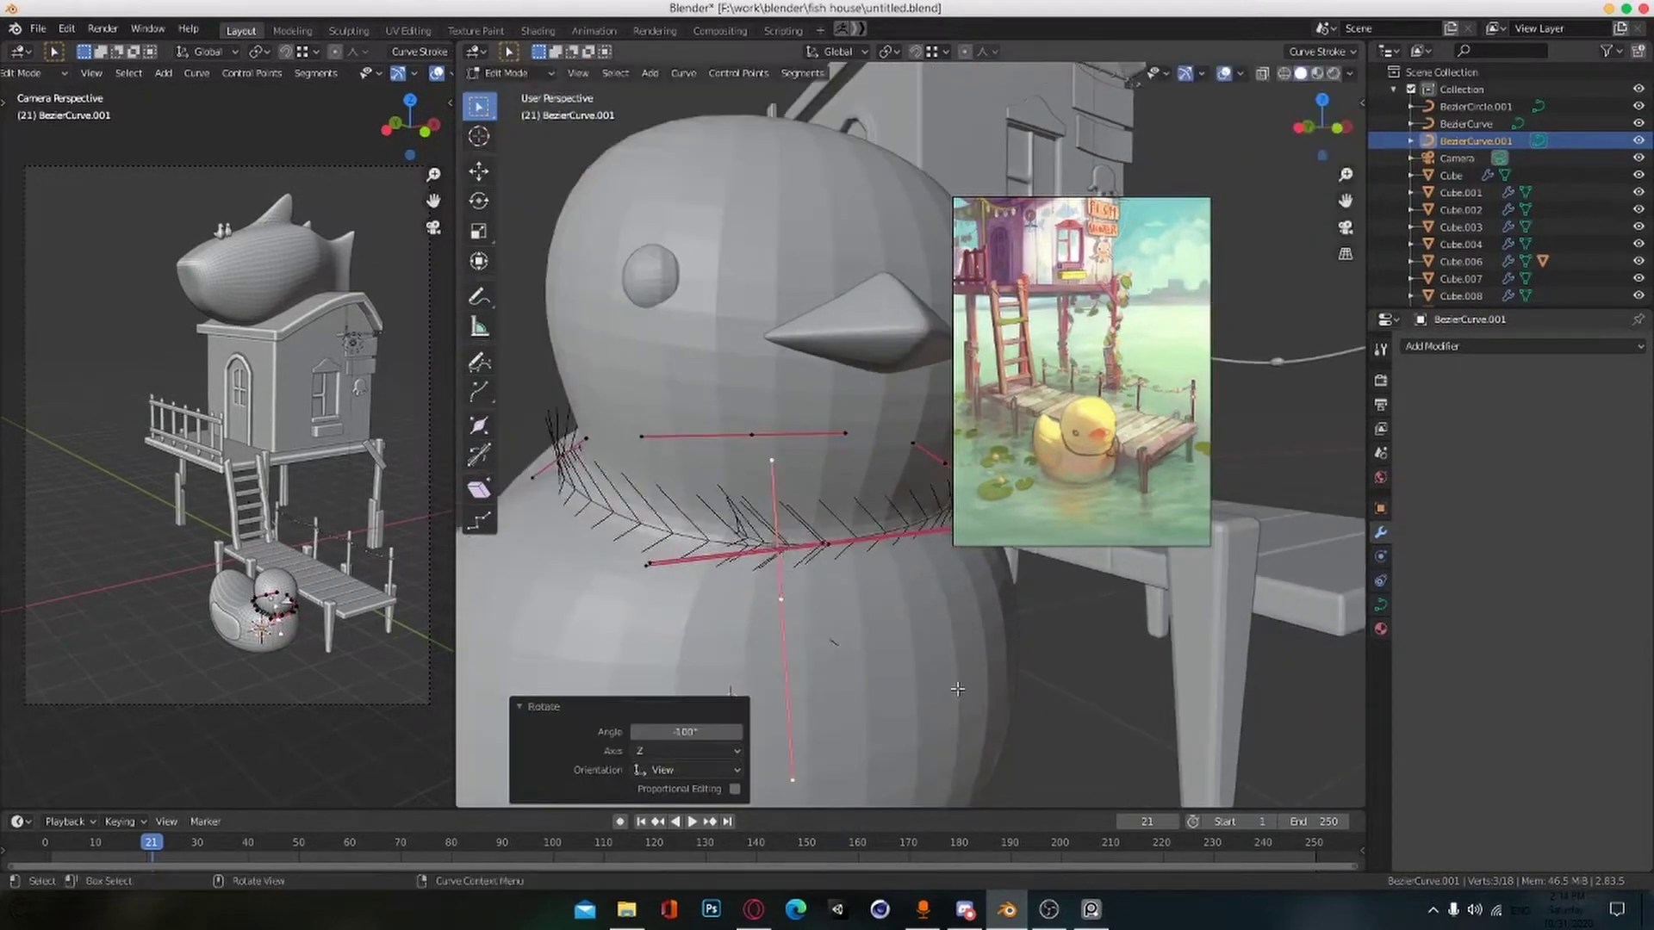
{"action": "scroll", "coordinate": [796, 604], "scroll_direction": "up", "scroll_amount": 2}
{"action": "key", "text": "g"}
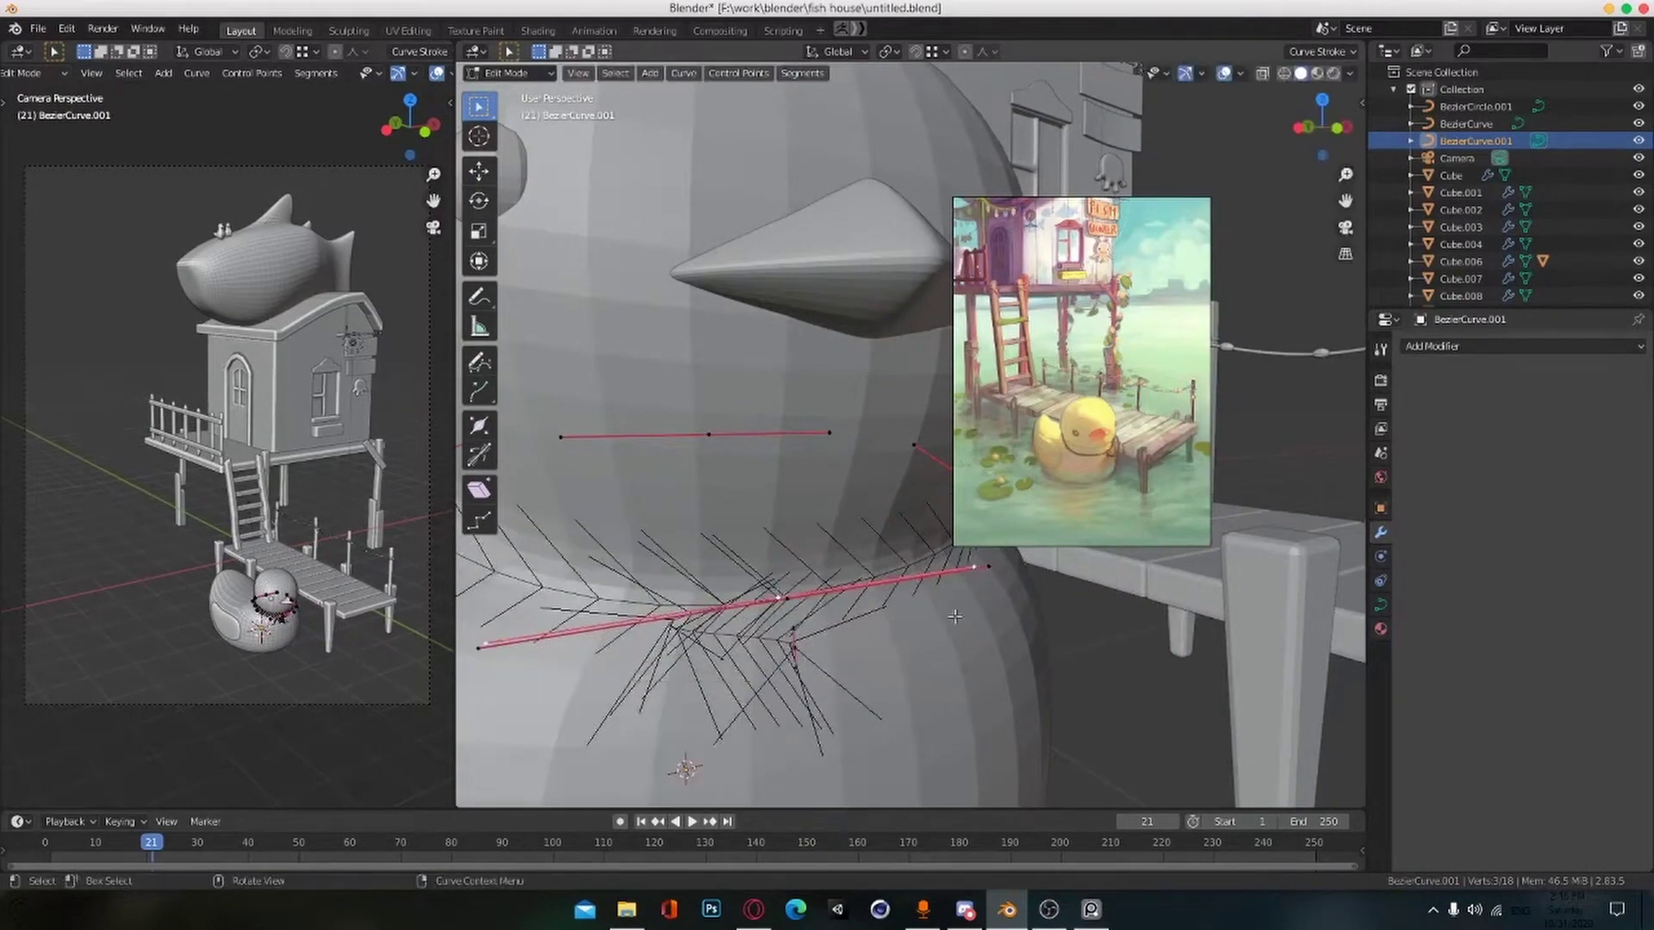
{"action": "key", "text": "Escape"}
{"action": "scroll", "coordinate": [852, 256], "scroll_direction": "down", "scroll_amount": 3}
{"action": "left_click", "coordinate": [841, 562]}
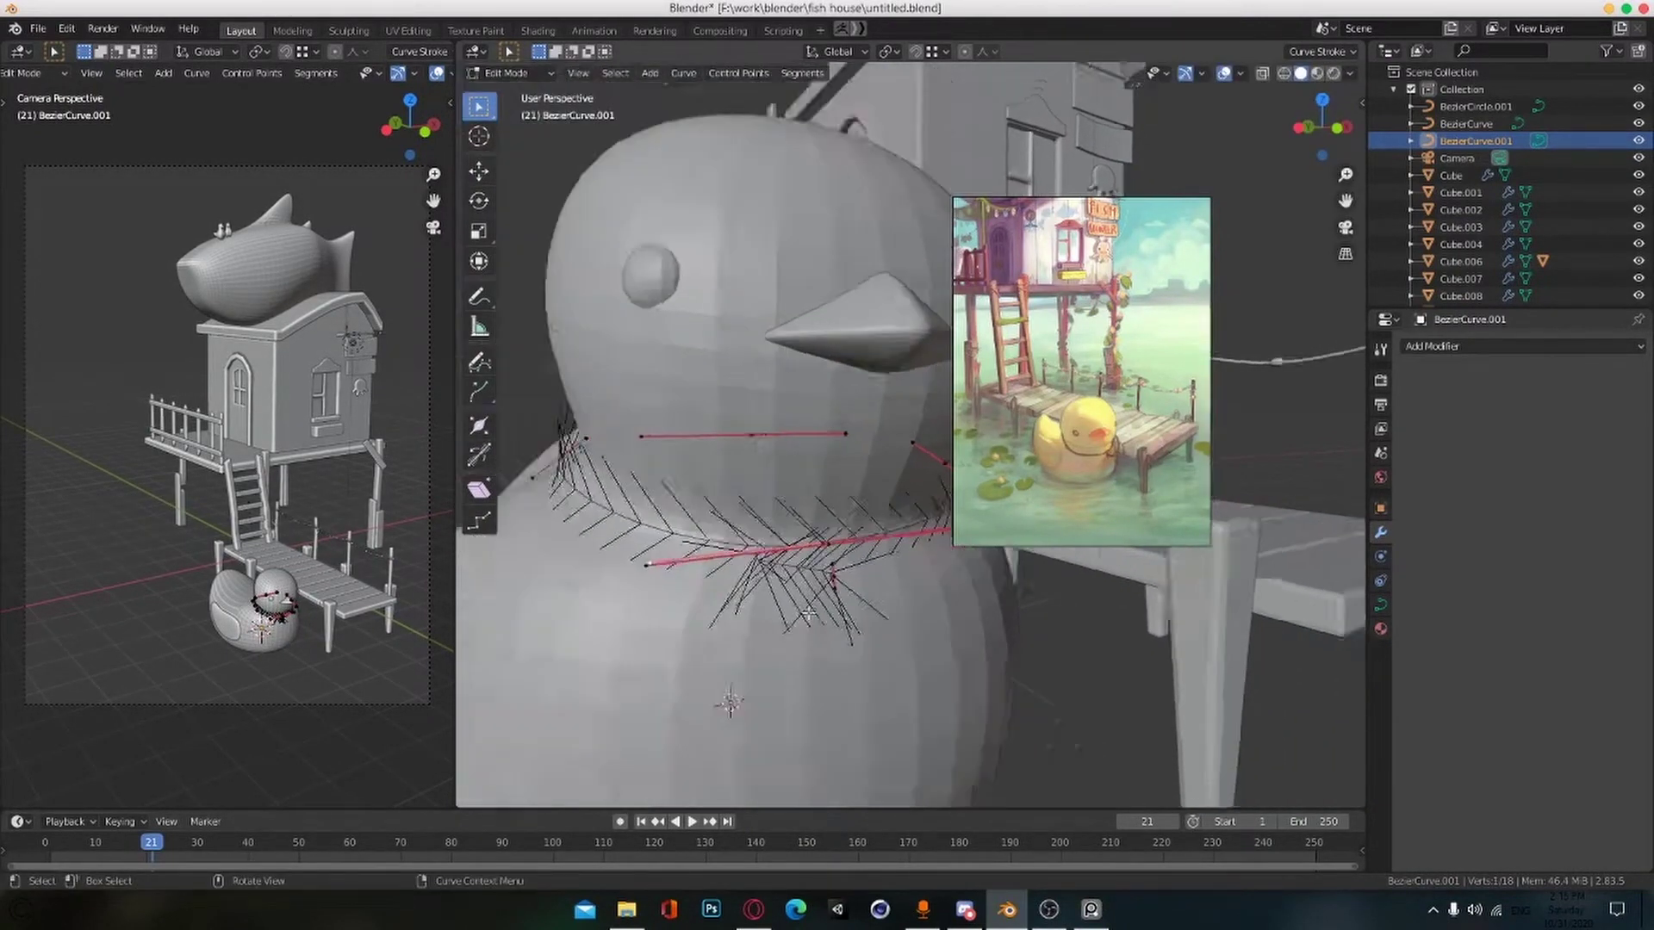
Step: In top view, move the curve's loose end about 2.26 m along Y to beside the dock
{"action": "middle_click_drag", "start_coordinate": [841, 568], "coordinate": [756, 724]}
{"action": "scroll", "coordinate": [853, 598], "scroll_direction": "down", "scroll_amount": 4}
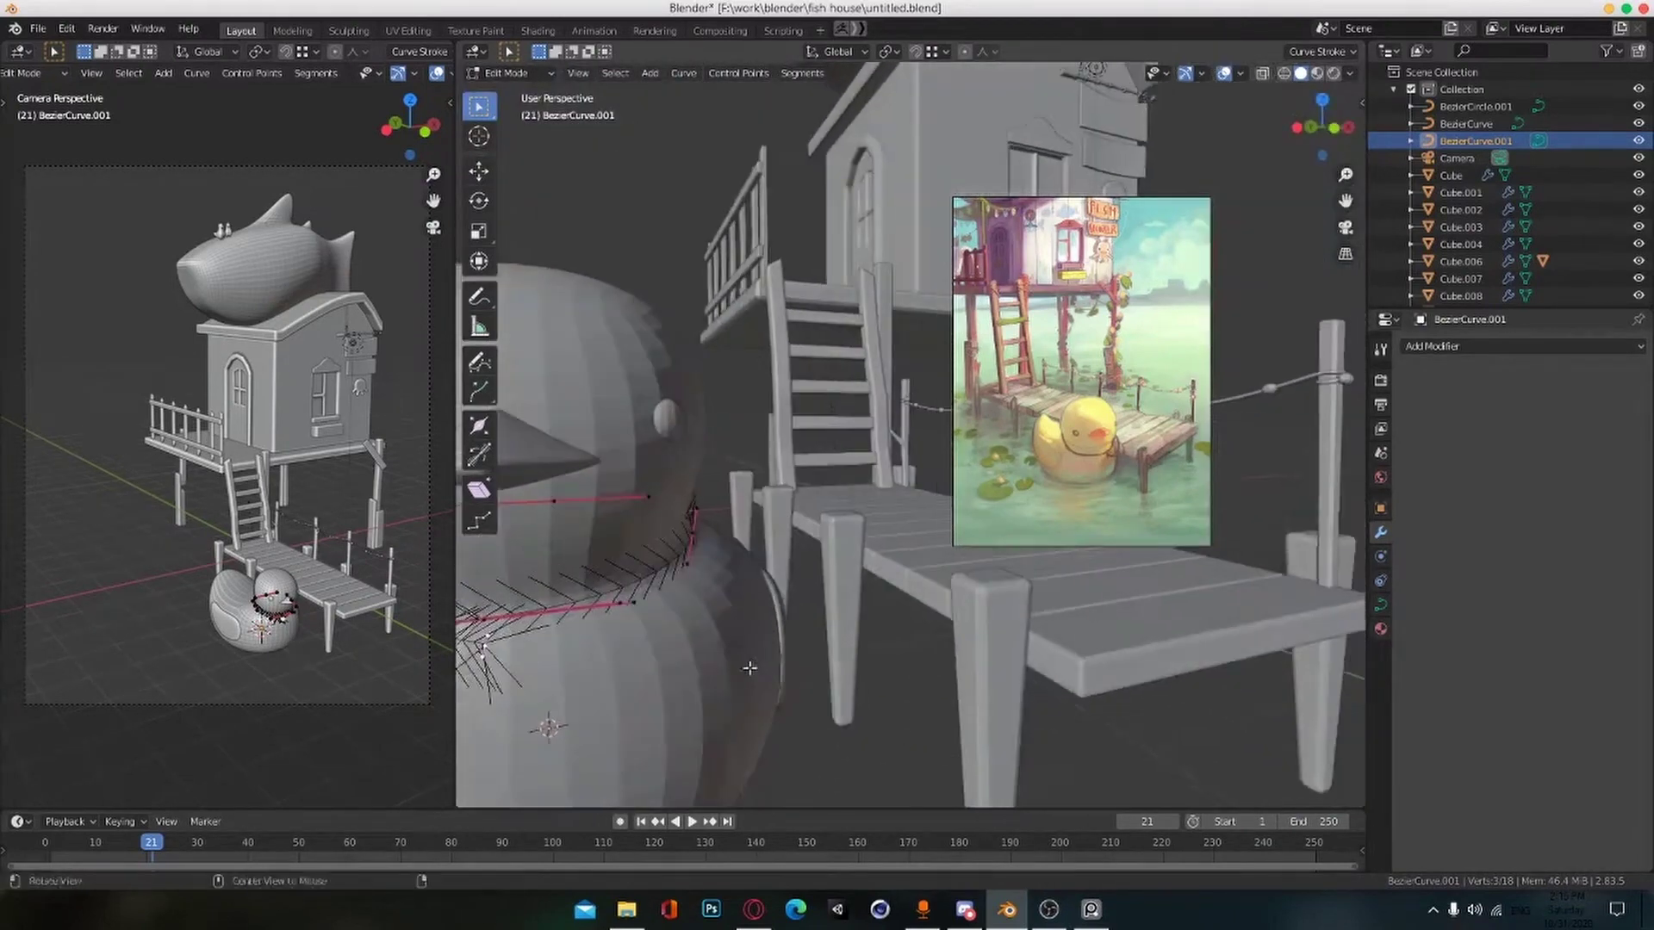
{"action": "scroll", "coordinate": [756, 724], "scroll_direction": "down", "scroll_amount": 2}
{"action": "key", "text": "g"}
{"action": "left_click", "coordinate": [896, 597]}
{"action": "key", "text": "KP_7"}
{"action": "middle_click_drag", "start_coordinate": [849, 620], "coordinate": [713, 727], "text": "shift"}
{"action": "key", "text": "g"}
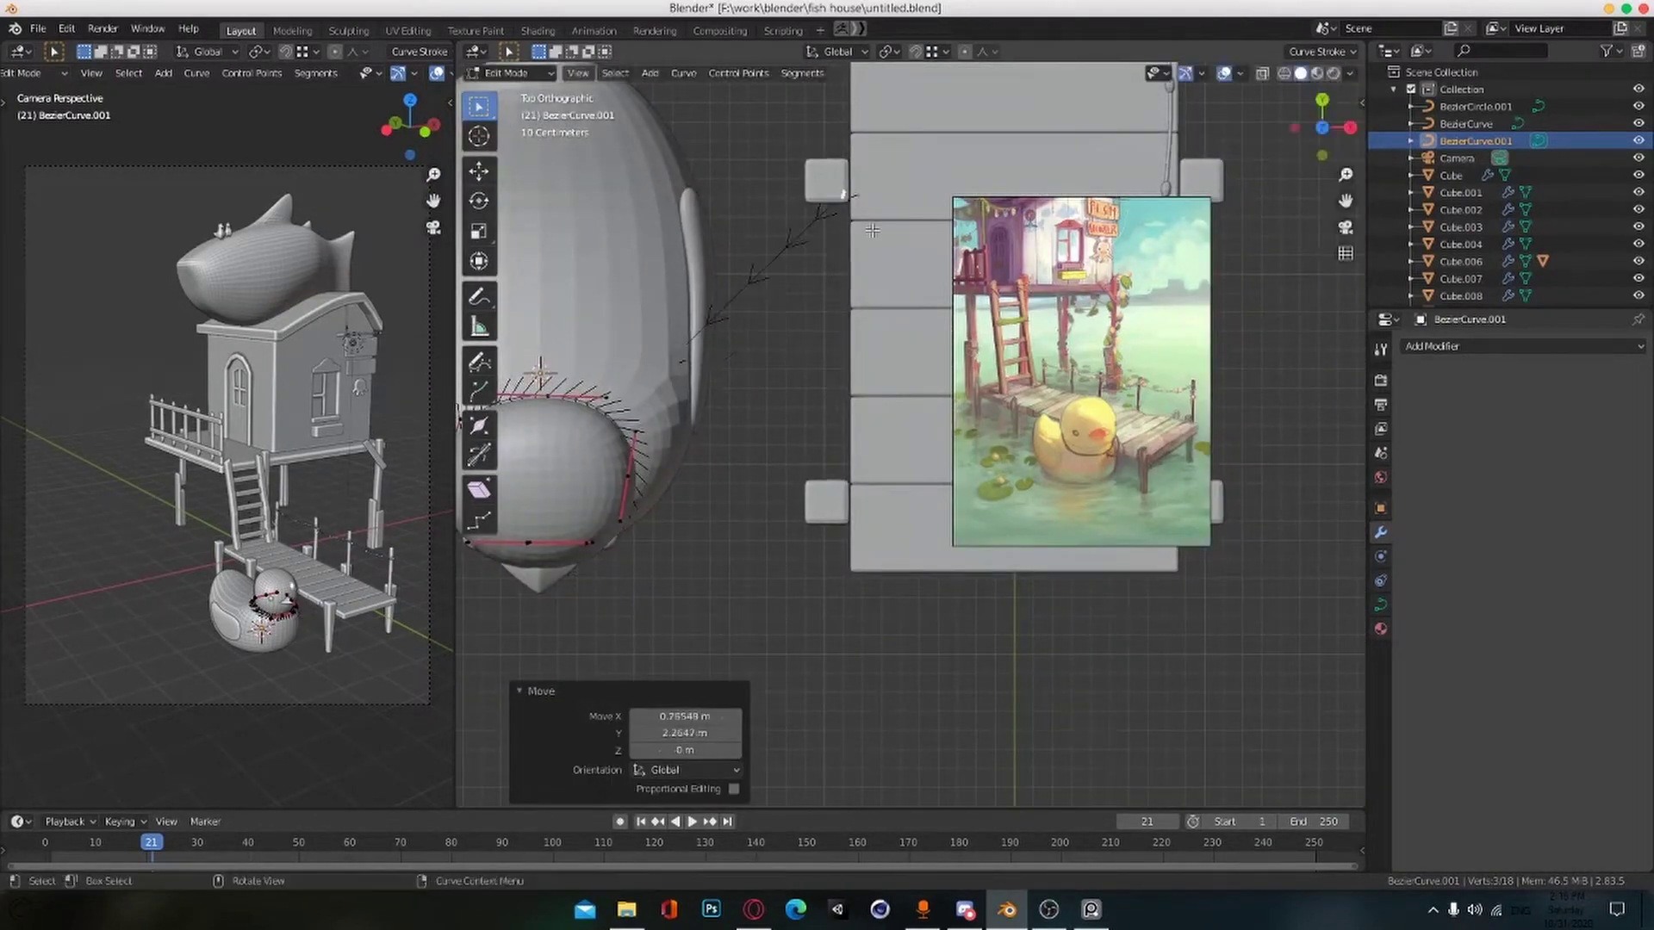
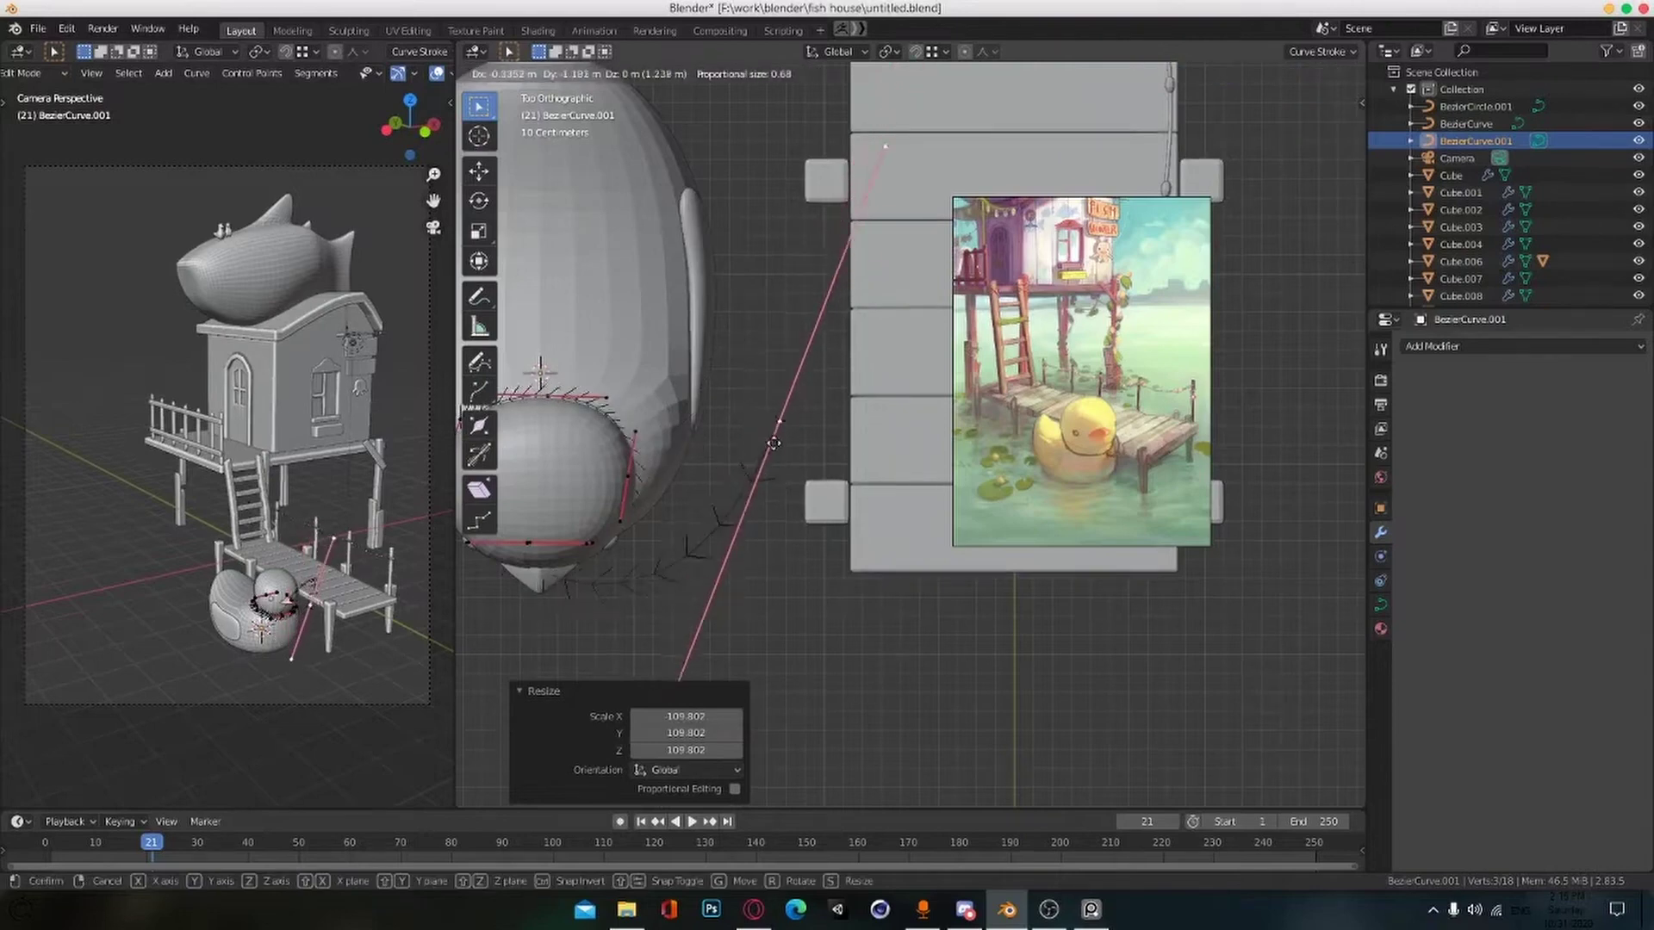
Step: Extrude another control point along the dock's edge and resize its handles
{"action": "key", "text": "s"}
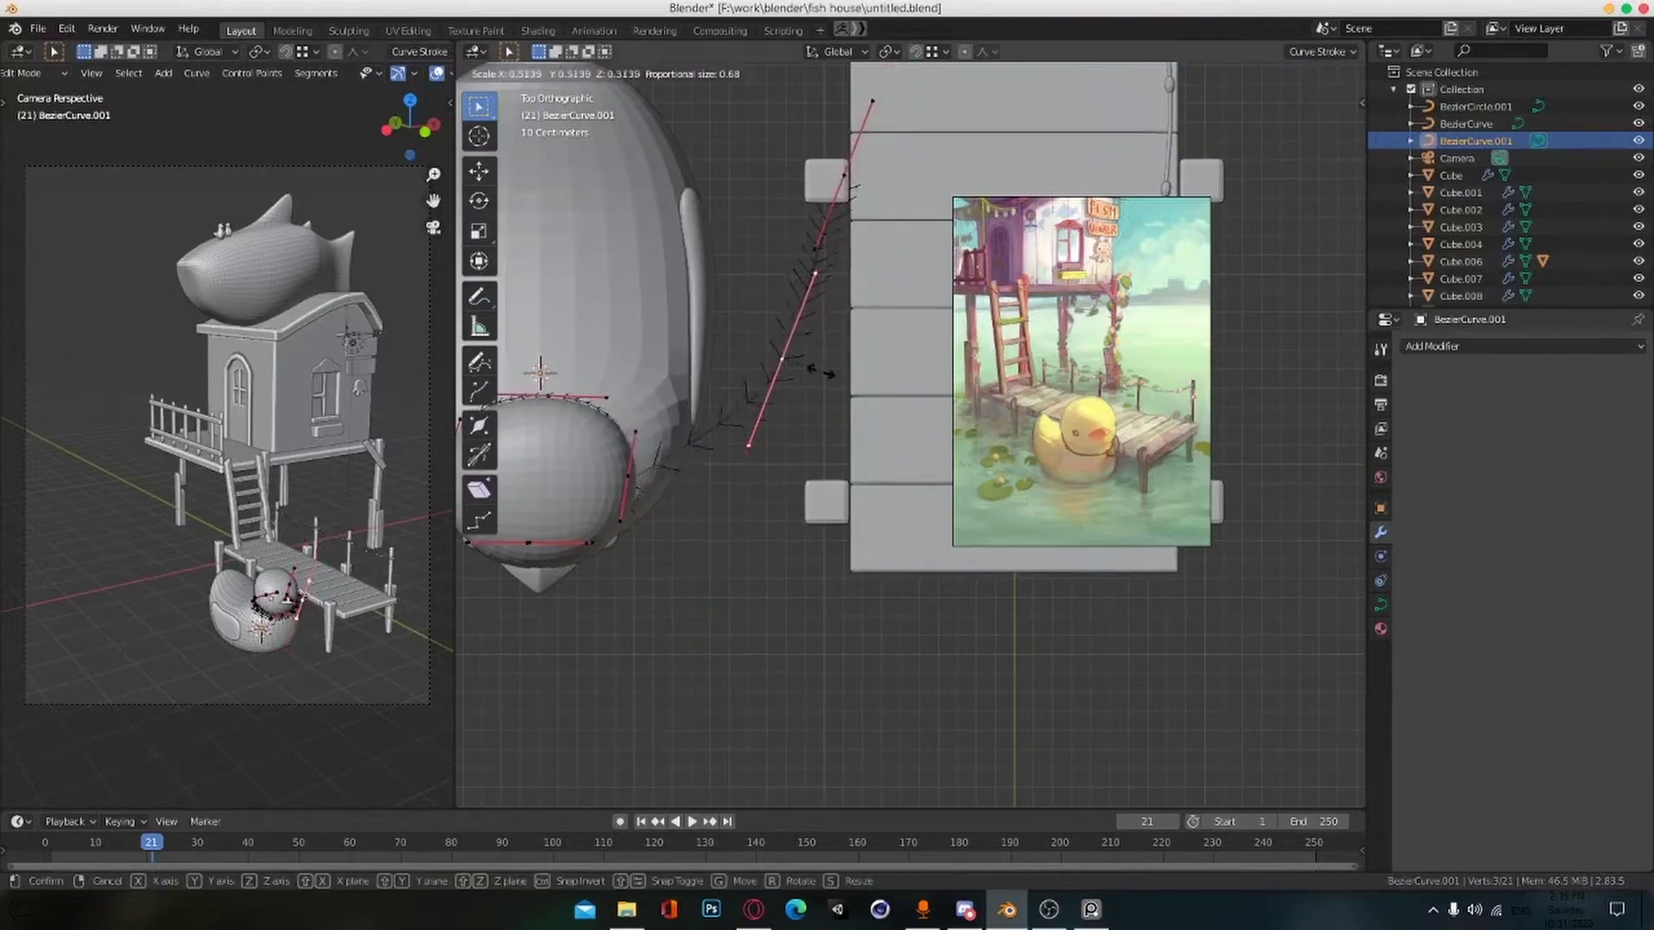
{"action": "key", "text": "g"}
{"action": "left_click", "coordinate": [944, 155]}
Step: Subdivide the curve segment between the duck's neck and the dock with one cut
{"action": "middle_click_drag", "start_coordinate": [944, 155], "coordinate": [739, 551]}
{"action": "scroll", "coordinate": [801, 517], "scroll_direction": "down", "scroll_amount": 4}
{"action": "scroll", "coordinate": [788, 534], "scroll_direction": "up", "scroll_amount": 4}
{"action": "left_click", "coordinate": [656, 515]}
{"action": "left_click", "coordinate": [958, 520]}
{"action": "scroll", "coordinate": [913, 522], "scroll_direction": "down", "scroll_amount": 4}
{"action": "key", "text": "ctrl+z"}
{"action": "scroll", "coordinate": [810, 435], "scroll_direction": "up", "scroll_amount": 4}
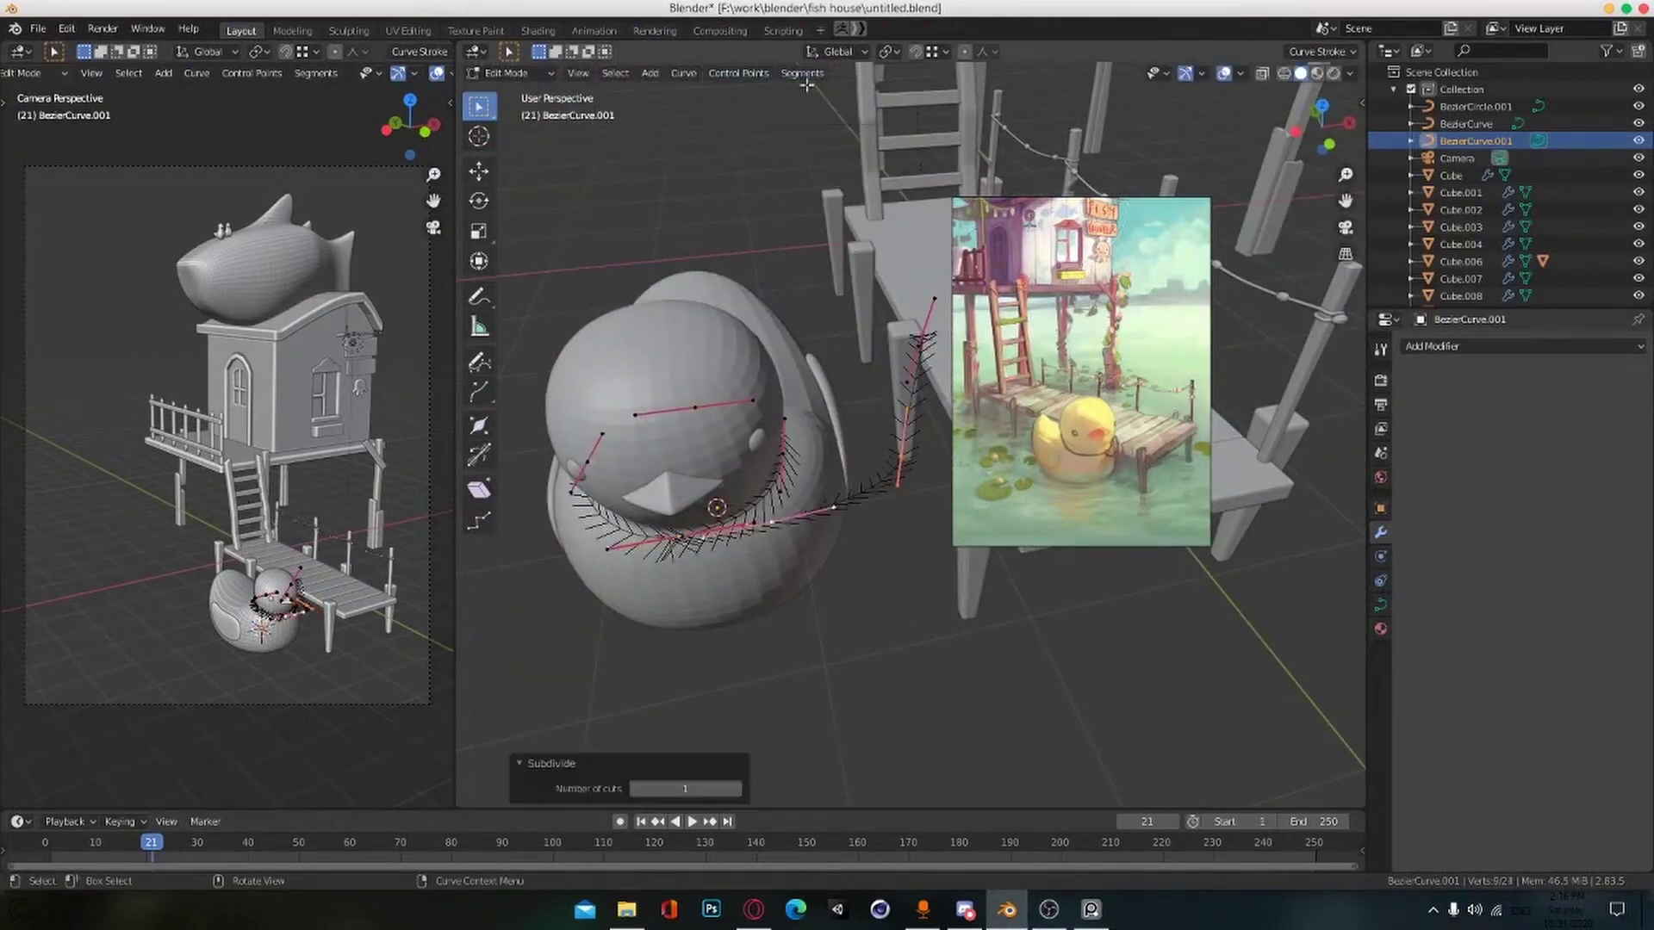
Step: Move the new middle control point between duck and dock and rotate it about -13.5°
{"action": "key", "text": "KP_7"}
{"action": "key", "text": "g"}
{"action": "left_click", "coordinate": [839, 560]}
{"action": "middle_click_drag", "start_coordinate": [840, 560], "coordinate": [845, 447]}
{"action": "key", "text": "g"}
{"action": "left_click", "coordinate": [856, 471]}
{"action": "left_click", "coordinate": [856, 419]}
{"action": "key", "text": "KP_1"}
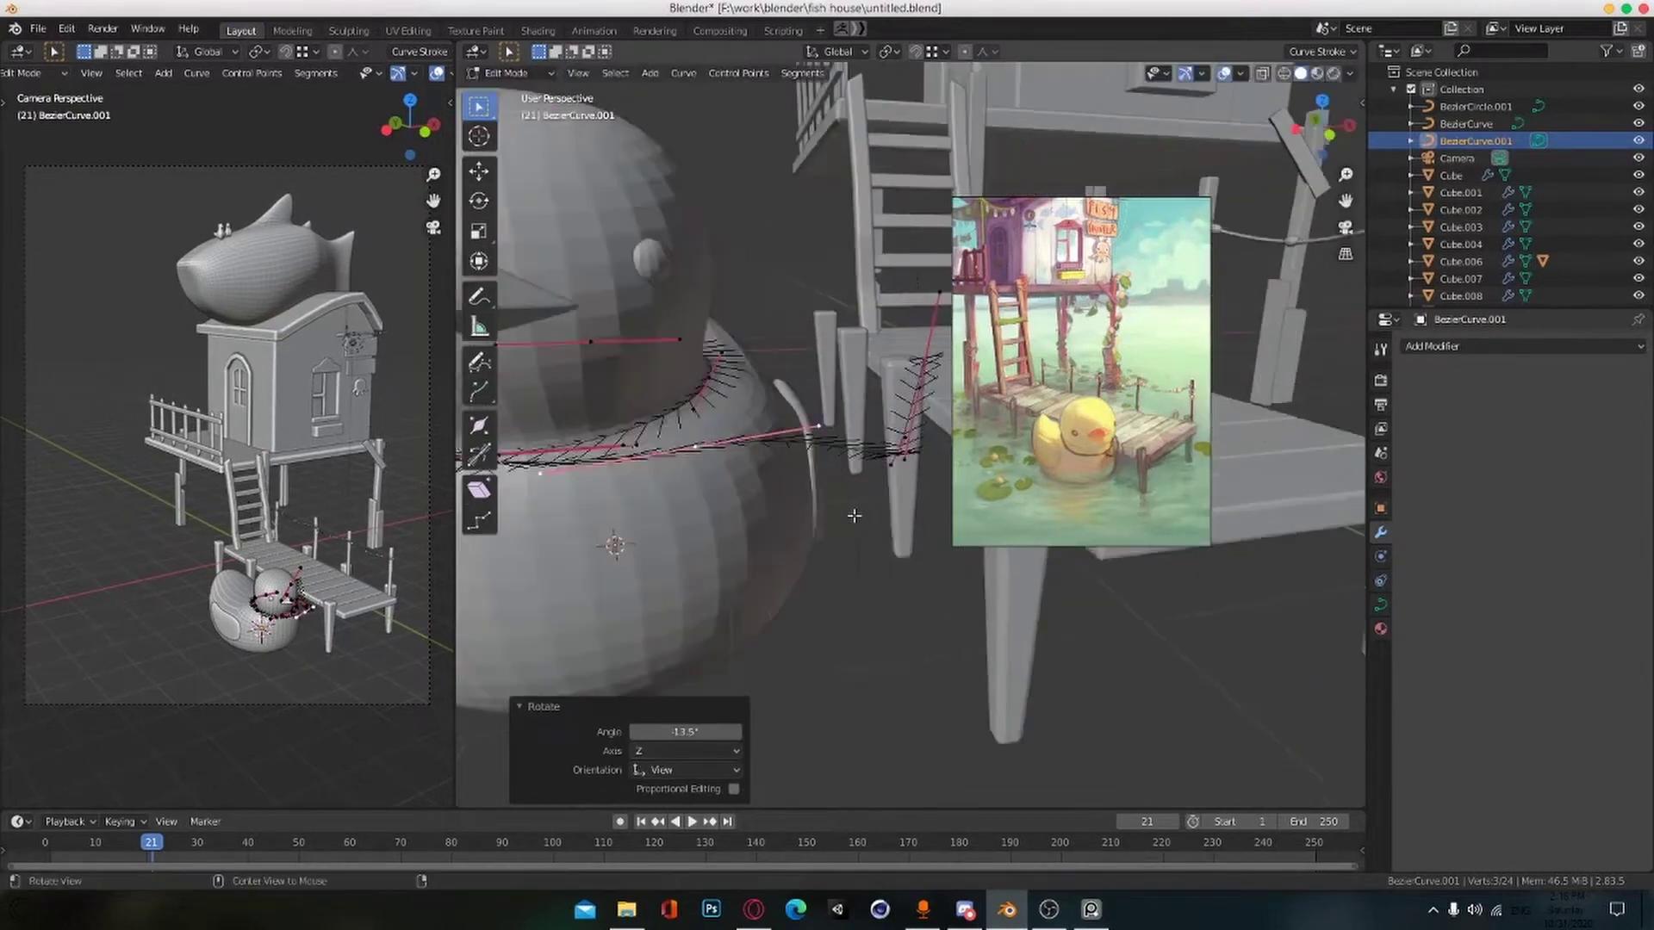
{"action": "left_click", "coordinate": [811, 416]}
{"action": "middle_click_drag", "start_coordinate": [810, 416], "coordinate": [877, 369]}
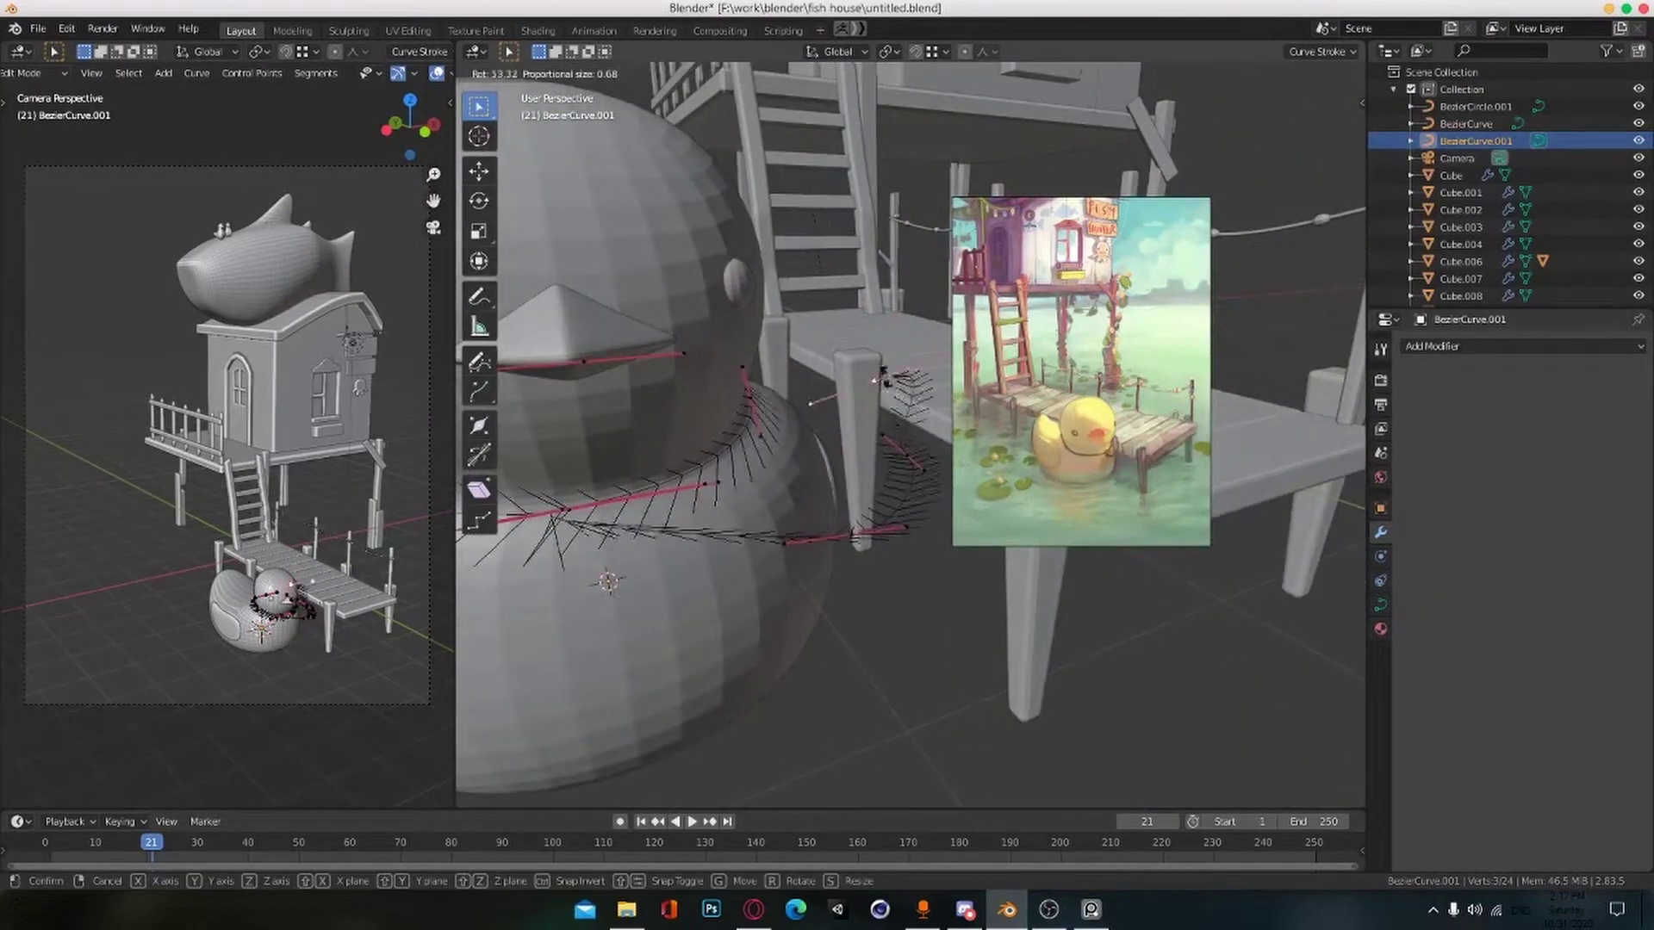
Step: Rotate the rope's dock-side control point about -21.3° in top view and adjust its angle in side view
{"action": "key", "text": "KP_7"}
{"action": "left_click", "coordinate": [871, 299]}
{"action": "key", "text": "KP_3"}
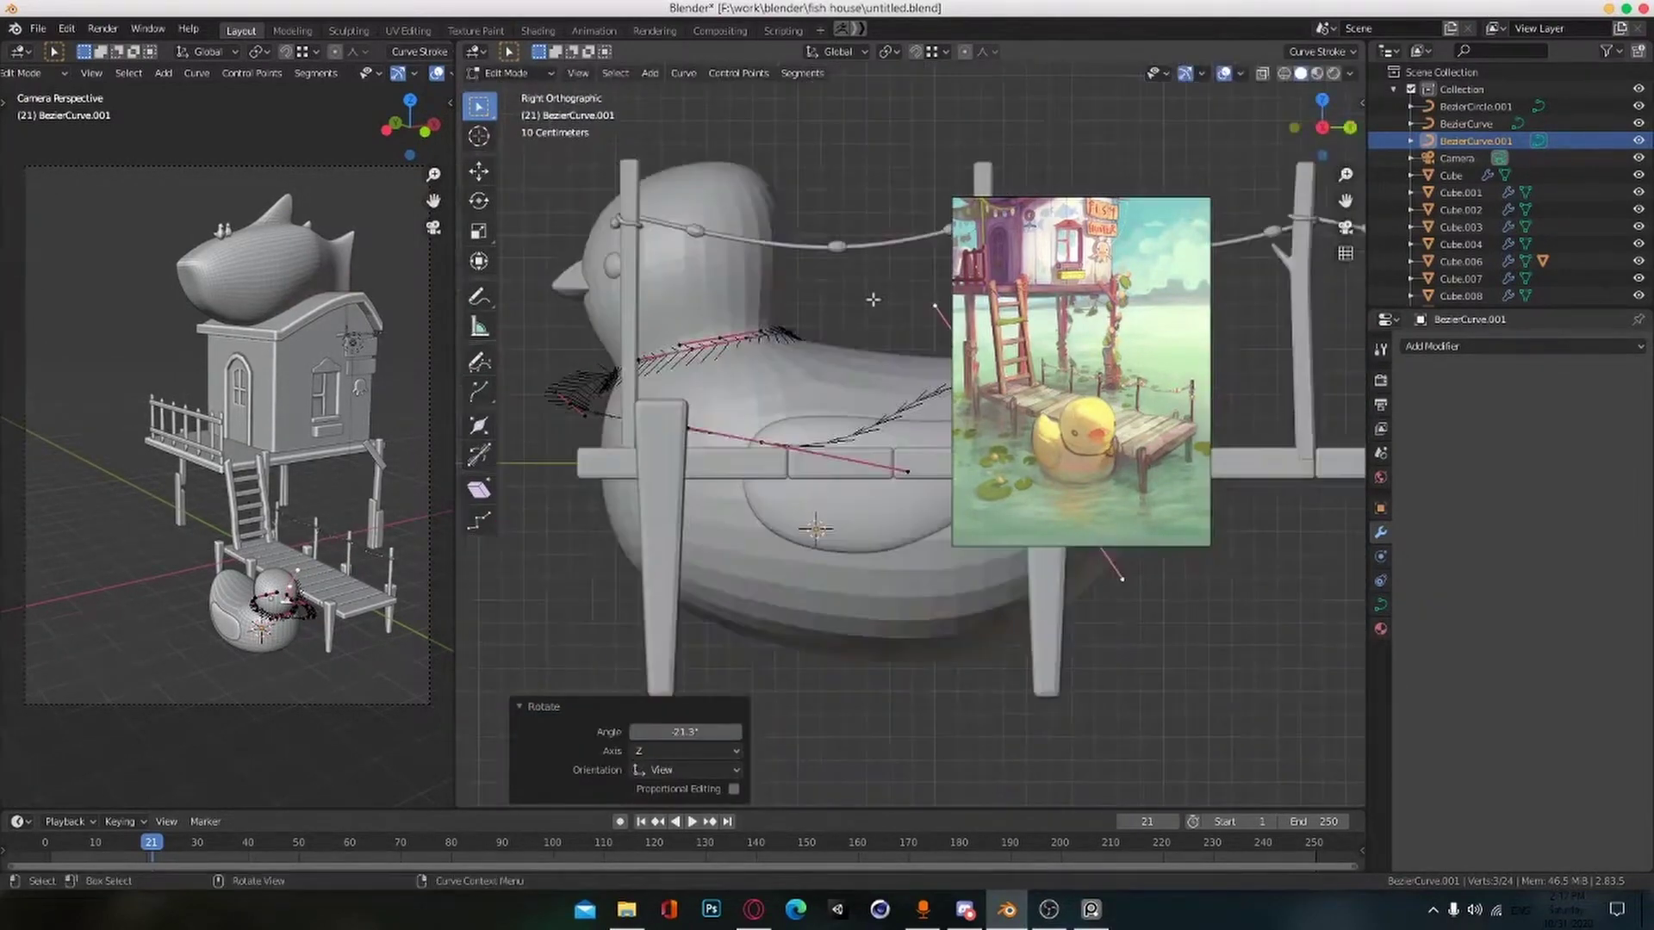
{"action": "middle_click_drag", "start_coordinate": [1144, 642], "coordinate": [913, 732], "text": "shift"}
{"action": "scroll", "coordinate": [985, 581], "scroll_direction": "down", "scroll_amount": 1}
{"action": "middle_click_drag", "start_coordinate": [985, 581], "coordinate": [865, 590], "text": "shift"}
{"action": "key", "text": "r"}
{"action": "left_click", "coordinate": [871, 515]}
Step: In top view, bring the rope's end to the dock post, extrude it around the post, and save the file
{"action": "middle_click_drag", "start_coordinate": [489, 549], "coordinate": [837, 510], "text": "shift"}
{"action": "key", "text": "KP_7"}
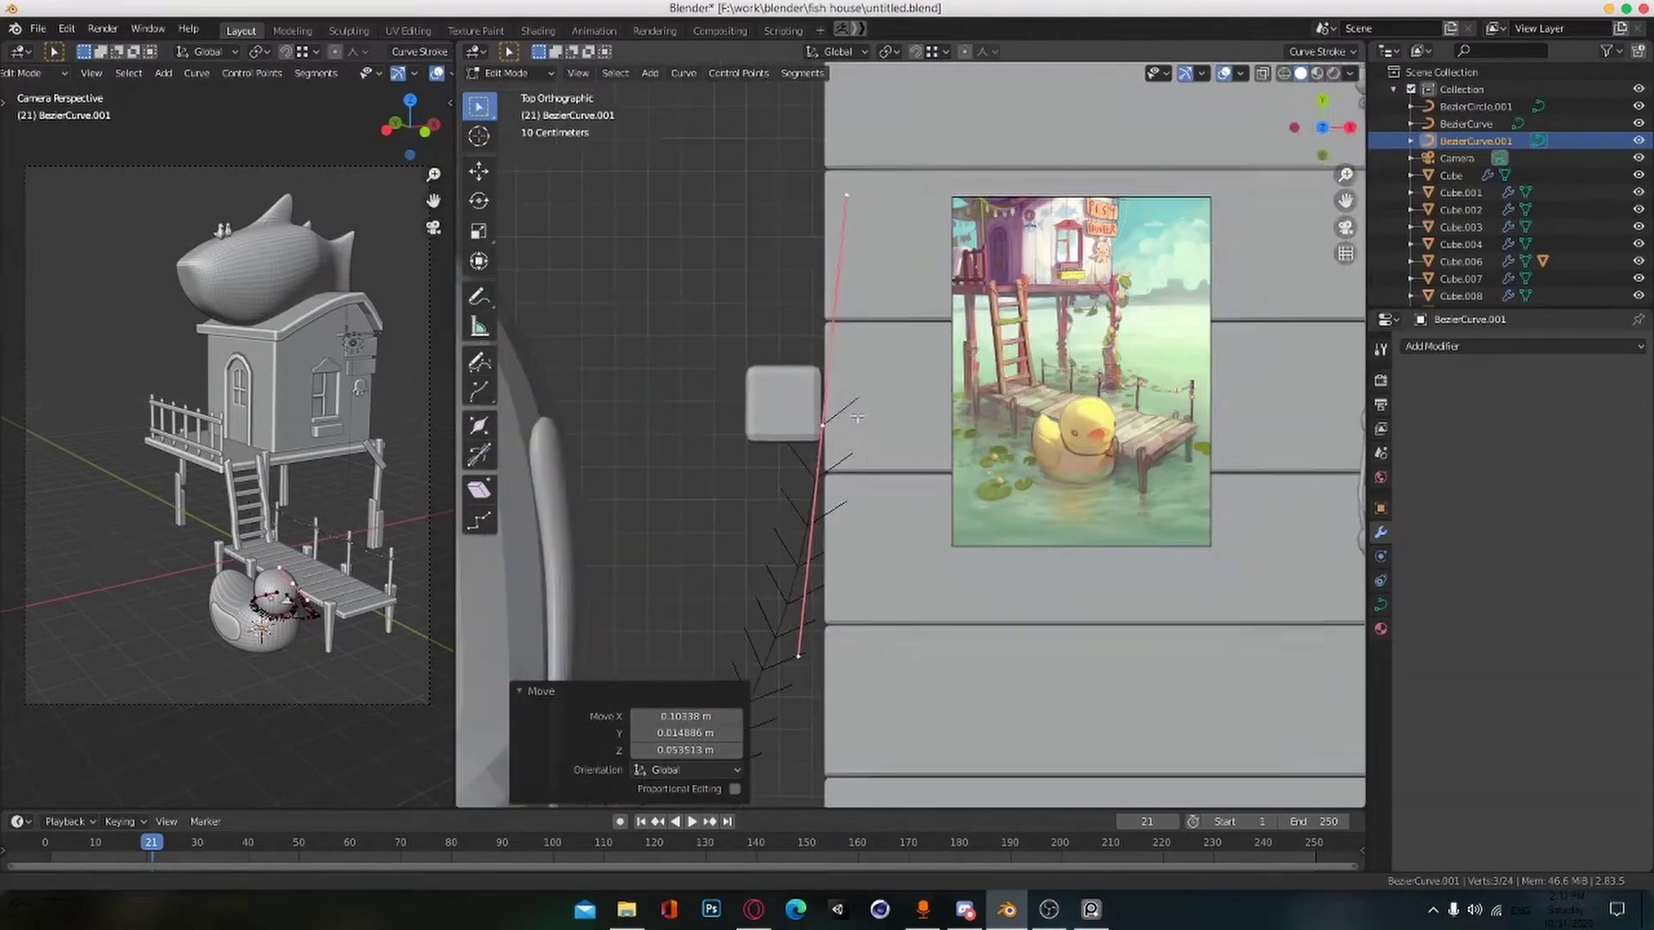
{"action": "left_click", "coordinate": [834, 440]}
{"action": "scroll", "coordinate": [832, 457], "scroll_direction": "up", "scroll_amount": 2}
{"action": "key", "text": "g"}
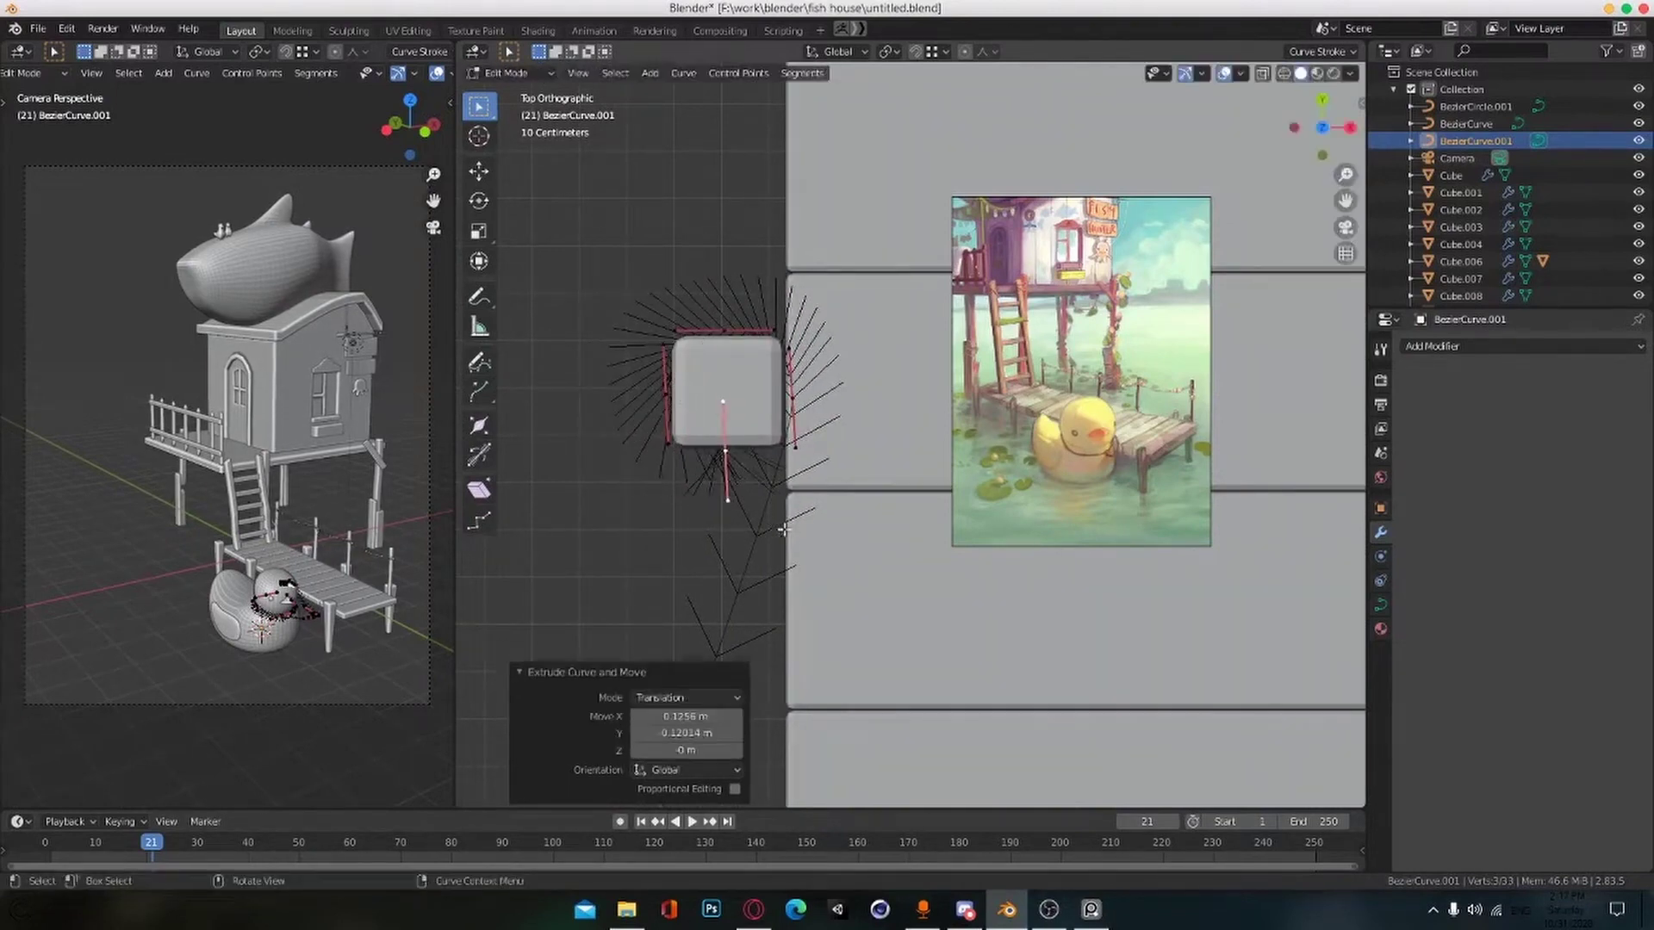
{"action": "left_click", "coordinate": [711, 433]}
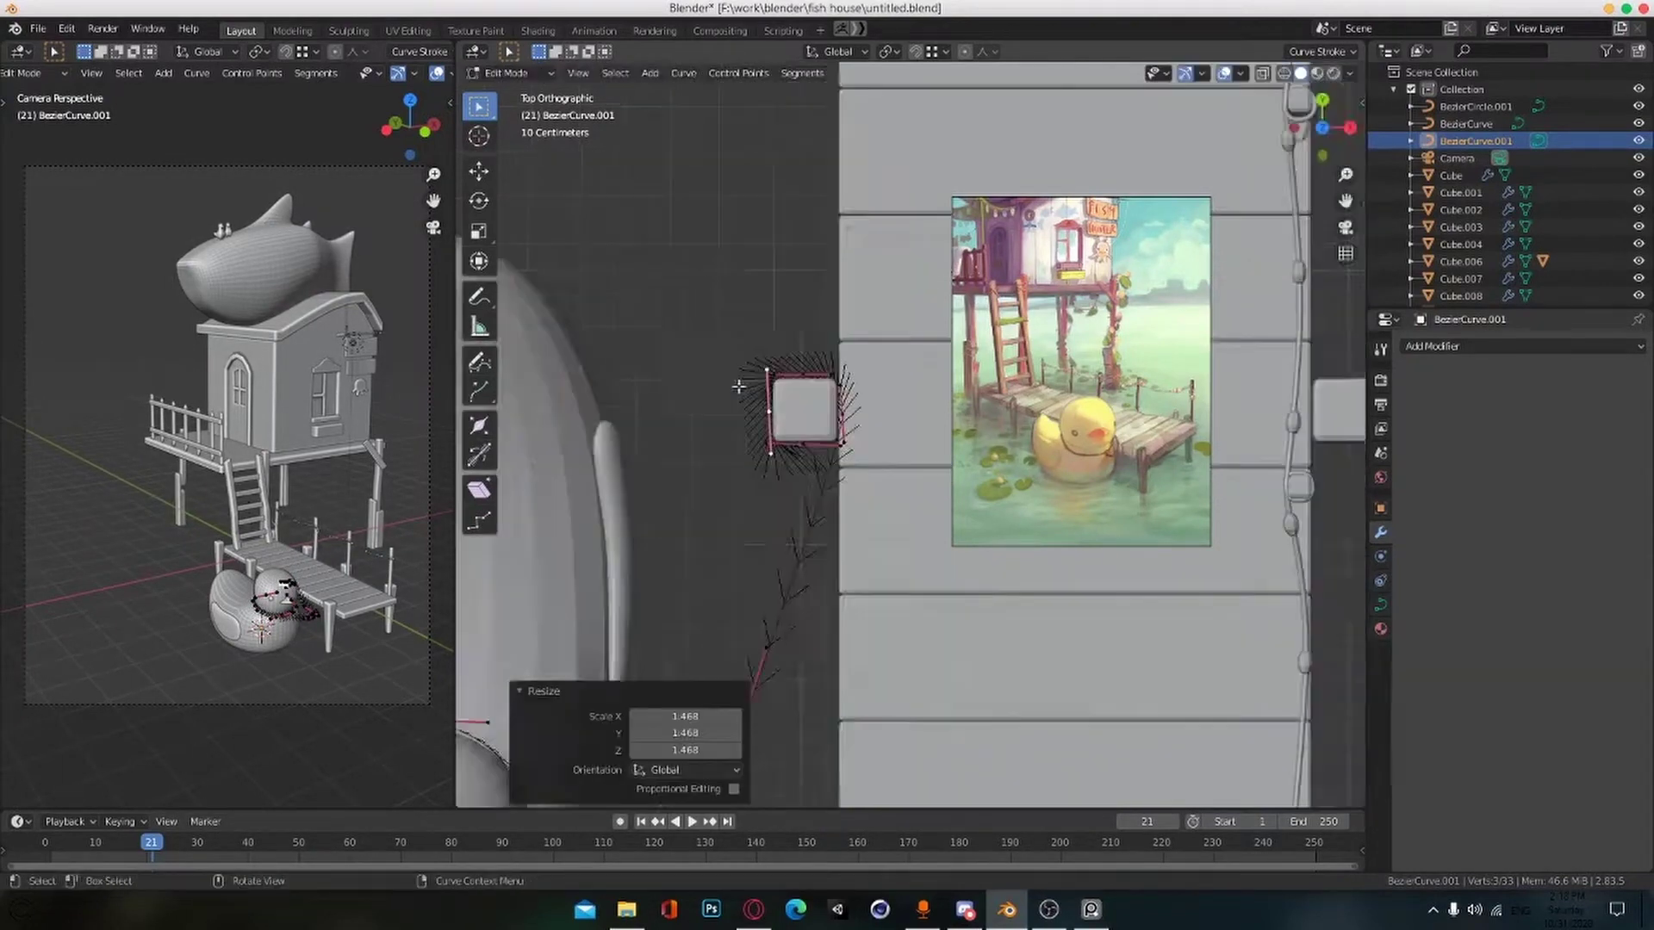
{"action": "middle_click_drag", "start_coordinate": [711, 434], "coordinate": [893, 502]}
{"action": "key", "text": "Tab"}
{"action": "scroll", "coordinate": [793, 635], "scroll_direction": "down", "scroll_amount": 7}
{"action": "left_click_drag", "start_coordinate": [928, 604], "coordinate": [867, 587], "text": "alt"}
{"action": "key", "text": "ctrl+s"}
Step: Give the neck curve a bevel depth of 0.02 m to form a rope, and save the file
{"action": "scroll", "coordinate": [879, 520], "scroll_direction": "up", "scroll_amount": 4}
{"action": "left_click_drag", "start_coordinate": [878, 520], "coordinate": [923, 487], "text": "alt"}
{"action": "left_click", "coordinate": [1380, 605]}
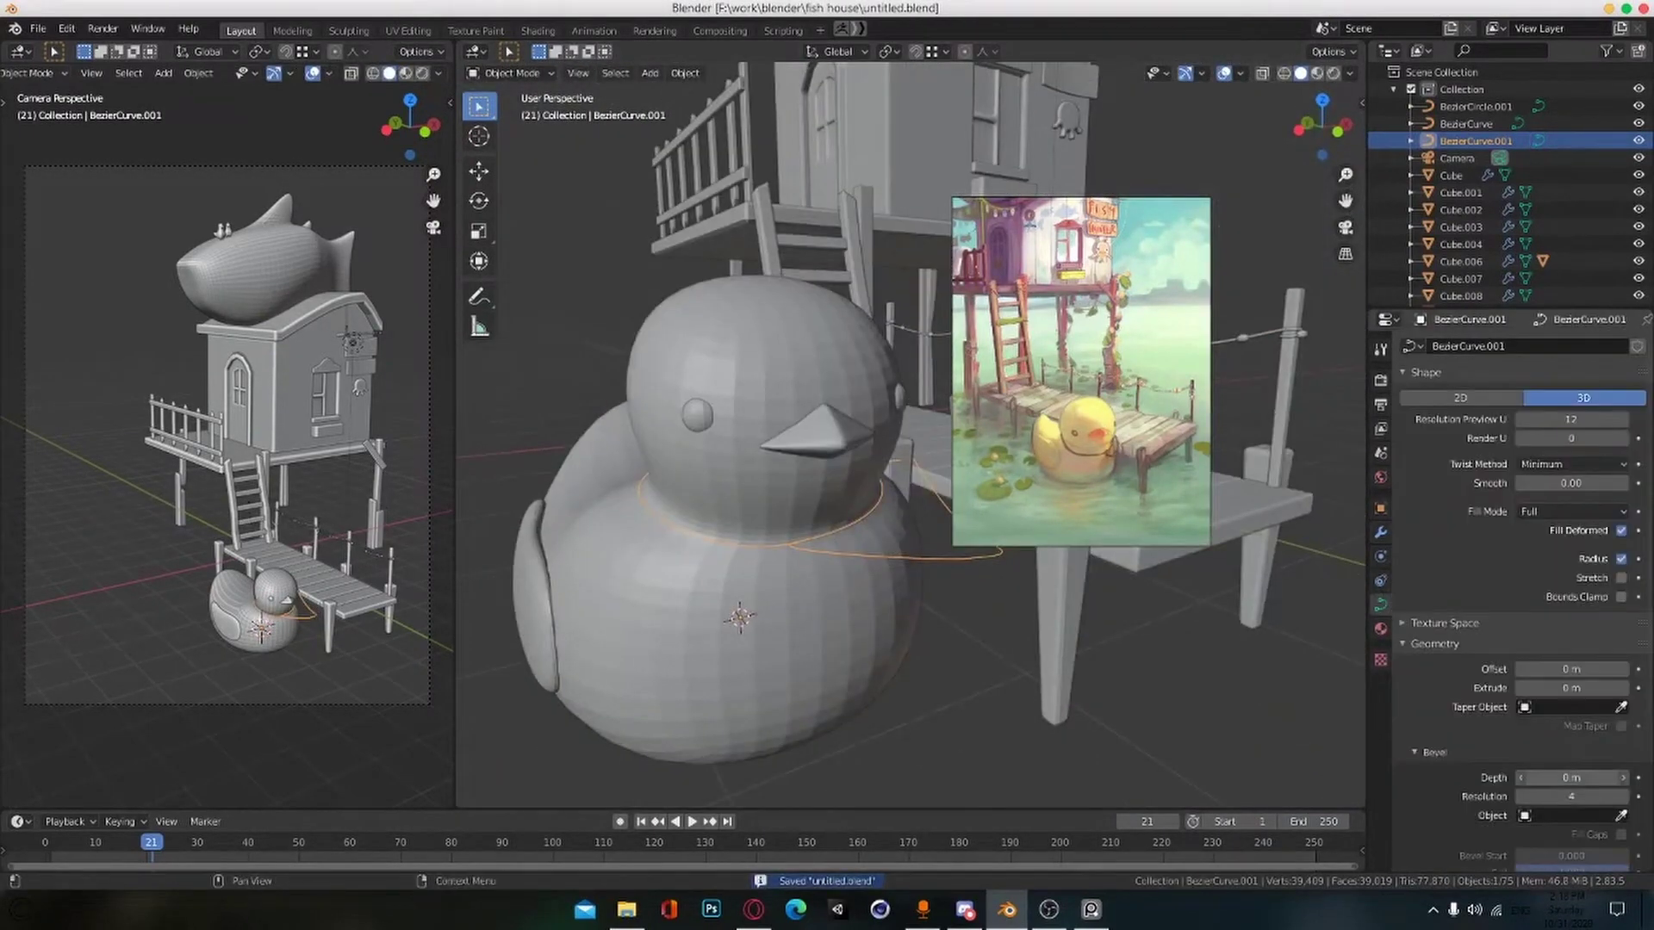
{"action": "scroll", "coordinate": [979, 679], "scroll_direction": "down", "scroll_amount": 6}
{"action": "left_click", "coordinate": [978, 679]}
{"action": "left_click_drag", "start_coordinate": [979, 679], "coordinate": [982, 727], "text": "alt"}
{"action": "scroll", "coordinate": [916, 602], "scroll_direction": "up", "scroll_amount": 8}
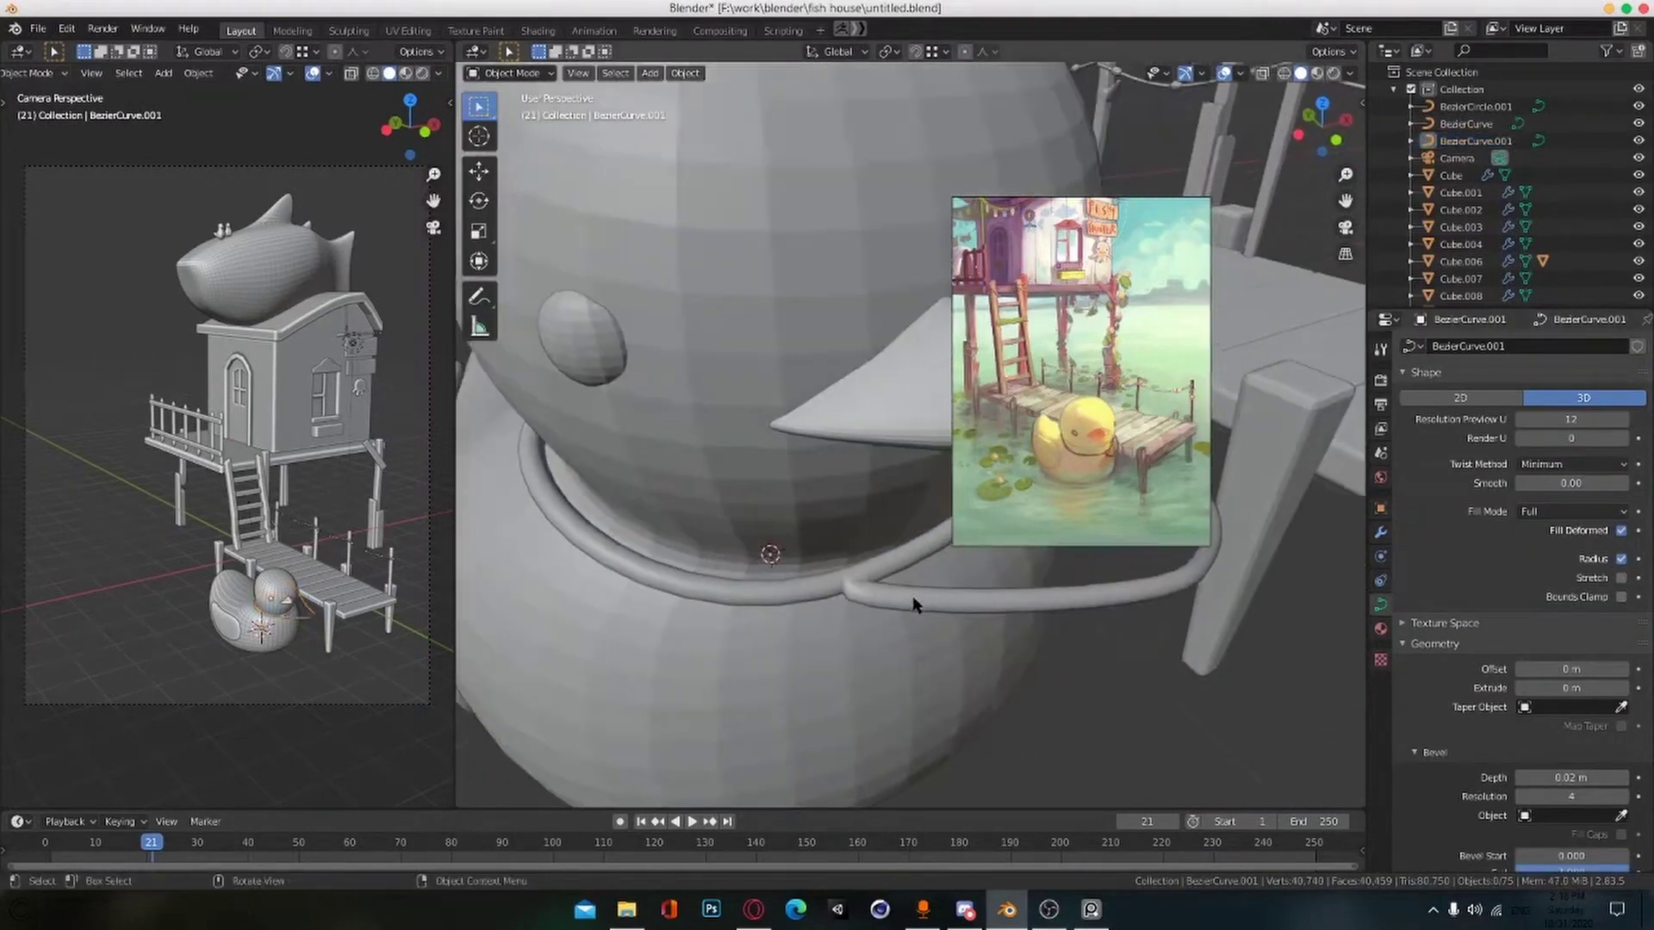
{"action": "scroll", "coordinate": [915, 602], "scroll_direction": "down", "scroll_amount": 4}
{"action": "key", "text": "ctrl+s"}
Step: Add a torus with 11 major and 9 minor segments, major radius 0.037 m and minor radius 0.01 m
{"action": "key", "text": "shift+a"}
{"action": "mouse_move", "coordinate": [858, 501]}
{"action": "left_click", "coordinate": [926, 600]}
{"action": "scroll", "coordinate": [933, 556], "scroll_direction": "down", "scroll_amount": 4}
{"action": "middle_click_drag", "start_coordinate": [956, 552], "coordinate": [886, 594]}
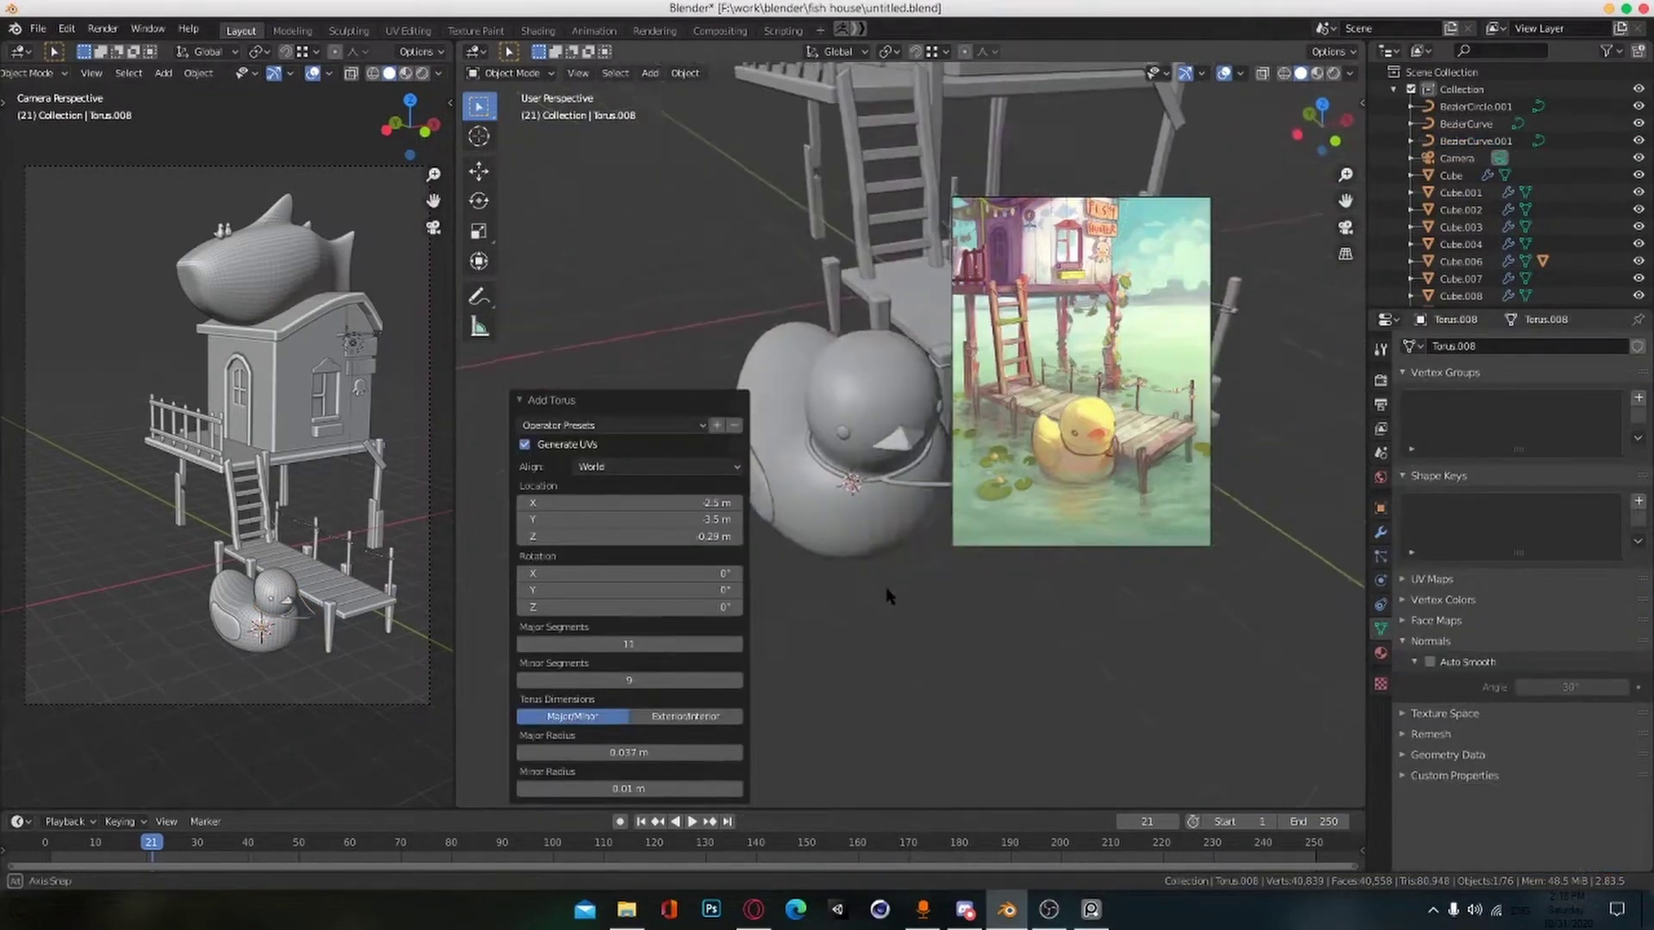
Step: Move the torus in front of the duck's neck and raise it about 0.75 m to rope height
{"action": "key", "text": "KP_7"}
{"action": "key", "text": "g"}
{"action": "left_click", "coordinate": [924, 702]}
{"action": "middle_click_drag", "start_coordinate": [923, 702], "coordinate": [867, 554]}
{"action": "key", "text": "g"}
{"action": "key", "text": "z"}
{"action": "left_click", "coordinate": [853, 481]}
{"action": "scroll", "coordinate": [867, 554], "scroll_direction": "up", "scroll_amount": 6}
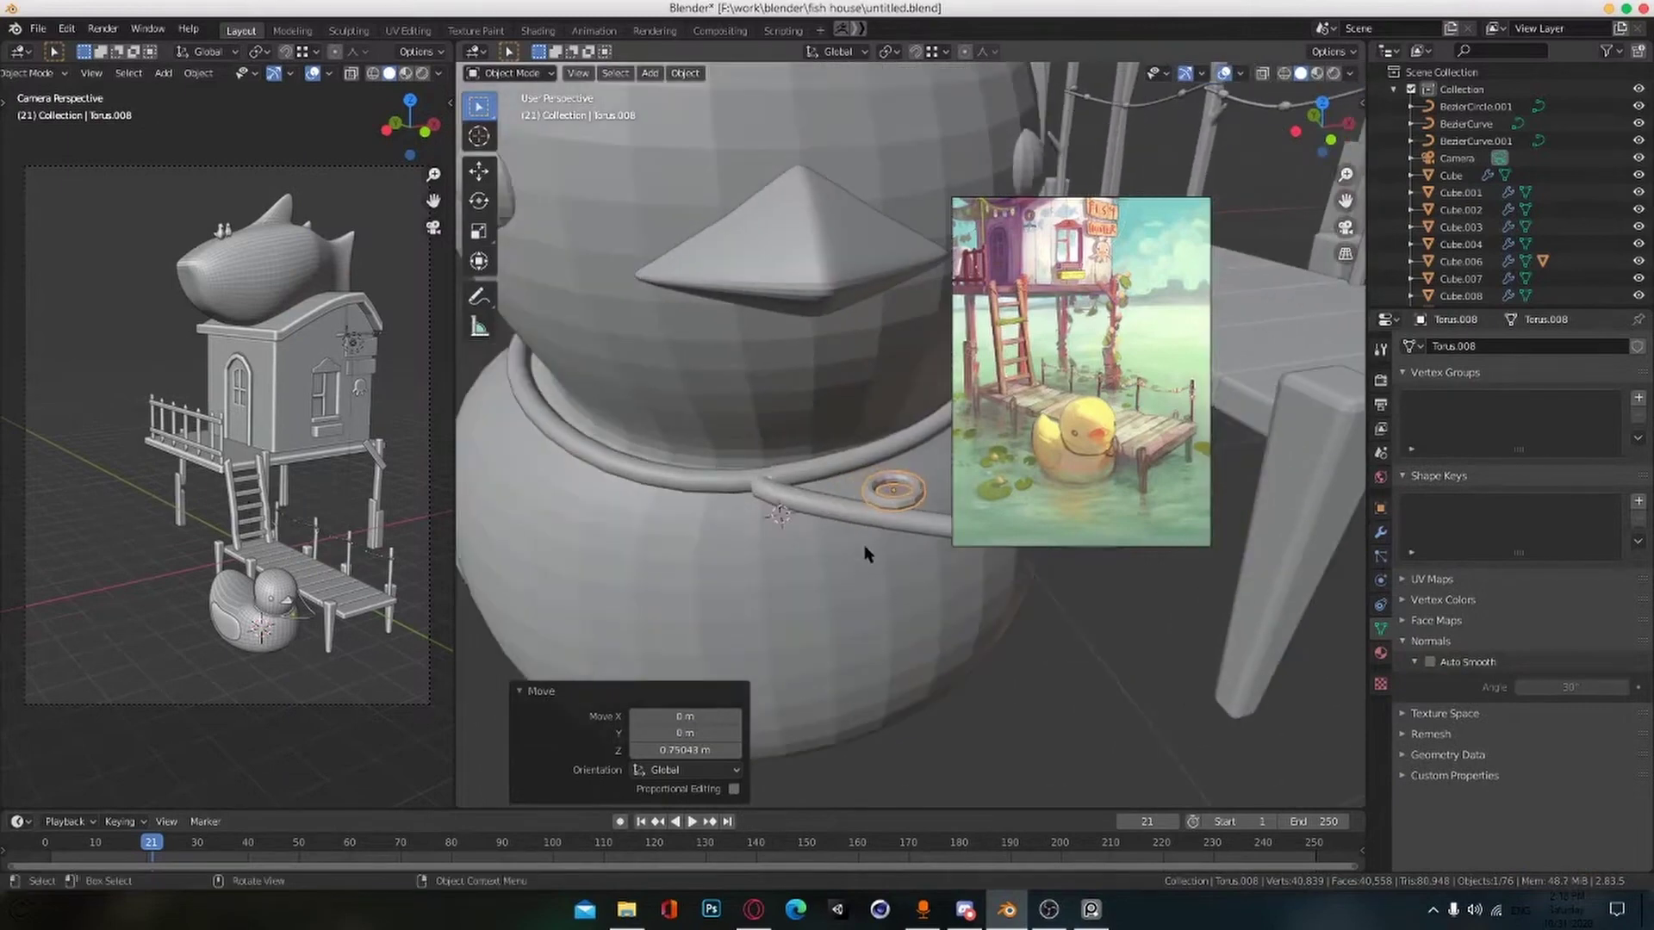
Step: Rotate the torus 90° about Y and align it with the rope joint in wireframe top view
{"action": "scroll", "coordinate": [878, 543], "scroll_direction": "down", "scroll_amount": 3}
{"action": "key", "text": "r"}
{"action": "key", "text": "KP_7"}
{"action": "key", "text": "z"}
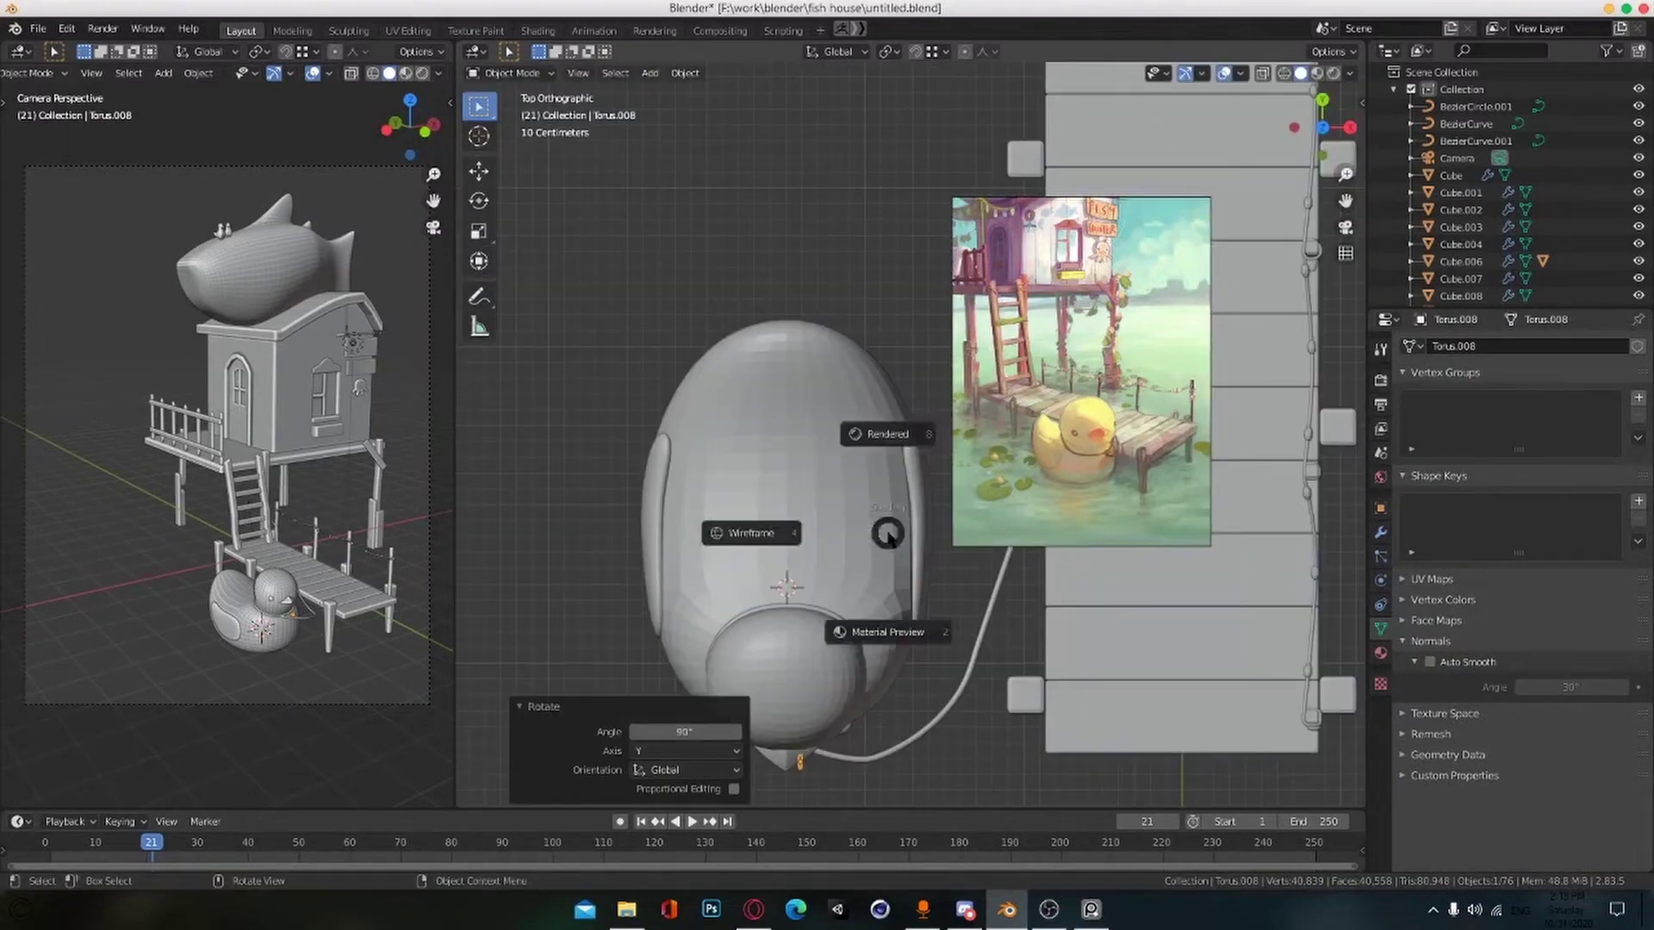
{"action": "left_click", "coordinate": [786, 535]}
{"action": "scroll", "coordinate": [825, 745], "scroll_direction": "up", "scroll_amount": 4}
{"action": "mouse_move", "coordinate": [826, 748]}
{"action": "middle_mouse_down", "text": "shift"}
{"action": "mouse_move", "coordinate": [833, 627]}
{"action": "mouse_move", "coordinate": [809, 551]}
{"action": "middle_mouse_up", "text": "shift"}
{"action": "left_click", "coordinate": [774, 562]}
{"action": "scroll", "coordinate": [843, 589], "scroll_direction": "up", "scroll_amount": 3}
{"action": "key", "text": "z"}
{"action": "left_click", "coordinate": [917, 596]}
Step: Lower the torus about 0.075 m so it encircles the rope joint at the neck
{"action": "scroll", "coordinate": [827, 508], "scroll_direction": "up", "scroll_amount": 4}
{"action": "scroll", "coordinate": [865, 408], "scroll_direction": "down", "scroll_amount": 2}
{"action": "key", "text": "g"}
{"action": "key", "text": "z"}
{"action": "left_click", "coordinate": [848, 346]}
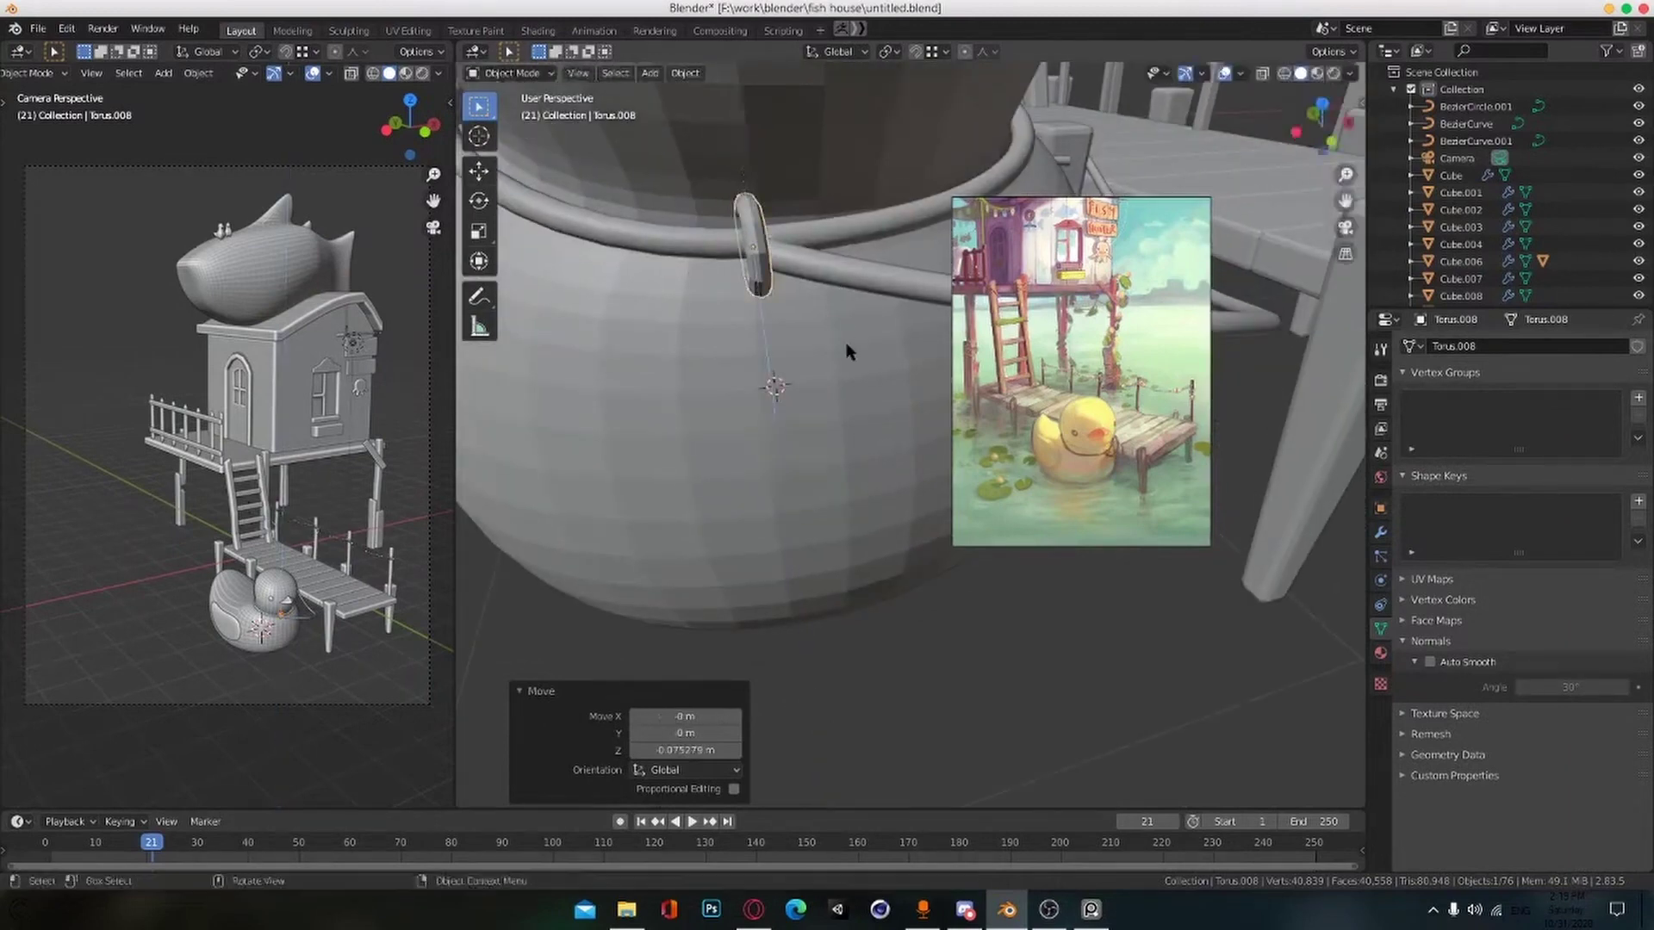
Step: Scale the torus to fit the rope joint and thicken its ring in Edit Mode
{"action": "middle_click_drag", "start_coordinate": [847, 351], "coordinate": [888, 415]}
{"action": "key", "text": "s"}
{"action": "left_click", "coordinate": [810, 283]}
{"action": "scroll", "coordinate": [720, 402], "scroll_direction": "down", "scroll_amount": 2}
{"action": "key", "text": "Tab"}
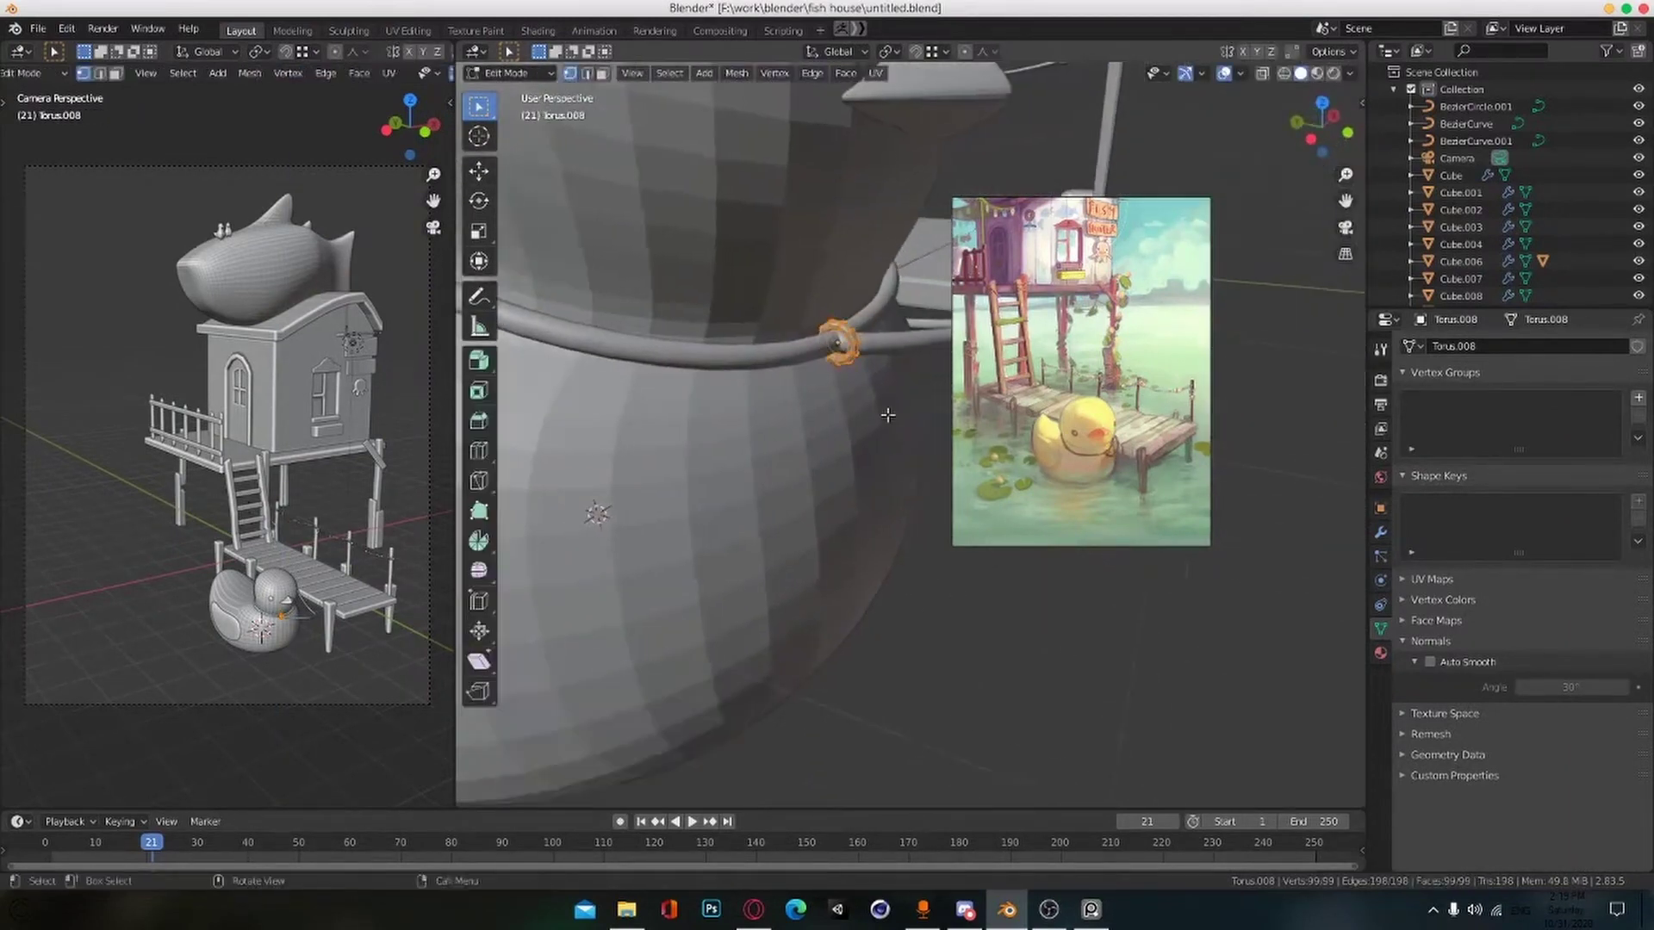
{"action": "left_click", "coordinate": [912, 412]}
{"action": "key", "text": "Tab"}
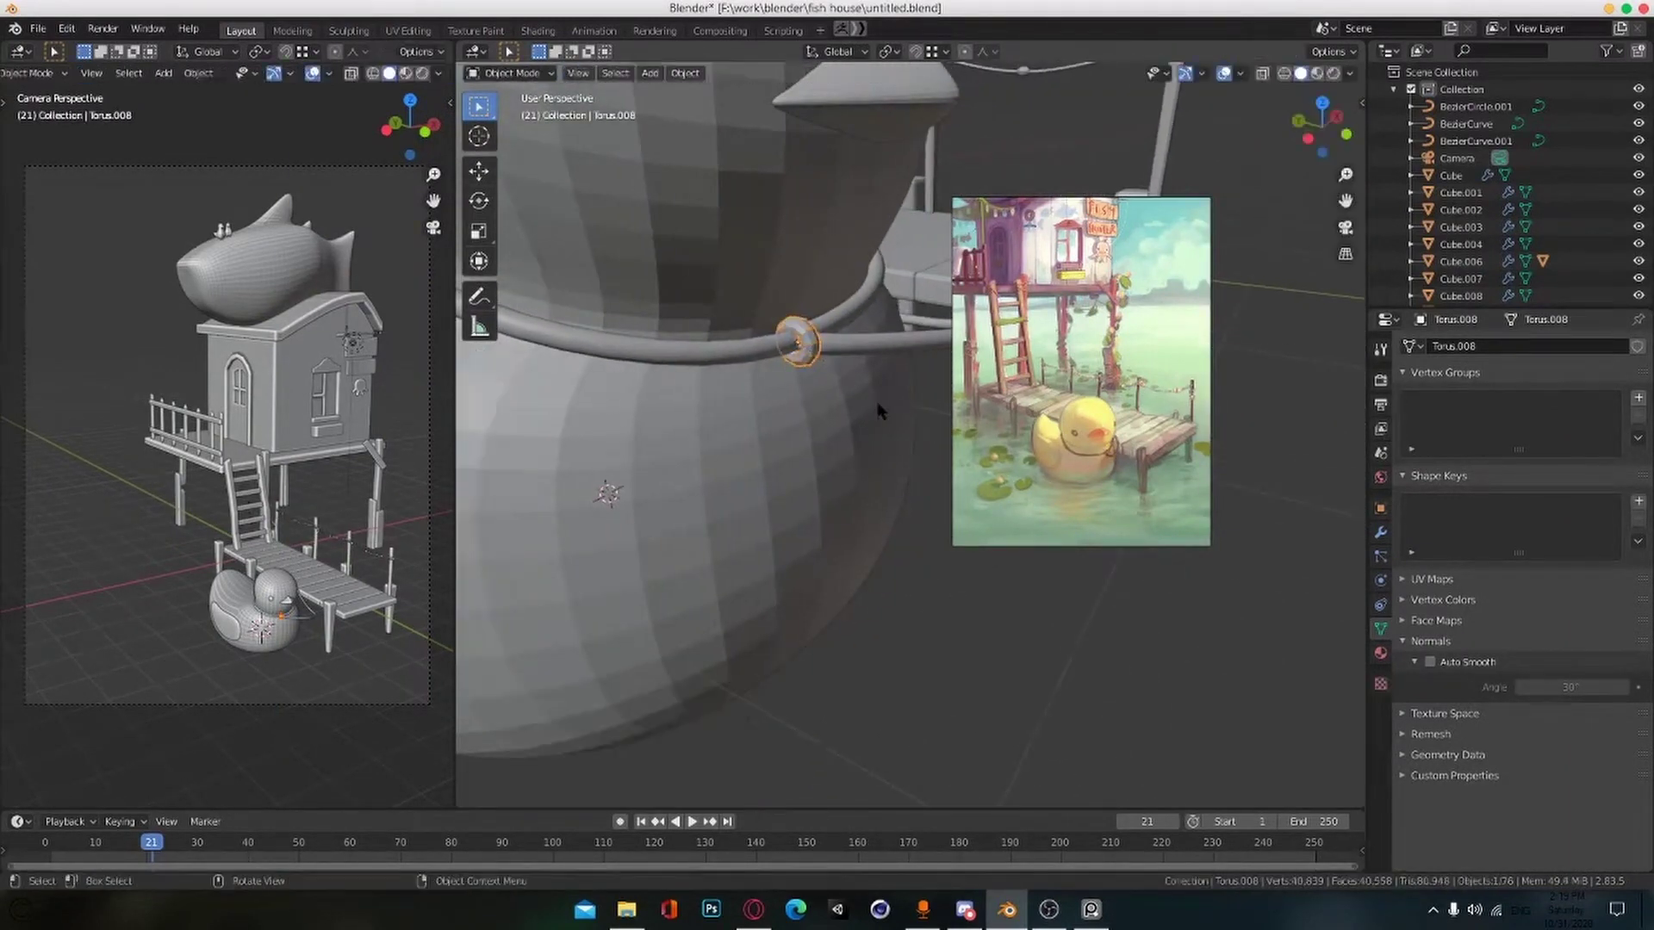
{"action": "scroll", "coordinate": [875, 410], "scroll_direction": "down", "scroll_amount": 5}
{"action": "middle_click_drag", "start_coordinate": [890, 580], "coordinate": [744, 549]}
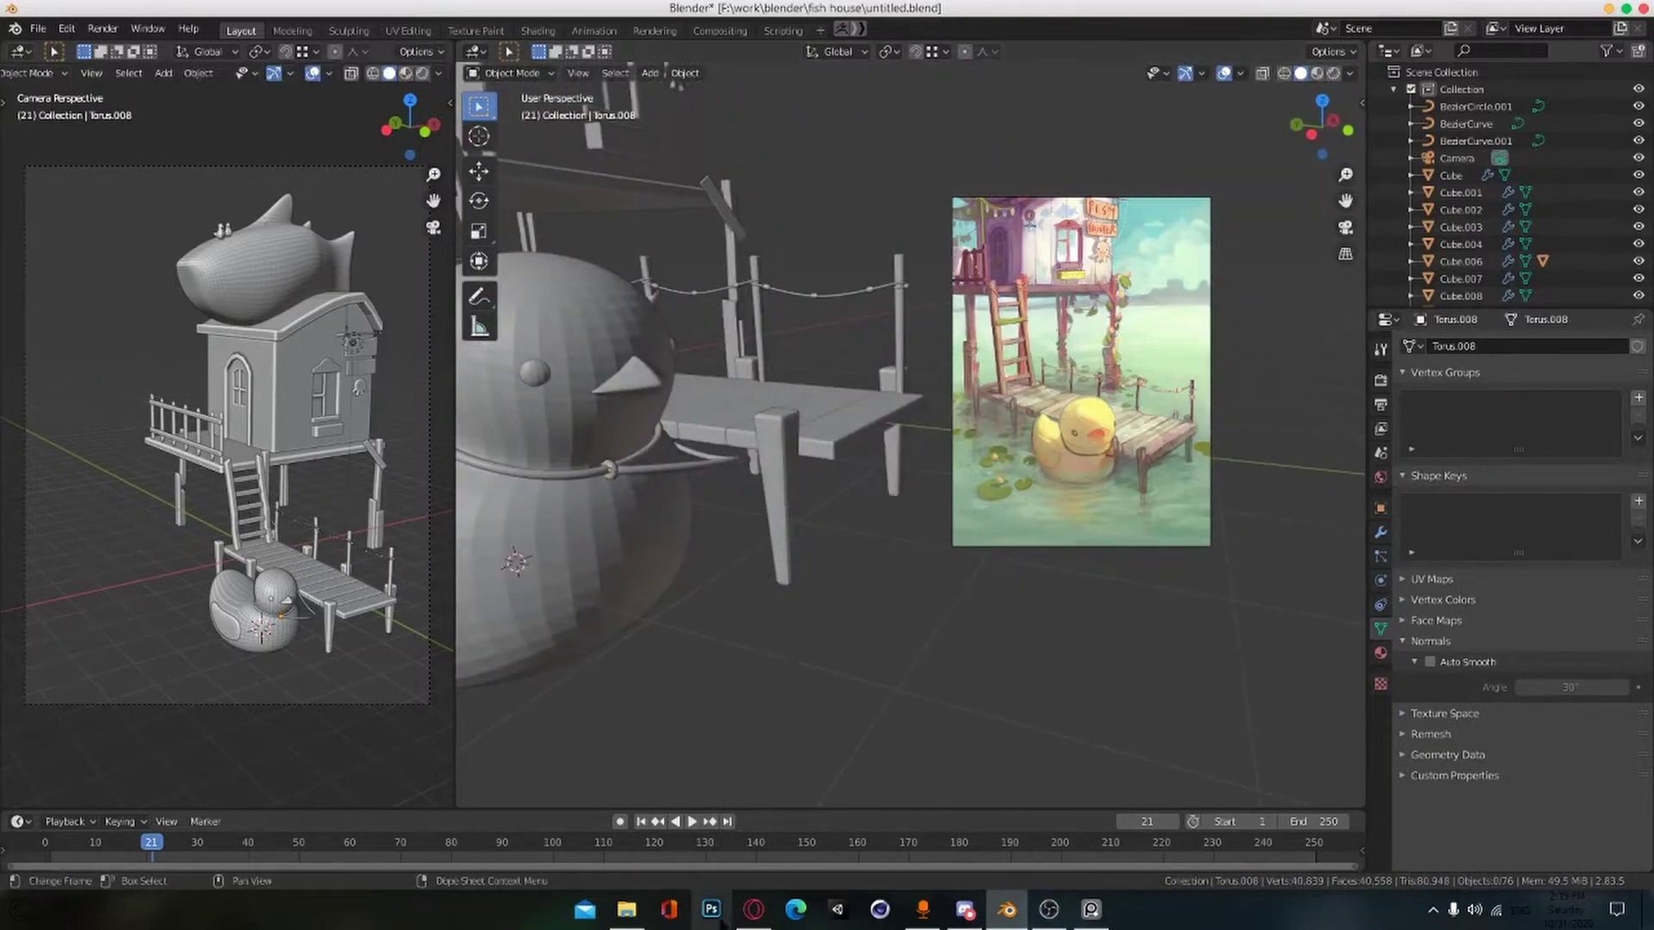
Step: Switch to the YouTube song in the browser, send its pasted link with "!p" in Discord, and return to Blender
{"action": "left_click", "coordinate": [754, 910]}
{"action": "scroll", "coordinate": [1348, 482], "scroll_direction": "down", "scroll_amount": 11}
{"action": "scroll", "coordinate": [1345, 480], "scroll_direction": "up", "scroll_amount": 11}
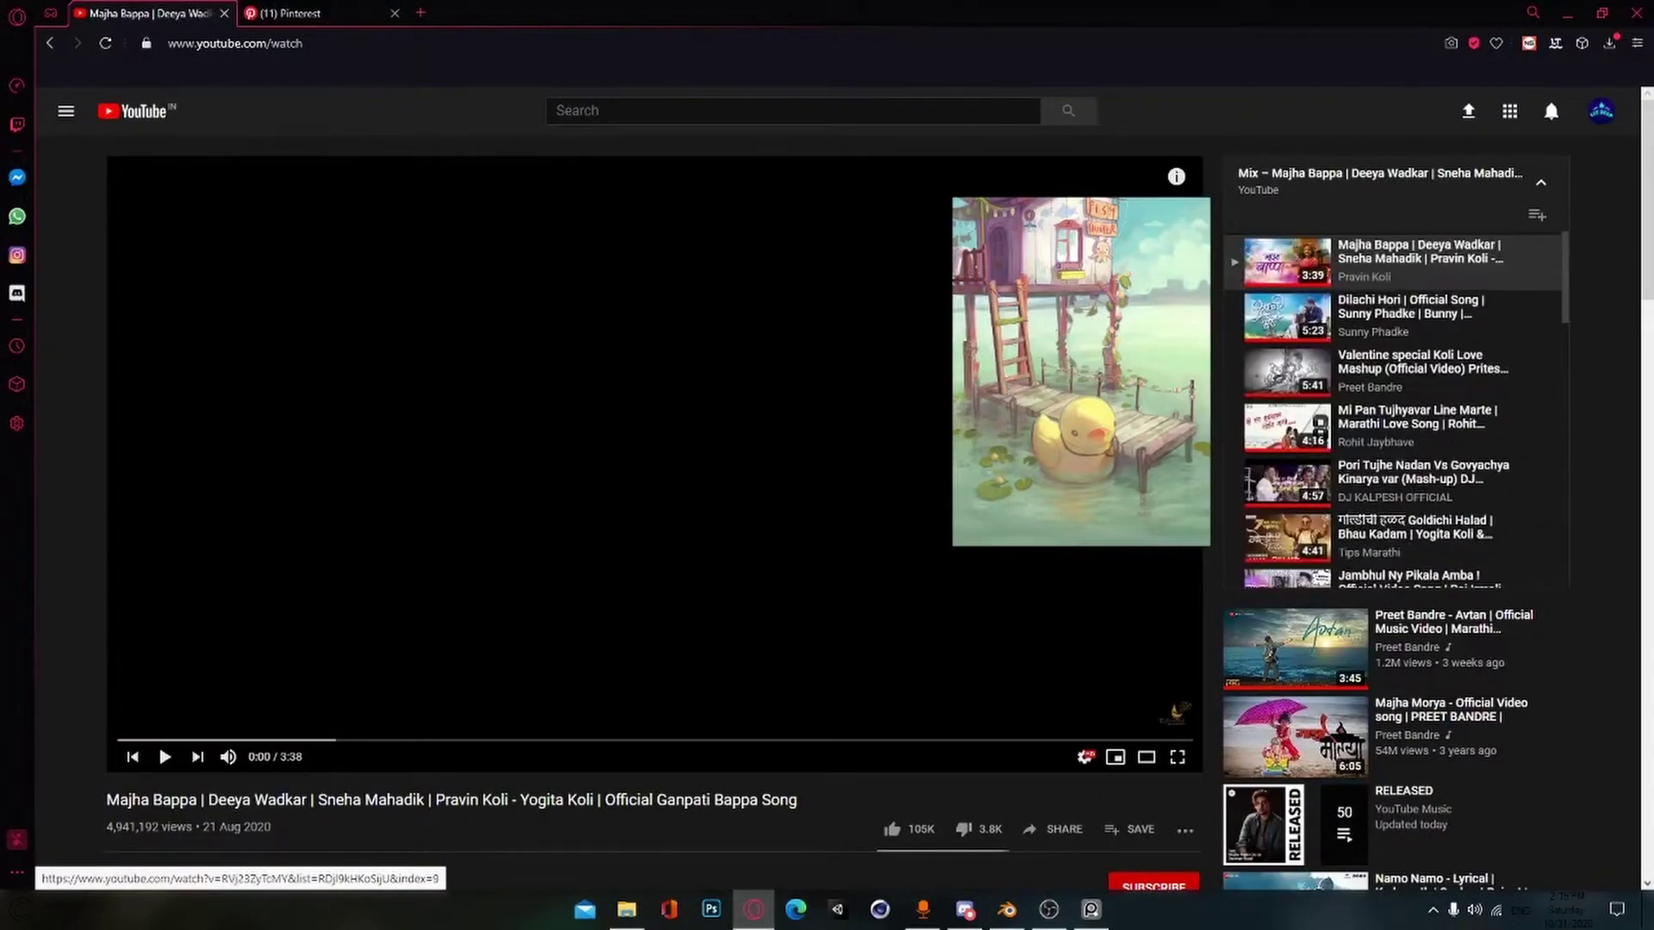
{"action": "left_click", "coordinate": [965, 910]}
{"action": "left_click", "coordinate": [461, 851]}
{"action": "type", "text": "!p"}
{"action": "key", "text": "ctrl+v"}
{"action": "key", "text": "Return"}
{"action": "key", "text": "alt+Tab"}
{"action": "key", "text": "alt+Tab"}
Step: Select the duck's body and apply smooth shading to it
{"action": "middle_click_drag", "start_coordinate": [758, 491], "coordinate": [775, 607], "text": "shift"}
{"action": "scroll", "coordinate": [775, 607], "scroll_direction": "up", "scroll_amount": 2}
{"action": "left_click", "coordinate": [672, 594]}
{"action": "middle_click_drag", "start_coordinate": [741, 594], "coordinate": [823, 594]}
{"action": "right_click", "coordinate": [839, 653]}
{"action": "scroll", "coordinate": [822, 616], "scroll_direction": "down", "scroll_amount": 4}
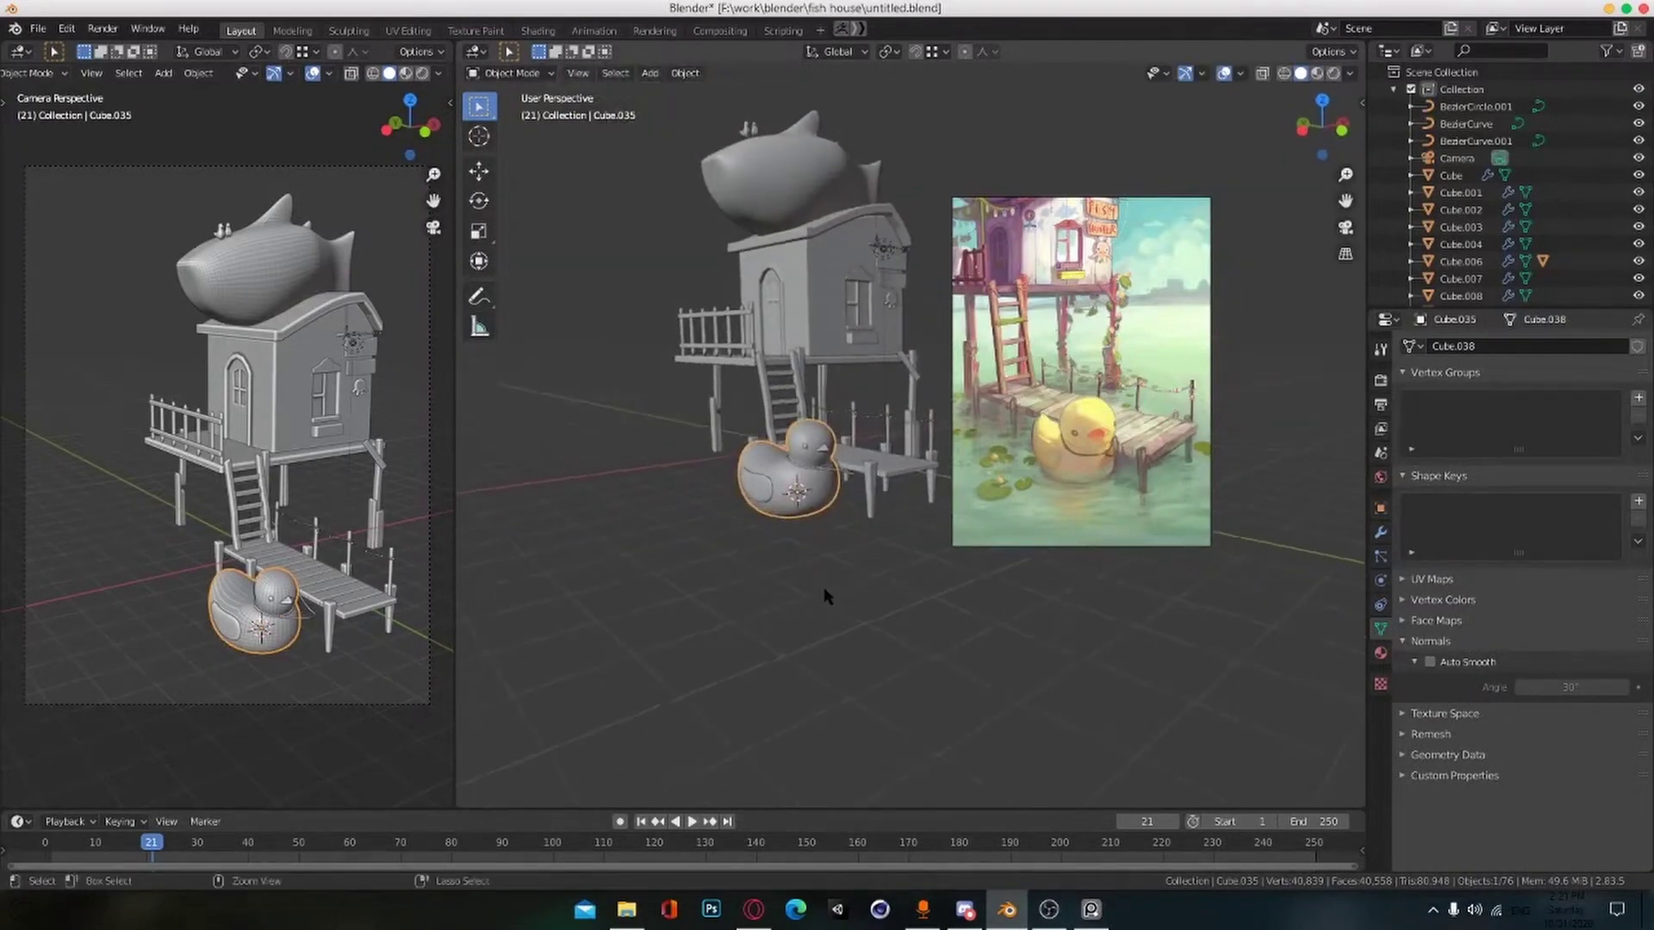
Step: Save the file and try scaling the lower vertices of the duck's body along X in Edit Mode from the side
{"action": "key", "text": "ctrl+s"}
{"action": "scroll", "coordinate": [839, 596], "scroll_direction": "up", "scroll_amount": 3}
{"action": "middle_click_drag", "start_coordinate": [689, 586], "coordinate": [527, 595]}
{"action": "key", "text": "Tab"}
{"action": "scroll", "coordinate": [818, 564], "scroll_direction": "up", "scroll_amount": 2}
{"action": "scroll", "coordinate": [829, 554], "scroll_direction": "up", "scroll_amount": 2}
{"action": "key", "text": "KP_3"}
{"action": "left_click_drag", "start_coordinate": [565, 466], "coordinate": [939, 716]}
{"action": "scroll", "coordinate": [810, 536], "scroll_direction": "up", "scroll_amount": 1}
{"action": "key", "text": "s"}
{"action": "key", "text": "x"}
{"action": "right_click", "coordinate": [875, 635]}
Step: Scale down the duck's whole lower body and shift it about 0.16 m along Y and 0.07 m up, then save
{"action": "key", "text": "shift+z"}
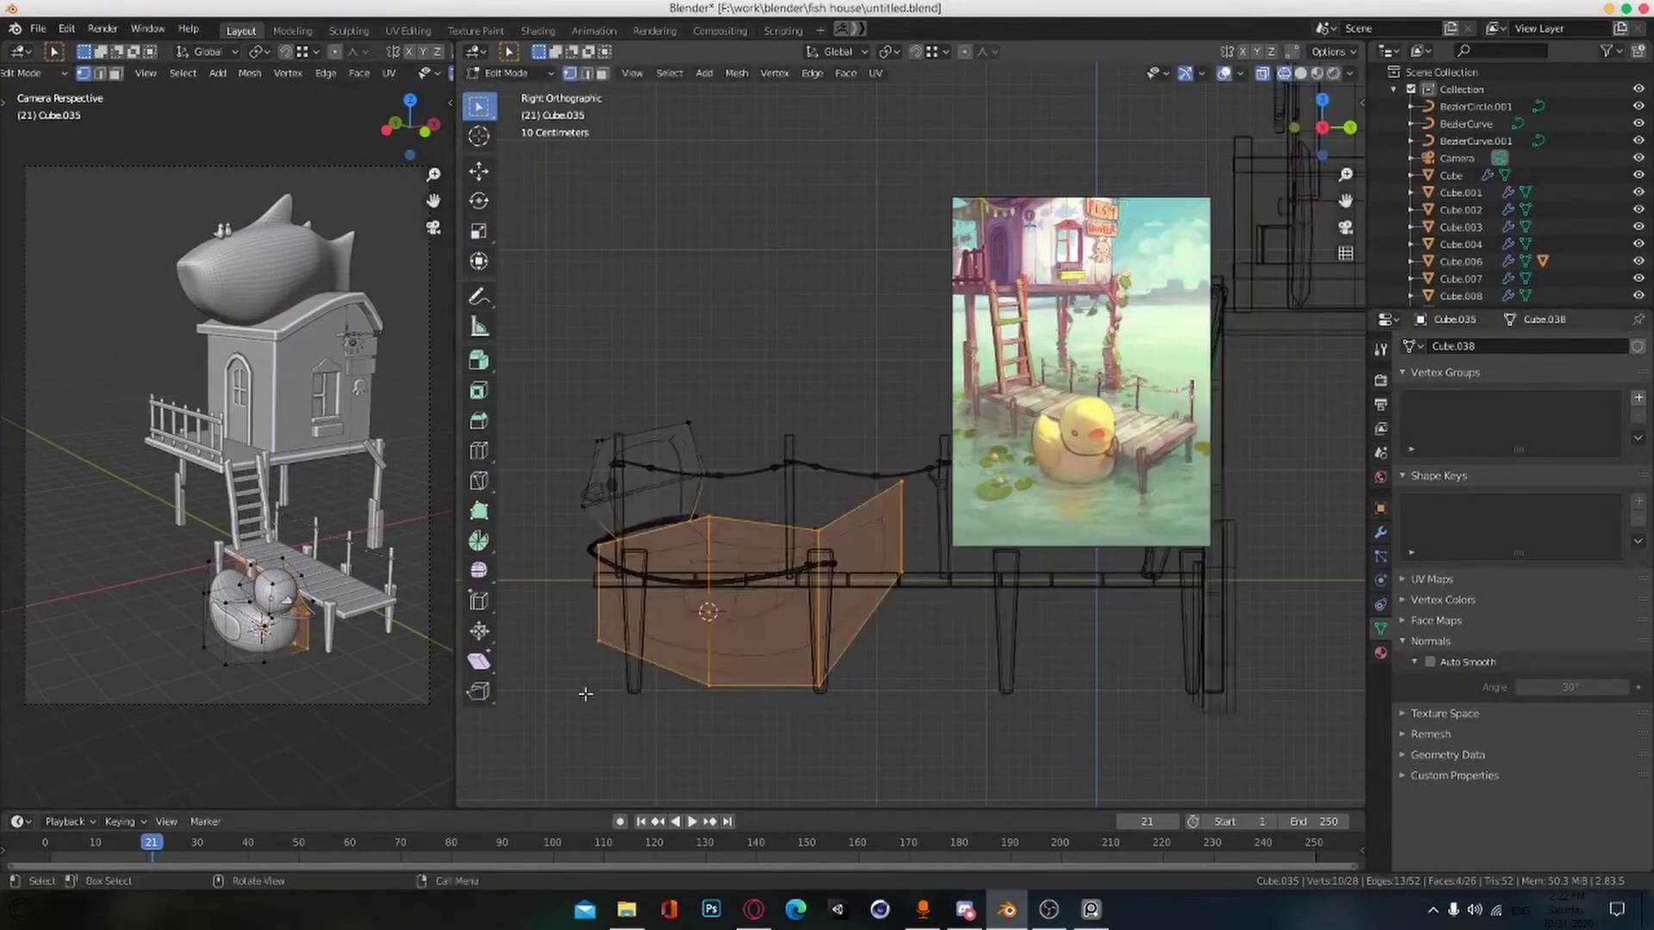
{"action": "left_click_drag", "start_coordinate": [534, 771], "coordinate": [957, 459]}
{"action": "key", "text": "s"}
{"action": "left_click", "coordinate": [889, 620]}
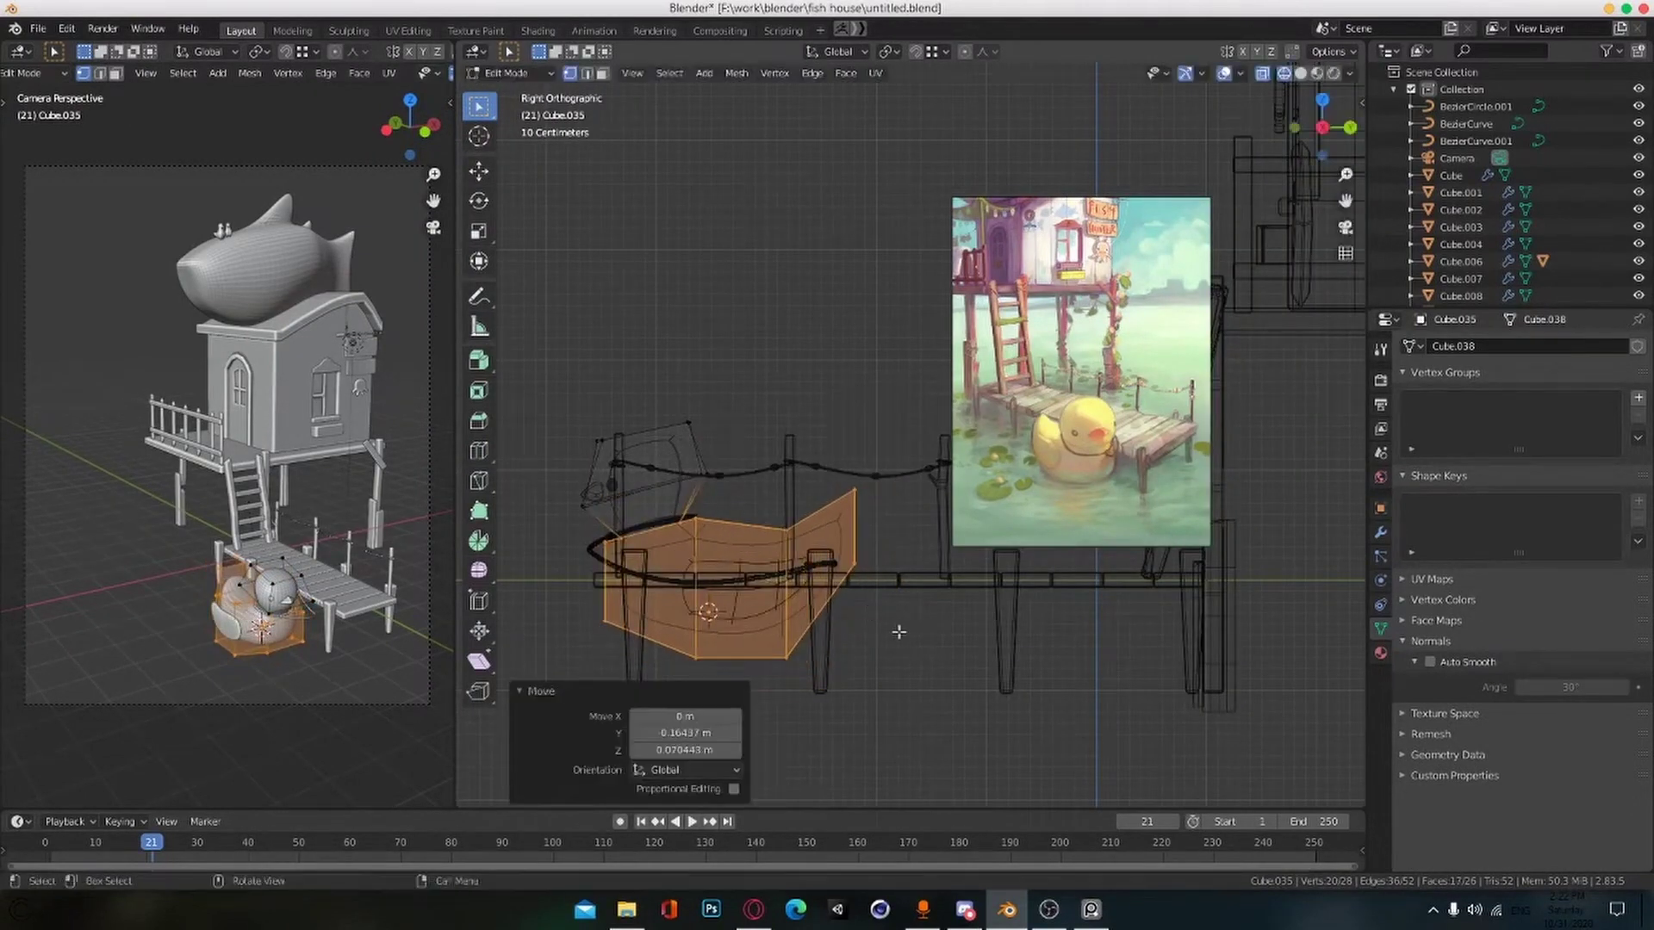
{"action": "key", "text": "Tab"}
{"action": "middle_click_drag", "start_coordinate": [873, 623], "coordinate": [911, 672]}
{"action": "key", "text": "alt+z"}
{"action": "key", "text": "ctrl+s"}
Step: Adjust the rope curve's control points at the front of the duck's neck to follow the resized body
{"action": "scroll", "coordinate": [732, 689], "scroll_direction": "up", "scroll_amount": 5}
{"action": "left_click", "coordinate": [731, 689]}
{"action": "key", "text": "Tab"}
{"action": "scroll", "coordinate": [720, 690], "scroll_direction": "up", "scroll_amount": 4}
{"action": "middle_click_drag", "start_coordinate": [720, 689], "coordinate": [886, 402], "text": "shift"}
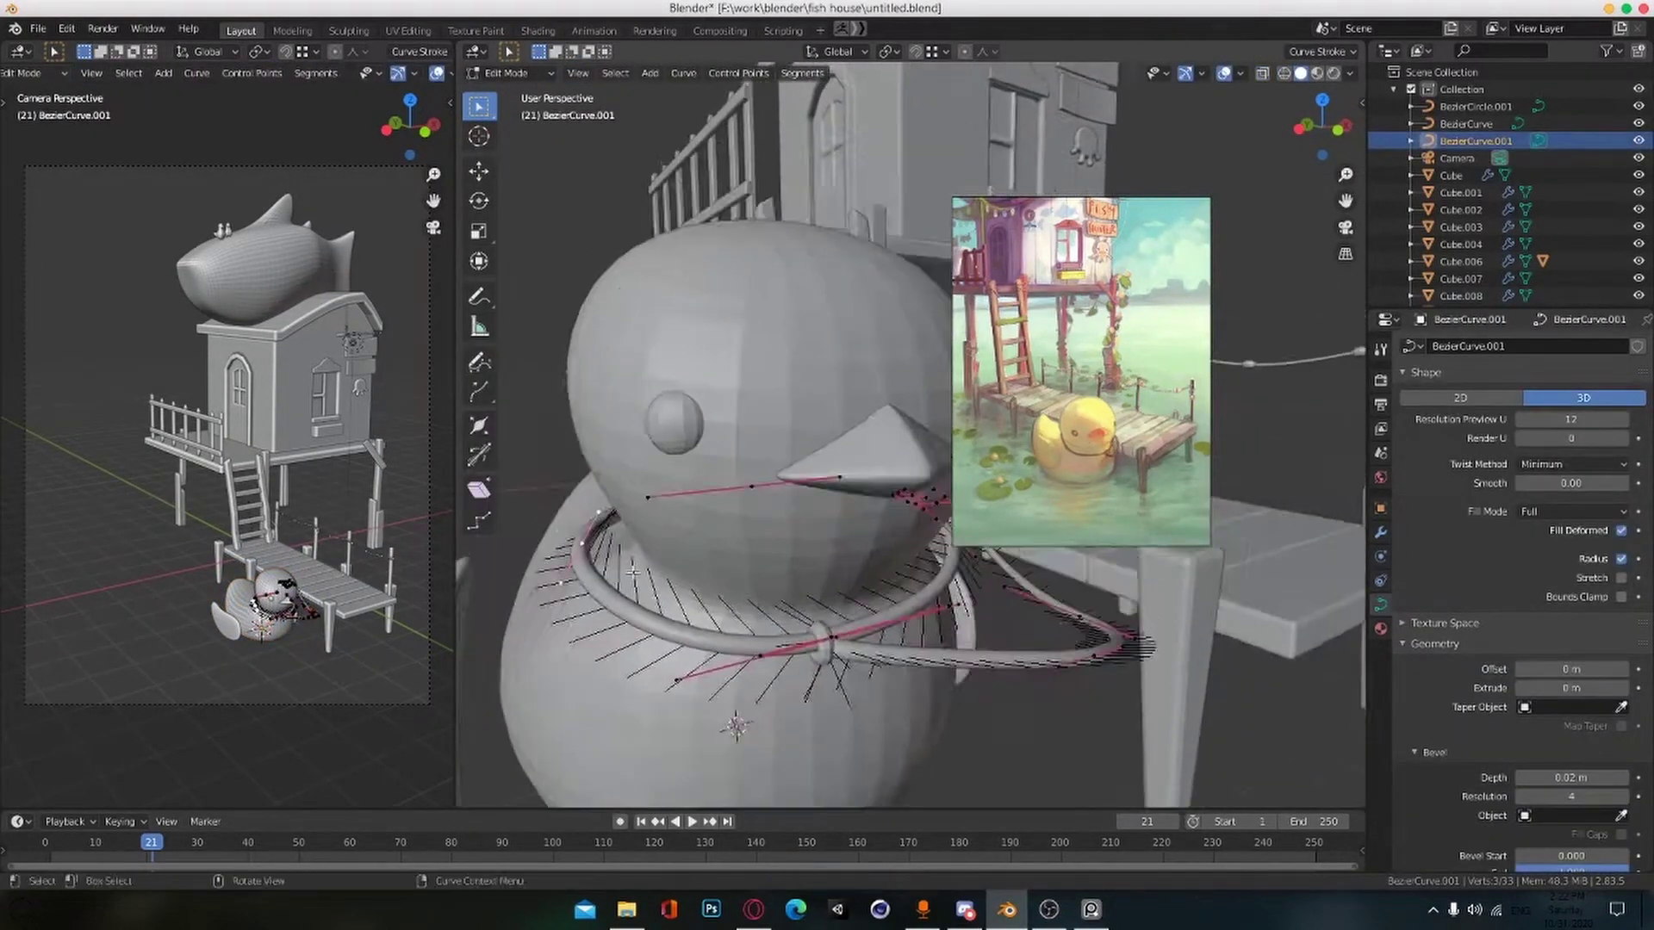
{"action": "key", "text": "g"}
{"action": "left_click", "coordinate": [834, 645]}
{"action": "left_click", "coordinate": [834, 643]}
{"action": "mouse_move", "coordinate": [835, 645]}
{"action": "middle_mouse_down"}
{"action": "mouse_move", "coordinate": [917, 665]}
{"action": "mouse_move", "coordinate": [805, 637]}
{"action": "middle_mouse_up"}
{"action": "left_click", "coordinate": [810, 622], "text": "shift"}
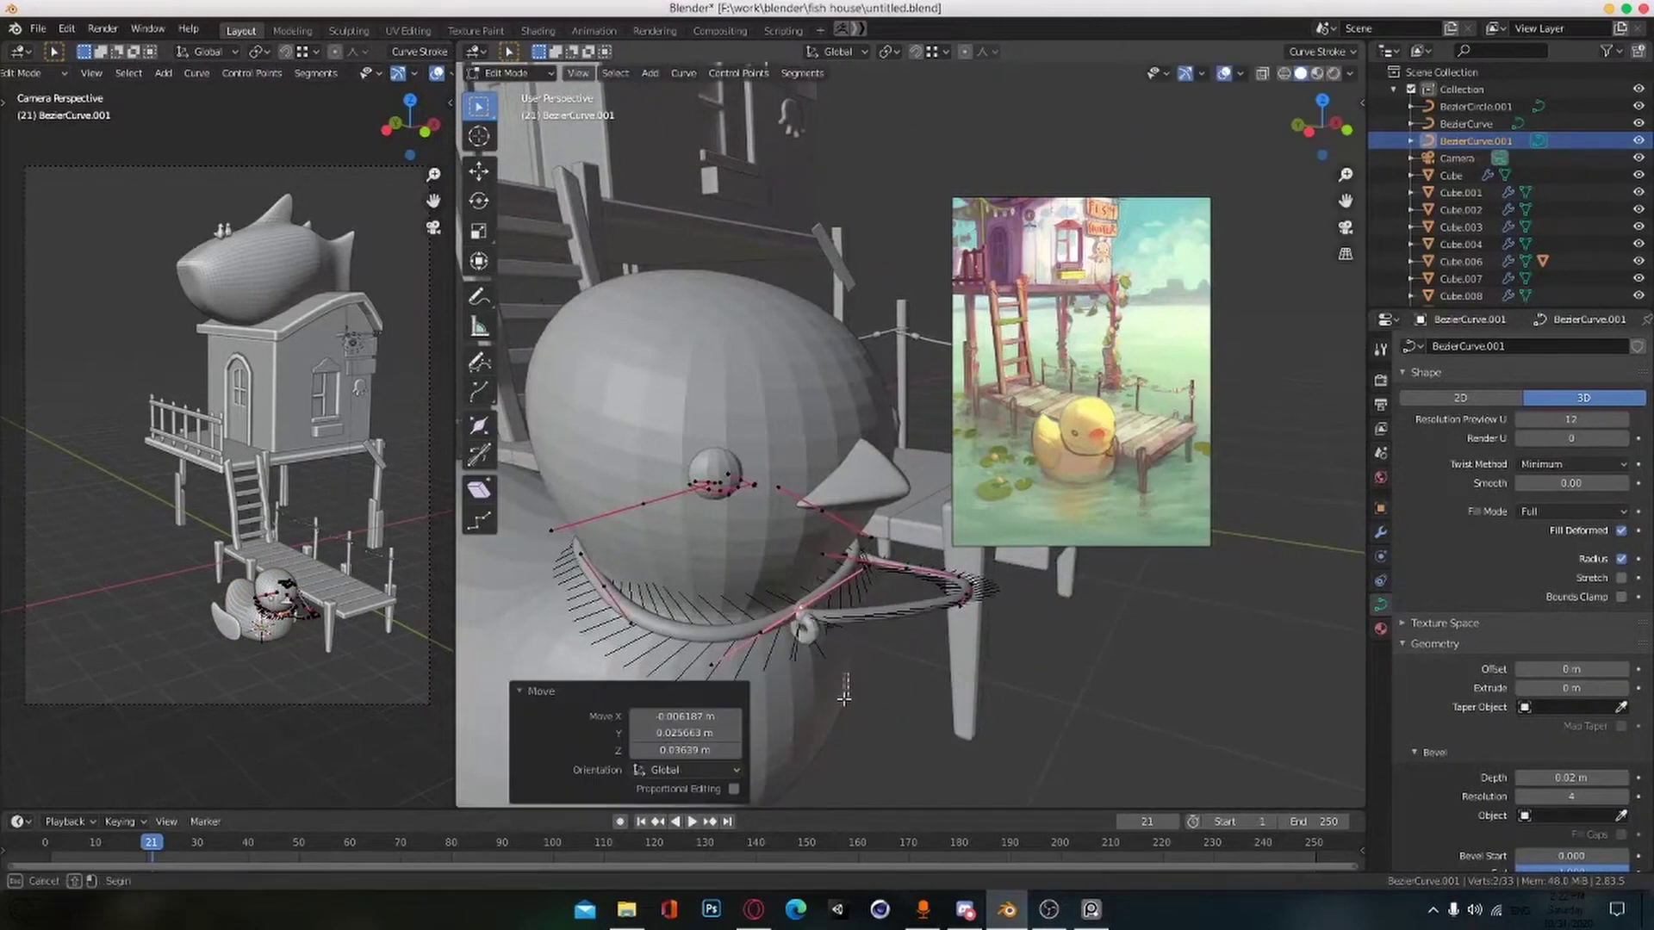
{"action": "middle_click_drag", "start_coordinate": [844, 698], "coordinate": [887, 655]}
{"action": "key", "text": "s"}
{"action": "left_click_drag", "start_coordinate": [932, 616], "coordinate": [838, 605], "text": "alt"}
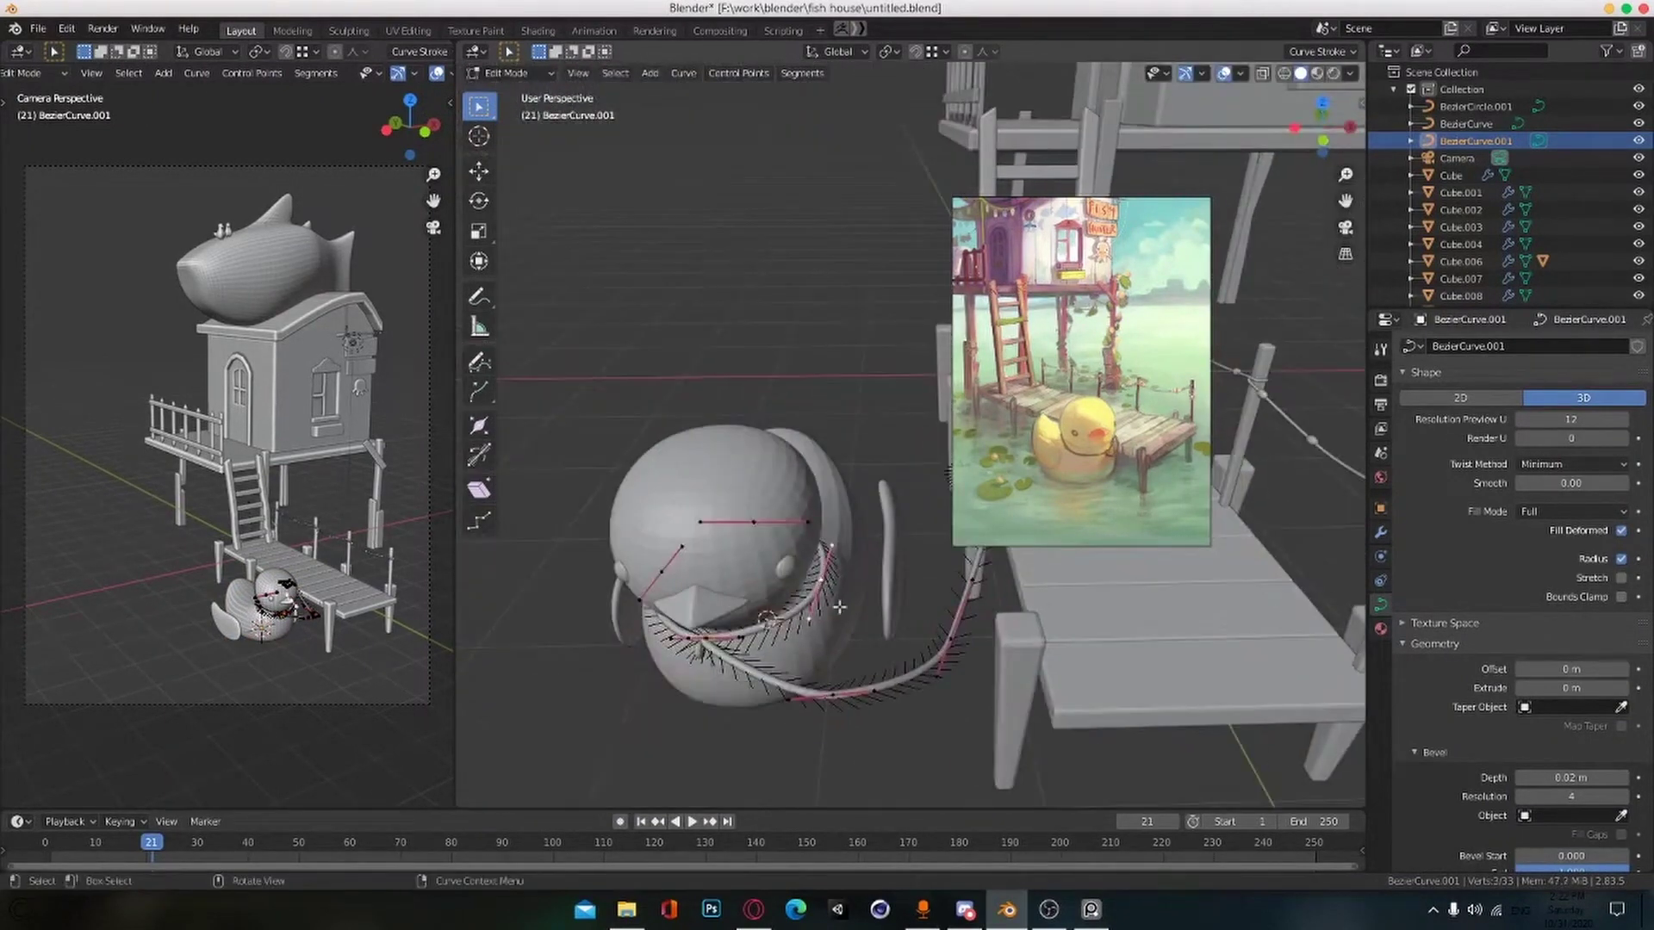
Step: Move and rotate the rope's control point at the side of the neck to hug the body, then leave Edit Mode
{"action": "scroll", "coordinate": [838, 605], "scroll_direction": "up", "scroll_amount": 5}
{"action": "left_click", "coordinate": [749, 473]}
{"action": "key", "text": "g"}
{"action": "left_click", "coordinate": [732, 474]}
{"action": "left_click_drag", "start_coordinate": [732, 474], "coordinate": [791, 388], "text": "alt"}
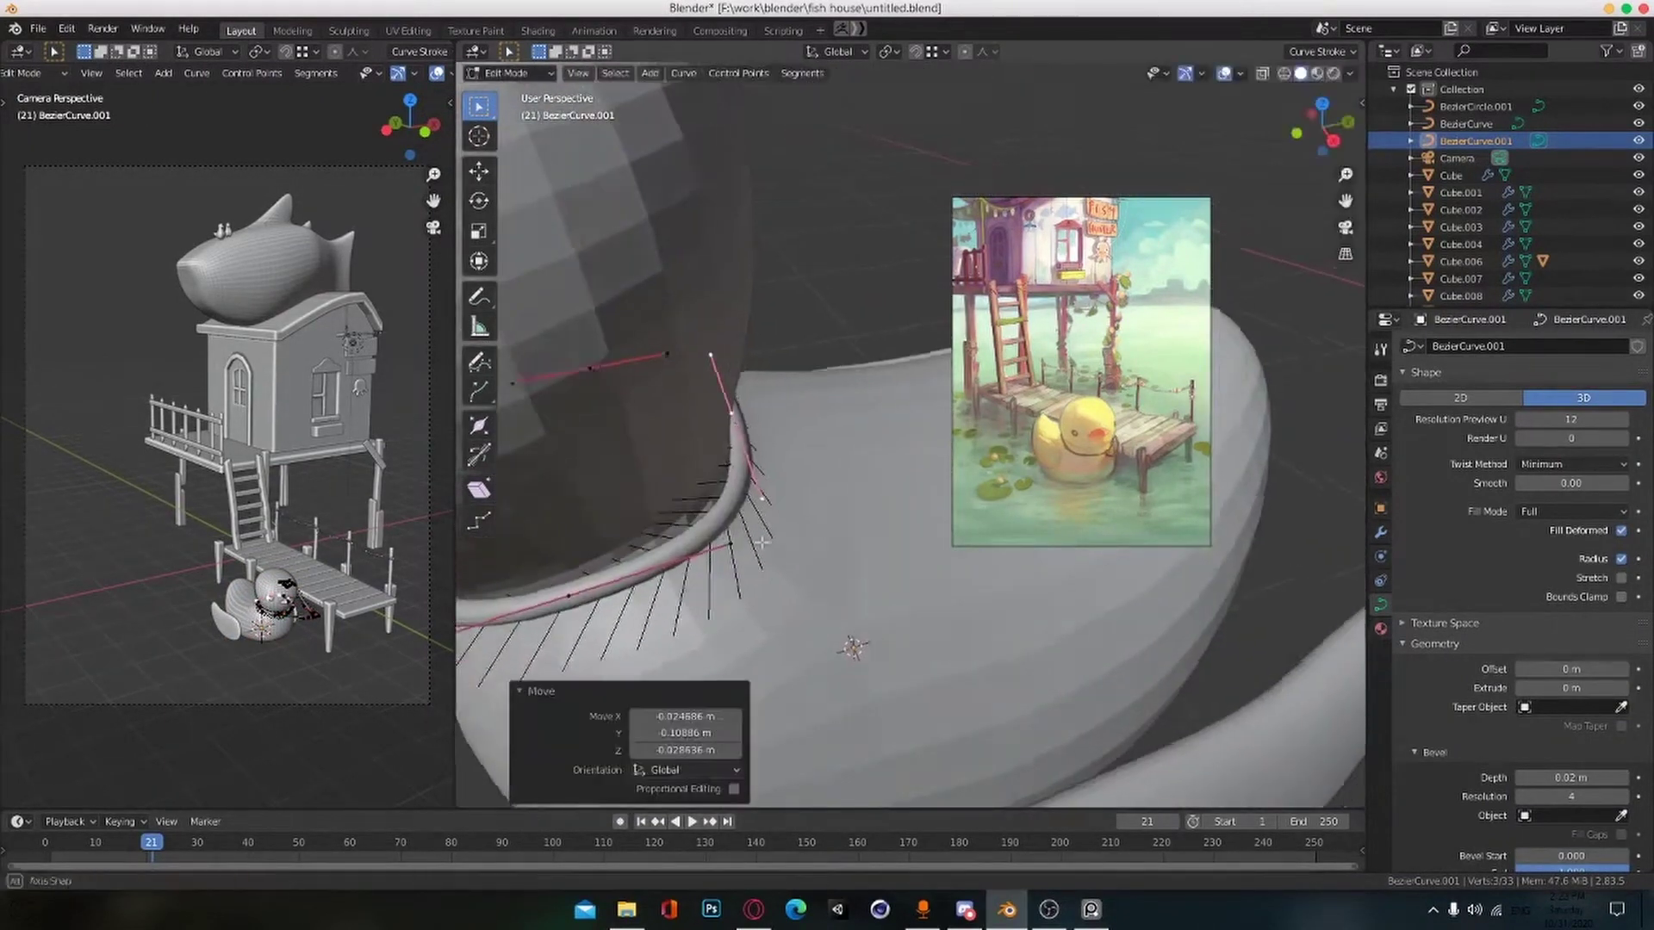
{"action": "middle_click_drag", "start_coordinate": [790, 388], "coordinate": [870, 516]}
{"action": "key", "text": "r"}
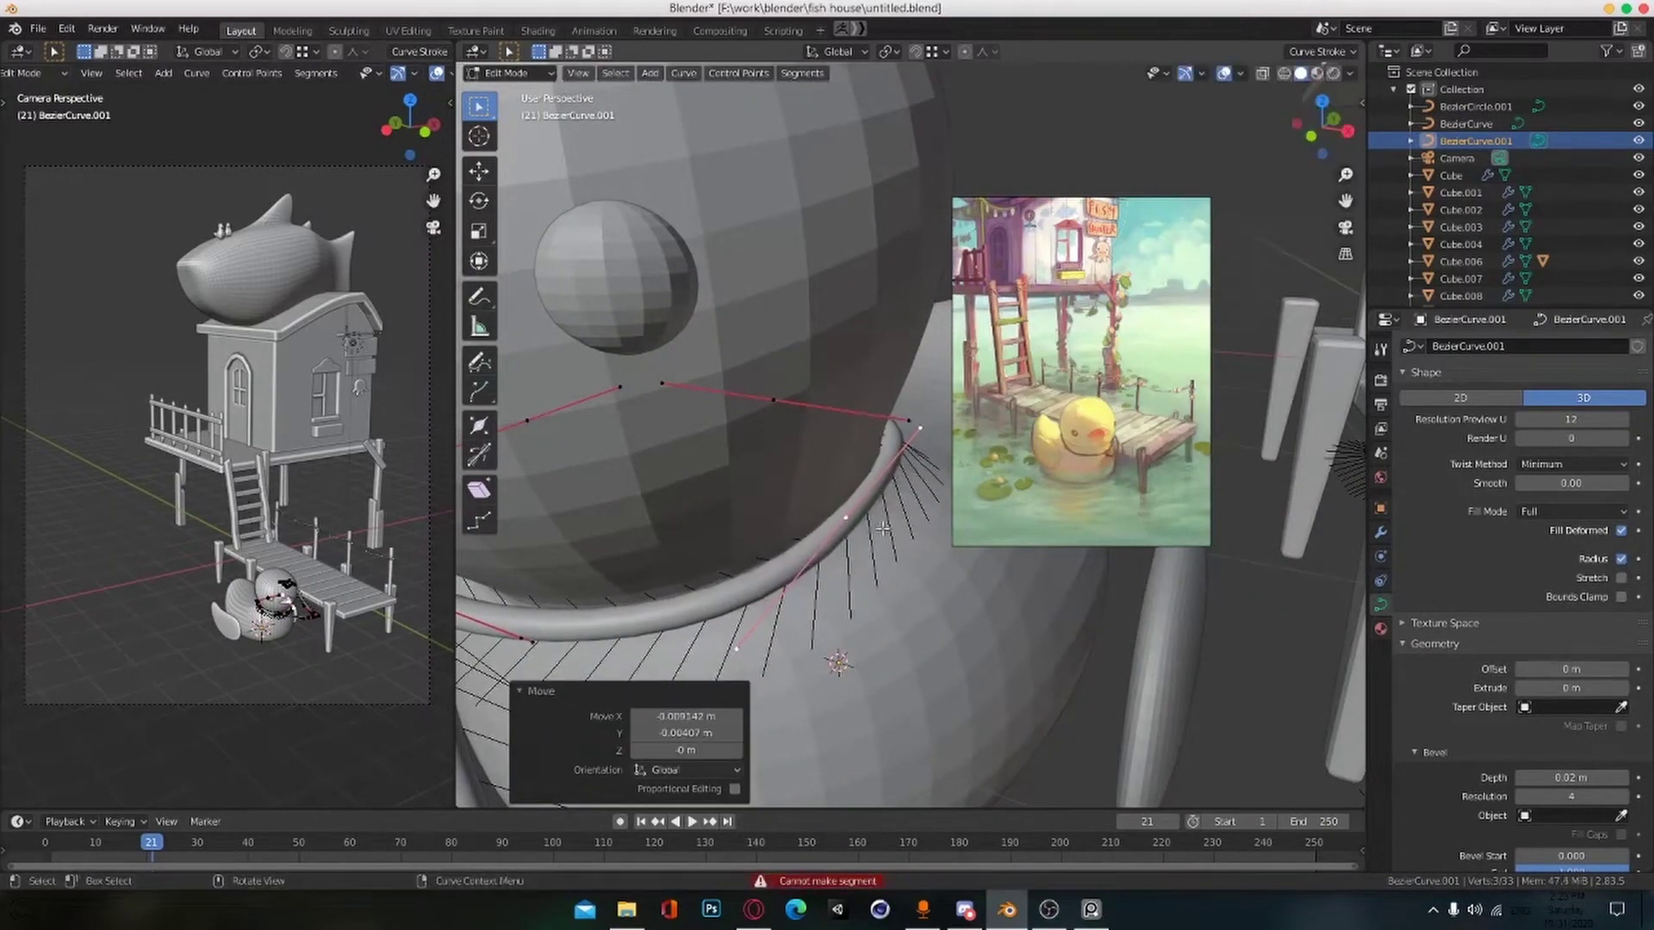
{"action": "key", "text": "alt+a"}
{"action": "scroll", "coordinate": [883, 528], "scroll_direction": "down", "scroll_amount": 1, "text": "alt"}
{"action": "scroll", "coordinate": [883, 528], "scroll_direction": "down", "scroll_amount": 7}
{"action": "middle_click_drag", "start_coordinate": [646, 530], "coordinate": [807, 545]}
{"action": "left_click", "coordinate": [875, 592]}
{"action": "key", "text": "Tab"}
{"action": "scroll", "coordinate": [875, 592], "scroll_direction": "down", "scroll_amount": 5}
{"action": "middle_click_drag", "start_coordinate": [973, 638], "coordinate": [830, 583]}
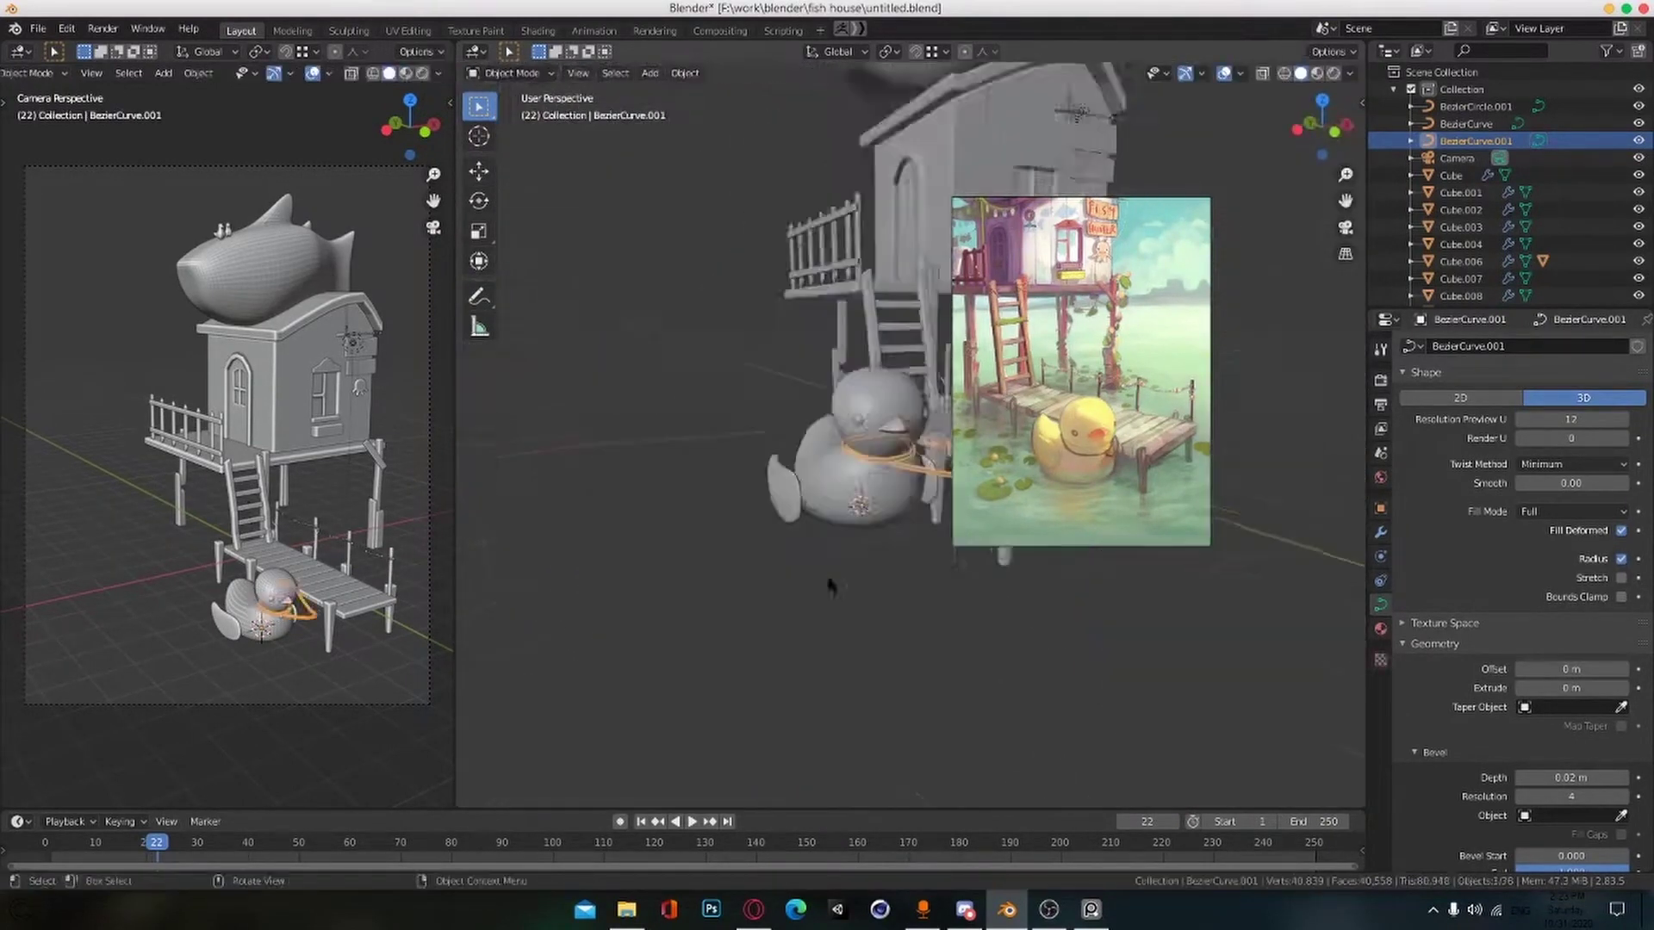
Step: Move the torus knot along Z, X and Y to sit on the rope joint at the duck's neck, then save
{"action": "scroll", "coordinate": [848, 608], "scroll_direction": "up", "scroll_amount": 7}
{"action": "left_click", "coordinate": [851, 610]}
{"action": "key", "text": "g"}
{"action": "key", "text": "z"}
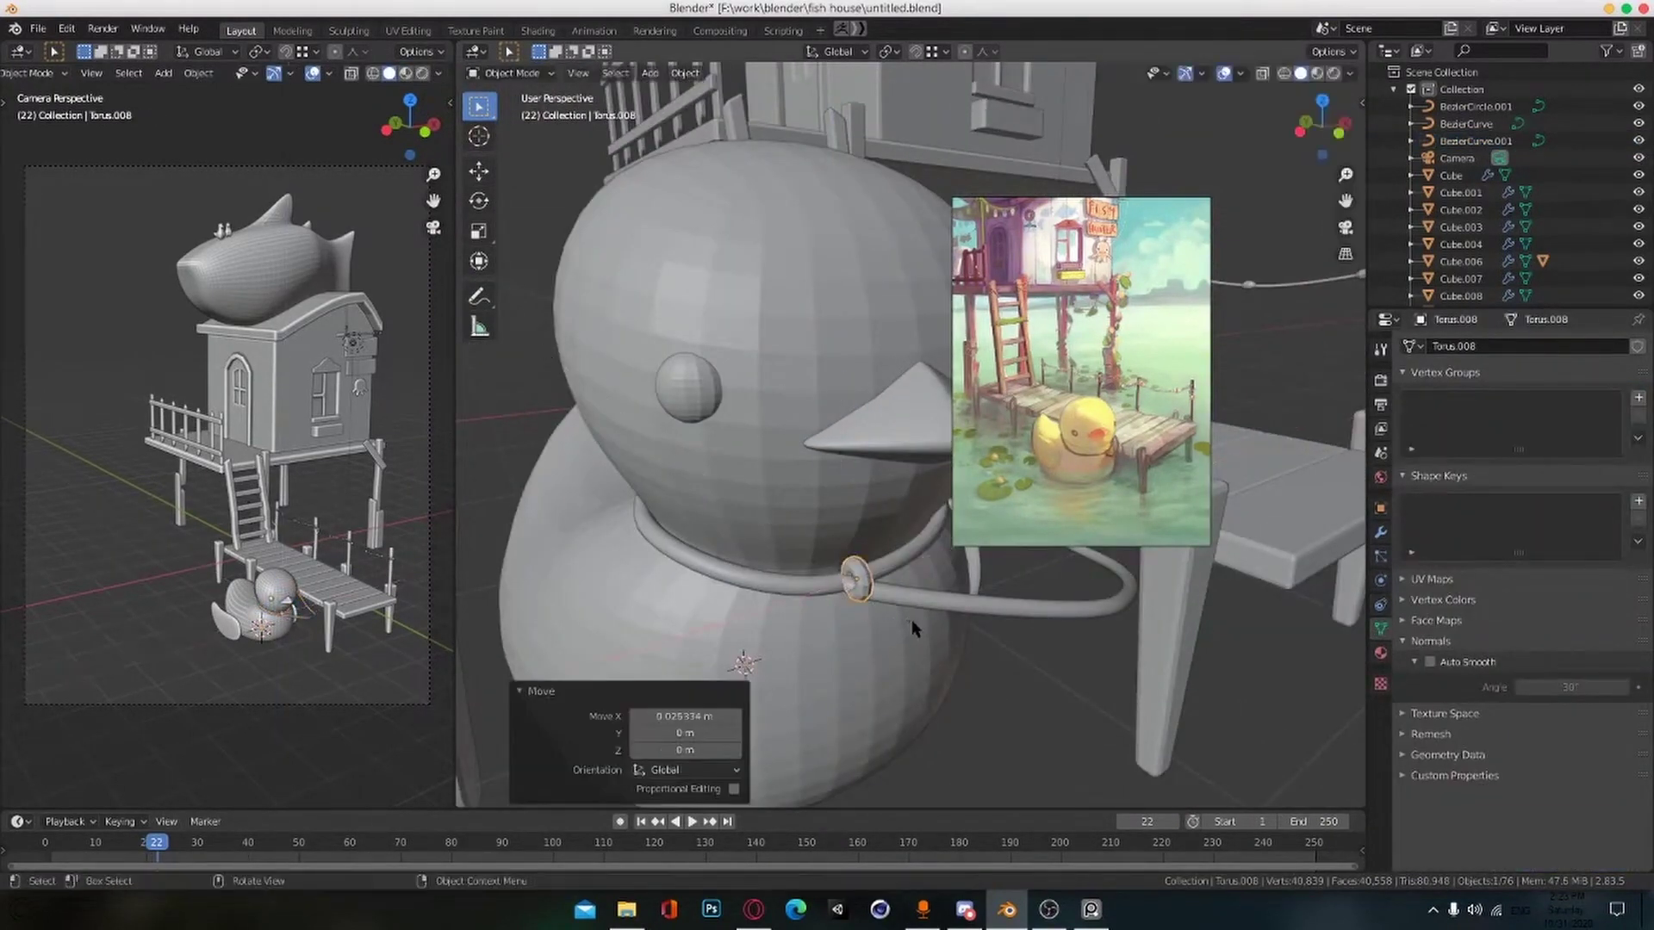
{"action": "key", "text": "g"}
{"action": "key", "text": "y"}
{"action": "middle_click_drag", "start_coordinate": [911, 618], "coordinate": [948, 633]}
{"action": "key", "text": "g"}
{"action": "key", "text": "z"}
{"action": "left_click", "coordinate": [991, 646]}
{"action": "scroll", "coordinate": [974, 677], "scroll_direction": "down", "scroll_amount": 4}
{"action": "key", "text": "Tab"}
{"action": "scroll", "coordinate": [822, 657], "scroll_direction": "up", "scroll_amount": 3}
{"action": "key", "text": "Tab"}
{"action": "scroll", "coordinate": [826, 657], "scroll_direction": "down", "scroll_amount": 4}
{"action": "key", "text": "ctrl+s"}
Step: Check the rope's fit around the duck's neck and save the file
{"action": "scroll", "coordinate": [839, 644], "scroll_direction": "up", "scroll_amount": 4}
{"action": "middle_click_drag", "start_coordinate": [839, 644], "coordinate": [882, 551]}
{"action": "left_click", "coordinate": [881, 542]}
{"action": "key", "text": "Tab"}
{"action": "key", "text": "KP_7"}
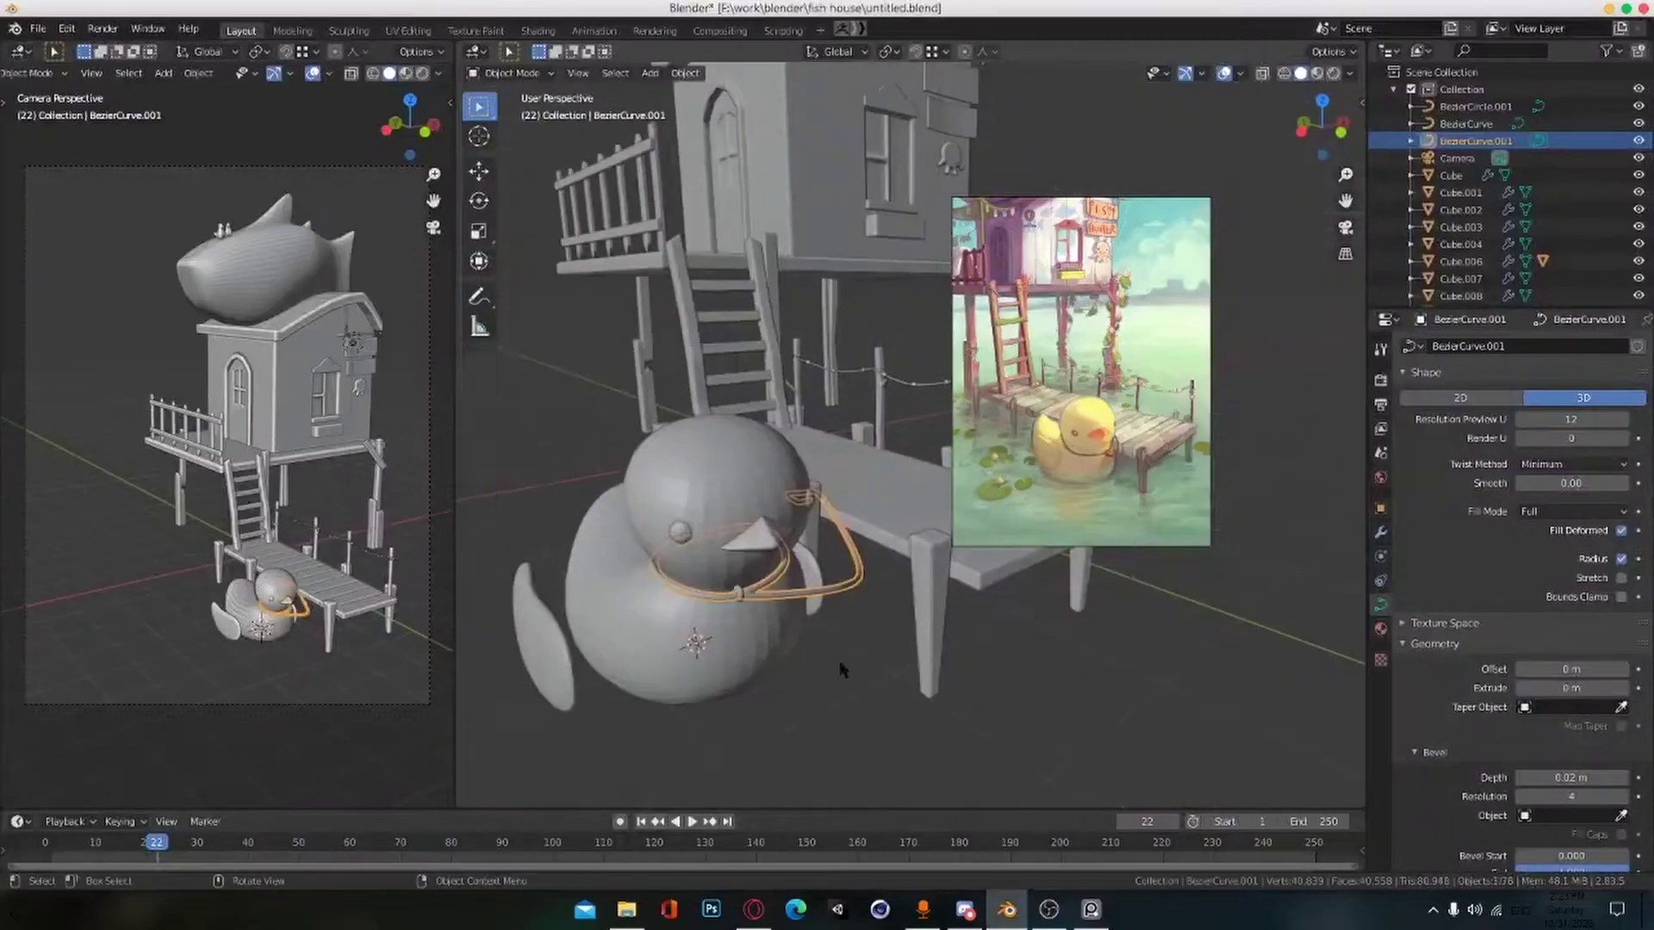
{"action": "middle_click_drag", "start_coordinate": [841, 668], "coordinate": [895, 687]}
{"action": "key", "text": "ctrl+s"}
Step: Move the duck's linked wing mesh inward against the body and raise it about 0.12 m
{"action": "left_click", "coordinate": [616, 594]}
{"action": "key", "text": "Tab"}
{"action": "key", "text": "l"}
{"action": "key", "text": "KP_7"}
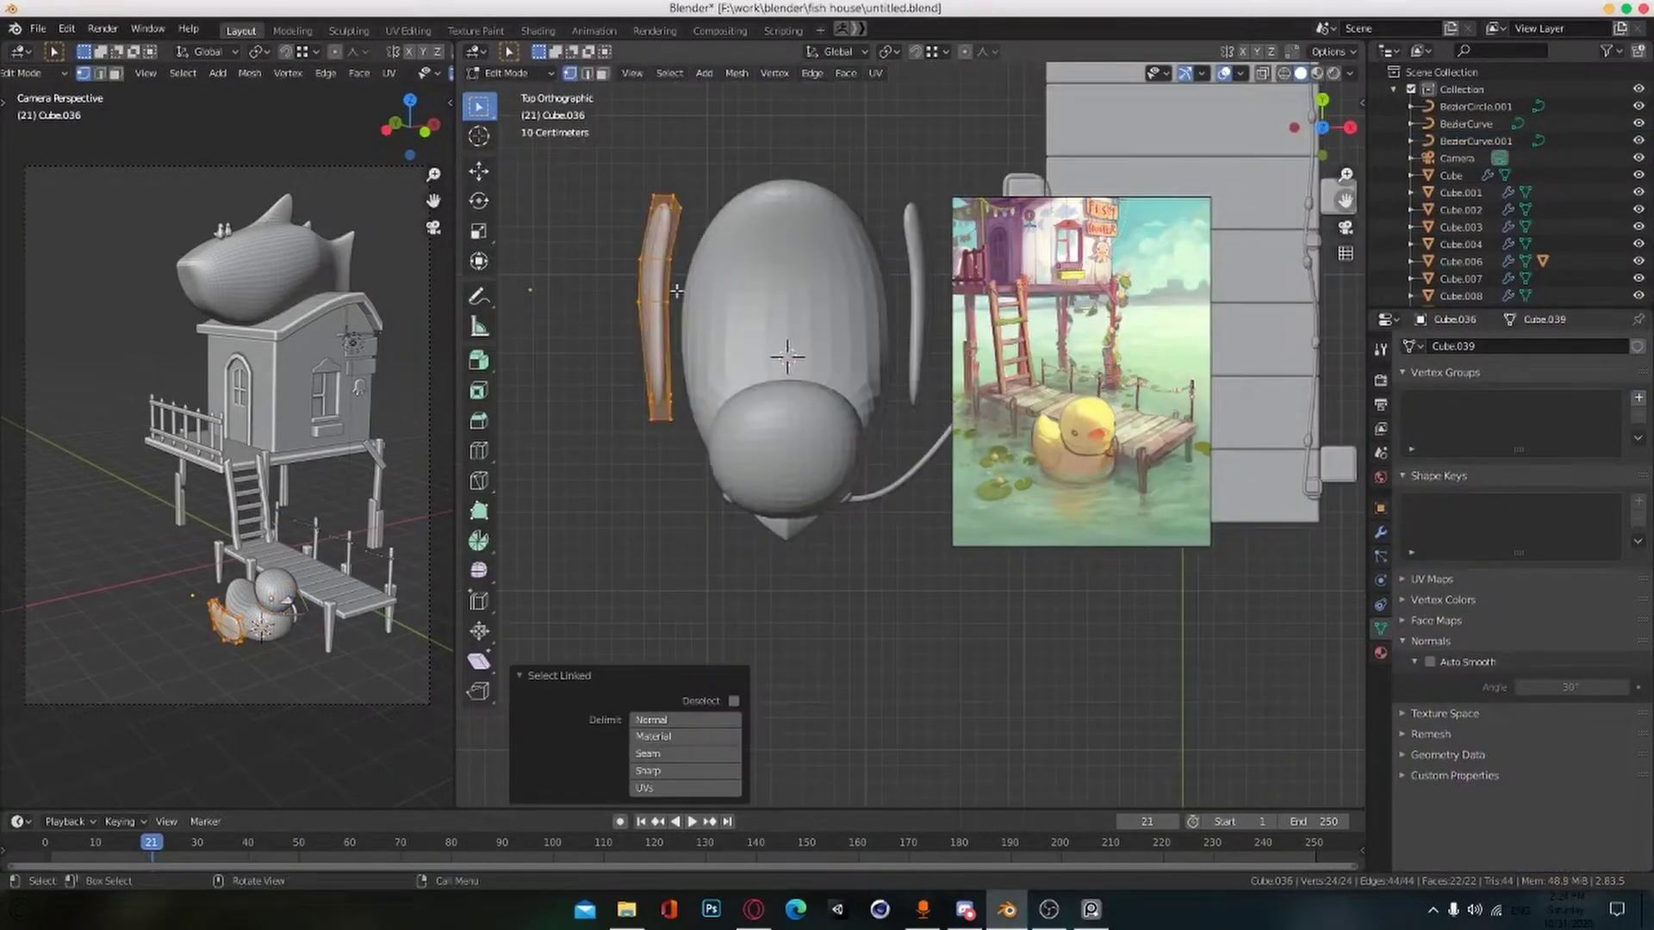
{"action": "key", "text": "g"}
{"action": "left_click", "coordinate": [713, 319]}
{"action": "middle_click_drag", "start_coordinate": [713, 318], "coordinate": [818, 185]}
{"action": "scroll", "coordinate": [827, 345], "scroll_direction": "up", "scroll_amount": 2}
{"action": "key", "text": "g"}
{"action": "key", "text": "z"}
{"action": "left_click", "coordinate": [861, 516]}
Step: Scale the duck's wings down slightly, leave Edit Mode, and save the file
{"action": "scroll", "coordinate": [913, 551], "scroll_direction": "down", "scroll_amount": 2}
{"action": "key", "text": "s"}
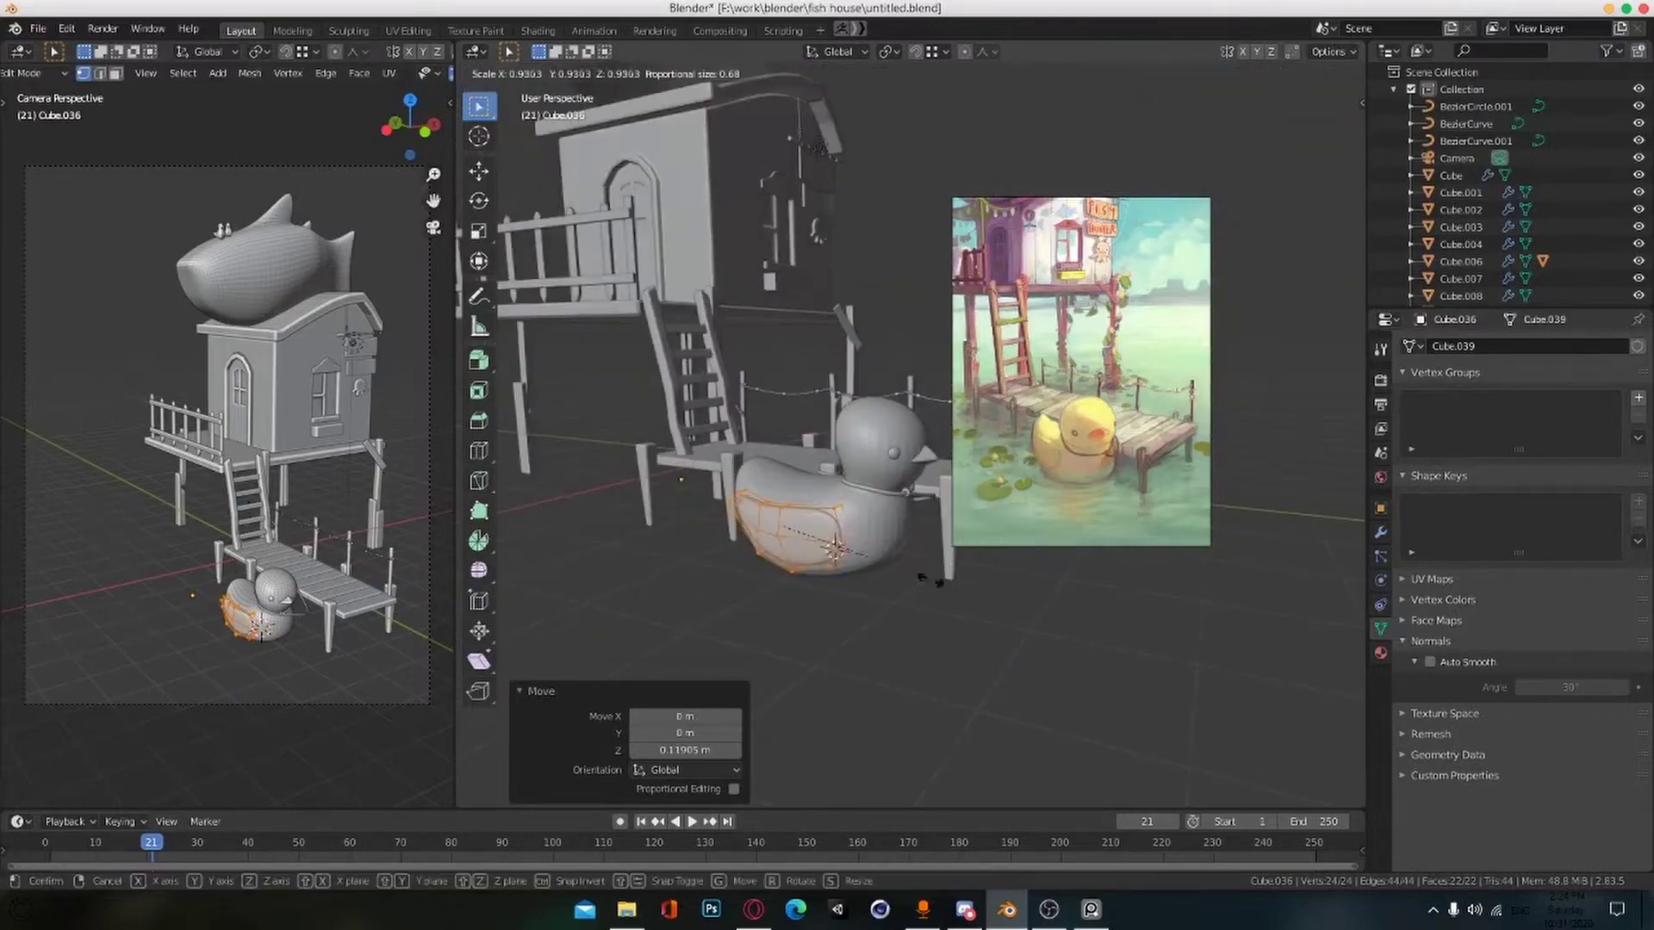
{"action": "left_click", "coordinate": [929, 574]}
{"action": "middle_click_drag", "start_coordinate": [928, 574], "coordinate": [887, 633]}
{"action": "key", "text": "ctrl+s"}
{"action": "key", "text": "Tab"}
{"action": "scroll", "coordinate": [854, 613], "scroll_direction": "down", "scroll_amount": 2}
Step: Rotate the top vertices of the duck's head in the right side view
{"action": "scroll", "coordinate": [904, 659], "scroll_direction": "up", "scroll_amount": 4}
{"action": "left_click", "coordinate": [853, 620]}
{"action": "key", "text": "Tab"}
{"action": "key", "text": "l"}
{"action": "key", "text": "KP_3"}
{"action": "left_click_drag", "start_coordinate": [633, 429], "coordinate": [859, 530]}
{"action": "key", "text": "r"}
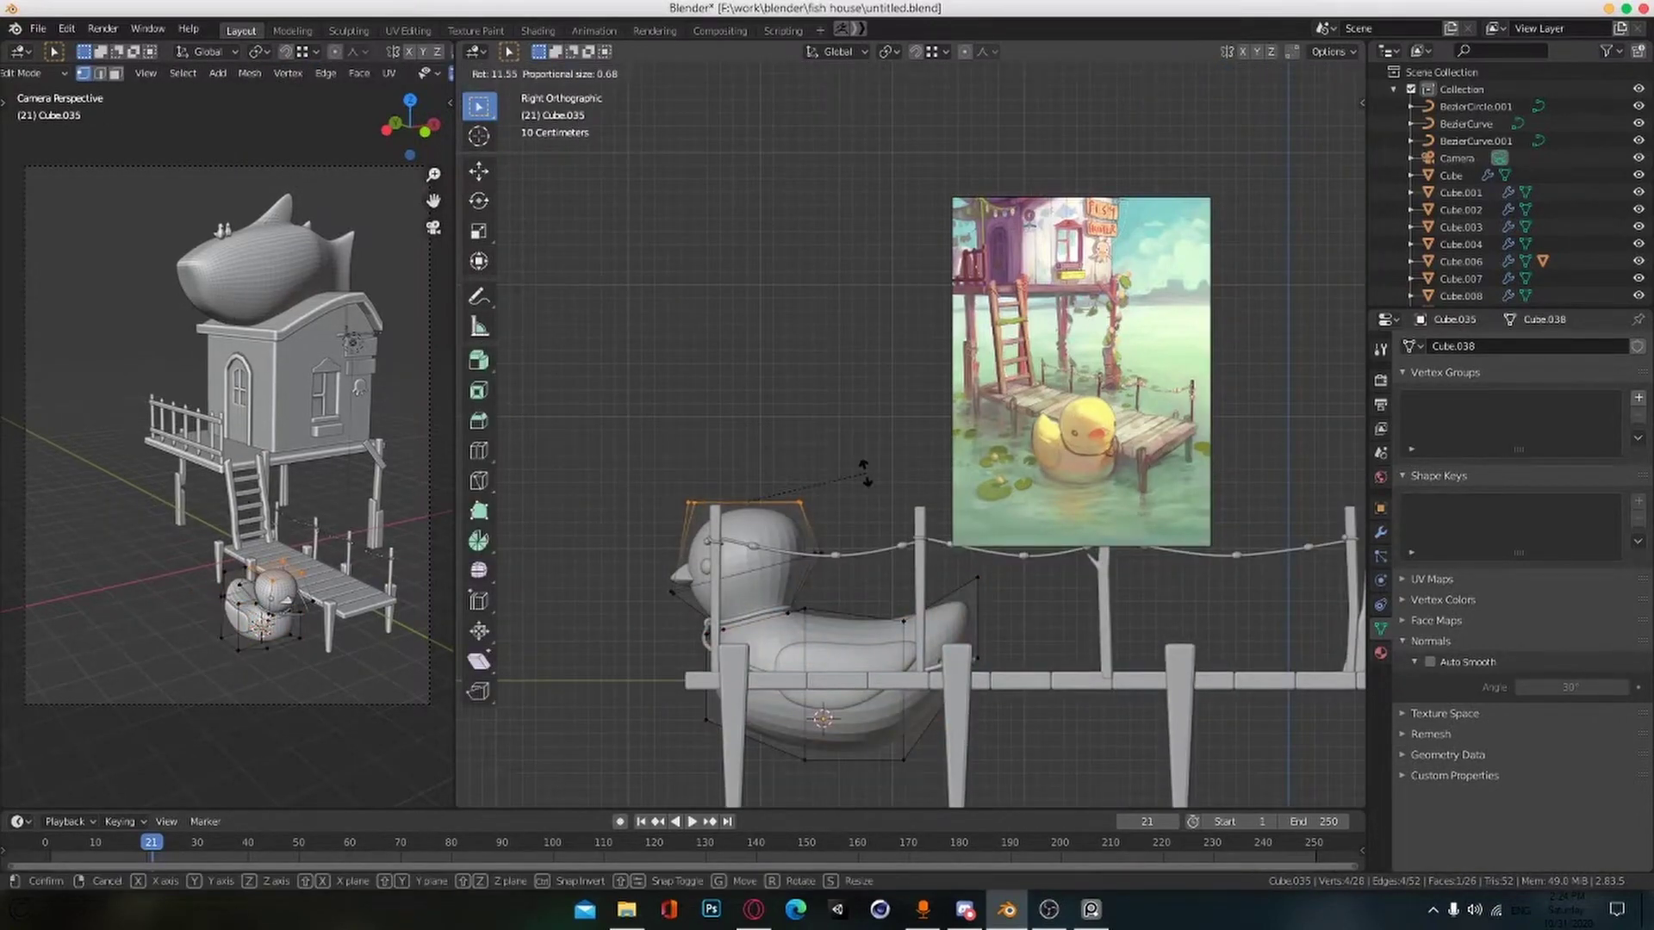
{"action": "left_click", "coordinate": [865, 473]}
Step: Select the middle ring of the duck's head vertices and rotate it slightly in the side view
{"action": "left_click_drag", "start_coordinate": [608, 515], "coordinate": [696, 619]}
{"action": "left_click", "coordinate": [815, 551], "text": "shift"}
{"action": "key", "text": "shift+z"}
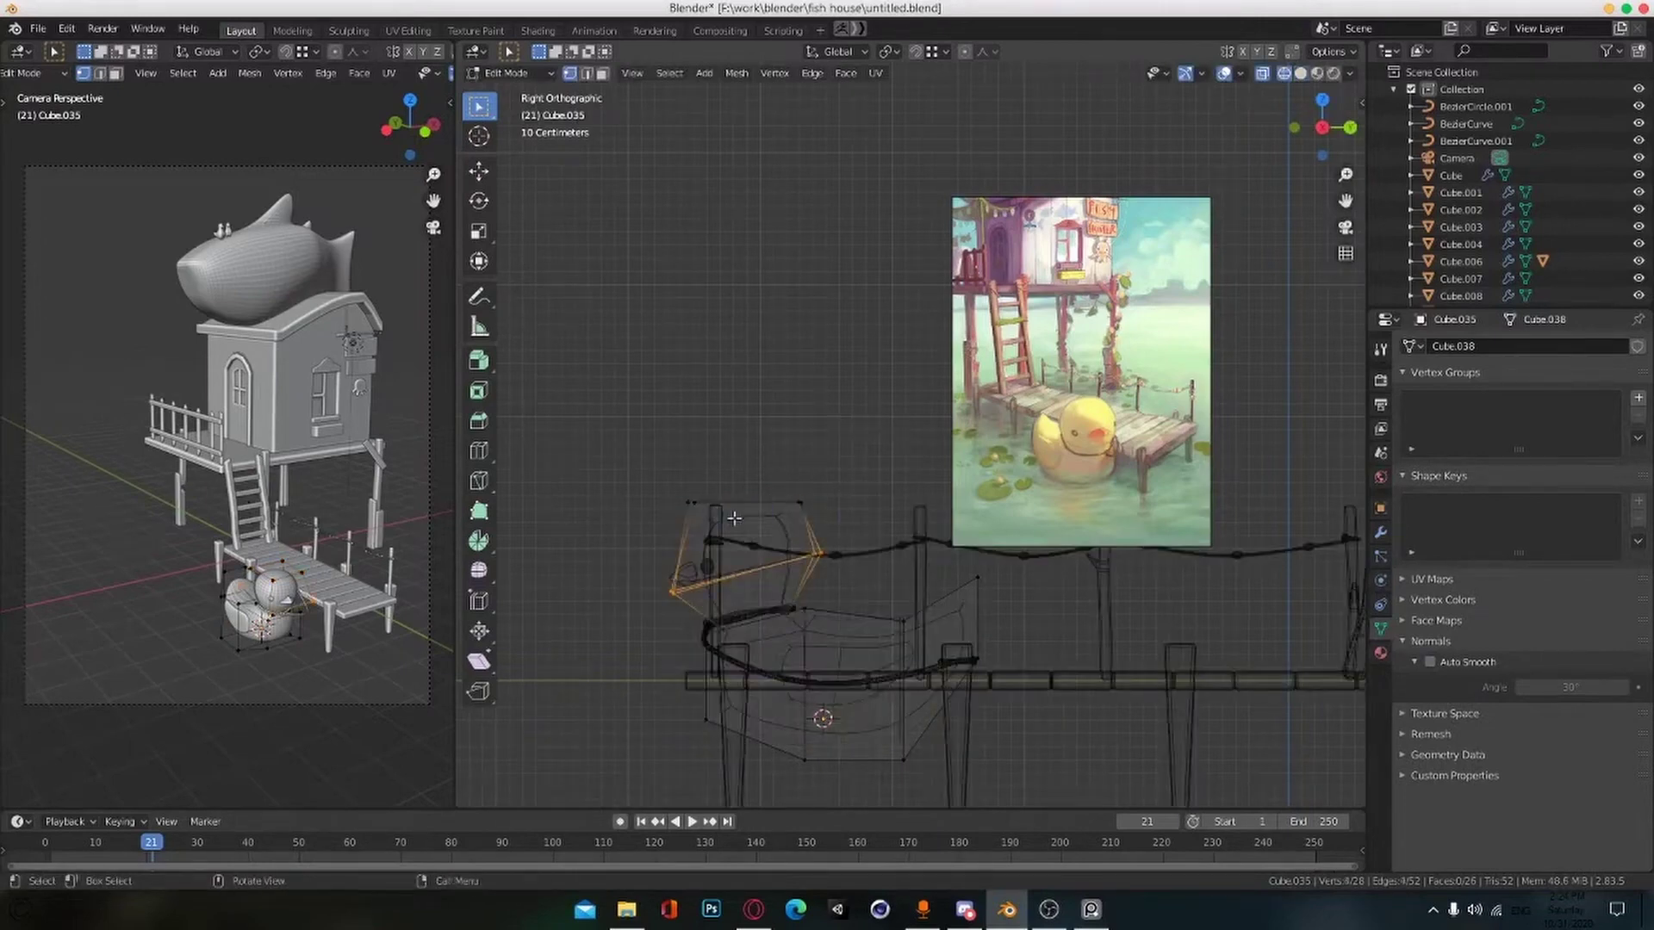
{"action": "key", "text": "shift+z"}
{"action": "key", "text": "r"}
{"action": "left_click", "coordinate": [869, 549]}
{"action": "key", "text": "Tab"}
{"action": "key", "text": "Tab"}
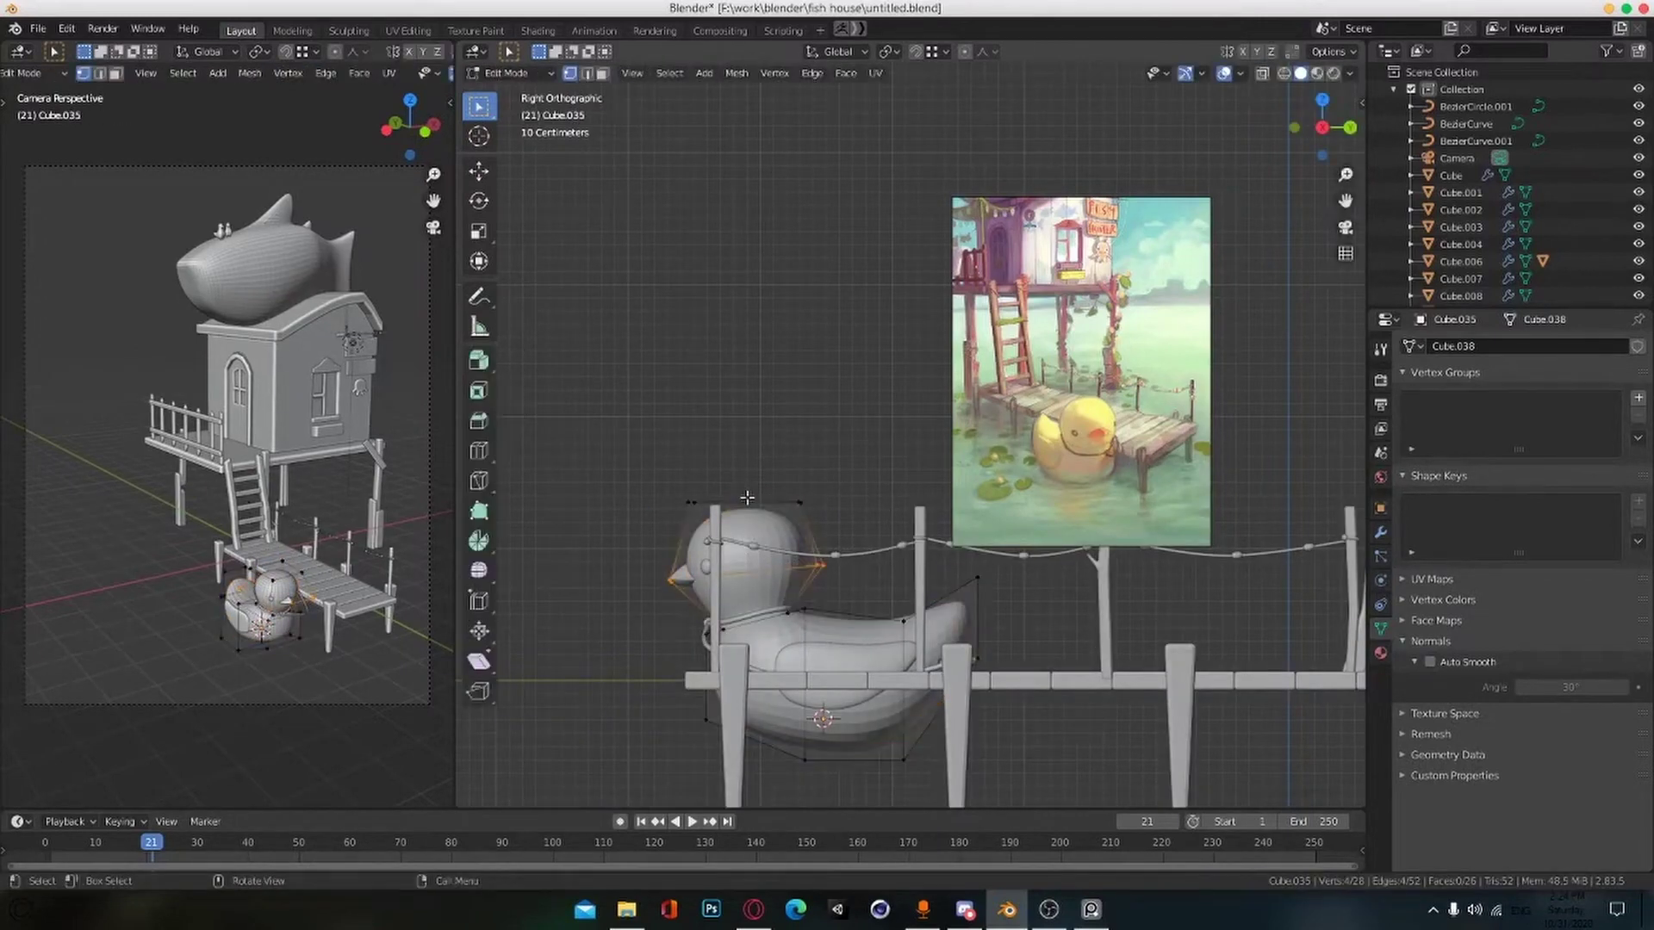
Step: Scale the selected vertices of the duck's head, return to Object Mode, and save the file
{"action": "middle_click_drag", "start_coordinate": [746, 498], "coordinate": [1001, 606]}
{"action": "key", "text": "i"}
{"action": "key", "text": "s"}
{"action": "left_click", "coordinate": [870, 725]}
{"action": "middle_click_drag", "start_coordinate": [870, 725], "coordinate": [1025, 753]}
{"action": "key", "text": "Tab"}
{"action": "key", "text": "ctrl+s"}
{"action": "left_click", "coordinate": [1031, 753]}
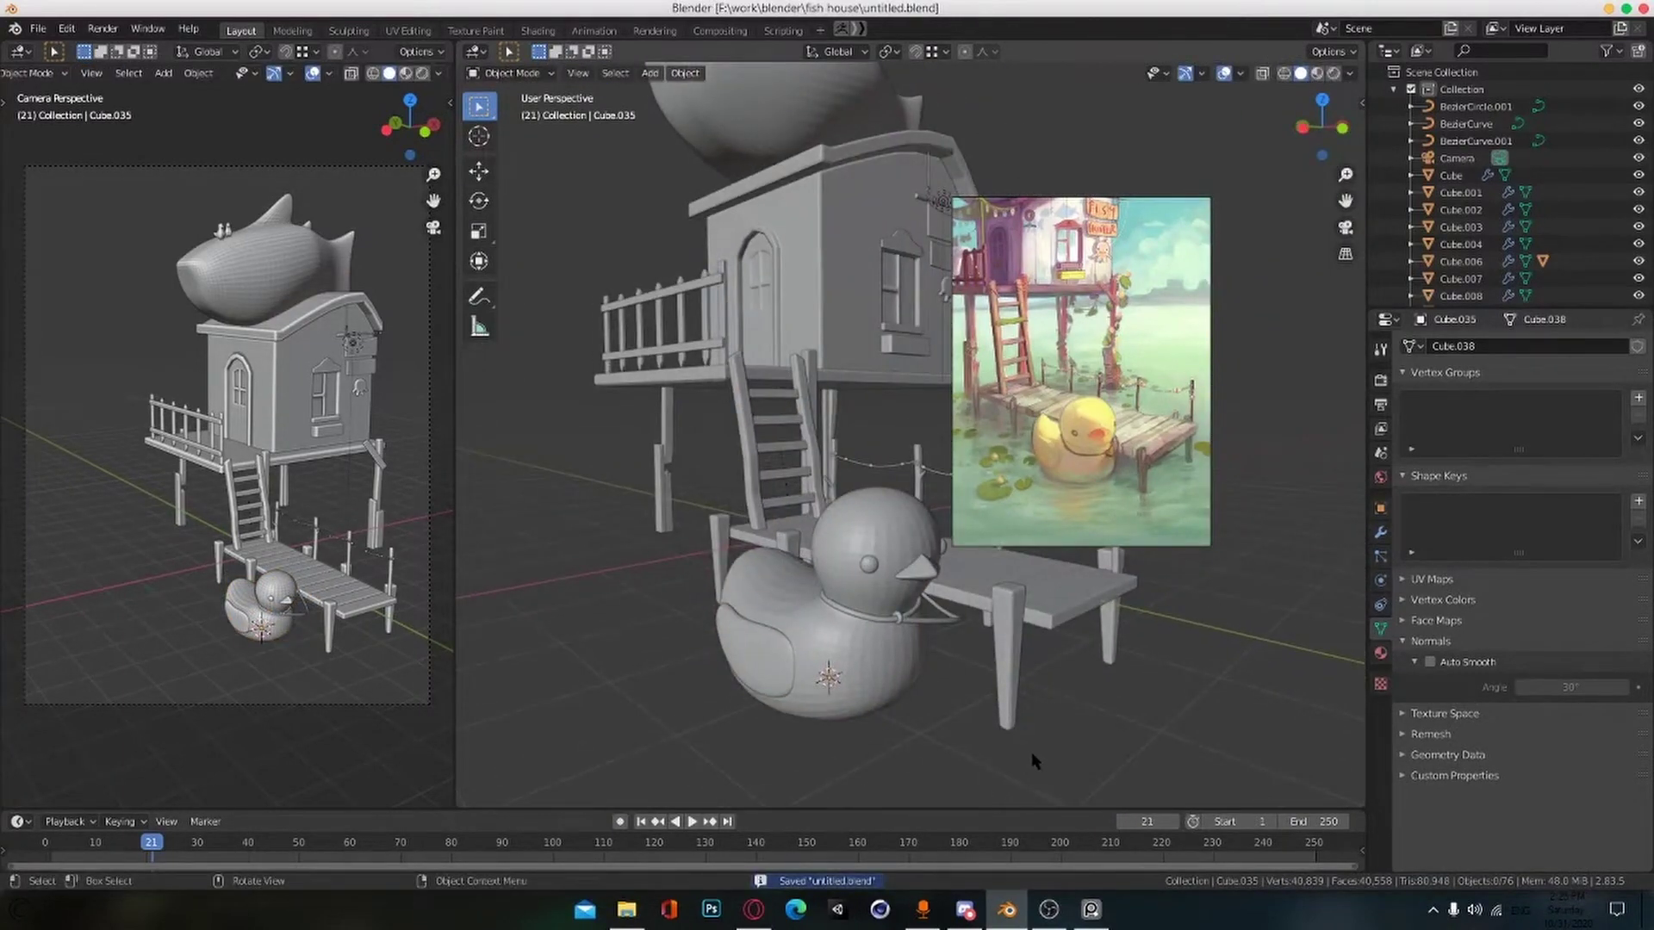
Step: Show the whole reference painting, then move the camera sideways and upward to reframe the fish house
{"action": "scroll", "coordinate": [1070, 444], "scroll_direction": "down", "scroll_amount": 3}
{"action": "middle_click_drag", "start_coordinate": [1086, 386], "coordinate": [1104, 394]}
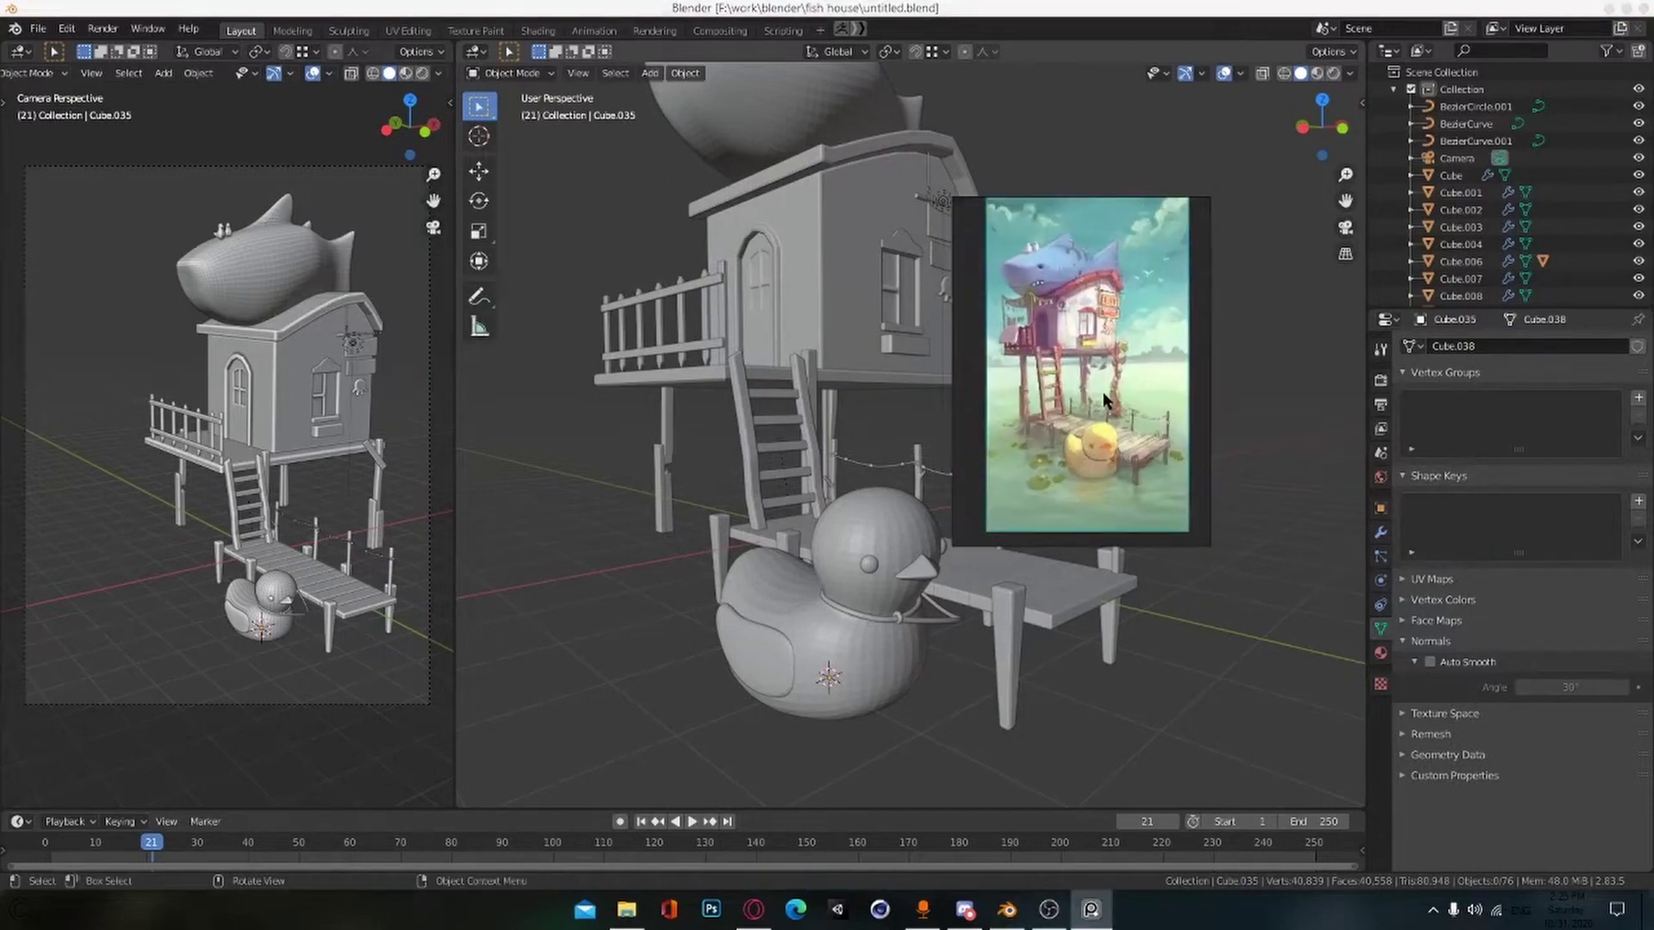
{"action": "left_click", "coordinate": [428, 515]}
{"action": "key", "text": "g"}
{"action": "left_click", "coordinate": [84, 541]}
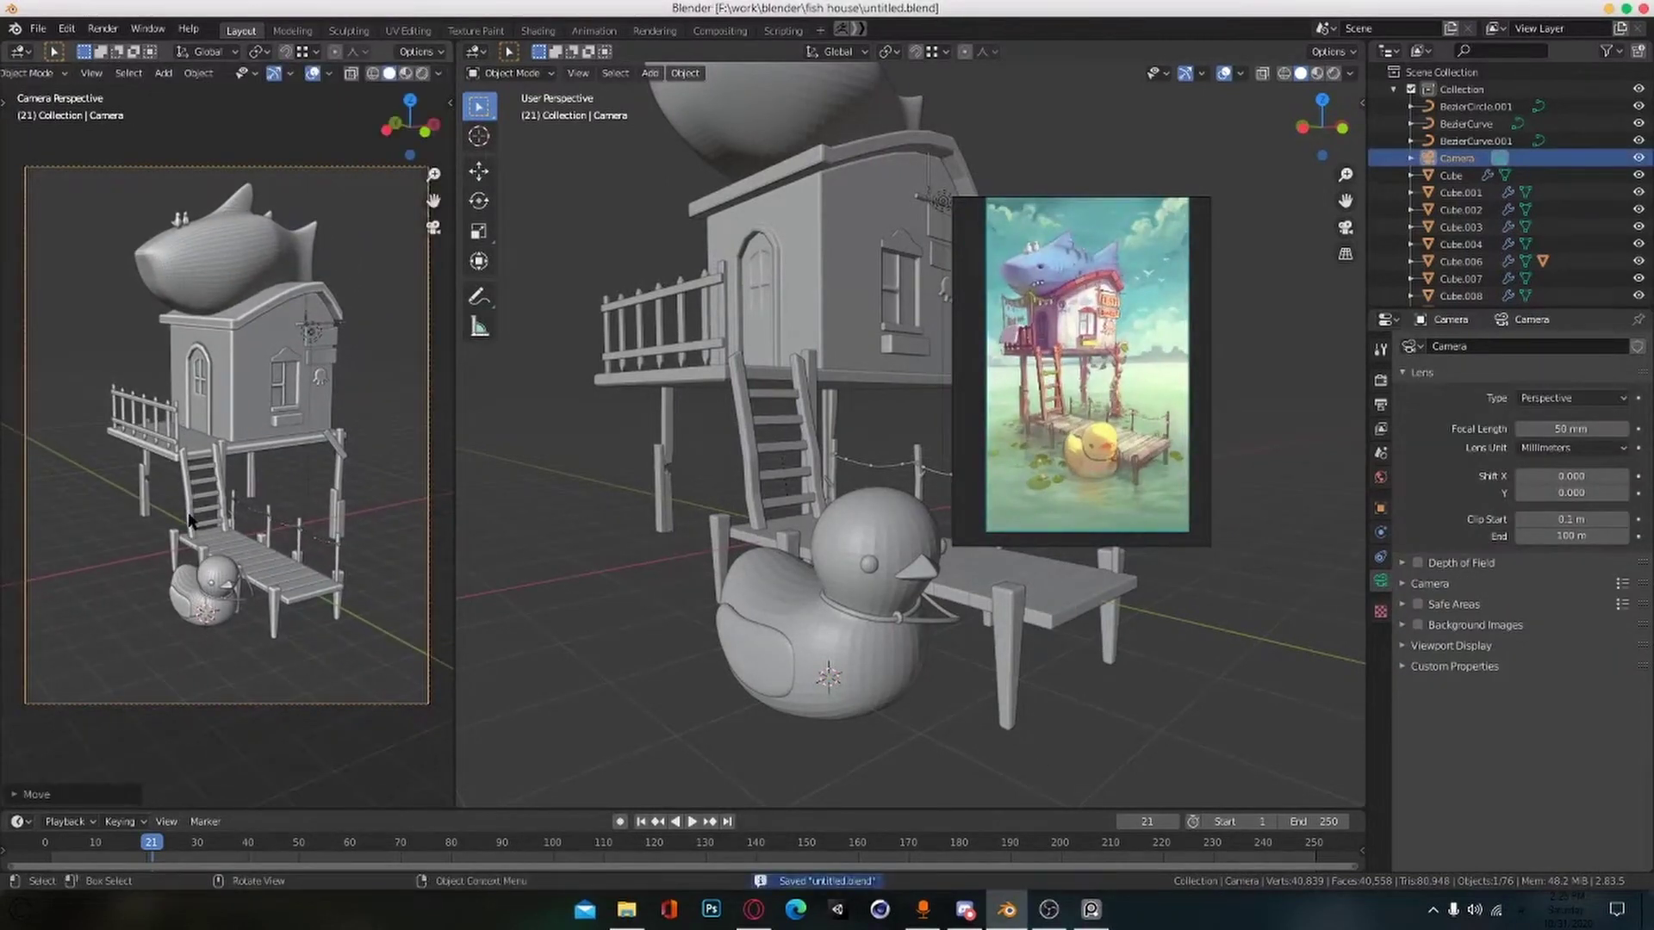
{"action": "key", "text": "g"}
{"action": "key", "text": "z"}
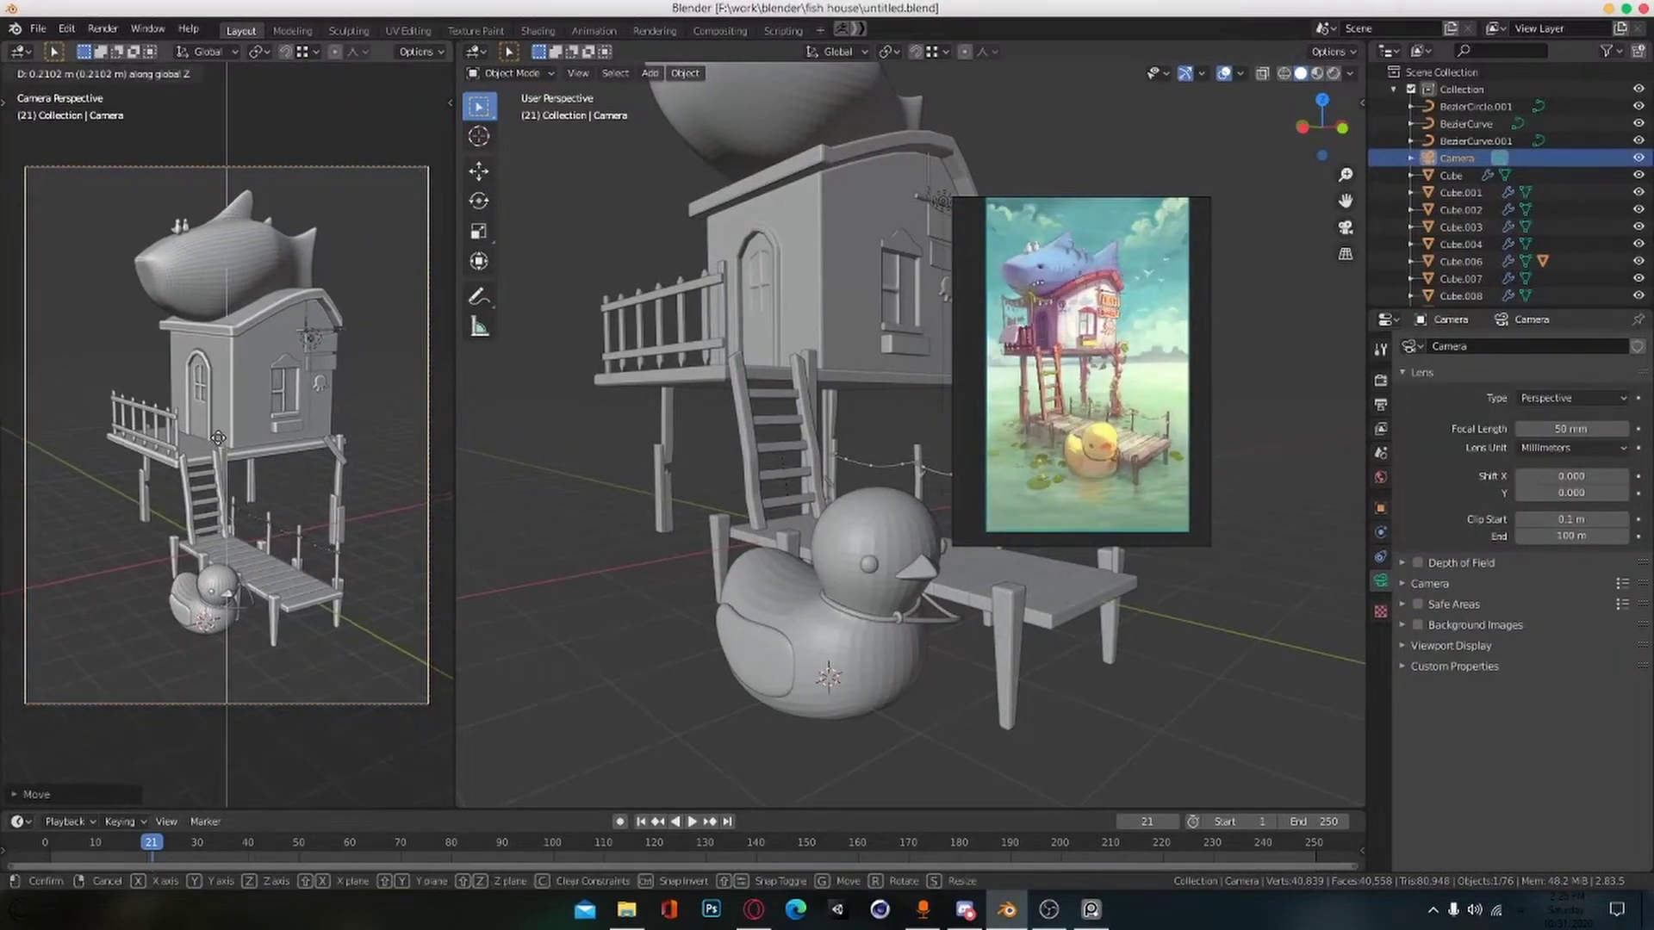
{"action": "left_click", "coordinate": [193, 510]}
{"action": "scroll", "coordinate": [206, 510], "scroll_direction": "down", "scroll_amount": 1}
{"action": "scroll", "coordinate": [224, 510], "scroll_direction": "up", "scroll_amount": 1}
Step: Set the camera's focal length to 35 mm and rotate and move it to reframe the scene
{"action": "left_click", "coordinate": [1573, 432]}
{"action": "type", "text": "3"}
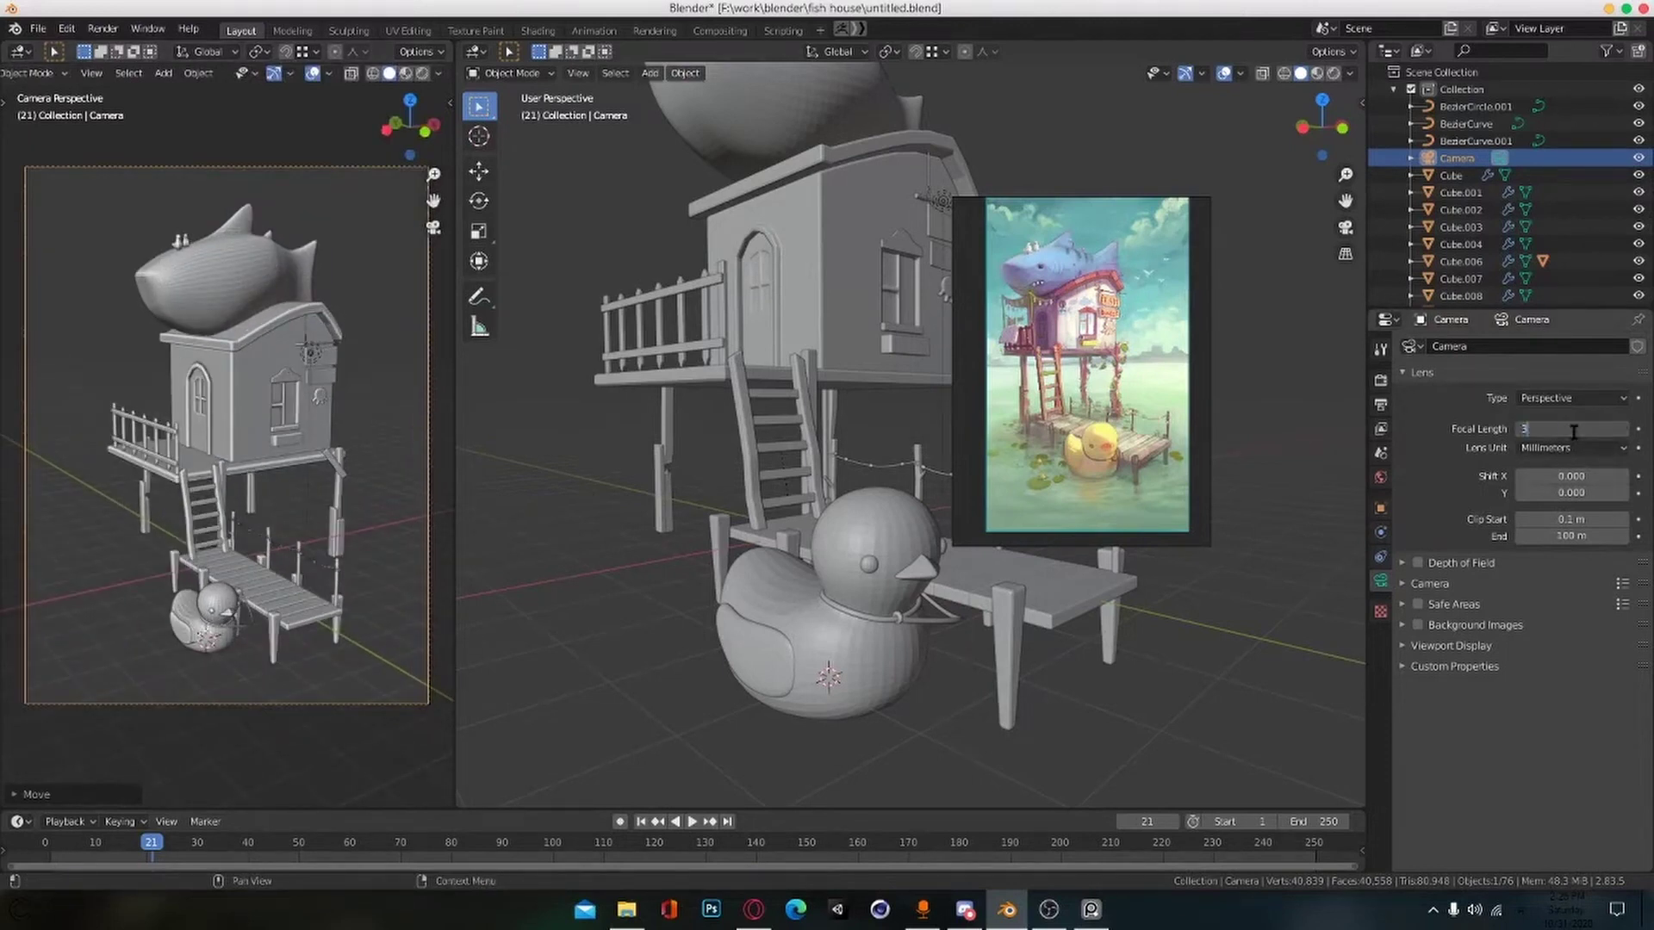
{"action": "type", "text": "4"}
{"action": "key", "text": "Return"}
{"action": "key", "text": "r"}
{"action": "key", "text": "r"}
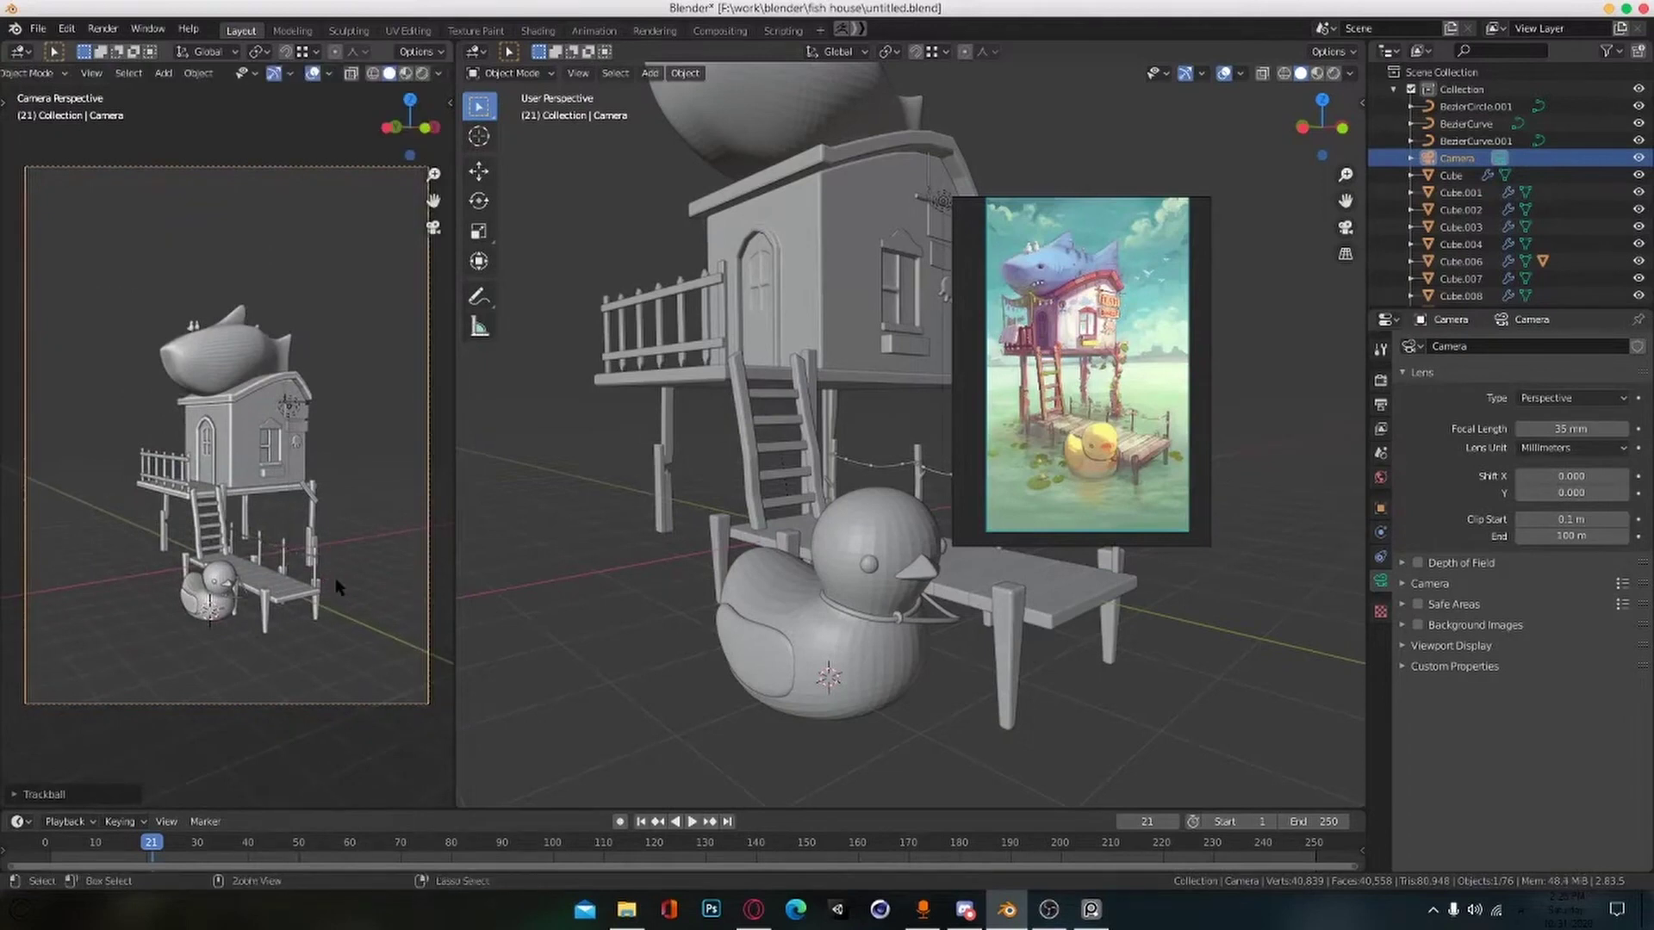
{"action": "key", "text": "g"}
{"action": "left_click", "coordinate": [350, 607]}
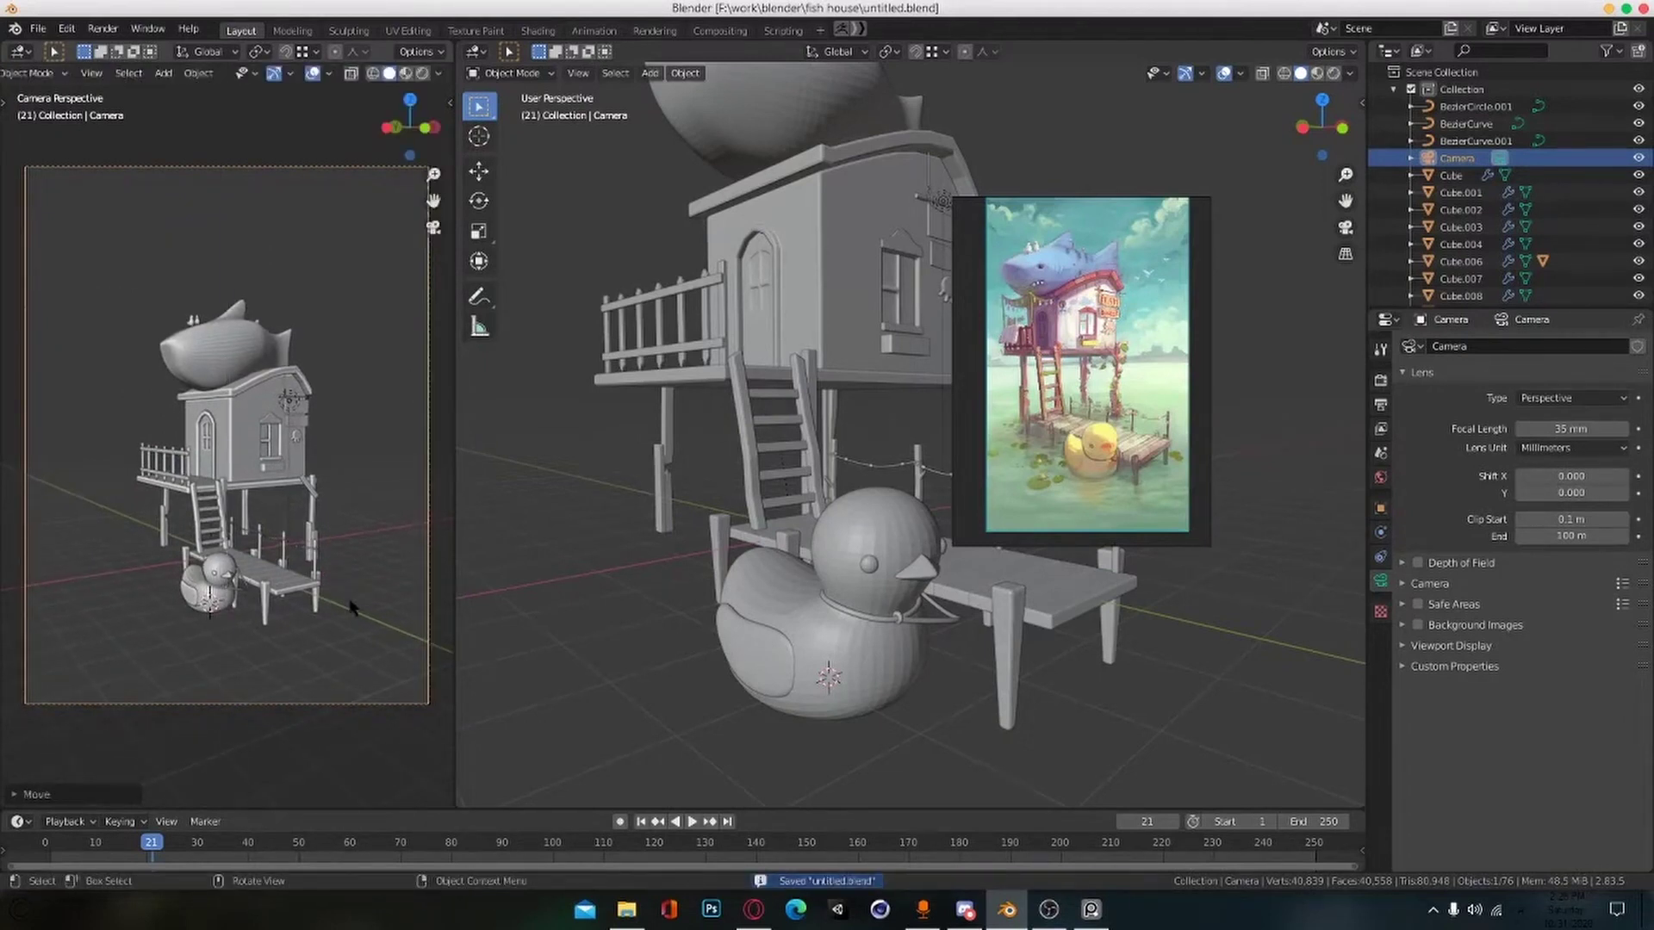
{"action": "scroll", "coordinate": [338, 457], "scroll_direction": "up", "scroll_amount": 1}
{"action": "scroll", "coordinate": [339, 465], "scroll_direction": "down", "scroll_amount": 1}
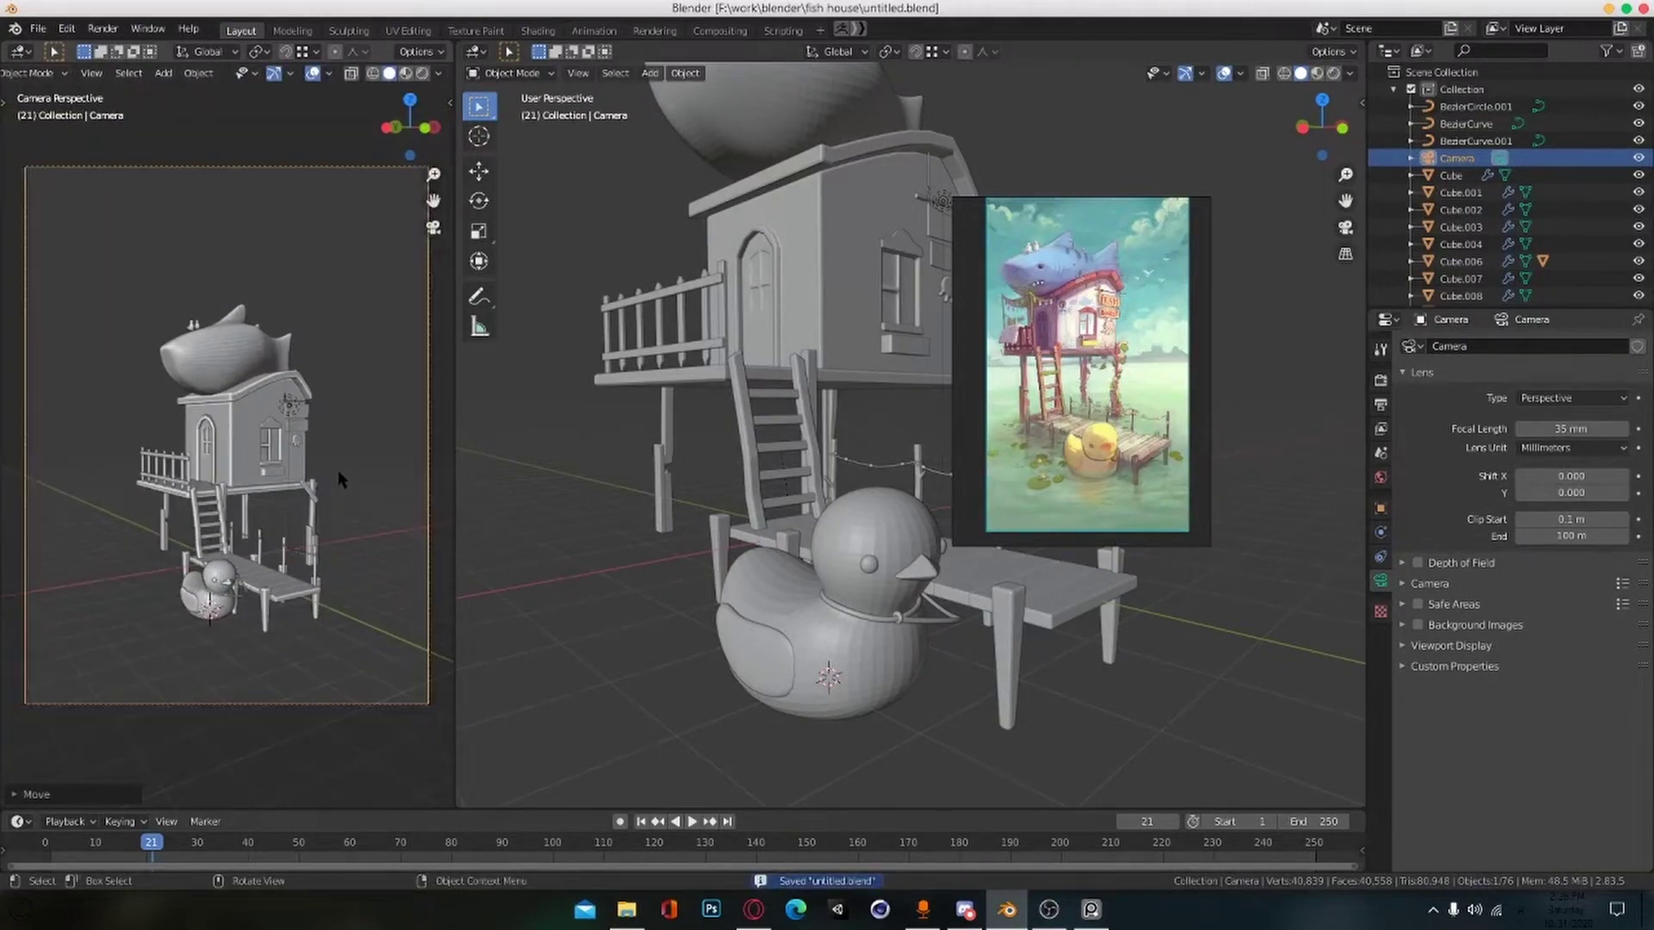
Step: Move the camera closer to the house along its local Z axis, adjust its height, and save the file
{"action": "key", "text": "g"}
{"action": "key", "text": "z"}
{"action": "key", "text": "z"}
{"action": "left_click", "coordinate": [340, 405]}
{"action": "key", "text": "g"}
{"action": "key", "text": "z"}
{"action": "left_click", "coordinate": [354, 523]}
{"action": "key", "text": "ctrl+s"}
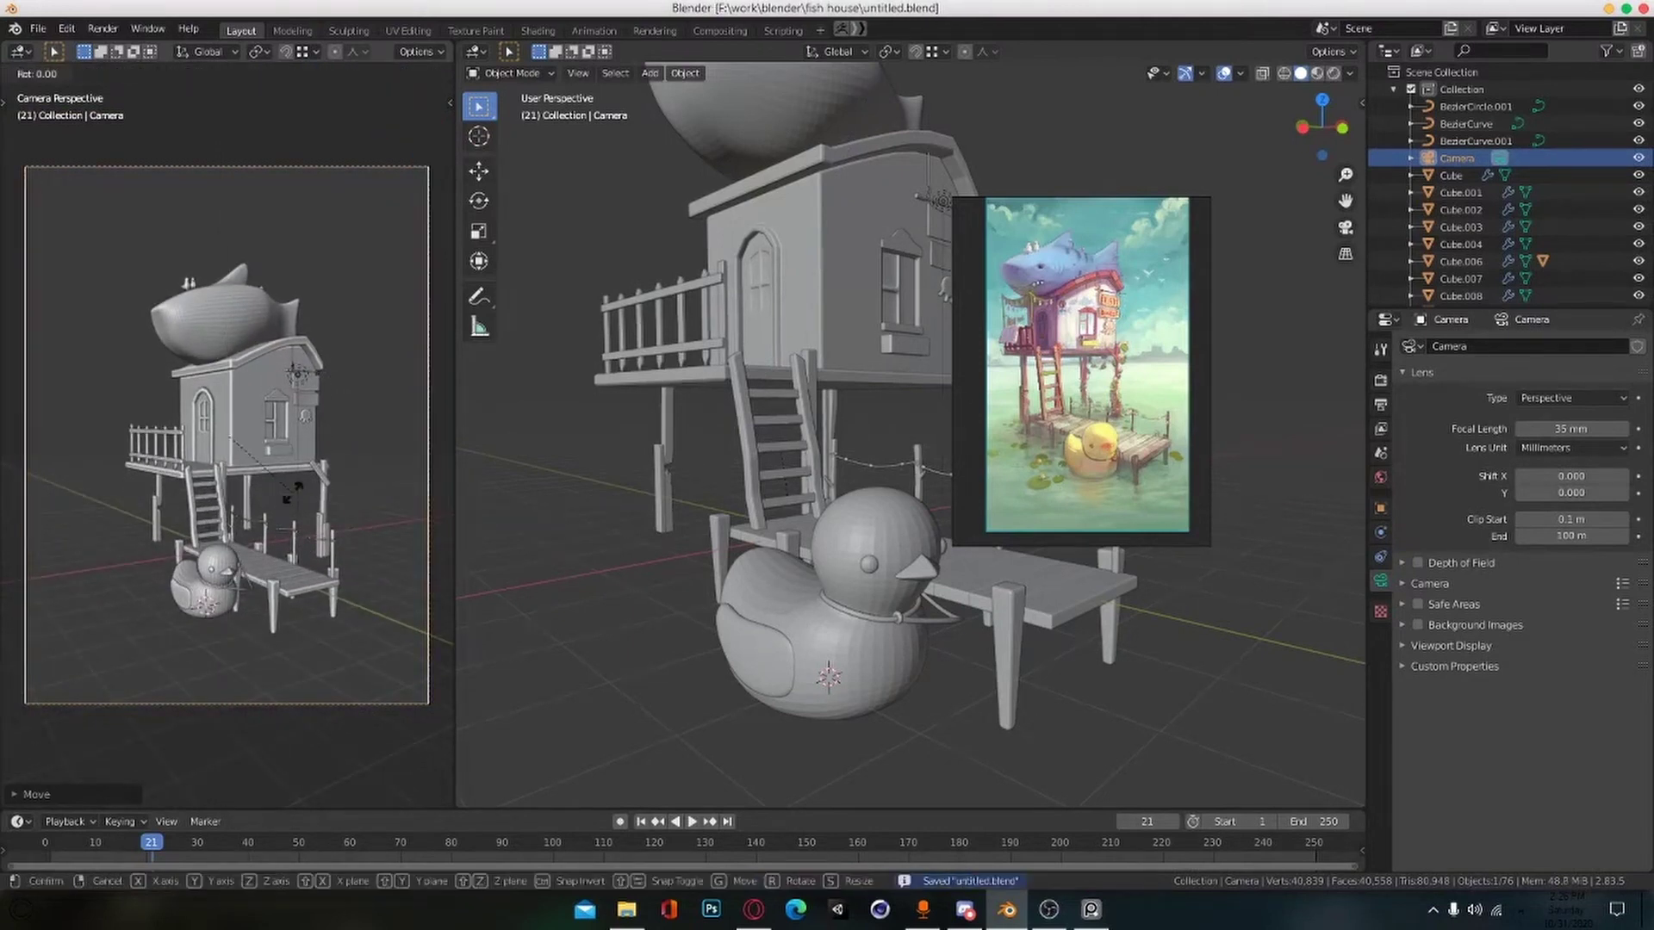
Step: Rotate the camera freely and shift its position to match the composition of the reference painting
{"action": "key", "text": "r"}
{"action": "left_click", "coordinate": [325, 465]}
{"action": "key", "text": "g"}
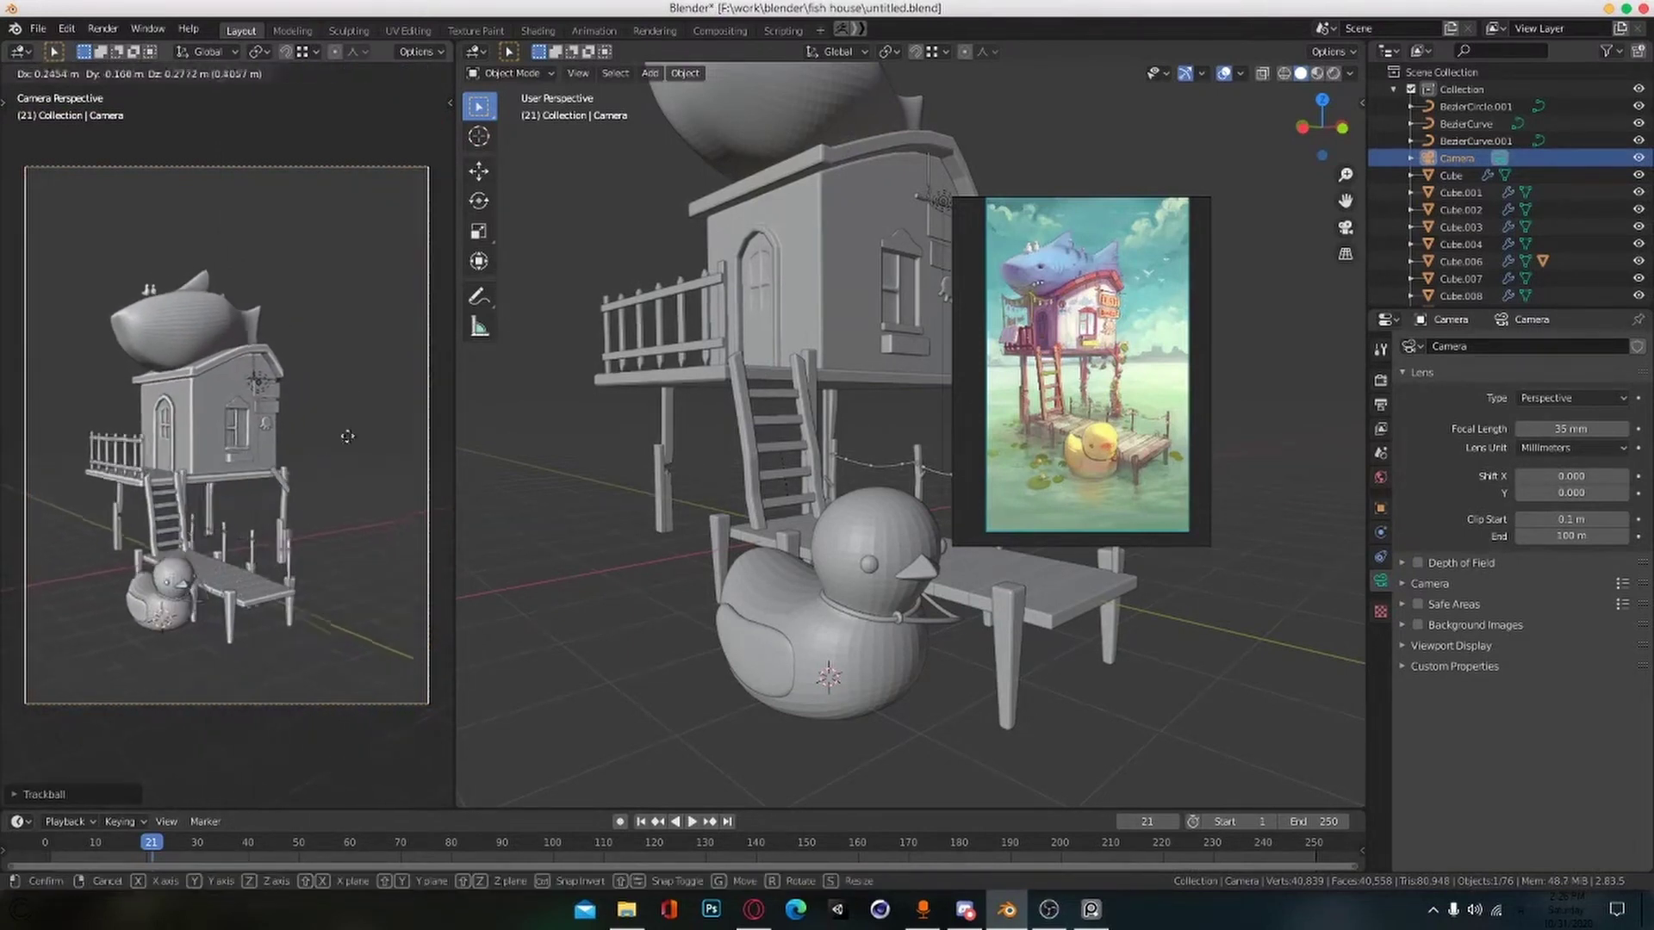
{"action": "left_click", "coordinate": [285, 480]}
{"action": "key", "text": "r"}
{"action": "key", "text": "r"}
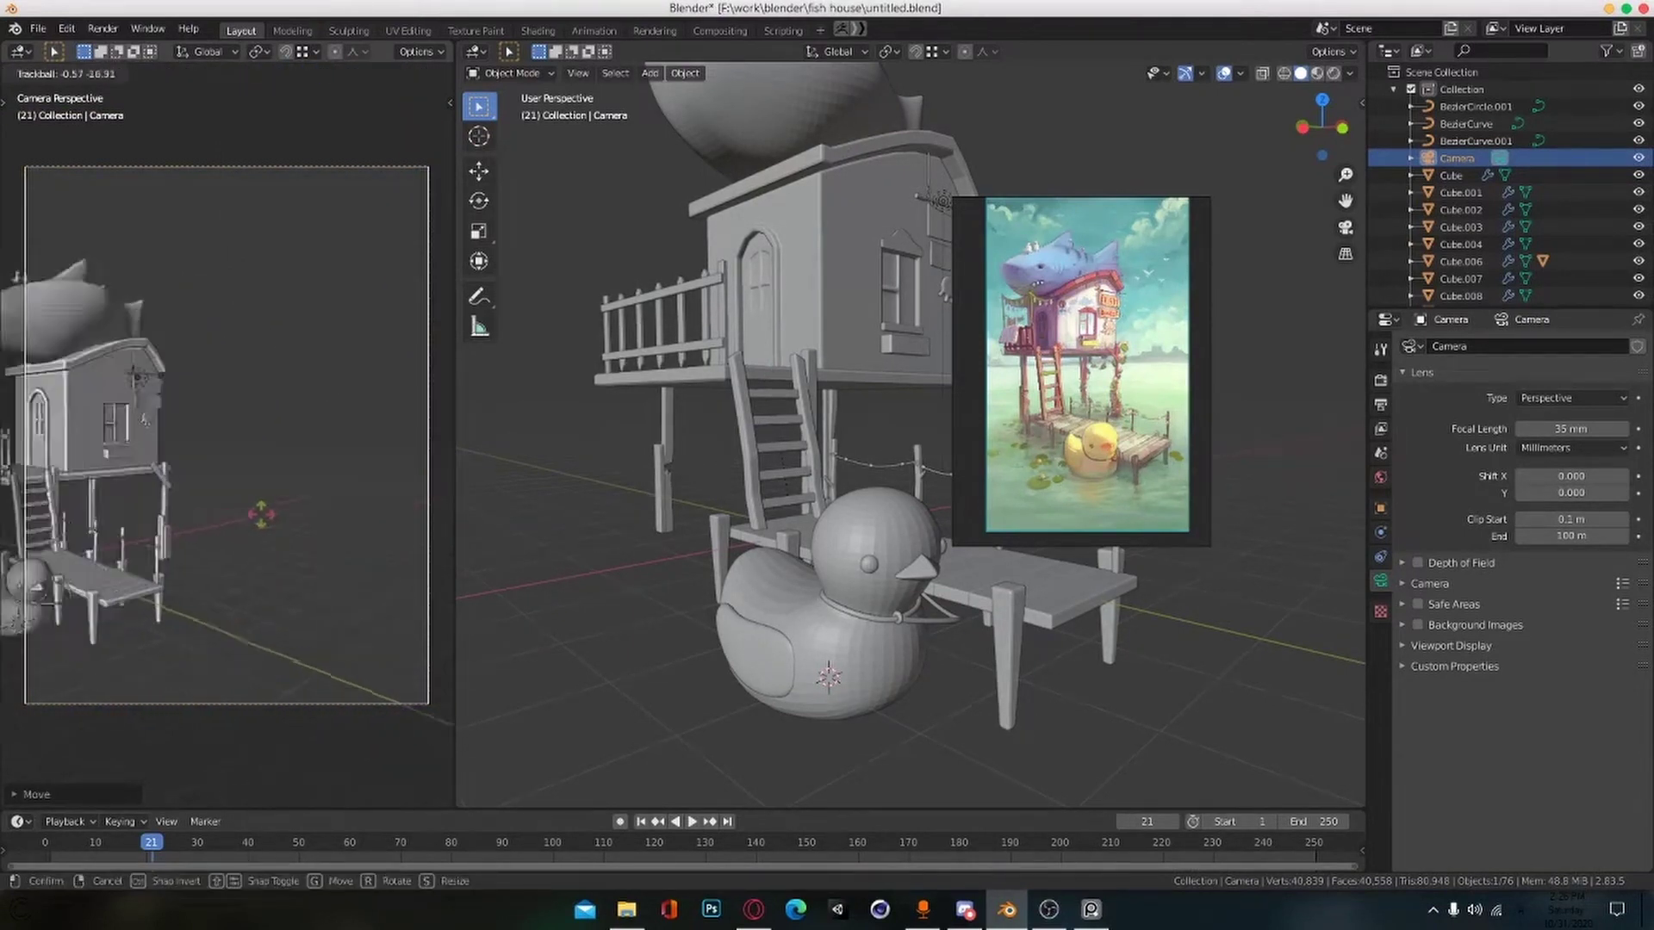
{"action": "left_click", "coordinate": [314, 504]}
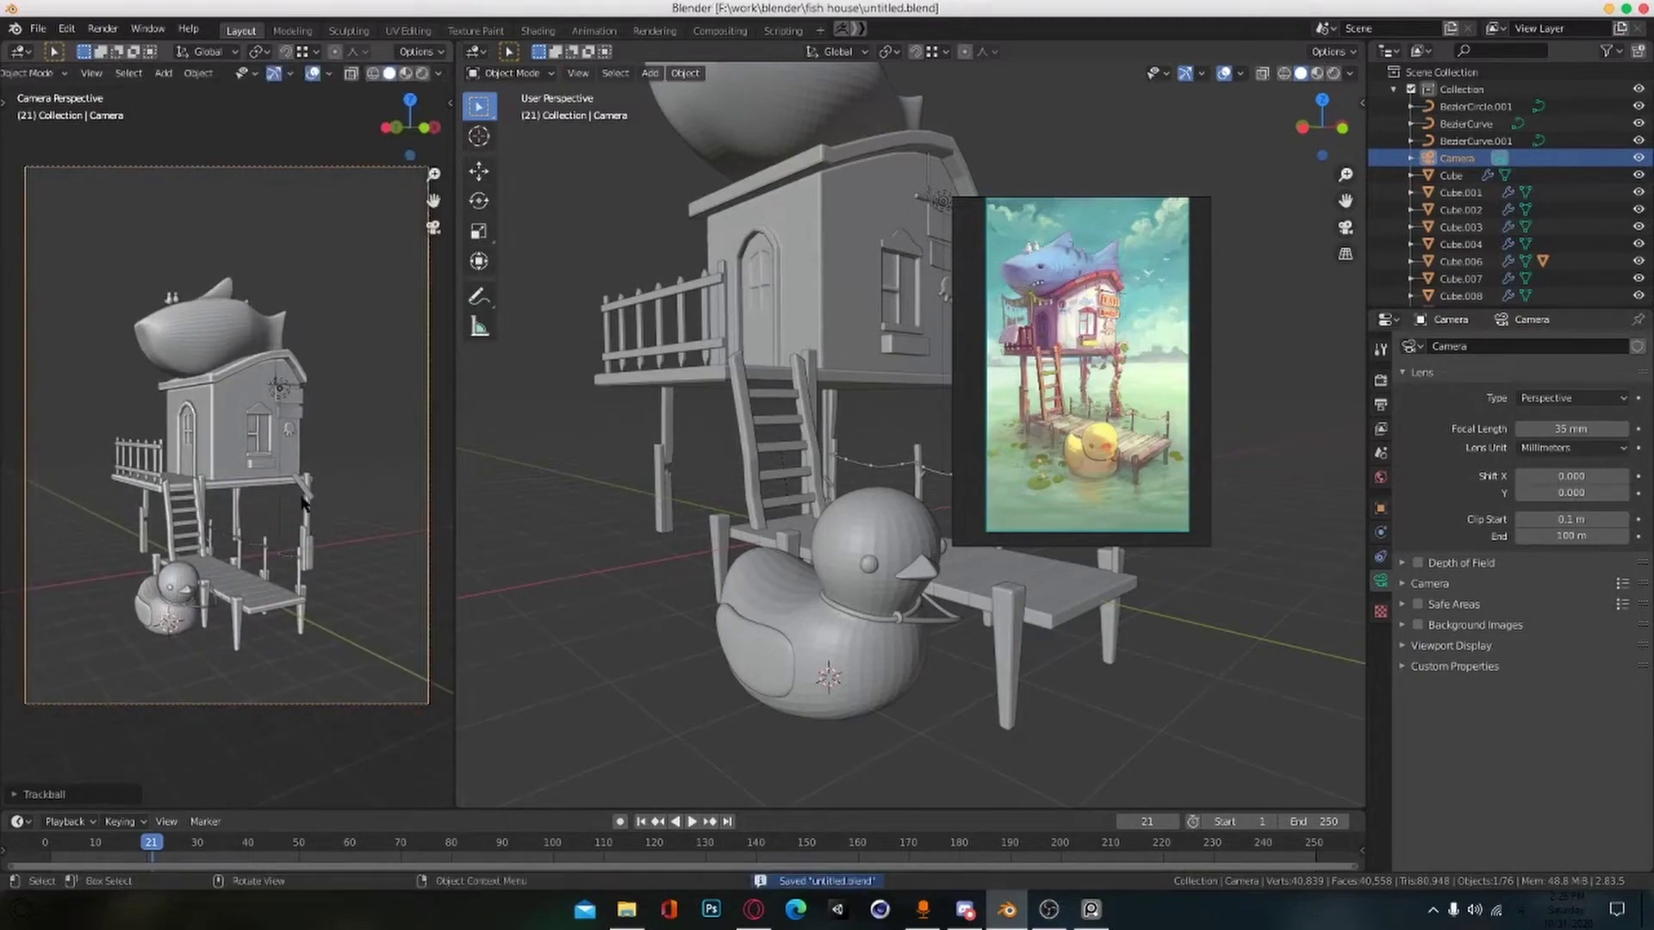
Step: Enlarge the reference around the porch, then duplicate a thin dock post and move the copy along X to the porch ladder
{"action": "middle_click_drag", "start_coordinate": [564, 260], "coordinate": [992, 359]}
{"action": "scroll", "coordinate": [1083, 371], "scroll_direction": "up", "scroll_amount": 5}
{"action": "scroll", "coordinate": [1083, 371], "scroll_direction": "down", "scroll_amount": 6}
{"action": "scroll", "coordinate": [1102, 415], "scroll_direction": "up", "scroll_amount": 5}
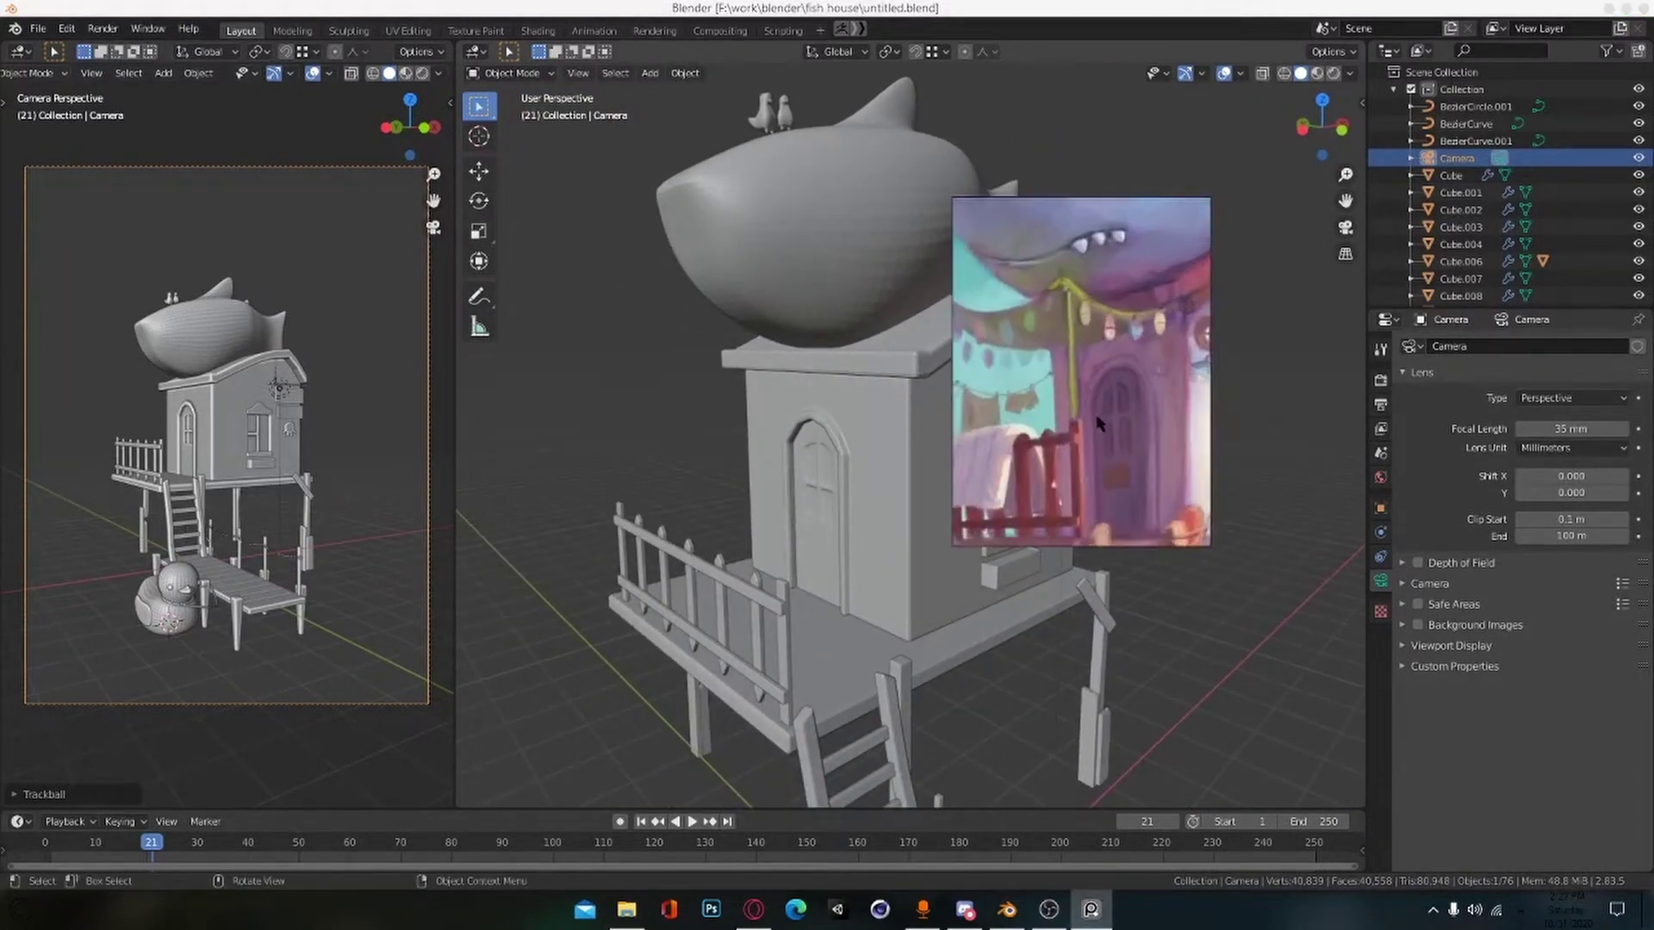
{"action": "scroll", "coordinate": [844, 607], "scroll_direction": "down", "scroll_amount": 2}
{"action": "left_click", "coordinate": [916, 713]}
{"action": "left_click", "coordinate": [914, 712]}
{"action": "left_click", "coordinate": [1092, 754]}
{"action": "key", "text": "KP_7"}
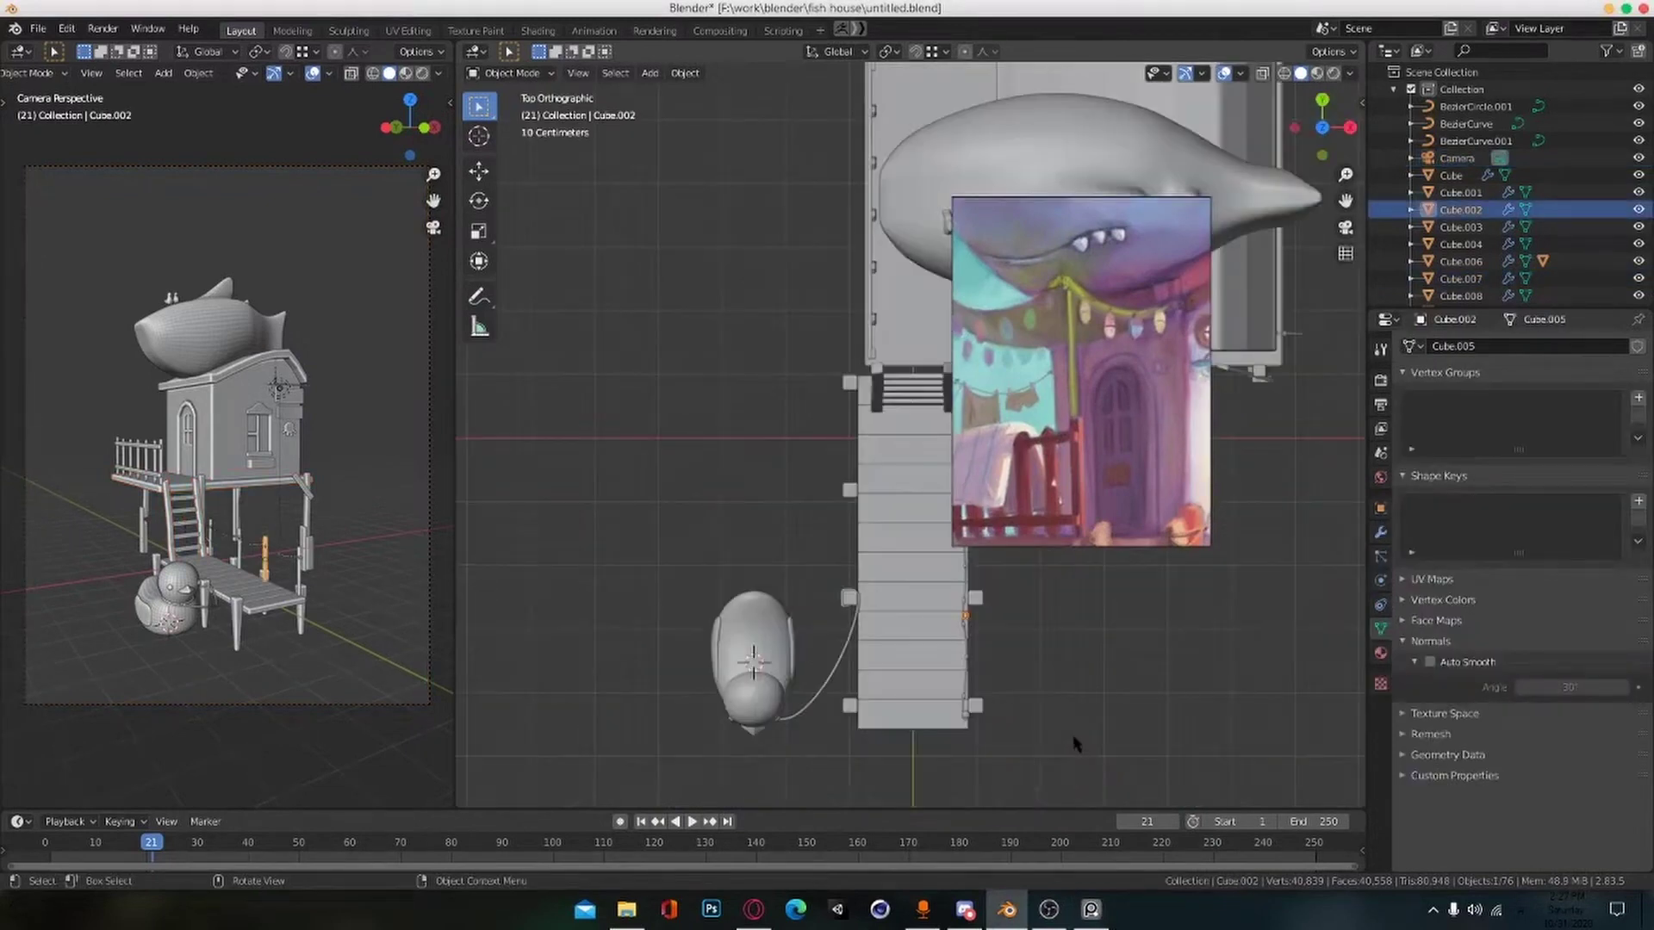
{"action": "left_click", "coordinate": [772, 426]}
{"action": "left_click", "coordinate": [808, 422]}
Step: Raise the copied post onto the porch deck, stretch it taller along Z, and save the file
{"action": "key", "text": "KP_1"}
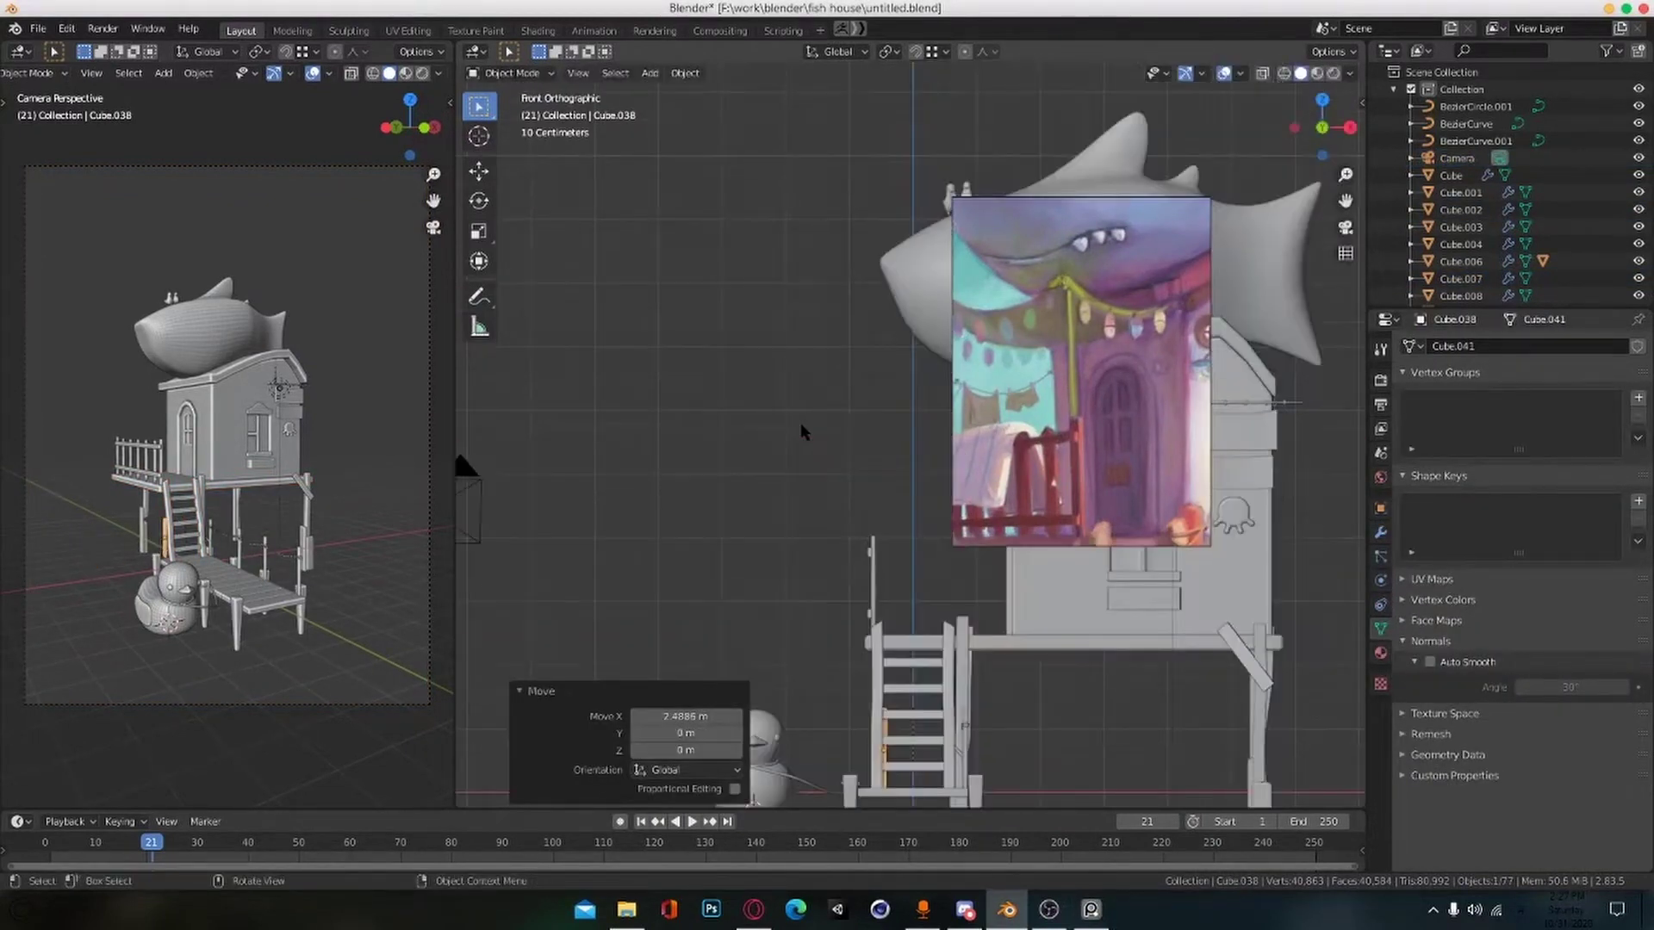
{"action": "left_click_drag", "start_coordinate": [1078, 454], "coordinate": [680, 433]}
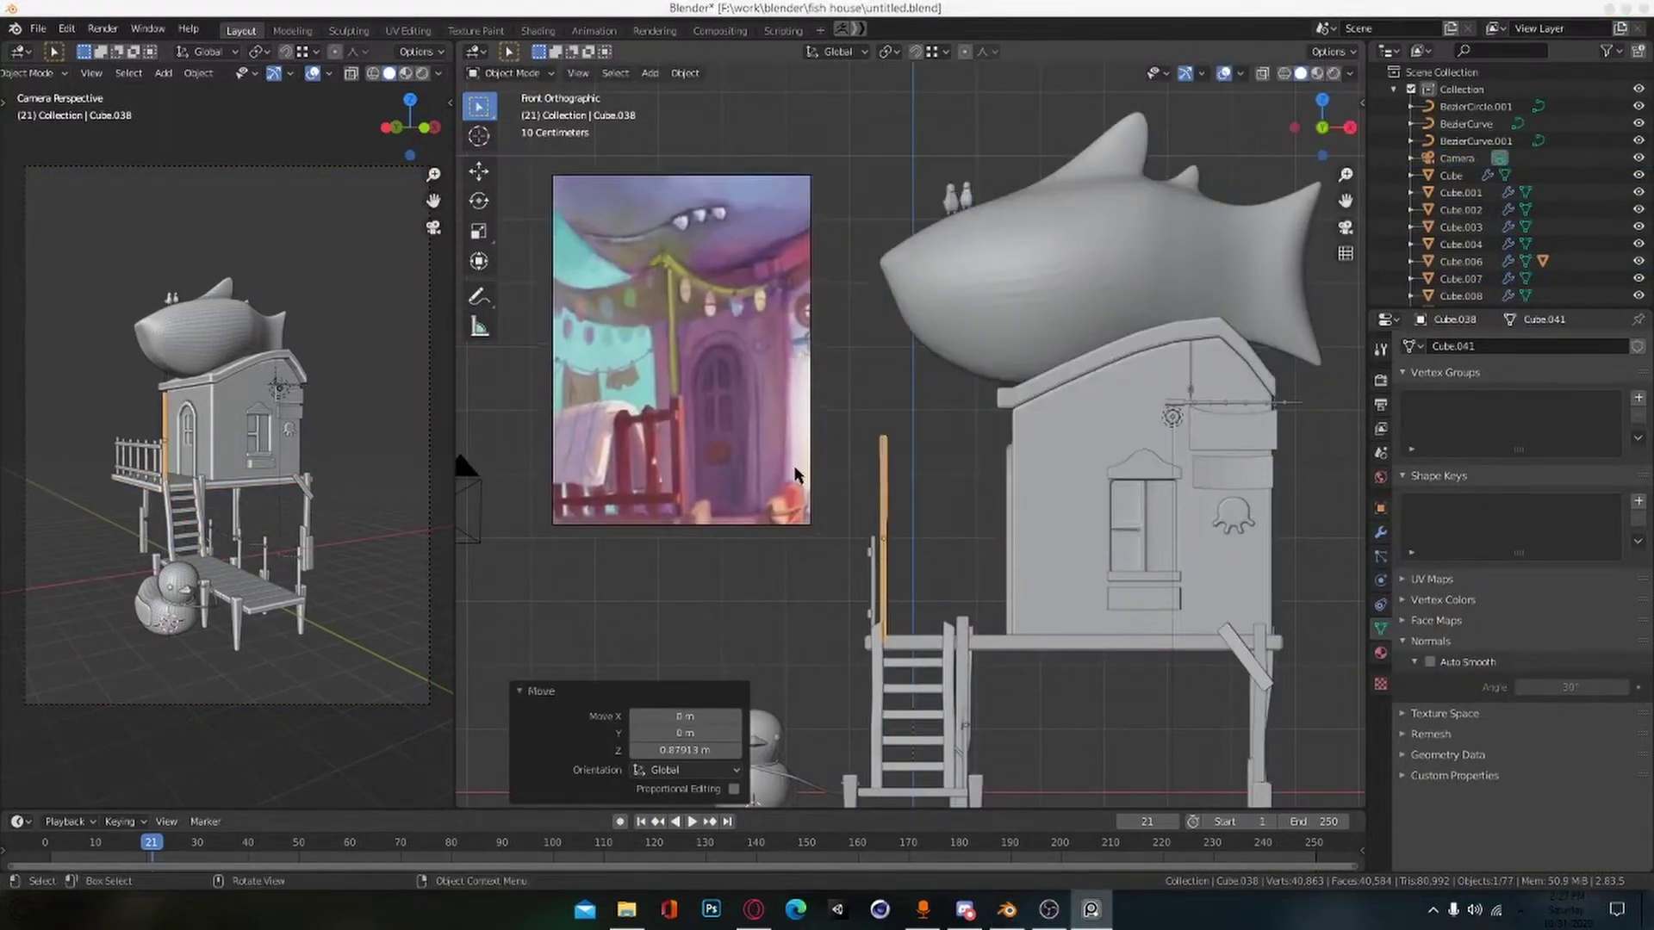
{"action": "left_click", "coordinate": [887, 552]}
{"action": "left_click", "coordinate": [952, 551]}
{"action": "key", "text": "s"}
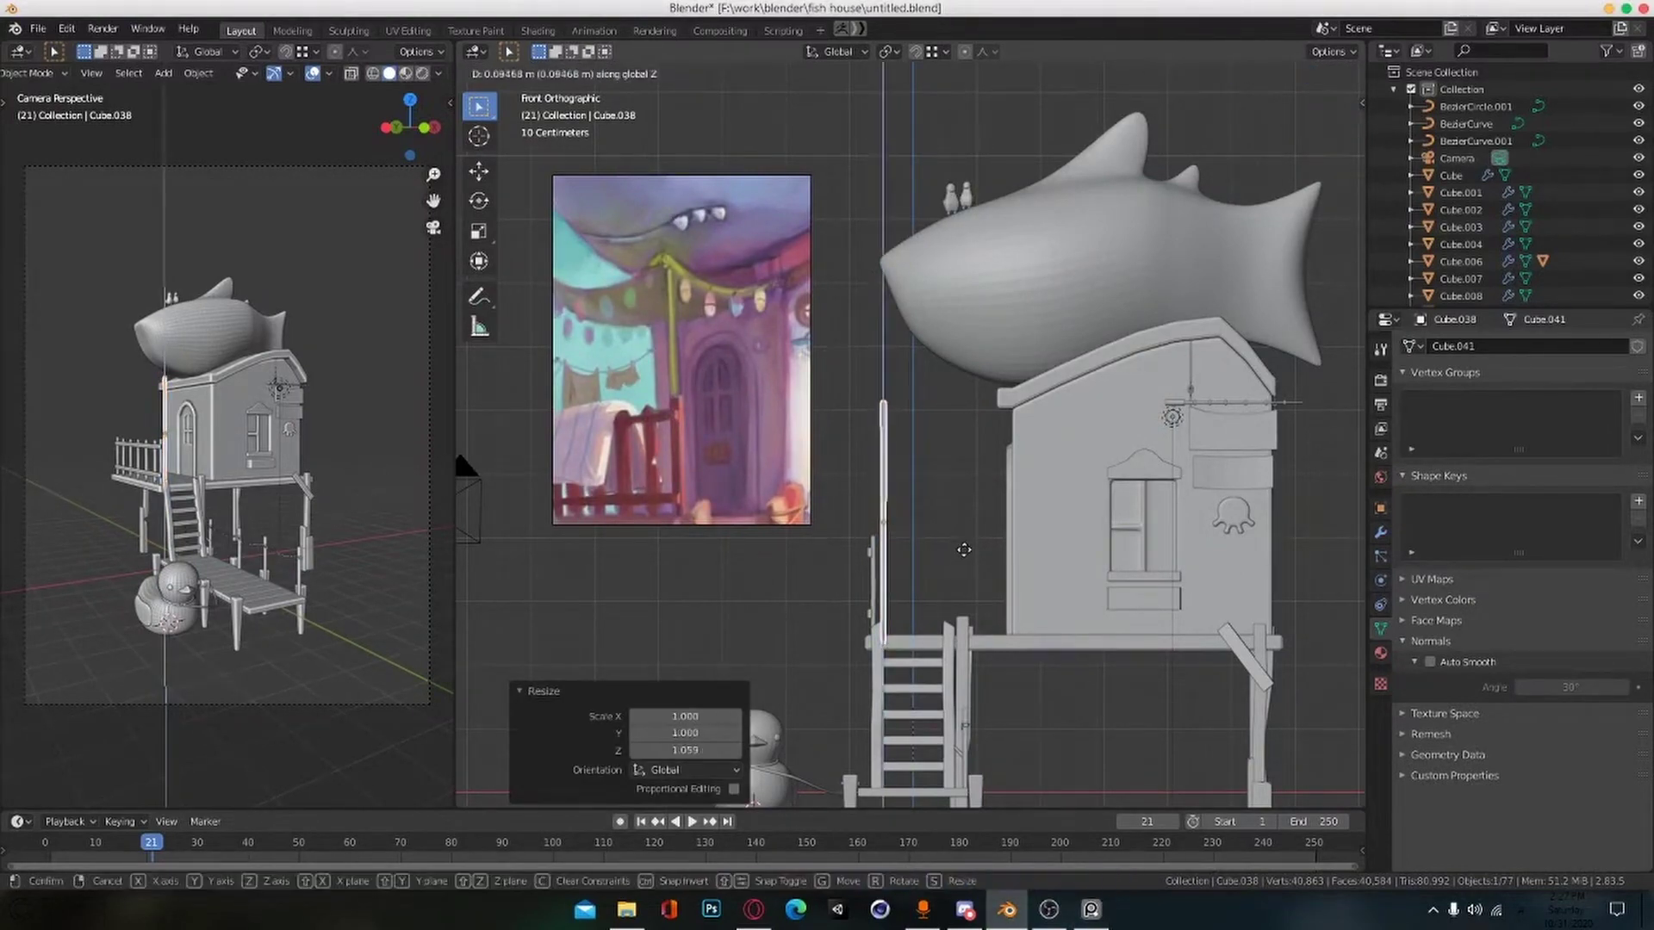
{"action": "left_click", "coordinate": [958, 546]}
{"action": "middle_click_drag", "start_coordinate": [958, 546], "coordinate": [1160, 572]}
{"action": "key", "text": "ctrl+s"}
Step: Duplicate the tall porch post 4.52 m along Y to the far end of the railing and save the file
{"action": "key", "text": "shift+d"}
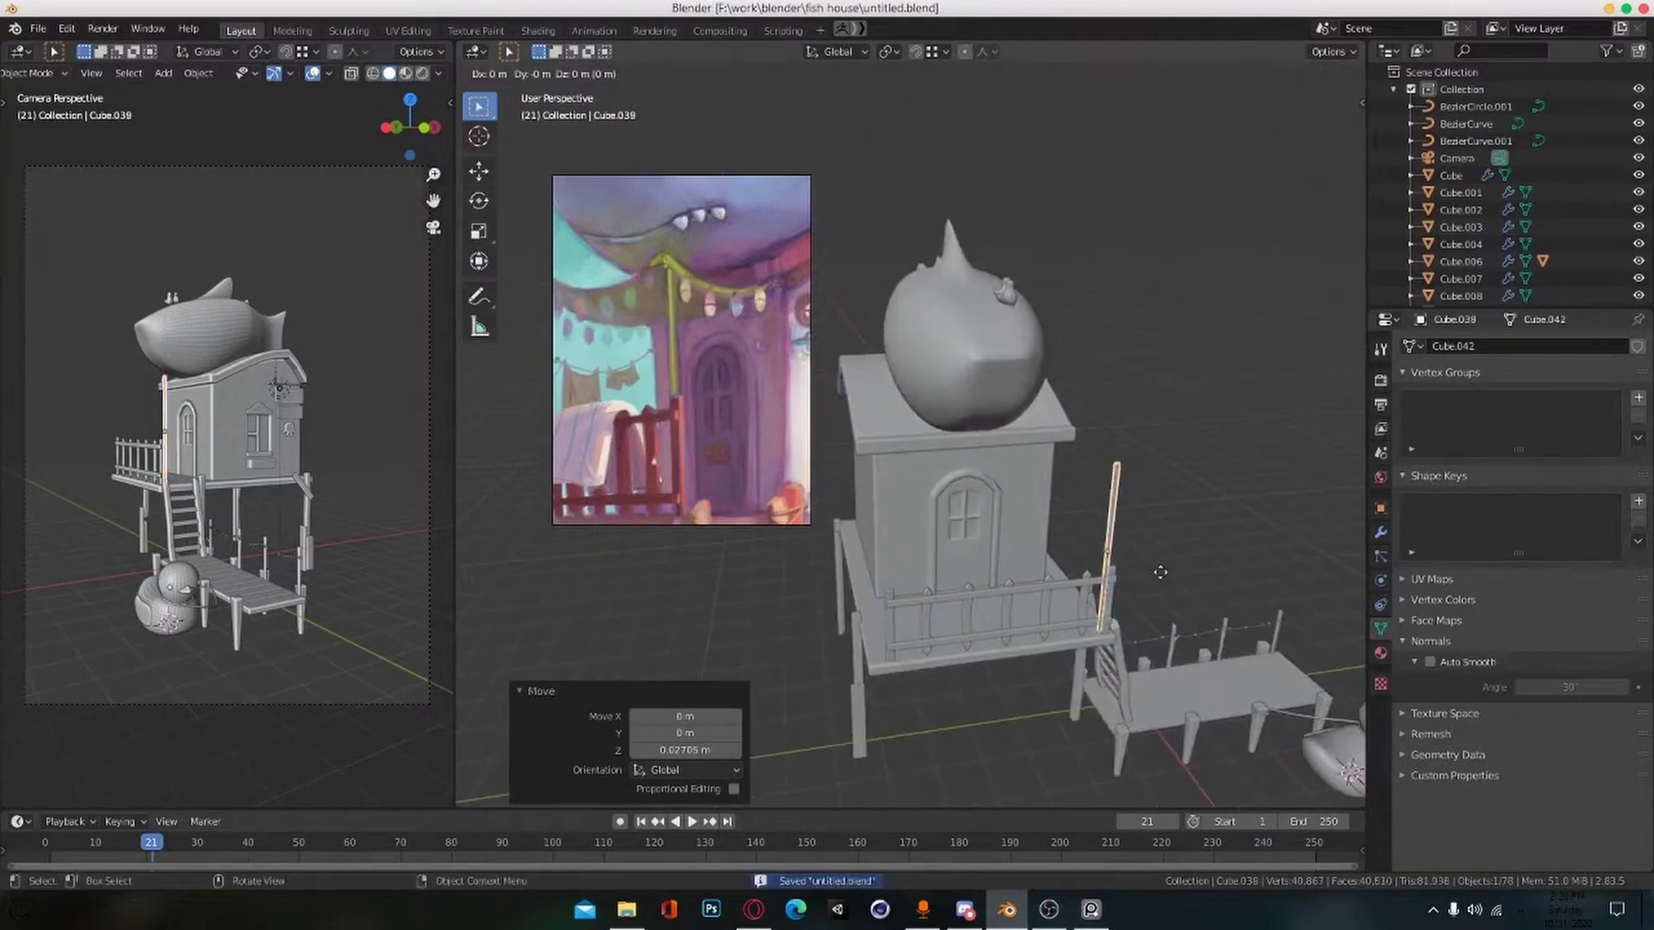
{"action": "left_click", "coordinate": [938, 594]}
{"action": "mouse_move", "coordinate": [939, 593]}
{"action": "middle_mouse_down"}
{"action": "mouse_move", "coordinate": [1018, 665]}
{"action": "mouse_move", "coordinate": [939, 608]}
{"action": "middle_mouse_up"}
{"action": "key", "text": "ctrl+s"}
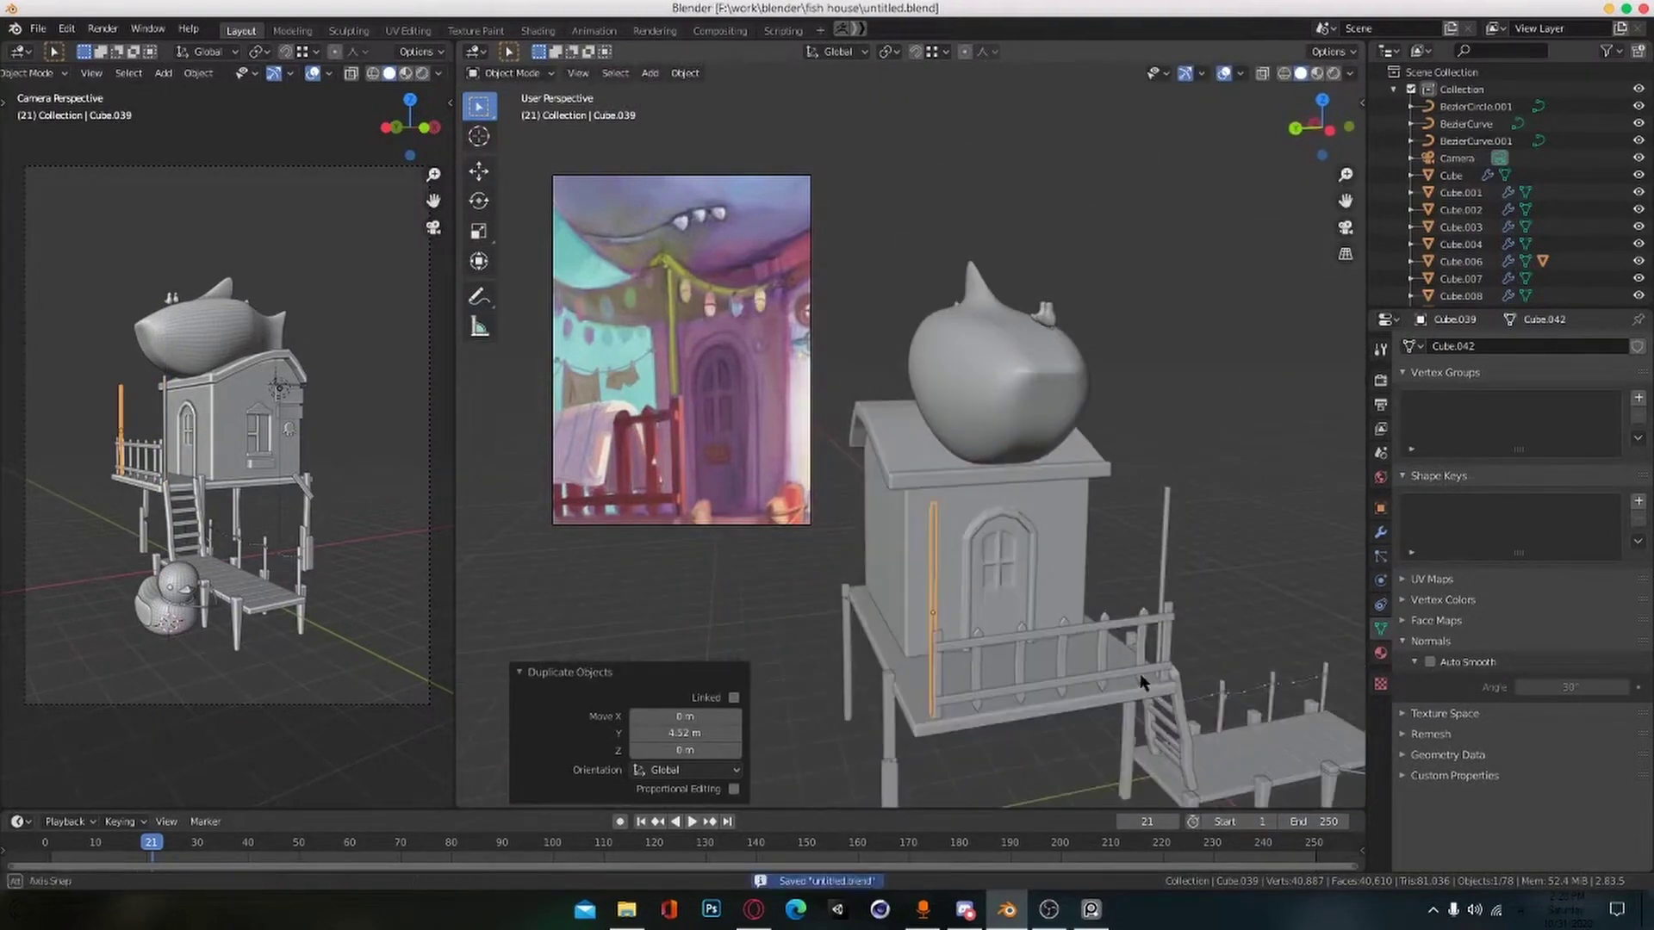
{"action": "scroll", "coordinate": [1032, 634], "scroll_direction": "up", "scroll_amount": 4}
{"action": "middle_click_drag", "start_coordinate": [1072, 629], "coordinate": [1111, 603]}
{"action": "scroll", "coordinate": [1032, 634], "scroll_direction": "down", "scroll_amount": 4}
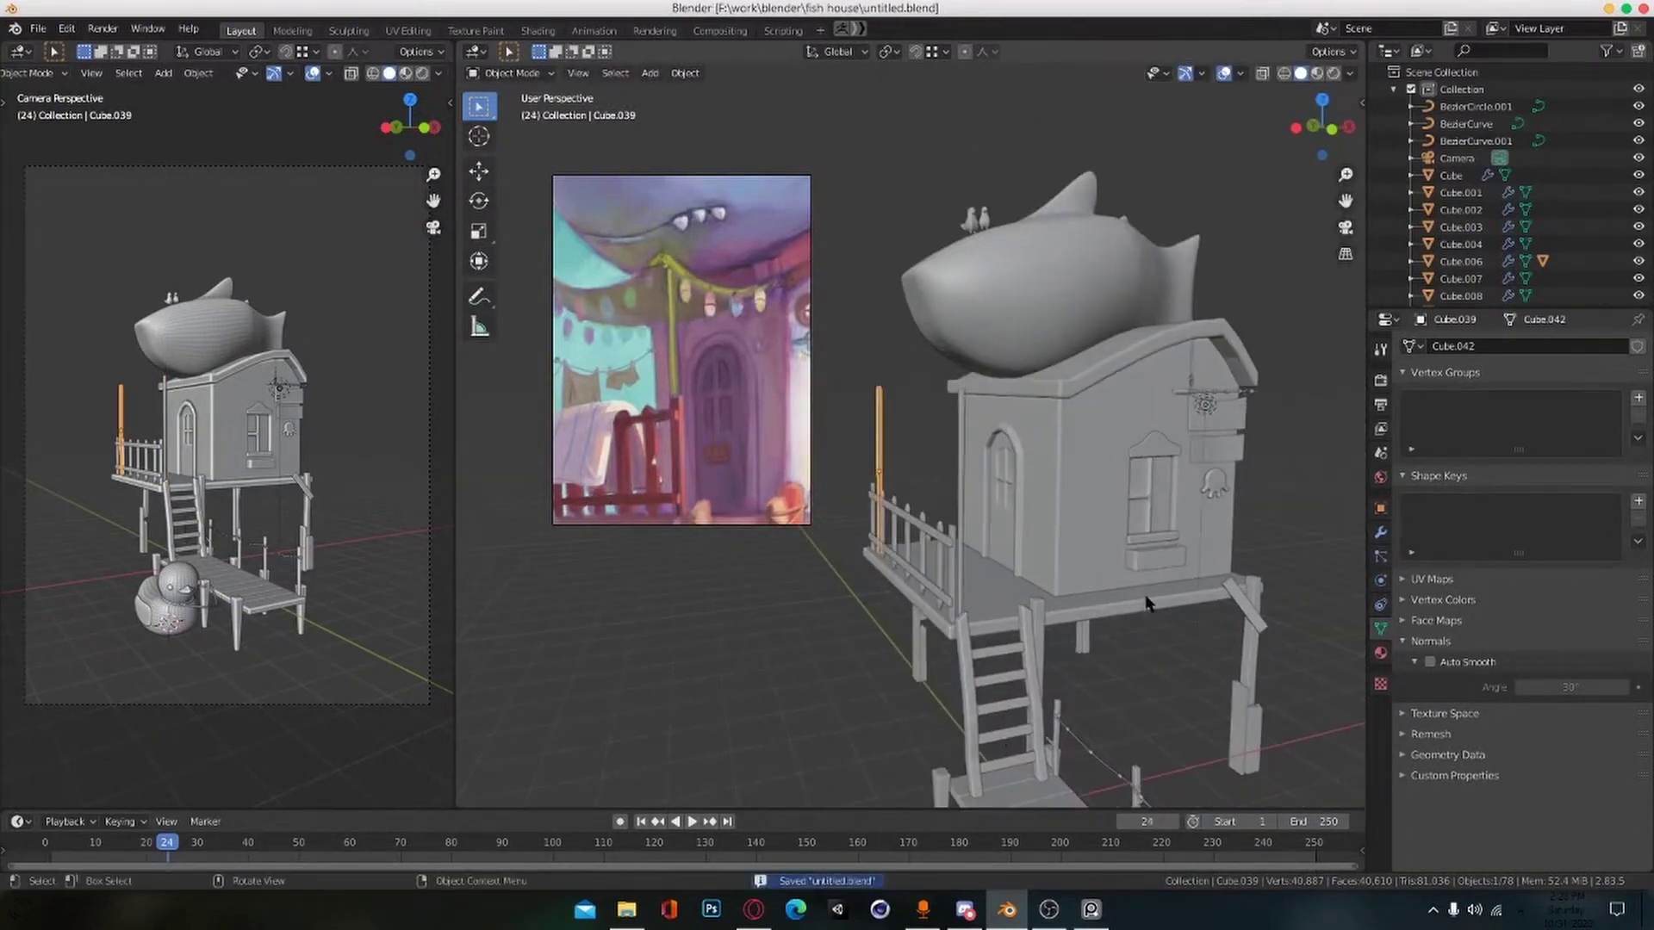
Step: Remove a modifier from the window frame on the house's front wall and save the file
{"action": "scroll", "coordinate": [1166, 543], "scroll_direction": "up", "scroll_amount": 6}
{"action": "scroll", "coordinate": [1133, 525], "scroll_direction": "down", "scroll_amount": 5}
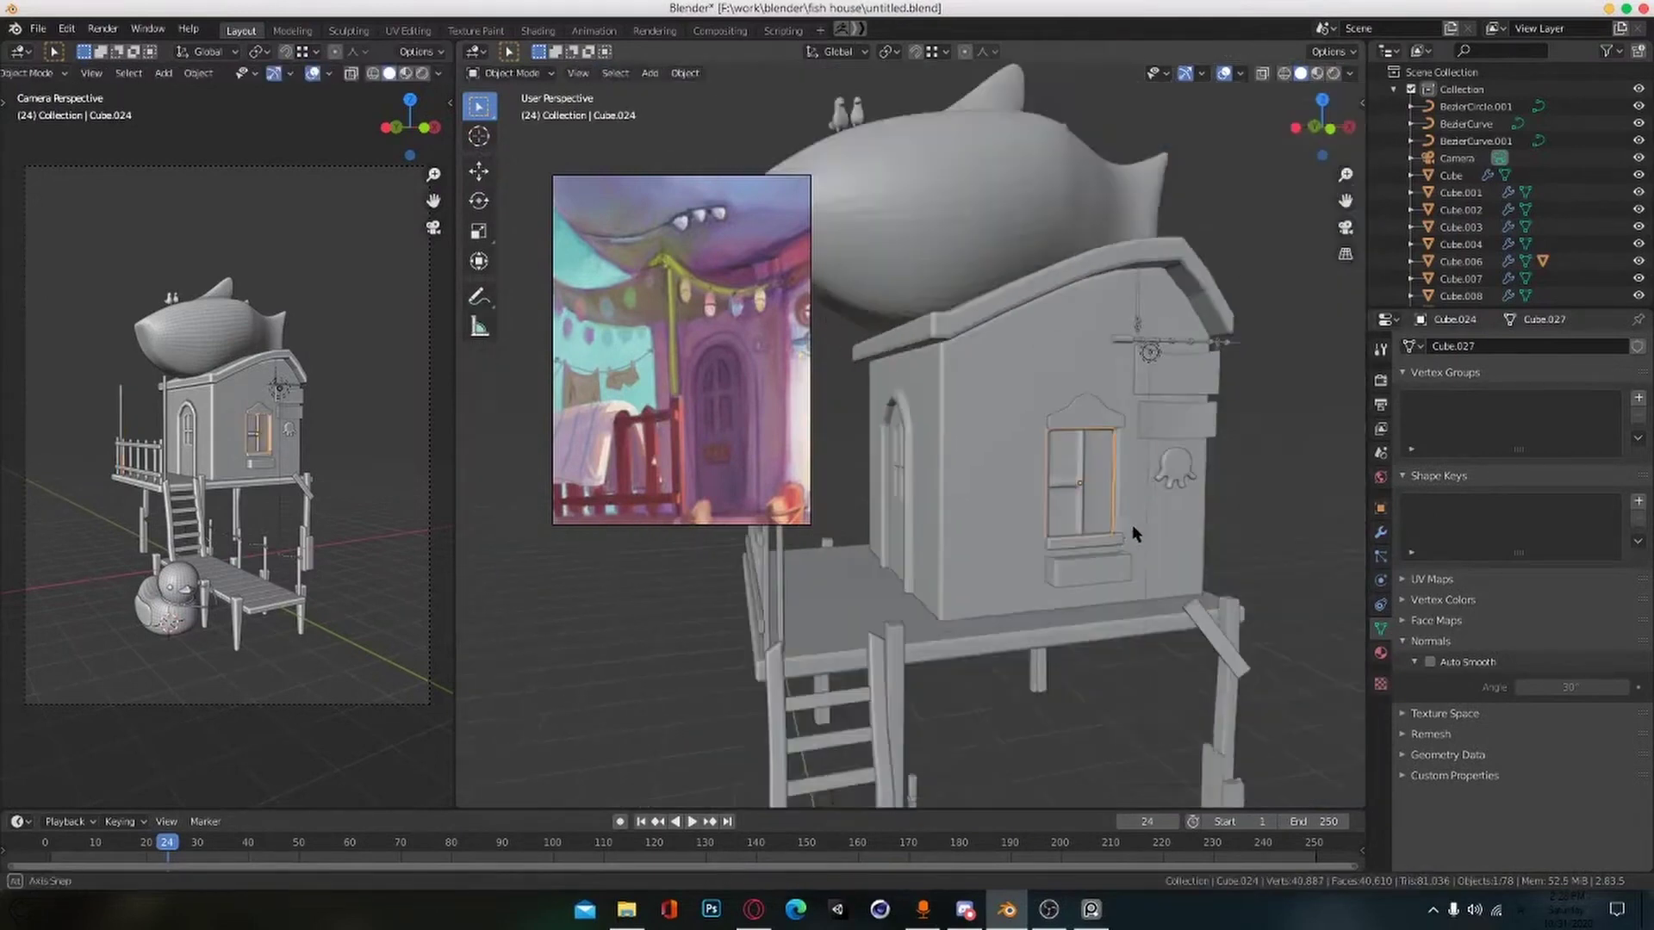
{"action": "middle_click_drag", "start_coordinate": [1131, 524], "coordinate": [1073, 611]}
{"action": "left_click", "coordinate": [1381, 532]}
{"action": "scroll", "coordinate": [1567, 655], "scroll_direction": "down", "scroll_amount": 2}
{"action": "left_click", "coordinate": [1633, 720]}
{"action": "scroll", "coordinate": [1131, 564], "scroll_direction": "up", "scroll_amount": 5}
{"action": "scroll", "coordinate": [1111, 579], "scroll_direction": "down", "scroll_amount": 5}
{"action": "key", "text": "ctrl+s"}
Step: Add a plane and move it horizontally over the porch
{"action": "left_click", "coordinate": [960, 693]}
{"action": "middle_click_drag", "start_coordinate": [960, 693], "coordinate": [980, 606]}
{"action": "key", "text": "shift+a"}
{"action": "mouse_move", "coordinate": [947, 537]}
{"action": "left_click", "coordinate": [1051, 530]}
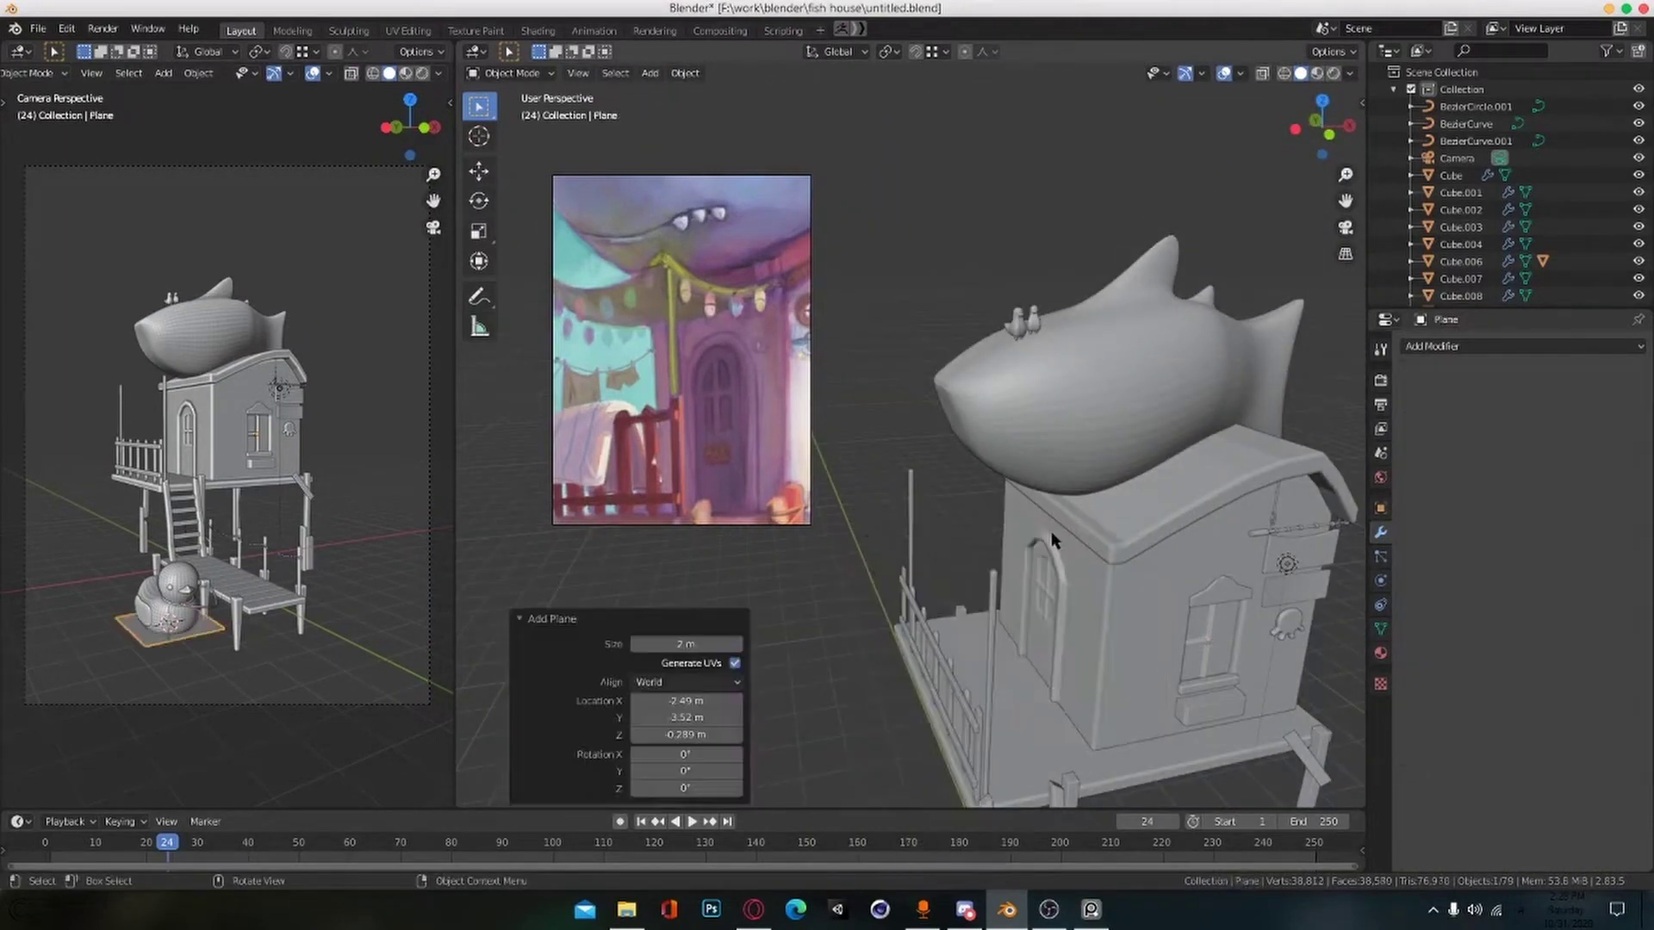
{"action": "key", "text": "KP_7"}
{"action": "left_click", "coordinate": [1012, 445]}
{"action": "scroll", "coordinate": [1021, 488], "scroll_direction": "up", "scroll_amount": 7}
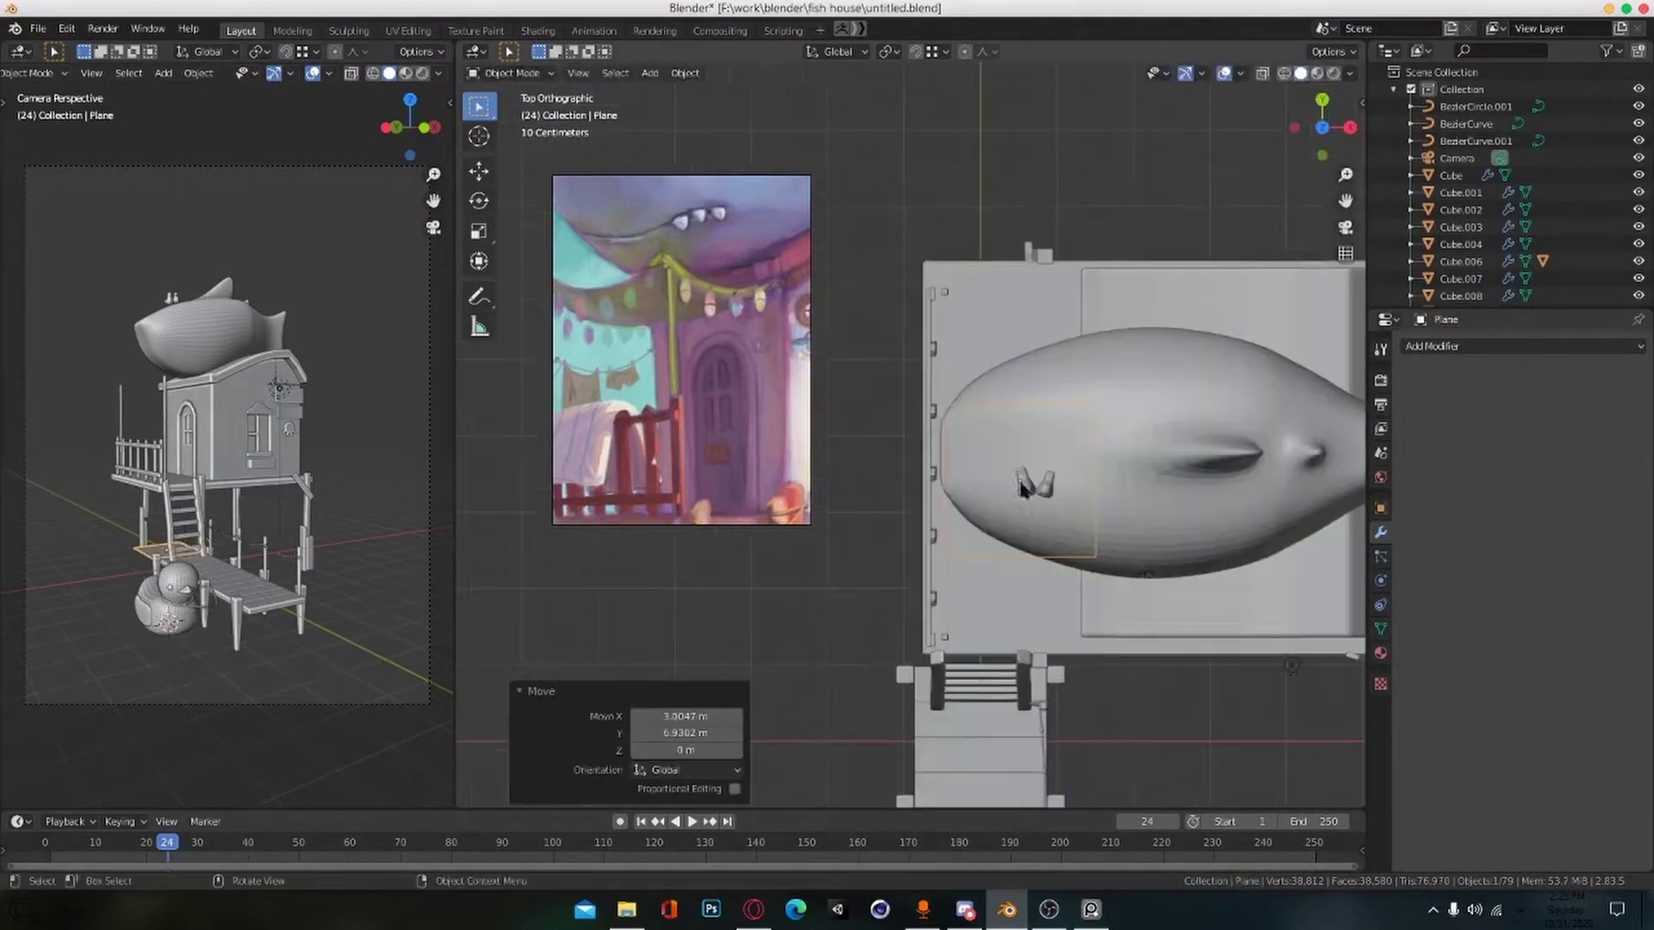
Step: Fit the plane to the porch area, raise it about 6.3 m onto the tall posts as a canopy, and save
{"action": "left_click", "coordinate": [1214, 603]}
{"action": "middle_click_drag", "start_coordinate": [1205, 611], "coordinate": [1086, 677]}
{"action": "scroll", "coordinate": [1119, 476], "scroll_direction": "down", "scroll_amount": 6}
{"action": "key", "text": "g"}
{"action": "key", "text": "z"}
{"action": "left_click", "coordinate": [1094, 431]}
{"action": "scroll", "coordinate": [1087, 448], "scroll_direction": "up", "scroll_amount": 6}
{"action": "scroll", "coordinate": [1183, 585], "scroll_direction": "down", "scroll_amount": 3}
{"action": "key", "text": "ctrl+s"}
{"action": "scroll", "coordinate": [1088, 547], "scroll_direction": "up", "scroll_amount": 4}
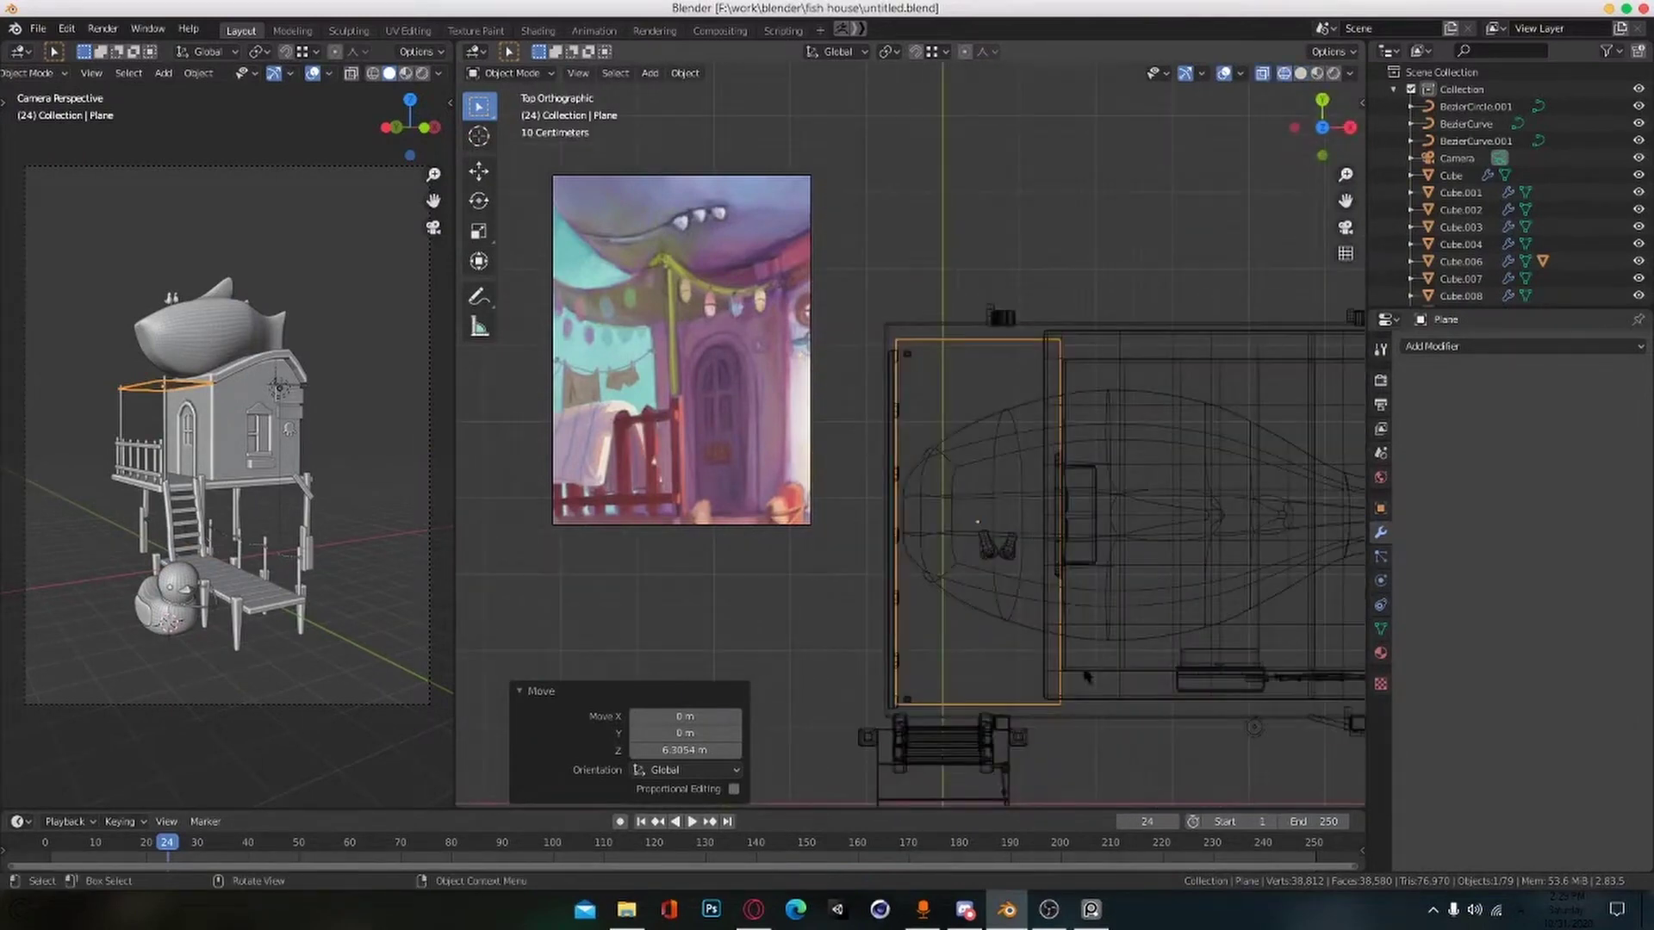
{"action": "left_click", "coordinate": [908, 702]}
{"action": "left_click", "coordinate": [989, 548]}
{"action": "middle_click_drag", "start_coordinate": [988, 547], "coordinate": [1040, 767]}
{"action": "key", "text": "ctrl+s"}
Step: Duplicate the porch railing's end post and two rails, rotate the copies 90 degrees, and place them along the porch's open side
{"action": "left_click", "coordinate": [937, 636]}
{"action": "left_click", "coordinate": [1040, 680], "text": "shift"}
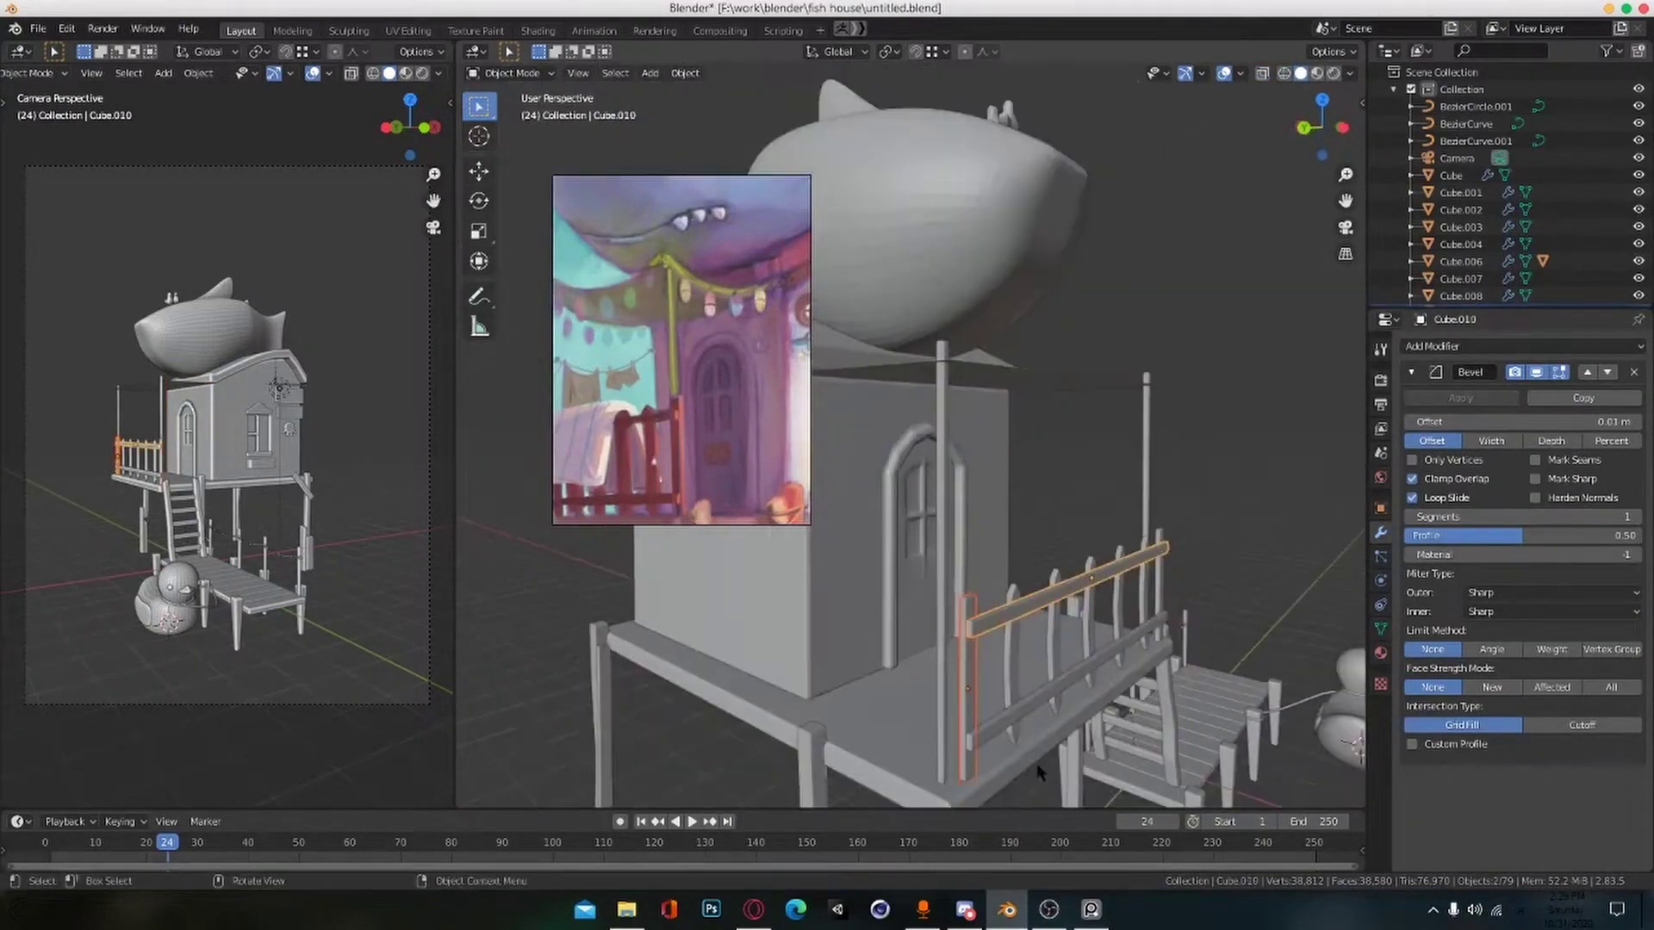
{"action": "key", "text": "KP_7"}
{"action": "key", "text": "shift+d"}
{"action": "key", "text": "Escape"}
{"action": "key", "text": "r"}
{"action": "key", "text": "9"}
{"action": "key", "text": "0"}
{"action": "key", "text": "Return"}
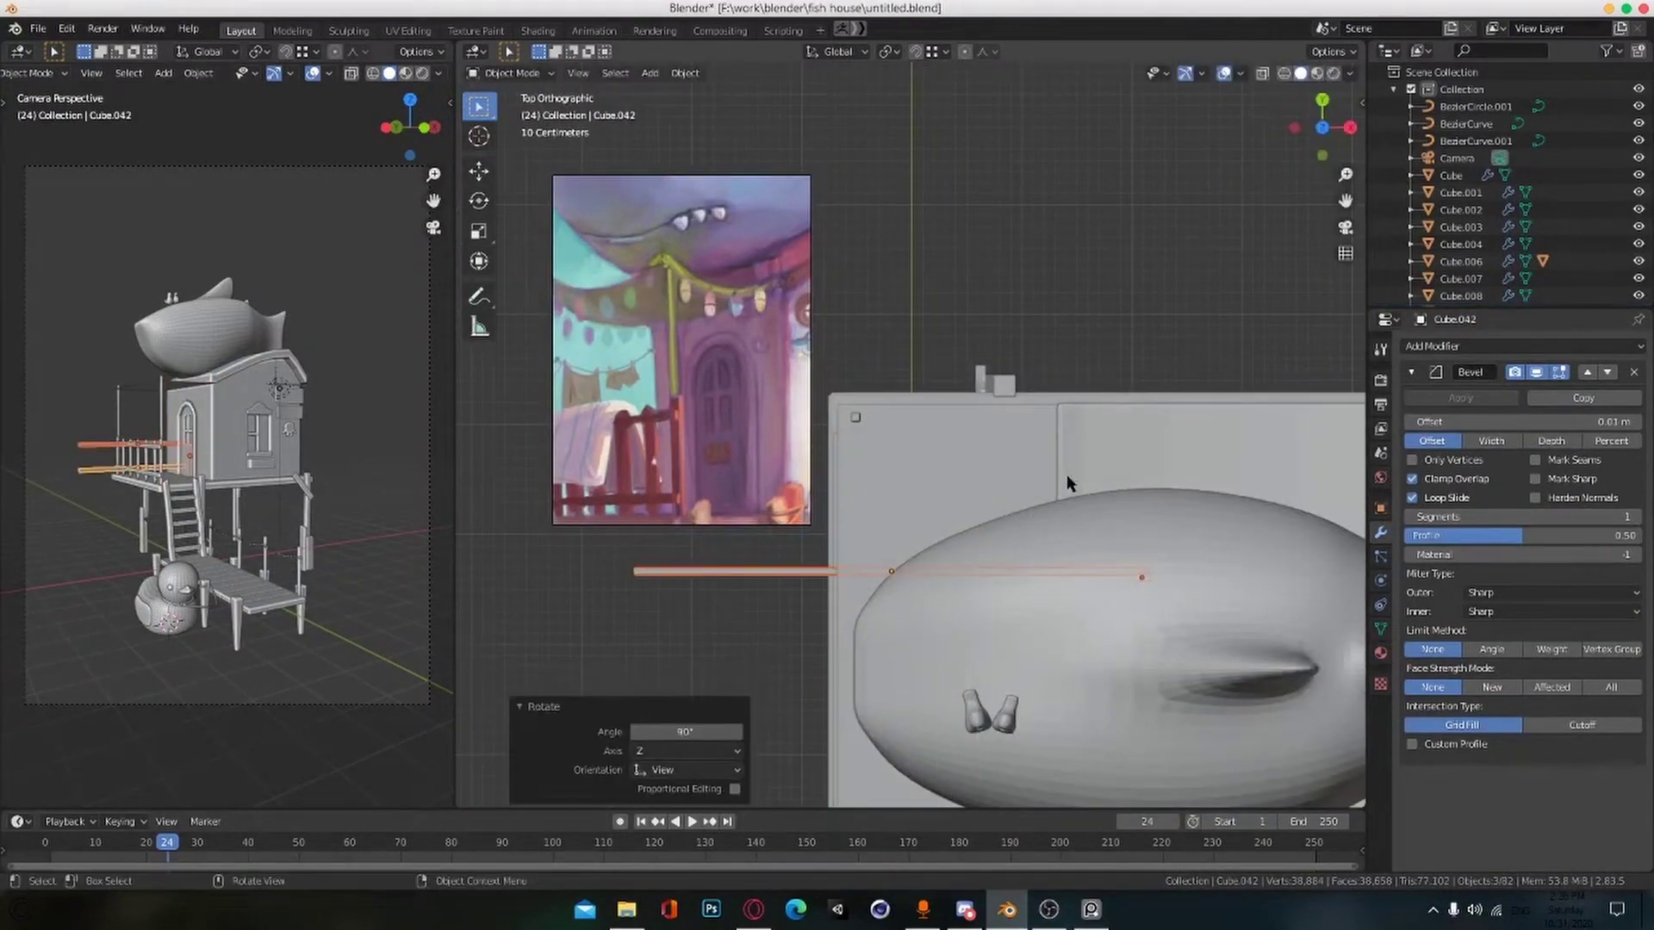
{"action": "middle_click_drag", "start_coordinate": [982, 369], "coordinate": [1361, 344], "text": "shift"}
{"action": "left_click", "coordinate": [1132, 429]}
{"action": "key", "text": "h"}
Step: Shorten the two side rails in edit mode so their overhanging ends stop at the porch corner, and save the file
{"action": "left_click", "coordinate": [997, 570]}
{"action": "left_click", "coordinate": [997, 497], "text": "shift"}
{"action": "right_click", "coordinate": [1279, 559]}
{"action": "key", "text": "Tab"}
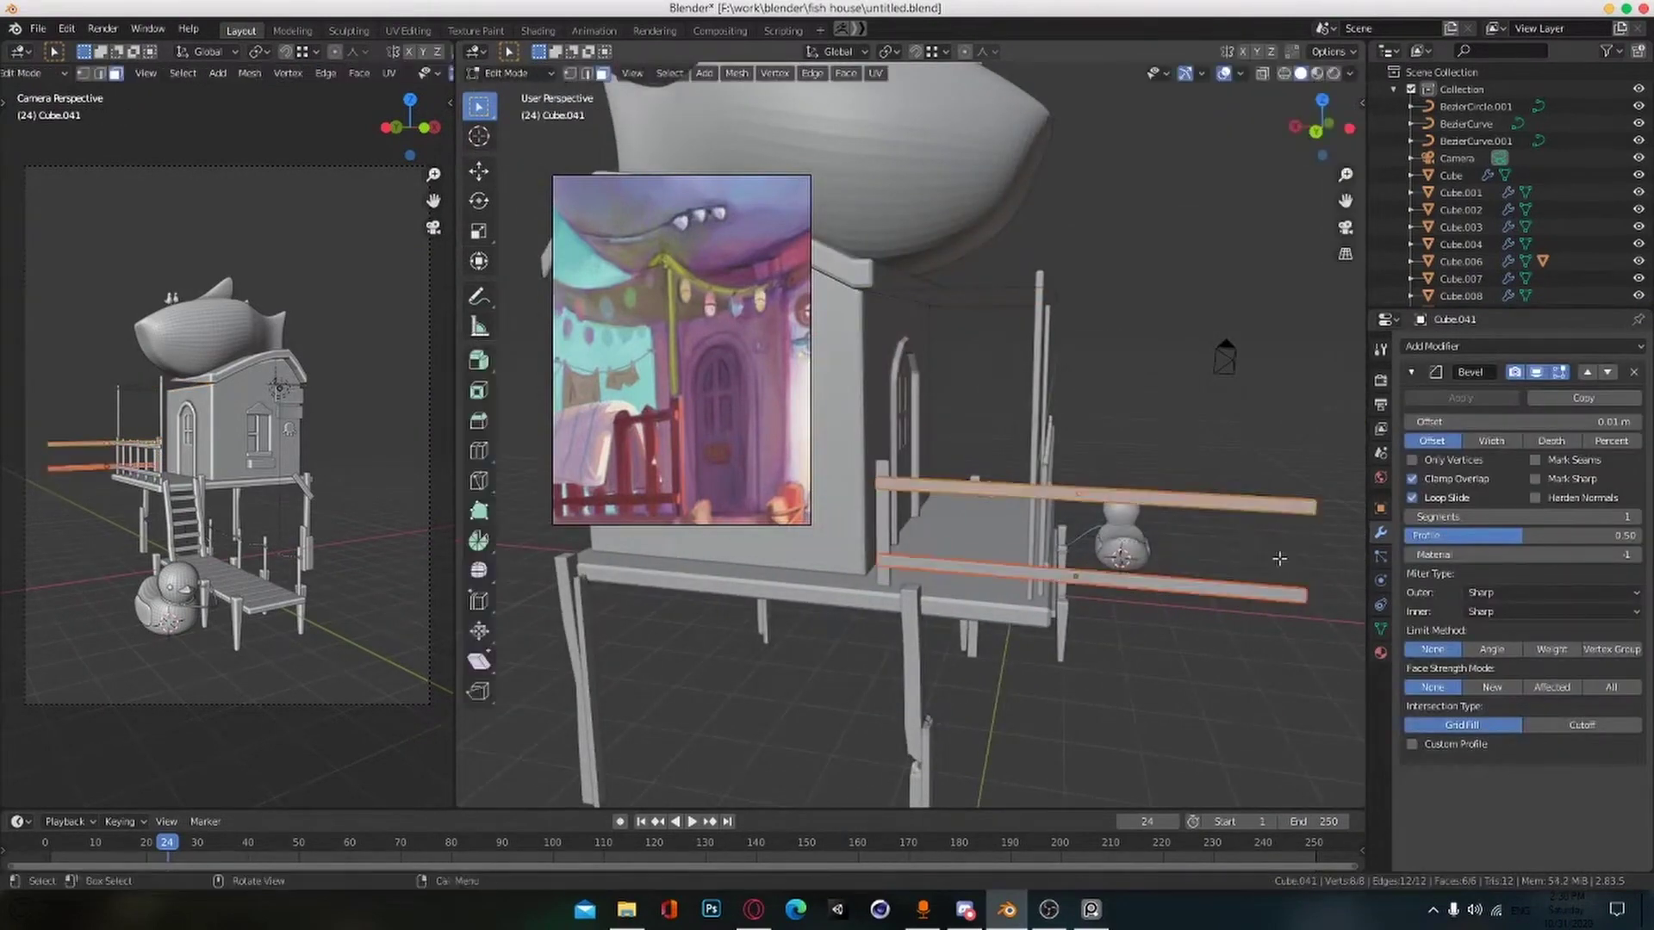
{"action": "left_click_drag", "start_coordinate": [1357, 470], "coordinate": [1283, 622]}
{"action": "key", "text": "Tab"}
{"action": "left_click", "coordinate": [1268, 595], "text": "shift"}
{"action": "key", "text": "Tab"}
{"action": "middle_click_drag", "start_coordinate": [1269, 572], "coordinate": [1214, 532], "text": "shift"}
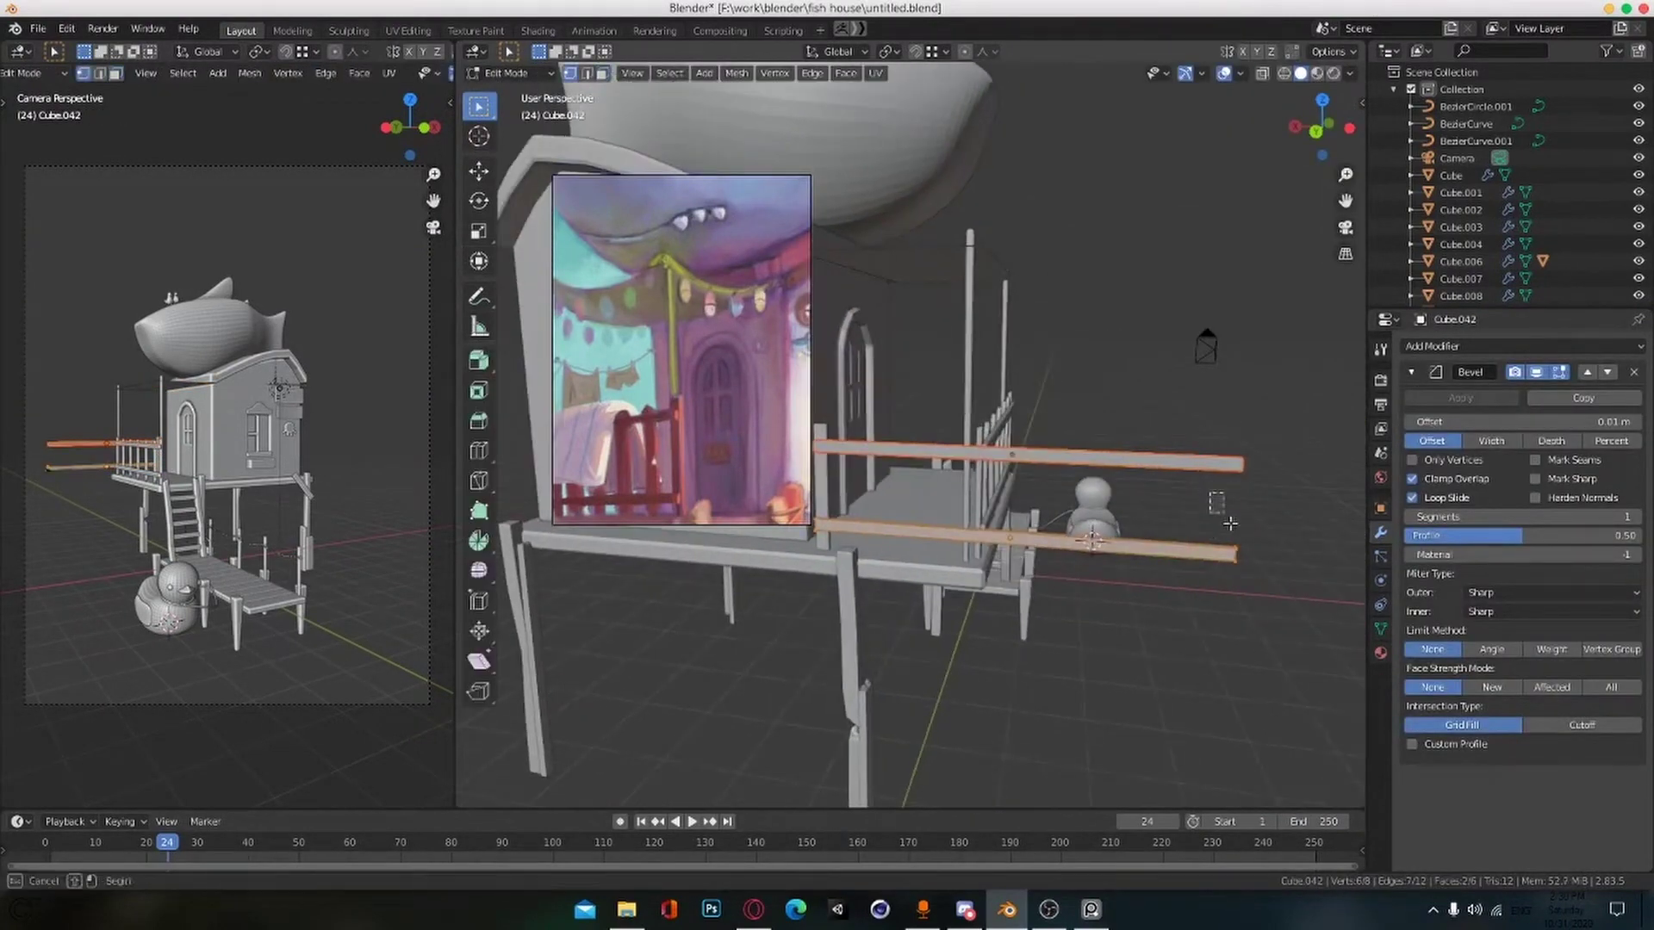
{"action": "right_click", "coordinate": [1261, 541]}
{"action": "key", "text": "shift+z"}
{"action": "left_click_drag", "start_coordinate": [1191, 520], "coordinate": [1285, 607]}
{"action": "key", "text": "KP_1"}
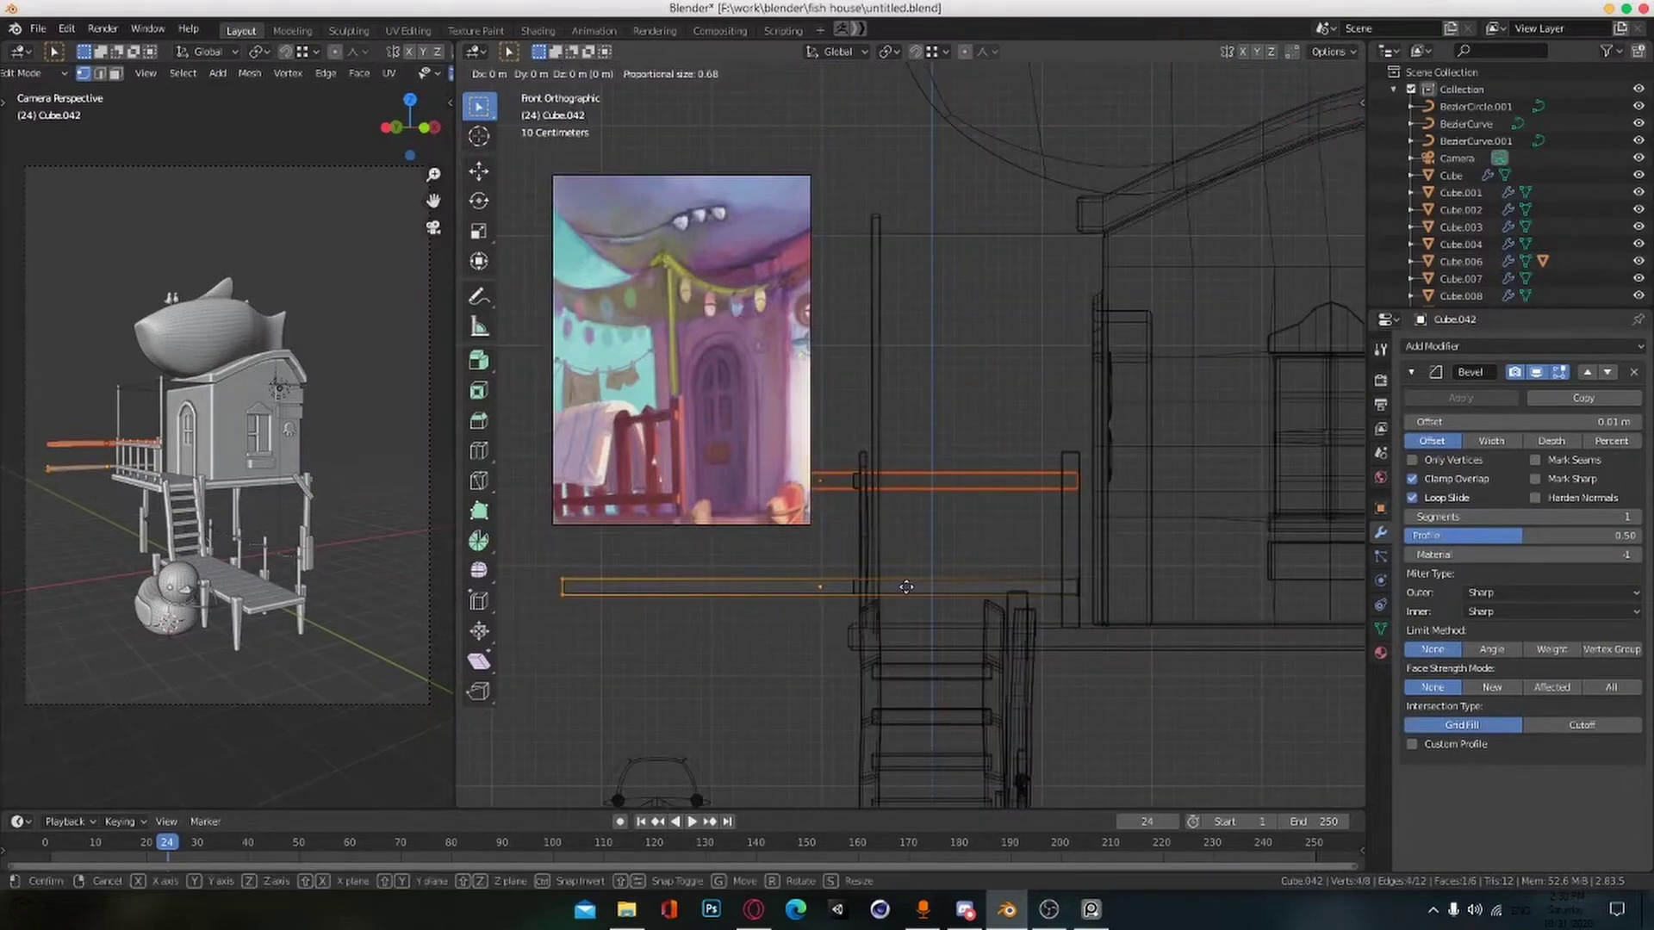
{"action": "left_click", "coordinate": [1206, 579]}
{"action": "middle_click_drag", "start_coordinate": [908, 529], "coordinate": [1018, 544], "text": "shift"}
{"action": "middle_click_drag", "start_coordinate": [995, 551], "coordinate": [1086, 601]}
{"action": "key", "text": "shift+z"}
{"action": "key", "text": "ctrl+s"}
Step: Duplicate the side railing's post and place the copy at the outer porch corner
{"action": "scroll", "coordinate": [1087, 601], "scroll_direction": "up", "scroll_amount": 4}
{"action": "key", "text": "KP_7"}
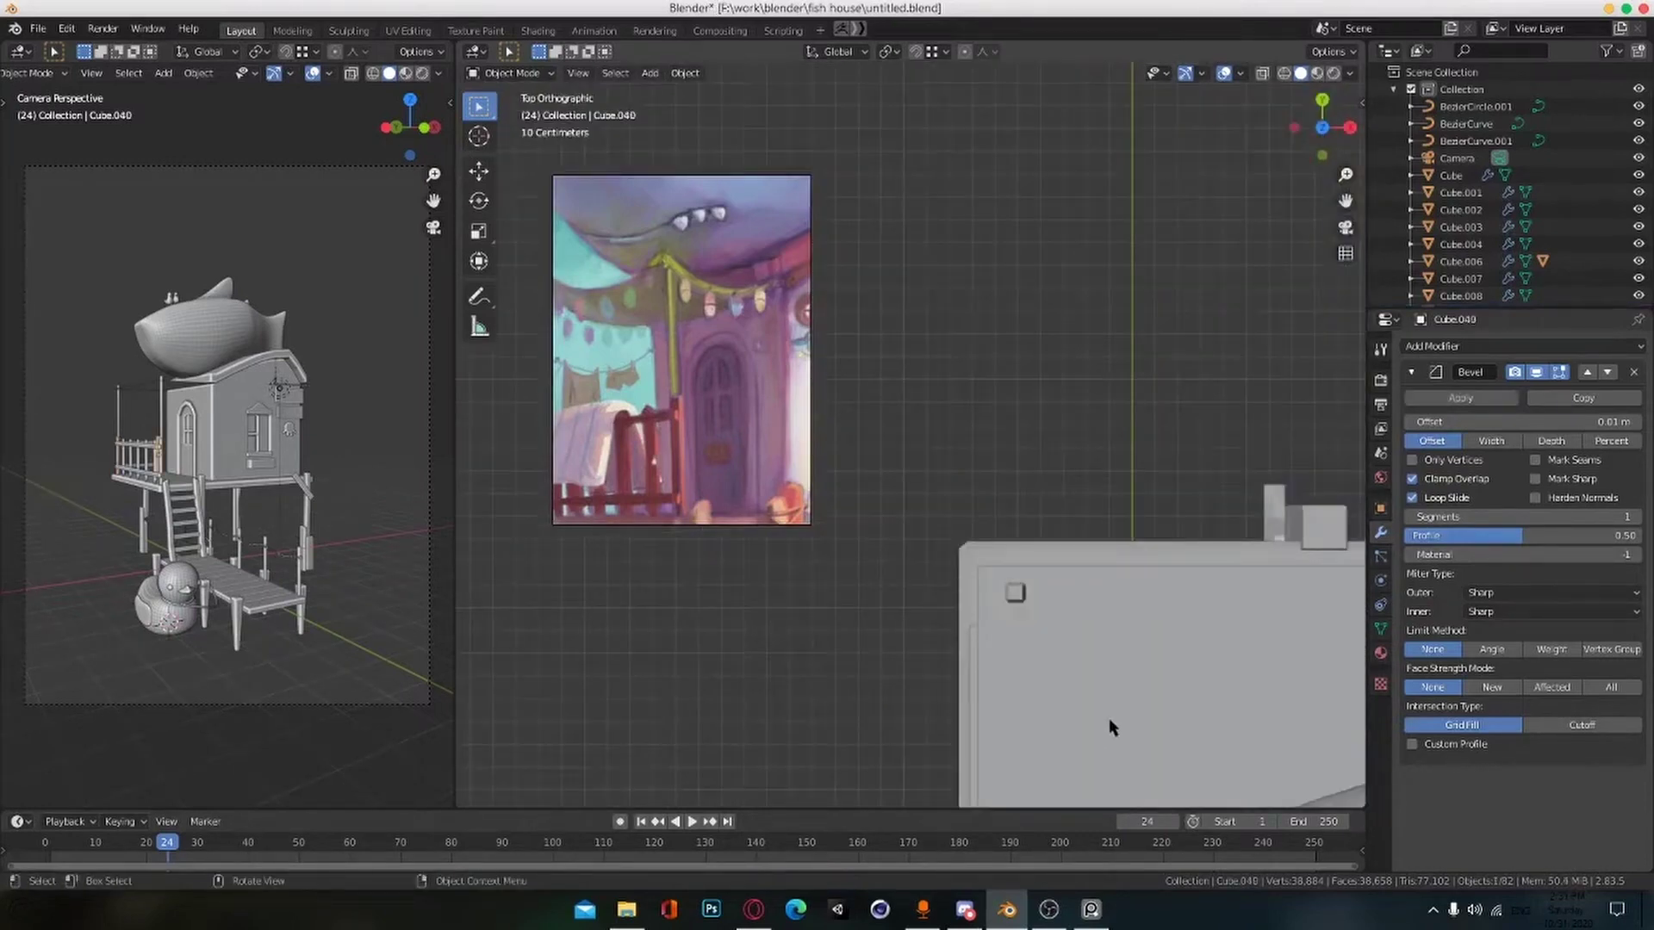
{"action": "key", "text": "shift+z"}
{"action": "key", "text": "shift+d"}
{"action": "left_click", "coordinate": [788, 648]}
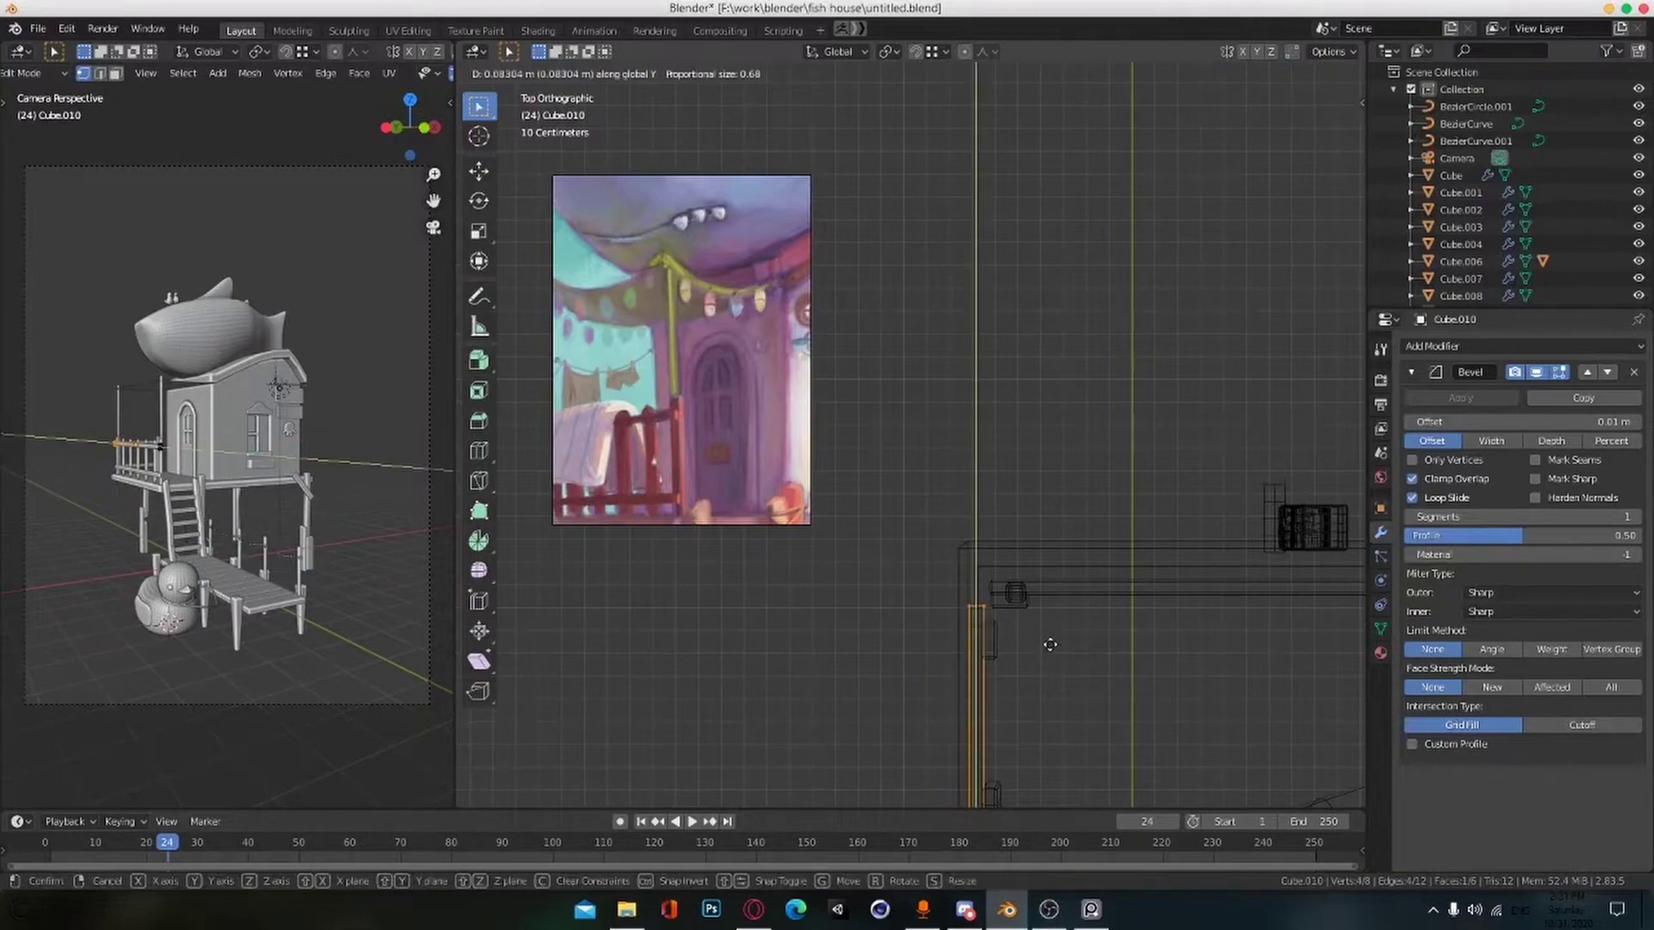
Step: Adjust the front railing's rail end and end post along Y to fit the porch corner, and save the file
{"action": "left_click", "coordinate": [1051, 630]}
{"action": "key", "text": "Tab"}
{"action": "left_click", "coordinate": [1020, 676]}
{"action": "left_click", "coordinate": [1020, 642]}
{"action": "key", "text": "shift+z"}
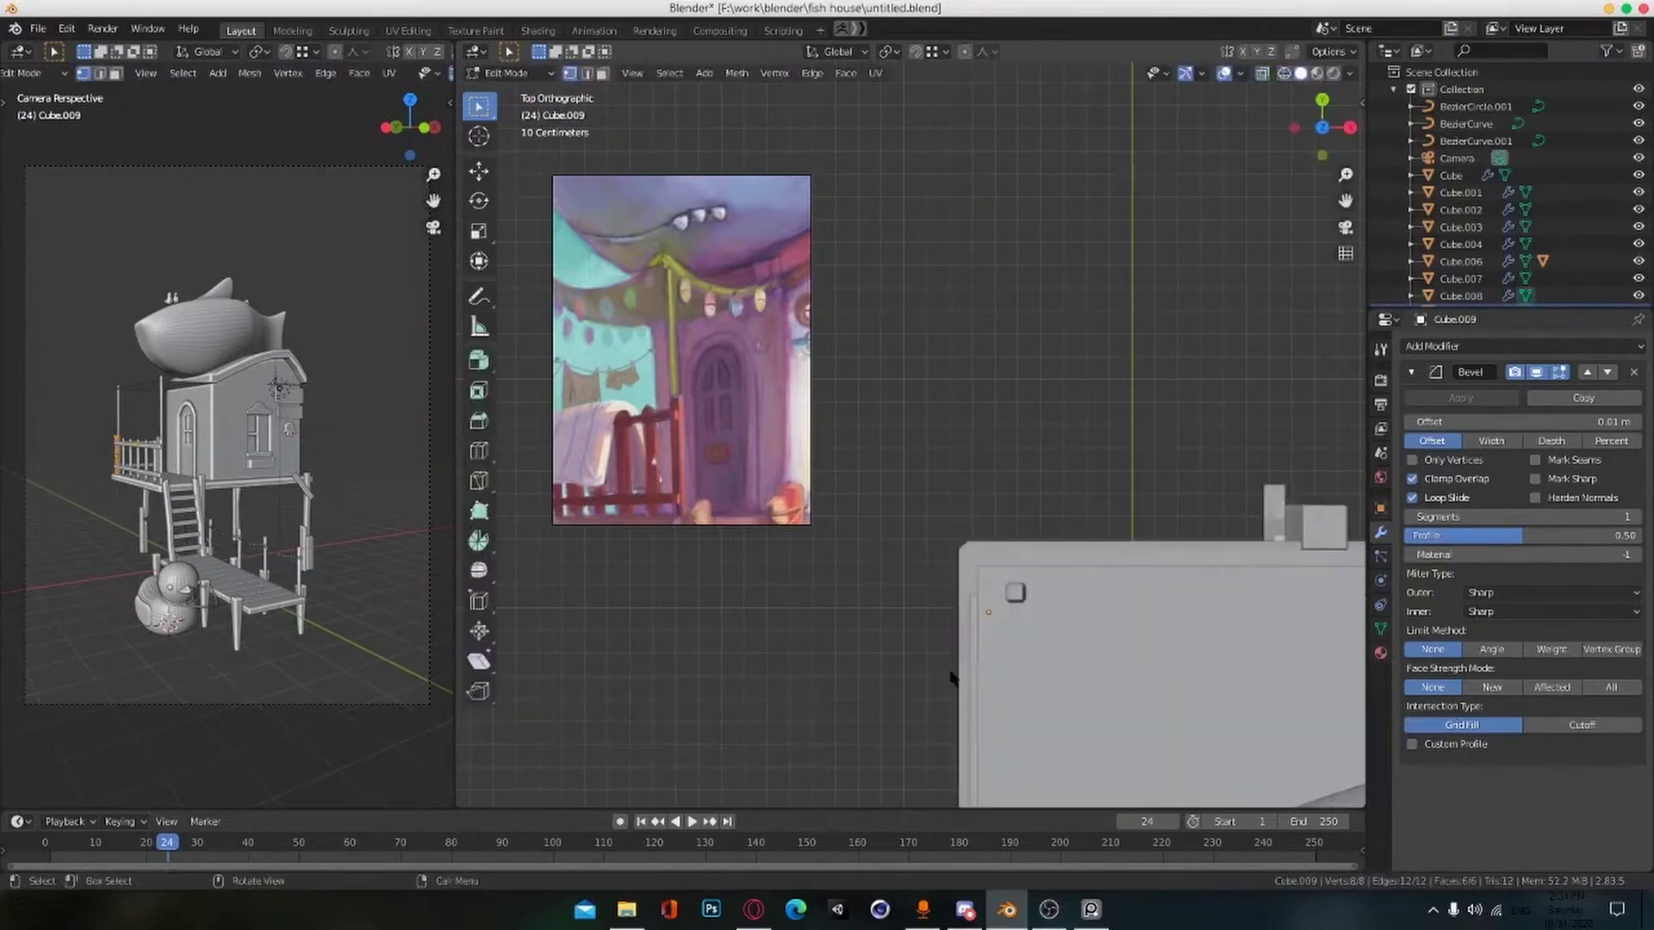
{"action": "key", "text": "shift+z"}
{"action": "key", "text": "z"}
{"action": "middle_click_drag", "start_coordinate": [1052, 690], "coordinate": [1099, 522]}
{"action": "key", "text": "ctrl+s"}
Step: Duplicate the front railing's picket array and rotate and move the copy into line with the side railing
{"action": "left_click", "coordinate": [818, 676]}
{"action": "middle_click_drag", "start_coordinate": [770, 715], "coordinate": [1107, 552]}
{"action": "left_click", "coordinate": [1107, 534]}
{"action": "key", "text": "KP_7"}
{"action": "key", "text": "shift+z"}
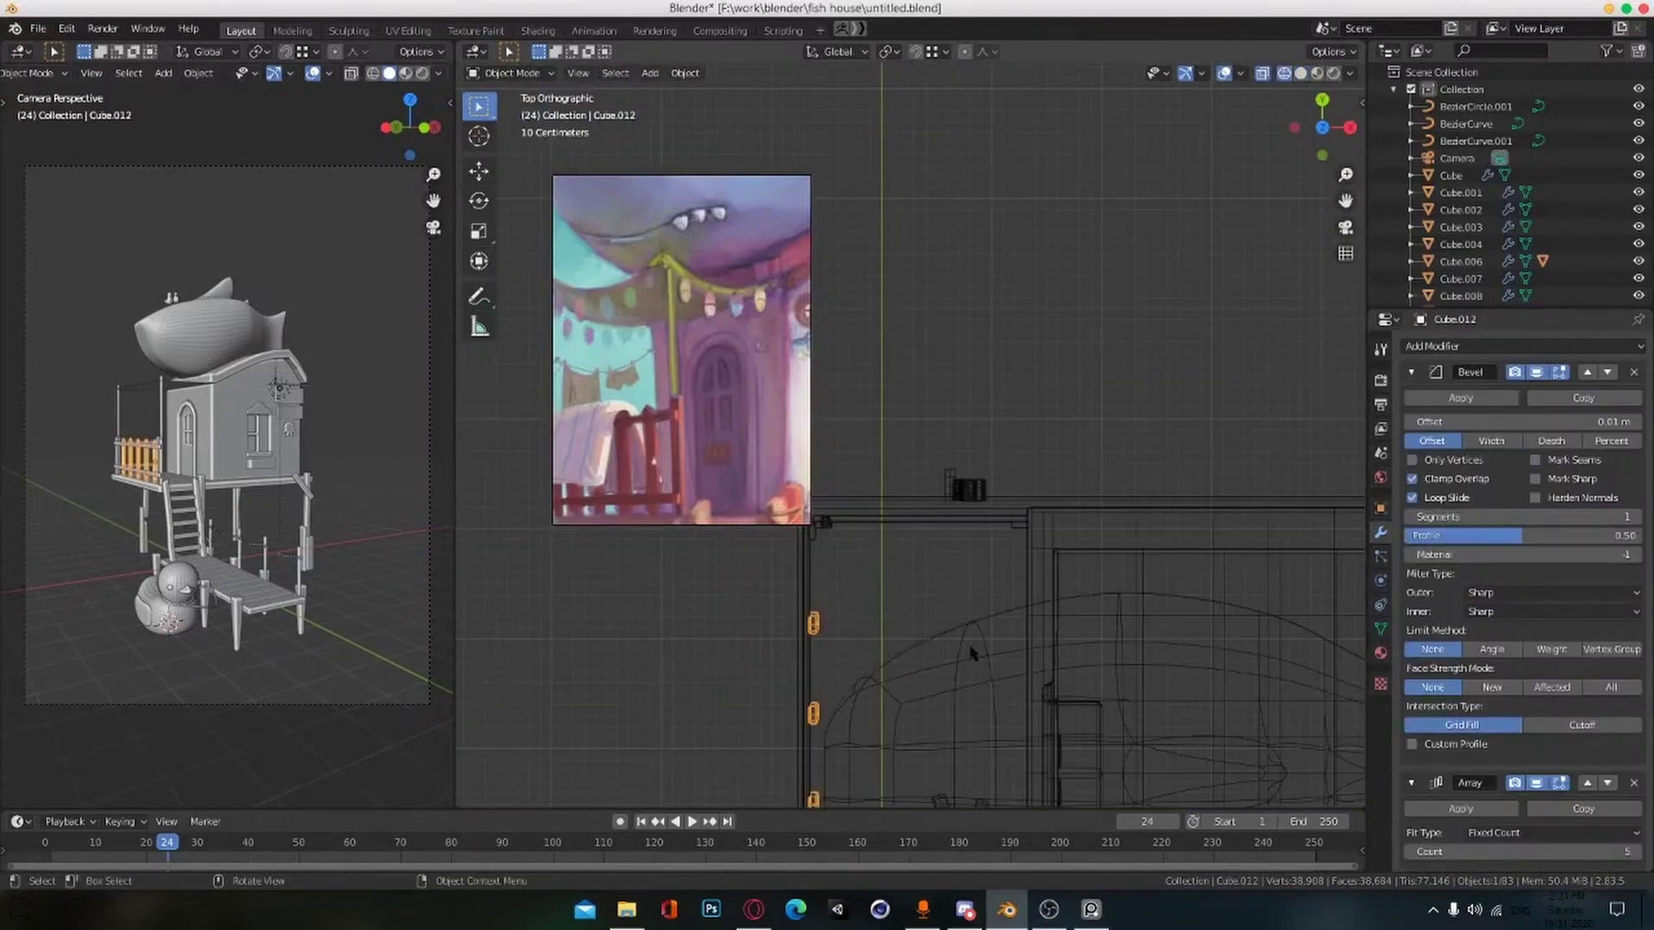
{"action": "key", "text": "shift+d"}
{"action": "left_click", "coordinate": [1135, 508]}
{"action": "key", "text": "r"}
{"action": "key", "text": "alt+Tab"}
{"action": "right_click_drag", "start_coordinate": [681, 362], "coordinate": [1394, 503]}
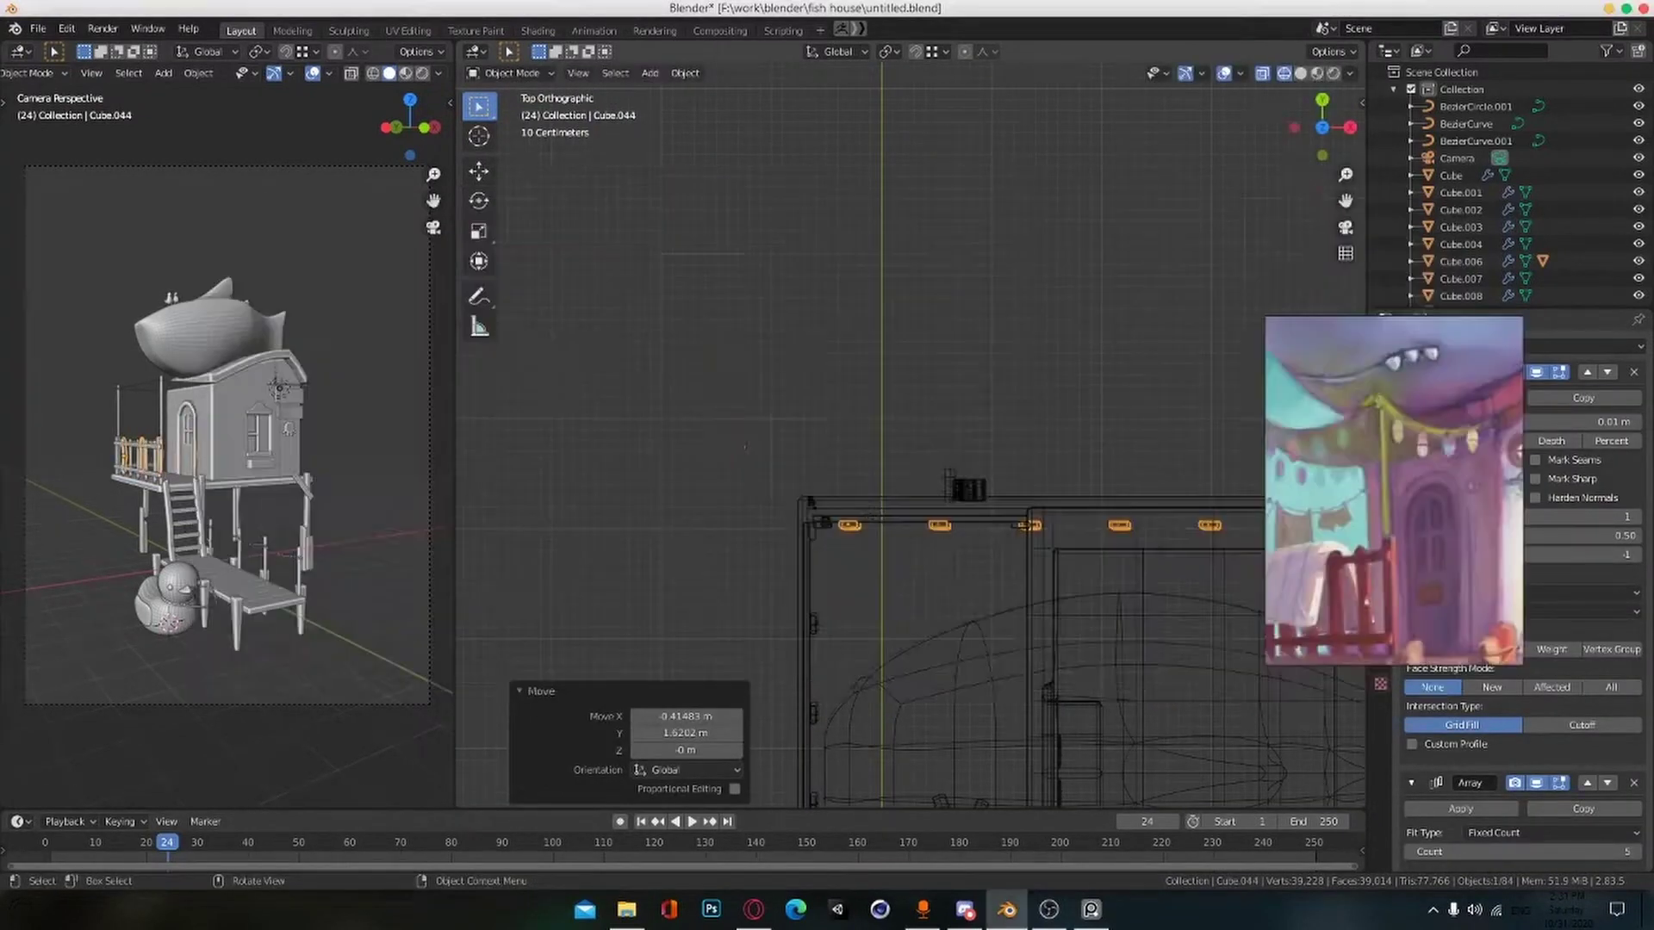
{"action": "key", "text": "shift+z"}
{"action": "left_click_drag", "start_coordinate": [594, 637], "coordinate": [1020, 594], "text": "alt"}
{"action": "scroll", "coordinate": [1020, 594], "scroll_direction": "down", "scroll_amount": 3}
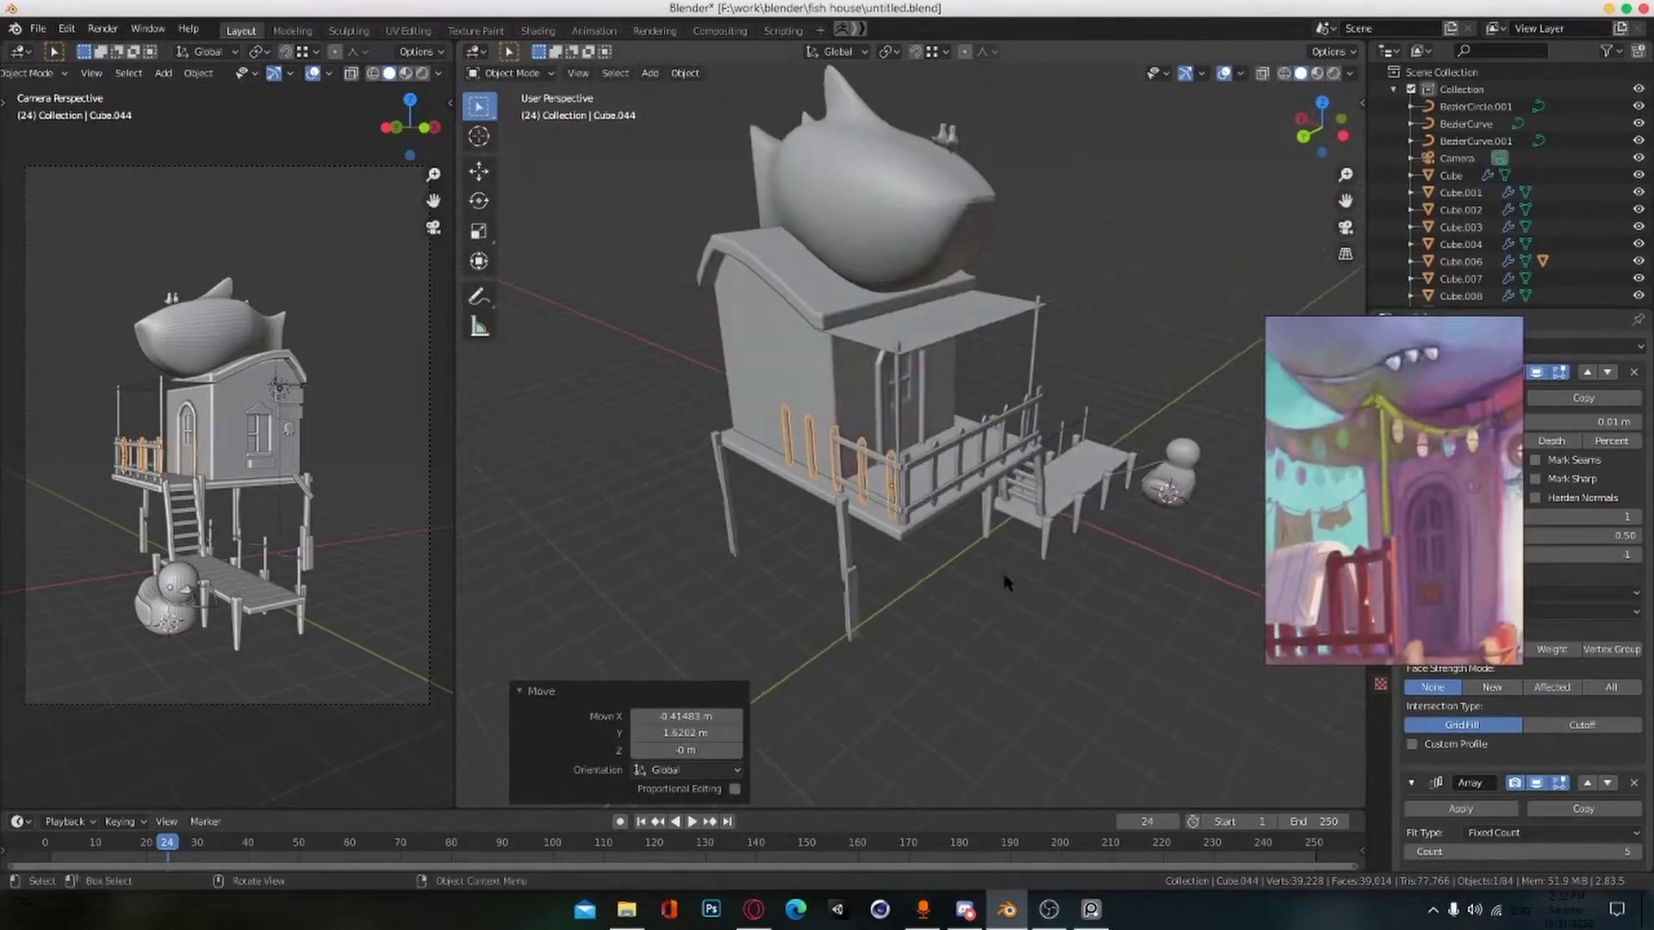
Step: Add a Bezier circle with a 1 m radius and move it to the ground beside the house
{"action": "key", "text": "shift+a"}
{"action": "left_click", "coordinate": [1091, 575]}
{"action": "scroll", "coordinate": [1130, 538], "scroll_direction": "up", "scroll_amount": 2}
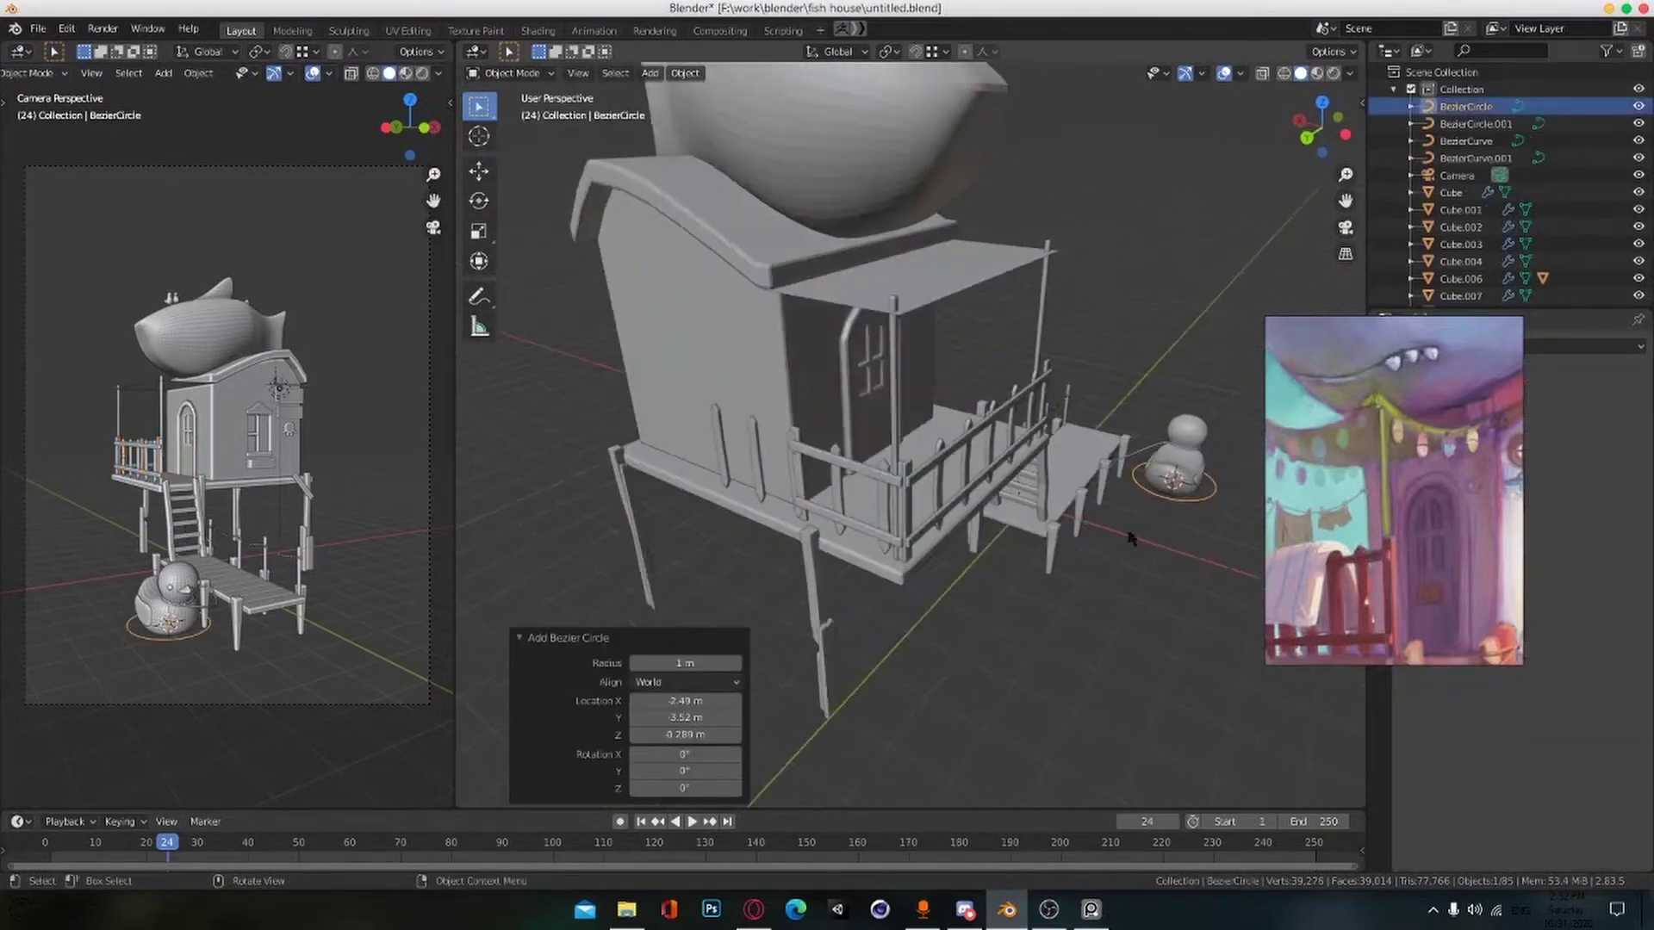
{"action": "right_click", "coordinate": [1176, 512]}
{"action": "middle_click_drag", "start_coordinate": [1177, 512], "coordinate": [1111, 517]}
{"action": "middle_click_drag", "start_coordinate": [1292, 560], "coordinate": [1074, 594], "text": "shift"}
{"action": "key", "text": "KP_7"}
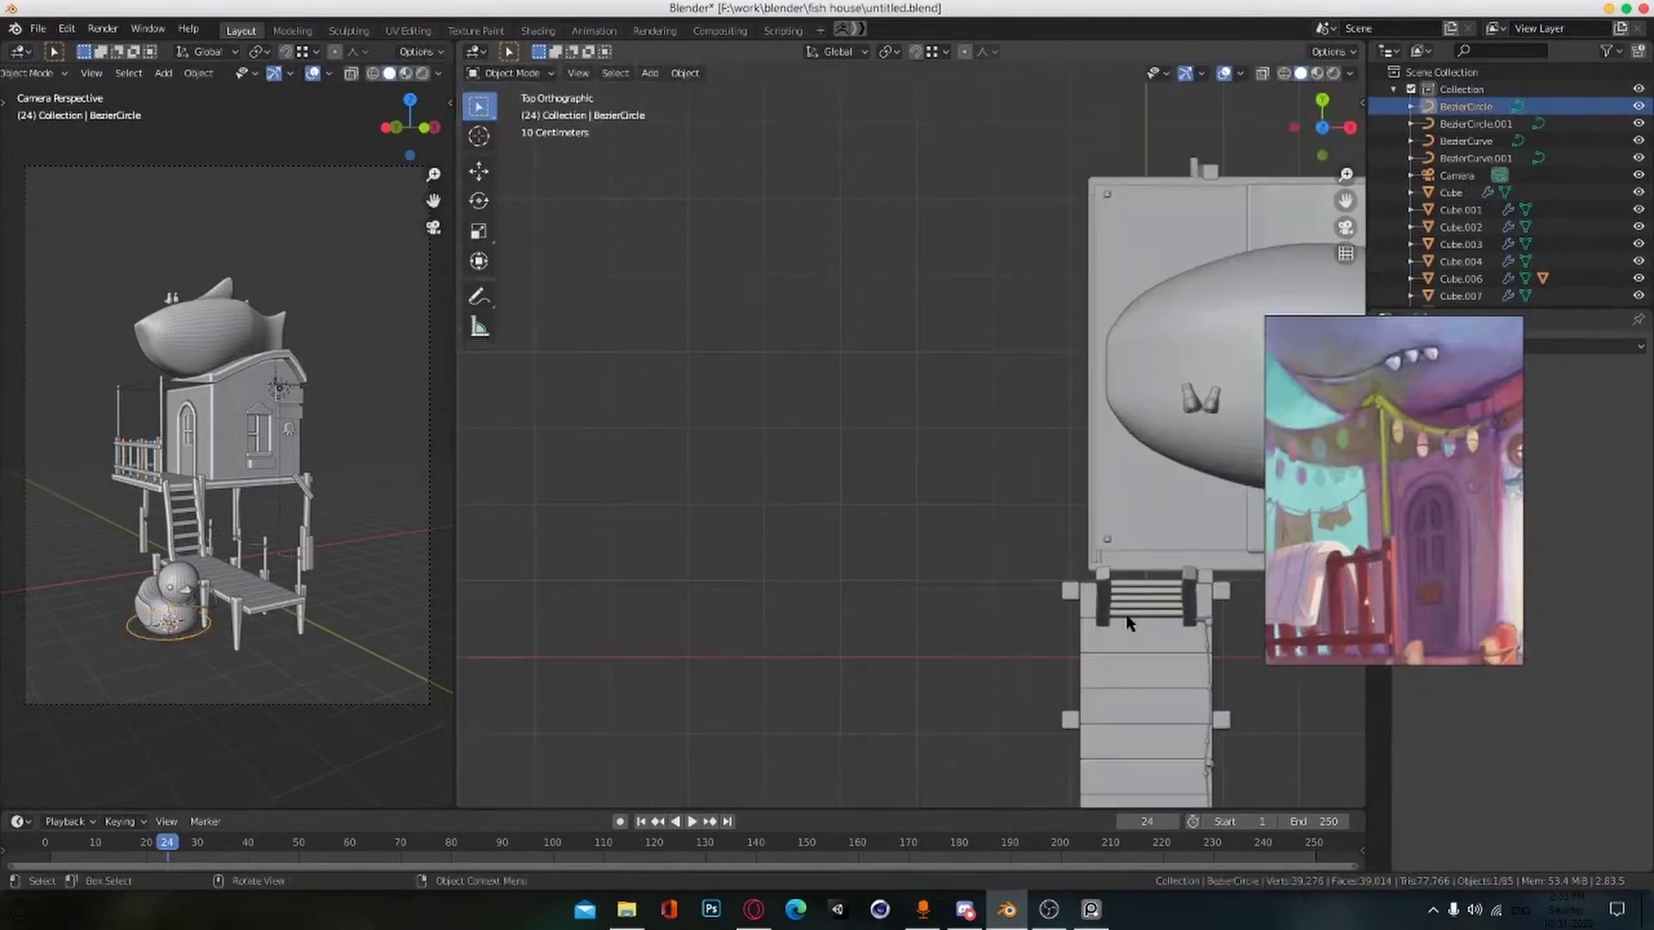
{"action": "scroll", "coordinate": [1034, 625], "scroll_direction": "down", "scroll_amount": 3}
{"action": "key", "text": "g"}
{"action": "left_click", "coordinate": [1024, 184]}
{"action": "scroll", "coordinate": [1063, 602], "scroll_direction": "up", "scroll_amount": 2}
{"action": "middle_click_drag", "start_coordinate": [861, 723], "coordinate": [1206, 585]}
Step: Try to bend the side picket array along the Bezier circle with a Curve modifier, and reposition the pickets
{"action": "left_click", "coordinate": [824, 478]}
{"action": "right_click_drag", "start_coordinate": [1463, 526], "coordinate": [1255, 484]}
{"action": "left_click", "coordinate": [1475, 347]}
{"action": "left_click", "coordinate": [1421, 429]}
{"action": "scroll", "coordinate": [1576, 779], "scroll_direction": "down", "scroll_amount": 10}
{"action": "left_click", "coordinate": [1511, 808]}
{"action": "left_click", "coordinate": [899, 737]}
{"action": "middle_click_drag", "start_coordinate": [902, 698], "coordinate": [687, 610]}
{"action": "key", "text": "g"}
{"action": "middle_click_drag", "start_coordinate": [821, 708], "coordinate": [680, 641]}
{"action": "left_click", "coordinate": [943, 564]}
{"action": "left_click_drag", "start_coordinate": [1583, 521], "coordinate": [1550, 520]}
{"action": "scroll", "coordinate": [1516, 516], "scroll_direction": "up", "scroll_amount": 3}
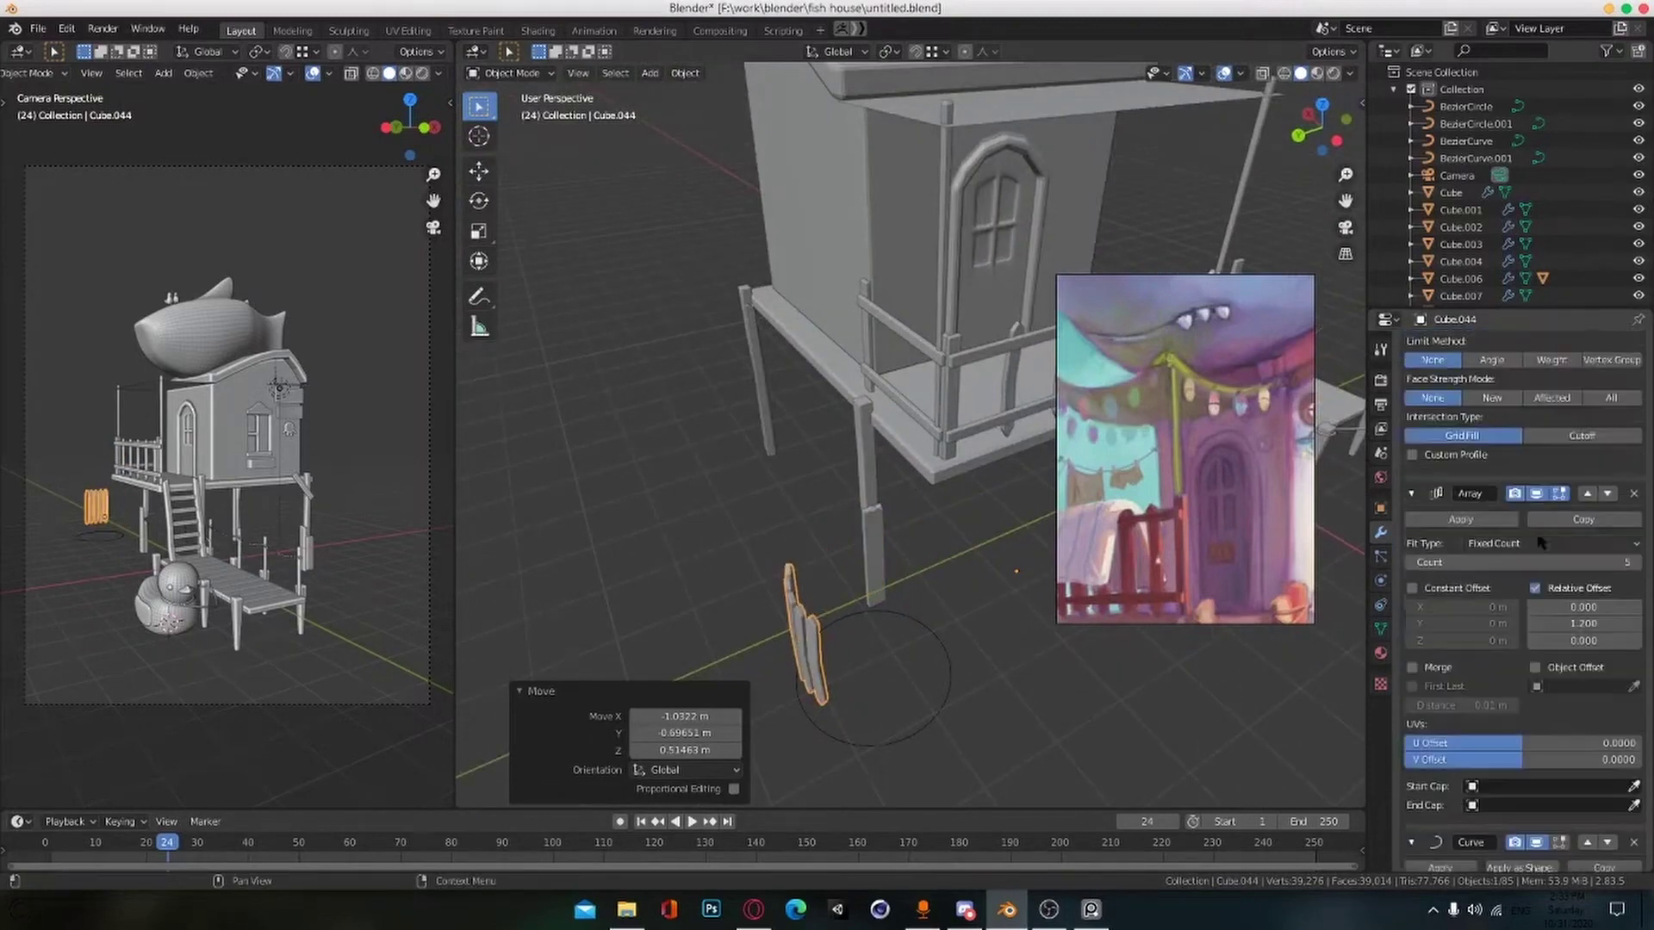
Step: Delete the guide circle and try array counts of 30 and 4 on the side pickets
{"action": "left_click", "coordinate": [912, 739]}
{"action": "left_click_drag", "start_coordinate": [913, 732], "coordinate": [864, 553], "text": "alt"}
{"action": "key", "text": "Tab"}
{"action": "key", "text": "Tab"}
{"action": "key", "text": "Delete"}
{"action": "left_click", "coordinate": [864, 543]}
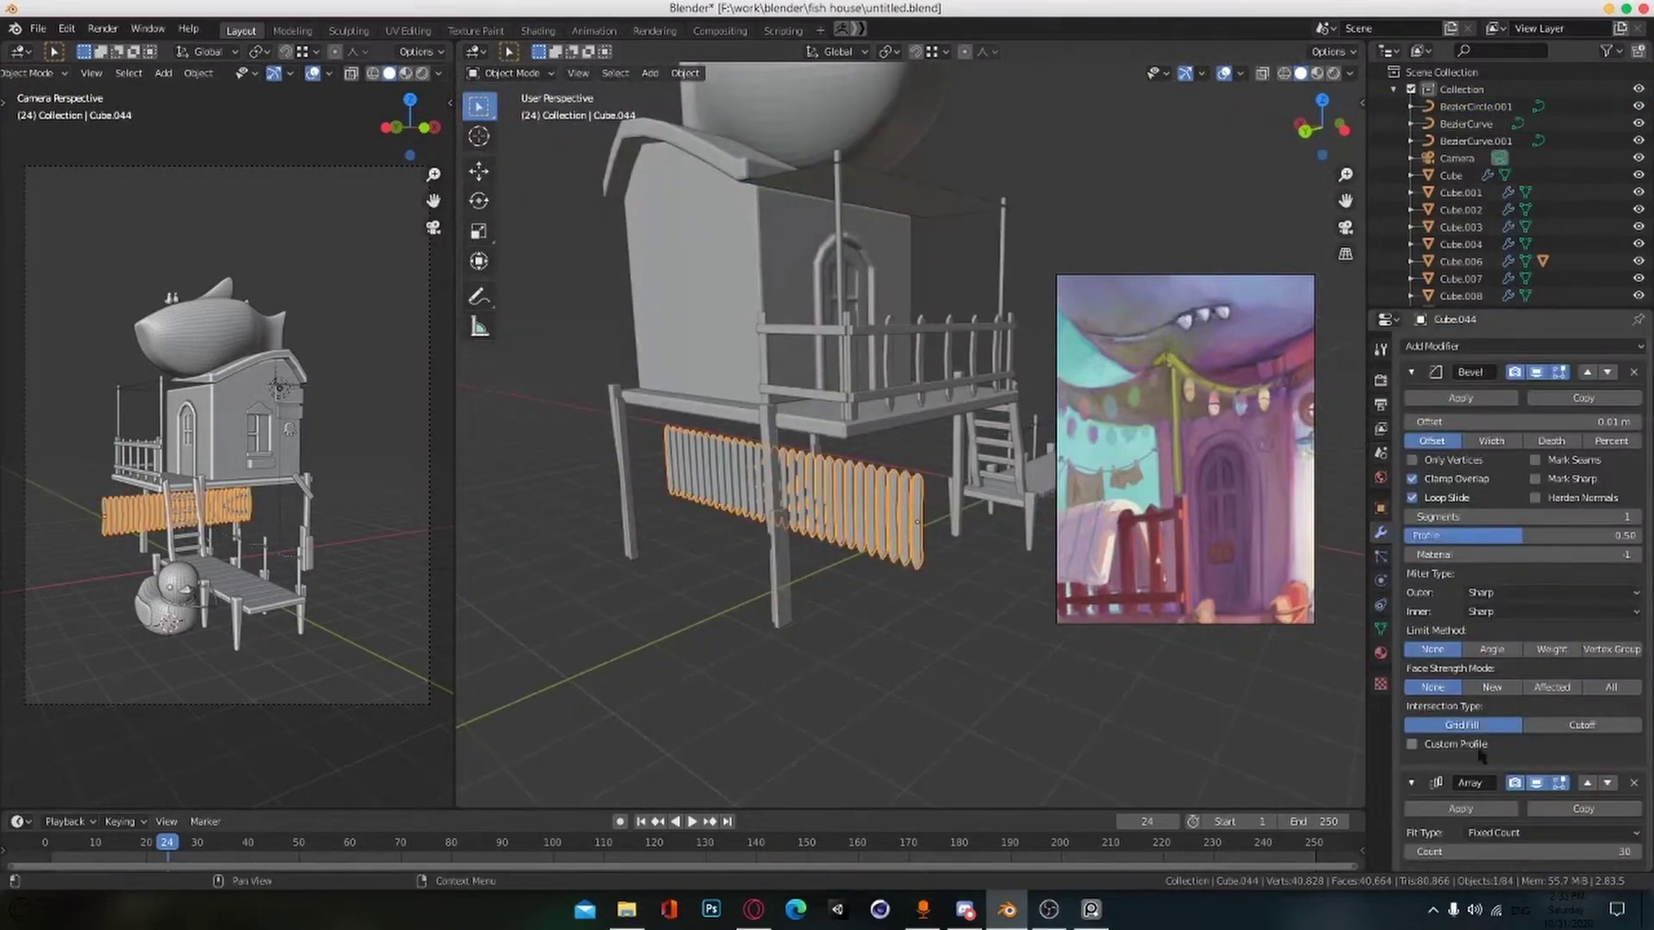
{"action": "scroll", "coordinate": [1580, 658], "scroll_direction": "down", "scroll_amount": 8}
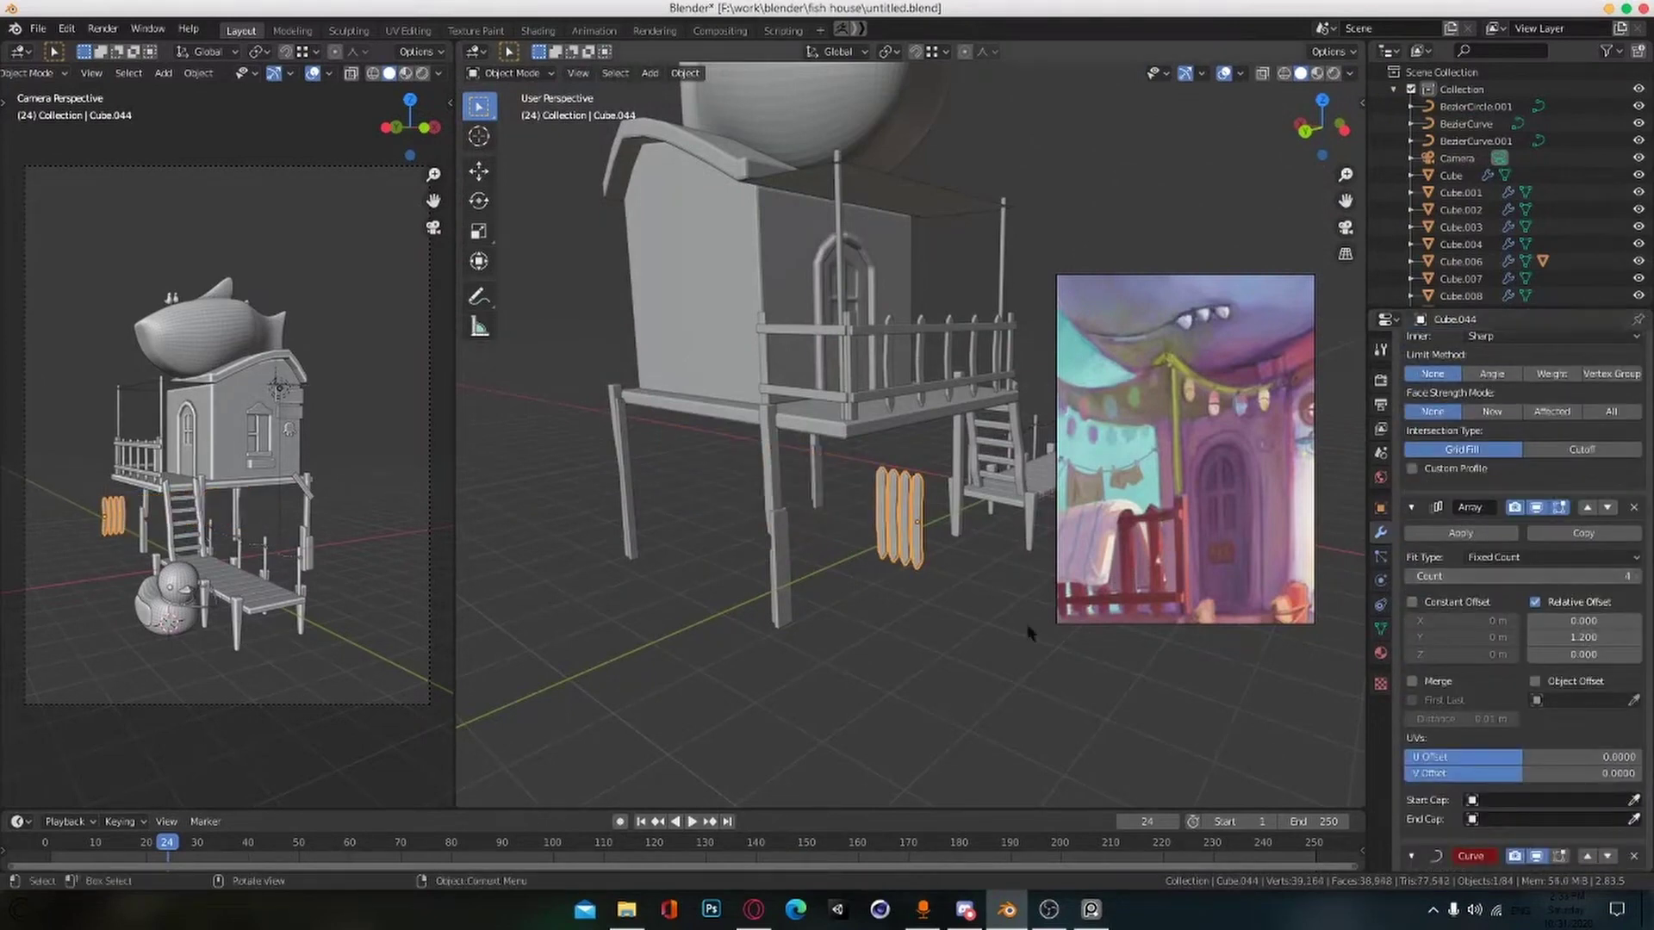
{"action": "scroll", "coordinate": [904, 609], "scroll_direction": "up", "scroll_amount": 4}
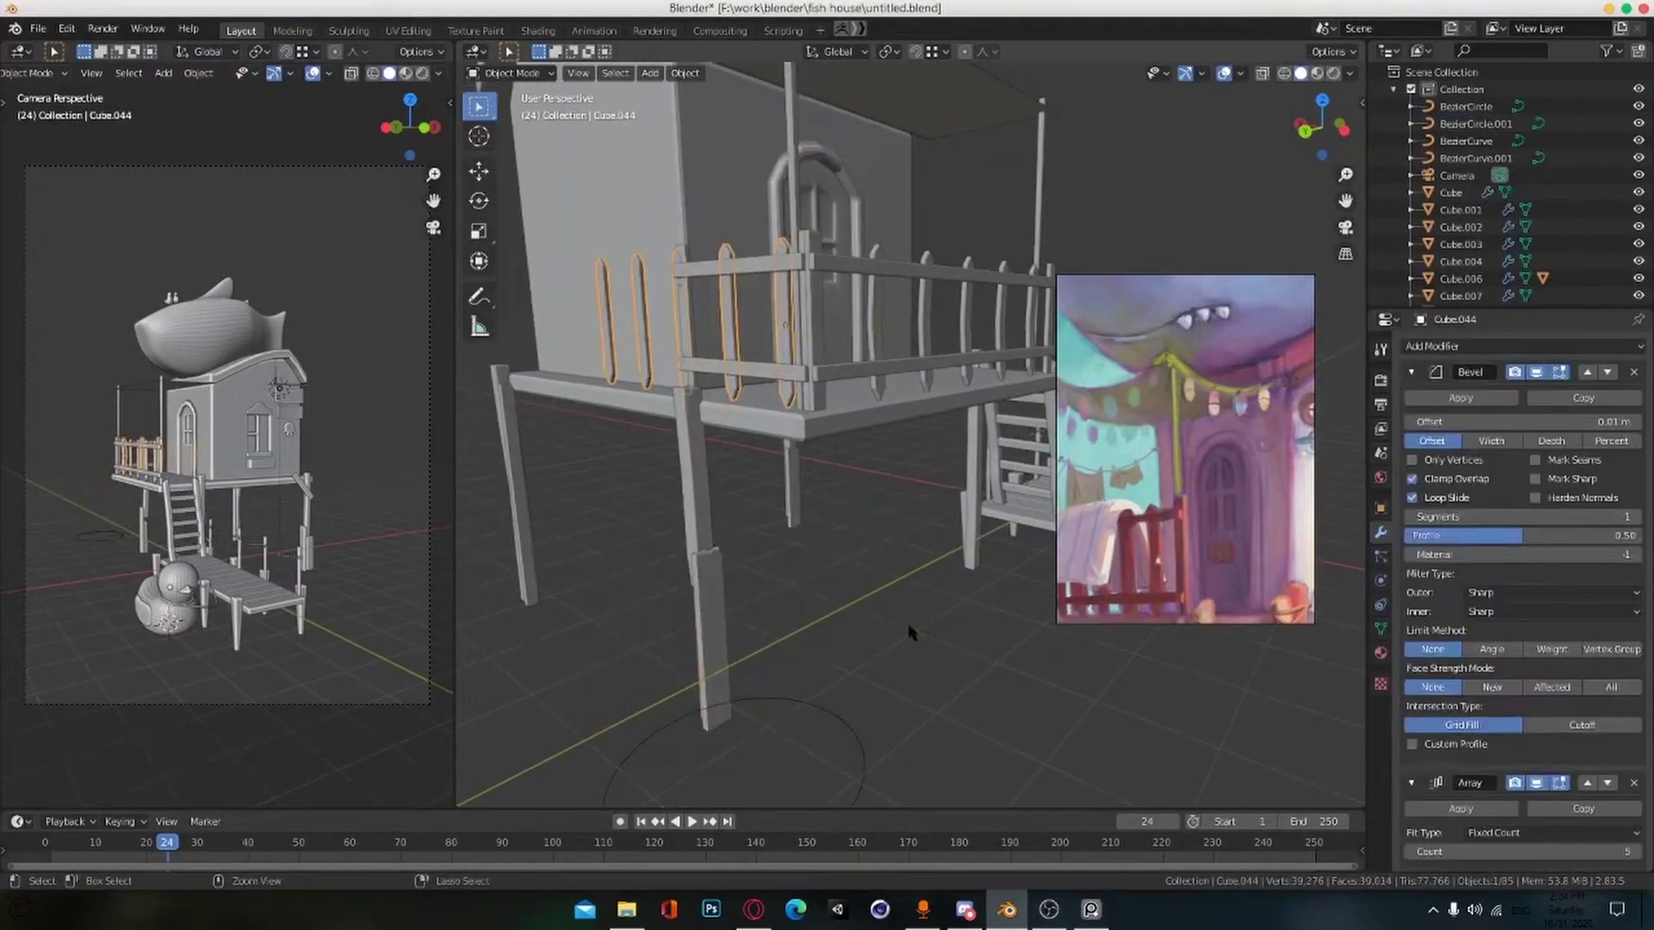
Step: Delete the leftover Bezier circle beneath the house
{"action": "middle_click_drag", "start_coordinate": [912, 632], "coordinate": [862, 545], "text": "ctrl"}
{"action": "left_click", "coordinate": [856, 664]}
{"action": "key", "text": "Delete"}
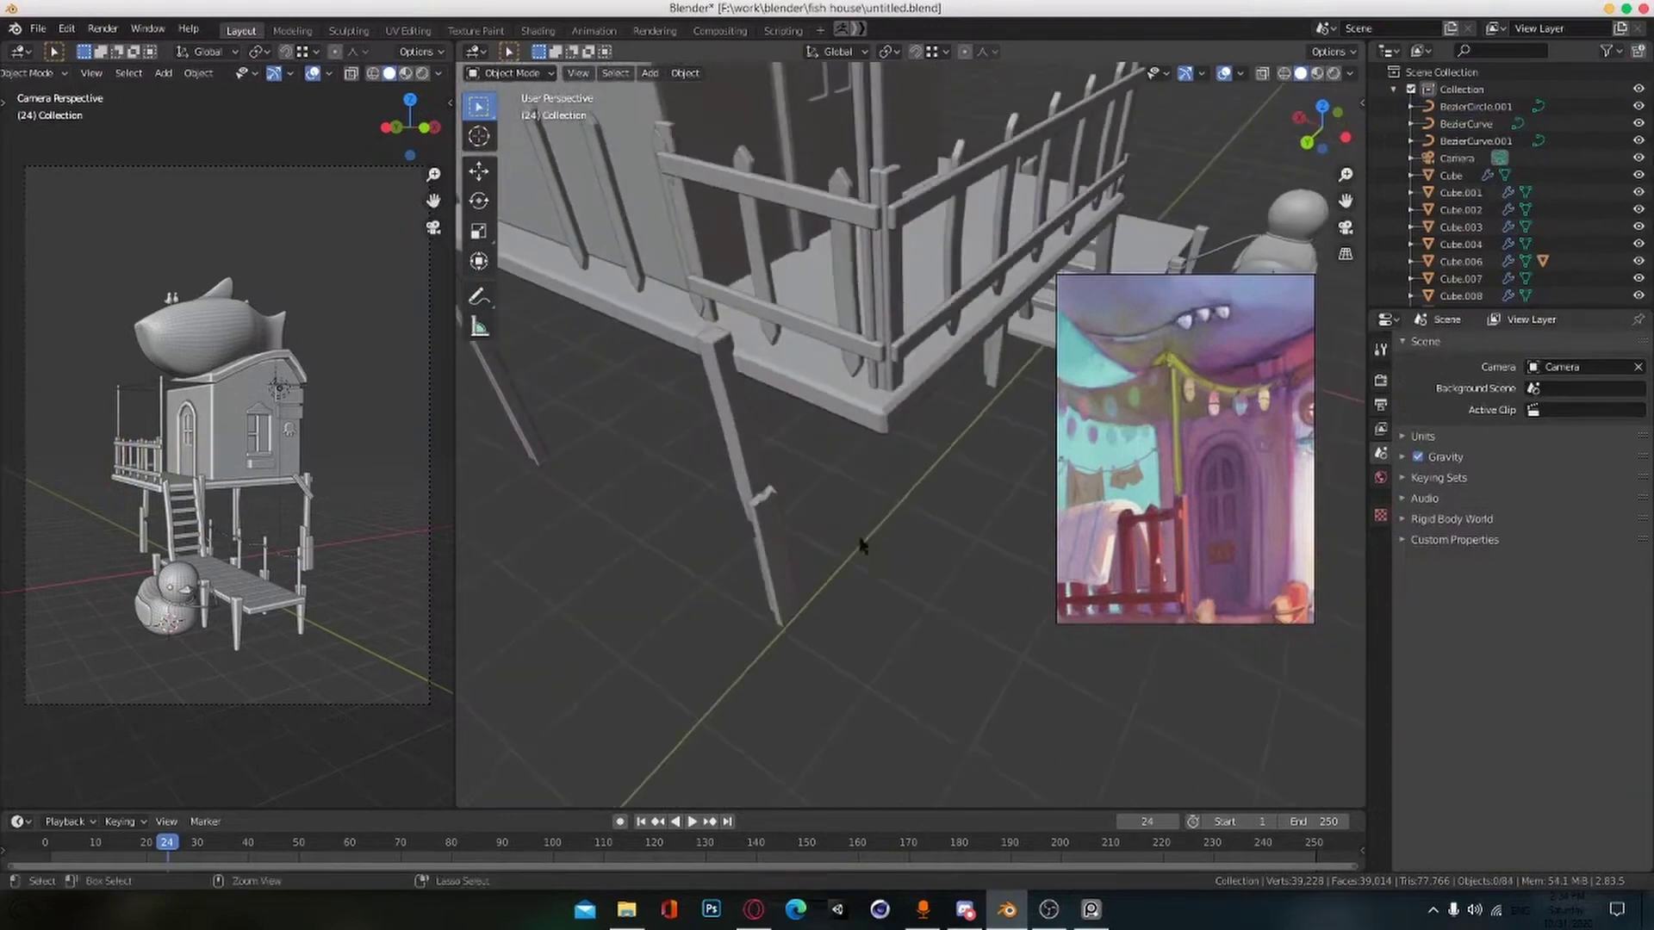
Step: Save the file and select the side railing's picket array
{"action": "key", "text": "ctrl+s"}
{"action": "scroll", "coordinate": [862, 544], "scroll_direction": "down", "scroll_amount": 5}
{"action": "left_click", "coordinate": [956, 482]}
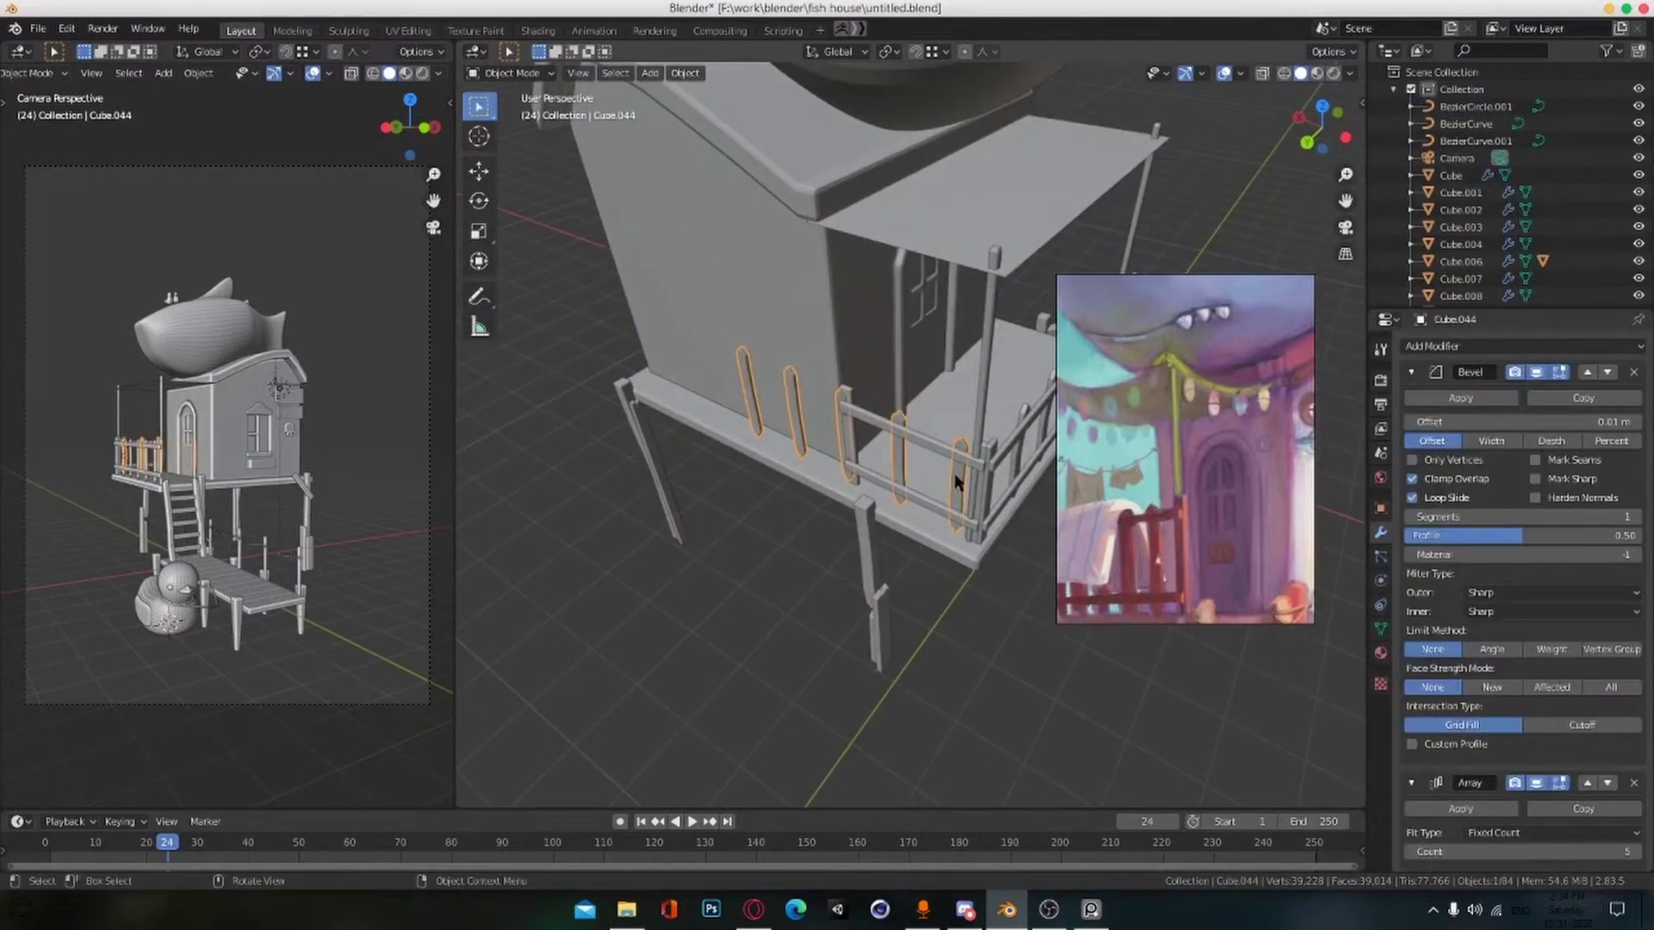
{"action": "key", "text": "alt+Tab"}
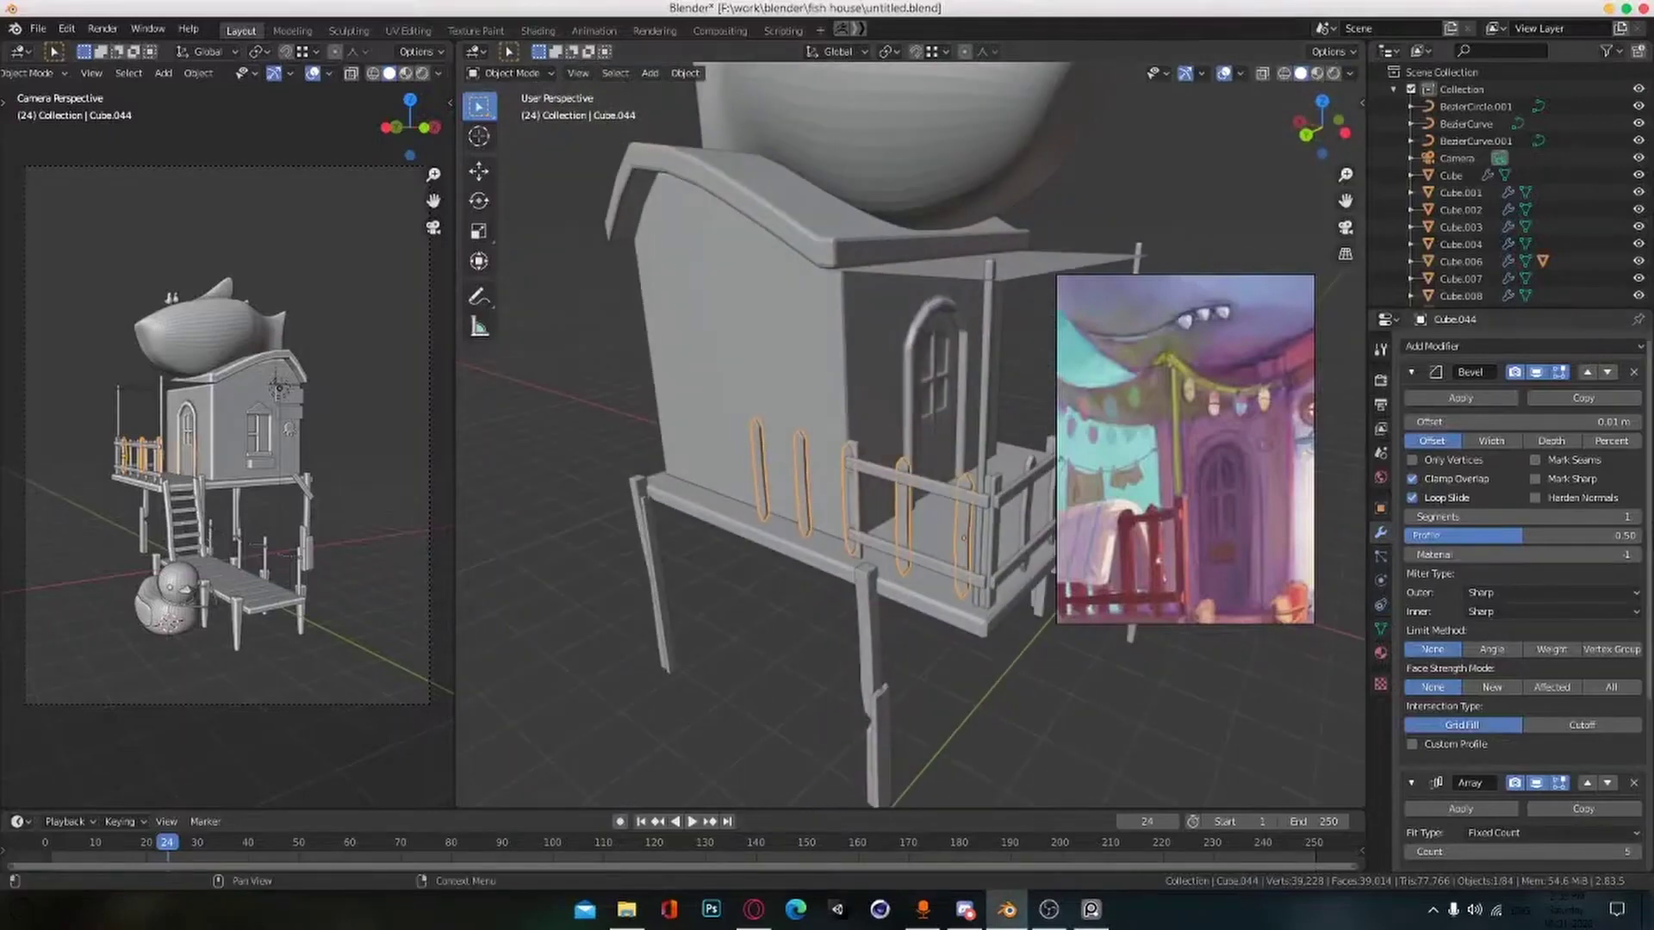
Step: Set the side picket array's count to 3 and save the file
{"action": "scroll", "coordinate": [1529, 708], "scroll_direction": "down", "scroll_amount": 6}
{"action": "left_click_drag", "start_coordinate": [1593, 645], "coordinate": [1555, 645]}
{"action": "scroll", "coordinate": [1014, 638], "scroll_direction": "up", "scroll_amount": 2}
{"action": "middle_click_drag", "start_coordinate": [1014, 633], "coordinate": [1058, 663]}
{"action": "scroll", "coordinate": [1051, 712], "scroll_direction": "up", "scroll_amount": 4, "text": "alt"}
{"action": "key", "text": "ctrl+s"}
{"action": "scroll", "coordinate": [1058, 667], "scroll_direction": "up", "scroll_amount": 2}
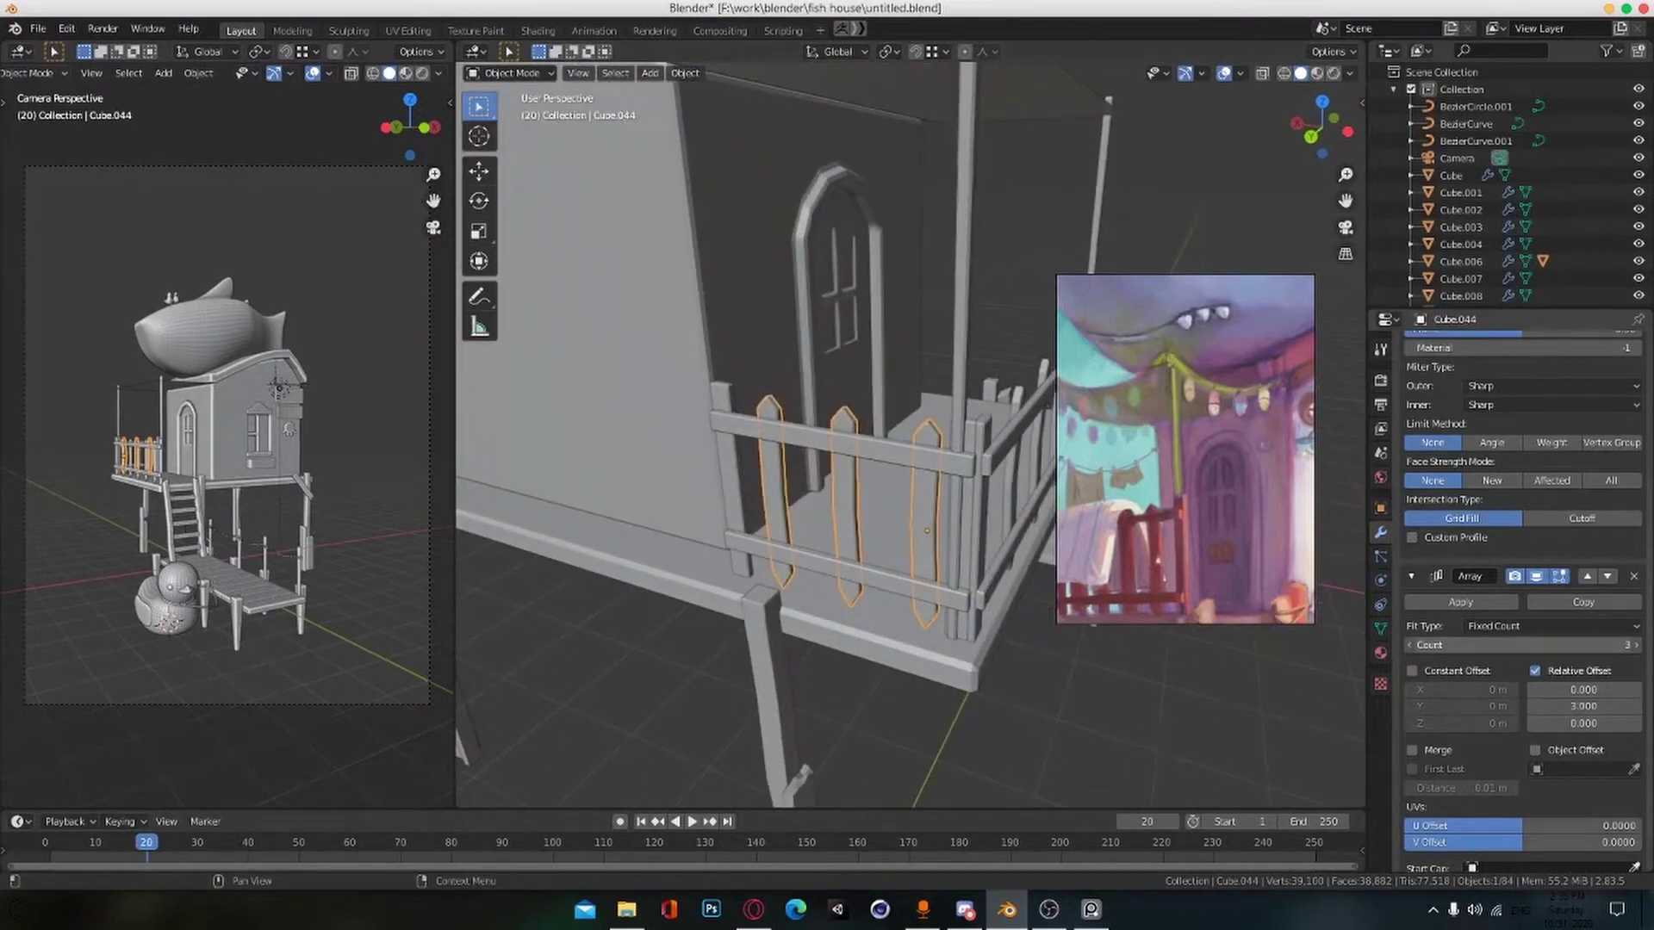
Step: Save the file and select the flat canopy plane above the porch
{"action": "left_click", "coordinate": [1004, 598]}
{"action": "middle_click_drag", "start_coordinate": [999, 599], "coordinate": [775, 498]}
{"action": "scroll", "coordinate": [680, 564], "scroll_direction": "down", "scroll_amount": 4}
{"action": "left_click", "coordinate": [809, 594]}
{"action": "key", "text": "ctrl+s"}
{"action": "scroll", "coordinate": [660, 632], "scroll_direction": "down", "scroll_amount": 4}
{"action": "key", "text": "Right"}
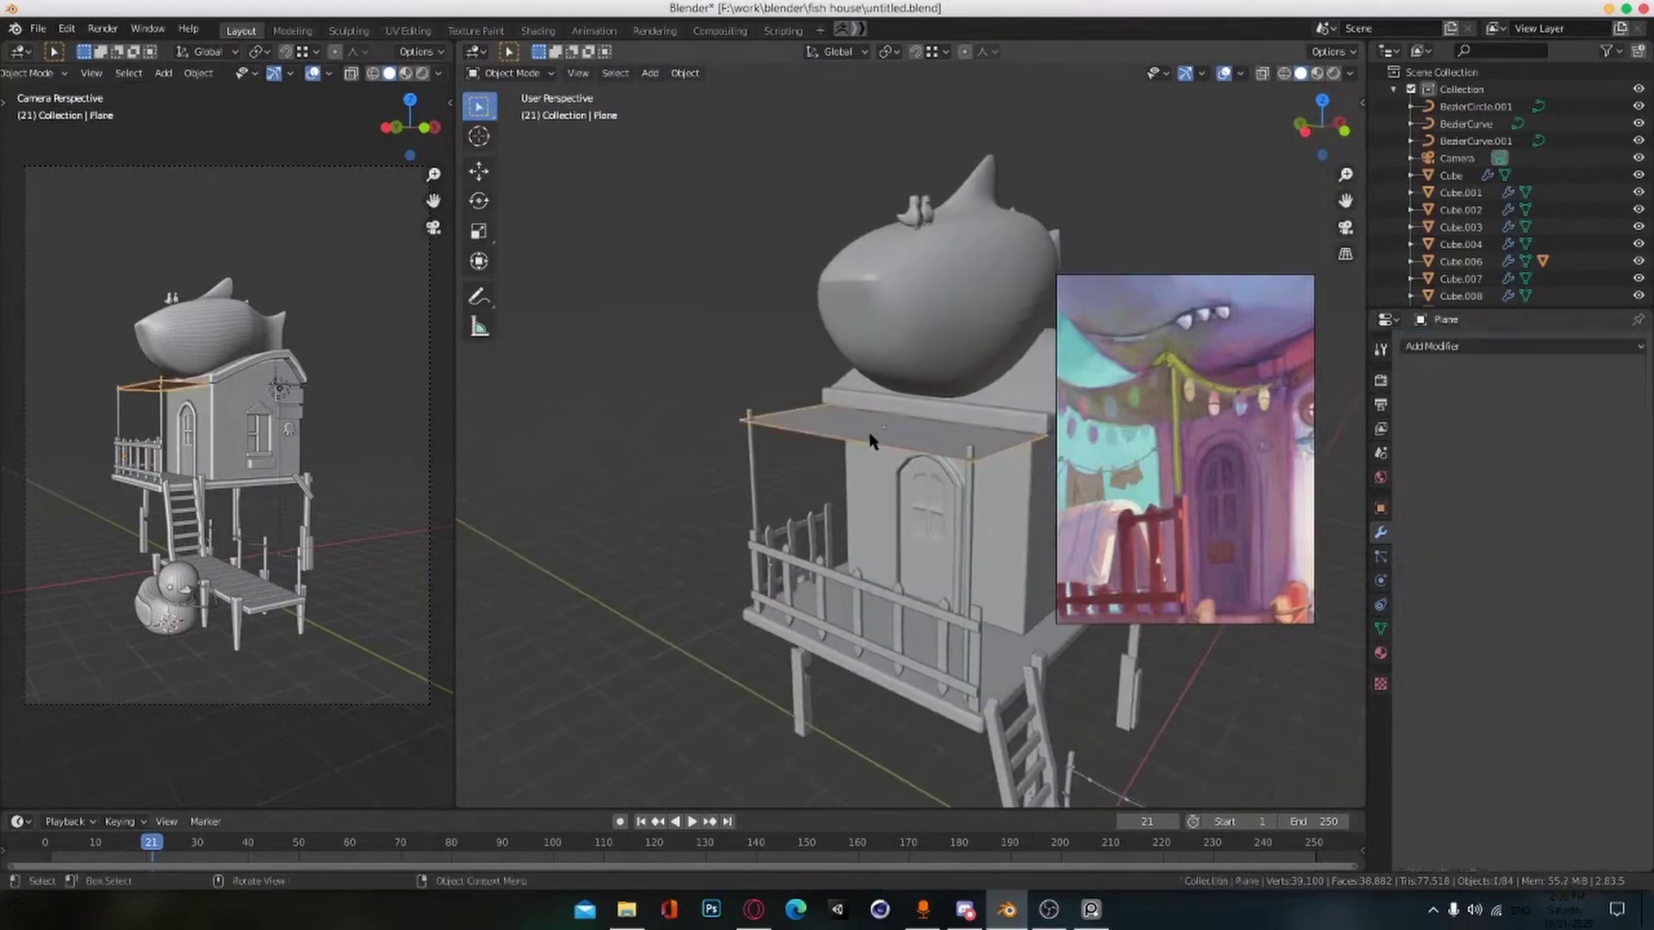
Step: Subdivide the canopy plane four times with one cut each
{"action": "key", "text": "Tab"}
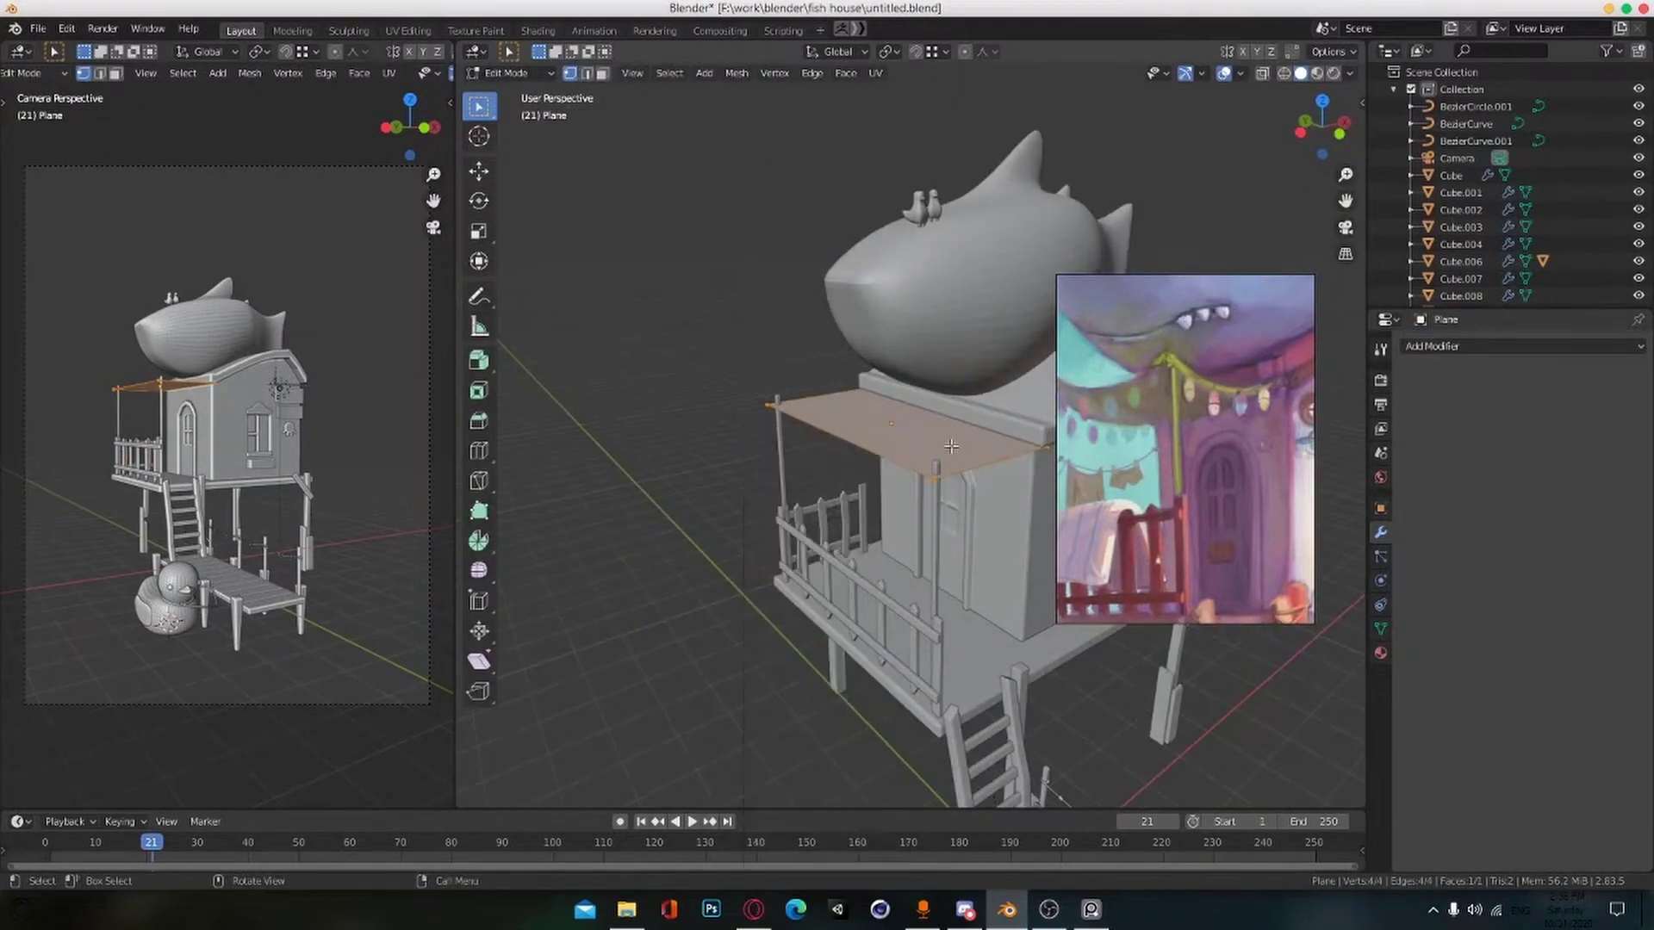
{"action": "key", "text": "Tab"}
{"action": "key", "text": "ctrl+e"}
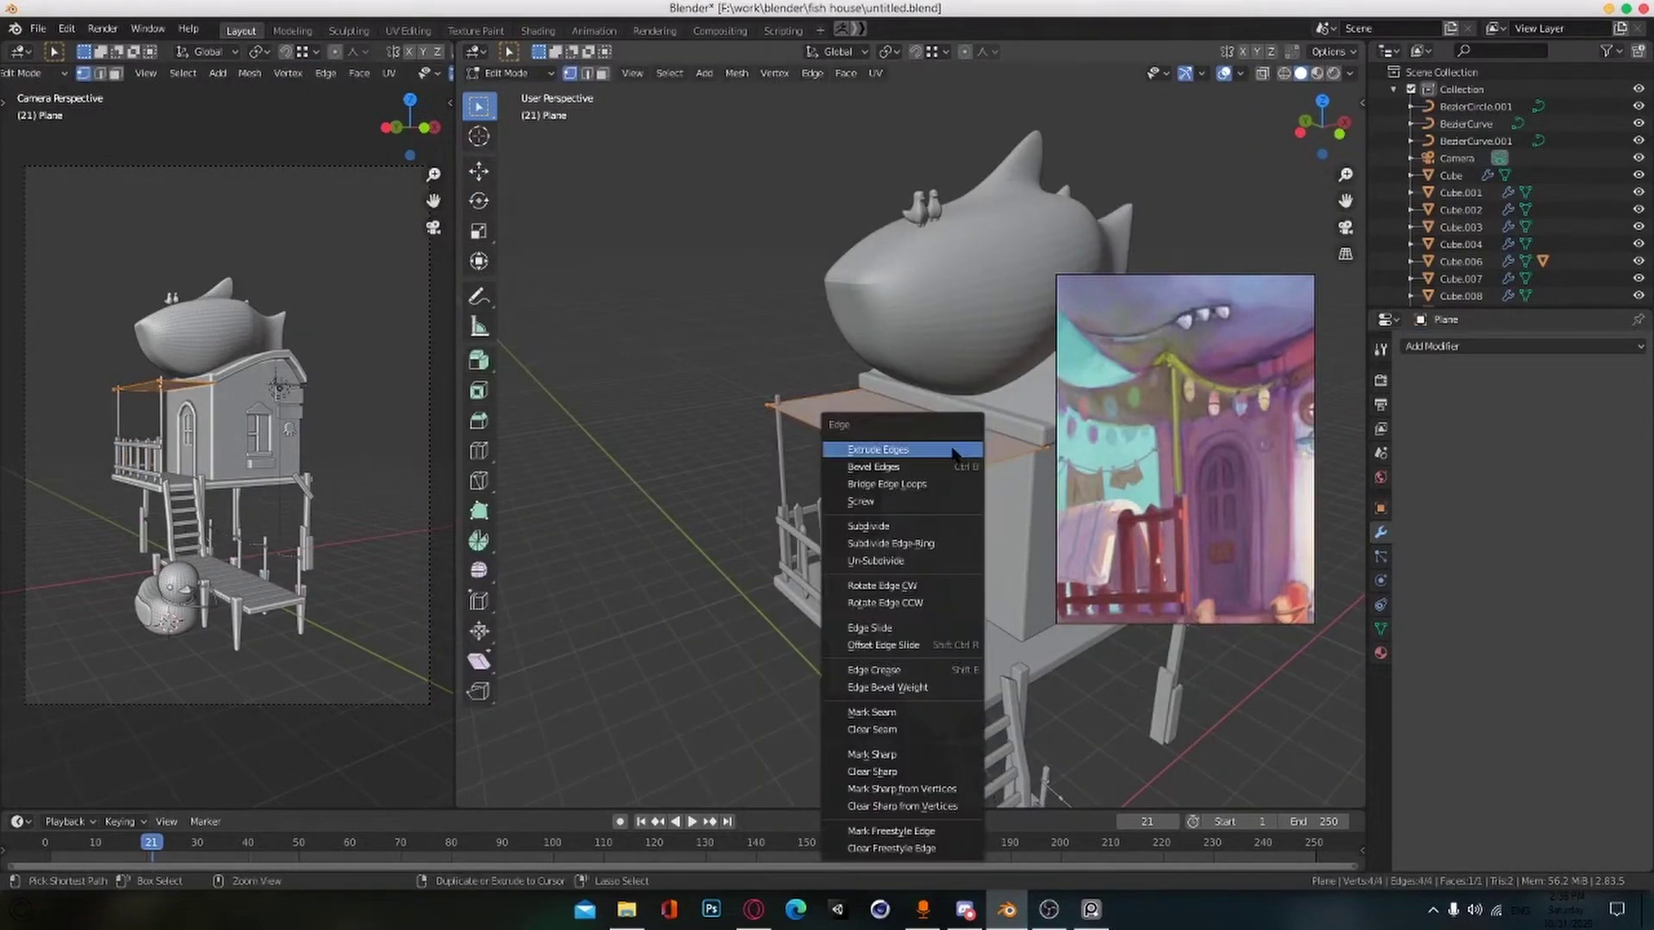
{"action": "left_click", "coordinate": [911, 523]}
{"action": "key", "text": "ctrl+e"}
{"action": "left_click", "coordinate": [921, 421]}
{"action": "key", "text": "ctrl+e"}
{"action": "left_click", "coordinate": [922, 421]}
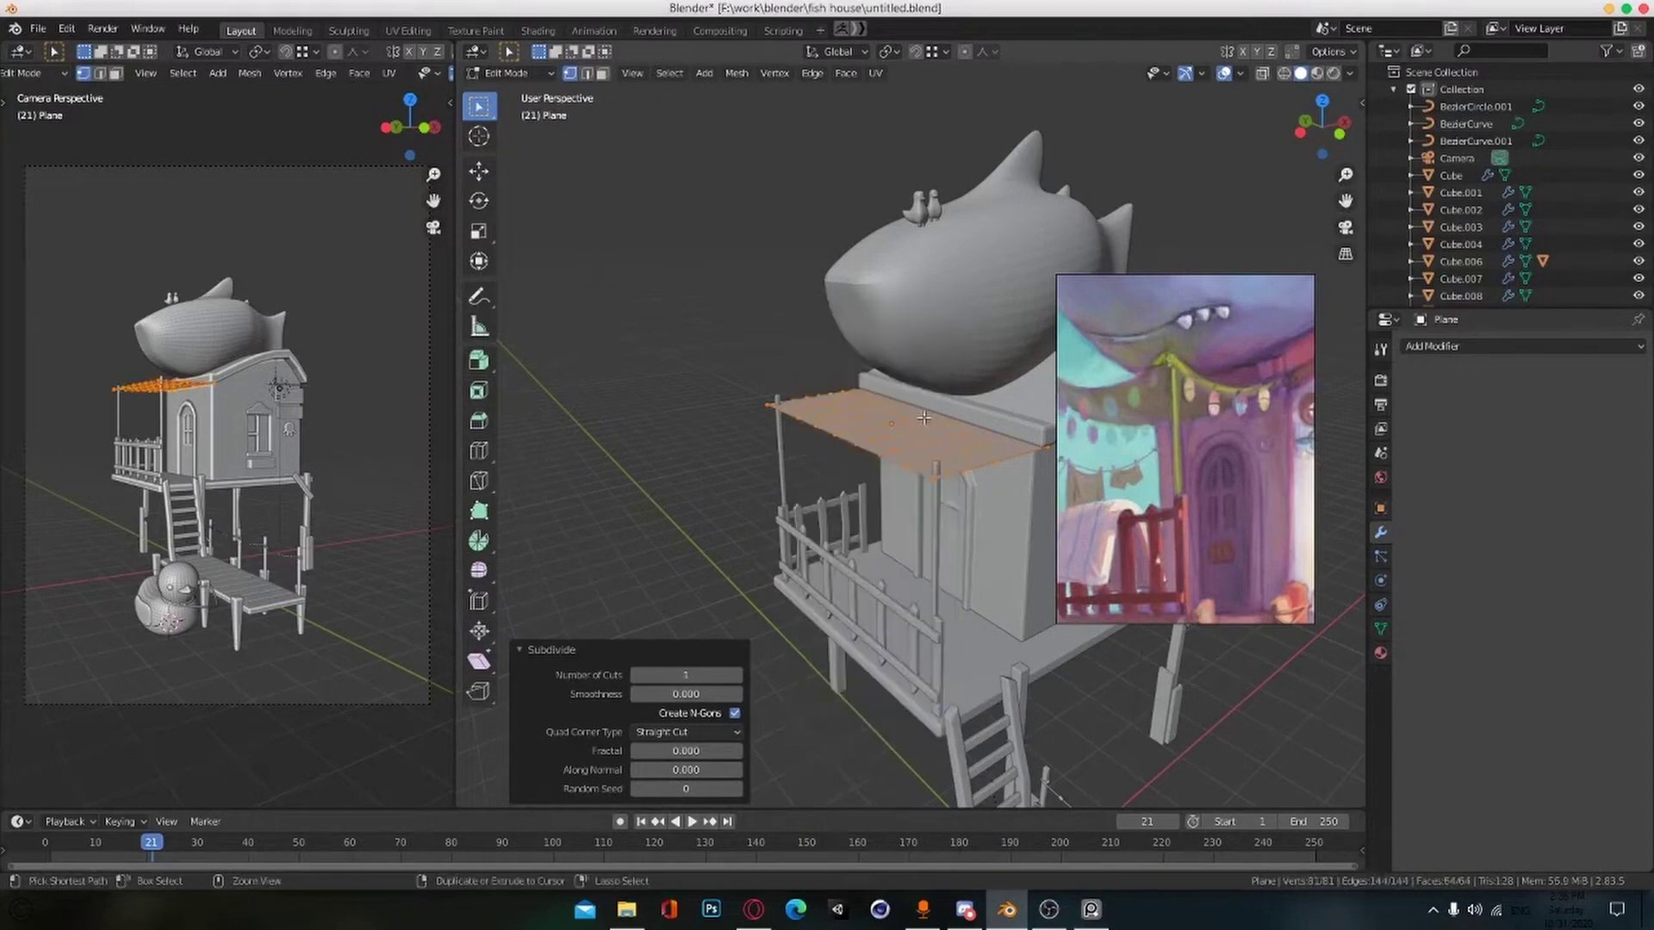
{"action": "key", "text": "ctrl+e"}
{"action": "left_click", "coordinate": [921, 422]}
Step: Sag the middle of the canopy downward along Z with proportional editing
{"action": "mouse_move", "coordinate": [922, 421]}
{"action": "middle_mouse_down"}
{"action": "mouse_move", "coordinate": [941, 472]}
{"action": "mouse_move", "coordinate": [904, 428]}
{"action": "middle_mouse_up"}
{"action": "key", "text": "Tab"}
{"action": "scroll", "coordinate": [904, 429], "scroll_direction": "up", "scroll_amount": 3}
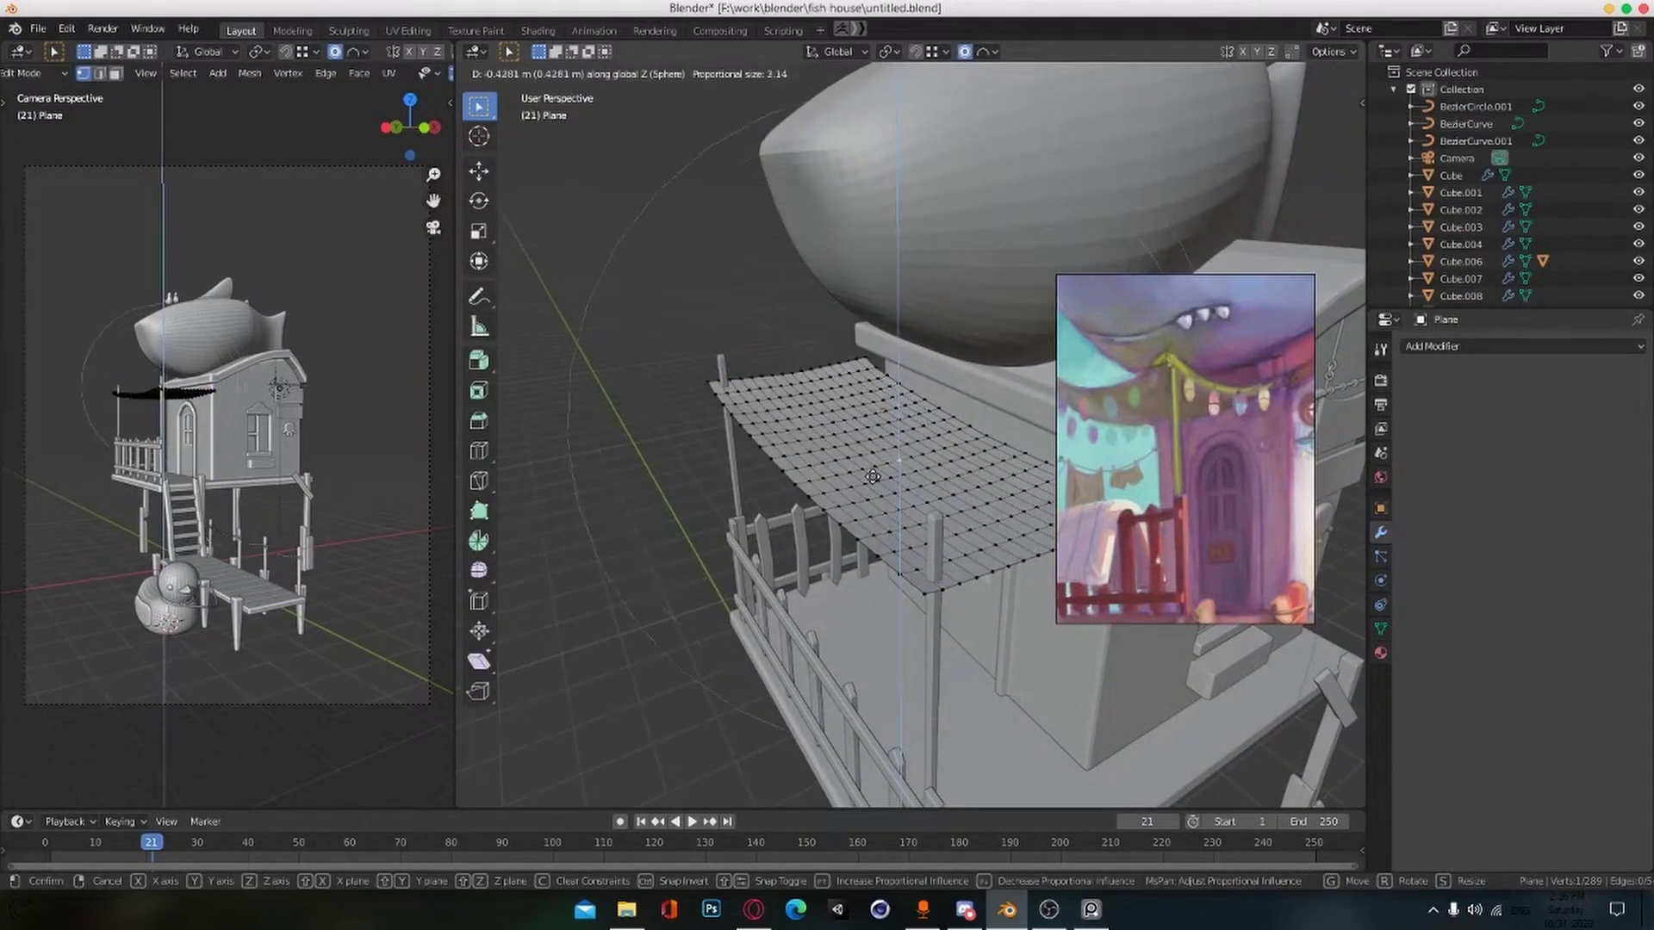
{"action": "left_click", "coordinate": [881, 512]}
{"action": "scroll", "coordinate": [881, 512], "scroll_direction": "down", "scroll_amount": 2}
{"action": "middle_click_drag", "start_coordinate": [881, 511], "coordinate": [956, 529]}
Step: Try a further vertical move on the canopy's mesh with proportional editing, and undo it
{"action": "left_click", "coordinate": [892, 551]}
{"action": "key", "text": "g"}
{"action": "key", "text": "z"}
{"action": "left_click", "coordinate": [903, 484]}
{"action": "key", "text": "ctrl+z"}
Step: Turn off proportional editing and shift the whole canopy mesh along Z, ending with a raise of about 0.045 m
{"action": "left_click", "coordinate": [987, 52]}
{"action": "left_click", "coordinate": [909, 514]}
{"action": "key", "text": "a"}
{"action": "key", "text": "g"}
{"action": "key", "text": "z"}
{"action": "left_click", "coordinate": [915, 531]}
{"action": "key", "text": "g"}
{"action": "key", "text": "z"}
{"action": "left_click", "coordinate": [934, 542]}
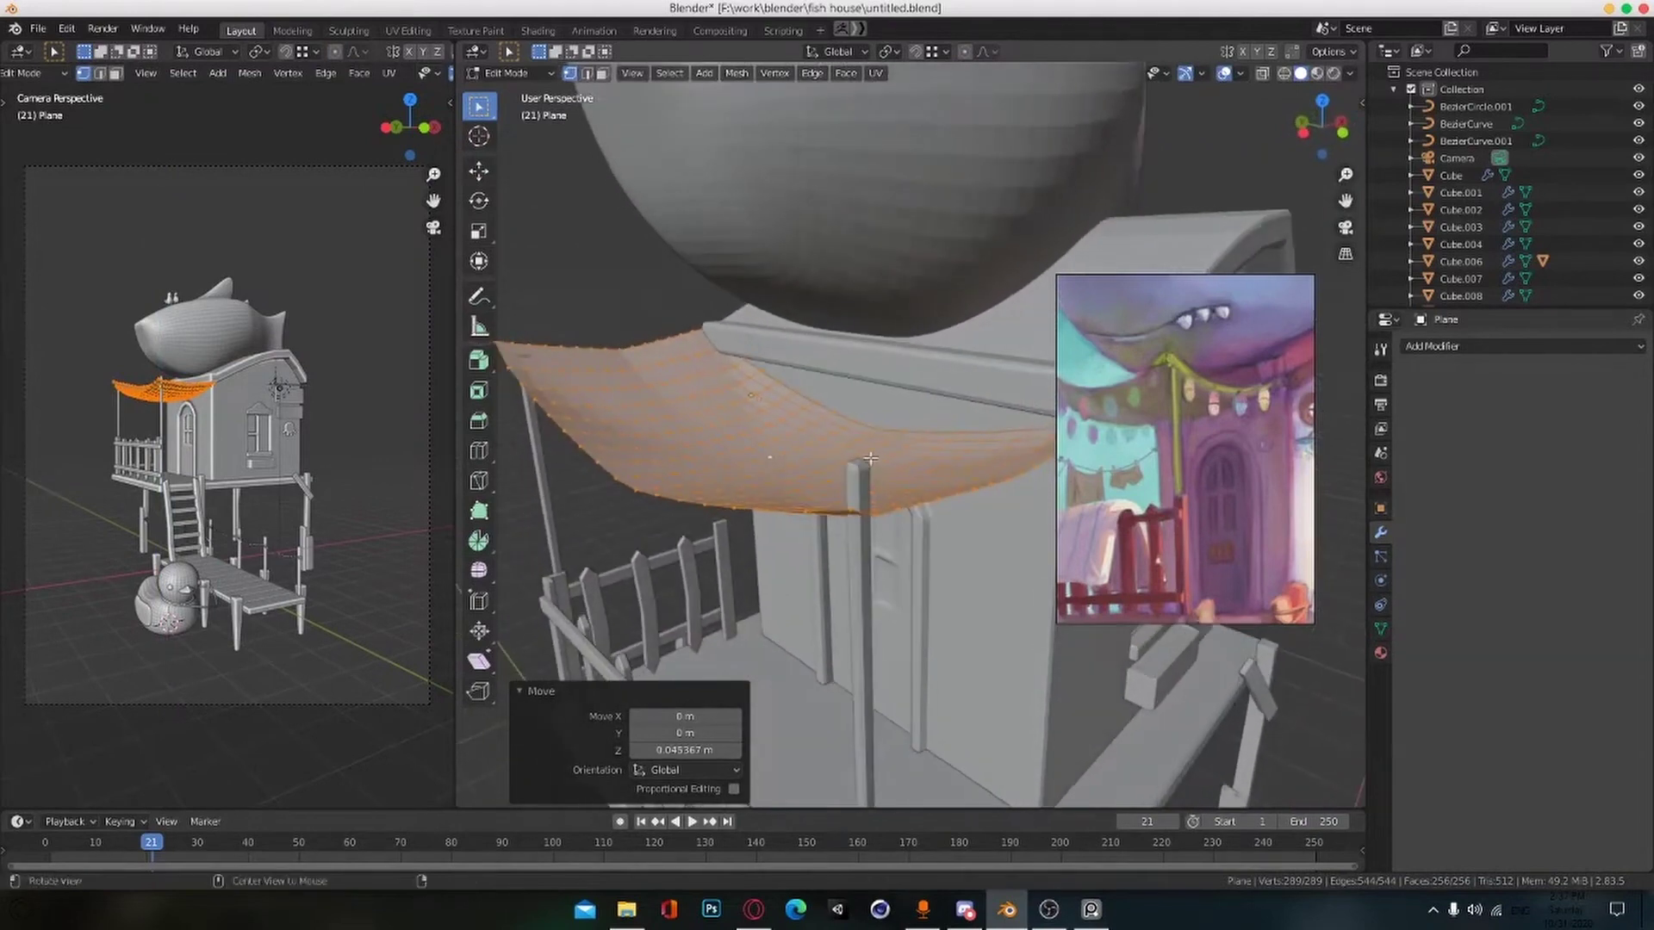
Step: Raise the canopy's house-side edge loop about 0.168 m along Z with connected, smooth proportional editing
{"action": "key", "text": "2"}
{"action": "left_click", "coordinate": [872, 426], "text": "alt"}
{"action": "left_click", "coordinate": [872, 427], "text": "alt"}
{"action": "middle_click_drag", "start_coordinate": [872, 427], "coordinate": [888, 462]}
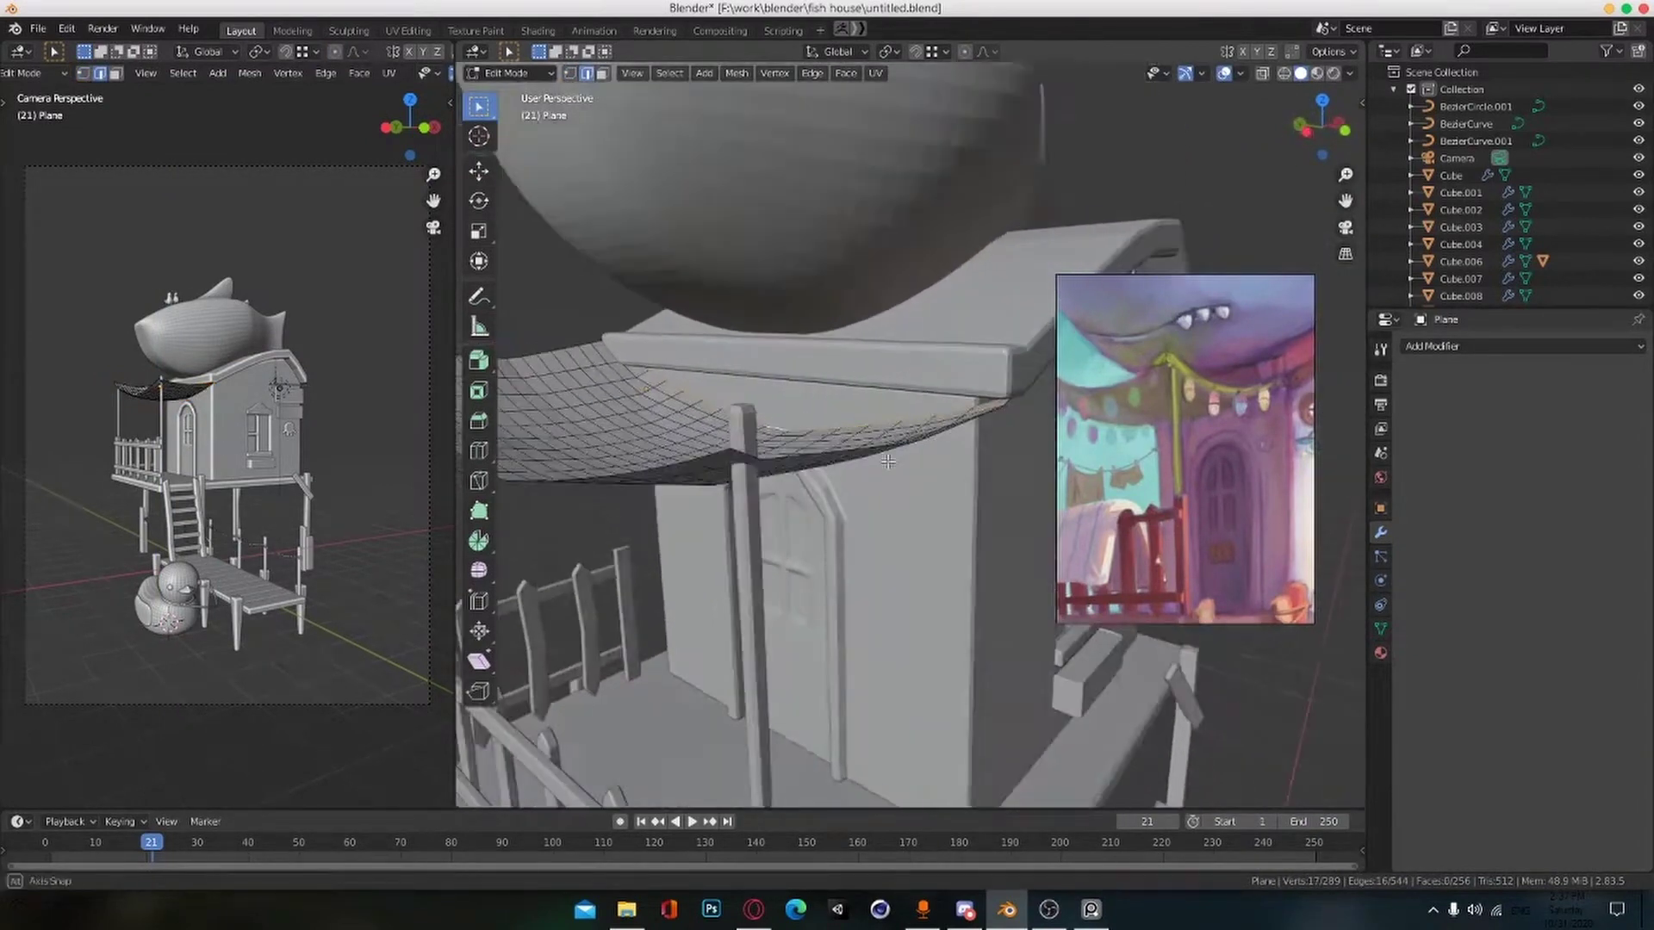
{"action": "left_click", "coordinate": [844, 417]}
{"action": "scroll", "coordinate": [848, 417], "scroll_direction": "up", "scroll_amount": 2}
{"action": "scroll", "coordinate": [863, 417], "scroll_direction": "down", "scroll_amount": 4}
{"action": "key", "text": "s"}
{"action": "scroll", "coordinate": [862, 418], "scroll_direction": "up", "scroll_amount": 3}
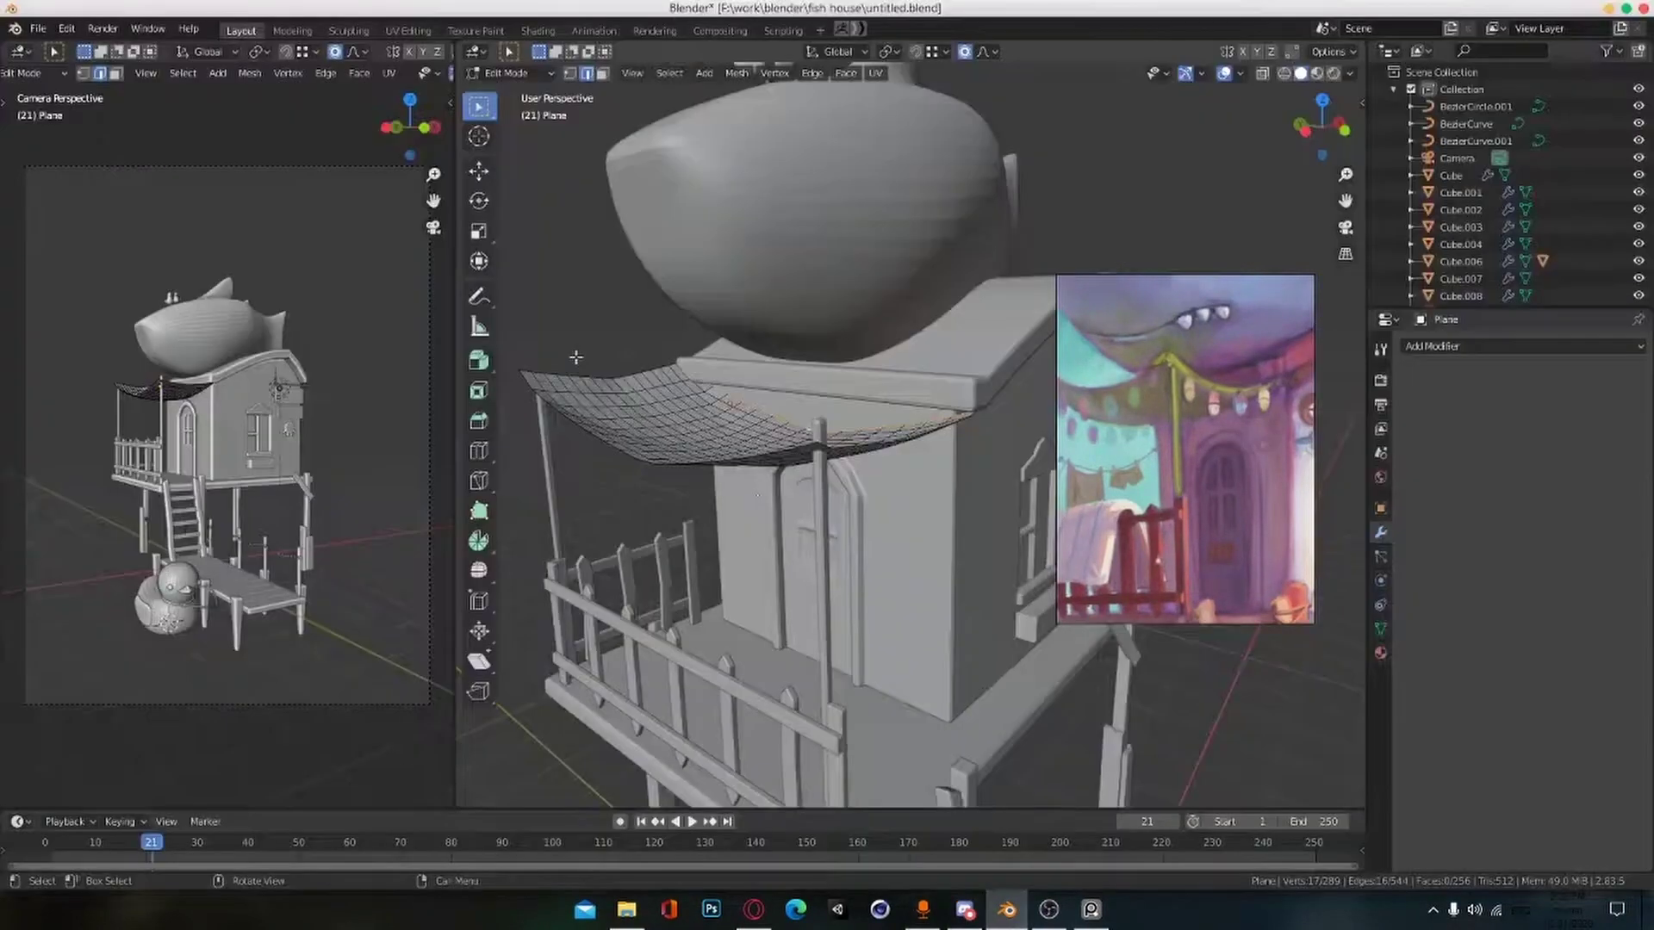
{"action": "scroll", "coordinate": [841, 470], "scroll_direction": "up", "scroll_amount": 3}
{"action": "left_click", "coordinate": [857, 444]}
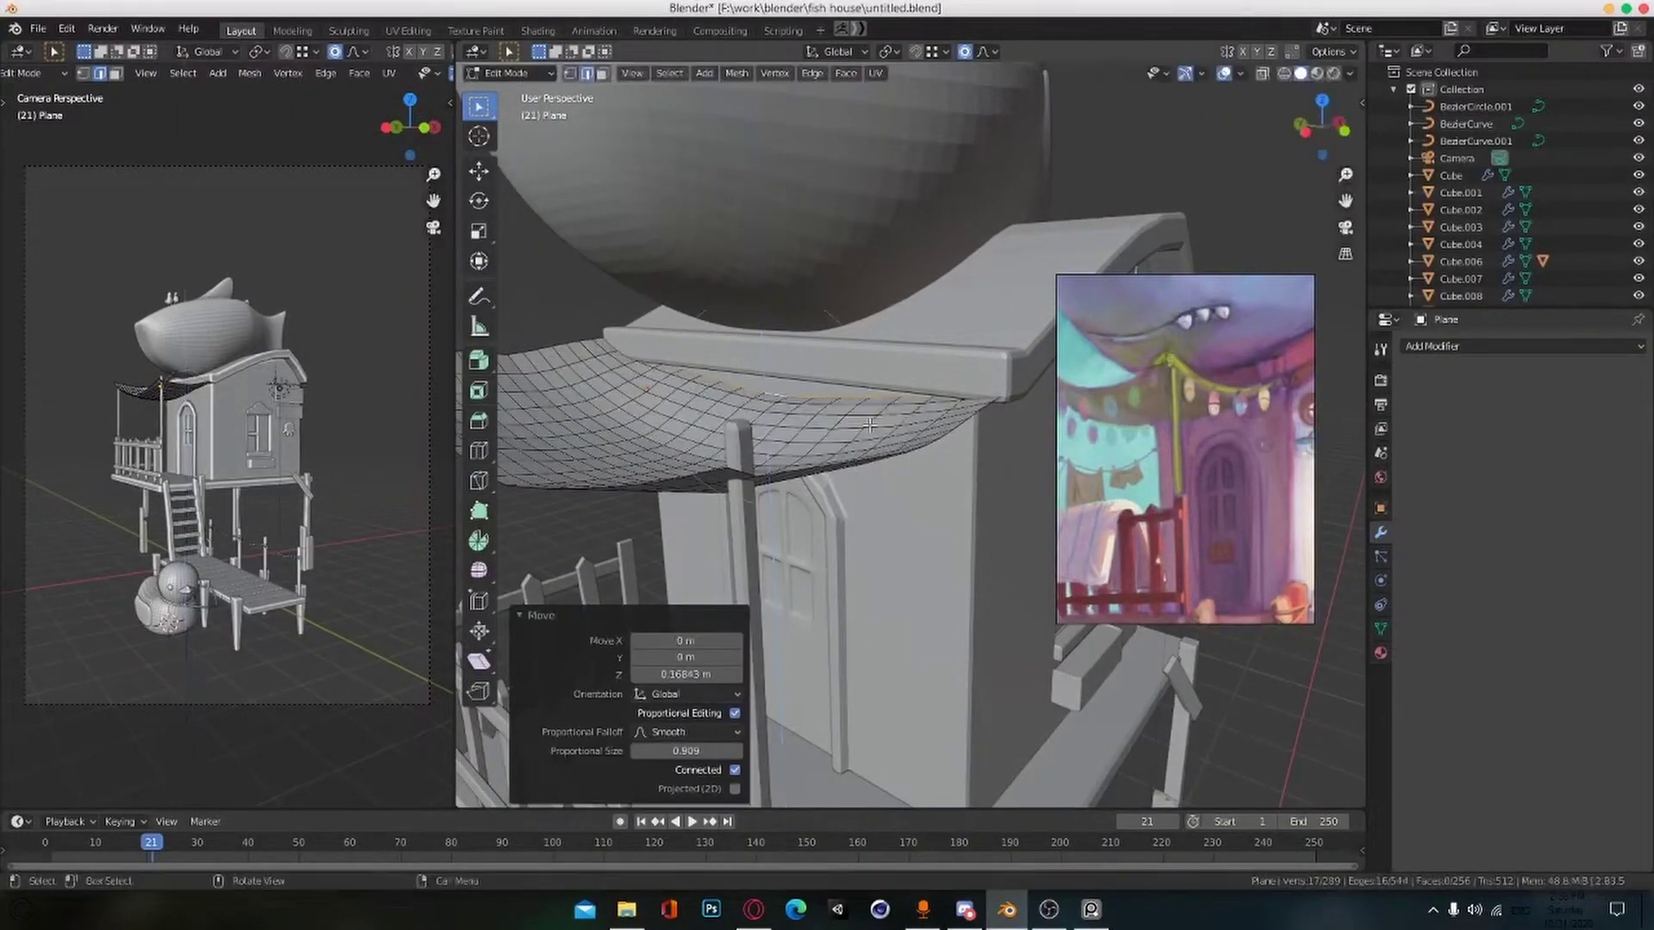
Step: Adjust the height of the canopy's edge near the front corner post along Z
{"action": "middle_click_drag", "start_coordinate": [857, 443], "coordinate": [708, 508]}
{"action": "left_click", "coordinate": [740, 470]}
{"action": "left_click", "coordinate": [790, 433]}
{"action": "right_click", "coordinate": [805, 520]}
{"action": "left_click", "coordinate": [831, 441]}
{"action": "left_click", "coordinate": [785, 431]}
{"action": "key", "text": "g"}
{"action": "key", "text": "z"}
{"action": "left_click", "coordinate": [786, 437]}
Step: Move two more parts of the canopy's front edge along Z to shape the draped cloth
{"action": "left_click", "coordinate": [820, 433]}
{"action": "key", "text": "g"}
{"action": "key", "text": "z"}
{"action": "left_click", "coordinate": [823, 449]}
{"action": "left_click", "coordinate": [906, 441]}
{"action": "key", "text": "g"}
{"action": "key", "text": "z"}
{"action": "left_click", "coordinate": [908, 466]}
Step: Add a Solidify modifier to the canopy with a thickness of 0.07 m
{"action": "key", "text": "Tab"}
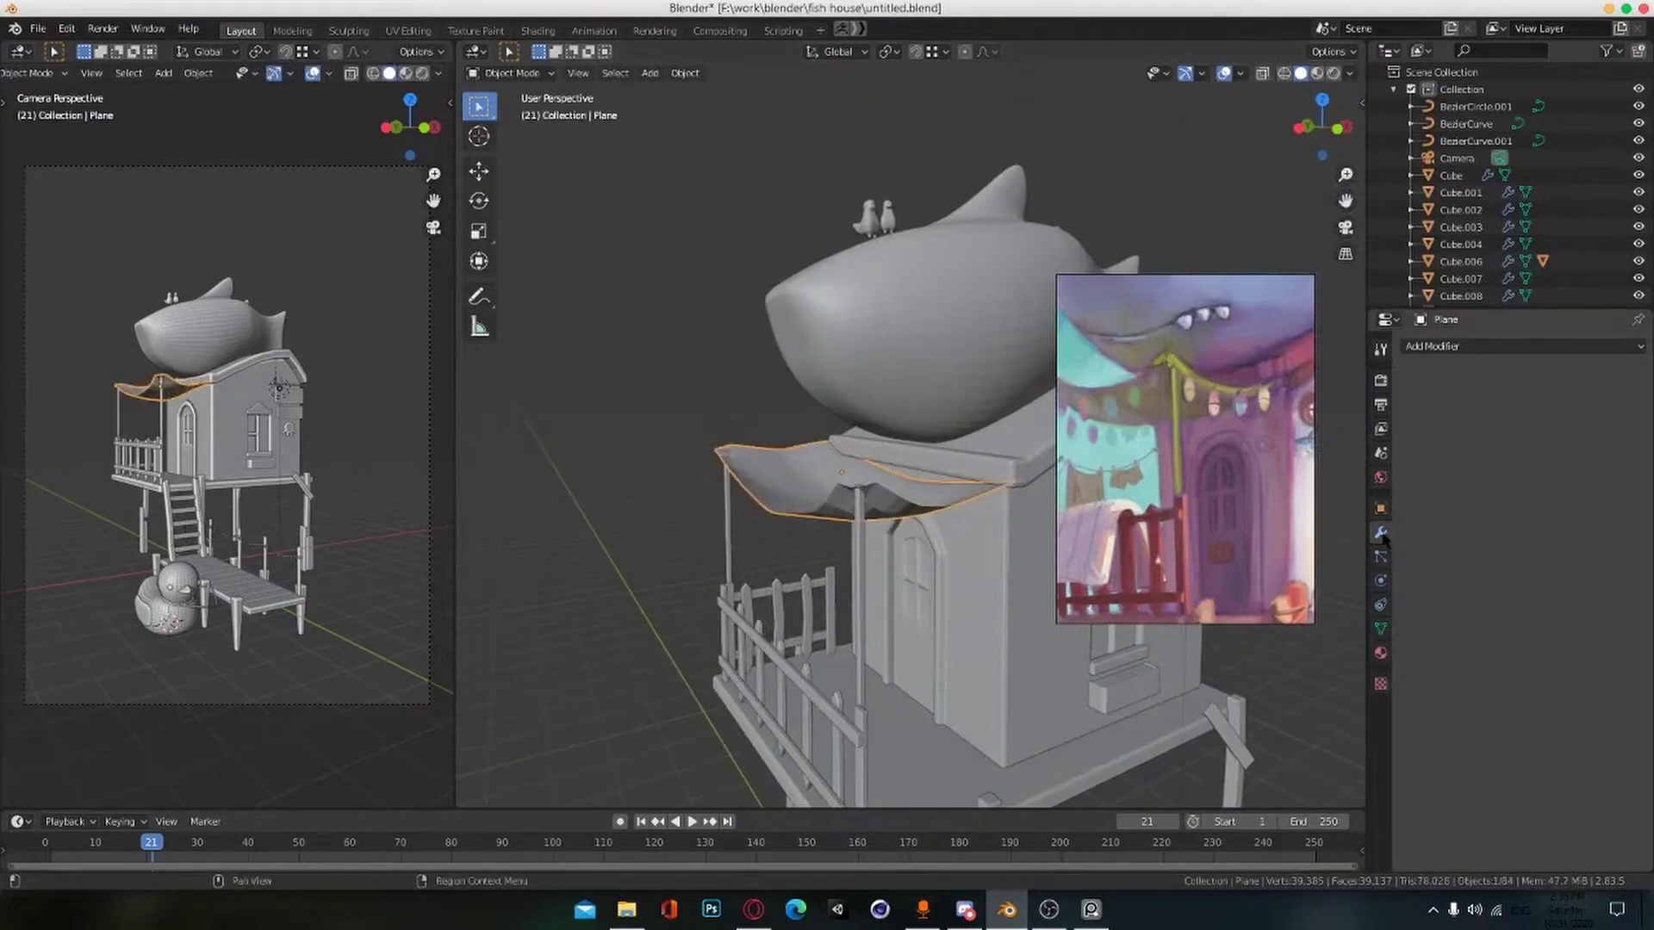
{"action": "left_click", "coordinate": [1464, 345]}
{"action": "left_click", "coordinate": [1327, 613]}
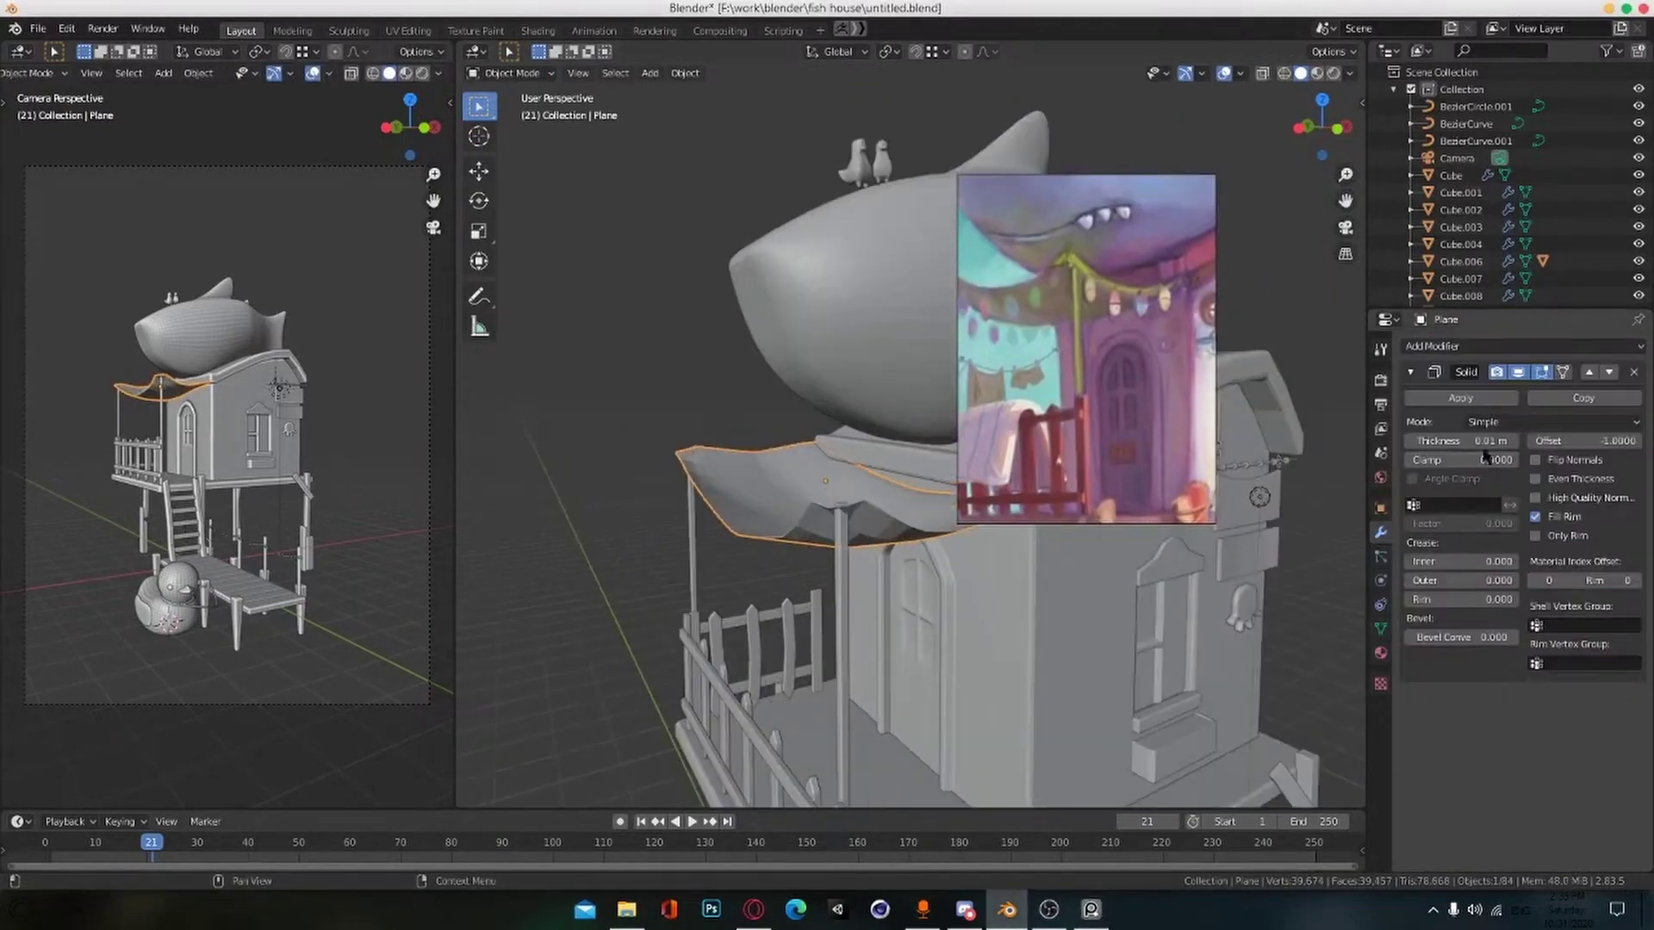
Step: Move the canopy vertex at the front corner post to fit the cloth over the post's top
{"action": "key", "text": "Tab"}
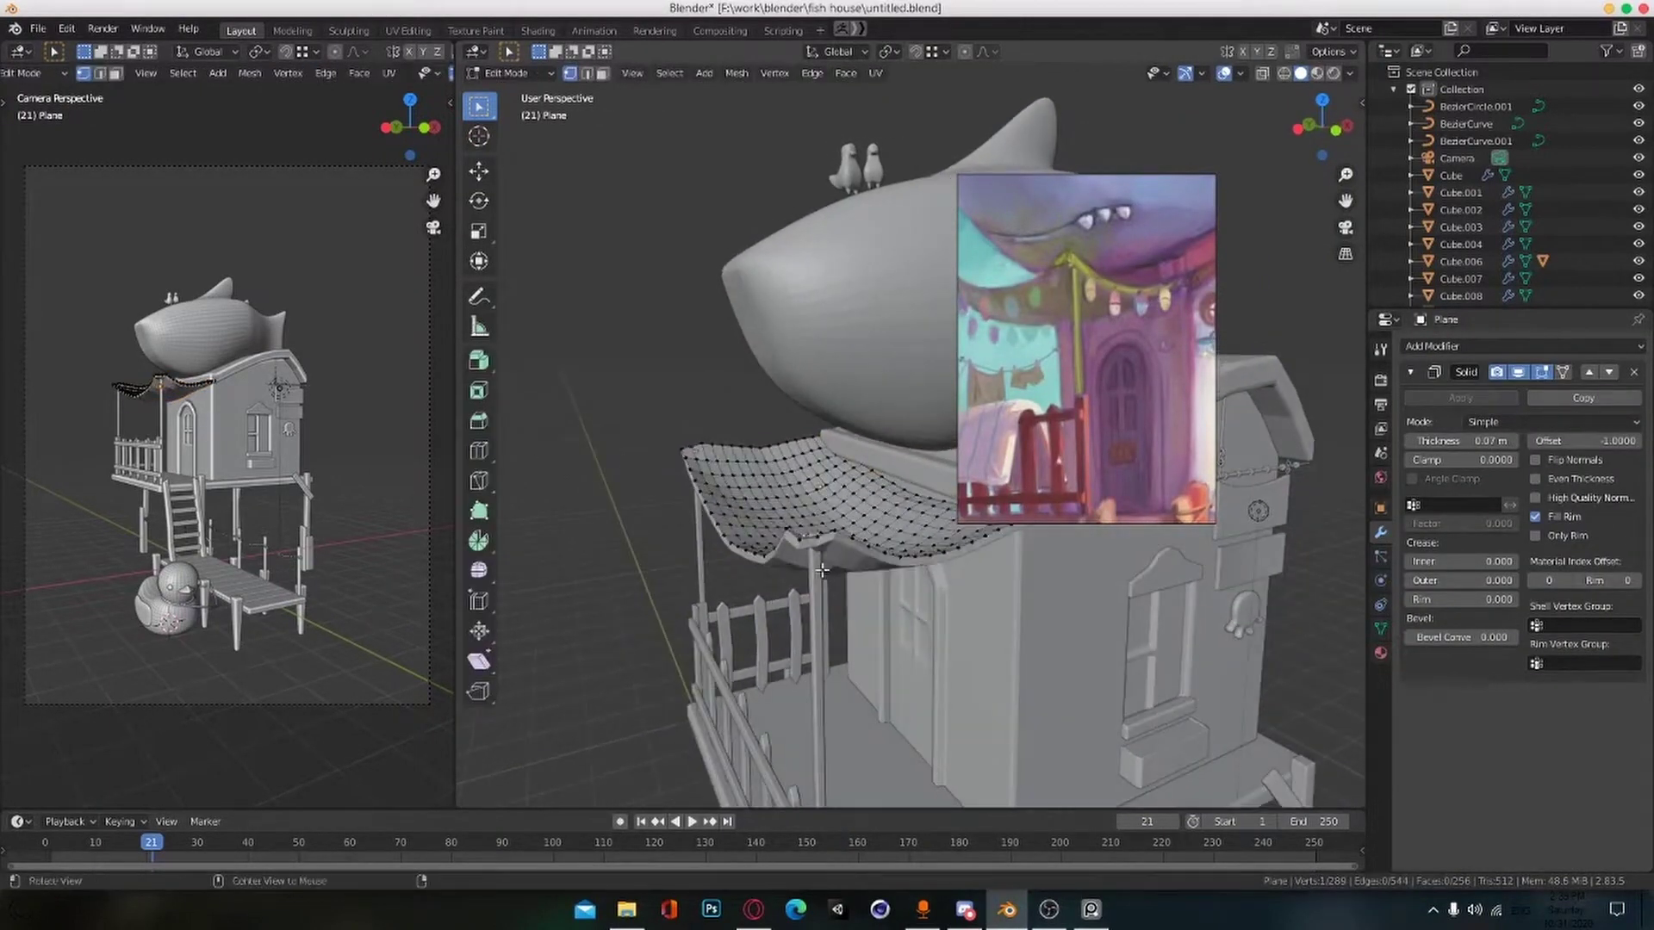
{"action": "key", "text": "g"}
{"action": "left_click", "coordinate": [866, 572]}
{"action": "middle_click_drag", "start_coordinate": [867, 573], "coordinate": [870, 616]}
{"action": "left_click", "coordinate": [914, 609]}
{"action": "left_click", "coordinate": [939, 633]}
Step: Raise the selected canopy corner vertices about 0.095 m along Z above their post
{"action": "left_click", "coordinate": [927, 608]}
{"action": "key", "text": "g"}
{"action": "left_click", "coordinate": [925, 613]}
{"action": "key", "text": "Tab"}
{"action": "scroll", "coordinate": [824, 542], "scroll_direction": "up", "scroll_amount": 4}
{"action": "key", "text": "Tab"}
{"action": "left_click", "coordinate": [925, 615]}
{"action": "scroll", "coordinate": [925, 615], "scroll_direction": "down", "scroll_amount": 4}
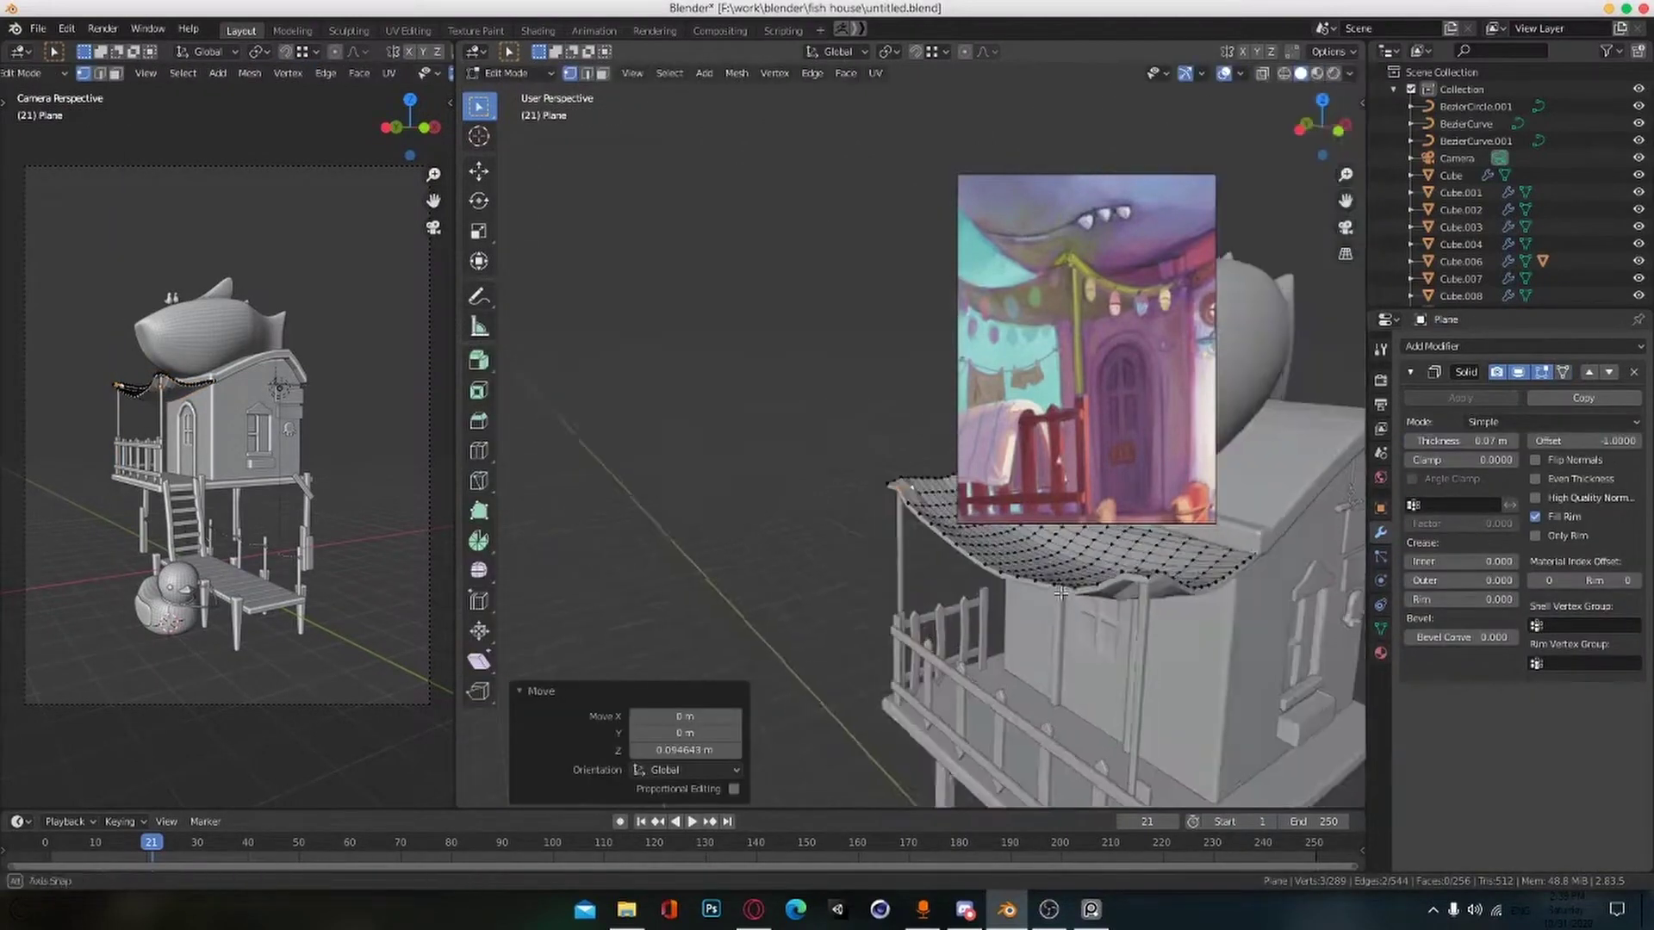
Step: Add a level 3 Subdivision Surface modifier to the canopy and save the file
{"action": "key", "text": "Tab"}
{"action": "key", "text": "ctrl+3"}
{"action": "key", "text": "ctrl+s"}
{"action": "scroll", "coordinate": [912, 590], "scroll_direction": "up", "scroll_amount": 3}
{"action": "middle_click_drag", "start_coordinate": [913, 590], "coordinate": [840, 558]}
Step: Reposition the canopy point over the front corner post and save the file
{"action": "key", "text": "Tab"}
{"action": "key", "text": "g"}
{"action": "left_click", "coordinate": [911, 619]}
{"action": "scroll", "coordinate": [849, 542], "scroll_direction": "down", "scroll_amount": 4}
{"action": "key", "text": "Tab"}
{"action": "scroll", "coordinate": [849, 542], "scroll_direction": "up", "scroll_amount": 3}
{"action": "key", "text": "ctrl+s"}
Step: Move the canopy's outer corner vertex along Z with proportional editing to fit it onto its post
{"action": "key", "text": "Tab"}
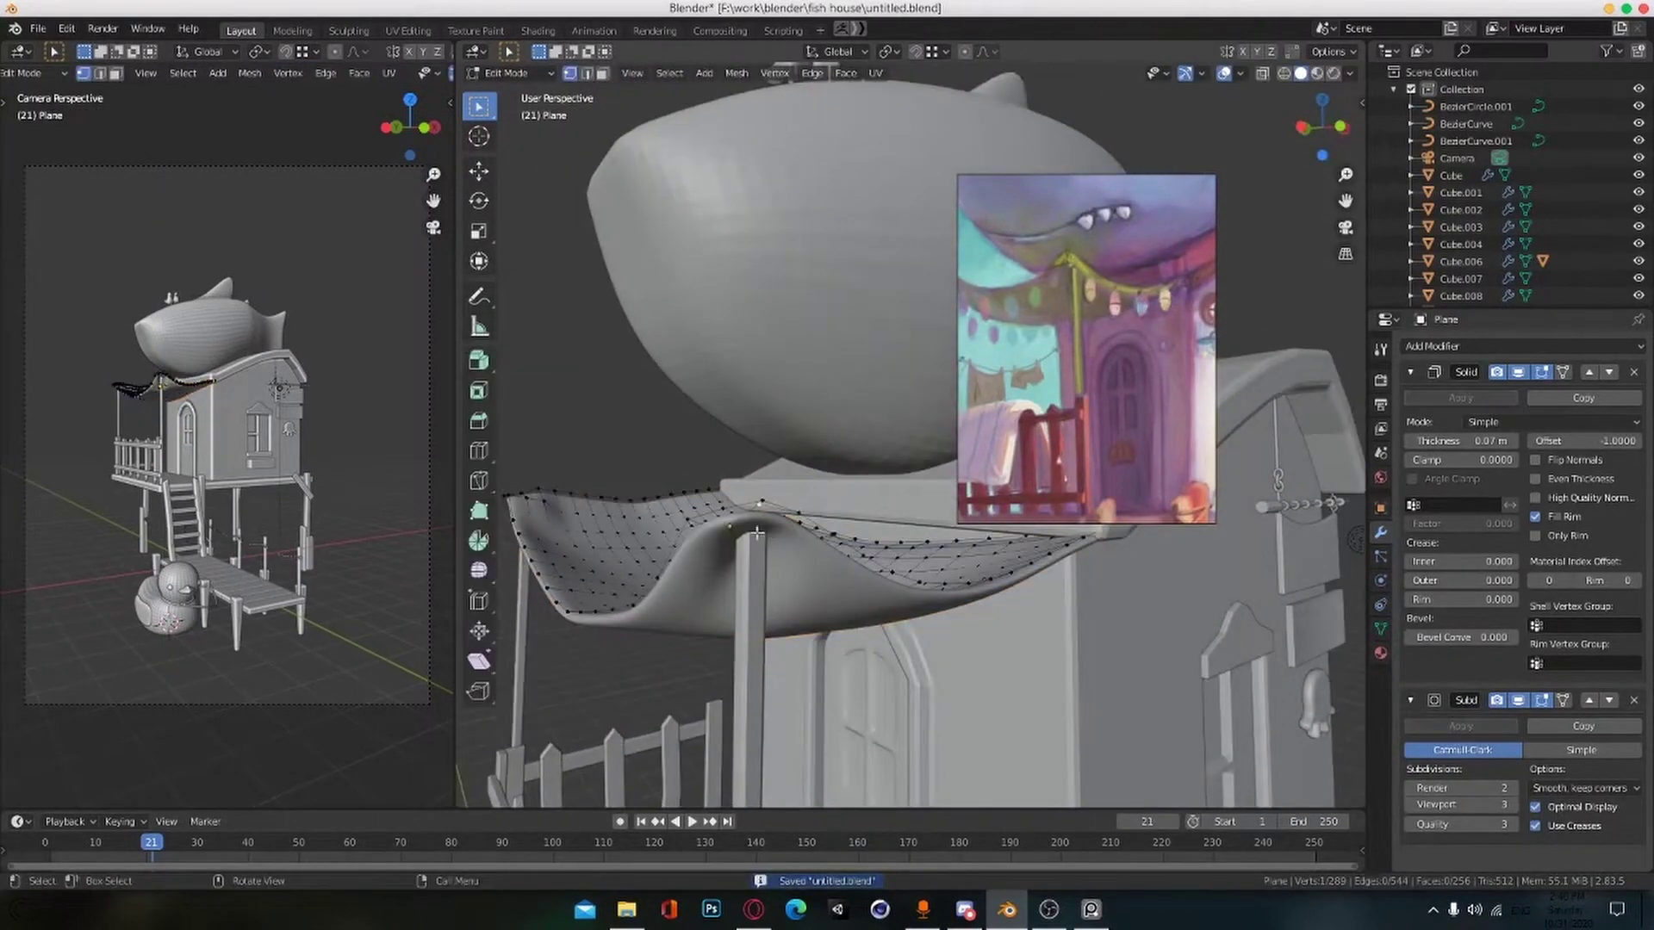
{"action": "scroll", "coordinate": [837, 549], "scroll_direction": "up", "scroll_amount": 4}
{"action": "key", "text": "g"}
{"action": "key", "text": "z"}
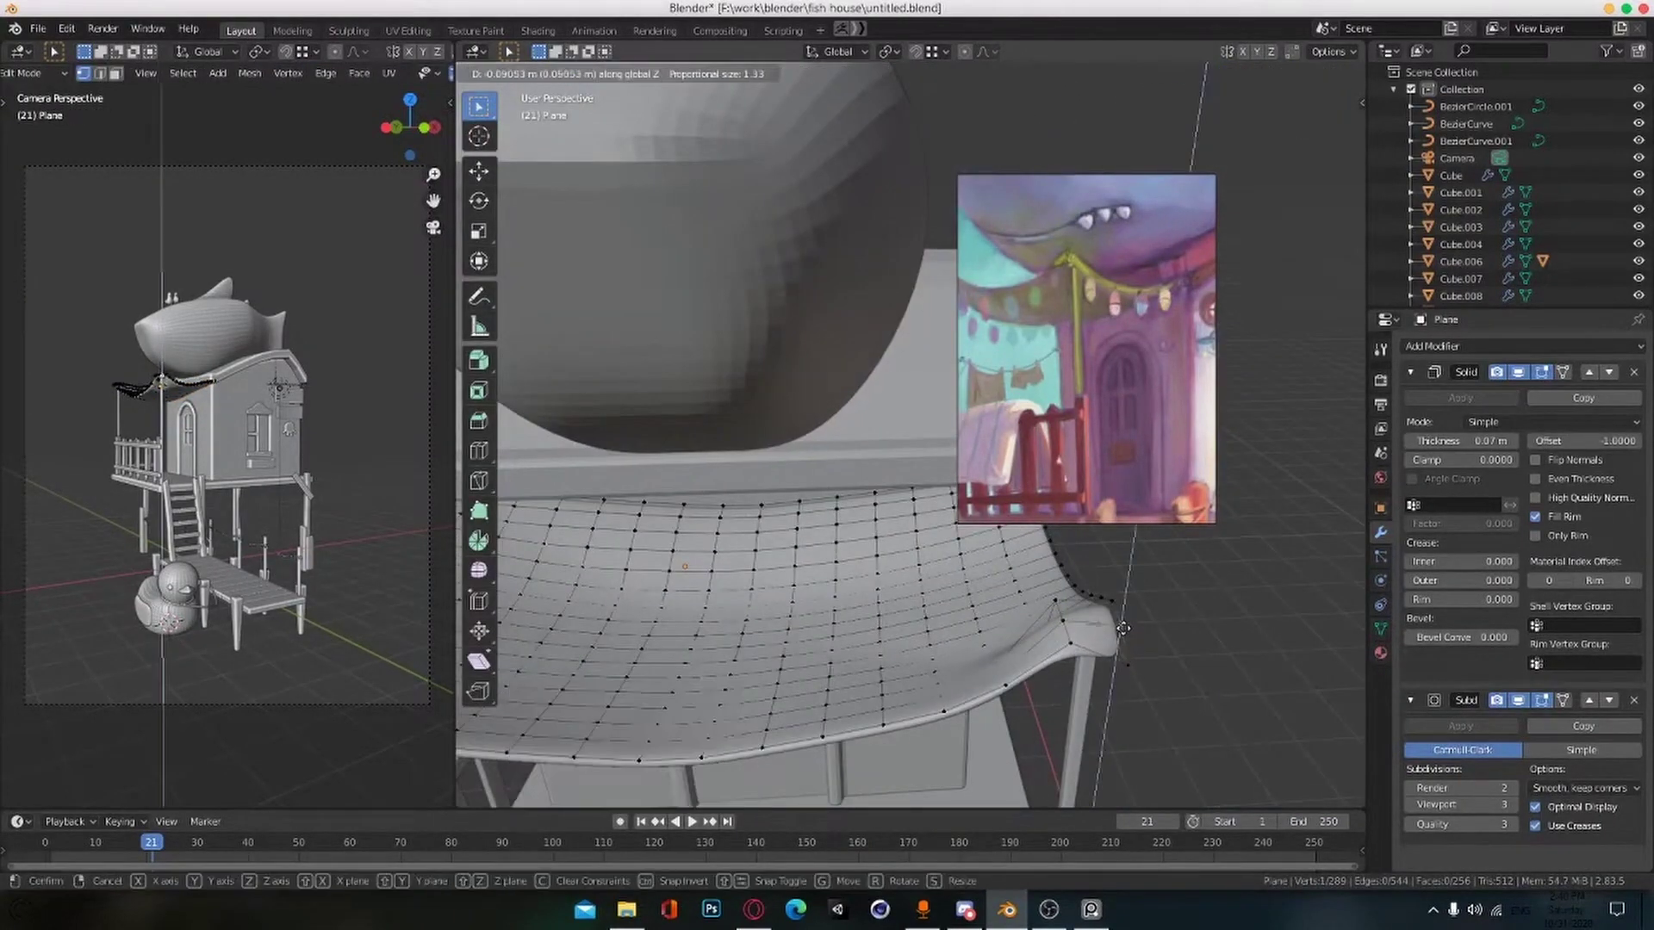
{"action": "left_click", "coordinate": [1125, 633]}
{"action": "middle_click_drag", "start_coordinate": [1125, 633], "coordinate": [868, 606]}
{"action": "scroll", "coordinate": [1137, 672], "scroll_direction": "down", "scroll_amount": 4}
{"action": "key", "text": "Tab"}
{"action": "scroll", "coordinate": [913, 620], "scroll_direction": "up", "scroll_amount": 2}
{"action": "key", "text": "Tab"}
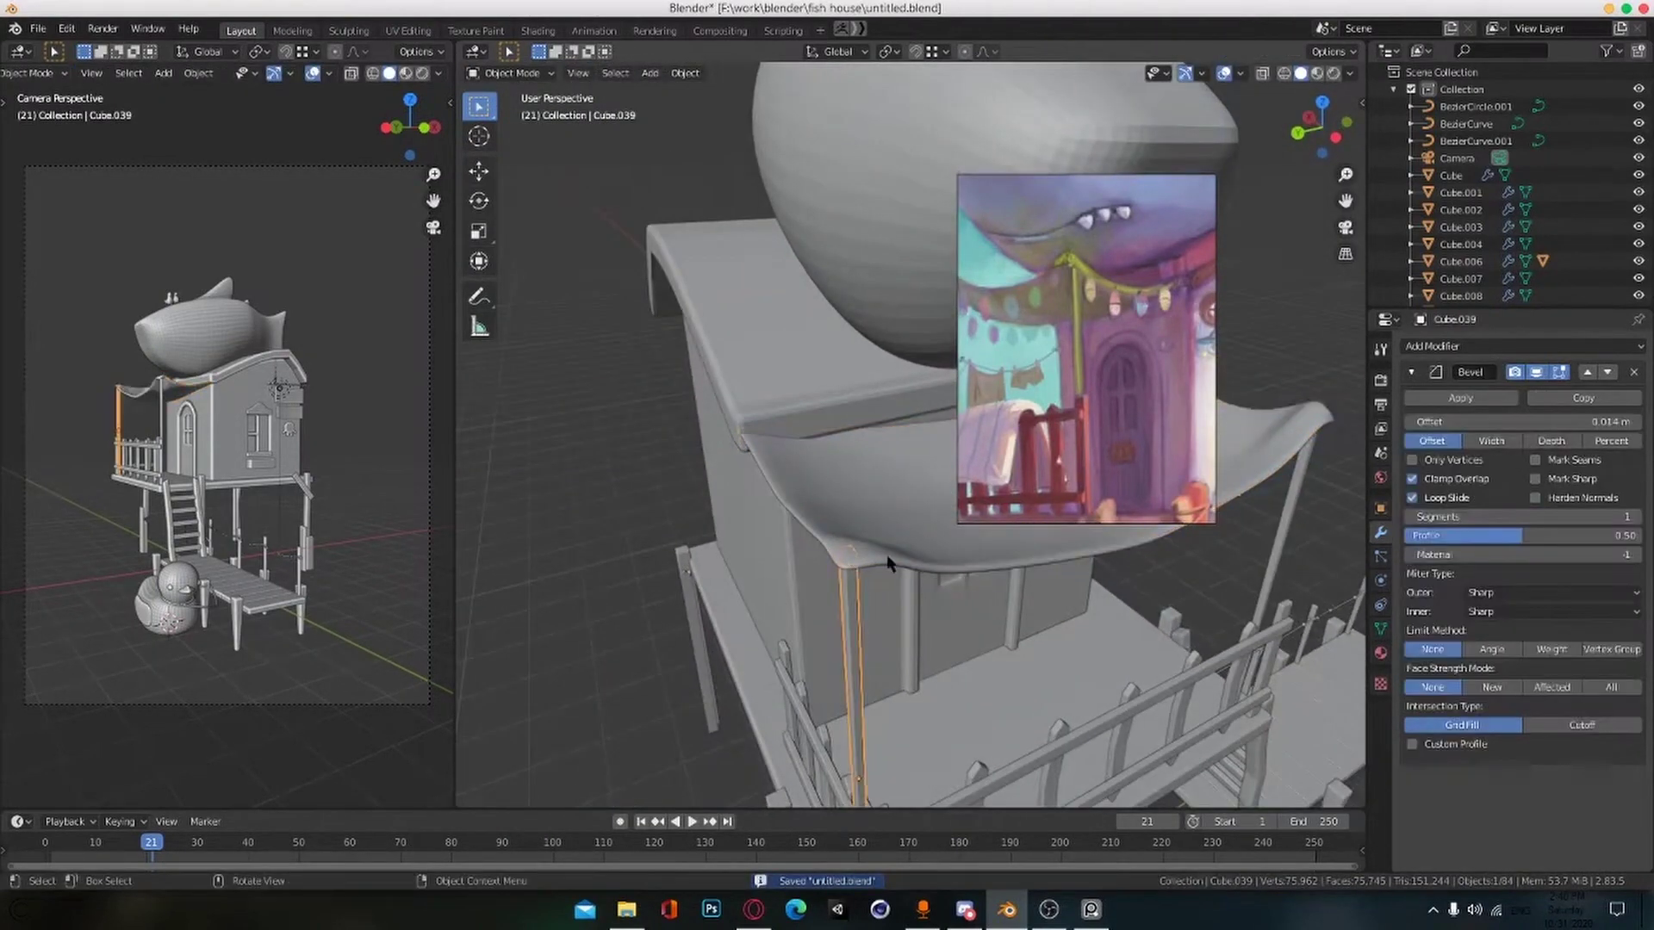
Step: Add one centred loop cut near the canopy's end edge, working from the top view
{"action": "key", "text": "KP_7"}
{"action": "scroll", "coordinate": [782, 400], "scroll_direction": "up", "scroll_amount": 3}
{"action": "middle_click_drag", "start_coordinate": [782, 401], "coordinate": [926, 571], "text": "shift"}
{"action": "key", "text": "ctrl+r"}
{"action": "double_click", "coordinate": [732, 506]}
{"action": "scroll", "coordinate": [732, 506], "scroll_direction": "up", "scroll_amount": 3}
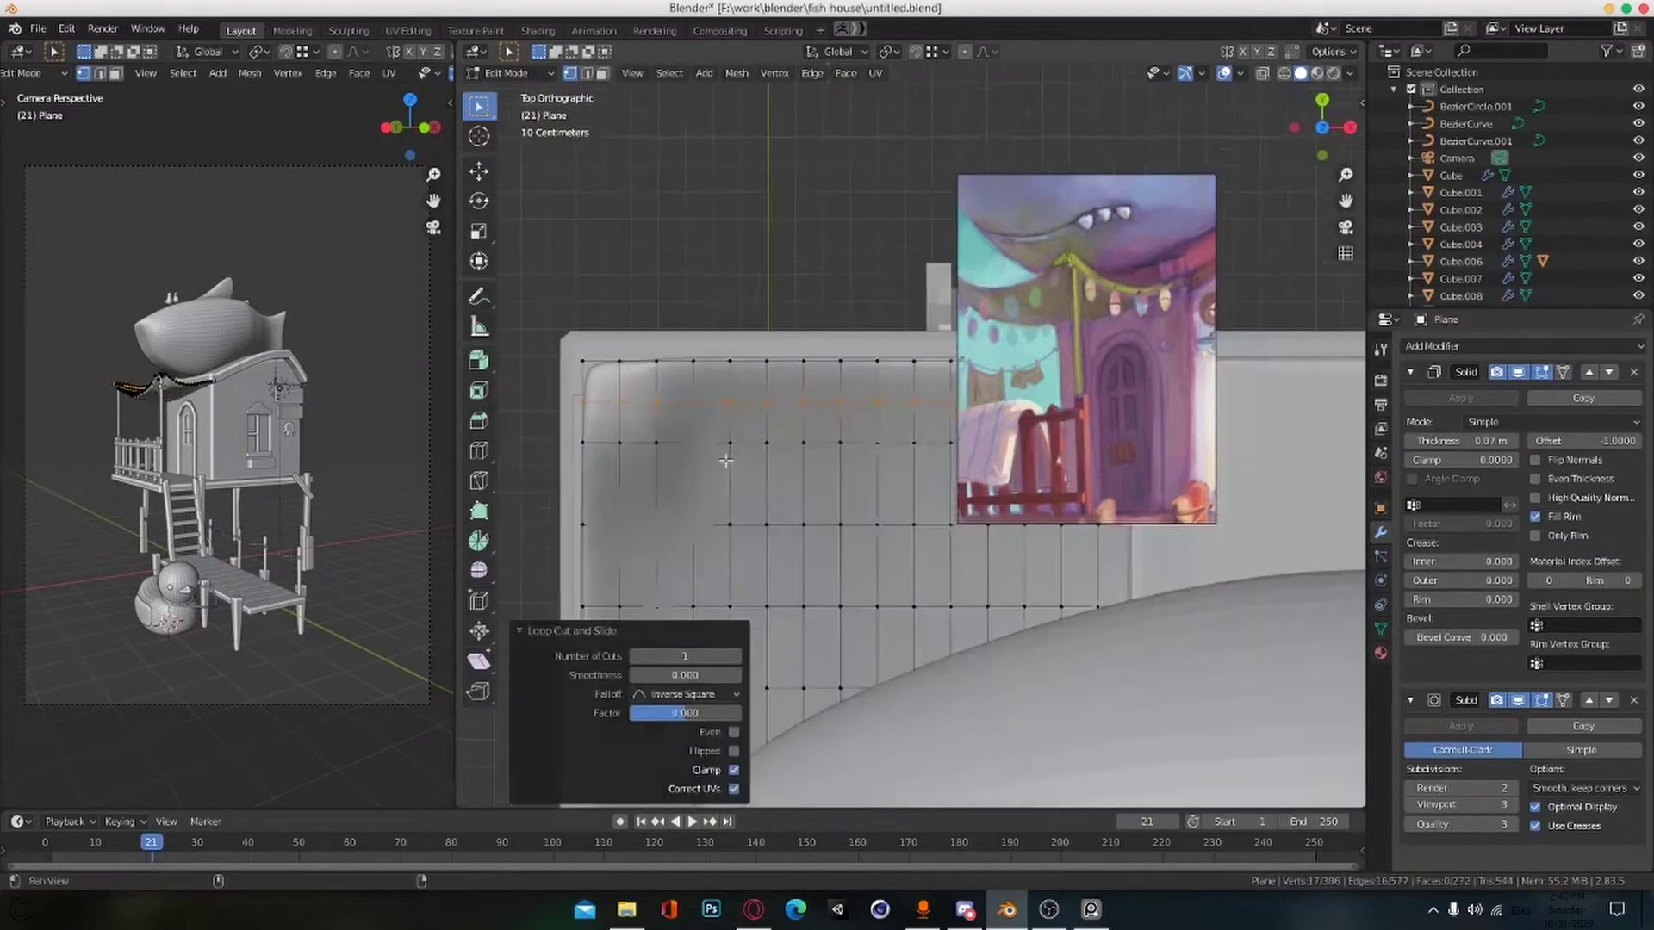
Step: Raise the canopy vertex at the corner post about 0.148 m along Z without proportional editing
{"action": "left_click", "coordinate": [703, 617]}
{"action": "key", "text": "g"}
{"action": "key", "text": "z"}
{"action": "middle_click_drag", "start_coordinate": [703, 617], "coordinate": [818, 382]}
{"action": "left_click", "coordinate": [893, 304]}
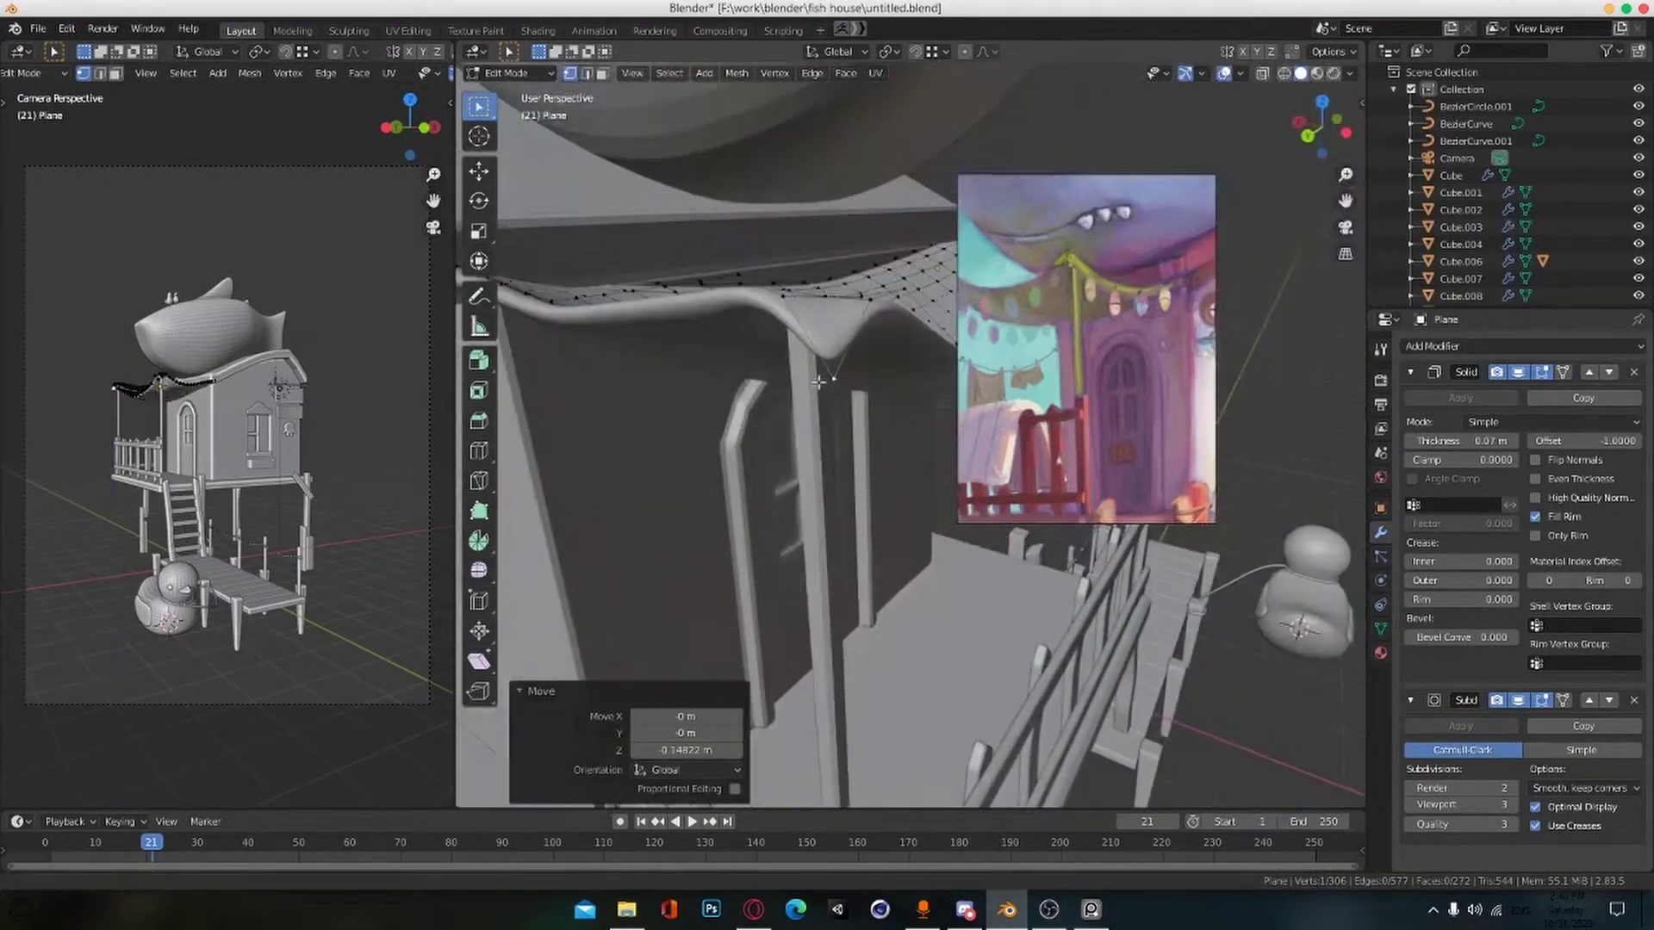
Step: Turn on proportional editing, adjust the canopy's corner along Z around the post top, and save the file
{"action": "key", "text": "o"}
{"action": "key", "text": "g"}
{"action": "key", "text": "z"}
{"action": "left_click_drag", "start_coordinate": [823, 357], "coordinate": [775, 568], "text": "alt"}
{"action": "left_click", "coordinate": [779, 405]}
{"action": "key", "text": "Tab"}
{"action": "key", "text": "ctrl+s"}
Step: Refine the canopy's vertices around the corner post and save the file
{"action": "left_click_drag", "start_coordinate": [775, 568], "coordinate": [855, 521], "text": "alt"}
{"action": "key", "text": "Tab"}
{"action": "left_click", "coordinate": [883, 509]}
{"action": "left_click", "coordinate": [853, 479]}
{"action": "middle_click_drag", "start_coordinate": [853, 478], "coordinate": [710, 458]}
{"action": "scroll", "coordinate": [681, 461], "scroll_direction": "down", "scroll_amount": 6}
{"action": "key", "text": "Tab"}
{"action": "key", "text": "ctrl+s"}
Step: Compare the porch canopy, railing and side wall of the house with the reference painting
{"action": "scroll", "coordinate": [742, 496], "scroll_direction": "up", "scroll_amount": 1, "text": "alt"}
{"action": "scroll", "coordinate": [742, 495], "scroll_direction": "up", "scroll_amount": 3}
{"action": "left_click_drag", "start_coordinate": [711, 465], "coordinate": [766, 516], "text": "alt"}
{"action": "scroll", "coordinate": [1153, 349], "scroll_direction": "up", "scroll_amount": 3}
{"action": "scroll", "coordinate": [1154, 340], "scroll_direction": "down", "scroll_amount": 6}
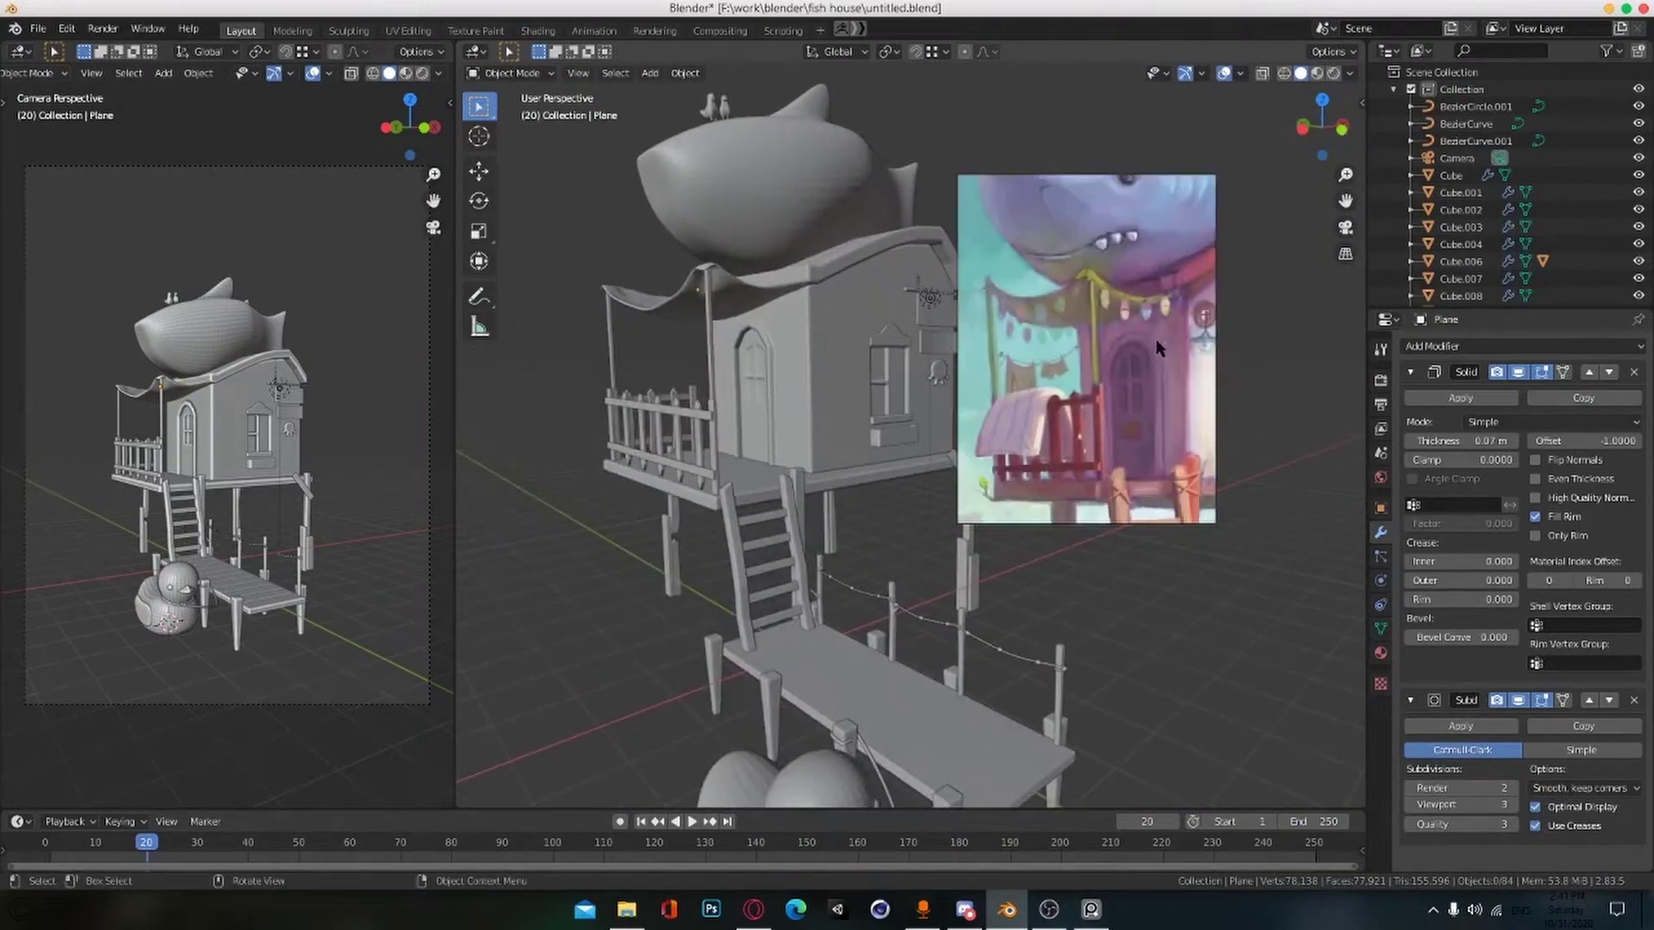
{"action": "scroll", "coordinate": [1155, 338], "scroll_direction": "up", "scroll_amount": 3}
{"action": "middle_click_drag", "start_coordinate": [1155, 339], "coordinate": [1104, 345]}
{"action": "scroll", "coordinate": [1110, 347], "scroll_direction": "down", "scroll_amount": 2}
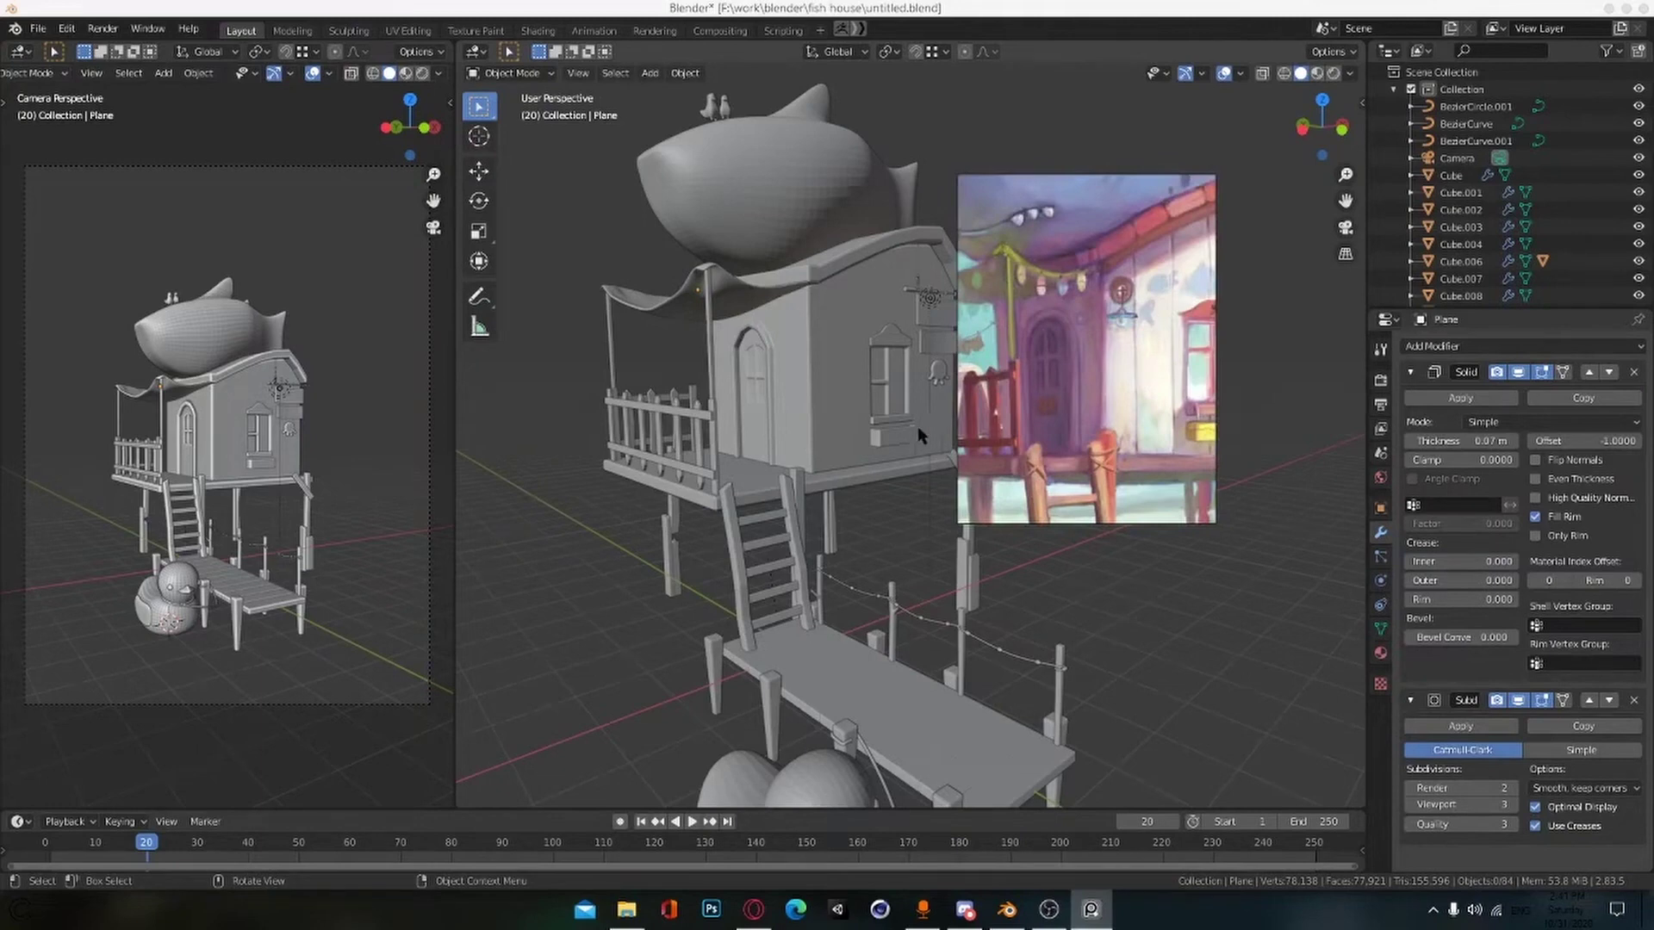
{"action": "scroll", "coordinate": [918, 428], "scroll_direction": "down", "scroll_amount": 3}
{"action": "left_click_drag", "start_coordinate": [861, 482], "coordinate": [686, 548]}
{"action": "left_click", "coordinate": [916, 546]}
{"action": "scroll", "coordinate": [861, 535], "scroll_direction": "up", "scroll_amount": 2, "text": "alt"}
{"action": "scroll", "coordinate": [851, 539], "scroll_direction": "up", "scroll_amount": 4}
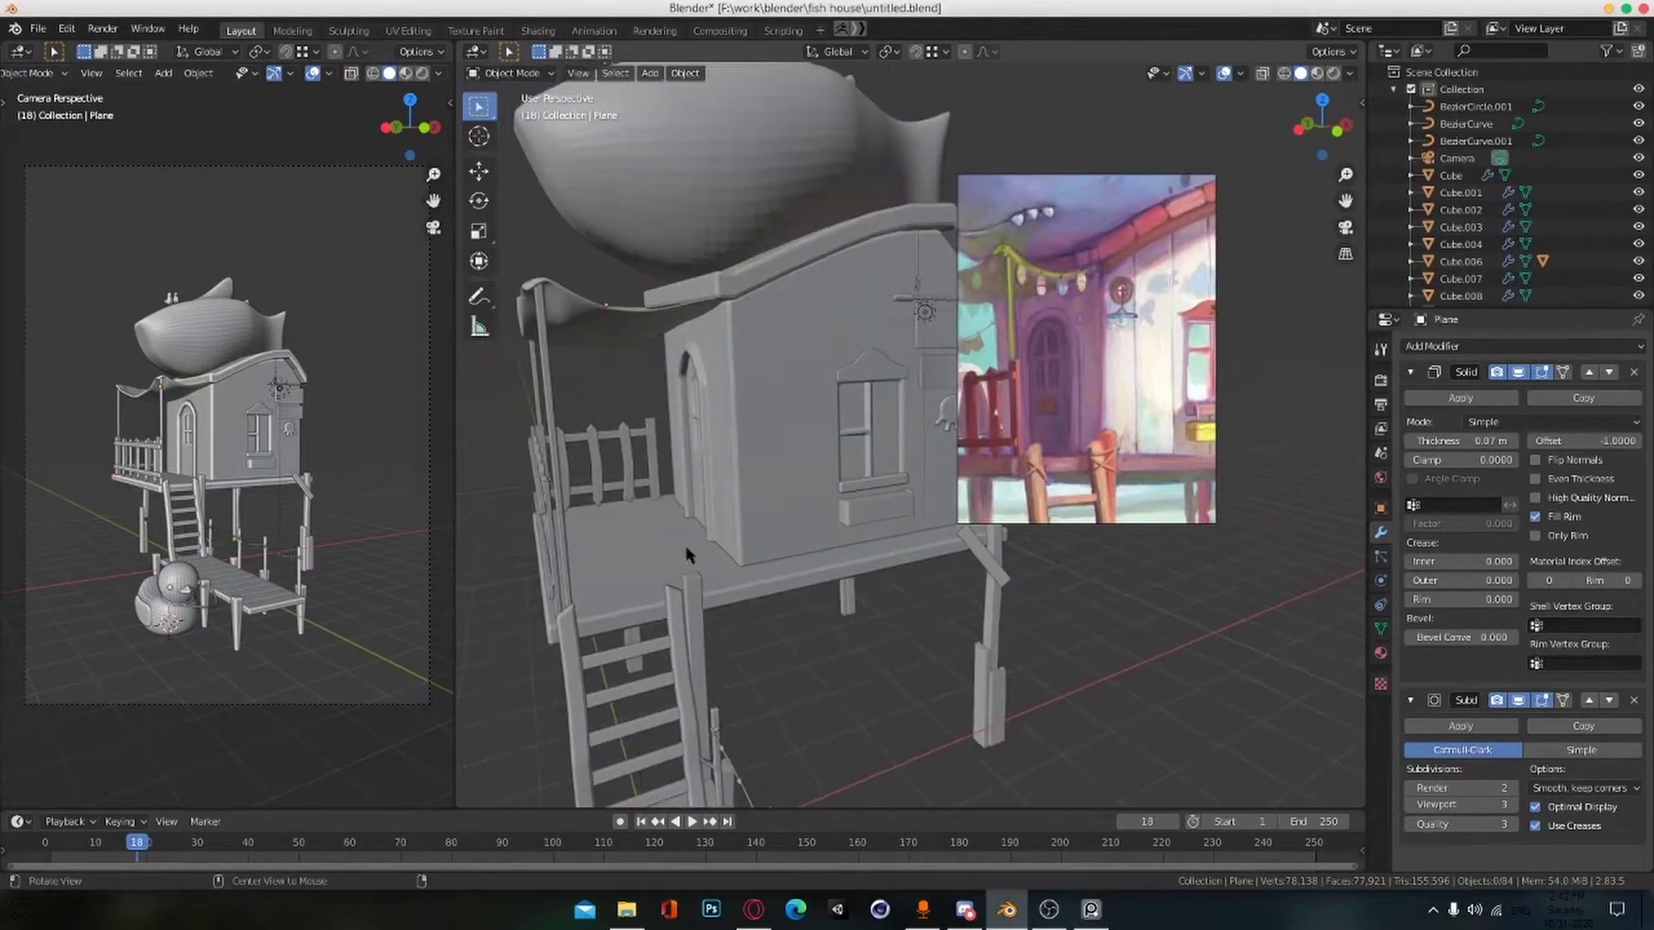
Step: Add a Bezier curve and move it about 2.71 m in X and 8.37 m in Y onto the house
{"action": "middle_click_drag", "start_coordinate": [686, 555], "coordinate": [727, 499]}
{"action": "scroll", "coordinate": [833, 541], "scroll_direction": "down", "scroll_amount": 4}
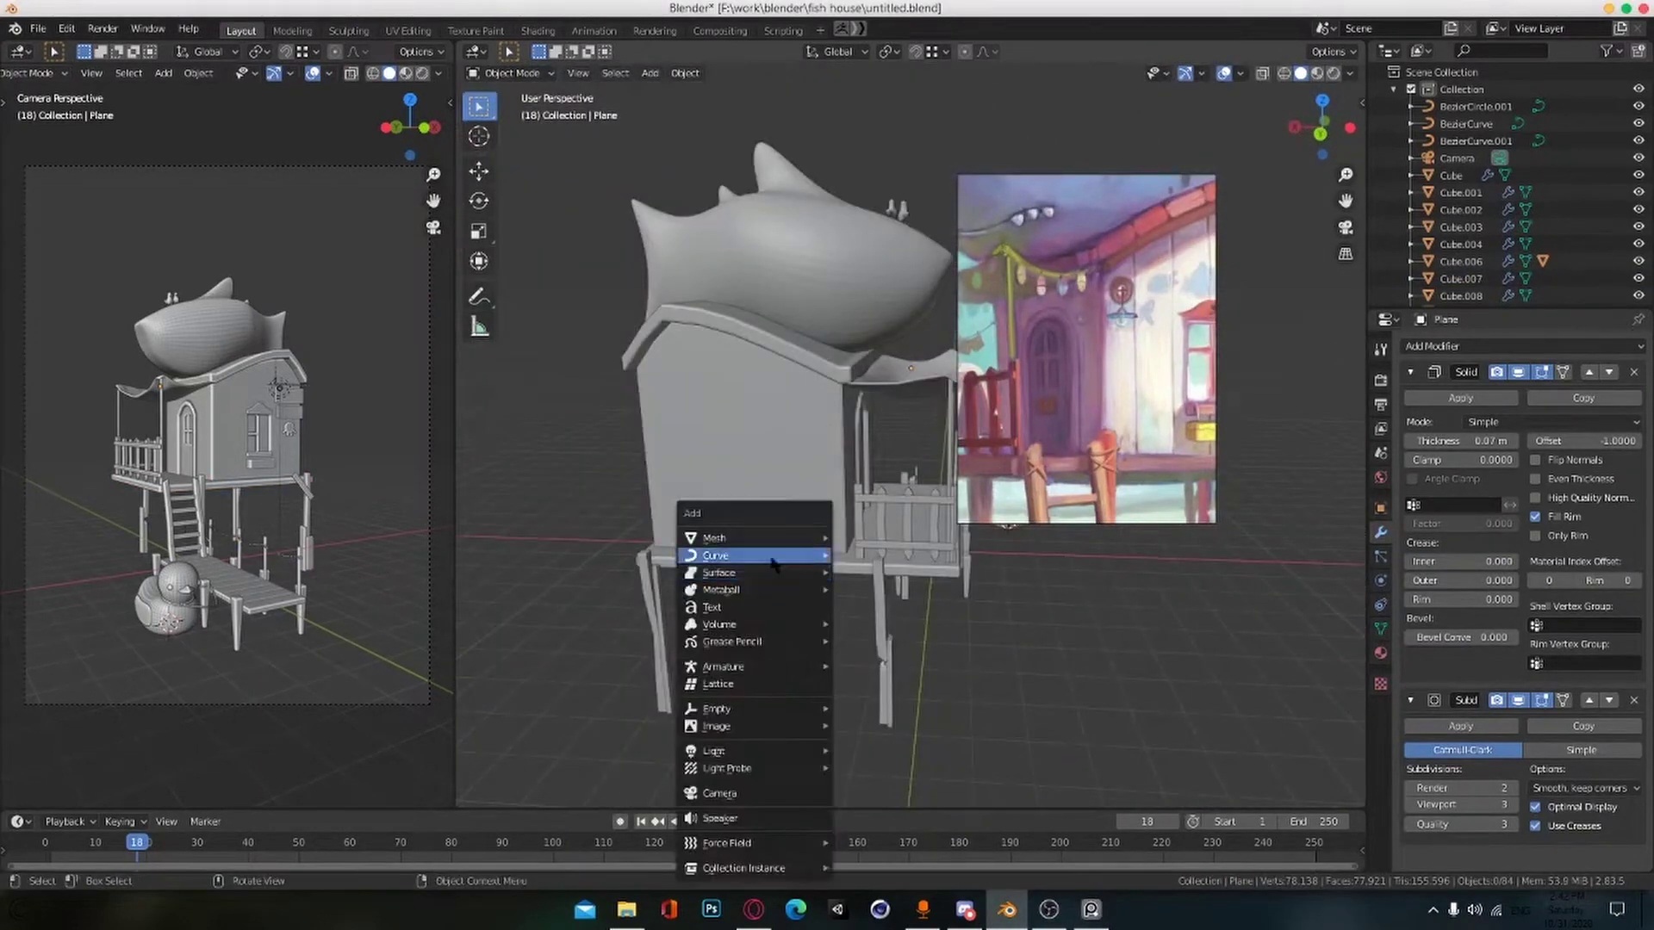
{"action": "left_click", "coordinate": [869, 555]}
{"action": "key", "text": "KP_7"}
{"action": "key", "text": "g"}
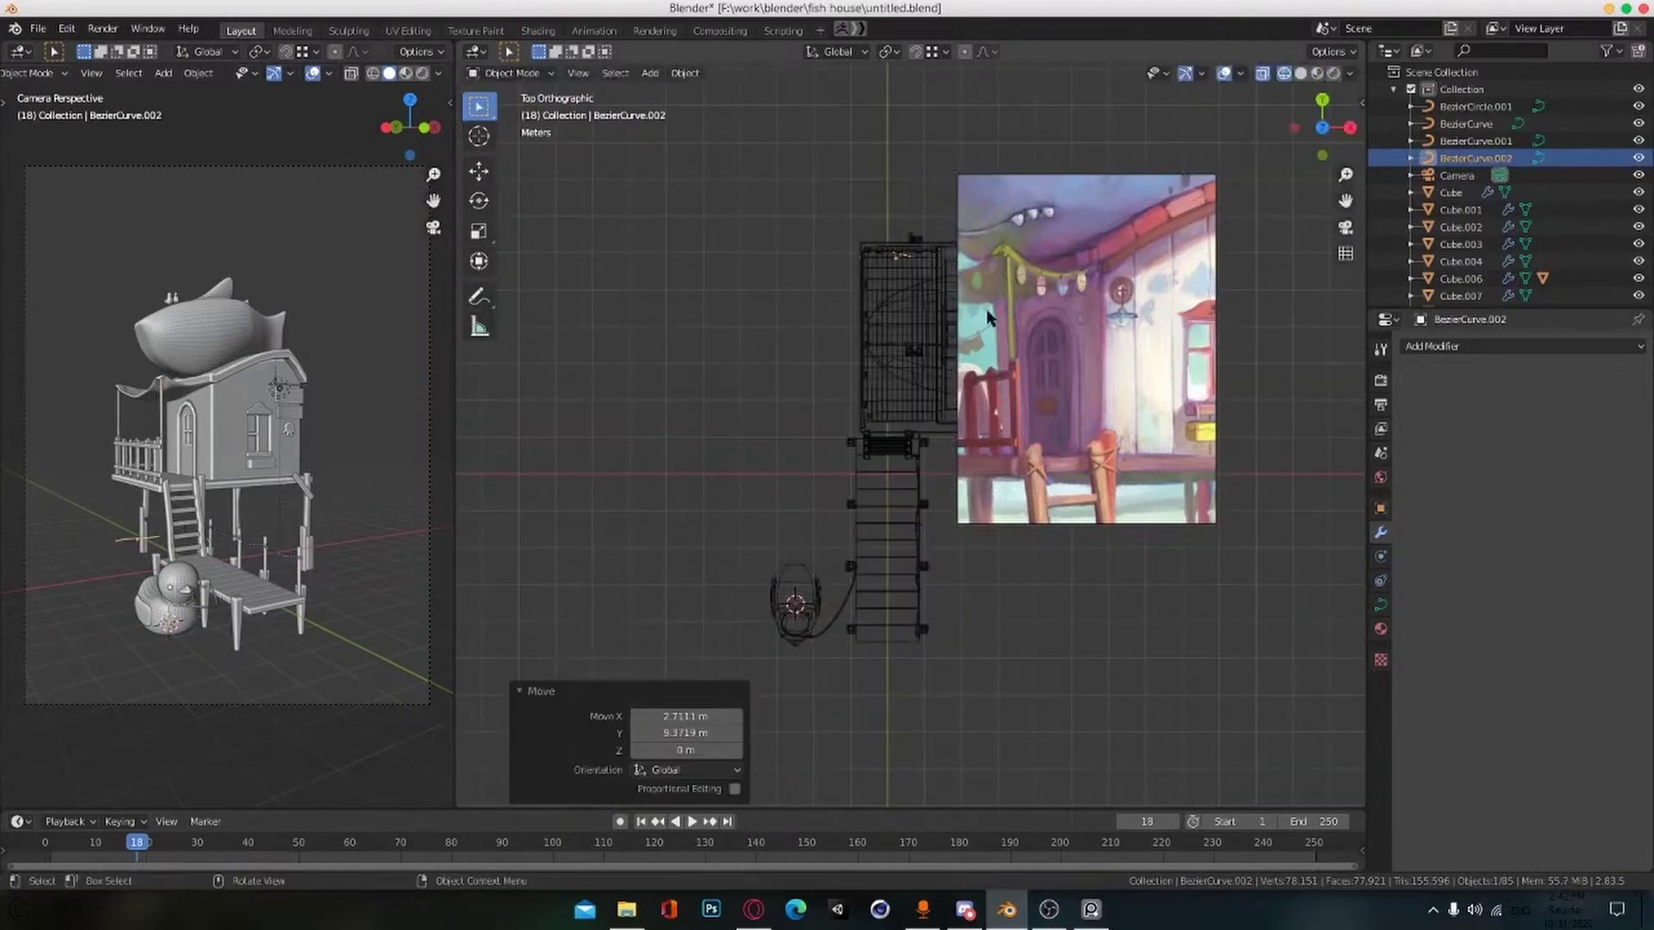
Step: Move the Bezier curve in top view about 0.16 m in X and 0.05 m in Y along the porch's rear edge
{"action": "right_click_drag", "start_coordinate": [987, 318], "coordinate": [1088, 353]}
{"action": "scroll", "coordinate": [904, 362], "scroll_direction": "up", "scroll_amount": 5}
{"action": "left_click_drag", "start_coordinate": [865, 267], "coordinate": [834, 370]}
{"action": "key", "text": "ctrl+z"}
{"action": "middle_click_drag", "start_coordinate": [913, 129], "coordinate": [818, 443], "text": "shift"}
{"action": "key", "text": "g"}
{"action": "left_click", "coordinate": [894, 329]}
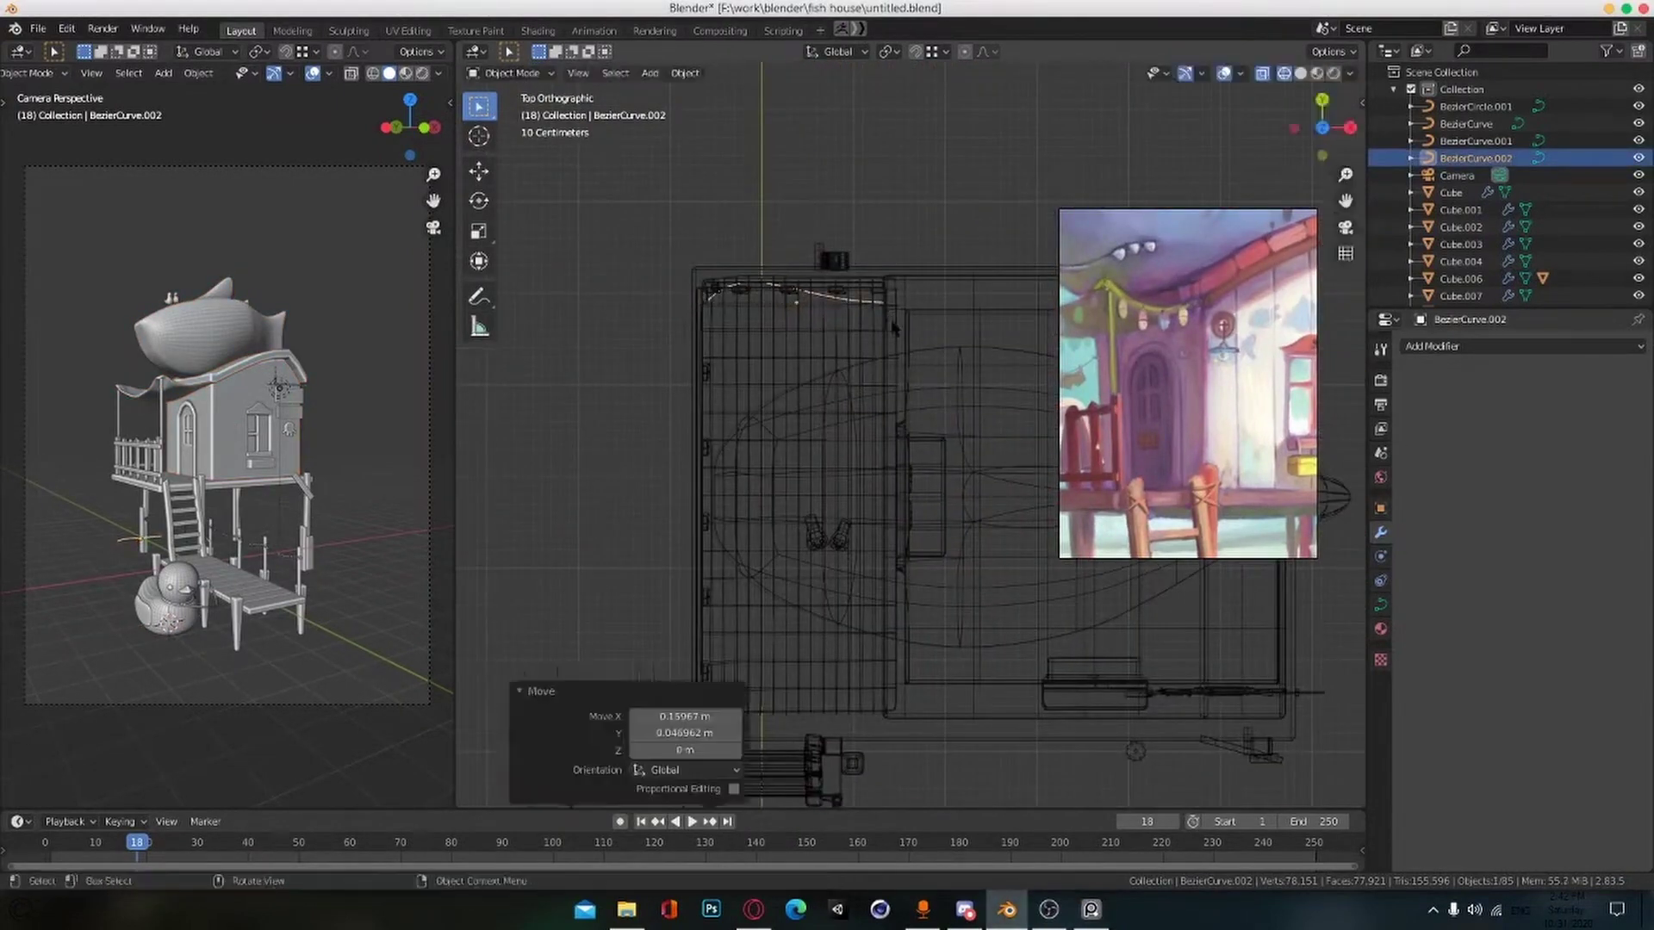
Step: Move the curve along Z so it hangs above the porch railing, level with the corner post
{"action": "middle_click_drag", "start_coordinate": [894, 331], "coordinate": [1034, 216]}
{"action": "key", "text": "shift+z"}
{"action": "scroll", "coordinate": [869, 551], "scroll_direction": "up", "scroll_amount": 3}
{"action": "key", "text": "g"}
{"action": "key", "text": "z"}
{"action": "left_click", "coordinate": [861, 508]}
Step: Move the curve's house-side end point in top view so that it reaches the house wall
{"action": "mouse_move", "coordinate": [862, 508]}
{"action": "middle_mouse_down"}
{"action": "mouse_move", "coordinate": [832, 577]}
{"action": "mouse_move", "coordinate": [990, 543]}
{"action": "mouse_move", "coordinate": [870, 495]}
{"action": "mouse_move", "coordinate": [900, 526]}
{"action": "middle_mouse_up"}
{"action": "scroll", "coordinate": [834, 574], "scroll_direction": "up", "scroll_amount": 3}
{"action": "key", "text": "Tab"}
{"action": "left_click", "coordinate": [868, 492]}
{"action": "key", "text": "KP_7"}
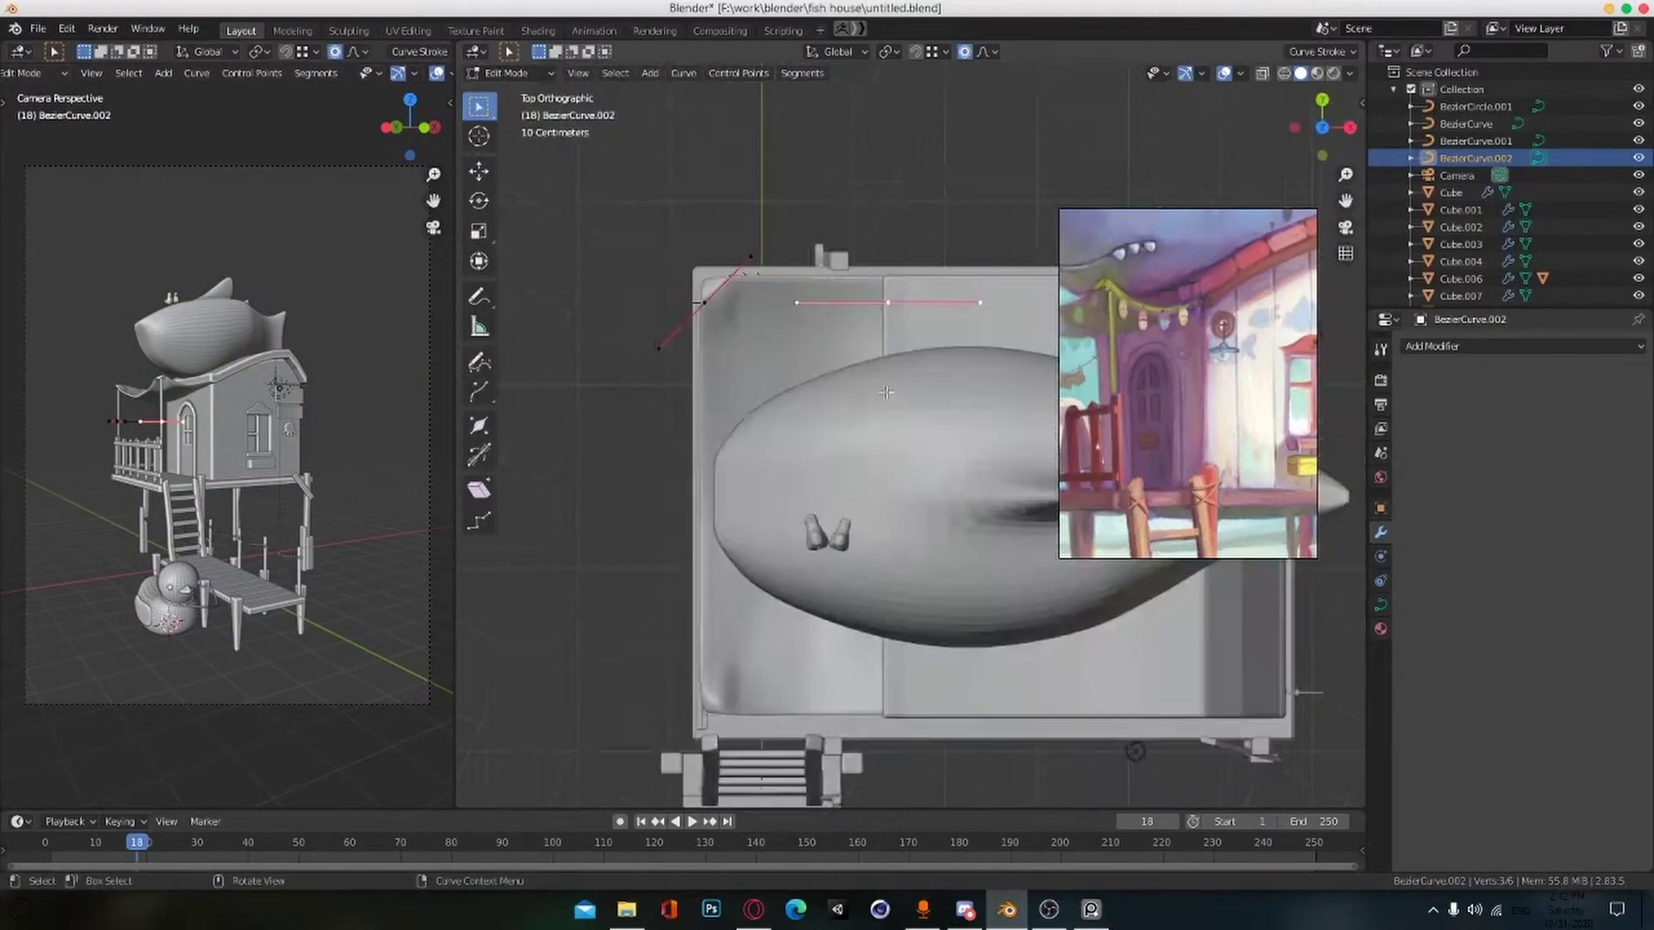
{"action": "key", "text": "g"}
{"action": "left_click", "coordinate": [909, 390]}
{"action": "key", "text": "shift+z"}
{"action": "scroll", "coordinate": [904, 258], "scroll_direction": "up", "scroll_amount": 4}
{"action": "key", "text": "g"}
{"action": "left_click", "coordinate": [897, 212]}
Step: Rotate the handles at the curve's post-side end and set the curve's bevel depth to 0.014 m
{"action": "middle_click_drag", "start_coordinate": [736, 297], "coordinate": [866, 442], "text": "shift"}
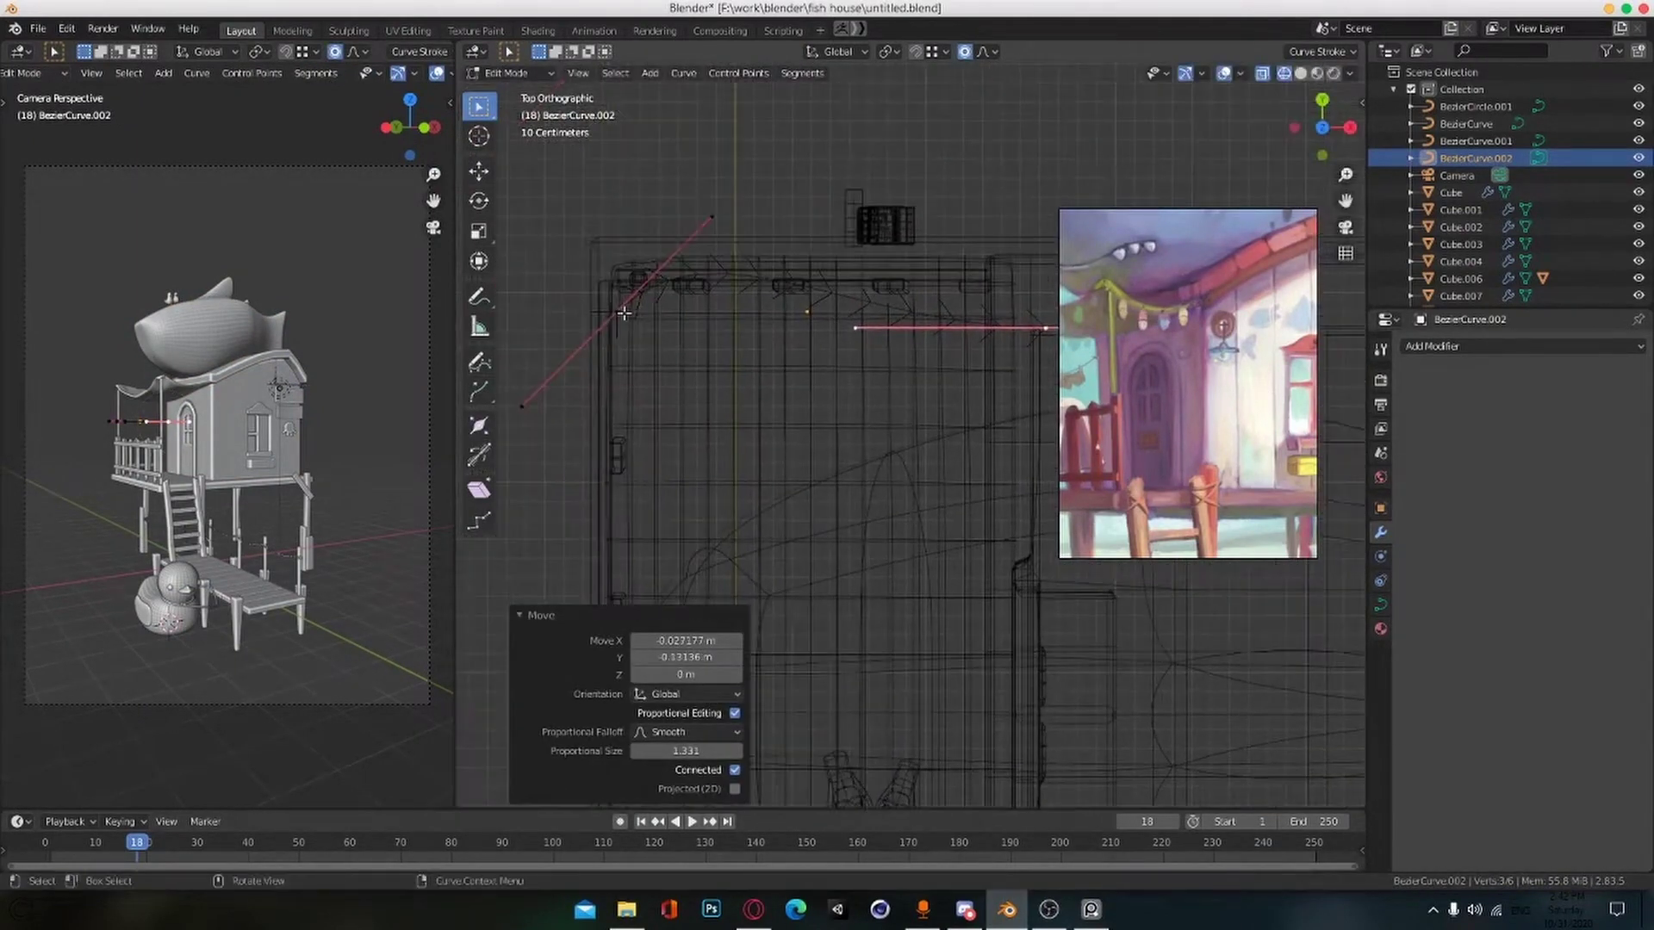
{"action": "key", "text": "r"}
{"action": "left_click", "coordinate": [768, 362]}
{"action": "middle_click_drag", "start_coordinate": [771, 318], "coordinate": [956, 405]}
{"action": "key", "text": "shift+z"}
{"action": "key", "text": "Tab"}
{"action": "left_click", "coordinate": [1380, 605]}
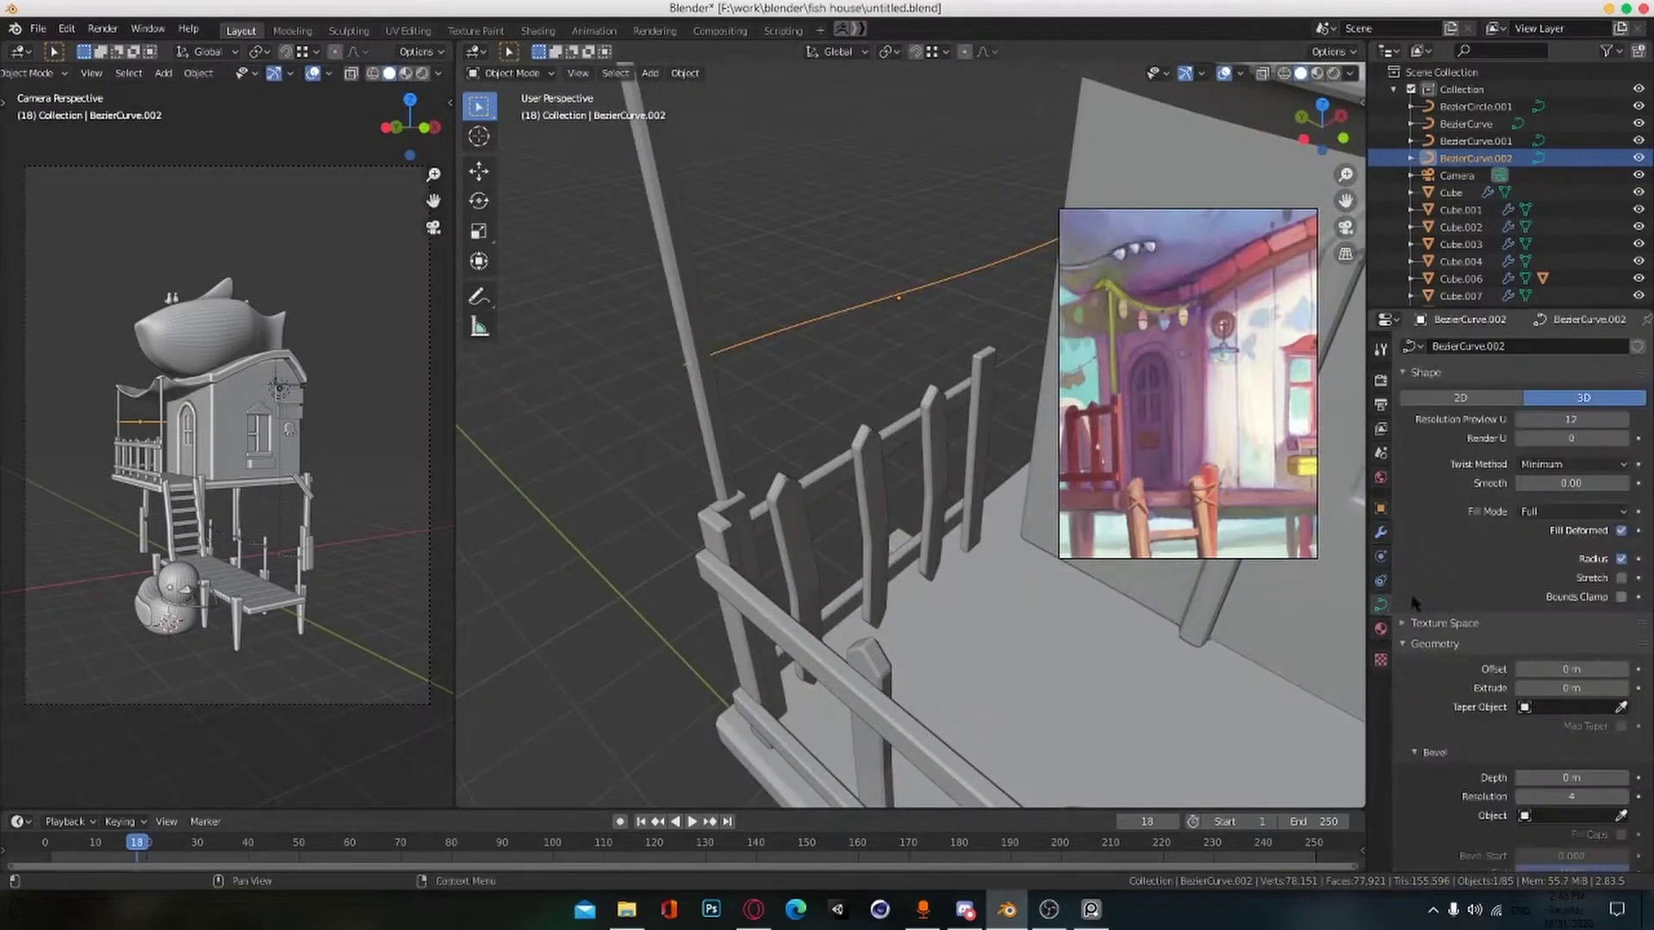
{"action": "left_click_drag", "start_coordinate": [1571, 777], "coordinate": [1579, 778]}
Step: Subdivide the curve and lower its middle point about 0.16 m along Z so the line sags
{"action": "middle_click_drag", "start_coordinate": [797, 397], "coordinate": [788, 355]}
{"action": "key", "text": "Tab"}
{"action": "left_click", "coordinate": [785, 383]}
{"action": "key", "text": "Tab"}
{"action": "key", "text": "Tab"}
{"action": "middle_click_drag", "start_coordinate": [887, 397], "coordinate": [930, 401]}
{"action": "left_click", "coordinate": [889, 398]}
Step: Rotate the handles at both ends of the clothesline, turning off proportional editing in between, and save the file
{"action": "left_click", "coordinate": [1000, 390]}
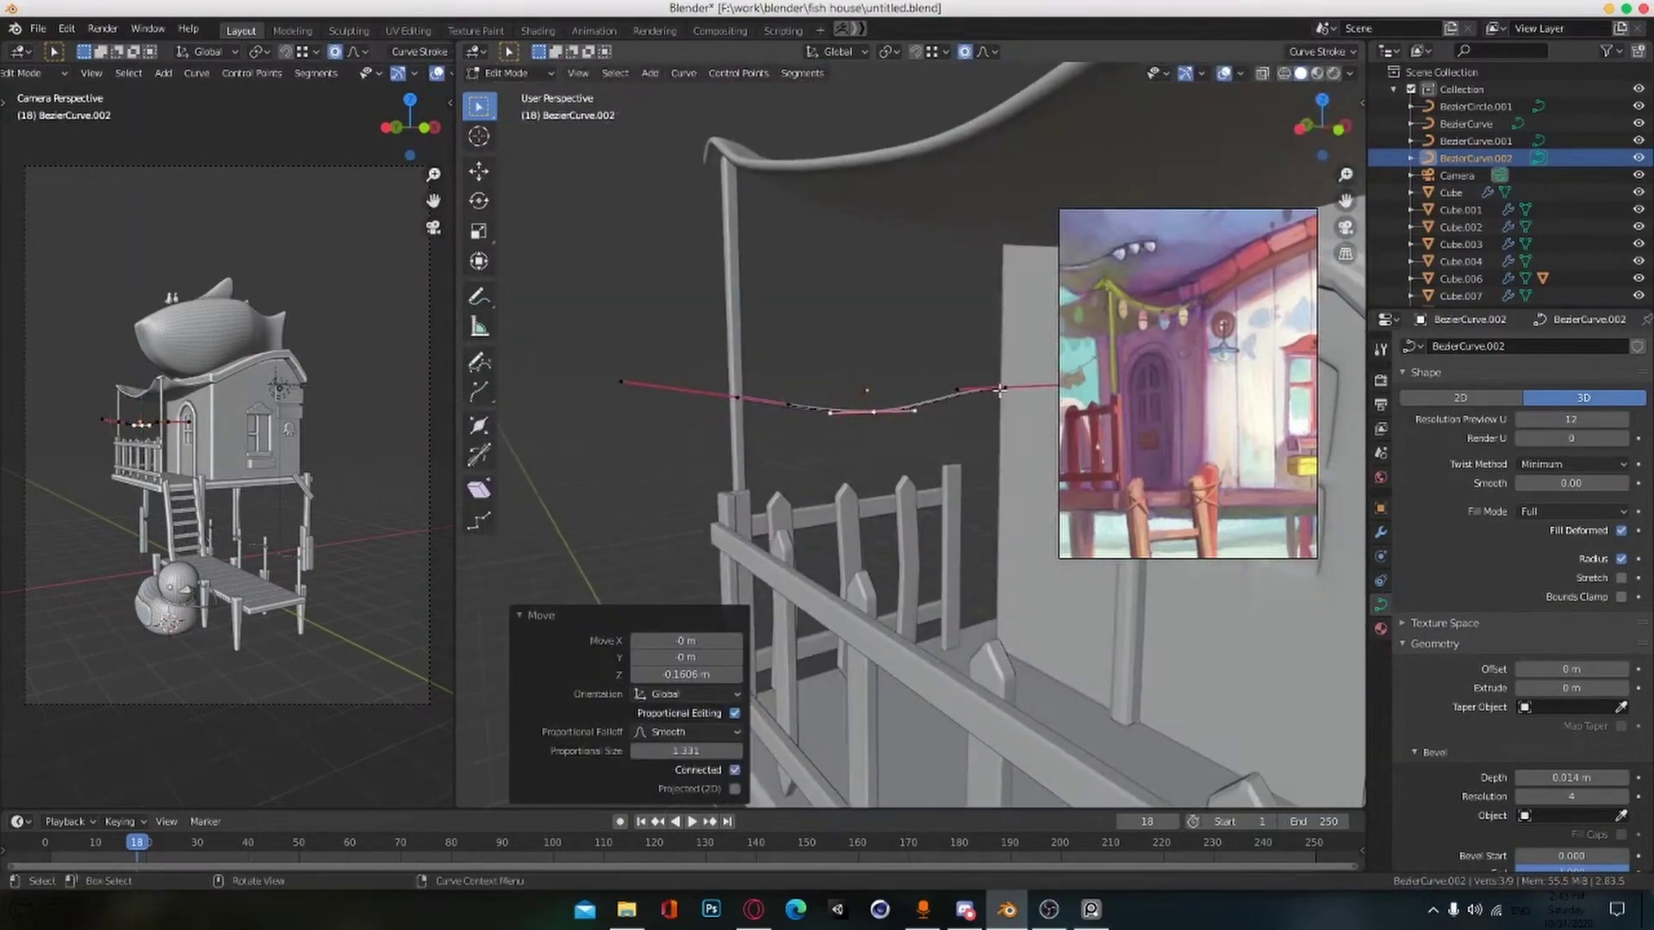
{"action": "key", "text": "r"}
{"action": "left_click", "coordinate": [986, 422]}
{"action": "key", "text": "o"}
{"action": "left_click", "coordinate": [739, 399]}
{"action": "key", "text": "r"}
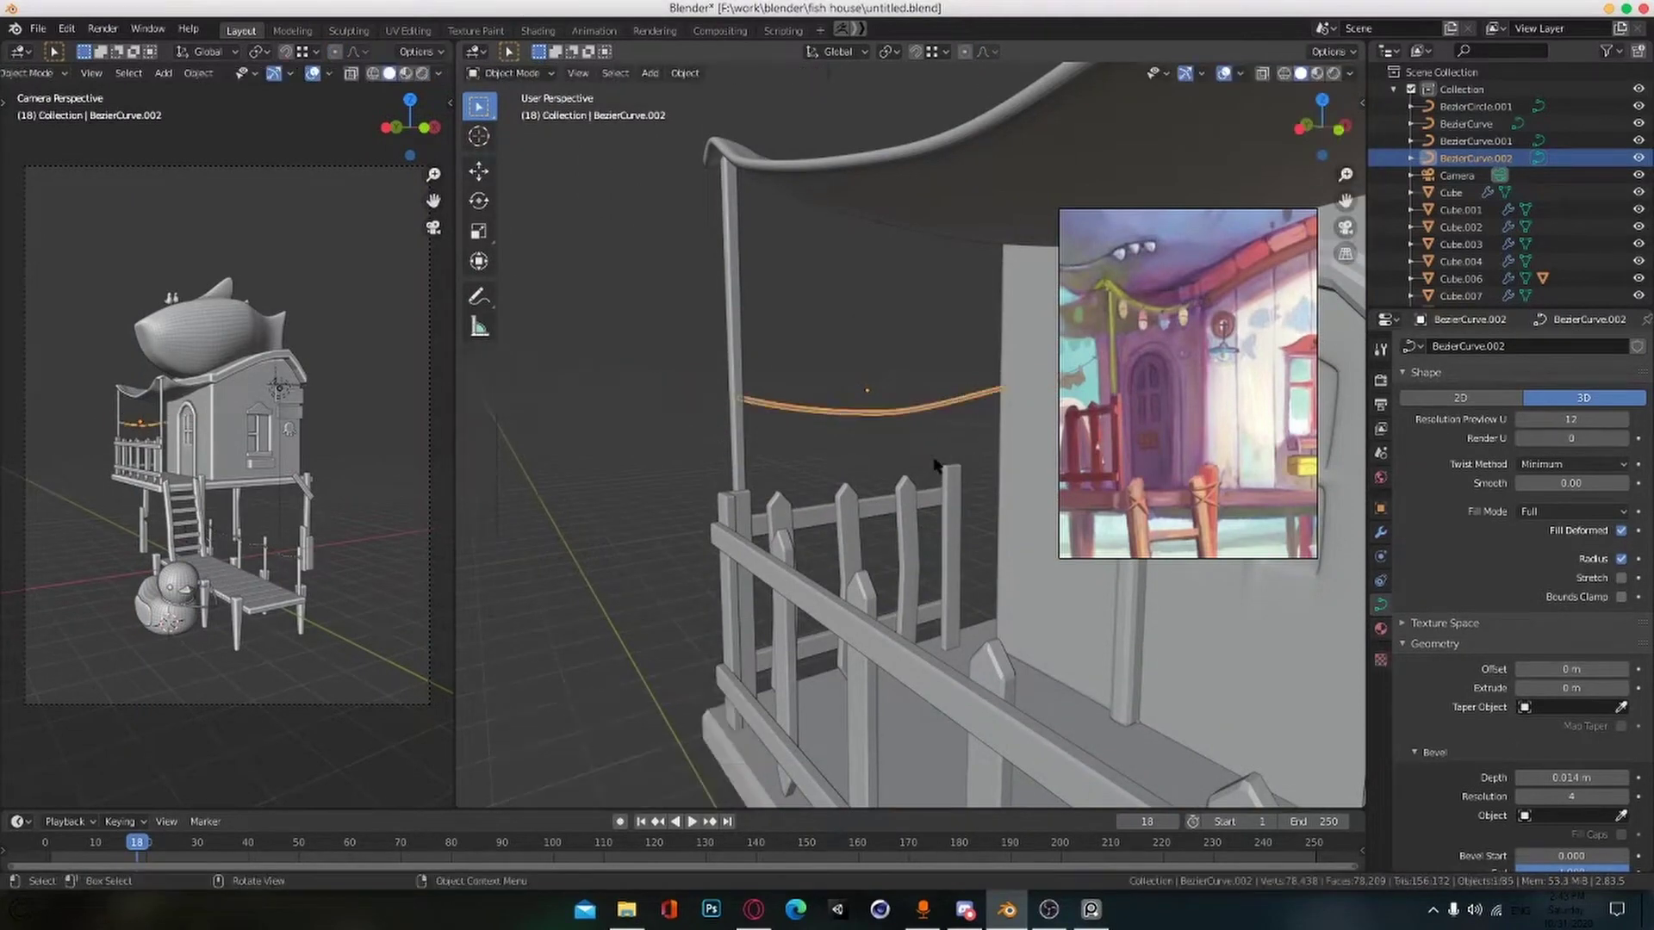
{"action": "scroll", "coordinate": [936, 465], "scroll_direction": "down", "scroll_amount": 6}
{"action": "key", "text": "ctrl+s"}
Step: Add a 2 m cube to the scene as the base for a garment on the line
{"action": "left_click", "coordinate": [805, 465]}
{"action": "scroll", "coordinate": [786, 468], "scroll_direction": "up", "scroll_amount": 6}
{"action": "scroll", "coordinate": [786, 469], "scroll_direction": "down", "scroll_amount": 5}
{"action": "middle_click_drag", "start_coordinate": [786, 469], "coordinate": [968, 612]}
{"action": "scroll", "coordinate": [942, 502], "scroll_direction": "up", "scroll_amount": 5}
{"action": "key", "text": "shift+a"}
{"action": "left_click", "coordinate": [916, 487]}
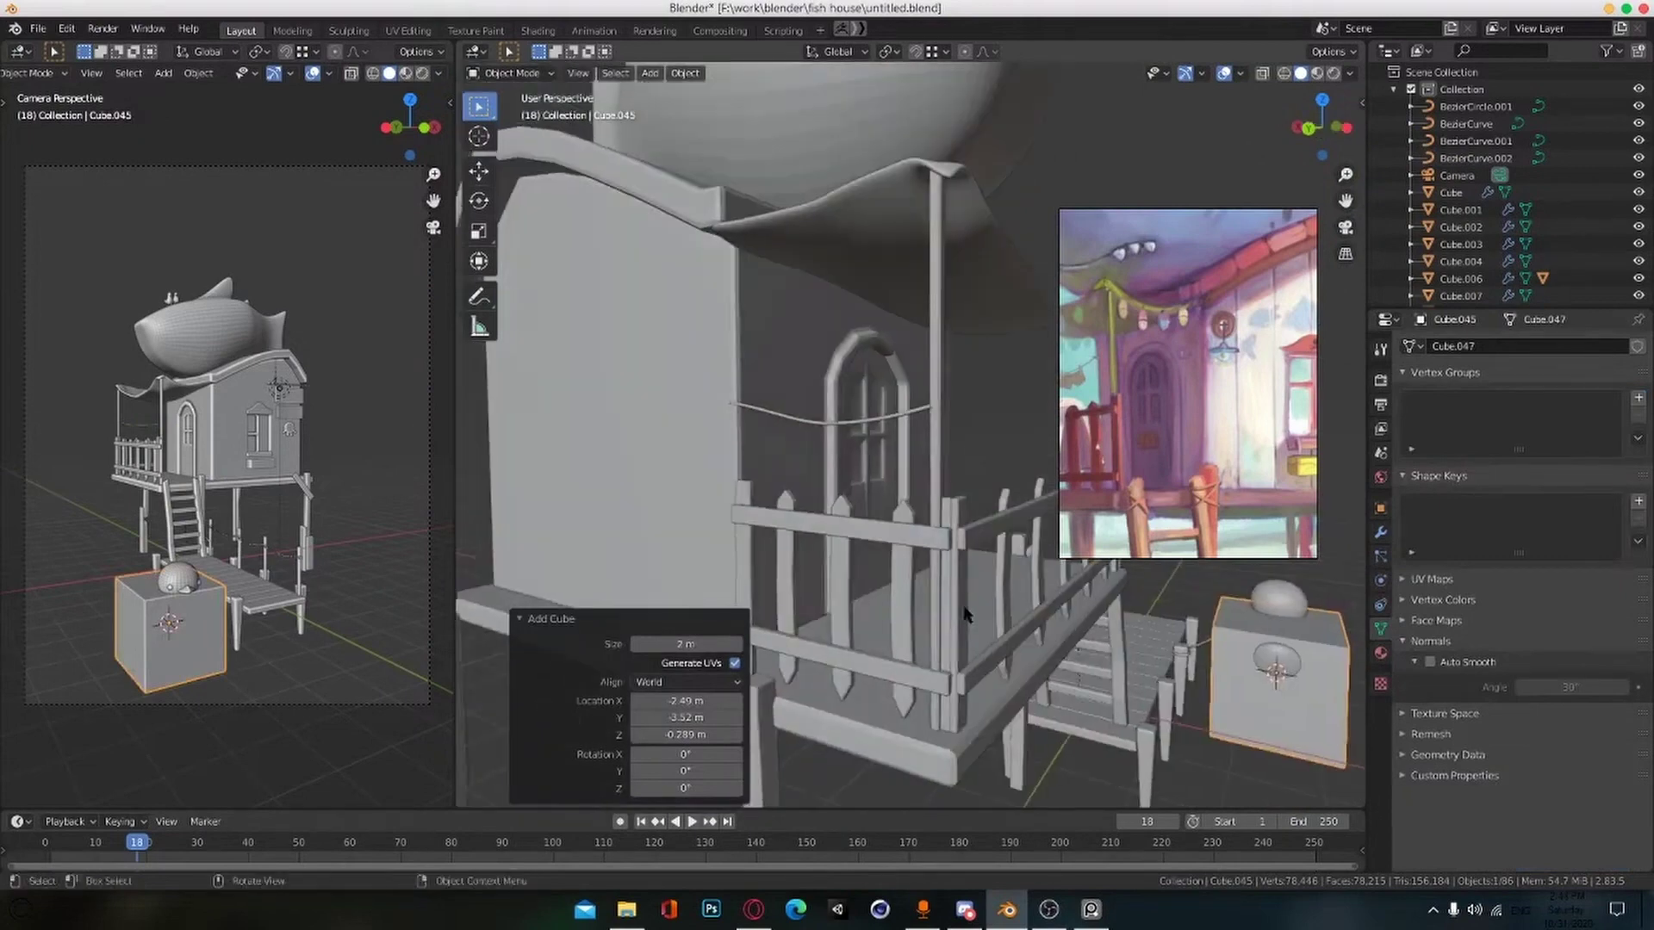
Step: Move the cube about 3.47 m in X and 9.22 m in Y onto the porch beside the clothesline
{"action": "key", "text": "KP_7"}
{"action": "key", "text": "g"}
{"action": "left_click", "coordinate": [934, 489]}
{"action": "scroll", "coordinate": [934, 491], "scroll_direction": "up", "scroll_amount": 6}
{"action": "key", "text": "shift+z"}
{"action": "middle_click_drag", "start_coordinate": [862, 466], "coordinate": [612, 491], "text": "shift"}
Step: Flatten the cube by scaling it to about 0.025 in Y and 0.1 in X, and save the file
{"action": "key", "text": "s"}
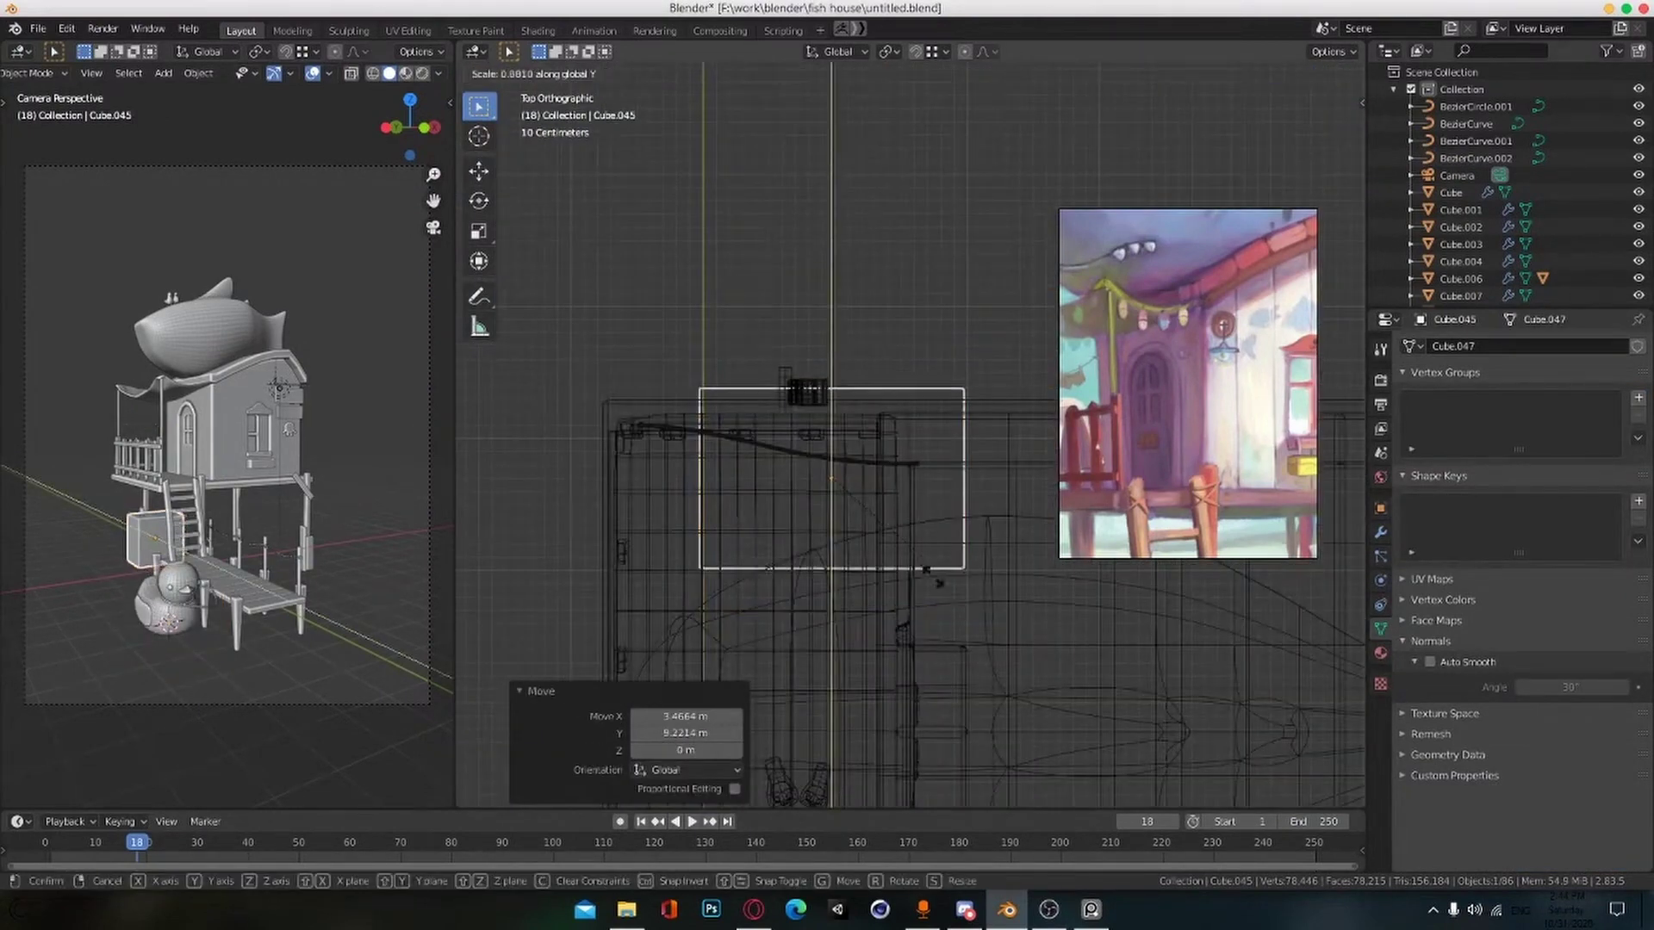
{"action": "left_click", "coordinate": [846, 483]}
{"action": "scroll", "coordinate": [846, 484], "scroll_direction": "up", "scroll_amount": 4}
{"action": "key", "text": "s"}
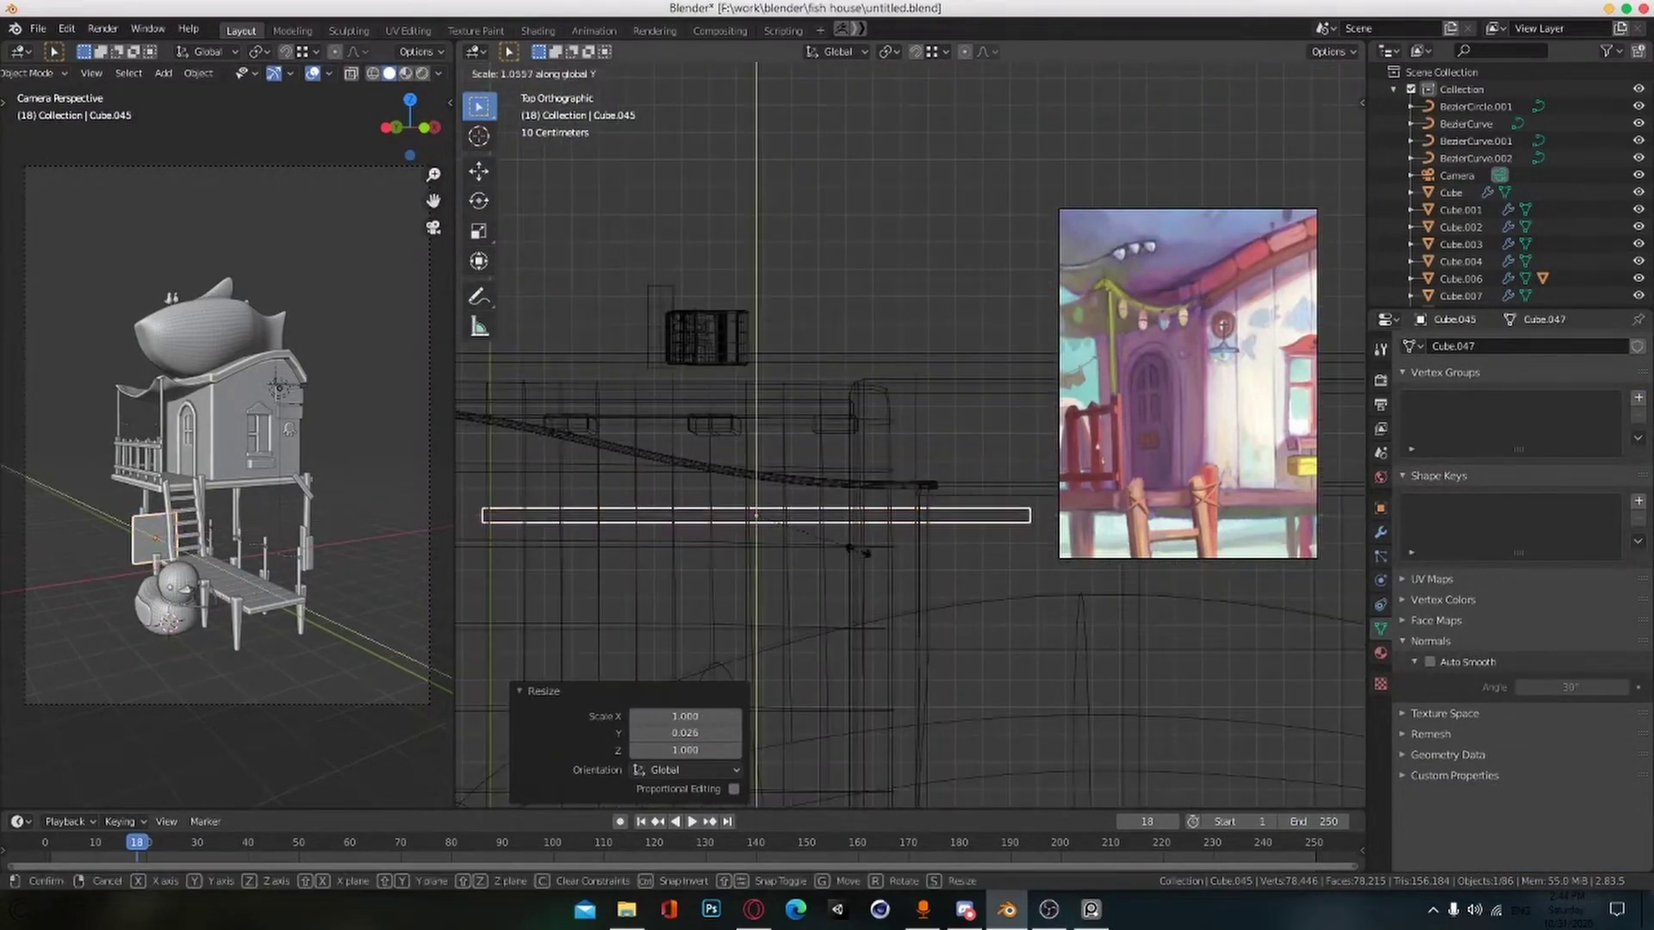
{"action": "key", "text": "z"}
{"action": "mouse_move", "coordinate": [722, 629]}
{"action": "left_mouse_down", "text": "alt"}
{"action": "mouse_move", "coordinate": [971, 644]}
{"action": "mouse_move", "coordinate": [1019, 623]}
{"action": "left_mouse_up", "text": "alt"}
{"action": "left_click", "coordinate": [1073, 649]}
{"action": "key", "text": "shift+s"}
{"action": "key", "text": "ctrl+s"}
Step: Raise the thin panel about 4.7 m along Z to the height of the porch
{"action": "key", "text": "g"}
{"action": "key", "text": "z"}
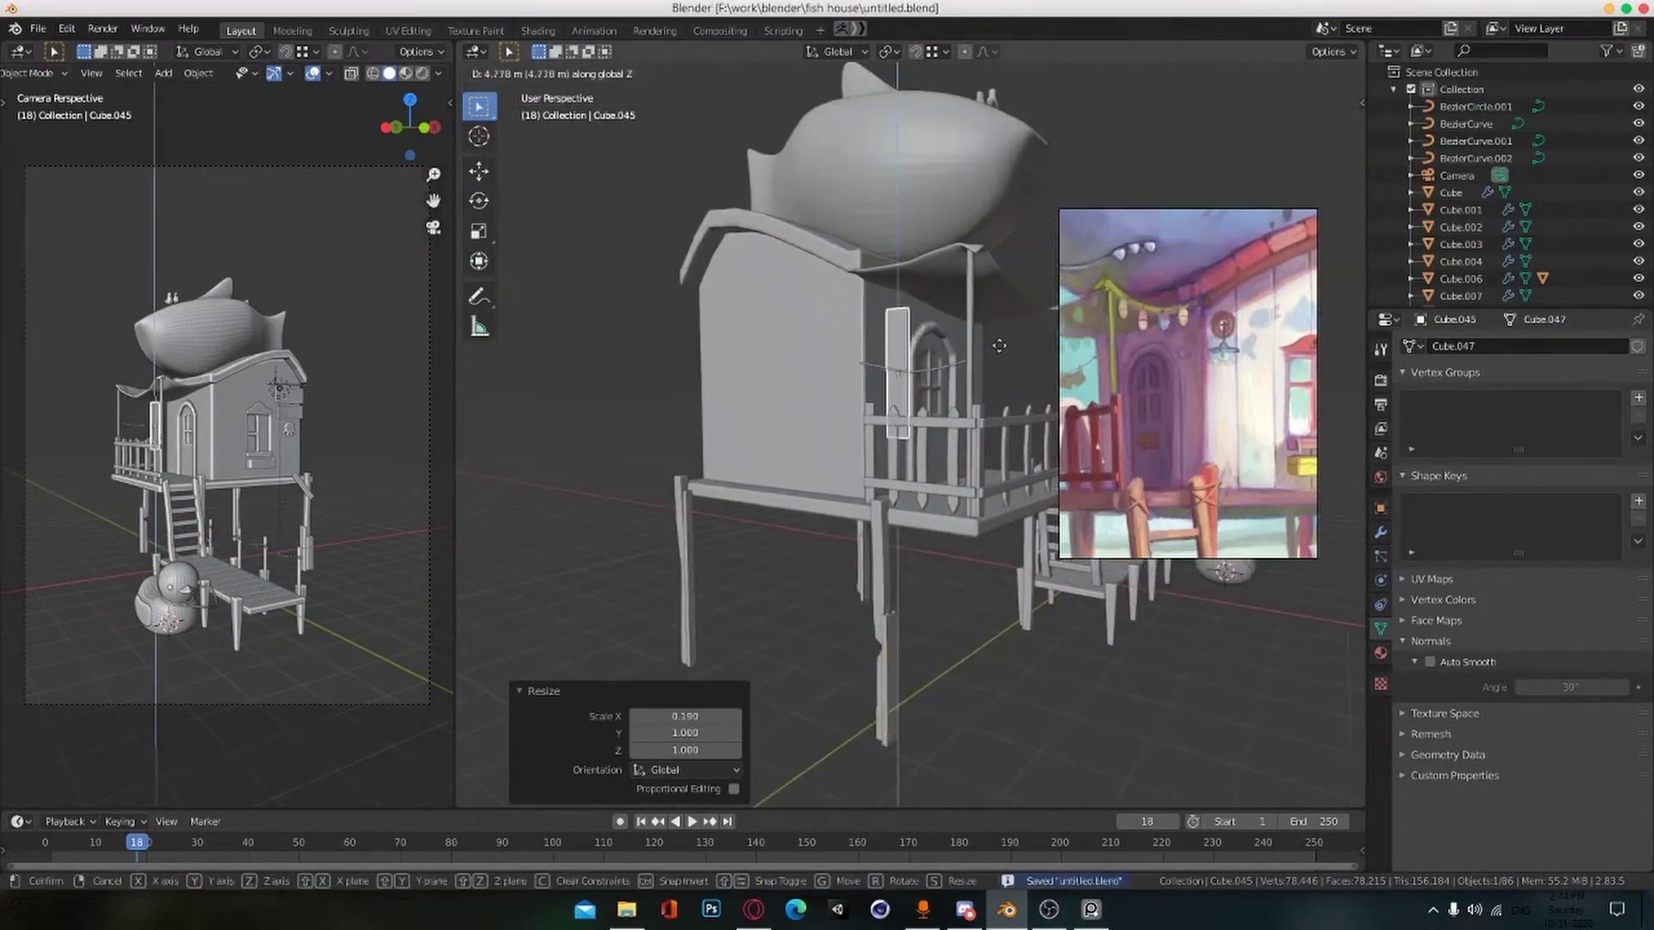
{"action": "left_click", "coordinate": [1000, 347]}
{"action": "scroll", "coordinate": [1000, 346], "scroll_direction": "up", "scroll_amount": 5}
{"action": "middle_click_drag", "start_coordinate": [999, 346], "coordinate": [997, 387]}
{"action": "middle_click_drag", "start_coordinate": [990, 319], "coordinate": [987, 414], "text": "shift"}
Step: Scale down the panel's height and shift it along Z to sit just under the clothesline
{"action": "key", "text": "s"}
{"action": "left_click", "coordinate": [842, 327]}
{"action": "middle_click_drag", "start_coordinate": [842, 327], "coordinate": [1080, 566]}
{"action": "key", "text": "g"}
{"action": "key", "text": "z"}
{"action": "left_click", "coordinate": [919, 384]}
Step: Split the panel with a vertical centre loop cut and extrude its two bottom faces into trouser legs
{"action": "scroll", "coordinate": [919, 384], "scroll_direction": "up", "scroll_amount": 4}
{"action": "key", "text": "Tab"}
{"action": "left_click", "coordinate": [799, 255]}
{"action": "right_click", "coordinate": [799, 255]}
{"action": "scroll", "coordinate": [800, 255], "scroll_direction": "up", "scroll_amount": 3}
{"action": "mouse_move", "coordinate": [799, 255]}
{"action": "middle_mouse_down"}
{"action": "mouse_move", "coordinate": [784, 202]}
{"action": "mouse_move", "coordinate": [810, 259]}
{"action": "middle_mouse_up"}
{"action": "left_click", "coordinate": [767, 223]}
{"action": "key", "text": "e"}
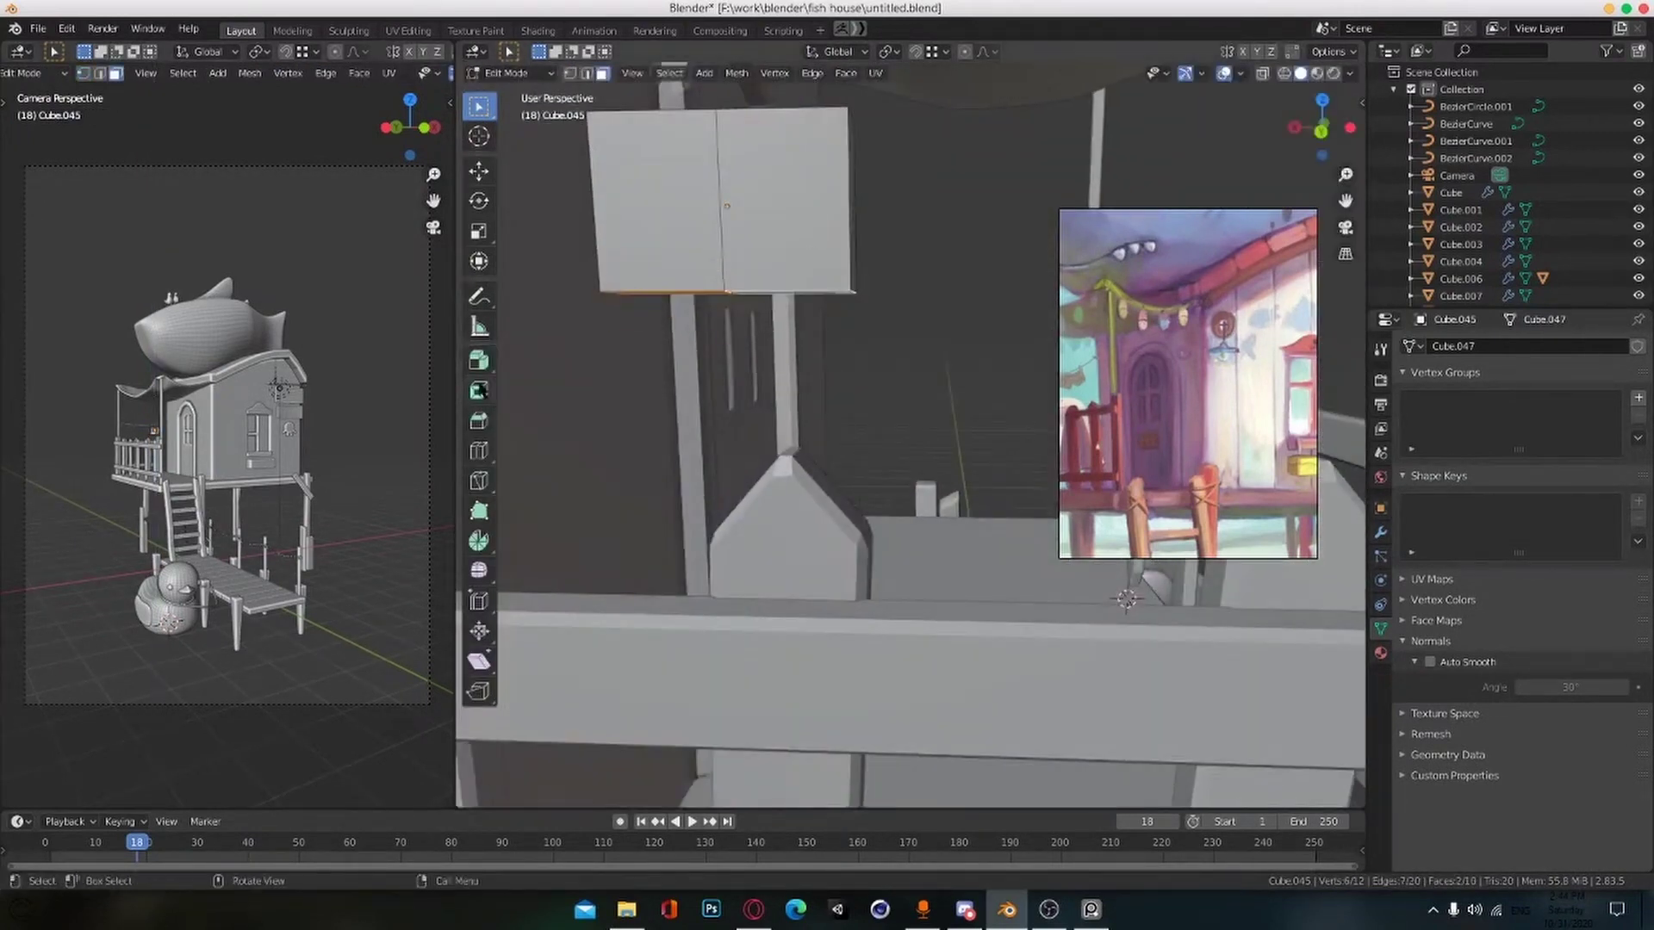
{"action": "left_click", "coordinate": [859, 365]}
{"action": "scroll", "coordinate": [858, 365], "scroll_direction": "down", "scroll_amount": 6}
{"action": "mouse_move", "coordinate": [859, 366]}
{"action": "middle_mouse_down"}
{"action": "mouse_move", "coordinate": [956, 379]}
{"action": "mouse_move", "coordinate": [827, 361]}
{"action": "middle_mouse_up"}
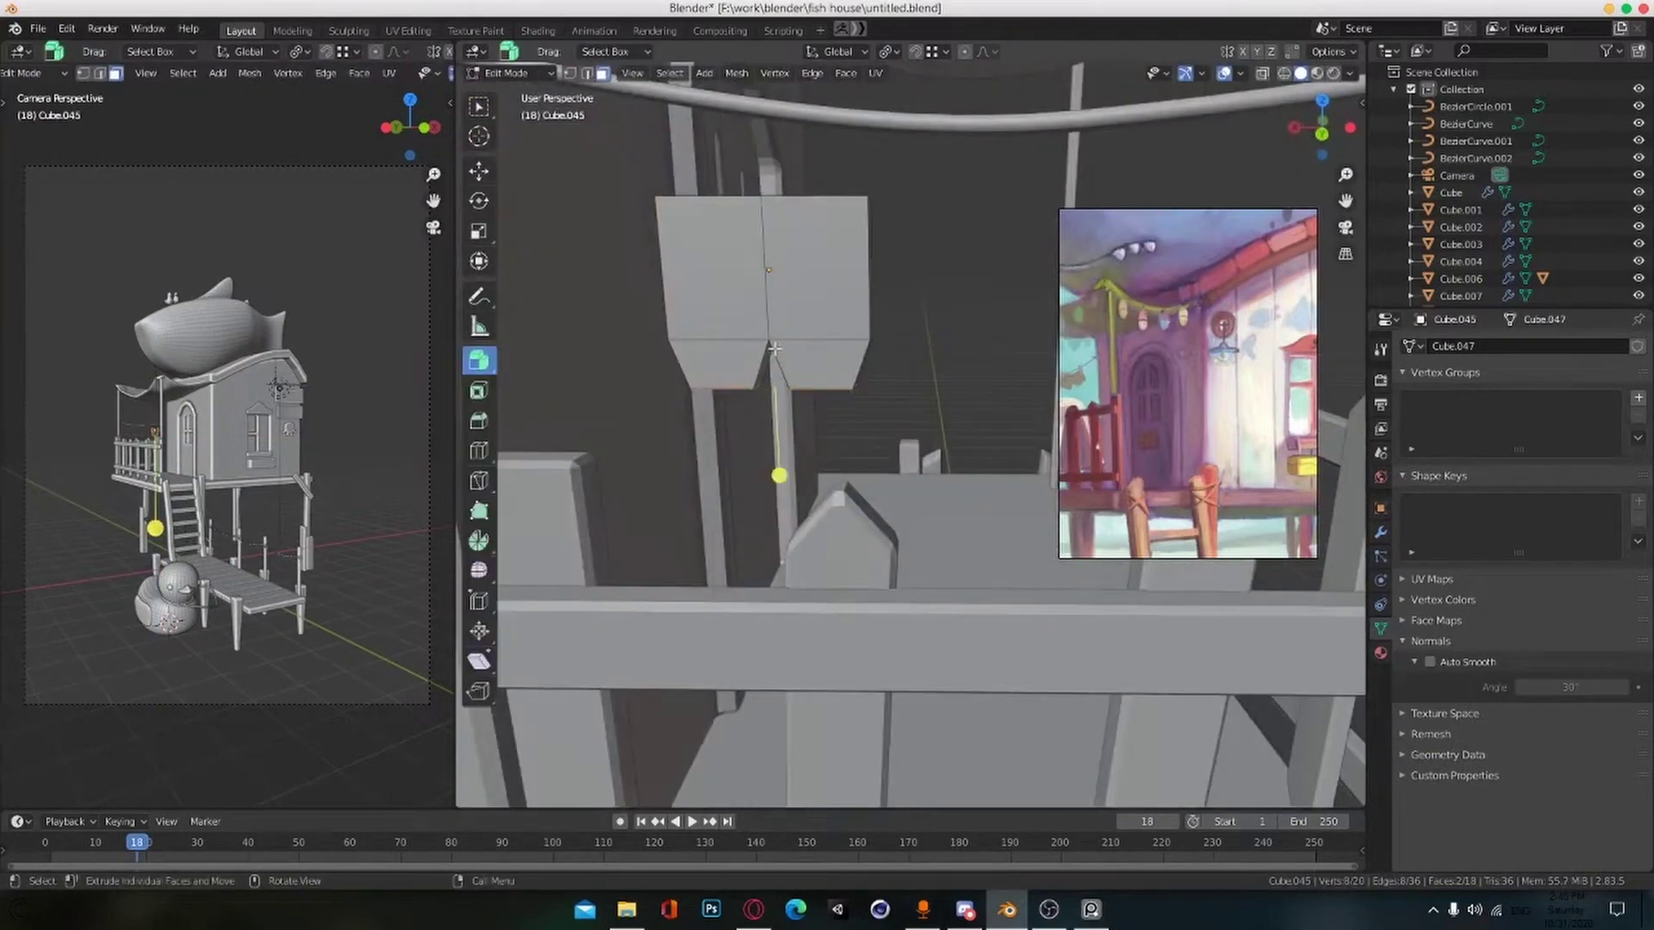
Step: Raise the centre vertices between the legs along Z to form the crotch of the shorts
{"action": "key", "text": "shift+z"}
{"action": "key", "text": "1"}
{"action": "left_click_drag", "start_coordinate": [735, 317], "coordinate": [808, 366]}
{"action": "key", "text": "g"}
{"action": "key", "text": "z"}
{"action": "left_click", "coordinate": [820, 322]}
{"action": "key", "text": "shift+z"}
Step: Add a level 2 Subdivision Surface to the shorts and cut an edge loop into the mesh
{"action": "middle_click_drag", "start_coordinate": [820, 323], "coordinate": [819, 360]}
{"action": "key", "text": "Tab"}
{"action": "key", "text": "ctrl+2"}
{"action": "key", "text": "Tab"}
{"action": "key", "text": "ctrl+r"}
{"action": "left_click", "coordinate": [820, 360]}
{"action": "left_click", "coordinate": [819, 343]}
Step: Raise both top corners of the shorts' waistband along Z
{"action": "scroll", "coordinate": [820, 343], "scroll_direction": "up", "scroll_amount": 4}
{"action": "left_click_drag", "start_coordinate": [857, 204], "coordinate": [914, 290]}
{"action": "key", "text": "g"}
{"action": "key", "text": "z"}
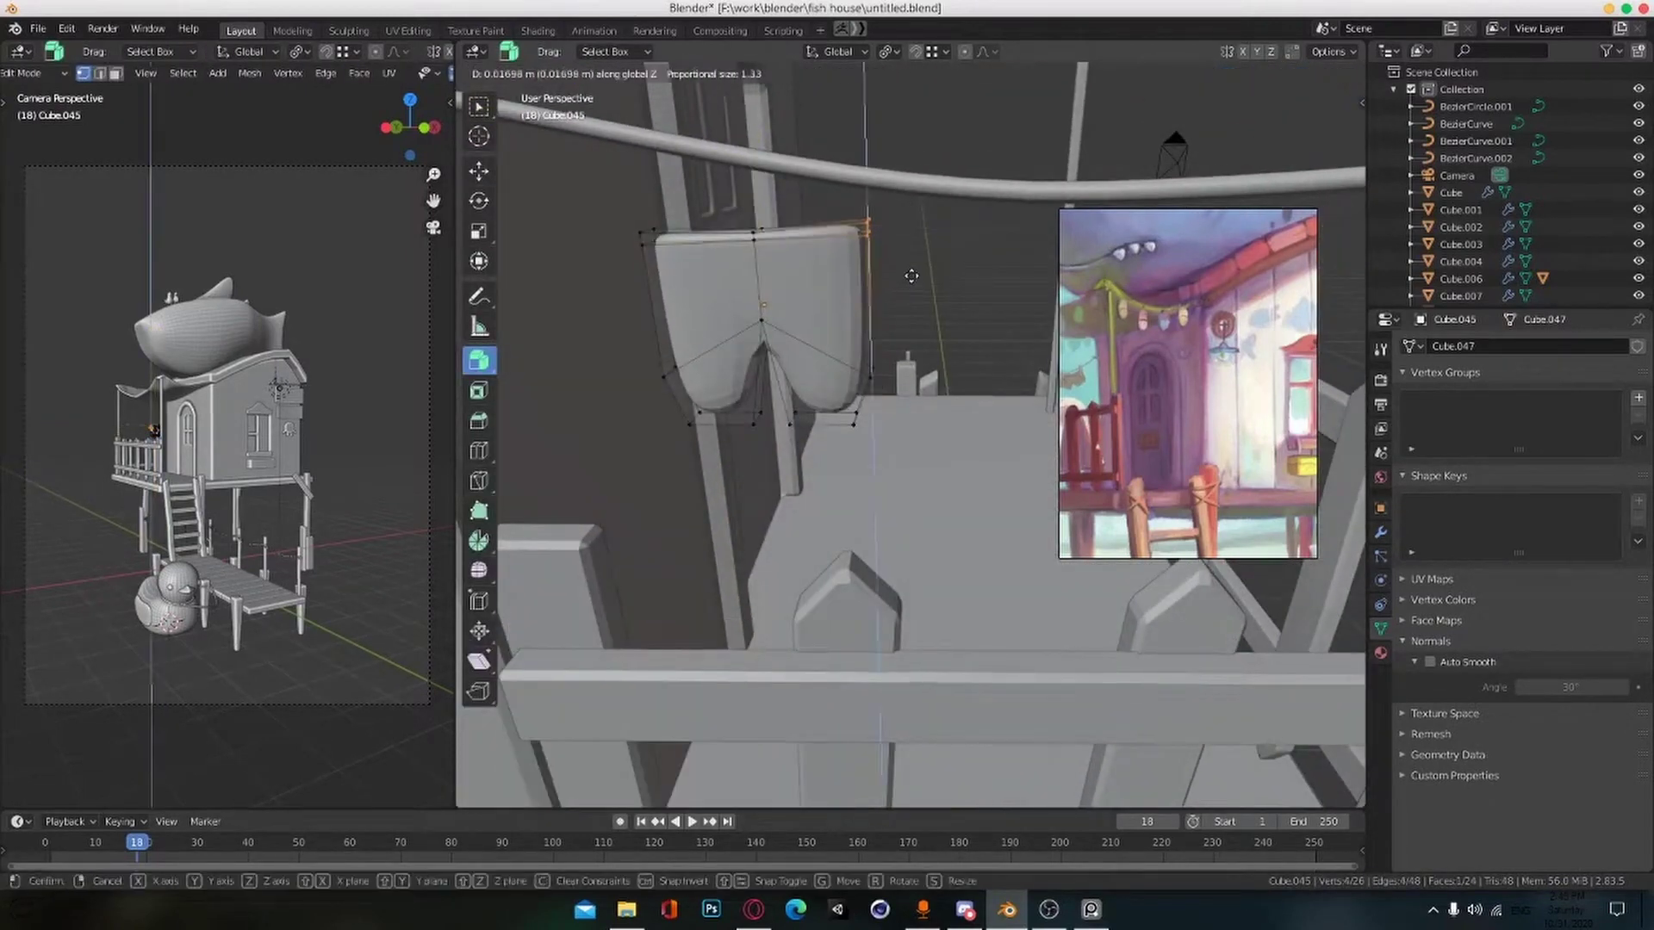
{"action": "left_click", "coordinate": [911, 265]}
{"action": "left_click_drag", "start_coordinate": [632, 203], "coordinate": [685, 263]}
{"action": "key", "text": "g"}
{"action": "key", "text": "z"}
{"action": "left_click", "coordinate": [678, 240]}
Step: Cut two more edge loops into the shorts to sharpen the leg shape, and save the file
{"action": "middle_click_drag", "start_coordinate": [743, 418], "coordinate": [816, 410]}
{"action": "key", "text": "ctrl+r"}
{"action": "left_click", "coordinate": [754, 379]}
{"action": "left_click", "coordinate": [762, 404]}
{"action": "key", "text": "ctrl+r"}
{"action": "left_click", "coordinate": [779, 372]}
{"action": "left_click", "coordinate": [774, 375]}
{"action": "key", "text": "w"}
{"action": "key", "text": "Tab"}
{"action": "scroll", "coordinate": [780, 376], "scroll_direction": "down", "scroll_amount": 4}
{"action": "key", "text": "ctrl+s"}
Step: Move the shorts beneath the clothesline in top view and rotate them to follow the line's direction
{"action": "key", "text": "KP_7"}
{"action": "key", "text": "shift+z"}
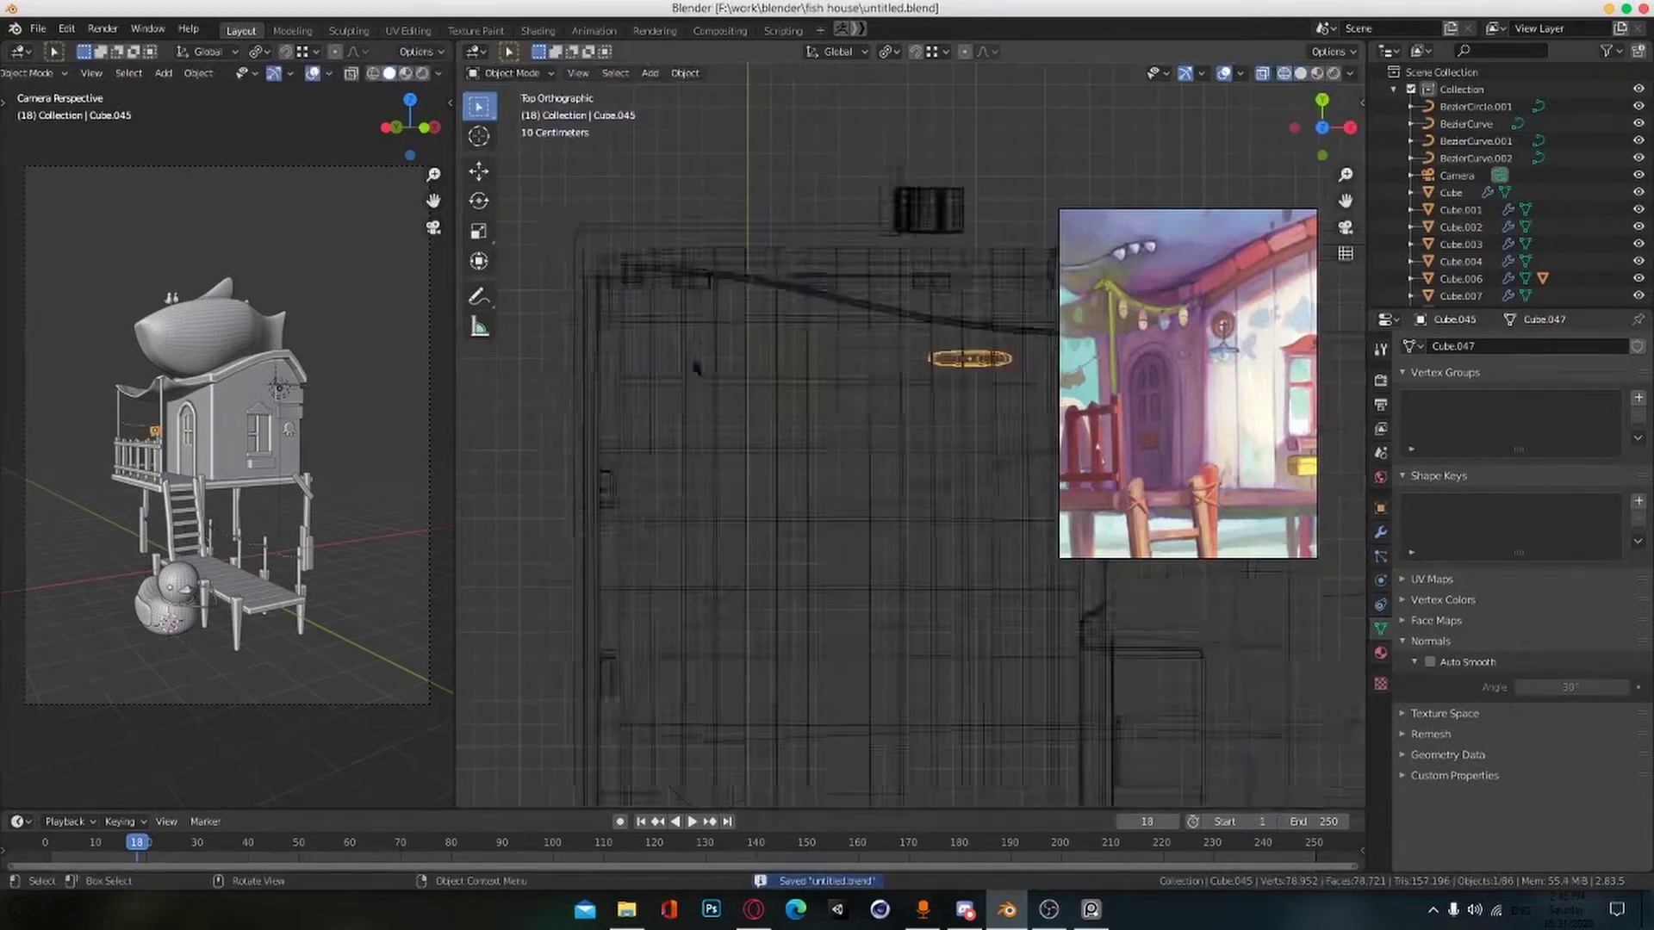
{"action": "scroll", "coordinate": [960, 402], "scroll_direction": "up", "scroll_amount": 3}
{"action": "middle_click_drag", "start_coordinate": [960, 402], "coordinate": [753, 496], "text": "shift"}
{"action": "key", "text": "g"}
{"action": "left_click", "coordinate": [915, 384]}
{"action": "key", "text": "r"}
{"action": "left_click", "coordinate": [920, 387]}
{"action": "key", "text": "g"}
{"action": "middle_click_drag", "start_coordinate": [981, 517], "coordinate": [1014, 390]}
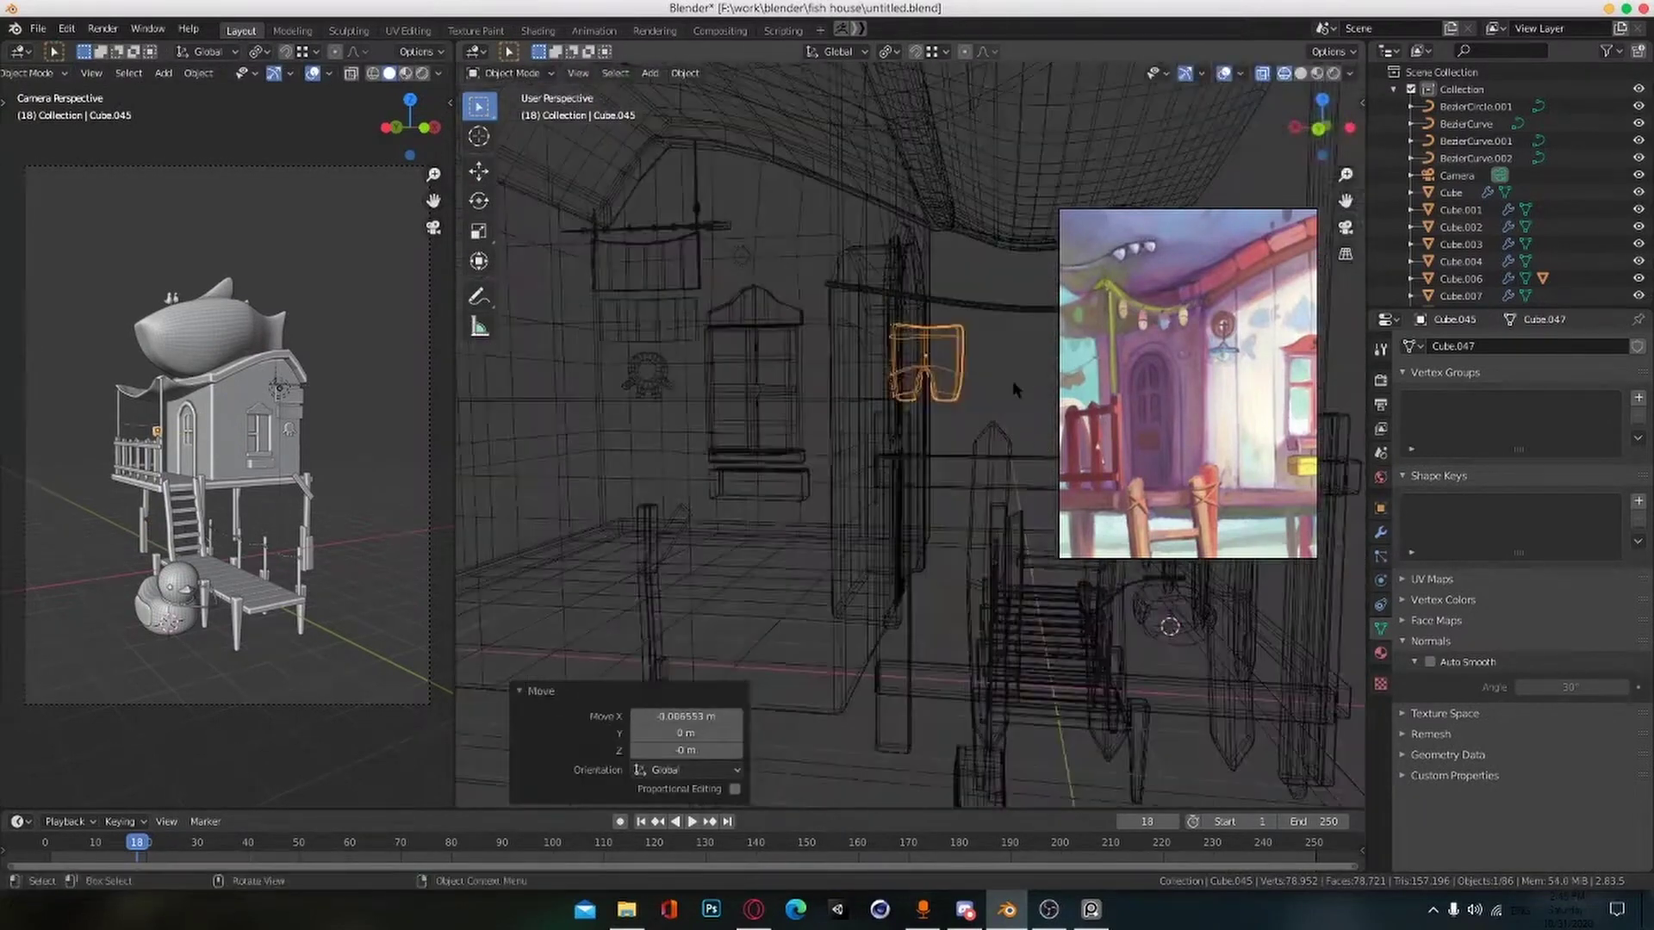
Step: Raise the shorts about 0.09 m in front view to hang at the clothesline and rotate them to match its slope
{"action": "key", "text": "KP_1"}
{"action": "key", "text": "g"}
{"action": "left_click", "coordinate": [992, 331]}
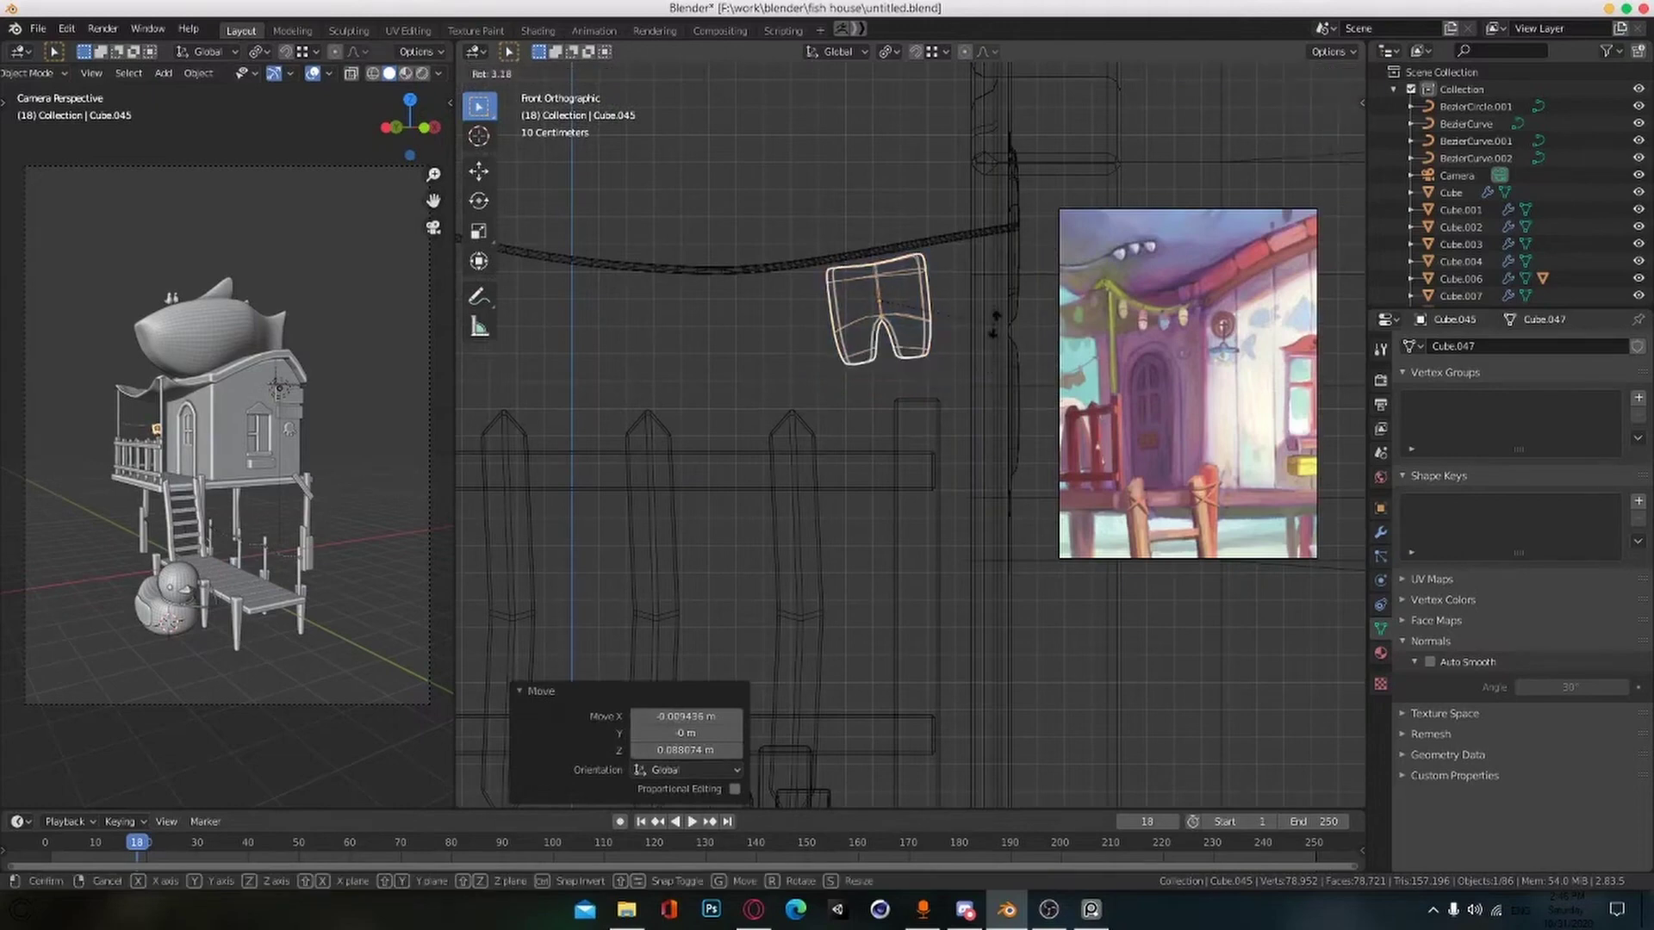
{"action": "left_click", "coordinate": [994, 325]}
{"action": "scroll", "coordinate": [969, 317], "scroll_direction": "up", "scroll_amount": 2}
Step: Snap the 3D cursor to the shorts and add a new cube there for a clothespin
{"action": "key", "text": "shift+s"}
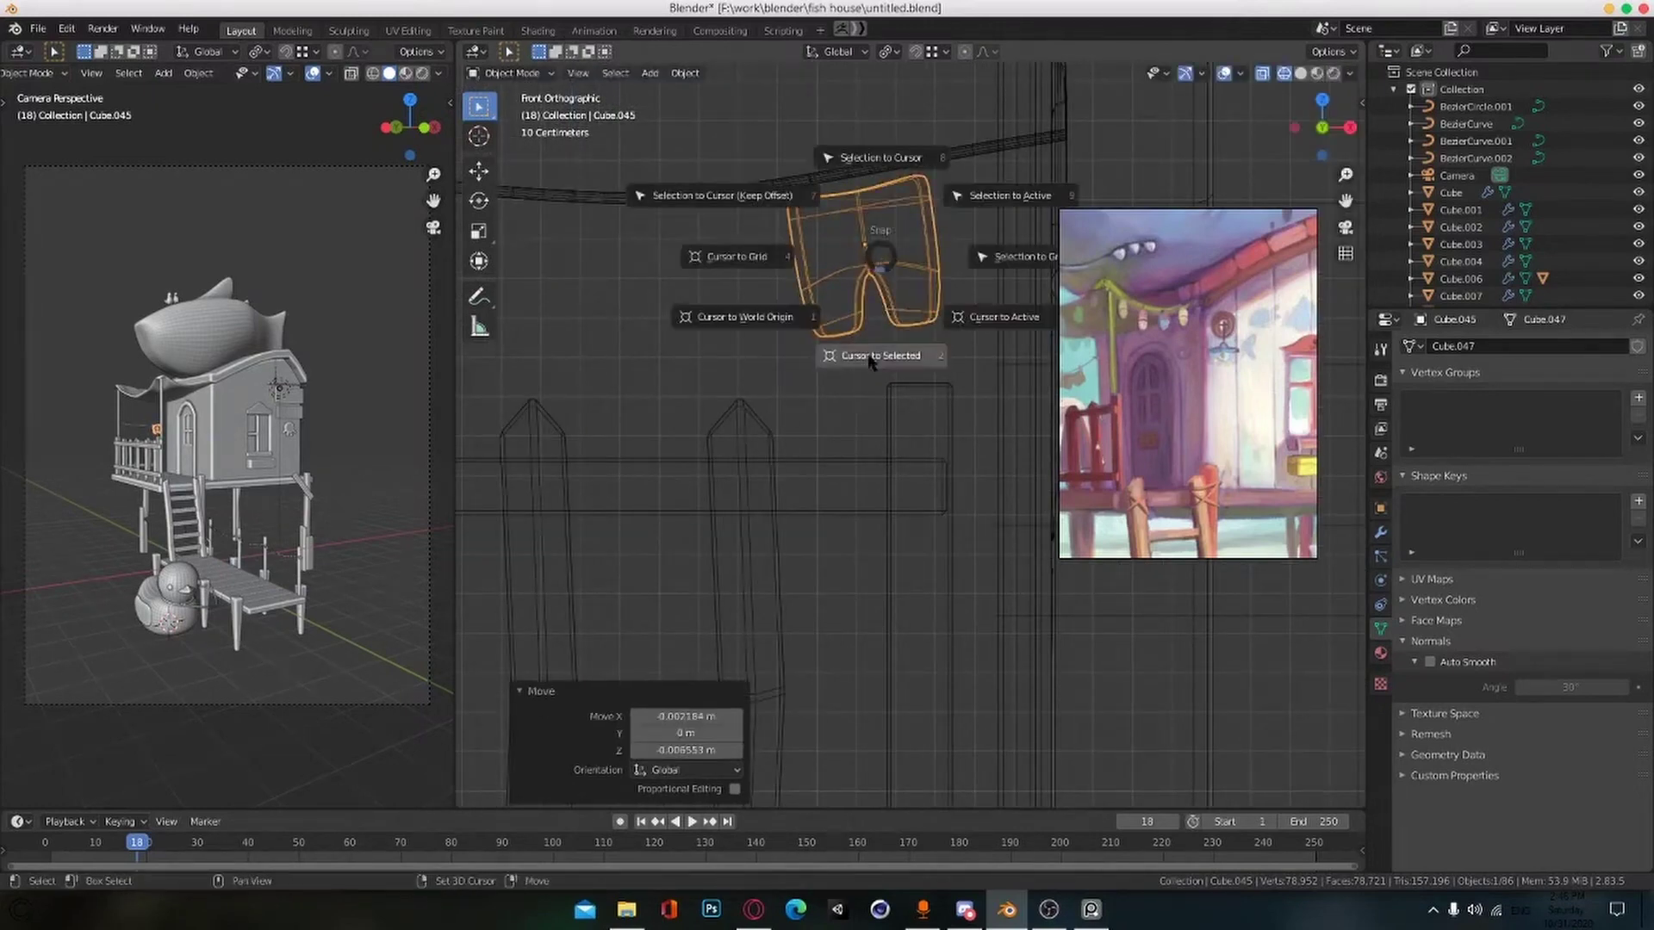
{"action": "left_click", "coordinate": [879, 357]}
{"action": "key", "text": "shift+a"}
{"action": "mouse_move", "coordinate": [831, 248]}
{"action": "left_click", "coordinate": [981, 267]}
Step: Scale the new cube down into a small, narrow clothespin block
{"action": "key", "text": "s"}
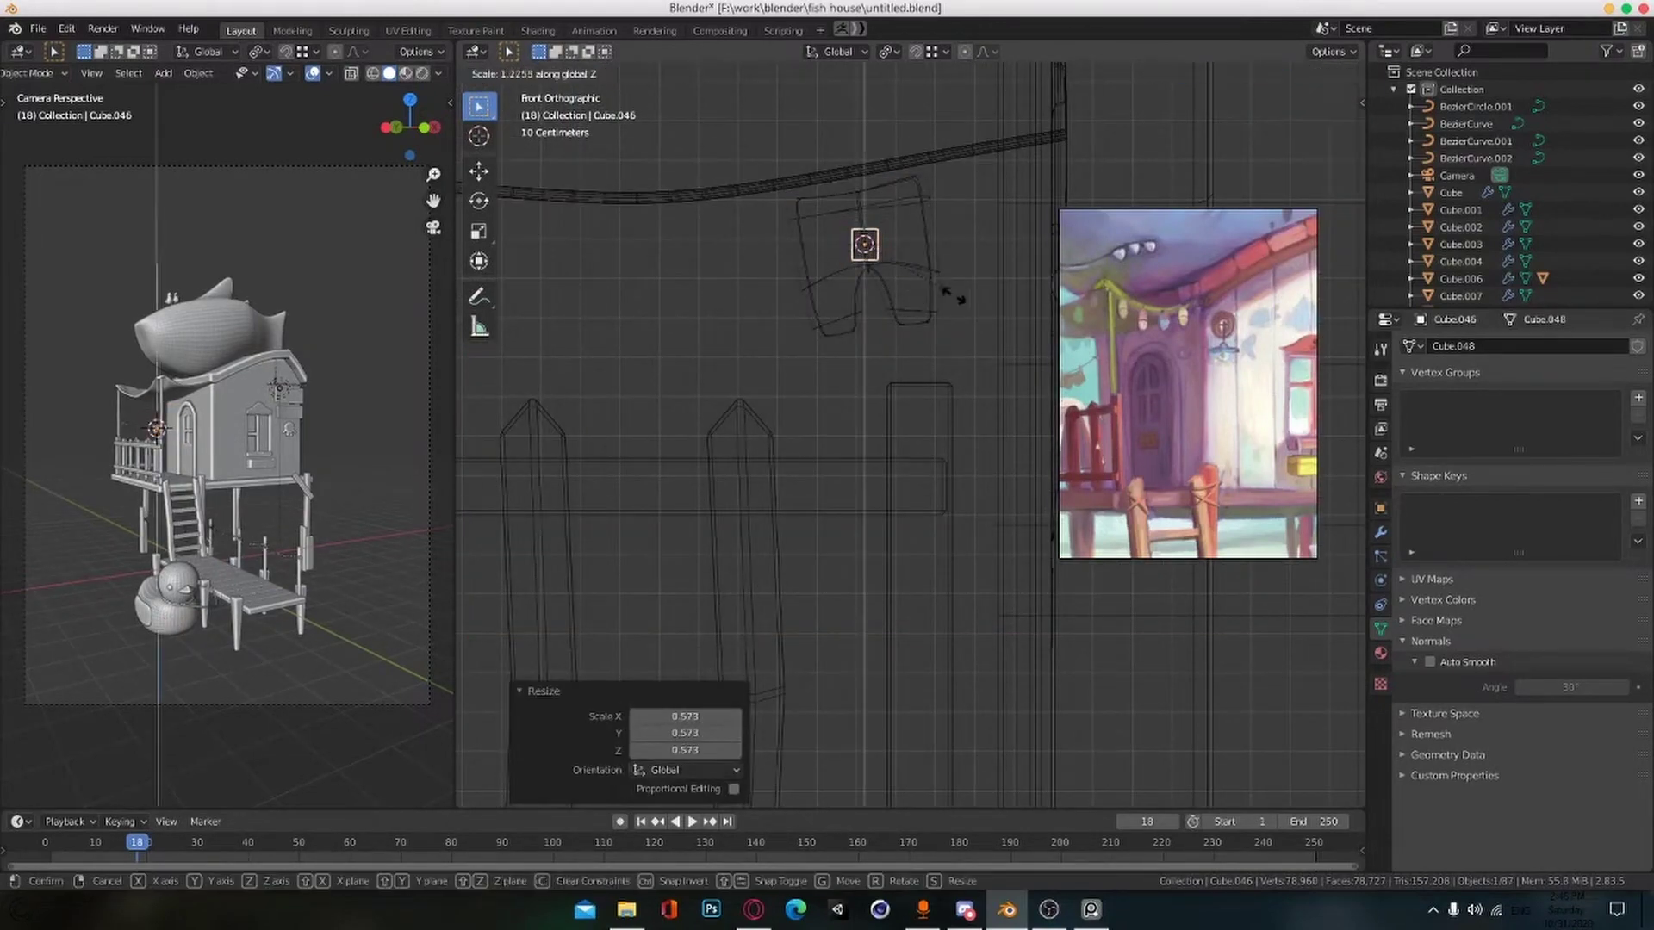
{"action": "middle_click_drag", "start_coordinate": [897, 229], "coordinate": [892, 340]}
{"action": "key", "text": "s"}
{"action": "key", "text": "shift+z"}
{"action": "left_click", "coordinate": [837, 315]}
Step: Place the clothespin over the line at one top corner of the shorts, duplicate it onto the other, and save the file
{"action": "key", "text": "KP_7"}
{"action": "key", "text": "g"}
{"action": "left_click_drag", "start_coordinate": [742, 335], "coordinate": [805, 467], "text": "alt"}
{"action": "key", "text": "ctrl+s"}
{"action": "key", "text": "KP_3"}
{"action": "key", "text": "KP_1"}
{"action": "key", "text": "shift+z"}
{"action": "scroll", "coordinate": [805, 467], "scroll_direction": "up", "scroll_amount": 4}
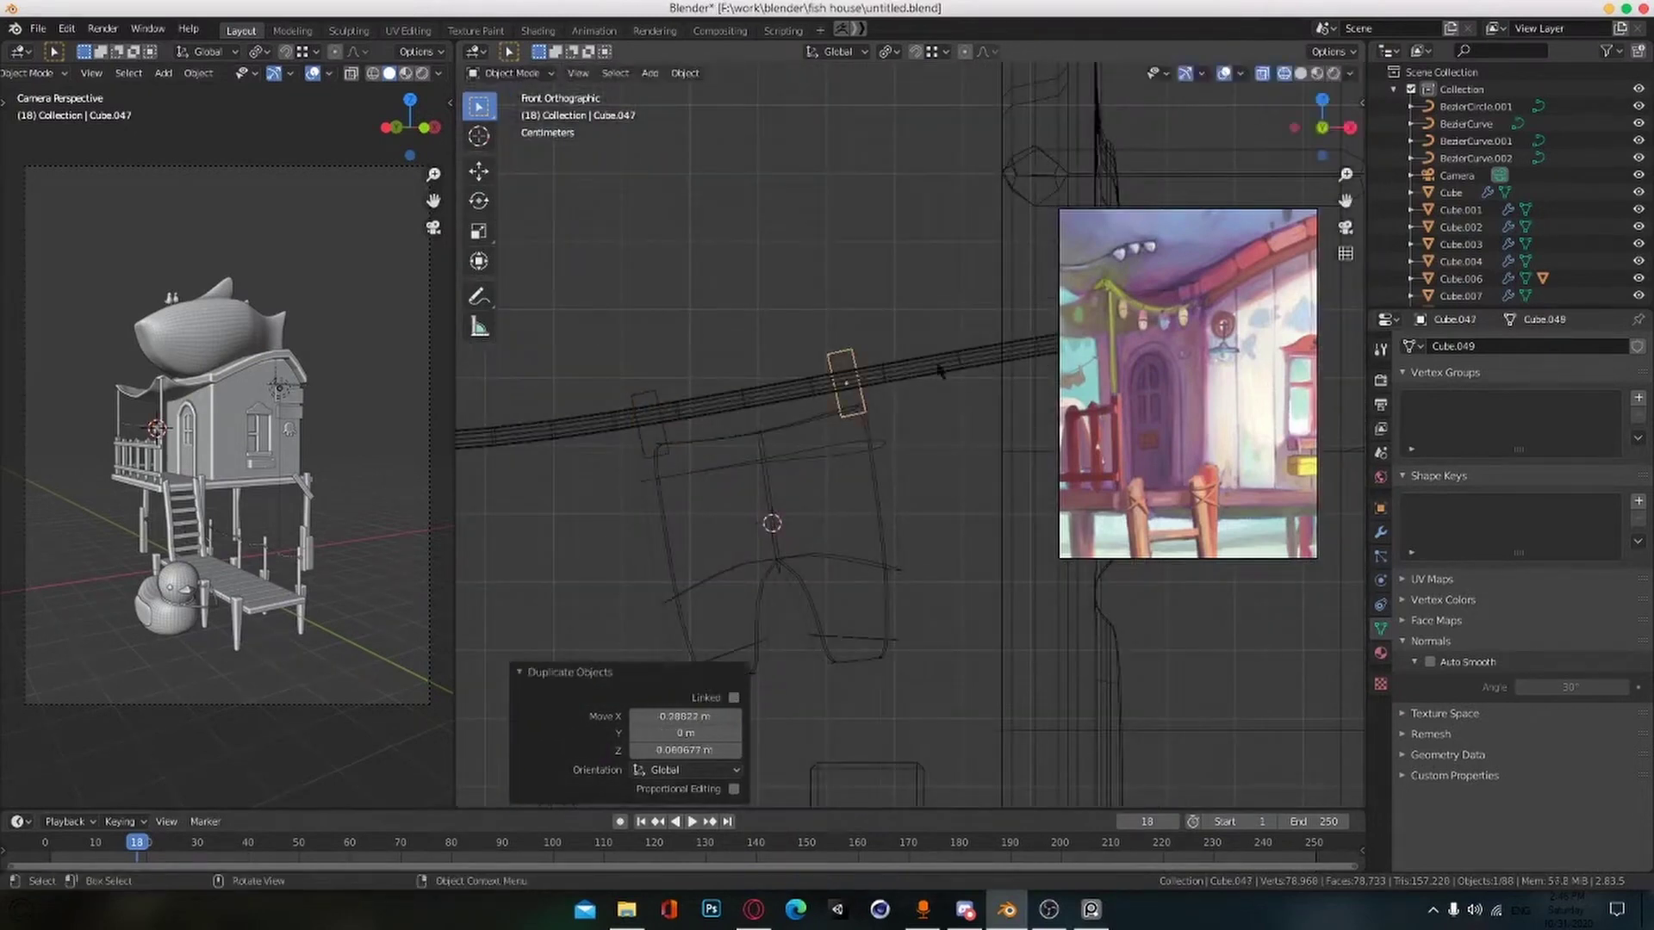
Step: Nudge the second clothespin about 0.012 m along X over the line at the shorts' upper corner, and save the file
{"action": "scroll", "coordinate": [906, 428], "scroll_direction": "down", "scroll_amount": 2}
{"action": "key", "text": "ctrl+s"}
{"action": "scroll", "coordinate": [963, 418], "scroll_direction": "up", "scroll_amount": 5}
{"action": "key", "text": "g"}
{"action": "left_click", "coordinate": [999, 427]}
{"action": "scroll", "coordinate": [955, 410], "scroll_direction": "down", "scroll_amount": 6}
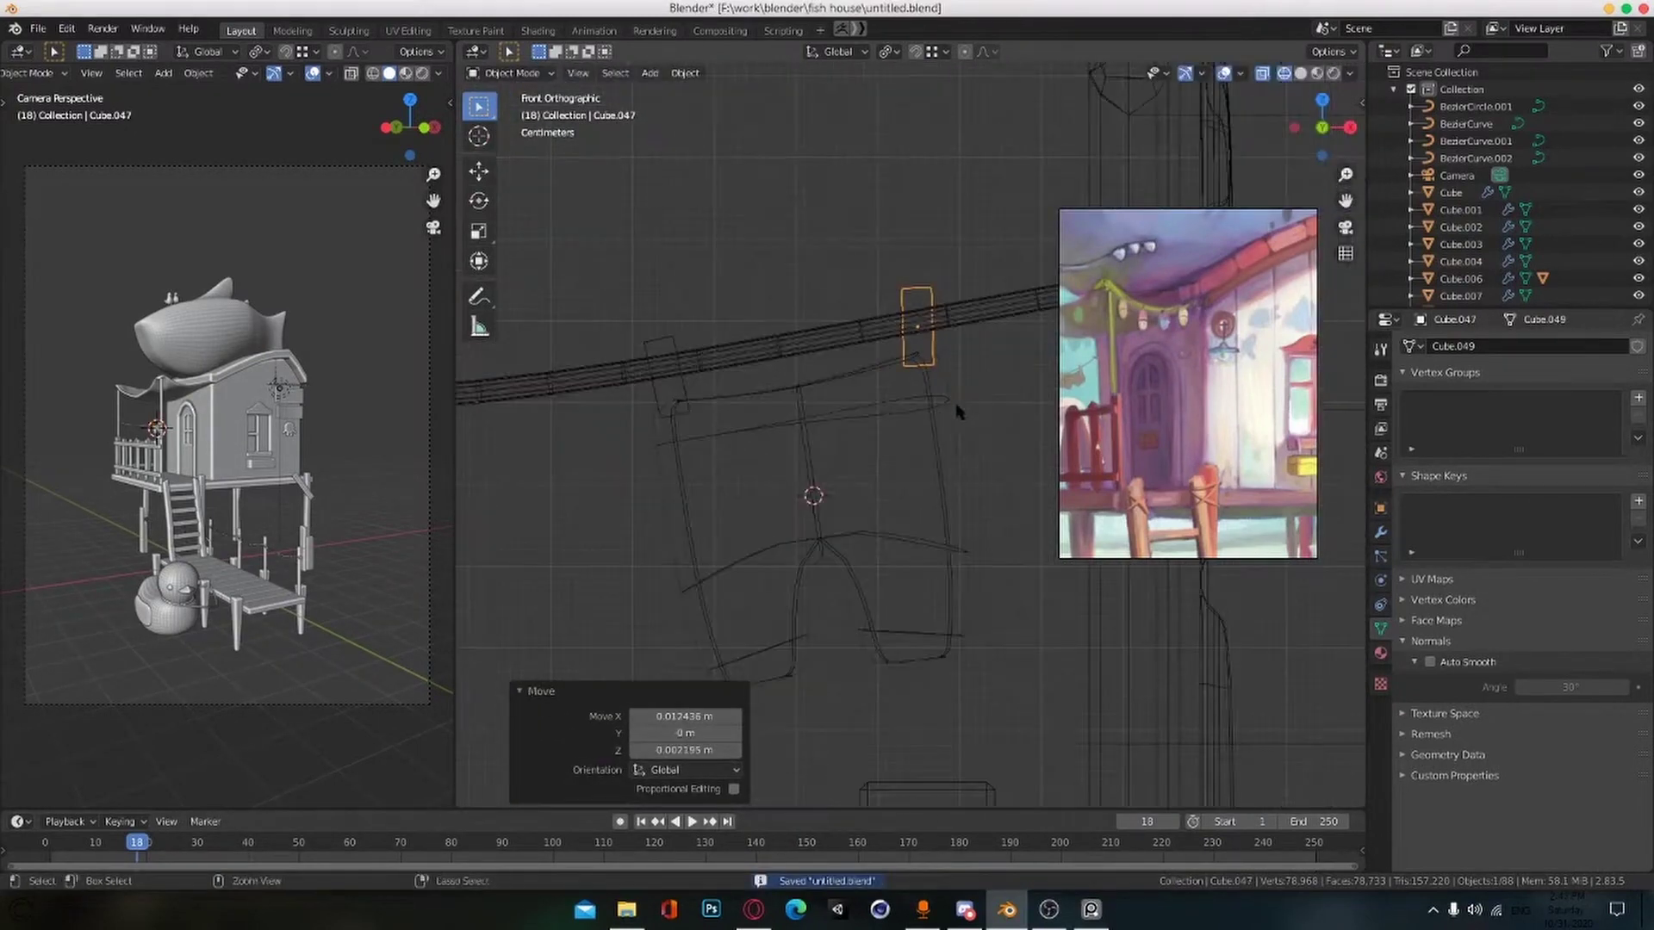
{"action": "key", "text": "ctrl+s"}
{"action": "scroll", "coordinate": [878, 444], "scroll_direction": "down", "scroll_amount": 1}
Step: Duplicate the shorts with both clothespins along the clothesline to make three pairs following its slope, and save the file
{"action": "left_click", "coordinate": [857, 383]}
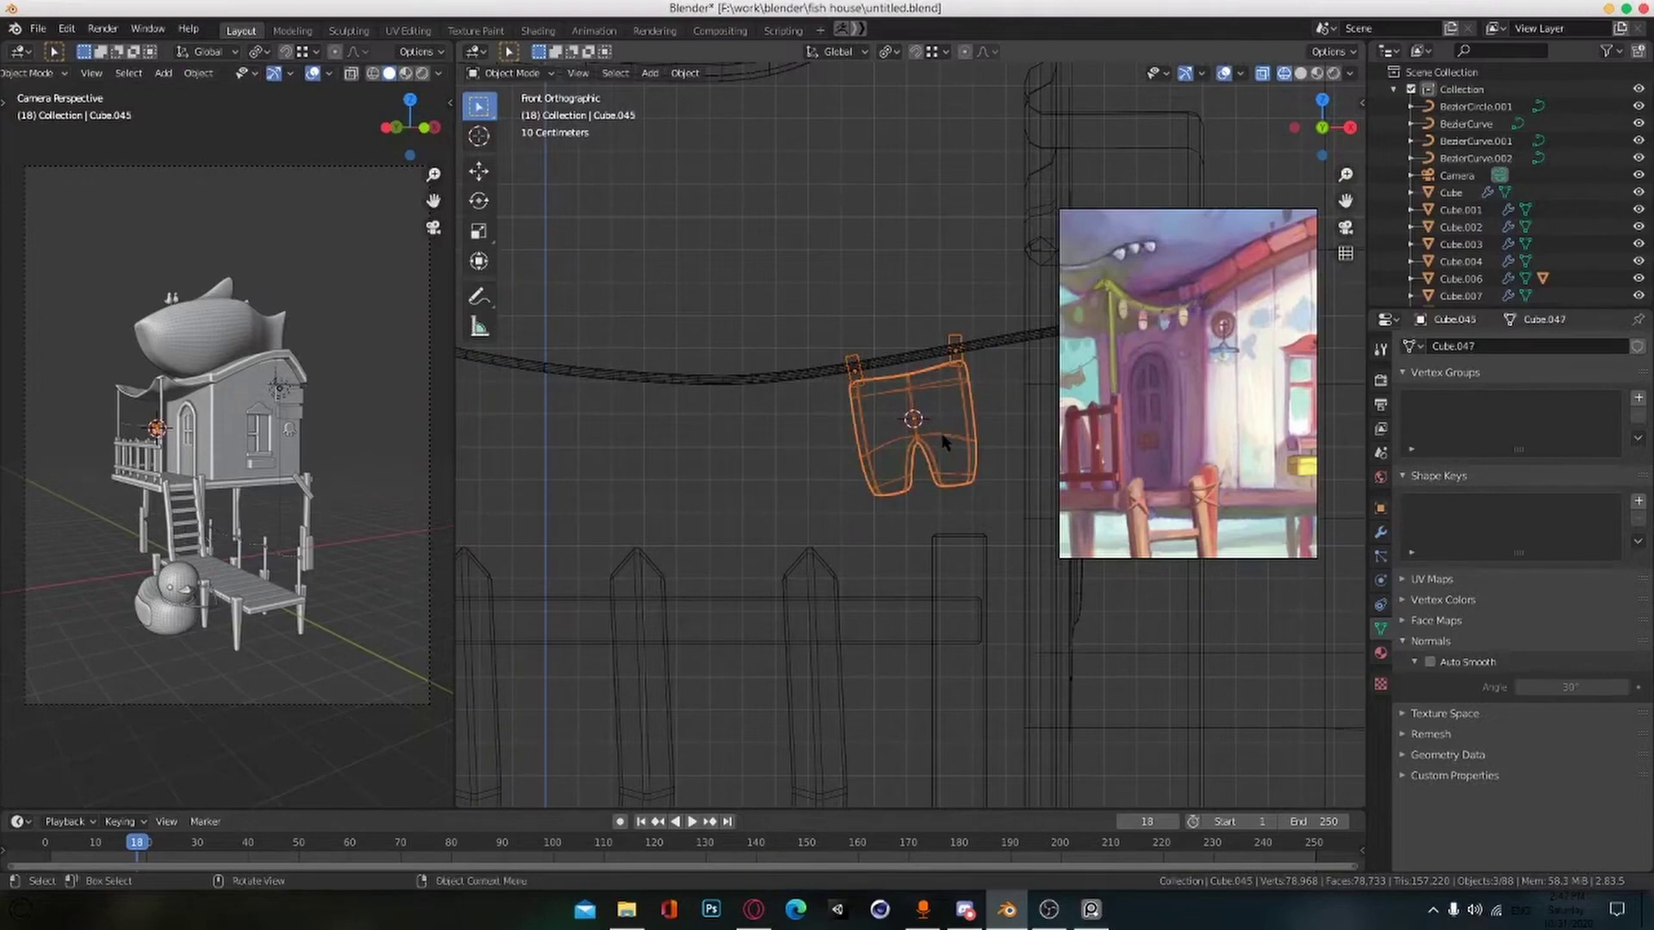
{"action": "middle_click_drag", "start_coordinate": [757, 482], "coordinate": [972, 470], "text": "shift"}
{"action": "key", "text": "shift+d"}
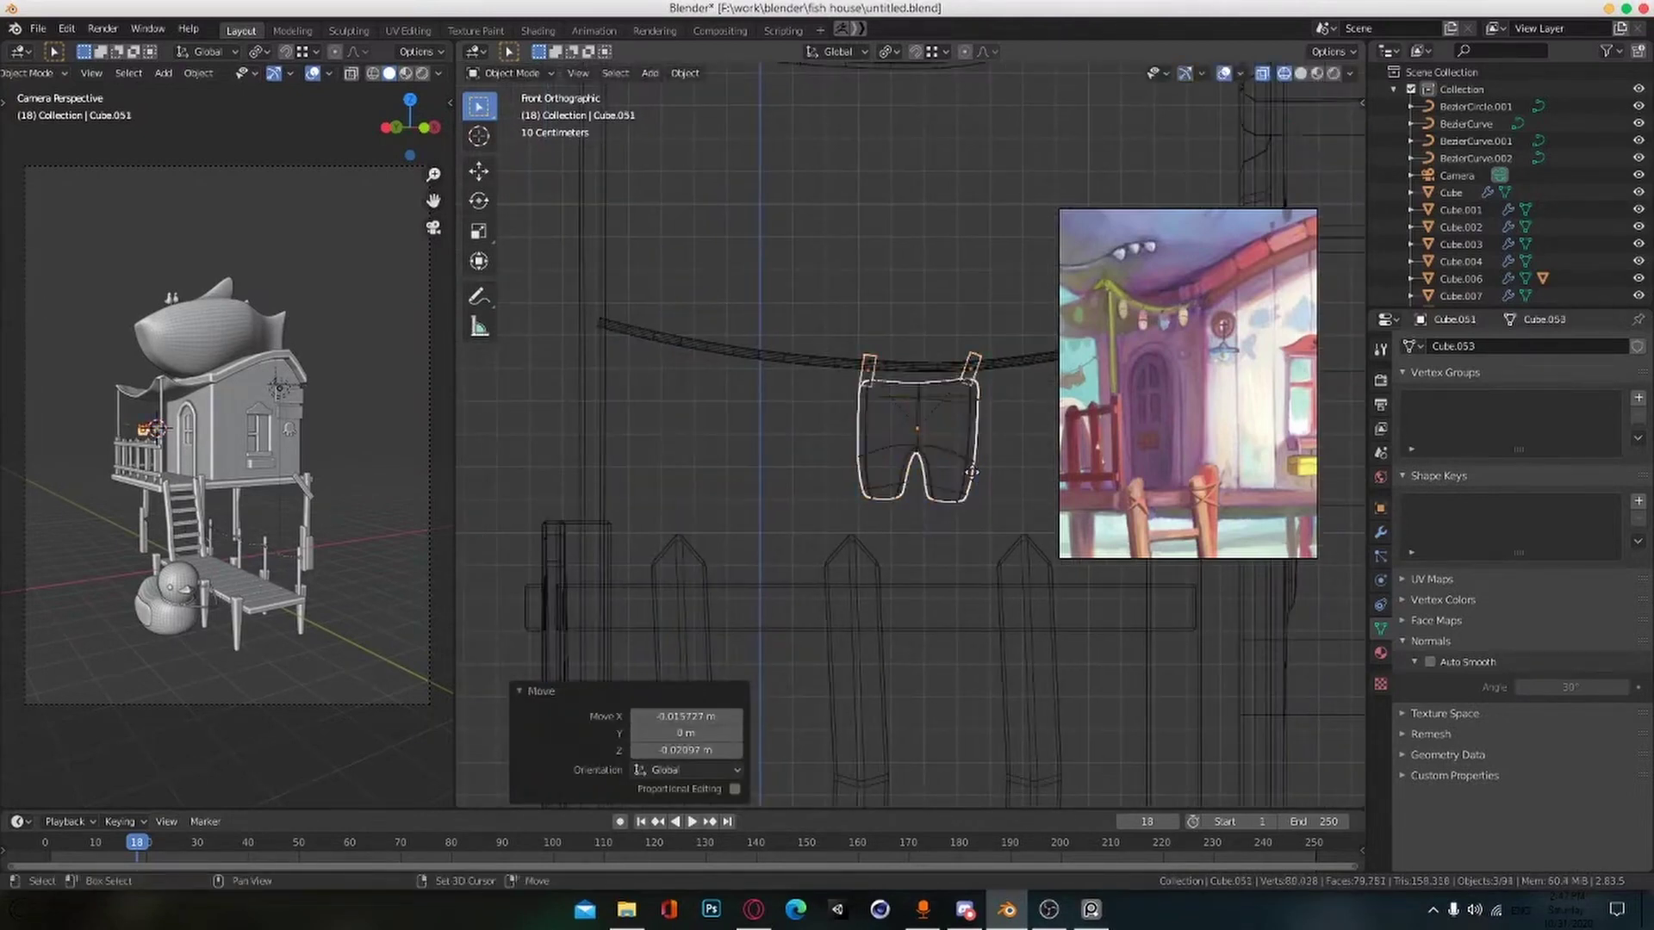
{"action": "left_click", "coordinate": [806, 438]}
{"action": "key", "text": "g"}
{"action": "left_click", "coordinate": [808, 429]}
{"action": "left_click", "coordinate": [807, 417]}
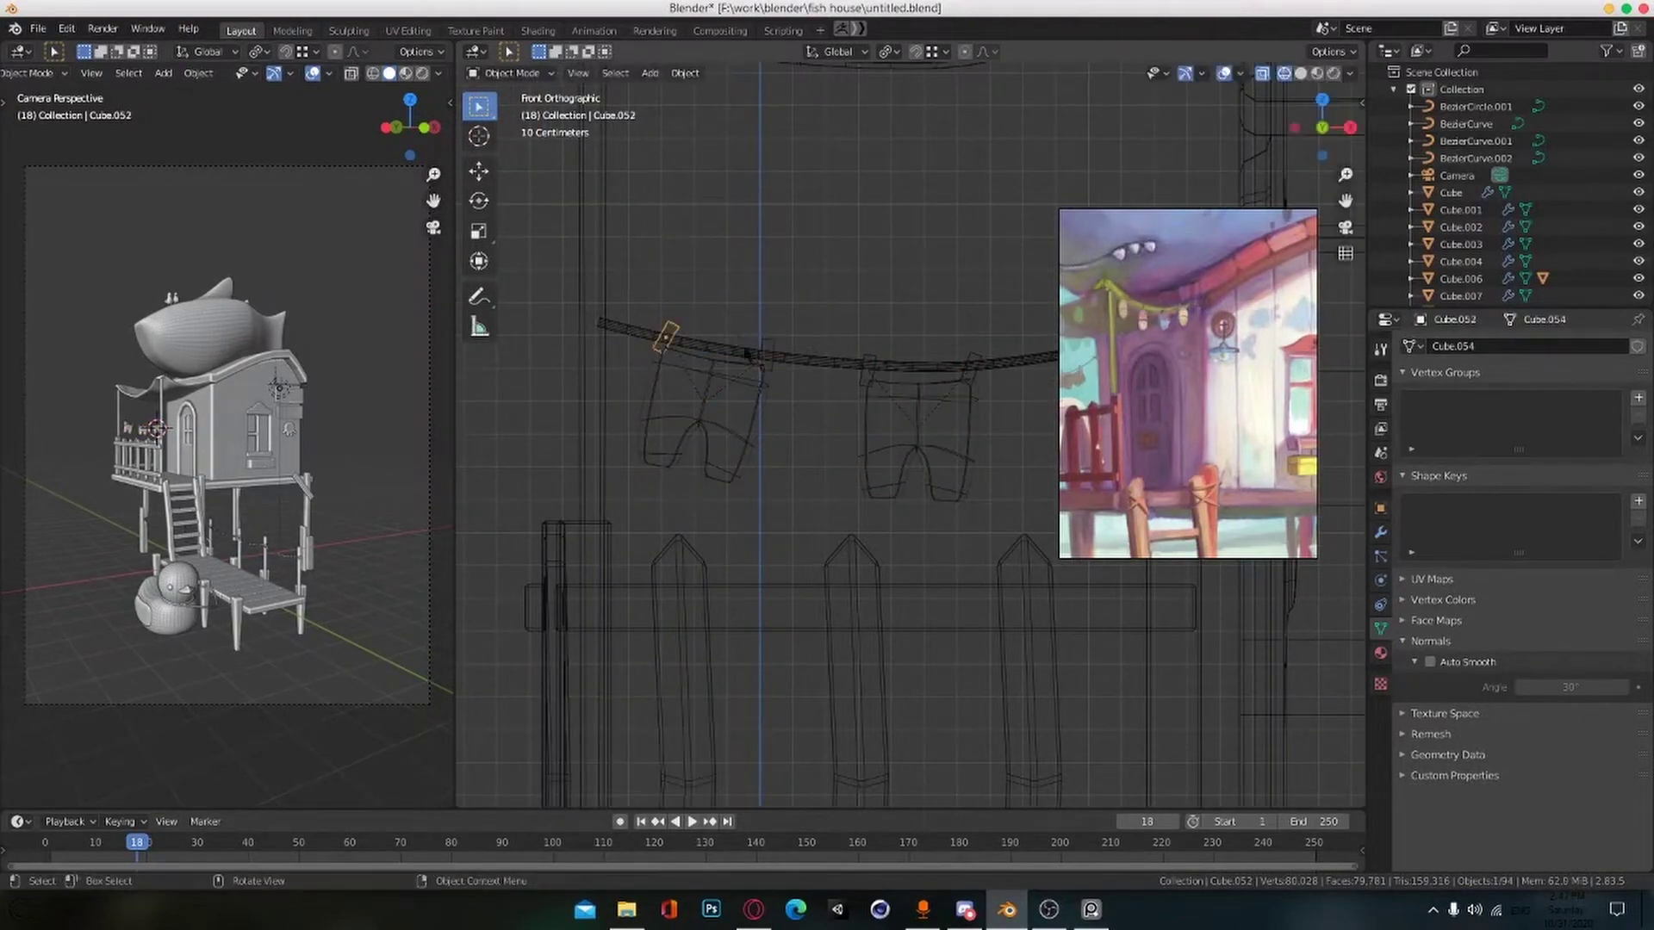
{"action": "left_click", "coordinate": [1011, 365]}
{"action": "key", "text": "shift+z"}
{"action": "mouse_move", "coordinate": [675, 466]}
{"action": "middle_mouse_down"}
{"action": "mouse_move", "coordinate": [816, 544]}
{"action": "mouse_move", "coordinate": [813, 514]}
{"action": "mouse_move", "coordinate": [897, 373]}
{"action": "middle_mouse_up"}
{"action": "key", "text": "ctrl+s"}
{"action": "key", "text": "alt+a"}
Step: Shift the first pair of shorts and its clothespins along Y to line up with the clothesline
{"action": "left_click", "coordinate": [654, 271]}
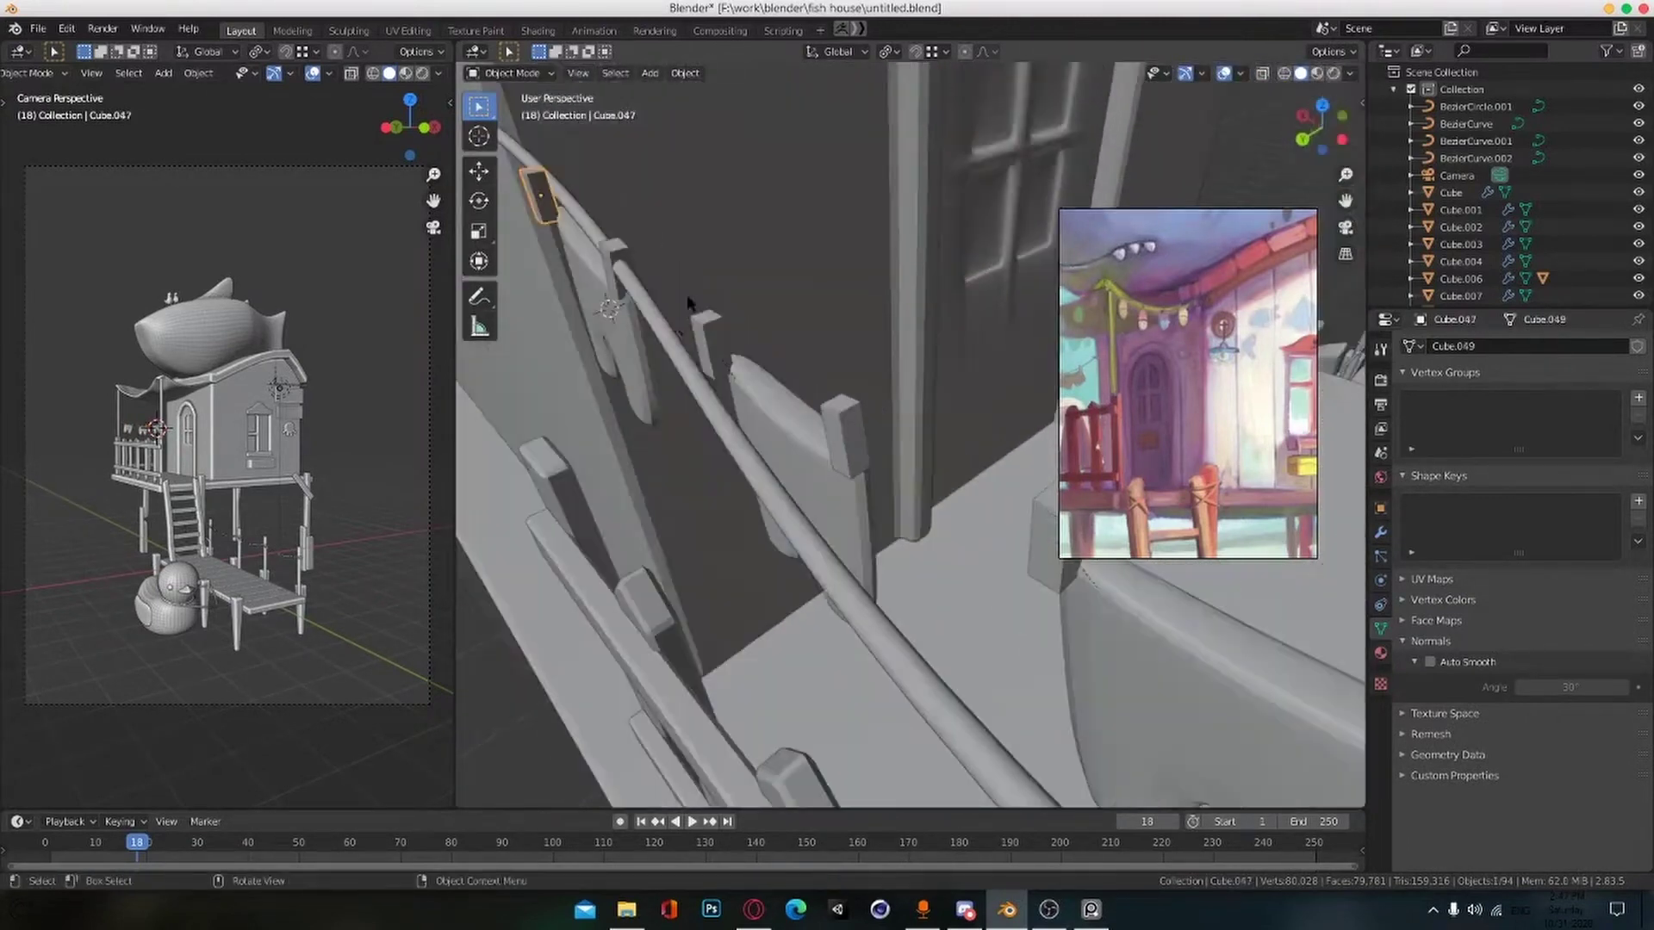
{"action": "middle_click_drag", "start_coordinate": [690, 299], "coordinate": [780, 379]}
{"action": "key", "text": "g"}
{"action": "key", "text": "y"}
{"action": "left_click", "coordinate": [809, 431]}
{"action": "middle_click_drag", "start_coordinate": [818, 448], "coordinate": [848, 521]}
{"action": "left_click", "coordinate": [930, 509]}
{"action": "left_click", "coordinate": [931, 506]}
{"action": "key", "text": "g"}
{"action": "key", "text": "y"}
{"action": "left_click", "coordinate": [986, 554]}
{"action": "left_click", "coordinate": [931, 534]}
{"action": "key", "text": "g"}
{"action": "left_click", "coordinate": [947, 575]}
{"action": "middle_click_drag", "start_coordinate": [947, 575], "coordinate": [861, 552]}
Step: In top view, rotate and move the middle pair of shorts with its clothespins onto the clothesline
{"action": "left_click", "coordinate": [819, 546]}
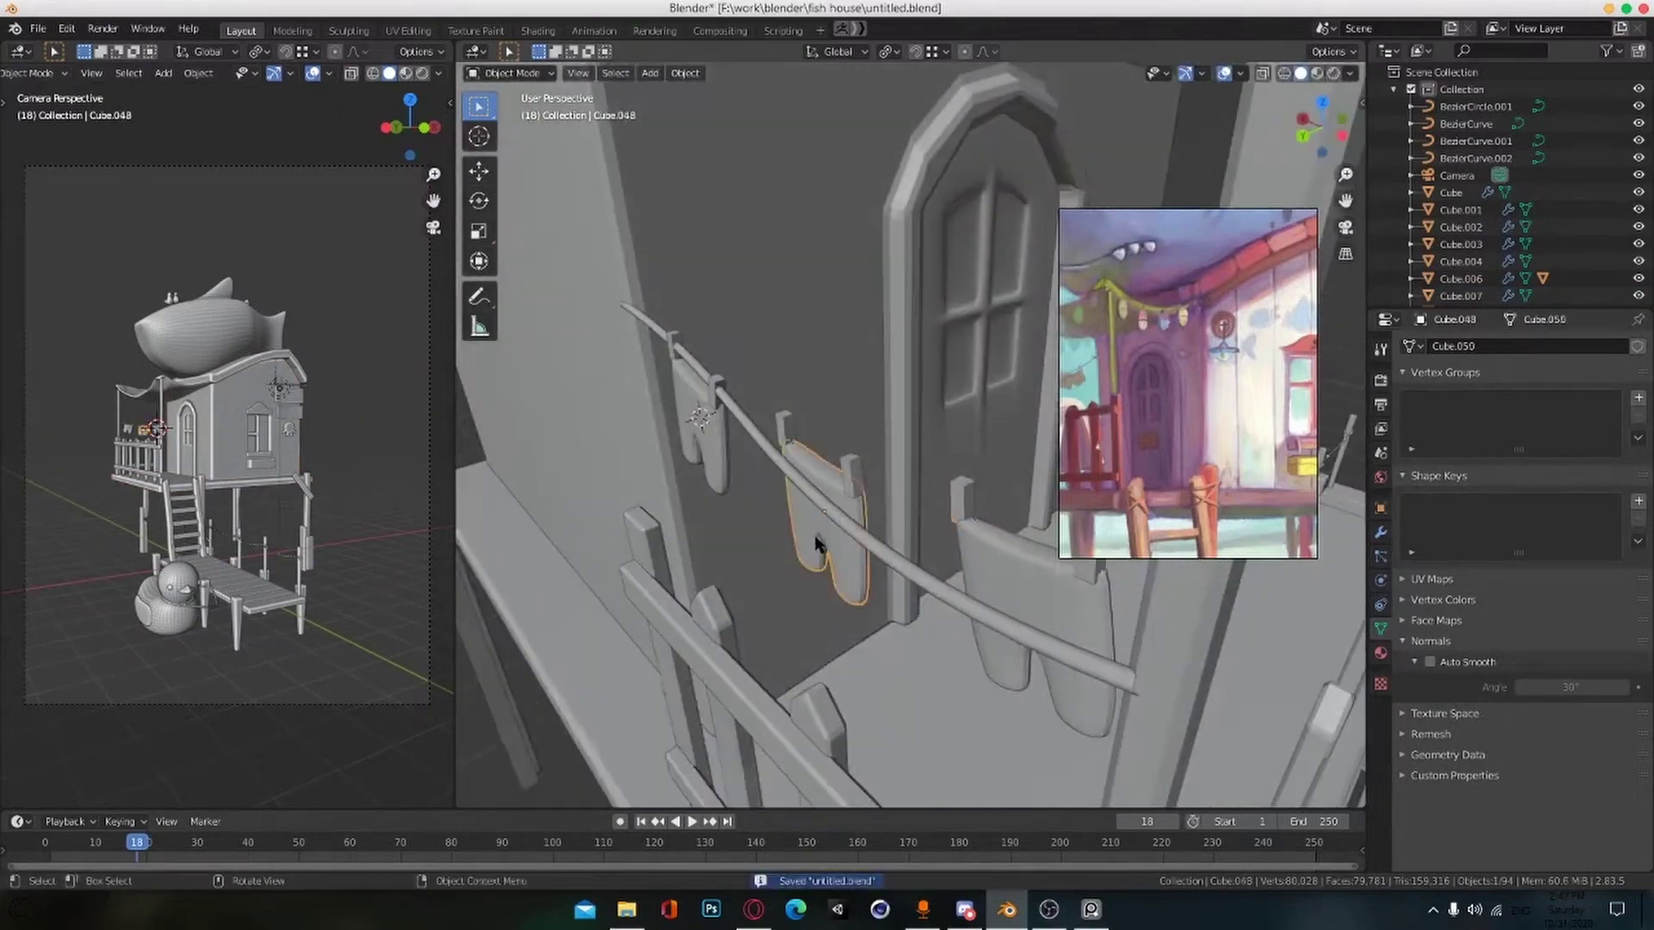
{"action": "key", "text": "KP_7"}
{"action": "key", "text": "shift+z"}
{"action": "key", "text": "r"}
{"action": "key", "text": "g"}
{"action": "left_click", "coordinate": [583, 498]}
Step: Move and rotate the last pair of shorts with its clothespins onto the clothesline in top view, and save the file
{"action": "middle_click_drag", "start_coordinate": [690, 557], "coordinate": [830, 598], "text": "shift"}
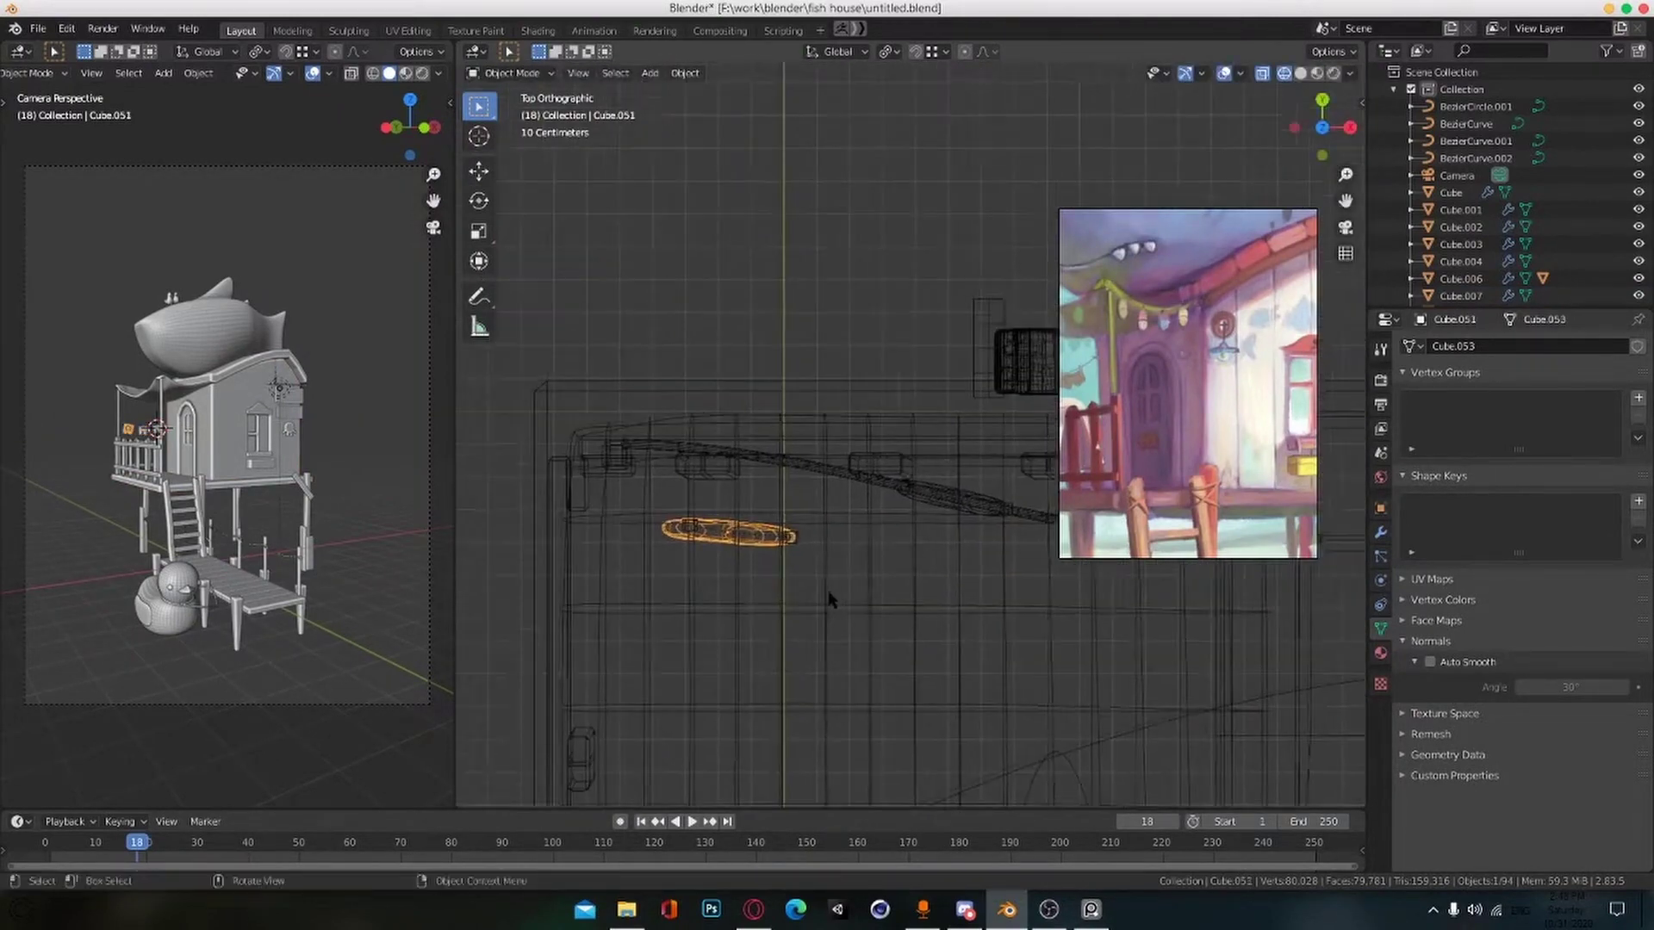
{"action": "key", "text": "g"}
{"action": "left_click", "coordinate": [849, 523]}
{"action": "key", "text": "r"}
{"action": "left_click", "coordinate": [852, 516]}
{"action": "middle_click_drag", "start_coordinate": [853, 517], "coordinate": [859, 395]}
{"action": "key", "text": "shift+z"}
{"action": "middle_click_drag", "start_coordinate": [891, 547], "coordinate": [832, 596]}
{"action": "key", "text": "ctrl+s"}
{"action": "scroll", "coordinate": [775, 611], "scroll_direction": "down", "scroll_amount": 5}
{"action": "scroll", "coordinate": [775, 646], "scroll_direction": "up", "scroll_amount": 6}
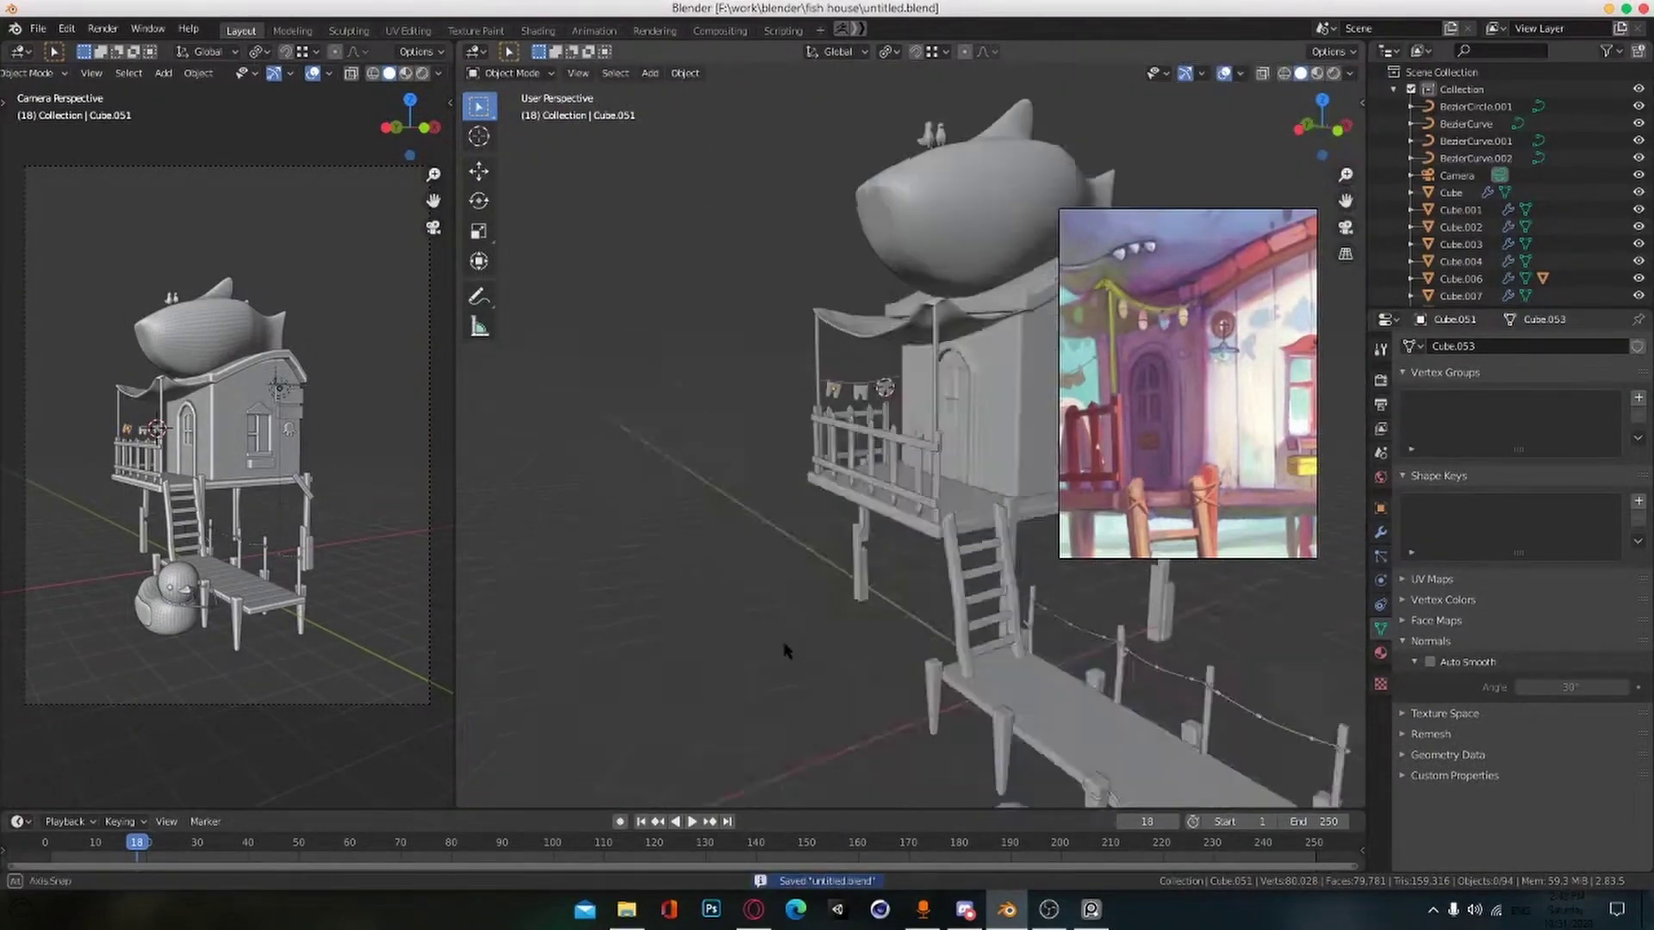
Step: Snap the 3D cursor to the splint board on the broken support post and add a Bezier curve there
{"action": "mouse_move", "coordinate": [786, 649]}
{"action": "left_mouse_down", "text": "alt"}
{"action": "mouse_move", "coordinate": [882, 631]}
{"action": "mouse_move", "coordinate": [810, 668]}
{"action": "left_mouse_up", "text": "alt"}
{"action": "middle_click_drag", "start_coordinate": [810, 668], "coordinate": [747, 595]}
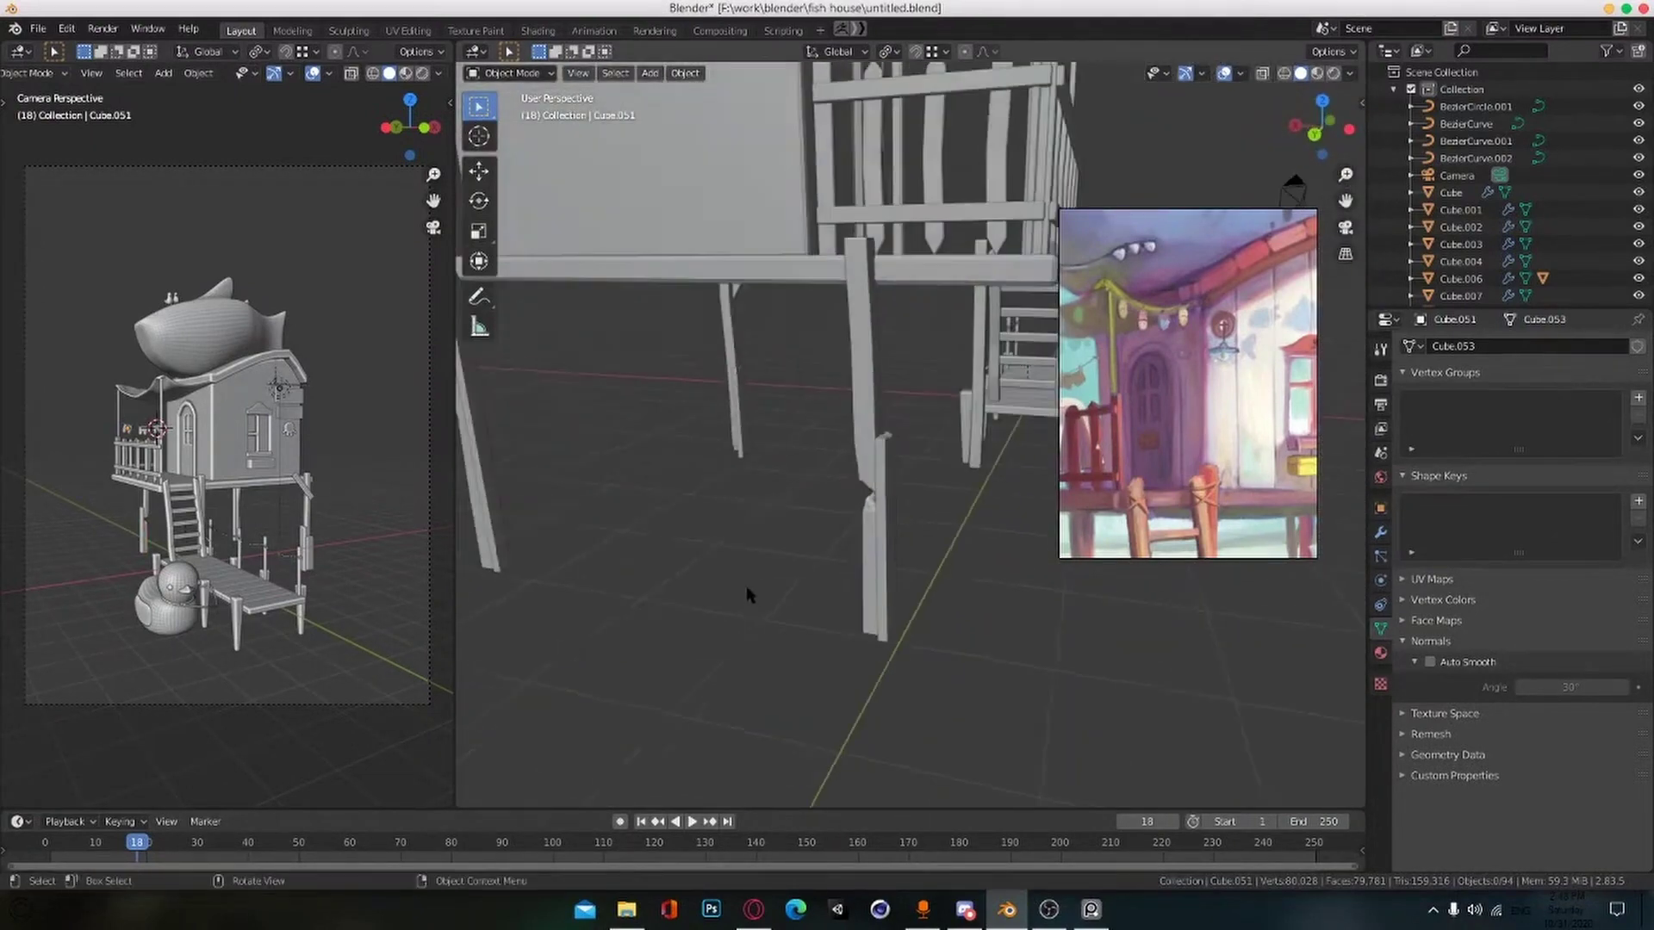
{"action": "key", "text": "shift+a"}
{"action": "key", "text": "Escape"}
{"action": "key", "text": "shift+s"}
{"action": "left_click", "coordinate": [852, 647]}
{"action": "key", "text": "shift+a"}
{"action": "mouse_move", "coordinate": [864, 556]}
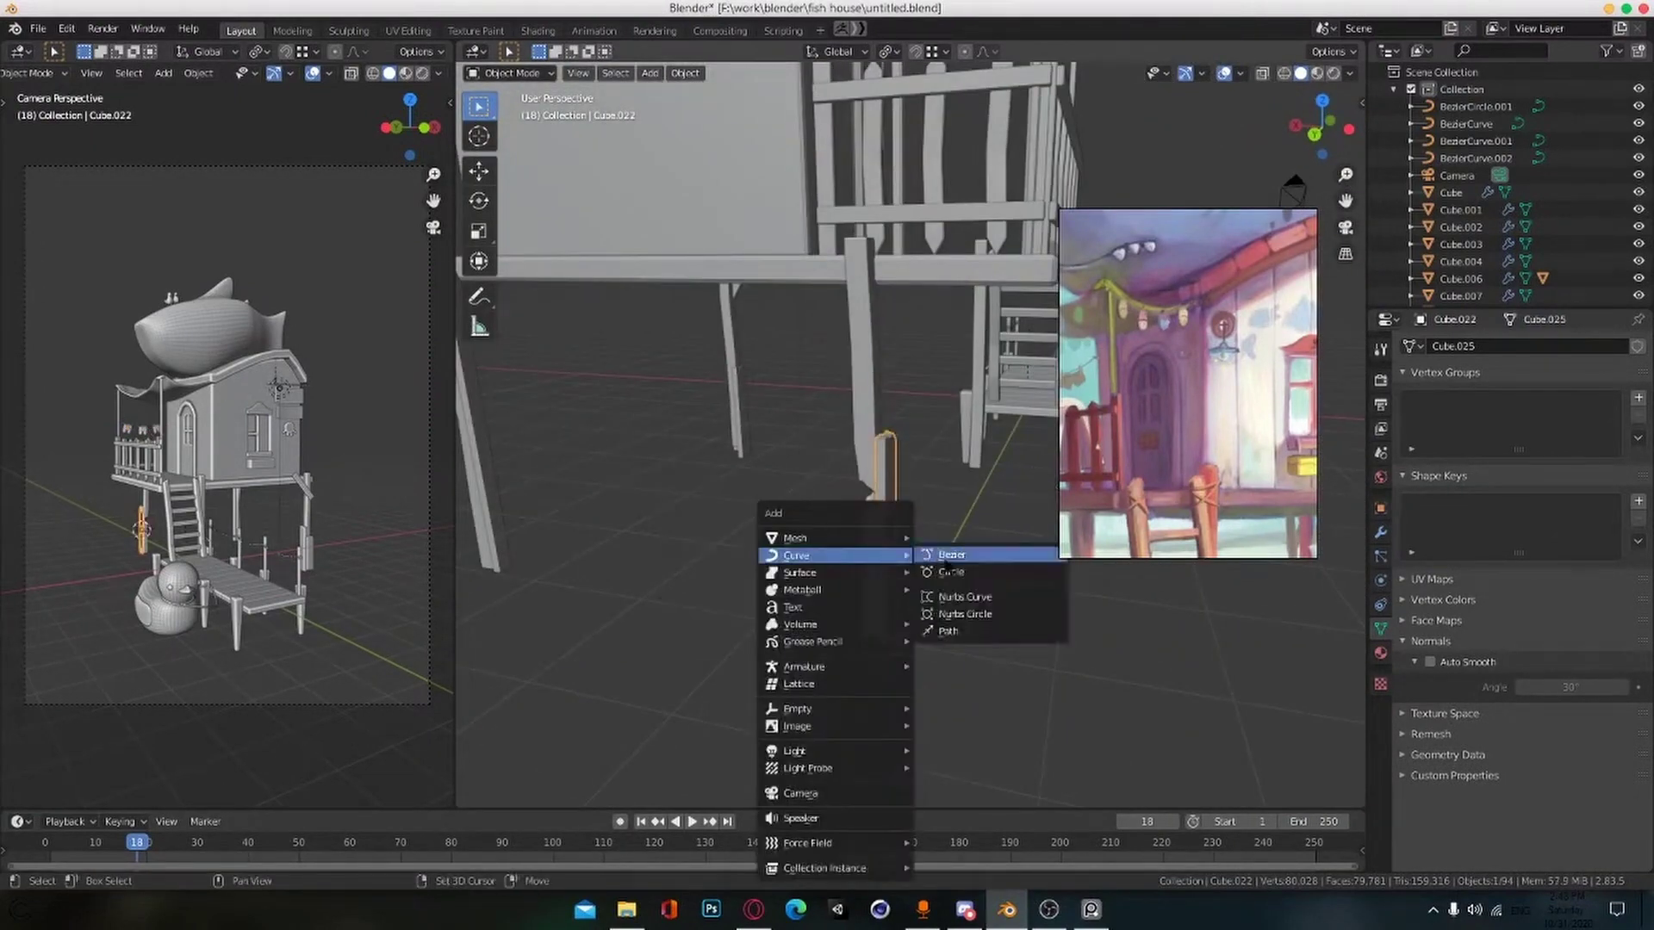
{"action": "left_click", "coordinate": [948, 556]}
Step: Scale down the control points of the new curve in edit mode to suit the post's size
{"action": "key", "text": "Tab"}
{"action": "middle_click_drag", "start_coordinate": [950, 562], "coordinate": [949, 609]}
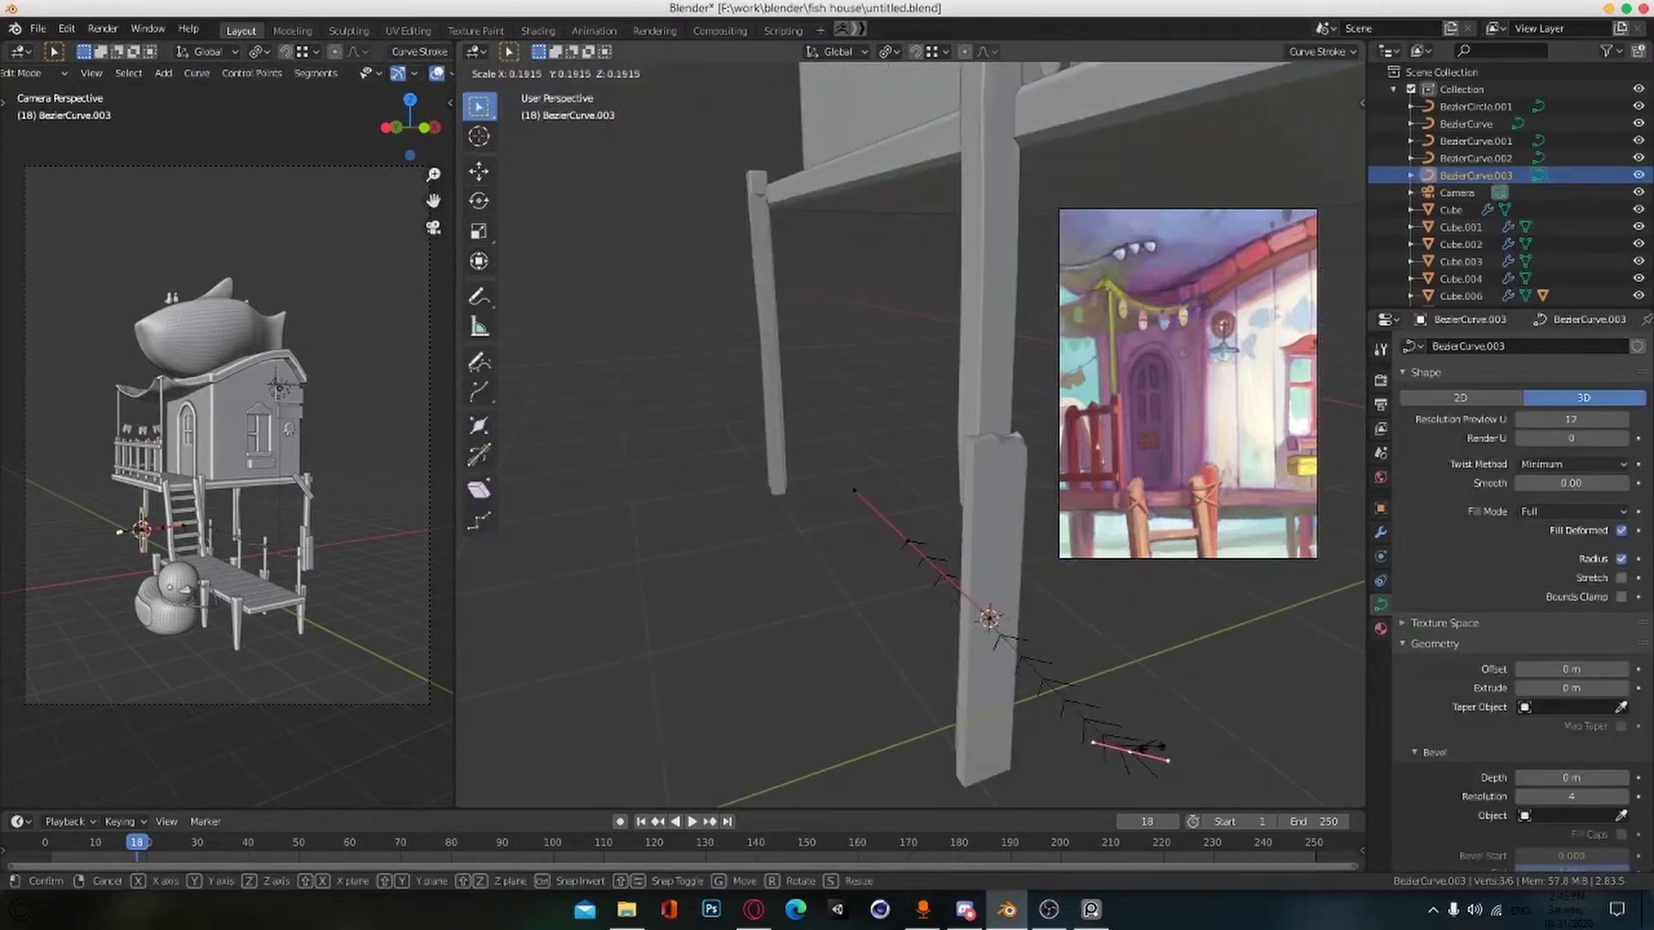
{"action": "left_click", "coordinate": [1164, 747]}
{"action": "left_click", "coordinate": [911, 545]}
{"action": "key", "text": "s"}
{"action": "left_click", "coordinate": [945, 561]}
{"action": "middle_click_drag", "start_coordinate": [878, 560], "coordinate": [941, 565]}
Step: In top view, move and scale the curve's two points so it bends around one corner of the post
{"action": "key", "text": "KP_7"}
{"action": "key", "text": "z"}
{"action": "middle_click_drag", "start_coordinate": [1141, 724], "coordinate": [741, 515], "text": "shift"}
{"action": "left_click", "coordinate": [542, 504]}
{"action": "key", "text": "g"}
{"action": "left_click", "coordinate": [863, 512]}
{"action": "left_click", "coordinate": [980, 527]}
{"action": "left_click", "coordinate": [925, 489]}
{"action": "key", "text": "g"}
{"action": "left_click", "coordinate": [646, 434]}
{"action": "key", "text": "s"}
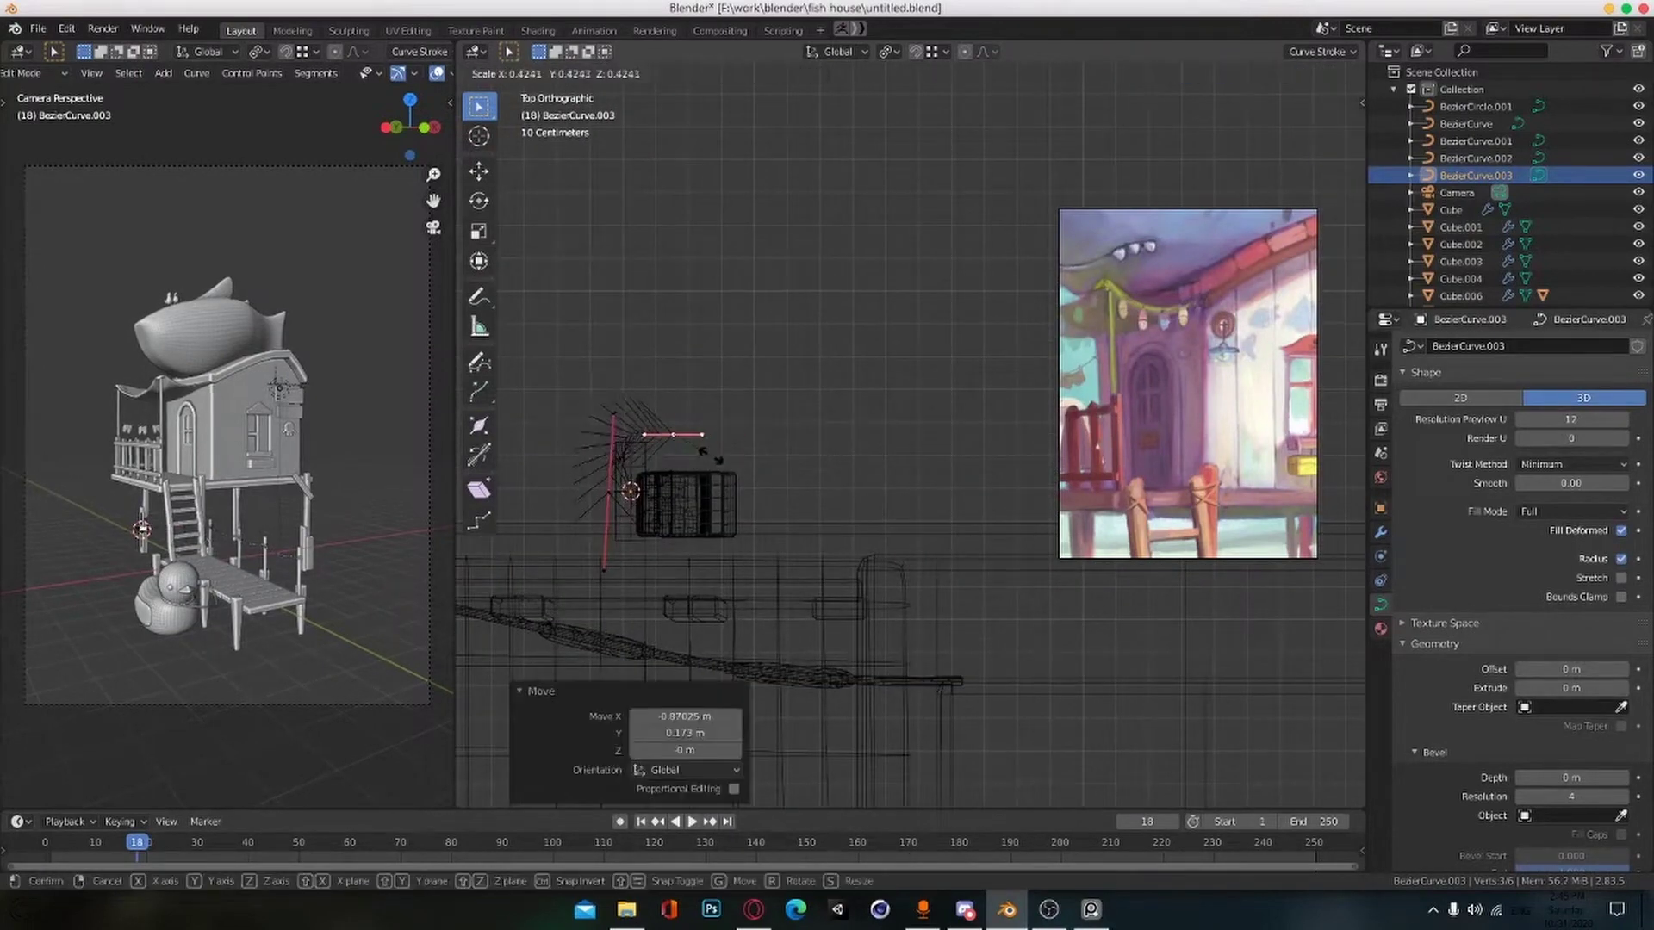
{"action": "left_click", "coordinate": [759, 458]}
{"action": "left_click", "coordinate": [609, 493]}
{"action": "key", "text": "s"}
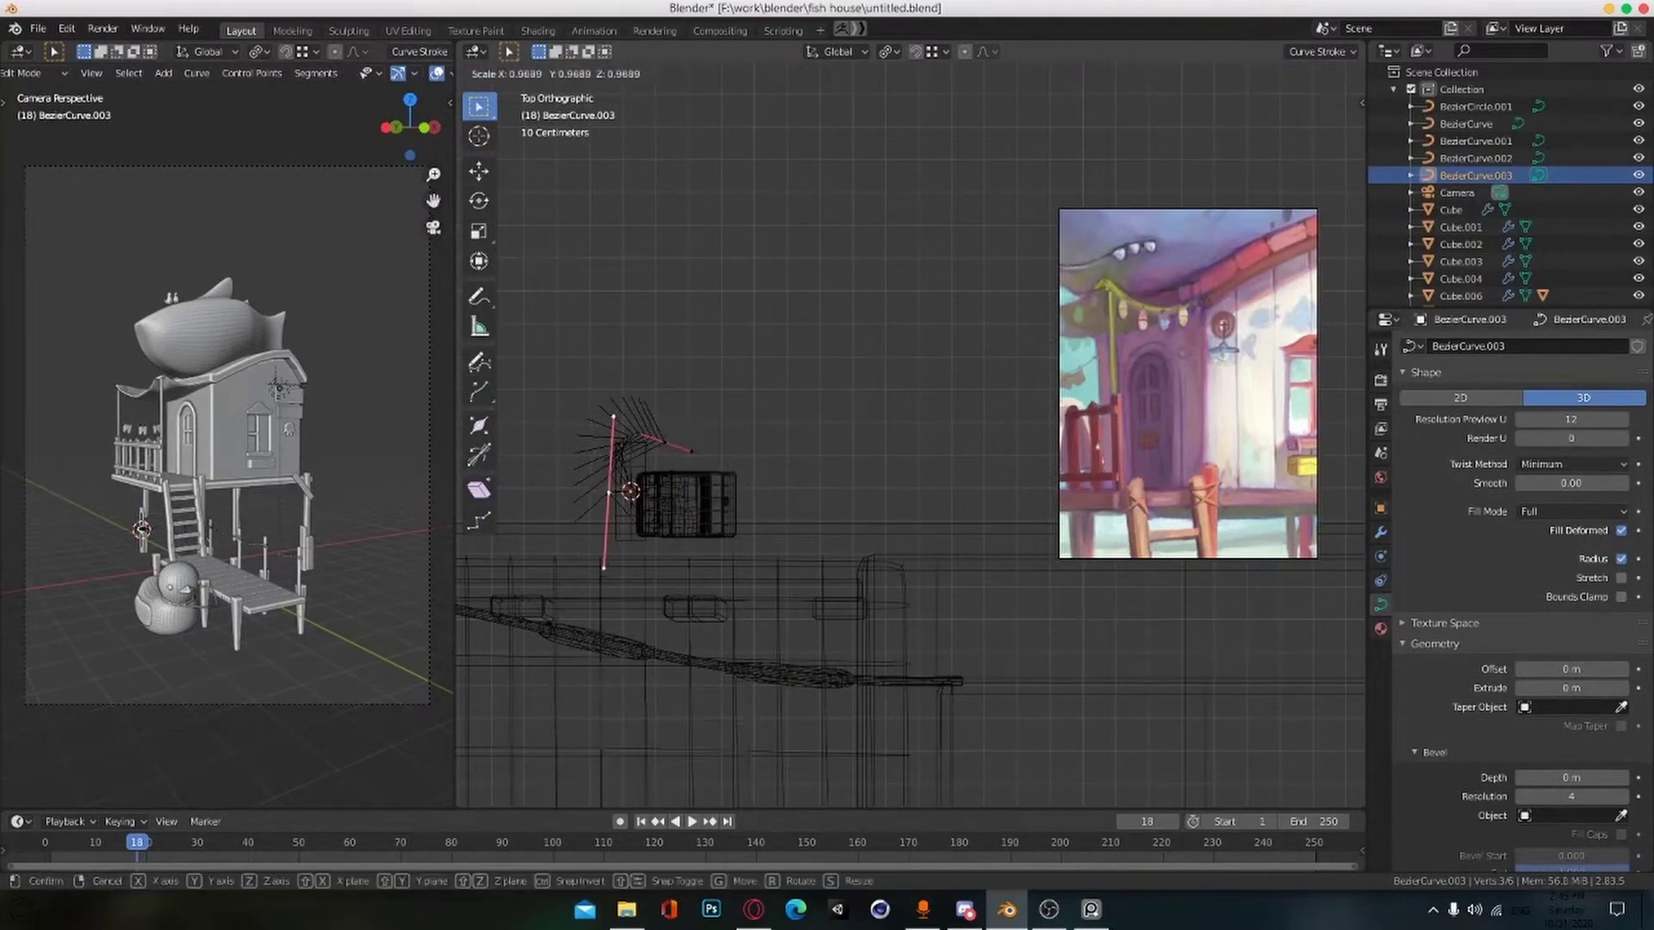
{"action": "left_click", "coordinate": [682, 497]}
{"action": "key", "text": "g"}
Step: Extrude and rotate further curve points around the remaining sides of the post and splint to form a full loop
{"action": "key", "text": "e"}
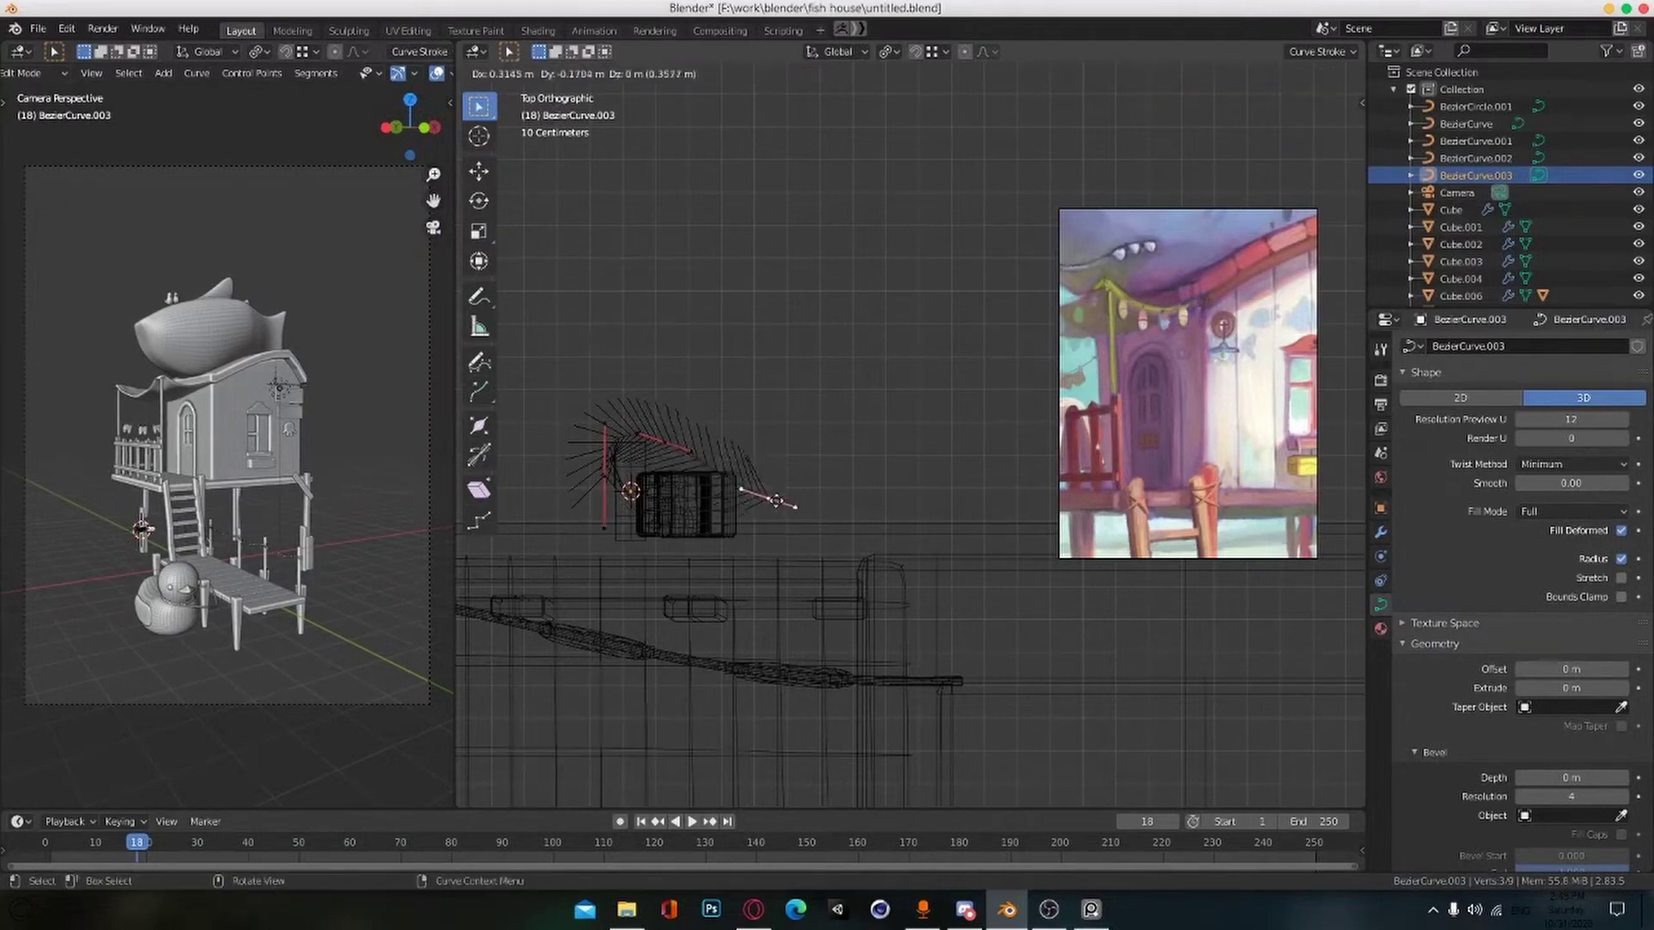
{"action": "left_click", "coordinate": [746, 495]}
{"action": "key", "text": "r"}
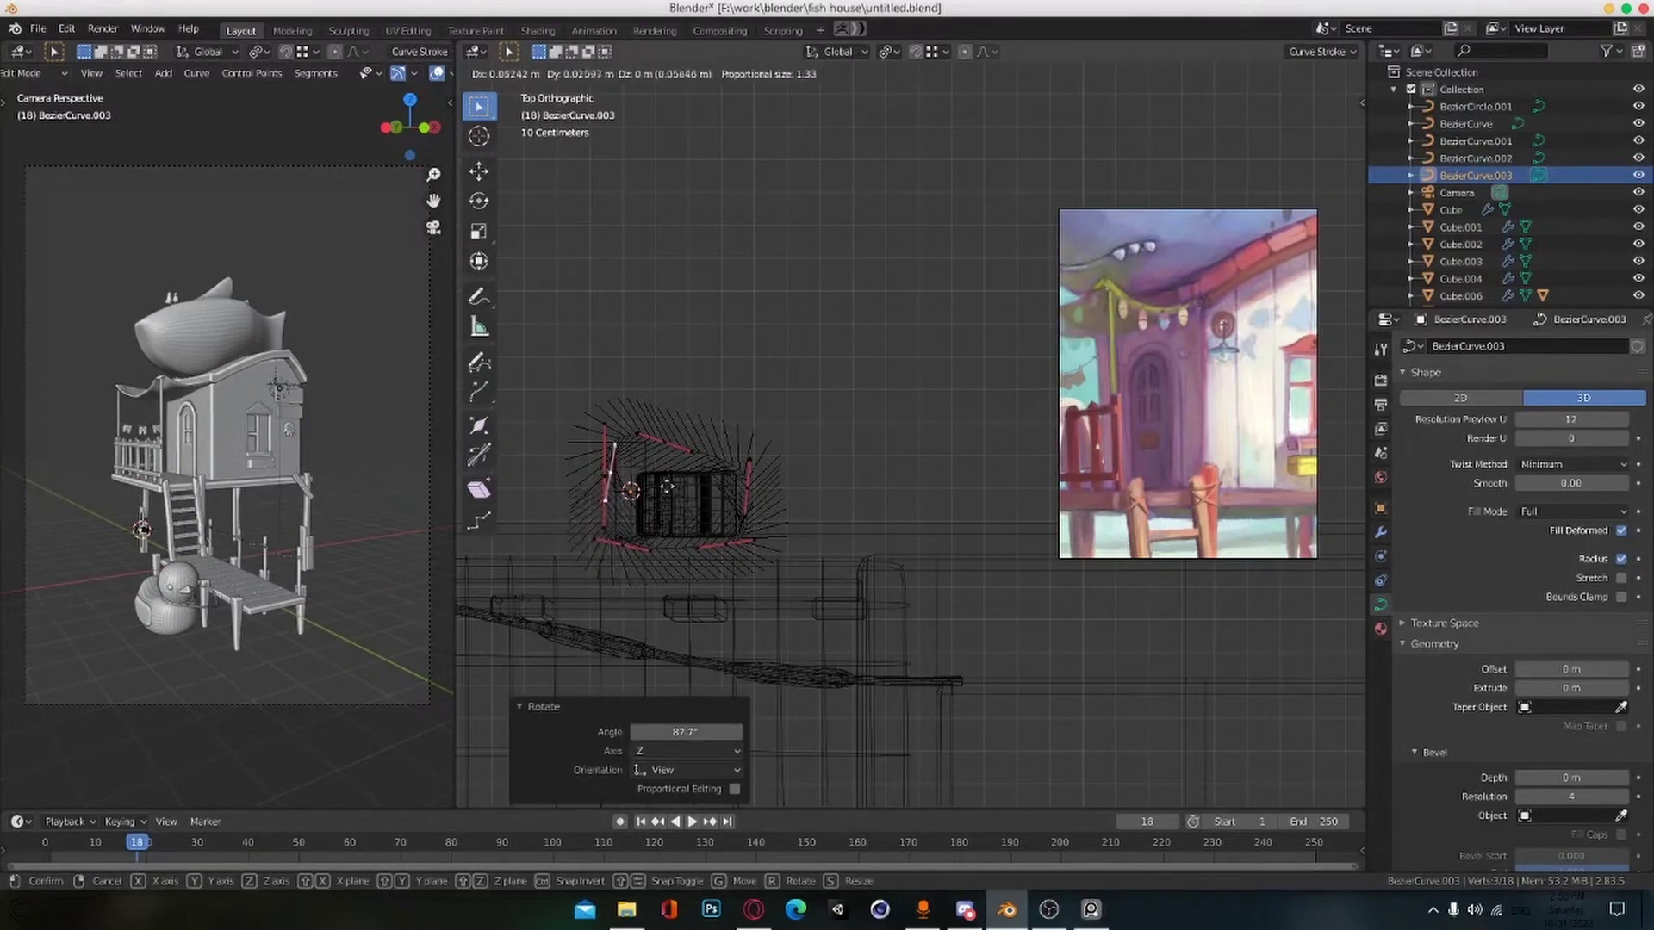
{"action": "key", "text": "g"}
{"action": "left_click", "coordinate": [622, 548]}
Step: Shift the loop's outer points about 0.12 m along X towards the post and set the curve's bevel depth to 0.02 m
{"action": "middle_click_drag", "start_coordinate": [622, 548], "coordinate": [887, 517]}
{"action": "left_click_drag", "start_coordinate": [874, 500], "coordinate": [935, 575]}
{"action": "scroll", "coordinate": [935, 586], "scroll_direction": "up", "scroll_amount": 1}
{"action": "key", "text": "g"}
{"action": "key", "text": "x"}
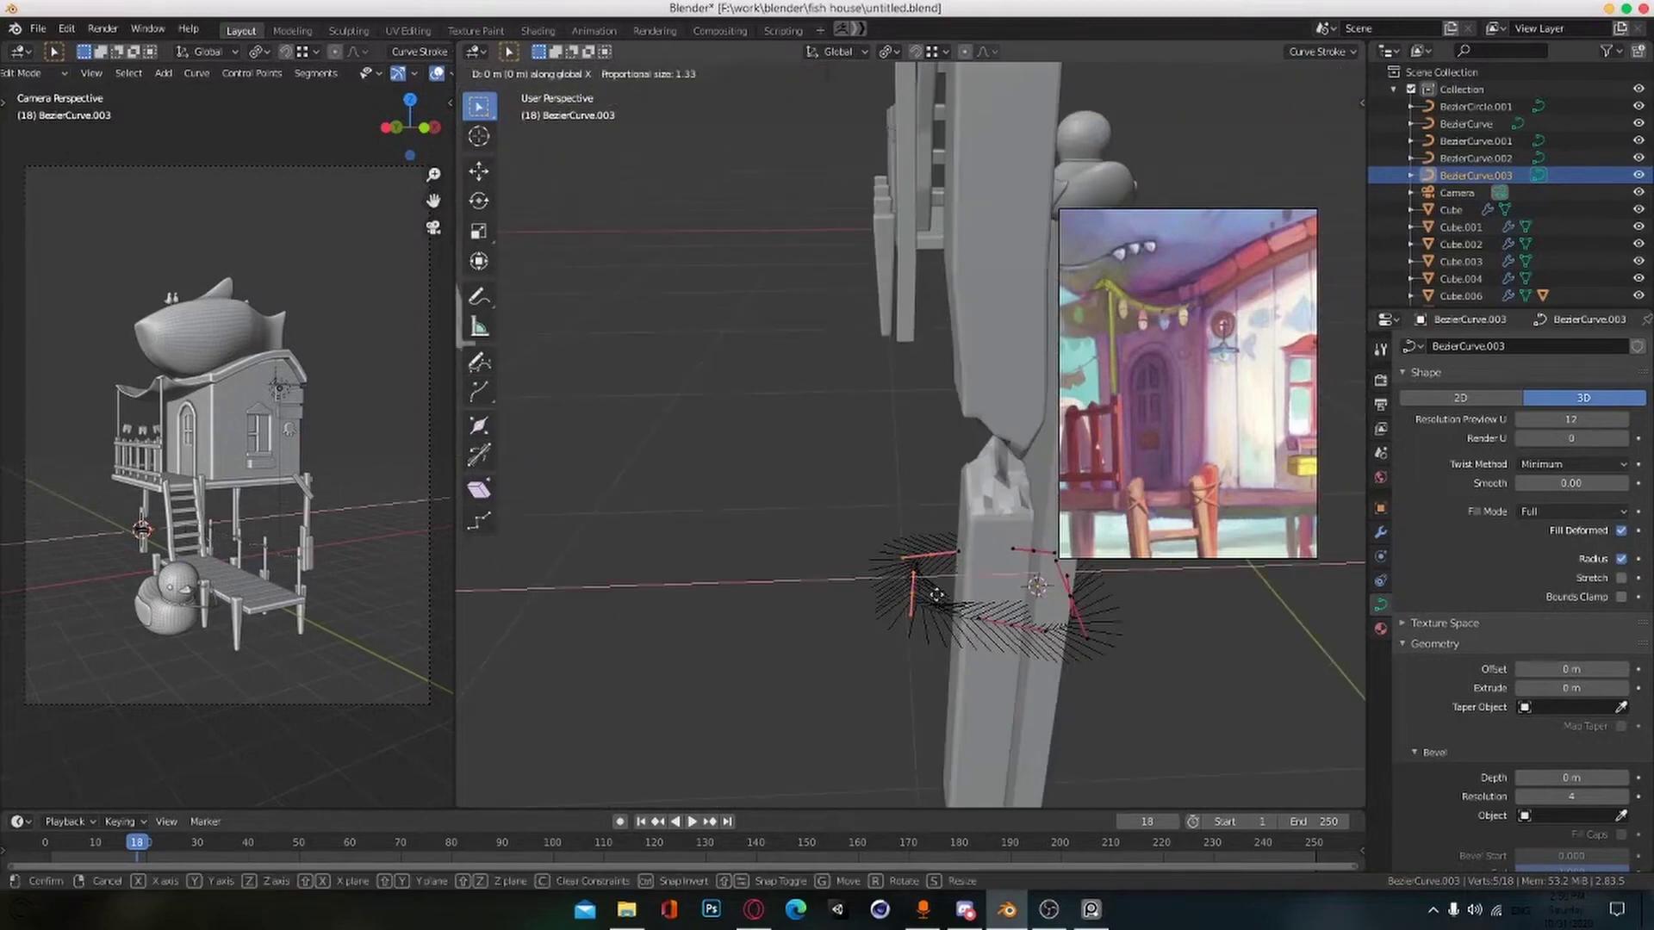
{"action": "left_click", "coordinate": [978, 592]}
{"action": "scroll", "coordinate": [978, 592], "scroll_direction": "down", "scroll_amount": 4}
{"action": "left_click", "coordinate": [1592, 777]}
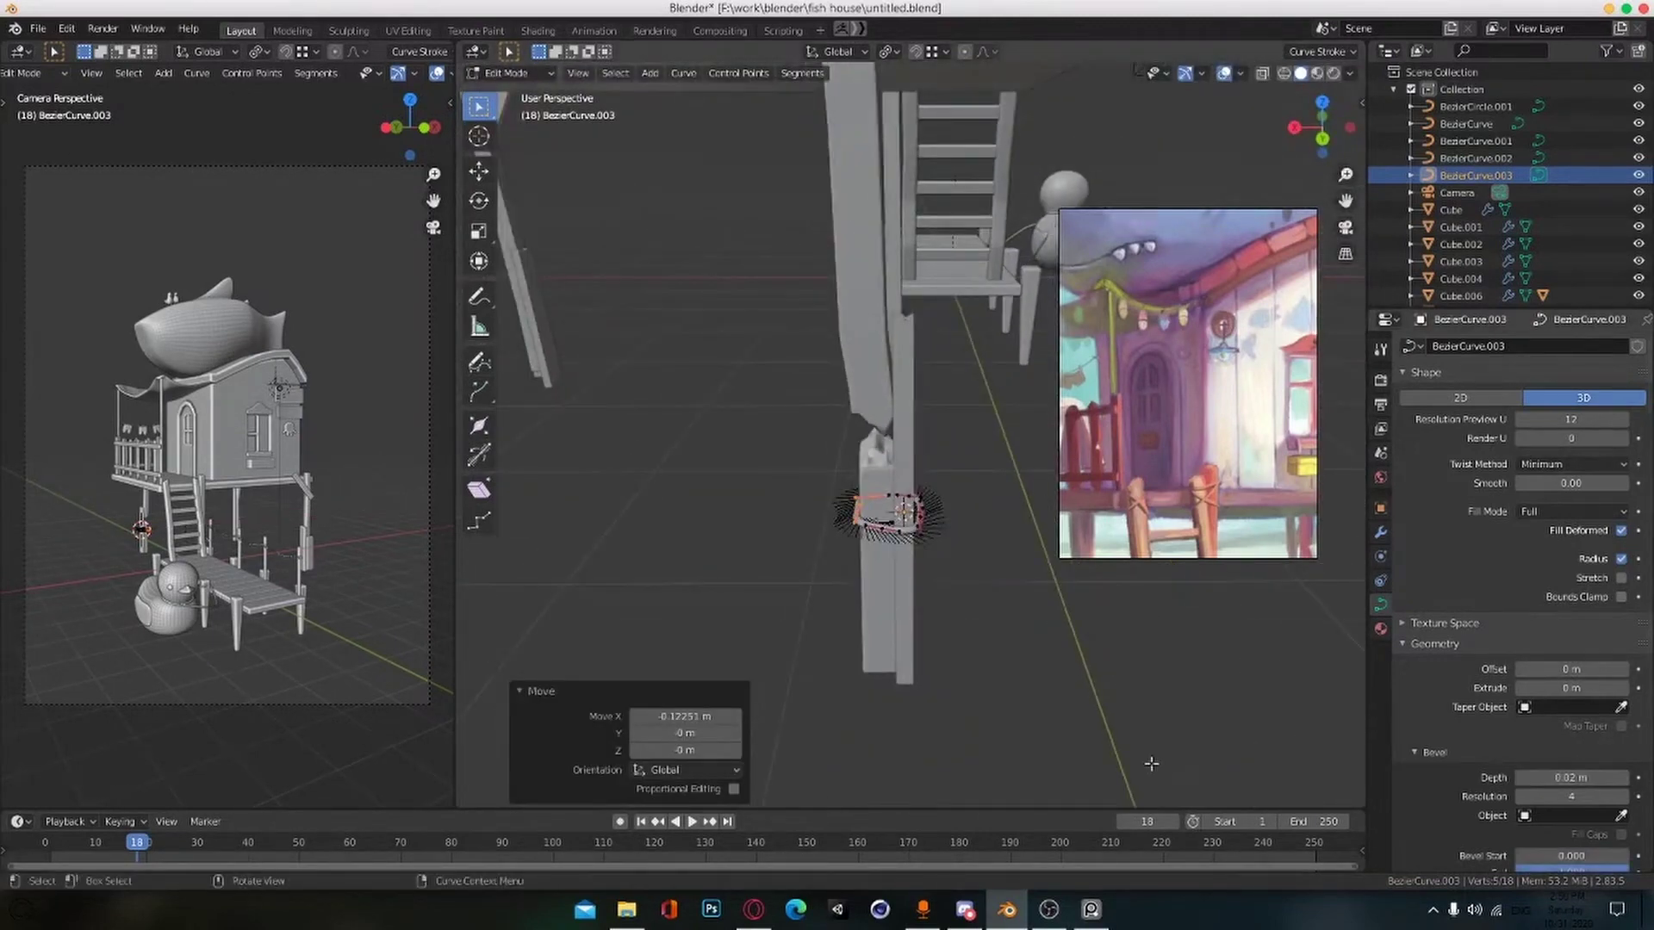
Step: Move the selected loop points so the rope fits closely around the post and splint
{"action": "scroll", "coordinate": [1151, 764], "scroll_direction": "up", "scroll_amount": 4}
{"action": "middle_click_drag", "start_coordinate": [1051, 680], "coordinate": [913, 551]}
{"action": "left_click_drag", "start_coordinate": [880, 515], "coordinate": [939, 641]}
{"action": "middle_click_drag", "start_coordinate": [939, 641], "coordinate": [980, 637]}
{"action": "key", "text": "g"}
{"action": "left_click", "coordinate": [1037, 650]}
Step: Duplicate the rope loop twice upwards, about 0.08 m apart, to make a three-coil binding below the break
{"action": "key", "text": "Tab"}
{"action": "left_click", "coordinate": [1021, 618]}
{"action": "left_click", "coordinate": [975, 595]}
{"action": "scroll", "coordinate": [970, 531], "scroll_direction": "down", "scroll_amount": 4}
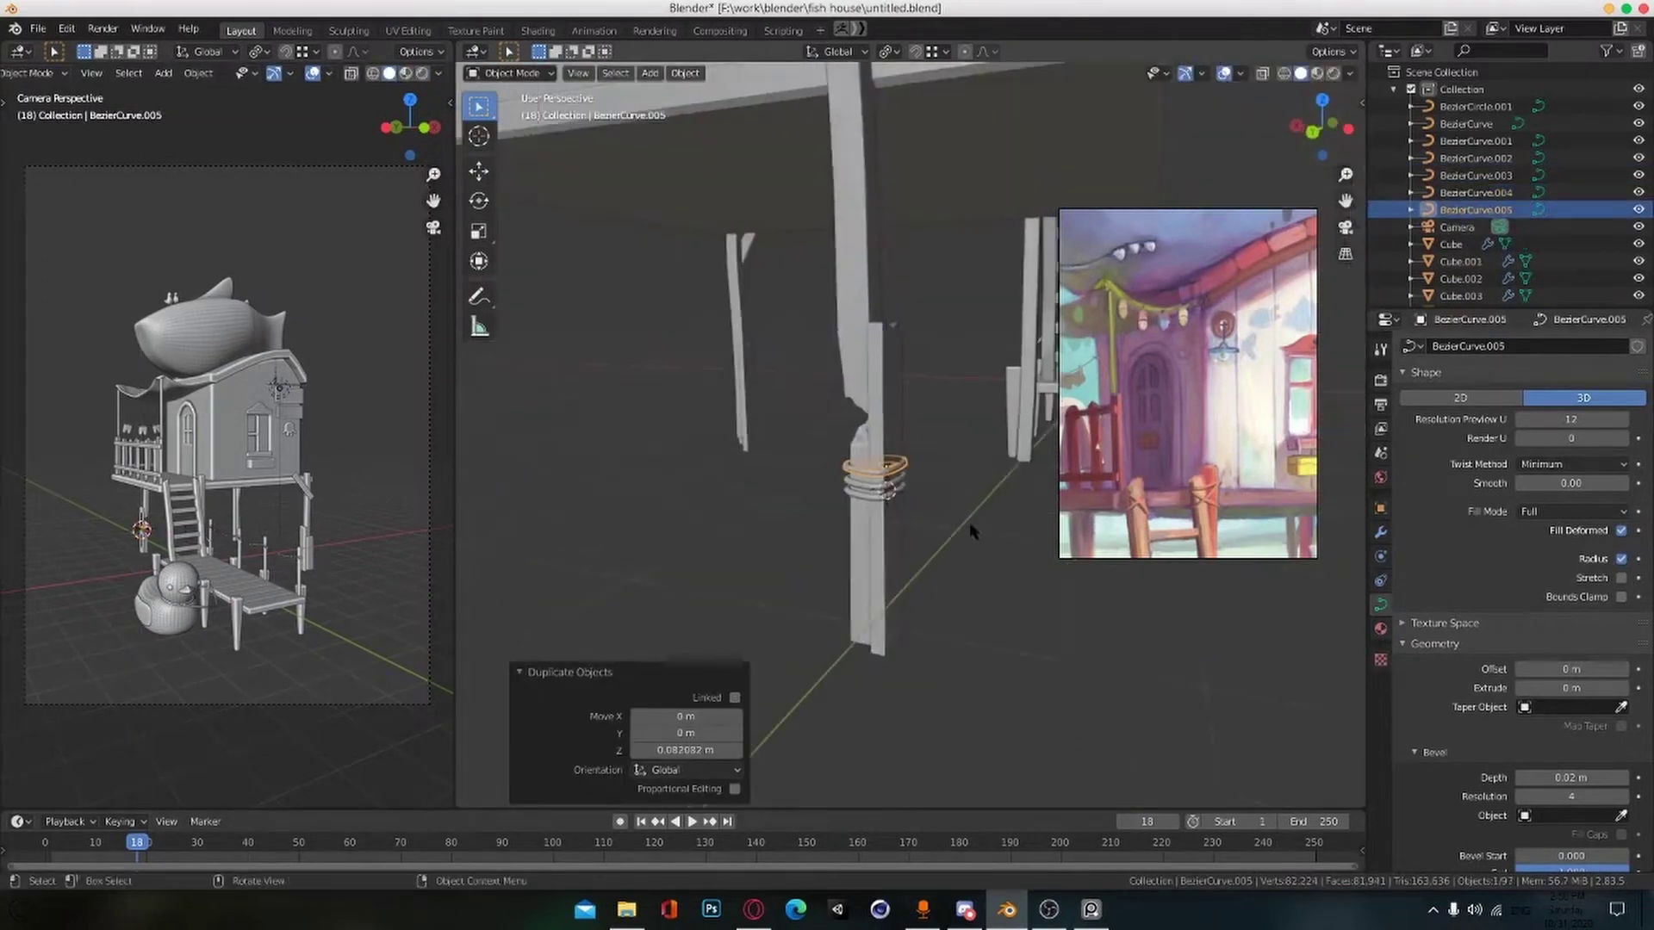
Step: Duplicate rope loops up the splint to make a second binding of two coils above the break
{"action": "key", "text": "z"}
{"action": "left_click", "coordinate": [963, 424]}
{"action": "middle_click_drag", "start_coordinate": [962, 424], "coordinate": [948, 451]}
{"action": "scroll", "coordinate": [948, 451], "scroll_direction": "up", "scroll_amount": 4}
{"action": "key", "text": "shift+d"}
{"action": "left_click_drag", "start_coordinate": [904, 466], "coordinate": [956, 475], "text": "alt"}
Step: Reposition the control points of the uppermost rope loop to fit around the upper post and splint
{"action": "key", "text": "Tab"}
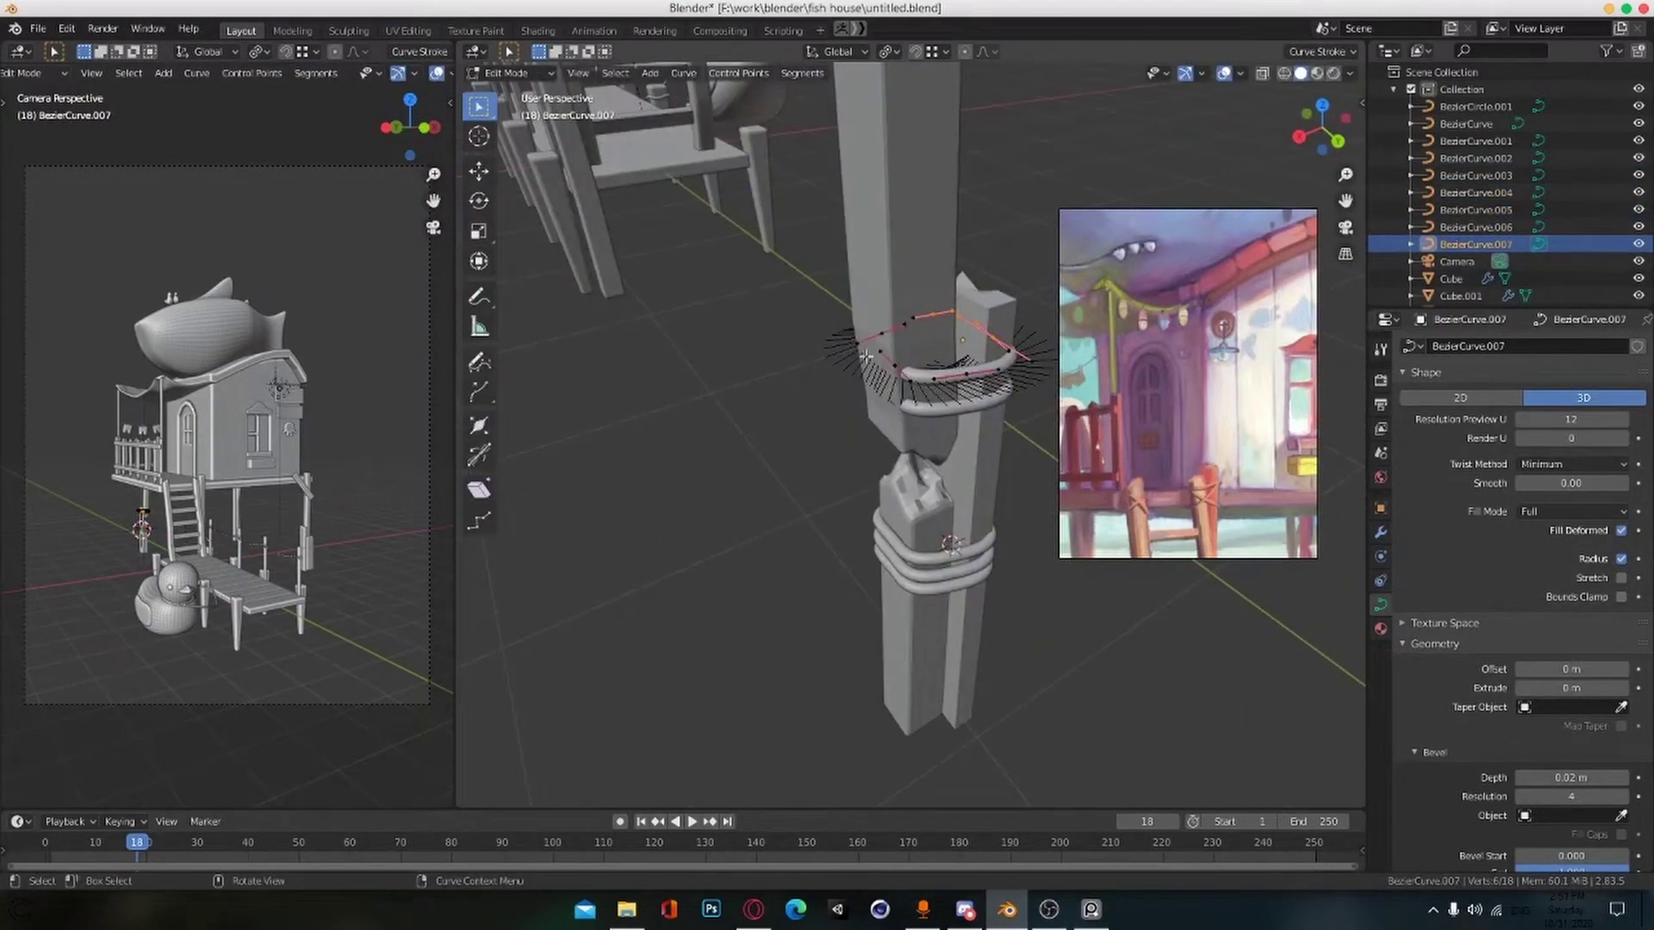
{"action": "scroll", "coordinate": [943, 388], "scroll_direction": "up", "scroll_amount": 4}
{"action": "left_click_drag", "start_coordinate": [922, 370], "coordinate": [969, 422], "text": "alt"}
{"action": "left_click_drag", "start_coordinate": [685, 220], "coordinate": [805, 323]}
{"action": "key", "text": "g"}
{"action": "left_click", "coordinate": [828, 312]}
{"action": "mouse_move", "coordinate": [828, 313]}
{"action": "middle_mouse_down"}
{"action": "mouse_move", "coordinate": [628, 514]}
{"action": "mouse_move", "coordinate": [822, 289]}
{"action": "middle_mouse_up"}
{"action": "key", "text": "Tab"}
Step: Adjust the control points of the lower coil in the upper binding to wrap around the post and splint
{"action": "scroll", "coordinate": [840, 345], "scroll_direction": "down", "scroll_amount": 3}
{"action": "left_click", "coordinate": [859, 379]}
{"action": "key", "text": "Tab"}
{"action": "middle_click_drag", "start_coordinate": [860, 384], "coordinate": [893, 415]}
{"action": "left_click_drag", "start_coordinate": [805, 331], "coordinate": [776, 388]}
{"action": "left_click", "coordinate": [901, 401]}
{"action": "key", "text": "Tab"}
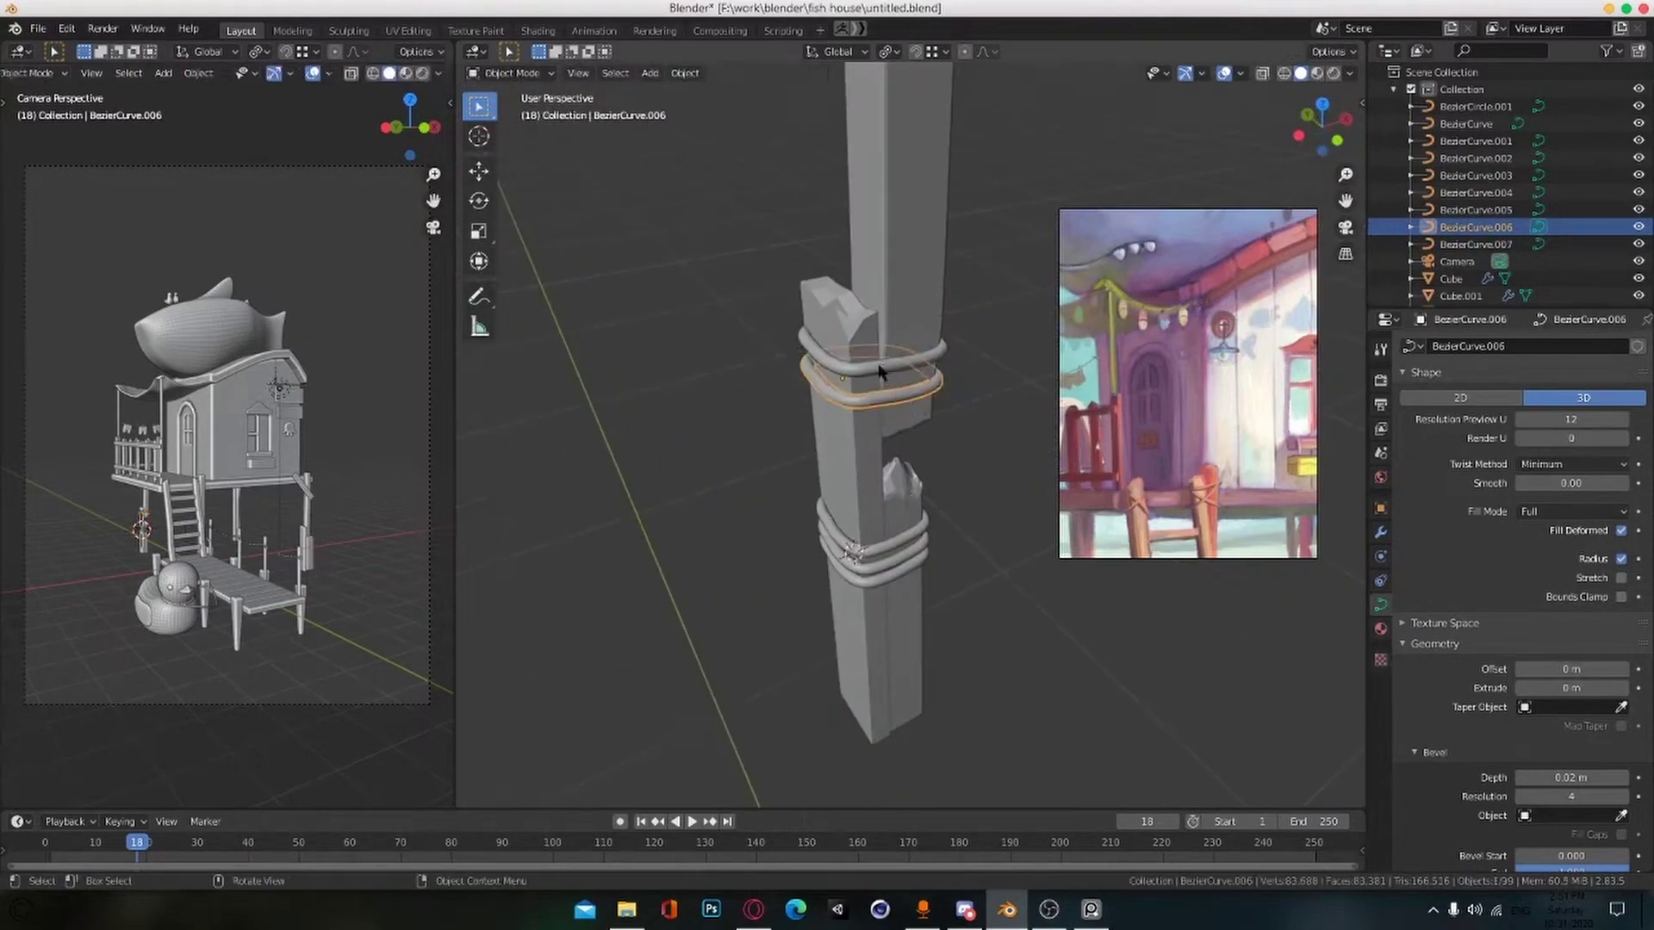
Step: Move an end section of the uppermost rope loop along Z so it slants towards the coil beneath it
{"action": "left_click", "coordinate": [880, 367]}
{"action": "key", "text": "Tab"}
{"action": "scroll", "coordinate": [913, 375], "scroll_direction": "up", "scroll_amount": 2}
{"action": "left_click", "coordinate": [761, 417]}
{"action": "middle_click_drag", "start_coordinate": [763, 419], "coordinate": [925, 558]}
{"action": "key", "text": "g"}
{"action": "key", "text": "z"}
{"action": "left_click", "coordinate": [822, 461]}
{"action": "scroll", "coordinate": [831, 465], "scroll_direction": "down", "scroll_amount": 3}
{"action": "key", "text": "Tab"}
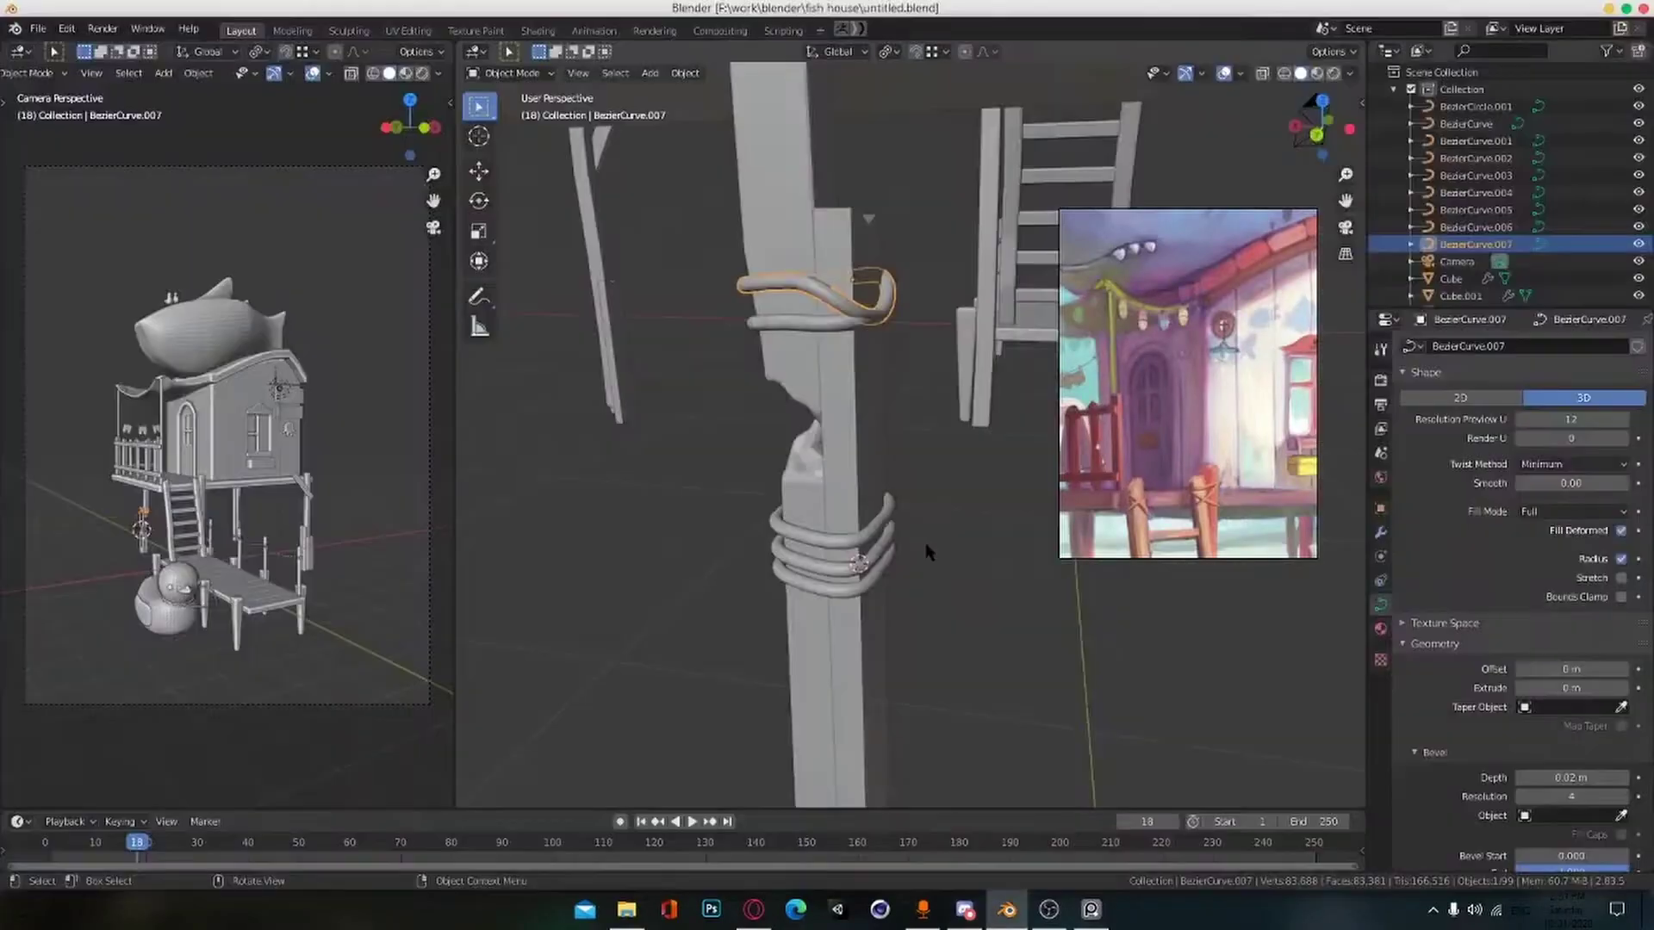
Step: Lower end points of the lower binding's top and middle coils along Z by about 0.07 m and 0.06 m
{"action": "left_click", "coordinate": [866, 527]}
{"action": "middle_click_drag", "start_coordinate": [923, 554], "coordinate": [707, 362]}
{"action": "key", "text": "Tab"}
{"action": "scroll", "coordinate": [865, 527], "scroll_direction": "up", "scroll_amount": 4}
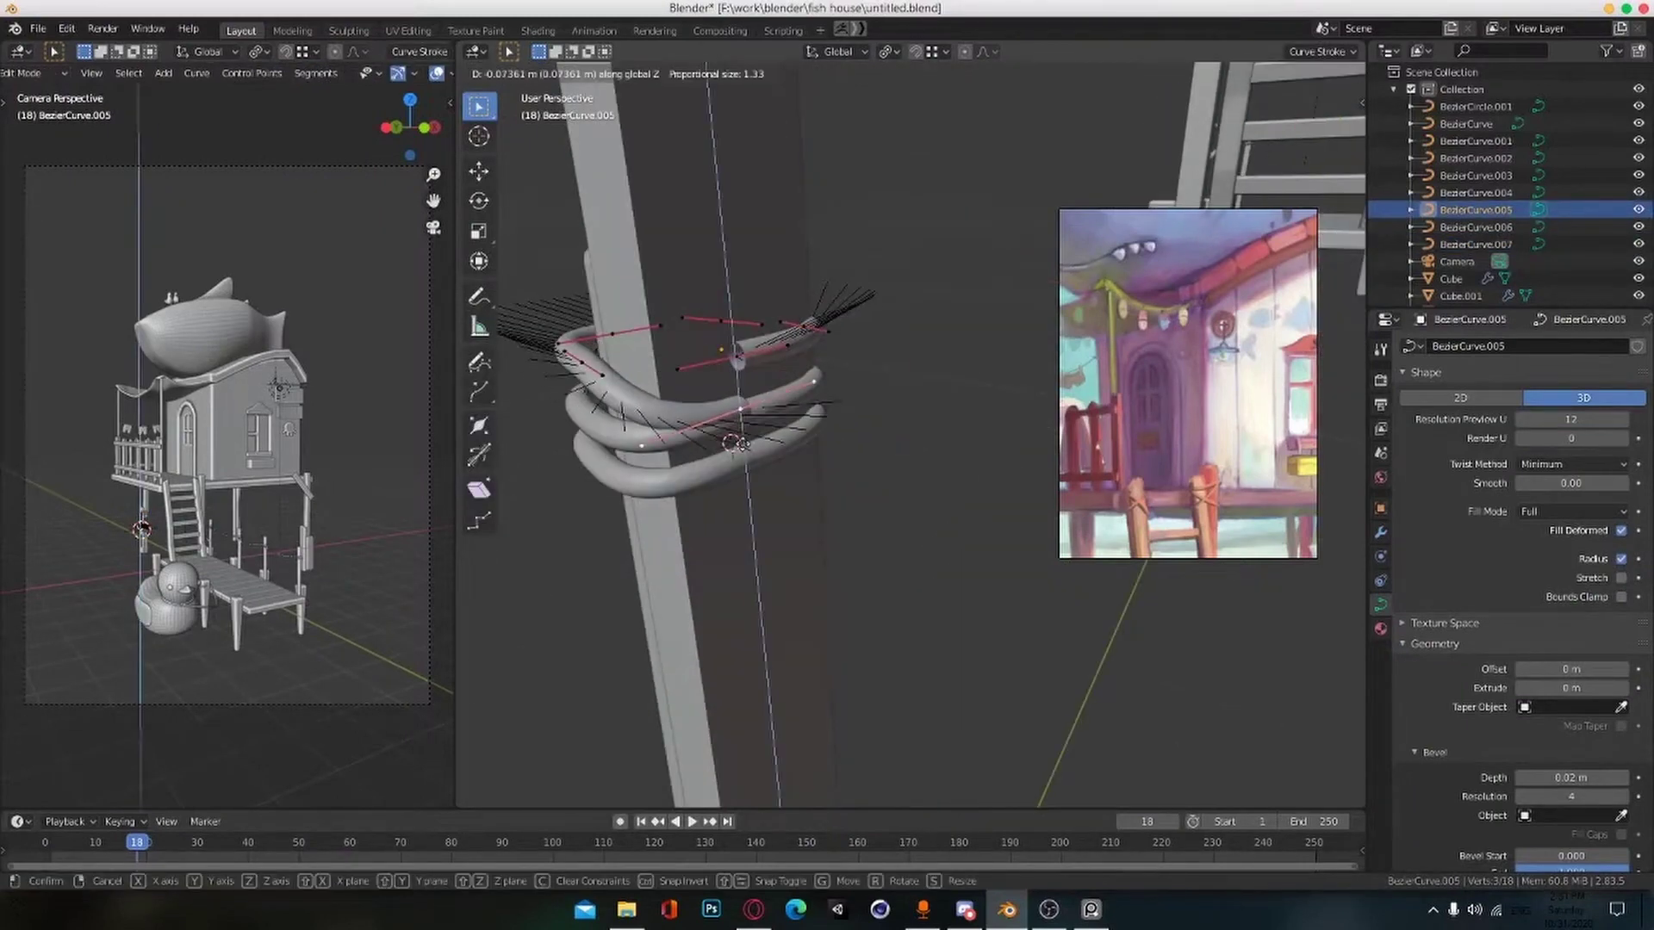
{"action": "left_click", "coordinate": [740, 444]}
{"action": "key", "text": "Tab"}
{"action": "left_click", "coordinate": [801, 404]}
{"action": "left_click", "coordinate": [747, 477]}
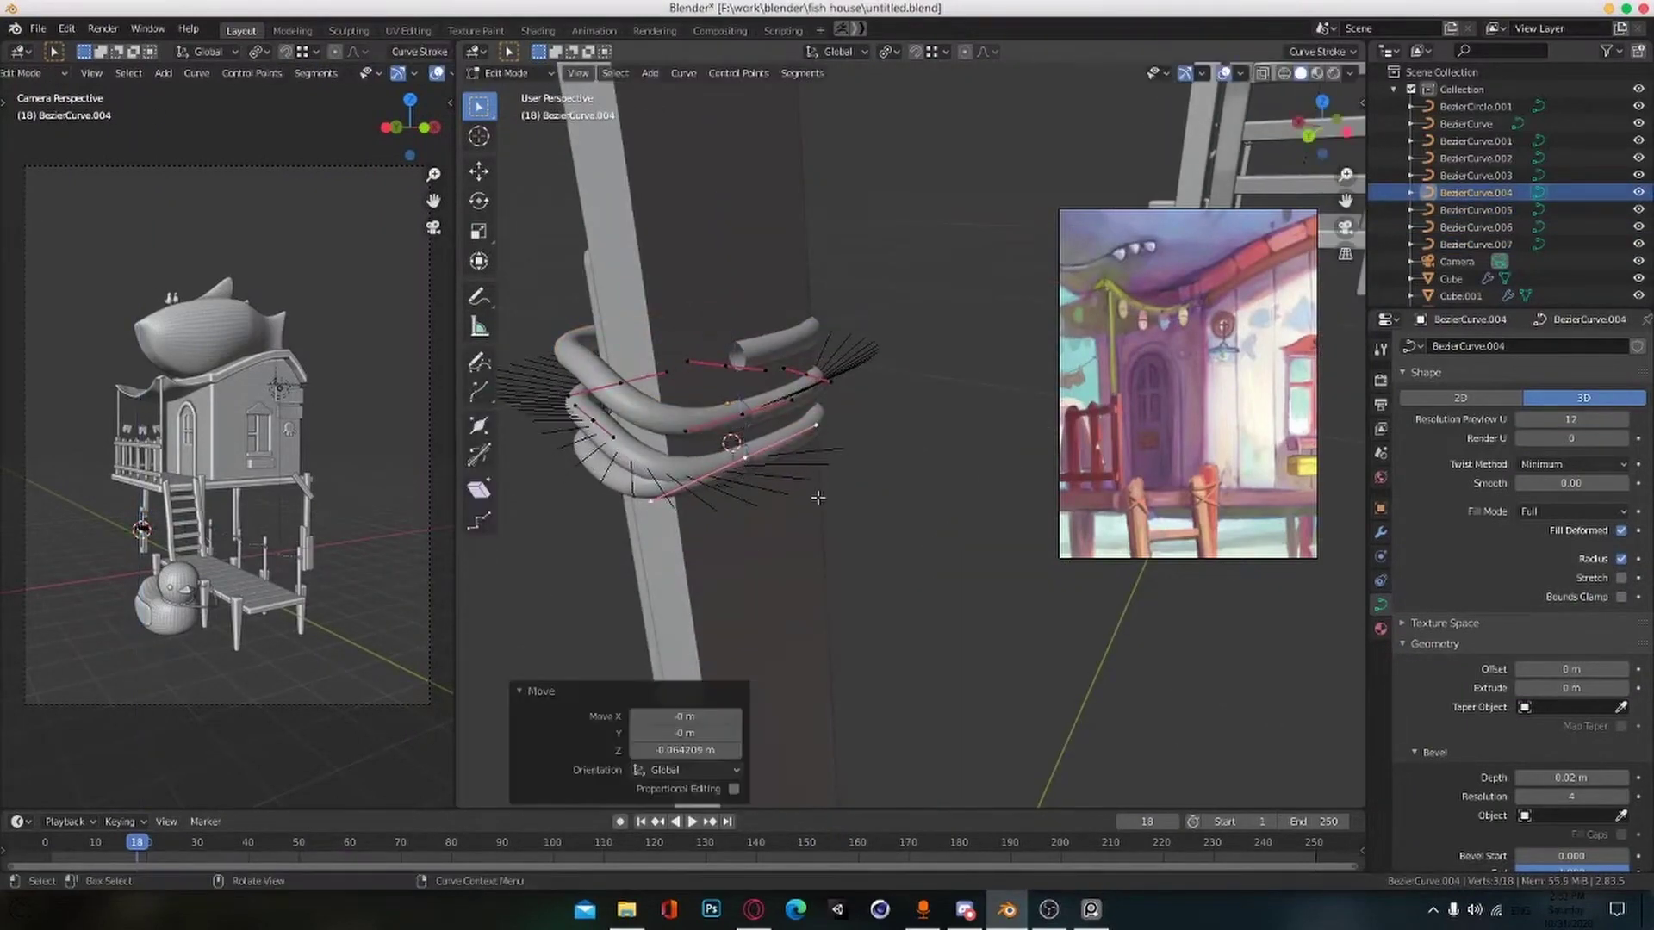
Step: Finish adjusting the top coil of the lower binding, return to object mode, and save the file
{"action": "middle_click_drag", "start_coordinate": [816, 494], "coordinate": [766, 431]}
{"action": "scroll", "coordinate": [775, 422], "scroll_direction": "down", "scroll_amount": 3}
{"action": "scroll", "coordinate": [780, 379], "scroll_direction": "up", "scroll_amount": 2}
{"action": "key", "text": "Tab"}
{"action": "left_click", "coordinate": [780, 360]}
{"action": "key", "text": "Tab"}
{"action": "left_click", "coordinate": [780, 403]}
{"action": "key", "text": "Tab"}
{"action": "scroll", "coordinate": [926, 461], "scroll_direction": "down", "scroll_amount": 5}
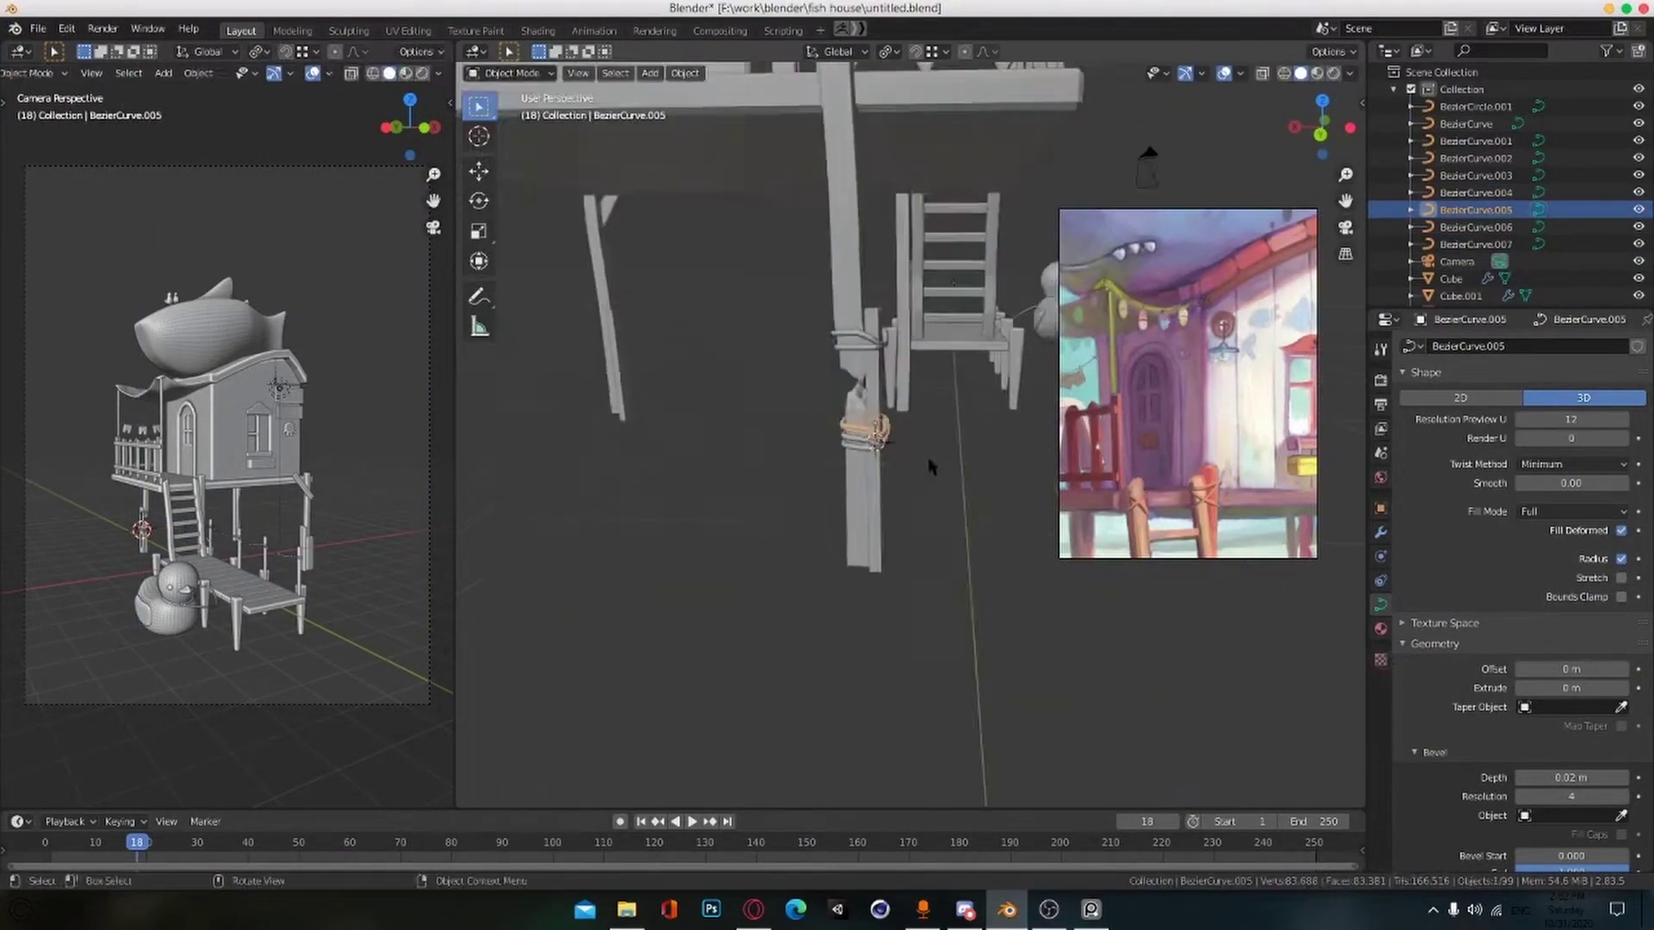
{"action": "key", "text": "ctrl+s"}
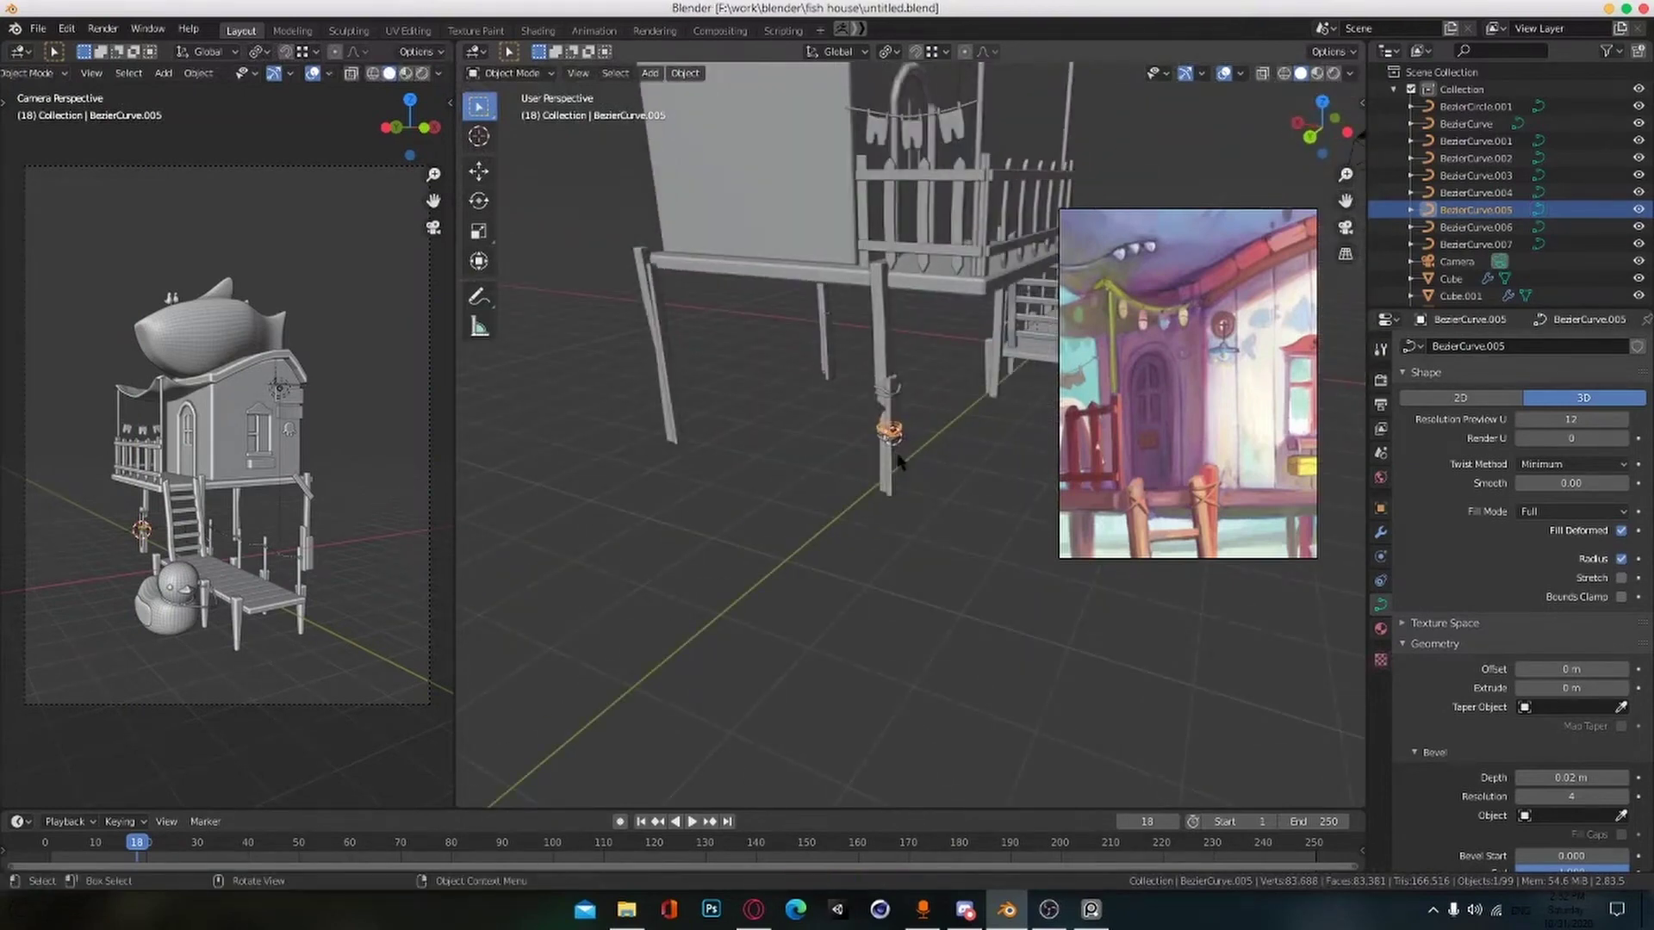
Step: Duplicate the selected rope coil and move the copy along X to the neighbouring support post
{"action": "scroll", "coordinate": [898, 463], "scroll_direction": "up", "scroll_amount": 3}
{"action": "middle_click_drag", "start_coordinate": [898, 463], "coordinate": [926, 451]}
{"action": "key", "text": "shift+d"}
{"action": "key", "text": "x"}
{"action": "left_click", "coordinate": [509, 376]}
Step: Scale the copied coil to fit around the post and its splint, and position it near the post's lower end
{"action": "scroll", "coordinate": [915, 425], "scroll_direction": "up", "scroll_amount": 2}
{"action": "middle_click_drag", "start_coordinate": [509, 377], "coordinate": [865, 491], "text": "shift"}
{"action": "key", "text": "s"}
{"action": "left_click", "coordinate": [863, 479]}
{"action": "key", "text": "g"}
{"action": "left_click", "coordinate": [857, 434]}
{"action": "key", "text": "g"}
{"action": "key", "text": "z"}
{"action": "left_click", "coordinate": [838, 591]}
Step: Adjust the copied coil's control points to fit the post, and return to object mode
{"action": "key", "text": "Tab"}
{"action": "left_click_drag", "start_coordinate": [596, 575], "coordinate": [682, 642]}
{"action": "left_click", "coordinate": [696, 576]}
{"action": "scroll", "coordinate": [767, 547], "scroll_direction": "down", "scroll_amount": 2}
{"action": "middle_click_drag", "start_coordinate": [696, 576], "coordinate": [798, 525]}
{"action": "key", "text": "Tab"}
Step: Duplicate the coil along Z to double the binding, and duplicate the binding up to the post's upper section
{"action": "key", "text": "shift+d"}
{"action": "key", "text": "z"}
{"action": "left_click", "coordinate": [827, 554]}
{"action": "key", "text": "shift+d"}
{"action": "key", "text": "z"}
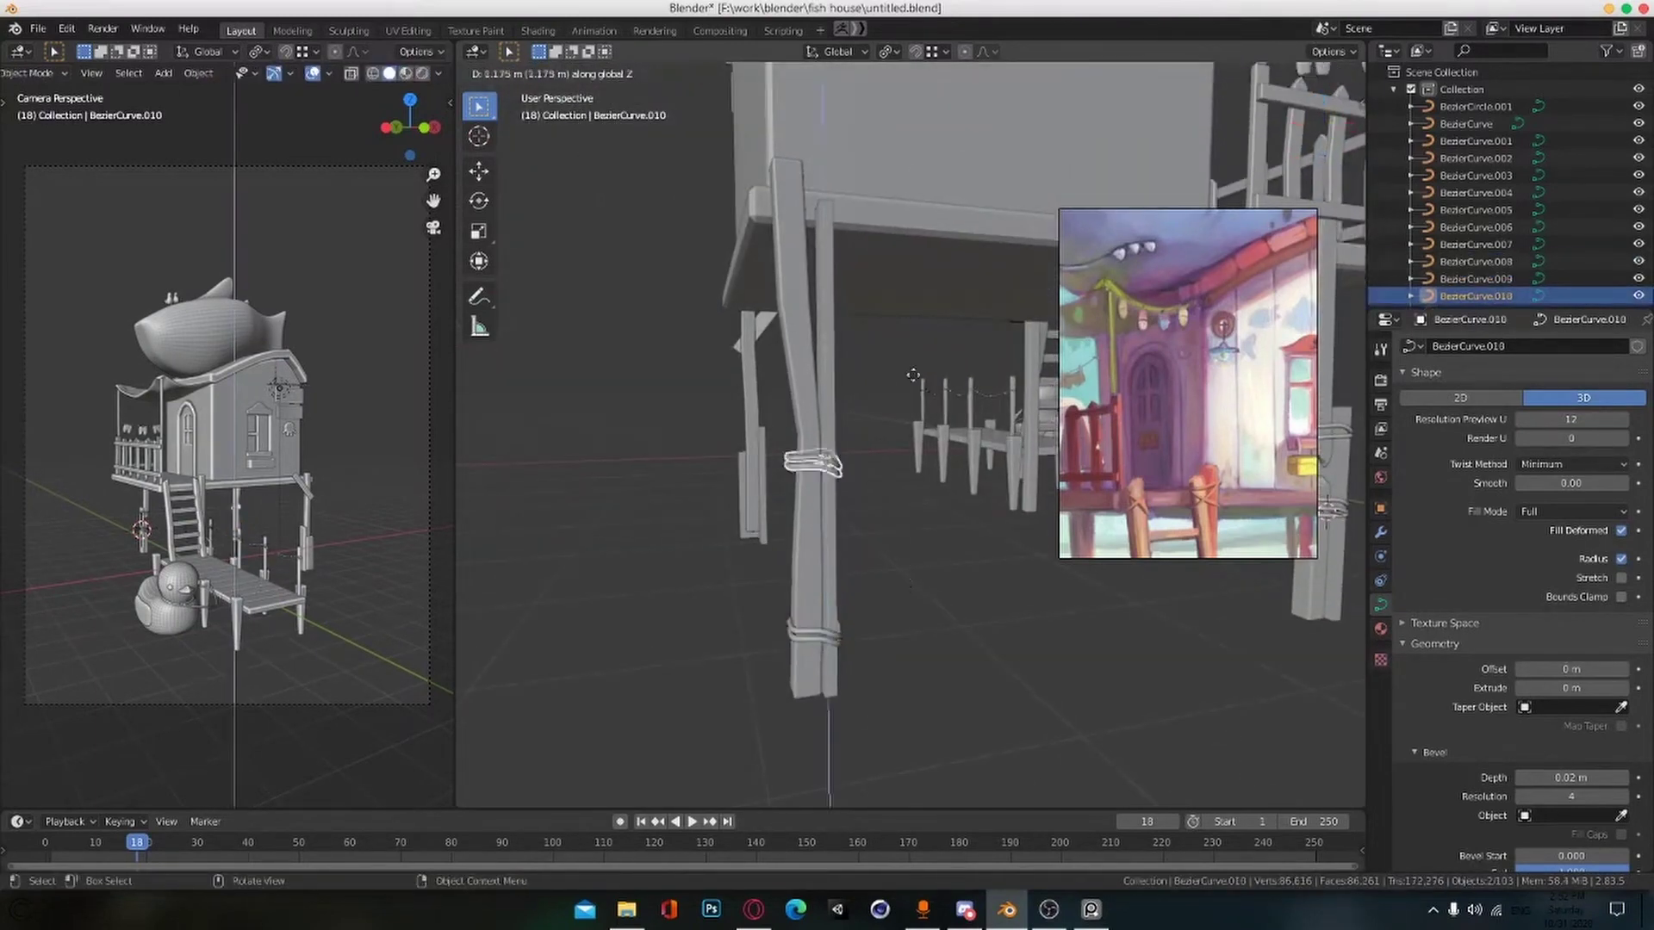
{"action": "left_click", "coordinate": [818, 293]}
Step: Adjust the control points of the upper binding's coil to fit the joint, and return to object mode
{"action": "key", "text": "Tab"}
{"action": "middle_click_drag", "start_coordinate": [818, 292], "coordinate": [927, 569]}
{"action": "left_click", "coordinate": [794, 327]}
{"action": "scroll", "coordinate": [953, 488], "scroll_direction": "down", "scroll_amount": 3}
{"action": "key", "text": "Tab"}
{"action": "scroll", "coordinate": [952, 487], "scroll_direction": "down", "scroll_amount": 3}
Step: Place a rope coil on the next splinted post, scaling and moving it to wrap the post's lower section
{"action": "left_click", "coordinate": [721, 594]}
{"action": "scroll", "coordinate": [904, 483], "scroll_direction": "up", "scroll_amount": 3}
{"action": "middle_click_drag", "start_coordinate": [721, 594], "coordinate": [938, 576], "text": "shift"}
{"action": "middle_click_drag", "start_coordinate": [775, 637], "coordinate": [1010, 607], "text": "shift"}
{"action": "key", "text": "s"}
{"action": "left_click", "coordinate": [990, 575]}
{"action": "key", "text": "g"}
{"action": "left_click", "coordinate": [996, 596]}
{"action": "key", "text": "s"}
{"action": "left_click", "coordinate": [1015, 616]}
{"action": "key", "text": "g"}
{"action": "left_click", "coordinate": [1004, 609]}
Step: Duplicate the coil along Z to build up the lower binding and an upper one about 0.45 m above it
{"action": "key", "text": "shift+d"}
{"action": "key", "text": "z"}
{"action": "left_click", "coordinate": [1001, 576]}
{"action": "scroll", "coordinate": [1001, 577], "scroll_direction": "down", "scroll_amount": 2}
{"action": "key", "text": "shift+d"}
{"action": "key", "text": "z"}
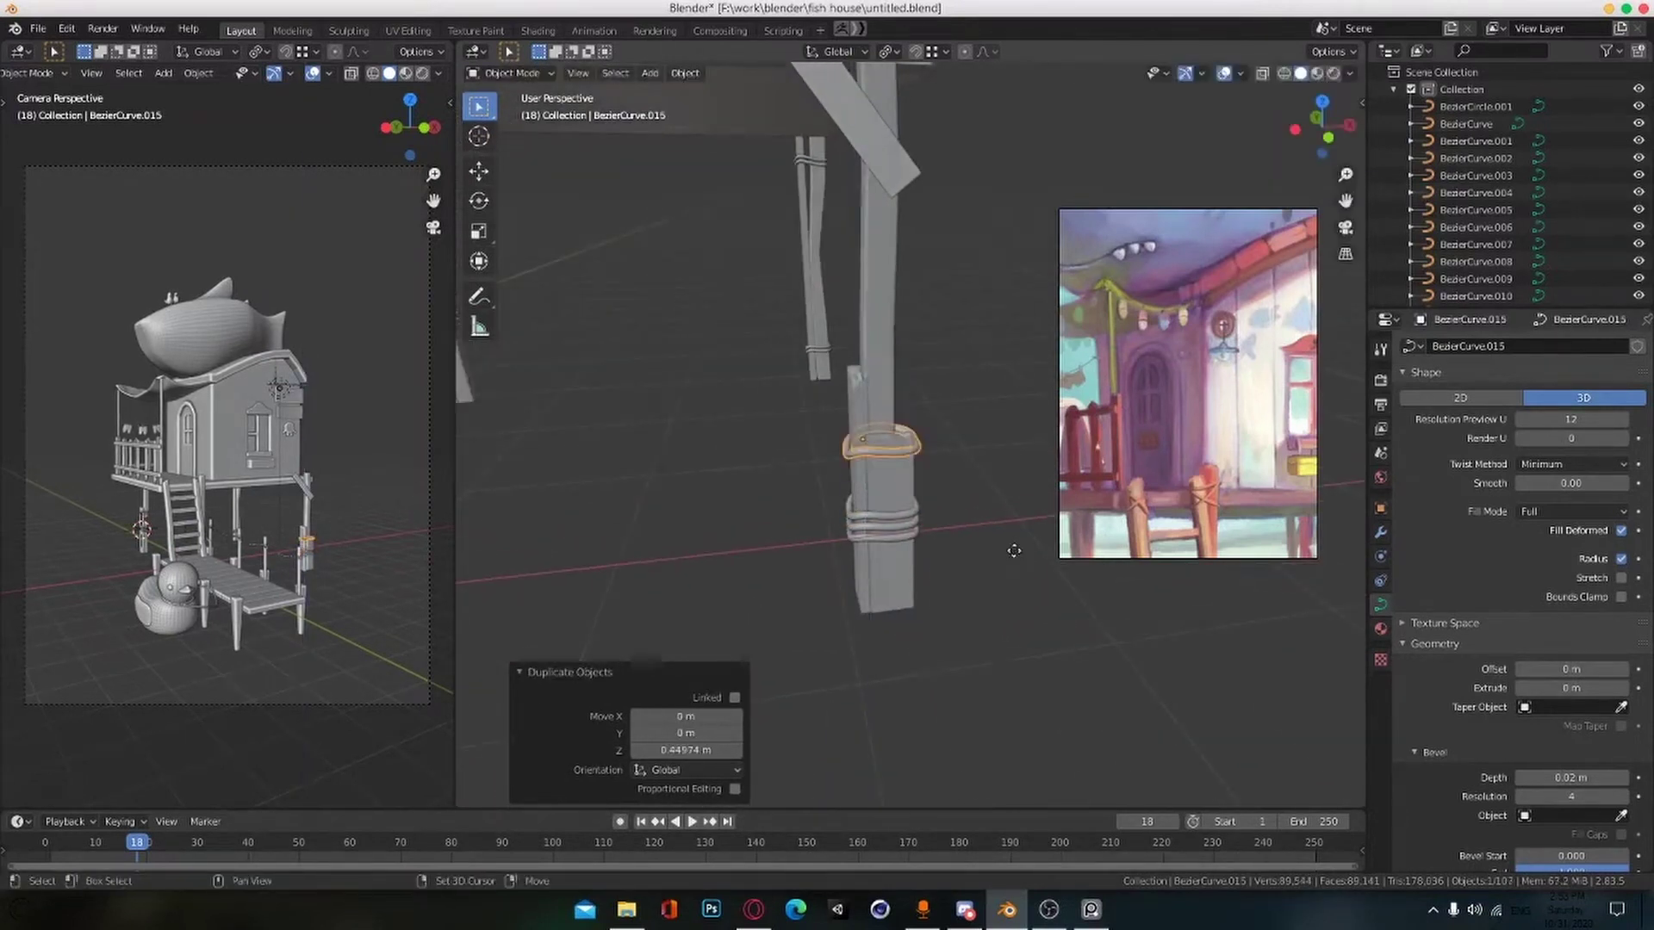
{"action": "key", "text": "shift+d"}
{"action": "key", "text": "z"}
{"action": "left_click", "coordinate": [1011, 561]}
Step: Move control points of the upper coil along Z to slant the rope, return to object mode, and save the file
{"action": "scroll", "coordinate": [973, 560], "scroll_direction": "up", "scroll_amount": 5}
{"action": "key", "text": "Tab"}
{"action": "key", "text": "Tab"}
{"action": "key", "text": "Tab"}
{"action": "middle_click_drag", "start_coordinate": [856, 524], "coordinate": [879, 366]}
{"action": "left_click", "coordinate": [925, 506]}
{"action": "key", "text": "g"}
{"action": "key", "text": "z"}
{"action": "left_click", "coordinate": [926, 551]}
{"action": "key", "text": "g"}
{"action": "left_click", "coordinate": [920, 542]}
{"action": "scroll", "coordinate": [930, 538], "scroll_direction": "down", "scroll_amount": 5}
{"action": "key", "text": "Tab"}
{"action": "key", "text": "ctrl+s"}
Step: Add another control point to the coil's selection and move the selected points along Z
{"action": "scroll", "coordinate": [943, 530], "scroll_direction": "up", "scroll_amount": 3}
{"action": "key", "text": "Tab"}
{"action": "left_click", "coordinate": [926, 579], "text": "shift"}
{"action": "key", "text": "g"}
{"action": "key", "text": "z"}
{"action": "left_click", "coordinate": [934, 602]}
{"action": "scroll", "coordinate": [985, 546], "scroll_direction": "down", "scroll_amount": 2}
{"action": "scroll", "coordinate": [986, 546], "scroll_direction": "up", "scroll_amount": 3}
{"action": "key", "text": "Tab"}
Step: Adjust the control points of the adjacent coil in the binding, return to object mode, and save the file
{"action": "left_click", "coordinate": [892, 596]}
{"action": "key", "text": "Tab"}
{"action": "left_click", "coordinate": [934, 591]}
{"action": "left_click", "coordinate": [923, 627]}
{"action": "left_click", "coordinate": [921, 591]}
{"action": "key", "text": "Tab"}
{"action": "scroll", "coordinate": [923, 596], "scroll_direction": "down", "scroll_amount": 4}
{"action": "key", "text": "ctrl+s"}
Step: Add a torus and move it in top view to the post beside the top of the ladder
{"action": "scroll", "coordinate": [926, 652], "scroll_direction": "down", "scroll_amount": 8}
{"action": "scroll", "coordinate": [824, 606], "scroll_direction": "up", "scroll_amount": 6}
{"action": "key", "text": "shift+a"}
{"action": "mouse_move", "coordinate": [764, 531]}
{"action": "left_click", "coordinate": [844, 629]}
{"action": "scroll", "coordinate": [847, 629], "scroll_direction": "down", "scroll_amount": 8}
{"action": "key", "text": "KP_7"}
{"action": "key", "text": "g"}
{"action": "left_click", "coordinate": [871, 653]}
{"action": "scroll", "coordinate": [895, 644], "scroll_direction": "up", "scroll_amount": 8}
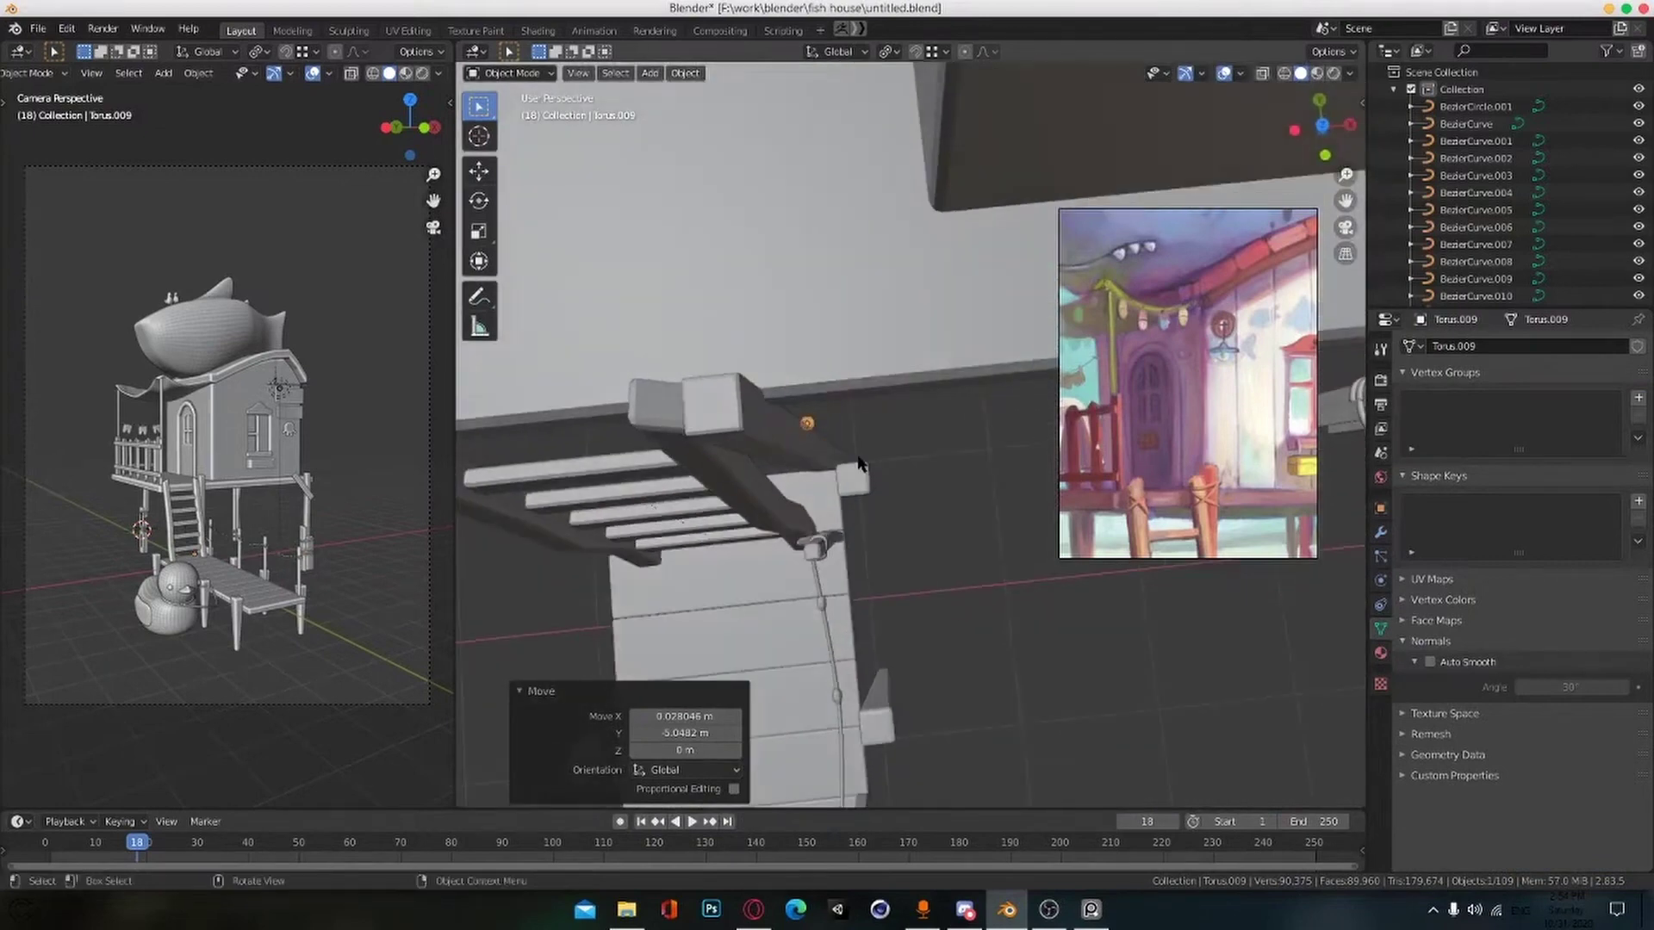
Step: Scale the torus around the ladder rail and adjacent post, adjust its height along Z, and stretch it 1.419 along X
{"action": "key", "text": "KP_7"}
{"action": "scroll", "coordinate": [818, 418], "scroll_direction": "up", "scroll_amount": 1}
{"action": "key", "text": "s"}
{"action": "middle_click_drag", "start_coordinate": [865, 465], "coordinate": [896, 332]}
{"action": "key", "text": "g"}
{"action": "key", "text": "z"}
{"action": "left_click", "coordinate": [827, 366]}
{"action": "middle_click_drag", "start_coordinate": [848, 388], "coordinate": [887, 500]}
{"action": "key", "text": "s"}
{"action": "left_click", "coordinate": [908, 379]}
{"action": "key", "text": "KP_7"}
{"action": "key", "text": "s"}
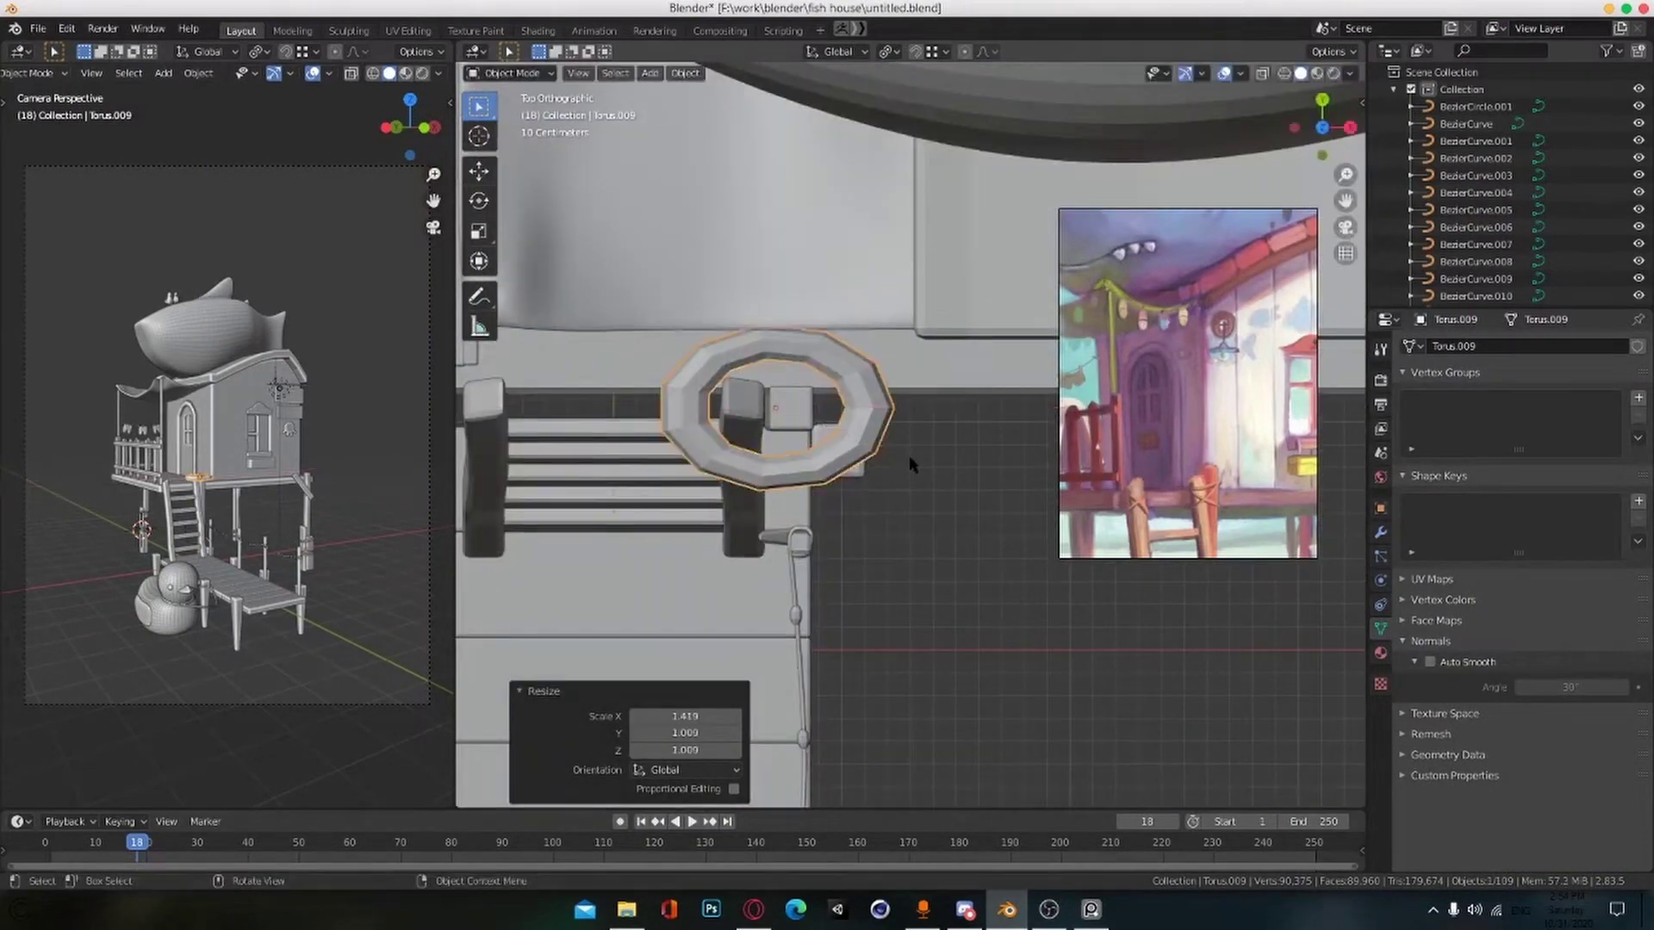
Step: Thin the whole torus tube to rope thickness with Shrink/Fatten
{"action": "key", "text": "Tab"}
{"action": "scroll", "coordinate": [832, 439], "scroll_direction": "up", "scroll_amount": 3}
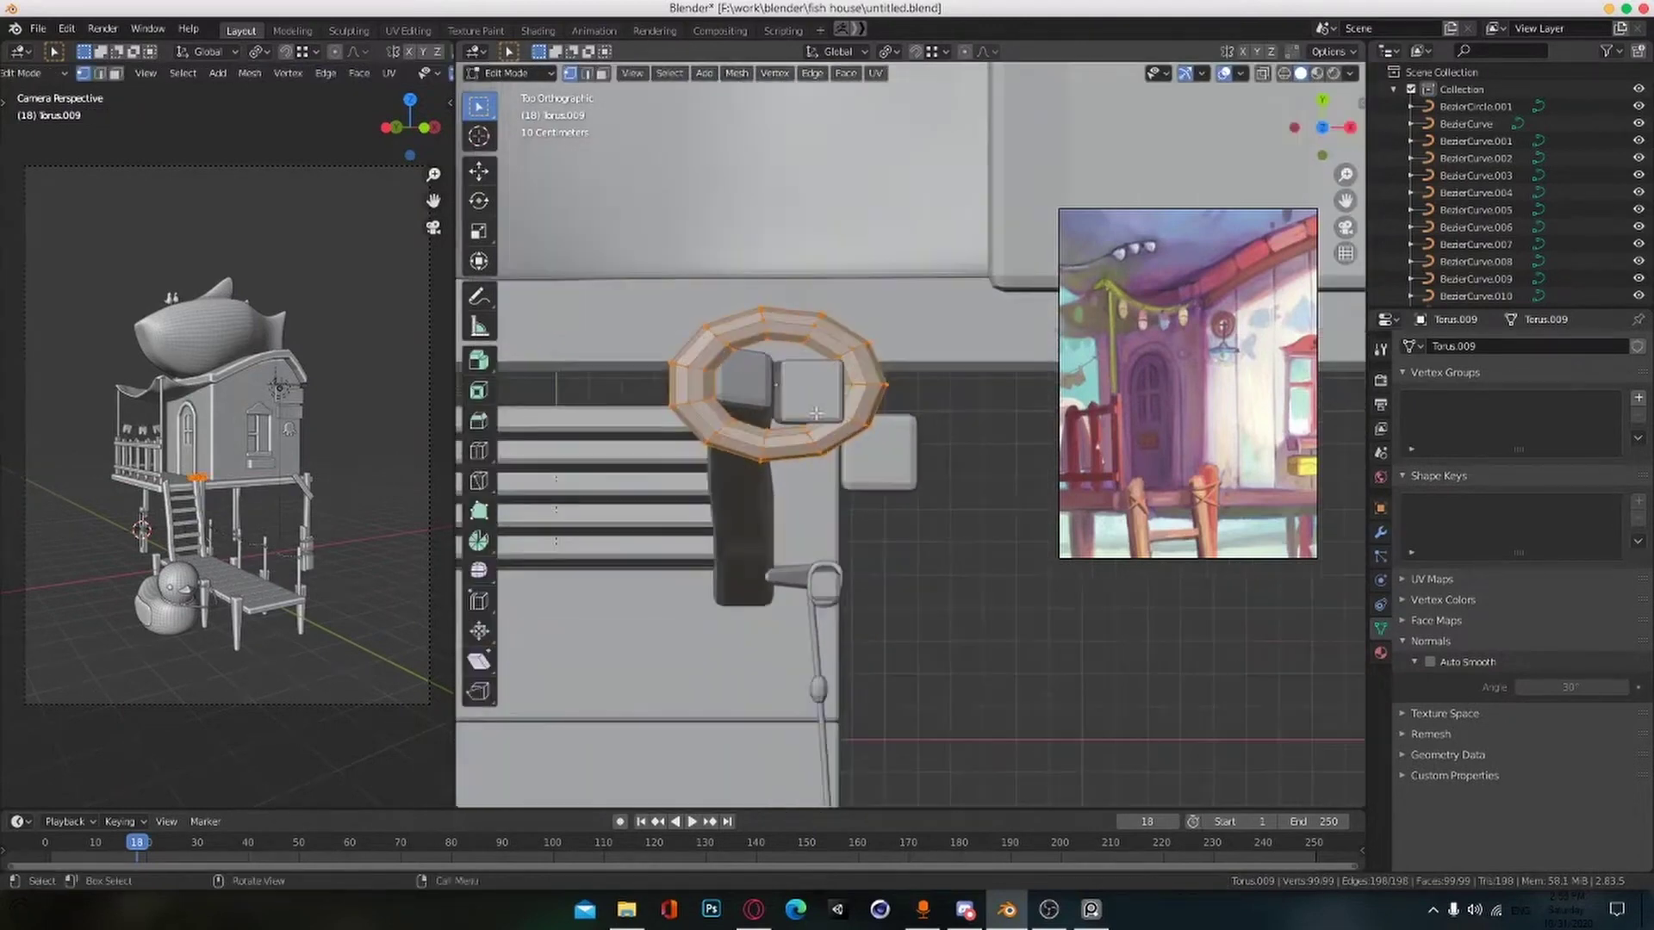
{"action": "key", "text": "alt+s"}
{"action": "left_click", "coordinate": [903, 481]}
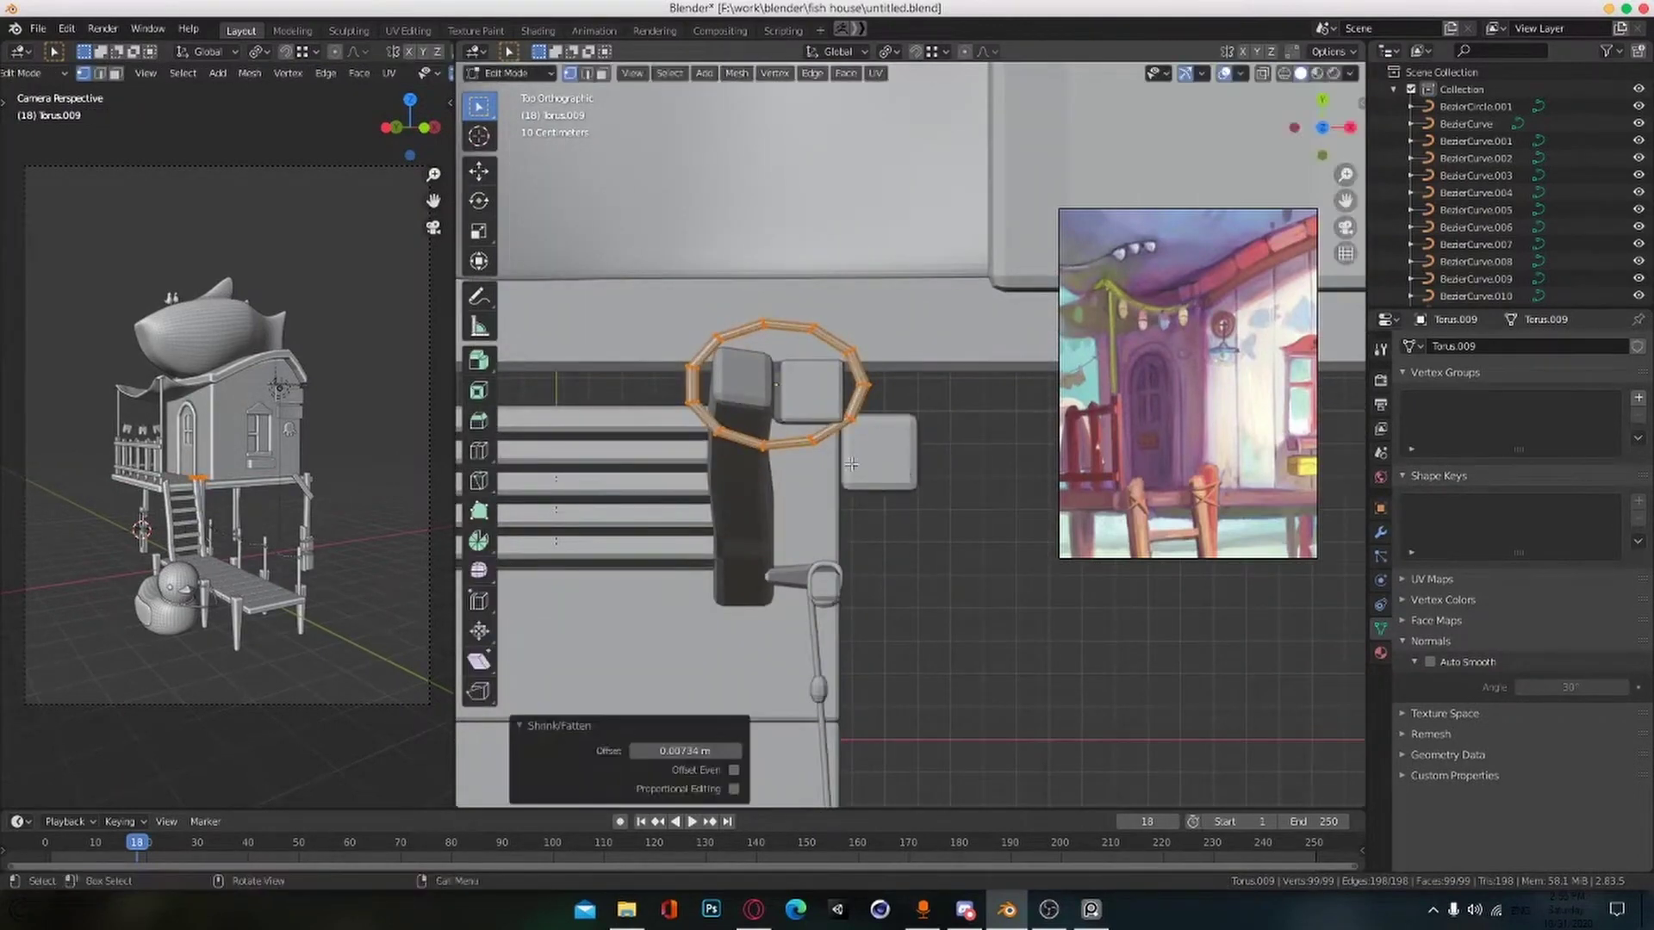
Step: Reshape the rope ring in top view with proportional editing so it hugs the ladder rail and post
{"action": "scroll", "coordinate": [913, 448], "scroll_direction": "up", "scroll_amount": 2}
{"action": "left_click", "coordinate": [921, 411]}
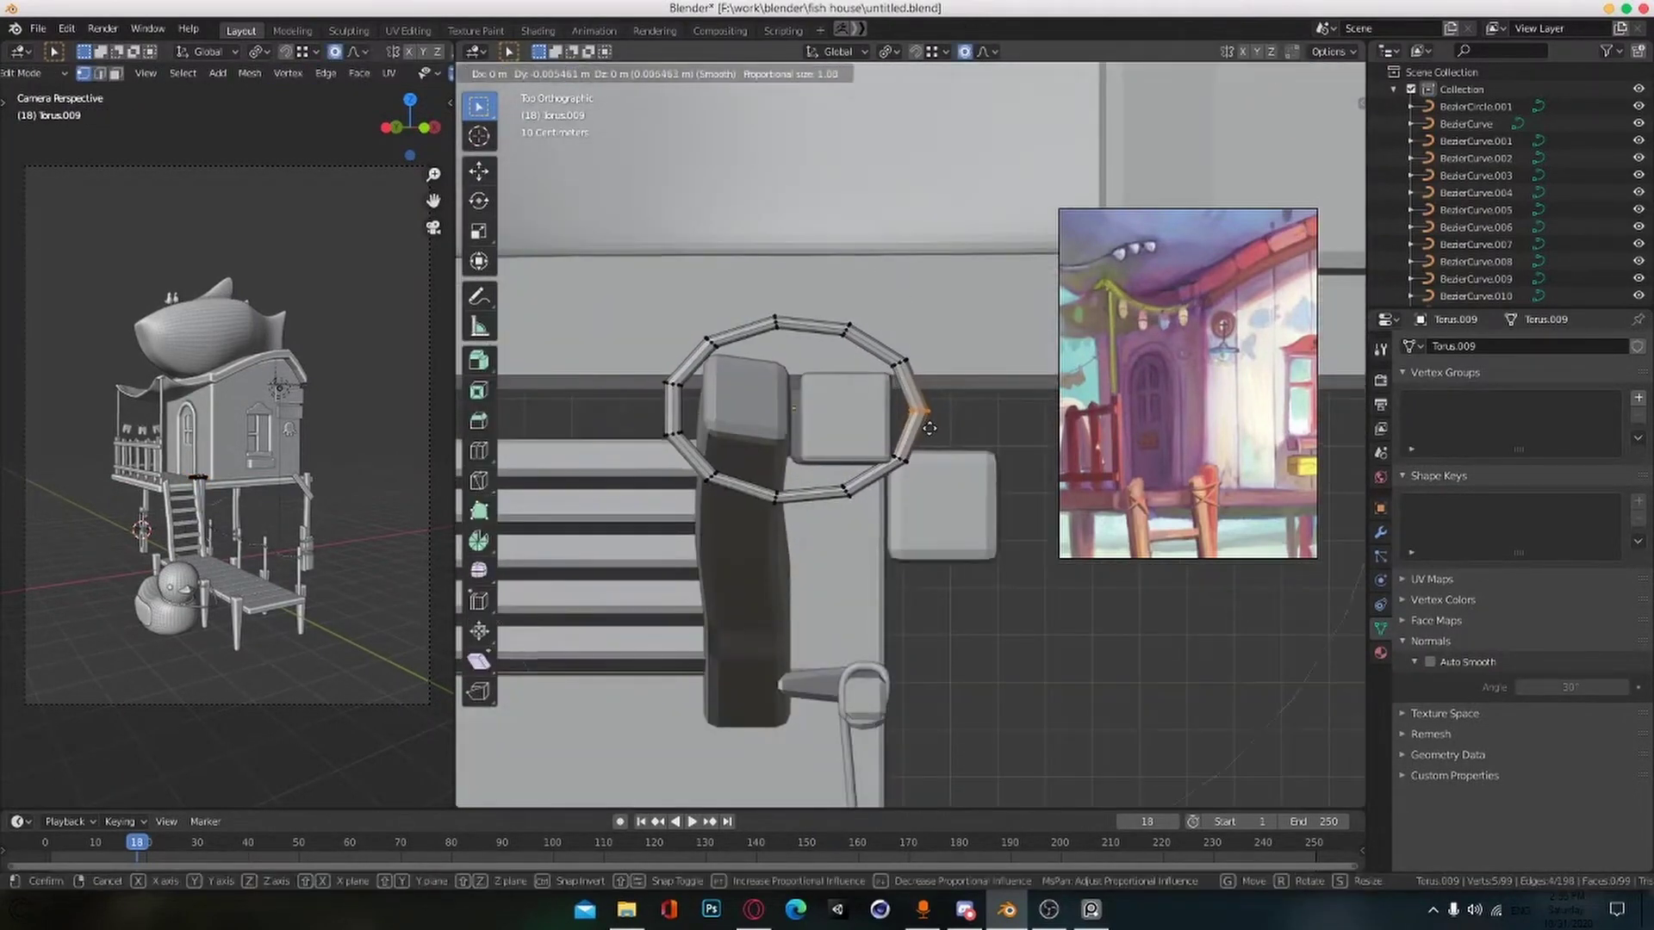
{"action": "left_click", "coordinate": [912, 432]}
{"action": "left_click_drag", "start_coordinate": [748, 354], "coordinate": [875, 302]}
{"action": "key", "text": "g"}
{"action": "key", "text": "g"}
{"action": "left_click_drag", "start_coordinate": [690, 453], "coordinate": [814, 536]}
{"action": "left_click", "coordinate": [708, 439]}
{"action": "key", "text": "g"}
{"action": "left_click", "coordinate": [749, 492]}
{"action": "key", "text": "g"}
{"action": "left_click", "coordinate": [816, 534]}
{"action": "left_click_drag", "start_coordinate": [828, 464], "coordinate": [876, 512]}
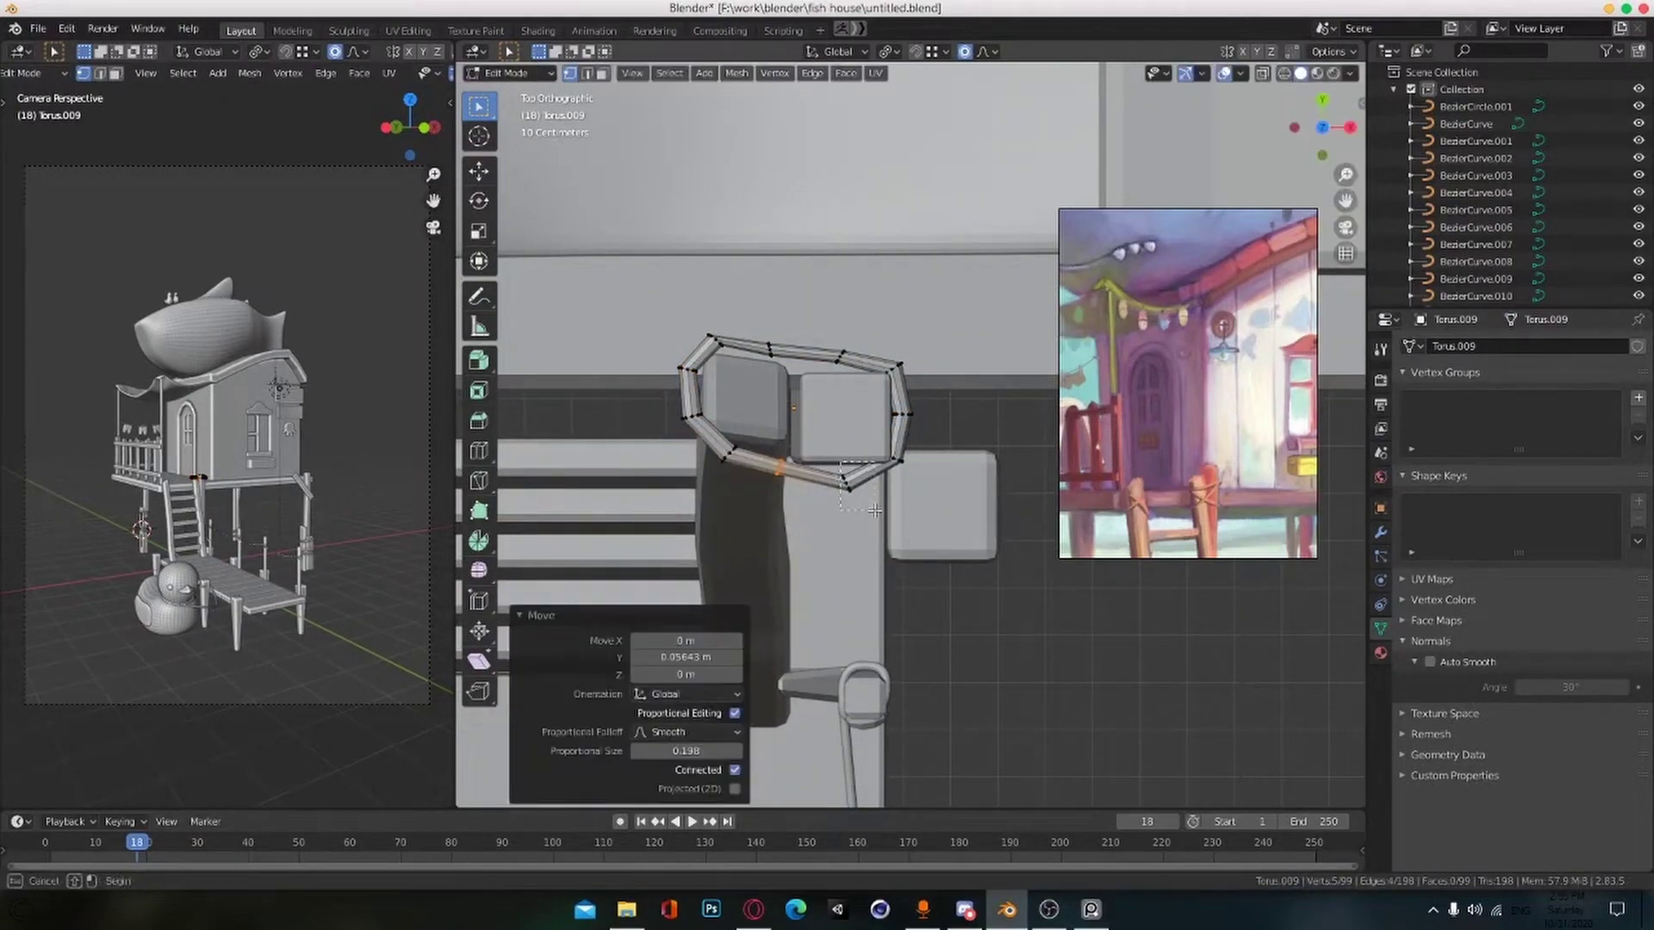
{"action": "key", "text": "g"}
{"action": "left_click", "coordinate": [948, 476]}
Step: Return to object mode and adjust the rope ring's height on the posts along Z
{"action": "middle_click_drag", "start_coordinate": [946, 472], "coordinate": [928, 354]}
{"action": "scroll", "coordinate": [925, 396], "scroll_direction": "down", "scroll_amount": 3}
{"action": "key", "text": "Tab"}
{"action": "key", "text": "g"}
{"action": "key", "text": "z"}
{"action": "left_click", "coordinate": [924, 423]}
Step: Select a section through the ring in wireframe, move it closer to the posts in top view, and save the file
{"action": "scroll", "coordinate": [927, 447], "scroll_direction": "up", "scroll_amount": 3}
{"action": "middle_click_drag", "start_coordinate": [926, 482], "coordinate": [1025, 581]}
{"action": "key", "text": "Tab"}
{"action": "left_click_drag", "start_coordinate": [855, 512], "coordinate": [922, 573]}
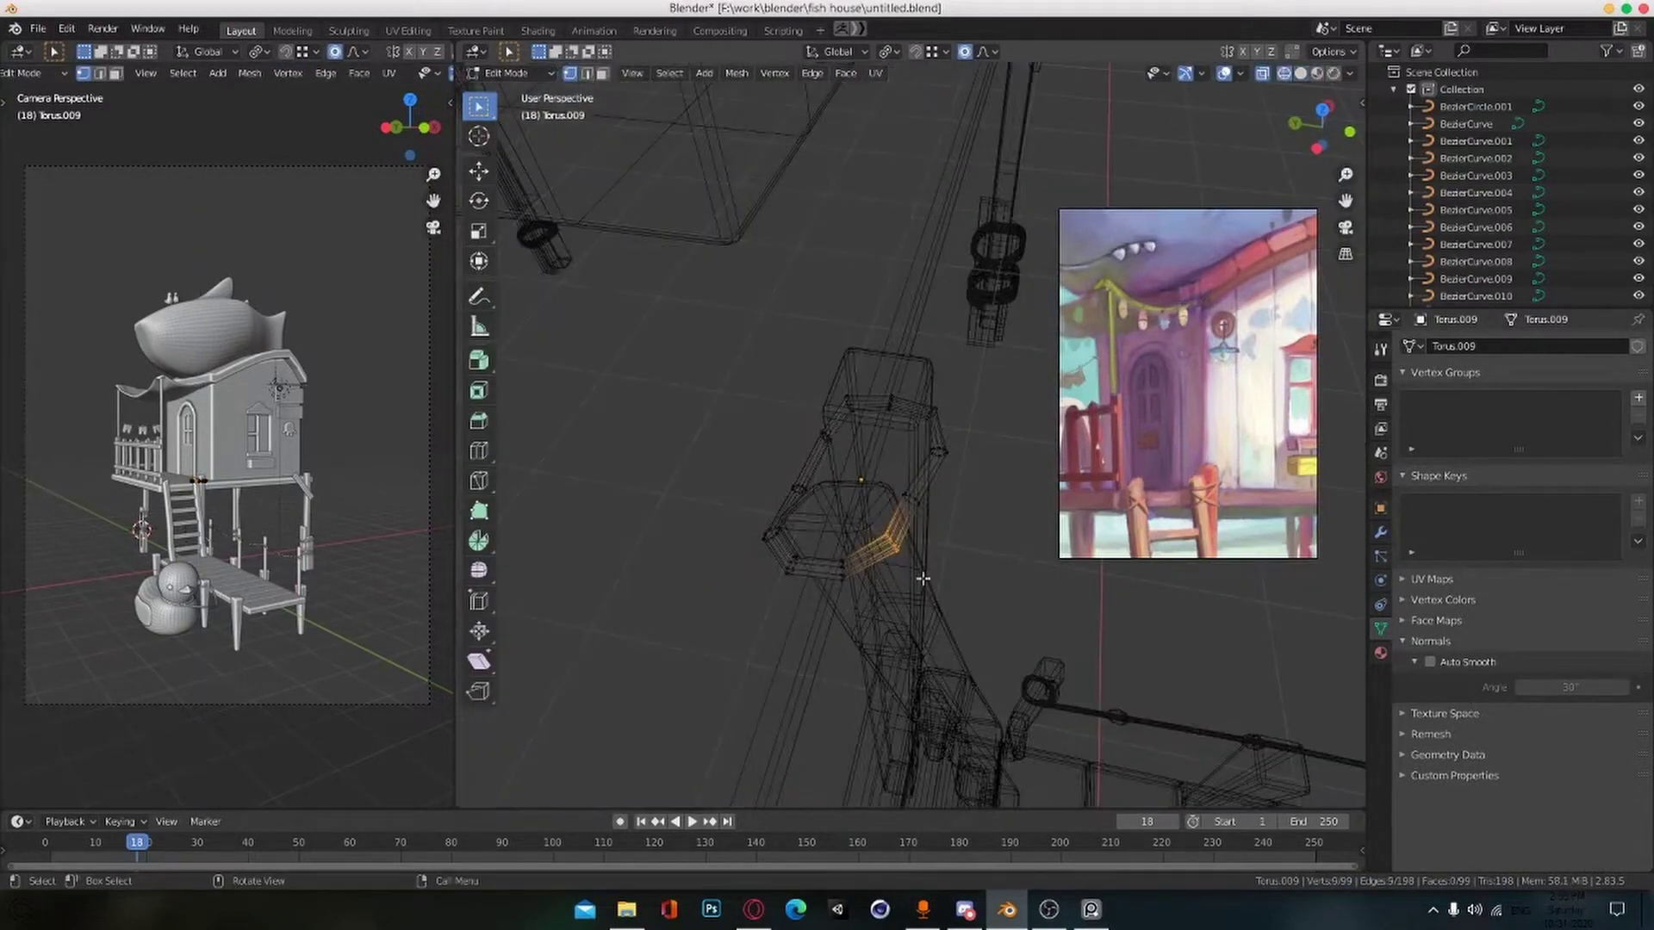
{"action": "key", "text": "KP_7"}
{"action": "scroll", "coordinate": [728, 507], "scroll_direction": "up", "scroll_amount": 1}
{"action": "key", "text": "z"}
{"action": "key", "text": "g"}
{"action": "left_click", "coordinate": [748, 485]}
{"action": "key", "text": "Tab"}
{"action": "scroll", "coordinate": [904, 454], "scroll_direction": "down", "scroll_amount": 5}
{"action": "middle_click_drag", "start_coordinate": [749, 488], "coordinate": [867, 499]}
{"action": "key", "text": "ctrl+s"}
Step: Duplicate the rope ring below the first one and rotate the copy so it runs diagonally across both posts
{"action": "scroll", "coordinate": [895, 474], "scroll_direction": "up", "scroll_amount": 2}
{"action": "key", "text": "shift+d"}
{"action": "left_click", "coordinate": [943, 444]}
{"action": "key", "text": "r"}
{"action": "left_click", "coordinate": [973, 474]}
{"action": "key", "text": "KP_1"}
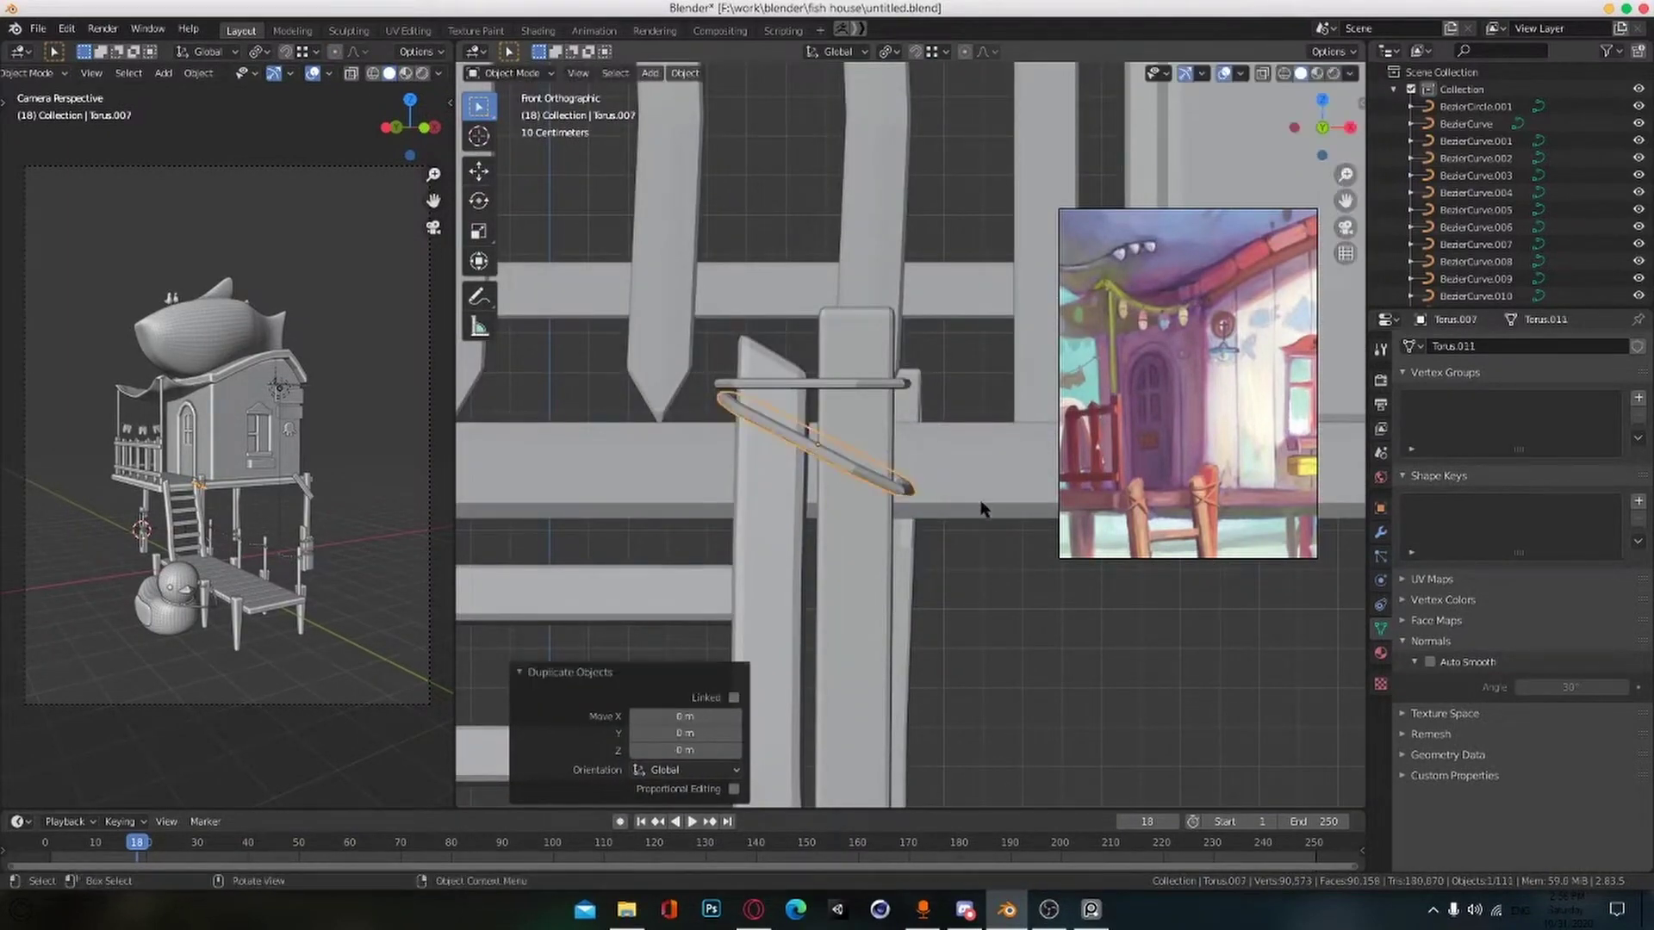
{"action": "left_click", "coordinate": [960, 334]}
Step: Move vertices of the diagonal rope ring with proportional editing, from above and in perspective, so it wraps around the ladder rail and post
{"action": "middle_click_drag", "start_coordinate": [961, 338], "coordinate": [912, 560]}
{"action": "key", "text": "Tab"}
{"action": "key", "text": "KP_7"}
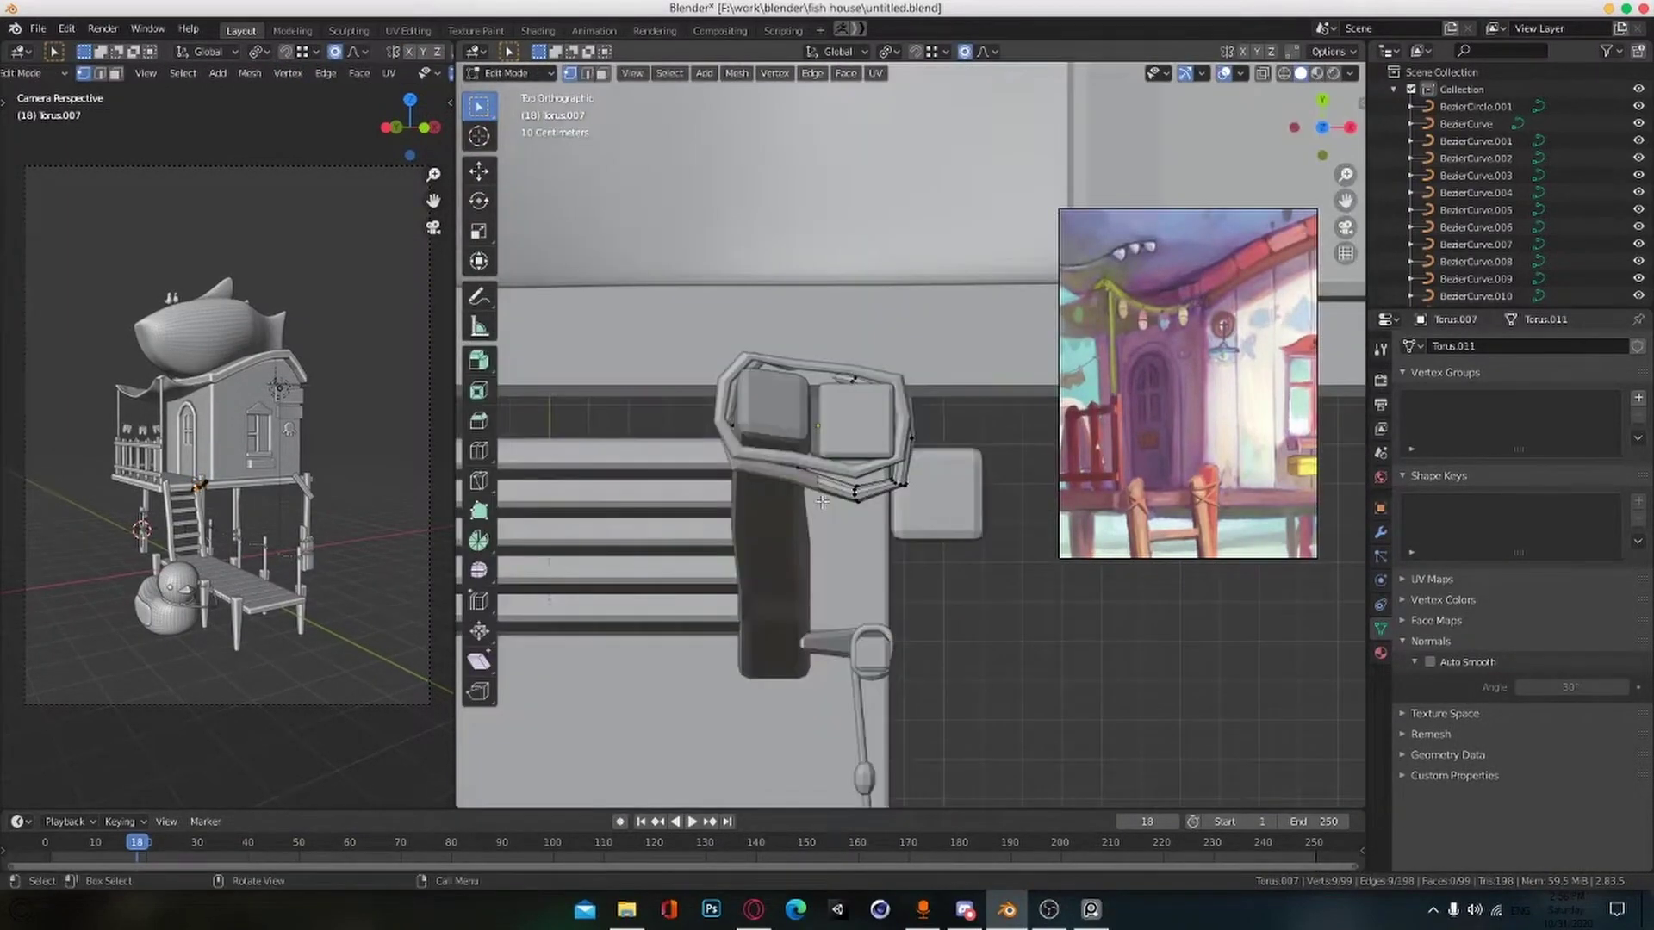
{"action": "scroll", "coordinate": [732, 495], "scroll_direction": "up", "scroll_amount": 3}
{"action": "key", "text": "z"}
{"action": "left_click_drag", "start_coordinate": [581, 448], "coordinate": [671, 534]}
{"action": "key", "text": "g"}
{"action": "left_click", "coordinate": [695, 500]}
{"action": "key", "text": "shift+z"}
{"action": "middle_click_drag", "start_coordinate": [698, 498], "coordinate": [963, 613]}
{"action": "key", "text": "g"}
{"action": "left_click", "coordinate": [971, 620]}
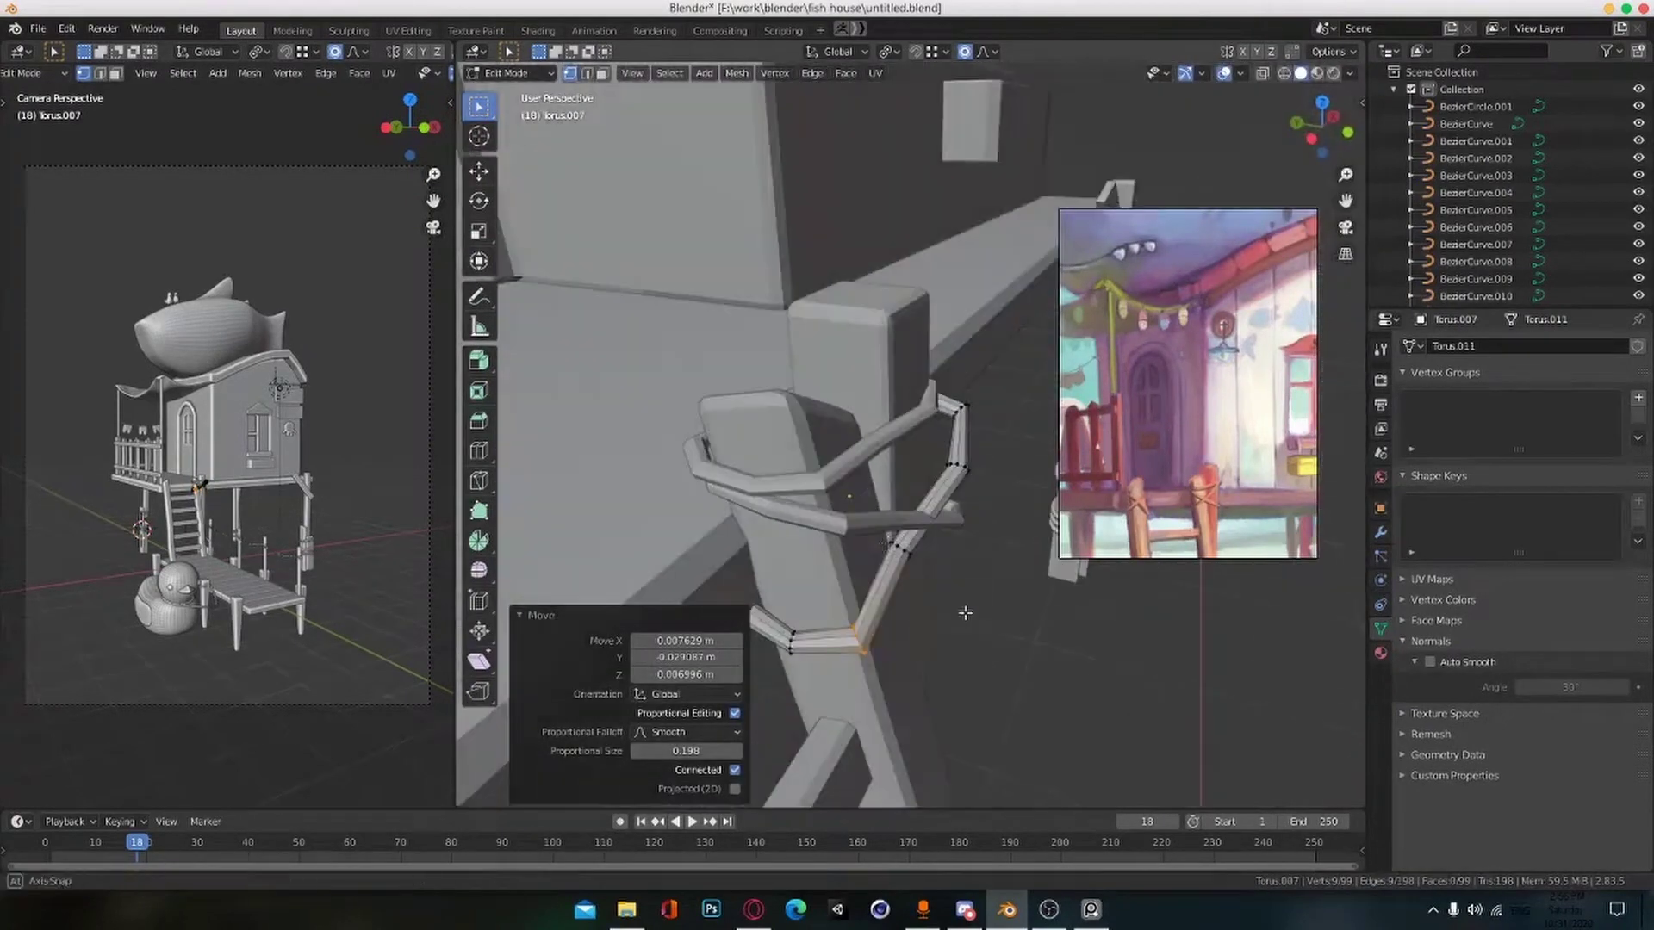
Step: Move another part of the diagonal ring with proportional editing, return to object mode and save the file
{"action": "middle_click_drag", "start_coordinate": [915, 544], "coordinate": [901, 447]}
{"action": "left_click", "coordinate": [974, 499]}
{"action": "key", "text": "g"}
{"action": "left_click", "coordinate": [990, 483]}
{"action": "scroll", "coordinate": [860, 582], "scroll_direction": "down", "scroll_amount": 4}
{"action": "key", "text": "Tab"}
{"action": "key", "text": "ctrl+s"}
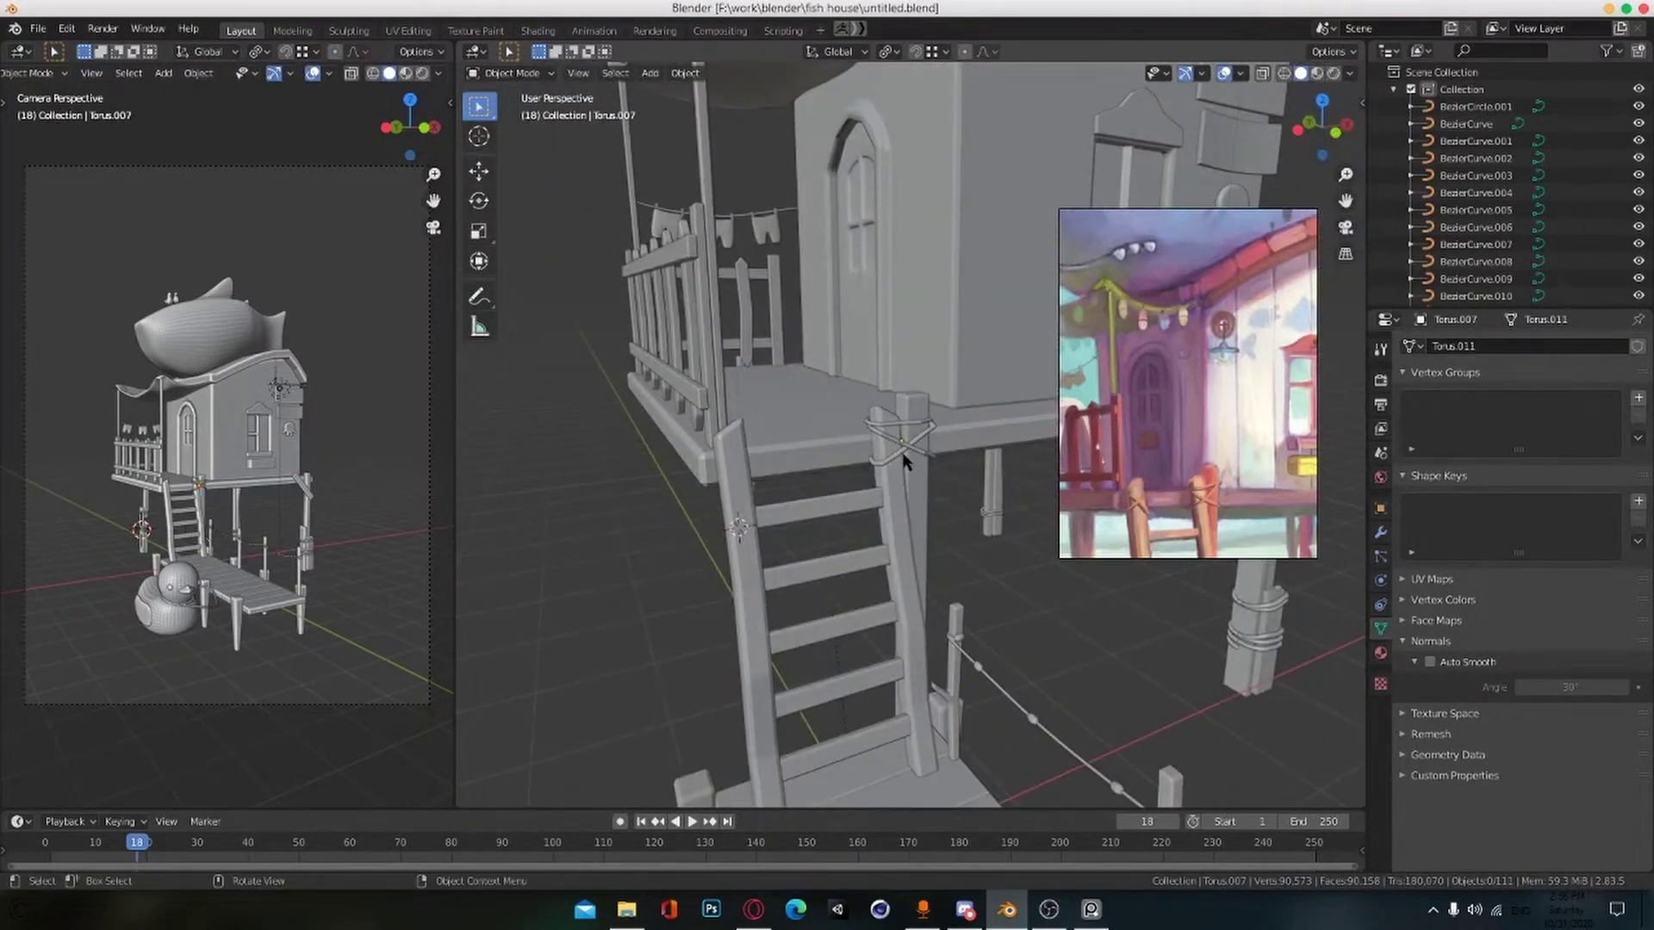
Step: Duplicate both crossed rope rings in top view and place the copies on the other ladder rail
{"action": "left_click", "coordinate": [904, 457]}
{"action": "scroll", "coordinate": [918, 462], "scroll_direction": "up", "scroll_amount": 2}
{"action": "left_click", "coordinate": [923, 463], "text": "shift"}
{"action": "key", "text": "KP_7"}
{"action": "key", "text": "shift+d"}
{"action": "left_click", "coordinate": [696, 471]}
{"action": "scroll", "coordinate": [699, 517], "scroll_direction": "up", "scroll_amount": 3}
{"action": "middle_click_drag", "start_coordinate": [701, 557], "coordinate": [916, 491]}
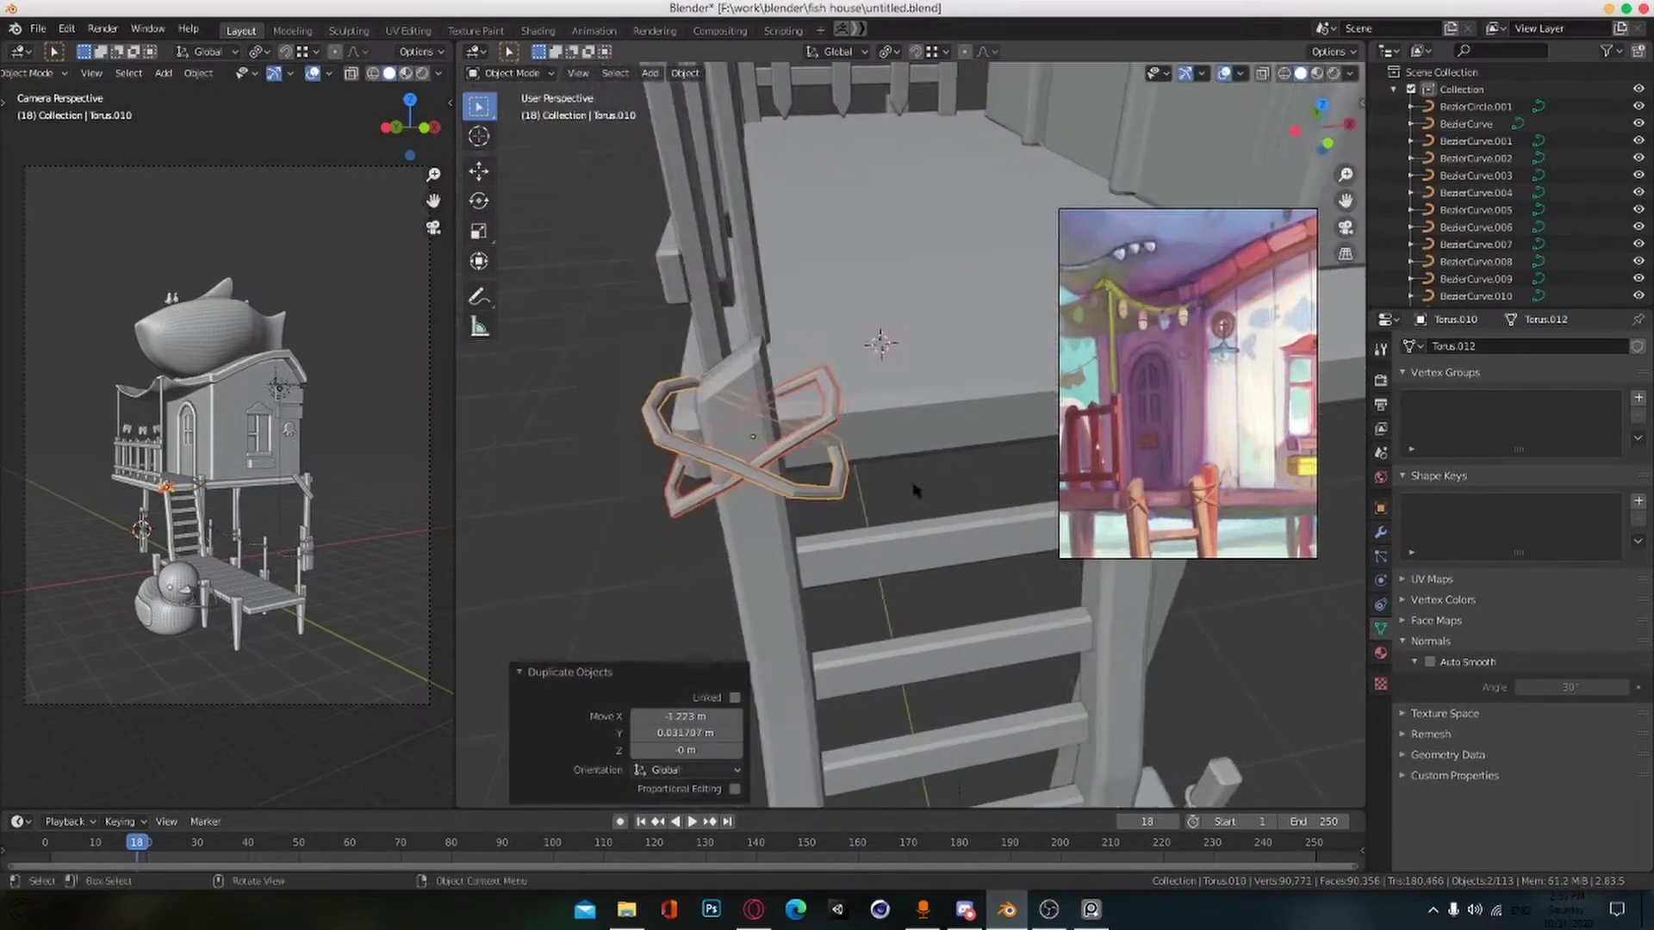
Step: Narrow the duplicated rope rings to 0.827 along X and move them around the other rail
{"action": "key", "text": "KP_7"}
{"action": "key", "text": "g"}
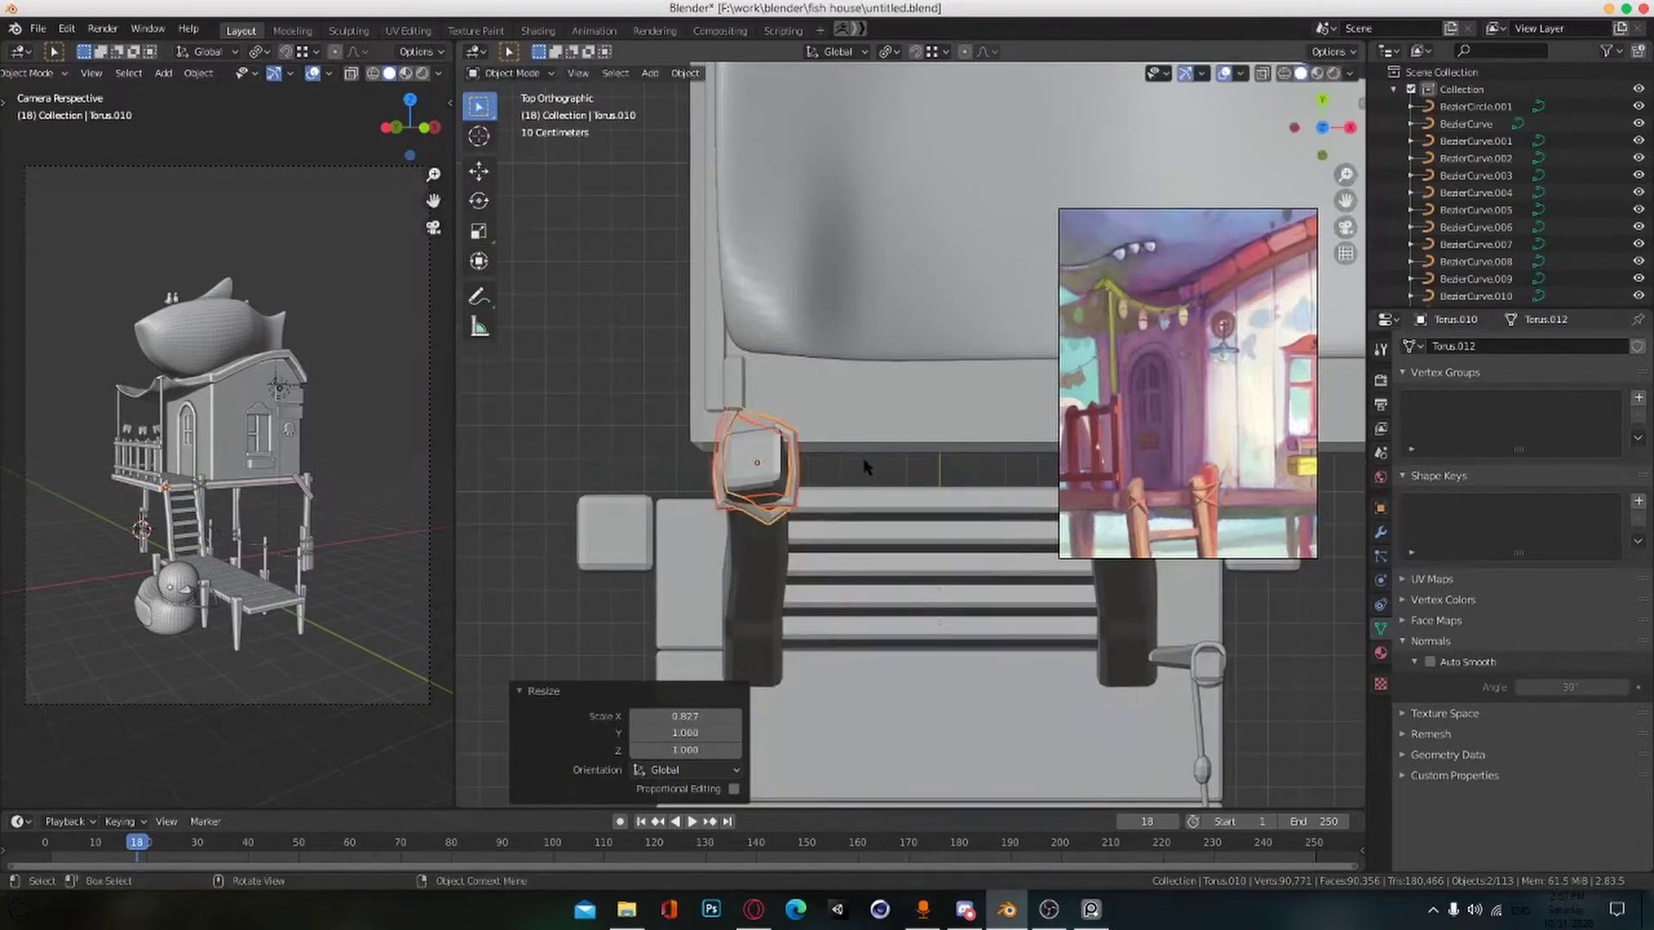
{"action": "left_click", "coordinate": [843, 462]}
{"action": "middle_click_drag", "start_coordinate": [843, 463], "coordinate": [855, 607]}
{"action": "key", "text": "g"}
{"action": "left_click", "coordinate": [934, 539]}
Step: Position the duplicated rings in front view and along Y, deselect everything and save the file
{"action": "key", "text": "KP_1"}
{"action": "key", "text": "g"}
{"action": "left_click", "coordinate": [845, 544]}
{"action": "key", "text": "g"}
{"action": "key", "text": "y"}
{"action": "left_click", "coordinate": [958, 555]}
{"action": "scroll", "coordinate": [855, 607], "scroll_direction": "down", "scroll_amount": 5}
{"action": "key", "text": "alt+a"}
{"action": "key", "text": "ctrl+s"}
Step: Zoom out the reference image to show the whole painting and reposition it beside the model
{"action": "mouse_move", "coordinate": [854, 607]}
{"action": "left_mouse_down", "text": "alt"}
{"action": "mouse_move", "coordinate": [776, 547]}
{"action": "mouse_move", "coordinate": [878, 586]}
{"action": "mouse_move", "coordinate": [865, 594]}
{"action": "left_mouse_up", "text": "alt"}
{"action": "scroll", "coordinate": [779, 548], "scroll_direction": "down", "scroll_amount": 6}
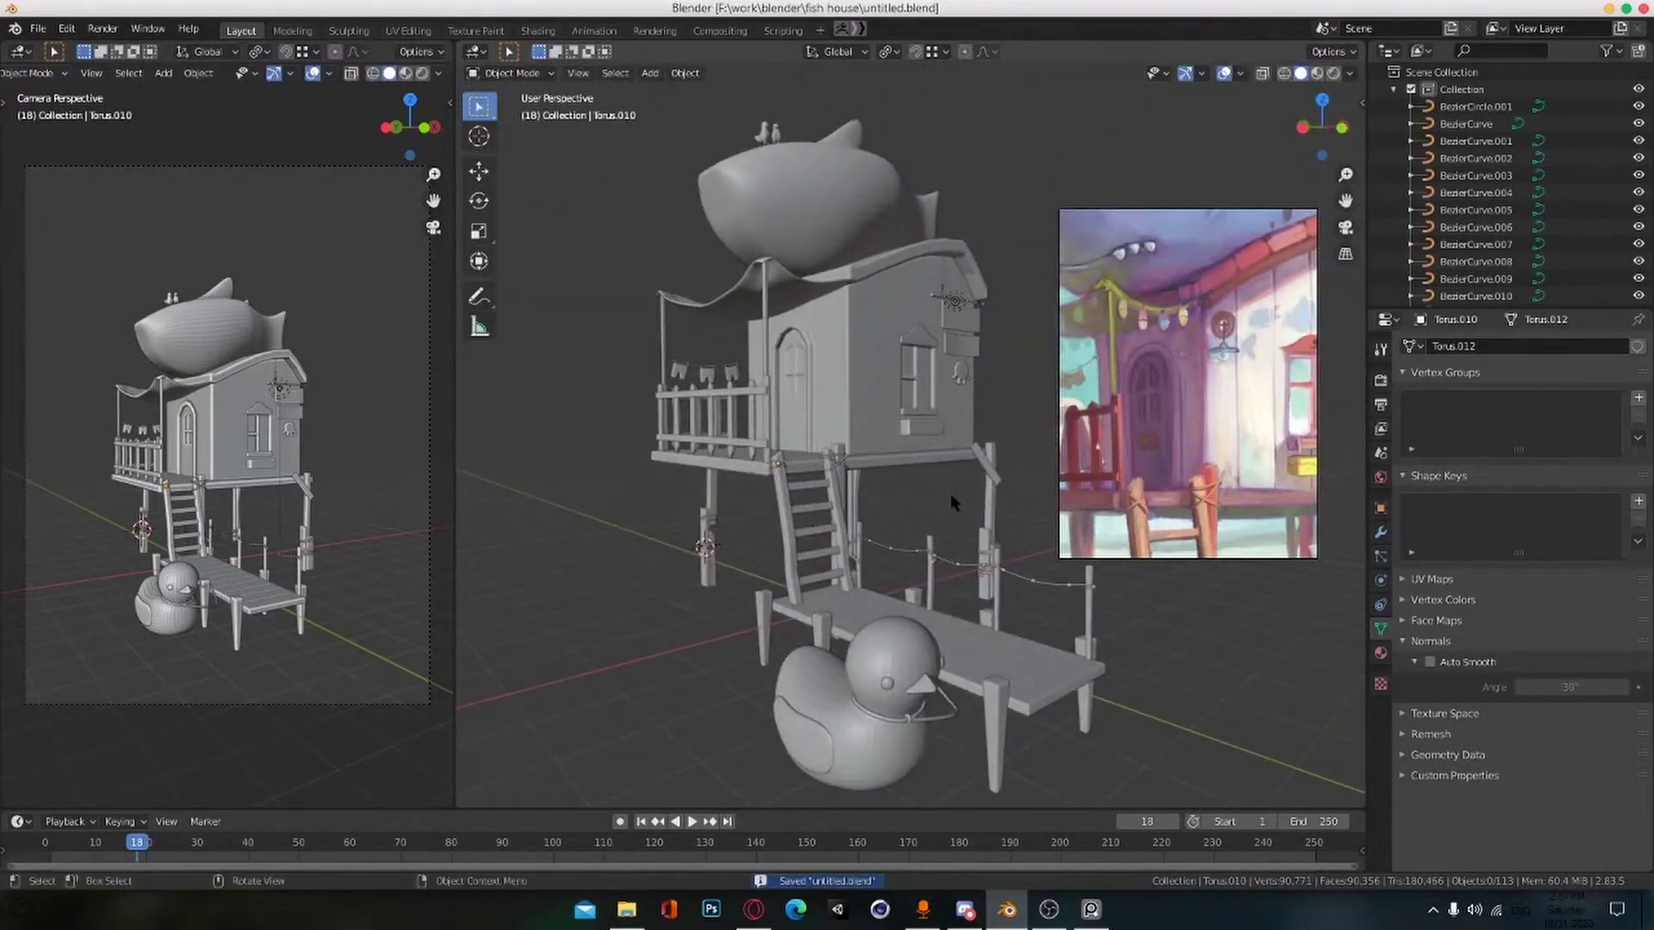
{"action": "scroll", "coordinate": [1089, 455], "scroll_direction": "down", "scroll_amount": 5}
{"action": "scroll", "coordinate": [1089, 455], "scroll_direction": "up", "scroll_amount": 2}
{"action": "right_click_drag", "start_coordinate": [1130, 501], "coordinate": [1173, 467]}
{"action": "middle_click_drag", "start_coordinate": [1174, 467], "coordinate": [1217, 401]}
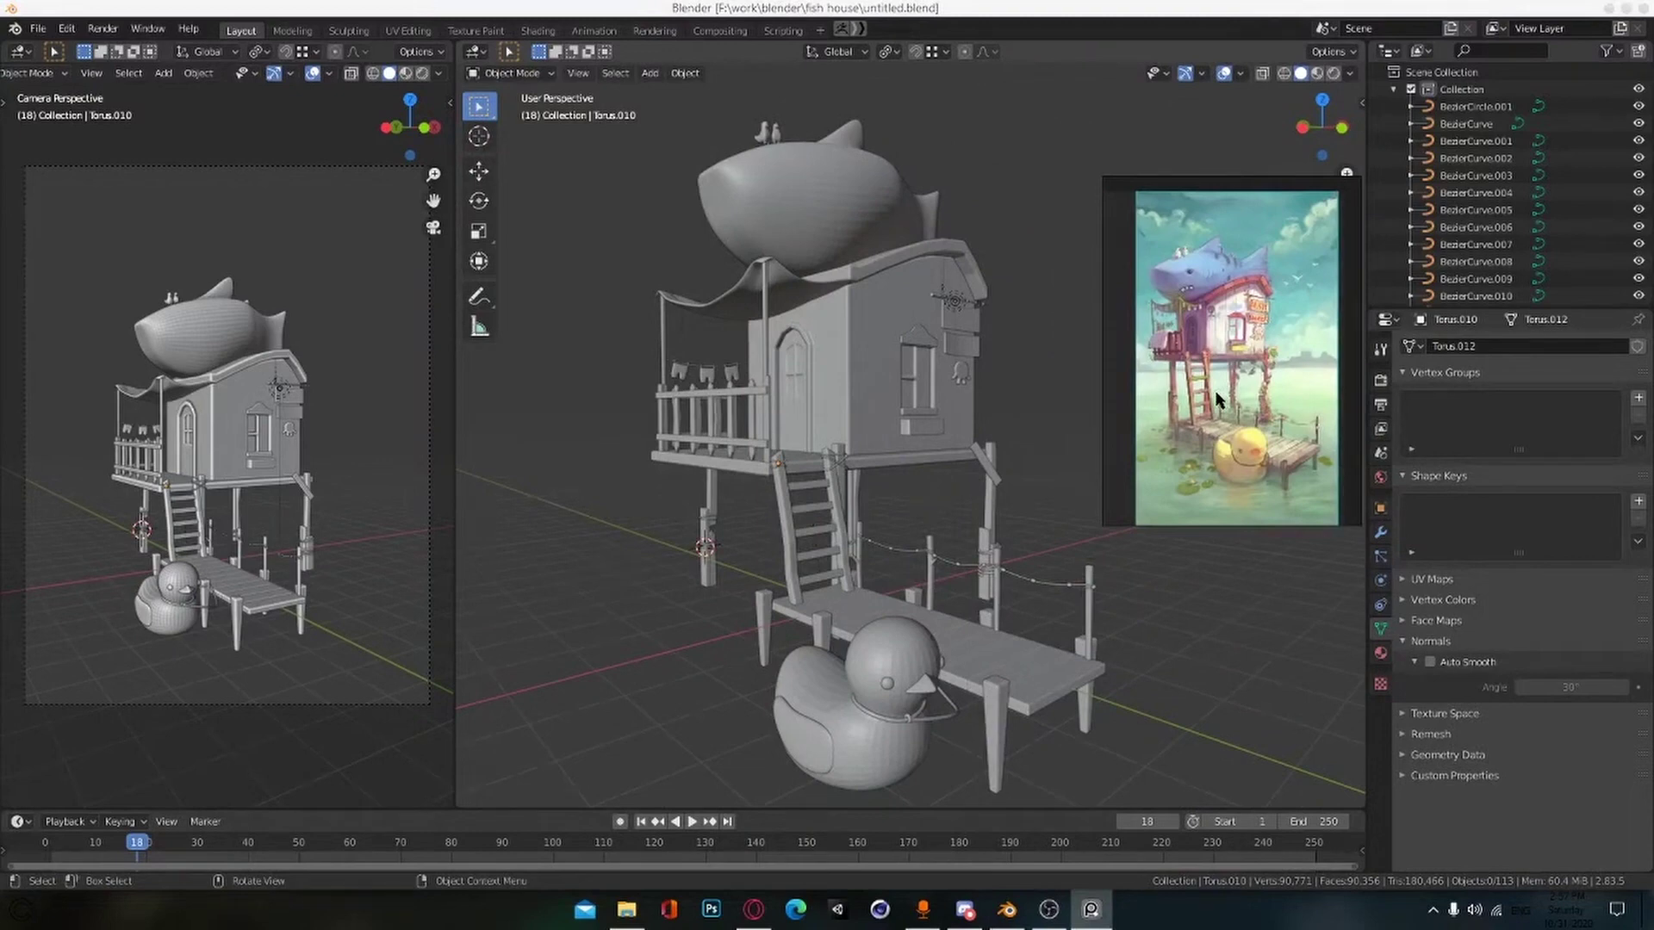
{"action": "scroll", "coordinate": [1051, 498], "scroll_direction": "down", "scroll_amount": 4}
Step: Set the base color of the window top trim's window_upper material to a medium brown
{"action": "left_click", "coordinate": [1052, 498]}
{"action": "scroll", "coordinate": [1052, 498], "scroll_direction": "up", "scroll_amount": 4}
{"action": "mouse_move", "coordinate": [1051, 499]}
{"action": "middle_mouse_down"}
{"action": "mouse_move", "coordinate": [1025, 501]}
{"action": "mouse_move", "coordinate": [1029, 520]}
{"action": "middle_mouse_up"}
{"action": "scroll", "coordinate": [1031, 525], "scroll_direction": "down", "scroll_amount": 3}
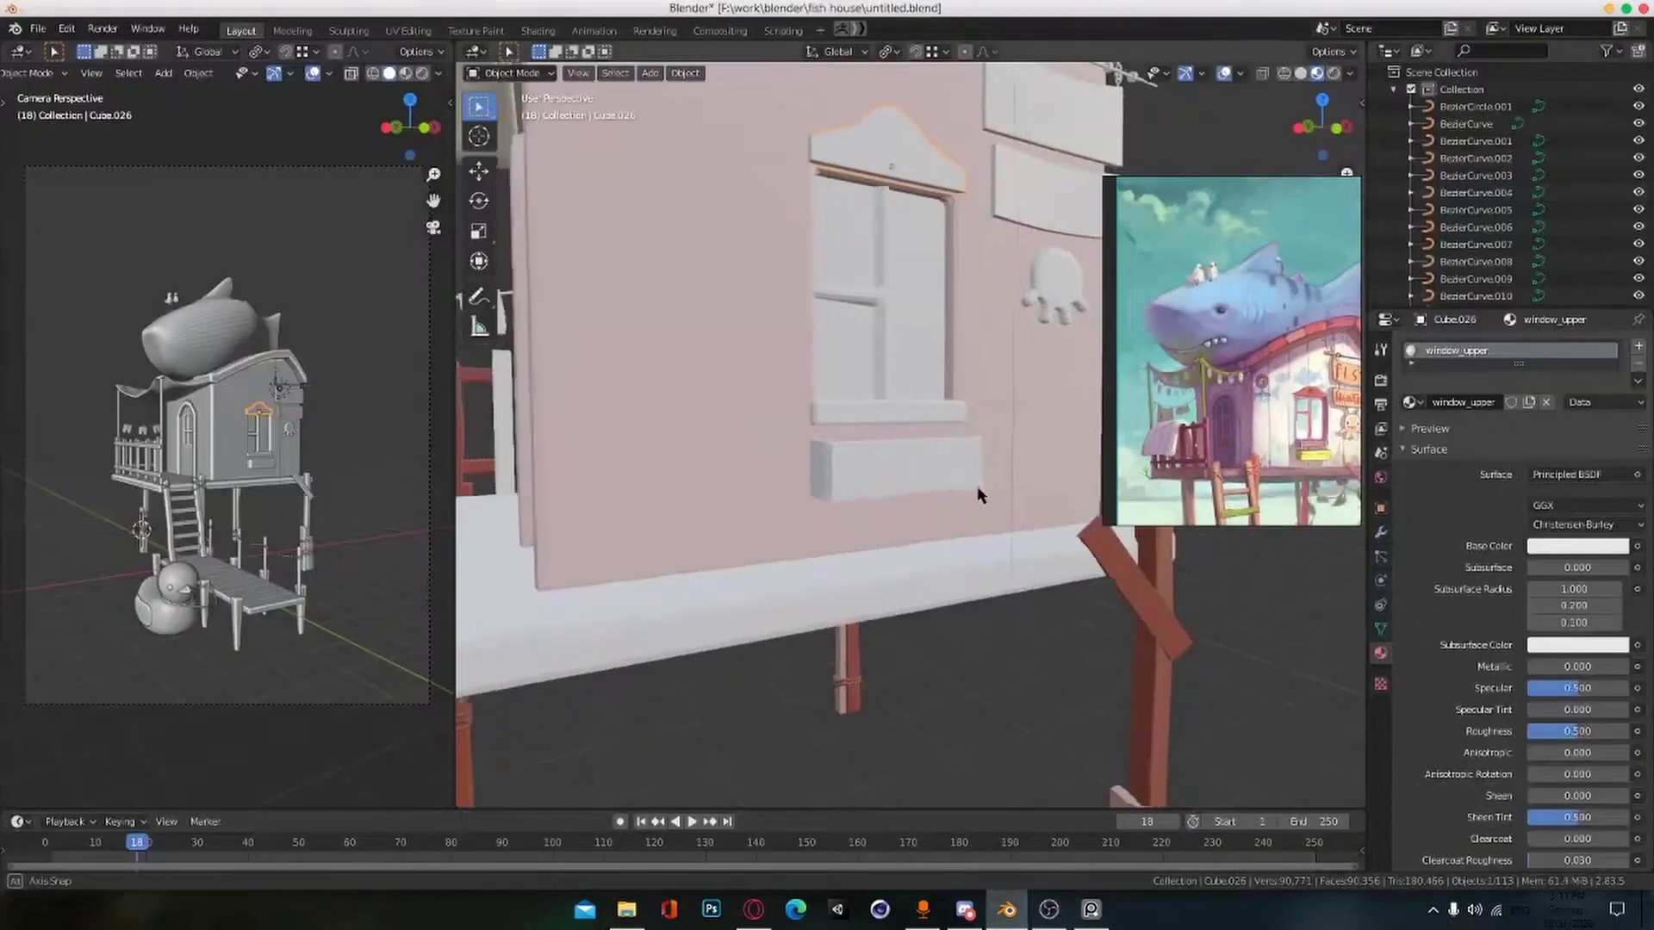
{"action": "scroll", "coordinate": [988, 554], "scroll_direction": "up", "scroll_amount": 3}
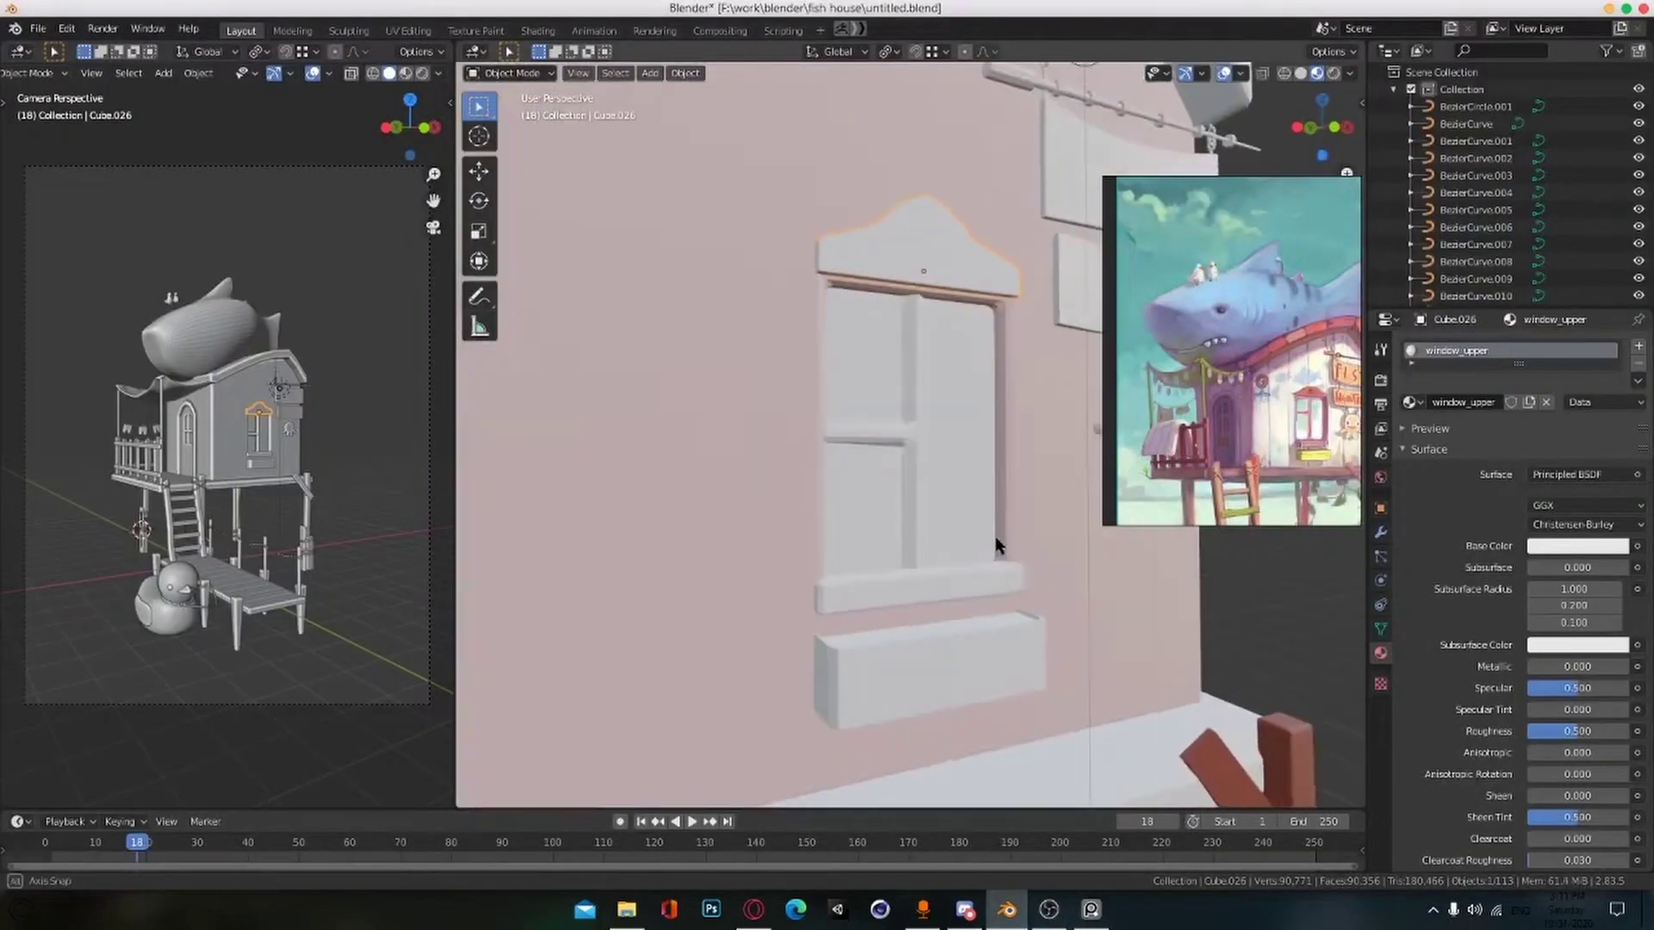
{"action": "left_click", "coordinate": [1577, 546]}
{"action": "left_click", "coordinate": [1523, 390]}
{"action": "left_click_drag", "start_coordinate": [1615, 310], "coordinate": [1614, 339]}
Step: Copy the window_upper material from the window's top trim onto the window sill
{"action": "left_click", "coordinate": [877, 585]}
{"action": "left_click", "coordinate": [916, 237]}
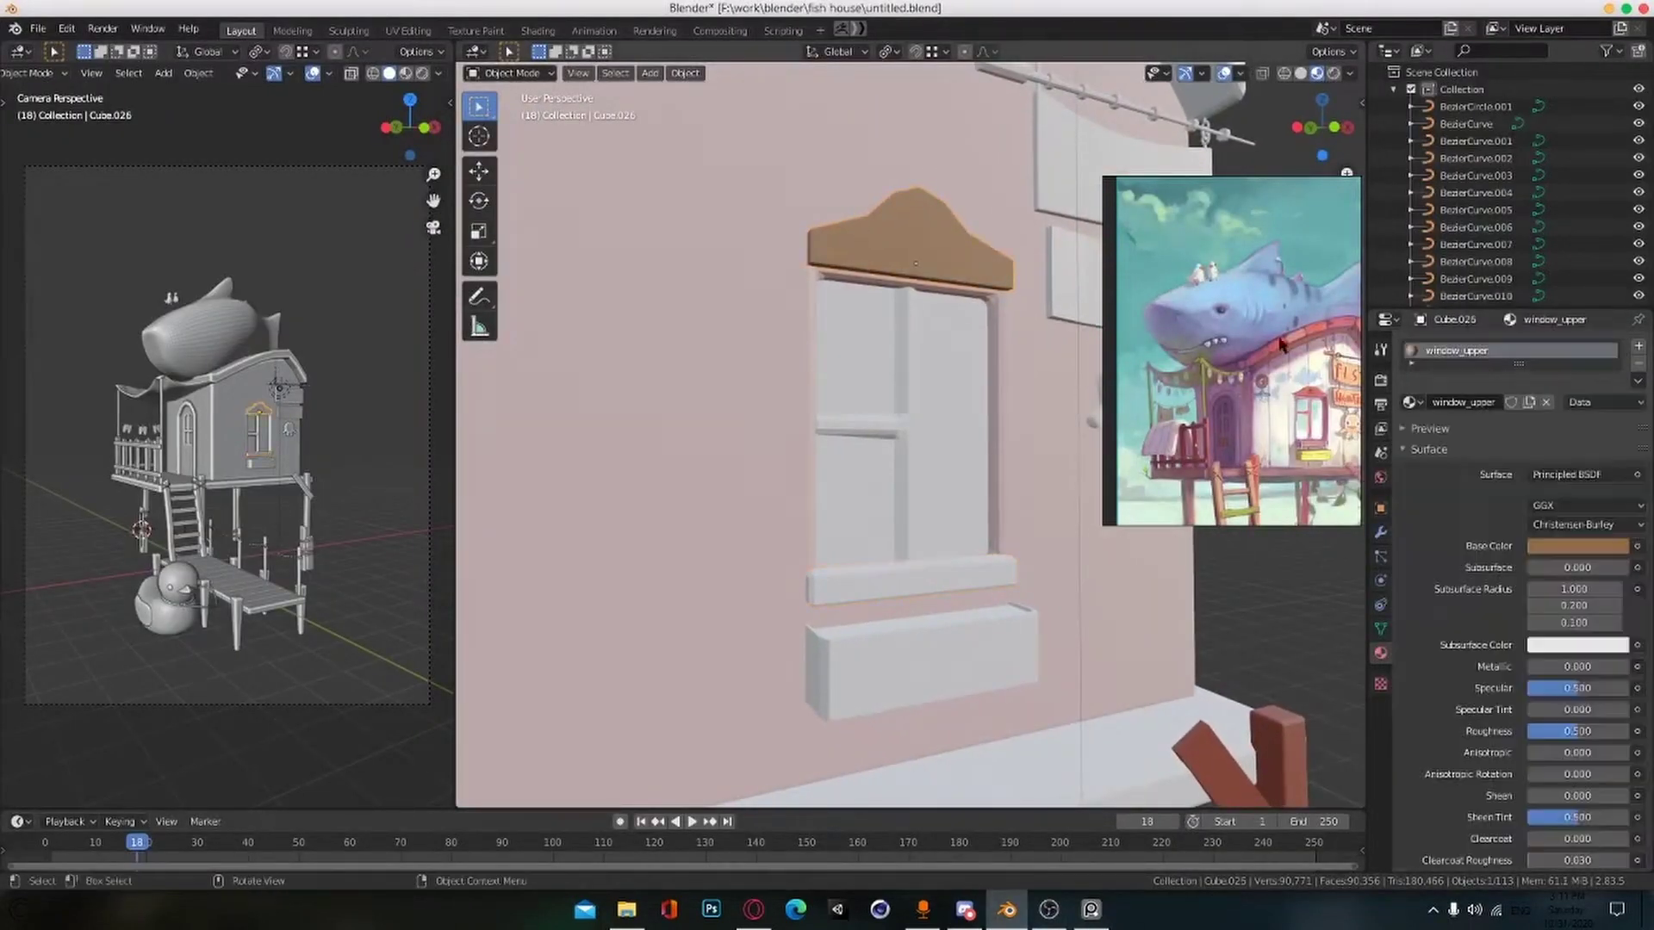
{"action": "left_click", "coordinate": [1414, 402]}
{"action": "left_click_drag", "start_coordinate": [1410, 402], "coordinate": [883, 577]}
{"action": "scroll", "coordinate": [956, 568], "scroll_direction": "down", "scroll_amount": 2}
{"action": "middle_click_drag", "start_coordinate": [958, 560], "coordinate": [1003, 551]}
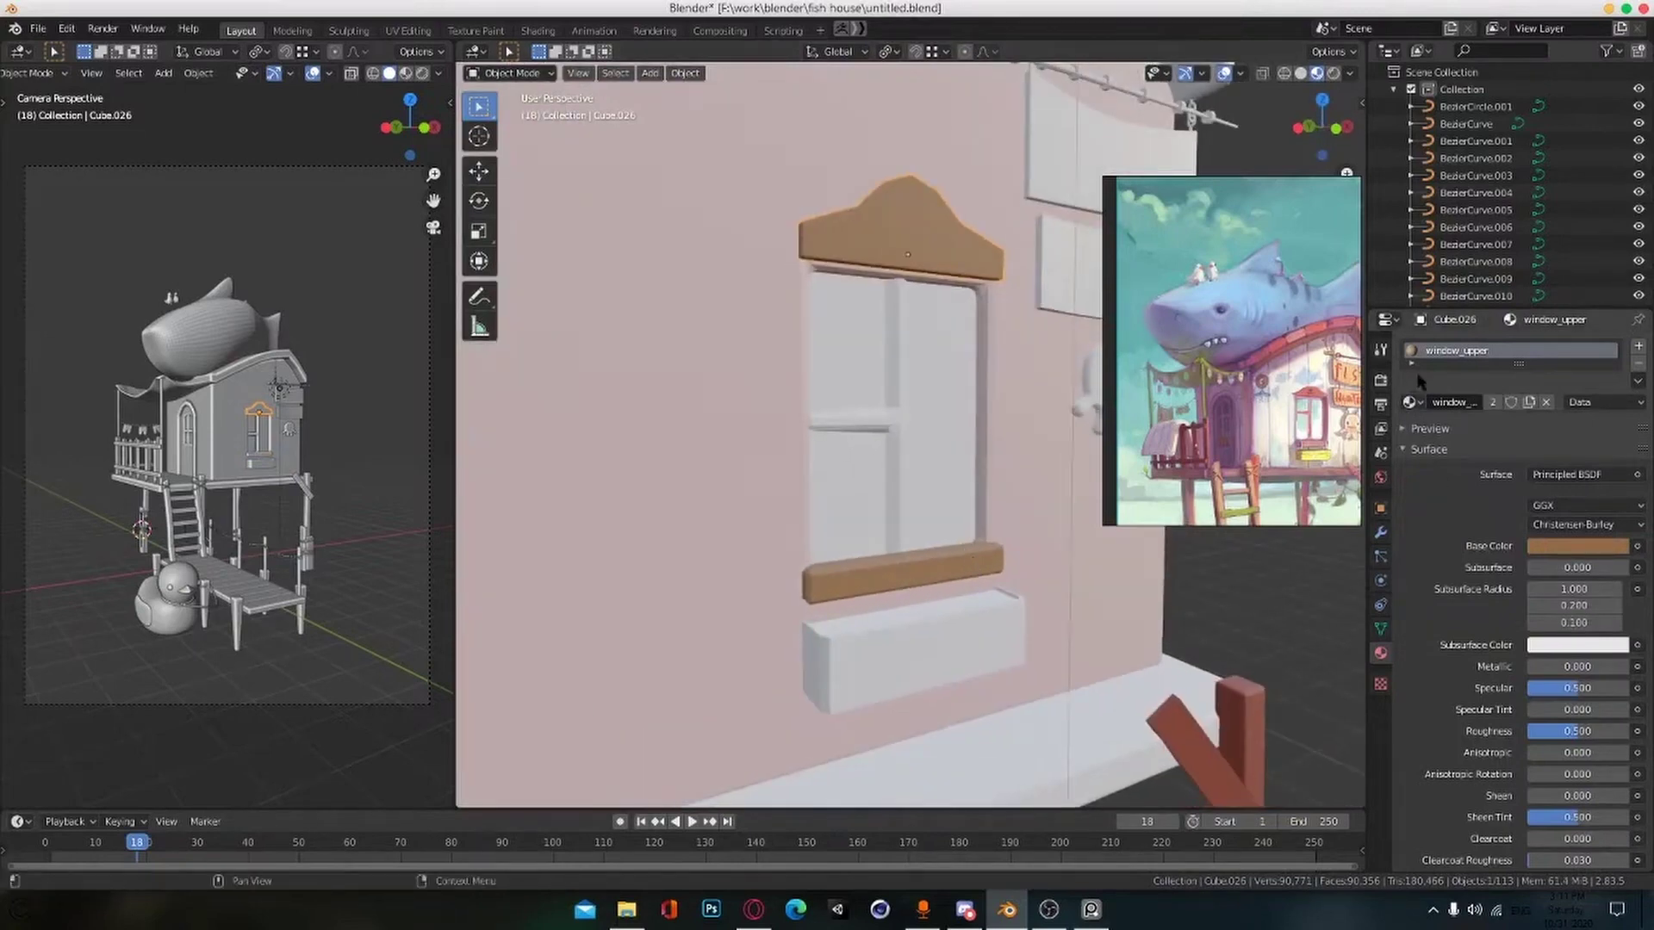
Step: Select the face loop lining the window opening in the house wall and assign it the window_upper material in a new slot
{"action": "left_click", "coordinate": [1038, 491]}
{"action": "key", "text": "Tab"}
{"action": "scroll", "coordinate": [1016, 491], "scroll_direction": "up", "scroll_amount": 3}
{"action": "middle_click_drag", "start_coordinate": [1014, 491], "coordinate": [1046, 499]}
{"action": "key", "text": "3"}
{"action": "left_click", "coordinate": [1052, 504], "text": "alt"}
{"action": "scroll", "coordinate": [1059, 500], "scroll_direction": "down", "scroll_amount": 3}
{"action": "left_click", "coordinate": [1638, 345]}
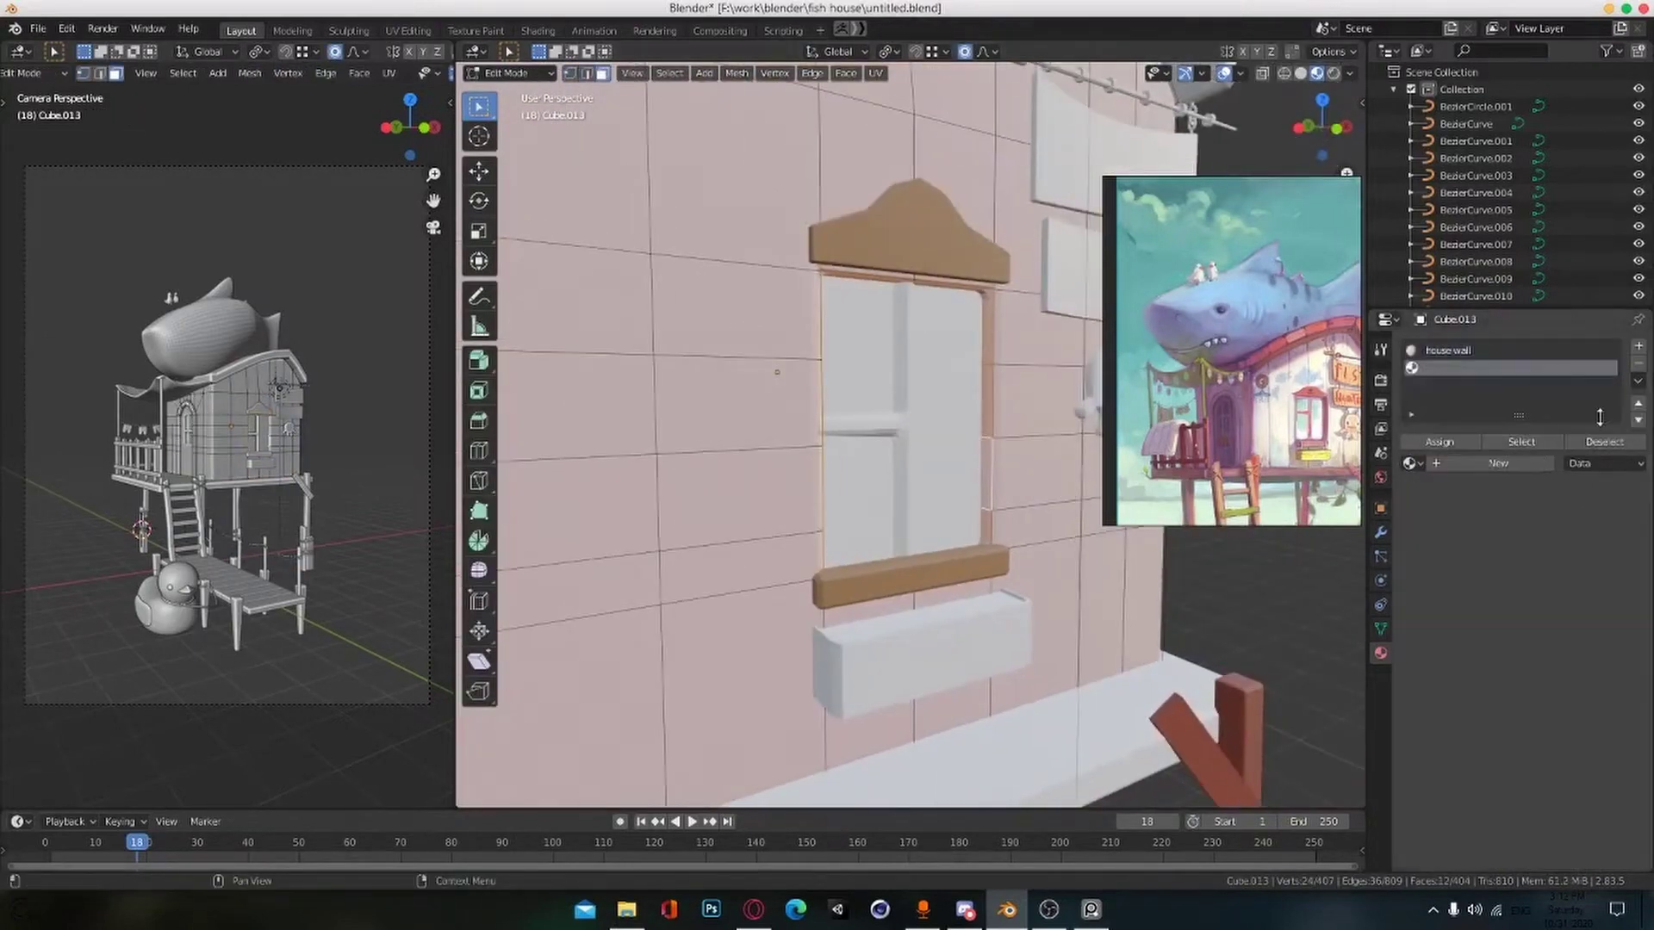
{"action": "left_click", "coordinate": [1410, 464]}
{"action": "left_click", "coordinate": [1466, 619]}
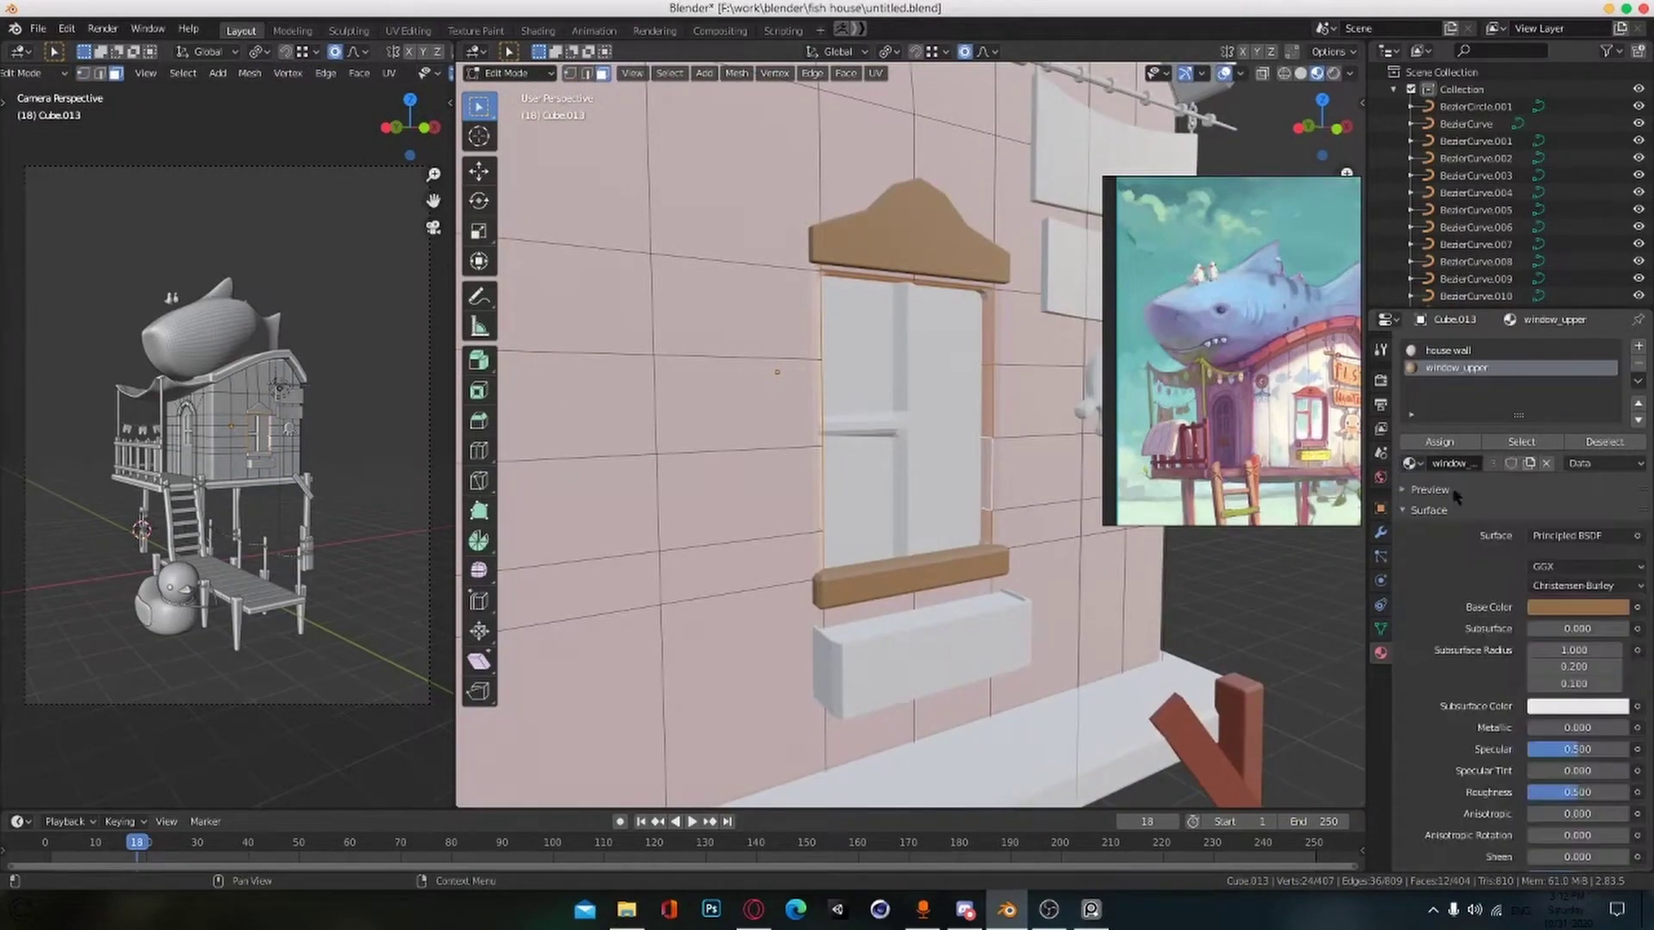
{"action": "left_click", "coordinate": [1443, 443]}
{"action": "scroll", "coordinate": [814, 644], "scroll_direction": "up", "scroll_amount": 2}
{"action": "scroll", "coordinate": [818, 637], "scroll_direction": "down", "scroll_amount": 2}
{"action": "middle_click_drag", "start_coordinate": [913, 506], "coordinate": [906, 510]}
{"action": "key", "text": "Tab"}
Step: Select the divider bar faces of the window object and create a new material named glass for it
{"action": "left_click", "coordinate": [902, 509]}
{"action": "key", "text": "Tab"}
{"action": "scroll", "coordinate": [899, 508], "scroll_direction": "up", "scroll_amount": 4}
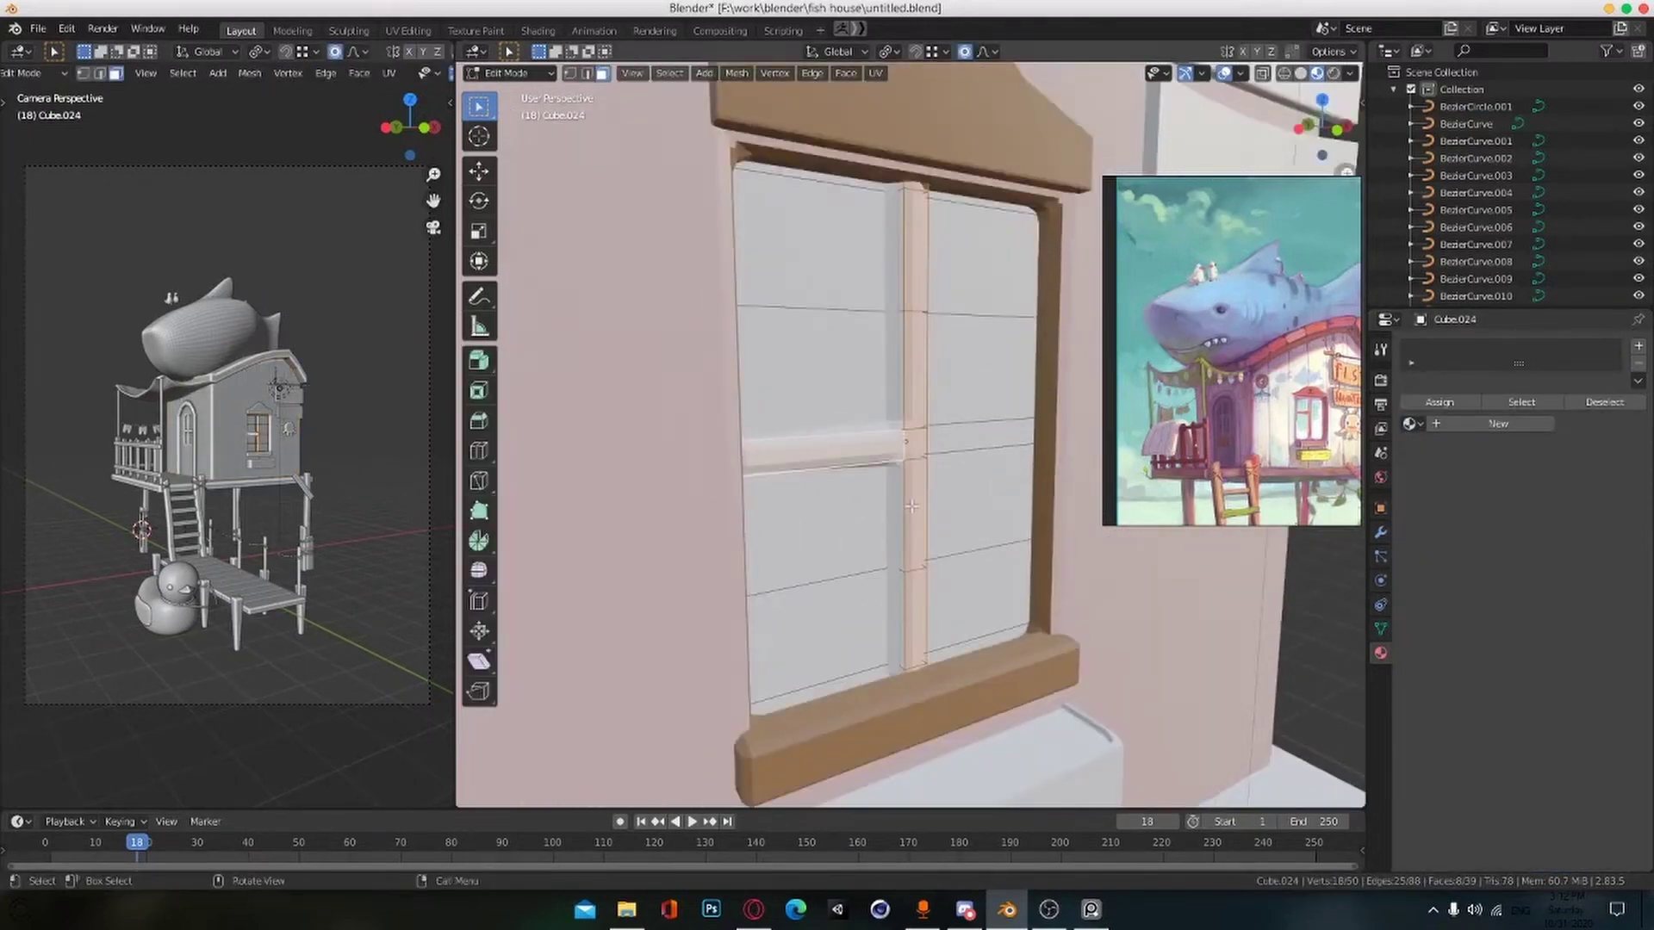
{"action": "scroll", "coordinate": [911, 507], "scroll_direction": "up", "scroll_amount": 2}
{"action": "scroll", "coordinate": [911, 506], "scroll_direction": "down", "scroll_amount": 4}
{"action": "scroll", "coordinate": [911, 507], "scroll_direction": "up", "scroll_amount": 4}
{"action": "key", "text": "ctrl+KP_Add"}
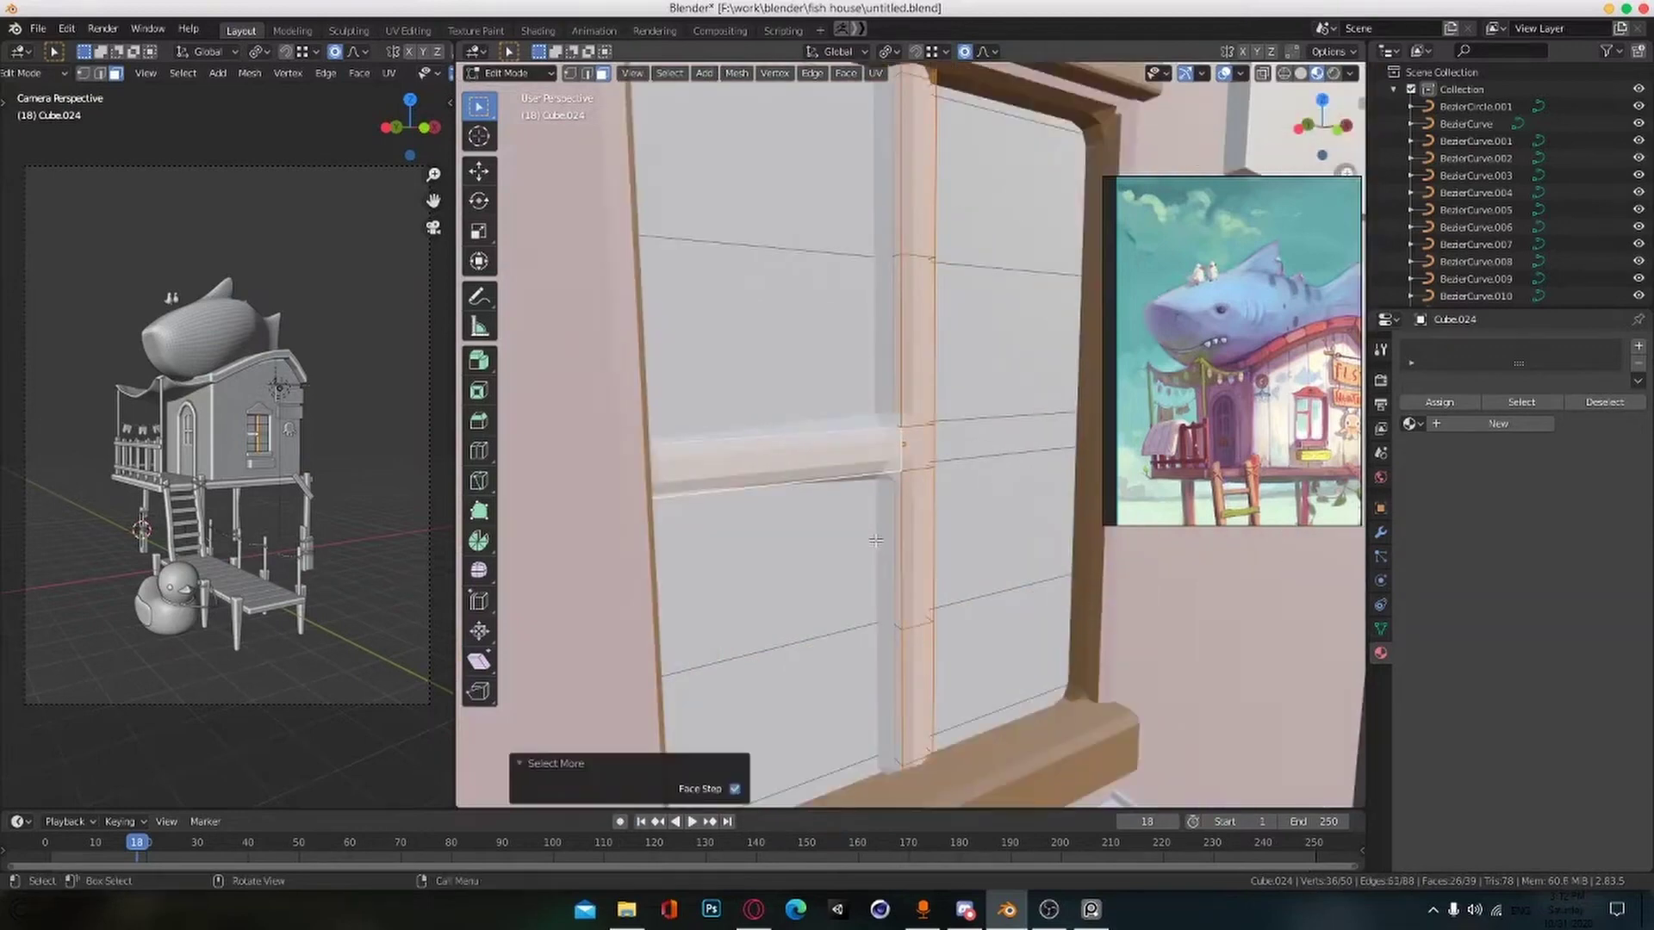
{"action": "scroll", "coordinate": [911, 507], "scroll_direction": "down", "scroll_amount": 4}
{"action": "left_click", "coordinate": [1443, 426]}
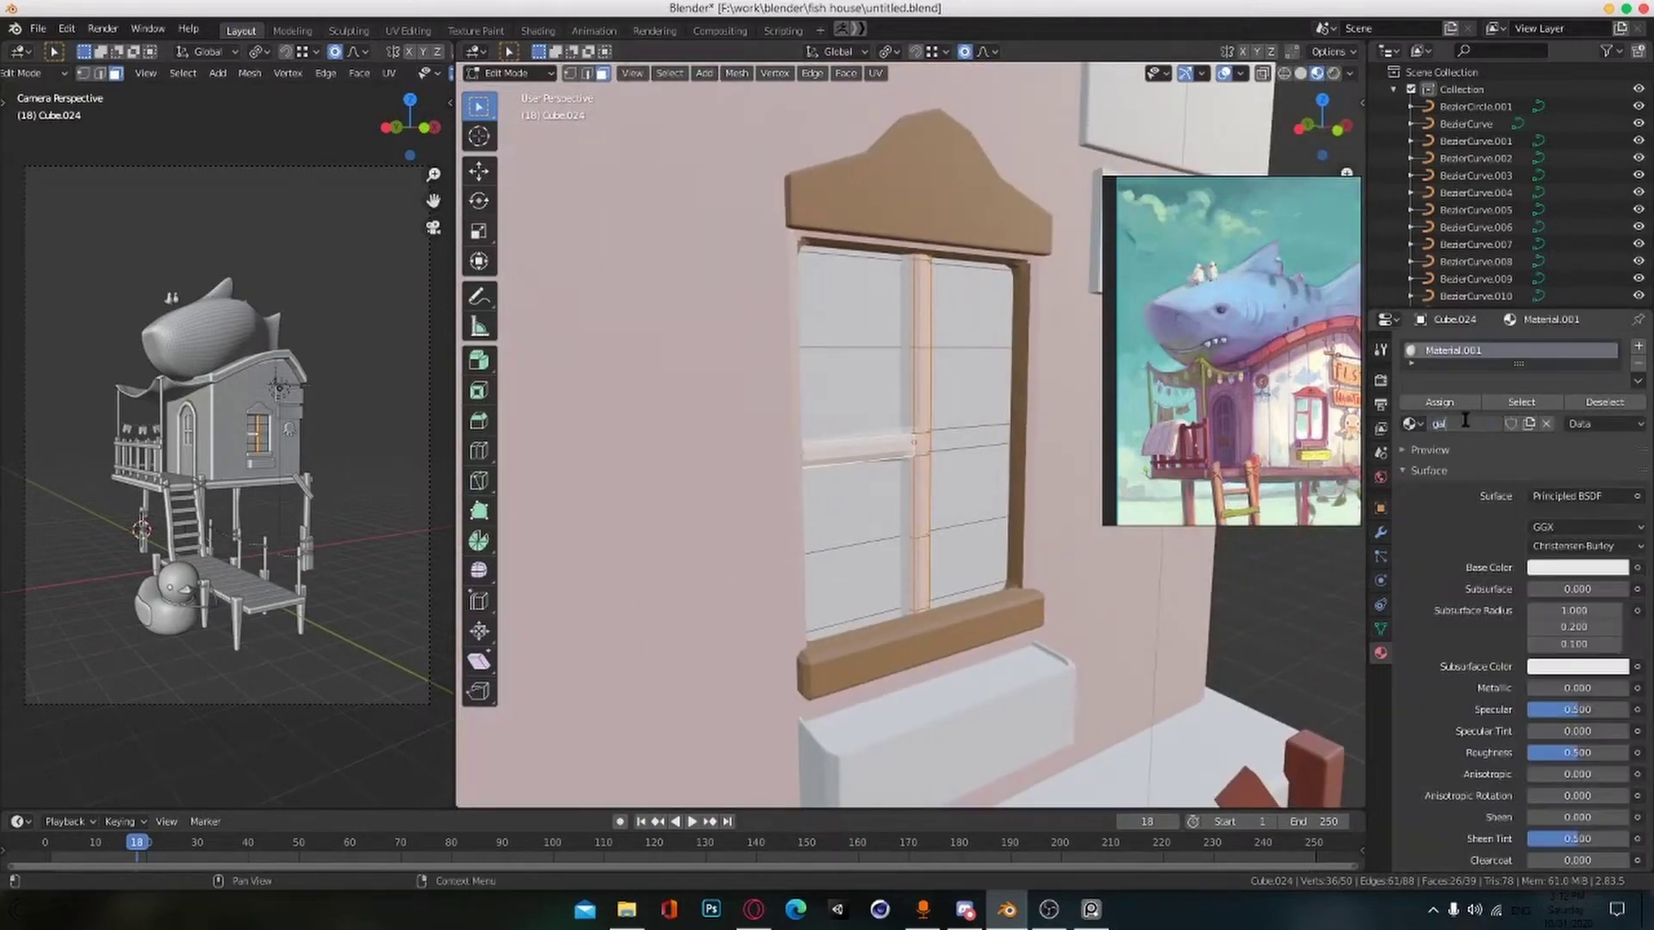
Step: Add a second material slot with window_upper and assign it to the selected divider bar faces
{"action": "left_click", "coordinate": [1637, 347]}
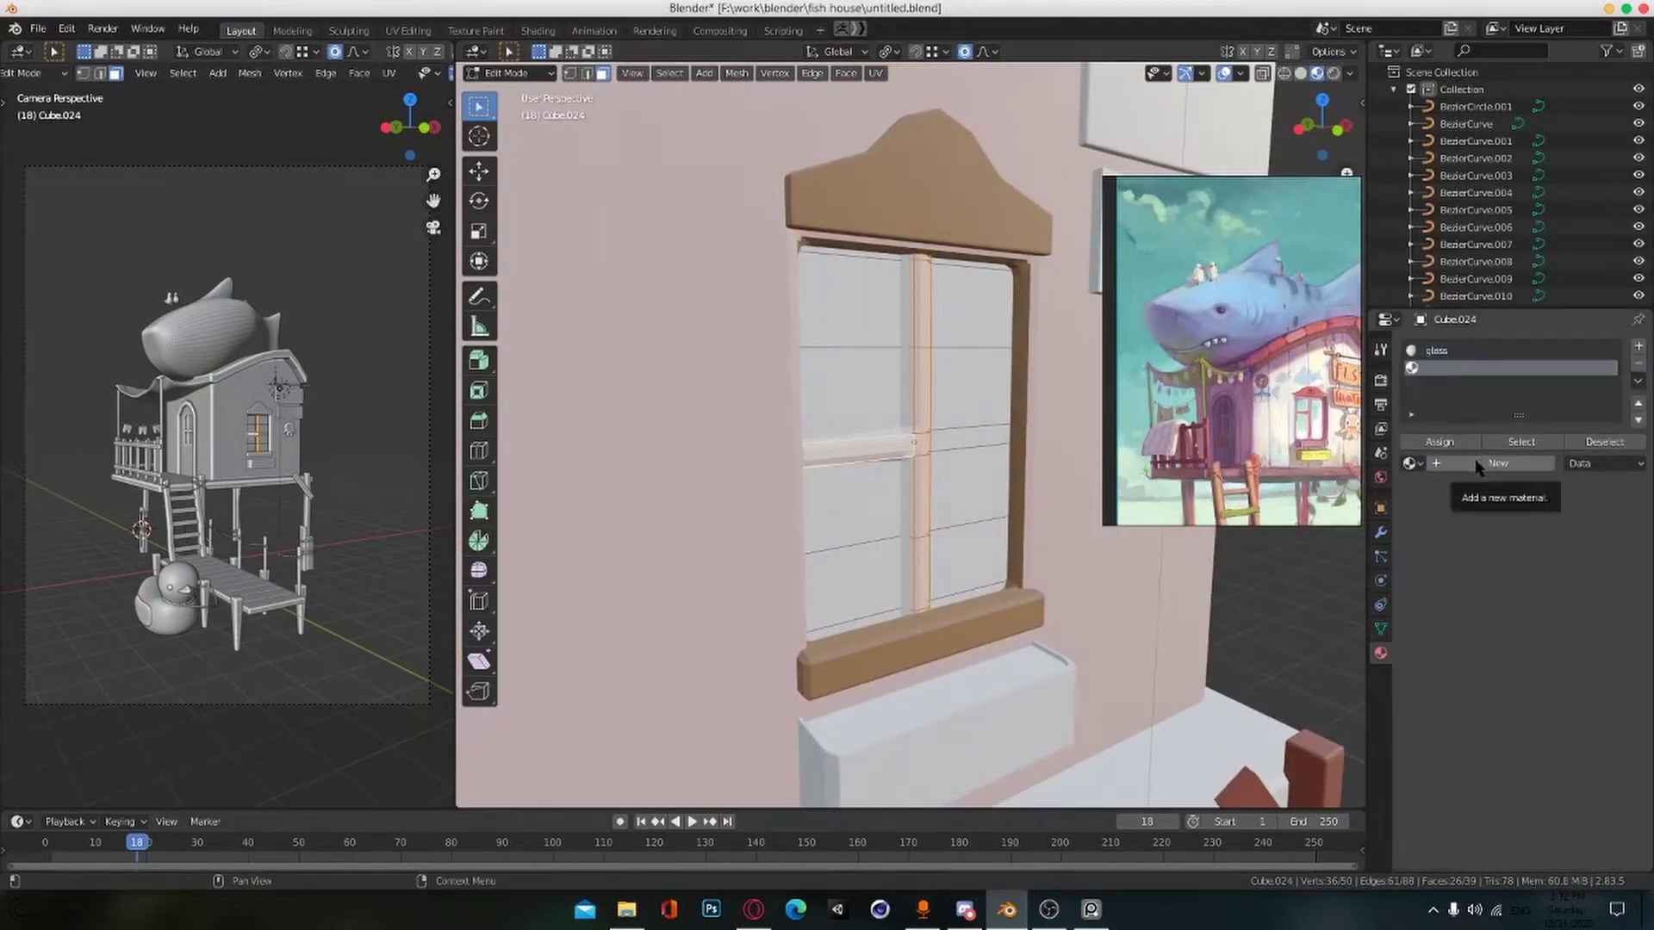
{"action": "left_click", "coordinate": [1413, 463]}
{"action": "left_click", "coordinate": [1461, 642]}
{"action": "key", "text": "Tab"}
{"action": "scroll", "coordinate": [951, 530], "scroll_direction": "down", "scroll_amount": 5}
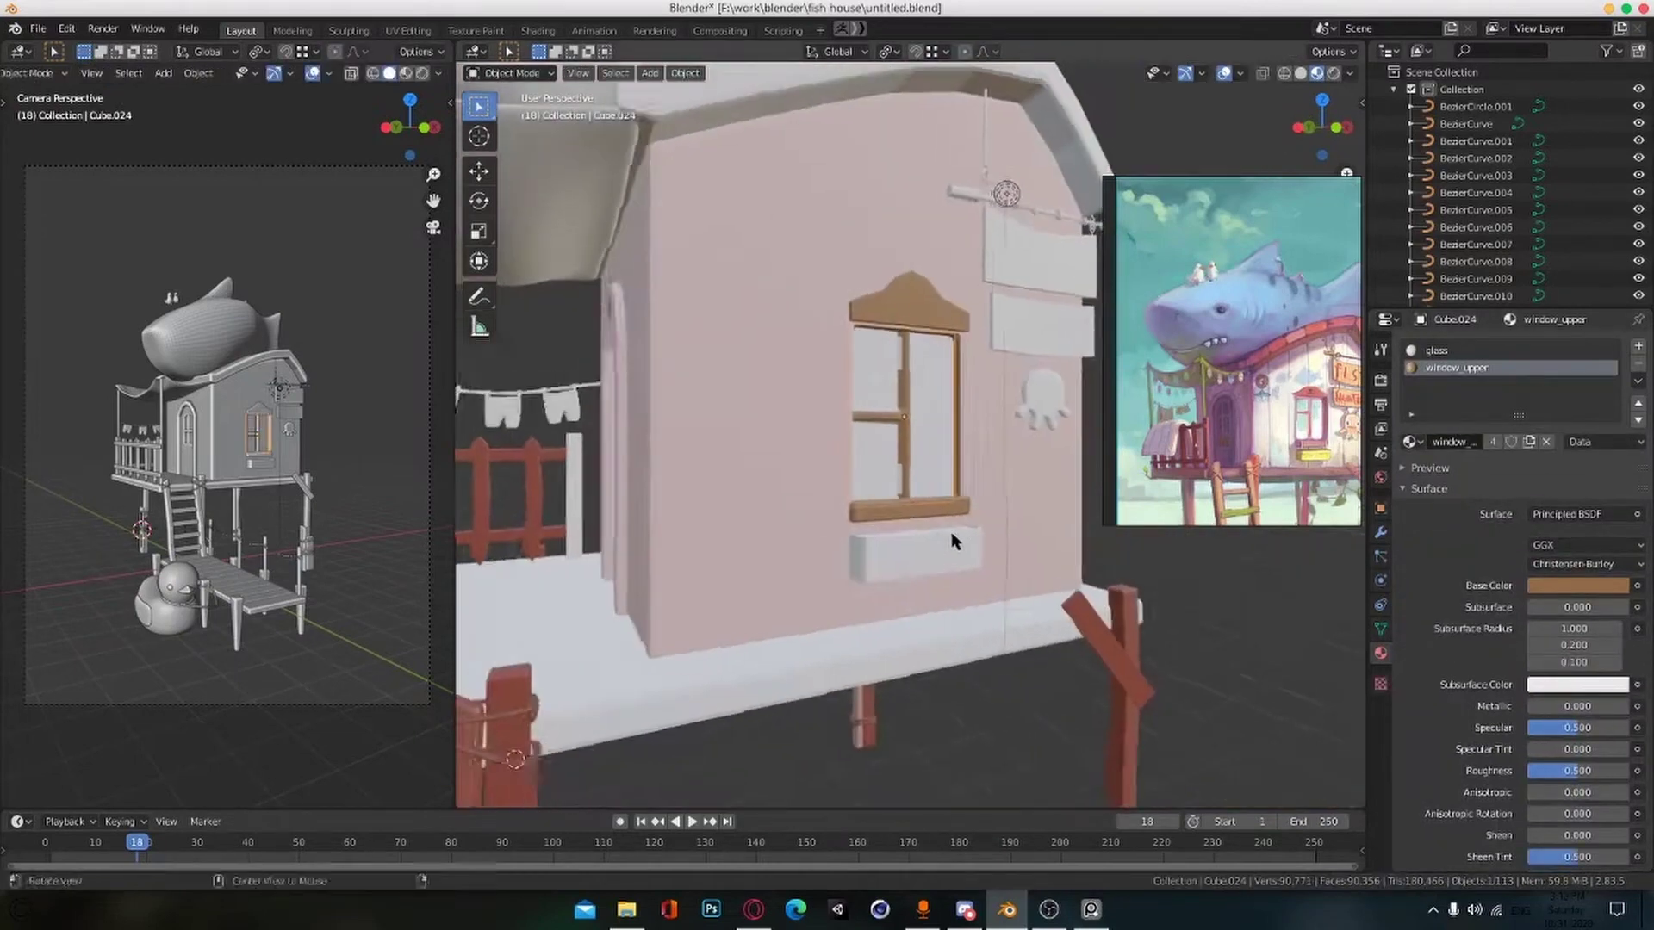
Step: Try to touch up the side faces of the window's divider bars, undo the changes and save the file
{"action": "scroll", "coordinate": [953, 470], "scroll_direction": "up", "scroll_amount": 6}
{"action": "left_click", "coordinate": [953, 471]}
{"action": "key", "text": "Tab"}
{"action": "scroll", "coordinate": [953, 470], "scroll_direction": "down", "scroll_amount": 3}
{"action": "key", "text": "ctrl+z"}
{"action": "key", "text": "ctrl+z"}
{"action": "key", "text": "ctrl+z"}
{"action": "scroll", "coordinate": [946, 518], "scroll_direction": "up", "scroll_amount": 2}
{"action": "scroll", "coordinate": [946, 518], "scroll_direction": "down", "scroll_amount": 2}
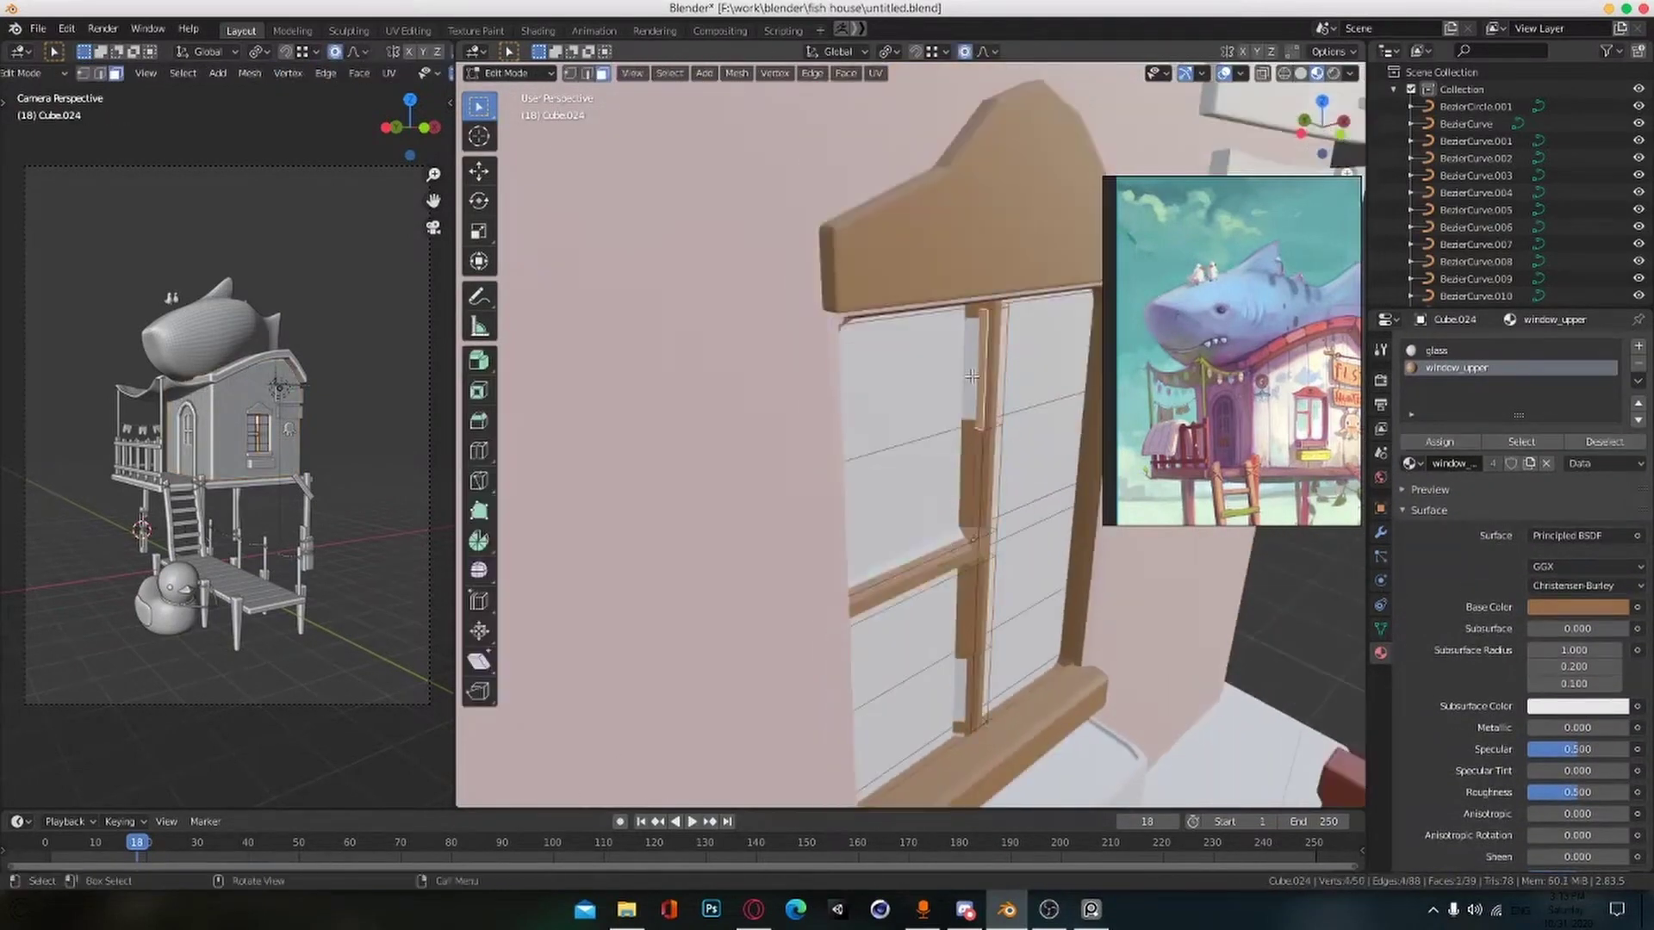
{"action": "middle_click_drag", "start_coordinate": [990, 483], "coordinate": [967, 413]}
{"action": "scroll", "coordinate": [967, 413], "scroll_direction": "up", "scroll_amount": 4}
{"action": "key", "text": "Tab"}
{"action": "scroll", "coordinate": [916, 472], "scroll_direction": "down", "scroll_amount": 5}
{"action": "key", "text": "ctrl+s"}
Step: Create a material named octopus for the octopus ornament on the wall and give it a pale yellow base color
{"action": "scroll", "coordinate": [916, 472], "scroll_direction": "down", "scroll_amount": 3}
{"action": "middle_click_drag", "start_coordinate": [916, 472], "coordinate": [852, 521]}
{"action": "scroll", "coordinate": [832, 523], "scroll_direction": "down", "scroll_amount": 5}
{"action": "scroll", "coordinate": [971, 473], "scroll_direction": "up", "scroll_amount": 6}
{"action": "scroll", "coordinate": [853, 521], "scroll_direction": "up", "scroll_amount": 2}
{"action": "left_click", "coordinate": [832, 409]}
{"action": "left_click", "coordinate": [1495, 401]}
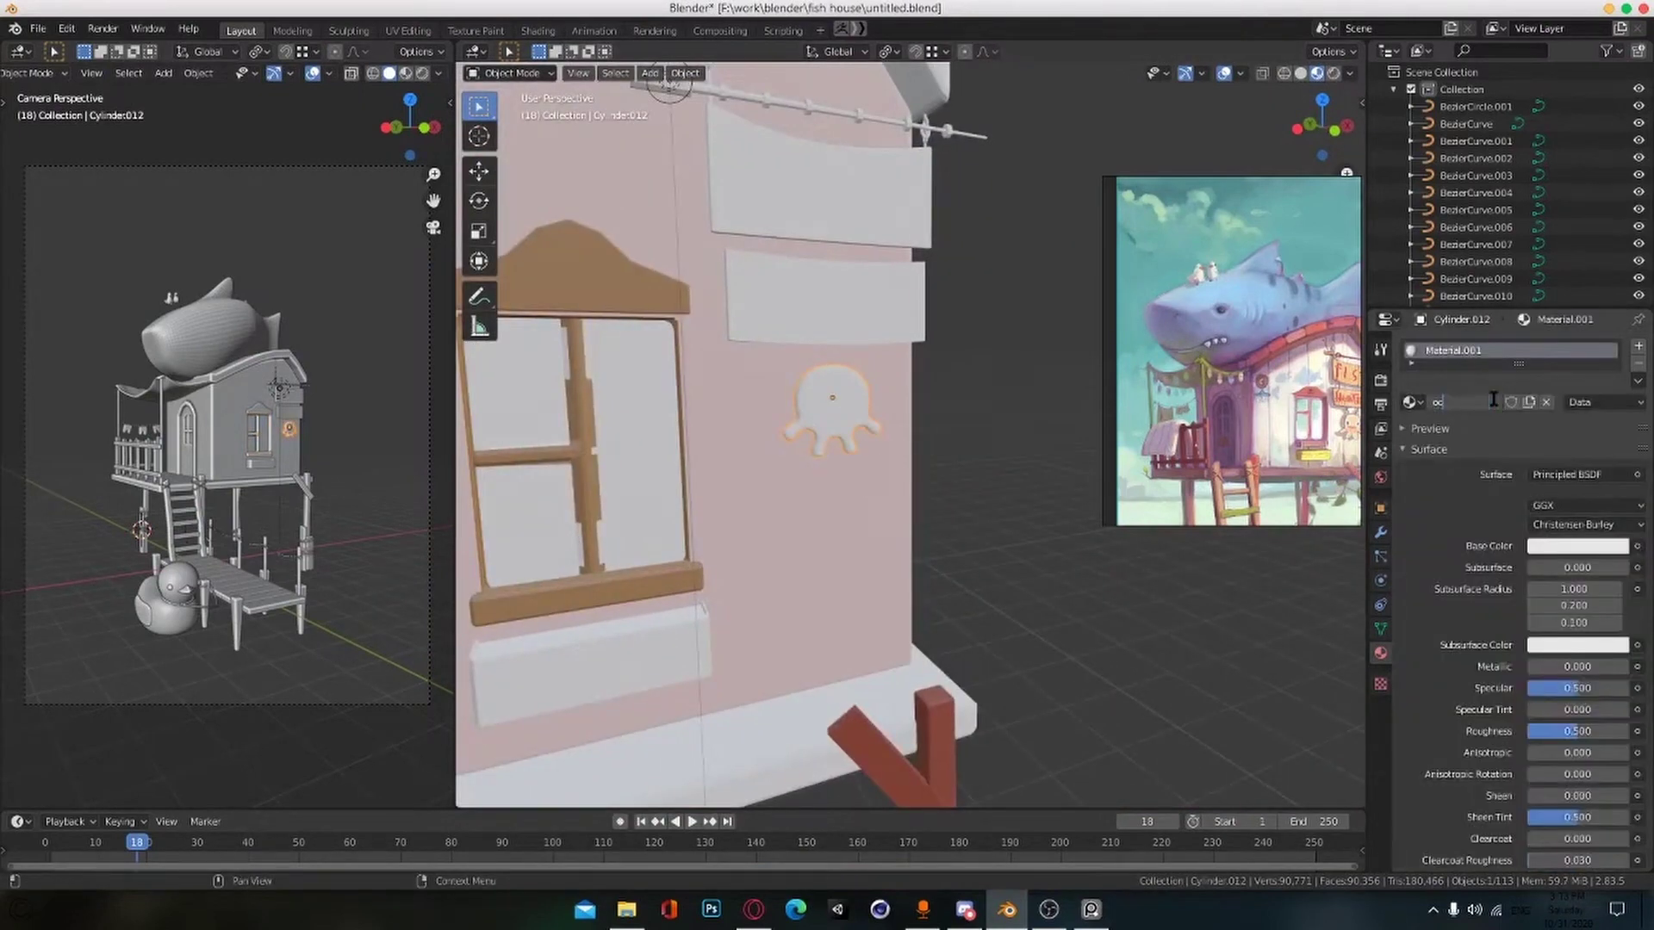
{"action": "left_click", "coordinate": [1560, 549]}
{"action": "left_click", "coordinate": [1507, 358]}
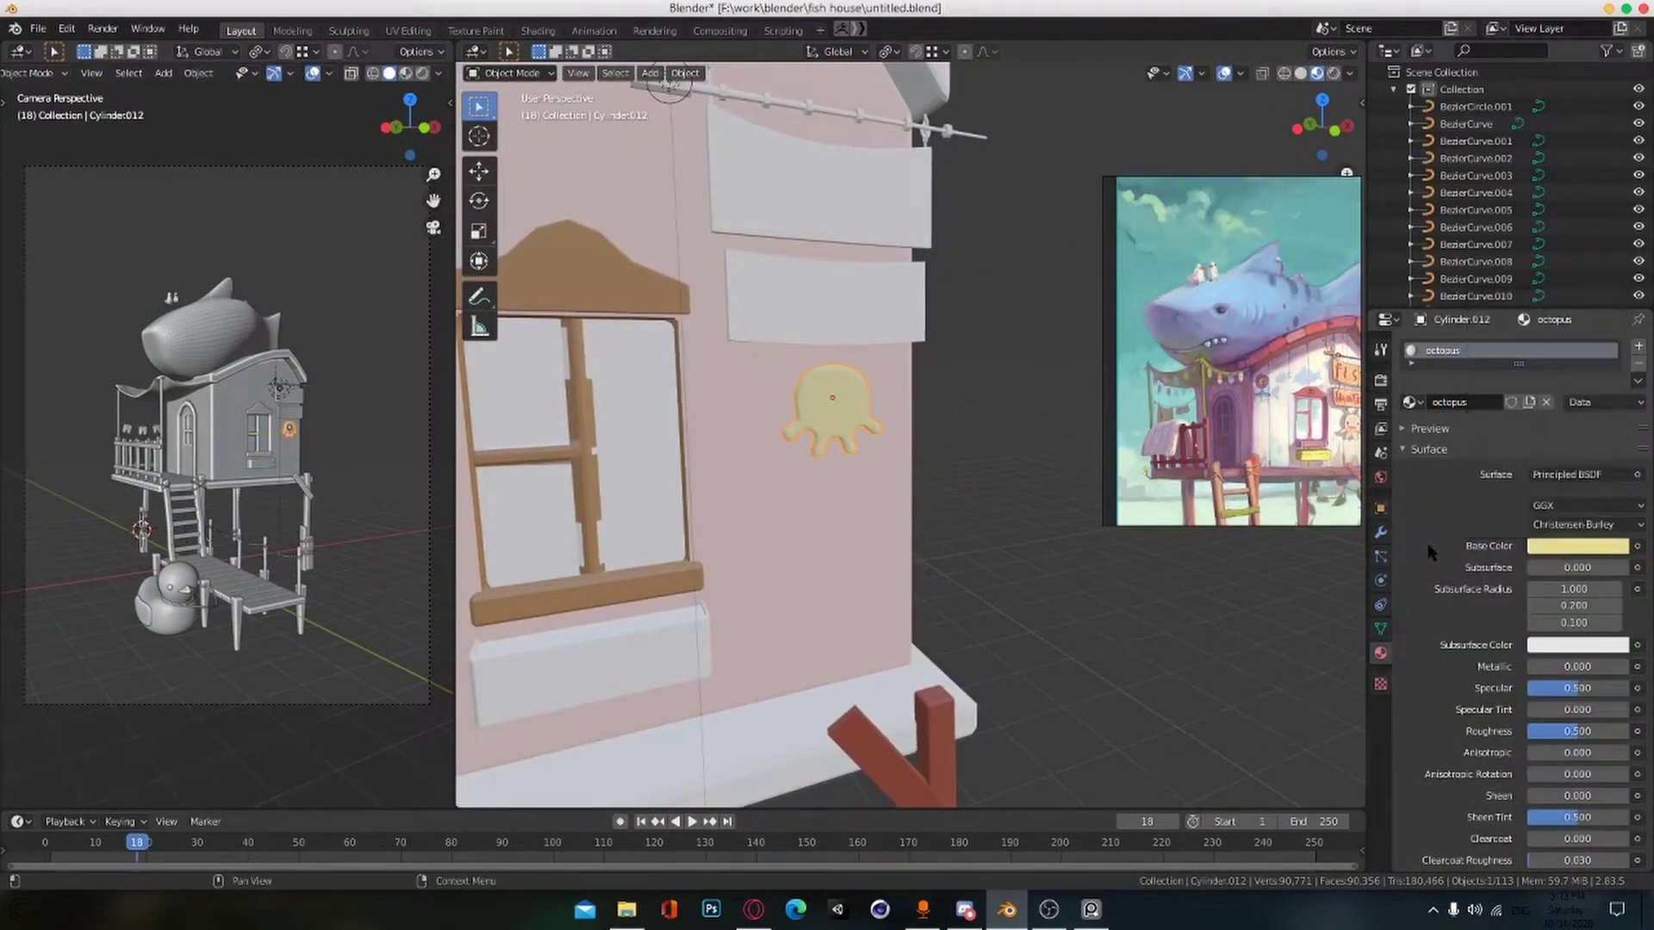
Step: Scale the octopus ornament up to 1.295 and shift it slightly down along Z
{"action": "scroll", "coordinate": [872, 452], "scroll_direction": "up", "scroll_amount": 3}
{"action": "key", "text": "s"}
{"action": "left_click", "coordinate": [978, 468]}
{"action": "scroll", "coordinate": [969, 474], "scroll_direction": "down", "scroll_amount": 2}
{"action": "key", "text": "ctrl+s"}
{"action": "key", "text": "g"}
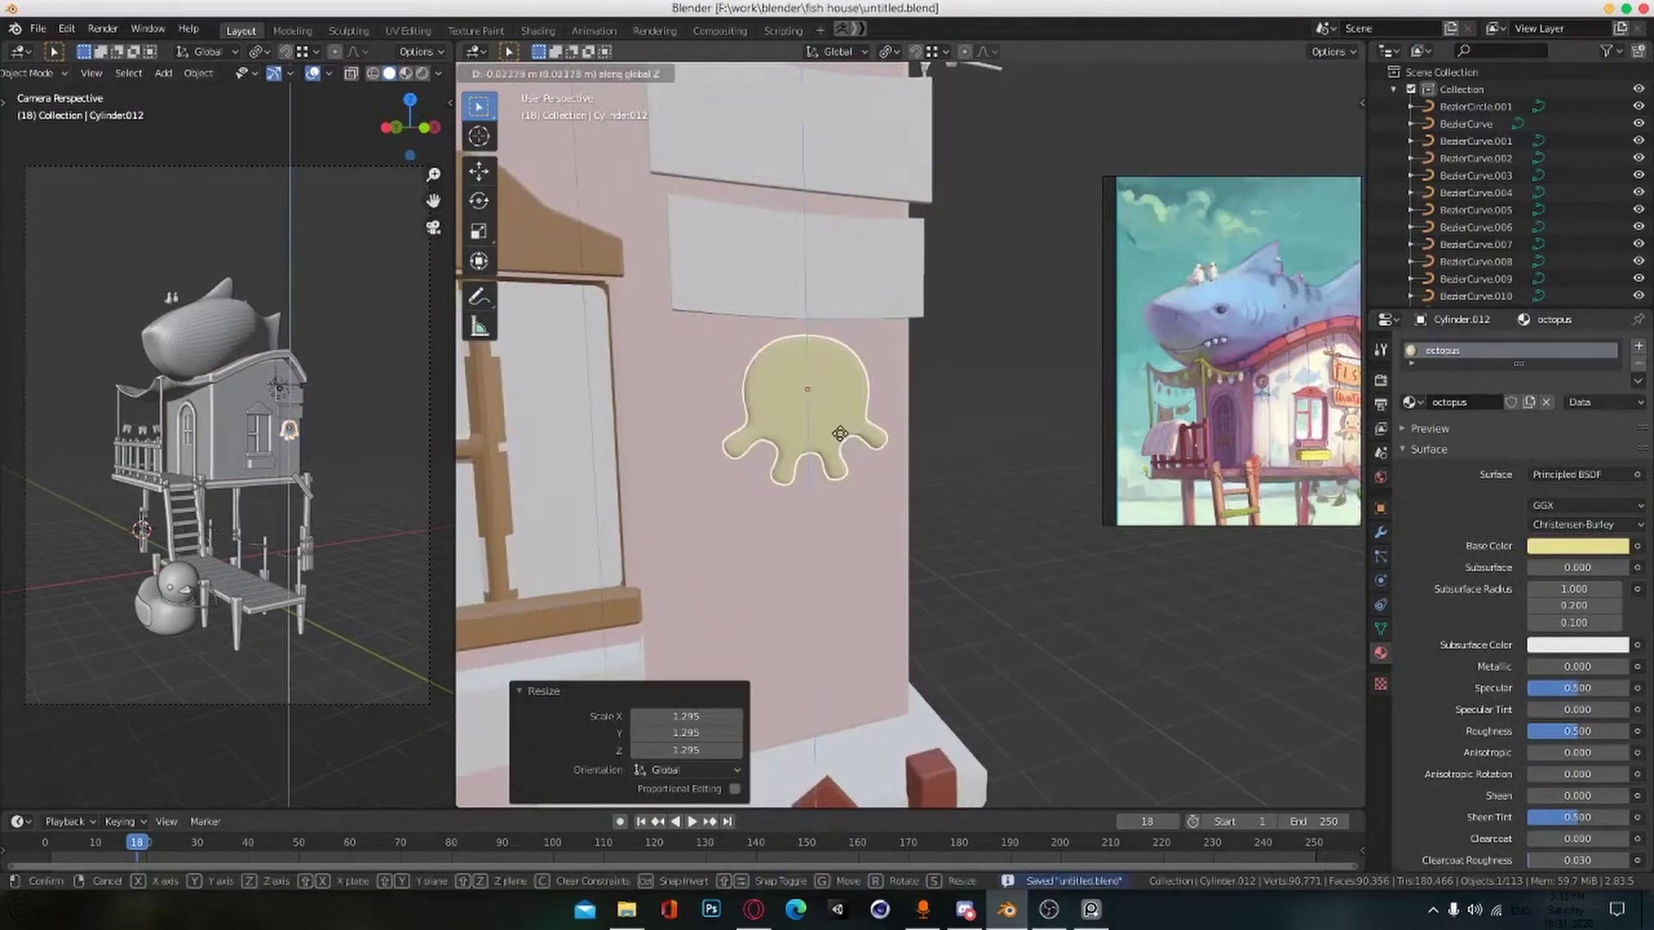
{"action": "left_click", "coordinate": [842, 434]}
Step: Create separate materials named lower_board and upper_board for the two hanging signboards
{"action": "middle_click_drag", "start_coordinate": [853, 439], "coordinate": [988, 584]}
{"action": "left_click", "coordinate": [861, 396]}
{"action": "left_click", "coordinate": [1409, 402]}
{"action": "left_click", "coordinate": [1483, 406]}
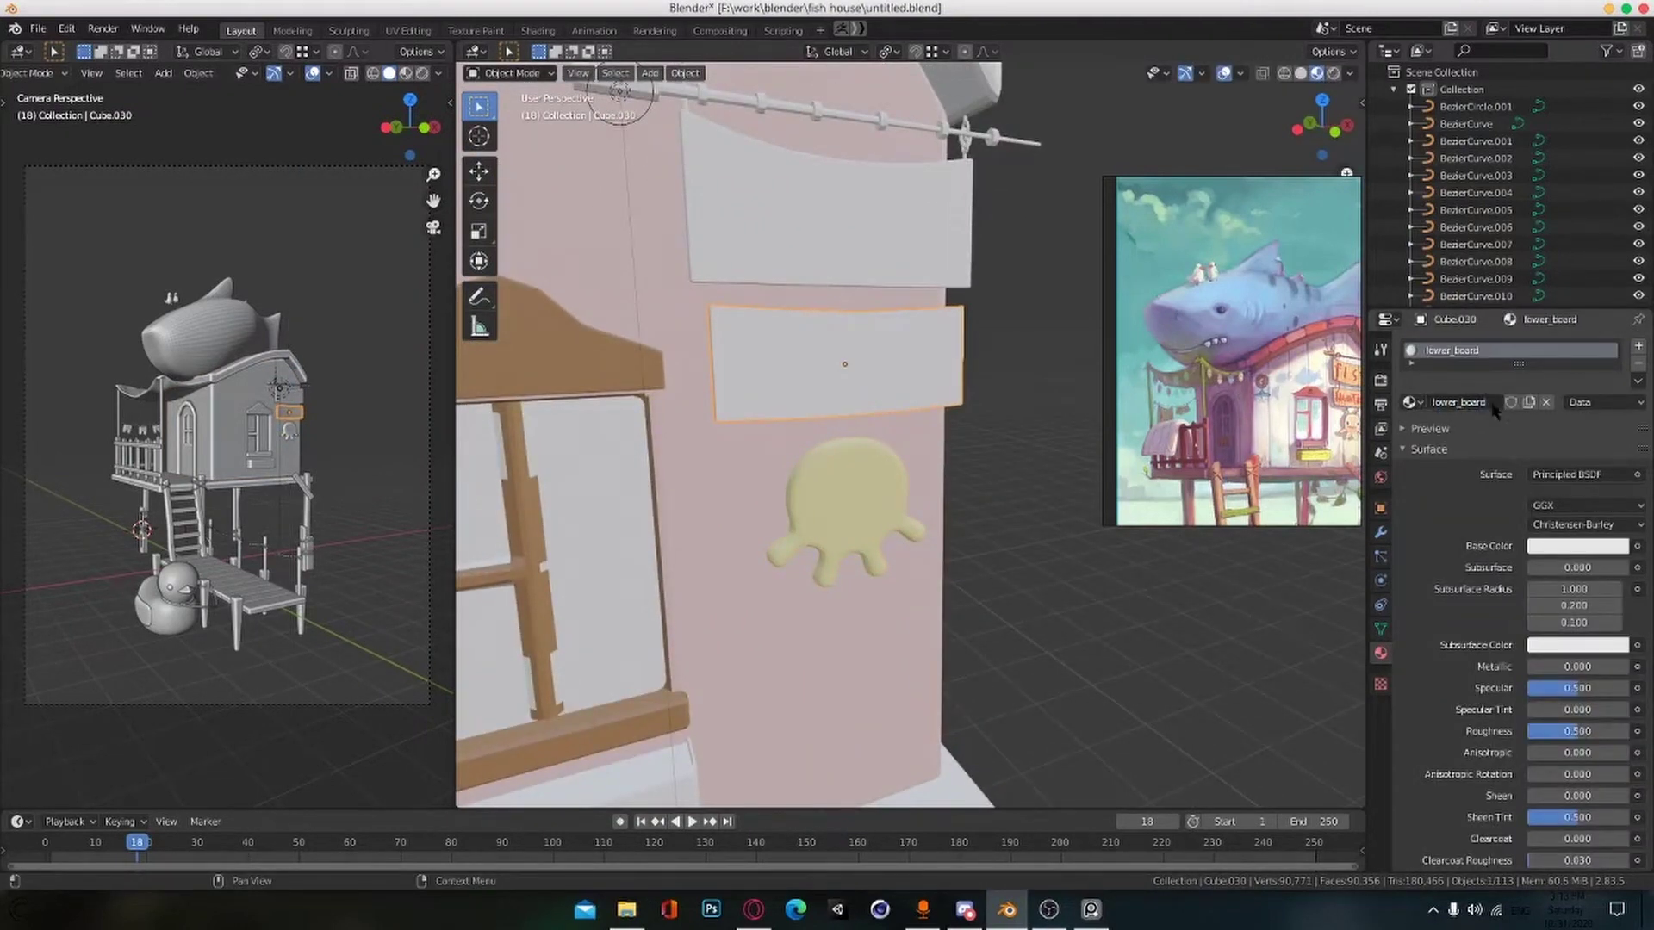
{"action": "left_click", "coordinate": [895, 234]}
{"action": "left_click", "coordinate": [1469, 406]}
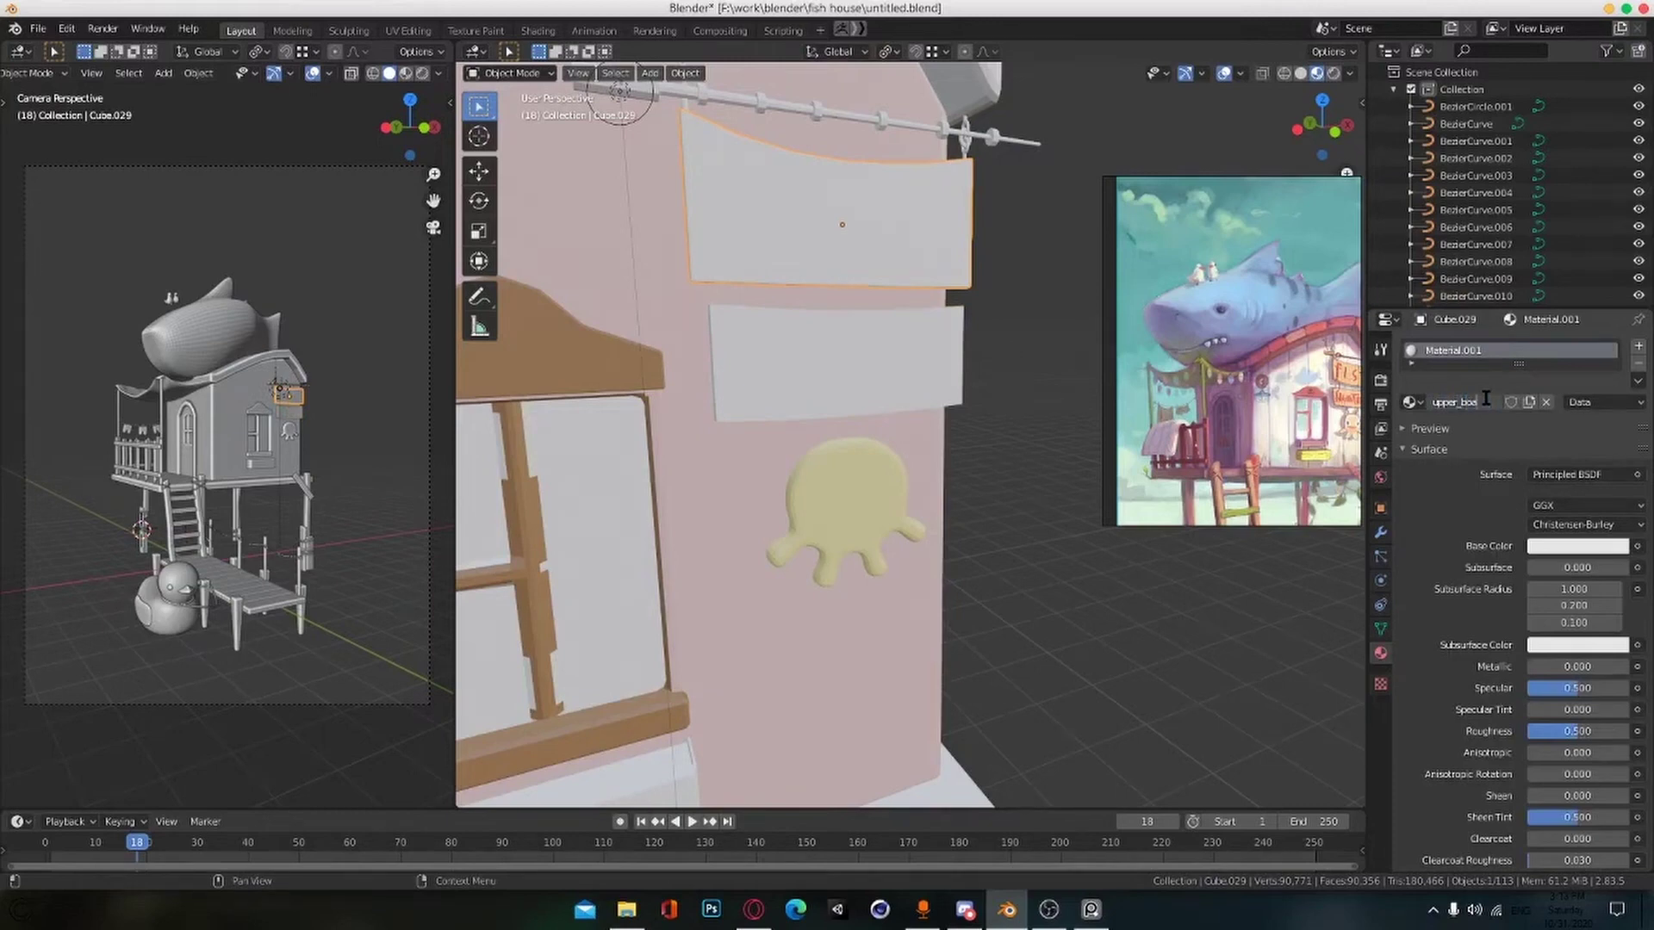
Step: Copy the red wood material from the house's wooden support onto the thick base of the sign pole
{"action": "middle_click_drag", "start_coordinate": [1021, 374], "coordinate": [1018, 439], "text": "shift"}
{"action": "left_click", "coordinate": [601, 339]}
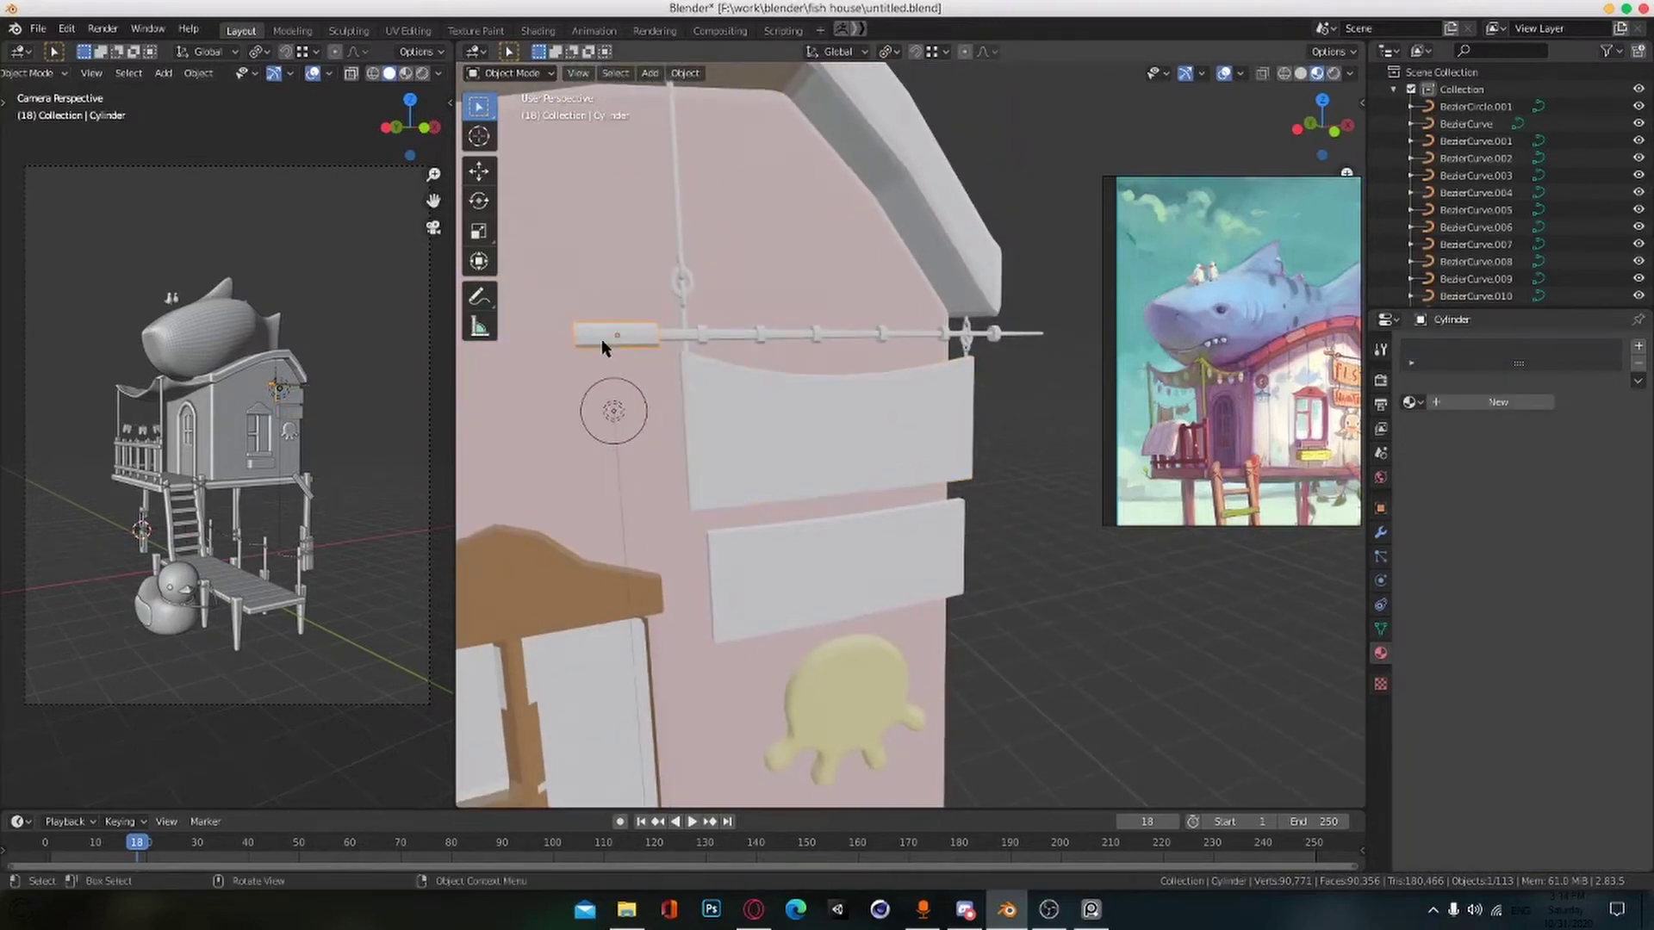
{"action": "scroll", "coordinate": [602, 349], "scroll_direction": "down", "scroll_amount": 1}
{"action": "left_click_drag", "start_coordinate": [608, 384], "coordinate": [609, 362], "text": "alt"}
{"action": "scroll", "coordinate": [820, 505], "scroll_direction": "down", "scroll_amount": 4}
{"action": "scroll", "coordinate": [864, 539], "scroll_direction": "up", "scroll_amount": 1}
{"action": "left_click", "coordinate": [962, 683]}
{"action": "left_click_drag", "start_coordinate": [1411, 350], "coordinate": [906, 442]}
Step: Create a material named stick with a light brown base color for the thin sign pole and save the file
{"action": "scroll", "coordinate": [855, 309], "scroll_direction": "up", "scroll_amount": 5}
{"action": "left_click", "coordinate": [944, 269]}
{"action": "key", "text": "ctrl+s"}
{"action": "left_click", "coordinate": [1488, 401]}
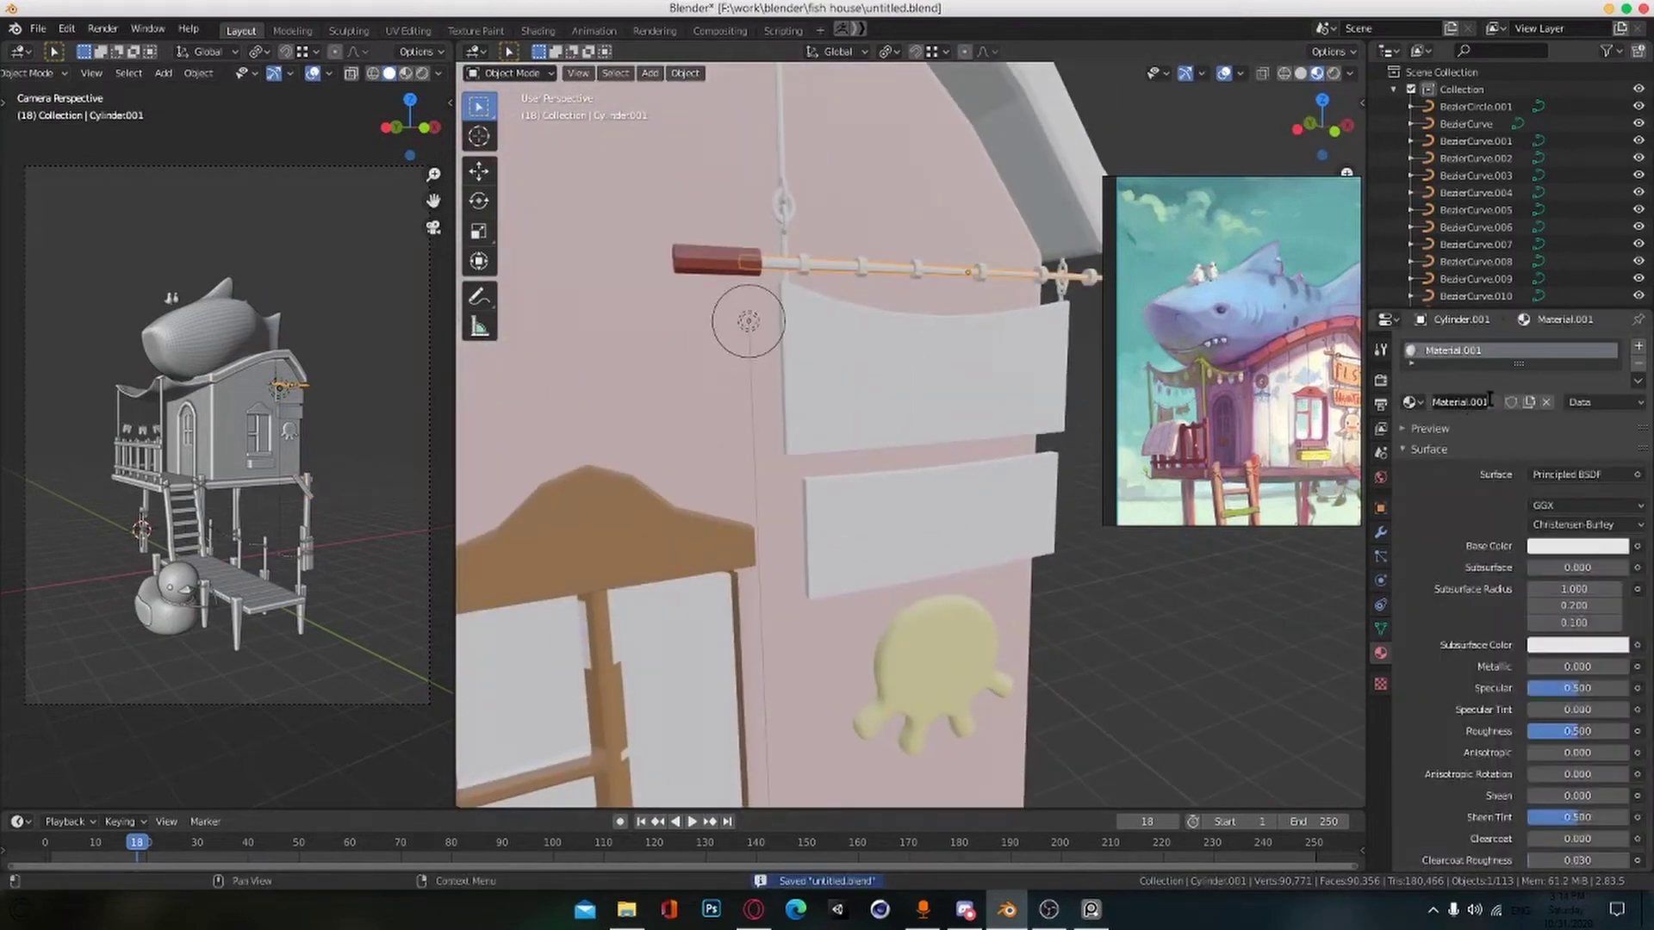
{"action": "left_click", "coordinate": [1577, 545]}
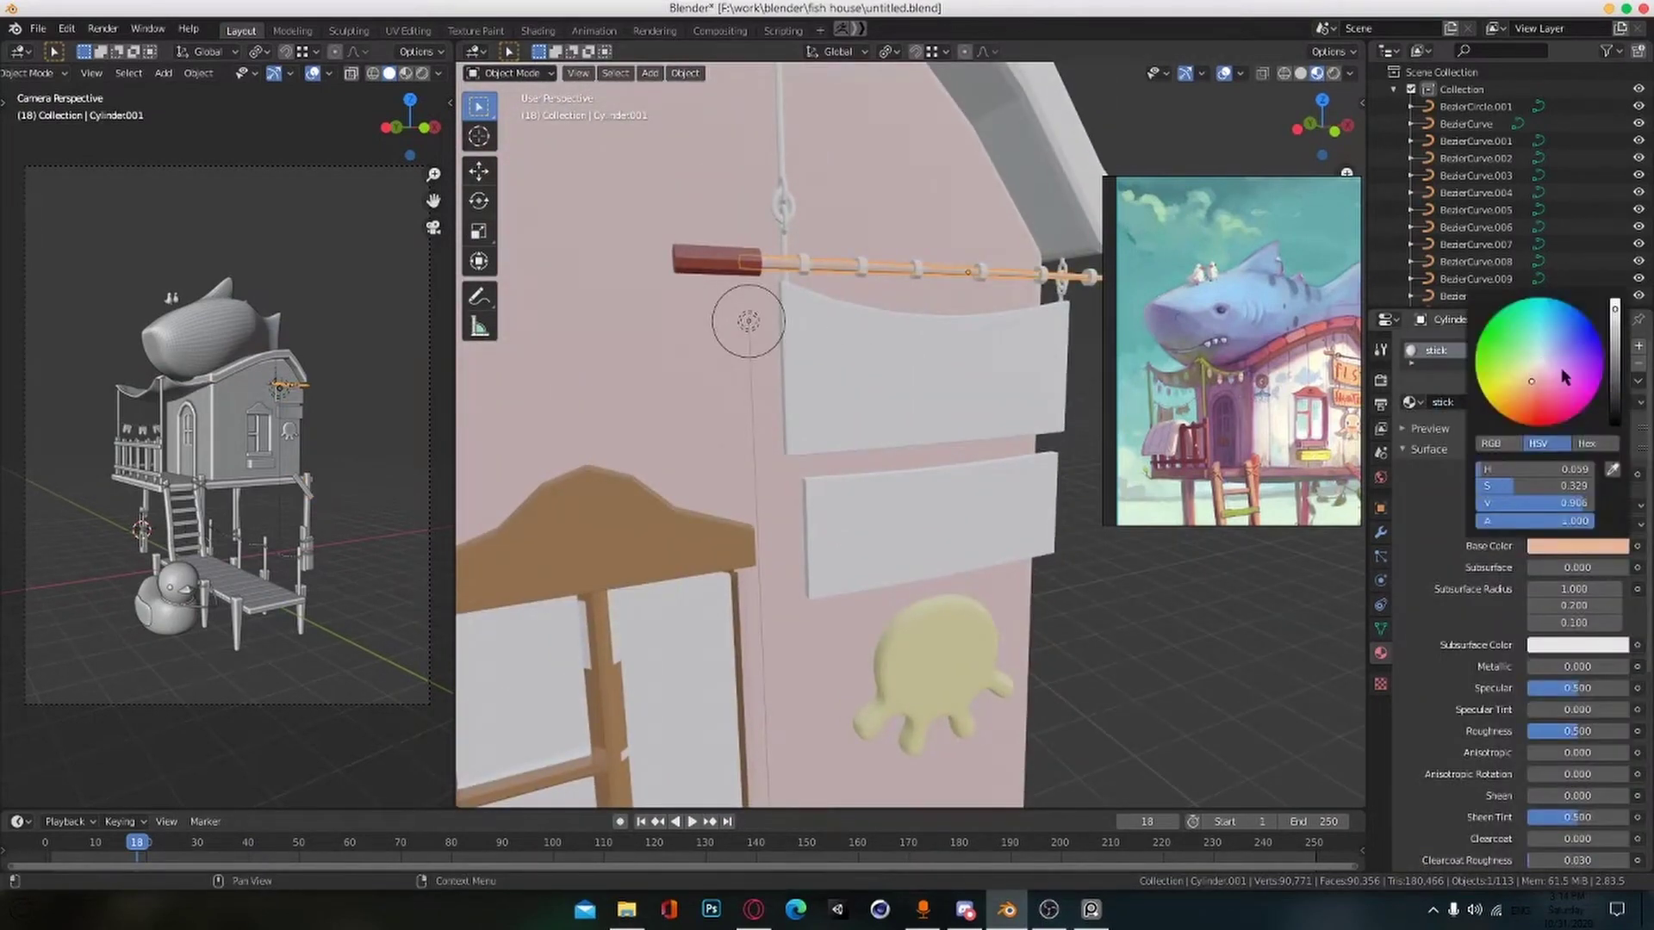
{"action": "scroll", "coordinate": [956, 362], "scroll_direction": "up", "scroll_amount": 4}
{"action": "key", "text": "ctrl+s"}
Step: Copy the stick material from the thin pole onto the small rings along it and save the file
{"action": "left_click", "coordinate": [896, 292]}
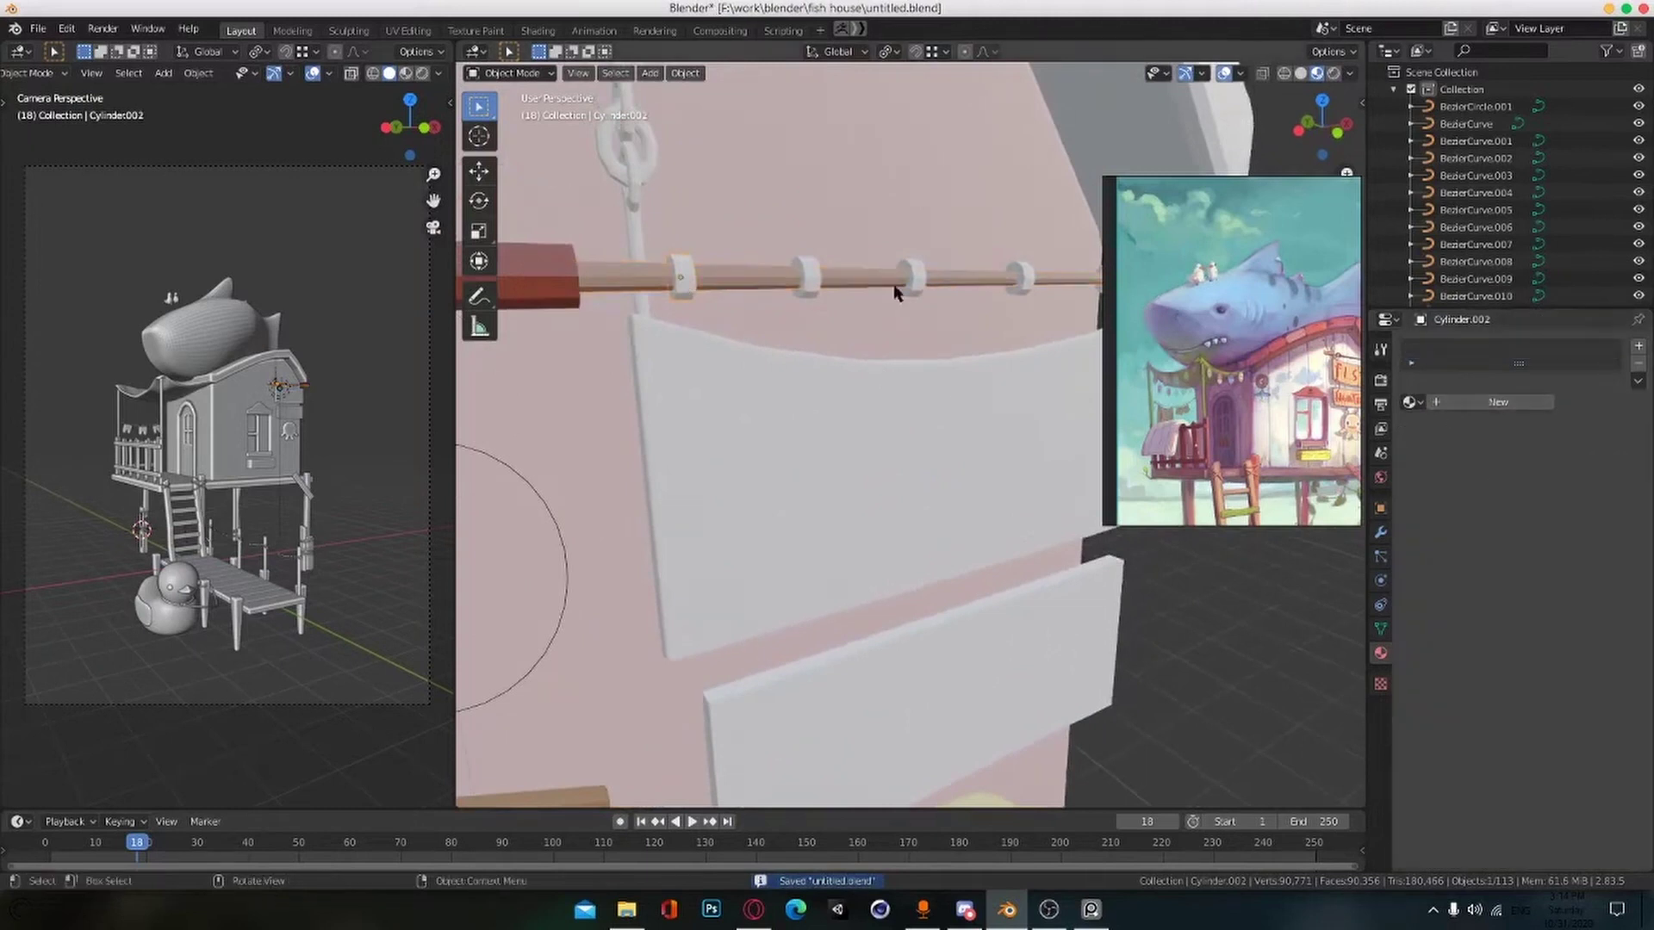
{"action": "left_click", "coordinate": [679, 284]}
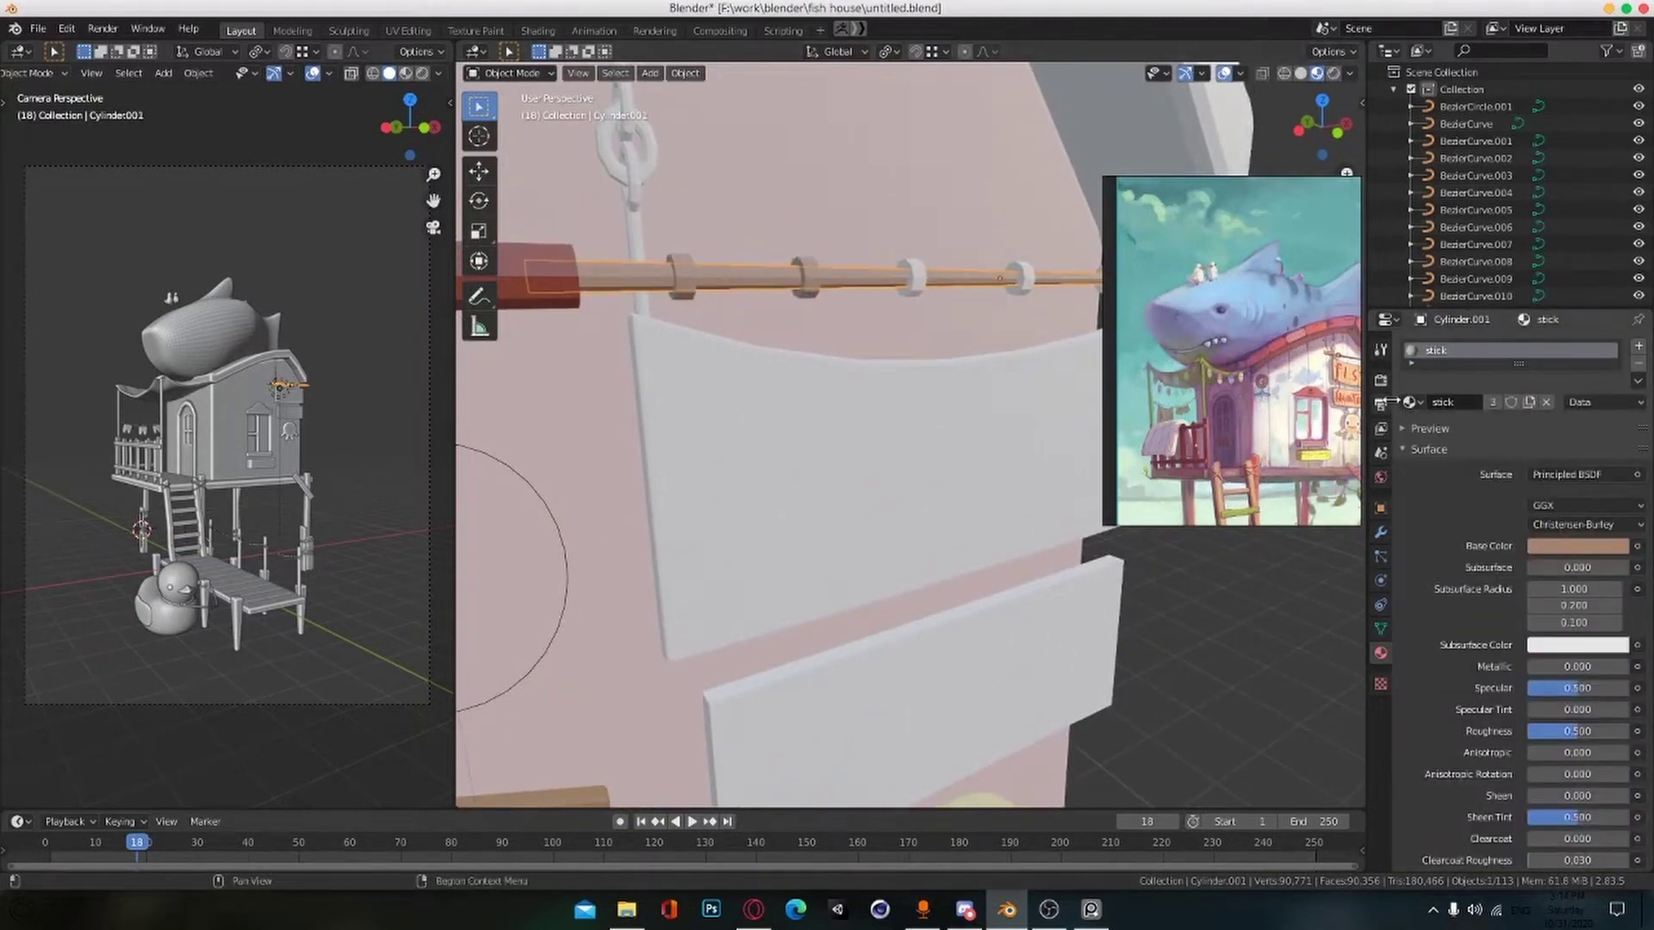
{"action": "left_click_drag", "start_coordinate": [1391, 401], "coordinate": [910, 278]}
{"action": "middle_click_drag", "start_coordinate": [1066, 434], "coordinate": [780, 467], "text": "shift"}
{"action": "left_click_drag", "start_coordinate": [1409, 401], "coordinate": [824, 311]}
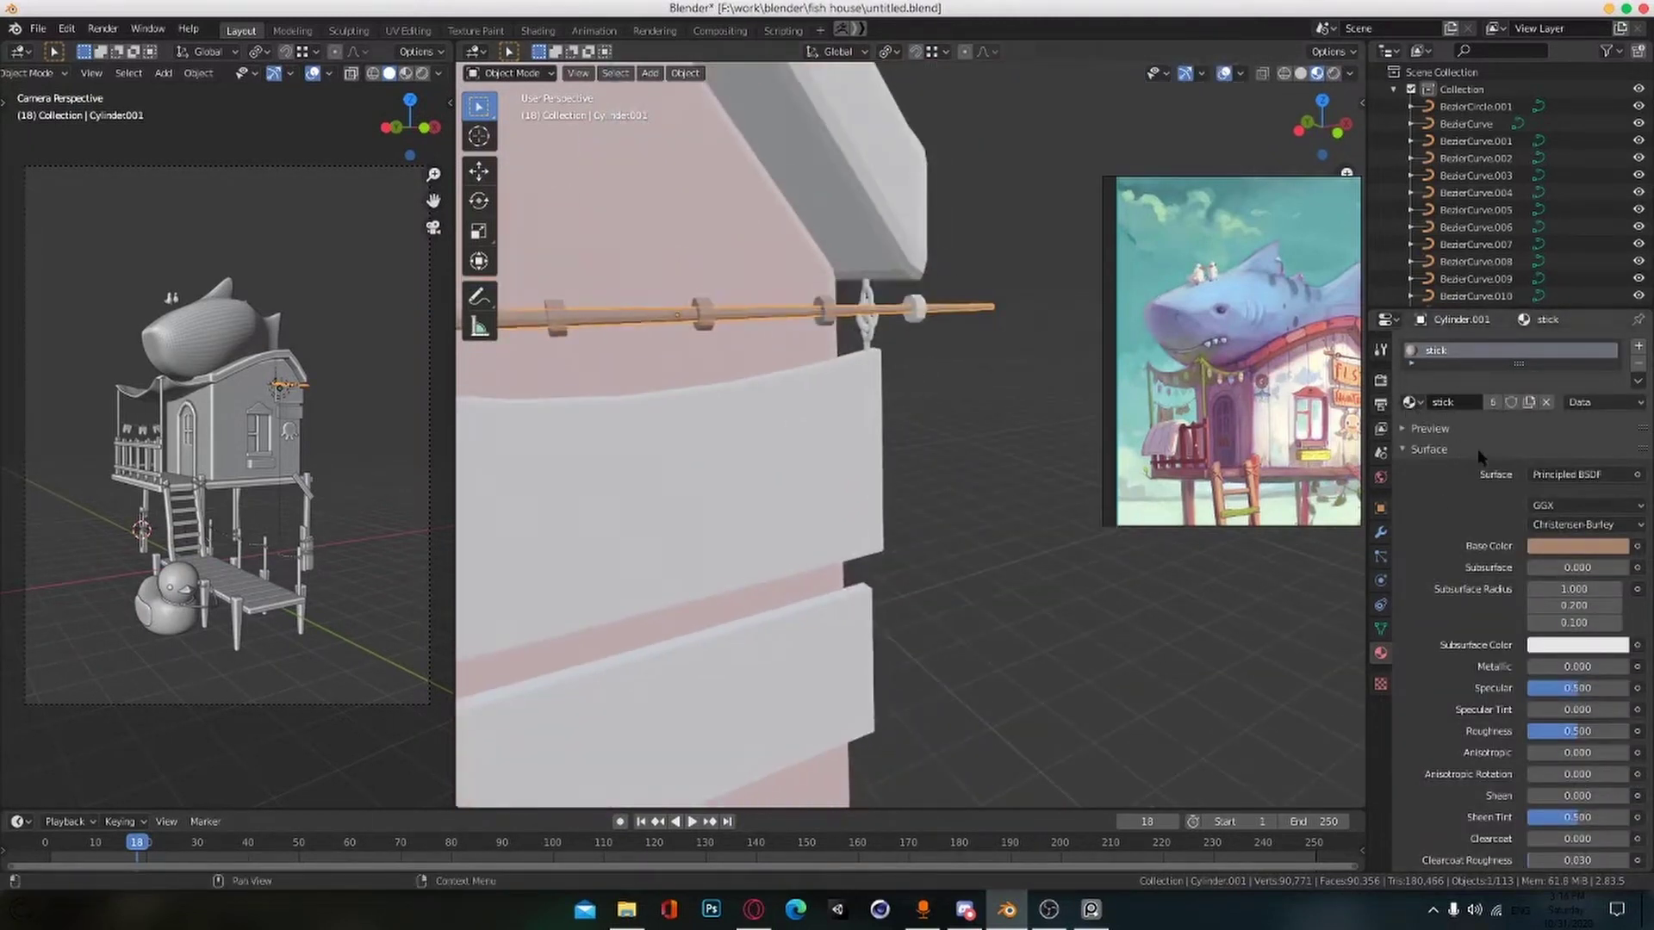
{"action": "middle_click_drag", "start_coordinate": [946, 403], "coordinate": [925, 393]}
{"action": "scroll", "coordinate": [923, 523], "scroll_direction": "down", "scroll_amount": 1}
{"action": "key", "text": "ctrl+s"}
Step: Assign the existing ROPE material to the vertical hanging rope and to the short piece below its chain link
{"action": "middle_click_drag", "start_coordinate": [923, 523], "coordinate": [1142, 639], "text": "shift"}
{"action": "left_click", "coordinate": [721, 307]}
{"action": "left_click", "coordinate": [1413, 402]}
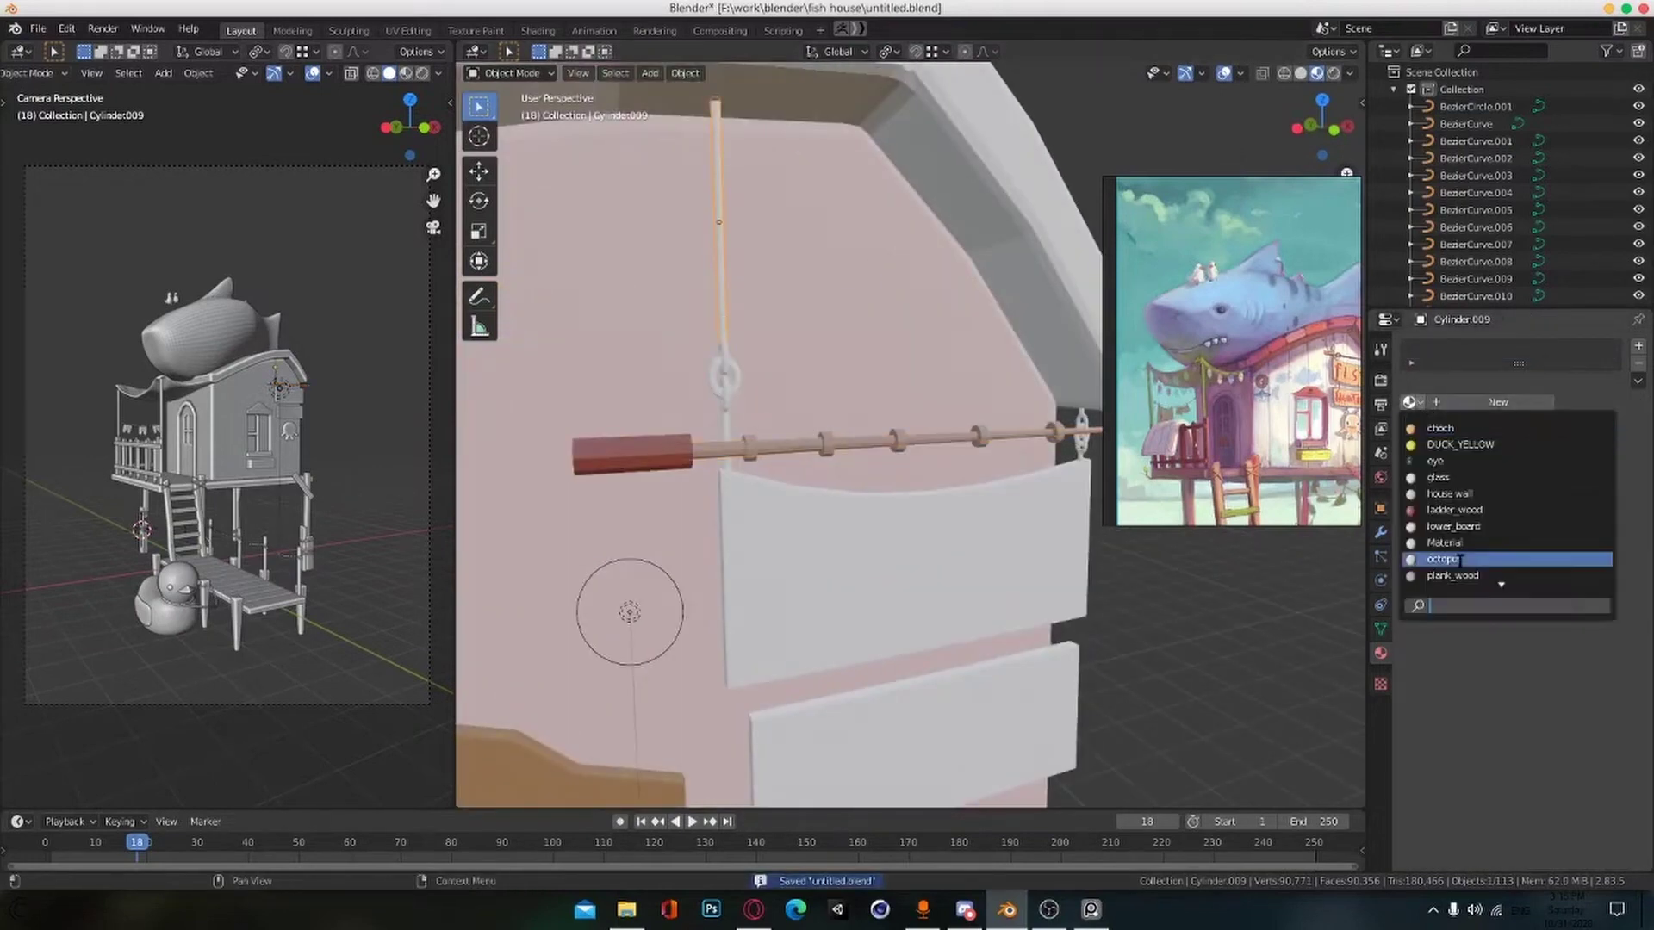
{"action": "left_click", "coordinate": [1455, 551]}
{"action": "left_click", "coordinate": [726, 435]}
{"action": "left_click", "coordinate": [1412, 402]}
{"action": "left_click", "coordinate": [1456, 551]}
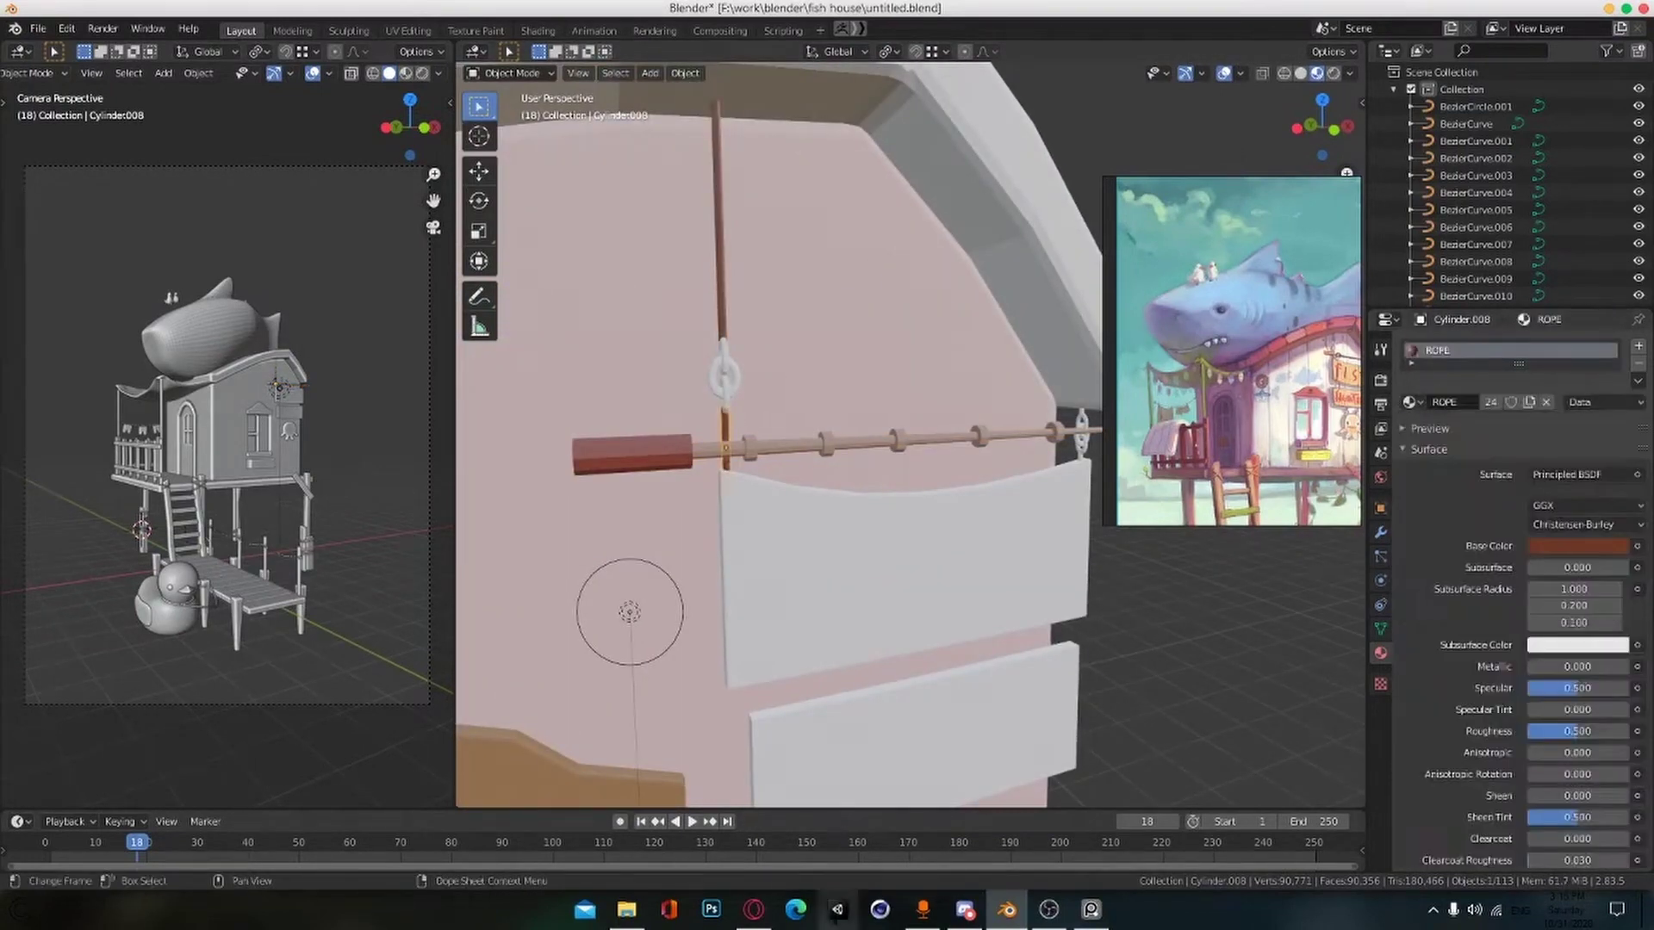
Step: Switch to the Opera browser, search for "blender 2.8 shortcuts pdf", and skim the Blender HotKeys In-depth Reference
{"action": "left_click", "coordinate": [754, 910]}
{"action": "key", "text": "ctrl+t"}
{"action": "type", "text": "blende"}
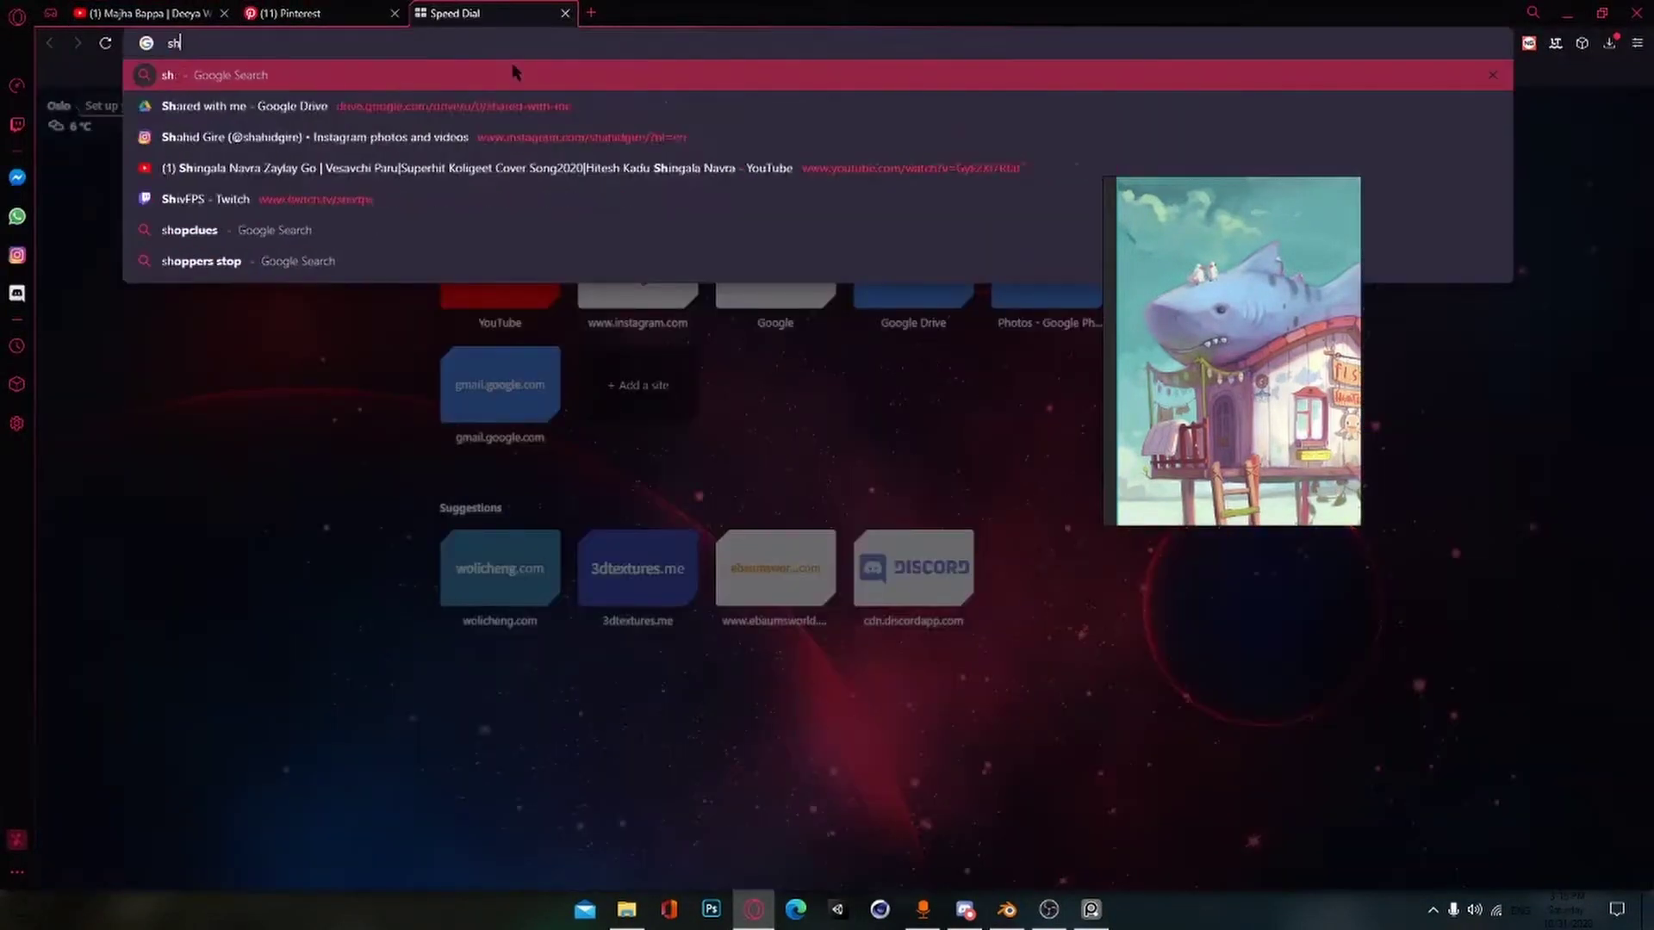
{"action": "type", "text": "r 2.8 shortcuts pdf"}
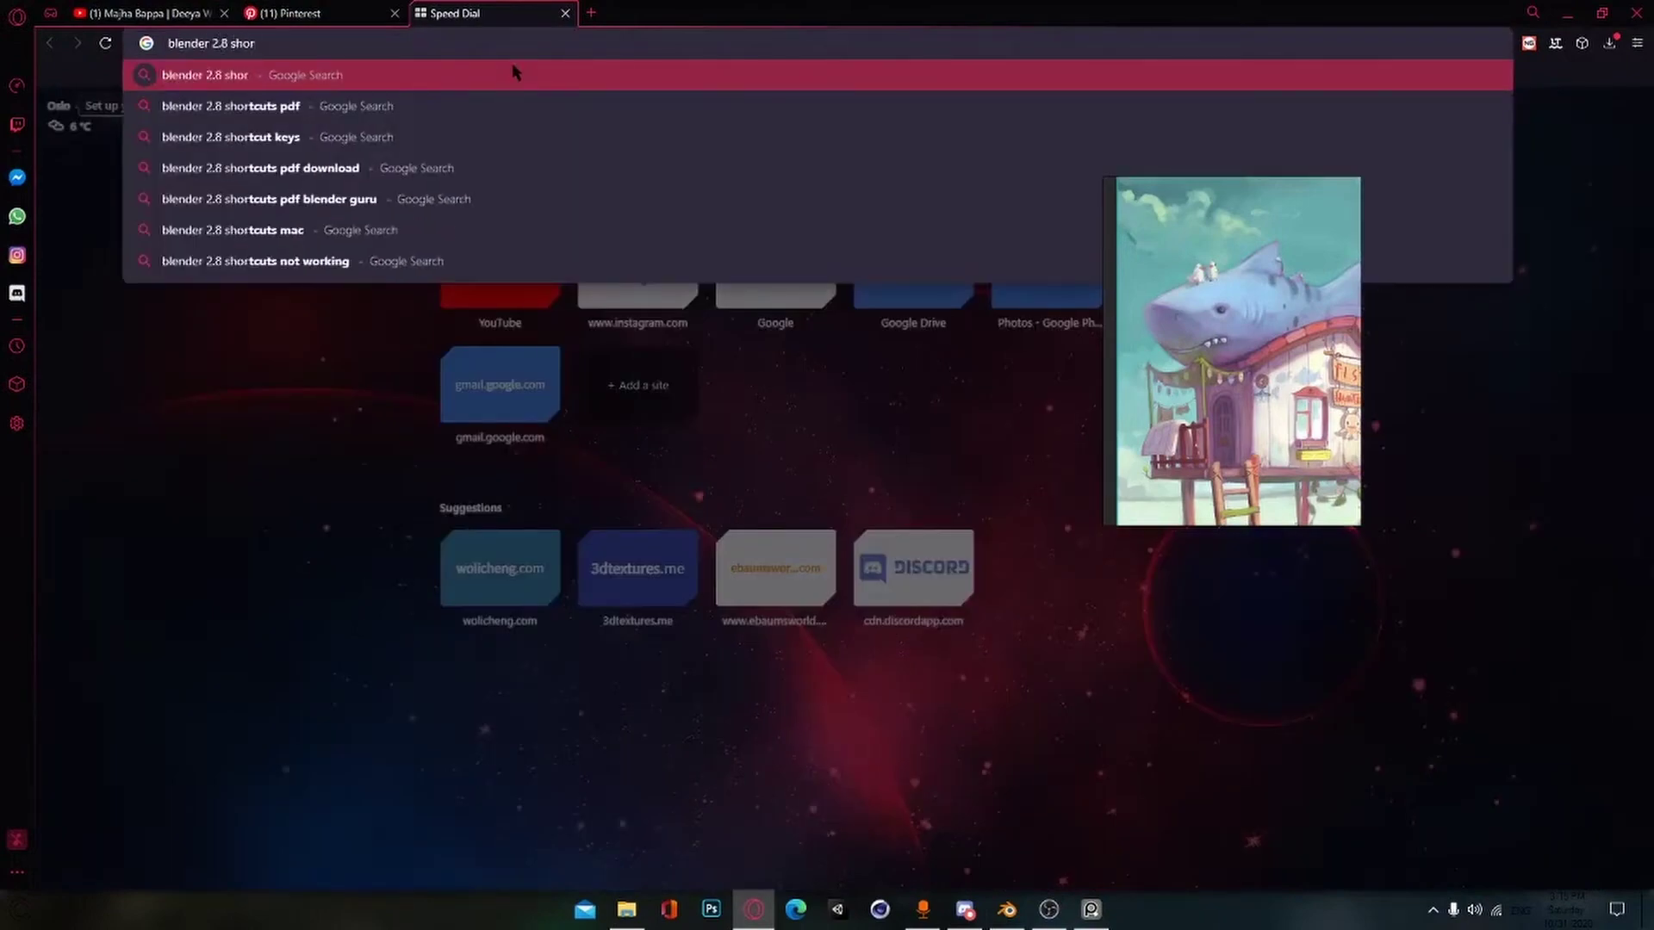
{"action": "key", "text": "Return"}
{"action": "left_click", "coordinate": [299, 275]}
{"action": "scroll", "coordinate": [321, 332], "scroll_direction": "down", "scroll_amount": 20}
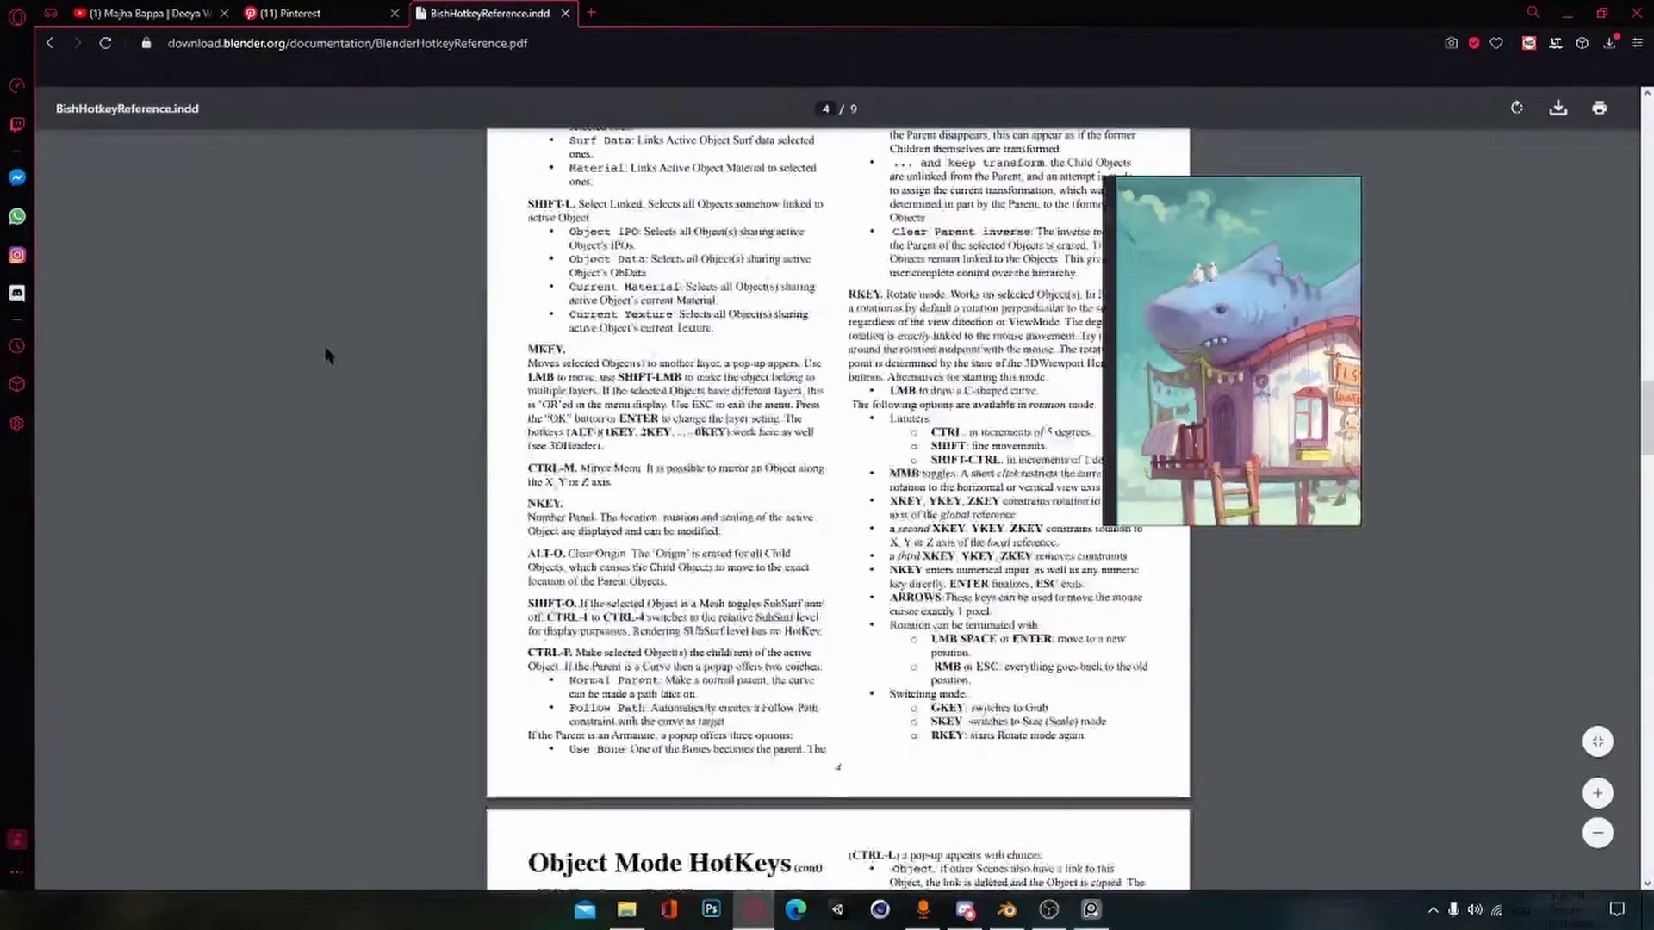
{"action": "scroll", "coordinate": [867, 395], "scroll_direction": "down", "scroll_amount": 14}
{"action": "scroll", "coordinate": [867, 394], "scroll_direction": "up", "scroll_amount": 20}
{"action": "left_click", "coordinate": [50, 43]}
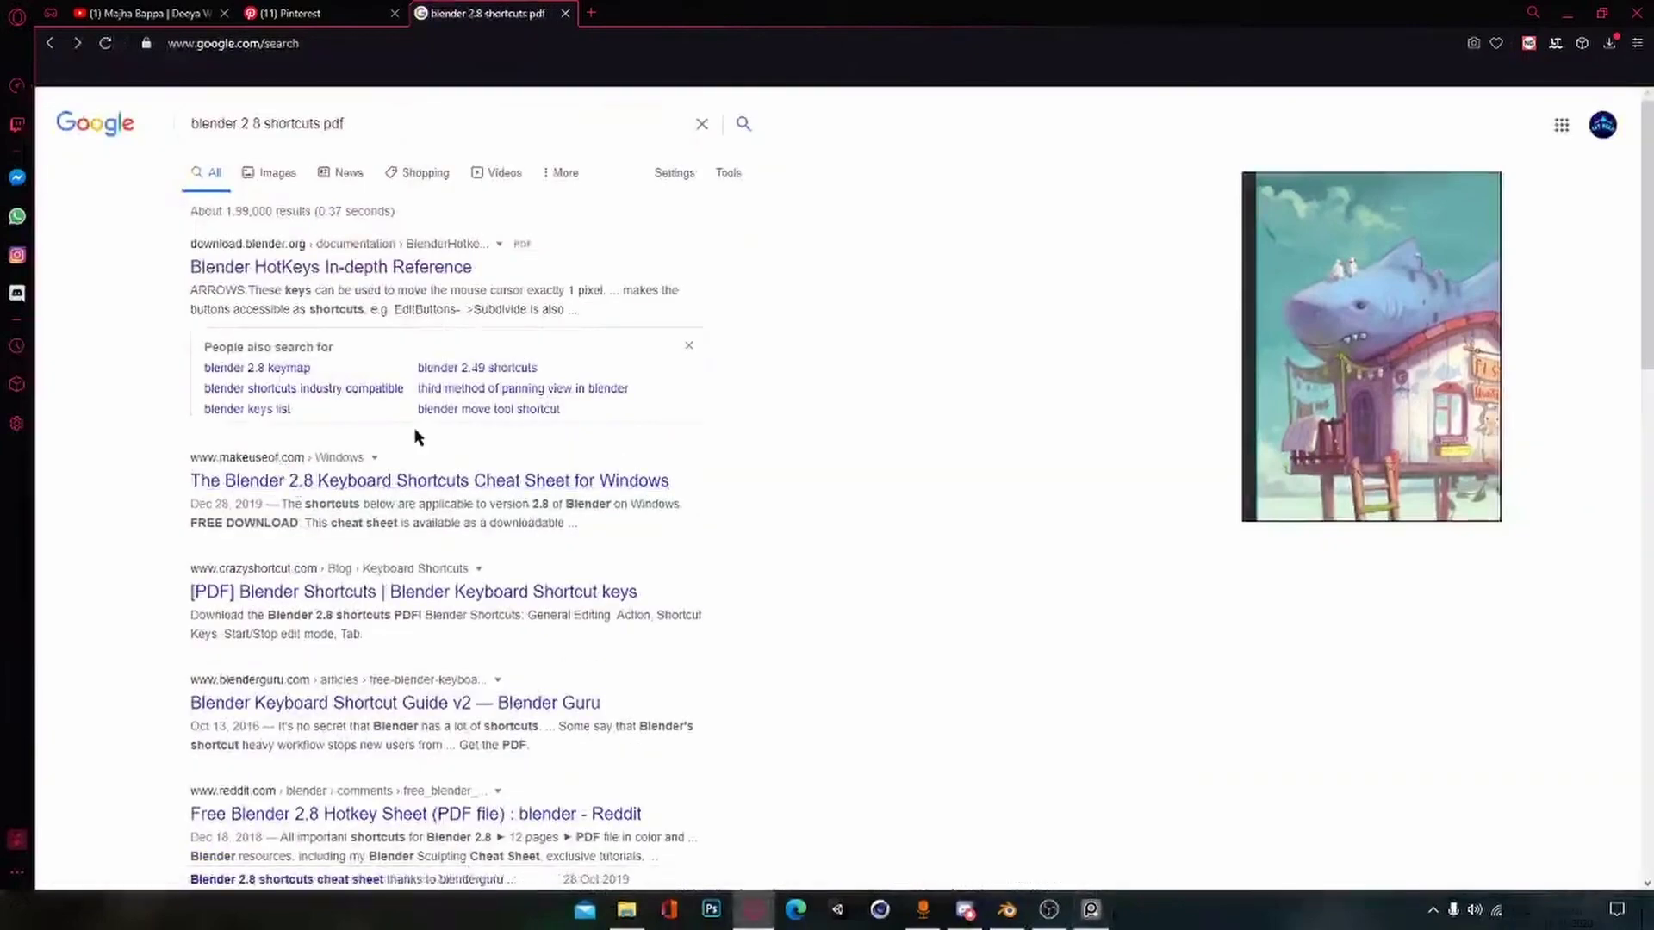
Step: Open the MakeUseOf Blender 2.8 keyboard shortcuts cheat sheet and request its download with the work e-mail
{"action": "left_click", "coordinate": [558, 479]}
{"action": "scroll", "coordinate": [568, 478], "scroll_direction": "down", "scroll_amount": 10}
{"action": "scroll", "coordinate": [551, 258], "scroll_direction": "up", "scroll_amount": 3}
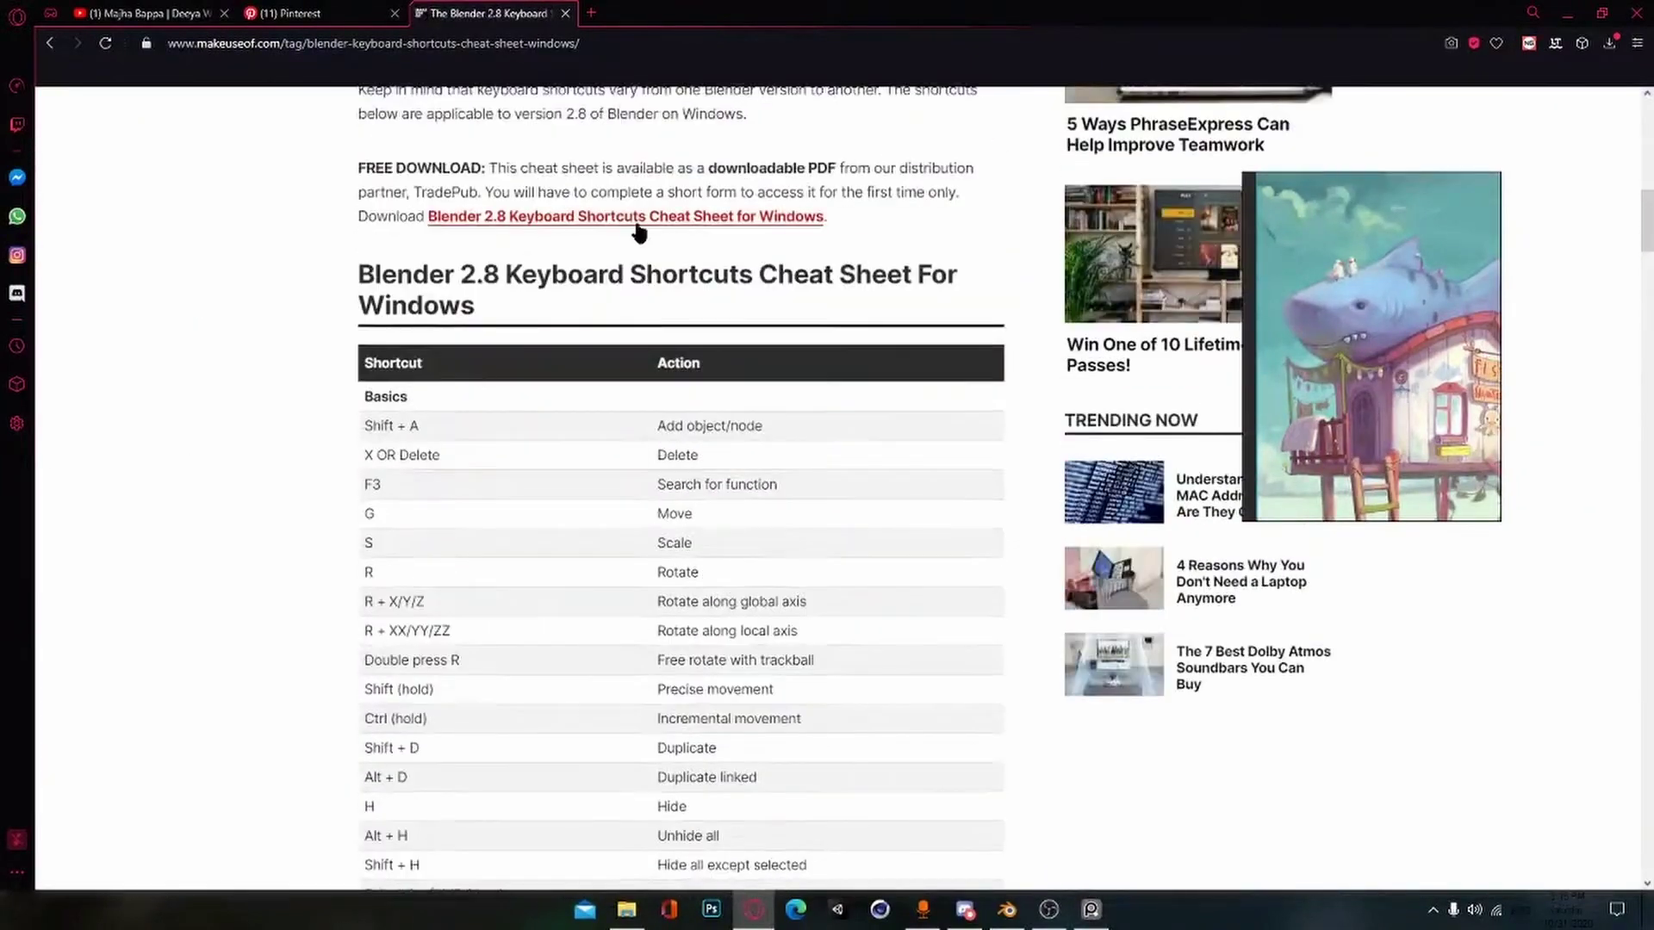
{"action": "left_click", "coordinate": [544, 219]}
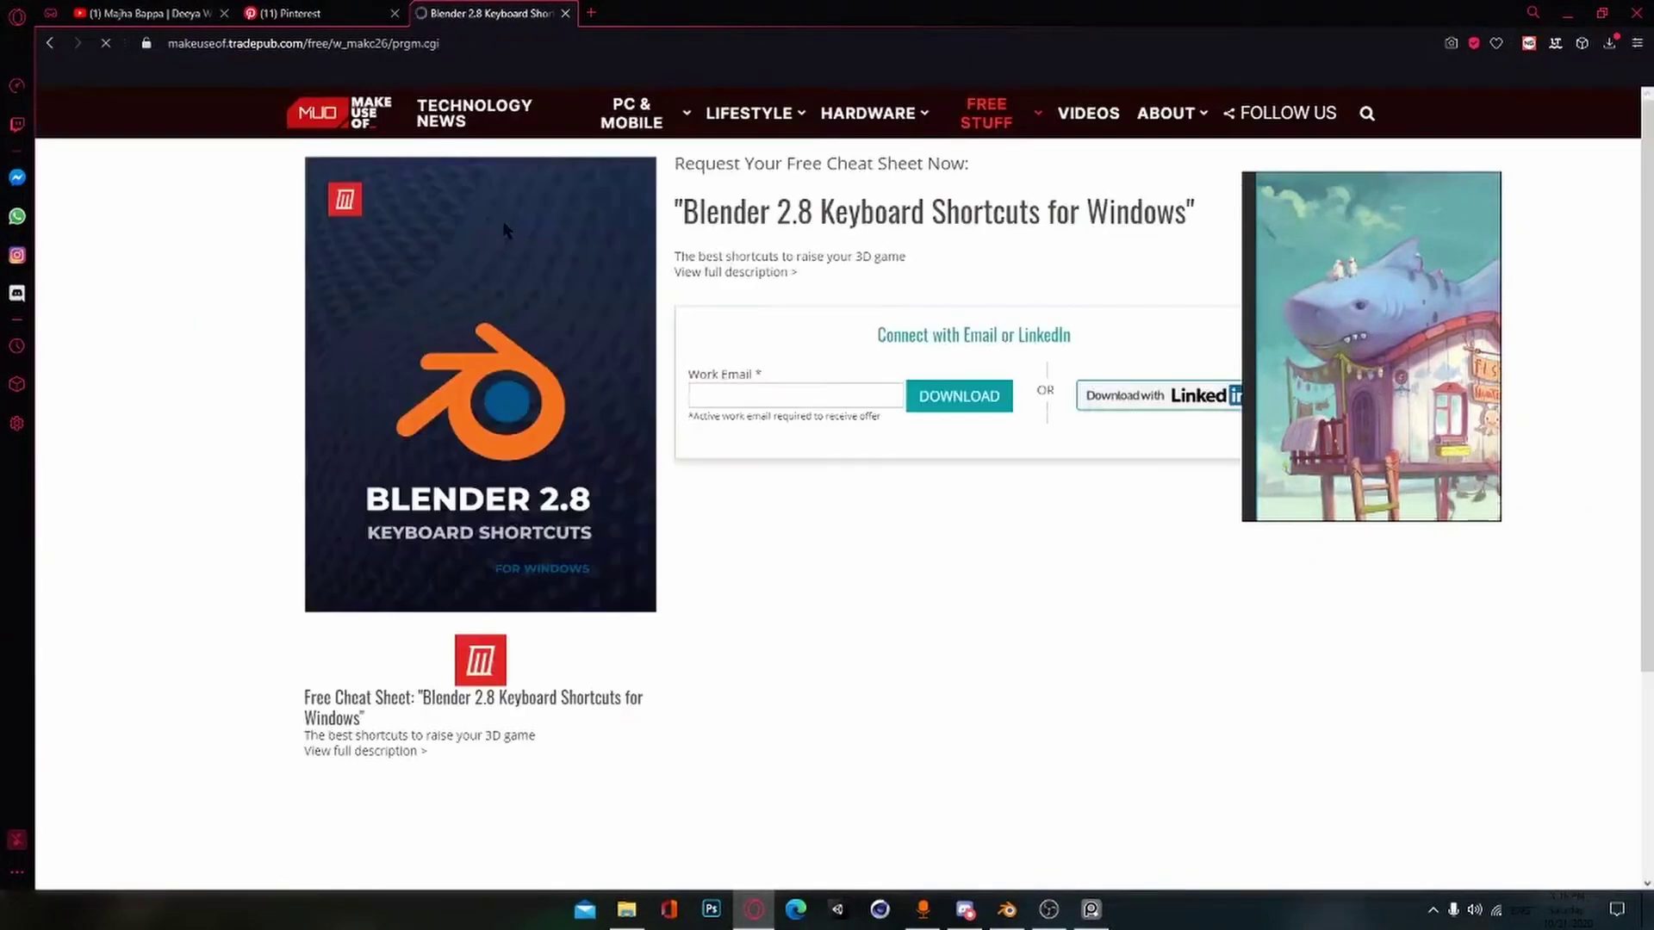
{"action": "left_click", "coordinate": [1114, 321]}
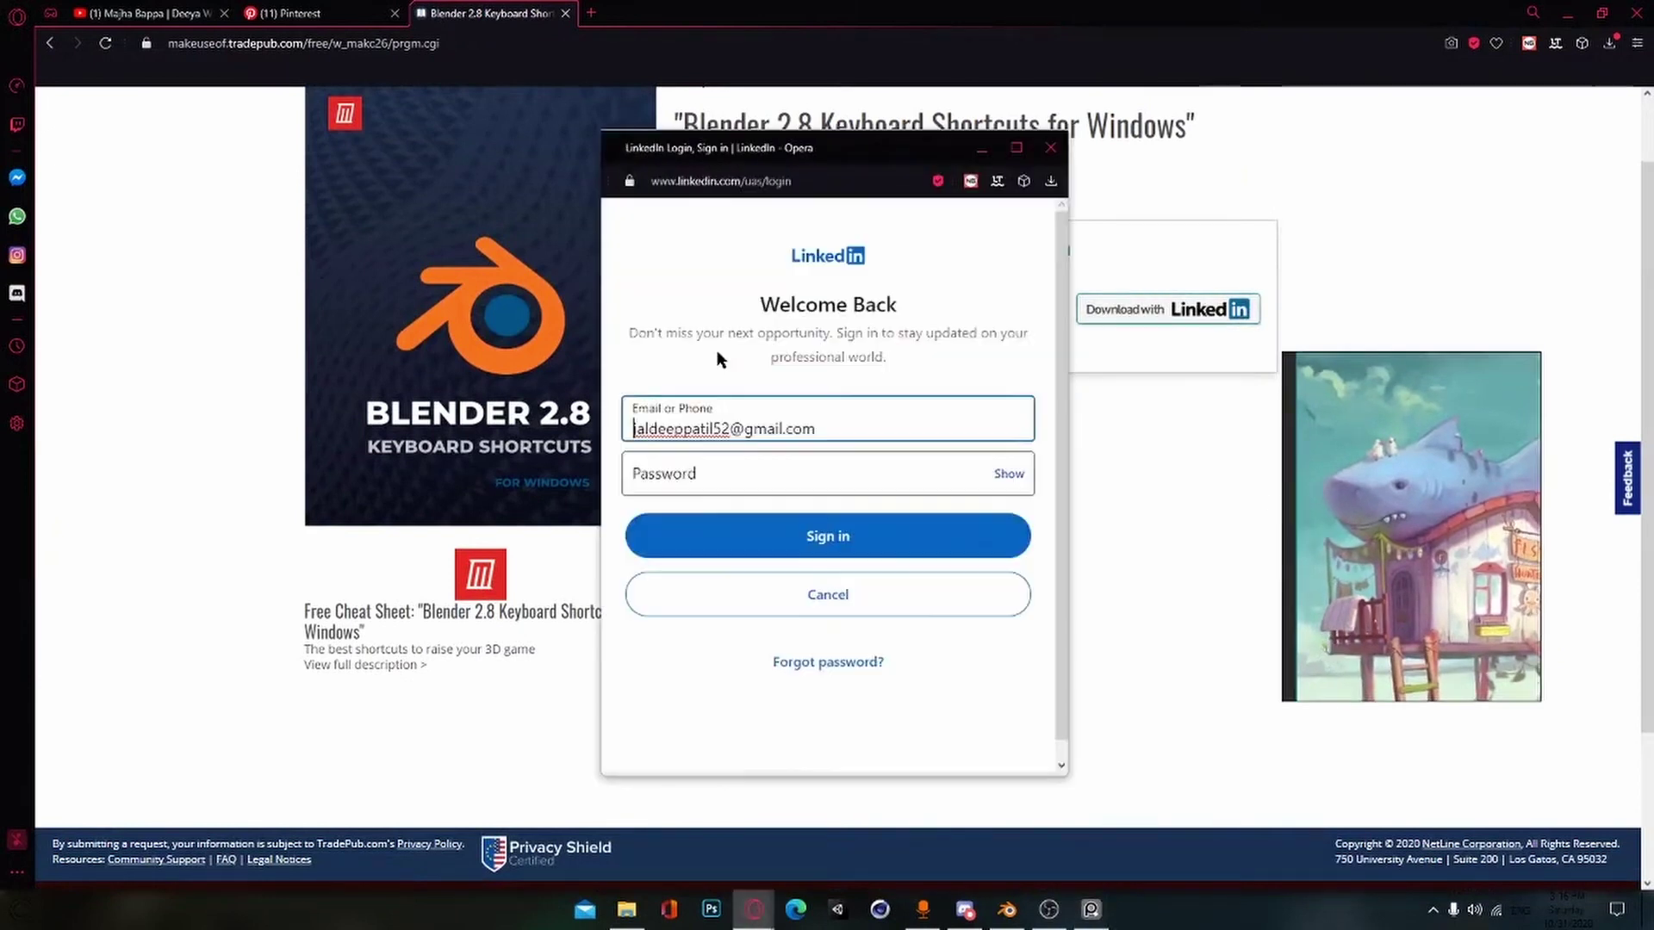
{"action": "left_click", "coordinate": [1050, 149]}
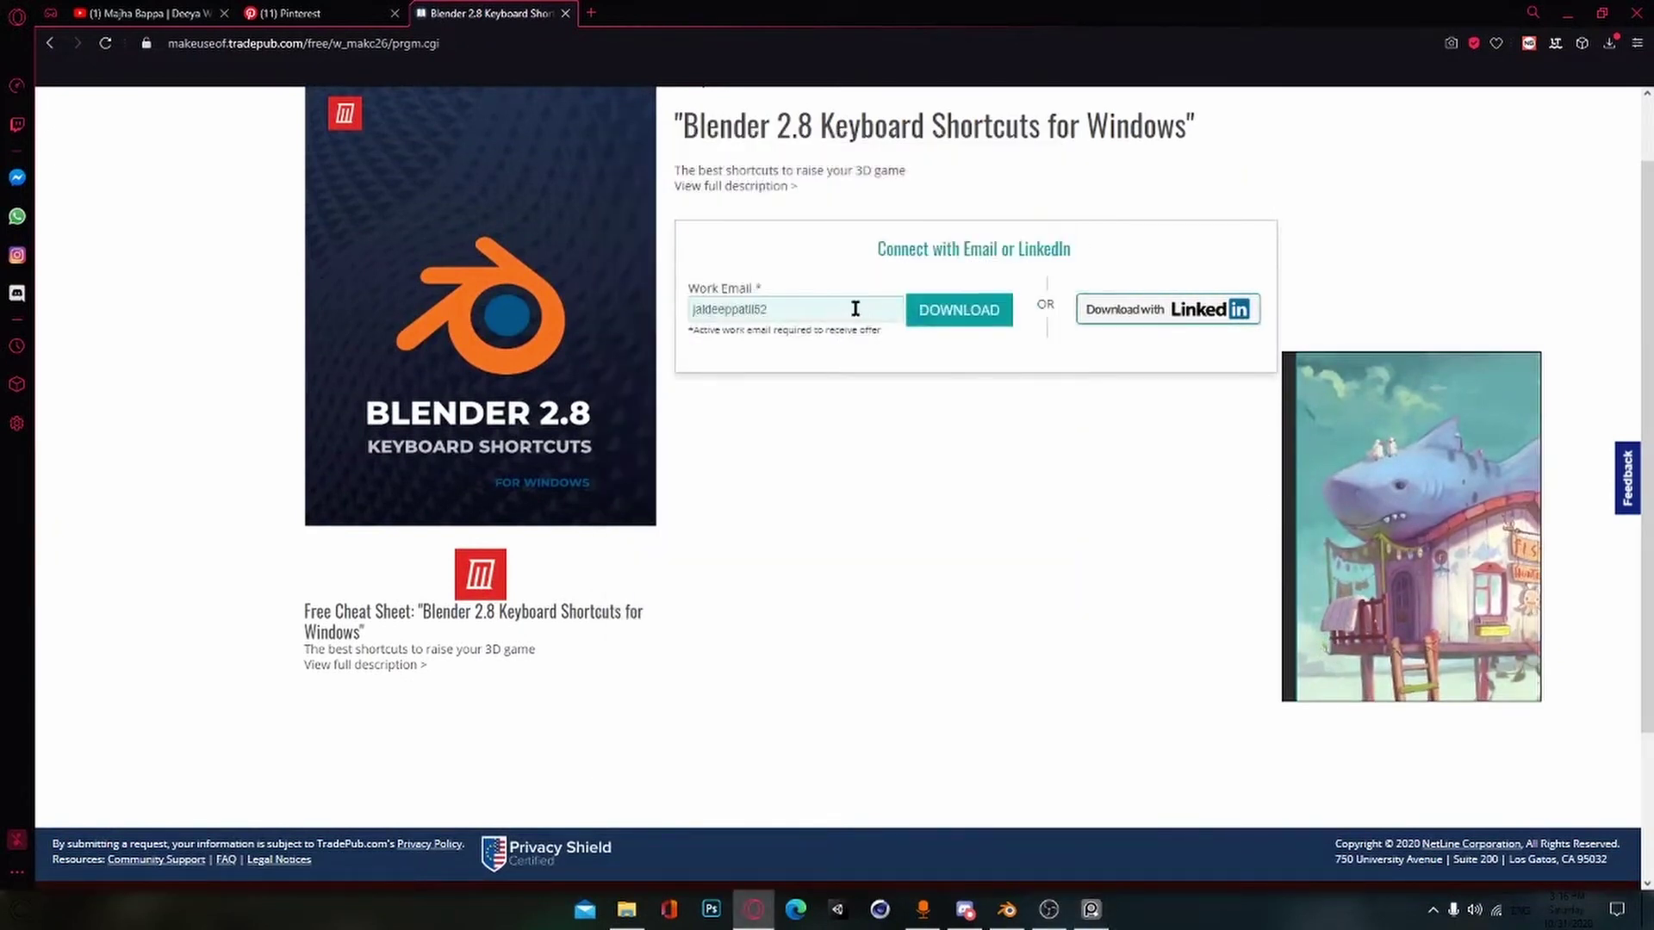
{"action": "key", "text": "Return"}
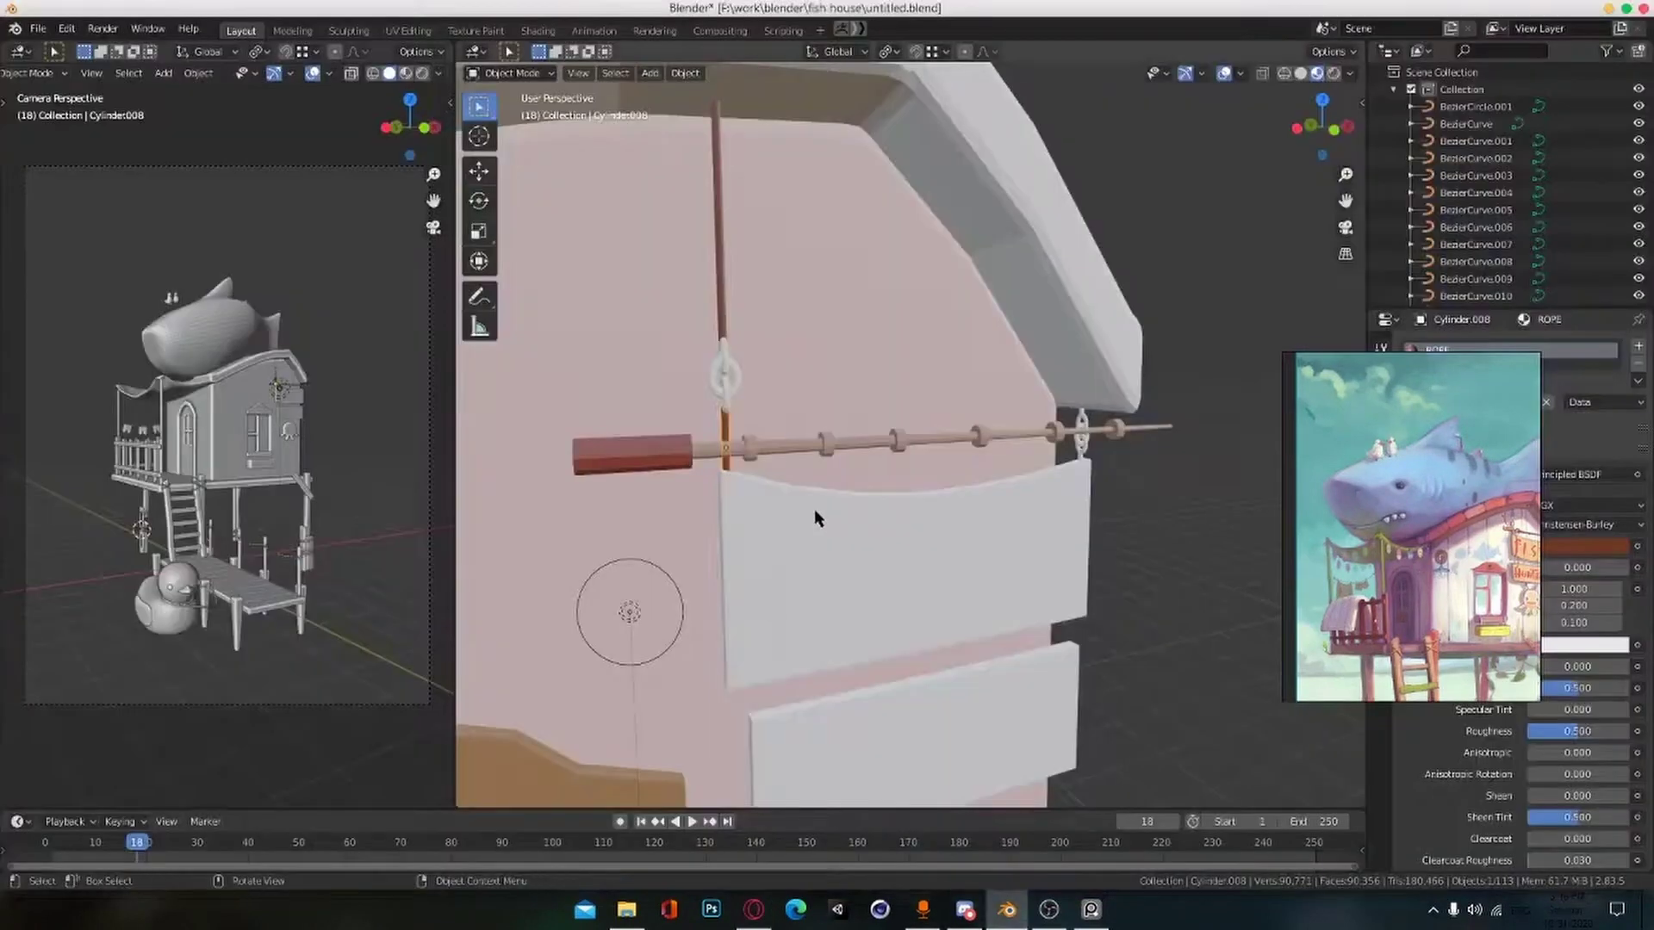
Step: Switch back to Blender and create a material named joint steel with metallic 1.000 for the sign's lower chain link
{"action": "scroll", "coordinate": [814, 509], "scroll_direction": "up", "scroll_amount": 5}
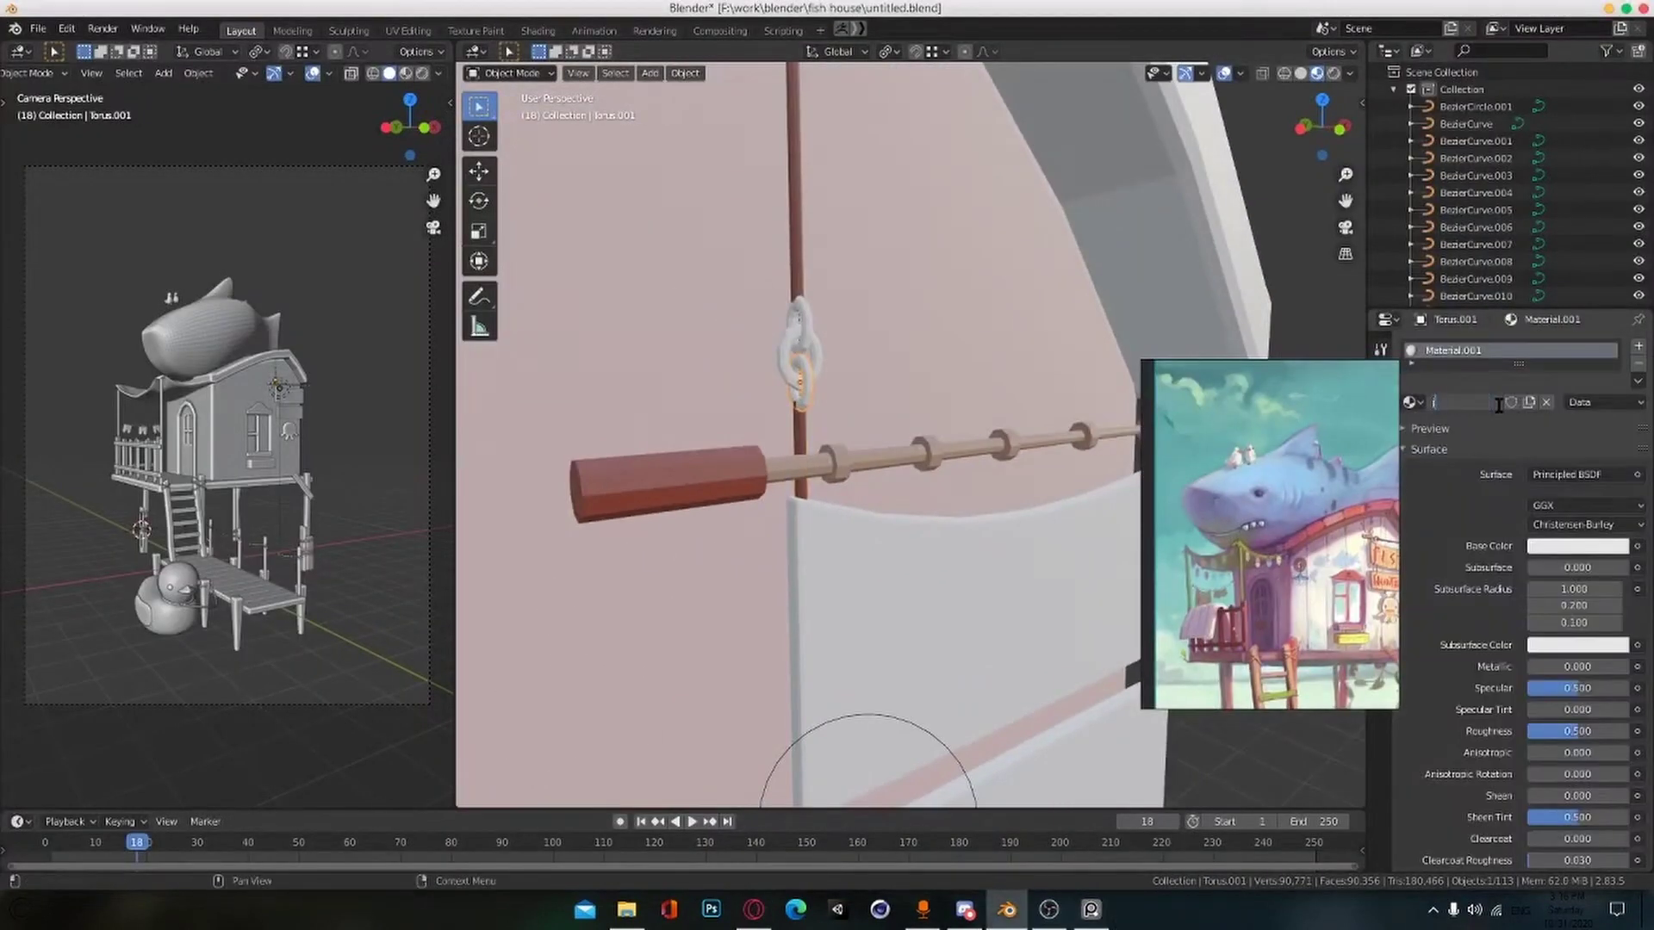
{"action": "left_click", "coordinate": [1547, 549]}
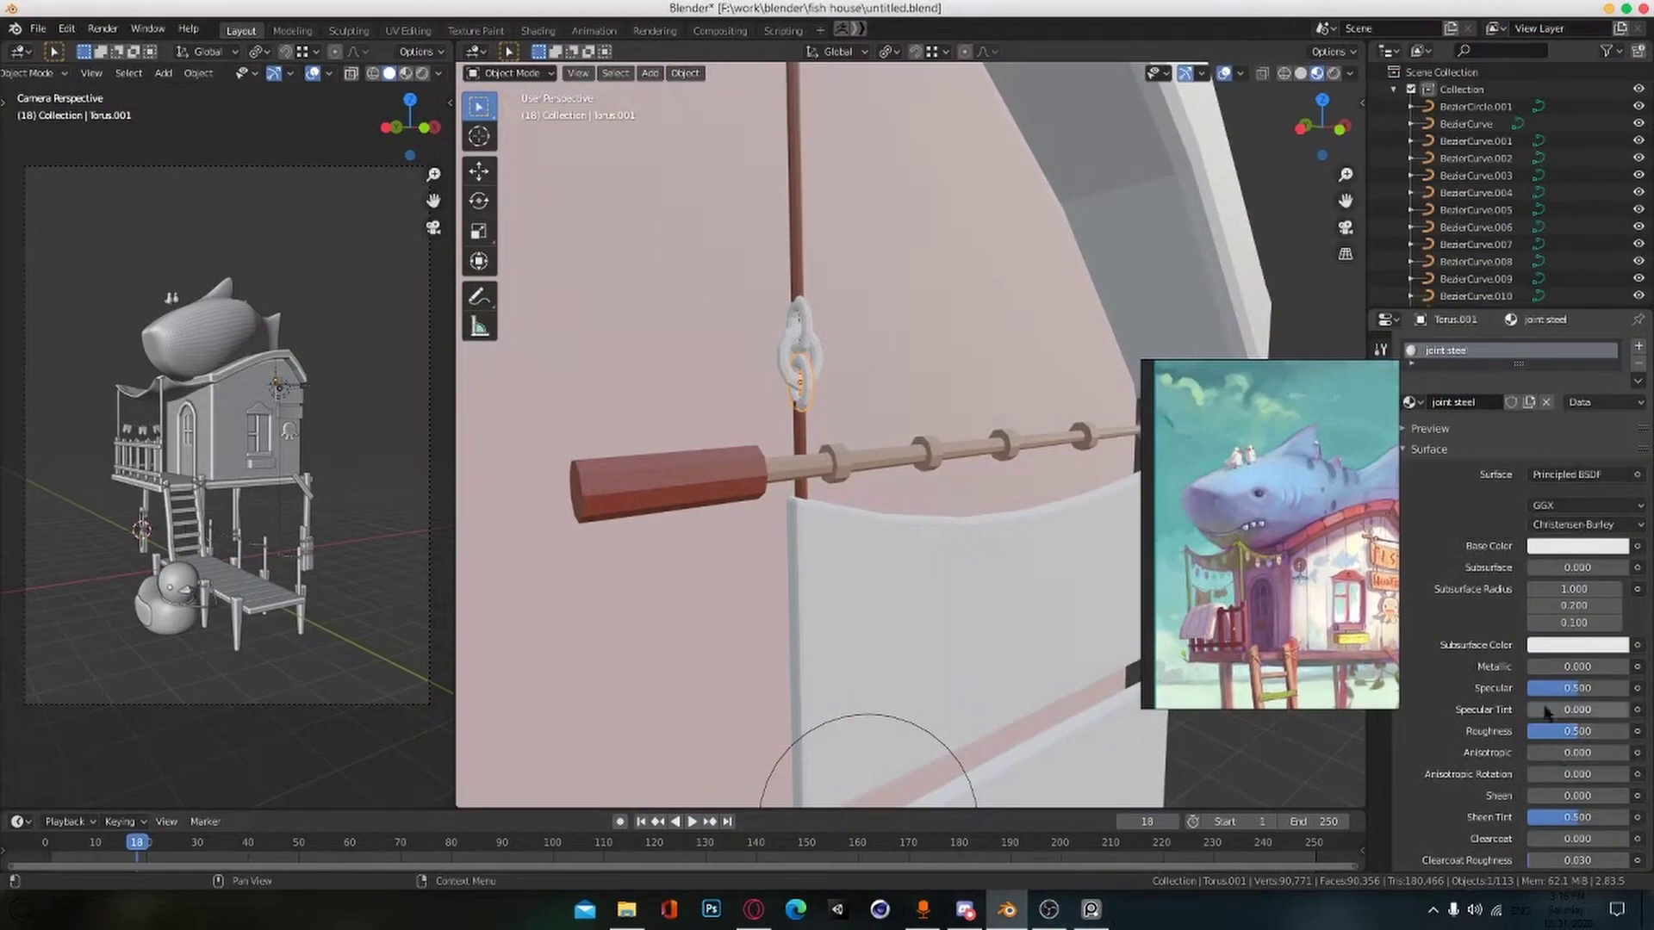
{"action": "scroll", "coordinate": [1563, 767], "scroll_direction": "down", "scroll_amount": 2}
{"action": "left_click_drag", "start_coordinate": [1540, 598], "coordinate": [1636, 597]}
{"action": "scroll", "coordinate": [1550, 598], "scroll_direction": "up", "scroll_amount": 2}
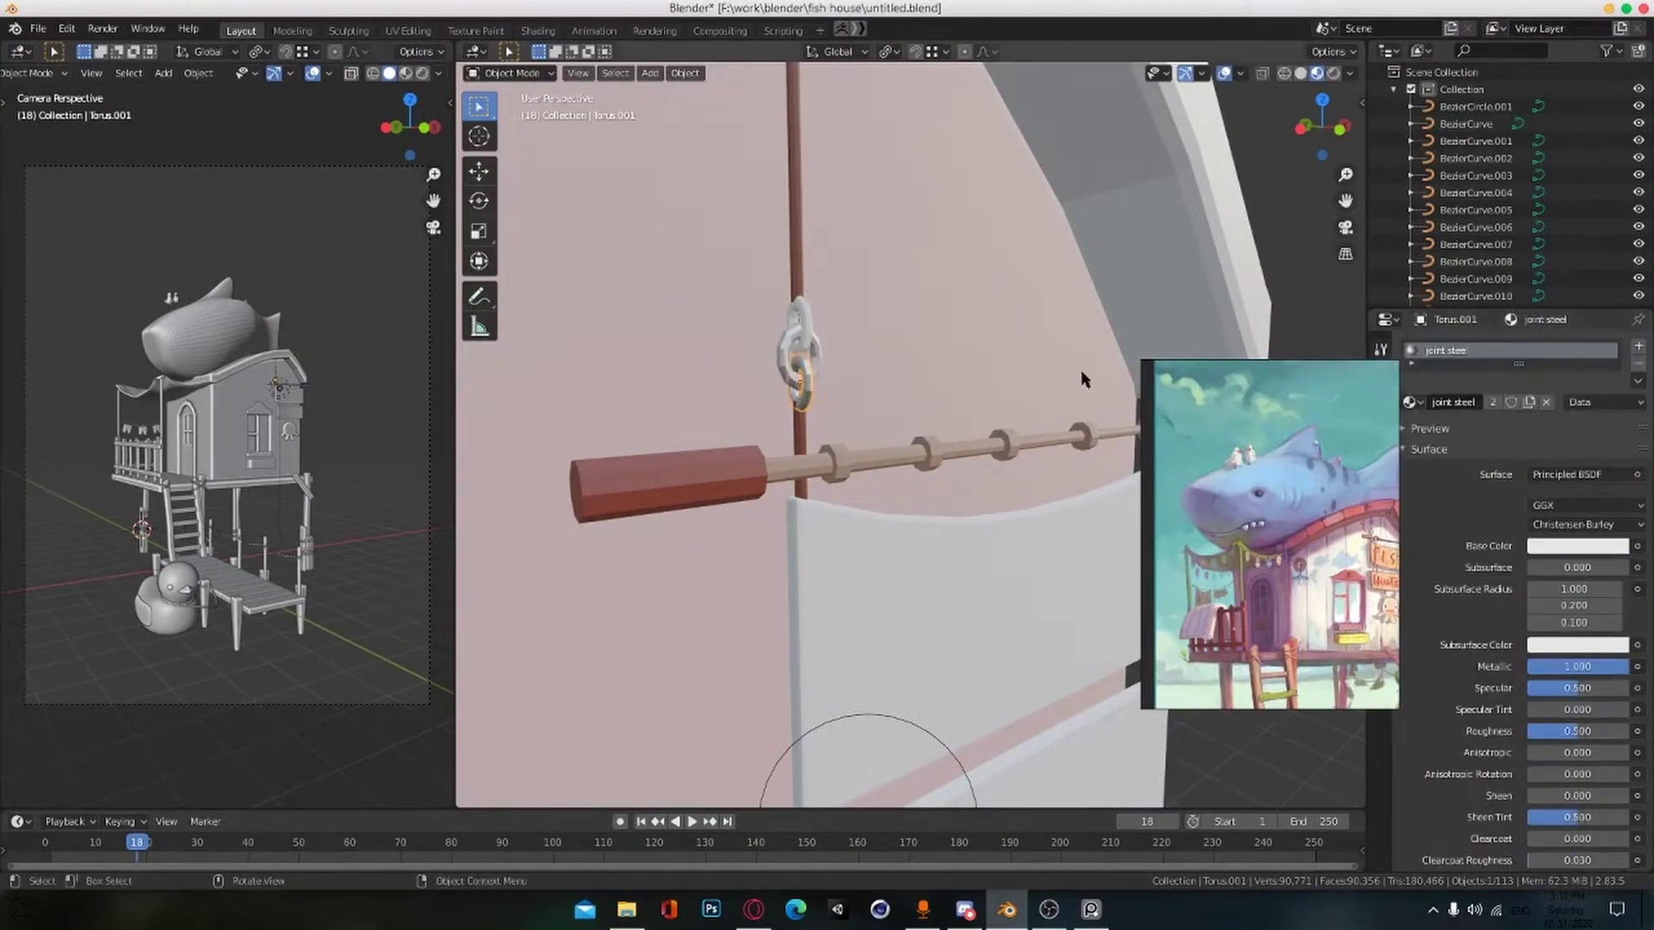
Step: Copy the joint steel material onto the remaining chain links at both ends of the hanging sign
{"action": "left_click_drag", "start_coordinate": [806, 318], "coordinate": [804, 319]}
{"action": "scroll", "coordinate": [806, 323], "scroll_direction": "down", "scroll_amount": 3}
{"action": "middle_click_drag", "start_coordinate": [994, 436], "coordinate": [831, 431]}
{"action": "scroll", "coordinate": [831, 431], "scroll_direction": "up", "scroll_amount": 4}
{"action": "left_click_drag", "start_coordinate": [1412, 402], "coordinate": [845, 381]}
{"action": "left_click_drag", "start_coordinate": [1412, 402], "coordinate": [852, 441]}
Step: Assign the existing ROPE material to the rope pieces below and above the chain at the pole's thin end, and save the file
{"action": "left_click", "coordinate": [843, 474]}
{"action": "left_click", "coordinate": [1412, 402]}
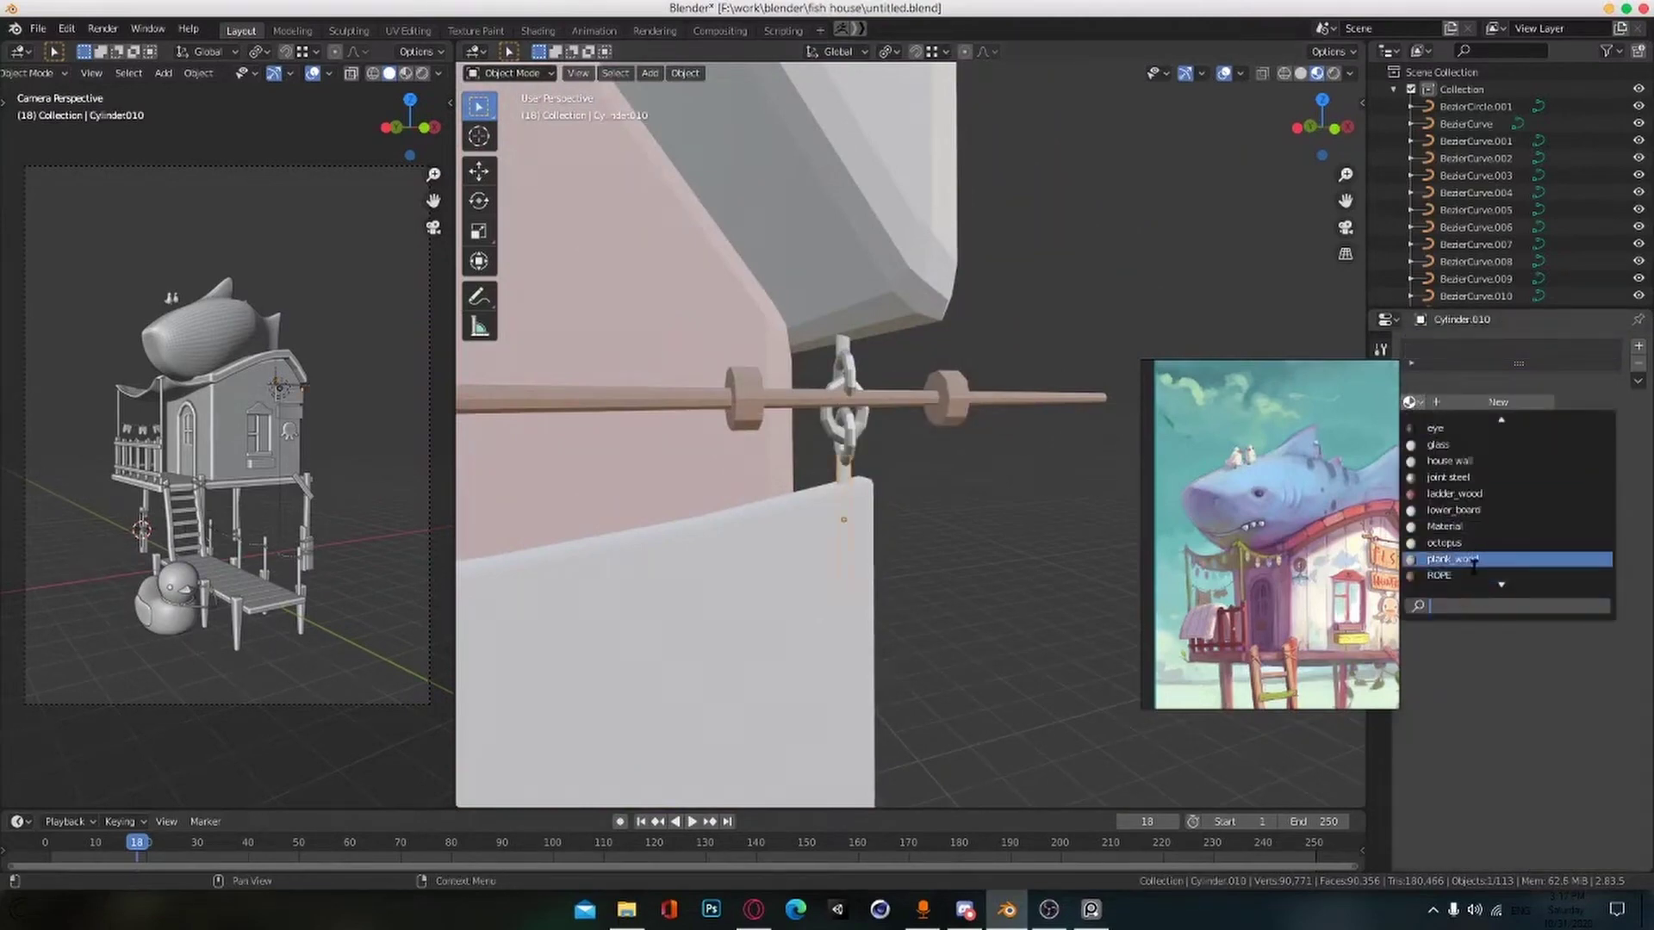
{"action": "left_click", "coordinate": [1469, 573]}
{"action": "left_click", "coordinate": [843, 345]}
{"action": "left_click", "coordinate": [1412, 402]}
{"action": "left_click", "coordinate": [1458, 573]}
{"action": "scroll", "coordinate": [915, 531], "scroll_direction": "down", "scroll_amount": 5}
{"action": "middle_click_drag", "start_coordinate": [911, 530], "coordinate": [1026, 569]}
{"action": "scroll", "coordinate": [1011, 586], "scroll_direction": "down", "scroll_amount": 7}
{"action": "key", "text": "ctrl+s"}
Step: Create a new material named plant_pot on the box below the window
{"action": "scroll", "coordinate": [1087, 401], "scroll_direction": "up", "scroll_amount": 4}
{"action": "middle_click_drag", "start_coordinate": [1027, 568], "coordinate": [1102, 397], "text": "shift"}
{"action": "left_click", "coordinate": [1572, 475]}
{"action": "middle_click_drag", "start_coordinate": [1111, 387], "coordinate": [1177, 336], "text": "shift"}
{"action": "scroll", "coordinate": [1177, 336], "scroll_direction": "up", "scroll_amount": 5}
{"action": "scroll", "coordinate": [1103, 420], "scroll_direction": "down", "scroll_amount": 3}
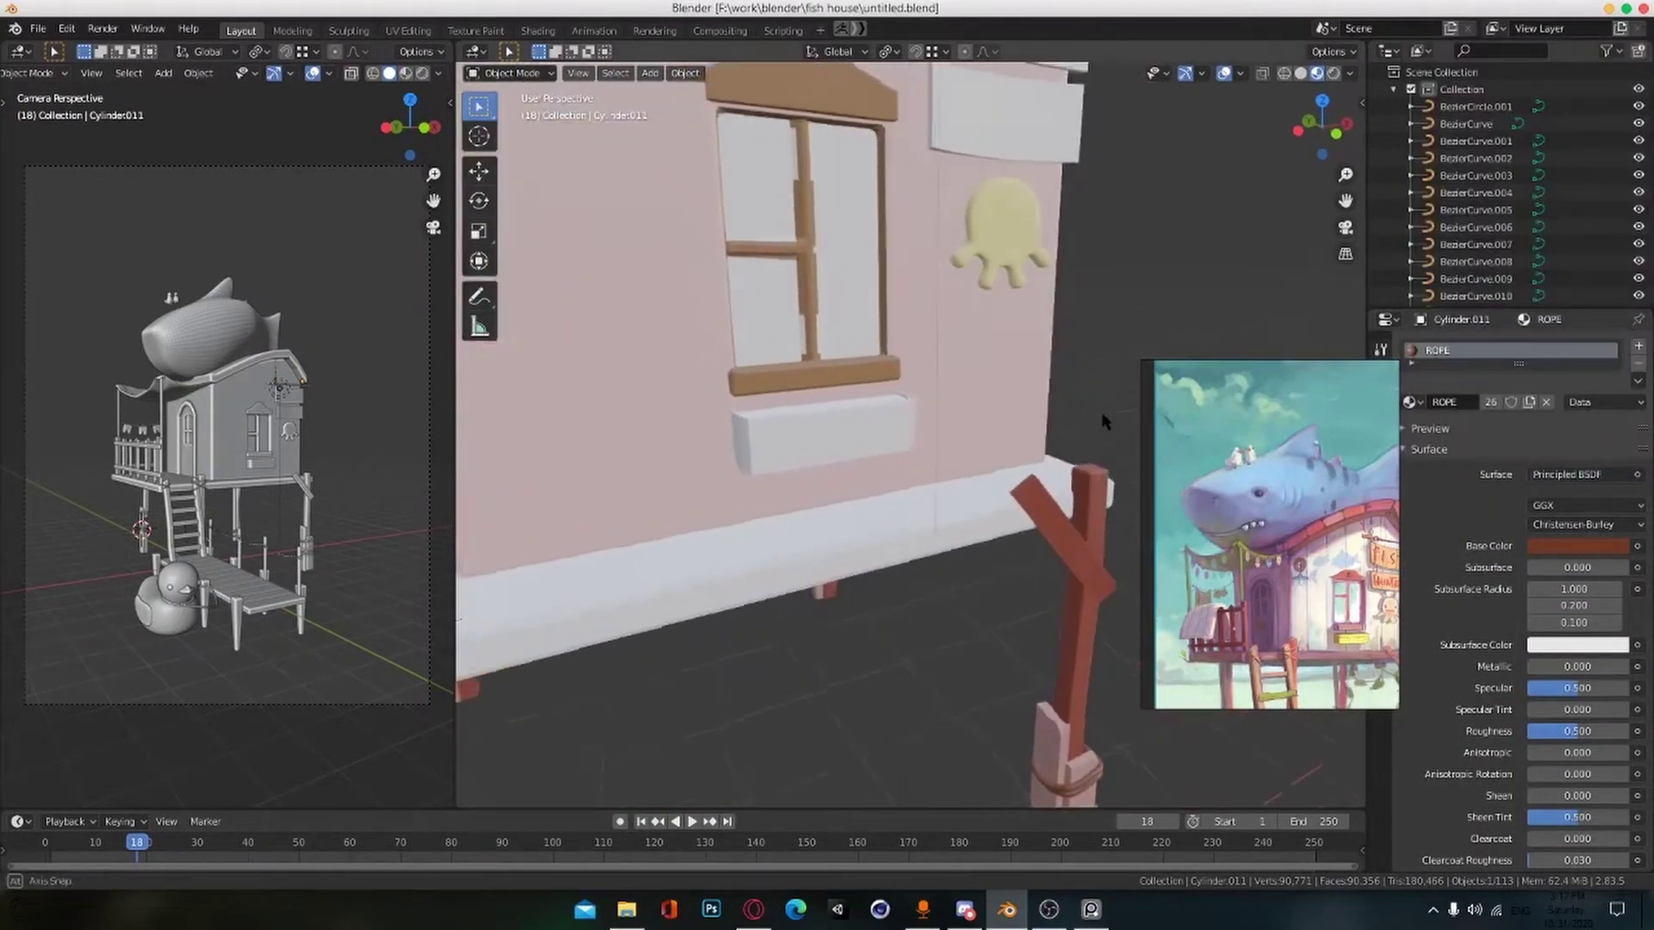
{"action": "middle_click_drag", "start_coordinate": [1103, 420], "coordinate": [1096, 396], "text": "shift"}
{"action": "left_click", "coordinate": [840, 434]}
{"action": "scroll", "coordinate": [841, 447], "scroll_direction": "up", "scroll_amount": 2}
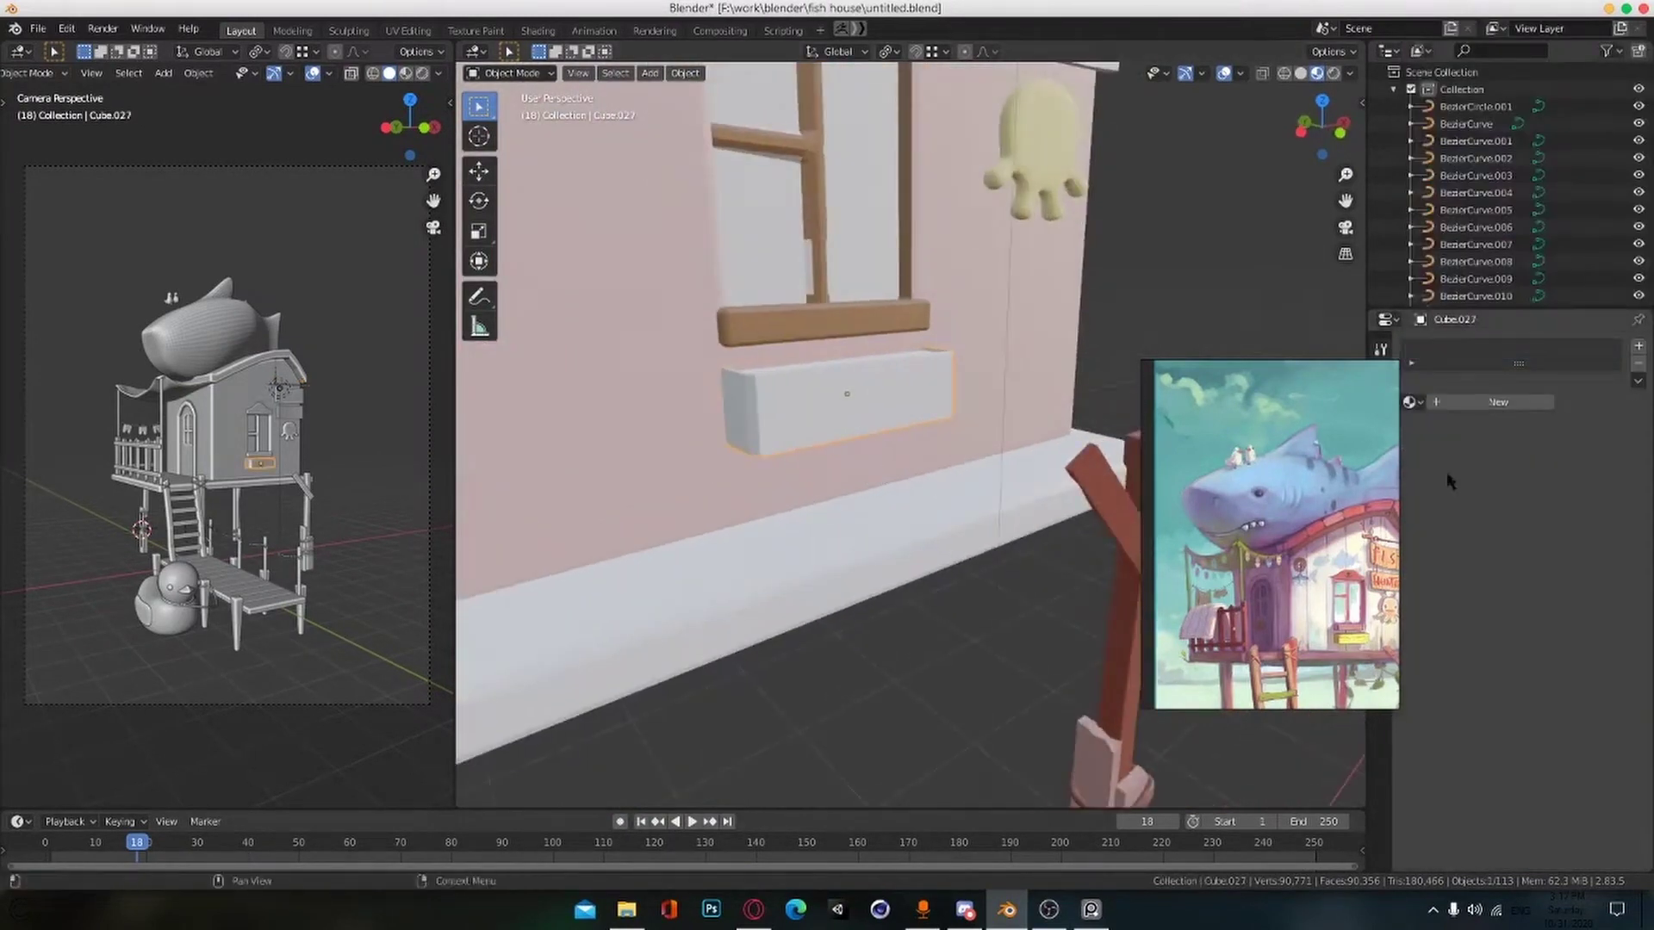
{"action": "left_click", "coordinate": [1490, 403]}
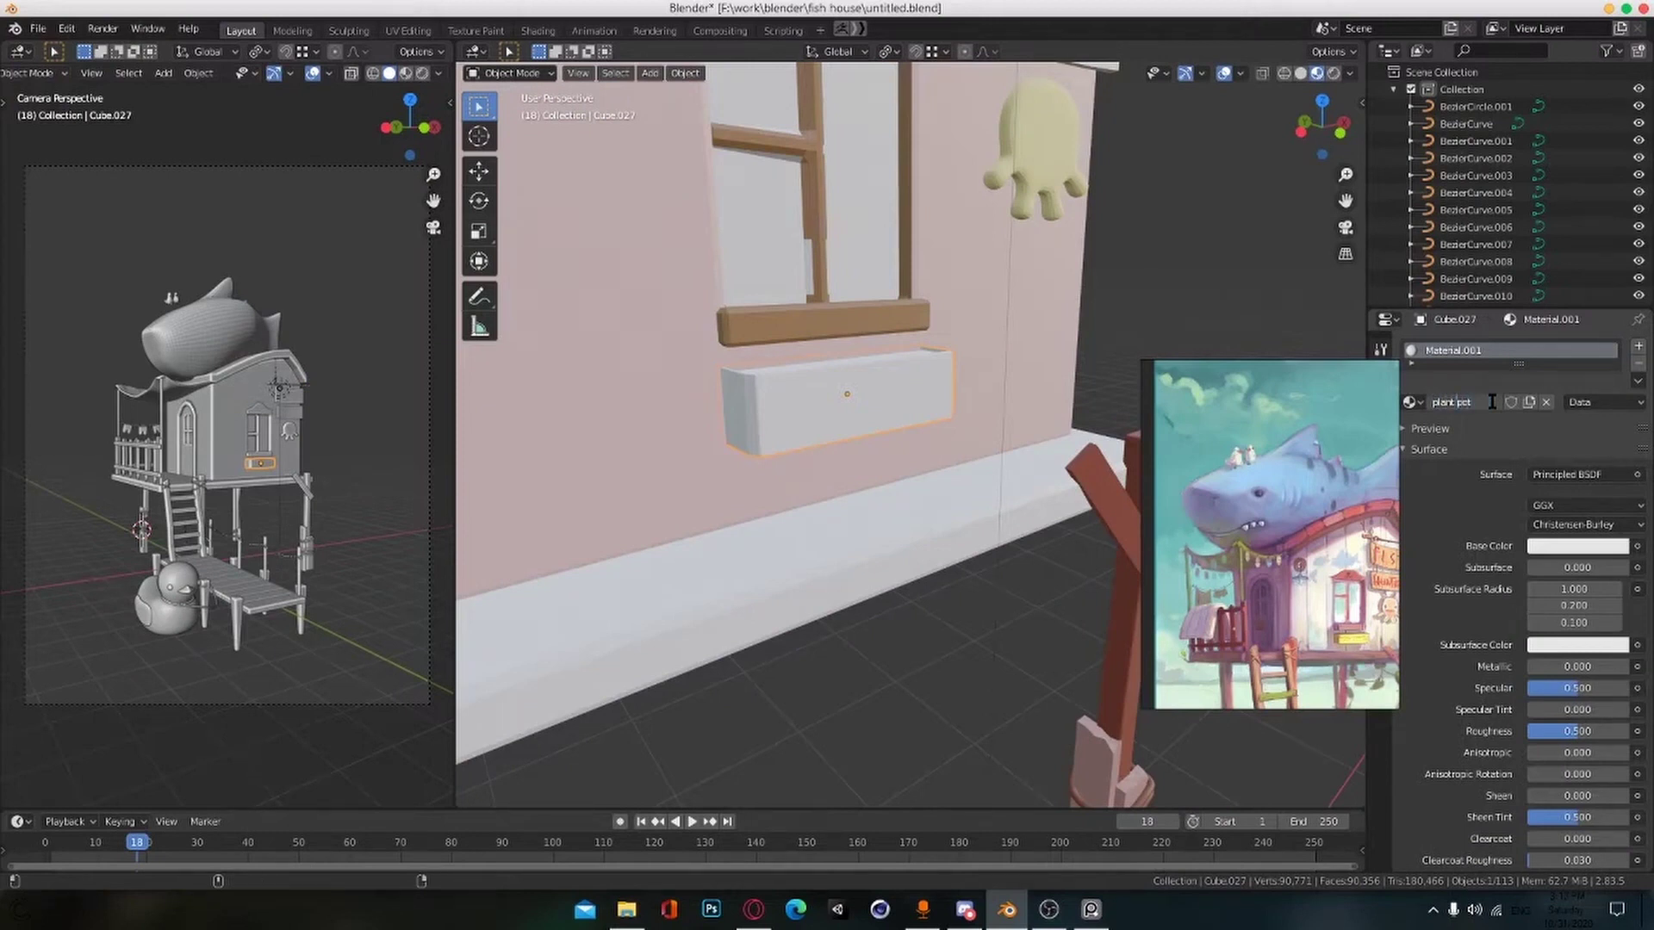
Step: Give the plant_pot material a muted yellow base color and a roughness of 0.892, and save the file
{"action": "middle_click_drag", "start_coordinate": [1077, 413], "coordinate": [1102, 415]}
{"action": "left_click", "coordinate": [1578, 550]}
{"action": "left_click", "coordinate": [1518, 381]}
{"action": "left_click_drag", "start_coordinate": [1615, 312], "coordinate": [1615, 331]}
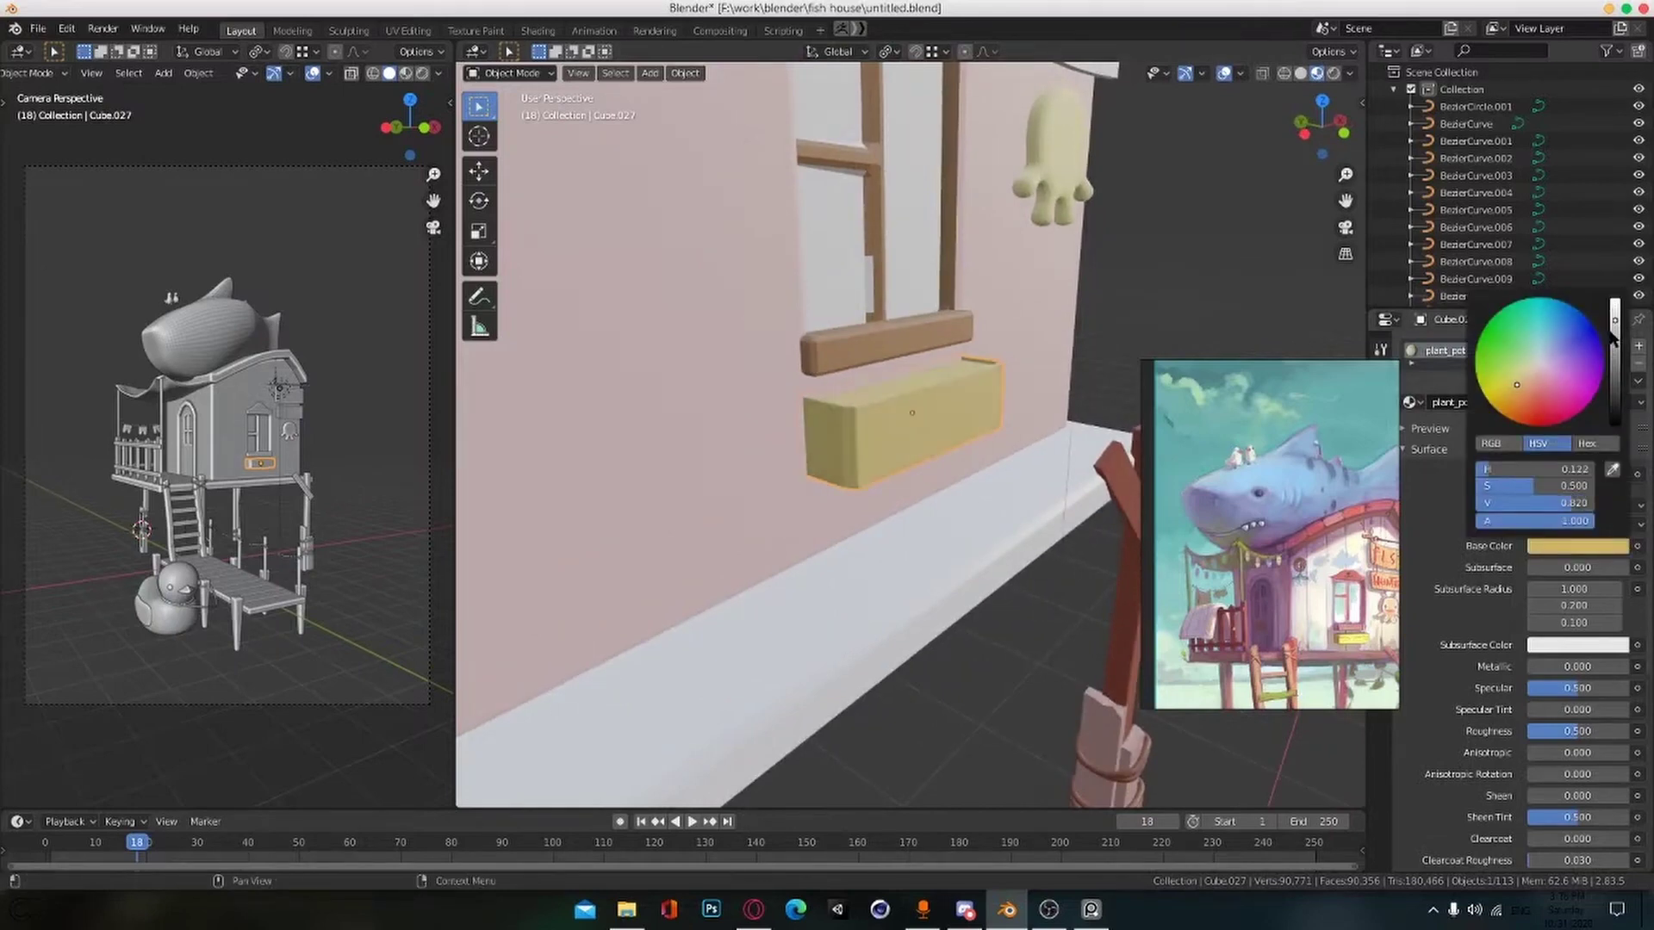
{"action": "scroll", "coordinate": [1560, 603], "scroll_direction": "down", "scroll_amount": 1}
{"action": "scroll", "coordinate": [978, 451], "scroll_direction": "down", "scroll_amount": 10}
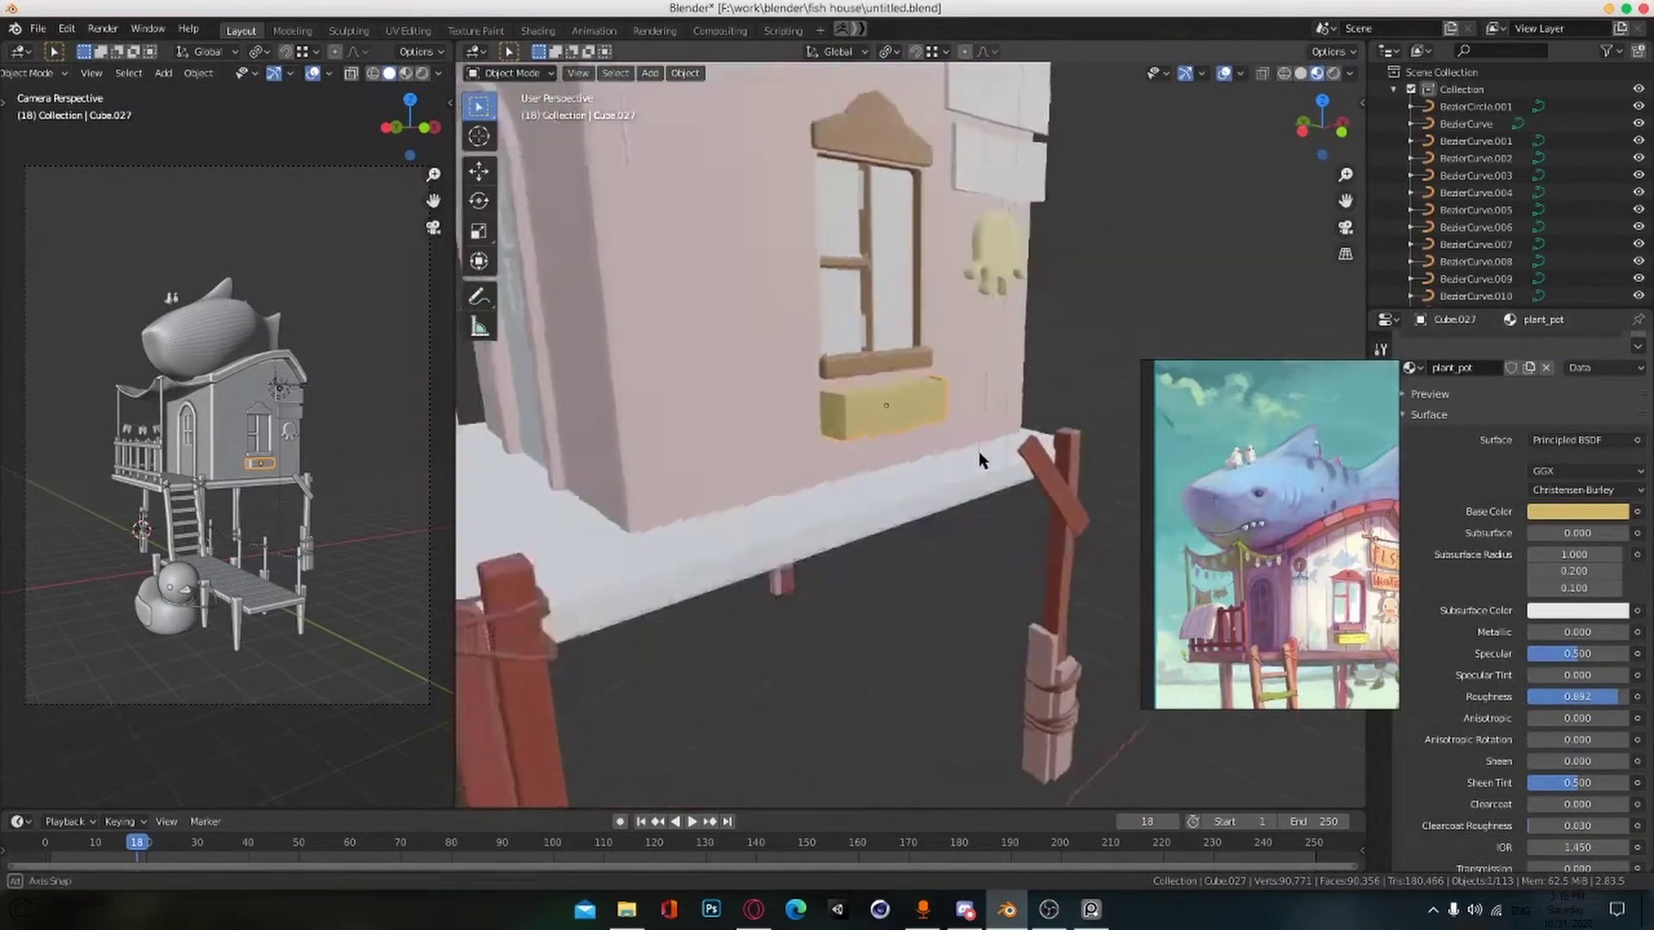
{"action": "key", "text": "ctrl+s"}
Step: Create a new material for the house door with a grayish purple base color of H 0.737, S 0.161, V 0.507
{"action": "scroll", "coordinate": [891, 494], "scroll_direction": "up", "scroll_amount": 7}
{"action": "mouse_move", "coordinate": [827, 491]}
{"action": "left_mouse_down", "text": "alt"}
{"action": "mouse_move", "coordinate": [891, 494]}
{"action": "mouse_move", "coordinate": [824, 479]}
{"action": "left_mouse_up", "text": "alt"}
{"action": "left_click", "coordinate": [803, 476]}
{"action": "left_click", "coordinate": [1499, 402]}
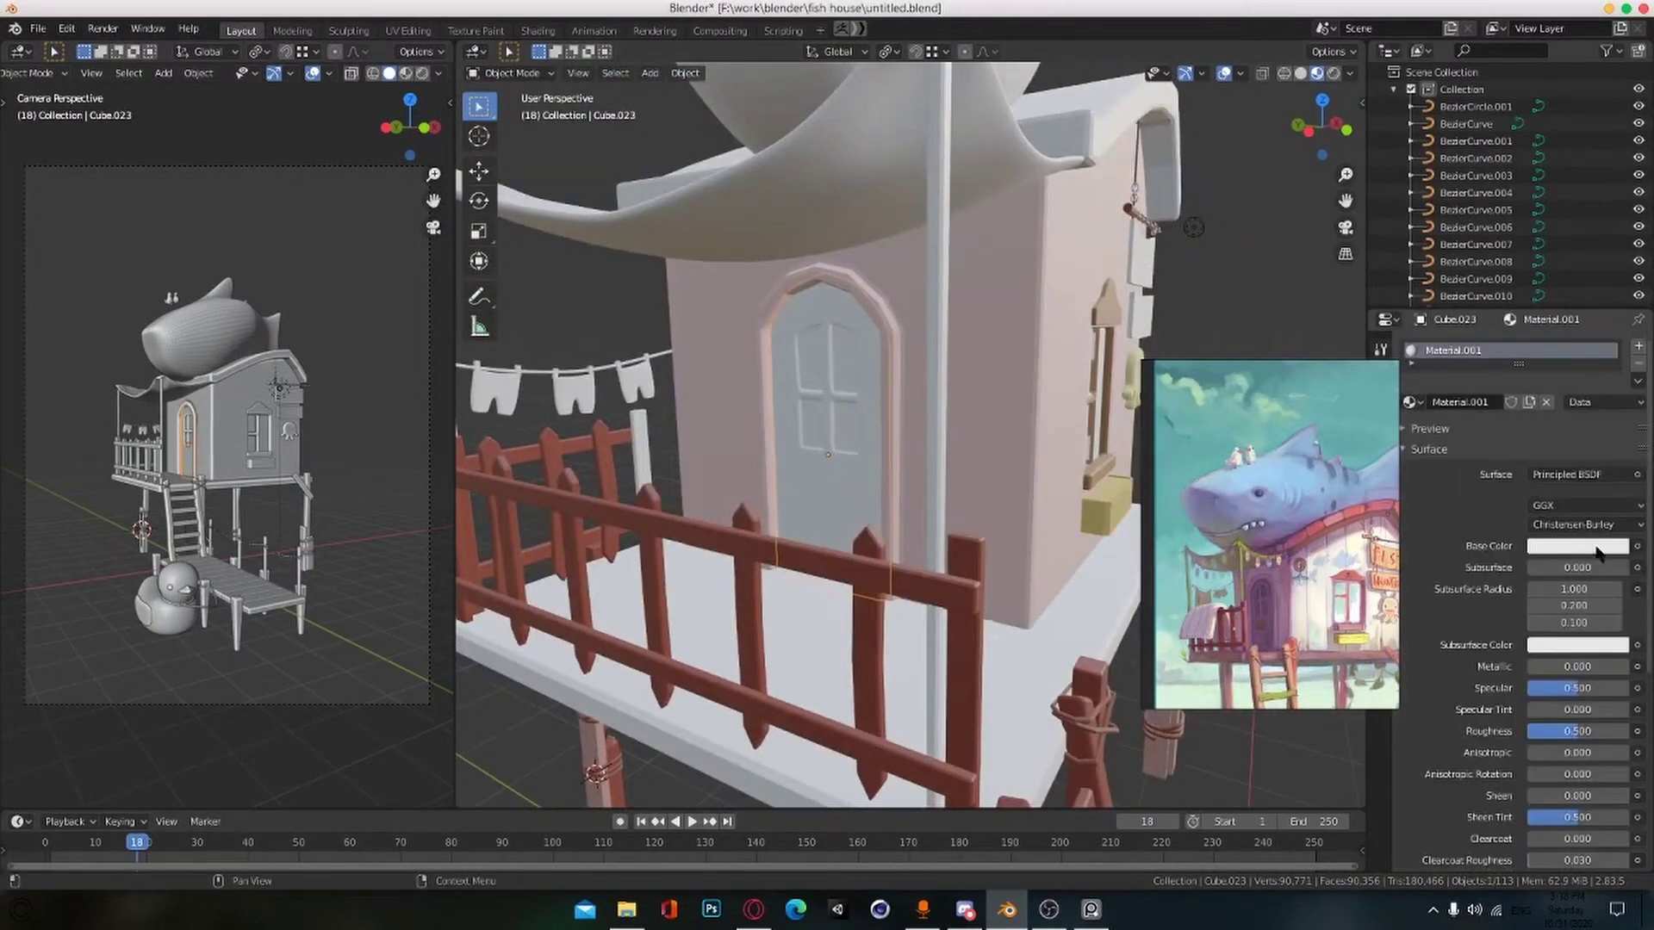
{"action": "left_click", "coordinate": [1578, 547]}
{"action": "left_click", "coordinate": [1549, 345]}
{"action": "left_click_drag", "start_coordinate": [1614, 327], "coordinate": [1615, 361]}
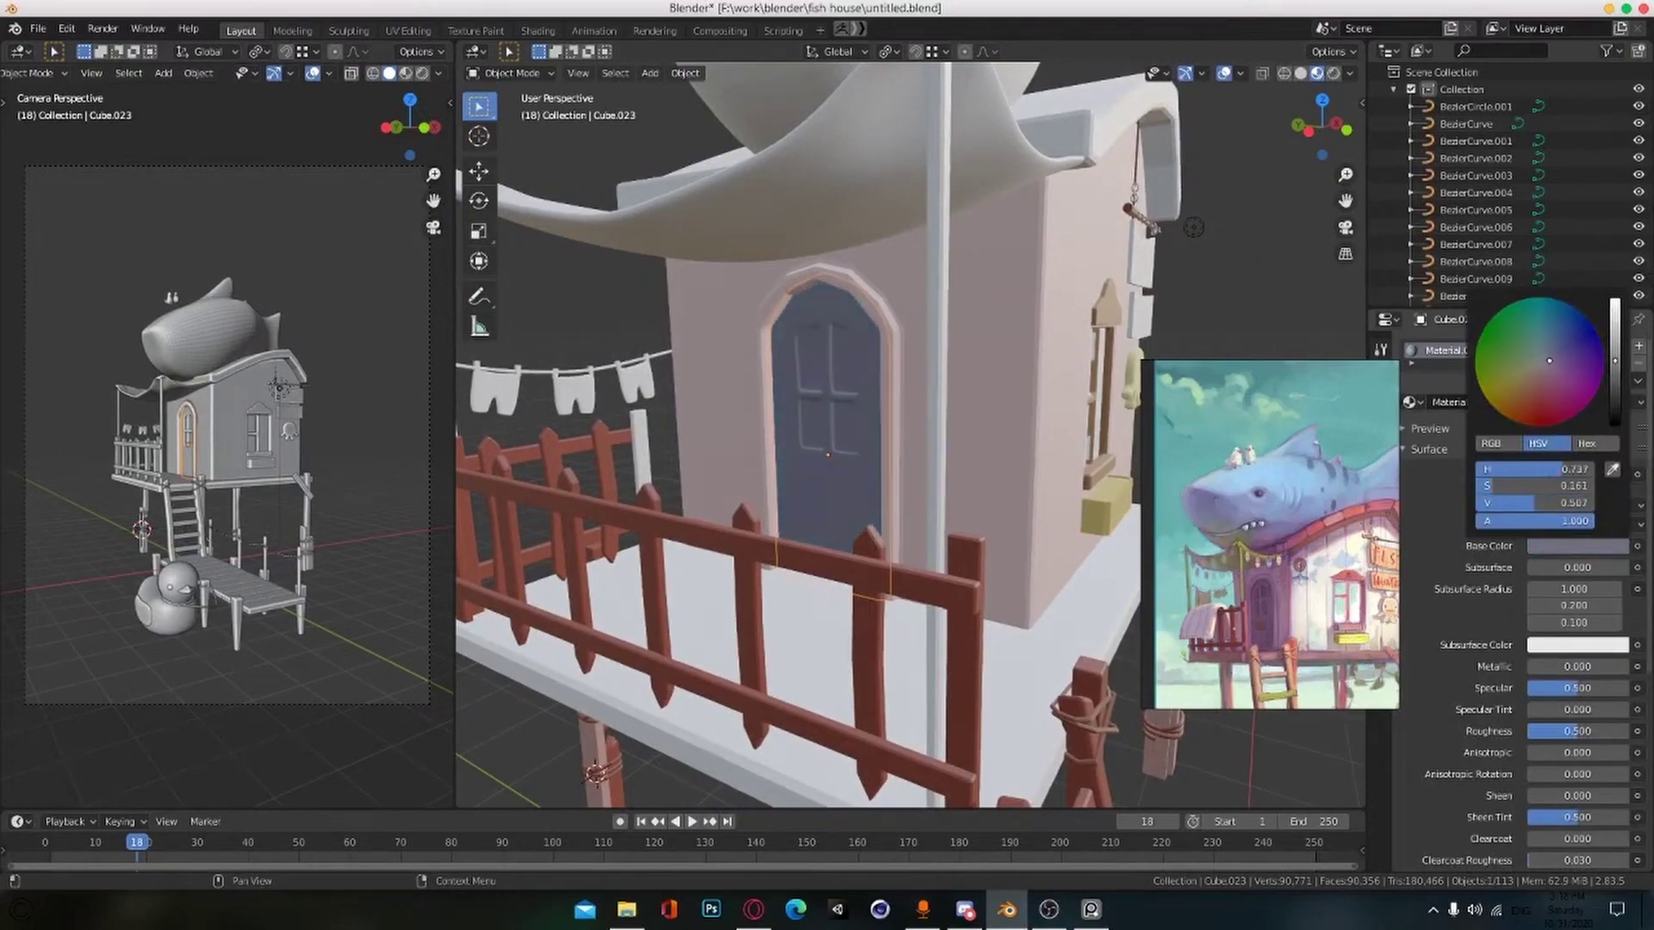
{"action": "scroll", "coordinate": [1200, 270], "scroll_direction": "down", "scroll_amount": 4}
Step: Select the faces of the door's four window panes and assign them to a new material slot
{"action": "scroll", "coordinate": [727, 380], "scroll_direction": "up", "scroll_amount": 2, "text": "alt"}
{"action": "scroll", "coordinate": [727, 380], "scroll_direction": "up", "scroll_amount": 4}
{"action": "mouse_move", "coordinate": [775, 383]}
{"action": "left_mouse_down", "text": "alt"}
{"action": "mouse_move", "coordinate": [727, 380]}
{"action": "mouse_move", "coordinate": [751, 398]}
{"action": "left_mouse_up", "text": "alt"}
{"action": "scroll", "coordinate": [758, 371], "scroll_direction": "up", "scroll_amount": 4}
{"action": "key", "text": "Tab"}
{"action": "left_click", "coordinate": [776, 302]}
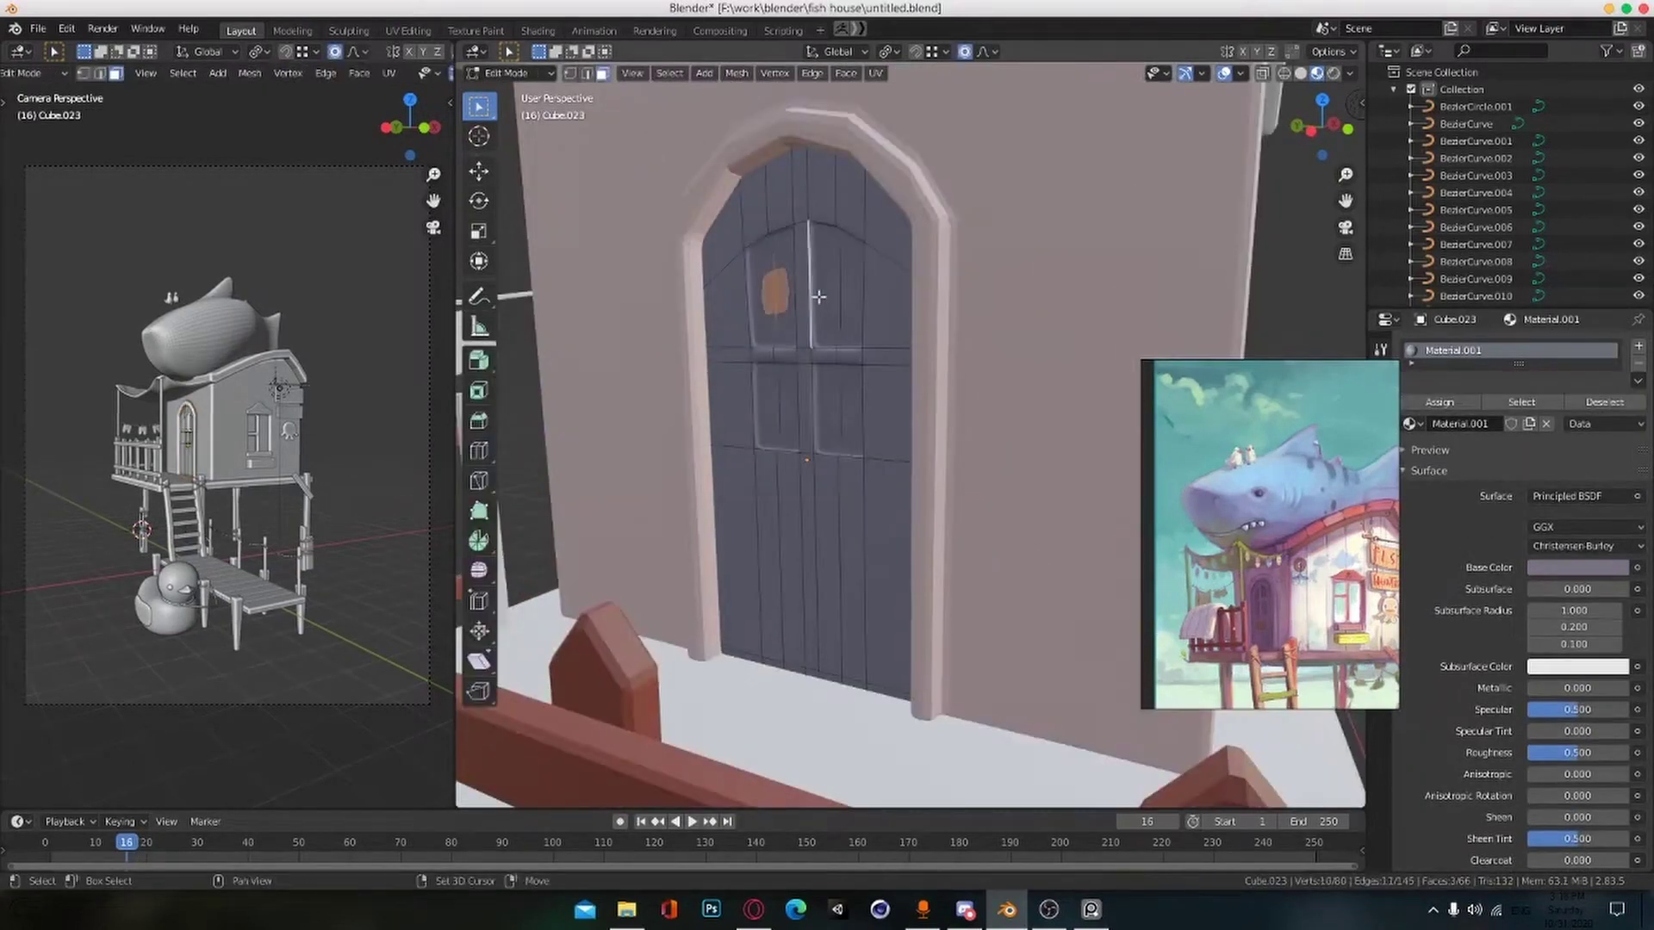
{"action": "left_click", "coordinate": [786, 414], "text": "shift"}
{"action": "left_click", "coordinate": [772, 413], "text": "shift"}
{"action": "left_click", "coordinate": [1638, 346]}
{"action": "left_click", "coordinate": [1445, 444]}
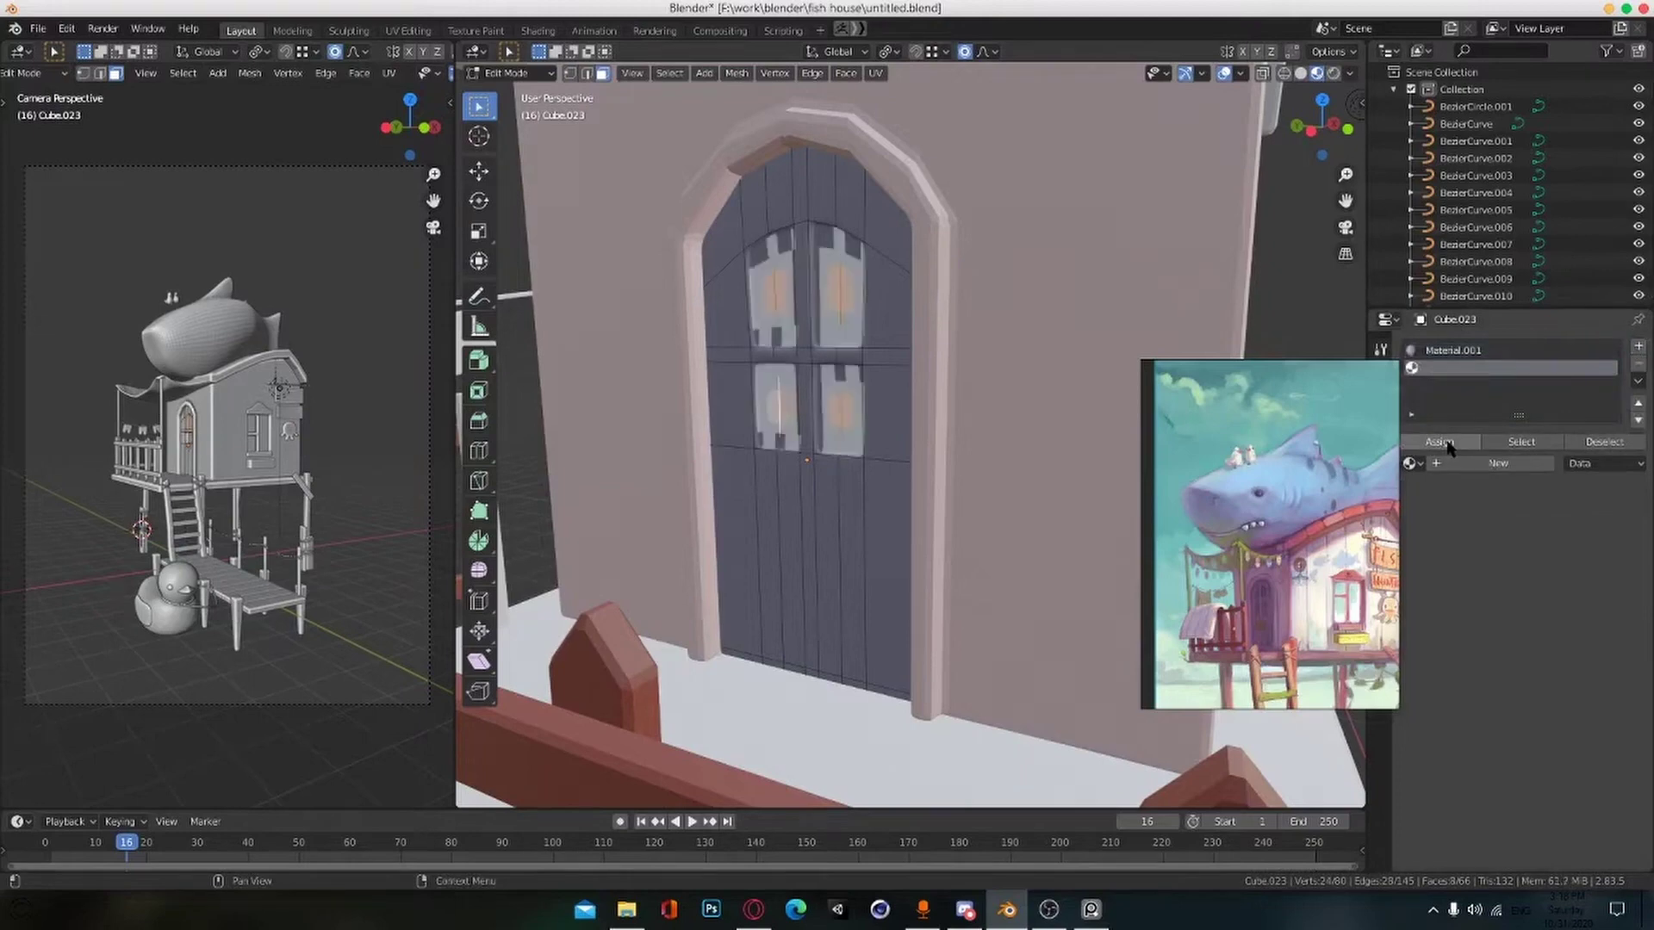
Step: Create a material named door glass for the panes with roughness 0 and metallic 1.000
{"action": "left_click", "coordinate": [1477, 462]}
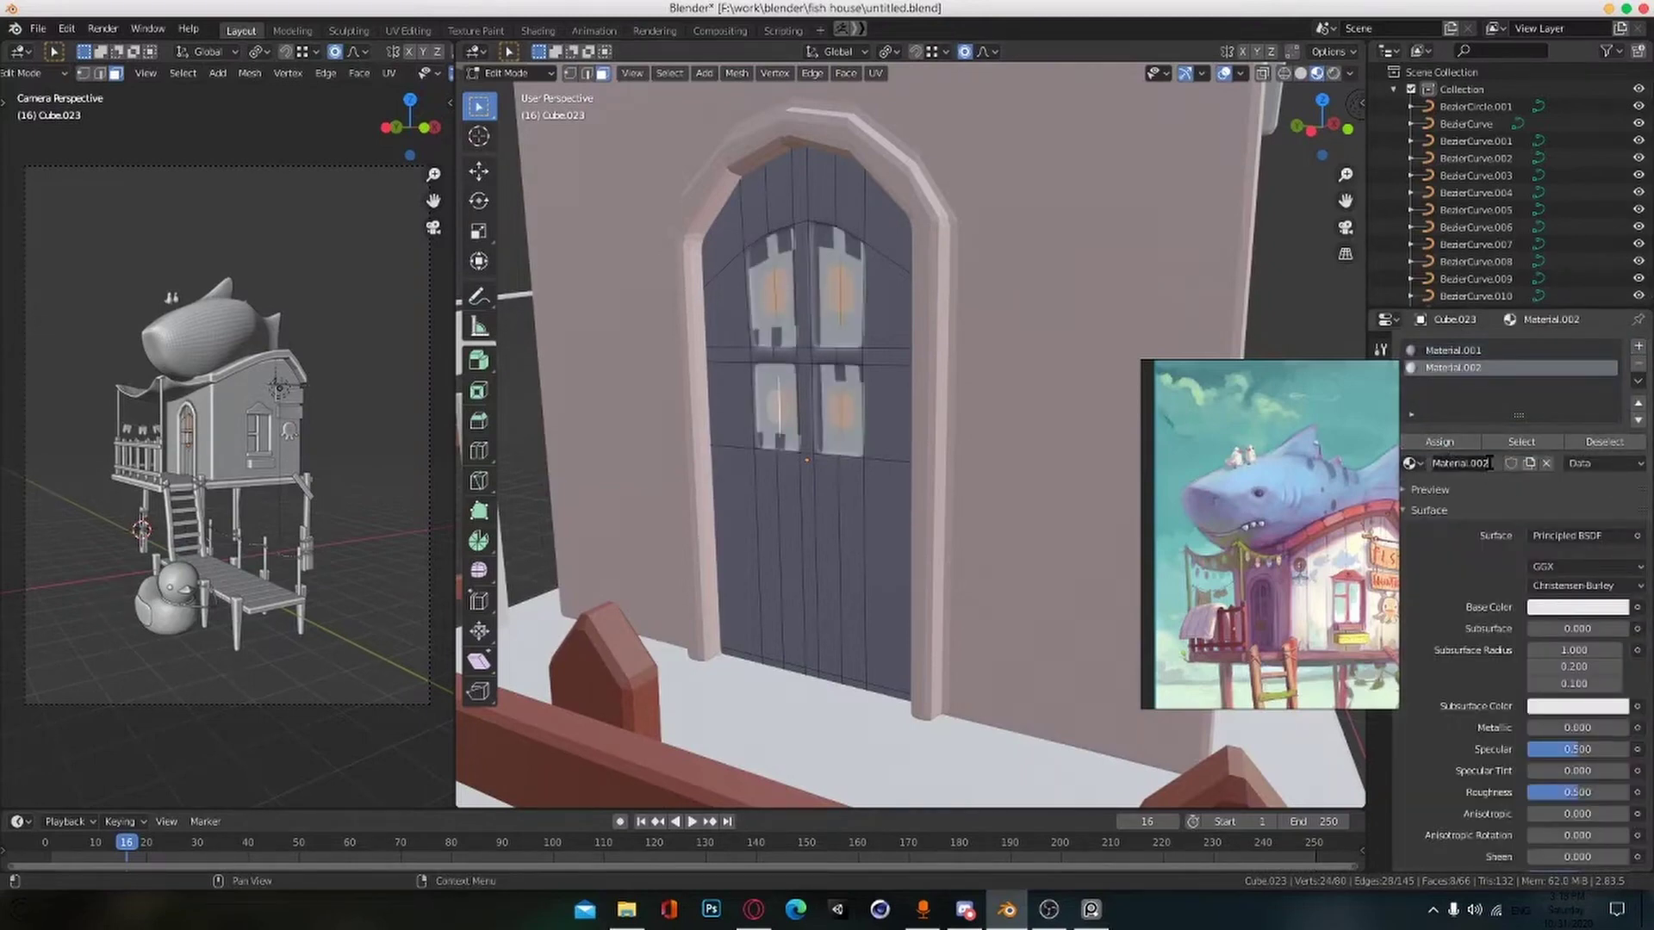
{"action": "left_click", "coordinate": [1543, 613]}
{"action": "scroll", "coordinate": [1550, 689], "scroll_direction": "down", "scroll_amount": 2}
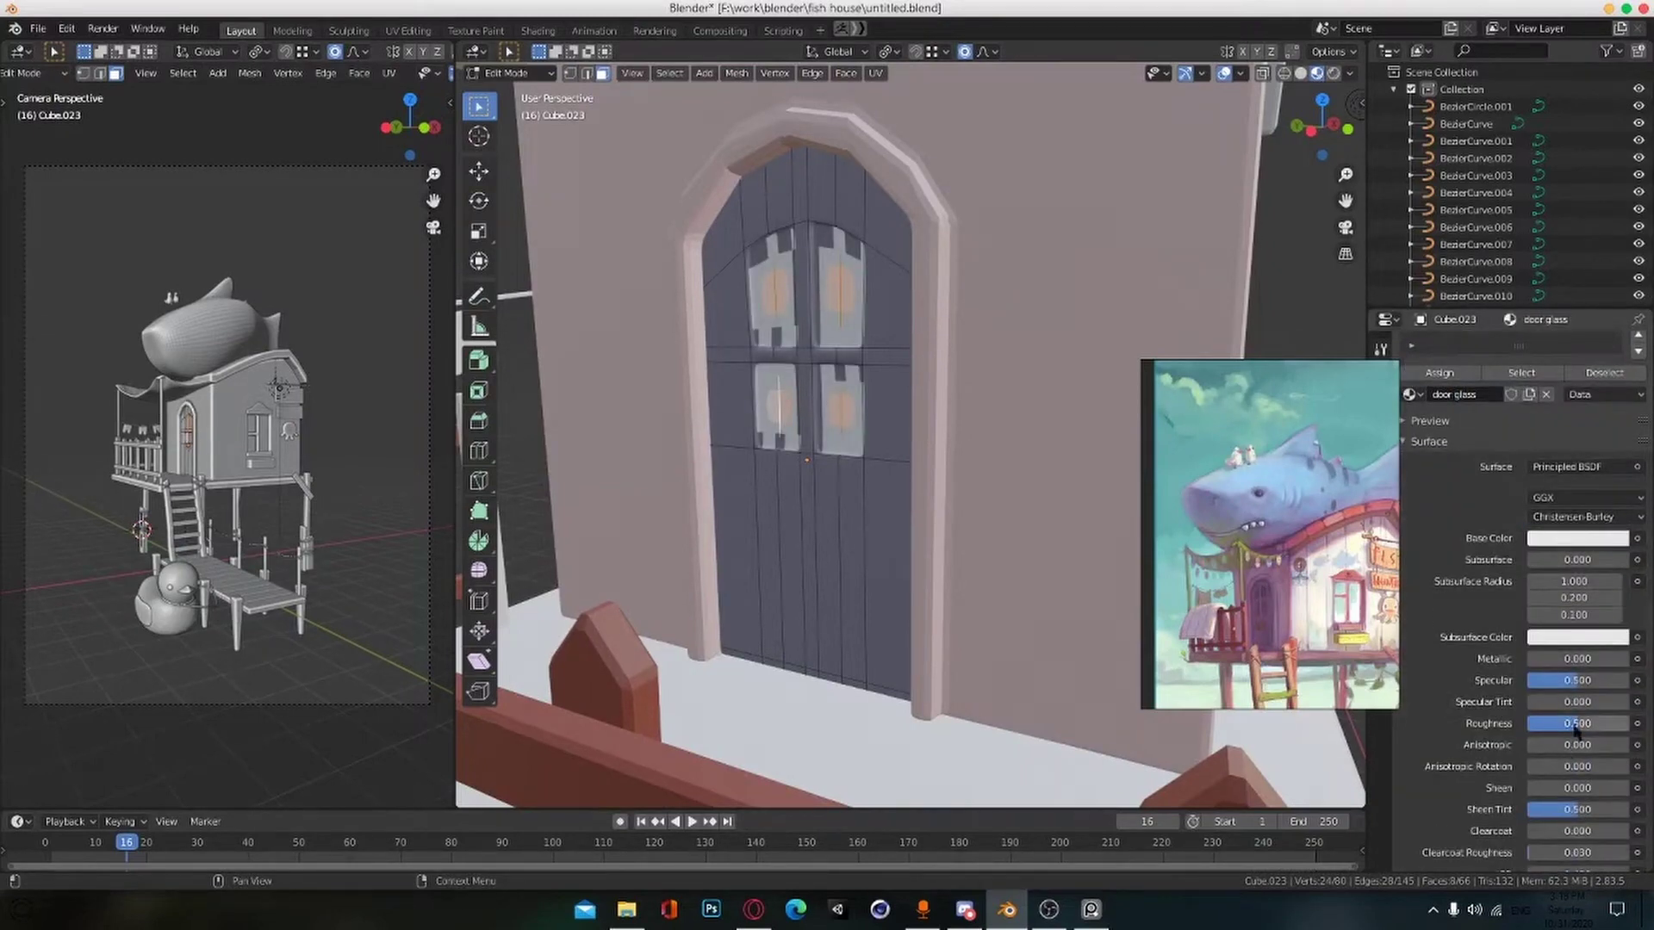
{"action": "left_click_drag", "start_coordinate": [1572, 724], "coordinate": [1517, 725]}
{"action": "left_click_drag", "start_coordinate": [1535, 659], "coordinate": [1632, 659]}
{"action": "key", "text": "Tab"}
Step: Turn off the viewport display of the door's Subdivision modifier and save the file
{"action": "scroll", "coordinate": [913, 478], "scroll_direction": "down", "scroll_amount": 2}
{"action": "mouse_move", "coordinate": [909, 483]}
{"action": "left_mouse_down", "text": "alt"}
{"action": "mouse_move", "coordinate": [906, 501]}
{"action": "mouse_move", "coordinate": [845, 509]}
{"action": "mouse_move", "coordinate": [926, 482]}
{"action": "left_mouse_up", "text": "alt"}
{"action": "left_click", "coordinate": [814, 508]}
{"action": "left_click", "coordinate": [685, 74]}
{"action": "scroll", "coordinate": [896, 452], "scroll_direction": "up", "scroll_amount": 4}
{"action": "left_click", "coordinate": [1052, 524]}
{"action": "left_click", "coordinate": [1053, 524]}
{"action": "right_click_drag", "start_coordinate": [1249, 530], "coordinate": [1141, 530]}
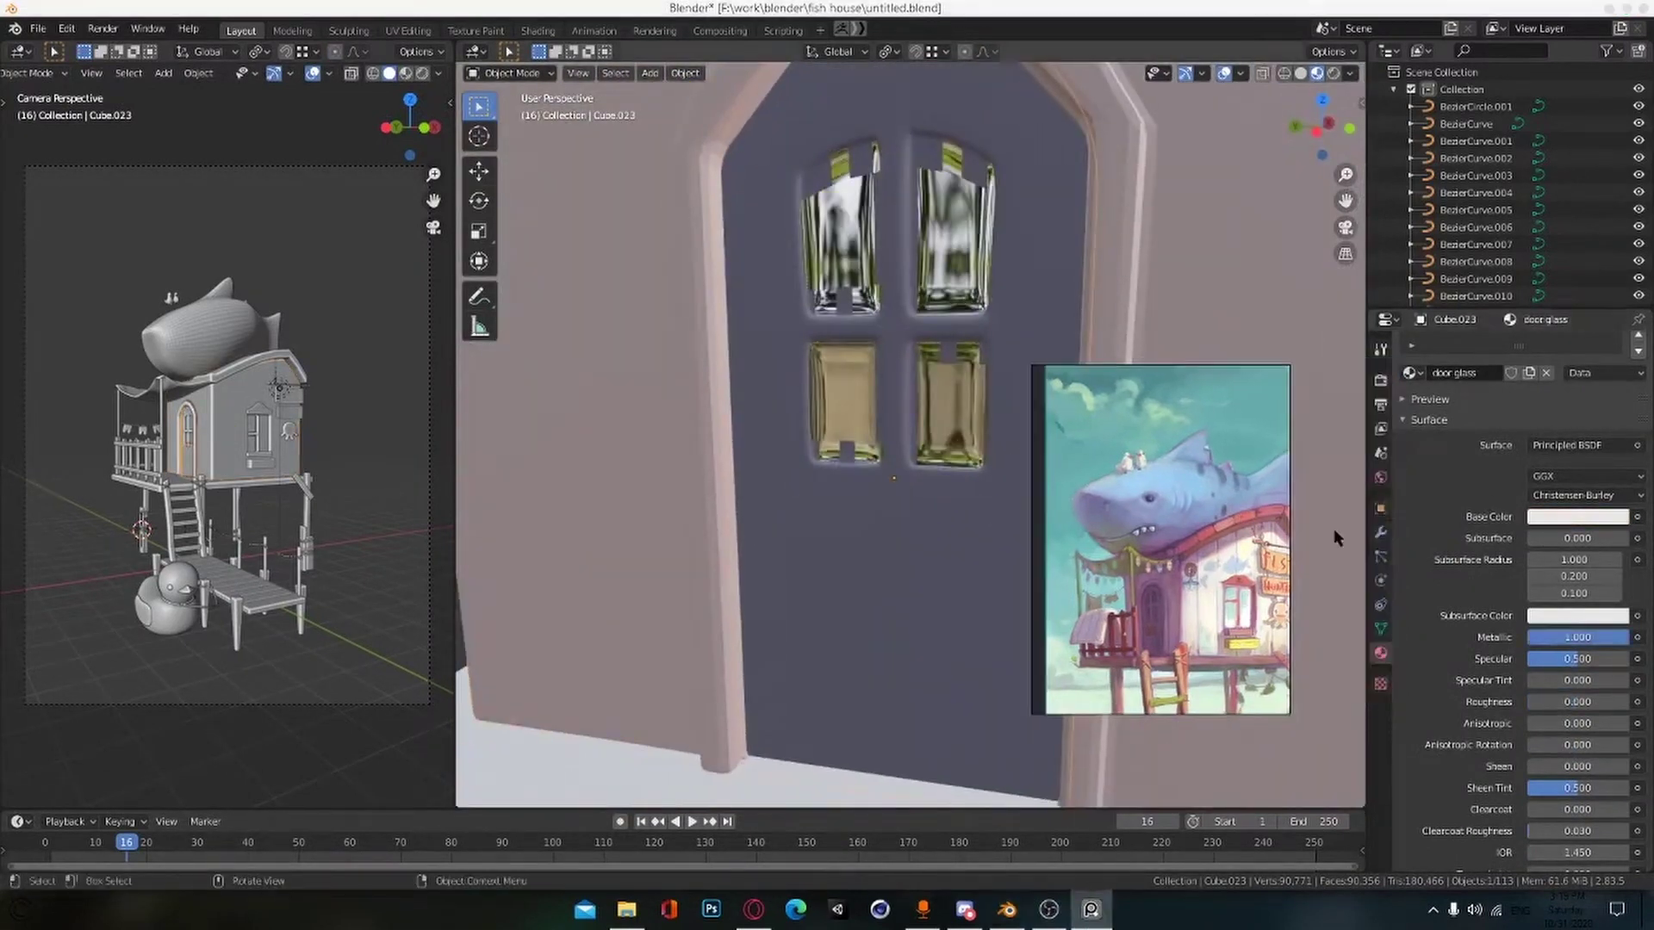
{"action": "left_click", "coordinate": [1380, 532]}
{"action": "left_click", "coordinate": [1381, 628]}
{"action": "left_click", "coordinate": [1431, 662]}
{"action": "right_click_drag", "start_coordinate": [1232, 586], "coordinate": [1302, 587]}
{"action": "left_click", "coordinate": [1380, 532]}
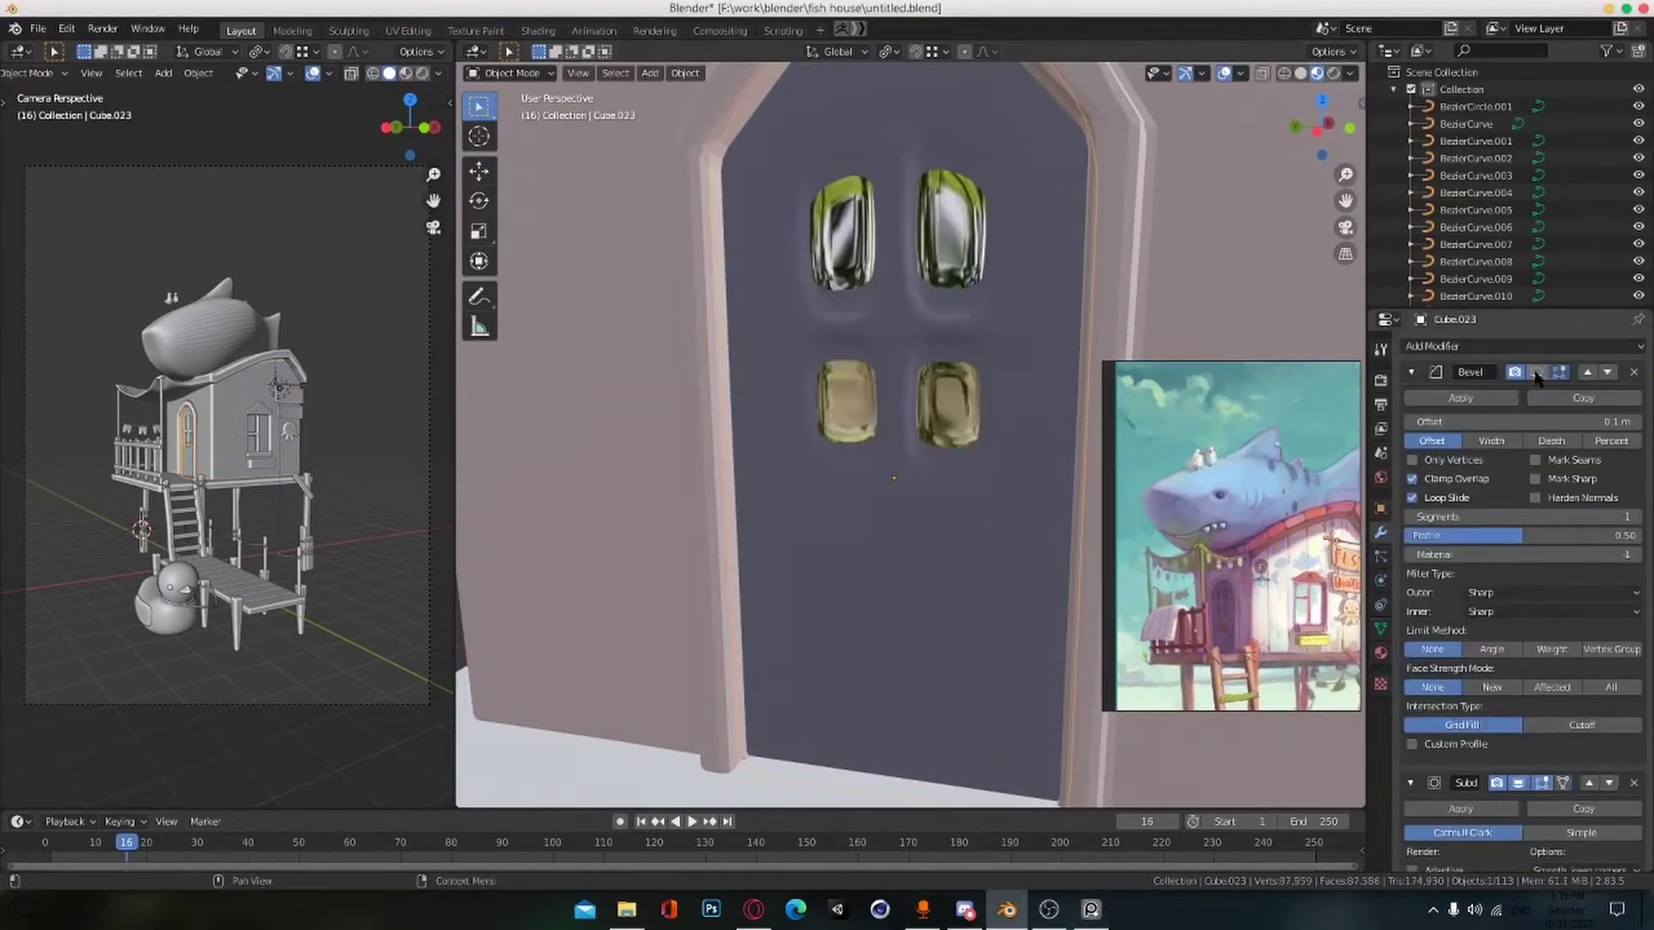
{"action": "scroll", "coordinate": [1541, 466], "scroll_direction": "down", "scroll_amount": 1}
{"action": "left_click", "coordinate": [1538, 748]}
{"action": "scroll", "coordinate": [902, 452], "scroll_direction": "down", "scroll_amount": 8}
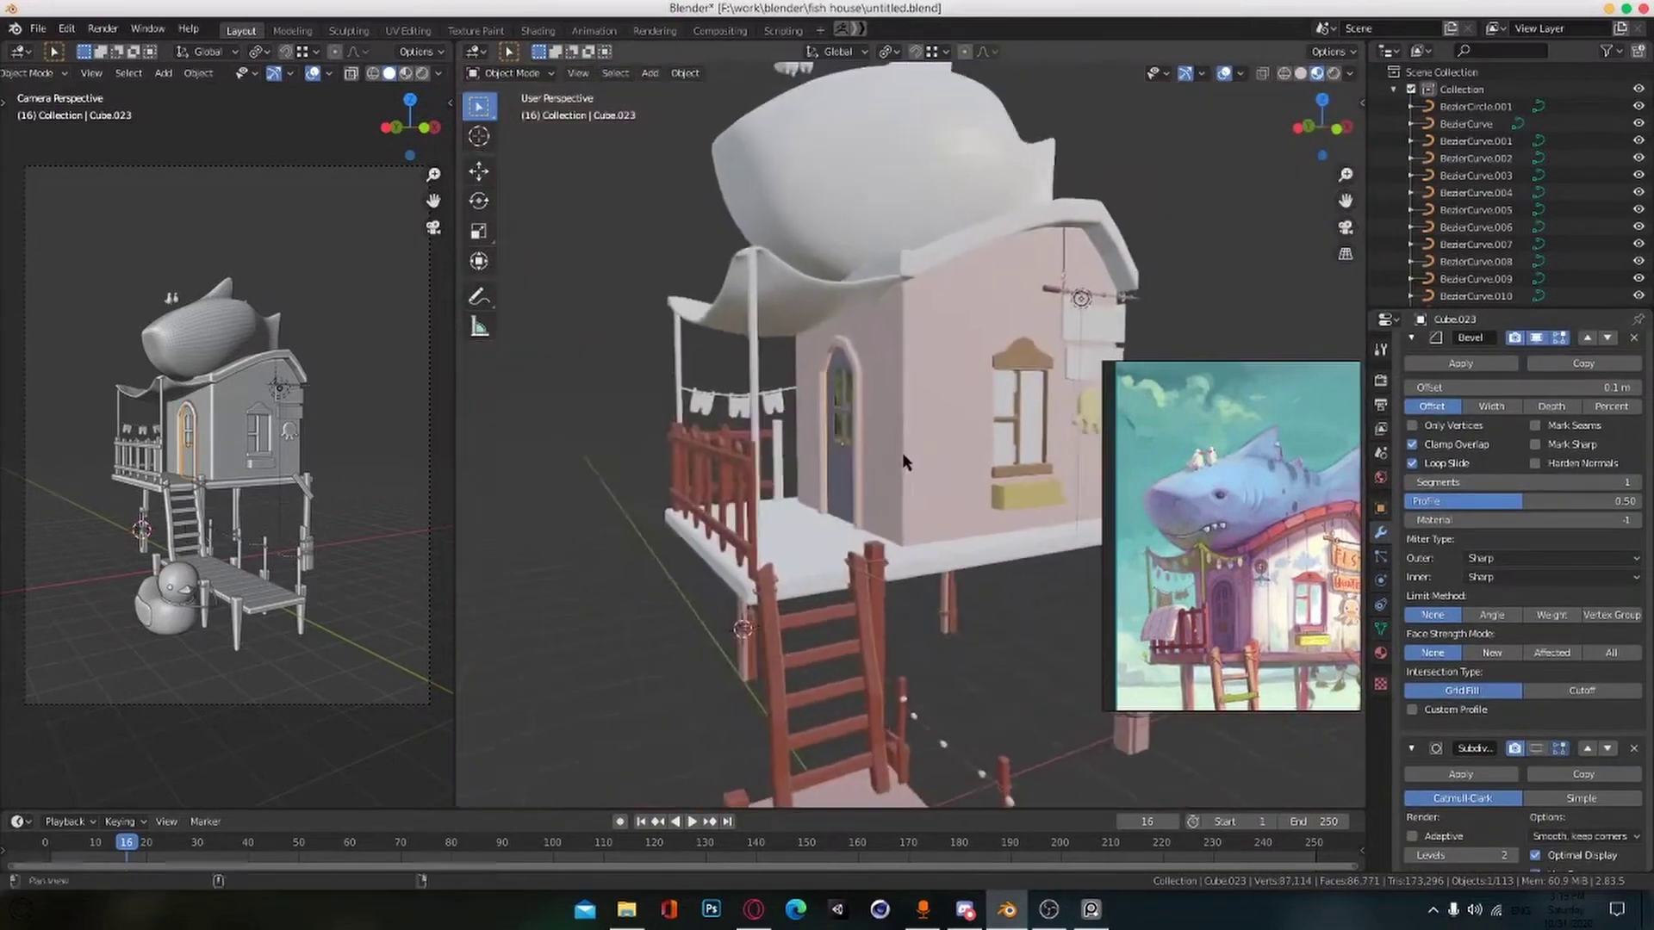
{"action": "key", "text": "ctrl+s"}
Step: Create a new material named big cloth on the awning over the porch
{"action": "scroll", "coordinate": [928, 463], "scroll_direction": "up", "scroll_amount": 4}
{"action": "middle_click_drag", "start_coordinate": [928, 463], "coordinate": [959, 535]}
{"action": "left_click", "coordinate": [826, 372]}
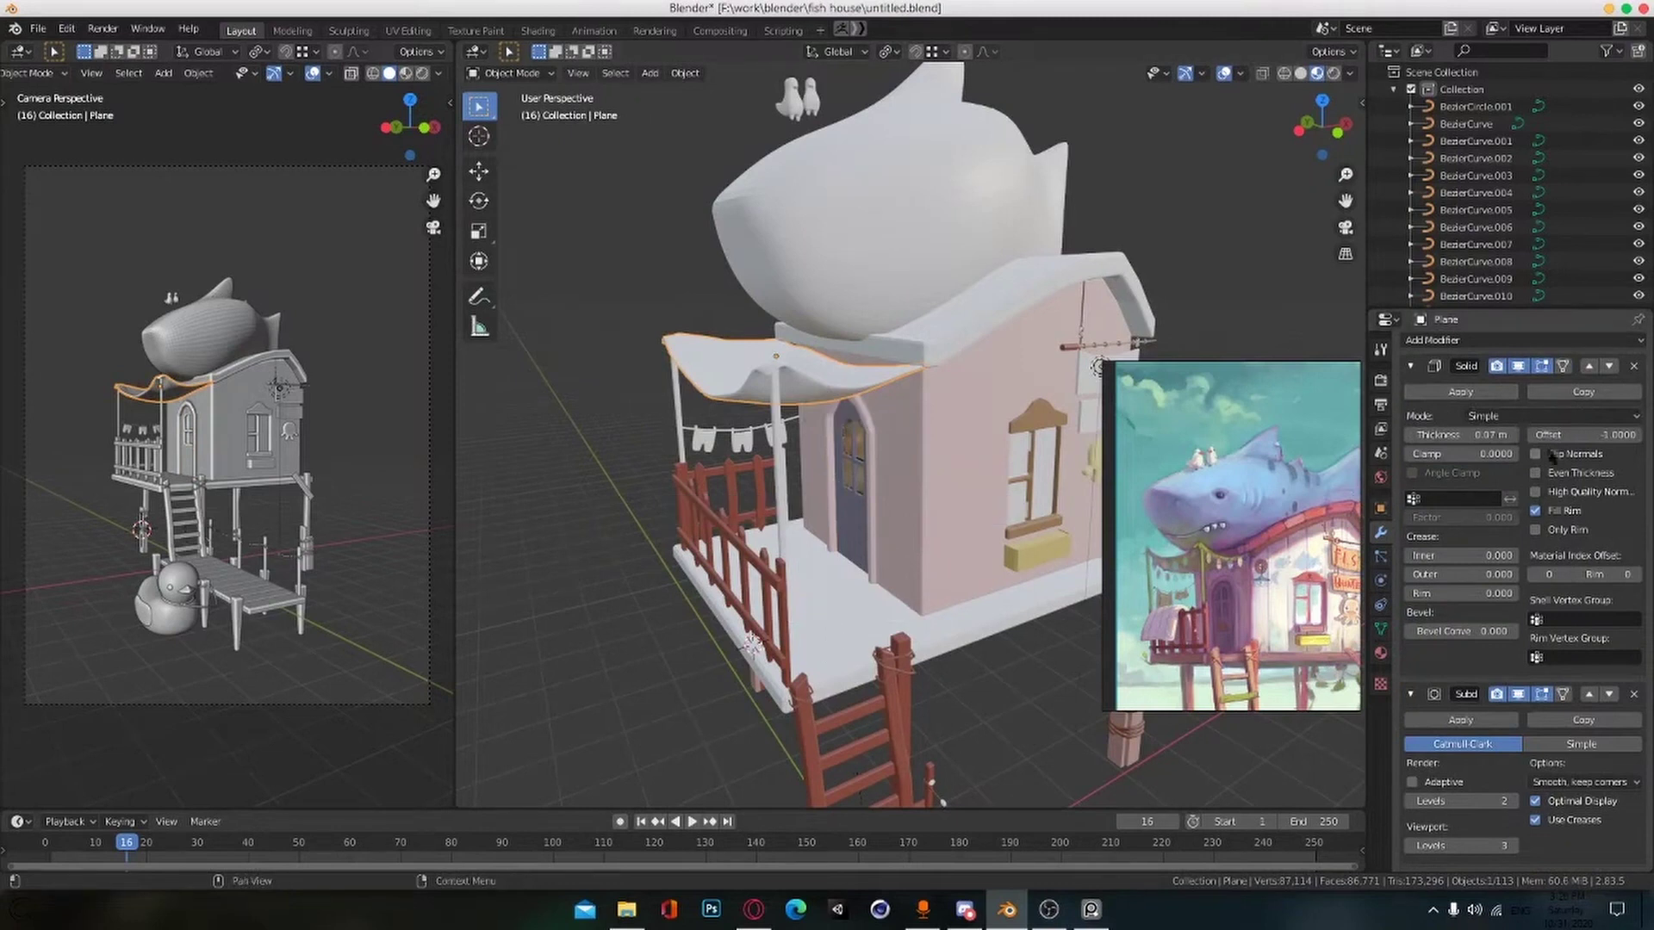
{"action": "left_click", "coordinate": [1380, 653]}
{"action": "left_click", "coordinate": [1467, 403]}
{"action": "double_click", "coordinate": [1467, 403]}
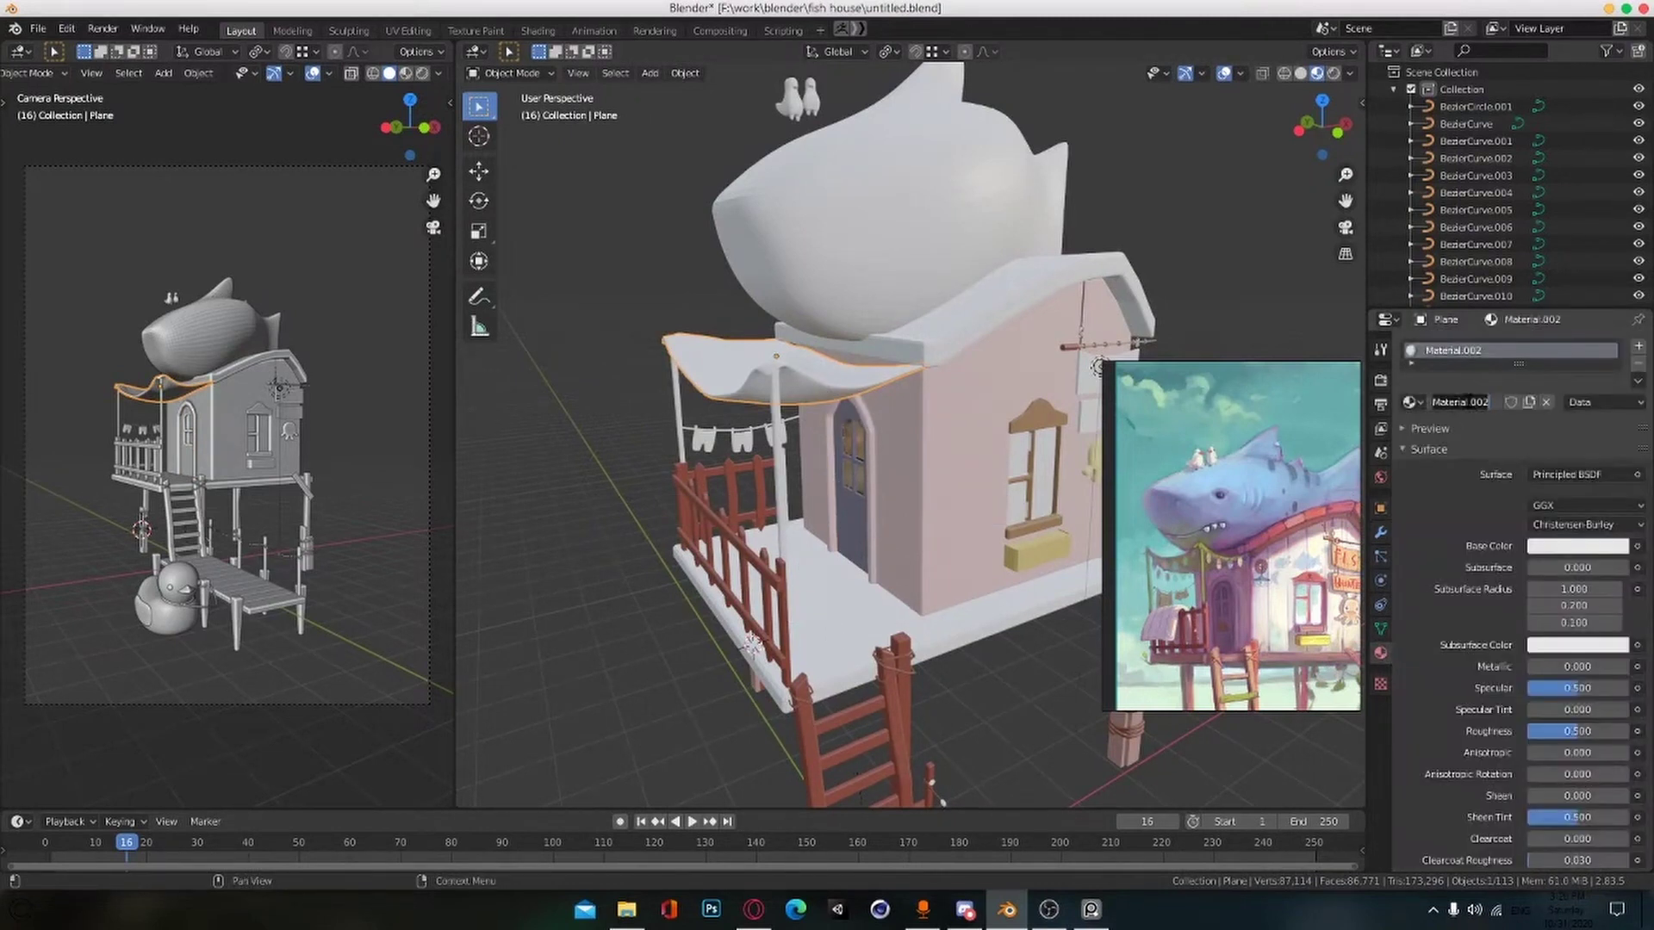
Step: Set the big cloth base color to a dark olive green and save the file
{"action": "left_click", "coordinate": [1577, 547]}
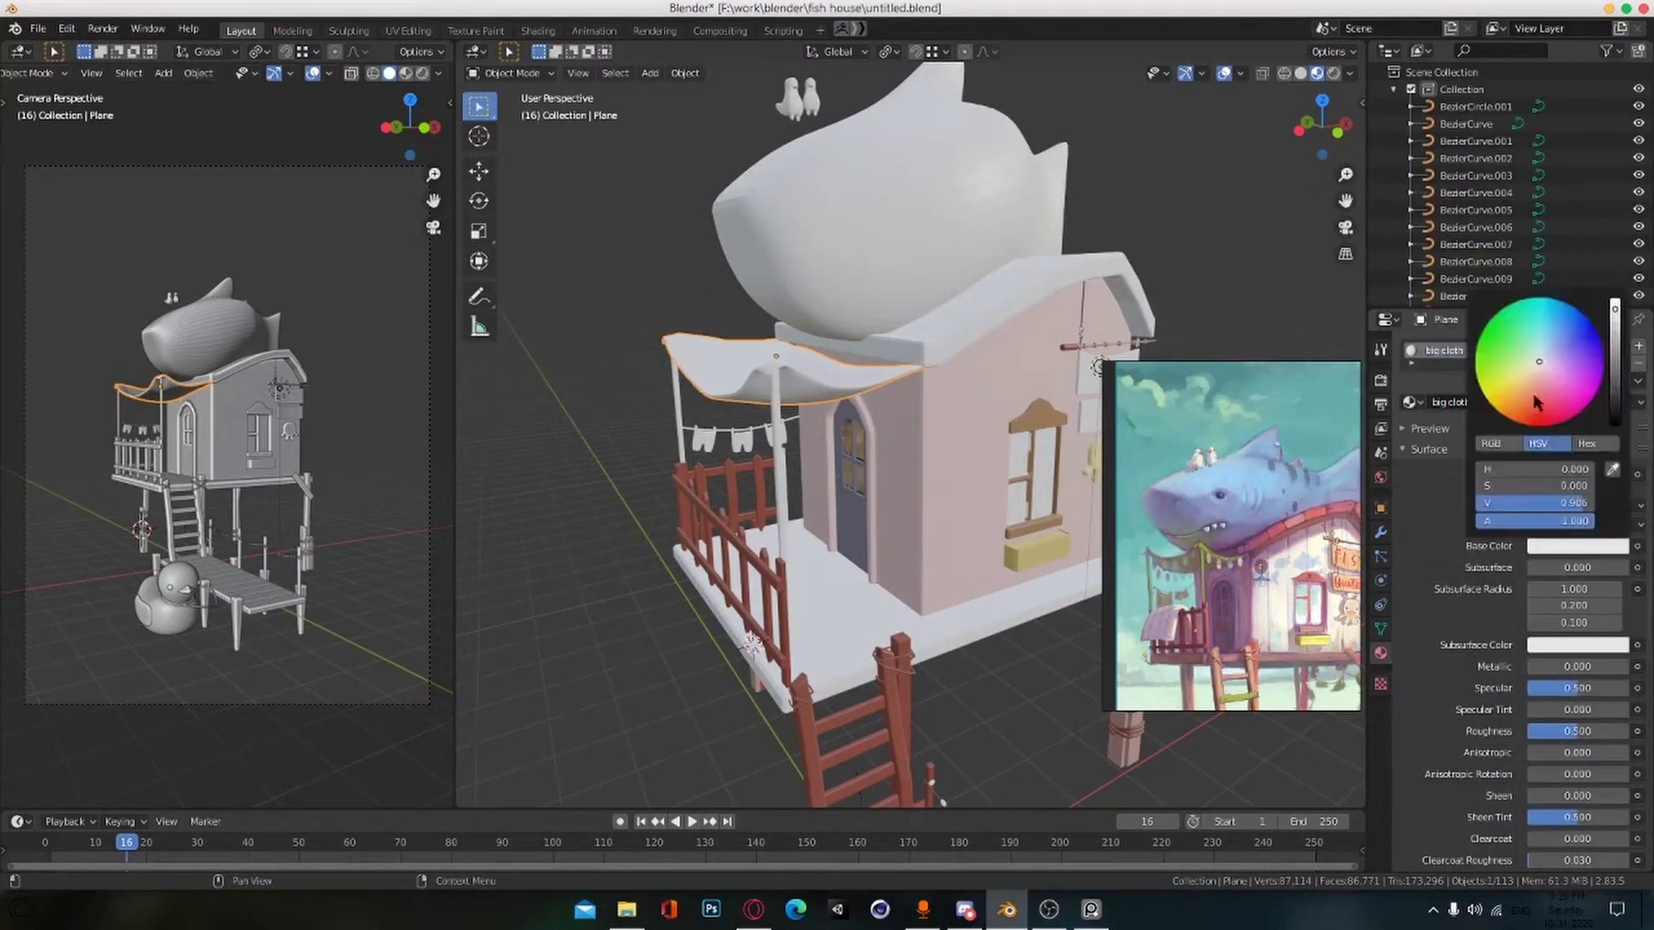
{"action": "left_click", "coordinate": [1494, 348]}
{"action": "left_click_drag", "start_coordinate": [1616, 323], "coordinate": [1617, 389]}
{"action": "left_click", "coordinate": [1577, 547]}
{"action": "left_click_drag", "start_coordinate": [1494, 350], "coordinate": [1506, 353]}
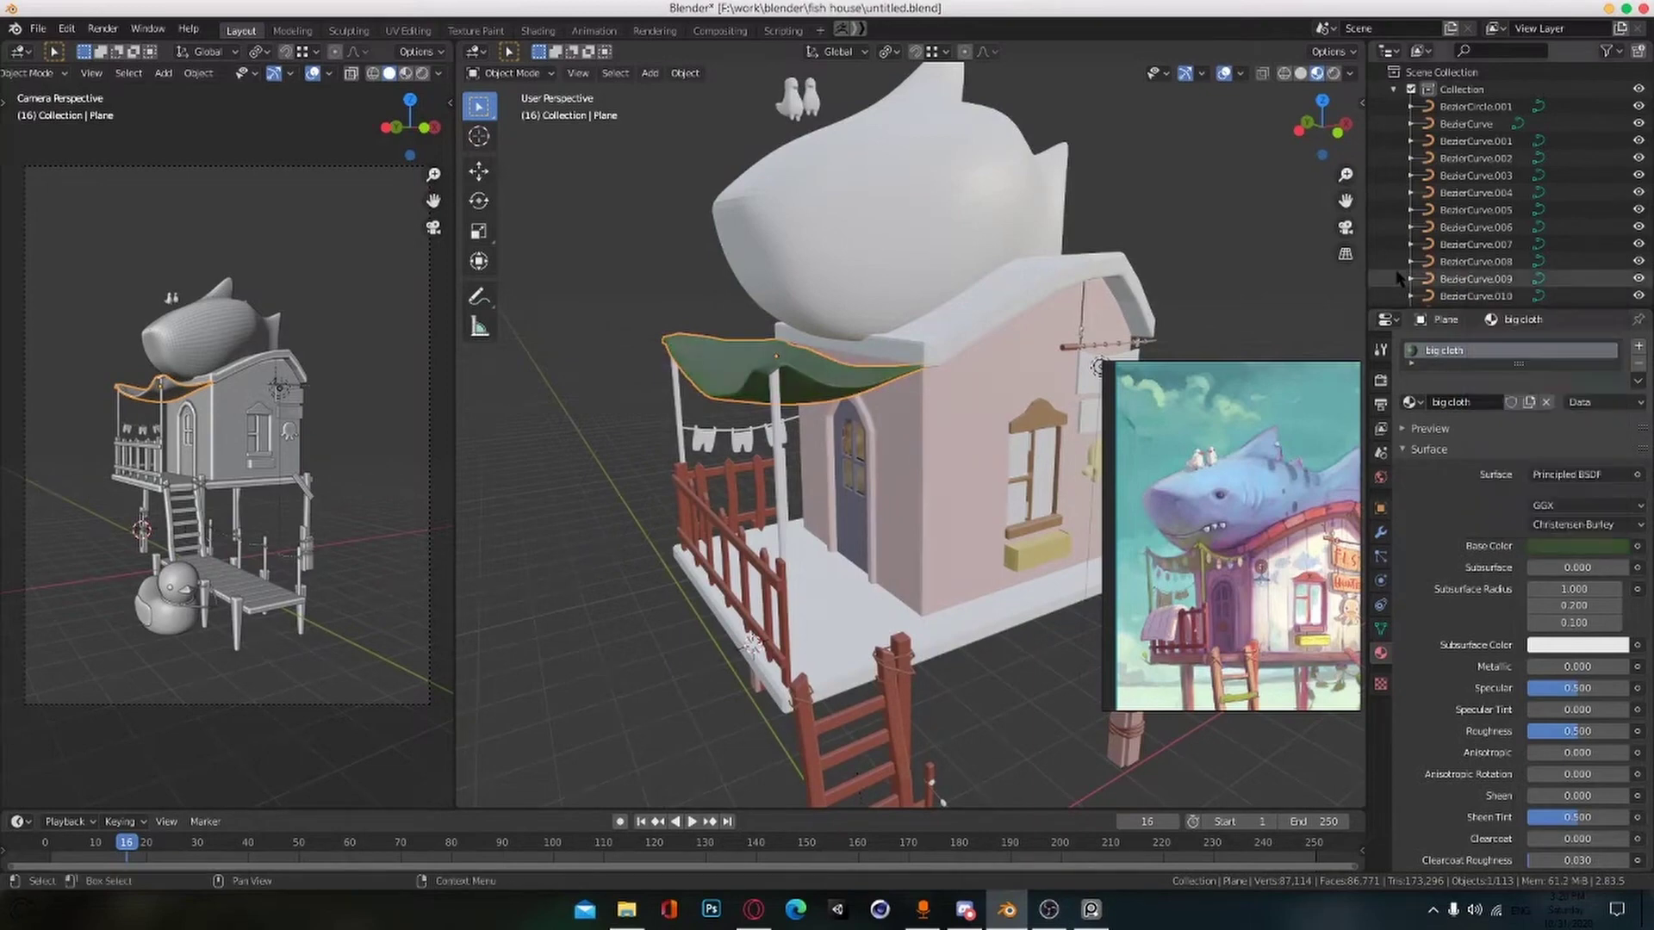
{"action": "left_click", "coordinate": [1564, 549]}
{"action": "left_click_drag", "start_coordinate": [1617, 374], "coordinate": [1617, 360]}
{"action": "middle_click_drag", "start_coordinate": [823, 517], "coordinate": [896, 528]}
{"action": "key", "text": "ctrl+s"}
Step: Assign the existing ladder_wood material to one awning pole, link it to the other pole, and save the file
{"action": "scroll", "coordinate": [866, 508], "scroll_direction": "up", "scroll_amount": 1}
{"action": "left_click", "coordinate": [861, 496]}
{"action": "left_click", "coordinate": [686, 409], "text": "shift"}
{"action": "left_click", "coordinate": [1412, 403]}
{"action": "left_click", "coordinate": [1497, 563]}
{"action": "scroll", "coordinate": [870, 585], "scroll_direction": "down", "scroll_amount": 2}
{"action": "key", "text": "ctrl+l"}
{"action": "left_click", "coordinate": [868, 599]}
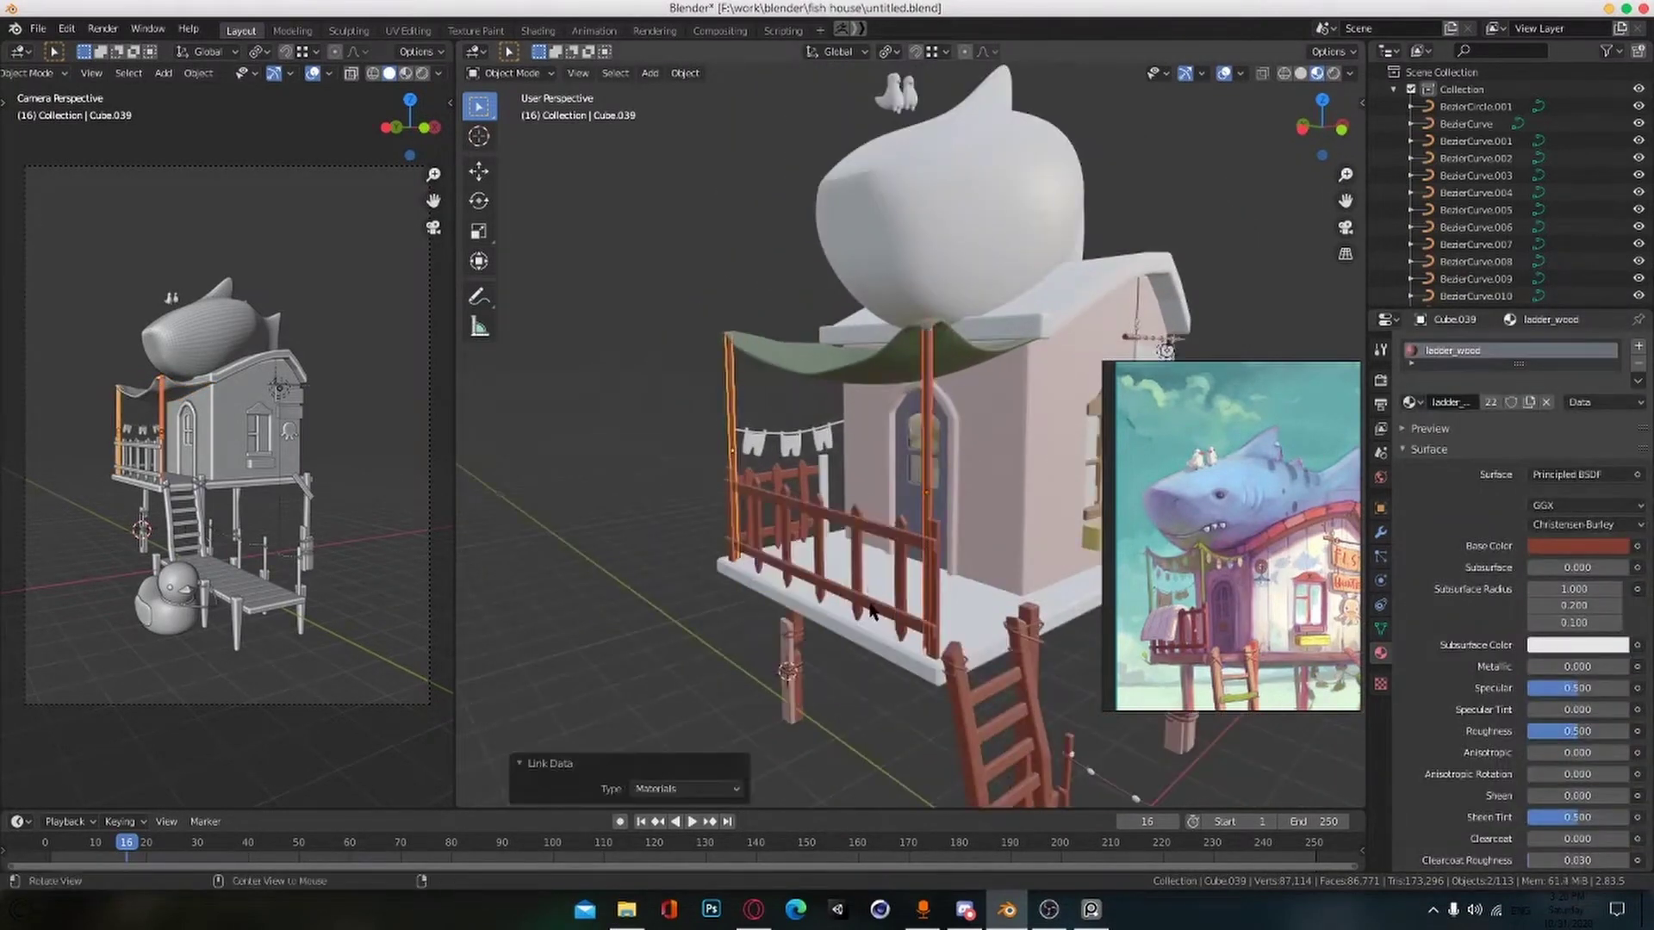
{"action": "left_click_drag", "start_coordinate": [869, 611], "coordinate": [964, 616], "text": "alt"}
{"action": "key", "text": "ctrl+s"}
Step: Assign the existing ladder_wood material to the remaining white railing post behind the clothesline
{"action": "left_click_drag", "start_coordinate": [764, 622], "coordinate": [848, 603], "text": "alt"}
{"action": "left_click", "coordinate": [912, 576]}
{"action": "left_click", "coordinate": [1412, 402]}
{"action": "left_click", "coordinate": [1497, 562]}
{"action": "left_click_drag", "start_coordinate": [810, 689], "coordinate": [848, 689], "text": "alt"}
{"action": "left_click", "coordinate": [850, 689]}
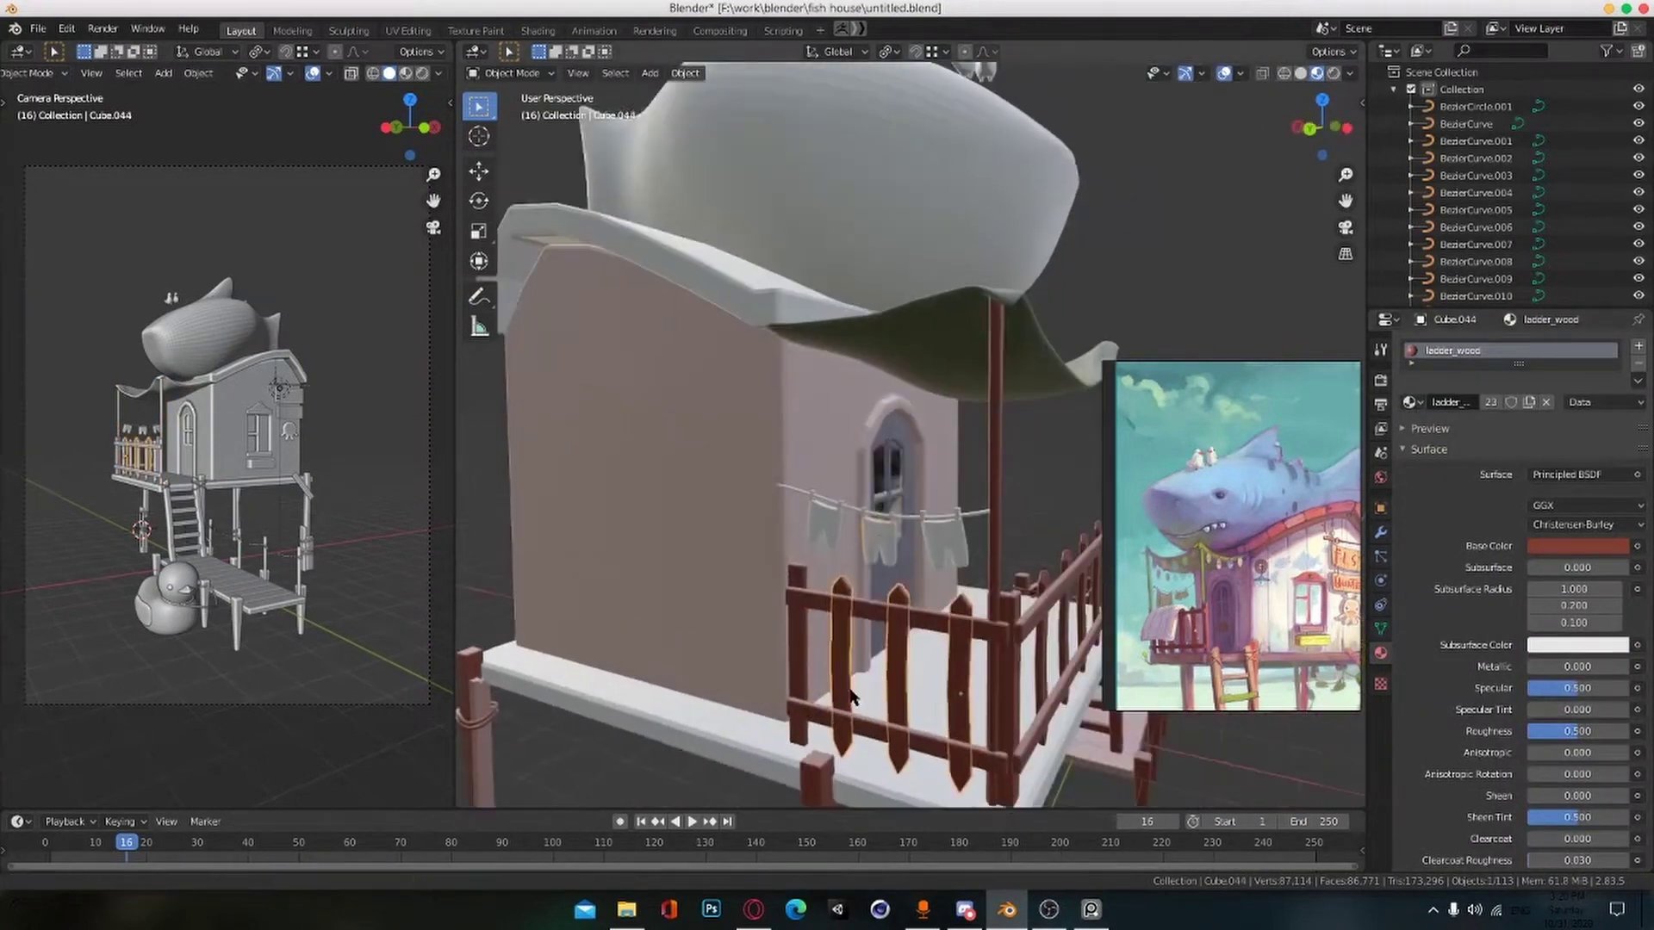
Step: Create a small cloth material on the middle pair of shorts on the clothesline and save the file
{"action": "left_click", "coordinate": [879, 543]}
{"action": "scroll", "coordinate": [878, 551], "scroll_direction": "up", "scroll_amount": 1}
{"action": "left_click", "coordinate": [1494, 402]}
{"action": "left_click", "coordinate": [1494, 403]}
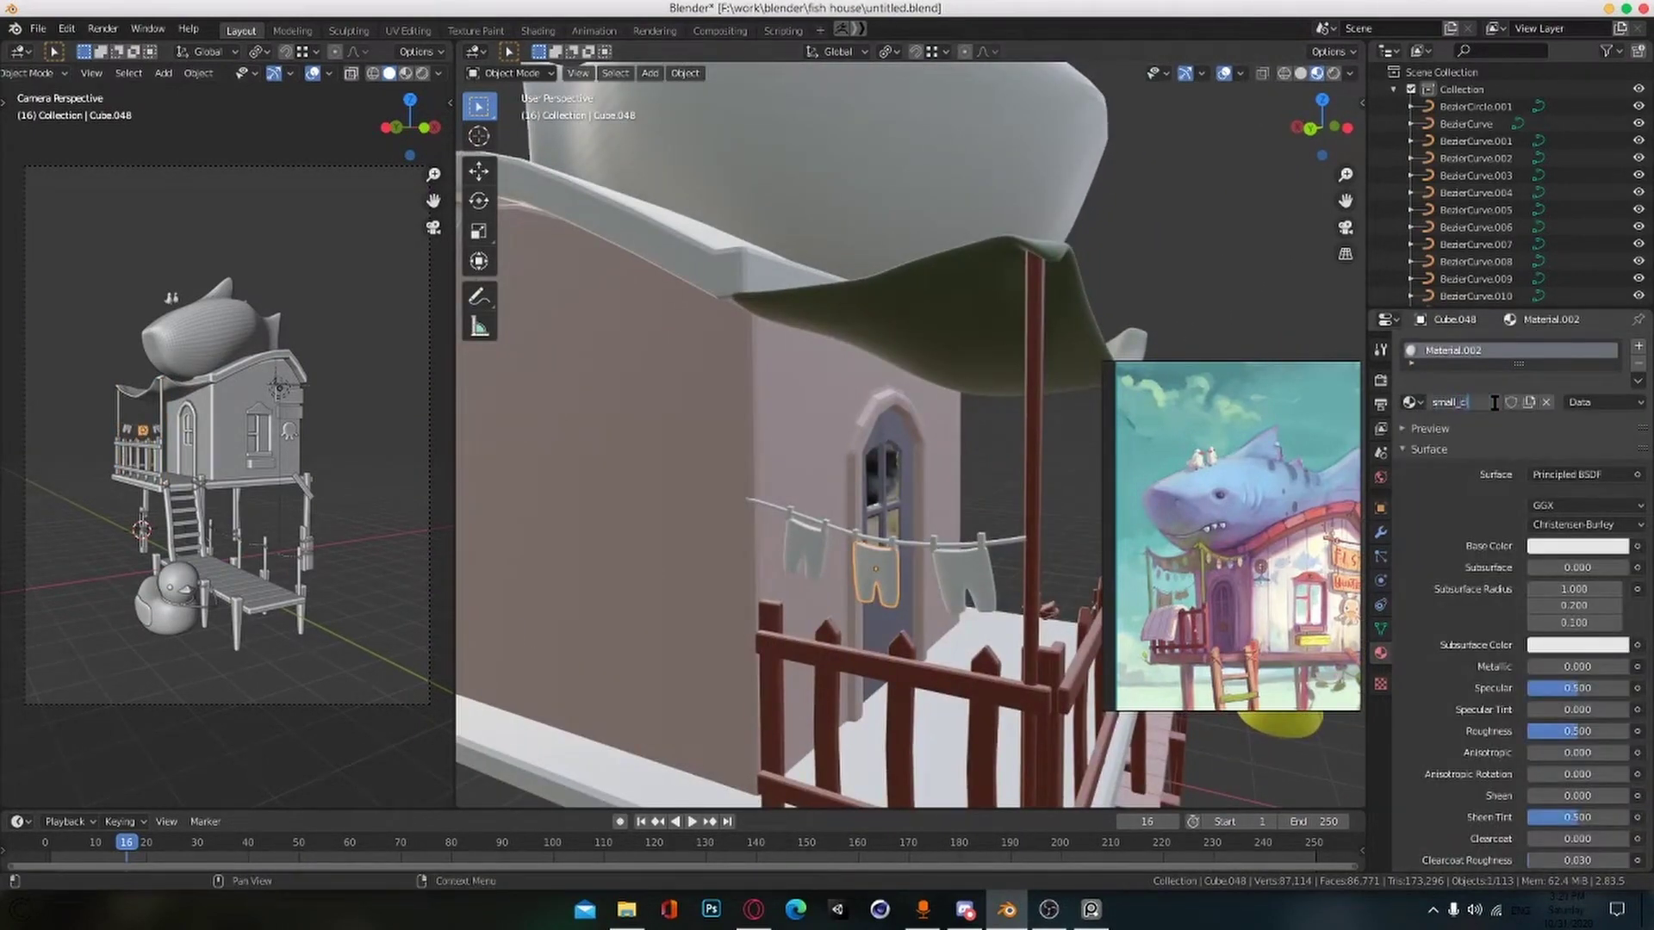
{"action": "key", "text": "ctrl+s"}
Step: Set the shorts' base color to orange-red and copy the material onto the other two pairs on the clothesline
{"action": "left_click", "coordinate": [1578, 546]}
{"action": "left_click", "coordinate": [1576, 399]}
{"action": "left_click_drag", "start_coordinate": [1411, 351], "coordinate": [956, 576]}
{"action": "left_click_drag", "start_coordinate": [1411, 350], "coordinate": [807, 549]}
Step: Create a material named basic-wood on one clothespin of the largest shorts and set its base color to dark brown
{"action": "scroll", "coordinate": [913, 558], "scroll_direction": "up", "scroll_amount": 3}
{"action": "left_click", "coordinate": [900, 529]}
{"action": "left_click", "coordinate": [1452, 403]}
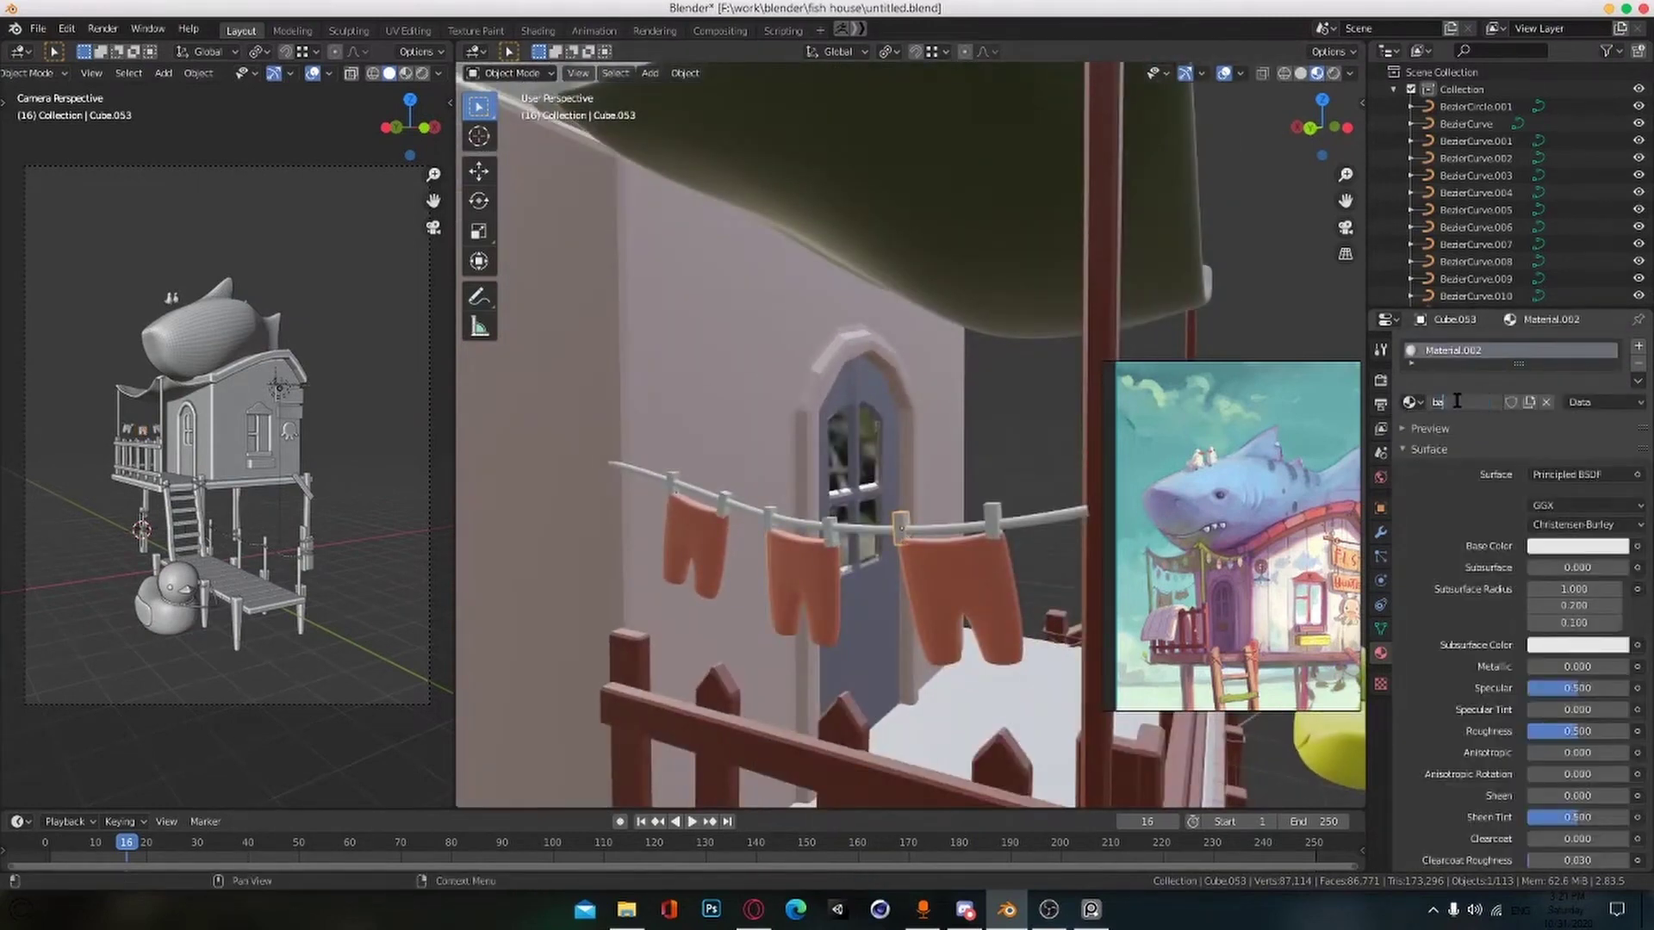
{"action": "left_click", "coordinate": [1578, 546]}
{"action": "left_click", "coordinate": [1586, 377]}
{"action": "left_click_drag", "start_coordinate": [1617, 325], "coordinate": [1617, 388]}
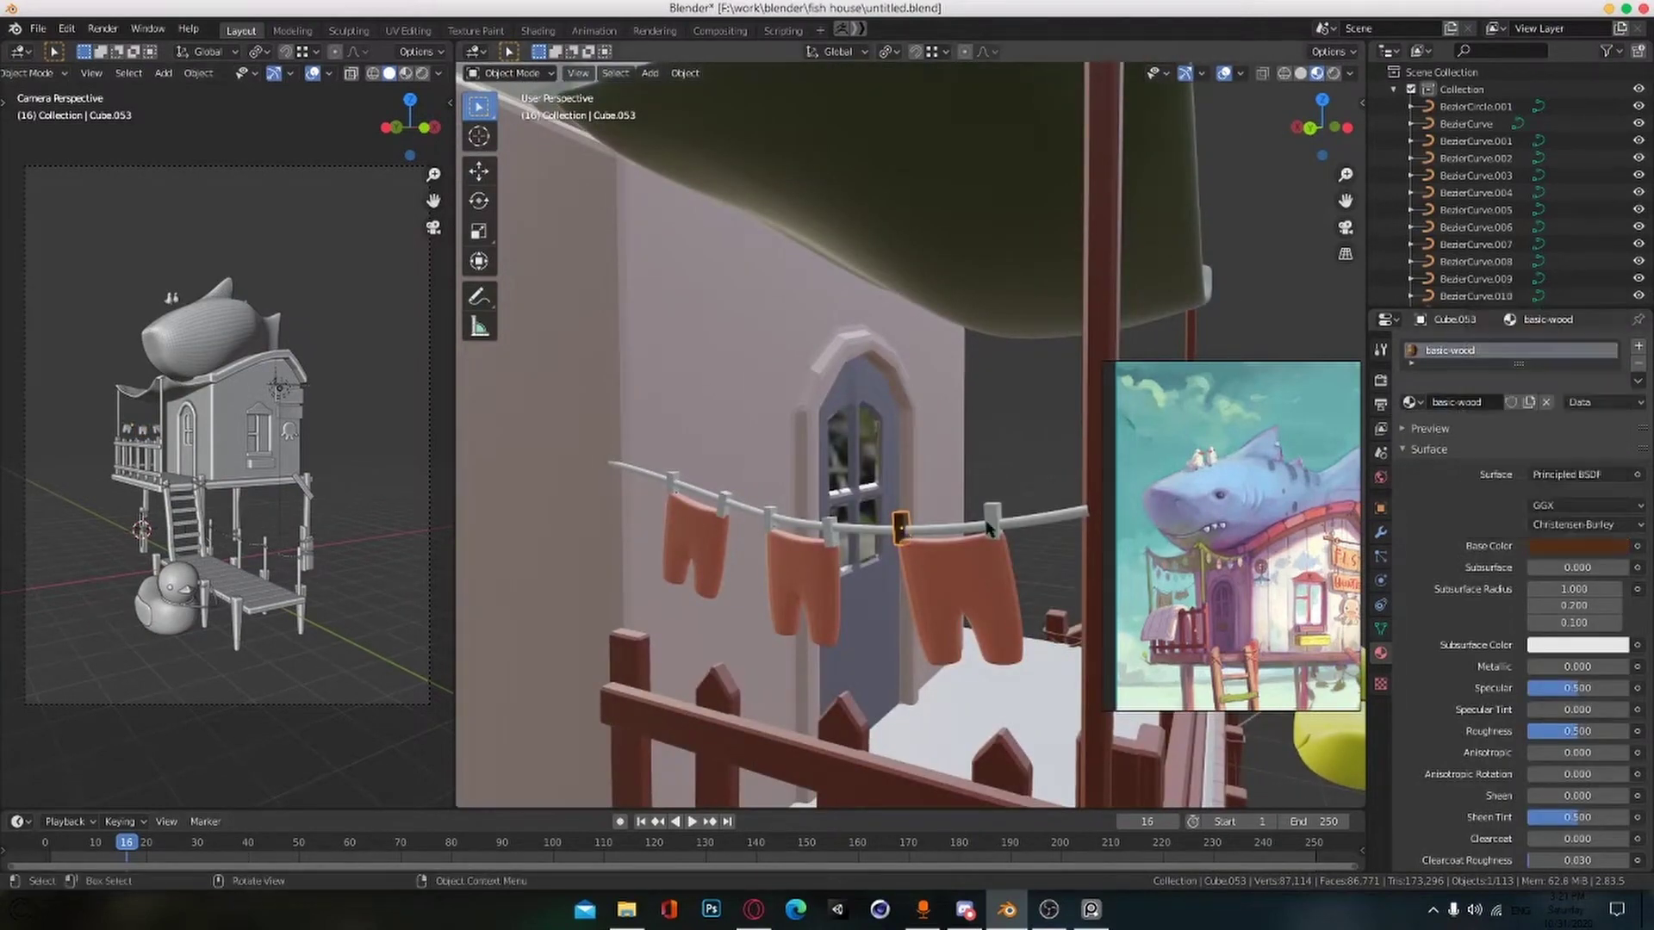
Step: Copy the basic-wood material onto the remaining clothespins along the clothesline and save the file
{"action": "left_click", "coordinate": [992, 522]}
{"action": "left_click", "coordinate": [901, 528]}
{"action": "left_click_drag", "start_coordinate": [1409, 402], "coordinate": [765, 515]}
{"action": "left_click_drag", "start_coordinate": [622, 475], "coordinate": [675, 484]}
{"action": "left_click_drag", "start_coordinate": [1409, 402], "coordinate": [725, 504]}
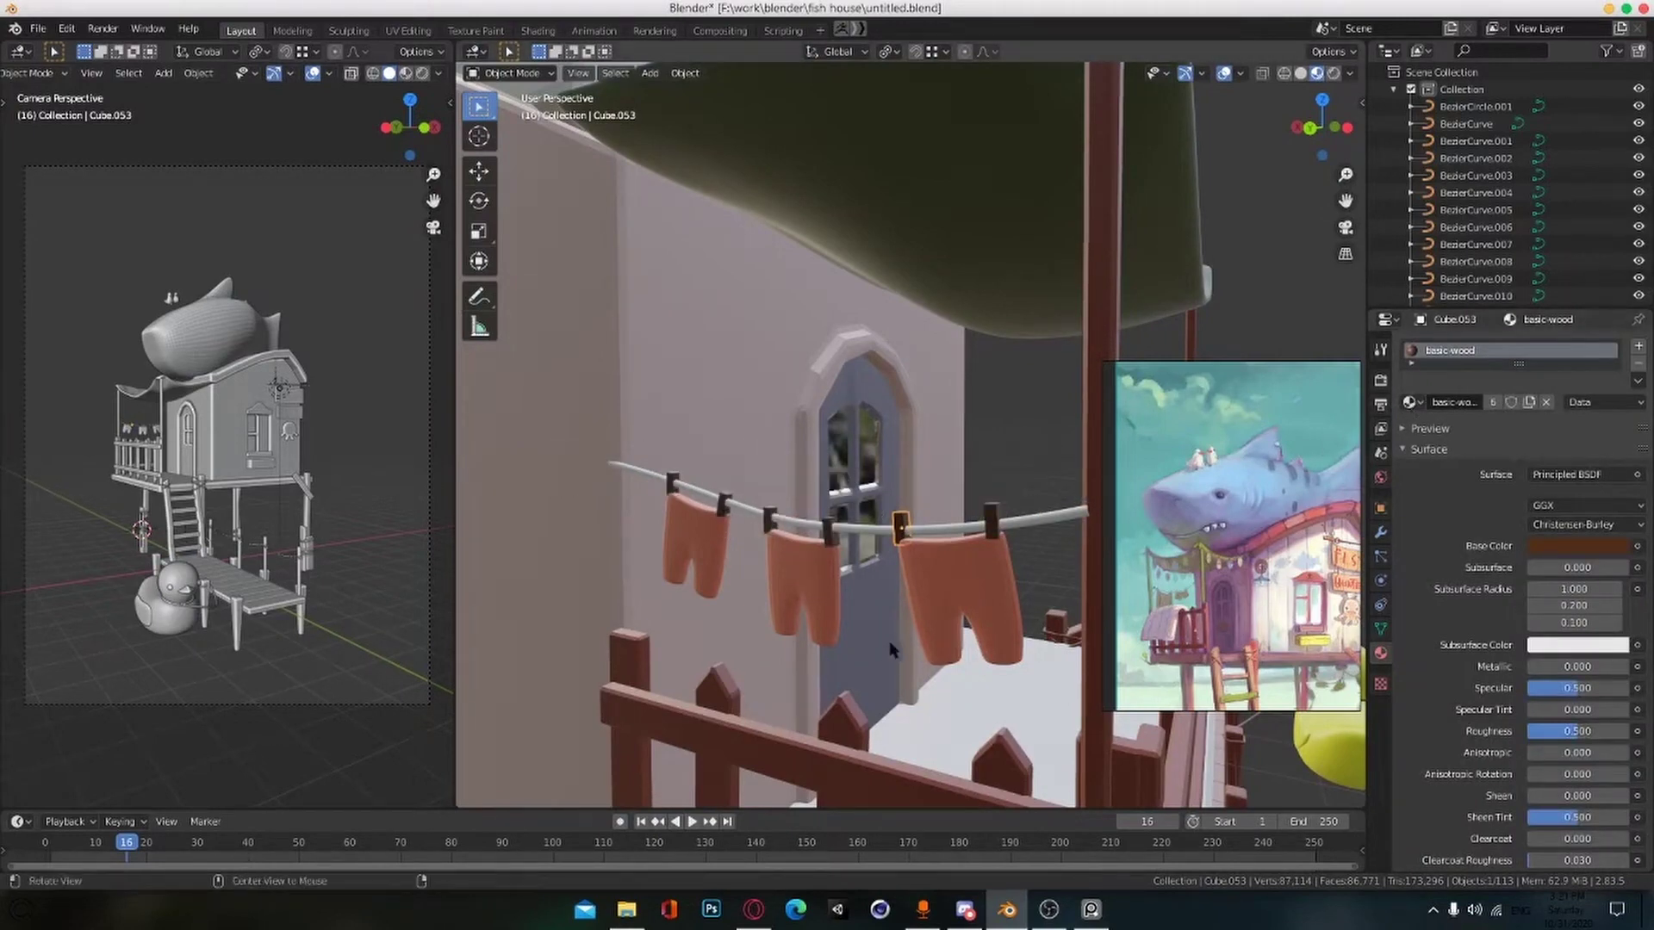
{"action": "middle_click_drag", "start_coordinate": [889, 649], "coordinate": [866, 659]}
{"action": "left_click", "coordinate": [999, 484]}
{"action": "key", "text": "ctrl+s"}
Step: Adjust the positions of the clothesline pieces along the Y axis and save the file
{"action": "middle_click_drag", "start_coordinate": [1089, 560], "coordinate": [937, 608]}
{"action": "key", "text": "g"}
{"action": "key", "text": "y"}
{"action": "left_click", "coordinate": [901, 610]}
{"action": "left_click", "coordinate": [819, 602]}
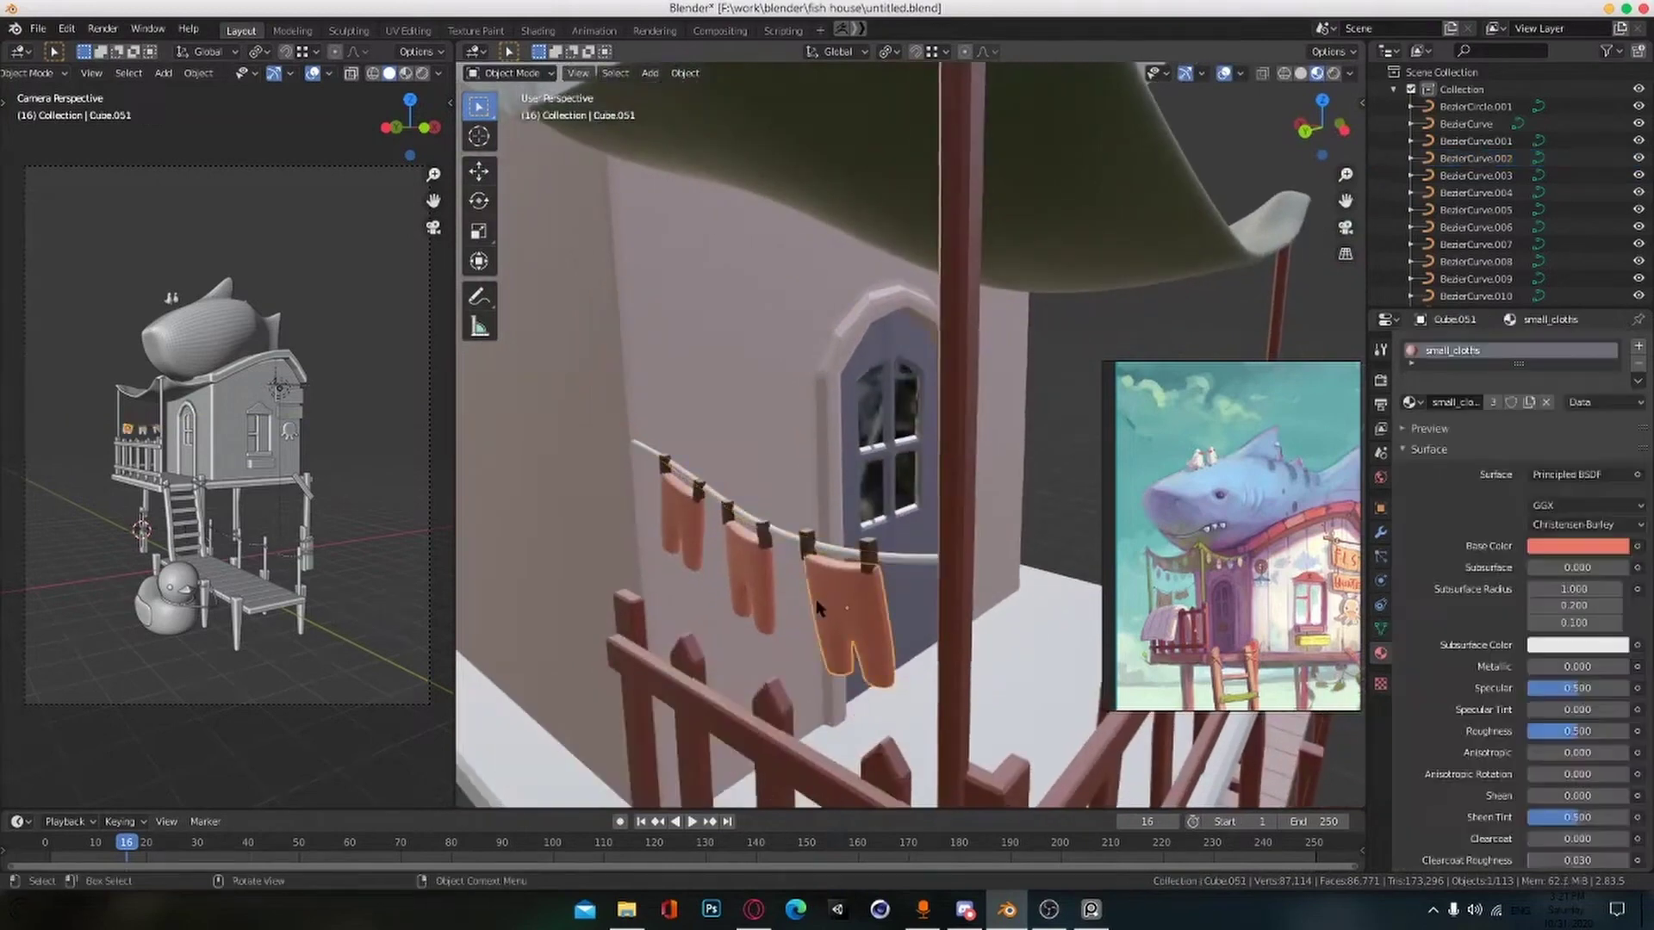
{"action": "left_click", "coordinate": [667, 467], "text": "shift"}
{"action": "middle_click_drag", "start_coordinate": [811, 522], "coordinate": [655, 594]}
{"action": "key", "text": "g"}
{"action": "key", "text": "y"}
{"action": "left_click", "coordinate": [798, 548]}
{"action": "key", "text": "g"}
{"action": "key", "text": "y"}
{"action": "left_click", "coordinate": [796, 548]}
{"action": "scroll", "coordinate": [791, 612], "scroll_direction": "down", "scroll_amount": 6}
{"action": "left_click", "coordinate": [732, 599]}
{"action": "key", "text": "ctrl+s"}
Step: Create a material named house_ground on the house platform and set its base color to dark reddish brown
{"action": "left_click", "coordinate": [870, 530]}
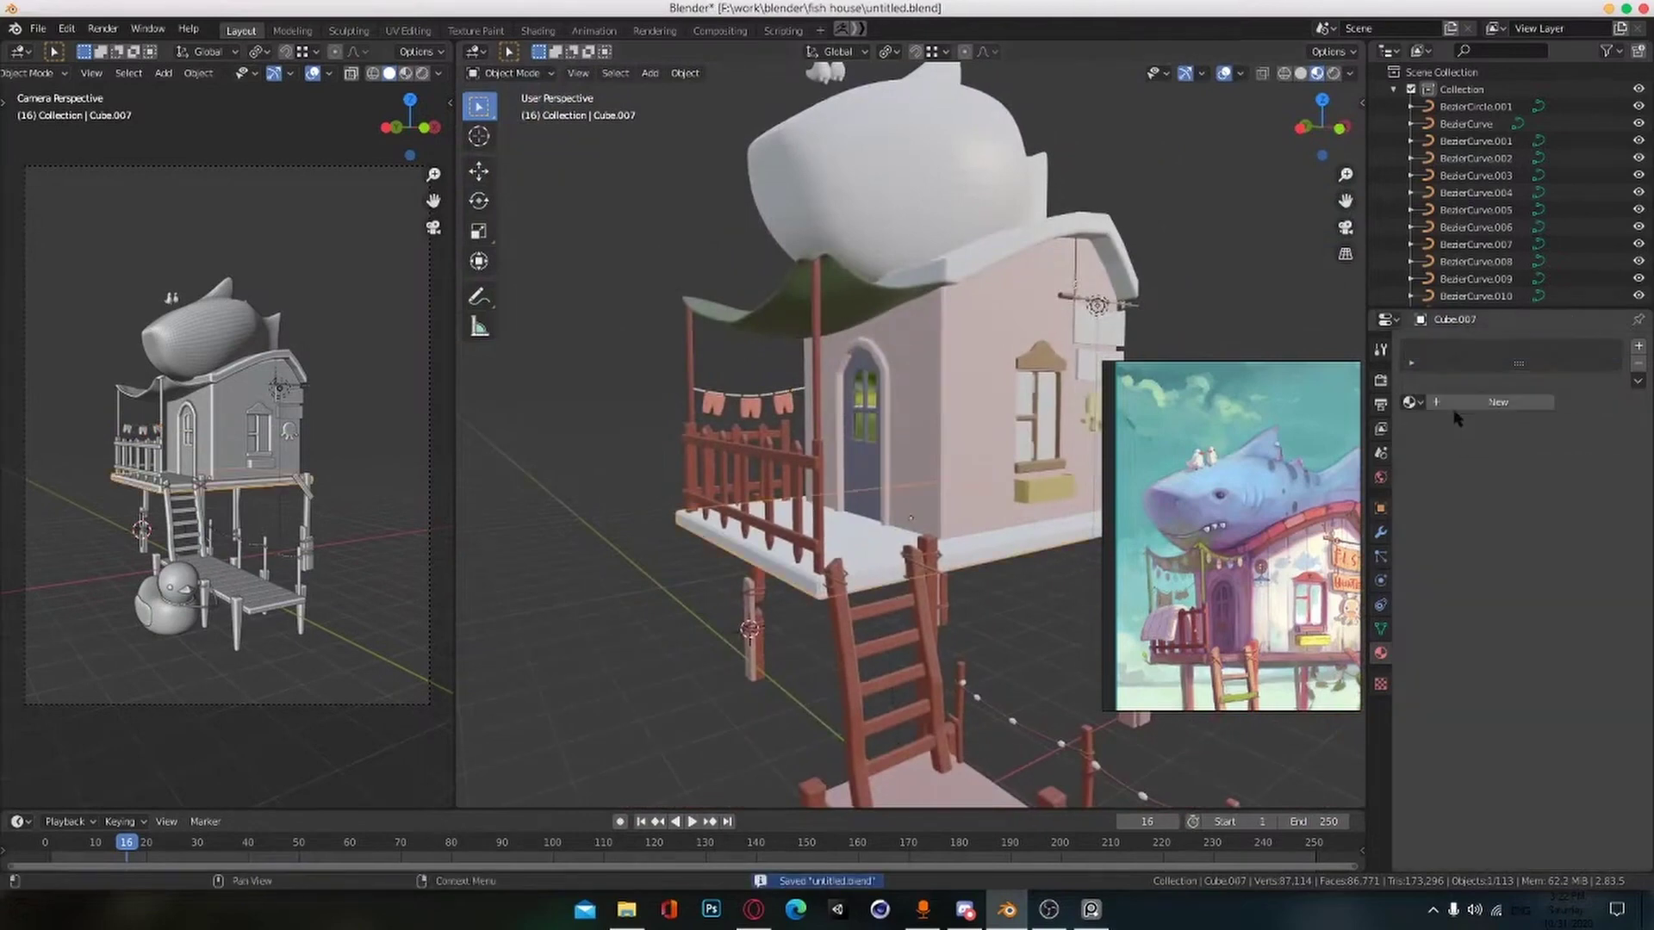
{"action": "left_click", "coordinate": [1455, 402]}
{"action": "left_click", "coordinate": [1464, 403]}
{"action": "type", "text": "H"}
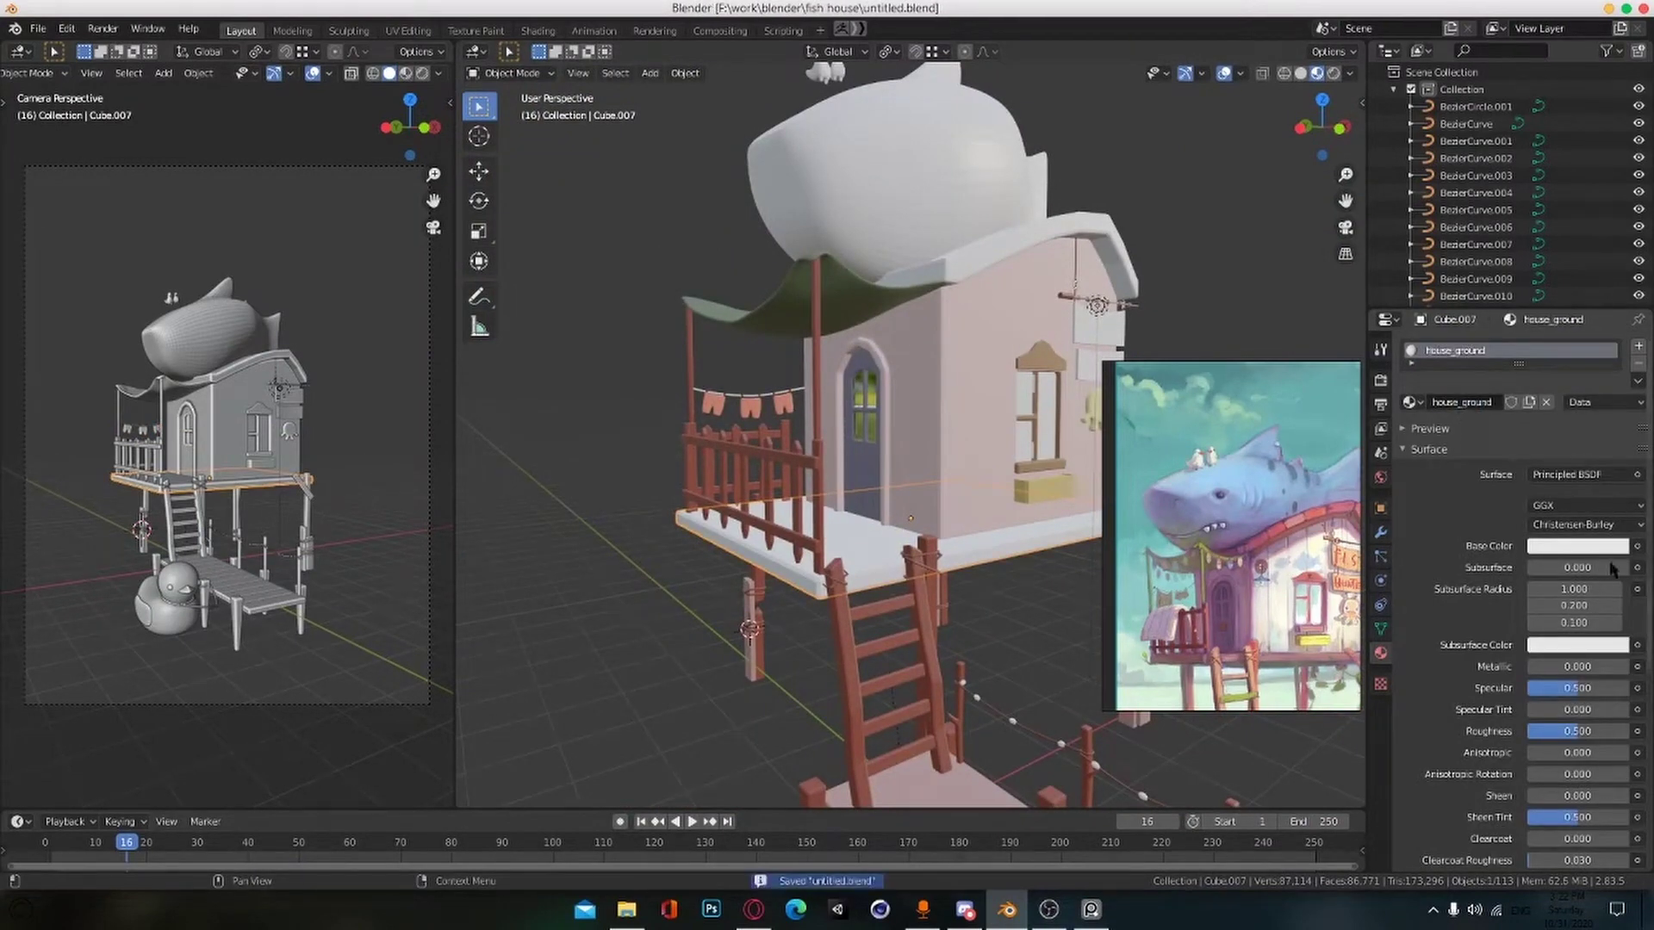
{"action": "left_click", "coordinate": [1598, 548]}
{"action": "left_click", "coordinate": [1543, 398]}
{"action": "left_click_drag", "start_coordinate": [1616, 344], "coordinate": [1615, 370]}
Step: Set the base colors of the upper and lower hanging sign boards to light turquoise
{"action": "left_click", "coordinate": [1067, 602]}
{"action": "scroll", "coordinate": [915, 615], "scroll_direction": "down", "scroll_amount": 1}
{"action": "middle_click_drag", "start_coordinate": [1067, 602], "coordinate": [960, 641]}
{"action": "left_click", "coordinate": [964, 341]}
{"action": "left_click", "coordinate": [1591, 548]}
{"action": "left_click", "coordinate": [1527, 352]}
{"action": "left_click", "coordinate": [964, 371]}
{"action": "left_click", "coordinate": [1572, 545]}
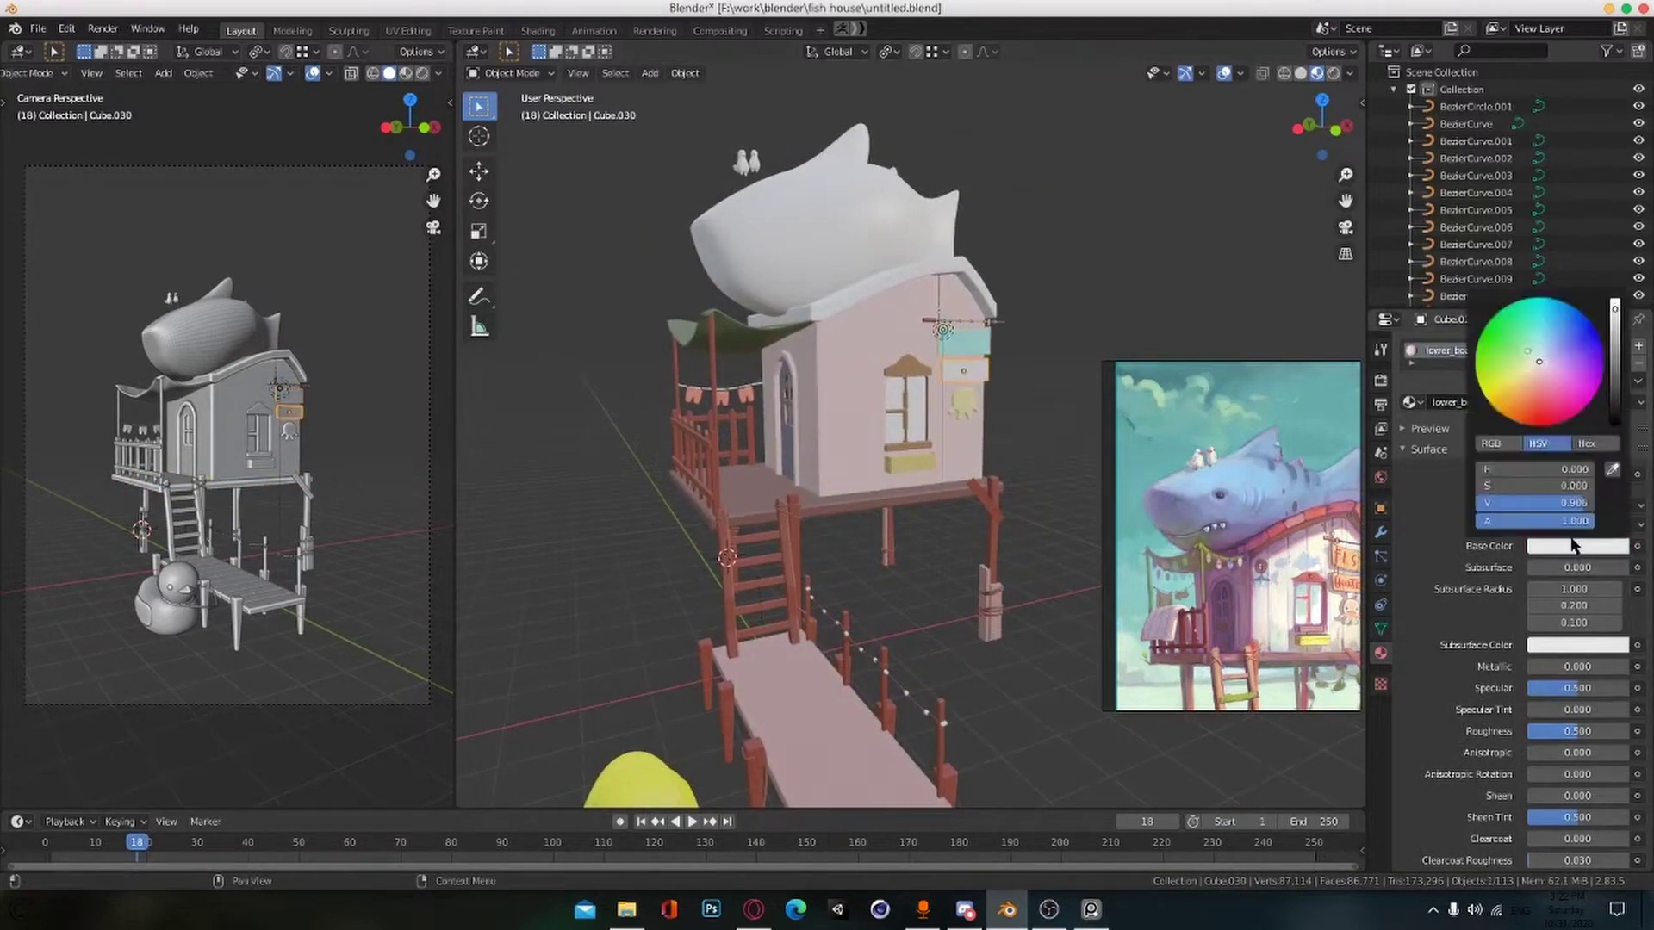
{"action": "left_click", "coordinate": [1527, 351]}
Step: Create a material named shark on the roof shark, set its base color to light blue and save the file
{"action": "middle_click_drag", "start_coordinate": [1034, 325], "coordinate": [1031, 483], "text": "shift"}
{"action": "left_click", "coordinate": [836, 415]}
{"action": "left_click", "coordinate": [1443, 403]}
{"action": "left_click", "coordinate": [1438, 405]}
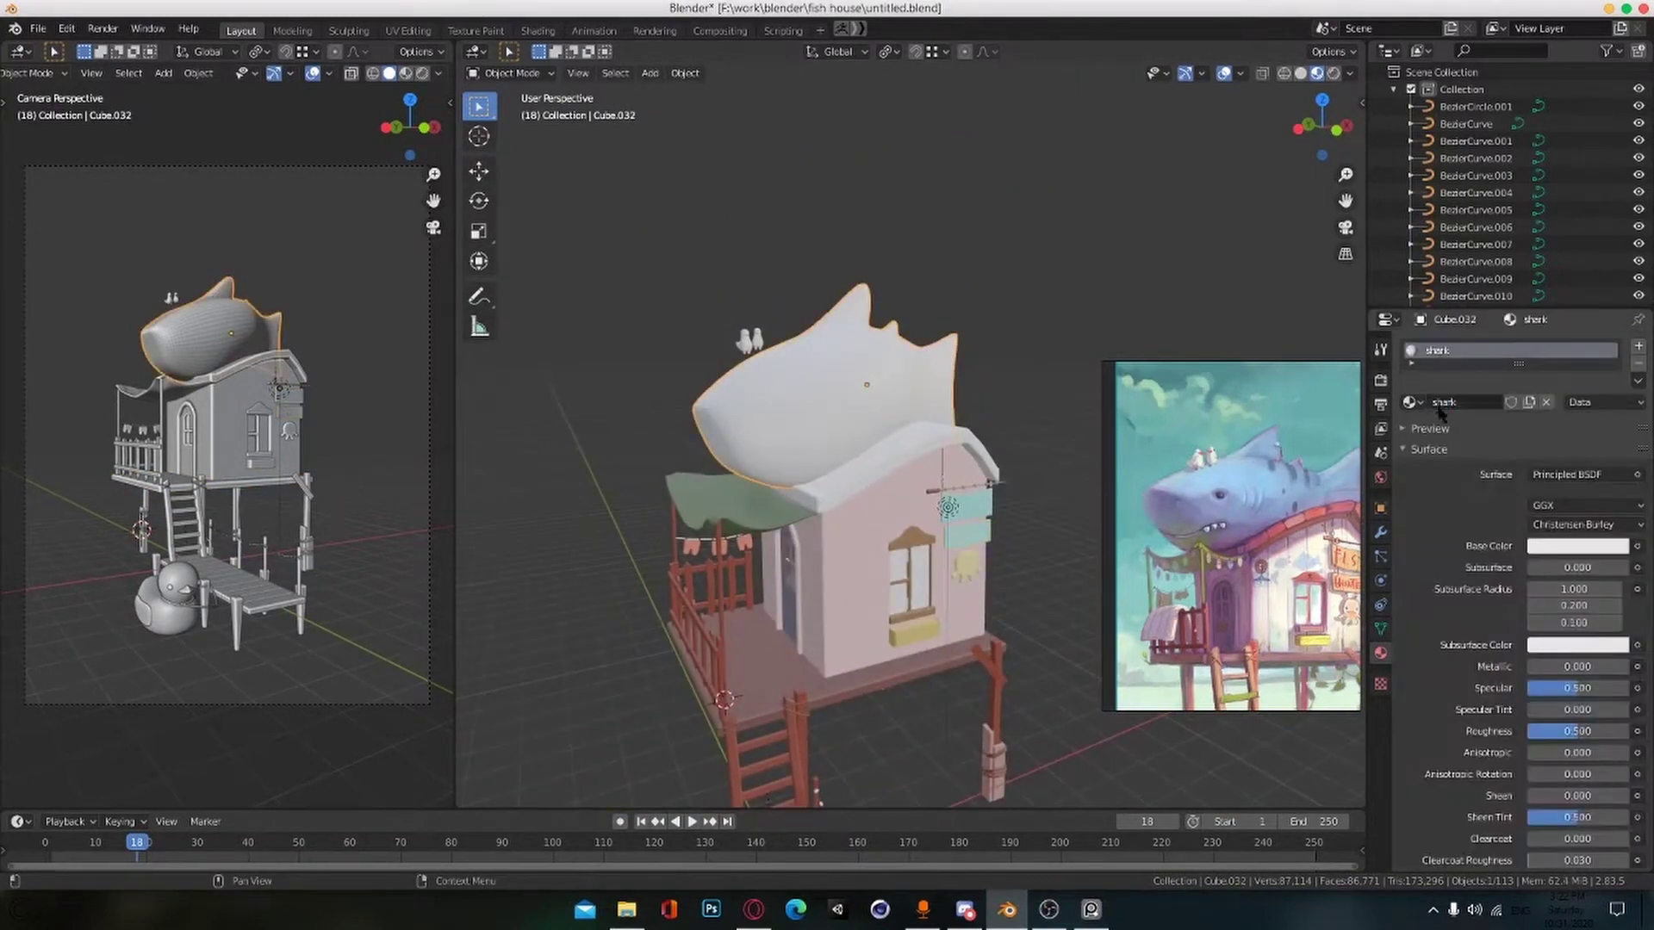
{"action": "left_click", "coordinate": [1576, 546]}
{"action": "left_click", "coordinate": [1557, 338]}
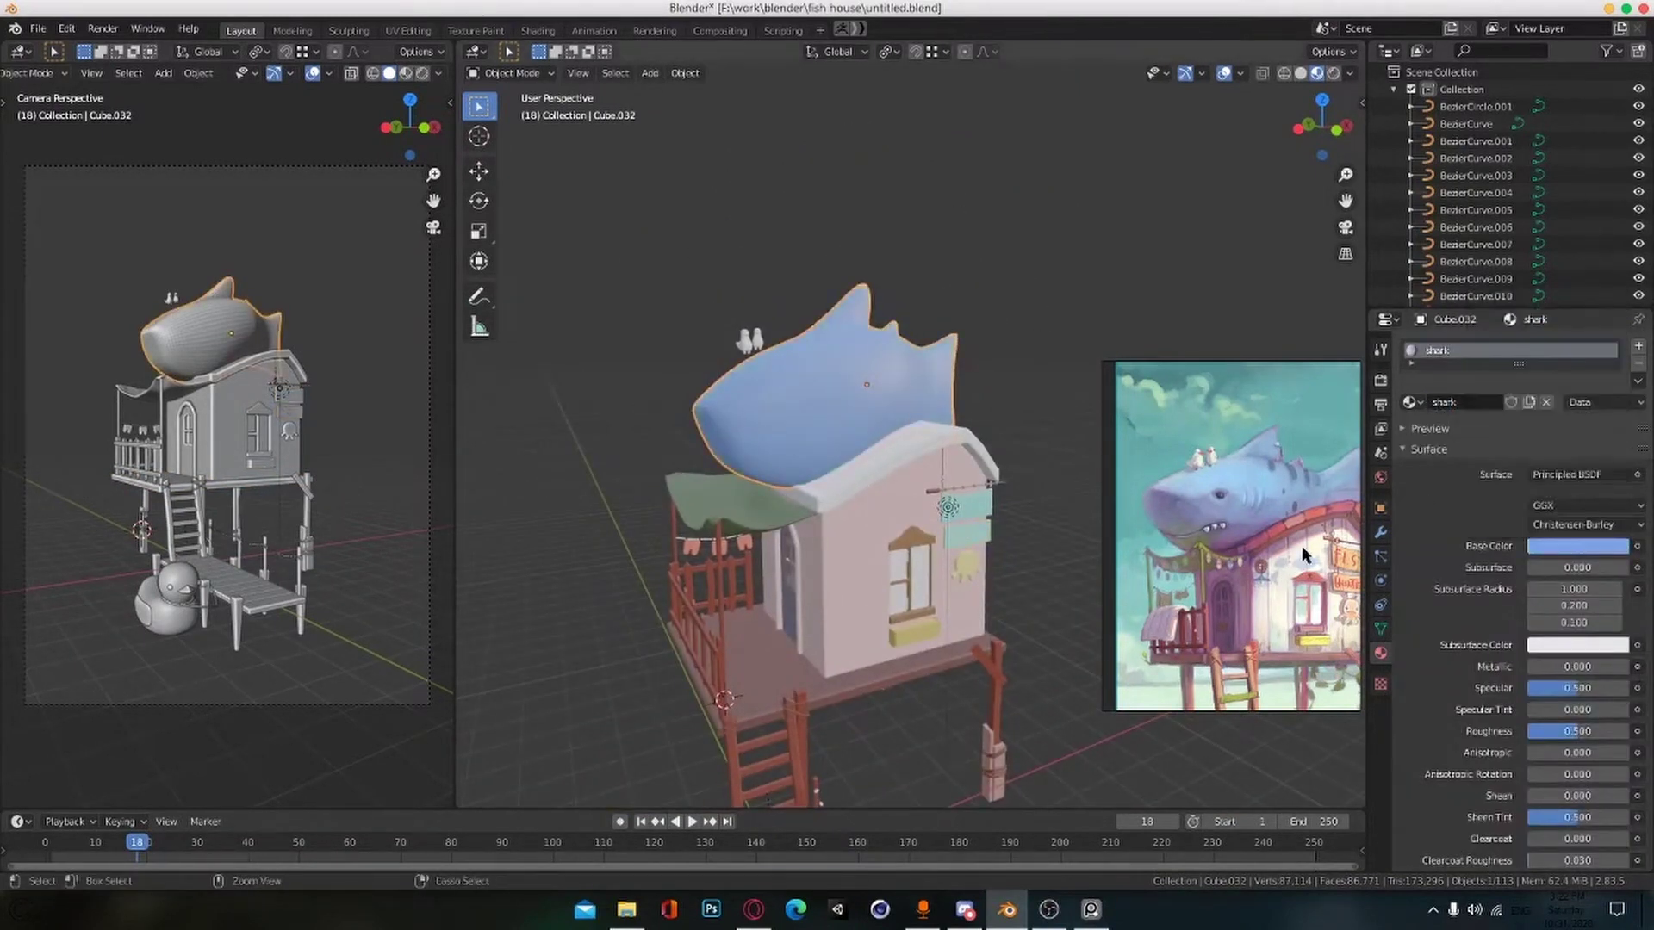
{"action": "key", "text": "ctrl+s"}
Step: Open the front bird's mesh for editing and create a new material named bird on it
{"action": "middle_click_drag", "start_coordinate": [844, 497], "coordinate": [980, 592], "text": "shift"}
{"action": "scroll", "coordinate": [980, 592], "scroll_direction": "up", "scroll_amount": 1}
{"action": "middle_click_drag", "start_coordinate": [923, 512], "coordinate": [980, 555], "text": "shift"}
{"action": "scroll", "coordinate": [980, 554], "scroll_direction": "up", "scroll_amount": 6}
{"action": "left_click", "coordinate": [969, 556]}
{"action": "key", "text": "Tab"}
{"action": "scroll", "coordinate": [1016, 562], "scroll_direction": "up", "scroll_amount": 4}
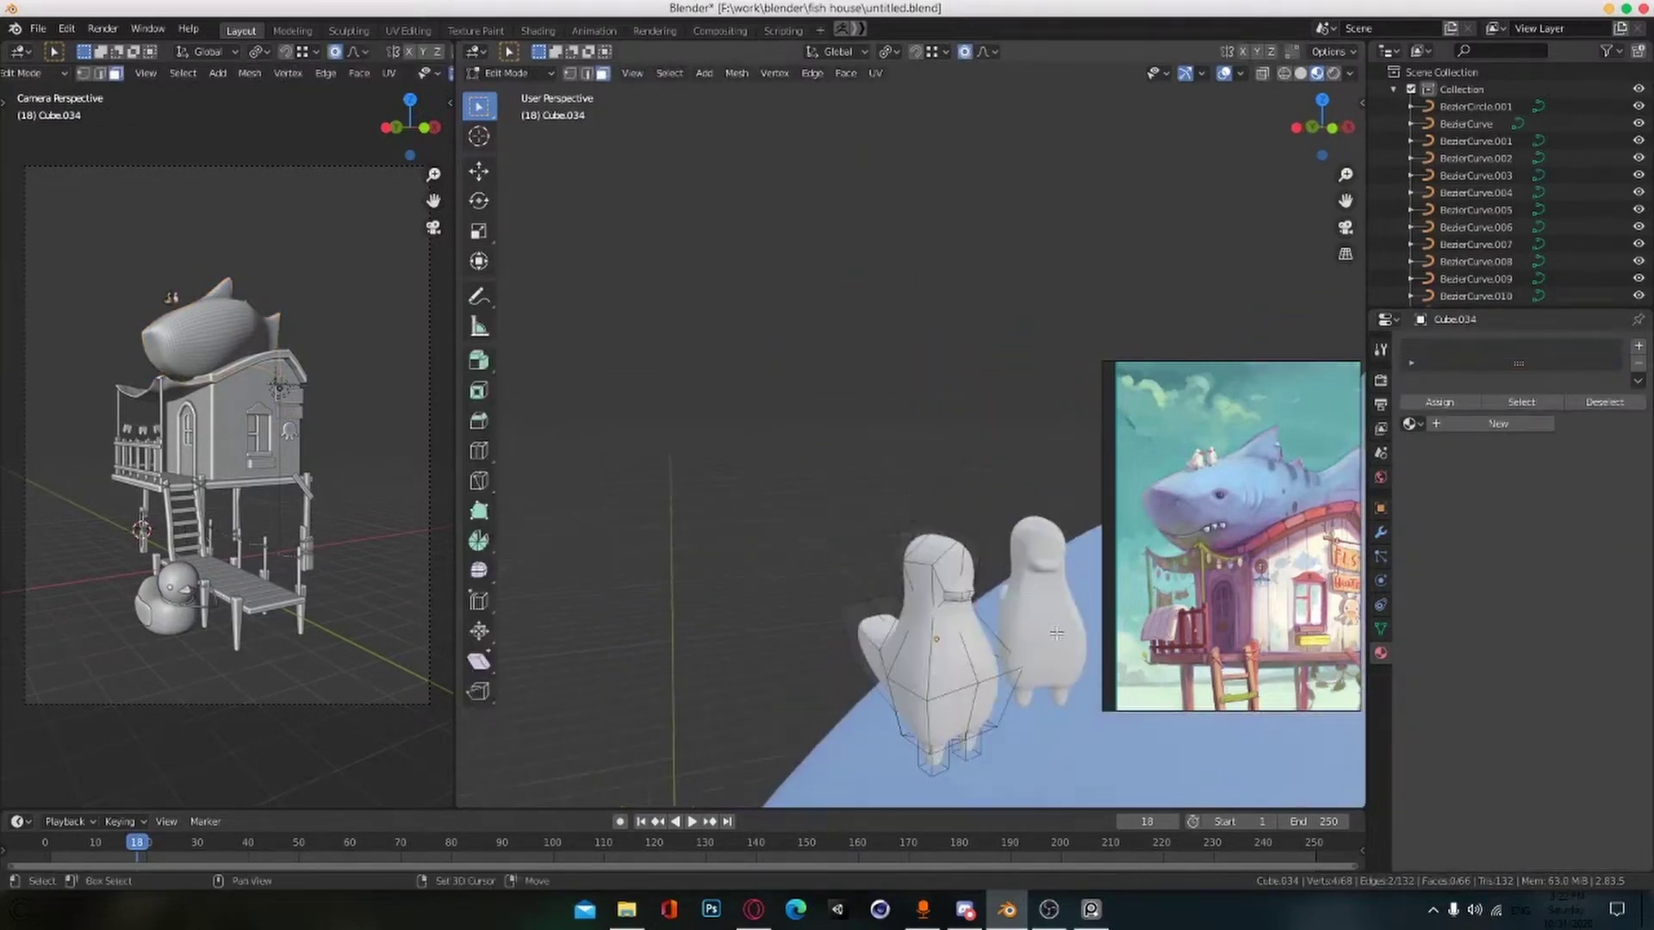
{"action": "left_click", "coordinate": [1498, 422]}
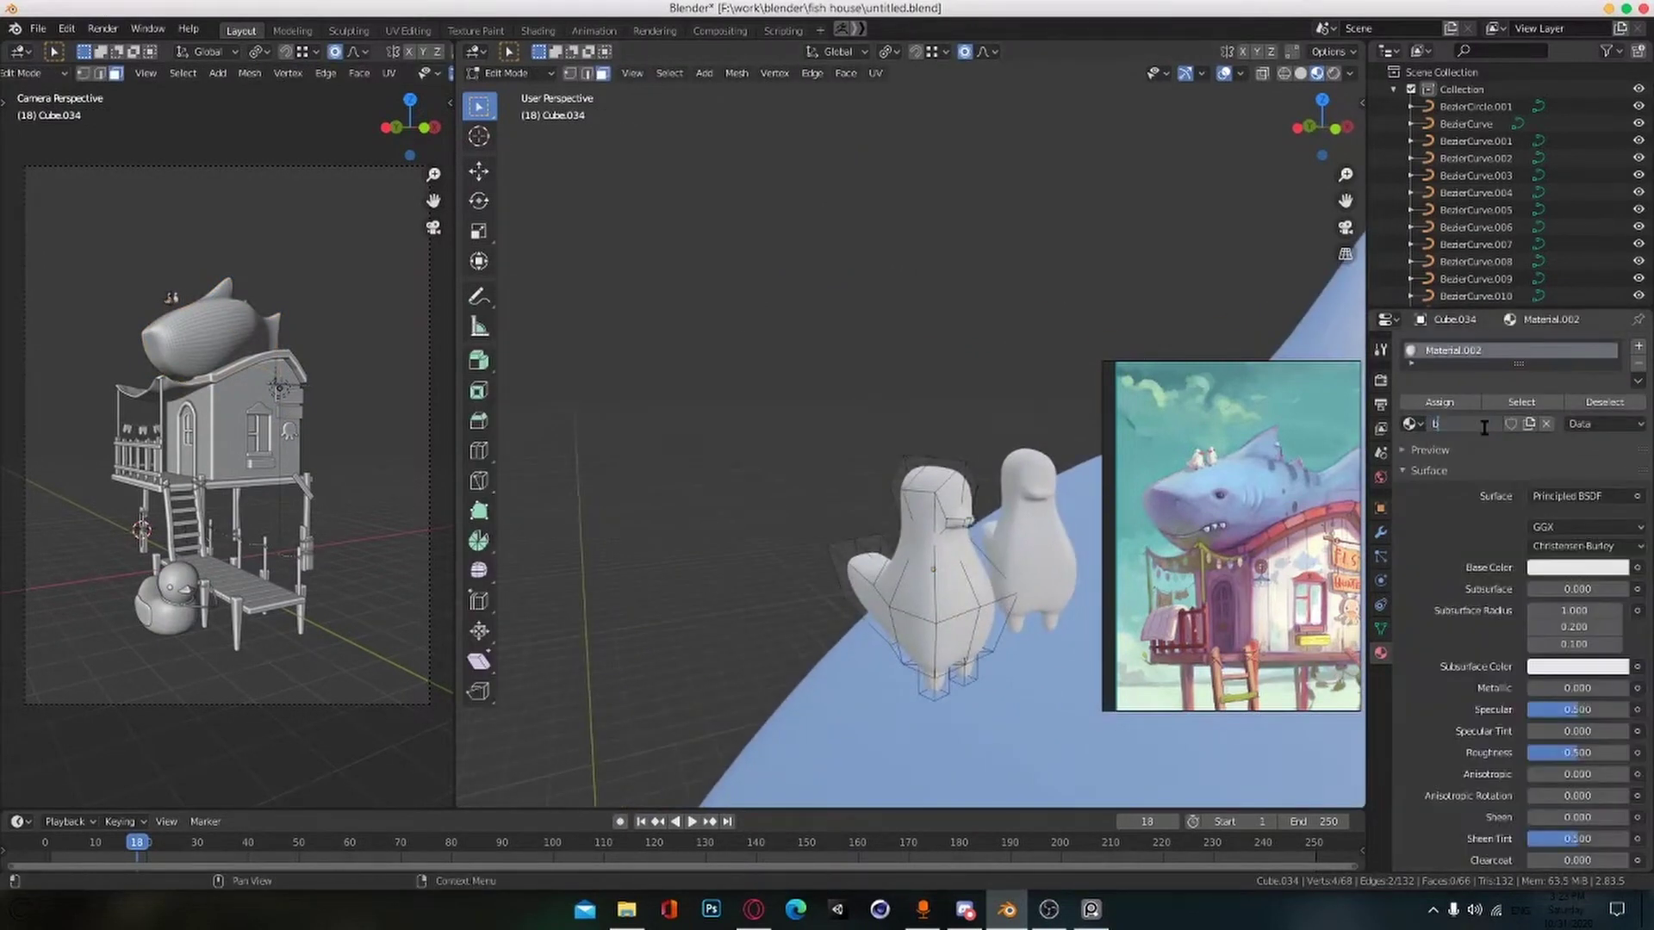
Step: Select the front bird's beak faces and add a second material slot named bird_choch
{"action": "scroll", "coordinate": [1017, 595], "scroll_direction": "up", "scroll_amount": 5}
{"action": "left_click", "coordinate": [1025, 650], "text": "alt"}
{"action": "left_click", "coordinate": [1029, 656], "text": "alt"}
{"action": "left_click", "coordinate": [1026, 658], "text": "alt"}
{"action": "middle_click_drag", "start_coordinate": [1033, 661], "coordinate": [1010, 662]}
{"action": "middle_click_drag", "start_coordinate": [1009, 661], "coordinate": [886, 532], "text": "shift"}
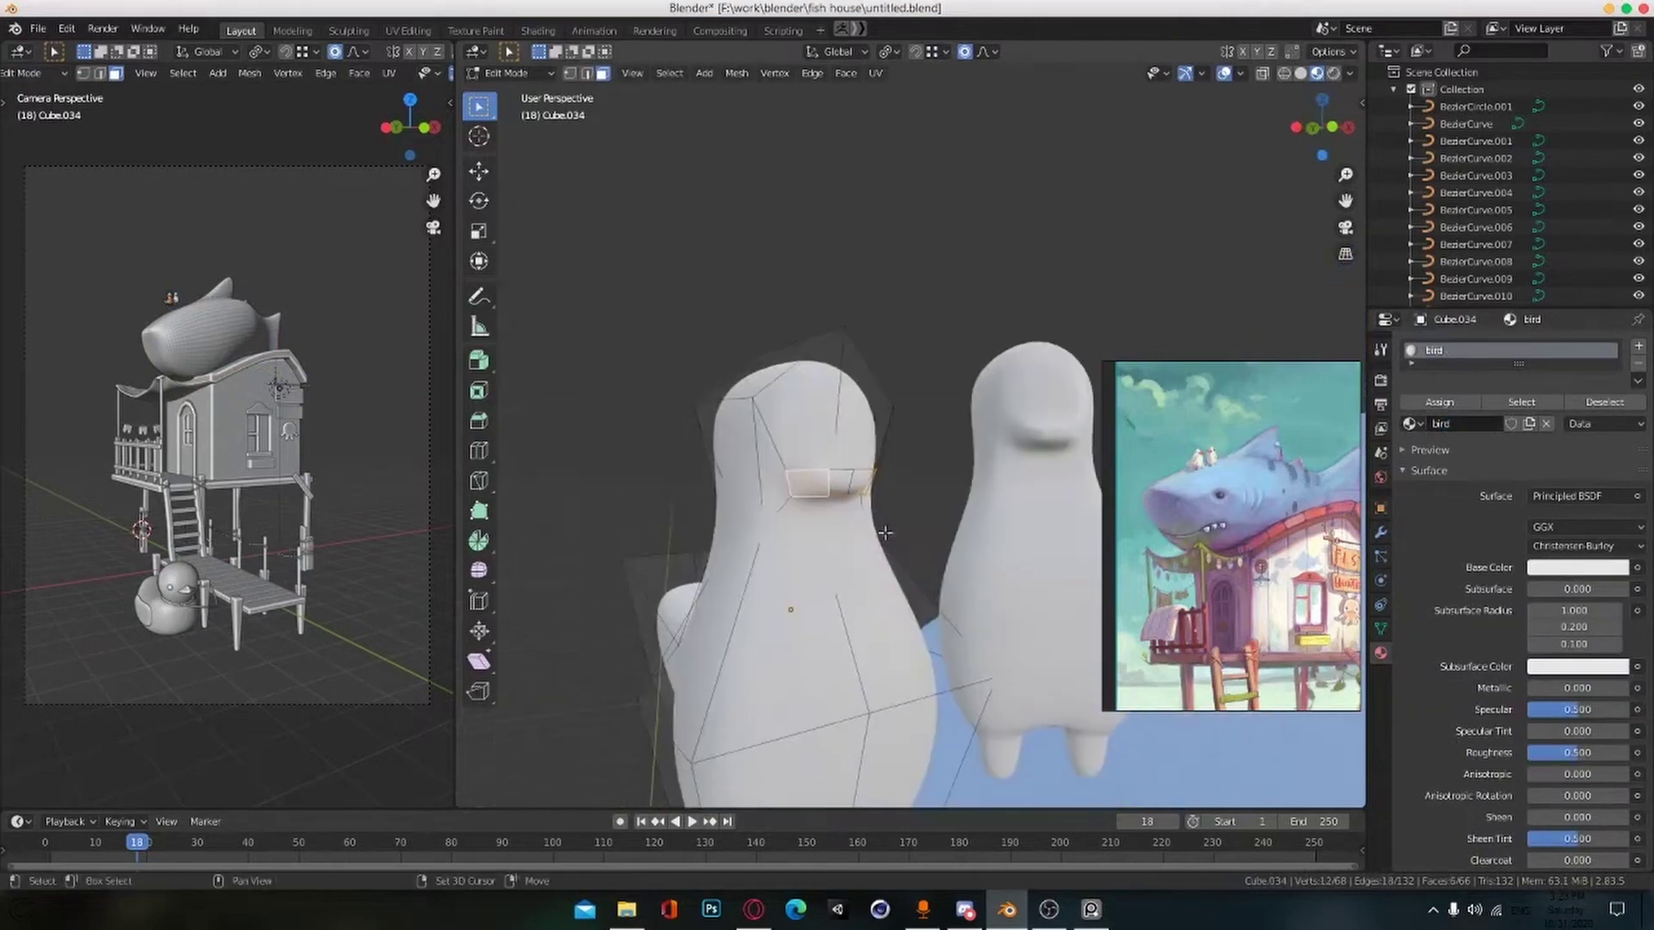
{"action": "left_click", "coordinate": [1638, 347]}
{"action": "left_click", "coordinate": [1478, 469]}
{"action": "left_click_drag", "start_coordinate": [1490, 467], "coordinate": [1406, 474]}
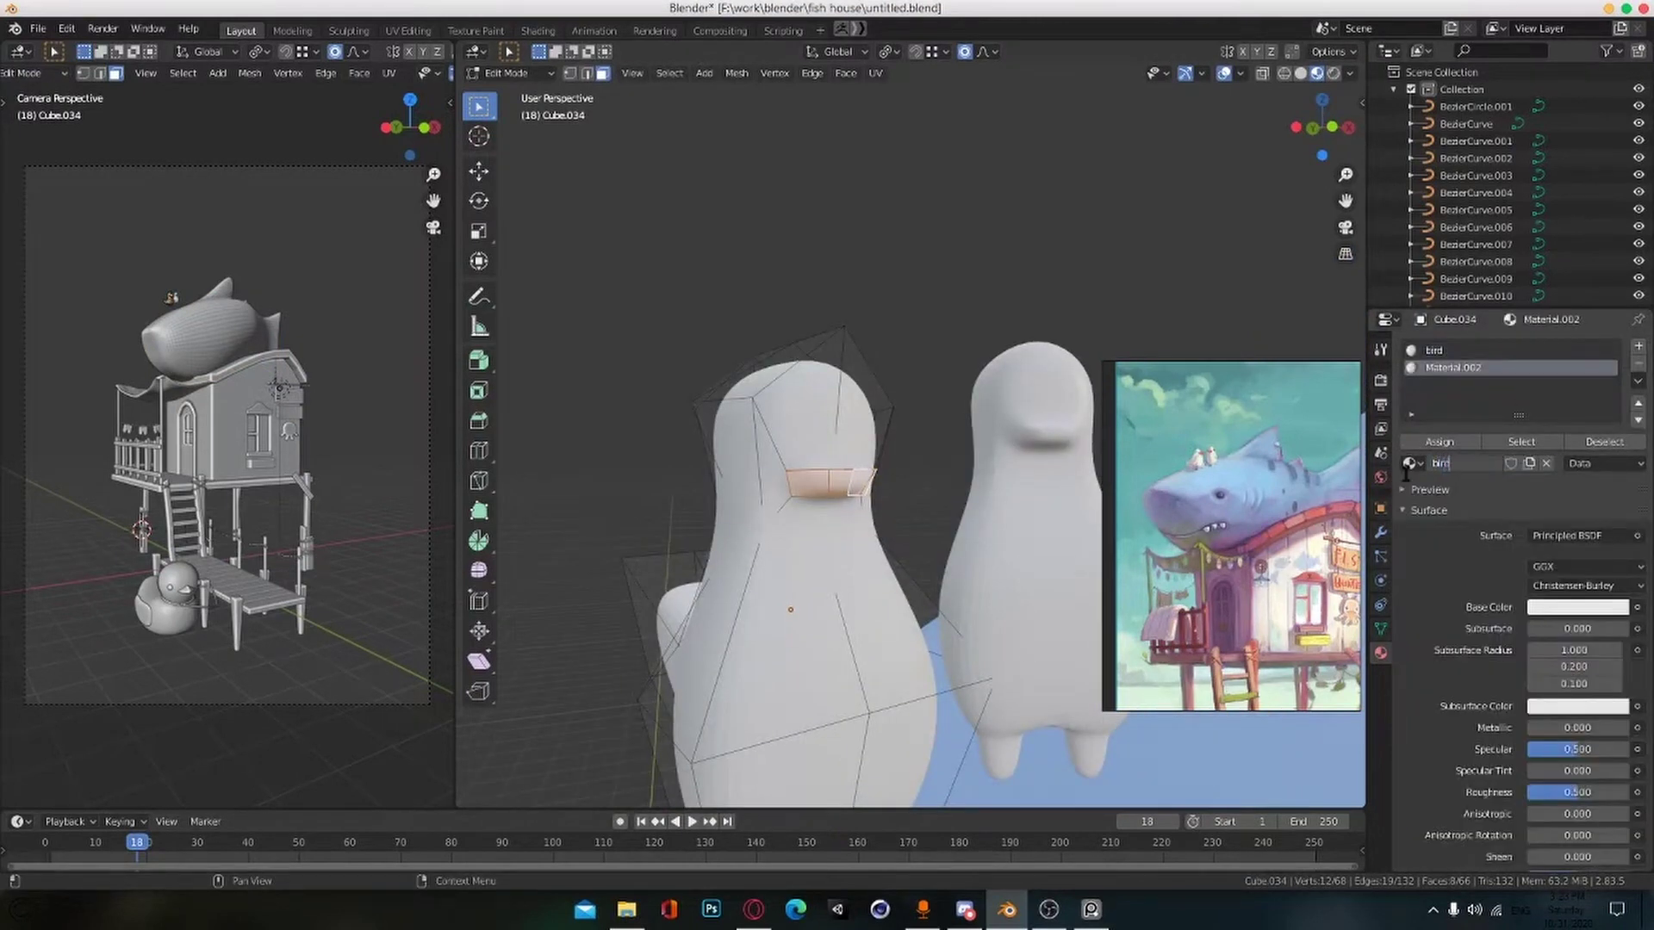
Step: Set the bird_choch base color to red and assign it to the selected beak faces
{"action": "left_click", "coordinate": [1577, 607]}
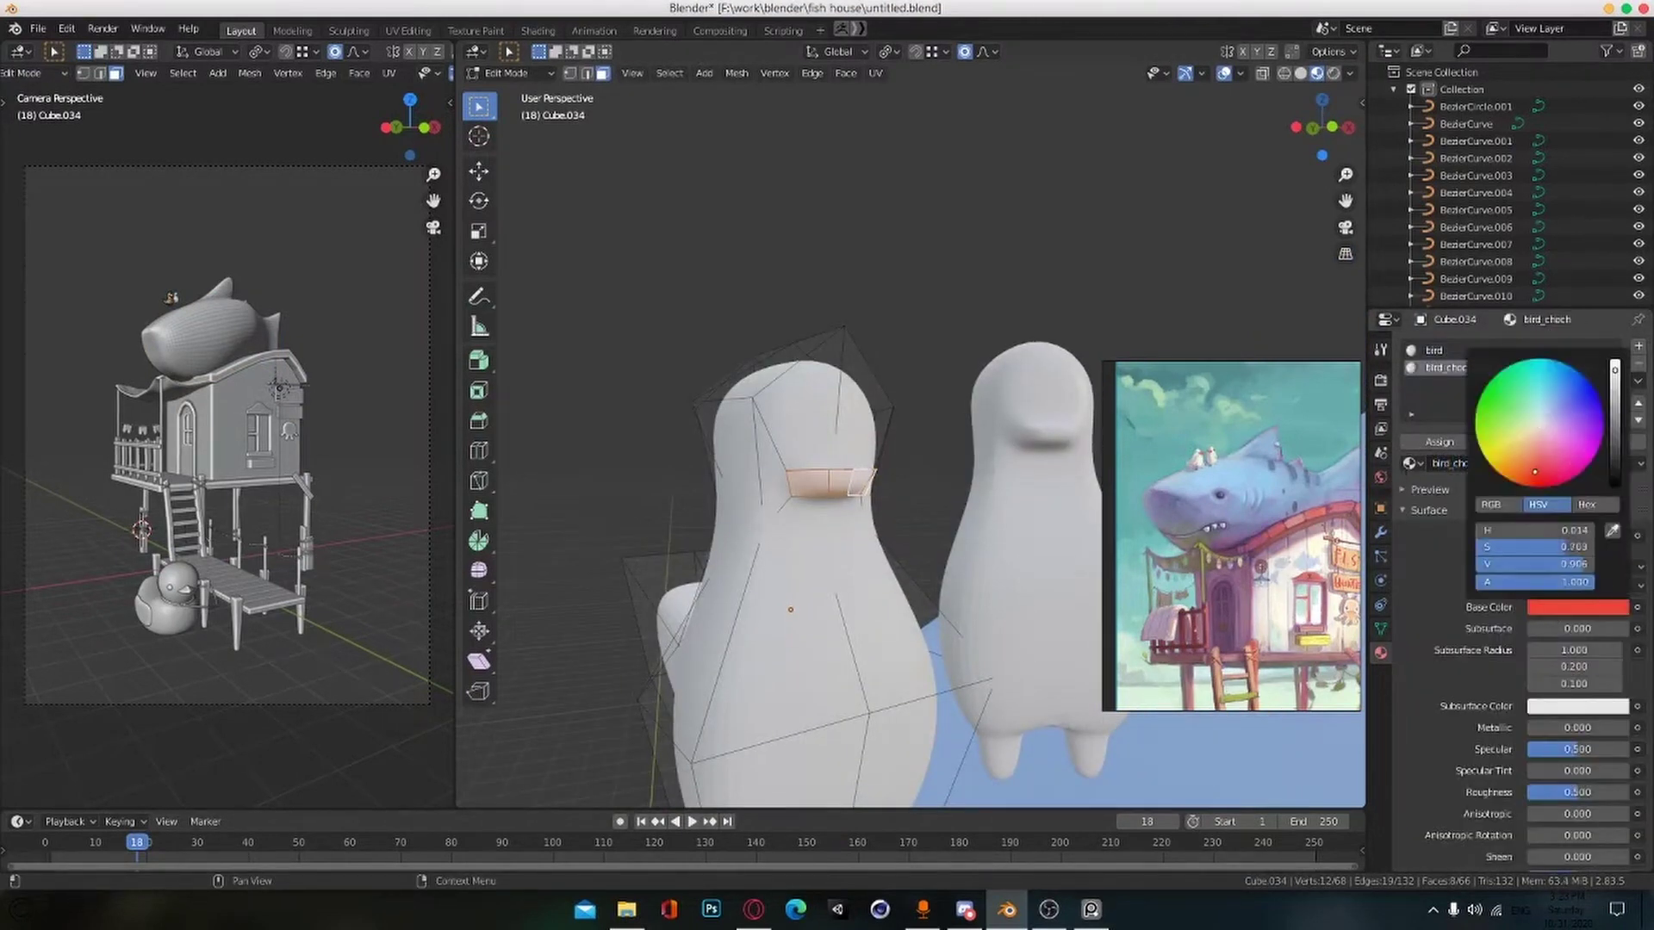
{"action": "left_click", "coordinate": [1468, 442]}
{"action": "scroll", "coordinate": [1017, 594], "scroll_direction": "down", "scroll_amount": 4}
{"action": "middle_click_drag", "start_coordinate": [1016, 551], "coordinate": [991, 603]}
{"action": "key", "text": "Tab"}
Step: Select the second bird's beak faces in its mesh and give the bird the existing bird material
{"action": "left_click", "coordinate": [986, 564]}
{"action": "key", "text": "Tab"}
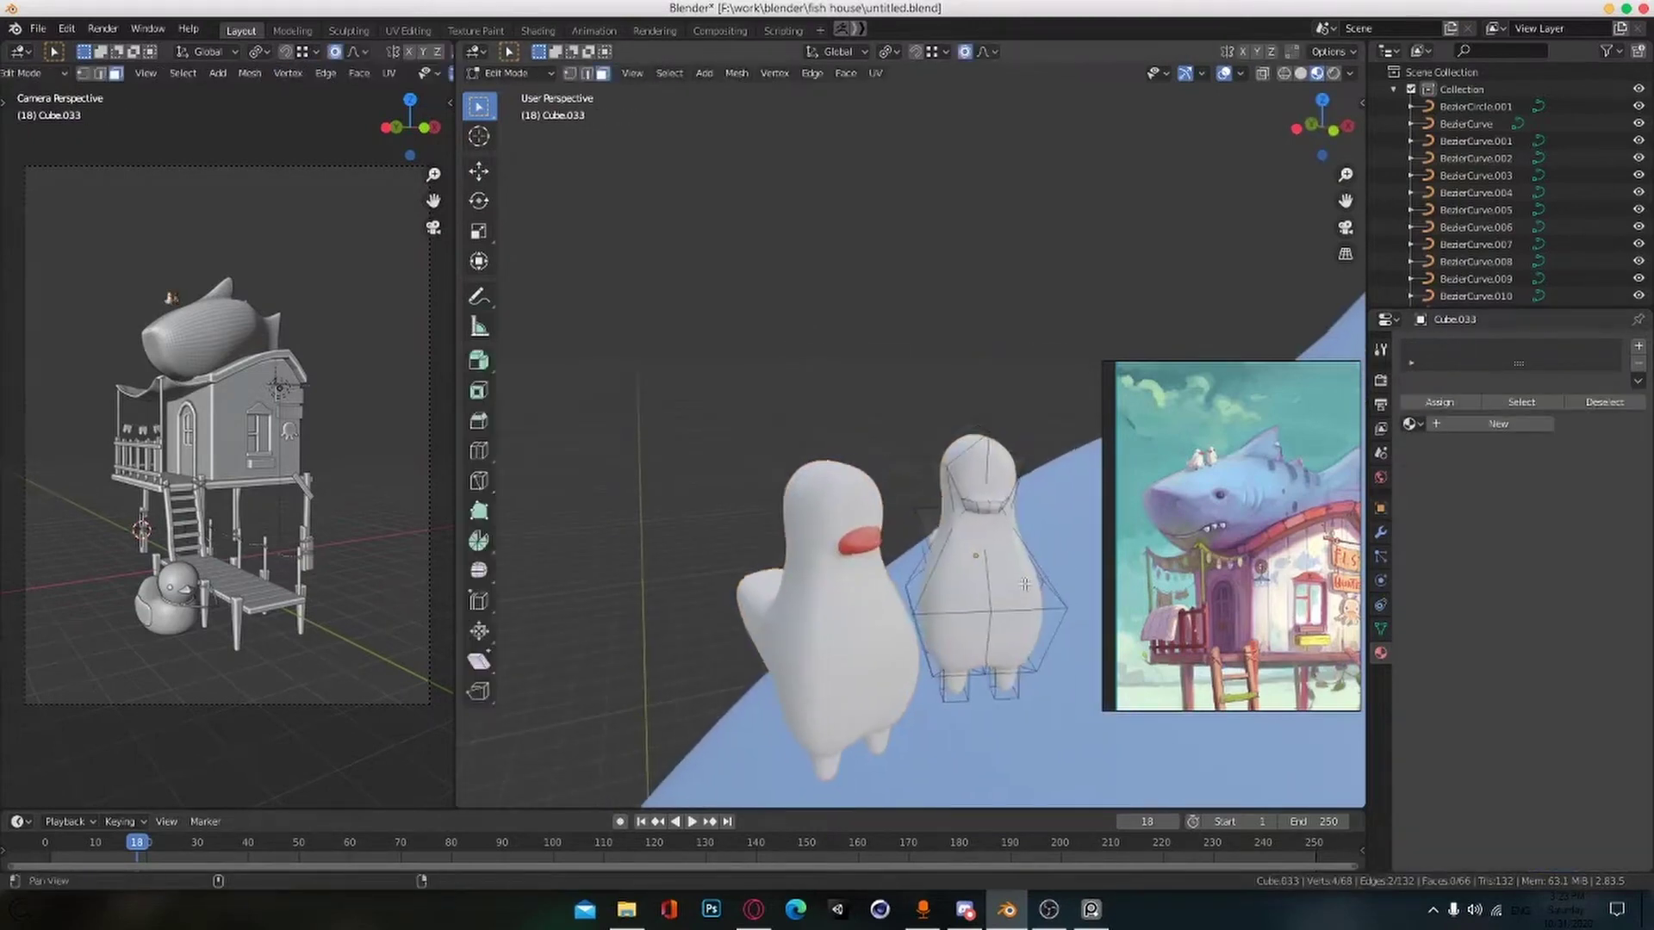
{"action": "scroll", "coordinate": [990, 551], "scroll_direction": "up", "scroll_amount": 4}
{"action": "left_click", "coordinate": [1016, 544], "text": "alt"}
{"action": "left_click", "coordinate": [1412, 423]}
{"action": "left_click", "coordinate": [1445, 483]}
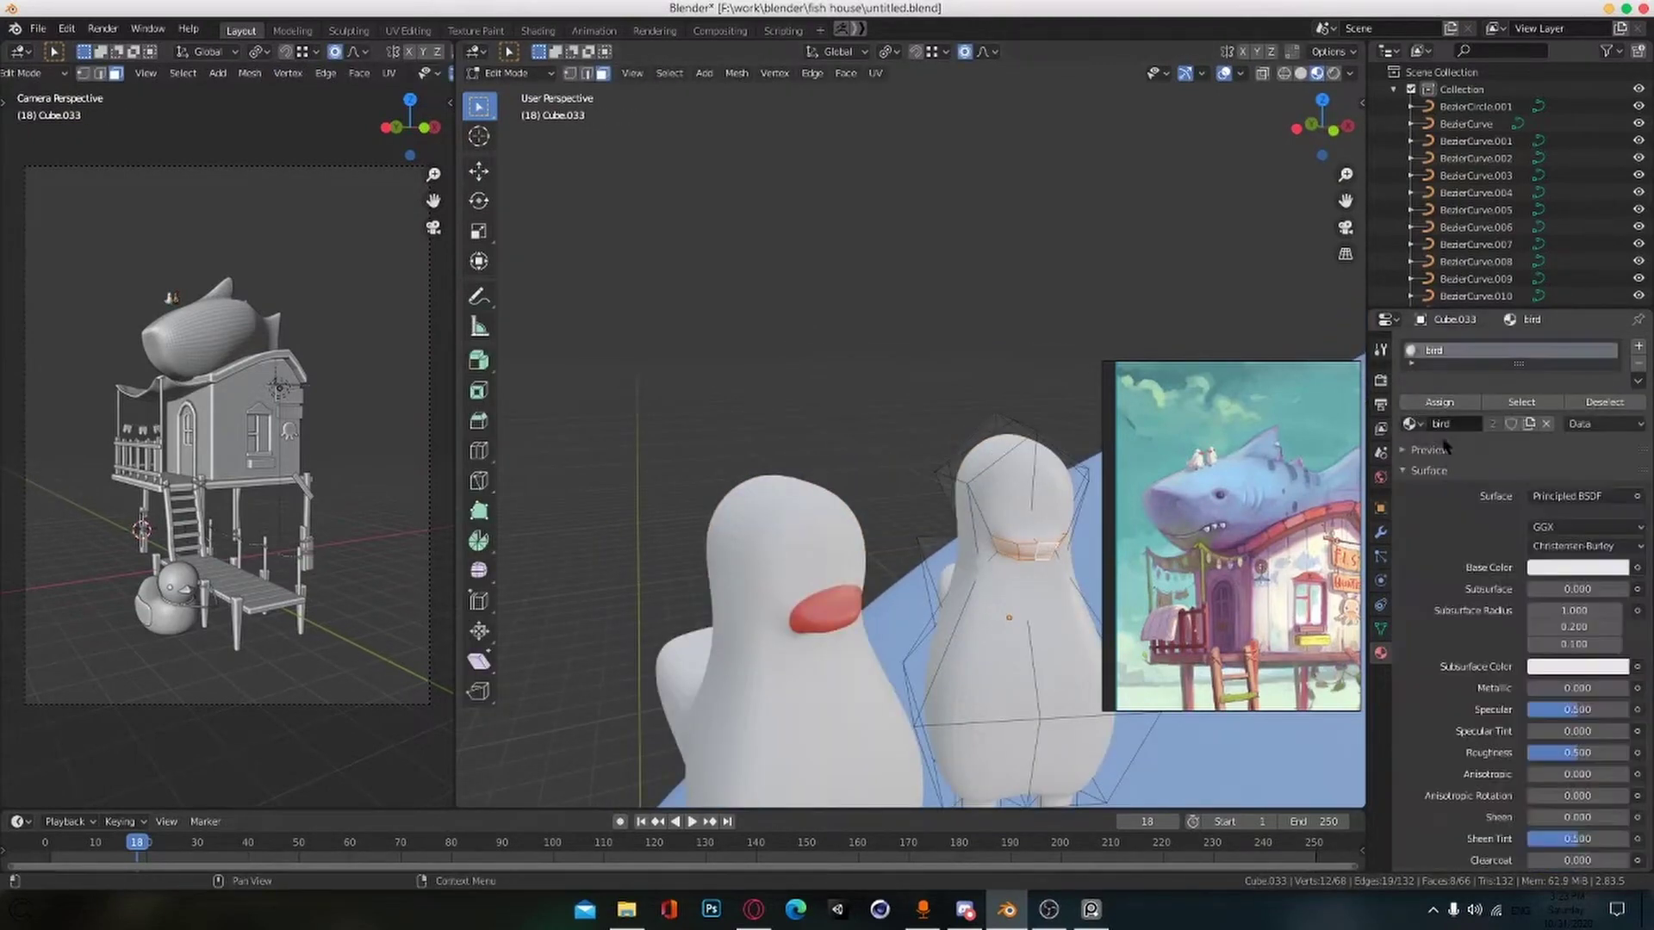
Step: Add a second slot with the existing bird_choch material and assign it to the second bird's beak faces
{"action": "left_click", "coordinate": [1638, 346]}
{"action": "left_click", "coordinate": [1412, 463]}
{"action": "left_click", "coordinate": [1454, 538]}
{"action": "left_click", "coordinate": [1439, 442]}
{"action": "scroll", "coordinate": [990, 568], "scroll_direction": "down", "scroll_amount": 5}
{"action": "key", "text": "Tab"}
{"action": "scroll", "coordinate": [959, 555], "scroll_direction": "down", "scroll_amount": 1}
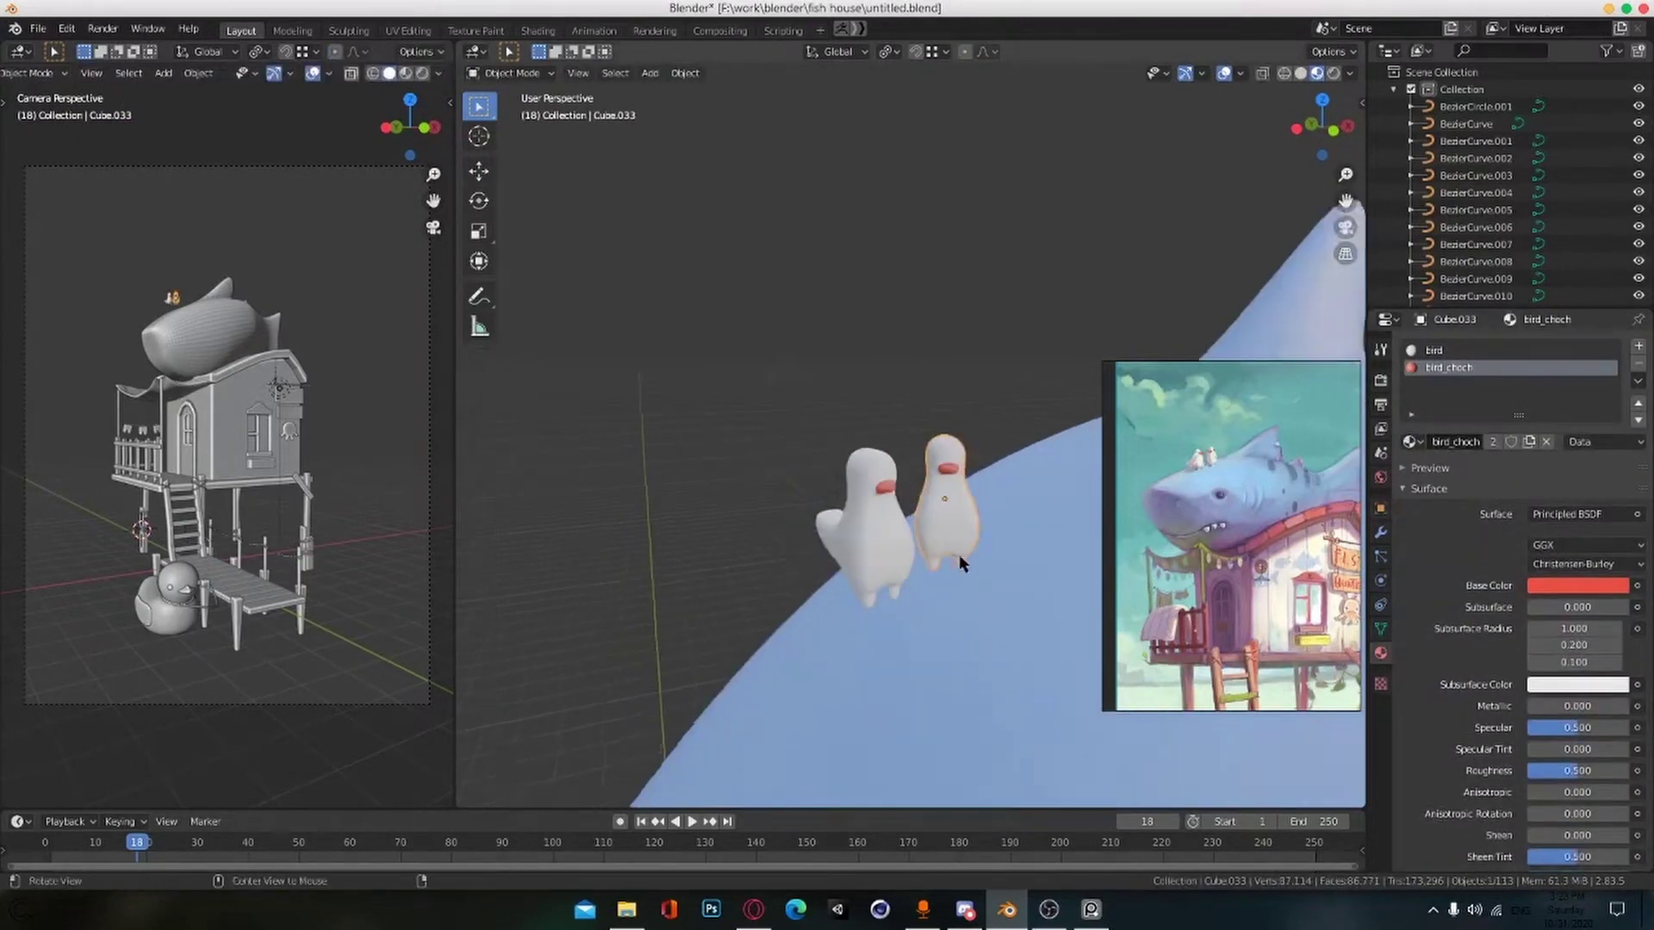
Step: Darken the bird material's base color to light gray and save the file
{"action": "middle_click_drag", "start_coordinate": [959, 555], "coordinate": [946, 551]}
{"action": "left_click", "coordinate": [870, 543]}
{"action": "left_click", "coordinate": [1577, 585]}
{"action": "left_click_drag", "start_coordinate": [1613, 351], "coordinate": [1613, 368]}
{"action": "scroll", "coordinate": [946, 633], "scroll_direction": "down", "scroll_amount": 6}
{"action": "key", "text": "ctrl+s"}
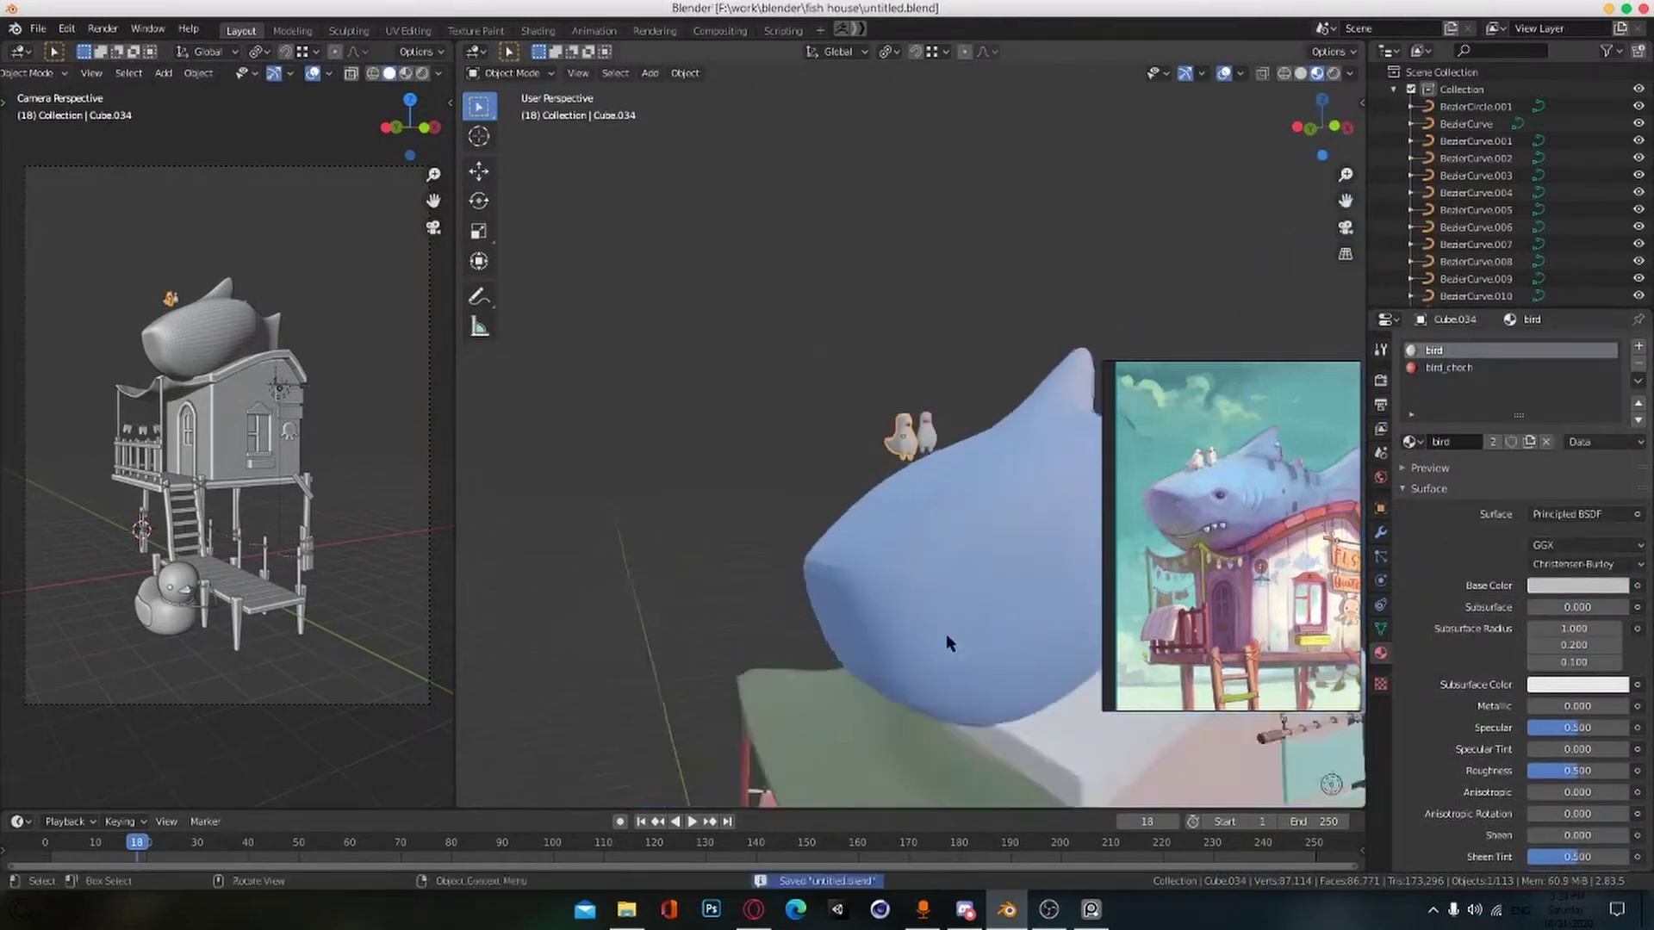
Step: Lower both birds along the Z axis so they sit on the shark's back and save the file
{"action": "scroll", "coordinate": [946, 633], "scroll_direction": "up", "scroll_amount": 6}
{"action": "middle_click_drag", "start_coordinate": [946, 637], "coordinate": [981, 585]}
{"action": "scroll", "coordinate": [959, 607], "scroll_direction": "down", "scroll_amount": 3}
{"action": "left_click", "coordinate": [962, 614]}
{"action": "scroll", "coordinate": [958, 607], "scroll_direction": "down", "scroll_amount": 2}
{"action": "middle_click_drag", "start_coordinate": [645, 586], "coordinate": [622, 615]}
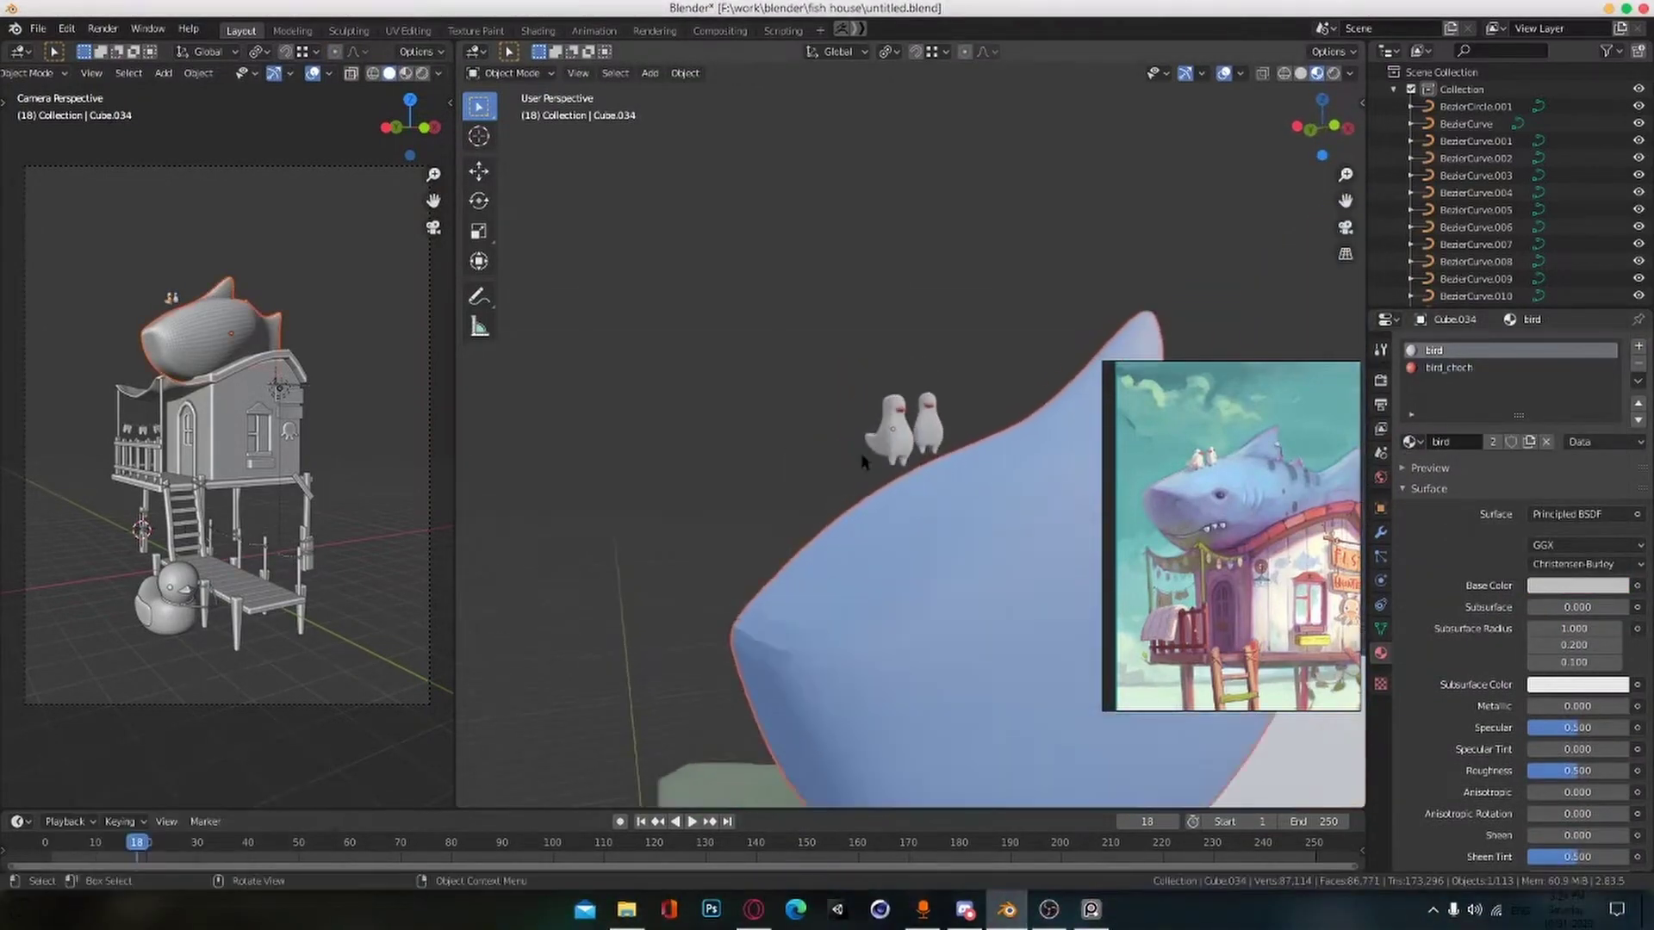
{"action": "left_click", "coordinate": [887, 441]}
{"action": "left_click", "coordinate": [927, 433], "text": "shift"}
{"action": "key", "text": "g"}
{"action": "key", "text": "z"}
{"action": "left_click", "coordinate": [961, 483]}
{"action": "left_click", "coordinate": [896, 463]}
{"action": "scroll", "coordinate": [793, 515], "scroll_direction": "down", "scroll_amount": 6}
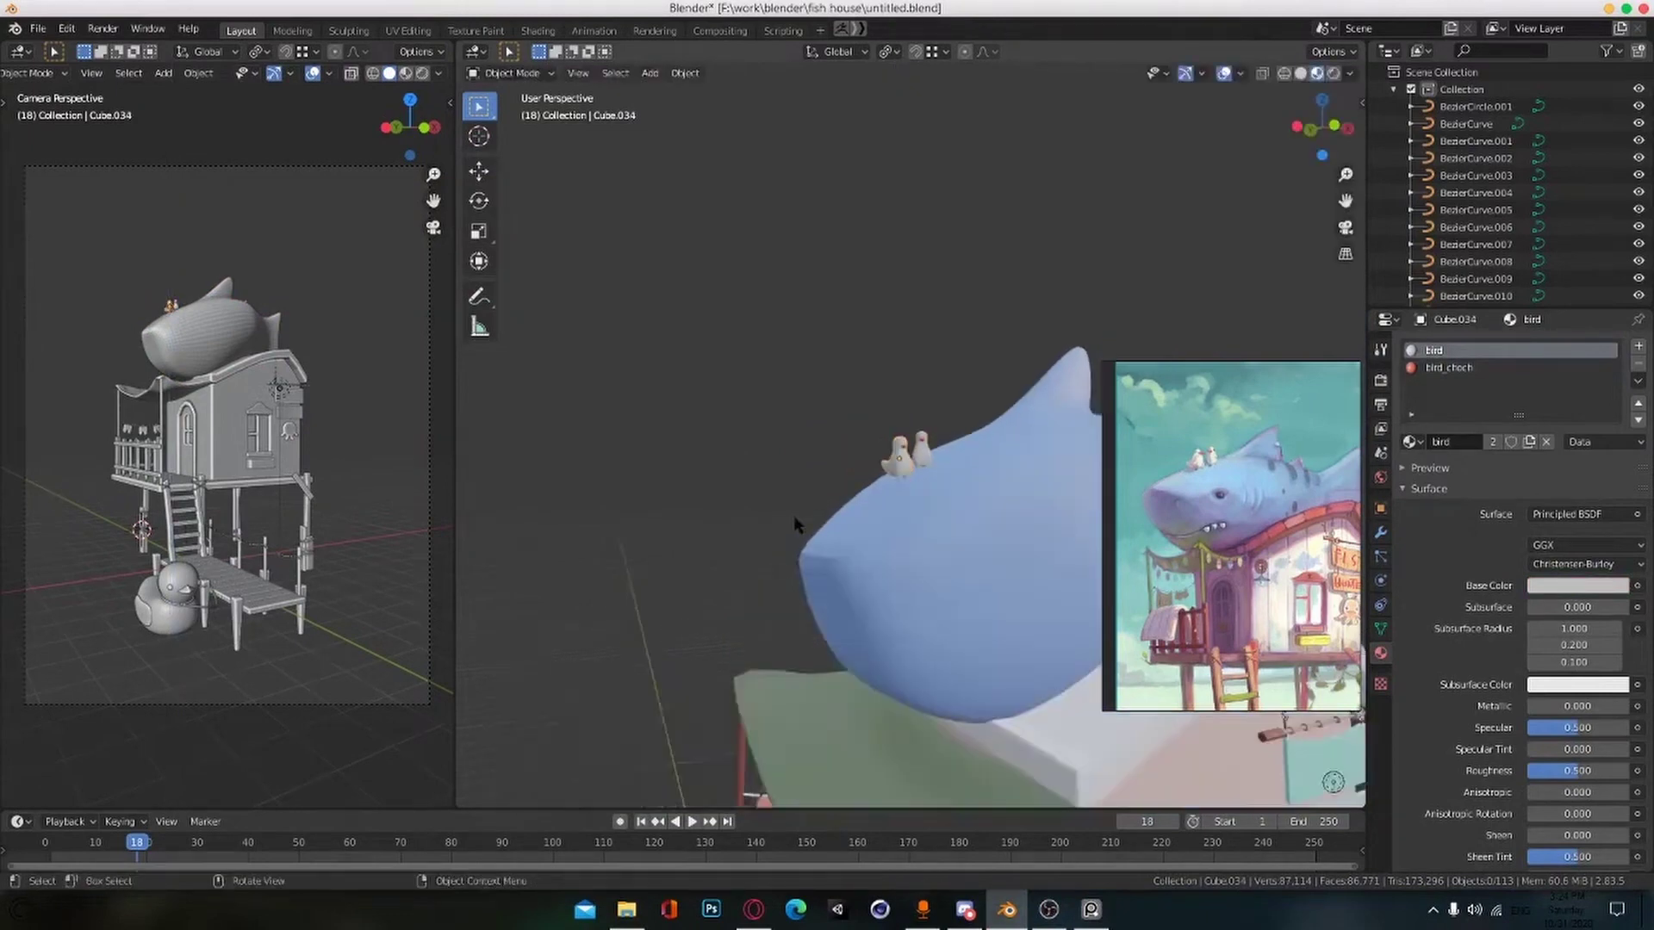
{"action": "key", "text": "ctrl+s"}
Step: Switch the viewport to rendered shading and move the point light from the sign to above and beside the house
{"action": "middle_click_drag", "start_coordinate": [913, 616], "coordinate": [932, 659]}
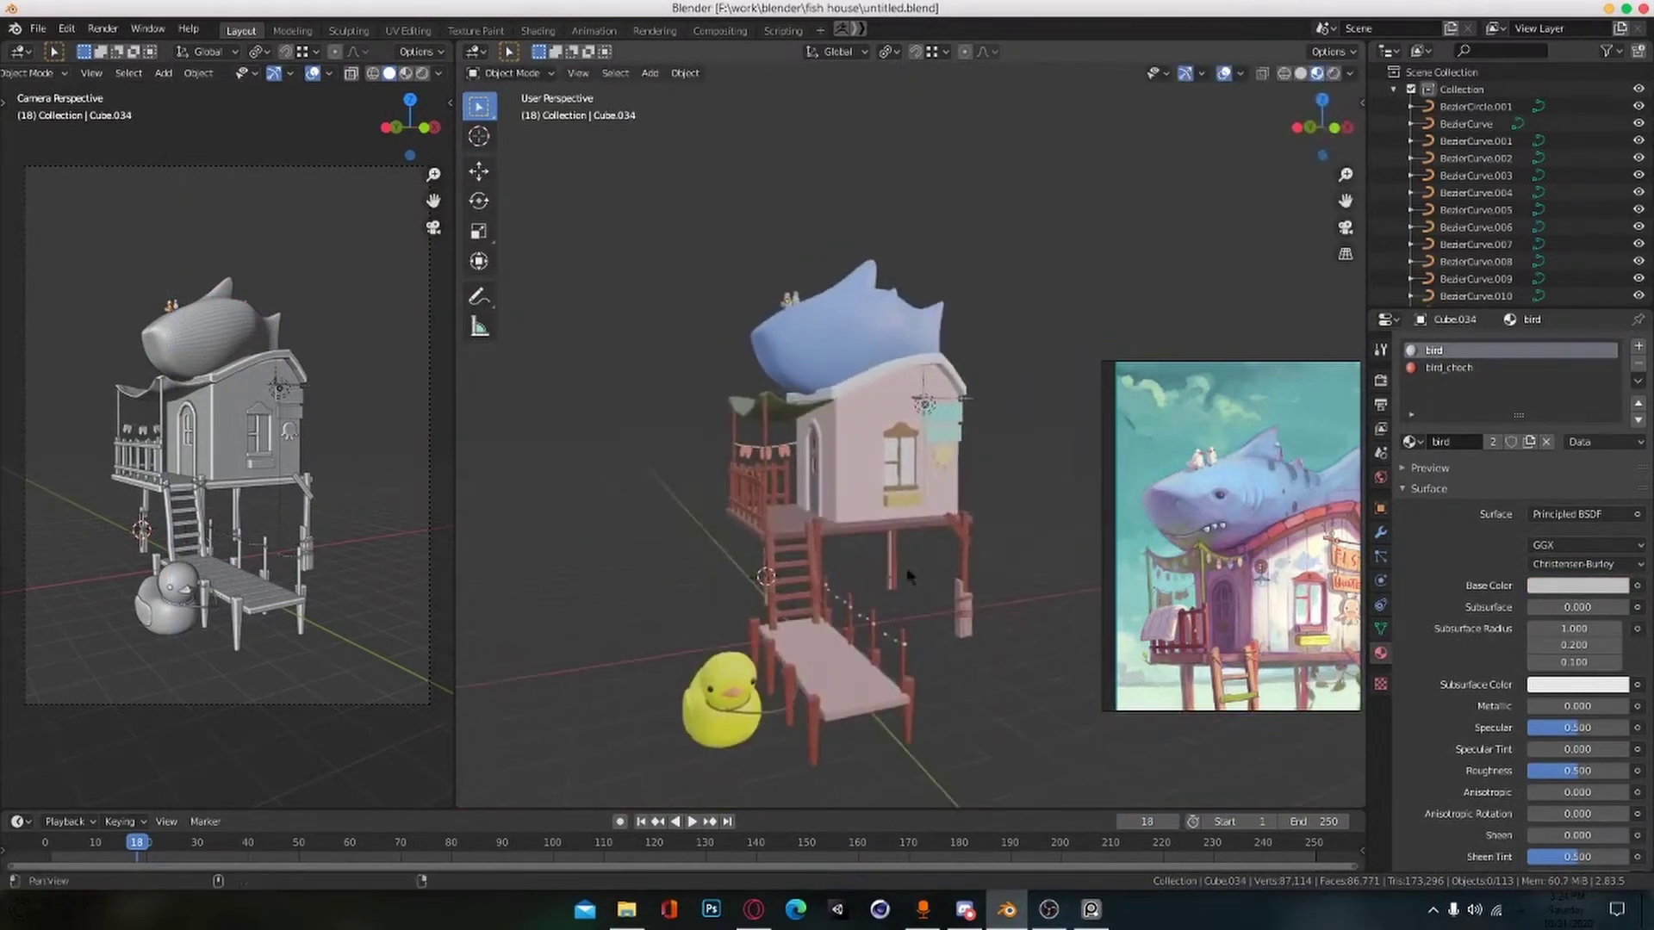
{"action": "left_click", "coordinate": [925, 409]}
{"action": "key", "text": "z"}
{"action": "left_click", "coordinate": [930, 363]}
{"action": "key", "text": "g"}
{"action": "left_click", "coordinate": [1115, 363]}
{"action": "mouse_move", "coordinate": [1113, 364]}
{"action": "middle_mouse_down"}
{"action": "mouse_move", "coordinate": [980, 451]}
{"action": "mouse_move", "coordinate": [1004, 436]}
{"action": "mouse_move", "coordinate": [1037, 560]}
{"action": "mouse_move", "coordinate": [942, 554]}
{"action": "middle_mouse_up"}
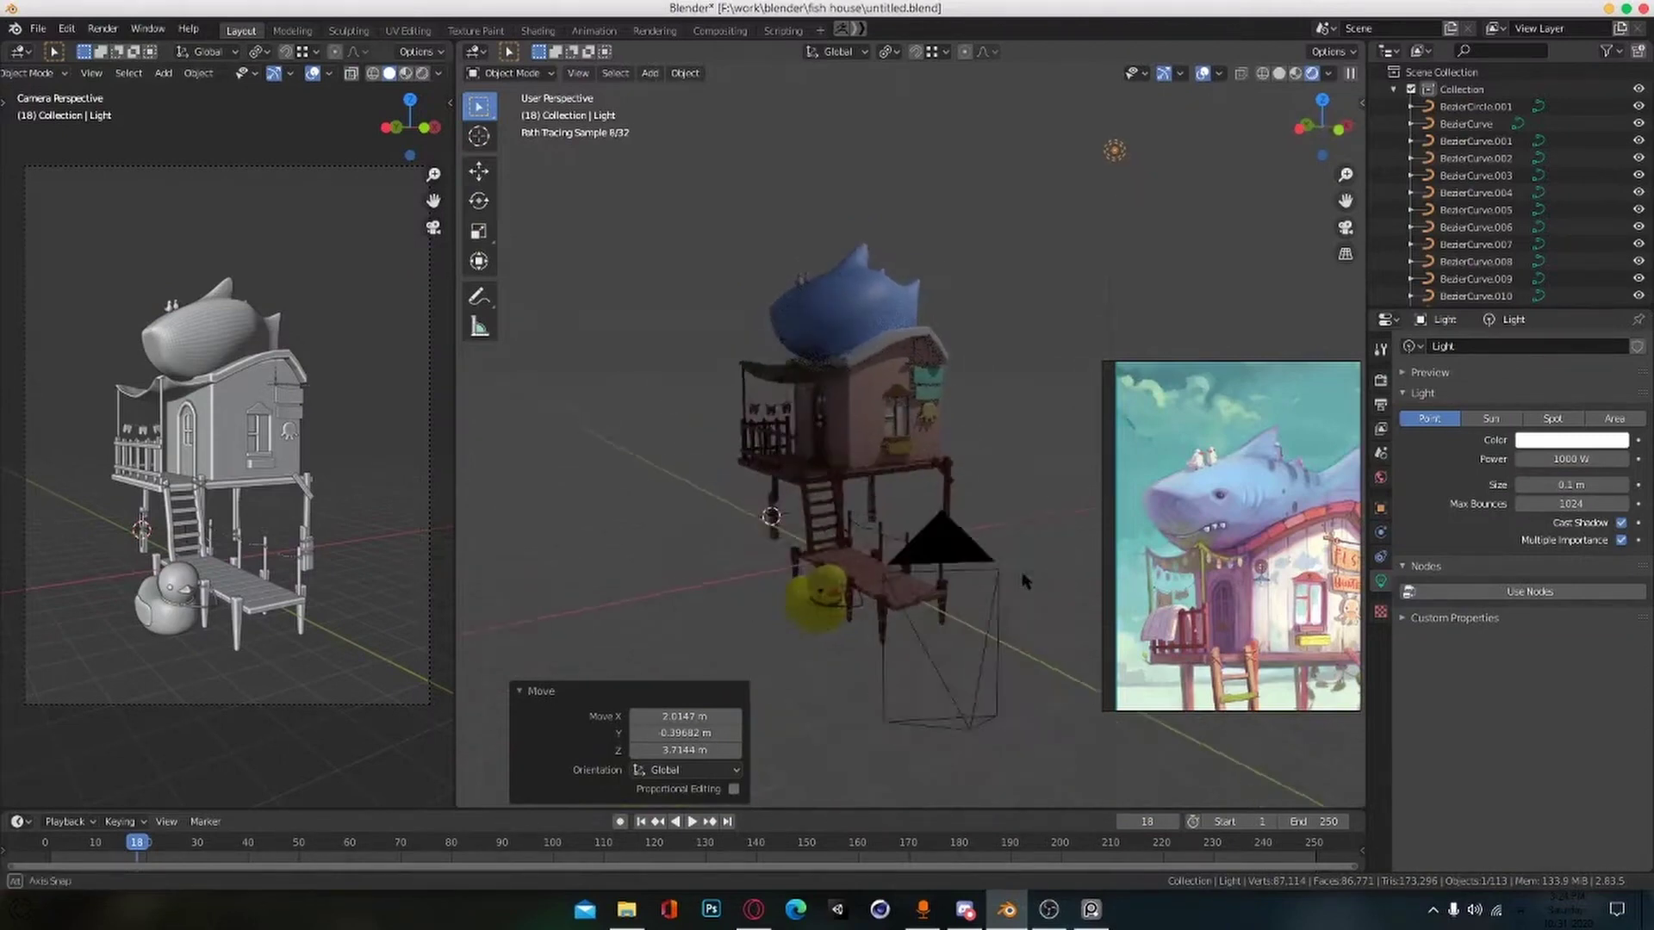
Step: Add a plane and scale it up into a large ground surface beneath the fish house
{"action": "key", "text": "shift+a"}
{"action": "left_click", "coordinate": [1007, 537]}
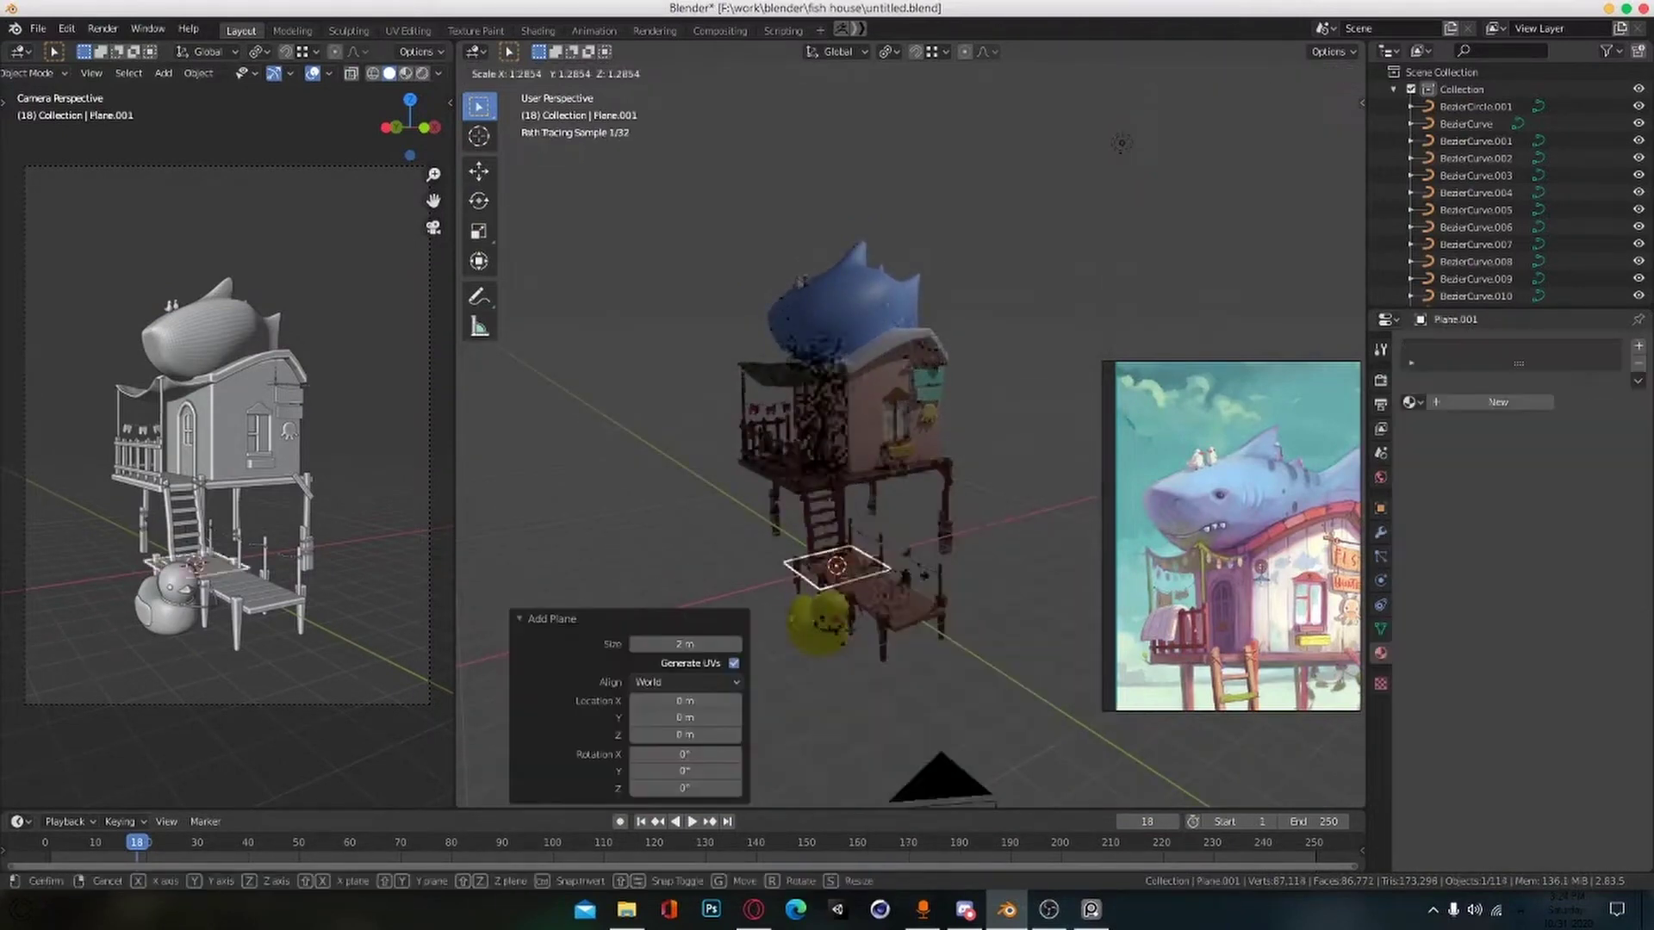
{"action": "key", "text": "s"}
{"action": "left_click", "coordinate": [314, 628]}
{"action": "middle_click_drag", "start_coordinate": [766, 580], "coordinate": [731, 587]}
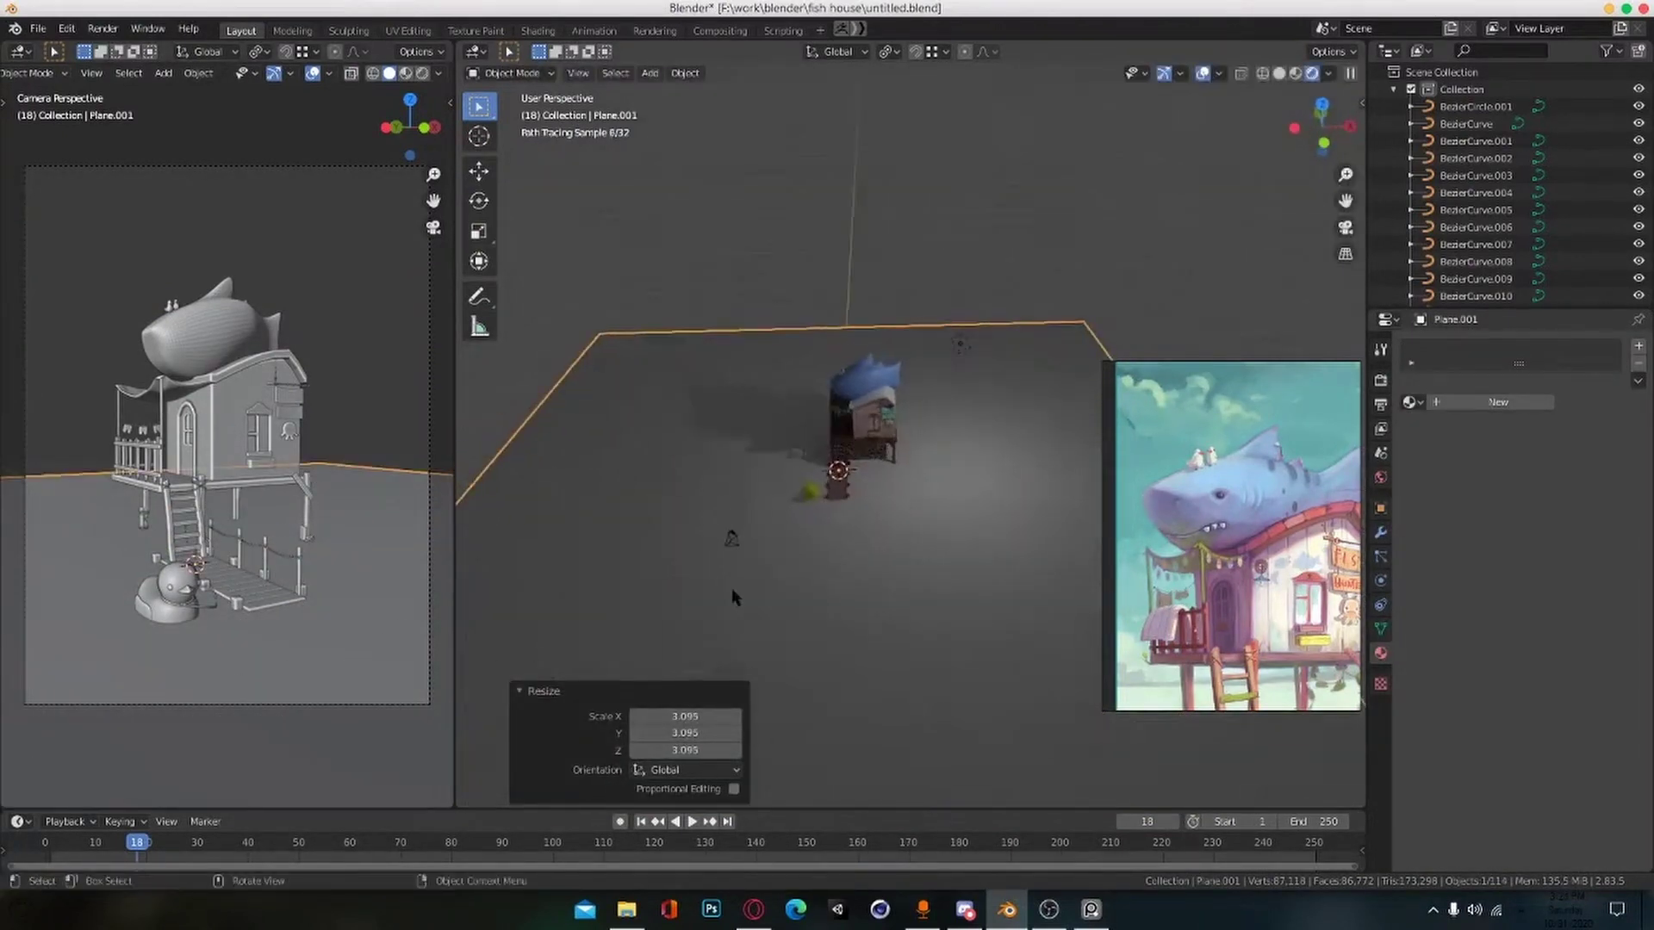
Step: Reposition and rotate the ground plane from the top view so that it extends around the fish house
{"action": "key", "text": "KP_7"}
{"action": "key", "text": "g"}
{"action": "left_click", "coordinate": [956, 492]}
{"action": "key", "text": "r"}
{"action": "left_click", "coordinate": [1066, 416]}
{"action": "key", "text": "g"}
{"action": "left_click", "coordinate": [1040, 413]}
{"action": "key", "text": "r"}
{"action": "left_click", "coordinate": [1040, 415]}
{"action": "key", "text": "g"}
{"action": "left_click", "coordinate": [1022, 422]}
{"action": "middle_click_drag", "start_coordinate": [1012, 538], "coordinate": [973, 422]}
{"action": "scroll", "coordinate": [927, 609], "scroll_direction": "up", "scroll_amount": 5}
{"action": "middle_click_drag", "start_coordinate": [926, 609], "coordinate": [974, 580]}
{"action": "left_click", "coordinate": [974, 580]}
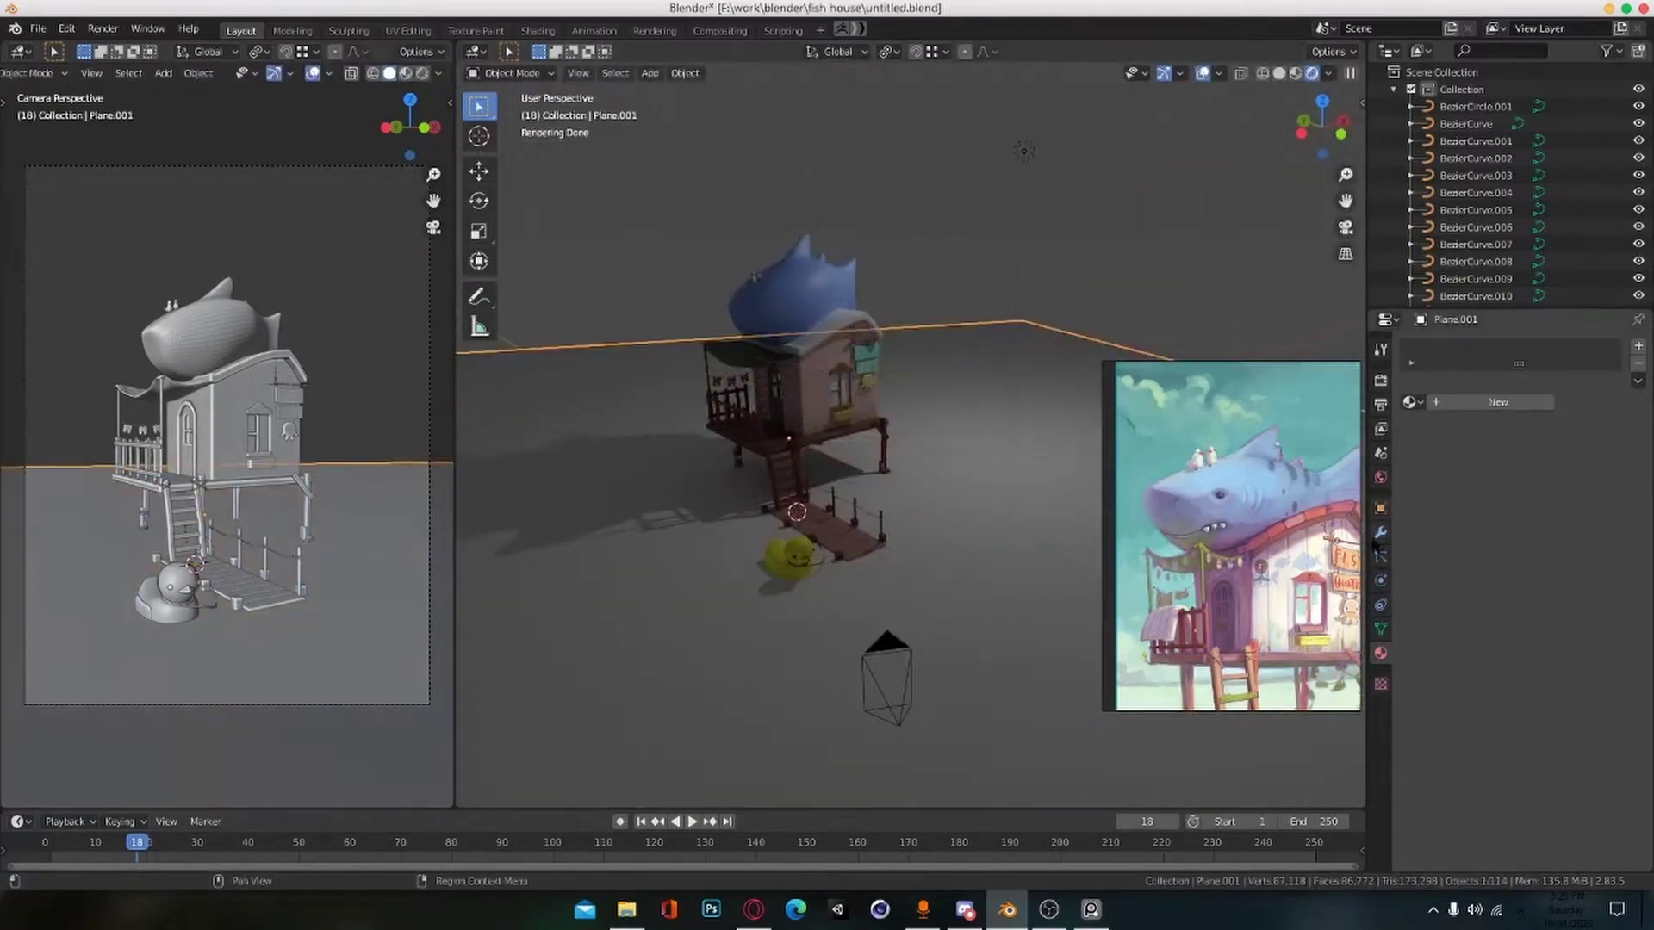
Step: Add a Subdivision Surface modifier to the ground plane and enable adaptive subdivision
{"action": "left_click", "coordinate": [1380, 534]}
{"action": "left_click", "coordinate": [1467, 347]}
{"action": "right_click_drag", "start_coordinate": [1291, 577], "coordinate": [1156, 359]}
{"action": "left_click", "coordinate": [1306, 631]}
{"action": "scroll", "coordinate": [1094, 651], "scroll_direction": "down", "scroll_amount": 3}
{"action": "mouse_move", "coordinate": [1094, 650]}
{"action": "middle_mouse_down"}
{"action": "mouse_move", "coordinate": [1072, 631]}
{"action": "mouse_move", "coordinate": [1046, 641]}
{"action": "mouse_move", "coordinate": [1178, 613]}
{"action": "mouse_move", "coordinate": [1094, 637]}
{"action": "middle_mouse_up"}
{"action": "left_click", "coordinate": [1633, 373]}
{"action": "left_click", "coordinate": [1503, 346]}
{"action": "left_click", "coordinate": [1318, 631]}
{"action": "left_click", "coordinate": [1413, 461]}
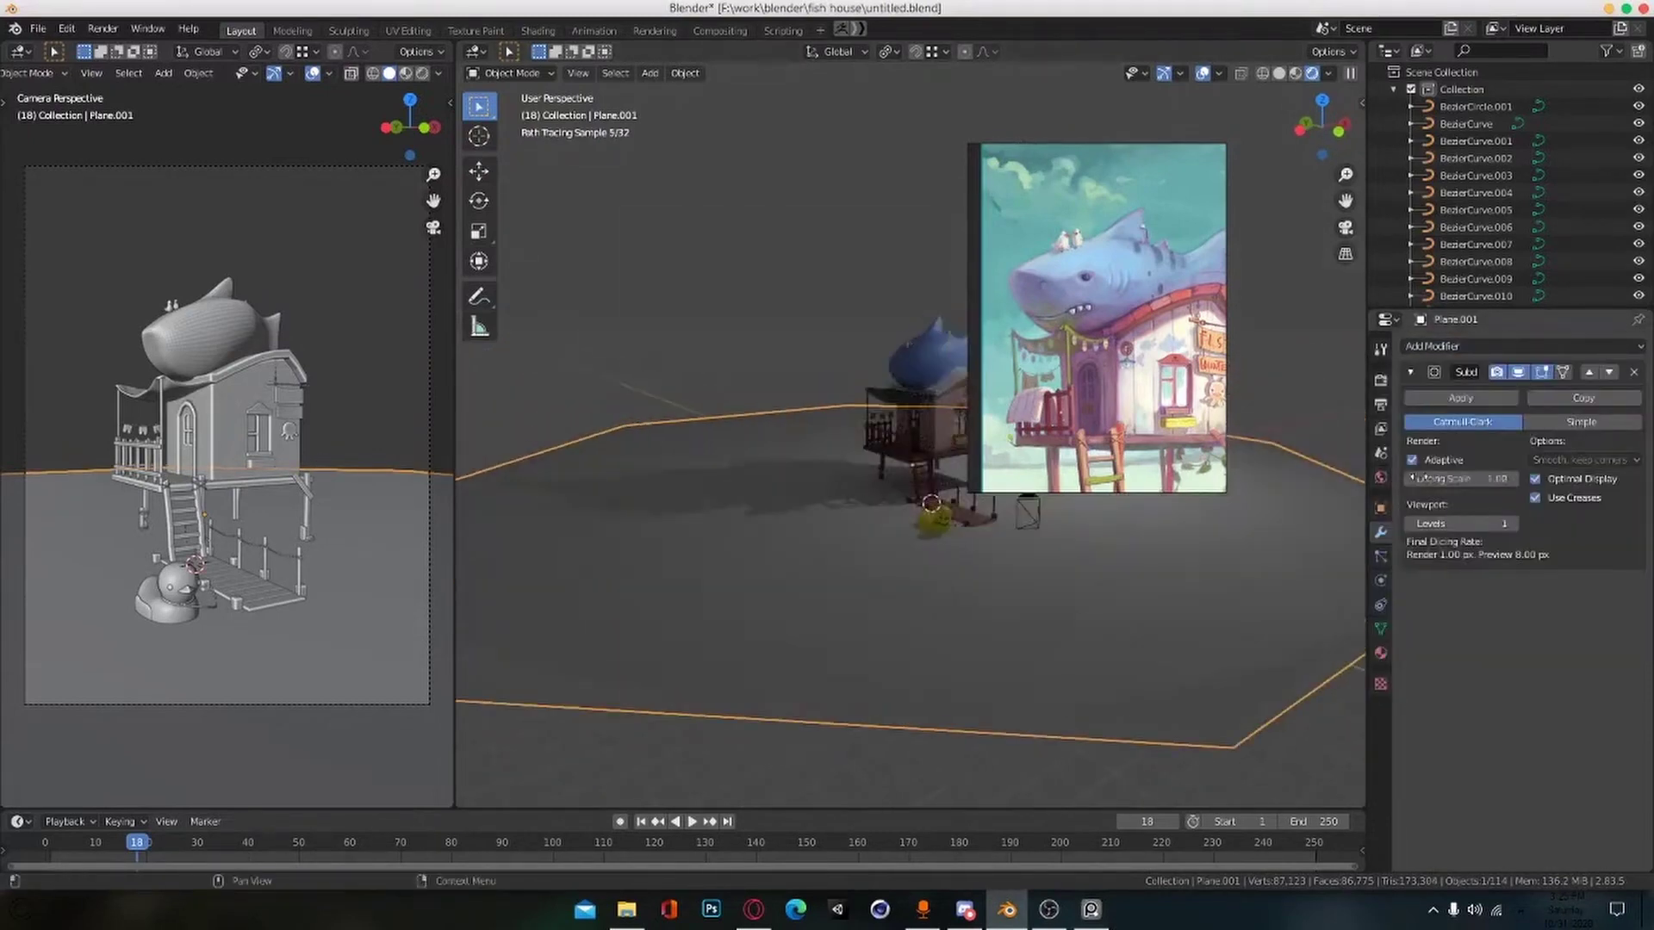
Step: Try an Ocean modifier on the ground plane and remove it
{"action": "left_click", "coordinate": [1576, 347]}
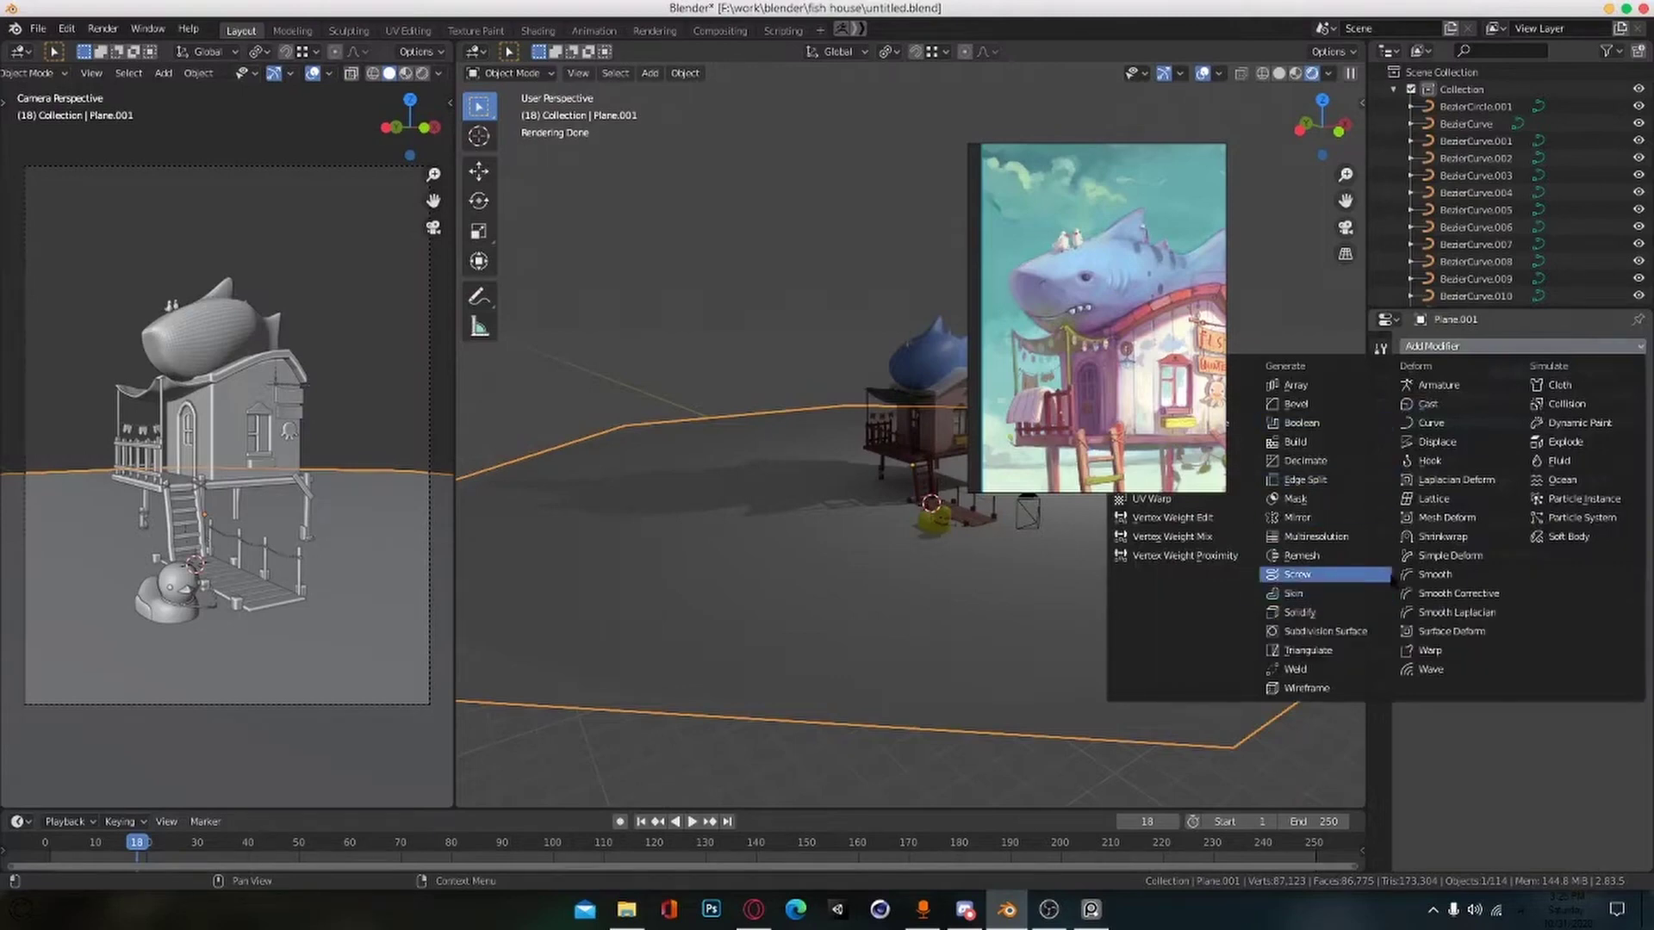
{"action": "left_click", "coordinate": [1560, 479]}
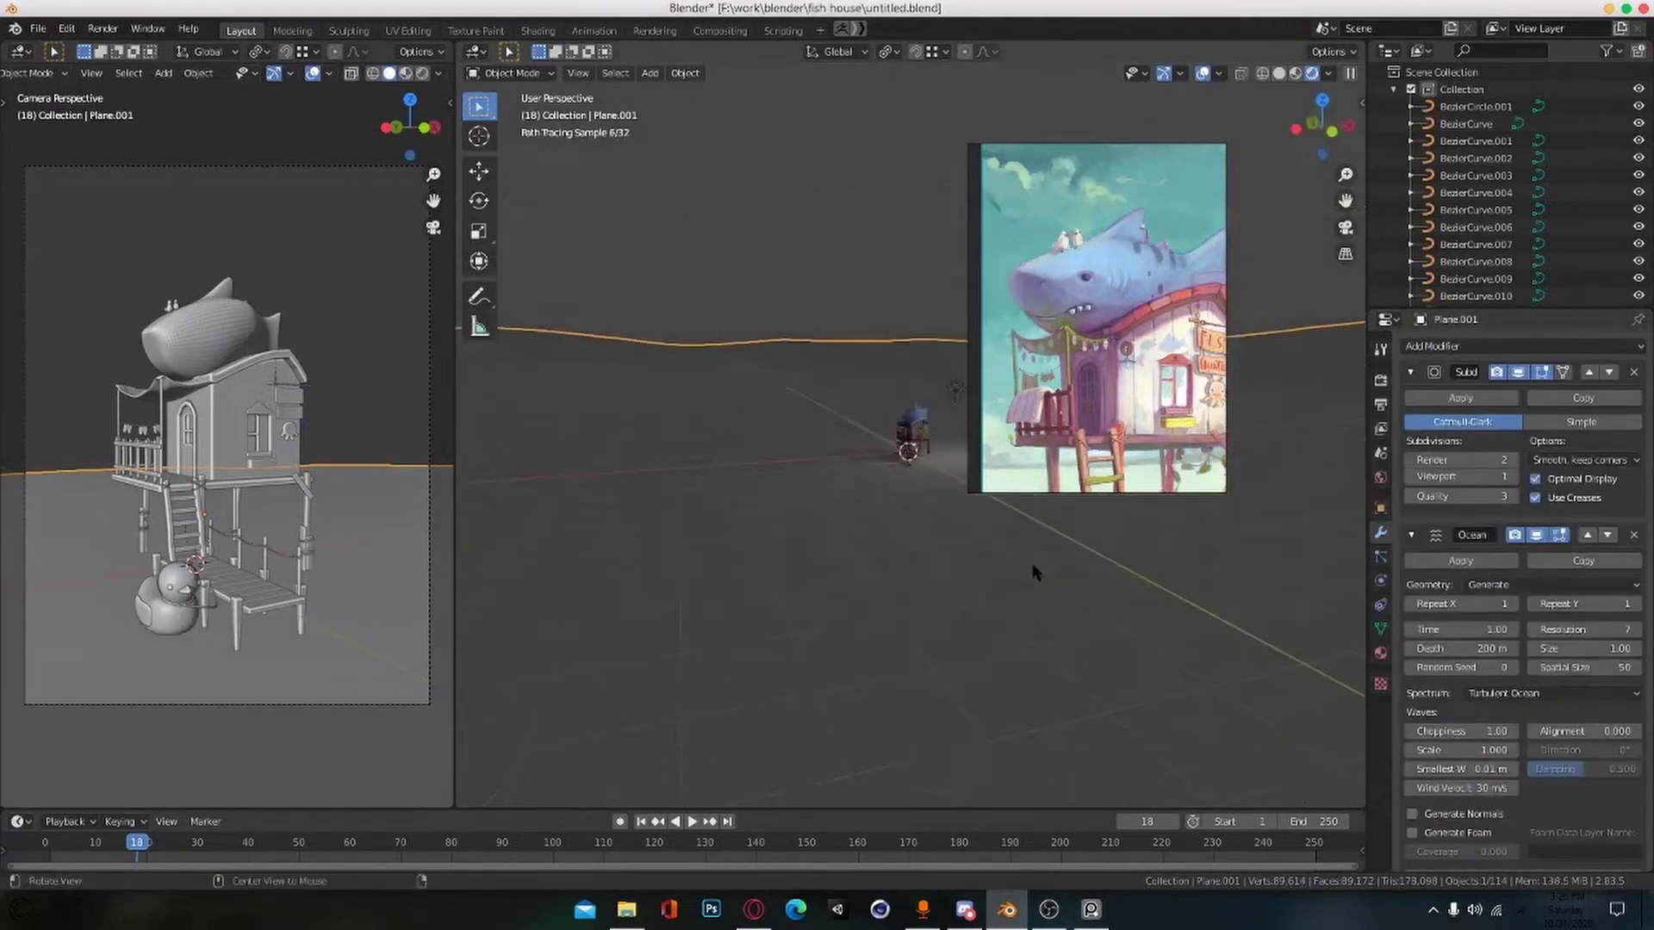
{"action": "scroll", "coordinate": [1613, 542], "scroll_direction": "down", "scroll_amount": 1}
{"action": "left_click", "coordinate": [1633, 502]}
Step: Add a Wave modifier to the ground plane with offset 7.9 and damping 10.5, and raise the render and viewport subdivision levels to 4
{"action": "left_click", "coordinate": [1594, 347]}
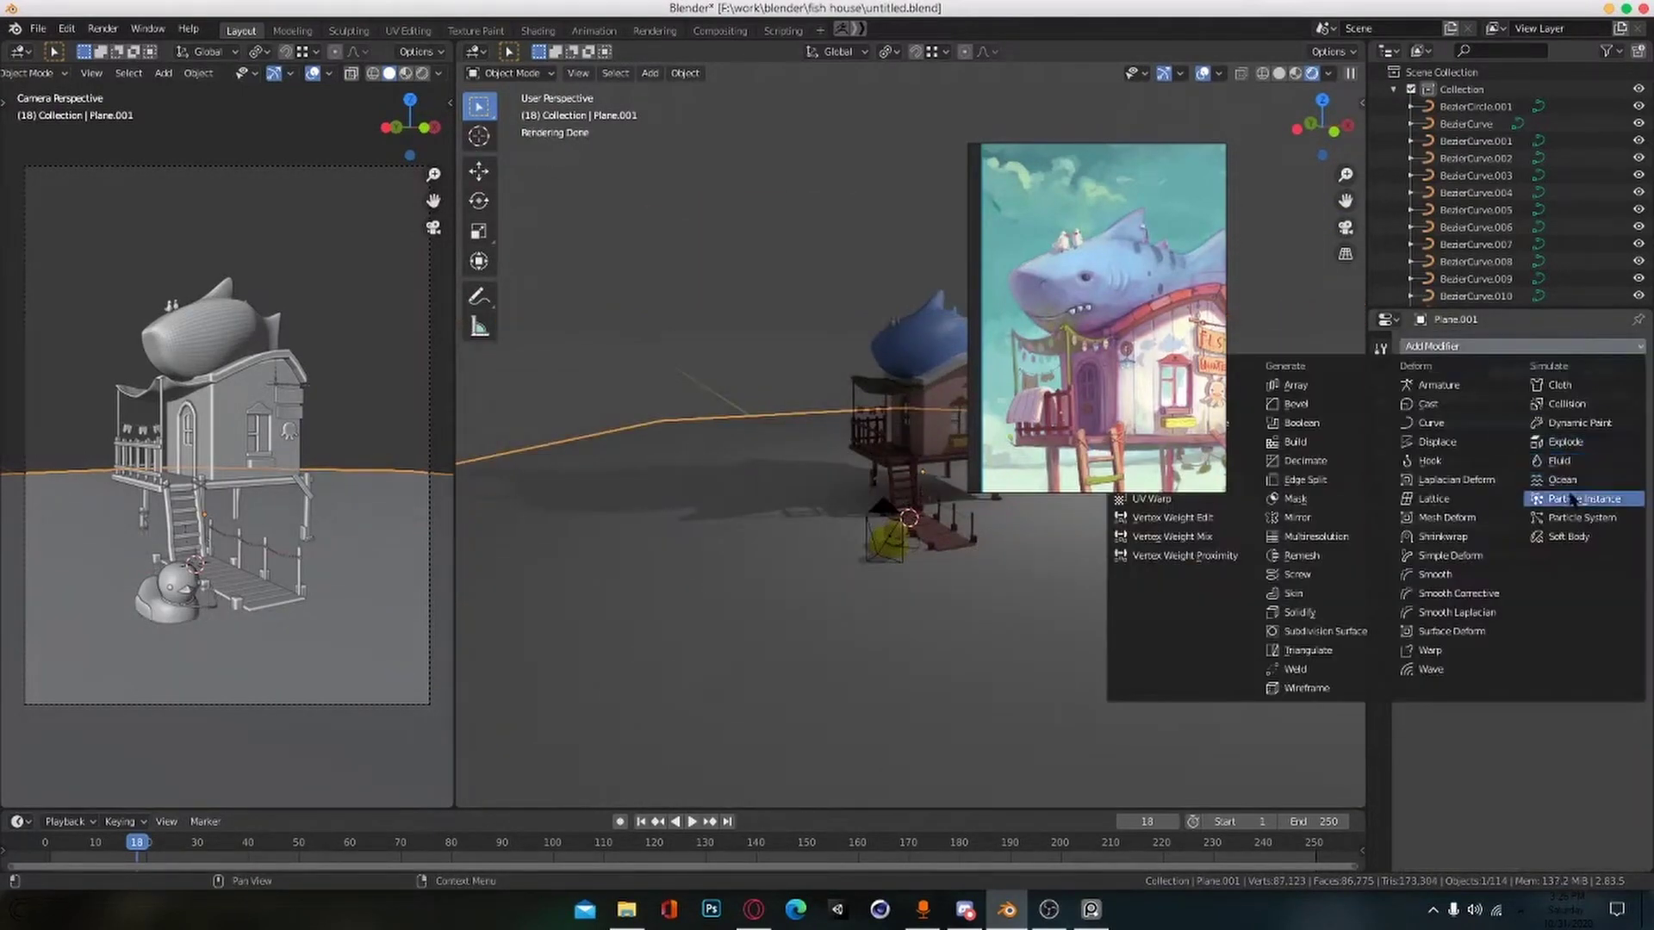
{"action": "left_click", "coordinate": [1464, 670]}
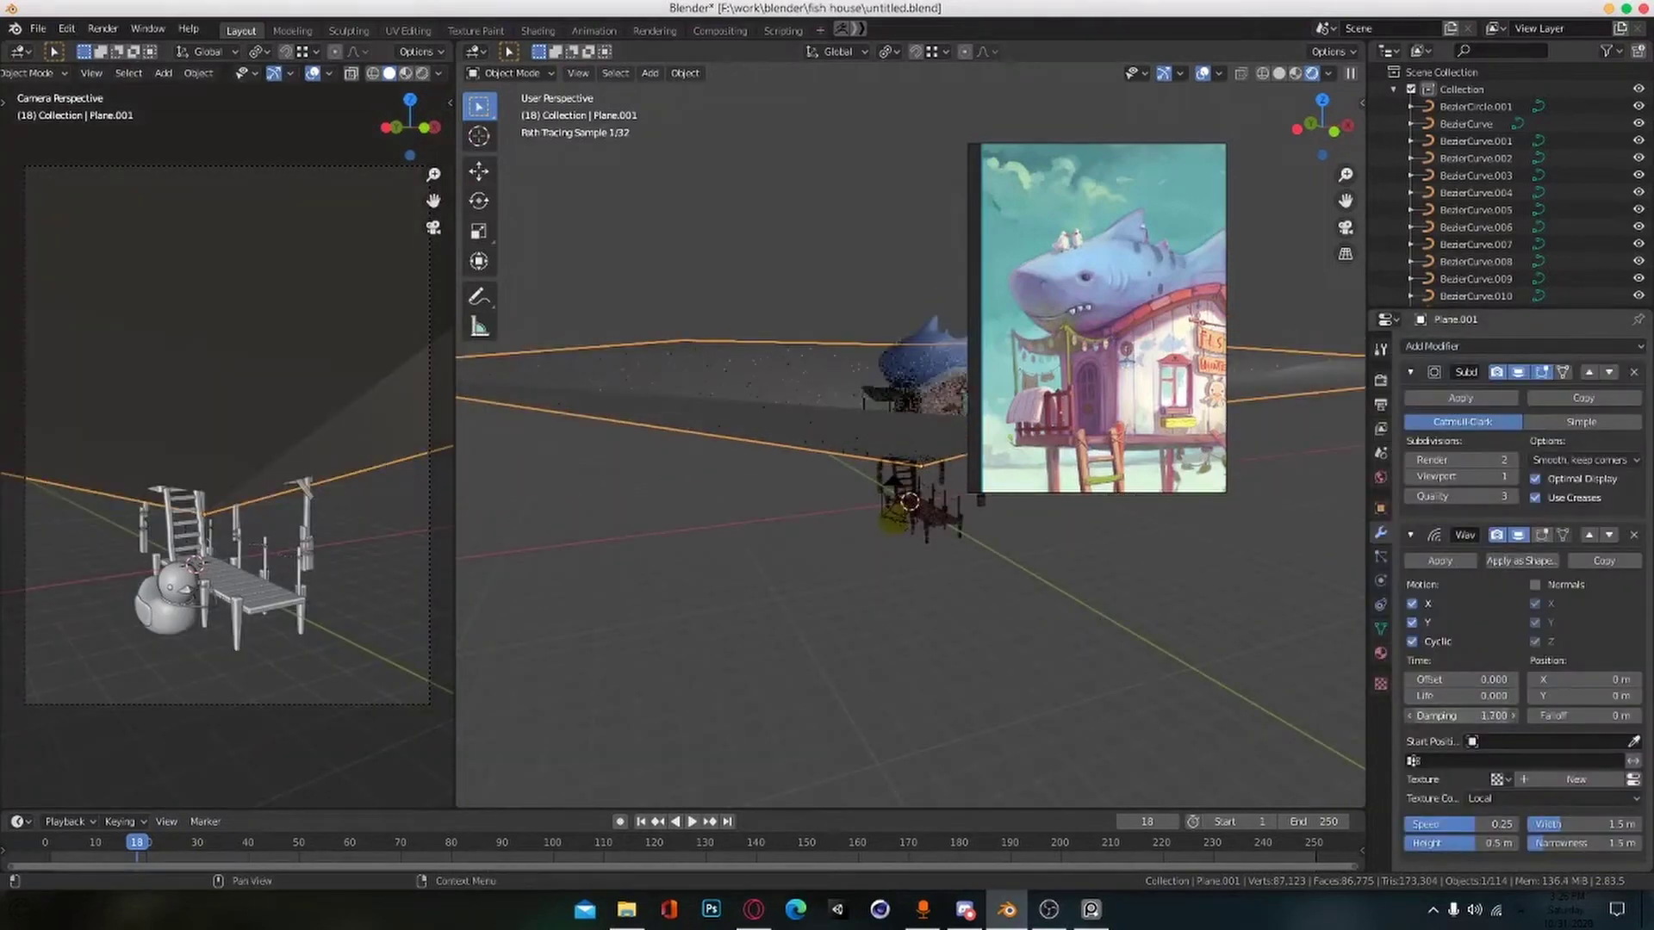
{"action": "left_click_drag", "start_coordinate": [1475, 681], "coordinate": [1470, 686]}
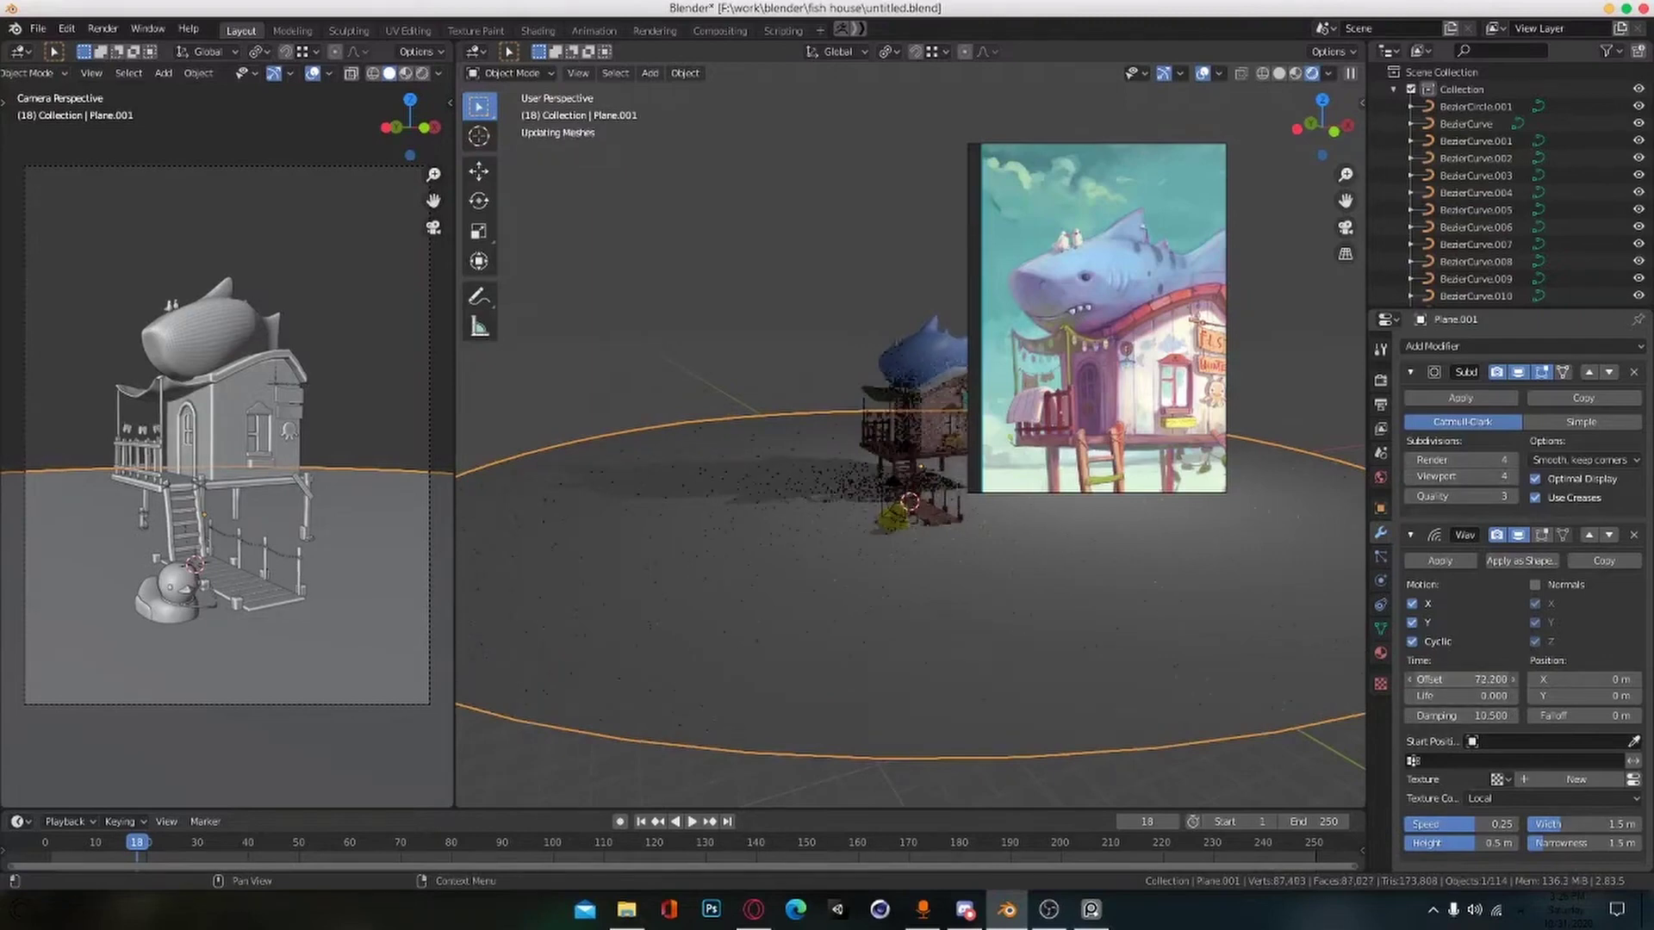
{"action": "left_click_drag", "start_coordinate": [1470, 681], "coordinate": [1443, 681]}
{"action": "left_click_drag", "start_coordinate": [1567, 681], "coordinate": [1542, 682]}
{"action": "key", "text": "ctrl+z"}
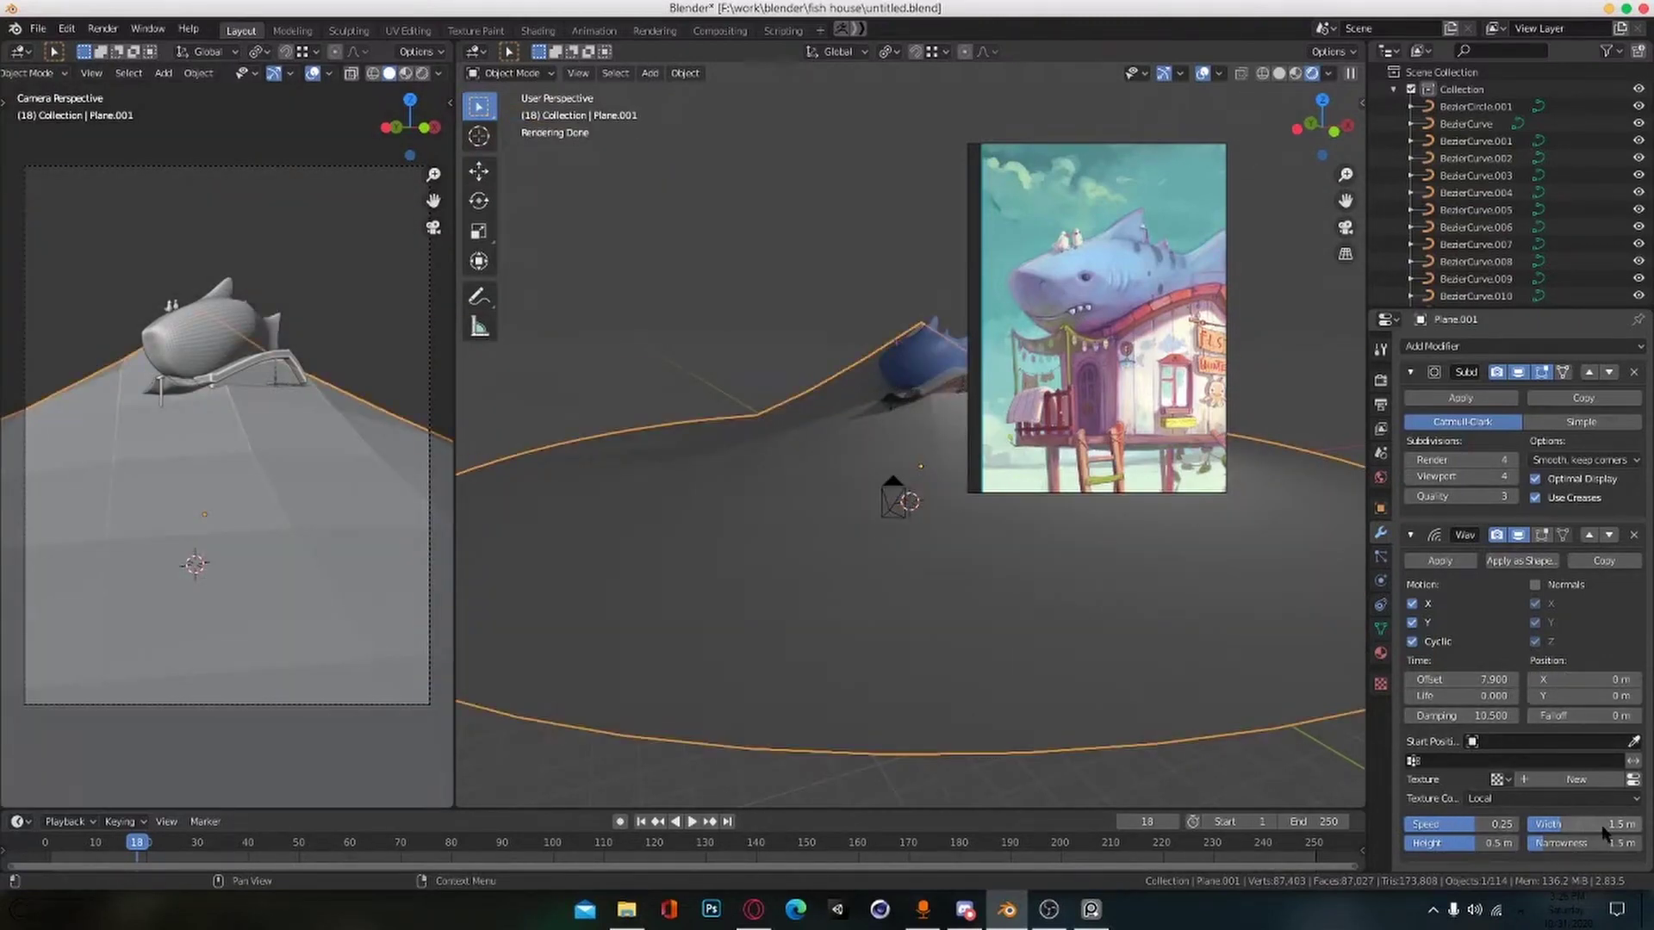
Step: Try a width of 1.2 m and a narrowness of 1.4 on the ground plane's Wave modifier, and remove the modifier
{"action": "mouse_move", "coordinate": [1602, 826]}
{"action": "left_mouse_down"}
{"action": "mouse_move", "coordinate": [1588, 826]}
{"action": "mouse_move", "coordinate": [1602, 843]}
{"action": "left_mouse_up"}
{"action": "left_click_drag", "start_coordinate": [1582, 680], "coordinate": [1593, 679]}
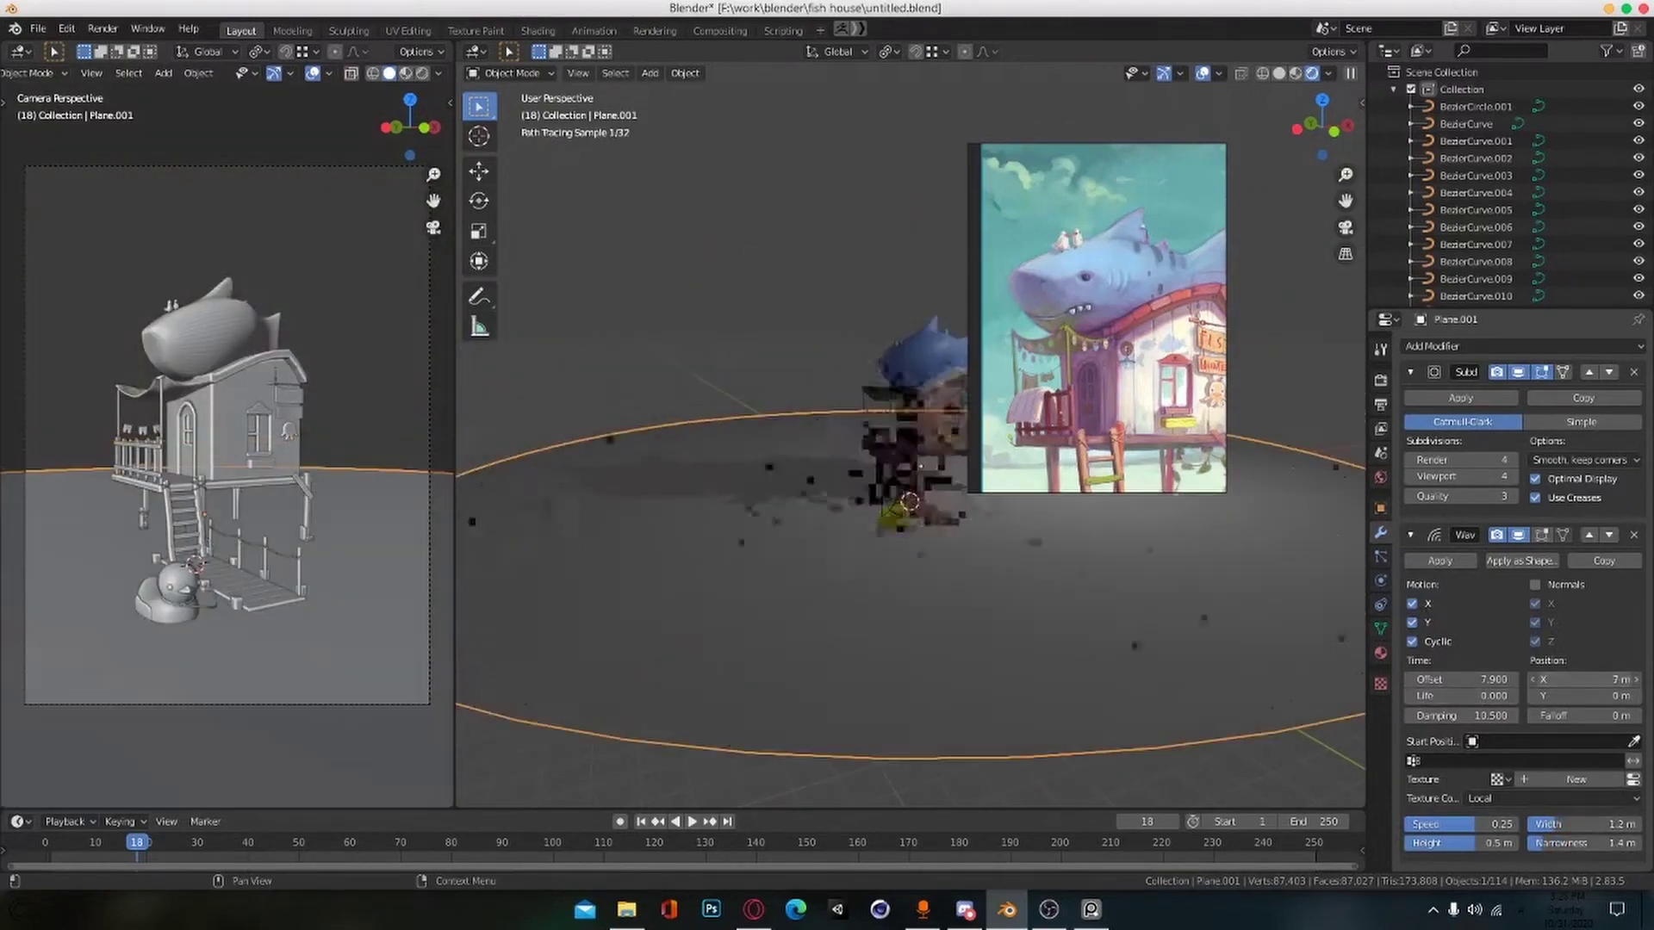
{"action": "key", "text": "ctrl+z"}
{"action": "mouse_move", "coordinate": [1494, 843]}
{"action": "left_mouse_down"}
{"action": "mouse_move", "coordinate": [1471, 843]}
{"action": "mouse_move", "coordinate": [1501, 843]}
{"action": "left_mouse_up"}
{"action": "left_click", "coordinate": [1633, 536]}
Step: Add a Displace modifier to the ground plane and give it a new Clouds texture with a noise size of 0.16
{"action": "left_click", "coordinate": [1515, 346]}
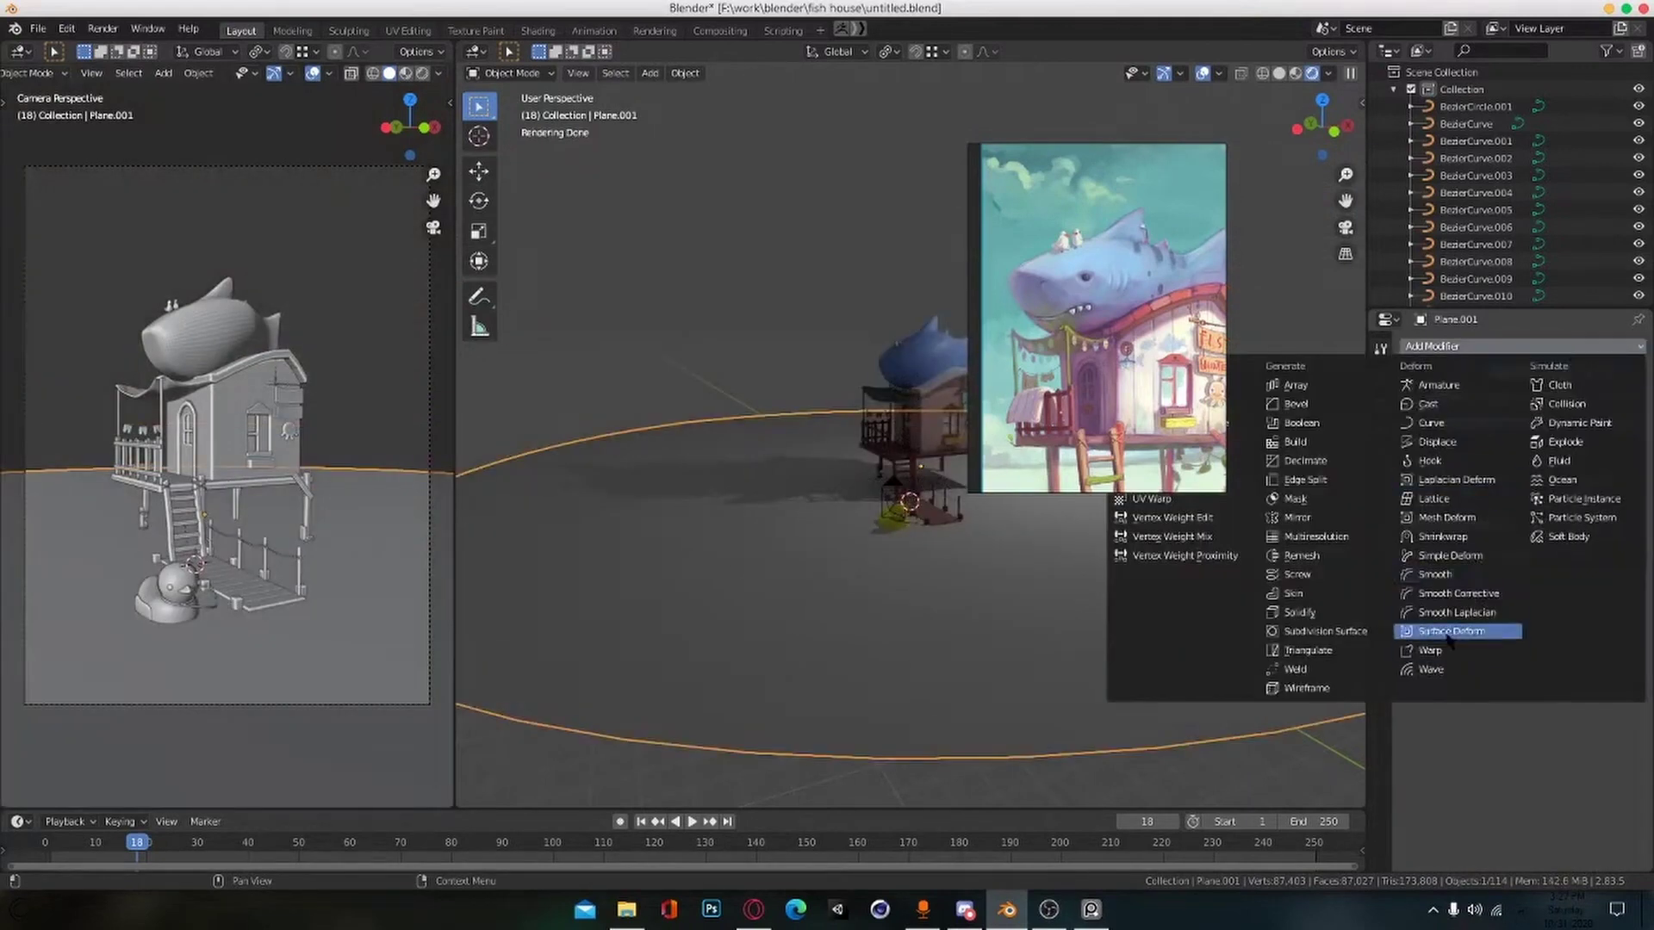
{"action": "left_click", "coordinate": [1451, 441]}
{"action": "left_click", "coordinate": [1381, 652]}
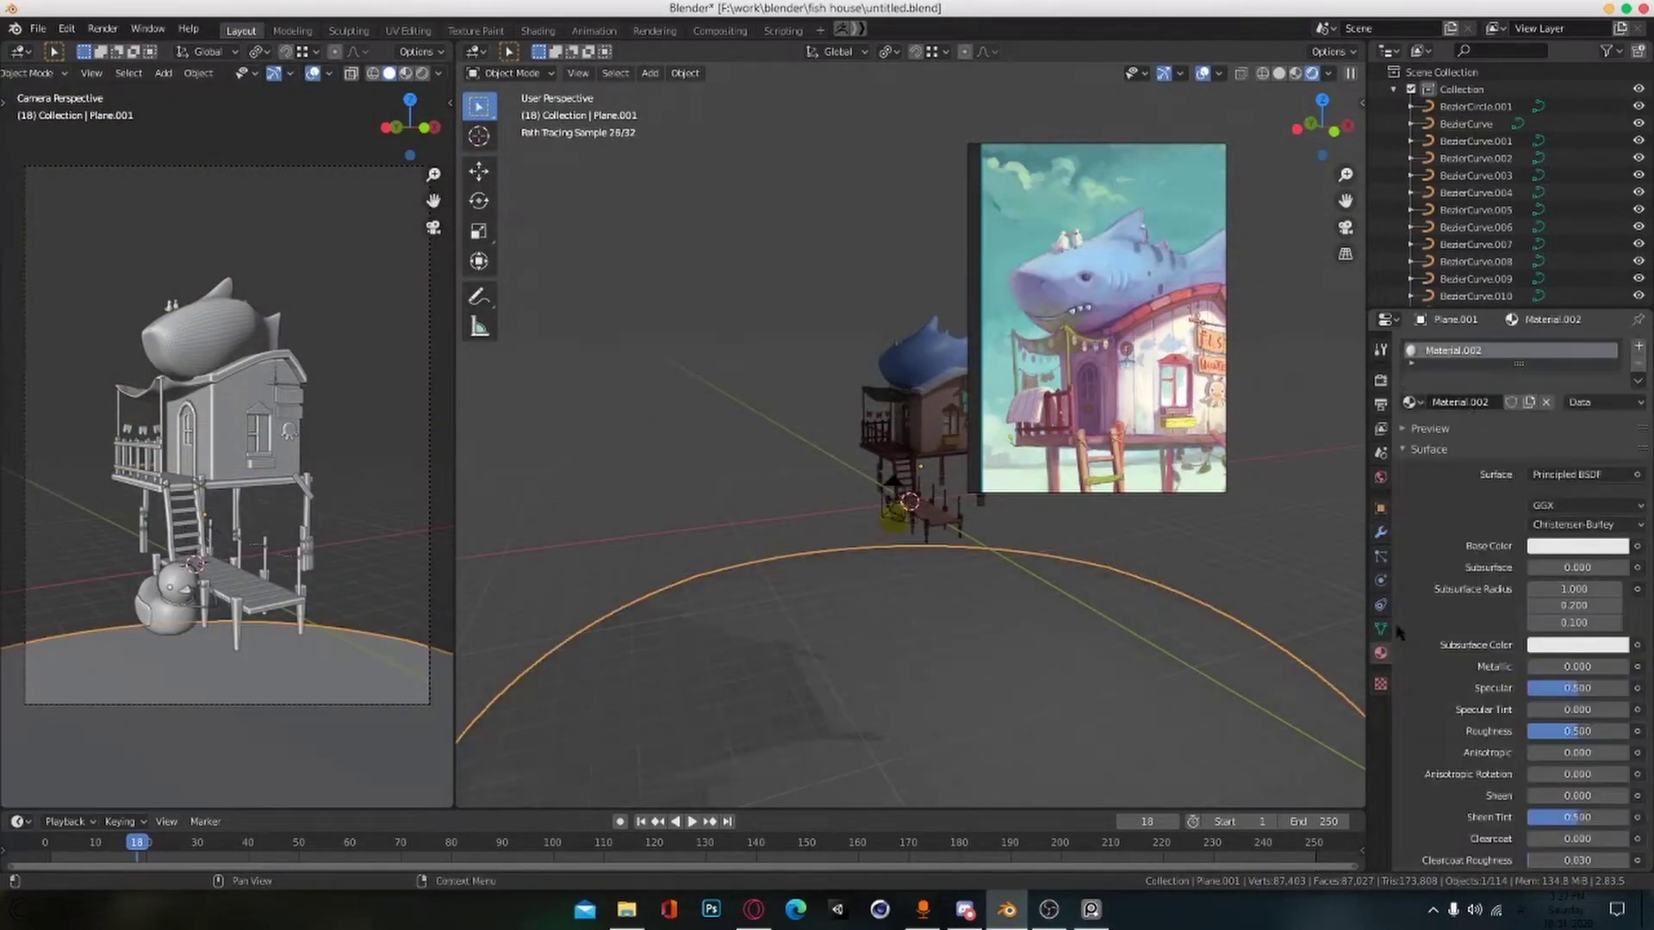
{"action": "left_click", "coordinate": [1381, 682]}
{"action": "left_click", "coordinate": [1550, 398]}
{"action": "left_click", "coordinate": [1481, 431]}
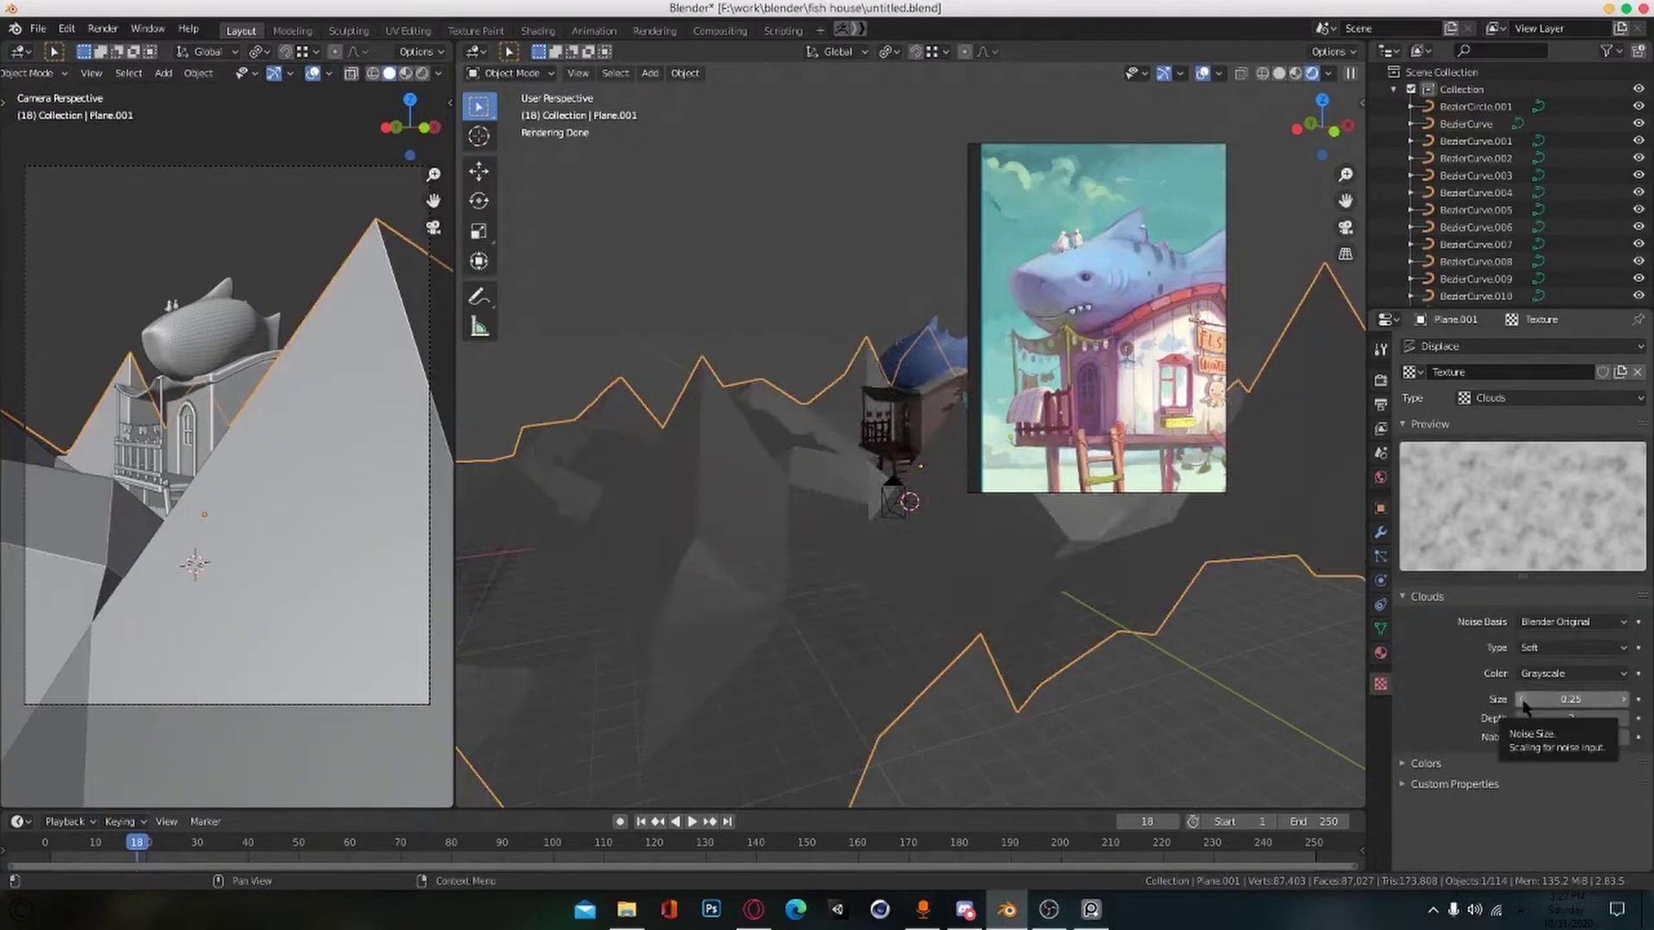
{"action": "left_click_drag", "start_coordinate": [1523, 706], "coordinate": [1551, 663]}
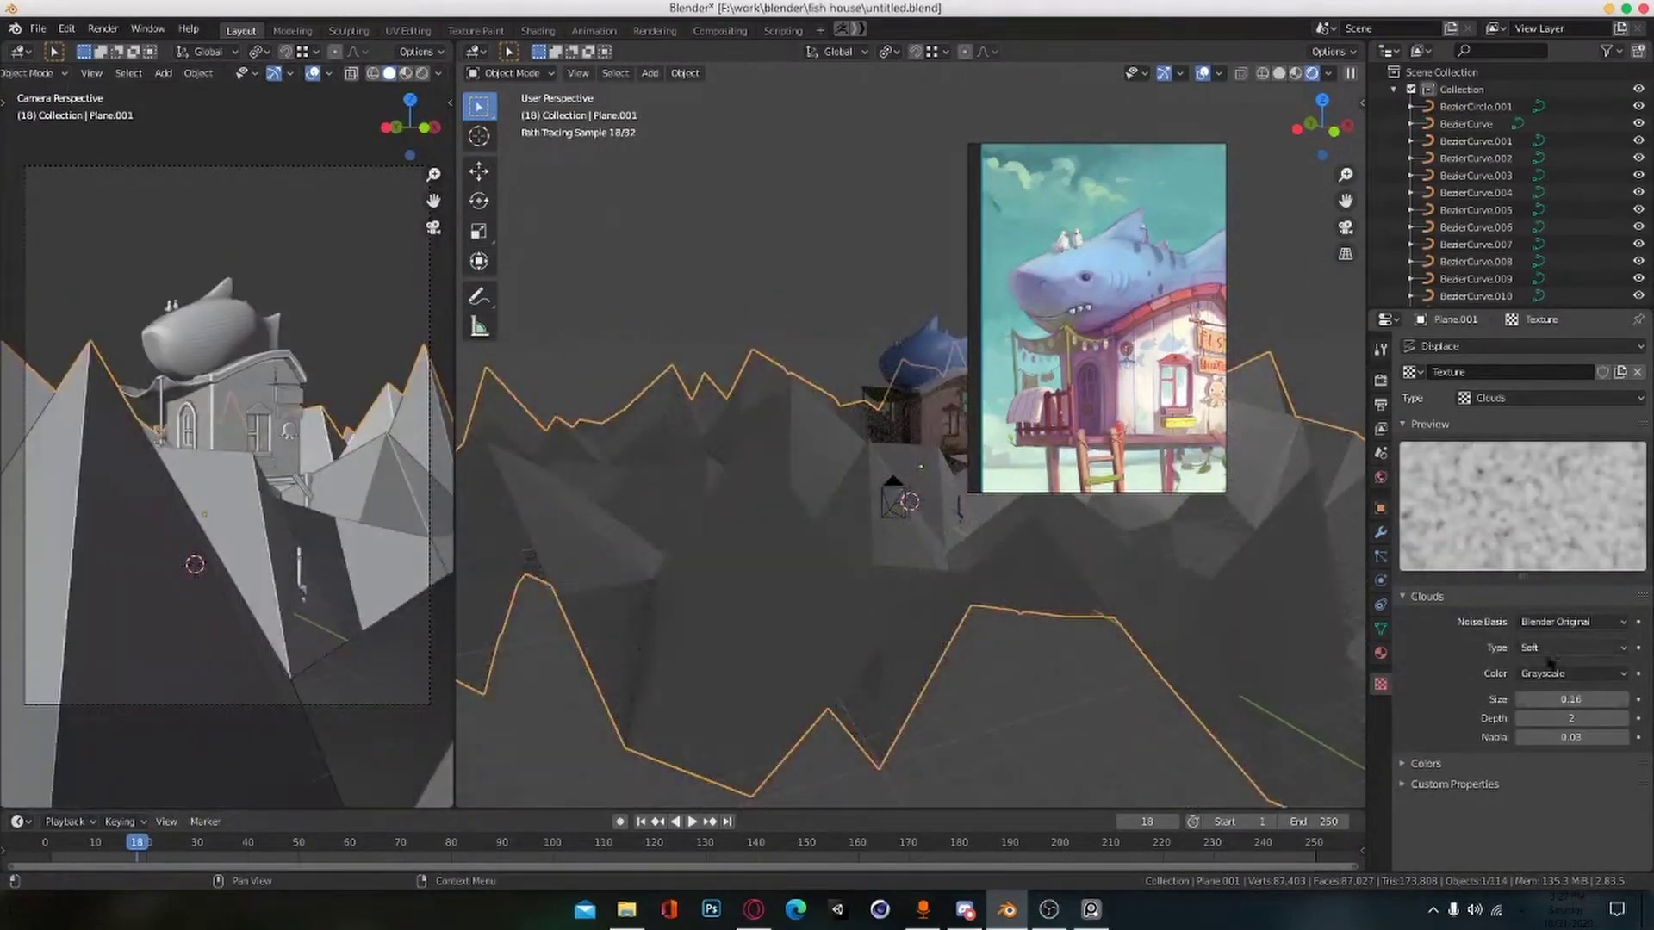
Step: Raise the ground plane's render and viewport subdivision levels to 6 and set the Displace strength to -0.05
{"action": "left_click", "coordinate": [1380, 531]}
{"action": "left_click", "coordinate": [1511, 476]}
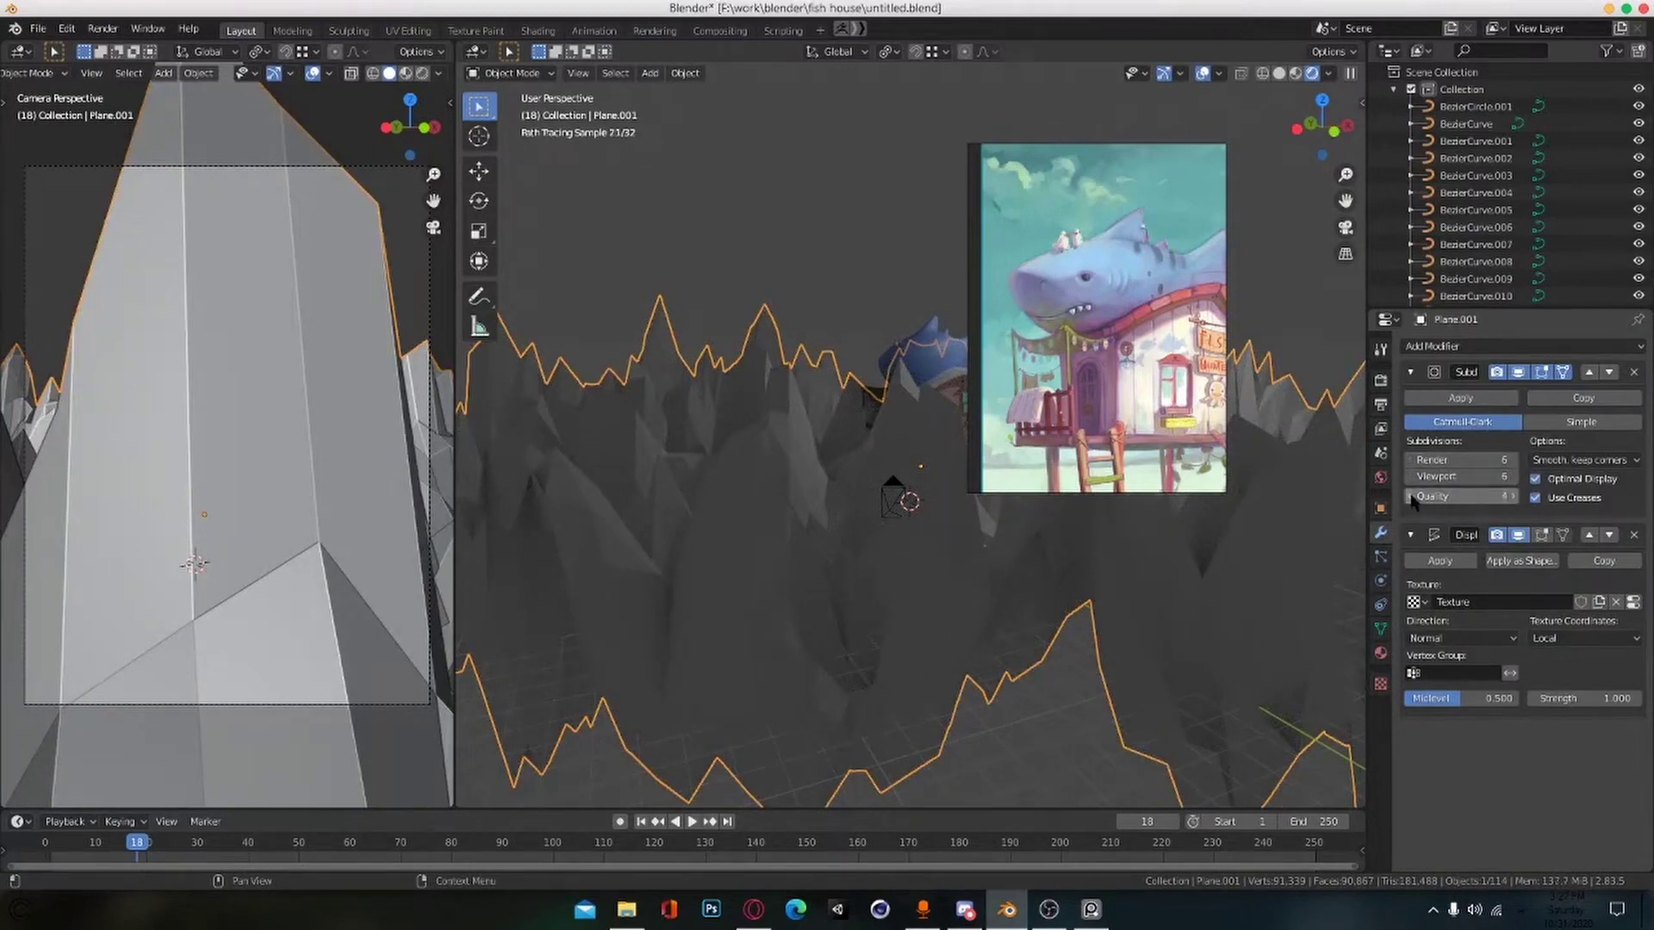
{"action": "left_click_drag", "start_coordinate": [1585, 698], "coordinate": [1539, 698]}
{"action": "scroll", "coordinate": [1077, 551], "scroll_direction": "up", "scroll_amount": 3}
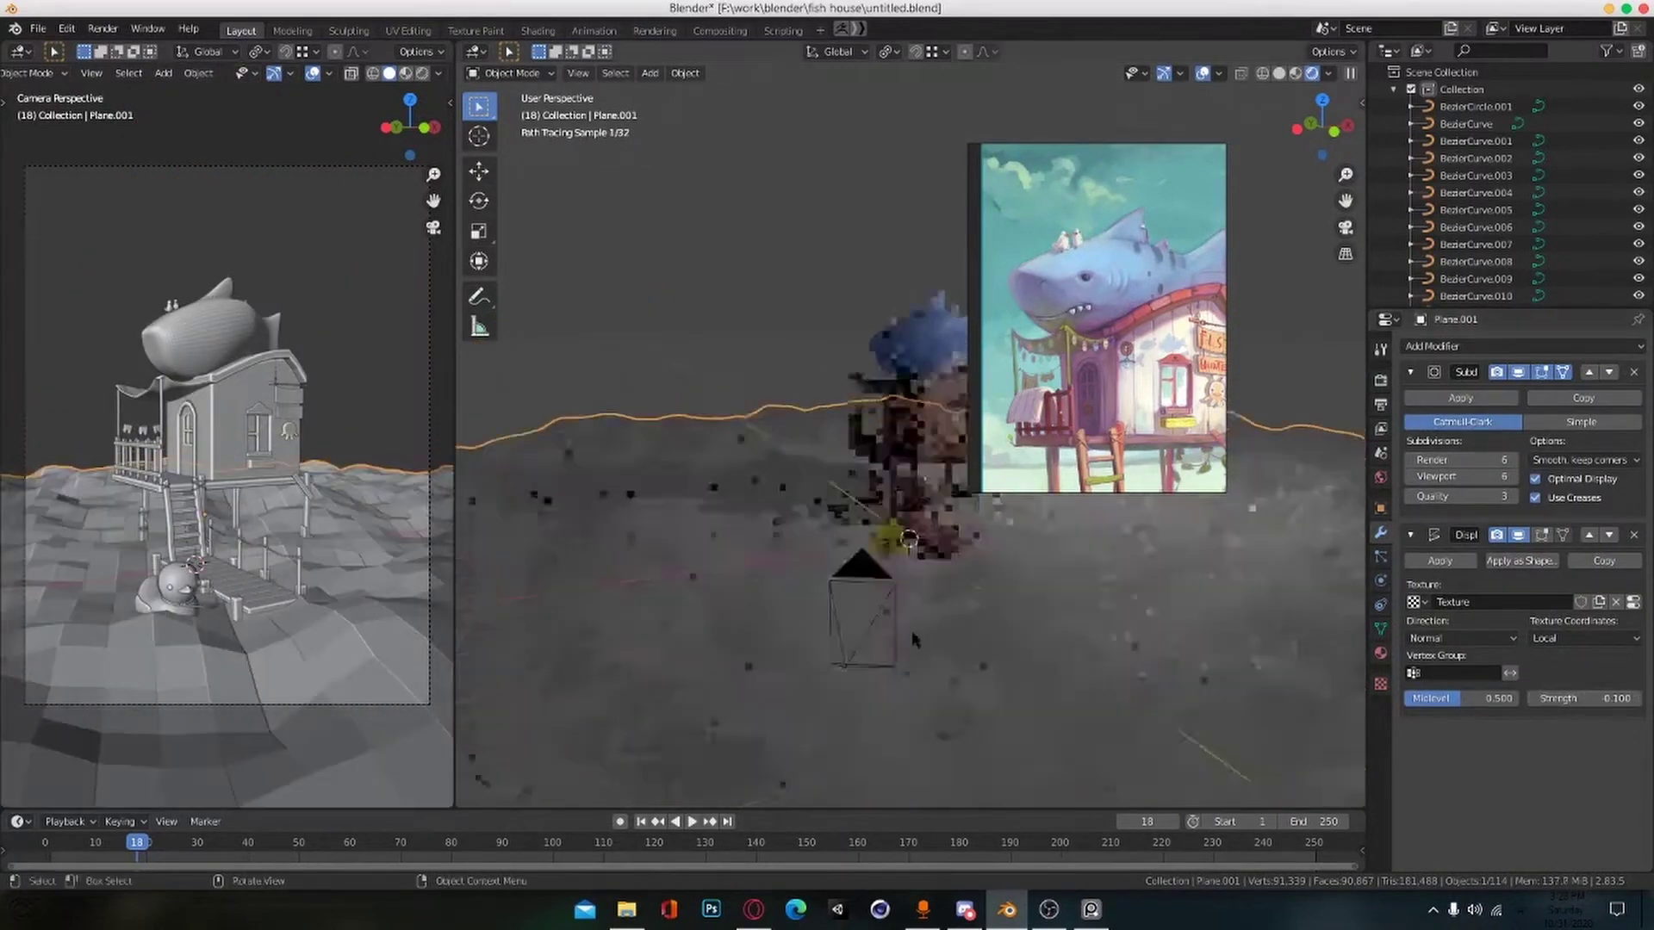
{"action": "middle_click_drag", "start_coordinate": [1077, 551], "coordinate": [1087, 530]}
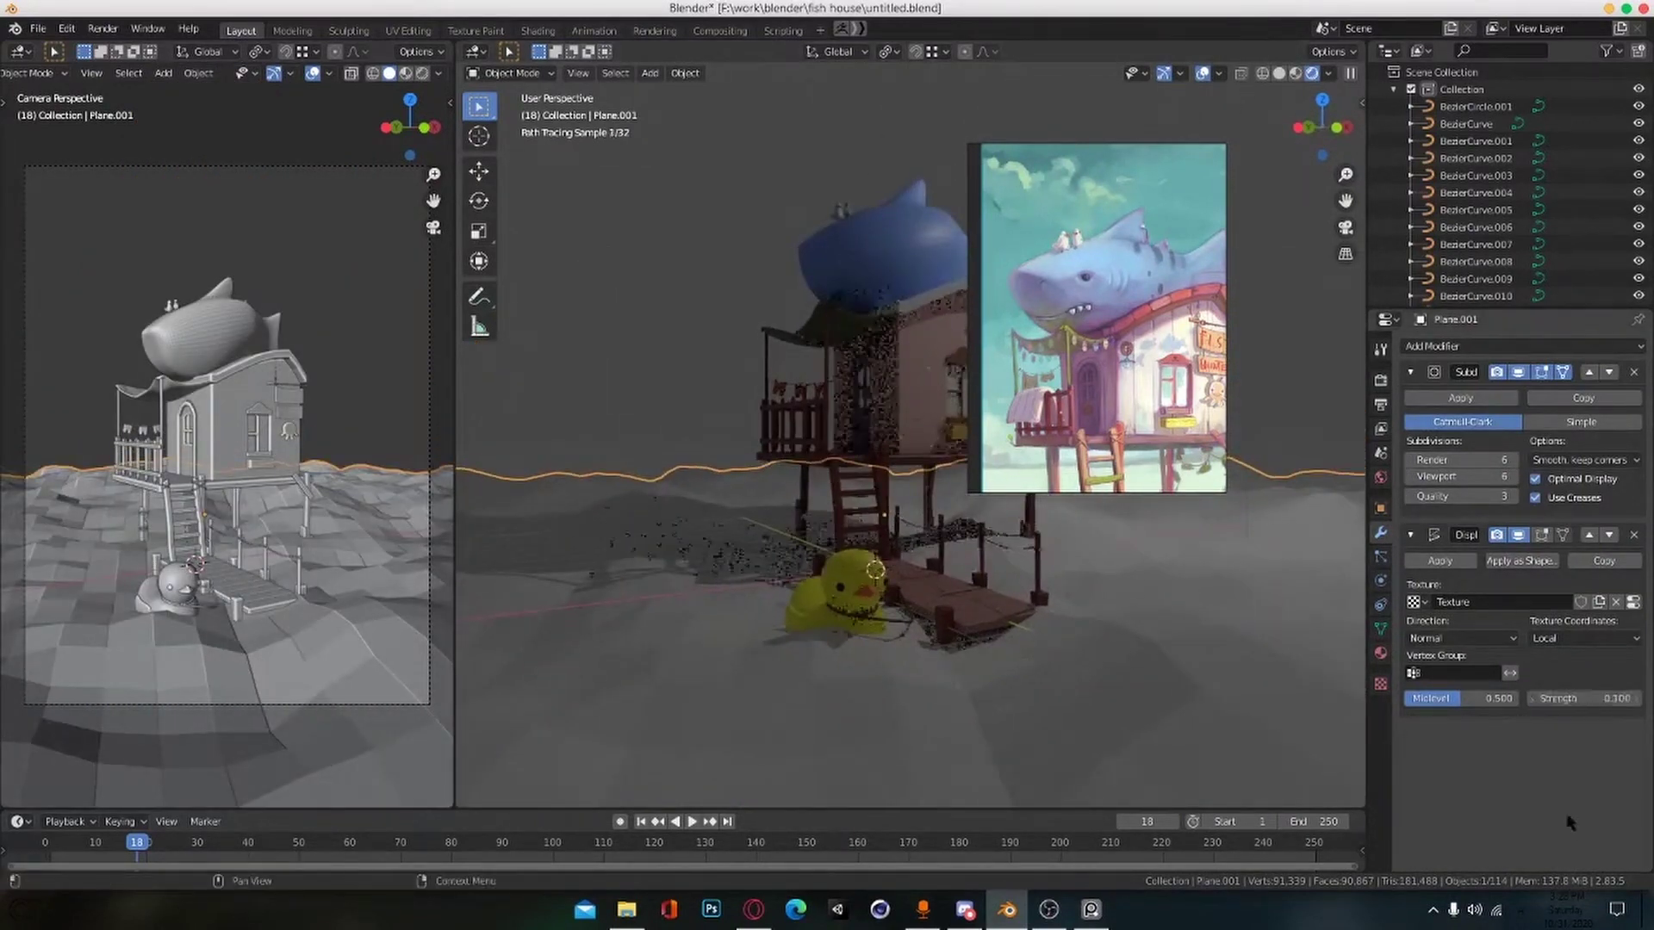
{"action": "left_click_drag", "start_coordinate": [1584, 698], "coordinate": [1569, 699]}
Step: Move the ground plane vertically so its surface meets the duck and the dock posts
{"action": "key", "text": "g"}
{"action": "key", "text": "z"}
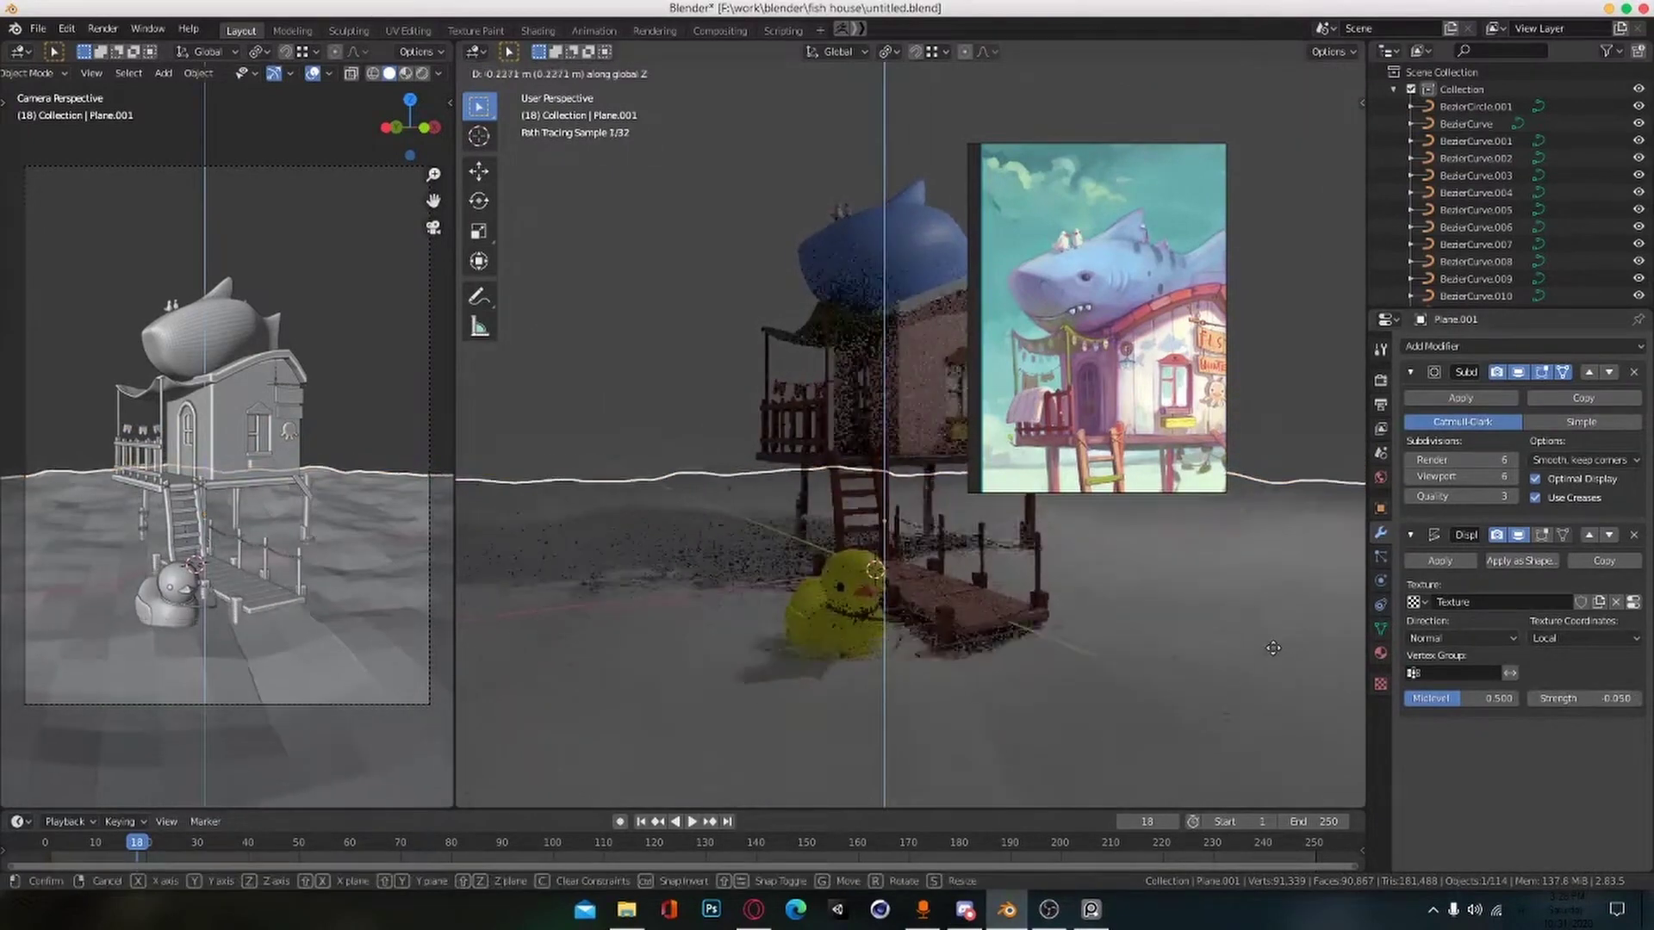
{"action": "left_click", "coordinate": [963, 658]}
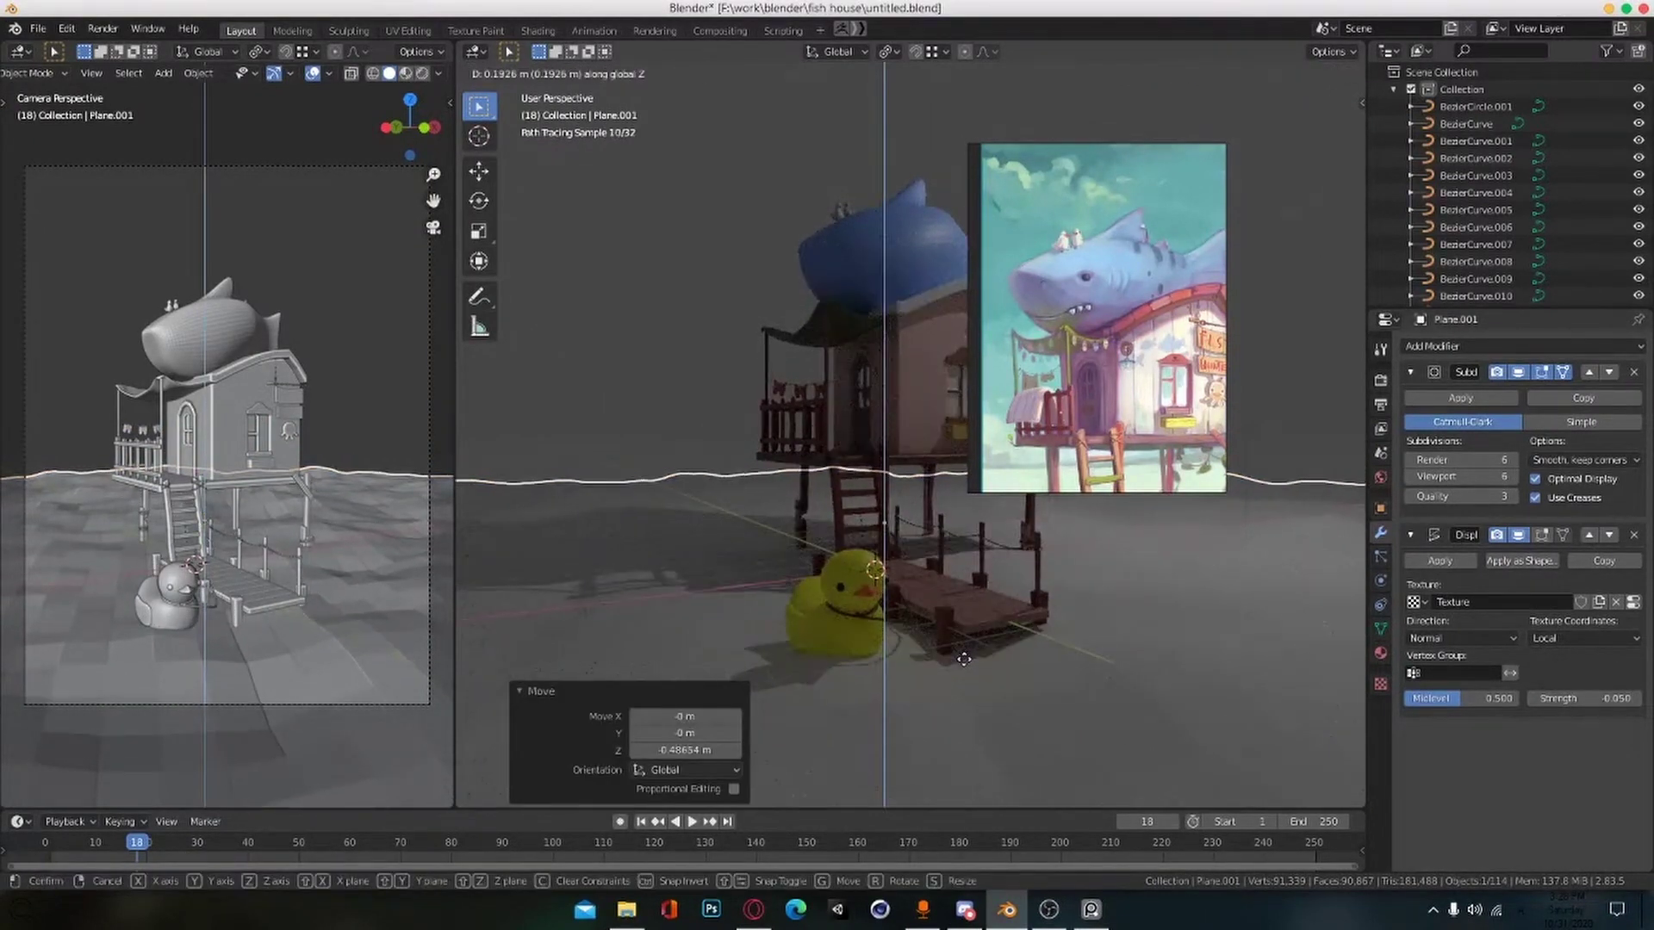
{"action": "left_click", "coordinate": [963, 659]}
{"action": "left_click", "coordinate": [826, 627]}
{"action": "scroll", "coordinate": [824, 626], "scroll_direction": "up", "scroll_amount": 2}
{"action": "scroll", "coordinate": [824, 626], "scroll_direction": "down", "scroll_amount": 2}
Step: Switch to solid shading and add a second Subdivision Surface modifier to the ground plane after the Displace modifier
{"action": "key", "text": "z"}
{"action": "left_click", "coordinate": [937, 627]}
{"action": "scroll", "coordinate": [973, 642], "scroll_direction": "down", "scroll_amount": 3}
{"action": "mouse_move", "coordinate": [999, 648]}
{"action": "middle_mouse_down"}
{"action": "mouse_move", "coordinate": [1070, 703]}
{"action": "mouse_move", "coordinate": [1125, 658]}
{"action": "middle_mouse_up"}
{"action": "left_click", "coordinate": [1071, 702]}
{"action": "left_click", "coordinate": [1432, 345]}
{"action": "left_click", "coordinate": [1313, 619]}
{"action": "scroll", "coordinate": [1521, 572], "scroll_direction": "down", "scroll_amount": 3}
{"action": "scroll", "coordinate": [1520, 572], "scroll_direction": "up", "scroll_amount": 3}
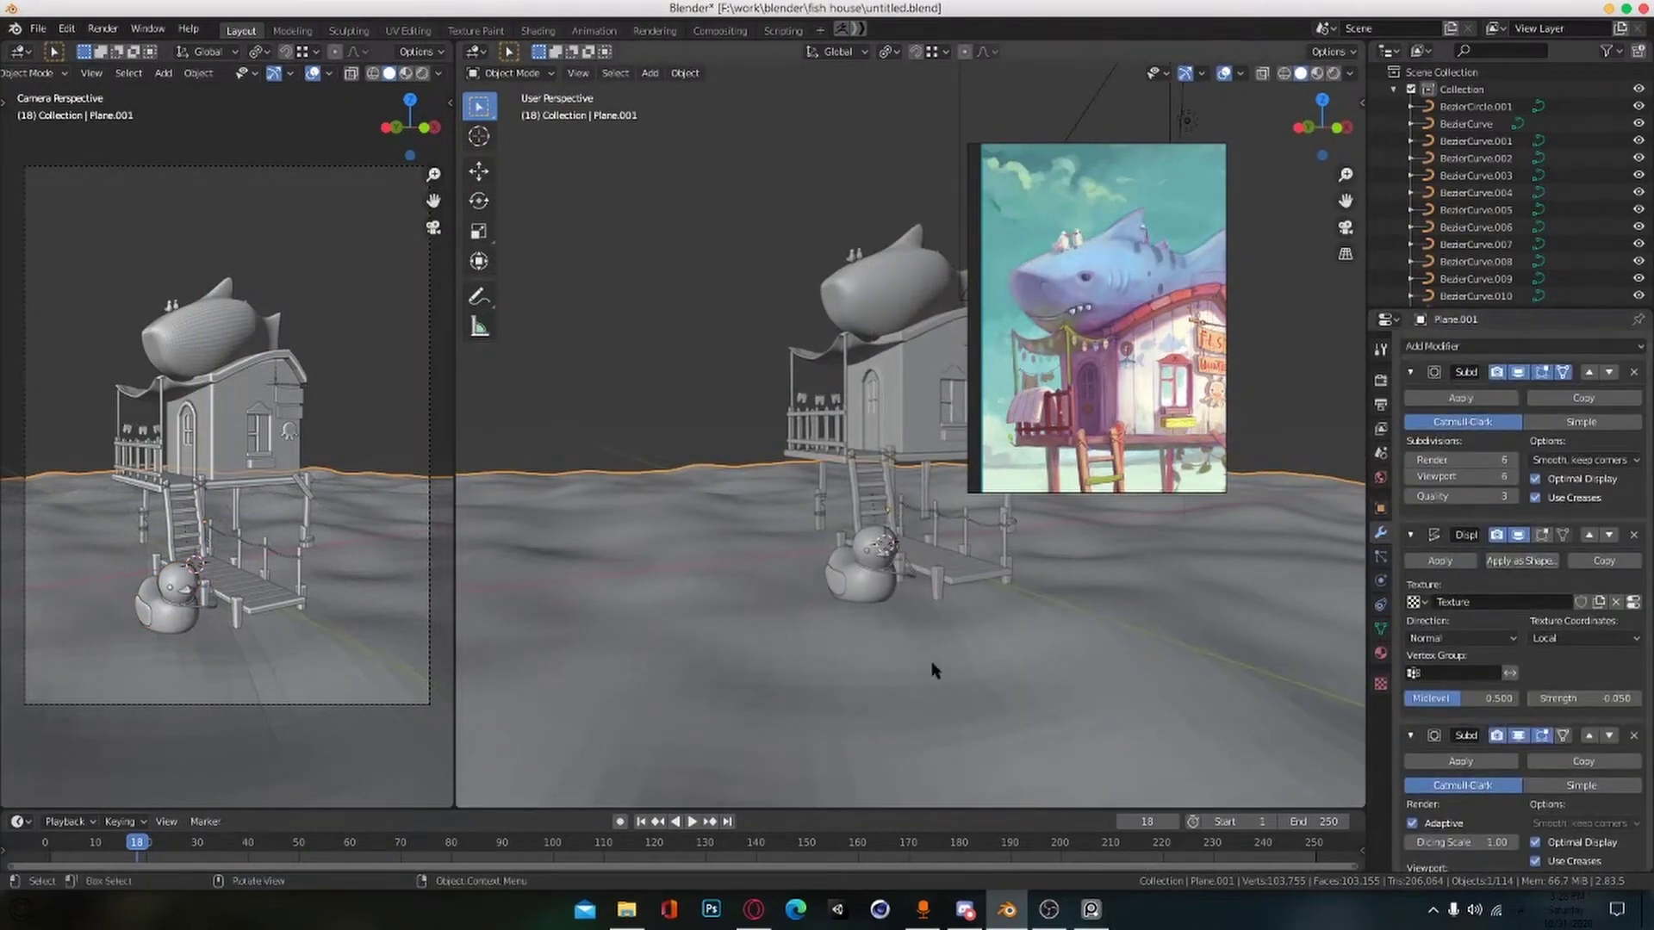
{"action": "scroll", "coordinate": [934, 670], "scroll_direction": "up", "scroll_amount": 2}
Step: Set the Clouds texture's noise size to 0.18 and the ground plane's Displace strength to -0.03
{"action": "left_click", "coordinate": [1381, 683]}
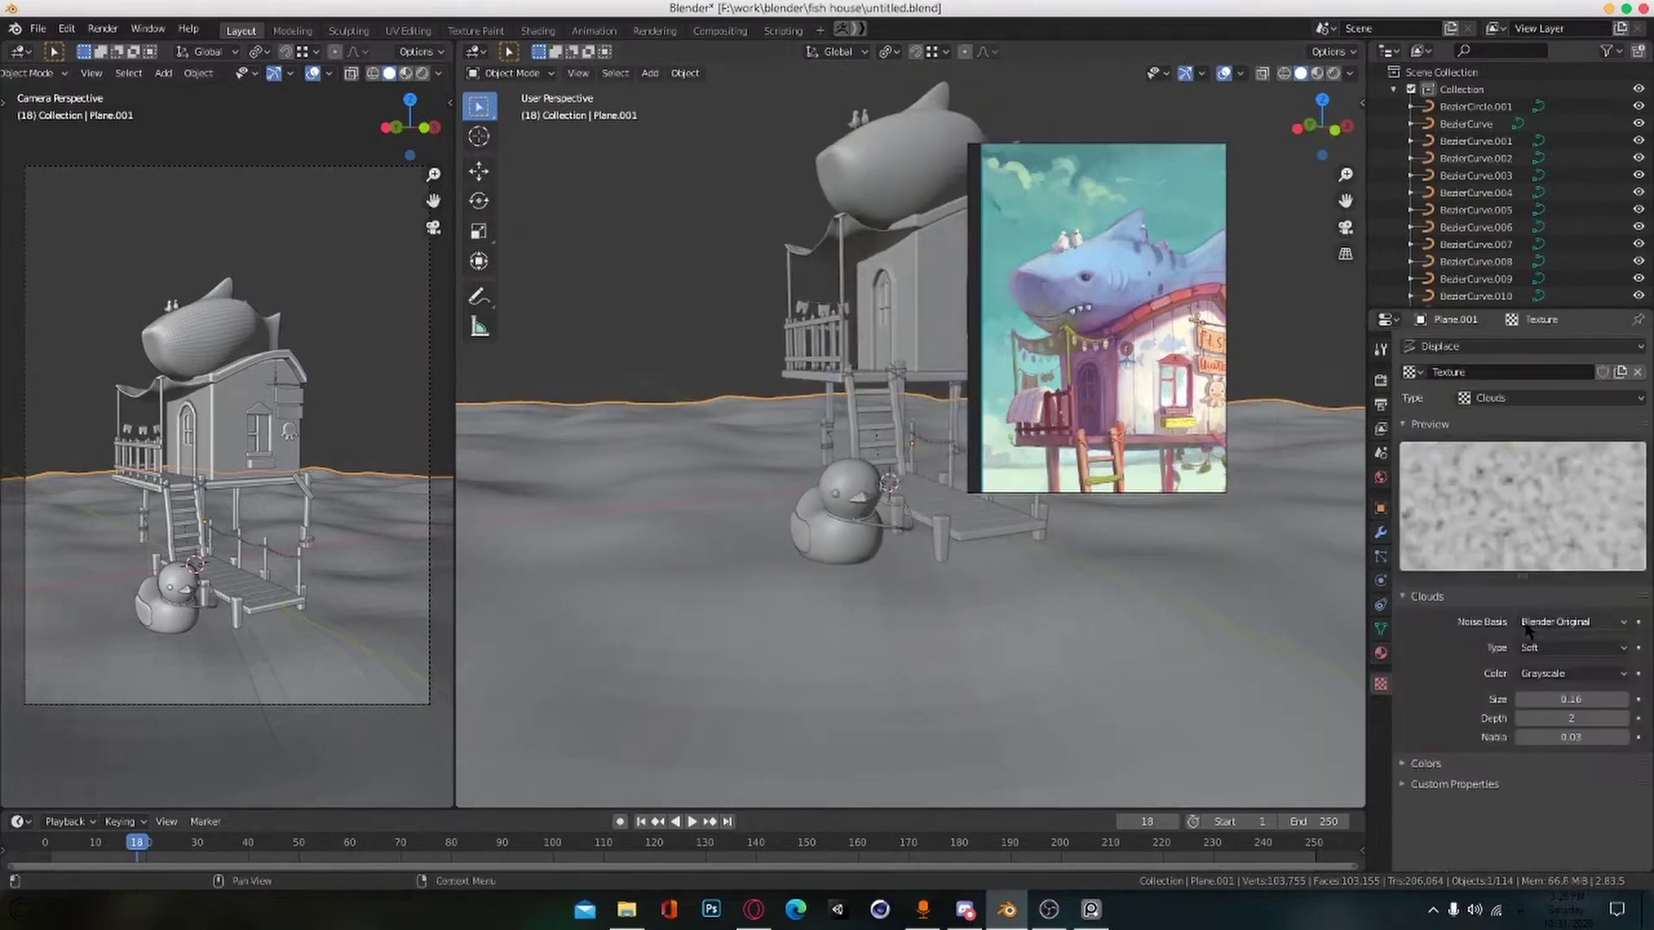
{"action": "left_click_drag", "start_coordinate": [1571, 700], "coordinate": [1588, 699]}
{"action": "middle_click_drag", "start_coordinate": [1196, 620], "coordinate": [1194, 643]}
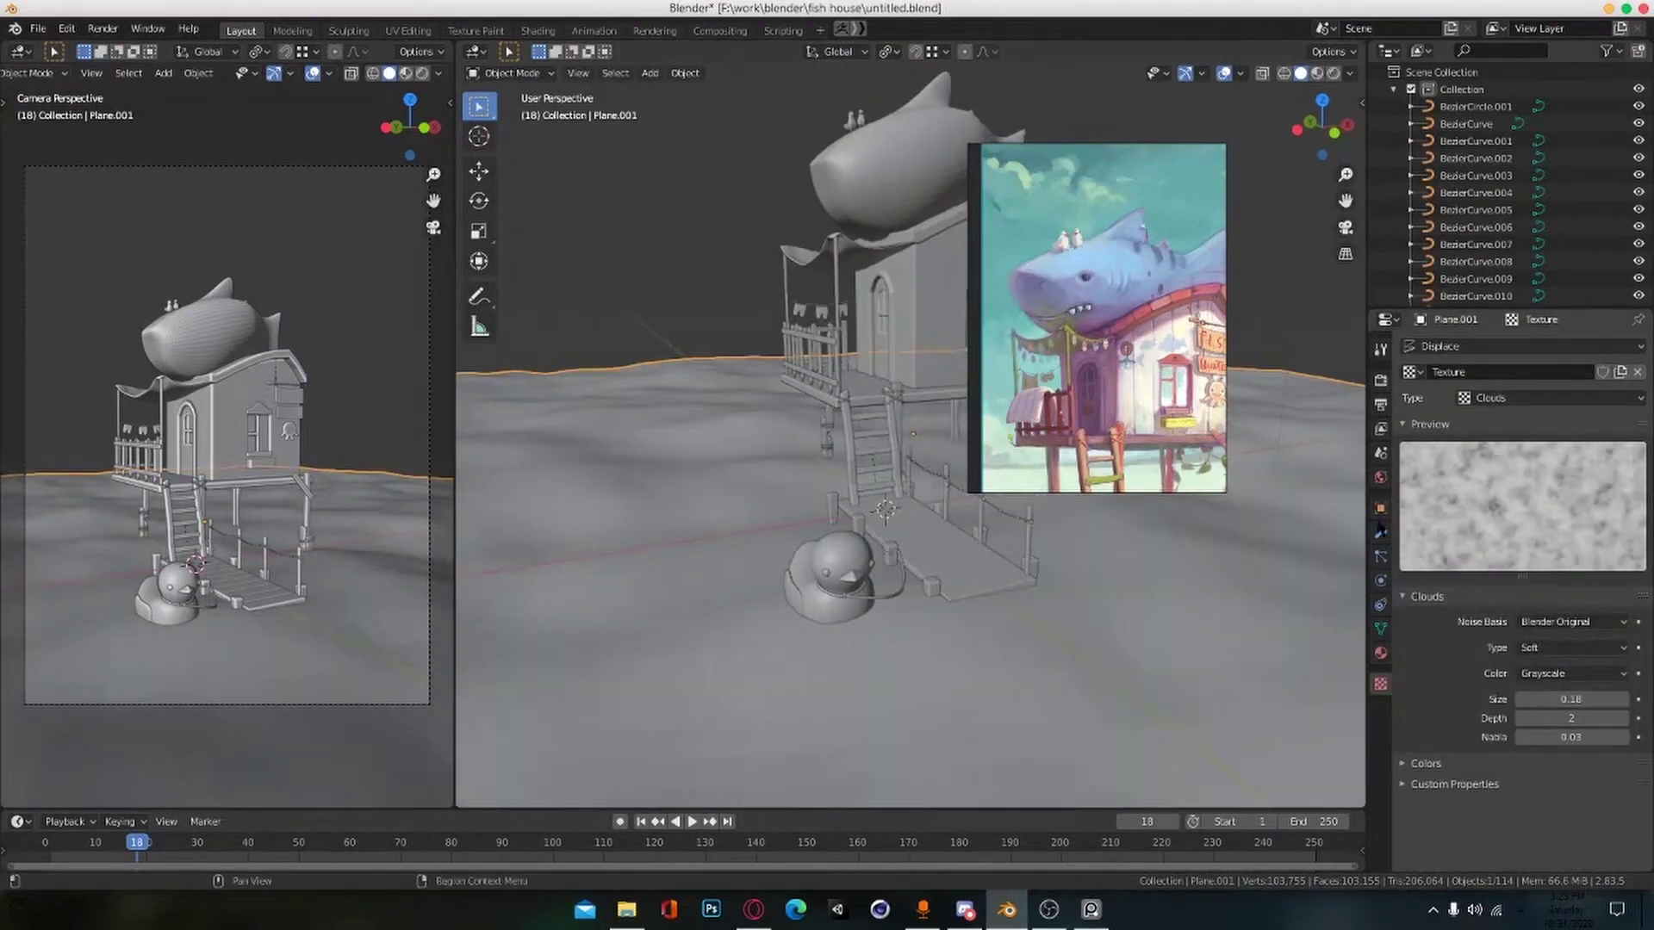
{"action": "left_click", "coordinate": [1381, 532]}
{"action": "left_click_drag", "start_coordinate": [1566, 698], "coordinate": [1576, 697]}
Step: Fine-tune the ground plane's height along Z around the duck and the dock
{"action": "middle_click_drag", "start_coordinate": [1164, 668], "coordinate": [1163, 652]}
{"action": "key", "text": "g"}
{"action": "key", "text": "z"}
{"action": "left_click", "coordinate": [1164, 665]}
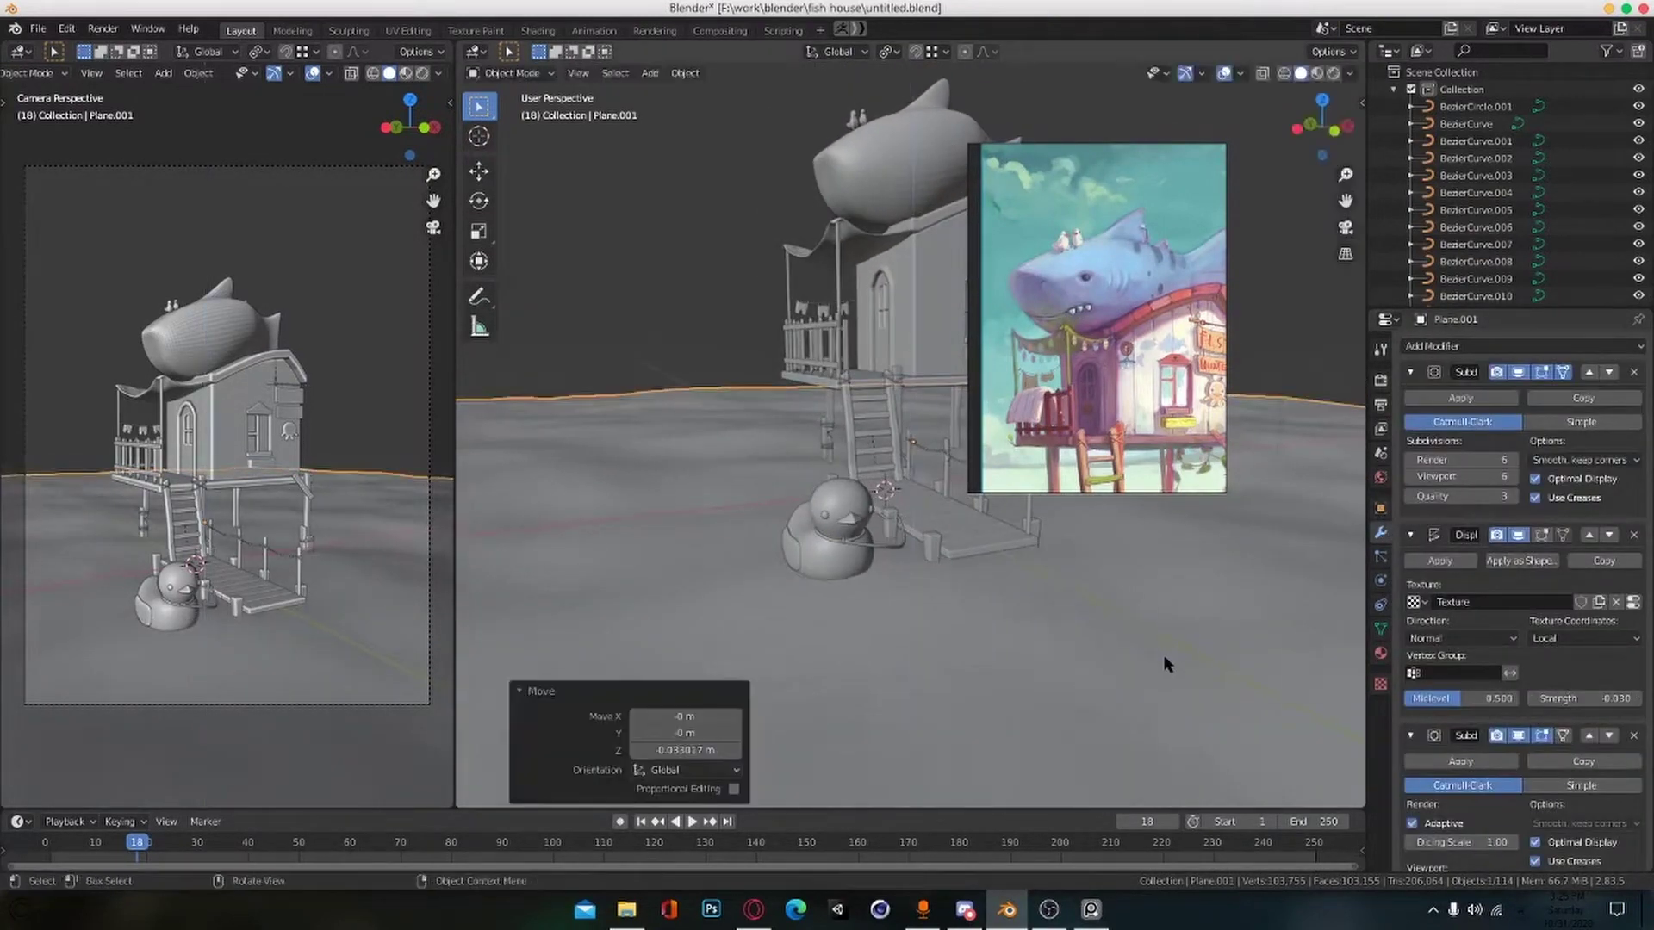
{"action": "key", "text": "w"}
{"action": "key", "text": "g"}
{"action": "key", "text": "z"}
{"action": "left_click", "coordinate": [1170, 656]}
{"action": "left_click_drag", "start_coordinate": [1170, 666], "coordinate": [1169, 652], "text": "alt"}
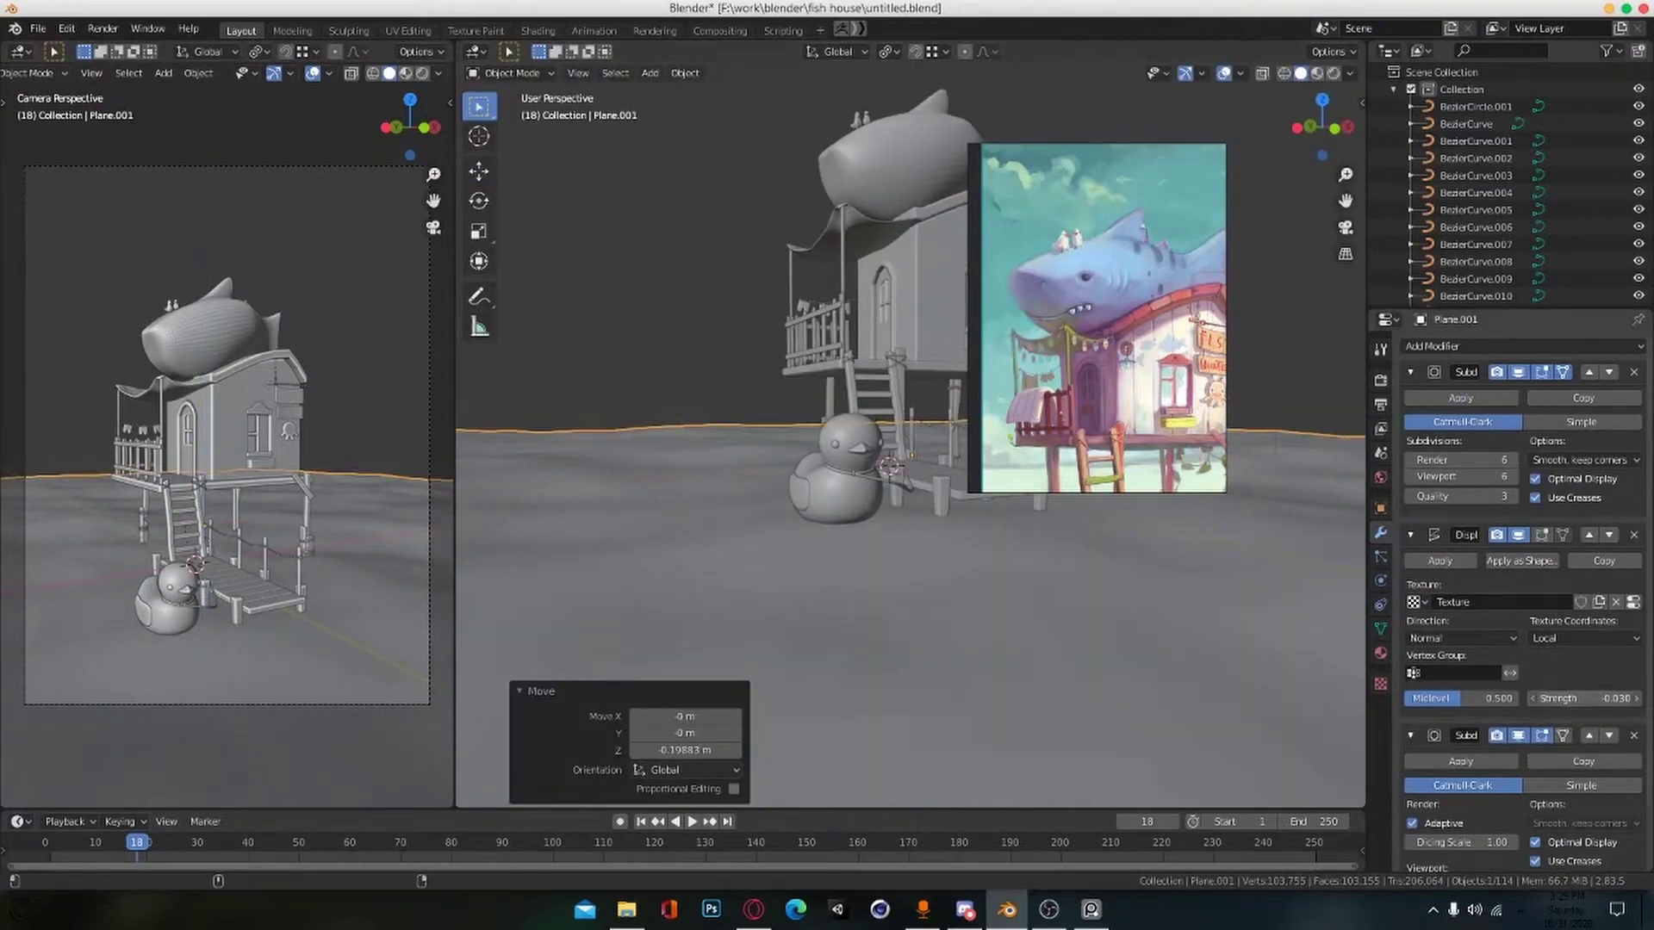
Step: Try a different Displace strength for more pronounced waves on the ground plane, and save the file
{"action": "left_click_drag", "start_coordinate": [1581, 698], "coordinate": [1576, 698]}
{"action": "middle_click_drag", "start_coordinate": [1128, 646], "coordinate": [1003, 658]}
{"action": "scroll", "coordinate": [1003, 657], "scroll_direction": "up", "scroll_amount": 1}
{"action": "key", "text": "ctrl+s"}
Step: Show the duck and water part of the painting in the reference image
{"action": "left_click", "coordinate": [1381, 653]}
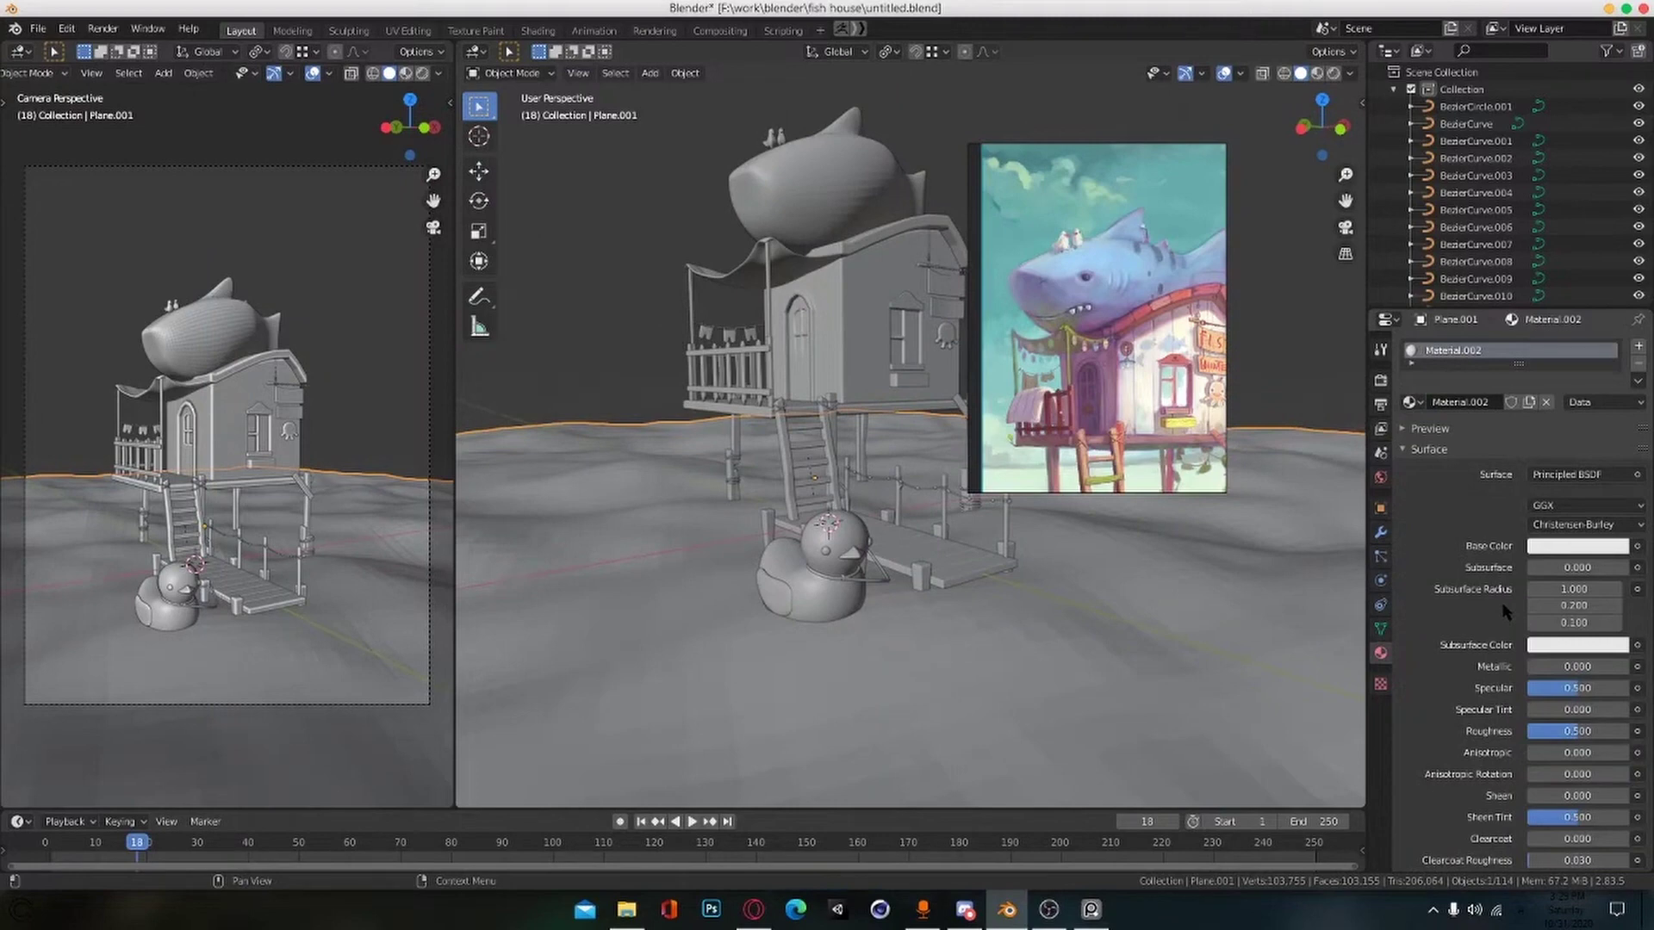
{"action": "left_click", "coordinate": [694, 79]}
{"action": "left_click", "coordinate": [747, 417]}
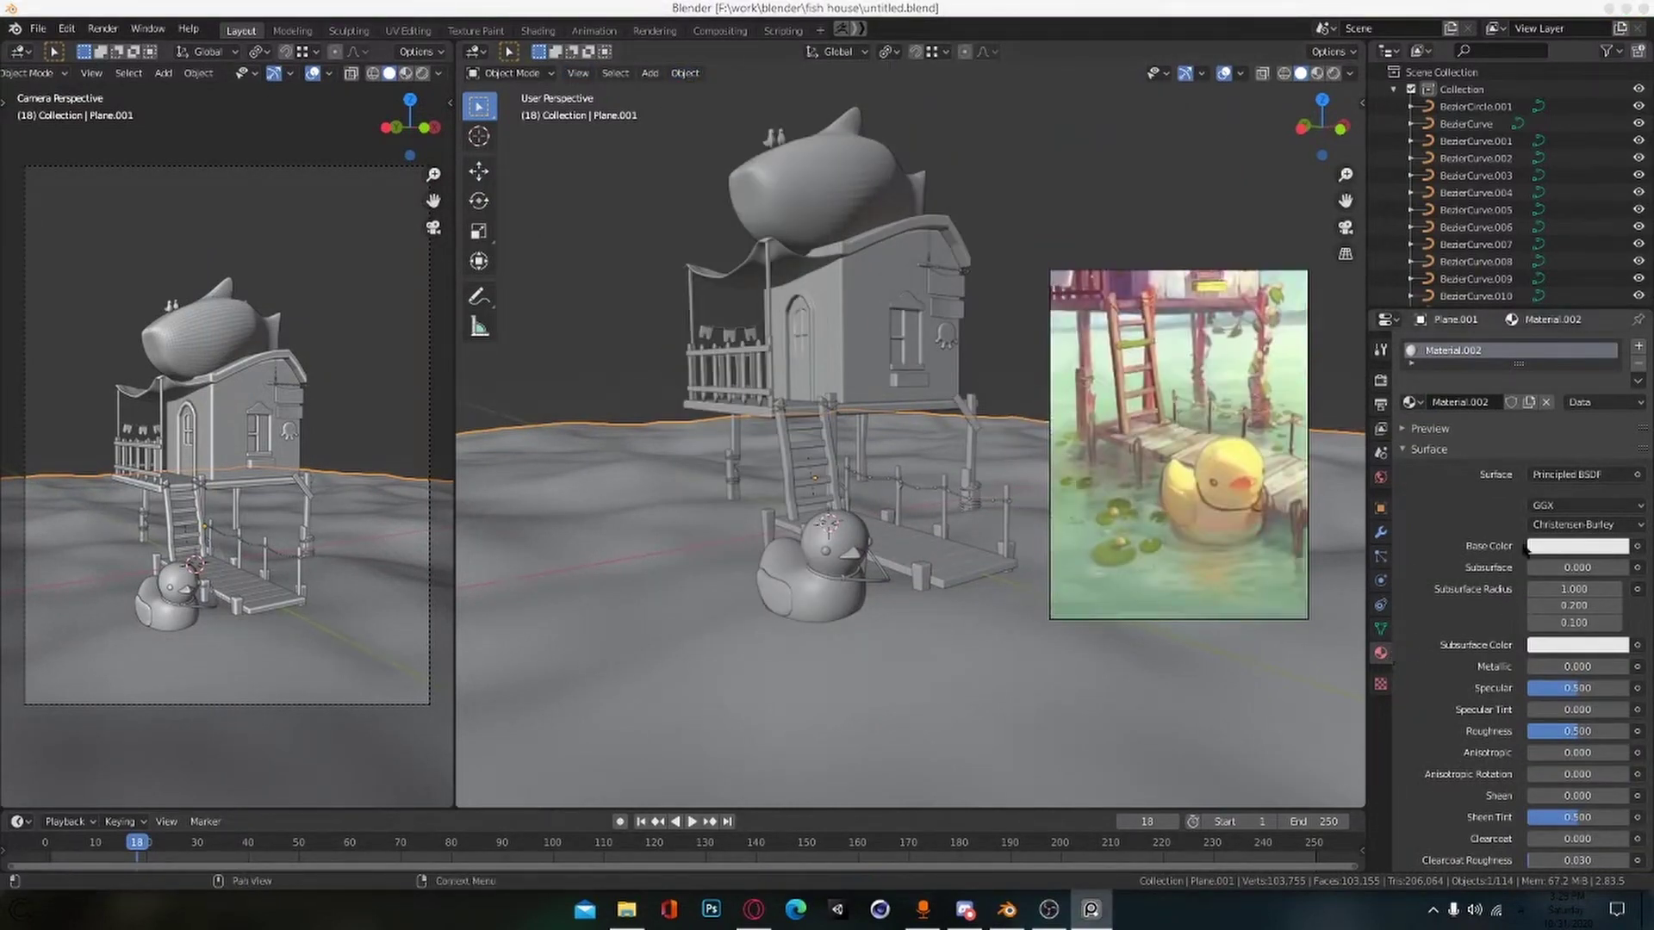
Step: Set the ground plane's Displace strength to -0.02 and cancel the vertical move tried with it
{"action": "left_click", "coordinate": [1380, 533]}
{"action": "scroll", "coordinate": [1574, 749], "scroll_direction": "down", "scroll_amount": 3}
{"action": "left_click_drag", "start_coordinate": [1586, 630], "coordinate": [1566, 631]}
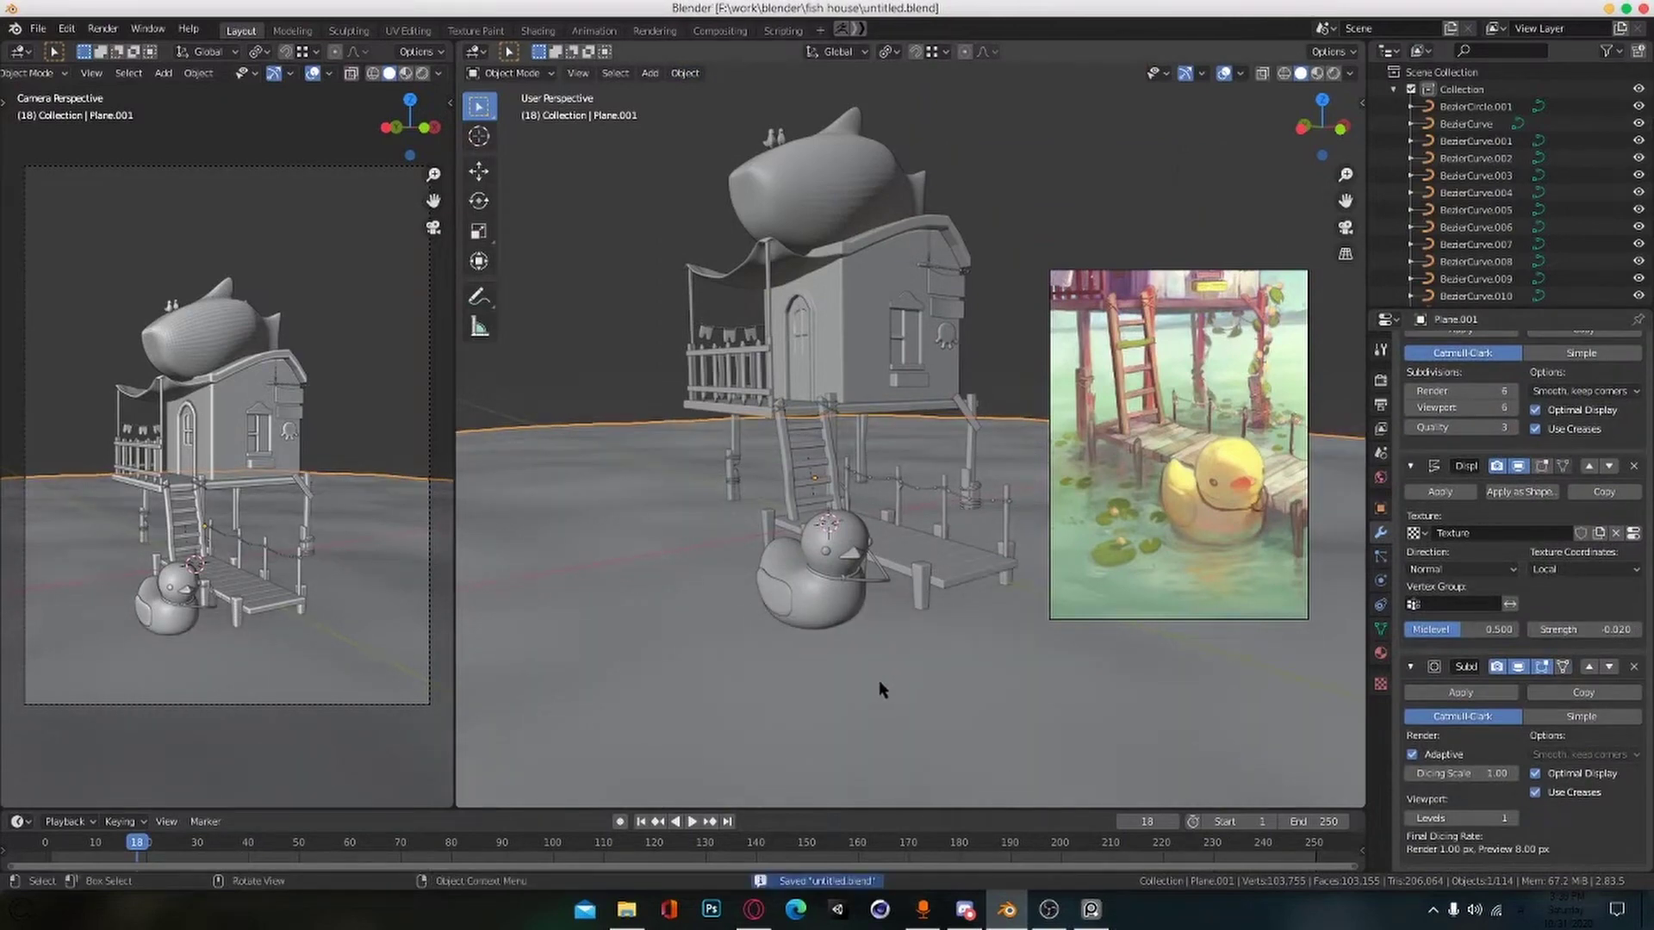
{"action": "middle_click_drag", "start_coordinate": [844, 645], "coordinate": [940, 601]}
{"action": "key", "text": "g"}
{"action": "key", "text": "z"}
{"action": "right_click", "coordinate": [904, 646]}
Step: Parent the duck's separate parts, such as the wing, eye and beak, to its body
{"action": "left_click", "coordinate": [794, 613]}
{"action": "scroll", "coordinate": [794, 616], "scroll_direction": "up", "scroll_amount": 2}
{"action": "key", "text": "g"}
{"action": "key", "text": "z"}
{"action": "left_click", "coordinate": [801, 655]}
{"action": "left_click_drag", "start_coordinate": [941, 596], "coordinate": [908, 605], "text": "alt"}
{"action": "scroll", "coordinate": [896, 594], "scroll_direction": "up", "scroll_amount": 3}
{"action": "left_click", "coordinate": [865, 569], "text": "shift"}
{"action": "left_click", "coordinate": [861, 670], "text": "shift"}
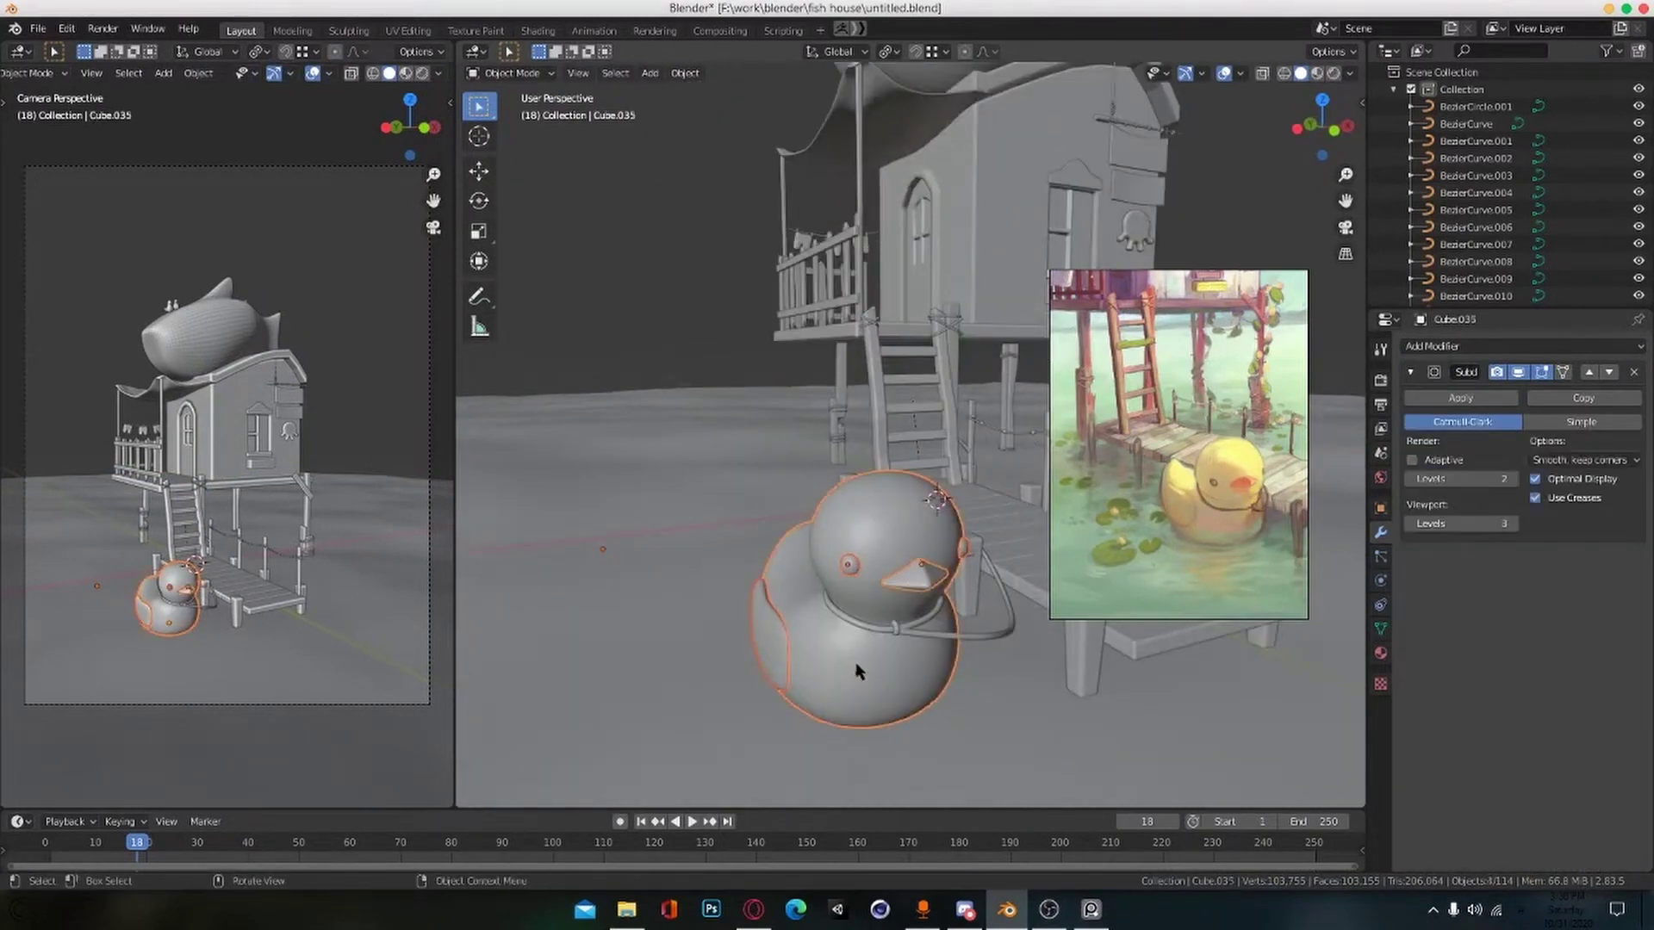
{"action": "key", "text": "ctrl+p"}
{"action": "left_click", "coordinate": [861, 672]}
Step: Lower the whole duck about 0.23 m along Z so that it sits in the water
{"action": "left_click_drag", "start_coordinate": [919, 696], "coordinate": [934, 642], "text": "alt"}
{"action": "left_click", "coordinate": [934, 642]}
{"action": "key", "text": "g"}
{"action": "key", "text": "z"}
{"action": "left_click", "coordinate": [965, 663]}
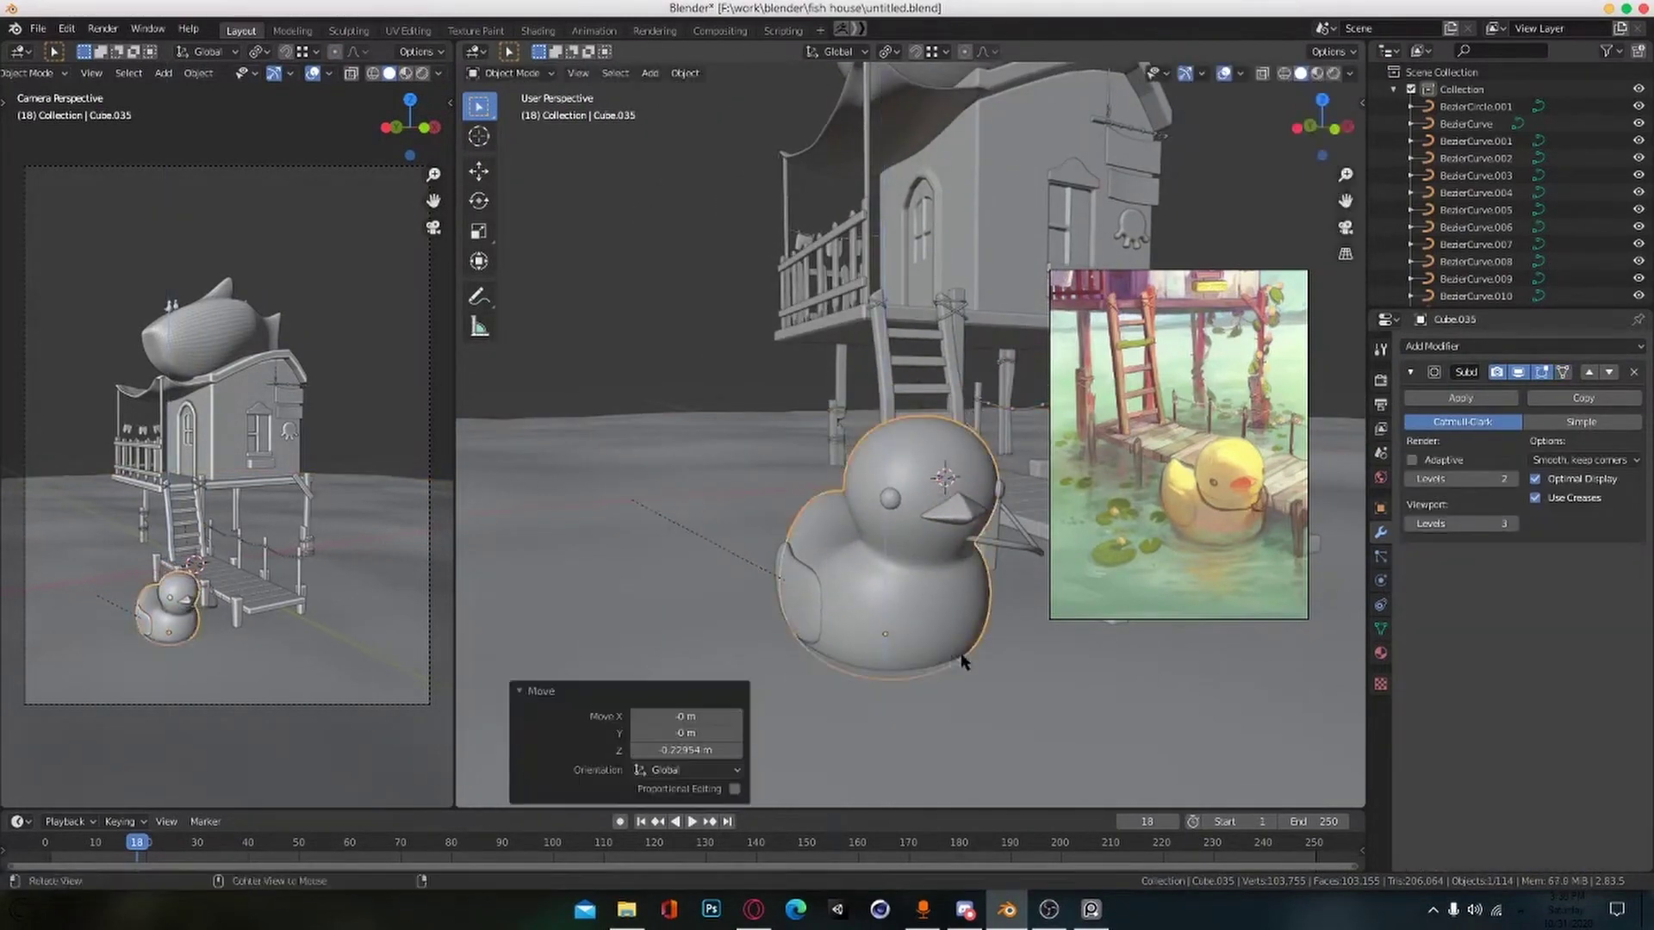
Step: Lower the rope around the duck's neck about 0.21 m along Z with proportional editing, and save the file
{"action": "middle_click_drag", "start_coordinate": [966, 663], "coordinate": [944, 672]}
{"action": "left_click", "coordinate": [939, 594]}
{"action": "key", "text": "Tab"}
{"action": "key", "text": "g"}
{"action": "key", "text": "z"}
{"action": "left_click", "coordinate": [913, 625]}
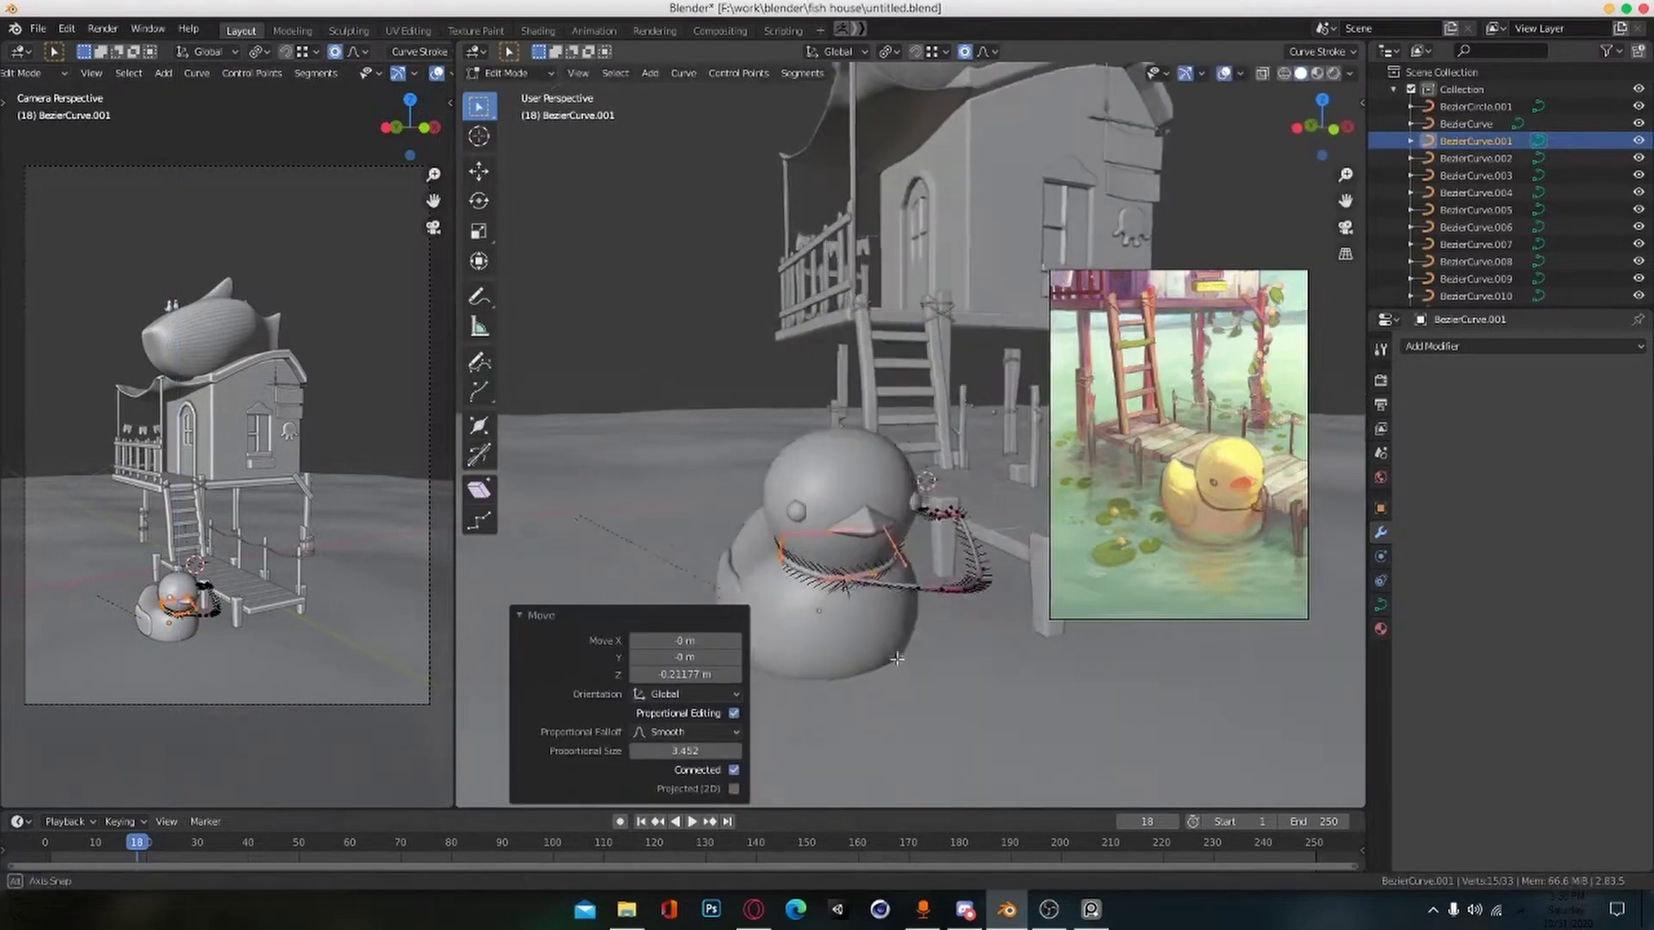
{"action": "scroll", "coordinate": [926, 596], "scroll_direction": "down", "scroll_amount": 3}
{"action": "key", "text": "ctrl+s"}
{"action": "key", "text": "Tab"}
{"action": "key", "text": "alt+a"}
{"action": "mouse_move", "coordinate": [927, 596]}
{"action": "middle_mouse_down"}
{"action": "mouse_move", "coordinate": [1077, 603]}
{"action": "mouse_move", "coordinate": [930, 622]}
{"action": "middle_mouse_up"}
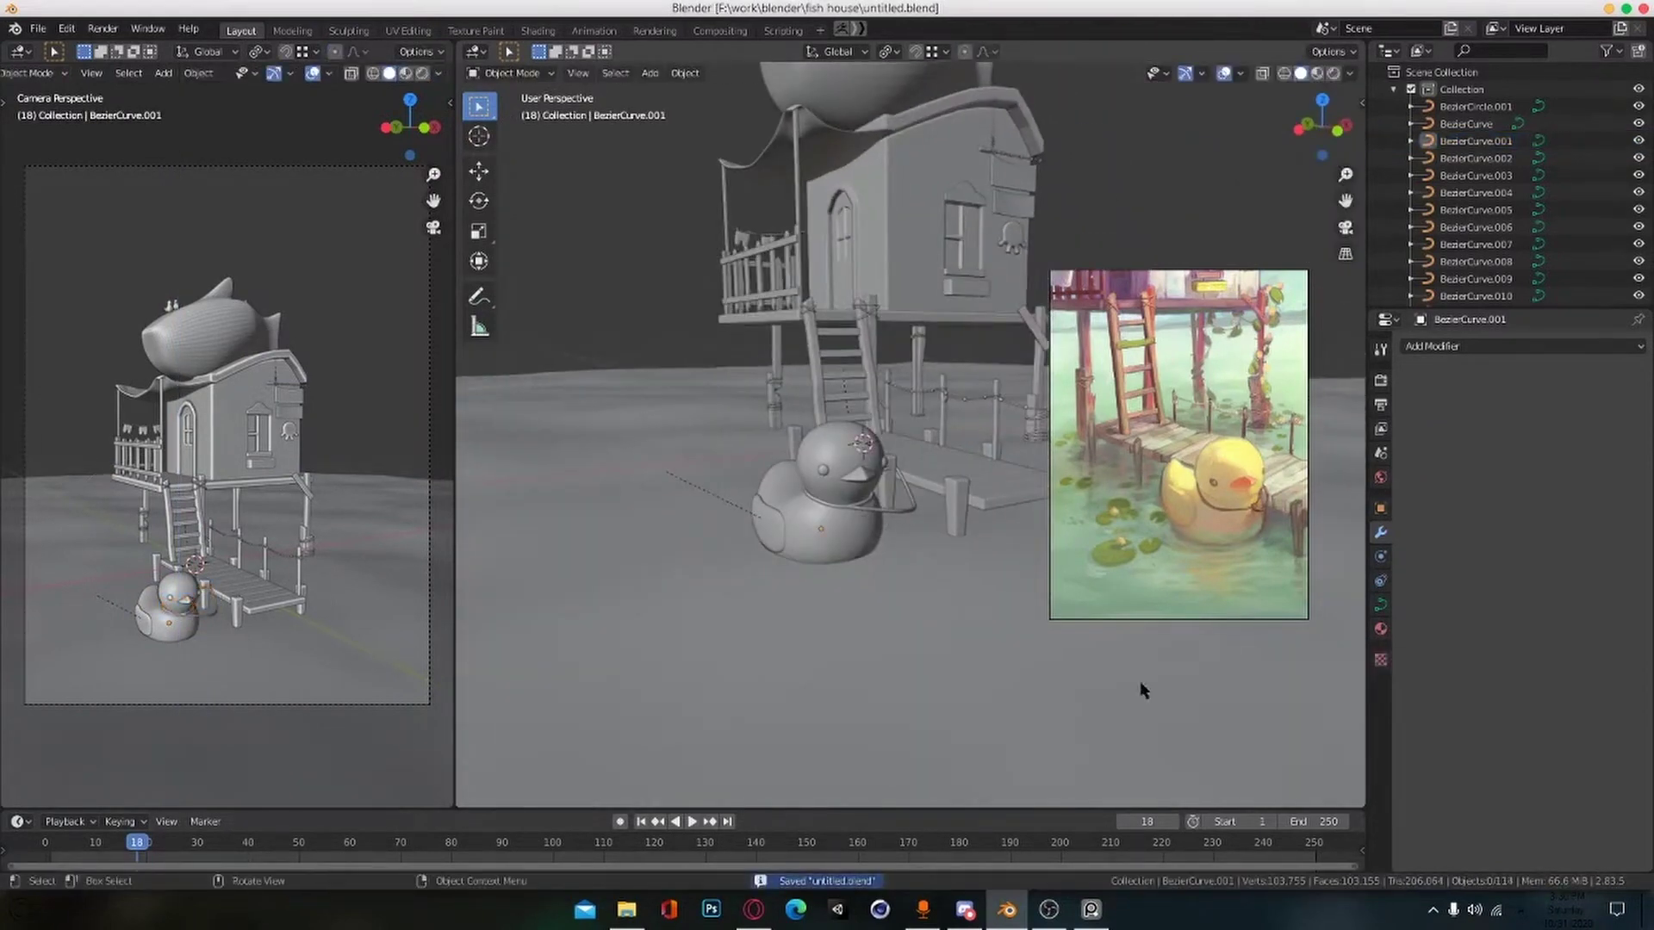
Step: Try a Toon BSDF on the ground plane's material and replace it with a Glass BSDF
{"action": "left_click", "coordinate": [1140, 680]}
{"action": "left_click", "coordinate": [1380, 653]}
{"action": "left_click", "coordinate": [1569, 474]}
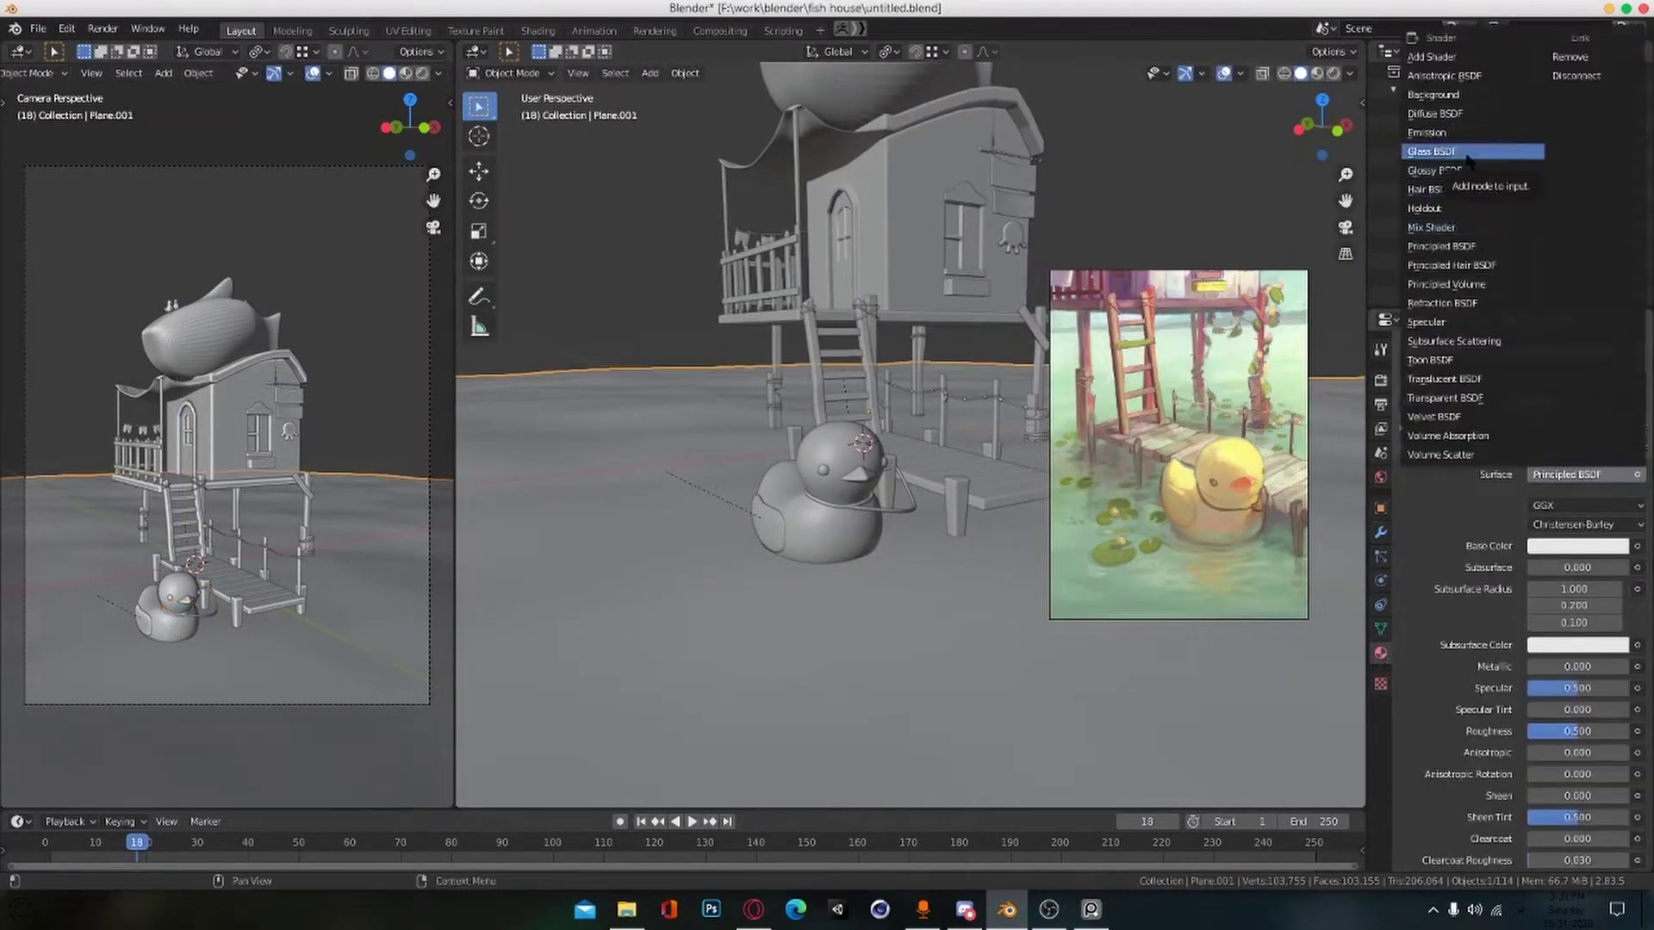
{"action": "left_click", "coordinate": [1576, 475]}
{"action": "left_click", "coordinate": [1438, 360]}
{"action": "left_click", "coordinate": [1585, 476]}
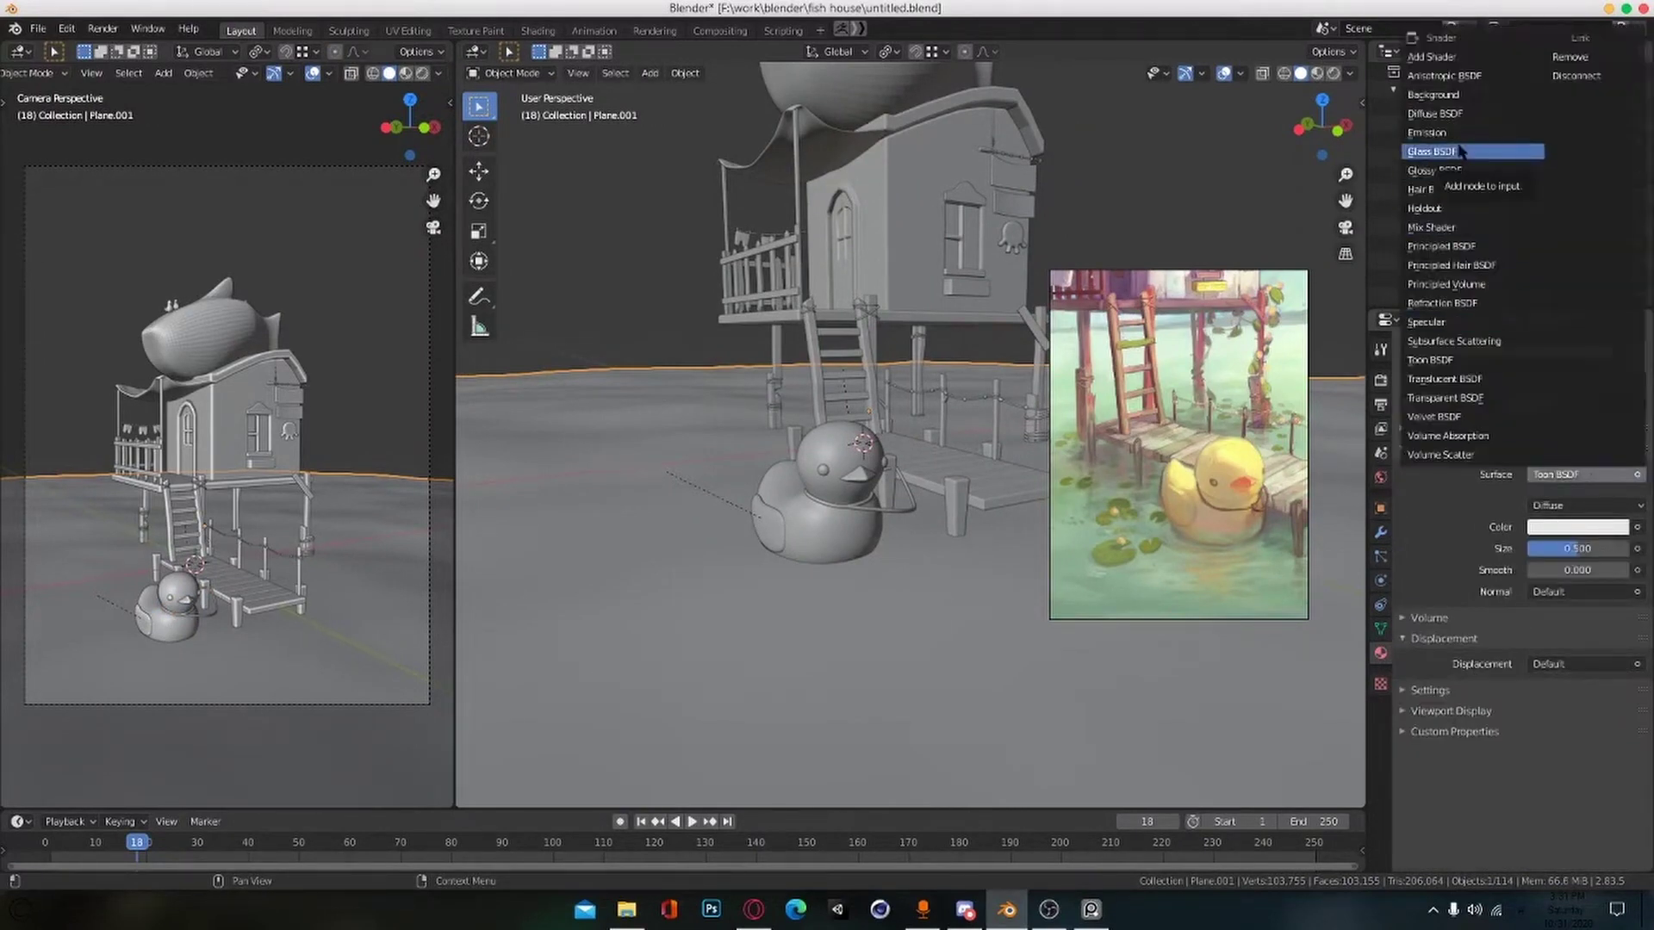
{"action": "left_click", "coordinate": [1460, 151]}
Step: Switch to rendered shading, save the file and set the glass material's roughness to 0.533
{"action": "key", "text": "z"}
{"action": "left_click", "coordinate": [927, 507]}
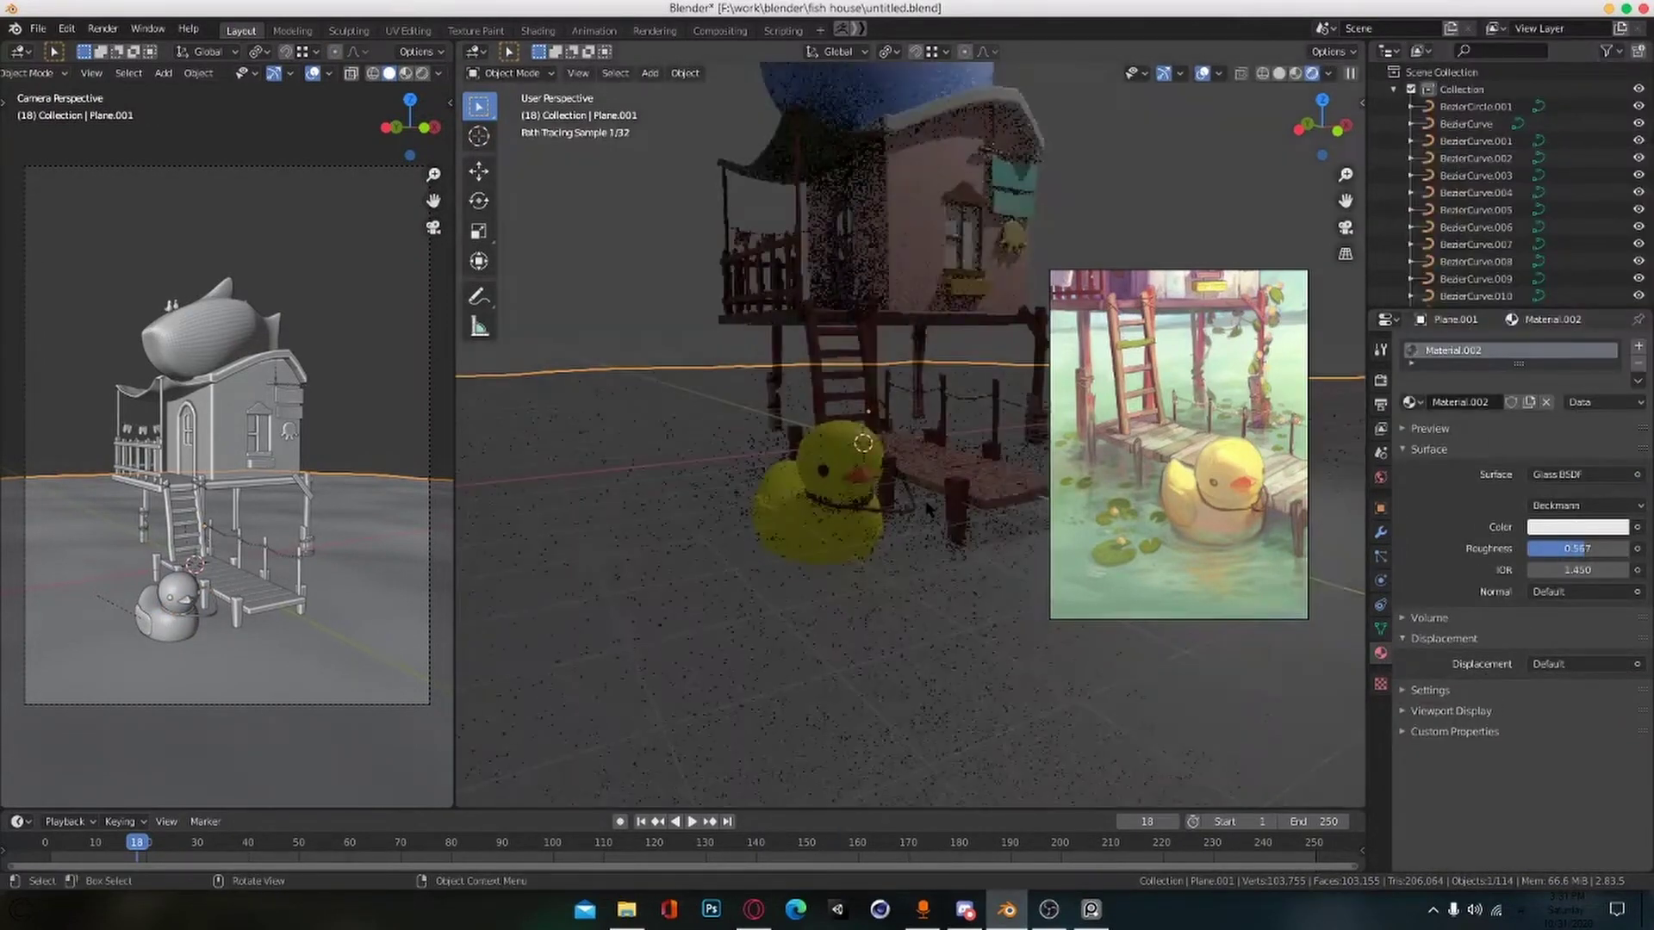
{"action": "key", "text": "ctrl+s"}
{"action": "left_click_drag", "start_coordinate": [1569, 549], "coordinate": [1563, 550]}
Step: Compare the rendered water surface with the repositioned reference image, checking it with viewport overlays switched off and on
{"action": "key", "text": "alt+Tab"}
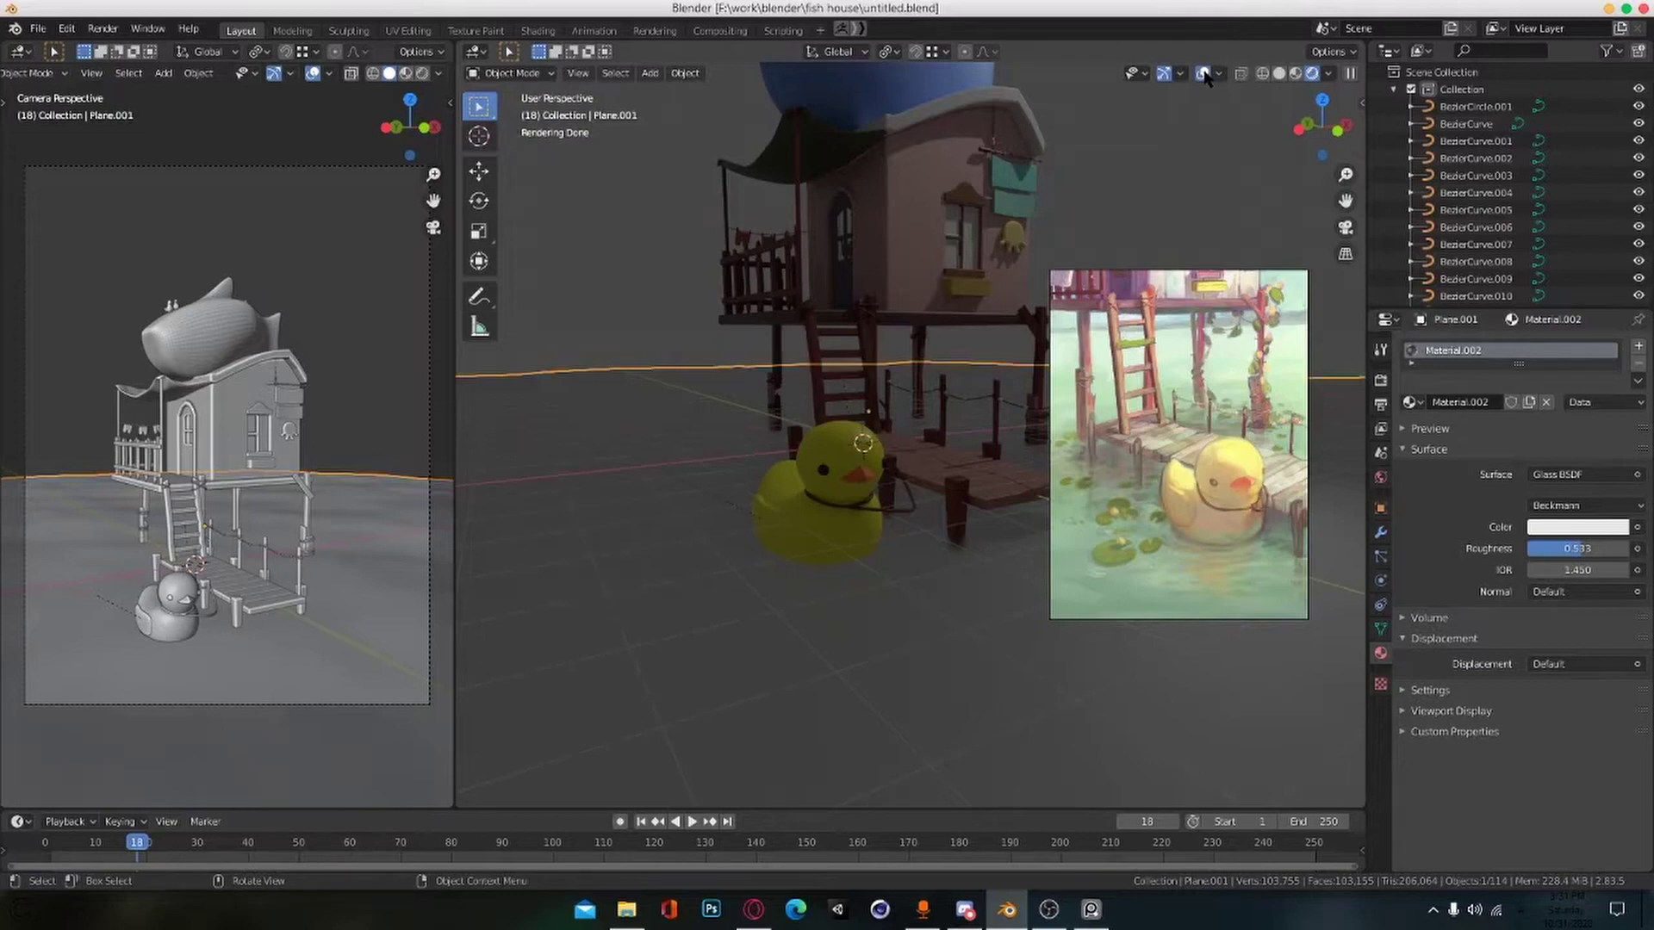
{"action": "left_click", "coordinate": [1202, 73]}
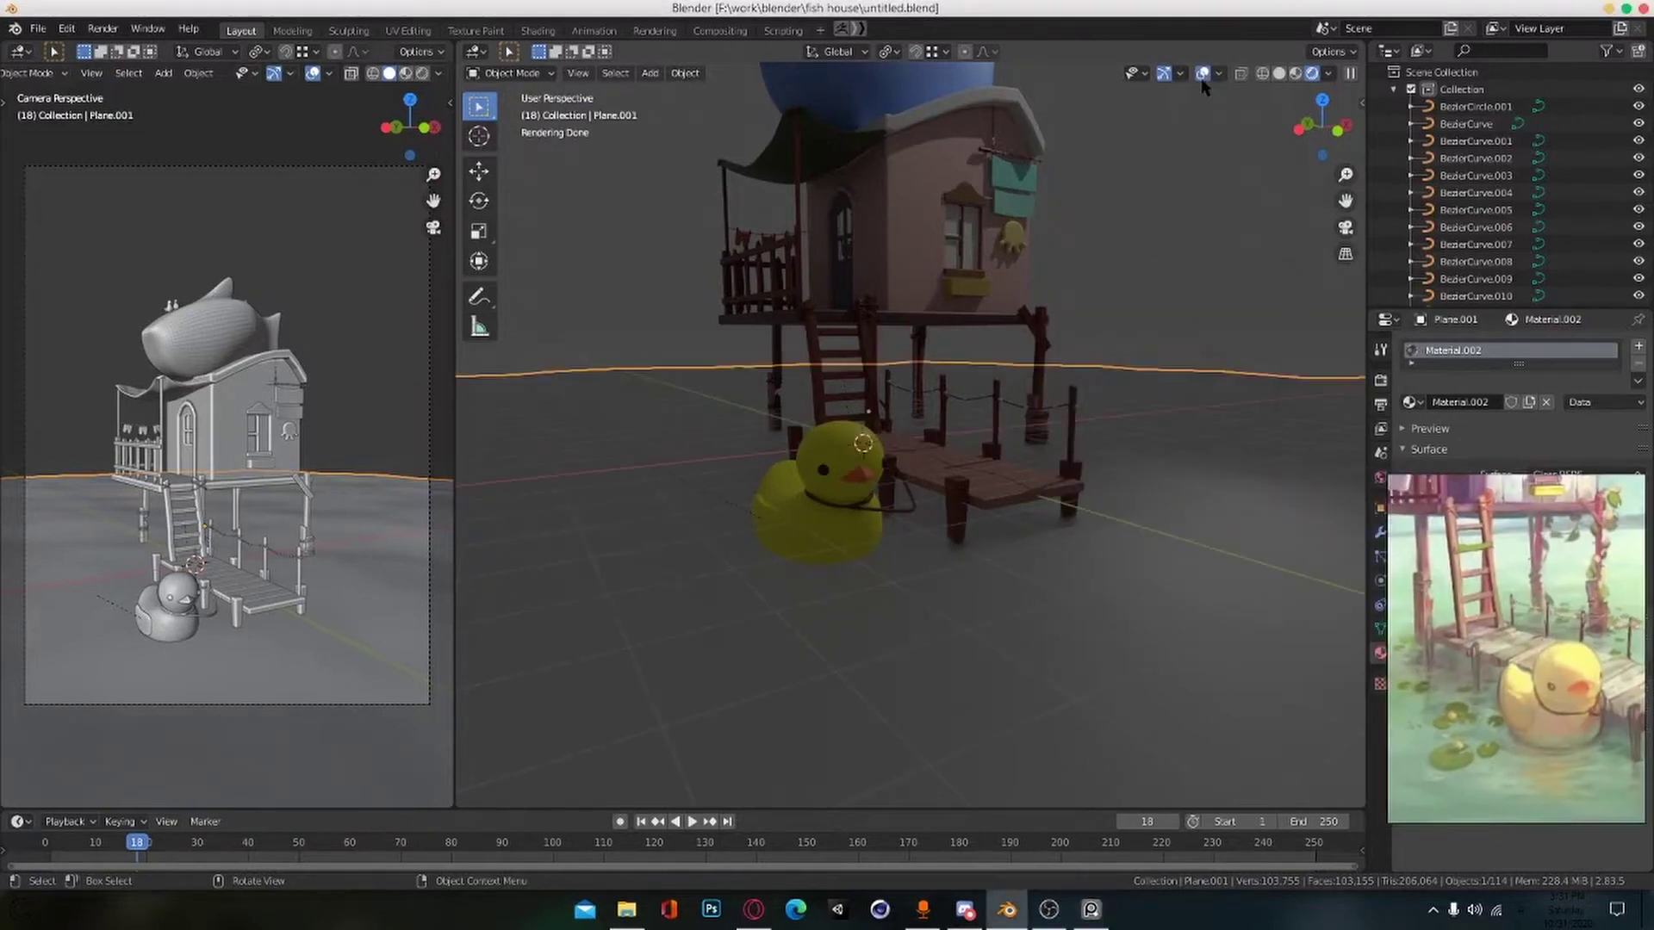
{"action": "left_click_drag", "start_coordinate": [1458, 542], "coordinate": [1217, 372]}
{"action": "left_click", "coordinate": [1203, 75]}
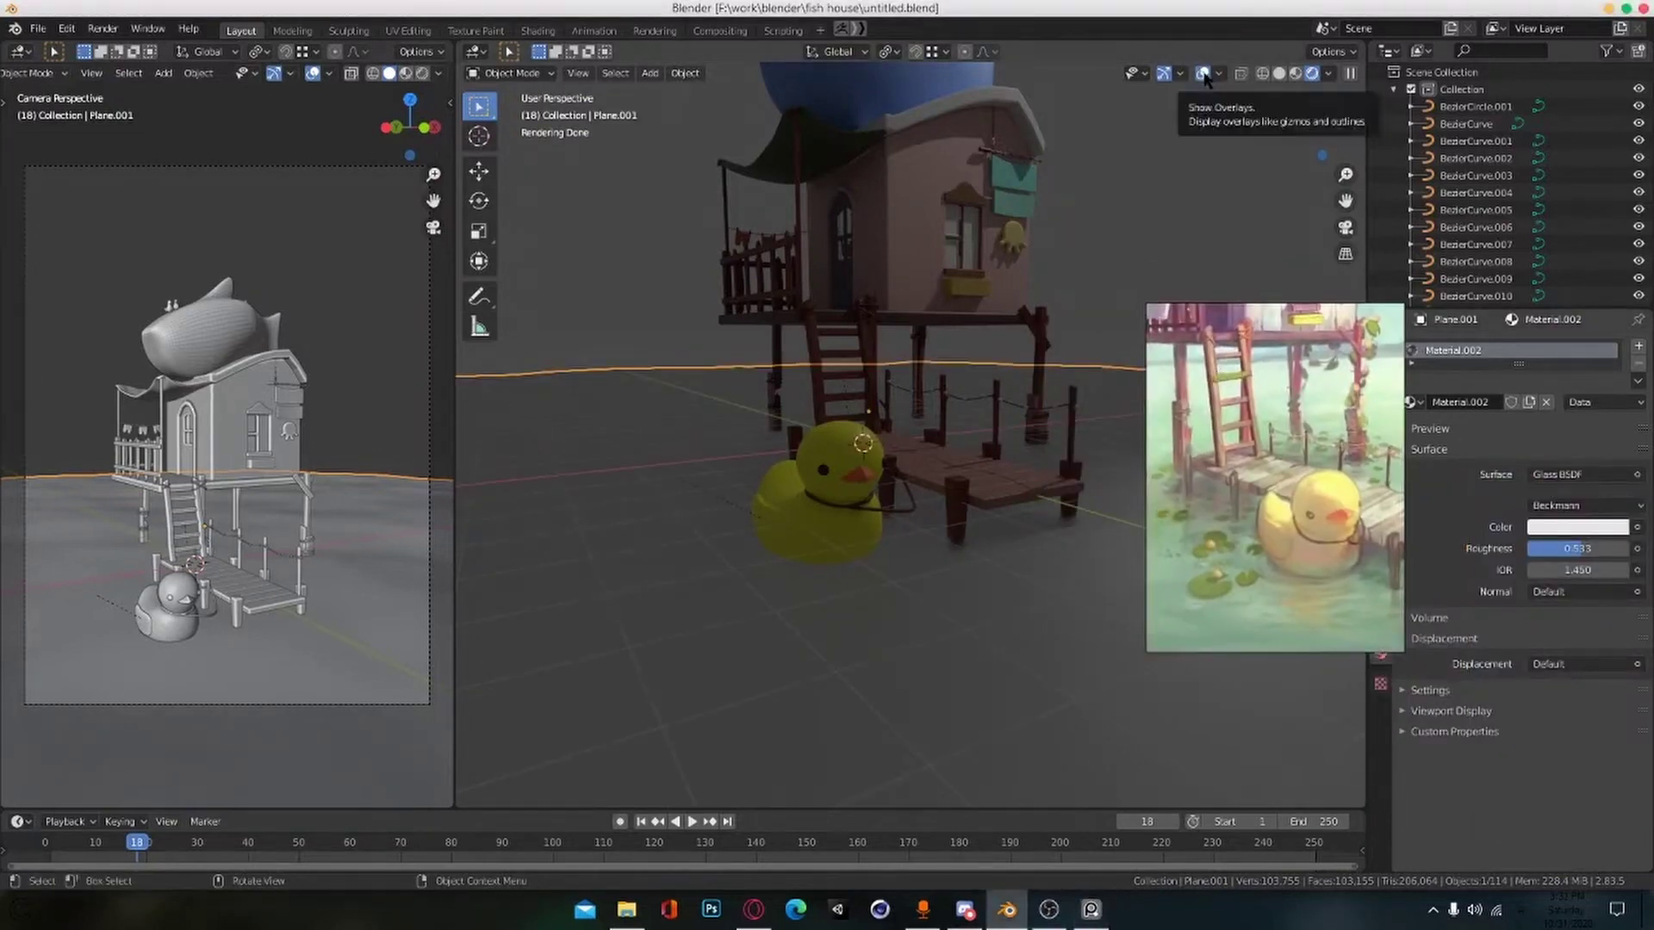
{"action": "left_click", "coordinate": [1218, 73]}
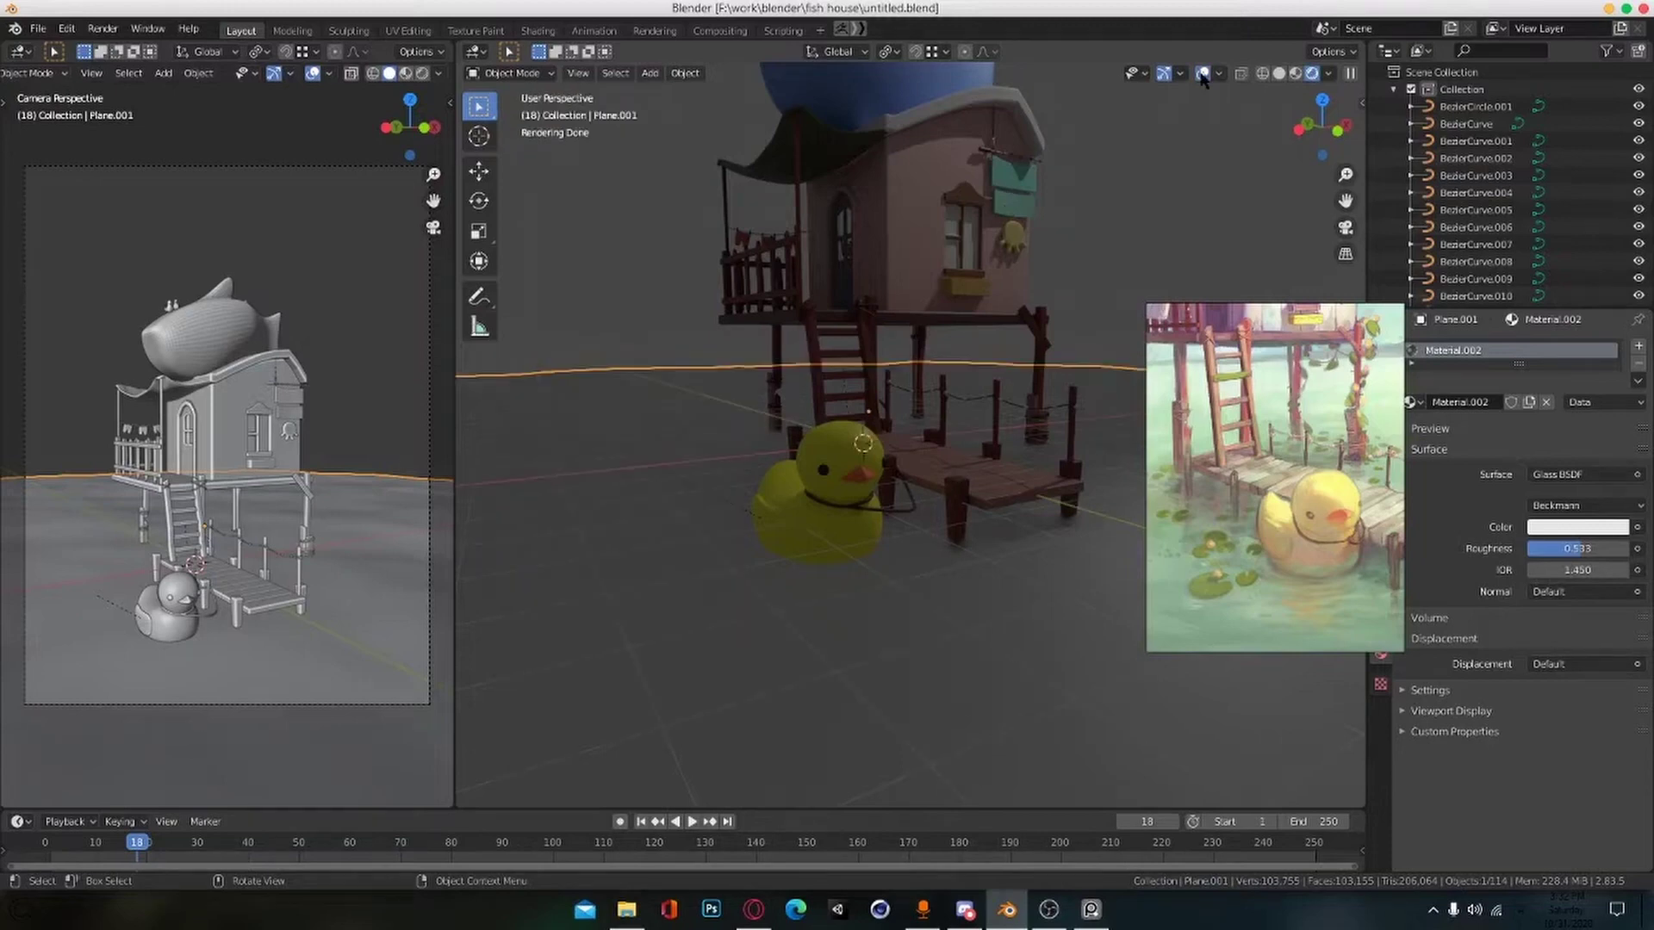
{"action": "mouse_move", "coordinate": [989, 415]}
{"action": "middle_mouse_down"}
{"action": "mouse_move", "coordinate": [930, 482]}
{"action": "mouse_move", "coordinate": [995, 556]}
{"action": "middle_mouse_up"}
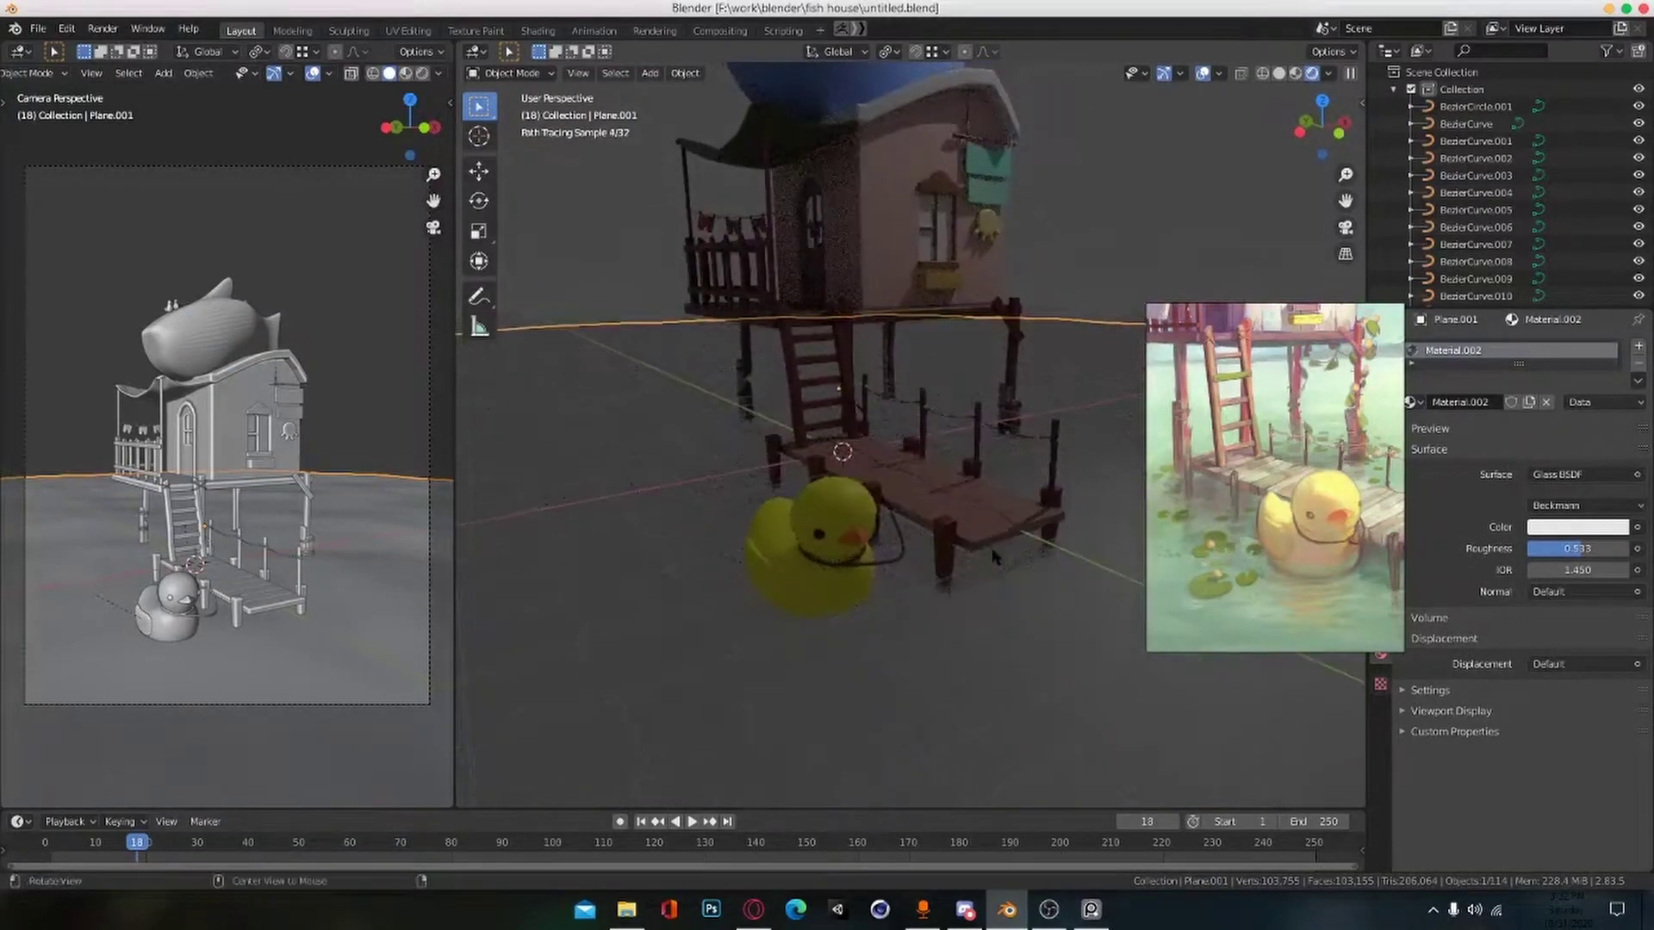
{"action": "scroll", "coordinate": [990, 555], "scroll_direction": "down", "scroll_amount": 4}
{"action": "scroll", "coordinate": [990, 558], "scroll_direction": "up", "scroll_amount": 2}
{"action": "right_click_drag", "start_coordinate": [1248, 517], "coordinate": [1148, 529]}
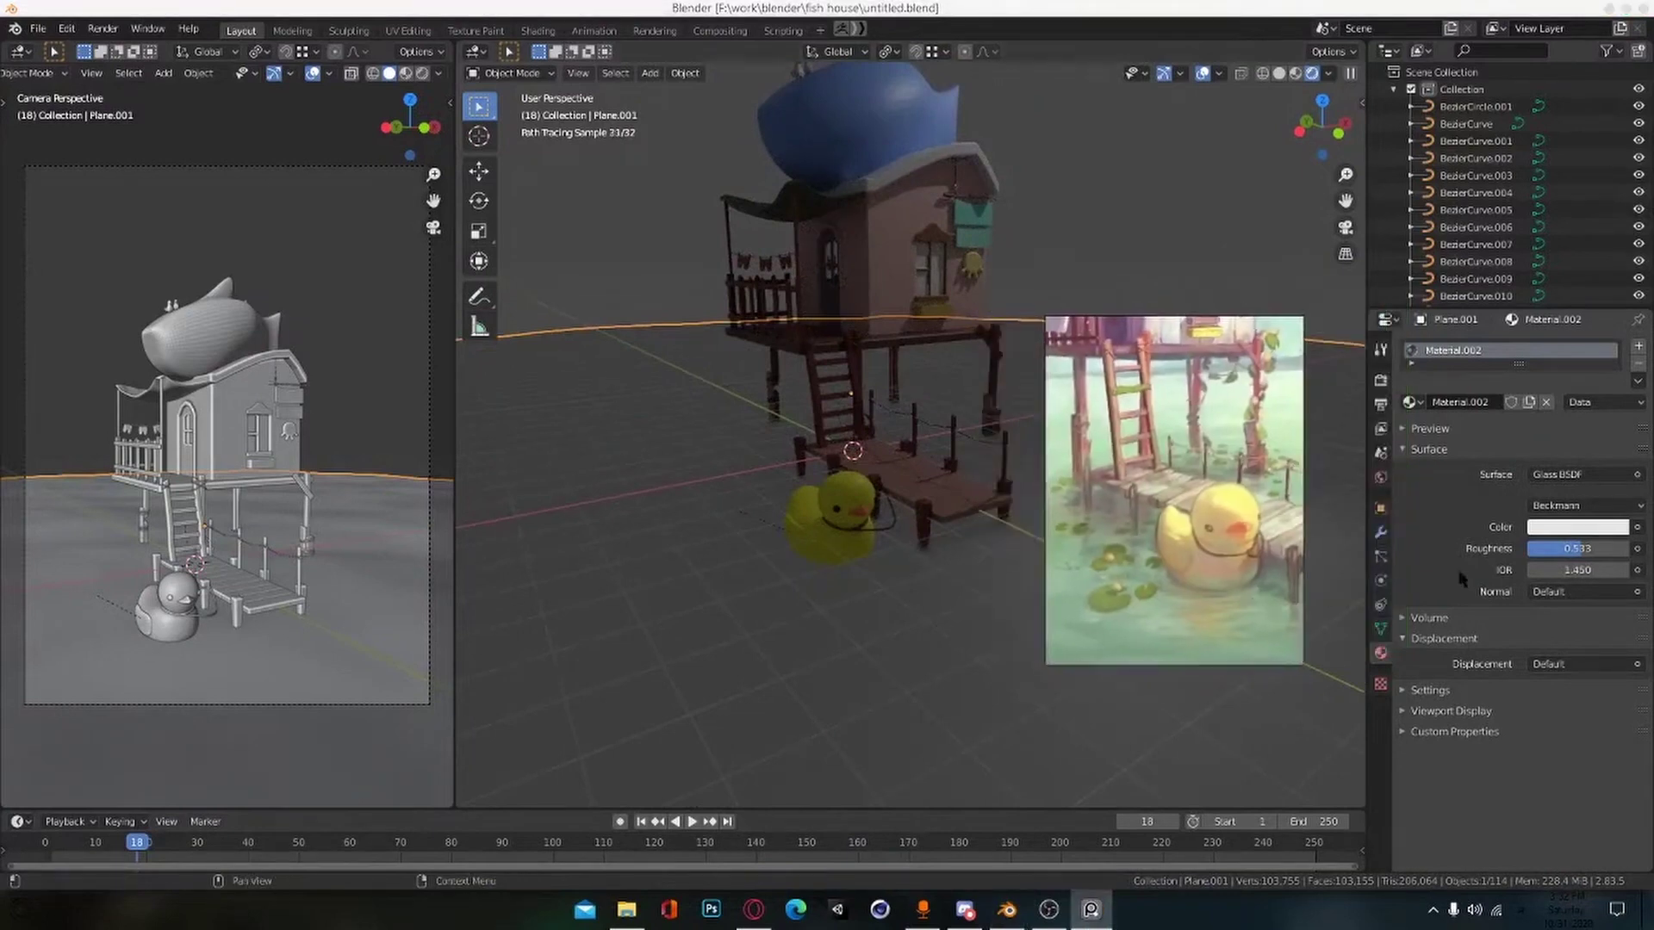
Step: Try the ground plane without its first Subdivision Surface modifier and check it in solid and material preview shading
{"action": "left_click", "coordinate": [1381, 532]}
{"action": "left_click", "coordinate": [1634, 372]}
{"action": "key", "text": "z"}
{"action": "left_click", "coordinate": [905, 574]}
{"action": "mouse_move", "coordinate": [904, 575]}
{"action": "middle_mouse_down"}
{"action": "mouse_move", "coordinate": [932, 620]}
{"action": "mouse_move", "coordinate": [918, 598]}
{"action": "mouse_move", "coordinate": [813, 560]}
{"action": "mouse_move", "coordinate": [861, 600]}
{"action": "middle_mouse_up"}
{"action": "key", "text": "z"}
{"action": "left_click", "coordinate": [933, 672]}
{"action": "scroll", "coordinate": [922, 591], "scroll_direction": "up", "scroll_amount": 4}
{"action": "scroll", "coordinate": [918, 597], "scroll_direction": "down", "scroll_amount": 4}
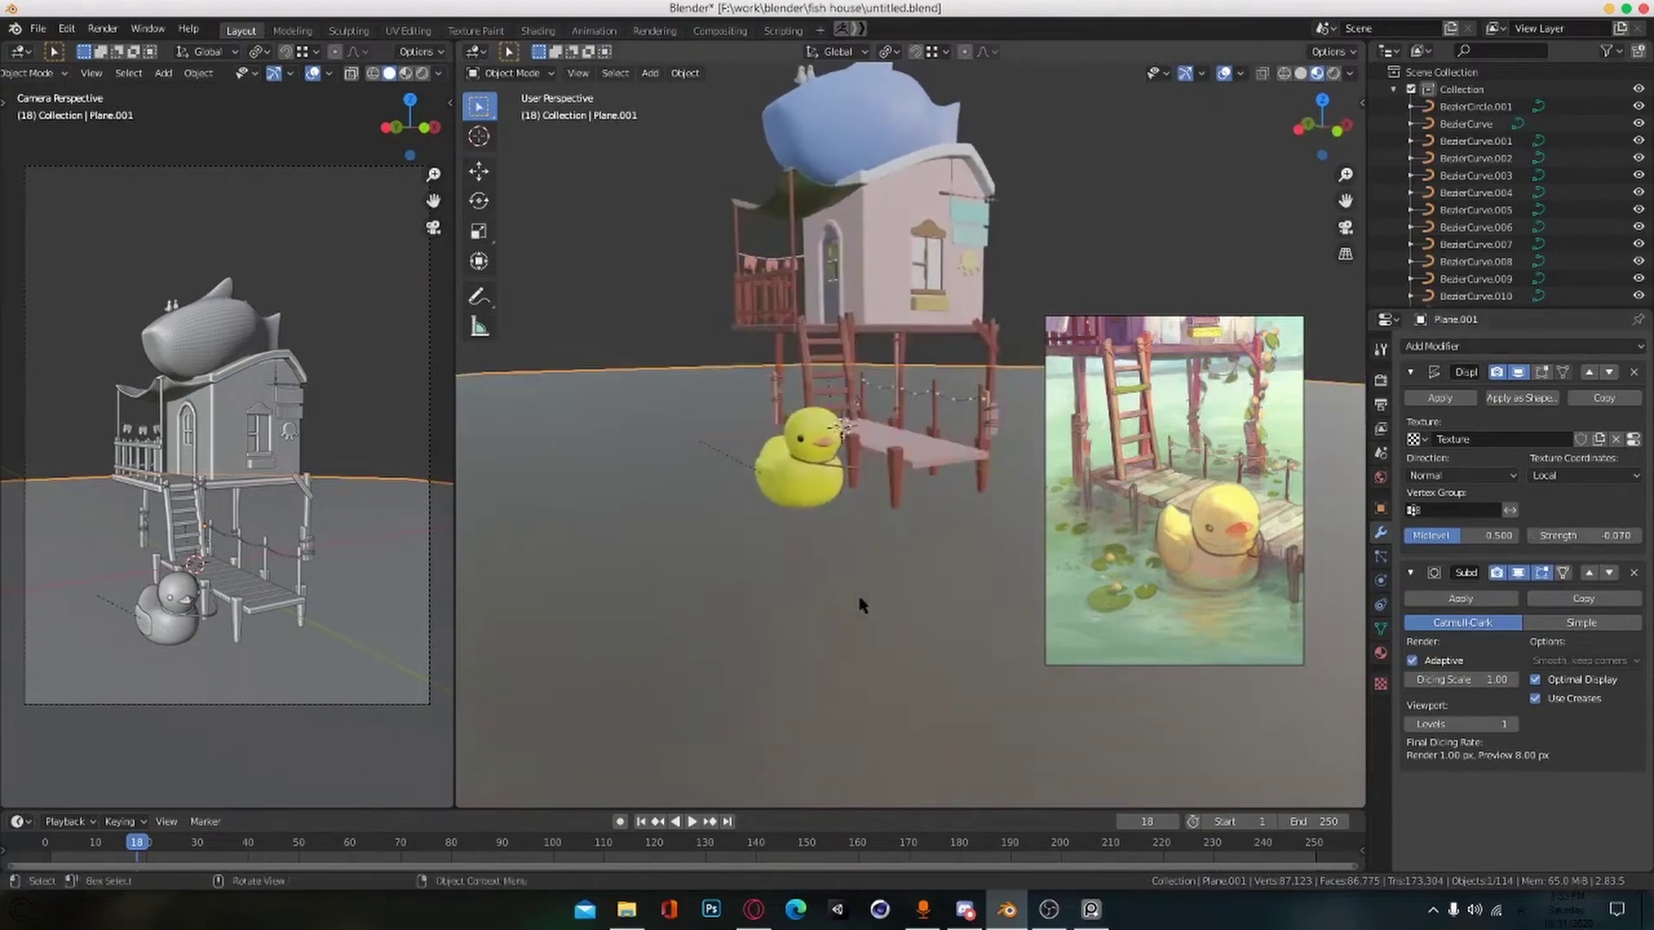
Step: Try another vertical position for the ground plane, save the file and check it in a different shading mode
{"action": "key", "text": "g"}
{"action": "key", "text": "z"}
{"action": "left_click", "coordinate": [911, 585]}
{"action": "mouse_move", "coordinate": [902, 542]}
{"action": "middle_mouse_down"}
{"action": "mouse_move", "coordinate": [938, 571]}
{"action": "mouse_move", "coordinate": [904, 590]}
{"action": "mouse_move", "coordinate": [965, 517]}
{"action": "mouse_move", "coordinate": [940, 537]}
{"action": "mouse_move", "coordinate": [925, 517]}
{"action": "mouse_move", "coordinate": [920, 567]}
{"action": "middle_mouse_up"}
{"action": "key", "text": "ctrl+s"}
{"action": "key", "text": "alt+a"}
{"action": "key", "text": "z"}
{"action": "left_click", "coordinate": [942, 533]}
Step: Undo the last changes to the ground plane and its modifiers, and save the file
{"action": "left_click", "coordinate": [1588, 574]}
{"action": "key", "text": "ctrl+z"}
{"action": "key", "text": "ctrl+z"}
{"action": "key", "text": "ctrl+z"}
{"action": "key", "text": "ctrl+z"}
{"action": "key", "text": "ctrl+s"}
Step: Remove the second Subdivision Surface modifier below the Displace modifier of the ground plane, and save the file
{"action": "scroll", "coordinate": [1585, 430], "scroll_direction": "down", "scroll_amount": 2}
{"action": "left_click", "coordinate": [1633, 666]}
{"action": "scroll", "coordinate": [890, 536], "scroll_direction": "down", "scroll_amount": 2}
{"action": "scroll", "coordinate": [925, 516], "scroll_direction": "up", "scroll_amount": 2}
{"action": "scroll", "coordinate": [929, 518], "scroll_direction": "up", "scroll_amount": 2}
{"action": "key", "text": "ctrl+s"}
Step: Add a 2 m plane at the world origin in material preview, shift it along Z and scale it up
{"action": "key", "text": "z"}
{"action": "left_click", "coordinate": [918, 560]}
{"action": "scroll", "coordinate": [918, 559], "scroll_direction": "down", "scroll_amount": 4}
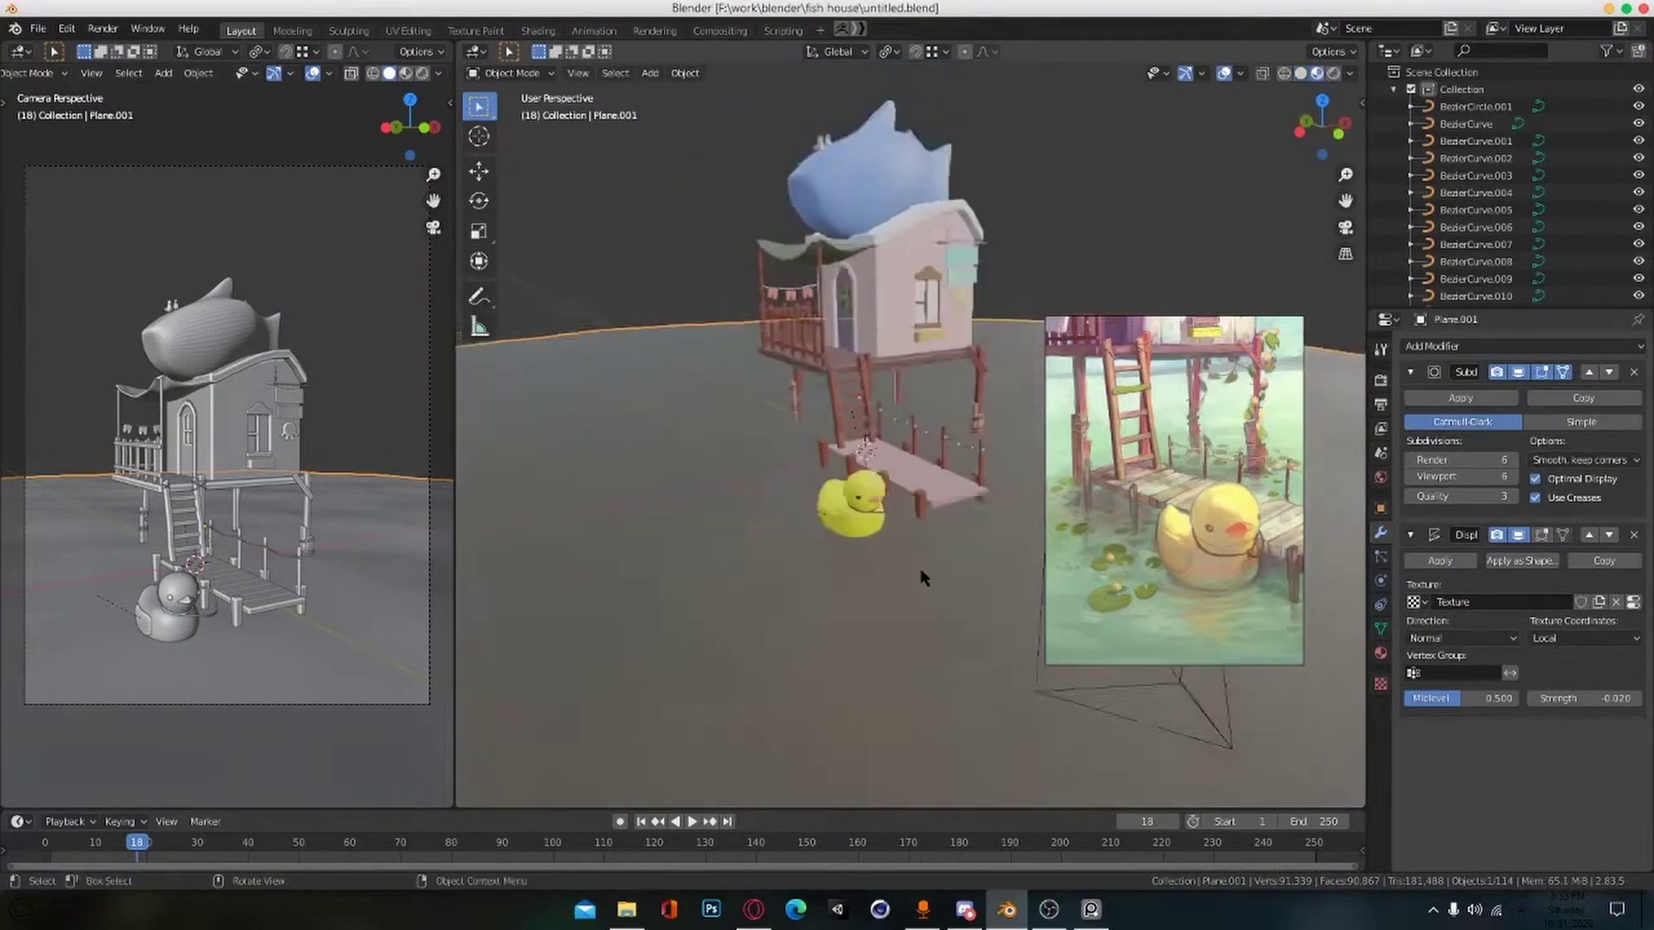
{"action": "scroll", "coordinate": [948, 589], "scroll_direction": "down", "scroll_amount": 5}
{"action": "scroll", "coordinate": [965, 577], "scroll_direction": "up", "scroll_amount": 3}
{"action": "key", "text": "shift+a"}
{"action": "left_click", "coordinate": [956, 456]}
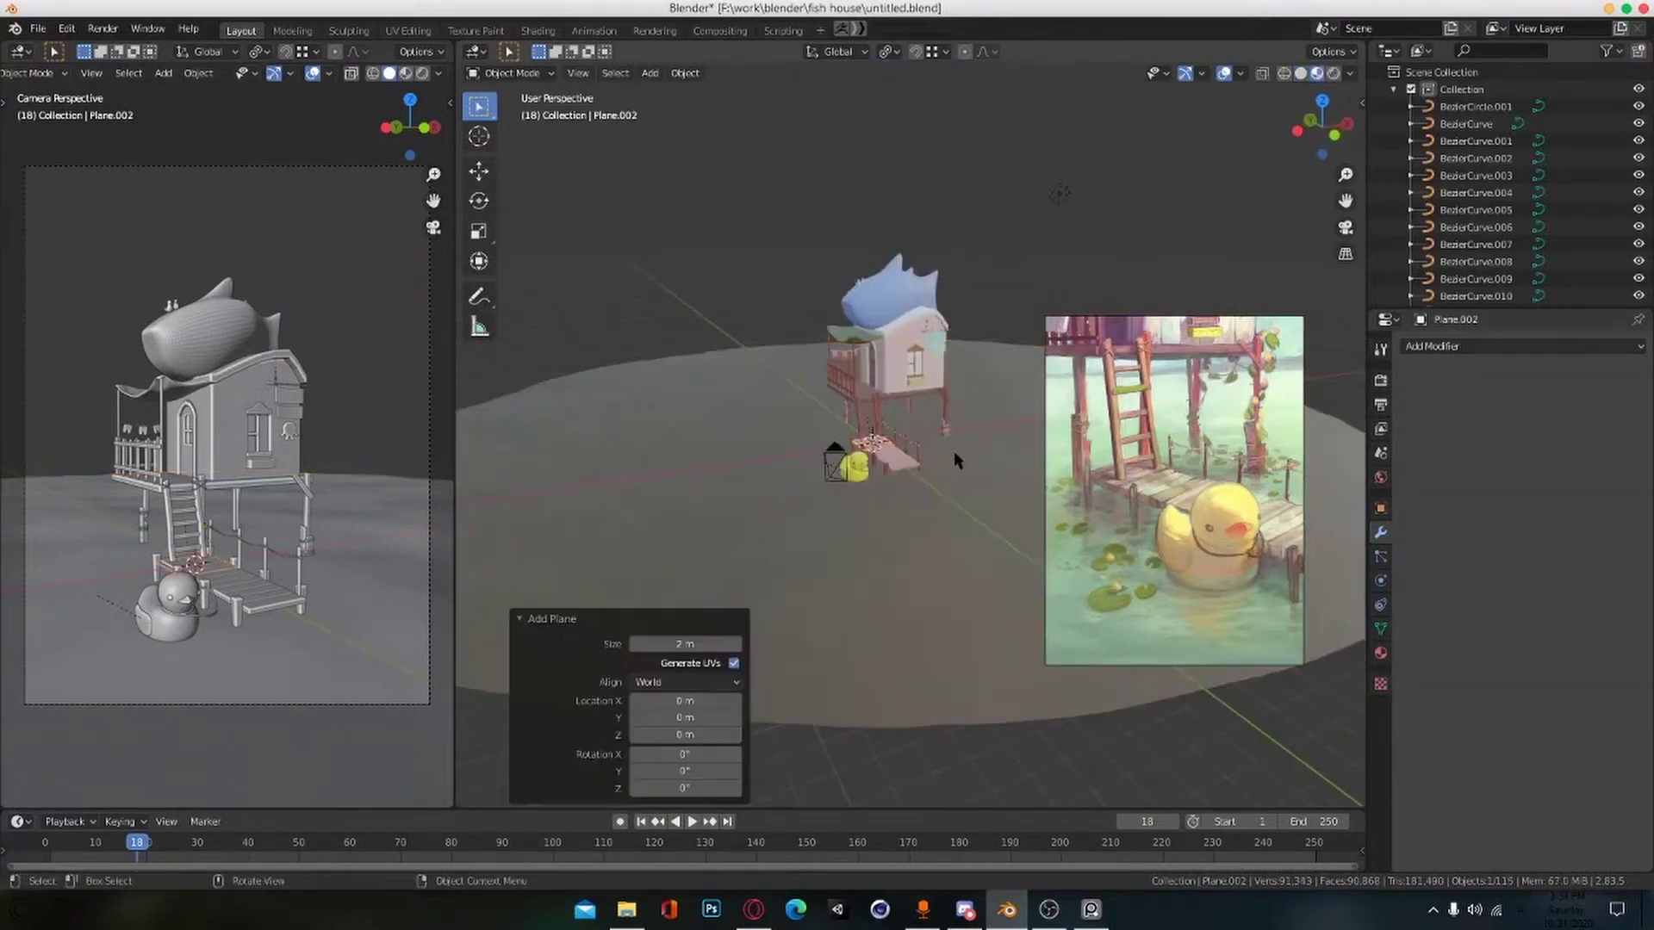
{"action": "key", "text": "g"}
{"action": "key", "text": "z"}
{"action": "left_click", "coordinate": [956, 460]}
{"action": "key", "text": "s"}
{"action": "left_click", "coordinate": [1182, 513]}
Step: Scale the new plane up past the edges of the round water surface and shift it along Z beneath the surface
{"action": "left_click", "coordinate": [892, 448]}
{"action": "middle_click_drag", "start_coordinate": [890, 581], "coordinate": [874, 478]}
{"action": "left_click", "coordinate": [851, 408]}
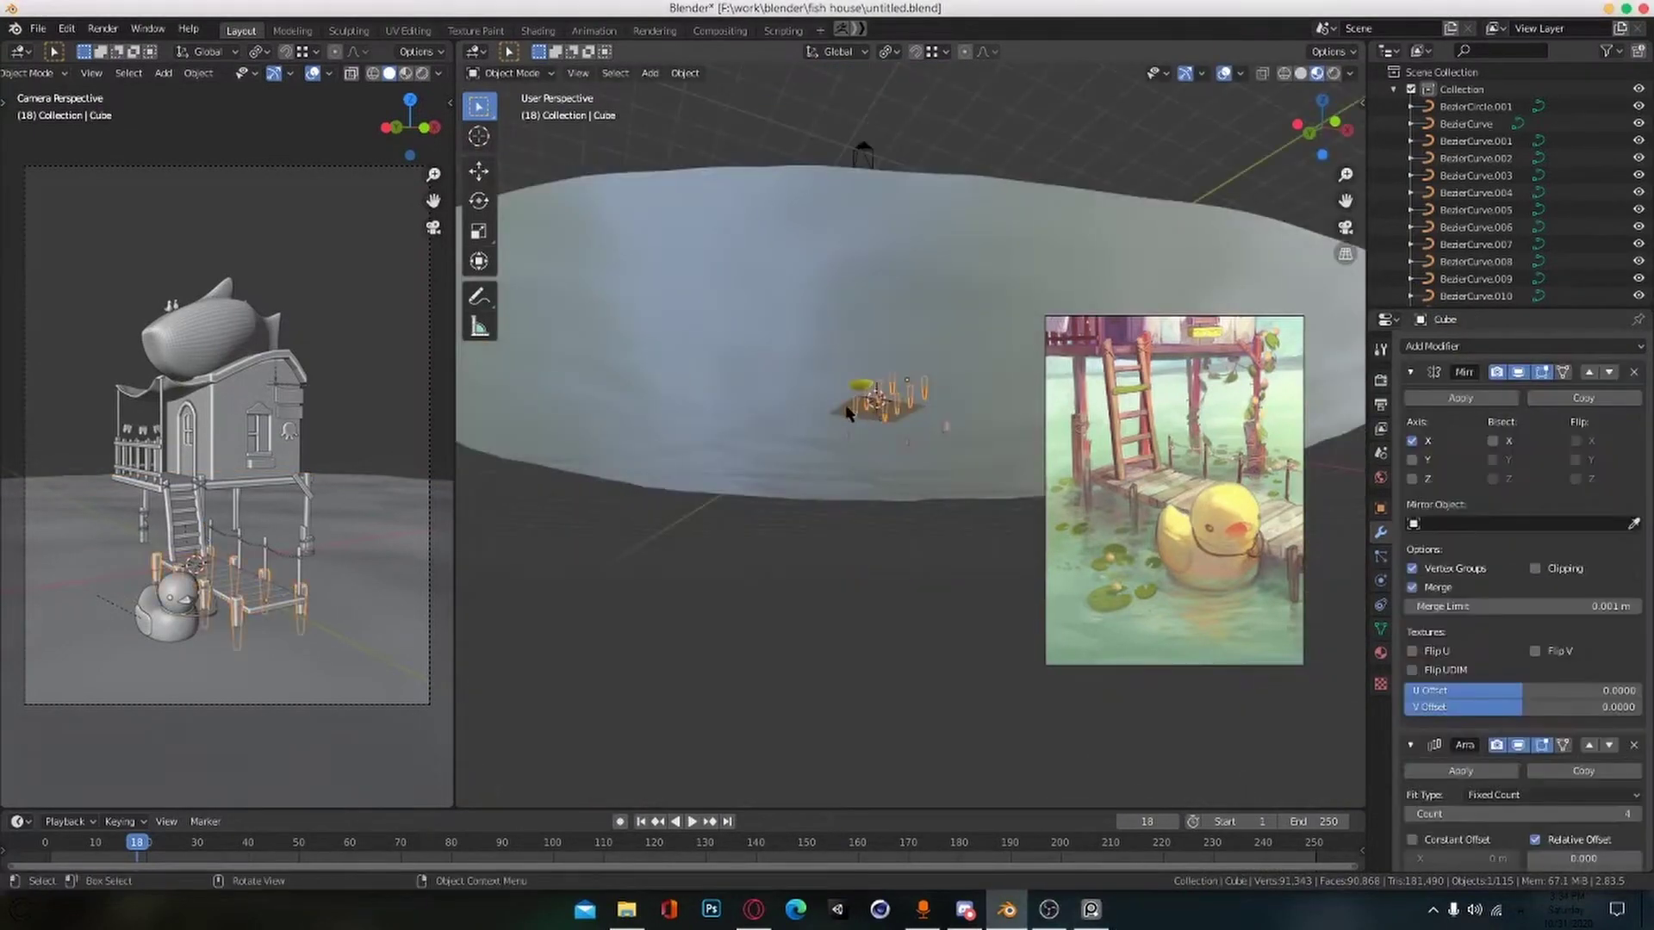
{"action": "left_click", "coordinate": [846, 408]}
{"action": "key", "text": "s"}
{"action": "middle_click_drag", "start_coordinate": [846, 414], "coordinate": [950, 571]}
{"action": "left_click", "coordinate": [946, 484]}
{"action": "key", "text": "s"}
{"action": "key", "text": "g"}
{"action": "key", "text": "z"}
{"action": "left_click", "coordinate": [945, 470]}
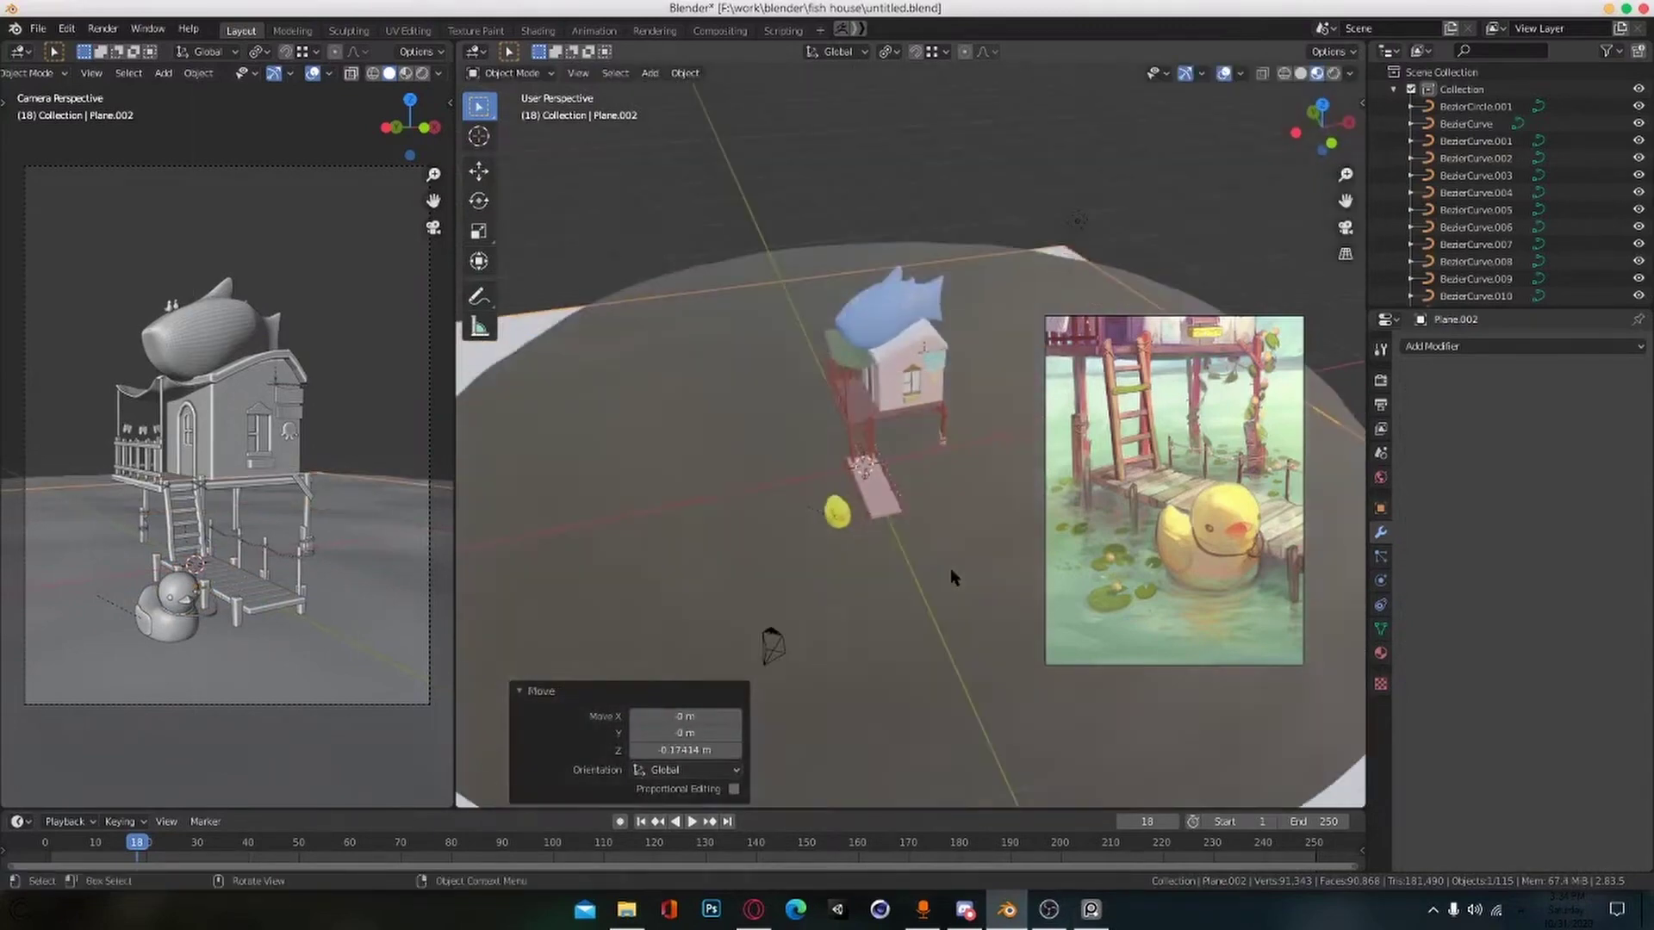
Step: Reposition the lower plane in top view and scale it by 1.068 to cover the area under the water surface
{"action": "key", "text": "KP_7"}
{"action": "scroll", "coordinate": [950, 568], "scroll_direction": "down", "scroll_amount": 4}
{"action": "key", "text": "g"}
{"action": "left_click", "coordinate": [921, 639]}
{"action": "key", "text": "s"}
{"action": "left_click", "coordinate": [920, 655]}
{"action": "middle_click_drag", "start_coordinate": [920, 656], "coordinate": [897, 541]}
{"action": "scroll", "coordinate": [896, 541], "scroll_direction": "up", "scroll_amount": 5}
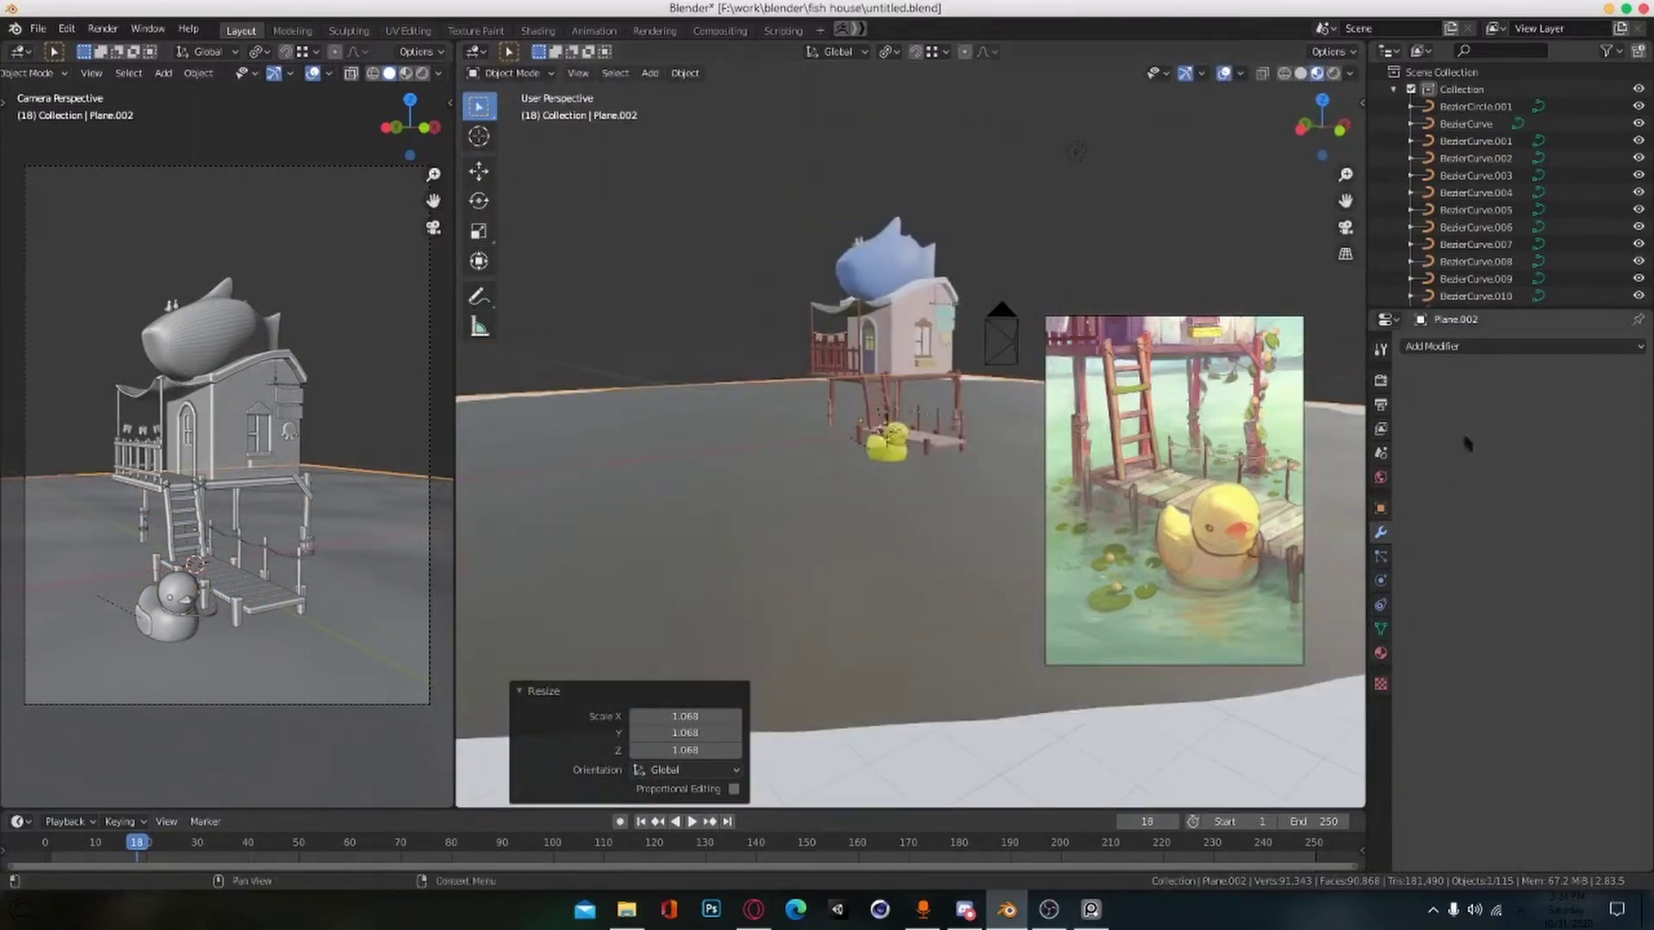
Step: Give the lower plane a new material named sea_ground with a muted green base color
{"action": "left_click", "coordinate": [1381, 652]}
{"action": "left_click", "coordinate": [1469, 402]}
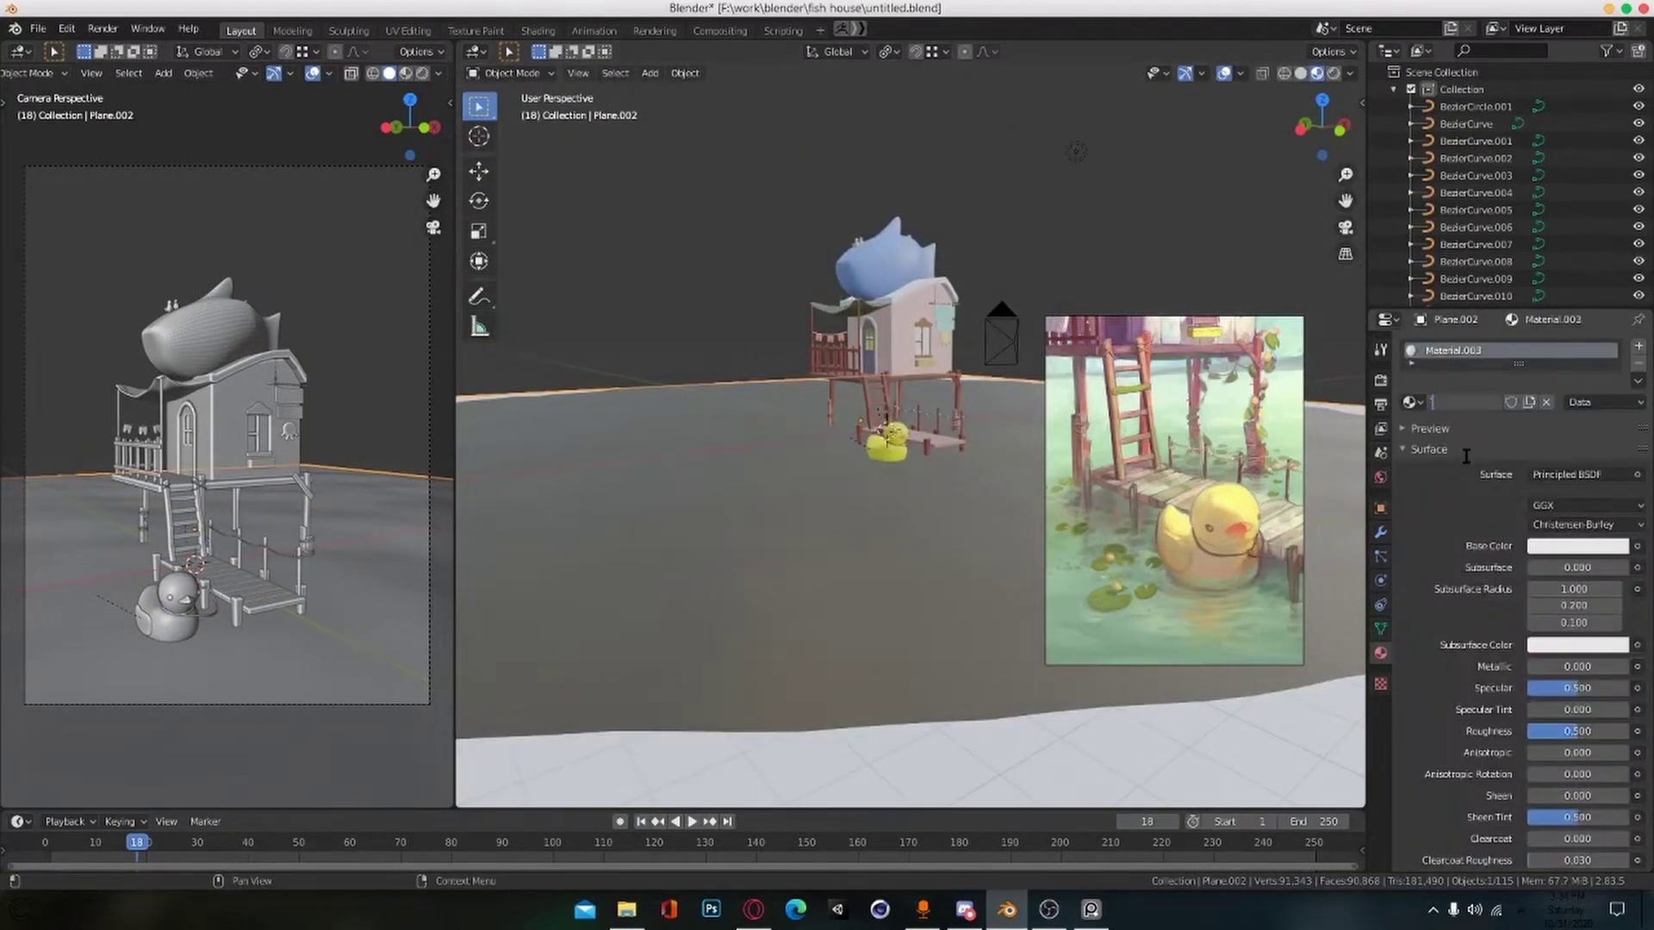
{"action": "type", "text": "sea_ground"}
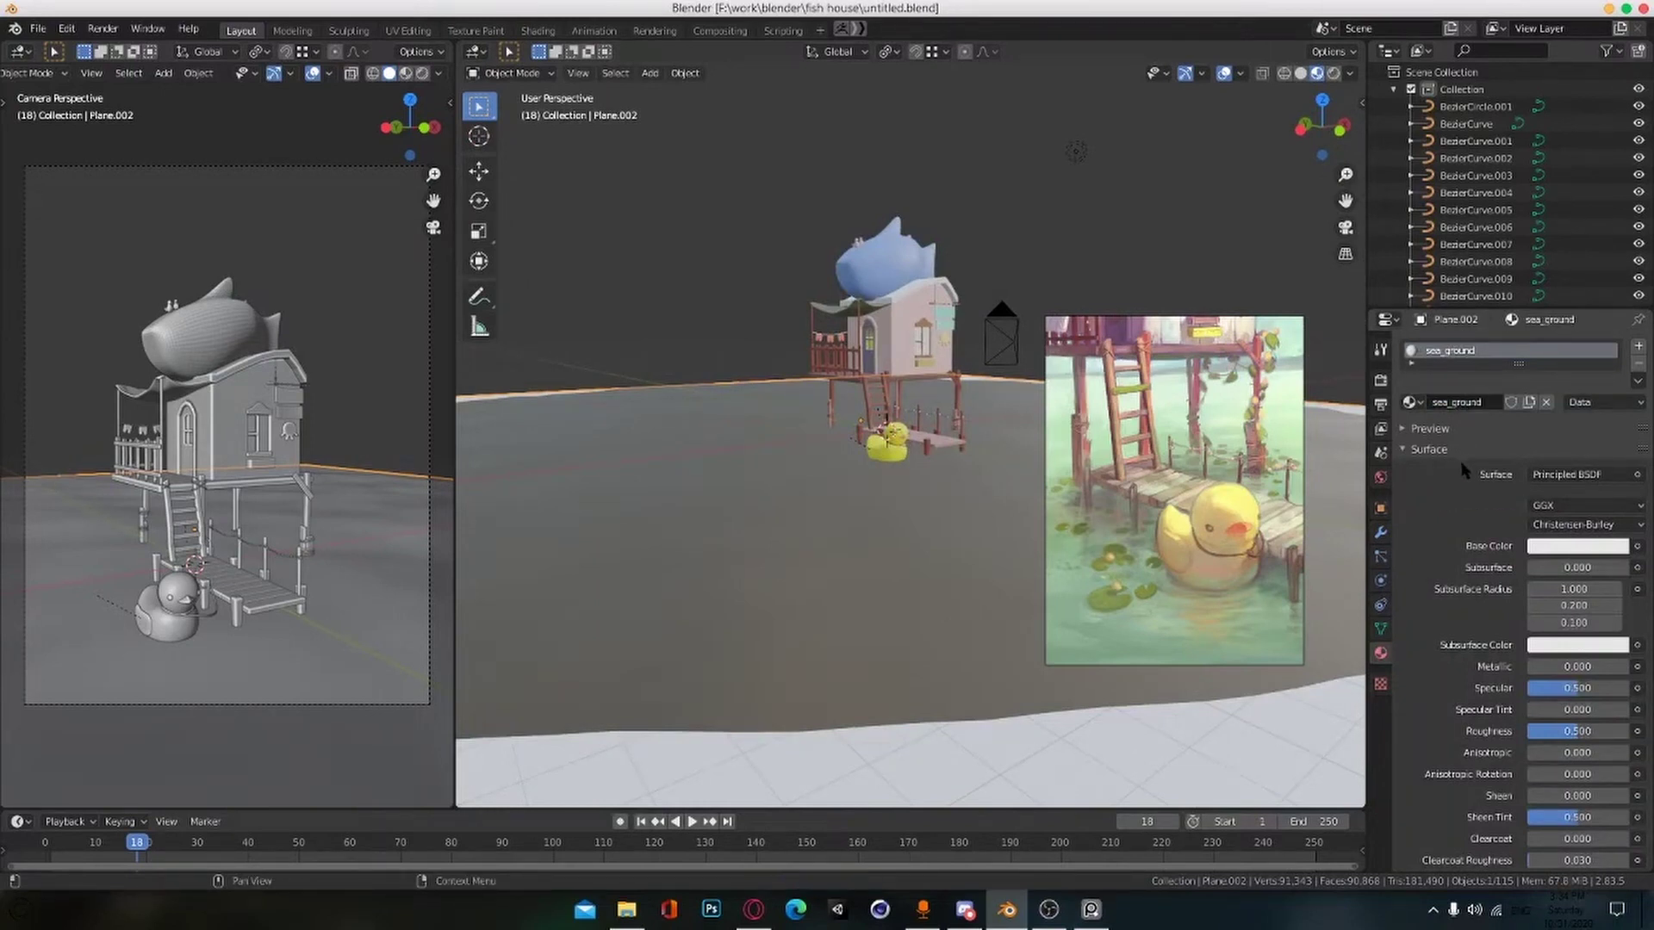
{"action": "left_click", "coordinate": [1549, 547]}
{"action": "left_click", "coordinate": [1524, 345]}
{"action": "left_click_drag", "start_coordinate": [1616, 310], "coordinate": [1616, 356]}
{"action": "left_click", "coordinate": [1240, 259]}
Step: Reposition the reference painting beside the fish house and save the file
{"action": "right_click_drag", "start_coordinate": [1151, 453], "coordinate": [746, 364]}
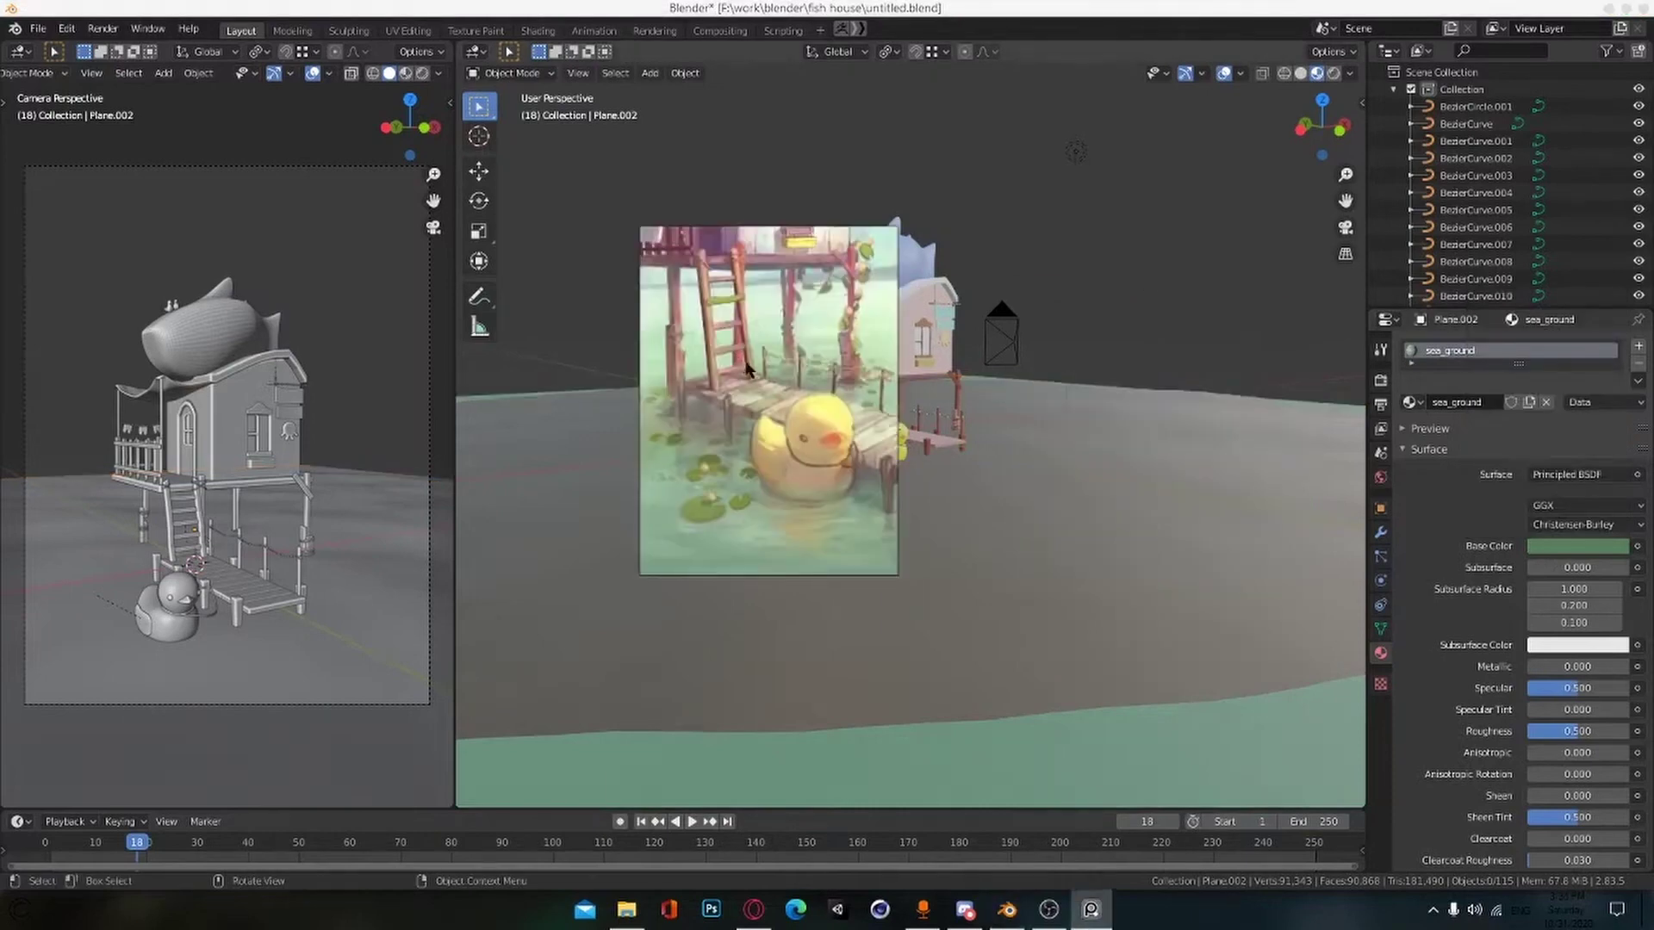
{"action": "key", "text": "ctrl+s"}
{"action": "right_click_drag", "start_coordinate": [965, 370], "coordinate": [892, 393]}
{"action": "left_click", "coordinate": [1461, 242]}
{"action": "scroll", "coordinate": [901, 528], "scroll_direction": "up", "scroll_amount": 1}
{"action": "right_click_drag", "start_coordinate": [826, 482], "coordinate": [1225, 469]}
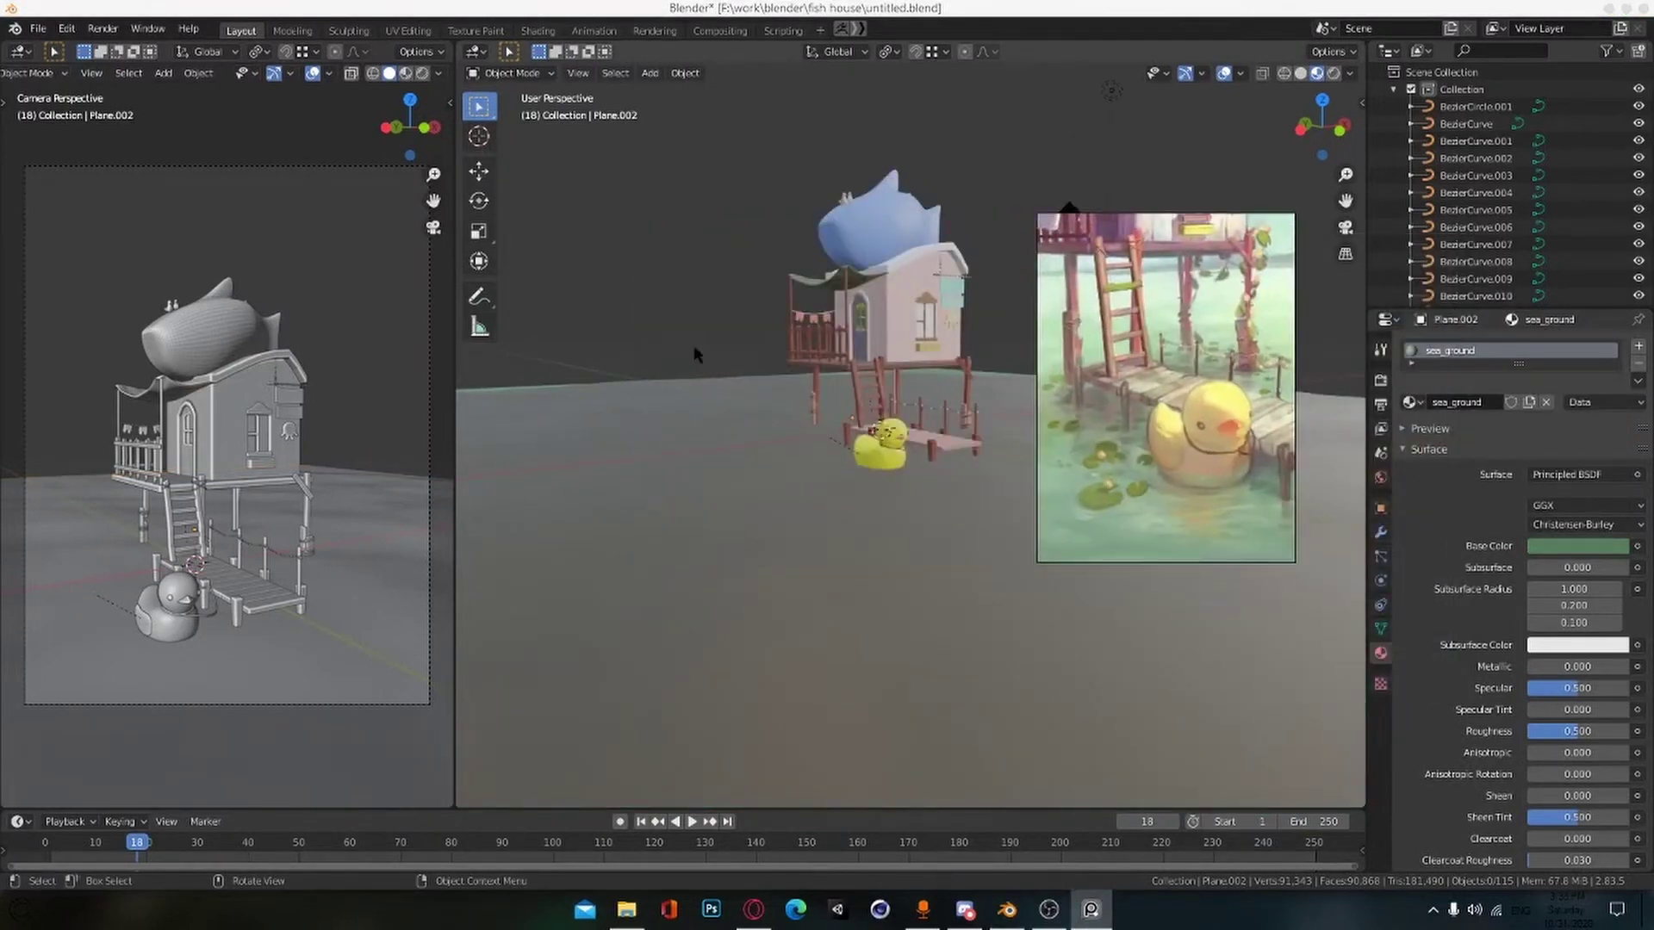
{"action": "key", "text": "ctrl+s"}
Step: Display the scene in rendered shading, adjust the roughness of the water surface's Glass BSDF and save the file
{"action": "middle_click_drag", "start_coordinate": [696, 354], "coordinate": [773, 440]}
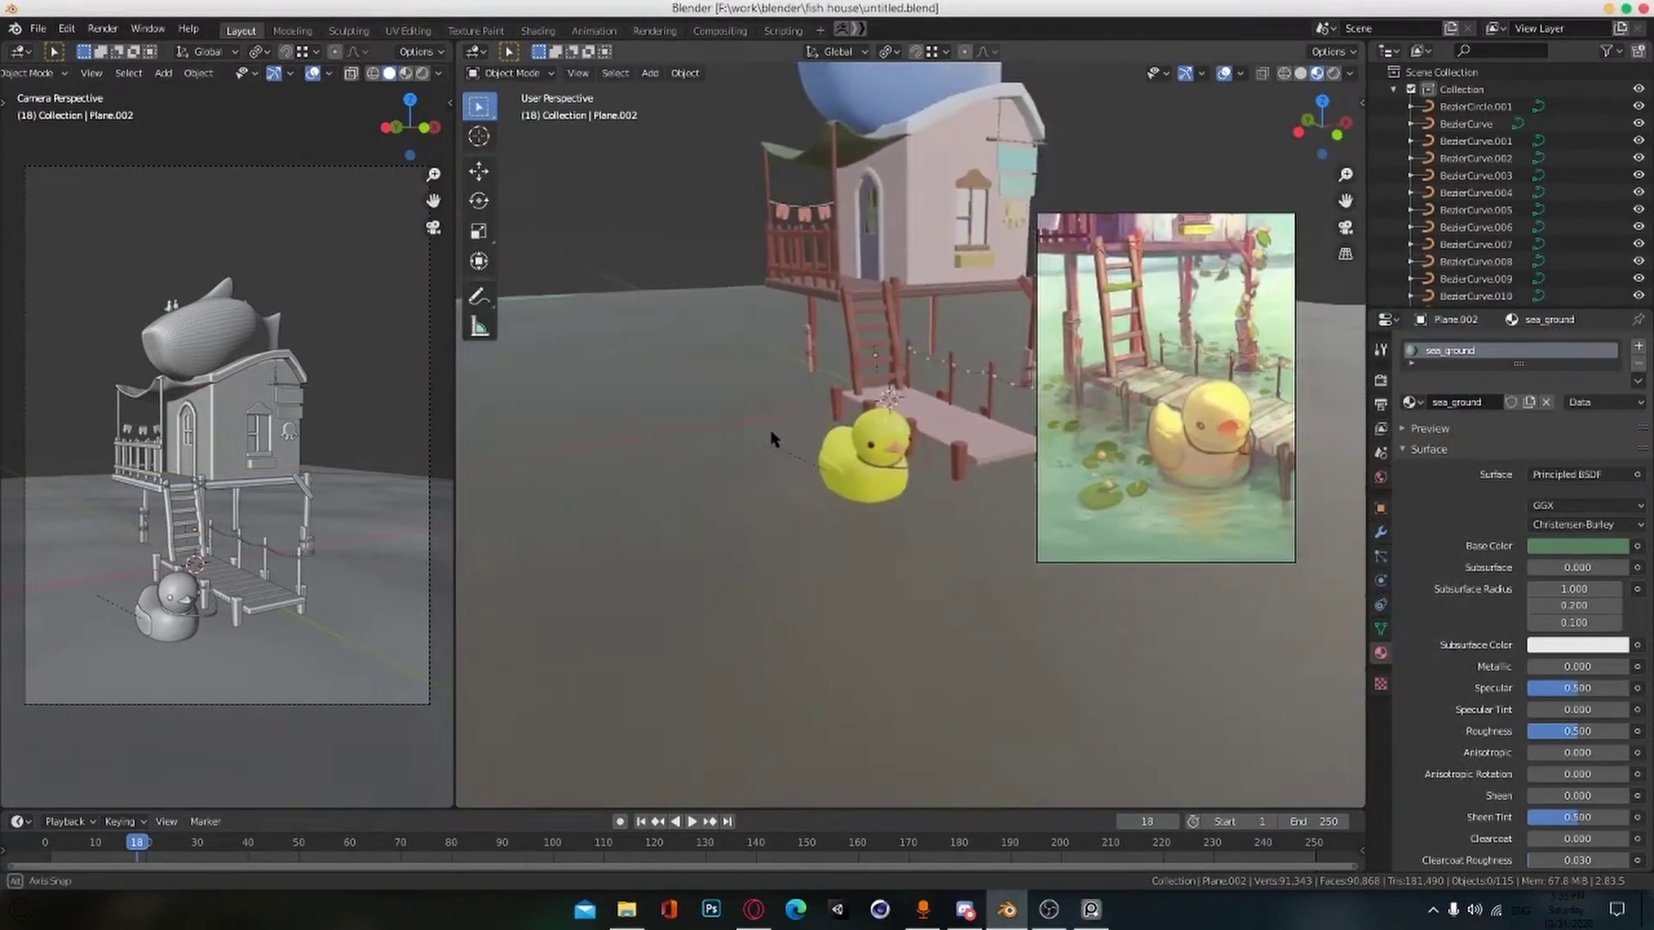
{"action": "scroll", "coordinate": [772, 439], "scroll_direction": "down", "scroll_amount": 6}
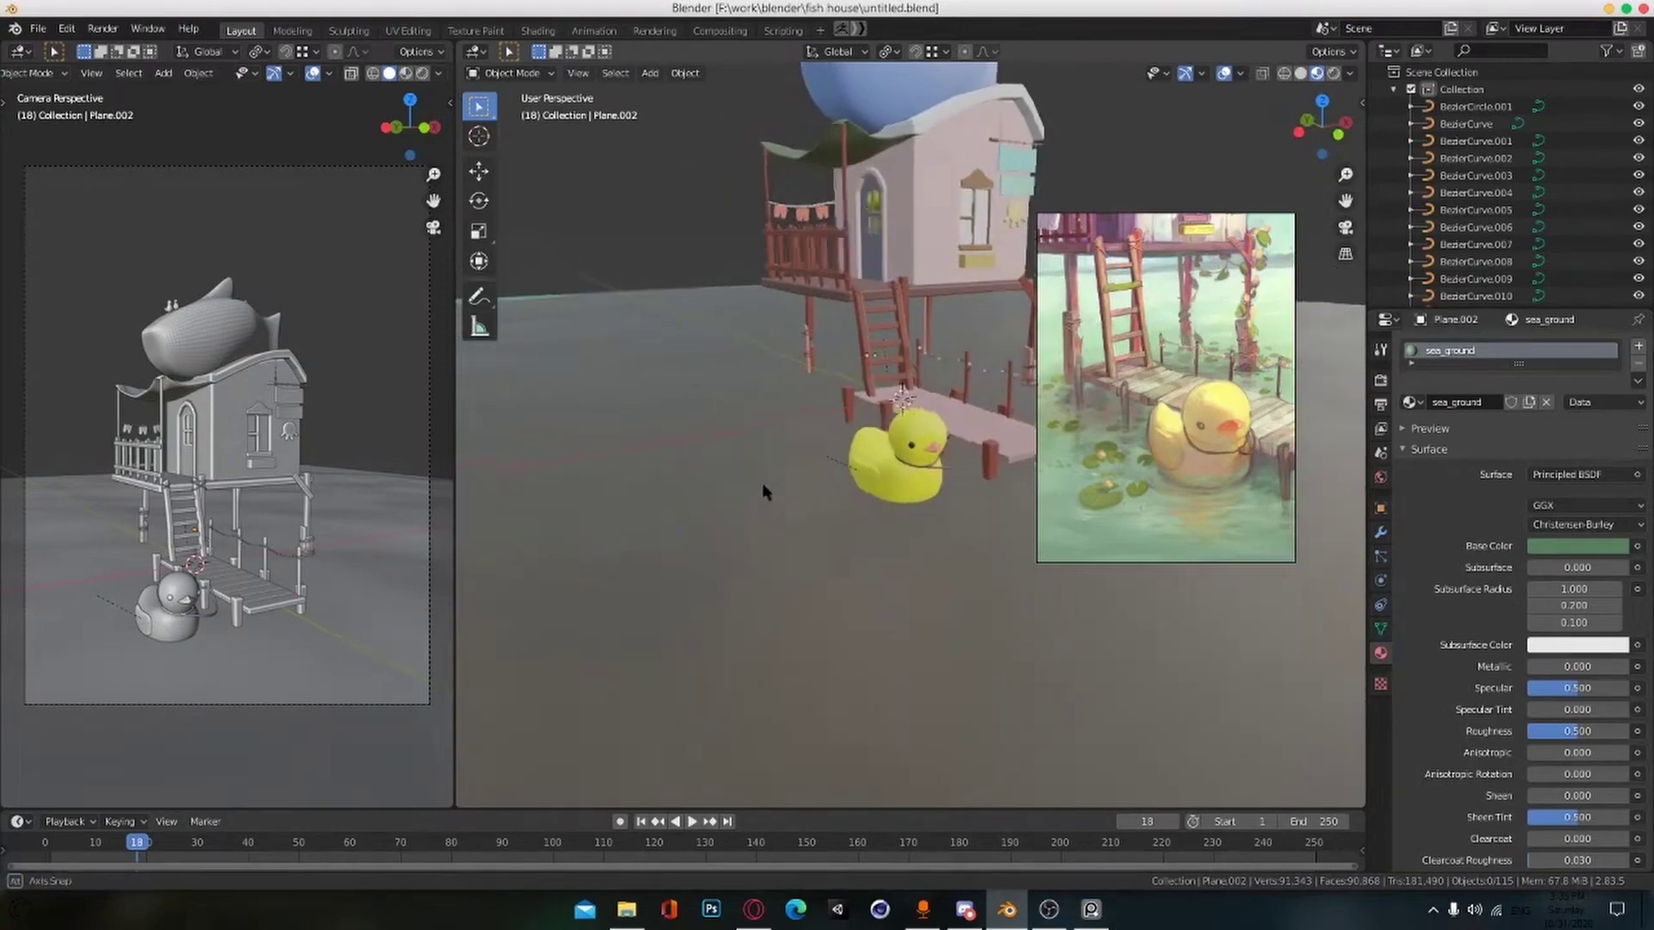
{"action": "mouse_move", "coordinate": [783, 451]}
{"action": "middle_mouse_down"}
{"action": "mouse_move", "coordinate": [794, 473]}
{"action": "mouse_move", "coordinate": [769, 506]}
{"action": "mouse_move", "coordinate": [742, 484]}
{"action": "middle_mouse_up"}
{"action": "scroll", "coordinate": [742, 484], "scroll_direction": "up", "scroll_amount": 2}
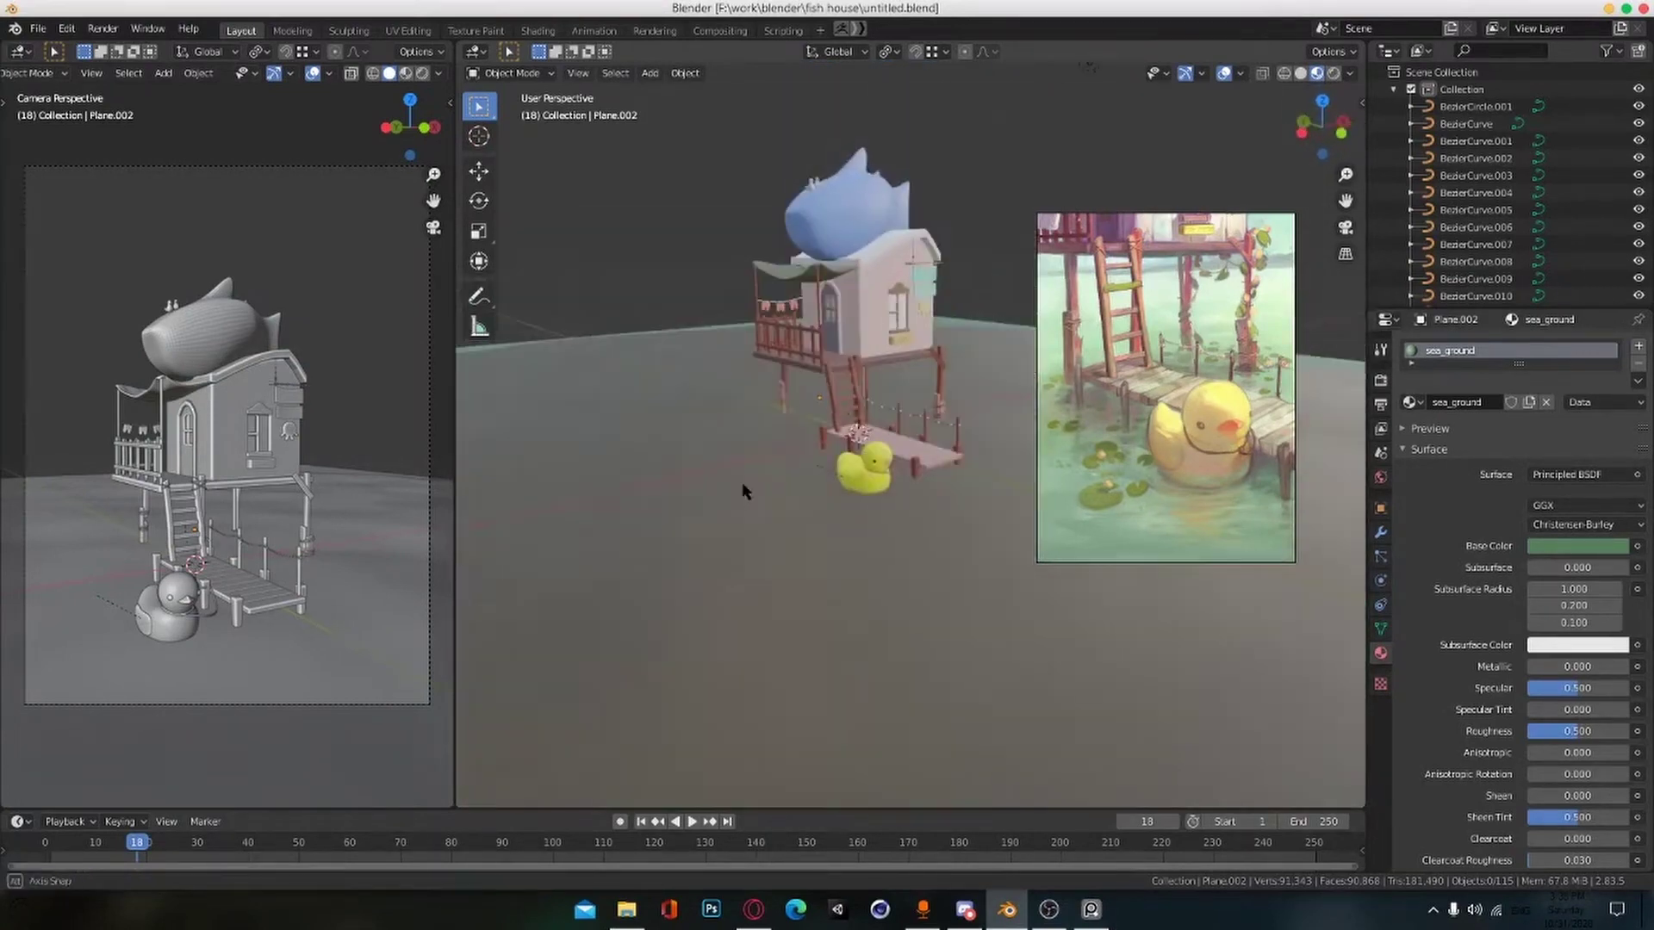
{"action": "key", "text": "z"}
{"action": "left_click", "coordinate": [737, 353]}
{"action": "left_click", "coordinate": [1068, 714]}
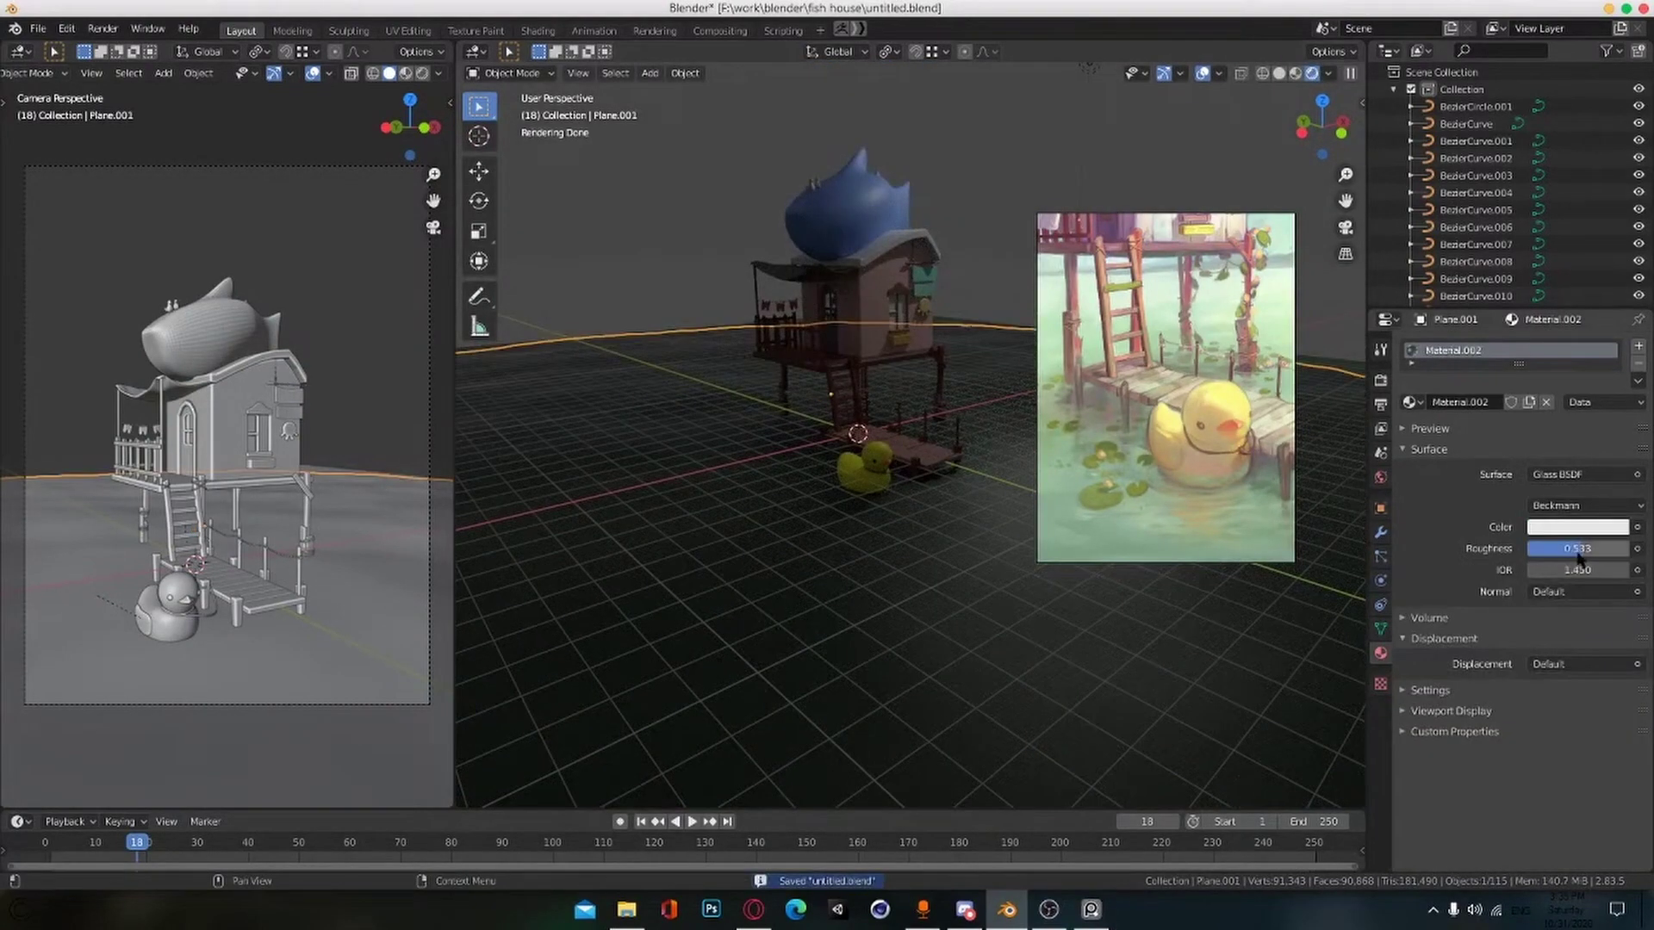
{"action": "scroll", "coordinate": [1069, 714], "scroll_direction": "up", "scroll_amount": 3}
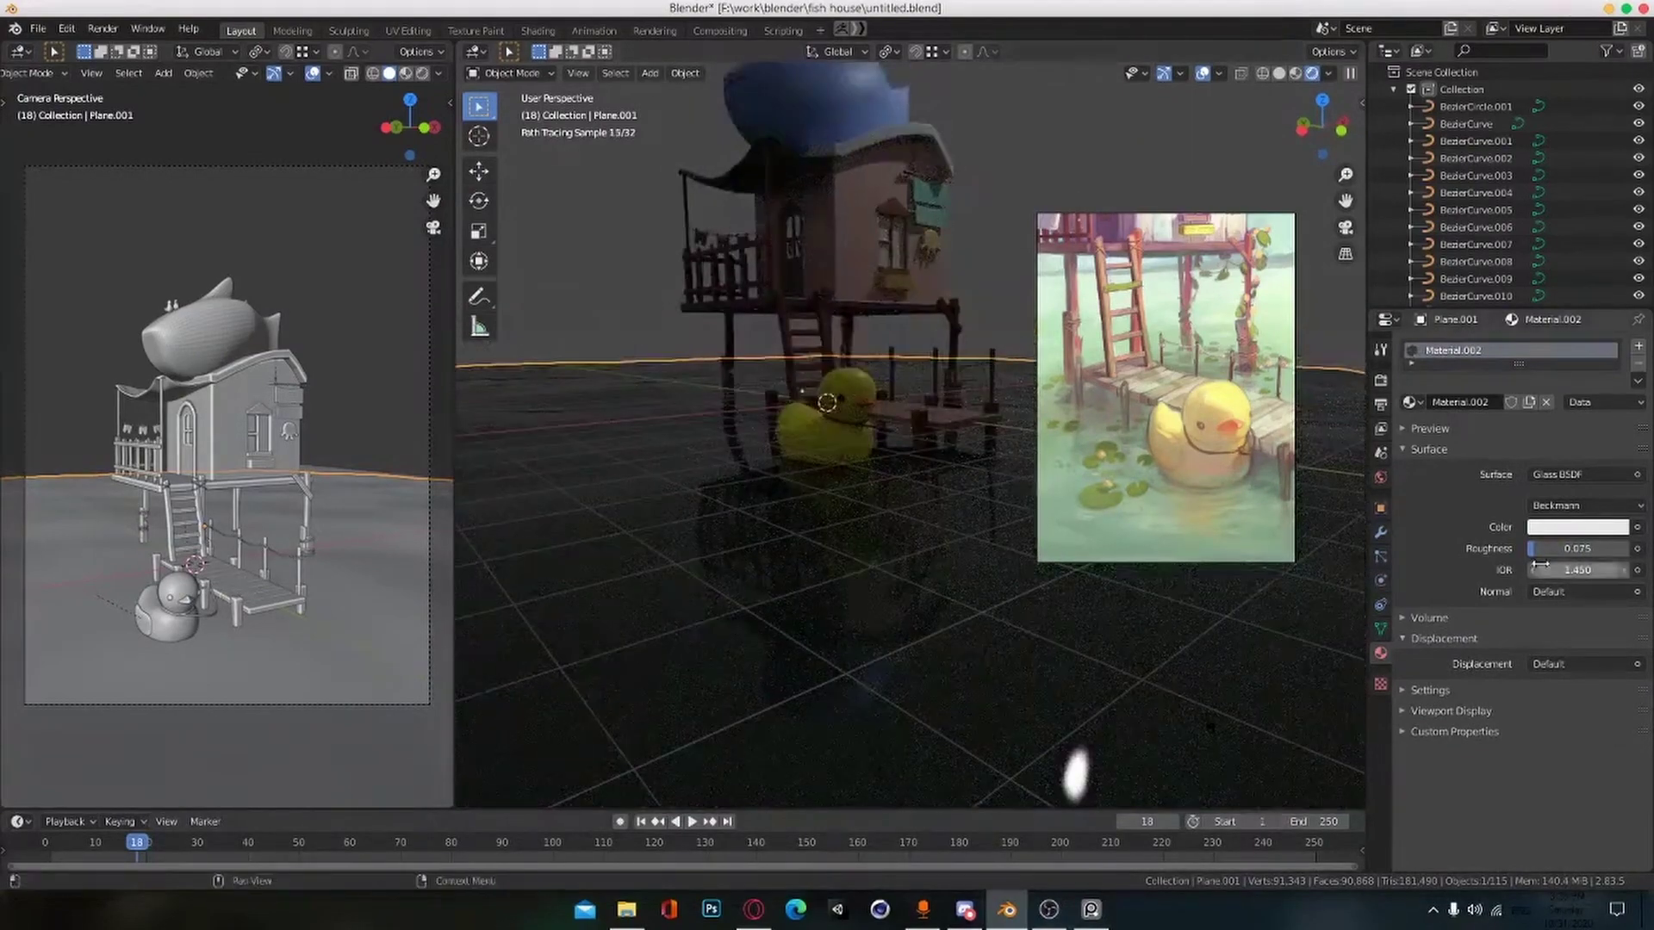
{"action": "mouse_move", "coordinate": [1550, 549]}
{"action": "left_mouse_down"}
{"action": "mouse_move", "coordinate": [1594, 548]}
{"action": "mouse_move", "coordinate": [1570, 549]}
{"action": "left_mouse_up"}
{"action": "key", "text": "ctrl+s"}
Step: Change the scene light to a Sun with a strength of 5
{"action": "mouse_move", "coordinate": [795, 659]}
{"action": "middle_mouse_down"}
{"action": "mouse_move", "coordinate": [794, 602]}
{"action": "mouse_move", "coordinate": [805, 689]}
{"action": "middle_mouse_up"}
{"action": "scroll", "coordinate": [796, 659], "scroll_direction": "down", "scroll_amount": 2}
{"action": "scroll", "coordinate": [805, 689], "scroll_direction": "down", "scroll_amount": 3}
{"action": "left_click", "coordinate": [1066, 126]}
{"action": "left_click", "coordinate": [1513, 420]}
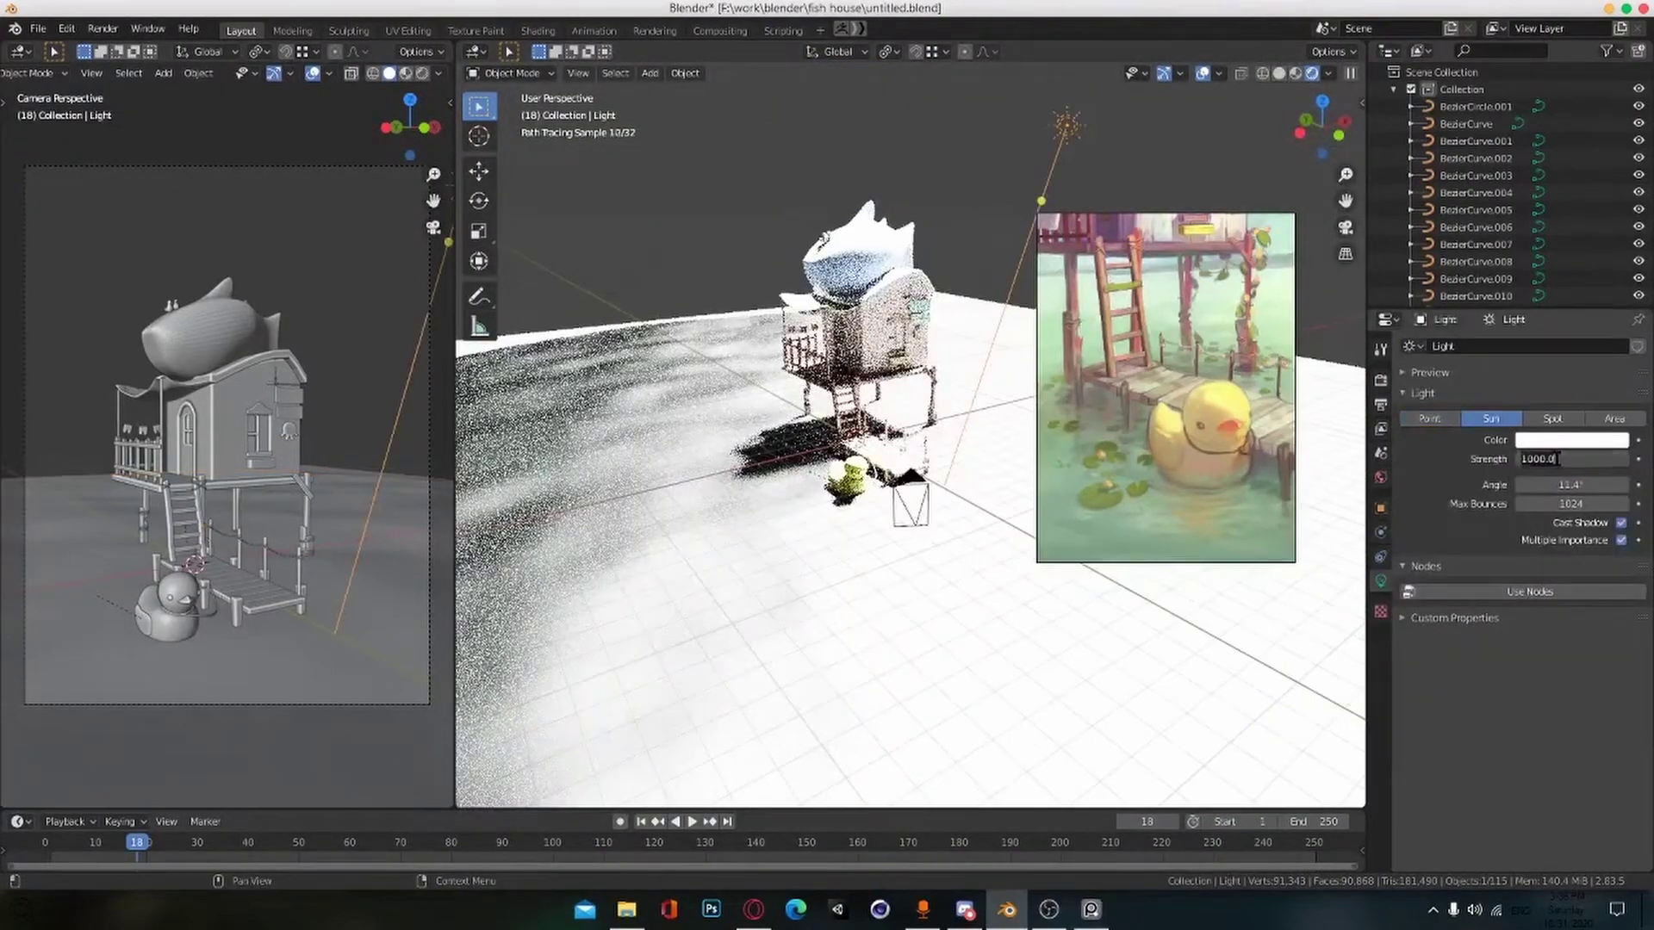
{"action": "middle_click_drag", "start_coordinate": [950, 460], "coordinate": [862, 452]}
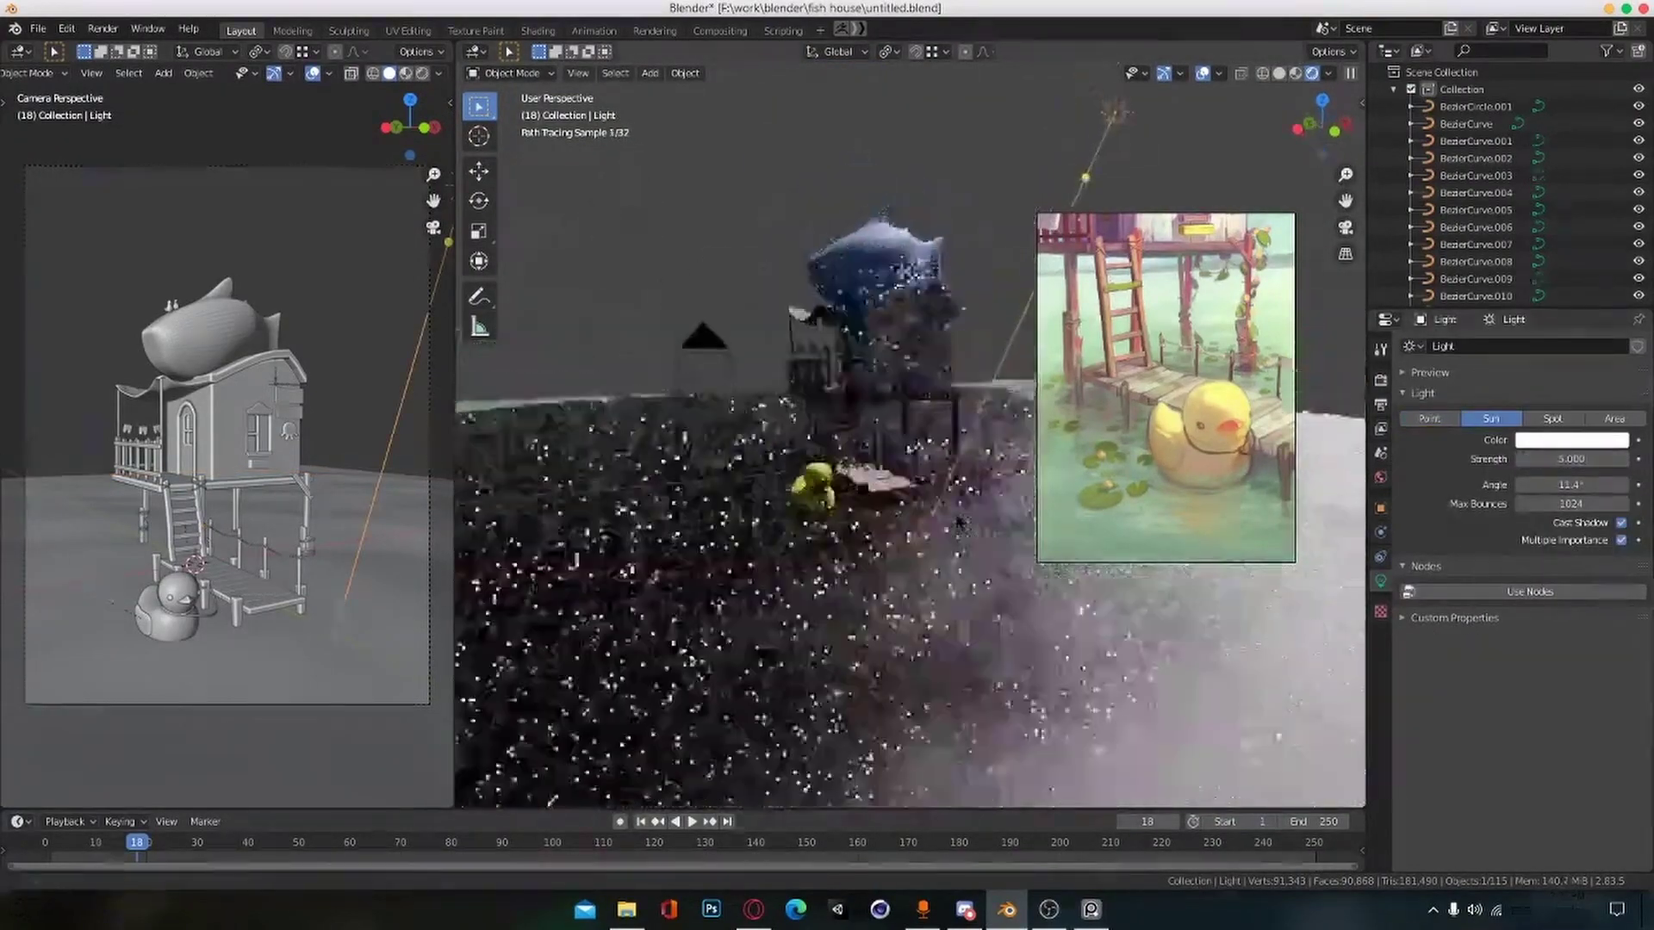
Step: Move the sun light in top view and rotate it to light the duck and the front of the house
{"action": "key", "text": "KP_7"}
{"action": "scroll", "coordinate": [939, 465], "scroll_direction": "down", "scroll_amount": 5}
{"action": "key", "text": "g"}
{"action": "left_click", "coordinate": [771, 501]}
{"action": "key", "text": "r"}
{"action": "left_click", "coordinate": [689, 594]}
{"action": "scroll", "coordinate": [708, 535], "scroll_direction": "up", "scroll_amount": 3}
{"action": "middle_click_drag", "start_coordinate": [689, 594], "coordinate": [759, 466]}
{"action": "scroll", "coordinate": [741, 495], "scroll_direction": "up", "scroll_amount": 3}
{"action": "middle_click_drag", "start_coordinate": [806, 344], "coordinate": [810, 337]}
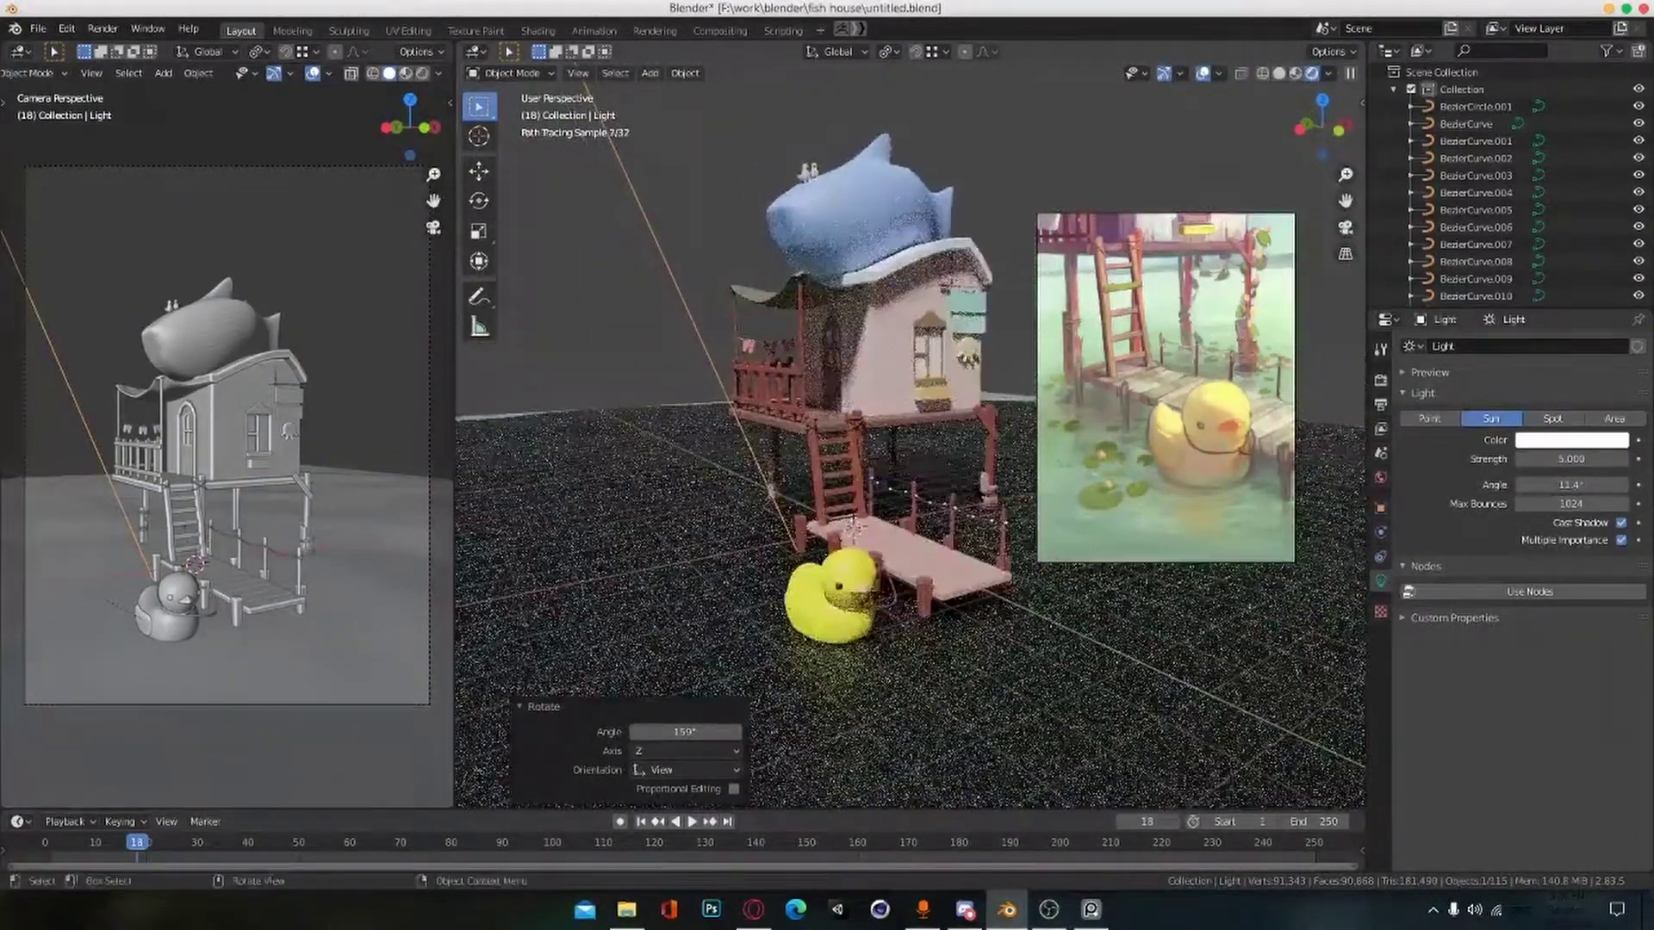
Step: Try deleting the glass water surface and raising the sea_ground plane about 0.44 m along Z with a roughness of 0.225
{"action": "key", "text": "Delete"}
{"action": "left_click", "coordinate": [988, 709]}
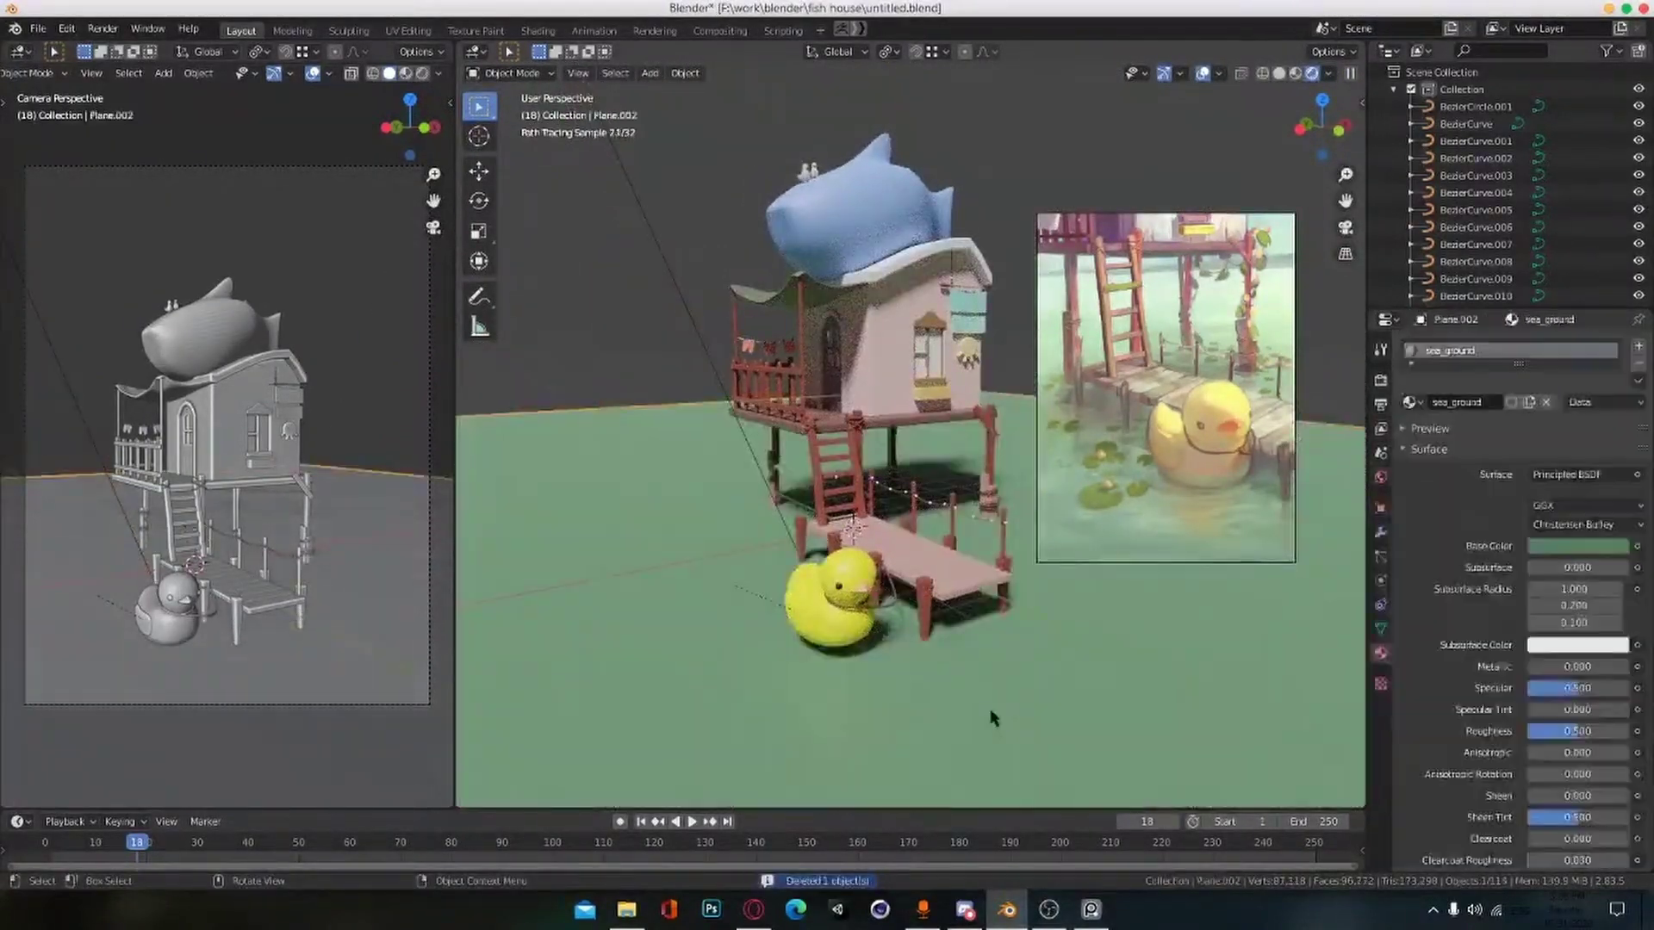
{"action": "key", "text": "g"}
{"action": "key", "text": "z"}
{"action": "left_click", "coordinate": [1008, 700]}
{"action": "key", "text": "ctrl+s"}
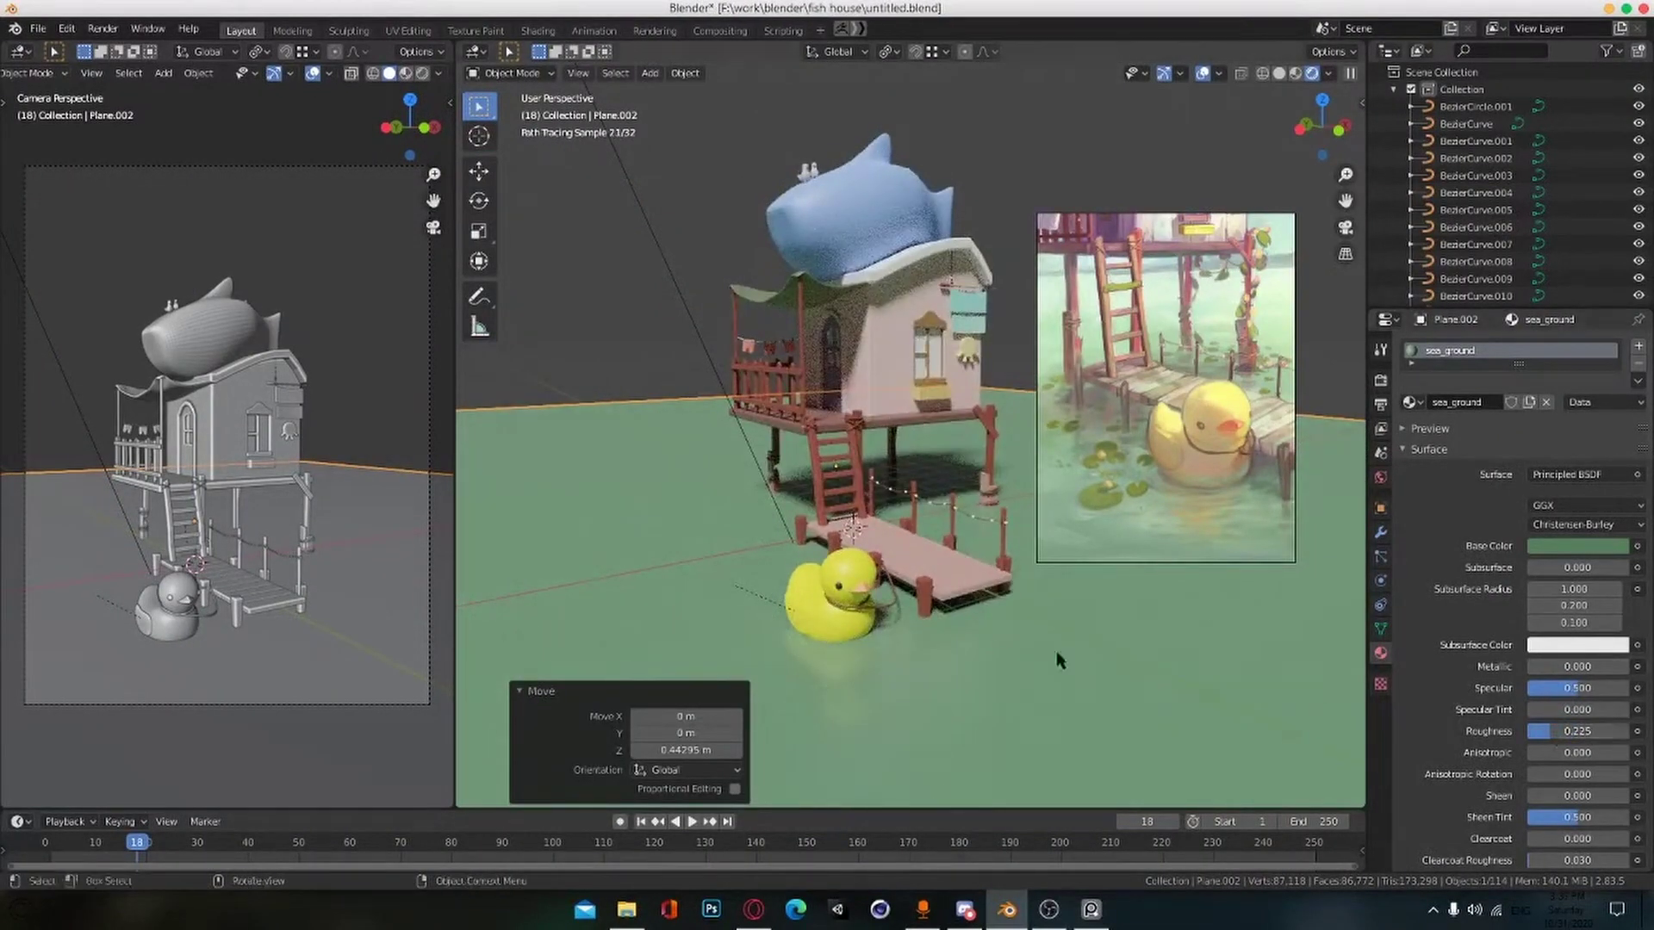
{"action": "middle_click_drag", "start_coordinate": [1023, 689], "coordinate": [1042, 659]}
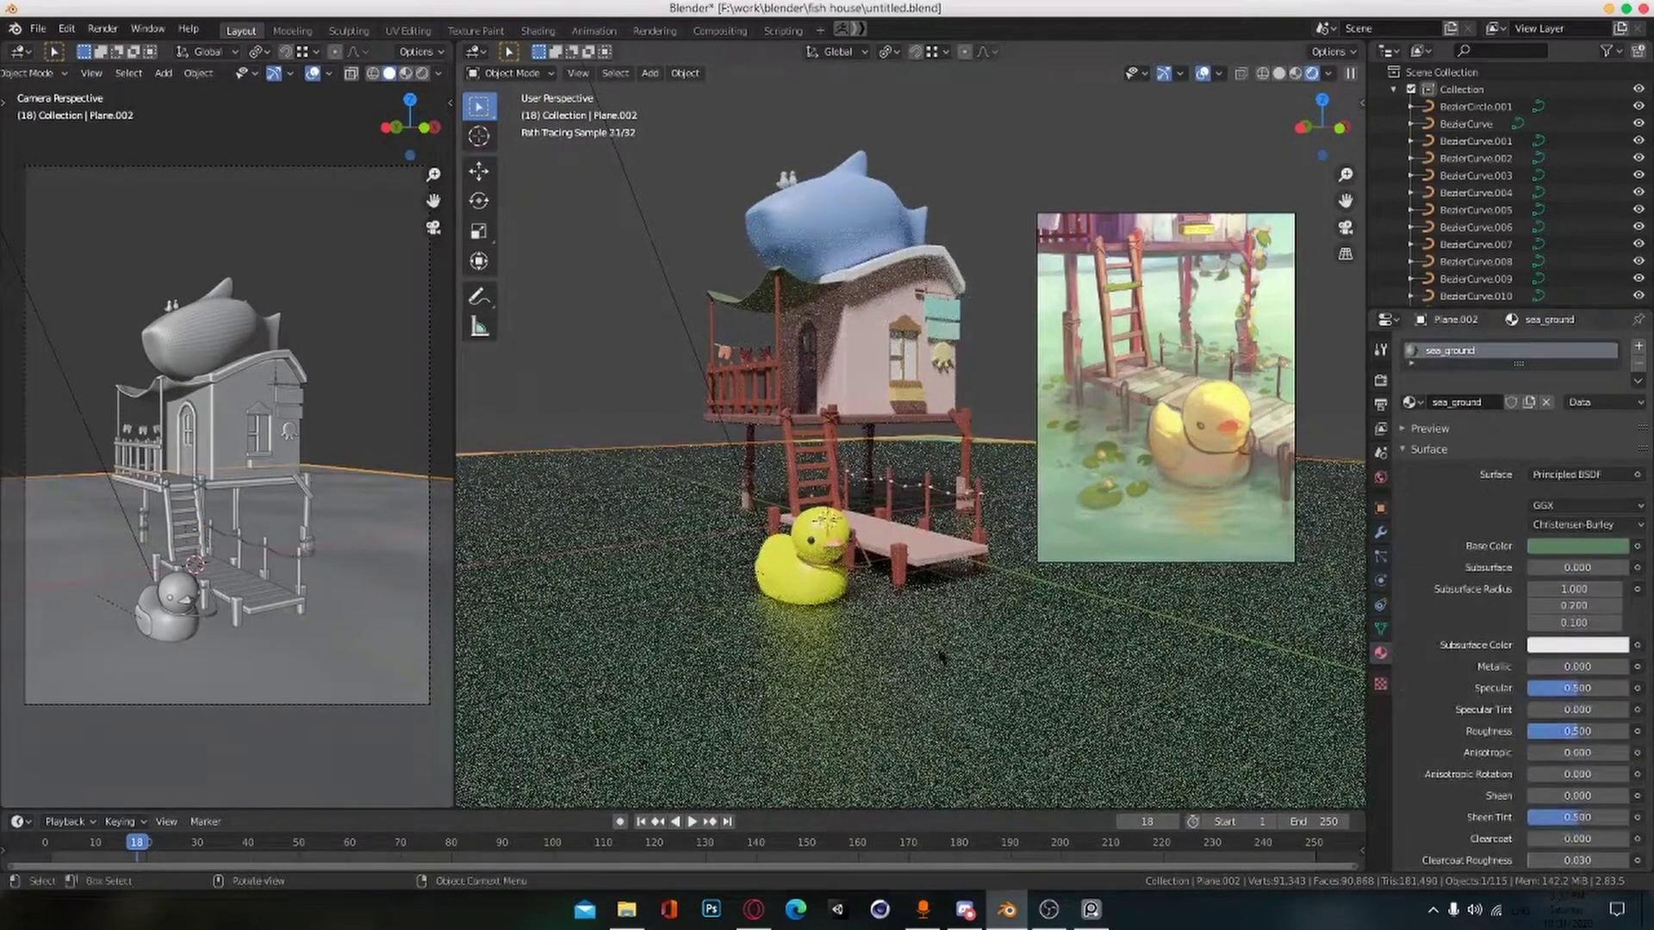
Step: Assign the sea_ground material to the wavy water surface, save the file and set its roughness to about 0.19
{"action": "left_click", "coordinate": [1283, 585]}
{"action": "left_click", "coordinate": [1580, 474]}
{"action": "left_click", "coordinate": [1413, 402]}
{"action": "left_click", "coordinate": [1451, 493]}
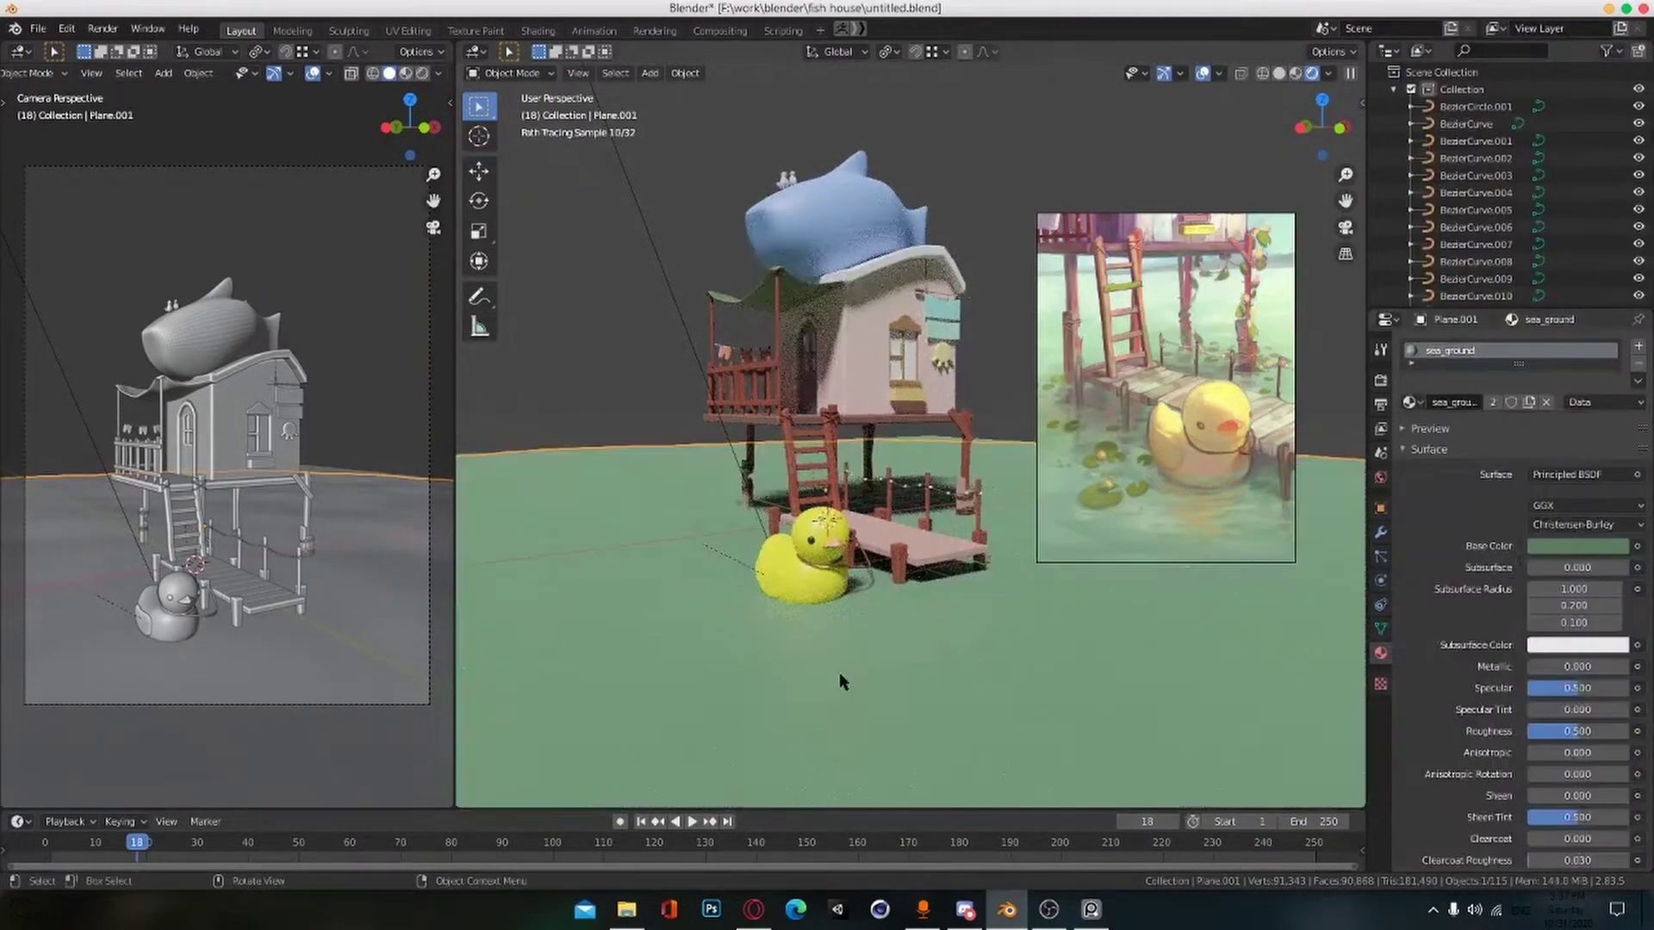
{"action": "key", "text": "ctrl+s"}
{"action": "left_click_drag", "start_coordinate": [1577, 731], "coordinate": [1547, 731]}
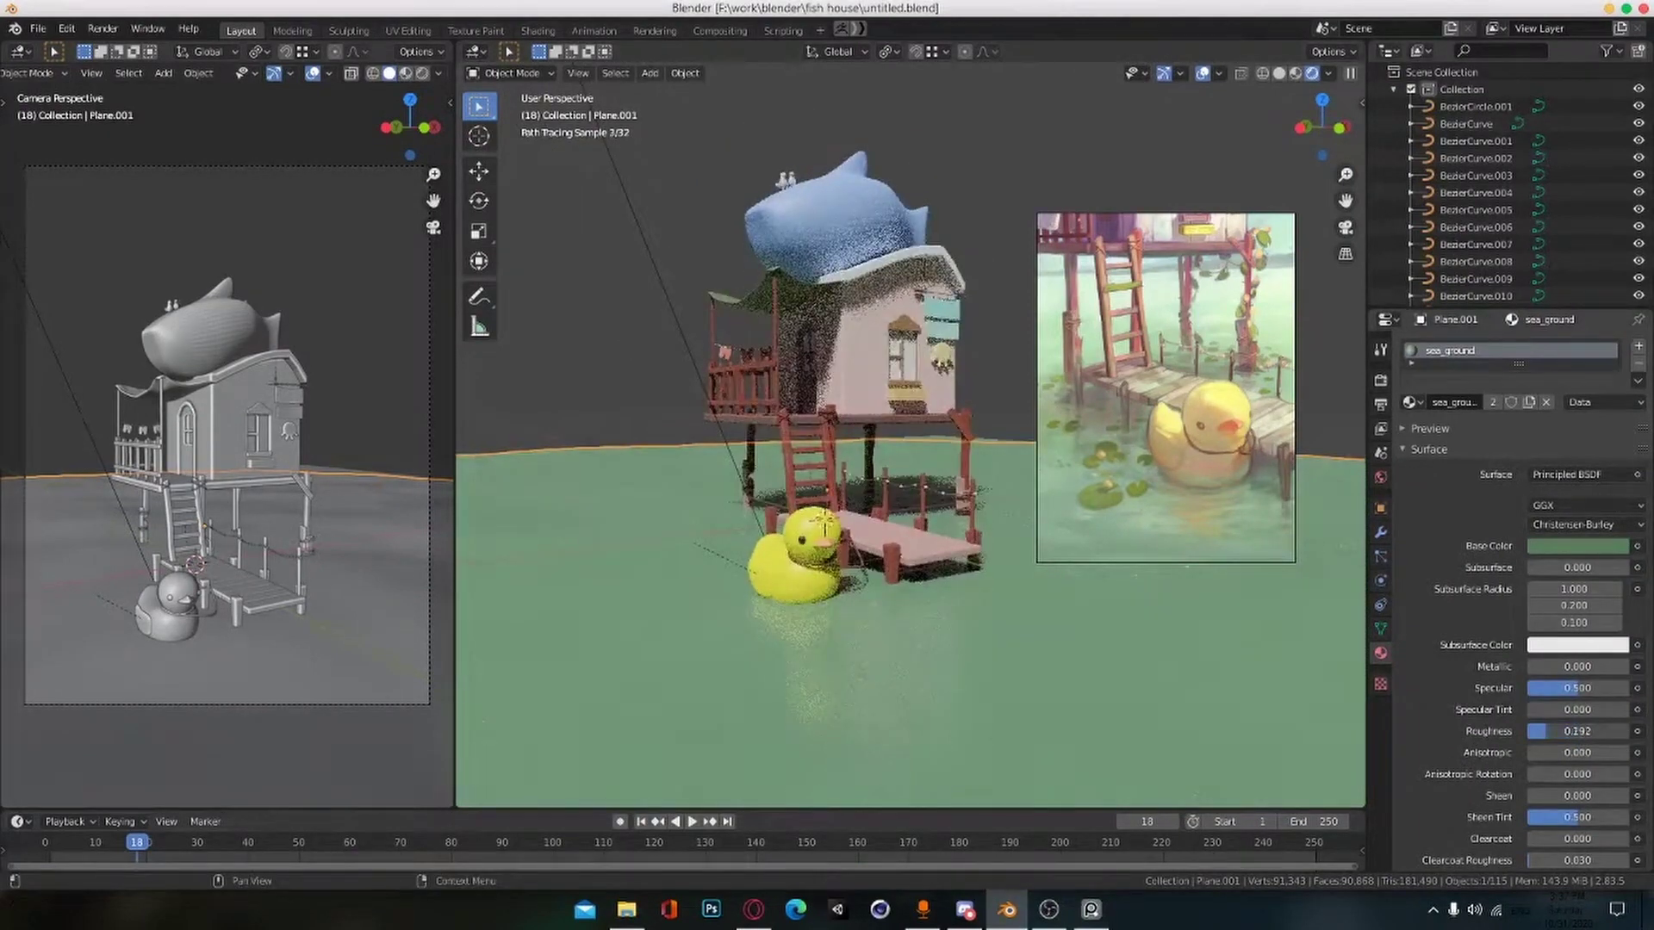
Step: Delete the flat plane beneath the water surface and save the file
{"action": "scroll", "coordinate": [785, 561], "scroll_direction": "up", "scroll_amount": 8}
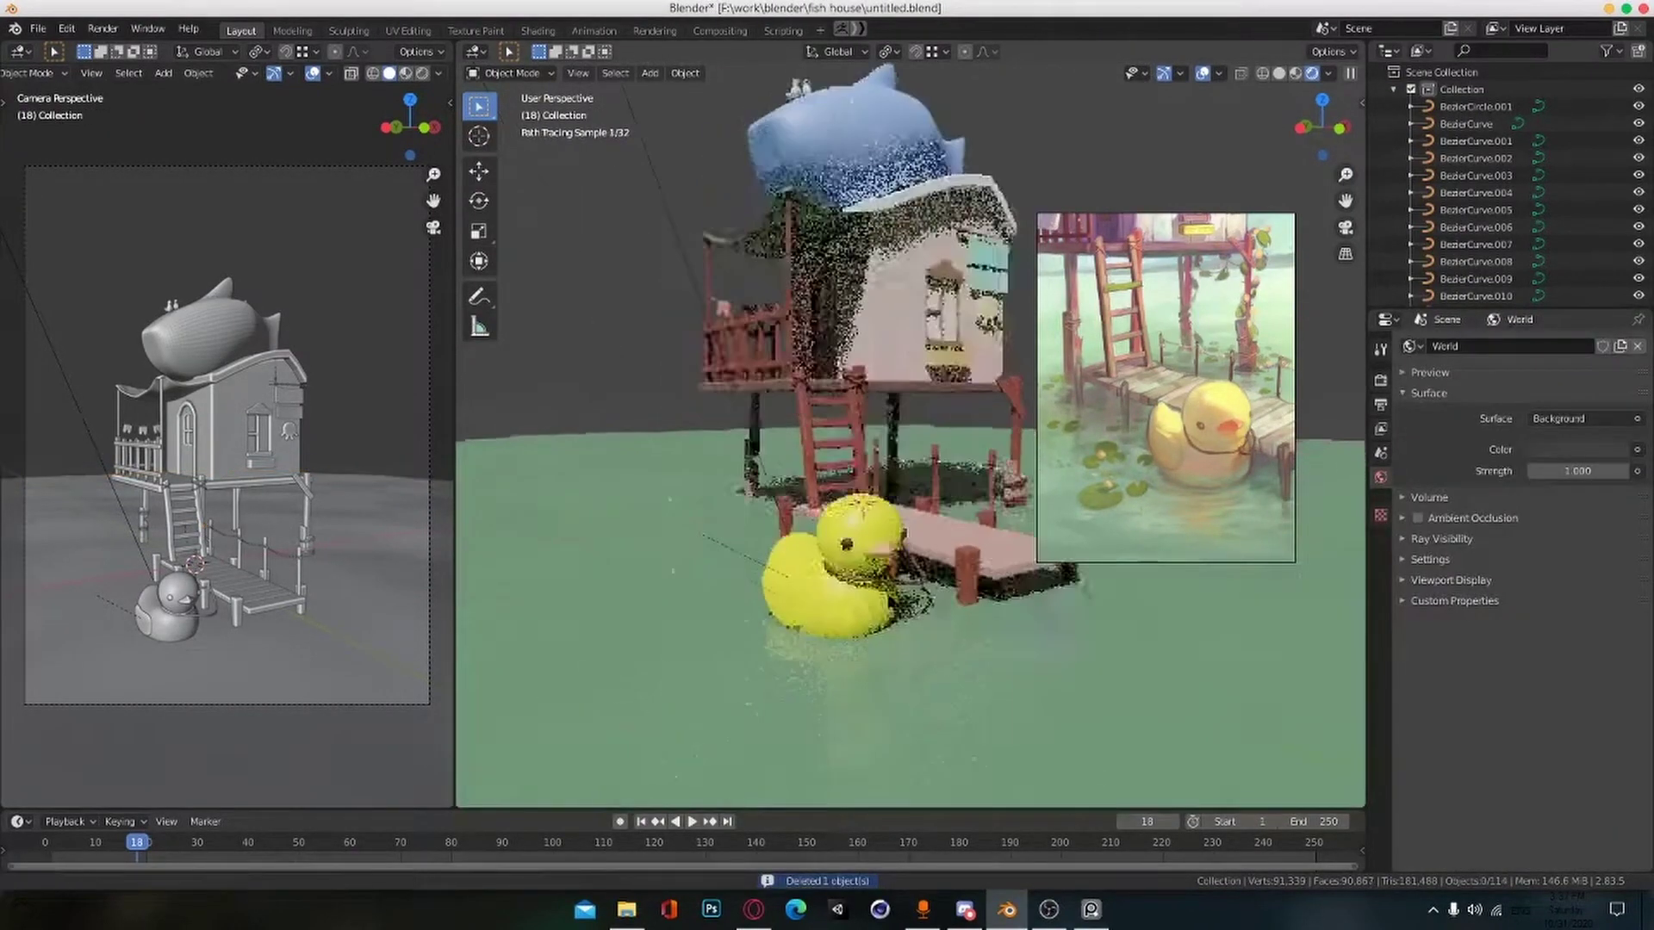
{"action": "key", "text": "ctrl+s"}
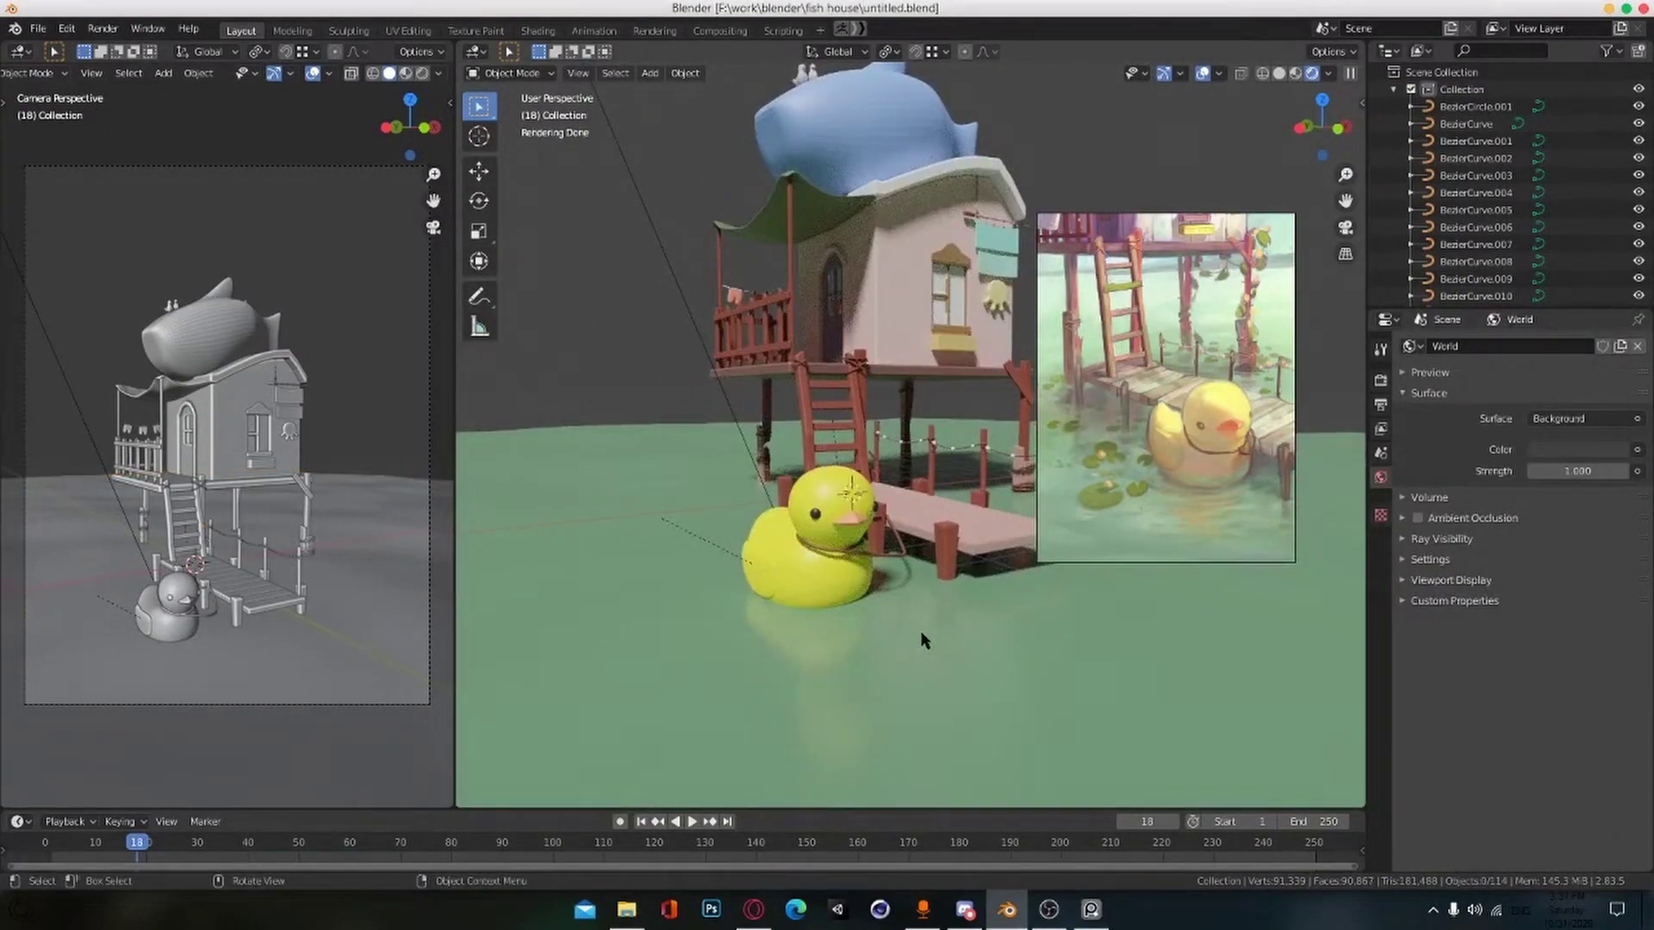
{"action": "mouse_move", "coordinate": [919, 630]}
{"action": "middle_mouse_down"}
{"action": "mouse_move", "coordinate": [923, 691]}
{"action": "mouse_move", "coordinate": [946, 637]}
{"action": "middle_mouse_up"}
{"action": "scroll", "coordinate": [951, 594], "scroll_direction": "down", "scroll_amount": 3}
{"action": "middle_click_drag", "start_coordinate": [964, 551], "coordinate": [947, 556]}
{"action": "left_click_drag", "start_coordinate": [948, 555], "coordinate": [957, 564], "text": "alt+shift"}
{"action": "scroll", "coordinate": [951, 638], "scroll_direction": "up", "scroll_amount": 1, "text": "alt"}
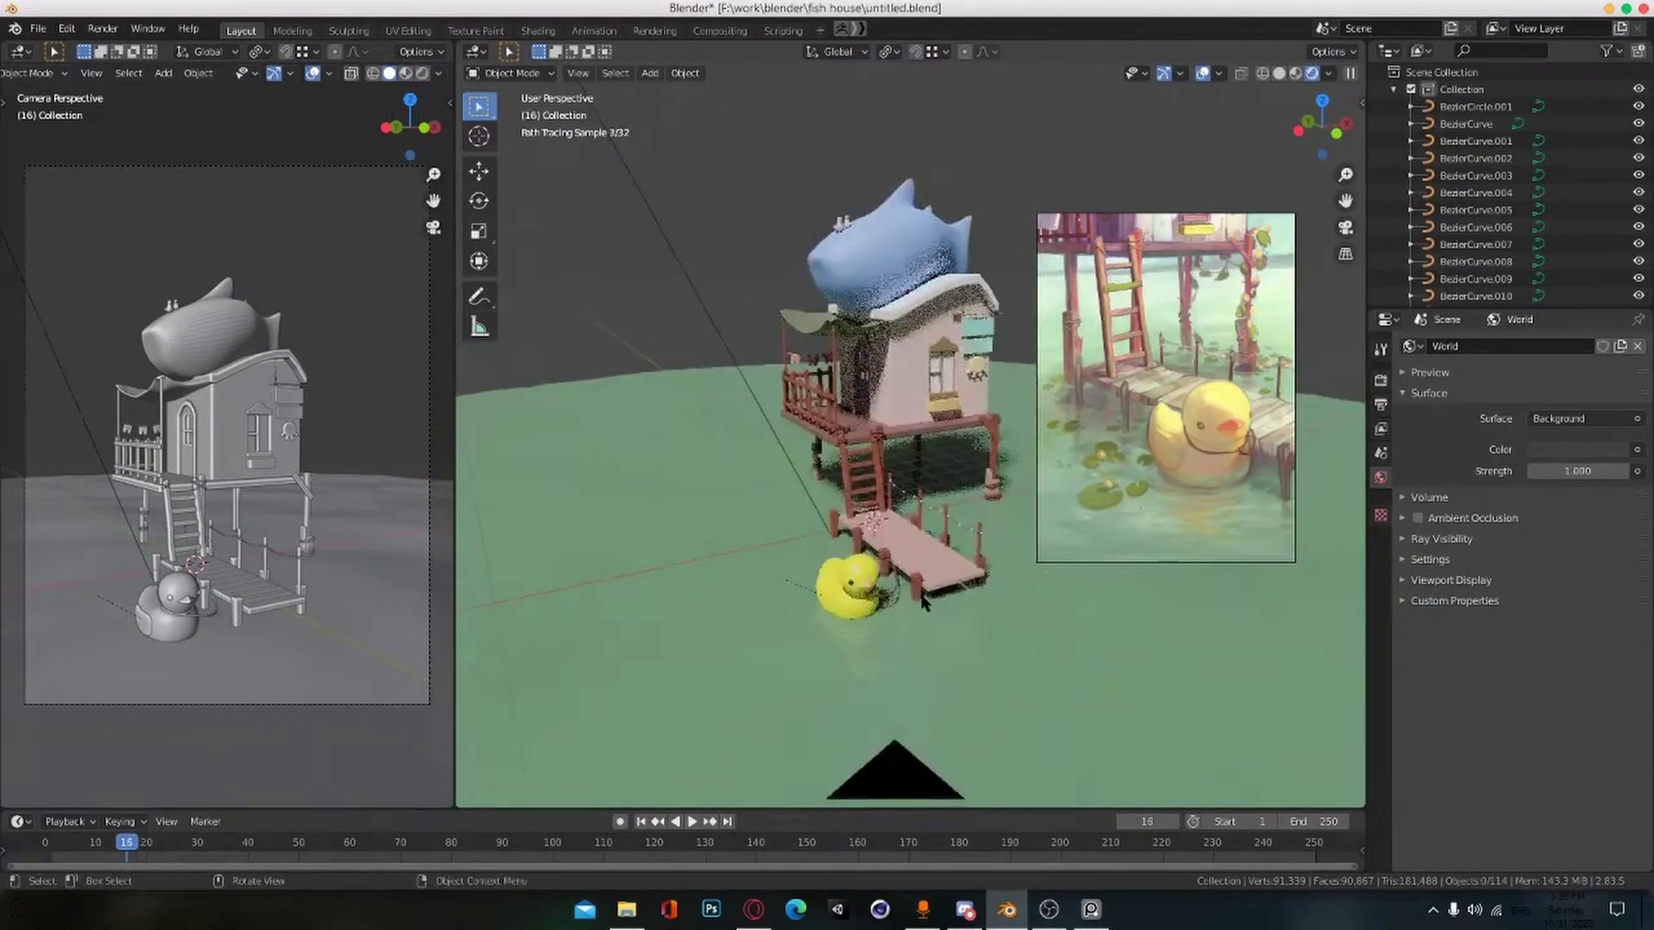
{"action": "scroll", "coordinate": [924, 603], "scroll_direction": "up", "scroll_amount": 1}
{"action": "key", "text": "ctrl+s"}
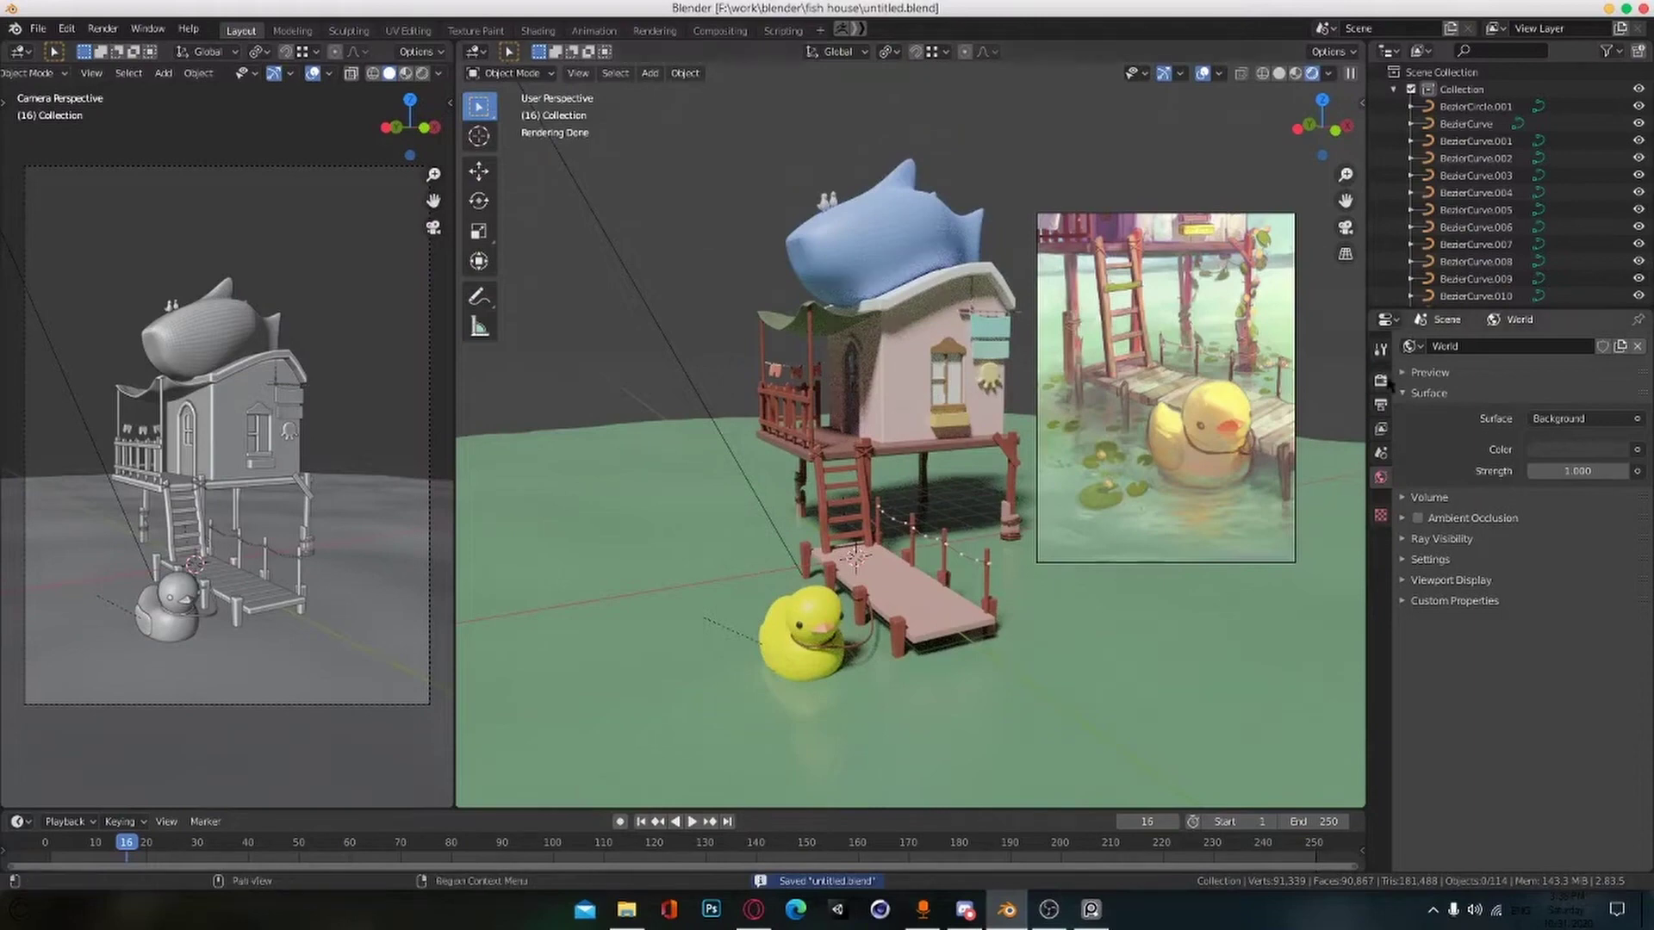
Step: Examine the house, dock and water in material preview and wireframe shading, and save the file
{"action": "left_click", "coordinate": [879, 741]}
{"action": "middle_click_drag", "start_coordinate": [801, 646], "coordinate": [859, 583]}
{"action": "scroll", "coordinate": [860, 583], "scroll_direction": "up", "scroll_amount": 2}
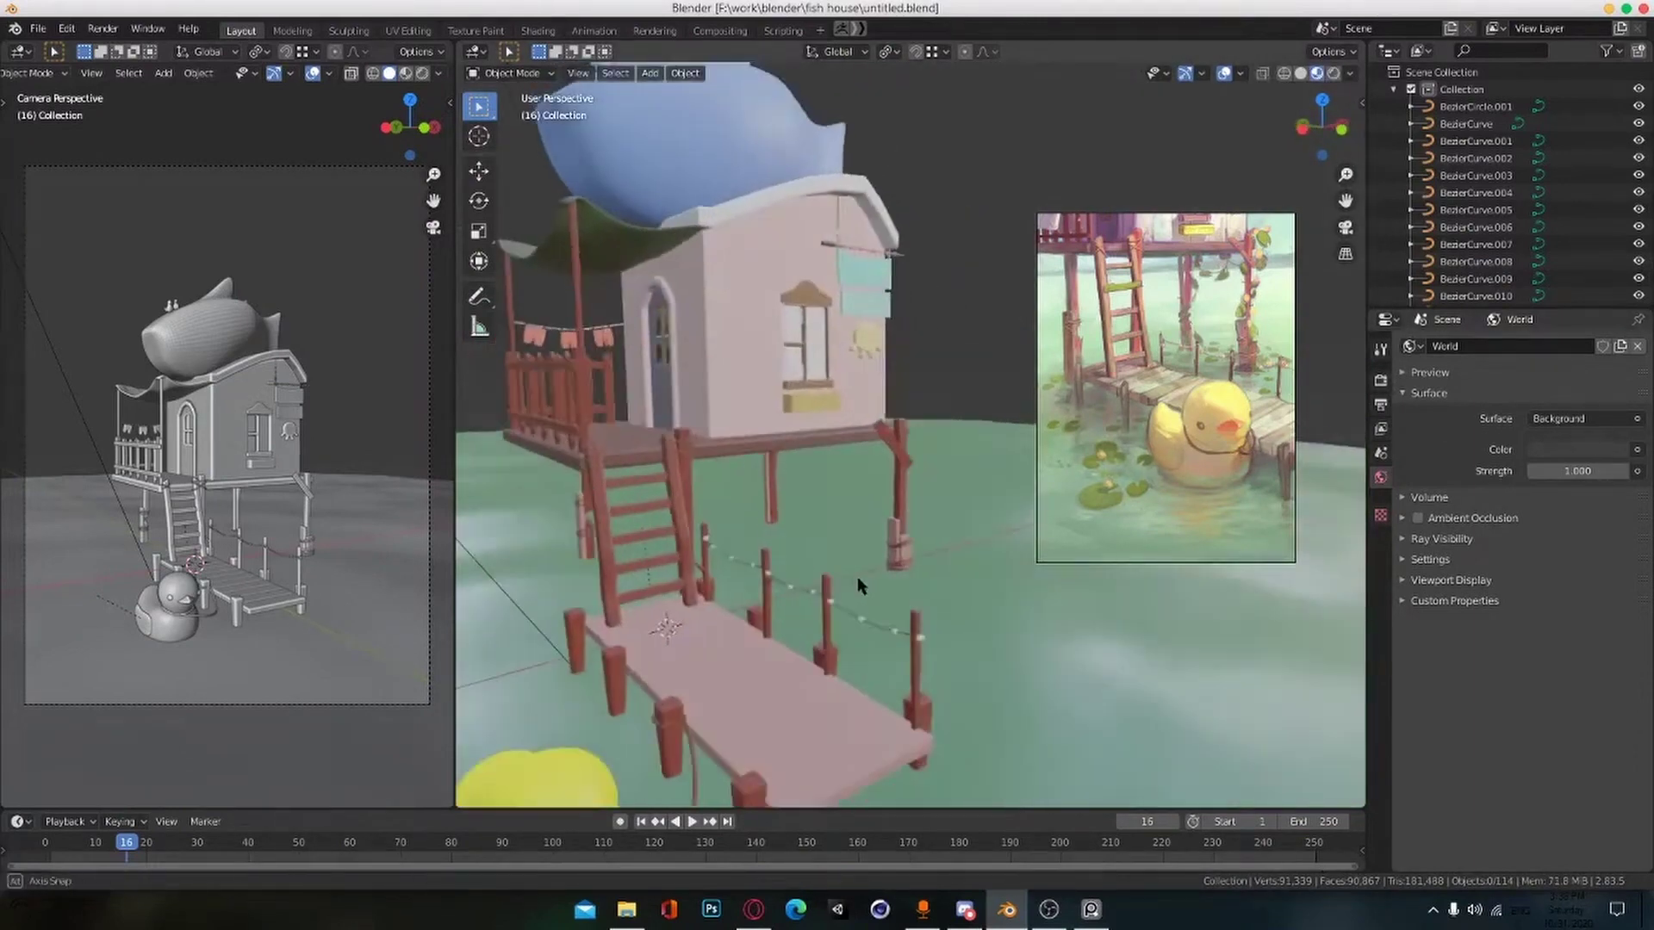
{"action": "scroll", "coordinate": [823, 554], "scroll_direction": "down", "scroll_amount": 4}
{"action": "key", "text": "ctrl+s"}
{"action": "key", "text": "z"}
{"action": "left_click", "coordinate": [562, 553]}
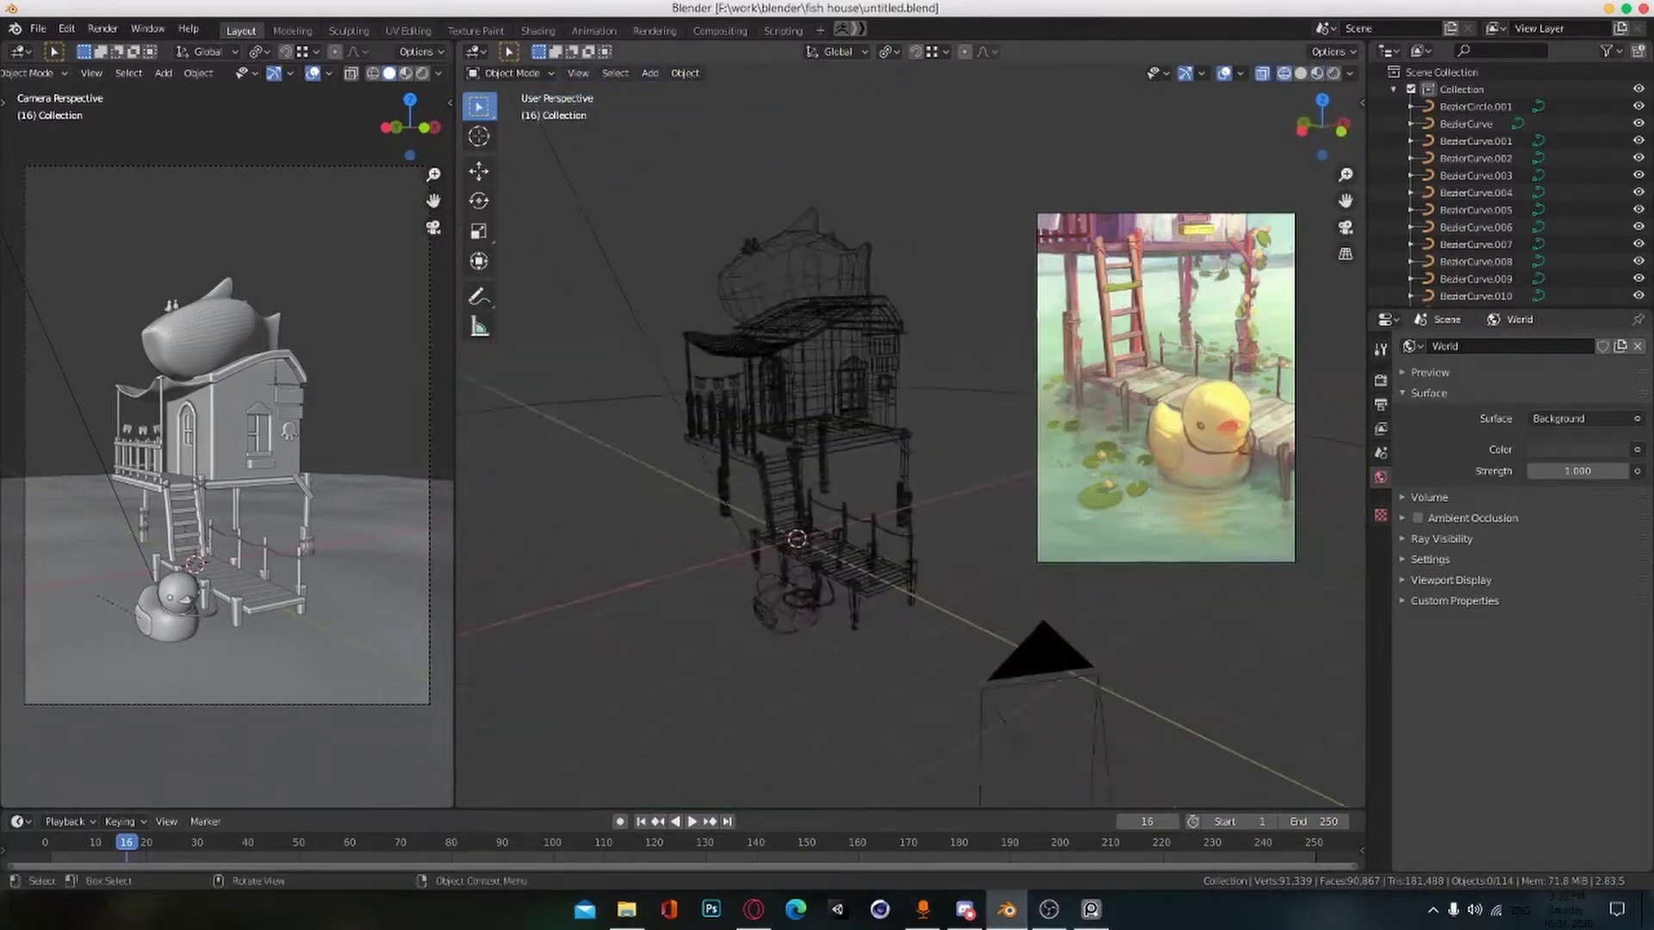
{"action": "key", "text": "z"}
{"action": "left_click", "coordinate": [861, 573]}
{"action": "scroll", "coordinate": [932, 591], "scroll_direction": "up", "scroll_amount": 3}
{"action": "scroll", "coordinate": [935, 594], "scroll_direction": "down", "scroll_amount": 2}
{"action": "middle_click_drag", "start_coordinate": [935, 595], "coordinate": [992, 622]}
{"action": "key", "text": "ctrl+s"}
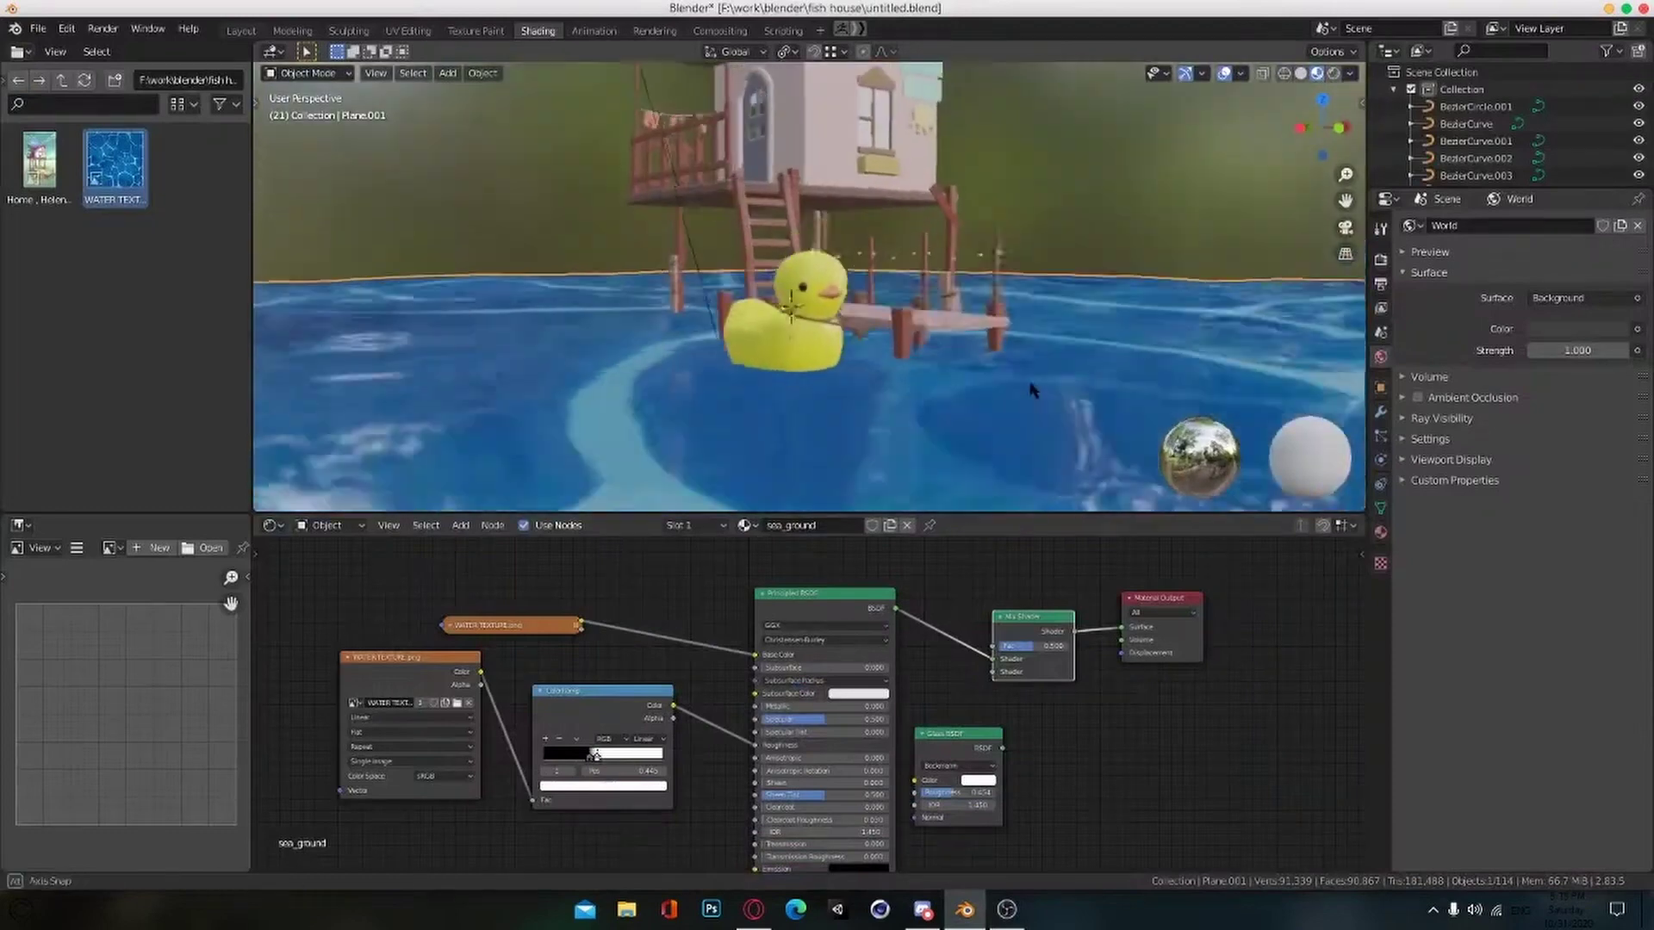
Step: Connect the Glass BSDF to the free shader input of the Mix Shader in the sea_ground material
{"action": "middle_click_drag", "start_coordinate": [1031, 391], "coordinate": [1106, 331]}
{"action": "scroll", "coordinate": [1205, 608], "scroll_direction": "up", "scroll_amount": 2}
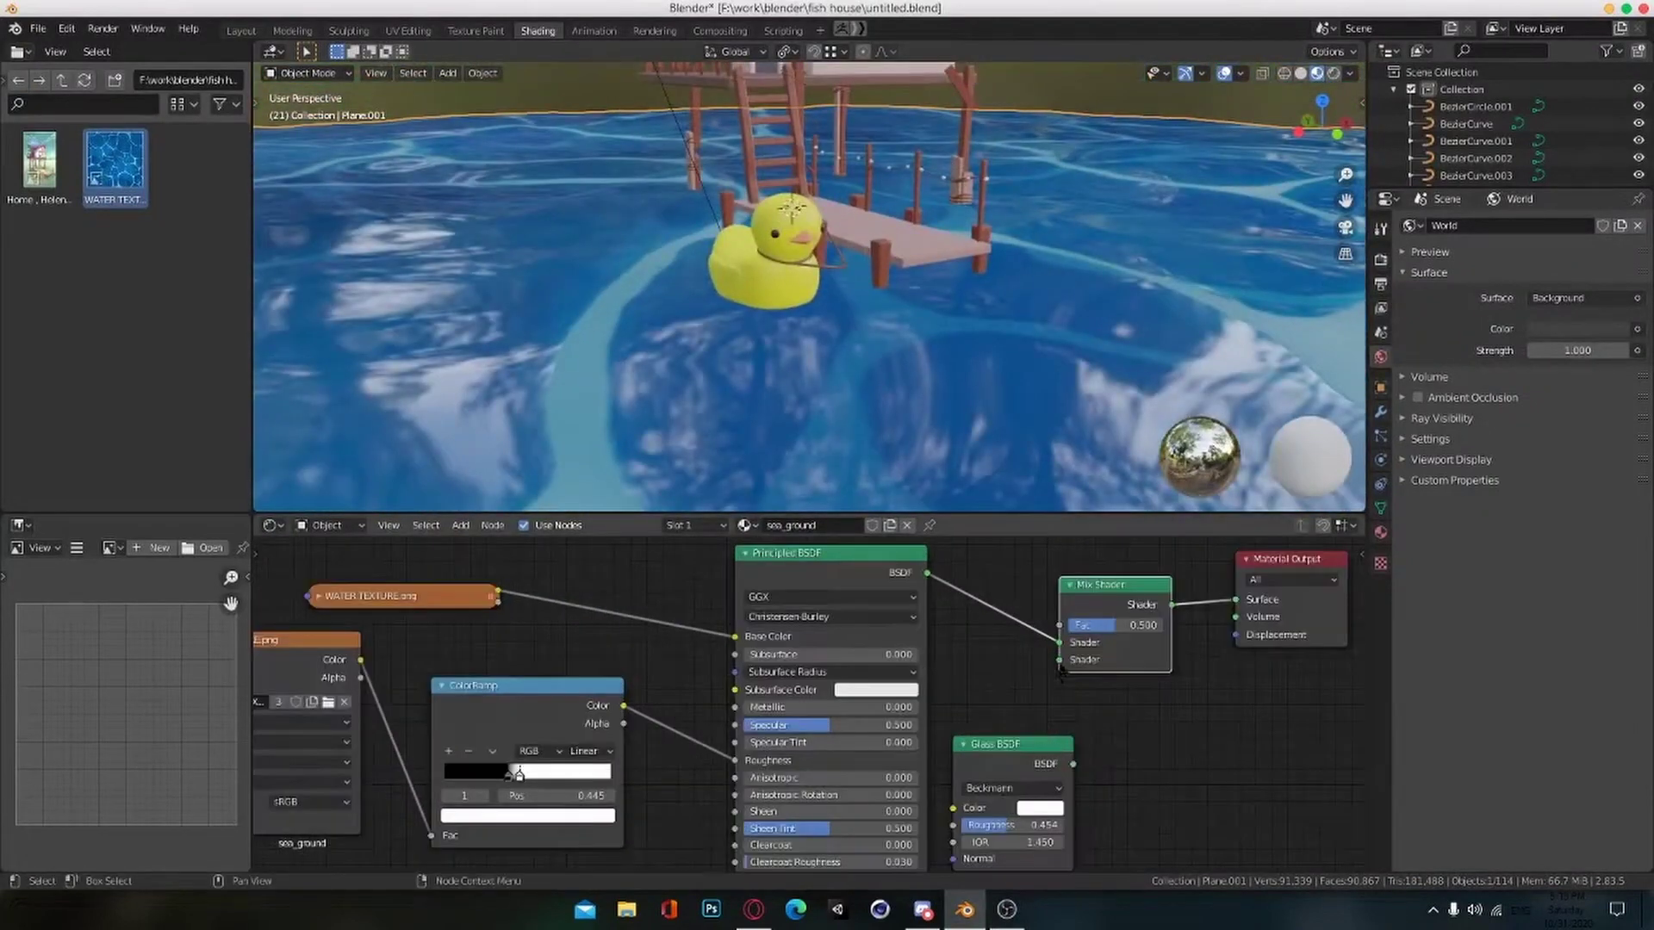
{"action": "middle_click_drag", "start_coordinate": [1213, 609], "coordinate": [1163, 591]}
{"action": "scroll", "coordinate": [1165, 591], "scroll_direction": "down", "scroll_amount": 1}
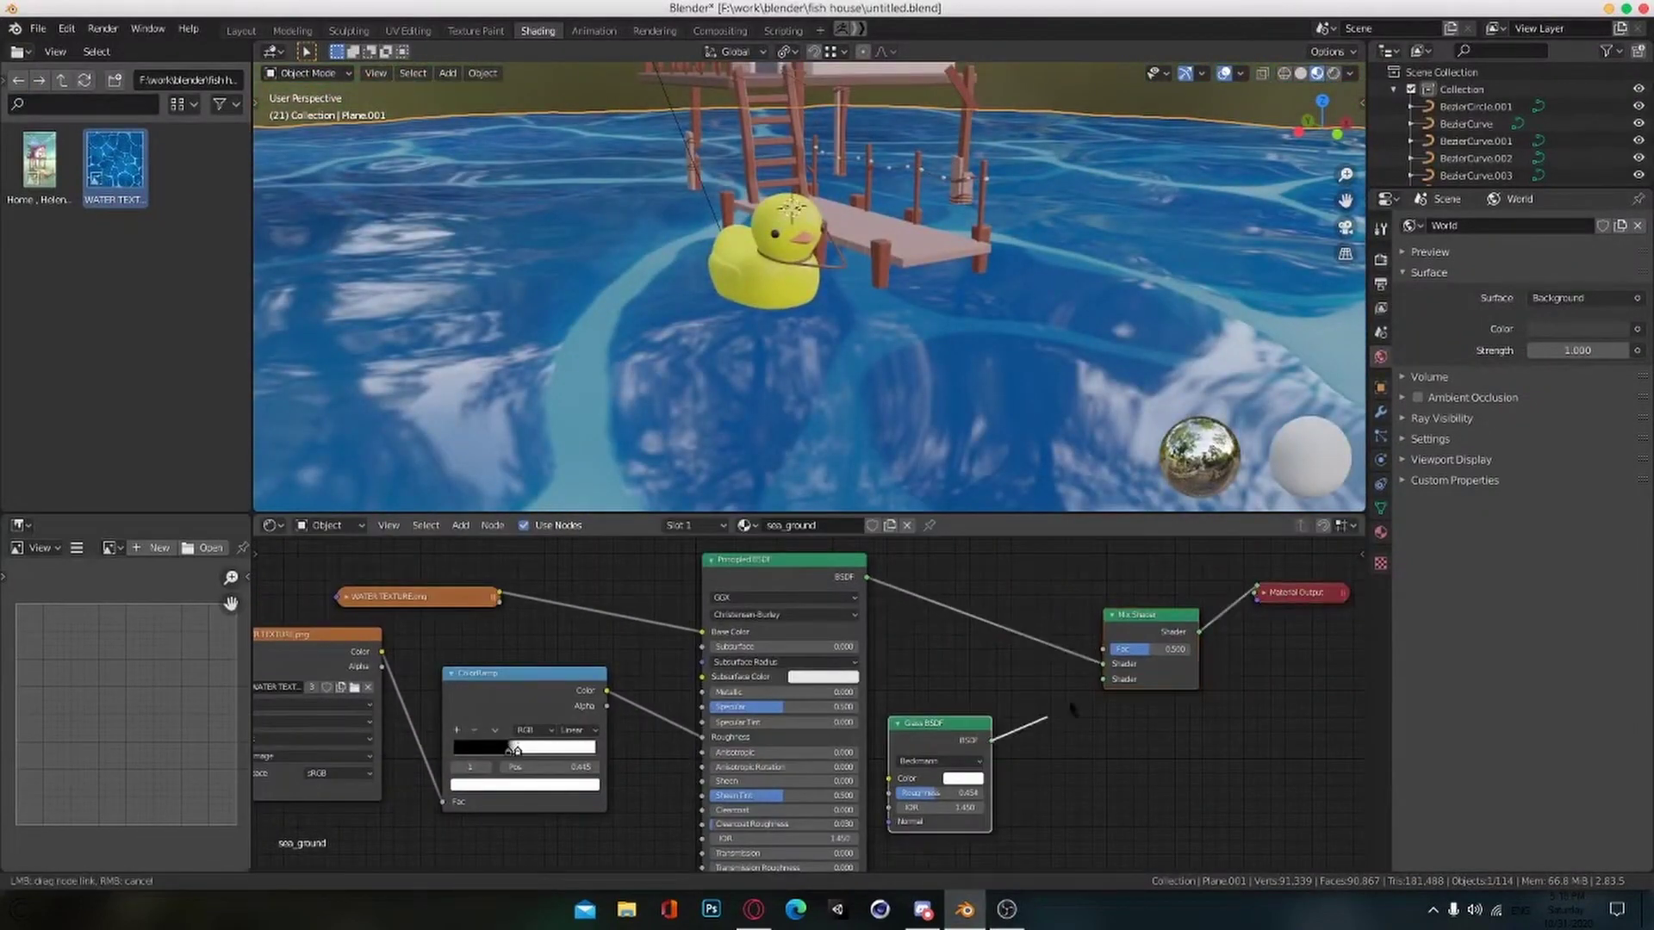
Step: Connect the Glass BSDF to the Mix Shader's second shader input and the ColorRamp color to its factor
{"action": "left_click_drag", "start_coordinate": [1071, 706], "coordinate": [1102, 680]}
{"action": "scroll", "coordinate": [1093, 682], "scroll_direction": "down", "scroll_amount": 2}
{"action": "left_click_drag", "start_coordinate": [661, 694], "coordinate": [1024, 664]}
{"action": "scroll", "coordinate": [987, 372], "scroll_direction": "down", "scroll_amount": 6}
{"action": "middle_click_drag", "start_coordinate": [1002, 365], "coordinate": [954, 301]}
{"action": "scroll", "coordinate": [952, 373], "scroll_direction": "up", "scroll_amount": 4}
{"action": "scroll", "coordinate": [941, 421], "scroll_direction": "down", "scroll_amount": 3}
{"action": "scroll", "coordinate": [955, 310], "scroll_direction": "up", "scroll_amount": 2}
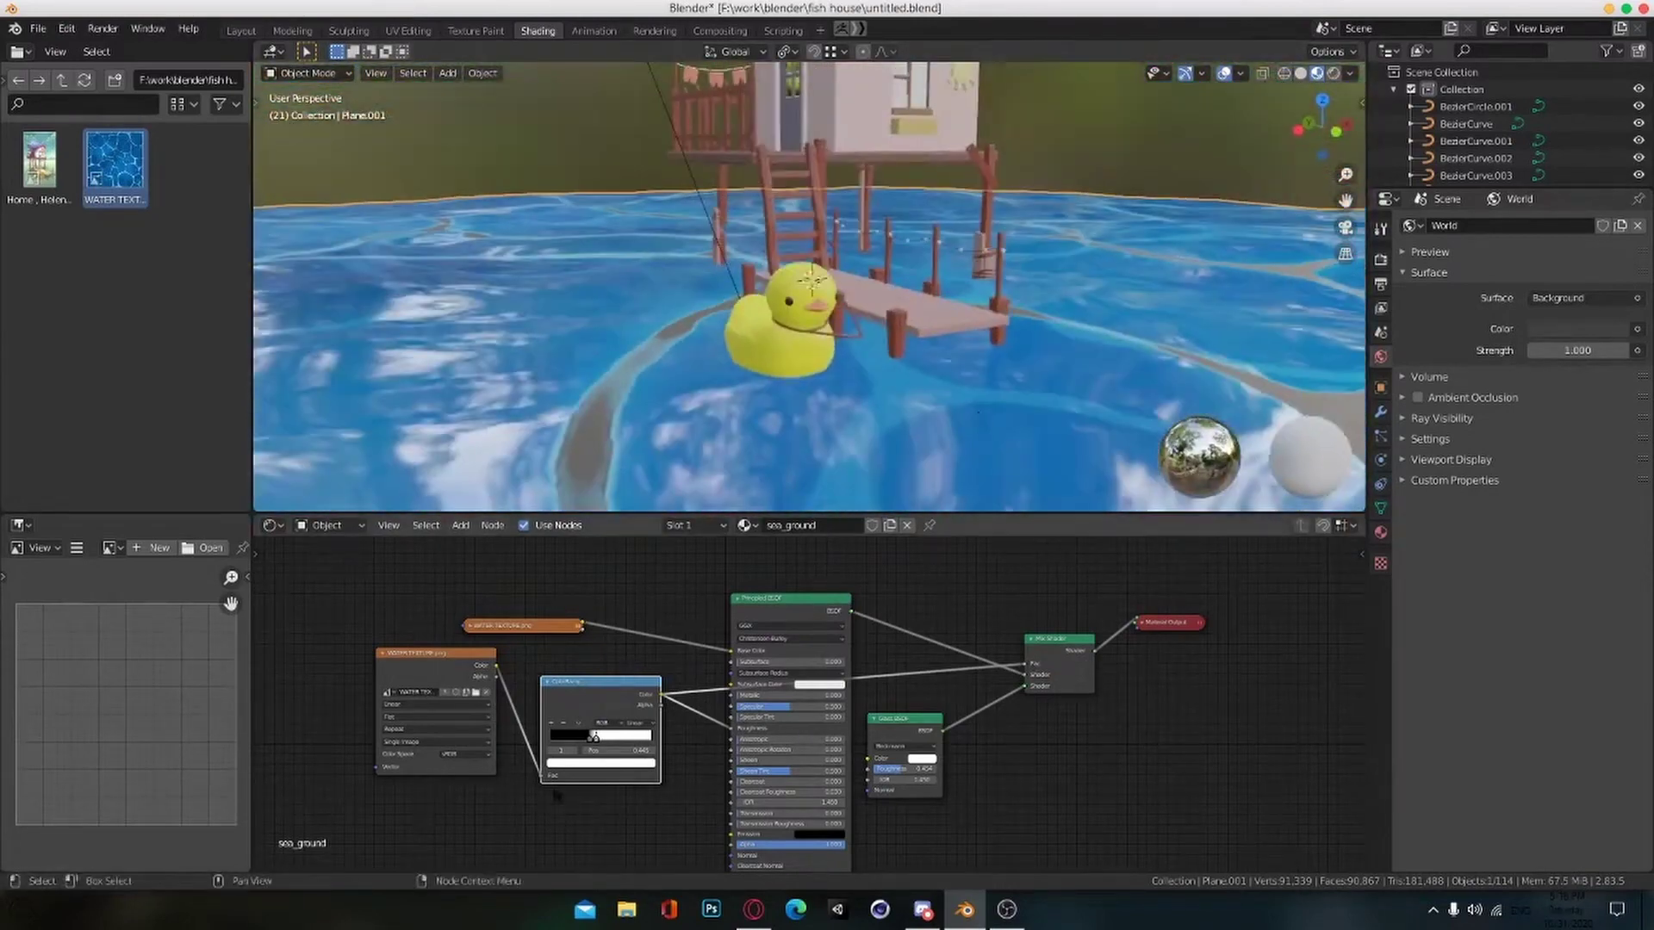
Step: Insert an Invert node on the link between the ColorRamp and the Mix Shader's factor
{"action": "key", "text": "shift+a"}
{"action": "left_click", "coordinate": [699, 691]}
{"action": "type", "text": "inv"}
{"action": "key", "text": "Return"}
{"action": "left_click", "coordinate": [883, 659]}
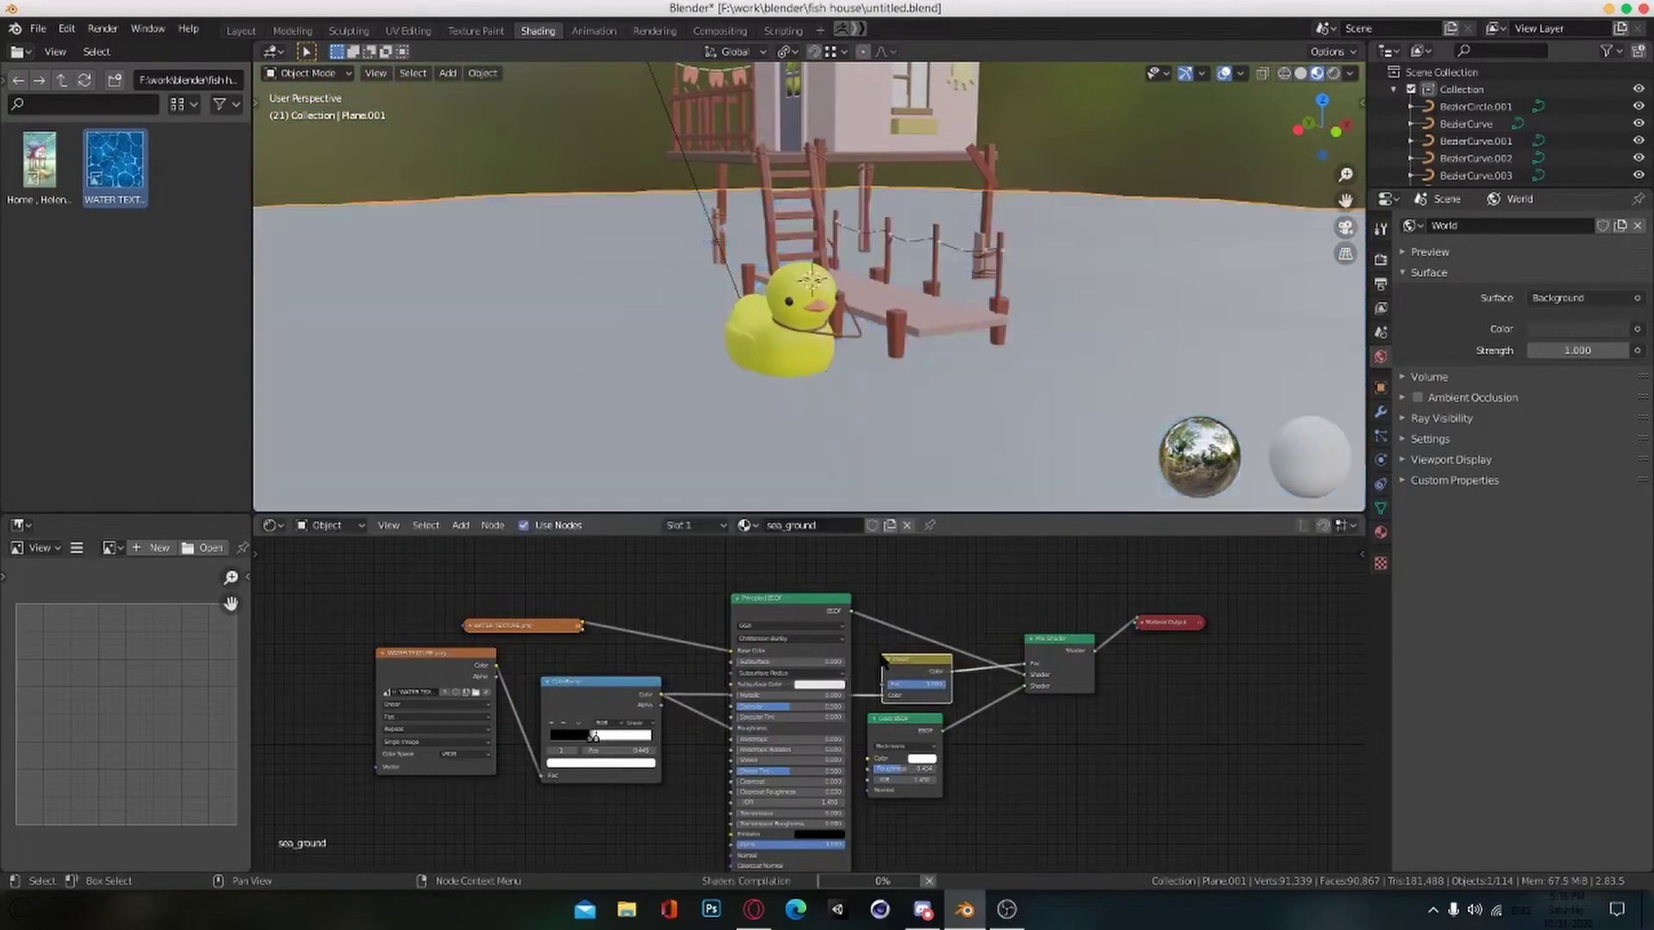
Step: Preview the water in rendered shading and set the Invert node's factor to 0.617
{"action": "scroll", "coordinate": [930, 344], "scroll_direction": "down", "scroll_amount": 1}
{"action": "mouse_move", "coordinate": [930, 344]}
{"action": "middle_mouse_down"}
{"action": "mouse_move", "coordinate": [956, 367]}
{"action": "mouse_move", "coordinate": [943, 379]}
{"action": "middle_mouse_up"}
{"action": "key", "text": "z"}
{"action": "left_click", "coordinate": [945, 283]}
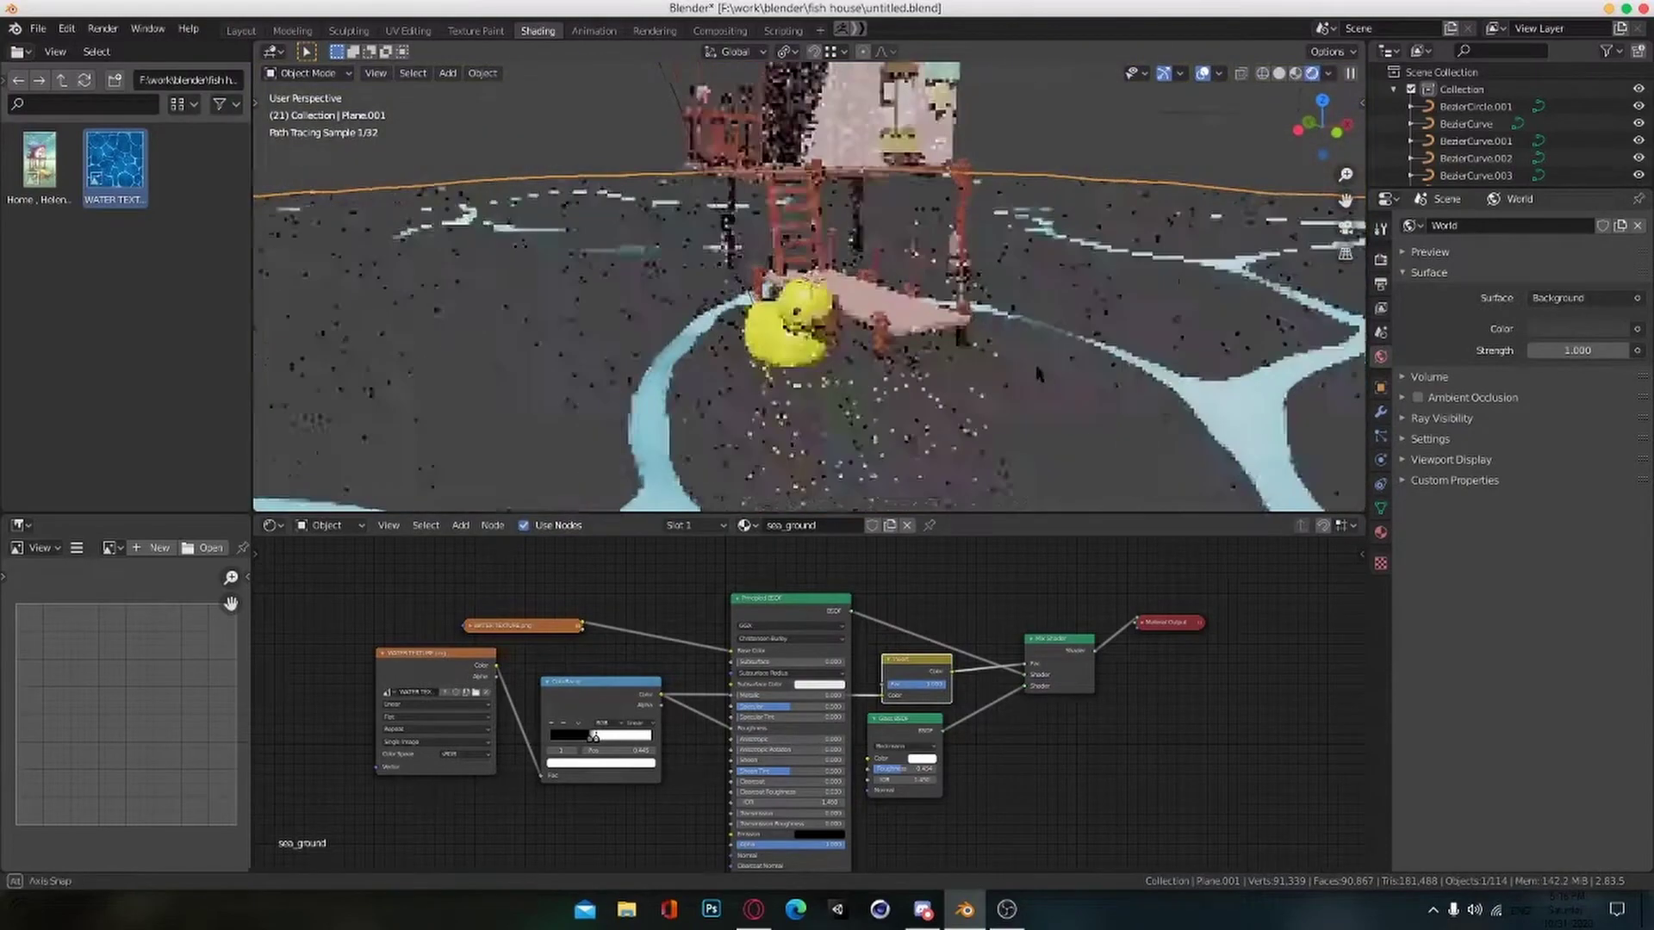
{"action": "scroll", "coordinate": [972, 756], "scroll_direction": "up", "scroll_amount": 3}
{"action": "scroll", "coordinate": [971, 756], "scroll_direction": "up", "scroll_amount": 3}
{"action": "middle_click_drag", "start_coordinate": [972, 756], "coordinate": [901, 766]}
{"action": "left_click_drag", "start_coordinate": [896, 669], "coordinate": [868, 668]}
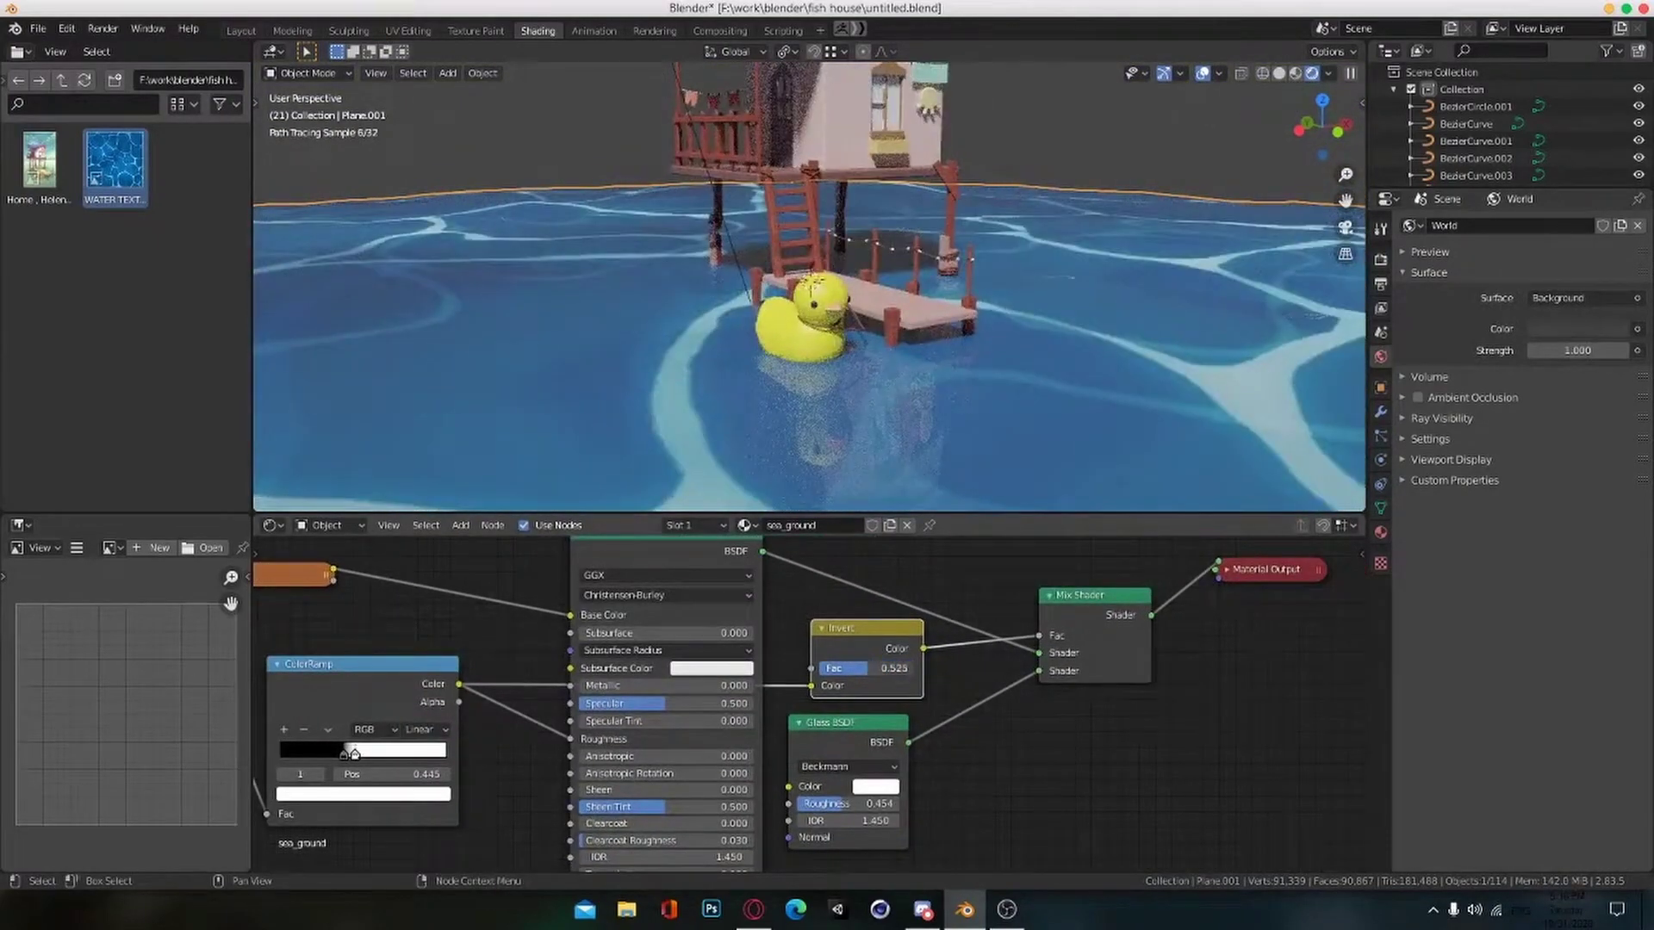
{"action": "middle_click_drag", "start_coordinate": [883, 447], "coordinate": [870, 438]}
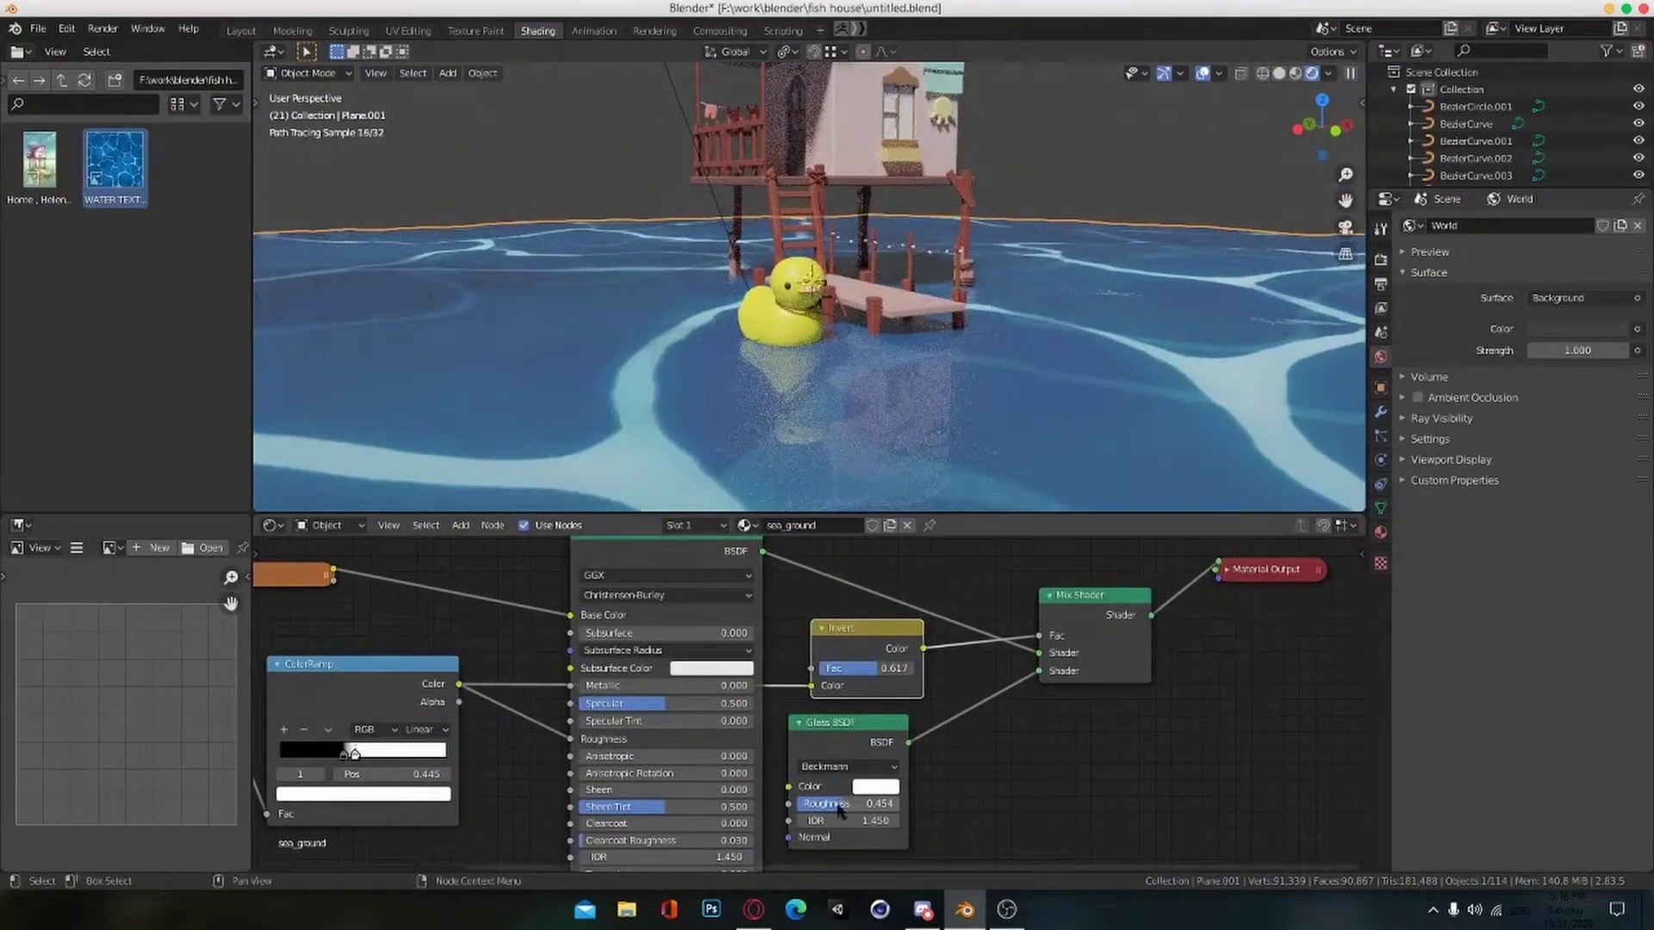
Step: Set the Glass BSDF roughness to 0.854 and save the file
{"action": "left_click_drag", "start_coordinate": [839, 810], "coordinate": [887, 810]}
{"action": "middle_click_drag", "start_coordinate": [916, 373], "coordinate": [954, 365]}
{"action": "key", "text": "ctrl+s"}
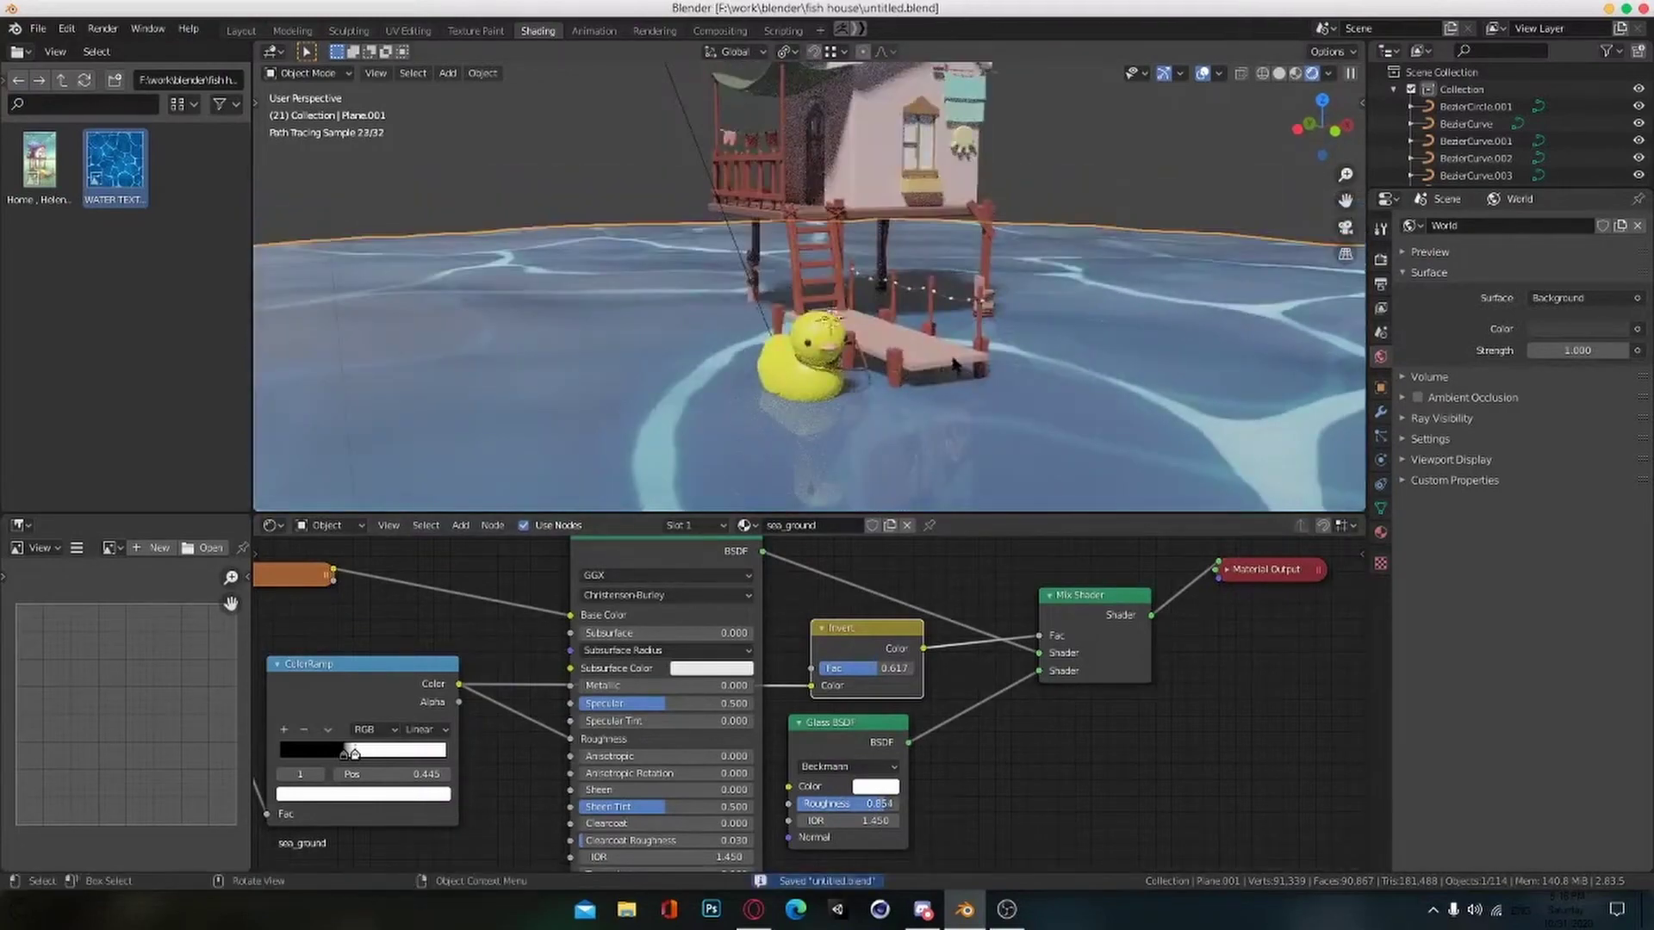
Step: Leave rendered shading and add a Subdivision Surface modifier to the dock's plank
{"action": "mouse_move", "coordinate": [1123, 370]}
{"action": "left_mouse_down", "text": "alt"}
{"action": "mouse_move", "coordinate": [1100, 347]}
{"action": "mouse_move", "coordinate": [1130, 380]}
{"action": "left_mouse_up", "text": "alt"}
{"action": "scroll", "coordinate": [1120, 343], "scroll_direction": "down", "scroll_amount": 2}
{"action": "key", "text": "z"}
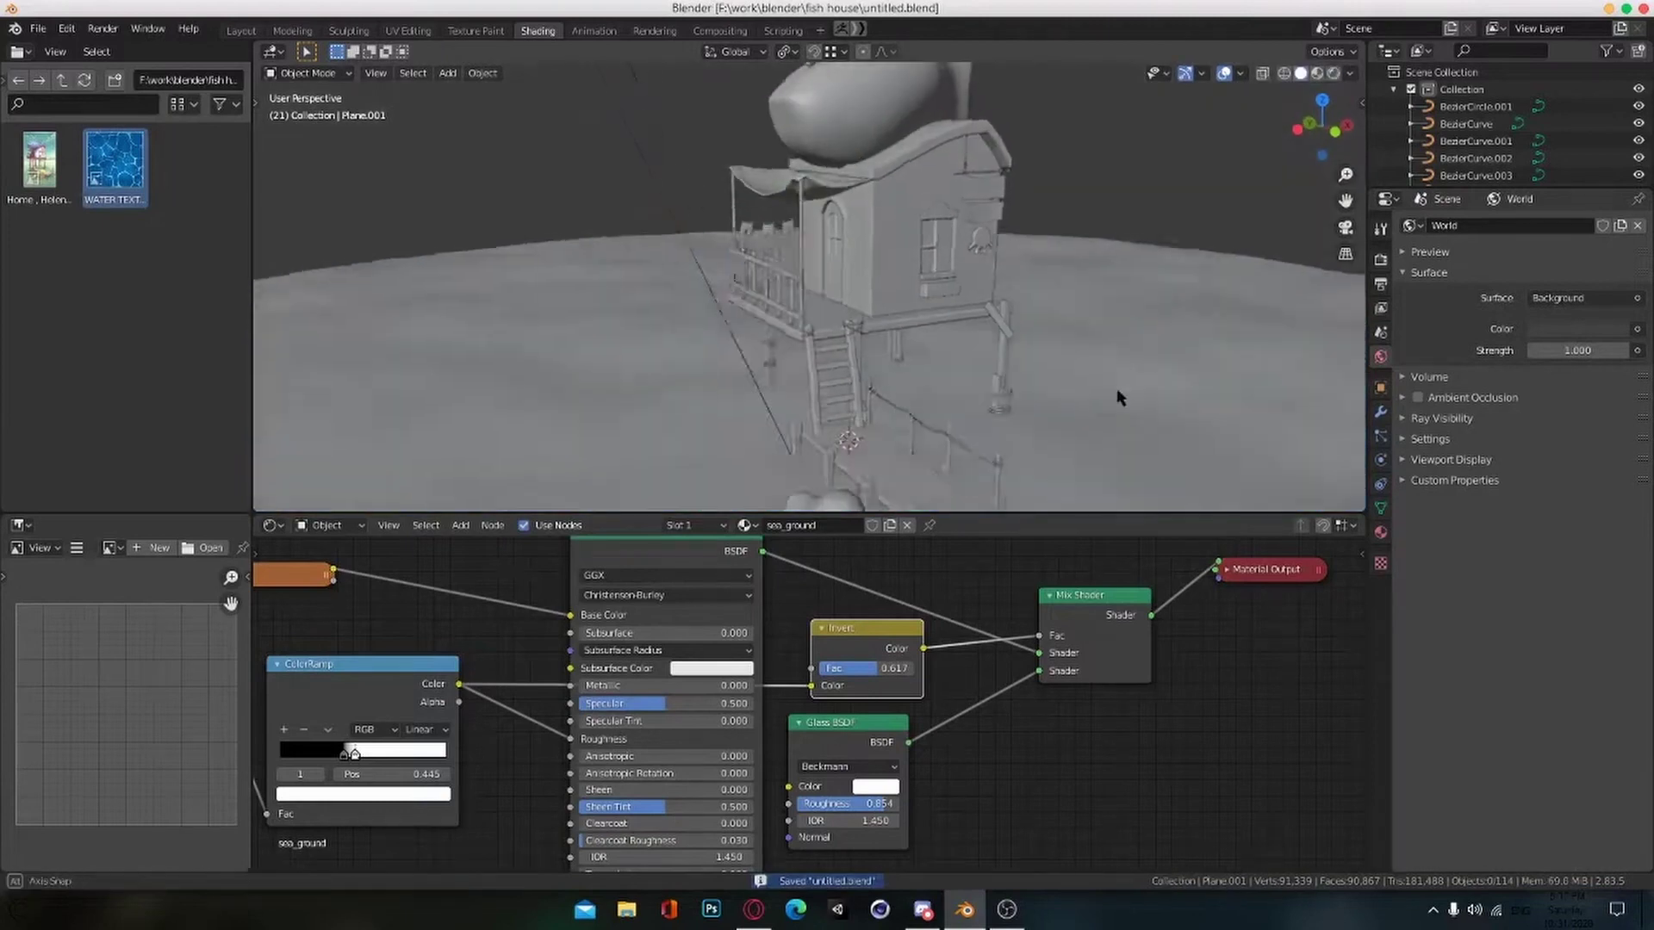
{"action": "scroll", "coordinate": [1119, 395], "scroll_direction": "up", "scroll_amount": 5}
{"action": "middle_click_drag", "start_coordinate": [1118, 395], "coordinate": [999, 319], "text": "shift"}
{"action": "left_click", "coordinate": [989, 331]}
{"action": "left_click", "coordinate": [1379, 414]}
{"action": "left_click", "coordinate": [1434, 225]}
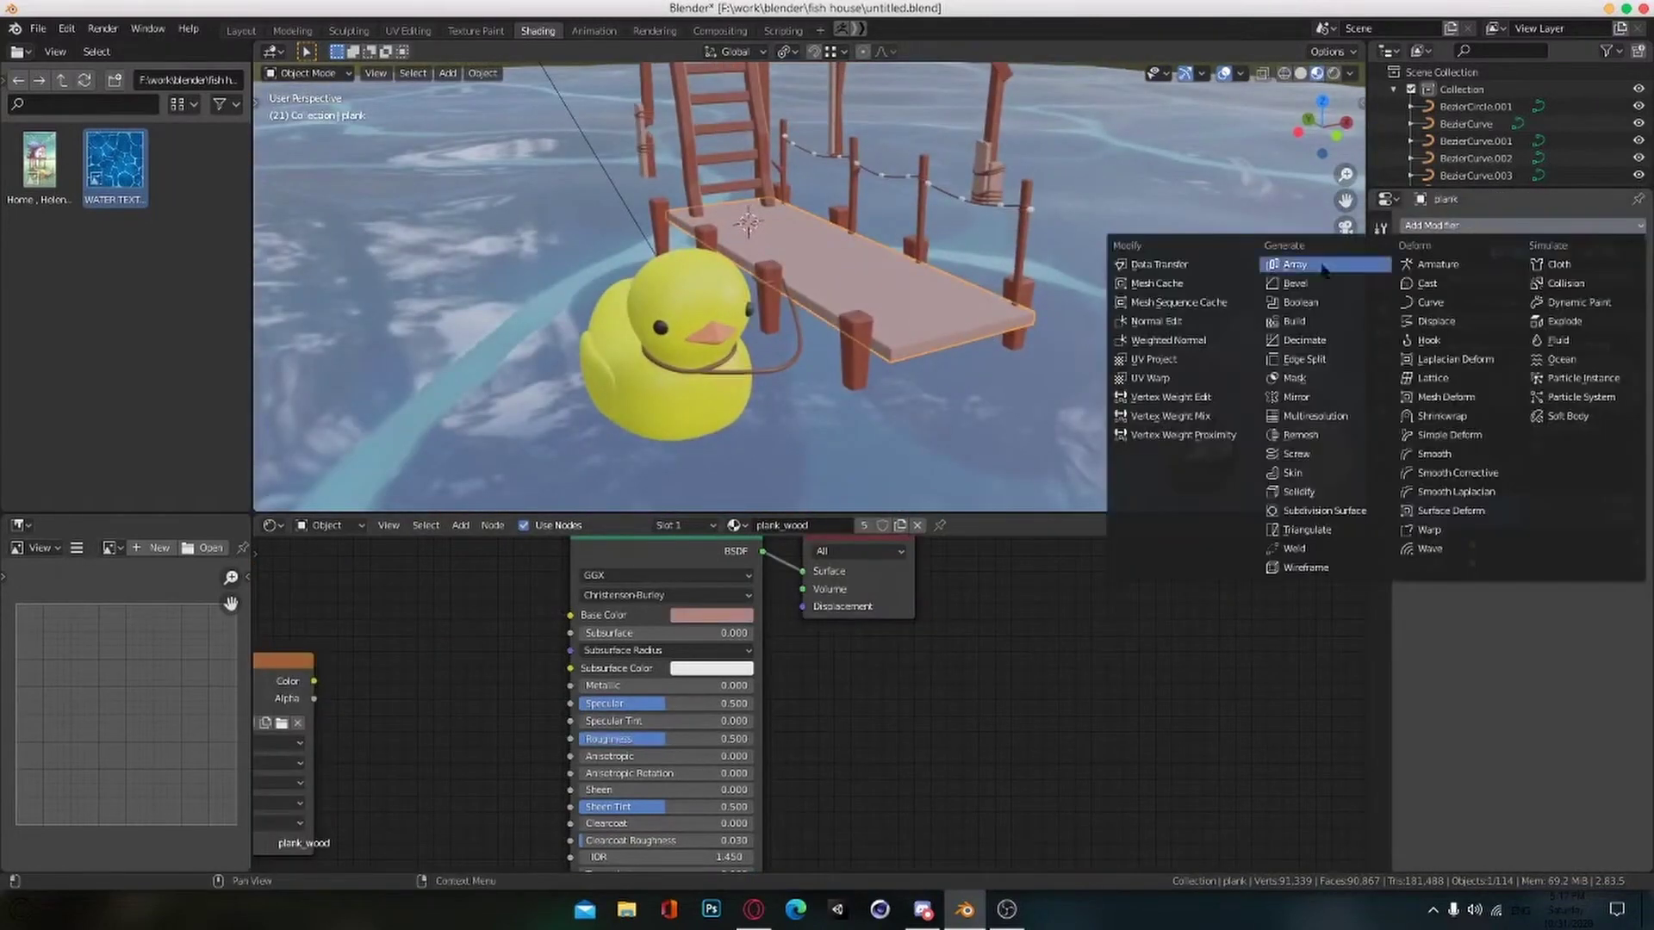
{"action": "left_click", "coordinate": [1317, 508]}
Step: Inspect the dock planks and house from several distances and save the file
{"action": "scroll", "coordinate": [999, 368], "scroll_direction": "down", "scroll_amount": 7}
{"action": "scroll", "coordinate": [1042, 405], "scroll_direction": "up", "scroll_amount": 2}
{"action": "middle_click_drag", "start_coordinate": [1049, 423], "coordinate": [1129, 387]}
{"action": "scroll", "coordinate": [1098, 370], "scroll_direction": "up", "scroll_amount": 4}
{"action": "scroll", "coordinate": [1096, 366], "scroll_direction": "down", "scroll_amount": 5}
{"action": "scroll", "coordinate": [1129, 386], "scroll_direction": "up", "scroll_amount": 3}
{"action": "scroll", "coordinate": [1131, 392], "scroll_direction": "down", "scroll_amount": 2}
{"action": "key", "text": "ctrl+s"}
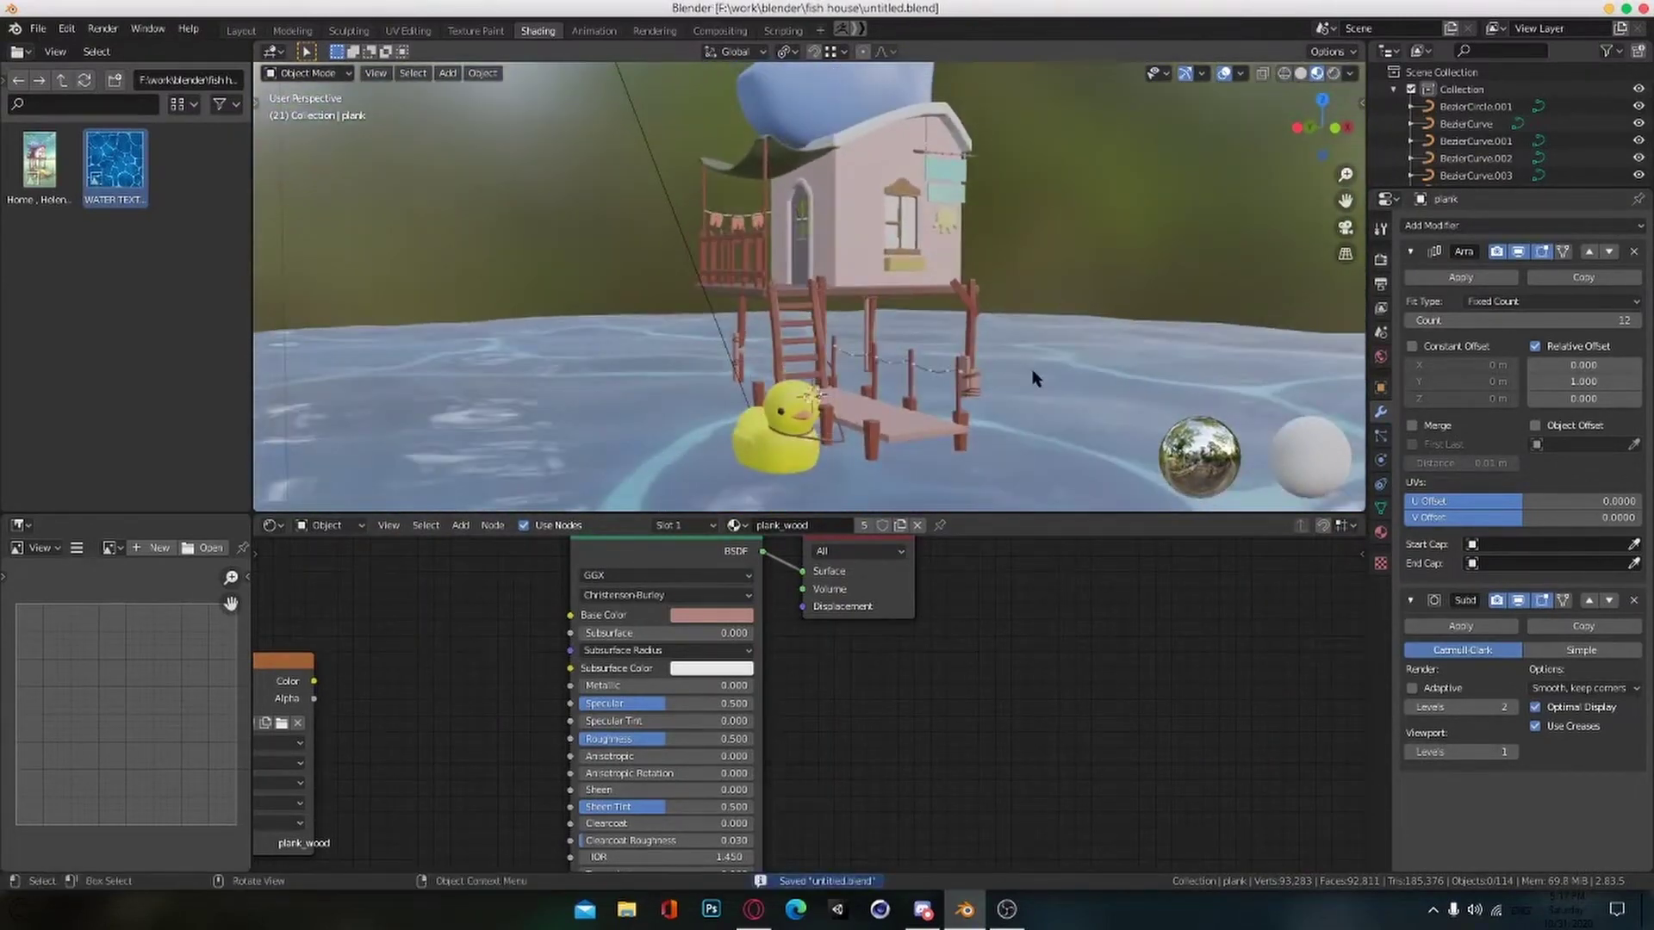
Step: Delete the unused WATER TEXTURE image node from the plank_wood material and save the file
{"action": "scroll", "coordinate": [982, 722], "scroll_direction": "down", "scroll_amount": 4}
{"action": "middle_click_drag", "start_coordinate": [966, 737], "coordinate": [1081, 763]}
{"action": "scroll", "coordinate": [1059, 720], "scroll_direction": "up", "scroll_amount": 1}
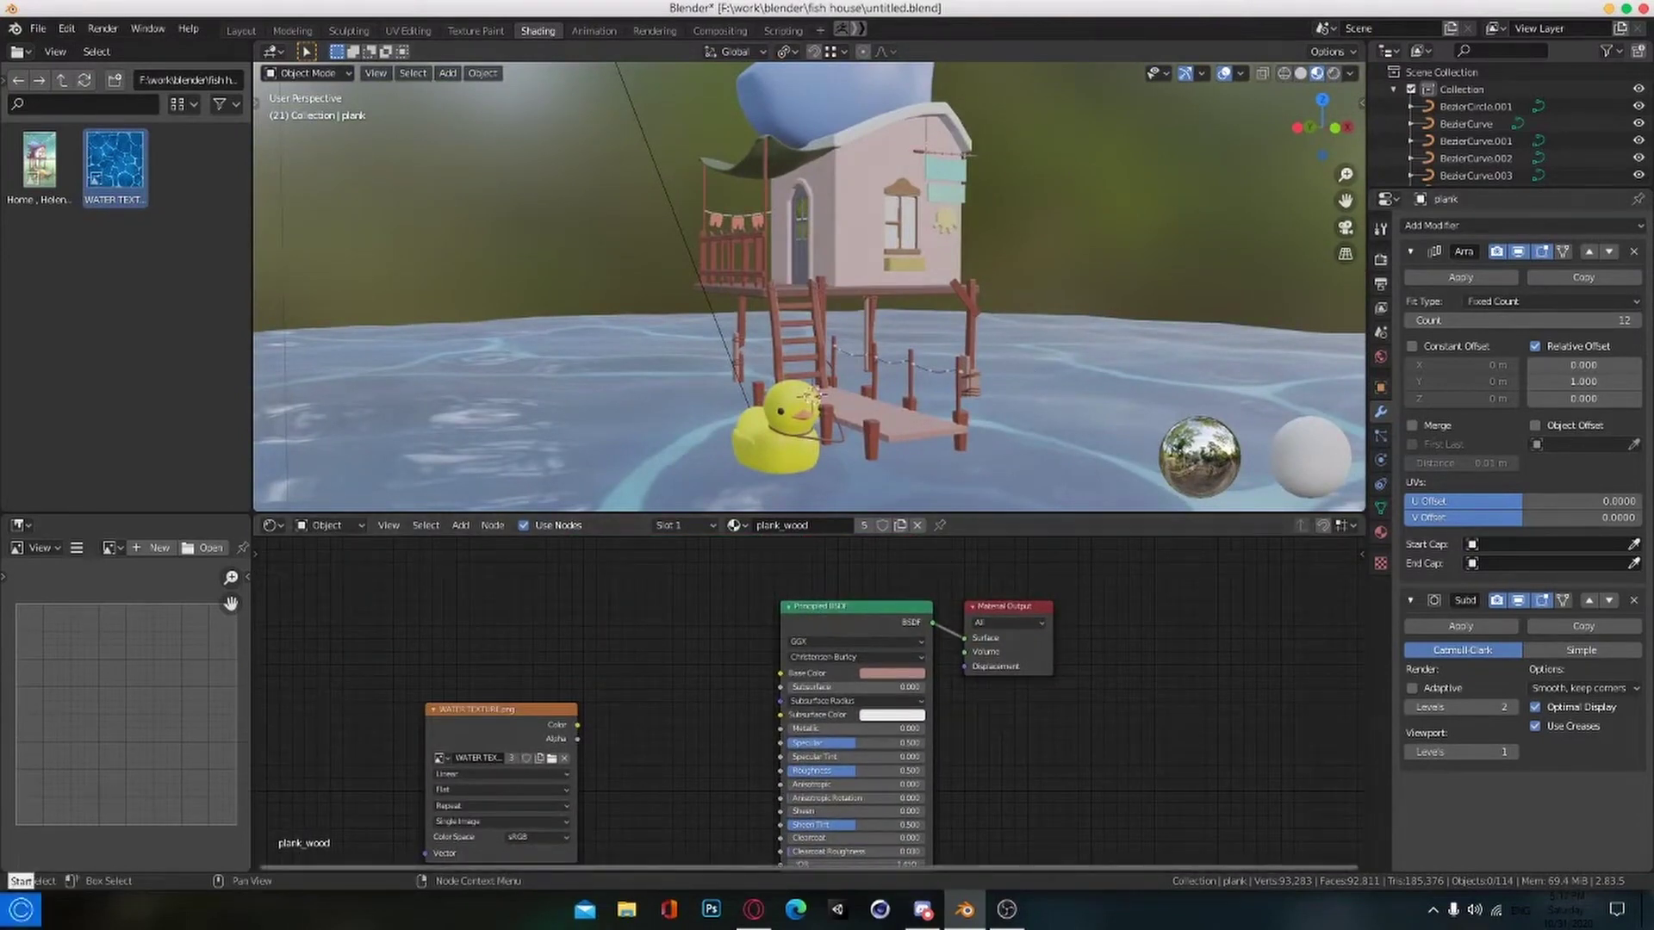
{"action": "left_click_drag", "start_coordinate": [508, 708], "coordinate": [529, 605]}
{"action": "scroll", "coordinate": [482, 627], "scroll_direction": "up", "scroll_amount": 4}
{"action": "key", "text": "x"}
{"action": "key", "text": "ctrl+s"}
{"action": "scroll", "coordinate": [1004, 369], "scroll_direction": "up", "scroll_amount": 8}
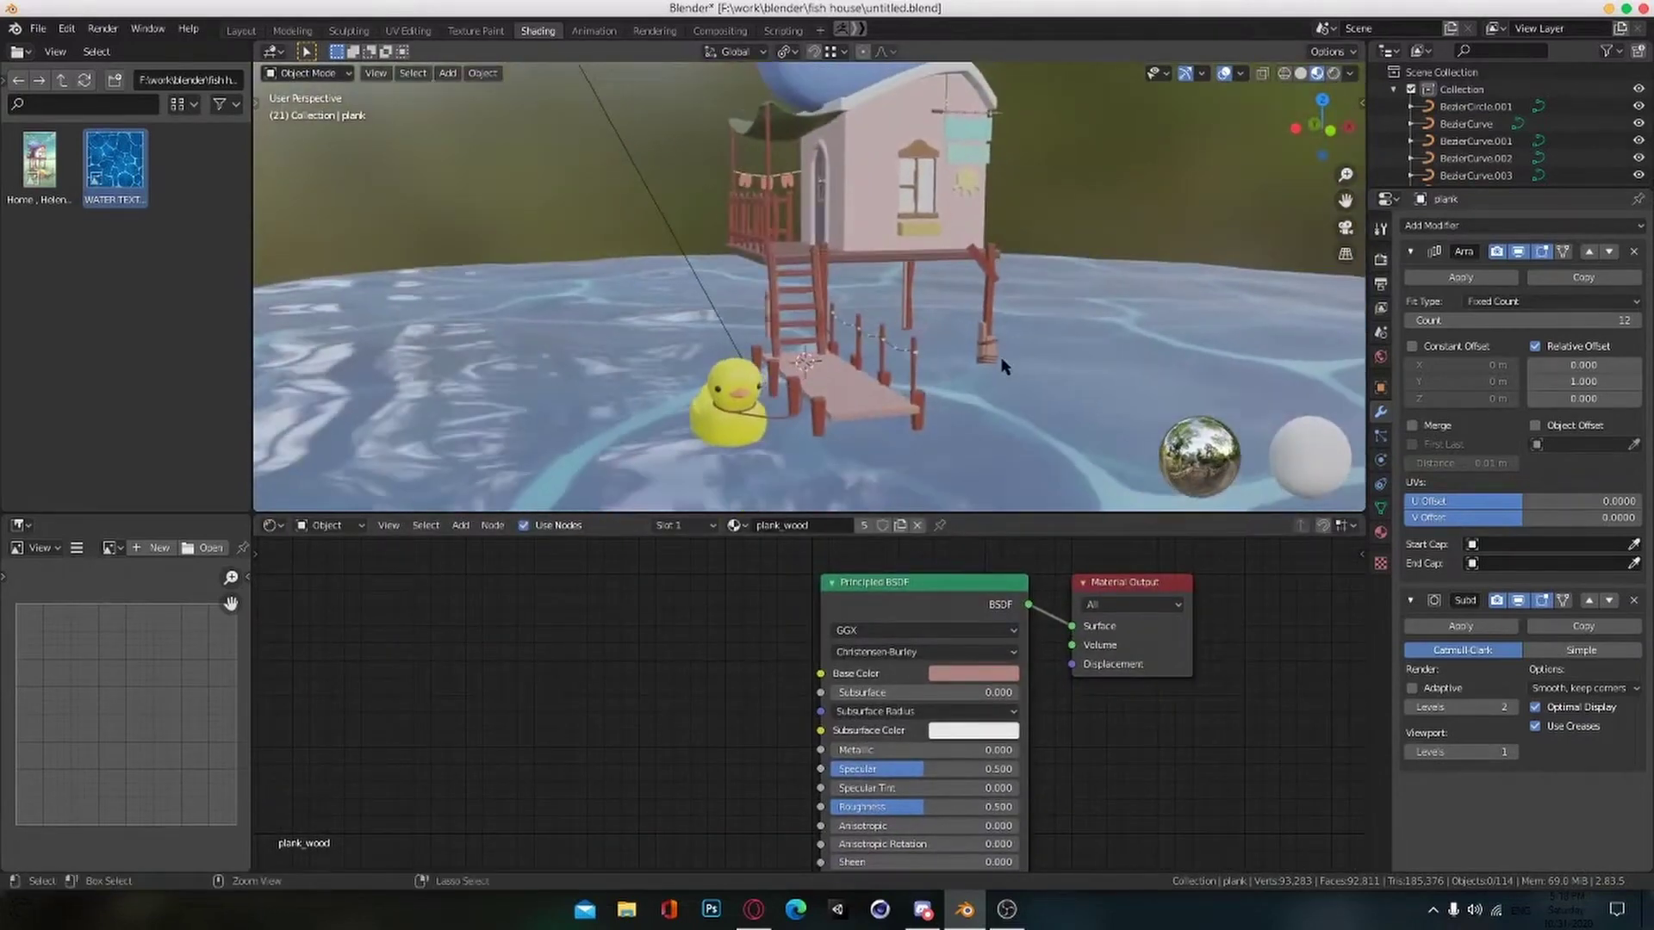
Step: Enter edge editing on the dock's plank and turn off its Array modifier's display in the viewport
{"action": "key", "text": "Tab"}
{"action": "middle_click_drag", "start_coordinate": [1101, 377], "coordinate": [1020, 316]}
{"action": "scroll", "coordinate": [1033, 422], "scroll_direction": "up", "scroll_amount": 2, "text": "alt"}
{"action": "scroll", "coordinate": [973, 305], "scroll_direction": "up", "scroll_amount": 5}
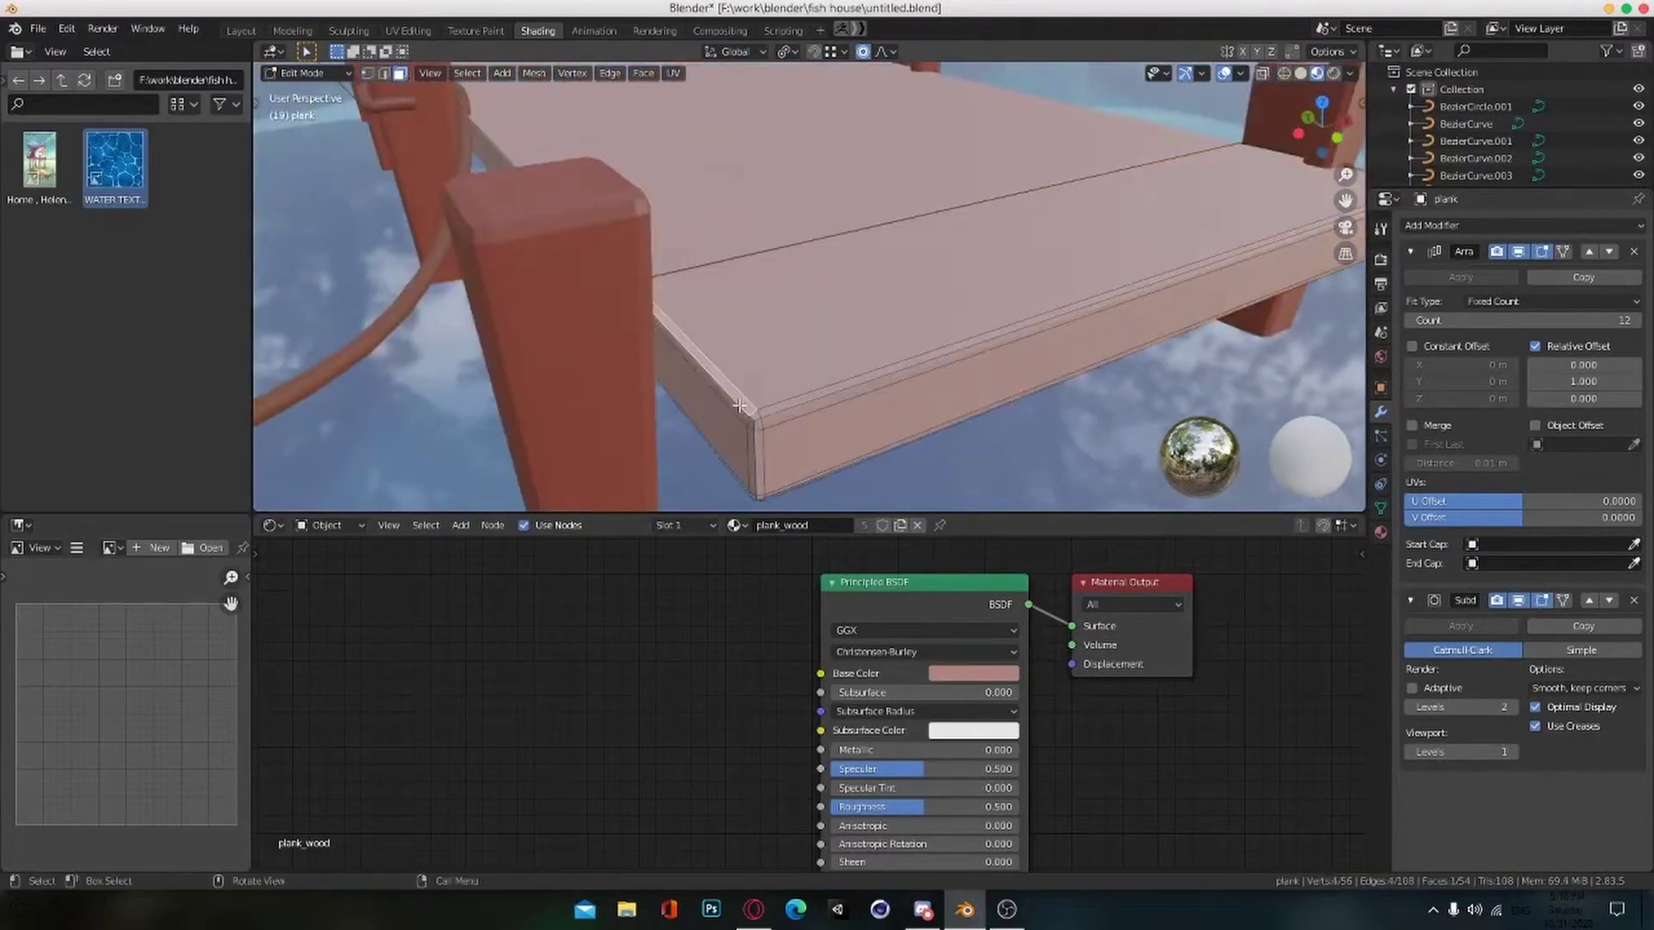
{"action": "key", "text": "2"}
{"action": "double_click", "coordinate": [741, 405]}
{"action": "left_click_drag", "start_coordinate": [741, 405], "coordinate": [804, 395], "text": "alt"}
{"action": "key", "text": "slash"}
{"action": "left_click", "coordinate": [1517, 251]}
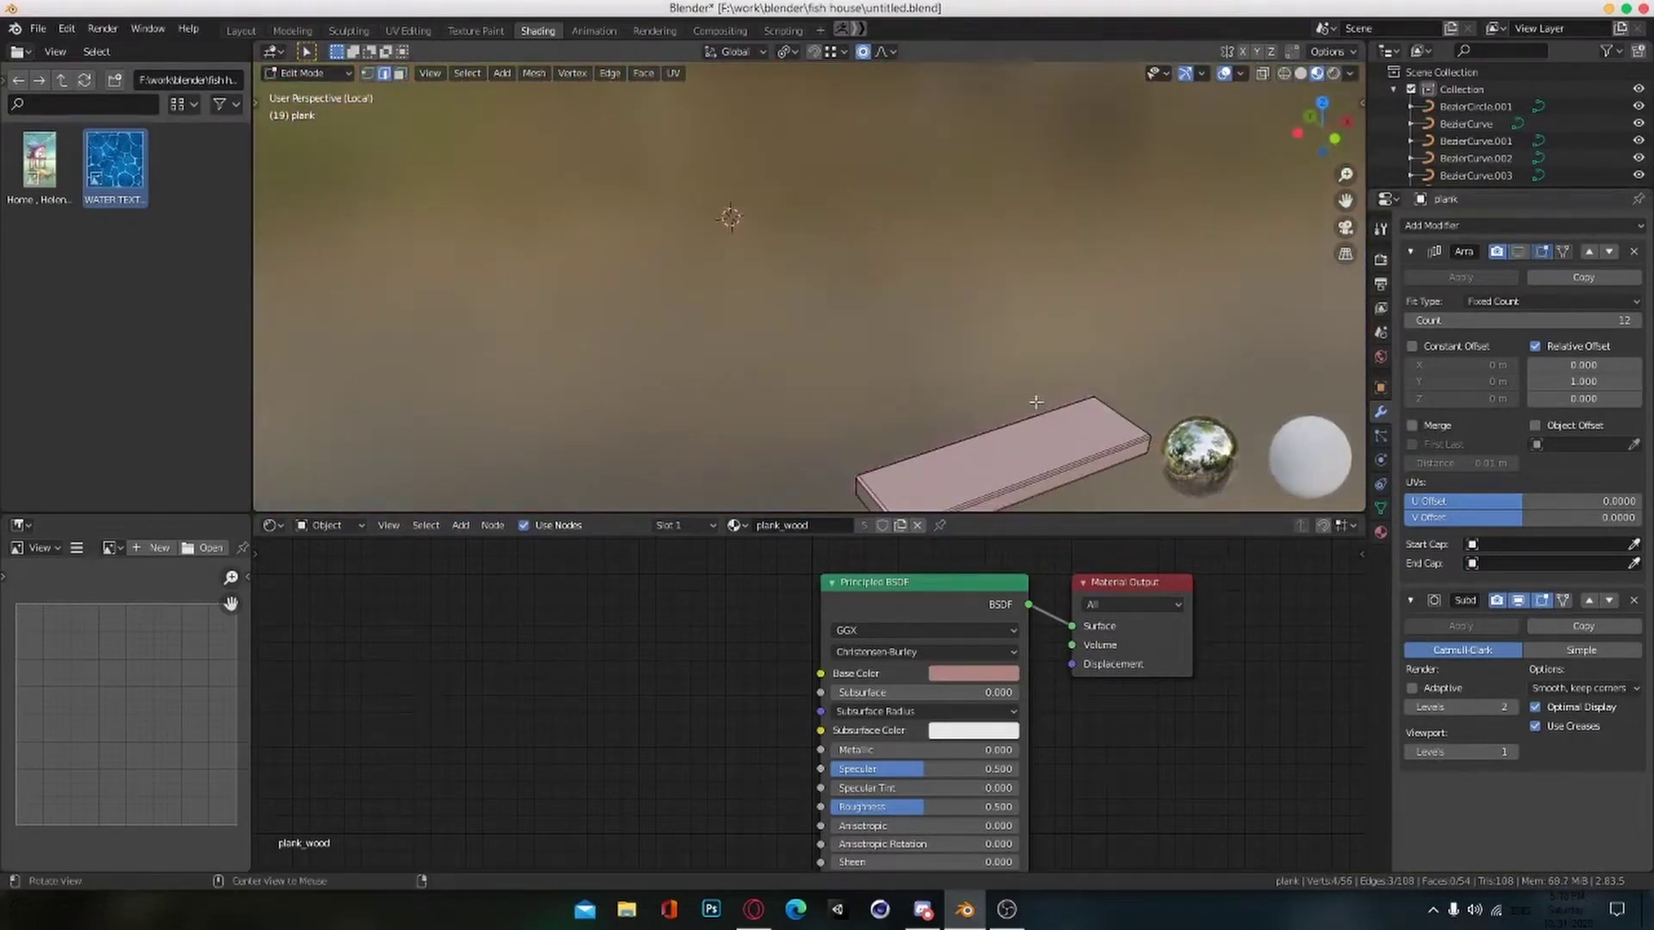
{"action": "left_click_drag", "start_coordinate": [1036, 402], "coordinate": [943, 338], "text": "alt"}
{"action": "key", "text": "KP_Decimal"}
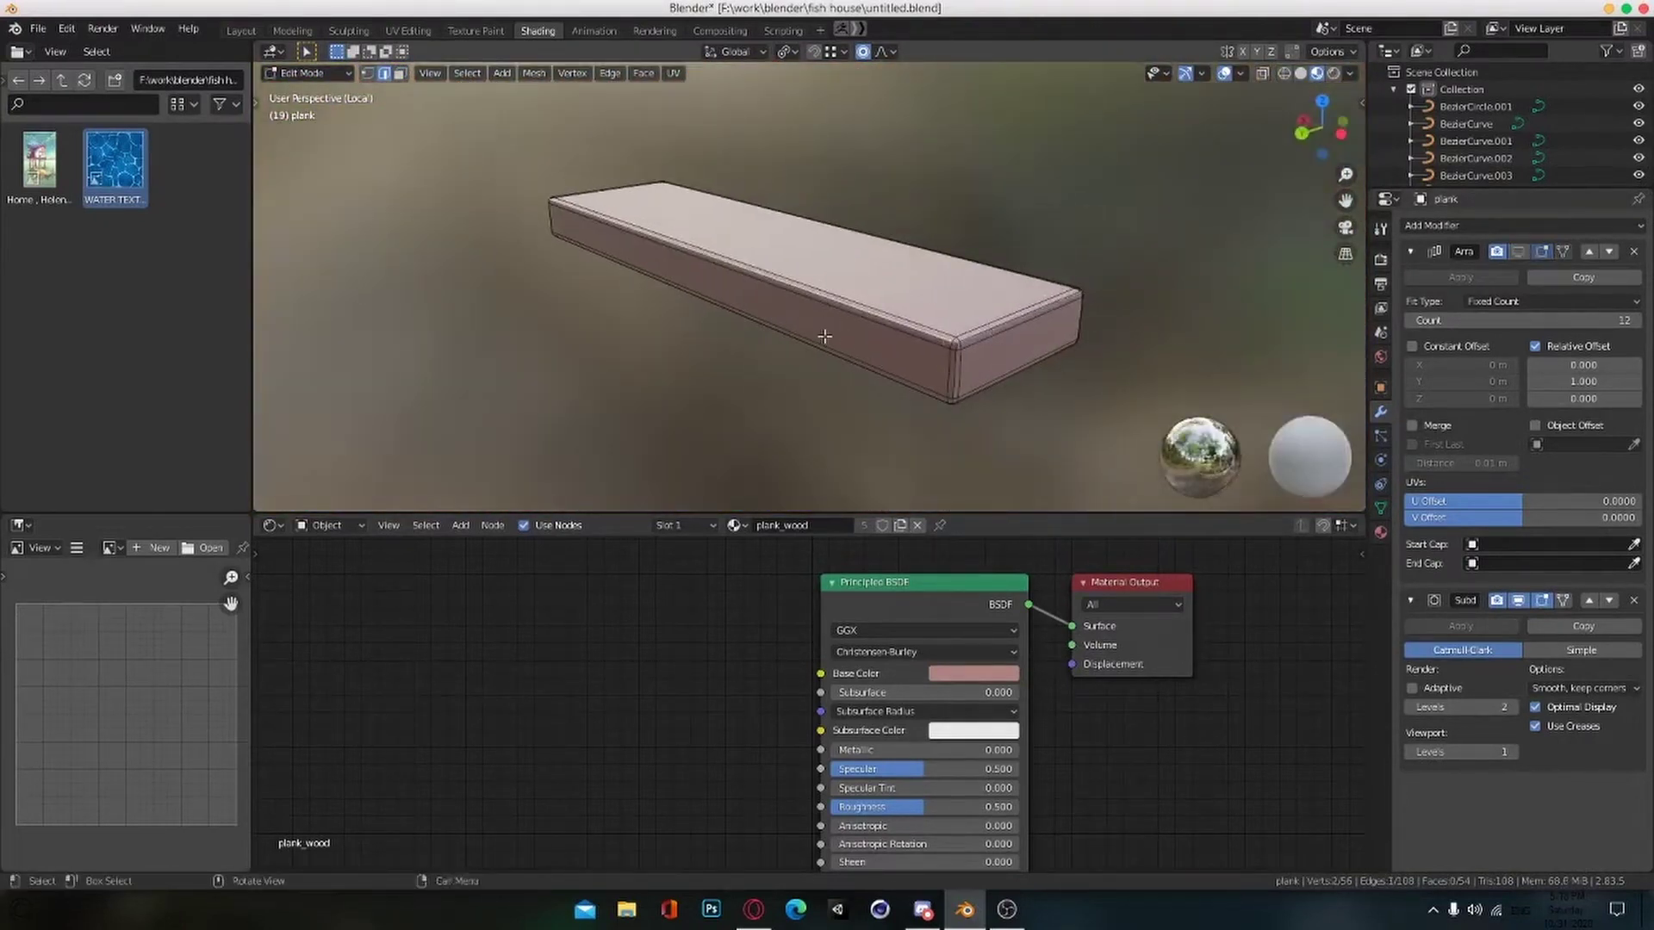
{"action": "key", "text": "KP_Divide"}
Step: Switch to the UV Editing workspace and unwrap the whole plank mesh
{"action": "left_click", "coordinate": [408, 31]}
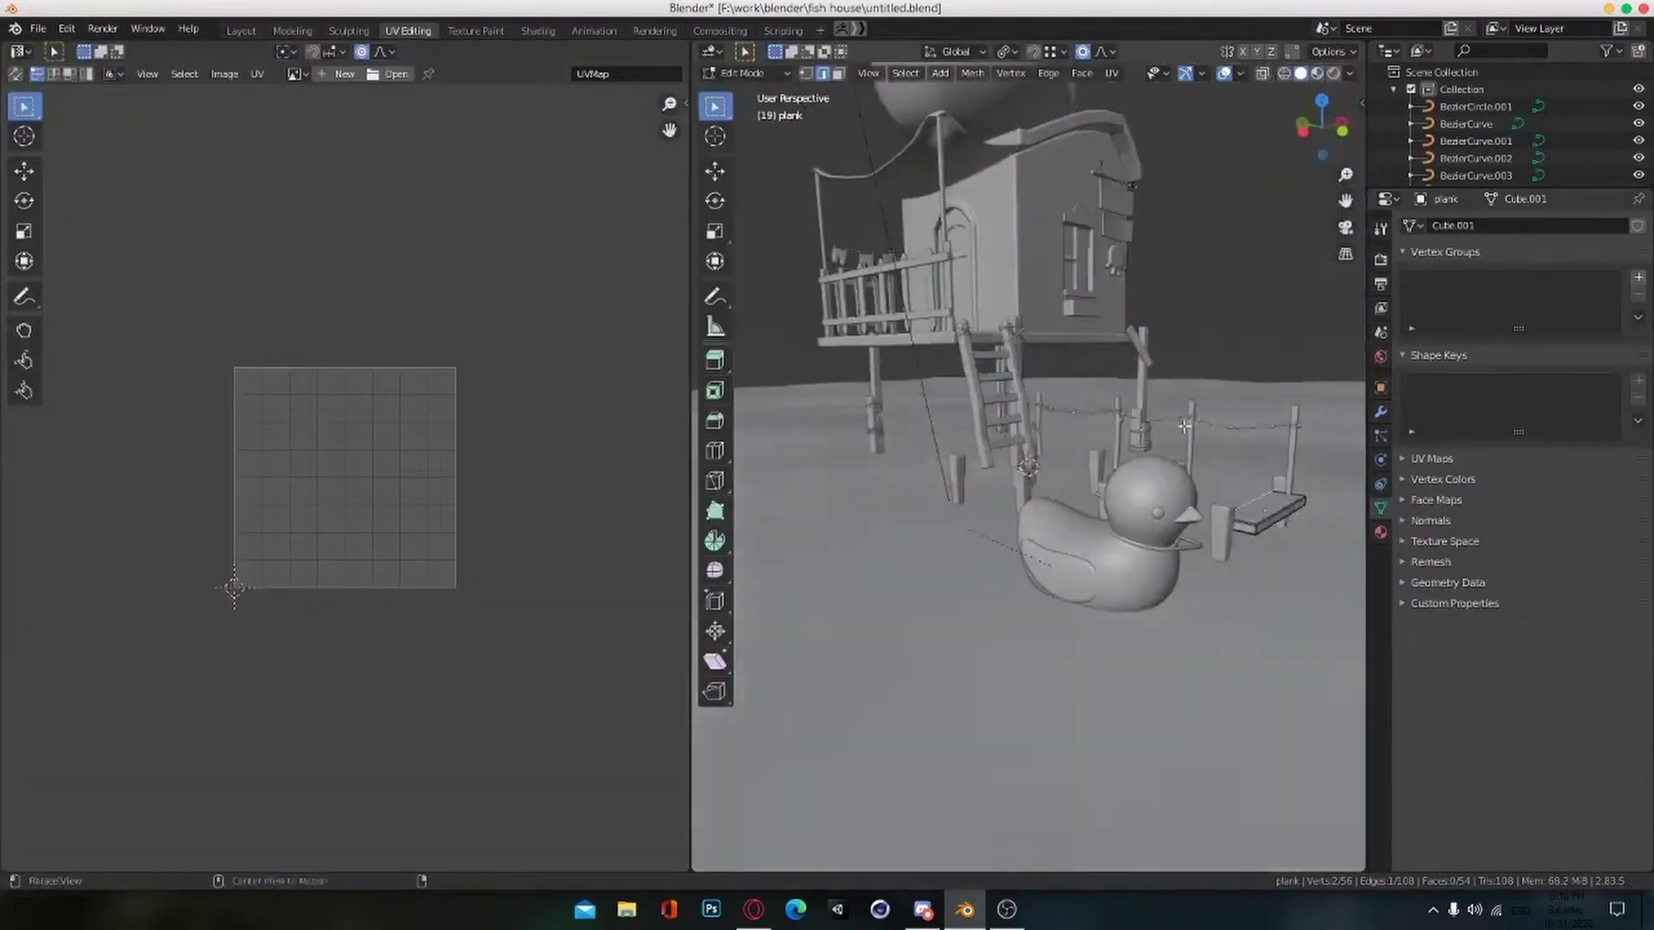
{"action": "scroll", "coordinate": [922, 425], "scroll_direction": "up", "scroll_amount": 10}
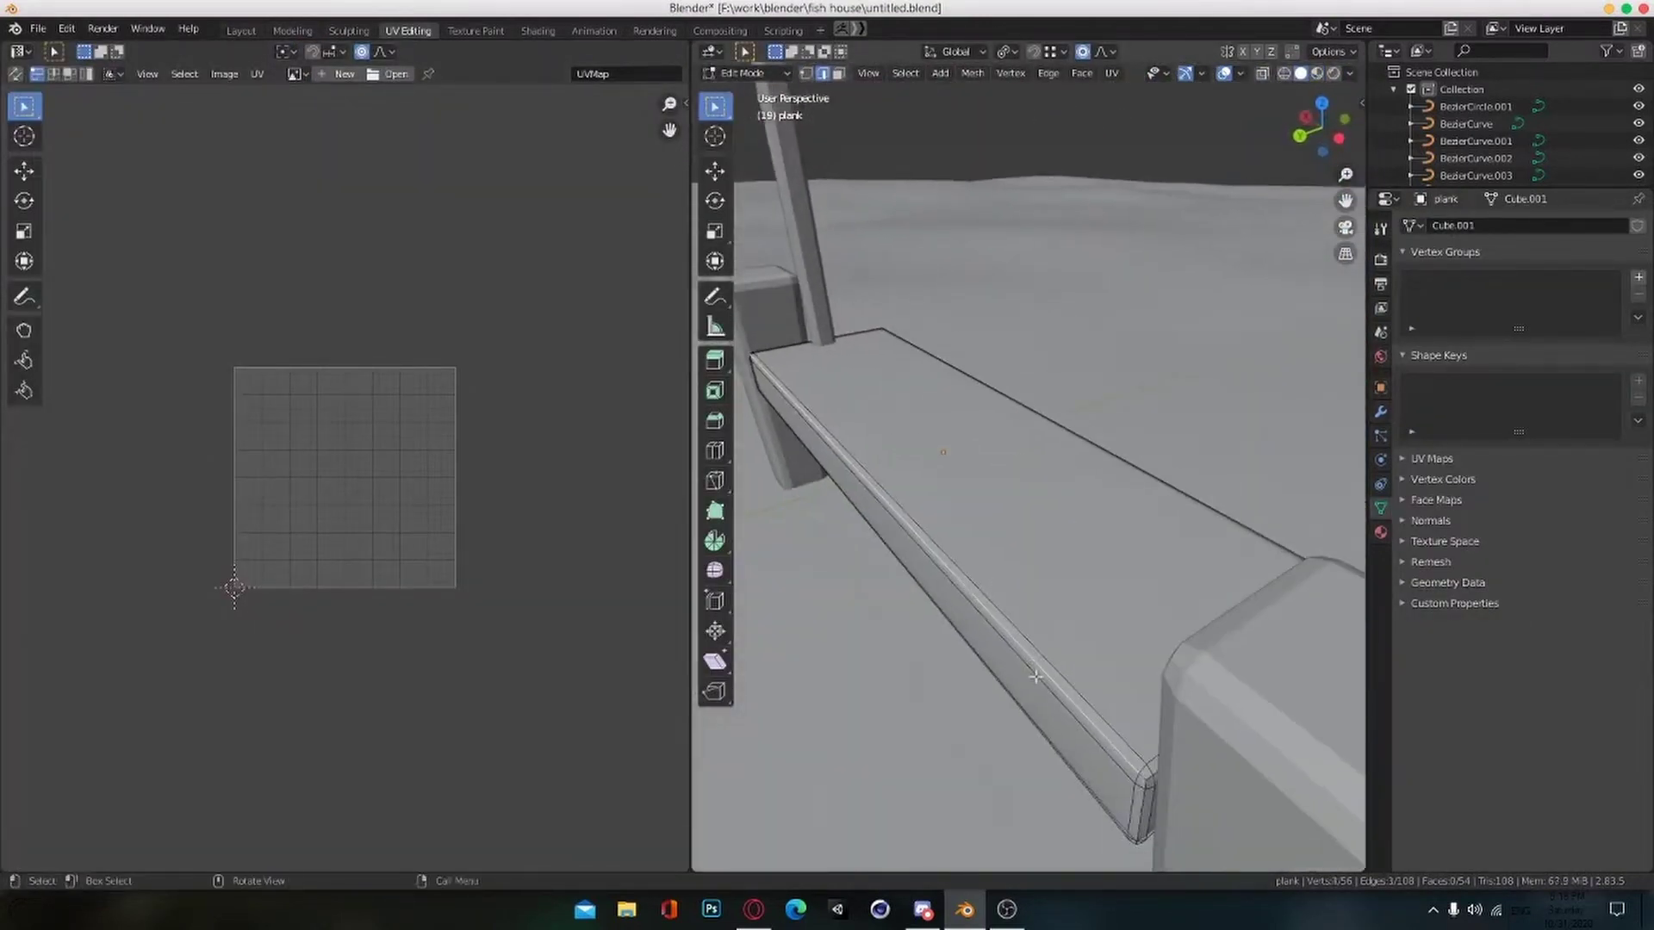
{"action": "scroll", "coordinate": [1035, 677], "scroll_direction": "down", "scroll_amount": 8}
{"action": "key", "text": "a"}
{"action": "key", "text": "u"}
{"action": "left_click", "coordinate": [573, 517]}
{"action": "scroll", "coordinate": [572, 517], "scroll_direction": "up", "scroll_amount": 2}
{"action": "scroll", "coordinate": [875, 578], "scroll_direction": "up", "scroll_amount": 8}
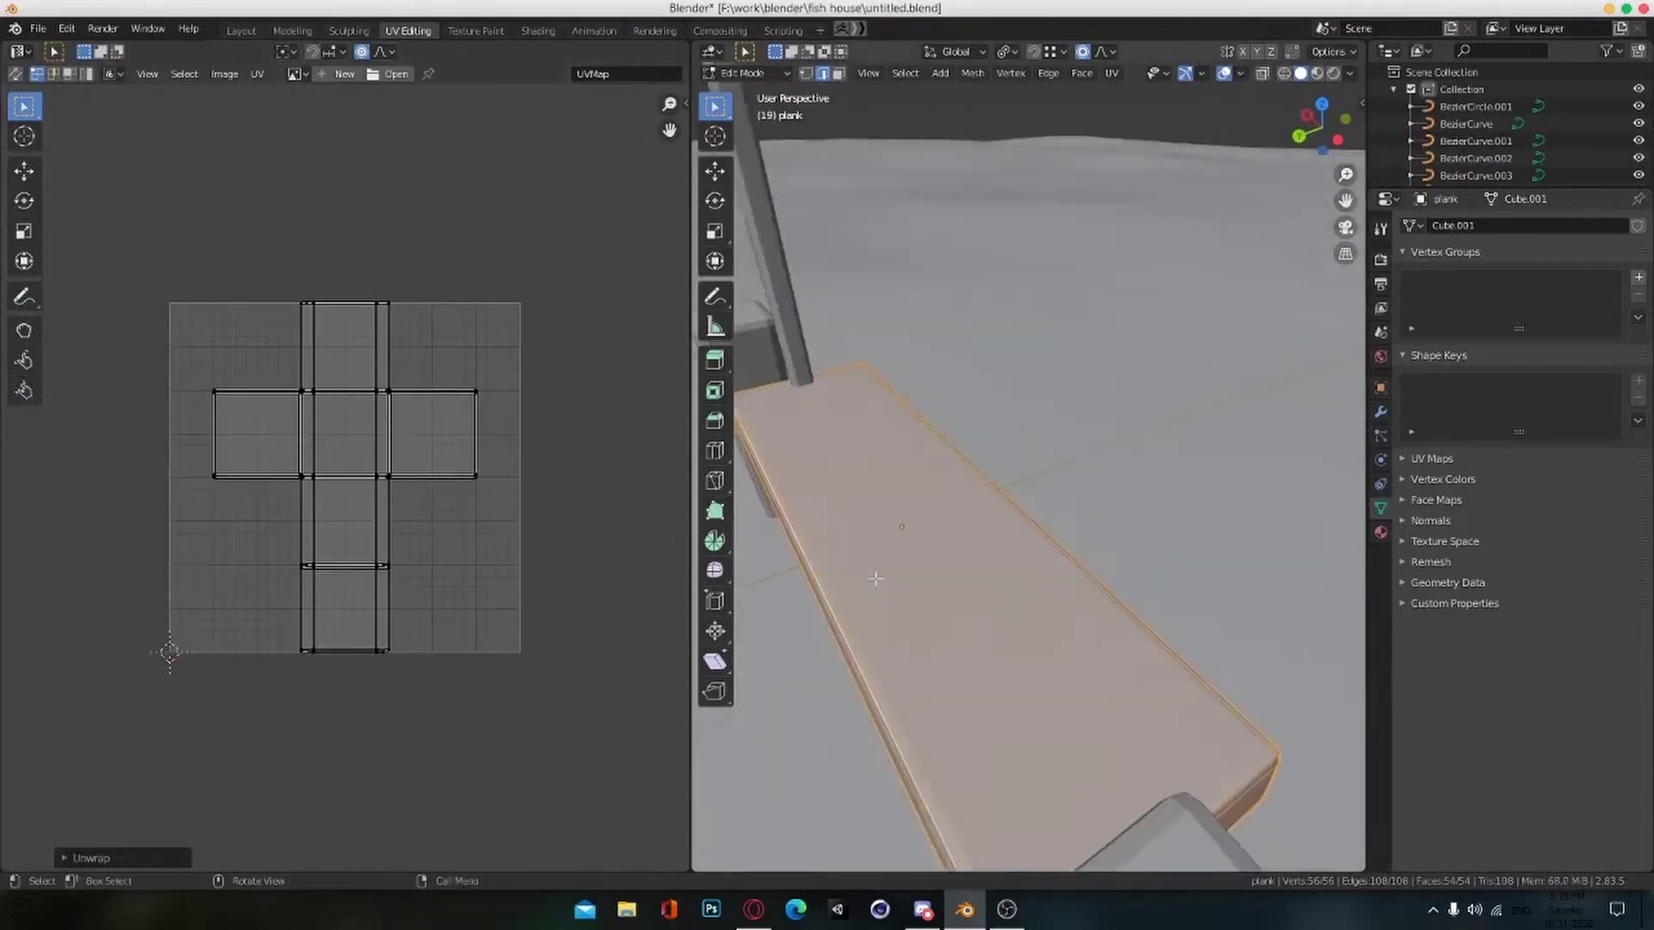
{"action": "middle_click_drag", "start_coordinate": [875, 579], "coordinate": [888, 569]}
Step: Turn on UV sync selection and mark a seam along the plank's long upper front edge
{"action": "left_click", "coordinate": [14, 74]}
{"action": "left_click", "coordinate": [437, 474]}
{"action": "key", "text": "u"}
{"action": "left_click", "coordinate": [991, 343]}
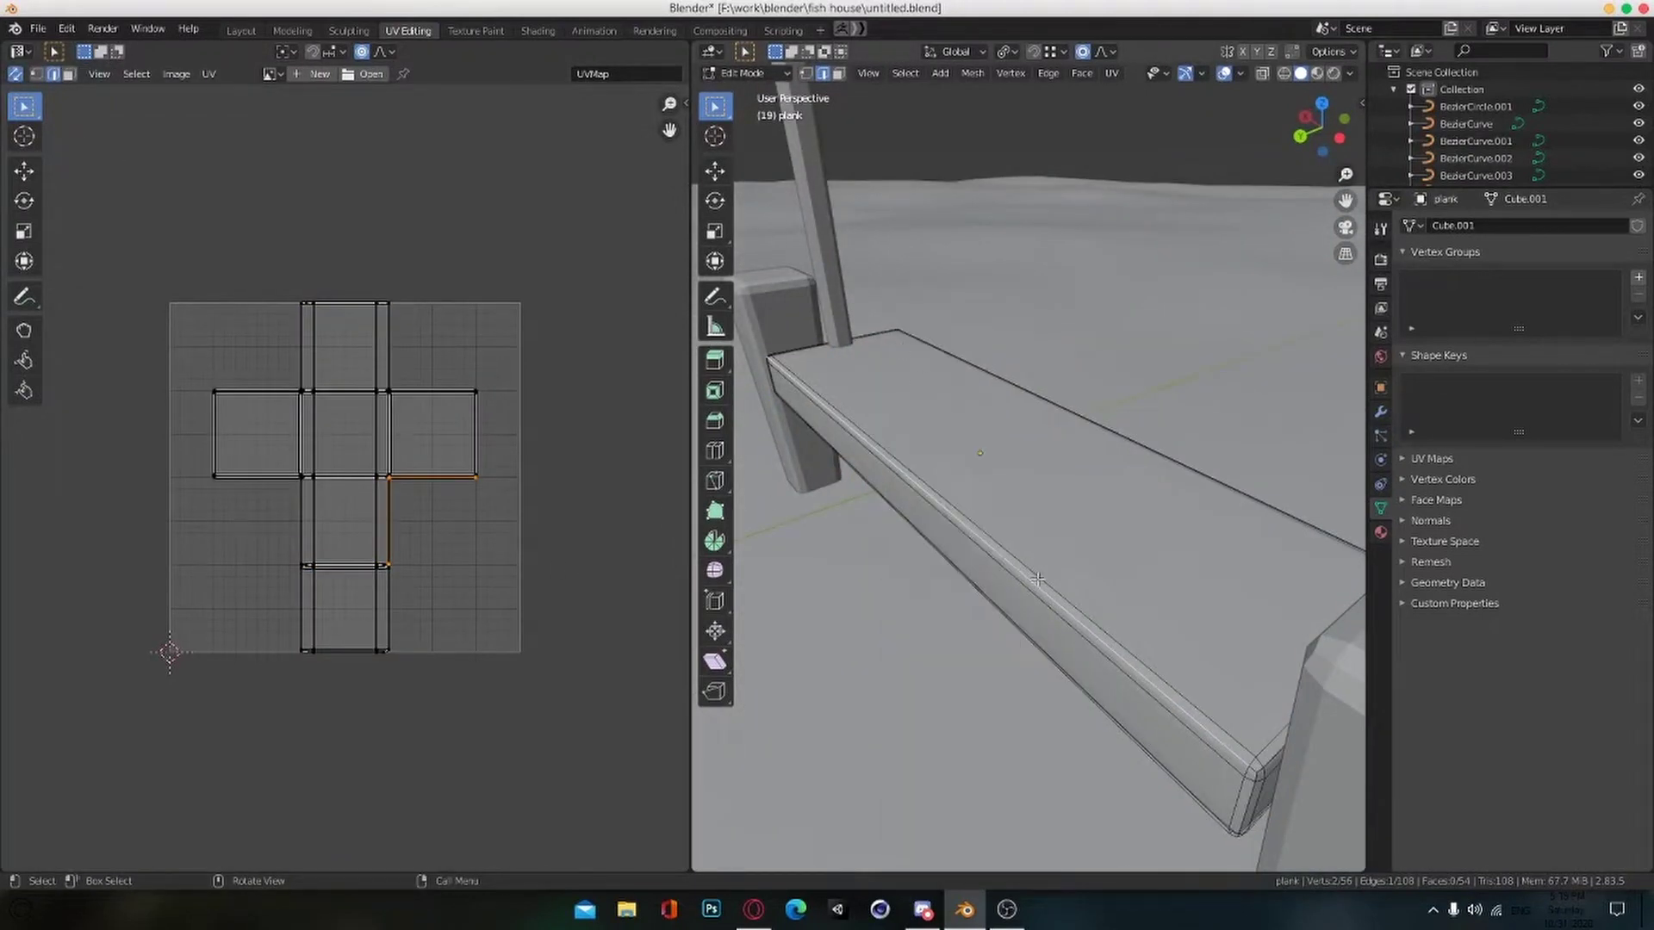
{"action": "middle_click_drag", "start_coordinate": [1038, 579], "coordinate": [1073, 577]}
{"action": "left_click", "coordinate": [1030, 535], "text": "alt"}
{"action": "key", "text": "ctrl+e"}
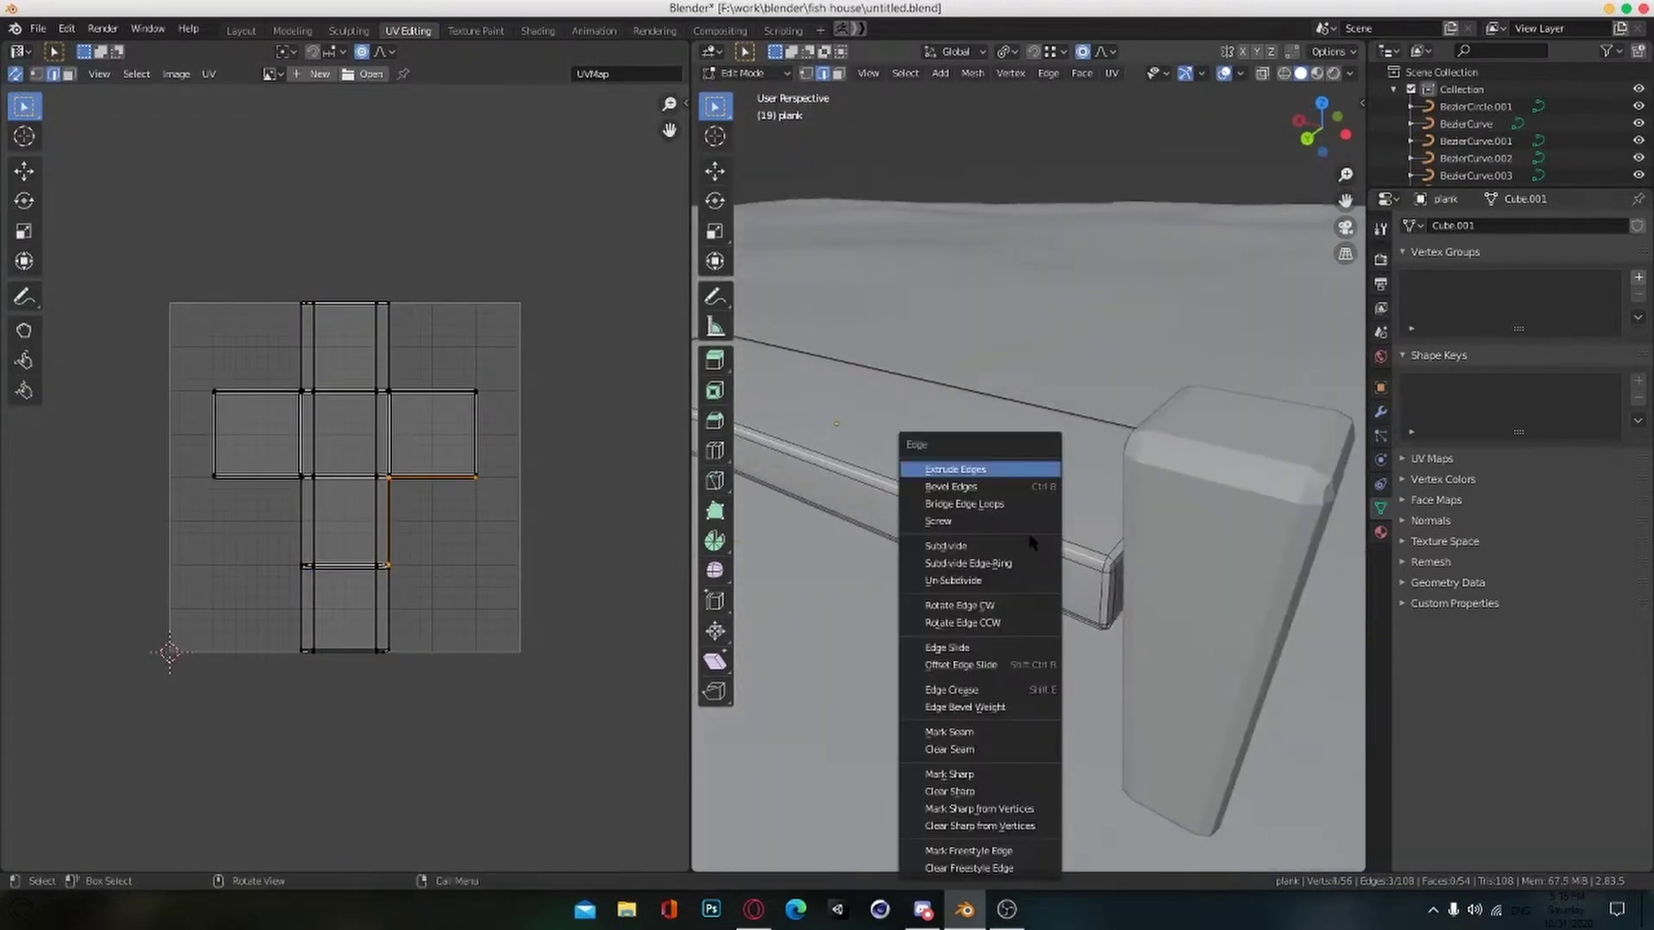
{"action": "left_click", "coordinate": [998, 737]}
{"action": "mouse_move", "coordinate": [1003, 723]}
{"action": "middle_mouse_down"}
{"action": "mouse_move", "coordinate": [1046, 758]}
{"action": "mouse_move", "coordinate": [1004, 713]}
{"action": "middle_mouse_up"}
Step: Select the neighbouring long edges on the plank's front side and mark them as seams
{"action": "left_click", "coordinate": [1108, 526], "text": "alt"}
{"action": "key", "text": "ctrl+e"}
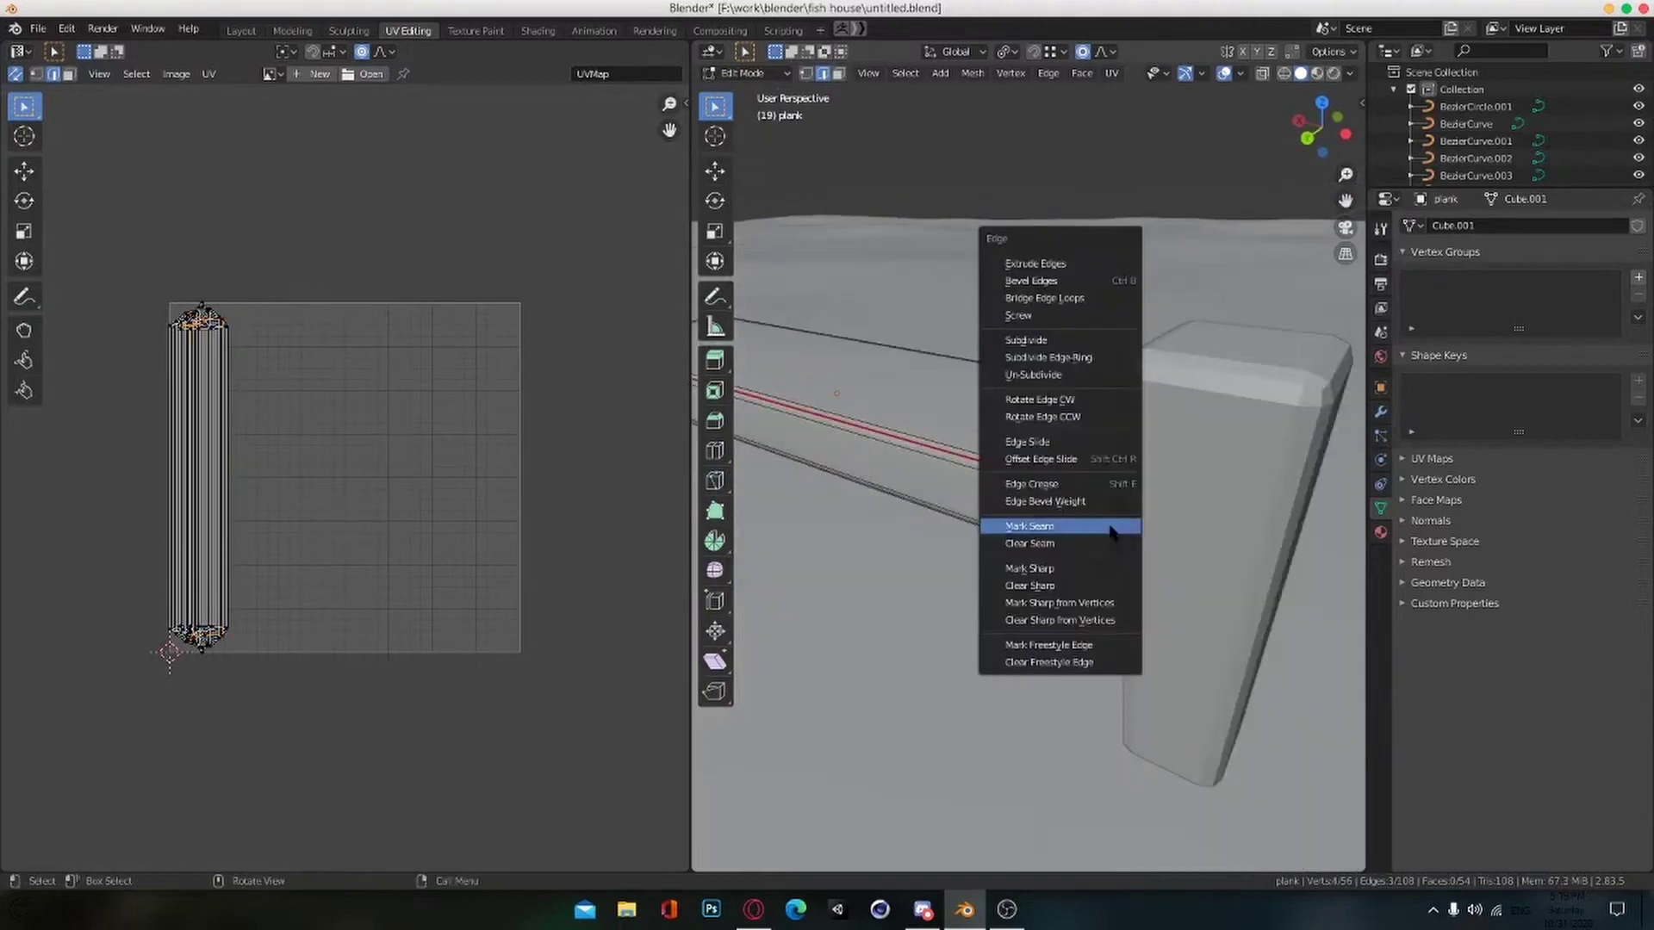
{"action": "left_click", "coordinate": [1109, 527]}
{"action": "mouse_move", "coordinate": [1109, 526]}
{"action": "left_mouse_down", "text": "alt"}
{"action": "mouse_move", "coordinate": [1077, 460]}
{"action": "mouse_move", "coordinate": [1102, 519]}
{"action": "left_mouse_up", "text": "alt"}
{"action": "double_click", "coordinate": [1077, 460]}
{"action": "key", "text": "ctrl+e"}
{"action": "left_click", "coordinate": [1077, 461]}
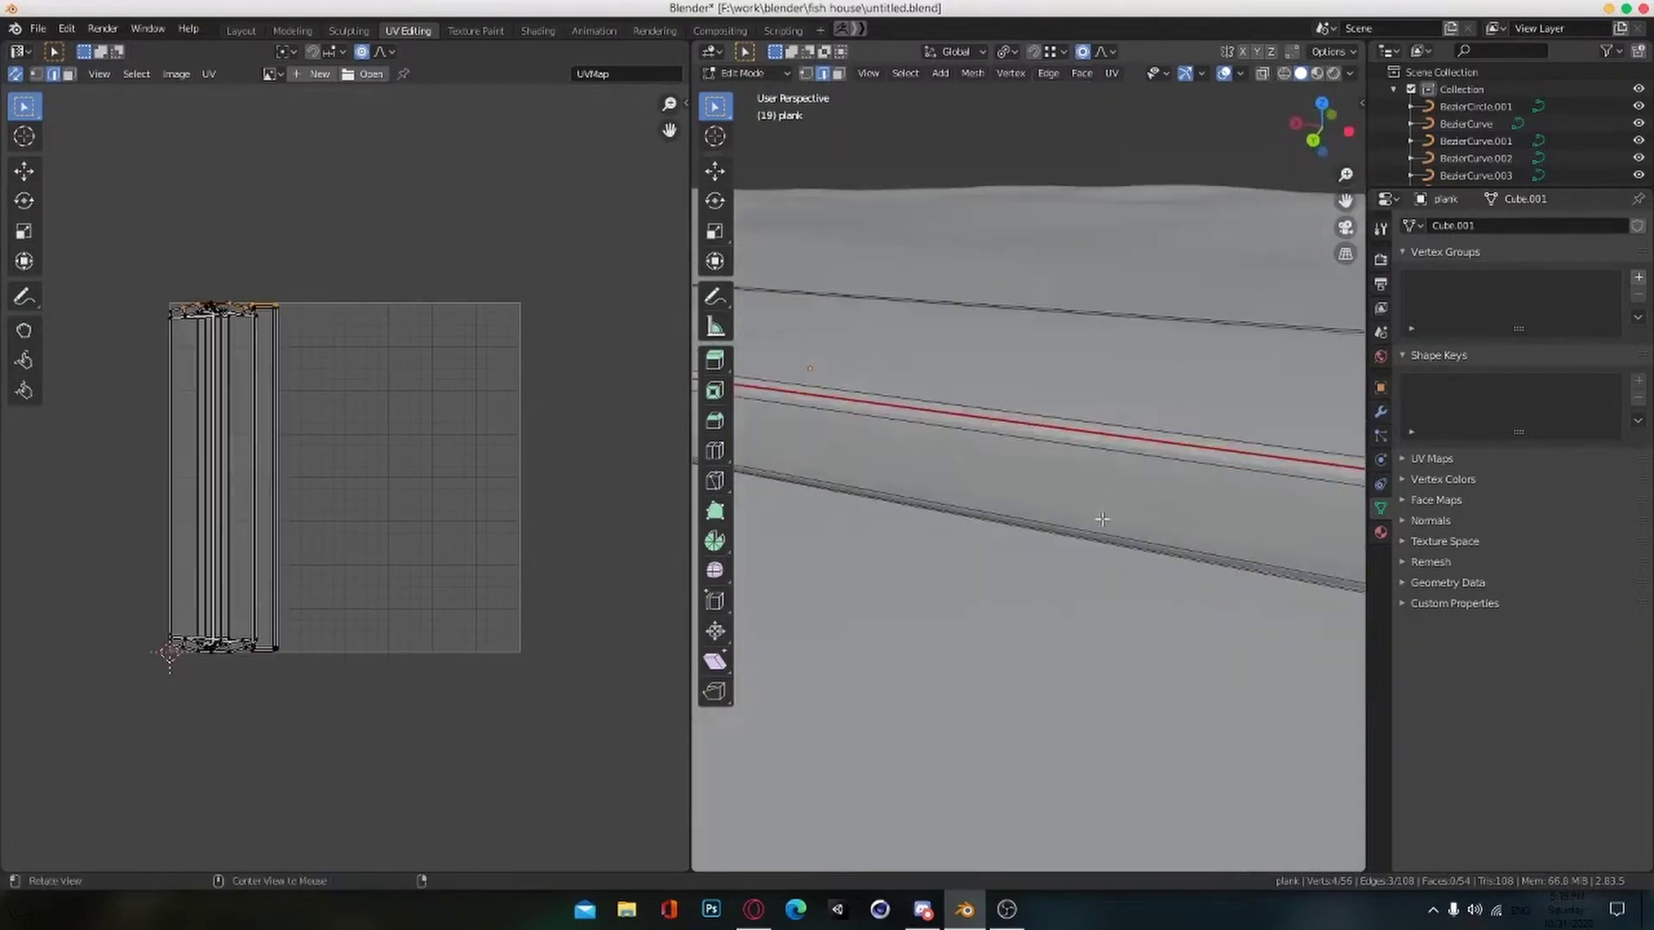
Step: Mark seams on the short vertical edges at the ends of the plank
{"action": "middle_click_drag", "start_coordinate": [1102, 519], "coordinate": [1085, 524]}
{"action": "key", "text": "ctrl+e"}
{"action": "left_click", "coordinate": [1070, 638]}
{"action": "middle_click_drag", "start_coordinate": [1070, 638], "coordinate": [973, 530]}
{"action": "key", "text": "ctrl+e"}
{"action": "left_click", "coordinate": [1285, 589]}
Step: Examine the plank's unwrapped UV layout up close for slanted and uneven islands
{"action": "scroll", "coordinate": [348, 624], "scroll_direction": "up", "scroll_amount": 3}
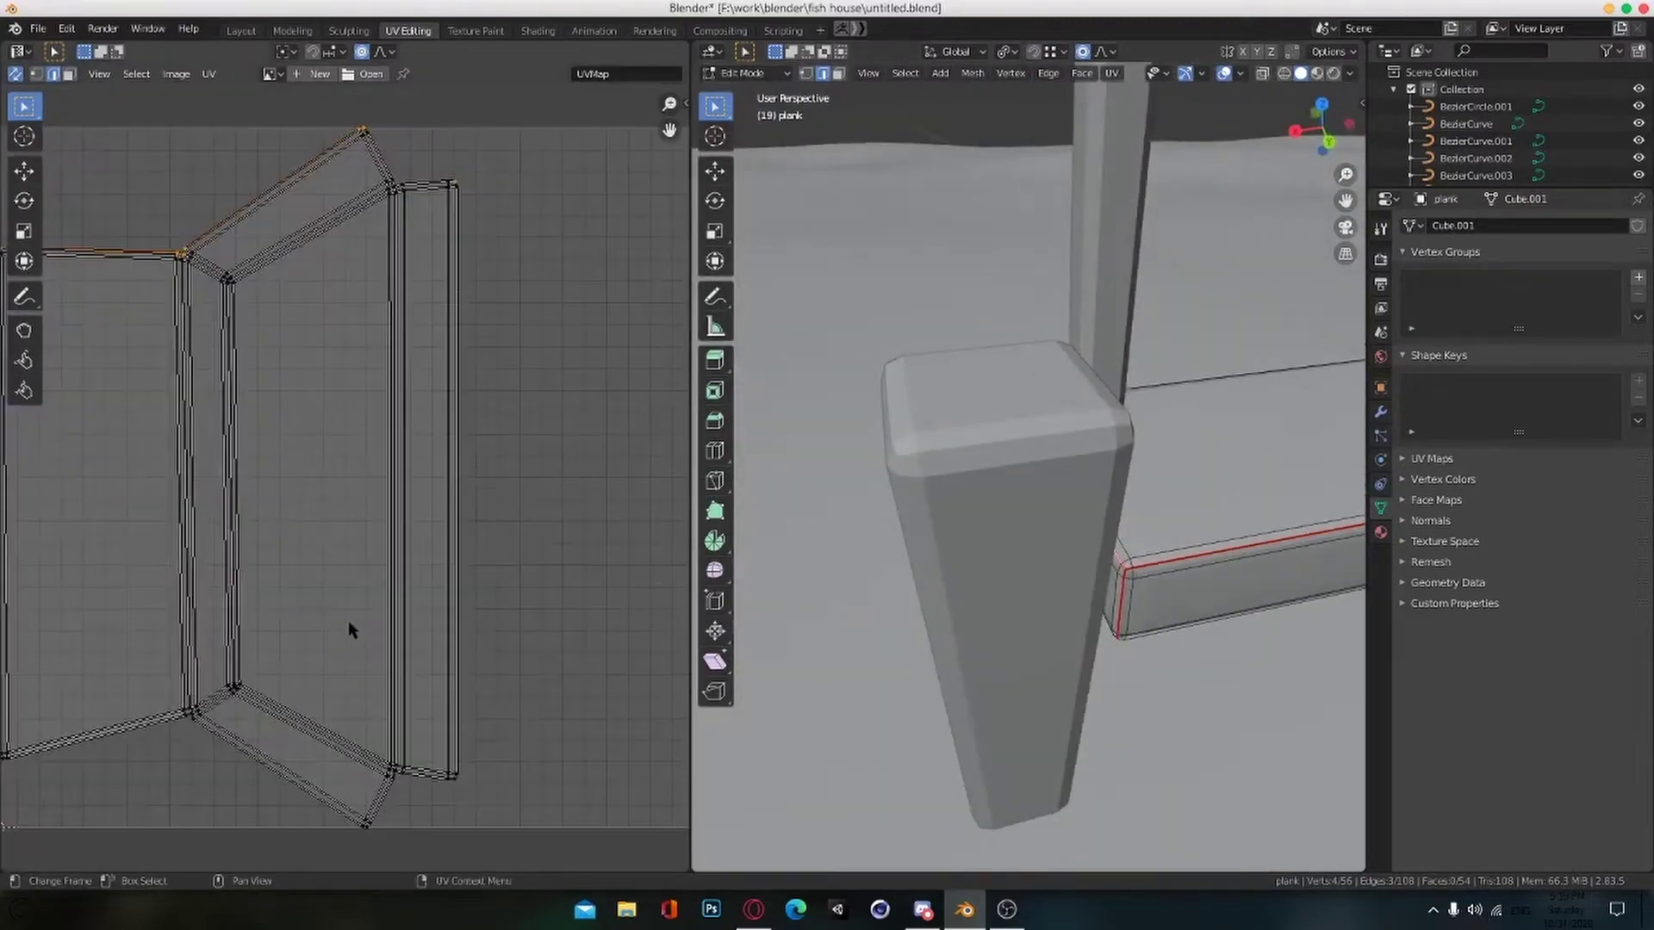
{"action": "middle_click_drag", "start_coordinate": [206, 275], "coordinate": [286, 320]}
{"action": "scroll", "coordinate": [286, 319], "scroll_direction": "up", "scroll_amount": 3}
{"action": "middle_click_drag", "start_coordinate": [262, 160], "coordinate": [551, 362]}
{"action": "scroll", "coordinate": [551, 362], "scroll_direction": "up", "scroll_amount": 3}
{"action": "middle_click_drag", "start_coordinate": [533, 422], "coordinate": [588, 472]}
{"action": "scroll", "coordinate": [519, 411], "scroll_direction": "down", "scroll_amount": 5}
{"action": "scroll", "coordinate": [551, 414], "scroll_direction": "up", "scroll_amount": 3}
{"action": "key", "text": "alt+Tab"}
{"action": "key", "text": "alt+Tab"}
{"action": "key", "text": "alt+Tab"}
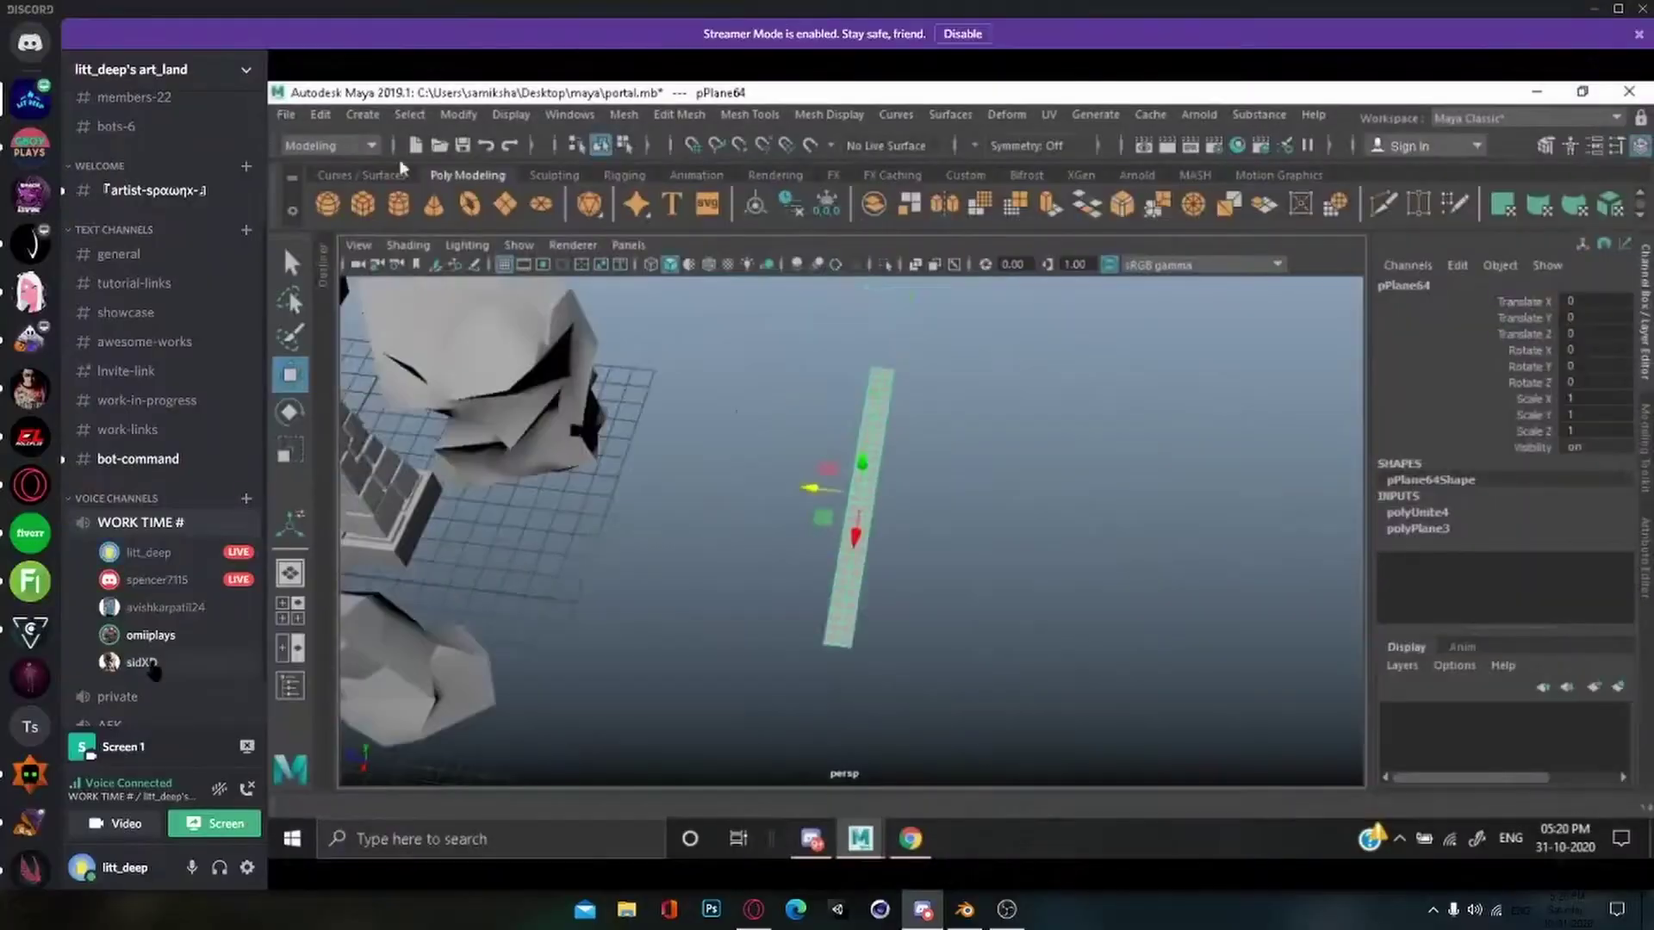
{"action": "key", "text": "alt+Tab"}
Step: Select the whole plank and try straightening its UVs with the Magic UV Align UV tools
{"action": "middle_click_drag", "start_coordinate": [528, 587], "coordinate": [492, 579]}
{"action": "key", "text": "a"}
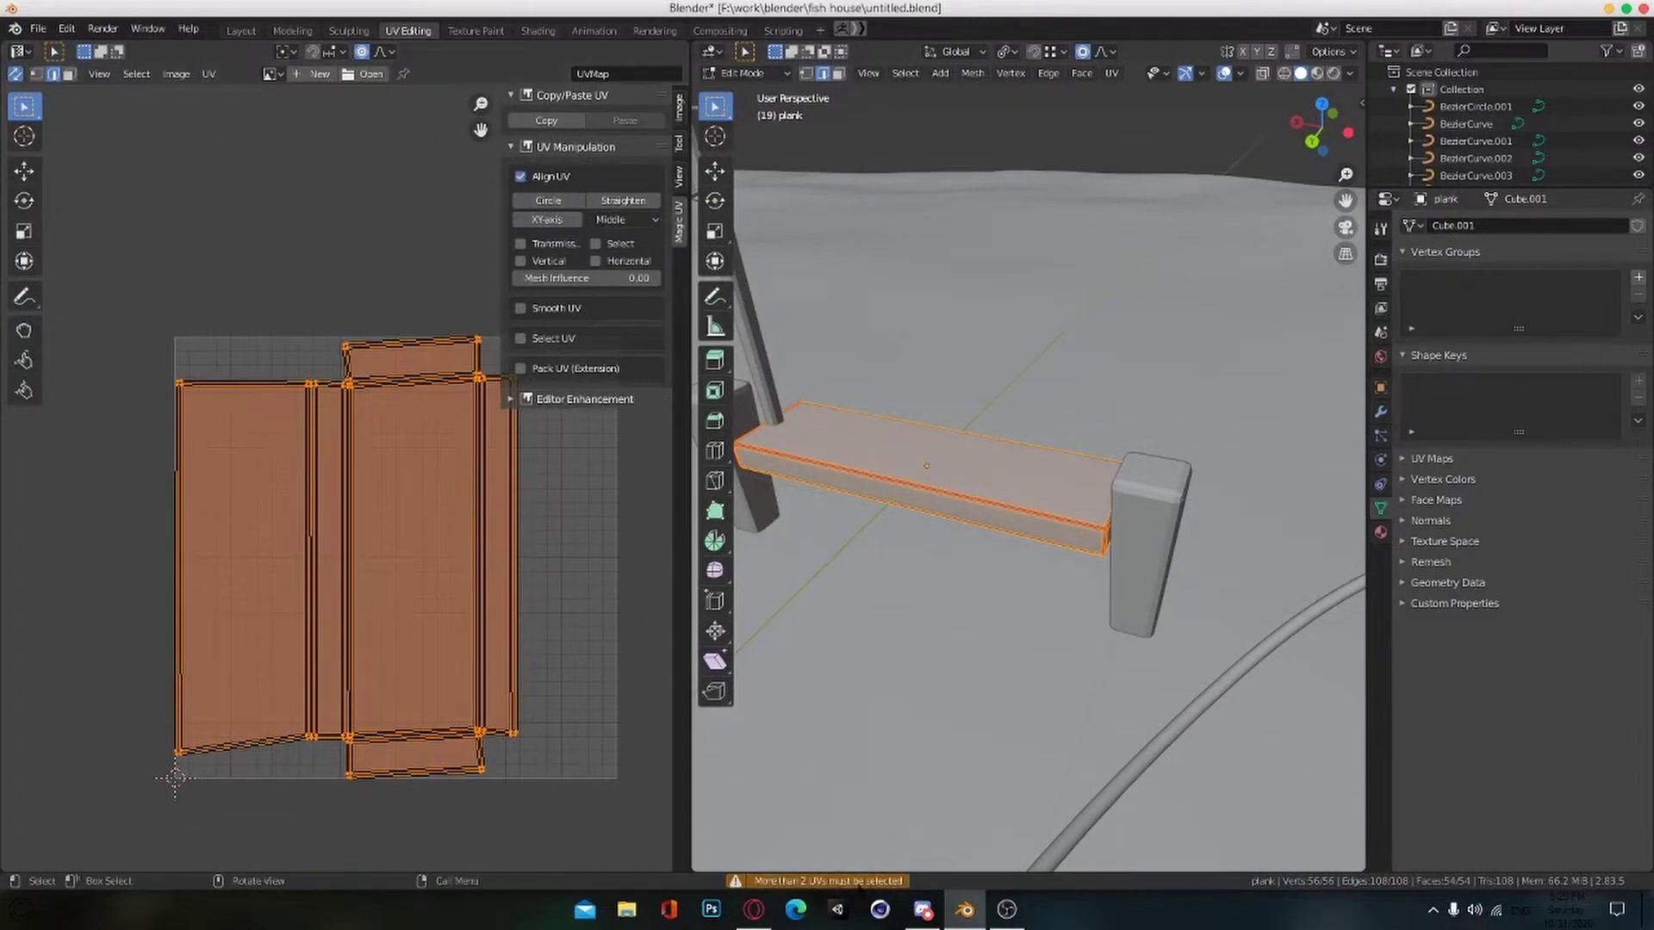
{"action": "scroll", "coordinate": [391, 616], "scroll_direction": "up", "scroll_amount": 1}
{"action": "left_click", "coordinate": [209, 75]}
{"action": "left_click", "coordinate": [567, 207]}
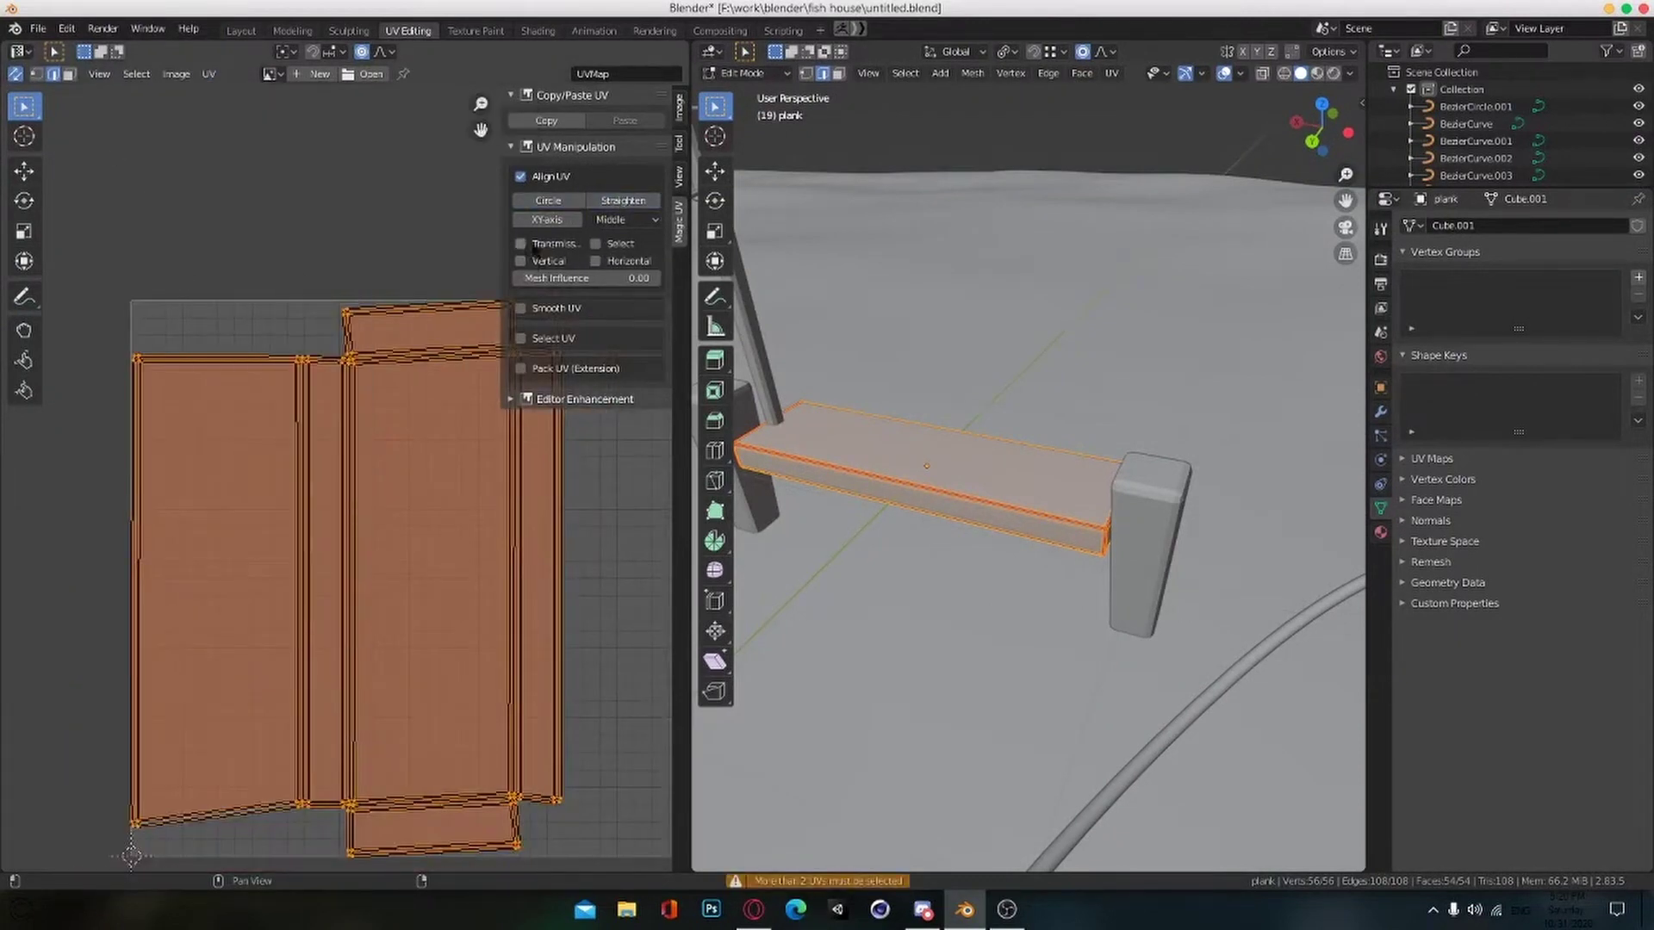
{"action": "left_click", "coordinate": [594, 244]}
{"action": "scroll", "coordinate": [522, 612], "scroll_direction": "down", "scroll_amount": 2}
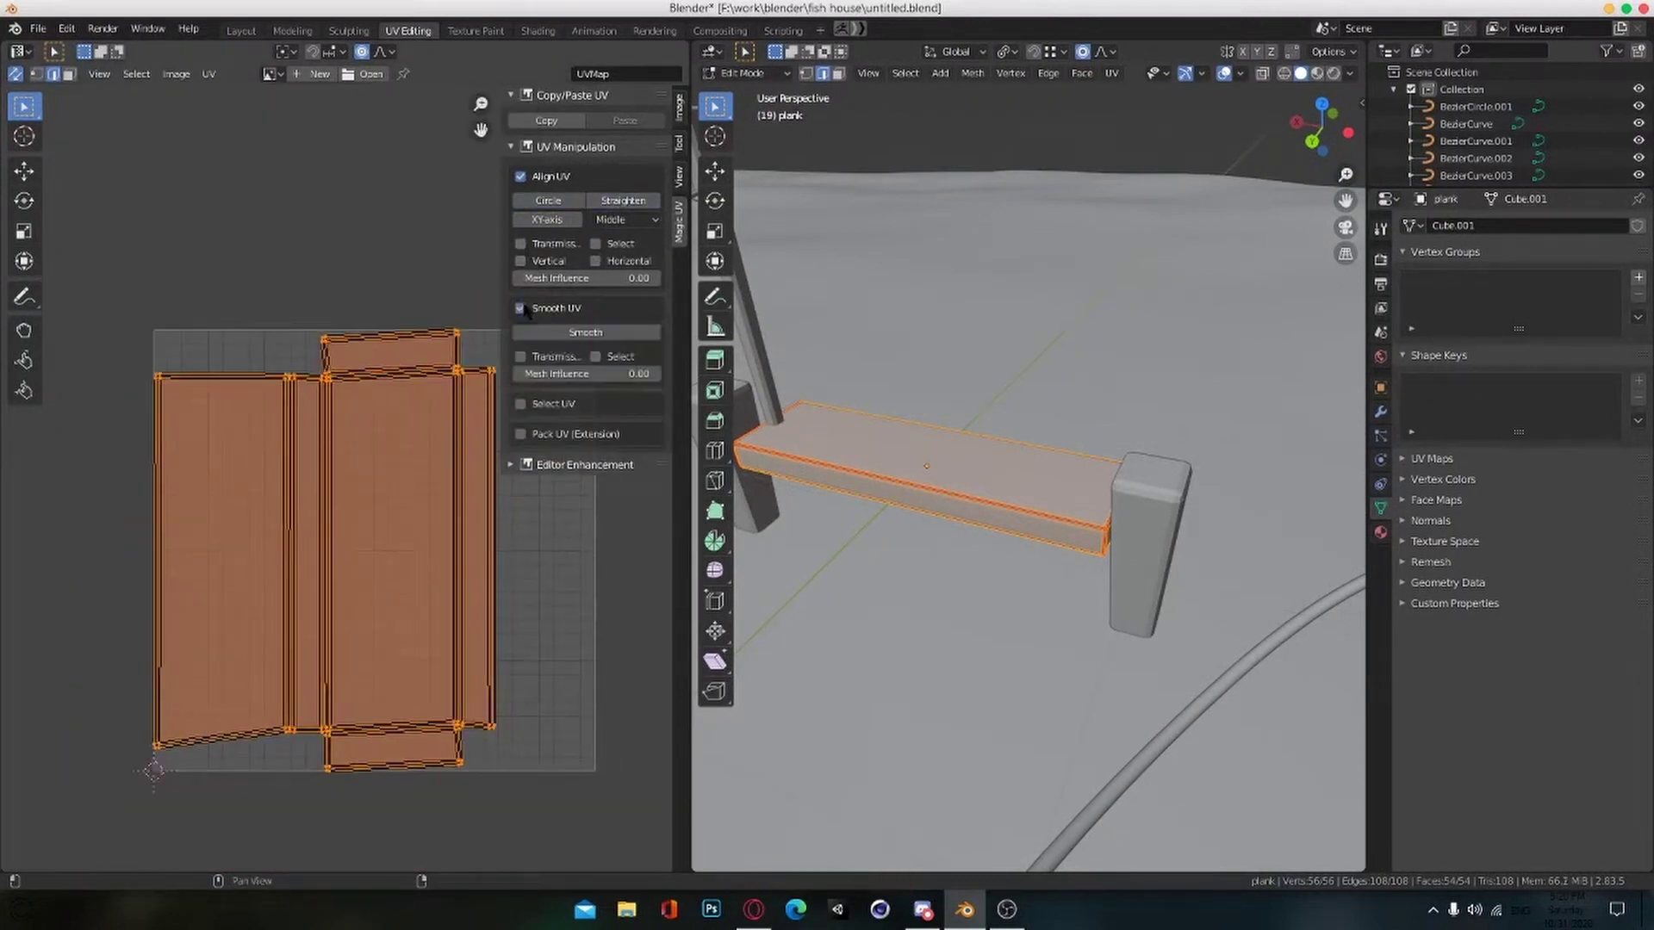
{"action": "left_click", "coordinate": [577, 596]}
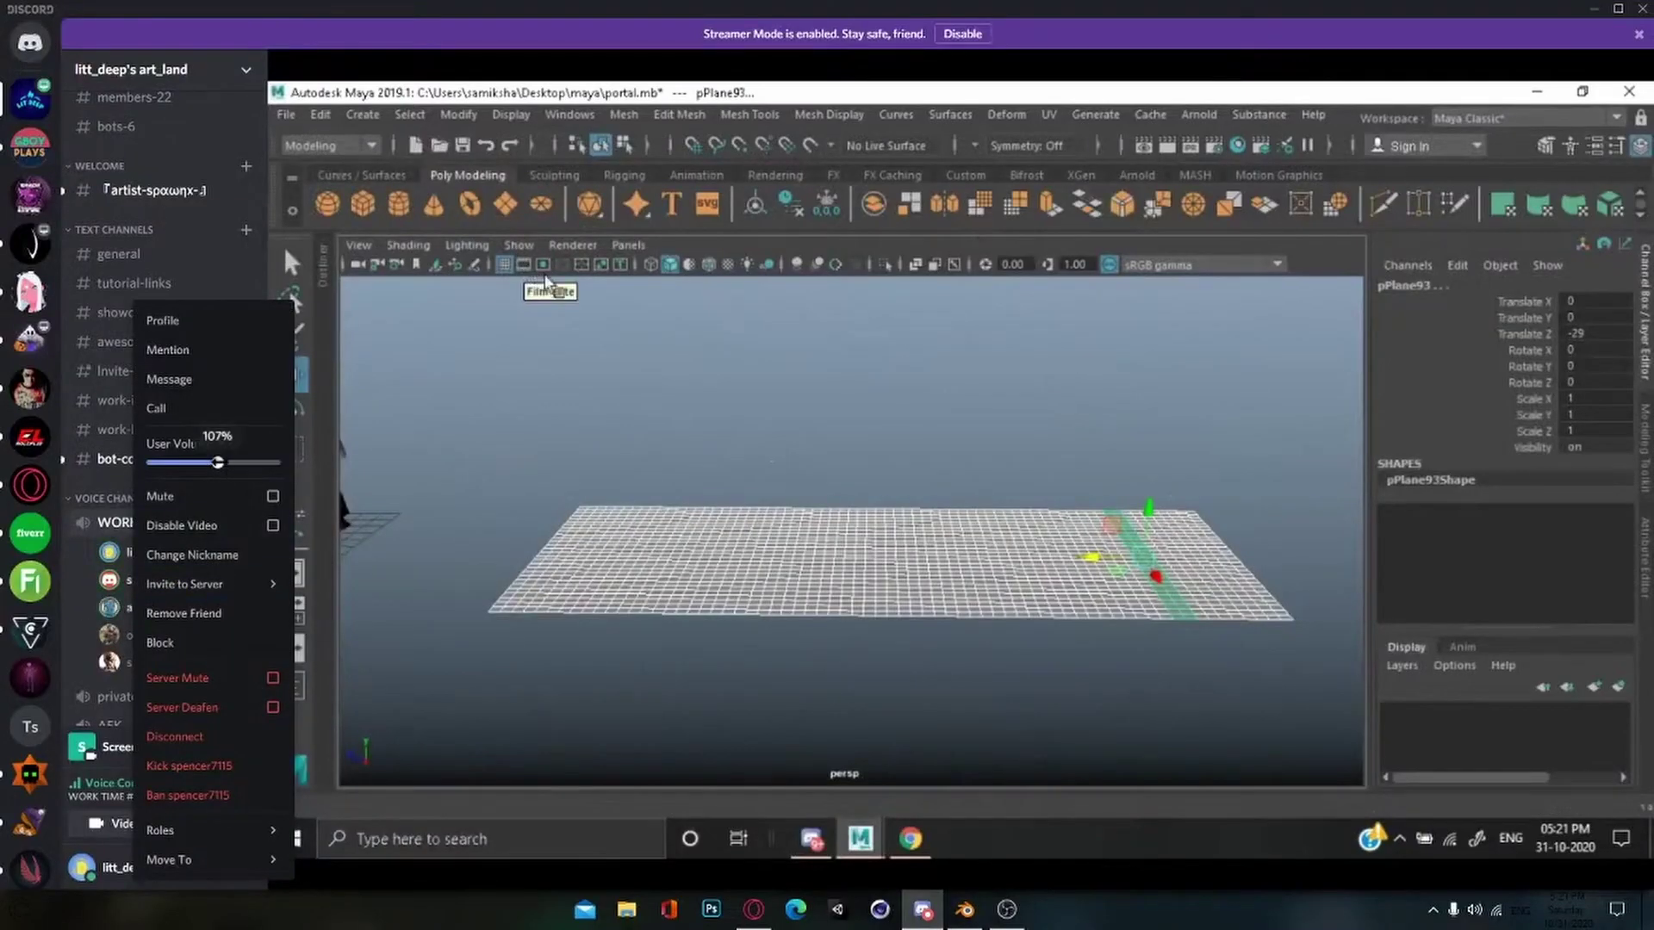
{"action": "left_click", "coordinate": [573, 325]}
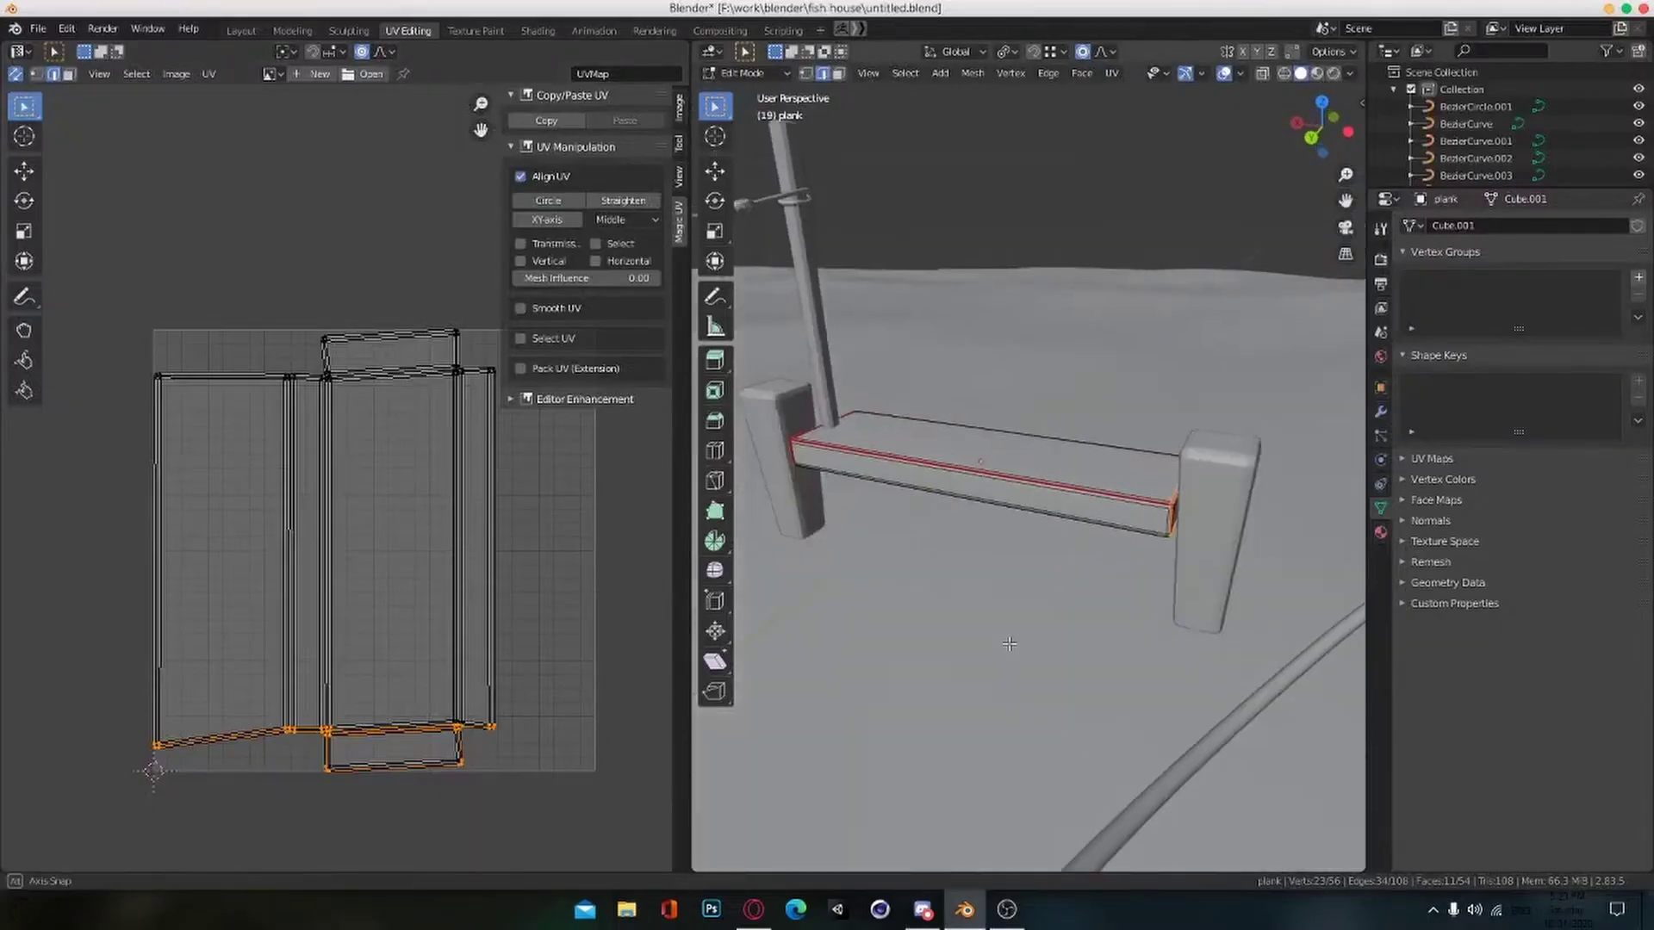
Step: Try packing all the plank's UVs with Magic UV and look through its Editor Enhancement options
{"action": "key", "text": "a"}
{"action": "scroll", "coordinate": [508, 661], "scroll_direction": "up", "scroll_amount": 2}
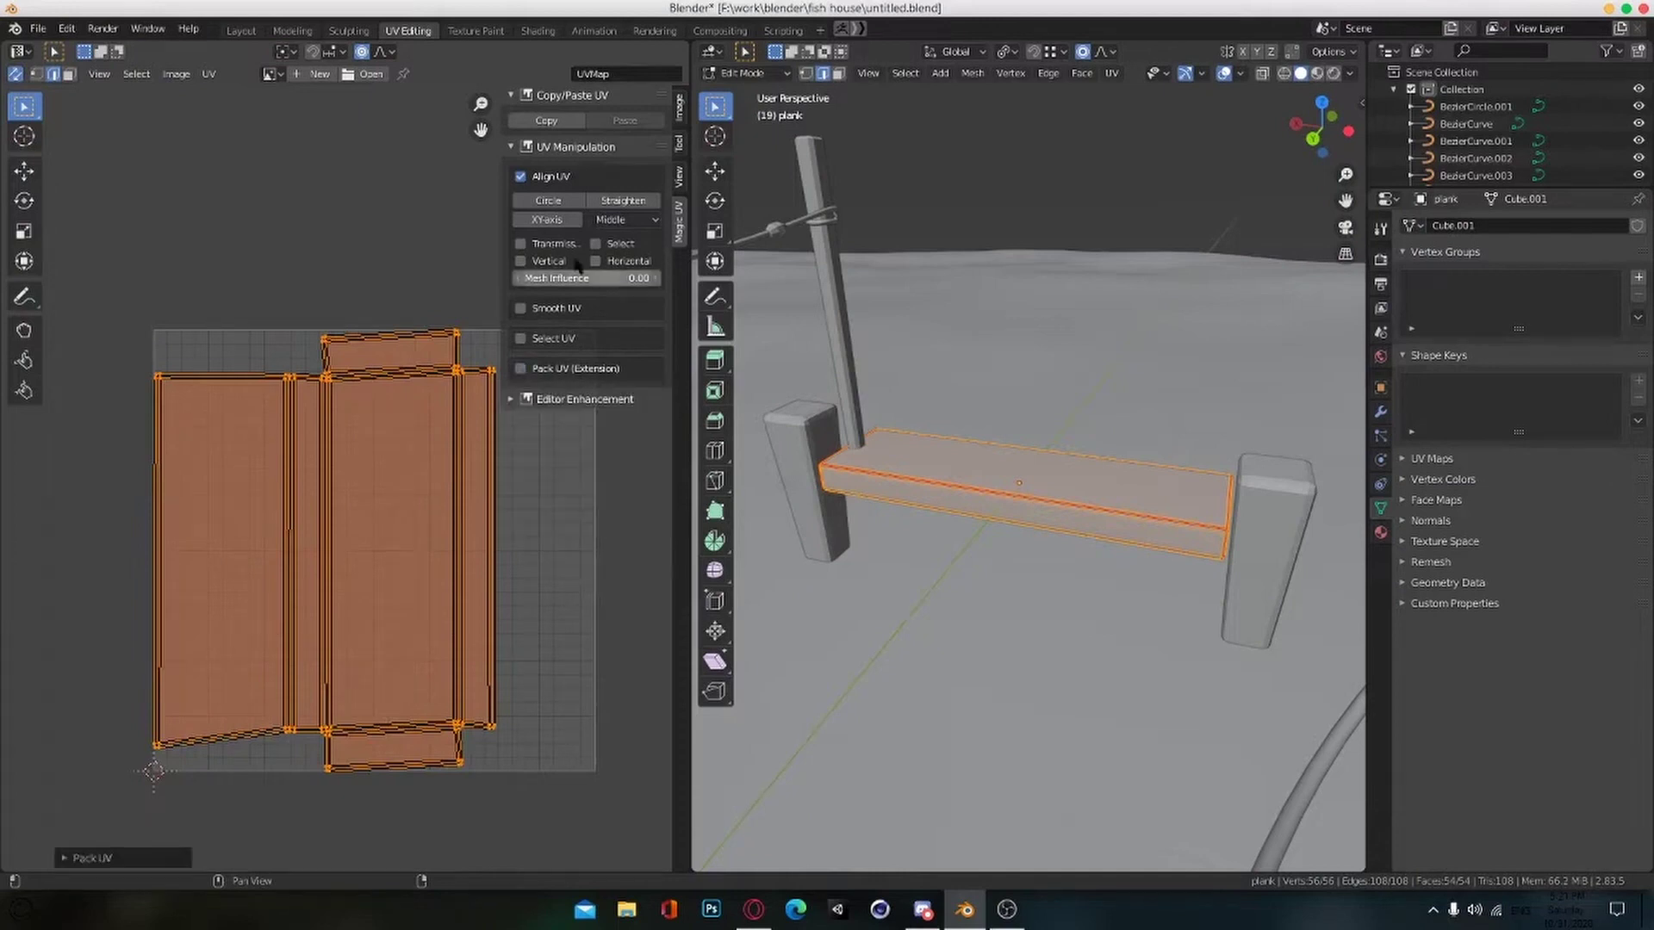
{"action": "scroll", "coordinate": [344, 482], "scroll_direction": "up", "scroll_amount": 2}
{"action": "left_click", "coordinate": [520, 176]}
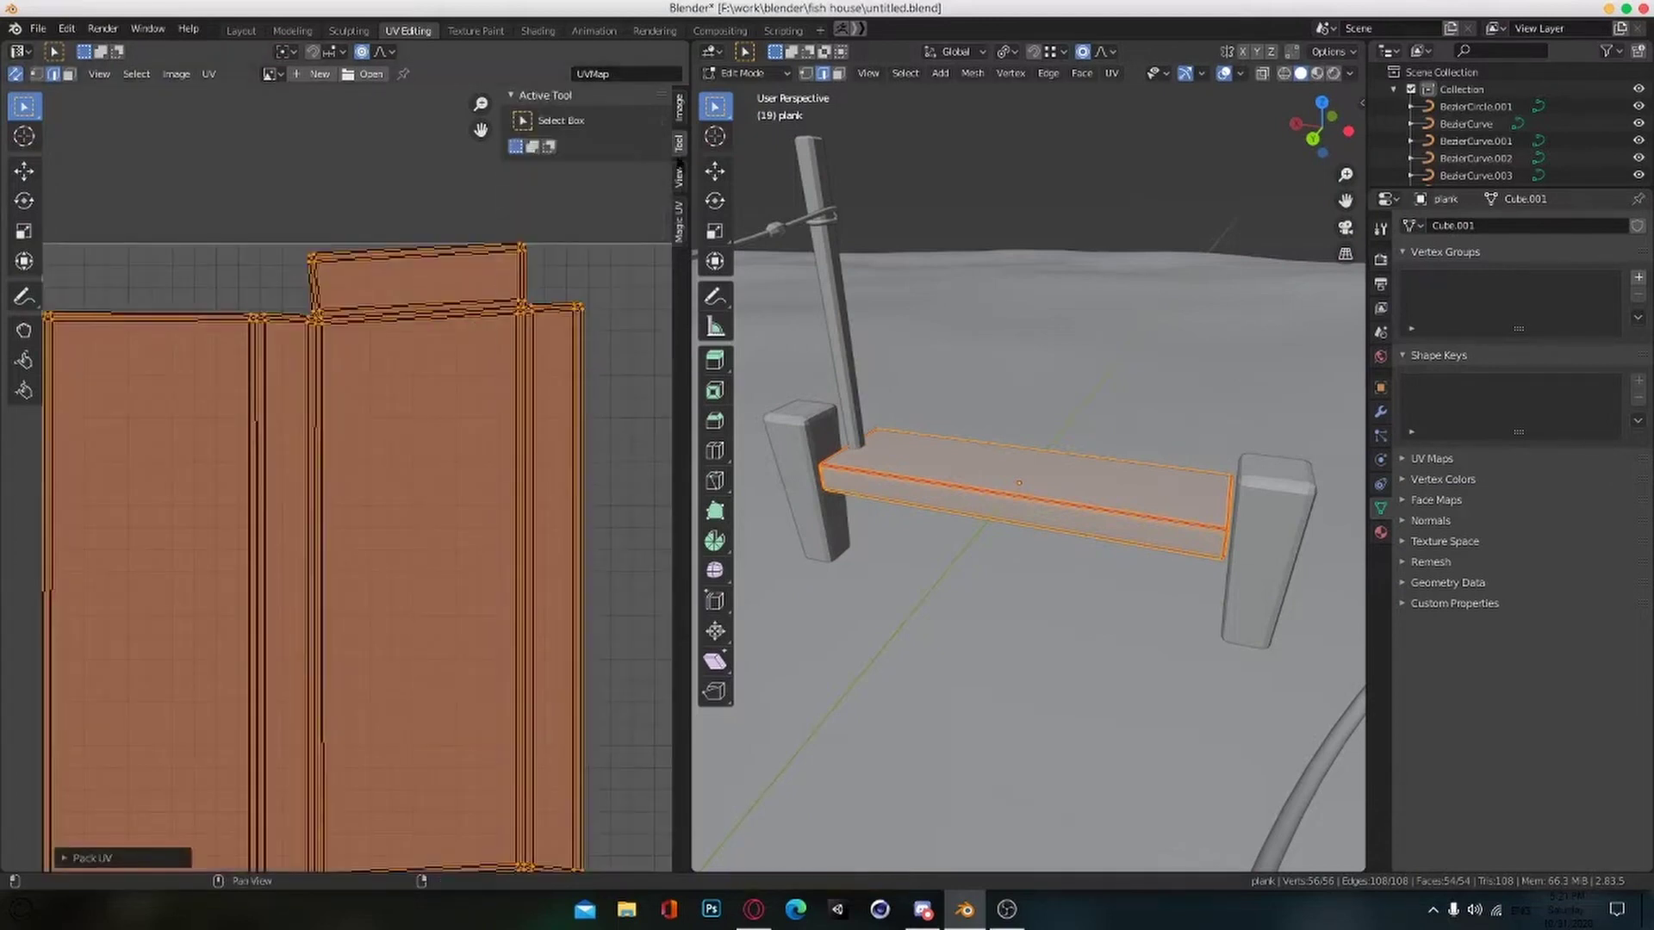
{"action": "left_click", "coordinate": [678, 219]}
{"action": "left_click", "coordinate": [535, 369]}
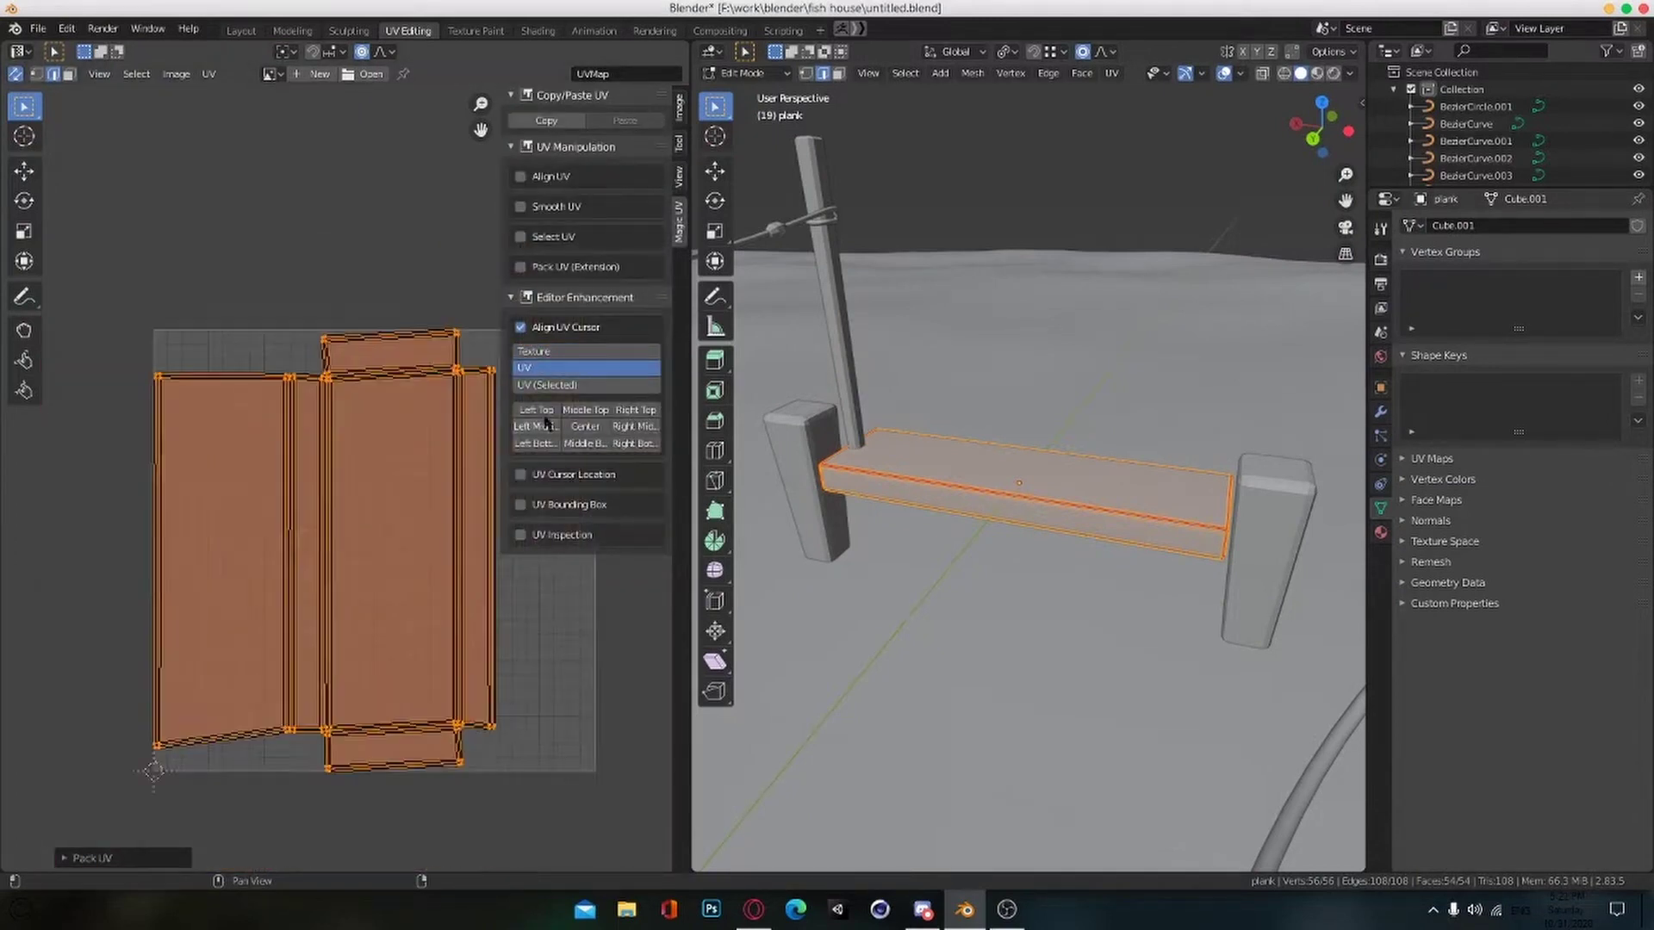
{"action": "scroll", "coordinate": [165, 443], "scroll_direction": "down", "scroll_amount": 1}
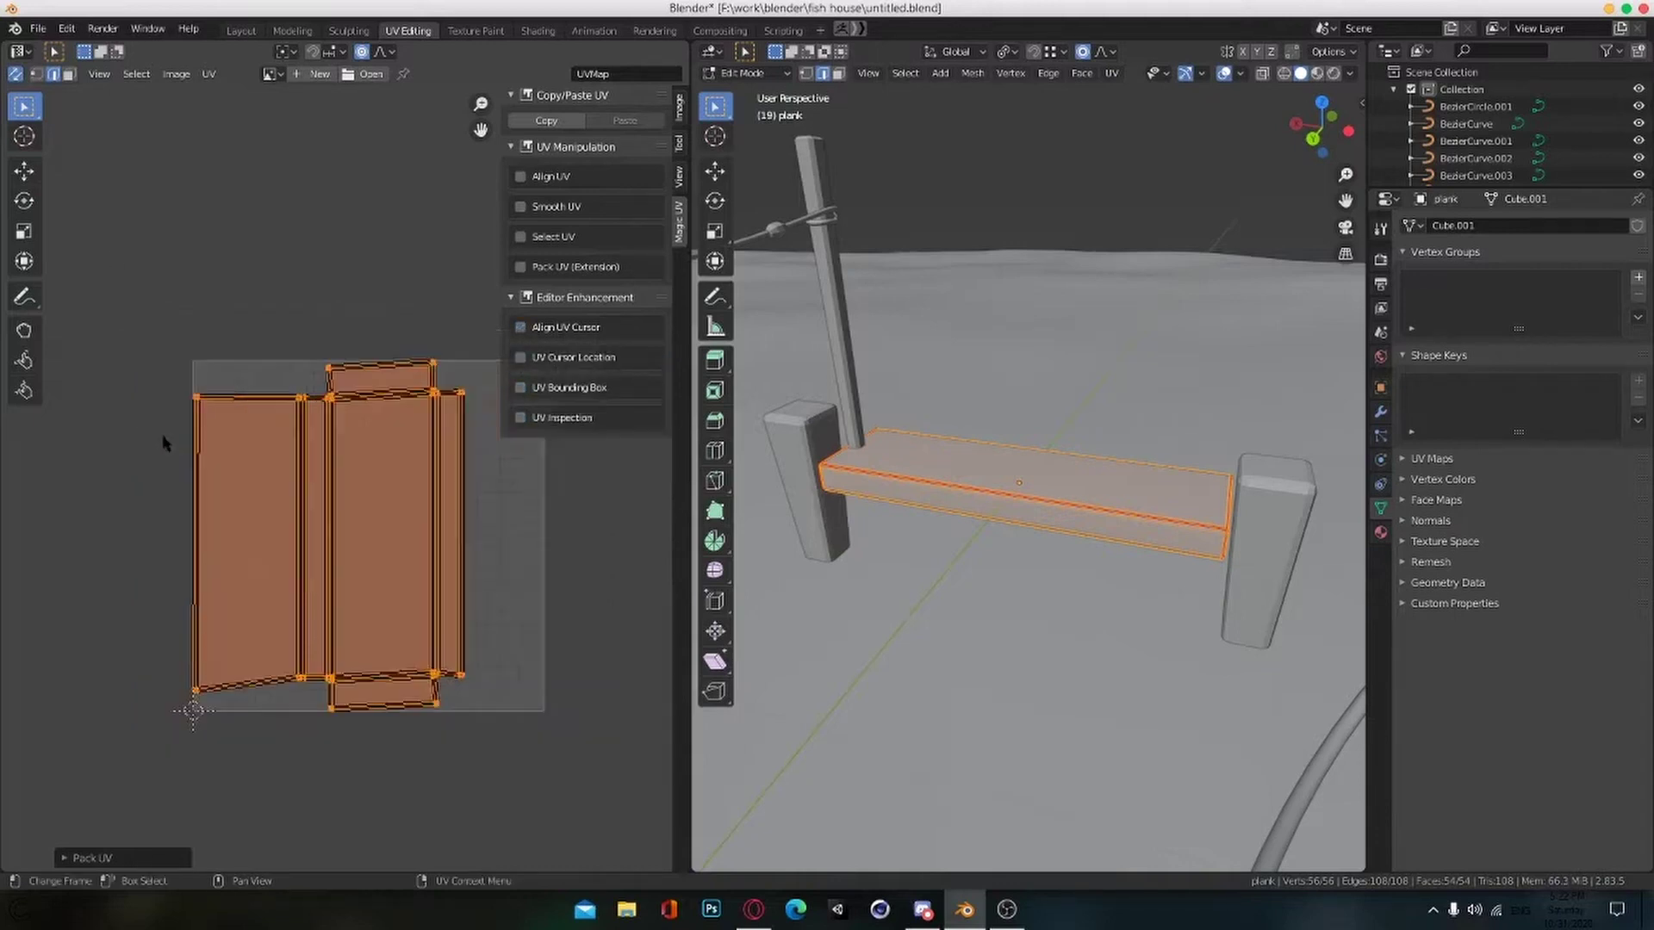
{"action": "scroll", "coordinate": [46, 645], "scroll_direction": "up", "scroll_amount": 1}
Step: Unwrap the whole plank again into separate, straight rectangular UV islands and clear the selection
{"action": "left_click_drag", "start_coordinate": [47, 644], "coordinate": [516, 771]}
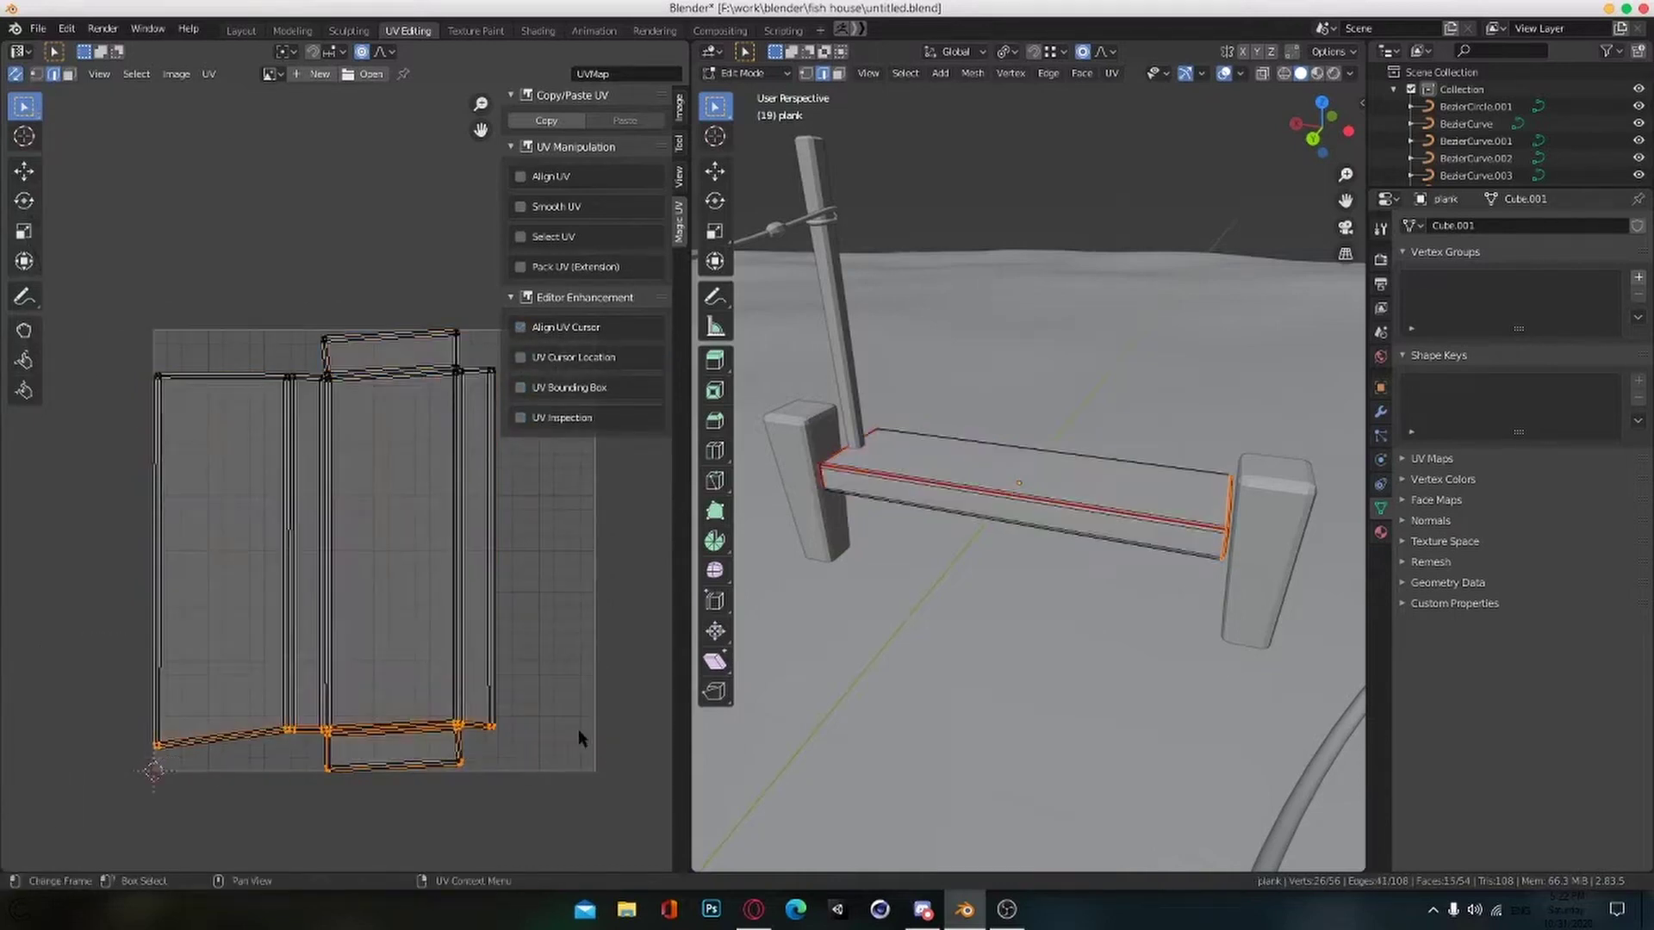
{"action": "middle_click_drag", "start_coordinate": [997, 558], "coordinate": [892, 496]}
{"action": "key", "text": "a"}
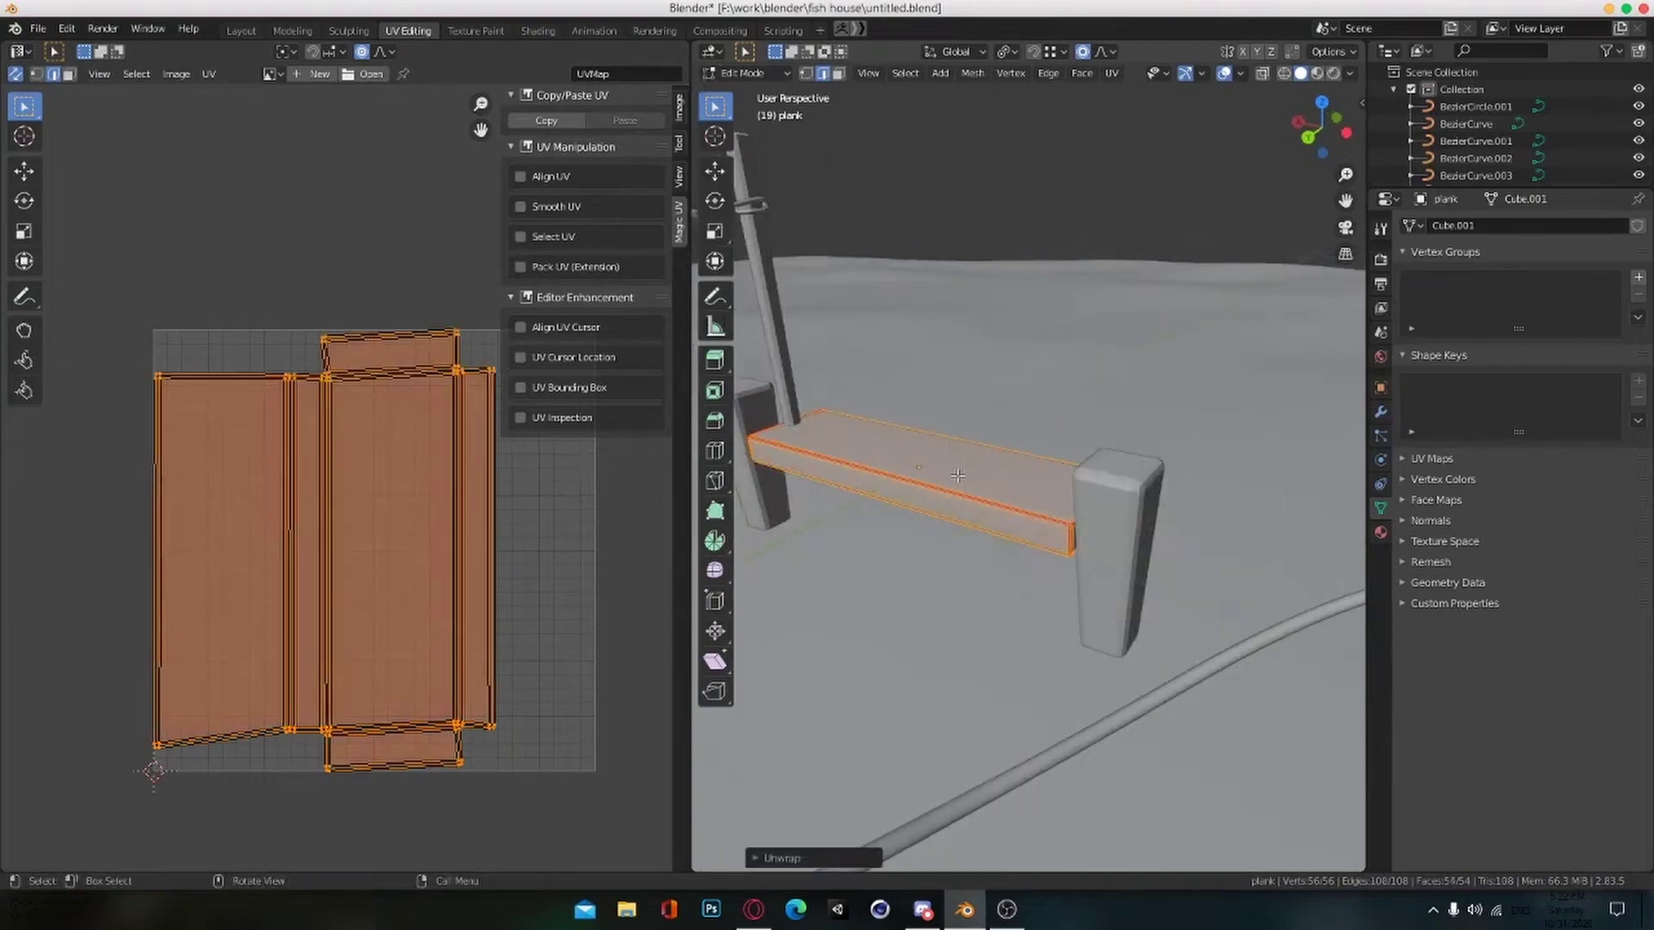
{"action": "key", "text": "u"}
{"action": "left_click", "coordinate": [892, 496]}
{"action": "left_click", "coordinate": [1014, 509]}
{"action": "key", "text": "alt+a"}
{"action": "scroll", "coordinate": [341, 508], "scroll_direction": "up", "scroll_amount": 1}
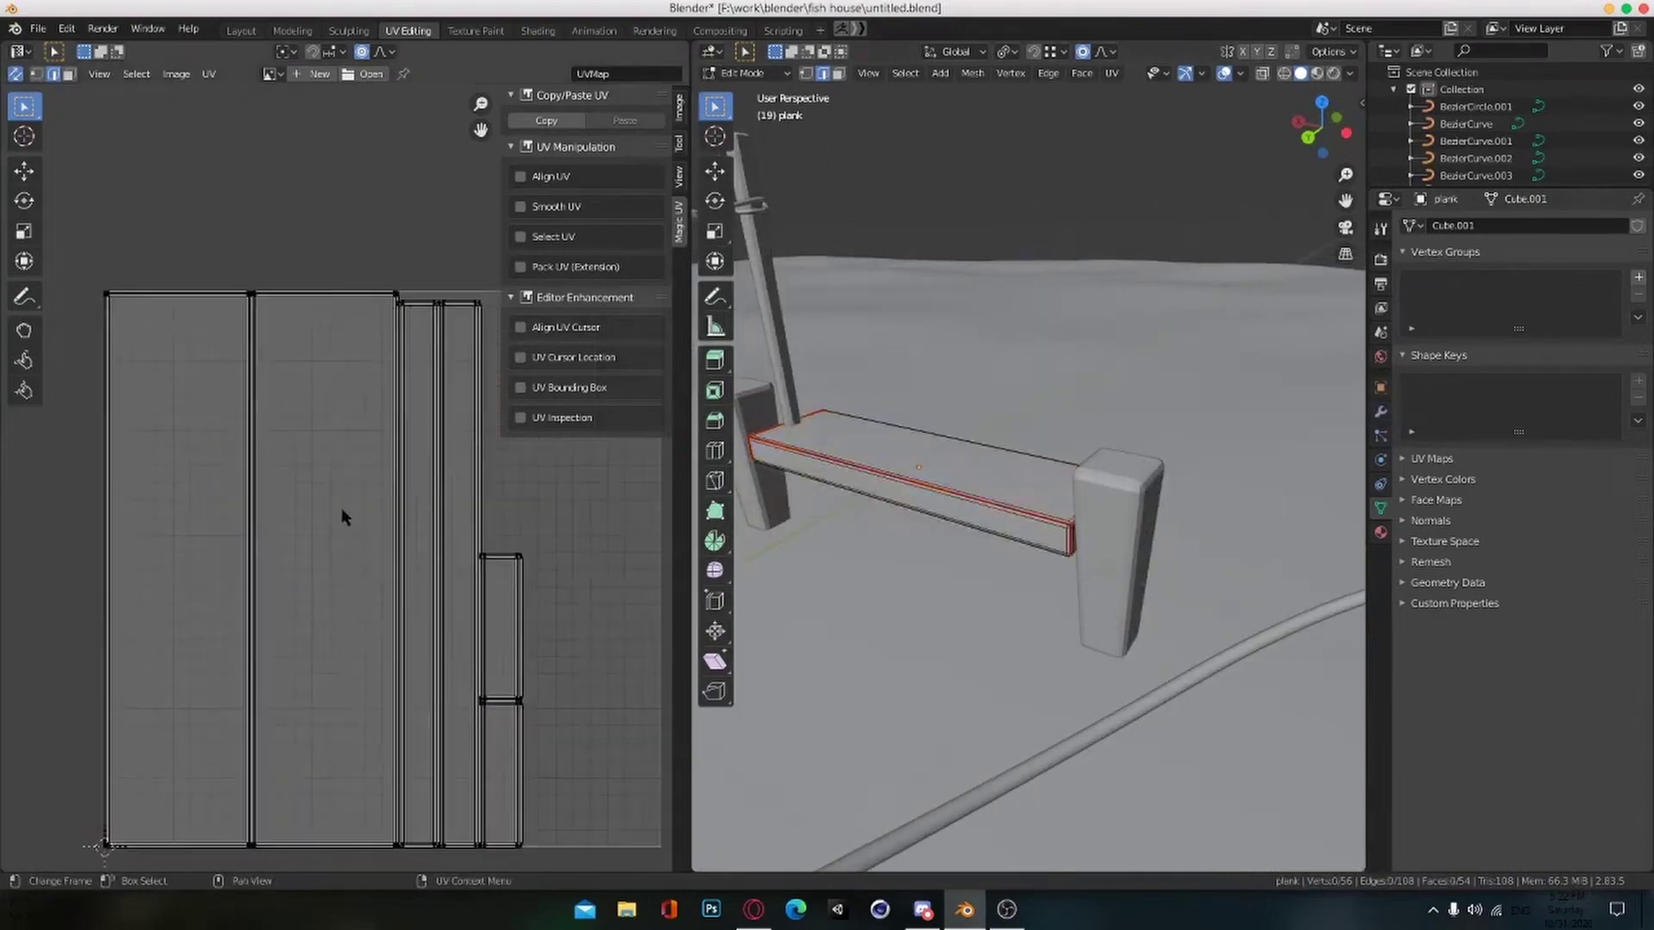
Step: Examine the plank's long side edges and seams against their matching edges in the UV layout
{"action": "left_click", "coordinate": [398, 520]}
{"action": "scroll", "coordinate": [827, 543], "scroll_direction": "up", "scroll_amount": 3}
{"action": "middle_click_drag", "start_coordinate": [827, 542], "coordinate": [848, 544]}
{"action": "scroll", "coordinate": [425, 603], "scroll_direction": "up", "scroll_amount": 1}
{"action": "scroll", "coordinate": [426, 605], "scroll_direction": "down", "scroll_amount": 2}
{"action": "key", "text": "alt+a"}
{"action": "scroll", "coordinate": [508, 637], "scroll_direction": "up", "scroll_amount": 1}
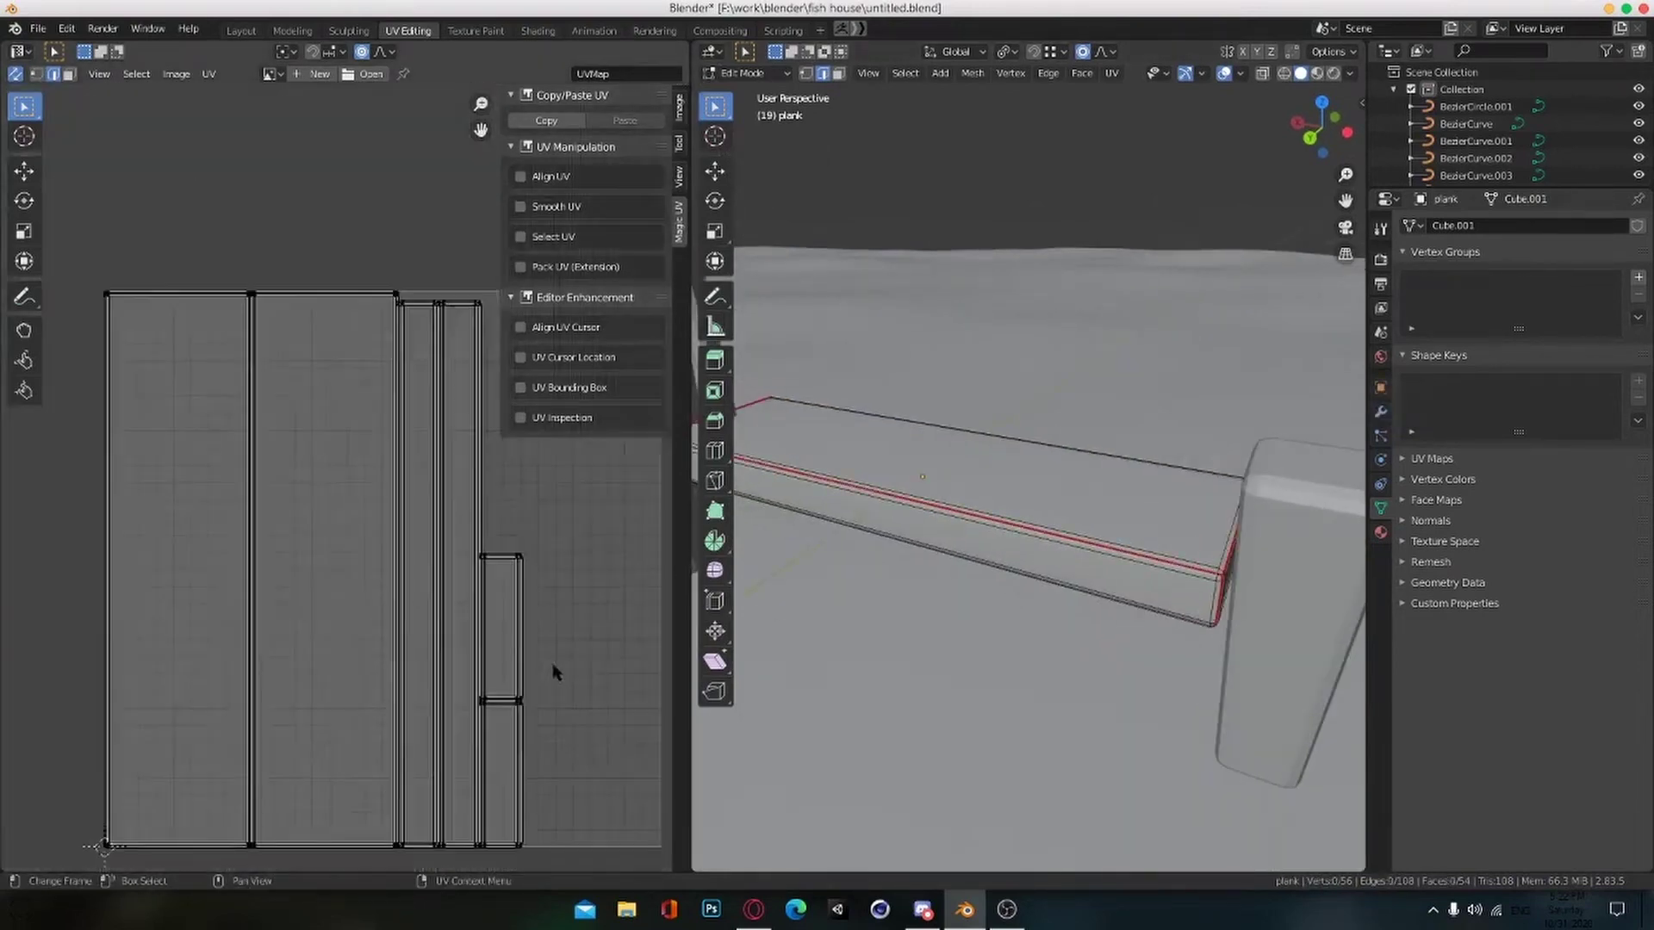
{"action": "left_click", "coordinate": [522, 641]}
{"action": "middle_click_drag", "start_coordinate": [776, 647], "coordinate": [831, 660]}
{"action": "scroll", "coordinate": [913, 642], "scroll_direction": "up", "scroll_amount": 2}
{"action": "middle_click_drag", "start_coordinate": [939, 633], "coordinate": [1029, 323]}
{"action": "left_click", "coordinate": [902, 549]}
{"action": "scroll", "coordinate": [904, 550], "scroll_direction": "down", "scroll_amount": 4}
{"action": "left_click", "coordinate": [1034, 379]}
{"action": "scroll", "coordinate": [1024, 648], "scroll_direction": "up", "scroll_amount": 6}
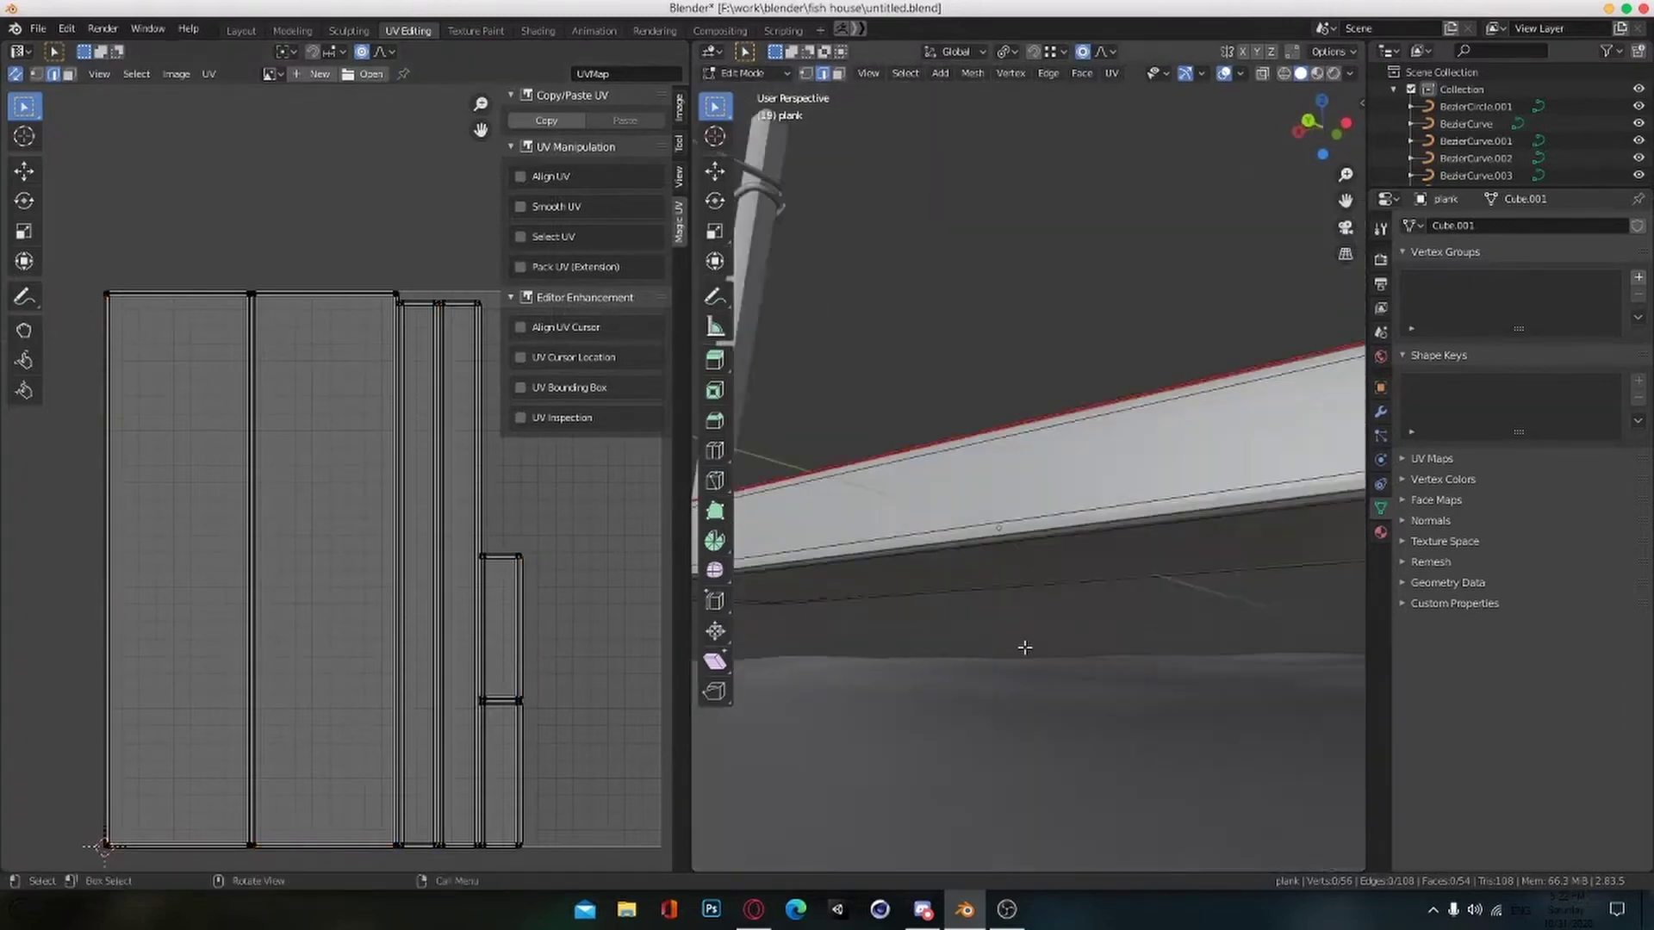
{"action": "scroll", "coordinate": [579, 680], "scroll_direction": "up", "scroll_amount": 2}
{"action": "scroll", "coordinate": [517, 646], "scroll_direction": "down", "scroll_amount": 3}
{"action": "scroll", "coordinate": [439, 602], "scroll_direction": "up", "scroll_amount": 1}
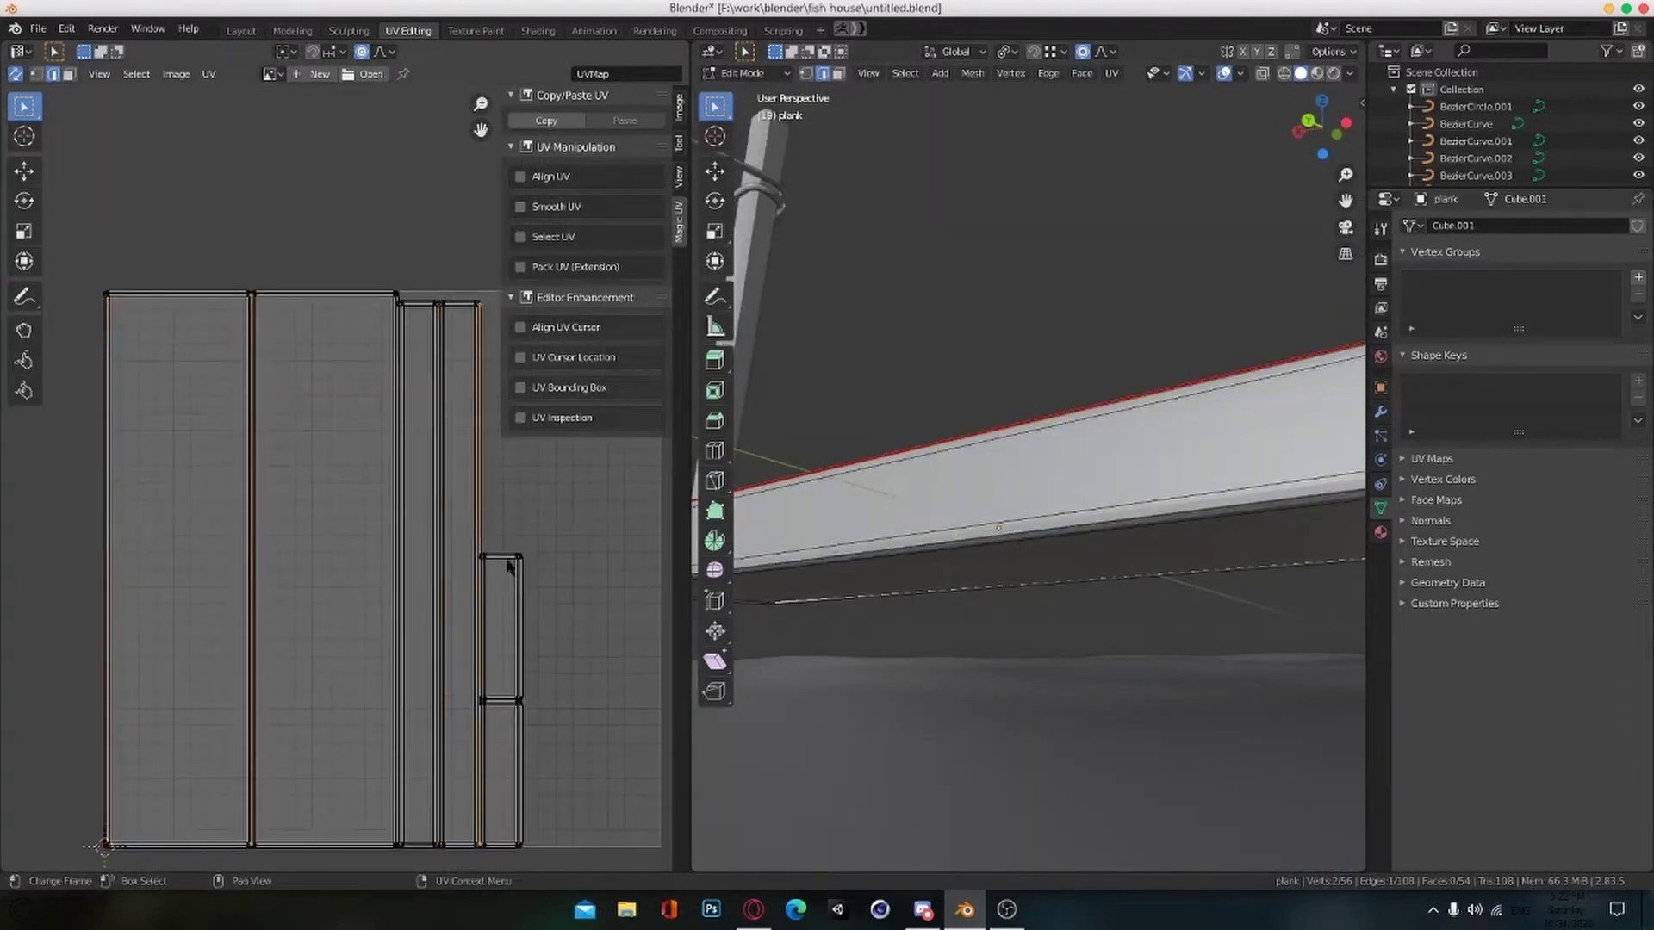
Step: Stitch the end edge of one wide plank face island to the lower small end-face island
{"action": "scroll", "coordinate": [923, 631], "scroll_direction": "down", "scroll_amount": 4}
{"action": "middle_click_drag", "start_coordinate": [922, 631], "coordinate": [875, 707]}
{"action": "scroll", "coordinate": [952, 663], "scroll_direction": "down", "scroll_amount": 5}
{"action": "scroll", "coordinate": [872, 687], "scroll_direction": "up", "scroll_amount": 4}
{"action": "middle_click_drag", "start_coordinate": [875, 706], "coordinate": [1021, 653], "text": "shift"}
{"action": "scroll", "coordinate": [1022, 705], "scroll_direction": "up", "scroll_amount": 3}
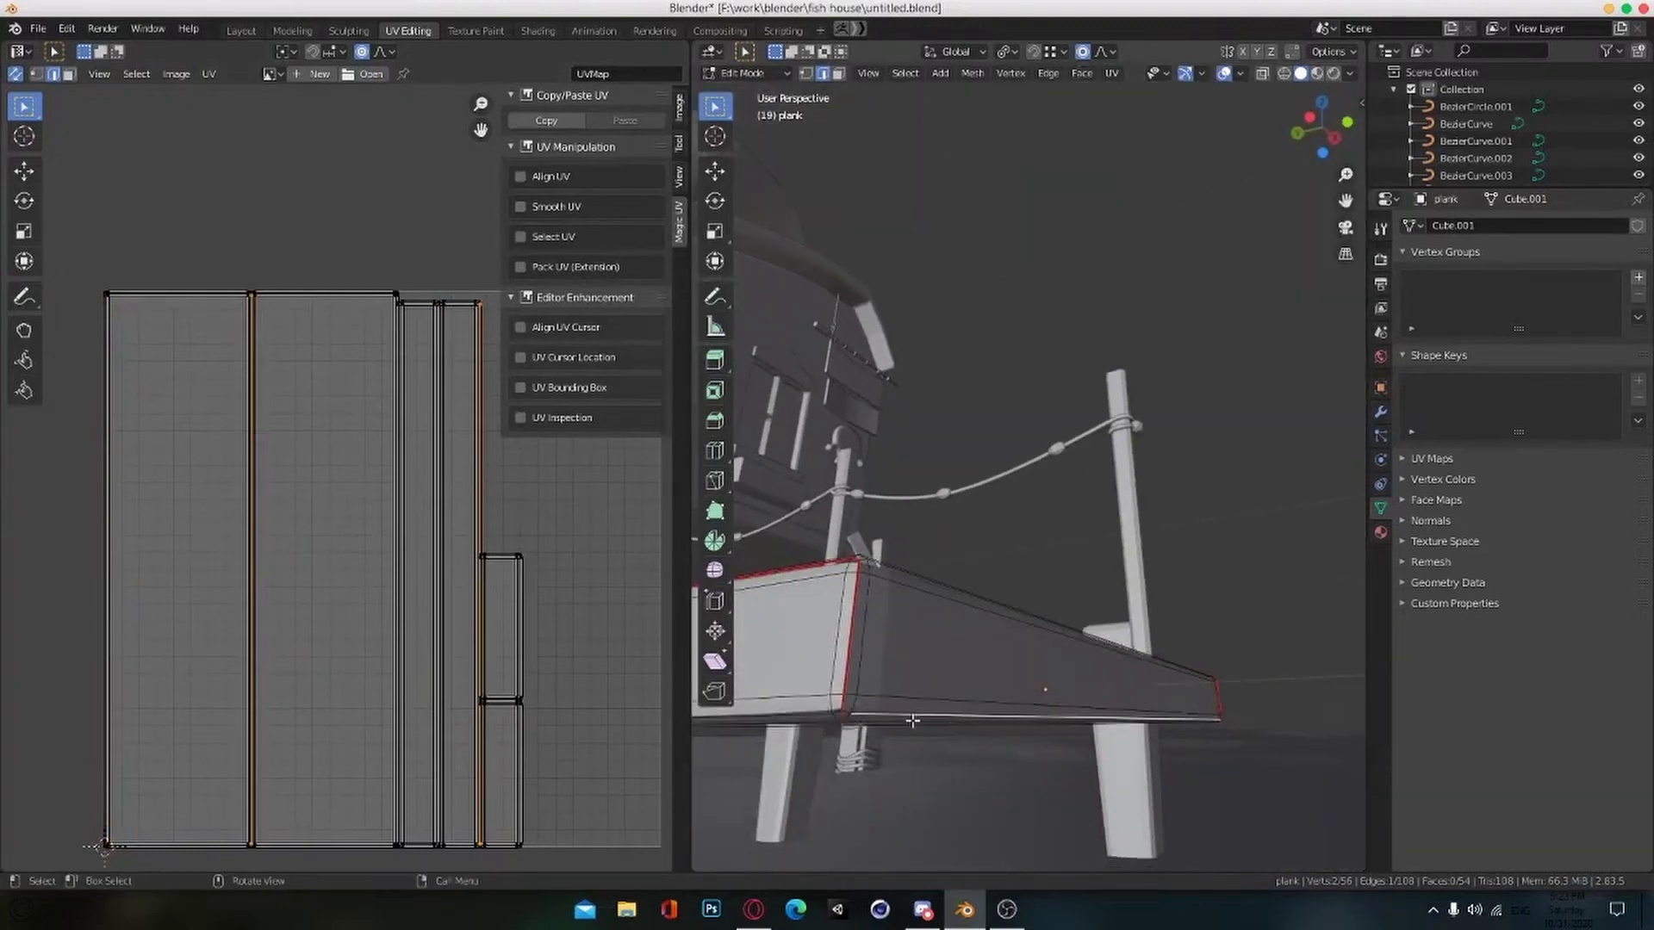
{"action": "middle_click_drag", "start_coordinate": [918, 716], "coordinate": [945, 702]}
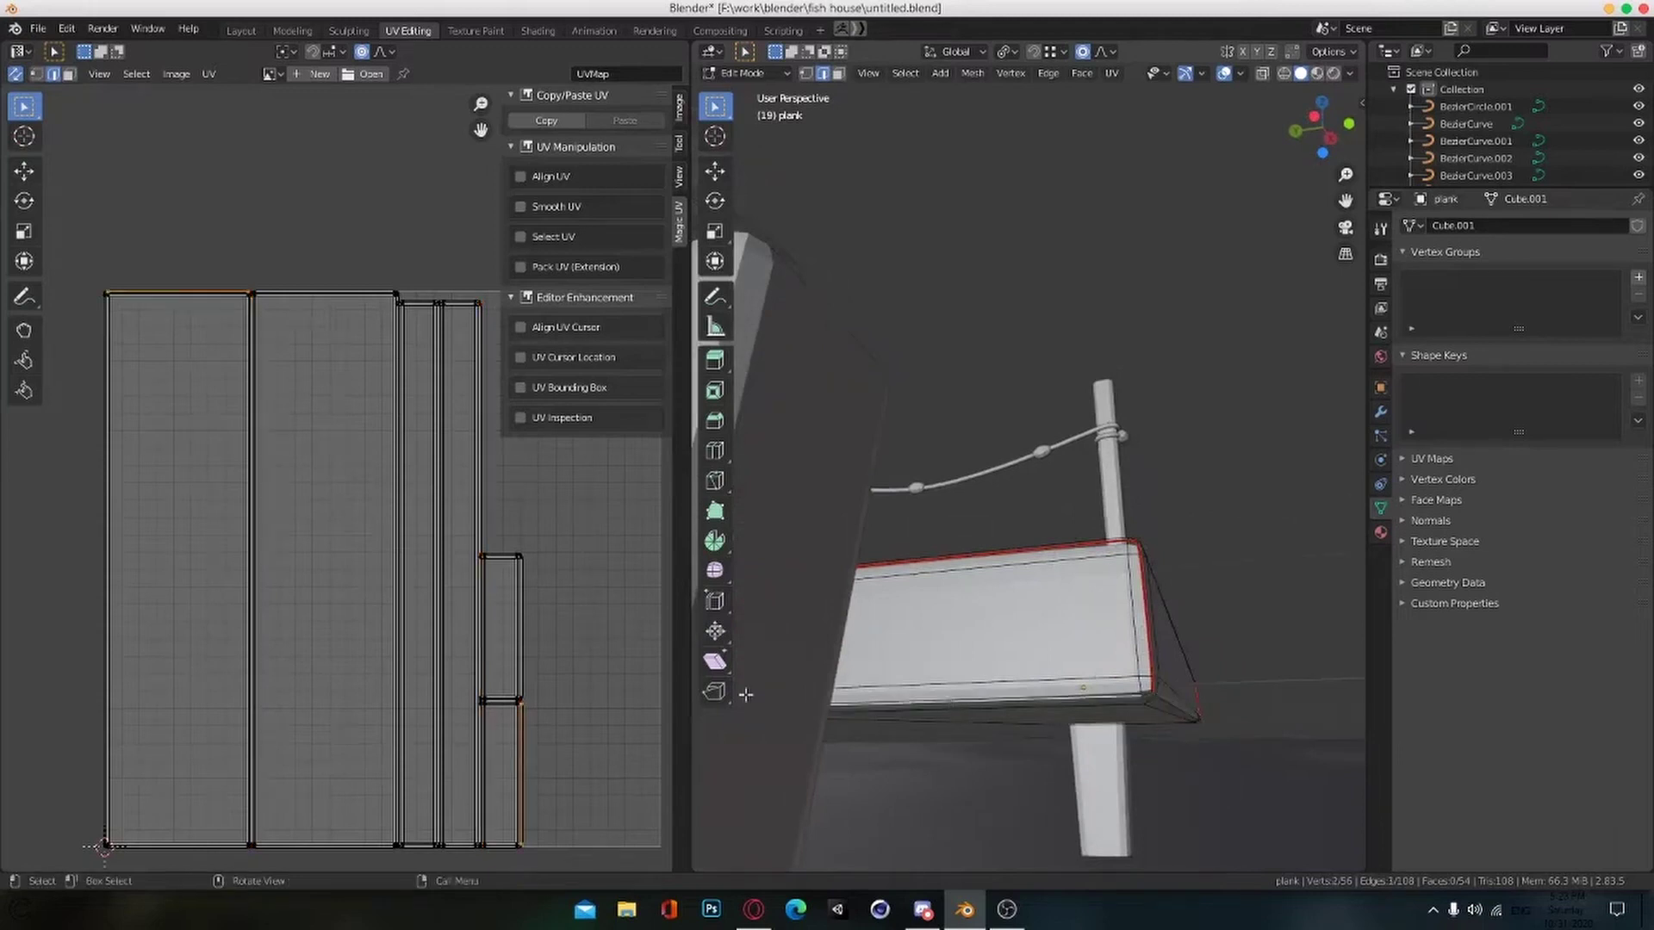
{"action": "scroll", "coordinate": [236, 350], "scroll_direction": "down", "scroll_amount": 1}
{"action": "right_click", "coordinate": [216, 343]}
{"action": "left_click", "coordinate": [207, 615]}
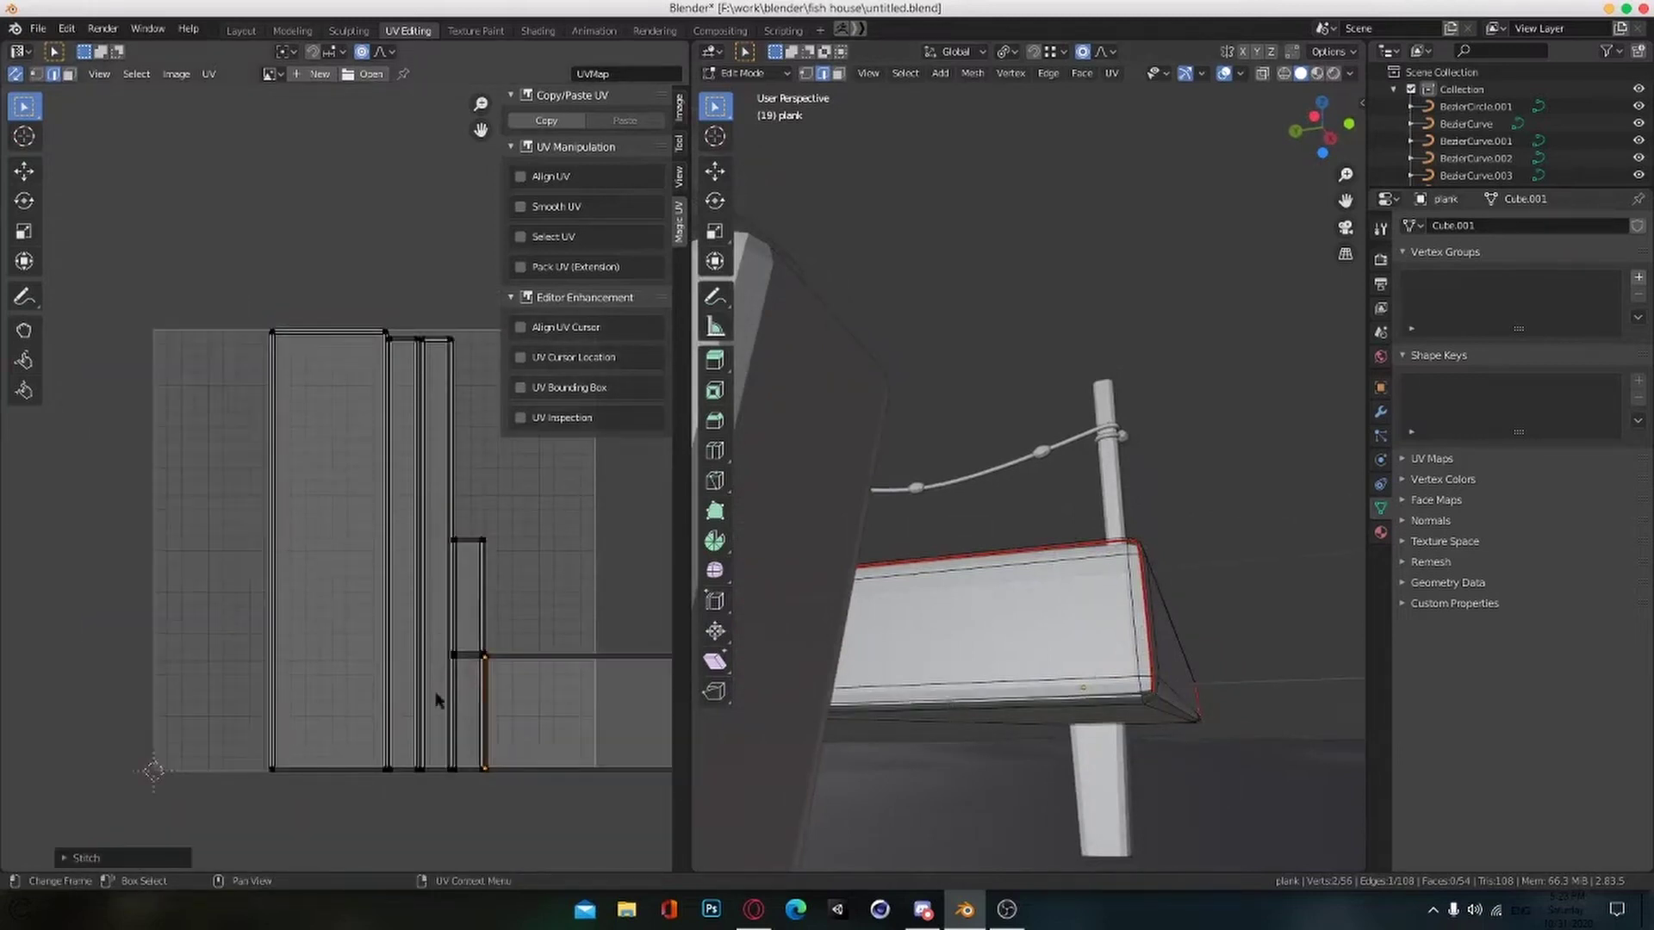
Step: Stitch the other small end-face island onto the opposite end of the attached wide plank face
{"action": "scroll", "coordinate": [448, 696], "scroll_direction": "down", "scroll_amount": 2}
{"action": "middle_click_drag", "start_coordinate": [637, 667], "coordinate": [396, 666]}
{"action": "left_click", "coordinate": [473, 639]}
{"action": "scroll", "coordinate": [495, 672], "scroll_direction": "up", "scroll_amount": 2}
{"action": "scroll", "coordinate": [557, 700], "scroll_direction": "down", "scroll_amount": 1}
{"action": "right_click", "coordinate": [231, 623]}
{"action": "left_click", "coordinate": [231, 624]}
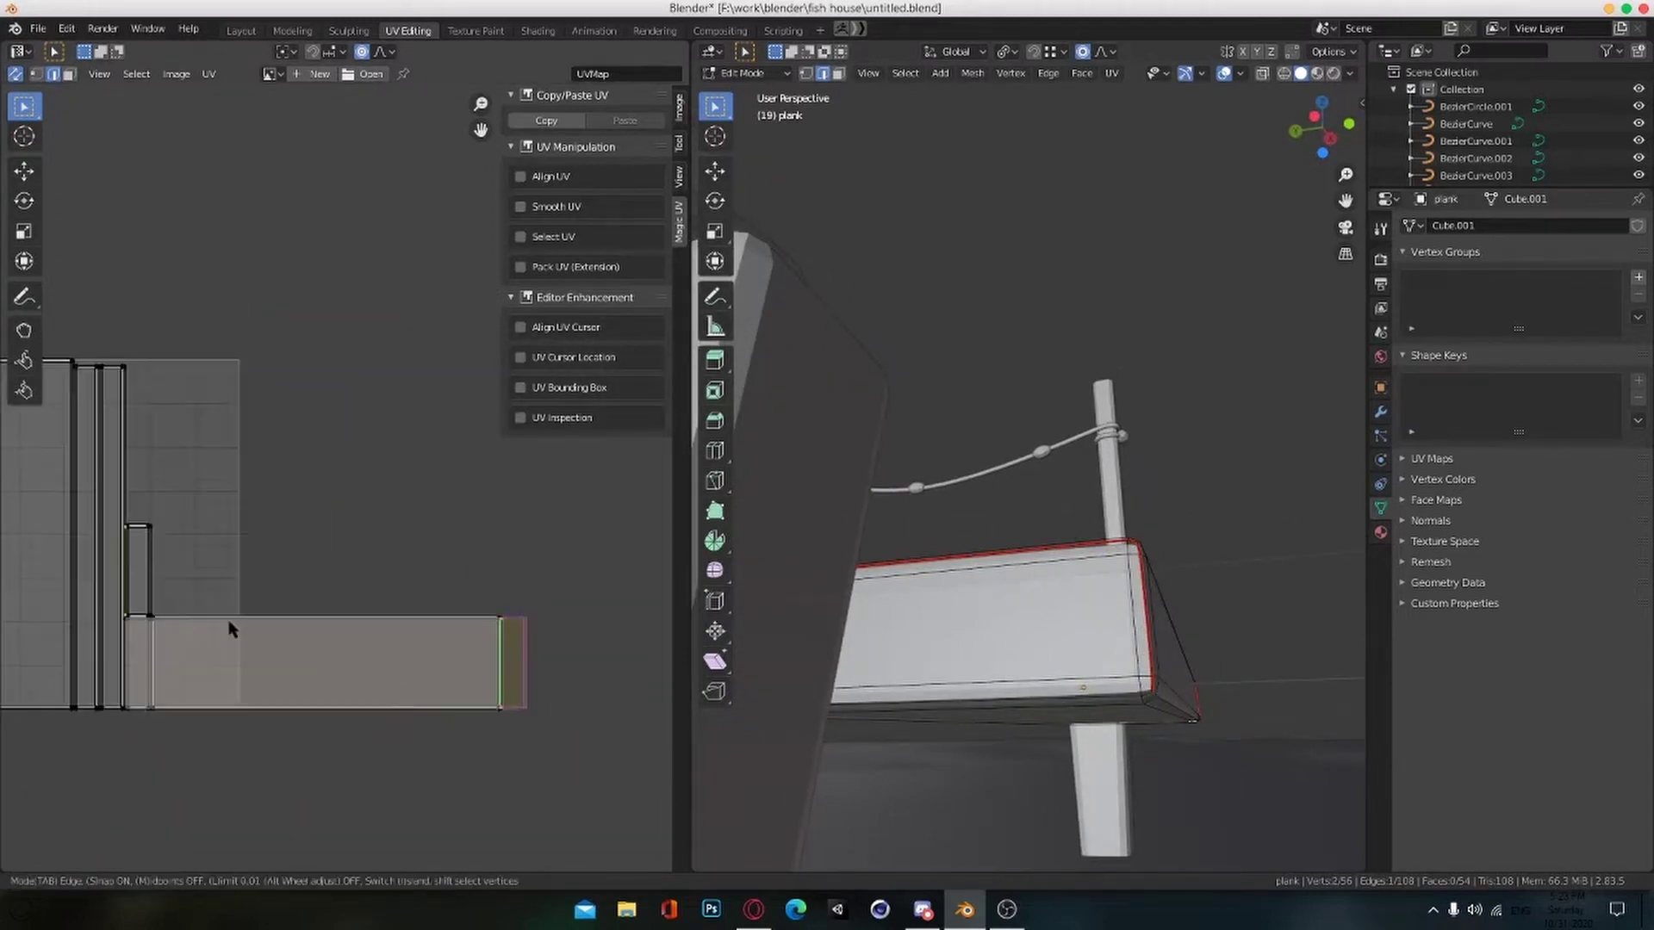
{"action": "left_click", "coordinate": [186, 596]}
Step: Stitch the wide face with its two end pieces upright against the neighbouring long side strip
{"action": "middle_click_drag", "start_coordinate": [194, 543], "coordinate": [384, 549]}
{"action": "middle_click_drag", "start_coordinate": [472, 624], "coordinate": [423, 623]}
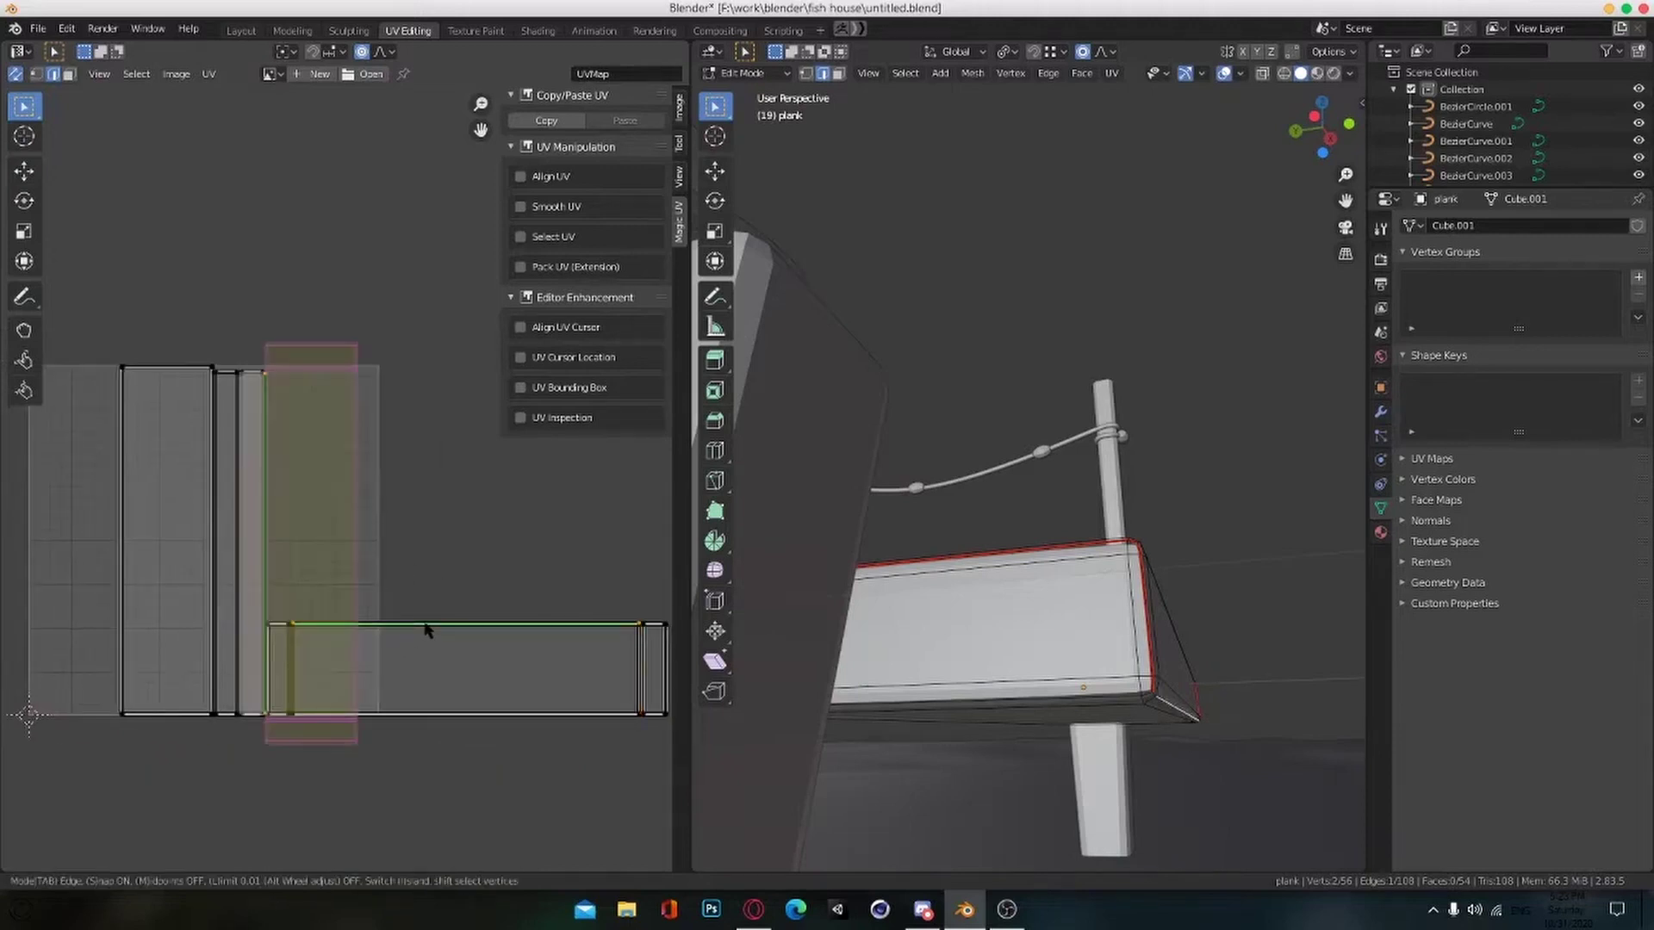
{"action": "left_click", "coordinate": [425, 623]}
{"action": "middle_click_drag", "start_coordinate": [305, 617], "coordinate": [424, 615]}
{"action": "scroll", "coordinate": [441, 634], "scroll_direction": "up", "scroll_amount": 1}
{"action": "scroll", "coordinate": [440, 634], "scroll_direction": "down", "scroll_amount": 1}
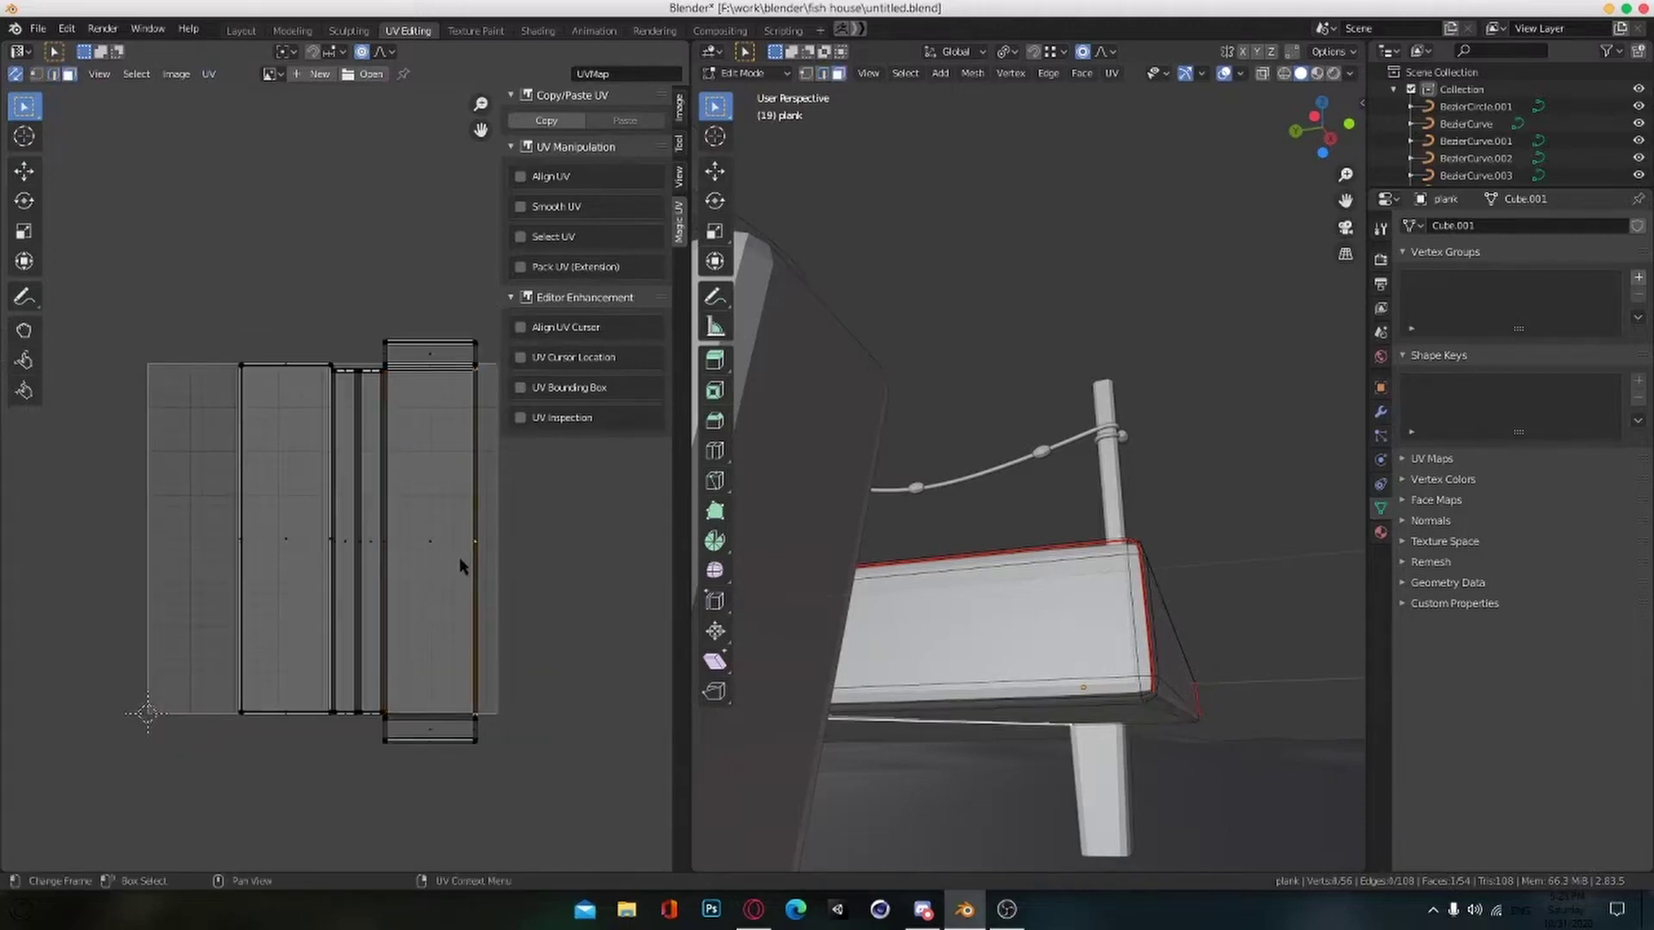
Step: Switch to the browser, search the web for "maya unhide all shortcut", and return to Blender
{"action": "left_click", "coordinate": [512, 148]}
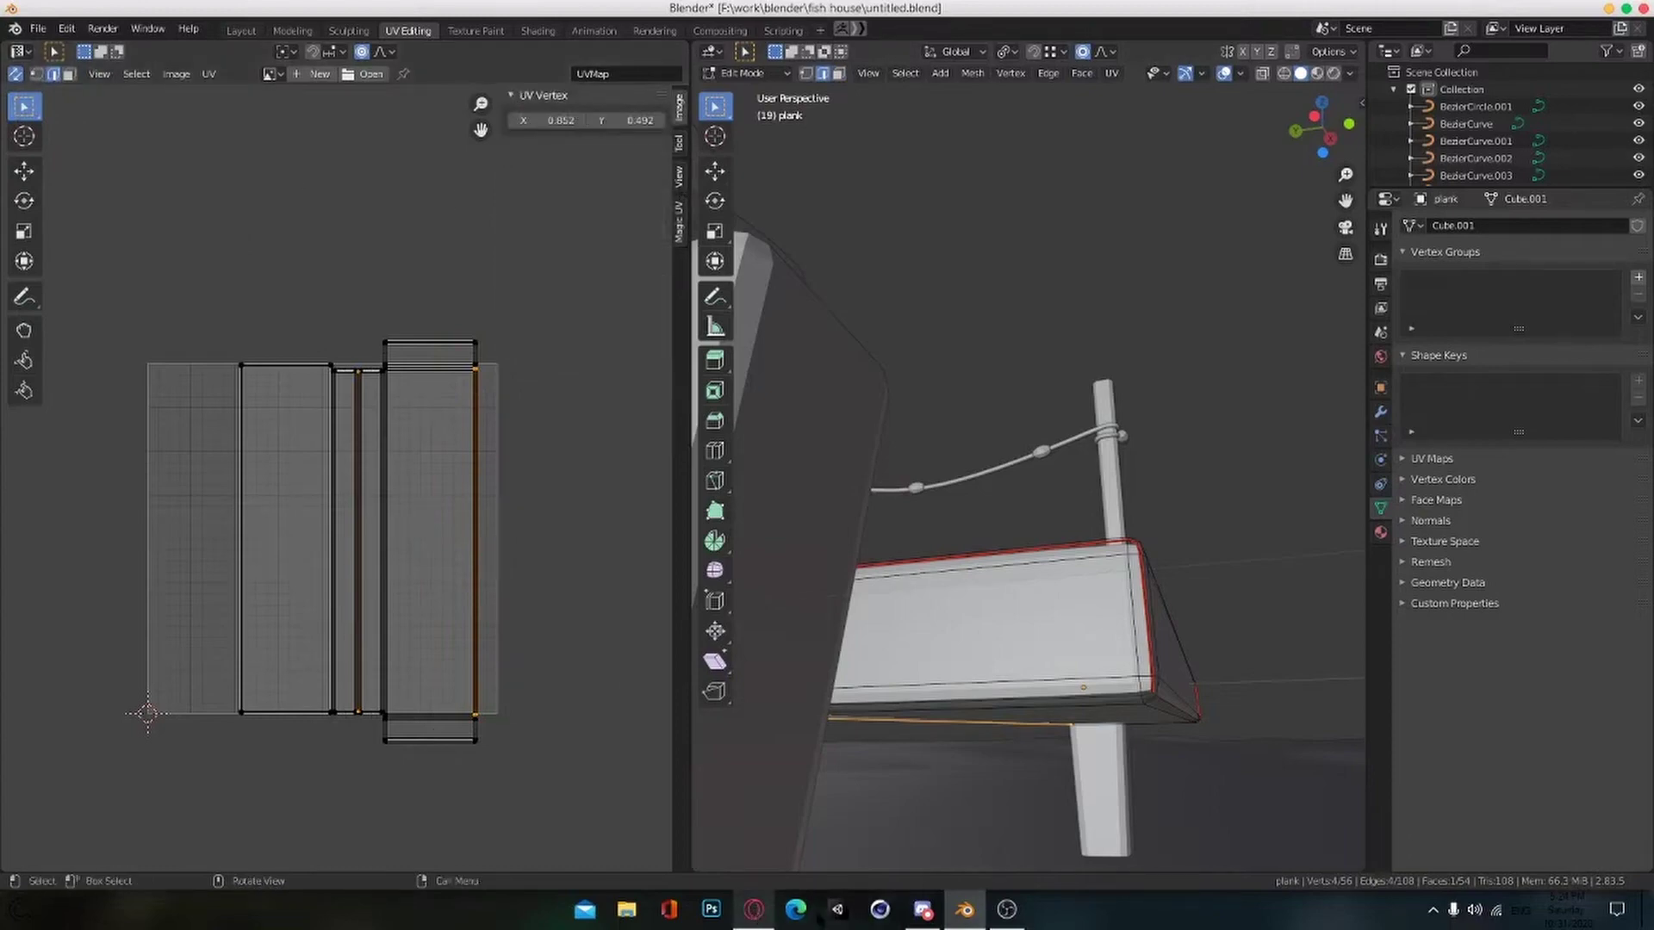
{"action": "left_click", "coordinate": [753, 910]}
{"action": "key", "text": "ctrl+t"}
{"action": "type", "text": "MAYA u"}
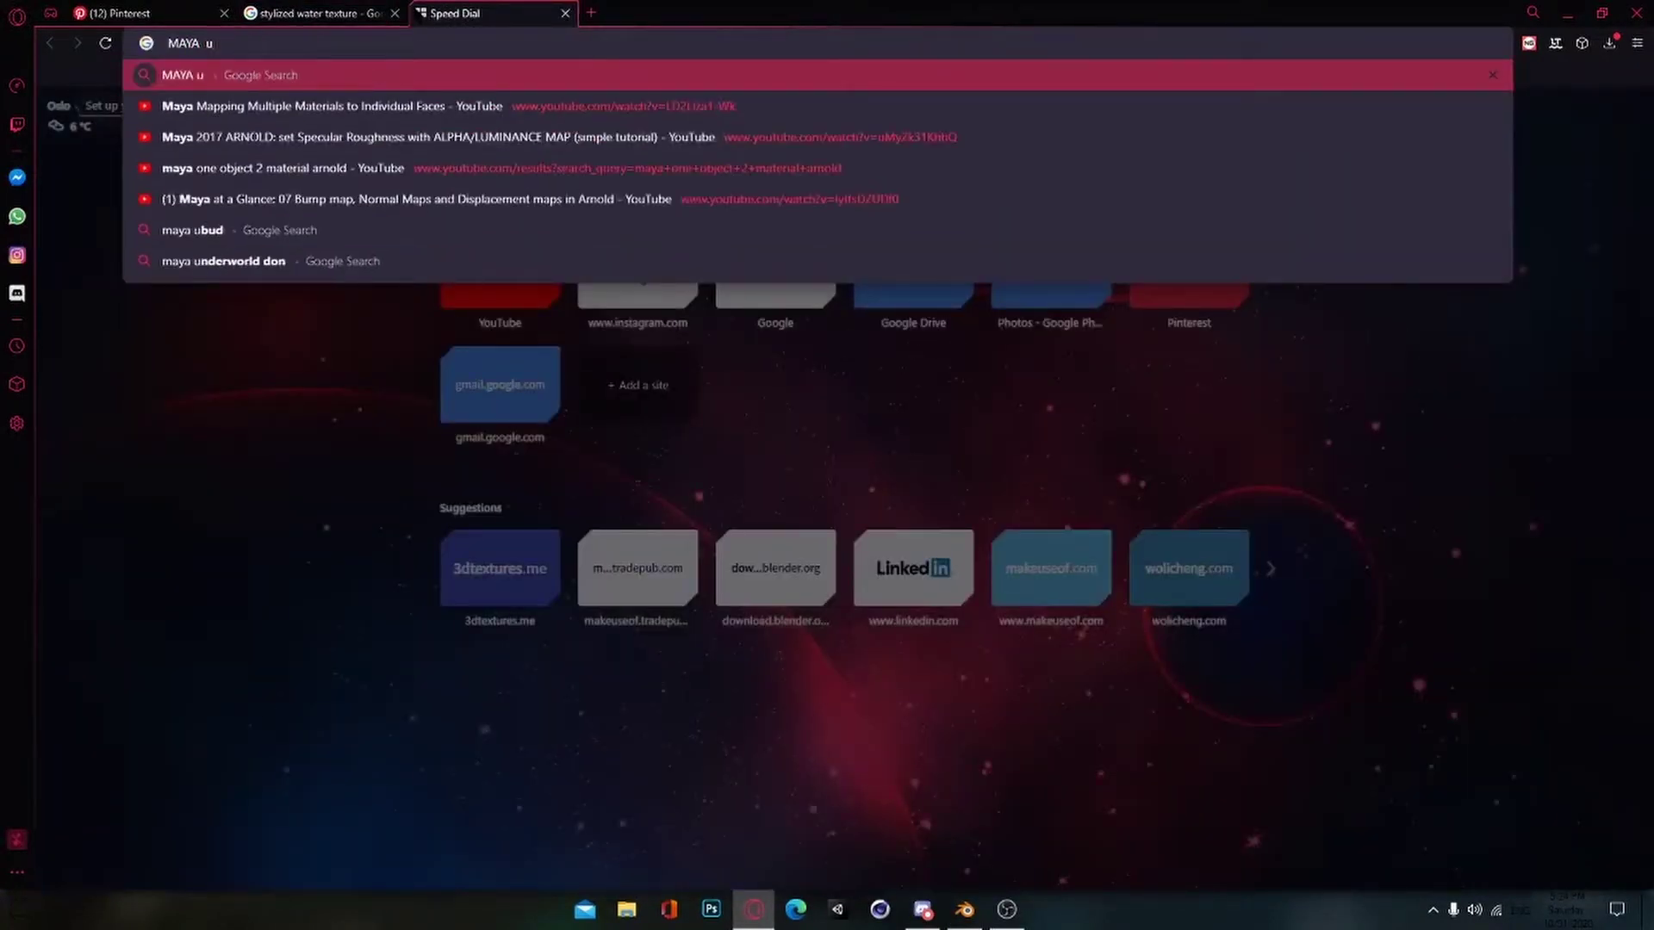
{"action": "type", "text": "sh"}
{"action": "key", "text": "Down"}
{"action": "key", "text": "Return"}
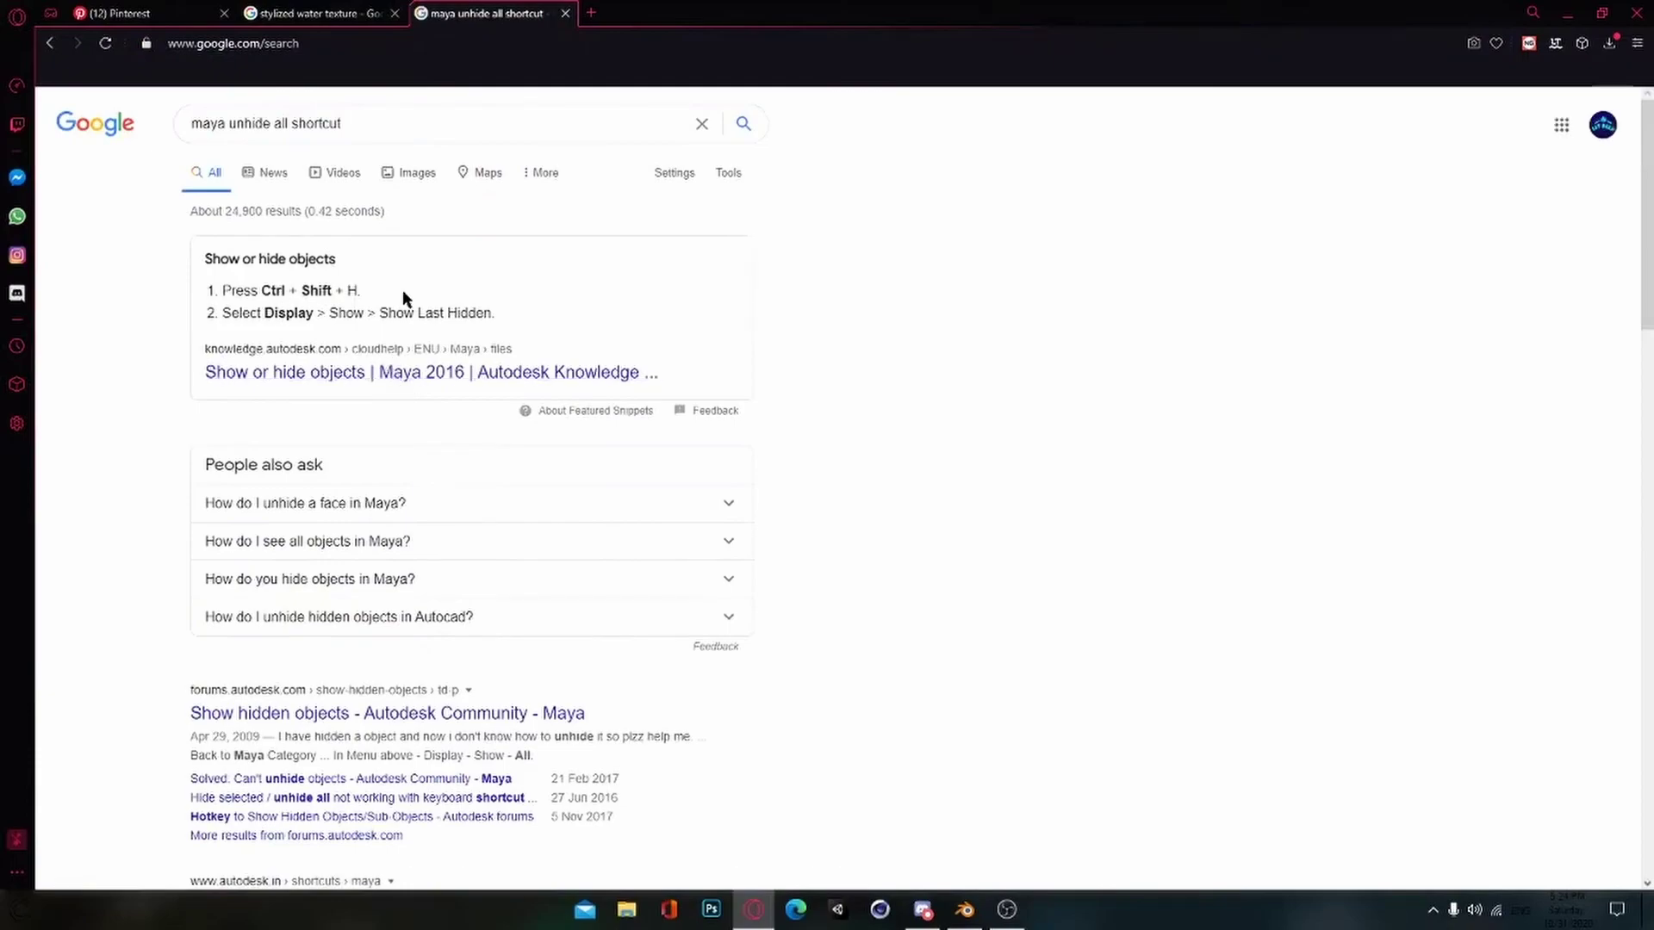
{"action": "key", "text": "alt+Tab"}
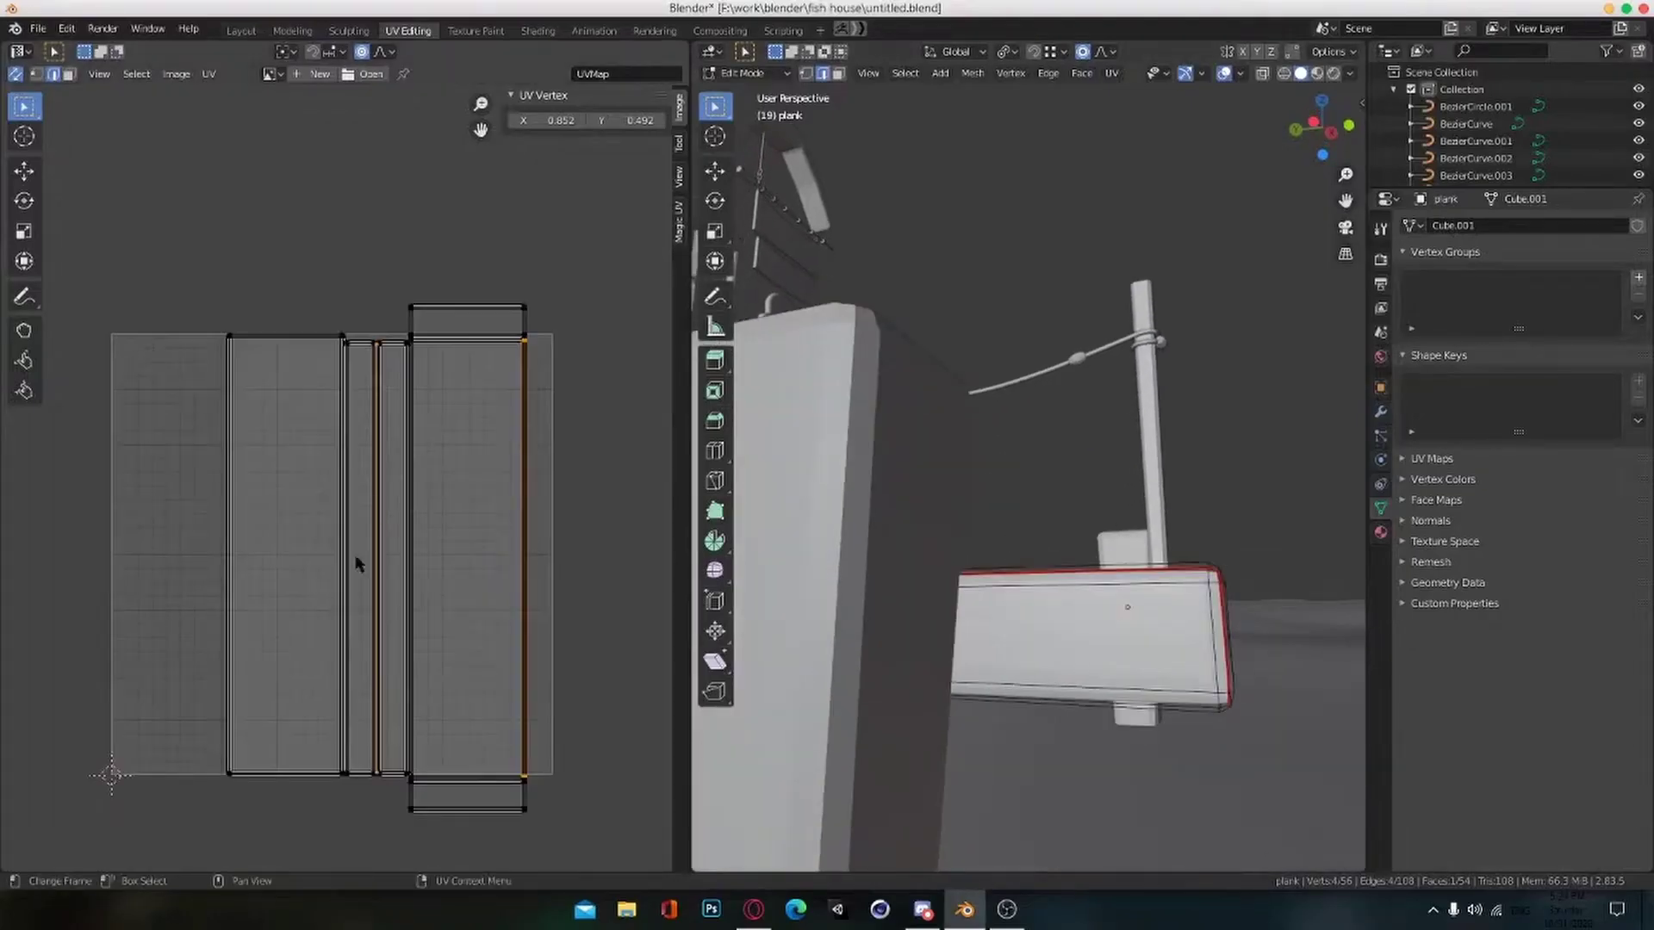
{"action": "scroll", "coordinate": [454, 482], "scroll_direction": "down", "scroll_amount": 1}
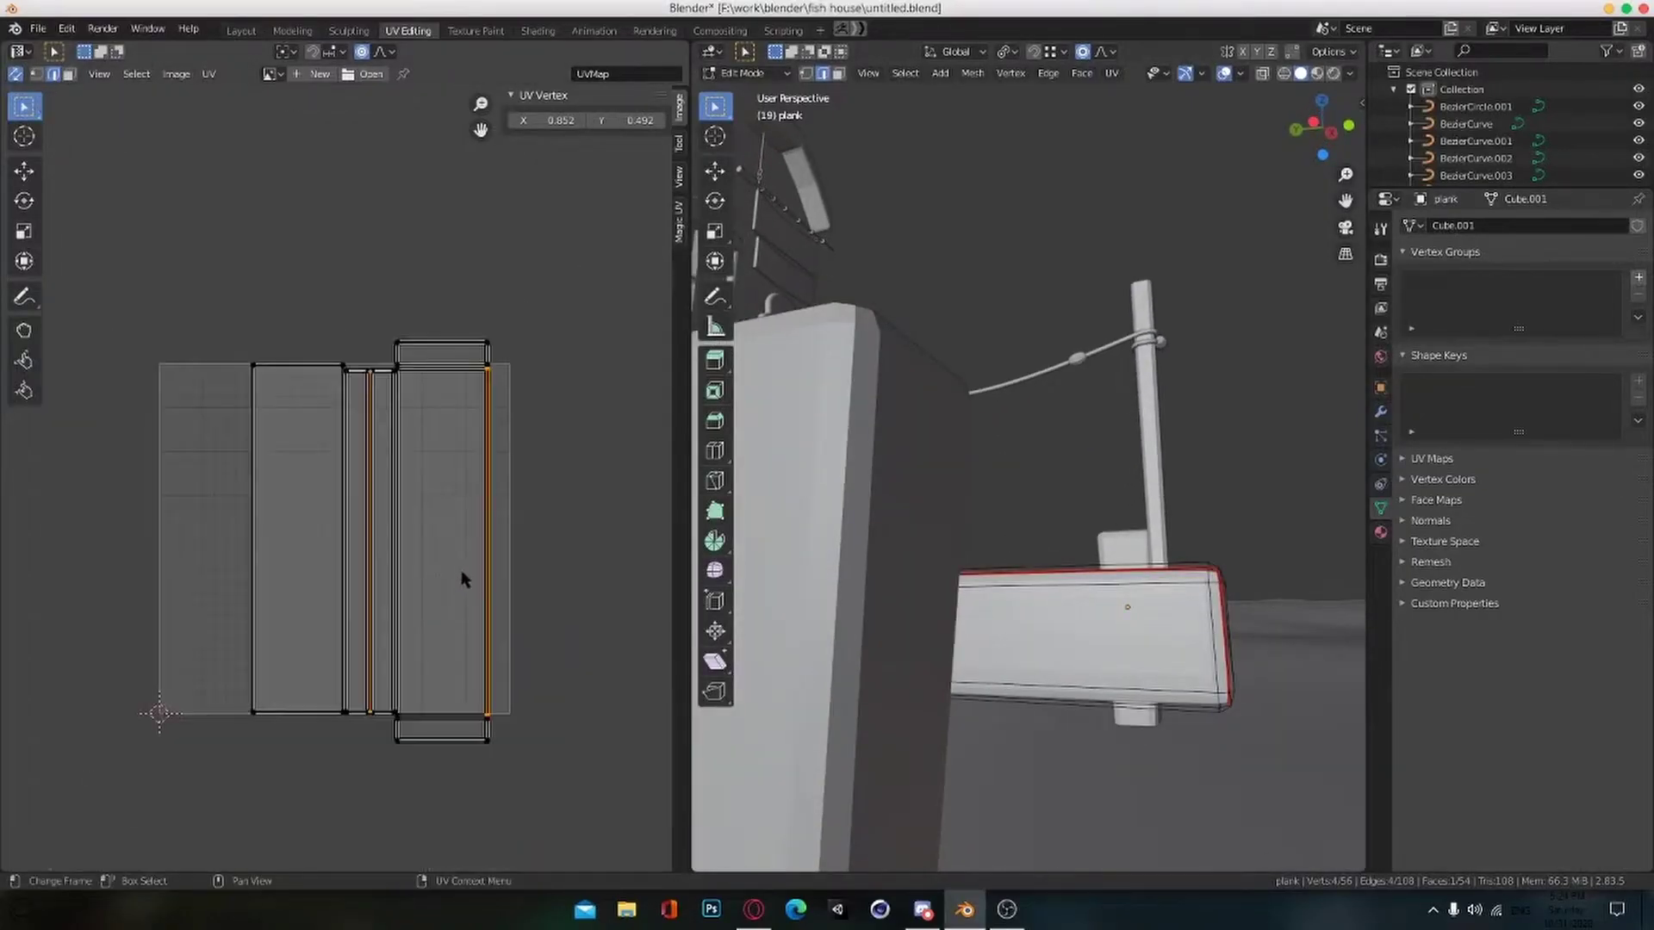
Step: Select the whole stitched UV island, move it to the other side of the remaining islands, and clear the selection
{"action": "left_click", "coordinate": [69, 75]}
{"action": "scroll", "coordinate": [457, 551], "scroll_direction": "up", "scroll_amount": 1}
{"action": "key", "text": "l"}
{"action": "key", "text": "g"}
{"action": "left_click", "coordinate": [88, 535]}
{"action": "middle_click_drag", "start_coordinate": [321, 583], "coordinate": [504, 577]}
{"action": "key", "text": "alt+a"}
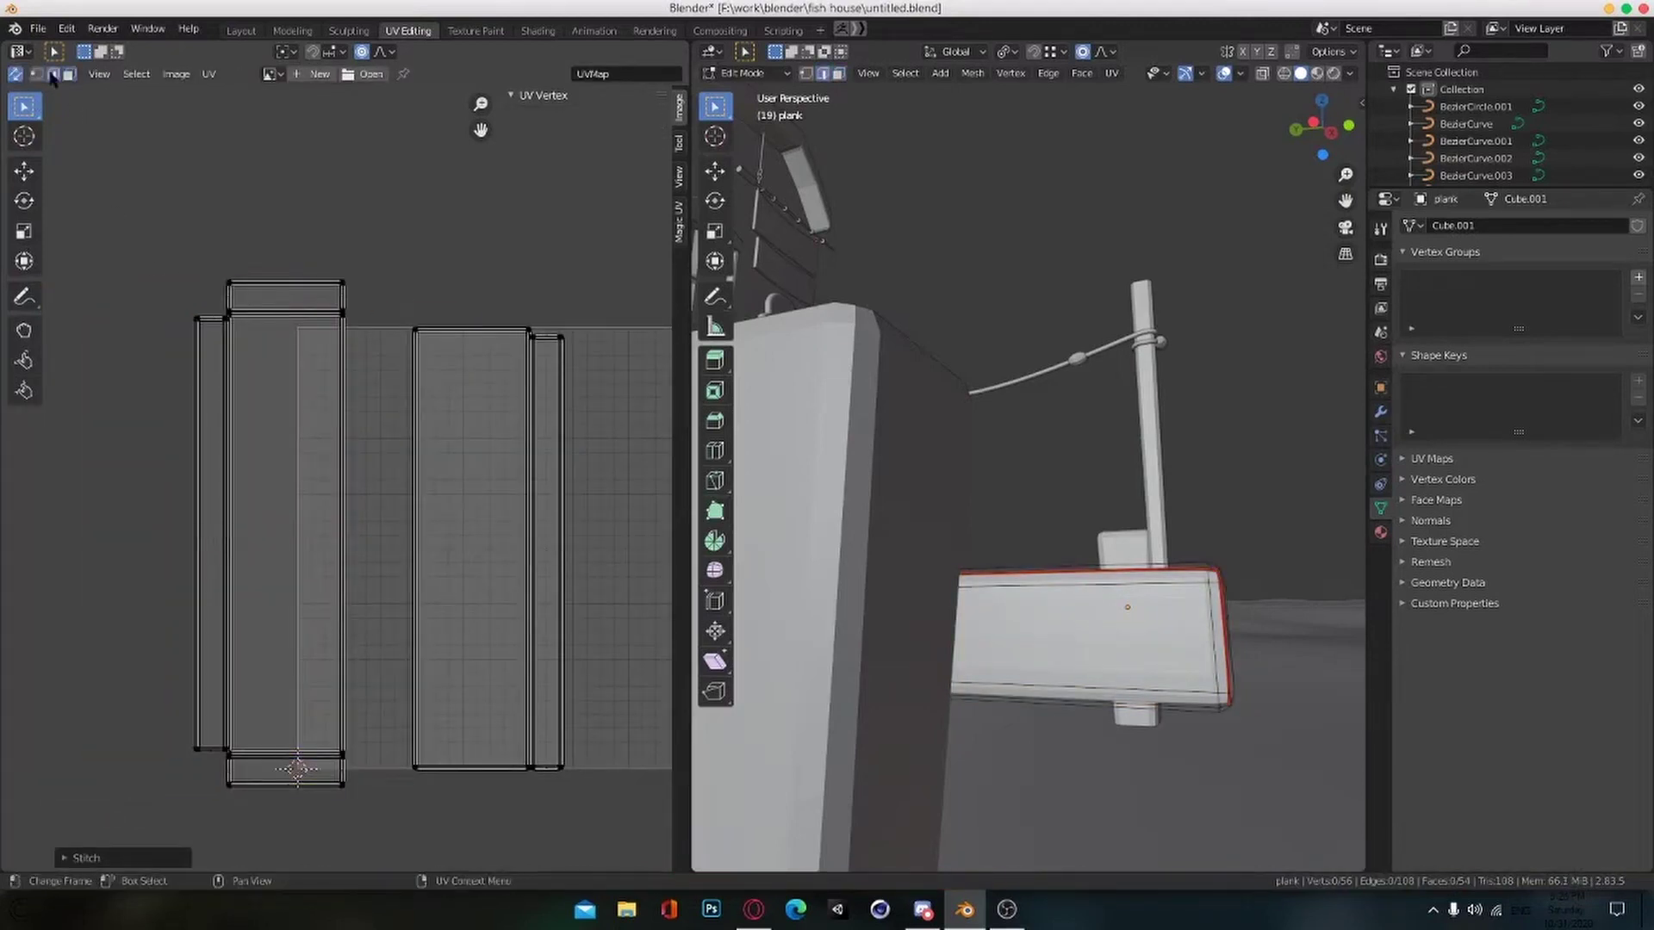
Step: Stitch the remaining side strip and wide face onto the main plank island along their long edges
{"action": "left_click", "coordinate": [345, 555]}
{"action": "key", "text": "v"}
{"action": "left_click", "coordinate": [358, 572]}
{"action": "left_click", "coordinate": [374, 579]}
{"action": "key", "text": "v"}
{"action": "left_click", "coordinate": [380, 586]}
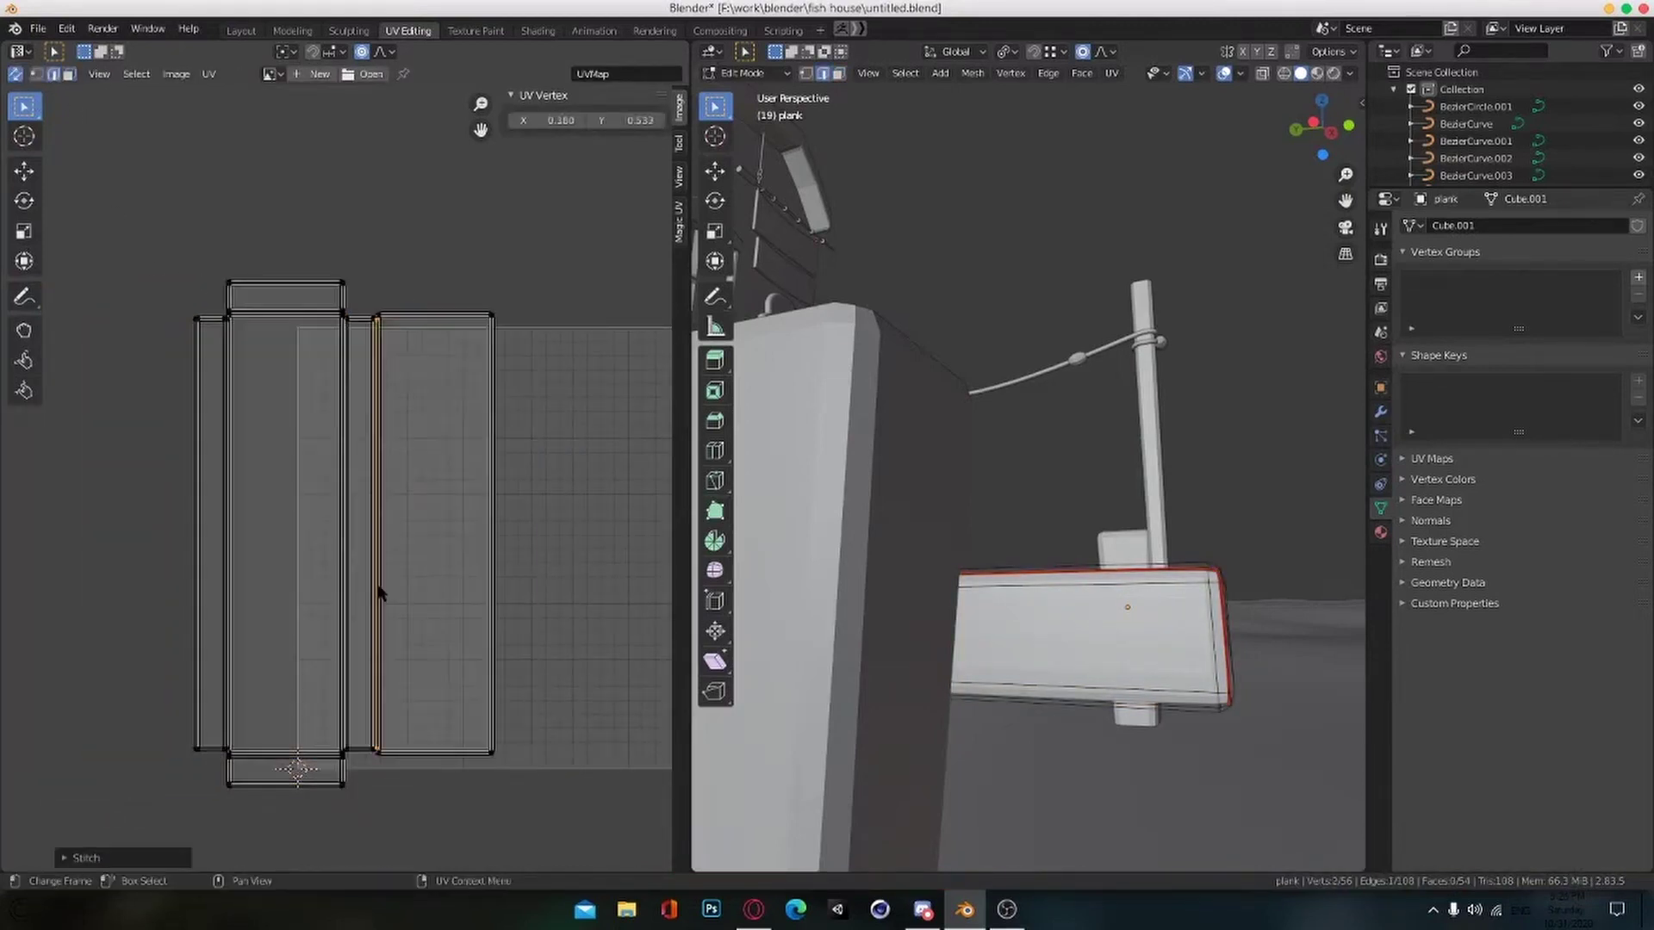
Step: Scale down the complete joined plank UV island, move it into the UV square, and save the file
{"action": "scroll", "coordinate": [555, 589], "scroll_direction": "down", "scroll_amount": 2}
{"action": "middle_click_drag", "start_coordinate": [541, 574], "coordinate": [471, 575]}
{"action": "scroll", "coordinate": [472, 583], "scroll_direction": "up", "scroll_amount": 1}
{"action": "key", "text": "l"}
{"action": "scroll", "coordinate": [379, 539], "scroll_direction": "down", "scroll_amount": 2}
{"action": "key", "text": "s"}
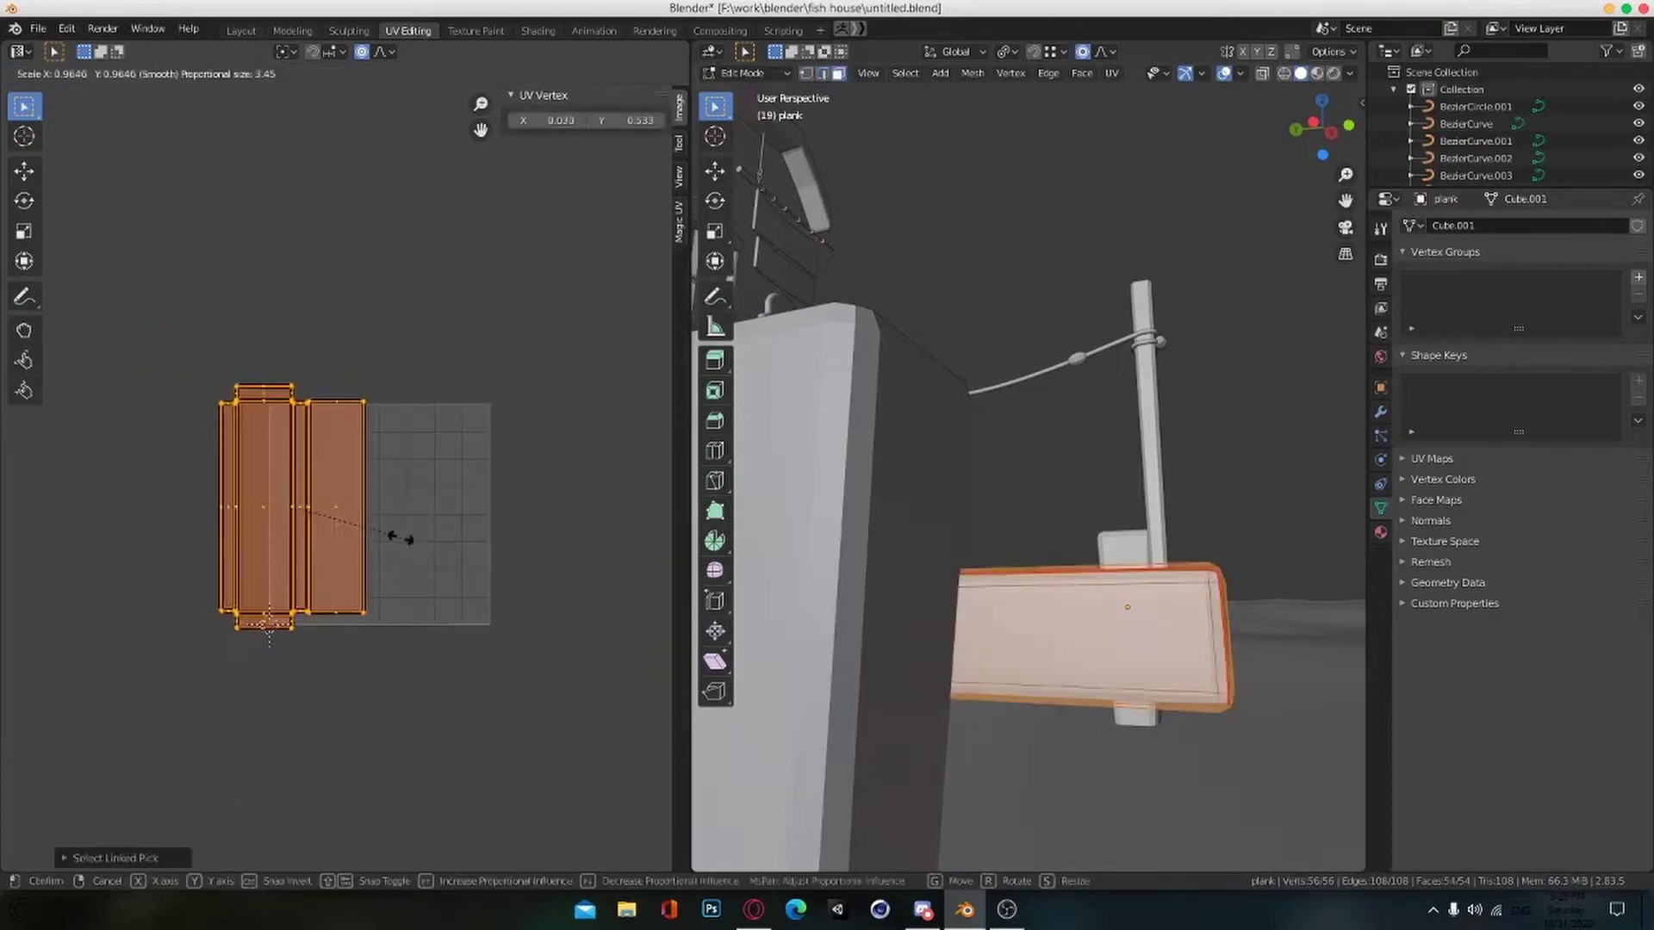
{"action": "left_click", "coordinate": [377, 536]}
{"action": "key", "text": "g"}
{"action": "left_click", "coordinate": [428, 535]}
{"action": "key", "text": "alt+a"}
{"action": "key", "text": "ctrl+s"}
{"action": "scroll", "coordinate": [488, 317], "scroll_direction": "down", "scroll_amount": 1}
{"action": "scroll", "coordinate": [481, 211], "scroll_direction": "up", "scroll_amount": 2}
Step: Return the plank to Object Mode, show its Array modifier in the viewport, and save the file
{"action": "key", "text": "Tab"}
{"action": "key", "text": "Tab"}
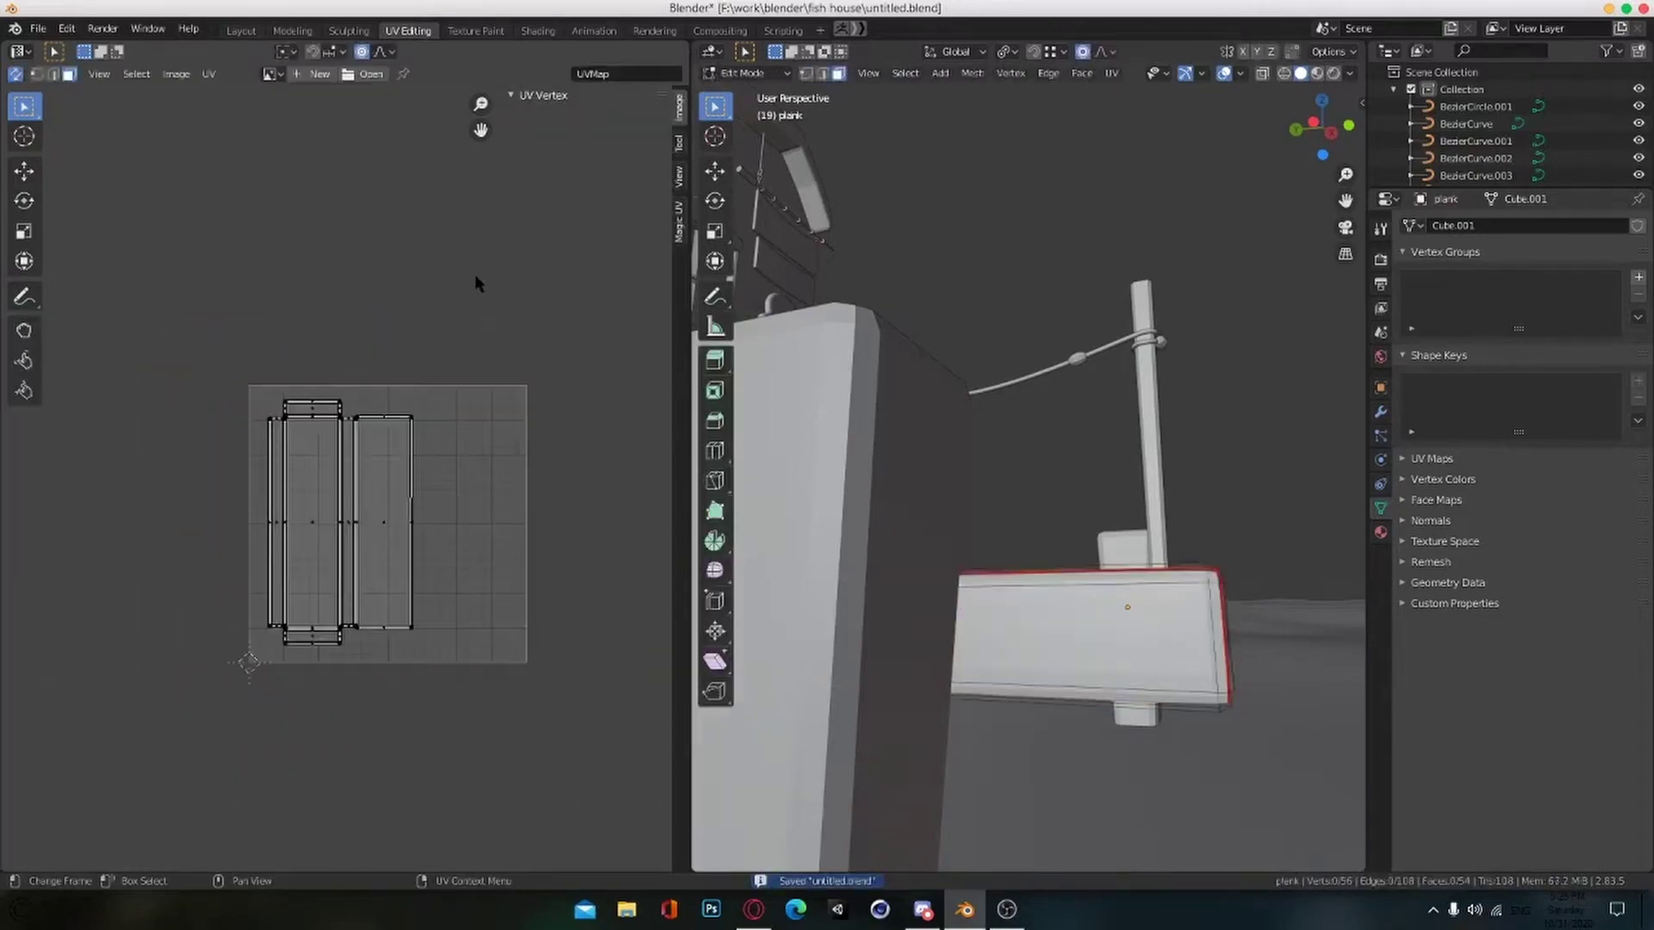
{"action": "key", "text": "Tab"}
{"action": "scroll", "coordinate": [1059, 534], "scroll_direction": "down", "scroll_amount": 4}
{"action": "middle_click_drag", "start_coordinate": [1068, 534], "coordinate": [1055, 600]}
{"action": "left_click", "coordinate": [1381, 413]}
{"action": "left_click", "coordinate": [1518, 251]}
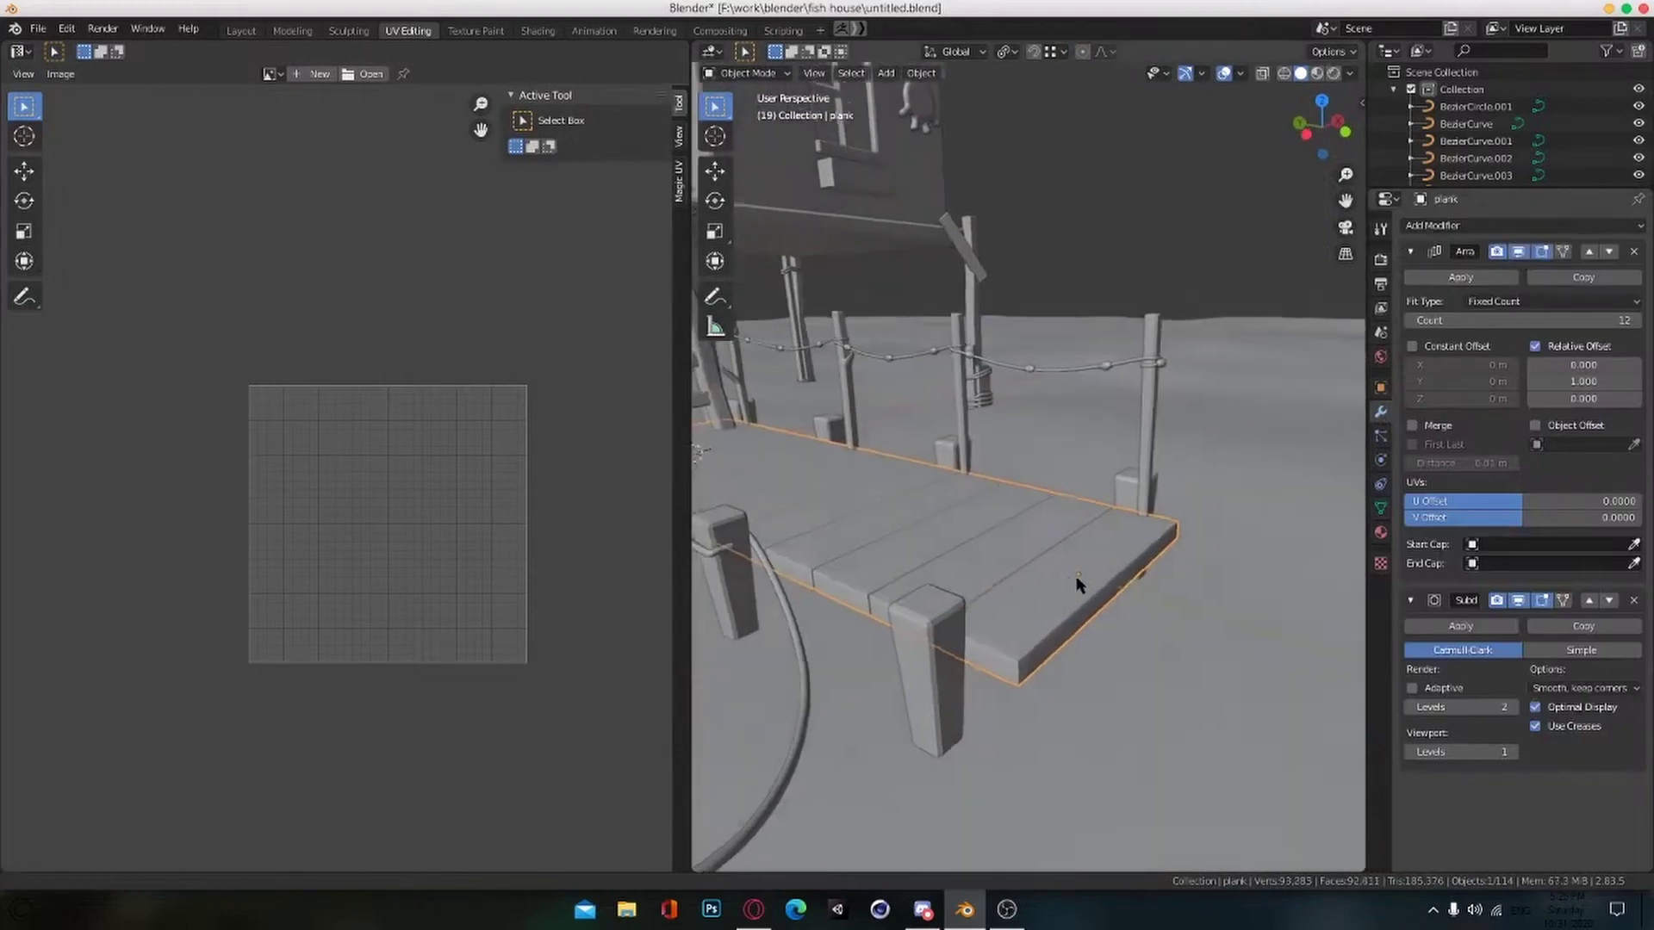
{"action": "scroll", "coordinate": [1092, 579], "scroll_direction": "up", "scroll_amount": 5}
{"action": "key", "text": "ctrl+s"}
Step: Set the plank's subdivision viewport level to 2, enable Adaptive subdivision, and save the file
{"action": "middle_click_drag", "start_coordinate": [1074, 555], "coordinate": [1128, 608]}
{"action": "left_click", "coordinate": [1411, 752]}
{"action": "scroll", "coordinate": [1129, 609], "scroll_direction": "down", "scroll_amount": 4}
{"action": "left_click", "coordinate": [1412, 688]}
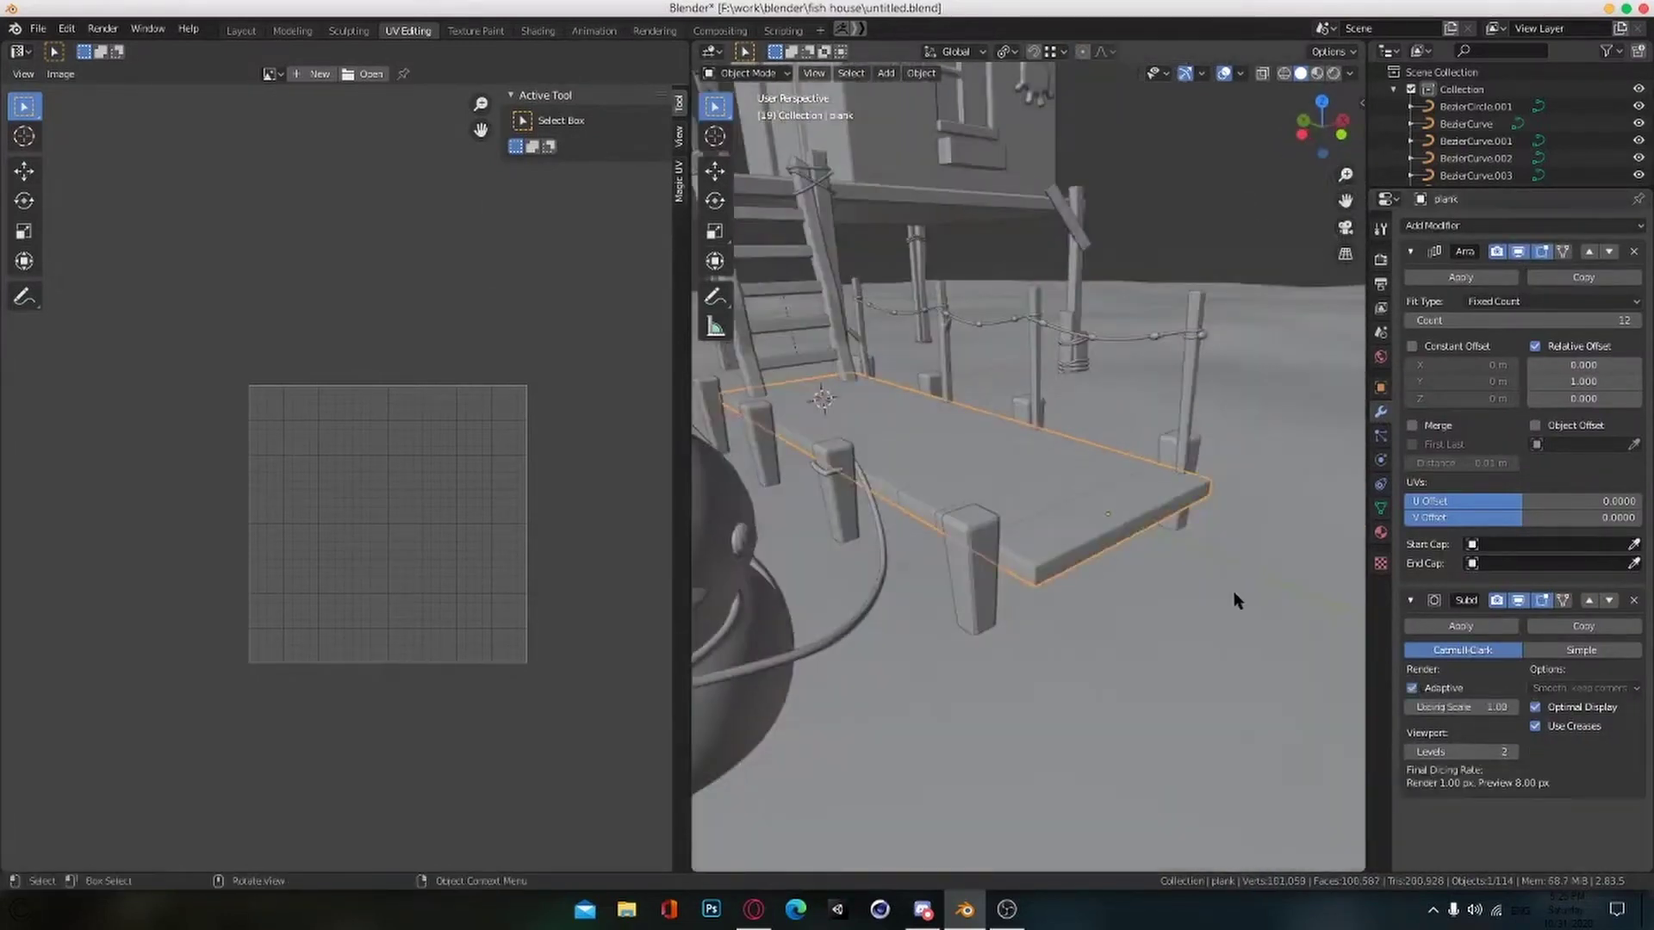
{"action": "scroll", "coordinate": [1194, 562], "scroll_direction": "down", "scroll_amount": 2}
{"action": "key", "text": "ctrl+s"}
{"action": "scroll", "coordinate": [1068, 521], "scroll_direction": "up", "scroll_amount": 3}
{"action": "middle_click_drag", "start_coordinate": [1068, 521], "coordinate": [1037, 575]}
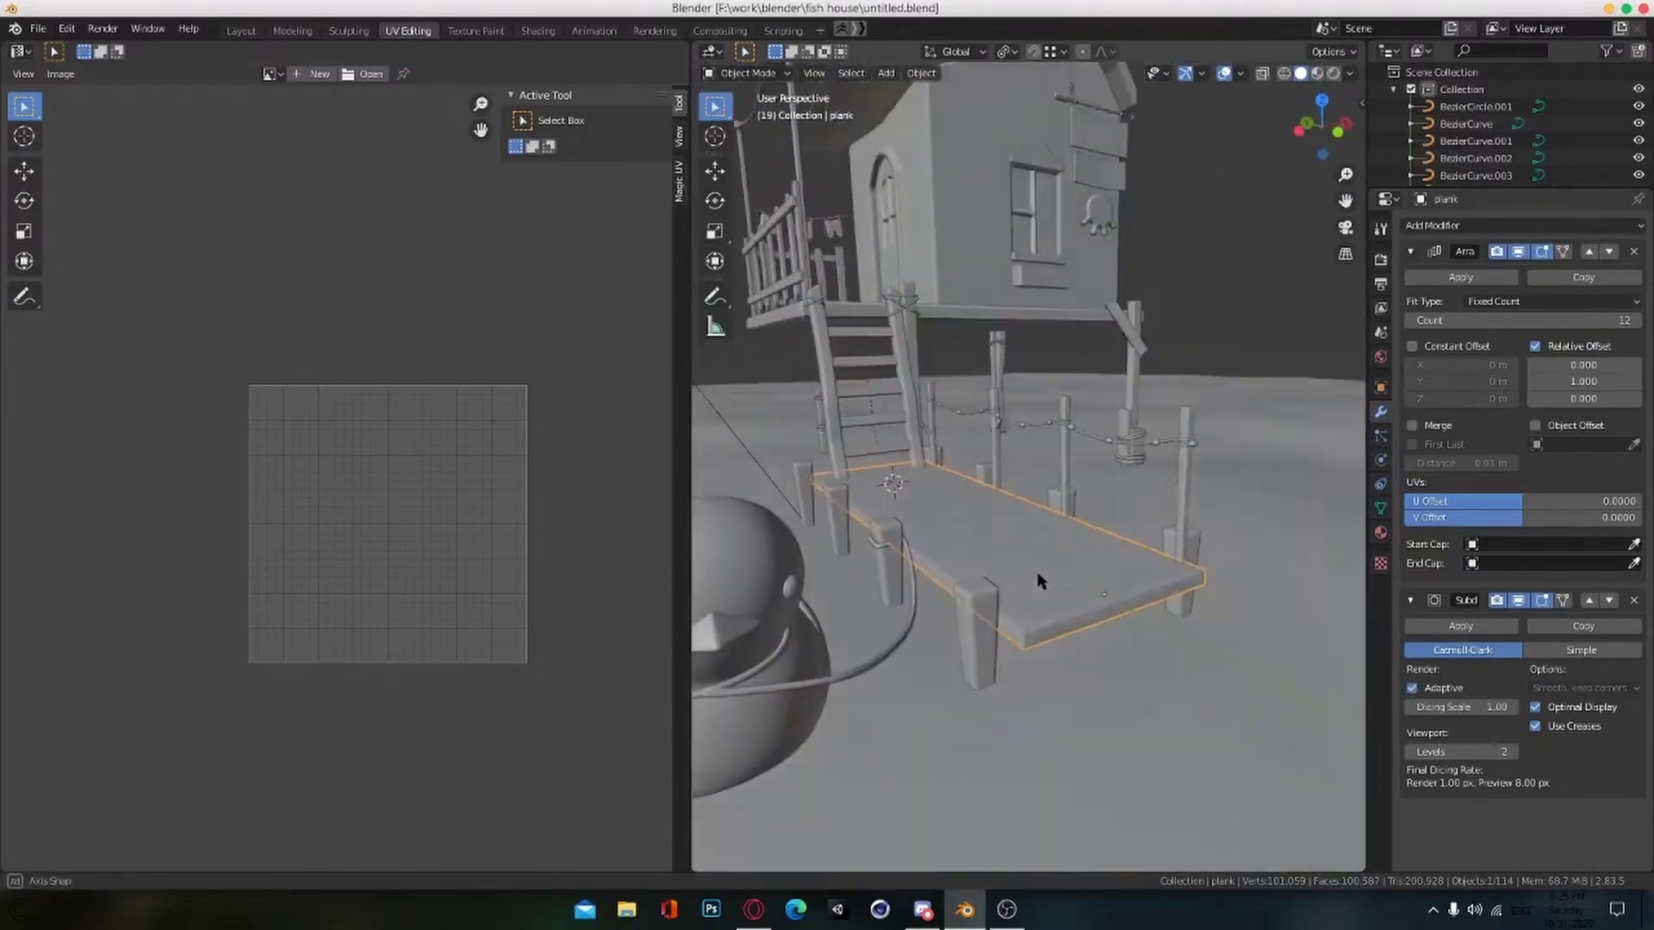
Step: Leave the plank and open the dock post beside its outer end for mesh editing
{"action": "key", "text": "Tab"}
{"action": "scroll", "coordinate": [387, 516], "scroll_direction": "down", "scroll_amount": 2}
{"action": "key", "text": "Tab"}
{"action": "left_click", "coordinate": [987, 613]}
{"action": "key", "text": "Tab"}
{"action": "middle_click_drag", "start_coordinate": [1021, 687], "coordinate": [947, 517]}
Step: Unwrap all faces of the dock post into separate UV islands and clear the selection
{"action": "key", "text": "a"}
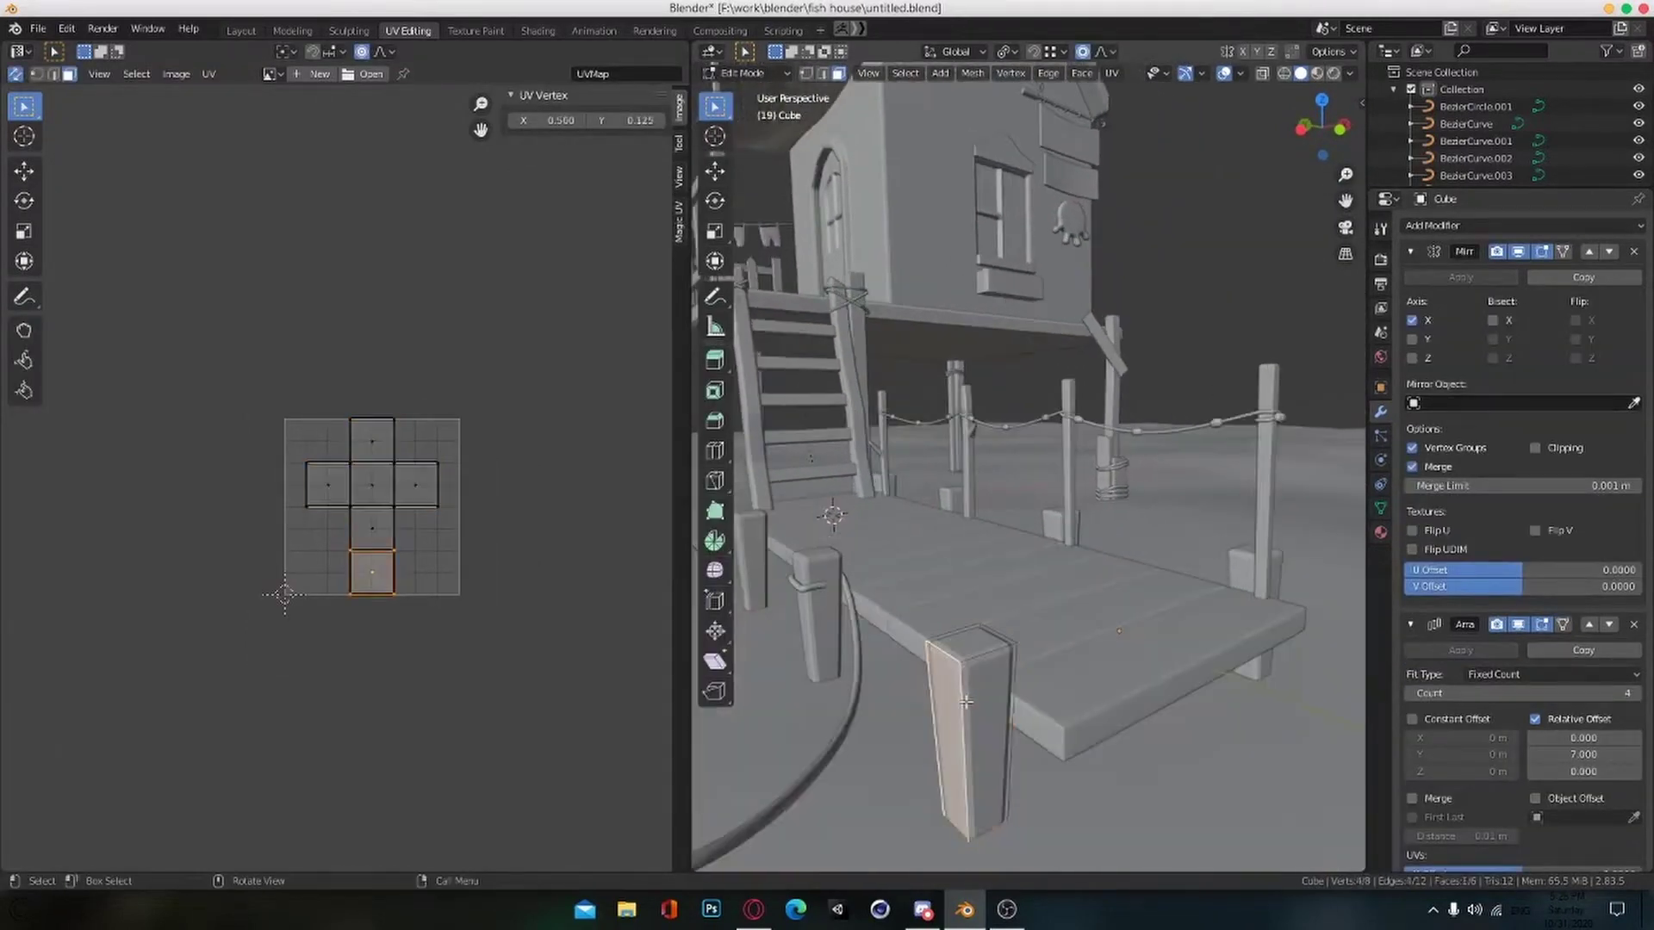
{"action": "key", "text": "u"}
{"action": "left_click", "coordinate": [904, 333]}
{"action": "left_click", "coordinate": [894, 503]}
{"action": "scroll", "coordinate": [371, 482], "scroll_direction": "up", "scroll_amount": 5}
{"action": "key", "text": "alt+a"}
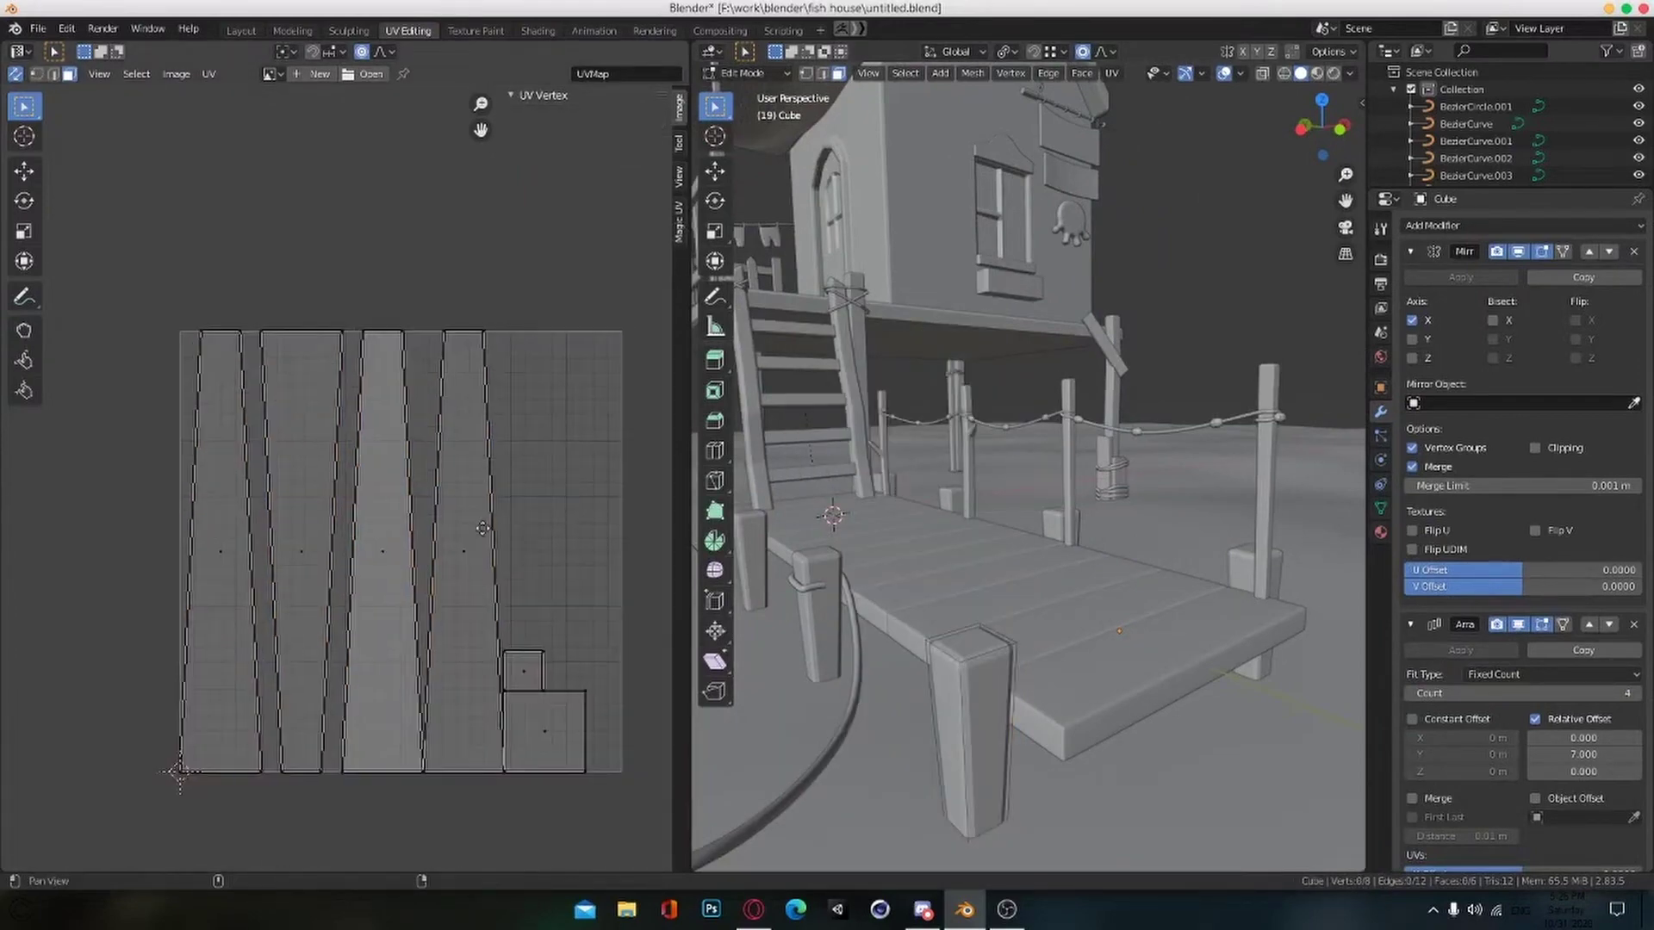
Step: Try stitching the post's tapered side islands together around one square cap island
{"action": "left_click", "coordinate": [516, 732]}
{"action": "key", "text": "v"}
{"action": "left_click", "coordinate": [535, 692]}
{"action": "middle_click_drag", "start_coordinate": [357, 851], "coordinate": [460, 744]}
{"action": "left_click", "coordinate": [460, 744]}
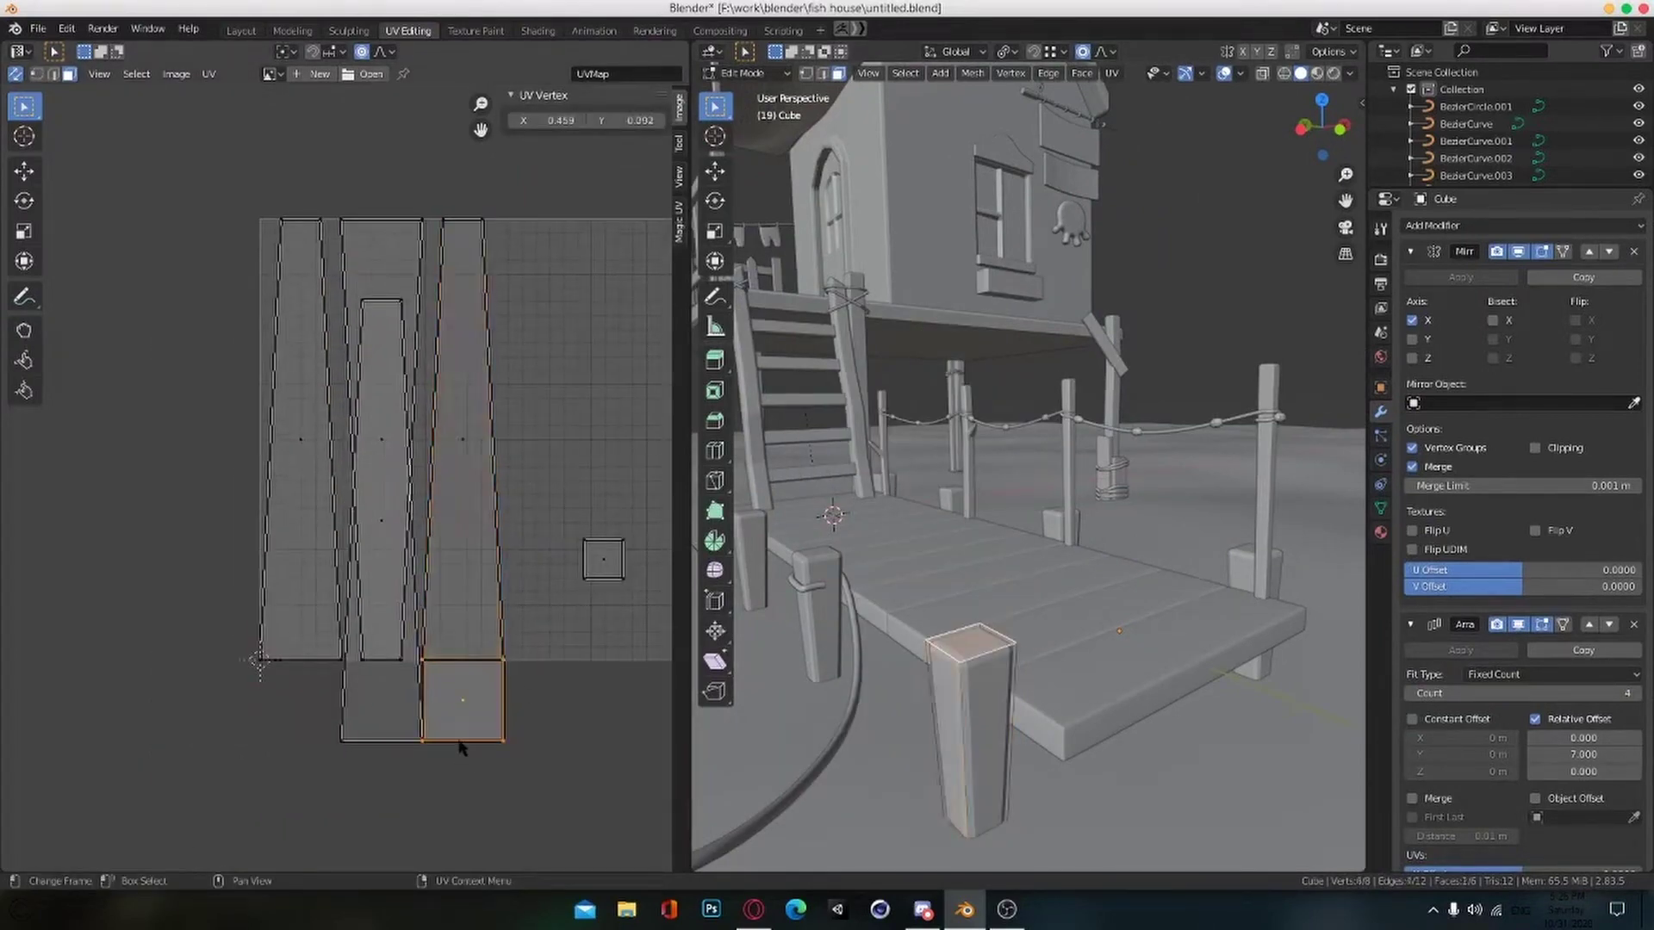
{"action": "key", "text": "v"}
{"action": "left_click", "coordinate": [460, 744]}
{"action": "scroll", "coordinate": [460, 745], "scroll_direction": "down", "scroll_amount": 1}
{"action": "left_click", "coordinate": [447, 694]}
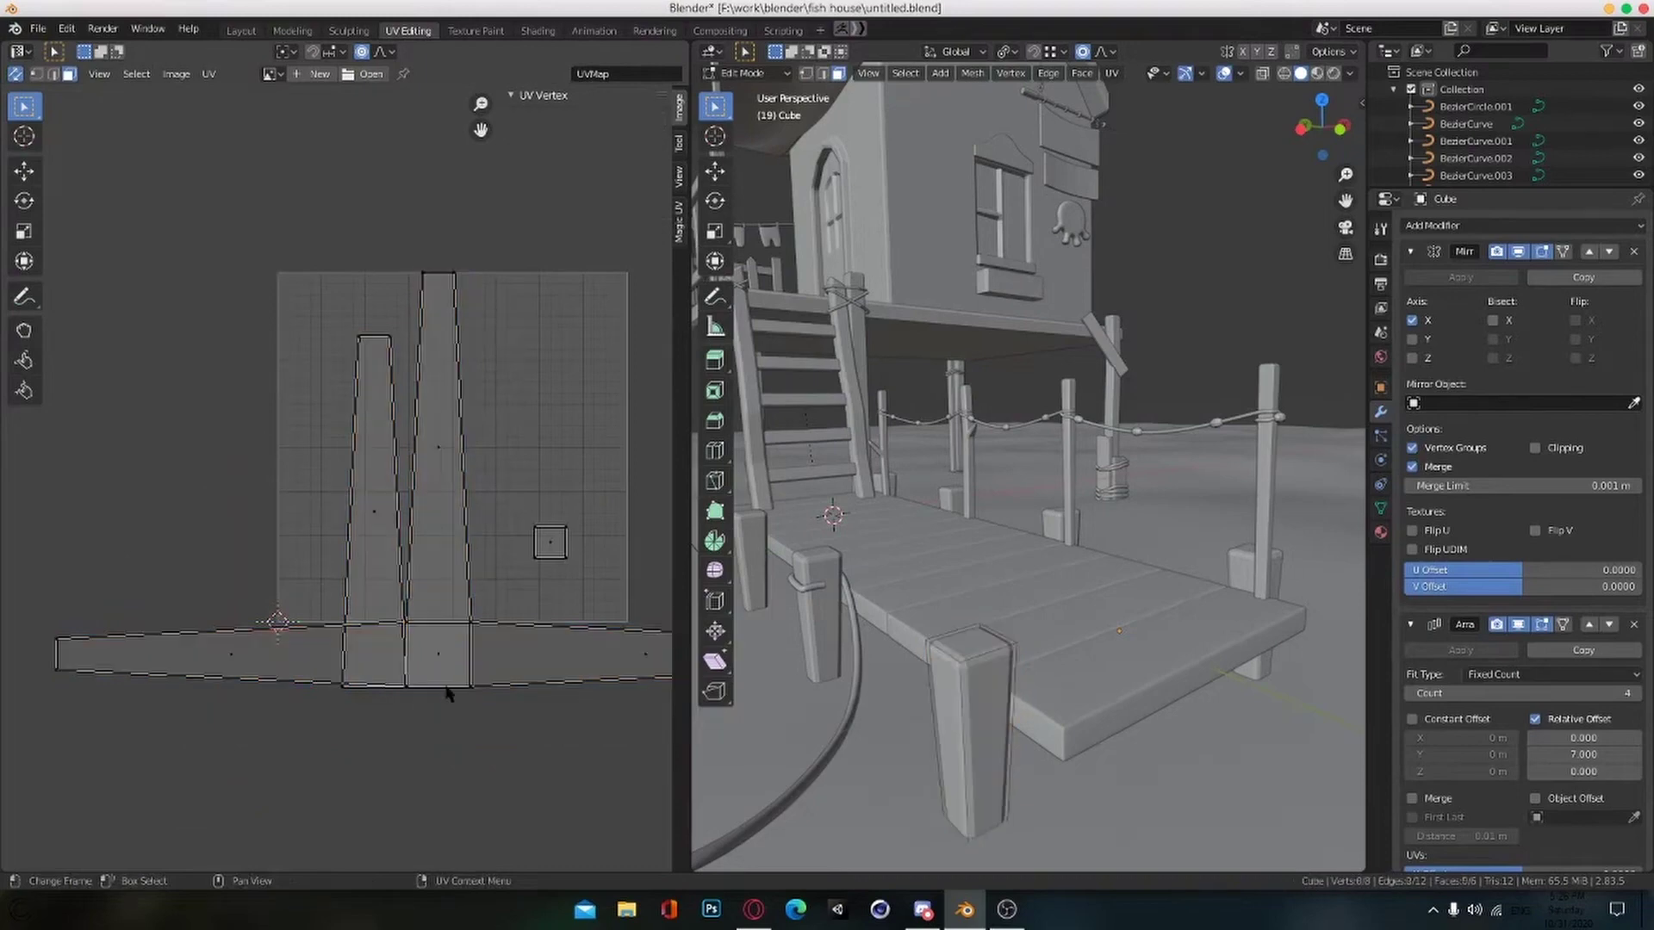
{"action": "left_click", "coordinate": [440, 690]}
{"action": "scroll", "coordinate": [370, 577], "scroll_direction": "up", "scroll_amount": 2}
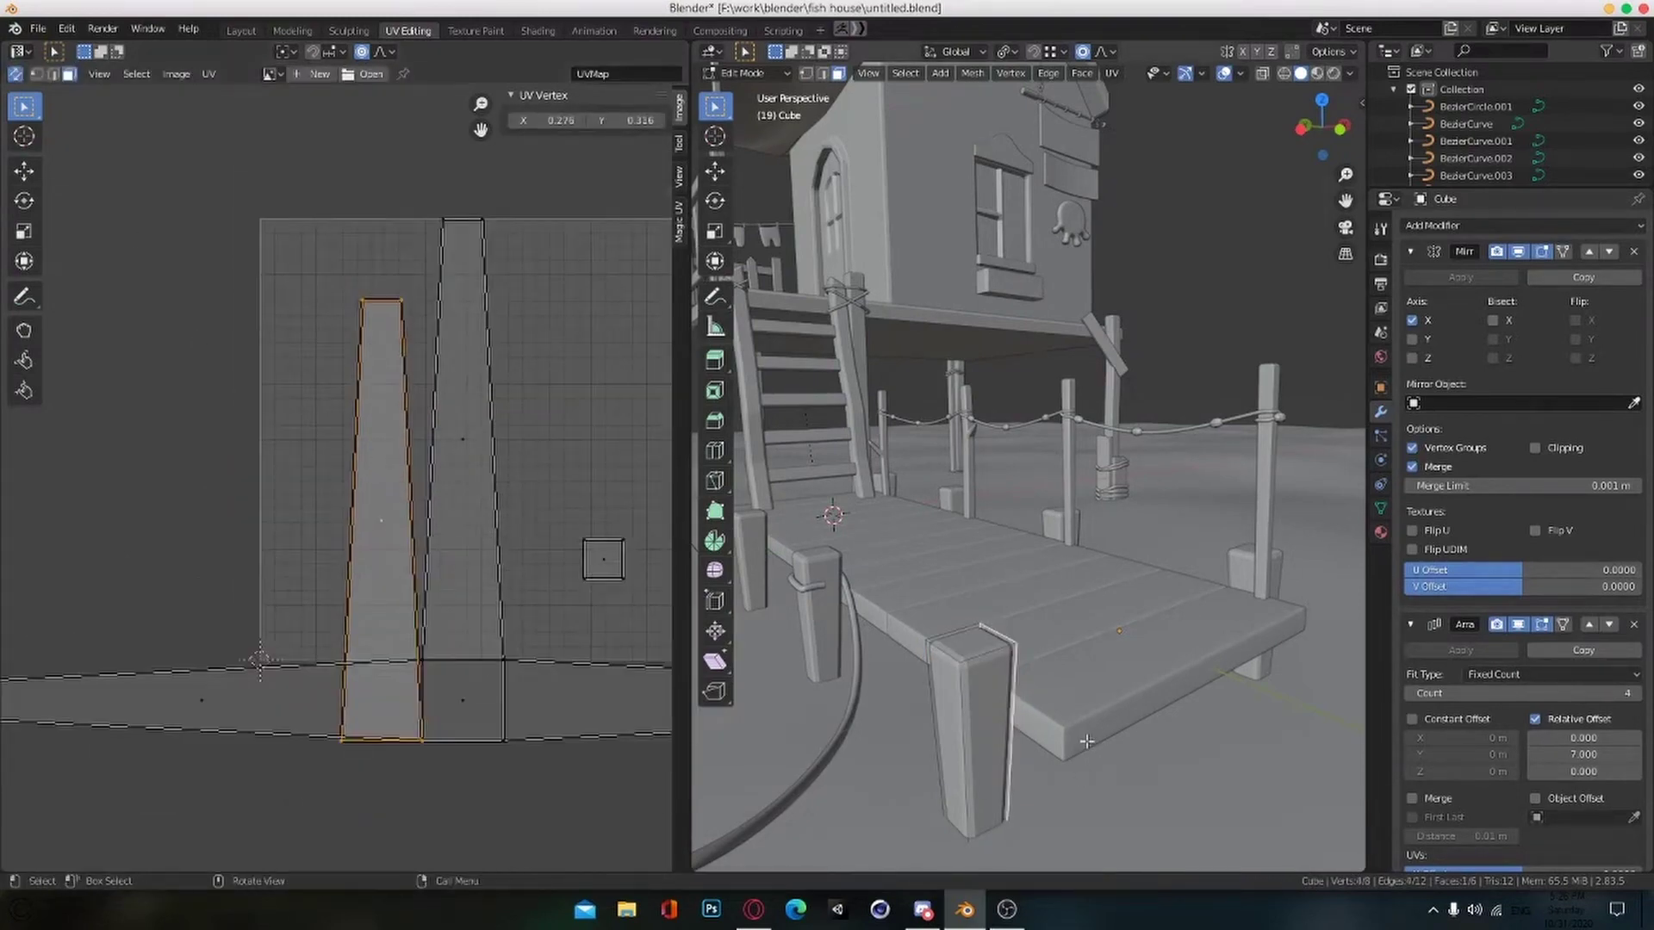
Step: Mark the dock post's four vertical corner edges as seams
{"action": "scroll", "coordinate": [947, 715], "scroll_direction": "up", "scroll_amount": 2}
{"action": "left_click", "coordinate": [949, 715]}
{"action": "scroll", "coordinate": [952, 713], "scroll_direction": "down", "scroll_amount": 2}
{"action": "key", "text": "2"}
{"action": "left_click", "coordinate": [973, 698]}
{"action": "key", "text": "ctrl+e"}
{"action": "left_click", "coordinate": [974, 696]}
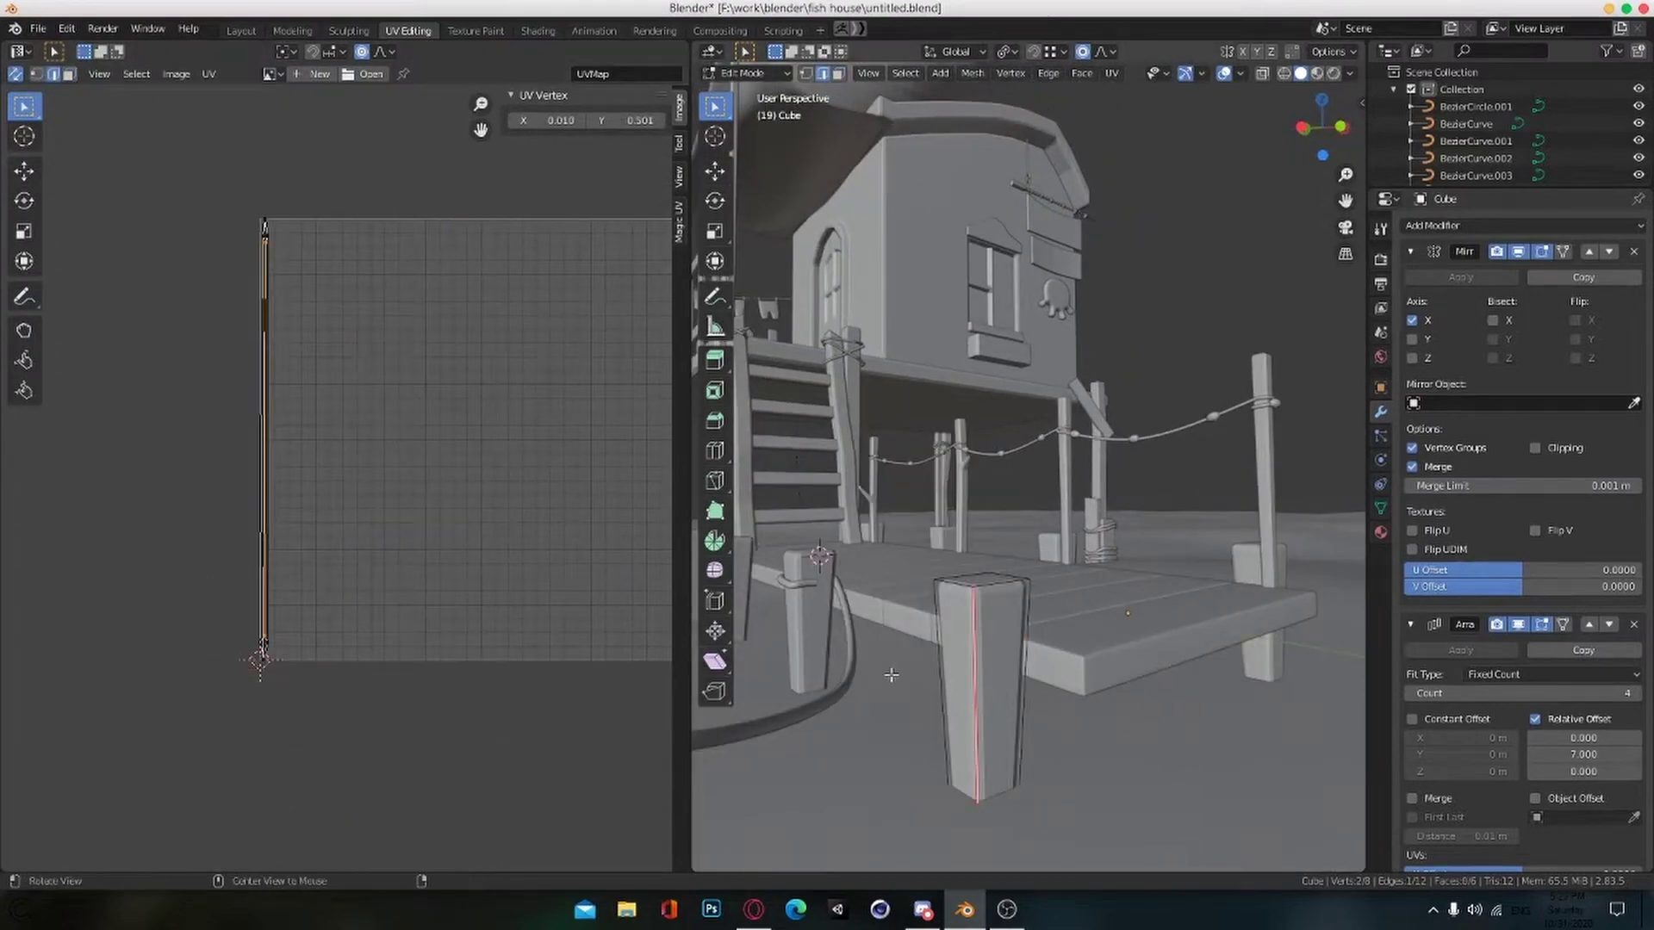
{"action": "left_click", "coordinate": [930, 656], "text": "shift"}
{"action": "middle_click_drag", "start_coordinate": [889, 675], "coordinate": [1185, 576]}
{"action": "left_click", "coordinate": [1183, 669]}
{"action": "key", "text": "ctrl+e"}
{"action": "left_click", "coordinate": [1183, 670]}
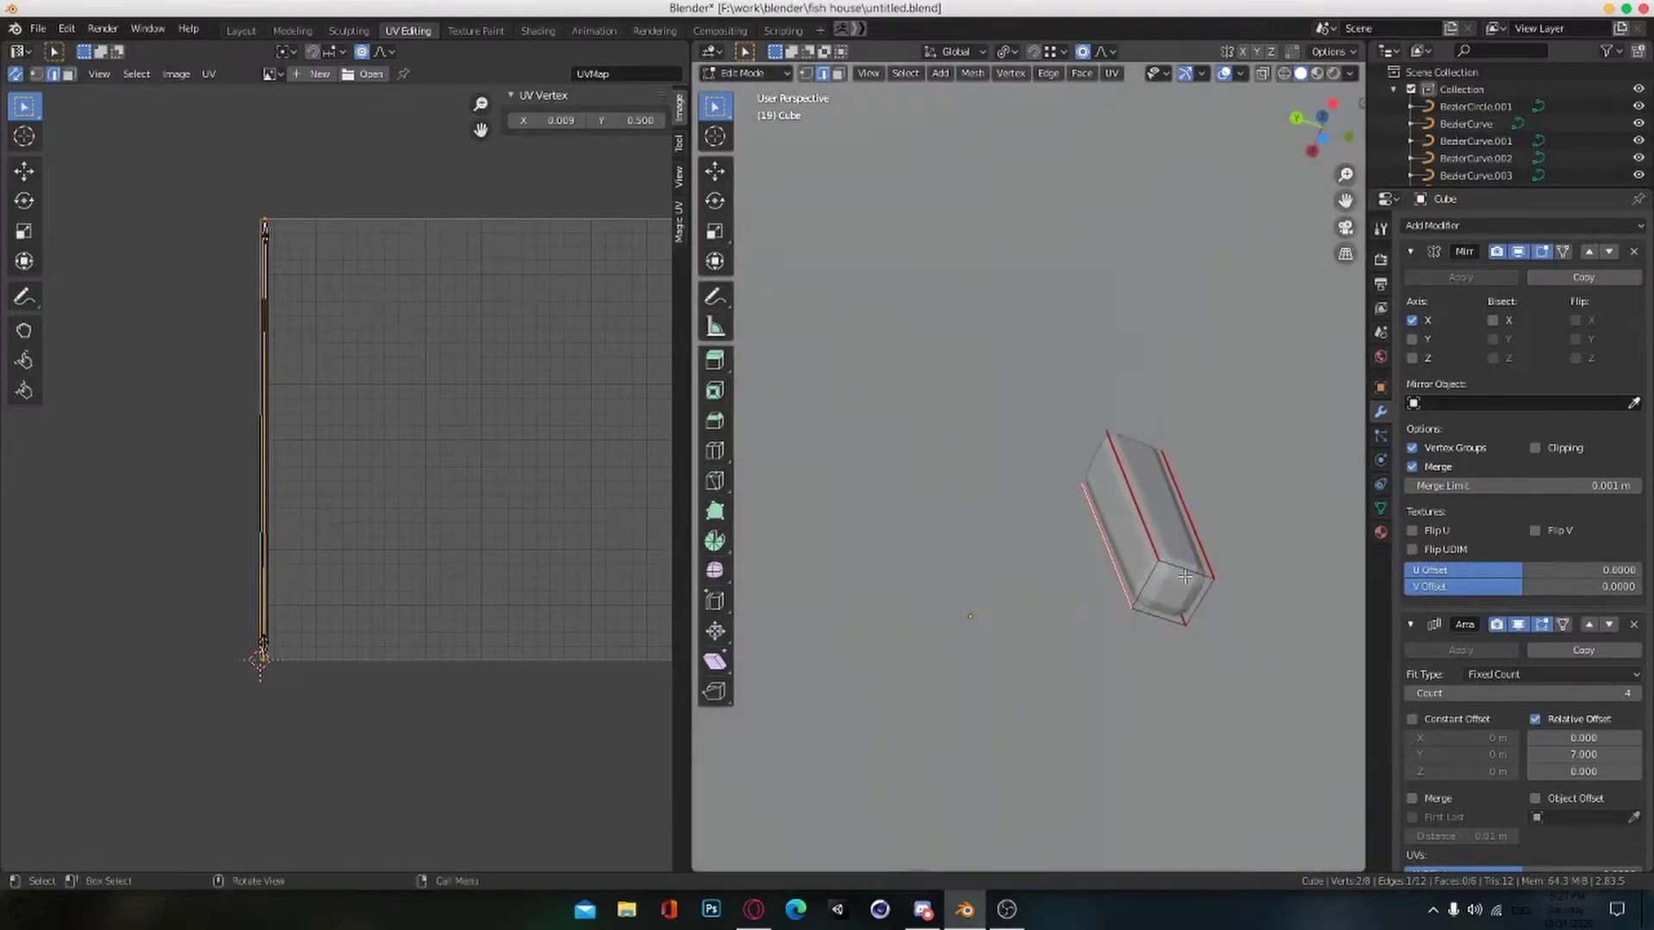
Step: Undo the last change and mark three edges of the post's bottom face as seams
{"action": "key", "text": "ctrl+z"}
{"action": "key", "text": "ctrl+e"}
{"action": "left_click", "coordinate": [1155, 620]}
{"action": "middle_click_drag", "start_coordinate": [1155, 620], "coordinate": [1111, 680]}
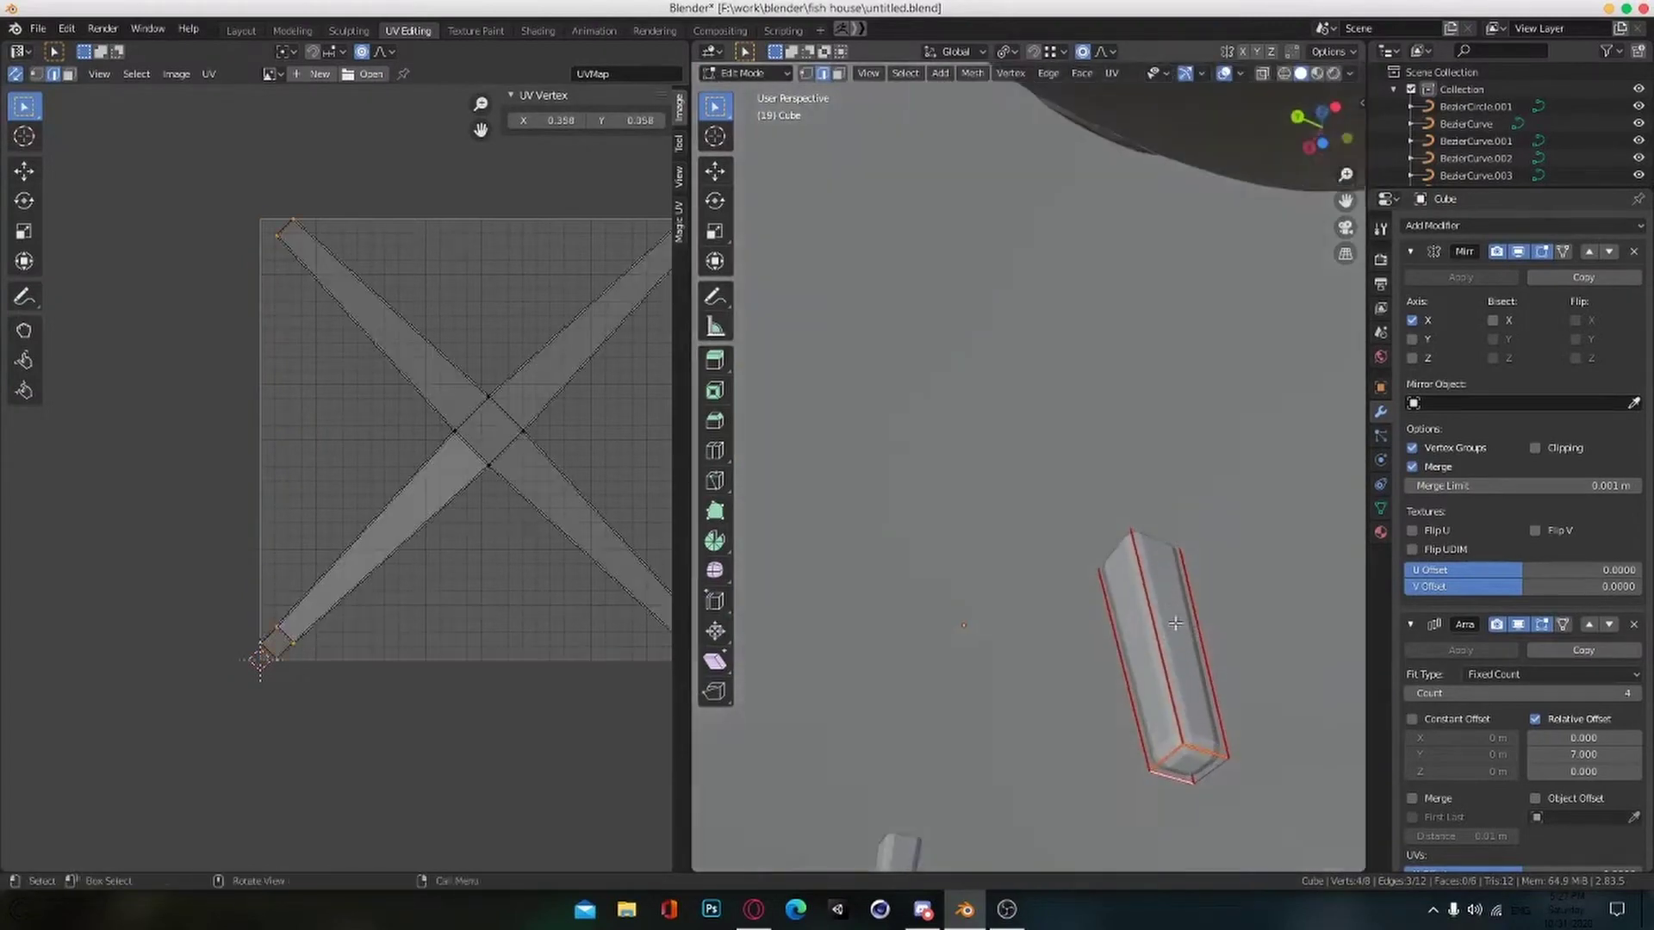
Step: Rotate the post's cross-shaped UV layout by 45 degrees around its centre square
{"action": "scroll", "coordinate": [620, 602], "scroll_direction": "down", "scroll_amount": 5}
{"action": "scroll", "coordinate": [1071, 560], "scroll_direction": "down", "scroll_amount": 4}
{"action": "middle_click_drag", "start_coordinate": [1071, 561], "coordinate": [946, 641]}
{"action": "left_click", "coordinate": [425, 449]}
{"action": "scroll", "coordinate": [454, 449], "scroll_direction": "up", "scroll_amount": 1}
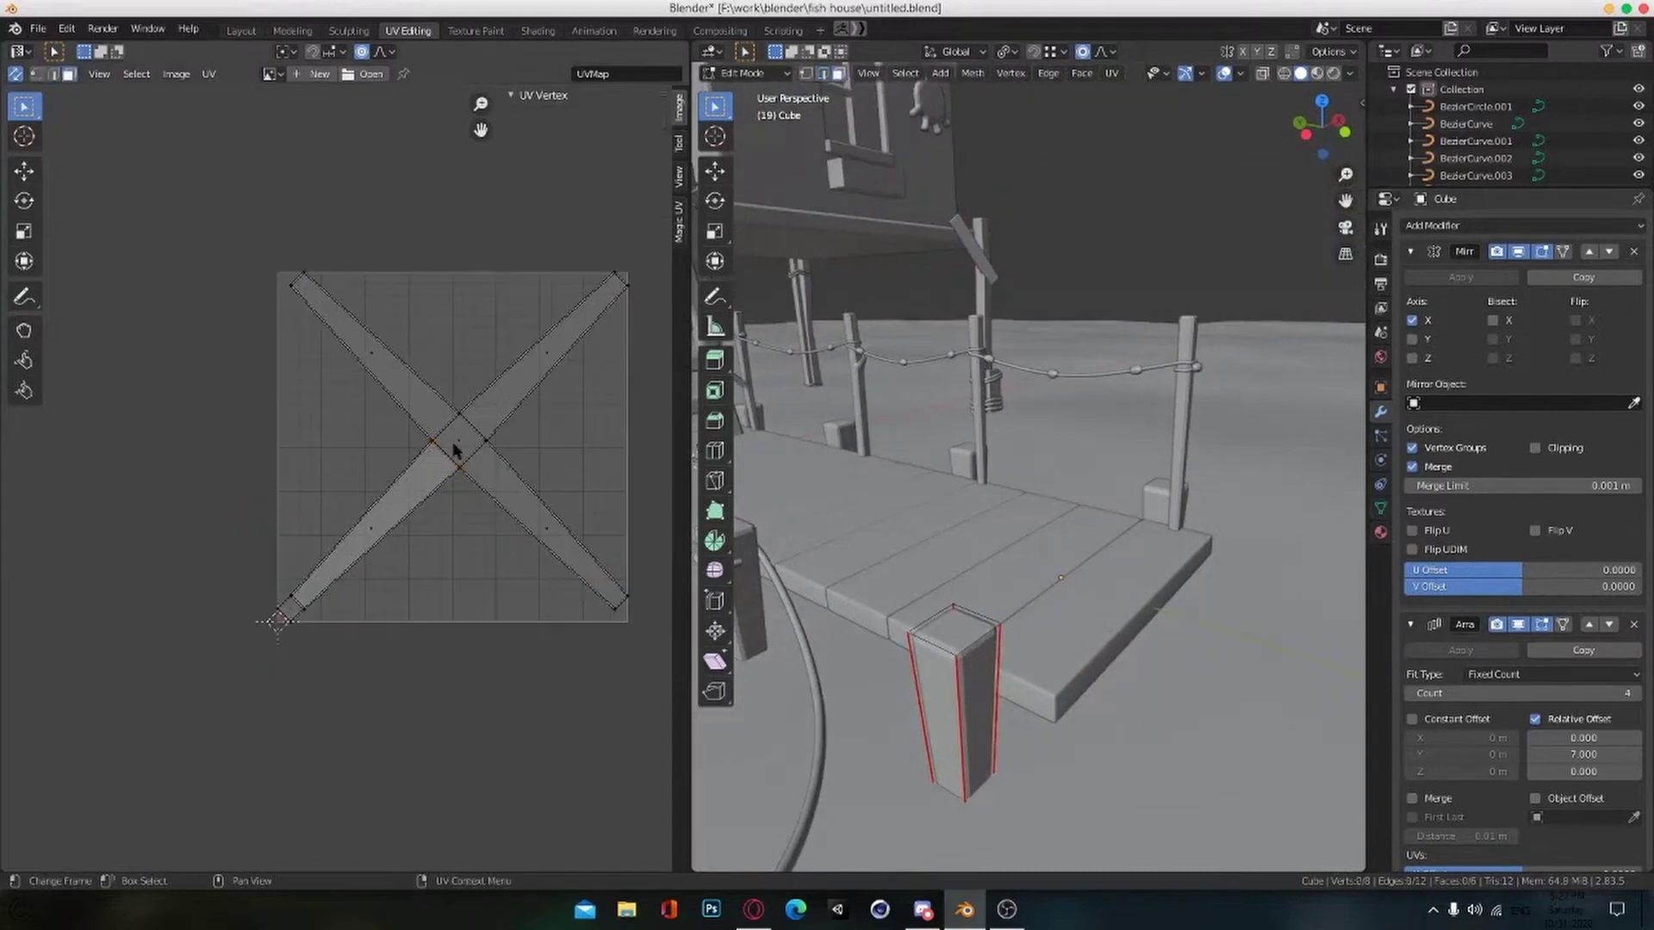
{"action": "left_click", "coordinate": [516, 149]}
{"action": "type", "text": "r"}
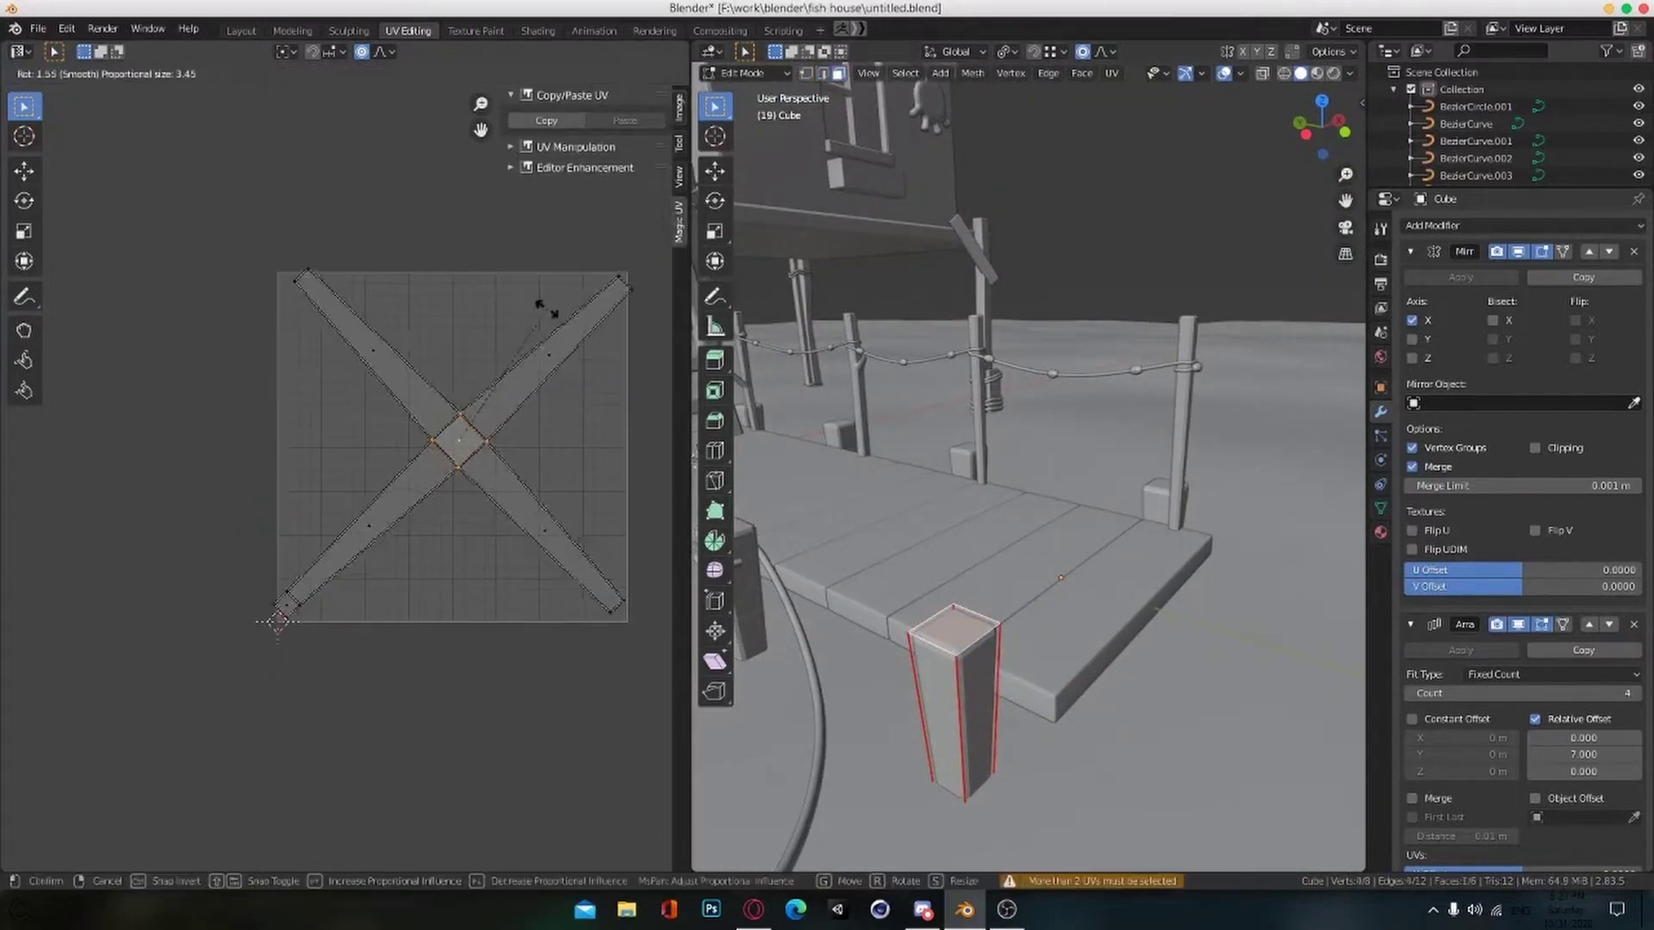
{"action": "type", "text": "45"}
{"action": "left_click", "coordinate": [575, 291]}
Step: Scale the post's rotated cross-shaped UV layout to fit inside the UV square
{"action": "scroll", "coordinate": [554, 403], "scroll_direction": "down", "scroll_amount": 2}
{"action": "key", "text": "s"}
{"action": "left_click", "coordinate": [525, 465]}
{"action": "scroll", "coordinate": [555, 477], "scroll_direction": "up", "scroll_amount": 2}
{"action": "middle_click_drag", "start_coordinate": [559, 473], "coordinate": [528, 477]}
{"action": "scroll", "coordinate": [528, 477], "scroll_direction": "down", "scroll_amount": 2}
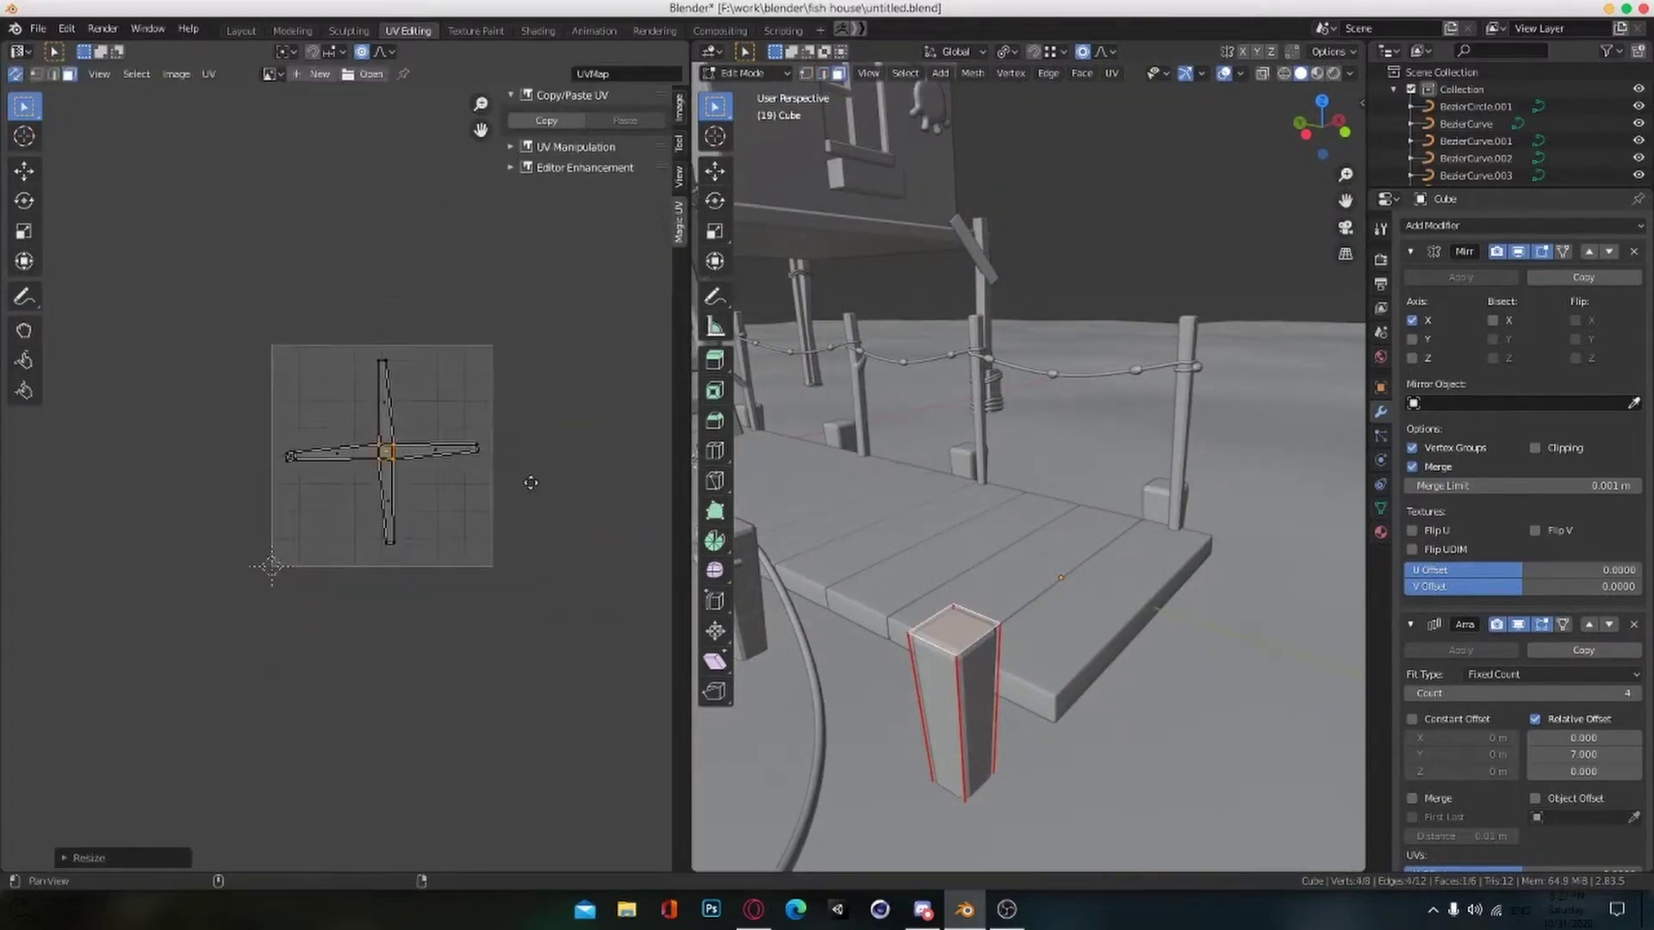
{"action": "scroll", "coordinate": [508, 489], "scroll_direction": "up", "scroll_amount": 3}
{"action": "left_click", "coordinate": [497, 494]}
{"action": "left_click_drag", "start_coordinate": [848, 573], "coordinate": [1119, 647], "text": "alt"}
Step: Return to Object Mode and open the material settings of the dock posts
{"action": "key", "text": "Tab"}
{"action": "scroll", "coordinate": [919, 635], "scroll_direction": "down", "scroll_amount": 3}
{"action": "scroll", "coordinate": [962, 610], "scroll_direction": "down", "scroll_amount": 2}
{"action": "scroll", "coordinate": [958, 516], "scroll_direction": "up", "scroll_amount": 3}
{"action": "left_click", "coordinate": [915, 511]}
{"action": "scroll", "coordinate": [912, 510], "scroll_direction": "up", "scroll_amount": 2}
{"action": "scroll", "coordinate": [1122, 649], "scroll_direction": "down", "scroll_amount": 5}
{"action": "left_click", "coordinate": [1381, 532]}
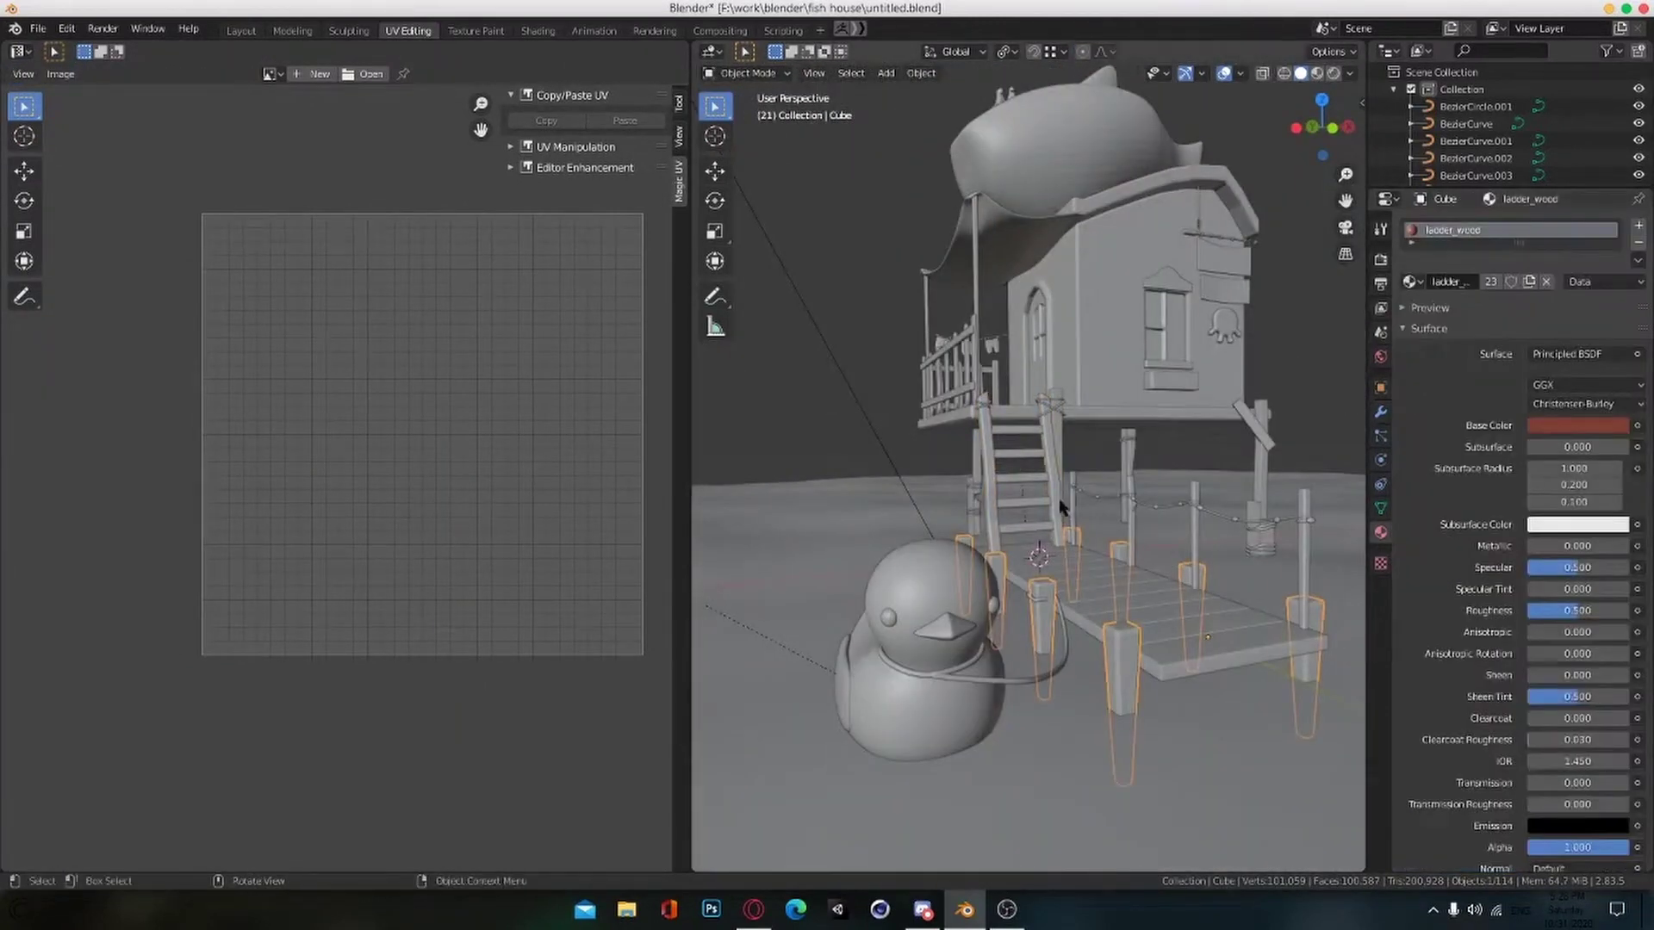
Step: Select the ladder's side rail and open it in Edit Mode
{"action": "scroll", "coordinate": [1045, 535], "scroll_direction": "up", "scroll_amount": 5}
{"action": "scroll", "coordinate": [926, 545], "scroll_direction": "down", "scroll_amount": 2}
{"action": "key", "text": "a"}
{"action": "scroll", "coordinate": [934, 565], "scroll_direction": "up", "scroll_amount": 2}
{"action": "left_click", "coordinate": [933, 565]}
{"action": "key", "text": "Tab"}
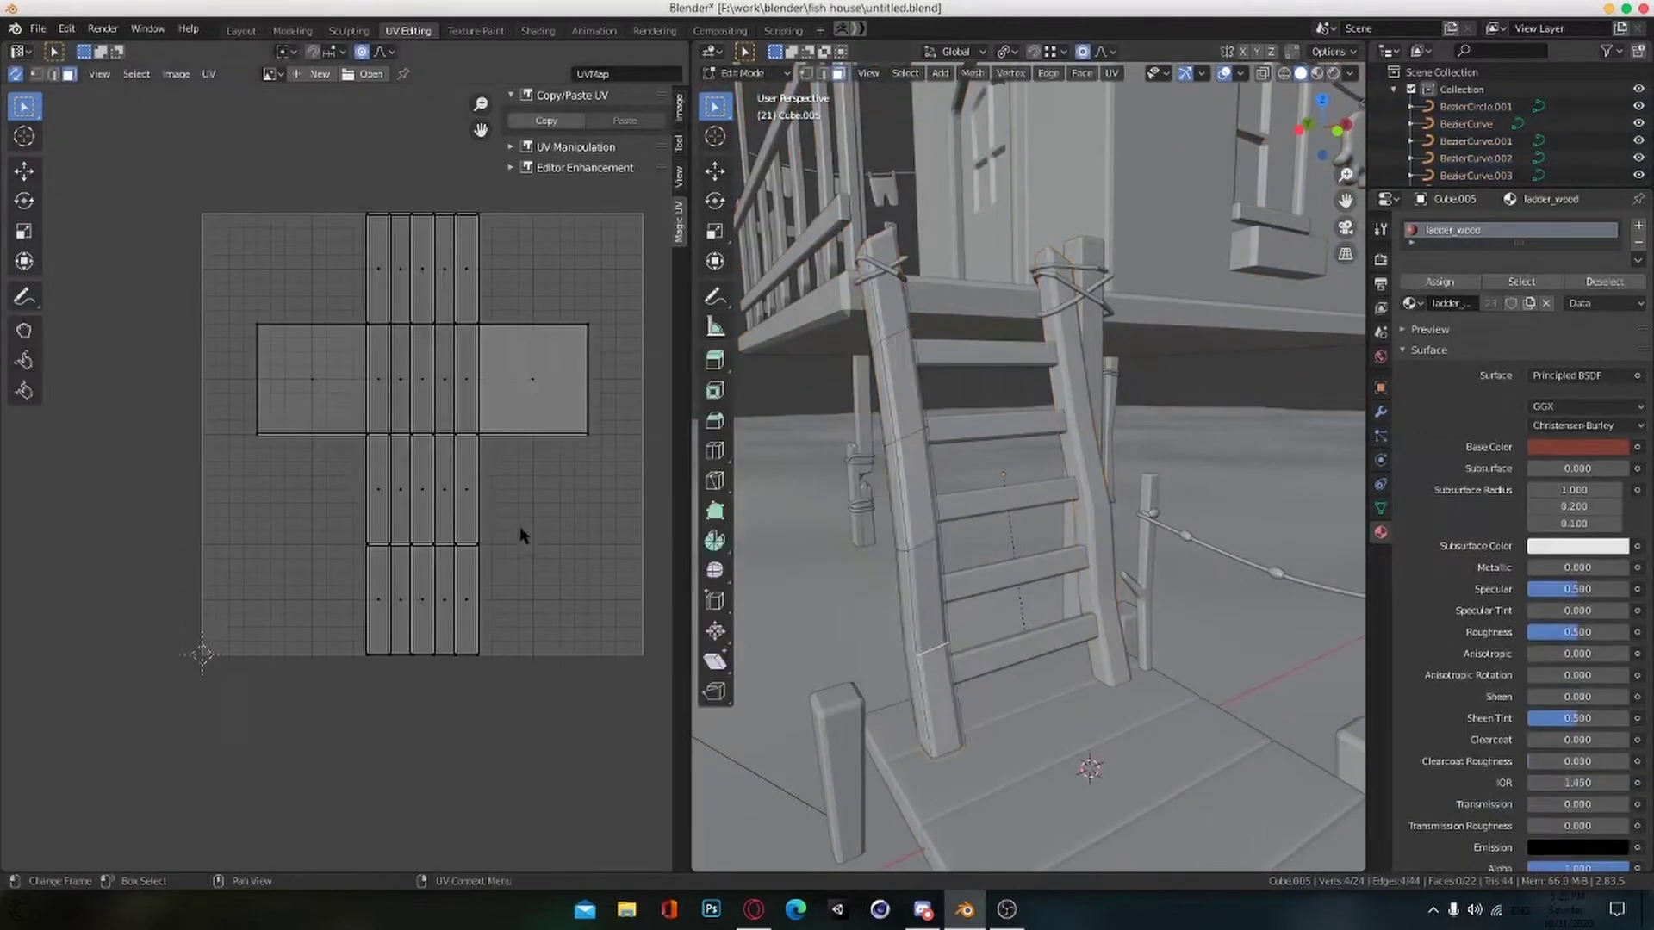
Step: Unwrap all faces of the ladder's side rail with Smart UV Project
{"action": "key", "text": "a"}
{"action": "key", "text": "u"}
{"action": "left_click", "coordinate": [834, 485]}
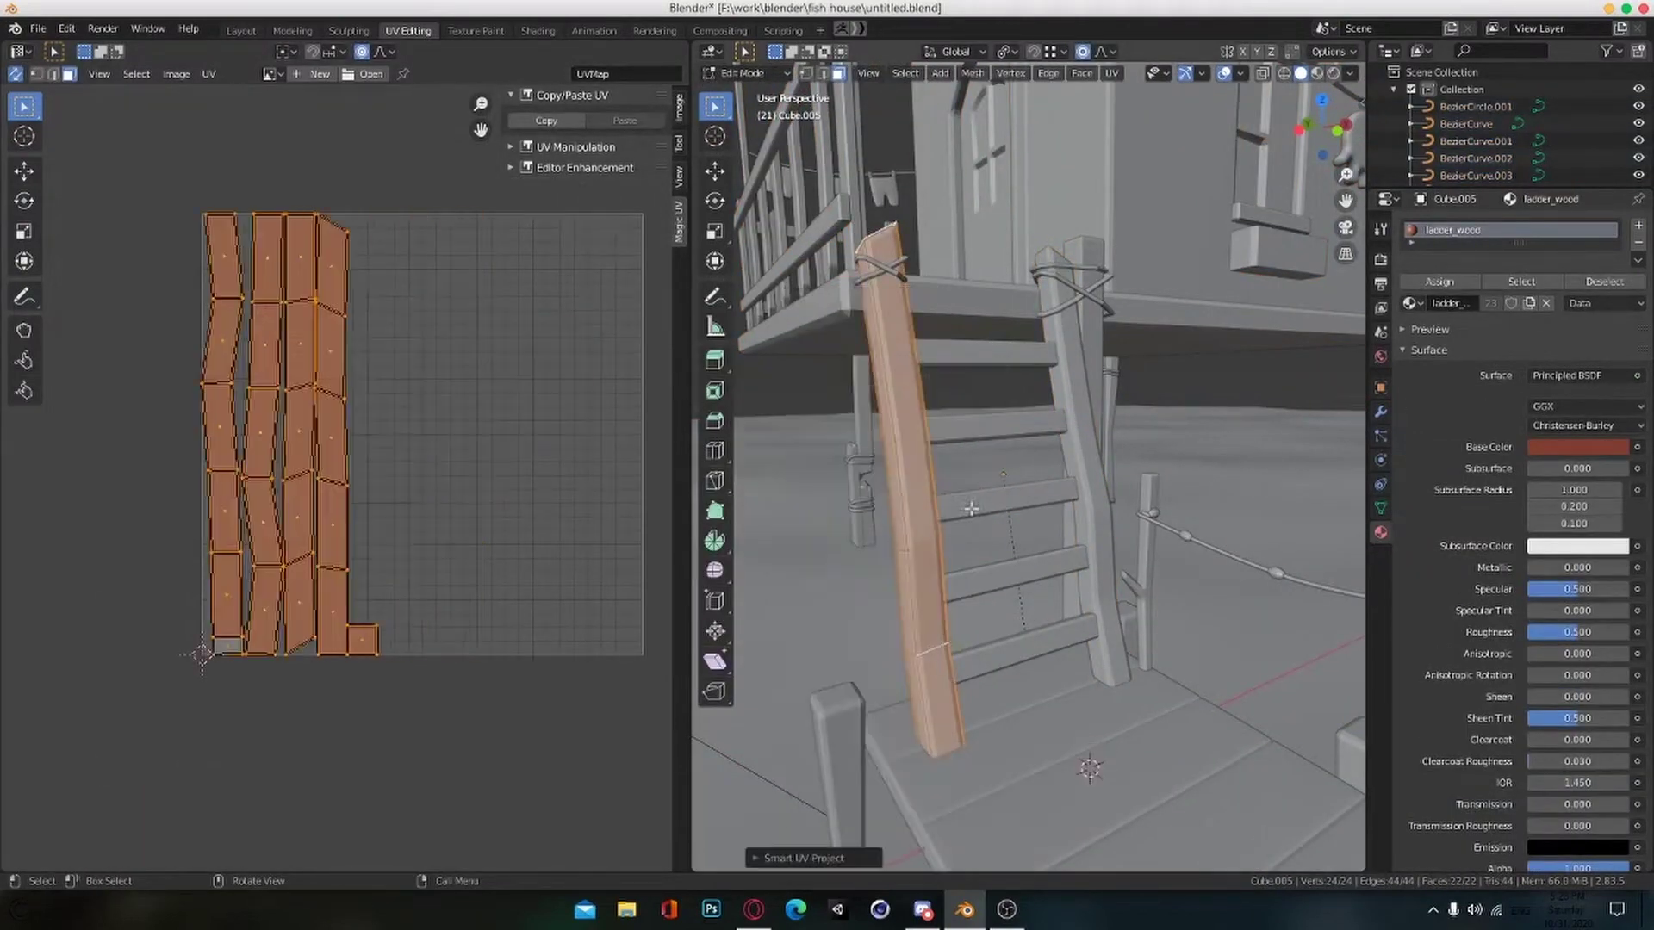
Step: Try to stitch the rail's separate UV strips together along their shared long edges
{"action": "key", "text": "alt+a"}
{"action": "scroll", "coordinate": [344, 447], "scroll_direction": "up", "scroll_amount": 2}
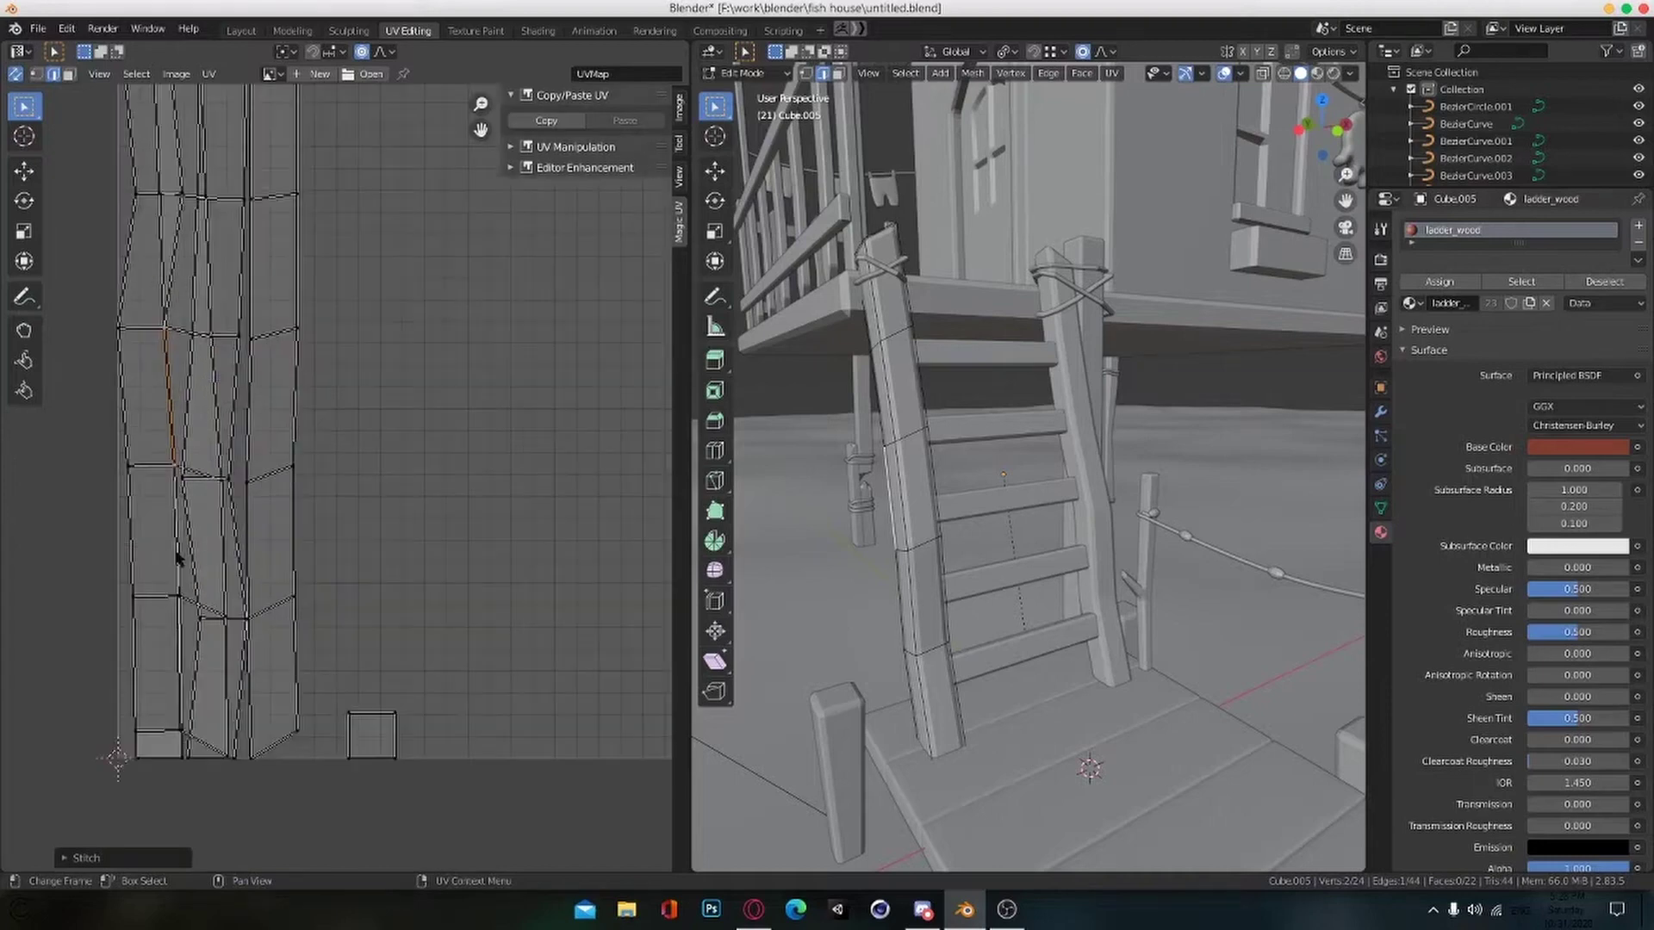
{"action": "left_click", "coordinate": [174, 563]}
{"action": "key", "text": "v"}
{"action": "left_click", "coordinate": [173, 570]}
{"action": "scroll", "coordinate": [499, 522], "scroll_direction": "up", "scroll_amount": 2}
{"action": "middle_click_drag", "start_coordinate": [173, 570], "coordinate": [458, 524]}
{"action": "scroll", "coordinate": [527, 522], "scroll_direction": "up", "scroll_amount": 3}
{"action": "key", "text": "v"}
{"action": "left_click", "coordinate": [457, 534]}
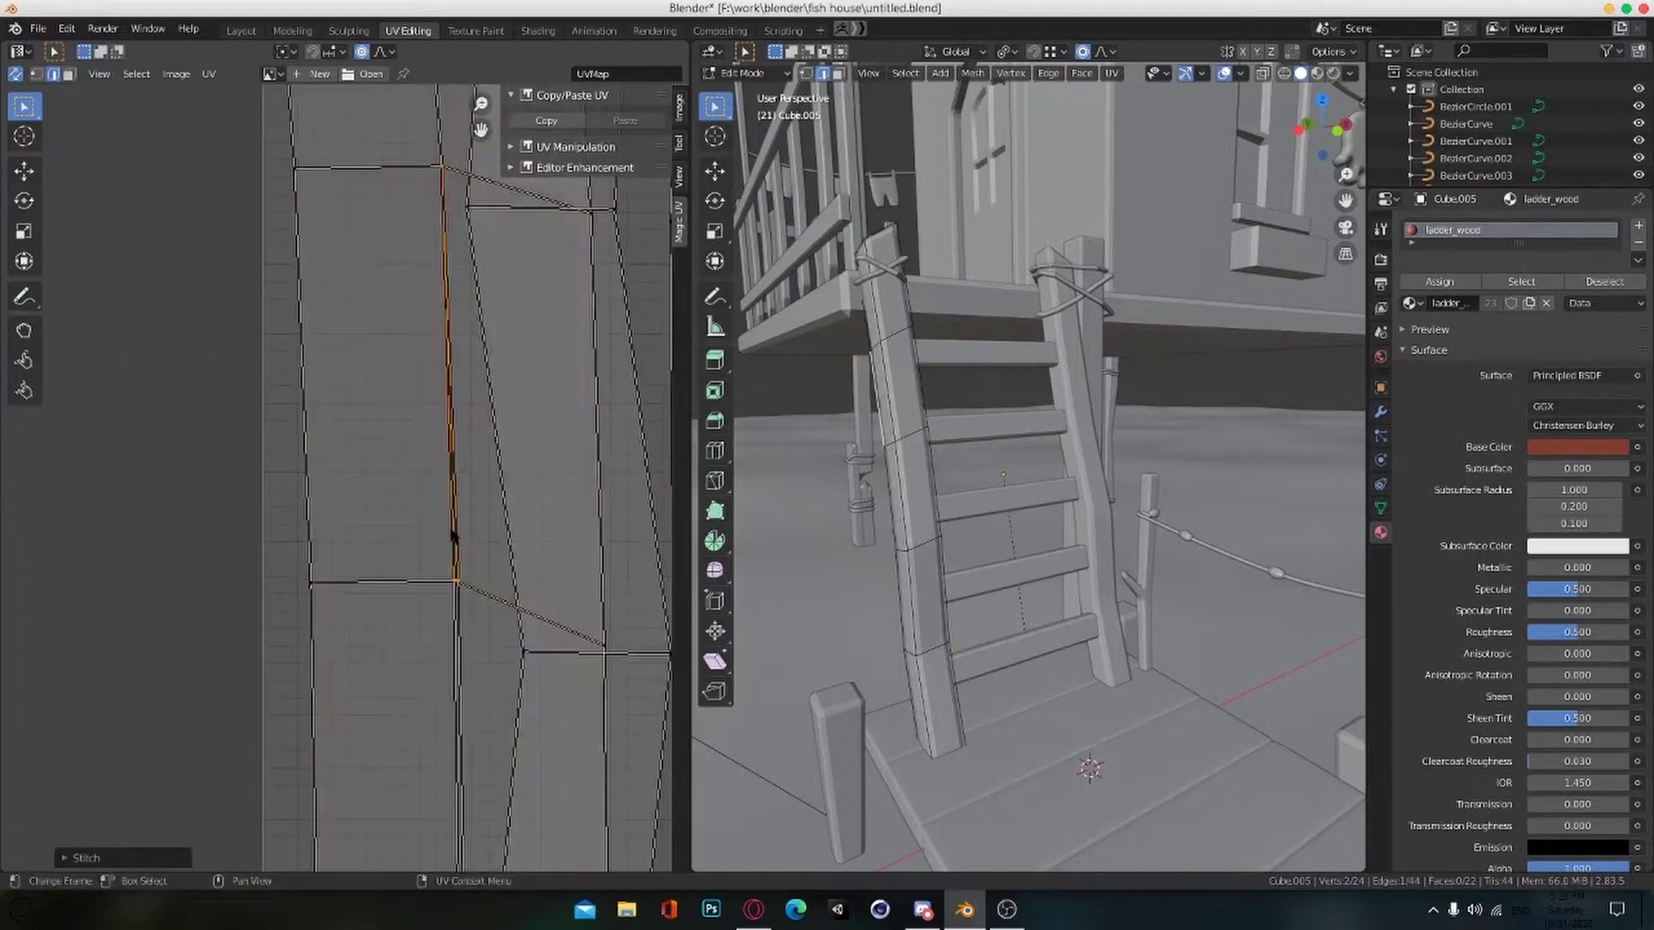
{"action": "right_click", "coordinate": [455, 547]}
{"action": "scroll", "coordinate": [456, 594], "scroll_direction": "up", "scroll_amount": 3}
{"action": "key", "text": "alt+a"}
{"action": "scroll", "coordinate": [456, 594], "scroll_direction": "down", "scroll_amount": 9}
{"action": "scroll", "coordinate": [596, 495], "scroll_direction": "down", "scroll_amount": 2}
{"action": "middle_click_drag", "start_coordinate": [596, 495], "coordinate": [449, 551]}
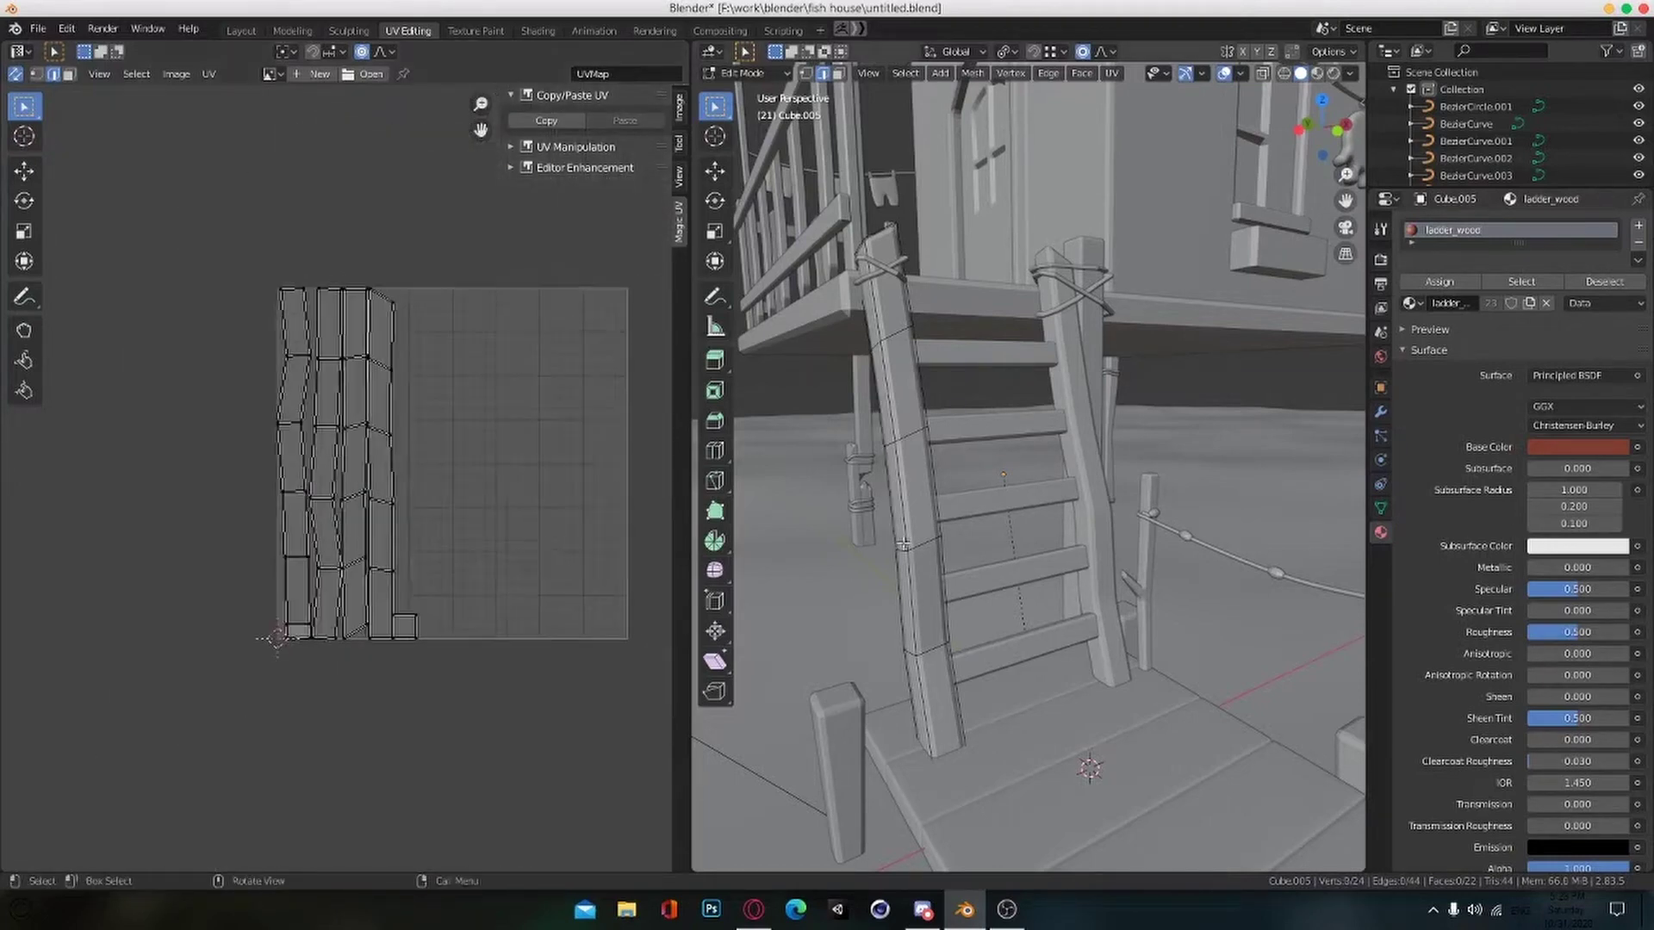
Step: Mark one long corner edge loop of the ladder's side rail as a seam
{"action": "scroll", "coordinate": [896, 516], "scroll_direction": "up", "scroll_amount": 2}
{"action": "left_click", "coordinate": [873, 532], "text": "alt"}
{"action": "right_click", "coordinate": [868, 532]}
{"action": "left_click", "coordinate": [864, 534]}
Step: Mark three edges of the rail's top end face as seams
{"action": "middle_click_drag", "start_coordinate": [853, 220], "coordinate": [957, 358]}
{"action": "left_click", "coordinate": [876, 416], "text": "shift"}
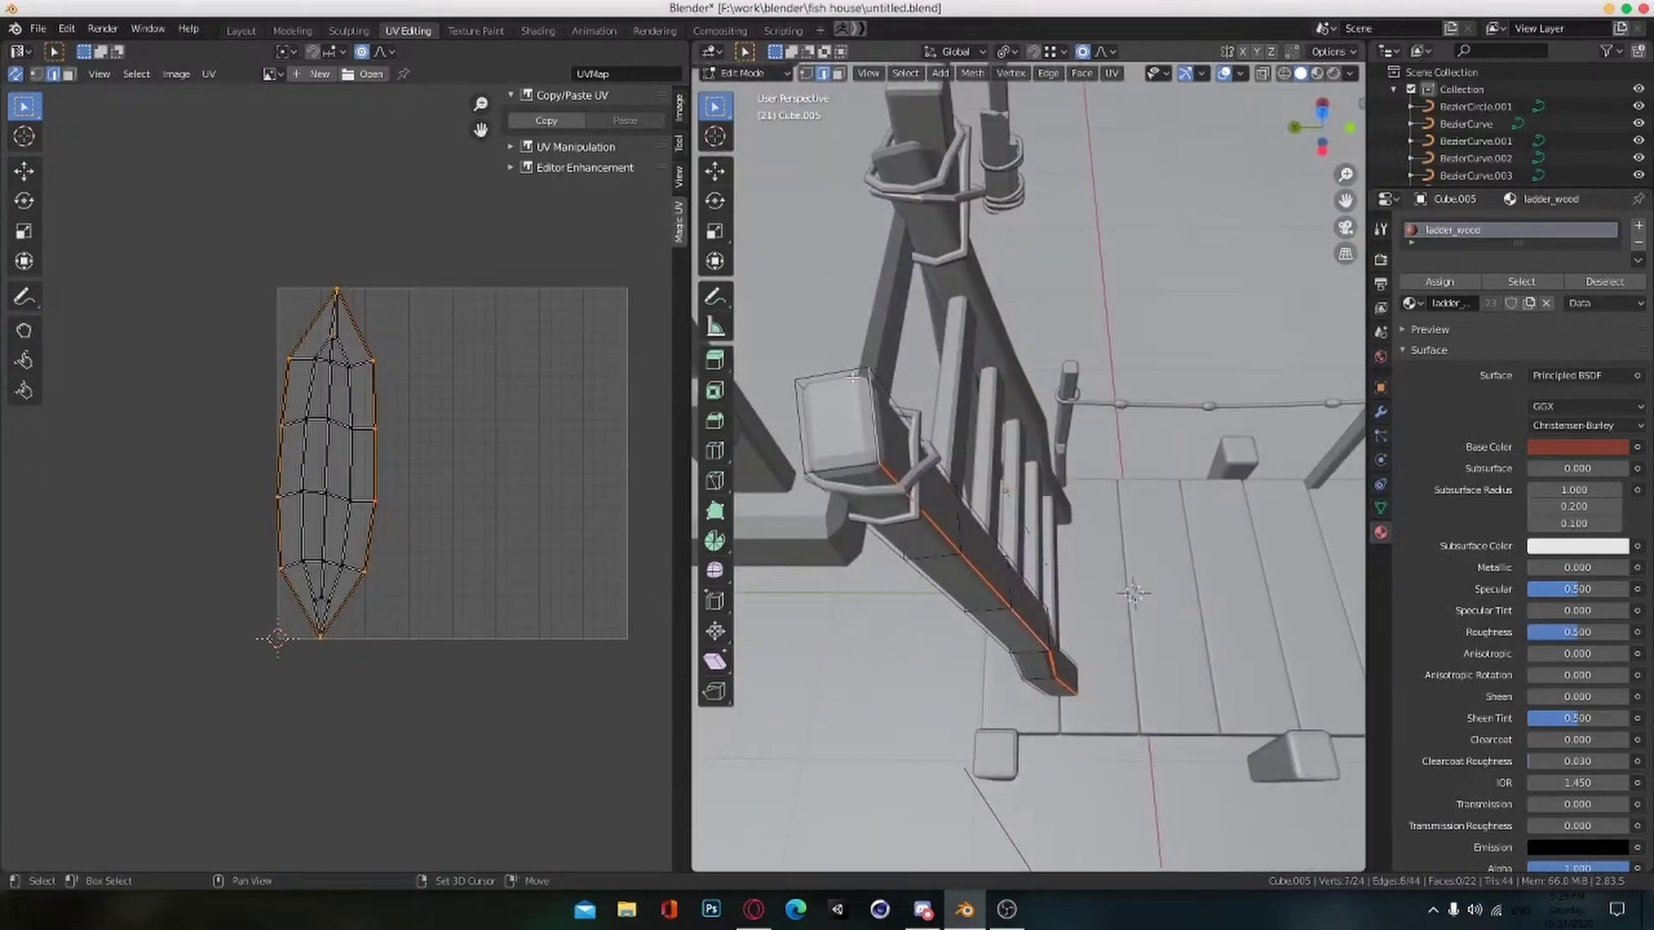
{"action": "left_click", "coordinate": [835, 379], "text": "shift"}
{"action": "left_click", "coordinate": [802, 425], "text": "shift"}
{"action": "right_click", "coordinate": [803, 424]}
{"action": "left_click", "coordinate": [801, 426]}
Step: Isolate the side rails in Local View and mark three edges of the rail's bottom end face as seams
{"action": "middle_click_drag", "start_coordinate": [797, 435], "coordinate": [834, 323]}
{"action": "left_click_drag", "start_coordinate": [941, 620], "coordinate": [974, 502], "text": "alt"}
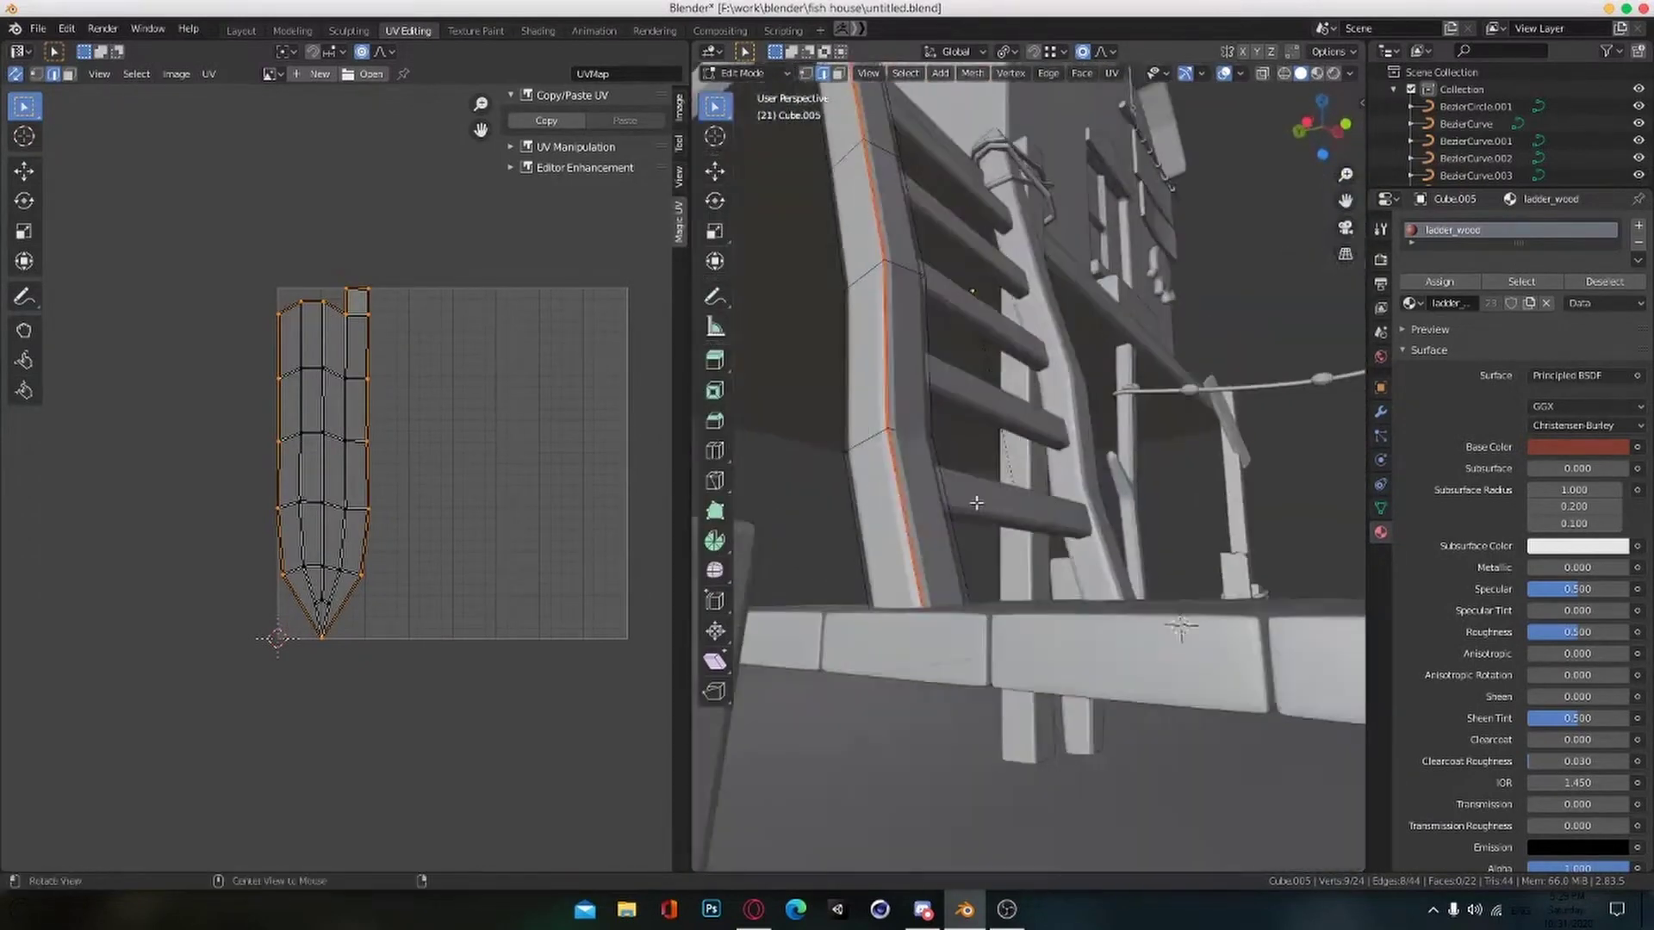
{"action": "key", "text": "slash"}
{"action": "left_click_drag", "start_coordinate": [1038, 727], "coordinate": [986, 642], "text": "alt"}
{"action": "scroll", "coordinate": [854, 743], "scroll_direction": "down", "scroll_amount": 2}
{"action": "left_click", "coordinate": [871, 624]}
{"action": "left_click", "coordinate": [882, 680], "text": "shift"}
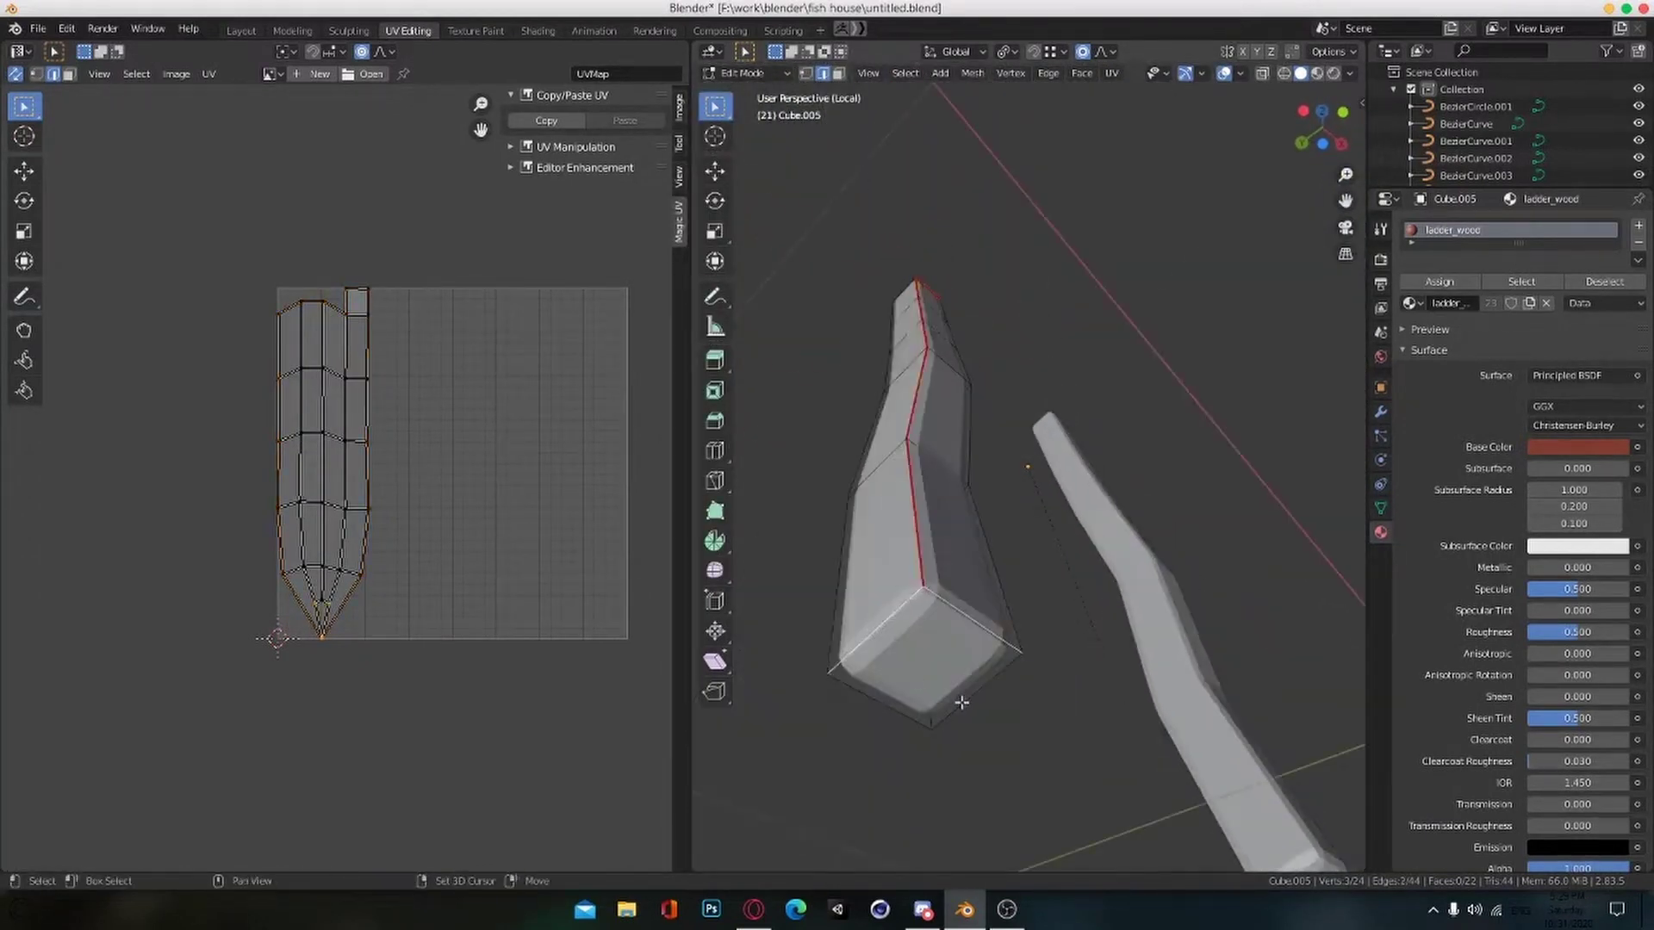
{"action": "left_click", "coordinate": [961, 699], "text": "shift"}
{"action": "right_click", "coordinate": [962, 699]}
{"action": "left_click", "coordinate": [961, 701]}
Step: Save the file and unwrap the whole rail along its marked seams
{"action": "left_click_drag", "start_coordinate": [896, 526], "coordinate": [1051, 683], "text": "alt"}
{"action": "key", "text": "Tab"}
{"action": "key", "text": "Tab"}
{"action": "key", "text": "ctrl+s"}
{"action": "key", "text": "a"}
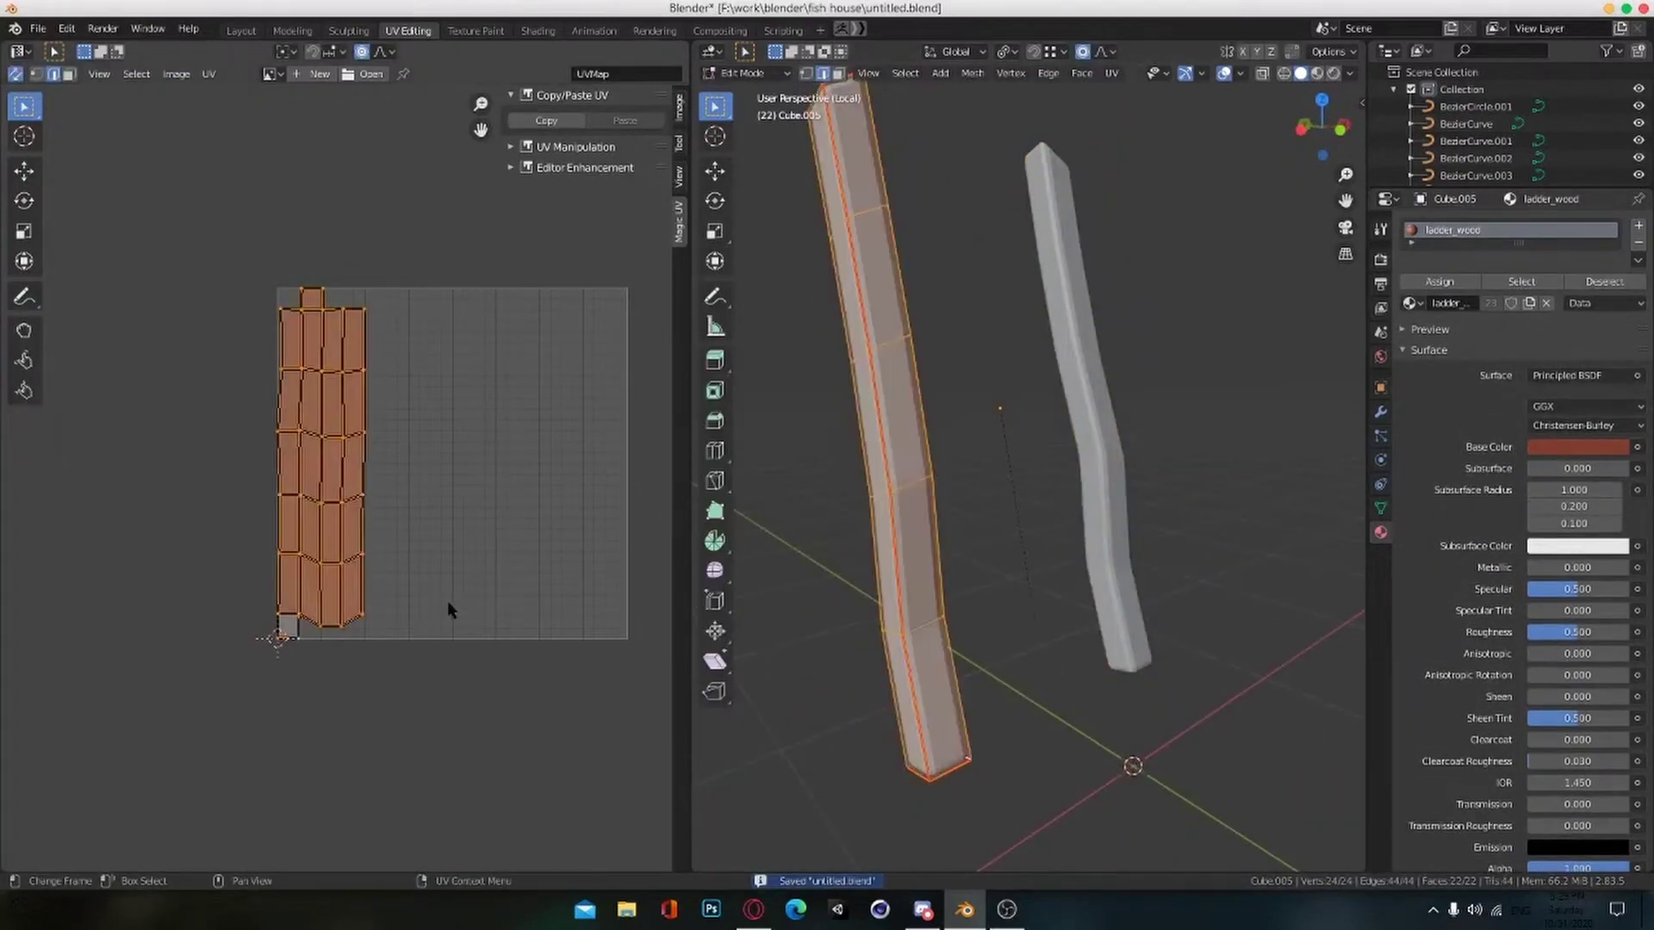
{"action": "key", "text": "u"}
{"action": "left_click", "coordinate": [327, 491]}
Step: Try to collapse the middle crosswise edge loop of the rail's UV island by scaling it to 0 along X
{"action": "left_click", "coordinate": [24, 390]}
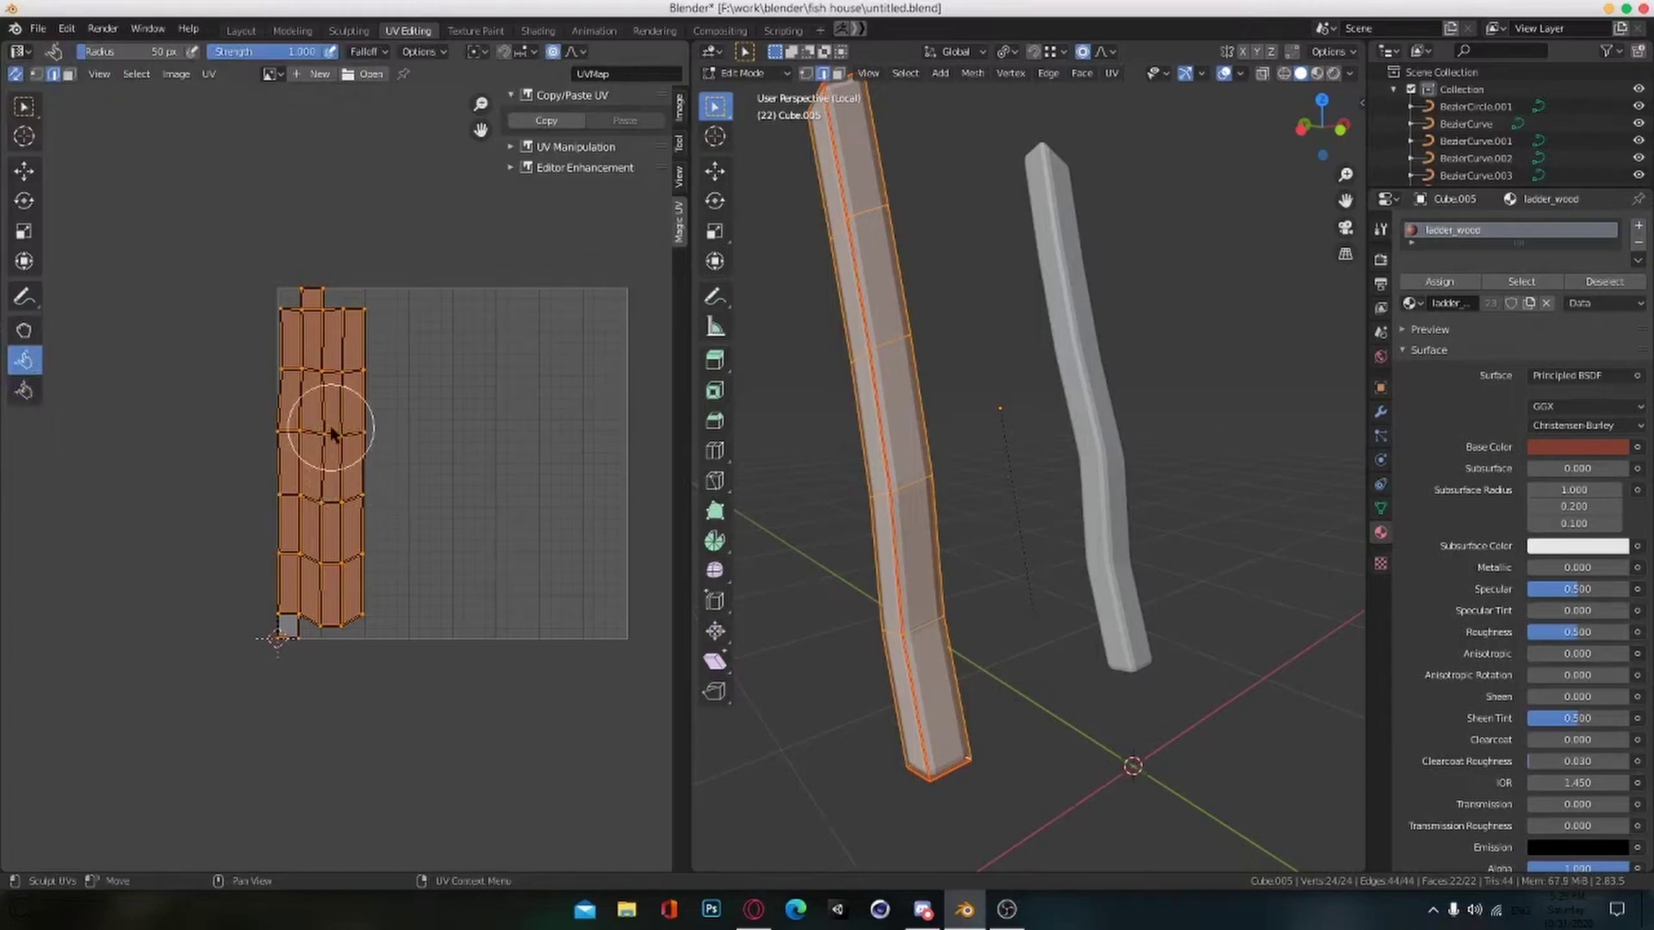
{"action": "scroll", "coordinate": [285, 525], "scroll_direction": "up", "scroll_amount": 3}
{"action": "left_click", "coordinate": [24, 109]}
{"action": "left_click", "coordinate": [321, 393], "text": "alt"}
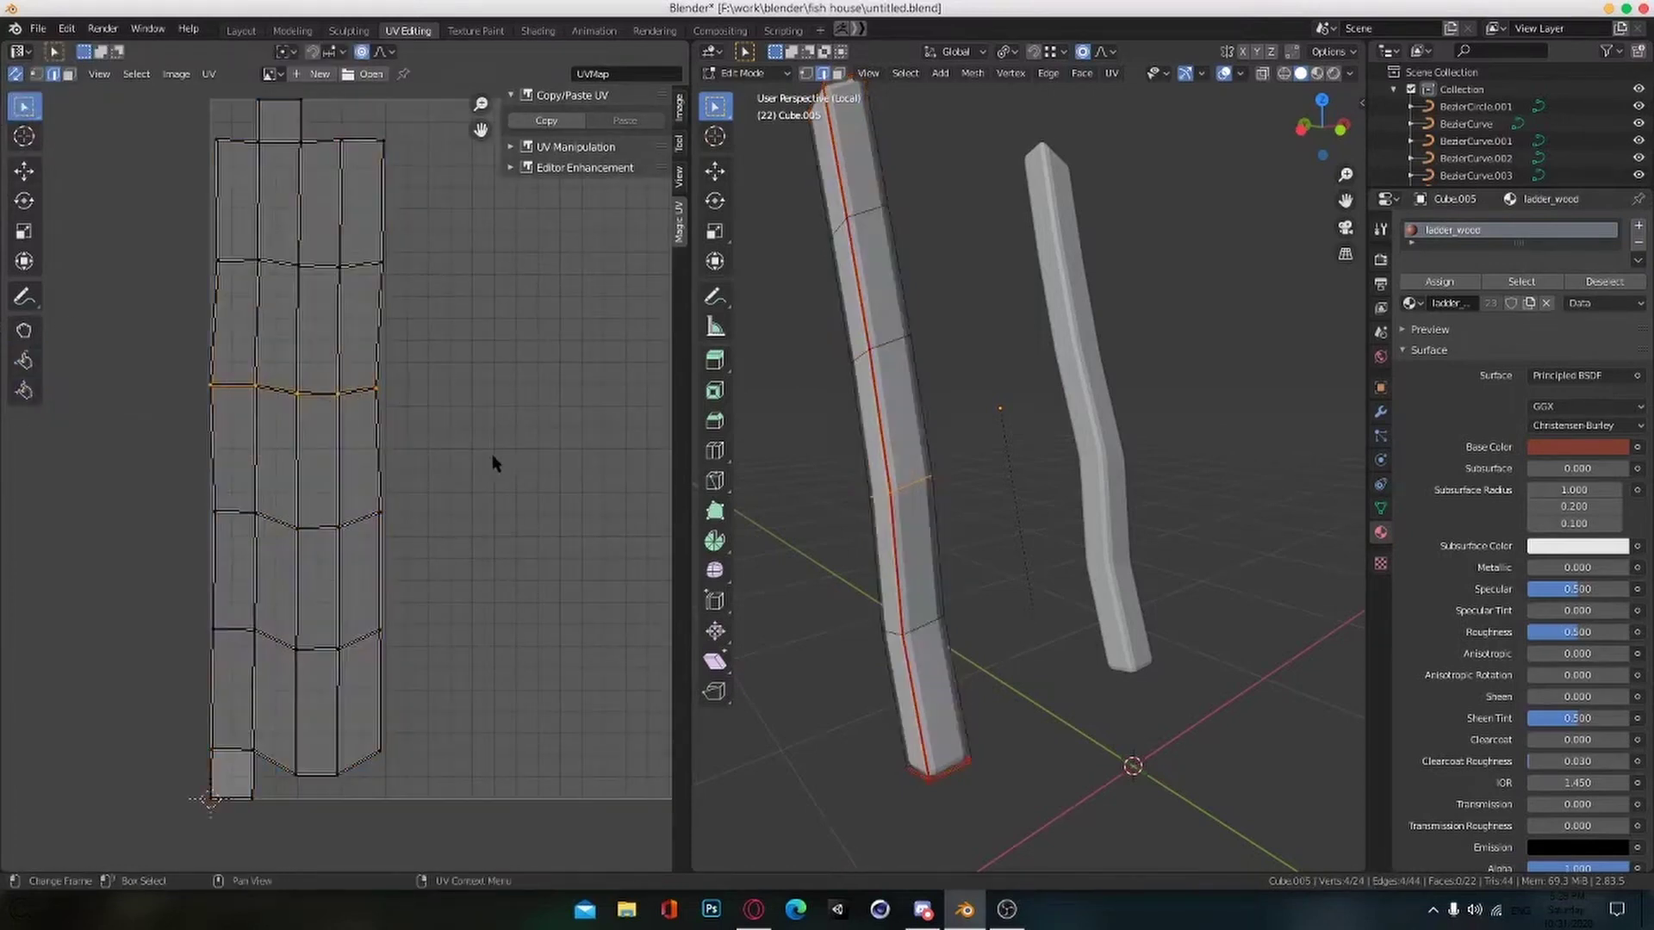
{"action": "key", "text": "s"}
{"action": "key", "text": "x"}
{"action": "key", "text": "0"}
{"action": "key", "text": "Return"}
{"action": "key", "text": "ctrl+z"}
{"action": "key", "text": "s"}
{"action": "key", "text": "x"}
{"action": "key", "text": "0"}
{"action": "key", "text": "Return"}
{"action": "key", "text": "ctrl+z"}
Step: Flatten the island's middle crosswise loop into a straight horizontal line with a scale of 0 and pin its vertices
{"action": "key", "text": "0"}
{"action": "key", "text": "Return"}
{"action": "scroll", "coordinate": [325, 455], "scroll_direction": "down", "scroll_amount": 1}
{"action": "right_click", "coordinate": [298, 382]}
{"action": "left_click", "coordinate": [312, 145]}
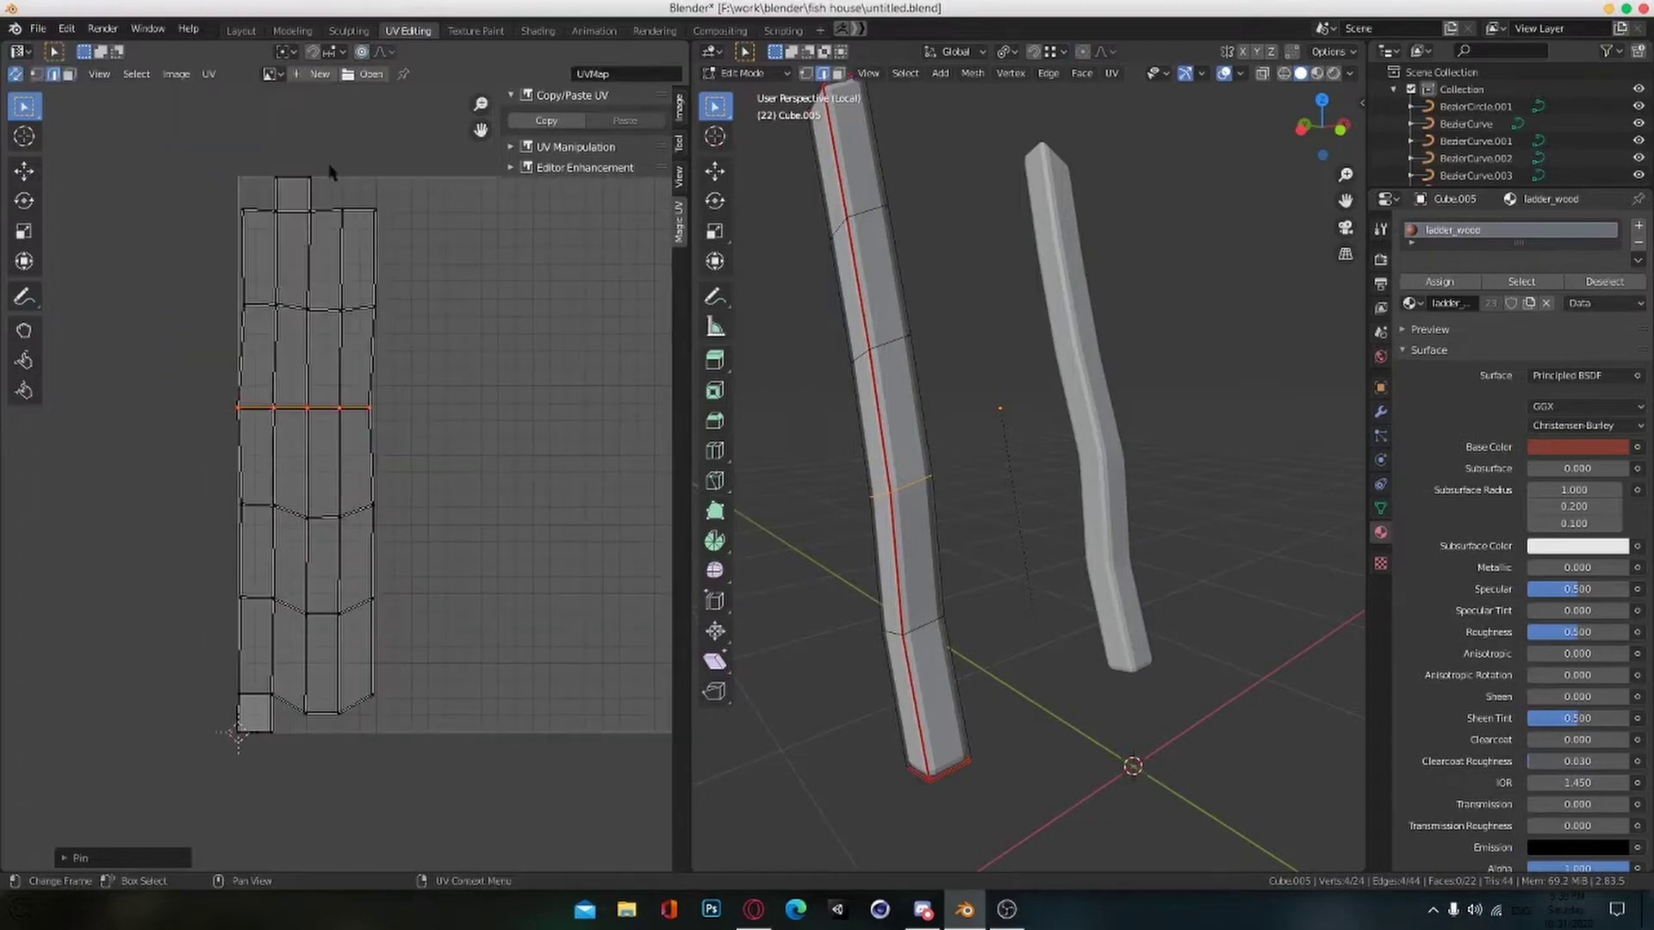
Step: Try unwrapping the whole rail around the pinned loop, undo it and select the crosswise loop above
{"action": "key", "text": "a"}
{"action": "key", "text": "u"}
{"action": "scroll", "coordinate": [471, 377], "scroll_direction": "down", "scroll_amount": 3}
{"action": "scroll", "coordinate": [360, 475], "scroll_direction": "up", "scroll_amount": 3}
{"action": "middle_click_drag", "start_coordinate": [360, 475], "coordinate": [424, 494]}
{"action": "key", "text": "ctrl+z"}
{"action": "left_click", "coordinate": [310, 325], "text": "alt"}
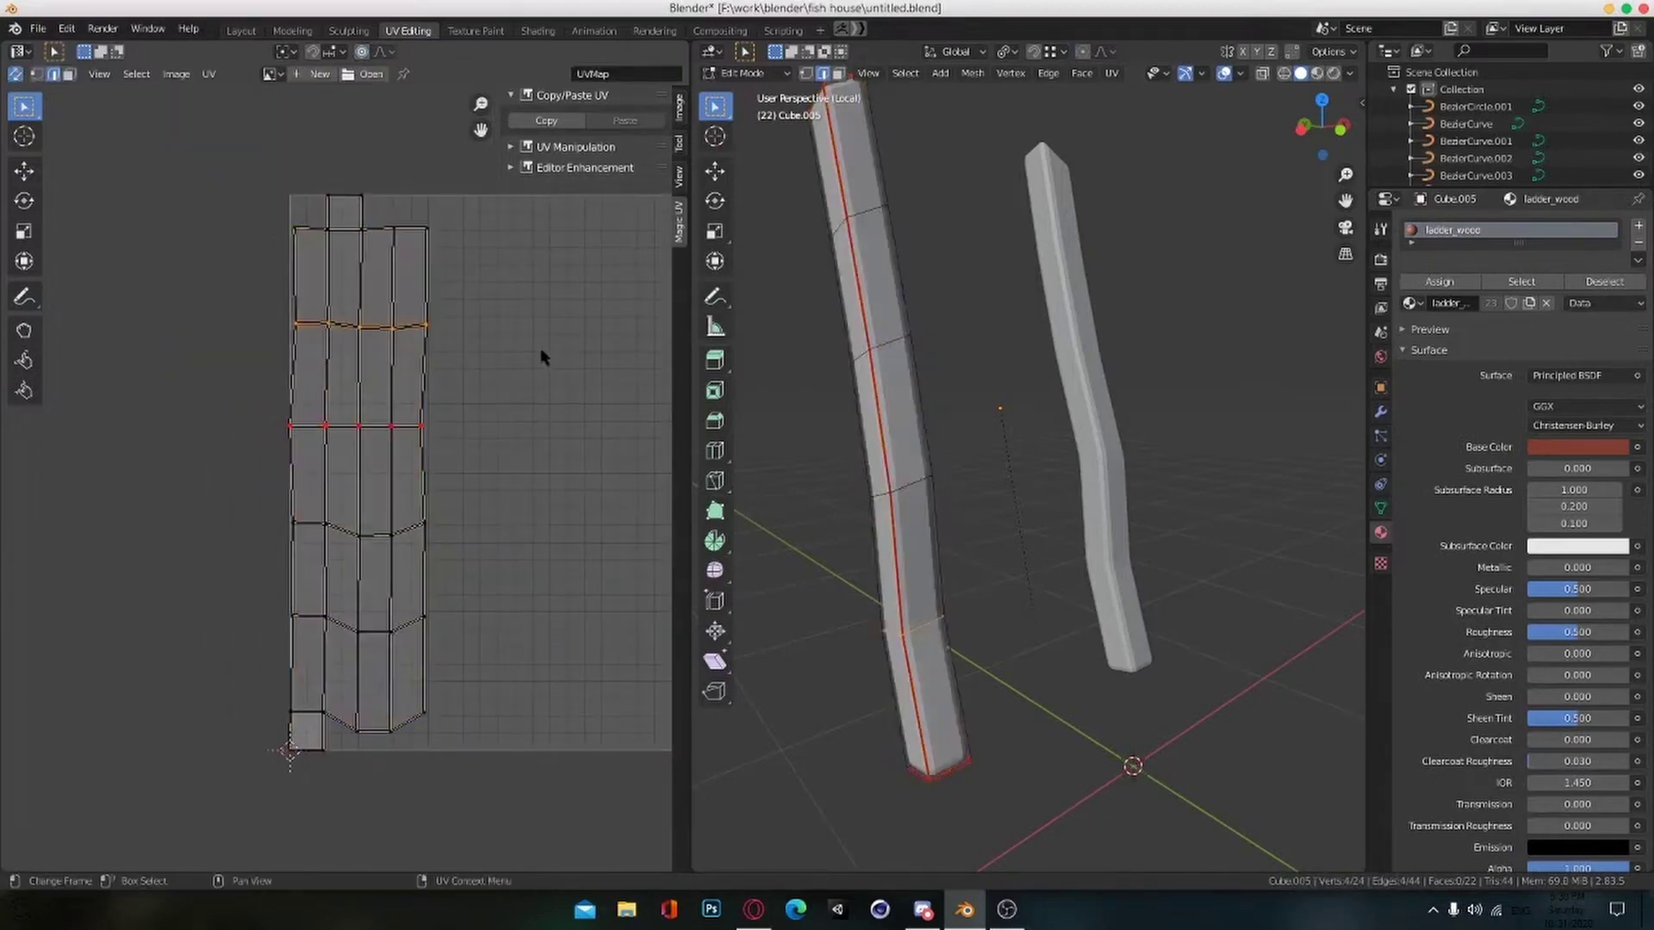
Step: Inspect the shape of both ladder rails in Object Mode and return to Edit Mode
{"action": "key", "text": "Tab"}
{"action": "scroll", "coordinate": [989, 480], "scroll_direction": "down", "scroll_amount": 3}
{"action": "mouse_move", "coordinate": [1044, 469]}
{"action": "middle_mouse_down"}
{"action": "mouse_move", "coordinate": [990, 479]}
{"action": "mouse_move", "coordinate": [1022, 451]}
{"action": "middle_mouse_up"}
{"action": "scroll", "coordinate": [996, 461], "scroll_direction": "up", "scroll_amount": 2}
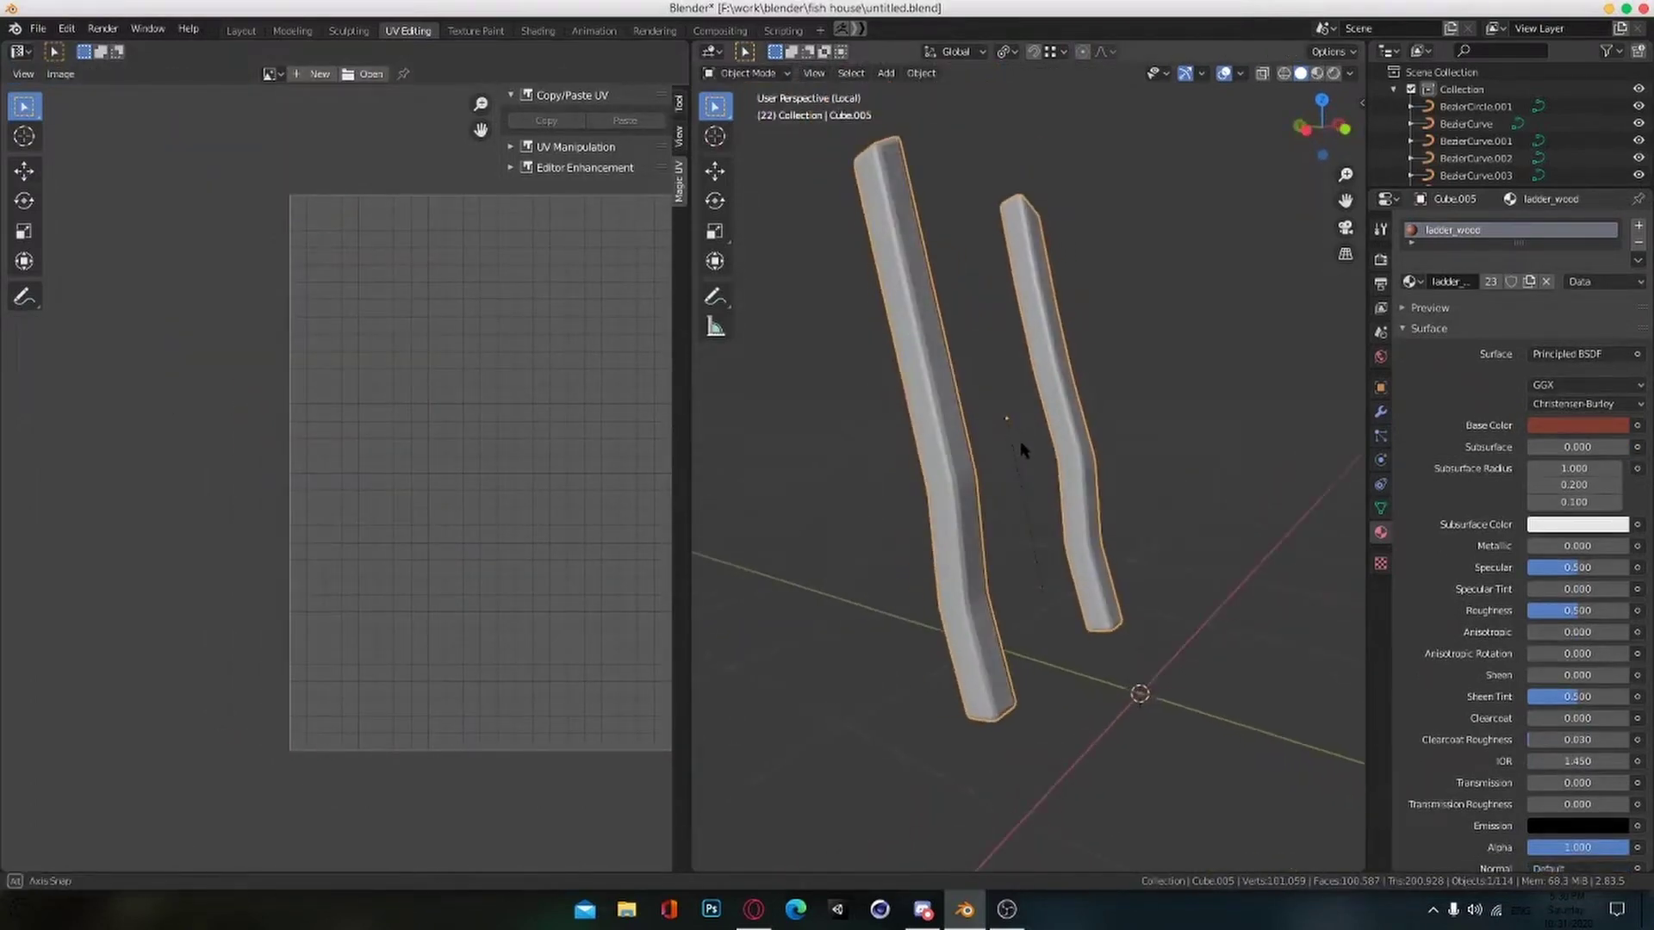
{"action": "key", "text": "Tab"}
{"action": "scroll", "coordinate": [973, 506], "scroll_direction": "up", "scroll_amount": 1}
{"action": "middle_click_drag", "start_coordinate": [793, 540], "coordinate": [813, 541]}
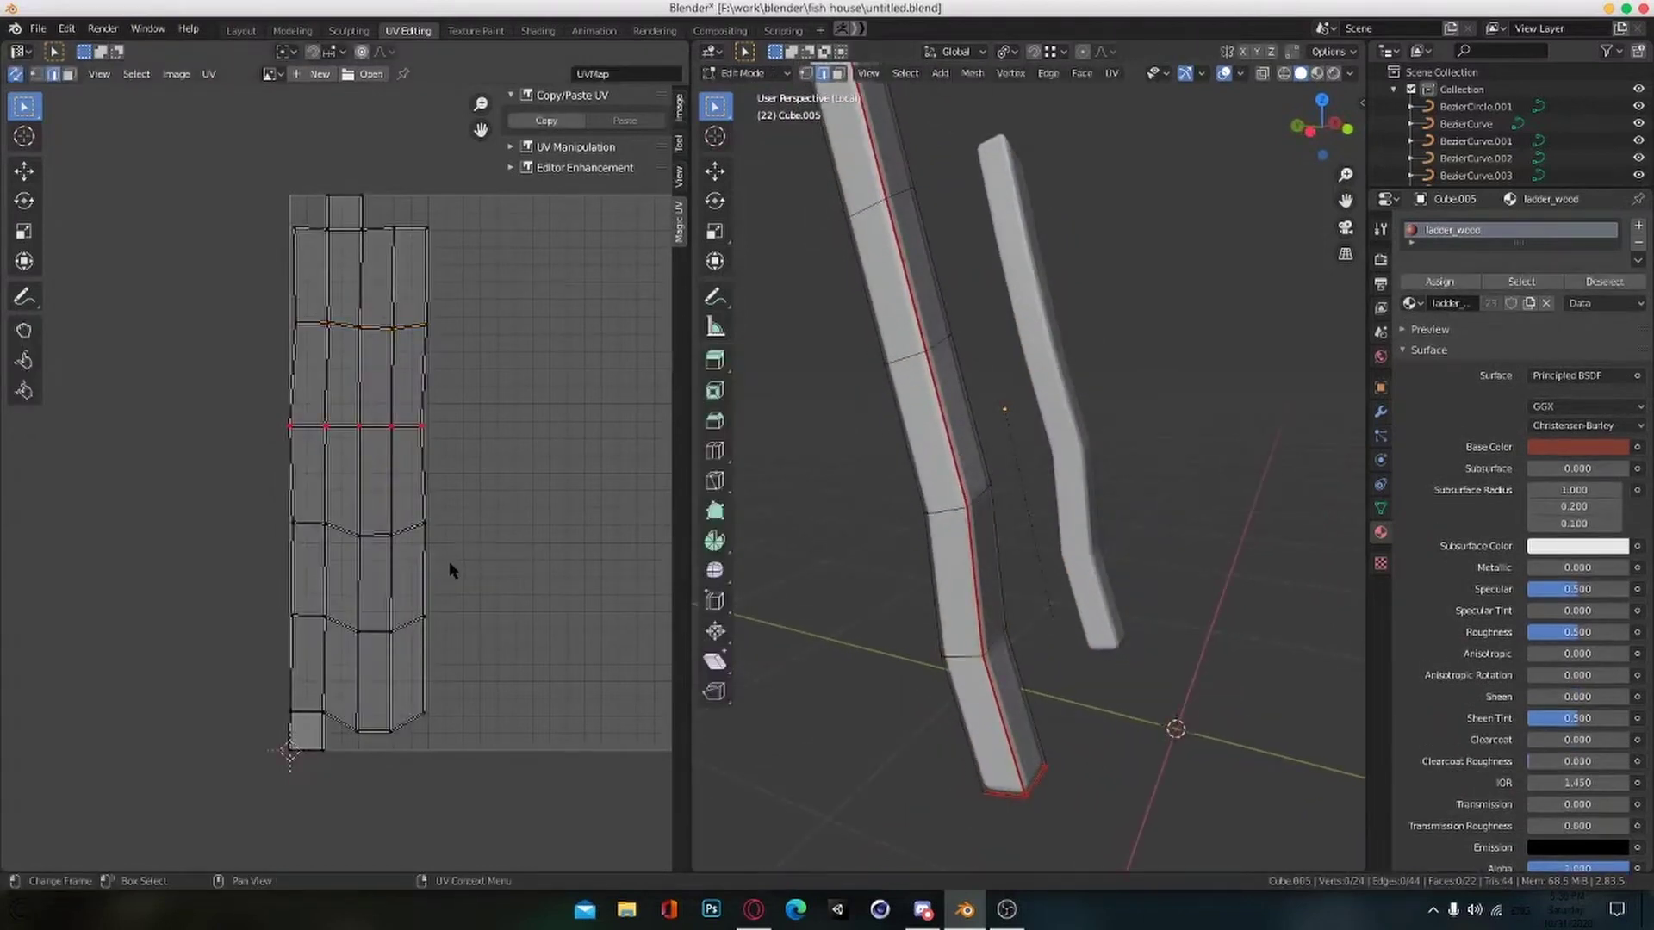
Step: Unpin the middle loop and unwrap the rail's entire UV layout again
{"action": "key", "text": "alt+p"}
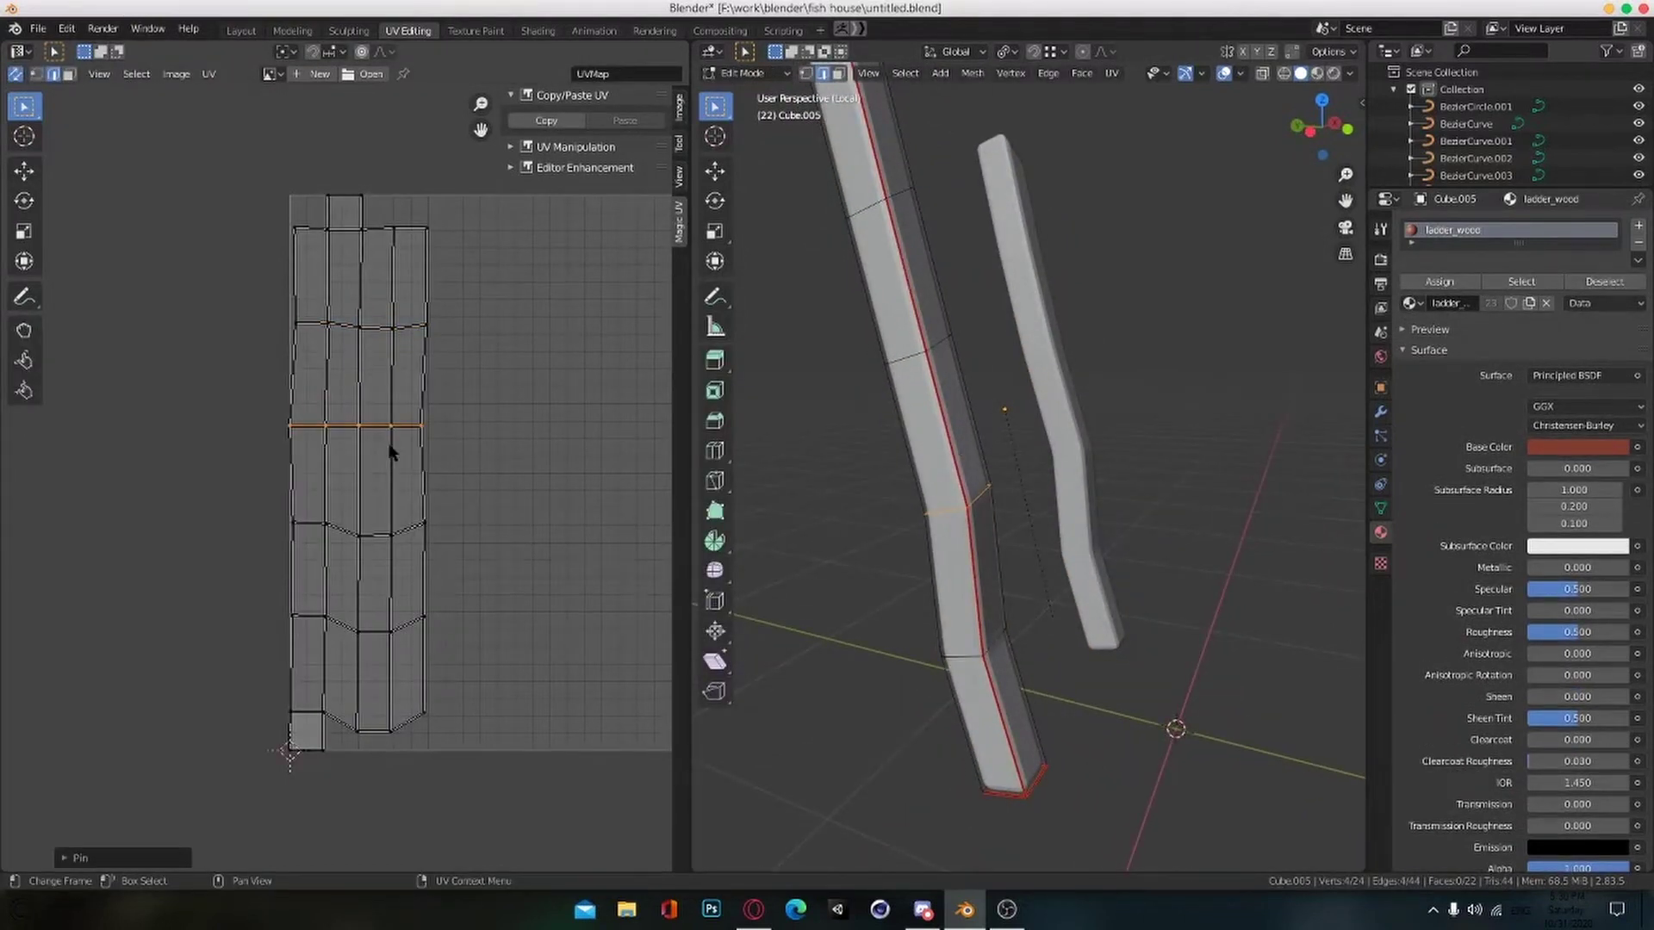
{"action": "scroll", "coordinate": [448, 396], "scroll_direction": "up", "scroll_amount": 2}
{"action": "scroll", "coordinate": [516, 344], "scroll_direction": "down", "scroll_amount": 4}
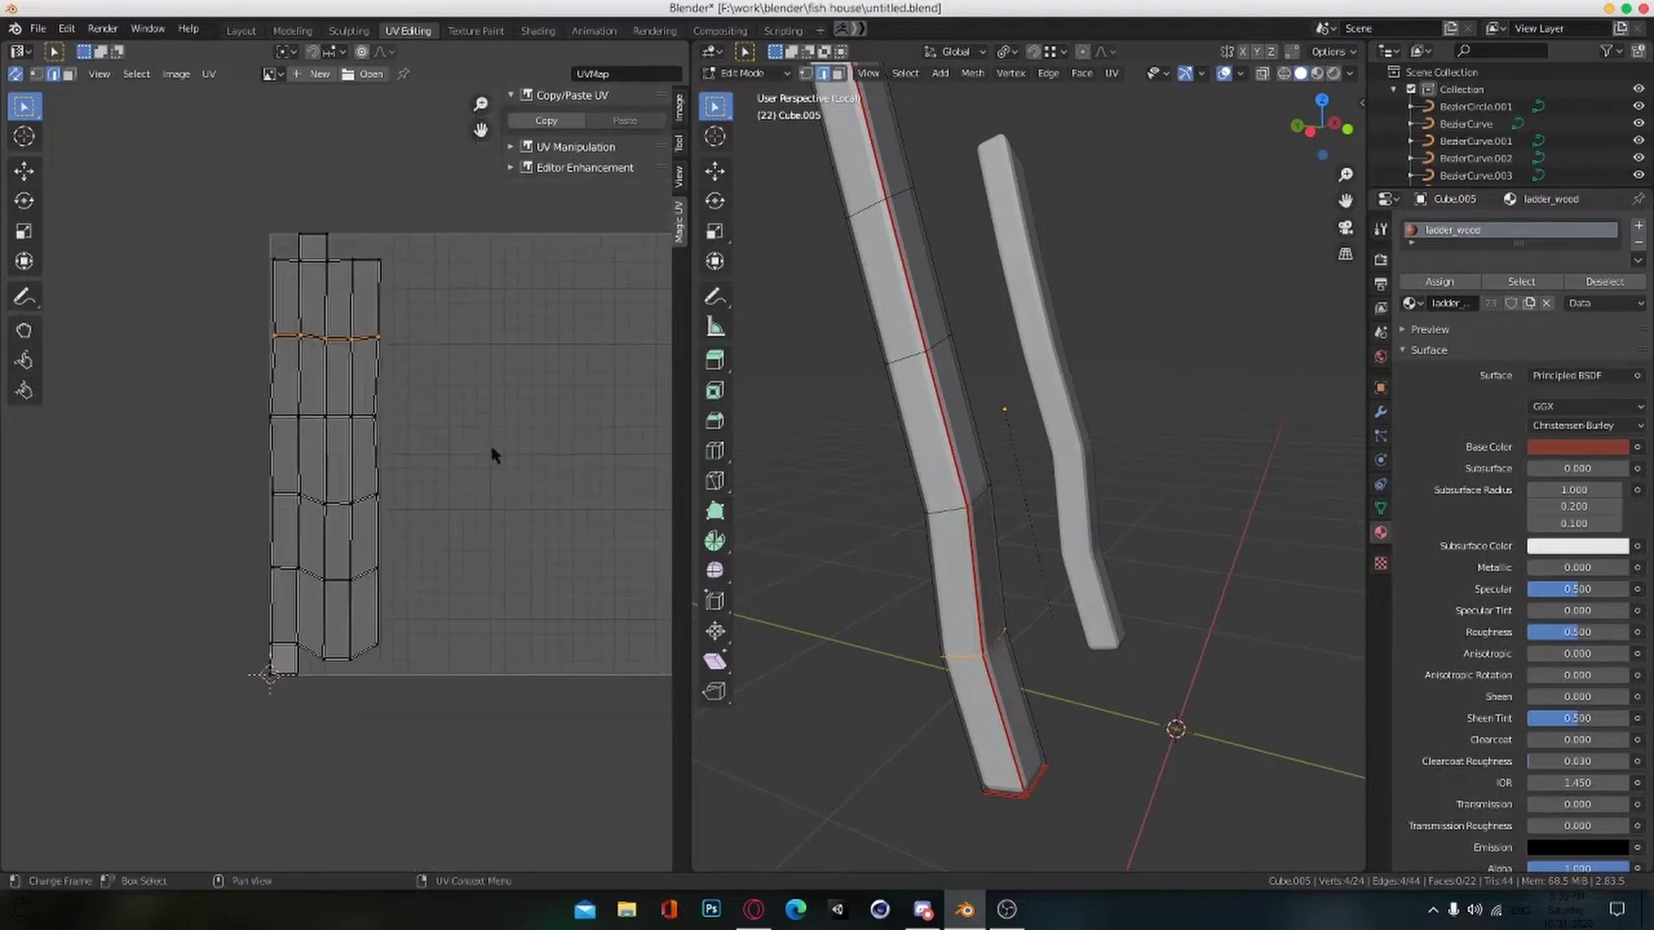
{"action": "scroll", "coordinate": [492, 455], "scroll_direction": "down", "scroll_amount": 1}
{"action": "key", "text": "a"}
{"action": "scroll", "coordinate": [495, 453], "scroll_direction": "up", "scroll_amount": 2}
{"action": "key", "text": "u"}
Step: Try reprojecting the whole rail with Smart UV Project and undo the last projection
{"action": "key", "text": "u"}
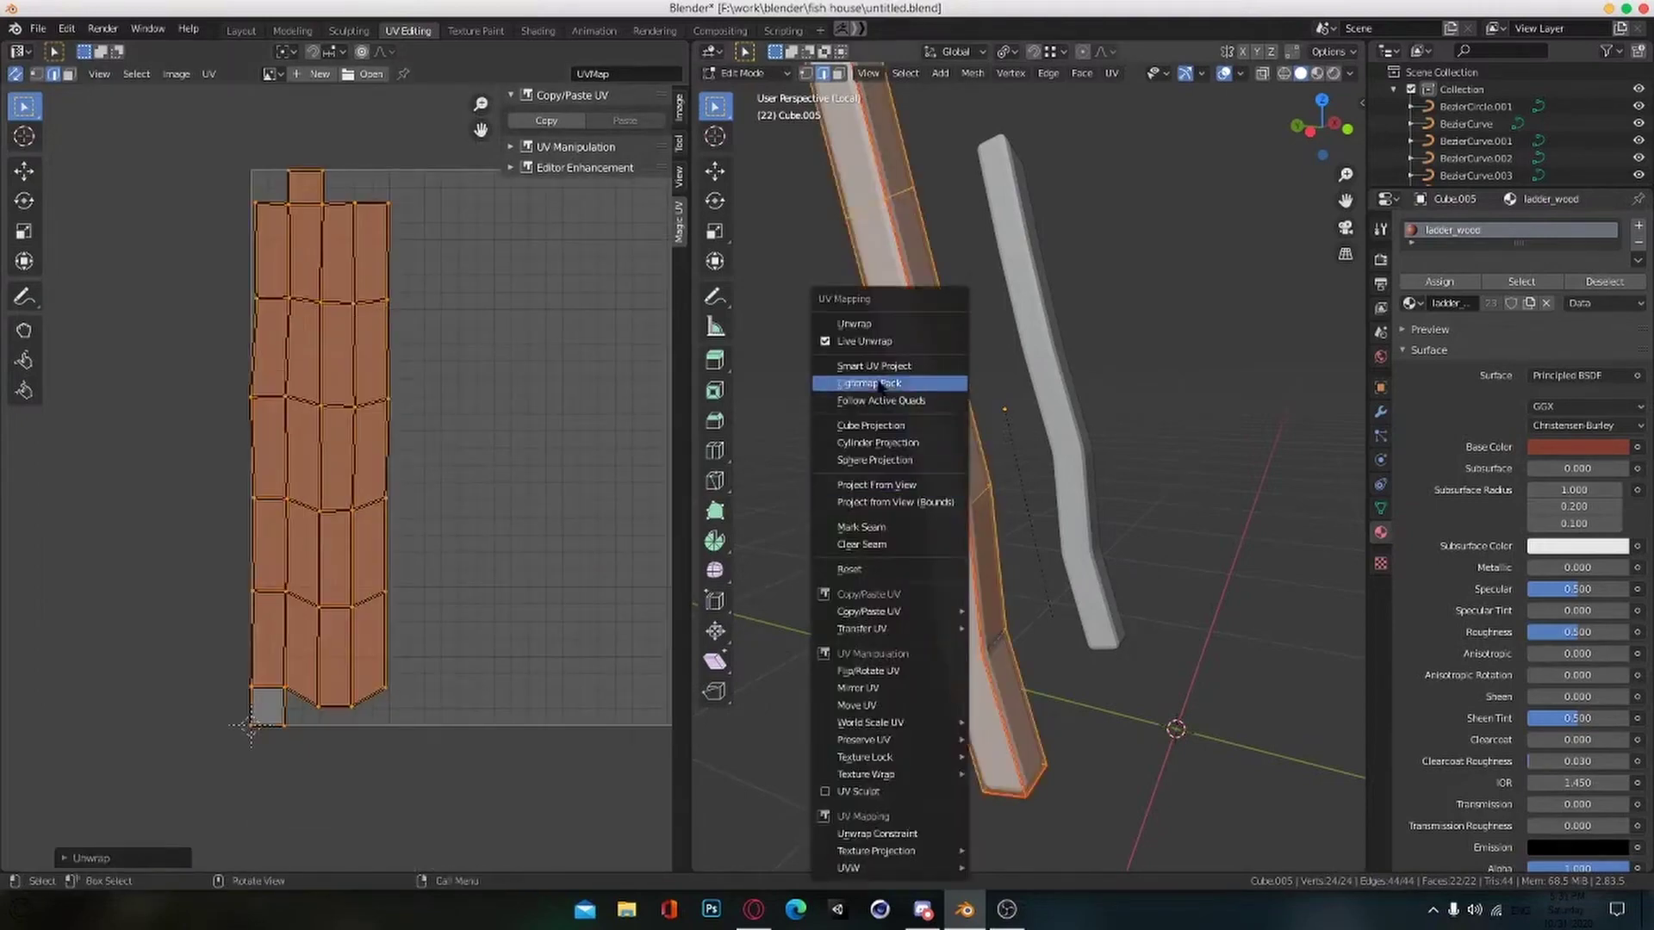
{"action": "left_click", "coordinate": [881, 369]}
{"action": "left_click", "coordinate": [934, 511]}
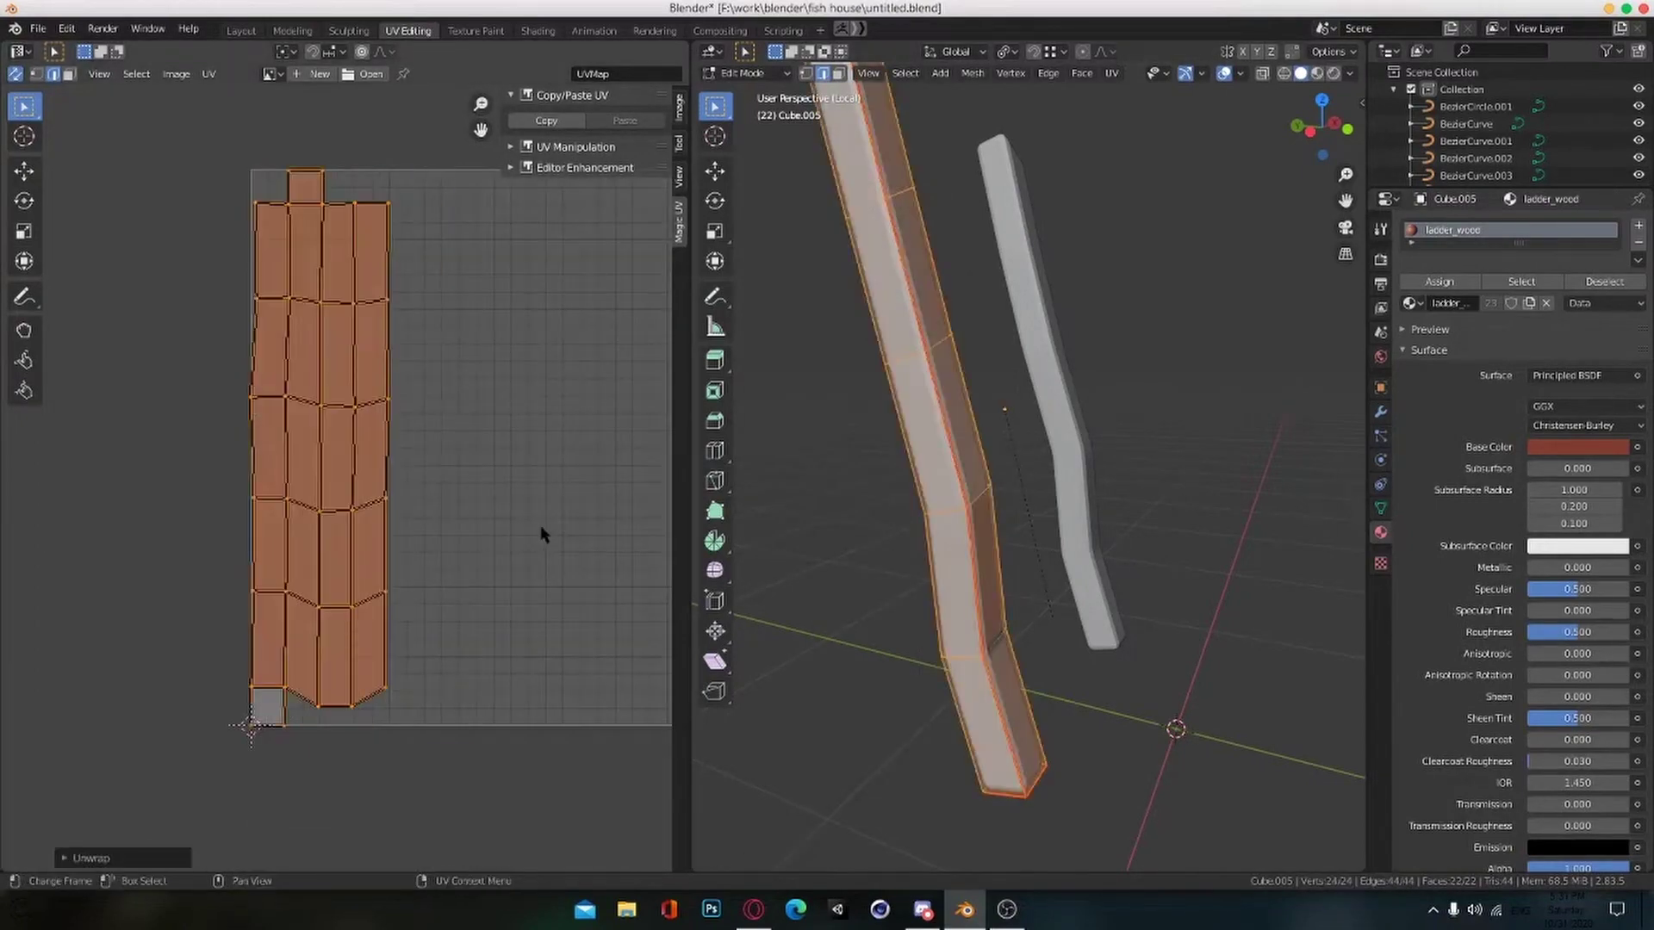
{"action": "key", "text": "u"}
{"action": "left_click", "coordinate": [807, 427]}
{"action": "key", "text": "ctrl+z"}
Step: Leave the rail, open the lowest ladder rung in Edit Mode and mark its upper long edge as a seam
{"action": "left_click_drag", "start_coordinate": [823, 480], "coordinate": [779, 515], "text": "alt"}
{"action": "key", "text": "Tab"}
{"action": "scroll", "coordinate": [1027, 528], "scroll_direction": "down", "scroll_amount": 5}
{"action": "left_click_drag", "start_coordinate": [1026, 527], "coordinate": [1041, 531], "text": "alt"}
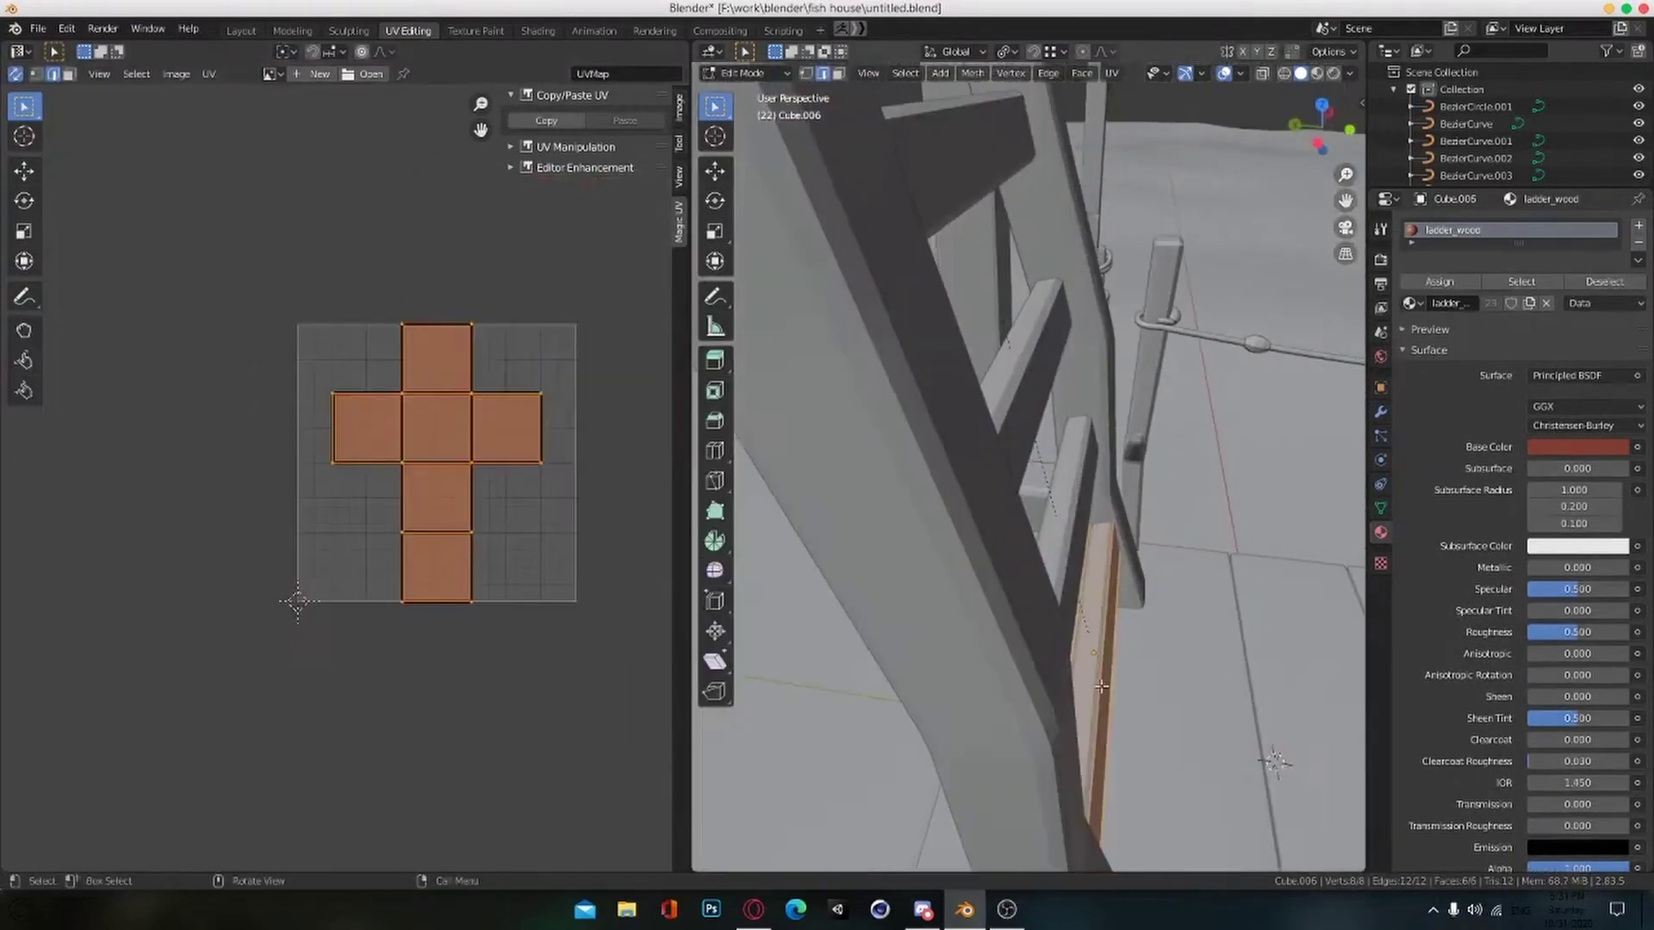
{"action": "key", "text": "ctrl+e"}
{"action": "left_click", "coordinate": [1049, 634]}
{"action": "scroll", "coordinate": [1038, 622], "scroll_direction": "down", "scroll_amount": 4}
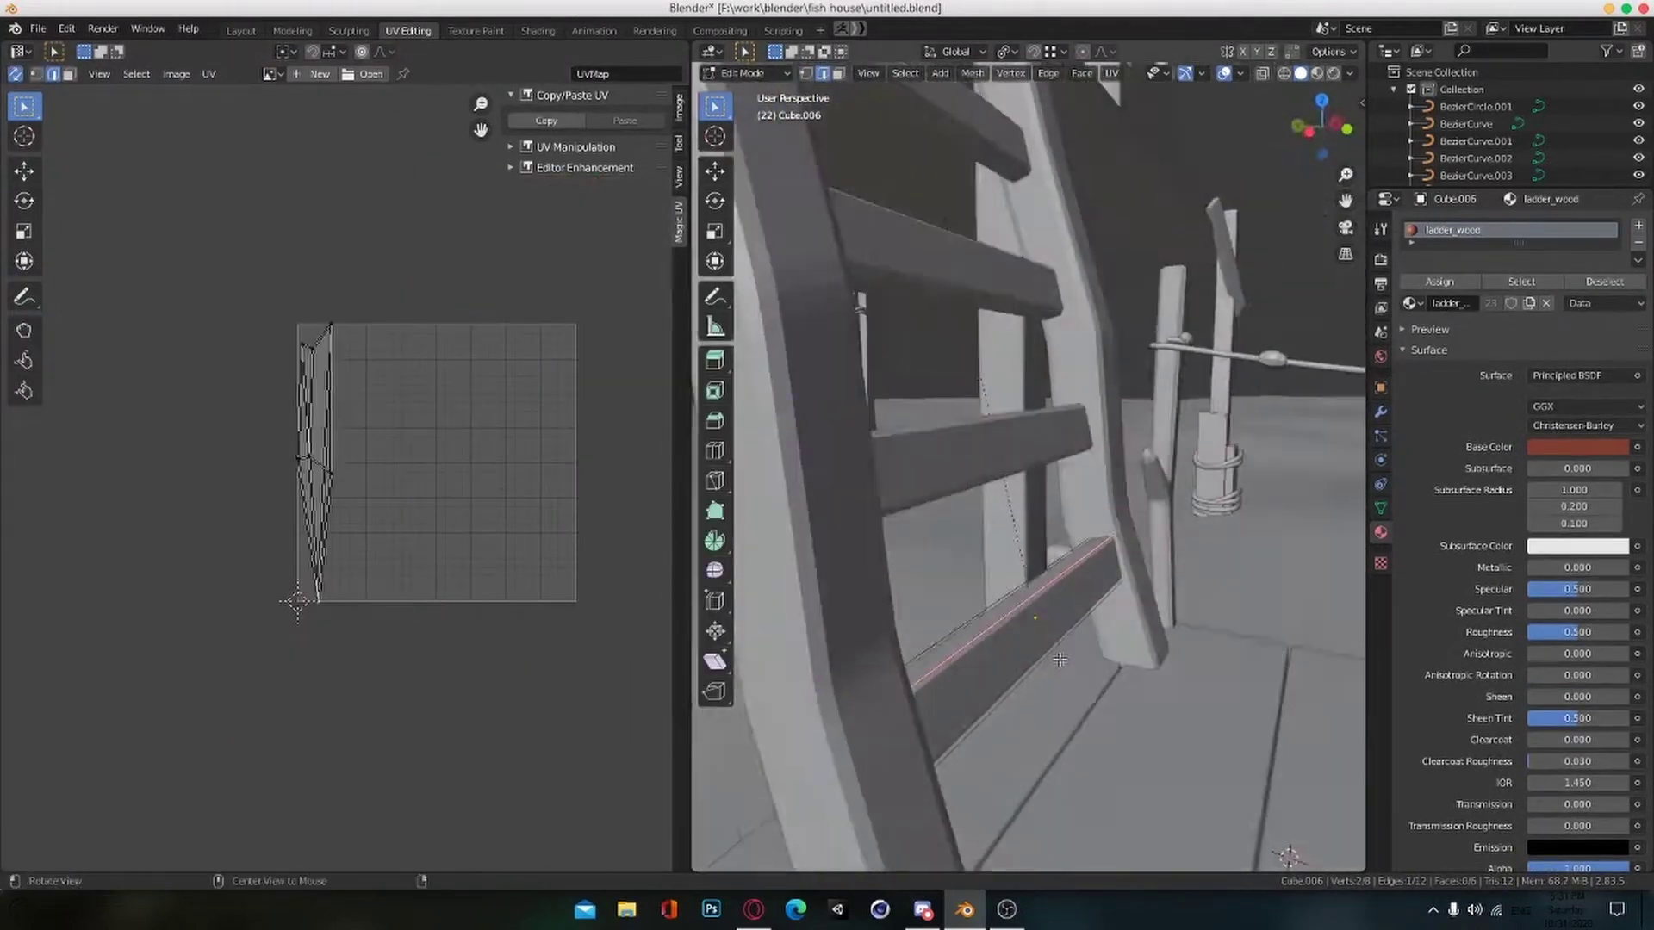
Step: Isolate the rungs in Local View and mark three edges of the lowest rung's near end face as seams
{"action": "middle_click_drag", "start_coordinate": [1037, 616], "coordinate": [974, 568]}
{"action": "key", "text": "KP_Divide"}
{"action": "scroll", "coordinate": [974, 568], "scroll_direction": "up", "scroll_amount": 4}
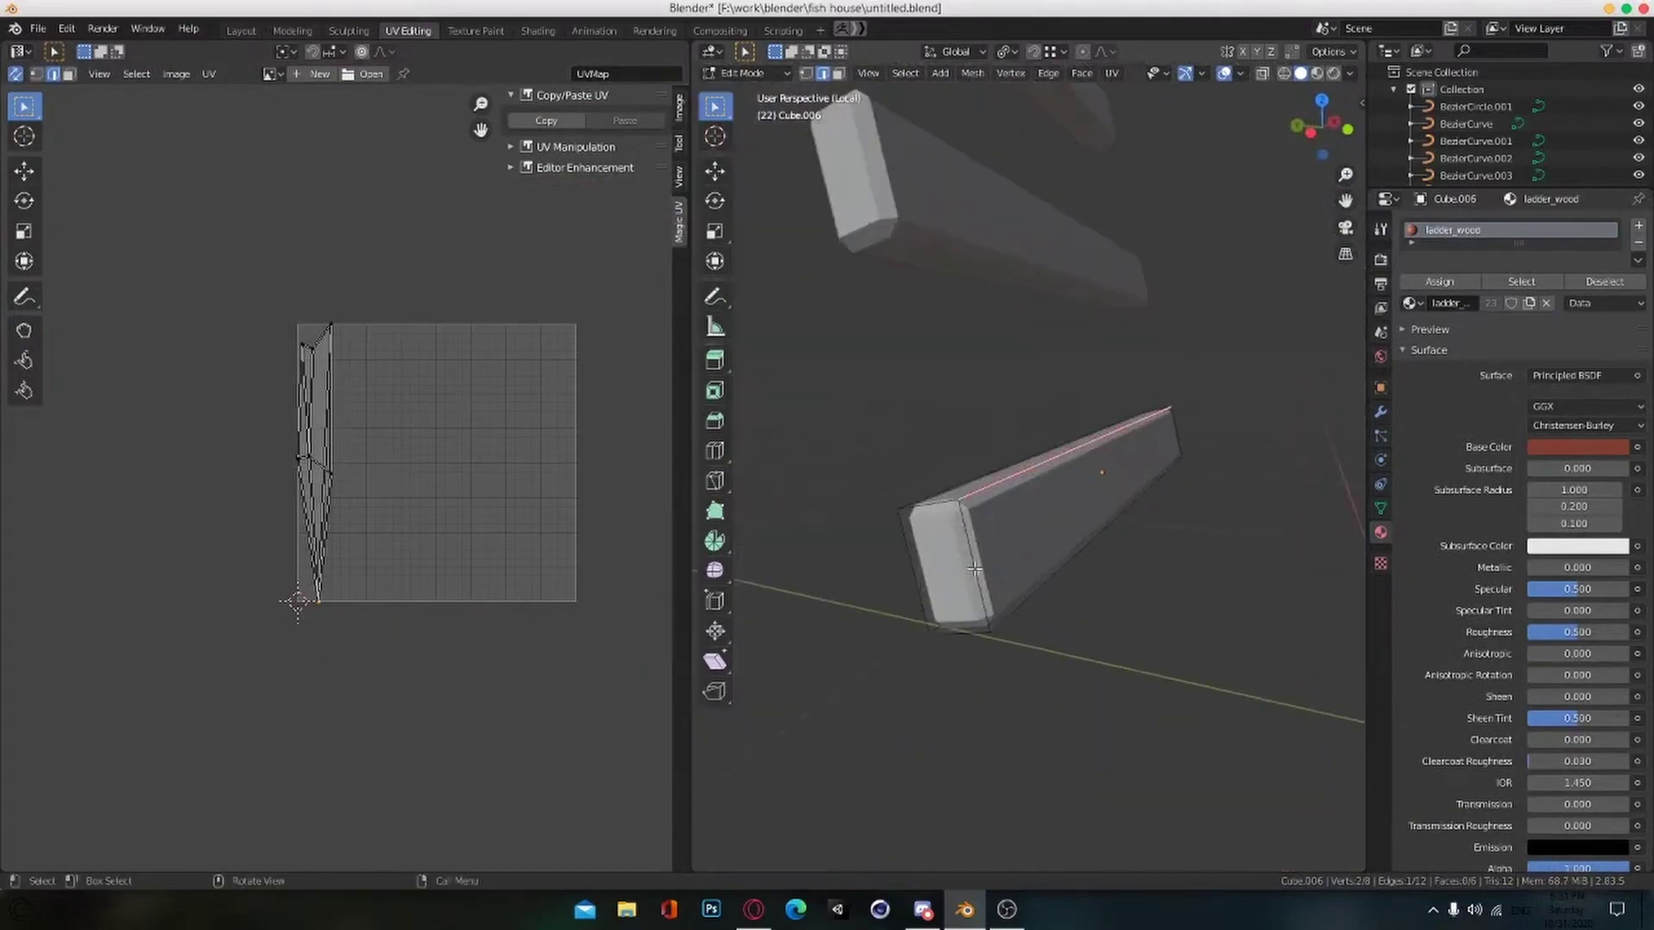
{"action": "key", "text": "ctrl+e"}
{"action": "left_click", "coordinate": [966, 632]}
Step: Mark three edges of the rung's opposite end face as seams
{"action": "middle_click_drag", "start_coordinate": [1099, 591], "coordinate": [1206, 698]}
{"action": "key", "text": "ctrl+e"}
{"action": "key", "text": "Escape"}
{"action": "left_click", "coordinate": [916, 688], "text": "shift"}
{"action": "key", "text": "ctrl+e"}
{"action": "left_click", "coordinate": [916, 689]}
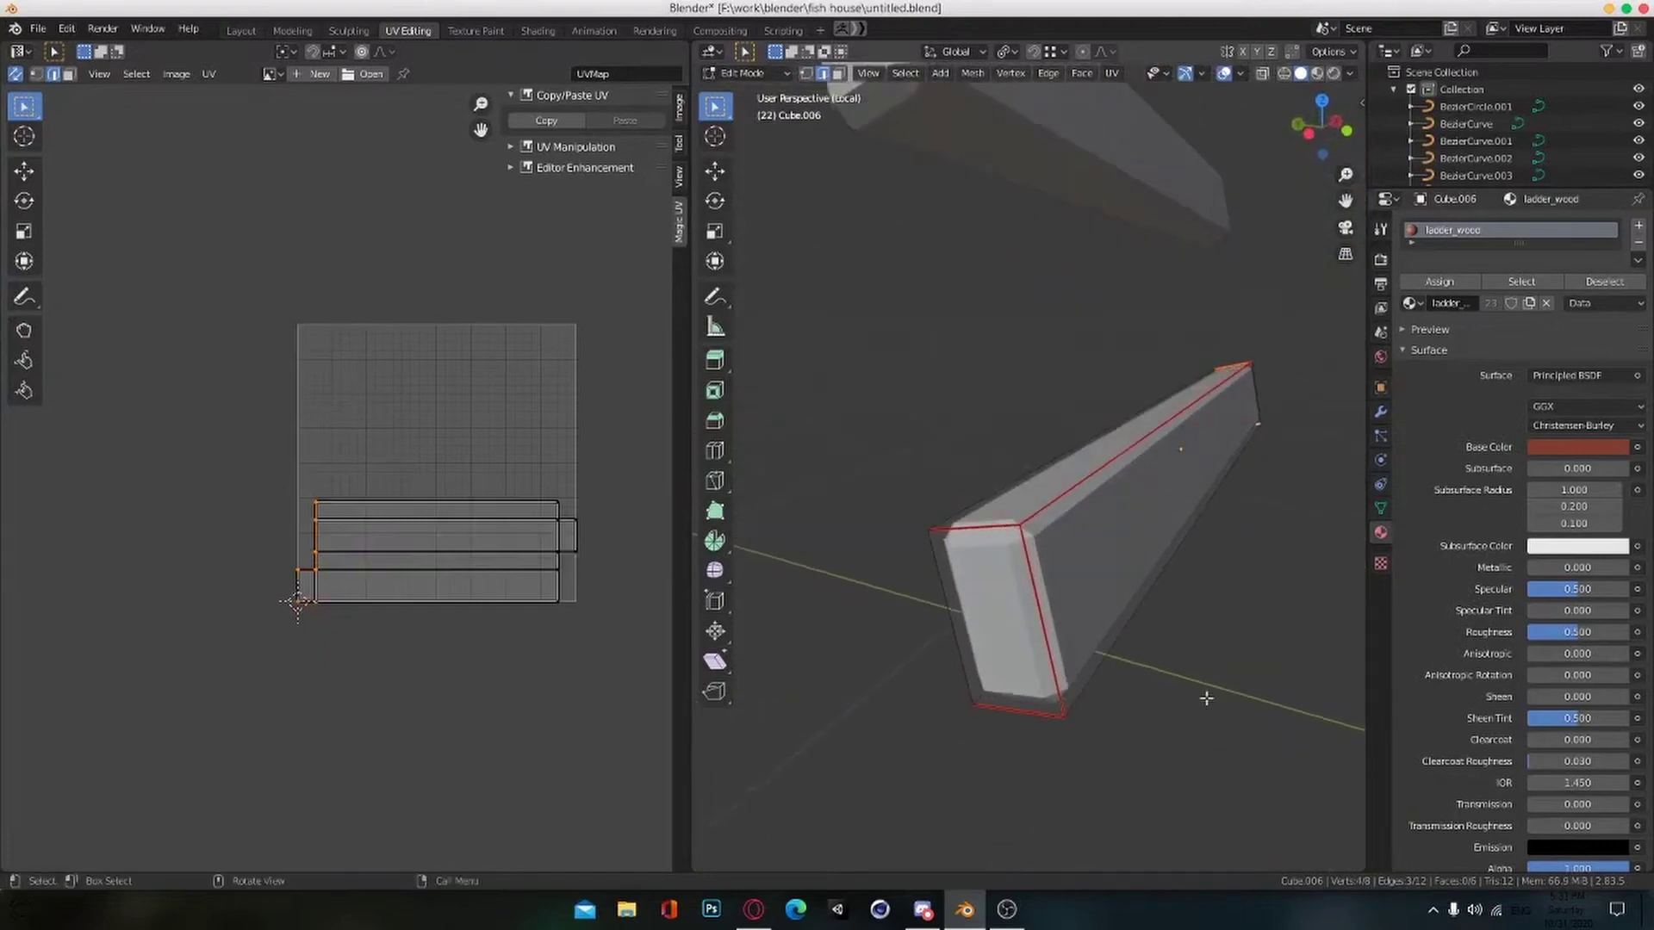
Step: Return to Object Mode, leave the rung's Local View and save the file
{"action": "key", "text": "Tab"}
{"action": "scroll", "coordinate": [1085, 586], "scroll_direction": "down", "scroll_amount": 3}
{"action": "key", "text": "KP_Divide"}
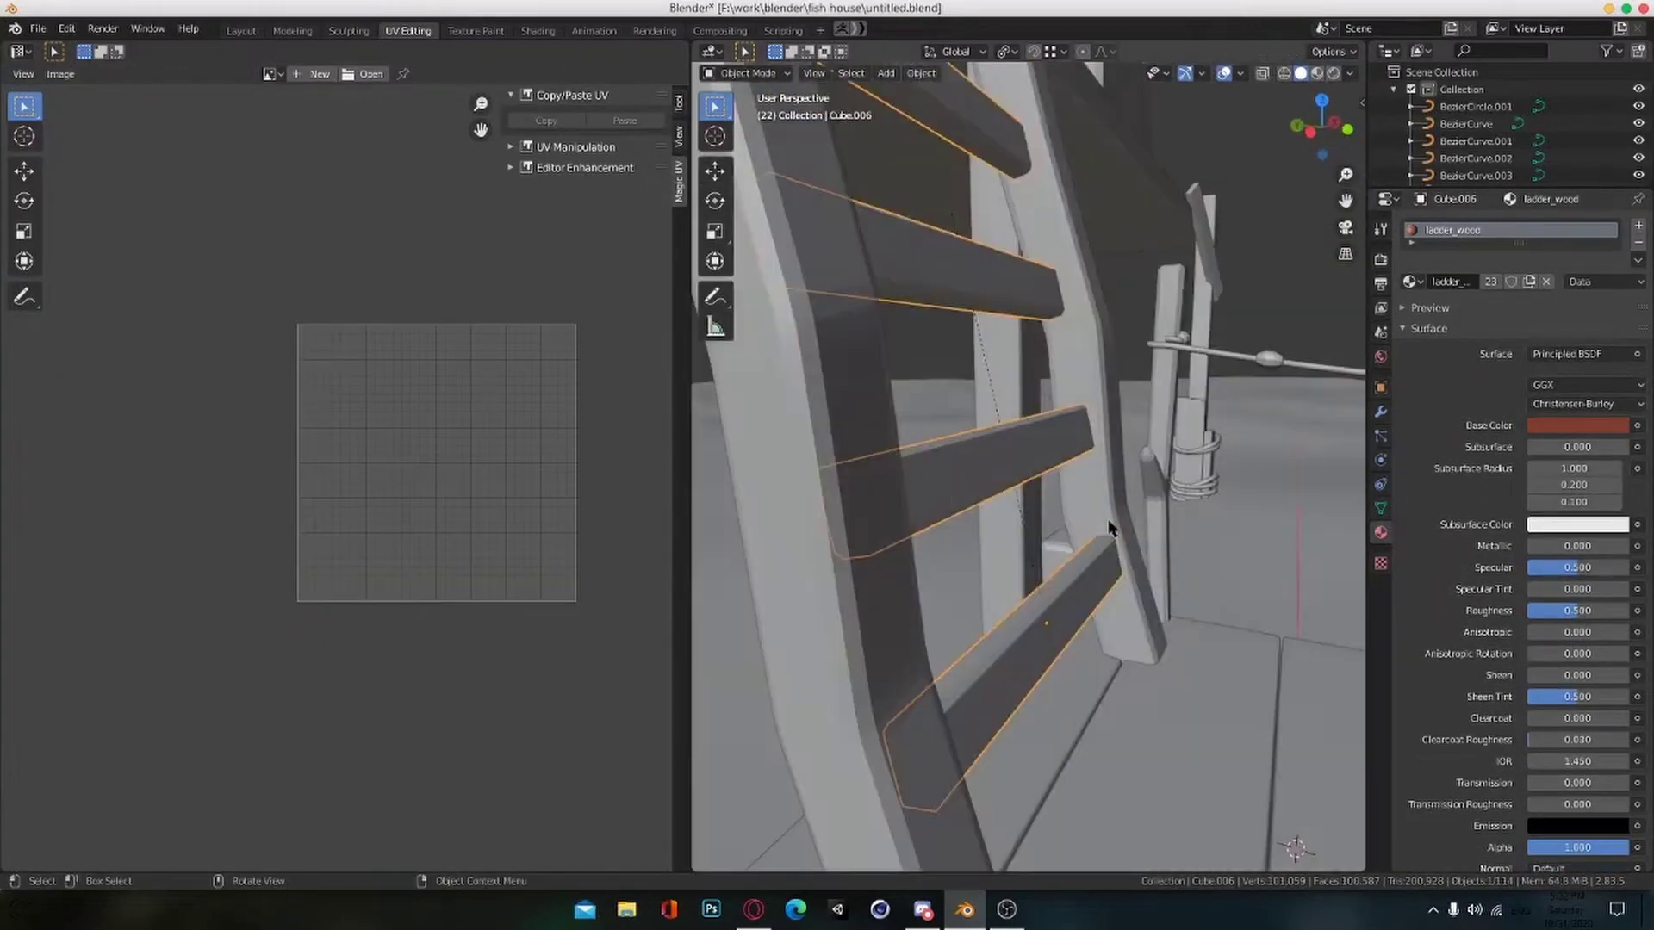
{"action": "key", "text": "ctrl+s"}
Step: Select the rope fence post at the dock's outer corner and open it in Edit Mode
{"action": "middle_click_drag", "start_coordinate": [1118, 559], "coordinate": [1115, 600], "text": "shift"}
{"action": "left_click", "coordinate": [1117, 601]}
{"action": "key", "text": "Tab"}
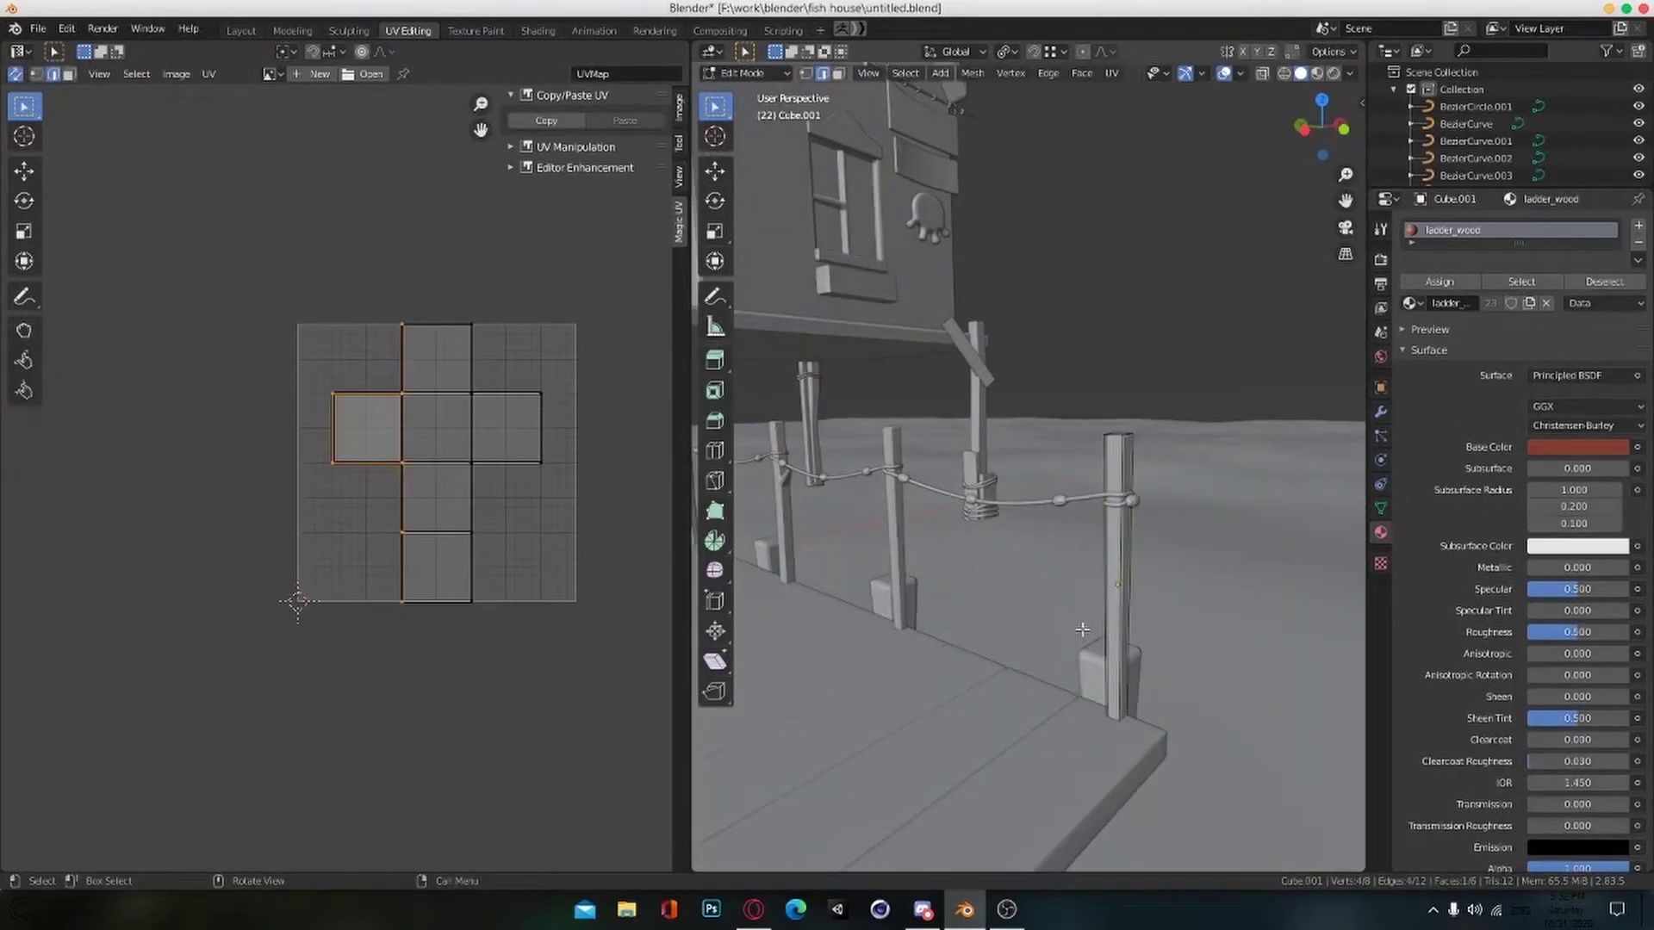
Step: Try Smart UV Project on only the fence post's selected face
{"action": "key", "text": "u"}
{"action": "left_click", "coordinate": [1022, 372]}
{"action": "key", "text": "Return"}
{"action": "scroll", "coordinate": [414, 546], "scroll_direction": "up", "scroll_amount": 3}
{"action": "scroll", "coordinate": [448, 546], "scroll_direction": "down", "scroll_amount": 5}
Step: Select all faces of the fence post and unwrap them with Smart UV Project
{"action": "key", "text": "a"}
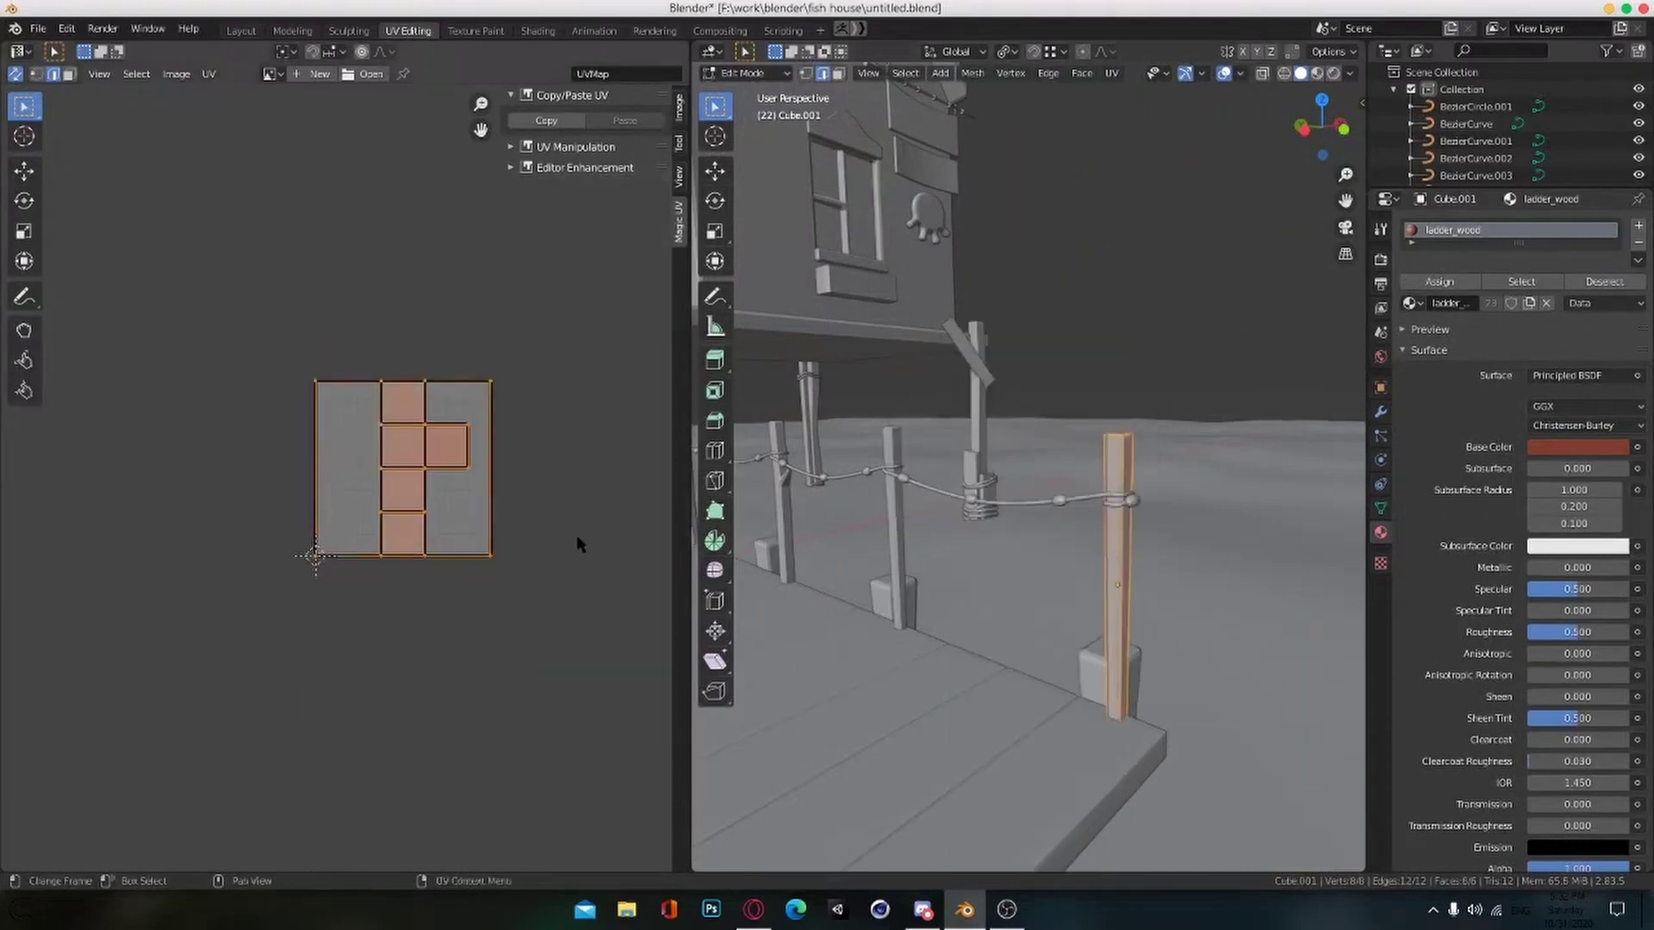
{"action": "key", "text": "u"}
{"action": "left_click", "coordinate": [993, 367]}
{"action": "key", "text": "Return"}
Step: Stitch the fence post's long side strips together edge by edge into one UV island
{"action": "scroll", "coordinate": [345, 479], "scroll_direction": "up", "scroll_amount": 8}
{"action": "left_click", "coordinate": [358, 566]}
{"action": "key", "text": "v"}
{"action": "left_click", "coordinate": [378, 588]}
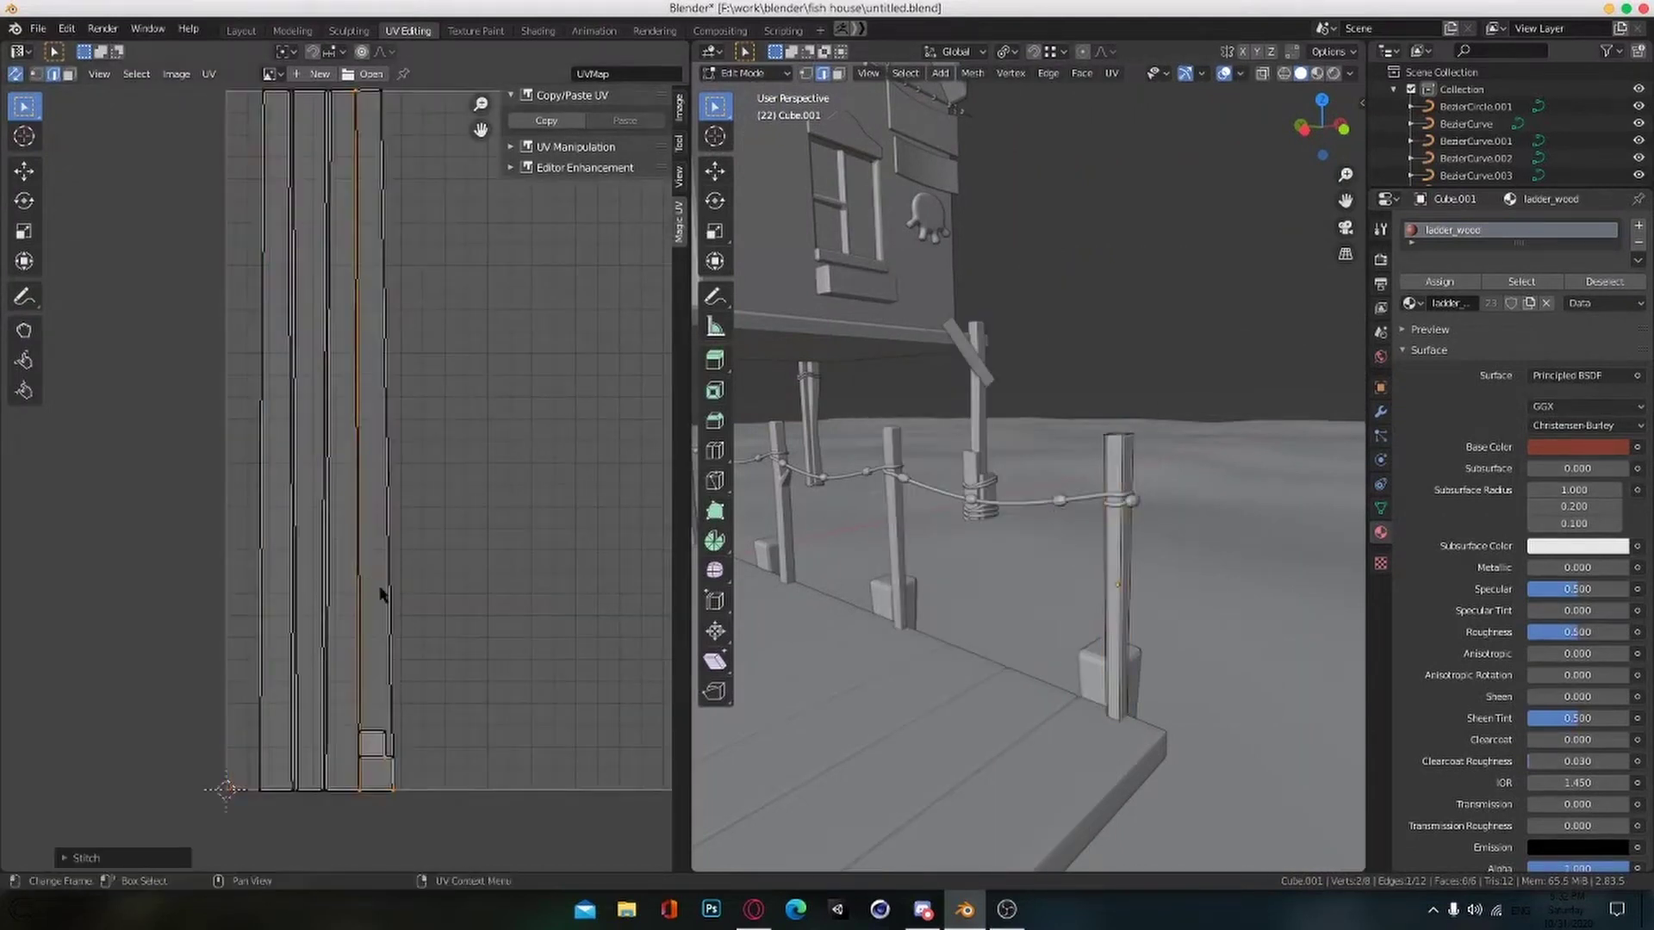
{"action": "key", "text": "v"}
{"action": "left_click", "coordinate": [387, 565]}
{"action": "left_click", "coordinate": [390, 574]}
{"action": "key", "text": "v"}
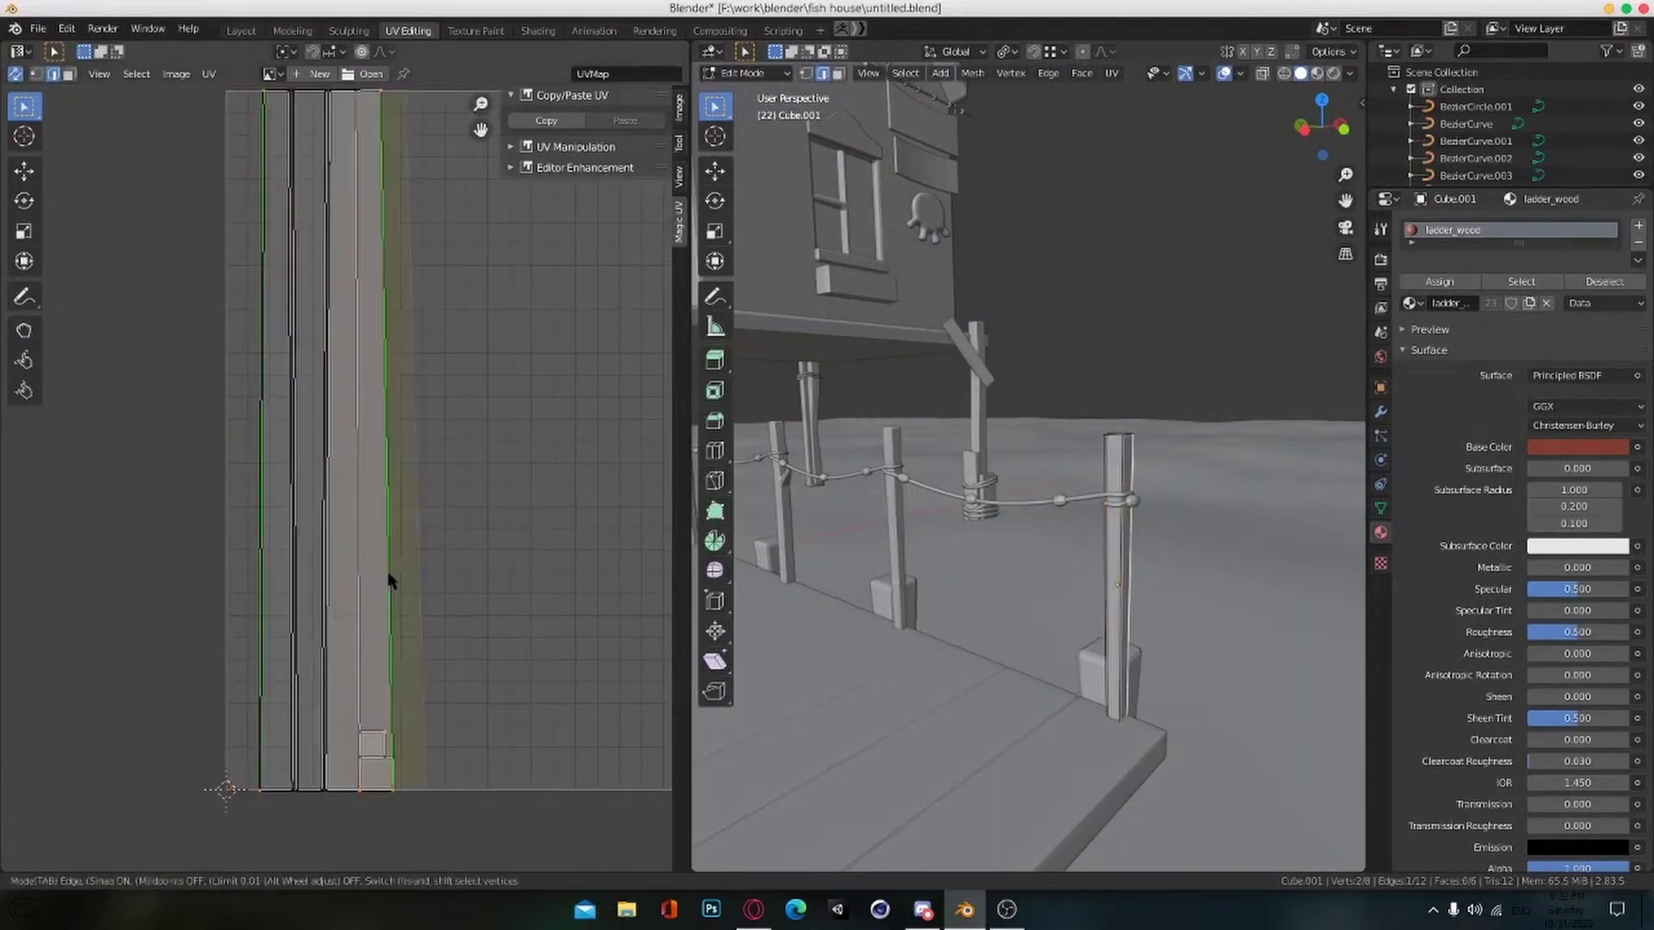
{"action": "left_click", "coordinate": [390, 575]}
{"action": "left_click", "coordinate": [420, 633]}
{"action": "key", "text": "v"}
{"action": "left_click", "coordinate": [422, 637]}
{"action": "middle_click_drag", "start_coordinate": [524, 666], "coordinate": [441, 680]}
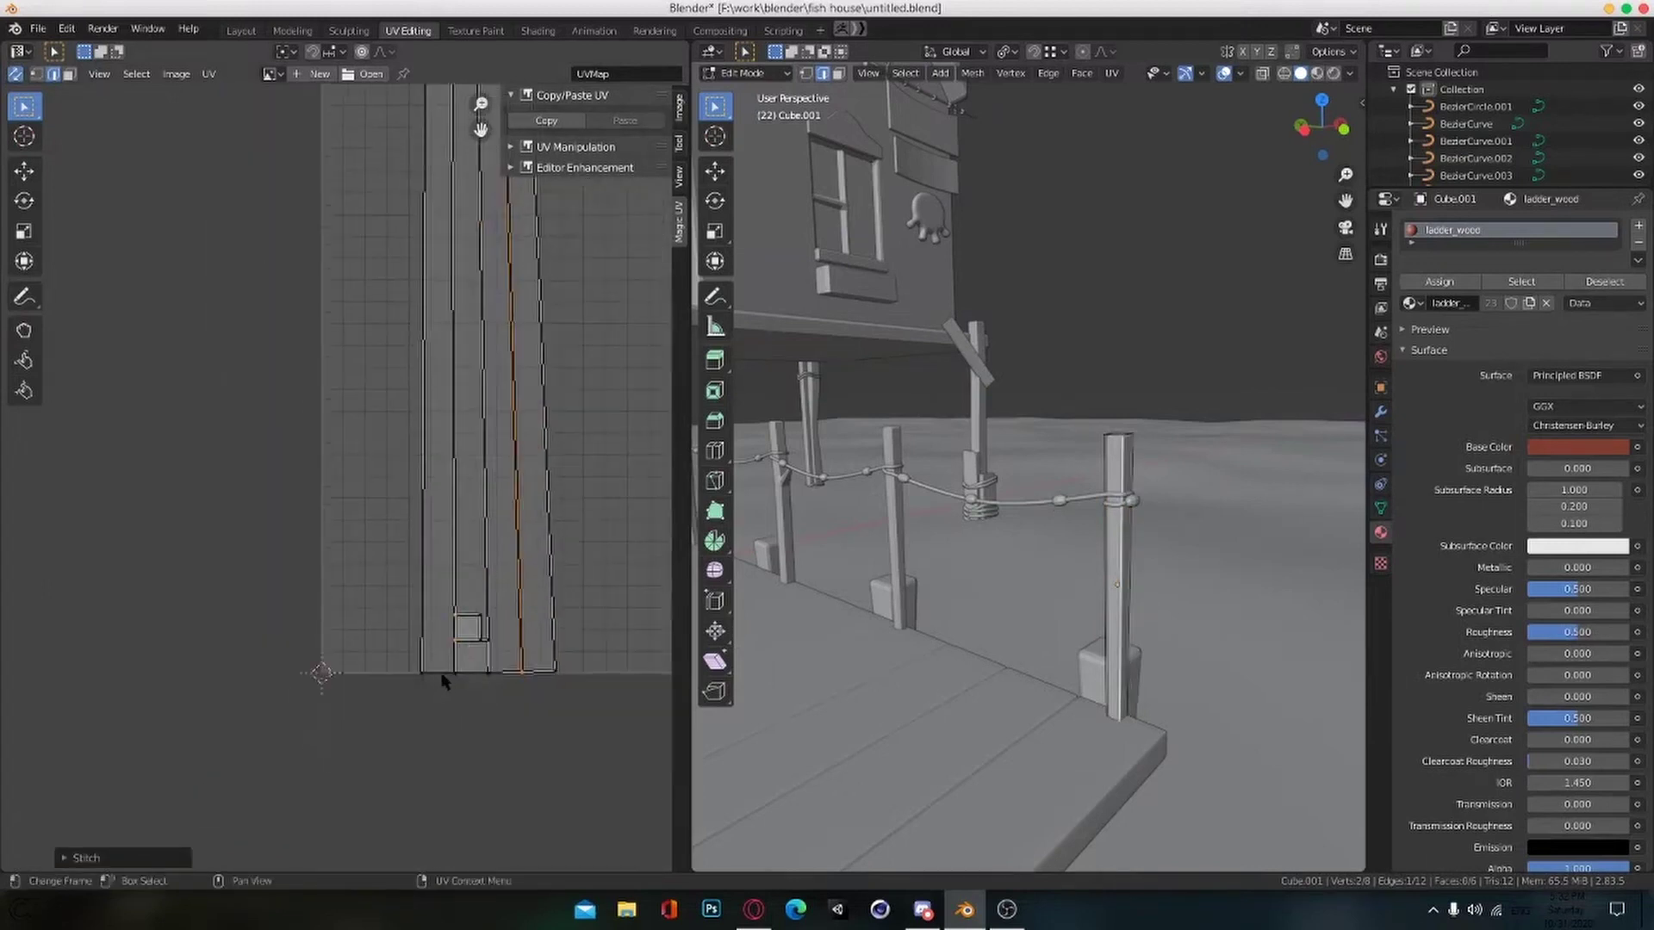
Step: Stitch the end cap to the side strips and move the whole island across the middle of the UV square
{"action": "left_click", "coordinate": [483, 660]}
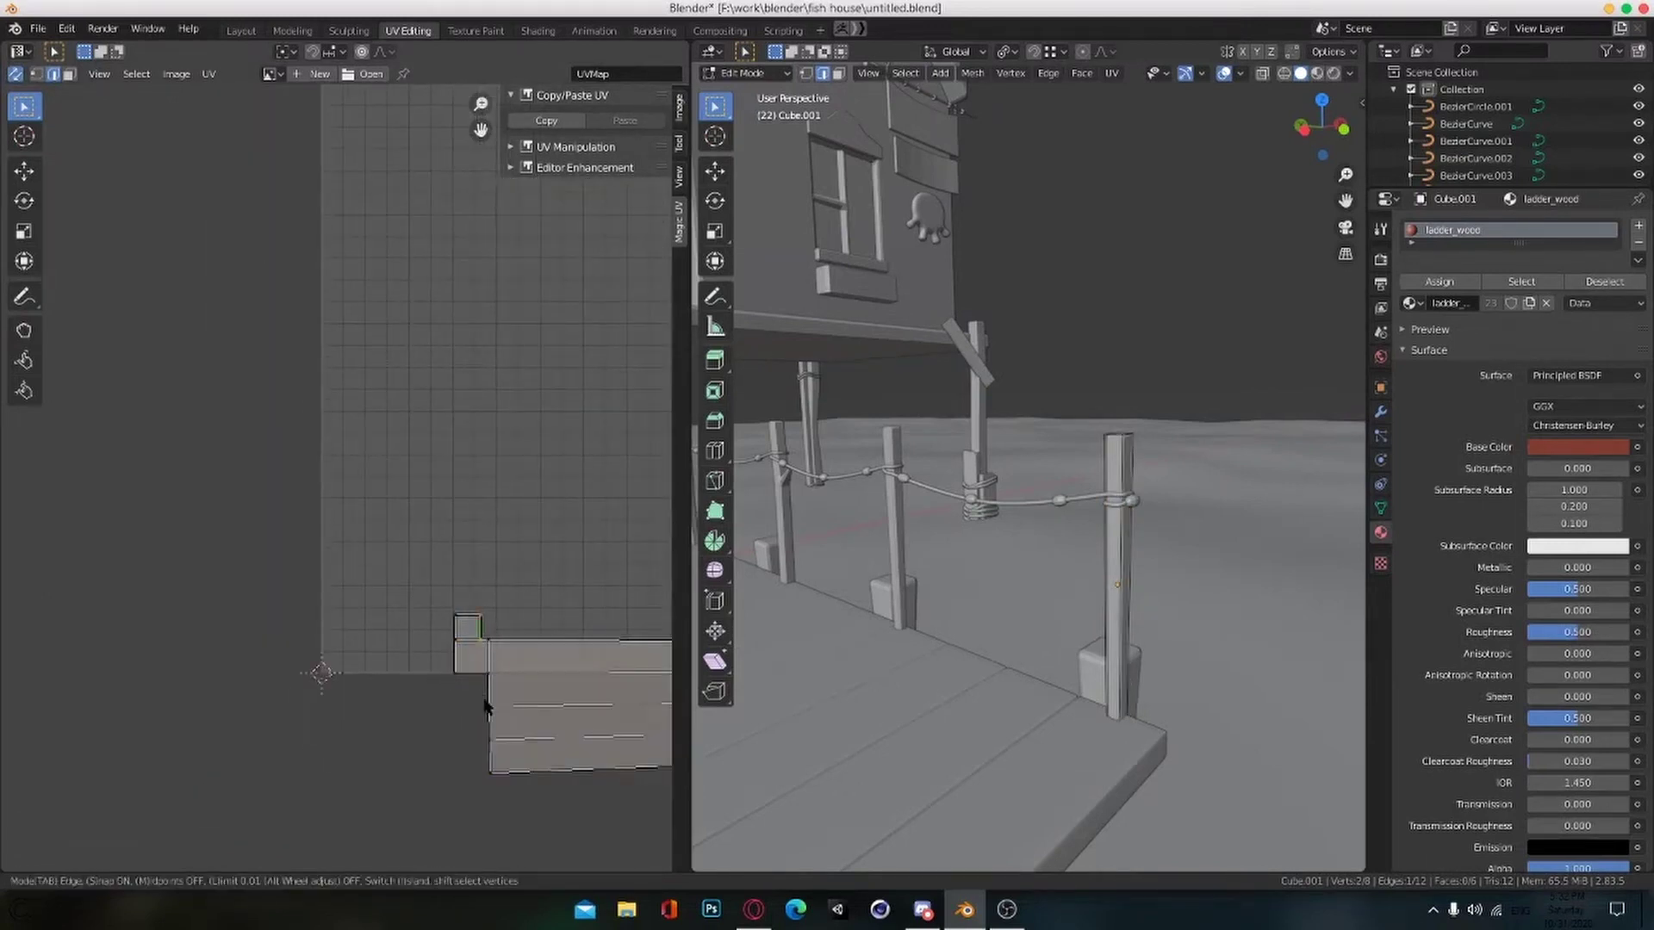
{"action": "scroll", "coordinate": [486, 663], "scroll_direction": "down", "scroll_amount": 5}
{"action": "key", "text": "a"}
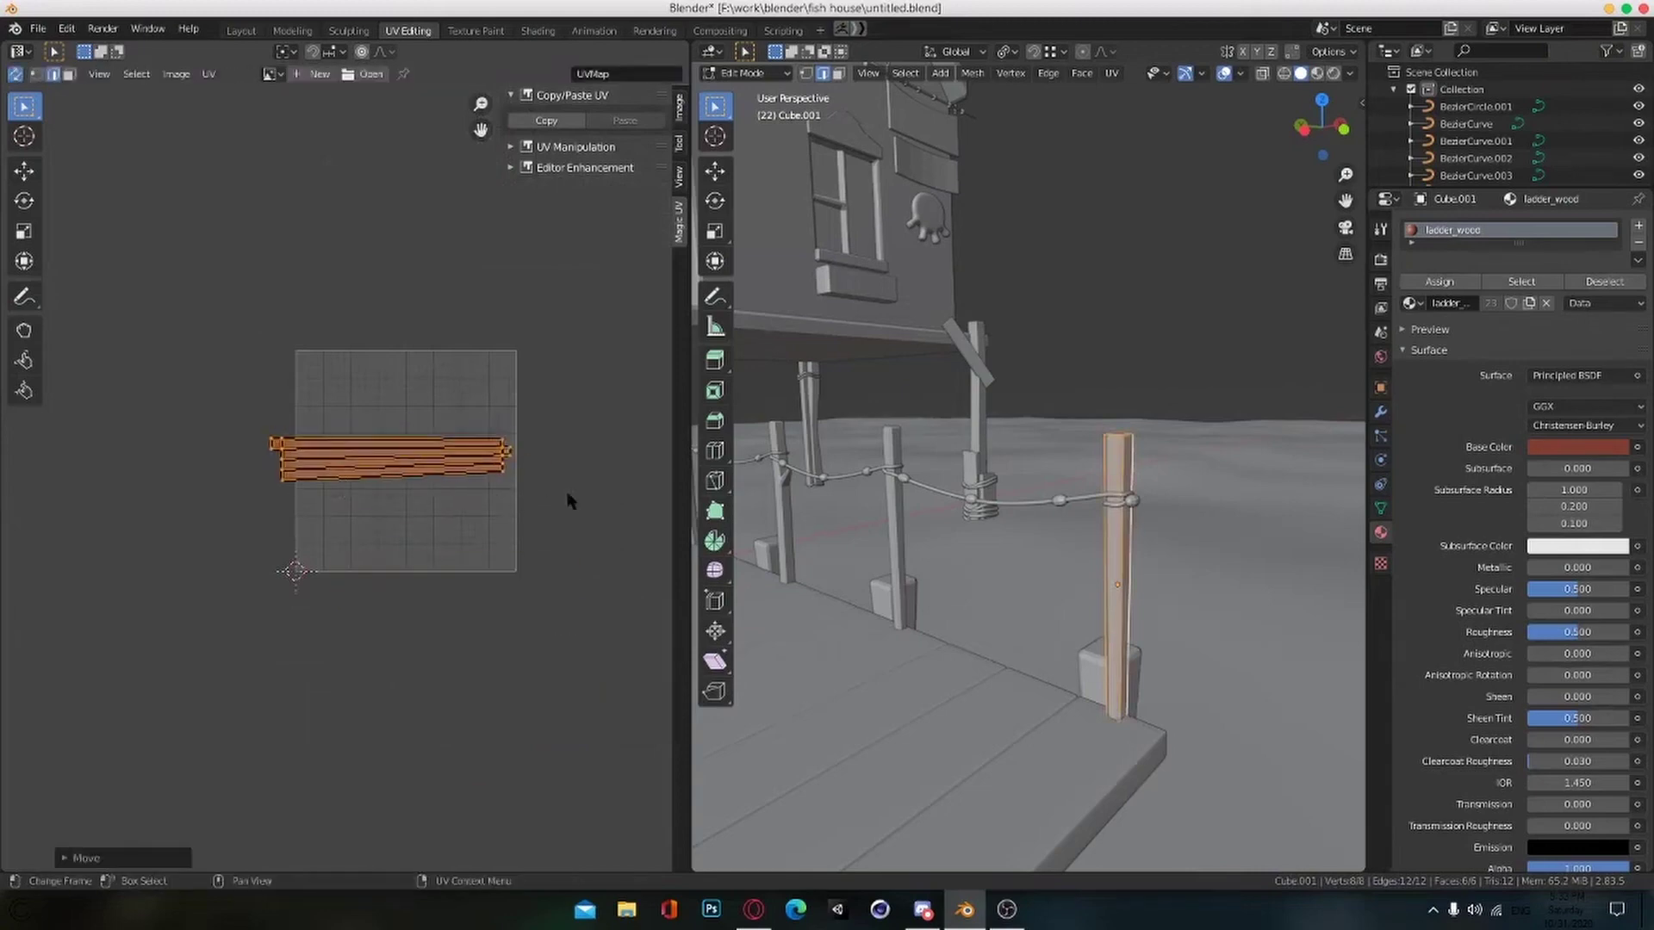
Step: Open the next rope fence post along the dock in Edit Mode and unwrap all its faces with Cube Projection
{"action": "key", "text": "Tab"}
{"action": "middle_click_drag", "start_coordinate": [1141, 661], "coordinate": [938, 664]}
{"action": "left_click", "coordinate": [875, 542]}
{"action": "key", "text": "Tab"}
{"action": "scroll", "coordinate": [956, 508], "scroll_direction": "up", "scroll_amount": 2}
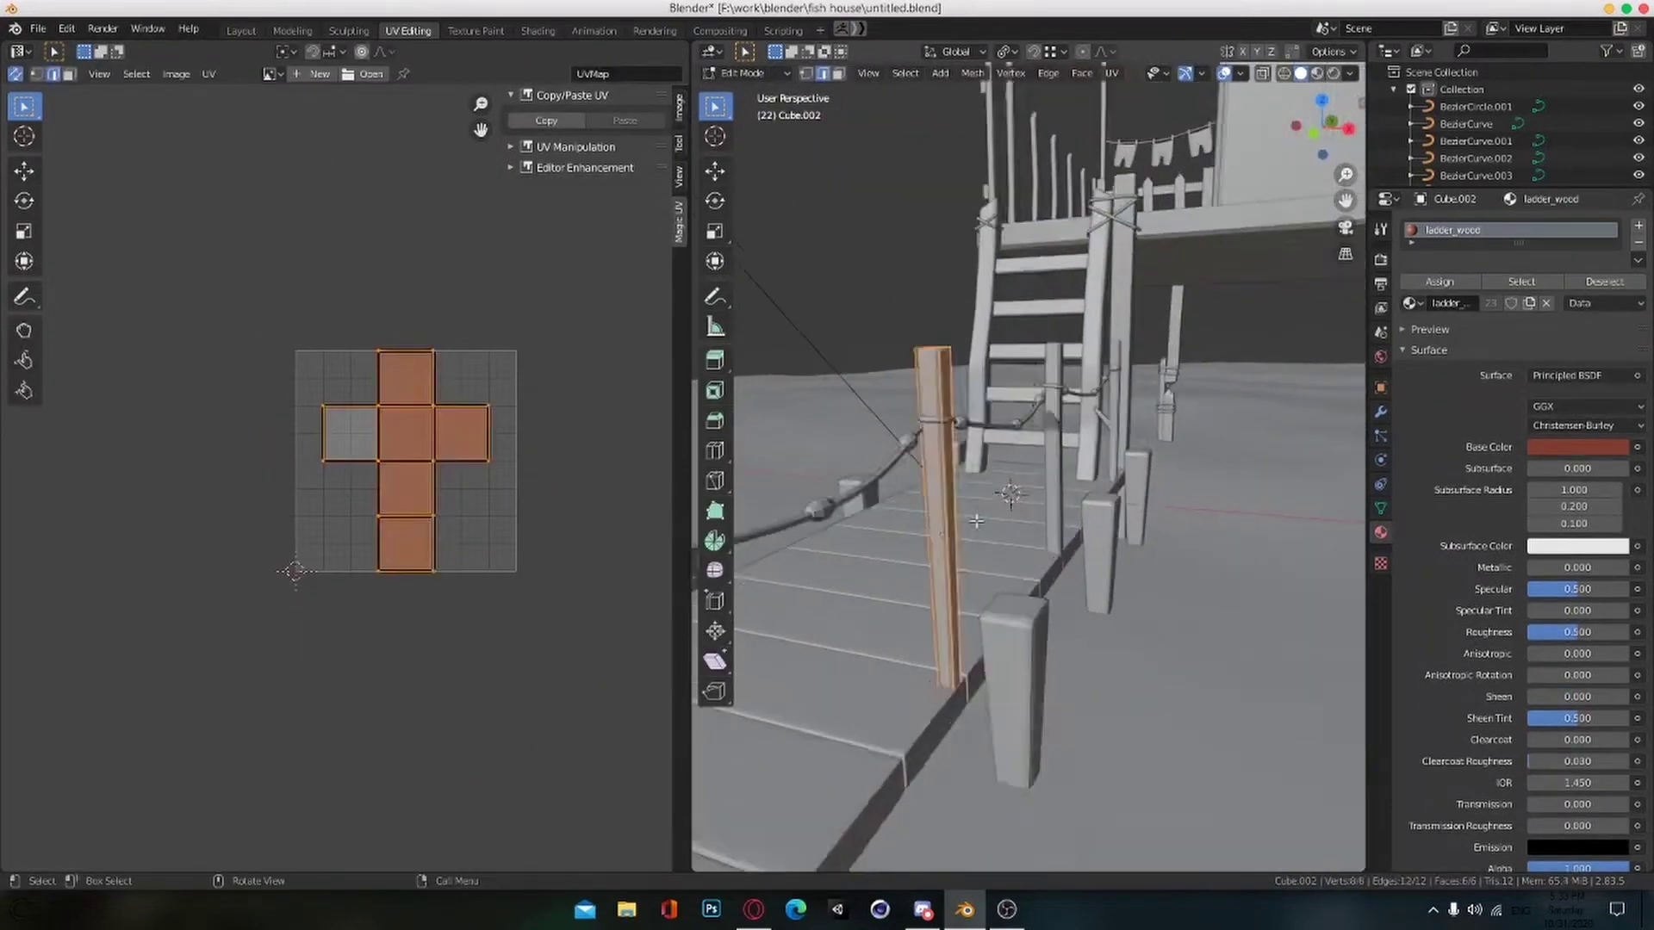
{"action": "key", "text": "u"}
{"action": "left_click", "coordinate": [952, 426]}
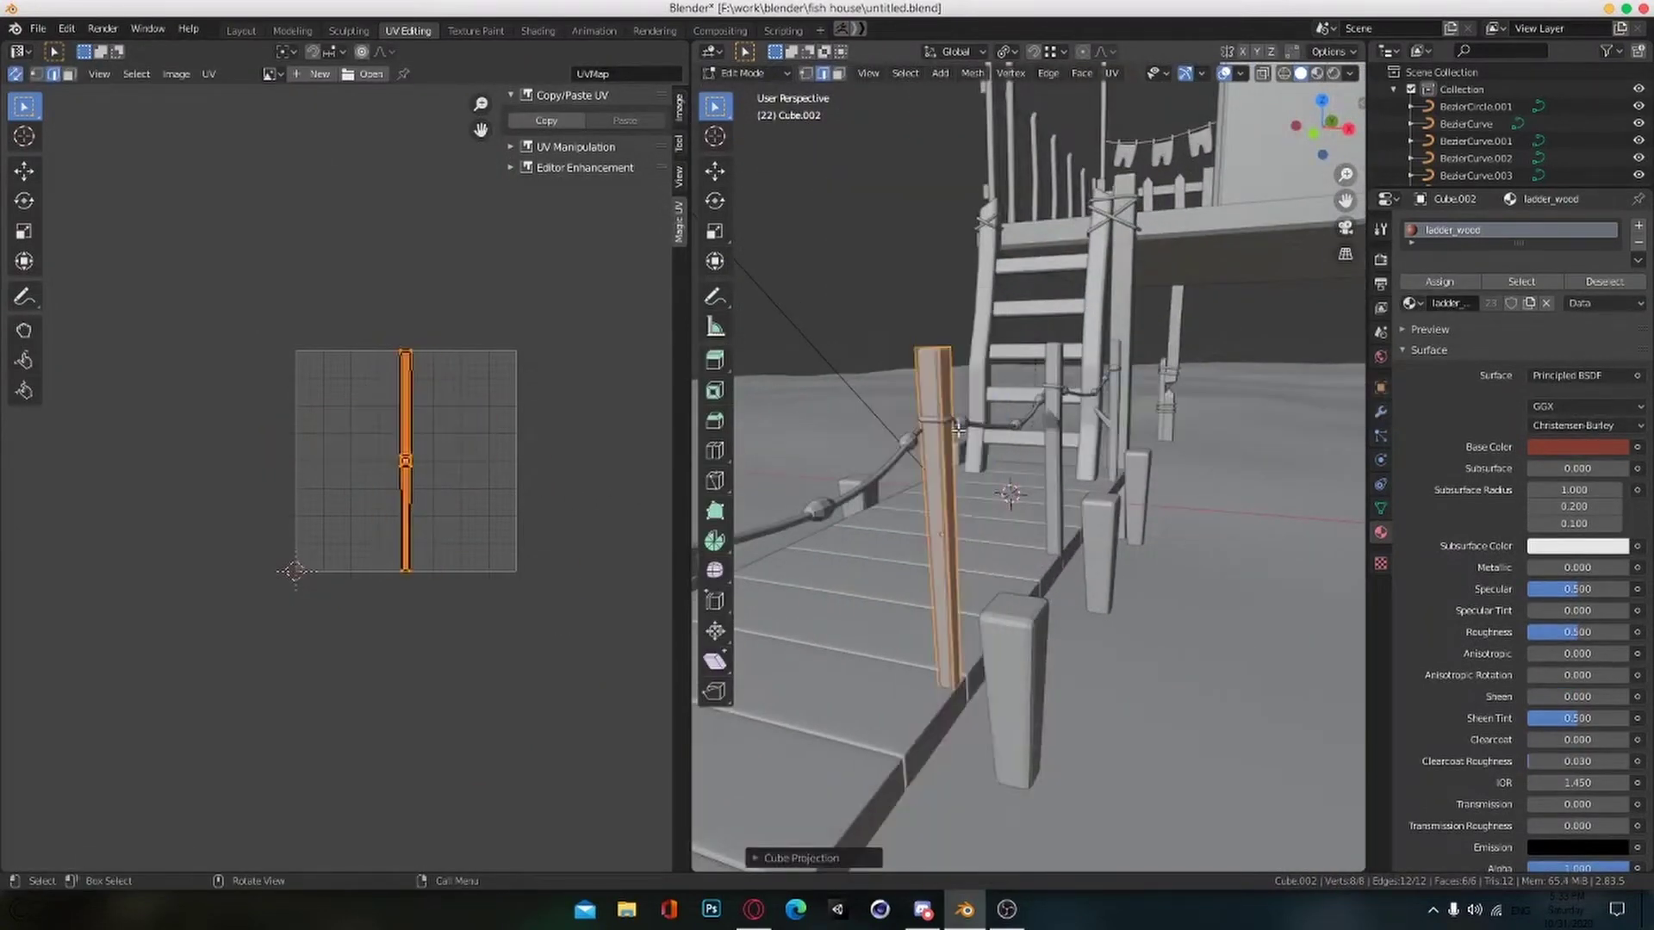
Step: Unwrap the rope fence post with Smart UV Project and stitch its long side strips together edge by edge
{"action": "key", "text": "u"}
{"action": "left_click", "coordinate": [944, 344]}
{"action": "left_click", "coordinate": [991, 478]}
{"action": "scroll", "coordinate": [348, 471], "scroll_direction": "up", "scroll_amount": 6}
{"action": "left_click", "coordinate": [312, 580]}
{"action": "key", "text": "v"}
{"action": "left_click", "coordinate": [315, 581]}
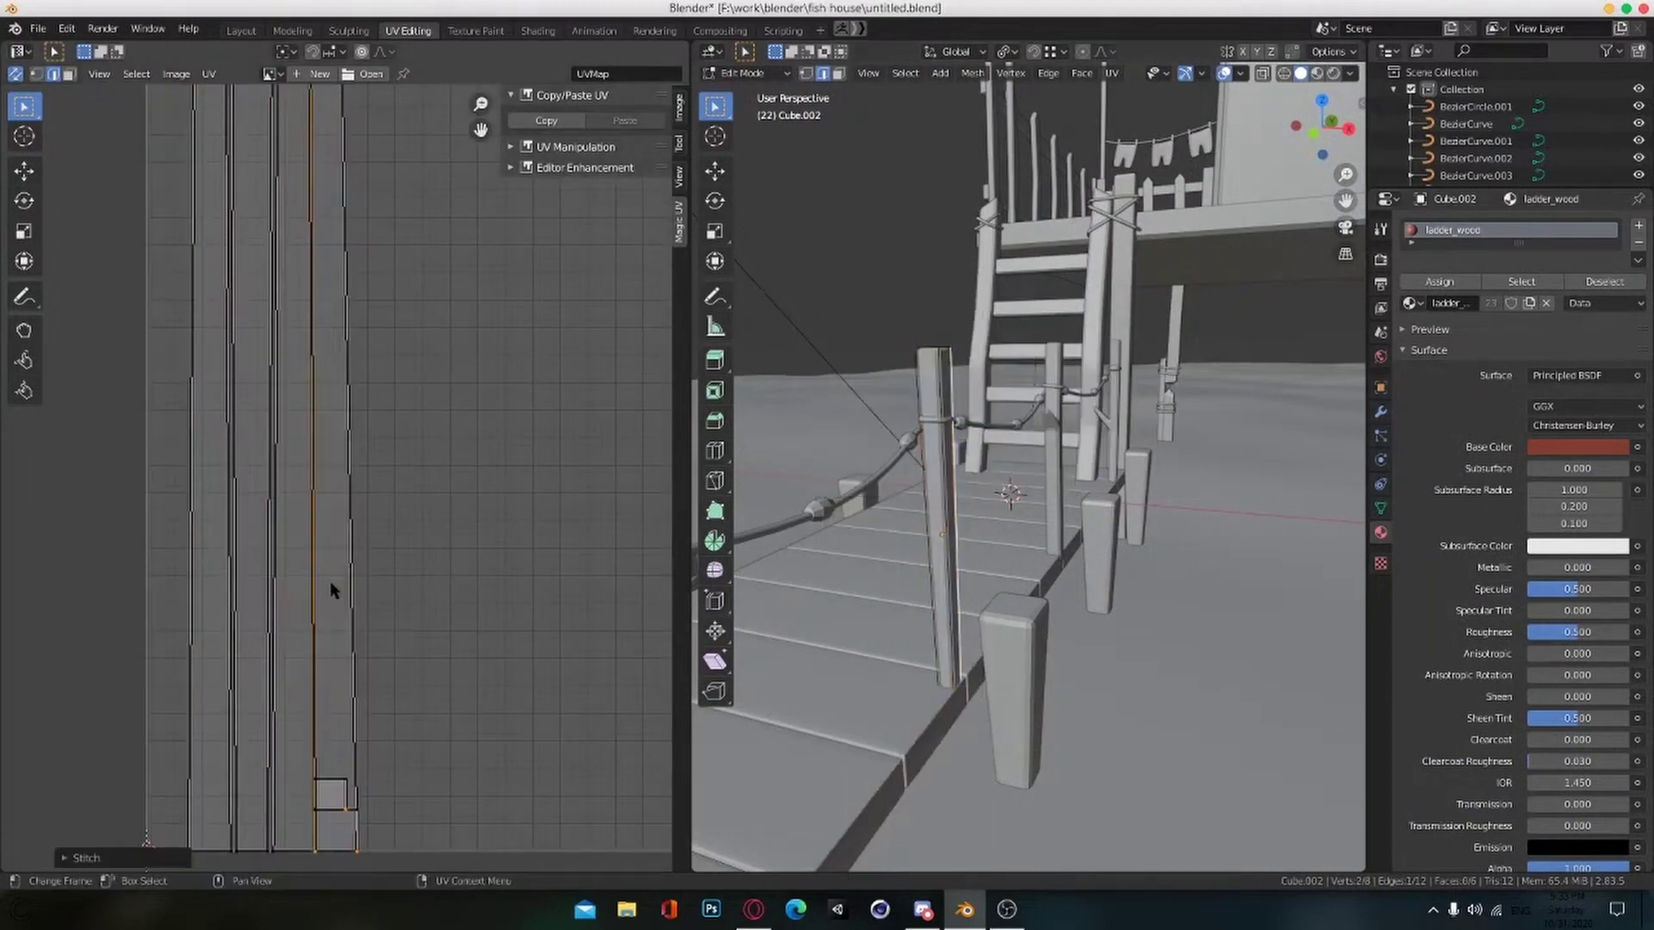
{"action": "left_click", "coordinate": [348, 578]}
{"action": "key", "text": "v"}
{"action": "left_click", "coordinate": [348, 578]}
{"action": "scroll", "coordinate": [353, 577], "scroll_direction": "down", "scroll_amount": 1}
{"action": "left_click", "coordinate": [381, 577]}
{"action": "key", "text": "v"}
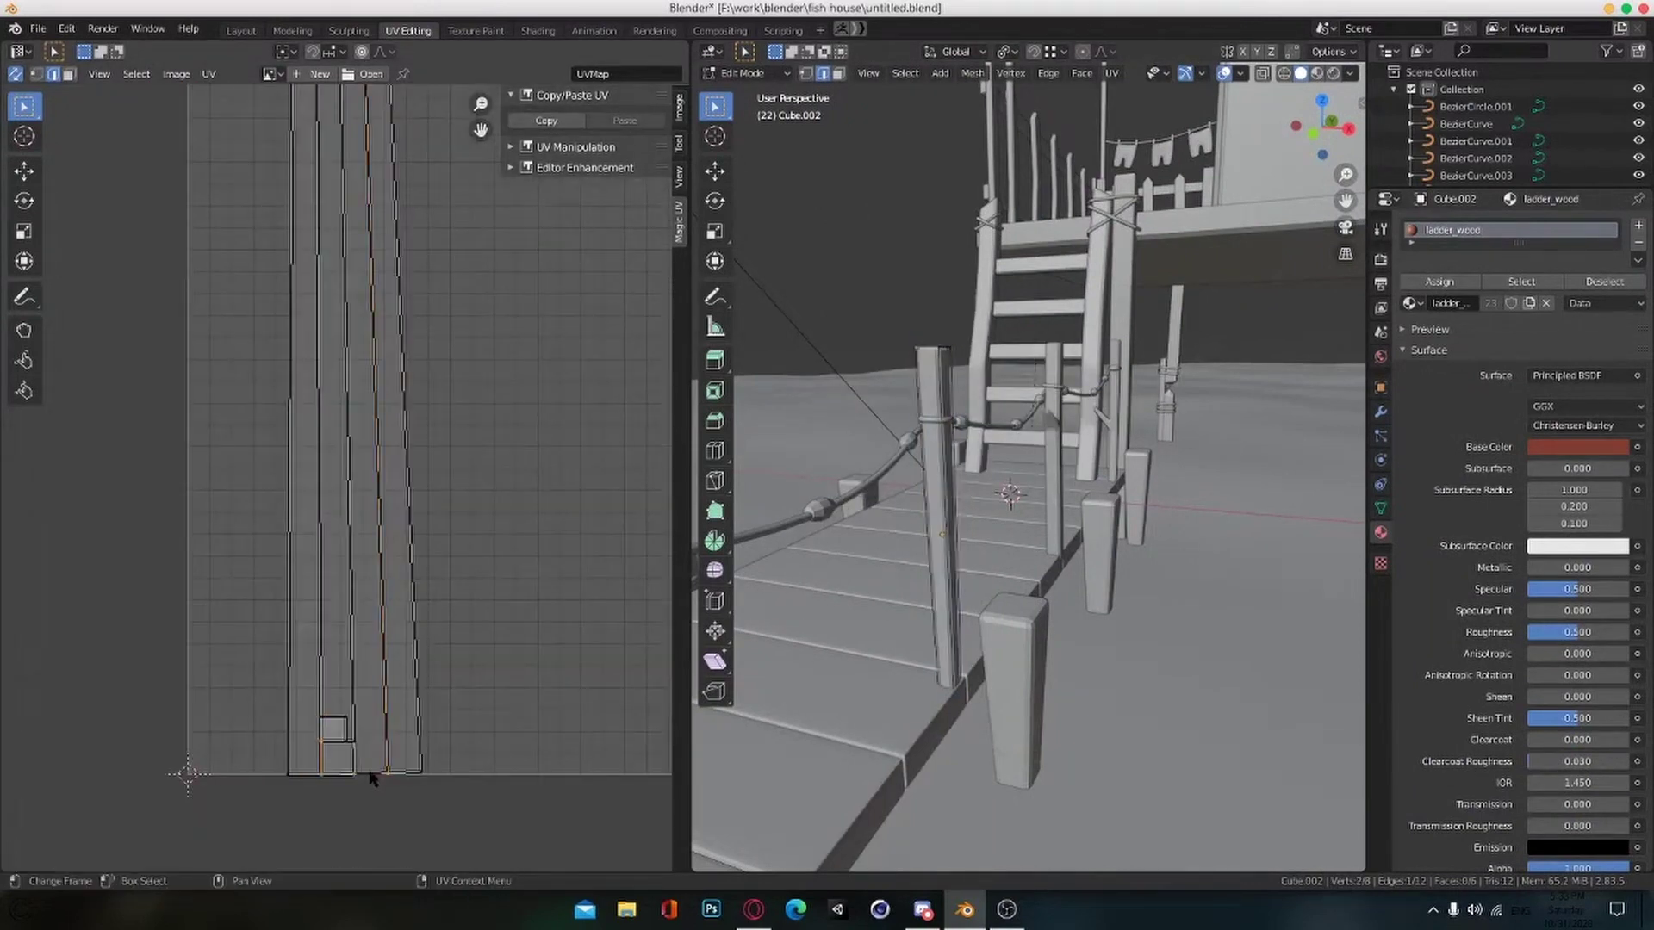
Step: Rotate the fence post's whole UV island to horizontal, place it in the middle of the UV square and save the file
{"action": "scroll", "coordinate": [362, 769], "scroll_direction": "down", "scroll_amount": 3}
{"action": "key", "text": "r"}
{"action": "left_click", "coordinate": [260, 680]}
{"action": "scroll", "coordinate": [514, 652], "scroll_direction": "down", "scroll_amount": 2}
{"action": "middle_click_drag", "start_coordinate": [514, 652], "coordinate": [272, 688]}
{"action": "scroll", "coordinate": [272, 687], "scroll_direction": "up", "scroll_amount": 1}
{"action": "key", "text": "a"}
{"action": "key", "text": "g"}
{"action": "left_click", "coordinate": [586, 572]}
{"action": "key", "text": "s"}
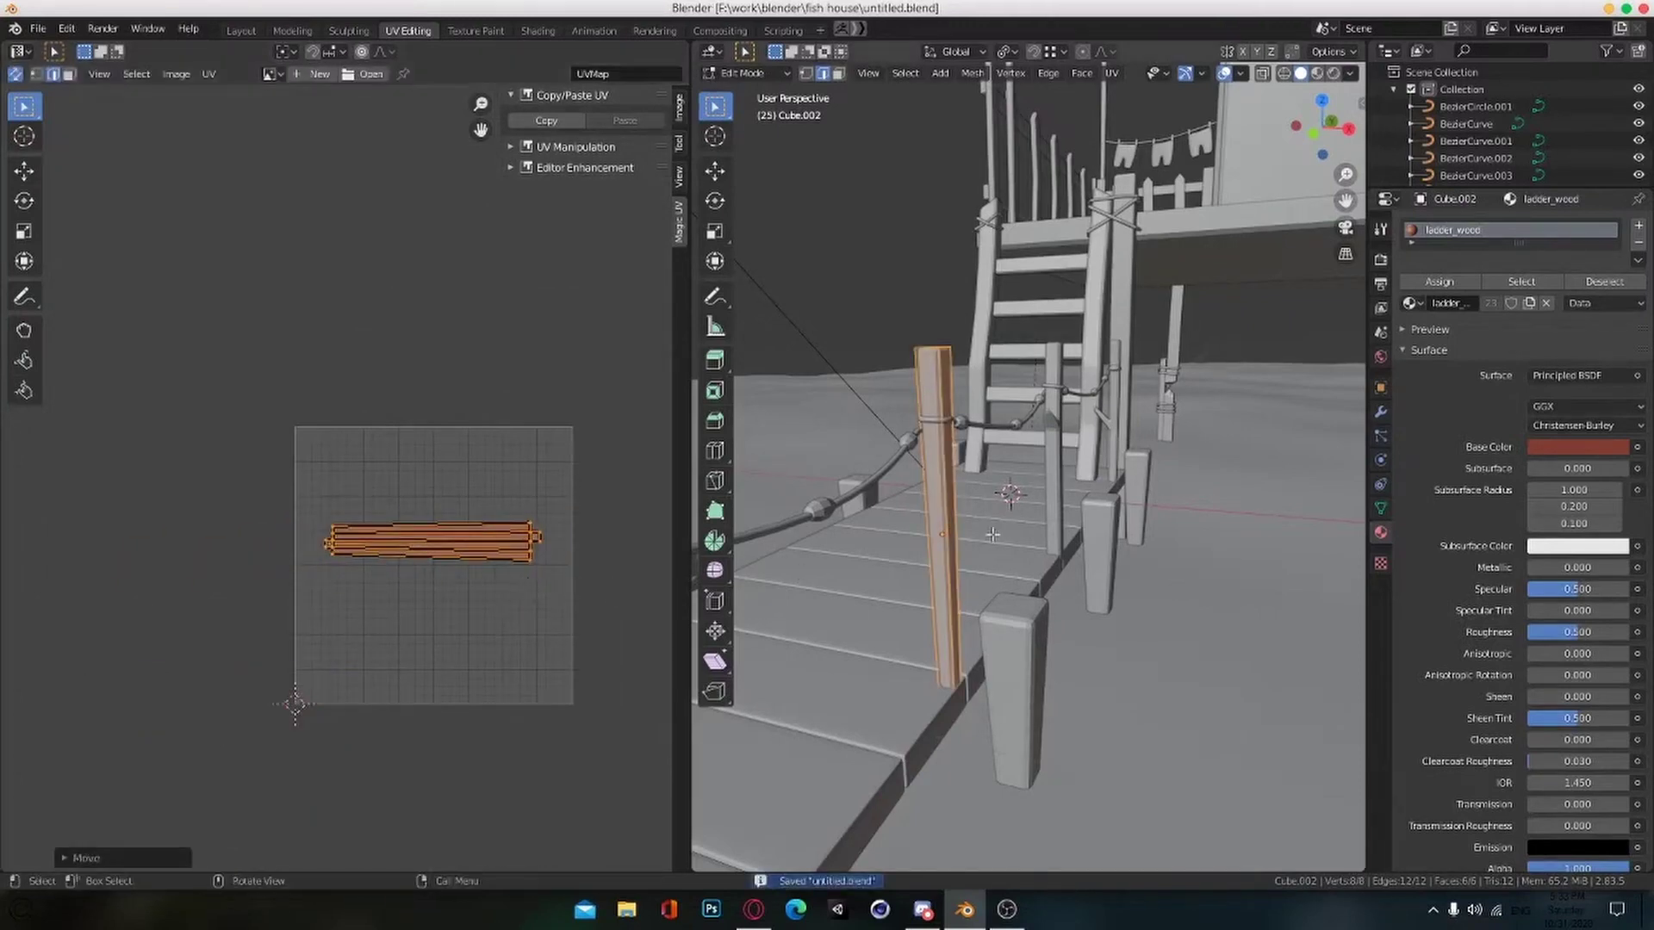
Step: Open the next fence post, the one with a splinter, in Edit Mode and unwrap all its faces with Smart UV Project
{"action": "middle_click_drag", "start_coordinate": [992, 534], "coordinate": [926, 543]}
{"action": "key", "text": "Tab"}
{"action": "left_click", "coordinate": [959, 534]}
{"action": "key", "text": "Tab"}
{"action": "scroll", "coordinate": [535, 572], "scroll_direction": "up", "scroll_amount": 2}
{"action": "middle_click_drag", "start_coordinate": [602, 650], "coordinate": [539, 638]}
{"action": "key", "text": "a"}
{"action": "key", "text": "u"}
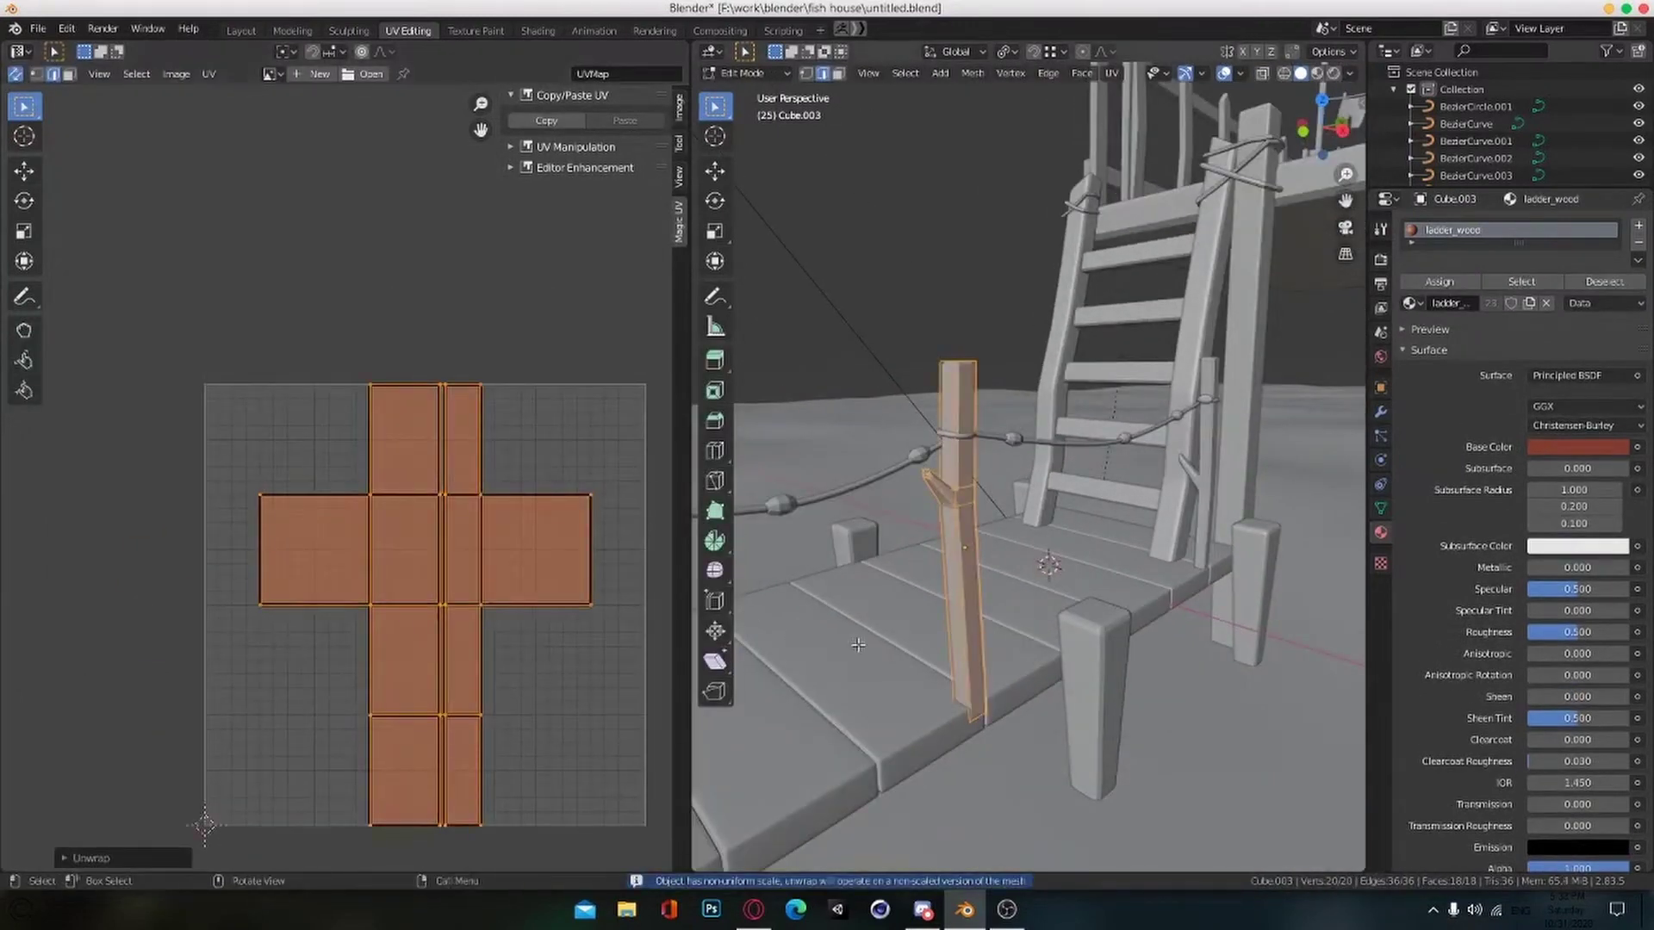
{"action": "key", "text": "u"}
{"action": "left_click", "coordinate": [787, 365]}
{"action": "left_click", "coordinate": [838, 506]}
{"action": "scroll", "coordinate": [353, 517], "scroll_direction": "up", "scroll_amount": 1}
{"action": "scroll", "coordinate": [255, 638], "scroll_direction": "up", "scroll_amount": 2}
{"action": "left_click", "coordinate": [340, 580]}
{"action": "scroll", "coordinate": [340, 580], "scroll_direction": "down", "scroll_amount": 2}
{"action": "key", "text": "v"}
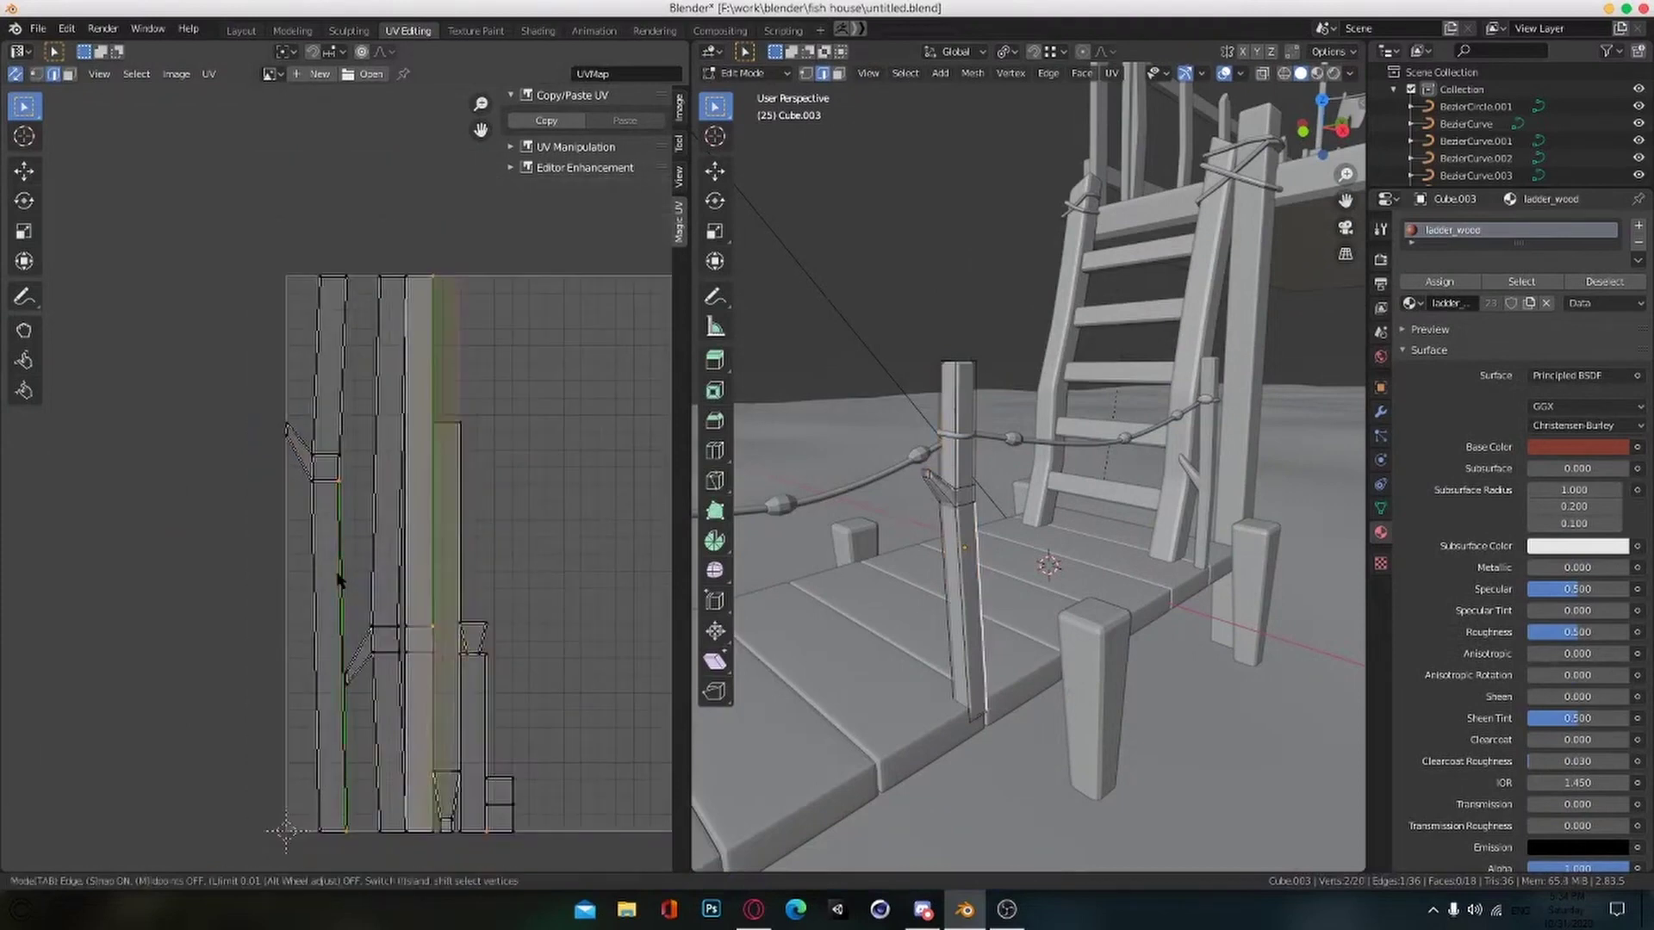
{"action": "left_click", "coordinate": [340, 579]}
{"action": "scroll", "coordinate": [341, 577], "scroll_direction": "down", "scroll_amount": 1}
{"action": "scroll", "coordinate": [418, 642], "scroll_direction": "up", "scroll_amount": 3}
{"action": "middle_click_drag", "start_coordinate": [446, 732], "coordinate": [401, 341]}
{"action": "scroll", "coordinate": [469, 672], "scroll_direction": "up", "scroll_amount": 2}
{"action": "key", "text": "v"}
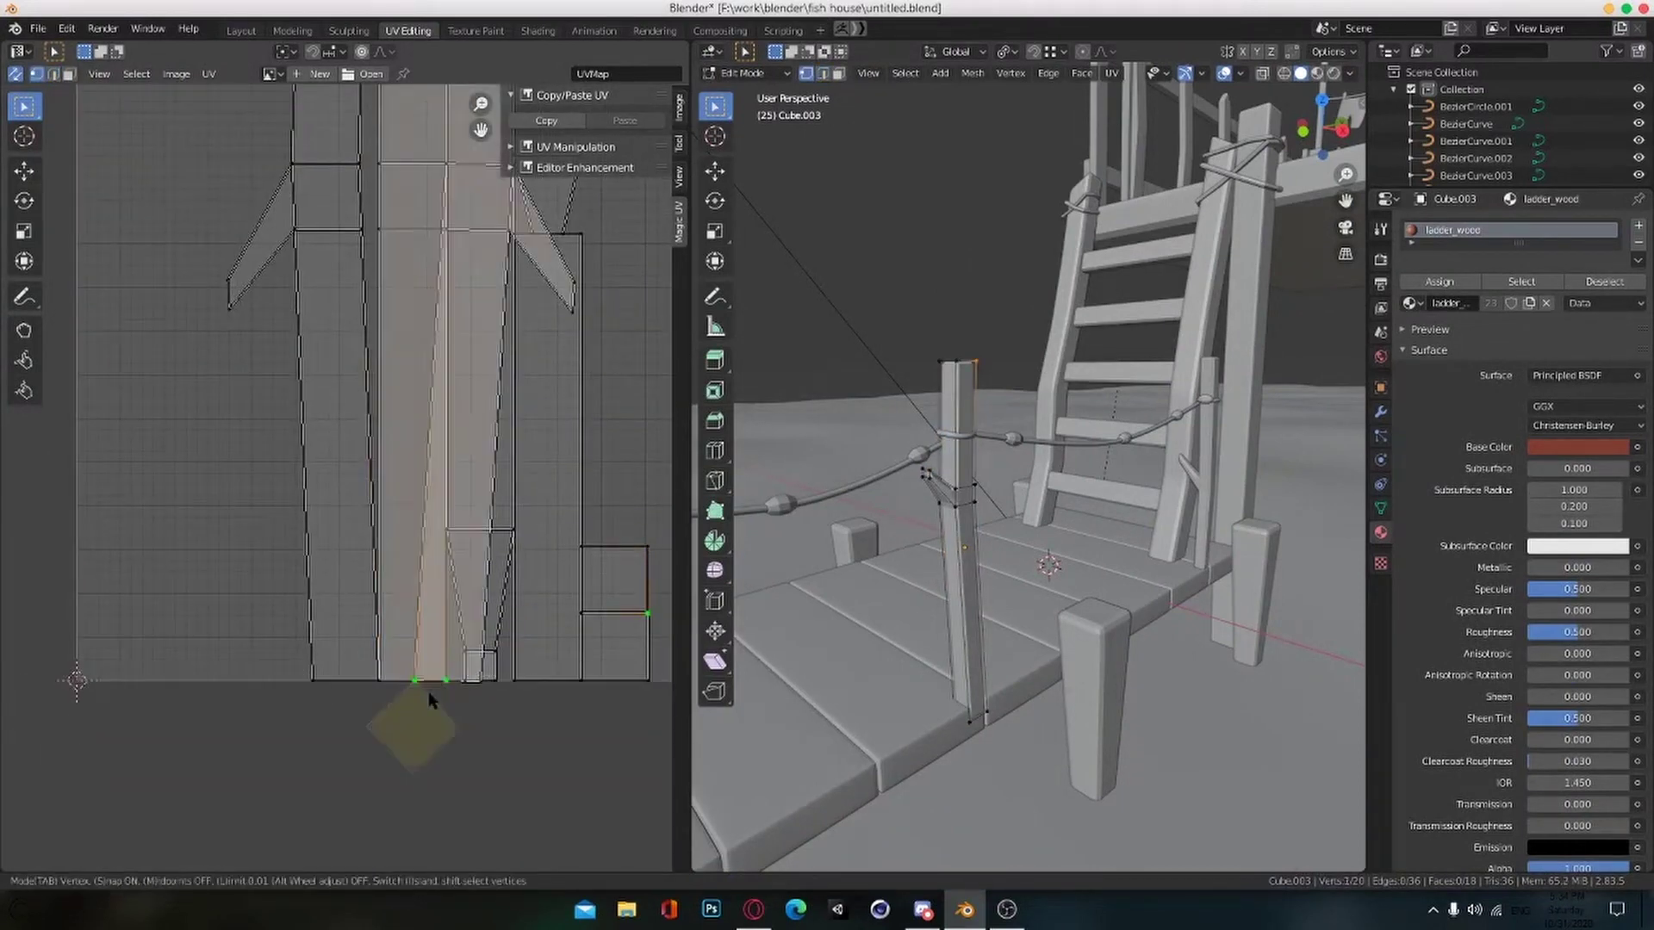
{"action": "left_click", "coordinate": [434, 706]}
{"action": "key", "text": "v"}
{"action": "right_click", "coordinate": [418, 642]}
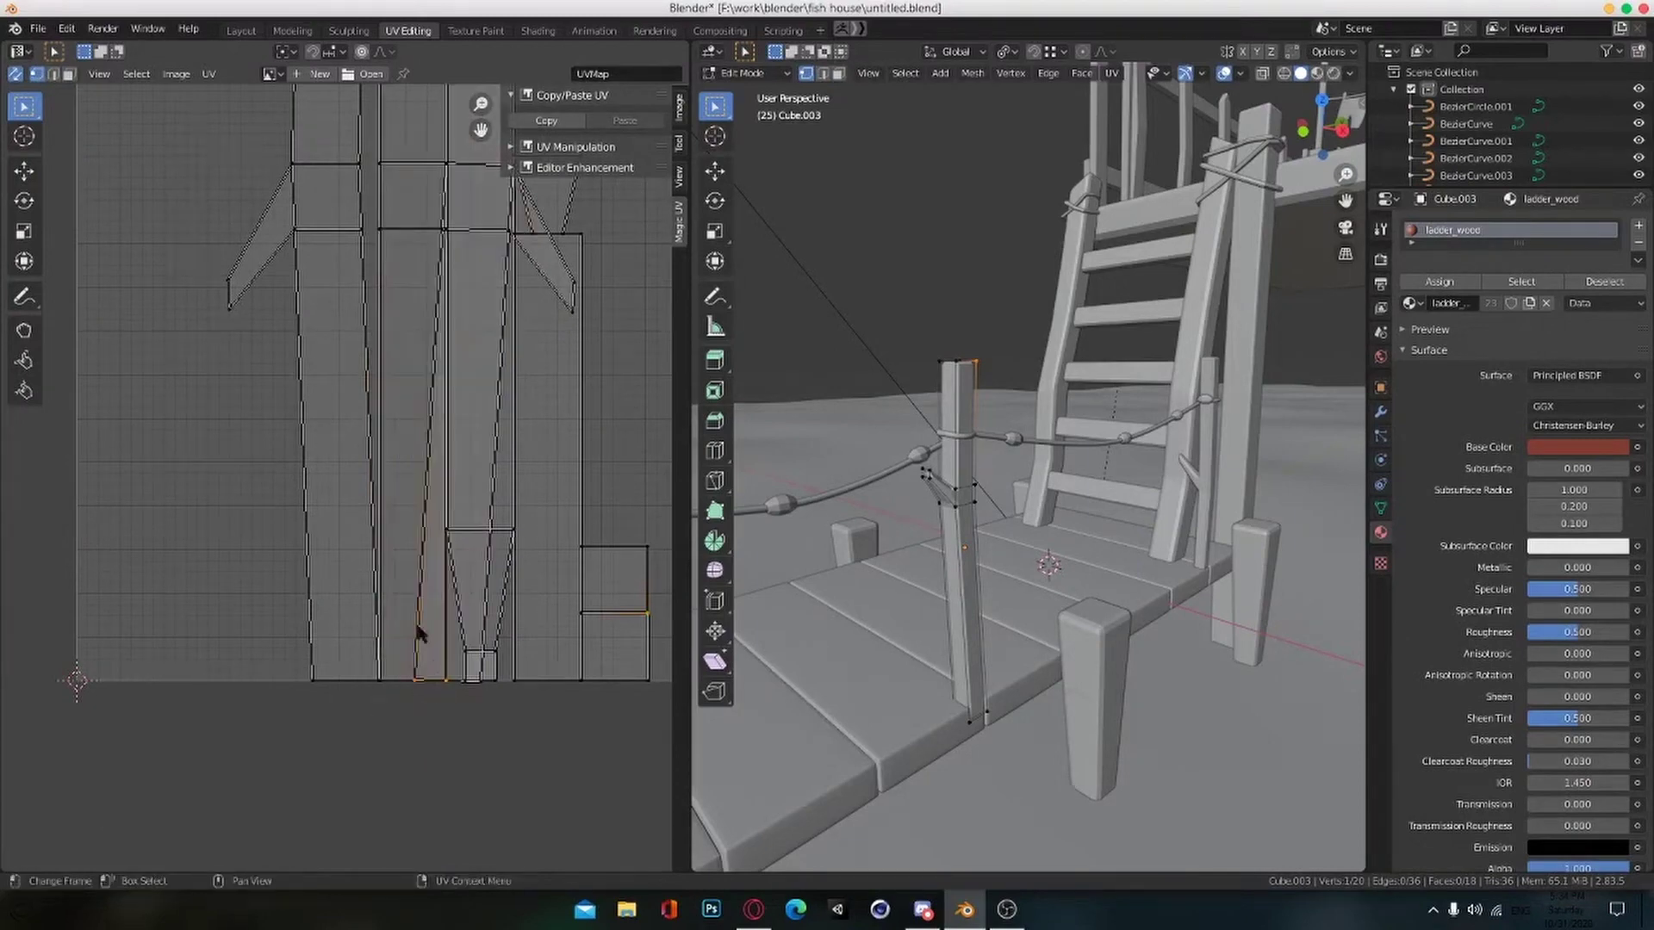
{"action": "scroll", "coordinate": [420, 642], "scroll_direction": "down", "scroll_amount": 2}
{"action": "scroll", "coordinate": [422, 645], "scroll_direction": "up", "scroll_amount": 3}
{"action": "key", "text": "2"}
{"action": "left_click", "coordinate": [434, 579]}
{"action": "mouse_move", "coordinate": [434, 579]}
{"action": "middle_mouse_down"}
{"action": "mouse_move", "coordinate": [419, 563]}
{"action": "mouse_move", "coordinate": [421, 593]}
{"action": "middle_mouse_up"}
{"action": "right_click", "coordinate": [411, 738]}
{"action": "left_click", "coordinate": [408, 808]}
{"action": "right_click", "coordinate": [398, 735]}
{"action": "key", "text": "ctrl+z"}
{"action": "scroll", "coordinate": [448, 685], "scroll_direction": "down", "scroll_amount": 4}
{"action": "key", "text": "v"}
{"action": "right_click", "coordinate": [454, 683]}
{"action": "scroll", "coordinate": [431, 655], "scroll_direction": "up", "scroll_amount": 3}
{"action": "left_click", "coordinate": [15, 75]}
{"action": "middle_click_drag", "start_coordinate": [1076, 586], "coordinate": [1154, 609]}
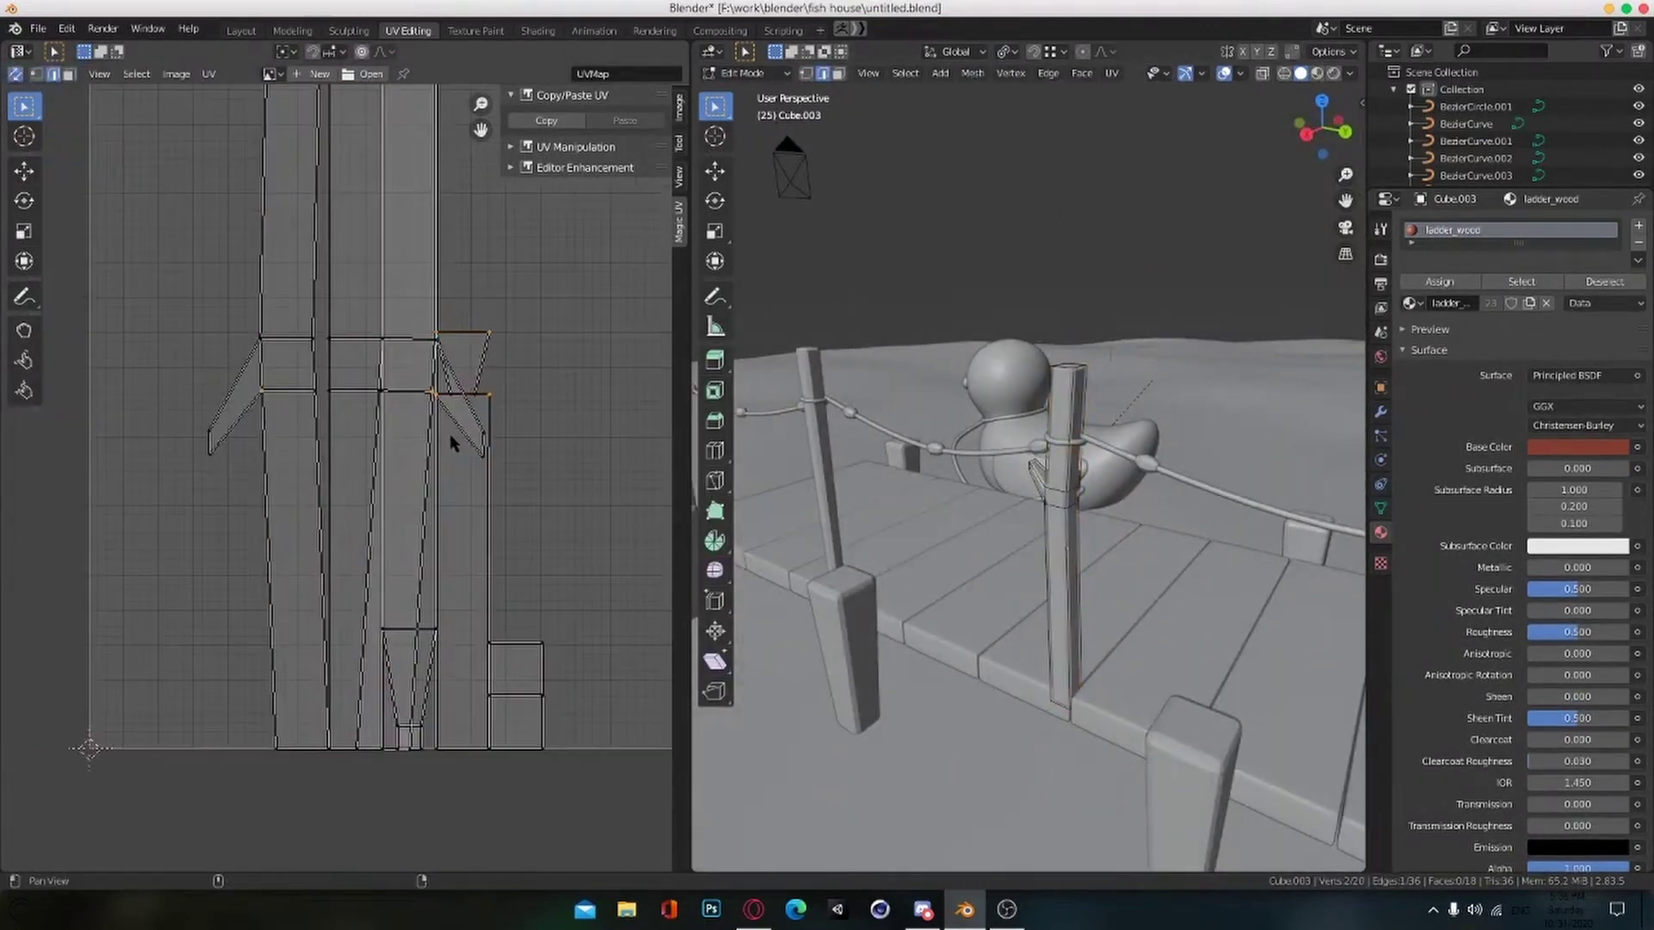
{"action": "scroll", "coordinate": [452, 443], "scroll_direction": "down", "scroll_amount": 4}
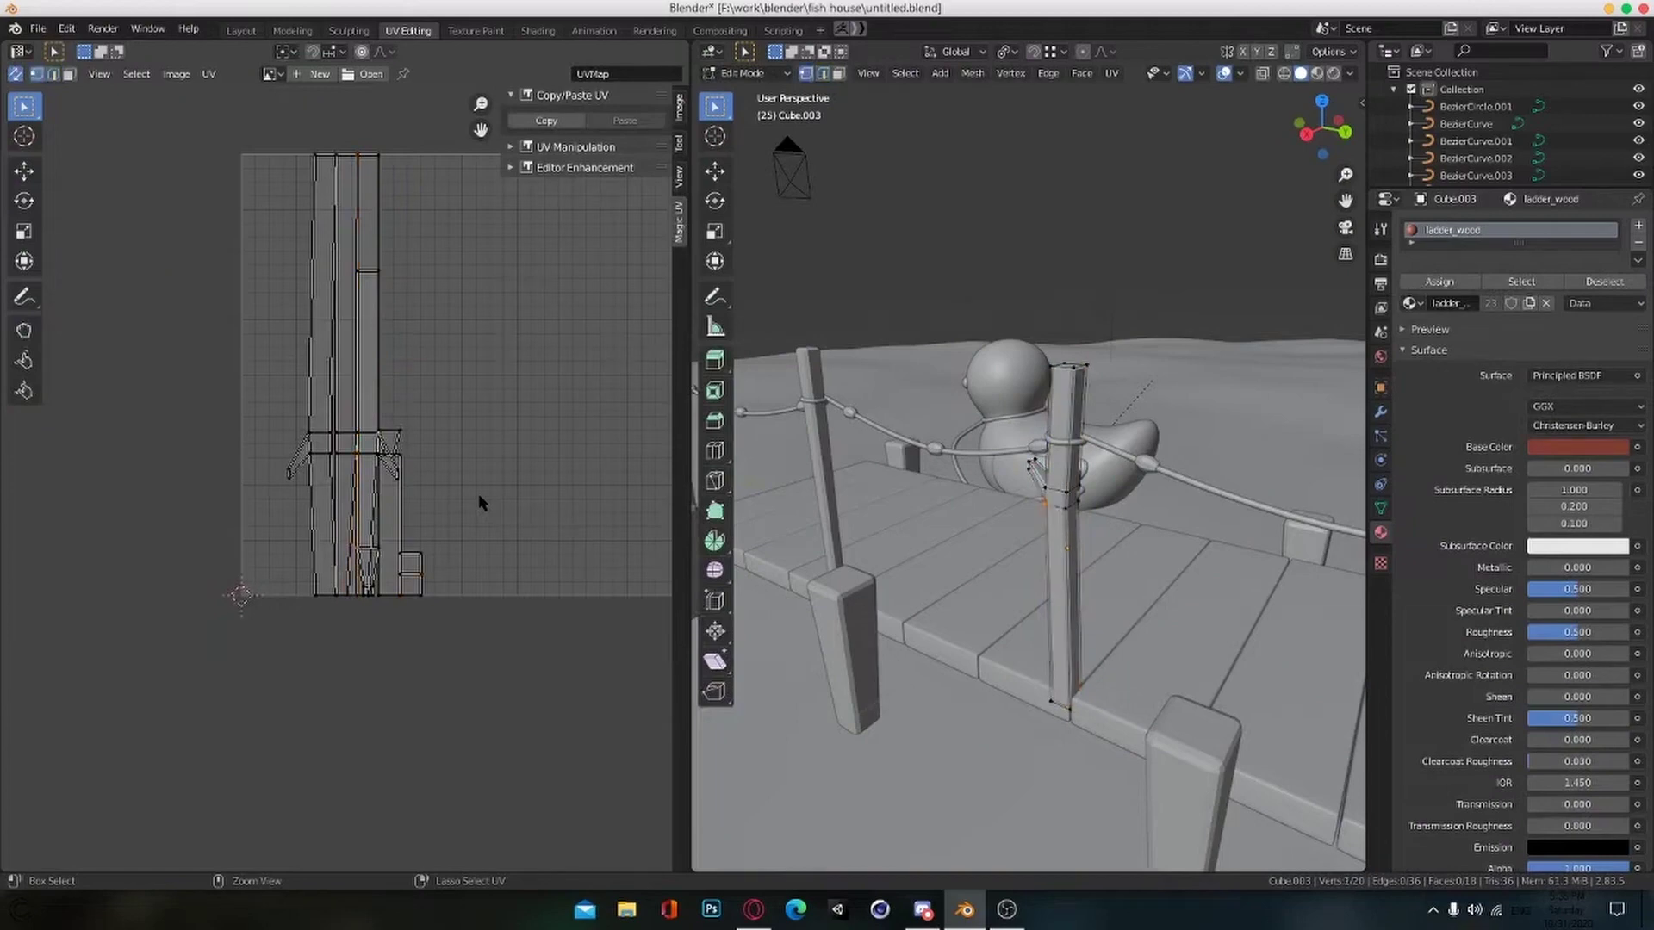
{"action": "key", "text": "ctrl+z"}
{"action": "key", "text": "ctrl+z"}
{"action": "key", "text": "ctrl+z"}
{"action": "key", "text": "ctrl+z"}
Step: Stitch the splintered post's main side strips into one UV island along their long edges
{"action": "scroll", "coordinate": [216, 310], "scroll_direction": "up", "scroll_amount": 2}
{"action": "scroll", "coordinate": [328, 465], "scroll_direction": "down", "scroll_amount": 1}
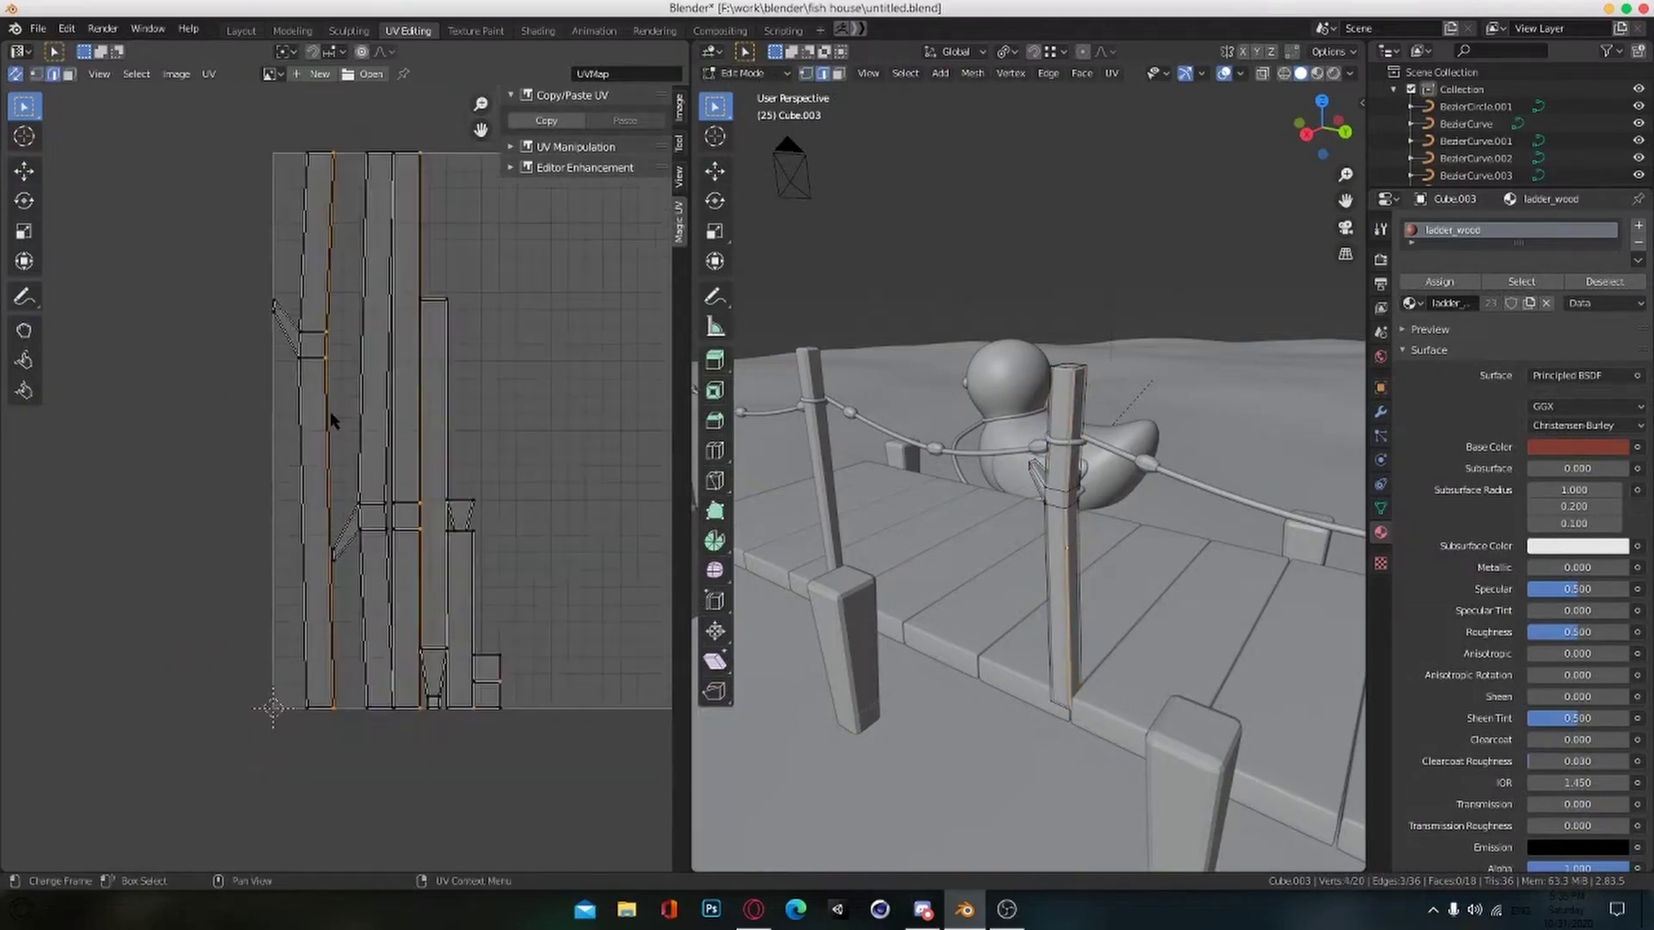
{"action": "key", "text": "v"}
{"action": "left_click", "coordinate": [396, 452]}
{"action": "scroll", "coordinate": [421, 436], "scroll_direction": "up", "scroll_amount": 2}
{"action": "scroll", "coordinate": [379, 422], "scroll_direction": "down", "scroll_amount": 1}
{"action": "left_click", "coordinate": [373, 445]}
{"action": "key", "text": "v"}
{"action": "left_click", "coordinate": [367, 441]}
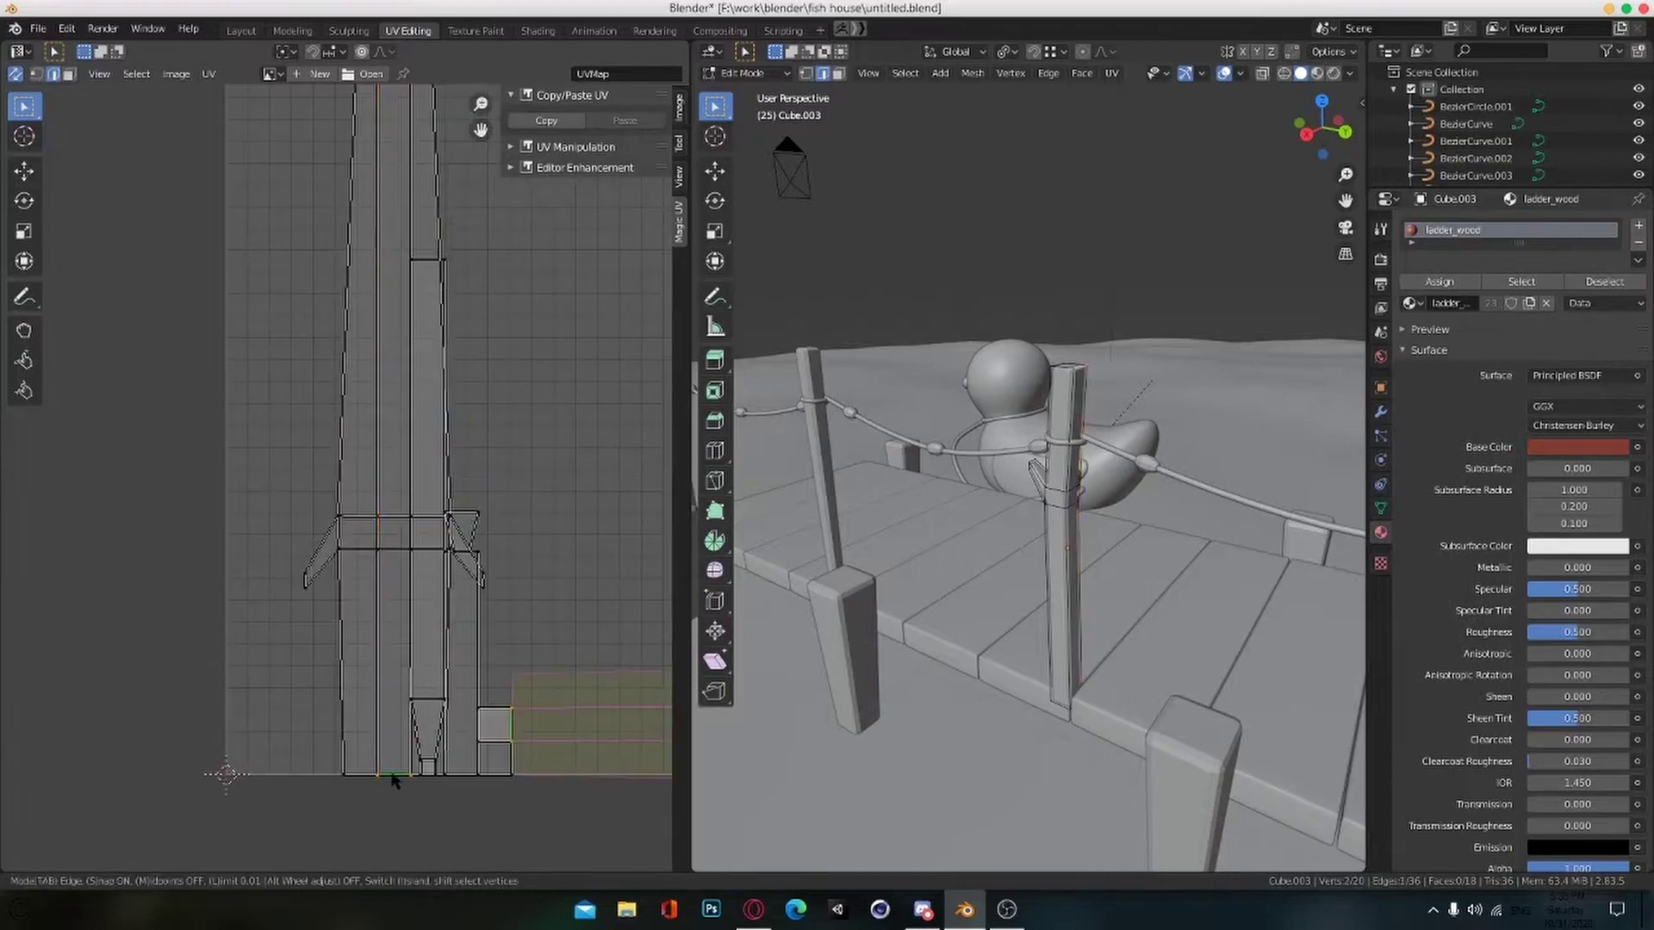
Step: Stitch the small end cap faces to the ends of the post's joined side strips
{"action": "key", "text": "v"}
{"action": "scroll", "coordinate": [504, 719], "scroll_direction": "down", "scroll_amount": 4}
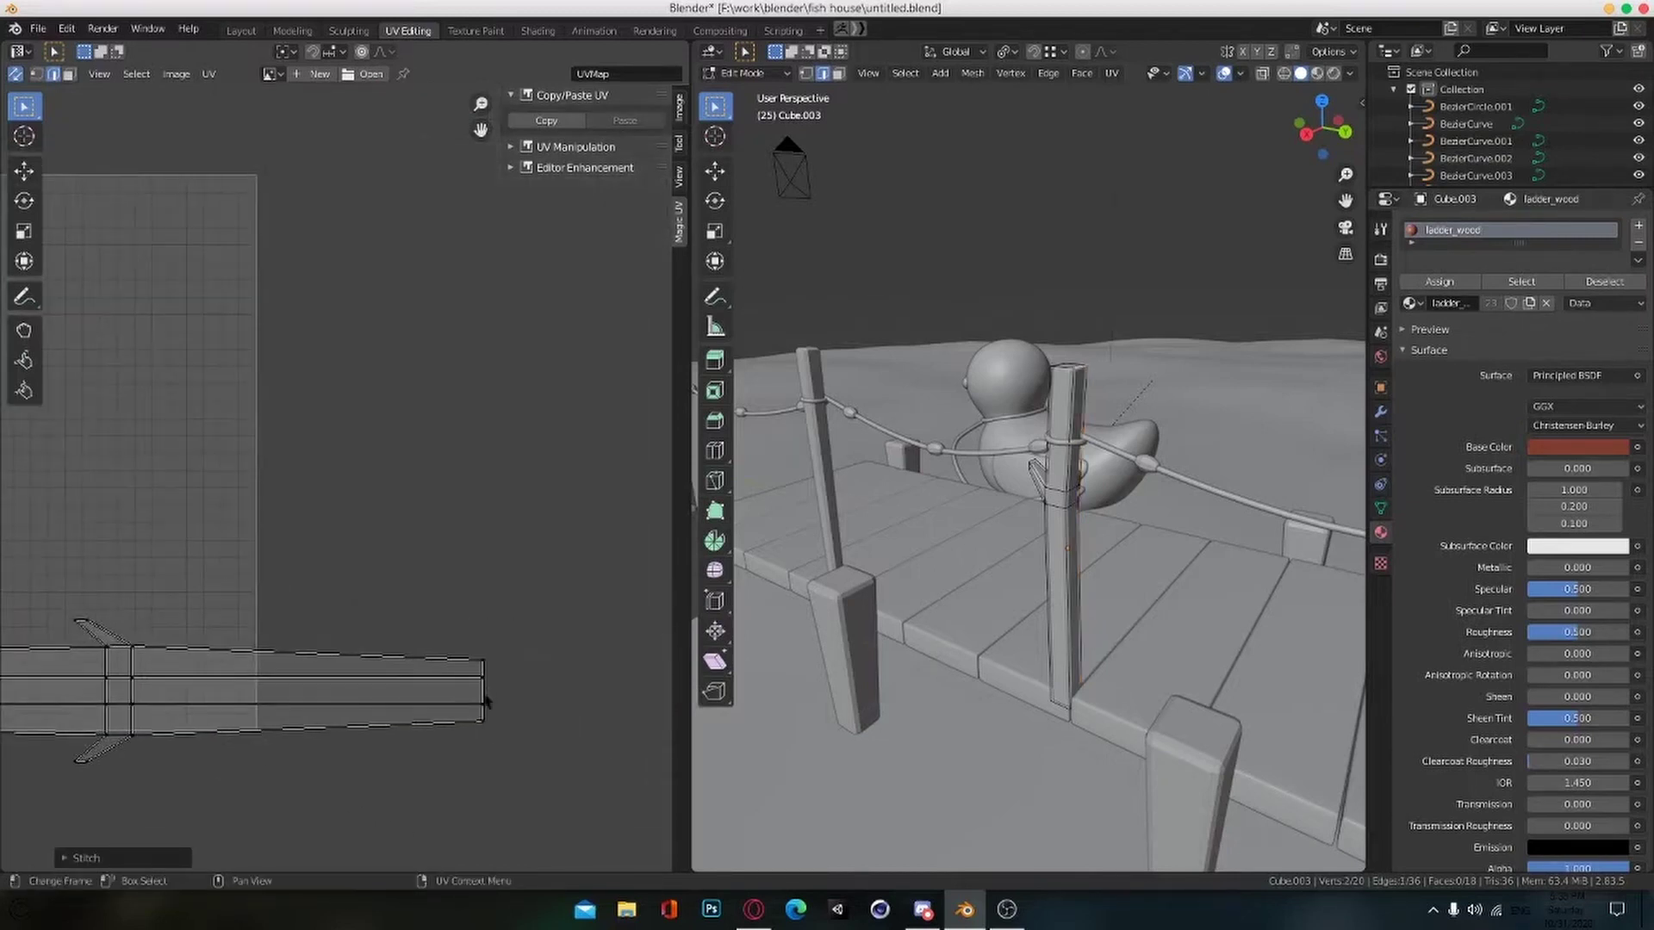
{"action": "key", "text": "Return"}
{"action": "scroll", "coordinate": [241, 581], "scroll_direction": "up", "scroll_amount": 2}
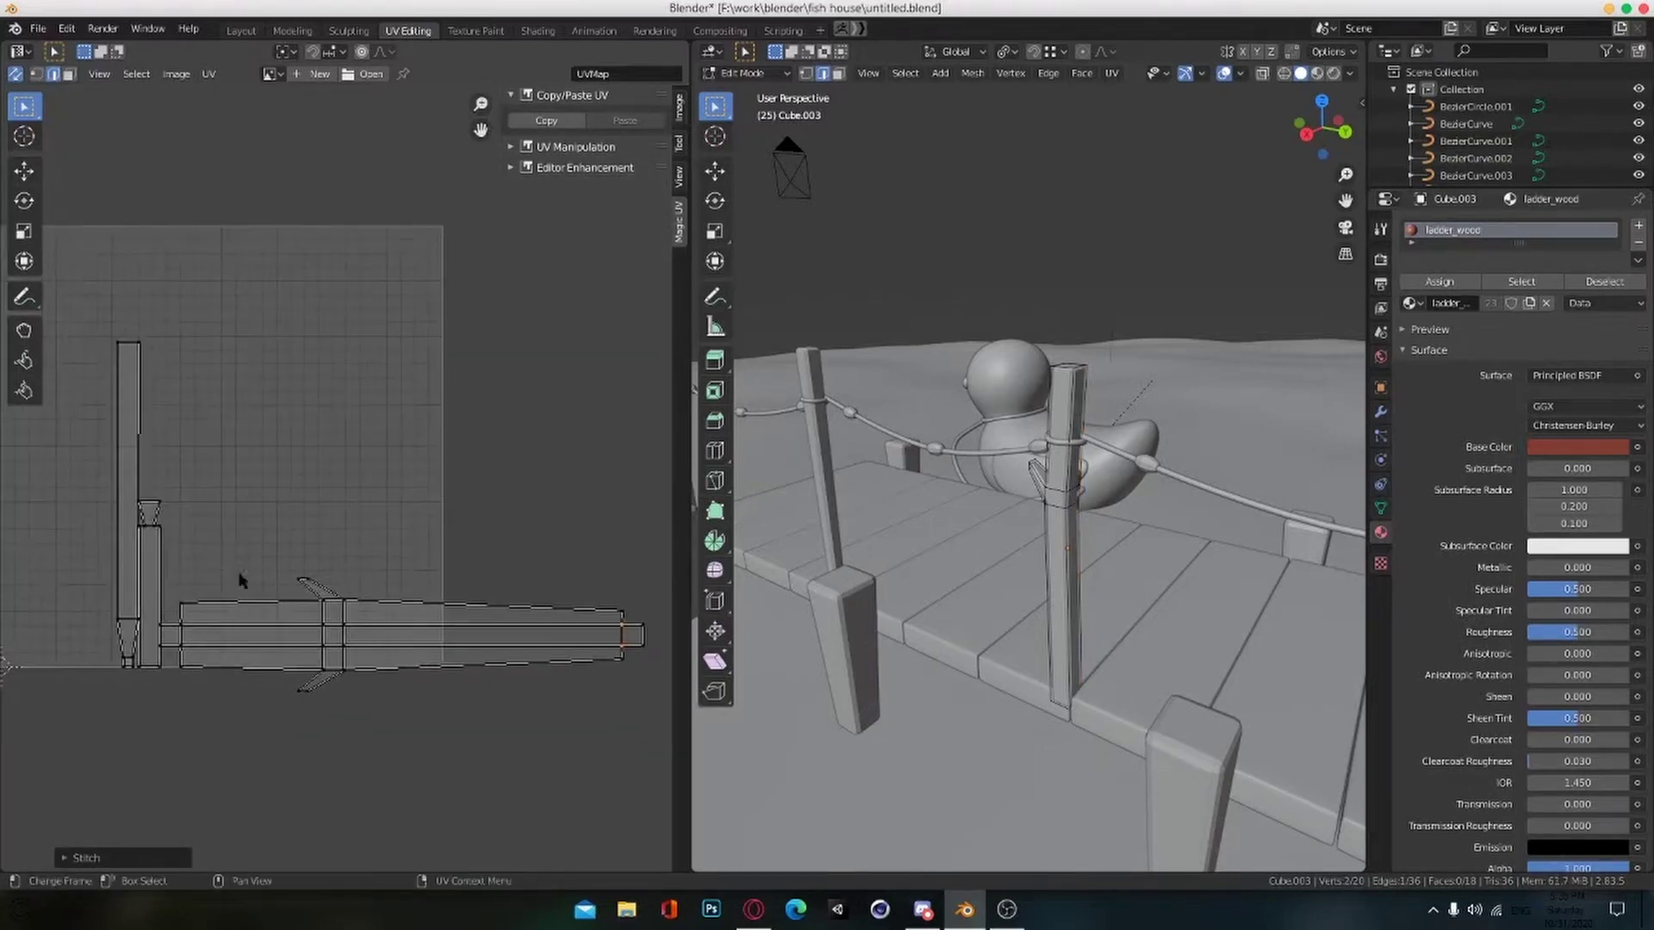
{"action": "scroll", "coordinate": [327, 603], "scroll_direction": "up", "scroll_amount": 2}
{"action": "key", "text": "ctrl+e"}
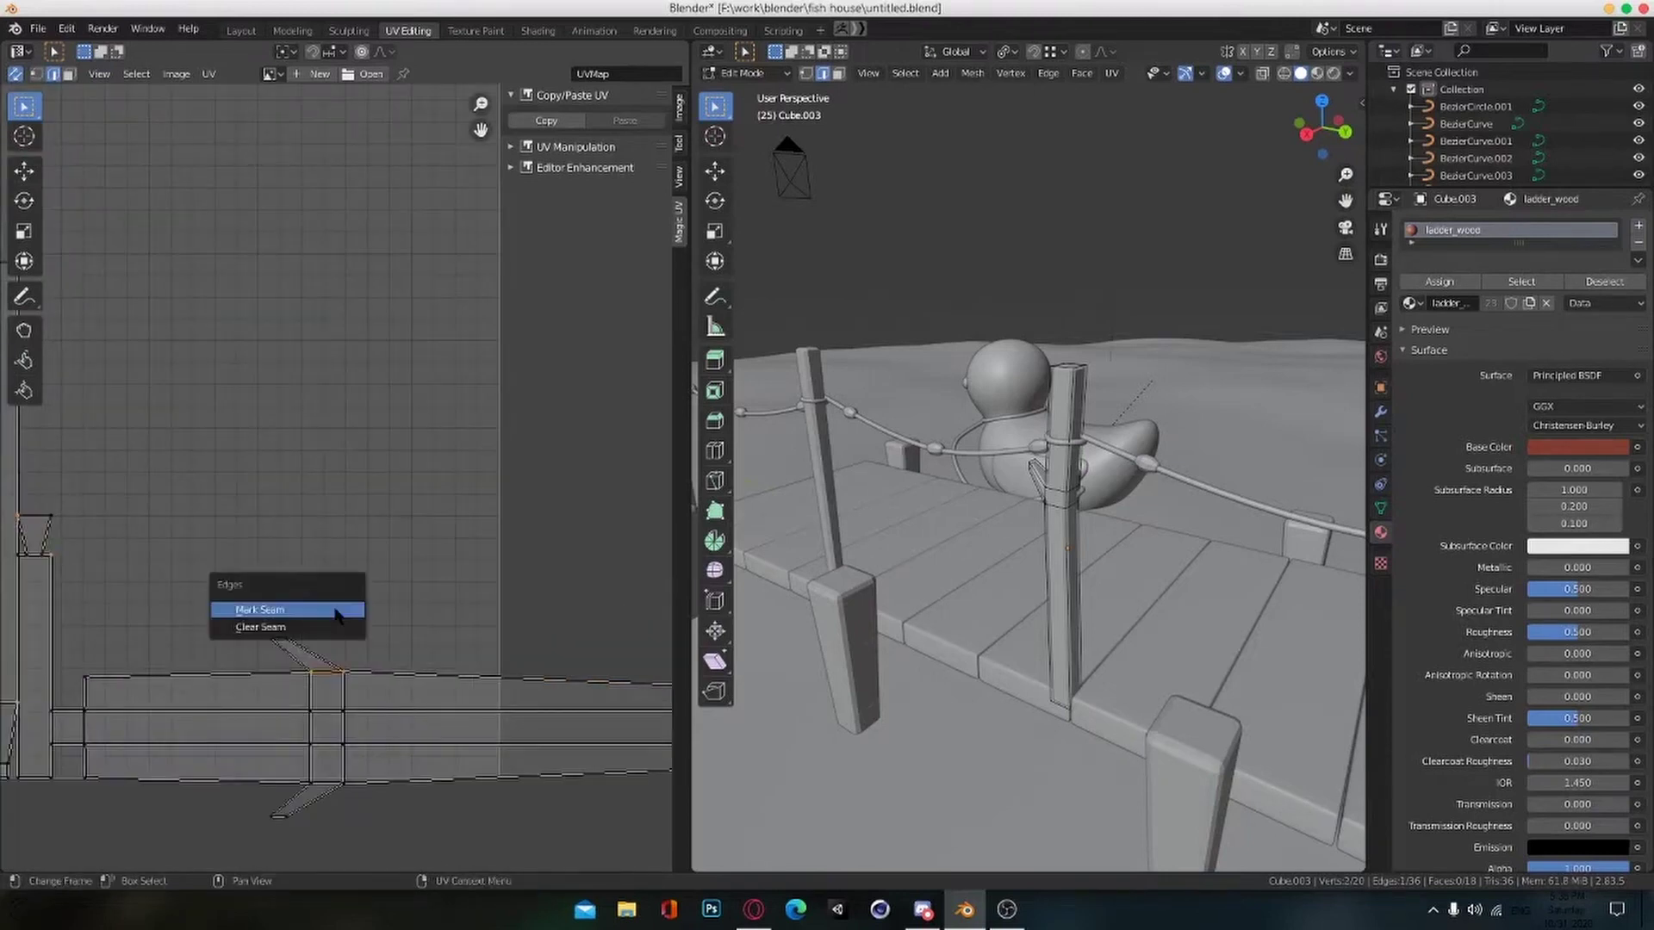
{"action": "left_click", "coordinate": [338, 613]}
{"action": "scroll", "coordinate": [326, 594], "scroll_direction": "down", "scroll_amount": 4}
{"action": "key", "text": "ctrl+z"}
Step: Move the two splinter side faces off the post's UV island into the empty area of the UV square
{"action": "scroll", "coordinate": [345, 607], "scroll_direction": "up", "scroll_amount": 3}
{"action": "key", "text": "3"}
{"action": "left_click", "coordinate": [390, 642]}
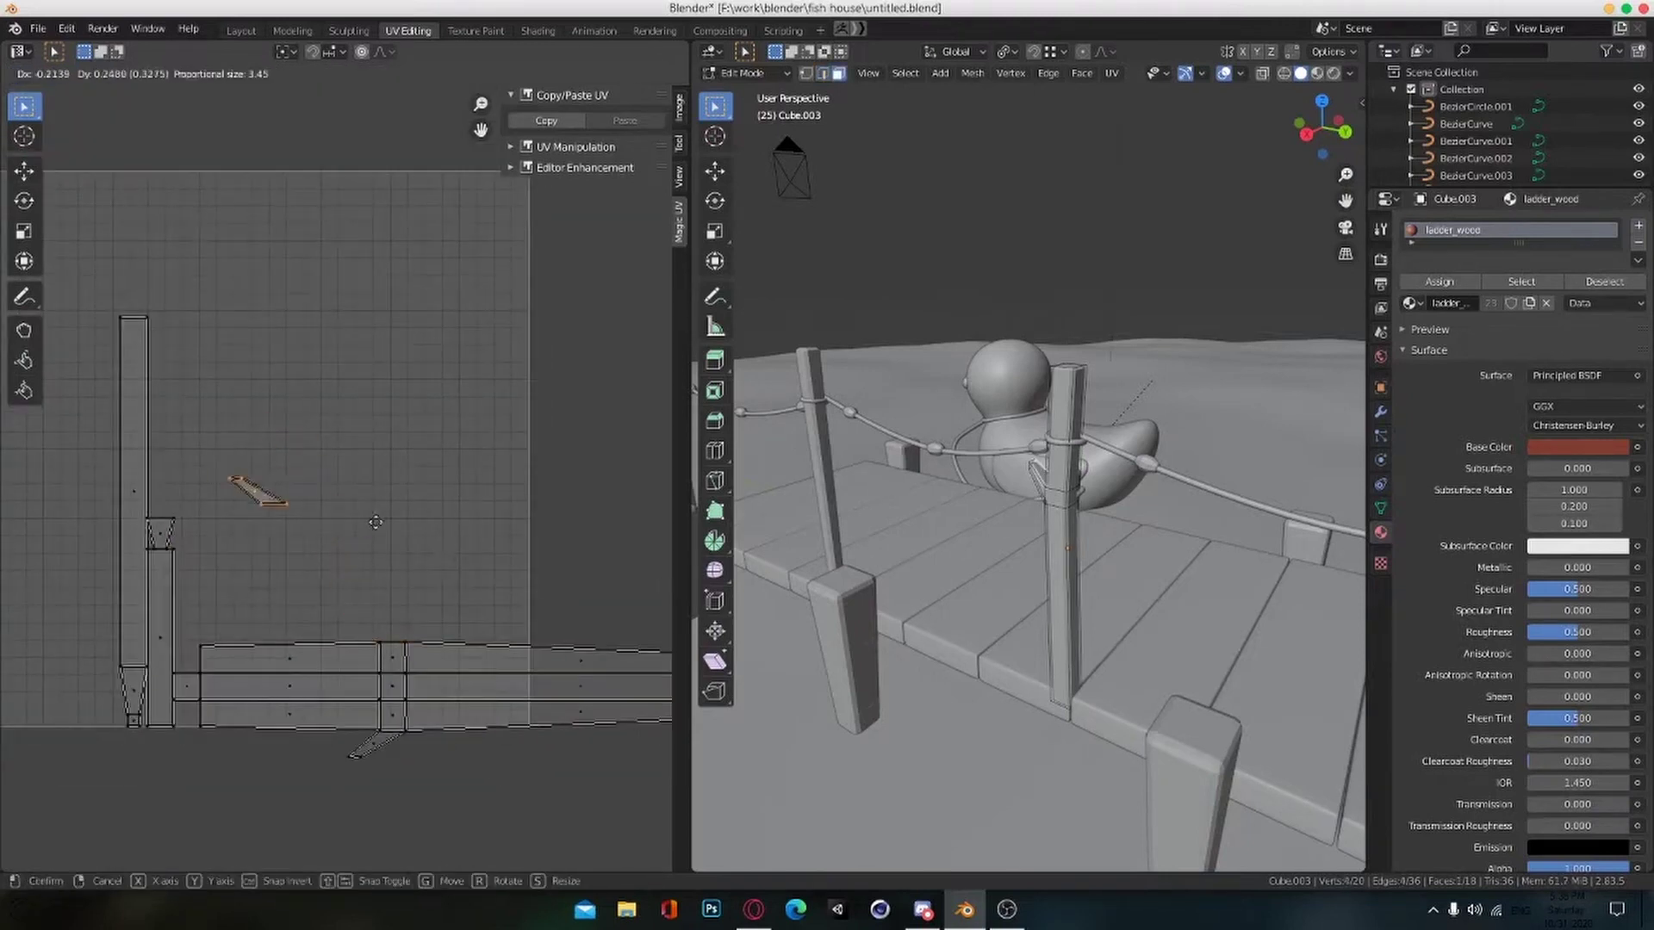
{"action": "left_click", "coordinate": [341, 451]}
{"action": "scroll", "coordinate": [326, 469], "scroll_direction": "down", "scroll_amount": 2}
{"action": "scroll", "coordinate": [420, 582], "scroll_direction": "up", "scroll_amount": 1}
{"action": "mouse_move", "coordinate": [421, 582]}
{"action": "middle_mouse_down"}
{"action": "mouse_move", "coordinate": [471, 606]}
{"action": "mouse_move", "coordinate": [428, 597]}
{"action": "middle_mouse_up"}
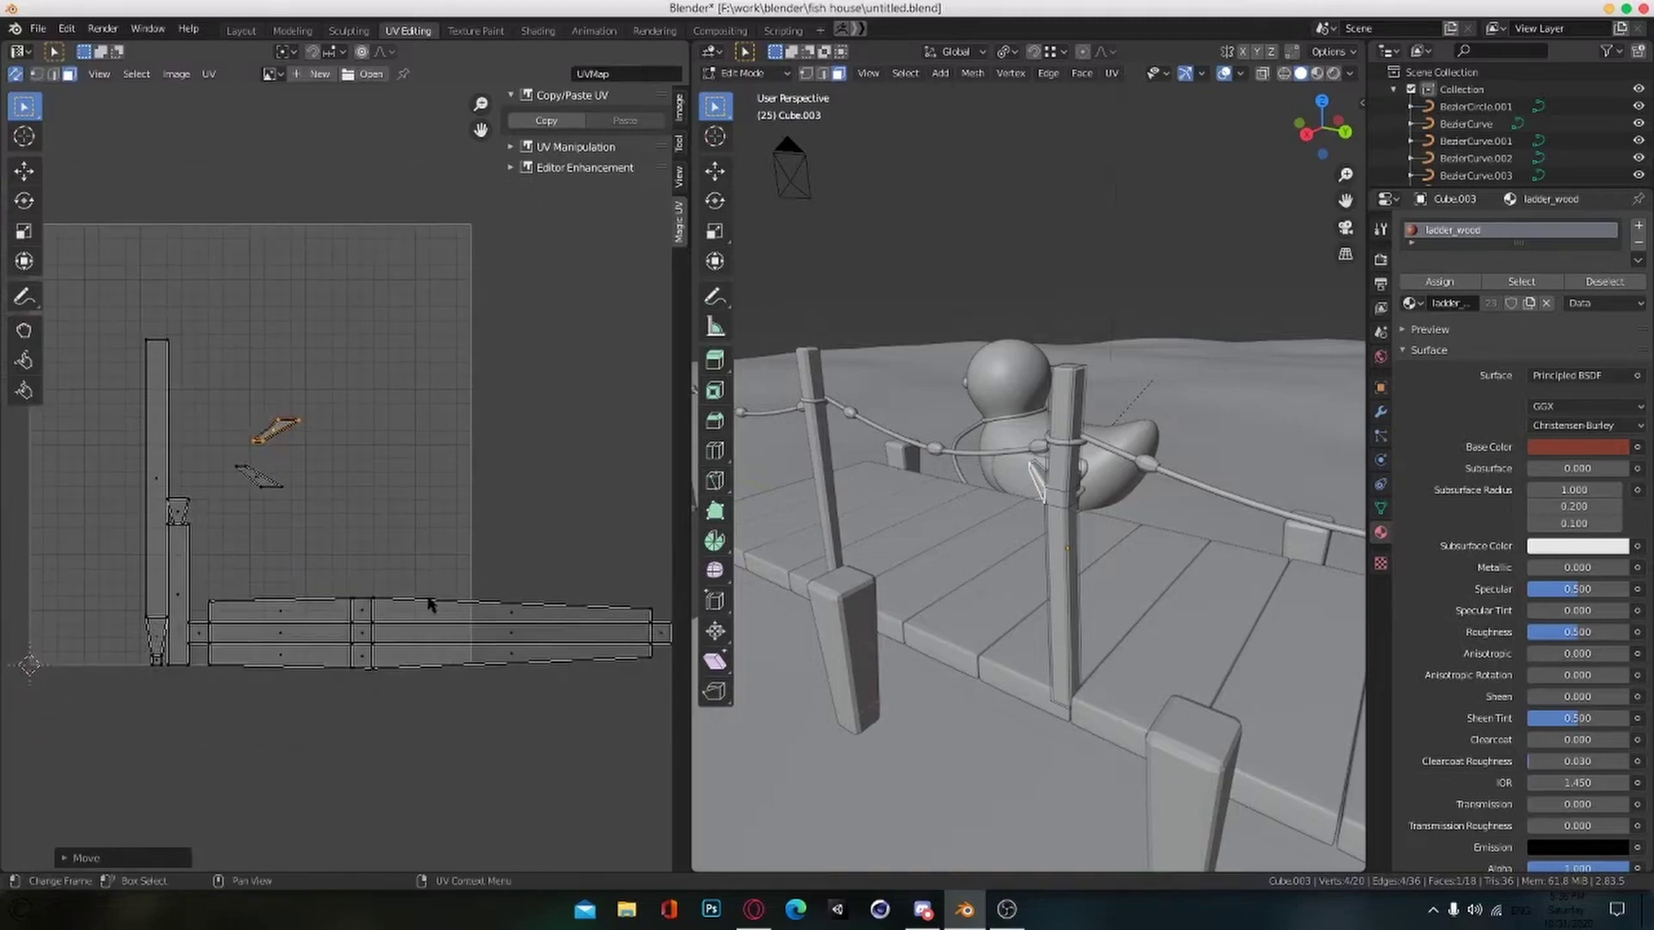
Step: Stitch the long side strip that carries the narrow splinter faces onto the upper edge of the post island
{"action": "scroll", "coordinate": [383, 618], "scroll_direction": "up", "scroll_amount": 2}
{"action": "left_click", "coordinate": [472, 640]}
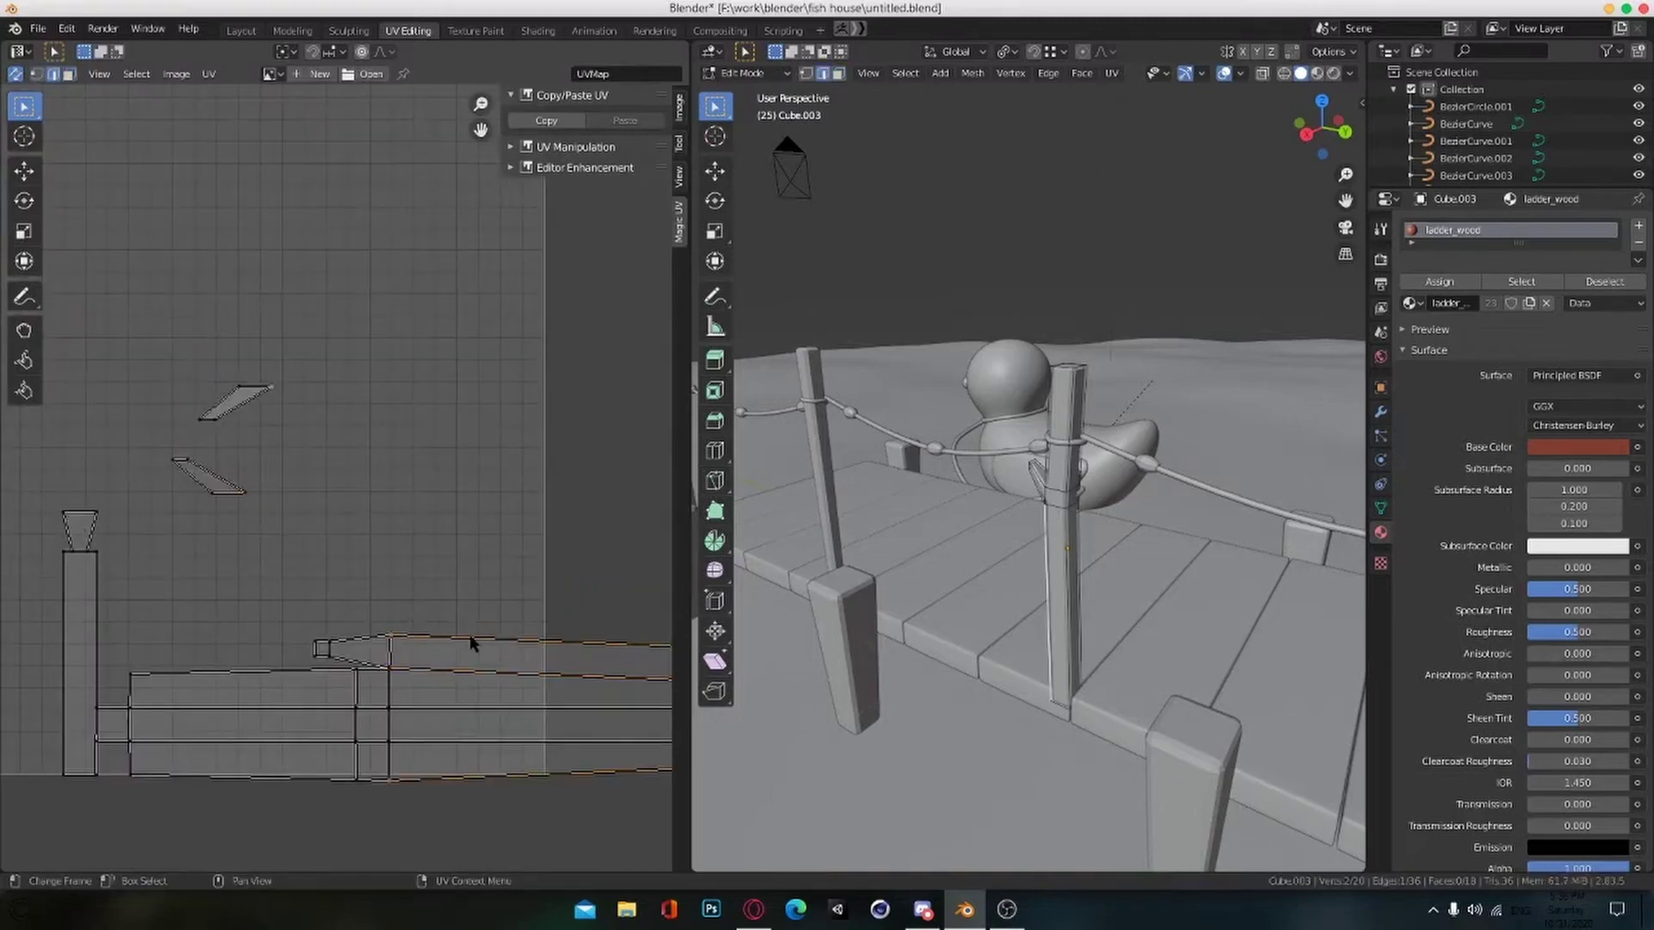
{"action": "scroll", "coordinate": [457, 639], "scroll_direction": "down", "scroll_amount": 2}
{"action": "middle_click_drag", "start_coordinate": [304, 610], "coordinate": [336, 611]}
{"action": "left_click", "coordinate": [331, 608]}
{"action": "scroll", "coordinate": [329, 608], "scroll_direction": "up", "scroll_amount": 2}
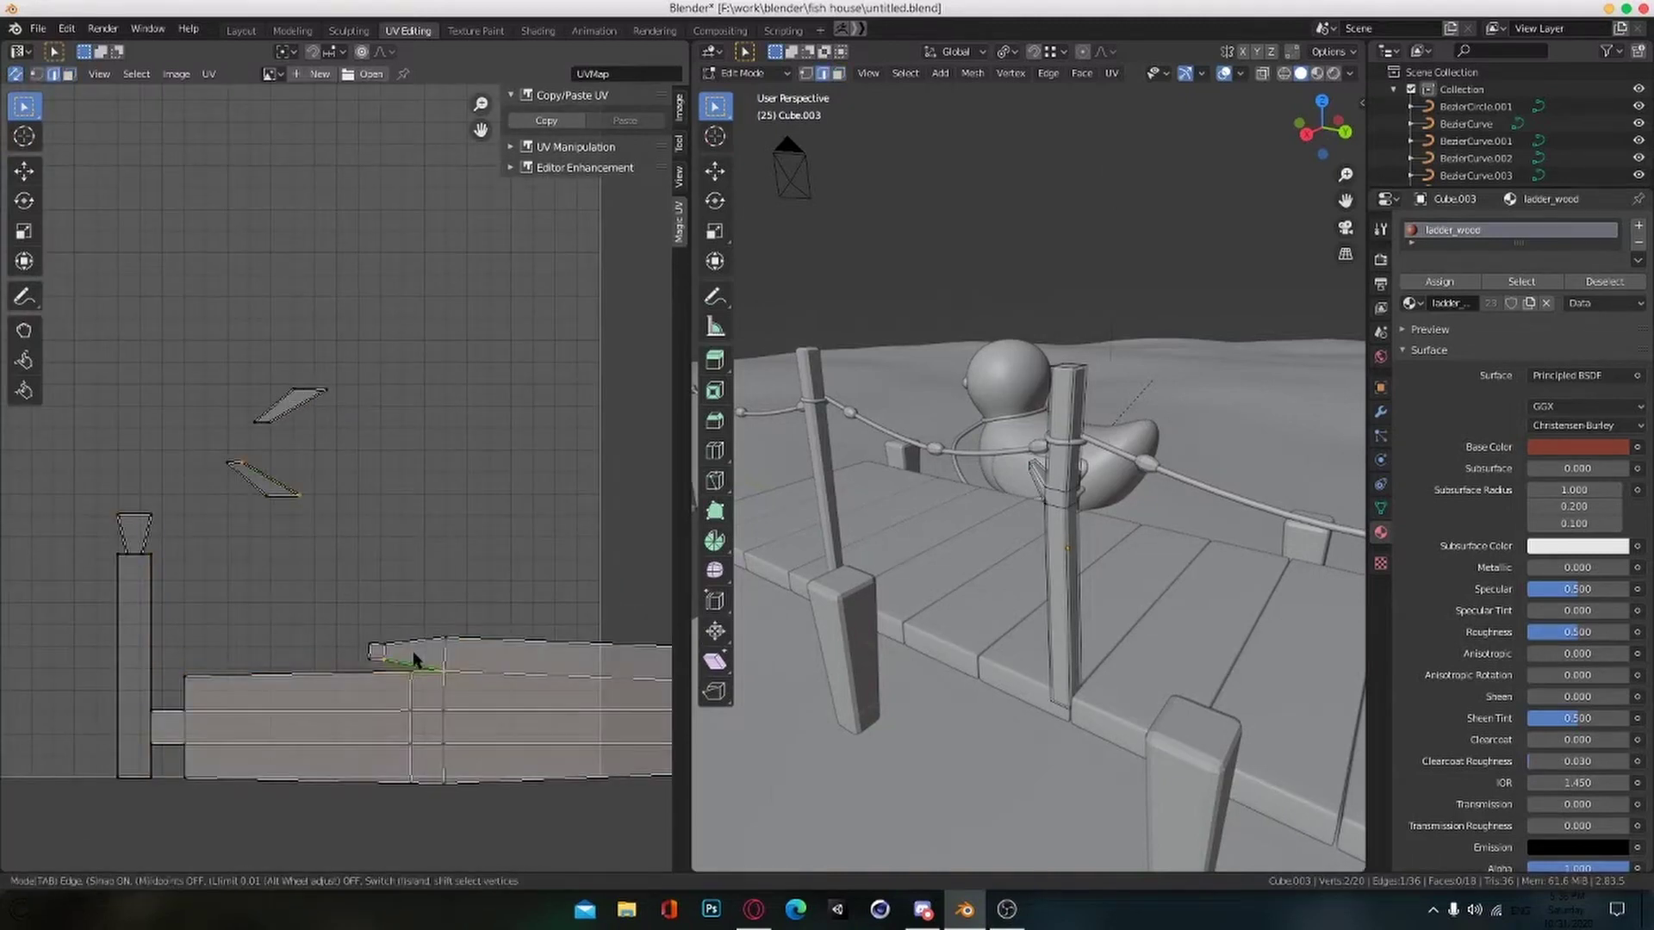
{"action": "left_click", "coordinate": [416, 673]}
Step: Move the tapered splinter face and its tip away from the post island, beside the other splinter pieces
{"action": "left_click", "coordinate": [152, 388]}
{"action": "scroll", "coordinate": [336, 491], "scroll_direction": "down", "scroll_amount": 1}
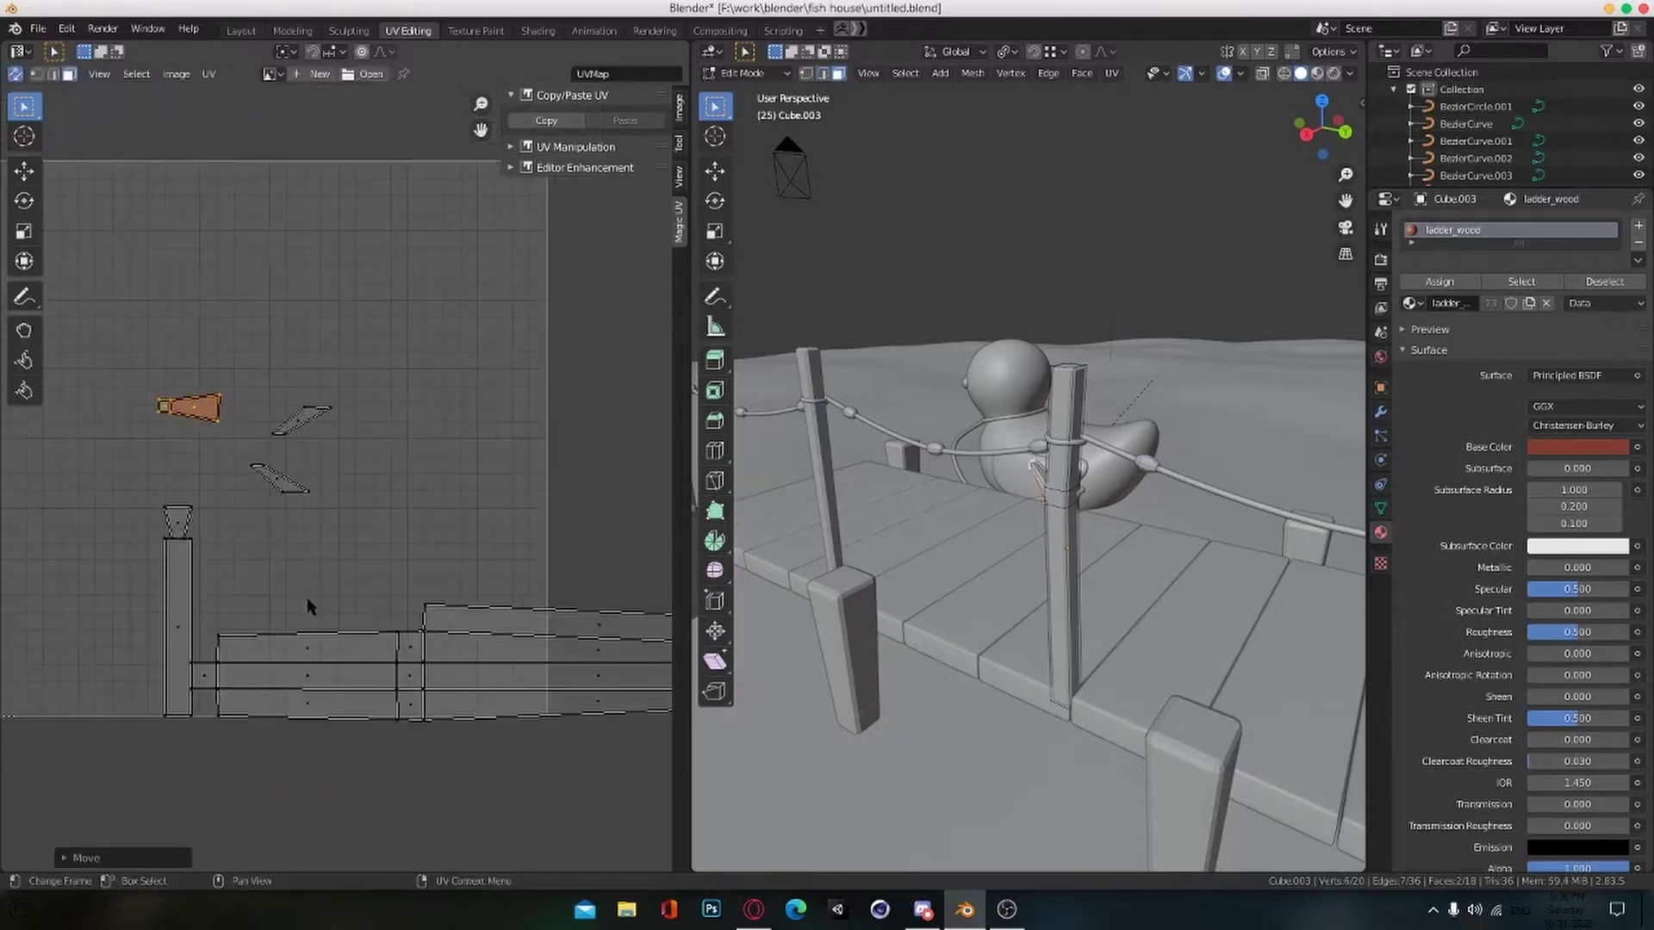
{"action": "middle_click_drag", "start_coordinate": [356, 696], "coordinate": [362, 675]}
{"action": "scroll", "coordinate": [336, 594], "scroll_direction": "up", "scroll_amount": 1}
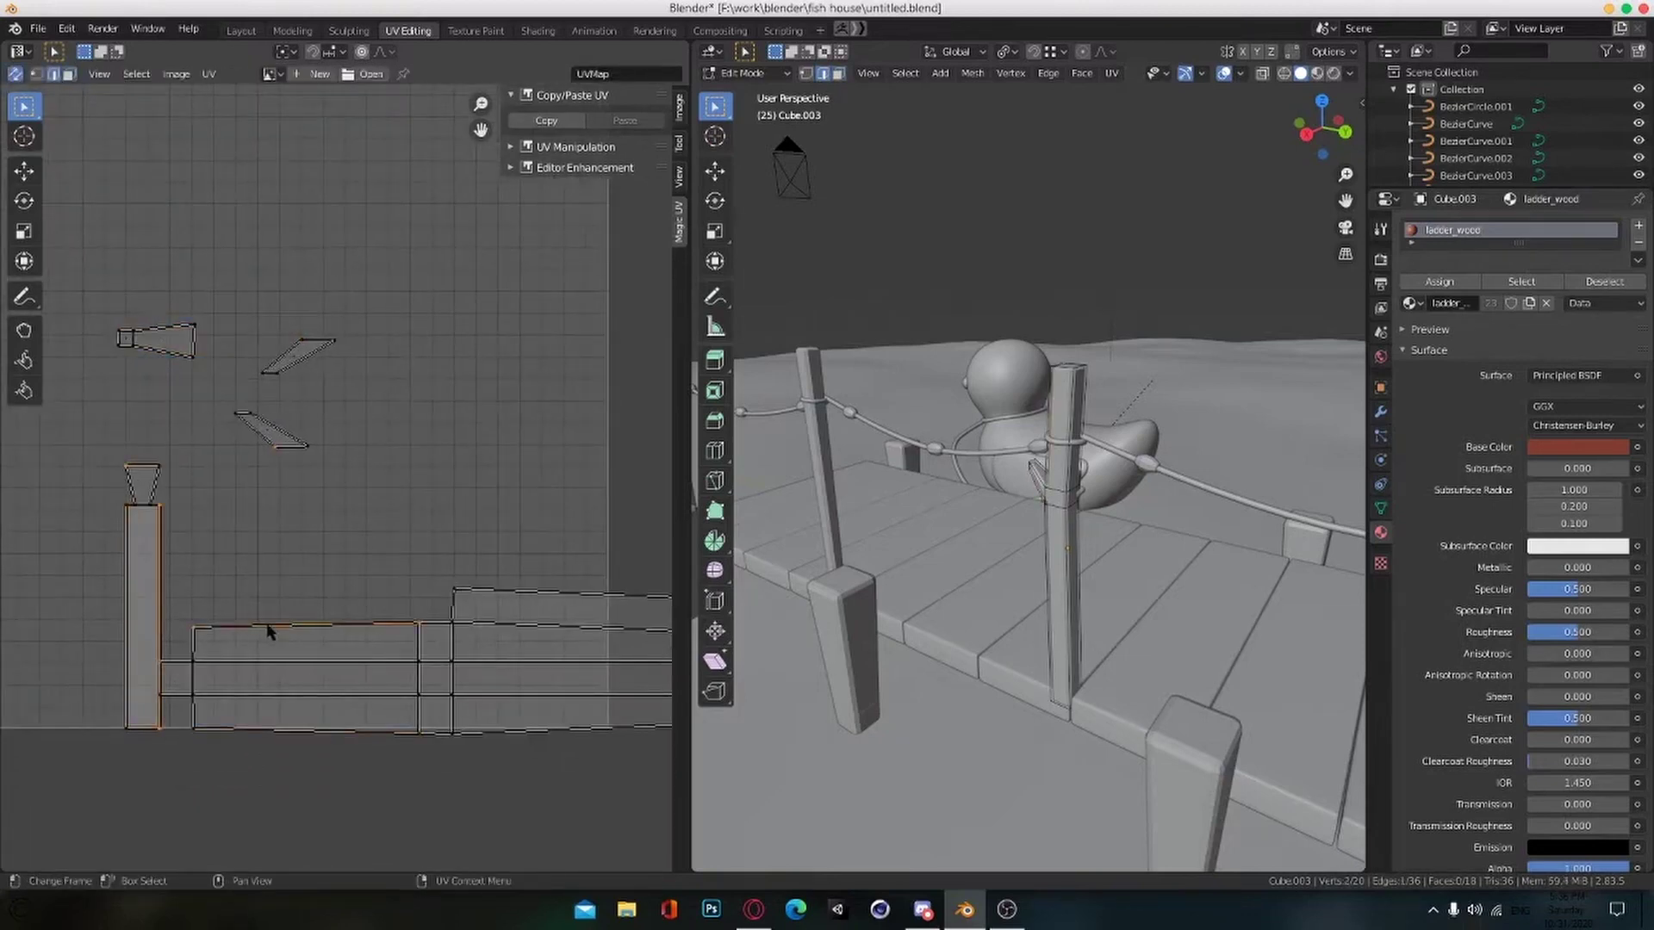
Step: Stitch the remaining tapered splinter face to the neighbouring loose splinter pieces
{"action": "scroll", "coordinate": [269, 605], "scroll_direction": "up", "scroll_amount": 3}
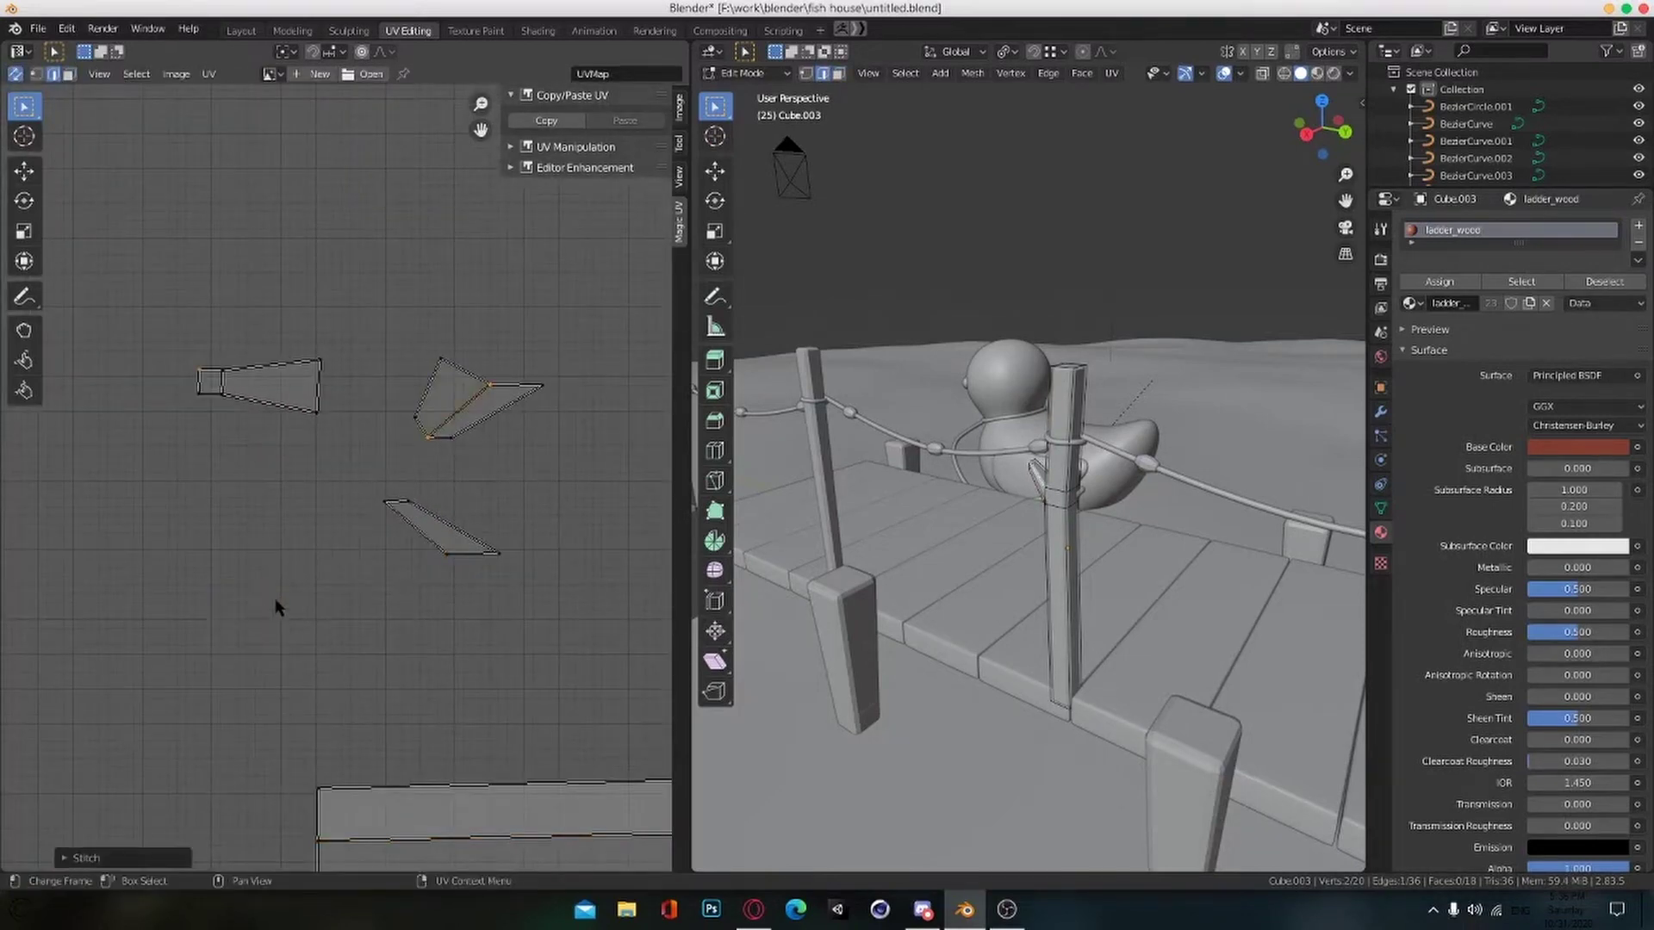
{"action": "middle_click_drag", "start_coordinate": [275, 601], "coordinate": [269, 702]}
{"action": "left_click", "coordinate": [422, 486]}
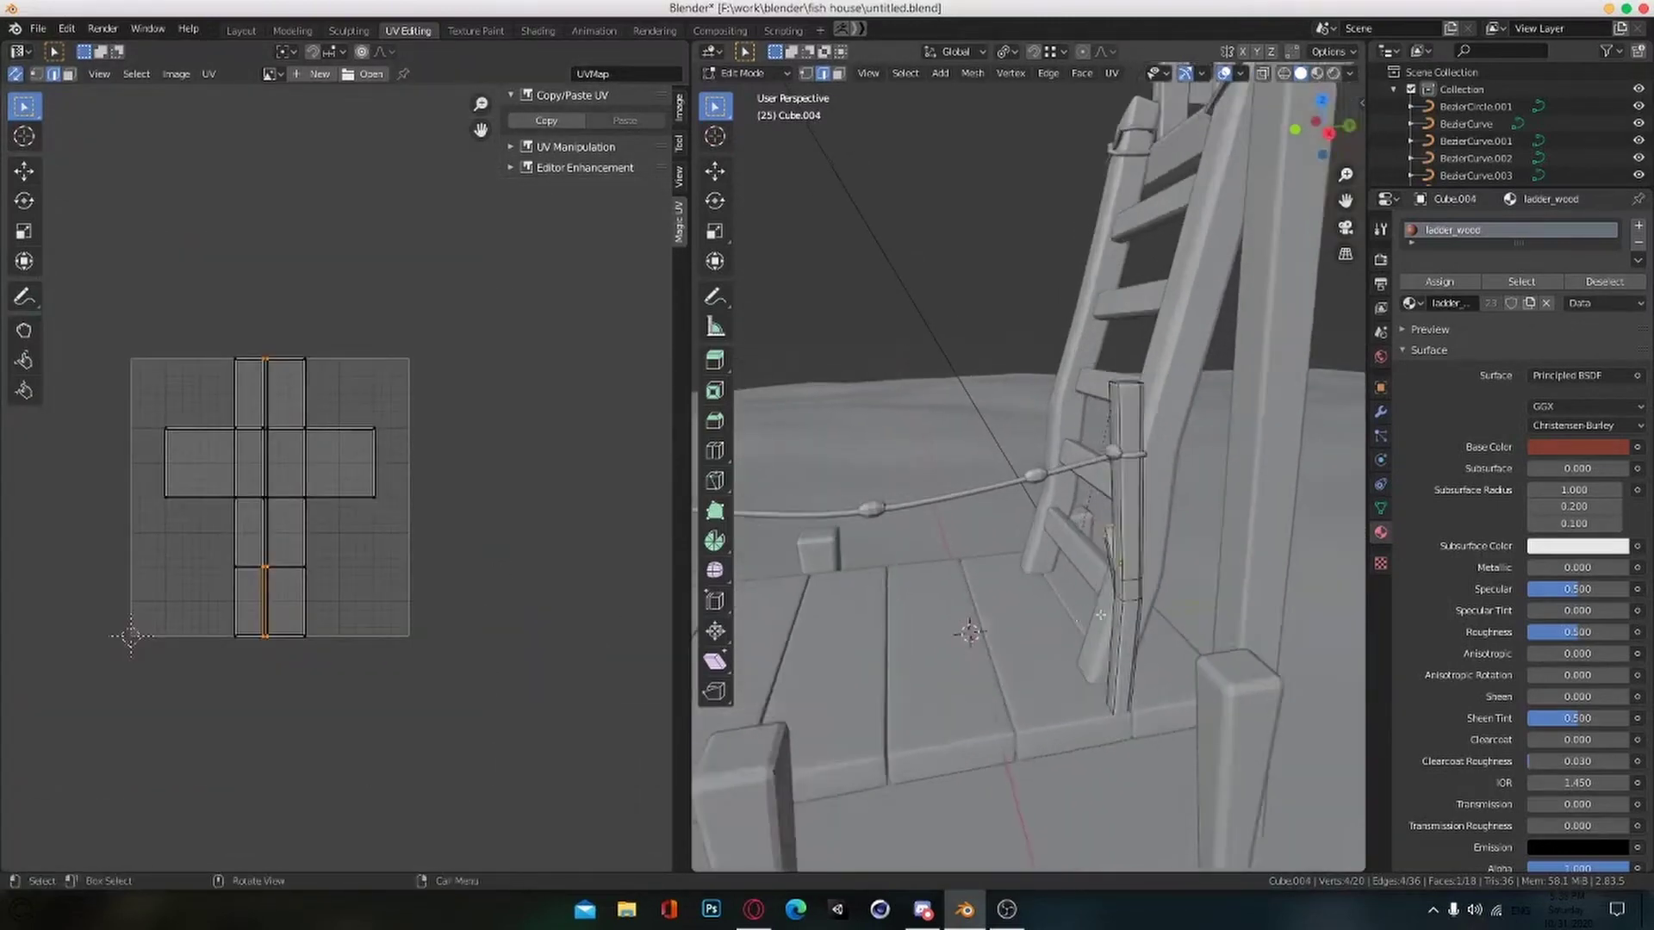
Step: Select all faces of the splintered fence post beside the ladder and unwrap them with Smart UV Project
{"action": "key", "text": "a"}
{"action": "key", "text": "u"}
{"action": "left_click", "coordinate": [1069, 366]}
{"action": "left_click", "coordinate": [1076, 510]}
{"action": "scroll", "coordinate": [284, 612], "scroll_direction": "up", "scroll_amount": 3}
{"action": "middle_click_drag", "start_coordinate": [250, 627], "coordinate": [517, 615]}
Step: Stitch the ladder-side post's wide UV strips together along their long edges
{"action": "left_click", "coordinate": [257, 454]}
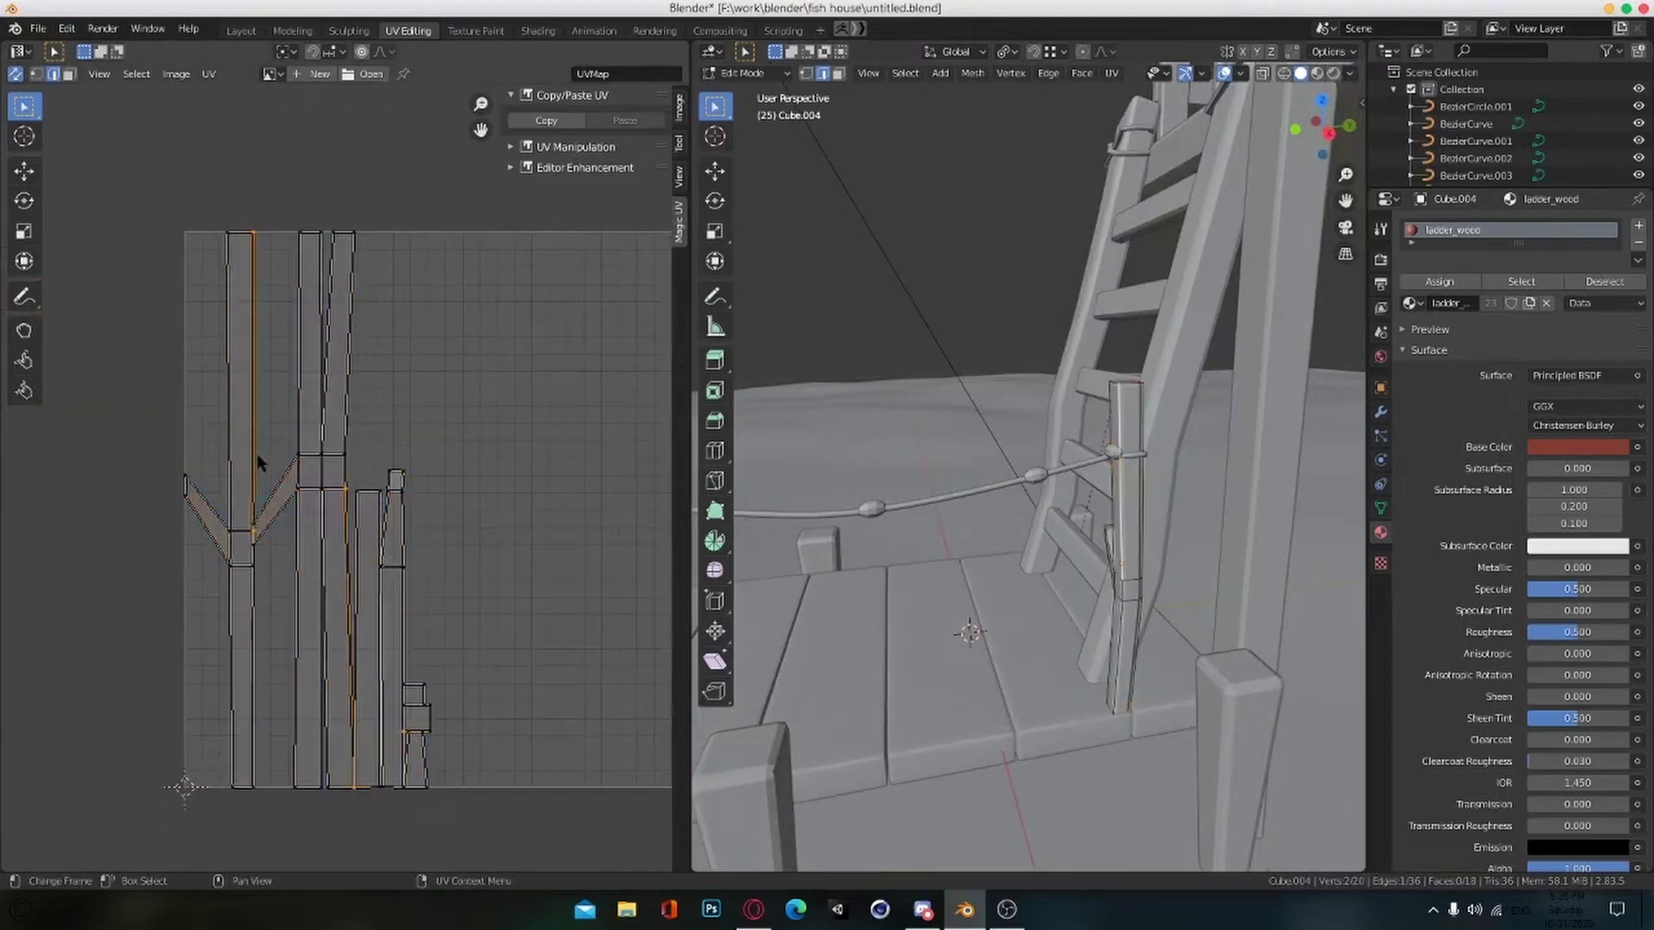
{"action": "key", "text": "v"}
{"action": "scroll", "coordinate": [343, 528], "scroll_direction": "up", "scroll_amount": 4}
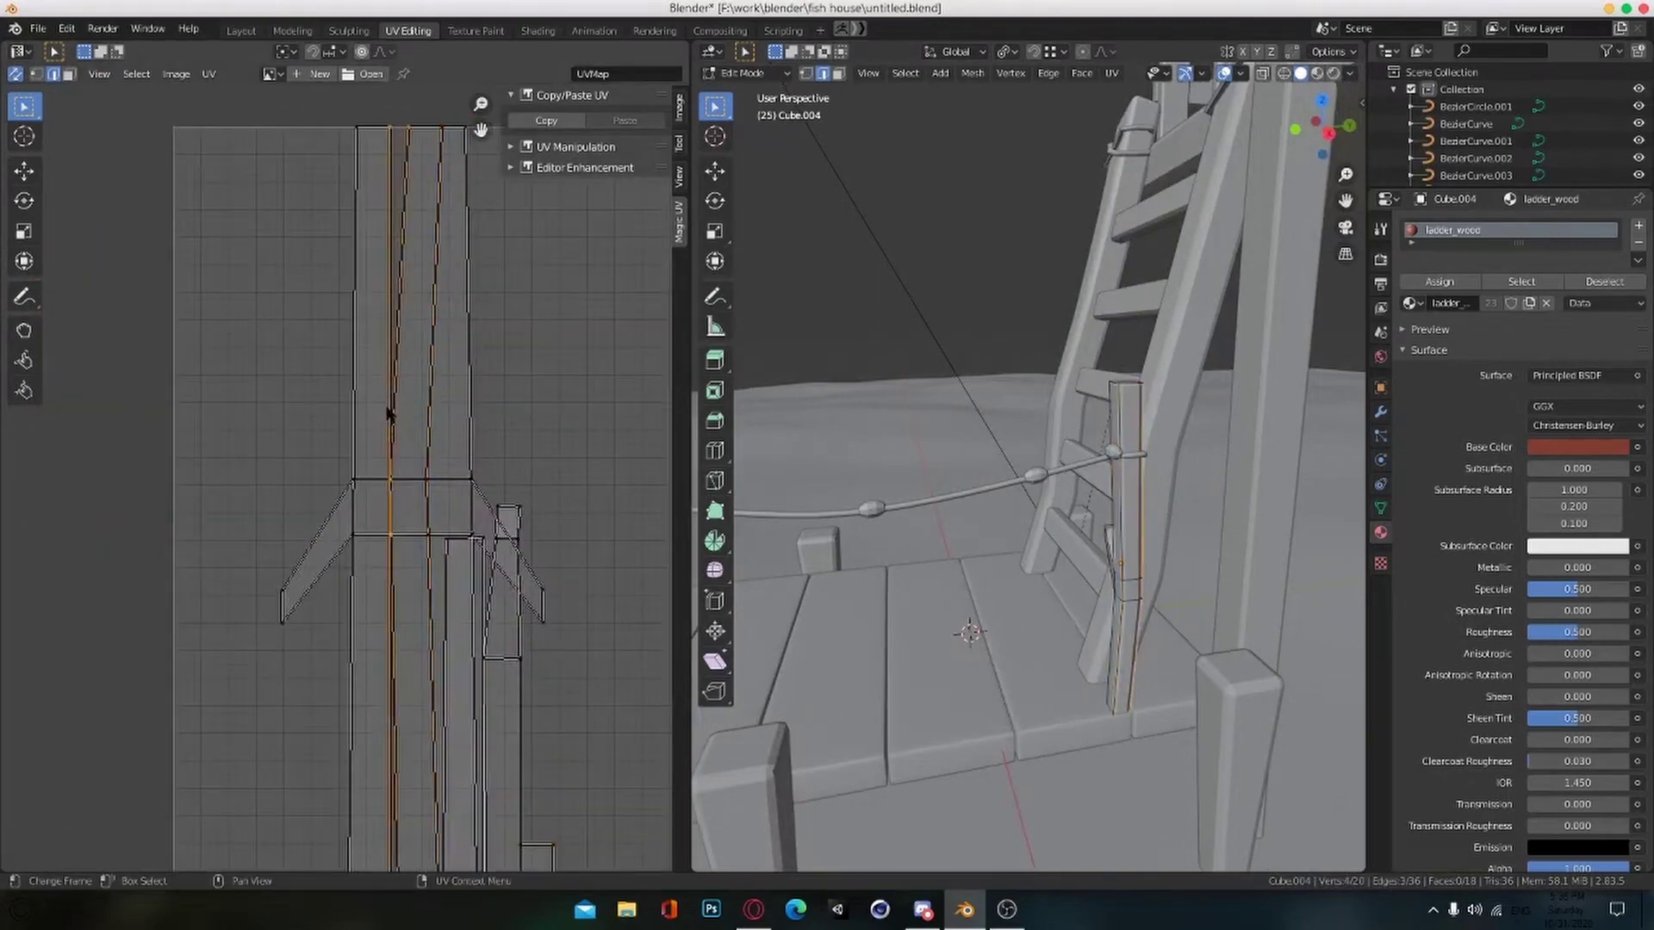
{"action": "scroll", "coordinate": [375, 517], "scroll_direction": "down", "scroll_amount": 2}
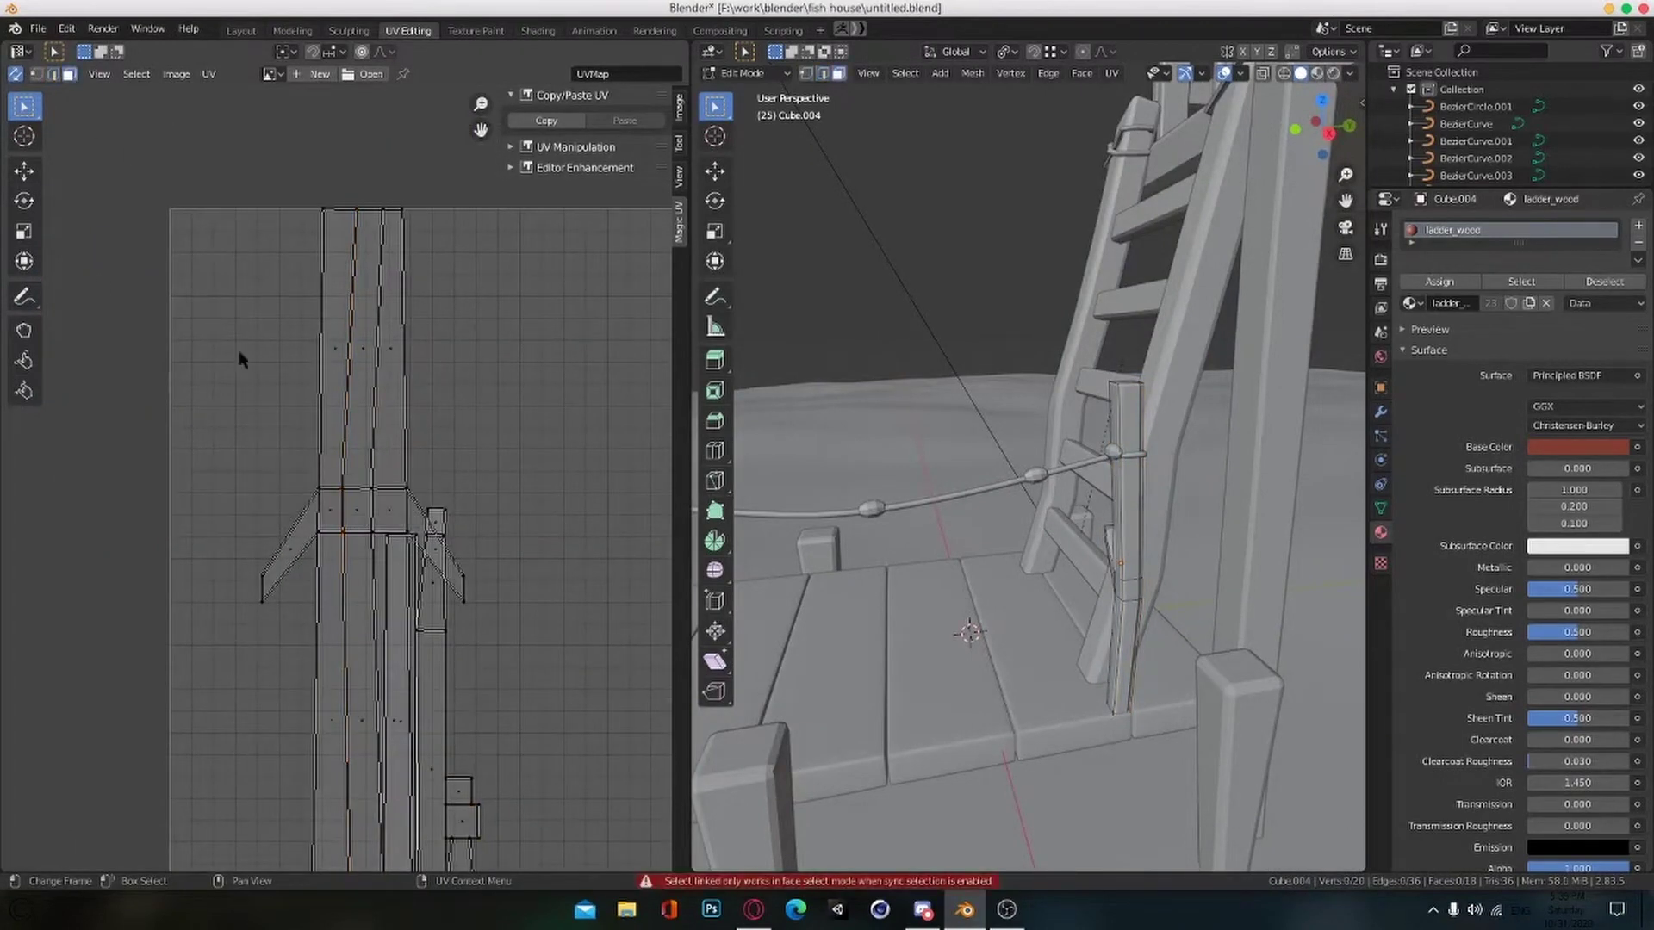
Step: Move the overlapping UV pieces apart so the main post island is clear of the loose strips and splinter faces
{"action": "key", "text": "l"}
{"action": "scroll", "coordinate": [357, 512], "scroll_direction": "down", "scroll_amount": 1}
{"action": "key", "text": "g"}
{"action": "left_click", "coordinate": [280, 522]}
{"action": "scroll", "coordinate": [302, 530], "scroll_direction": "up", "scroll_amount": 1}
{"action": "middle_click_drag", "start_coordinate": [325, 561], "coordinate": [336, 459]}
Step: Stitch the two loose long side strips onto the edge of the main post island
{"action": "key", "text": "alt+a"}
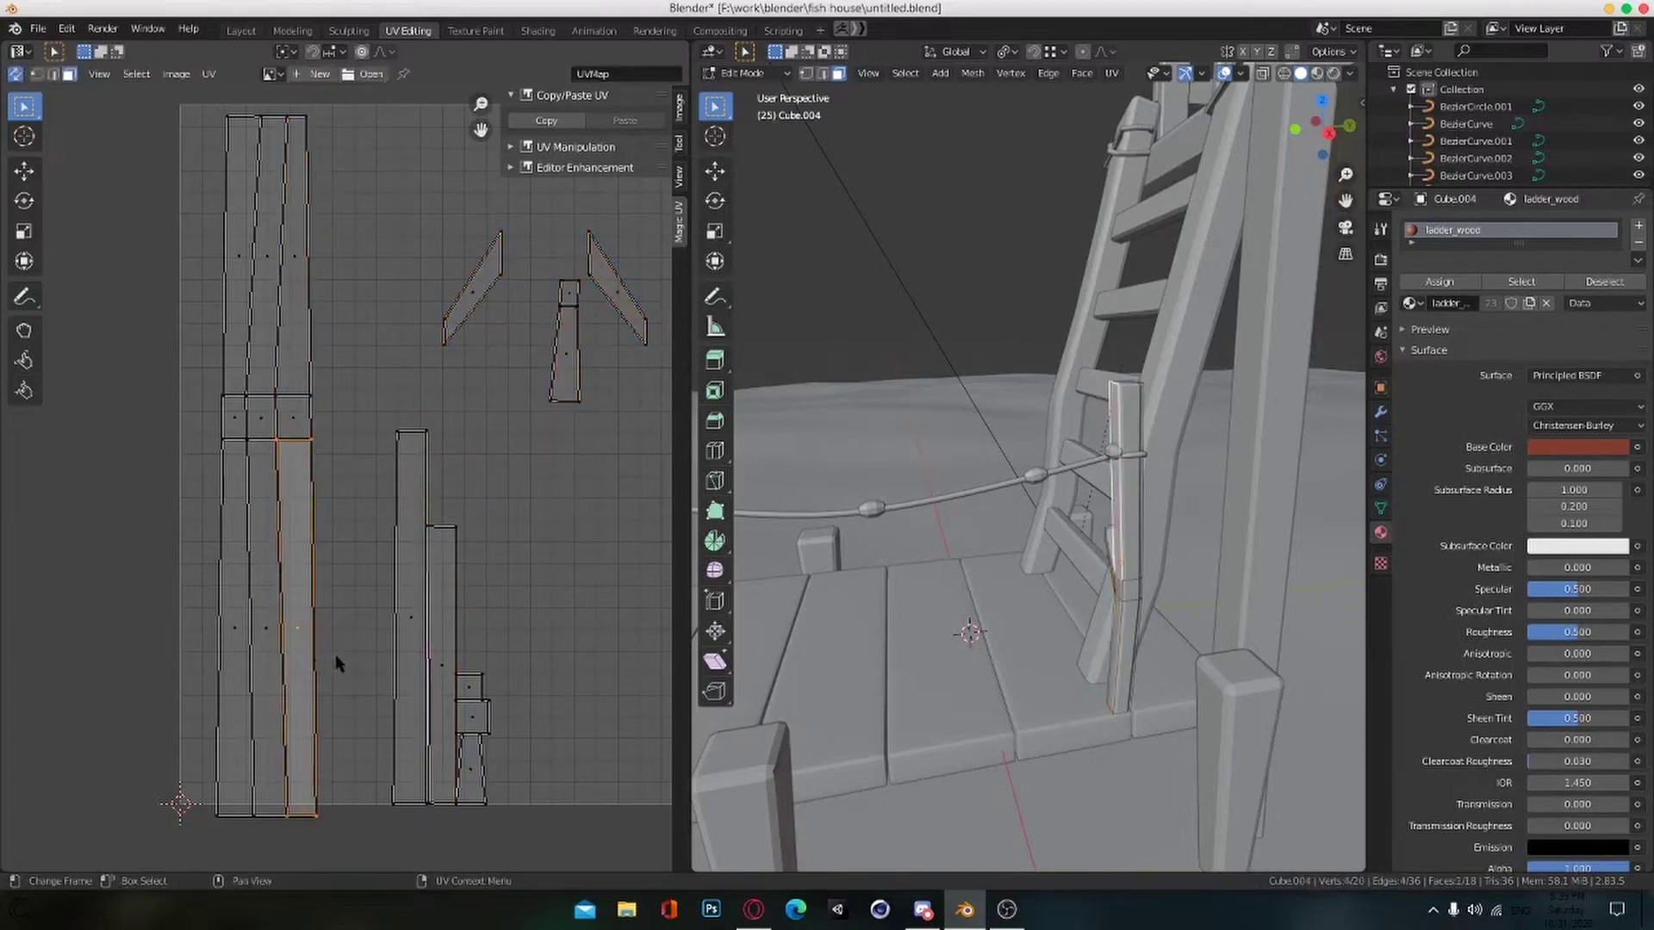
{"action": "left_click", "coordinate": [398, 568]}
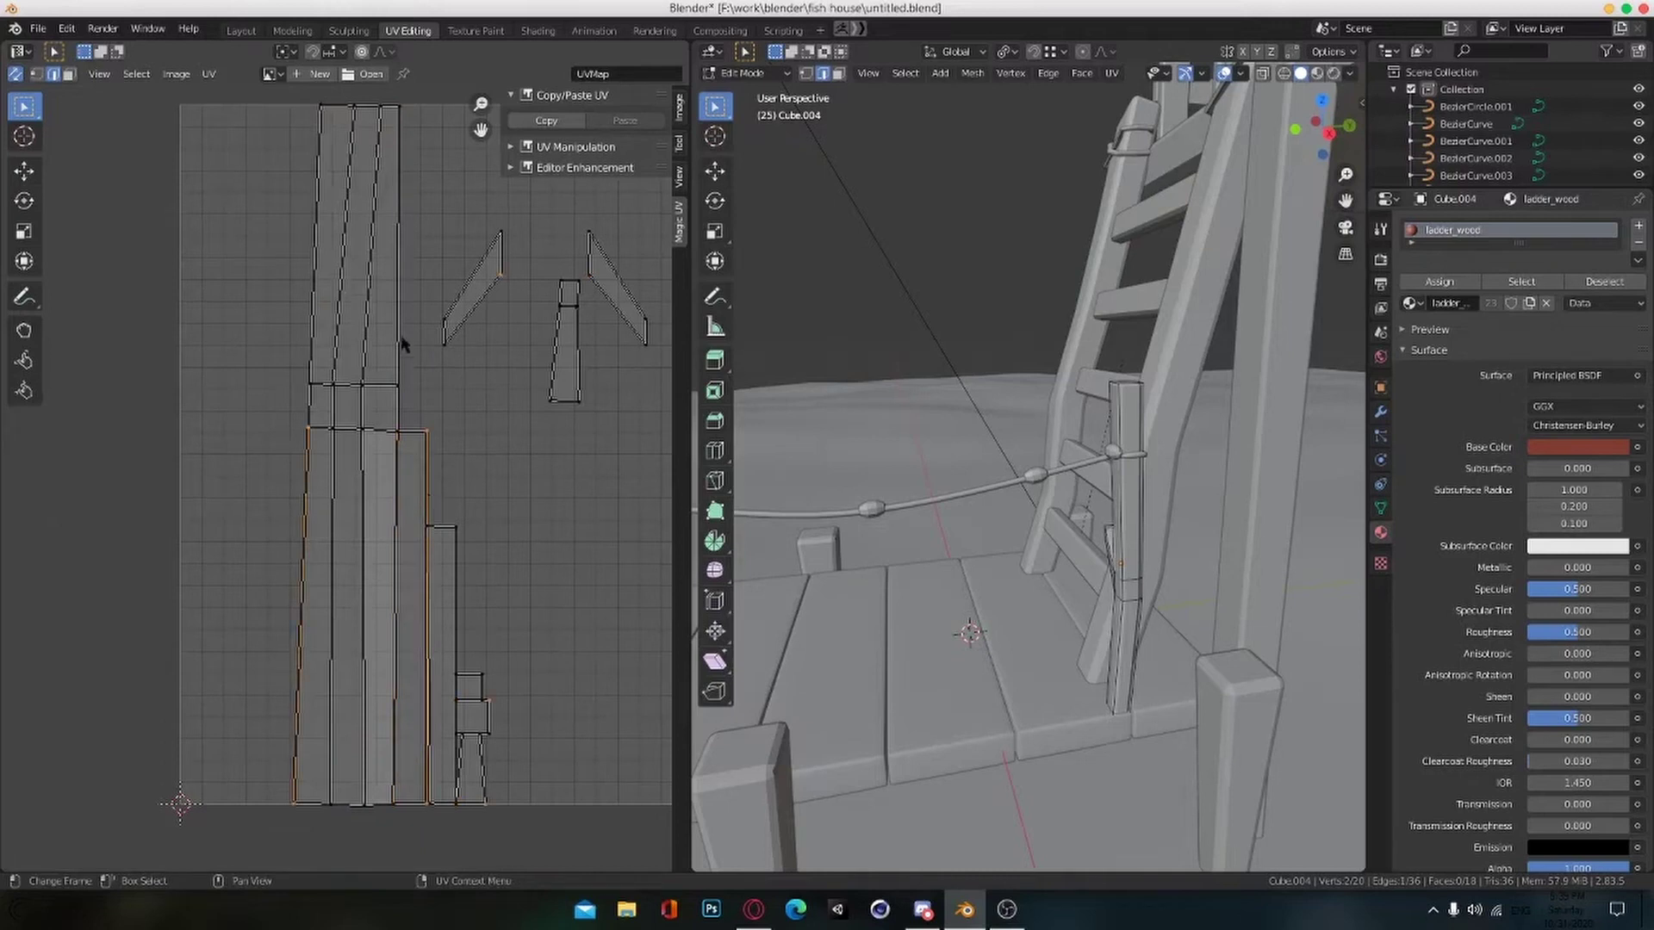
{"action": "middle_click_drag", "start_coordinate": [366, 701], "coordinate": [350, 699]}
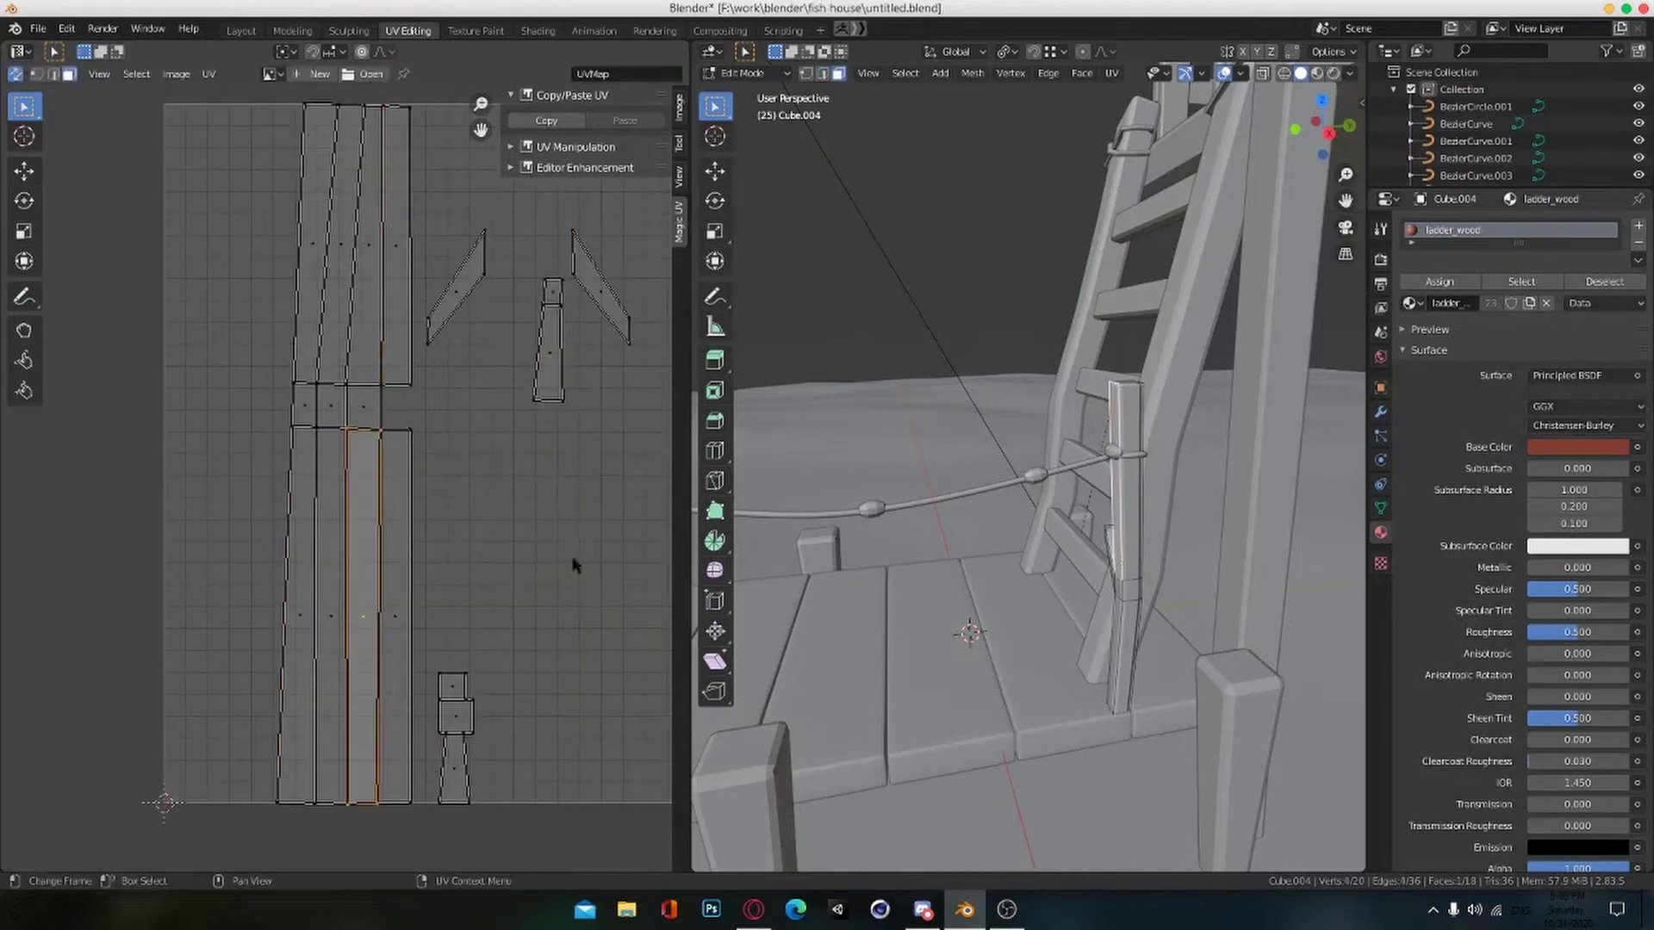
{"action": "key", "text": "g"}
{"action": "left_click", "coordinate": [55, 655]}
{"action": "key", "text": "ctrl+z"}
{"action": "key", "text": "ctrl+z"}
{"action": "key", "text": "ctrl+z"}
Step: Stitch the two slanted splinter side faces to the tapered splinter face below them
{"action": "middle_click_drag", "start_coordinate": [498, 565], "coordinate": [435, 596]}
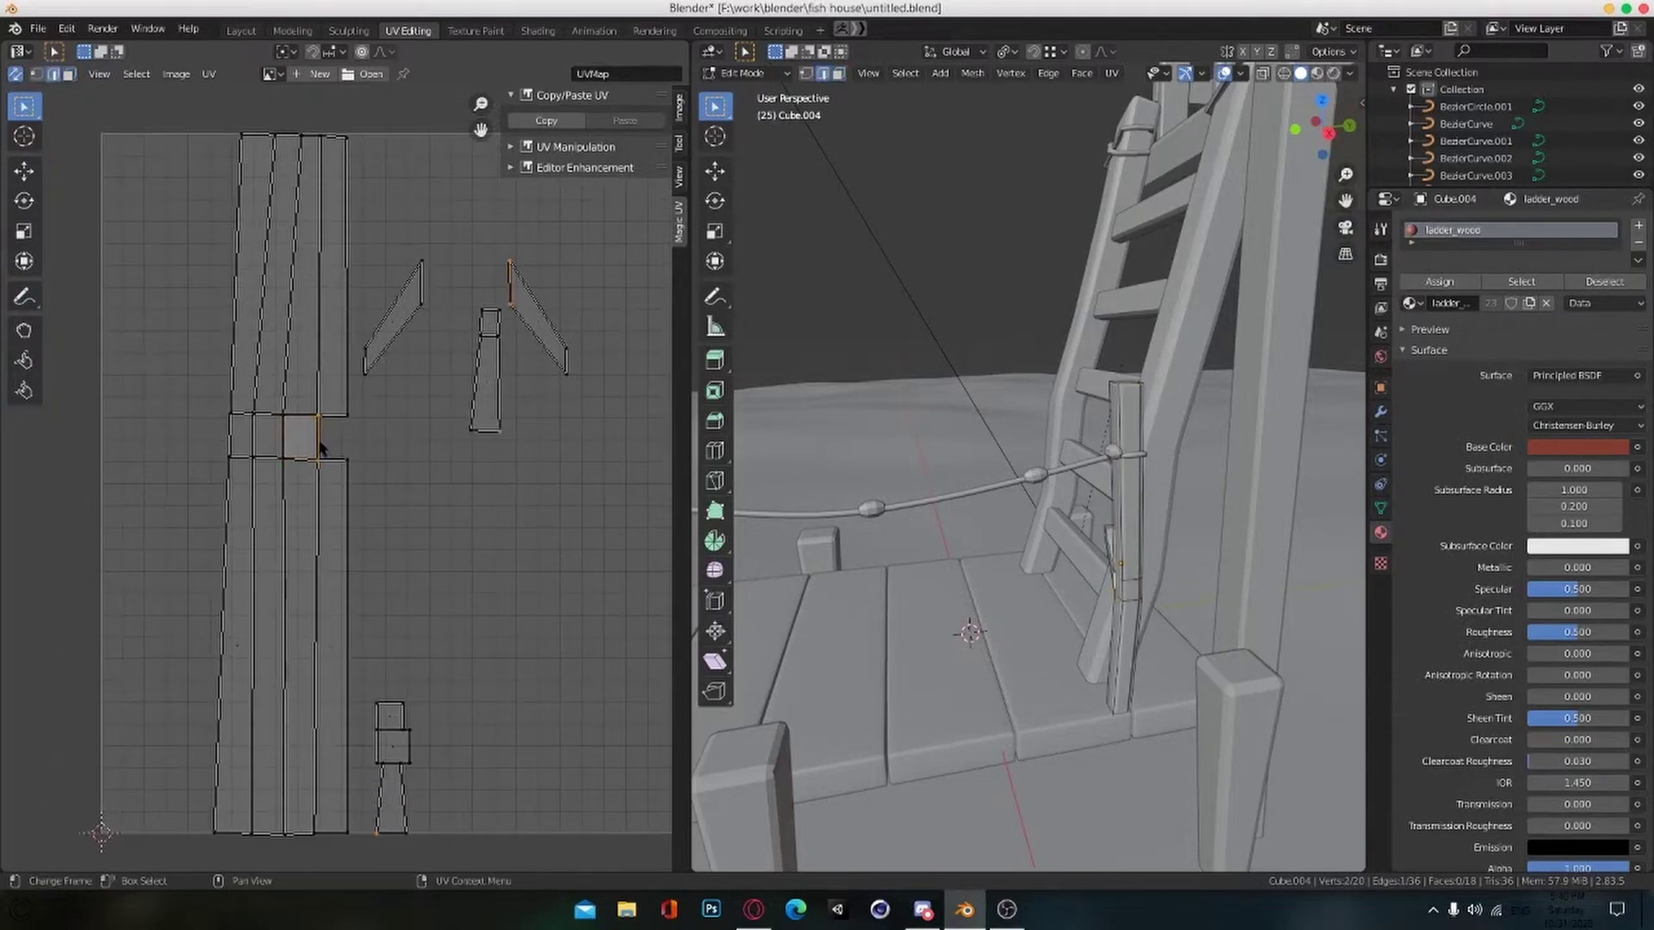
{"action": "scroll", "coordinate": [411, 560], "scroll_direction": "left", "scroll_amount": 2, "text": "ctrl"}
{"action": "left_click", "coordinate": [422, 333]}
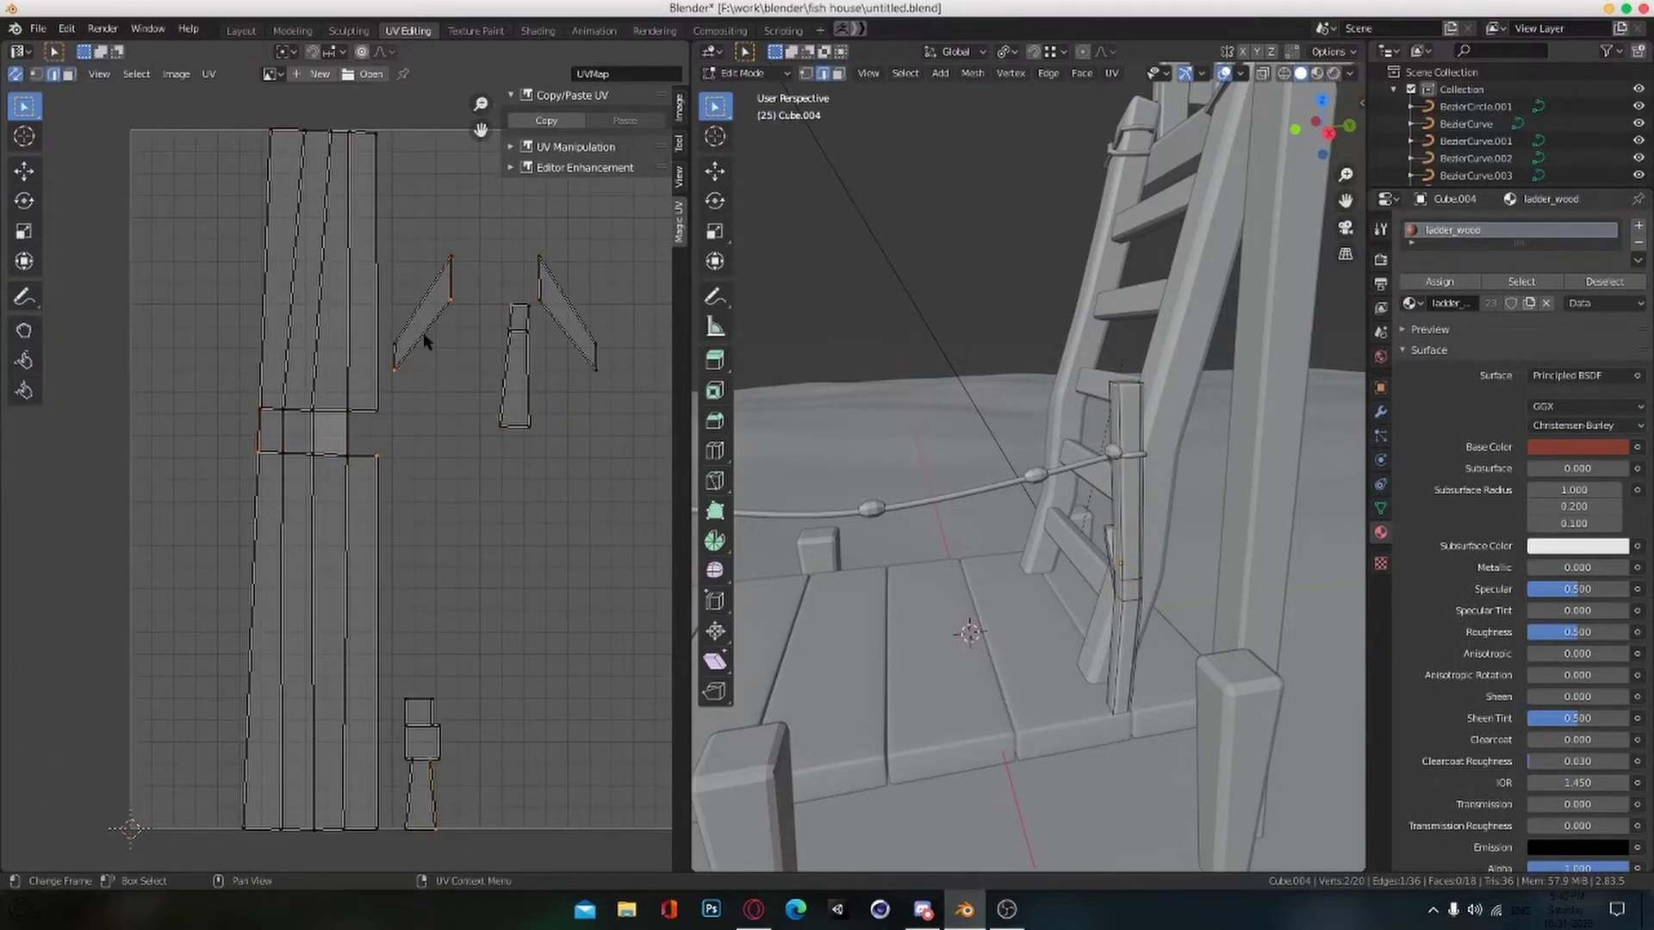
{"action": "key", "text": "v"}
{"action": "left_click", "coordinate": [422, 333]}
{"action": "left_click", "coordinate": [409, 807]}
{"action": "key", "text": "v"}
{"action": "middle_click_drag", "start_coordinate": [412, 796], "coordinate": [459, 644]}
Step: Stitch both end caps to the post's ends and join the last tapered splinter face to the splinter island
{"action": "left_click", "coordinate": [487, 591]}
{"action": "left_click", "coordinate": [308, 679]}
{"action": "key", "text": "v"}
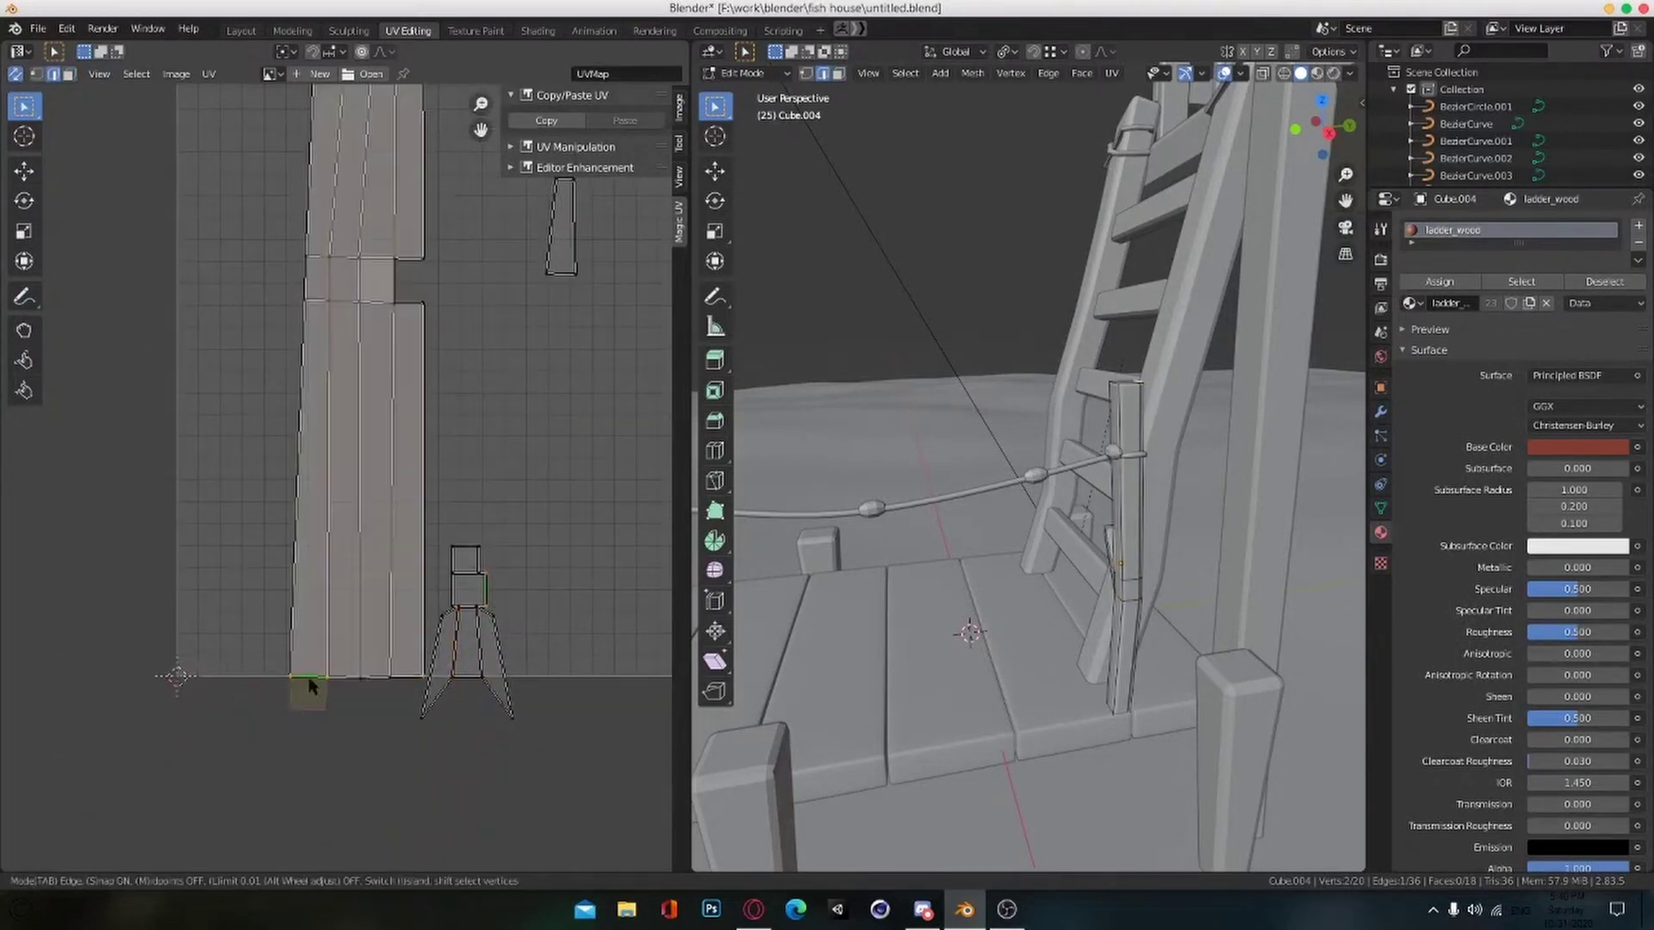
{"action": "left_click", "coordinate": [308, 679]}
{"action": "left_click", "coordinate": [478, 560]}
{"action": "key", "text": "v"}
{"action": "left_click", "coordinate": [478, 560]}
{"action": "middle_click_drag", "start_coordinate": [462, 555], "coordinate": [480, 641]}
{"action": "left_click", "coordinate": [580, 370]}
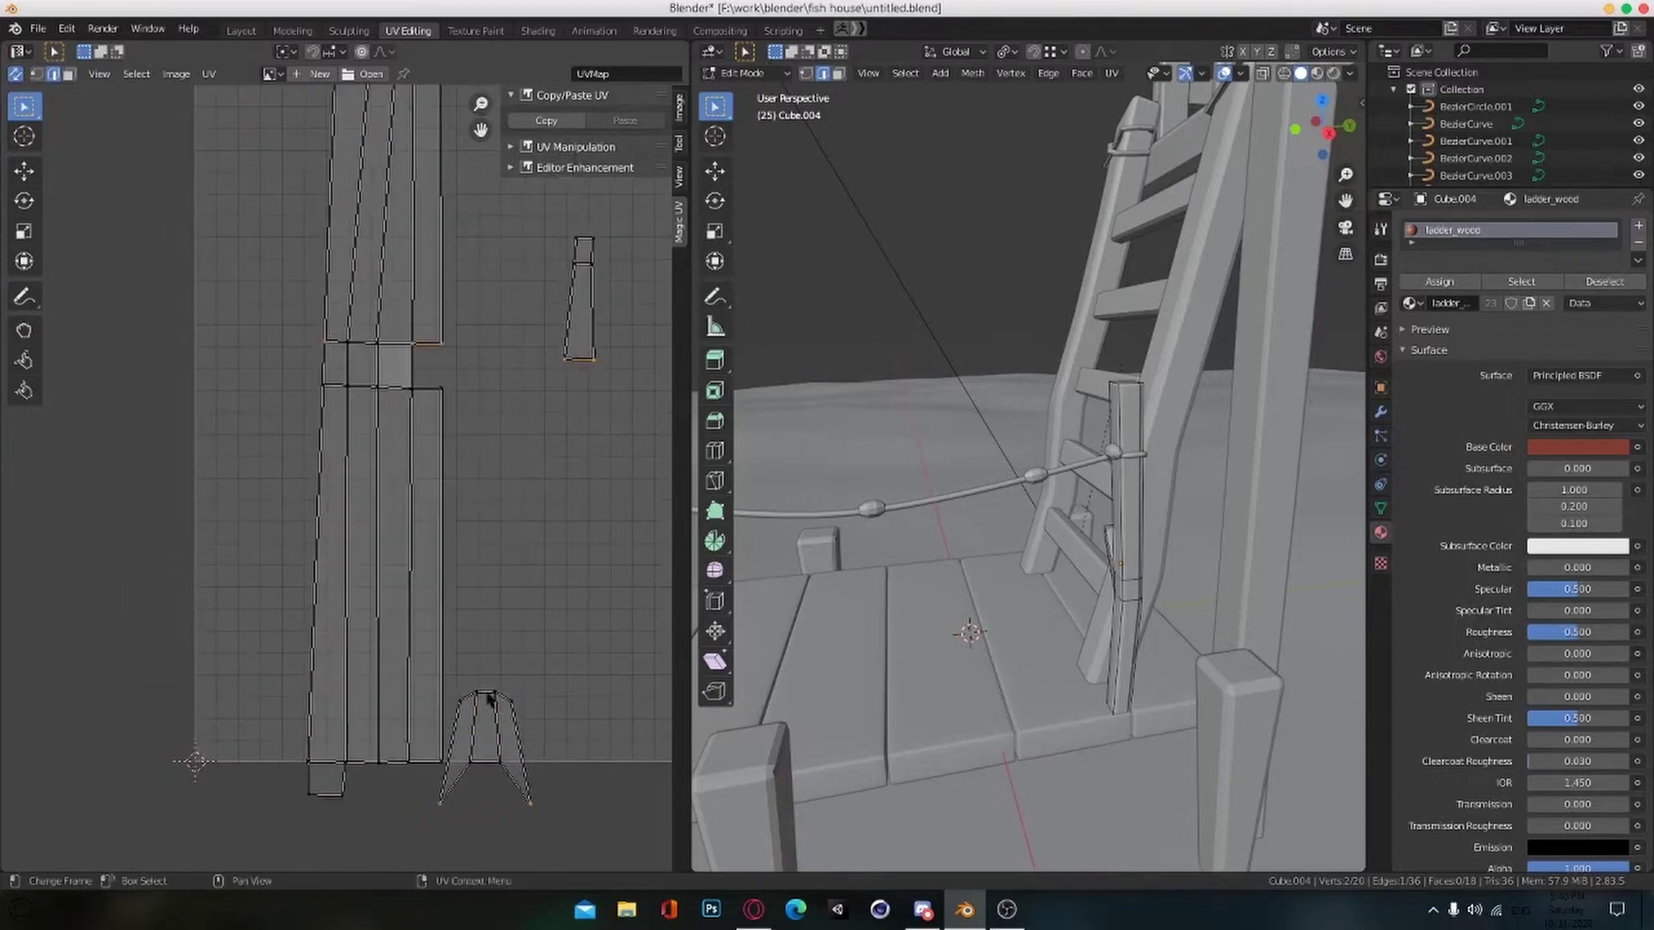
Step: Rotate the whole UV layout to horizontal, move it inside the UV square and deselect everything
{"action": "key", "text": "a"}
{"action": "scroll", "coordinate": [561, 483], "scroll_direction": "down", "scroll_amount": 4}
{"action": "key", "text": "r"}
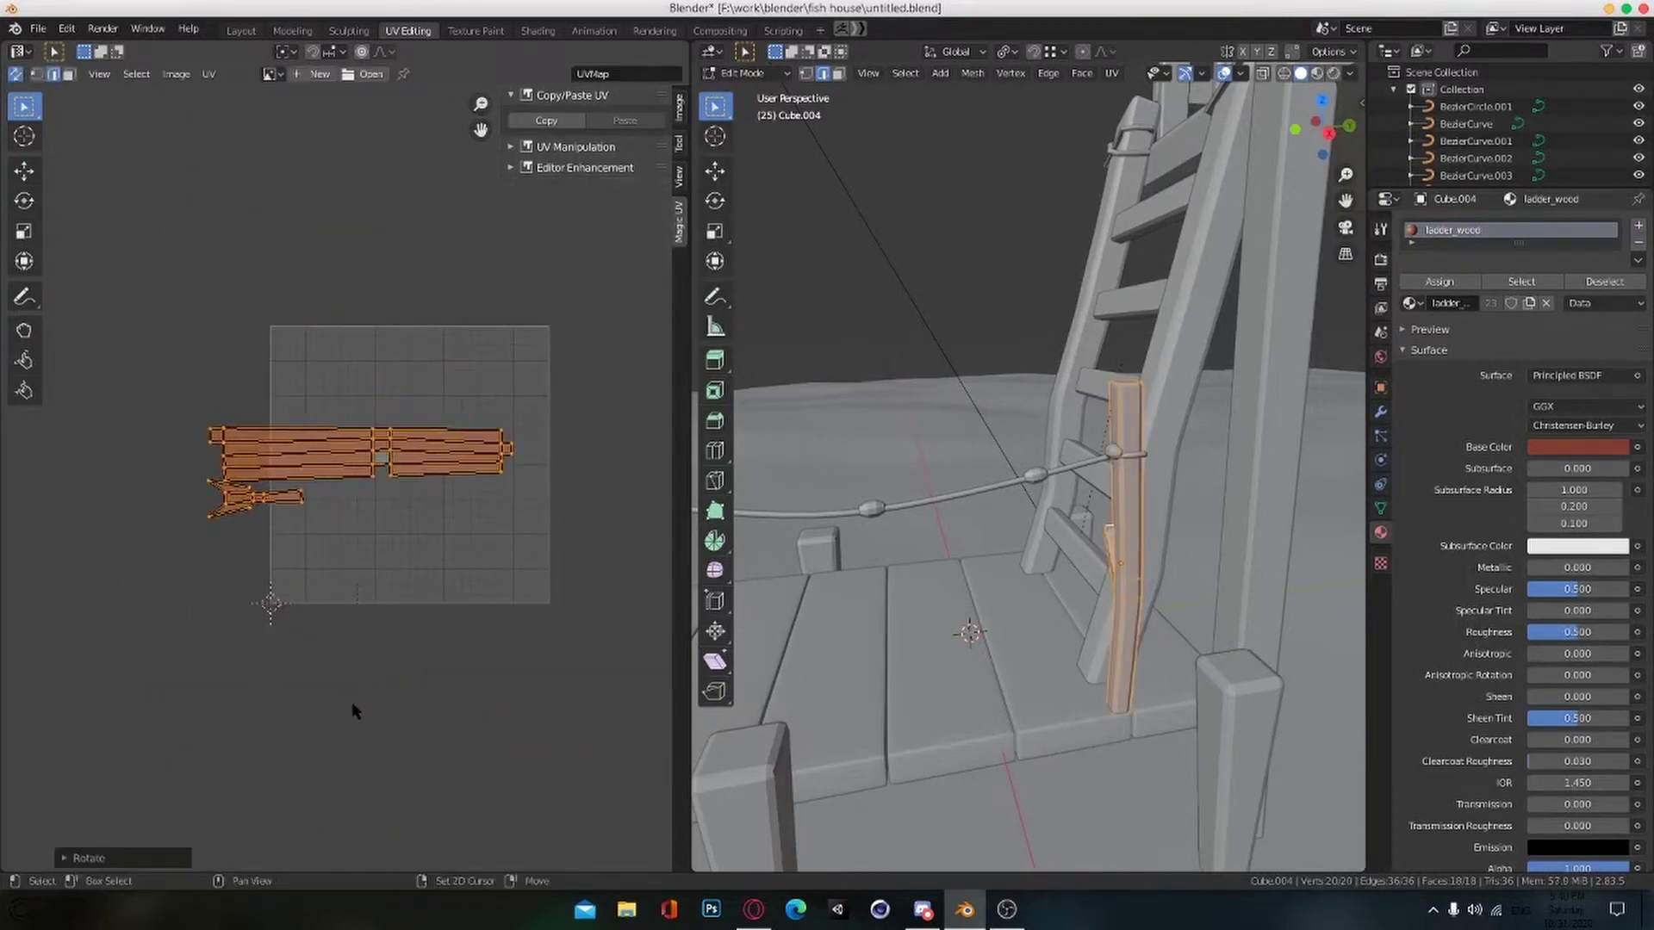
{"action": "left_click", "coordinate": [500, 502]}
{"action": "scroll", "coordinate": [517, 525], "scroll_direction": "up", "scroll_amount": 2}
{"action": "key", "text": "alt+a"}
{"action": "middle_click_drag", "start_coordinate": [541, 556], "coordinate": [460, 591]}
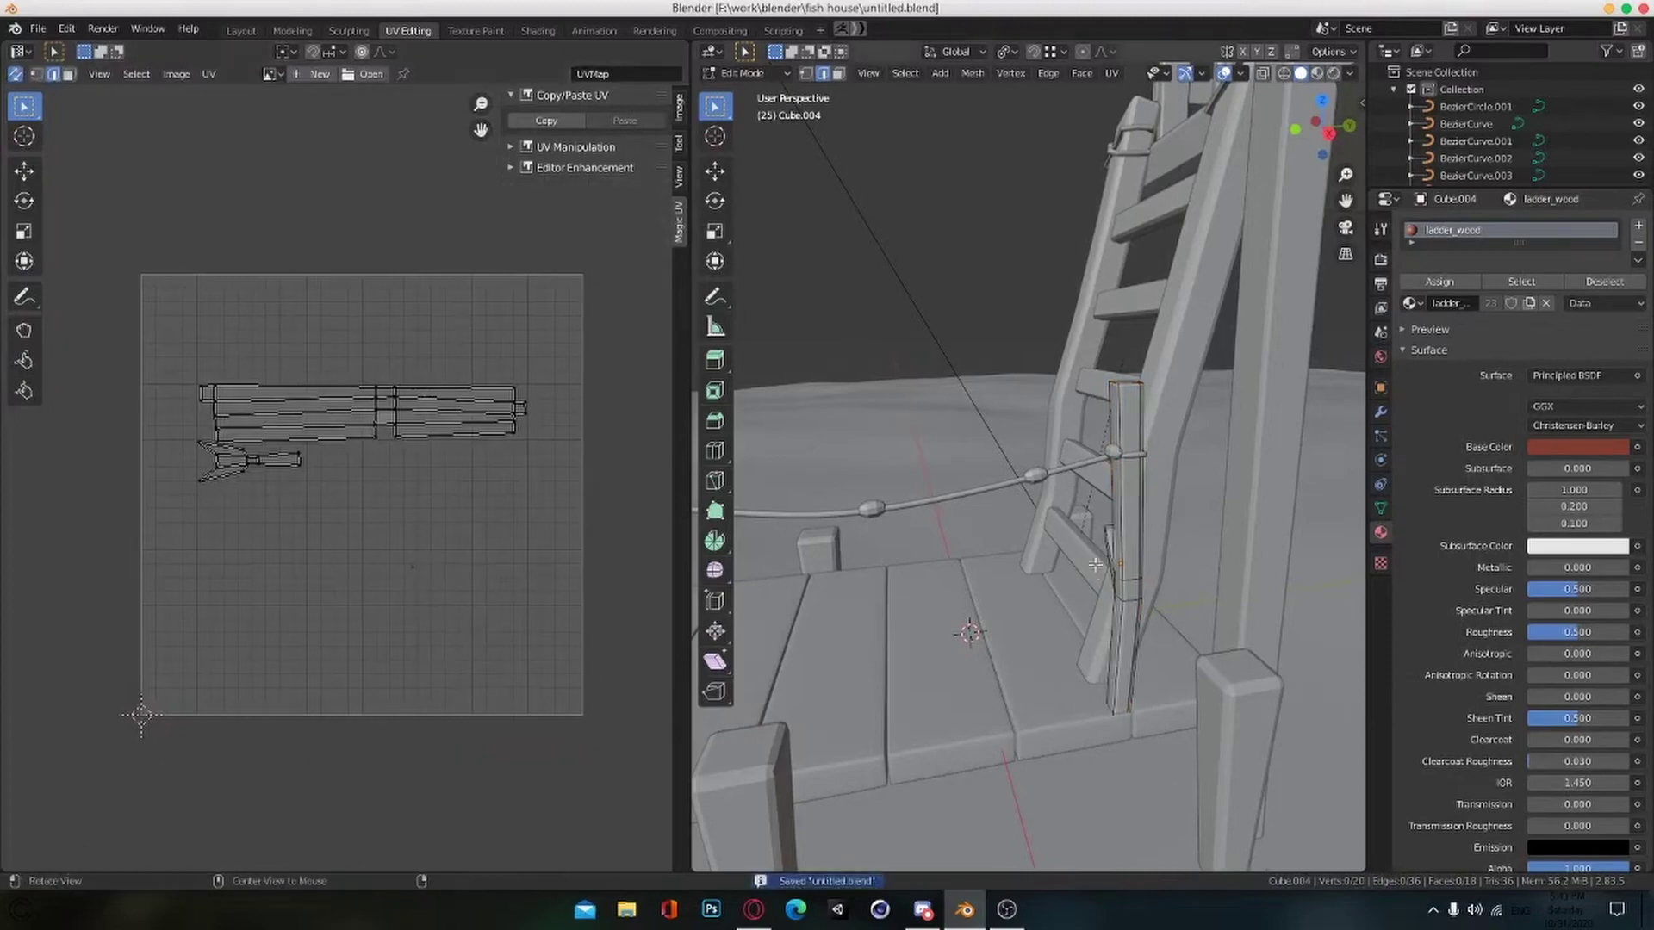
Step: Select all faces of the tall post beside the ladder and unwrap them with Smart UV Project
{"action": "left_click_drag", "start_coordinate": [1095, 565], "coordinate": [1103, 663], "text": "alt"}
{"action": "key", "text": "Tab"}
{"action": "left_click", "coordinate": [1082, 516]}
{"action": "key", "text": "Tab"}
{"action": "scroll", "coordinate": [1081, 534], "scroll_direction": "down", "scroll_amount": 3}
{"action": "key", "text": "a"}
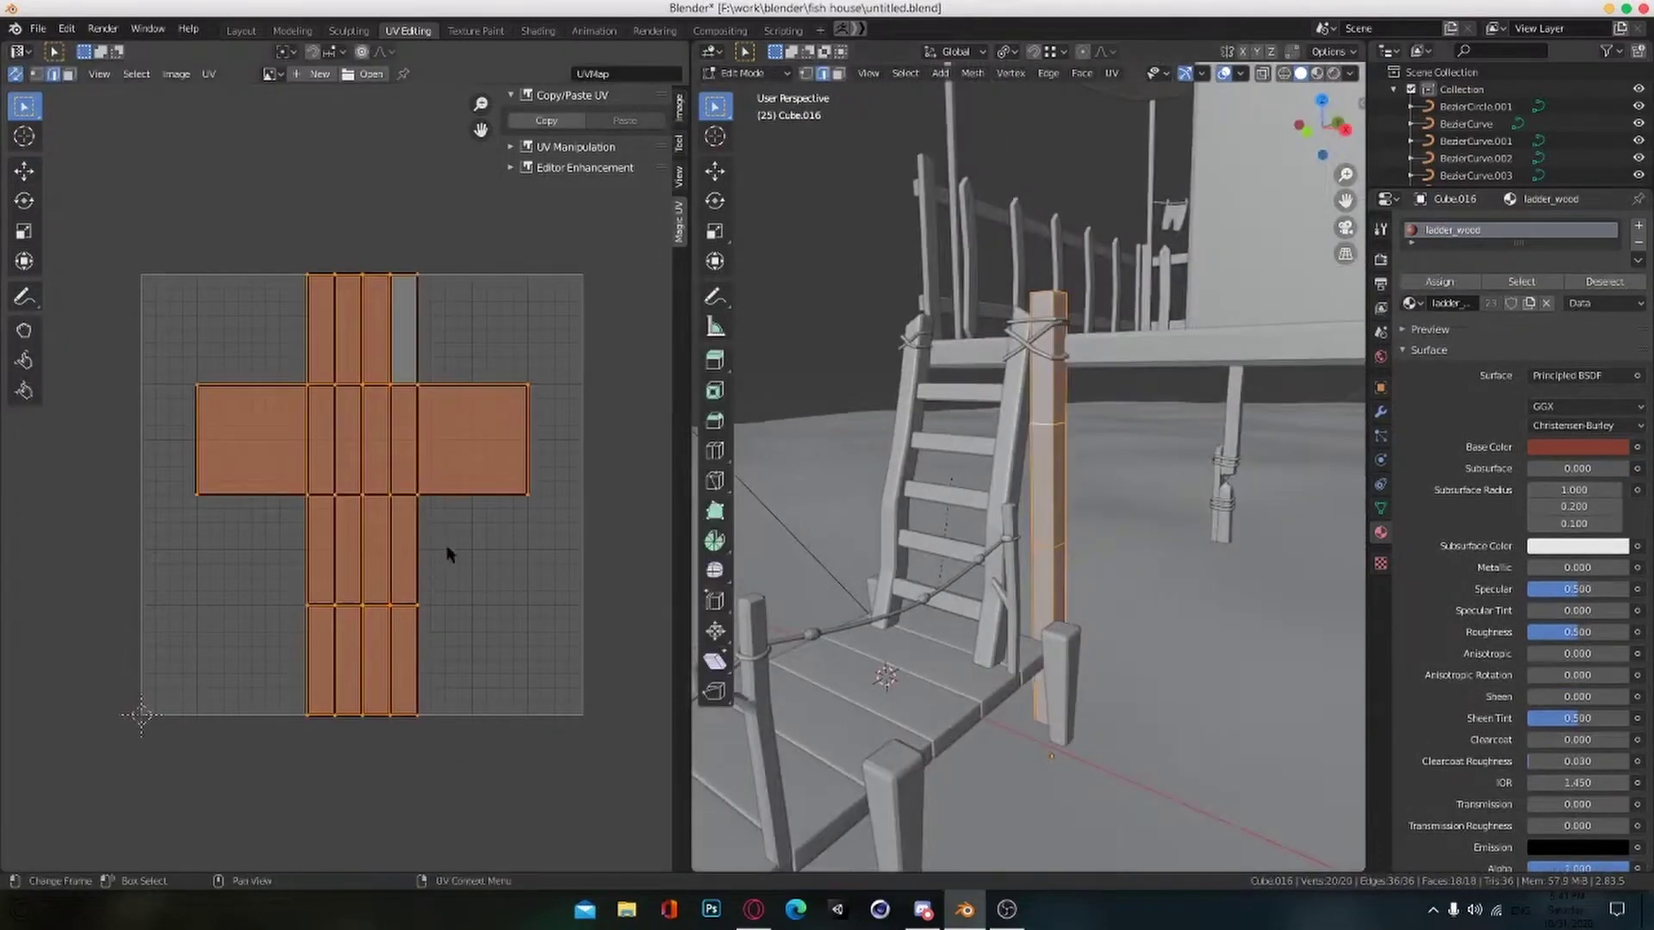
{"action": "key", "text": "u"}
{"action": "left_click", "coordinate": [1010, 367]}
{"action": "left_click", "coordinate": [1011, 512]}
Step: Stitch two adjoining long side strips of the post's UVs and move the joined island into empty space
{"action": "scroll", "coordinate": [377, 609], "scroll_direction": "up", "scroll_amount": 2}
{"action": "key", "text": "alt+a"}
{"action": "left_click", "coordinate": [131, 673], "text": "alt"}
{"action": "key", "text": "v"}
{"action": "left_click", "coordinate": [153, 671]}
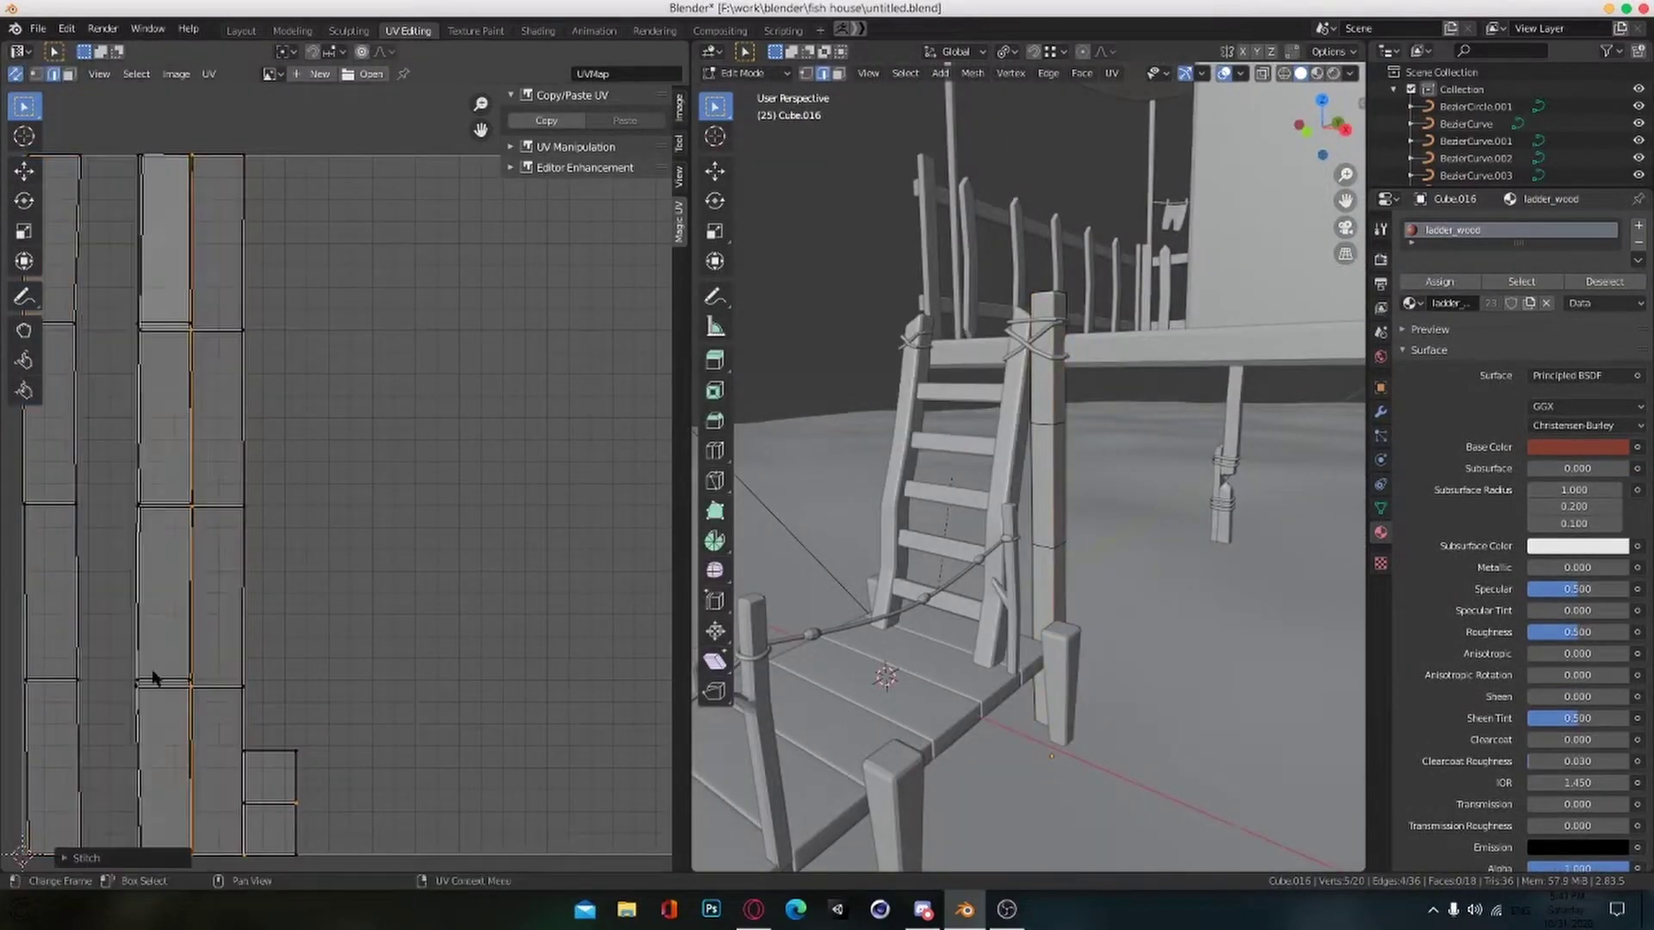
{"action": "middle_click_drag", "start_coordinate": [153, 678], "coordinate": [243, 650]}
{"action": "key", "text": "3"}
{"action": "key", "text": "l"}
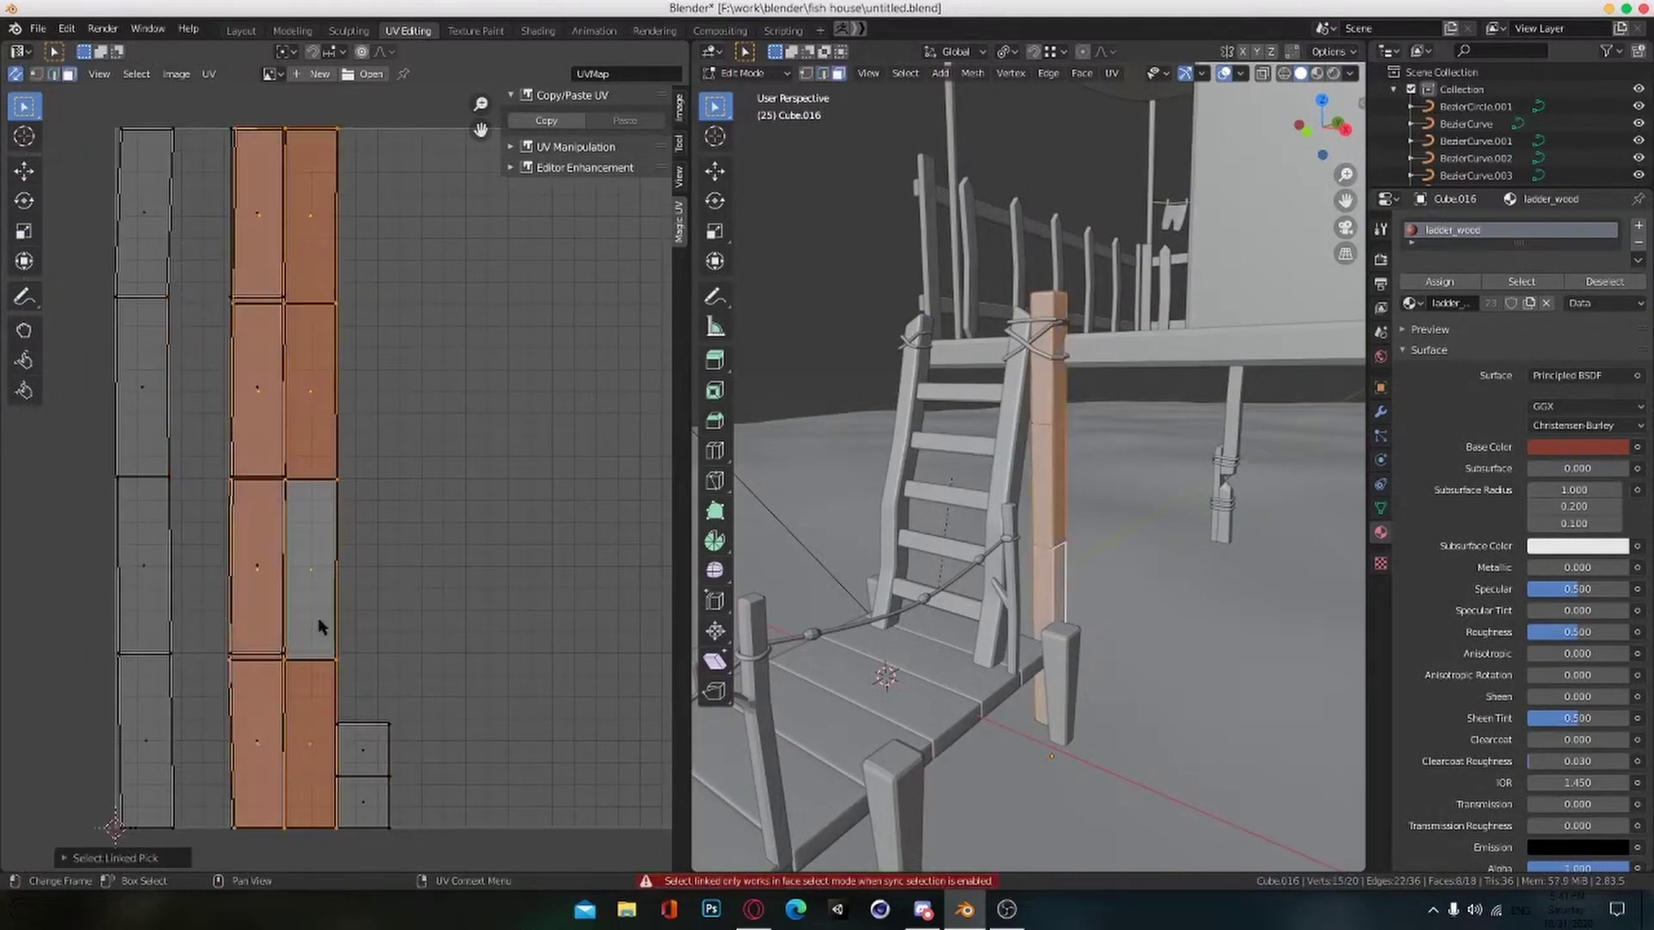
{"action": "key", "text": "g"}
{"action": "left_click", "coordinate": [558, 614]}
Step: Stitch the two remaining long side strips onto the moved island
{"action": "left_click", "coordinate": [471, 572], "text": "alt"}
{"action": "key", "text": "v"}
{"action": "left_click", "coordinate": [471, 575]}
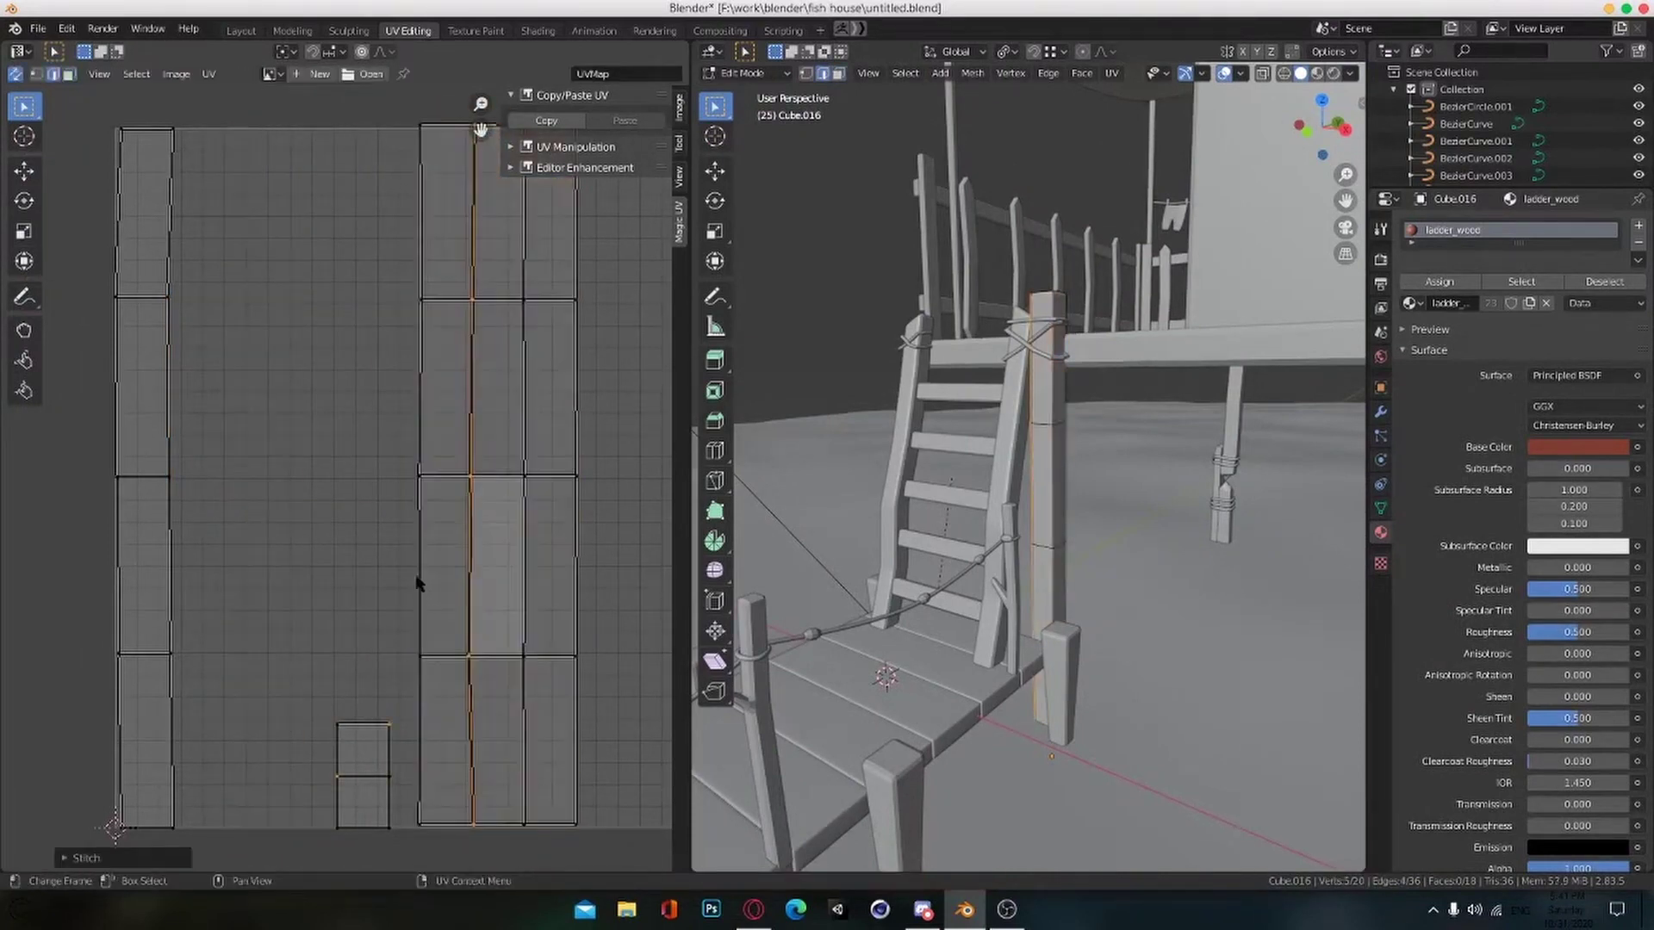
{"action": "left_click", "coordinate": [417, 579], "text": "alt"}
{"action": "key", "text": "v"}
{"action": "left_click", "coordinate": [417, 580]}
{"action": "left_click", "coordinate": [370, 606]}
Step: Stitch both small square end caps to the ends of the post's side island
{"action": "middle_click_drag", "start_coordinate": [370, 606], "coordinate": [362, 739]}
{"action": "middle_click_drag", "start_coordinate": [308, 864], "coordinate": [402, 507]}
{"action": "left_click", "coordinate": [417, 527]}
{"action": "key", "text": "v"}
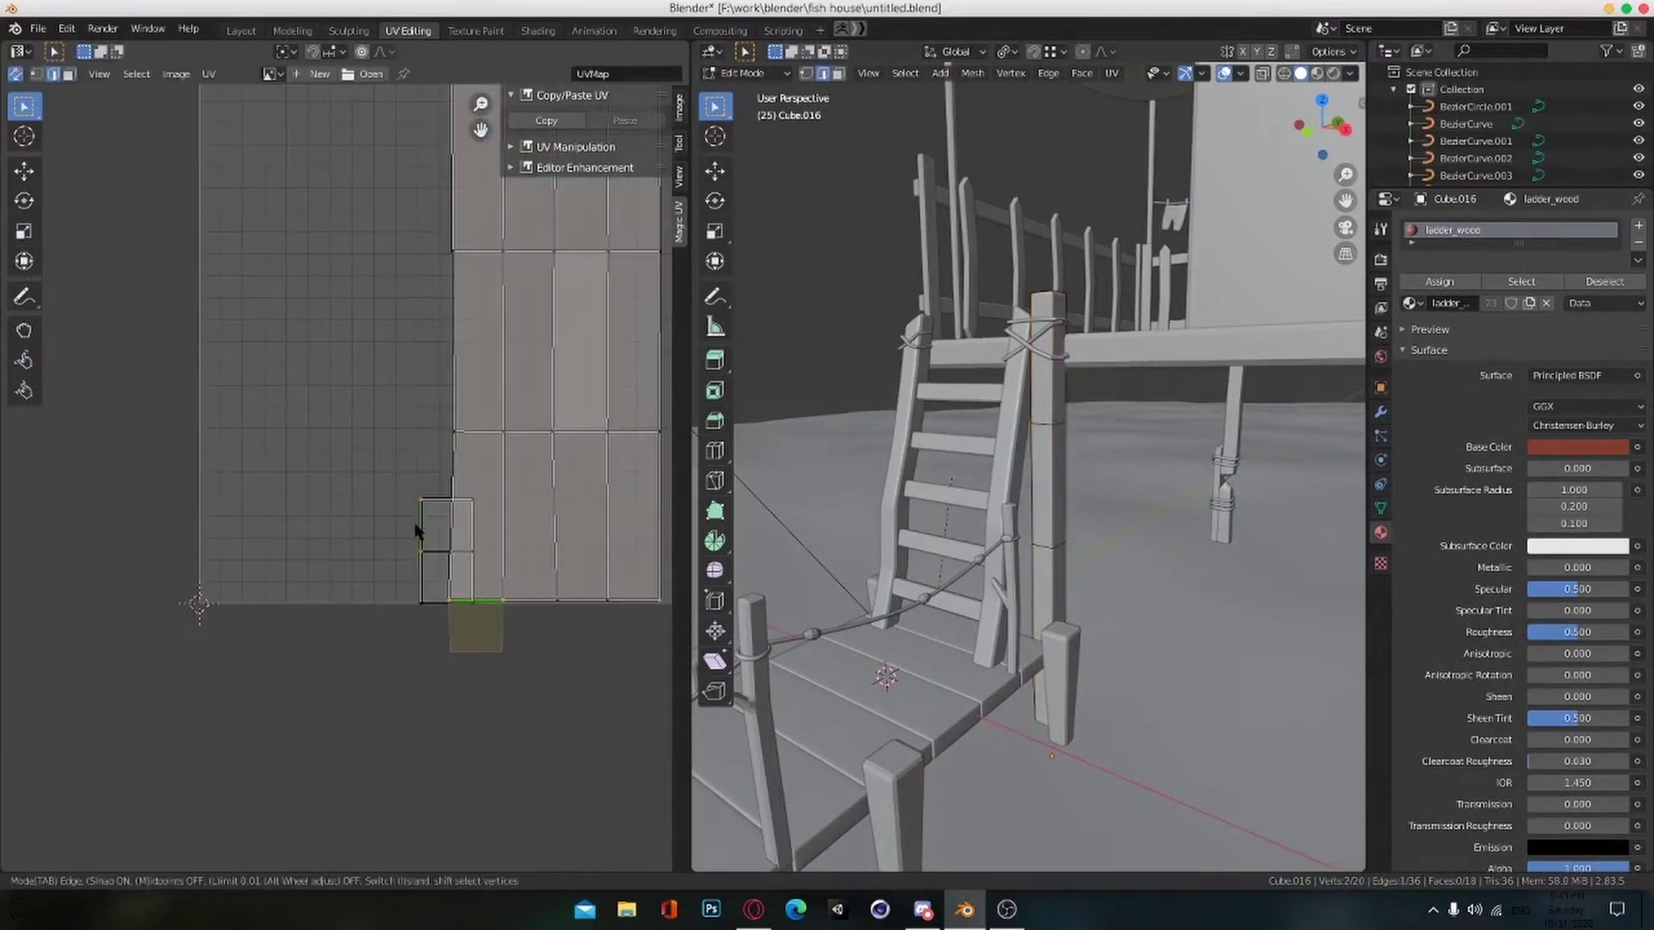
{"action": "left_click", "coordinate": [417, 535]}
{"action": "left_click", "coordinate": [416, 584]}
{"action": "key", "text": "v"}
{"action": "left_click", "coordinate": [417, 586]}
Step: Scale down the post's whole UV layout and move it near the middle of the UV square
{"action": "scroll", "coordinate": [447, 615], "scroll_direction": "down", "scroll_amount": 3}
{"action": "key", "text": "a"}
{"action": "key", "text": "s"}
{"action": "key", "text": "g"}
{"action": "left_click", "coordinate": [488, 565]}
{"action": "scroll", "coordinate": [365, 479], "scroll_direction": "up", "scroll_amount": 1}
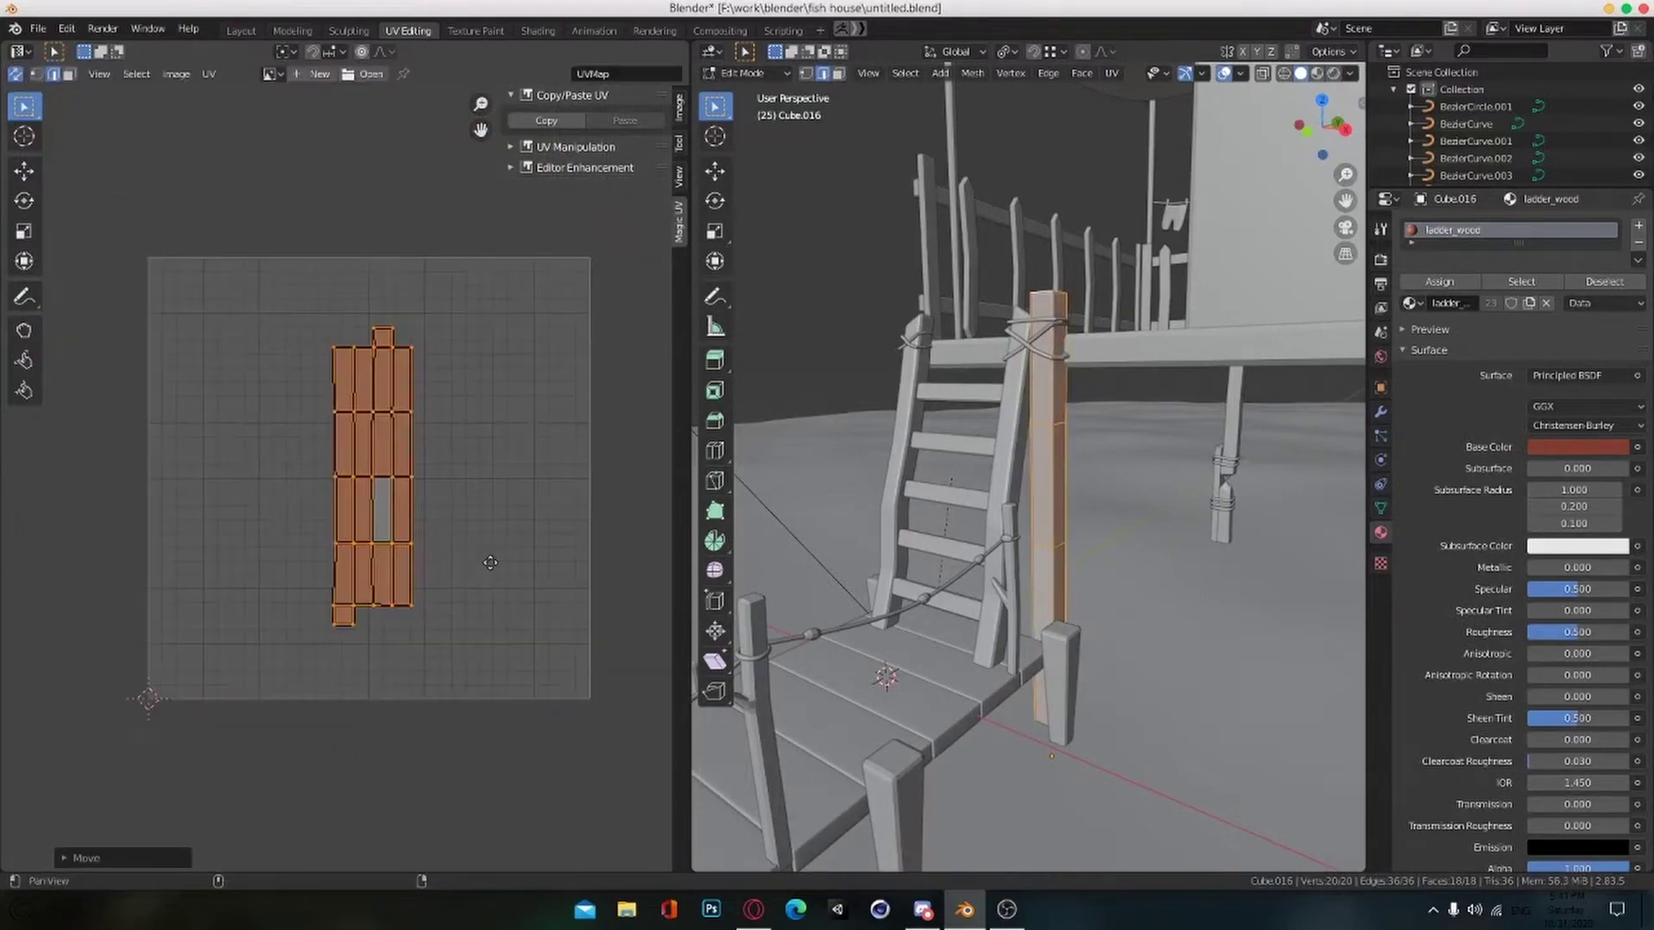
Step: Unwrap the house's corner support post with the slanted brace and rope-wrapped base using Smart UV Project
{"action": "scroll", "coordinate": [1111, 552], "scroll_direction": "down", "scroll_amount": 3}
{"action": "middle_click_drag", "start_coordinate": [1170, 620], "coordinate": [1088, 561]}
{"action": "scroll", "coordinate": [1048, 589], "scroll_direction": "up", "scroll_amount": 4}
{"action": "scroll", "coordinate": [1048, 588], "scroll_direction": "down", "scroll_amount": 5}
{"action": "key", "text": "Tab"}
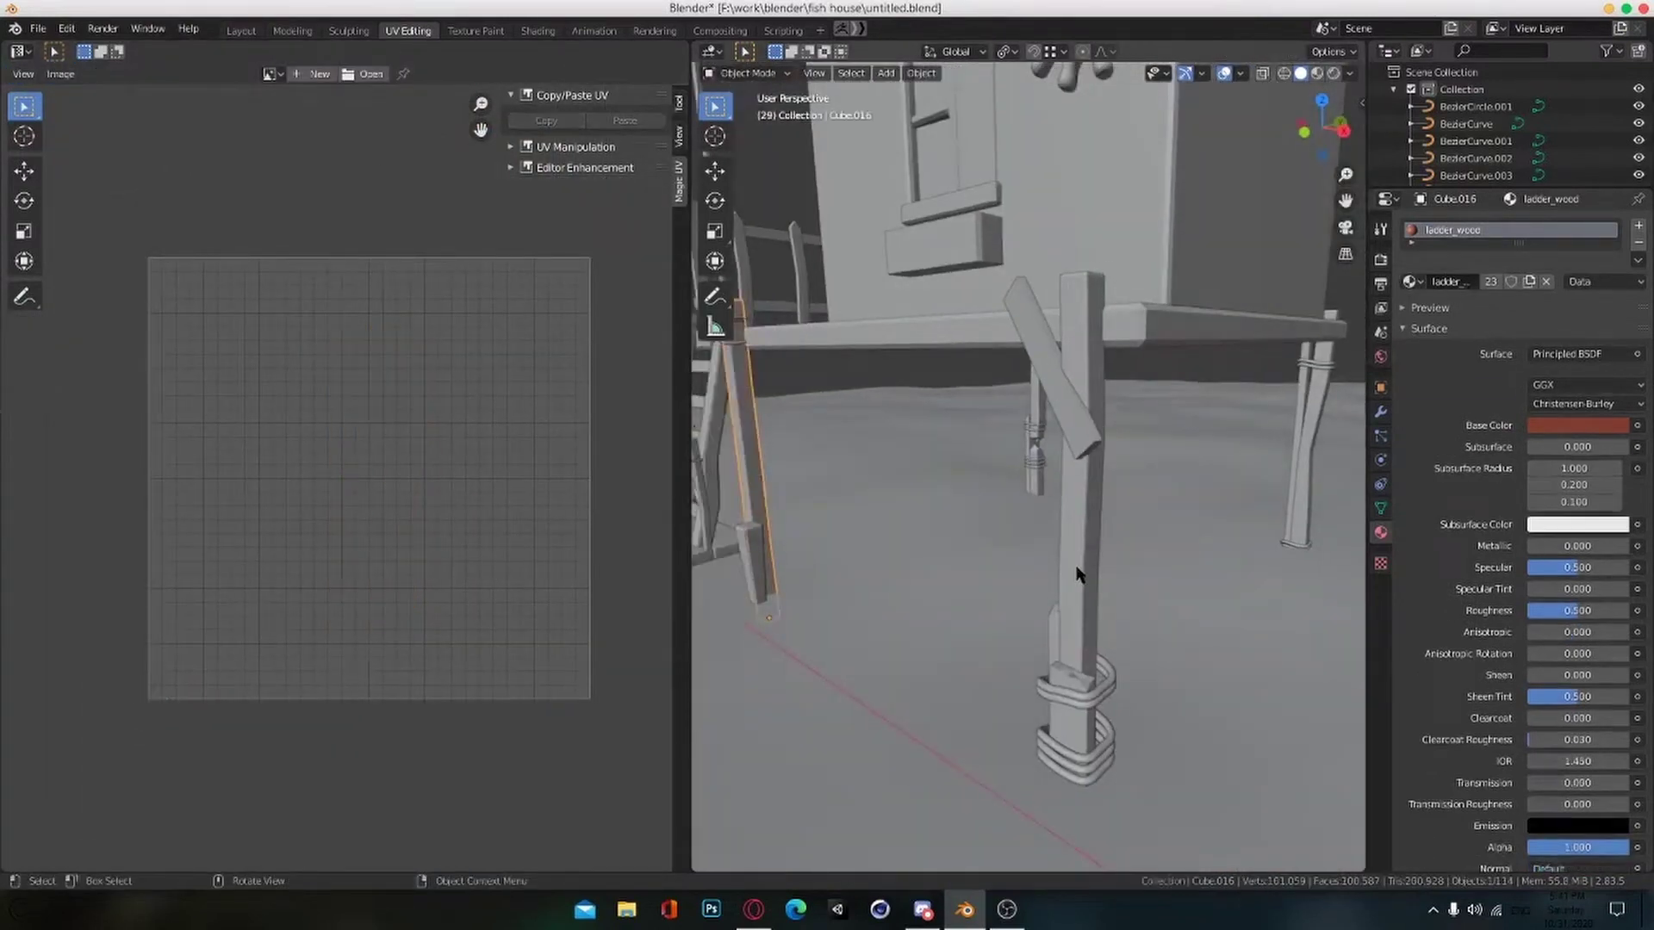
{"action": "left_click", "coordinate": [1078, 575]}
{"action": "key", "text": "Tab"}
{"action": "key", "text": "a"}
{"action": "key", "text": "u"}
{"action": "left_click", "coordinate": [1119, 363]}
{"action": "left_click", "coordinate": [1094, 505]}
{"action": "left_click", "coordinate": [937, 519]}
Step: Stitch the corner post's long side strips together into one island
{"action": "scroll", "coordinate": [302, 580], "scroll_direction": "up", "scroll_amount": 1}
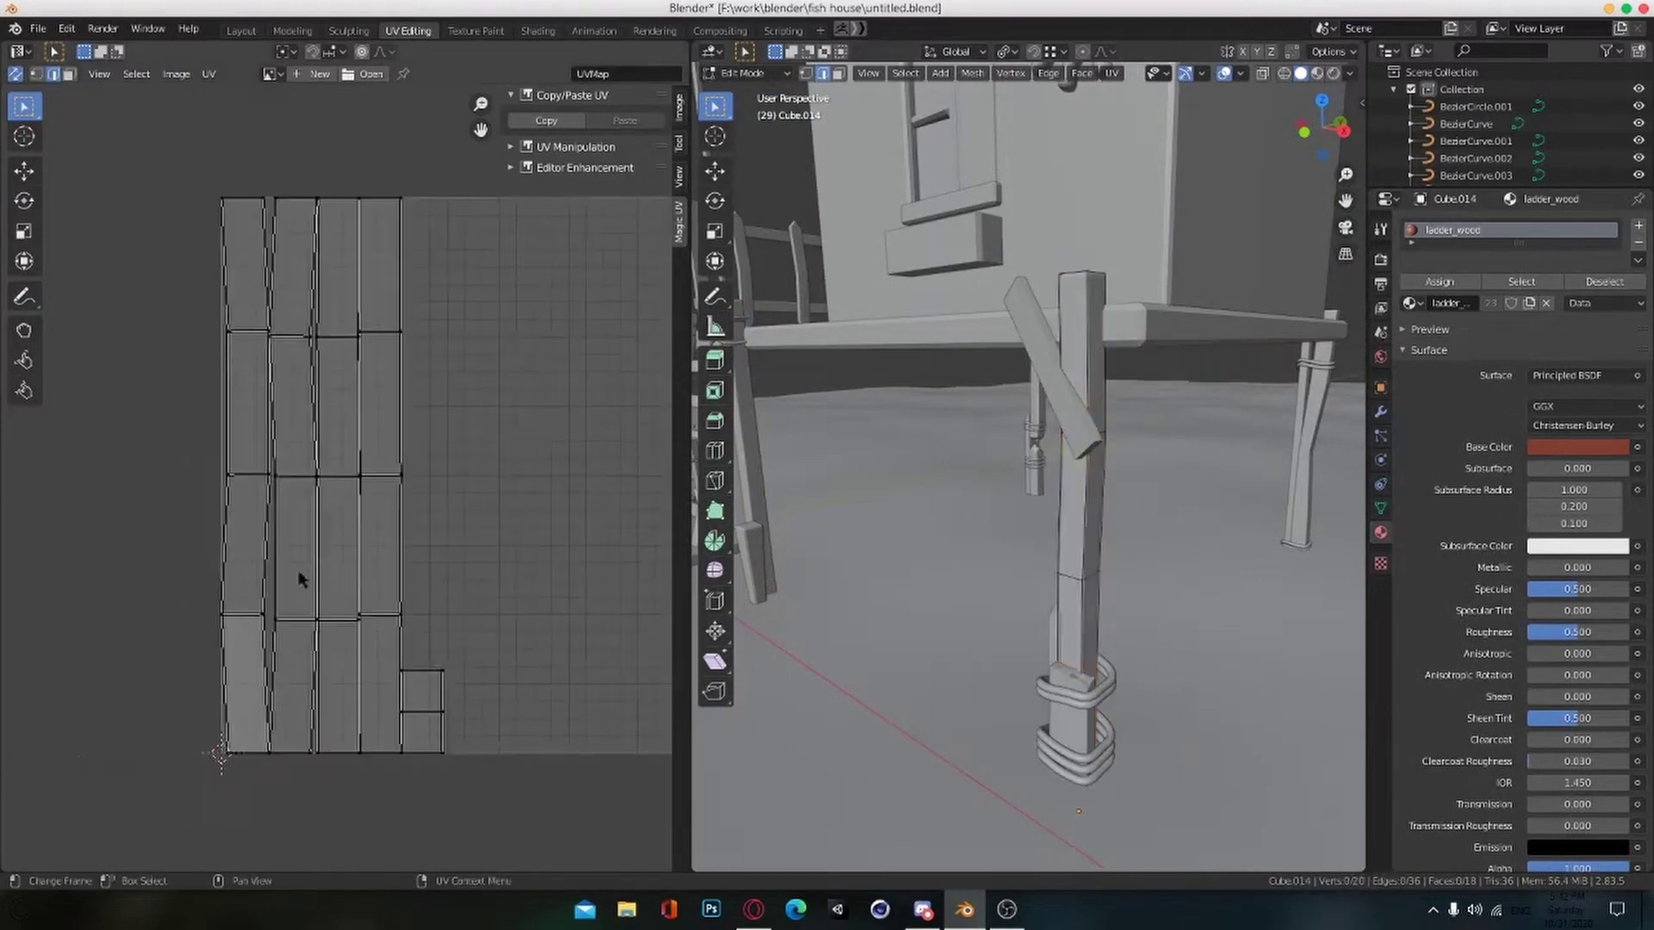
{"action": "key", "text": "v"}
{"action": "left_click", "coordinate": [236, 541]}
{"action": "left_click", "coordinate": [359, 540], "text": "alt"}
{"action": "key", "text": "v"}
{"action": "left_click", "coordinate": [358, 540]}
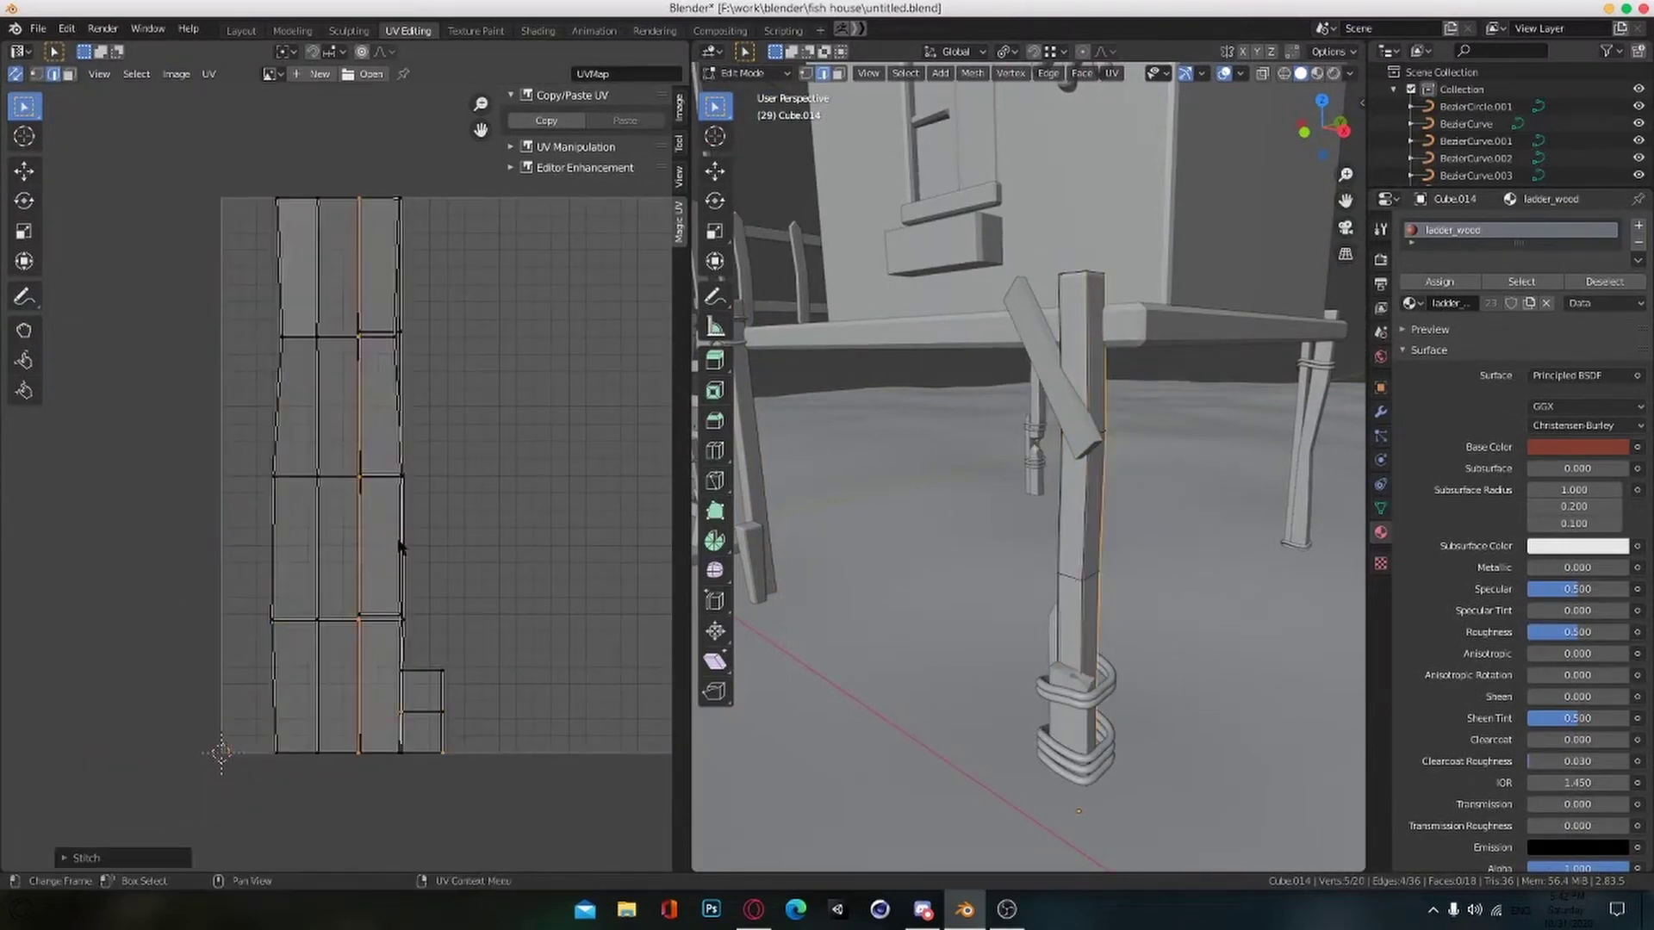
{"action": "left_click", "coordinate": [402, 539], "text": "alt"}
{"action": "key", "text": "v"}
{"action": "left_click", "coordinate": [401, 539]}
Step: Stitch the corner post's two end caps to the ends of its side island
{"action": "middle_click_drag", "start_coordinate": [401, 539], "coordinate": [423, 502]}
{"action": "key", "text": "v"}
{"action": "left_click", "coordinate": [442, 640]}
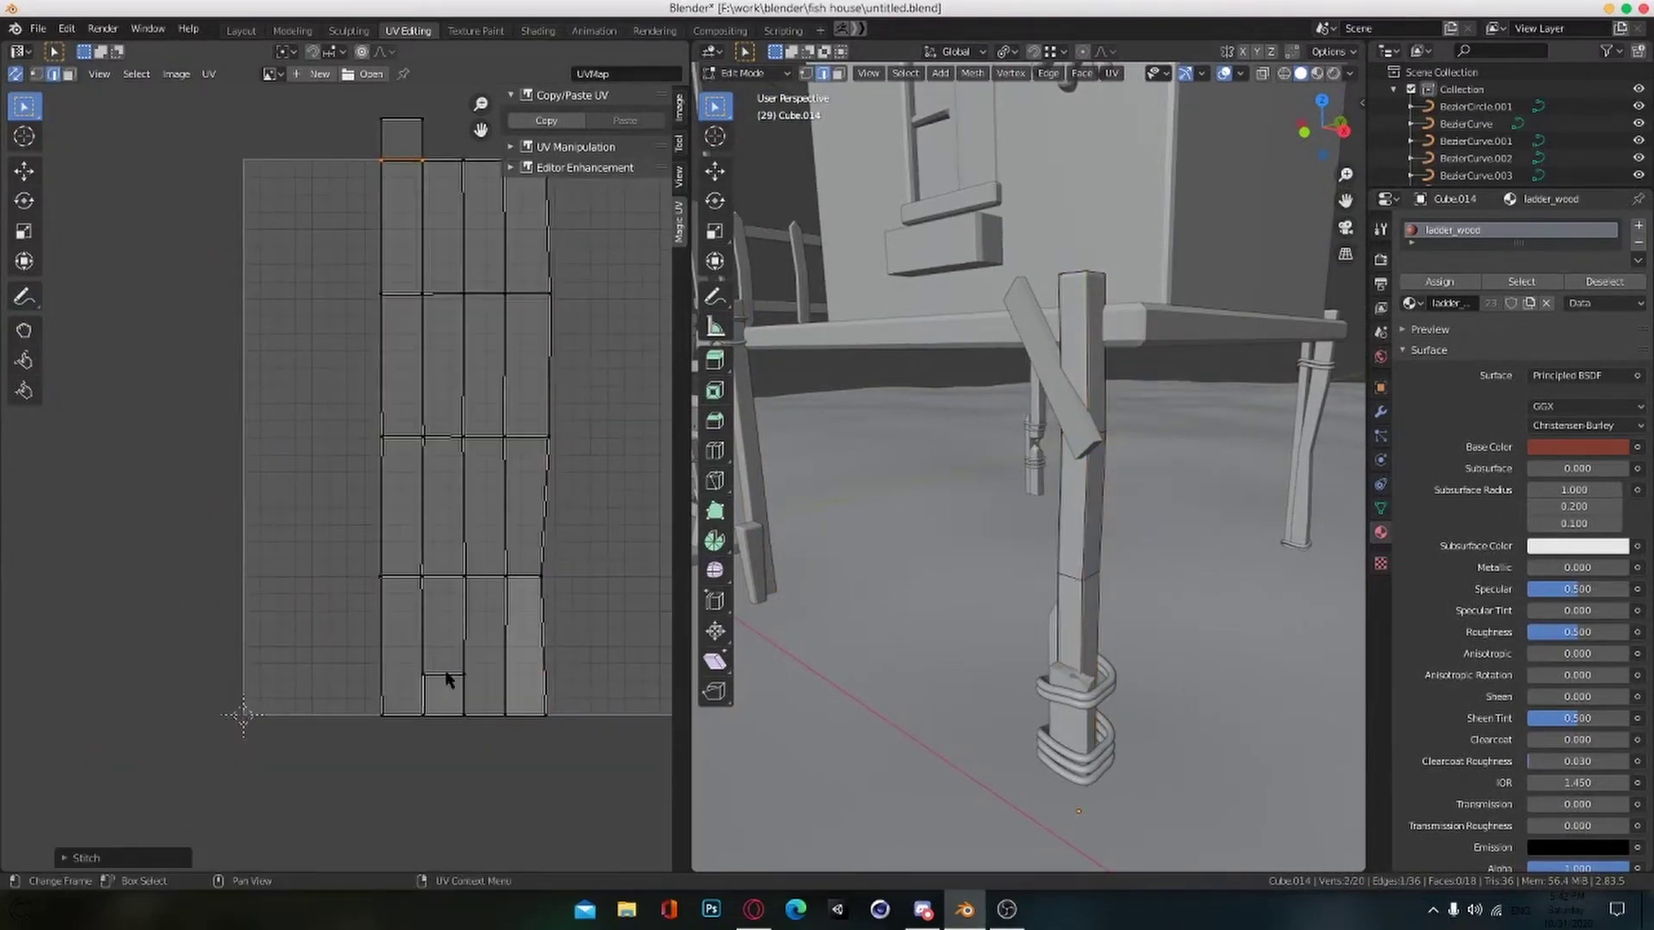
{"action": "left_click", "coordinate": [446, 678]}
{"action": "key", "text": "v"}
{"action": "left_click", "coordinate": [446, 678]}
Step: Scale down the corner post's whole UV layout to fit inside the UV square
{"action": "middle_click_drag", "start_coordinate": [559, 558], "coordinate": [493, 596]}
{"action": "key", "text": "a"}
{"action": "key", "text": "s"}
{"action": "left_click", "coordinate": [559, 617]}
{"action": "left_click", "coordinate": [559, 617]}
Step: Unwrap the bent support post at the next house corner with Smart UV Project
{"action": "middle_click_drag", "start_coordinate": [1128, 628], "coordinate": [946, 480]}
{"action": "key", "text": "Tab"}
{"action": "key", "text": "u"}
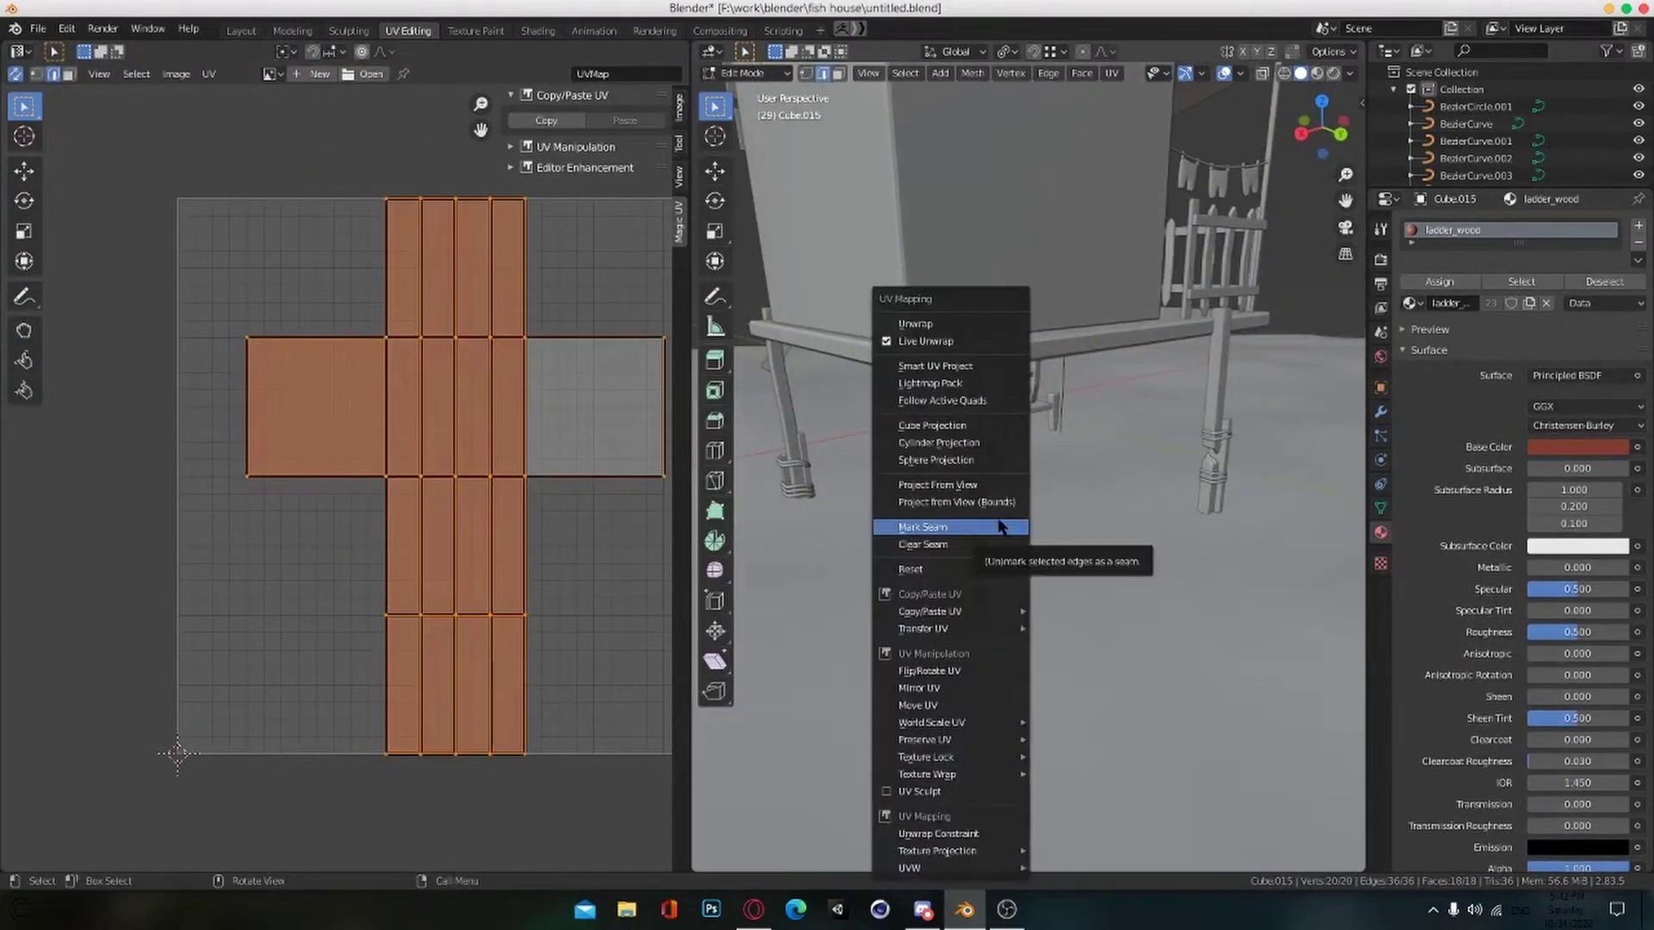
{"action": "left_click", "coordinate": [981, 367]}
{"action": "left_click", "coordinate": [990, 508]}
Step: Stitch the bent post's adjoining long side strips together along their shared edges
{"action": "key", "text": "alt+a"}
{"action": "middle_click_drag", "start_coordinate": [233, 546], "coordinate": [431, 641]}
{"action": "left_click", "coordinate": [462, 484], "text": "alt"}
{"action": "key", "text": "v"}
{"action": "left_click", "coordinate": [471, 538]}
{"action": "scroll", "coordinate": [472, 546], "scroll_direction": "up", "scroll_amount": 1}
{"action": "left_click", "coordinate": [470, 610], "text": "alt"}
{"action": "scroll", "coordinate": [371, 603], "scroll_direction": "down", "scroll_amount": 2}
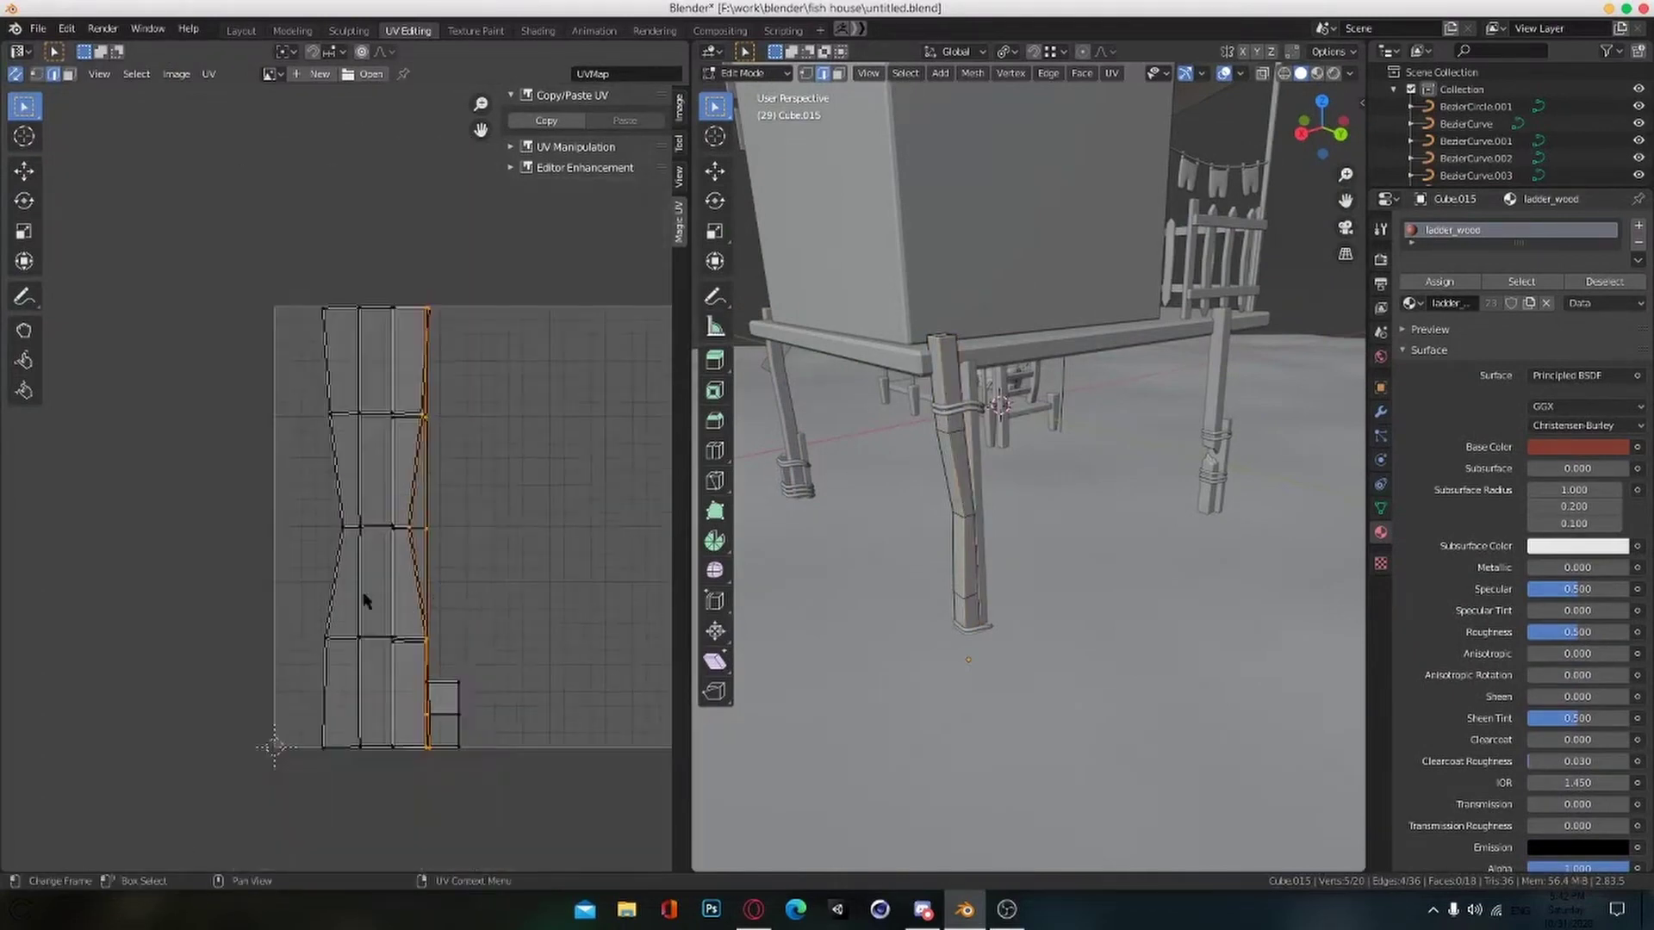
Step: Launch Autodesk Maya
{"action": "key", "text": "super"}
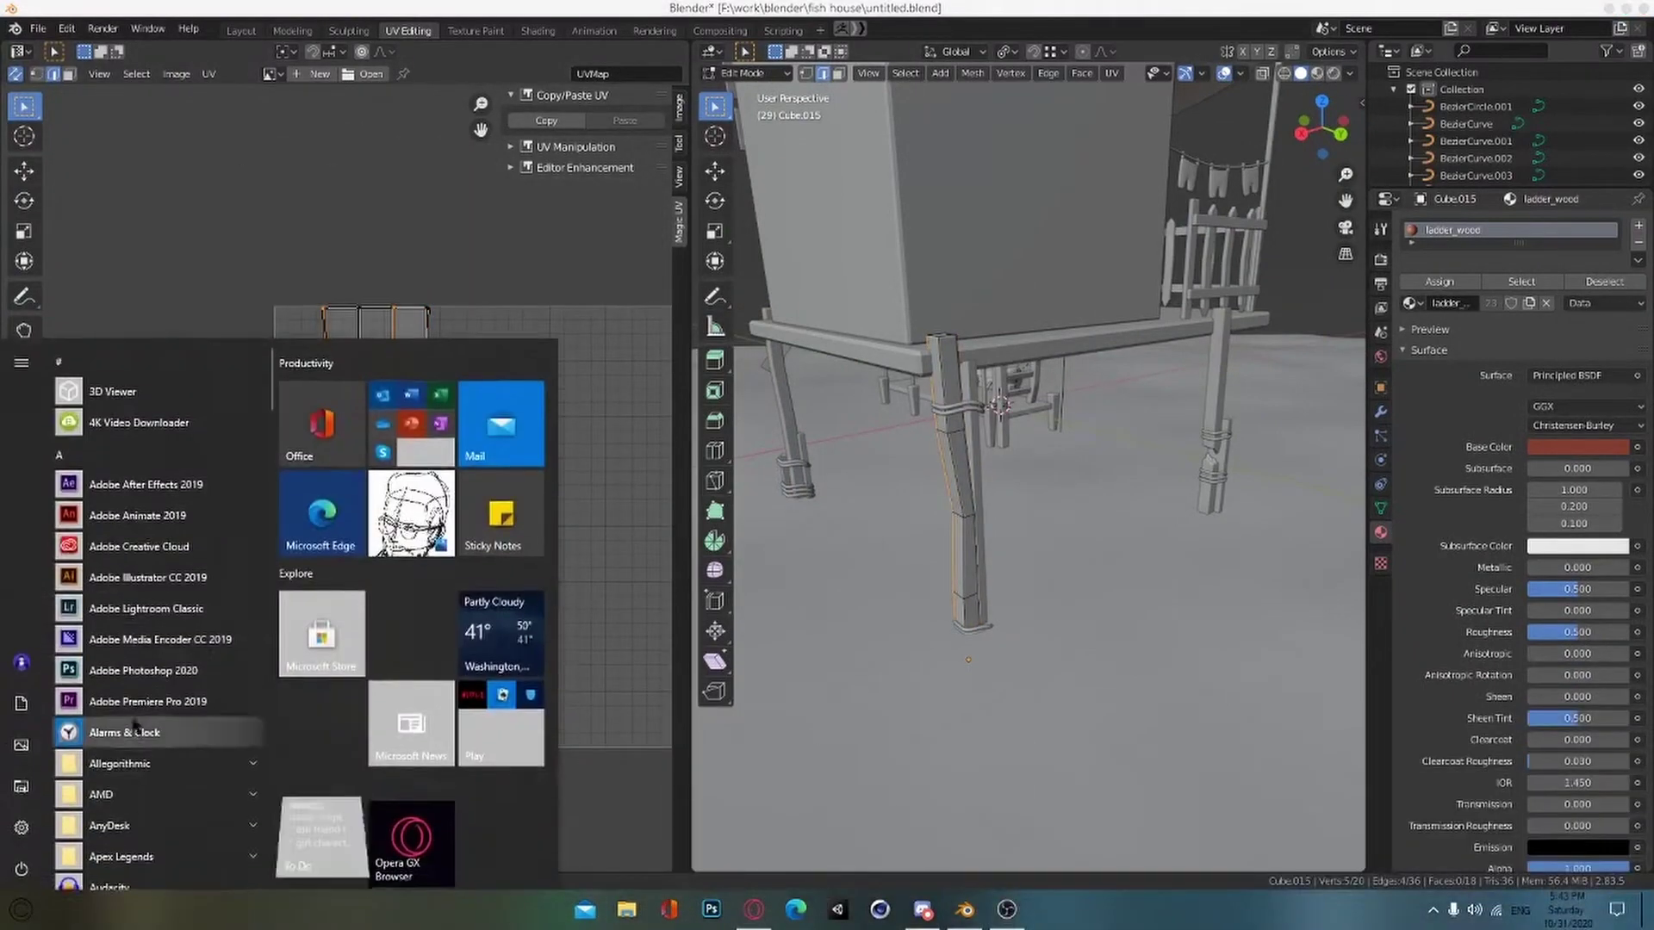
{"action": "type", "text": "maya"}
{"action": "key", "text": "Return"}
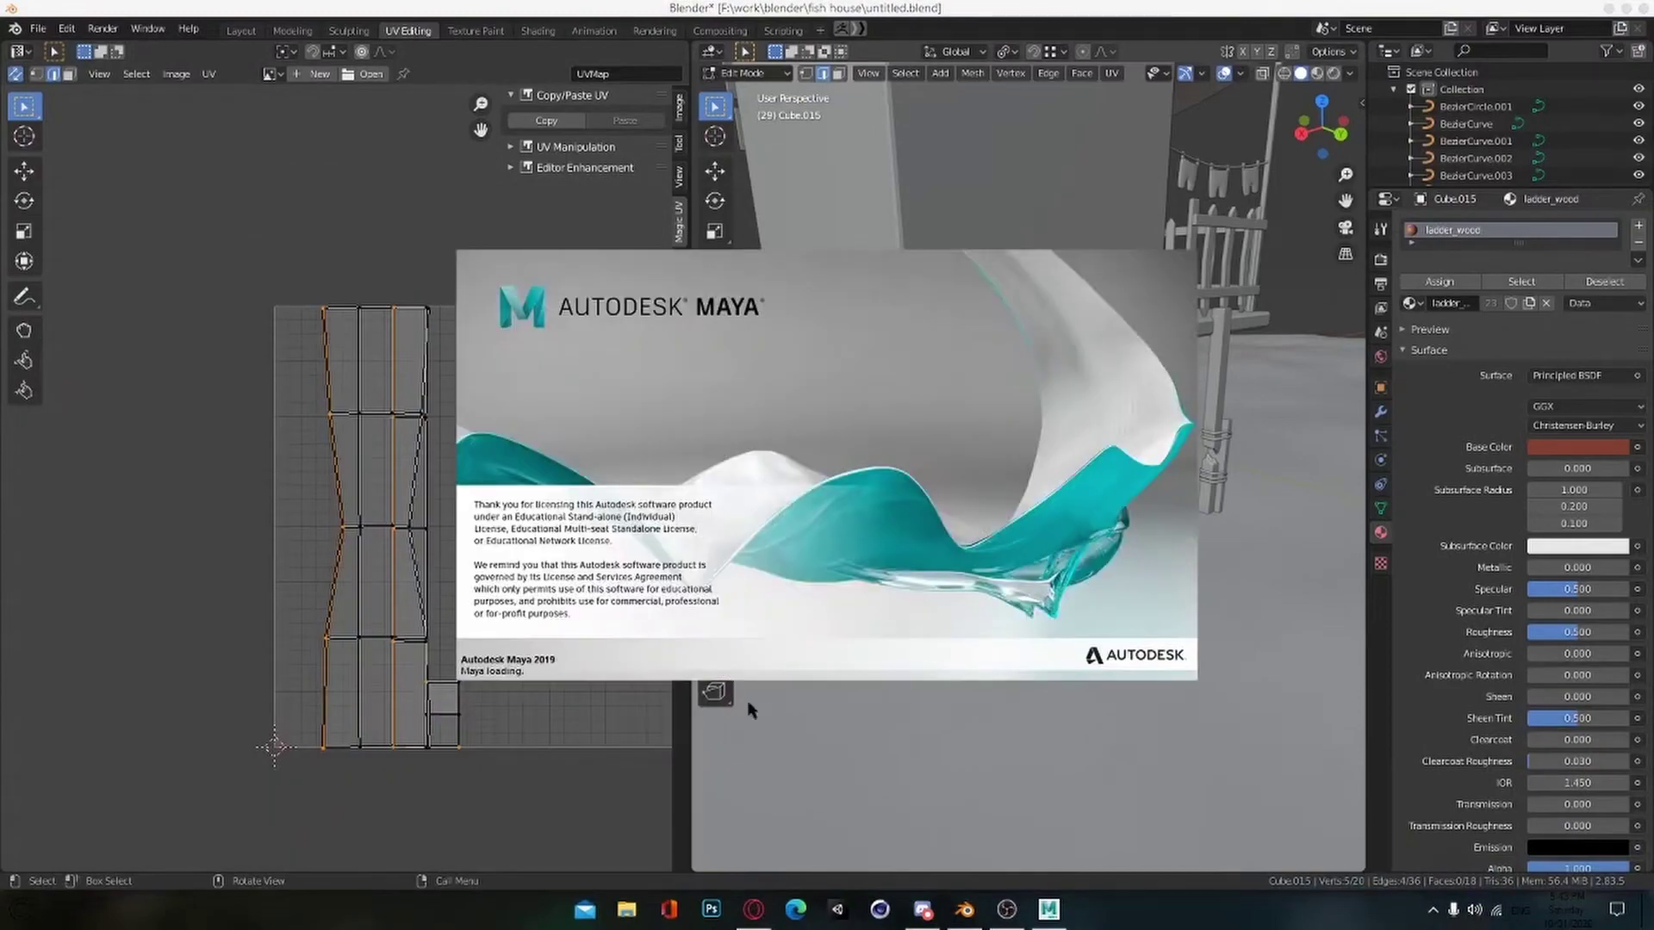
Step: Search the web for "show polycount maya" in a new browser tab
{"action": "left_click", "coordinate": [754, 909]}
{"action": "key", "text": "ctrl+t"}
{"action": "type", "text": "show poly count"}
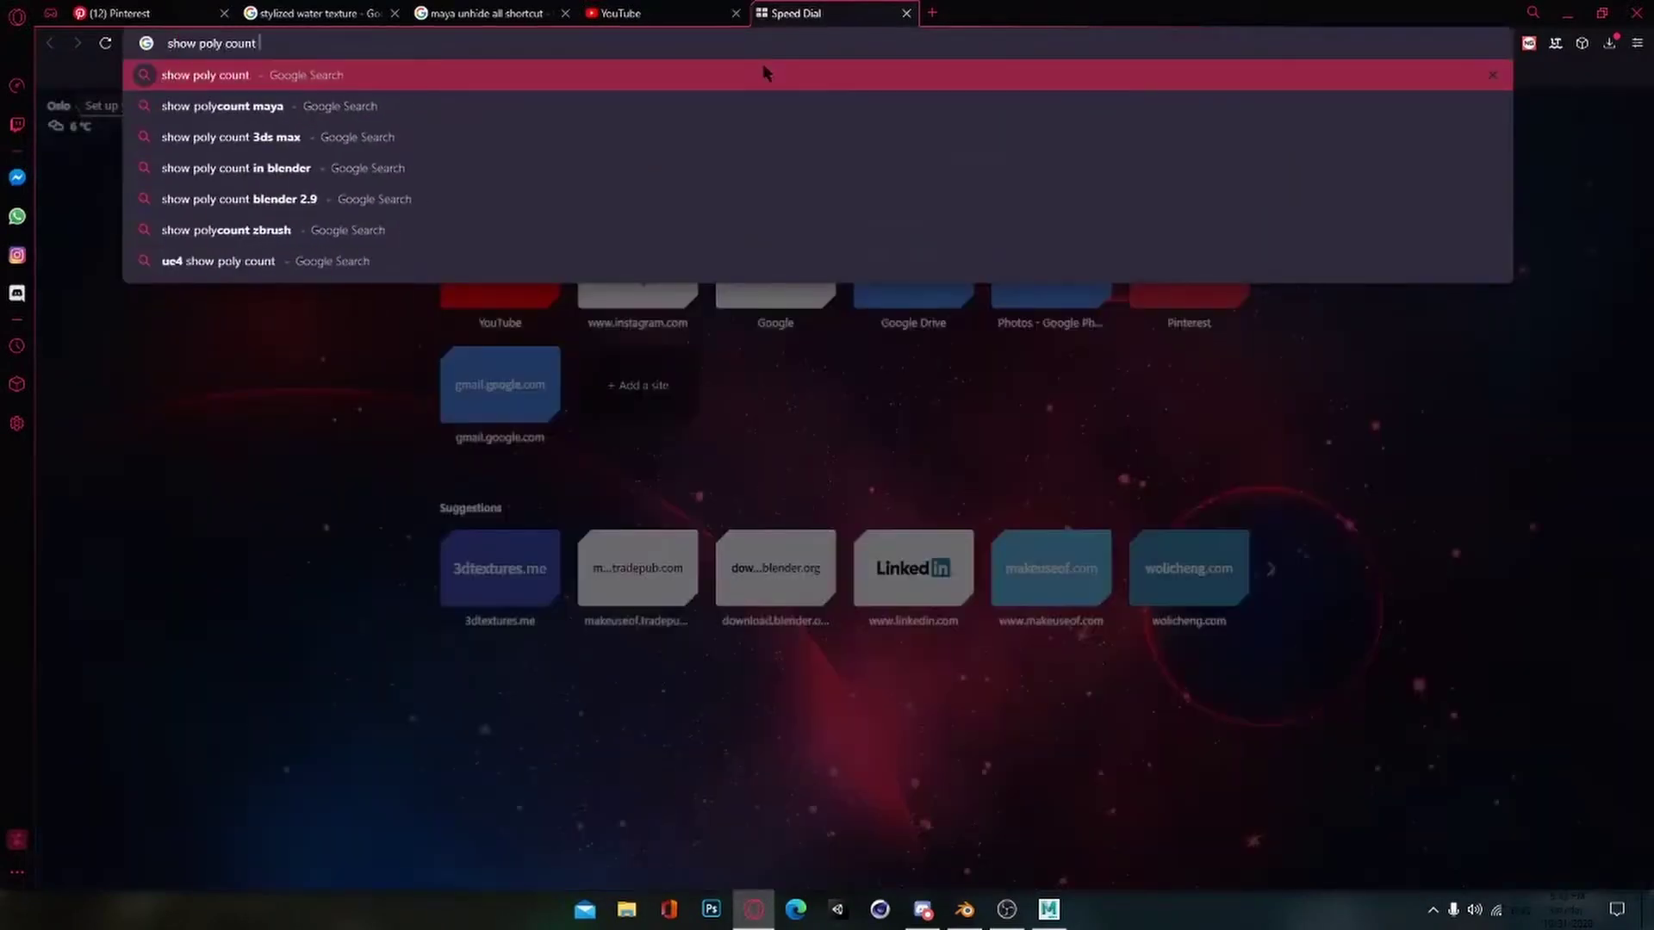
{"action": "key", "text": "Down"}
{"action": "key", "text": "Return"}
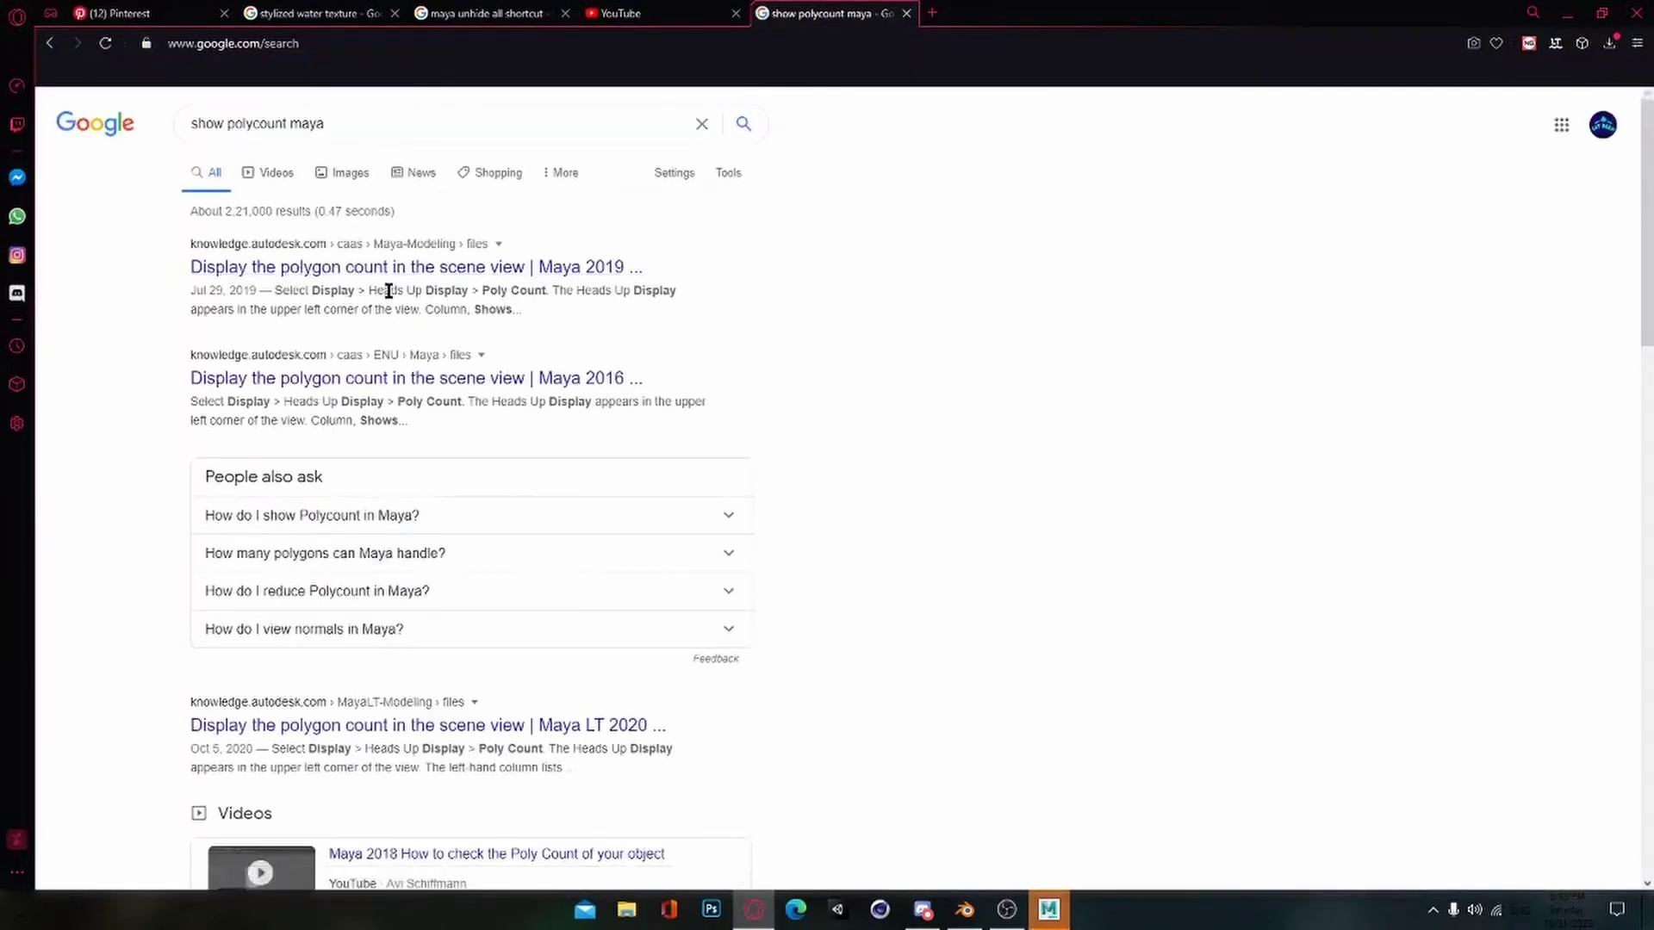
Step: Return to Blender and stitch the last loose side strip onto the bent post's tapered island edge
{"action": "left_click", "coordinate": [965, 909]}
{"action": "left_click", "coordinate": [754, 909]}
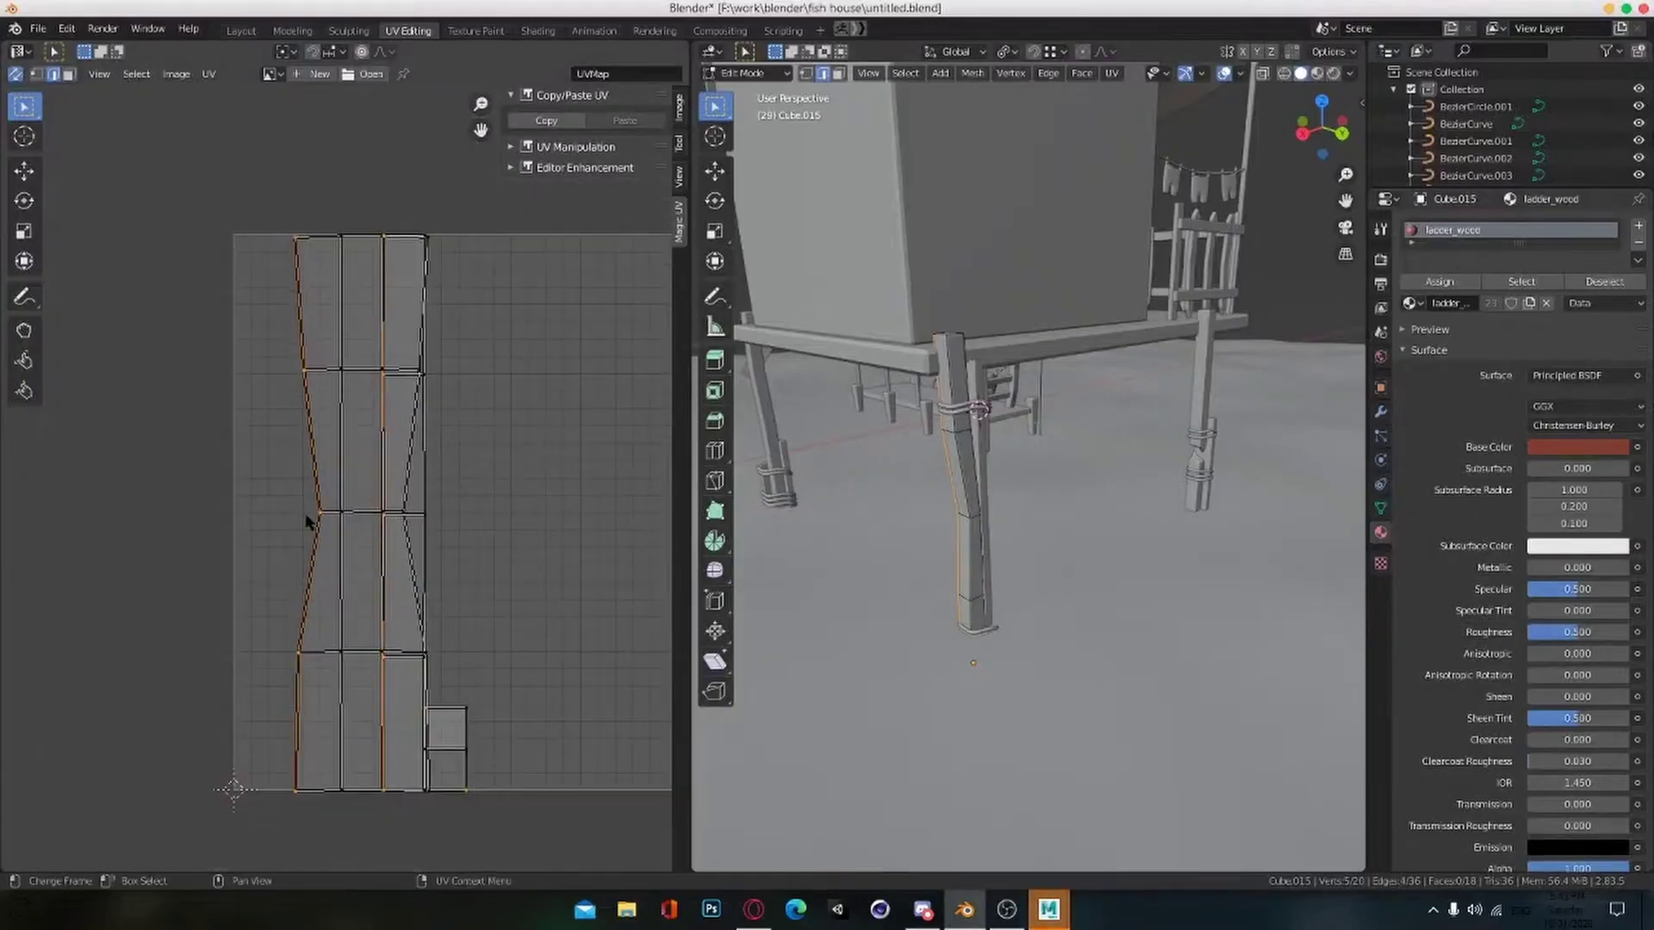
{"action": "key", "text": "v"}
{"action": "left_click", "coordinate": [334, 553]}
{"action": "scroll", "coordinate": [356, 522], "scroll_direction": "down", "scroll_amount": 1}
{"action": "scroll", "coordinate": [443, 514], "scroll_direction": "up", "scroll_amount": 1}
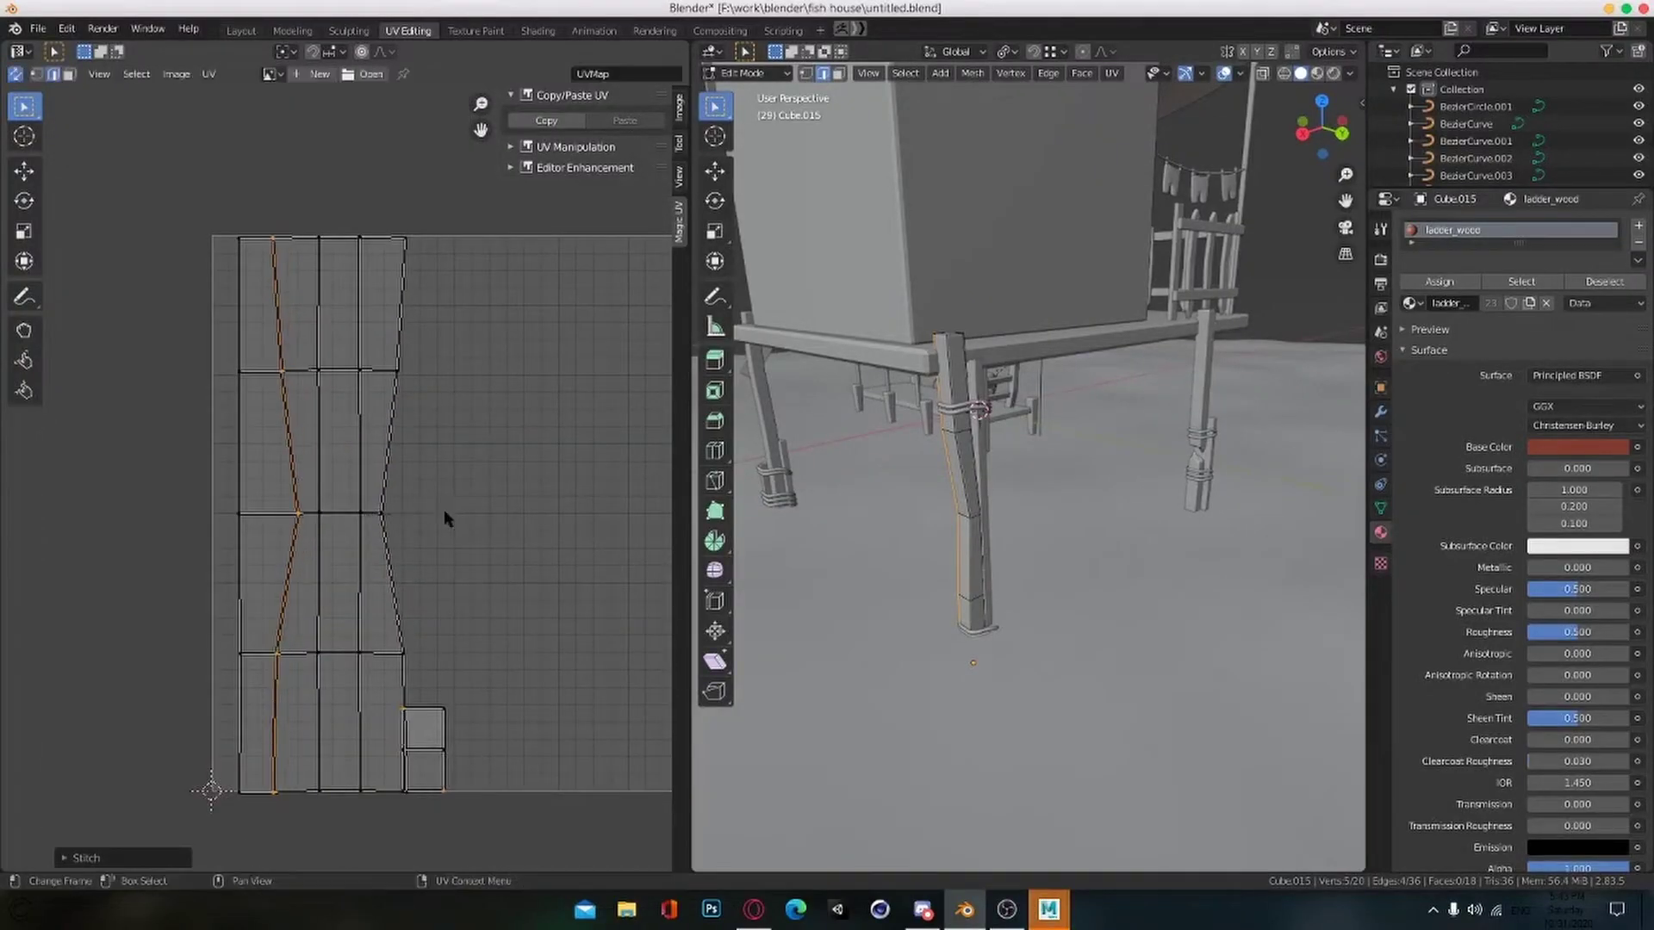
Step: Stitch the bent post's two end caps to opposite ends of the same side strip
{"action": "right_click", "coordinate": [442, 509]}
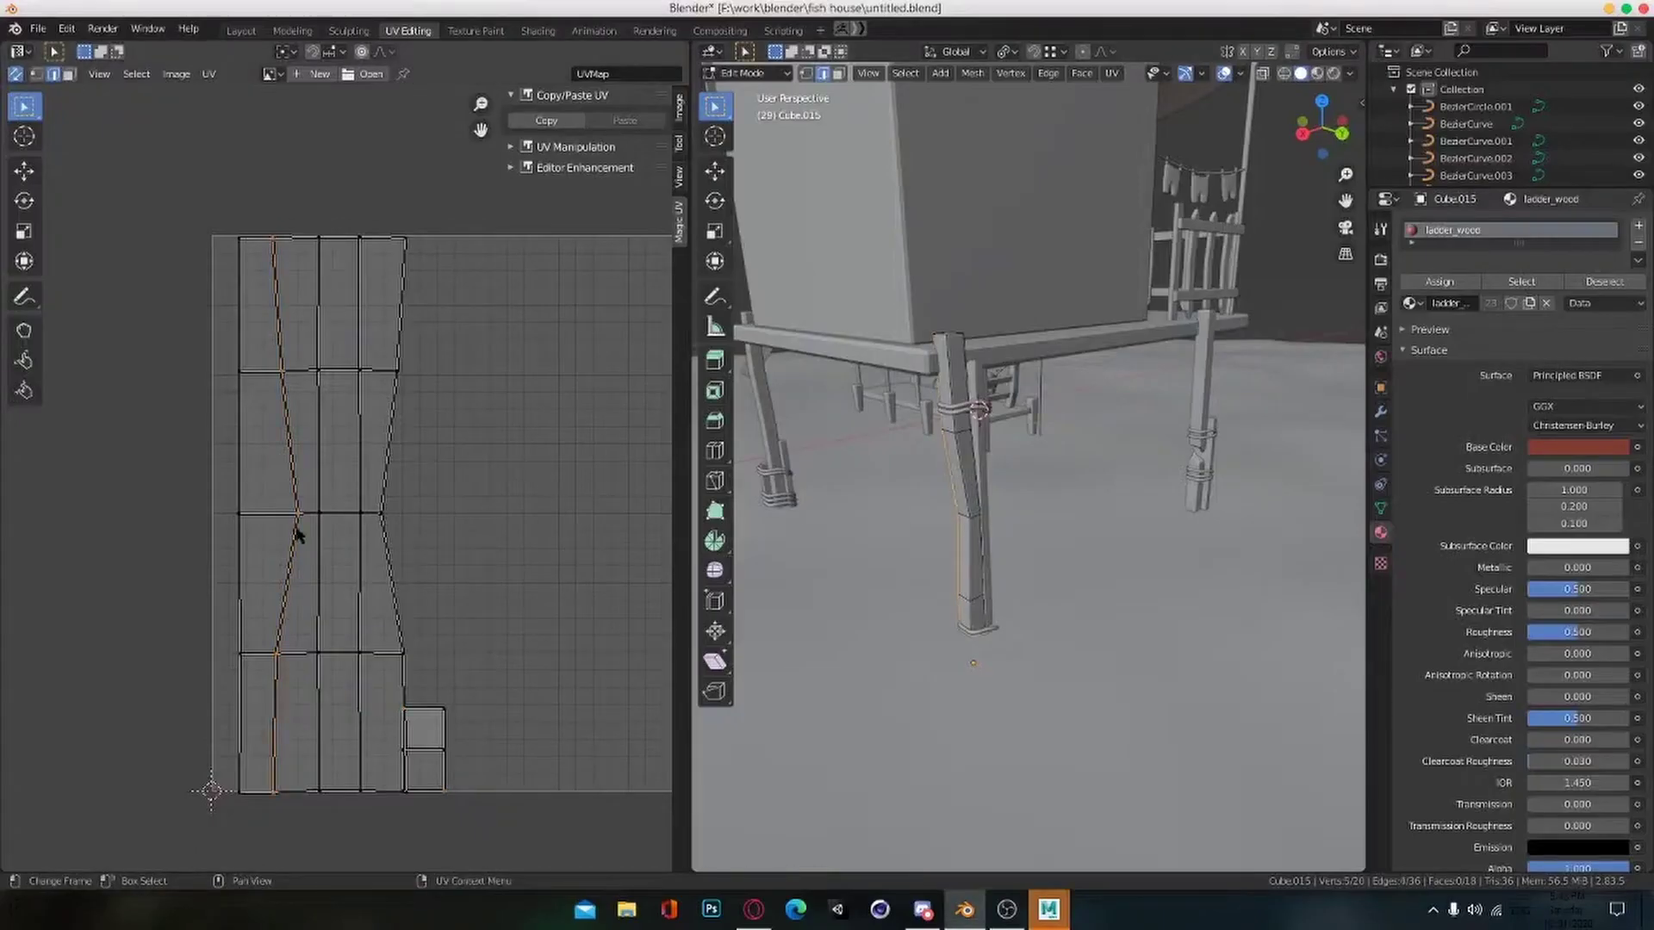
{"action": "scroll", "coordinate": [560, 447], "scroll_direction": "down", "scroll_amount": 2}
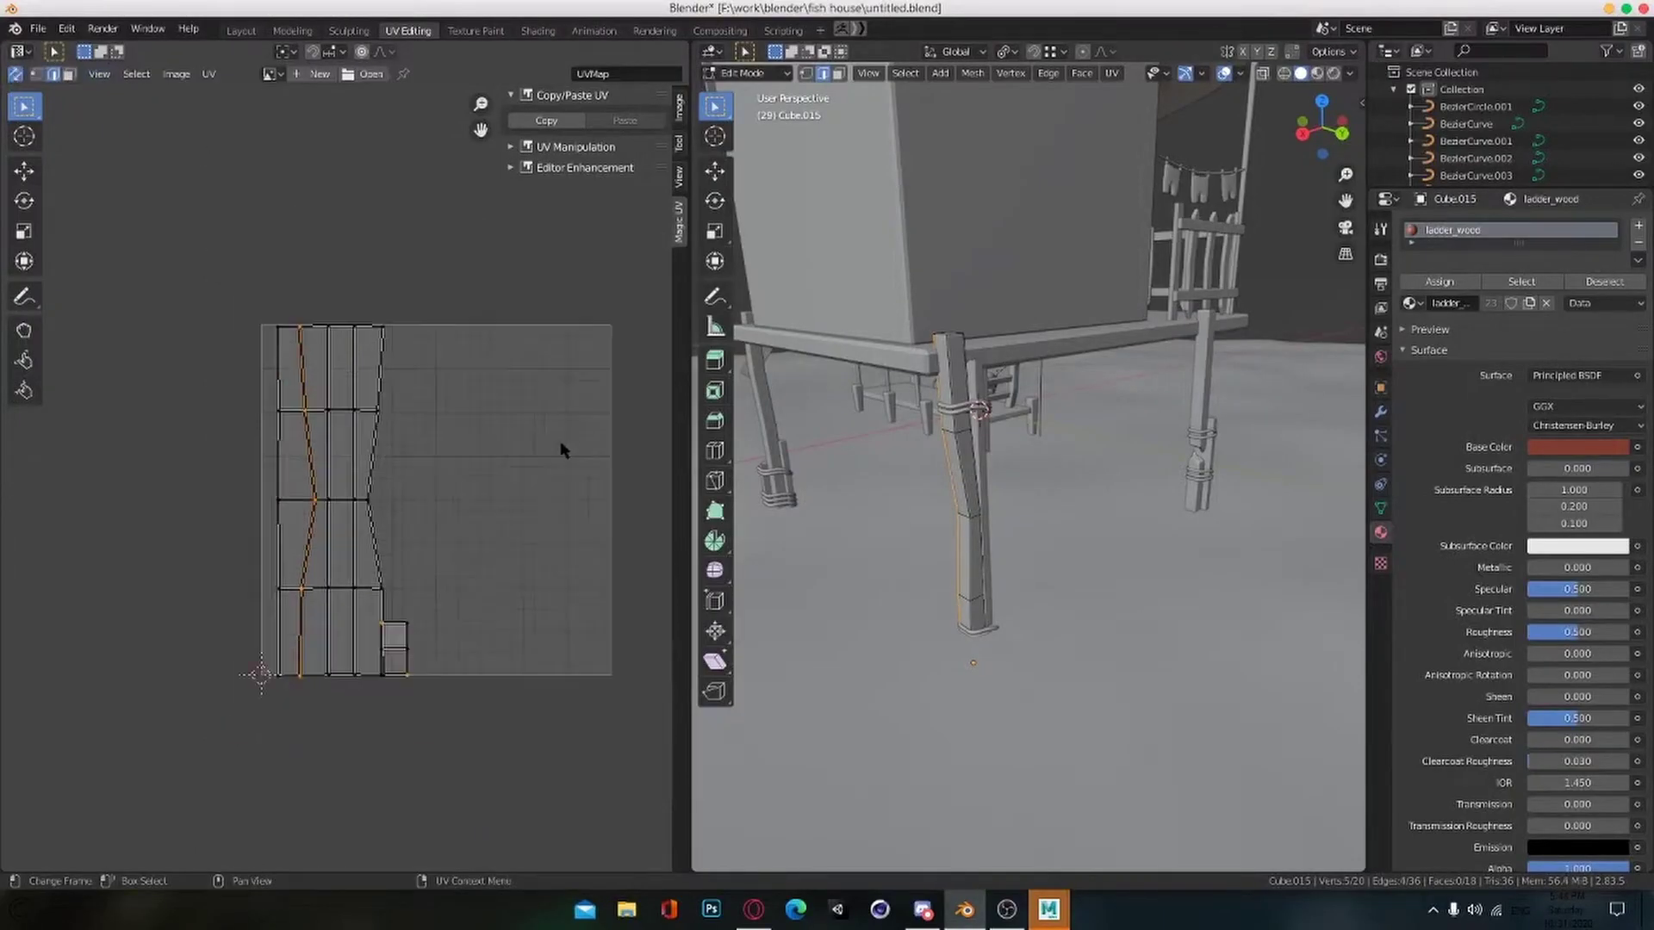
{"action": "scroll", "coordinate": [551, 465], "scroll_direction": "up", "scroll_amount": 2}
{"action": "scroll", "coordinate": [539, 479], "scroll_direction": "down", "scroll_amount": 2}
{"action": "left_click", "coordinate": [539, 479]}
{"action": "scroll", "coordinate": [430, 499], "scroll_direction": "up", "scroll_amount": 3}
{"action": "middle_click_drag", "start_coordinate": [407, 513], "coordinate": [495, 372]}
{"action": "left_click", "coordinate": [418, 630]}
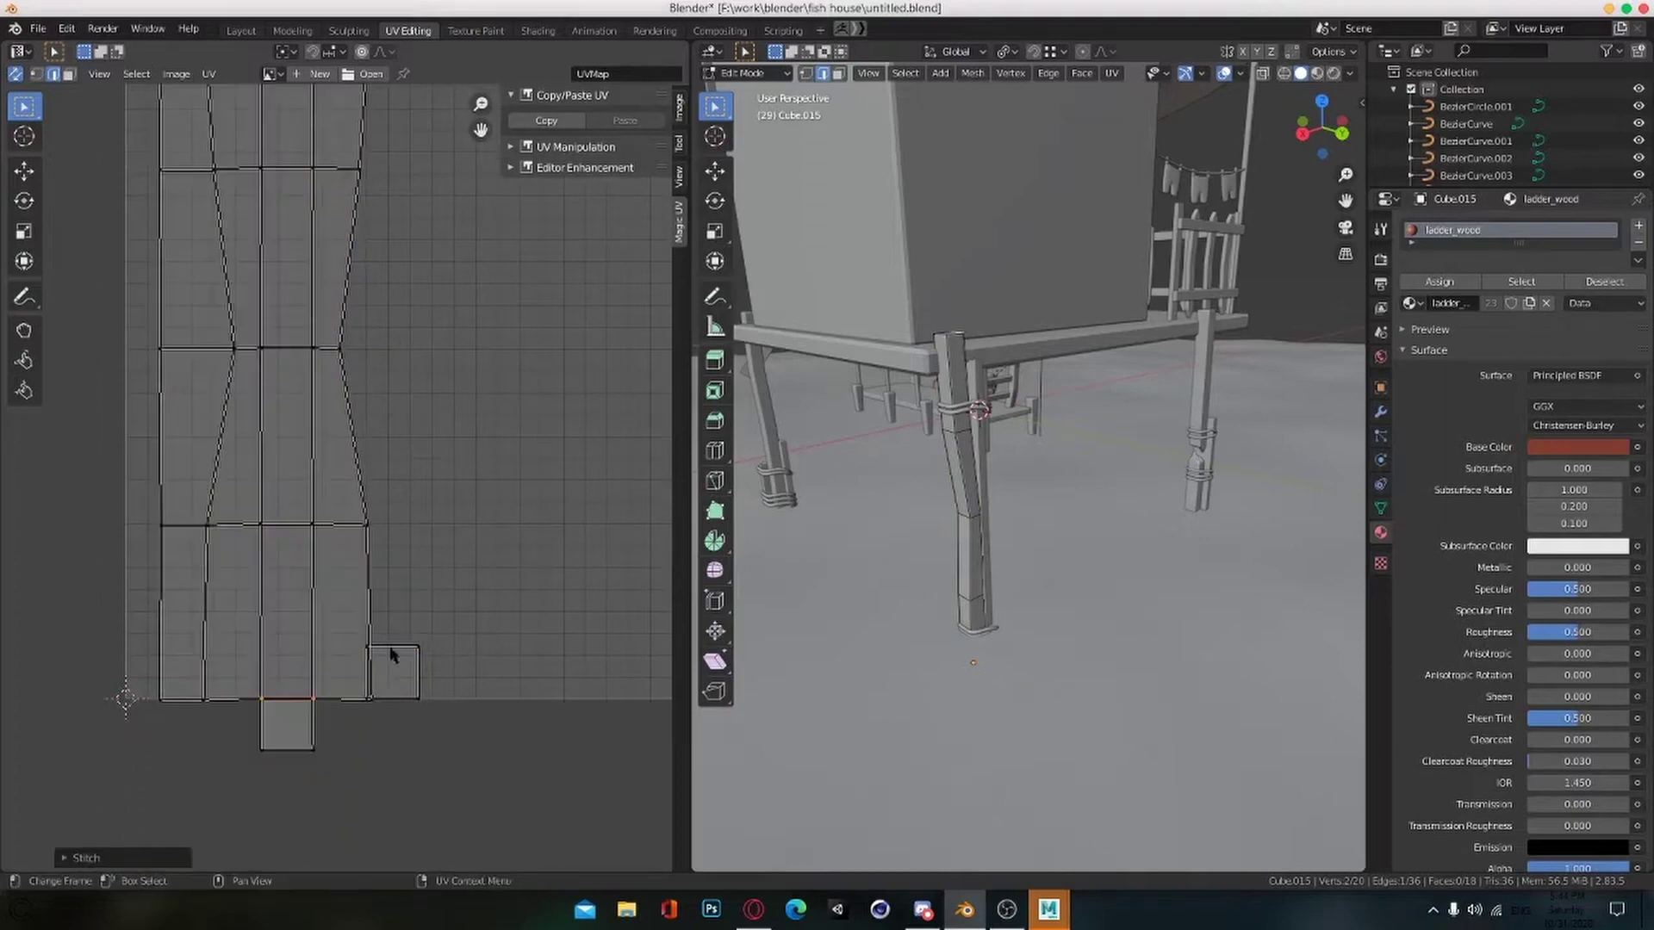
{"action": "key", "text": "ctrl+z"}
{"action": "scroll", "coordinate": [392, 654], "scroll_direction": "down", "scroll_amount": 2}
Step: Scale the bent post's whole UV layout down inside the UV square and save the file
{"action": "key", "text": "ctrl+s"}
{"action": "key", "text": "a"}
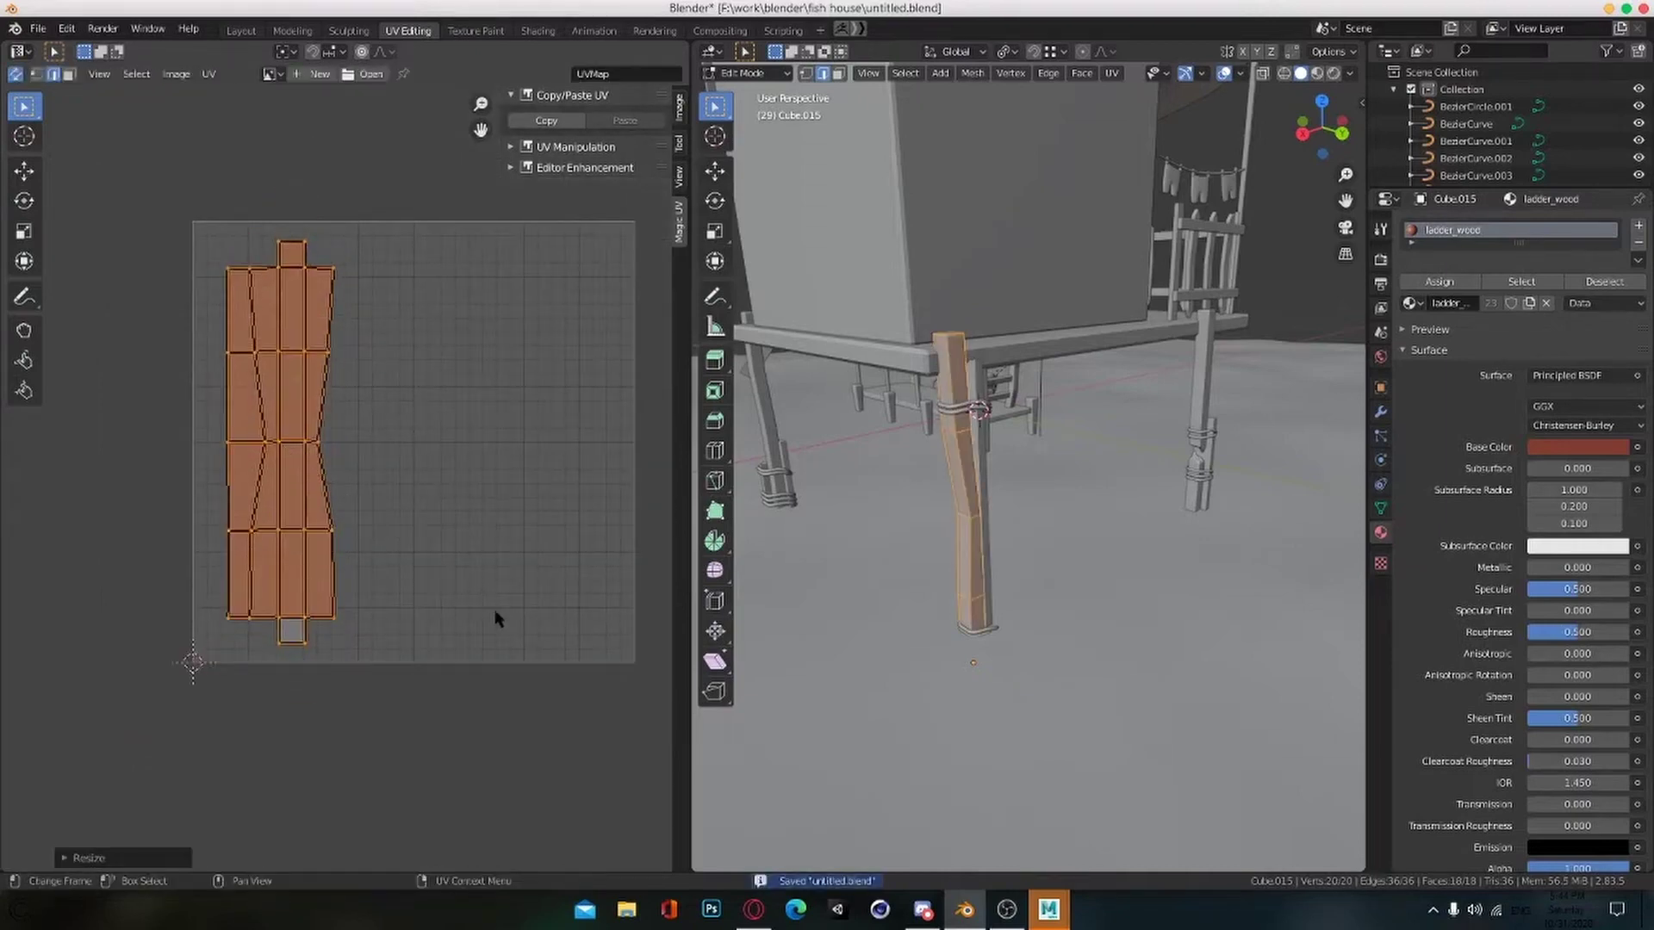
{"action": "key", "text": "Tab"}
{"action": "mouse_move", "coordinate": [956, 609]}
{"action": "middle_mouse_down"}
{"action": "mouse_move", "coordinate": [939, 586]}
{"action": "mouse_move", "coordinate": [904, 627]}
{"action": "mouse_move", "coordinate": [966, 630]}
{"action": "middle_mouse_up"}
{"action": "key", "text": "ctrl+s"}
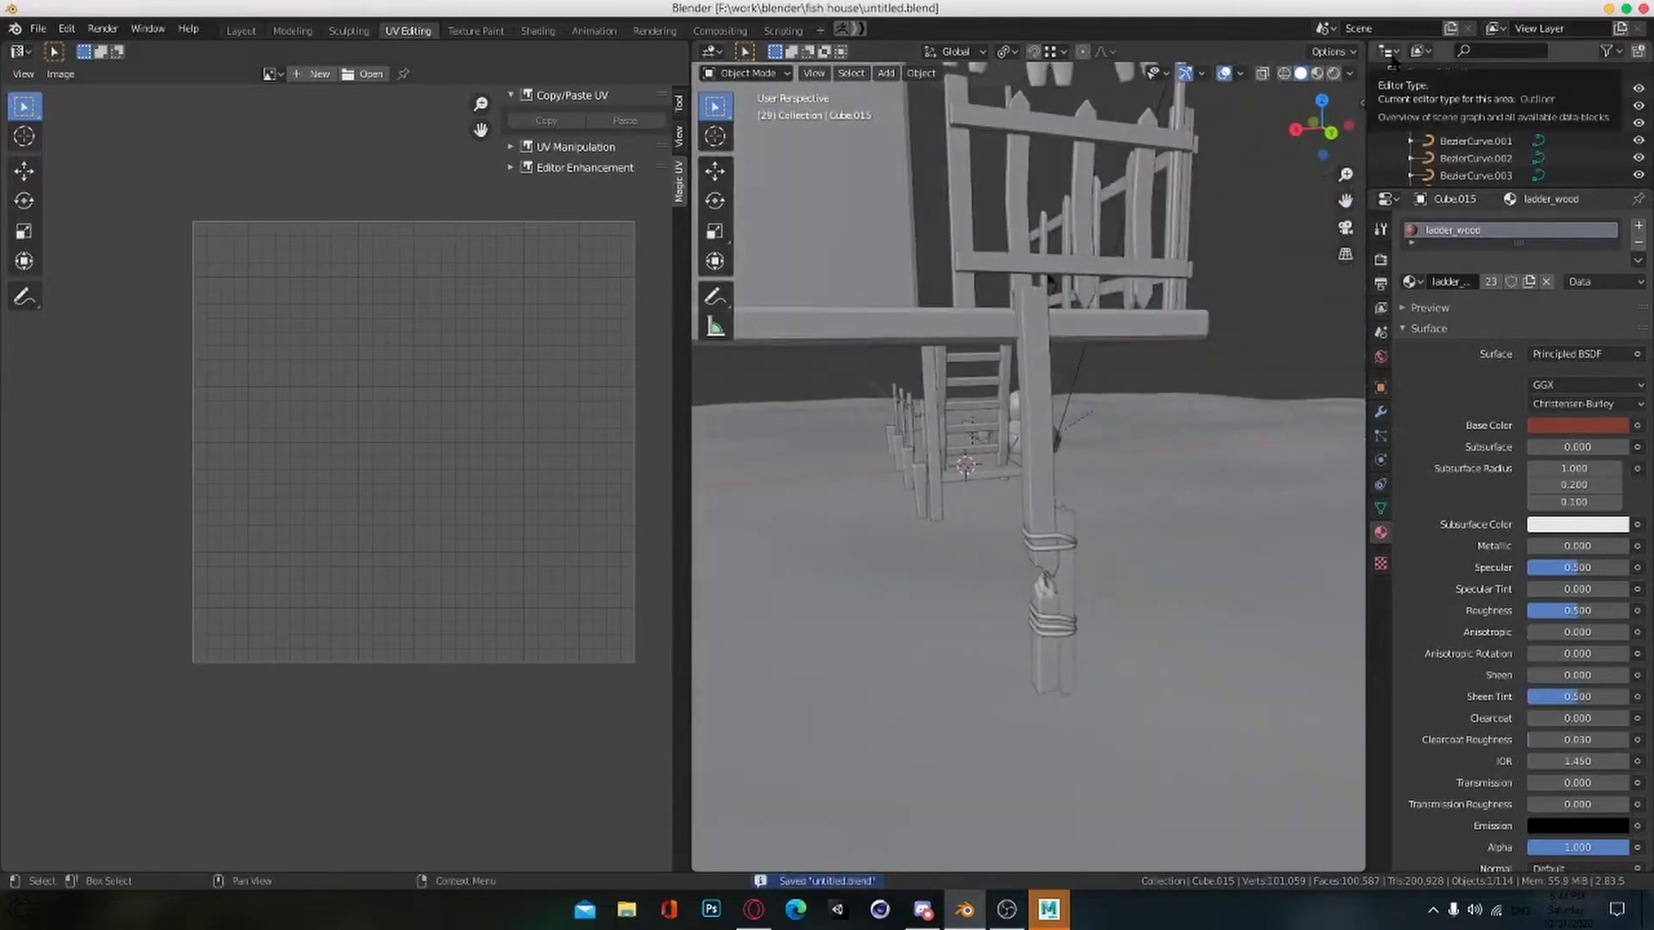
Step: Switch to Maya, dismiss its What's New highlight settings and open the Outliner
{"action": "middle_click_drag", "start_coordinate": [1146, 482], "coordinate": [1174, 554]}
{"action": "left_click", "coordinate": [1049, 910]}
{"action": "left_click", "coordinate": [1150, 818]}
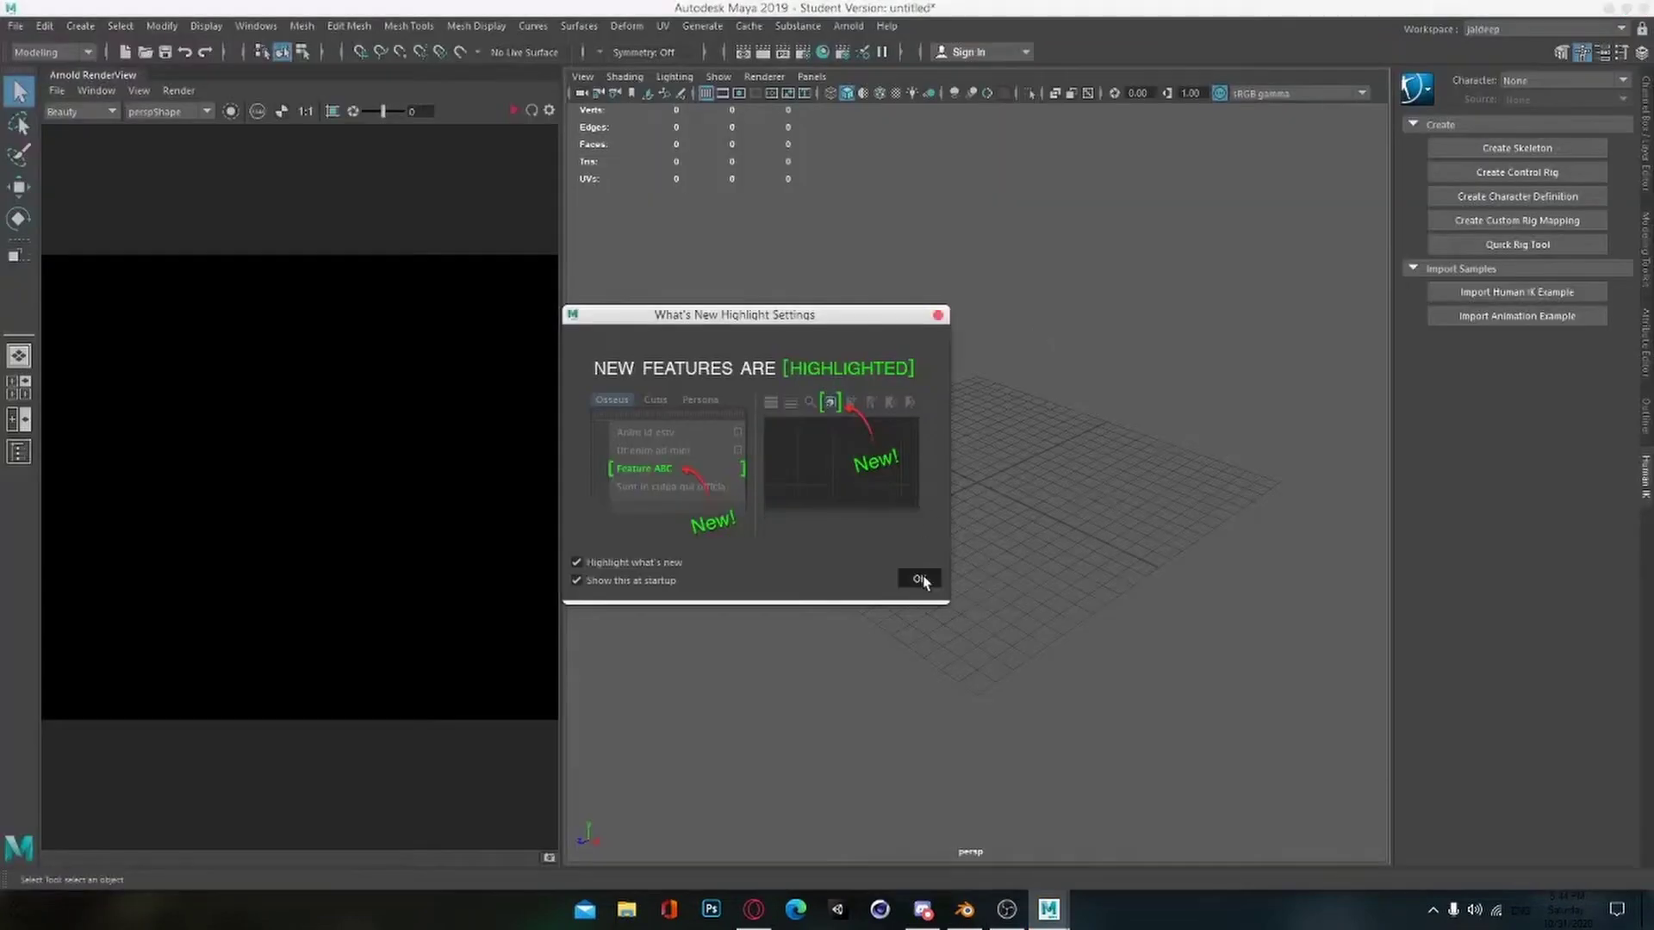
{"action": "left_click", "coordinate": [919, 580]}
{"action": "left_click", "coordinate": [1628, 7]}
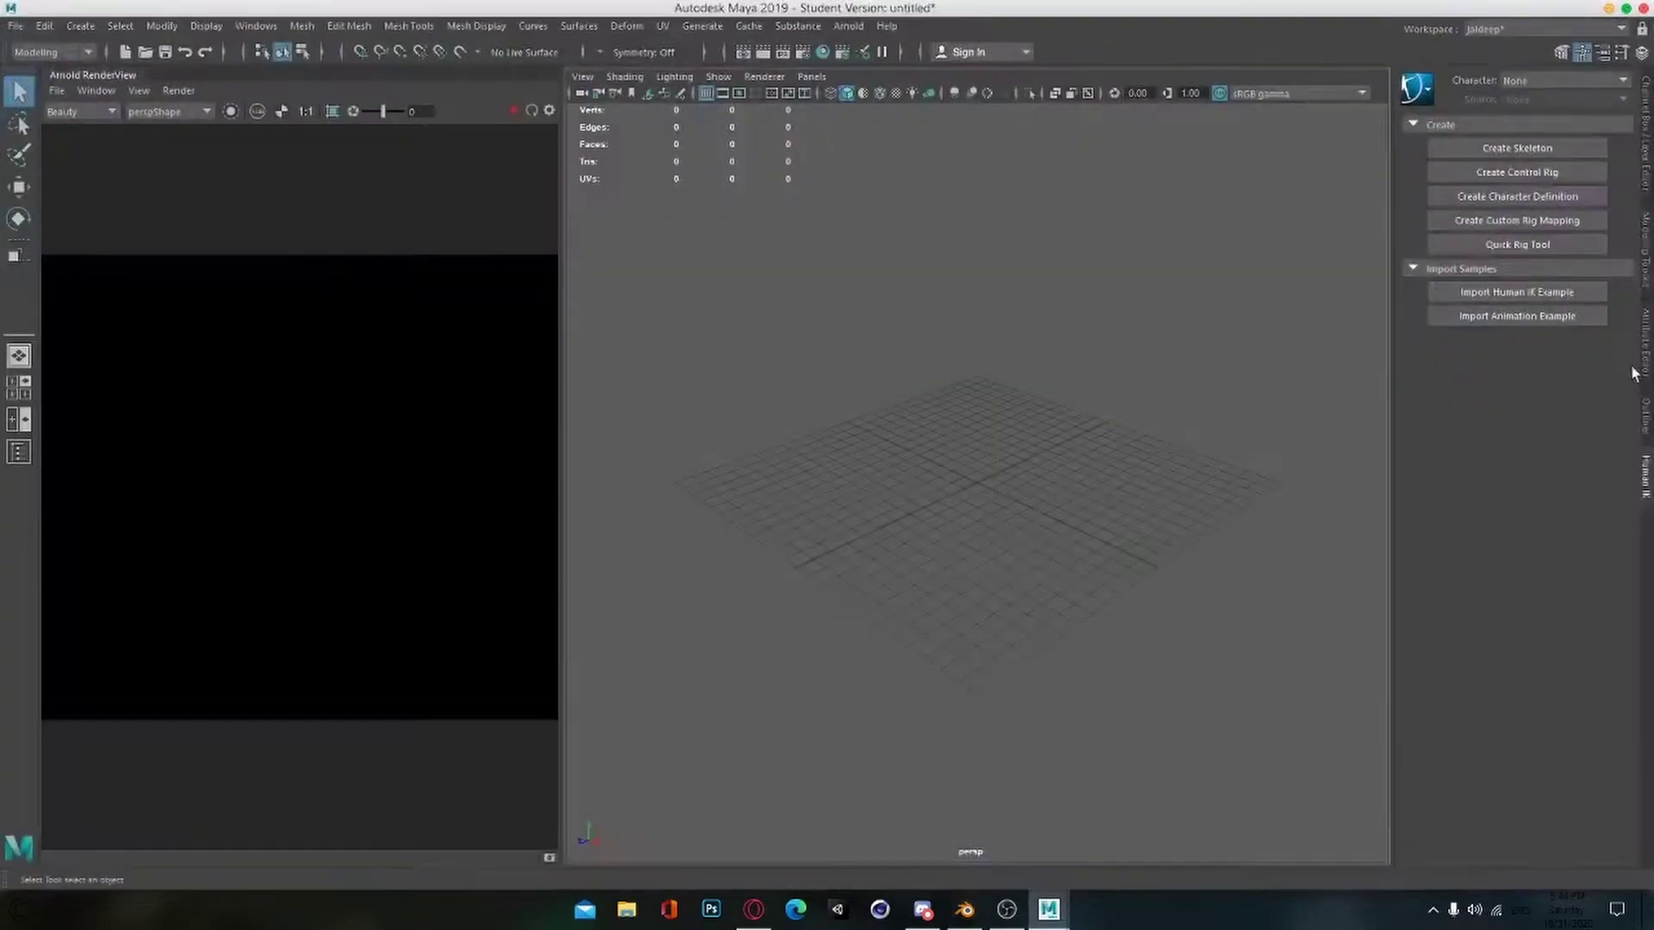
{"action": "left_click", "coordinate": [1646, 415]}
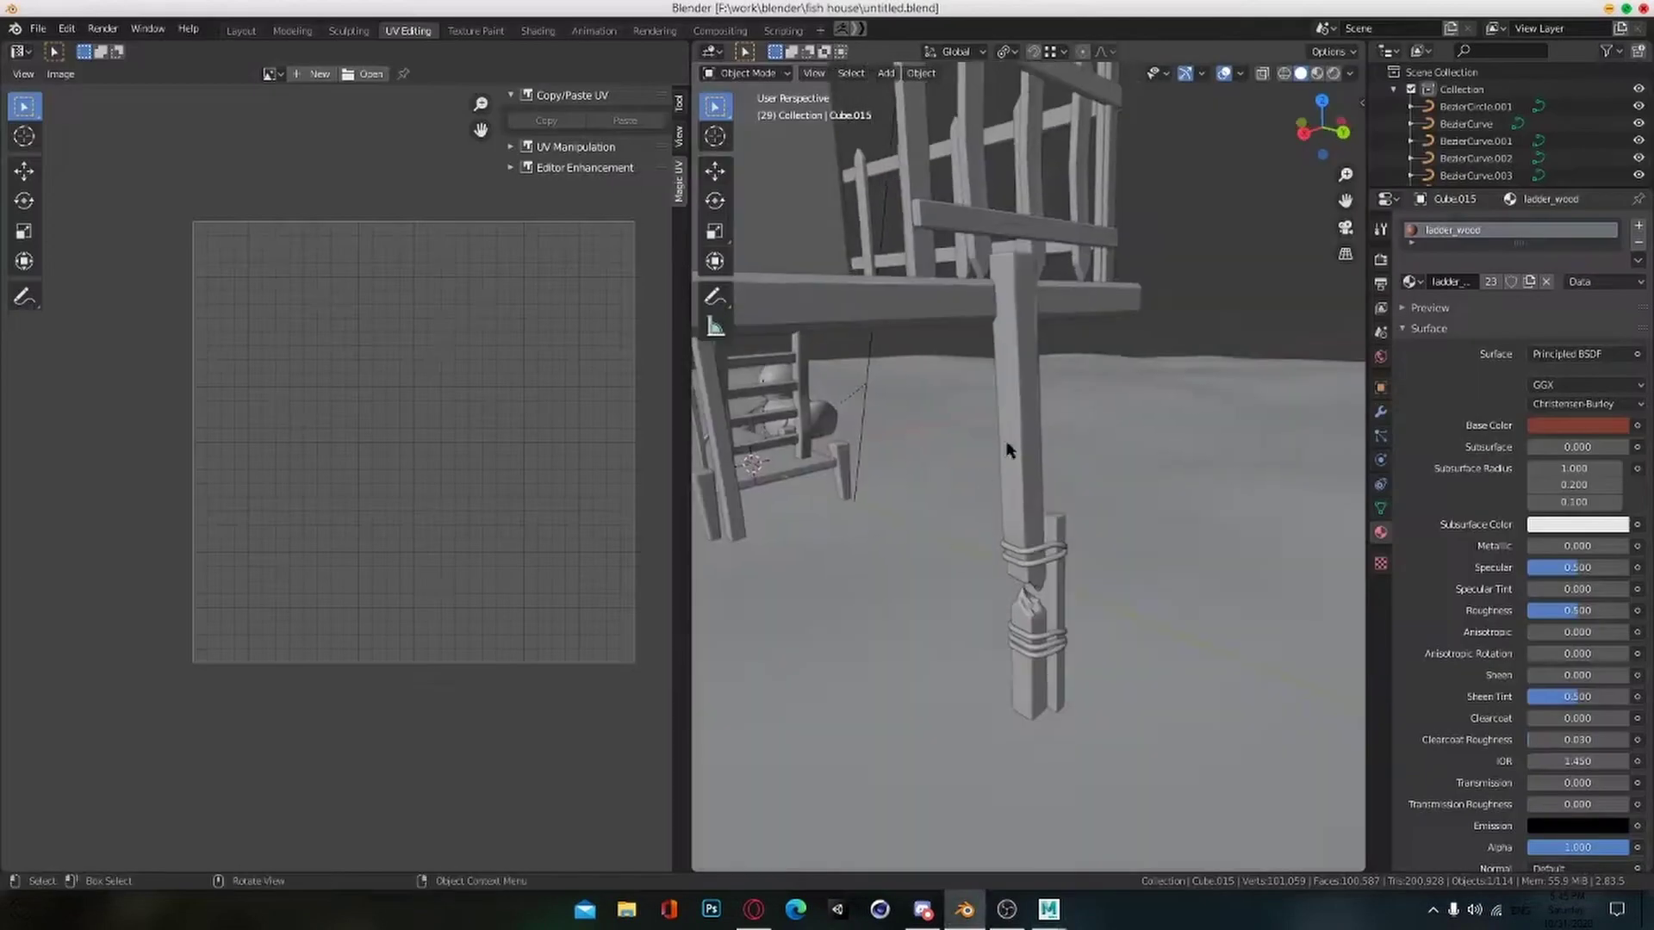
Step: Return to Blender and unwrap the splintered upper half of the broken support post with Smart UV Project
{"action": "key", "text": "a"}
{"action": "key", "text": "u"}
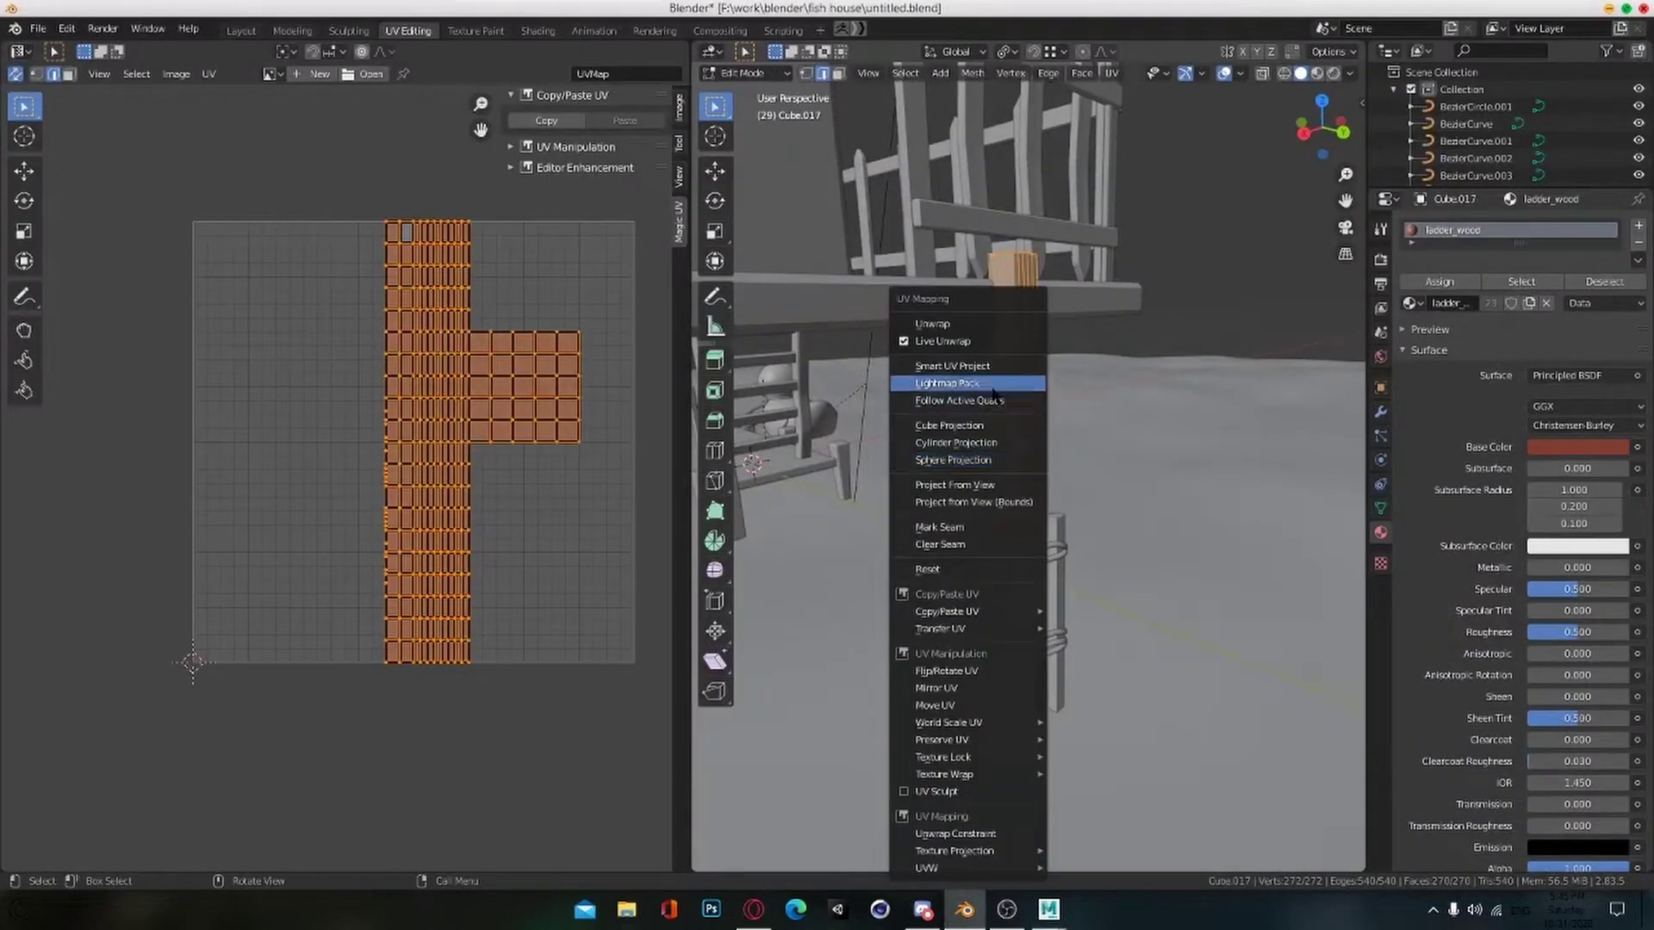
{"action": "left_click", "coordinate": [939, 380]}
{"action": "key", "text": "alt+a"}
Step: Stitch the splintered post's long side grids together into one wide island
{"action": "scroll", "coordinate": [348, 468], "scroll_direction": "up", "scroll_amount": 2}
{"action": "middle_click_drag", "start_coordinate": [186, 603], "coordinate": [231, 595]}
{"action": "left_click", "coordinate": [239, 597], "text": "alt"}
{"action": "key", "text": "v"}
{"action": "left_click", "coordinate": [239, 598]}
{"action": "middle_click_drag", "start_coordinate": [514, 485], "coordinate": [444, 484]}
{"action": "key", "text": "v"}
{"action": "left_click", "coordinate": [216, 552]}
{"action": "key", "text": "v"}
{"action": "left_click", "coordinate": [449, 546]}
{"action": "scroll", "coordinate": [495, 529], "scroll_direction": "down", "scroll_amount": 2}
{"action": "left_click", "coordinate": [449, 571], "text": "alt"}
{"action": "scroll", "coordinate": [431, 517], "scroll_direction": "up", "scroll_amount": 2}
Step: Select the whole linked side island and move it clear of the overlapping cap grids
{"action": "key", "text": "alt+a"}
{"action": "left_click", "coordinate": [410, 711]}
{"action": "key", "text": "l"}
{"action": "scroll", "coordinate": [411, 694], "scroll_direction": "down", "scroll_amount": 2}
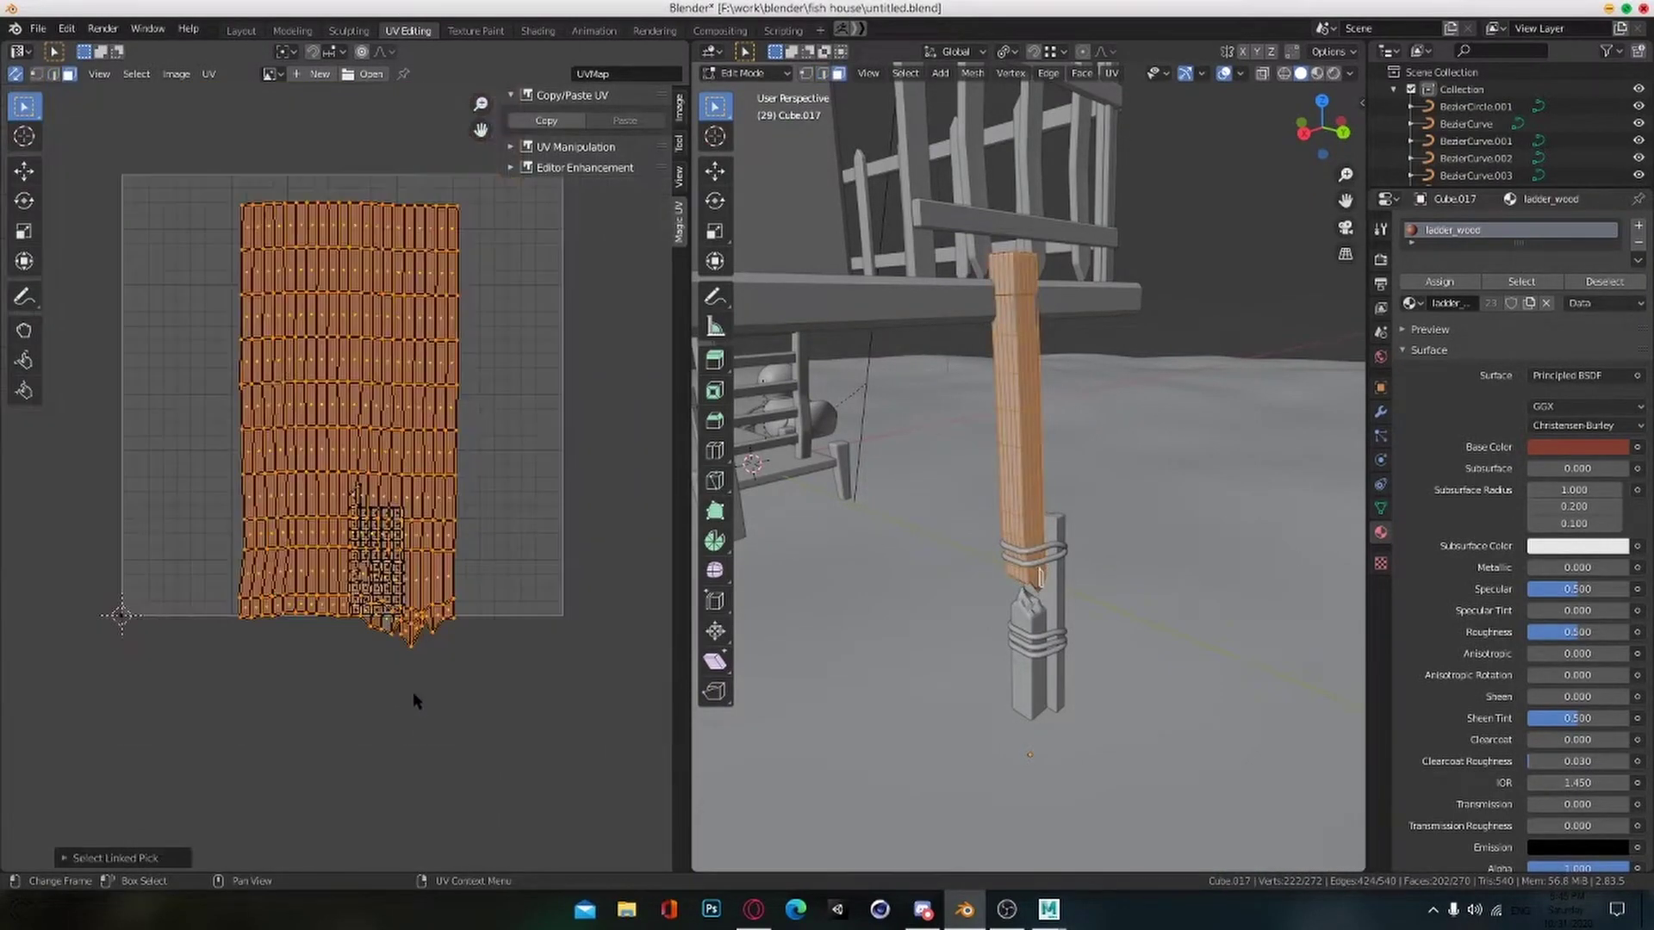
{"action": "key", "text": "ctrl+z"}
{"action": "scroll", "coordinate": [430, 633], "scroll_direction": "up", "scroll_amount": 4}
{"action": "middle_click_drag", "start_coordinate": [373, 621], "coordinate": [391, 687]}
{"action": "key", "text": "l"}
{"action": "scroll", "coordinate": [390, 633], "scroll_direction": "down", "scroll_amount": 3}
{"action": "key", "text": "g"}
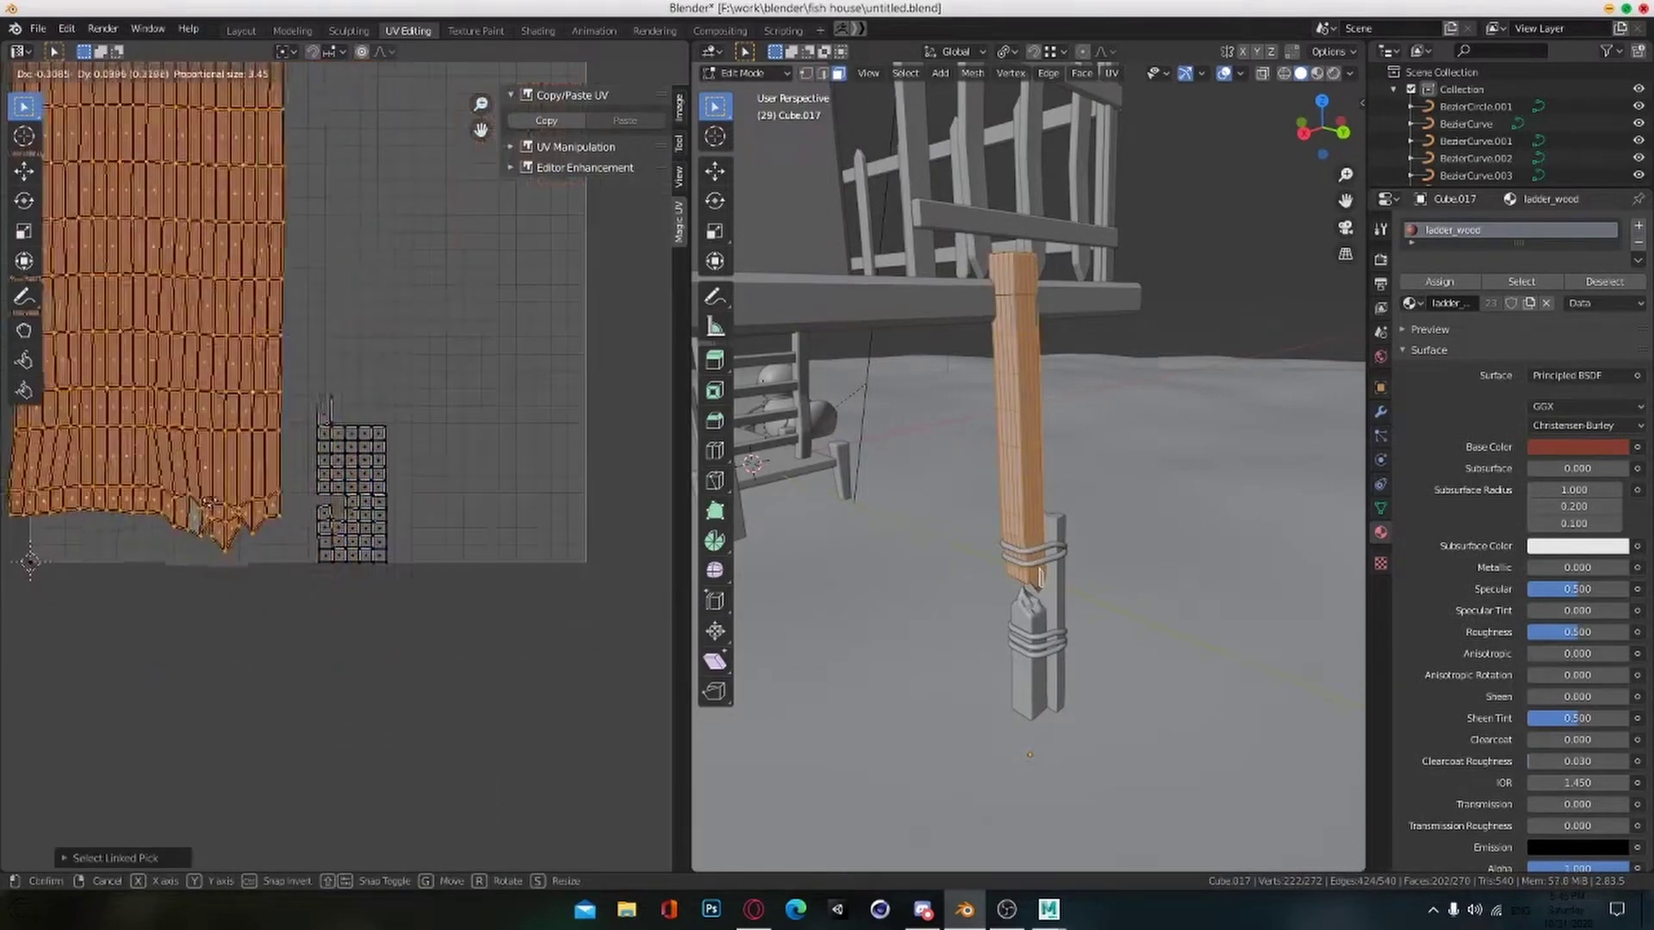
{"action": "left_click", "coordinate": [220, 572]}
Step: Try to stitch the upper square cap grid to the side island's top edge, and undo it
{"action": "scroll", "coordinate": [220, 572], "scroll_direction": "down", "scroll_amount": 2}
{"action": "middle_click_drag", "start_coordinate": [220, 572], "coordinate": [251, 661]}
{"action": "left_click", "coordinate": [251, 661]}
{"action": "scroll", "coordinate": [415, 570], "scroll_direction": "up", "scroll_amount": 2}
{"action": "left_click", "coordinate": [435, 617]}
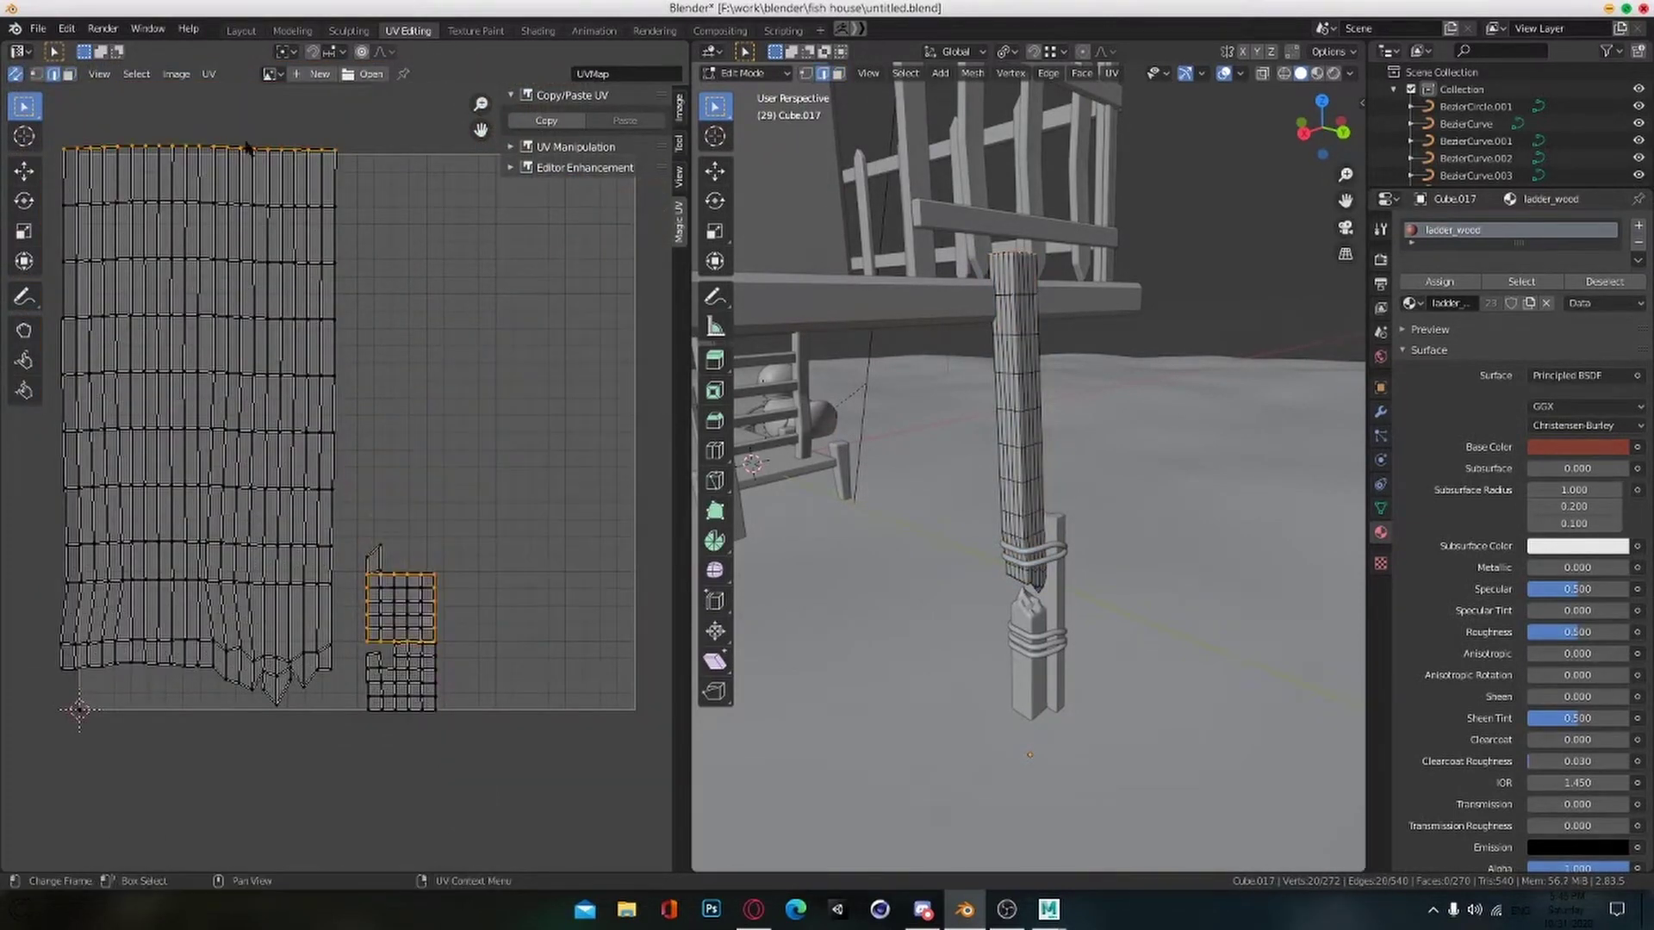
{"action": "left_click", "coordinate": [228, 167]}
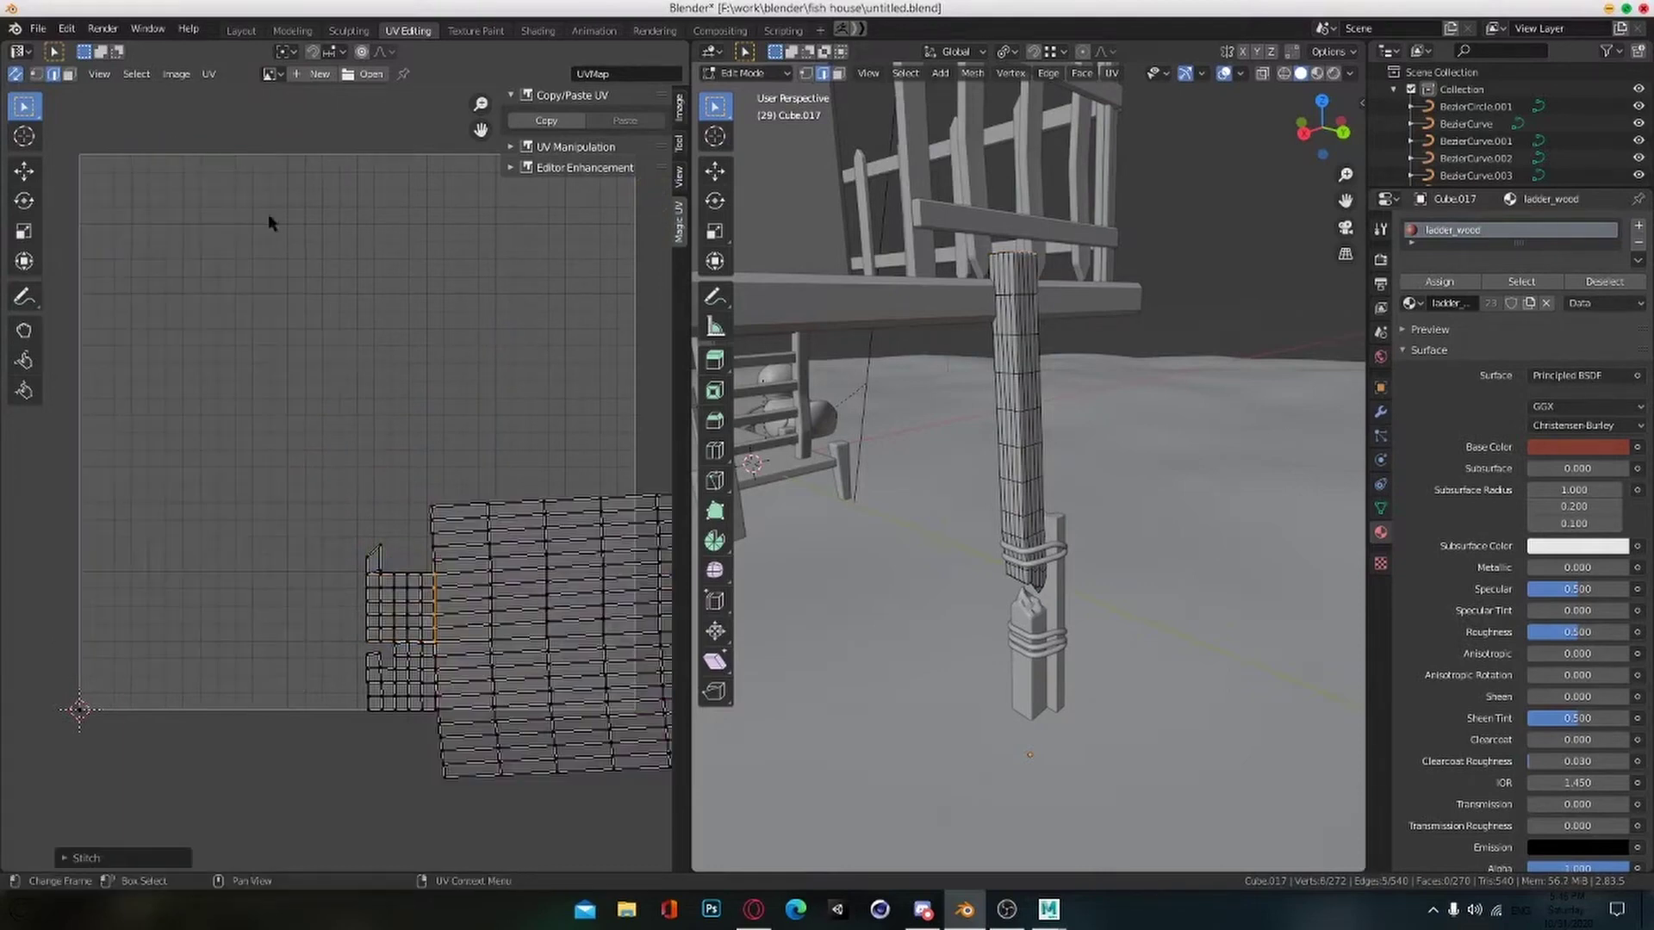
{"action": "key", "text": "ctrl+z"}
Step: Retry stitching the cap's side edge to the side island, check the Stitch operation modes and undo the stitch
{"action": "left_click", "coordinate": [249, 152]}
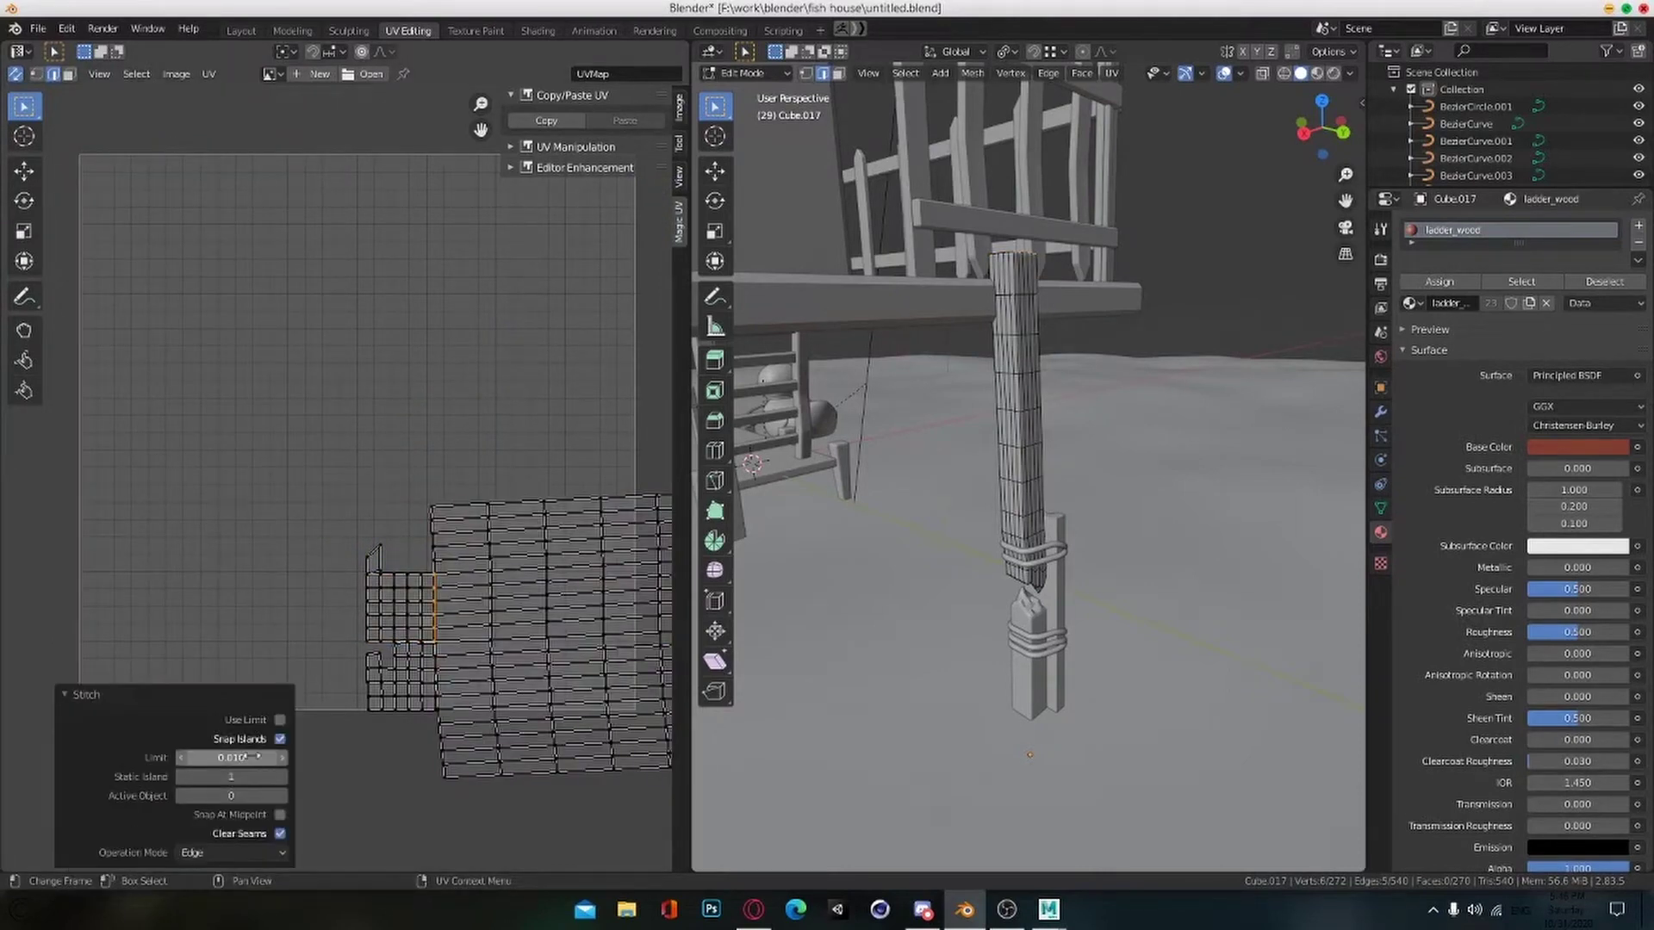
{"action": "left_click", "coordinate": [276, 852]}
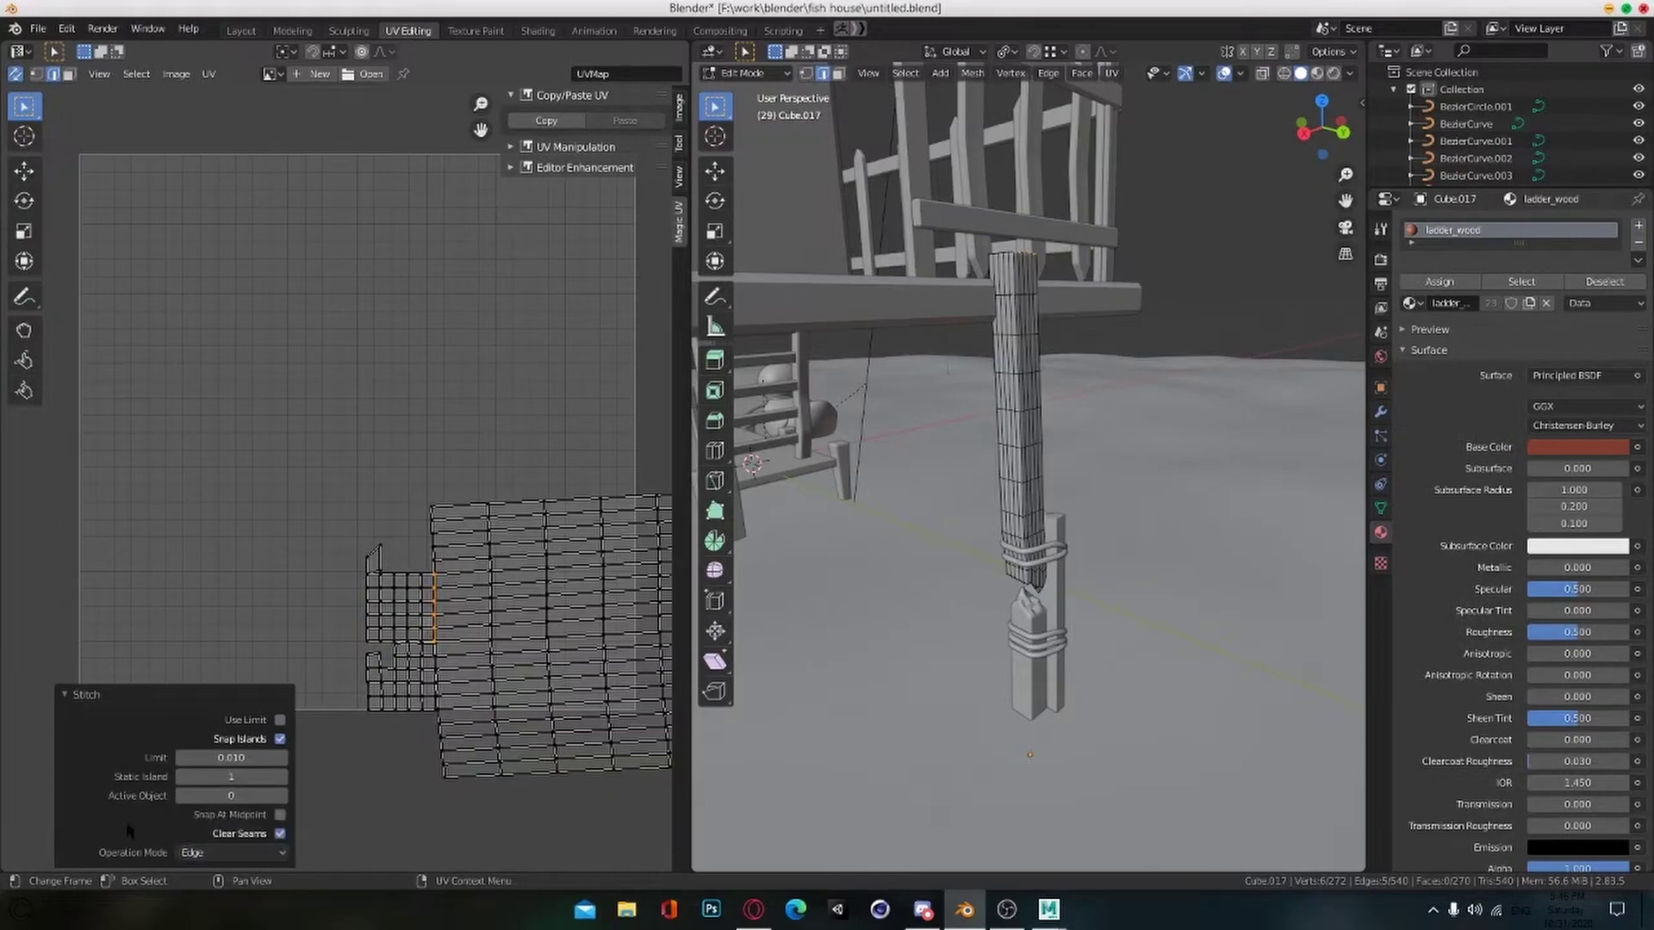
{"action": "key", "text": "ctrl+z"}
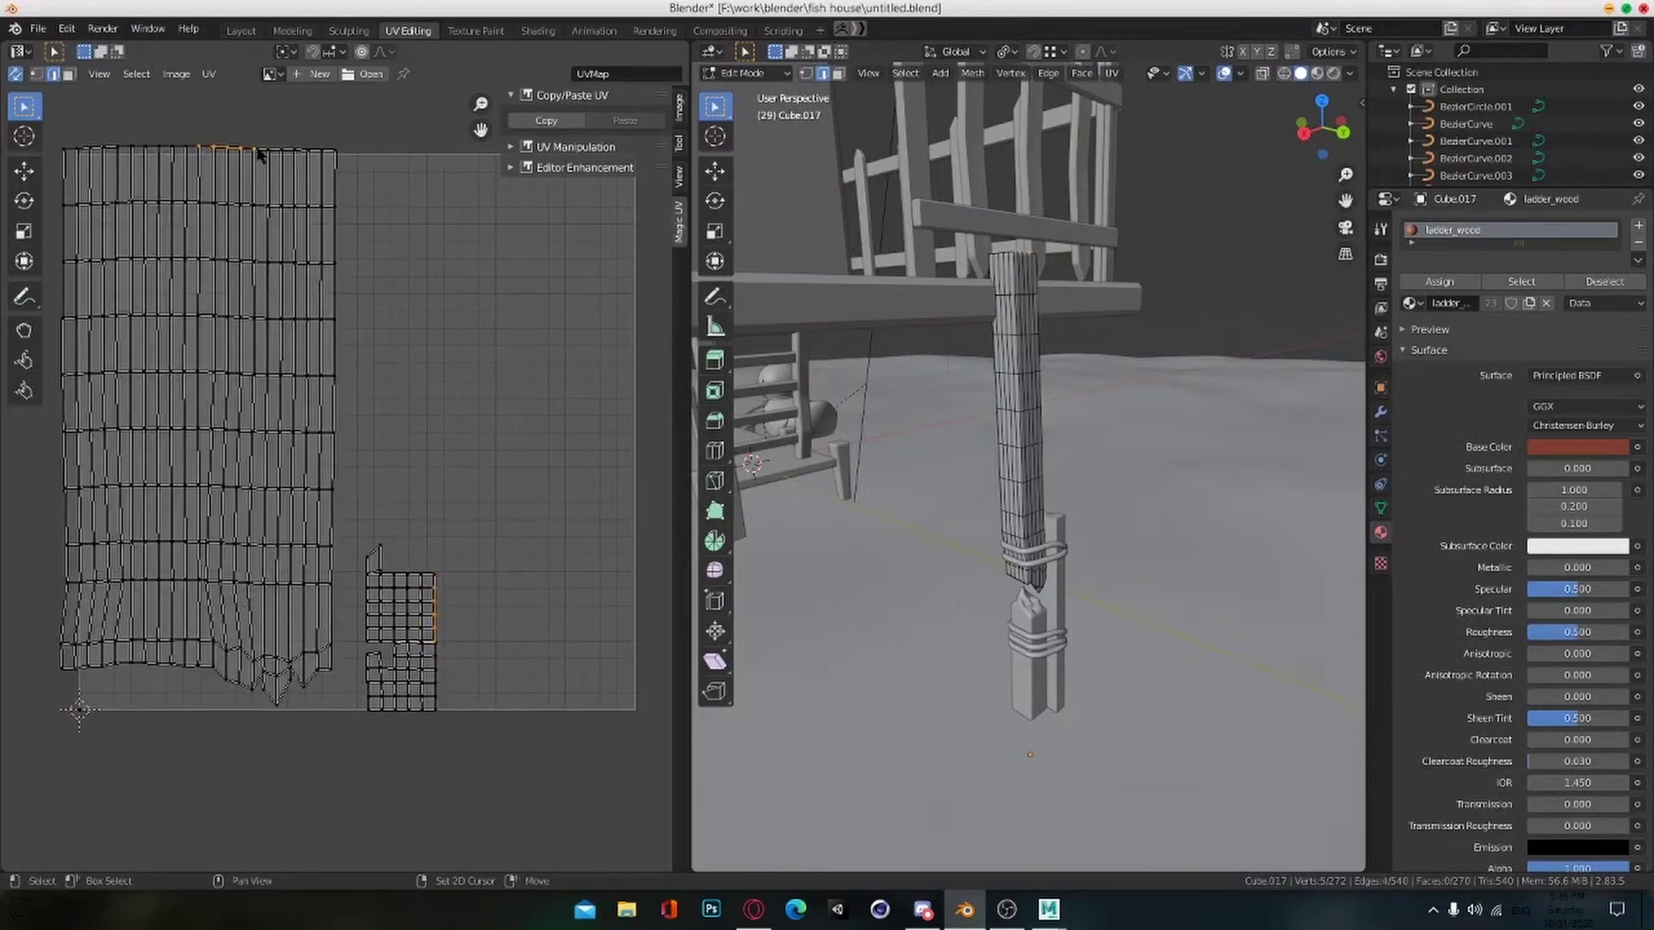
Step: Restore the cap's stitch to the side island, then move the joined island into the UV square
{"action": "key", "text": "ctrl+shift+z"}
{"action": "scroll", "coordinate": [517, 473], "scroll_direction": "down", "scroll_amount": 3}
{"action": "key", "text": "l"}
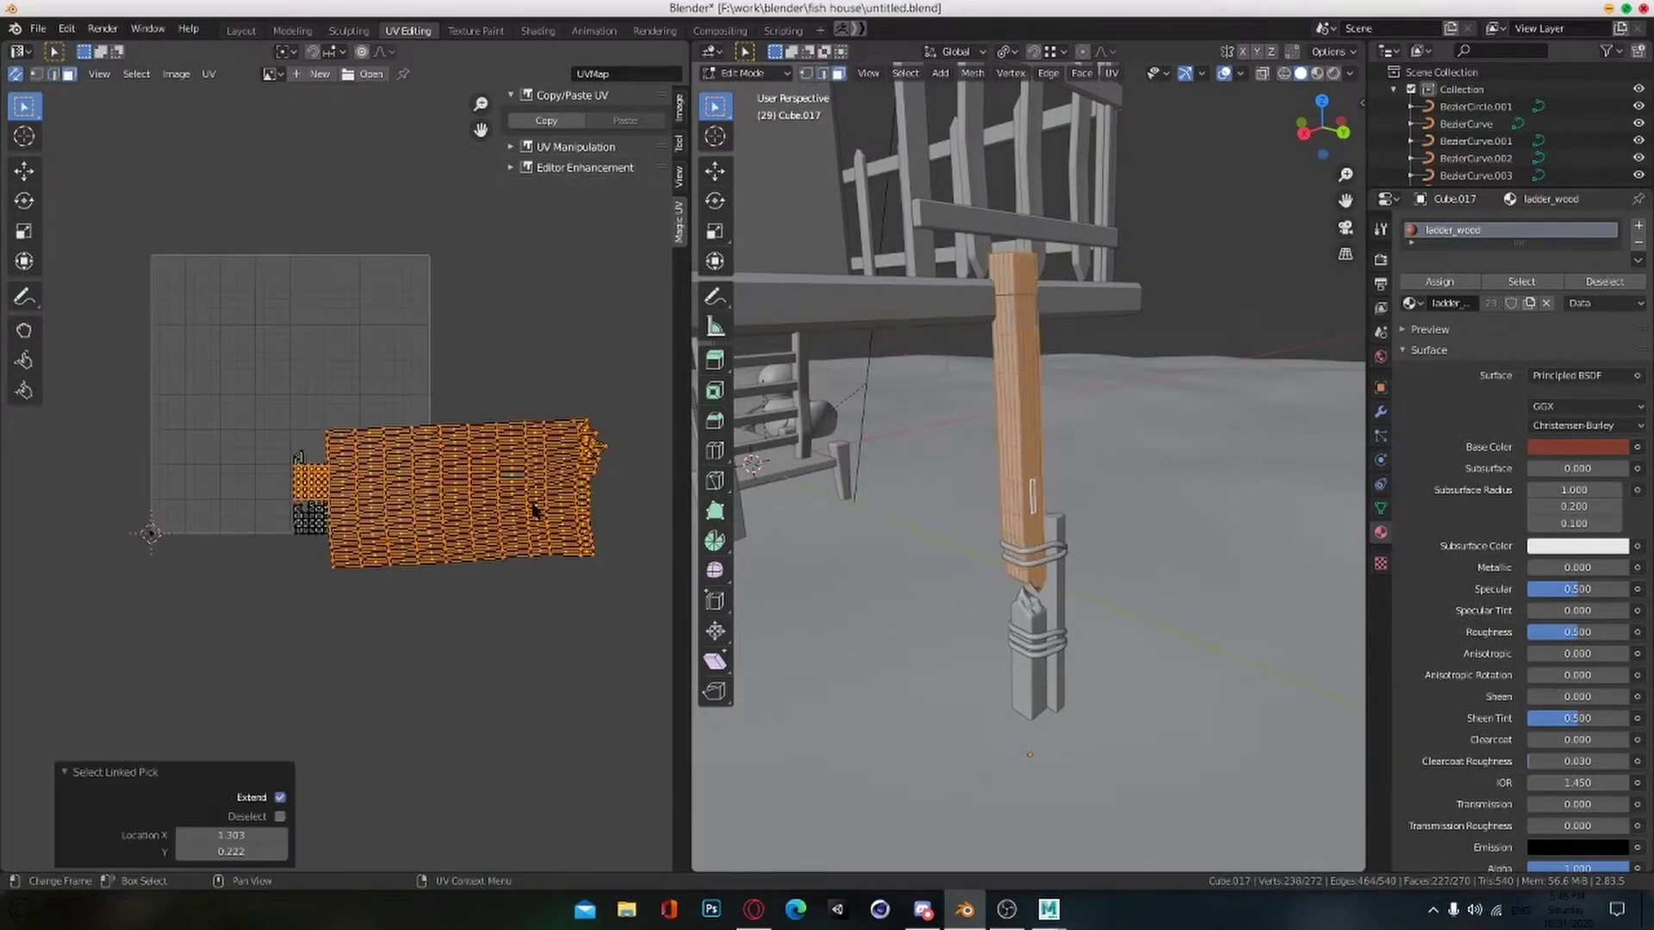
{"action": "key", "text": "g"}
{"action": "left_click", "coordinate": [344, 362]}
{"action": "scroll", "coordinate": [346, 469], "scroll_direction": "up", "scroll_amount": 2}
{"action": "middle_click_drag", "start_coordinate": [413, 414], "coordinate": [478, 551]}
Step: Stitch the remaining square cap grid to the side island's splintered end and reposition the whole layout
{"action": "left_click", "coordinate": [457, 564]}
{"action": "middle_click_drag", "start_coordinate": [389, 663], "coordinate": [445, 657]}
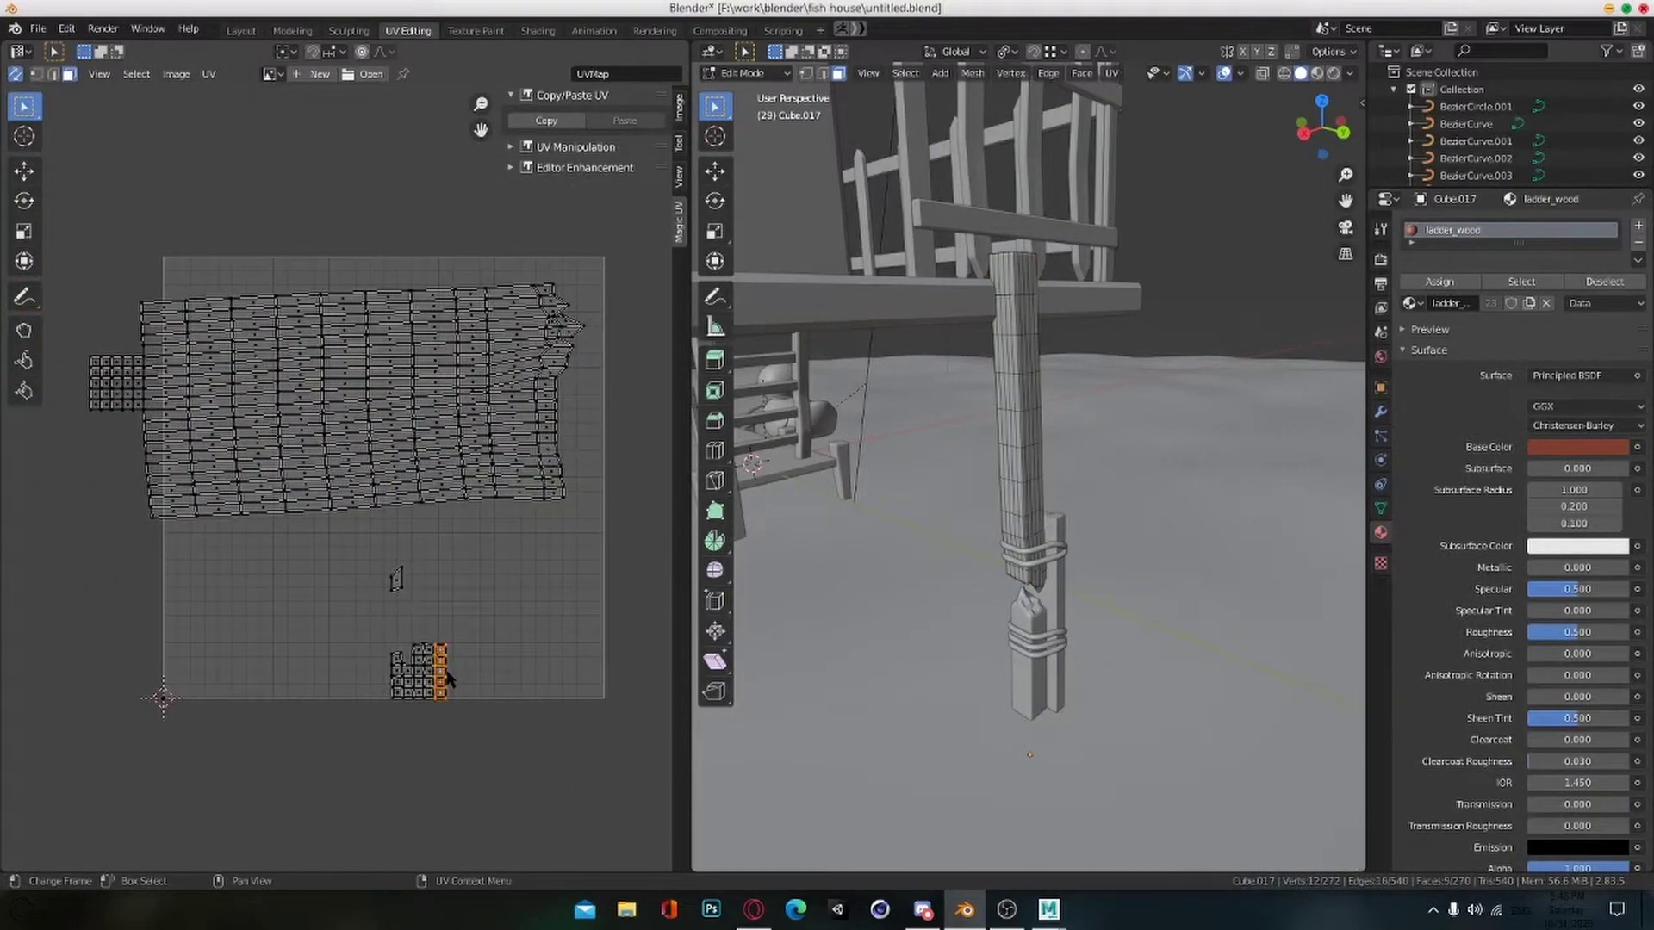
{"action": "key", "text": "v"}
{"action": "scroll", "coordinate": [439, 638], "scroll_direction": "down", "scroll_amount": 3}
{"action": "key", "text": "a"}
{"action": "key", "text": "g"}
{"action": "left_click", "coordinate": [276, 465]}
{"action": "scroll", "coordinate": [276, 465], "scroll_direction": "up", "scroll_amount": 2}
Step: Stitch the small loose fragment into the gap of the cap at the island's splintered end
{"action": "left_click", "coordinate": [181, 336]}
{"action": "middle_click_drag", "start_coordinate": [174, 350], "coordinate": [320, 411]}
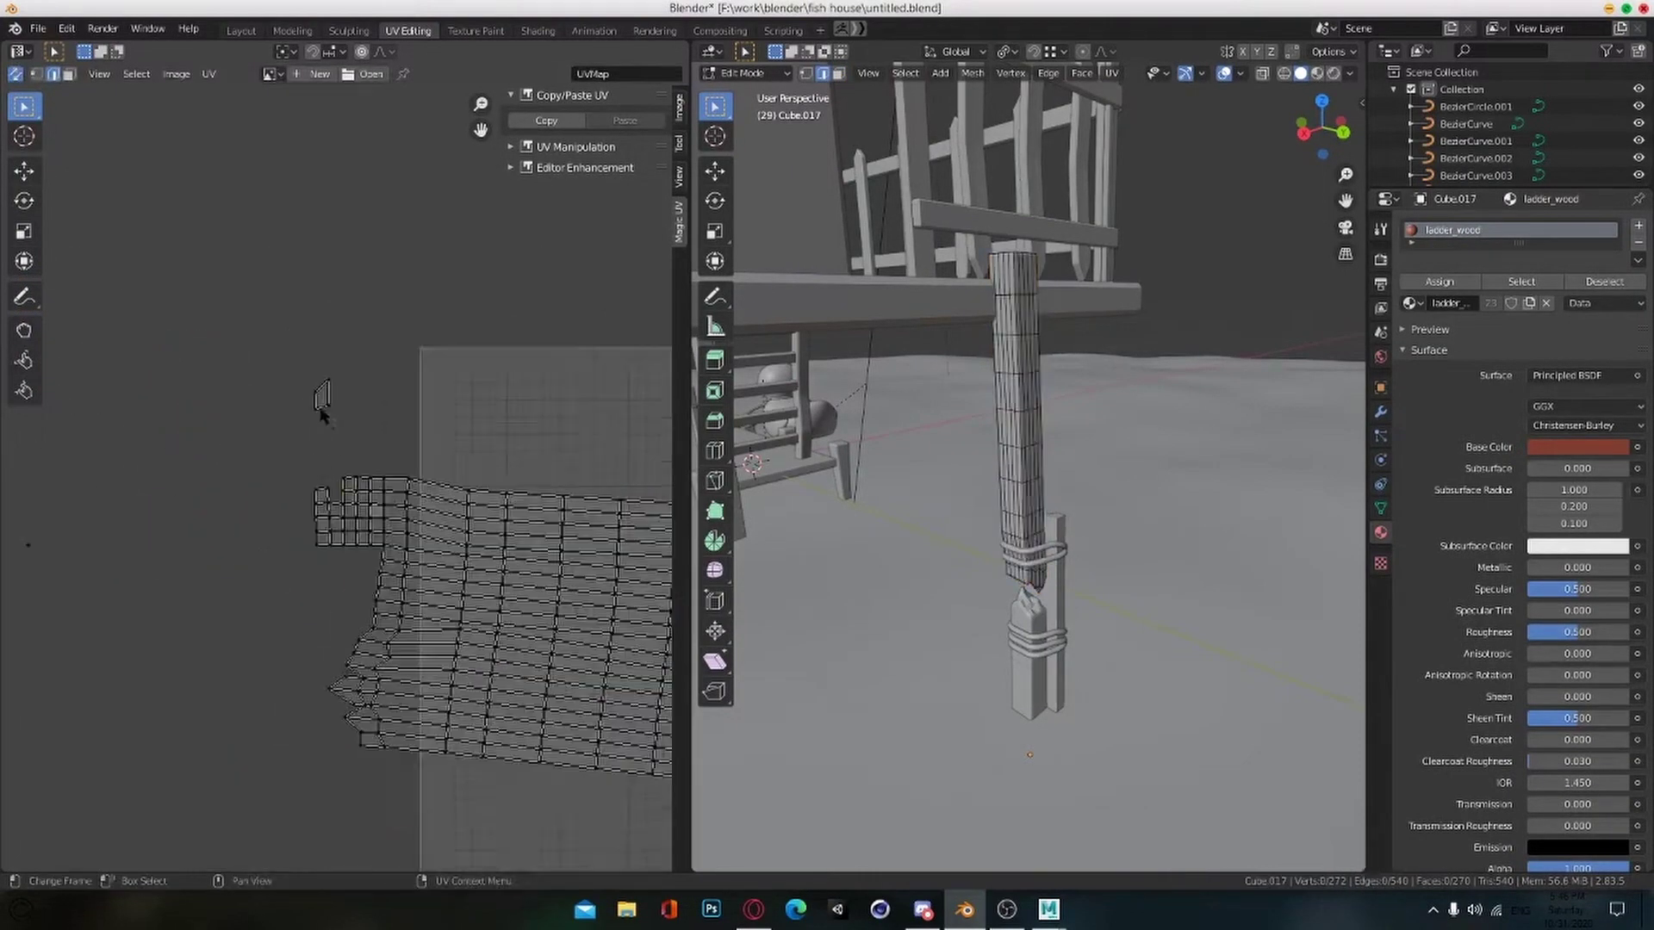
{"action": "scroll", "coordinate": [344, 483], "scroll_direction": "up", "scroll_amount": 1}
{"action": "key", "text": "v"}
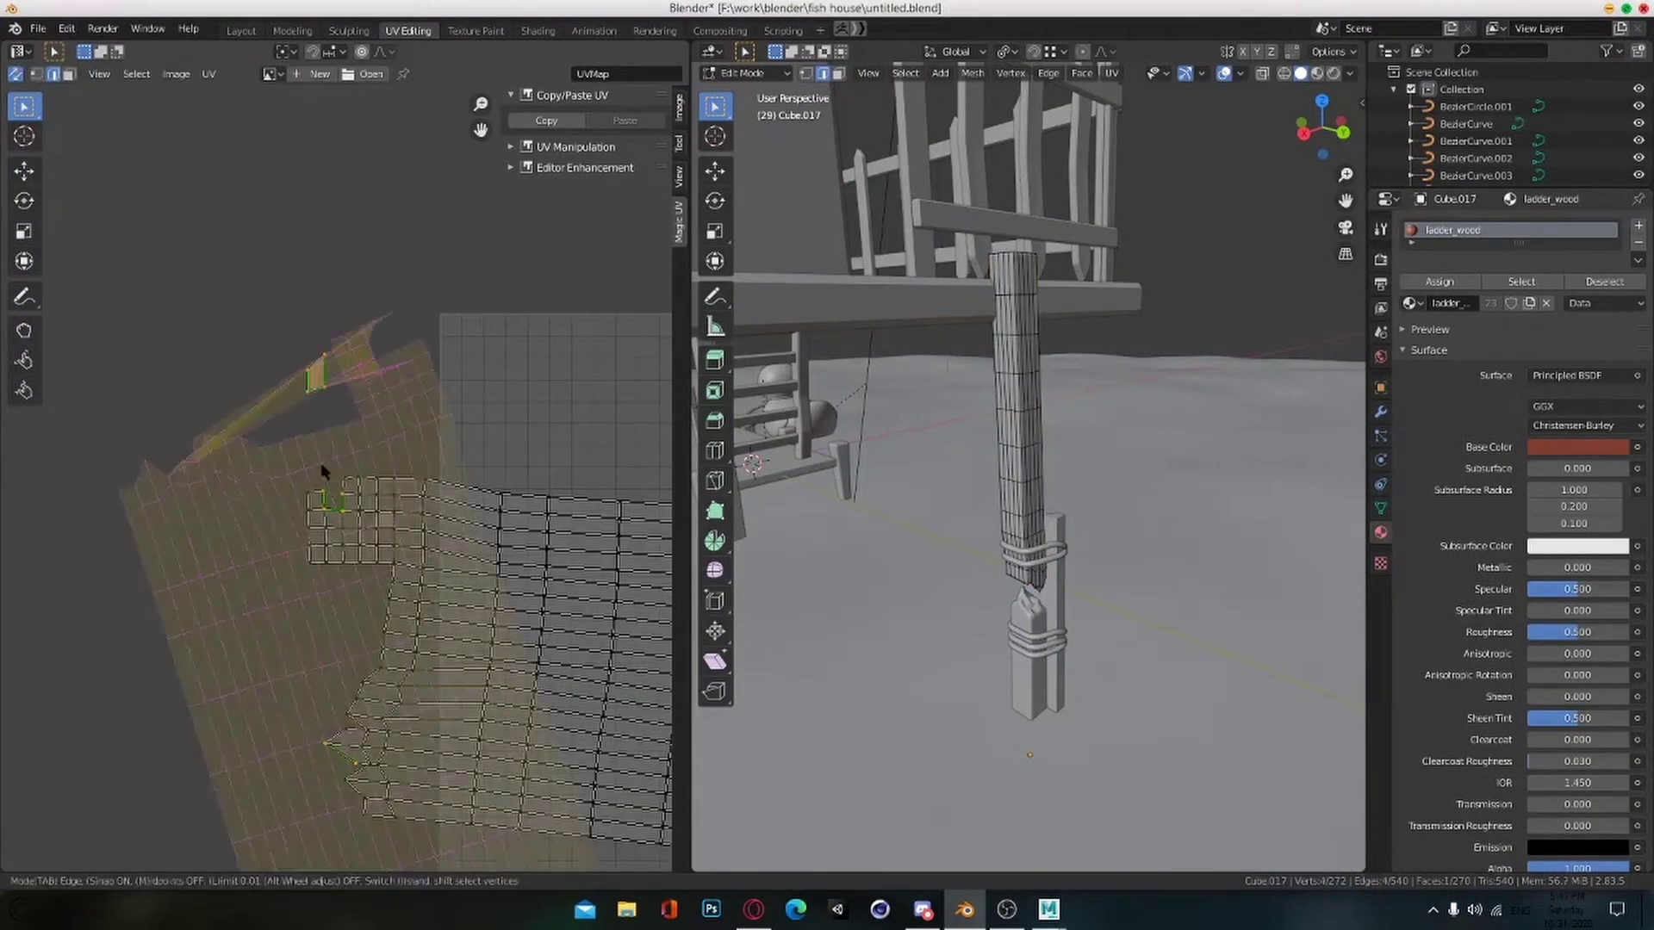
{"action": "key", "text": "Escape"}
{"action": "scroll", "coordinate": [342, 483], "scroll_direction": "up", "scroll_amount": 2}
{"action": "left_click", "coordinate": [312, 515], "text": "shift"}
{"action": "key", "text": "v"}
{"action": "left_click", "coordinate": [336, 521]}
{"action": "scroll", "coordinate": [336, 521], "scroll_direction": "down", "scroll_amount": 4}
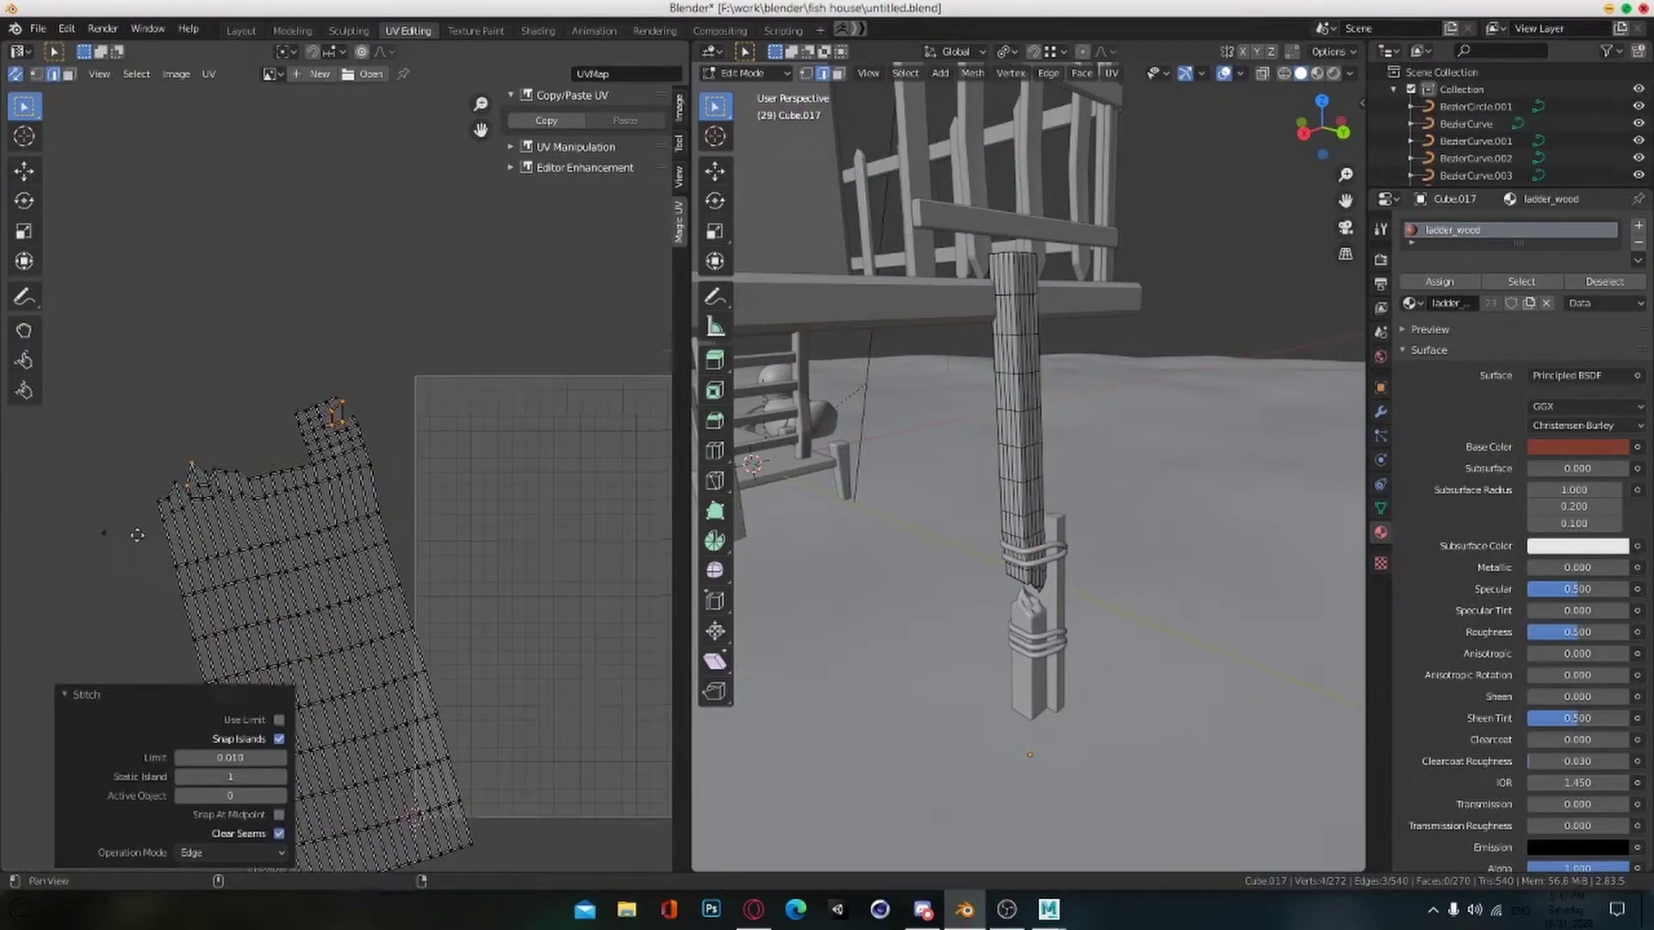
Step: Try to stitch the tiny stray piece to its matching edge inside the side island, inspect the post, and undo the stitch
{"action": "left_click", "coordinate": [138, 532]}
{"action": "scroll", "coordinate": [155, 551], "scroll_direction": "up", "scroll_amount": 2}
{"action": "middle_click_drag", "start_coordinate": [301, 766], "coordinate": [344, 520]}
{"action": "scroll", "coordinate": [344, 520], "scroll_direction": "up", "scroll_amount": 1}
{"action": "left_click", "coordinate": [454, 656]}
{"action": "key", "text": "v"}
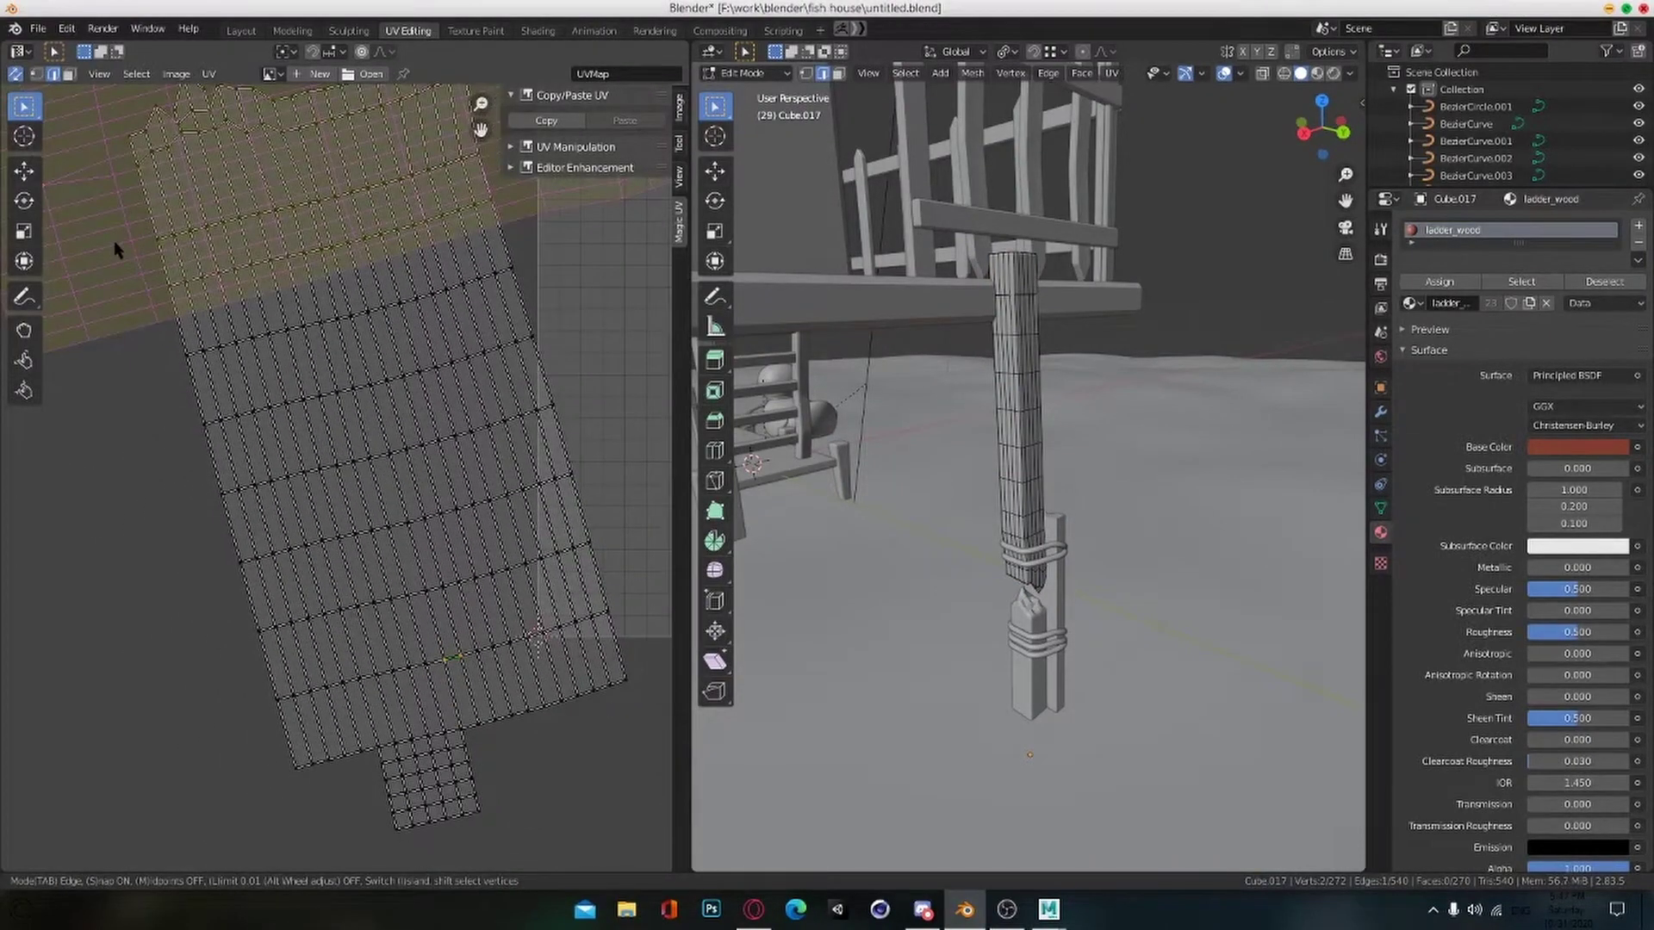
{"action": "left_click", "coordinate": [115, 244]}
{"action": "scroll", "coordinate": [206, 431], "scroll_direction": "down", "scroll_amount": 1}
{"action": "middle_click_drag", "start_coordinate": [212, 439], "coordinate": [299, 519], "text": "shift"}
{"action": "scroll", "coordinate": [1185, 517], "scroll_direction": "up", "scroll_amount": 2}
{"action": "middle_click_drag", "start_coordinate": [1185, 517], "coordinate": [1087, 526]}
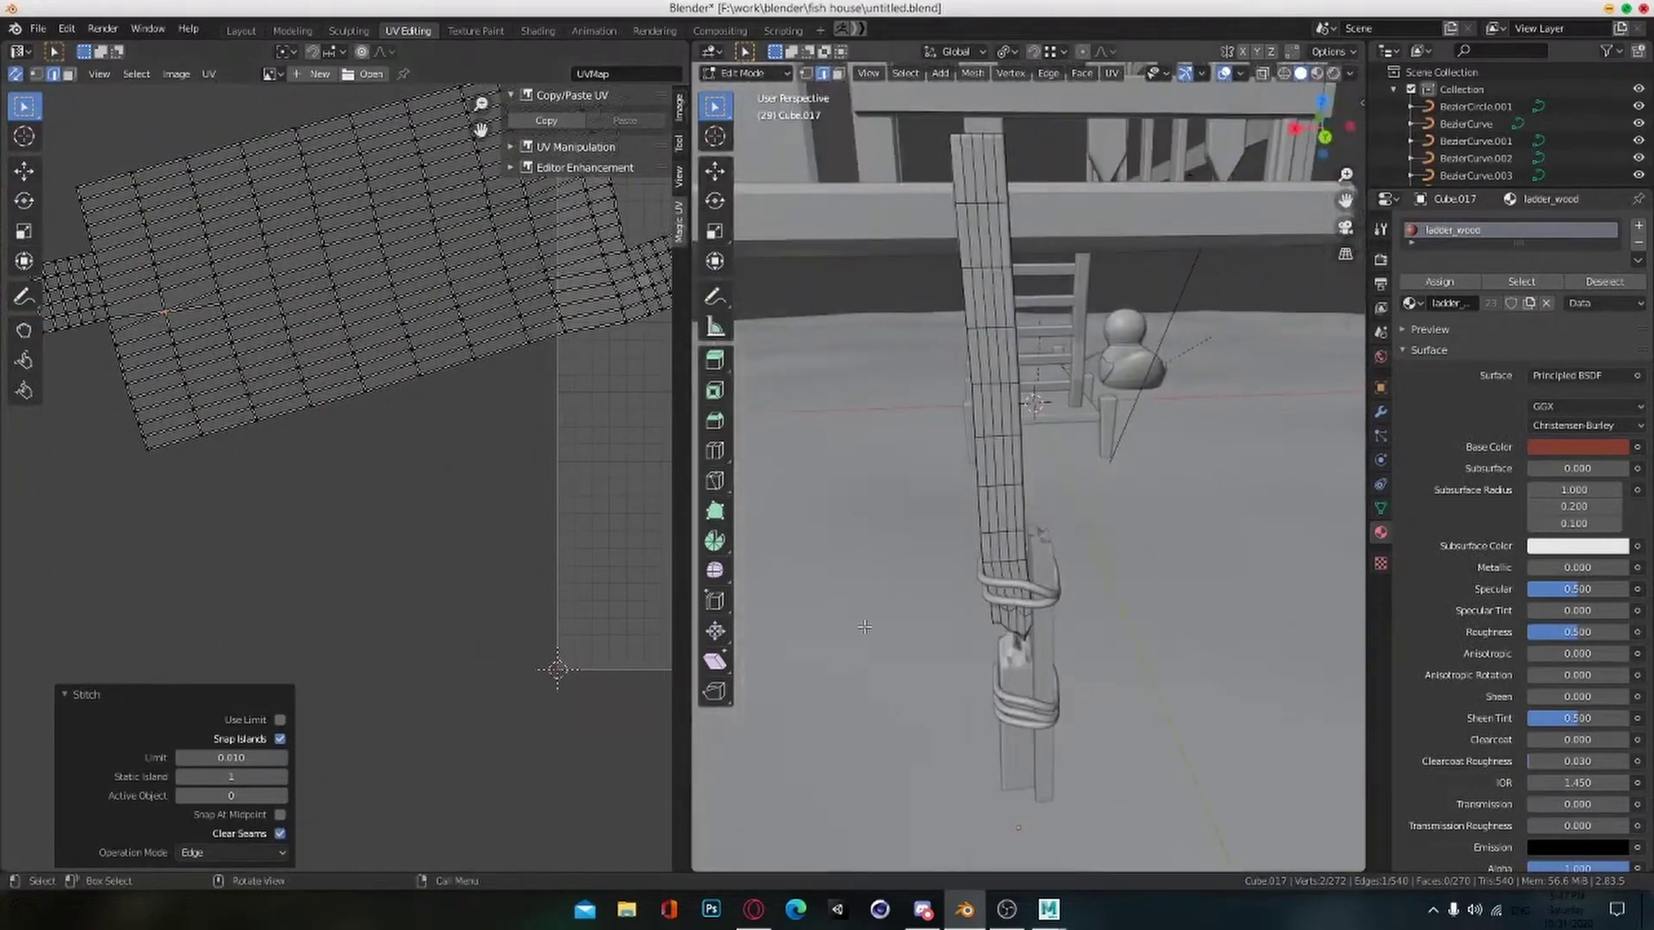
{"action": "scroll", "coordinate": [737, 621], "scroll_direction": "up", "scroll_amount": 3}
{"action": "middle_click_drag", "start_coordinate": [863, 627], "coordinate": [951, 599]}
{"action": "scroll", "coordinate": [951, 599], "scroll_direction": "down", "scroll_amount": 3}
{"action": "scroll", "coordinate": [158, 303], "scroll_direction": "up", "scroll_amount": 2}
{"action": "middle_click_drag", "start_coordinate": [158, 304], "coordinate": [293, 419]}
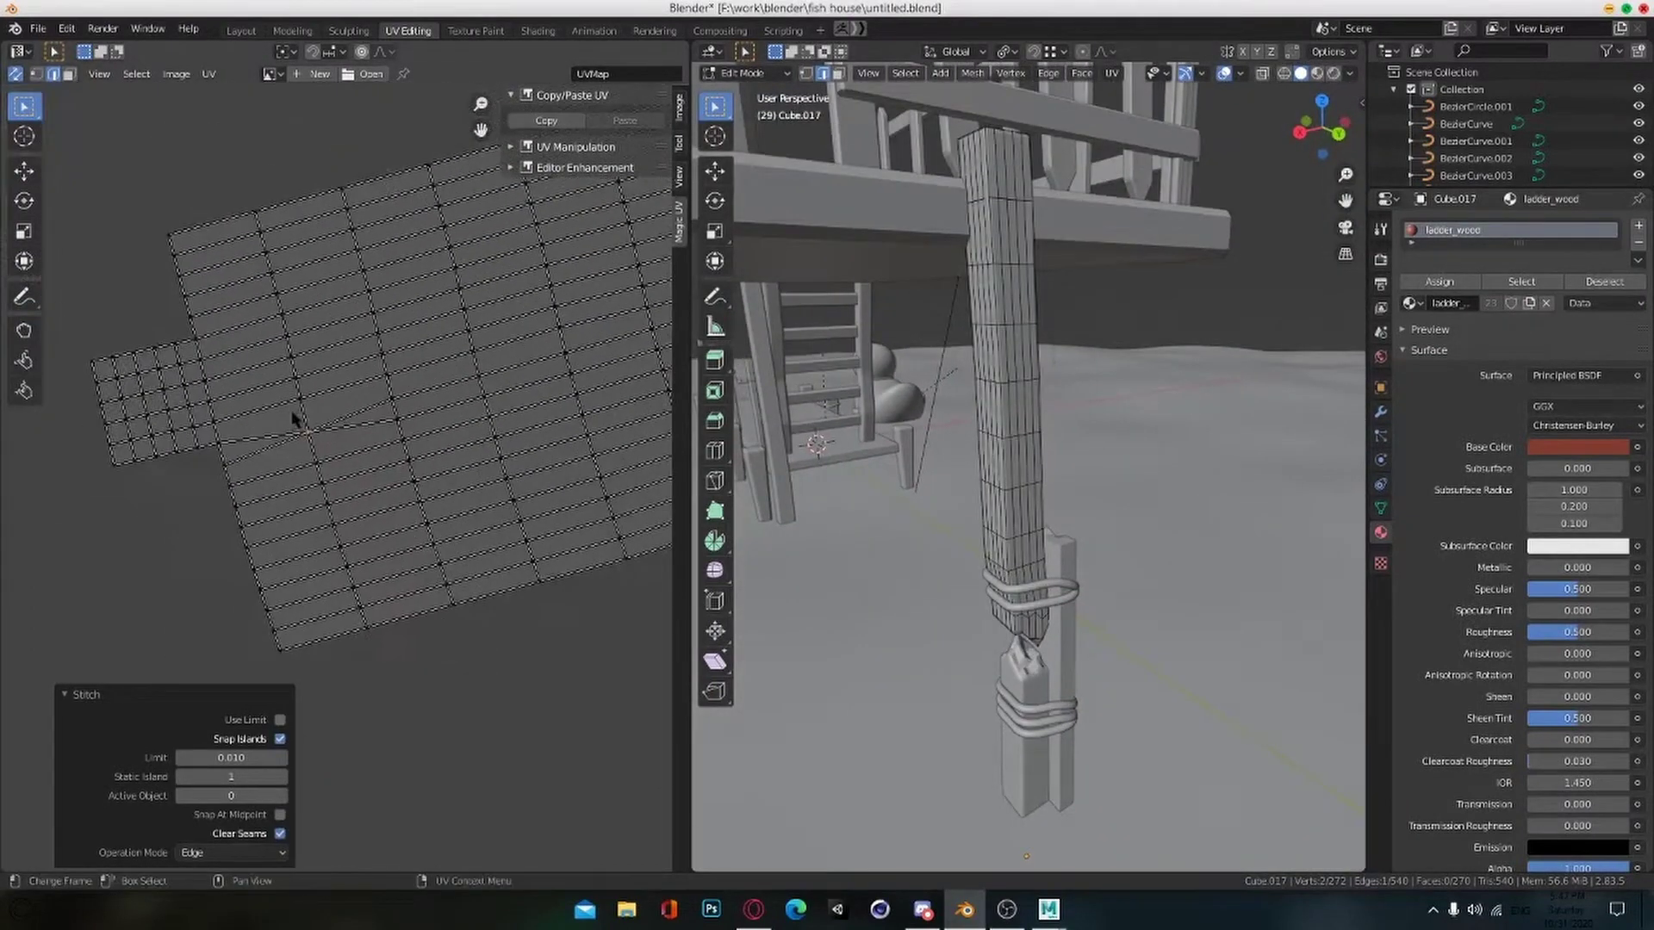
{"action": "scroll", "coordinate": [293, 420], "scroll_direction": "up", "scroll_amount": 2}
{"action": "key", "text": "ctrl+z"}
Step: Rotate the whole UV layout upright, move it into the UV square and scale it by about 0.695
{"action": "scroll", "coordinate": [289, 412], "scroll_direction": "down", "scroll_amount": 8}
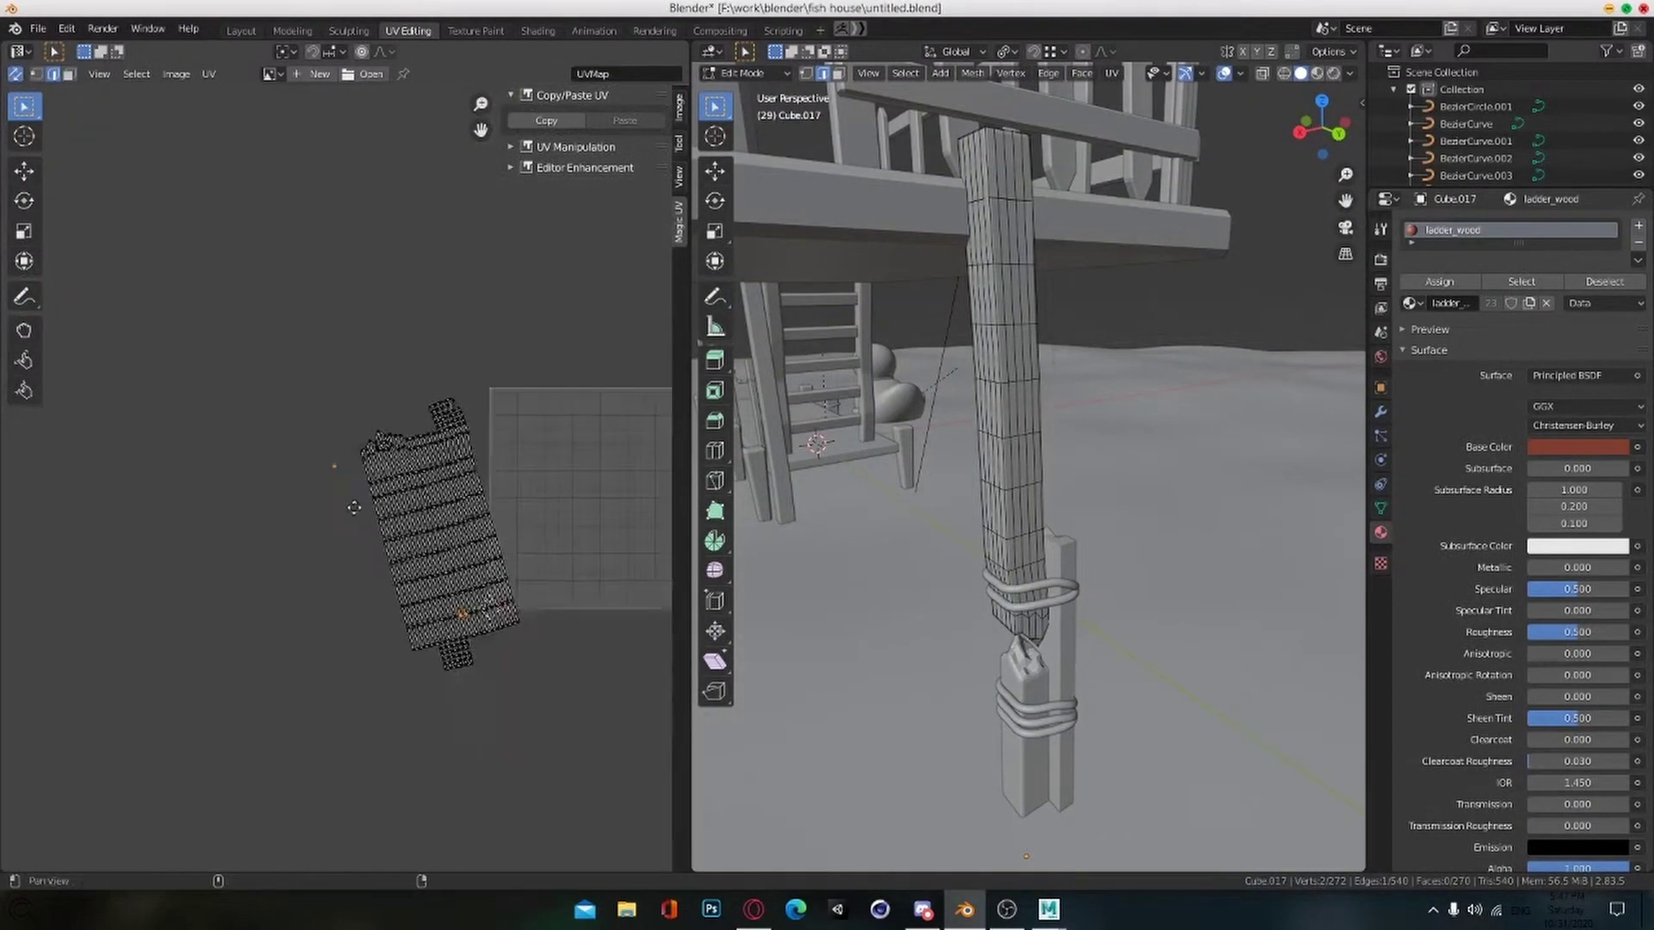
{"action": "middle_click_drag", "start_coordinate": [439, 525], "coordinate": [343, 478]}
{"action": "key", "text": "a"}
{"action": "key", "text": "r"}
{"action": "left_click", "coordinate": [493, 525]}
{"action": "key", "text": "g"}
{"action": "left_click", "coordinate": [580, 512]}
{"action": "key", "text": "s"}
{"action": "left_click", "coordinate": [538, 506]}
{"action": "scroll", "coordinate": [439, 491], "scroll_direction": "up", "scroll_amount": 4}
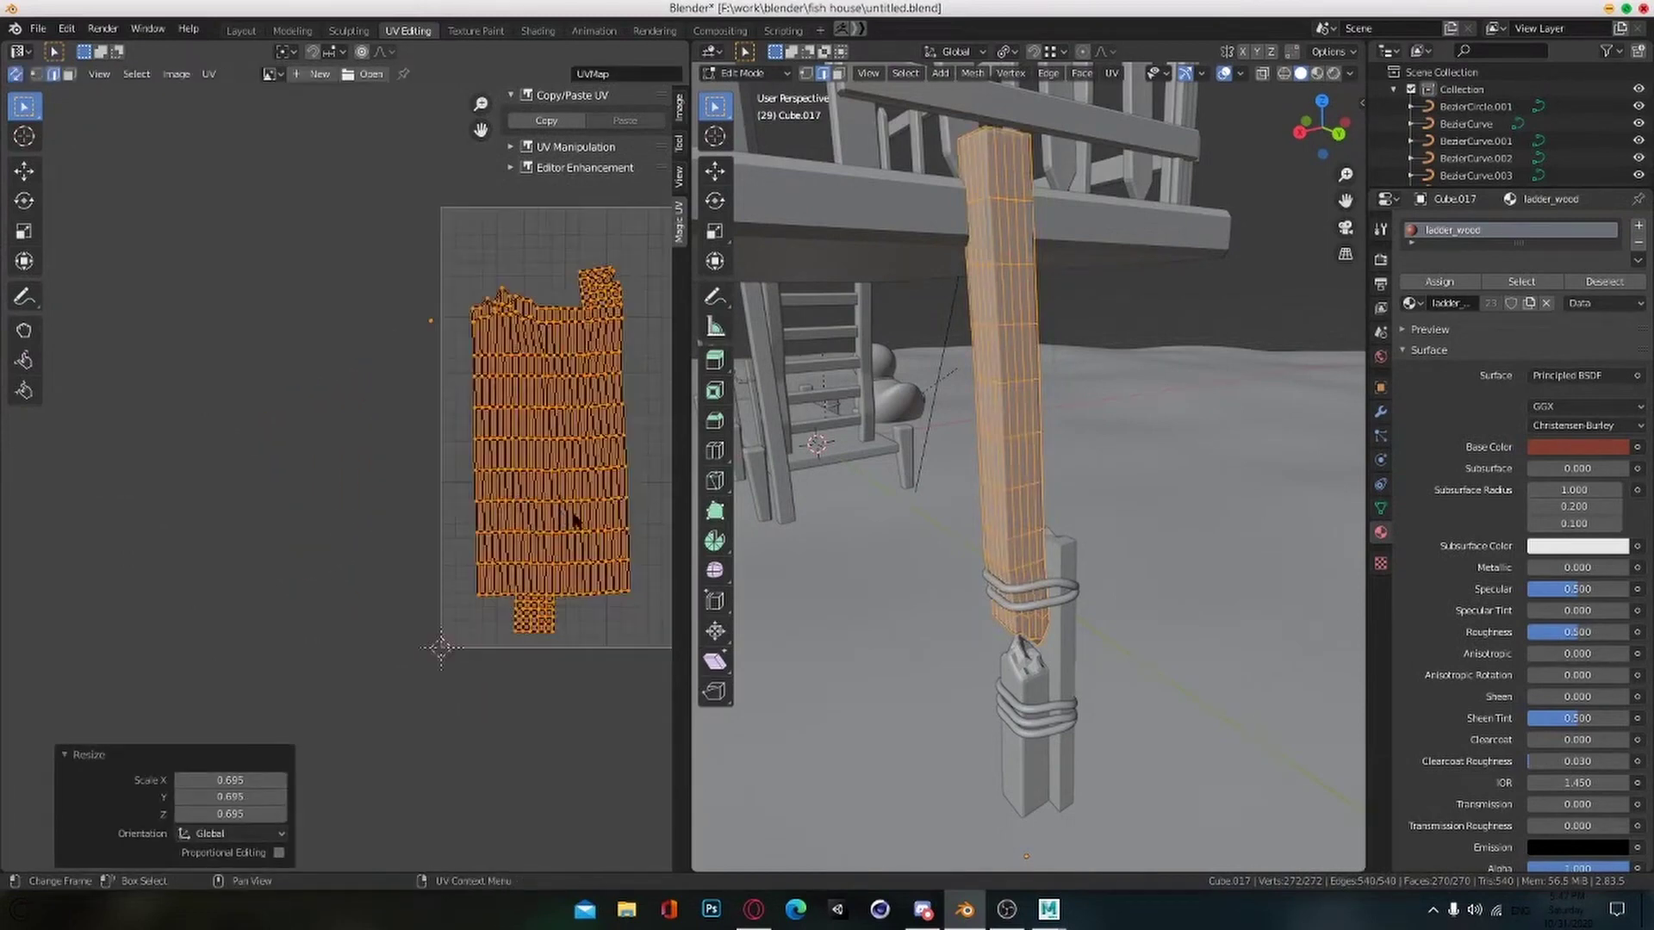
Step: Fine-tune the layout's scale and place it near the left edge of the UV square
{"action": "middle_click_drag", "start_coordinate": [575, 517], "coordinate": [424, 524]}
{"action": "key", "text": "s"}
{"action": "left_click", "coordinate": [540, 425]}
{"action": "key", "text": "g"}
{"action": "left_click", "coordinate": [529, 421]}
{"action": "left_click", "coordinate": [241, 475]}
Step: Select the splintered lower post stump and unwrap its whole mesh into separate side grids
{"action": "middle_click_drag", "start_coordinate": [855, 517], "coordinate": [844, 383], "text": "shift"}
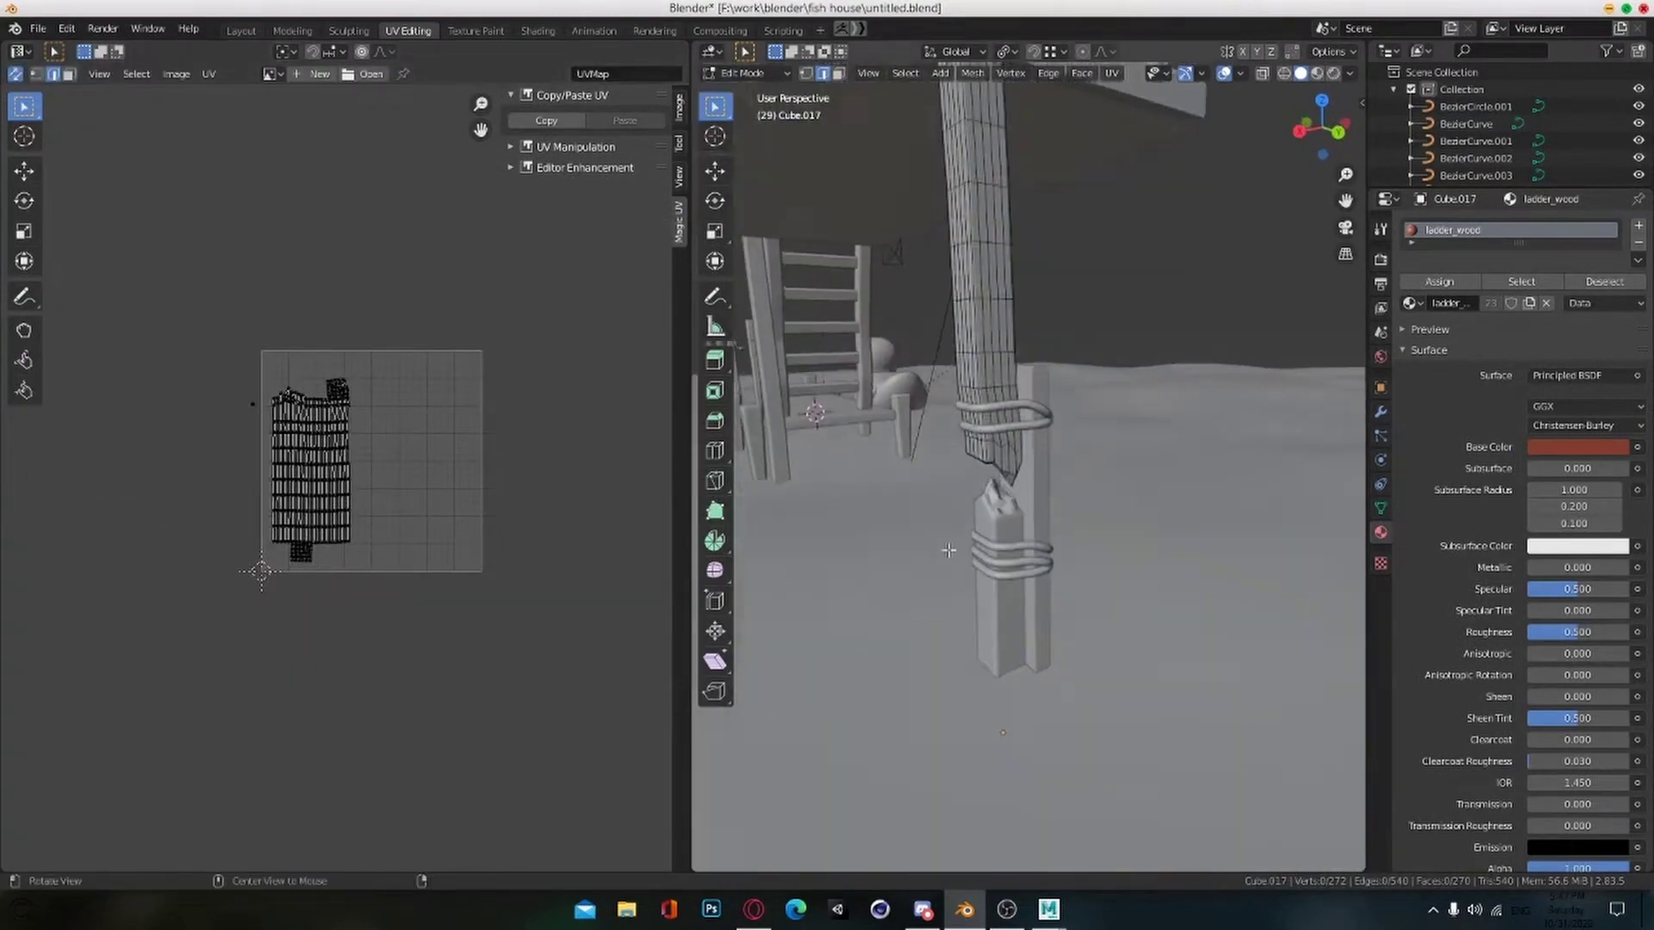
{"action": "middle_click_drag", "start_coordinate": [913, 430], "coordinate": [952, 432]}
{"action": "key", "text": "Tab"}
{"action": "left_click", "coordinate": [982, 508]}
{"action": "key", "text": "Tab"}
{"action": "key", "text": "a"}
{"action": "key", "text": "u"}
{"action": "left_click", "coordinate": [1011, 533]}
{"action": "key", "text": "u"}
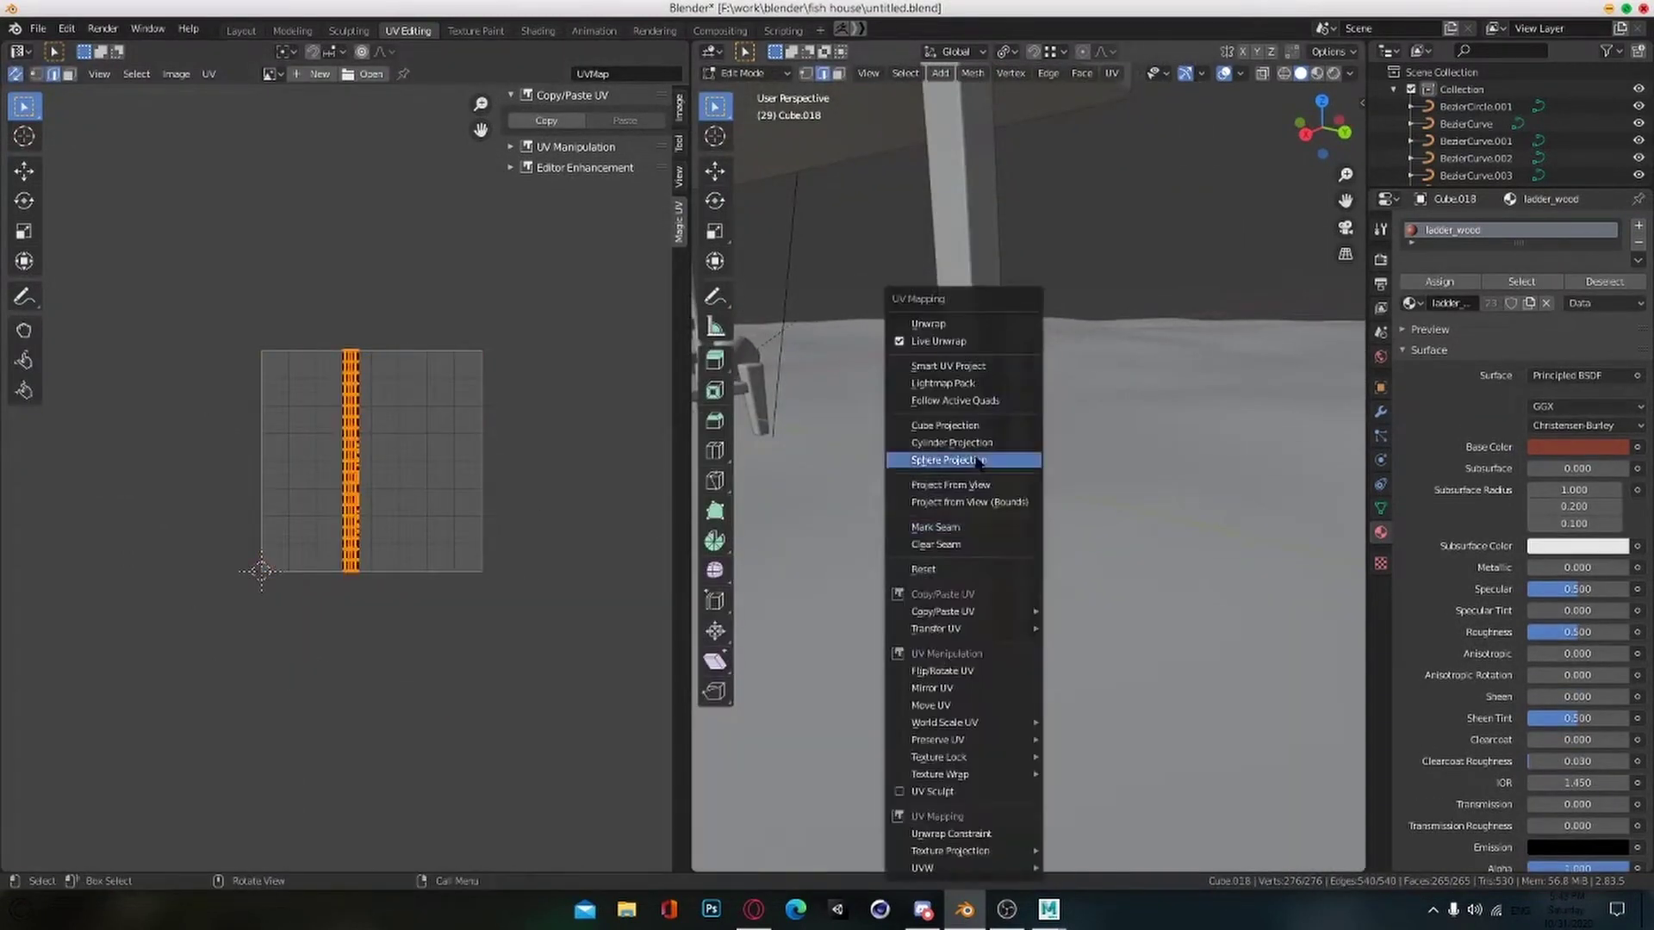
{"action": "left_click", "coordinate": [938, 457]}
{"action": "left_click", "coordinate": [961, 501]}
Step: Stitch the stump's adjacent side grids together along two of their long vertical seams
{"action": "scroll", "coordinate": [483, 473], "scroll_direction": "up", "scroll_amount": 5}
{"action": "left_click", "coordinate": [316, 495], "text": "alt"}
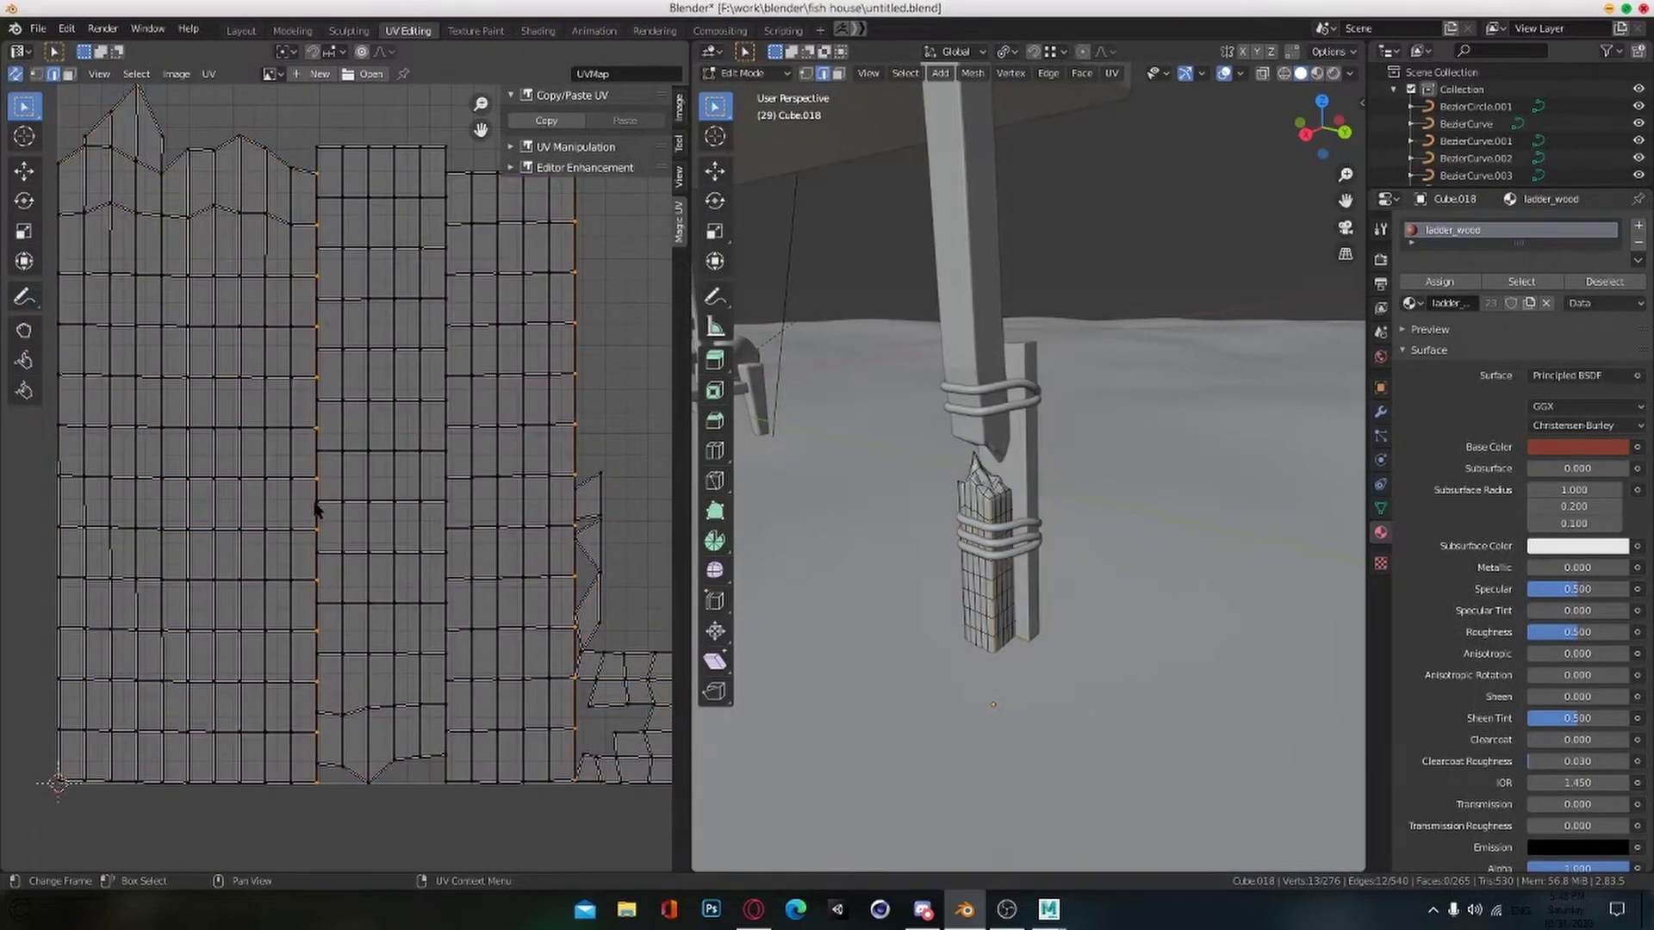
{"action": "key", "text": "v"}
{"action": "left_click", "coordinate": [319, 500]}
{"action": "scroll", "coordinate": [395, 493], "scroll_direction": "down", "scroll_amount": 2}
{"action": "left_click", "coordinate": [425, 487], "text": "alt"}
{"action": "key", "text": "v"}
{"action": "left_click", "coordinate": [427, 489]}
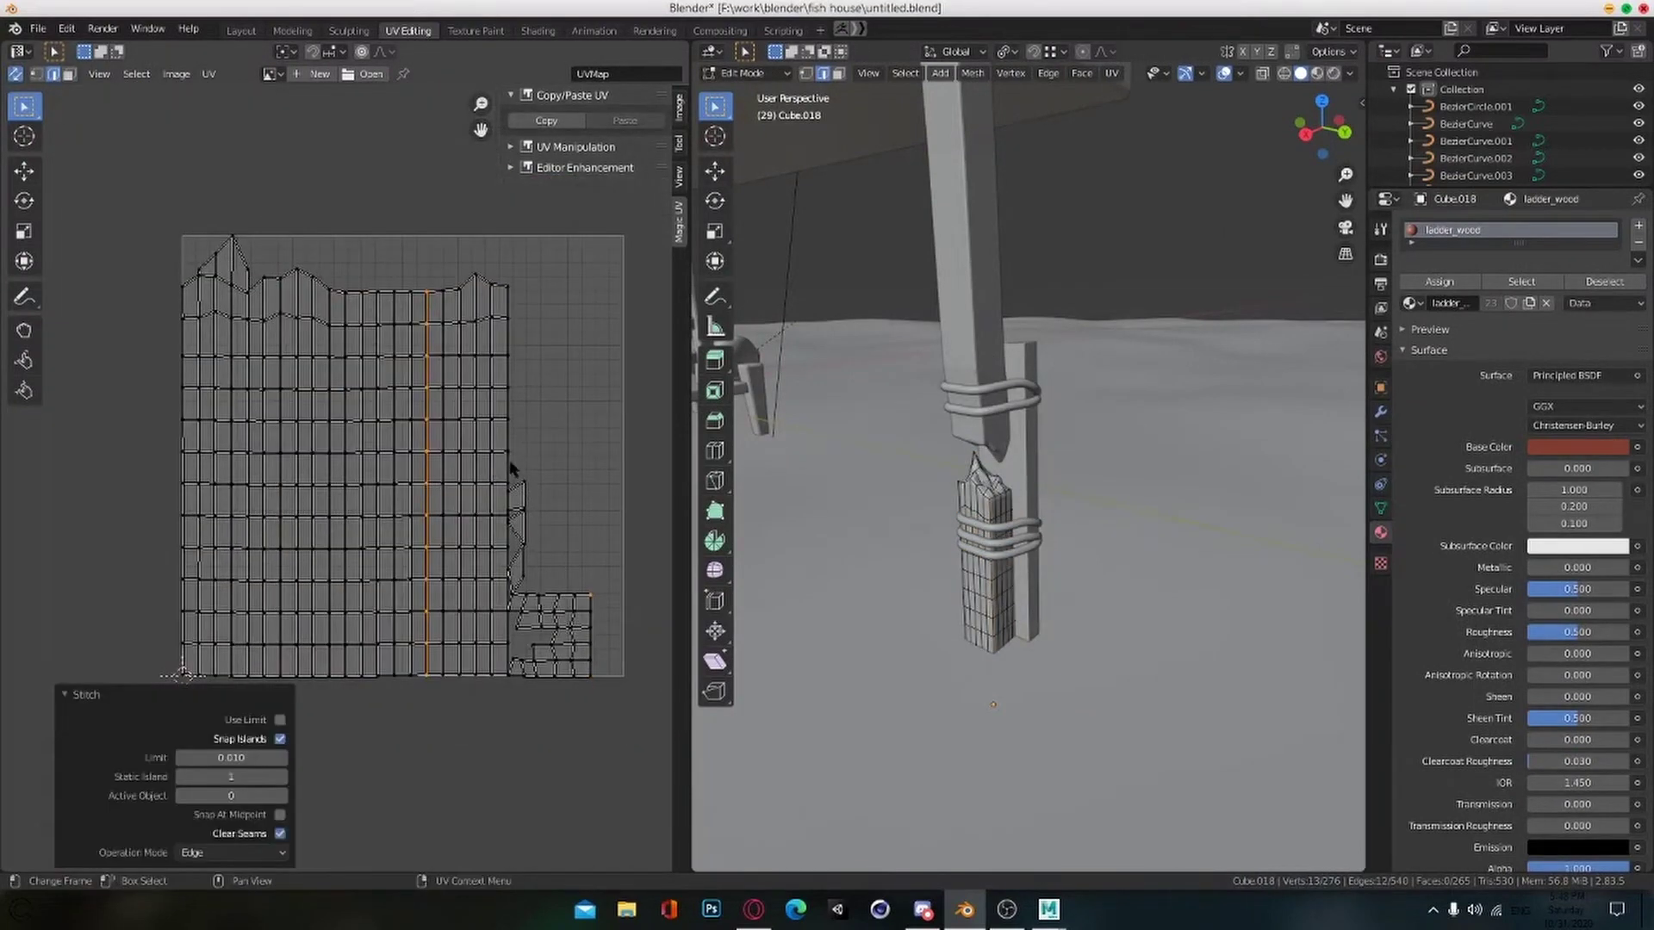
Step: Stitch the stump's jagged cap grid to the upper edge of the side grids
{"action": "left_click", "coordinate": [263, 484], "text": "alt"}
{"action": "middle_click_drag", "start_coordinate": [465, 495], "coordinate": [434, 490]}
{"action": "scroll", "coordinate": [426, 489], "scroll_direction": "up", "scroll_amount": 1}
{"action": "left_click", "coordinate": [427, 522]}
{"action": "middle_click_drag", "start_coordinate": [510, 529], "coordinate": [472, 509]}
{"action": "key", "text": "v"}
{"action": "left_click", "coordinate": [245, 201]}
{"action": "left_click", "coordinate": [473, 510]}
Step: Stitch the loose sliver faces beside the side grids to each other along their shared edges
{"action": "middle_click_drag", "start_coordinate": [136, 187], "coordinate": [196, 248]}
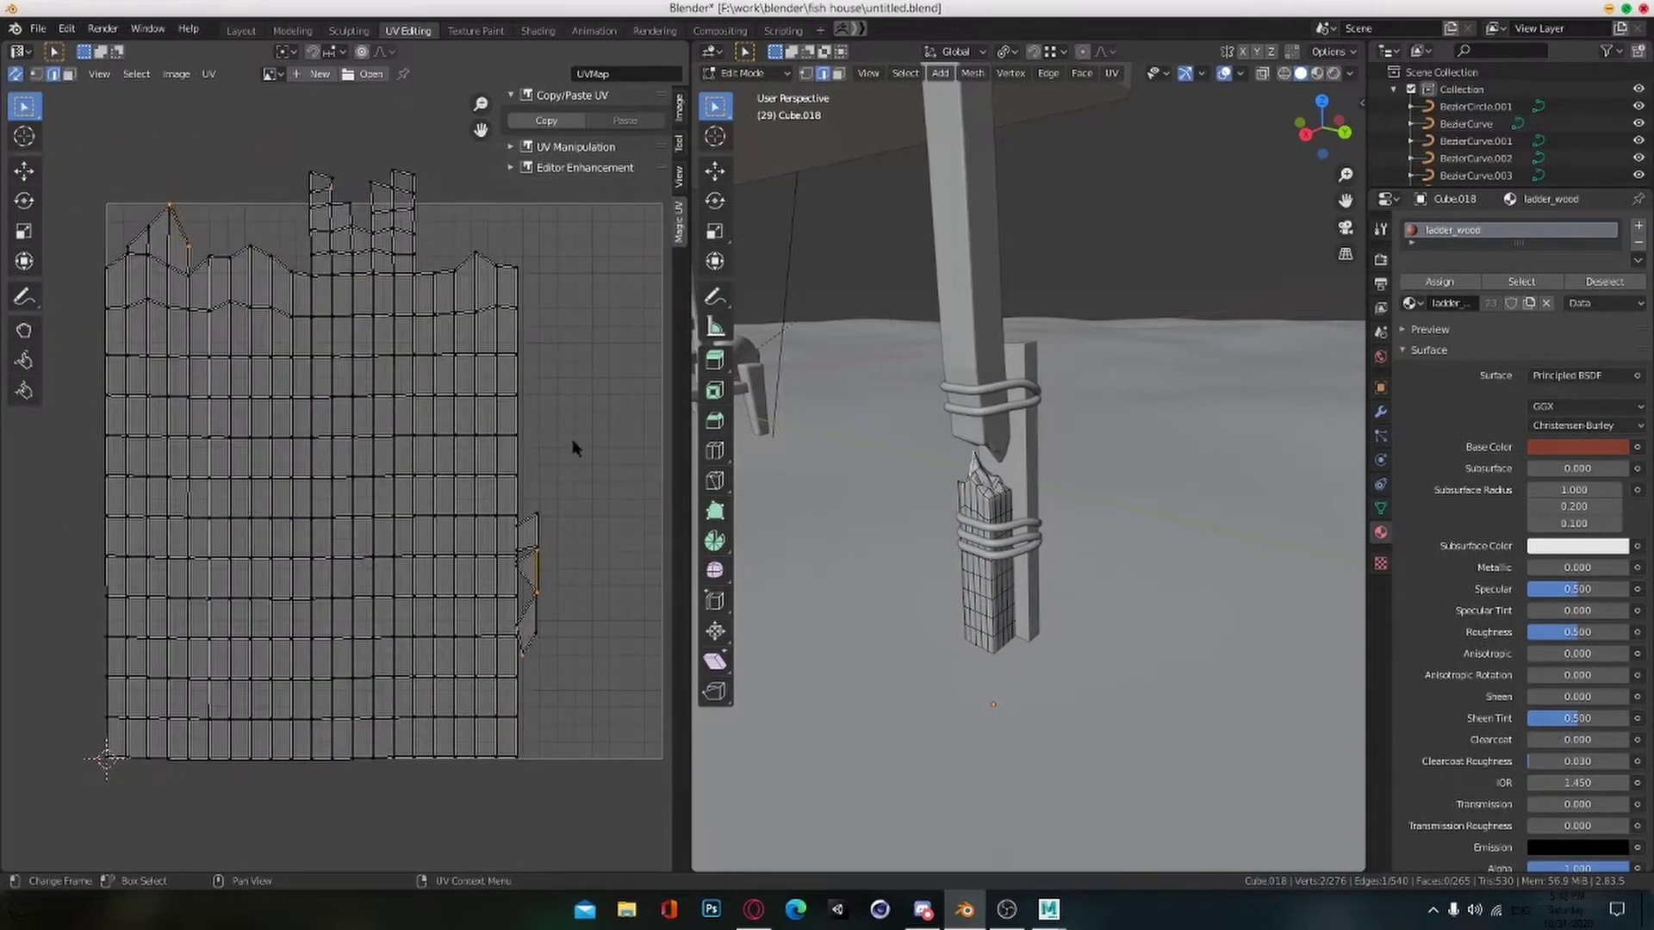
{"action": "right_click", "coordinate": [180, 229]}
{"action": "middle_click_drag", "start_coordinate": [537, 560], "coordinate": [497, 542]}
{"action": "scroll", "coordinate": [497, 540], "scroll_direction": "up", "scroll_amount": 1}
{"action": "left_click", "coordinate": [497, 506]}
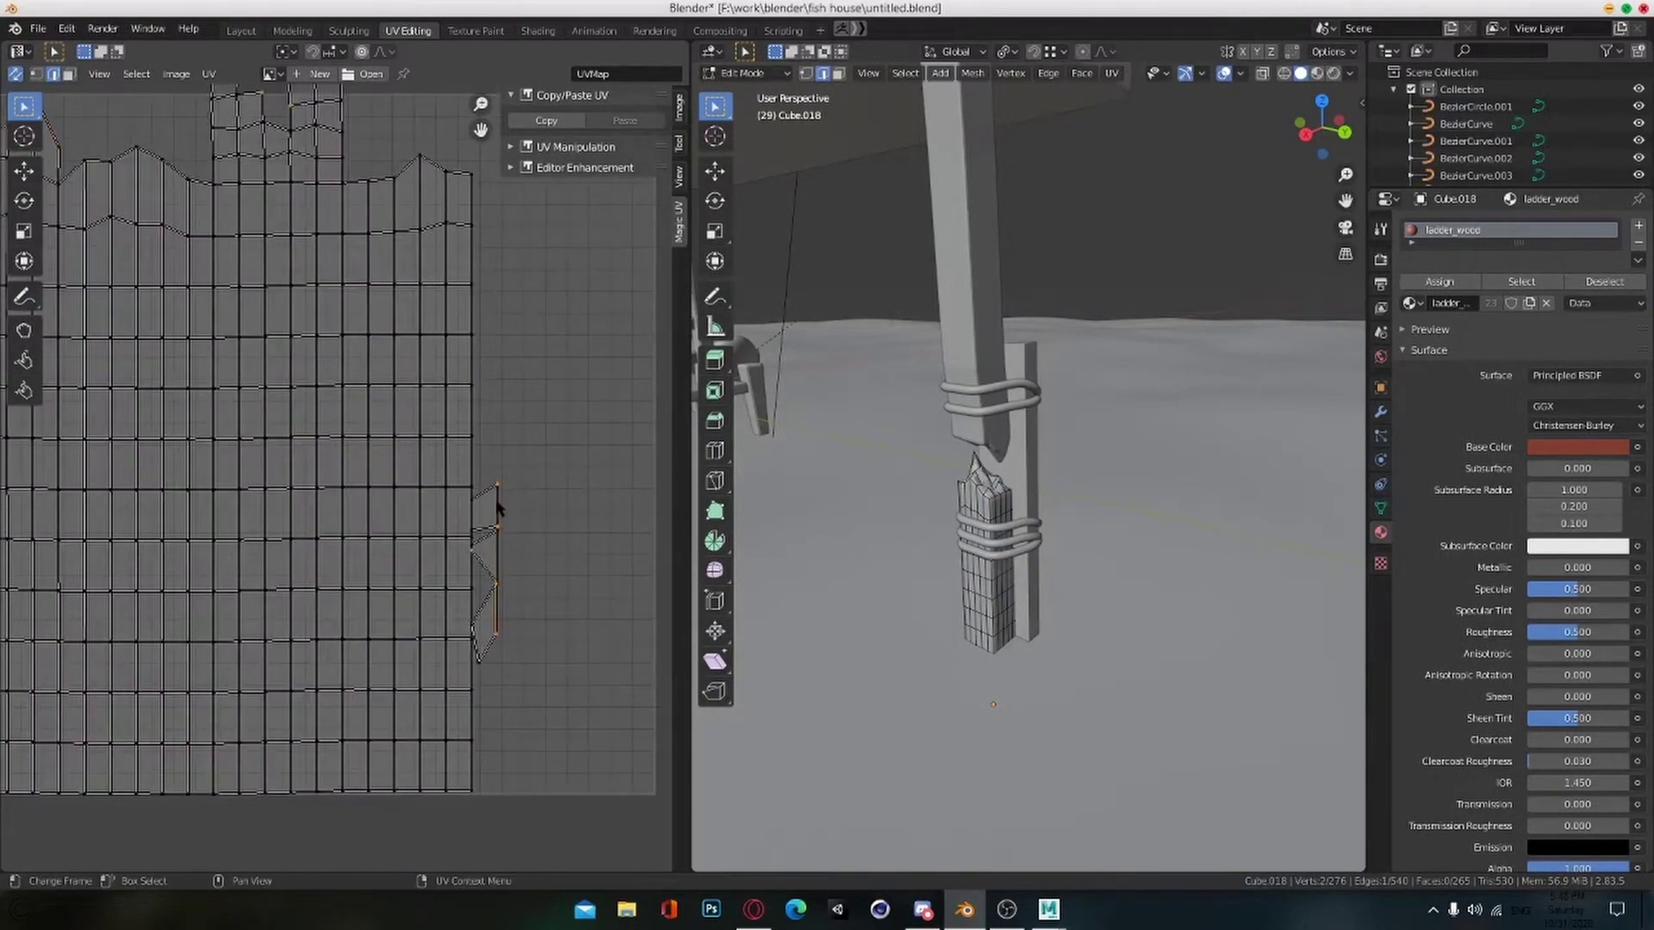
{"action": "scroll", "coordinate": [500, 564], "scroll_direction": "down", "scroll_amount": 2}
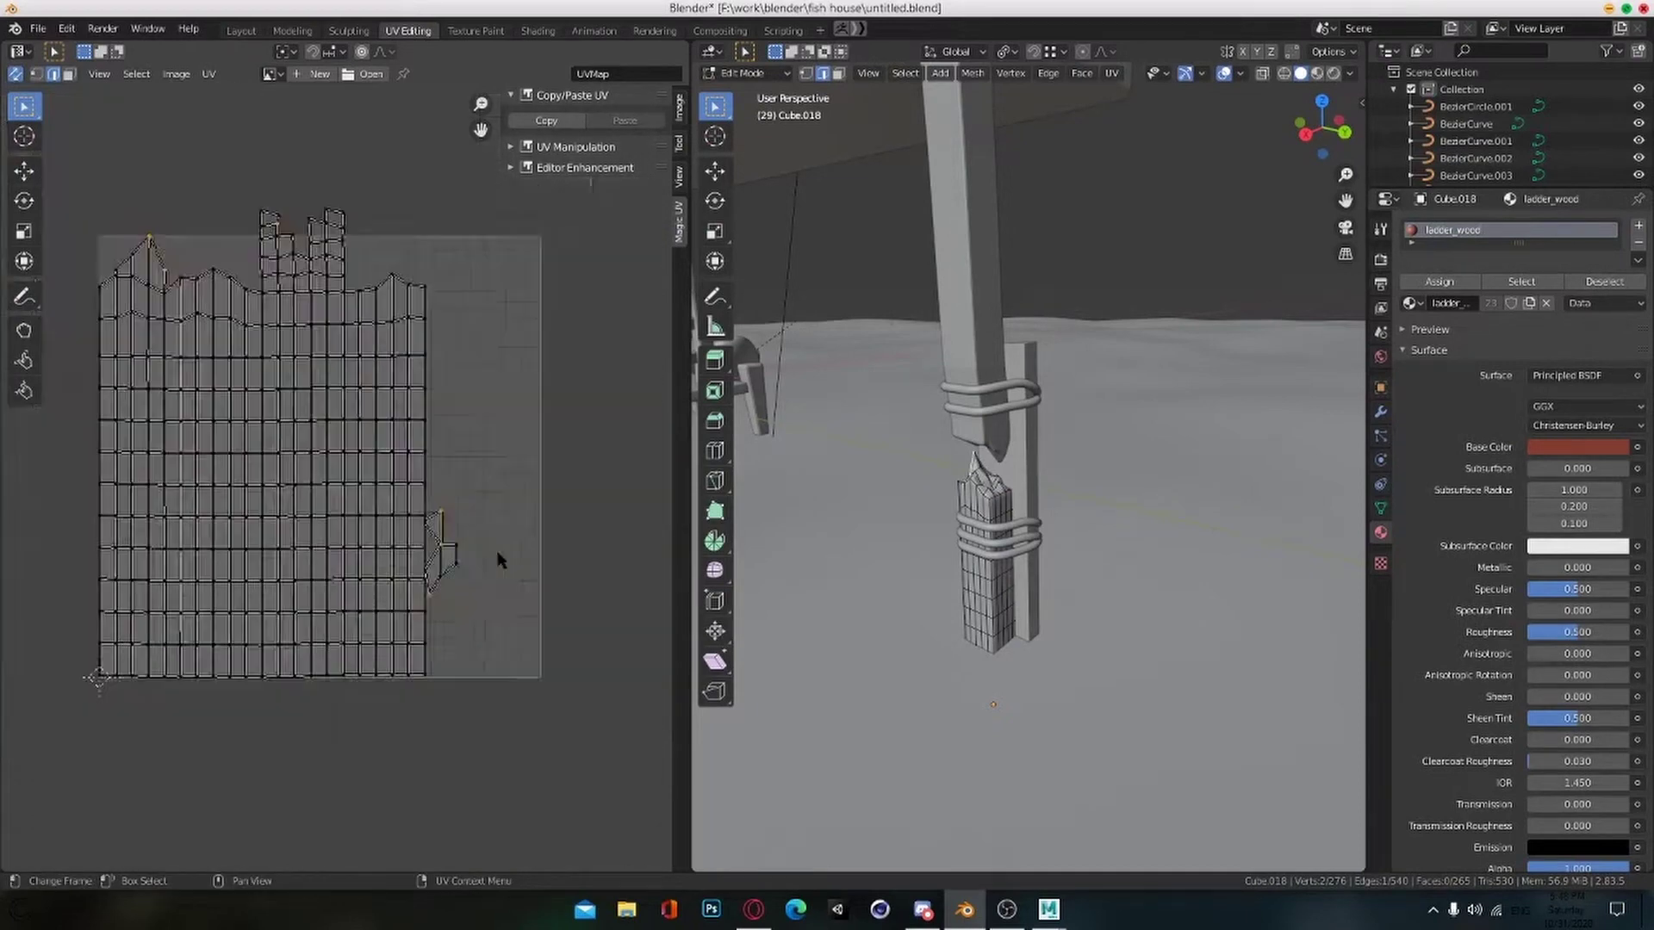
{"action": "left_click", "coordinate": [458, 553]}
{"action": "scroll", "coordinate": [474, 586], "scroll_direction": "up", "scroll_amount": 5}
{"action": "middle_click_drag", "start_coordinate": [501, 613], "coordinate": [493, 539]}
{"action": "left_click", "coordinate": [453, 540]}
Step: Regroup the remaining slivers by their shared edges and select the cluster edge that matches the cap's gap
{"action": "scroll", "coordinate": [473, 535], "scroll_direction": "down", "scroll_amount": 2}
{"action": "scroll", "coordinate": [491, 543], "scroll_direction": "down", "scroll_amount": 3}
{"action": "middle_click_drag", "start_coordinate": [405, 496], "coordinate": [491, 560]}
{"action": "scroll", "coordinate": [437, 551], "scroll_direction": "down", "scroll_amount": 2}
{"action": "scroll", "coordinate": [470, 508], "scroll_direction": "up", "scroll_amount": 2}
{"action": "mouse_move", "coordinate": [503, 498]}
{"action": "middle_mouse_down"}
{"action": "mouse_move", "coordinate": [517, 513]}
{"action": "mouse_move", "coordinate": [531, 488]}
{"action": "middle_mouse_up"}
{"action": "left_click", "coordinate": [520, 565]}
{"action": "scroll", "coordinate": [527, 516], "scroll_direction": "up", "scroll_amount": 1}
{"action": "left_click", "coordinate": [525, 531]}
{"action": "middle_click_drag", "start_coordinate": [543, 607], "coordinate": [466, 661]}
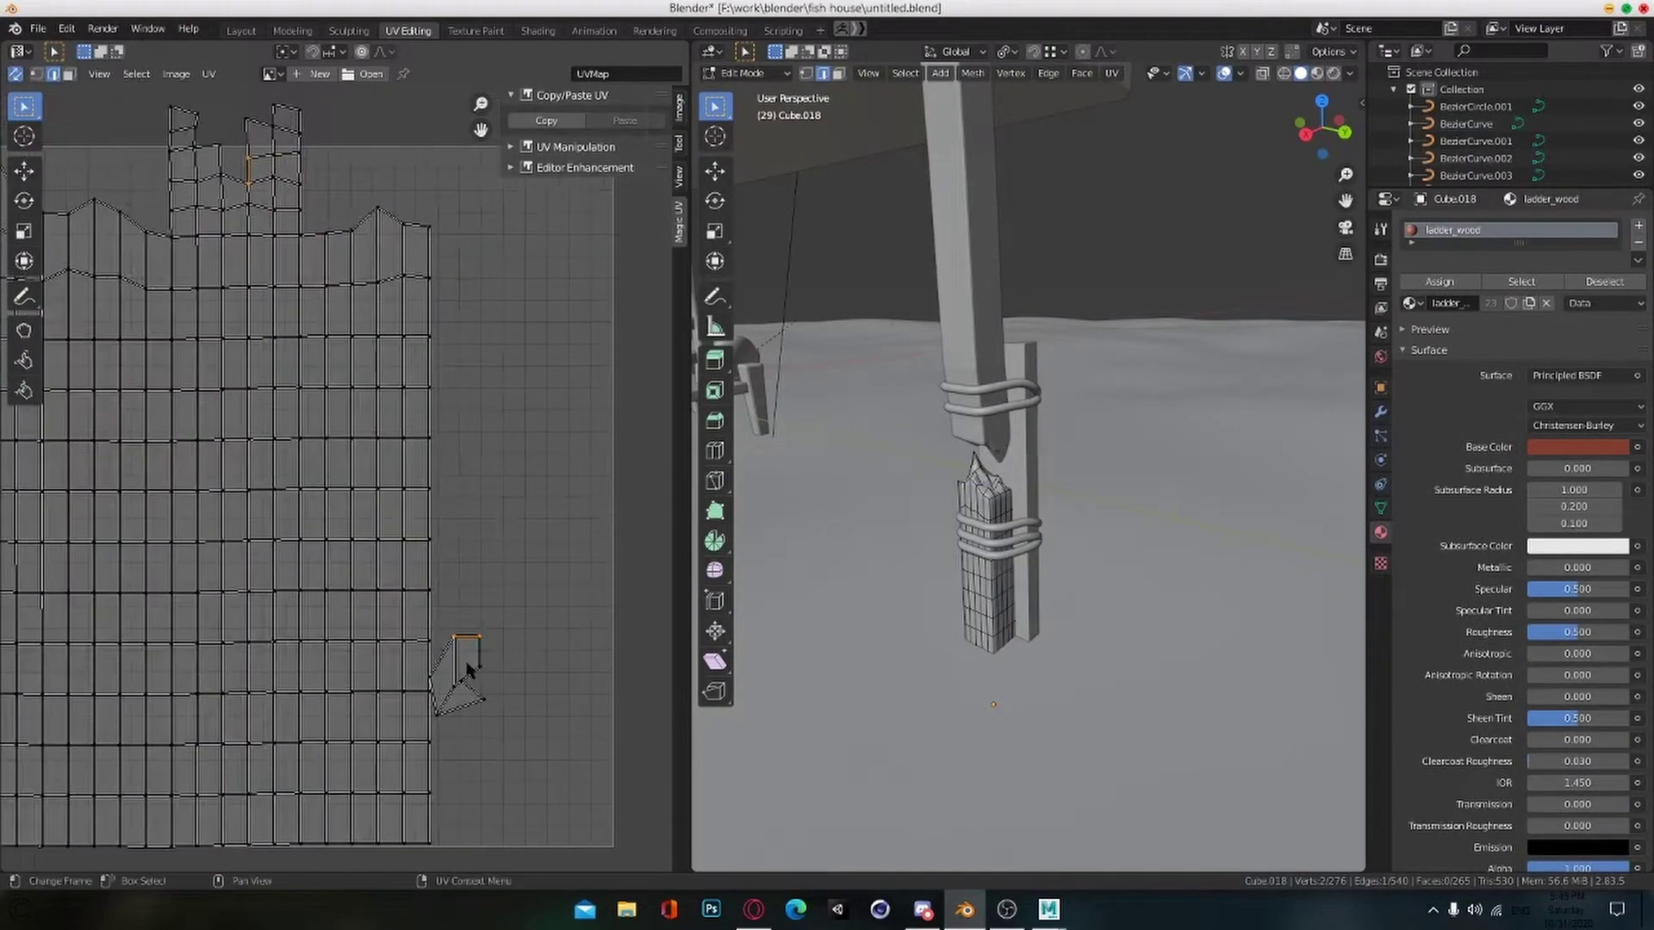
Step: Stitch the sliver cluster's square face to its matching edge in the cap's gap
{"action": "scroll", "coordinate": [548, 407], "scroll_direction": "down", "scroll_amount": 1}
{"action": "middle_click_drag", "start_coordinate": [549, 408], "coordinate": [542, 591]}
{"action": "scroll", "coordinate": [351, 473], "scroll_direction": "up", "scroll_amount": 2}
{"action": "left_click", "coordinate": [236, 315]}
{"action": "left_click", "coordinate": [588, 580]}
{"action": "scroll", "coordinate": [587, 579], "scroll_direction": "down", "scroll_amount": 4}
{"action": "scroll", "coordinate": [538, 591], "scroll_direction": "down", "scroll_amount": 1}
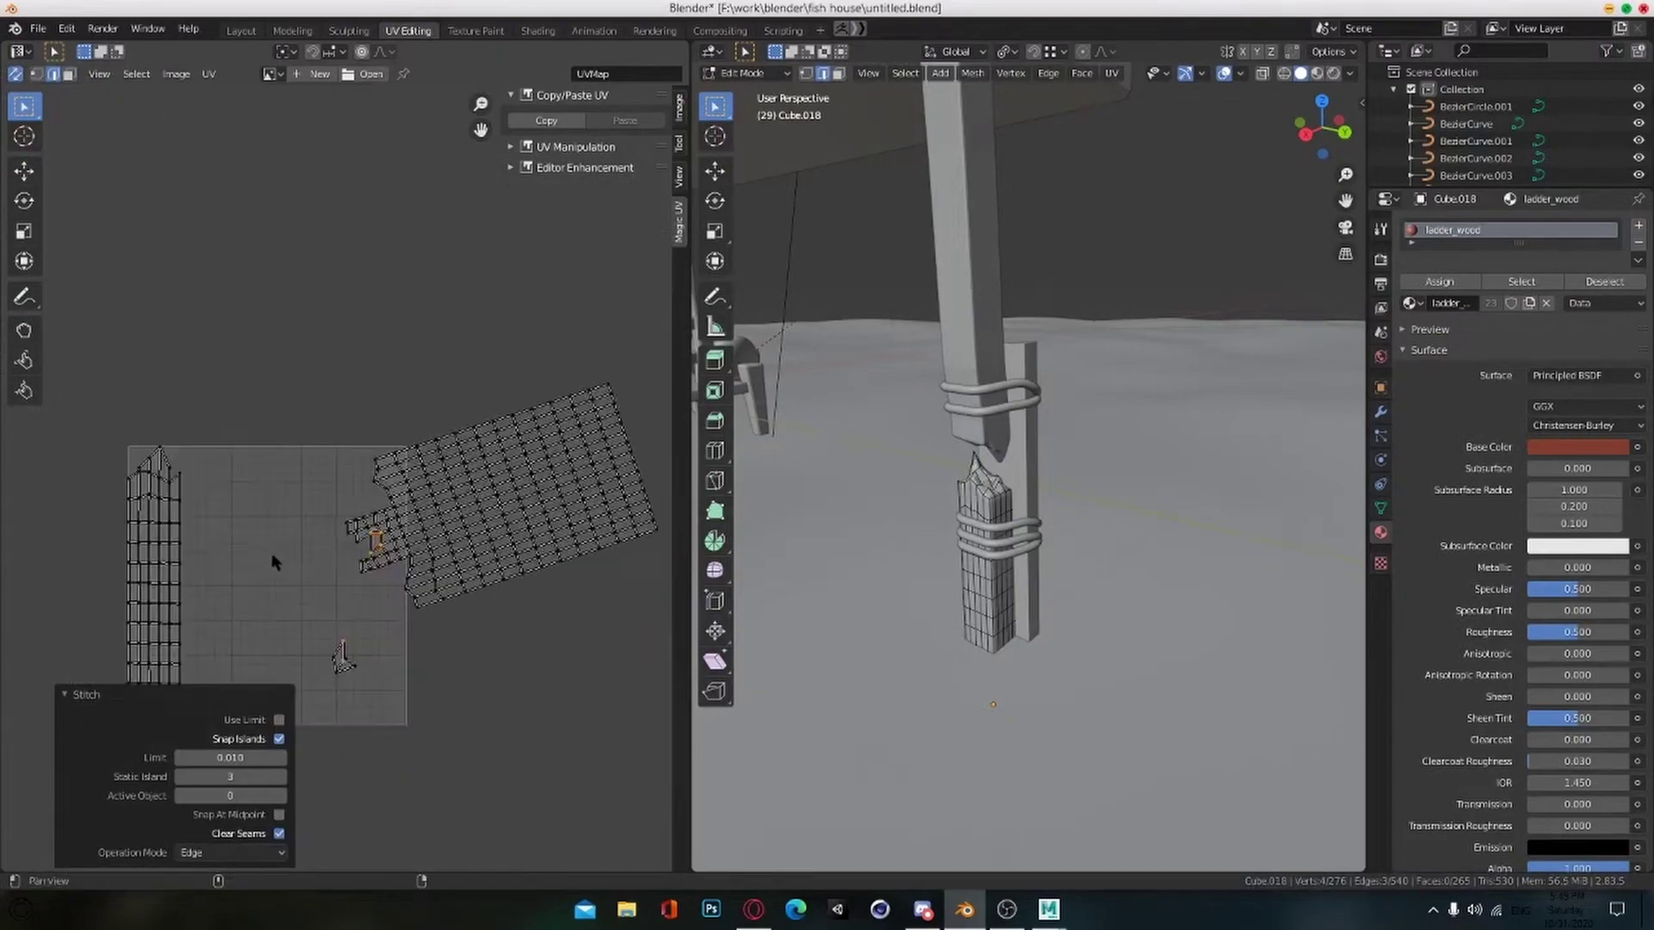
Step: Stitch the separate side strip to the rest of the stump's side island
{"action": "left_click", "coordinate": [230, 565], "text": "alt"}
{"action": "key", "text": "v"}
{"action": "left_click", "coordinate": [306, 570]}
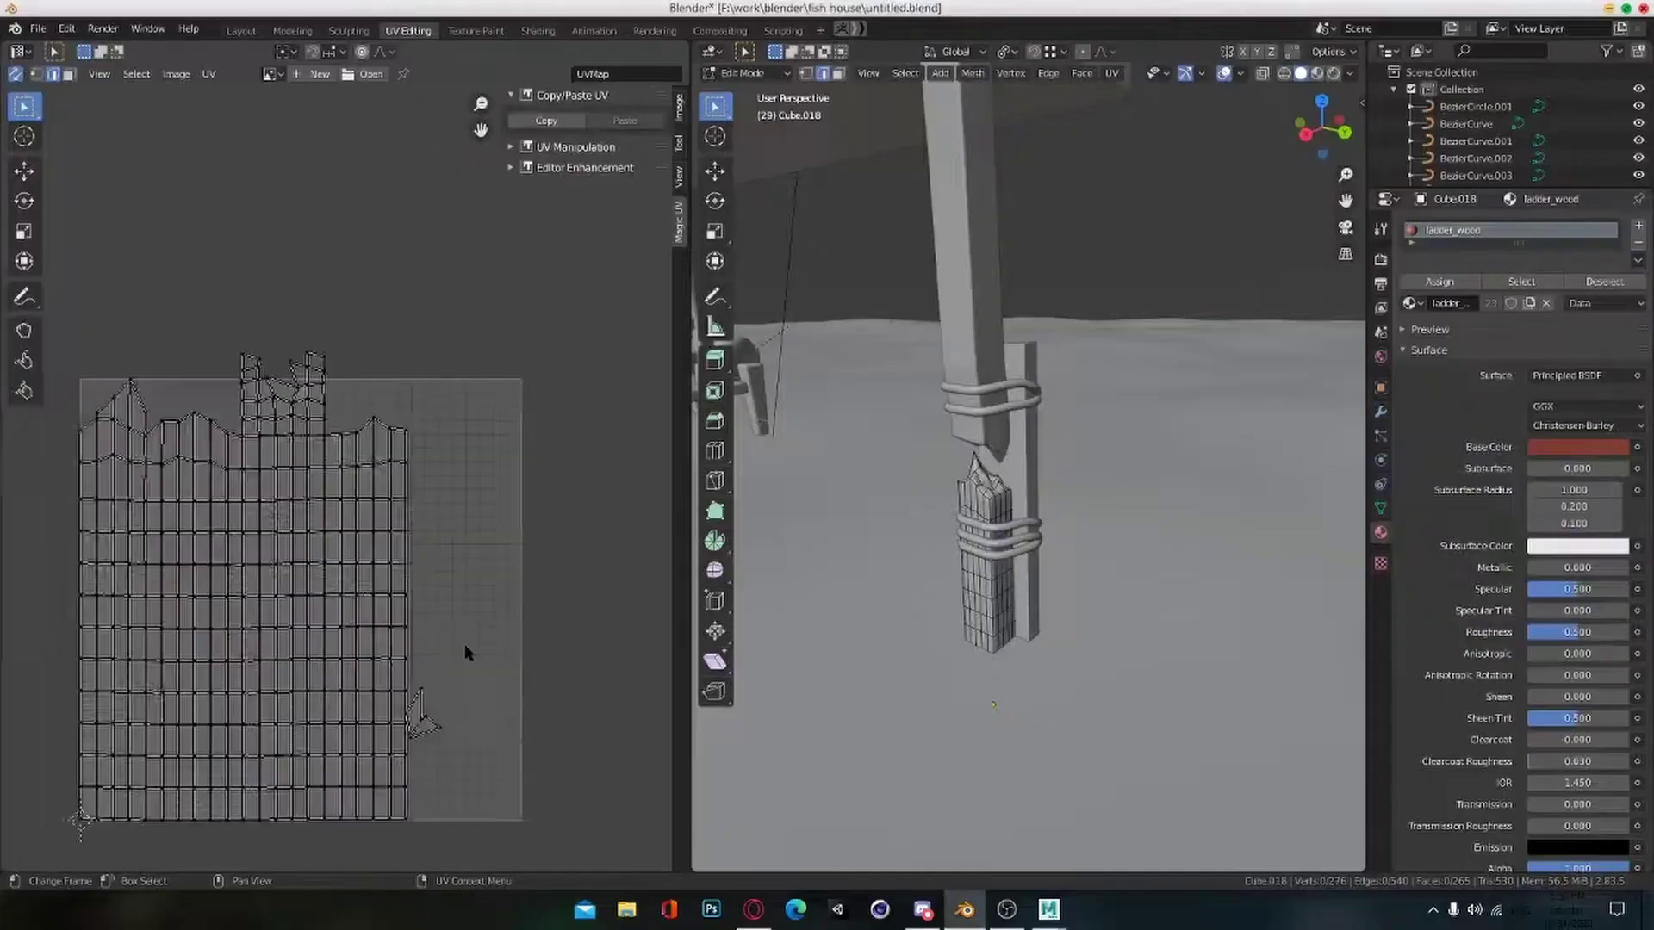
Step: Try to stitch the upright edge of the leftover sliver to the cap, and undo the stitch
{"action": "scroll", "coordinate": [463, 644], "scroll_direction": "up", "scroll_amount": 2}
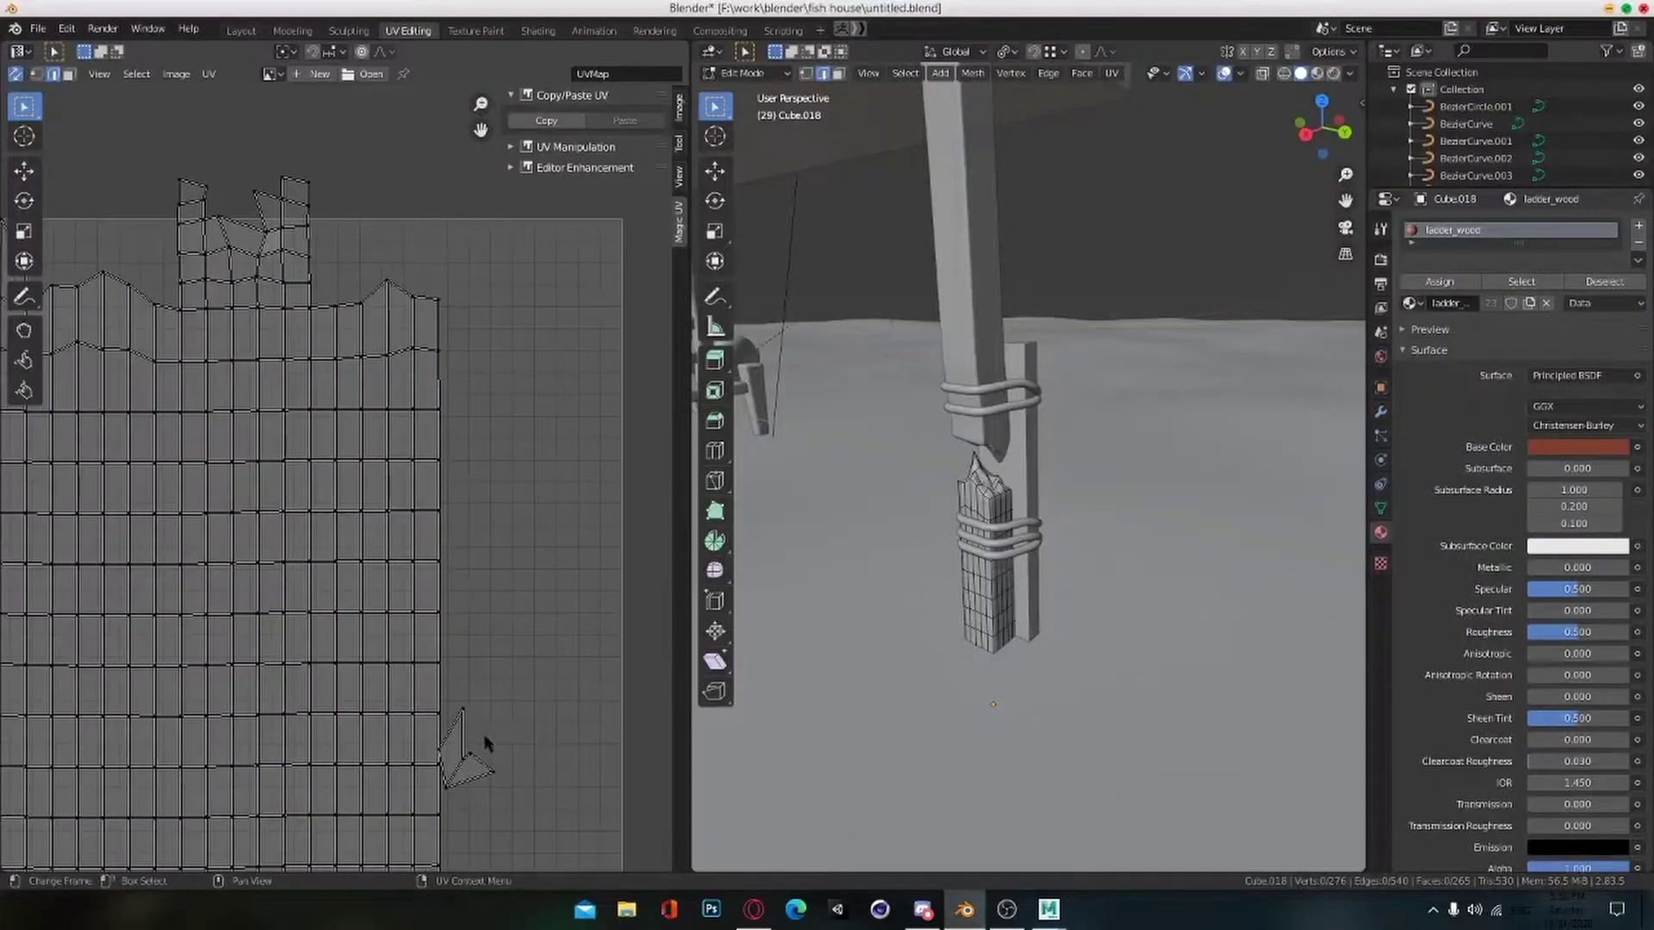
{"action": "left_click", "coordinate": [482, 734]}
{"action": "scroll", "coordinate": [486, 736], "scroll_direction": "down", "scroll_amount": 1}
{"action": "middle_click_drag", "start_coordinate": [486, 737], "coordinate": [497, 684]}
{"action": "key", "text": "v"}
{"action": "left_click", "coordinate": [302, 323]}
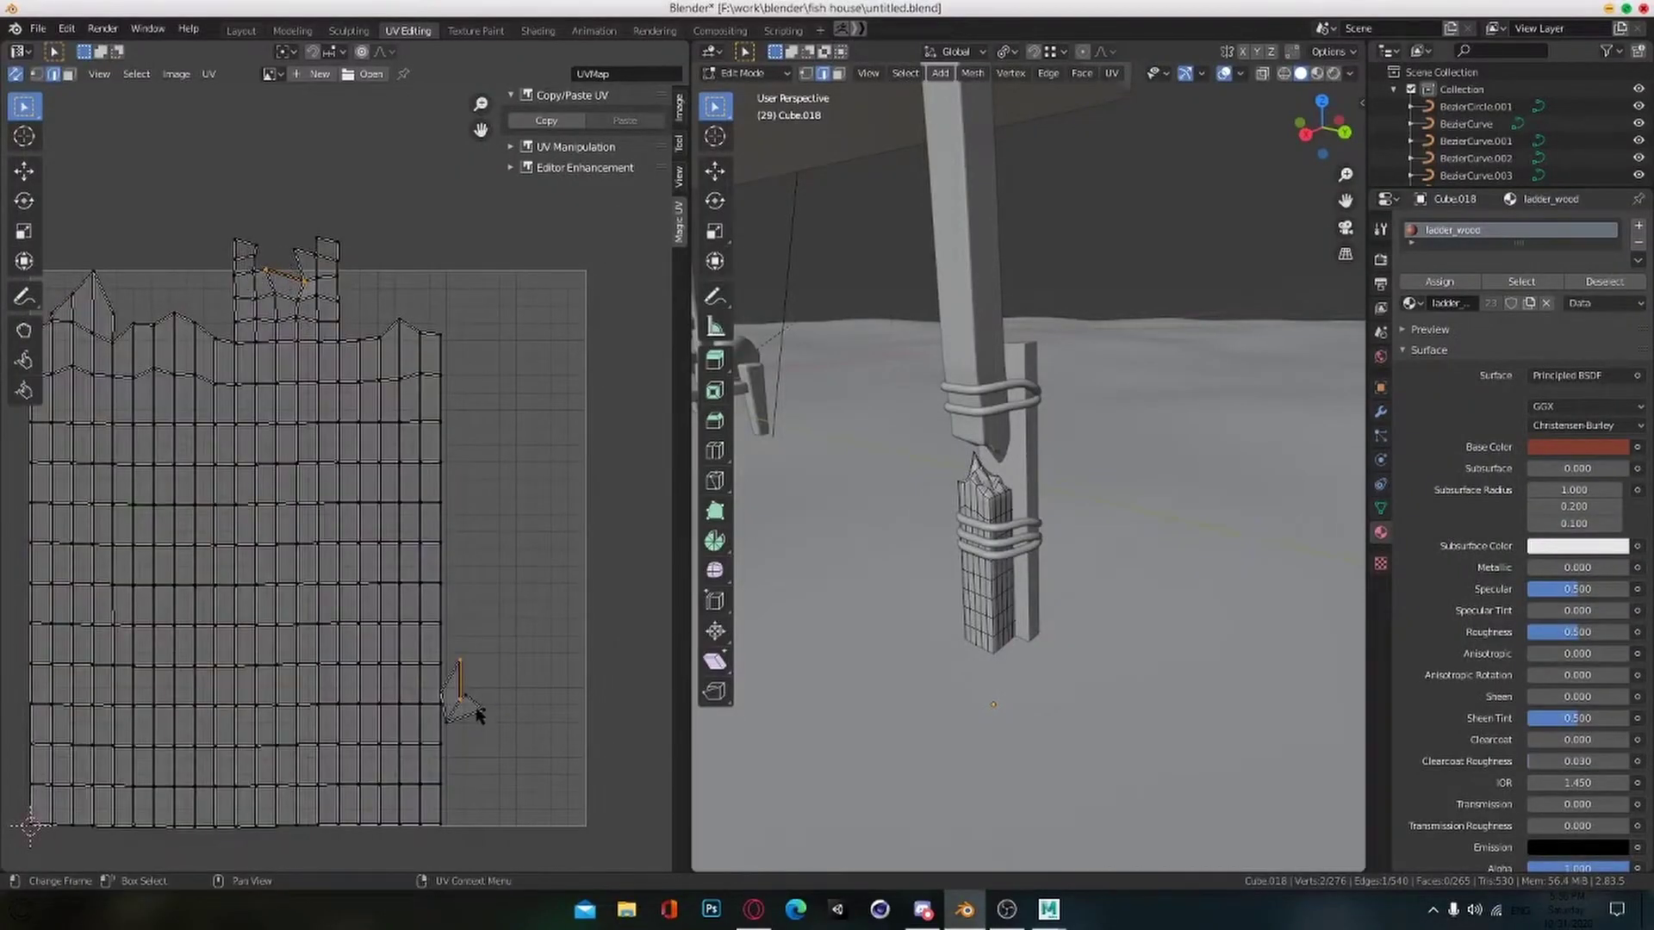
{"action": "left_click", "coordinate": [462, 680]}
{"action": "key", "text": "v"}
{"action": "left_click", "coordinate": [464, 679]}
{"action": "key", "text": "ctrl+z"}
Step: Stitch the leftover sliver faces into the cap's gap along their matching edges
{"action": "left_click", "coordinate": [462, 683]}
{"action": "key", "text": "v"}
{"action": "left_click", "coordinate": [303, 324]}
{"action": "scroll", "coordinate": [290, 312], "scroll_direction": "up", "scroll_amount": 3}
{"action": "middle_click_drag", "start_coordinate": [289, 312], "coordinate": [423, 461]}
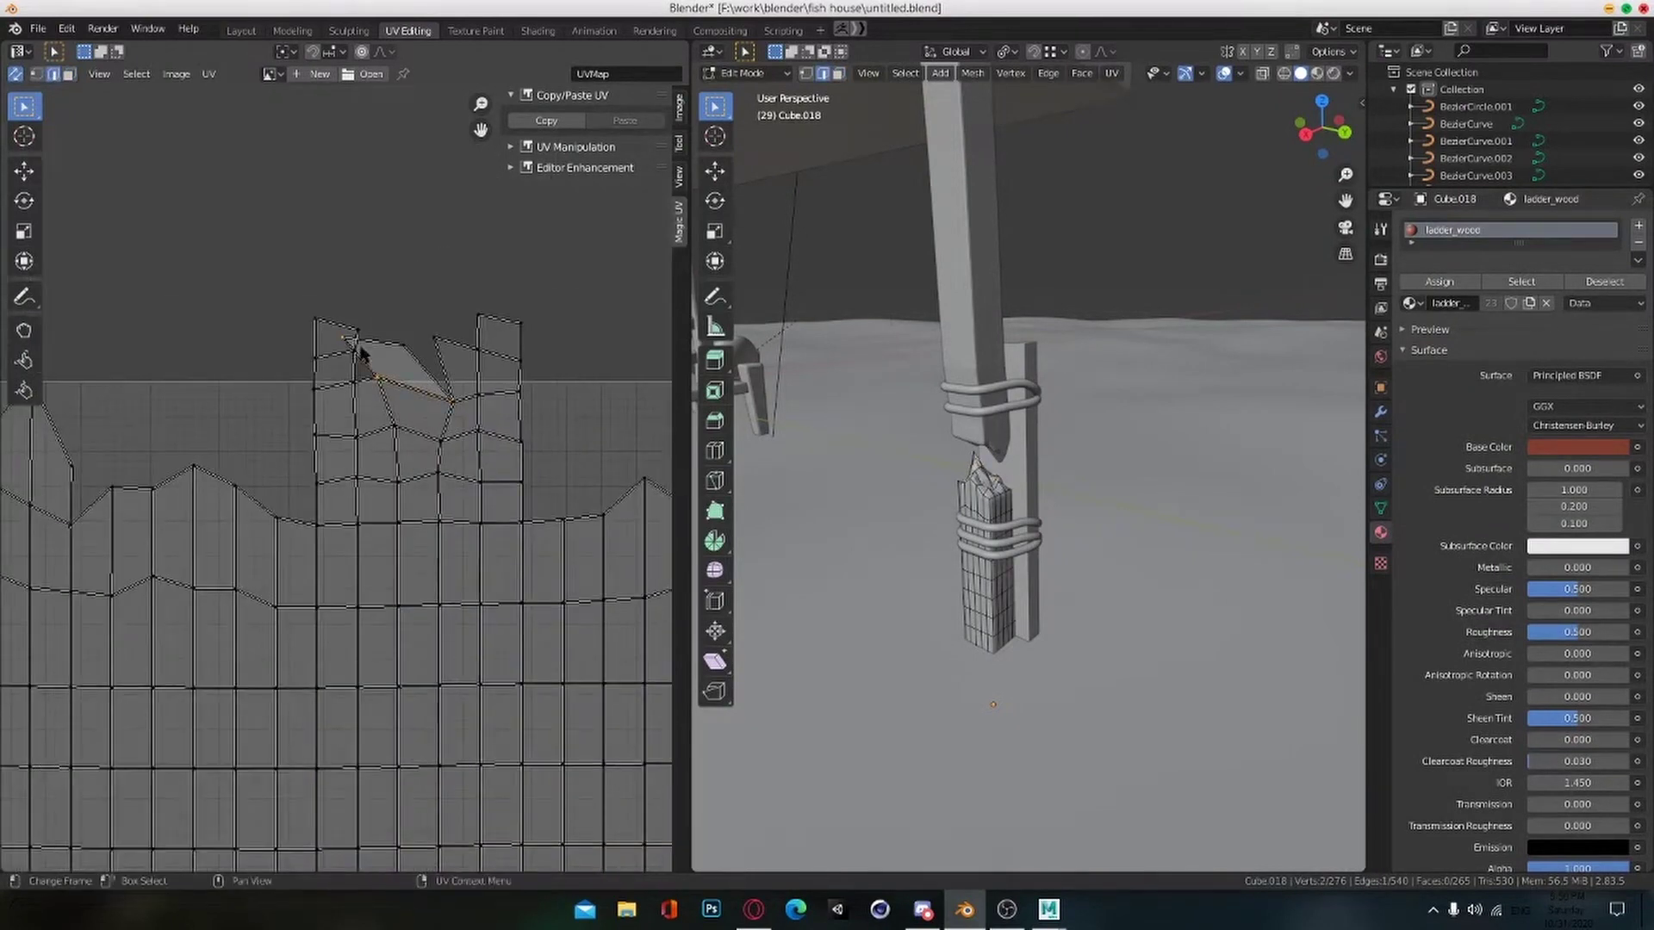
{"action": "key", "text": "v"}
{"action": "left_click", "coordinate": [424, 344]}
{"action": "scroll", "coordinate": [424, 342], "scroll_direction": "down", "scroll_amount": 2}
Step: Stitch the last loose face to the tall splinter point at the side island's upper-left corner
{"action": "left_click", "coordinate": [583, 646]}
{"action": "middle_click_drag", "start_coordinate": [583, 653], "coordinate": [524, 535]}
{"action": "scroll", "coordinate": [525, 535], "scroll_direction": "down", "scroll_amount": 2}
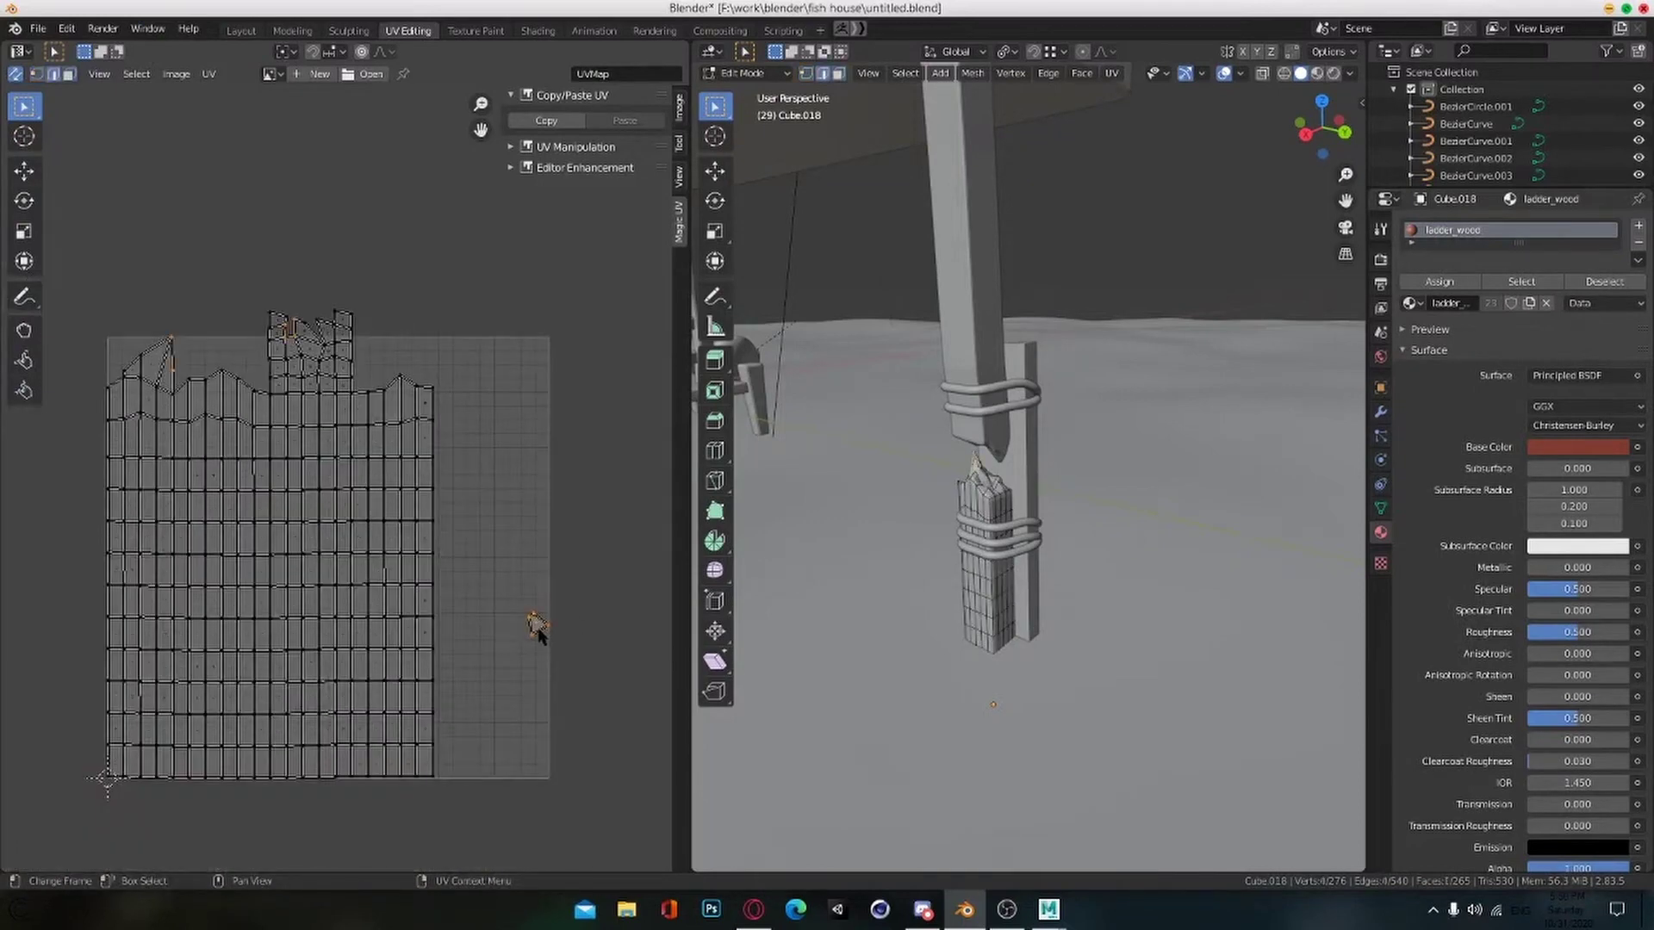
{"action": "left_click", "coordinate": [540, 579]}
{"action": "middle_click_drag", "start_coordinate": [541, 590], "coordinate": [522, 585]}
{"action": "scroll", "coordinate": [517, 591], "scroll_direction": "up", "scroll_amount": 1}
{"action": "key", "text": "v"}
{"action": "left_click", "coordinate": [143, 366]}
{"action": "middle_click_drag", "start_coordinate": [139, 402], "coordinate": [219, 399]}
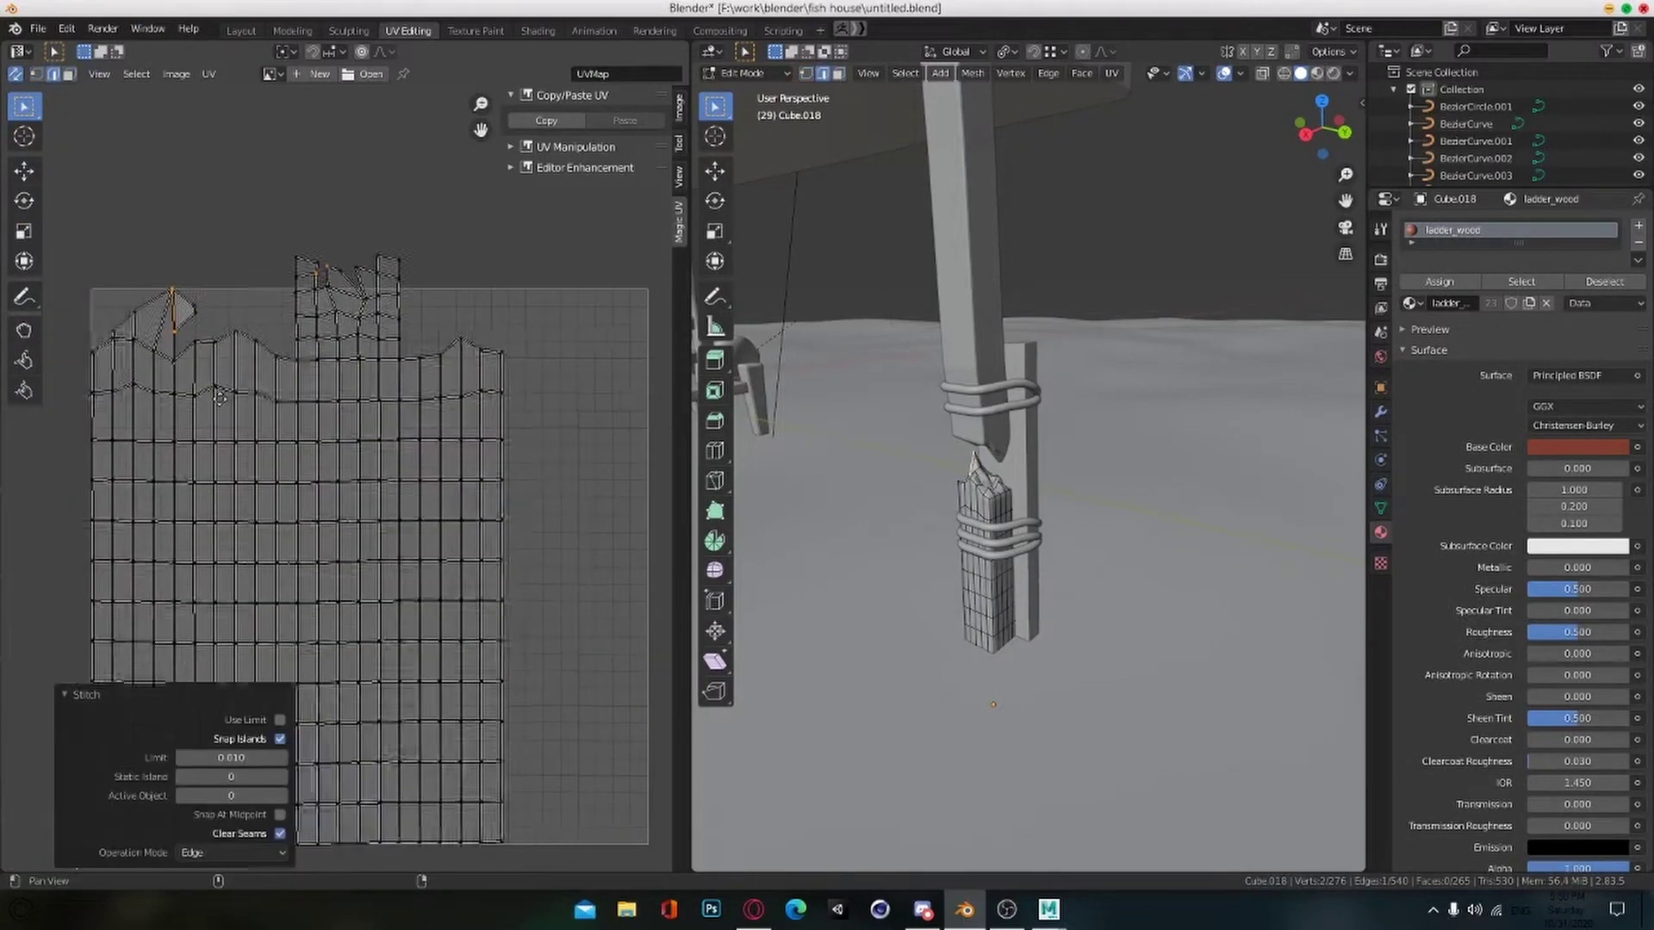
Step: Scale and move the stump's complete UV layout to fit inside the UV square, and save the file
{"action": "scroll", "coordinate": [220, 399], "scroll_direction": "down", "scroll_amount": 1}
{"action": "key", "text": "a"}
{"action": "key", "text": "s"}
{"action": "left_click", "coordinate": [562, 627]}
{"action": "key", "text": "g"}
{"action": "left_click", "coordinate": [557, 636]}
{"action": "key", "text": "ctrl+s"}
Step: Project new UVs for the whole plank tied beside the stump with Smart UV Project
{"action": "scroll", "coordinate": [1020, 613], "scroll_direction": "down", "scroll_amount": 4}
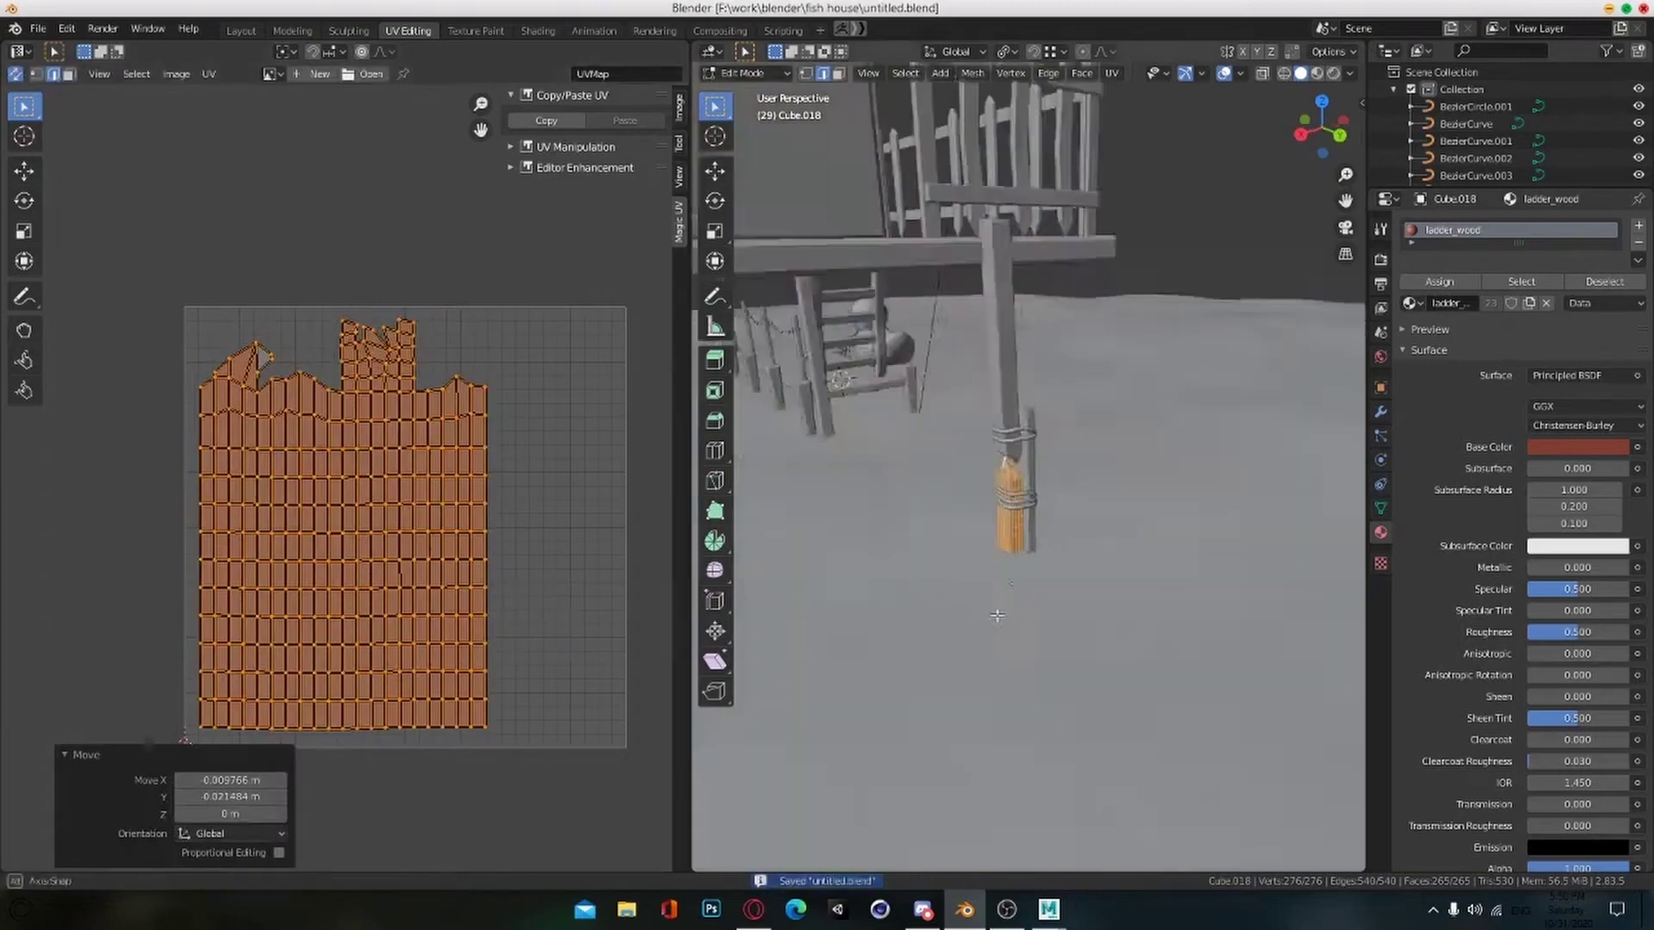
{"action": "middle_click_drag", "start_coordinate": [996, 615], "coordinate": [934, 603]}
{"action": "key", "text": "Tab"}
{"action": "middle_click_drag", "start_coordinate": [1044, 620], "coordinate": [977, 572]}
{"action": "scroll", "coordinate": [1027, 575], "scroll_direction": "up", "scroll_amount": 5}
{"action": "left_click", "coordinate": [1052, 439]}
{"action": "key", "text": "Tab"}
{"action": "key", "text": "a"}
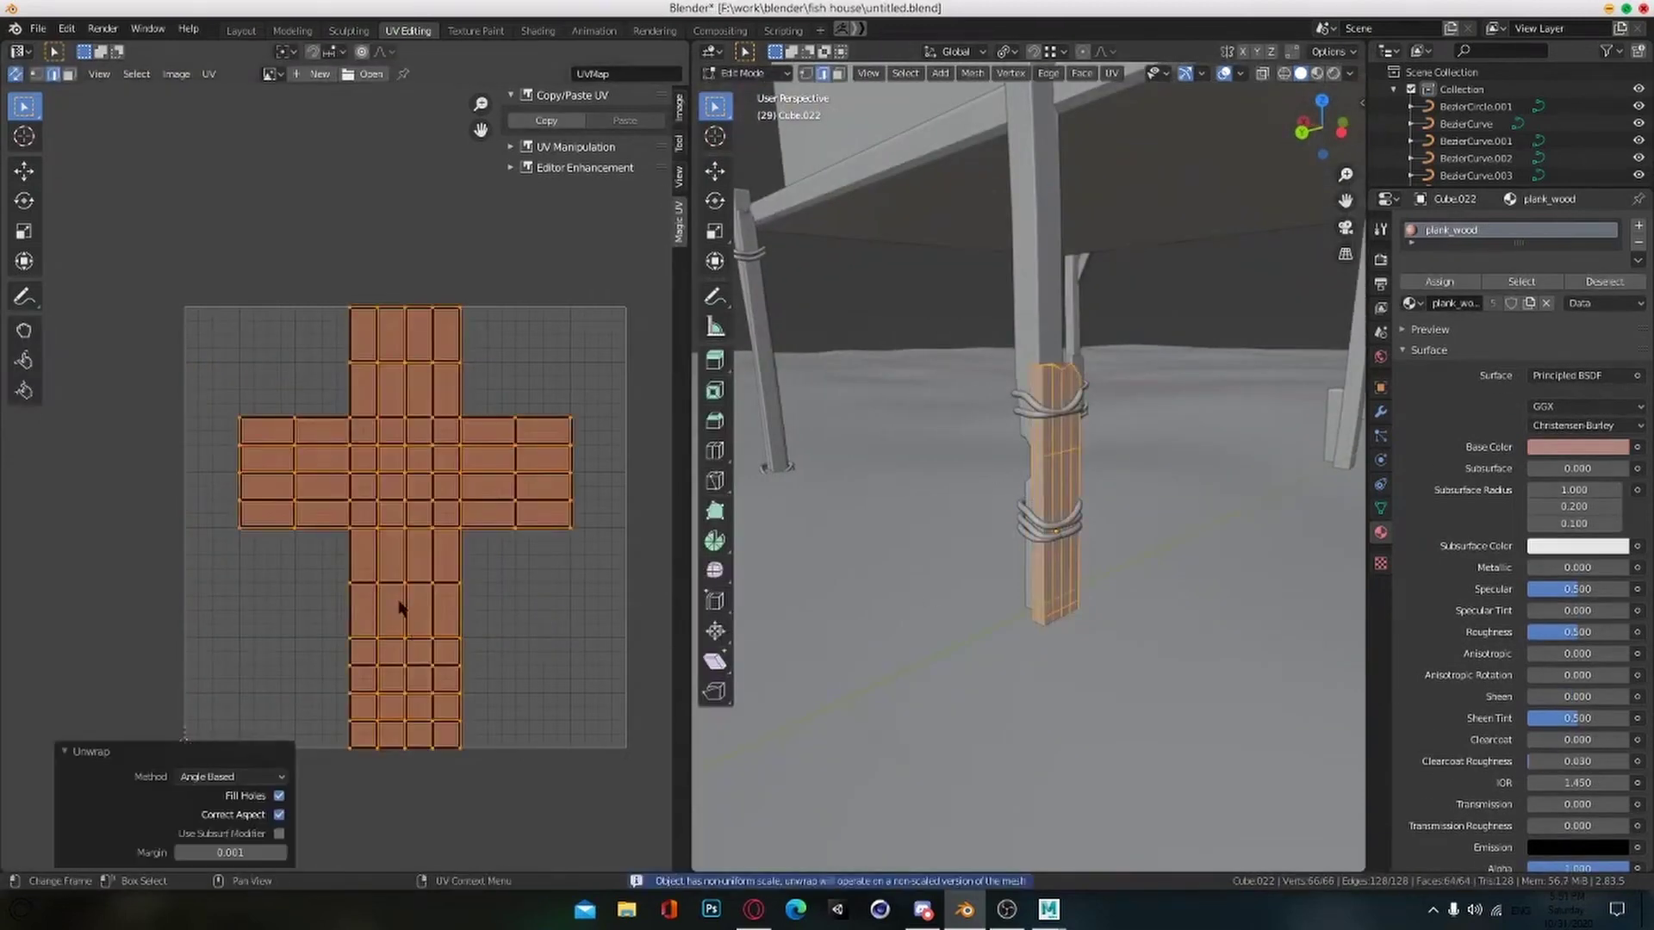
{"action": "key", "text": "u"}
{"action": "left_click", "coordinate": [864, 373]}
{"action": "left_click", "coordinate": [910, 509]}
Step: Stitch the plank's loose UV islands onto the right and bottom edges of the neighbouring four-column face
{"action": "left_click", "coordinate": [452, 562], "text": "alt"}
{"action": "middle_click_drag", "start_coordinate": [534, 530], "coordinate": [490, 580]}
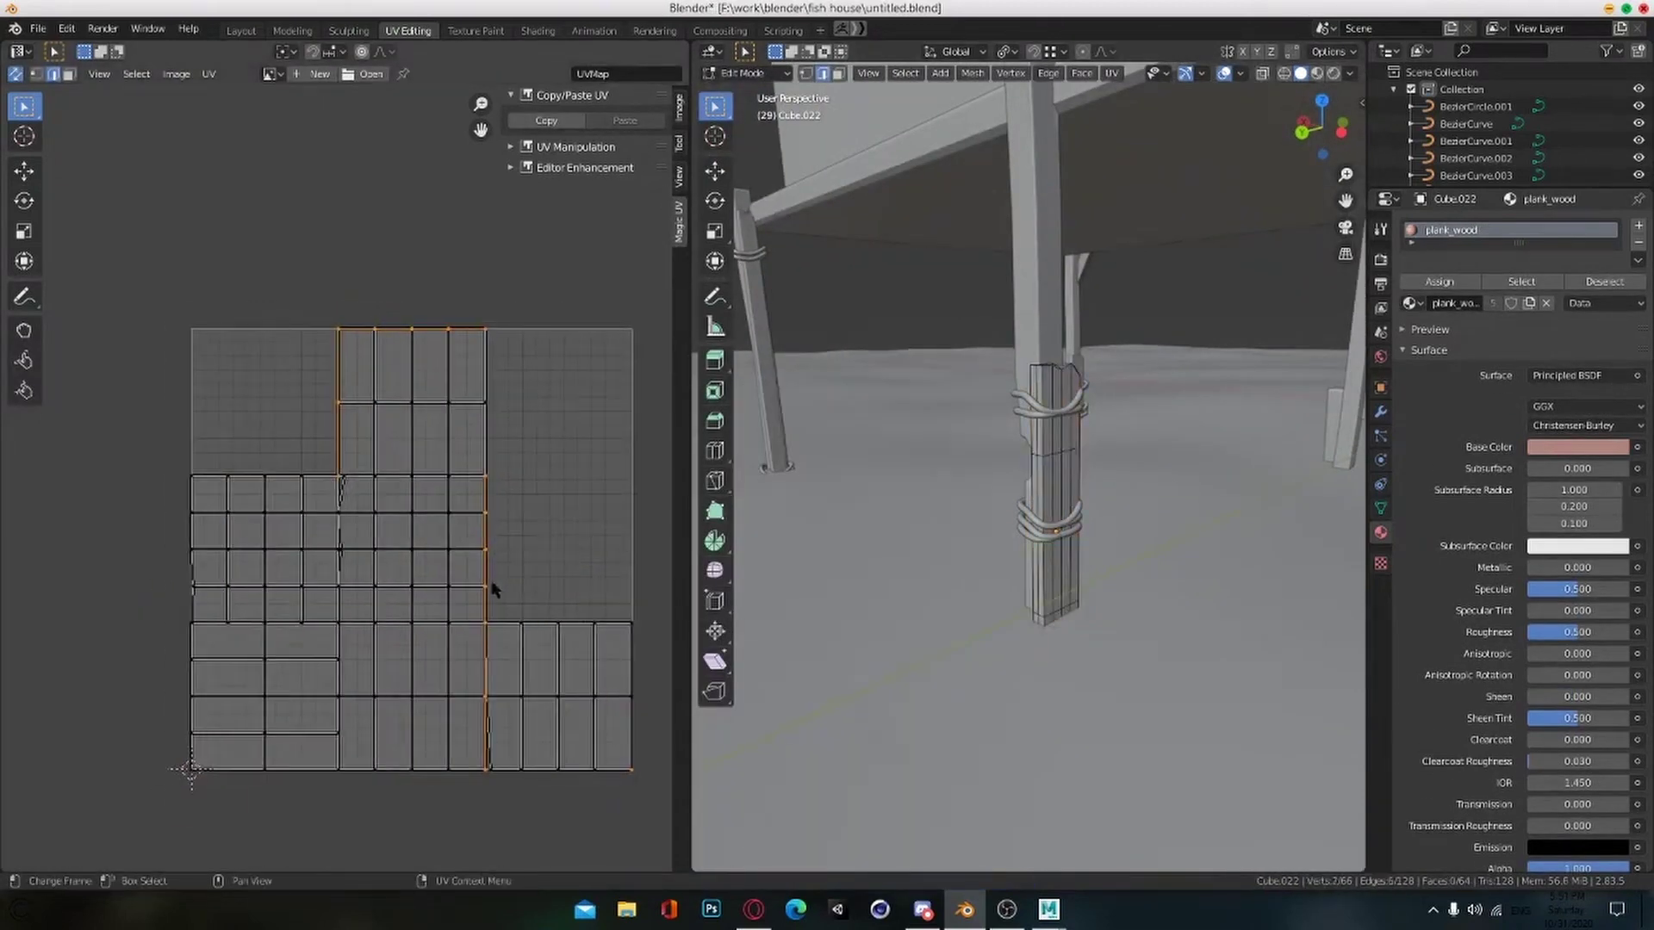
{"action": "key", "text": "v"}
{"action": "right_click", "coordinate": [491, 583]}
{"action": "middle_click_drag", "start_coordinate": [509, 524], "coordinate": [492, 525]}
{"action": "key", "text": "v"}
{"action": "left_click", "coordinate": [342, 335]}
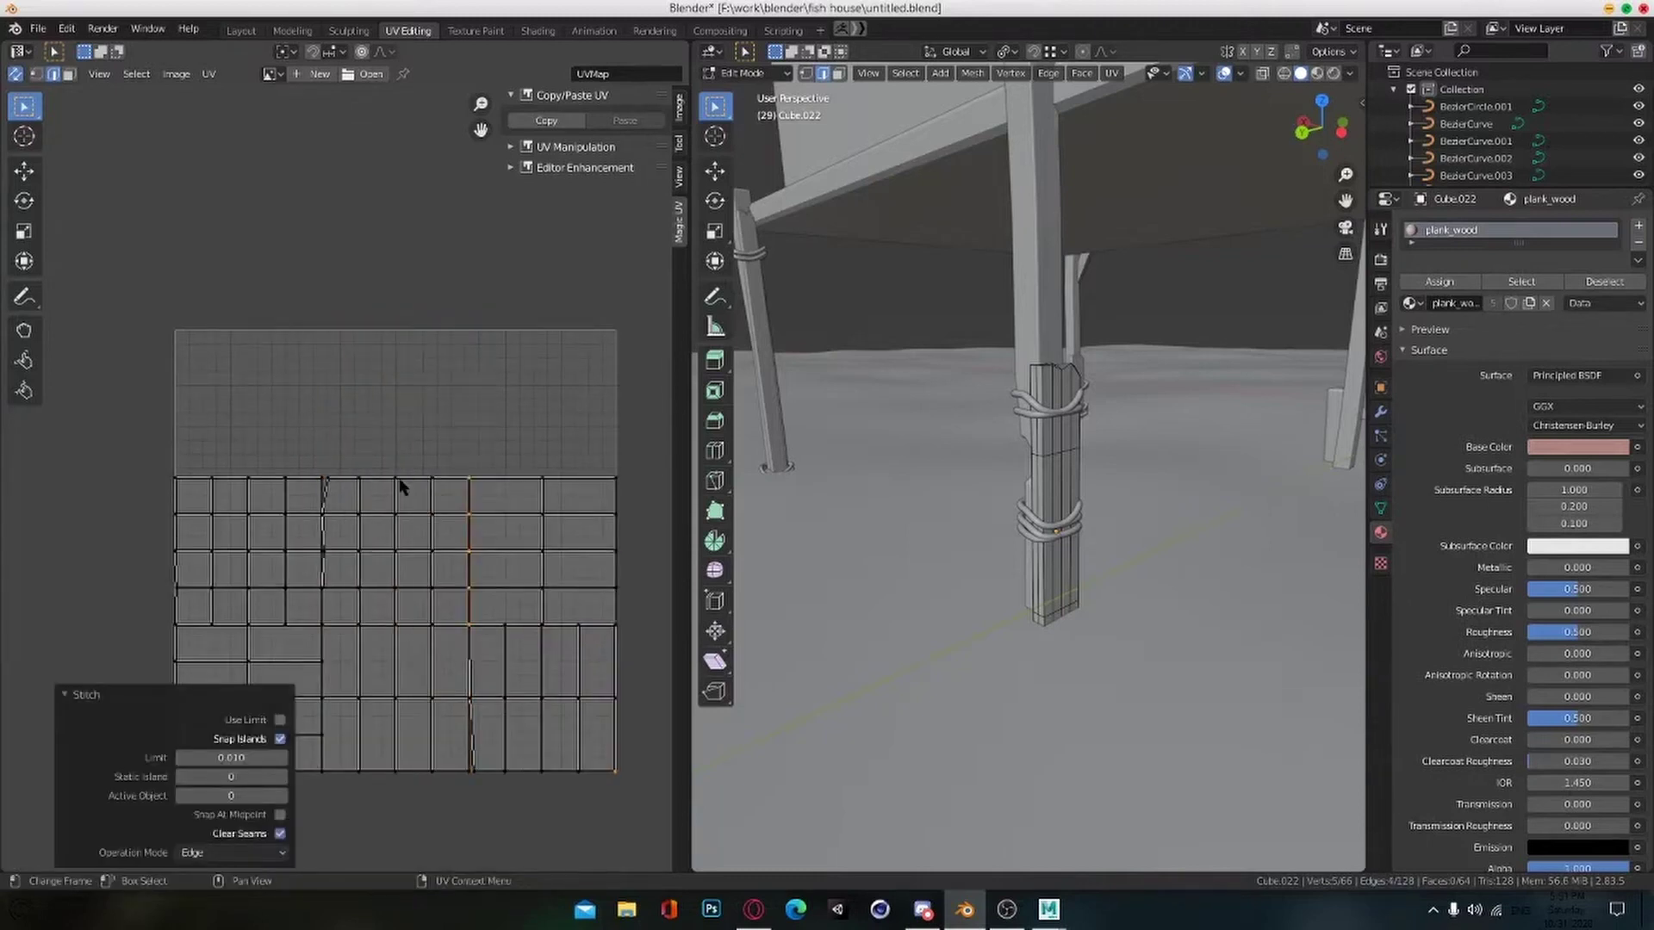
{"action": "left_click", "coordinate": [380, 769], "text": "alt"}
{"action": "key", "text": "v"}
{"action": "left_click", "coordinate": [382, 771]}
{"action": "scroll", "coordinate": [345, 620], "scroll_direction": "down", "scroll_amount": 2}
{"action": "middle_click_drag", "start_coordinate": [310, 491], "coordinate": [387, 495]}
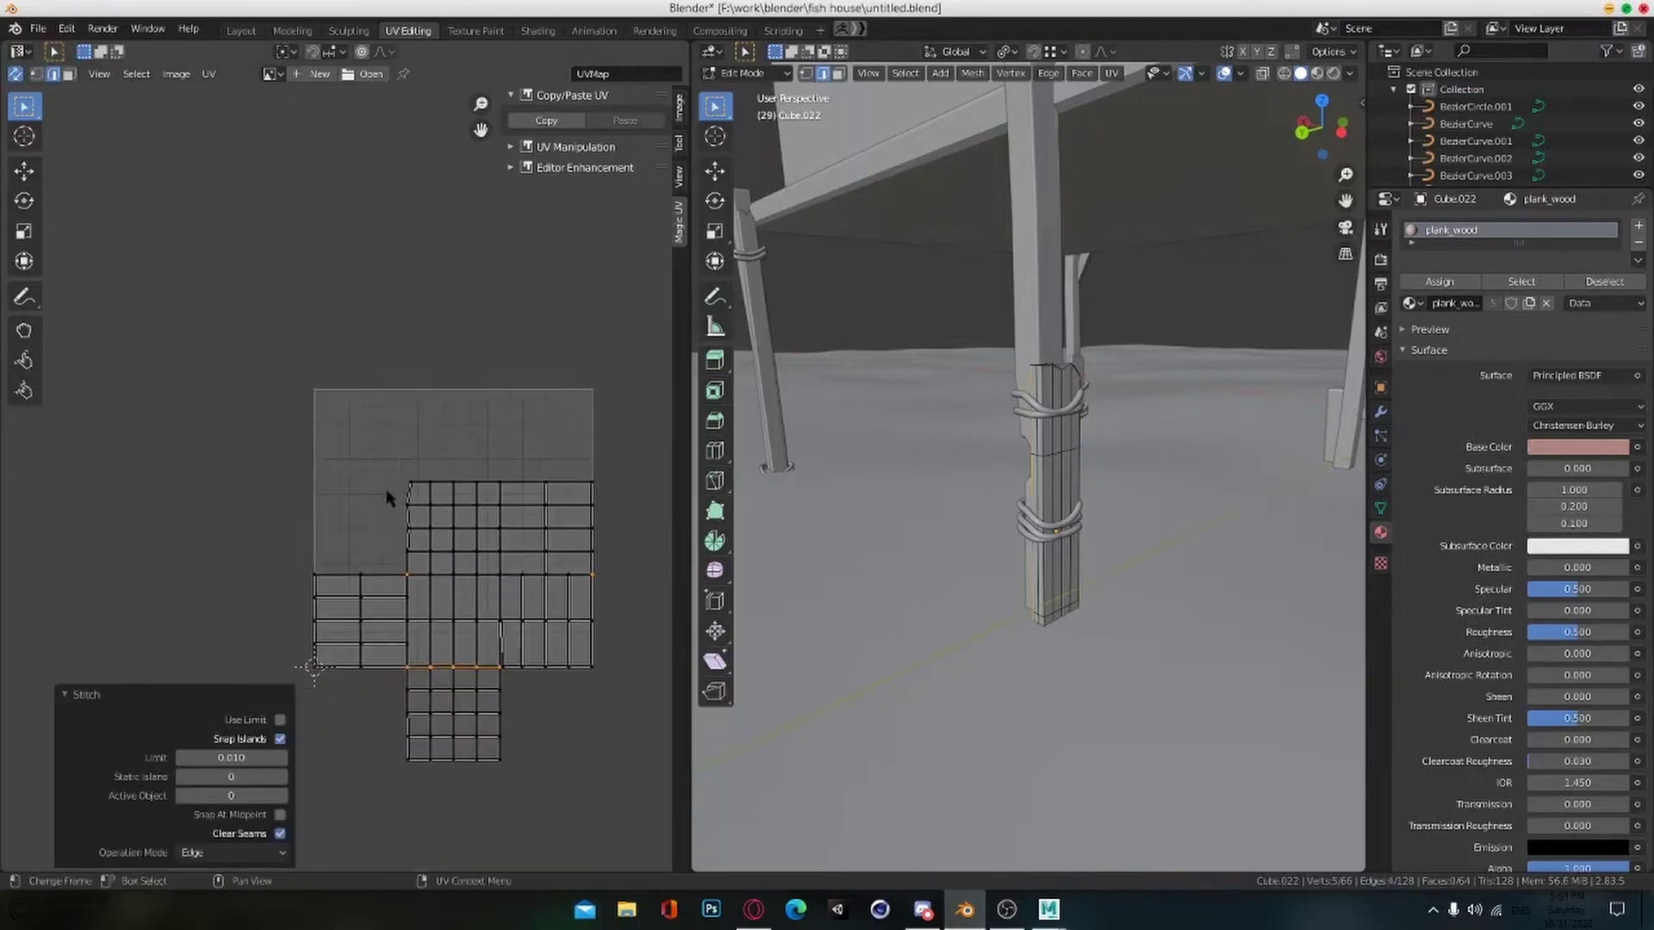
Step: Stitch the remaining plank islands to the left and top edges, completing a cross-shaped UV layout
{"action": "left_click", "coordinate": [406, 551], "text": "alt"}
{"action": "scroll", "coordinate": [410, 629], "scroll_direction": "up", "scroll_amount": 2}
{"action": "key", "text": "v"}
{"action": "left_click", "coordinate": [301, 706]}
{"action": "scroll", "coordinate": [489, 638], "scroll_direction": "down", "scroll_amount": 2}
{"action": "scroll", "coordinate": [491, 552], "scroll_direction": "up", "scroll_amount": 1}
{"action": "middle_click_drag", "start_coordinate": [494, 481], "coordinate": [435, 492]}
{"action": "left_click", "coordinate": [435, 491]}
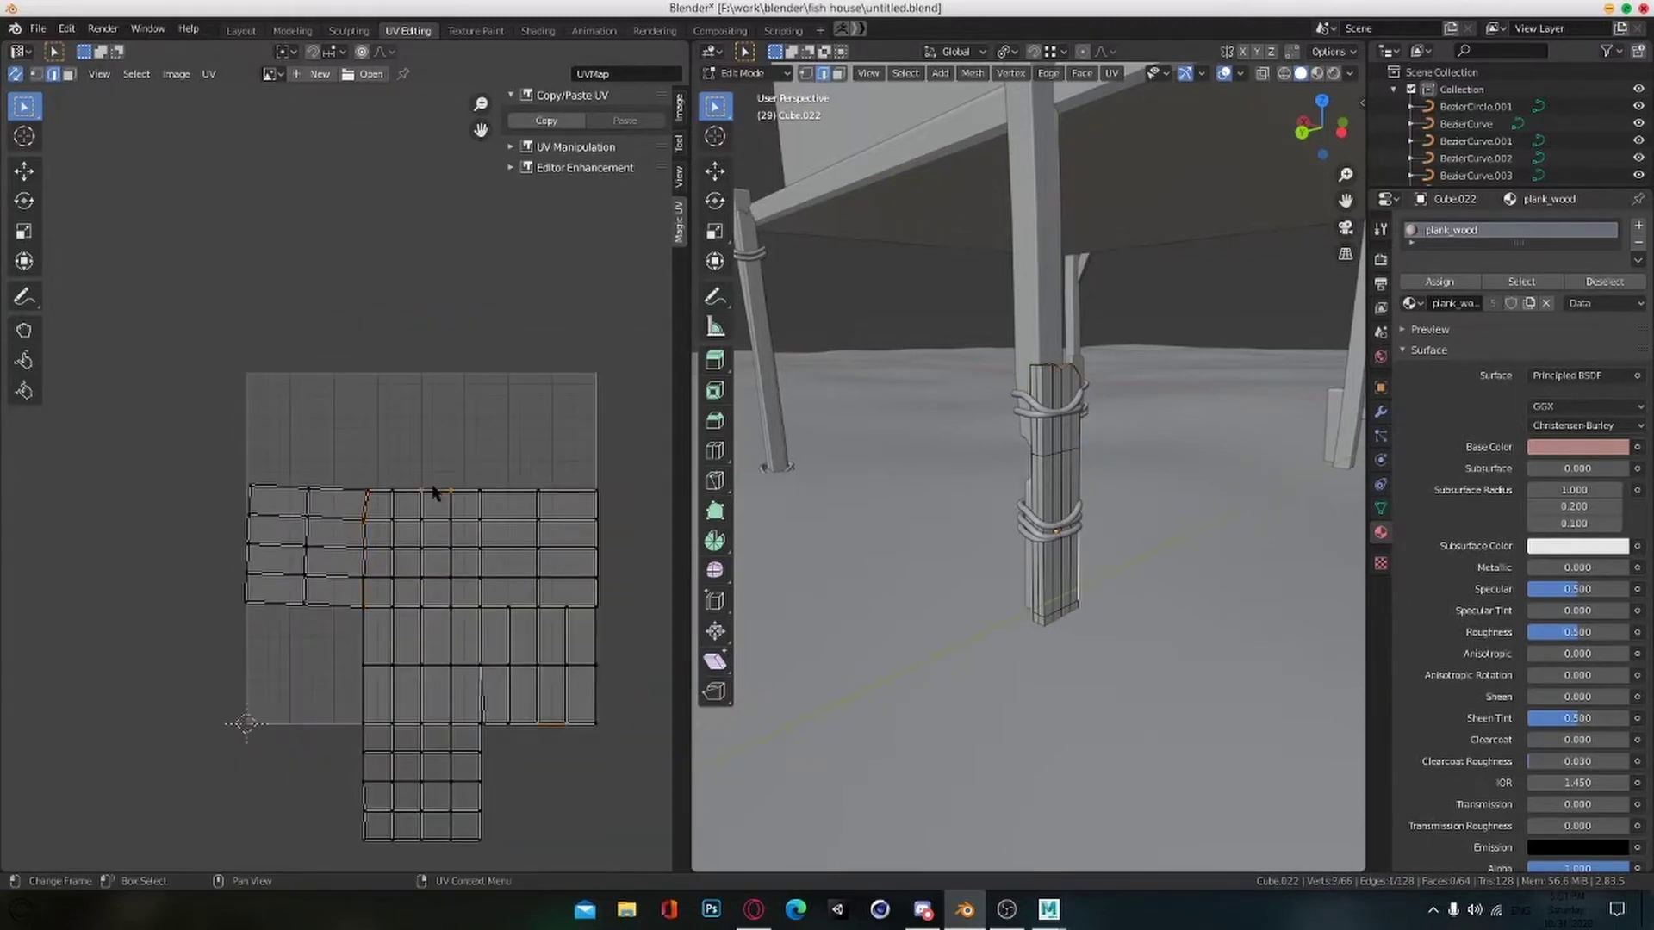
{"action": "left_click", "coordinate": [444, 491], "text": "alt"}
{"action": "key", "text": "v"}
{"action": "left_click", "coordinate": [446, 492]}
{"action": "scroll", "coordinate": [448, 495], "scroll_direction": "down", "scroll_amount": 1}
Step: Scale down the plank's complete UV layout, move it inside the UV square, and save the file
{"action": "key", "text": "a"}
{"action": "key", "text": "s"}
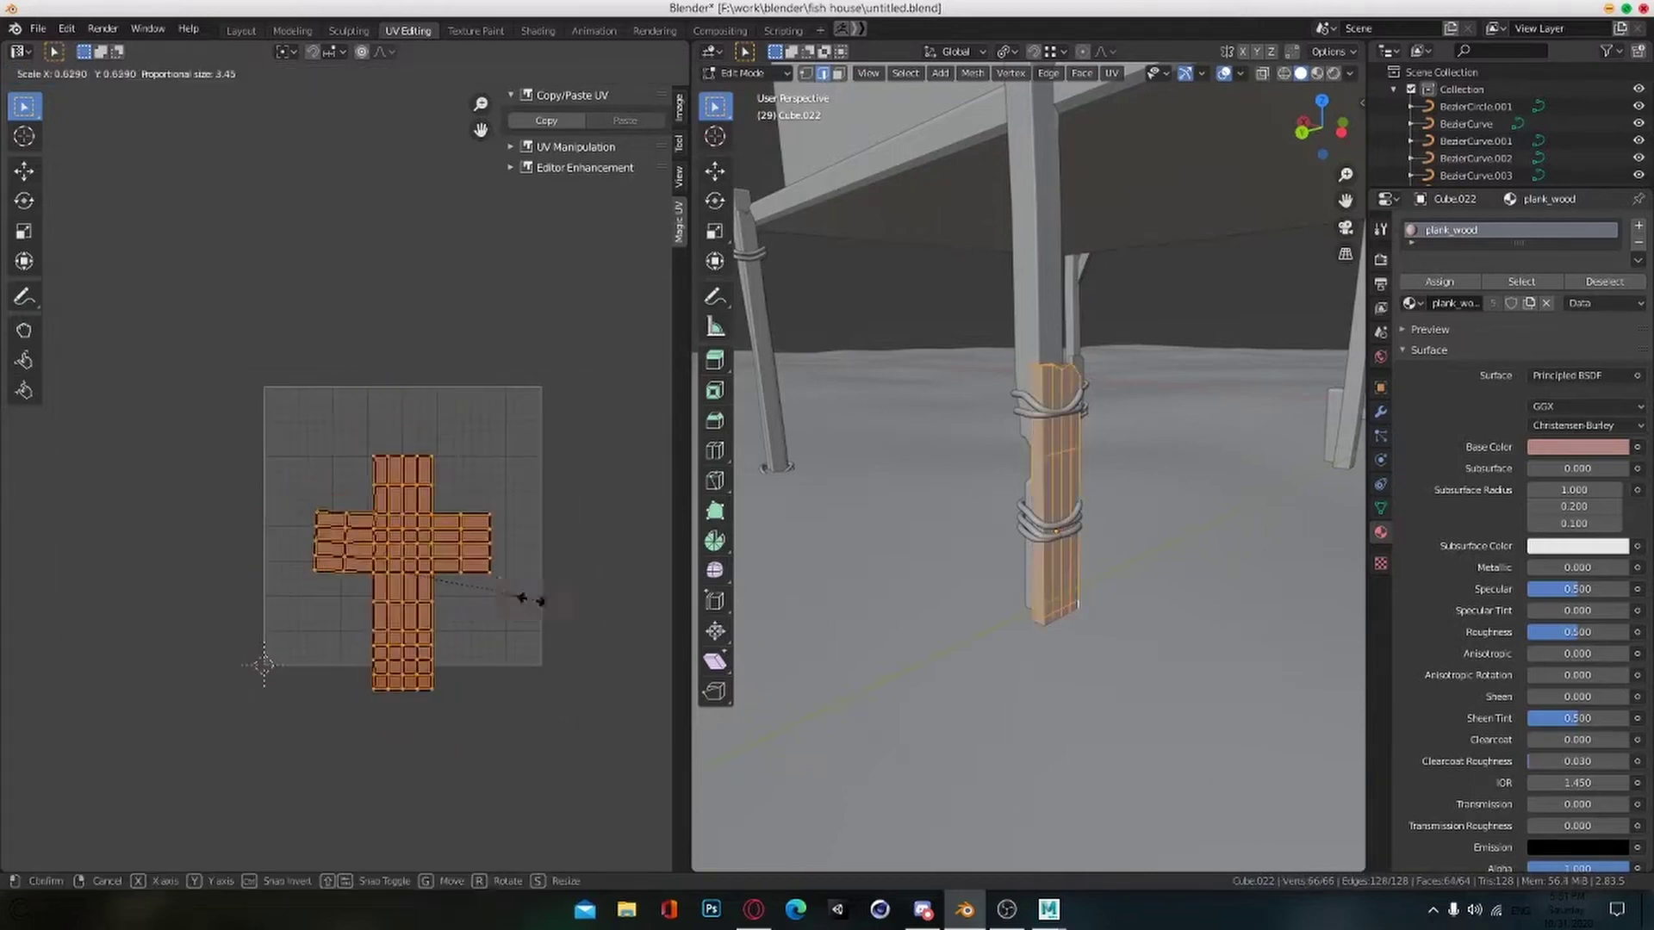
{"action": "left_click", "coordinate": [500, 600]}
{"action": "key", "text": "g"}
{"action": "scroll", "coordinate": [551, 652], "scroll_direction": "up", "scroll_amount": 2}
{"action": "middle_click_drag", "start_coordinate": [601, 706], "coordinate": [538, 680]}
{"action": "scroll", "coordinate": [542, 668], "scroll_direction": "down", "scroll_amount": 2}
{"action": "key", "text": "alt+a"}
{"action": "scroll", "coordinate": [538, 649], "scroll_direction": "down", "scroll_amount": 3}
{"action": "key", "text": "ctrl+s"}
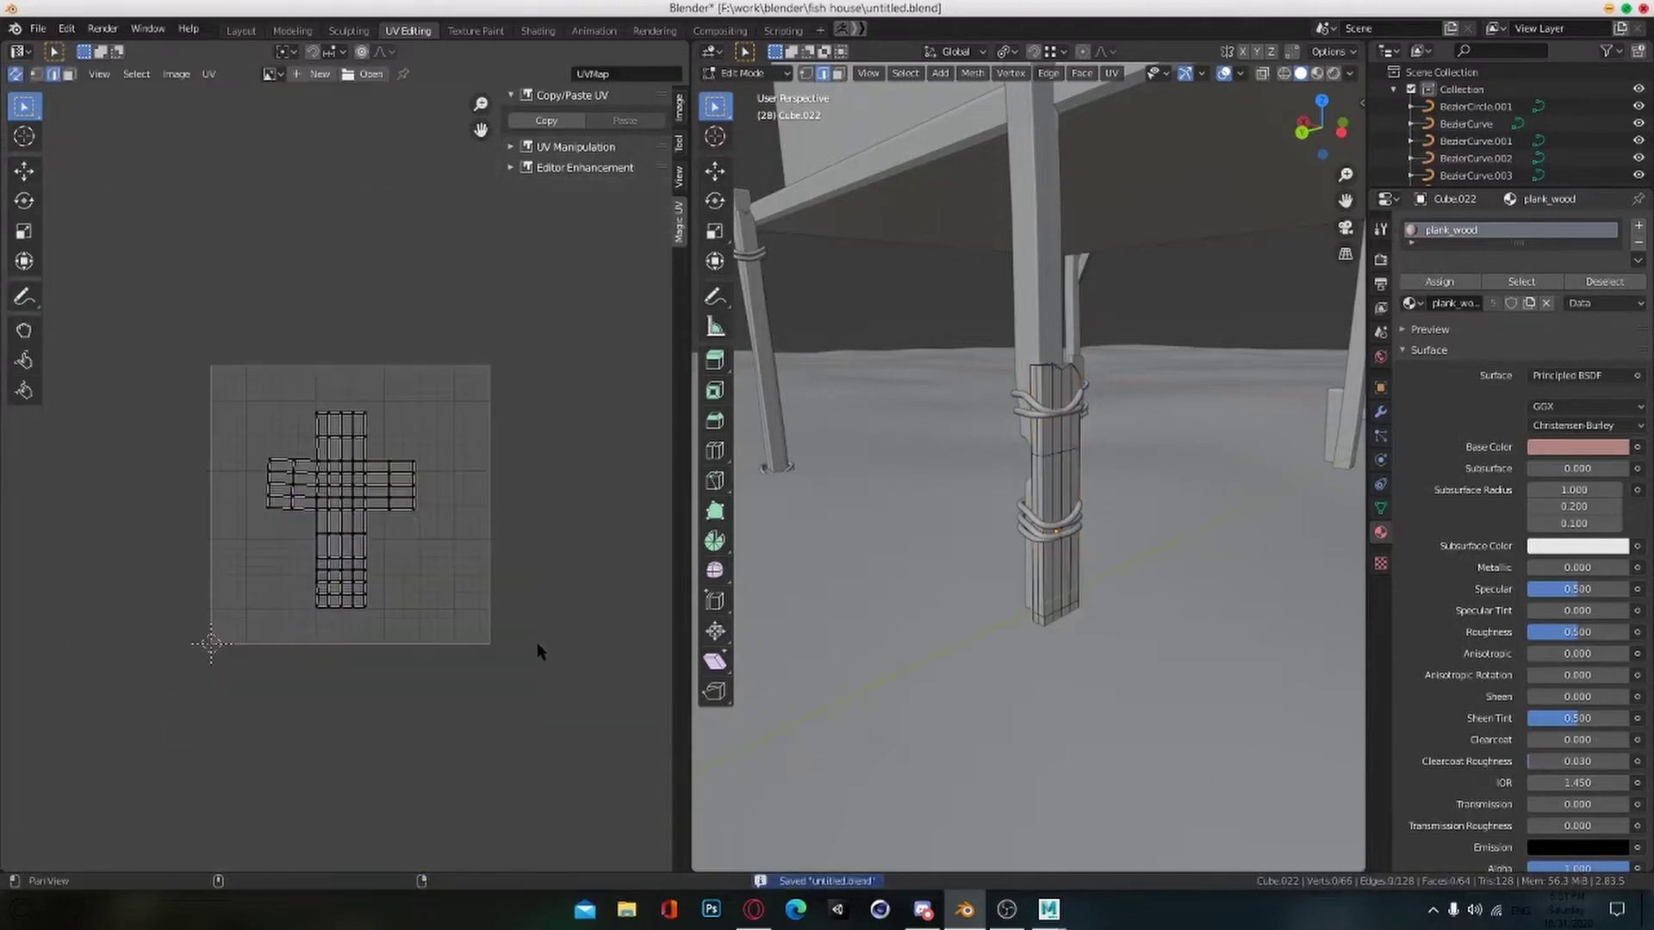
Step: Select the short diagonal brace on the house's corner post and project its UVs with Smart UV Project
{"action": "scroll", "coordinate": [1172, 510], "scroll_direction": "down", "scroll_amount": 2}
{"action": "middle_click_drag", "start_coordinate": [1232, 517], "coordinate": [827, 613]}
{"action": "scroll", "coordinate": [974, 596], "scroll_direction": "down", "scroll_amount": 6}
{"action": "scroll", "coordinate": [869, 577], "scroll_direction": "up", "scroll_amount": 5}
{"action": "key", "text": "Tab"}
{"action": "left_click", "coordinate": [987, 534]}
{"action": "key", "text": "Tab"}
{"action": "scroll", "coordinate": [442, 555], "scroll_direction": "up", "scroll_amount": 1}
{"action": "key", "text": "Tab"}
{"action": "left_click", "coordinate": [940, 501]}
{"action": "key", "text": "Tab"}
{"action": "key", "text": "u"}
{"action": "left_click", "coordinate": [928, 372]}
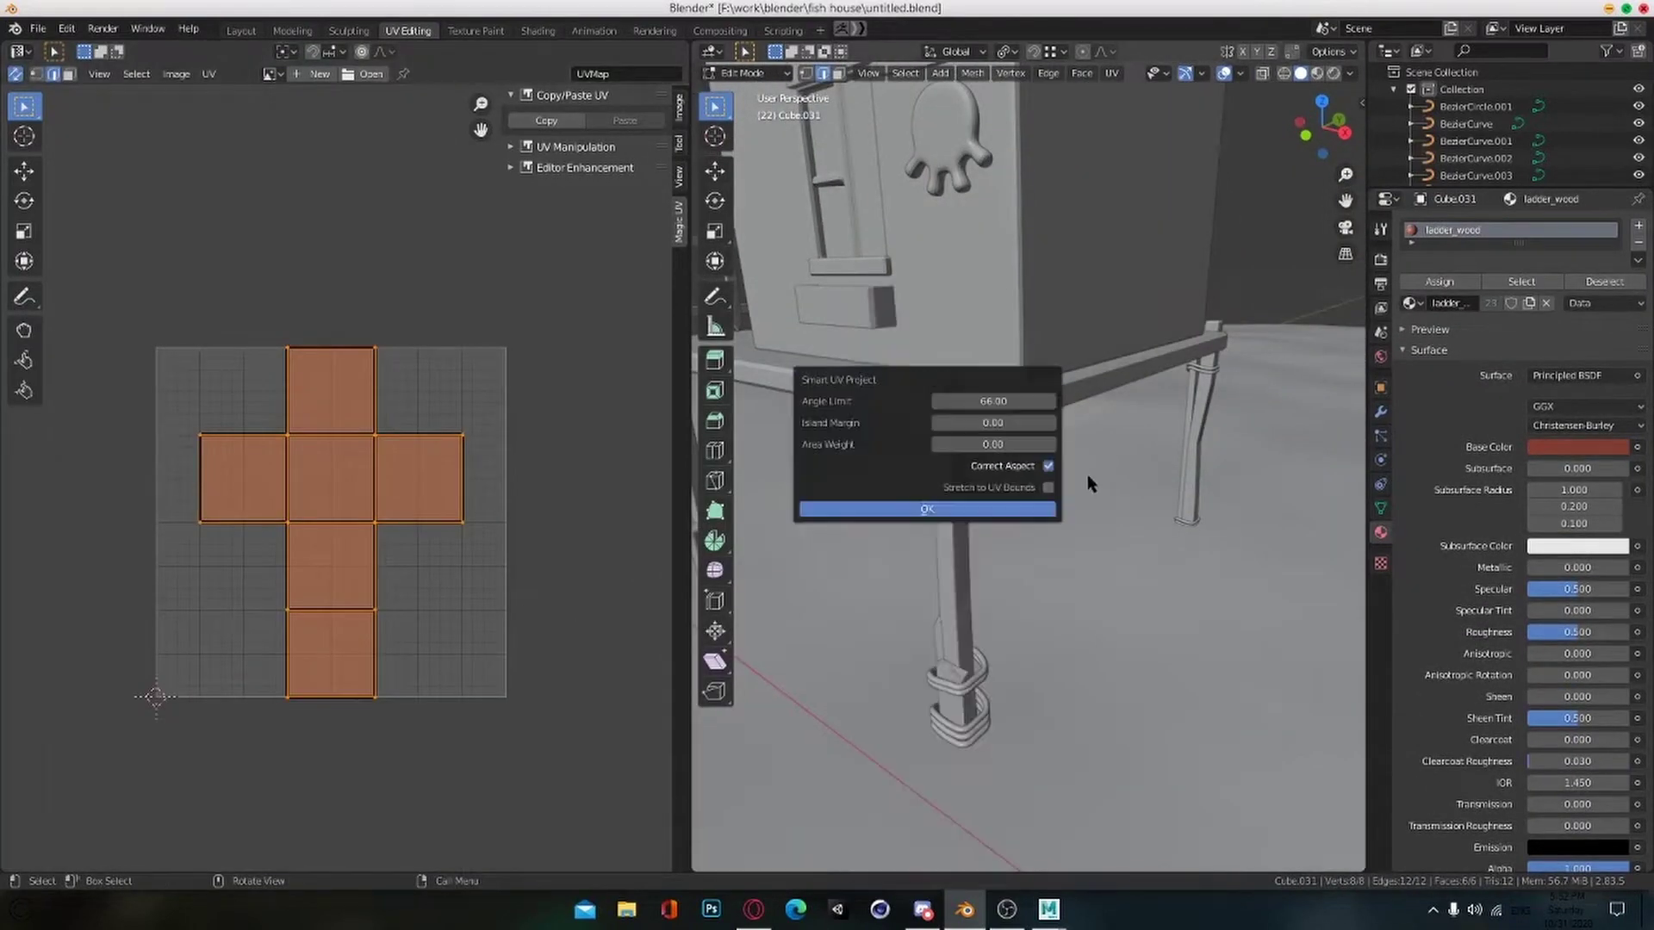
{"action": "left_click", "coordinate": [966, 513]}
Step: Stitch the diagonal brace's square UV faces together into a single cross-shaped layout
{"action": "left_click", "coordinate": [417, 562]}
{"action": "key", "text": "v"}
{"action": "left_click", "coordinate": [417, 563]}
{"action": "scroll", "coordinate": [418, 563], "scroll_direction": "down", "scroll_amount": 2}
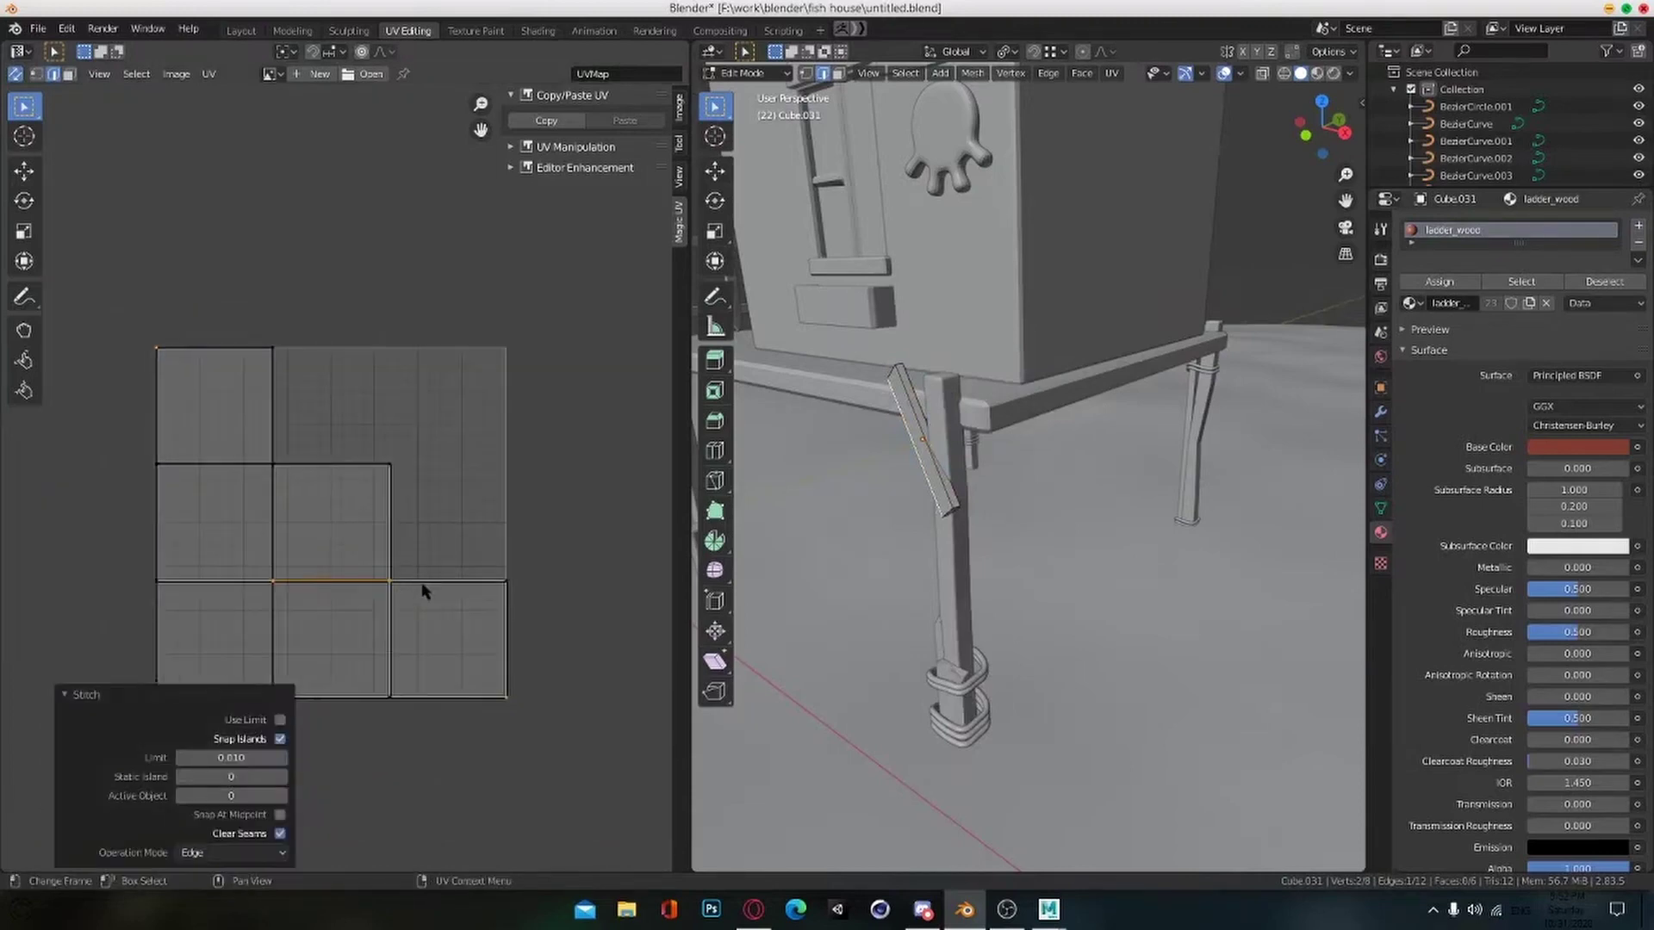
{"action": "left_click", "coordinate": [420, 582]}
{"action": "key", "text": "v"}
{"action": "left_click", "coordinate": [388, 564]}
{"action": "left_click", "coordinate": [276, 422]}
{"action": "key", "text": "v"}
{"action": "middle_click_drag", "start_coordinate": [266, 583], "coordinate": [380, 583]}
{"action": "left_click", "coordinate": [325, 471]}
{"action": "key", "text": "v"}
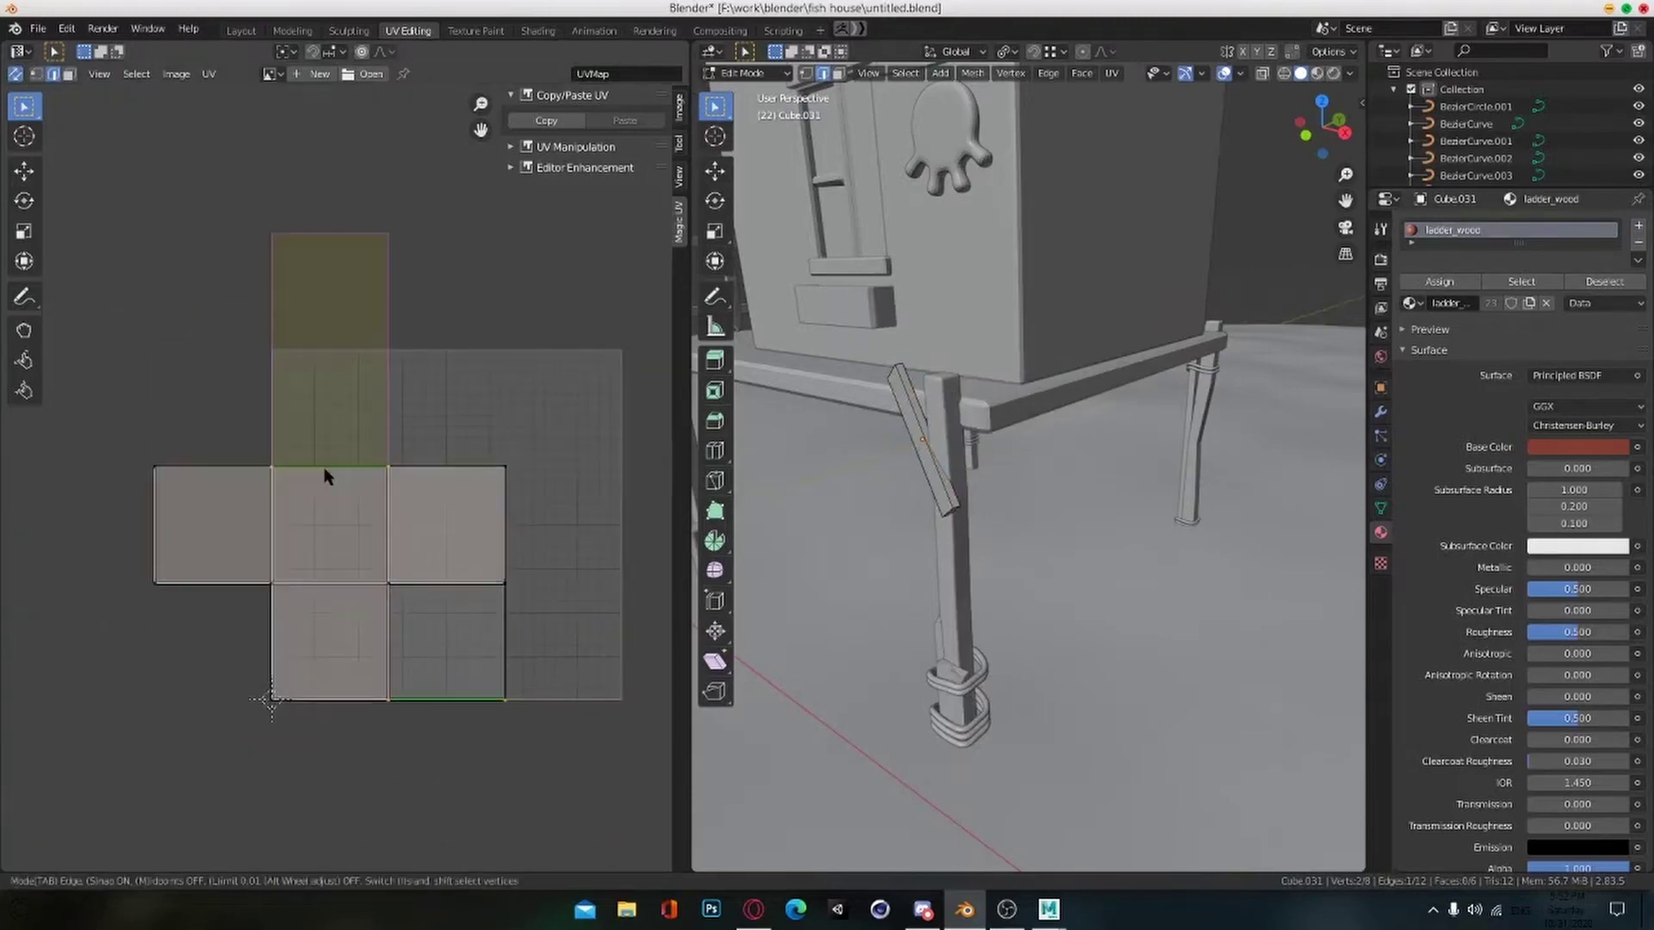
{"action": "scroll", "coordinate": [324, 473], "scroll_direction": "down", "scroll_amount": 3}
{"action": "scroll", "coordinate": [483, 488], "scroll_direction": "up", "scroll_amount": 2}
{"action": "scroll", "coordinate": [882, 484], "scroll_direction": "up", "scroll_amount": 4}
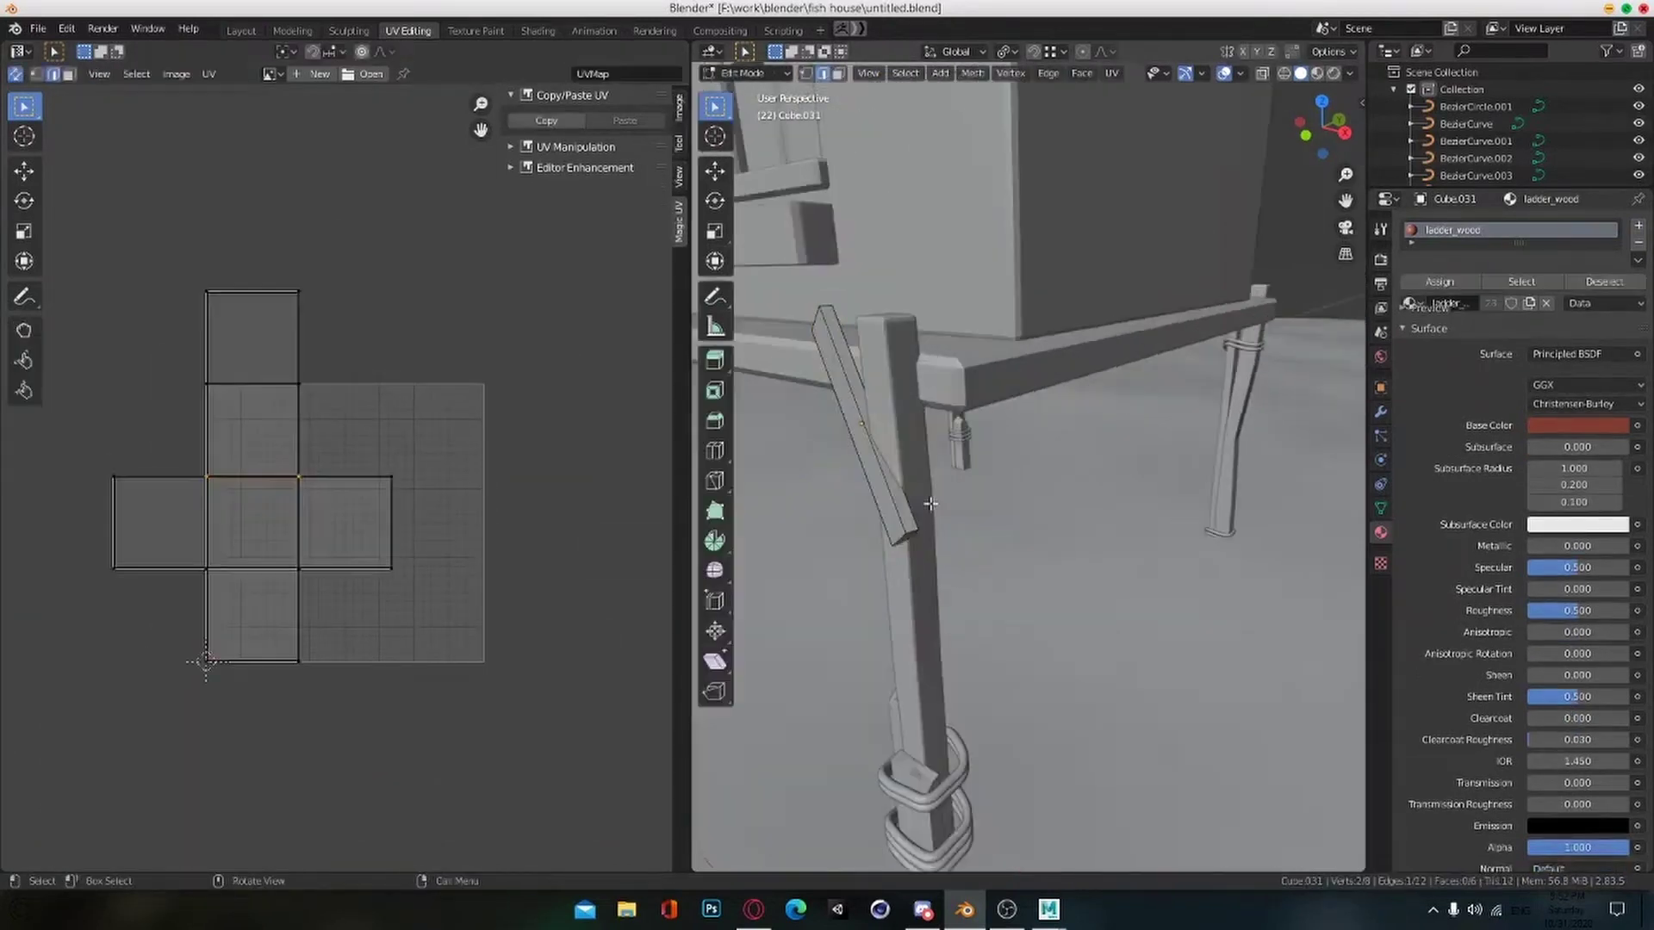
Step: Reproject all of the diagonal brace's faces with Smart UV Project
{"action": "key", "text": "a"}
{"action": "key", "text": "u"}
{"action": "left_click", "coordinate": [948, 369]}
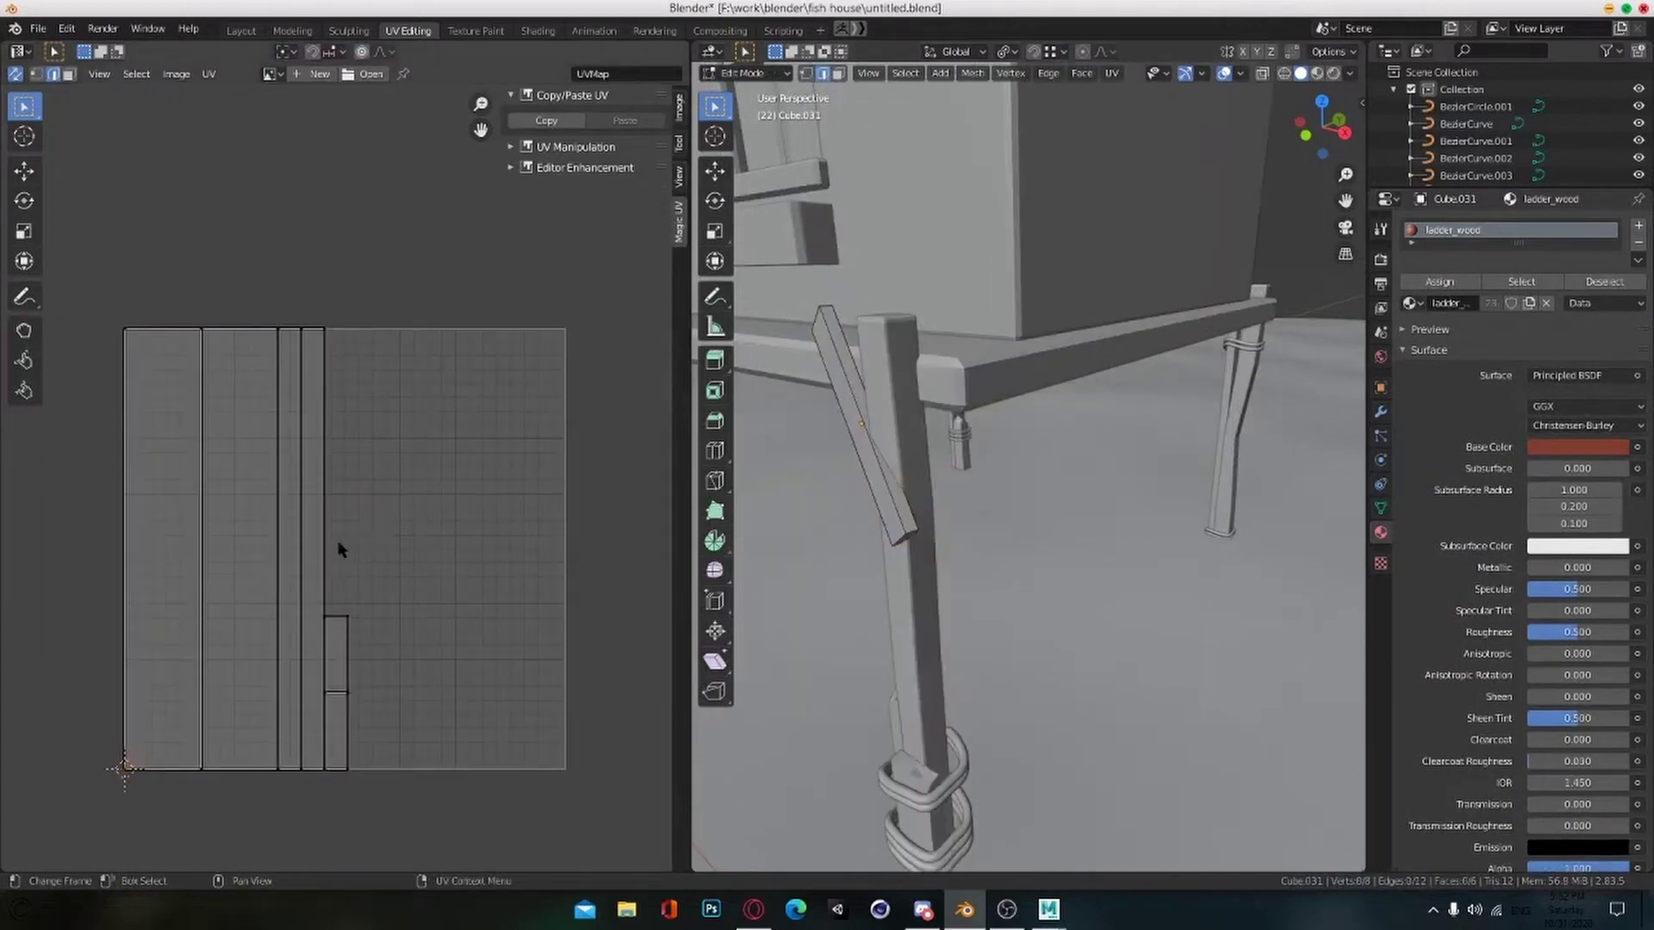
Step: Stitch the brace's long side strips and small end faces along their matching UV edges, and save the file
{"action": "key", "text": "v"}
{"action": "key", "text": "Return"}
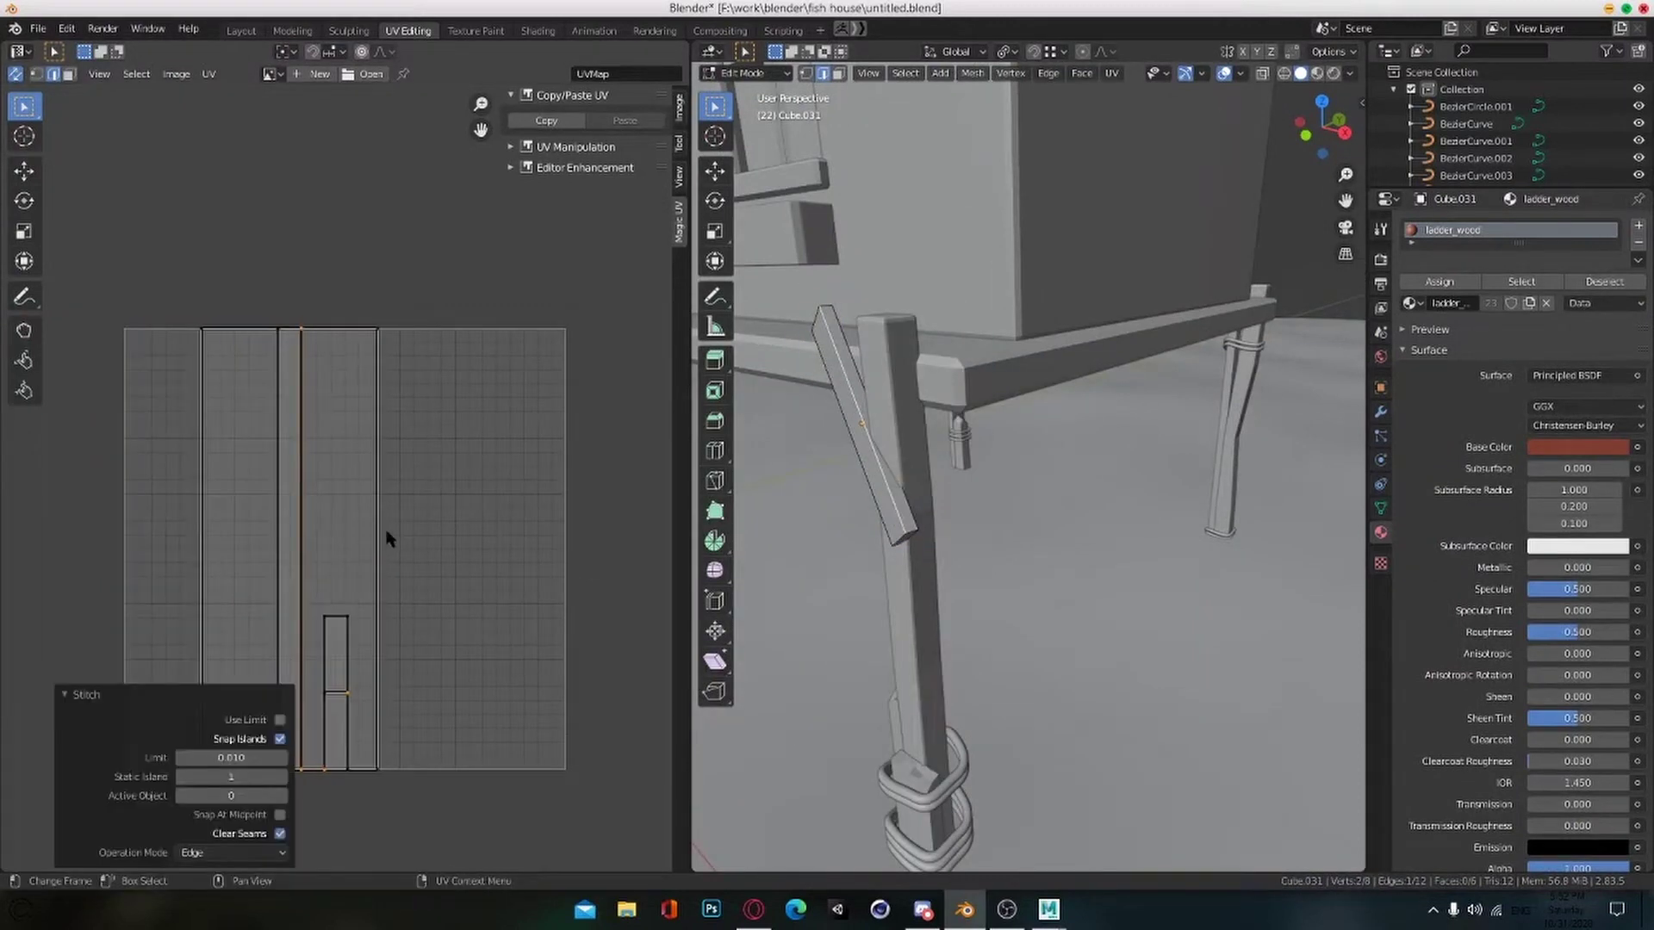
{"action": "key", "text": "v"}
{"action": "key", "text": "Return"}
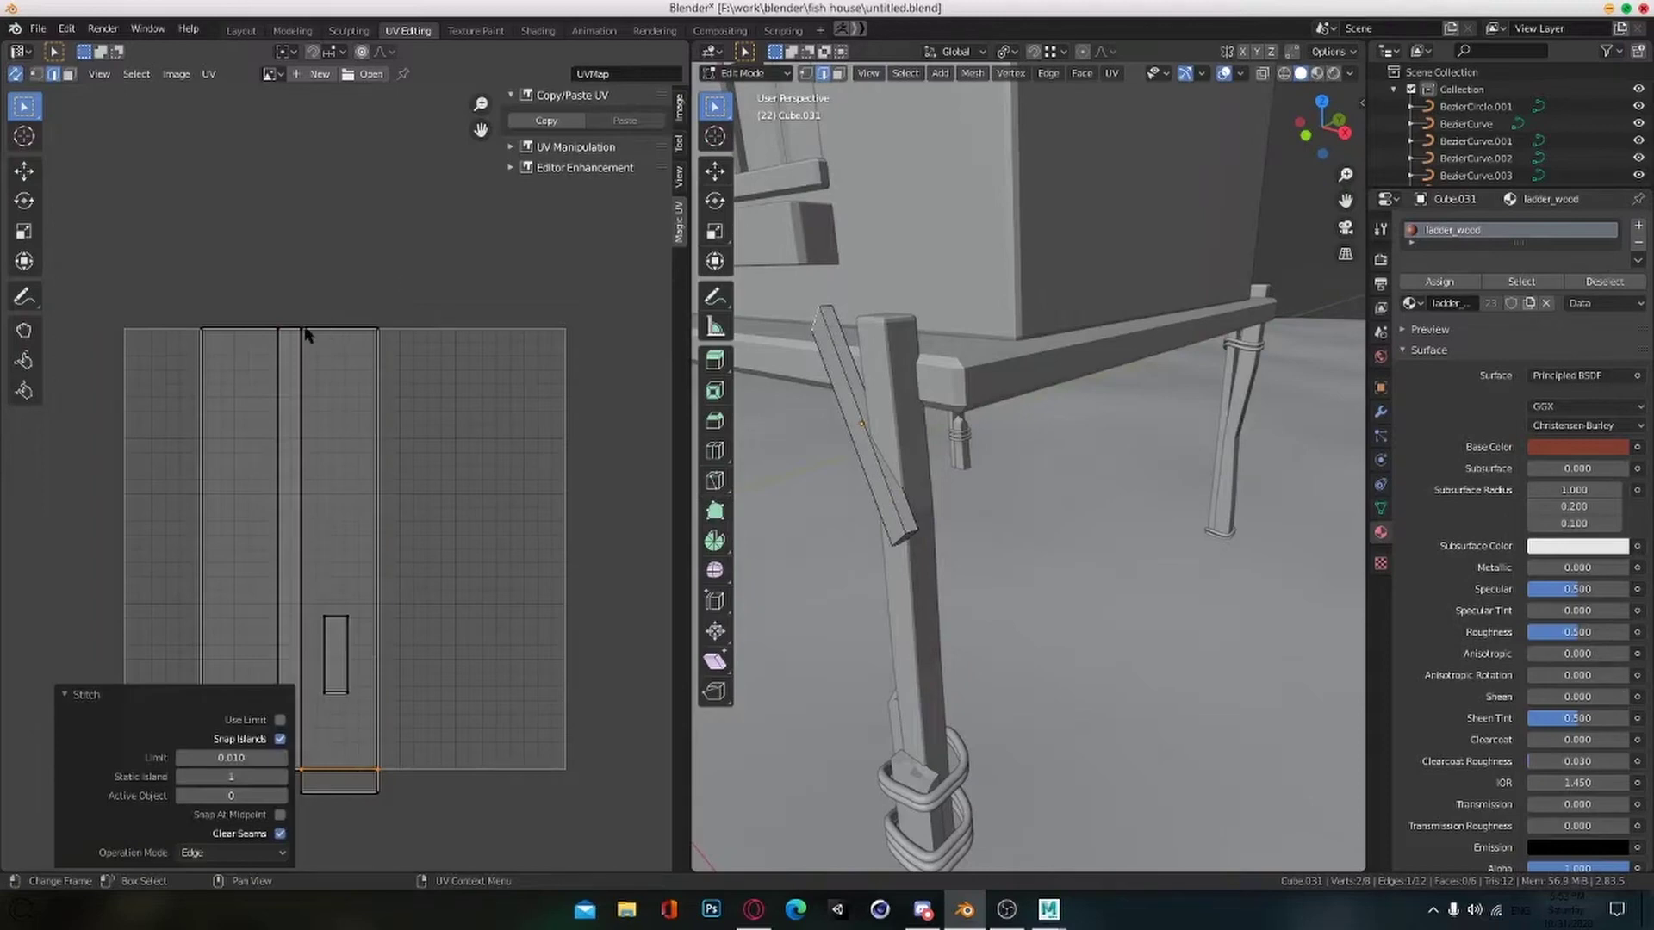
{"action": "left_click", "coordinate": [229, 332]}
{"action": "key", "text": "v"}
{"action": "key", "text": "Return"}
{"action": "scroll", "coordinate": [284, 344], "scroll_direction": "down", "scroll_amount": 3}
{"action": "left_click_drag", "start_coordinate": [259, 348], "coordinate": [560, 635]}
{"action": "key", "text": "Tab"}
{"action": "scroll", "coordinate": [499, 613], "scroll_direction": "up", "scroll_amount": 3}
{"action": "middle_click_drag", "start_coordinate": [878, 595], "coordinate": [990, 525]}
{"action": "scroll", "coordinate": [962, 596], "scroll_direction": "down", "scroll_amount": 7}
{"action": "key", "text": "ctrl+s"}
Step: Select the house's floor platform and project its UVs with Smart UV Project
{"action": "scroll", "coordinate": [974, 586], "scroll_direction": "up", "scroll_amount": 6}
{"action": "scroll", "coordinate": [974, 586], "scroll_direction": "down", "scroll_amount": 4}
{"action": "scroll", "coordinate": [1029, 629], "scroll_direction": "up", "scroll_amount": 4}
{"action": "left_click", "coordinate": [1003, 513]}
{"action": "key", "text": "Tab"}
{"action": "scroll", "coordinate": [462, 583], "scroll_direction": "up", "scroll_amount": 2}
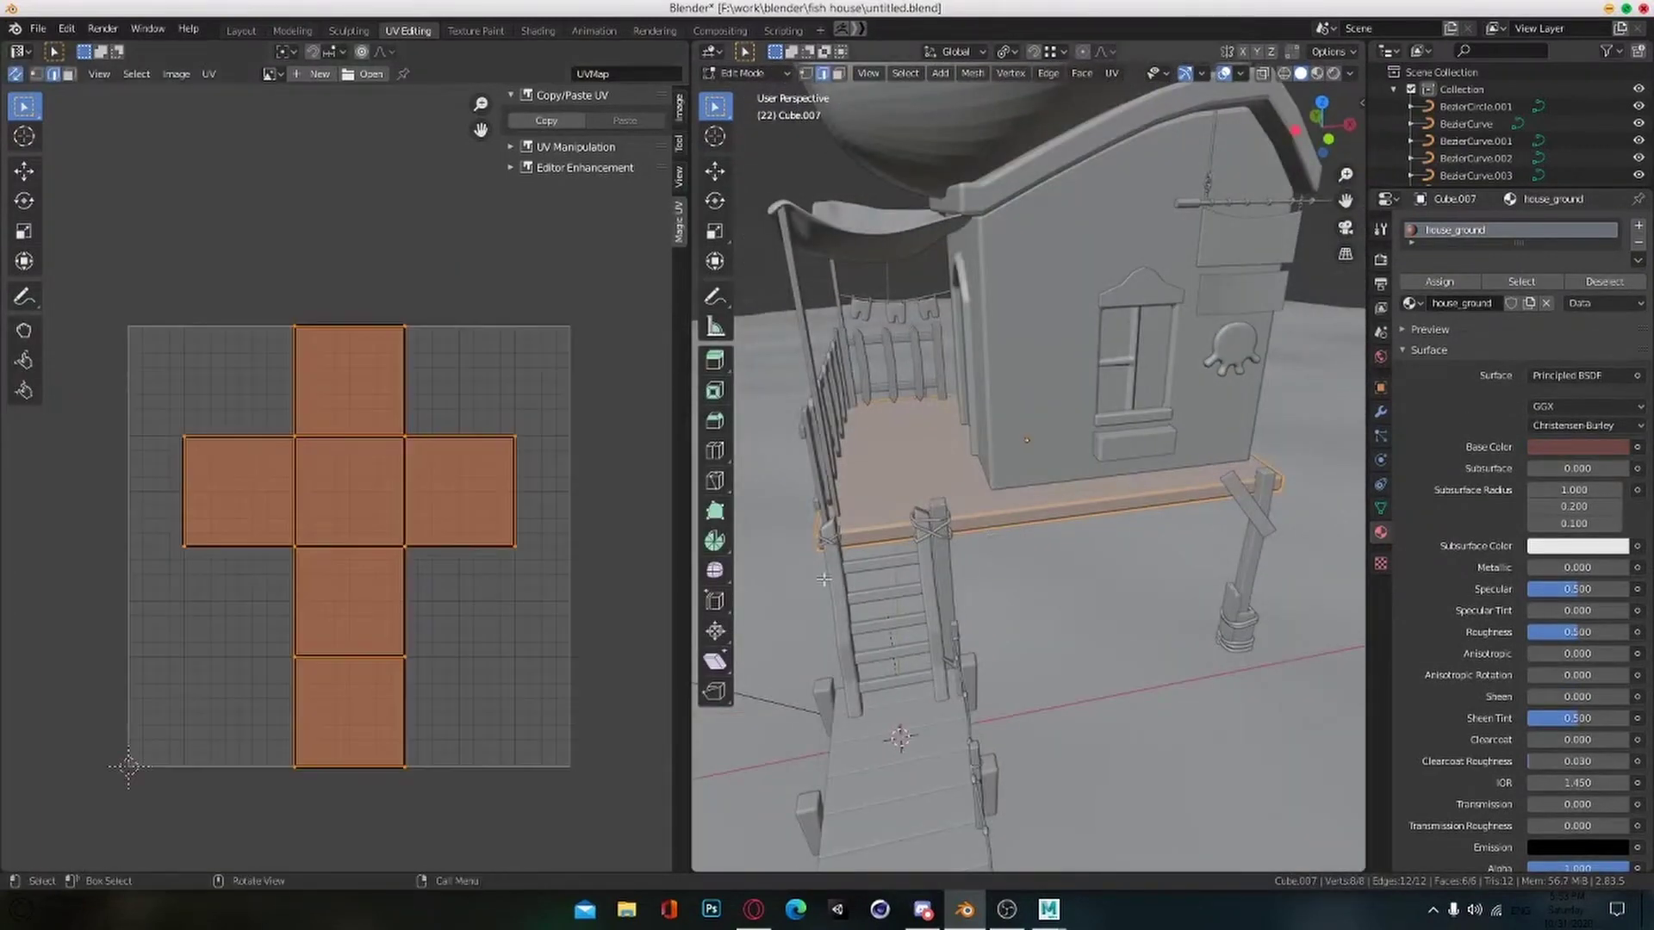
{"action": "key", "text": "u"}
{"action": "left_click", "coordinate": [979, 365]}
{"action": "left_click", "coordinate": [979, 510]}
Step: Stitch the platform's two large UV faces and the narrow side strips together along their long edges
{"action": "left_click", "coordinate": [351, 479]}
{"action": "key", "text": "v"}
{"action": "left_click", "coordinate": [354, 623]}
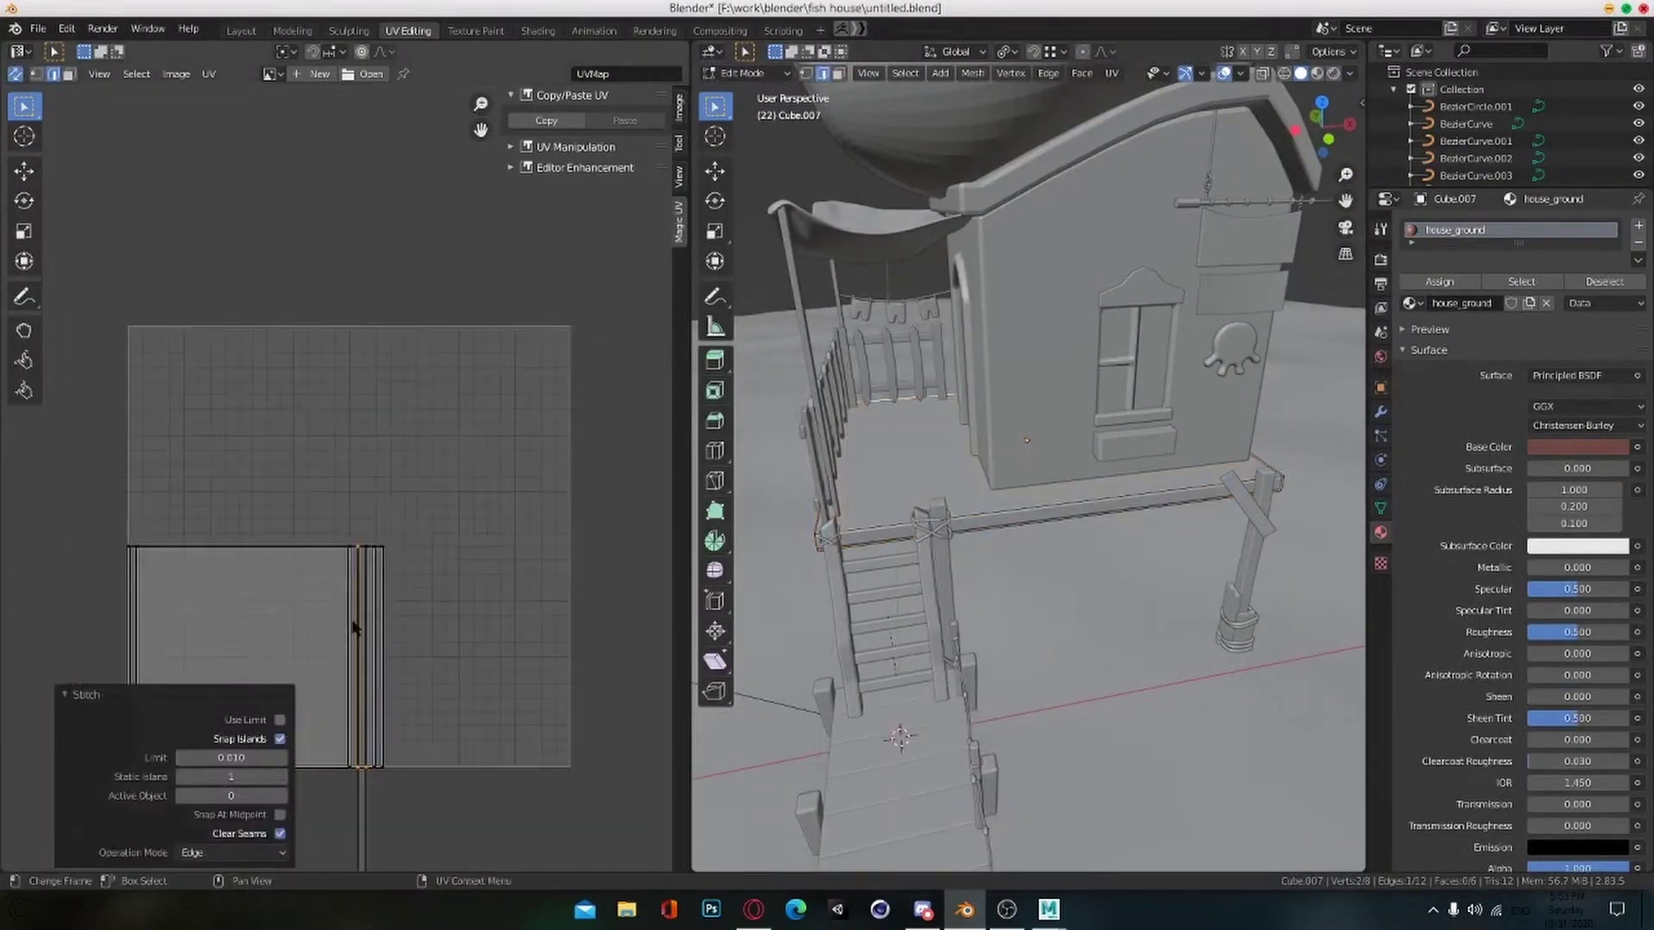
{"action": "middle_click_drag", "start_coordinate": [354, 622], "coordinate": [536, 472]}
{"action": "left_click", "coordinate": [310, 499]}
{"action": "key", "text": "v"}
{"action": "left_click", "coordinate": [310, 499]}
{"action": "middle_click_drag", "start_coordinate": [312, 500], "coordinate": [37, 520]}
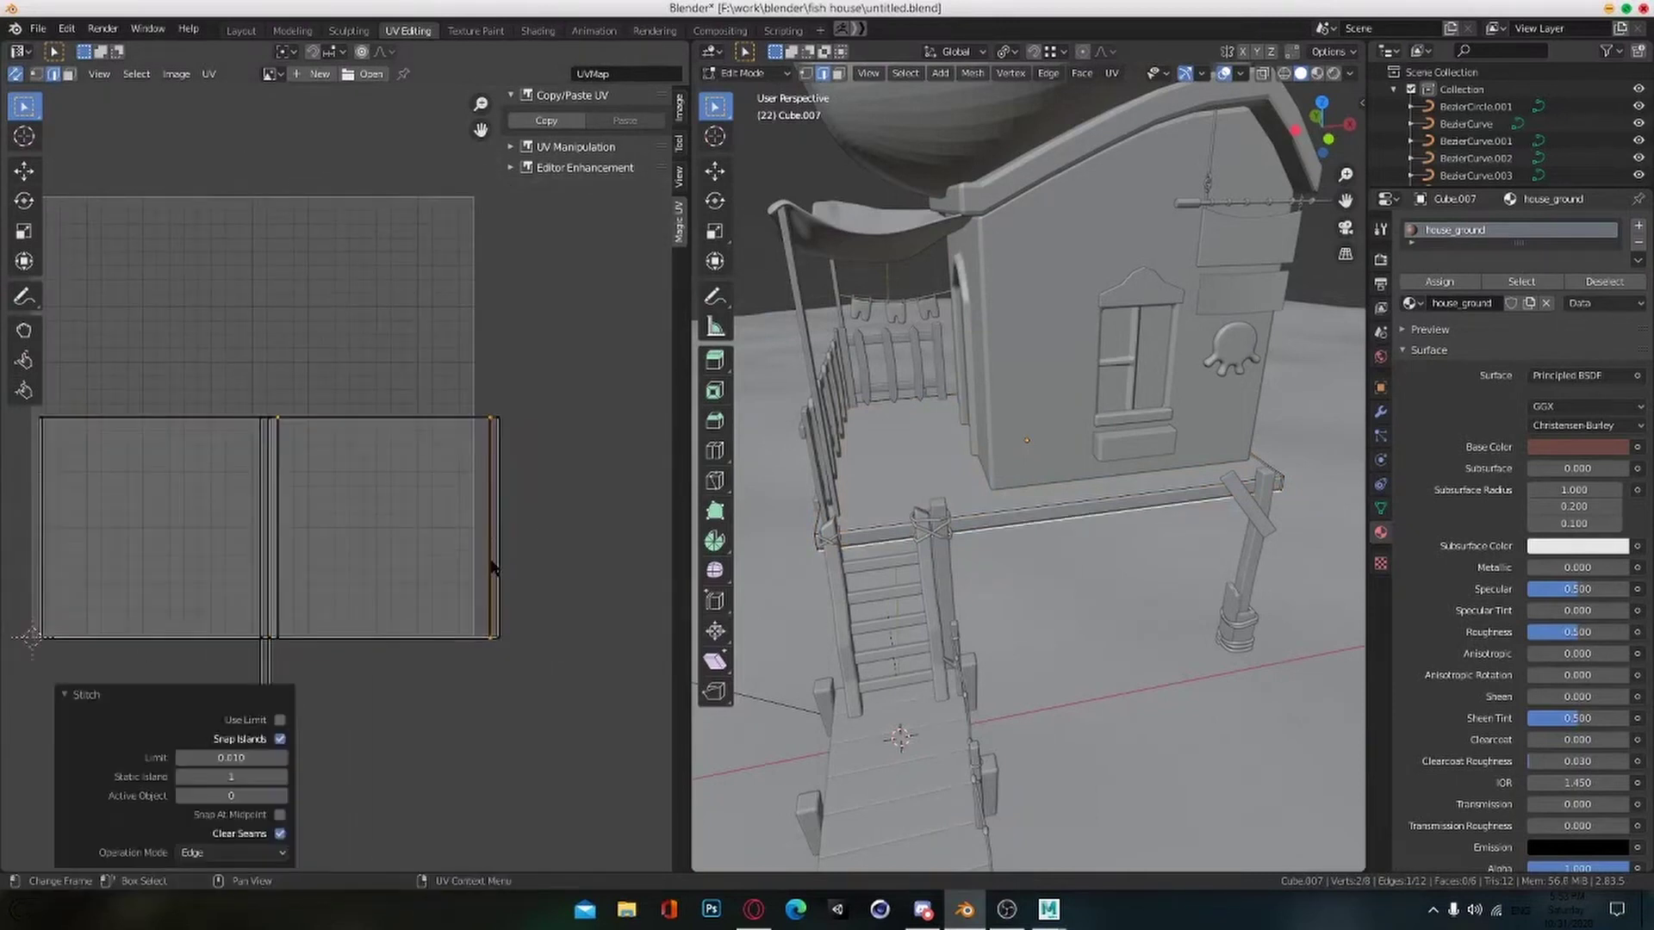
Step: Stitch the remaining thin side strip to the lower edge of the platform's right-hand large UV face
{"action": "middle_click_drag", "start_coordinate": [493, 567], "coordinate": [547, 492]}
{"action": "left_click", "coordinate": [447, 568]}
{"action": "key", "text": "v"}
{"action": "right_click", "coordinate": [447, 569]}
{"action": "middle_click_drag", "start_coordinate": [303, 622], "coordinate": [341, 609]}
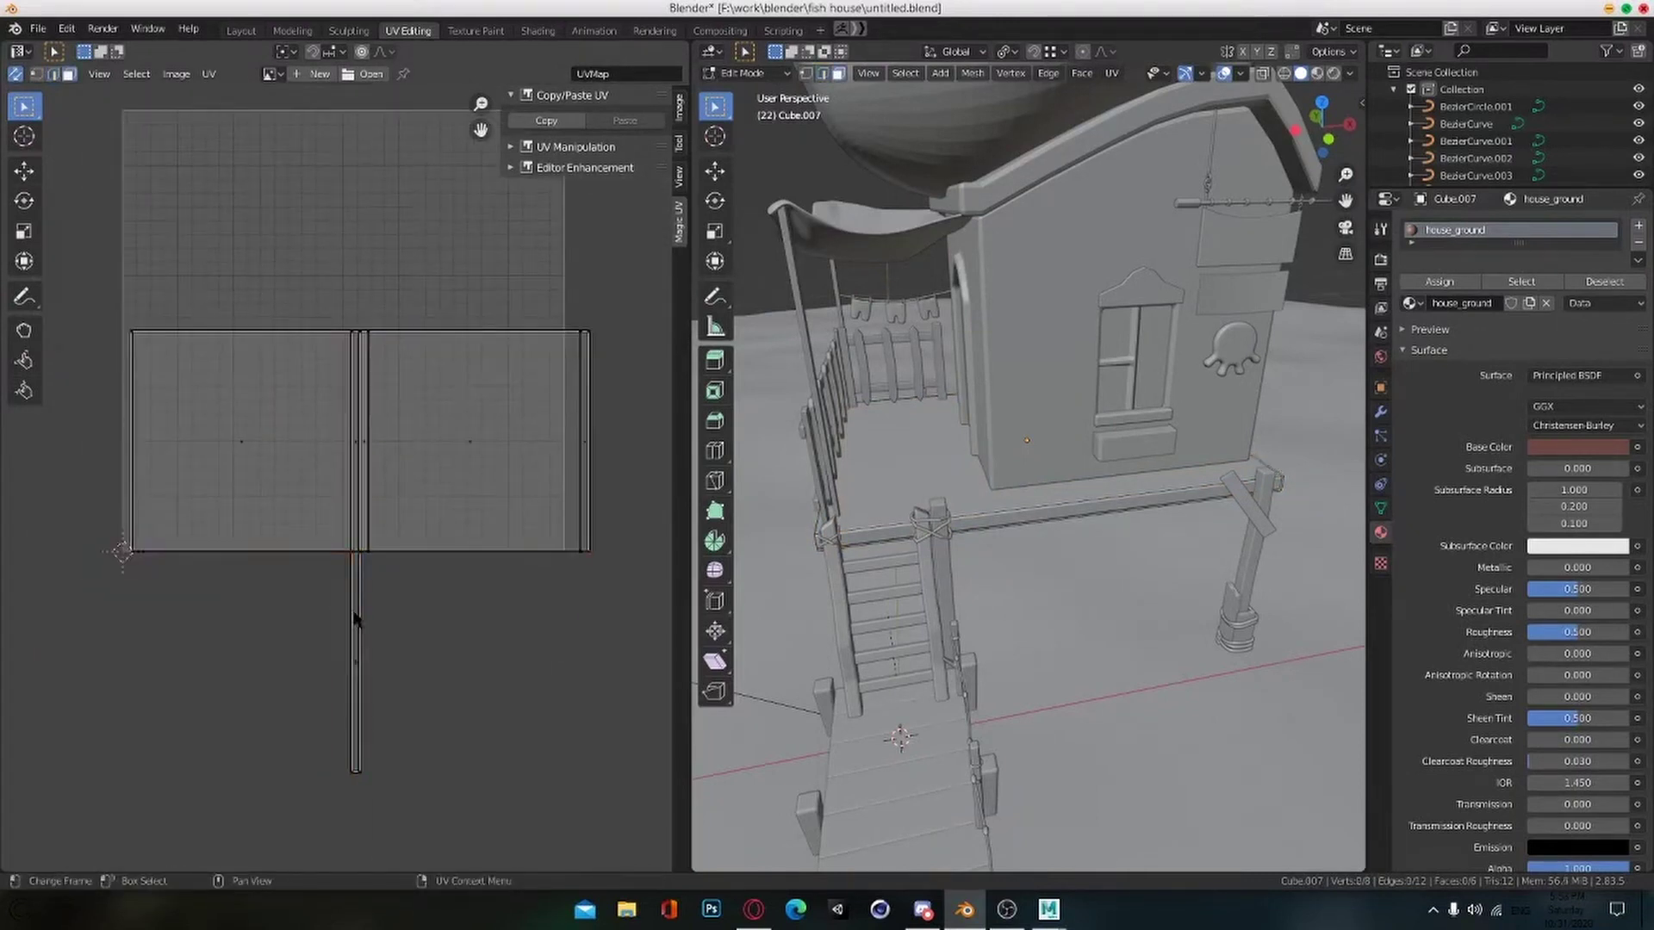
{"action": "left_click", "coordinate": [461, 554]}
{"action": "key", "text": "v"}
{"action": "left_click", "coordinate": [462, 554]}
Step: Scale the platform's whole UV layout by 0.595, move it inside the UV square, and save the file
{"action": "scroll", "coordinate": [462, 554], "scroll_direction": "down", "scroll_amount": 2}
{"action": "key", "text": "a"}
{"action": "key", "text": "s"}
{"action": "left_click", "coordinate": [483, 524]}
{"action": "key", "text": "g"}
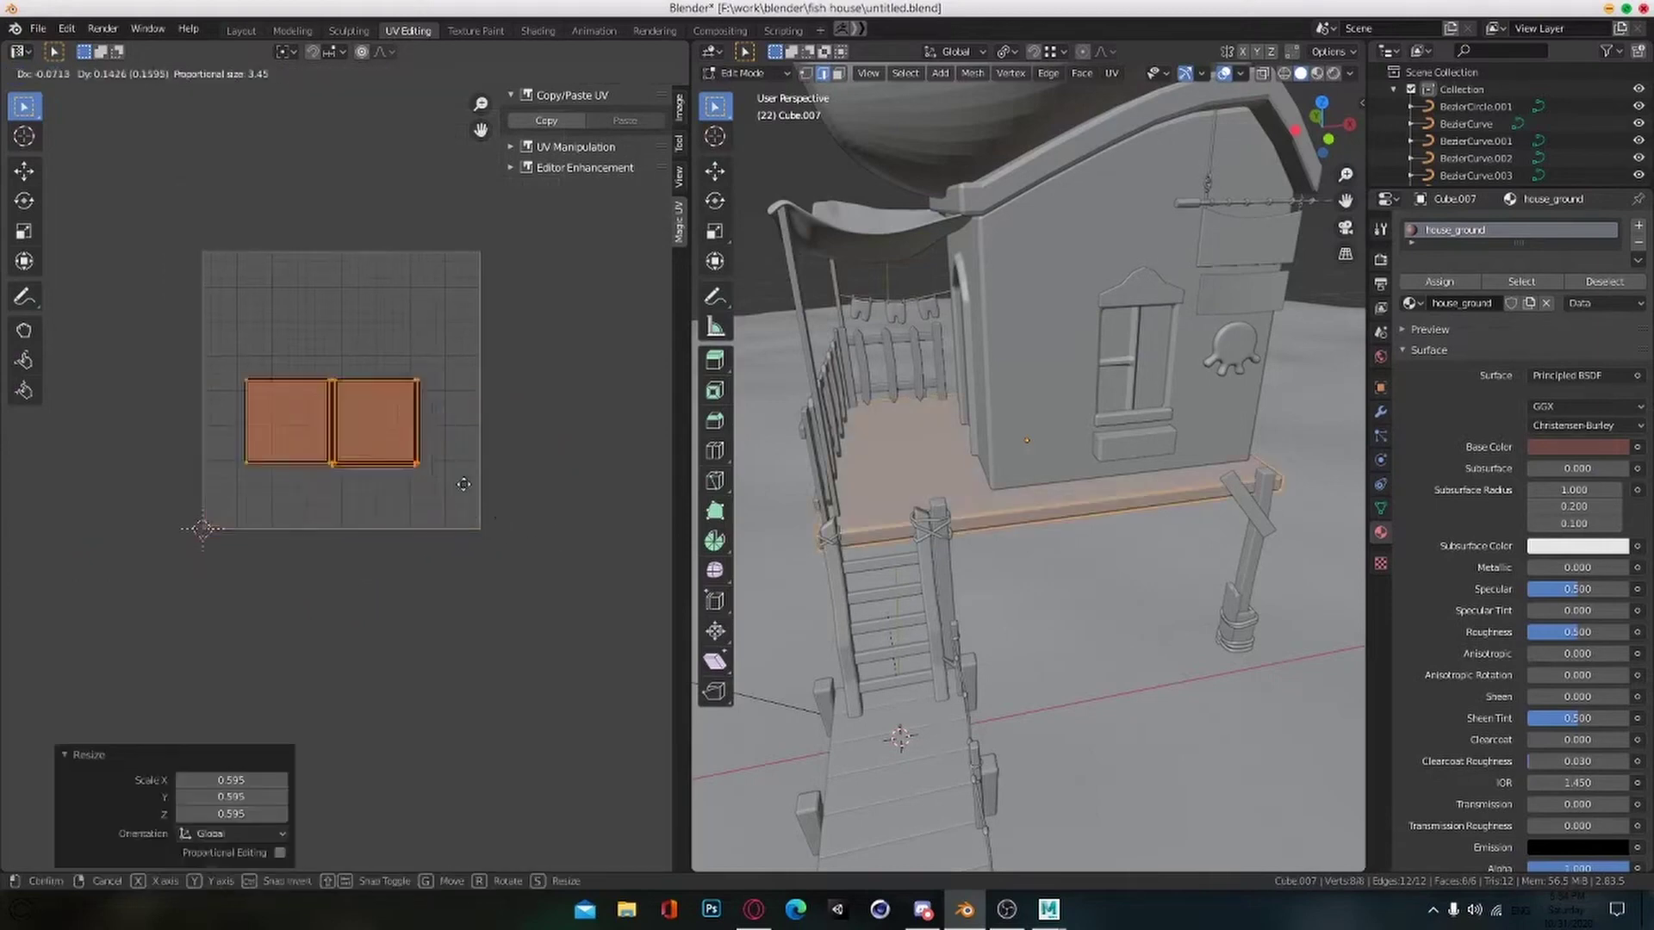
{"action": "key", "text": "ctrl+s"}
Step: Select the upright fence post beside the ladder and project its UVs with Smart UV Project
{"action": "key", "text": "Tab"}
{"action": "middle_click_drag", "start_coordinate": [776, 534], "coordinate": [973, 545]}
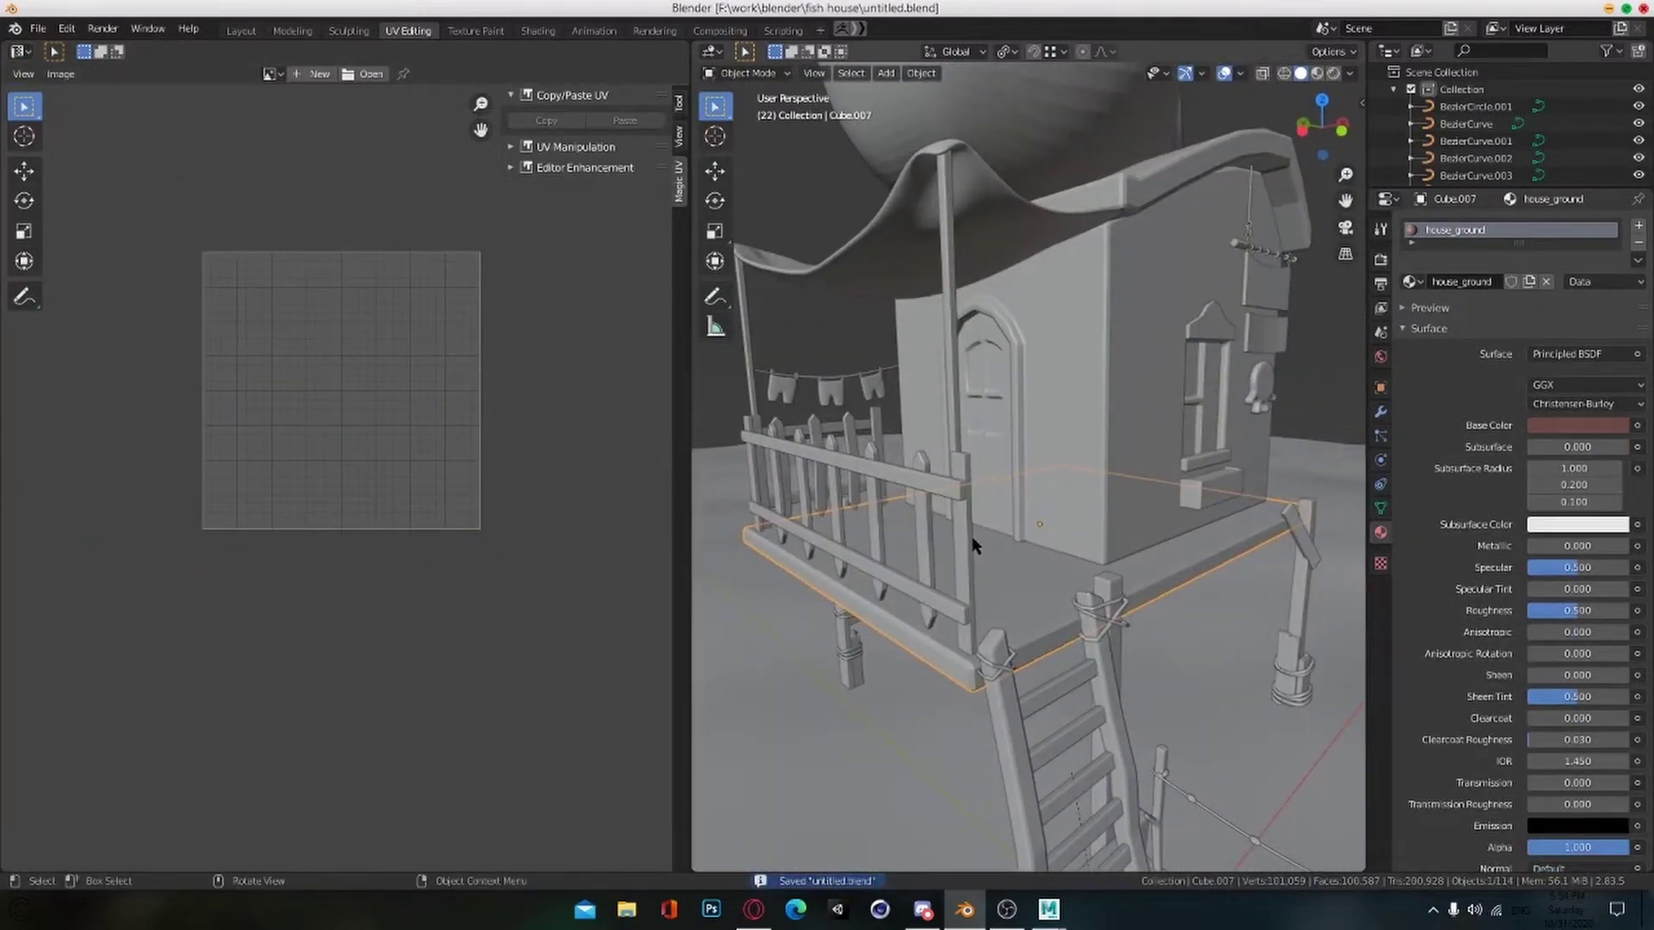
{"action": "middle_click_drag", "start_coordinate": [869, 548], "coordinate": [911, 551]}
{"action": "scroll", "coordinate": [911, 551], "scroll_direction": "up", "scroll_amount": 2}
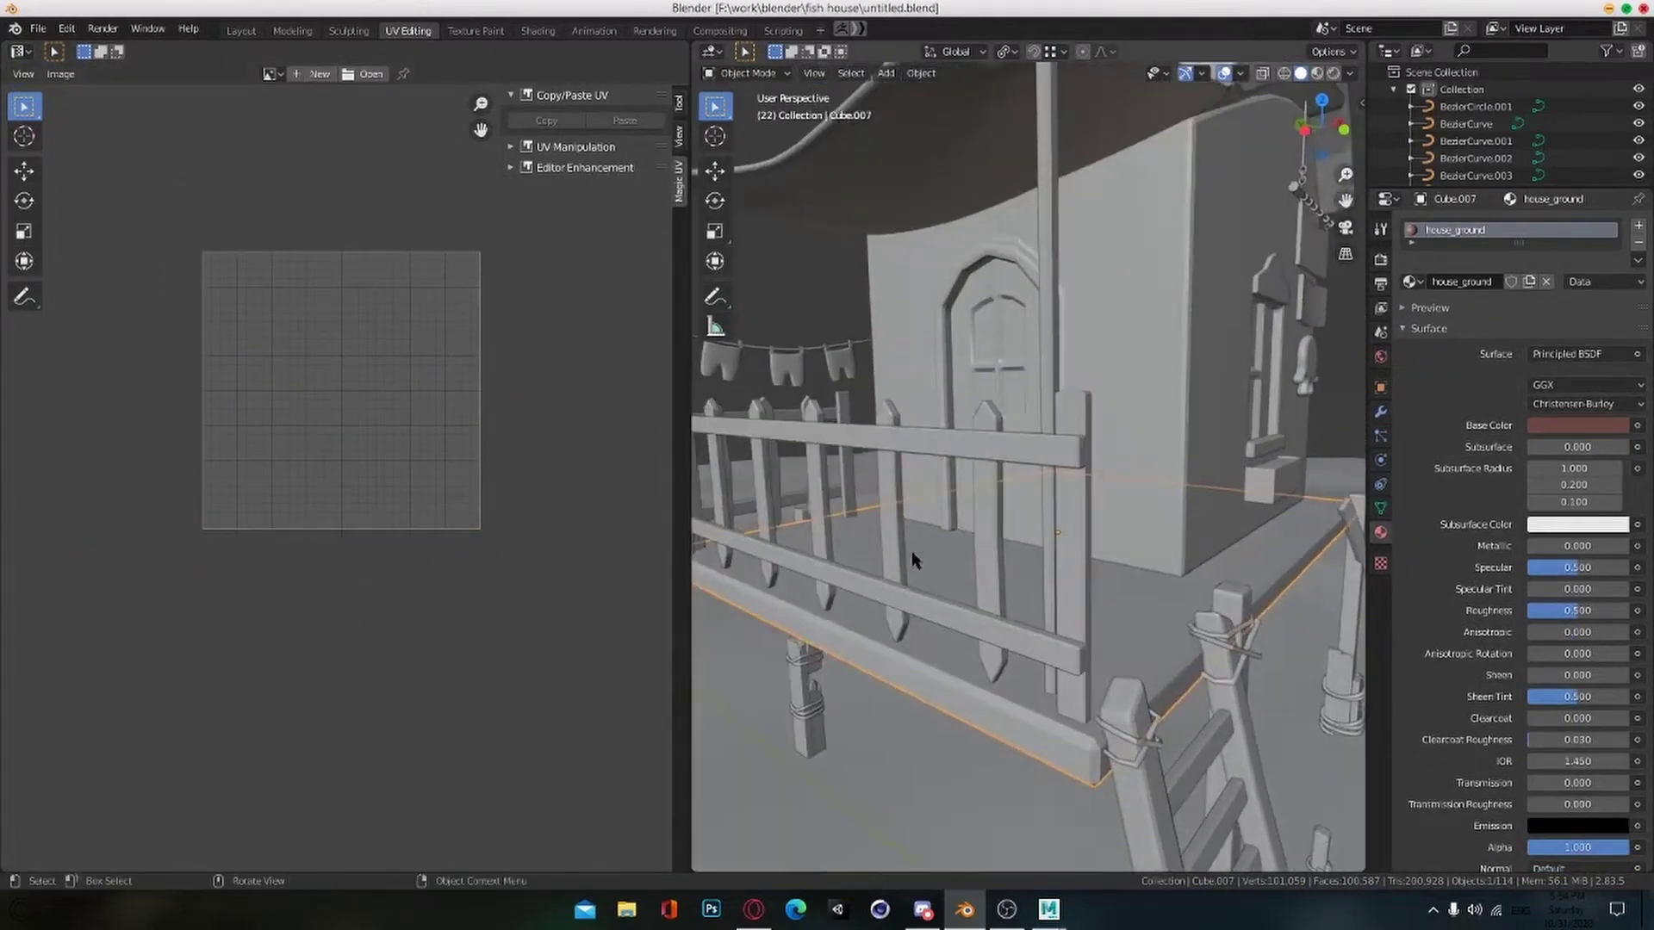
{"action": "scroll", "coordinate": [915, 555], "scroll_direction": "down", "scroll_amount": 2}
{"action": "left_click", "coordinate": [1072, 568]}
{"action": "key", "text": "Tab"}
{"action": "middle_click_drag", "start_coordinate": [1059, 565], "coordinate": [1097, 602]}
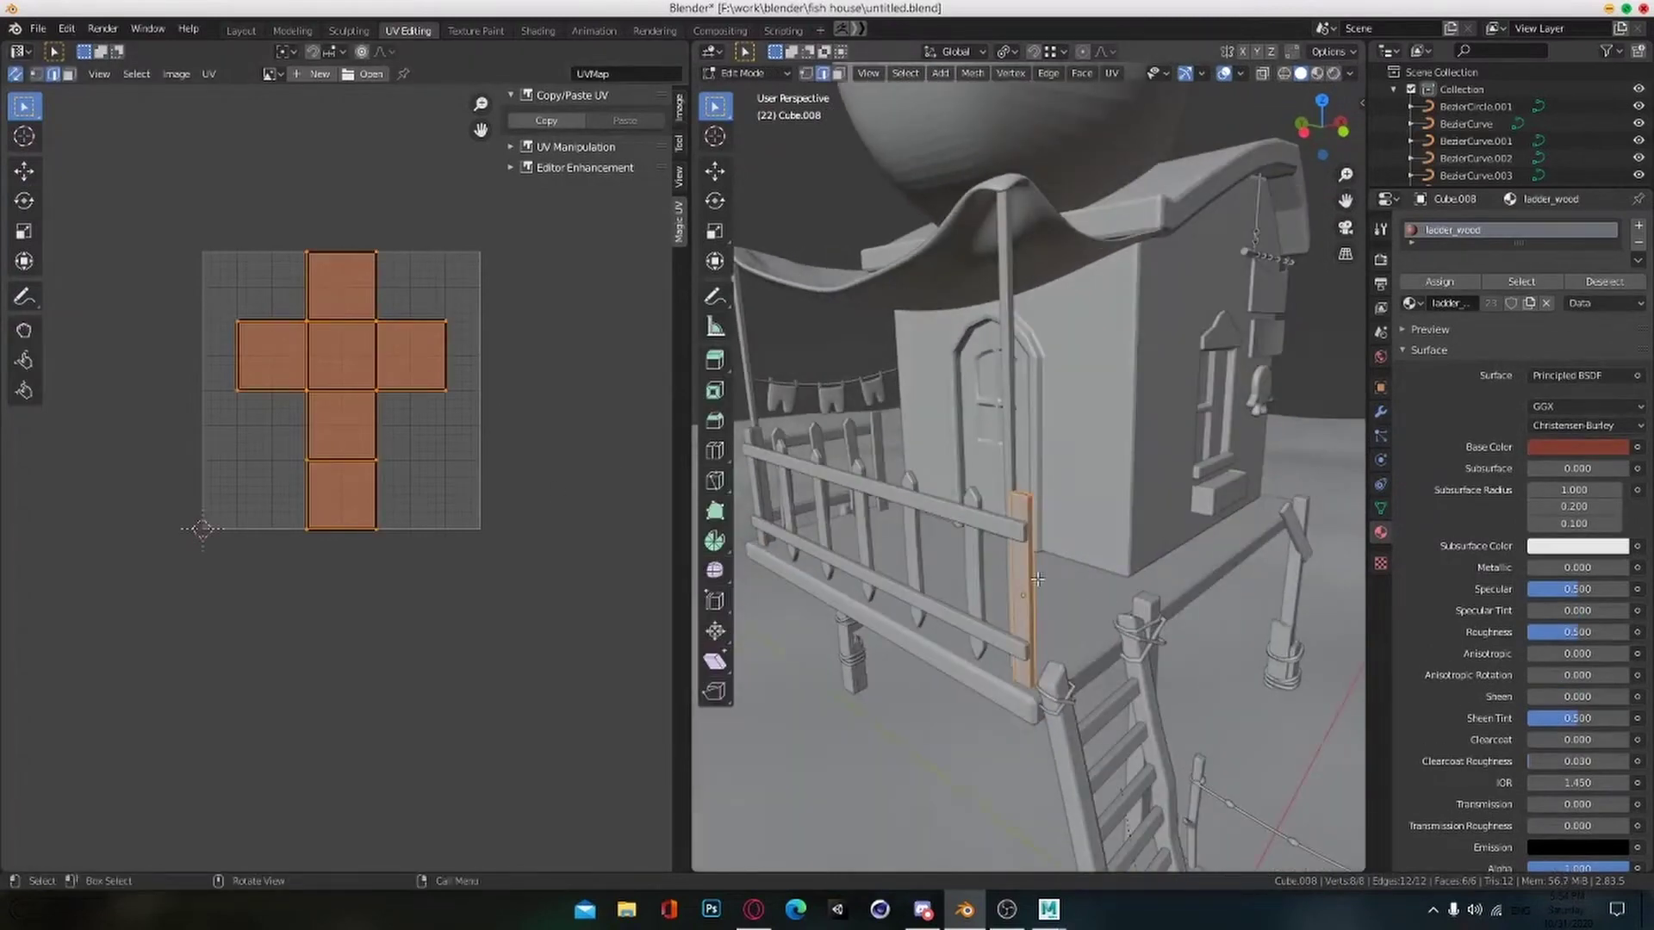
{"action": "key", "text": "u"}
{"action": "left_click", "coordinate": [988, 347]}
{"action": "left_click", "coordinate": [1046, 510]}
Step: Stitch the fence post's long side strips and small end caps together into one UV island
{"action": "scroll", "coordinate": [336, 465], "scroll_direction": "up", "scroll_amount": 2}
{"action": "left_click", "coordinate": [240, 431]}
{"action": "key", "text": "v"}
{"action": "left_click", "coordinate": [272, 426]}
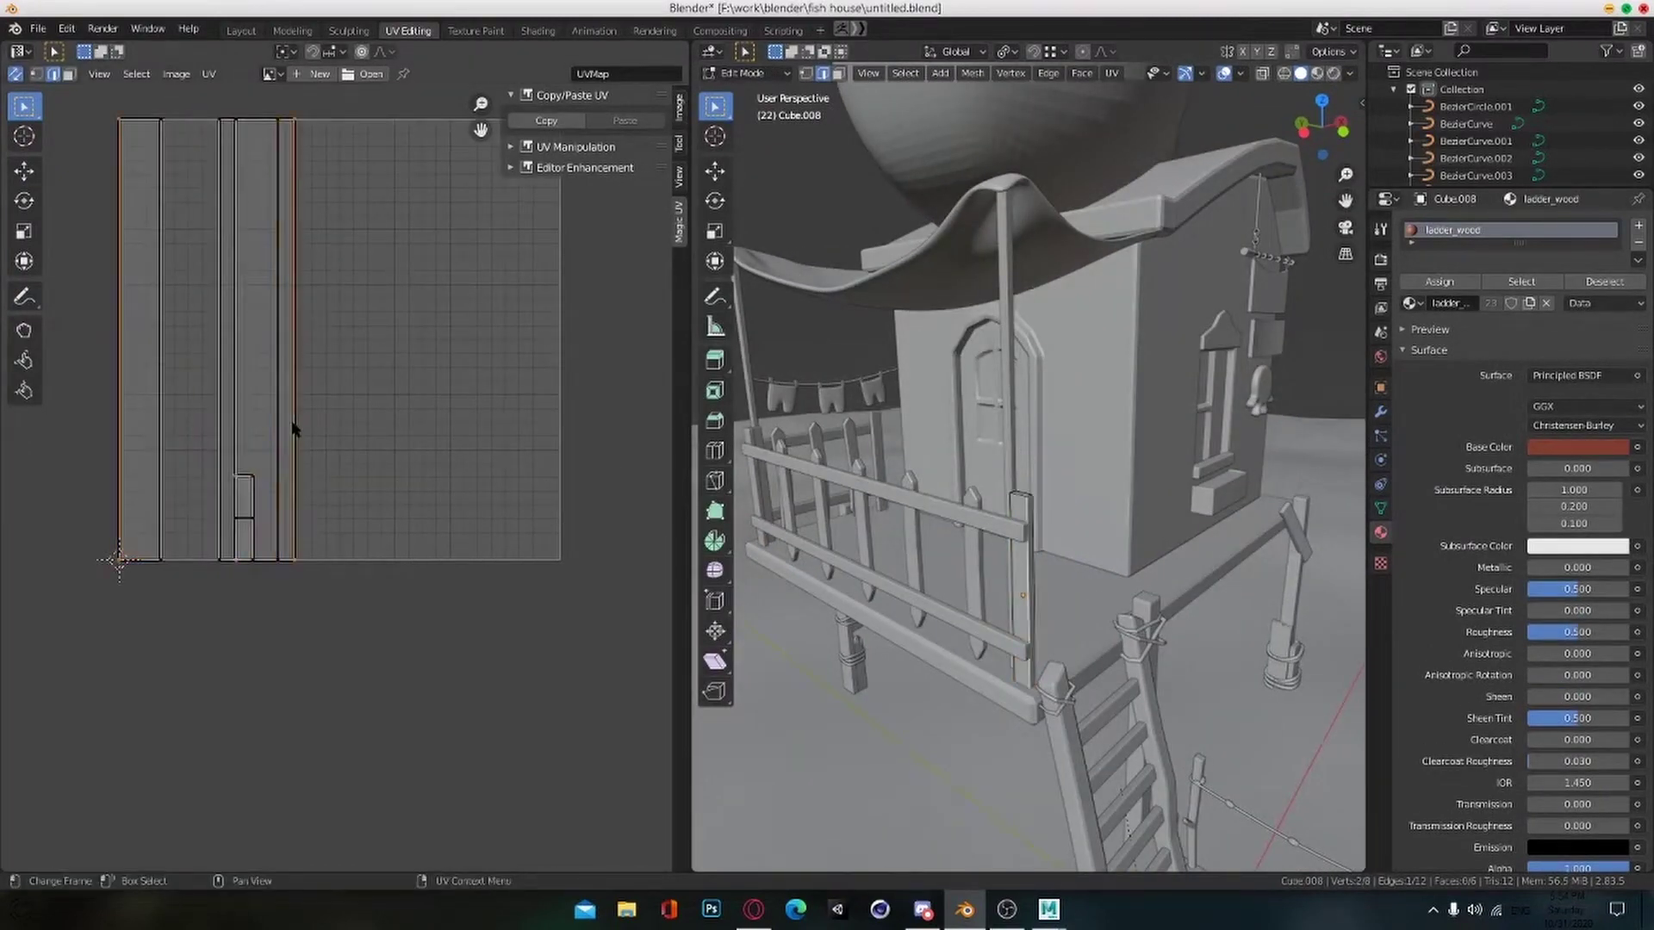
{"action": "key", "text": "v"}
{"action": "left_click", "coordinate": [313, 560]}
{"action": "key", "text": "v"}
{"action": "middle_click_drag", "start_coordinate": [314, 562], "coordinate": [765, 506]}
{"action": "left_click", "coordinate": [248, 549]}
{"action": "key", "text": "v"}
{"action": "scroll", "coordinate": [249, 555], "scroll_direction": "down", "scroll_amount": 4}
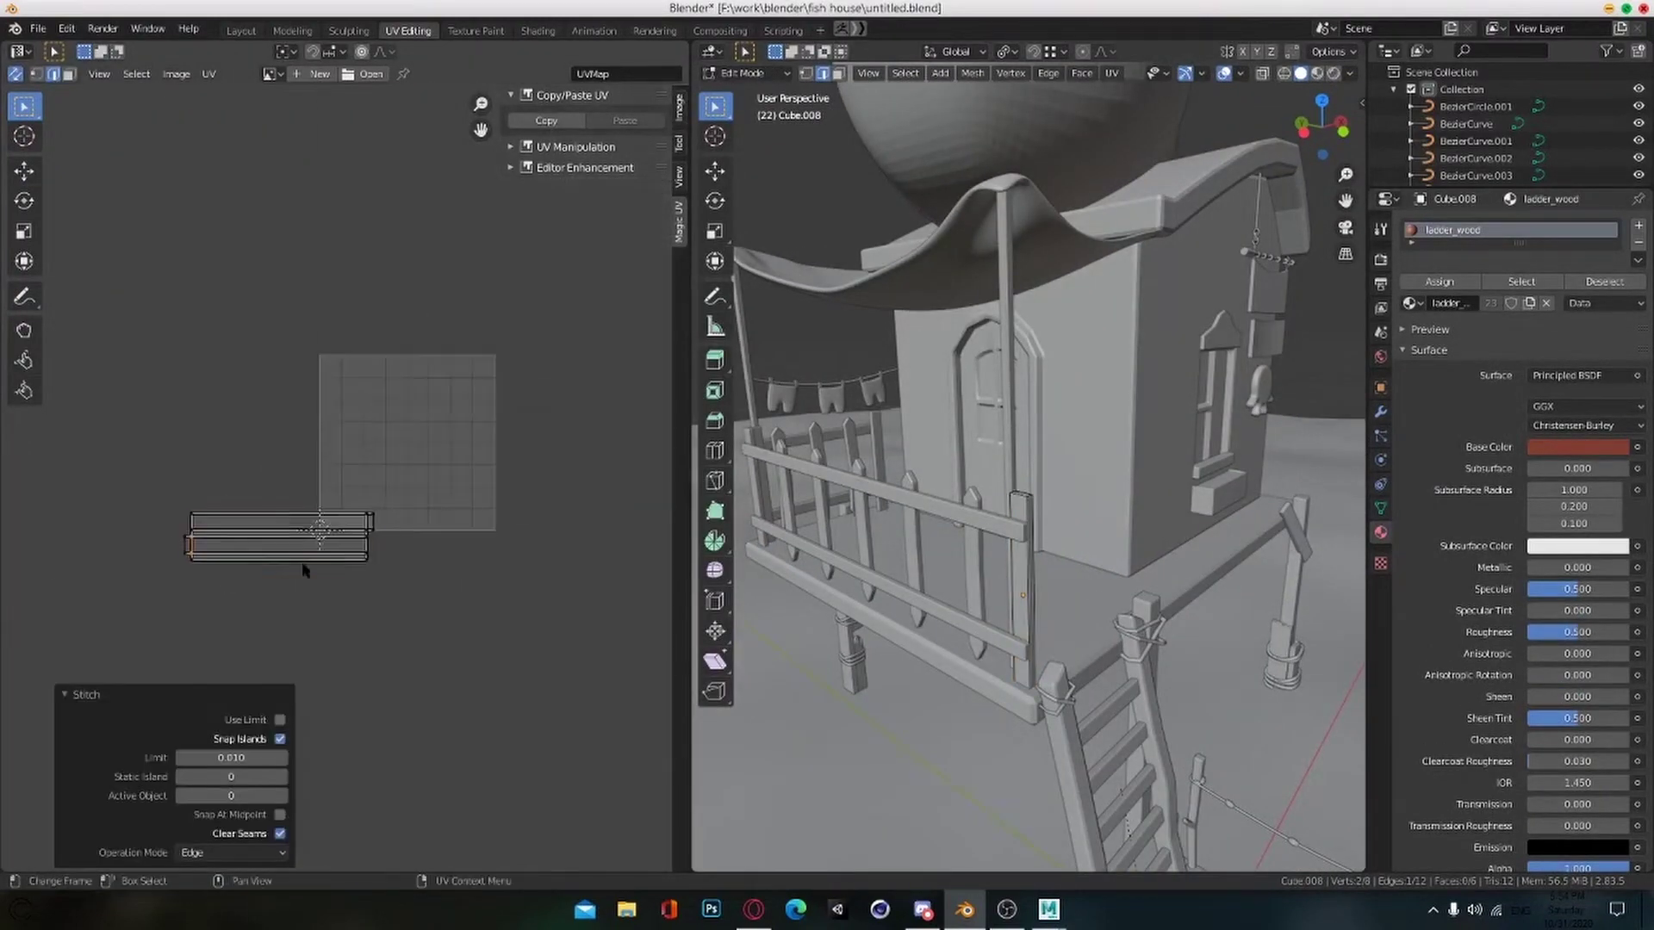
Step: Rotate the fence post's complete UV layout and move it into place in the UV square
{"action": "key", "text": "a"}
{"action": "key", "text": "r"}
{"action": "left_click", "coordinate": [207, 697], "text": "ctrl"}
{"action": "scroll", "coordinate": [321, 608], "scroll_direction": "up", "scroll_amount": 2}
{"action": "key", "text": "g"}
{"action": "left_click", "coordinate": [506, 446]}
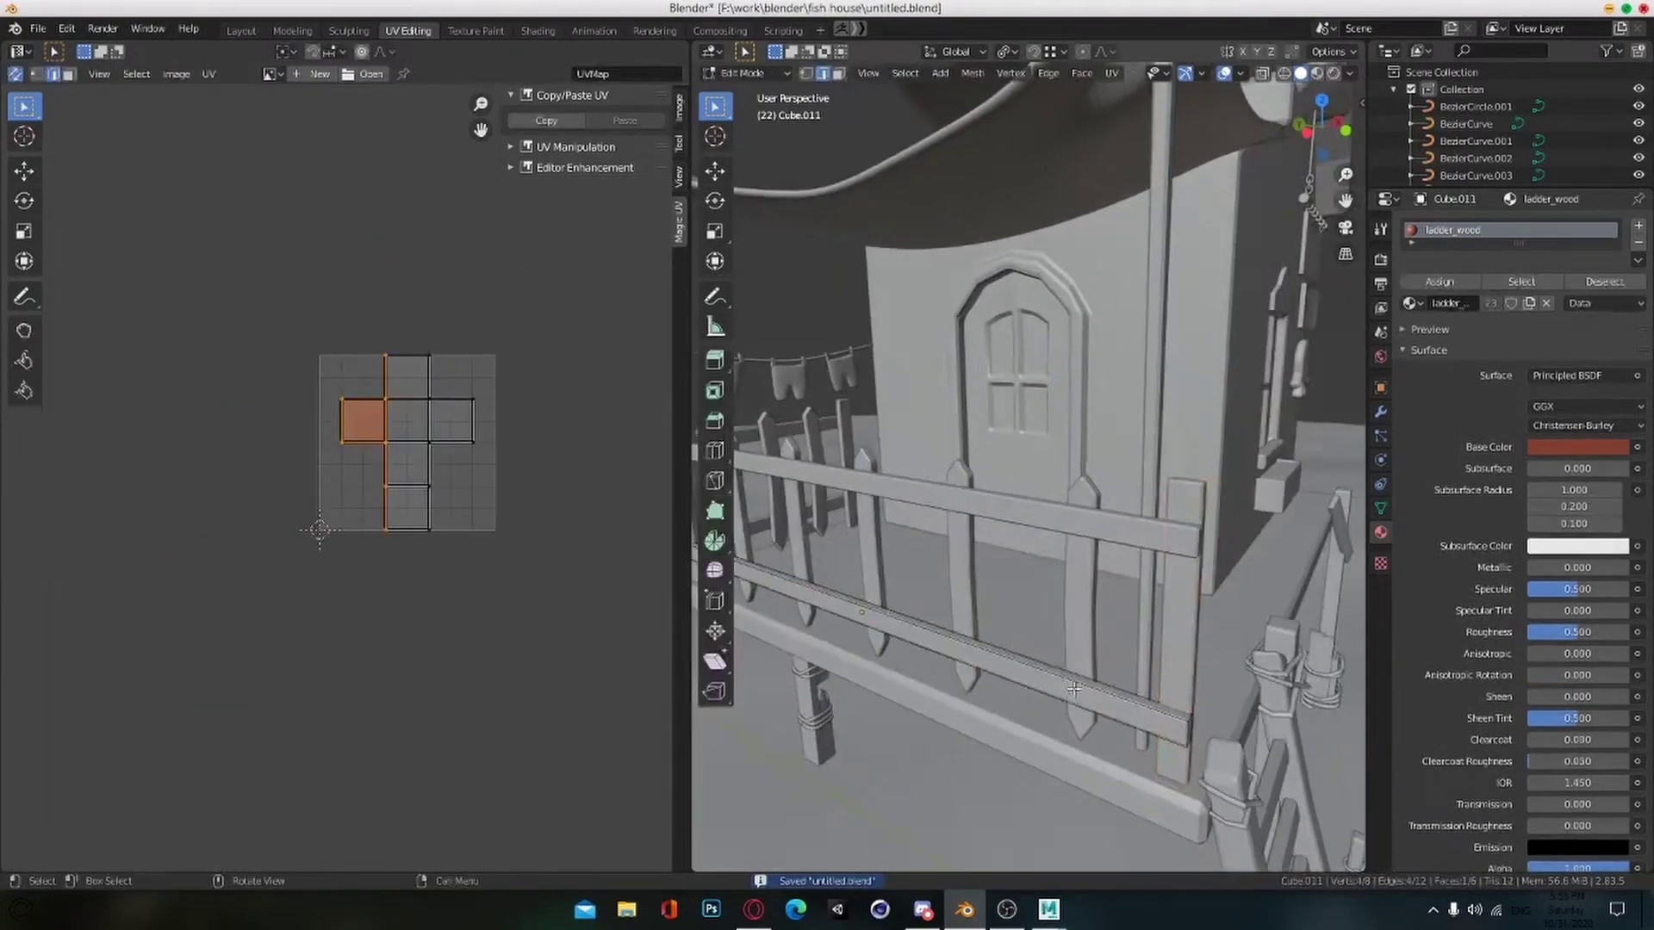
Step: Unwrap the lower fence rail in front of the door and reproject its UVs with Smart UV Project
{"action": "key", "text": "a"}
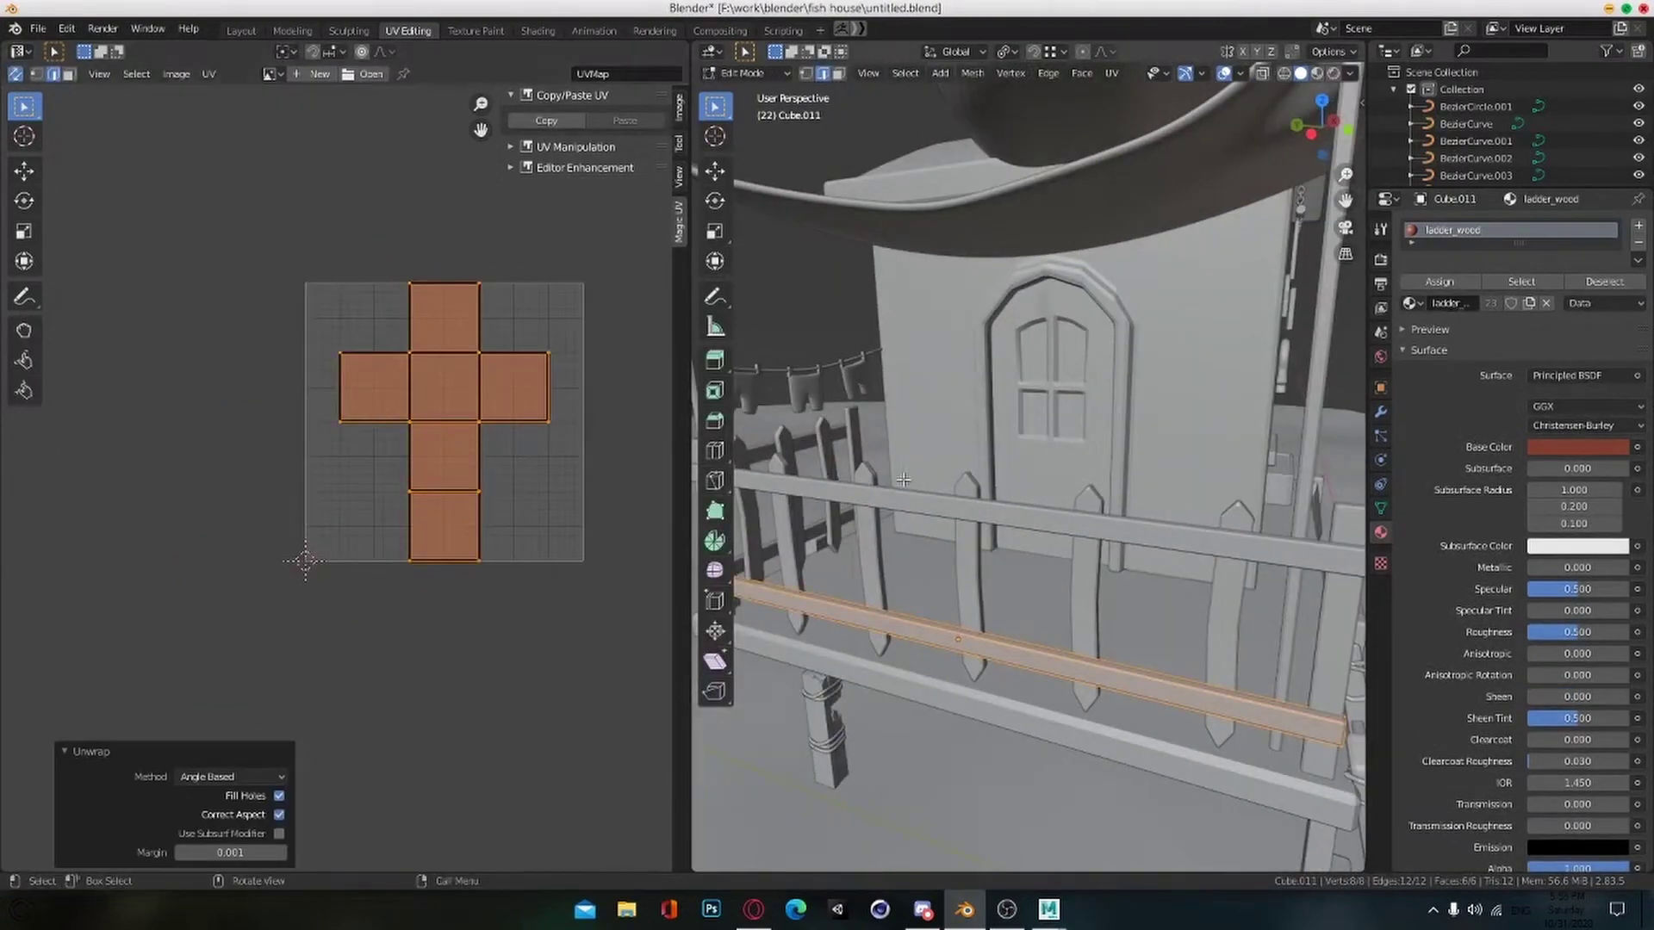
{"action": "key", "text": "u"}
{"action": "left_click", "coordinate": [903, 480]}
{"action": "key", "text": "u"}
{"action": "left_click", "coordinate": [858, 367]}
{"action": "left_click", "coordinate": [904, 503]}
{"action": "scroll", "coordinate": [336, 486], "scroll_direction": "up", "scroll_amount": 3}
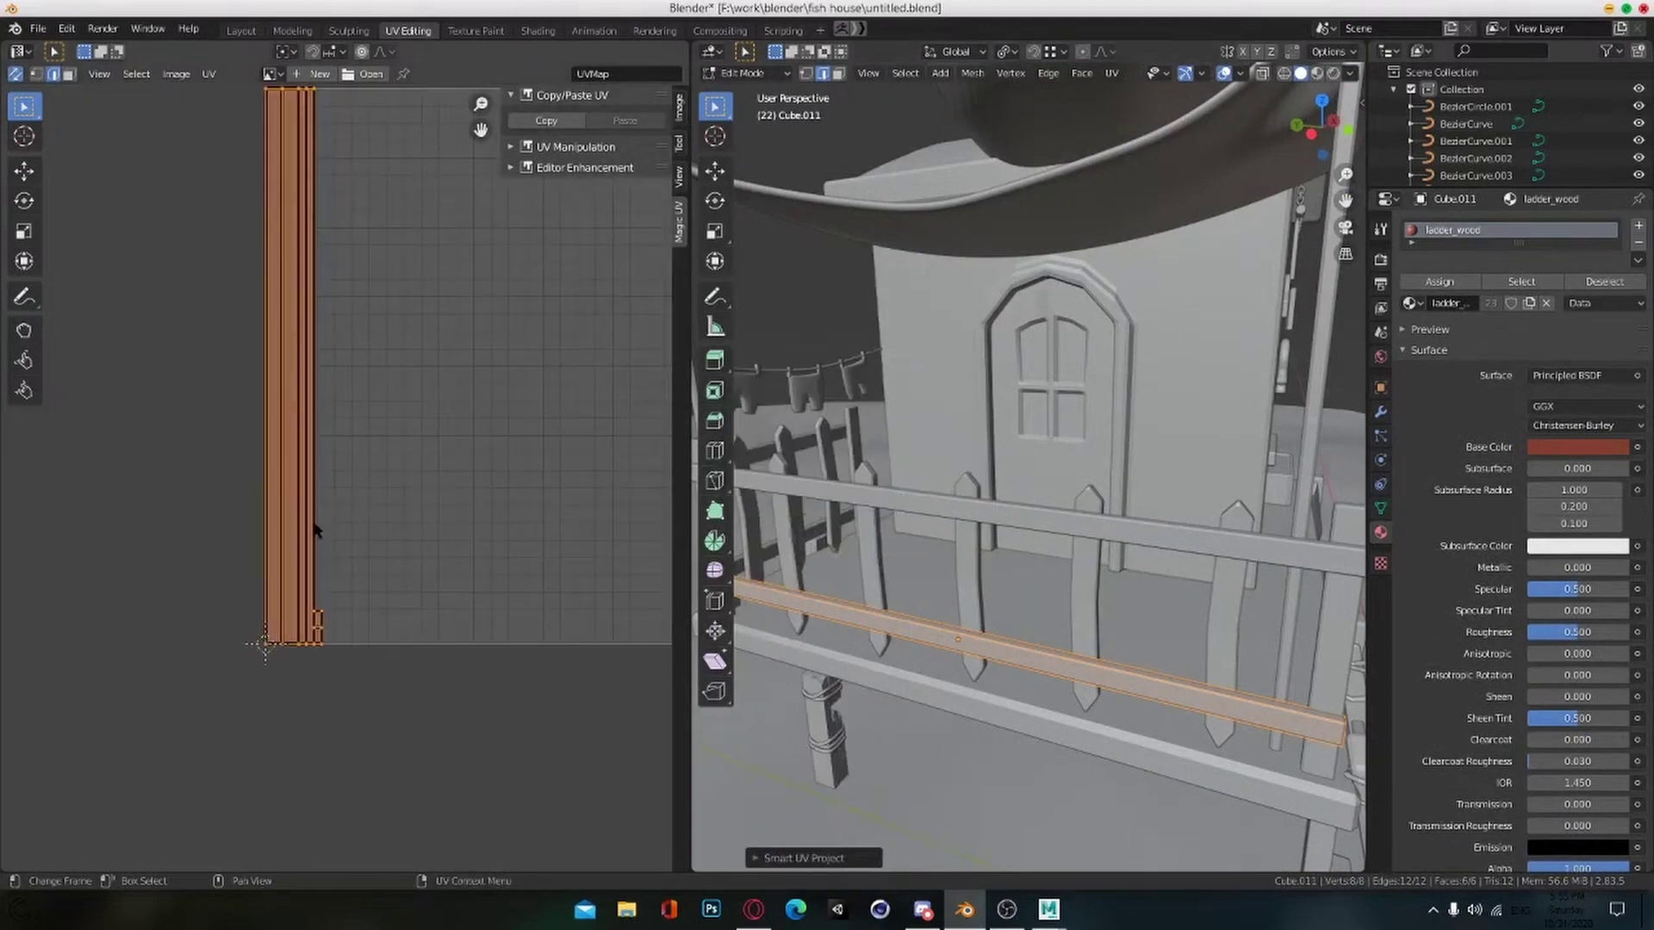
Step: Stitch the lower rail's long UV side strips together into one island
{"action": "left_click", "coordinate": [314, 523]}
{"action": "key", "text": "v"}
{"action": "left_click", "coordinate": [329, 522]}
{"action": "left_click", "coordinate": [338, 532]}
{"action": "key", "text": "v"}
{"action": "left_click", "coordinate": [344, 537]}
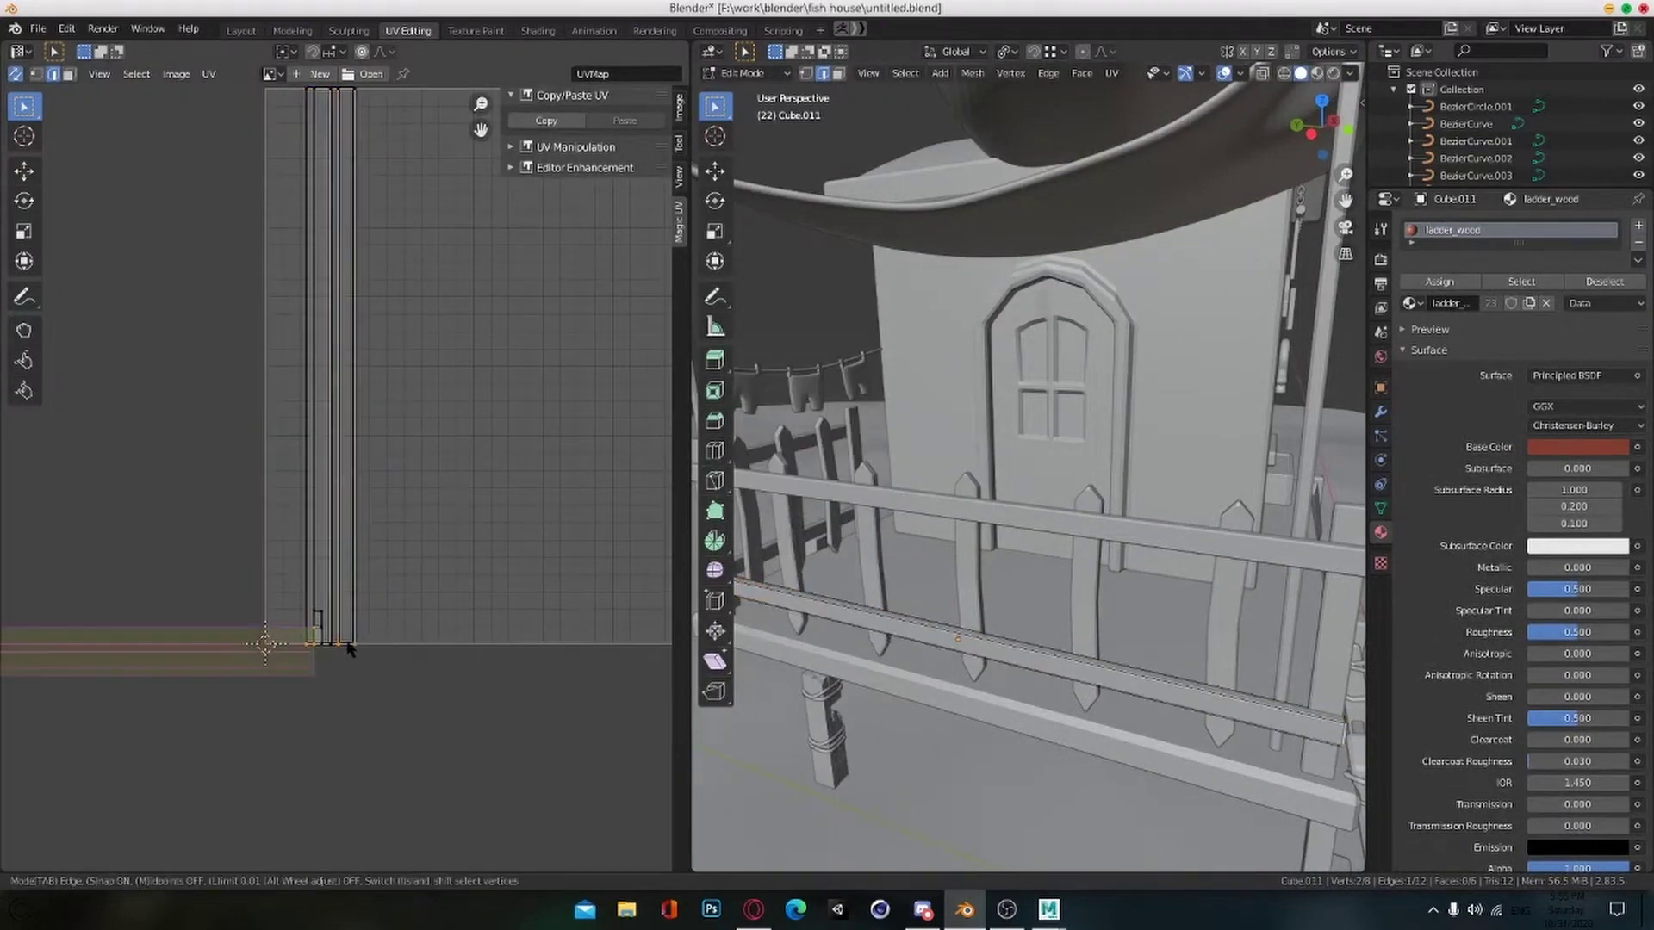
{"action": "left_click", "coordinate": [349, 647]}
{"action": "scroll", "coordinate": [414, 689], "scroll_direction": "up", "scroll_amount": 5}
{"action": "left_click", "coordinate": [443, 685]}
{"action": "scroll", "coordinate": [456, 671], "scroll_direction": "down", "scroll_amount": 2}
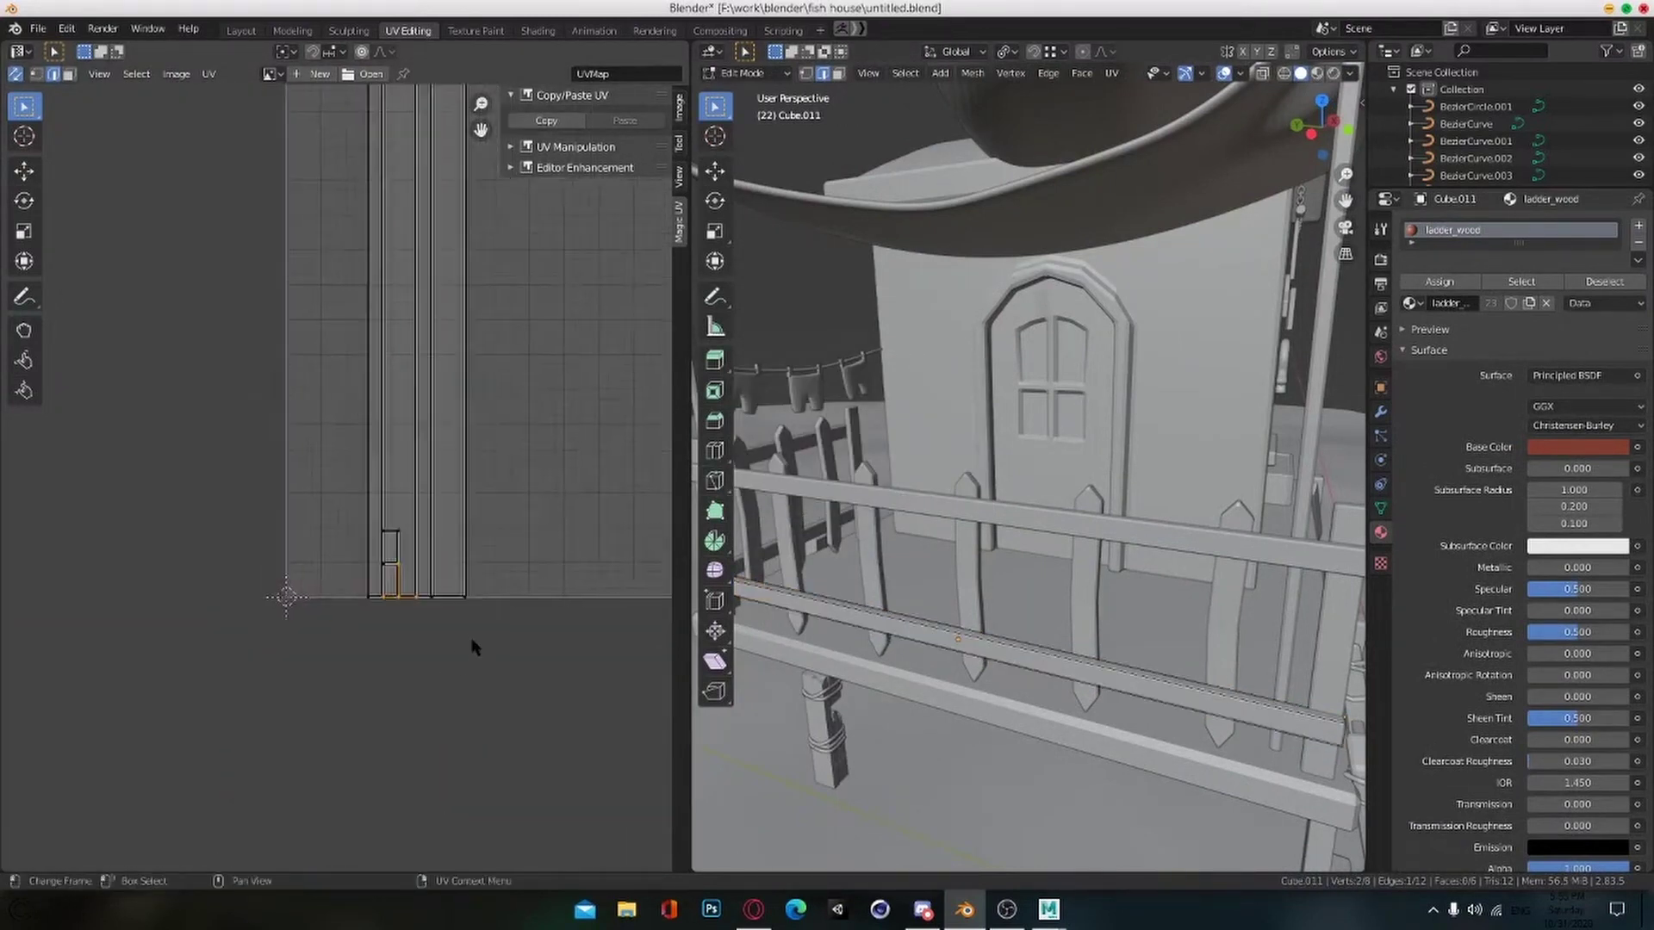
Step: Select the rail's joined side strips and move them clear of the overlapping end caps in the UV layout
{"action": "left_click", "coordinate": [405, 565]}
{"action": "scroll", "coordinate": [385, 431], "scroll_direction": "down", "scroll_amount": 4}
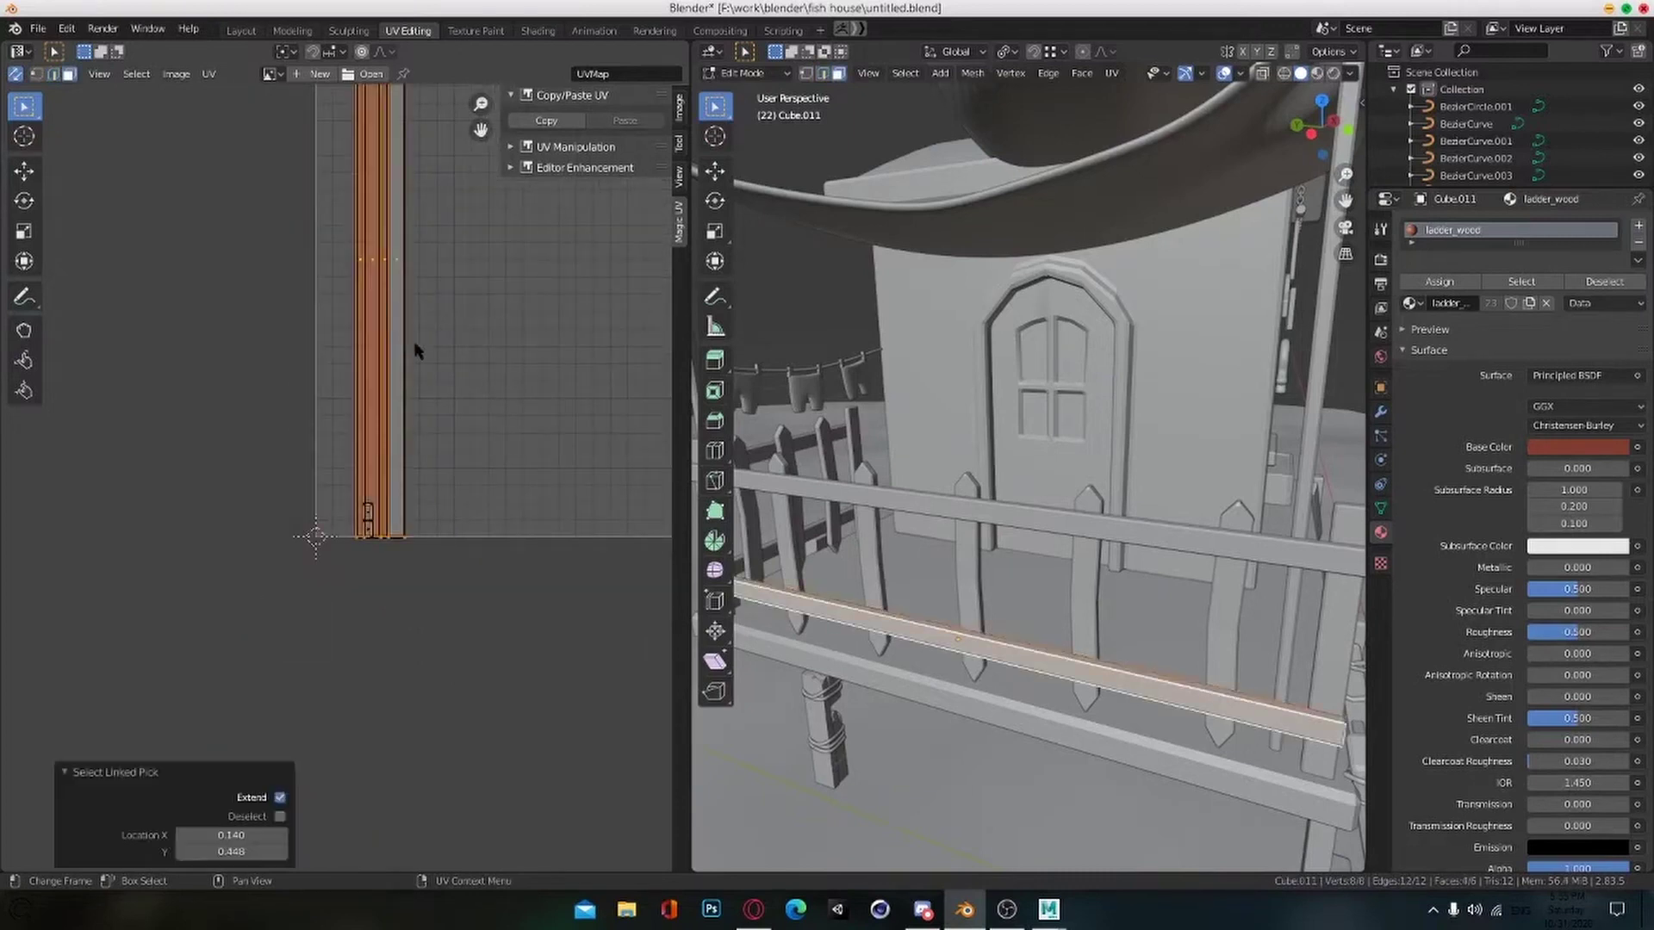
{"action": "key", "text": "g"}
{"action": "left_click", "coordinate": [556, 349]}
{"action": "scroll", "coordinate": [586, 487], "scroll_direction": "up", "scroll_amount": 3}
Step: Stitch the rail's small end caps onto the joined side strips and select the complete UV layout
{"action": "left_click", "coordinate": [414, 587]}
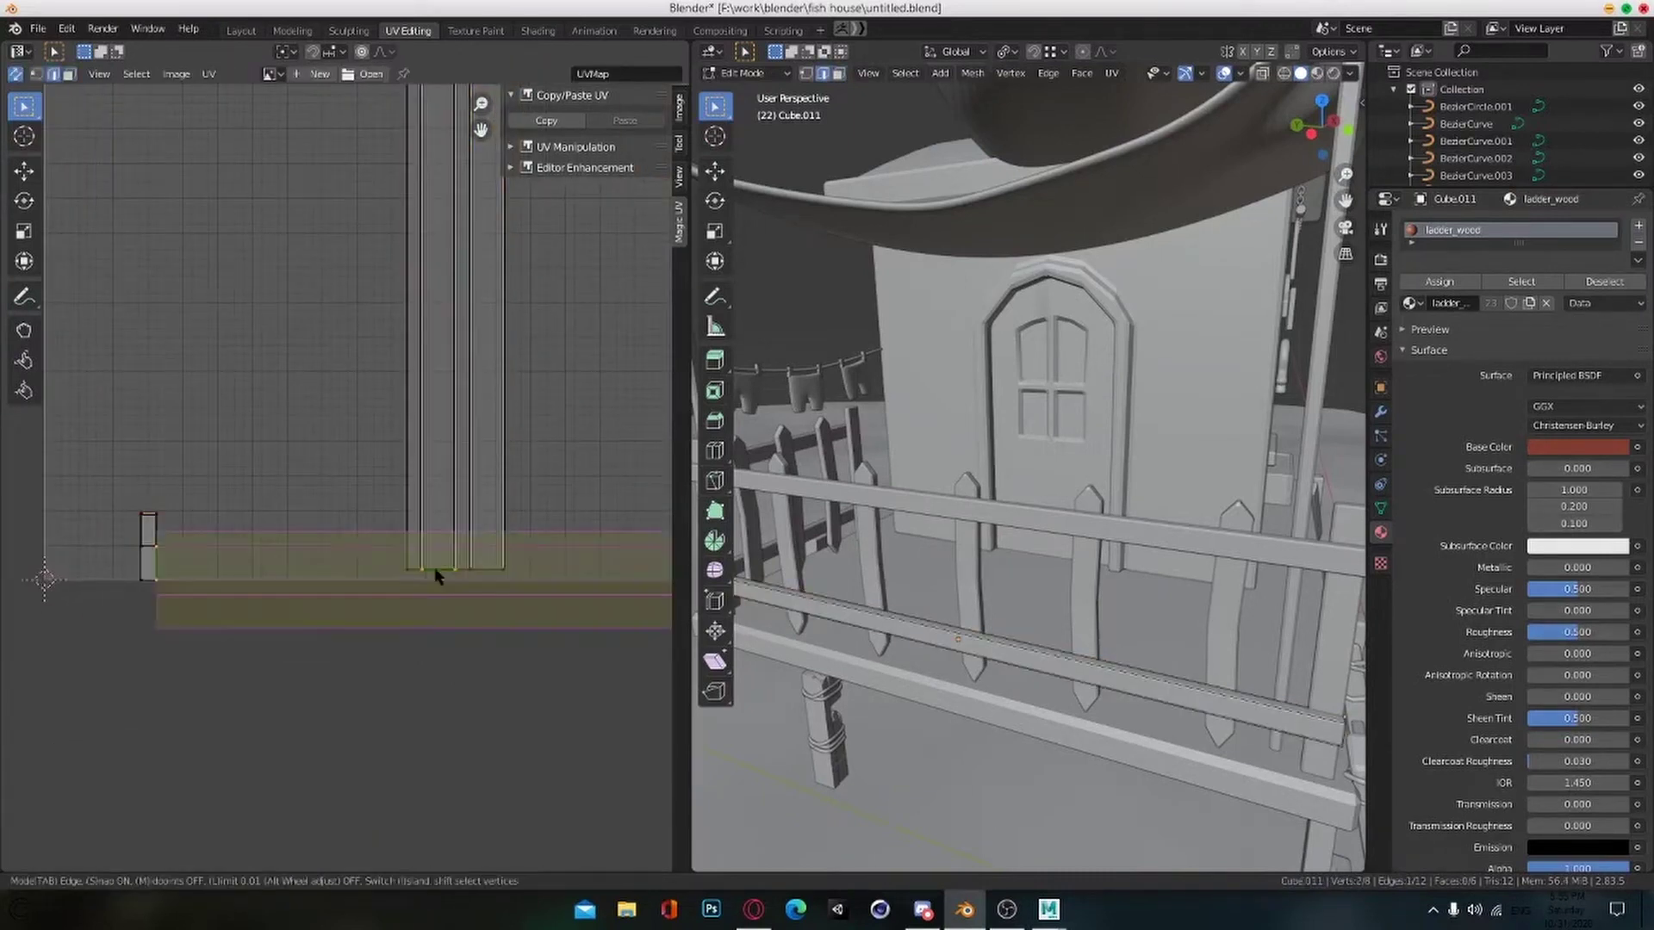
{"action": "key", "text": "v"}
{"action": "left_click", "coordinate": [475, 572]}
{"action": "middle_click_drag", "start_coordinate": [150, 624], "coordinate": [333, 590]}
{"action": "scroll", "coordinate": [333, 590], "scroll_direction": "down", "scroll_amount": 3}
{"action": "left_click", "coordinate": [346, 611]}
{"action": "scroll", "coordinate": [346, 612], "scroll_direction": "down", "scroll_amount": 4}
{"action": "middle_click_drag", "start_coordinate": [646, 589], "coordinate": [422, 668]}
{"action": "key", "text": "a"}
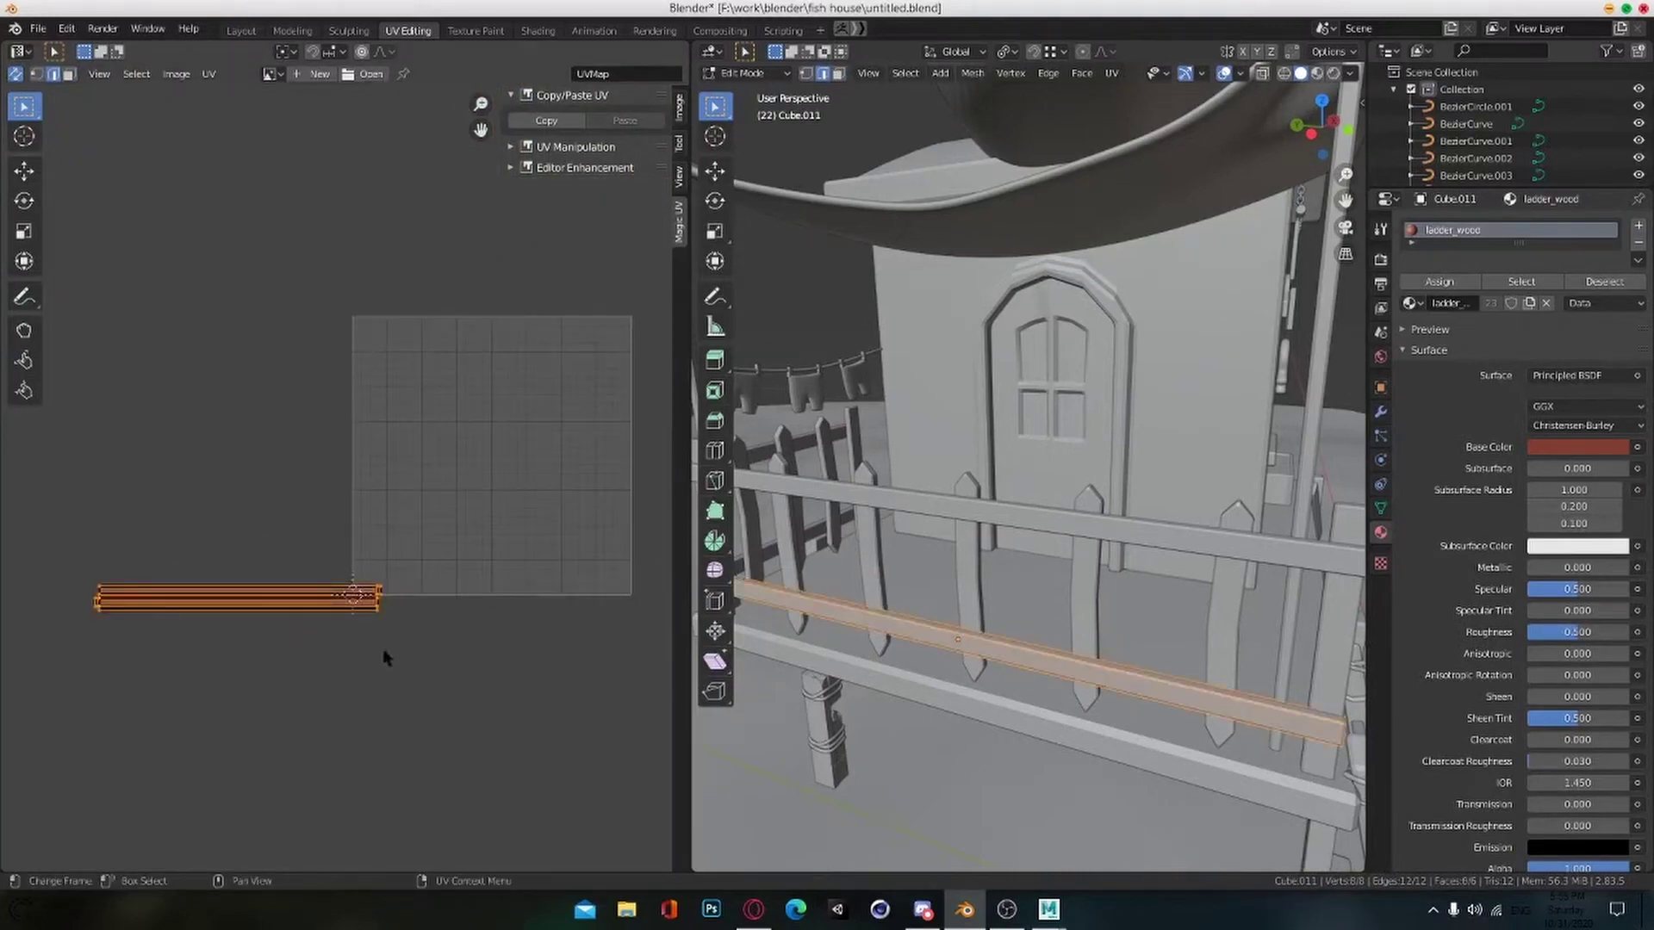
Step: Select the pickets of the fence in front of the door, save the file, and project their UVs with Smart UV Project
{"action": "key", "text": "Tab"}
{"action": "middle_click_drag", "start_coordinate": [848, 530], "coordinate": [918, 542]}
{"action": "left_click", "coordinate": [930, 458]}
{"action": "key", "text": "Tab"}
{"action": "key", "text": "Tab"}
{"action": "left_click", "coordinate": [949, 545]}
{"action": "key", "text": "Tab"}
{"action": "key", "text": "ctrl+s"}
{"action": "key", "text": "u"}
{"action": "left_click", "coordinate": [977, 504]}
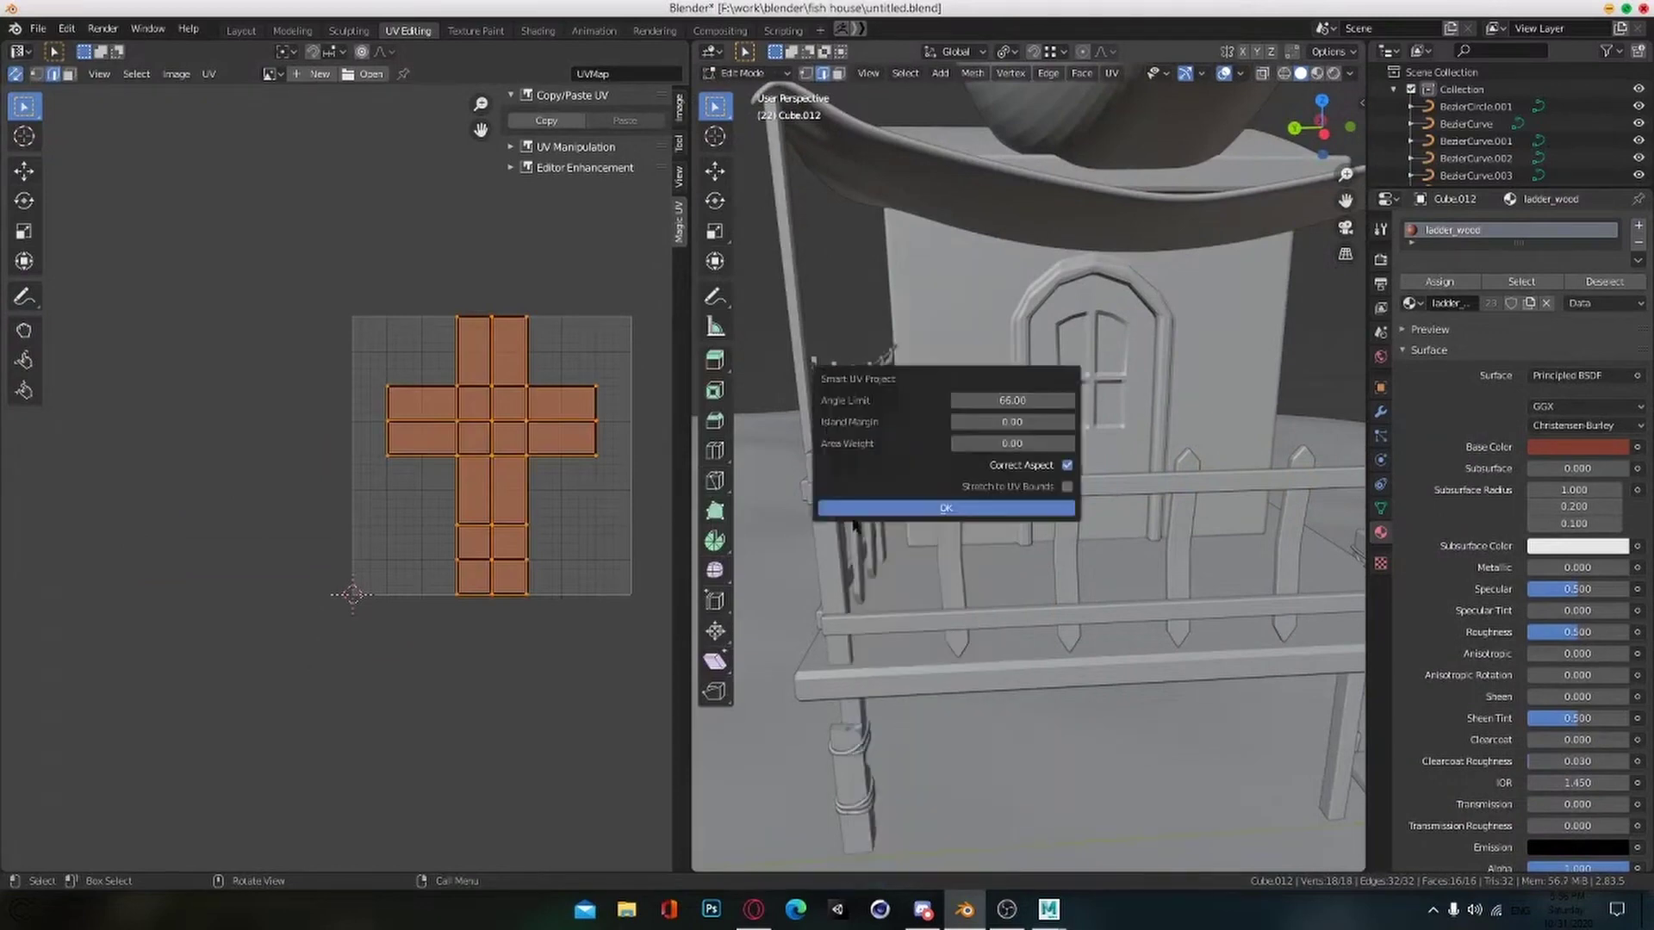
{"action": "left_click", "coordinate": [975, 506]}
Step: Stitch the picket's two broad faces to the narrow side strip between them
{"action": "scroll", "coordinate": [361, 468], "scroll_direction": "up", "scroll_amount": 2}
{"action": "left_click", "coordinate": [399, 470], "text": "alt"}
{"action": "middle_click_drag", "start_coordinate": [400, 472], "coordinate": [379, 482]}
{"action": "left_click", "coordinate": [377, 475]}
{"action": "left_click", "coordinate": [399, 505], "text": "alt"}
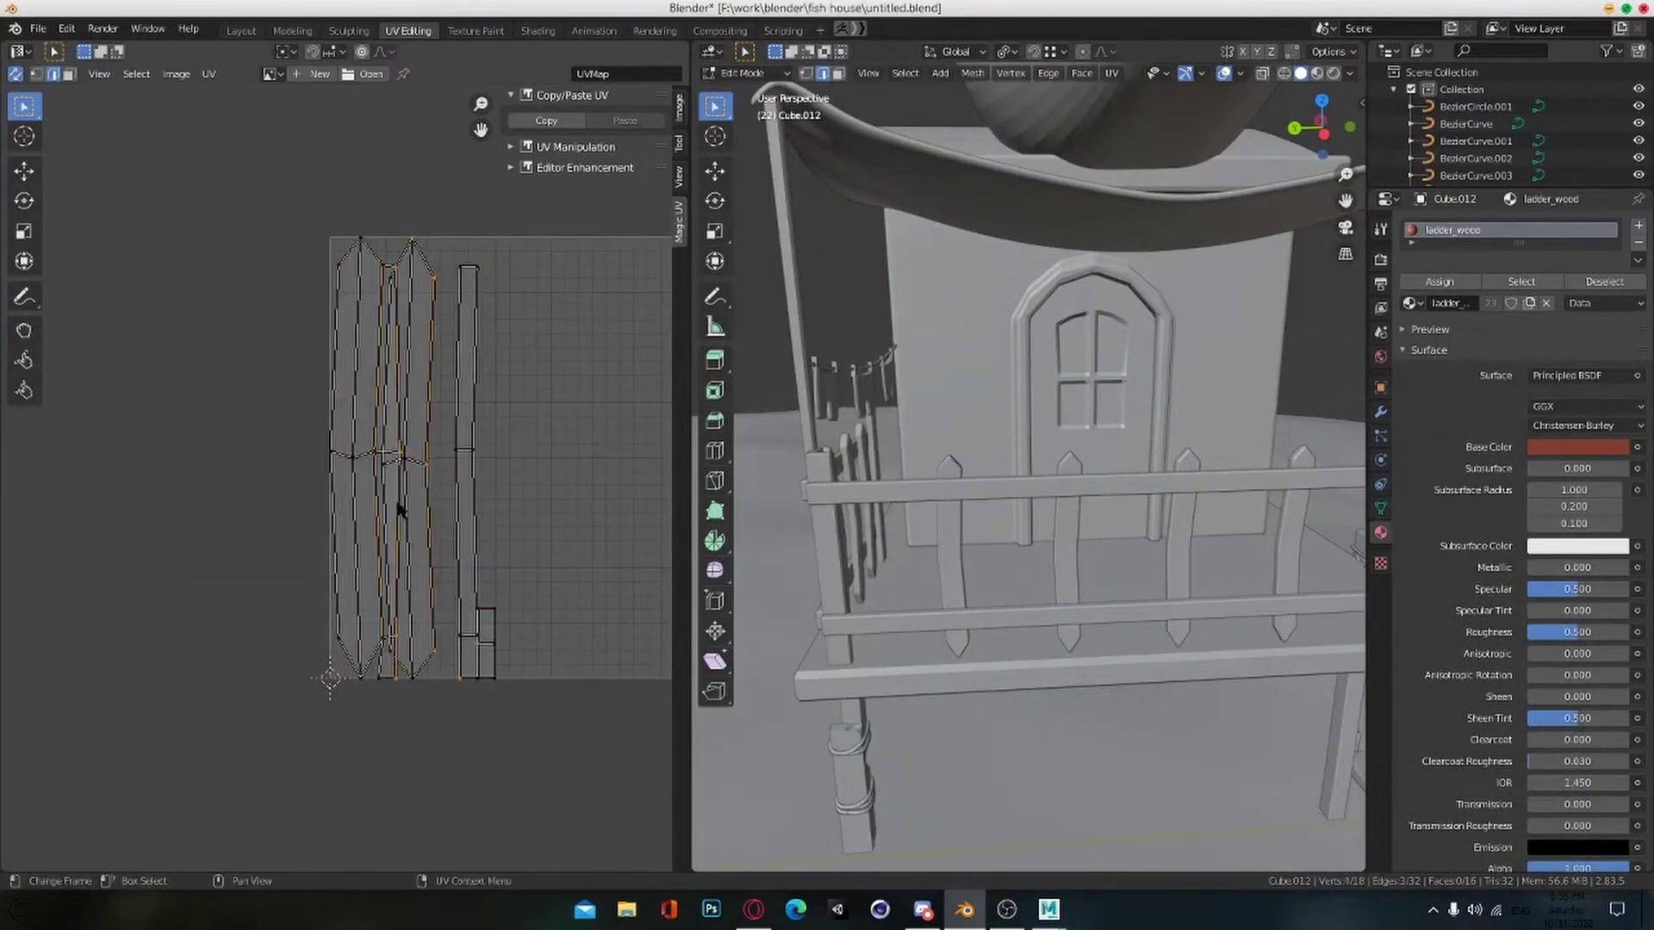
{"action": "key", "text": "v"}
{"action": "left_click", "coordinate": [401, 508]}
{"action": "scroll", "coordinate": [448, 532], "scroll_direction": "up", "scroll_amount": 1}
{"action": "key", "text": "ctrl+z"}
{"action": "middle_click_drag", "start_coordinate": [464, 533], "coordinate": [456, 538]}
{"action": "key", "text": "v"}
{"action": "left_click", "coordinate": [448, 388]}
{"action": "scroll", "coordinate": [450, 449], "scroll_direction": "up", "scroll_amount": 1}
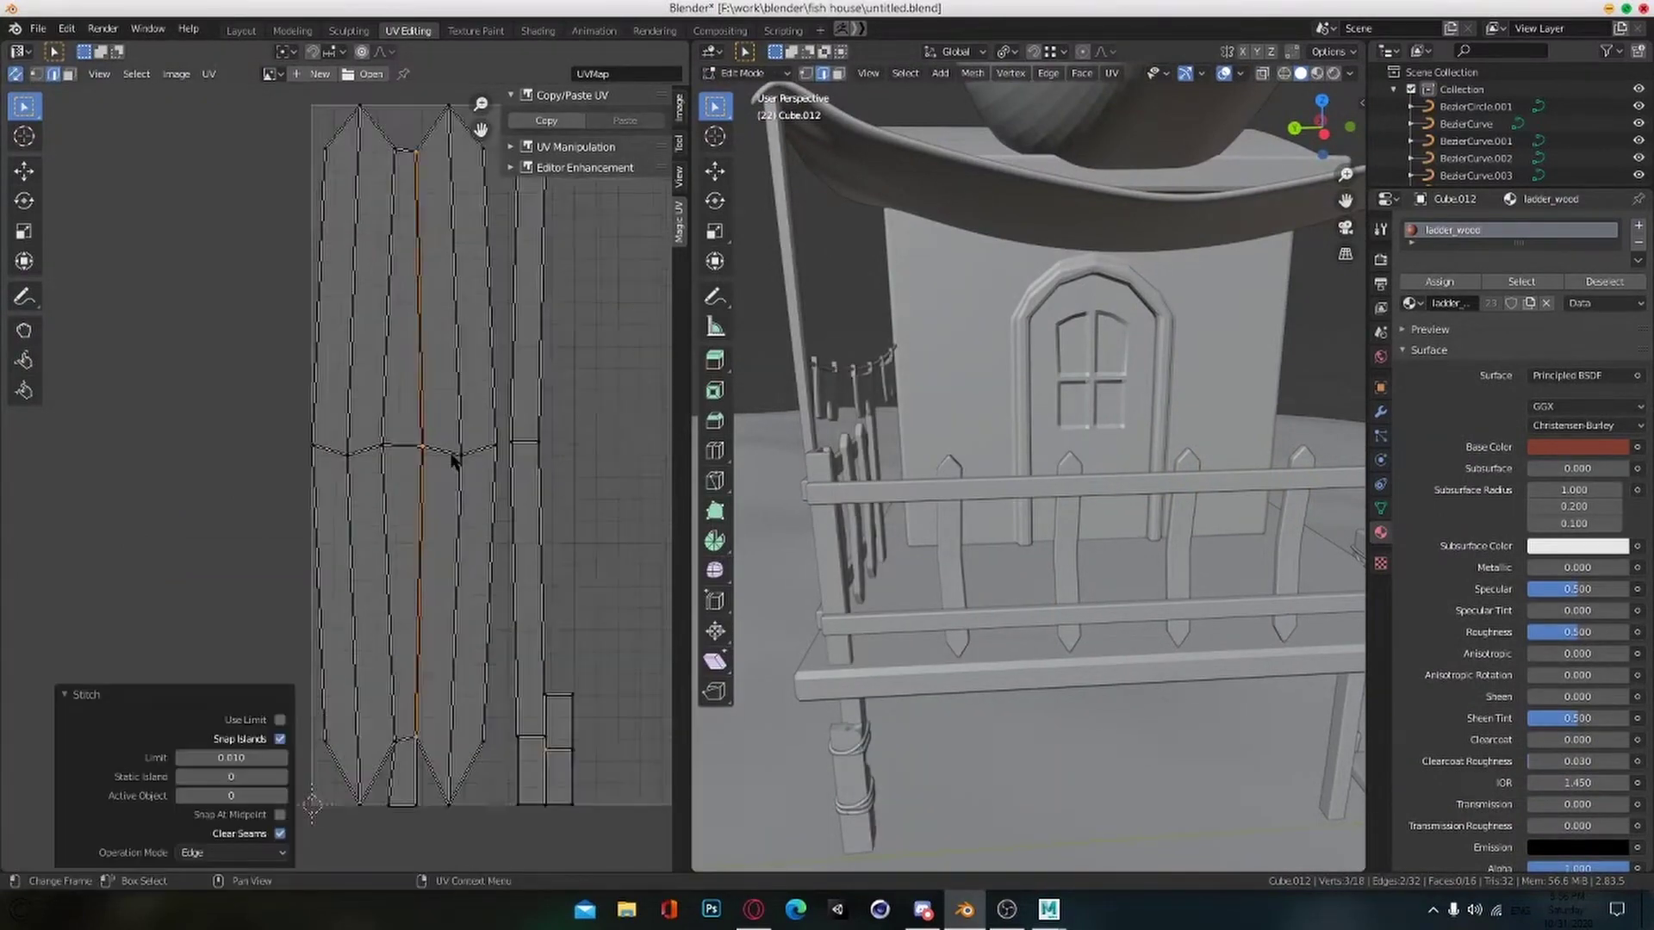
Step: Stitch the remaining long side strip onto the outer edge of the picket's UV island
{"action": "middle_click_drag", "start_coordinate": [493, 479], "coordinate": [454, 495]}
{"action": "left_click", "coordinate": [455, 496], "text": "alt"}
{"action": "key", "text": "v"}
{"action": "left_click", "coordinate": [455, 498]}
{"action": "scroll", "coordinate": [474, 508], "scroll_direction": "down", "scroll_amount": 1}
{"action": "middle_click_drag", "start_coordinate": [537, 632], "coordinate": [506, 694]}
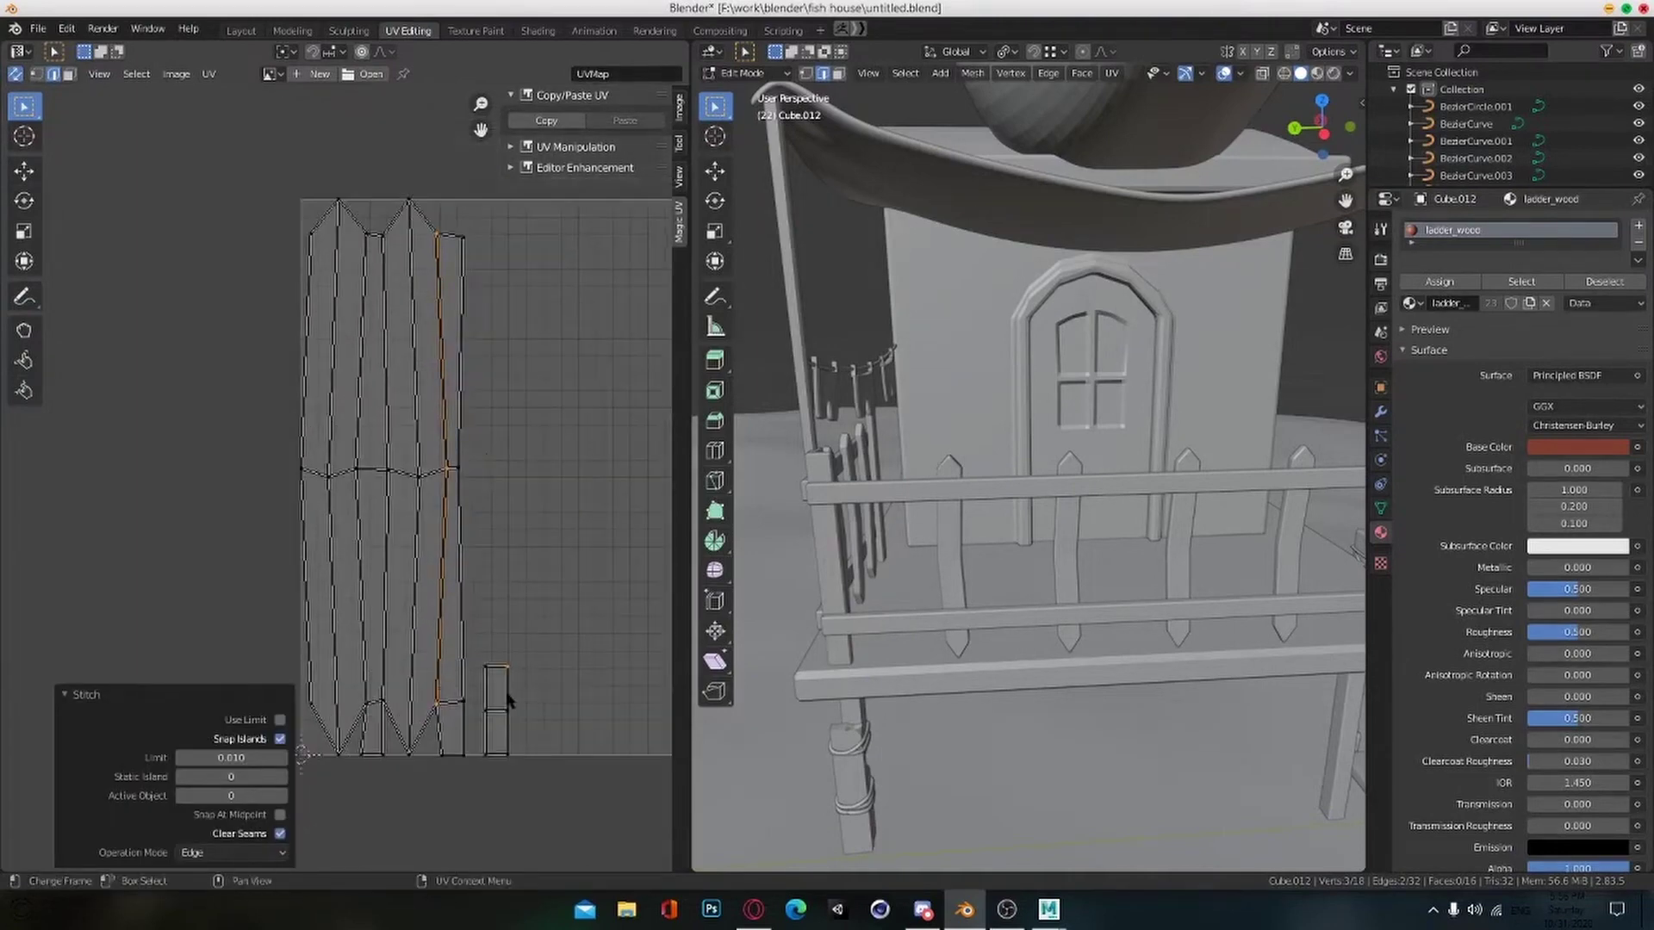
Step: Try to stitch the picket's small end cap faces onto the end of its side strip
{"action": "left_click", "coordinate": [495, 668]}
{"action": "key", "text": "v"}
{"action": "left_click", "coordinate": [496, 671]}
{"action": "left_click", "coordinate": [496, 758]}
{"action": "key", "text": "v"}
{"action": "left_click", "coordinate": [497, 758]}
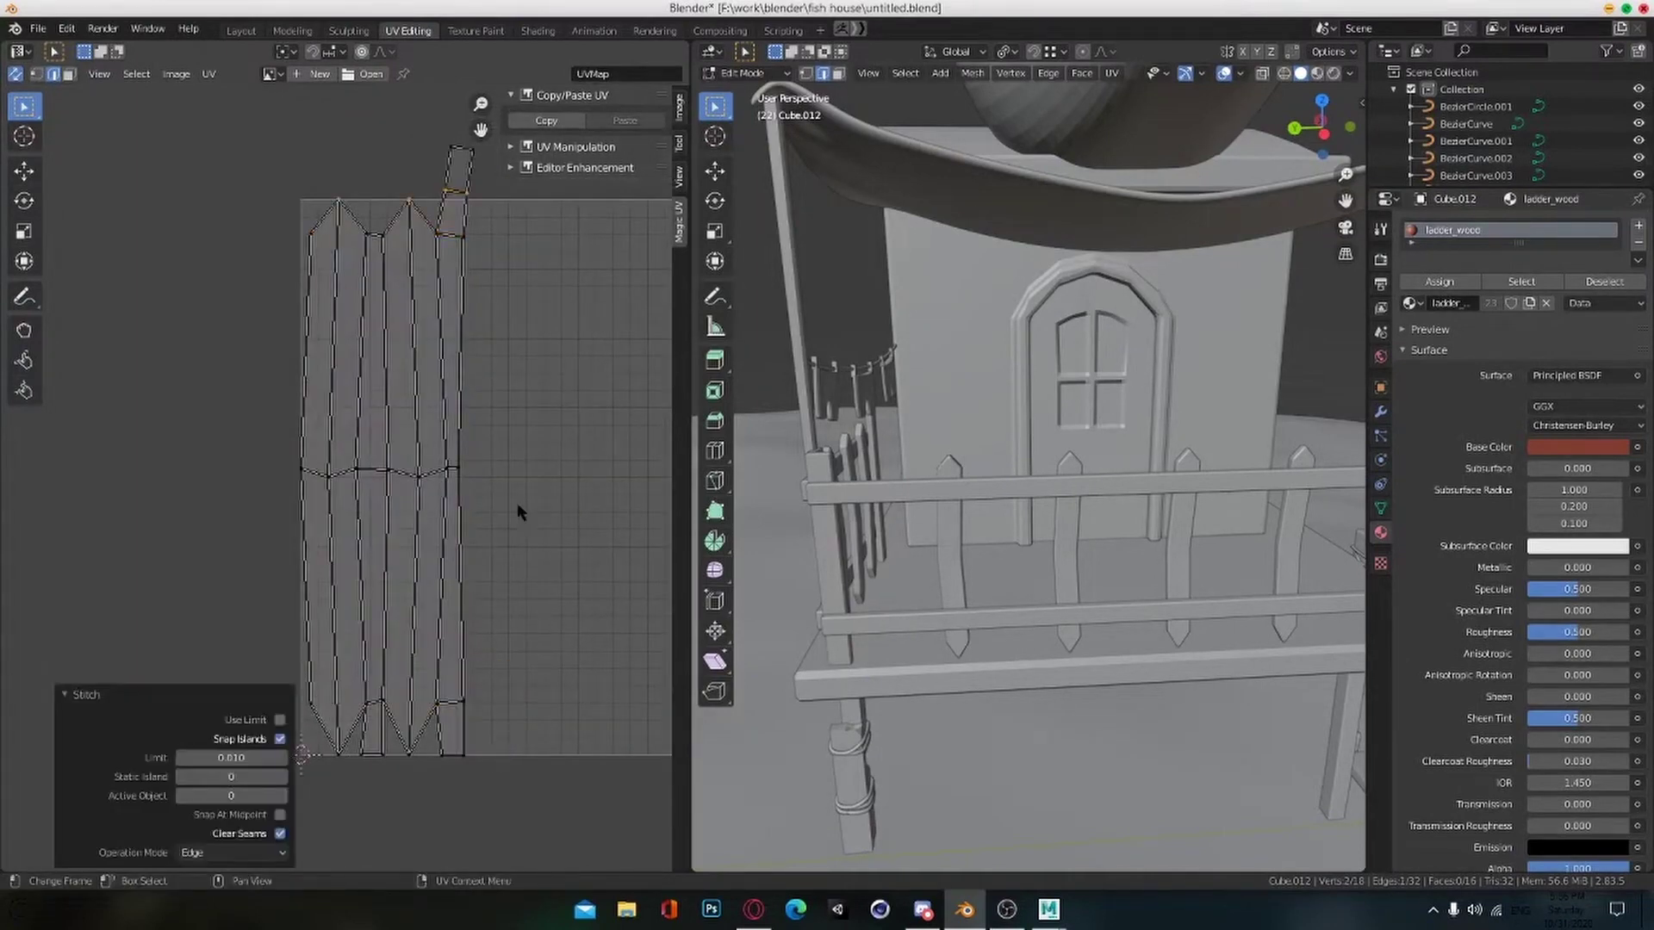
{"action": "key", "text": "ctrl+z"}
{"action": "left_click", "coordinate": [499, 712]}
{"action": "left_click", "coordinate": [499, 712]}
Step: Scale the picket's whole UV layout and save the file
{"action": "key", "text": "a"}
{"action": "key", "text": "s"}
{"action": "left_click", "coordinate": [554, 596]}
{"action": "key", "text": "Tab"}
{"action": "key", "text": "ctrl+s"}
{"action": "scroll", "coordinate": [1080, 595], "scroll_direction": "down", "scroll_amount": 2}
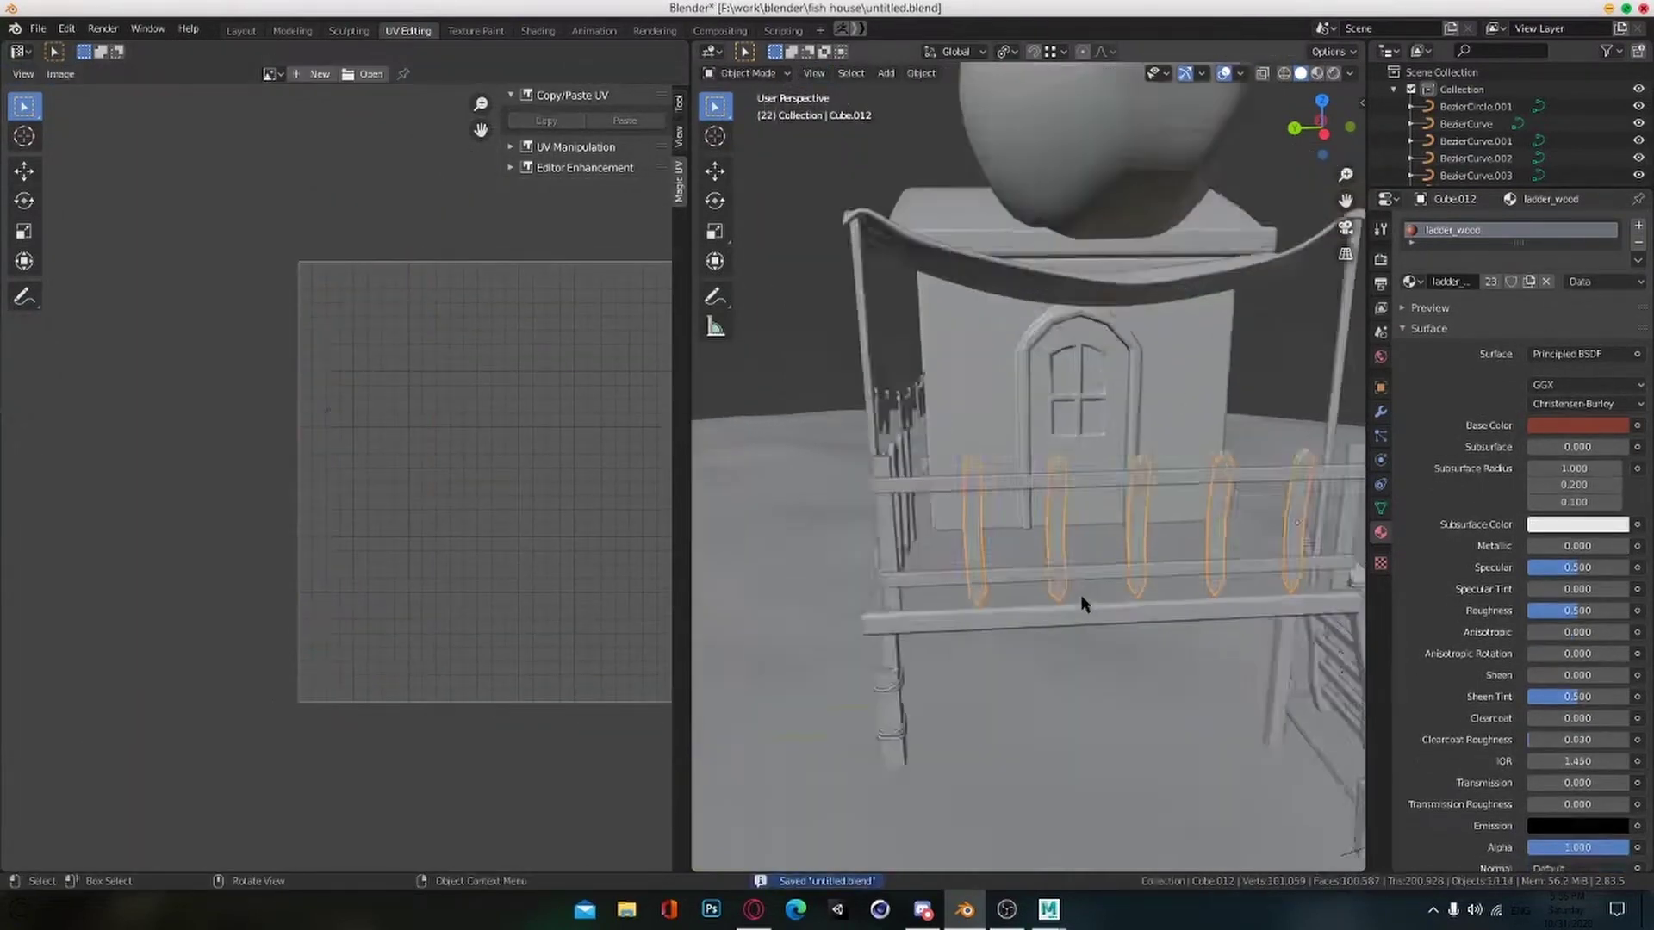
Step: Check the existing UV layout of the outer fence corner post
{"action": "middle_click_drag", "start_coordinate": [1003, 603], "coordinate": [1056, 584]}
{"action": "scroll", "coordinate": [1064, 623], "scroll_direction": "up", "scroll_amount": 4}
{"action": "scroll", "coordinate": [987, 601], "scroll_direction": "down", "scroll_amount": 2}
{"action": "scroll", "coordinate": [985, 594], "scroll_direction": "up", "scroll_amount": 3}
{"action": "key", "text": "Tab"}
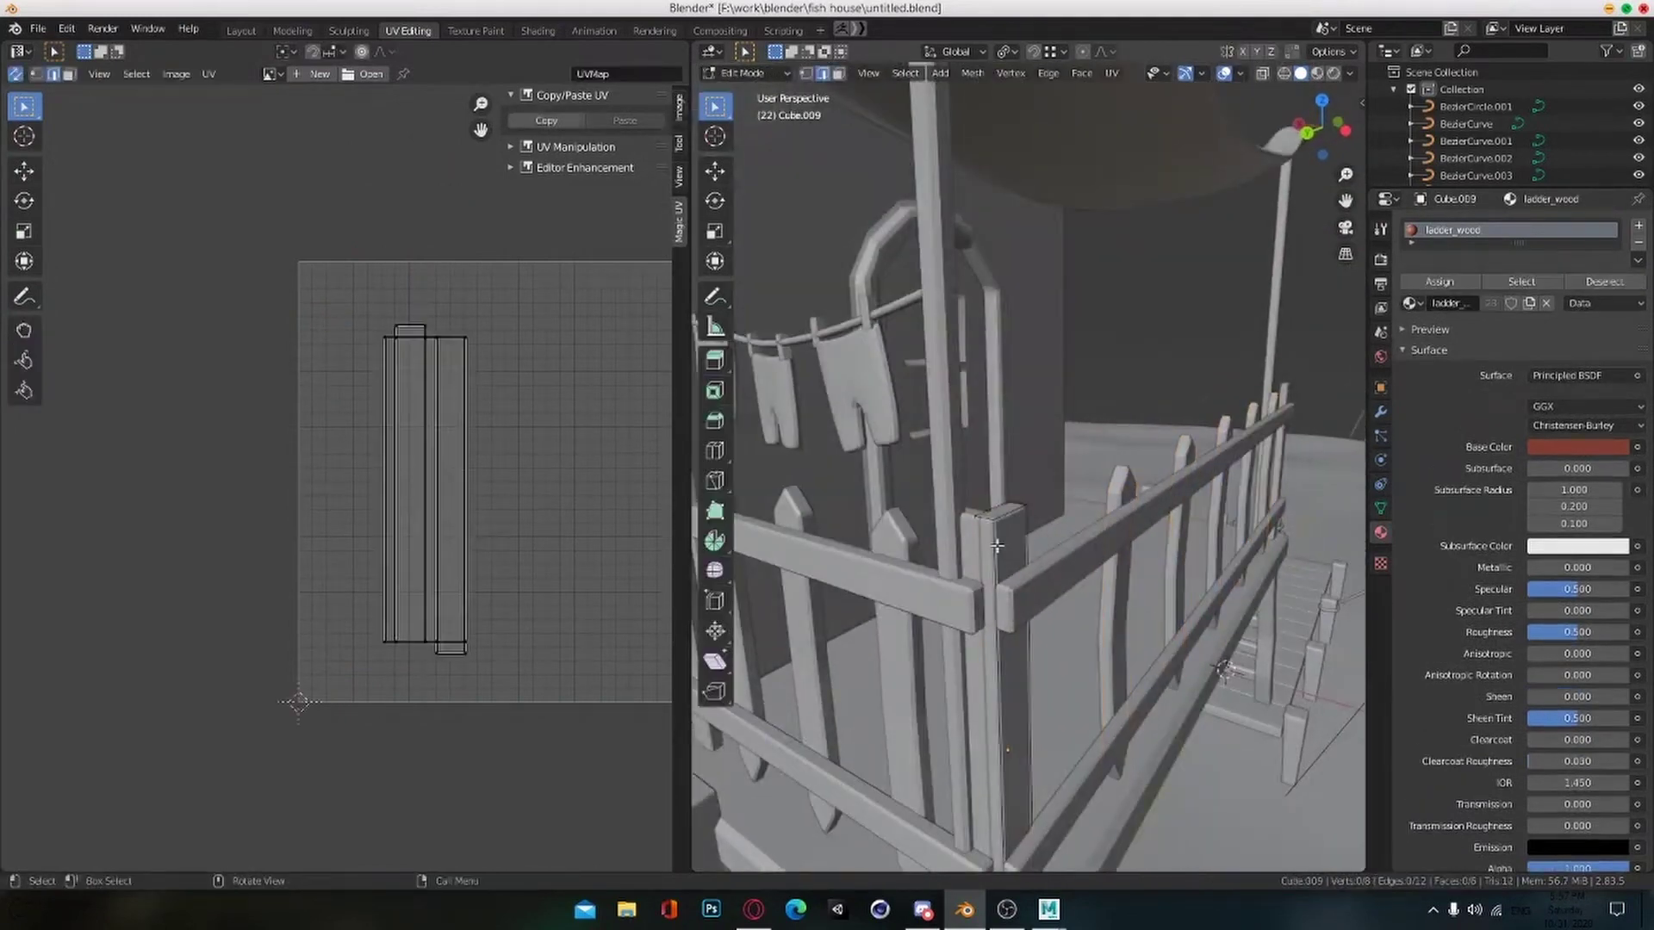
{"action": "key", "text": "Tab"}
Step: Select the neighbouring post at the fence corner and project its UVs with Smart UV Project
{"action": "left_click", "coordinate": [966, 540]}
{"action": "key", "text": "Tab"}
{"action": "middle_click_drag", "start_coordinate": [966, 539], "coordinate": [993, 543]}
{"action": "key", "text": "Tab"}
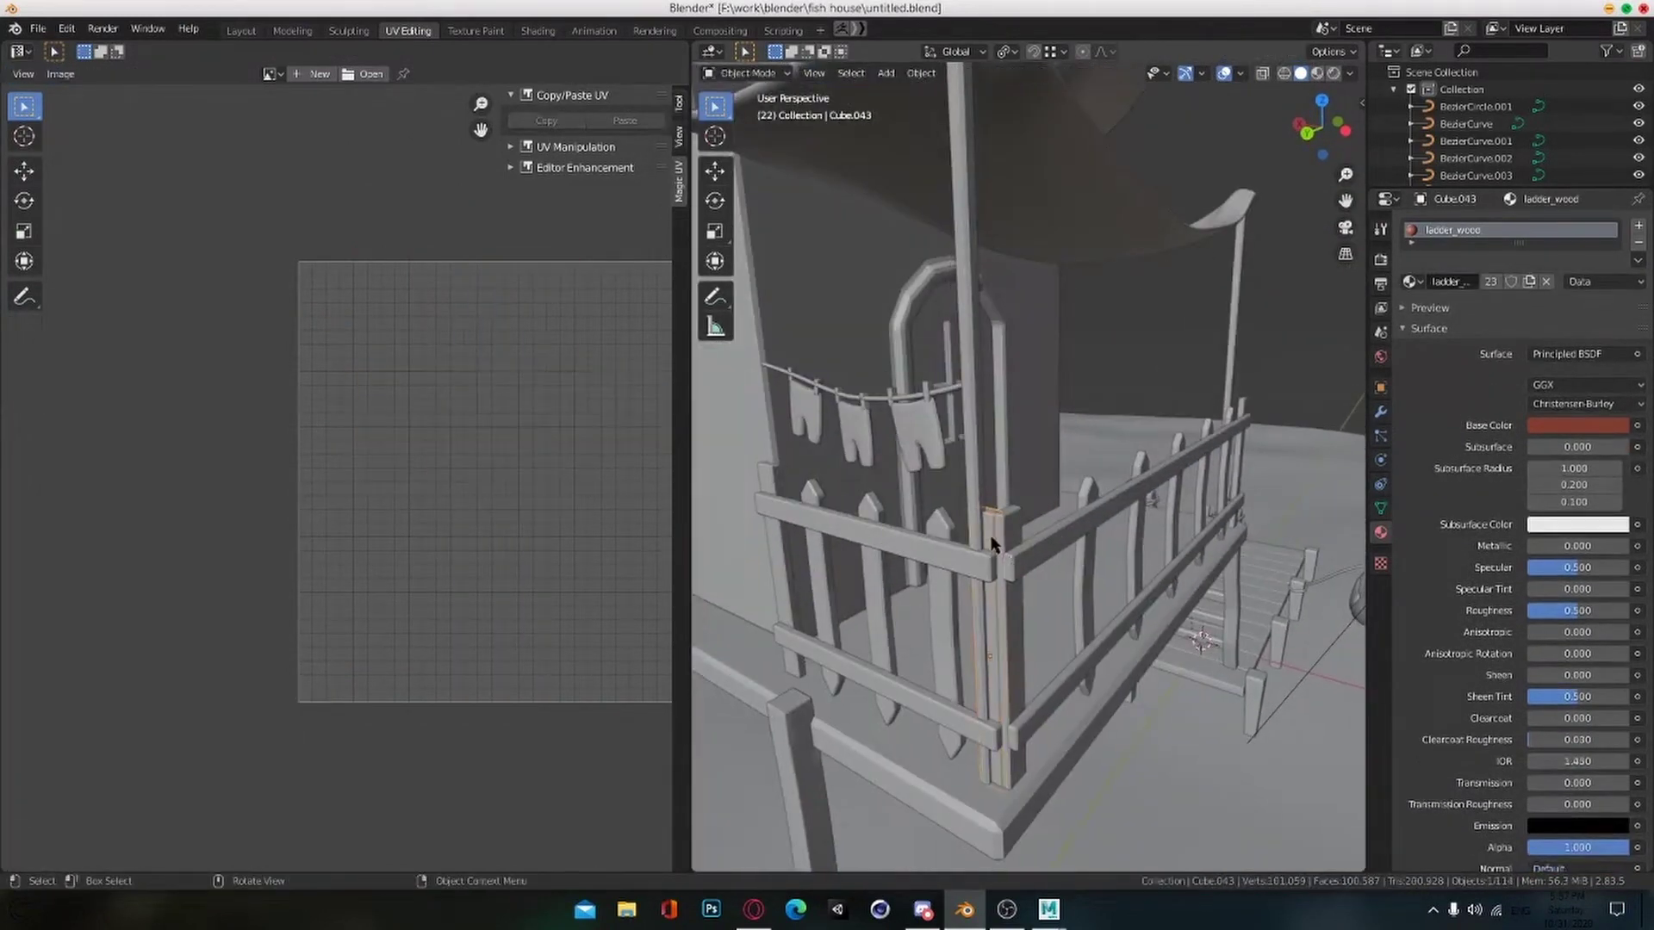
{"action": "key", "text": "Tab"}
{"action": "key", "text": "u"}
{"action": "left_click", "coordinate": [942, 392]}
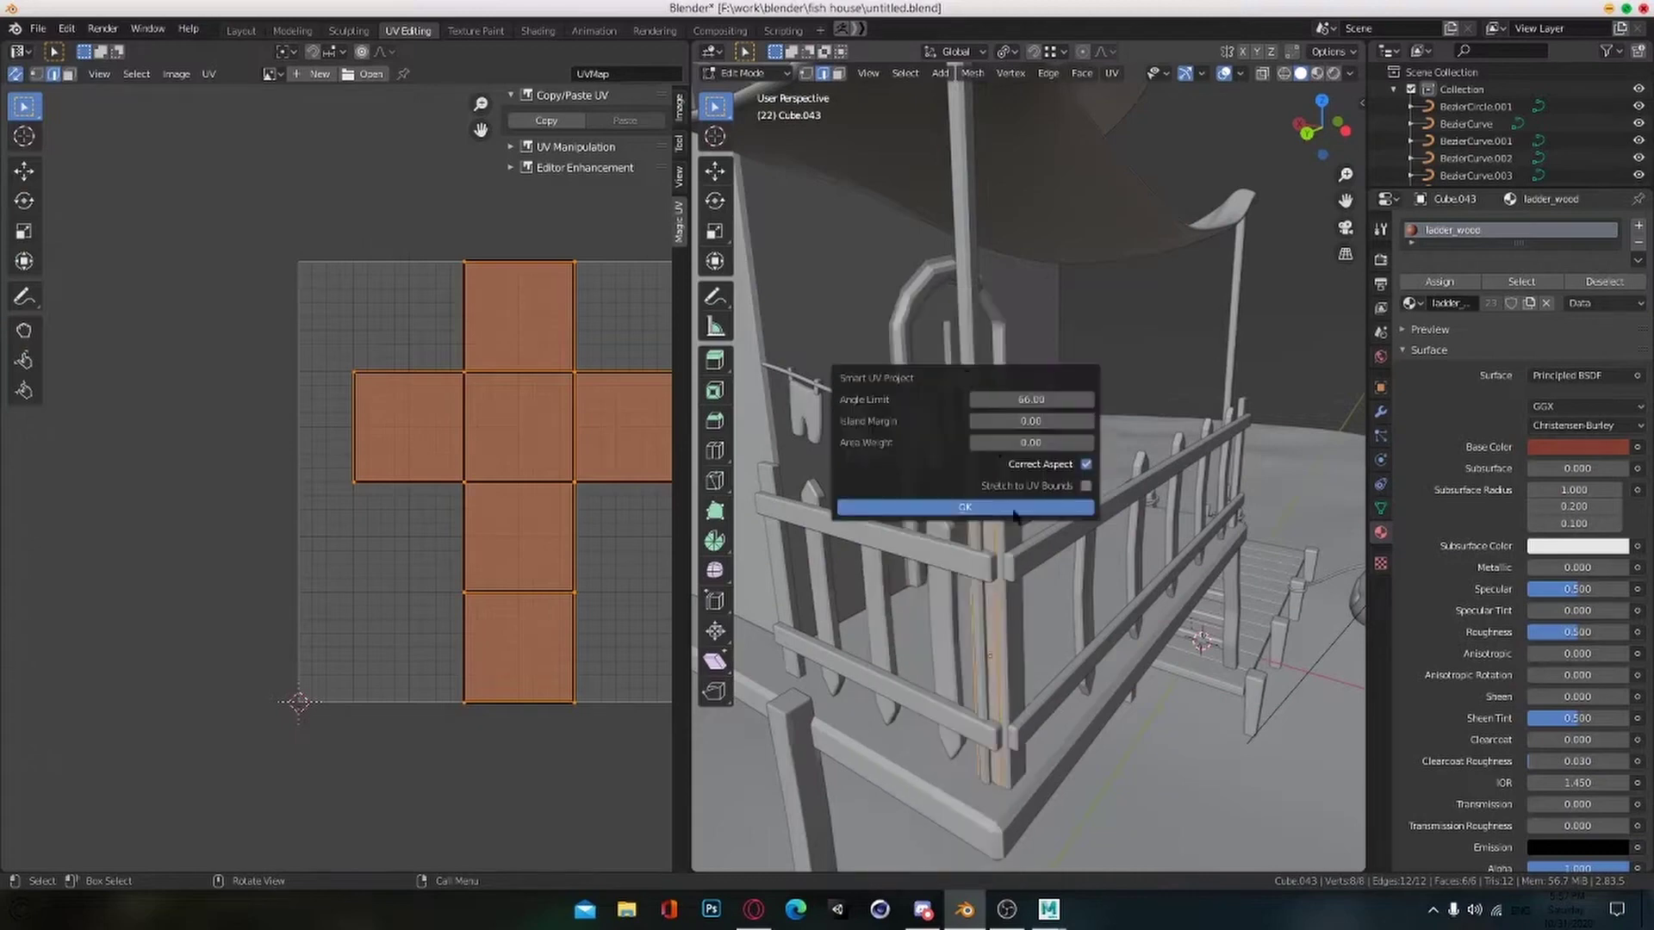
{"action": "left_click", "coordinate": [926, 507]}
Step: Stitch the corner post's long side strips and small end caps together into one UV island
{"action": "left_click", "coordinate": [458, 560]}
{"action": "key", "text": "v"}
{"action": "left_click", "coordinate": [458, 560]}
{"action": "left_click", "coordinate": [525, 558]}
{"action": "key", "text": "v"}
{"action": "left_click", "coordinate": [525, 558]}
{"action": "left_click", "coordinate": [552, 558]}
{"action": "key", "text": "v"}
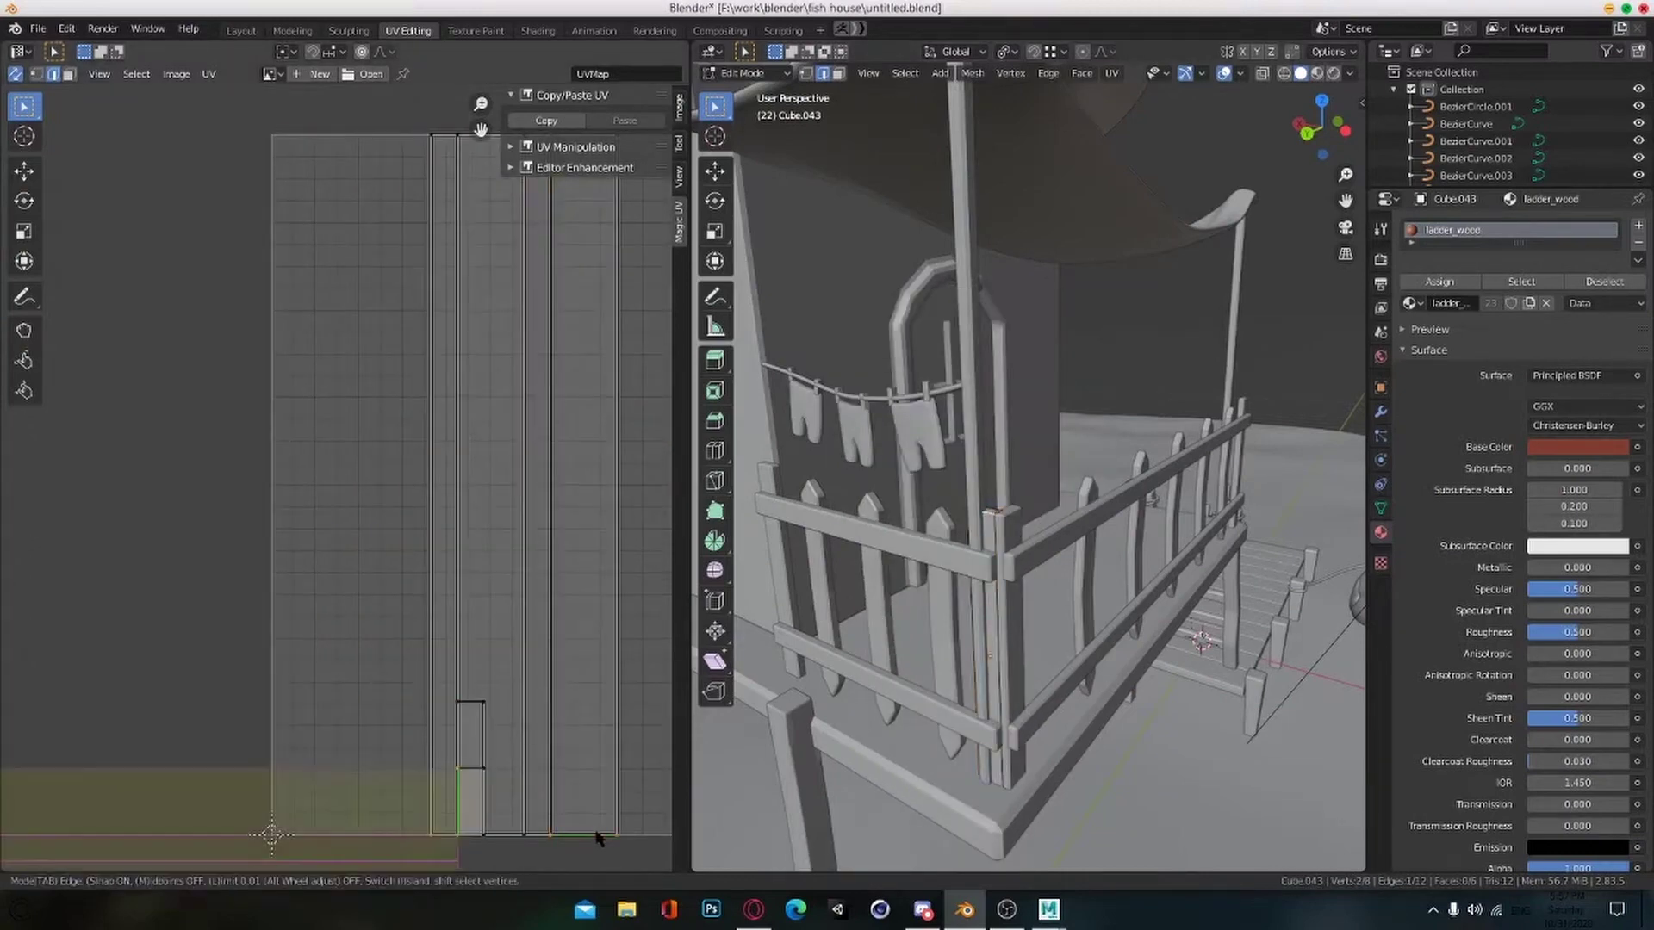
{"action": "key", "text": "v"}
{"action": "left_click", "coordinate": [458, 725]}
Step: Scale the corner post's complete UV layout, move it inside the UV square, and rotate it
{"action": "scroll", "coordinate": [551, 725], "scroll_direction": "down", "scroll_amount": 3}
{"action": "key", "text": "a"}
{"action": "key", "text": "s"}
{"action": "key", "text": "g"}
{"action": "left_click", "coordinate": [617, 552]}
{"action": "key", "text": "r"}
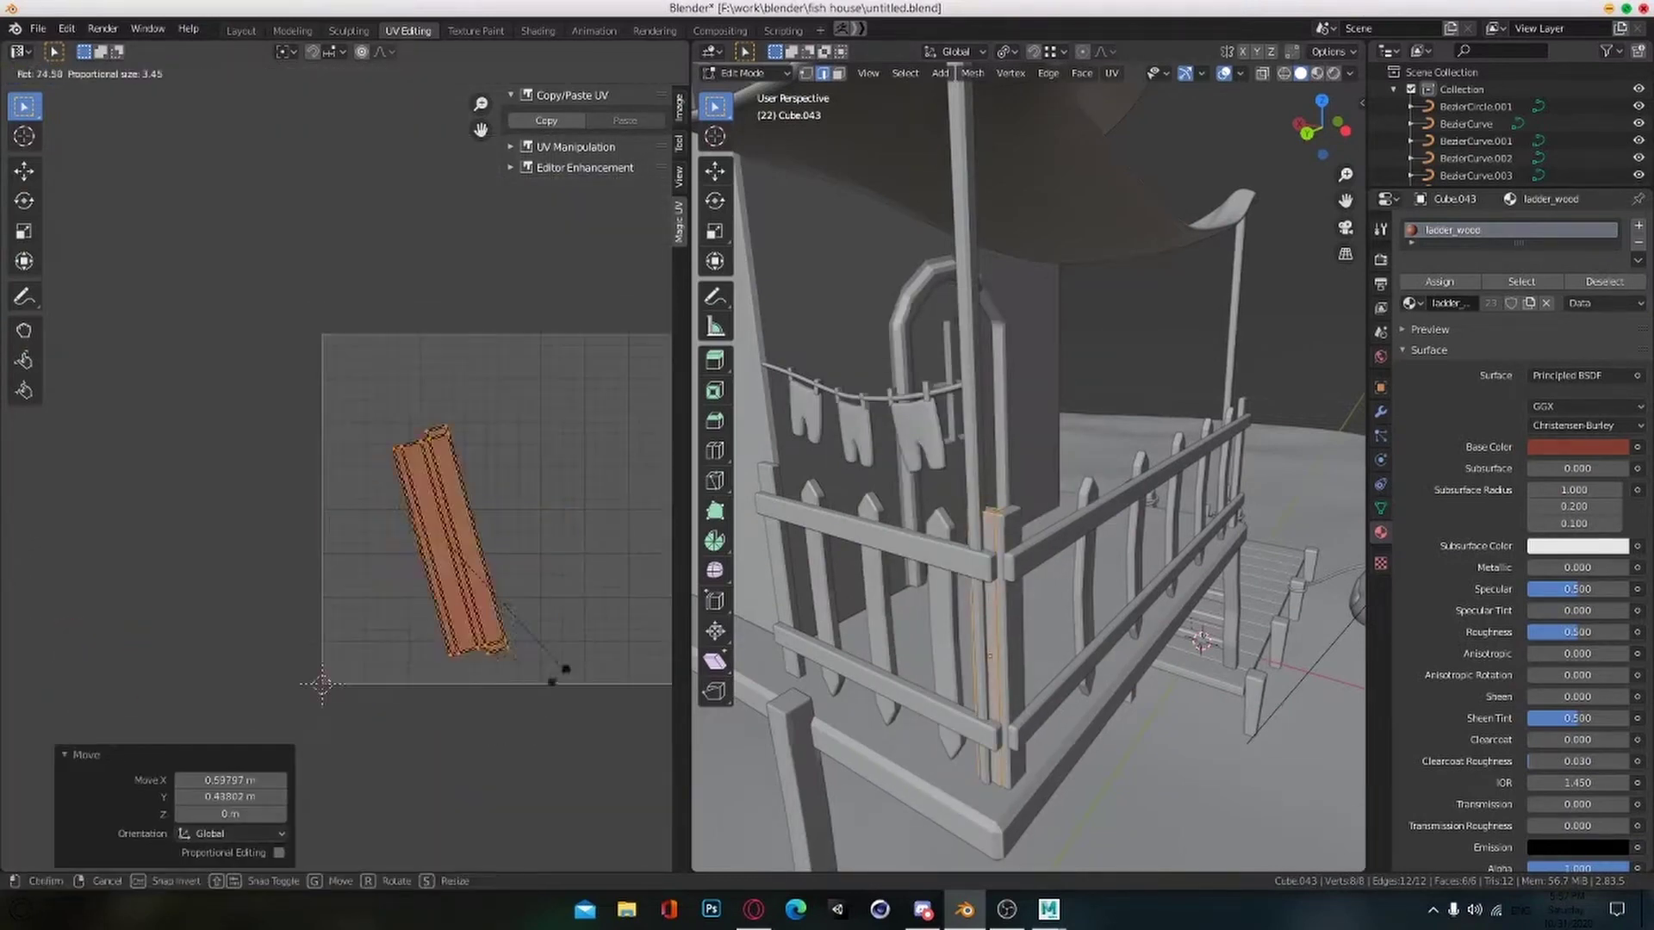
{"action": "left_click", "coordinate": [559, 642]}
{"action": "scroll", "coordinate": [559, 641], "scroll_direction": "down", "scroll_amount": 4}
{"action": "key", "text": "Tab"}
Step: Select the side fence's end post beside the house wall and delete it
{"action": "middle_click_drag", "start_coordinate": [905, 620], "coordinate": [1119, 603]}
{"action": "key", "text": "Tab"}
{"action": "key", "text": "Tab"}
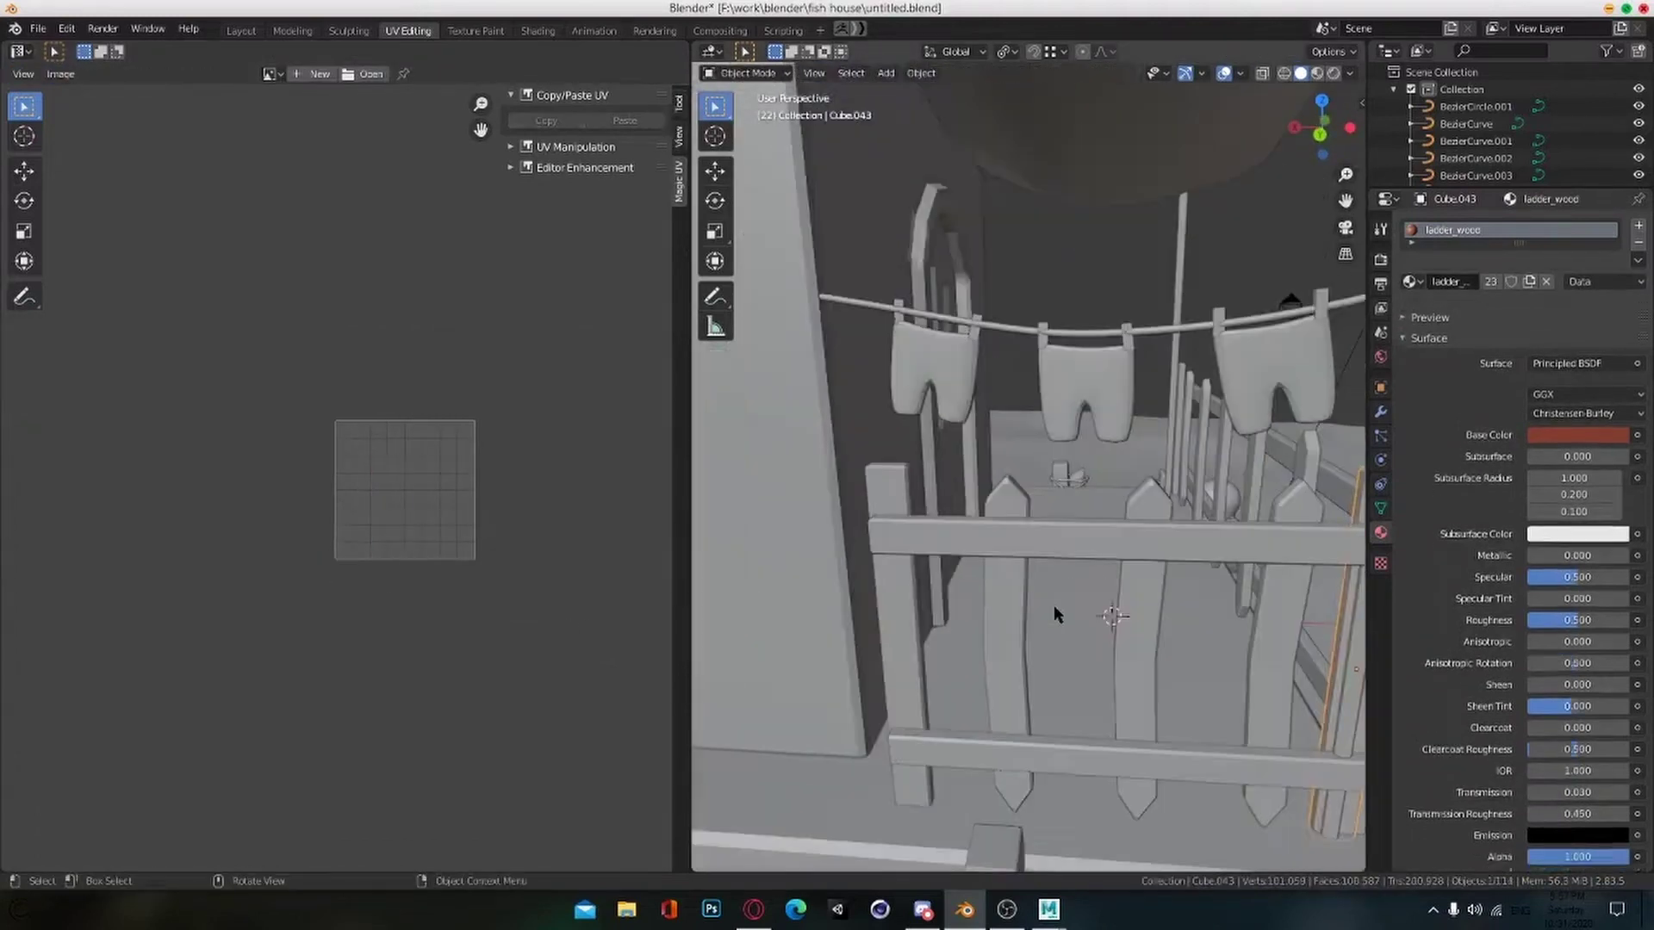
{"action": "left_click", "coordinate": [895, 638]}
{"action": "key", "text": "Tab"}
{"action": "middle_click_drag", "start_coordinate": [910, 619], "coordinate": [939, 595]}
{"action": "scroll", "coordinate": [551, 607], "scroll_direction": "up", "scroll_amount": 4}
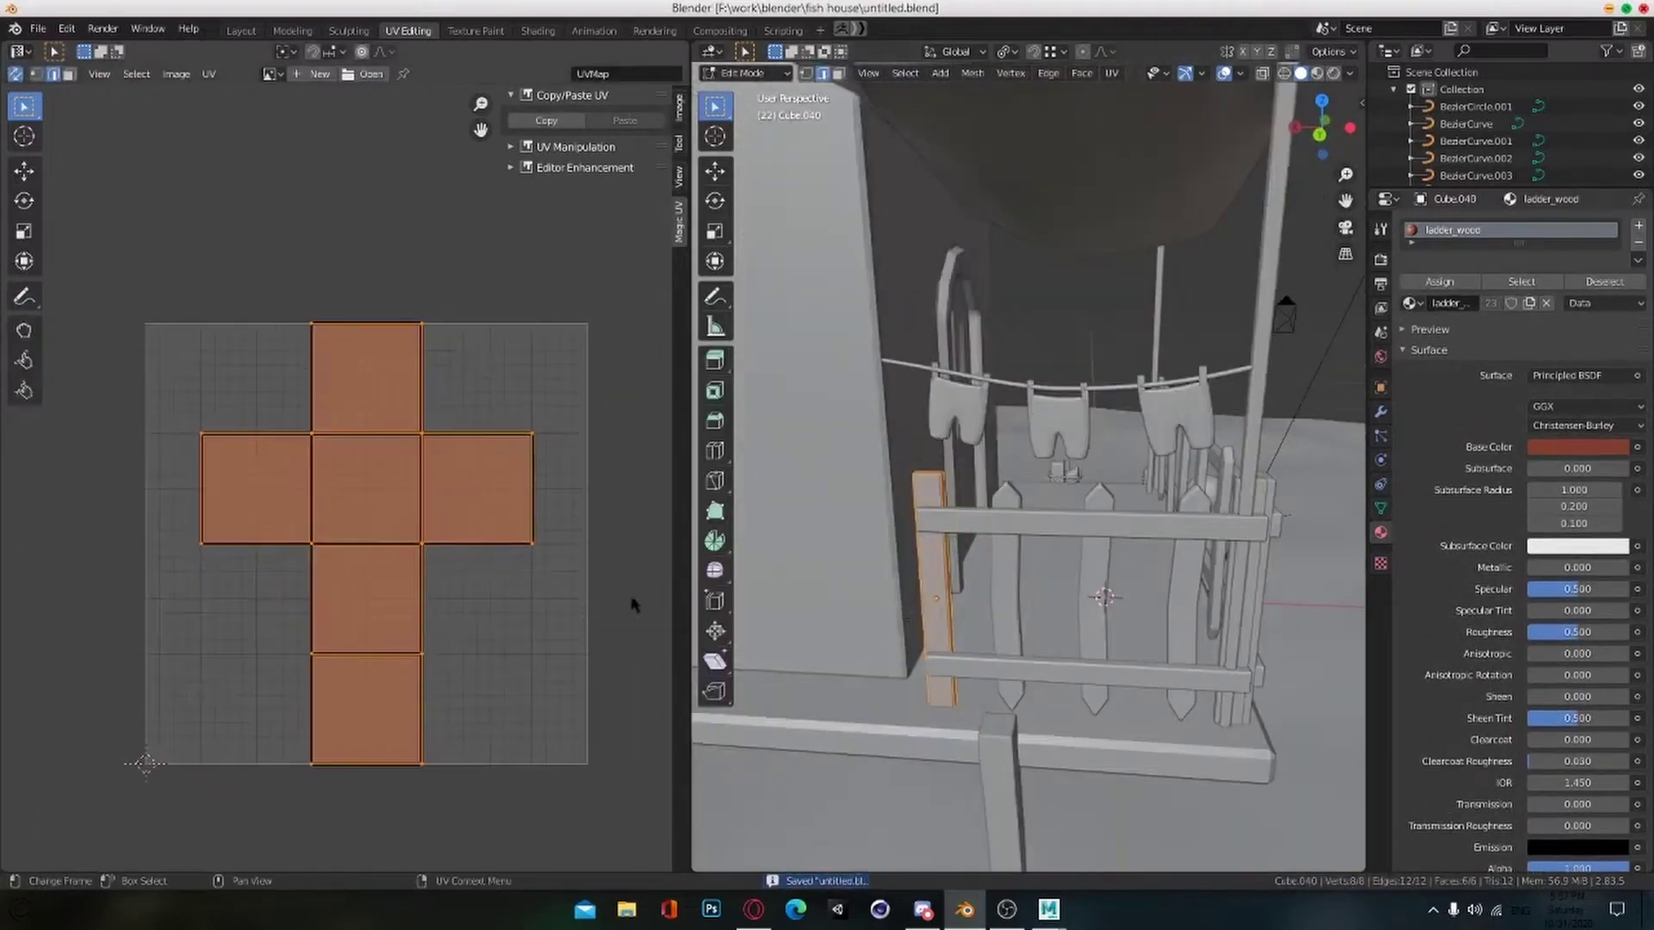
{"action": "key", "text": "u"}
{"action": "key", "text": "Tab"}
{"action": "key", "text": "Delete"}
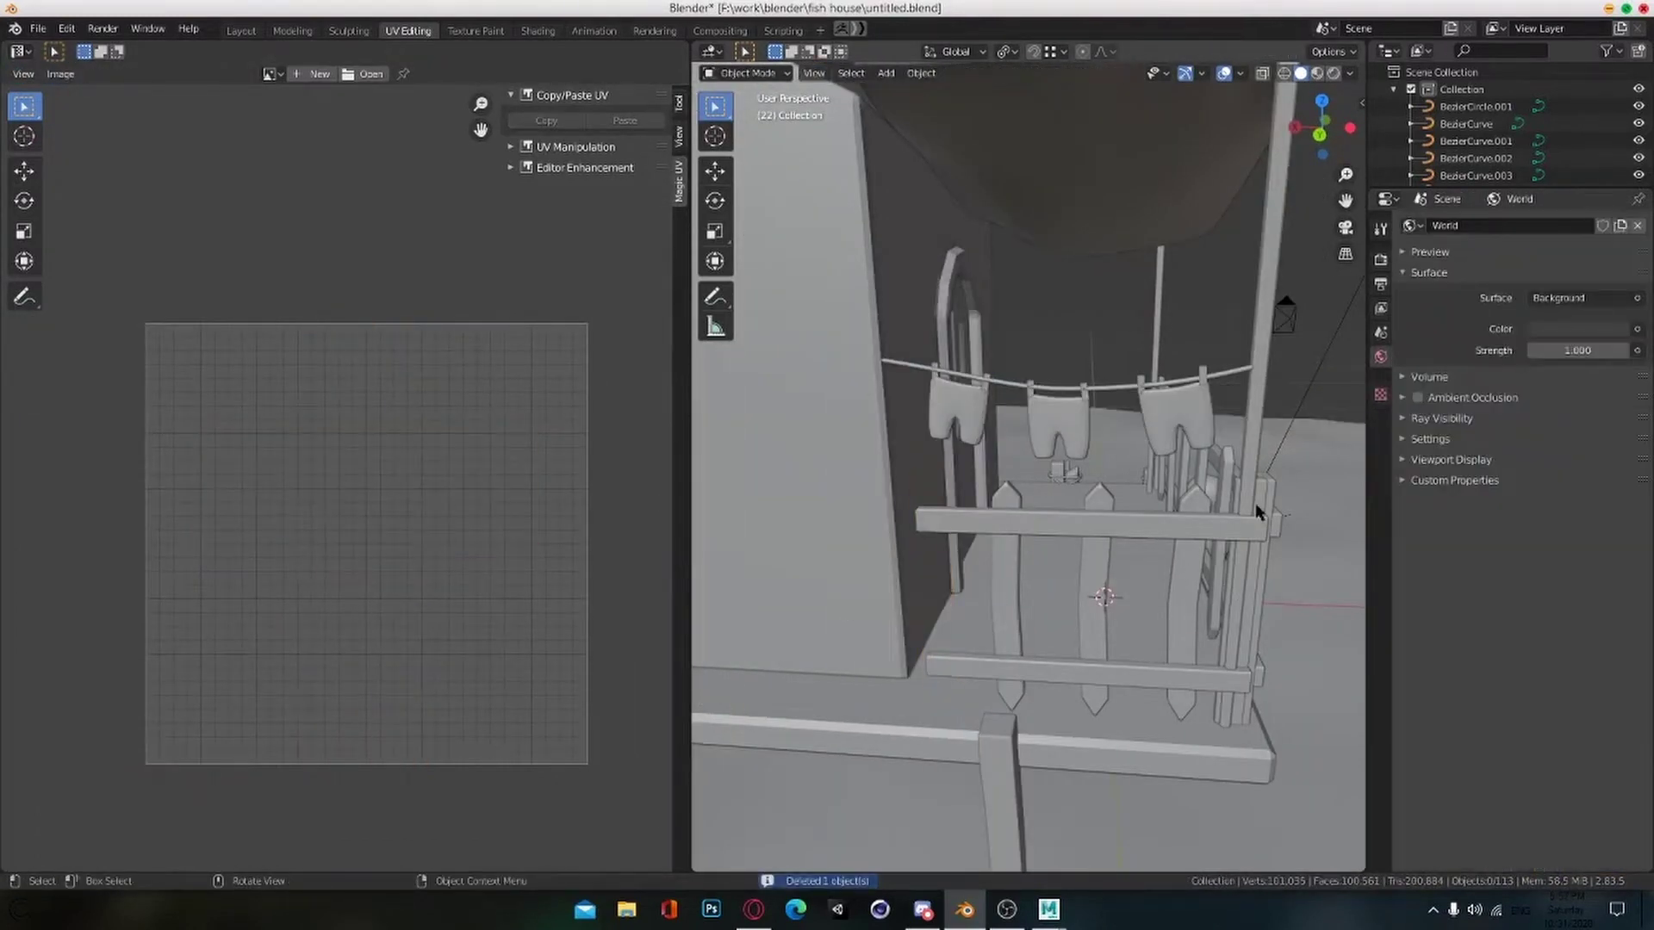
Step: Duplicate the unwrapped corner post, move the copy along the X axis, and save the file
{"action": "left_click", "coordinate": [1256, 517]}
{"action": "key", "text": "shift+d"}
{"action": "key", "text": "x"}
{"action": "scroll", "coordinate": [954, 540], "scroll_direction": "down", "scroll_amount": 5}
{"action": "middle_click_drag", "start_coordinate": [953, 540], "coordinate": [1008, 571]}
{"action": "scroll", "coordinate": [1051, 576], "scroll_direction": "up", "scroll_amount": 5}
{"action": "key", "text": "ctrl+s"}
Step: Open the house's main wall block for editing, select all of its geometry, and bring up the UV mapping options
{"action": "left_click", "coordinate": [1017, 534]}
{"action": "key", "text": "Tab"}
{"action": "key", "text": "a"}
{"action": "key", "text": "u"}
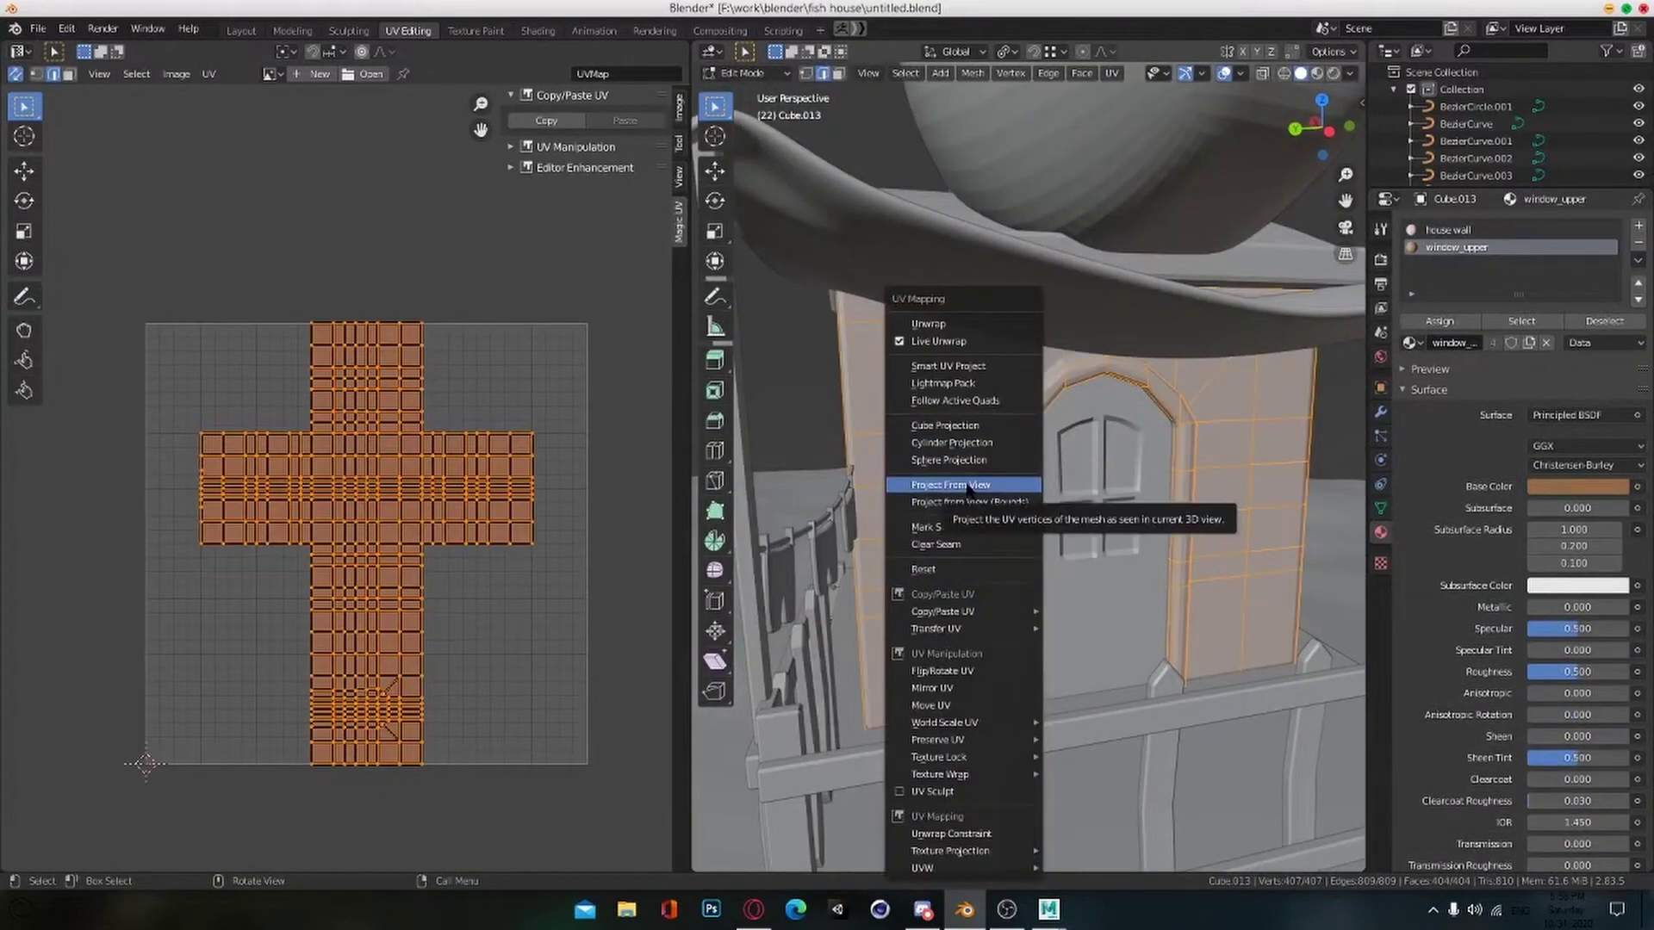
Step: Try to mark seams along the edge loops of the house wall block
{"action": "middle_click_drag", "start_coordinate": [870, 508], "coordinate": [1197, 580]}
{"action": "left_click", "coordinate": [990, 517], "text": "alt"}
{"action": "key", "text": "ctrl+e"}
{"action": "left_click", "coordinate": [974, 486]}
{"action": "left_click", "coordinate": [1033, 564], "text": "alt"}
{"action": "key", "text": "ctrl+e"}
{"action": "left_click", "coordinate": [1121, 591], "text": "alt"}
{"action": "key", "text": "ctrl+e"}
{"action": "key", "text": "ctrl+z"}
{"action": "key", "text": "ctrl+z"}
{"action": "key", "text": "ctrl+z"}
{"action": "key", "text": "ctrl+z"}
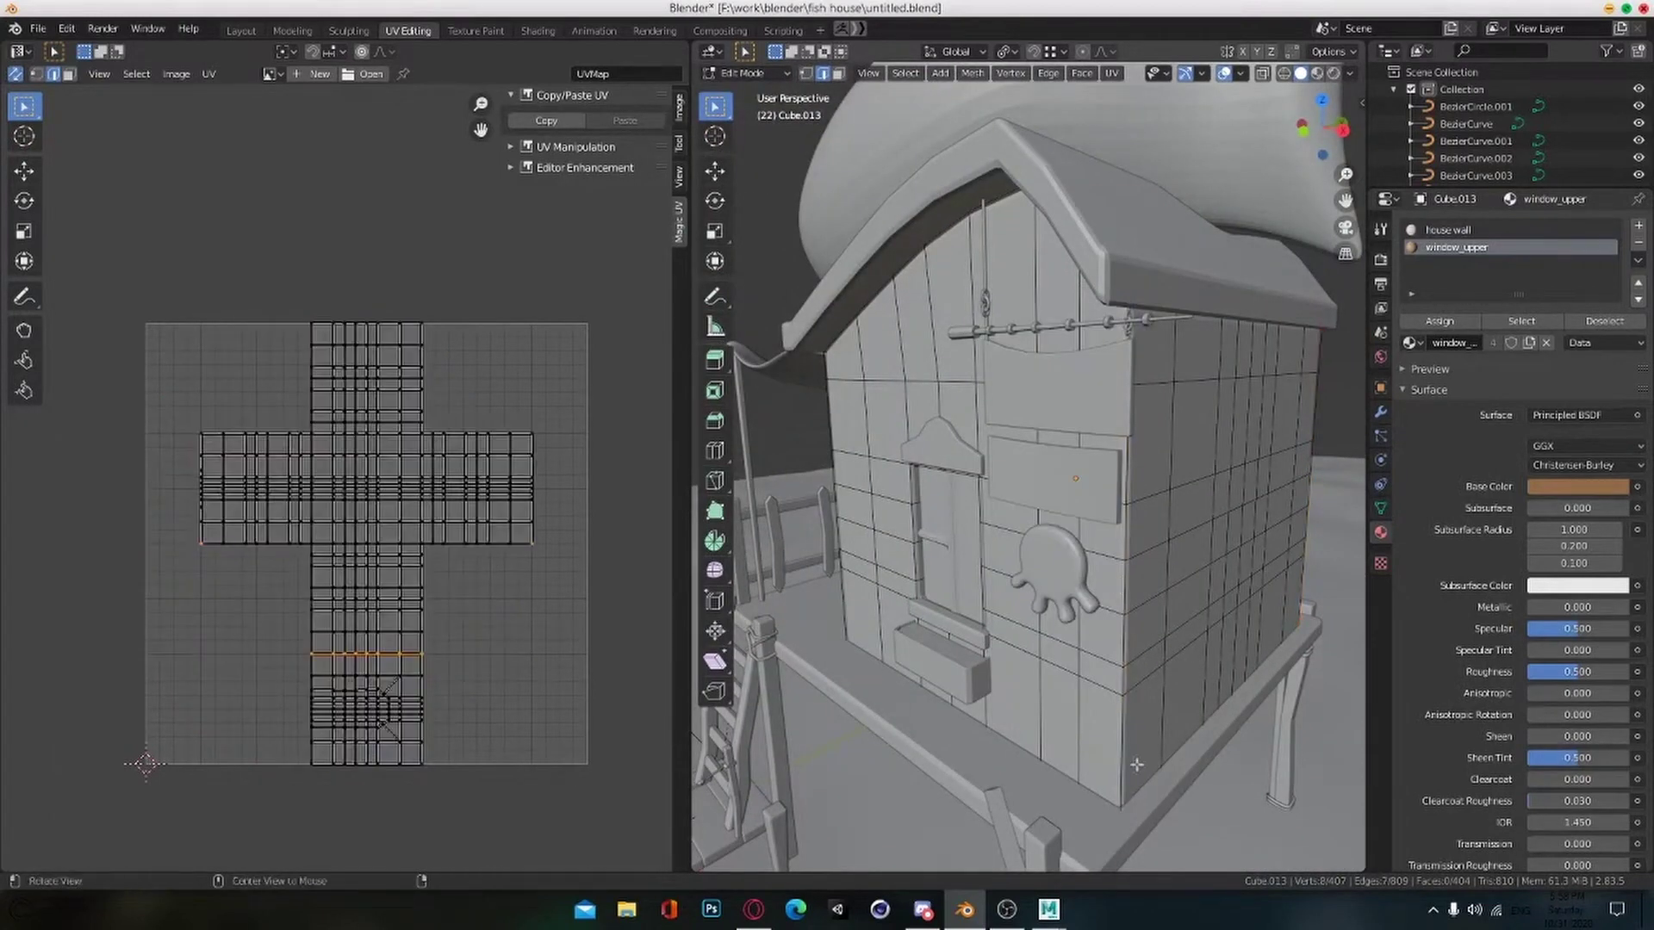
Step: Isolate the house wall block in local view and mark a seam along one of its bottom edges
{"action": "left_click_drag", "start_coordinate": [1115, 732], "coordinate": [1167, 687], "text": "alt"}
{"action": "key", "text": "KP_Divide"}
{"action": "key", "text": "ctrl+e"}
{"action": "left_click", "coordinate": [1018, 514]}
{"action": "middle_click_drag", "start_coordinate": [1018, 514], "coordinate": [916, 620]}
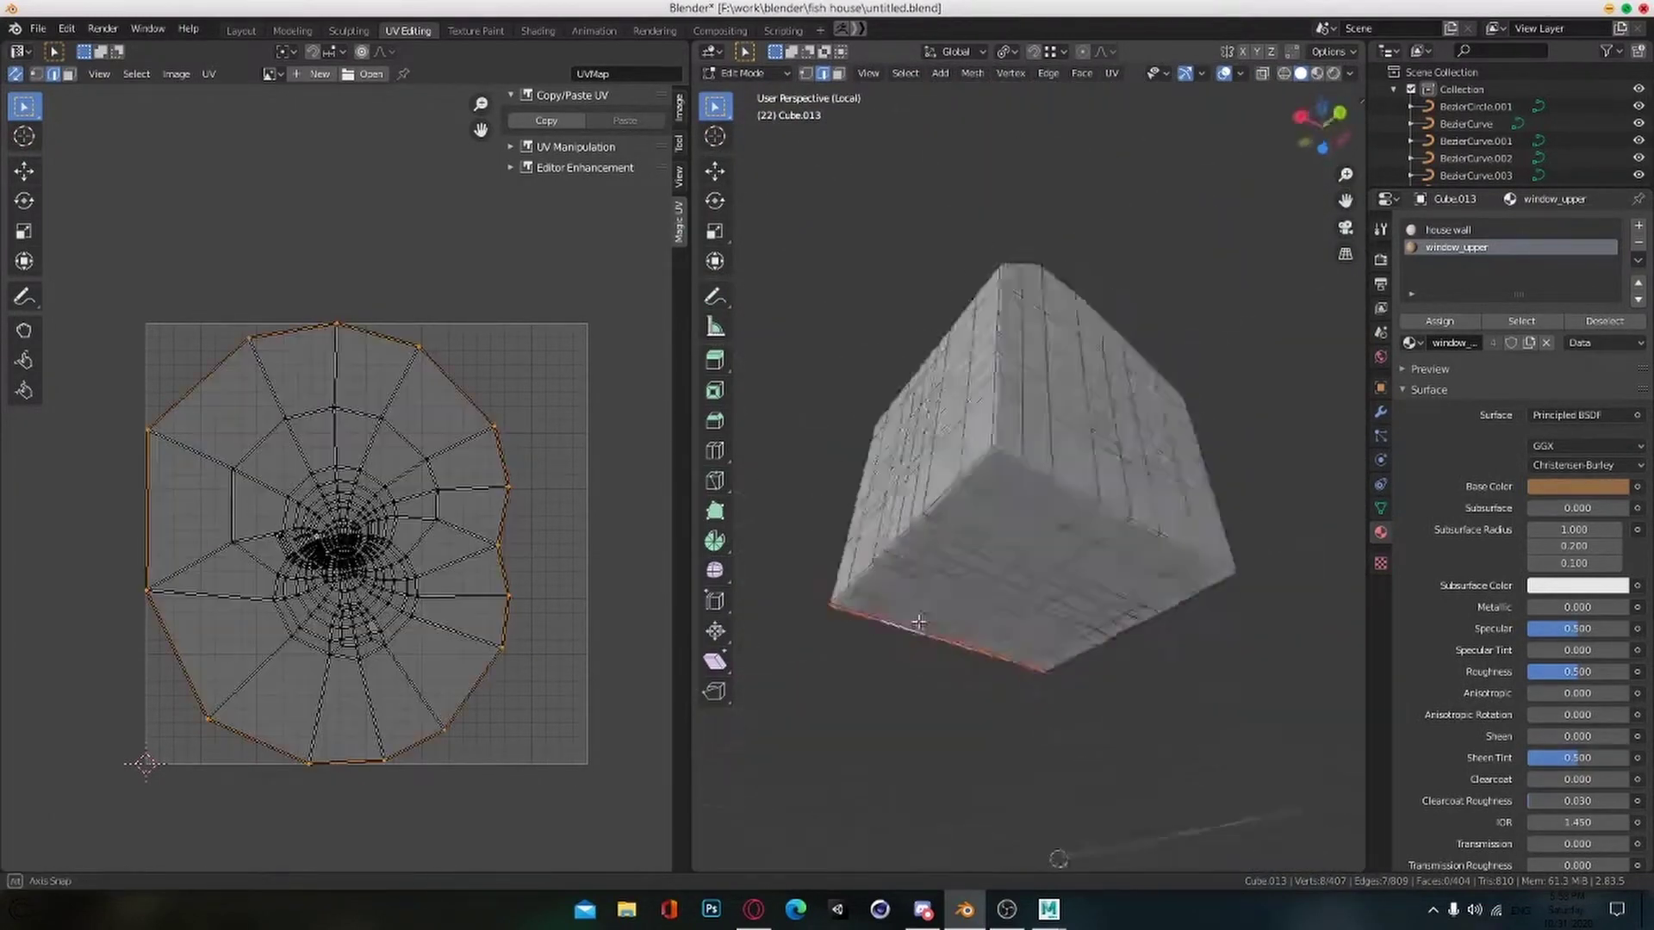
Step: Mark seams along the remaining bottom and corner edges of the house wall block
{"action": "left_click", "coordinate": [895, 568], "text": "alt+shift"}
{"action": "left_click", "coordinate": [995, 544], "text": "alt+shift"}
{"action": "key", "text": "ctrl+e"}
{"action": "left_click", "coordinate": [1035, 510]}
{"action": "middle_click_drag", "start_coordinate": [1037, 509], "coordinate": [1240, 508]}
{"action": "left_click", "coordinate": [1003, 636]}
{"action": "key", "text": "ctrl+e"}
{"action": "left_click", "coordinate": [1080, 531]}
Step: Mark seams along the inner edges of the arched doorway, including its threshold
{"action": "scroll", "coordinate": [1046, 525], "scroll_direction": "up", "scroll_amount": 4}
{"action": "left_click", "coordinate": [1058, 548], "text": "alt"}
{"action": "middle_click_drag", "start_coordinate": [1029, 536], "coordinate": [1007, 675]}
{"action": "key", "text": "ctrl+e"}
{"action": "left_click", "coordinate": [1058, 547]}
{"action": "left_click", "coordinate": [835, 705], "text": "alt"}
{"action": "key", "text": "ctrl+e"}
{"action": "left_click", "coordinate": [855, 696]}
{"action": "scroll", "coordinate": [990, 699], "scroll_direction": "down", "scroll_amount": 4}
{"action": "scroll", "coordinate": [991, 700], "scroll_direction": "up", "scroll_amount": 3}
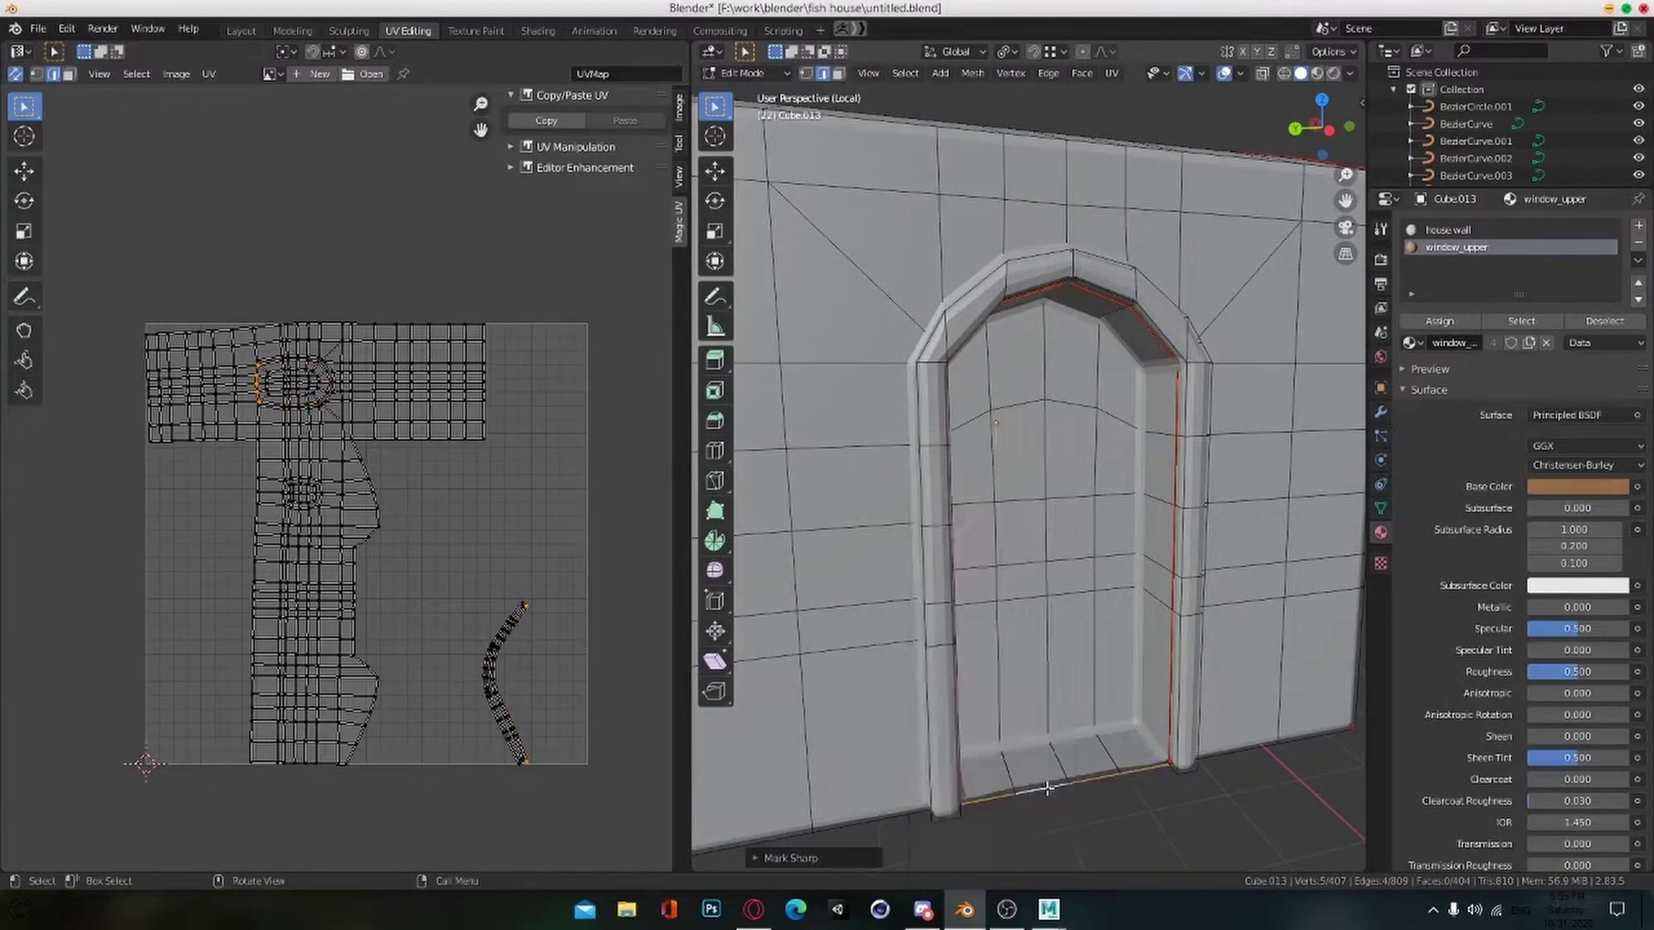
{"action": "key", "text": "ctrl+e"}
{"action": "left_click", "coordinate": [1048, 721]}
Step: Mark seams around the rectangular window opening in the wall block
{"action": "scroll", "coordinate": [1049, 715], "scroll_direction": "down", "scroll_amount": 2}
{"action": "left_click_drag", "start_coordinate": [1051, 711], "coordinate": [1023, 699], "text": "alt"}
{"action": "left_click_drag", "start_coordinate": [927, 646], "coordinate": [914, 661], "text": "alt"}
{"action": "scroll", "coordinate": [914, 662], "scroll_direction": "up", "scroll_amount": 2}
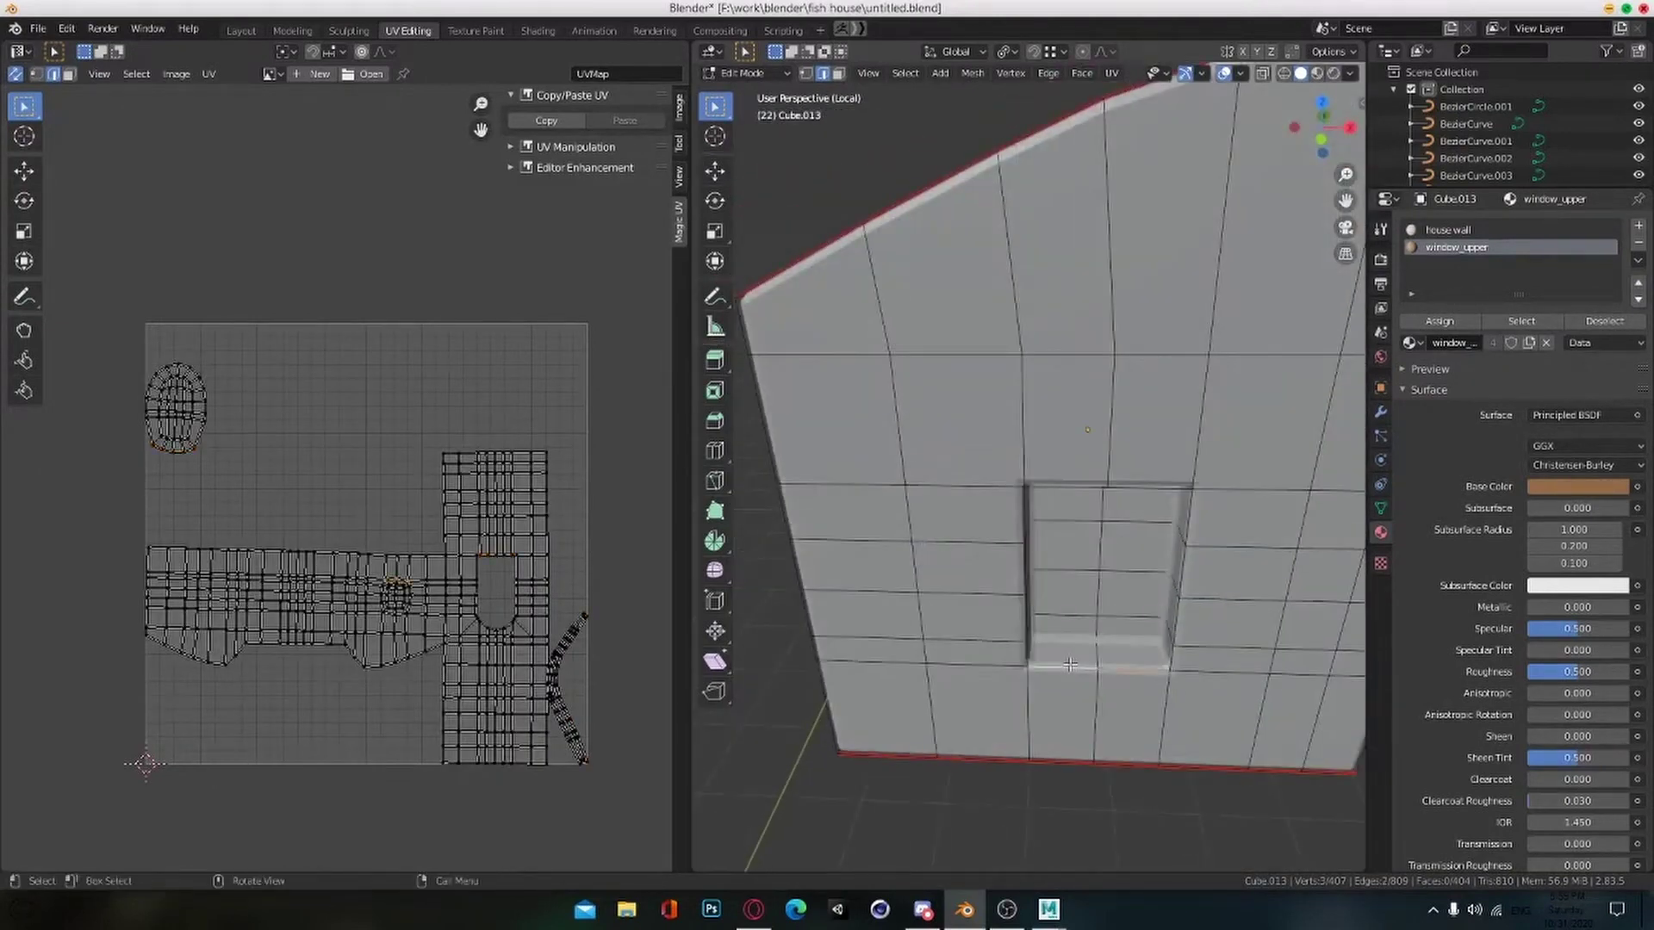
{"action": "double_click", "coordinate": [1119, 560]}
{"action": "left_click_drag", "start_coordinate": [1102, 586], "coordinate": [1256, 541], "text": "alt"}
{"action": "key", "text": "ctrl+e"}
{"action": "left_click", "coordinate": [1255, 535]}
{"action": "middle_click_drag", "start_coordinate": [1255, 536], "coordinate": [794, 379]}
{"action": "key", "text": "ctrl+e"}
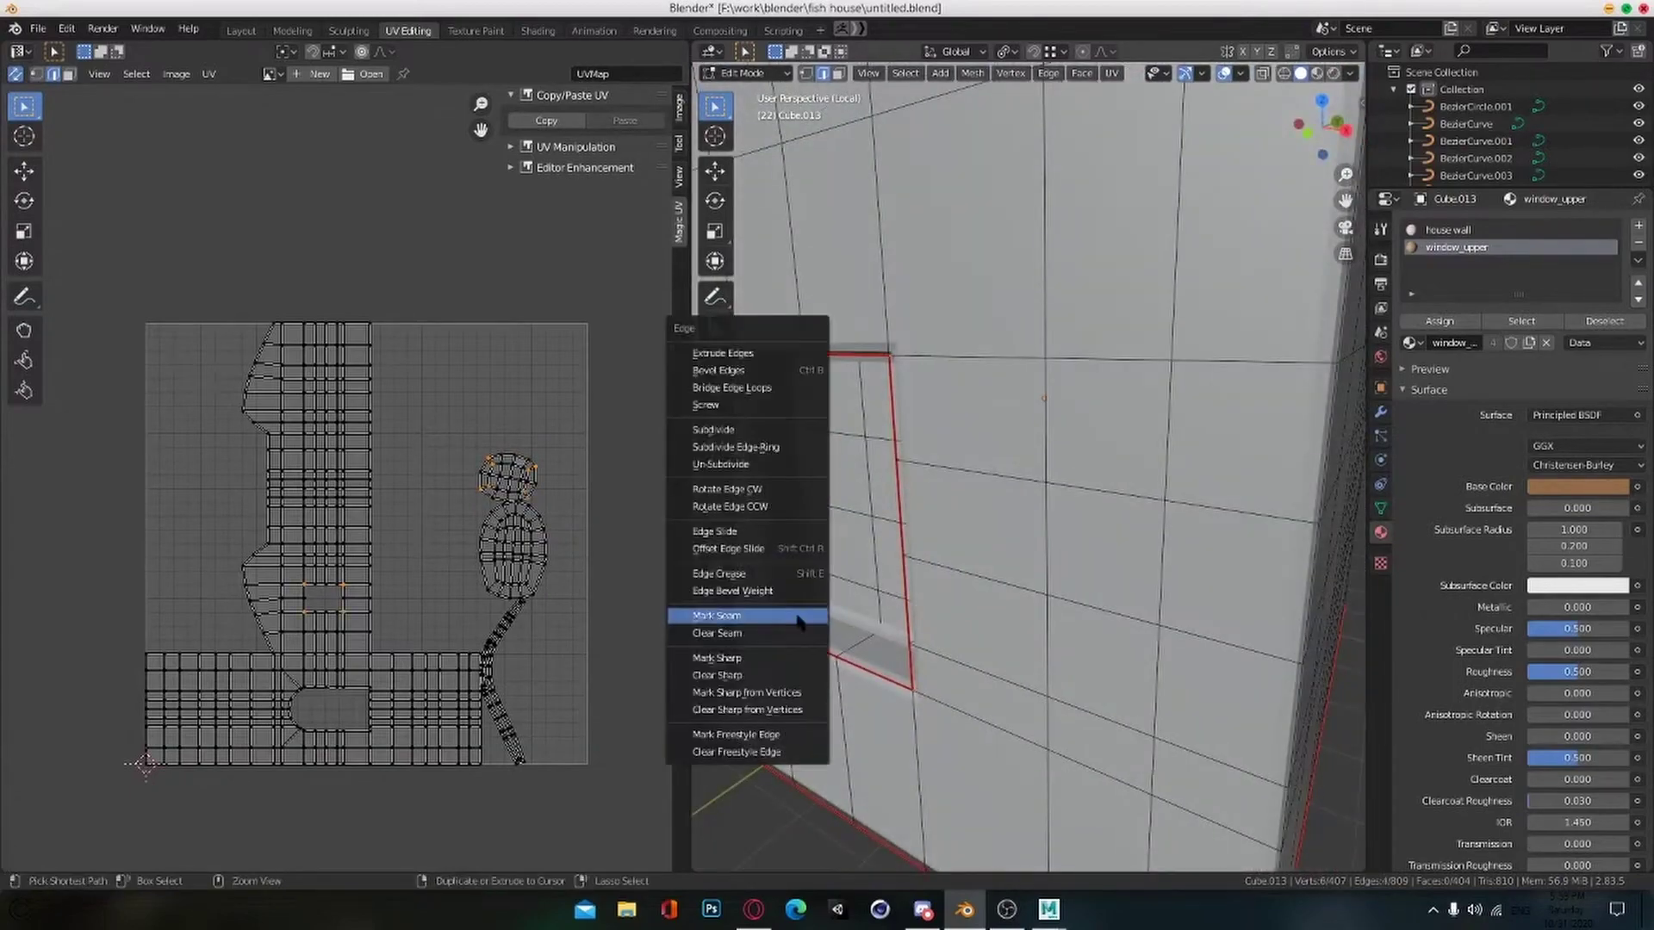
{"action": "key", "text": "alt+Tab"}
{"action": "key", "text": "alt+Tab"}
{"action": "key", "text": "alt+Tab"}
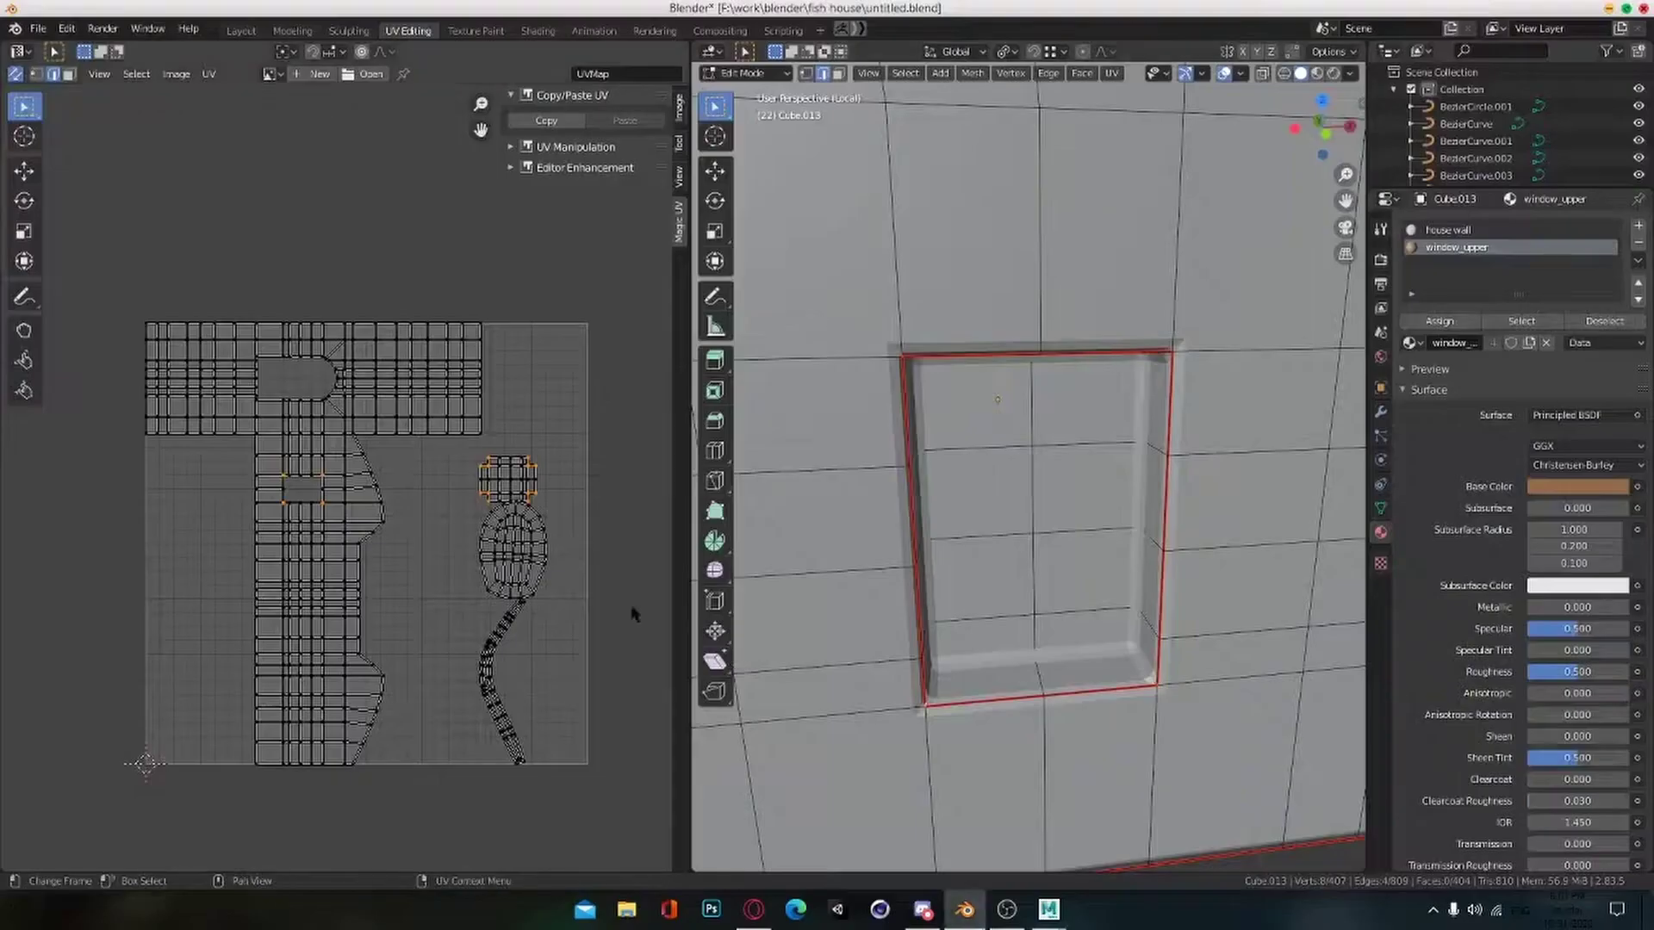
Step: Check the wall block's new UV islands and turn off the Bevel modifier's viewport display
{"action": "scroll", "coordinate": [631, 612], "scroll_direction": "up", "scroll_amount": 1}
{"action": "left_click_drag", "start_coordinate": [551, 615], "coordinate": [438, 646], "text": "alt"}
{"action": "scroll", "coordinate": [508, 620], "scroll_direction": "up", "scroll_amount": 1}
{"action": "scroll", "coordinate": [459, 631], "scroll_direction": "down", "scroll_amount": 2}
{"action": "scroll", "coordinate": [393, 620], "scroll_direction": "up", "scroll_amount": 1}
{"action": "scroll", "coordinate": [1029, 589], "scroll_direction": "down", "scroll_amount": 5}
{"action": "left_click_drag", "start_coordinate": [1031, 587], "coordinate": [1121, 585], "text": "alt"}
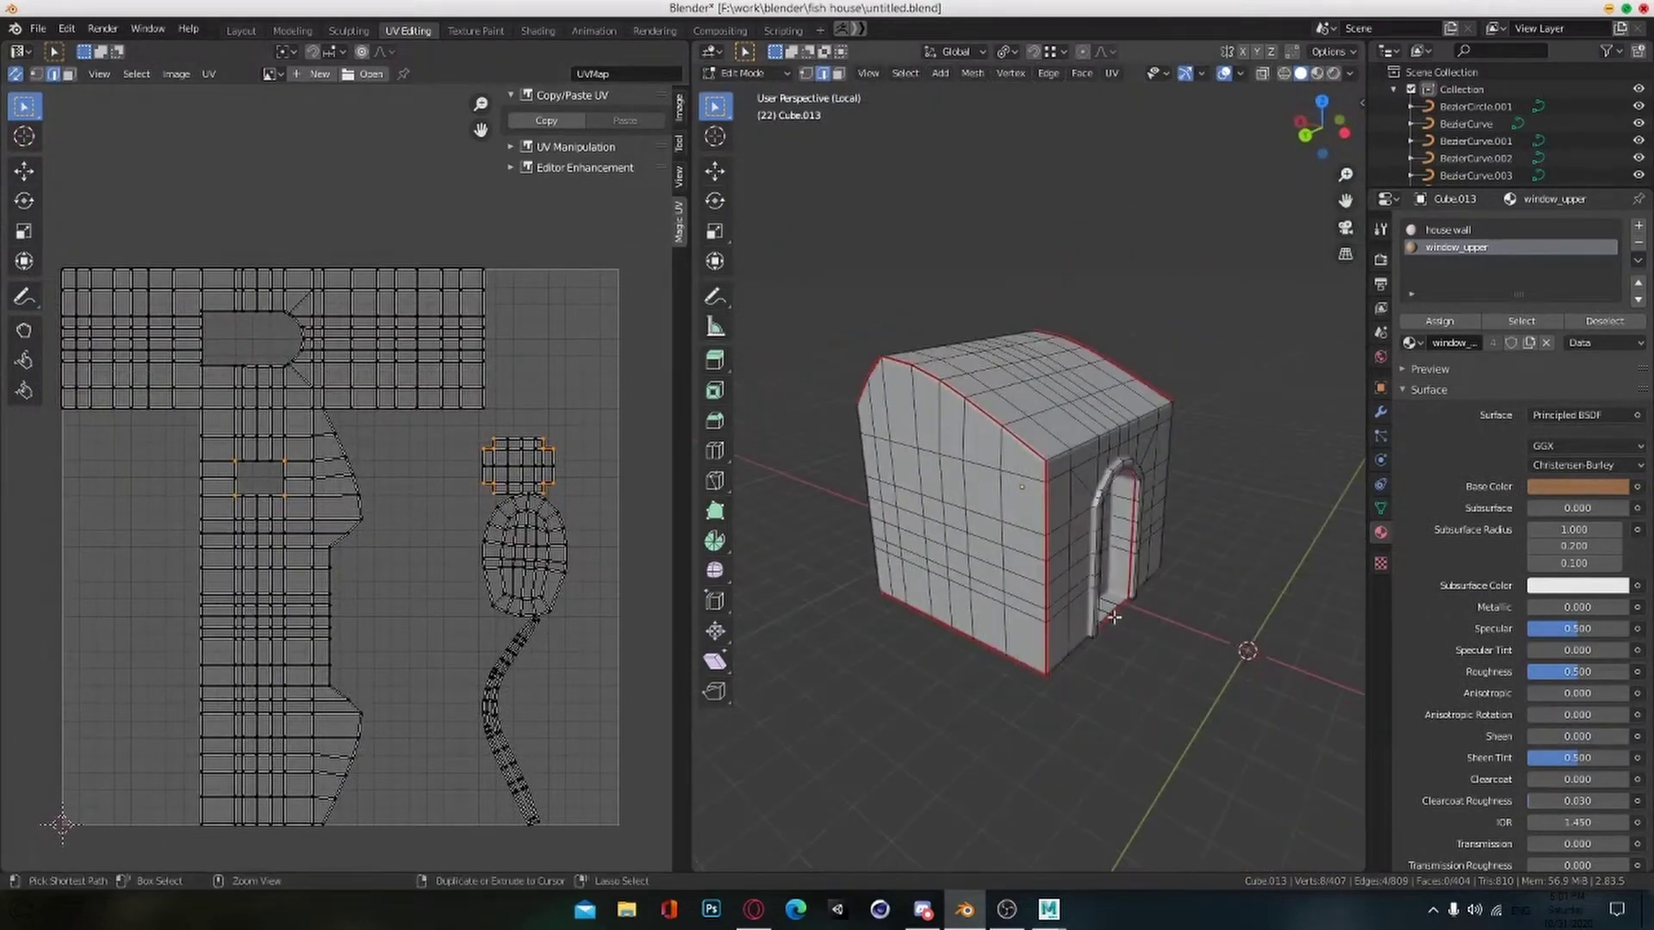
{"action": "scroll", "coordinate": [1114, 617], "scroll_direction": "up", "scroll_amount": 2}
{"action": "middle_click_drag", "start_coordinate": [1113, 617], "coordinate": [1042, 612]}
{"action": "left_click", "coordinate": [1380, 412]}
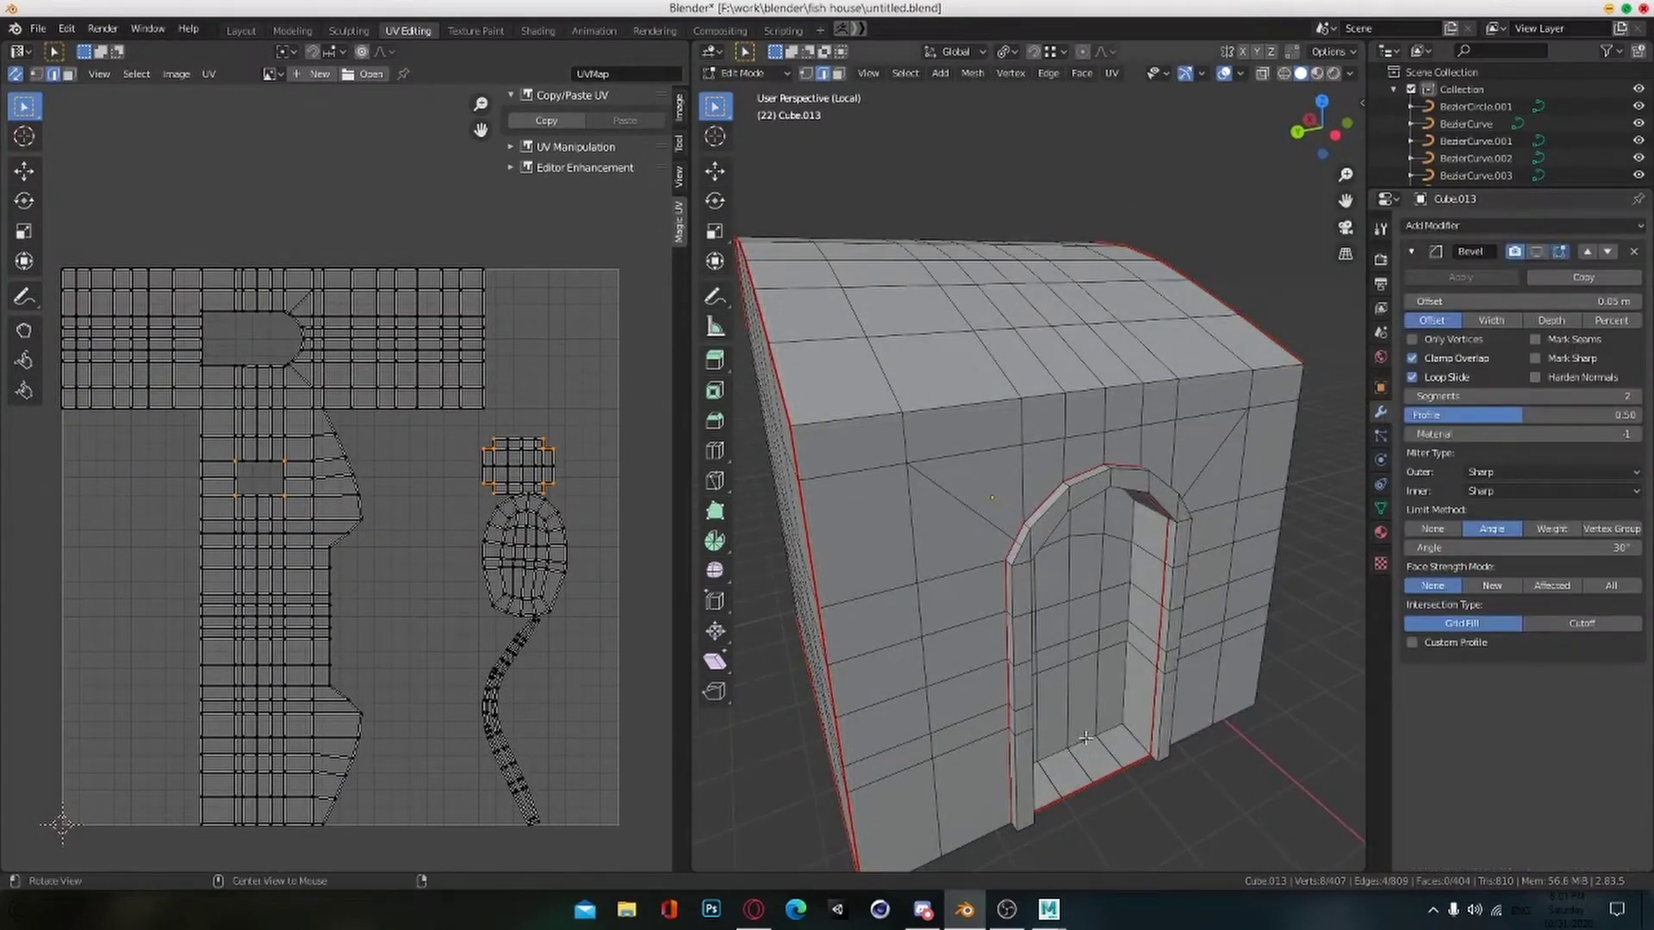
Step: Mark seams on the edges of the arched door frame where it meets the wall
{"action": "left_click_drag", "start_coordinate": [1085, 738], "coordinate": [1036, 676], "text": "alt"}
{"action": "scroll", "coordinate": [959, 658], "scroll_direction": "up", "scroll_amount": 4}
{"action": "left_click", "coordinate": [1106, 635]}
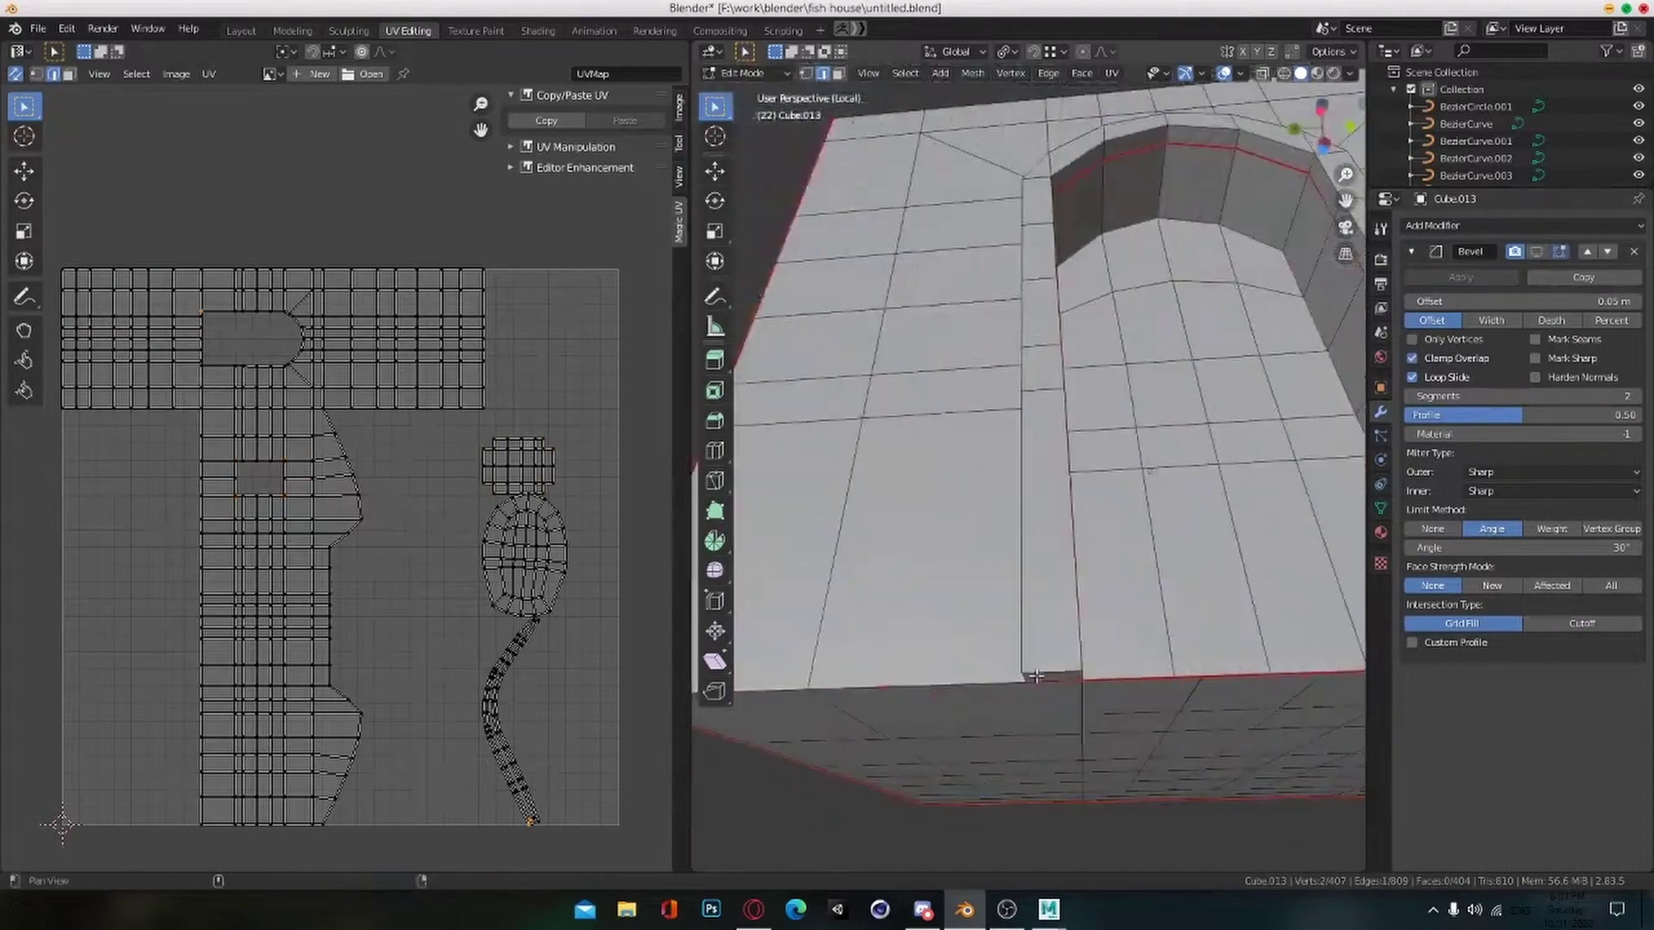
{"action": "middle_click_drag", "start_coordinate": [1036, 676], "coordinate": [1063, 732]}
{"action": "left_click", "coordinate": [893, 702]}
{"action": "middle_click_drag", "start_coordinate": [893, 702], "coordinate": [951, 638]}
{"action": "left_click", "coordinate": [939, 606], "text": "shift"}
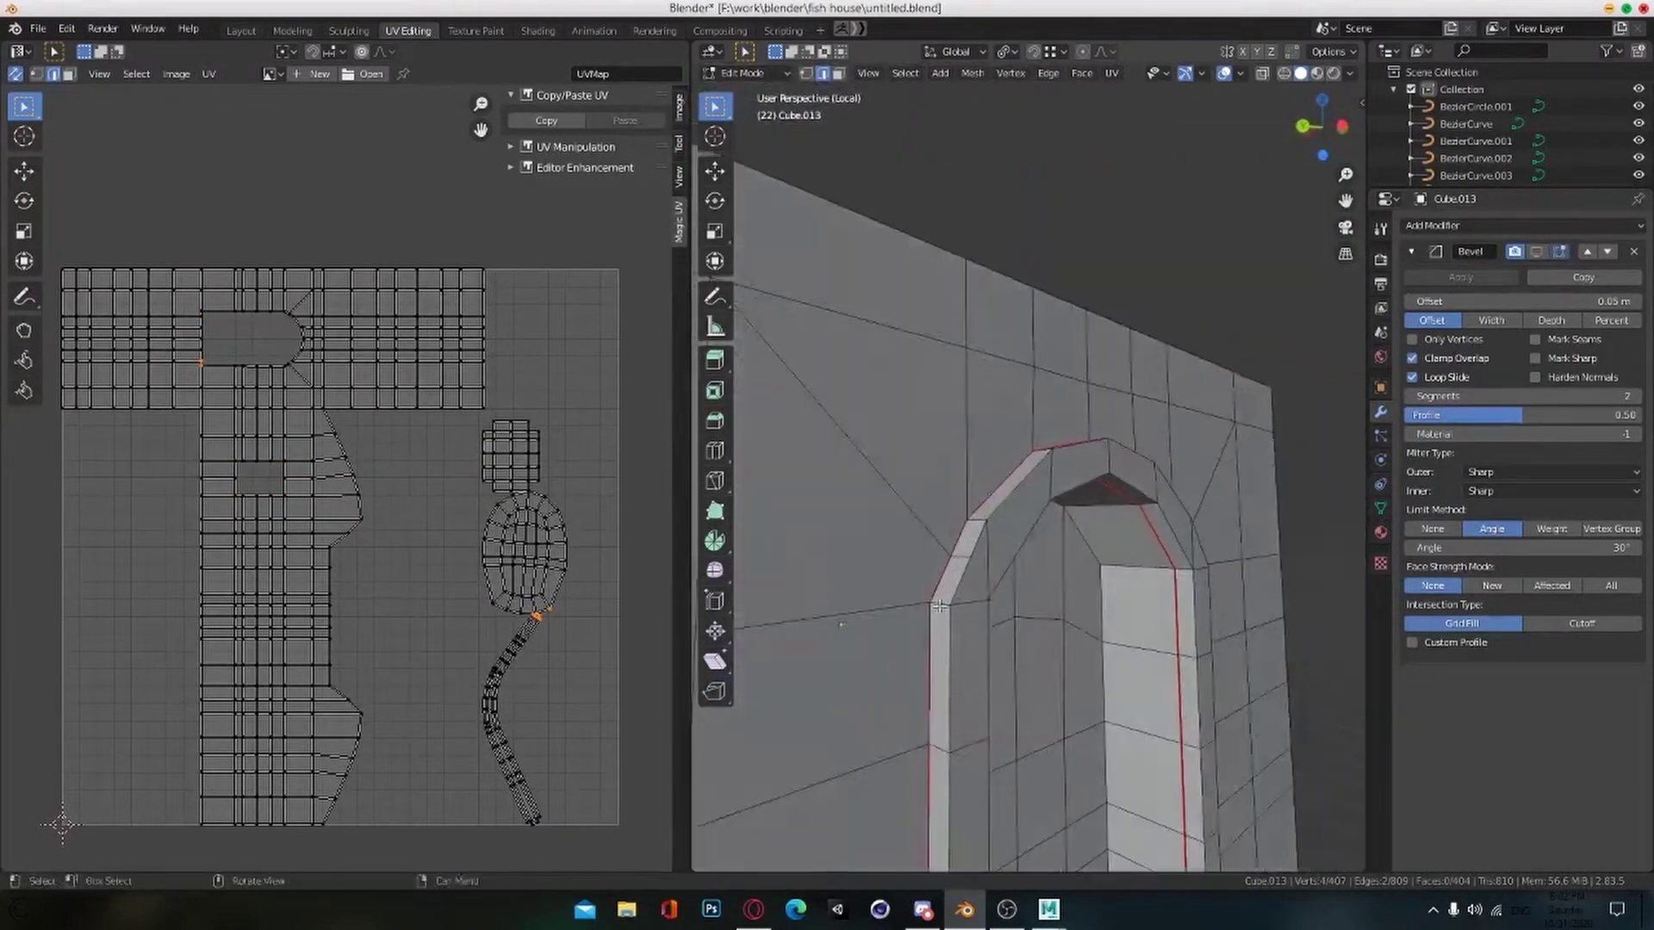
{"action": "left_click_drag", "start_coordinate": [939, 606], "coordinate": [982, 660], "text": "alt"}
{"action": "left_click", "coordinate": [757, 623], "text": "shift"}
{"action": "key", "text": "ctrl+e"}
{"action": "left_click", "coordinate": [984, 661]}
{"action": "left_click_drag", "start_coordinate": [1116, 676], "coordinate": [836, 672], "text": "alt"}
{"action": "left_click", "coordinate": [1010, 602]}
{"action": "left_click", "coordinate": [1036, 604], "text": "shift"}
{"action": "scroll", "coordinate": [1059, 598], "scroll_direction": "down", "scroll_amount": 4}
{"action": "left_click_drag", "start_coordinate": [924, 576], "coordinate": [1045, 690], "text": "alt"}
Step: Leave edit mode, turn the Bevel modifier's viewport display back on, then save the file and exit local view
{"action": "key", "text": "ctrl+s"}
{"action": "middle_click_drag", "start_coordinate": [1045, 689], "coordinate": [1015, 595]}
{"action": "scroll", "coordinate": [1015, 594], "scroll_direction": "down", "scroll_amount": 3}
{"action": "key", "text": "Tab"}
{"action": "left_click", "coordinate": [1537, 251]}
{"action": "scroll", "coordinate": [1233, 581], "scroll_direction": "up", "scroll_amount": 2}
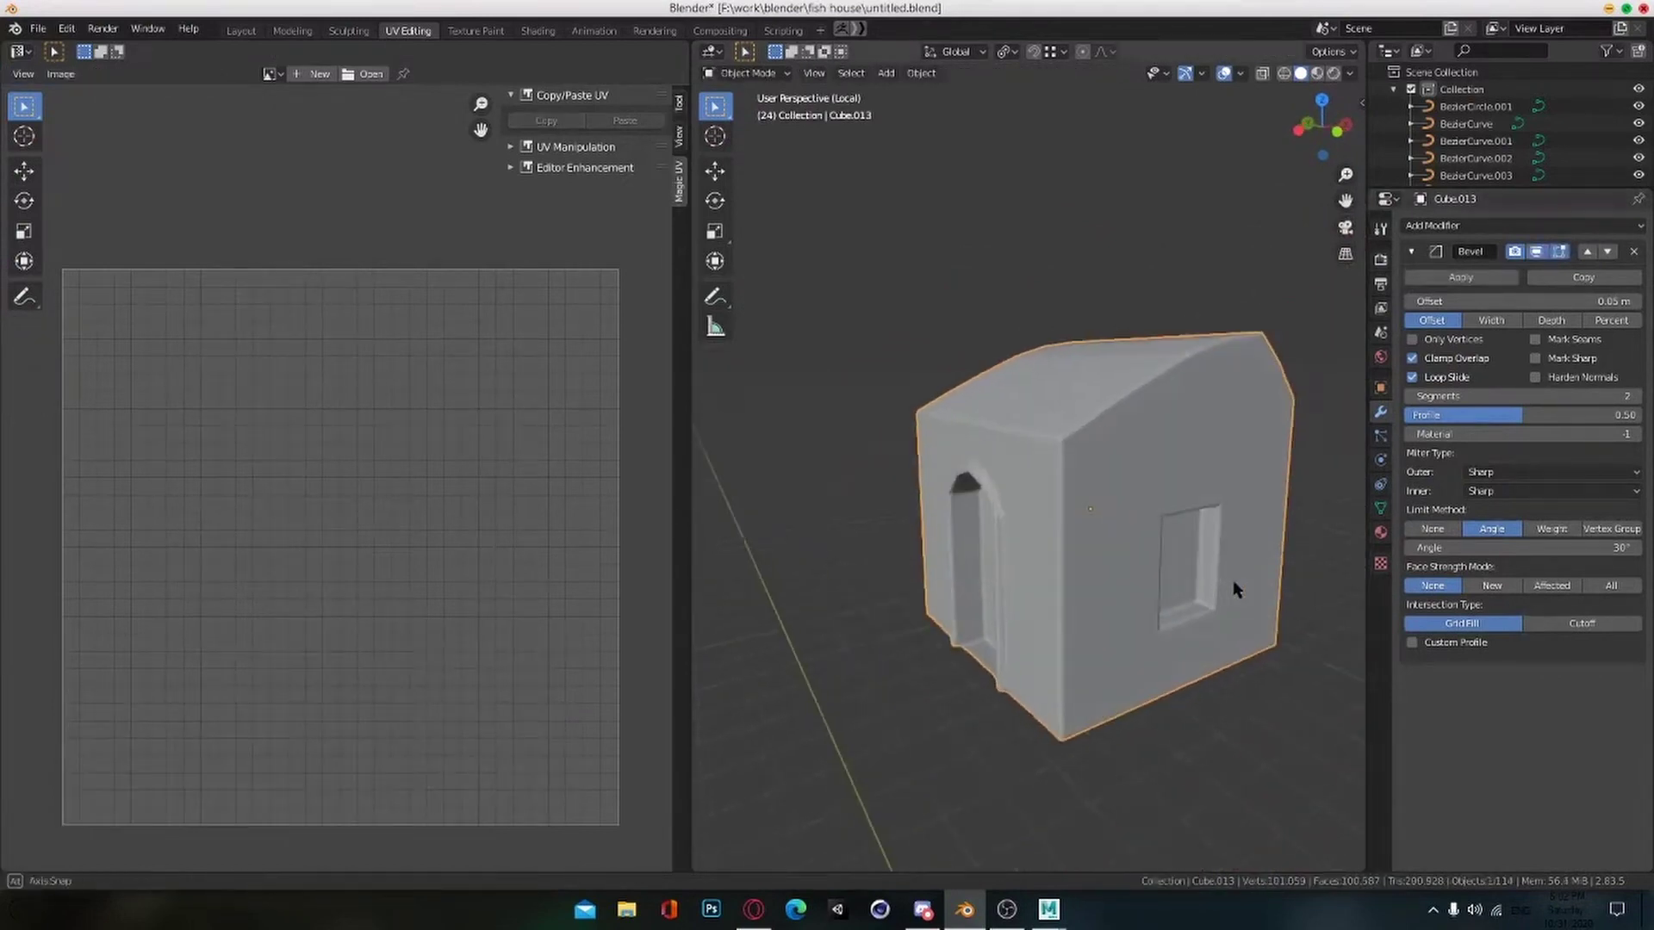
{"action": "key", "text": "ctrl+s"}
{"action": "key", "text": "slash"}
{"action": "middle_click_drag", "start_coordinate": [1233, 580], "coordinate": [1258, 635]}
Step: Open the planter box beneath the window for editing and unwrap all its faces into separate UV islands
{"action": "left_click", "coordinate": [1026, 570]}
{"action": "key", "text": "Tab"}
{"action": "key", "text": "a"}
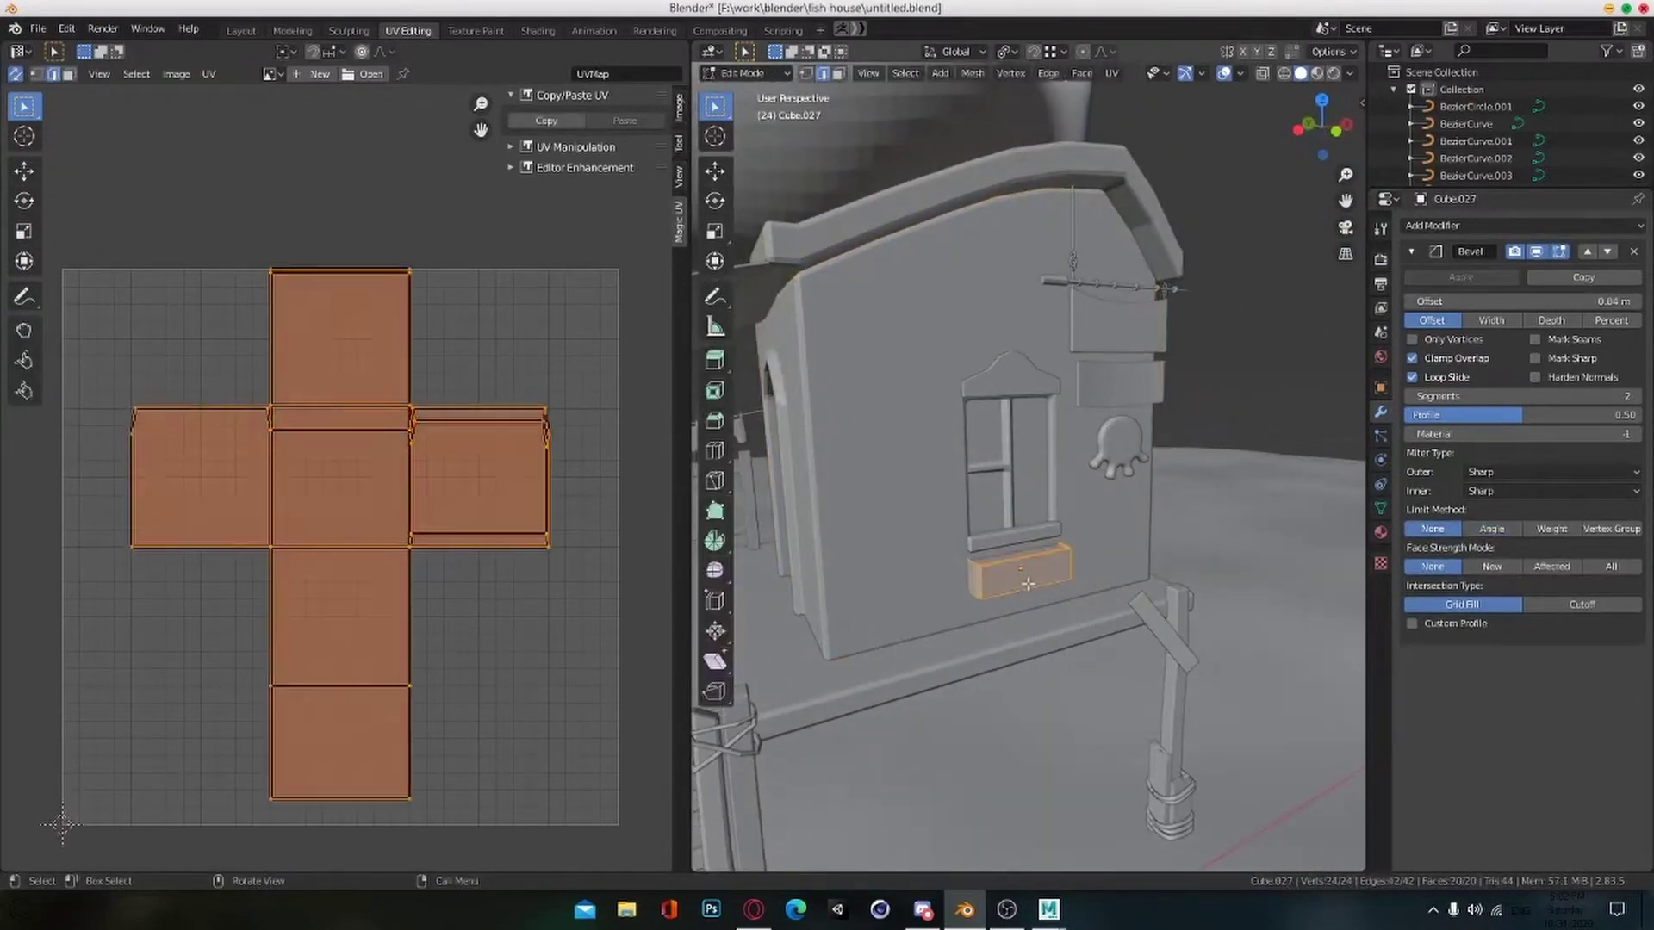
{"action": "key", "text": "u"}
{"action": "left_click", "coordinate": [961, 369]}
{"action": "left_click", "coordinate": [976, 508]}
Step: Stitch two of the planter box's long UV islands together along their shared edge
{"action": "left_click", "coordinate": [381, 448]}
{"action": "scroll", "coordinate": [371, 530], "scroll_direction": "down", "scroll_amount": 1}
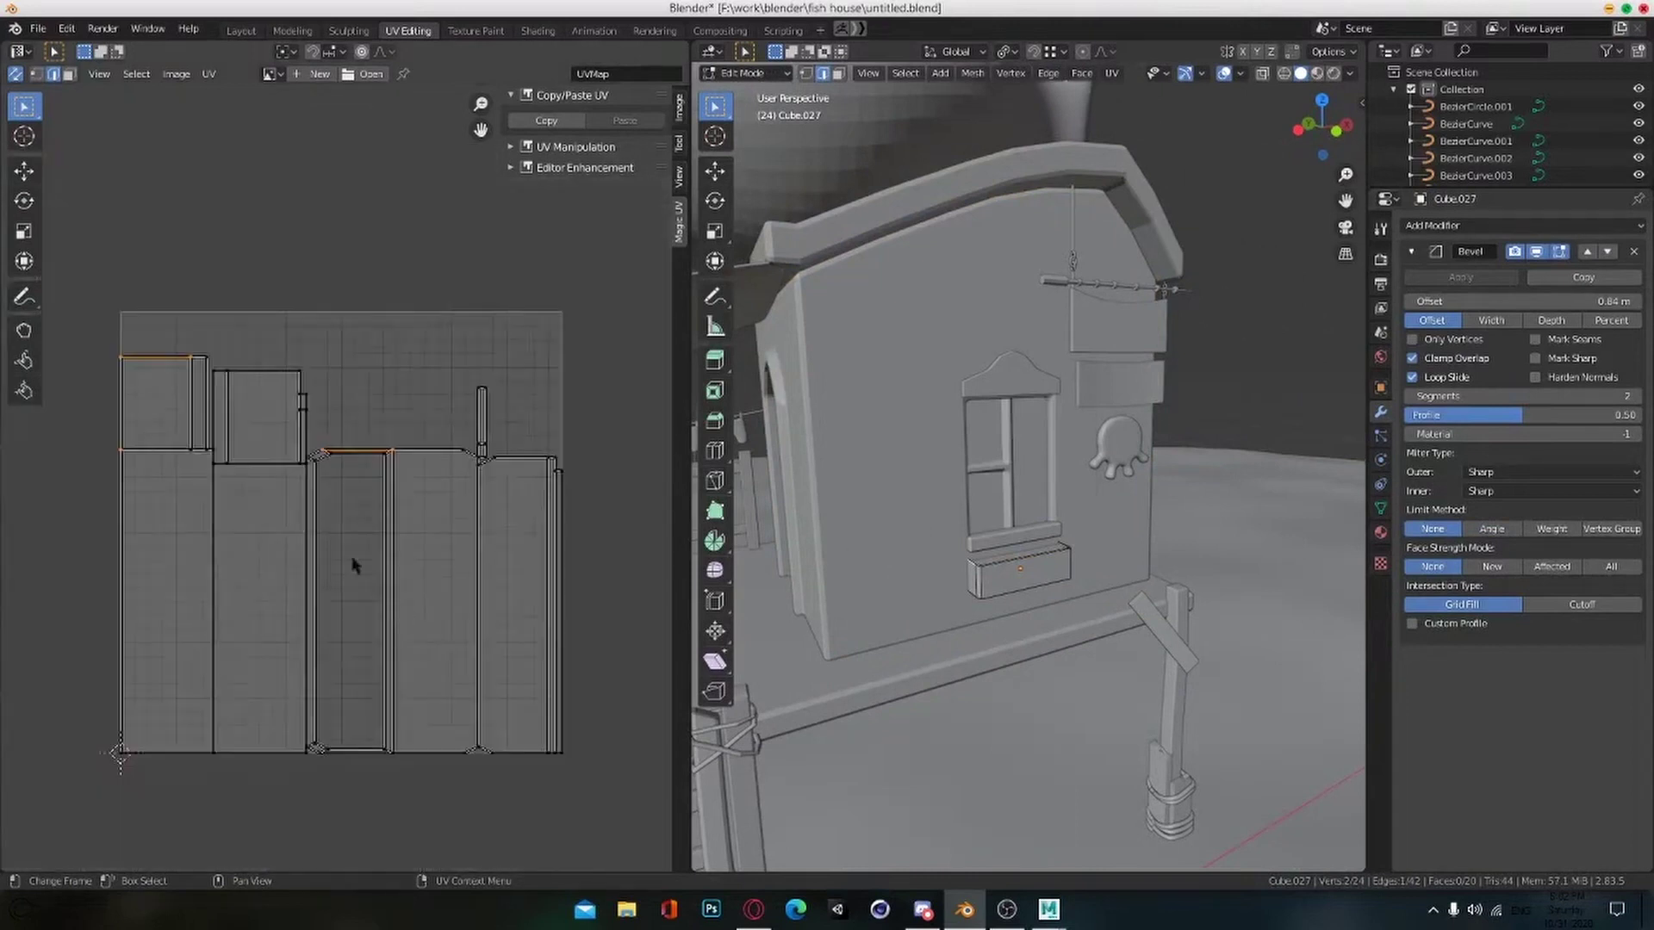
{"action": "key", "text": "v"}
{"action": "key", "text": "Return"}
{"action": "scroll", "coordinate": [297, 586], "scroll_direction": "up", "scroll_amount": 1}
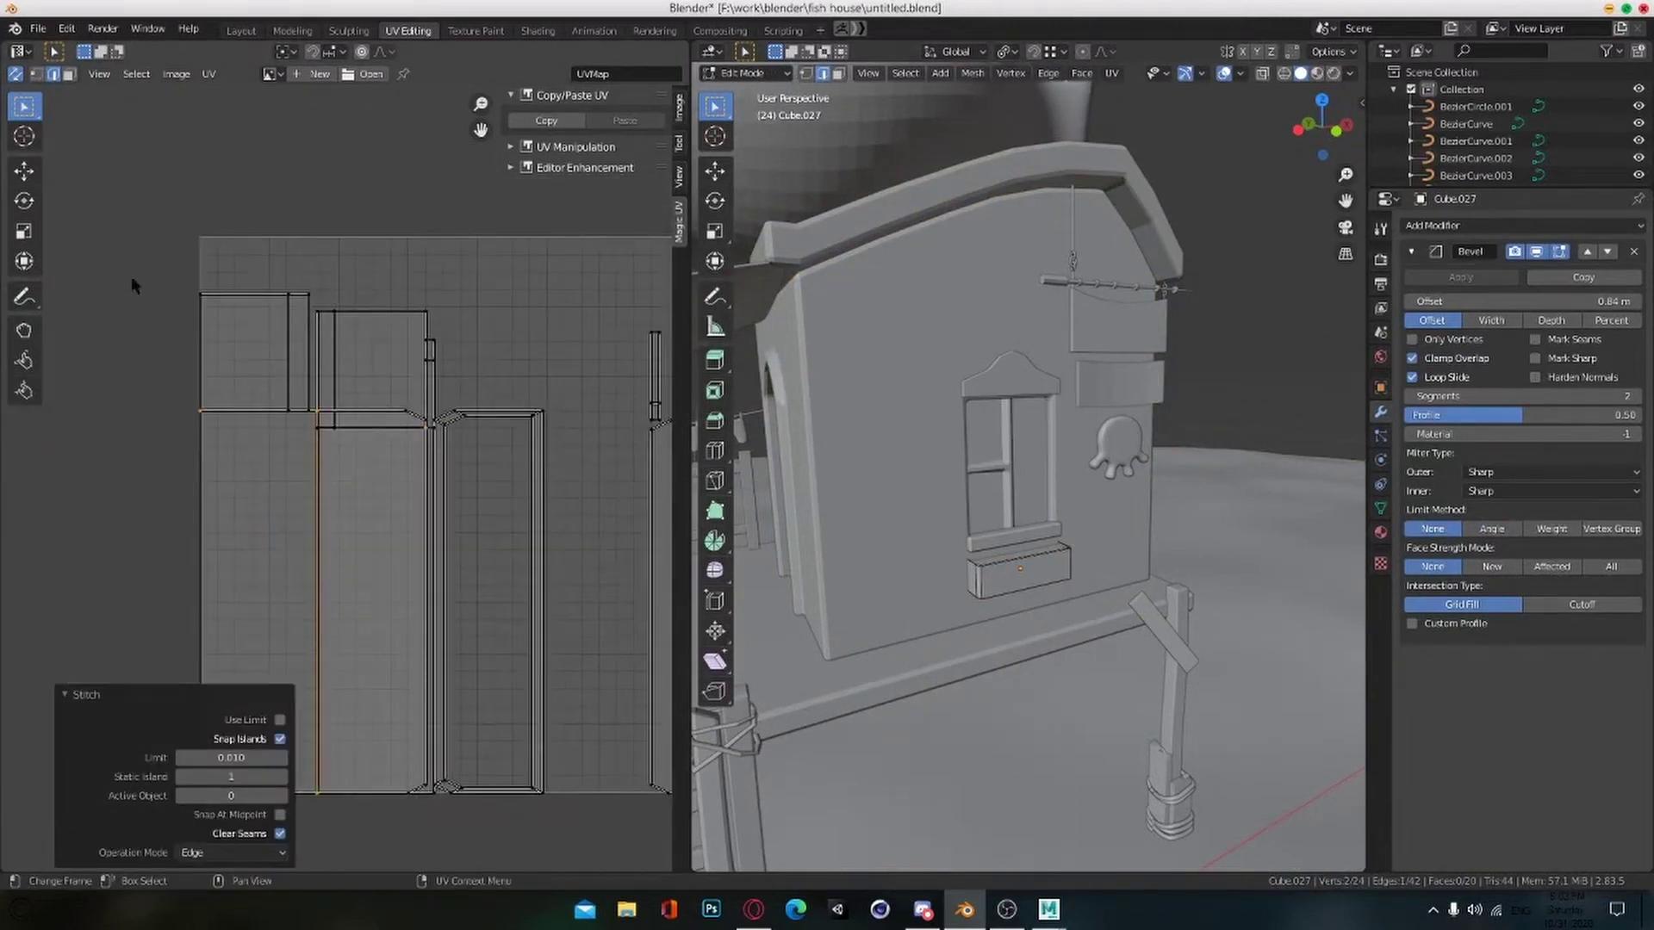
Step: Select the stitched planter box island and move it outside the UV square
{"action": "key", "text": "3"}
{"action": "left_click", "coordinate": [261, 598]}
{"action": "key", "text": "l"}
{"action": "scroll", "coordinate": [267, 598], "scroll_direction": "down", "scroll_amount": 2}
{"action": "key", "text": "g"}
{"action": "left_click", "coordinate": [105, 590]}
{"action": "scroll", "coordinate": [99, 585], "scroll_direction": "up", "scroll_amount": 2}
{"action": "left_click", "coordinate": [133, 601]}
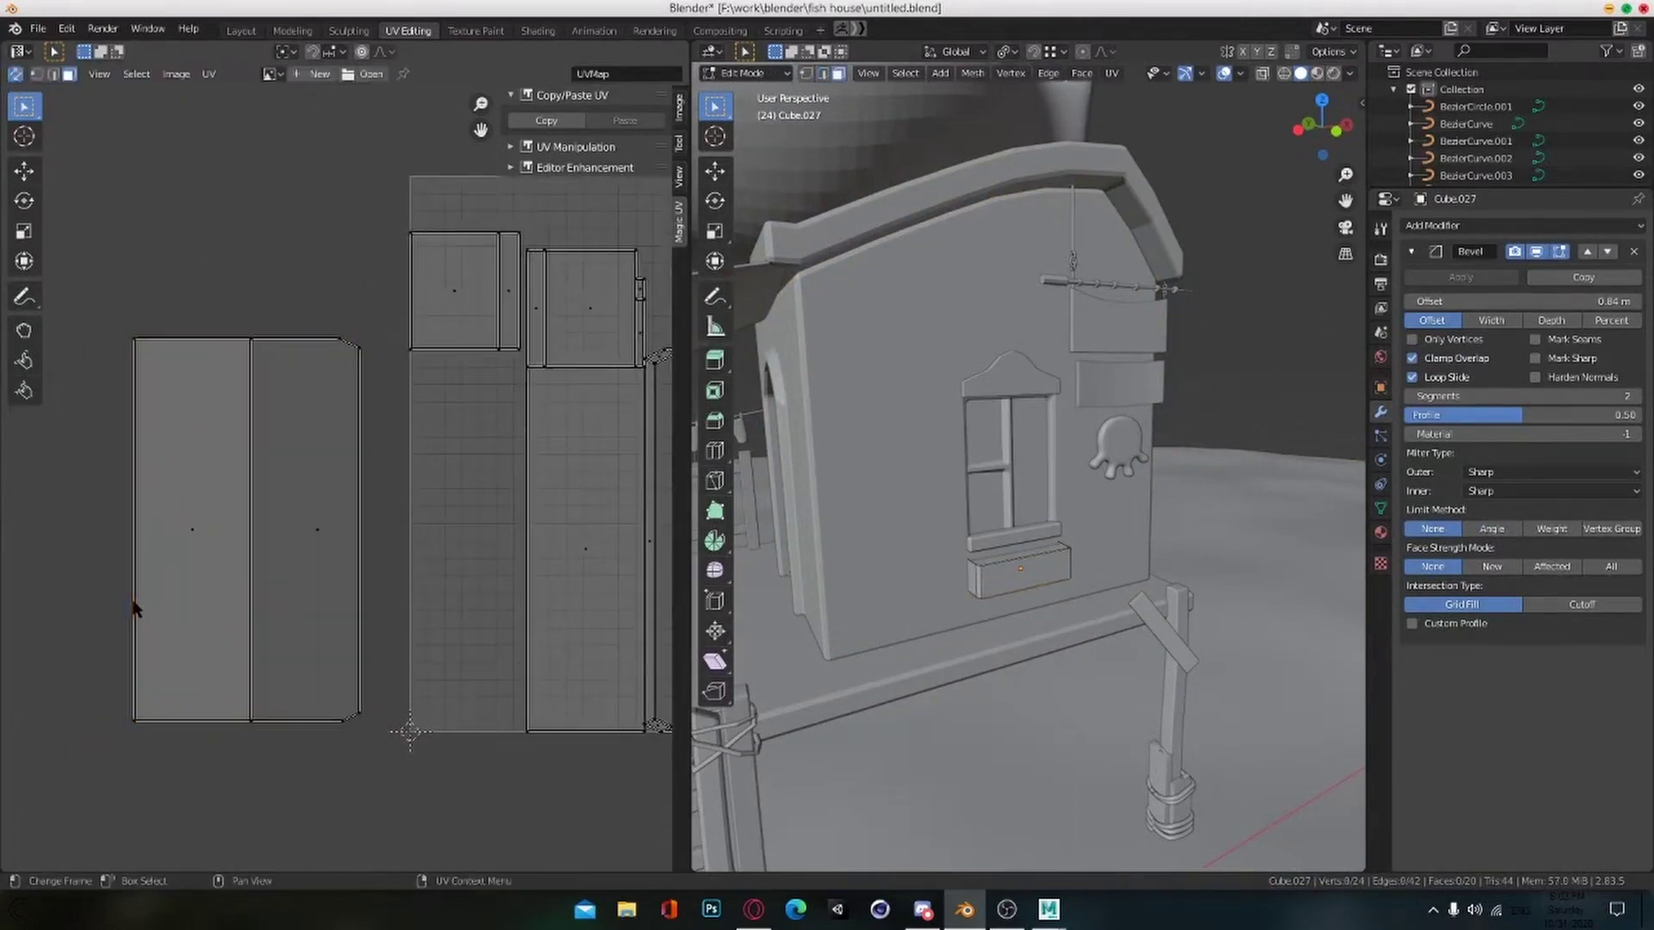
Step: Stitch the planter box's other long side islands onto both long edges of the separated island
{"action": "key", "text": "2"}
{"action": "scroll", "coordinate": [134, 603], "scroll_direction": "down", "scroll_amount": 2}
{"action": "key", "text": "v"}
{"action": "key", "text": "Return"}
{"action": "scroll", "coordinate": [349, 566], "scroll_direction": "up", "scroll_amount": 1}
{"action": "left_click", "coordinate": [356, 564]}
{"action": "key", "text": "v"}
{"action": "key", "text": "Return"}
{"action": "scroll", "coordinate": [361, 564], "scroll_direction": "down", "scroll_amount": 1}
{"action": "left_click", "coordinate": [415, 554]}
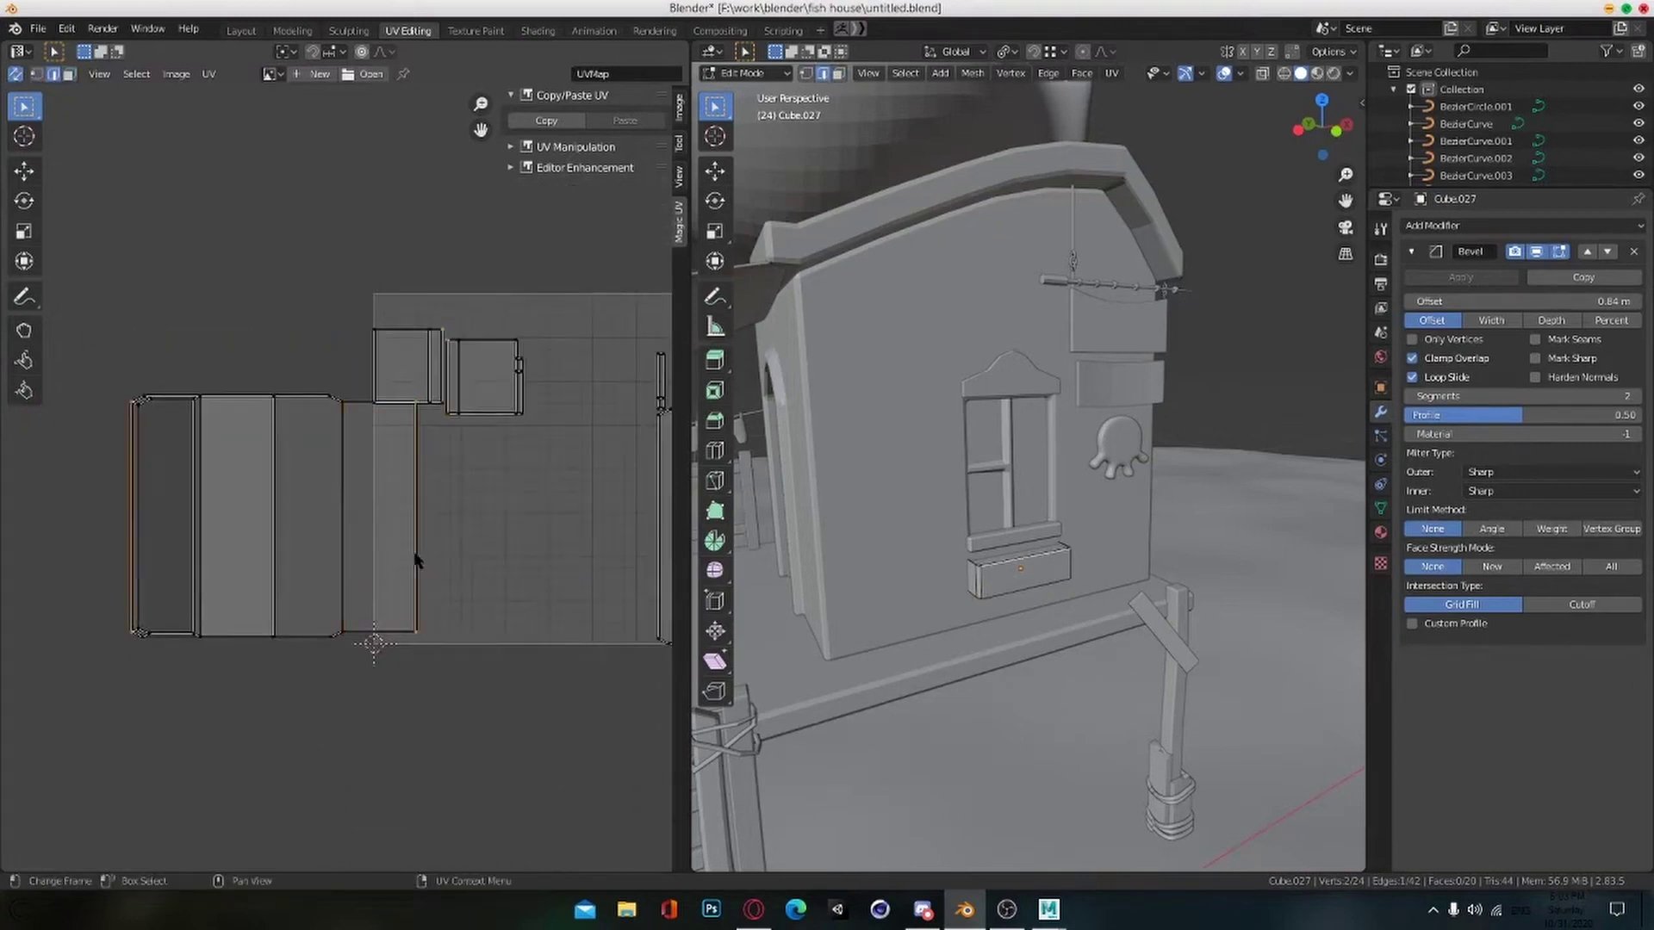
Step: Stitch the two end-face islands onto the short edges of the planter box's main island
{"action": "scroll", "coordinate": [415, 555], "scroll_direction": "up", "scroll_amount": 1}
{"action": "scroll", "coordinate": [415, 556], "scroll_direction": "down", "scroll_amount": 1}
{"action": "left_click", "coordinate": [254, 636]}
{"action": "key", "text": "v"}
{"action": "key", "text": "Return"}
{"action": "left_click", "coordinate": [237, 396]}
{"action": "key", "text": "v"}
{"action": "key", "text": "Return"}
{"action": "scroll", "coordinate": [295, 471], "scroll_direction": "down", "scroll_amount": 2}
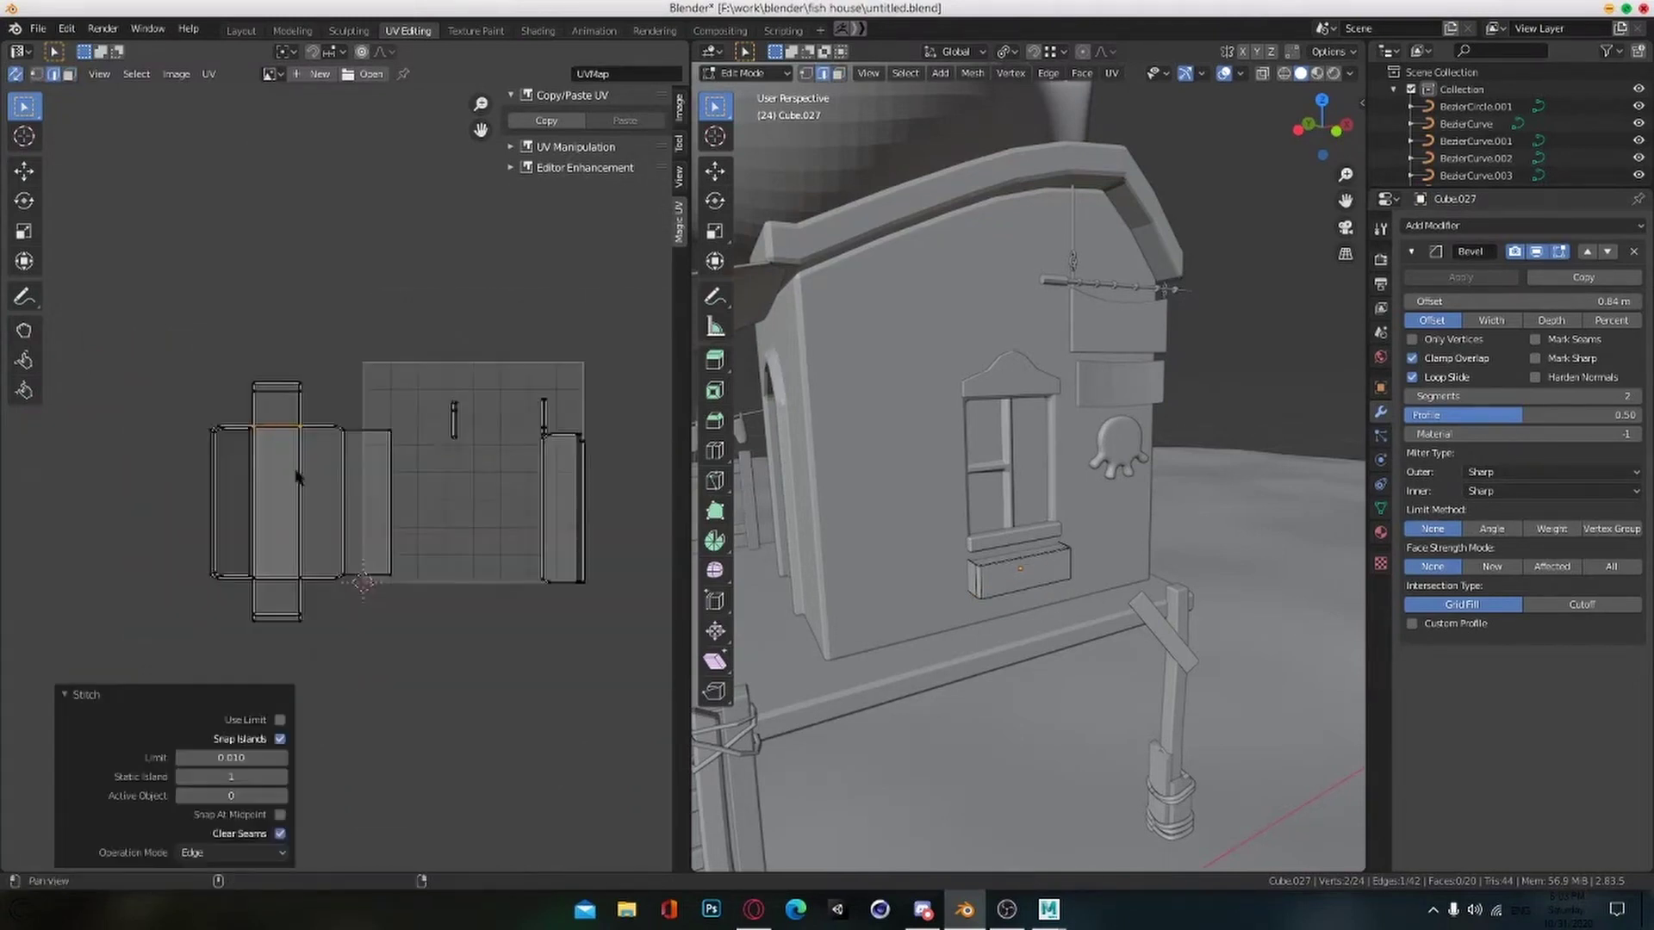
Step: Stitch the remaining long inner-face islands of the planter box together
{"action": "scroll", "coordinate": [296, 476], "scroll_direction": "up", "scroll_amount": 2}
{"action": "key", "text": "alt+Tab"}
{"action": "scroll", "coordinate": [431, 516], "scroll_direction": "up", "scroll_amount": 3}
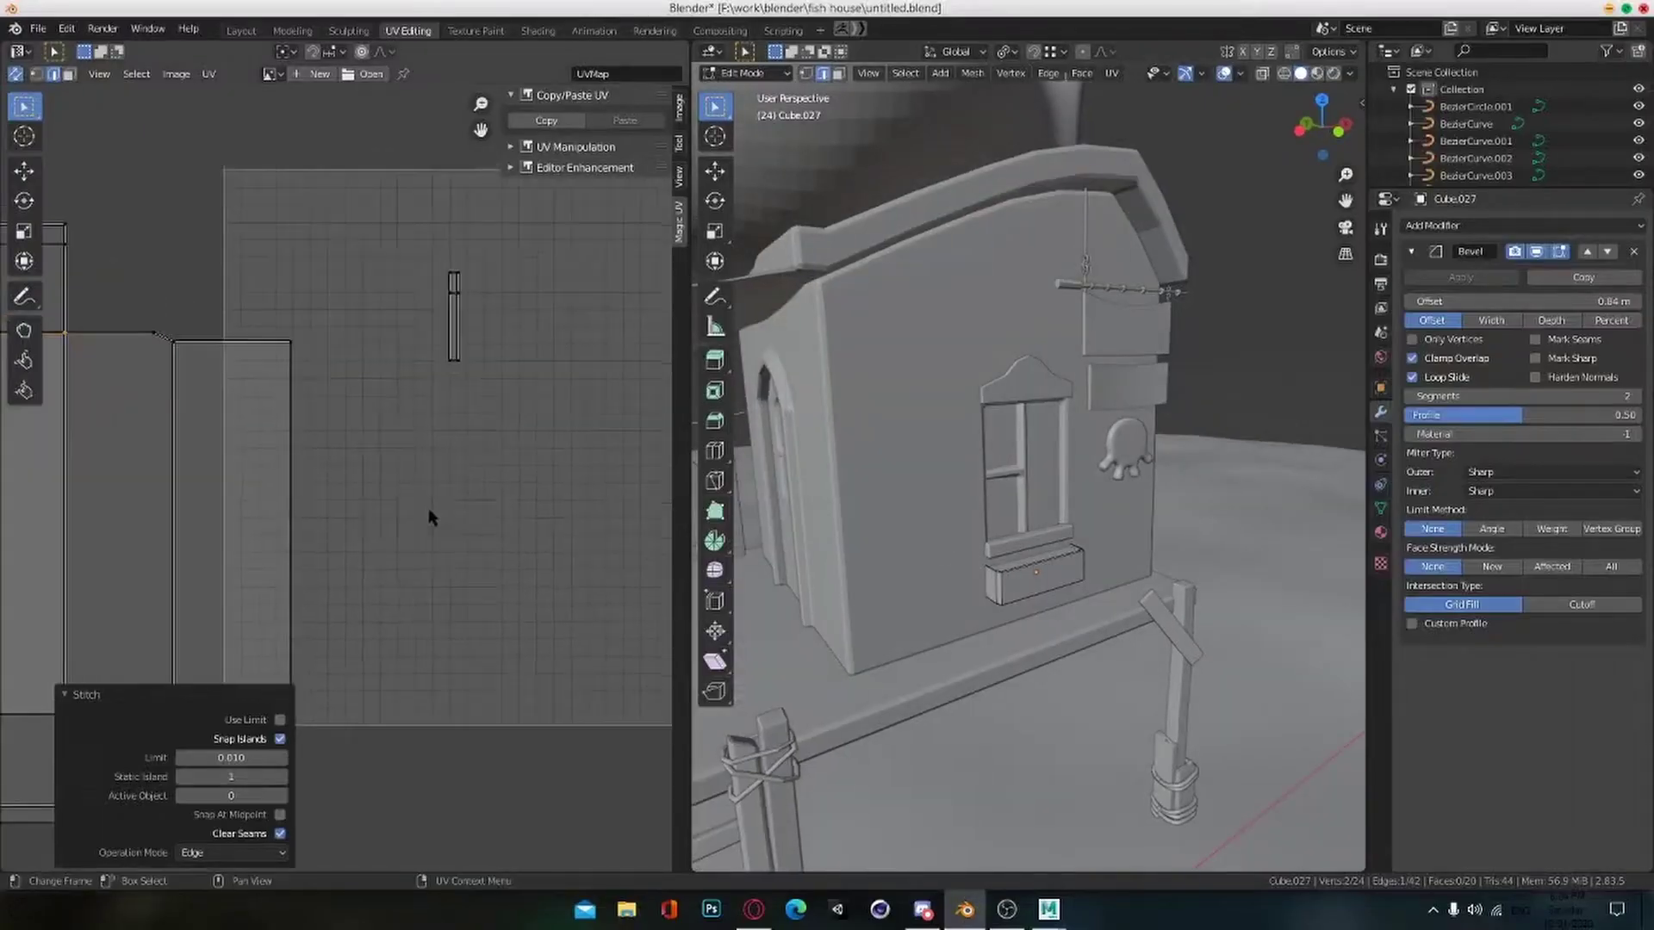
{"action": "scroll", "coordinate": [431, 515], "scroll_direction": "down", "scroll_amount": 3}
{"action": "middle_click_drag", "start_coordinate": [478, 511], "coordinate": [516, 508]}
{"action": "scroll", "coordinate": [449, 525], "scroll_direction": "up", "scroll_amount": 2}
{"action": "left_click", "coordinate": [543, 541]}
{"action": "scroll", "coordinate": [535, 542], "scroll_direction": "down", "scroll_amount": 2}
{"action": "key", "text": "Return"}
{"action": "scroll", "coordinate": [536, 527], "scroll_direction": "up", "scroll_amount": 1}
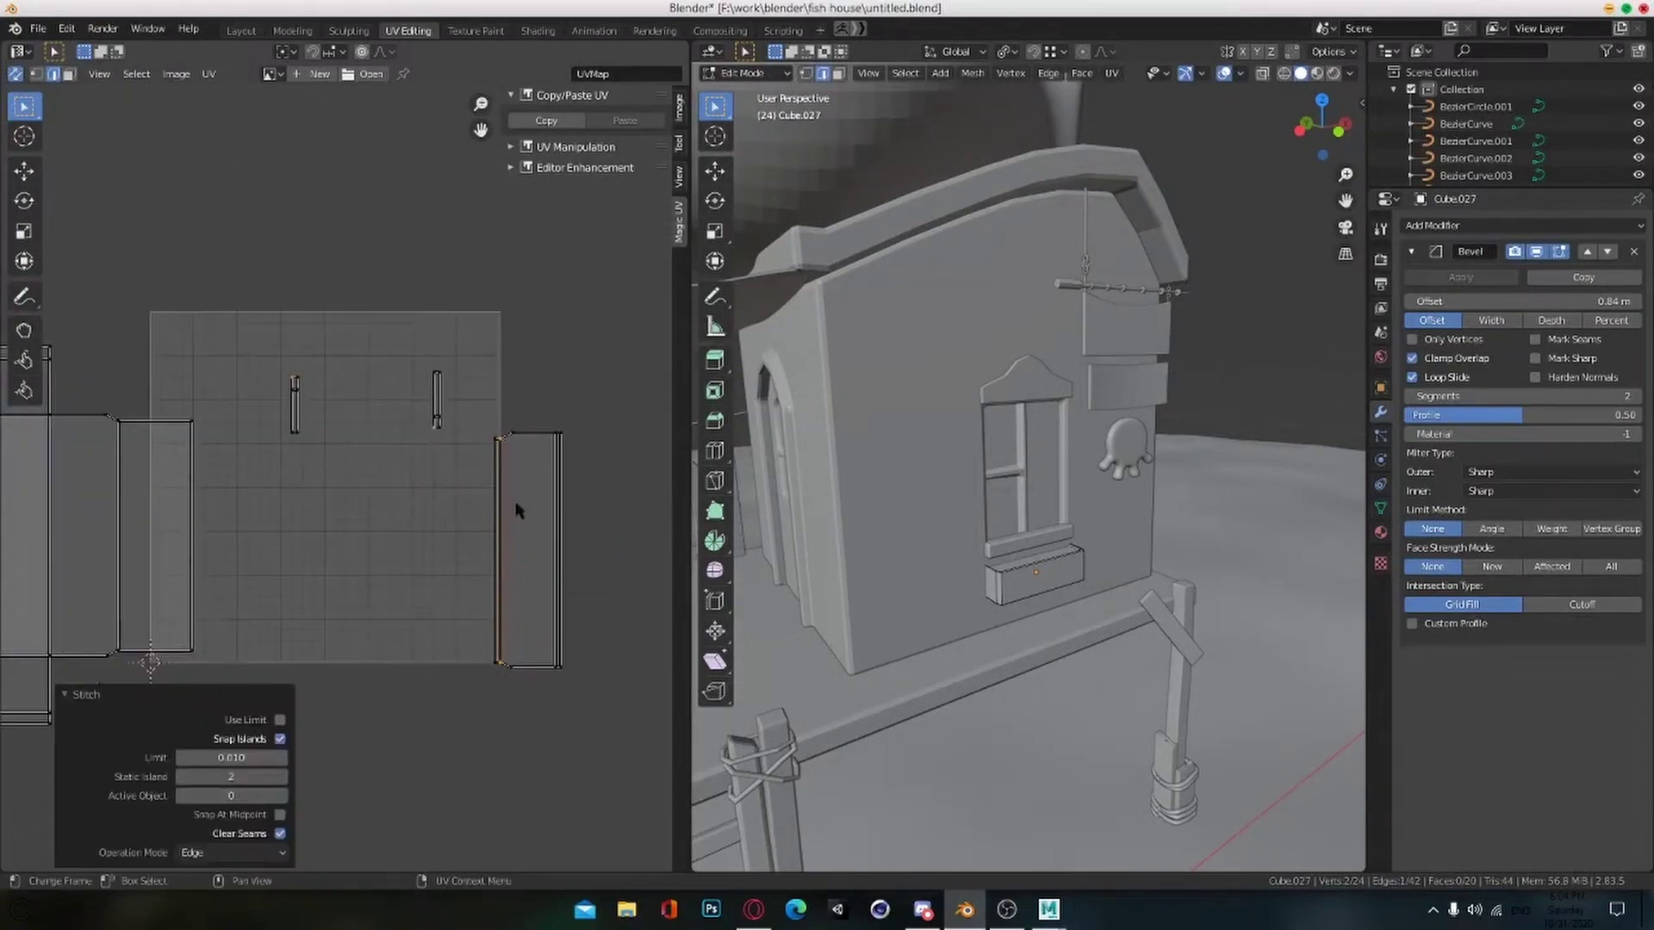
Step: Stitch the two narrow strips onto the short edges of the planter box's second island
{"action": "left_click", "coordinate": [540, 437]}
{"action": "scroll", "coordinate": [542, 438], "scroll_direction": "up", "scroll_amount": 3}
{"action": "middle_click_drag", "start_coordinate": [552, 437], "coordinate": [203, 487]}
{"action": "scroll", "coordinate": [465, 422], "scroll_direction": "up", "scroll_amount": 2}
{"action": "scroll", "coordinate": [407, 414], "scroll_direction": "down", "scroll_amount": 3}
{"action": "key", "text": "g"}
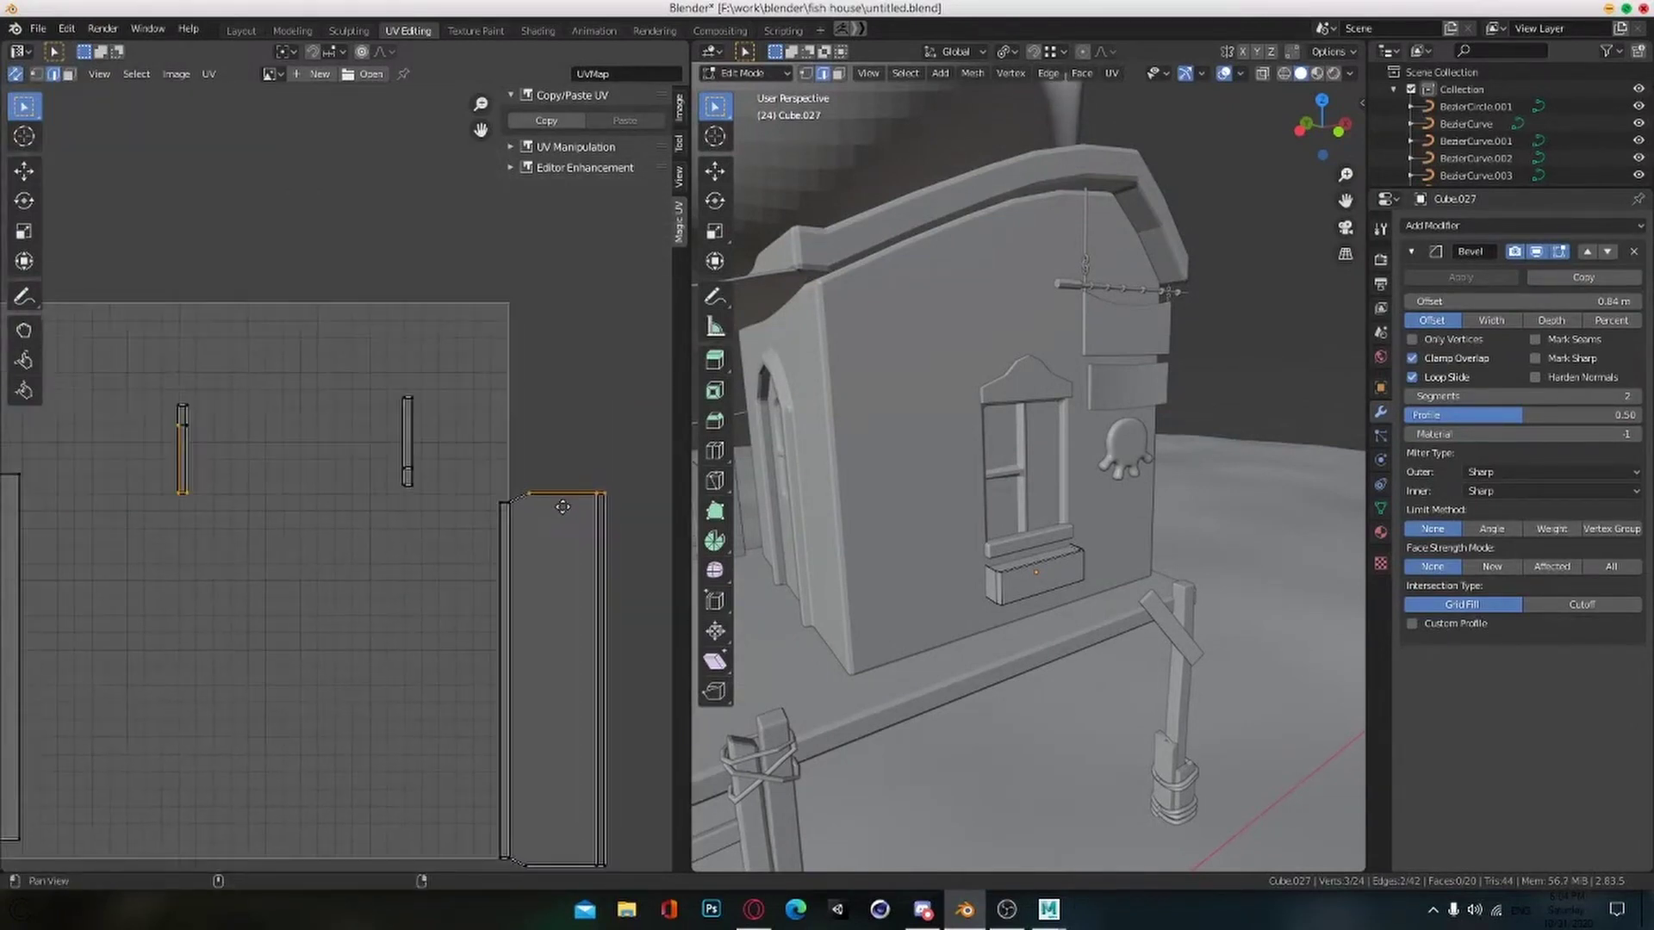
{"action": "left_click", "coordinate": [566, 500]}
{"action": "scroll", "coordinate": [551, 422], "scroll_direction": "down", "scroll_amount": 5}
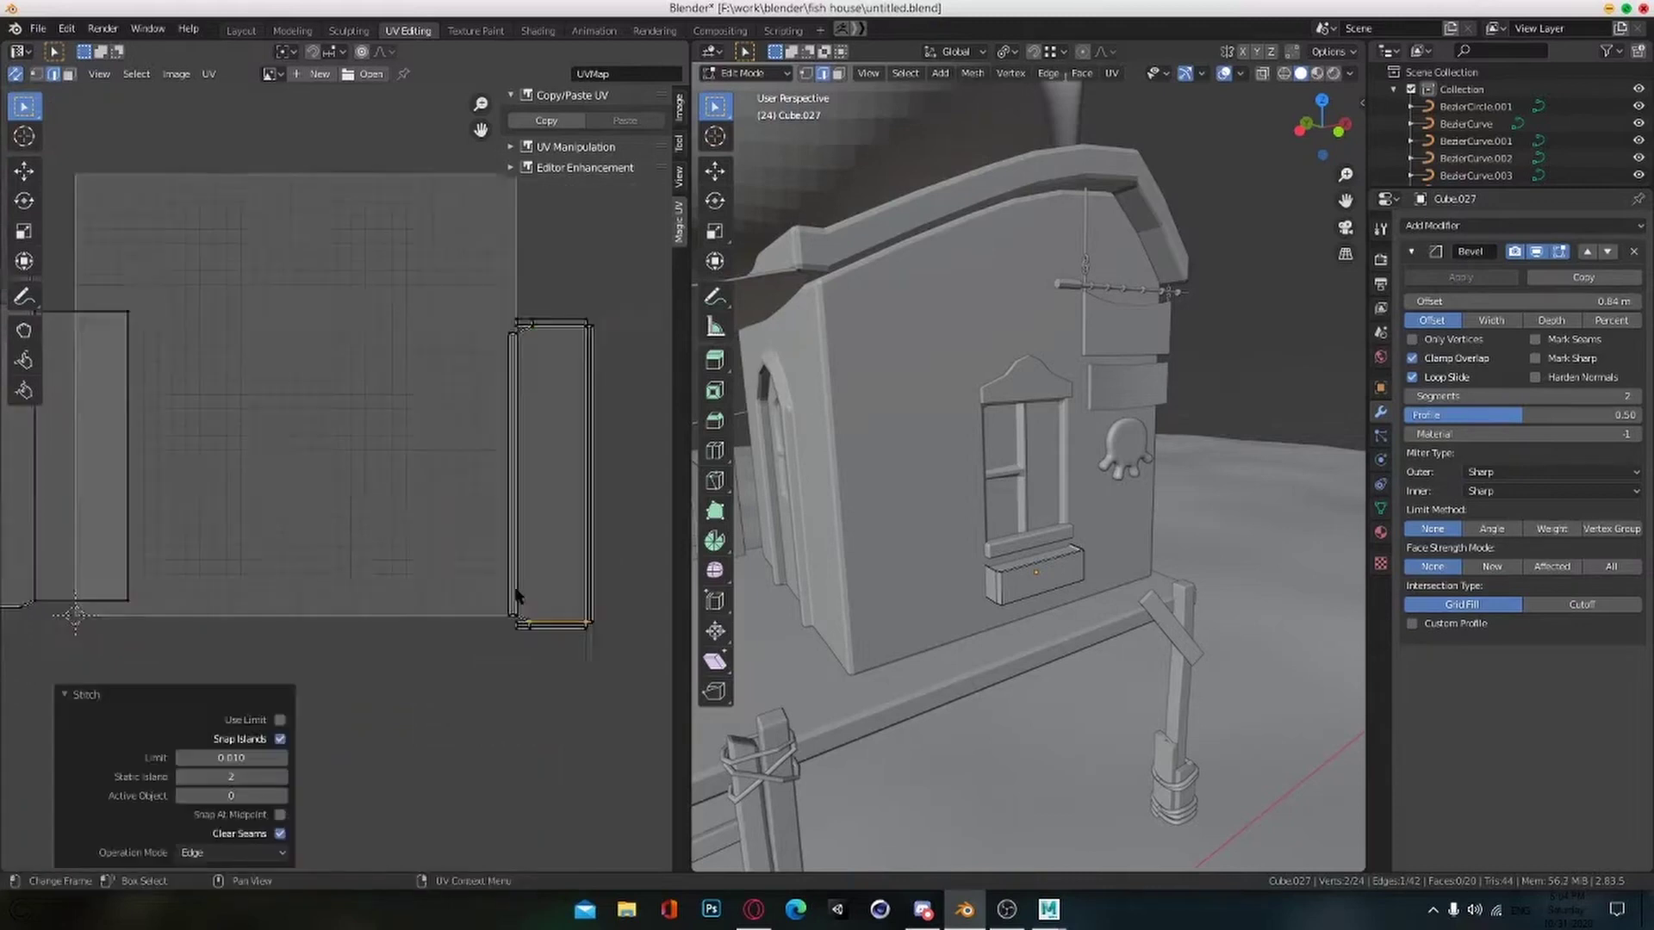
{"action": "key", "text": "a"}
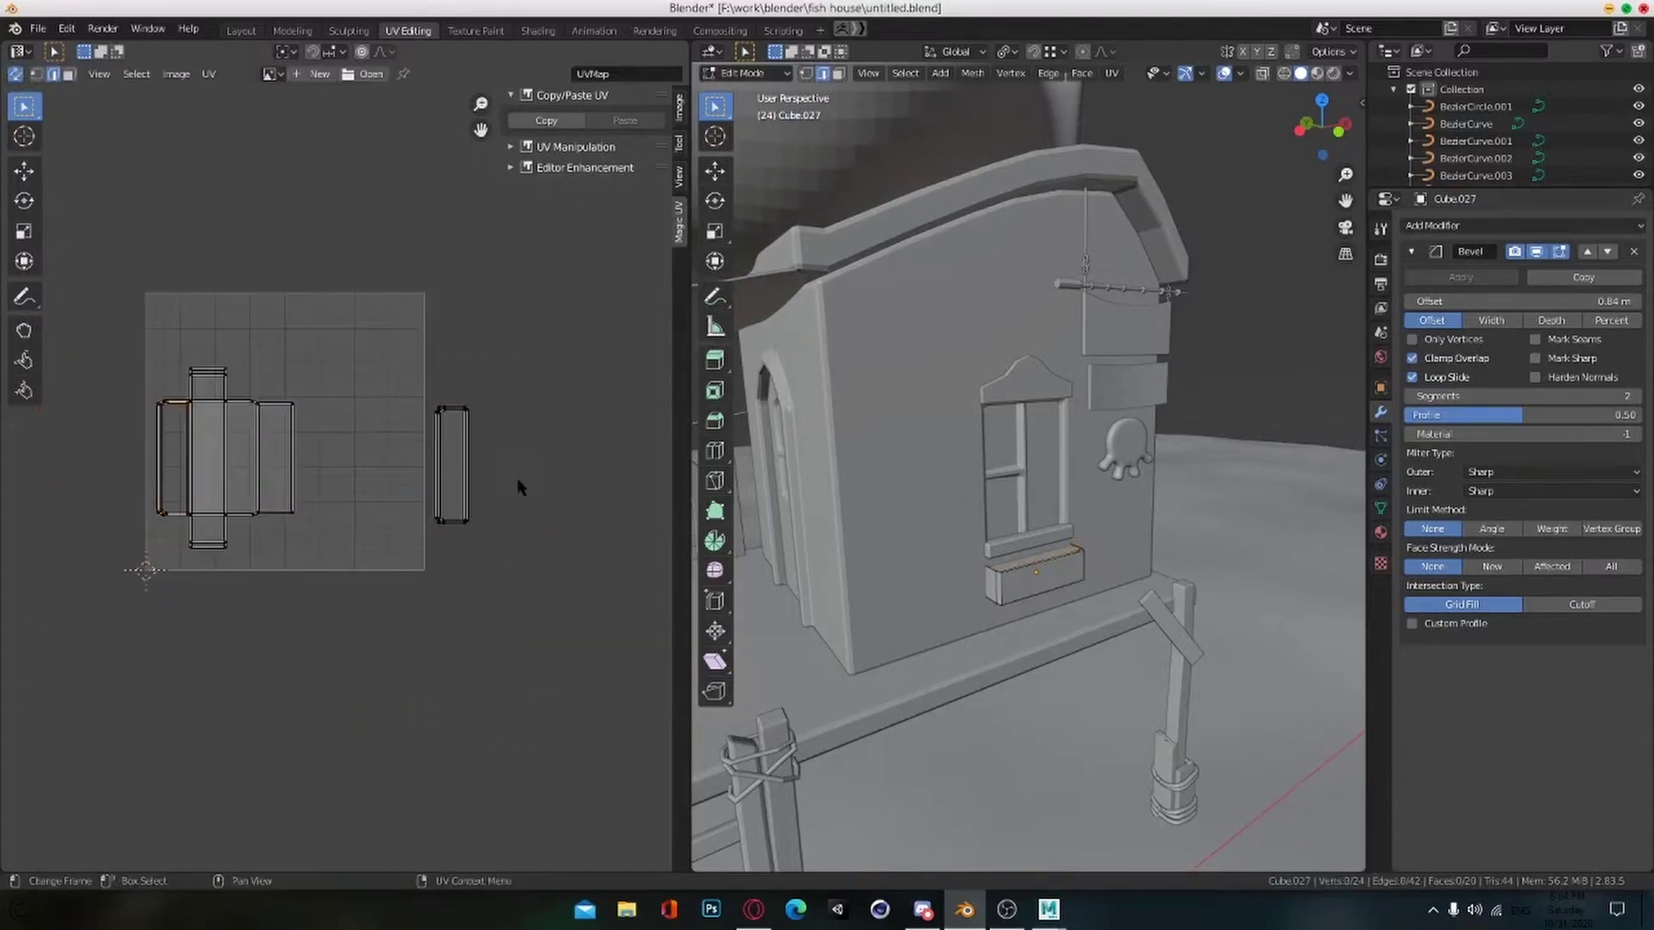
{"action": "scroll", "coordinate": [454, 470], "scroll_direction": "down", "scroll_amount": 2}
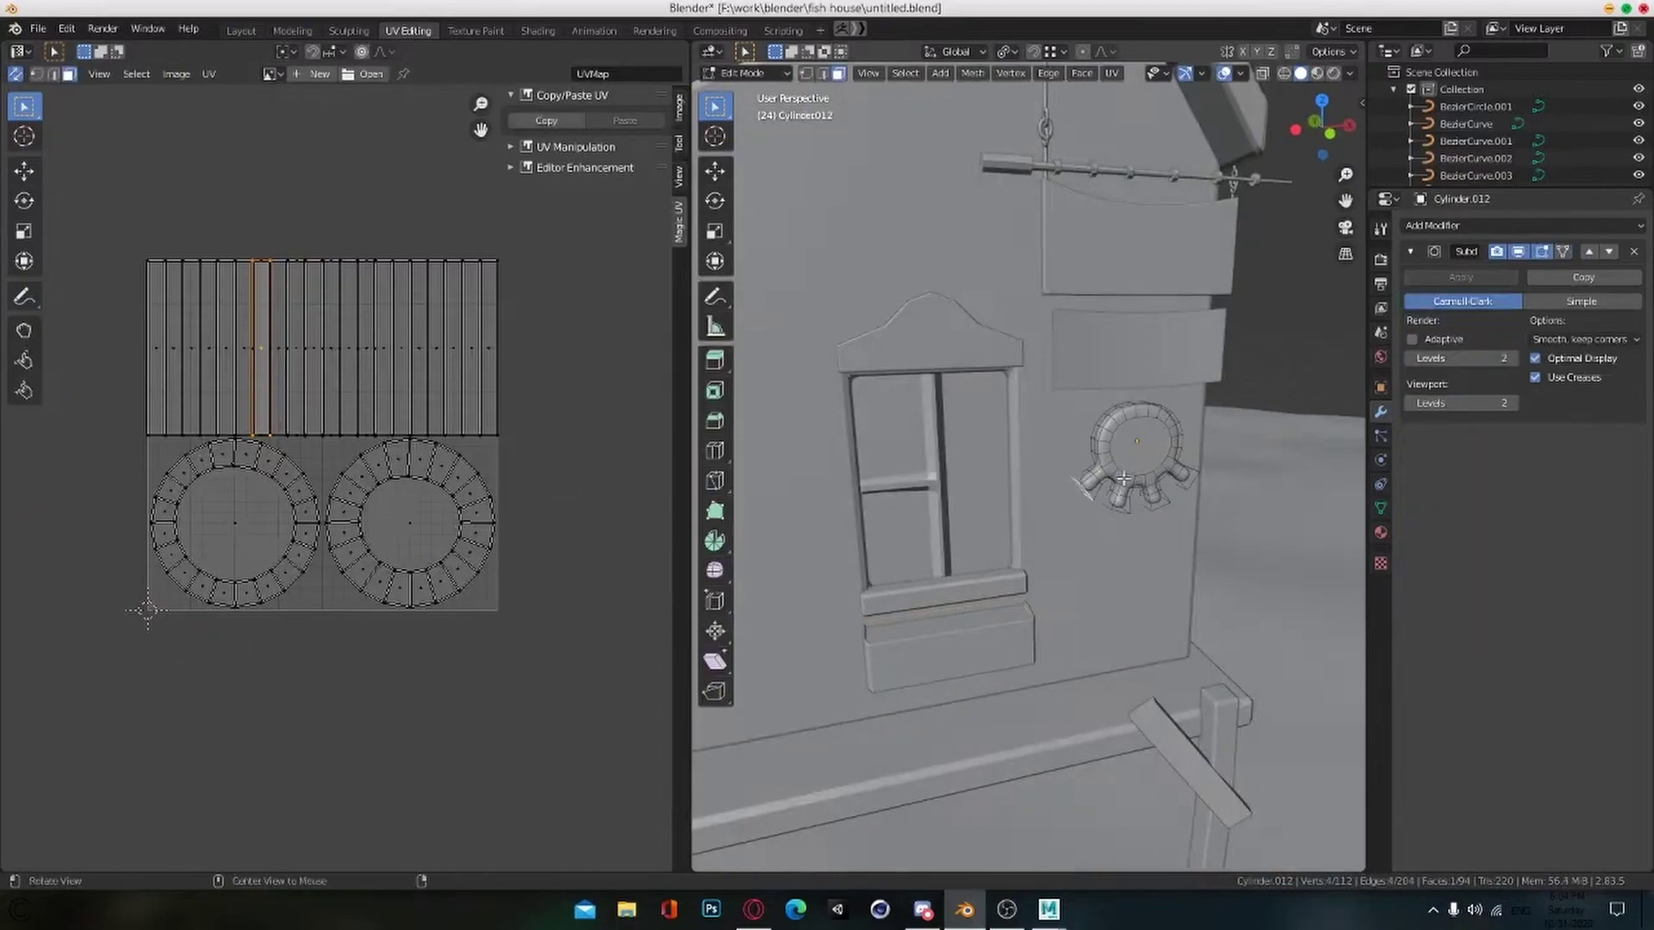
Step: Try projecting the UVs of the whole octopus ornament from the current view
{"action": "left_click_drag", "start_coordinate": [1123, 478], "coordinate": [1089, 493], "text": "alt"}
{"action": "scroll", "coordinate": [1089, 493], "scroll_direction": "up", "scroll_amount": 2}
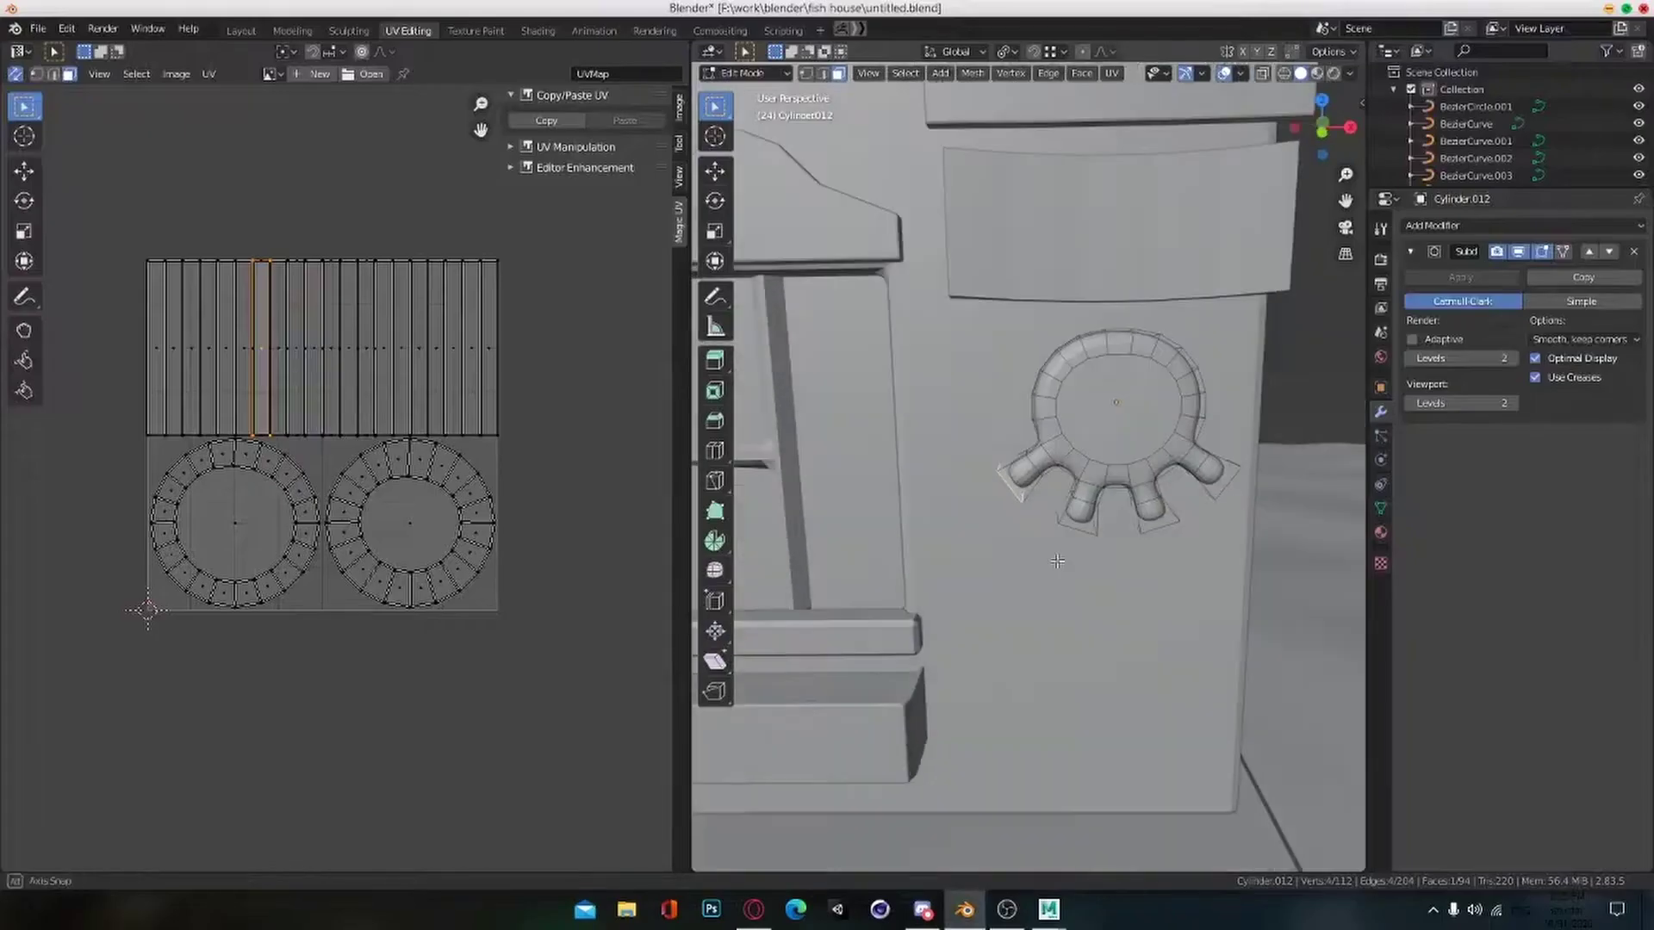
{"action": "key", "text": "a"}
{"action": "key", "text": "u"}
{"action": "left_click", "coordinate": [1093, 482]}
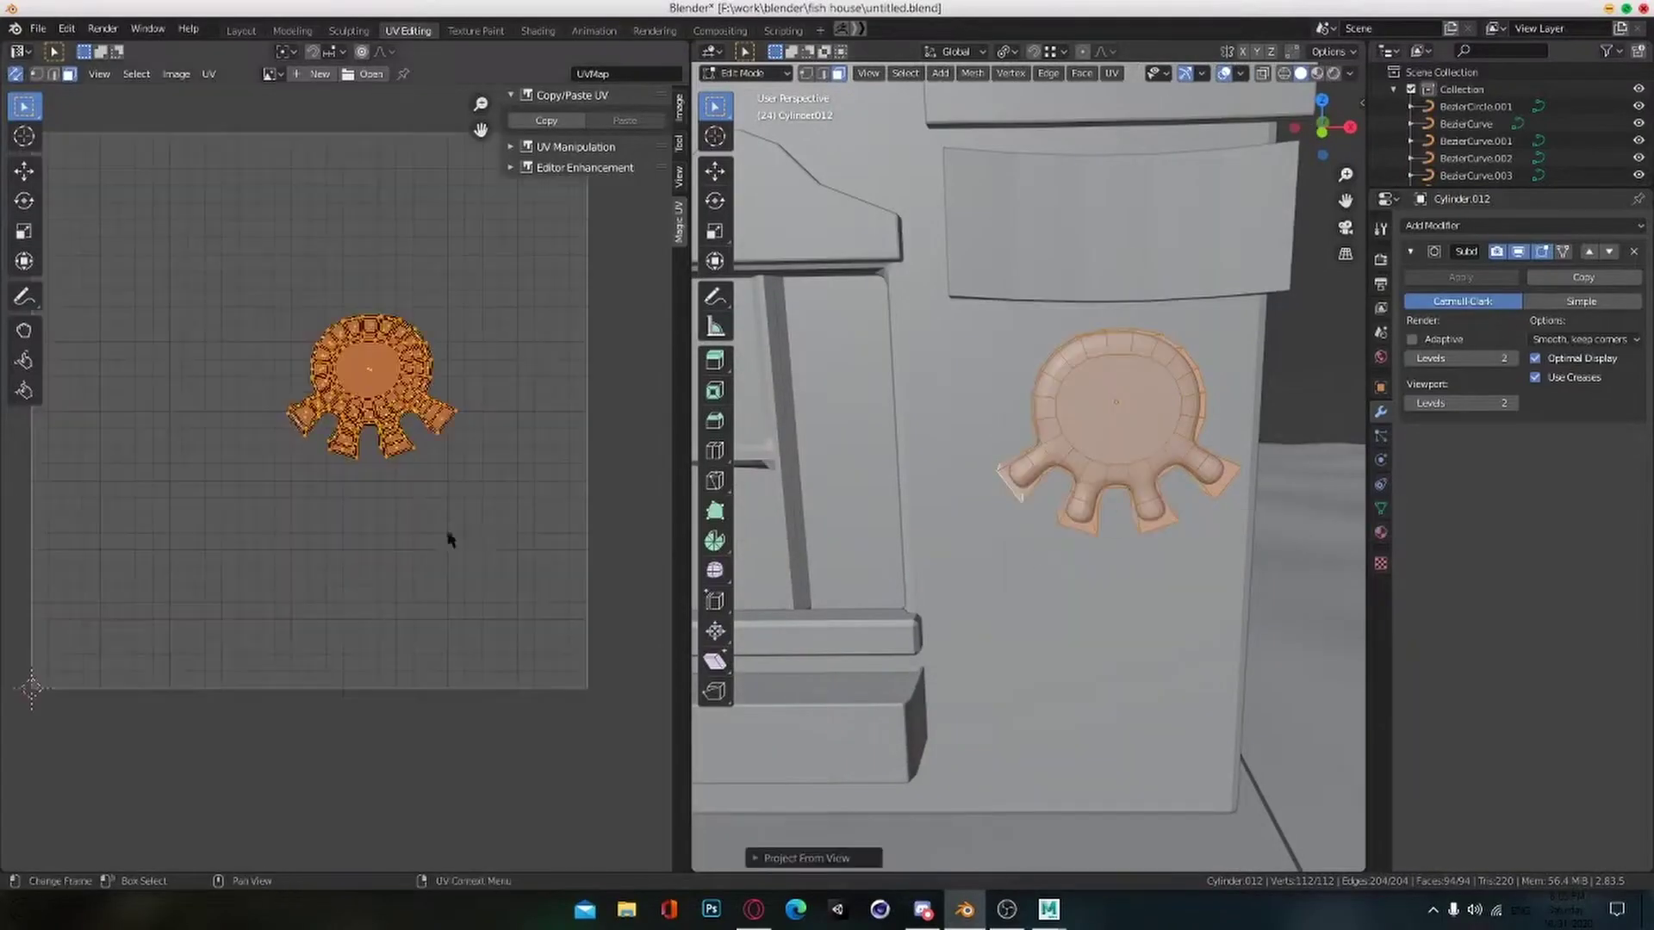
Step: Unwrap the octopus ornament and mark a seam along the outer edge loop of its round head
{"action": "key", "text": "u"}
{"action": "left_click", "coordinate": [1077, 481]}
{"action": "mouse_move", "coordinate": [1087, 495]}
{"action": "left_mouse_down", "text": "alt"}
{"action": "mouse_move", "coordinate": [1041, 525]}
{"action": "mouse_move", "coordinate": [1061, 513]}
{"action": "left_mouse_up", "text": "alt"}
{"action": "left_click", "coordinate": [951, 515]}
{"action": "key", "text": "2"}
{"action": "double_click", "coordinate": [956, 513]}
{"action": "left_click_drag", "start_coordinate": [956, 517], "coordinate": [982, 561], "text": "alt"}
{"action": "key", "text": "ctrl+e"}
{"action": "left_click", "coordinate": [1066, 616]}
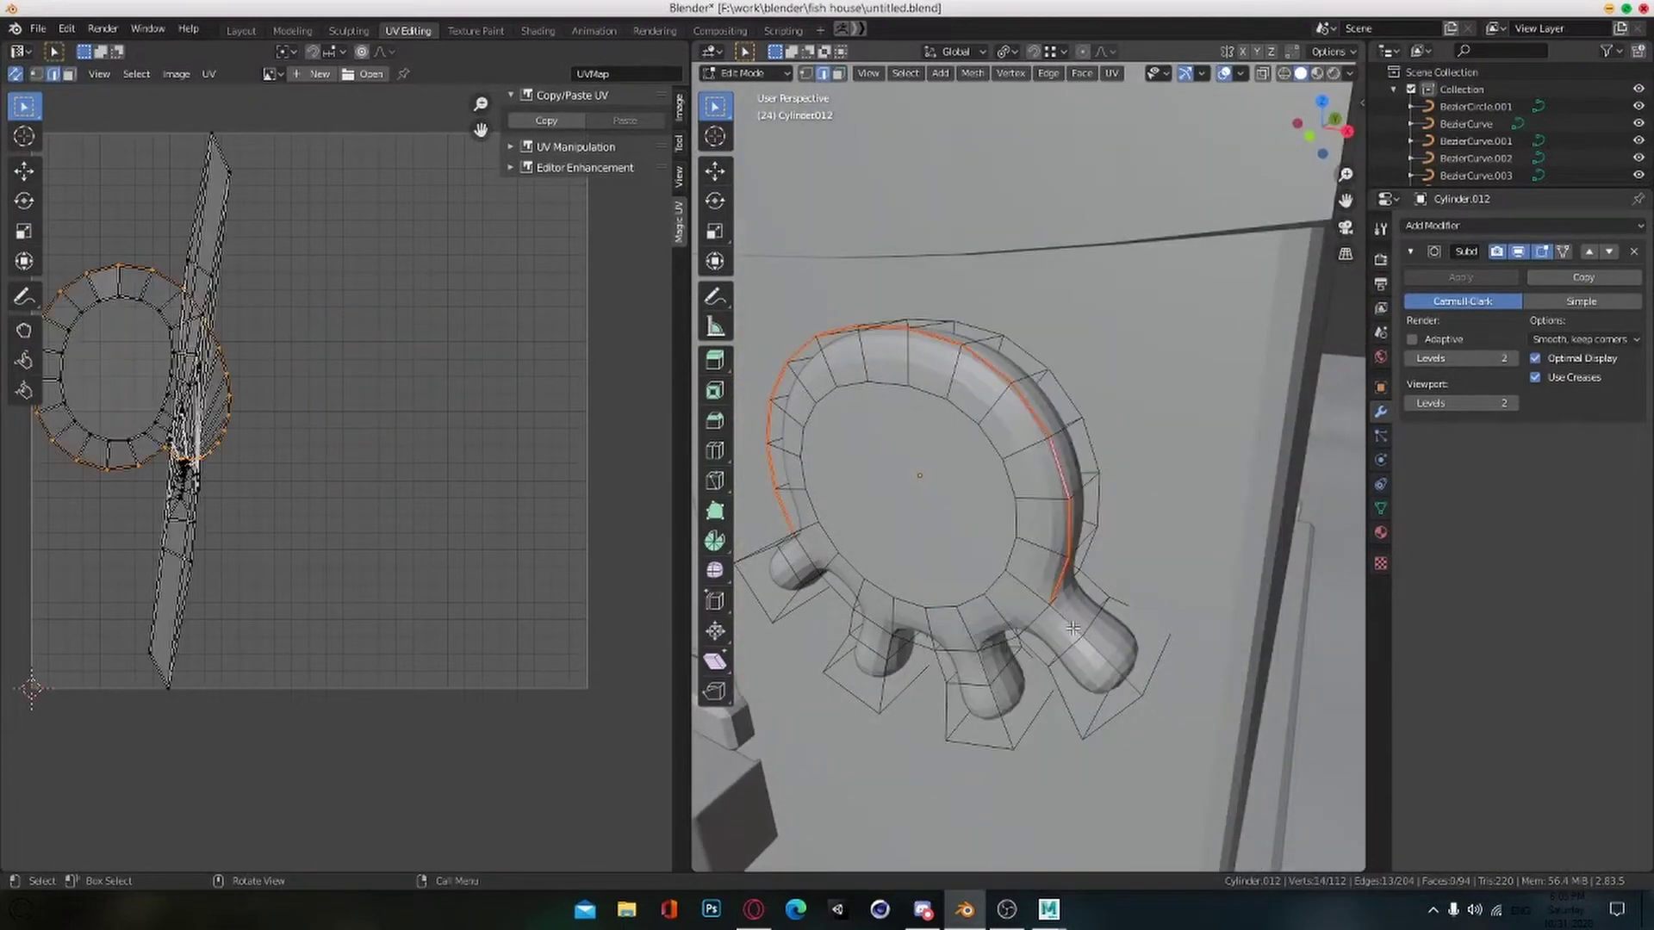
Step: Mark seams along the outline edges of the octopus's right-hand tentacles and the gaps between them
{"action": "key", "text": "ctrl+e"}
{"action": "left_click", "coordinate": [1066, 705]}
{"action": "left_click", "coordinate": [1087, 526]}
{"action": "middle_click_drag", "start_coordinate": [1068, 699], "coordinate": [1089, 584]}
{"action": "key", "text": "ctrl+e"}
{"action": "left_click", "coordinate": [1046, 540]}
{"action": "key", "text": "ctrl+e"}
{"action": "left_click", "coordinate": [1030, 584]}
{"action": "key", "text": "ctrl+e"}
{"action": "left_click", "coordinate": [1004, 590]}
{"action": "key", "text": "ctrl+e"}
{"action": "left_click", "coordinate": [990, 548]}
{"action": "left_click", "coordinate": [997, 607]}
{"action": "key", "text": "ctrl+r"}
{"action": "left_click", "coordinate": [995, 606]}
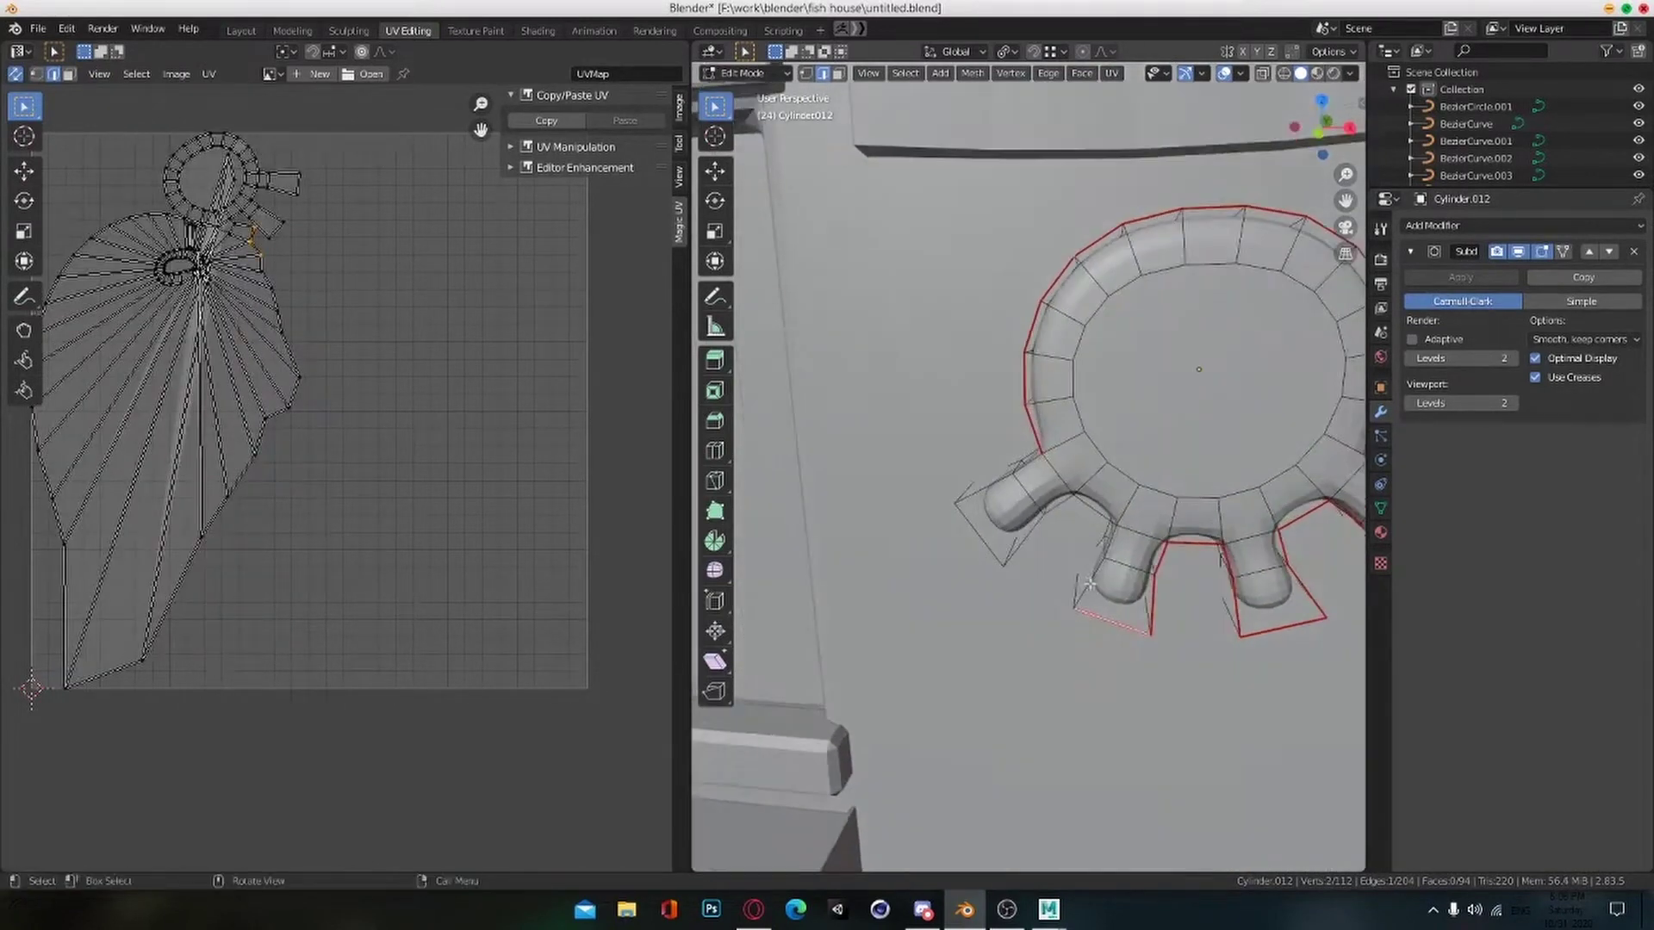
Step: Mark seams along the remaining front outline edges of the octopus's left-hand tentacles
{"action": "left_click", "coordinate": [1087, 586]}
{"action": "key", "text": "ctrl+e"}
{"action": "left_click", "coordinate": [1088, 507]}
{"action": "key", "text": "ctrl+e"}
{"action": "left_click", "coordinate": [1034, 522]}
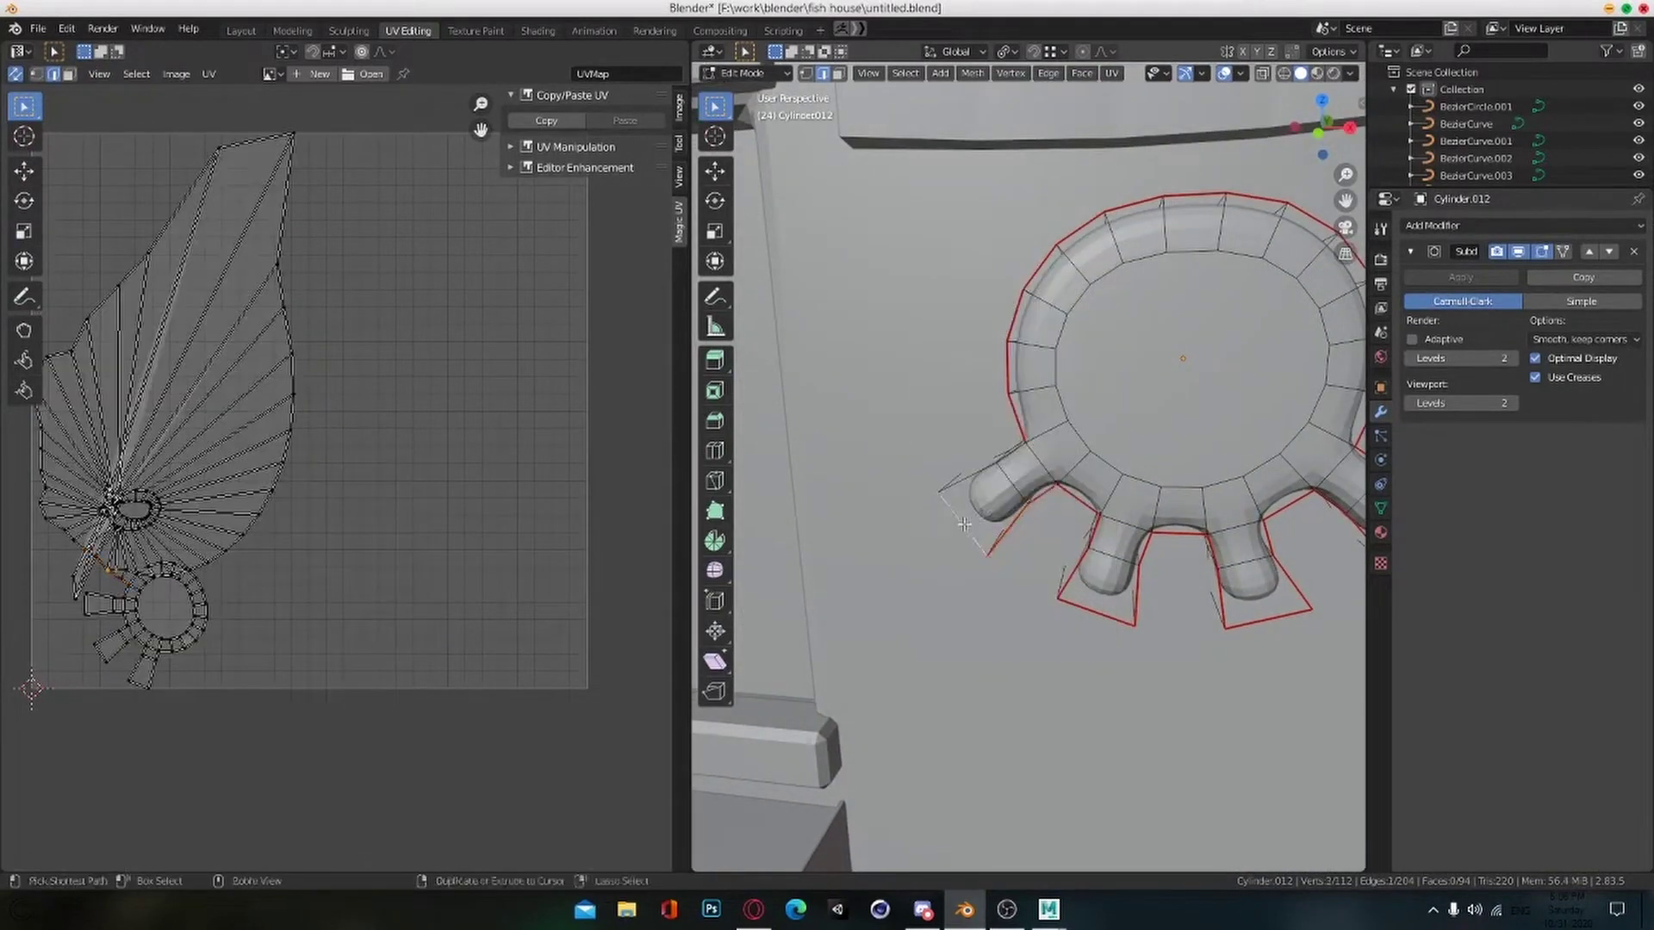
{"action": "key", "text": "ctrl+e"}
{"action": "left_click", "coordinate": [999, 517]}
{"action": "middle_click_drag", "start_coordinate": [999, 517], "coordinate": [1033, 572]}
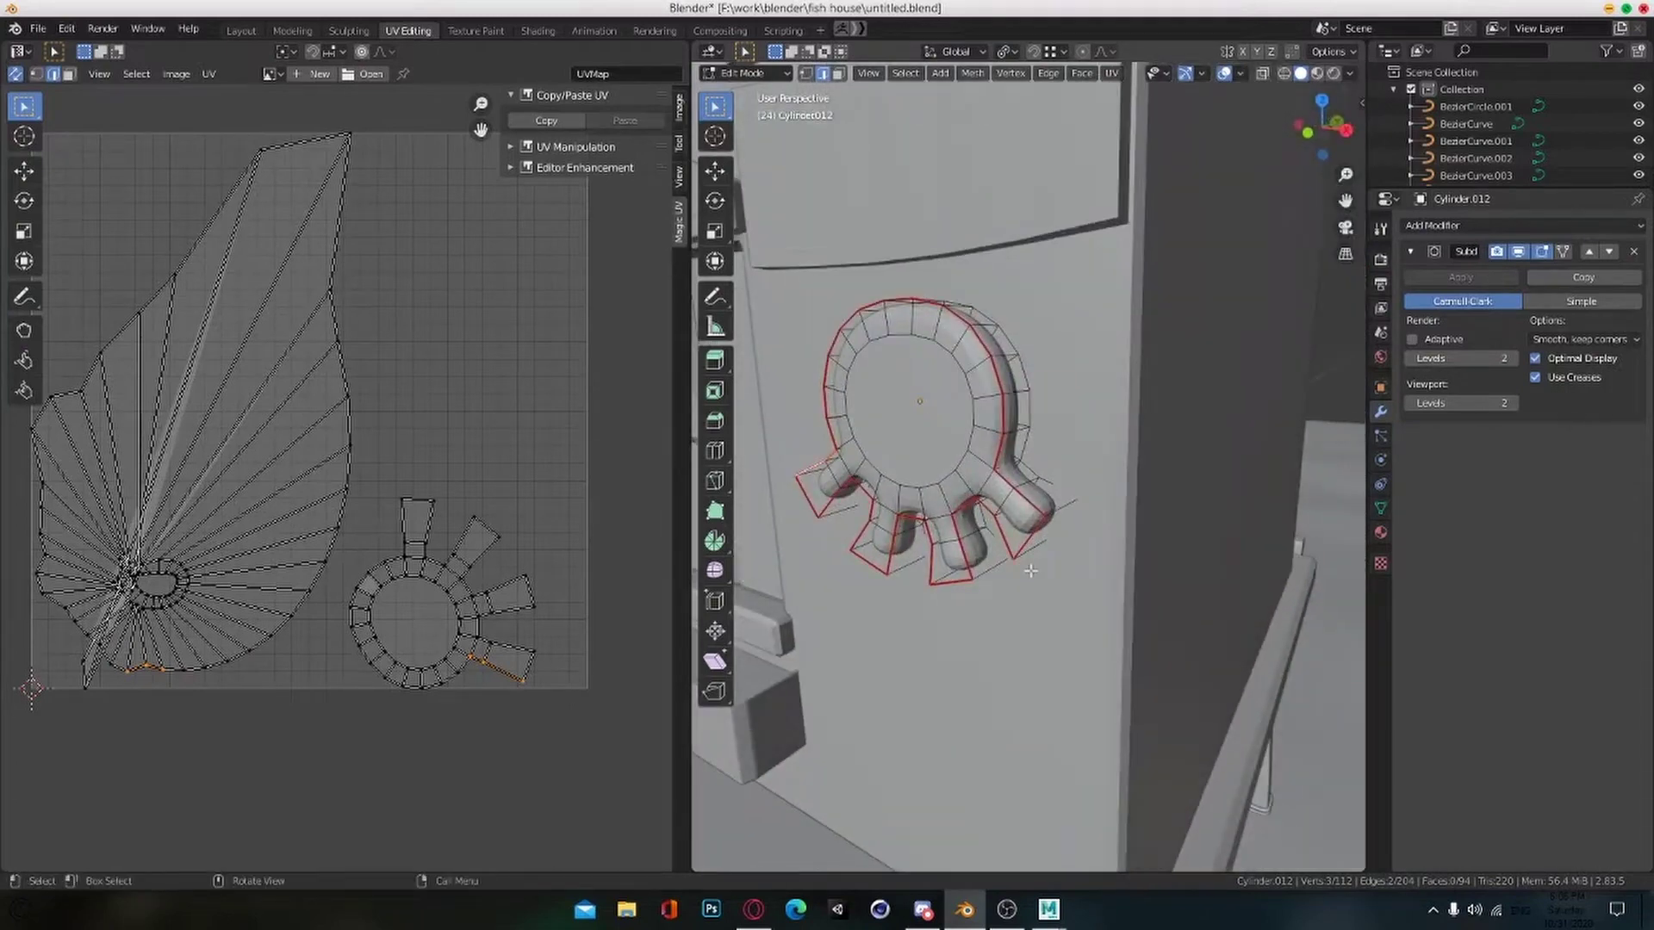
Step: Isolate the octopus ornament in local view and mark a seam along the outer edge loop on its back side
{"action": "scroll", "coordinate": [1018, 491], "scroll_direction": "up", "scroll_amount": 2}
{"action": "left_click", "coordinate": [1010, 433]}
{"action": "middle_click_drag", "start_coordinate": [1009, 432], "coordinate": [898, 586]}
{"action": "left_click", "coordinate": [1032, 489], "text": "alt"}
{"action": "key", "text": "KP_Divide"}
{"action": "left_click", "coordinate": [845, 606], "text": "alt"}
{"action": "key", "text": "ctrl+e"}
{"action": "left_click", "coordinate": [845, 608]}
Step: Select the lengthwise outline edges of all four tentacles on the octopus's back for seam marking
{"action": "left_click", "coordinate": [994, 659], "text": "alt"}
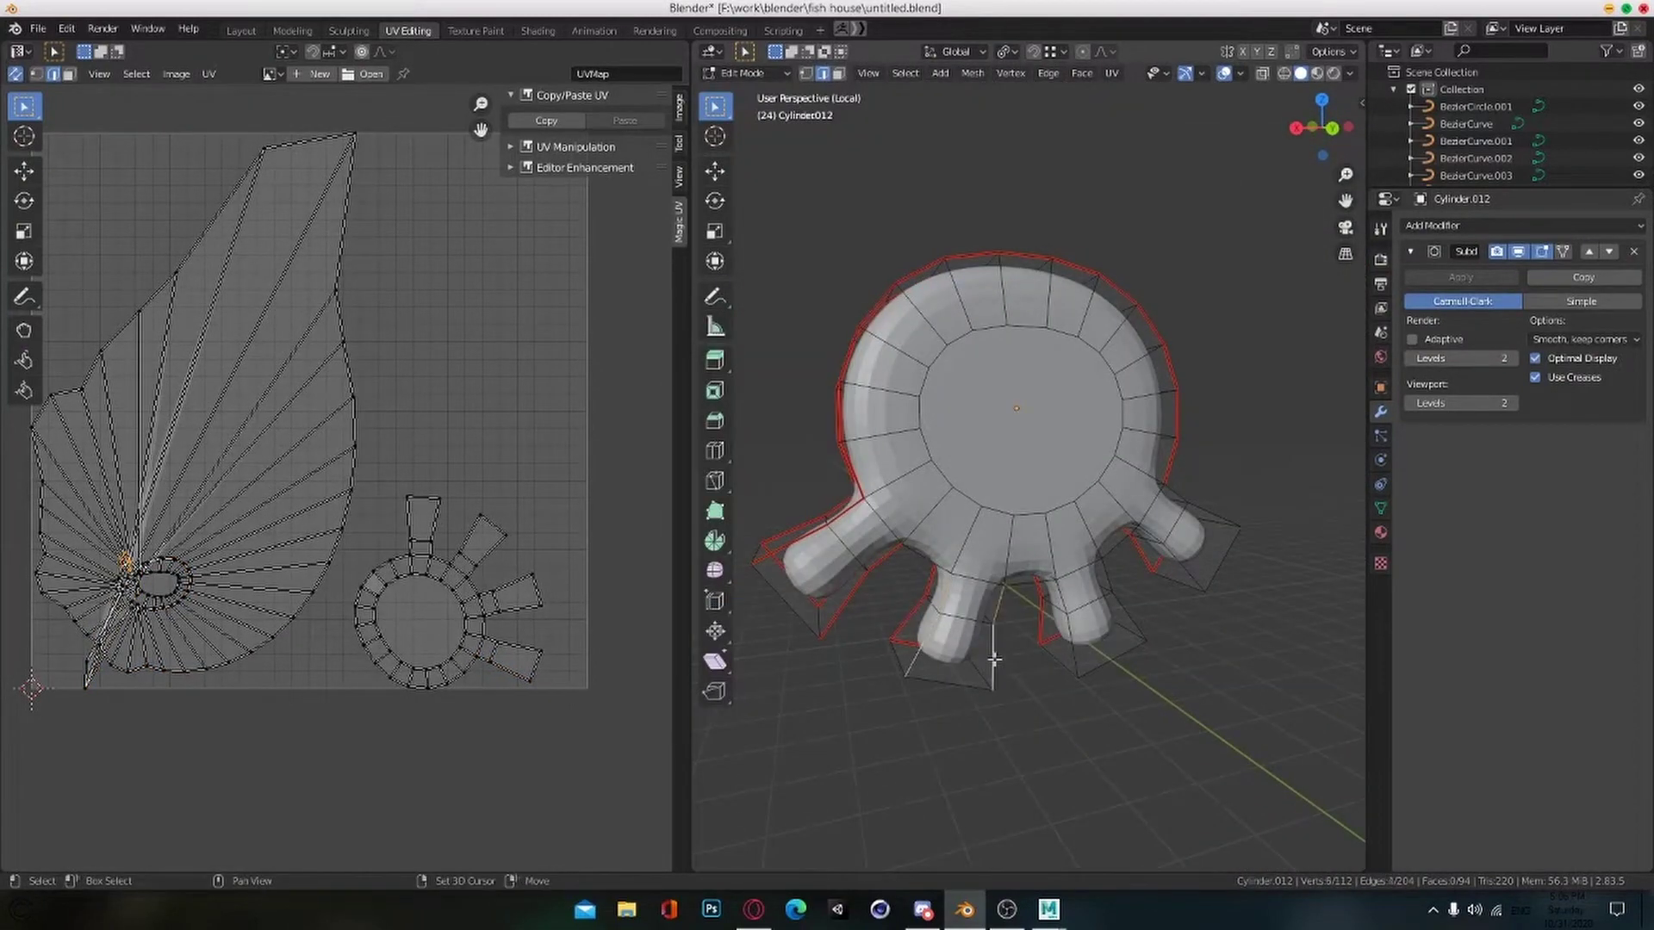
{"action": "middle_click_drag", "start_coordinate": [1216, 515], "coordinate": [1118, 546]}
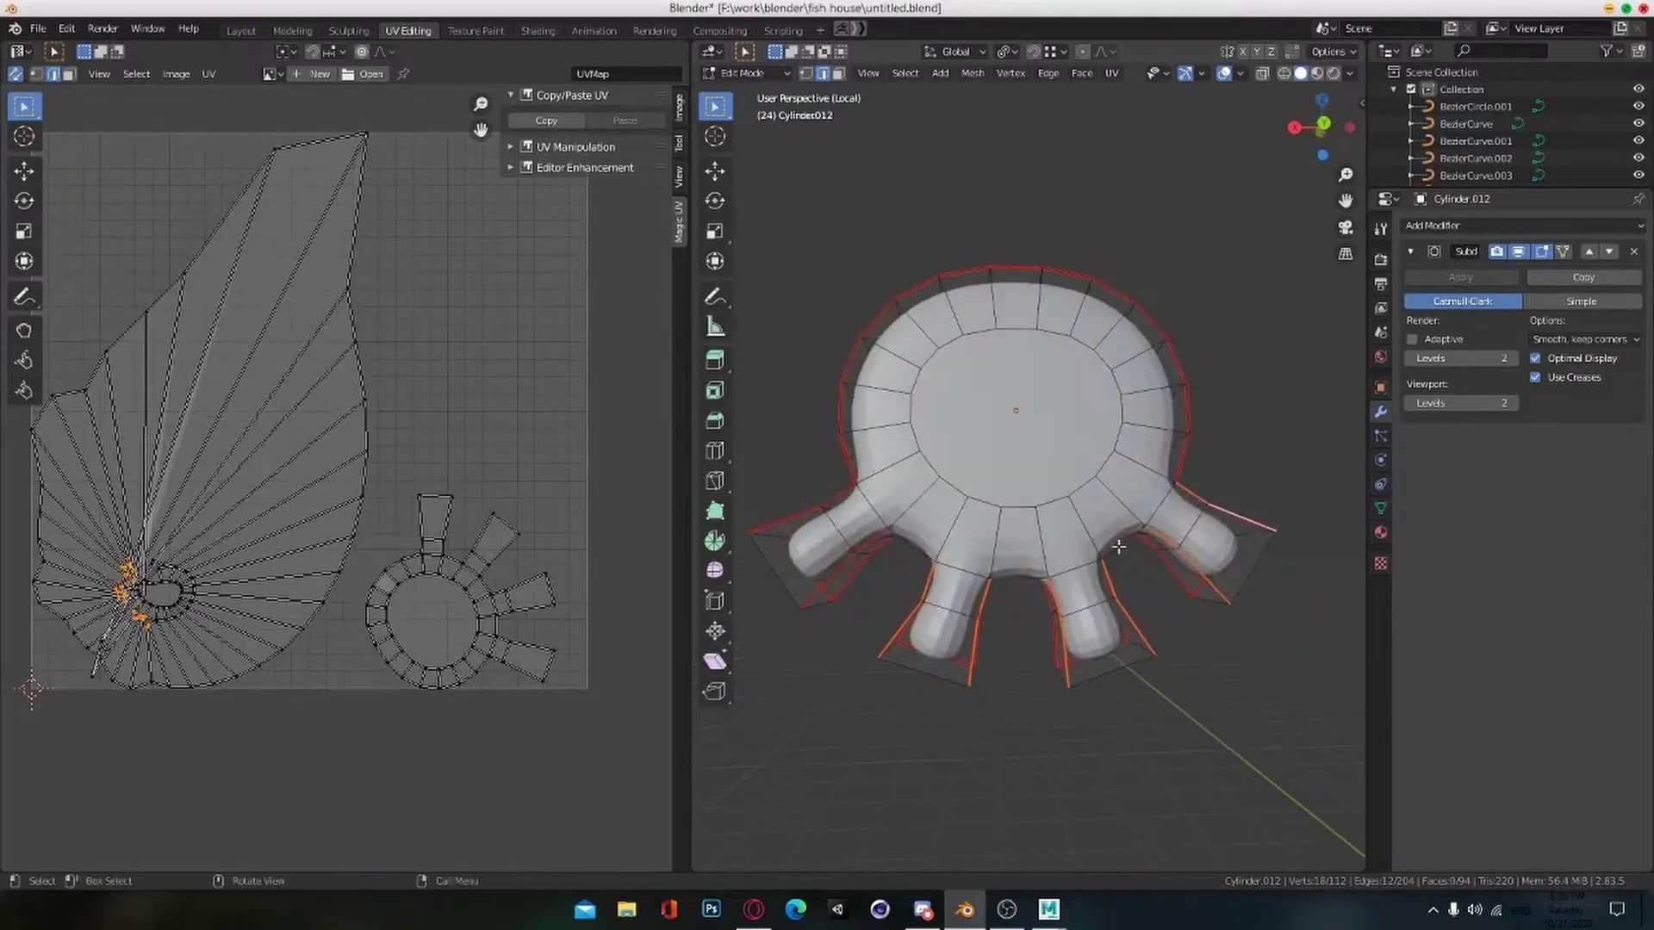
{"action": "left_click", "coordinate": [905, 538], "text": "shift"}
{"action": "left_click_drag", "start_coordinate": [900, 544], "coordinate": [944, 575], "text": "alt"}
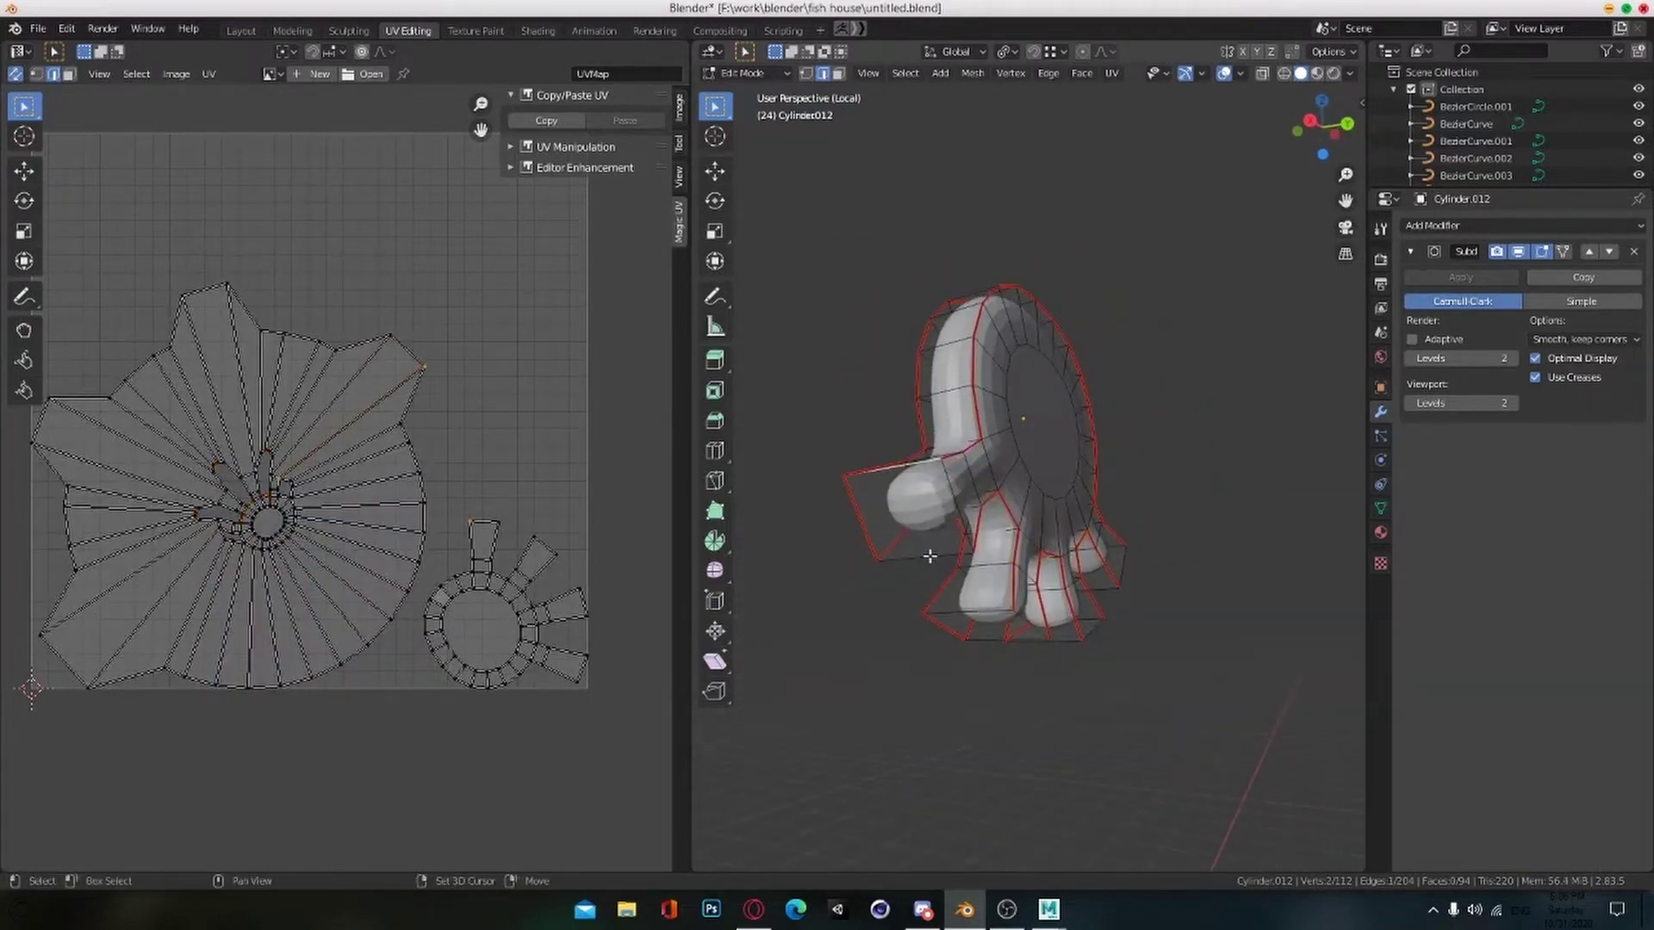
Step: Mark seams on the corner edges that run across the thickness at the octopus's tentacle tips
{"action": "left_click", "coordinate": [929, 557], "text": "shift"}
{"action": "key", "text": "ctrl+e"}
{"action": "left_click", "coordinate": [923, 542]}
{"action": "middle_click_drag", "start_coordinate": [925, 544], "coordinate": [945, 603]}
{"action": "left_click", "coordinate": [937, 534]}
{"action": "left_click", "coordinate": [981, 596], "text": "shift"}
{"action": "key", "text": "ctrl+e"}
{"action": "left_click", "coordinate": [986, 605]}
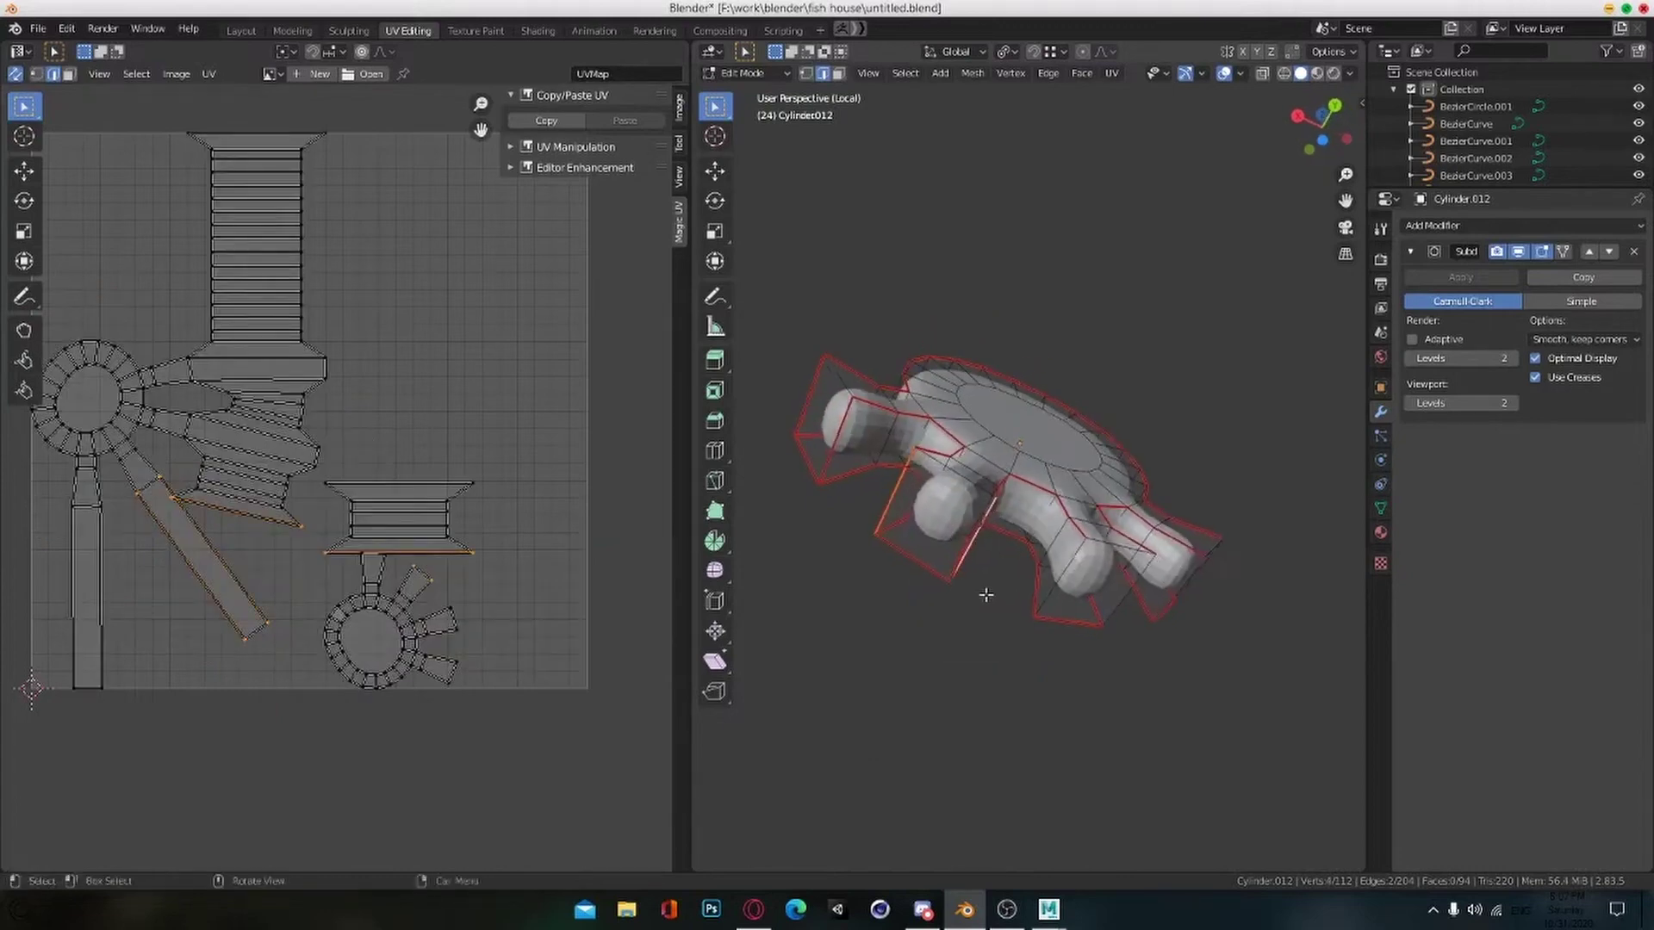
{"action": "key", "text": "ctrl+e"}
{"action": "left_click", "coordinate": [1033, 572]}
{"action": "middle_click_drag", "start_coordinate": [1033, 572], "coordinate": [1073, 625]}
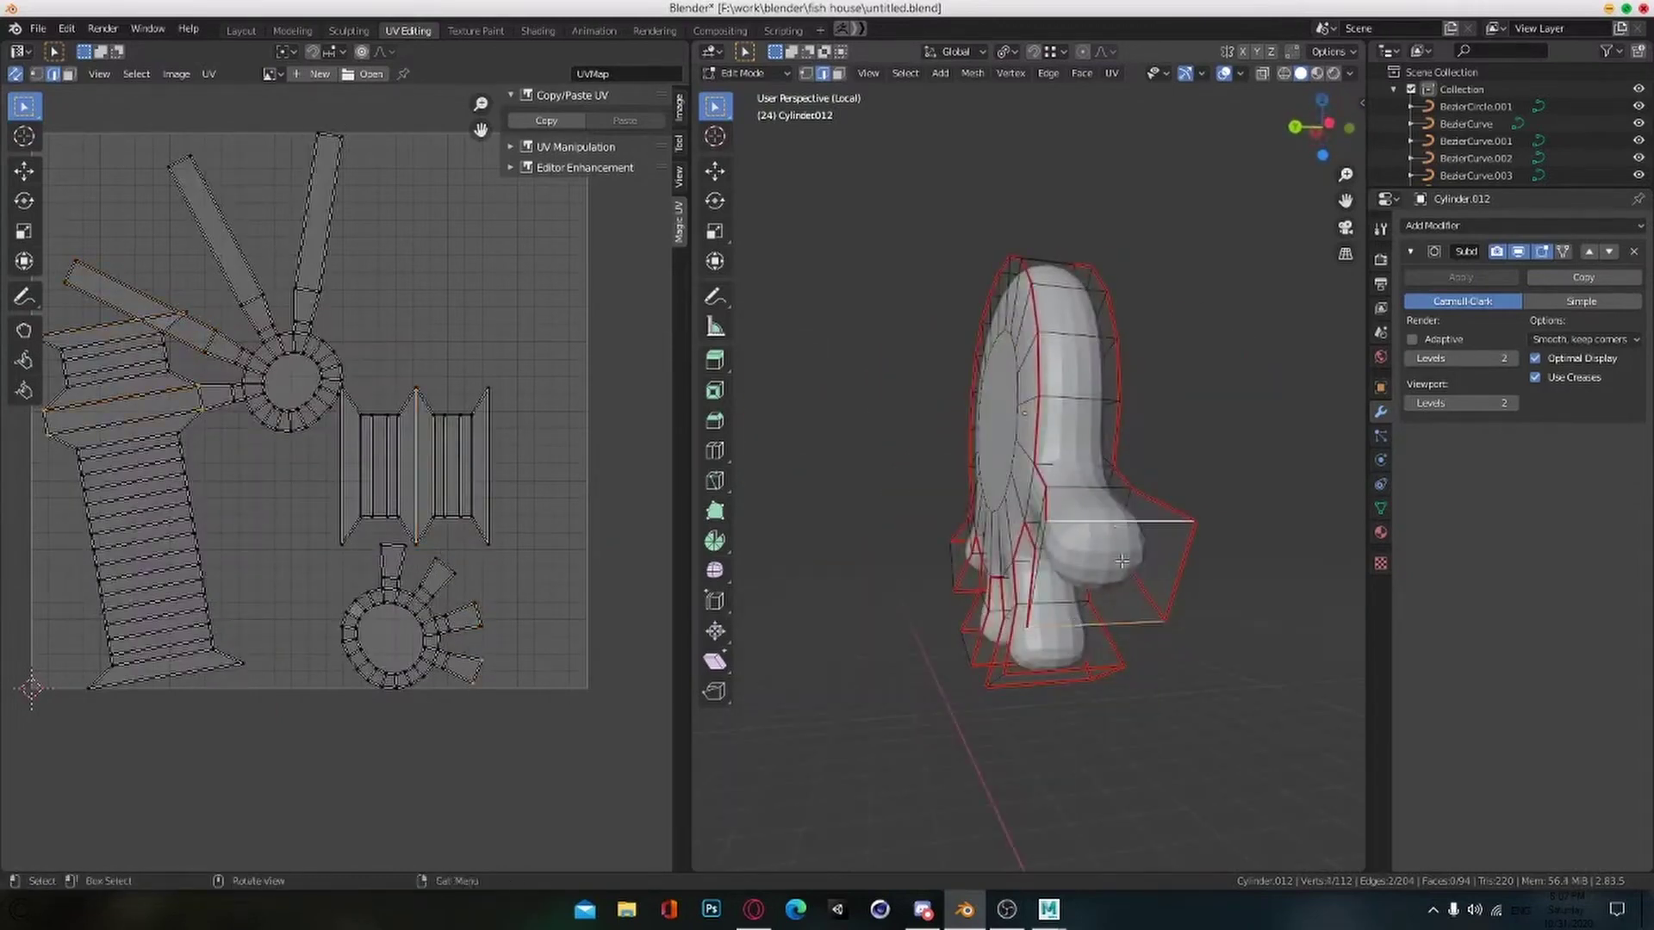
{"action": "middle_click_drag", "start_coordinate": [1121, 561], "coordinate": [1155, 532]}
Step: Apply the octopus's scale and unwrap the whole mesh along its seams
{"action": "key", "text": "Tab"}
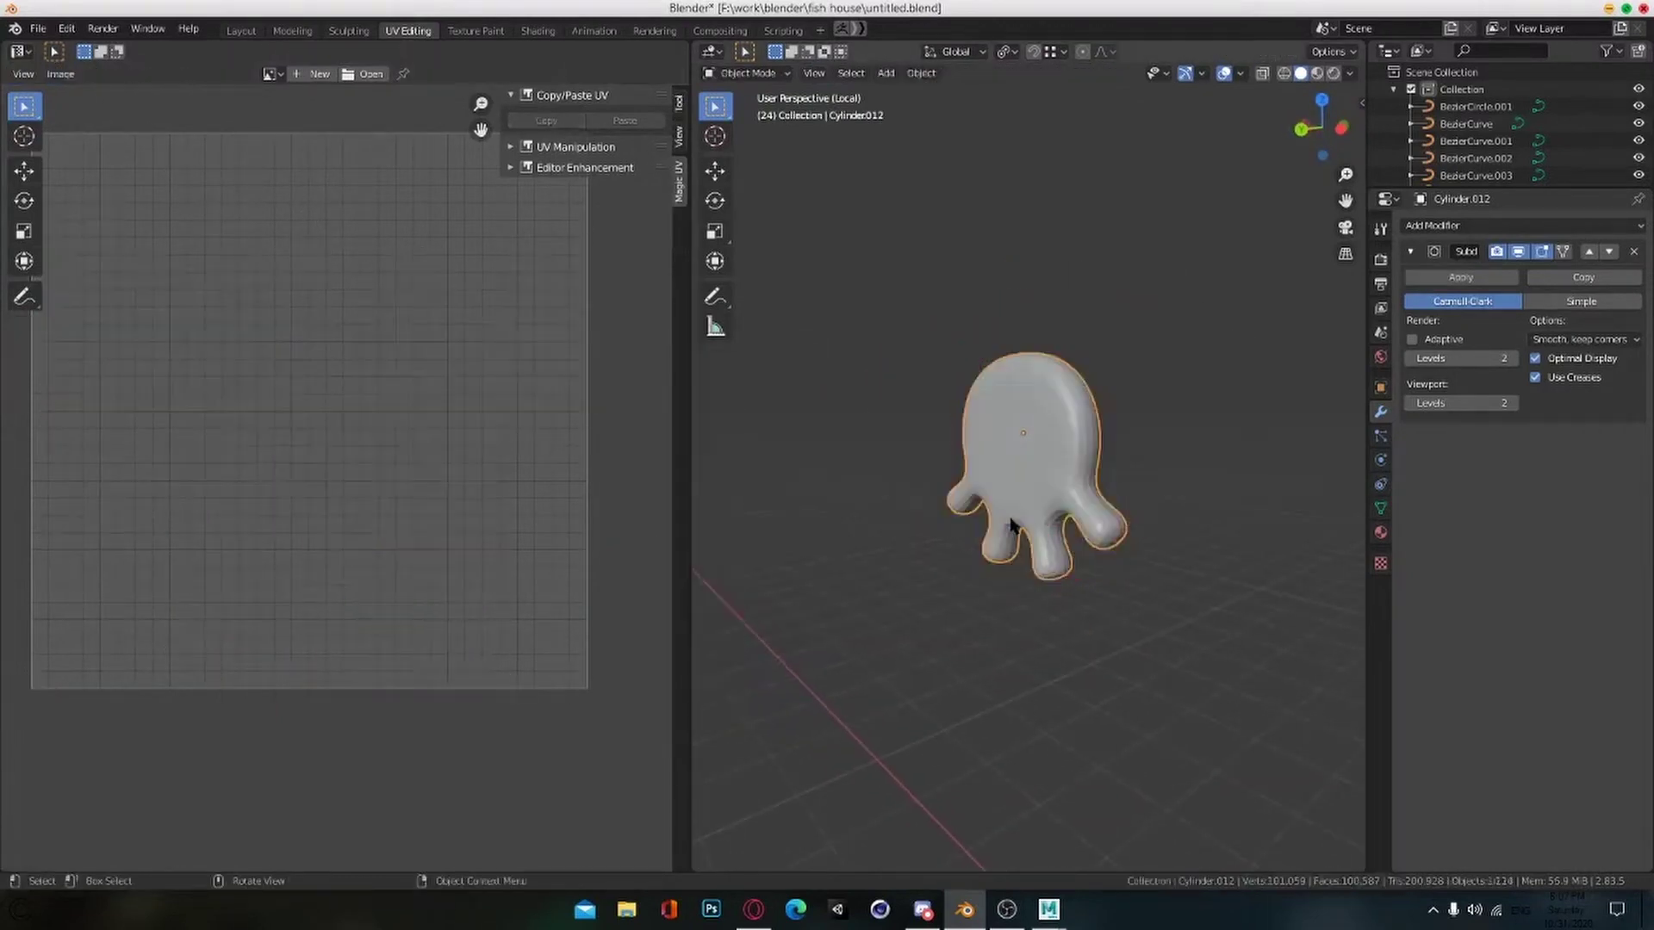
{"action": "key", "text": "Tab"}
{"action": "key", "text": "a"}
{"action": "key", "text": "u"}
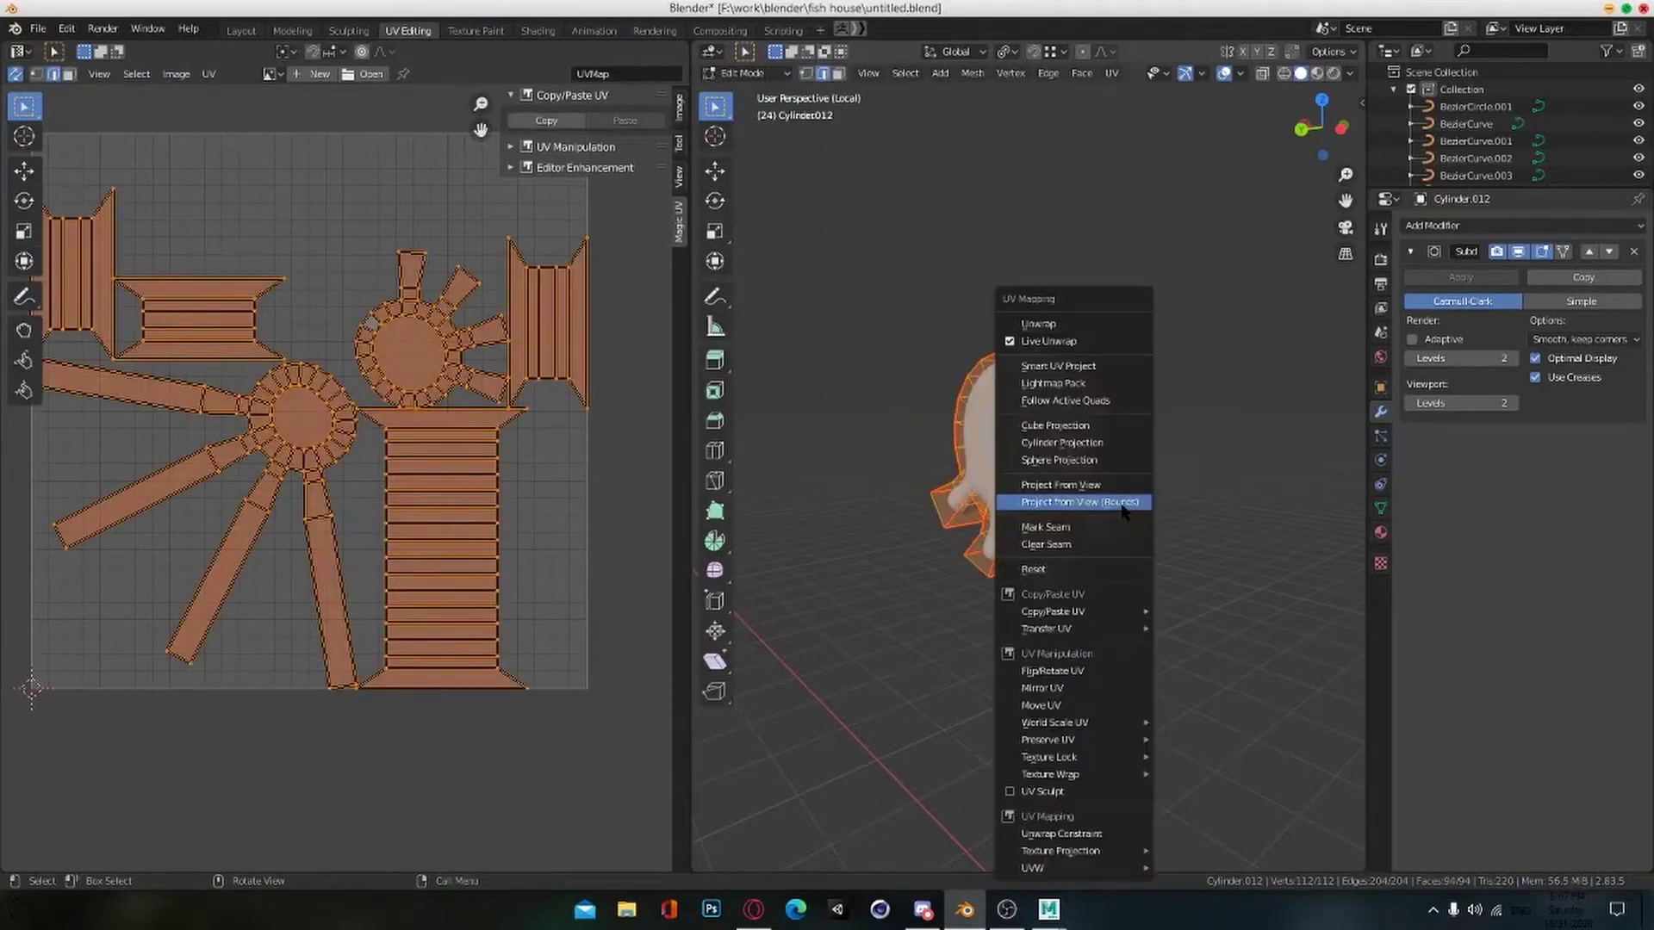
{"action": "key", "text": "Escape"}
{"action": "key", "text": "Tab"}
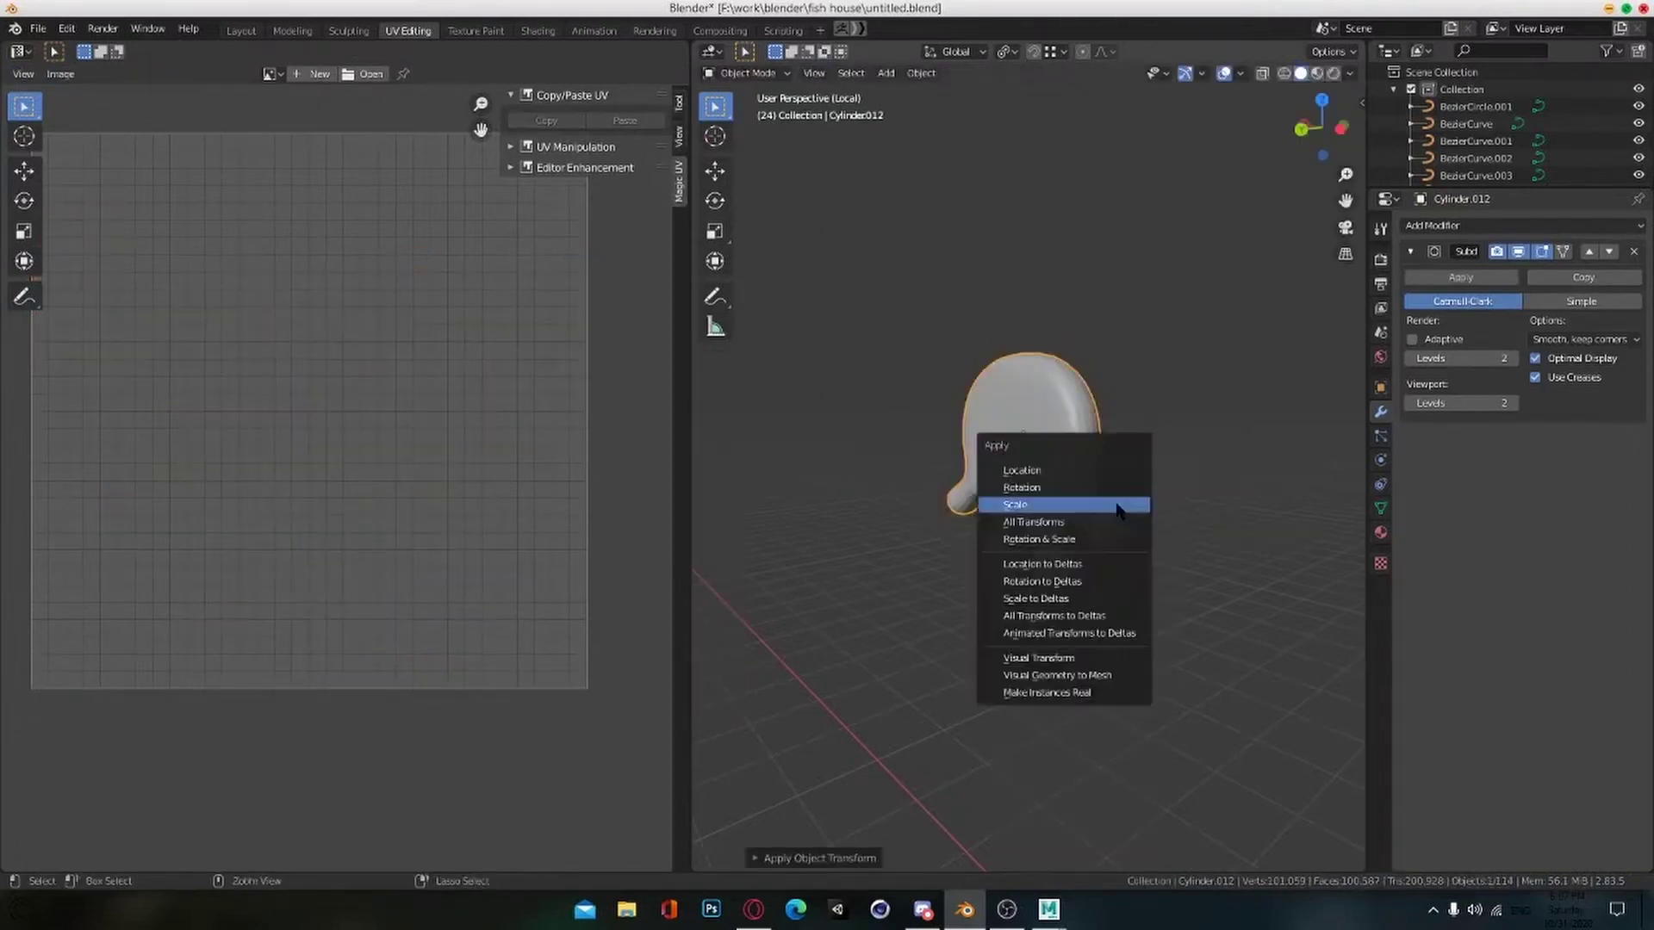
{"action": "key", "text": "Tab"}
{"action": "key", "text": "u"}
{"action": "left_click", "coordinate": [1155, 456]}
{"action": "key", "text": "ctrl+z"}
{"action": "key", "text": "u"}
{"action": "left_click", "coordinate": [1087, 304]}
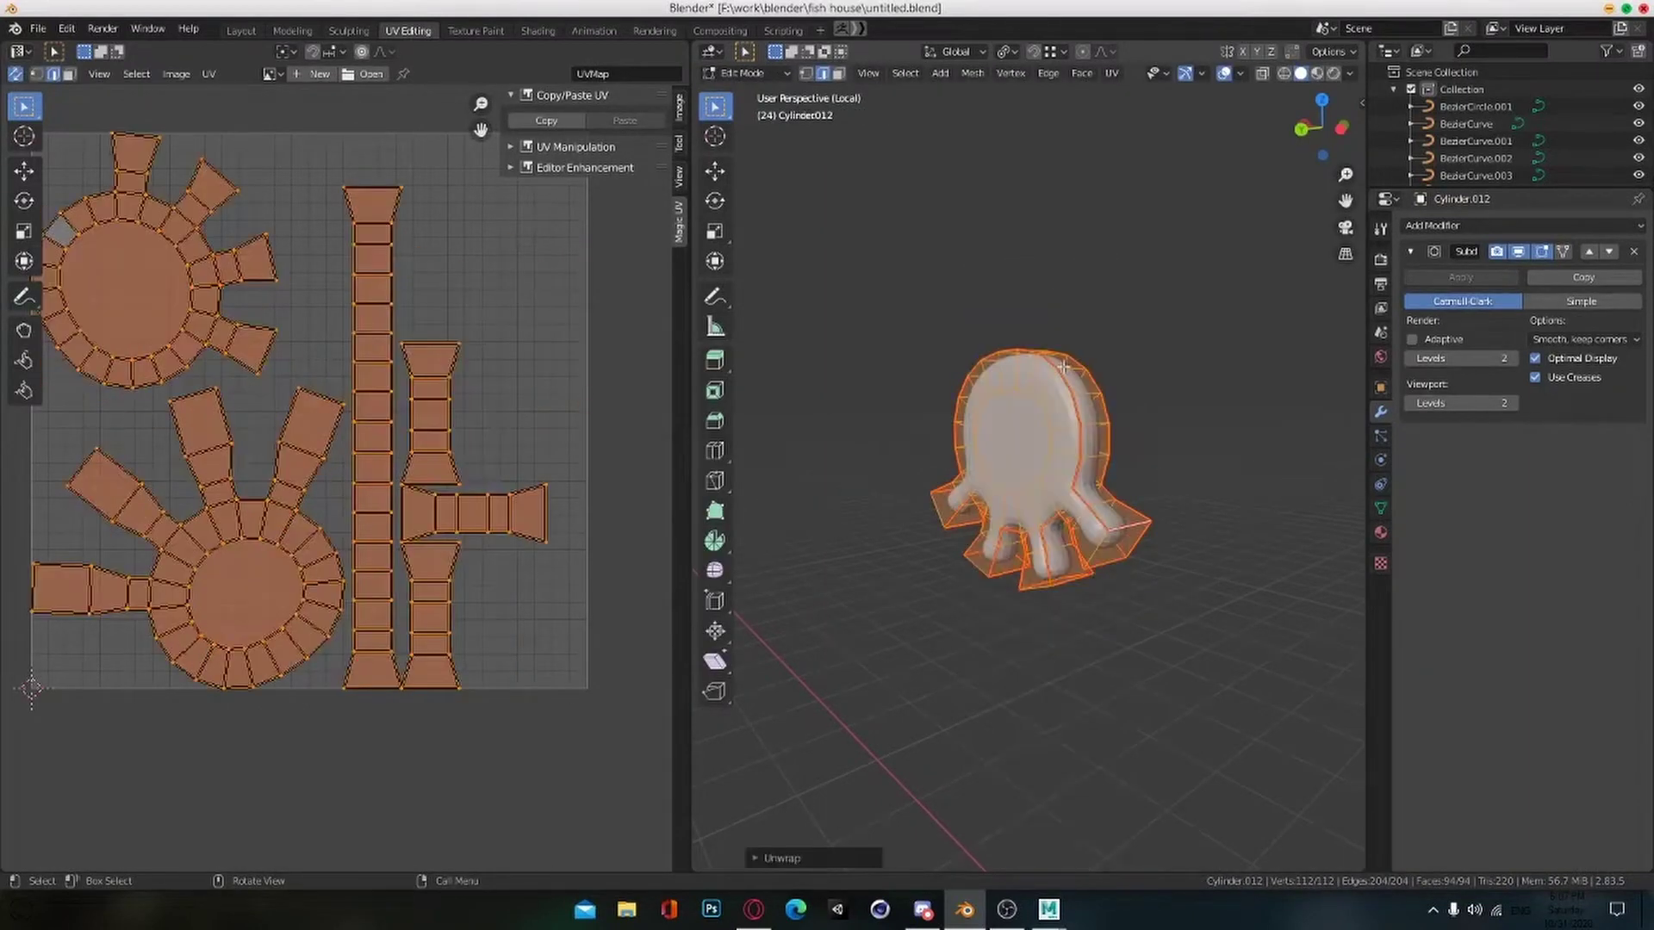
Step: Save the file and scale down all the octopus's UV islands so they sit well inside the UV tile
{"action": "scroll", "coordinate": [514, 505], "scroll_direction": "down", "scroll_amount": 2}
{"action": "key", "text": "alt+a"}
{"action": "scroll", "coordinate": [516, 491], "scroll_direction": "up", "scroll_amount": 2}
{"action": "scroll", "coordinate": [523, 474], "scroll_direction": "down", "scroll_amount": 2}
{"action": "key", "text": "ctrl+s"}
{"action": "key", "text": "a"}
{"action": "key", "text": "s"}
{"action": "left_click", "coordinate": [489, 470]}
{"action": "left_click", "coordinate": [489, 470]}
{"action": "scroll", "coordinate": [489, 471], "scroll_direction": "up", "scroll_amount": 2}
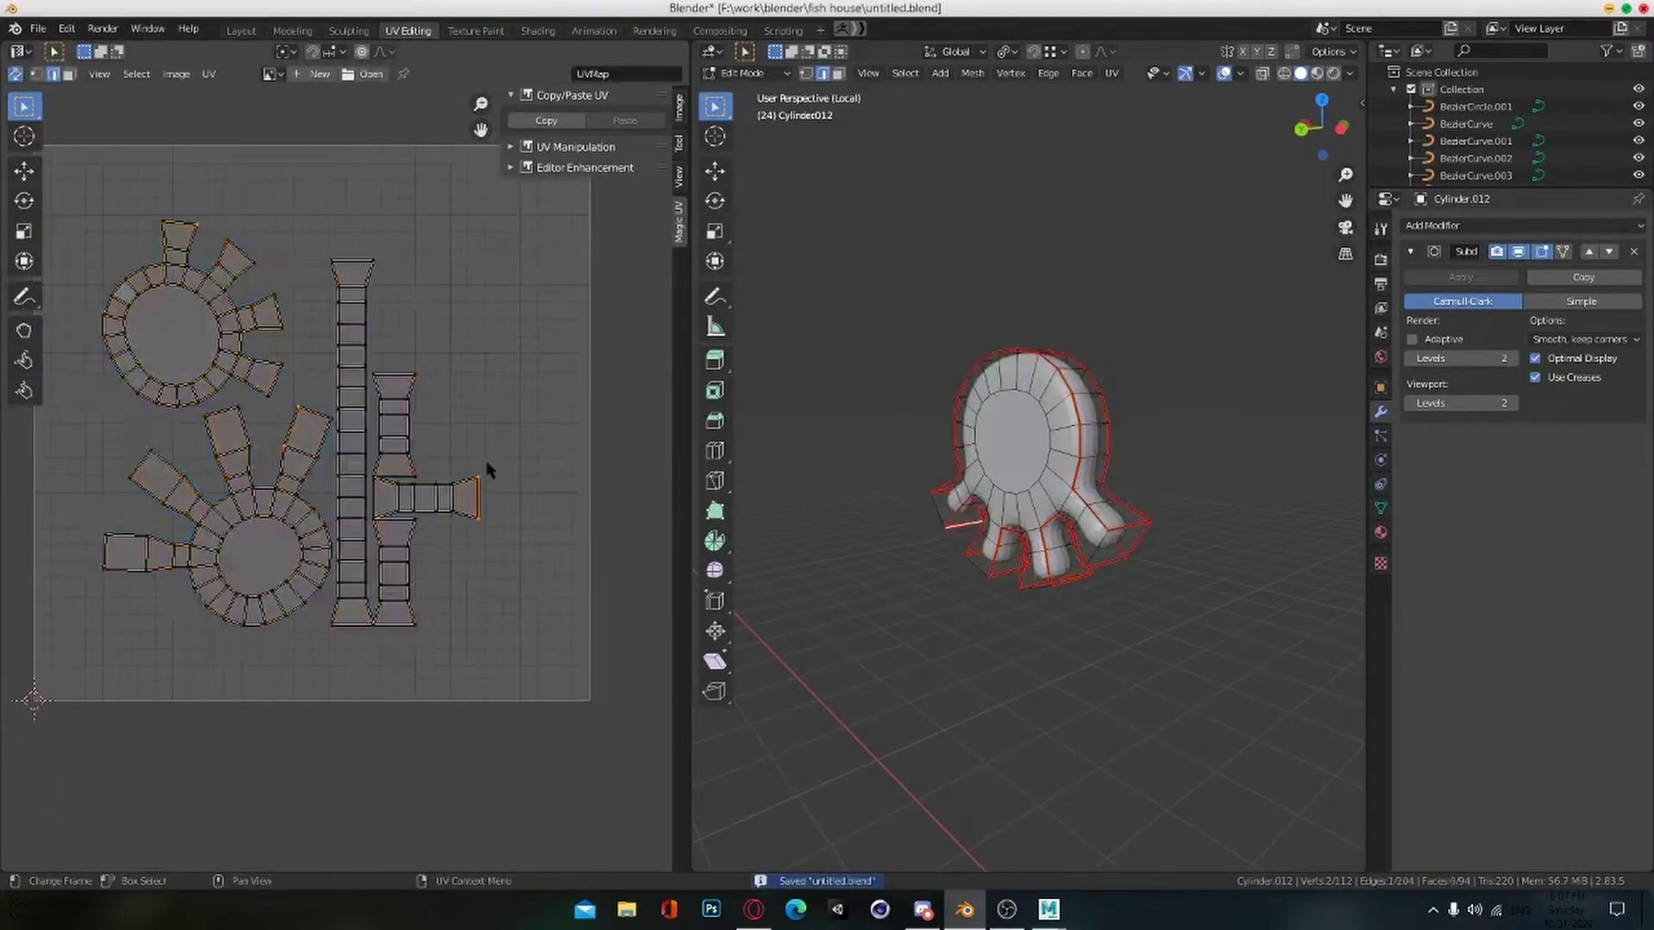
Step: Leave local view and unwrap the whole rectangular board above the octopus with Smart UV Project
{"action": "key", "text": "KP_Divide"}
{"action": "key", "text": "Tab"}
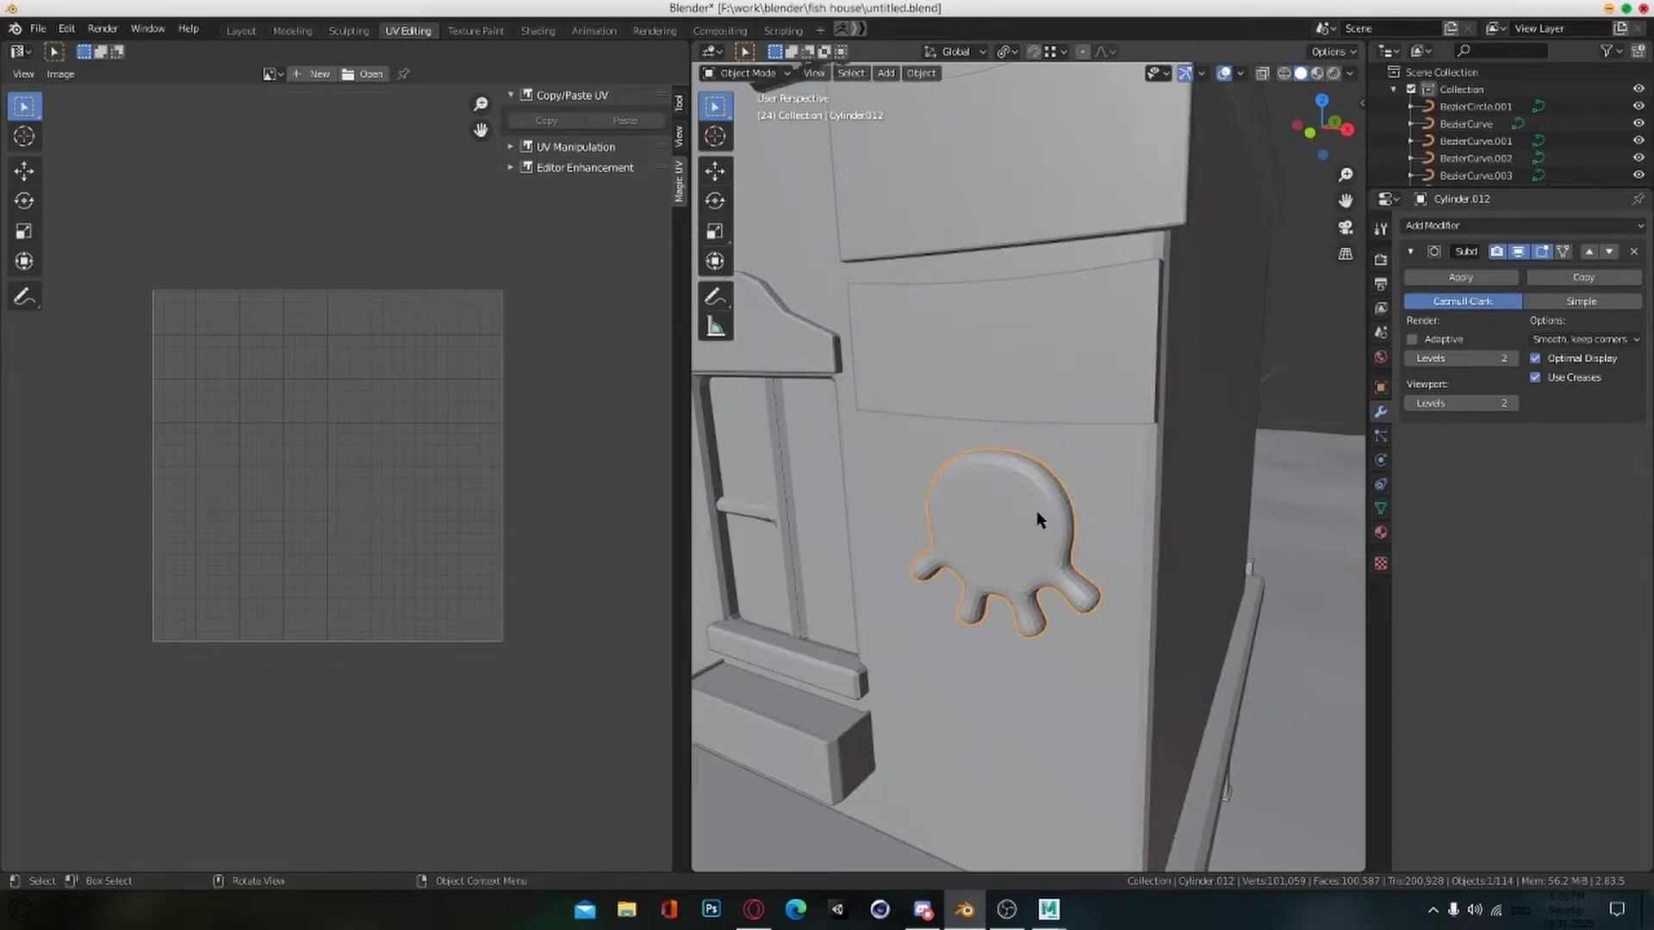
{"action": "left_click", "coordinate": [1026, 397]}
{"action": "key", "text": "Tab"}
{"action": "middle_click_drag", "start_coordinate": [1027, 397], "coordinate": [1025, 424]}
{"action": "key", "text": "a"}
{"action": "key", "text": "u"}
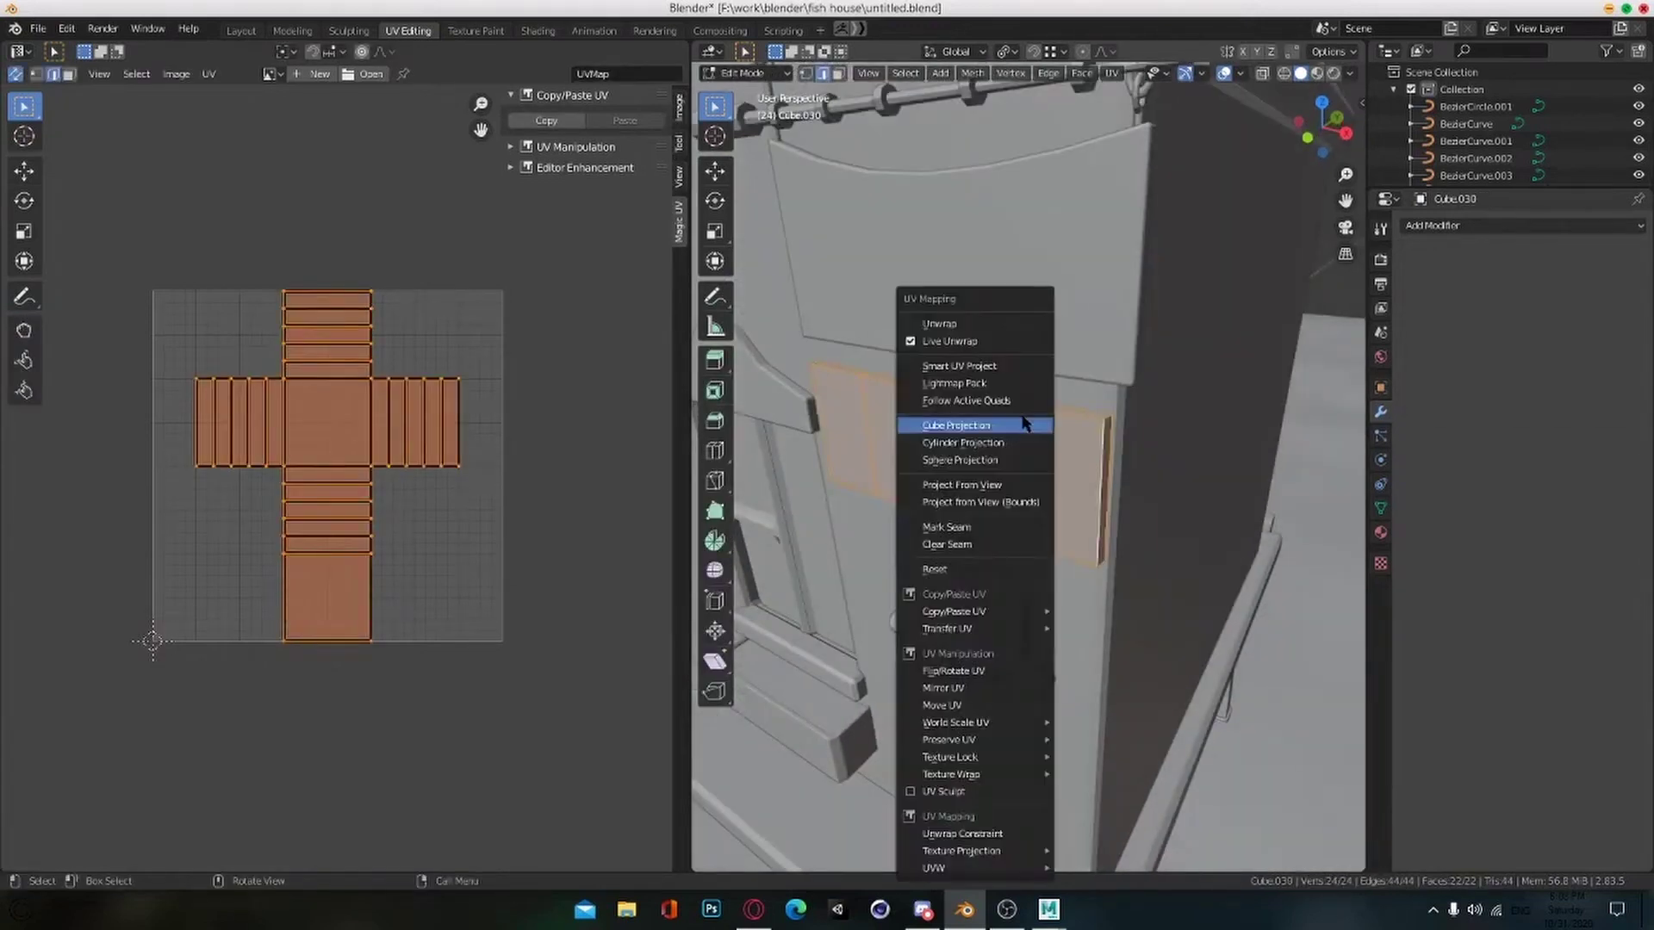
{"action": "left_click", "coordinate": [1016, 366]}
{"action": "left_click", "coordinate": [947, 506]}
Step: Stitch the board's separate plank and side faces along their shared edges into long strips
{"action": "scroll", "coordinate": [341, 479], "scroll_direction": "up", "scroll_amount": 2}
{"action": "middle_click_drag", "start_coordinate": [325, 429], "coordinate": [348, 406]}
{"action": "left_click", "coordinate": [185, 258]}
{"action": "middle_click_drag", "start_coordinate": [185, 258], "coordinate": [197, 260]}
{"action": "left_click", "coordinate": [356, 343]}
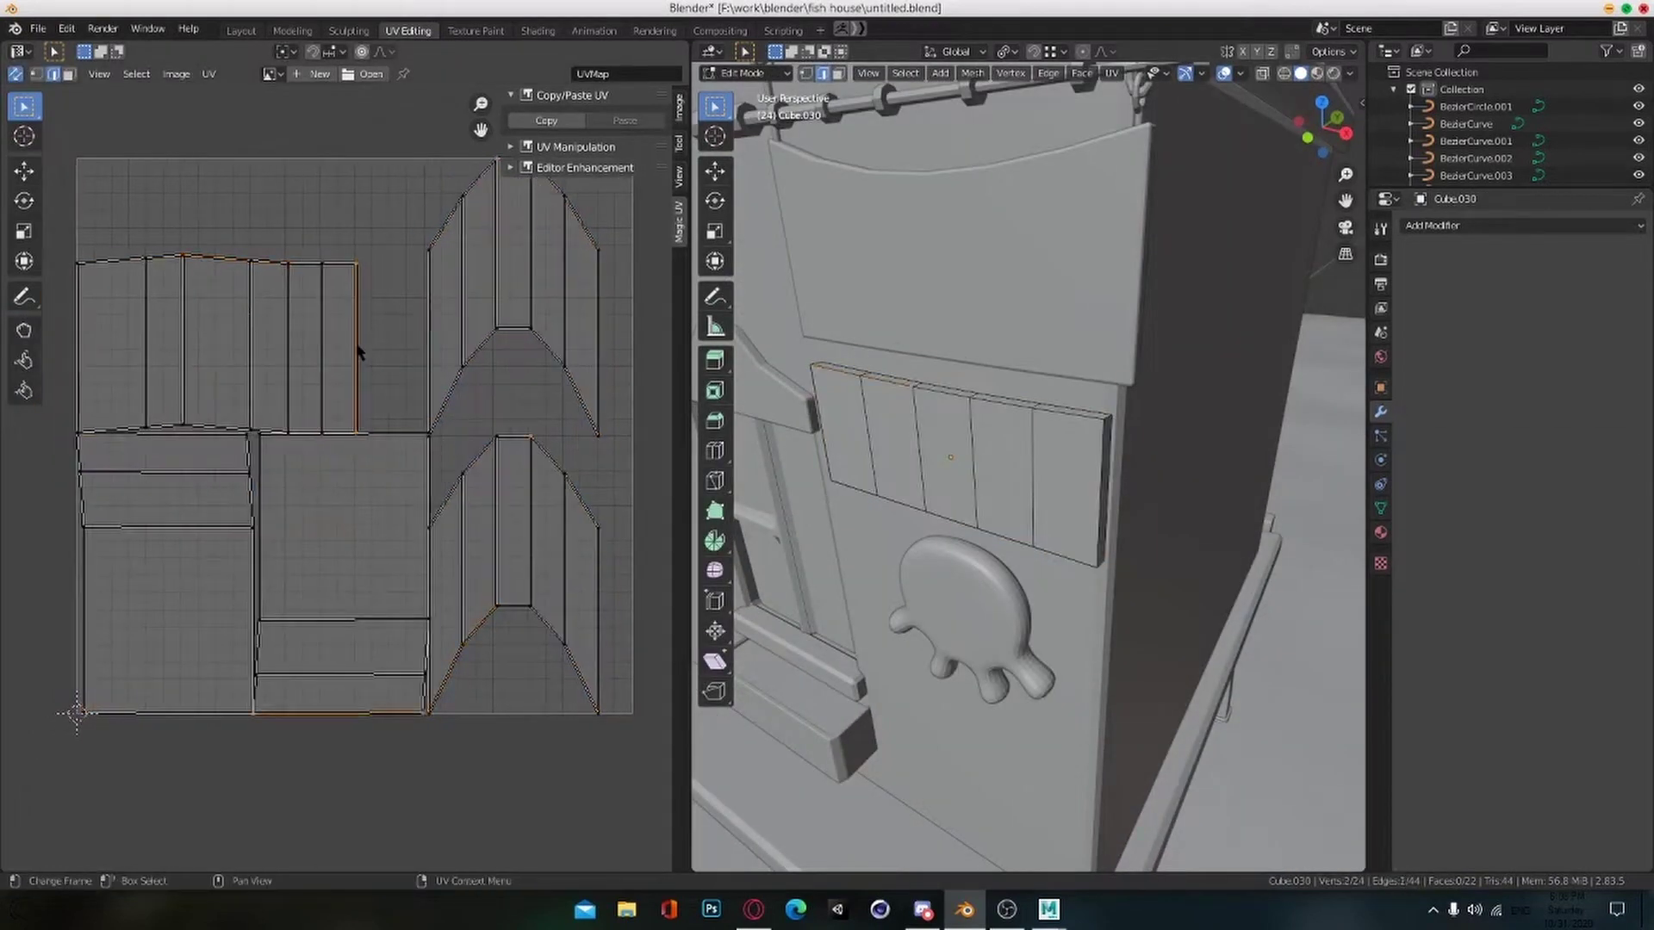
{"action": "key", "text": "v"}
{"action": "left_click", "coordinate": [356, 343]}
{"action": "left_click", "coordinate": [638, 355]}
{"action": "key", "text": "v"}
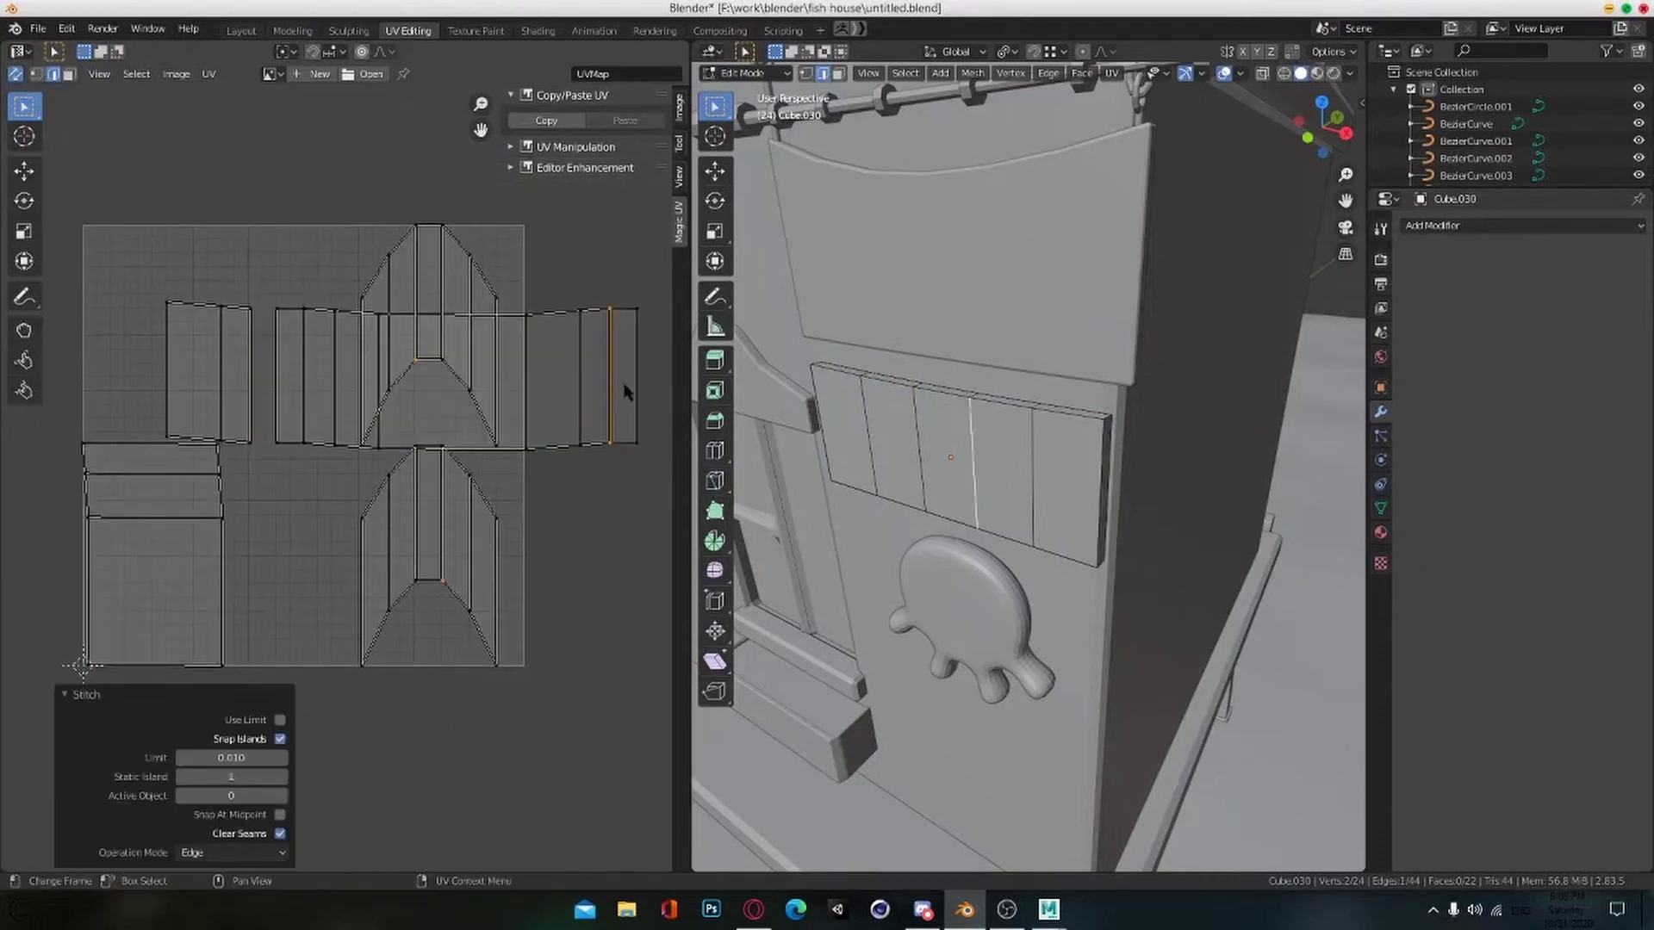
{"action": "scroll", "coordinate": [638, 381], "scroll_direction": "down", "scroll_amount": 1}
{"action": "left_click", "coordinate": [593, 393]}
{"action": "key", "text": "v"}
{"action": "left_click", "coordinate": [593, 395]}
{"action": "scroll", "coordinate": [578, 403], "scroll_direction": "down", "scroll_amount": 2}
{"action": "scroll", "coordinate": [427, 431], "scroll_direction": "up", "scroll_amount": 3}
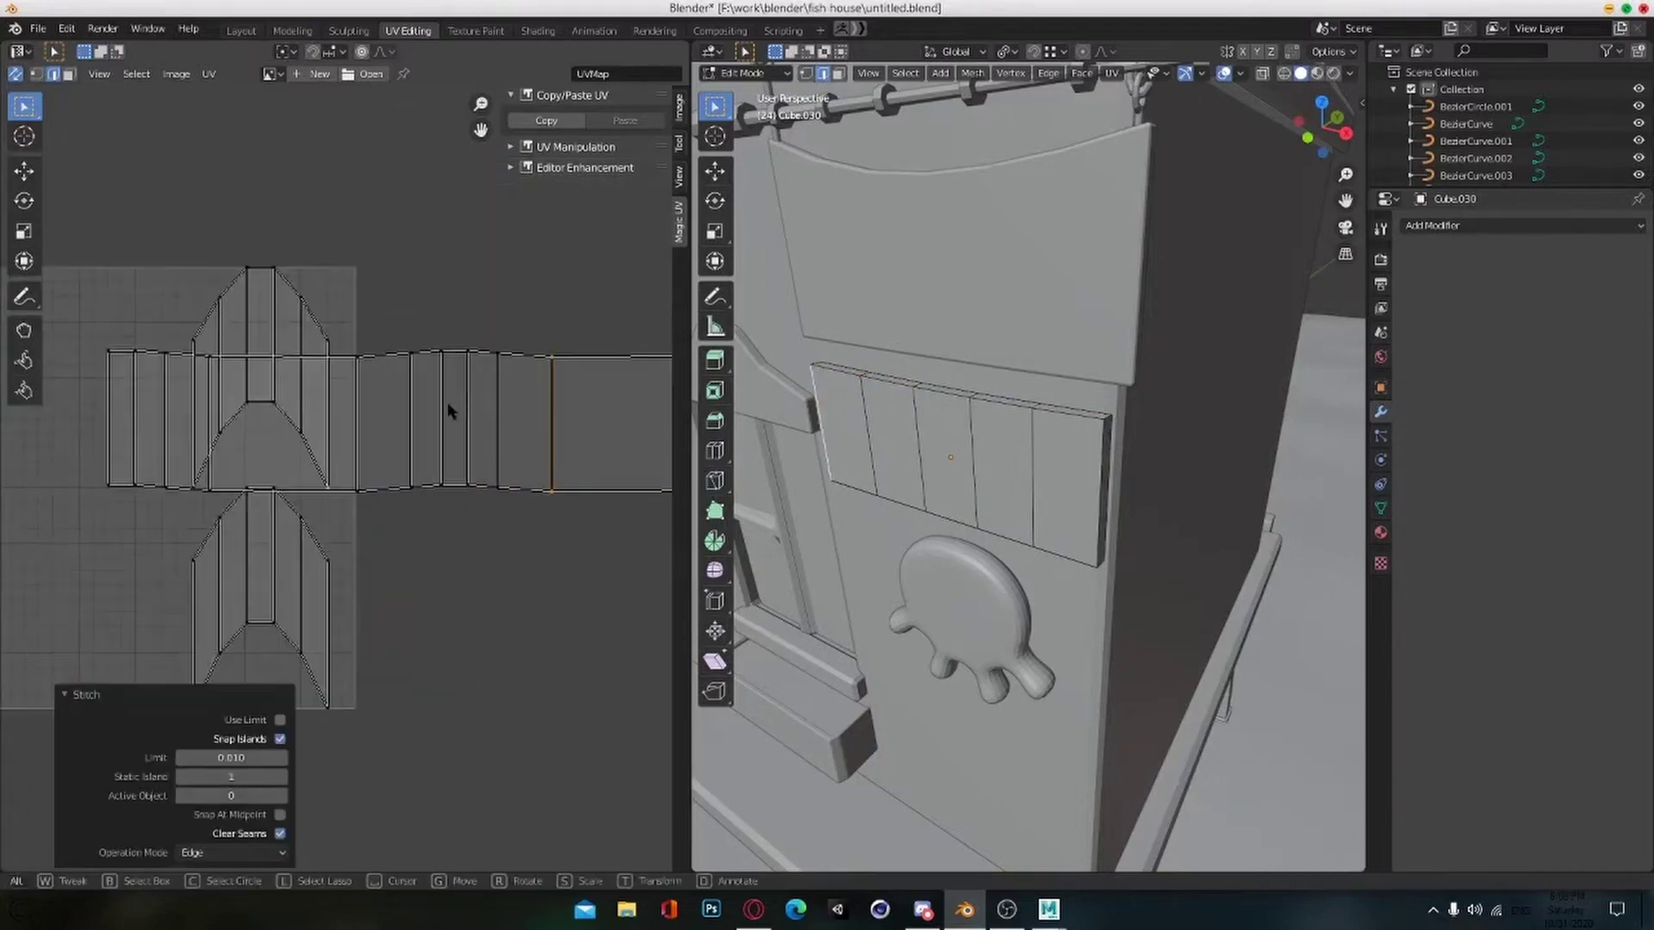
Step: Select the board's first plank strip, scale it to about 0.658 and place it low inside the UV tile
{"action": "left_click", "coordinate": [458, 408]}
{"action": "scroll", "coordinate": [448, 412], "scroll_direction": "down", "scroll_amount": 3}
{"action": "scroll", "coordinate": [428, 425], "scroll_direction": "up", "scroll_amount": 2}
{"action": "key", "text": "3"}
{"action": "left_click", "coordinate": [457, 429], "text": "shift"}
{"action": "left_click", "coordinate": [536, 427], "text": "shift"}
{"action": "left_click", "coordinate": [565, 427], "text": "shift"}
{"action": "scroll", "coordinate": [362, 436], "scroll_direction": "down", "scroll_amount": 1}
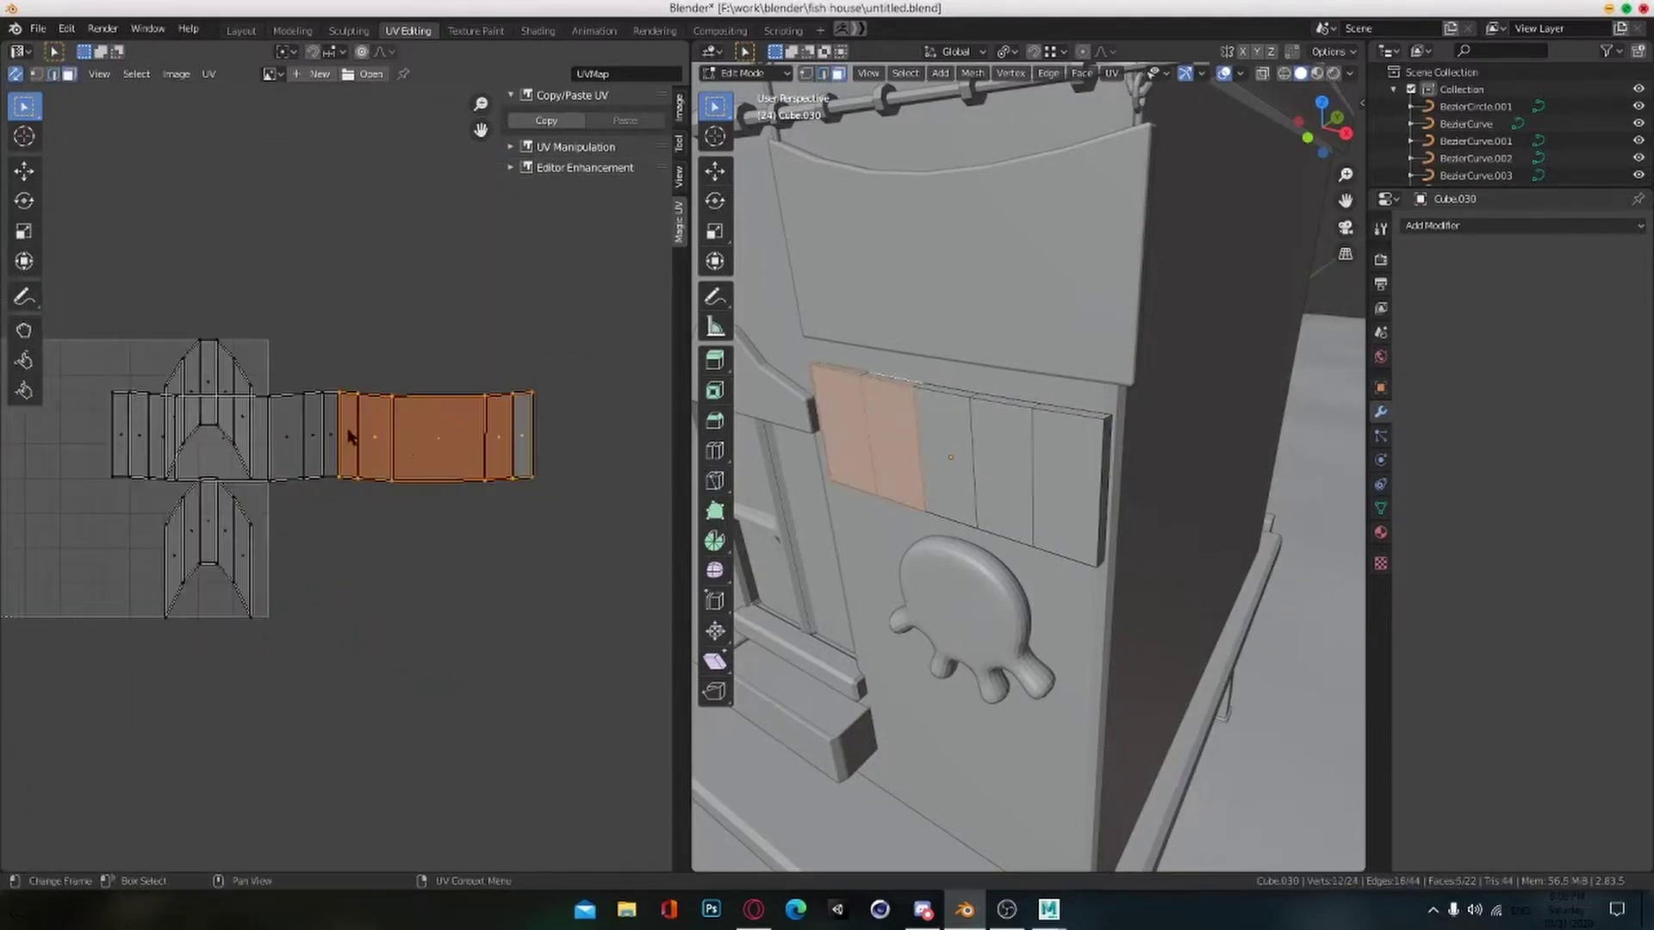
{"action": "middle_click_drag", "start_coordinate": [206, 611], "coordinate": [431, 602]}
{"action": "scroll", "coordinate": [431, 601], "scroll_direction": "up", "scroll_amount": 2}
{"action": "key", "text": "s"}
{"action": "left_click", "coordinate": [331, 600]}
{"action": "key", "text": "g"}
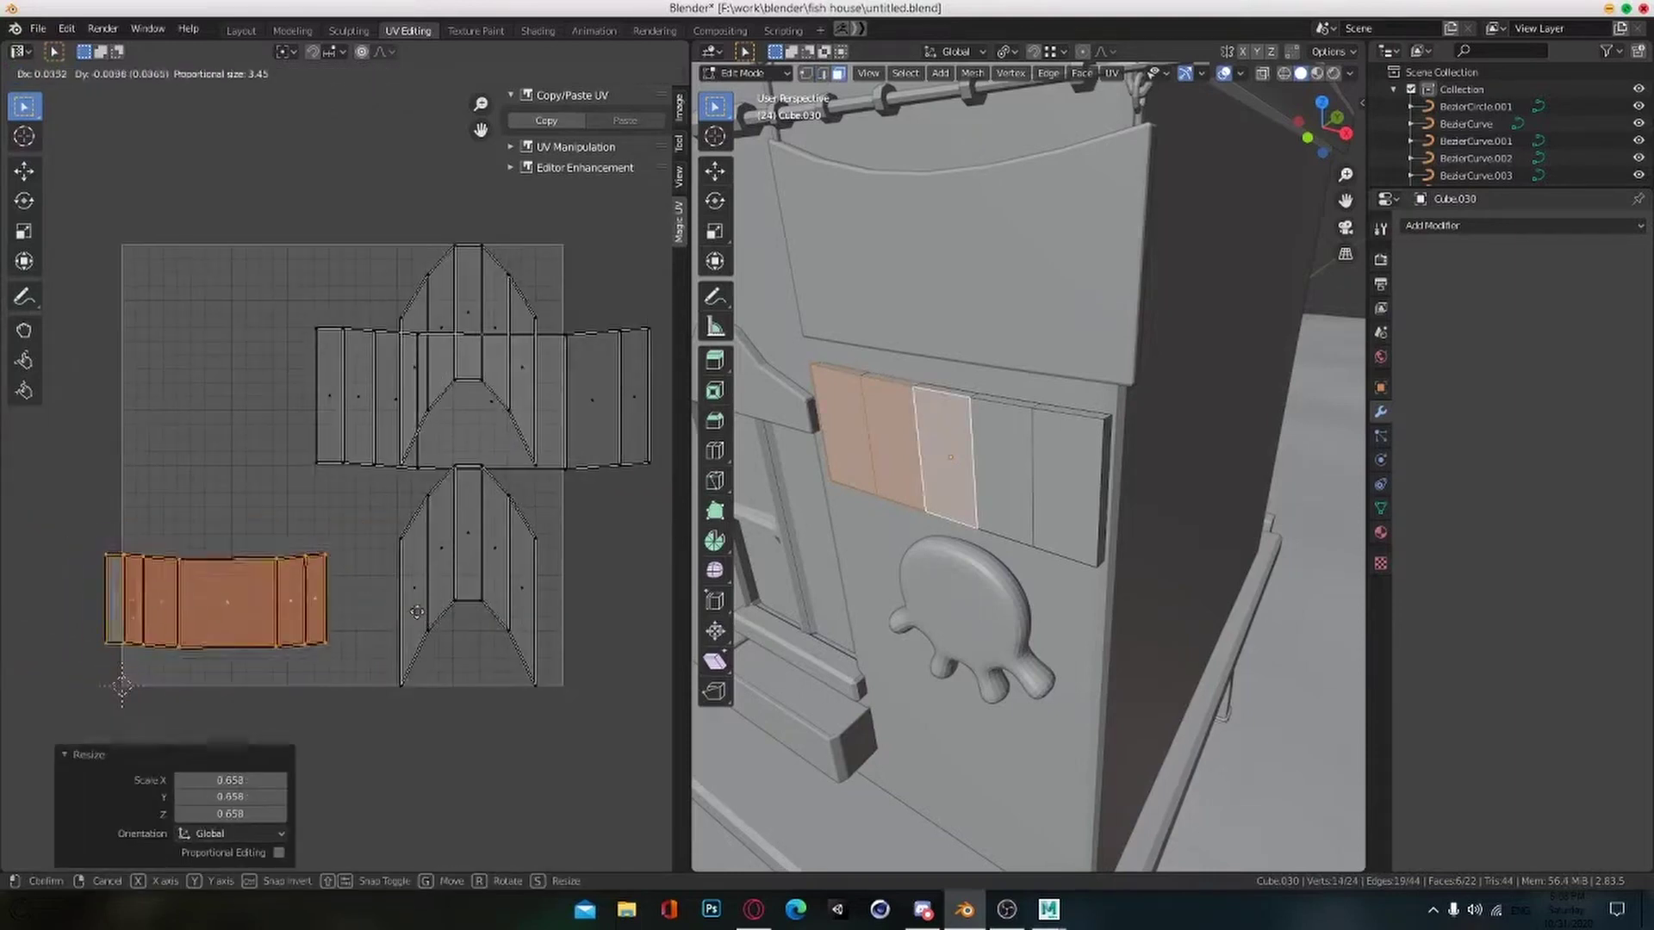
{"action": "left_click", "coordinate": [387, 627]}
Step: Scale the board's second plank strip to about 0.662 and place it directly above the first one
{"action": "left_click", "coordinate": [476, 415]}
{"action": "left_click", "coordinate": [583, 413]}
{"action": "key", "text": "s"}
{"action": "left_click", "coordinate": [562, 401]}
{"action": "key", "text": "g"}
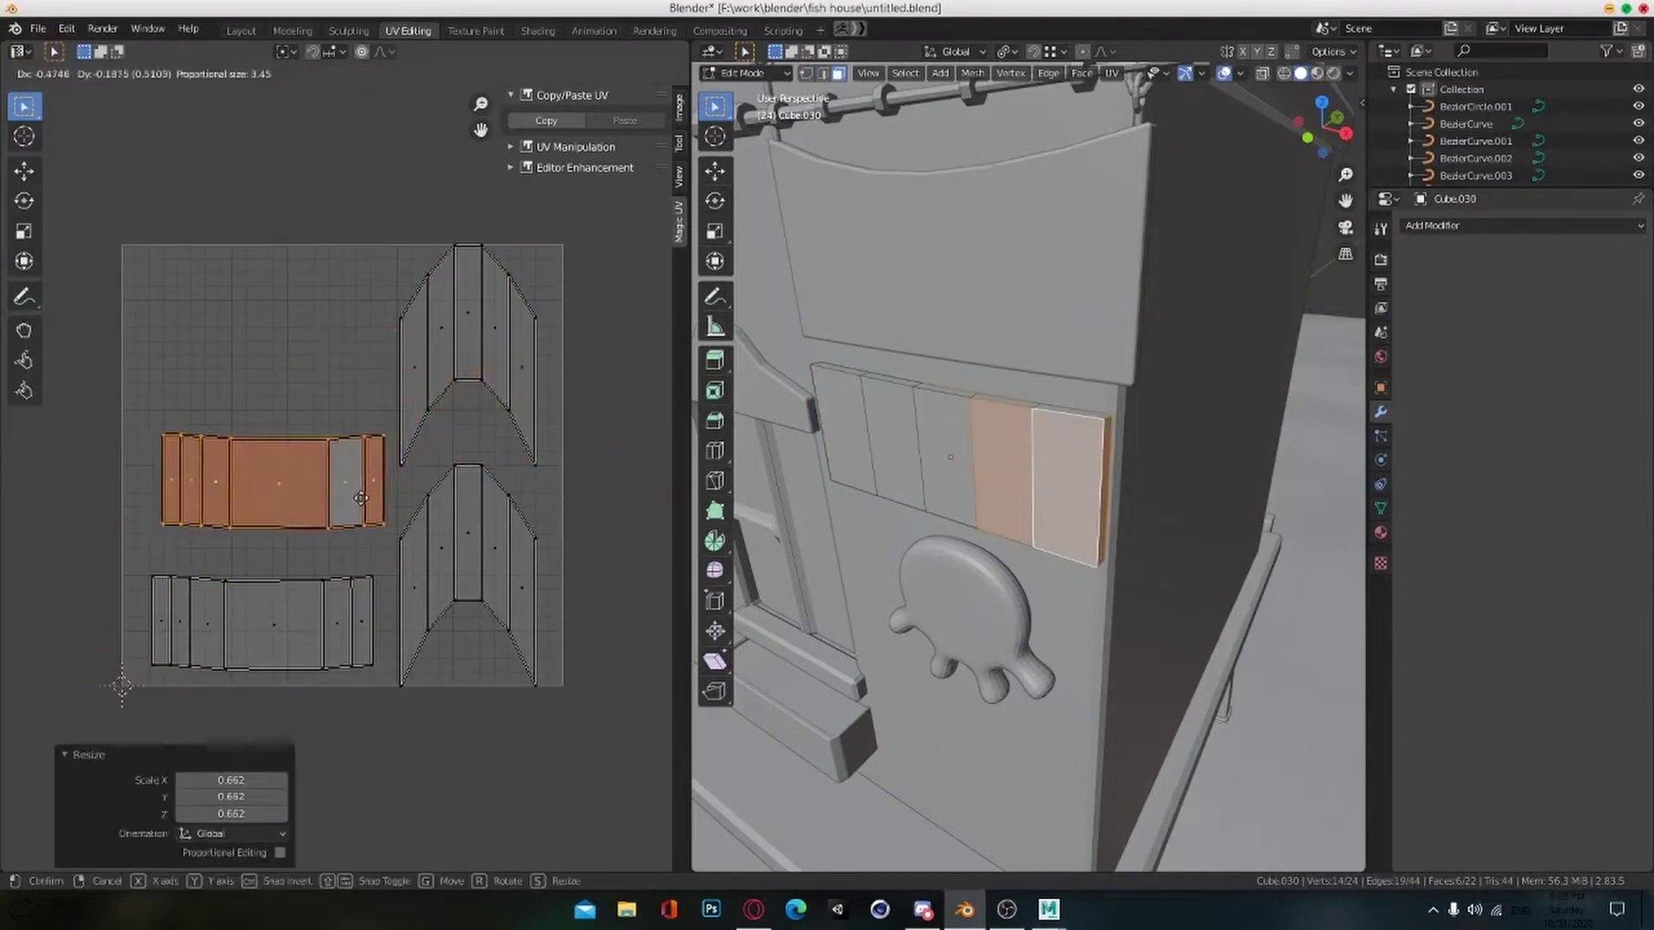
{"action": "left_click", "coordinate": [345, 493]}
Step: Stitch the board's two curved five-face islands onto the narrow end face of the upper plank strip
{"action": "left_click", "coordinate": [413, 362]}
{"action": "key", "text": "alt+v"}
{"action": "left_click", "coordinate": [384, 421]}
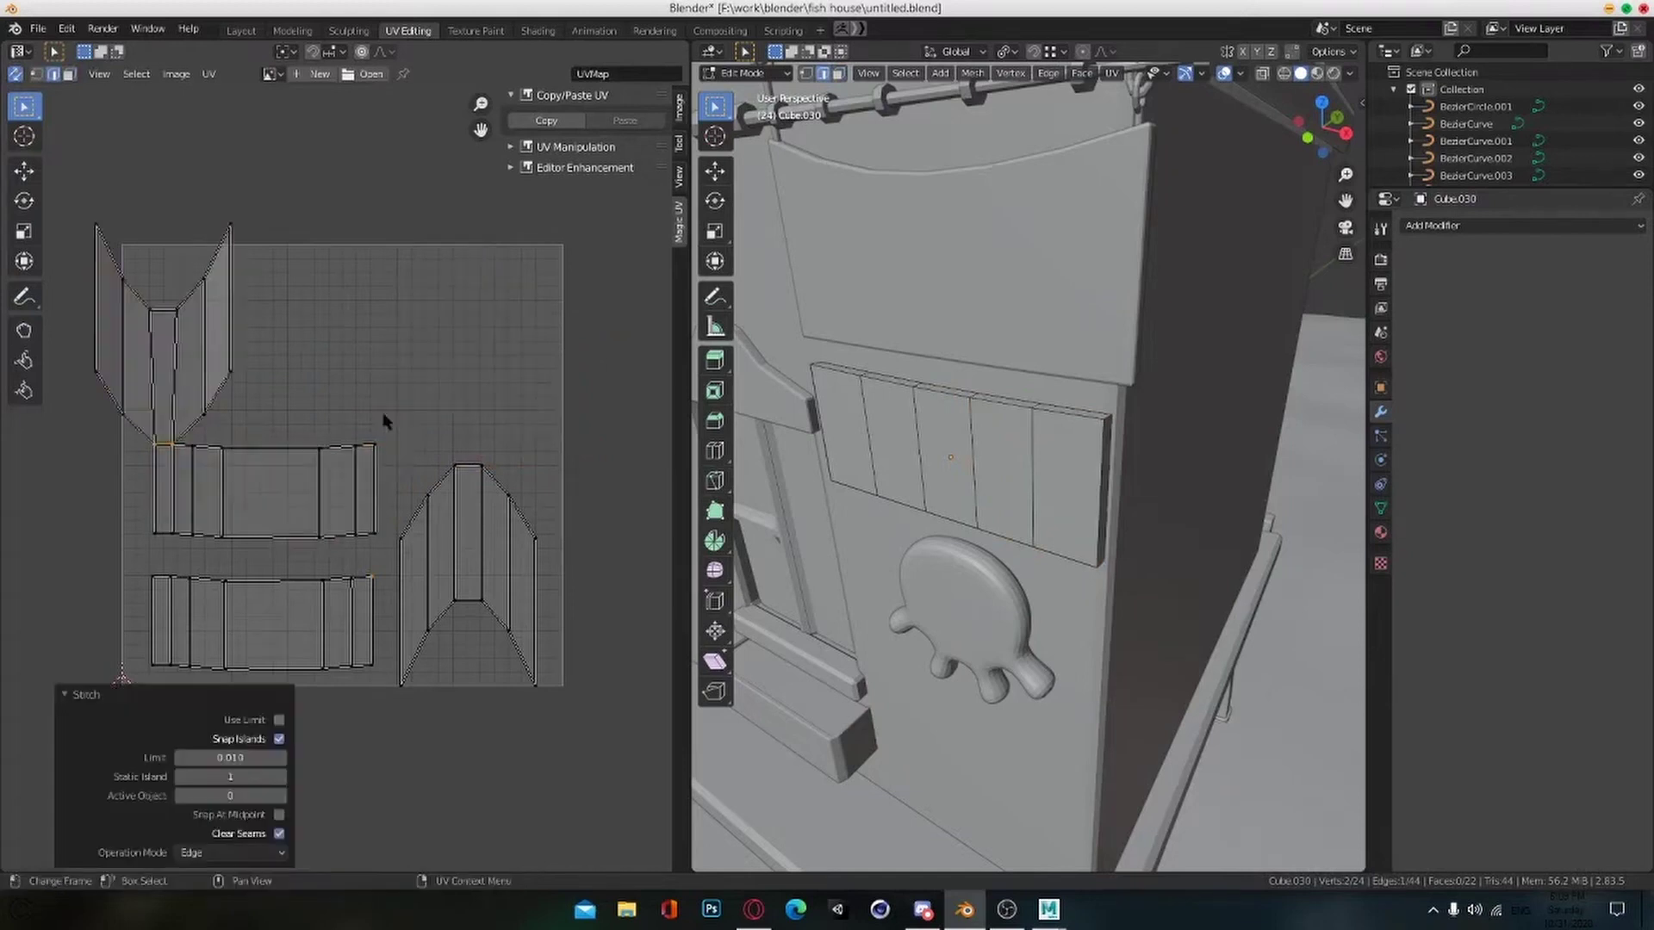
Step: Scale down all the board's UVs, move the lower plank strip clear of the overlapping island and save the file
{"action": "key", "text": "a"}
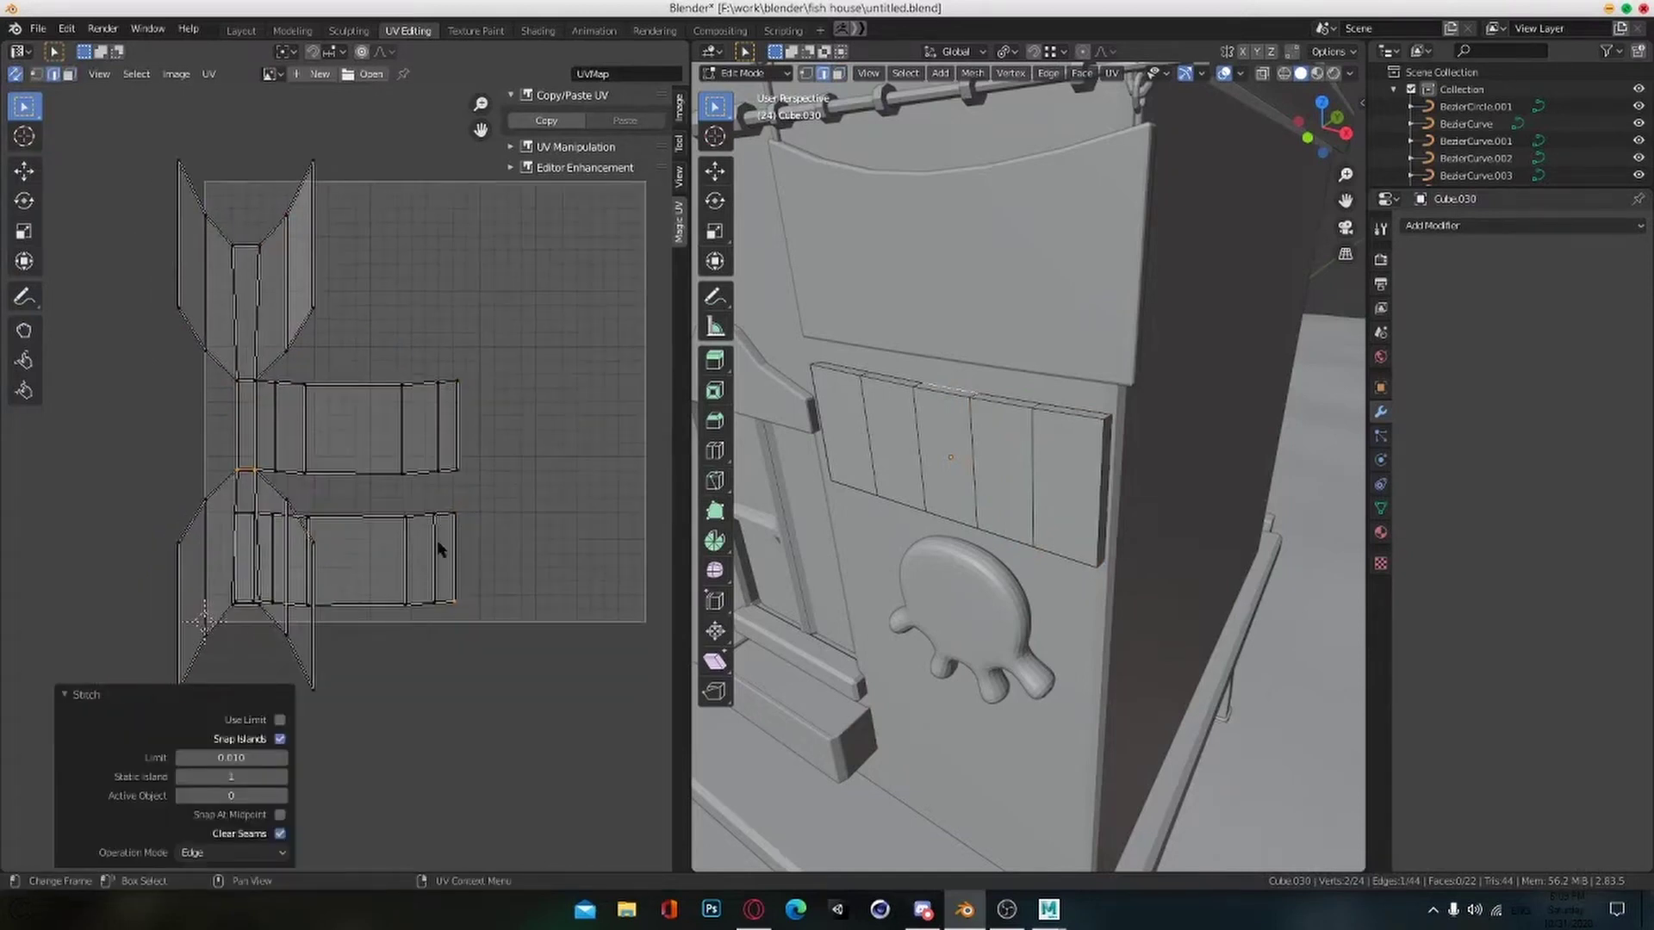
{"action": "scroll", "coordinate": [437, 539], "scroll_direction": "down", "scroll_amount": 2}
{"action": "key", "text": "s"}
{"action": "left_click", "coordinate": [472, 506]}
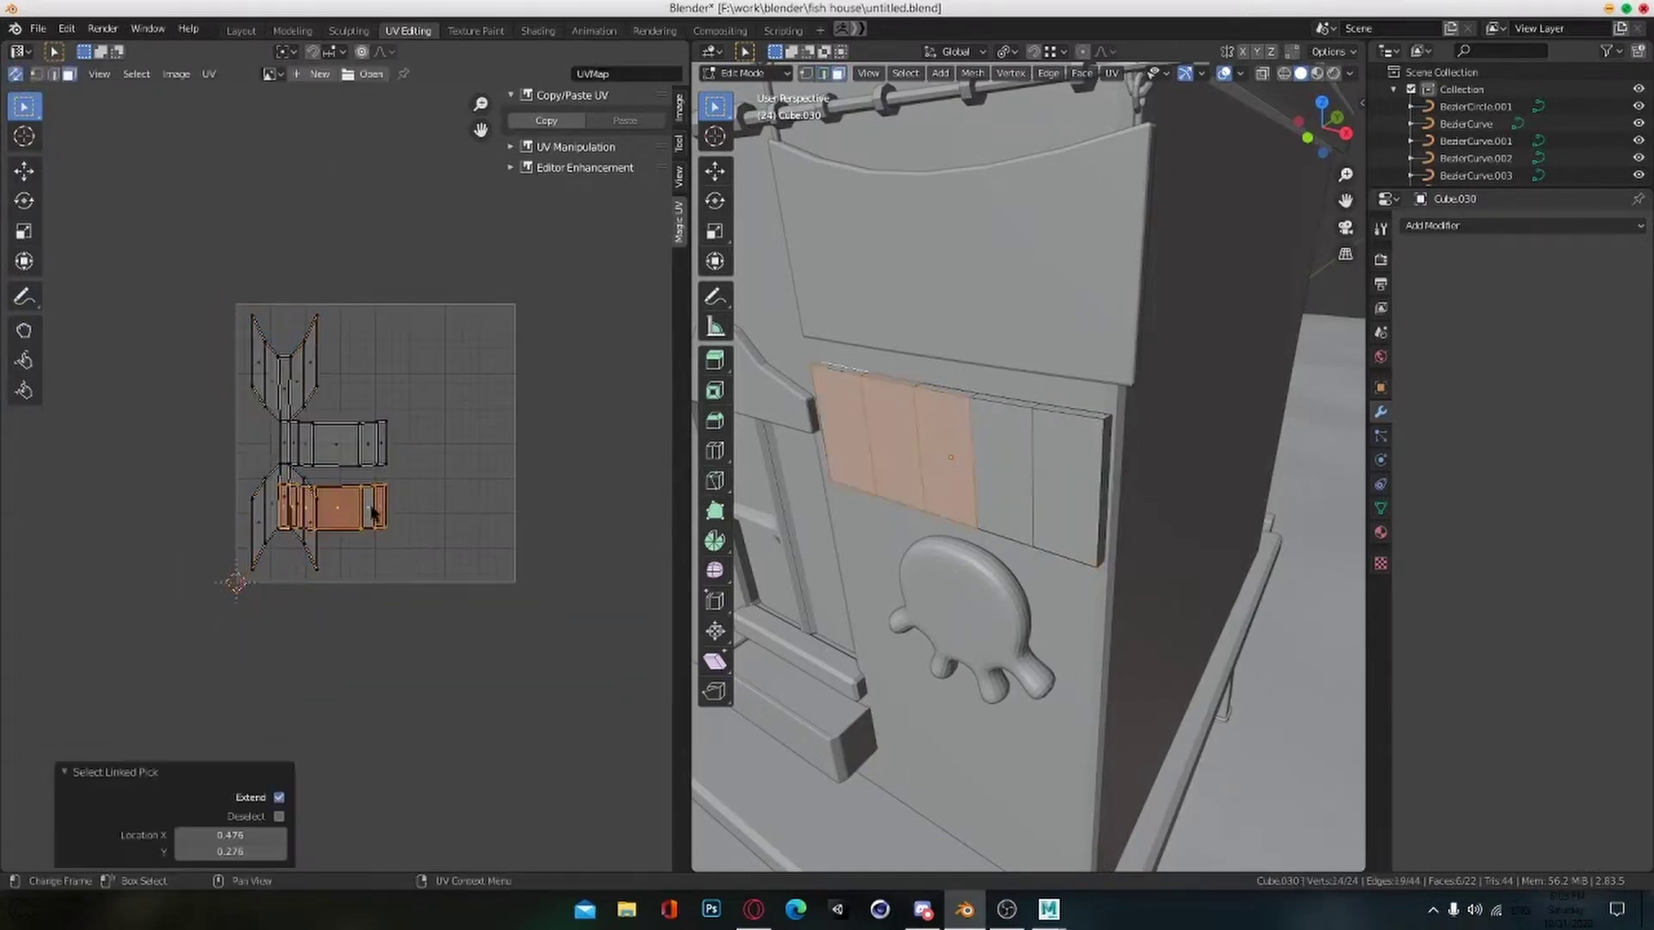
{"action": "key", "text": "g"}
{"action": "left_click", "coordinate": [460, 542]}
{"action": "scroll", "coordinate": [509, 523], "scroll_direction": "up", "scroll_amount": 2}
{"action": "key", "text": "ctrl+s"}
{"action": "middle_click_drag", "start_coordinate": [560, 505], "coordinate": [501, 505]}
{"action": "left_click", "coordinate": [502, 503]}
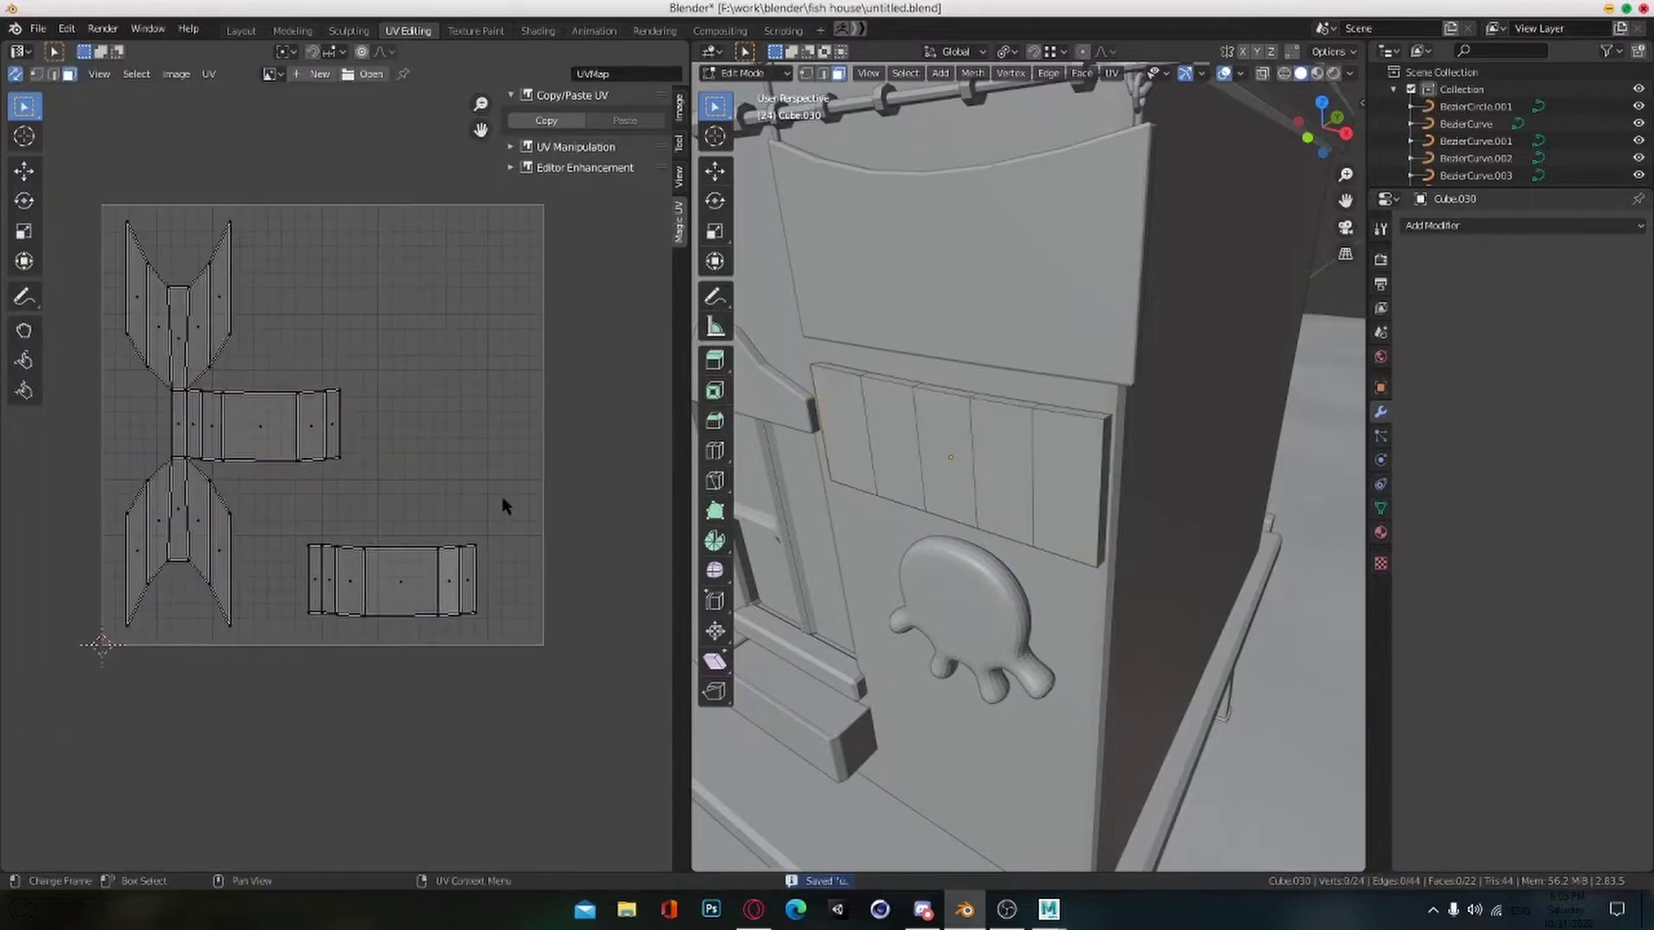
Step: Try projecting the curved banner above the board from view, and unwrap it with Smart UV Project instead
{"action": "scroll", "coordinate": [491, 495], "scroll_direction": "down", "scroll_amount": 2}
{"action": "scroll", "coordinate": [345, 474], "scroll_direction": "up", "scroll_amount": 1}
{"action": "scroll", "coordinate": [896, 526], "scroll_direction": "down", "scroll_amount": 3}
{"action": "middle_click_drag", "start_coordinate": [896, 525], "coordinate": [922, 849]}
{"action": "scroll", "coordinate": [995, 534], "scroll_direction": "down", "scroll_amount": 4}
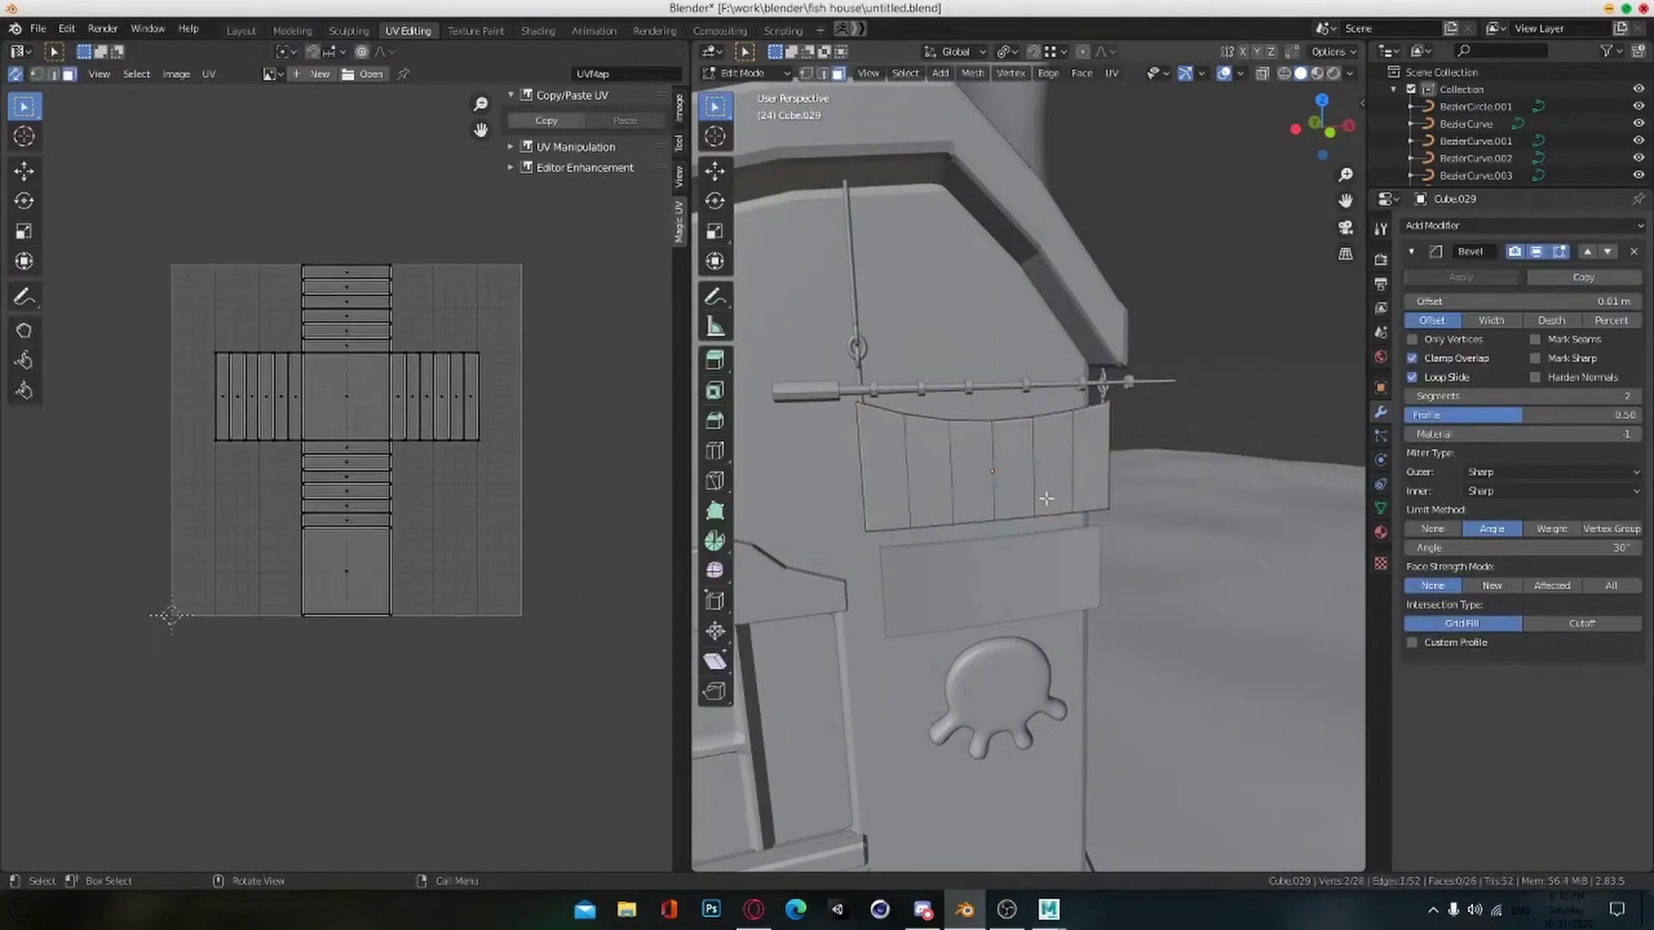
{"action": "key", "text": "u"}
{"action": "left_click", "coordinate": [943, 502]}
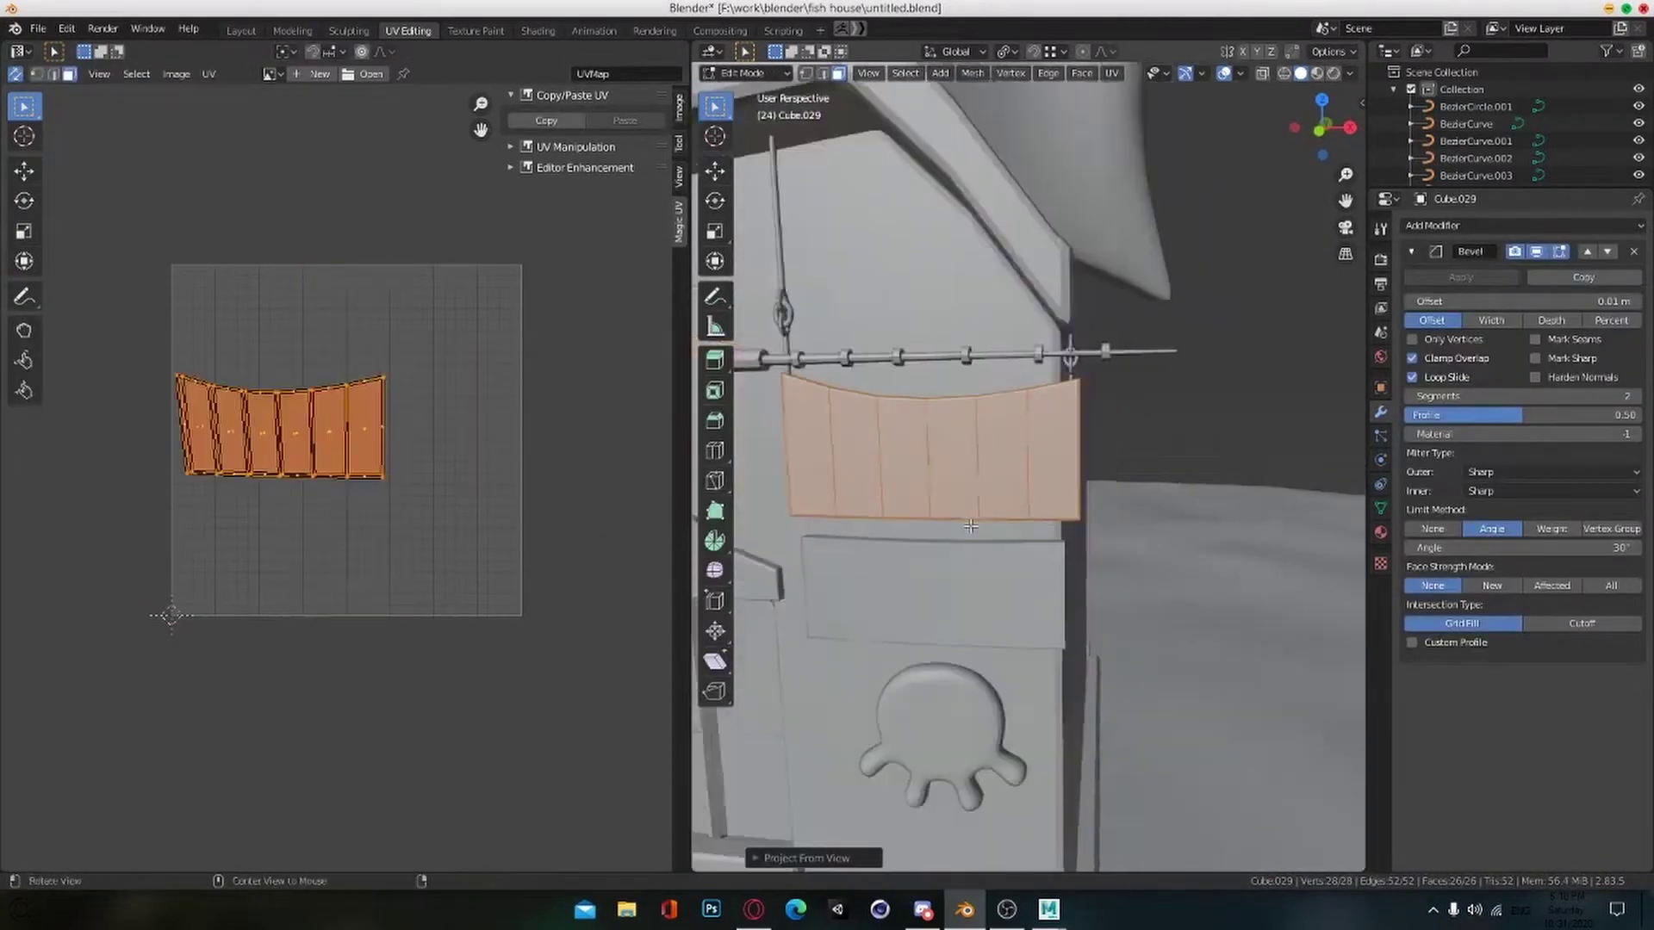
{"action": "key", "text": "u"}
{"action": "left_click", "coordinate": [902, 324]}
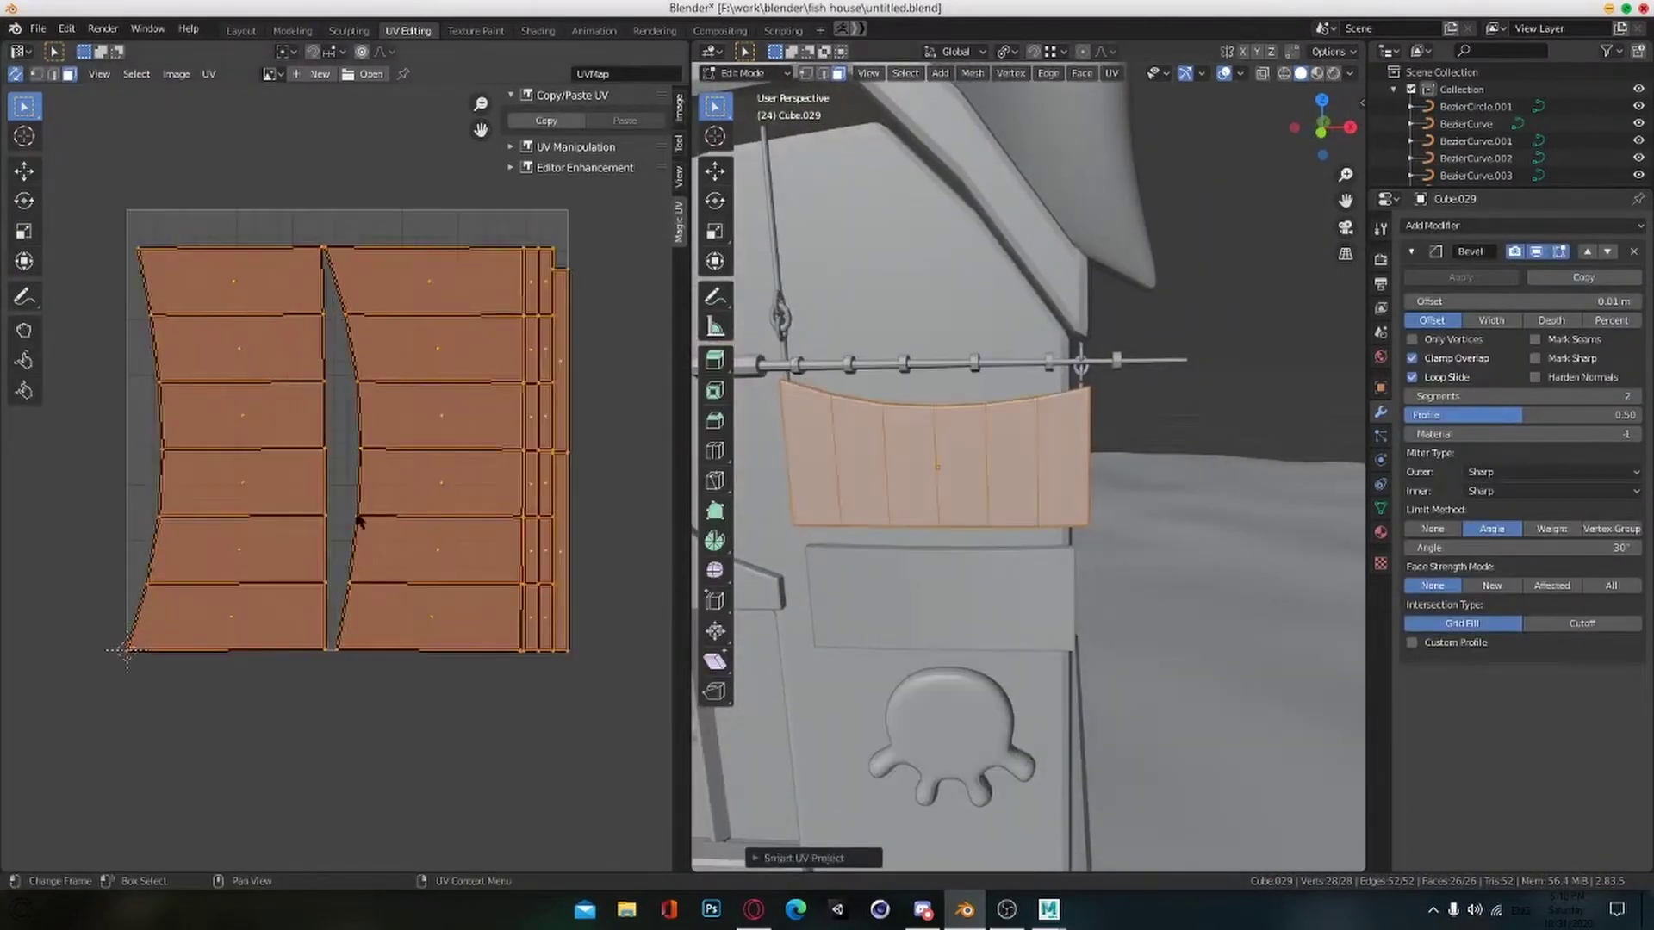
Step: Stitch the banner's front and back islands together through the narrow strip along their straight edges
{"action": "key", "text": "2"}
{"action": "left_click", "coordinate": [325, 499], "text": "alt"}
{"action": "key", "text": "alt+v"}
{"action": "left_click", "coordinate": [326, 499]}
{"action": "left_click", "coordinate": [339, 494], "text": "alt"}
{"action": "key", "text": "alt+v"}
{"action": "left_click", "coordinate": [395, 490]}
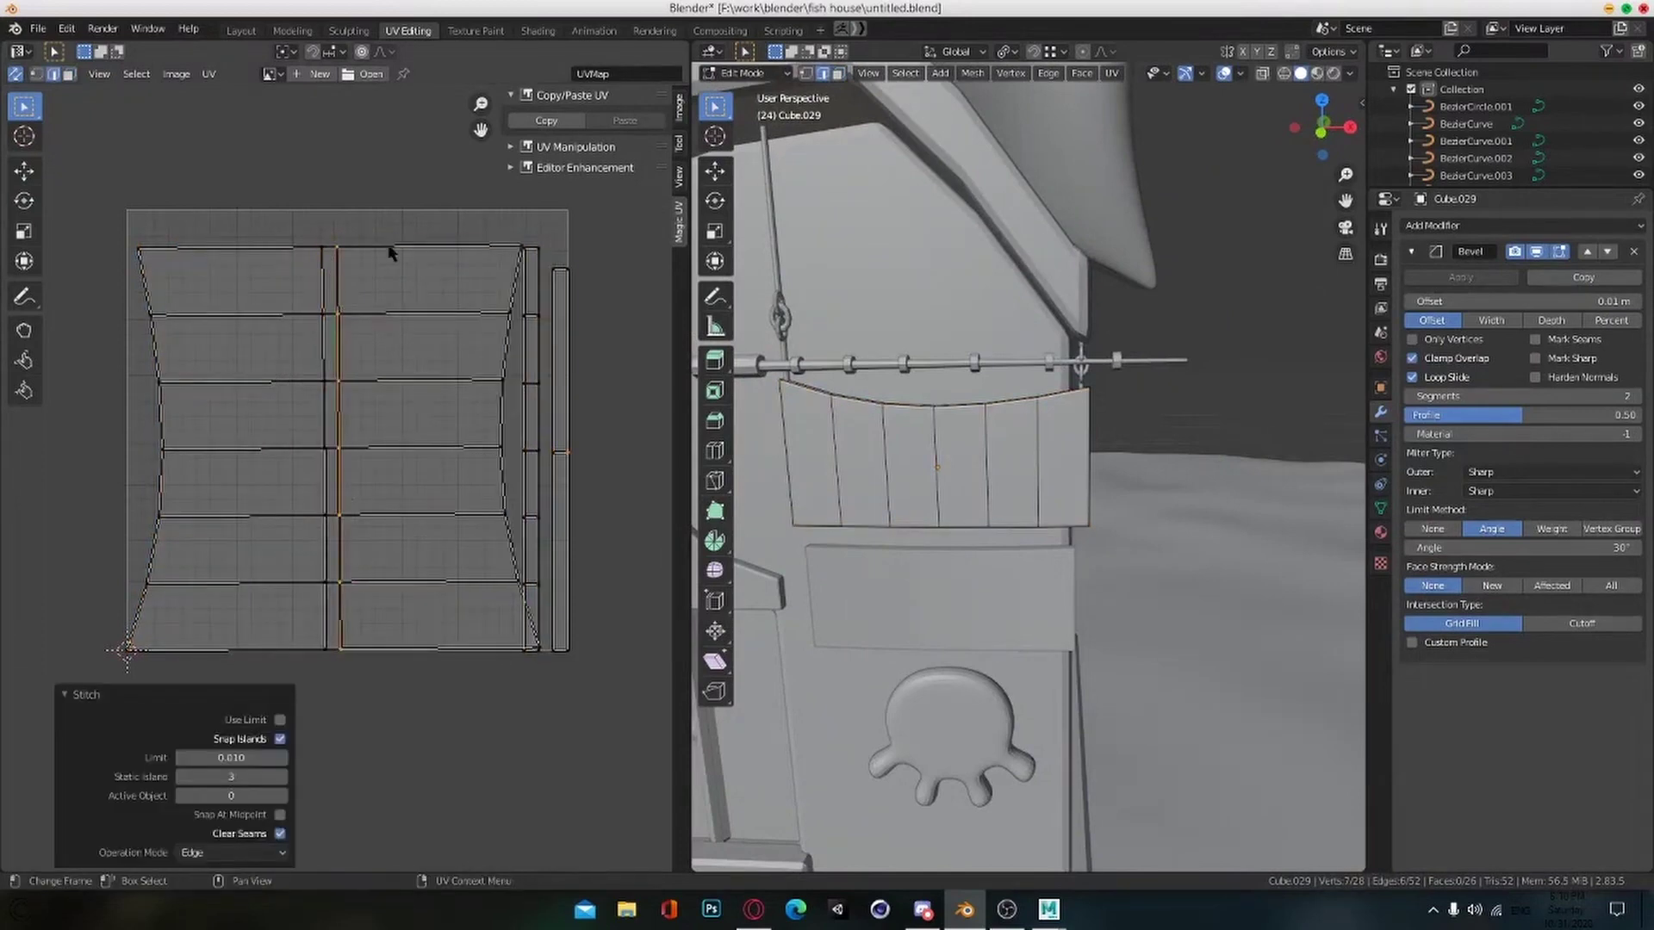
Step: Stitch the narrow side strips onto the end edges of the banner's front and back panels and save the file
{"action": "left_click", "coordinate": [209, 652]}
{"action": "key", "text": "alt+v"}
{"action": "left_click", "coordinate": [212, 651]}
{"action": "scroll", "coordinate": [384, 631], "scroll_direction": "down", "scroll_amount": 1}
{"action": "key", "text": "ctrl+s"}
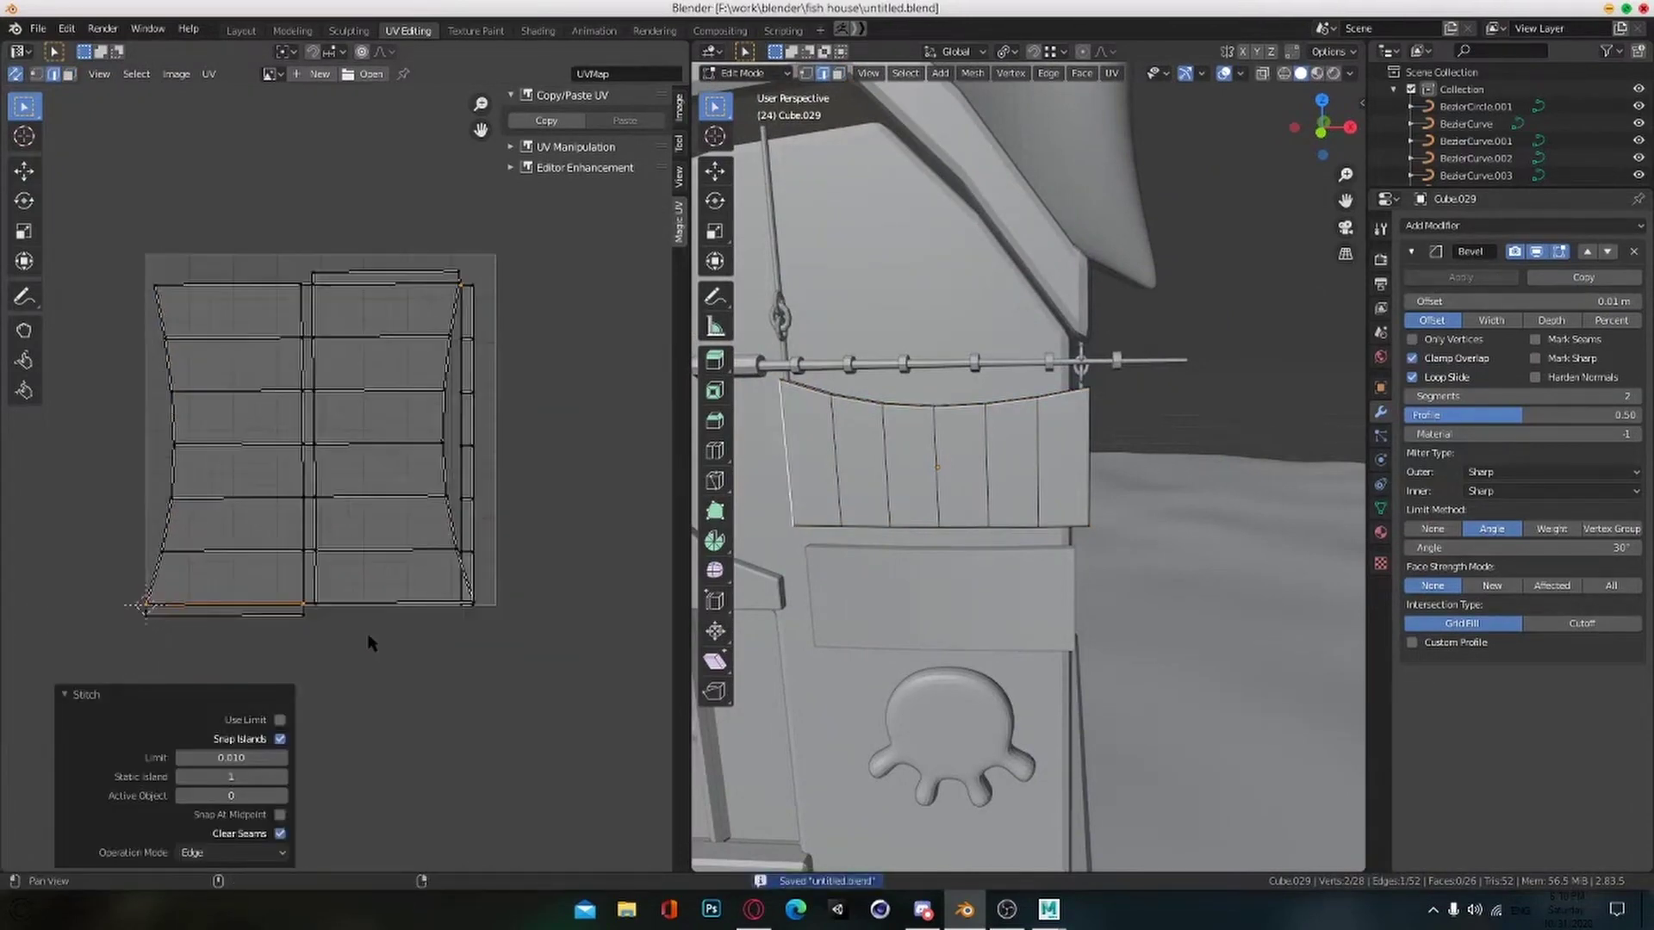
Step: Try stitching the banner's remaining narrow top strip to the main island by its short end edge
{"action": "scroll", "coordinate": [401, 491], "scroll_direction": "up", "scroll_amount": 1}
{"action": "middle_click_drag", "start_coordinate": [405, 492], "coordinate": [414, 524]}
{"action": "left_click", "coordinate": [295, 285]}
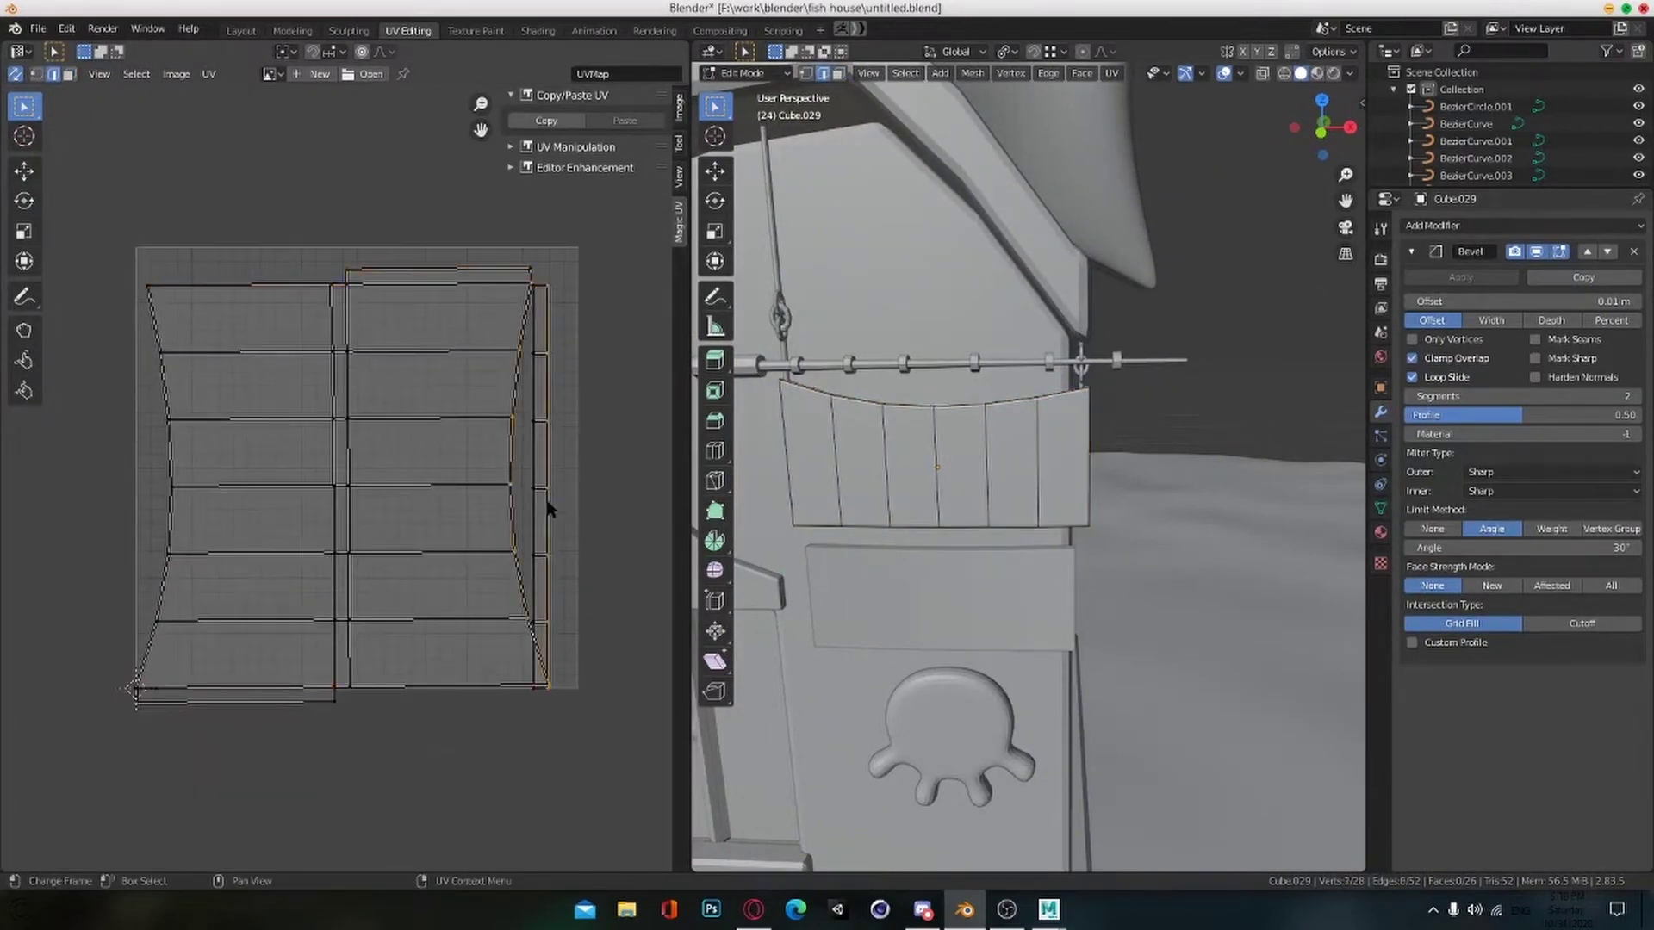
{"action": "middle_click_drag", "start_coordinate": [922, 429], "coordinate": [775, 387]}
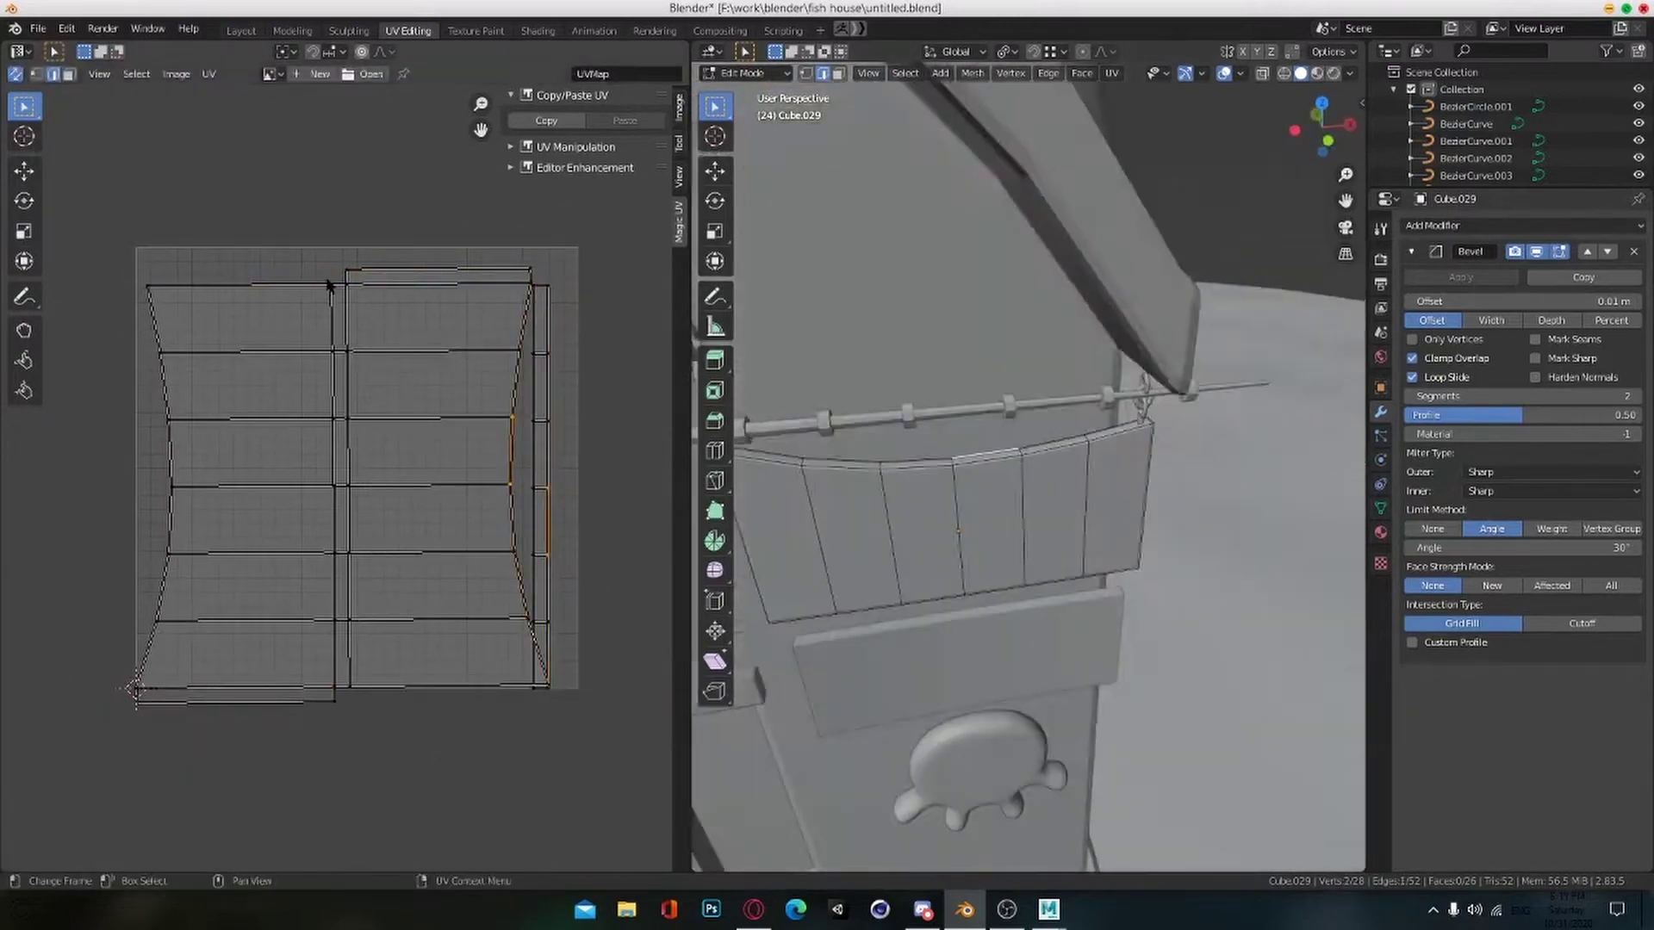
{"action": "left_click", "coordinate": [338, 692]}
{"action": "middle_click_drag", "start_coordinate": [464, 580], "coordinate": [456, 575]}
{"action": "middle_click_drag", "start_coordinate": [448, 431], "coordinate": [454, 414]}
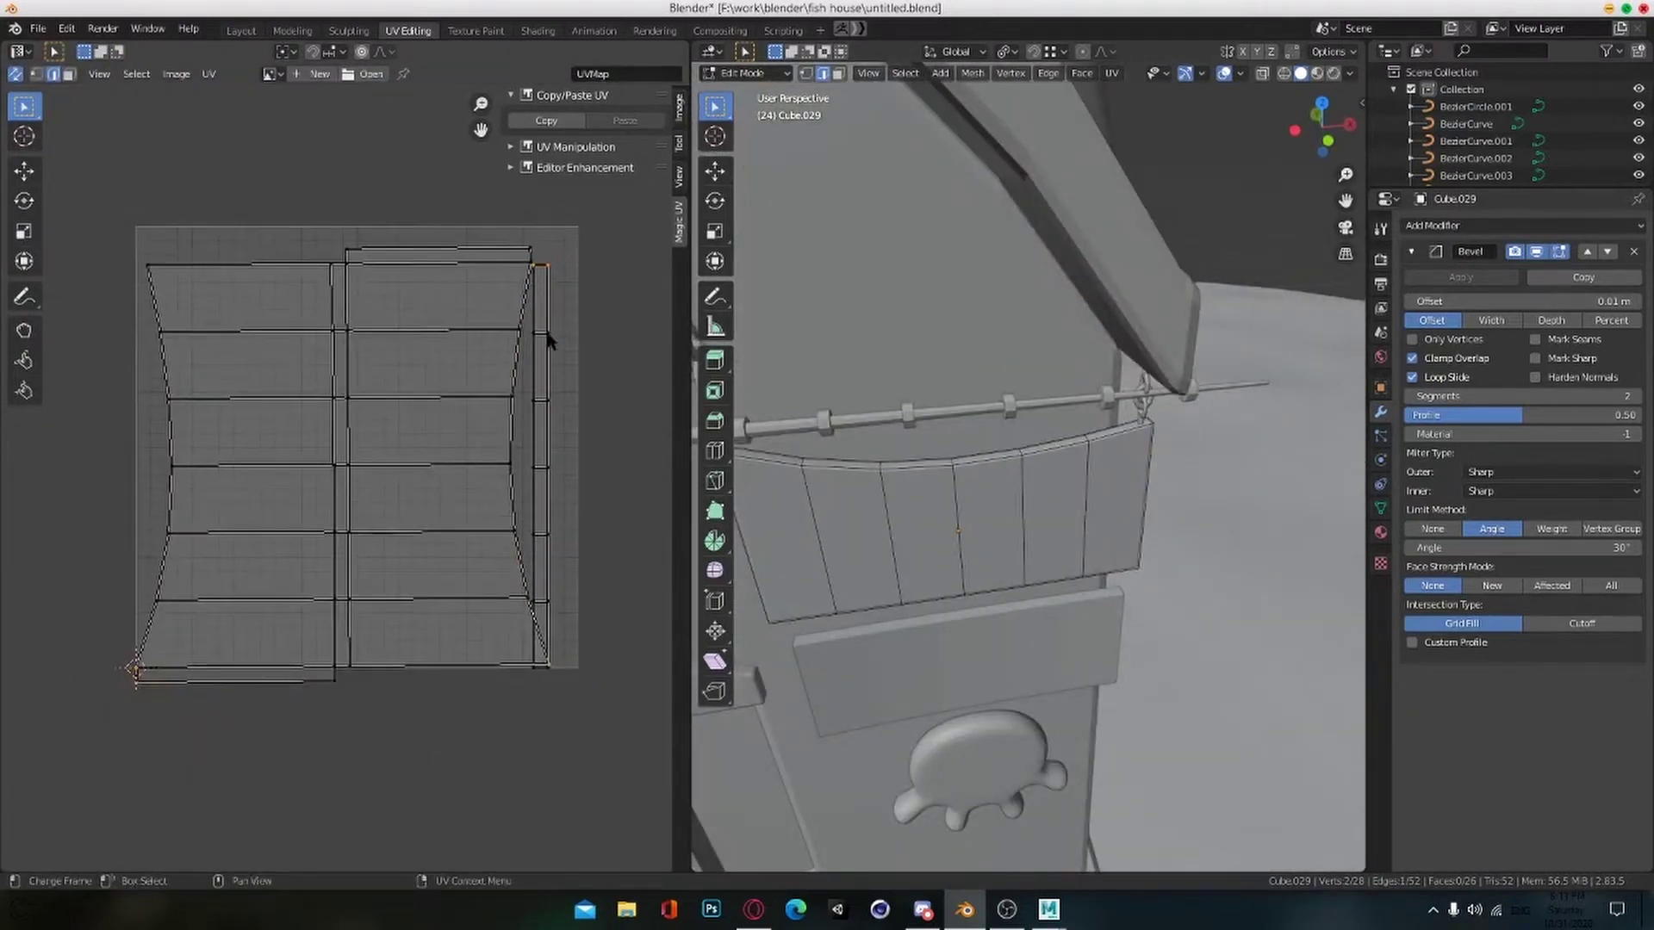
{"action": "key", "text": "v"}
{"action": "scroll", "coordinate": [538, 675], "scroll_direction": "down", "scroll_amount": 3}
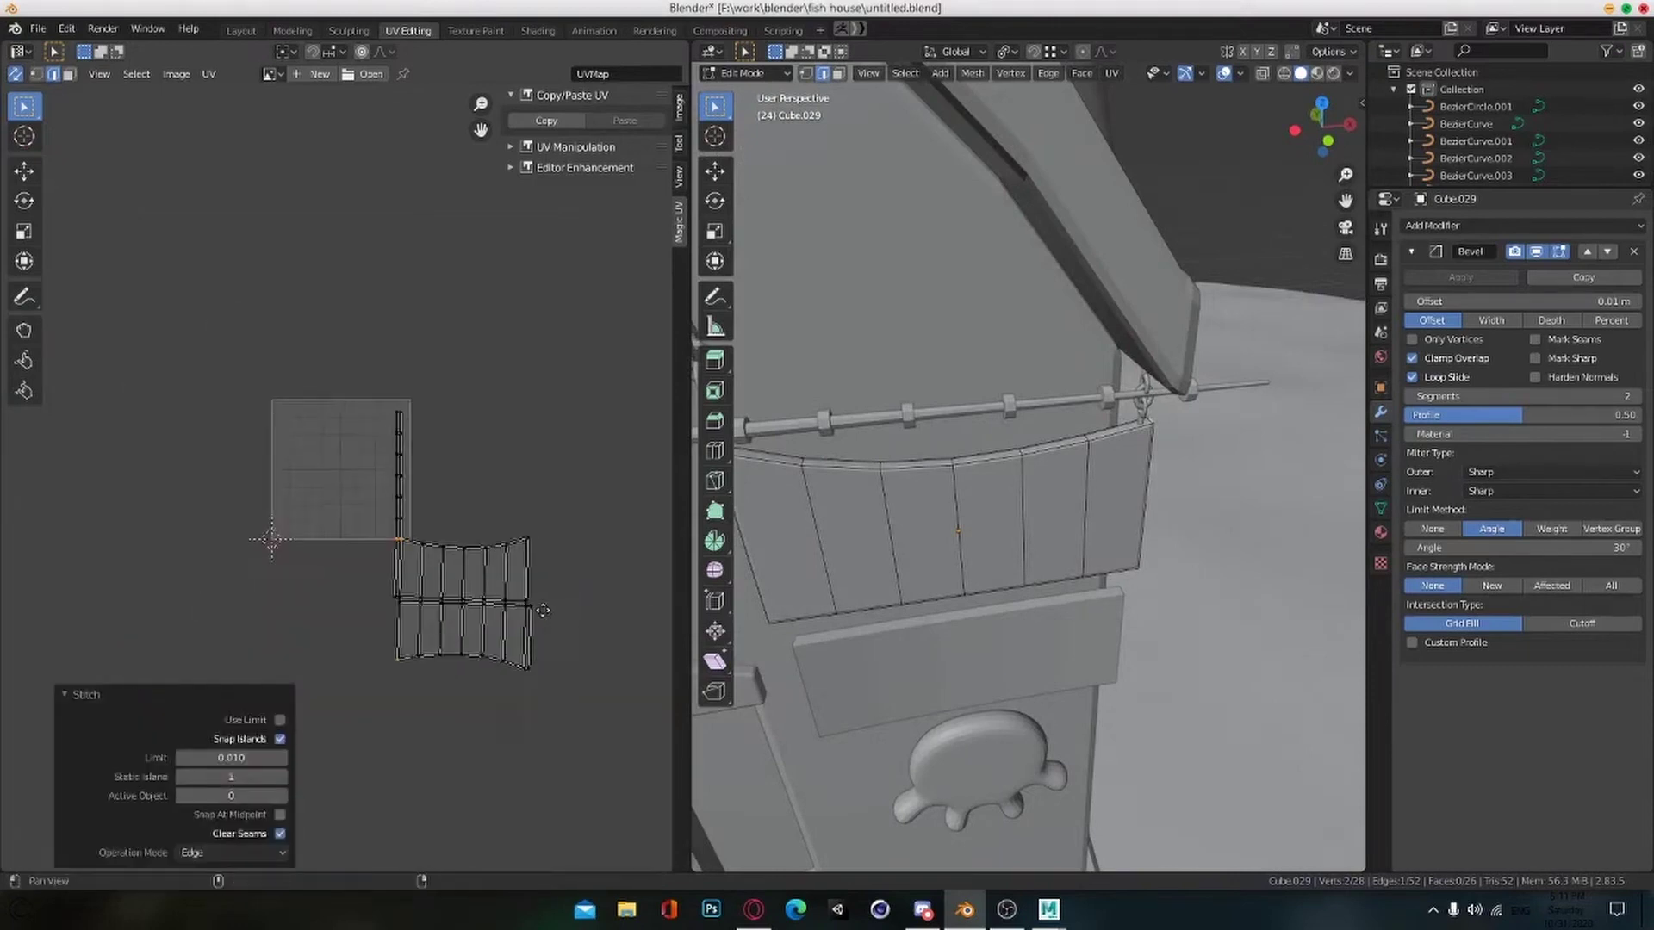
{"action": "scroll", "coordinate": [517, 560], "scroll_direction": "up", "scroll_amount": 5}
{"action": "key", "text": "ctrl+s"}
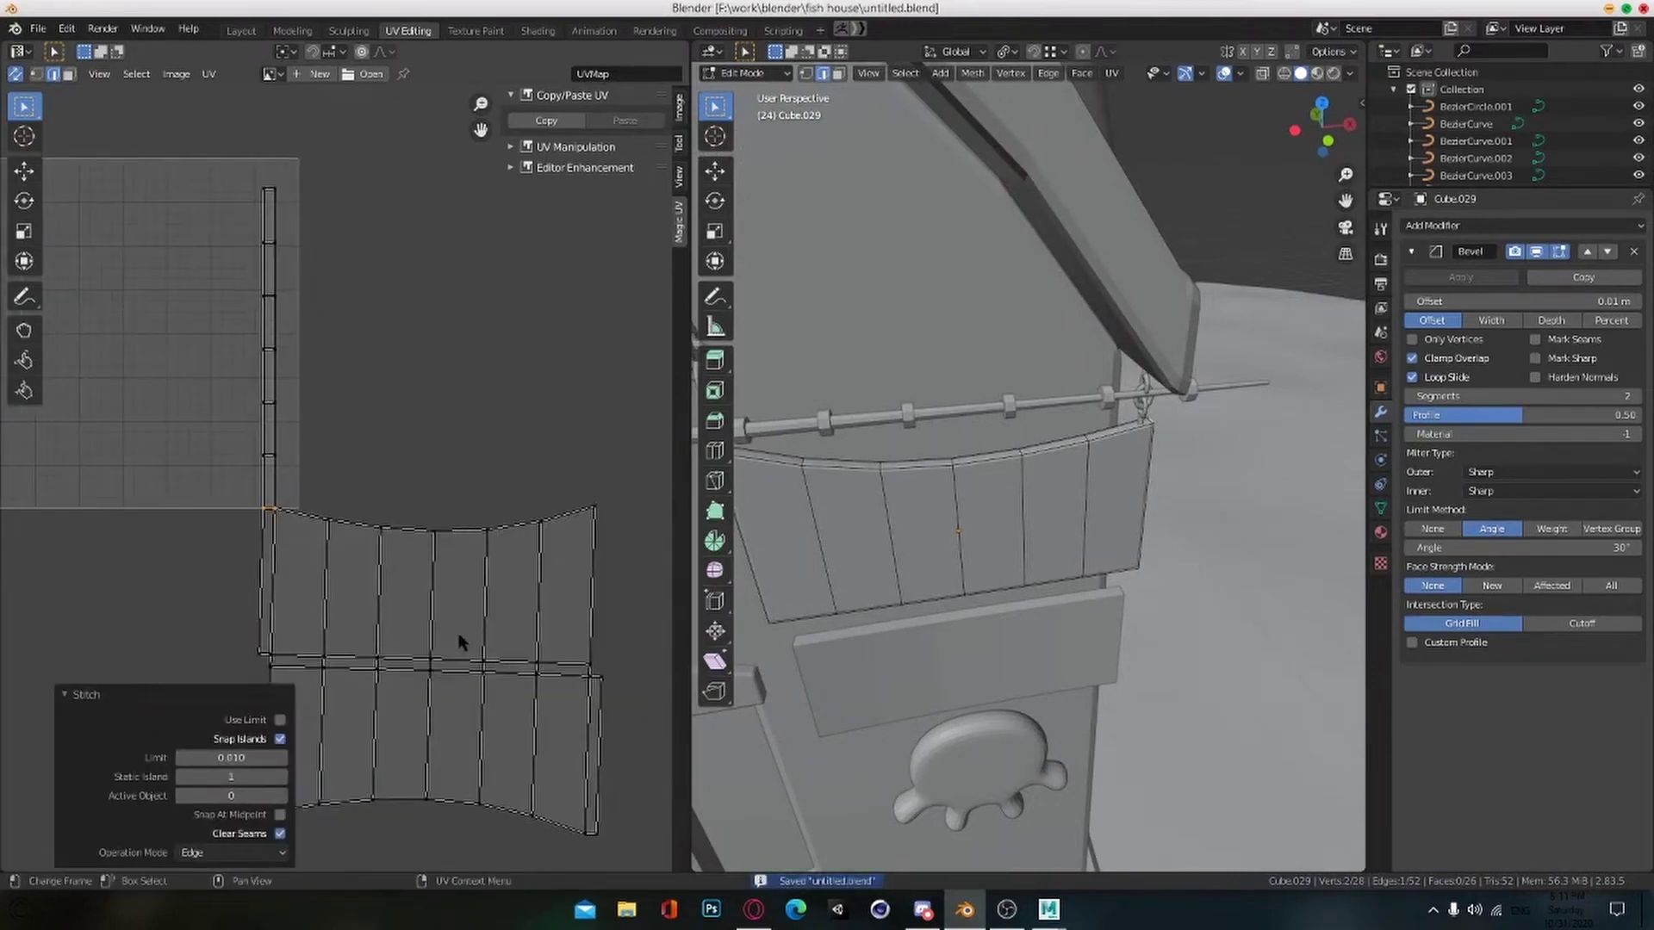
{"action": "key", "text": "ctrl+z"}
{"action": "middle_click_drag", "start_coordinate": [327, 541], "coordinate": [468, 613]}
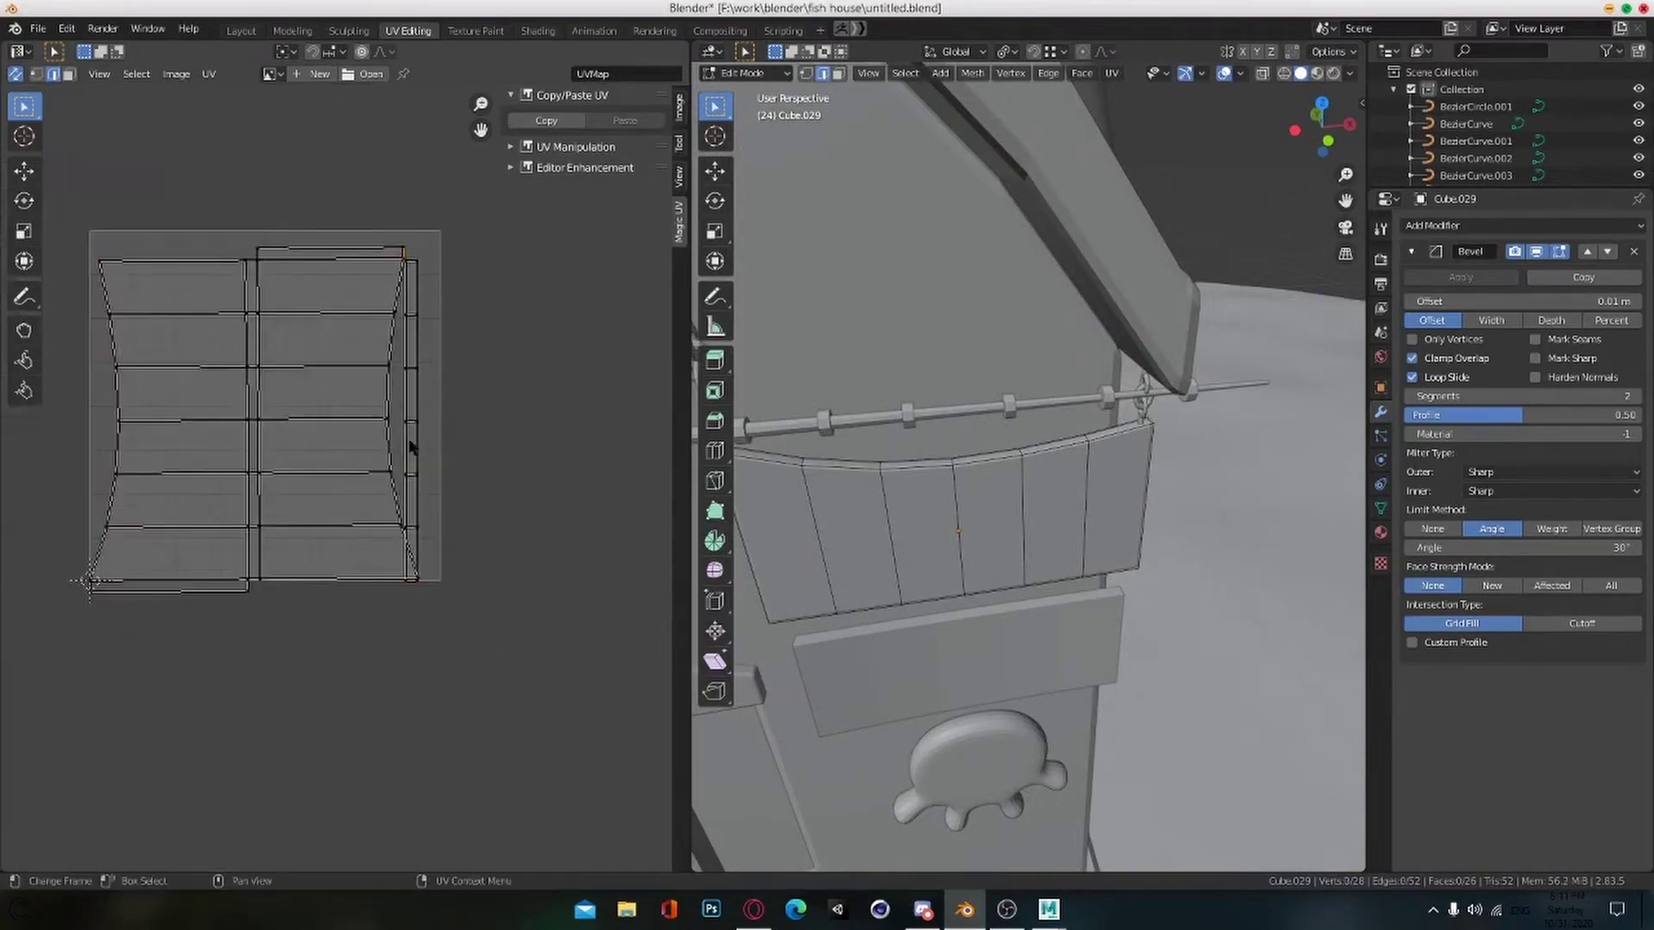
Step: Save the file, scale and reposition the banner's whole UV layout inside the grid, and finish editing its mesh
{"action": "left_click", "coordinate": [463, 472]}
{"action": "middle_click_drag", "start_coordinate": [470, 513], "coordinate": [497, 525]}
{"action": "scroll", "coordinate": [496, 527], "scroll_direction": "down", "scroll_amount": 2}
{"action": "scroll", "coordinate": [496, 526], "scroll_direction": "up", "scroll_amount": 2}
{"action": "key", "text": "ctrl+s"}
{"action": "scroll", "coordinate": [496, 526], "scroll_direction": "down", "scroll_amount": 2}
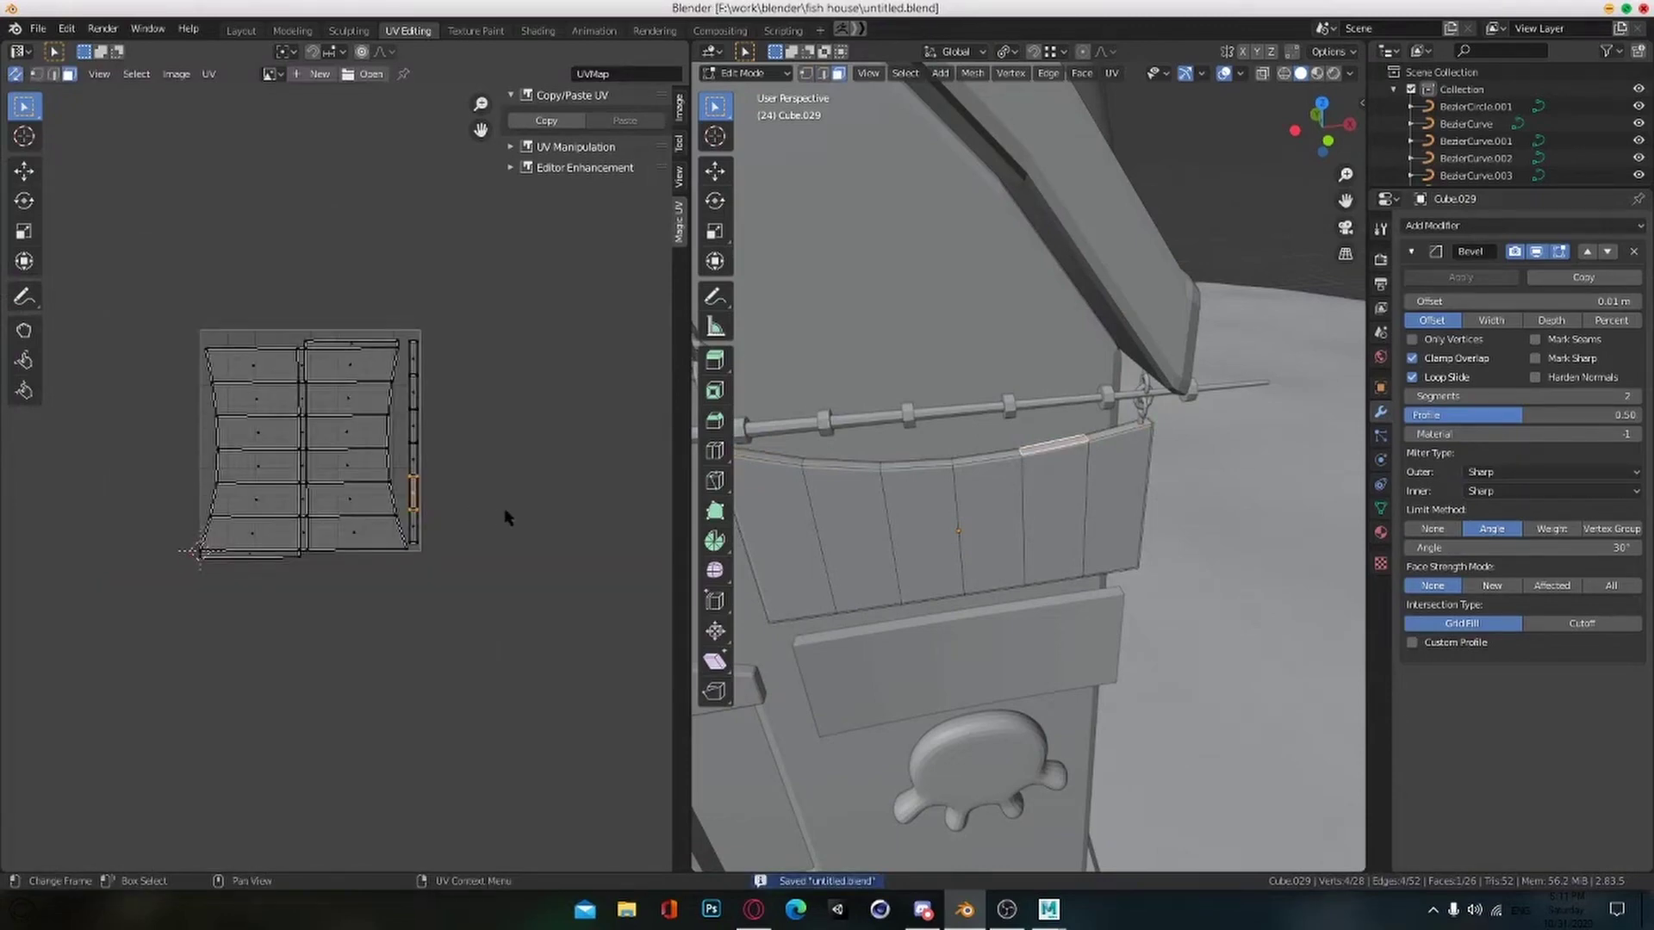
{"action": "key", "text": "a"}
{"action": "key", "text": "s"}
{"action": "left_click", "coordinate": [448, 515]}
{"action": "key", "text": "g"}
{"action": "left_click", "coordinate": [443, 520]}
{"action": "key", "text": "Tab"}
Step: Unwrap the curved pediment above the side wall's window with Smart UV Project
{"action": "scroll", "coordinate": [909, 552], "scroll_direction": "down", "scroll_amount": 4}
{"action": "middle_click_drag", "start_coordinate": [909, 553], "coordinate": [943, 551]}
{"action": "left_click_drag", "start_coordinate": [982, 617], "coordinate": [978, 596], "text": "alt"}
{"action": "left_click", "coordinate": [934, 635]}
{"action": "key", "text": "Tab"}
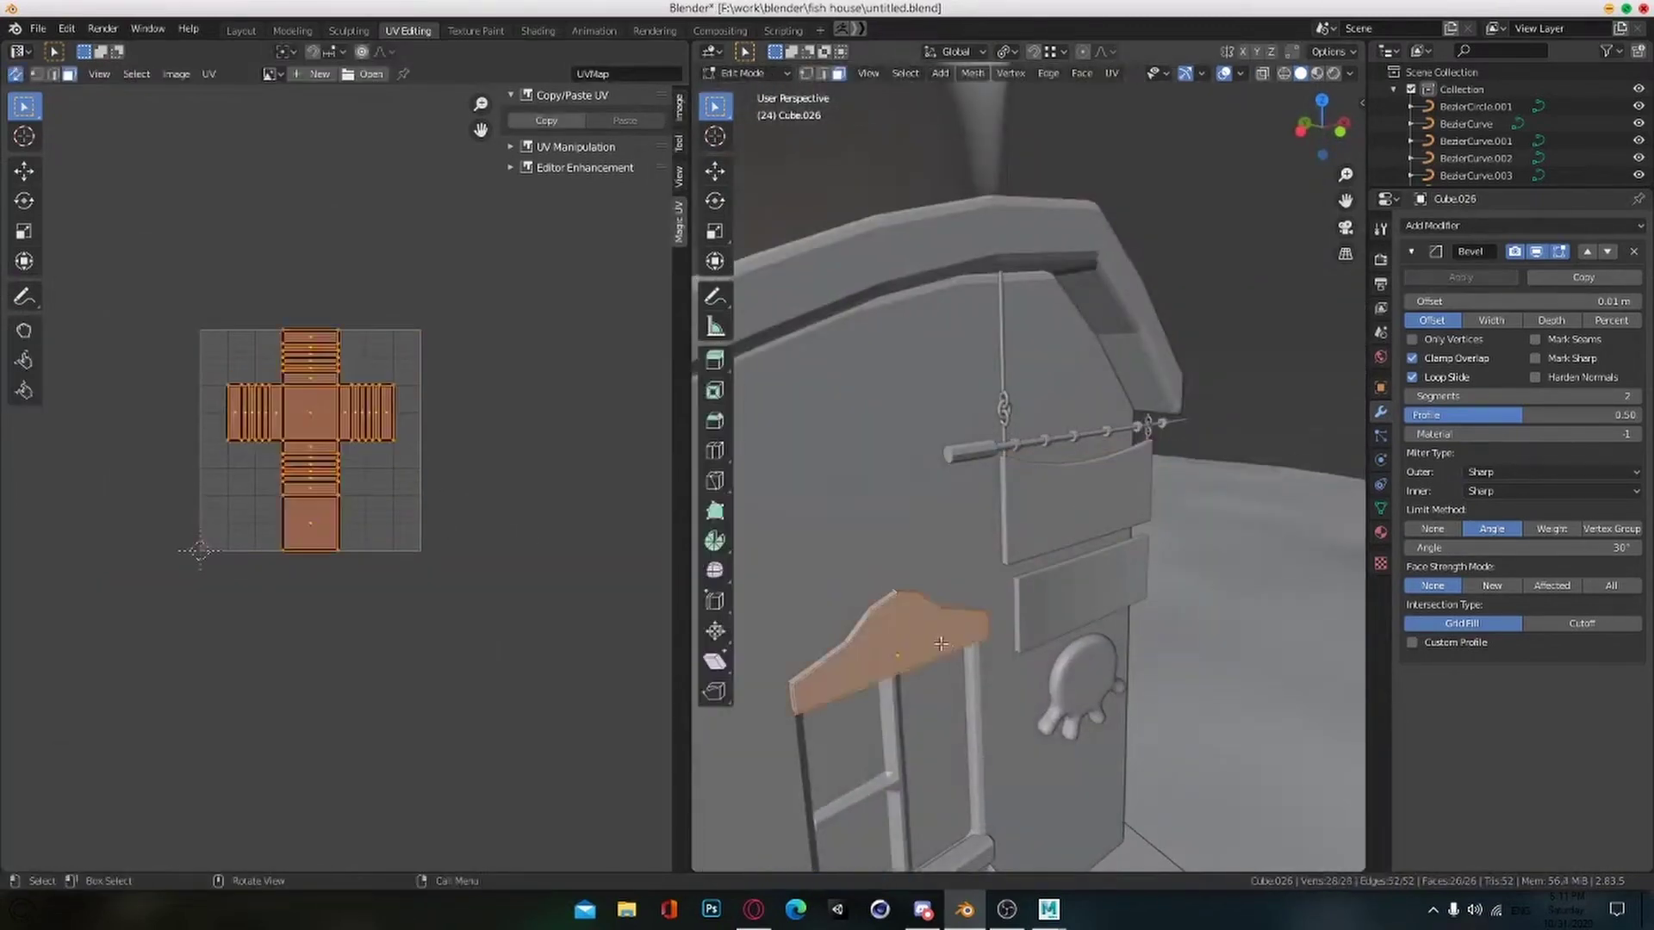
{"action": "key", "text": "u"}
{"action": "left_click", "coordinate": [880, 355]}
{"action": "left_click", "coordinate": [880, 505]}
Step: Stitch the pediment's front and back panels together through the narrow strip along their straight edges
{"action": "left_click_drag", "start_coordinate": [402, 582], "coordinate": [431, 581], "text": "alt"}
{"action": "scroll", "coordinate": [353, 508], "scroll_direction": "up", "scroll_amount": 2}
{"action": "key", "text": "alt+a"}
{"action": "key", "text": "2"}
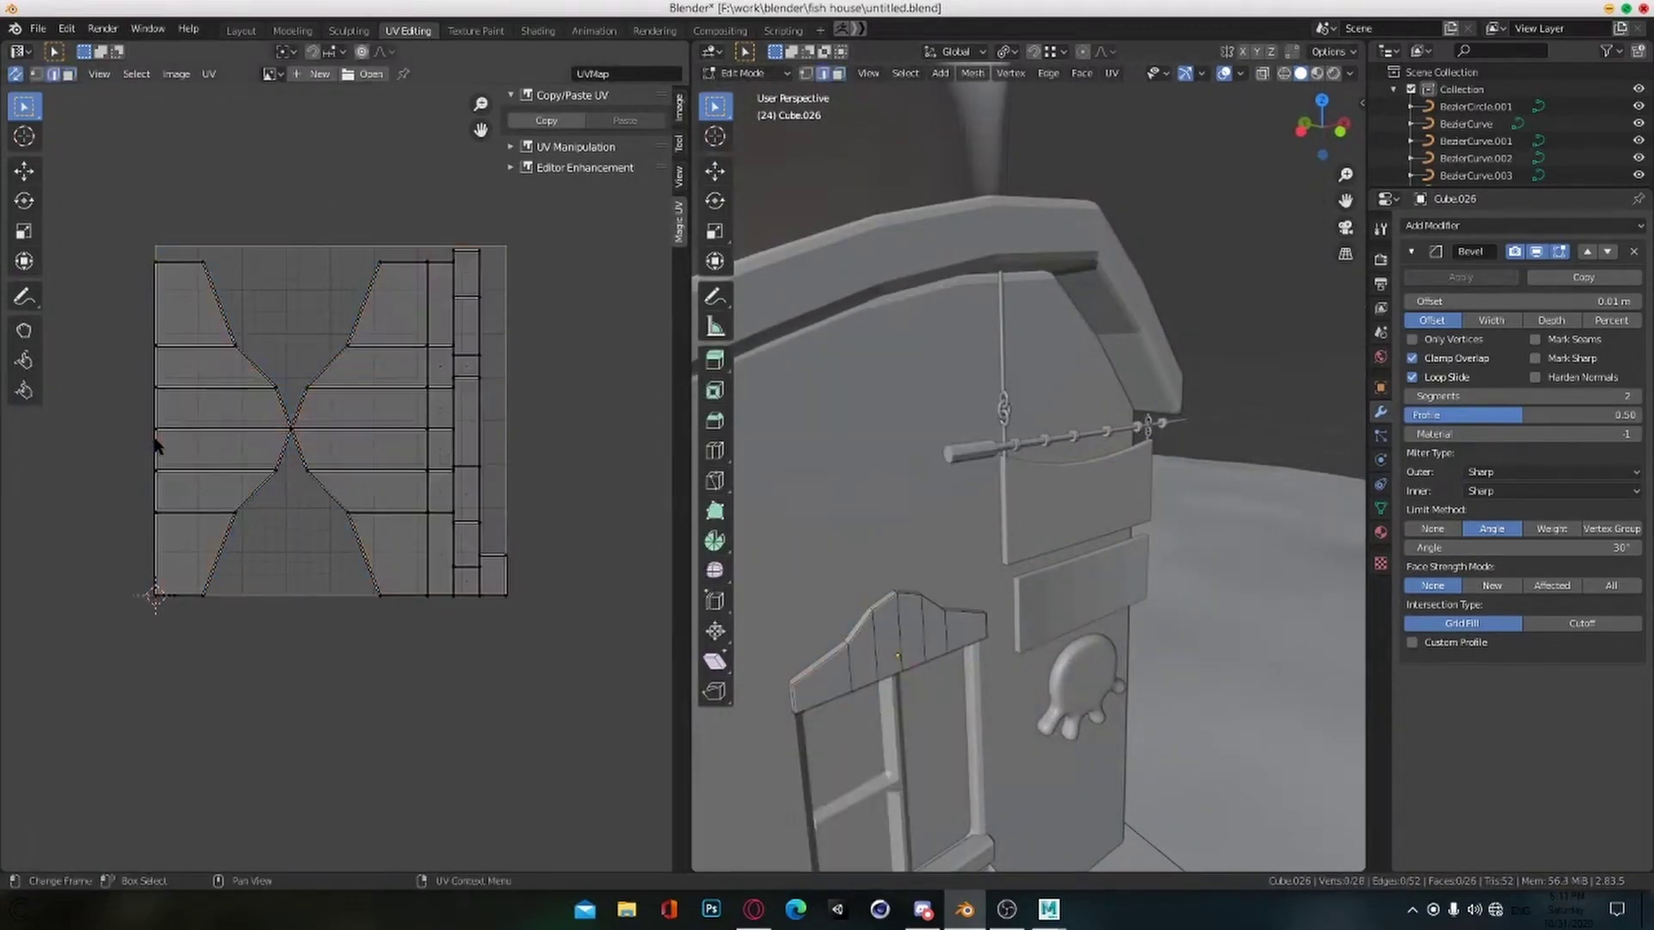
{"action": "double_click", "coordinate": [154, 446]}
{"action": "key", "text": "v"}
Step: Stitch the pediment's long narrow strip onto one end of the joined main island
{"action": "left_click_drag", "start_coordinate": [449, 483], "coordinate": [410, 501], "text": "alt"}
{"action": "left_click", "coordinate": [400, 280]}
{"action": "key", "text": "v"}
{"action": "scroll", "coordinate": [406, 377], "scroll_direction": "down", "scroll_amount": 4}
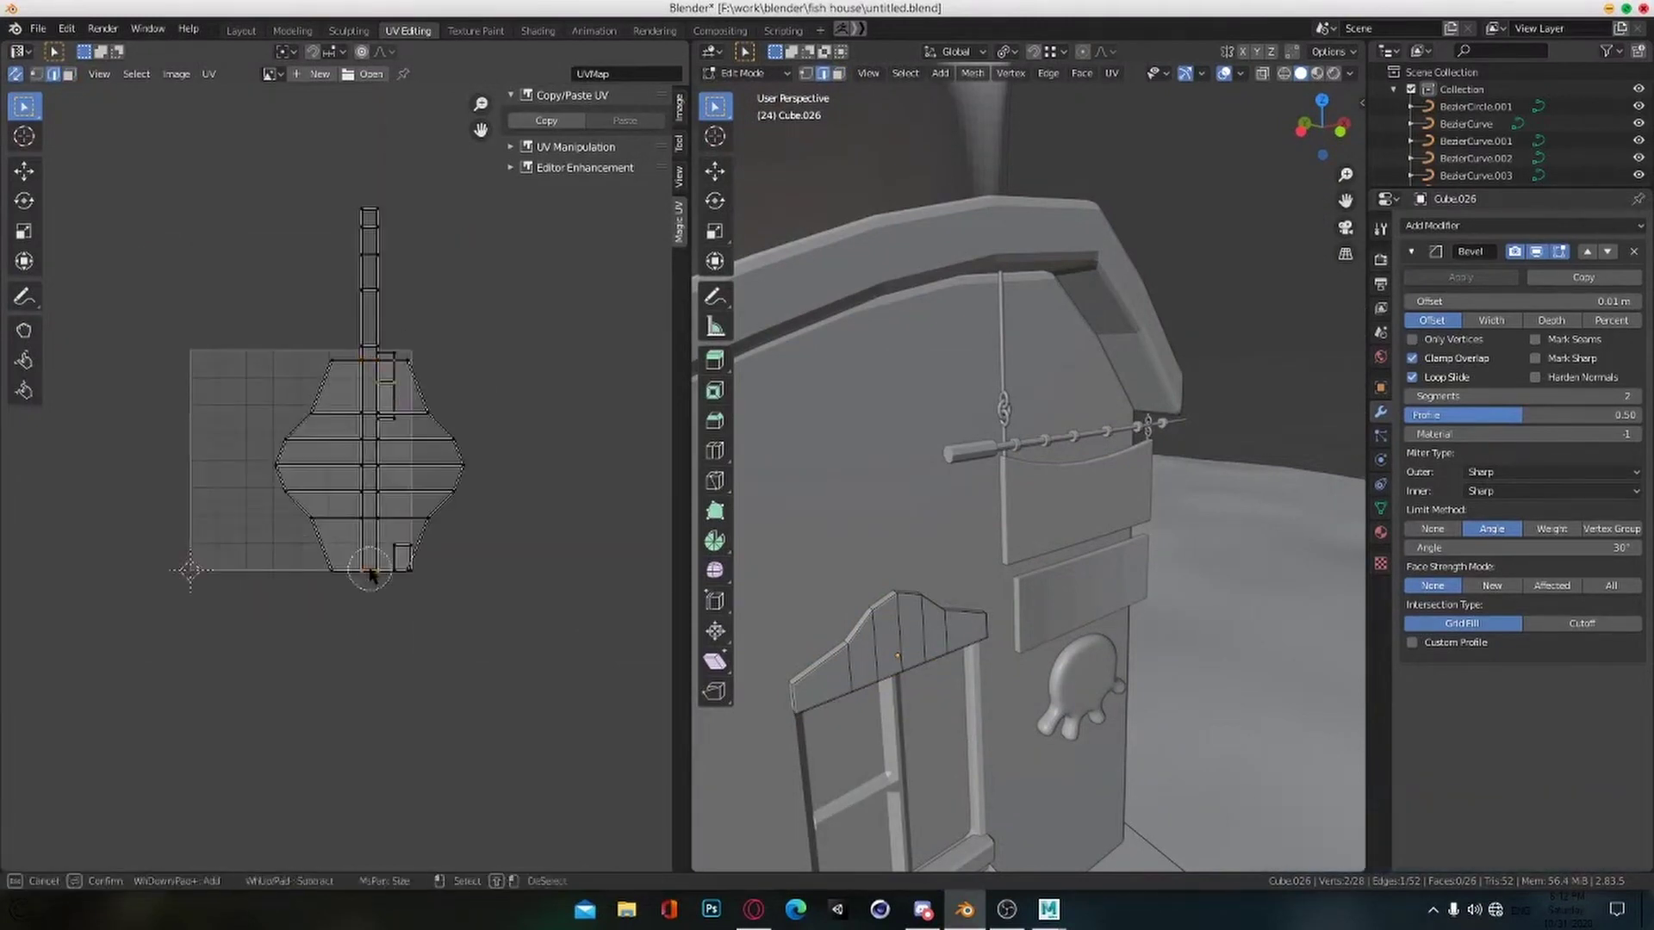
Step: Stitch the pediment's short narrow strip onto the end of the main island opposite the long strip
{"action": "left_click", "coordinate": [369, 575]}
{"action": "scroll", "coordinate": [389, 360], "scroll_direction": "up", "scroll_amount": 3}
{"action": "key", "text": "ctrl+z"}
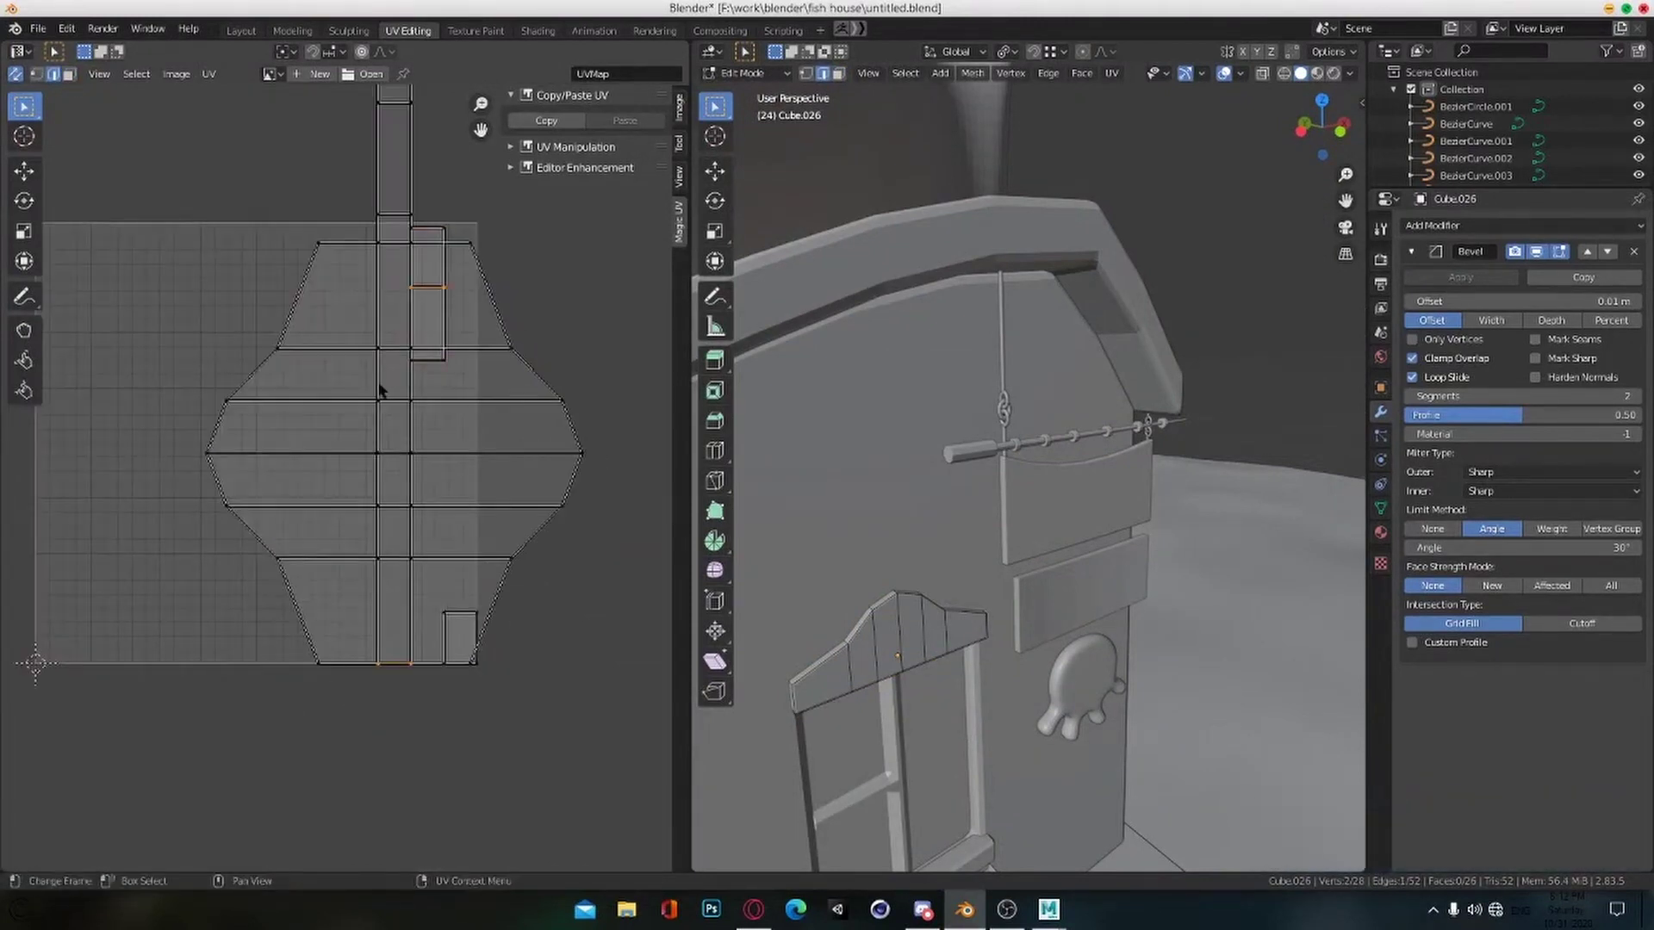
{"action": "scroll", "coordinate": [380, 390], "scroll_direction": "down", "scroll_amount": 2}
{"action": "key", "text": "alt+a"}
{"action": "left_click", "coordinate": [378, 596]}
{"action": "left_click", "coordinate": [398, 323]}
{"action": "key", "text": "v"}
{"action": "left_click", "coordinate": [398, 333]}
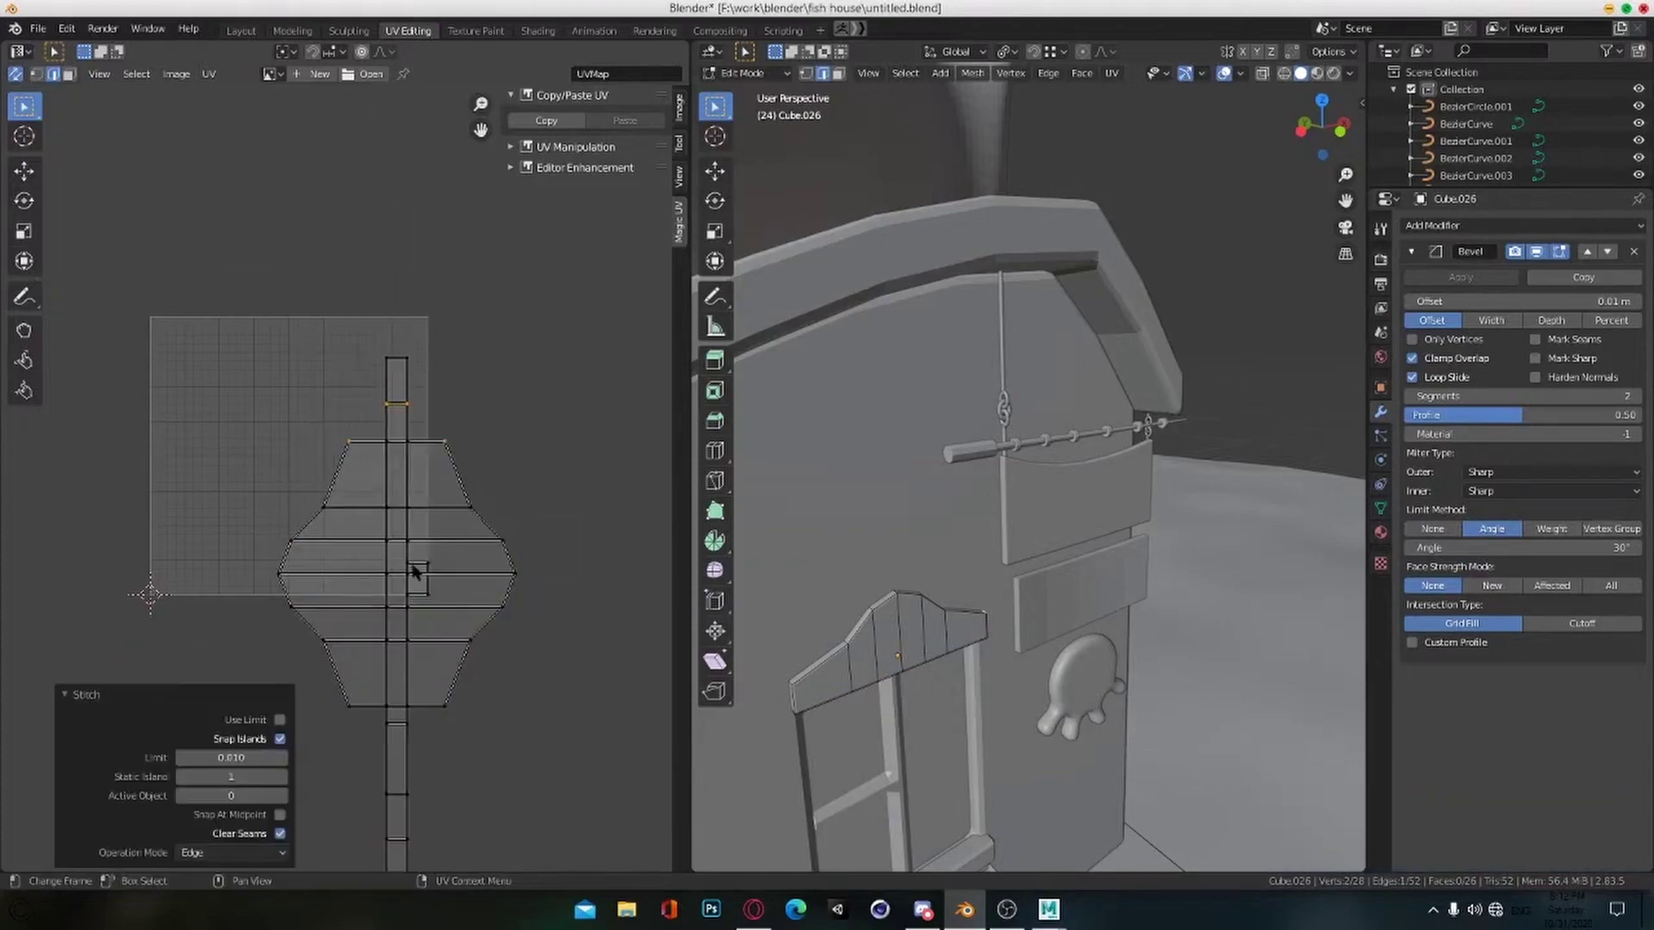
Step: Try stitching the pediment's last small loose piece to the main island
{"action": "left_click", "coordinate": [414, 565]}
{"action": "key", "text": "v"}
{"action": "left_click", "coordinate": [409, 546]}
{"action": "key", "text": "ctrl+z"}
Step: Scale down the pediment's whole UV layout, fit it into the grid, and save the file
{"action": "left_click", "coordinate": [463, 657]}
{"action": "scroll", "coordinate": [462, 658], "scroll_direction": "down", "scroll_amount": 1}
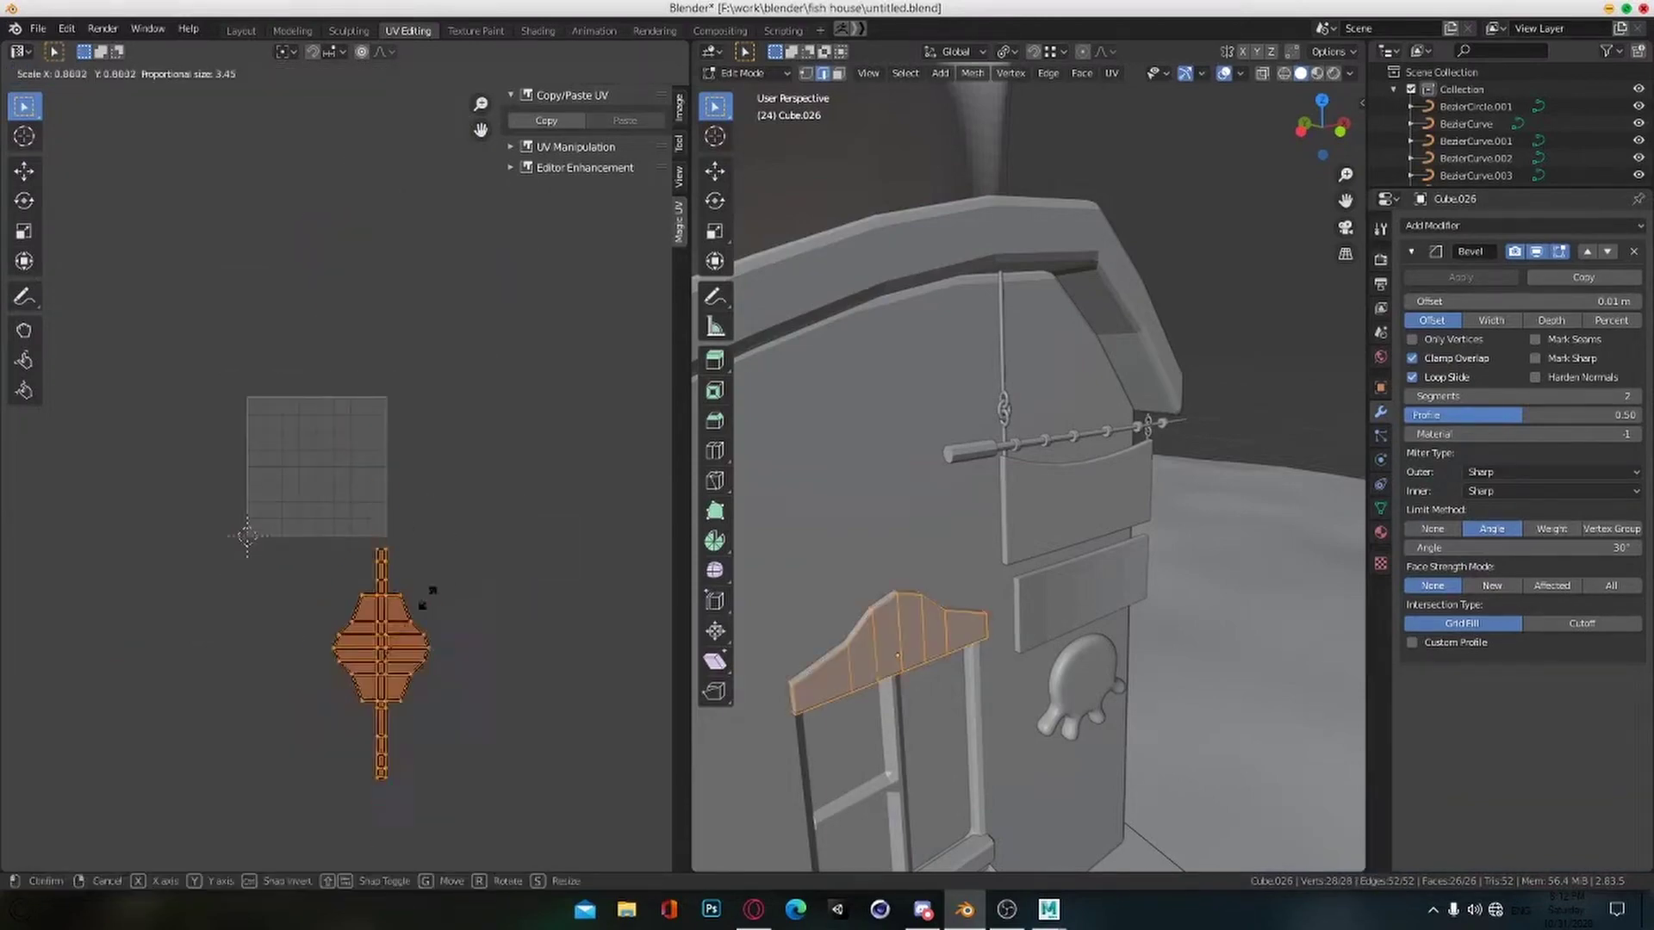
{"action": "left_click", "coordinate": [444, 497]}
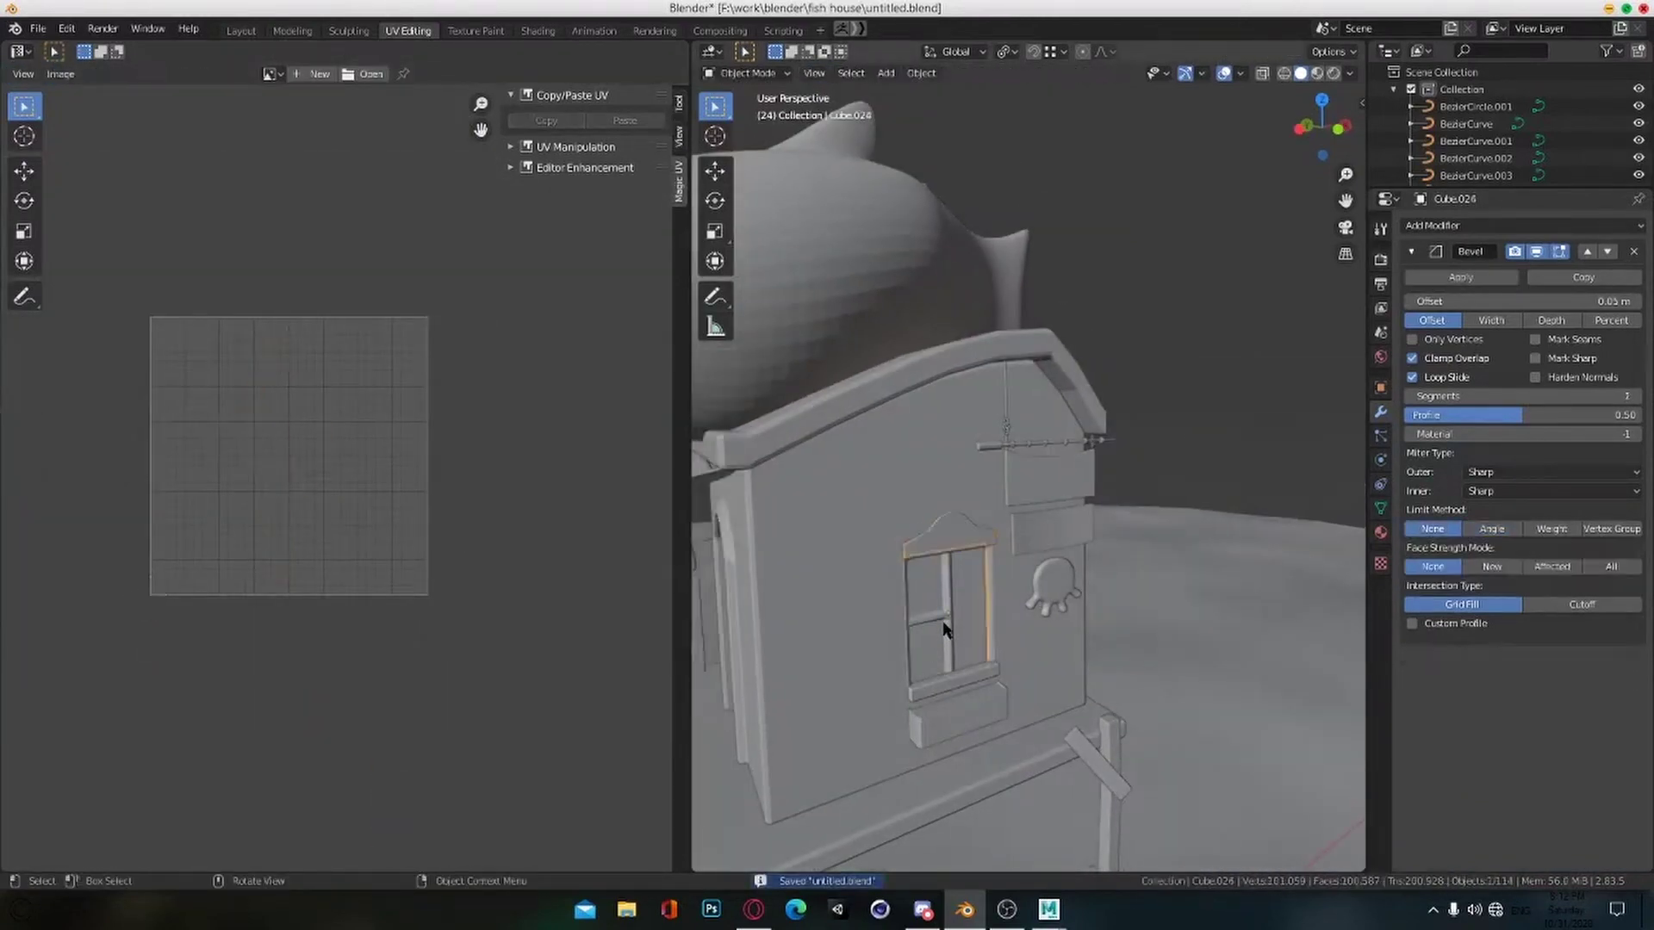
Step: Try unwrapping the whole window frame with the standard Unwrap operation
{"action": "key", "text": "a"}
{"action": "key", "text": "u"}
{"action": "left_click", "coordinate": [276, 415]}
{"action": "scroll", "coordinate": [312, 484], "scroll_direction": "down", "scroll_amount": 3}
{"action": "left_click", "coordinate": [319, 491]}
Step: Project the entire window frame's UVs from the front orthographic view and save the file
{"action": "key", "text": "a"}
{"action": "middle_click_drag", "start_coordinate": [1033, 603], "coordinate": [1183, 411]}
{"action": "key", "text": "KP_1"}
{"action": "scroll", "coordinate": [1083, 550], "scroll_direction": "up", "scroll_amount": 2}
{"action": "key", "text": "u"}
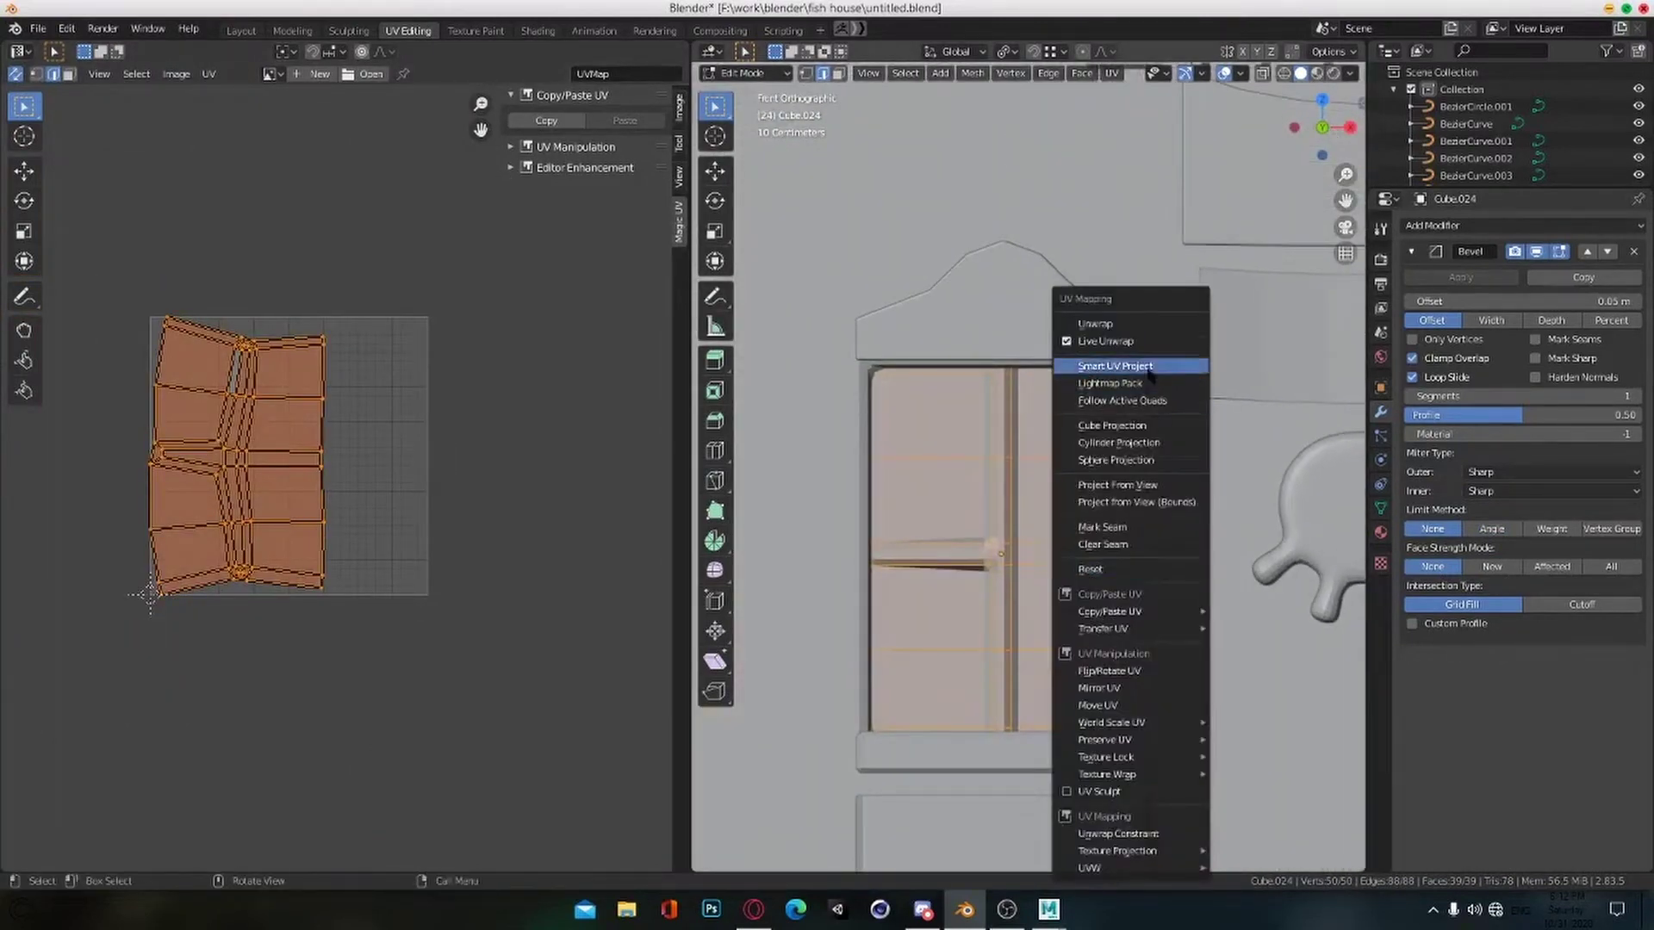
{"action": "left_click", "coordinate": [1139, 486]}
{"action": "scroll", "coordinate": [534, 568], "scroll_direction": "up", "scroll_amount": 2}
{"action": "scroll", "coordinate": [450, 546], "scroll_direction": "down", "scroll_amount": 2}
{"action": "key", "text": "ctrl+s"}
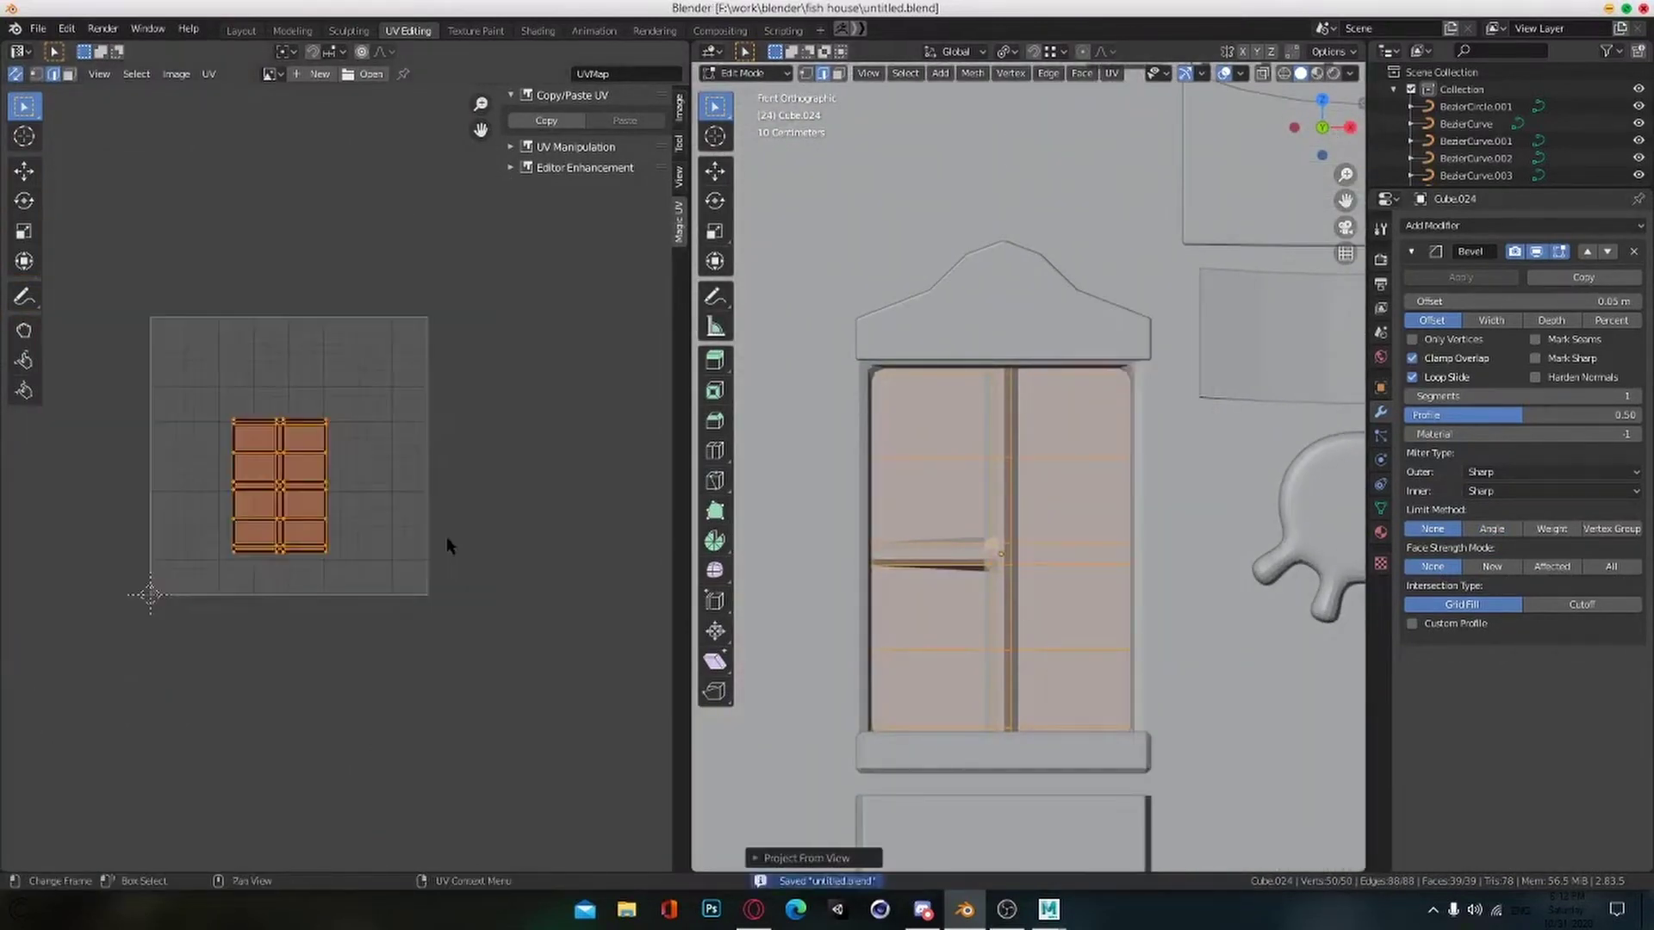
Step: Unwrap the narrow sill below the window with Smart UV Project
{"action": "key", "text": "Tab"}
{"action": "left_click", "coordinate": [922, 910]}
{"action": "key", "text": "alt+Tab"}
{"action": "middle_click_drag", "start_coordinate": [1120, 482], "coordinate": [1018, 561]}
{"action": "scroll", "coordinate": [1019, 561], "scroll_direction": "down", "scroll_amount": 2}
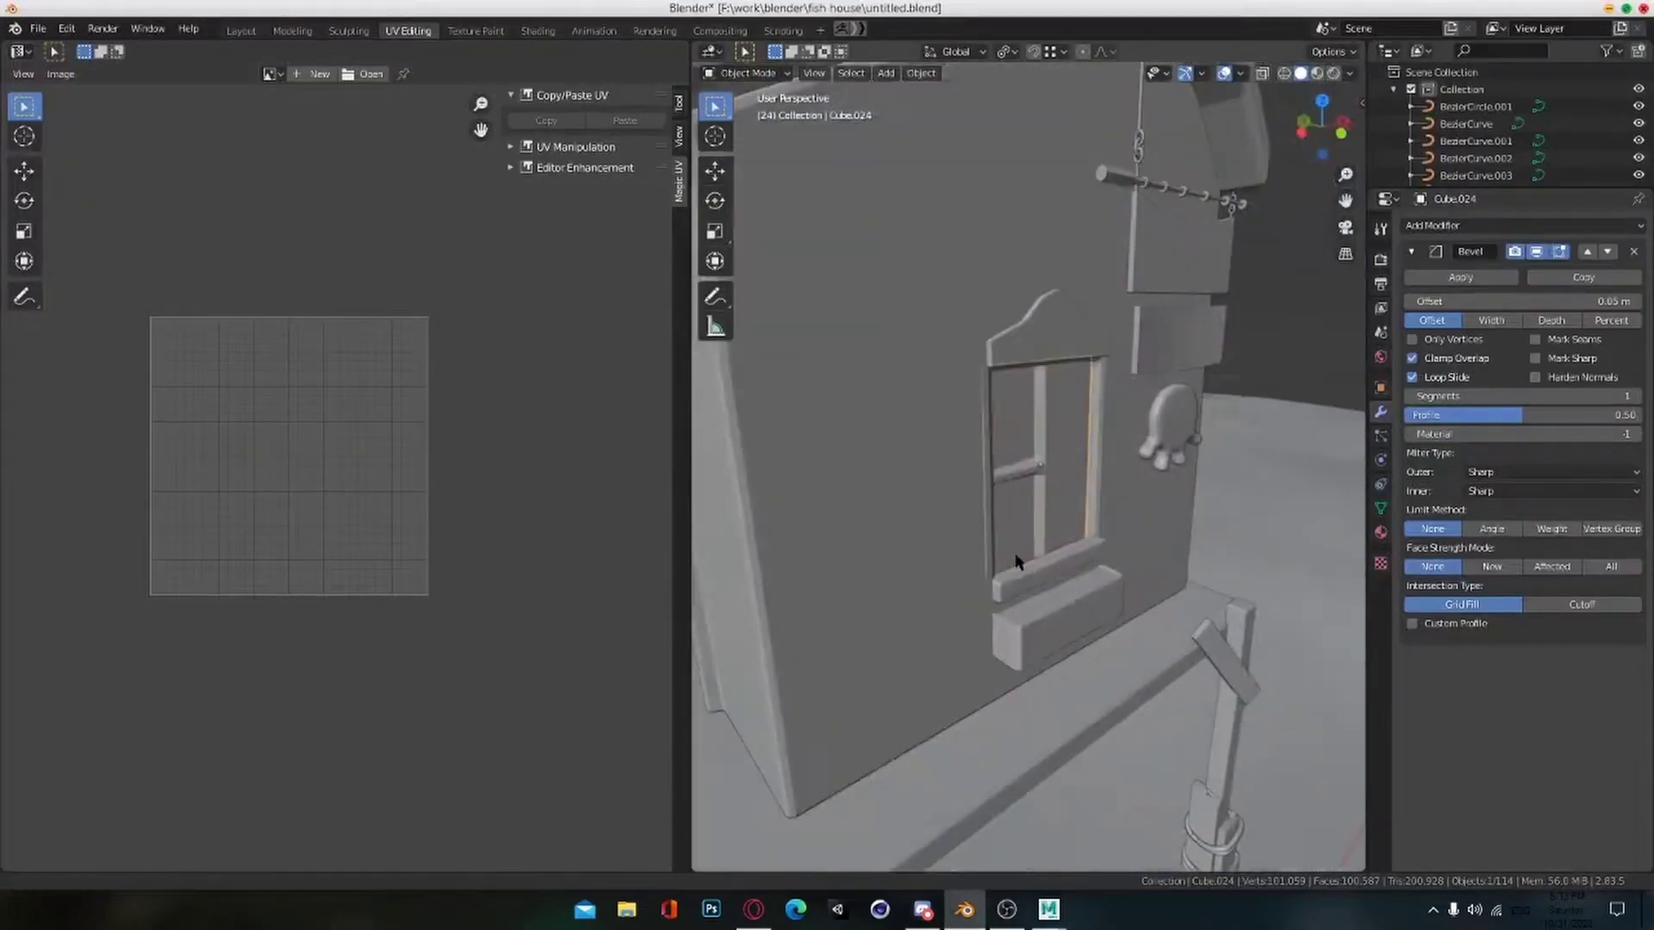
{"action": "left_click", "coordinate": [1019, 560]}
{"action": "key", "text": "Tab"}
{"action": "key", "text": "u"}
{"action": "left_click", "coordinate": [1061, 368]}
Step: Stitch the sill's long strips side by side and attach its small end faces to the strip ends
{"action": "scroll", "coordinate": [343, 478], "scroll_direction": "up", "scroll_amount": 2}
{"action": "left_click", "coordinate": [277, 491]}
{"action": "key", "text": "v"}
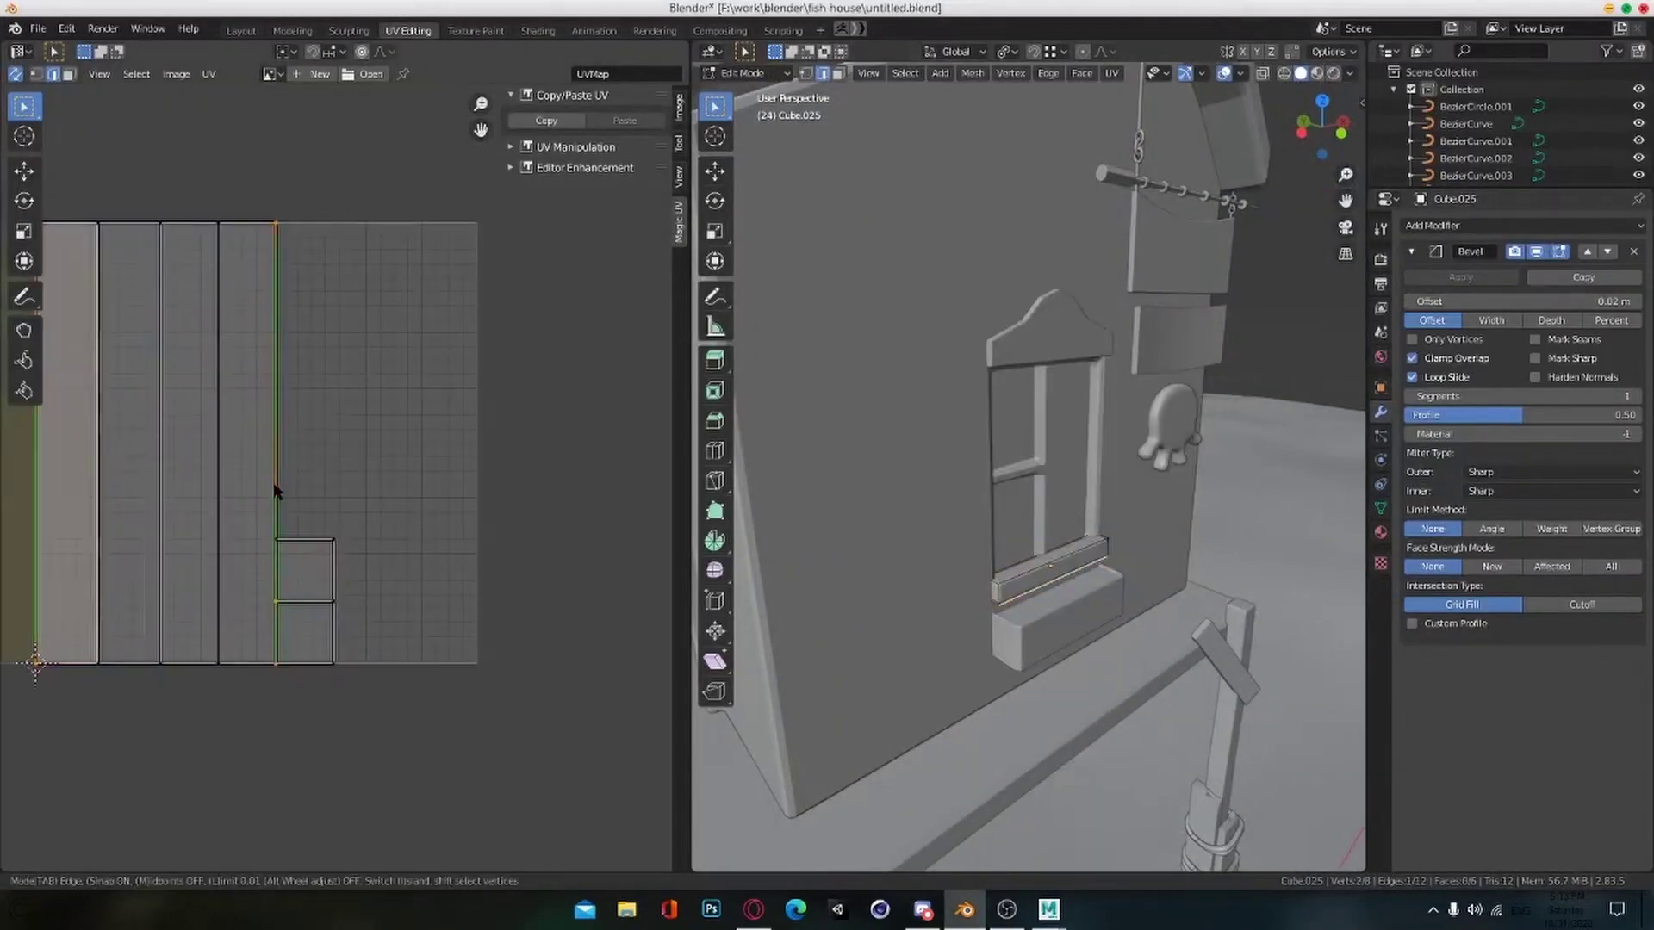
{"action": "left_click", "coordinate": [220, 504]}
{"action": "key", "text": "v"}
{"action": "left_click", "coordinate": [280, 495]}
{"action": "key", "text": "v"}
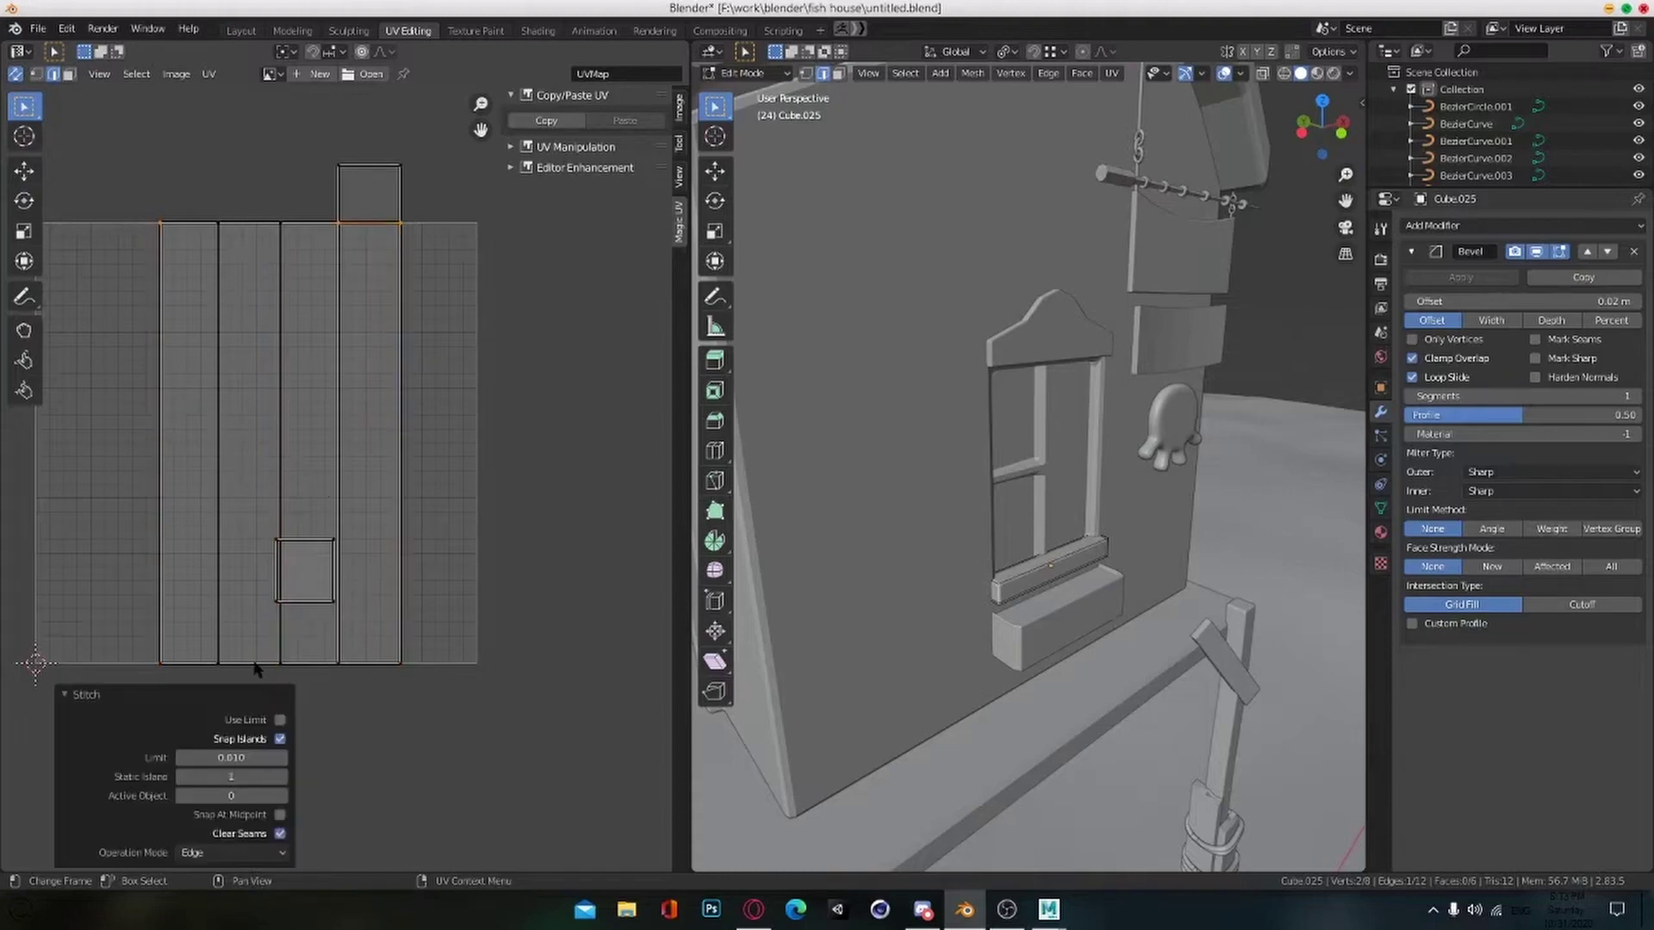
{"action": "left_click", "coordinate": [256, 667]}
{"action": "key", "text": "v"}
Step: Rotate the sill's UV layout to horizontal, scale it down, center it in the grid, and save the file
{"action": "scroll", "coordinate": [482, 609], "scroll_direction": "down", "scroll_amount": 3}
{"action": "key", "text": "ctrl+s"}
{"action": "key", "text": "a"}
{"action": "key", "text": "s"}
{"action": "key", "text": "g"}
{"action": "scroll", "coordinate": [448, 552], "scroll_direction": "up", "scroll_amount": 2}
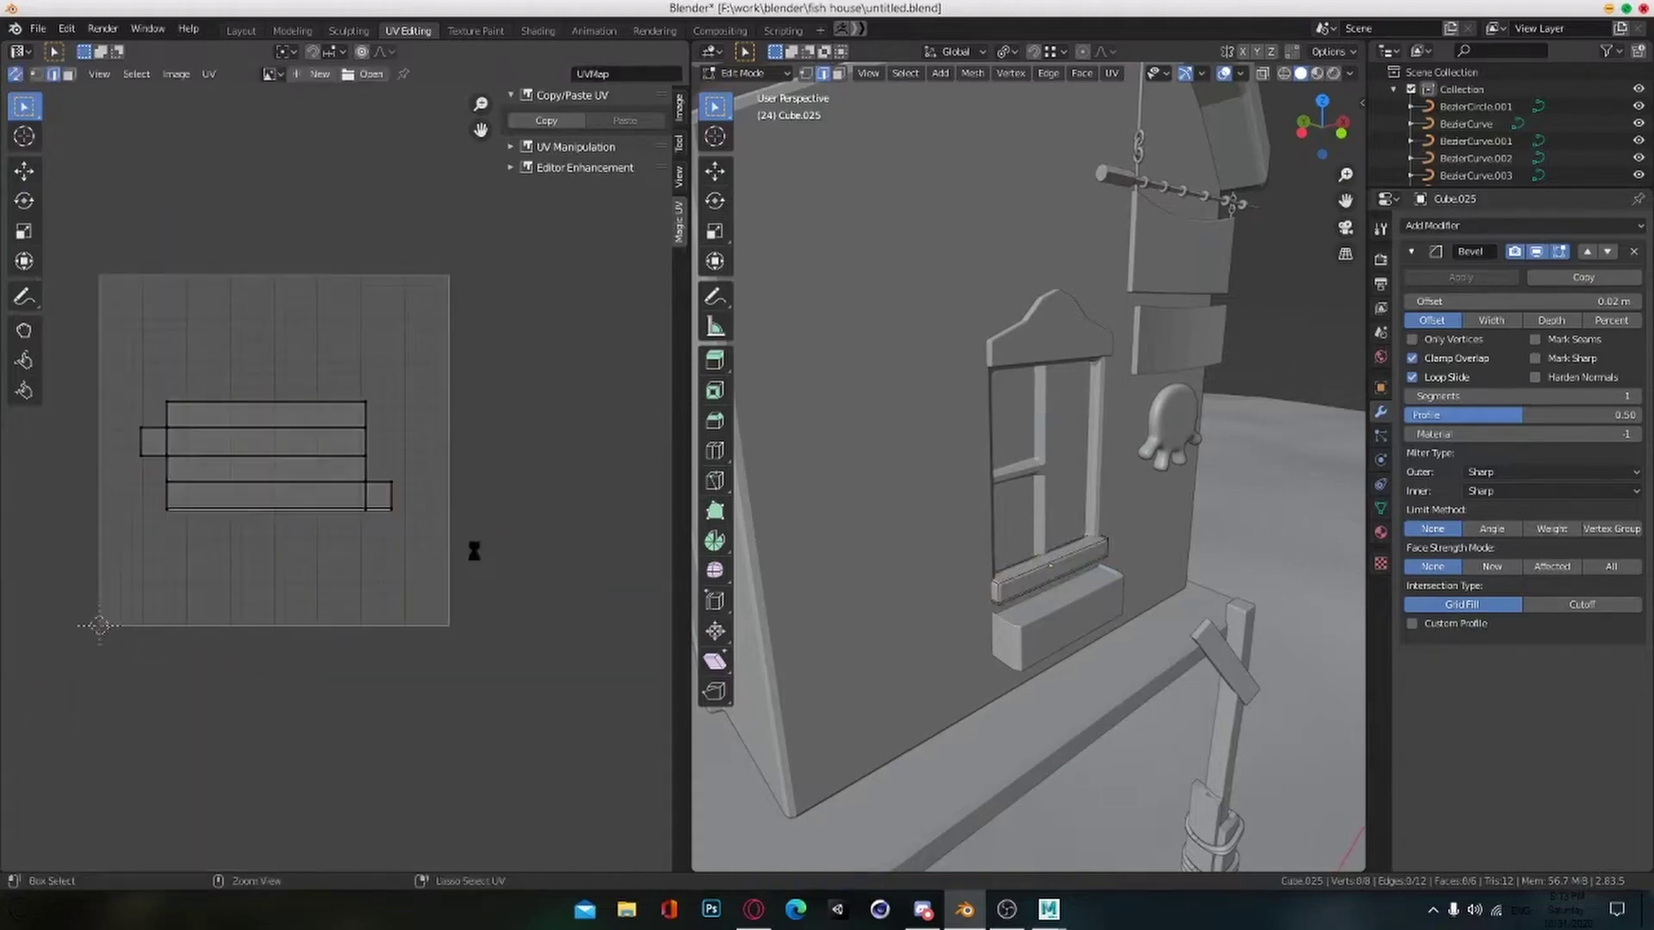
{"action": "scroll", "coordinate": [474, 551], "scroll_direction": "down", "scroll_amount": 2}
{"action": "scroll", "coordinate": [480, 595], "scroll_direction": "up", "scroll_amount": 1}
{"action": "scroll", "coordinate": [966, 650], "scroll_direction": "down", "scroll_amount": 5}
Step: Open the cloth awning's mesh for editing in the top orthographic view
{"action": "key", "text": "Tab"}
{"action": "left_click_drag", "start_coordinate": [1018, 638], "coordinate": [1093, 633], "text": "alt"}
{"action": "scroll", "coordinate": [990, 585], "scroll_direction": "down", "scroll_amount": 2}
{"action": "left_click", "coordinate": [967, 550]}
{"action": "key", "text": "Tab"}
{"action": "scroll", "coordinate": [965, 556], "scroll_direction": "up", "scroll_amount": 3}
{"action": "left_click_drag", "start_coordinate": [935, 572], "coordinate": [954, 575], "text": "alt"}
{"action": "key", "text": "KP_7"}
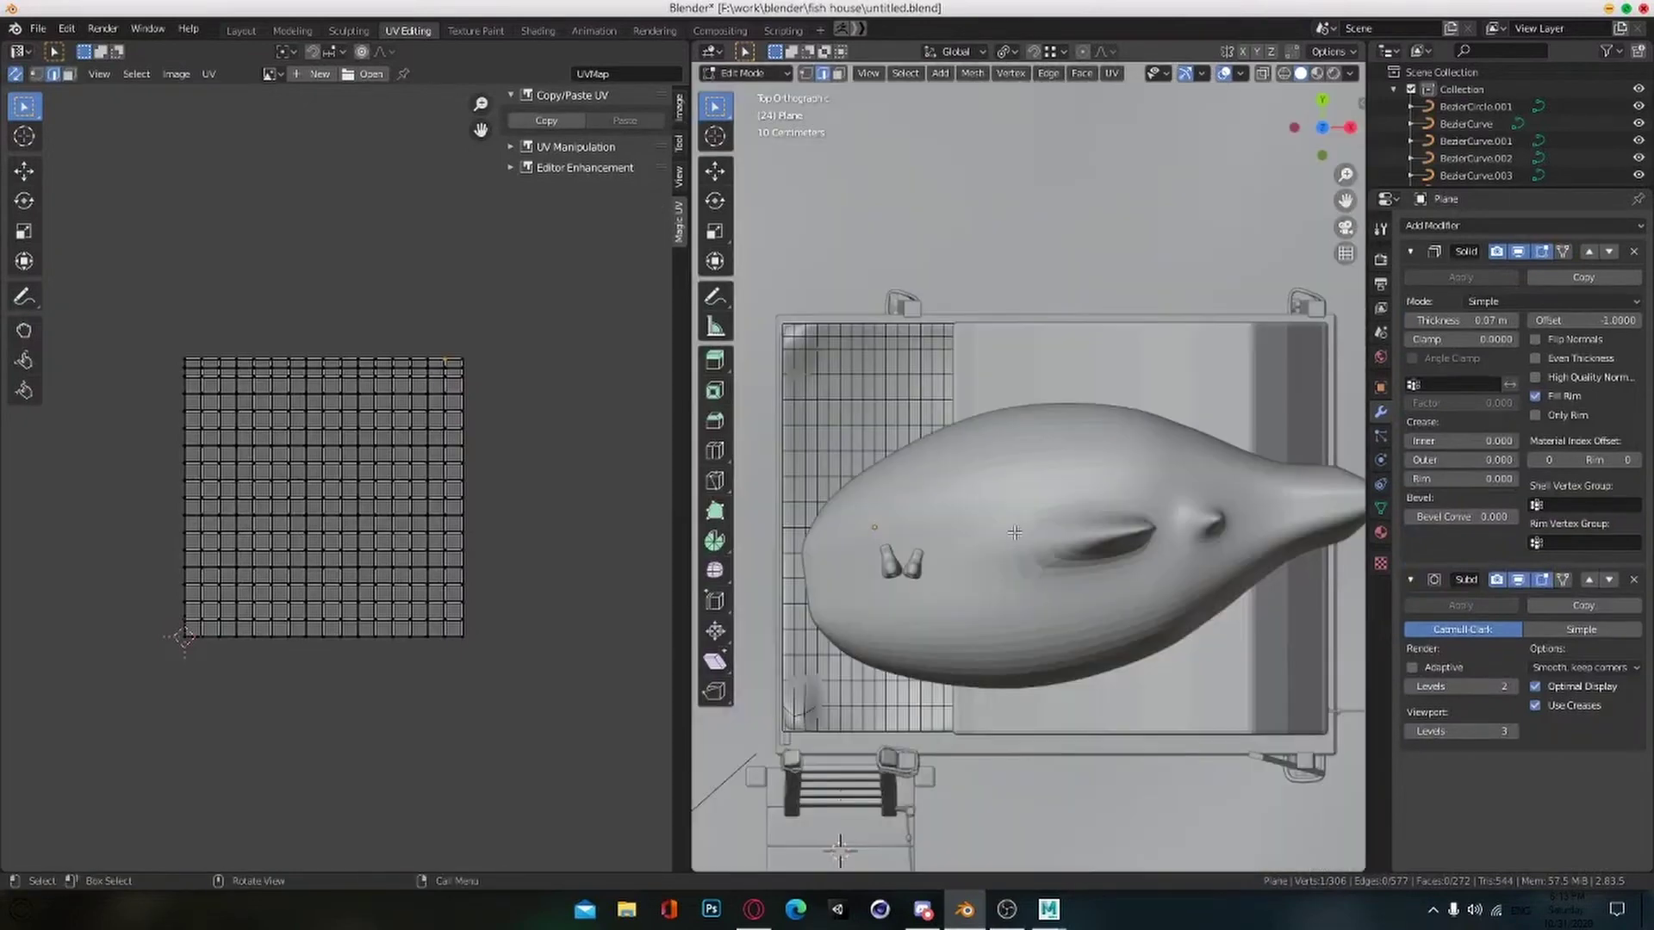
{"action": "key", "text": "u"}
{"action": "left_click", "coordinate": [864, 423]}
{"action": "key", "text": "u"}
{"action": "left_click", "coordinate": [849, 426]}
{"action": "middle_click_drag", "start_coordinate": [841, 446], "coordinate": [955, 462], "text": "shift"}
Step: Project the whole awning mesh's UVs from the top view, move them inside the grid, and save the file
{"action": "key", "text": "a"}
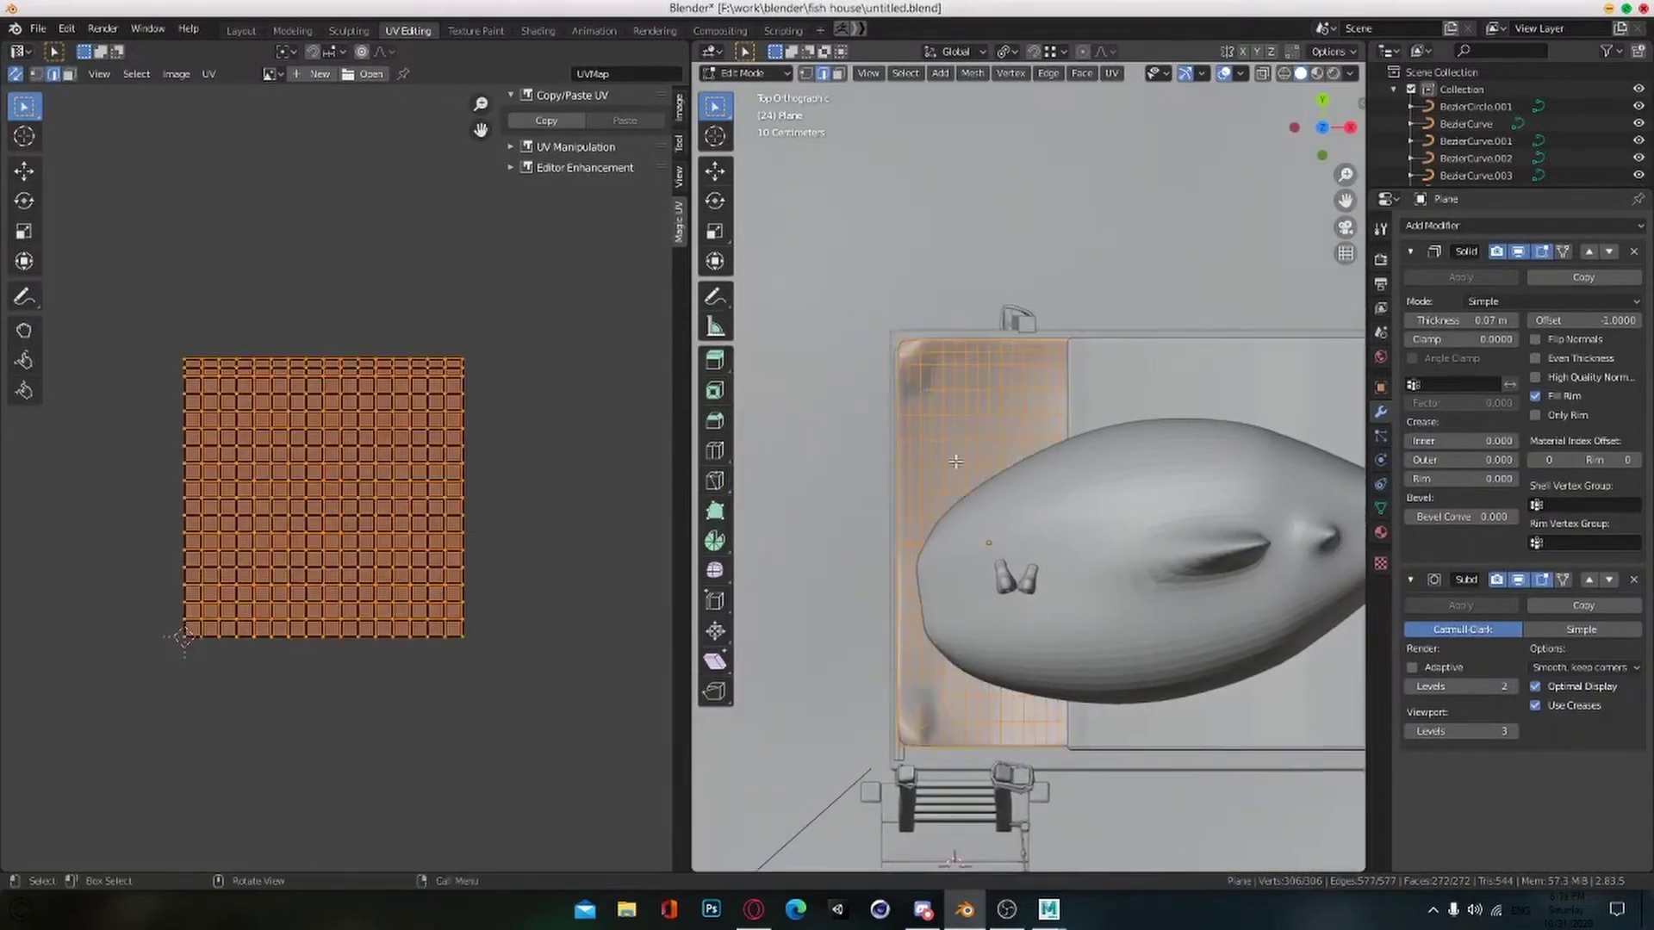
{"action": "key", "text": "u"}
{"action": "left_click", "coordinate": [853, 479]}
{"action": "left_click", "coordinate": [418, 525]}
{"action": "key", "text": "ctrl+s"}
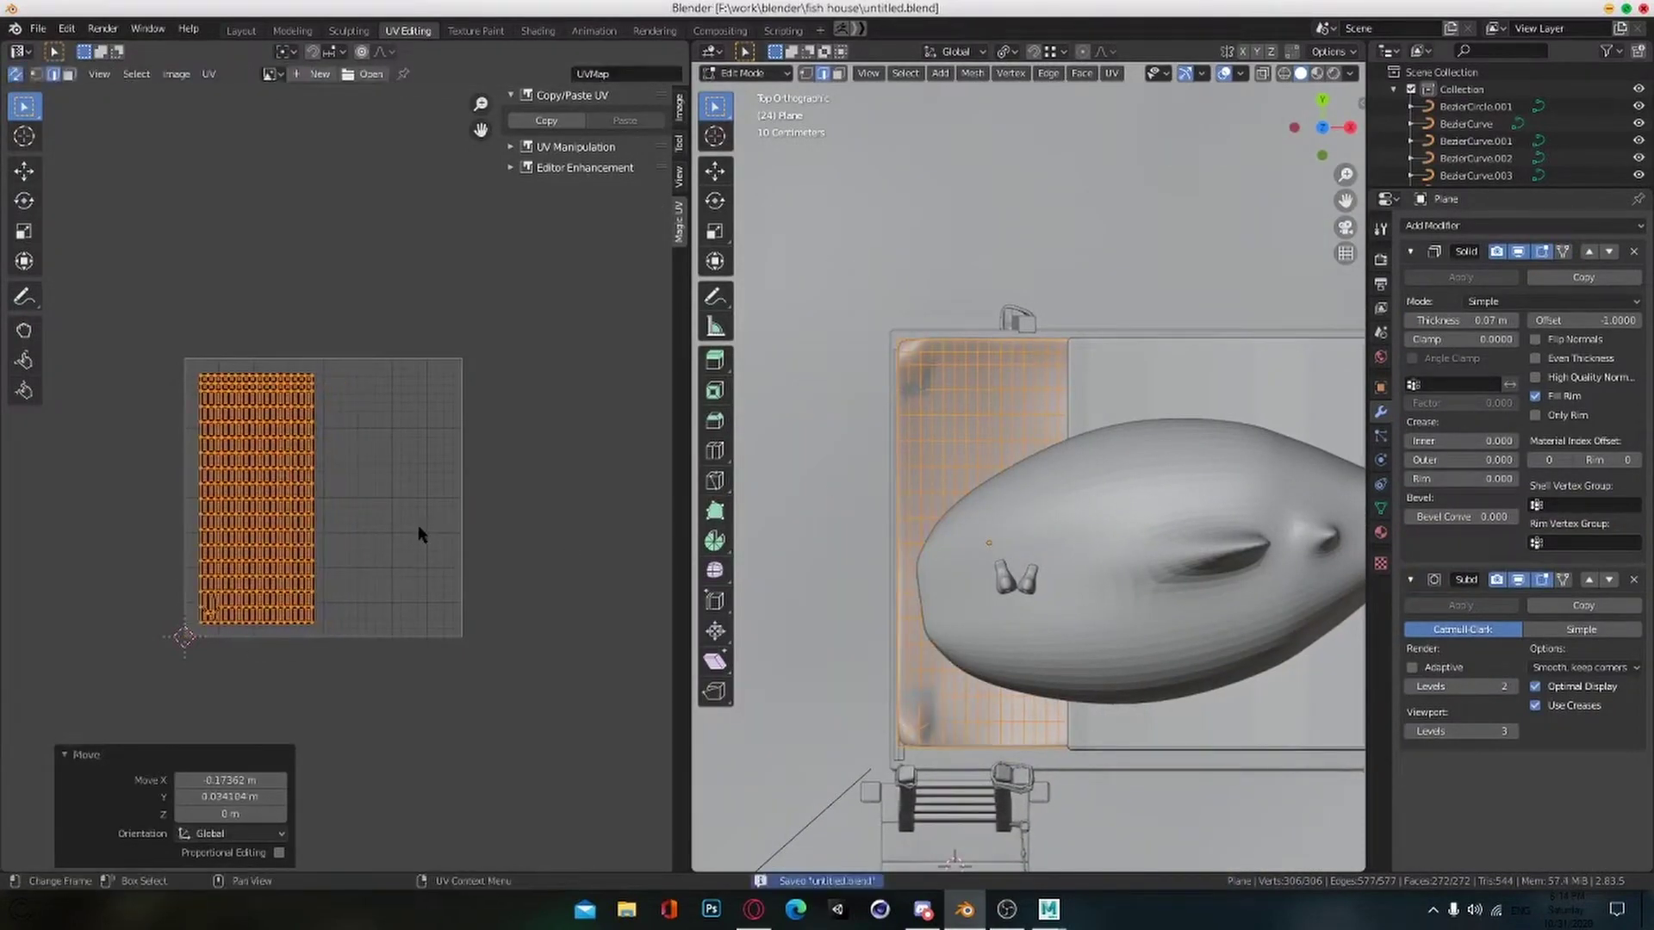
Step: Move and rotate the skewed edge near the awning layout's lower-left corner into line with the grid, and save the file
{"action": "scroll", "coordinate": [418, 525], "scroll_direction": "up", "scroll_amount": 4}
{"action": "middle_click_drag", "start_coordinate": [275, 706], "coordinate": [479, 472]}
{"action": "scroll", "coordinate": [465, 483], "scroll_direction": "up", "scroll_amount": 2}
{"action": "left_click", "coordinate": [189, 599]}
{"action": "key", "text": "g"}
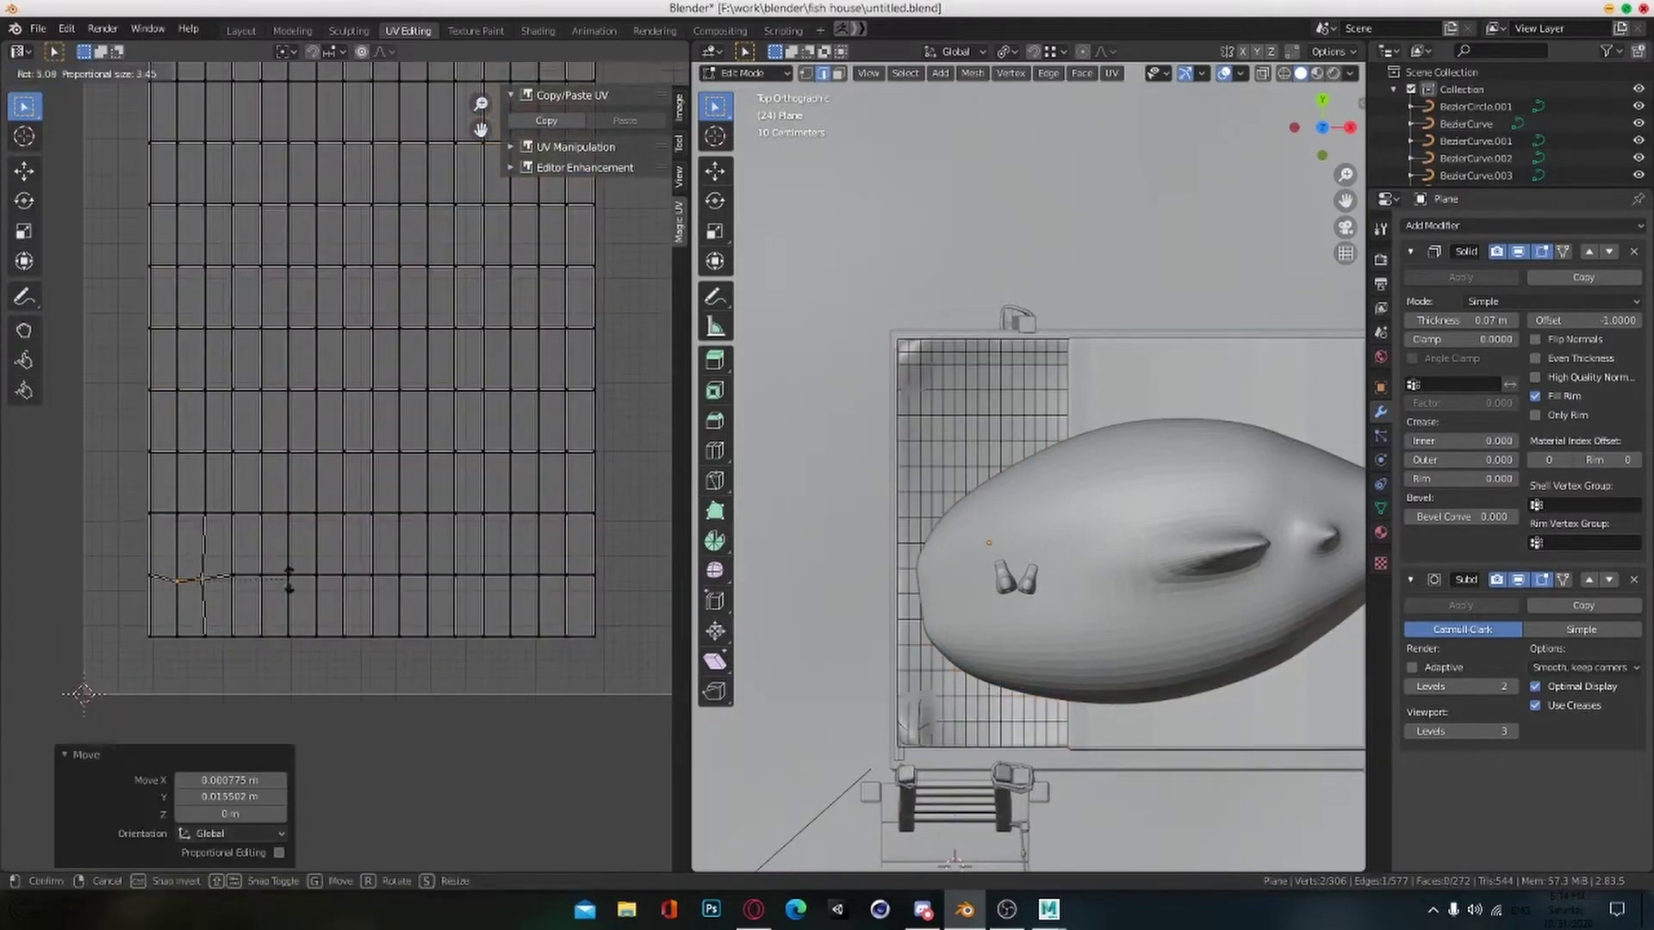
{"action": "left_click", "coordinate": [297, 592]}
{"action": "scroll", "coordinate": [363, 464], "scroll_direction": "down", "scroll_amount": 6}
{"action": "key", "text": "Tab"}
{"action": "middle_click_drag", "start_coordinate": [915, 590], "coordinate": [834, 591]}
{"action": "key", "text": "ctrl+s"}
{"action": "scroll", "coordinate": [1004, 597], "scroll_direction": "up", "scroll_amount": 4}
{"action": "left_click", "coordinate": [808, 589]}
{"action": "key", "text": "Tab"}
{"action": "key", "text": "Tab"}
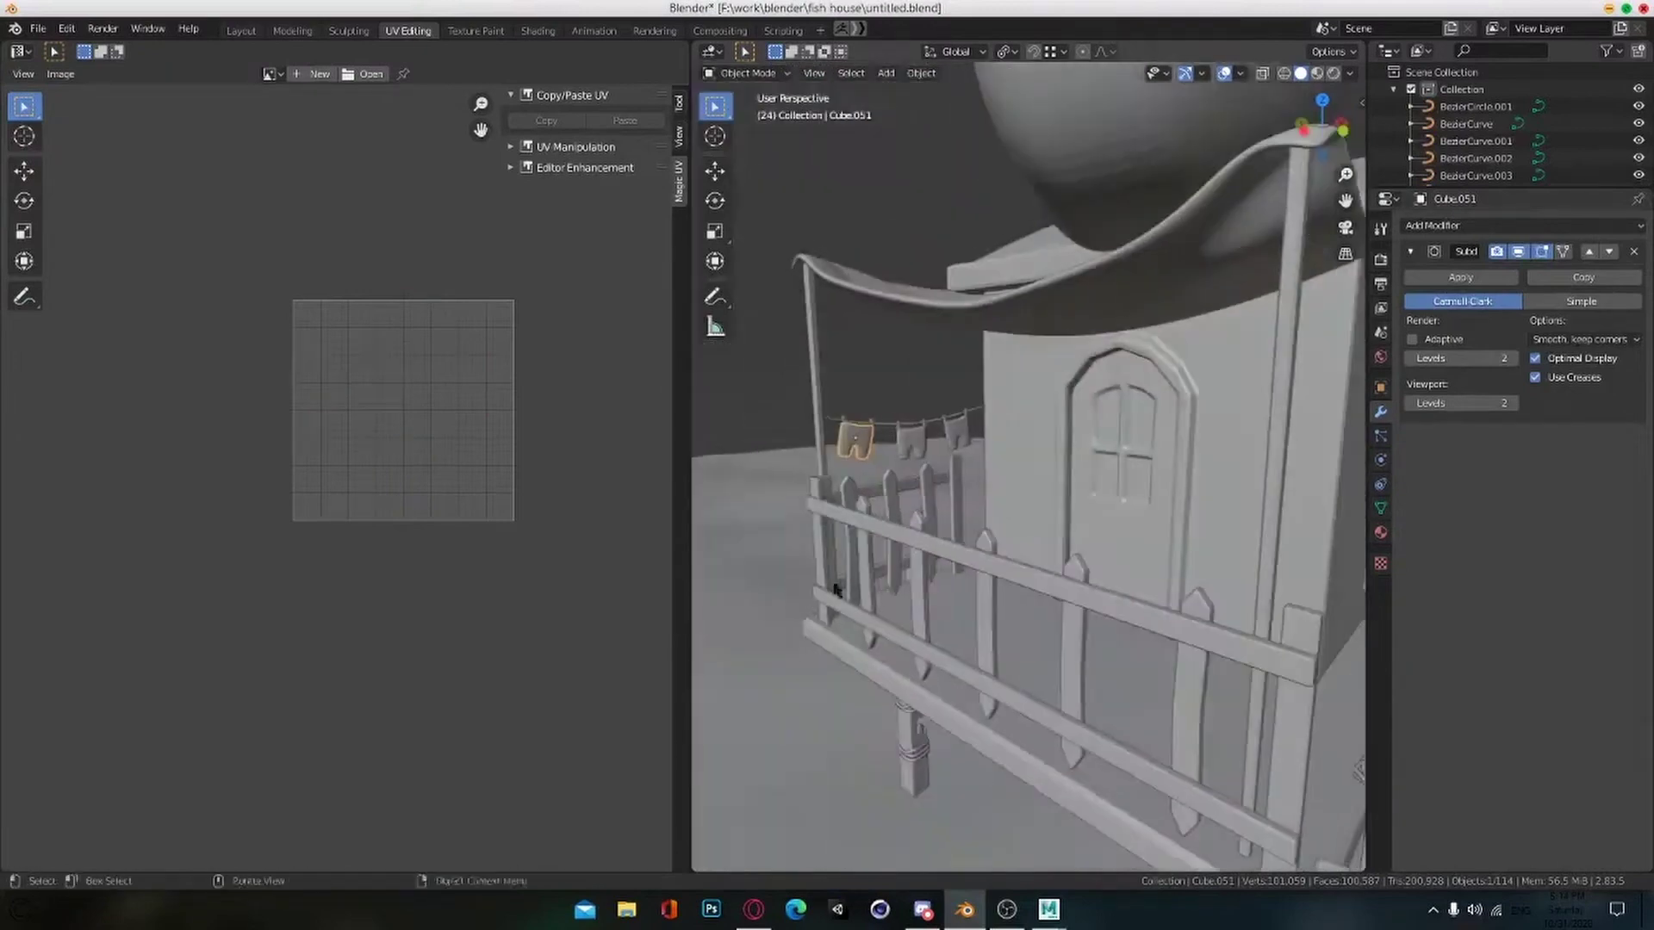
Step: Open the house's arched door mesh for editing in the left orthographic view and save the file
{"action": "scroll", "coordinate": [1033, 542], "scroll_direction": "up", "scroll_amount": 4}
{"action": "left_click", "coordinate": [1068, 534]}
{"action": "key", "text": "Tab"}
{"action": "key", "text": "KP_3"}
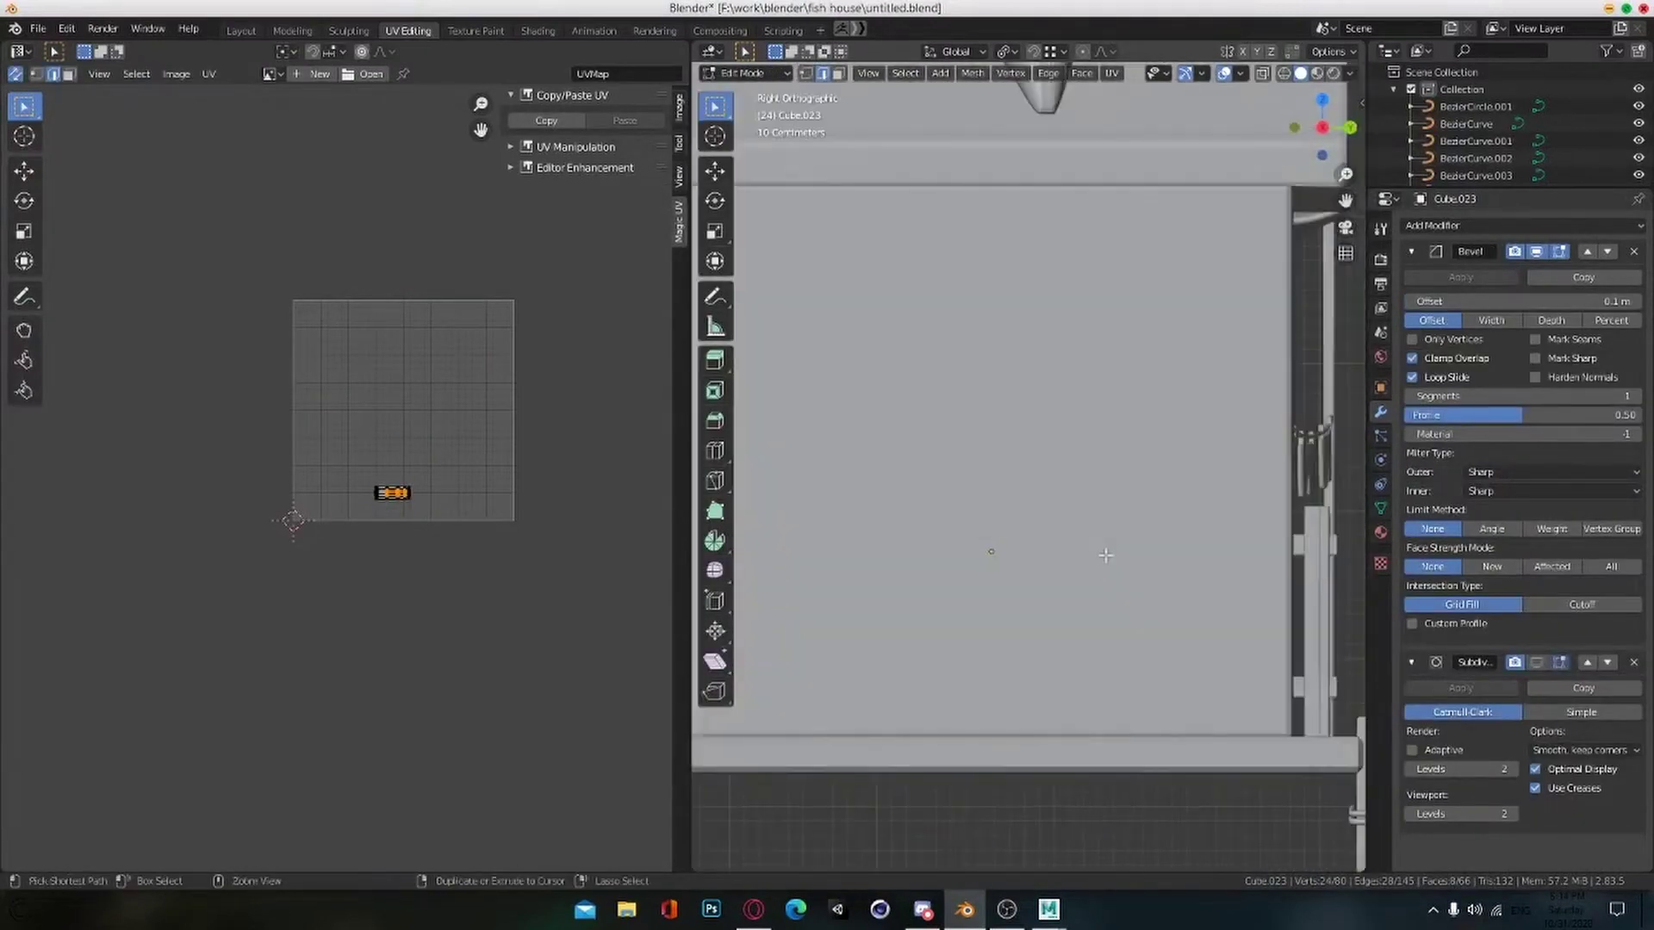
{"action": "key", "text": "ctrl+KP_3"}
{"action": "key", "text": "ctrl+s"}
{"action": "scroll", "coordinate": [1199, 539], "scroll_direction": "up", "scroll_amount": 3}
{"action": "middle_click_drag", "start_coordinate": [1200, 539], "coordinate": [1106, 504], "text": "shift"}
{"action": "scroll", "coordinate": [1120, 499], "scroll_direction": "down", "scroll_amount": 2}
{"action": "scroll", "coordinate": [1176, 474], "scroll_direction": "up", "scroll_amount": 1}
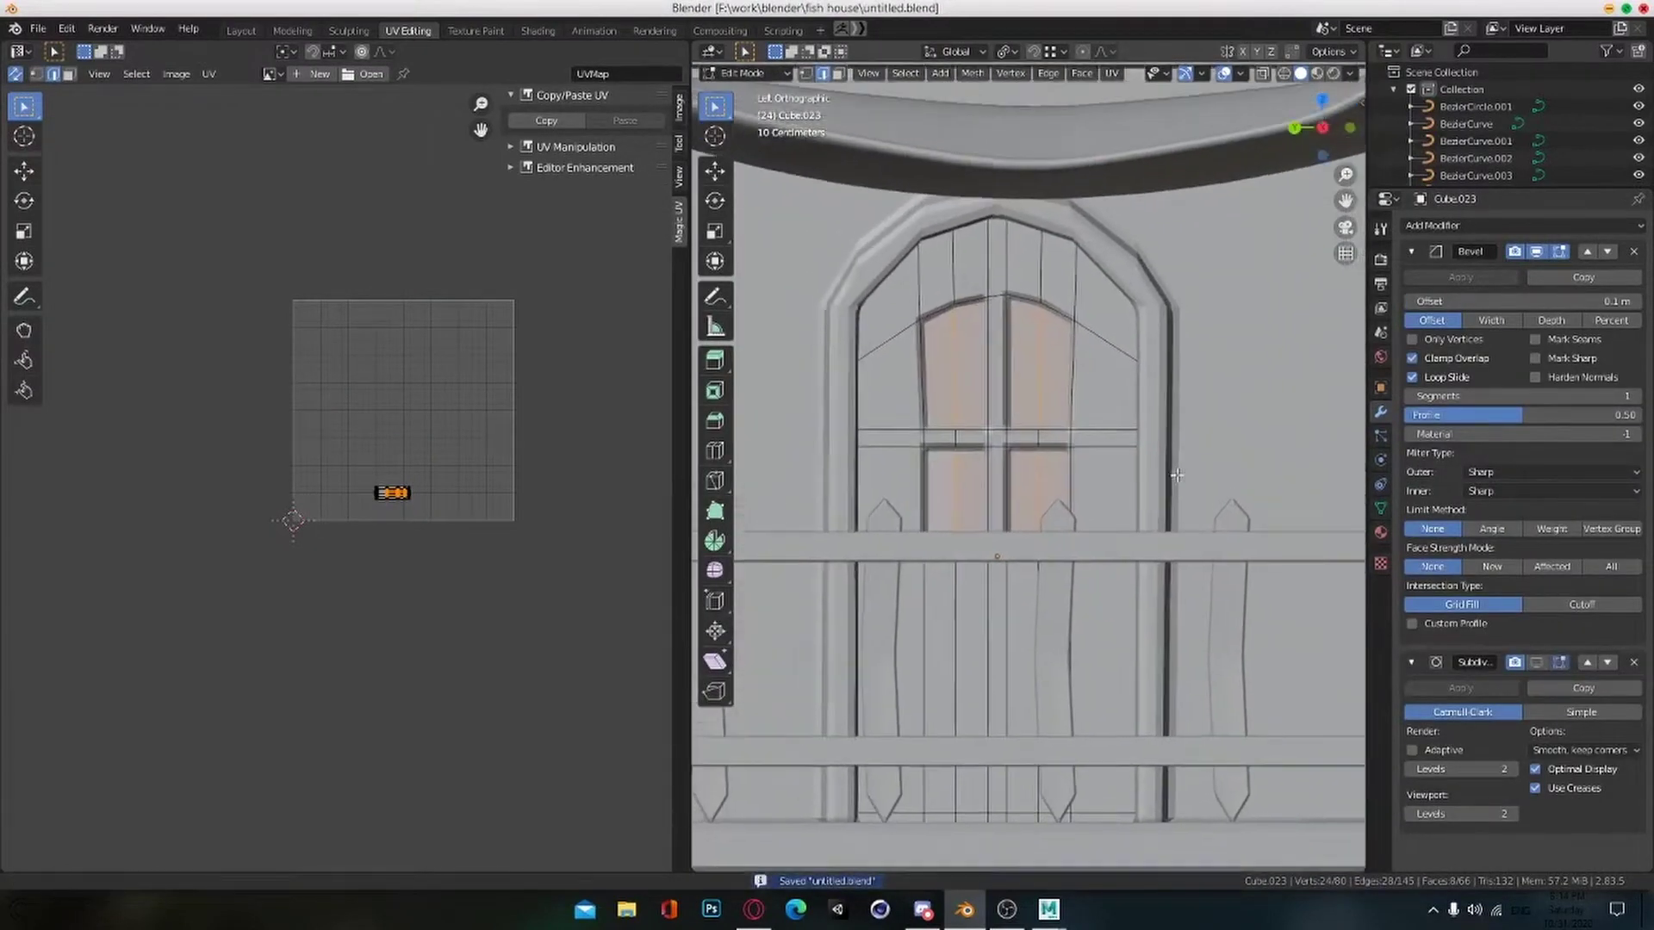
Step: Project the entire door's UVs from the current view and save the file
{"action": "key", "text": "a"}
{"action": "key", "text": "u"}
{"action": "left_click", "coordinate": [1142, 467]}
{"action": "scroll", "coordinate": [502, 506], "scroll_direction": "up", "scroll_amount": 3}
{"action": "middle_click_drag", "start_coordinate": [502, 505], "coordinate": [416, 636]}
{"action": "scroll", "coordinate": [489, 579], "scroll_direction": "up", "scroll_amount": 1}
{"action": "key", "text": "ctrl+s"}
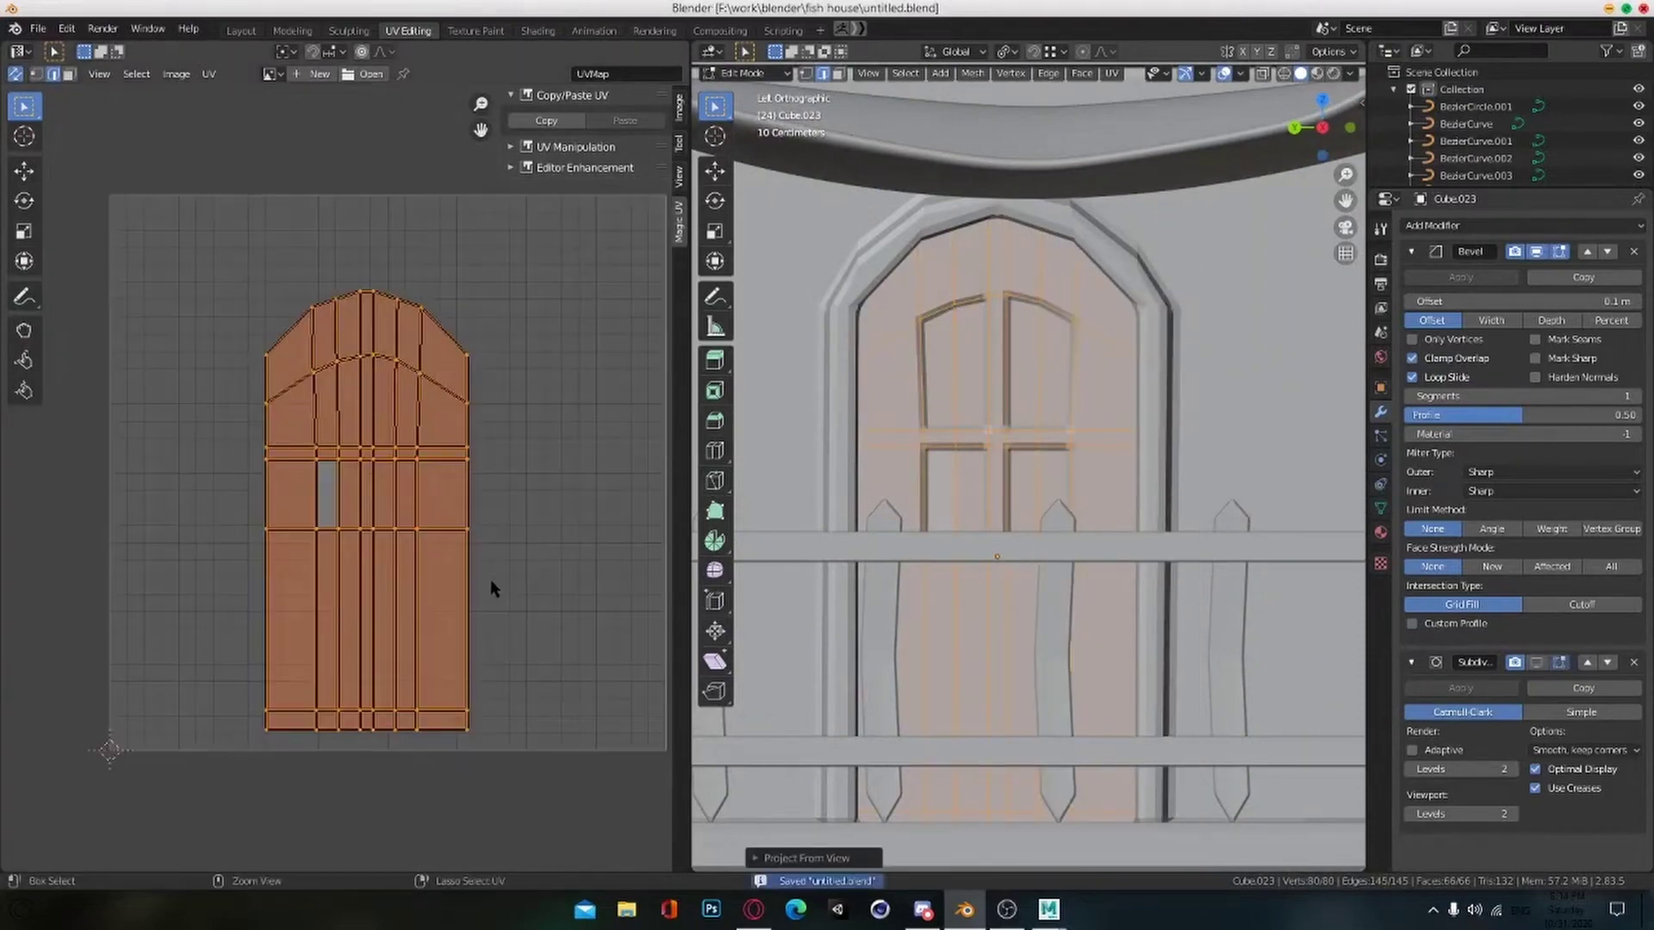
{"action": "left_click", "coordinate": [510, 578]}
{"action": "scroll", "coordinate": [517, 586], "scroll_direction": "down", "scroll_amount": 2}
Step: Finish editing the door's mesh and save the file
{"action": "key", "text": "alt+Tab"}
{"action": "scroll", "coordinate": [199, 601], "scroll_direction": "down", "scroll_amount": 3}
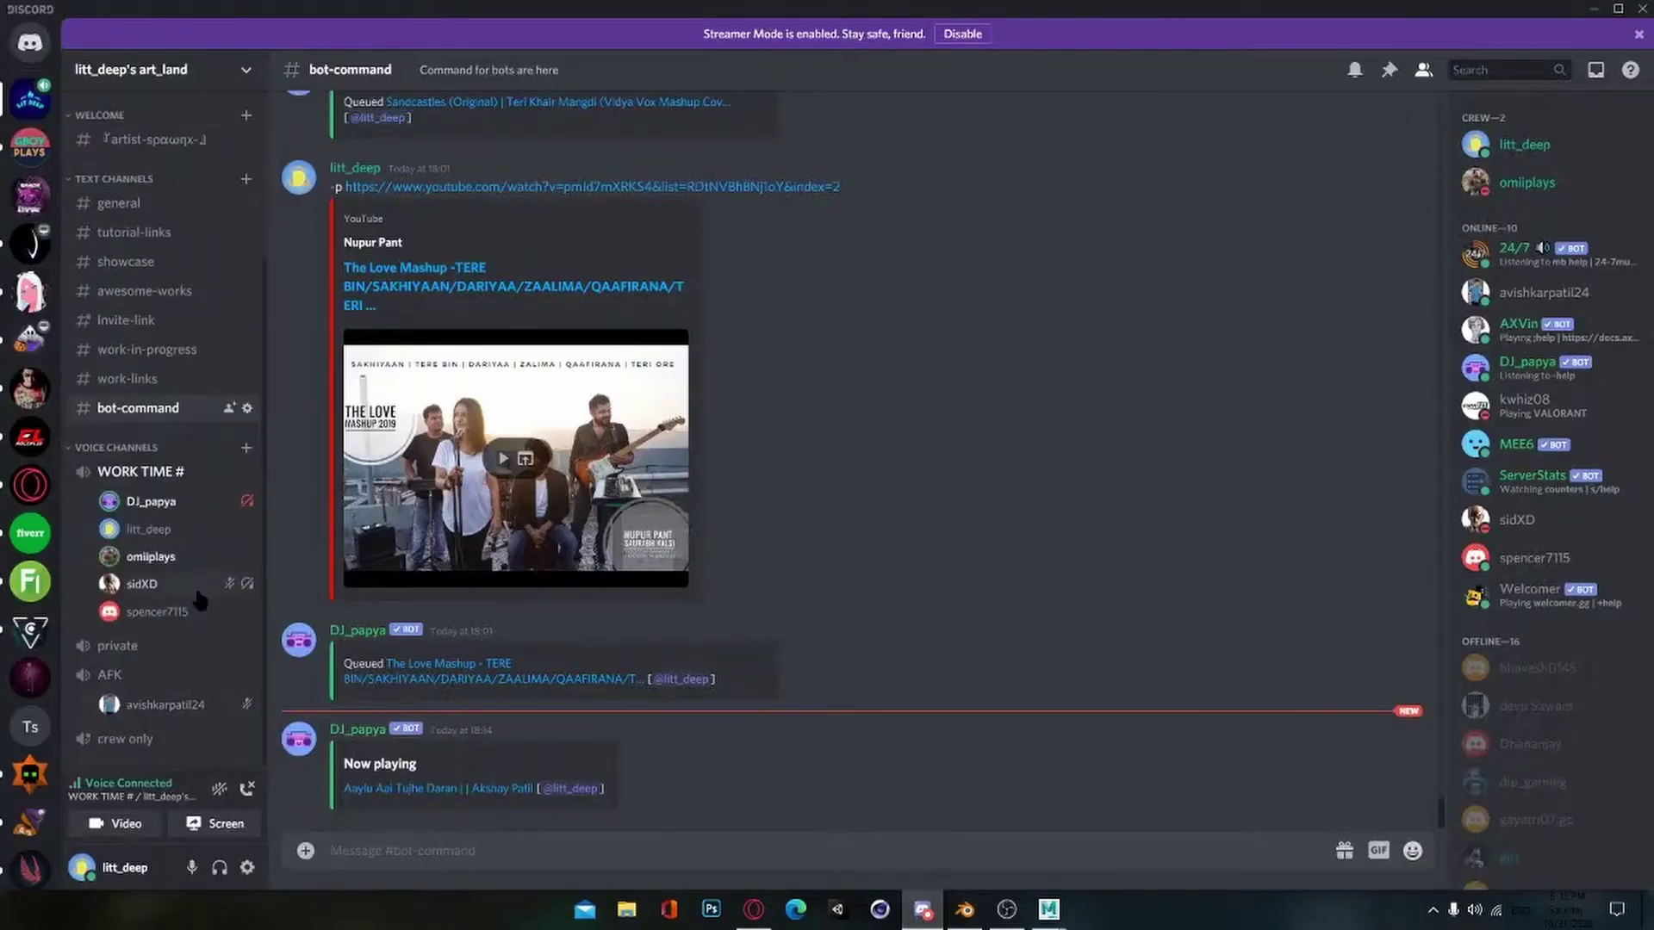
{"action": "key", "text": "alt+Tab"}
{"action": "scroll", "coordinate": [349, 472], "scroll_direction": "down", "scroll_amount": 2}
{"action": "scroll", "coordinate": [964, 465], "scroll_direction": "down", "scroll_amount": 4}
{"action": "middle_click_drag", "start_coordinate": [964, 461], "coordinate": [827, 487]}
{"action": "key", "text": "Tab"}
{"action": "scroll", "coordinate": [1133, 474], "scroll_direction": "down", "scroll_amount": 5}
{"action": "key", "text": "ctrl+s"}
Step: Try unwrapping the whole house roof with Smart UV Project
{"action": "key", "text": "alt+Tab"}
{"action": "key", "text": "alt+Tab"}
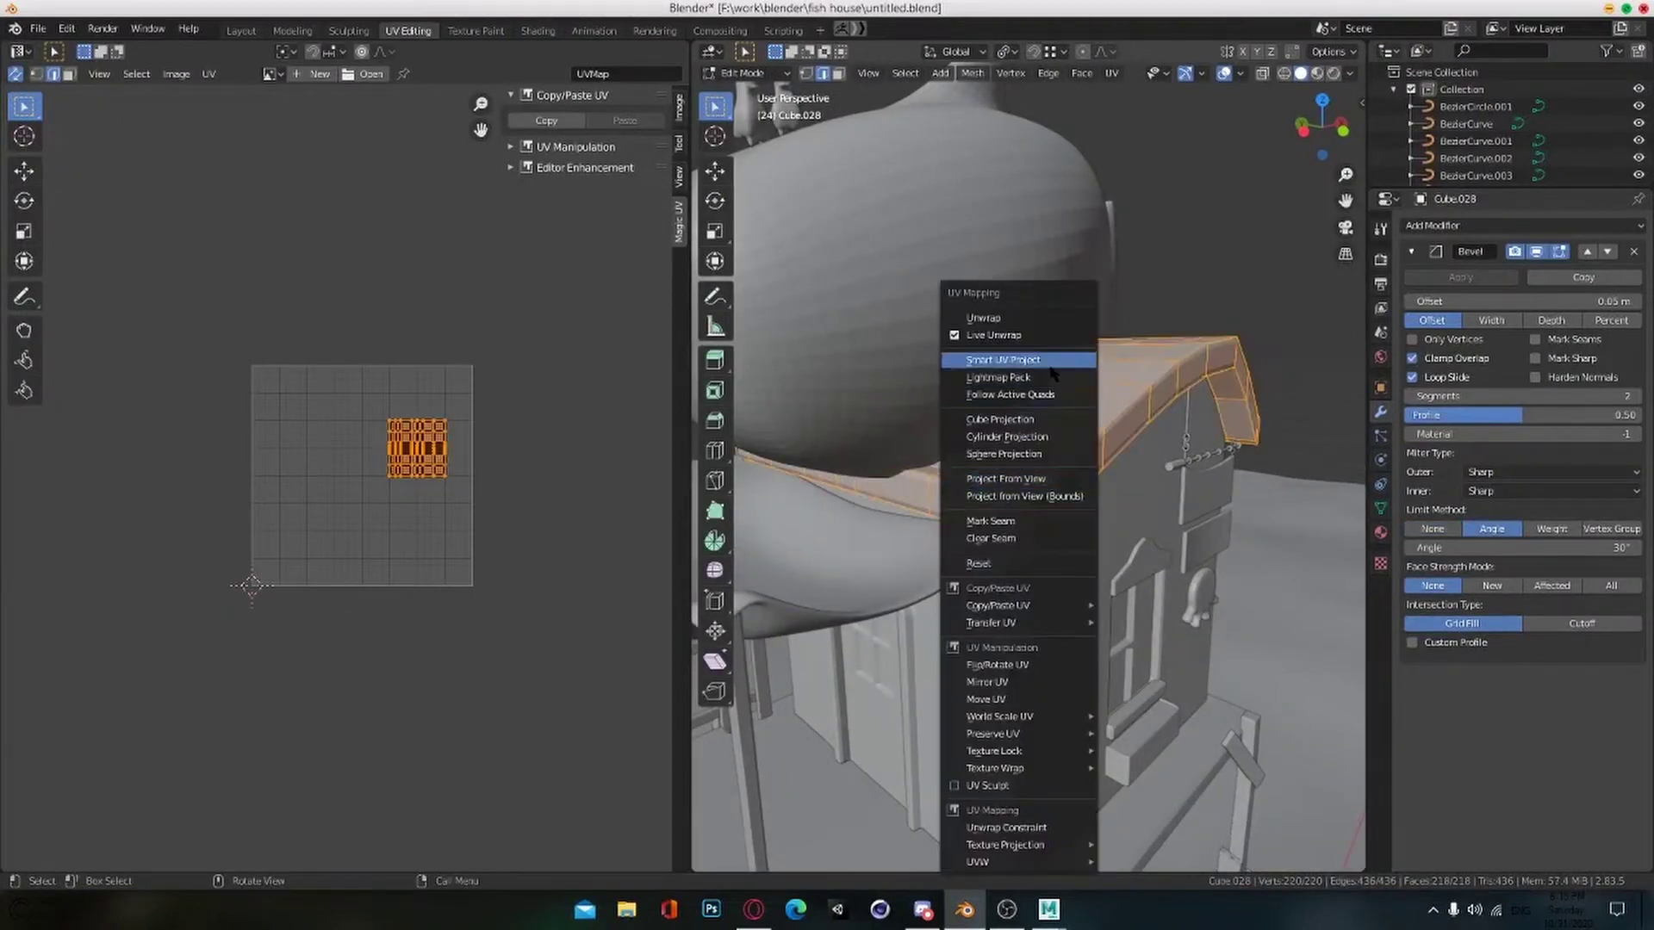
{"action": "left_click", "coordinate": [1049, 366]}
{"action": "left_click", "coordinate": [1038, 479]}
Step: Try stitching the roof's separate UV islands together along their long edge loops
{"action": "scroll", "coordinate": [361, 482], "scroll_direction": "up", "scroll_amount": 3}
{"action": "middle_click_drag", "start_coordinate": [513, 502], "coordinate": [469, 474]}
{"action": "left_click", "coordinate": [451, 509], "text": "alt"}
{"action": "key", "text": "v"}
{"action": "left_click", "coordinate": [341, 520], "text": "alt"}
{"action": "key", "text": "v"}
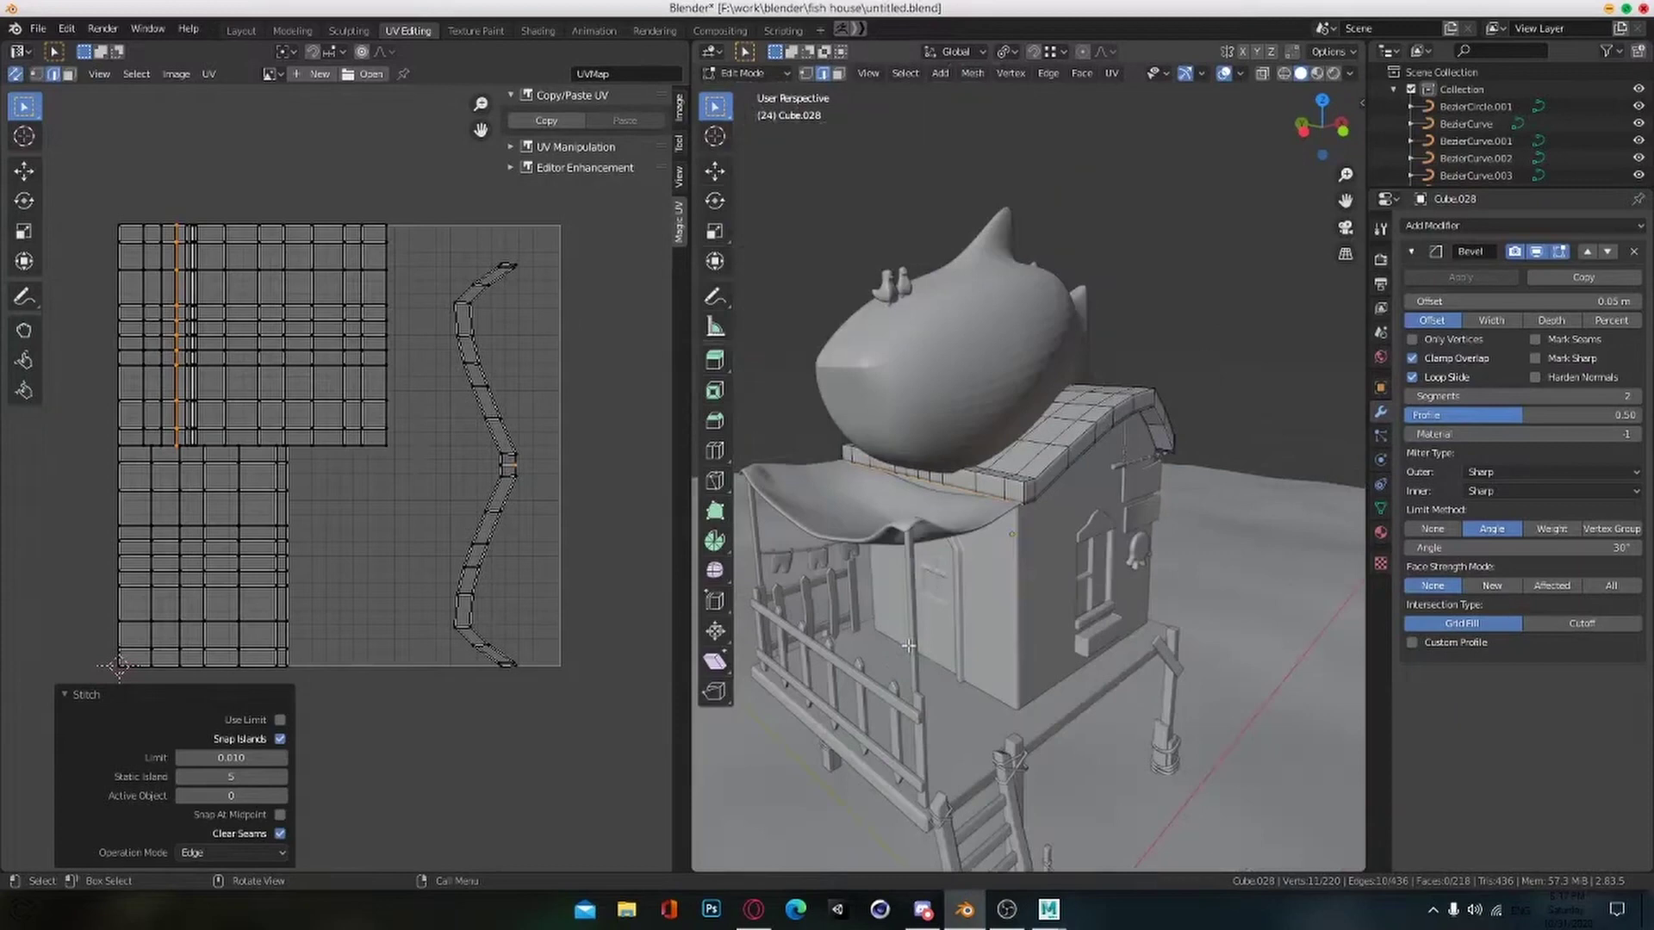
Step: Mark seams along the edge loops outlining the roof's gable end above the window wall
{"action": "scroll", "coordinate": [1016, 517], "scroll_direction": "up", "scroll_amount": 5}
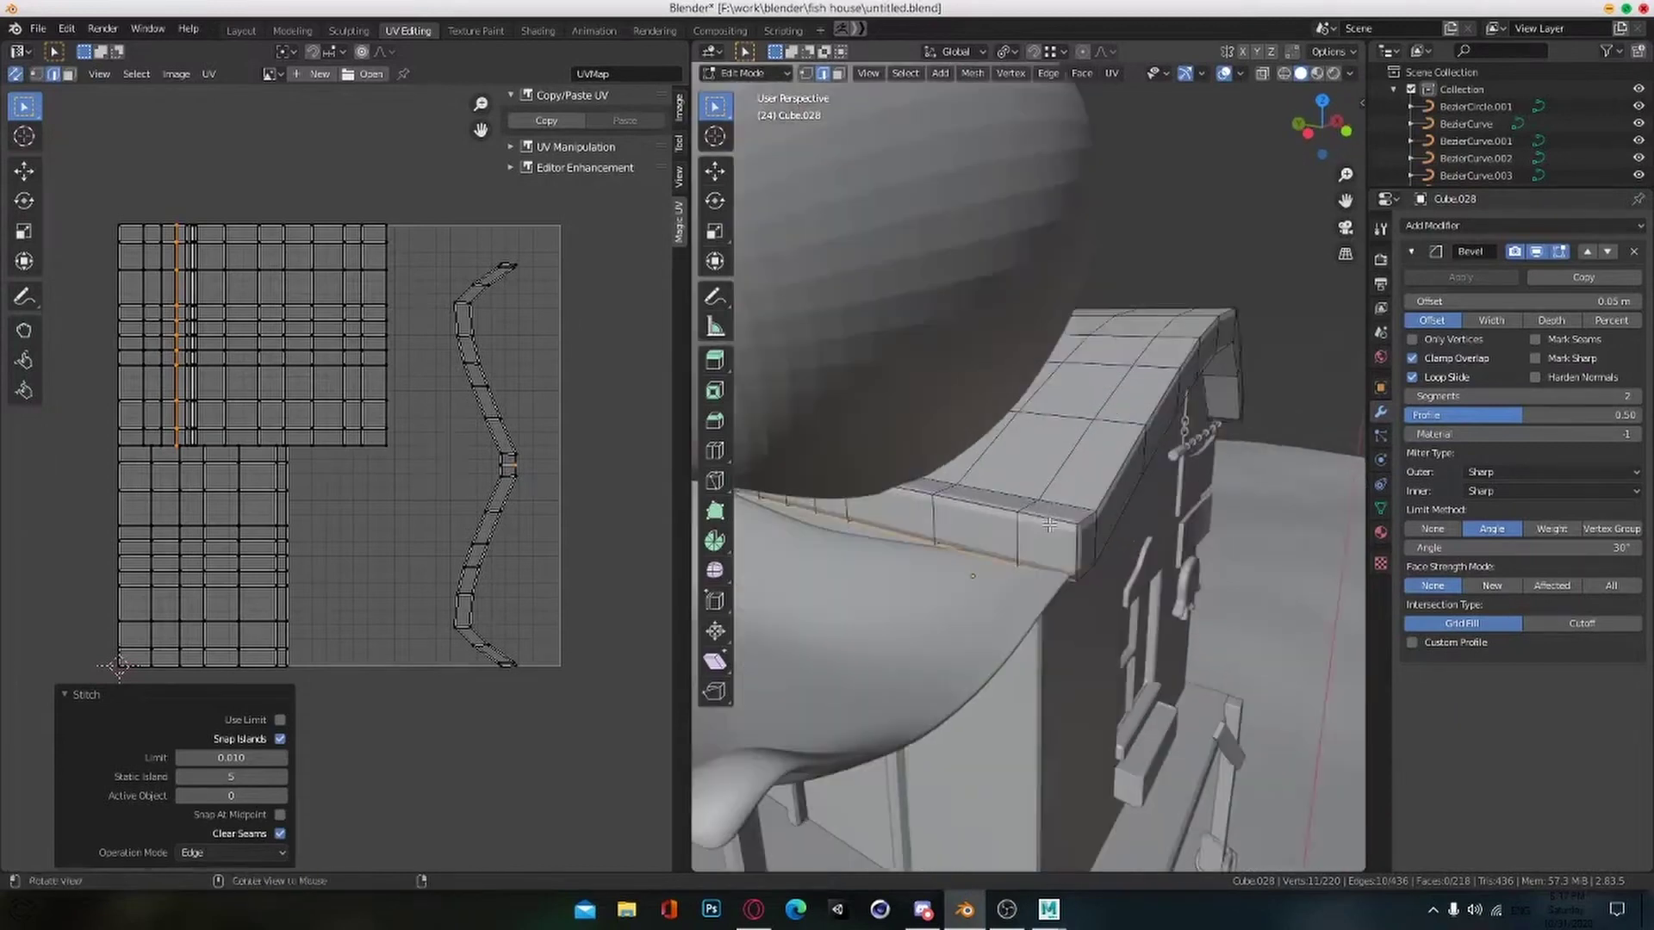
{"action": "middle_click_drag", "start_coordinate": [948, 534], "coordinate": [1015, 529]}
{"action": "key", "text": "ctrl+e"}
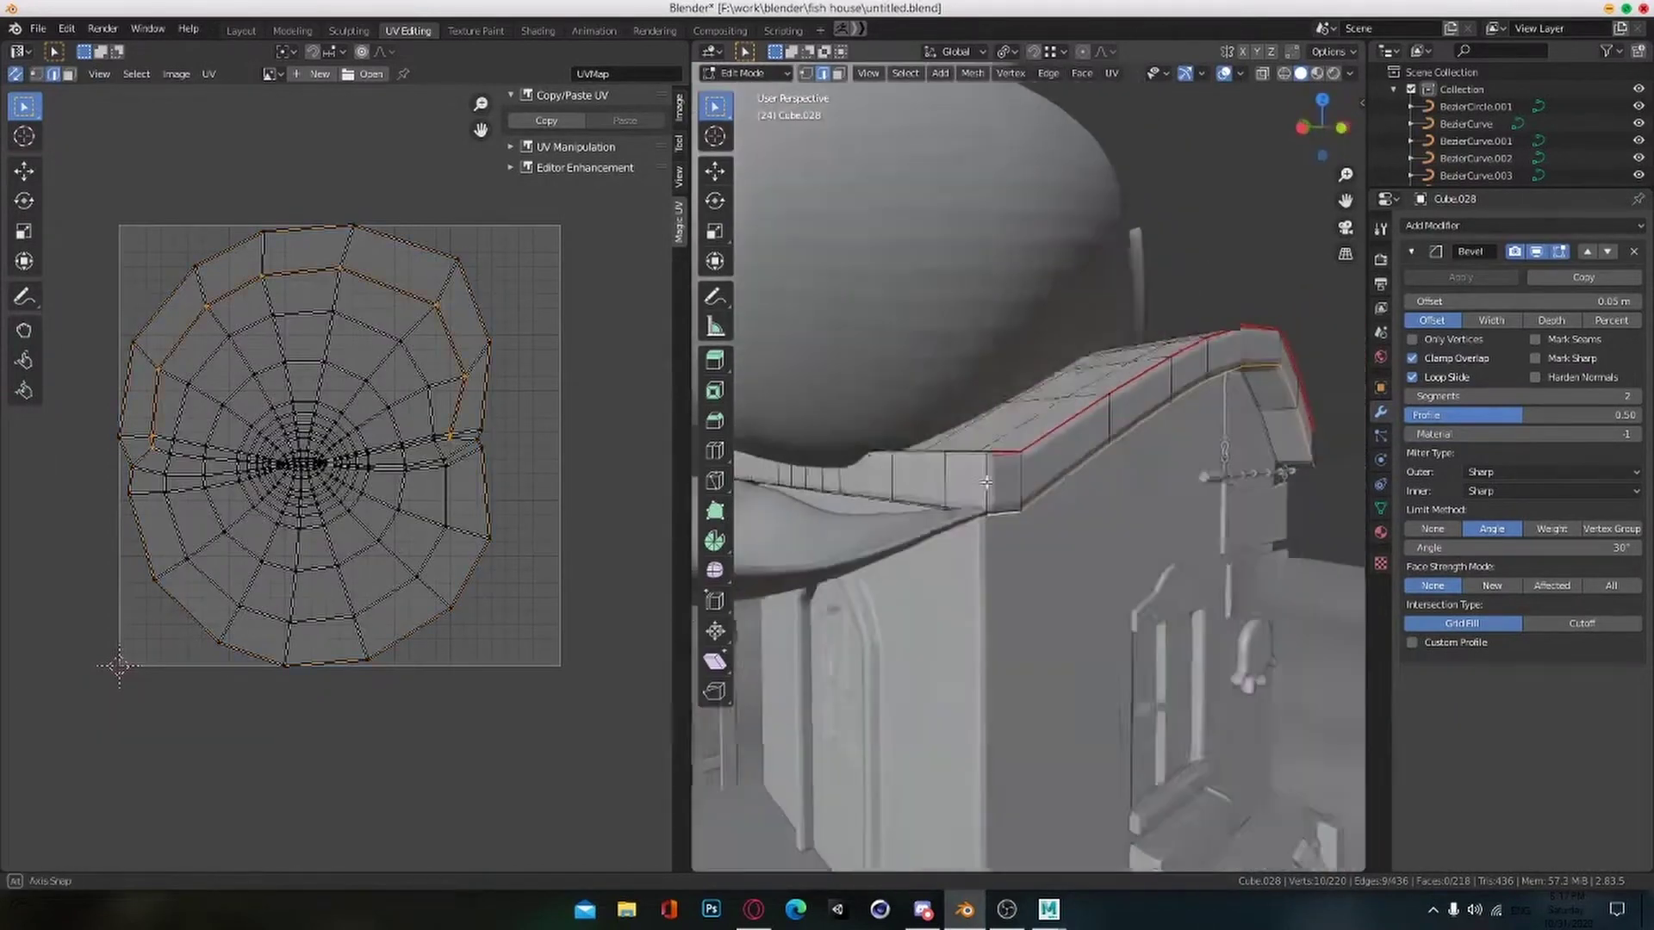
{"action": "key", "text": "ctrl+e"}
{"action": "left_click", "coordinate": [995, 511]}
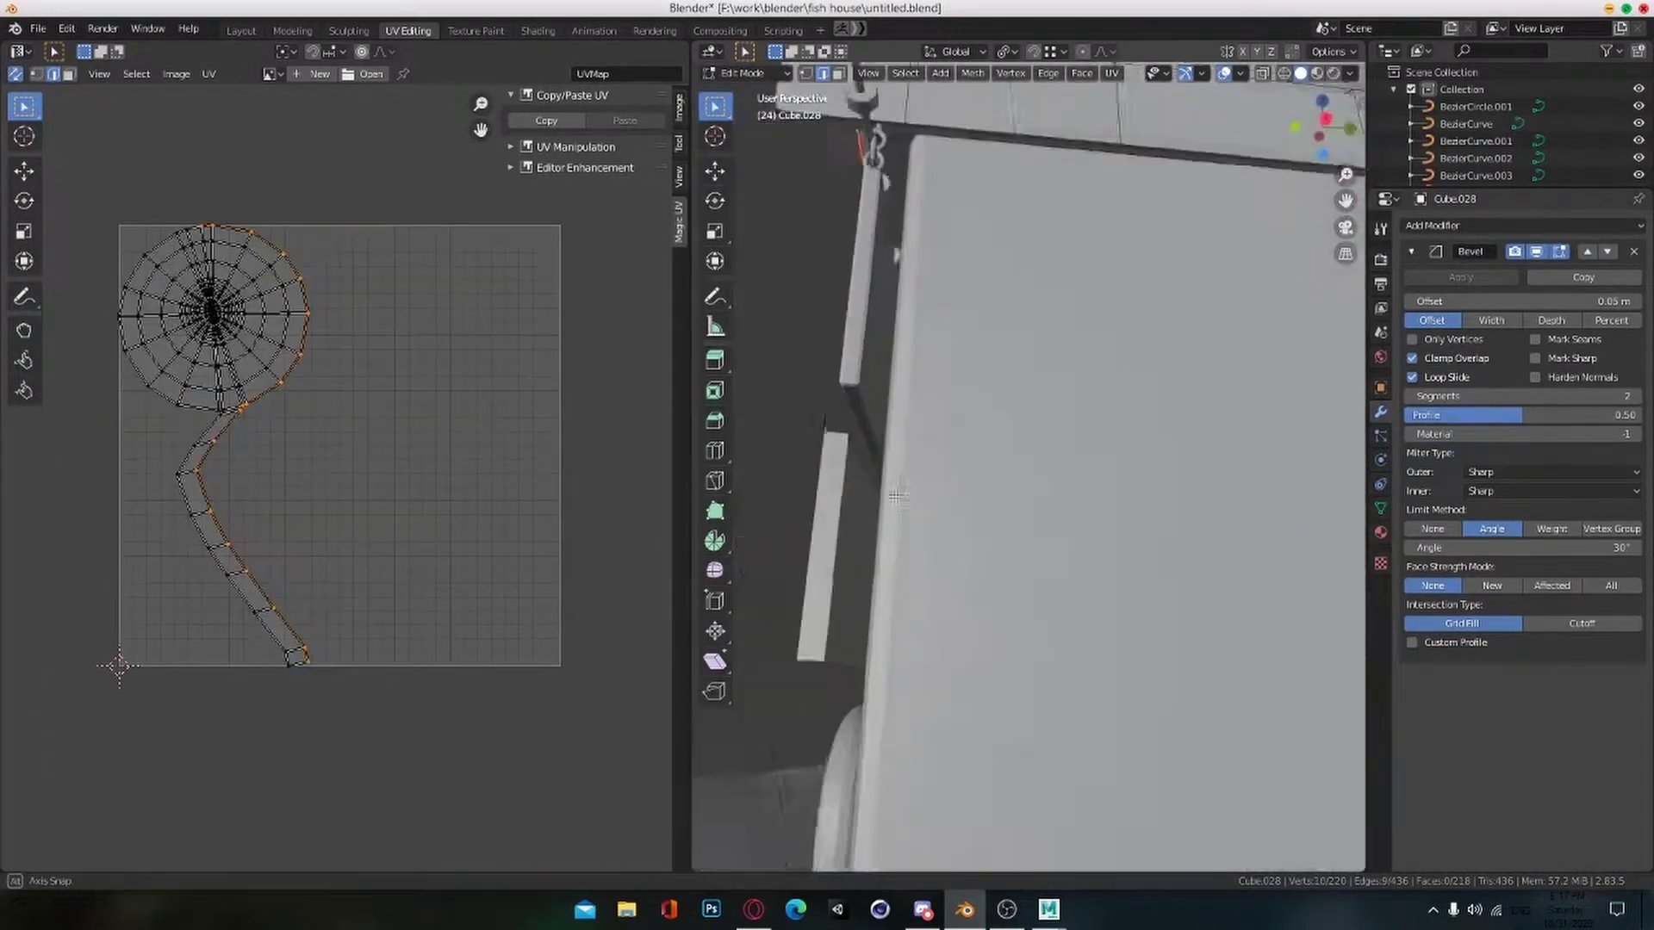
Step: Isolate the roof in local view and mark a seam along its end edge loop
{"action": "left_click_drag", "start_coordinate": [1095, 421], "coordinate": [1136, 489], "text": "alt"}
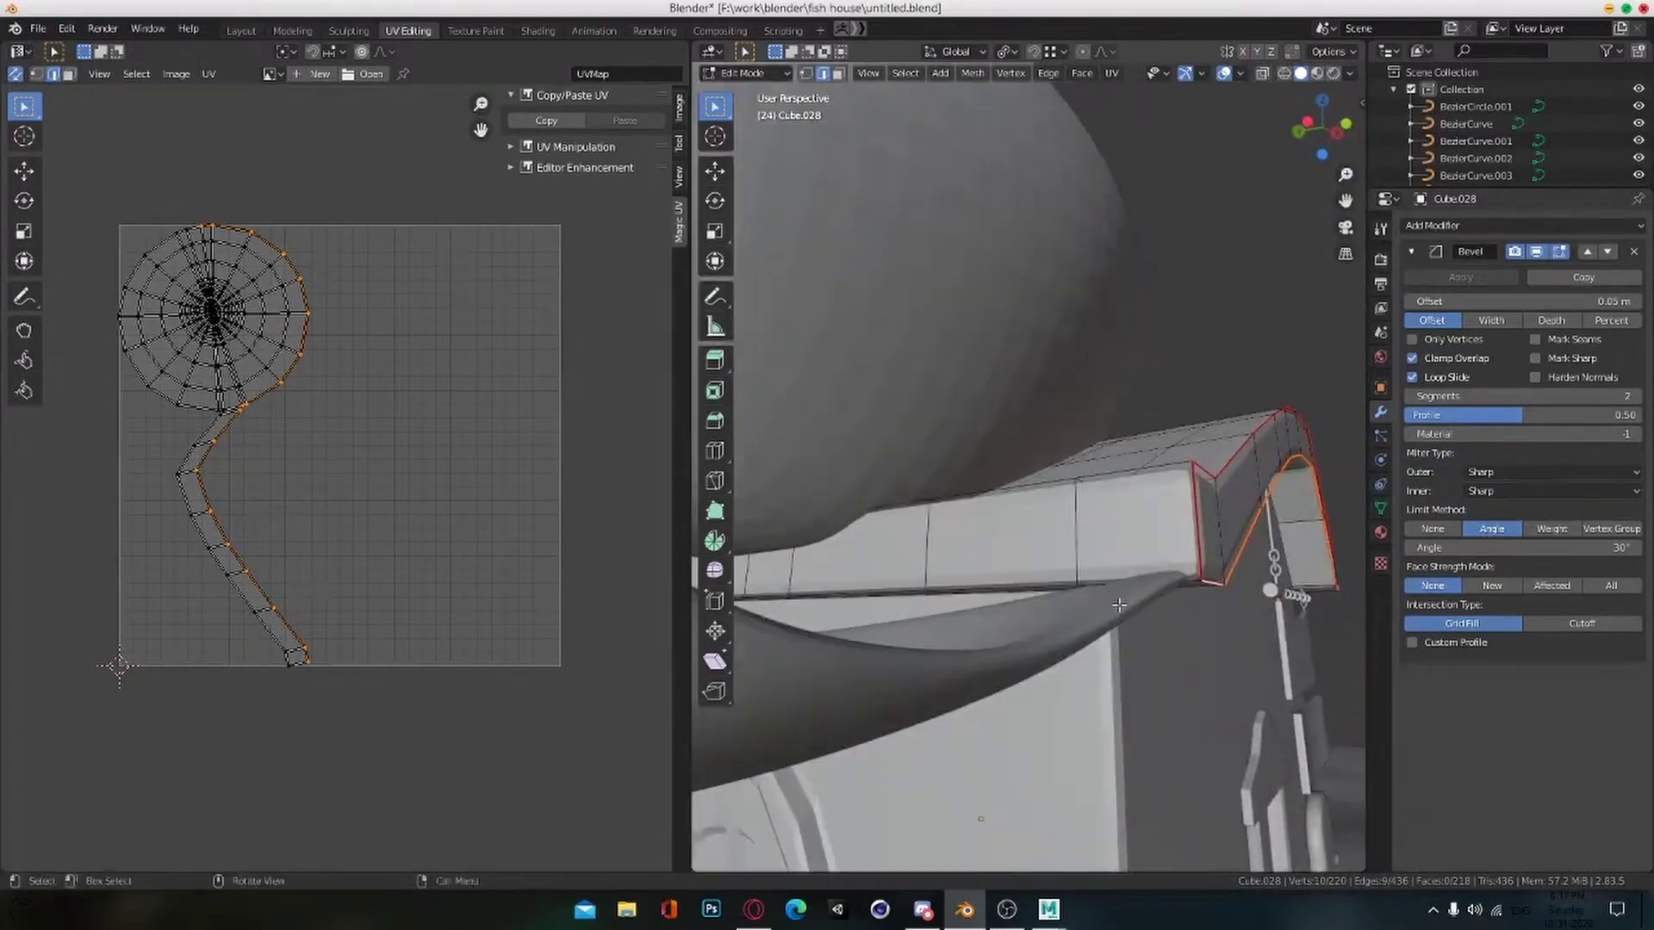
{"action": "key", "text": "KP_Divide"}
{"action": "double_click", "coordinate": [1154, 438]}
{"action": "key", "text": "ctrl+e"}
{"action": "left_click", "coordinate": [1153, 441]}
{"action": "middle_click_drag", "start_coordinate": [1216, 444], "coordinate": [1139, 664]}
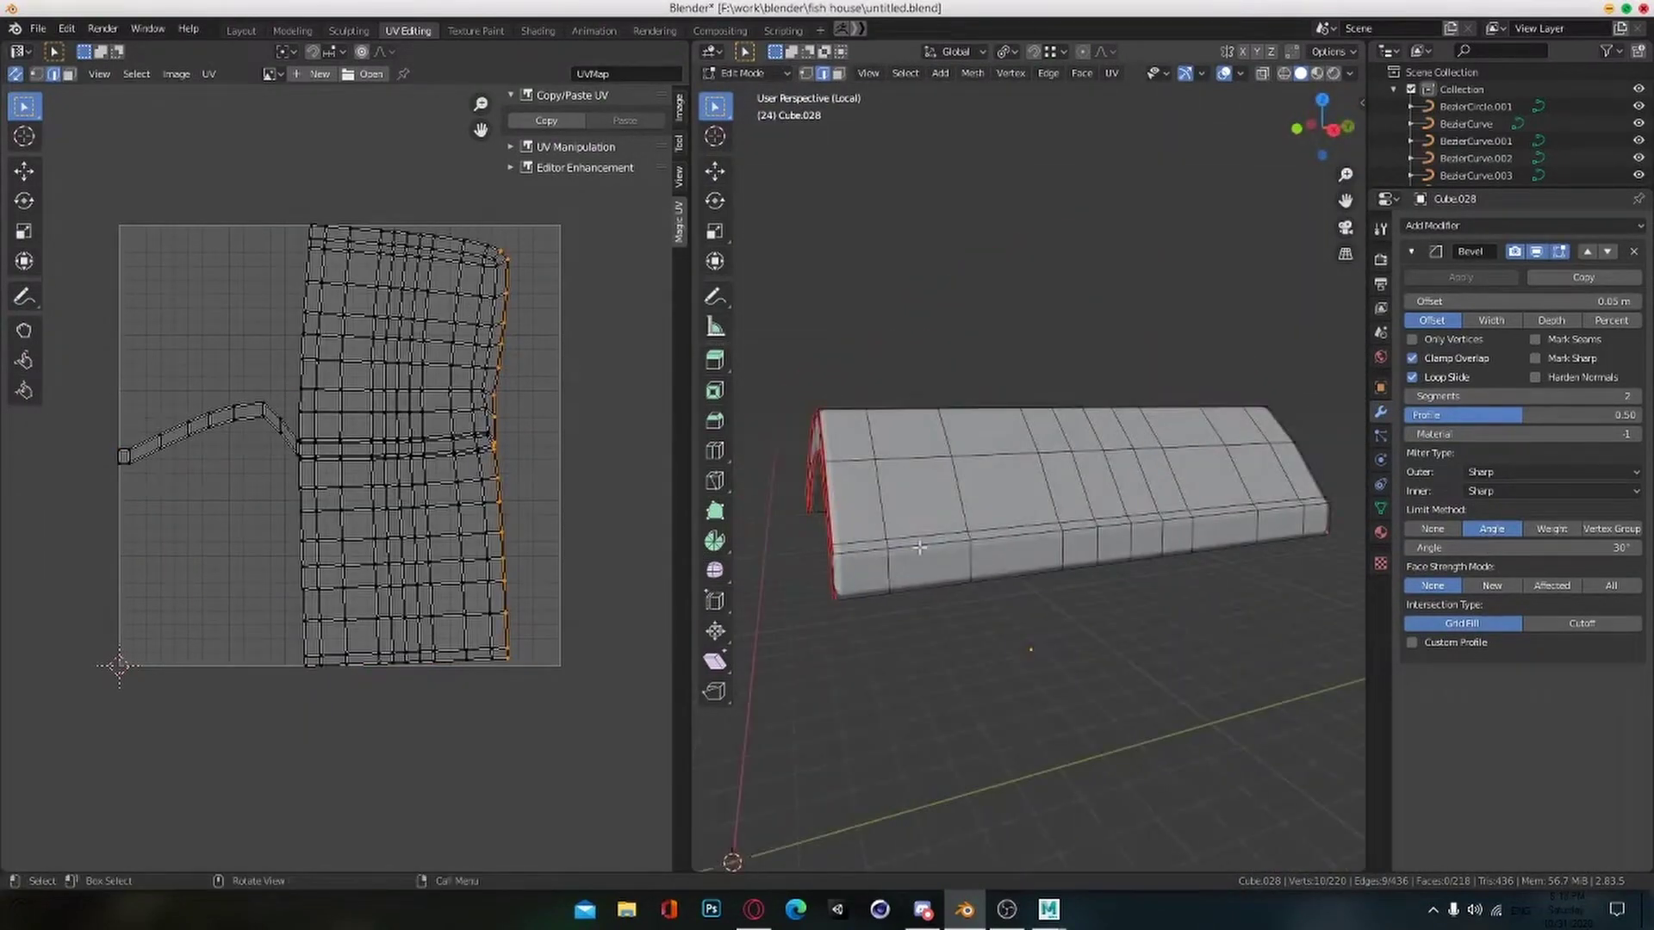
Step: Join the roof's two large grid-shaped UV islands along a long edge loop and save the file
{"action": "middle_click_drag", "start_coordinate": [919, 547], "coordinate": [932, 636]}
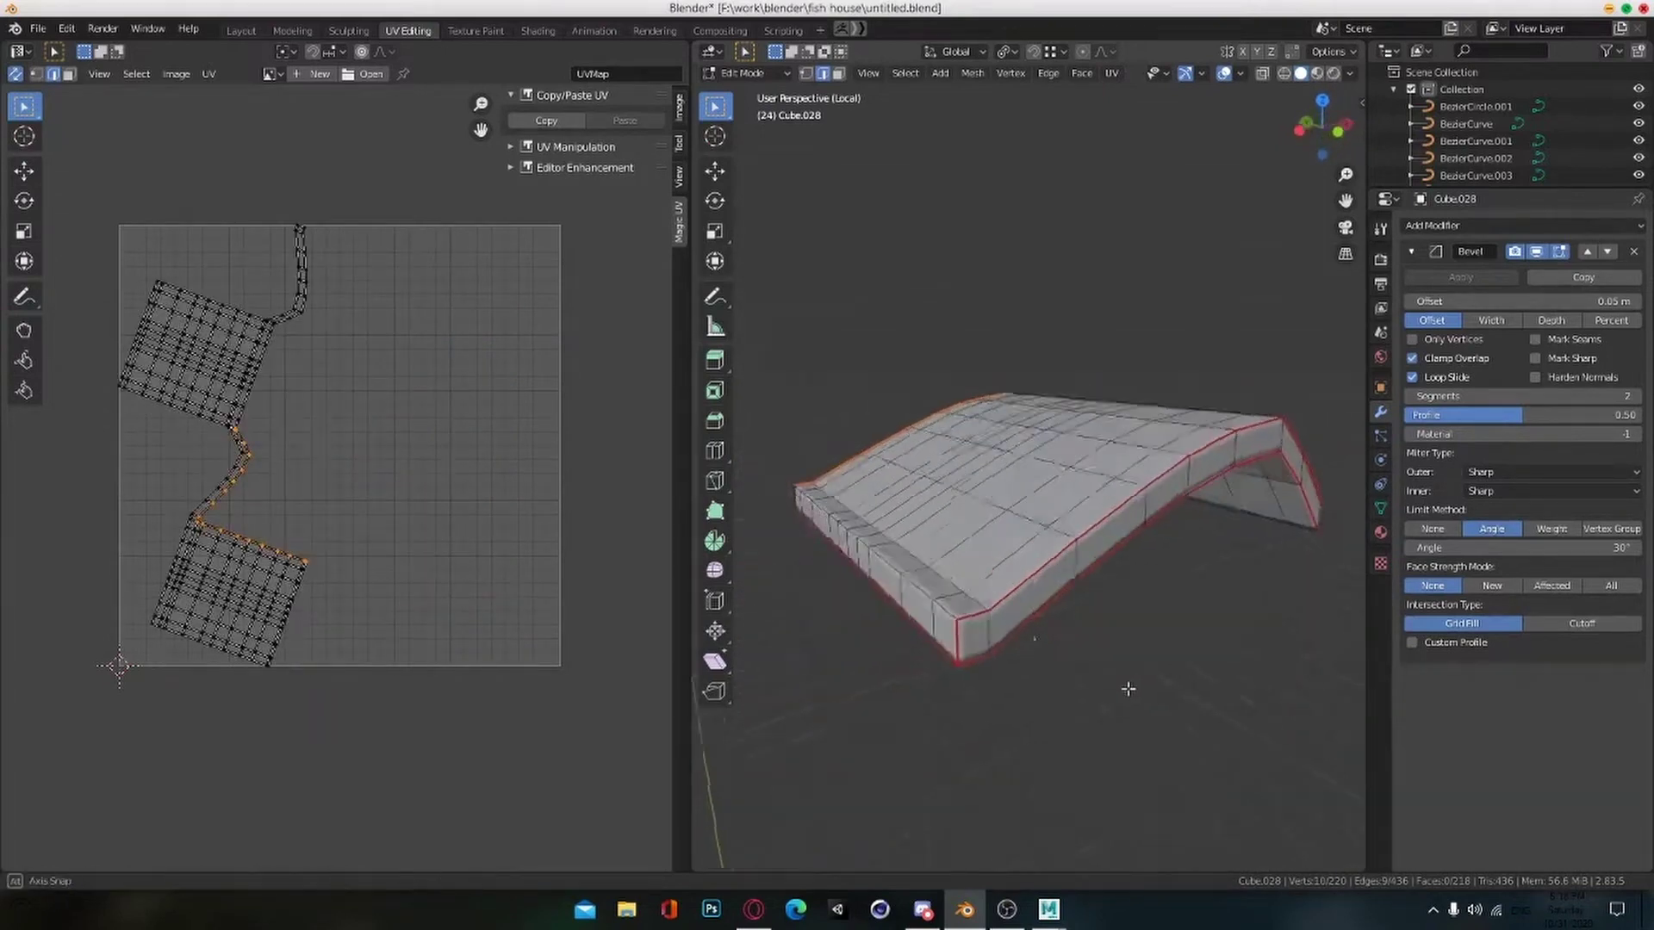
{"action": "middle_click_drag", "start_coordinate": [1238, 595], "coordinate": [1100, 640]}
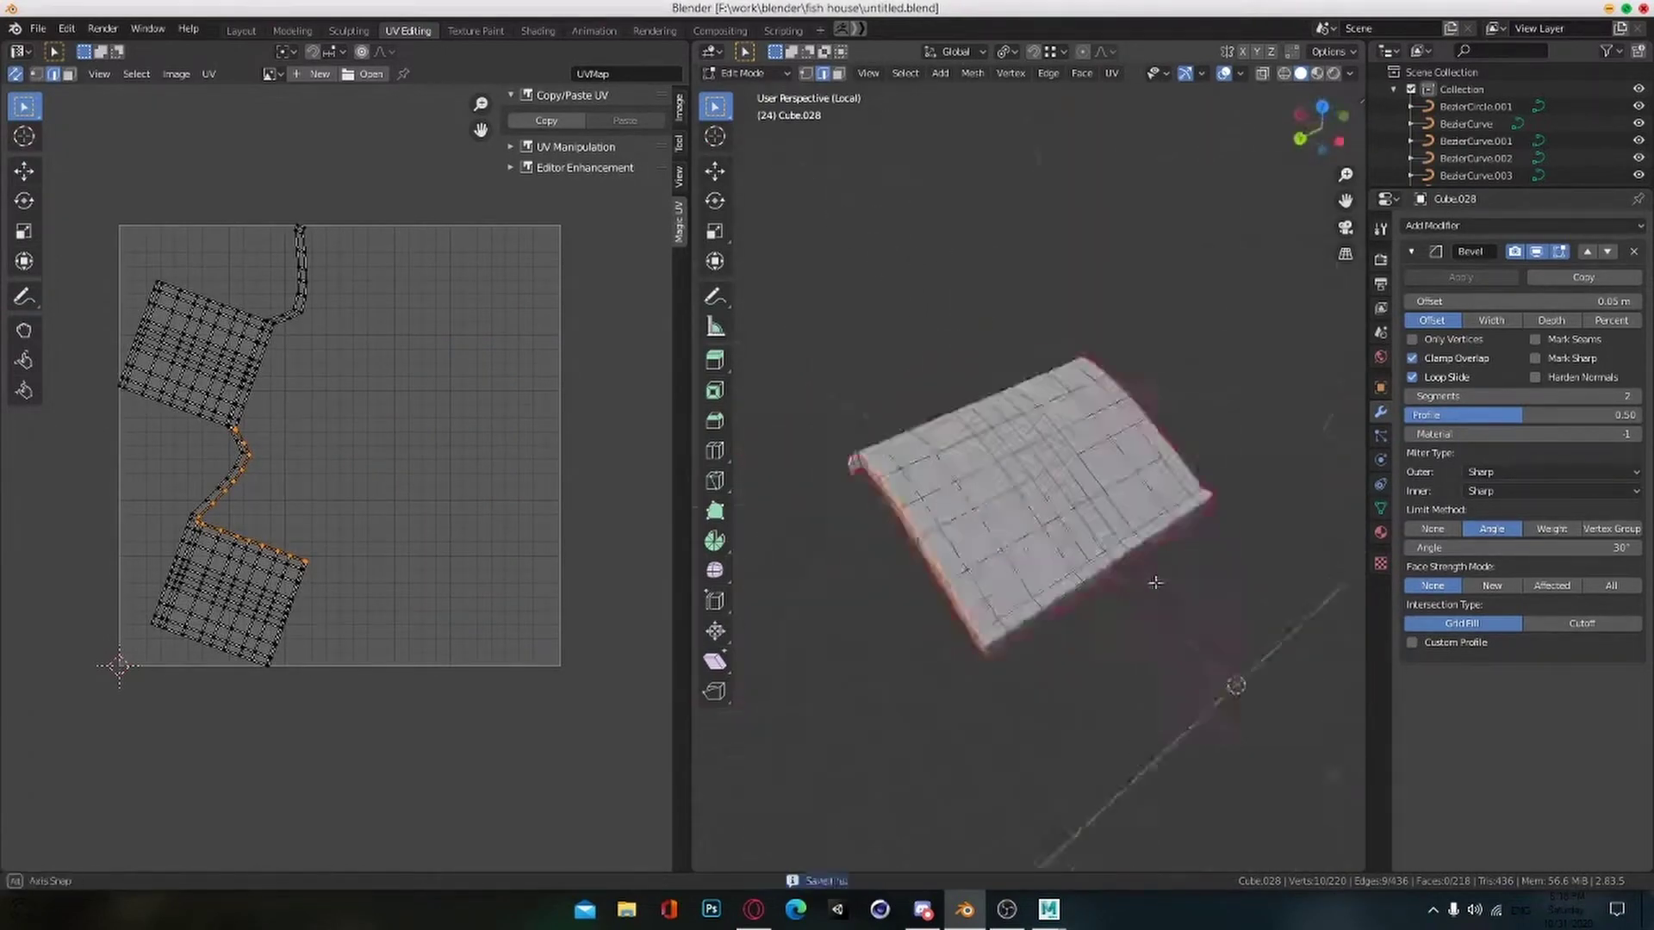
{"action": "middle_click_drag", "start_coordinate": [765, 511], "coordinate": [836, 454]}
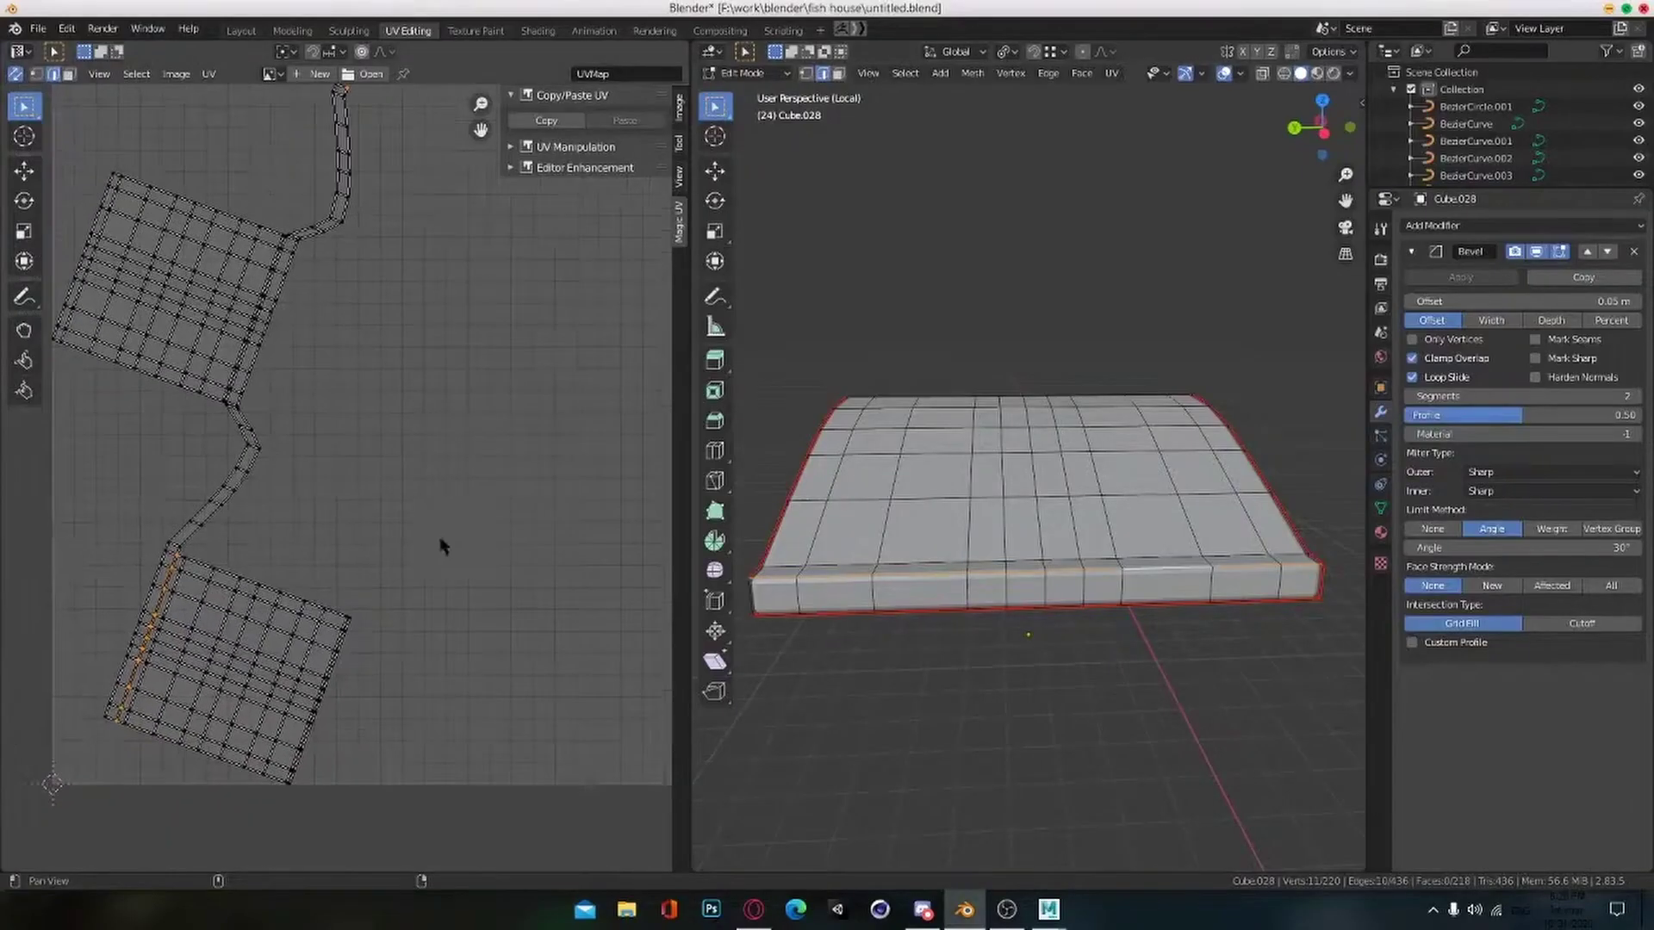
{"action": "middle_click_drag", "start_coordinate": [930, 542], "coordinate": [965, 570]}
{"action": "left_click", "coordinate": [1089, 602]}
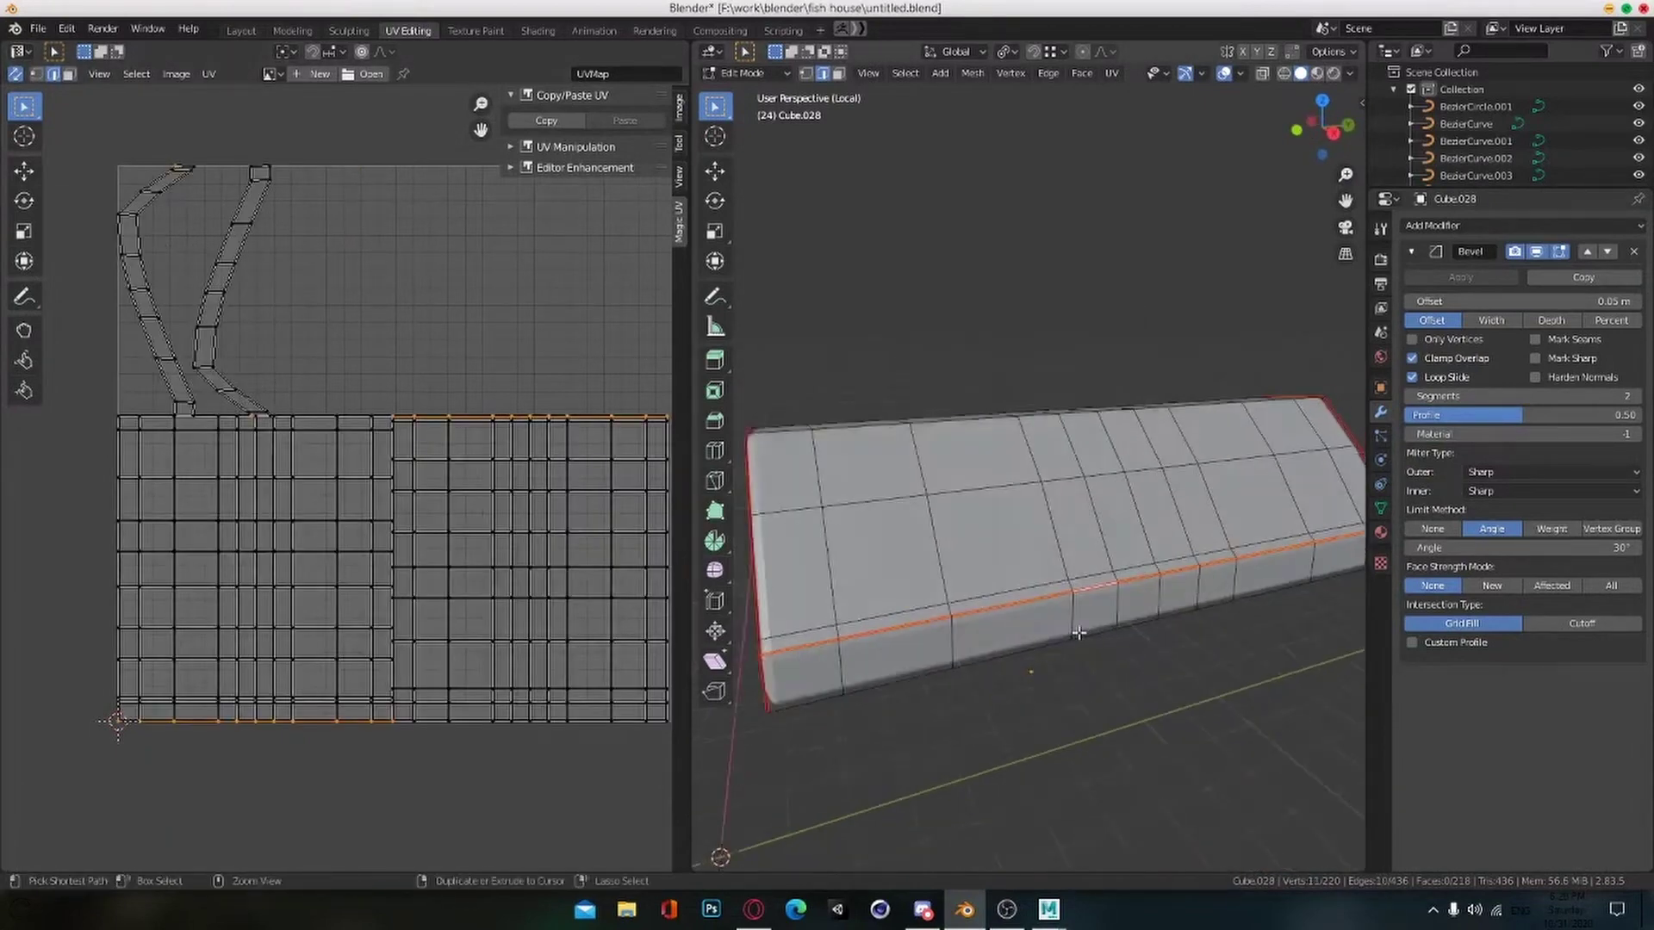
{"action": "middle_click_drag", "start_coordinate": [1078, 633], "coordinate": [1068, 607]}
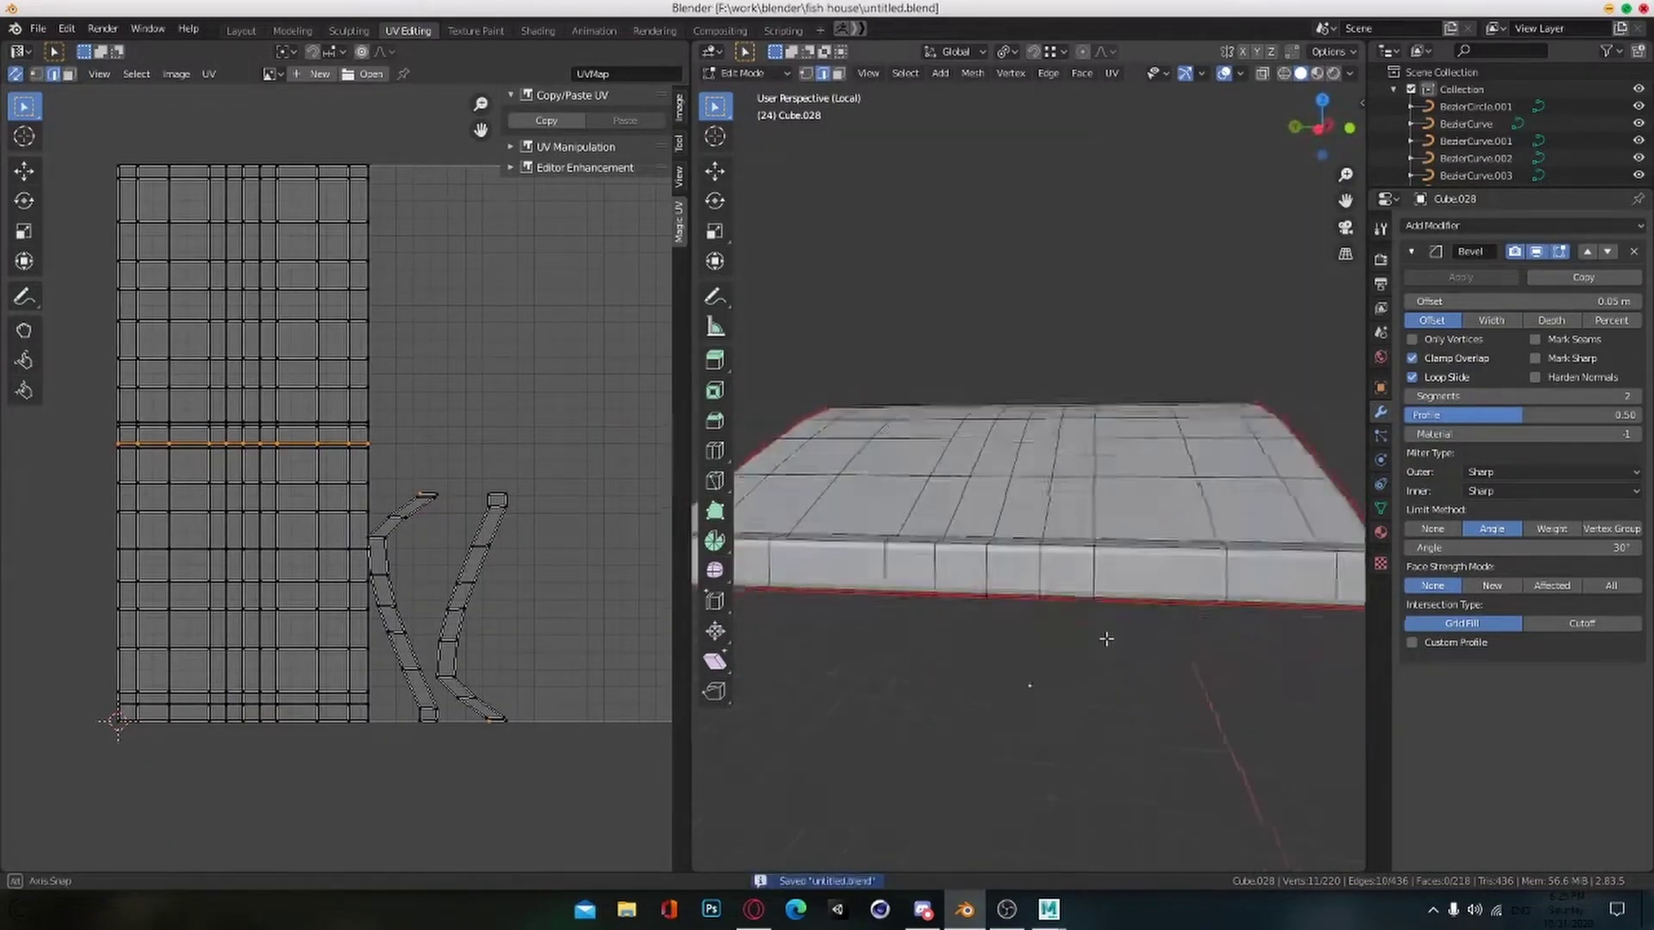
{"action": "scroll", "coordinate": [1025, 642], "scroll_direction": "down", "scroll_amount": 3}
{"action": "middle_click_drag", "start_coordinate": [1020, 535], "coordinate": [965, 502]}
{"action": "key", "text": "ctrl+s"}
Step: Unwrap the entire fish mesh on top of the house roof and save the file
{"action": "key", "text": "Tab"}
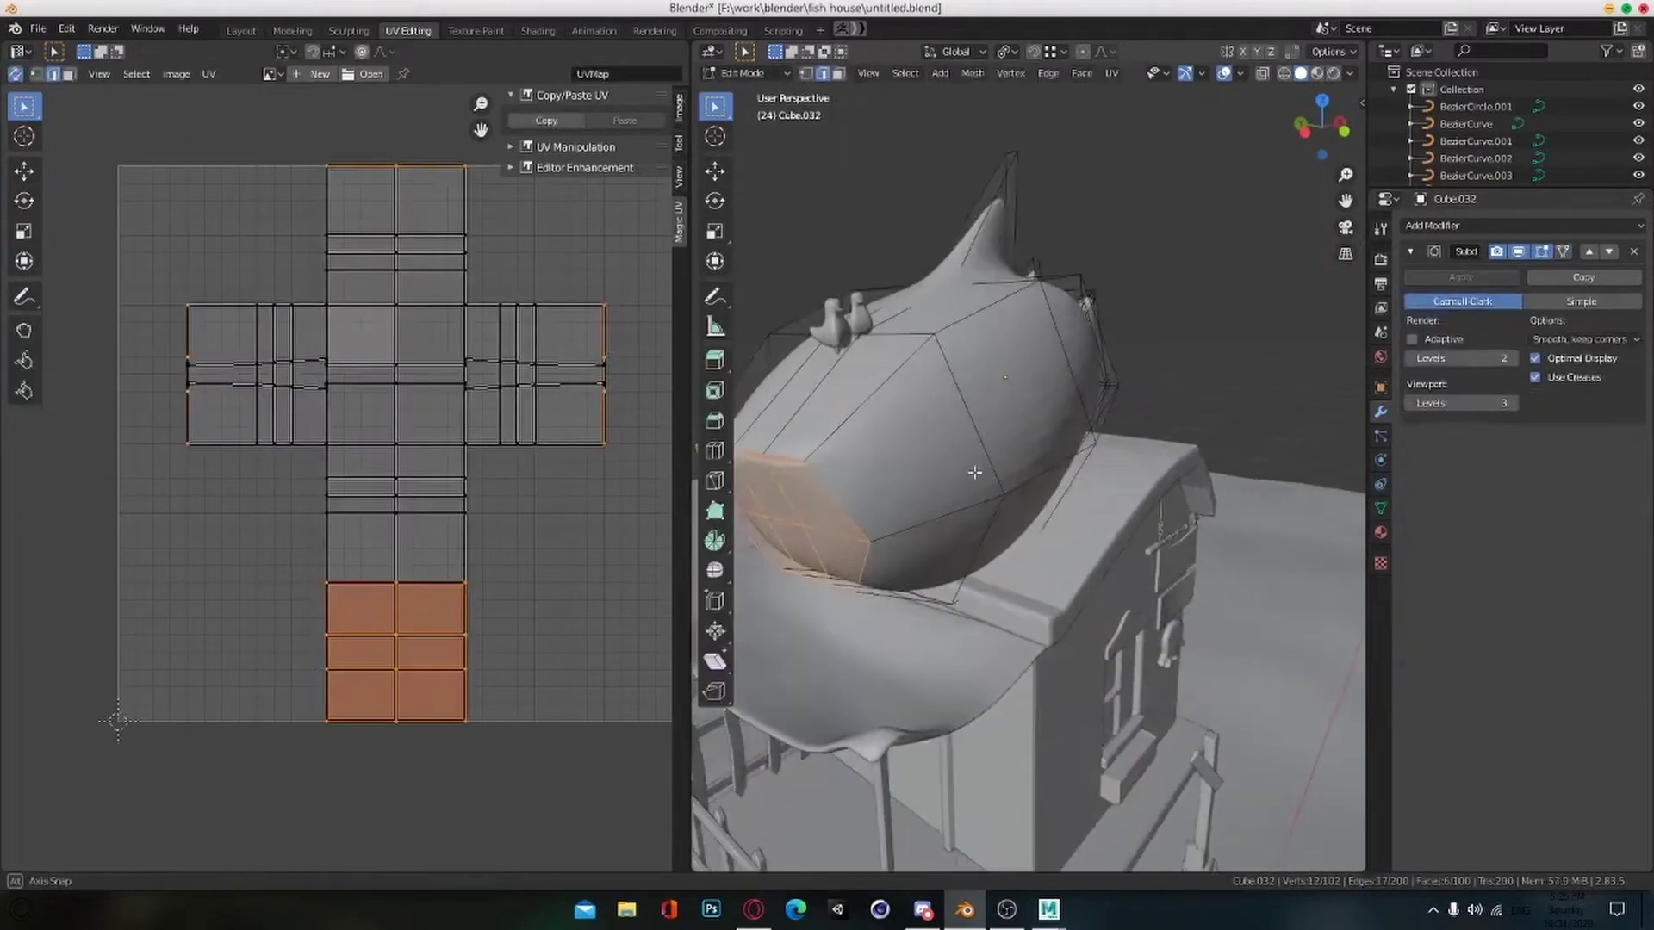
{"action": "key", "text": "a"}
{"action": "key", "text": "u"}
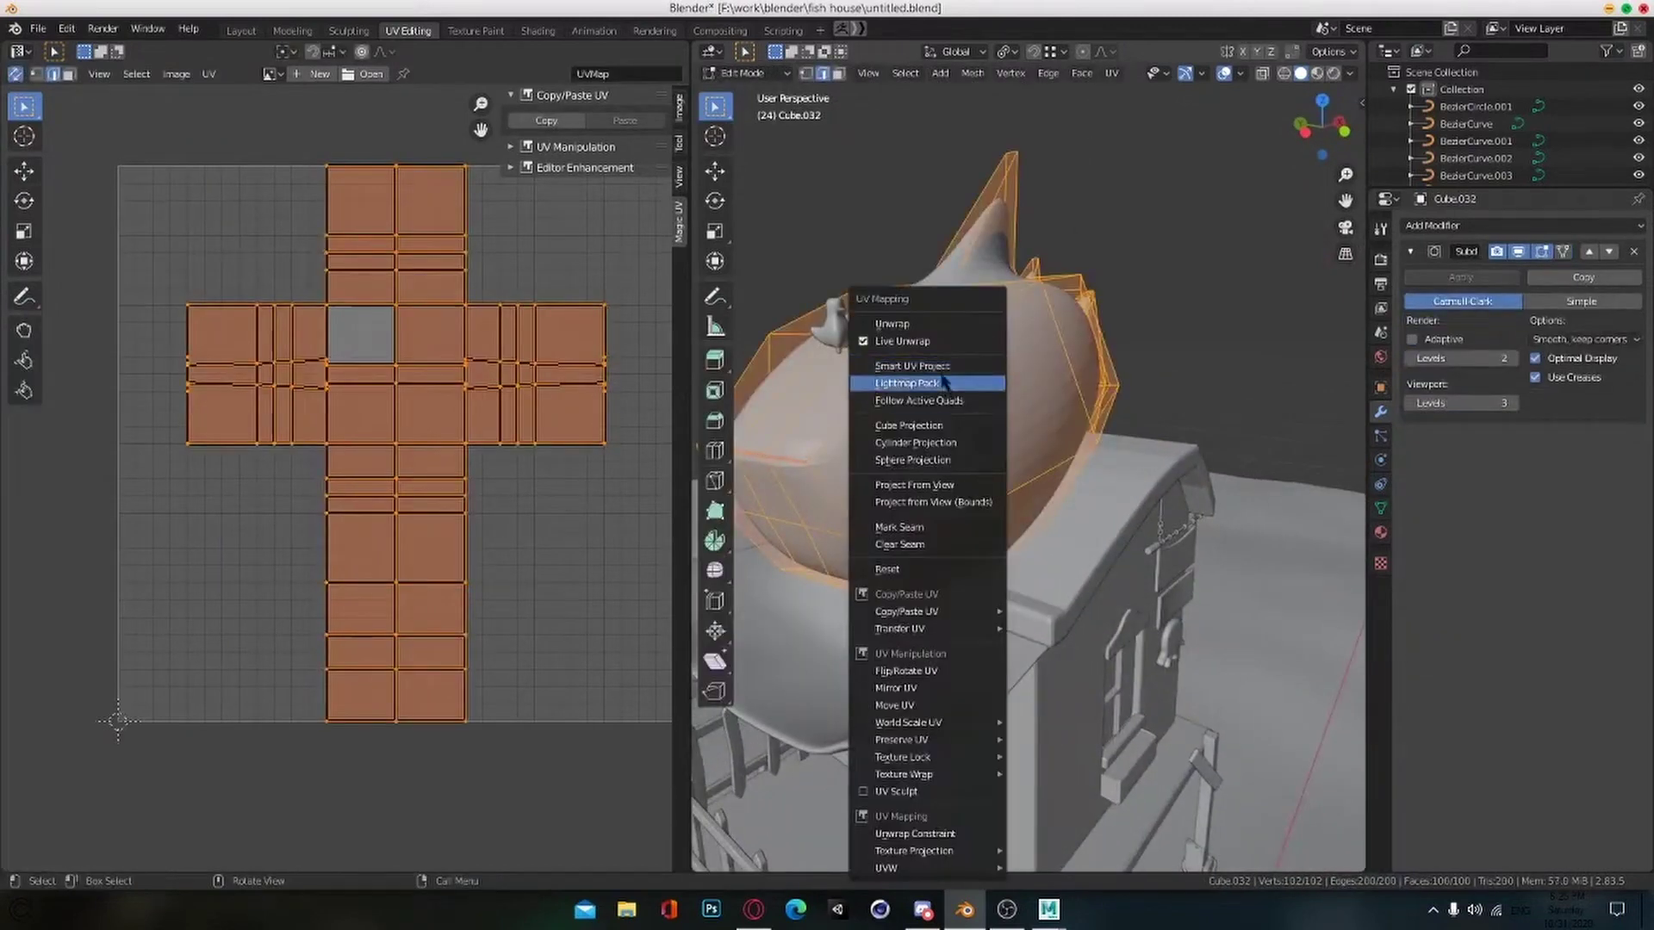
{"action": "left_click", "coordinate": [886, 321]}
{"action": "scroll", "coordinate": [531, 603], "scroll_direction": "down", "scroll_amount": 2}
{"action": "middle_click_drag", "start_coordinate": [518, 602], "coordinate": [507, 609]}
{"action": "scroll", "coordinate": [507, 609], "scroll_direction": "up", "scroll_amount": 3}
{"action": "key", "text": "ctrl+s"}
Step: Select the upper and lower edges on one side of the fish's front face and mark them as seams
{"action": "scroll", "coordinate": [956, 521], "scroll_direction": "down", "scroll_amount": 3}
{"action": "middle_click_drag", "start_coordinate": [870, 495], "coordinate": [1027, 548]}
{"action": "scroll", "coordinate": [954, 483], "scroll_direction": "up", "scroll_amount": 2}
{"action": "left_click", "coordinate": [942, 452]}
{"action": "scroll", "coordinate": [963, 517], "scroll_direction": "up", "scroll_amount": 3}
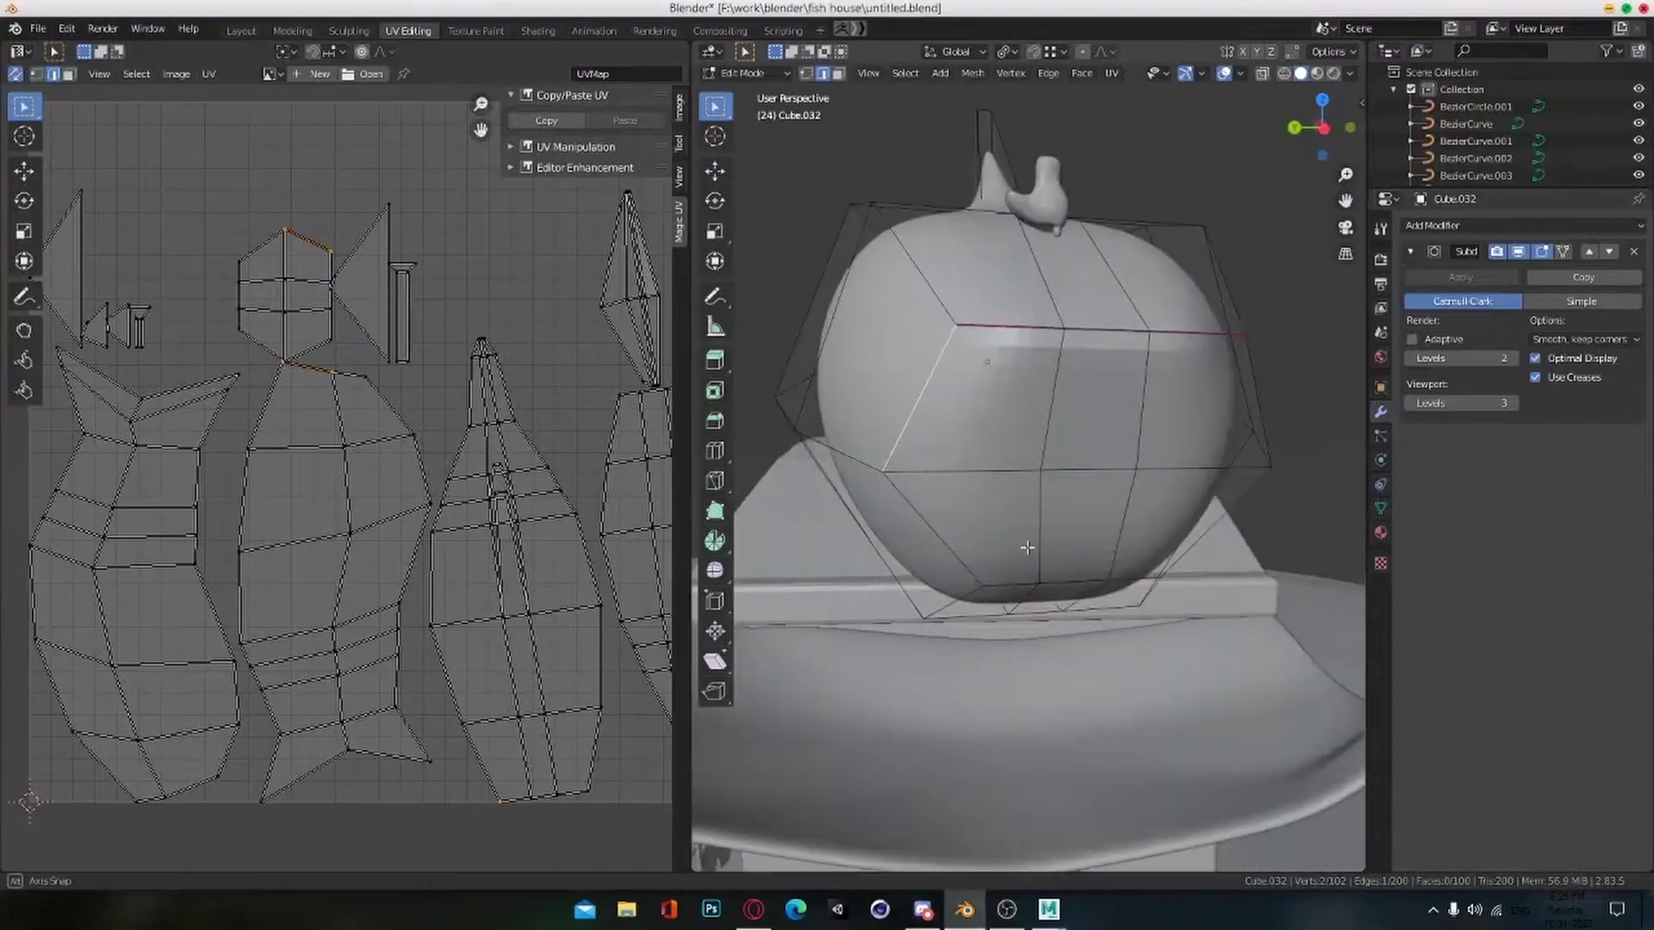
{"action": "scroll", "coordinate": [940, 411], "scroll_direction": "down", "scroll_amount": 5}
{"action": "middle_click_drag", "start_coordinate": [940, 411], "coordinate": [944, 460]}
{"action": "left_click", "coordinate": [923, 910]}
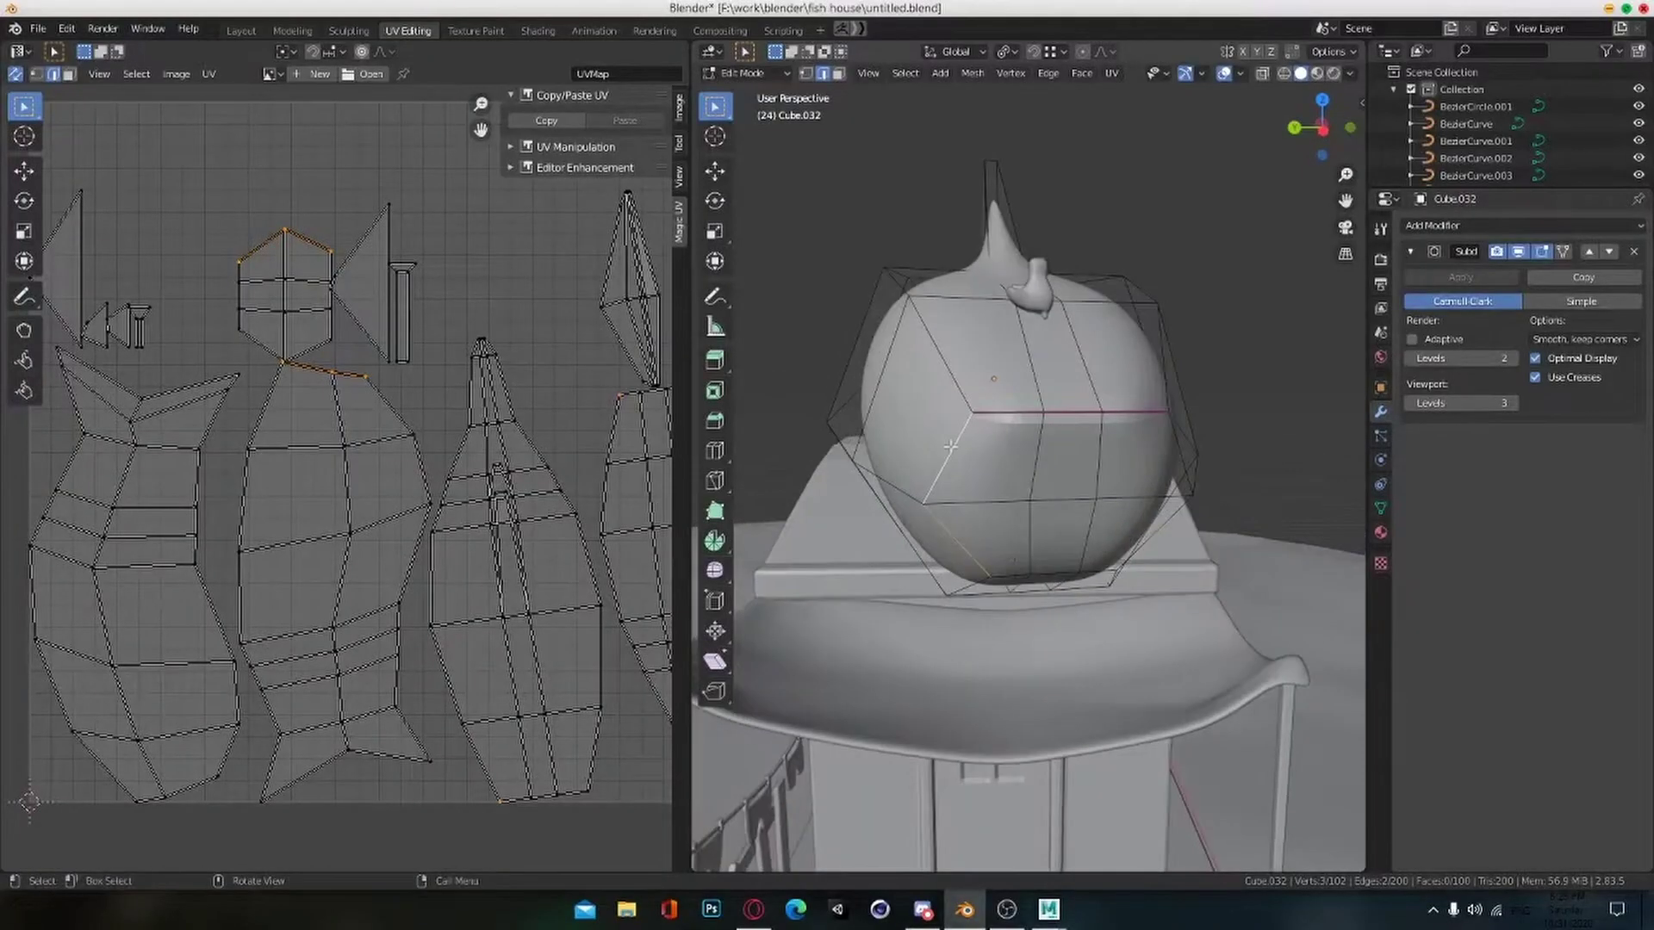
{"action": "left_click_drag", "start_coordinate": [950, 446], "coordinate": [974, 448], "text": "alt"}
{"action": "key", "text": "ctrl+e"}
{"action": "left_click", "coordinate": [974, 506]}
Step: Mark seams on the side edges at the opposite side of the fish's front face
{"action": "left_click_drag", "start_coordinate": [974, 505], "coordinate": [1001, 506], "text": "alt"}
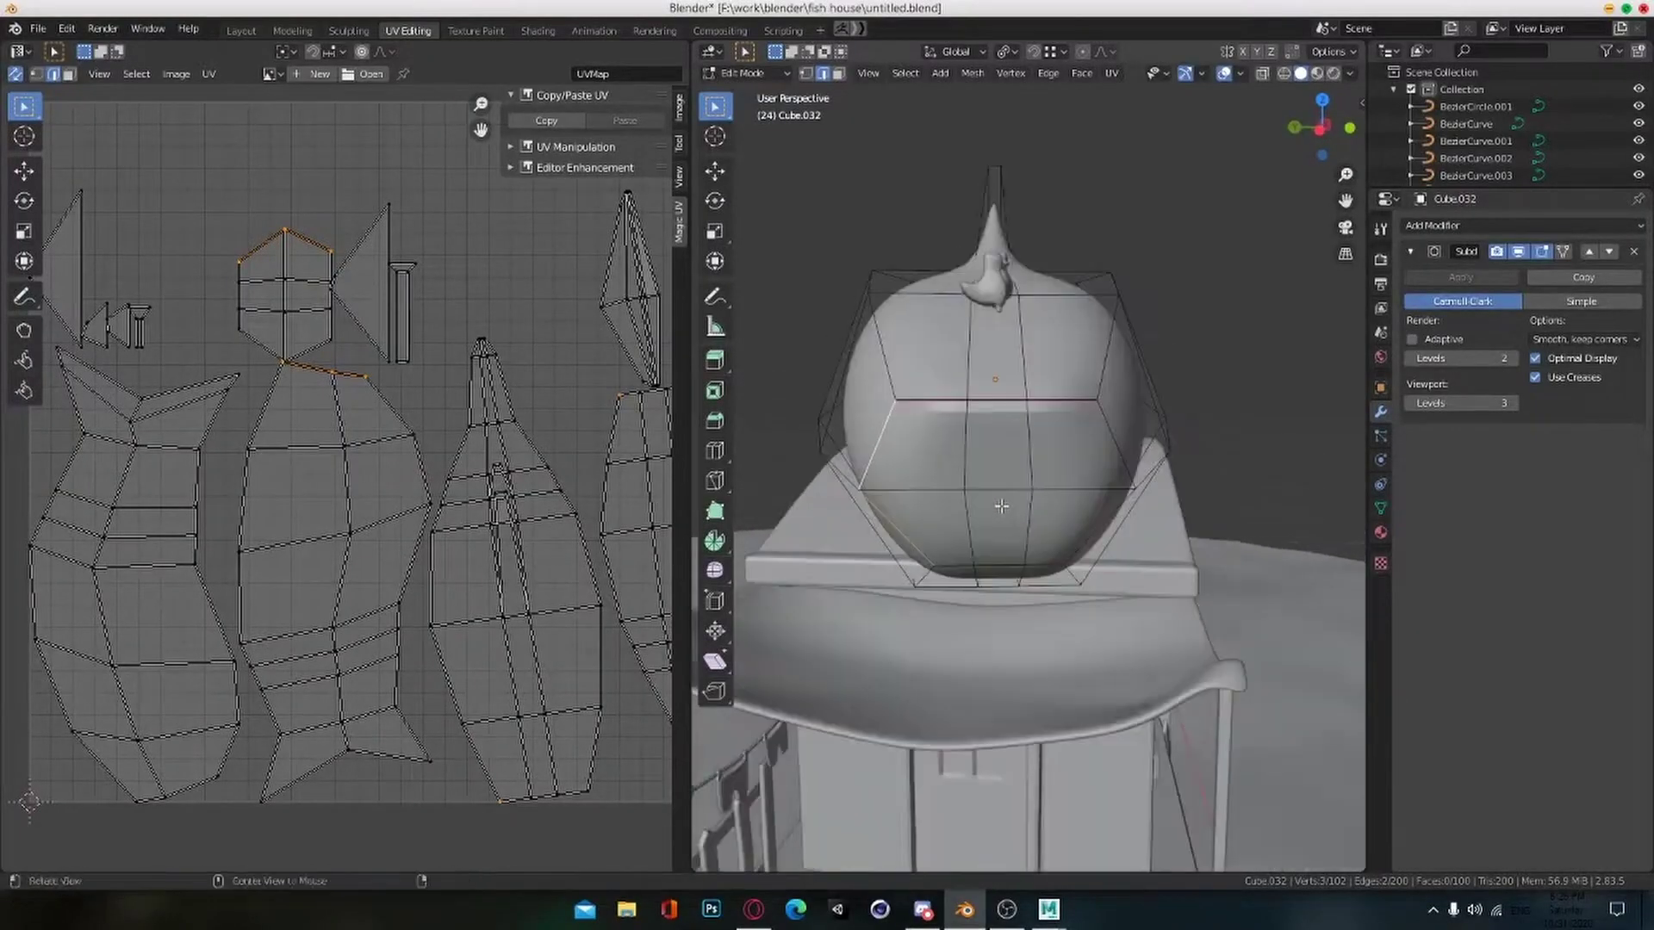
{"action": "left_click", "coordinate": [977, 484]}
{"action": "middle_click_drag", "start_coordinate": [977, 488], "coordinate": [947, 535]}
{"action": "key", "text": "ctrl+e"}
{"action": "left_click", "coordinate": [935, 476]}
{"action": "middle_click_drag", "start_coordinate": [935, 476], "coordinate": [999, 495]}
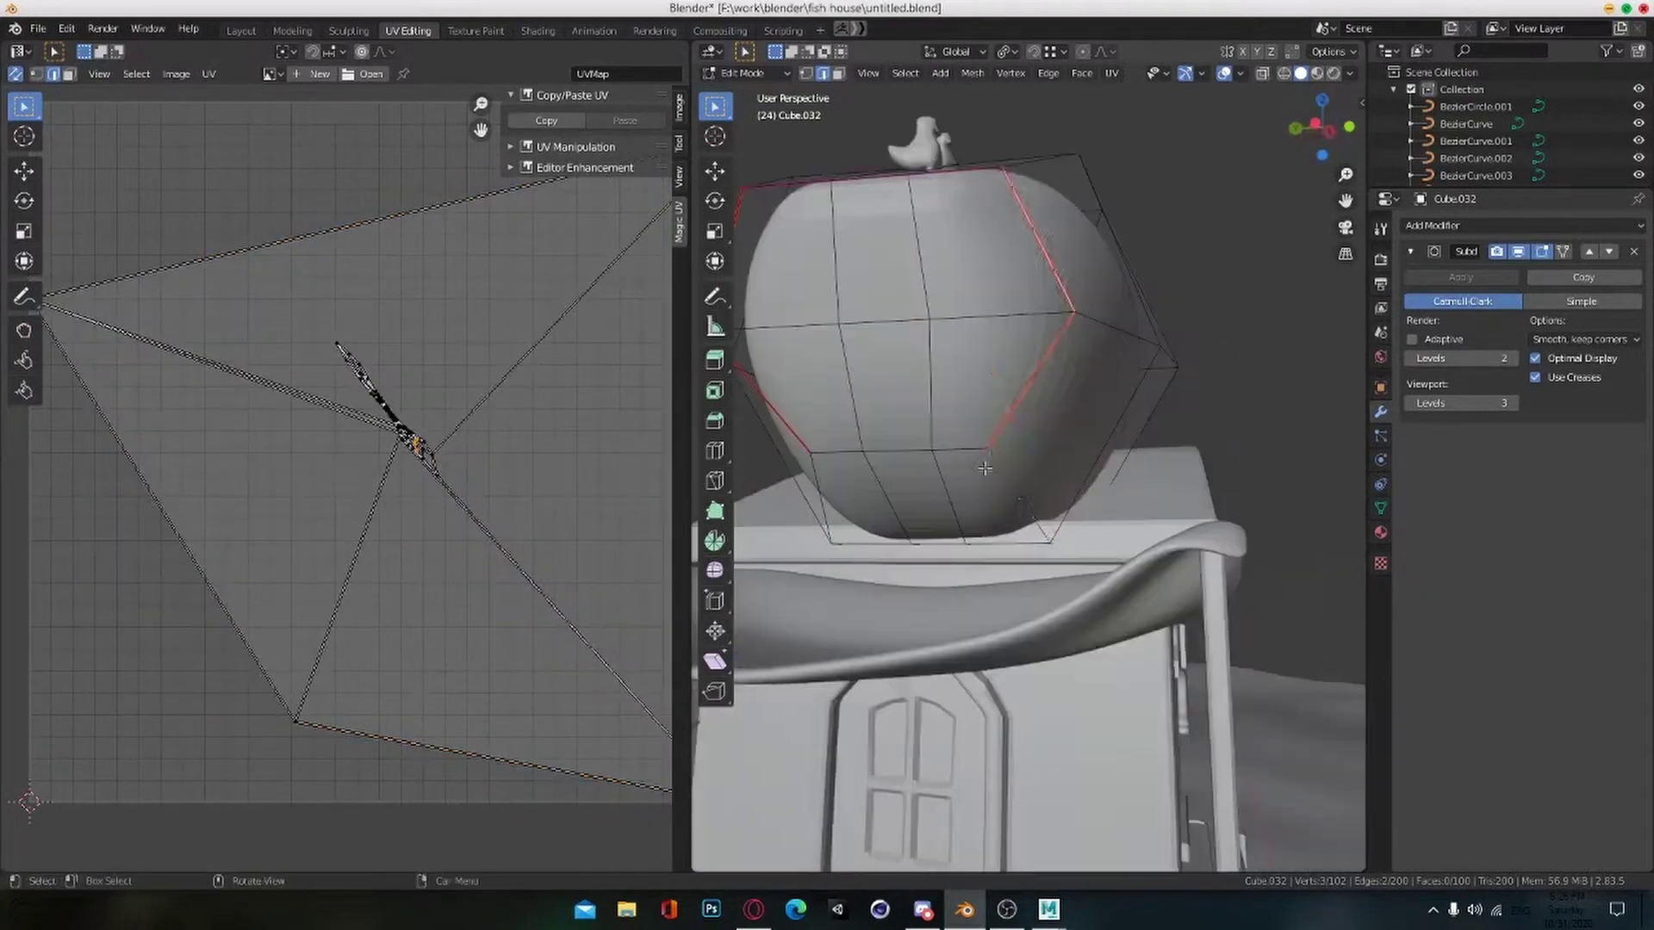
Step: Mark seams on the lower front edges and the top edge of the fish's front face
{"action": "left_click", "coordinate": [1004, 498]}
{"action": "key", "text": "ctrl+e"}
{"action": "left_click", "coordinate": [1000, 506]}
{"action": "key", "text": "ctrl+e"}
{"action": "left_click", "coordinate": [1015, 492]}
{"action": "left_click", "coordinate": [1052, 409]}
{"action": "key", "text": "ctrl+e"}
{"action": "left_click", "coordinate": [1052, 409]}
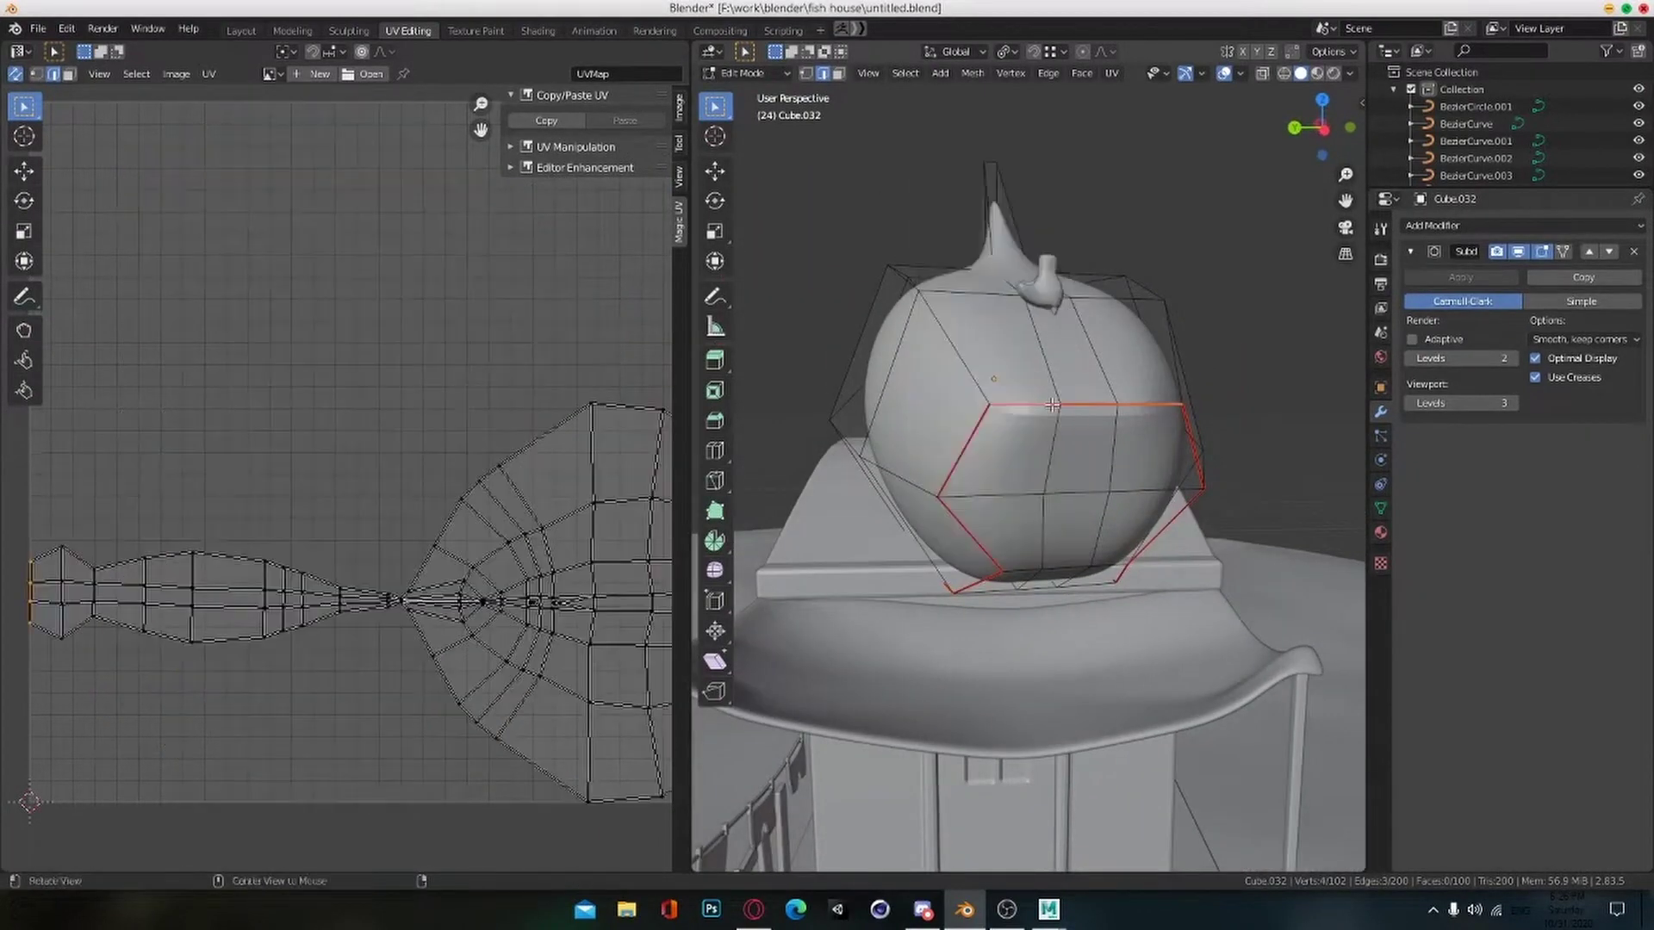
Step: Isolate the fish in local view and turn off its Subdivision modifier in the viewport
{"action": "middle_click_drag", "start_coordinate": [1052, 409], "coordinate": [943, 521]}
{"action": "scroll", "coordinate": [1034, 483], "scroll_direction": "up", "scroll_amount": 3}
{"action": "left_click", "coordinate": [1084, 460]}
{"action": "key", "text": "KP_Divide"}
{"action": "left_click", "coordinate": [1518, 252]}
{"action": "scroll", "coordinate": [1089, 452], "scroll_direction": "up", "scroll_amount": 4}
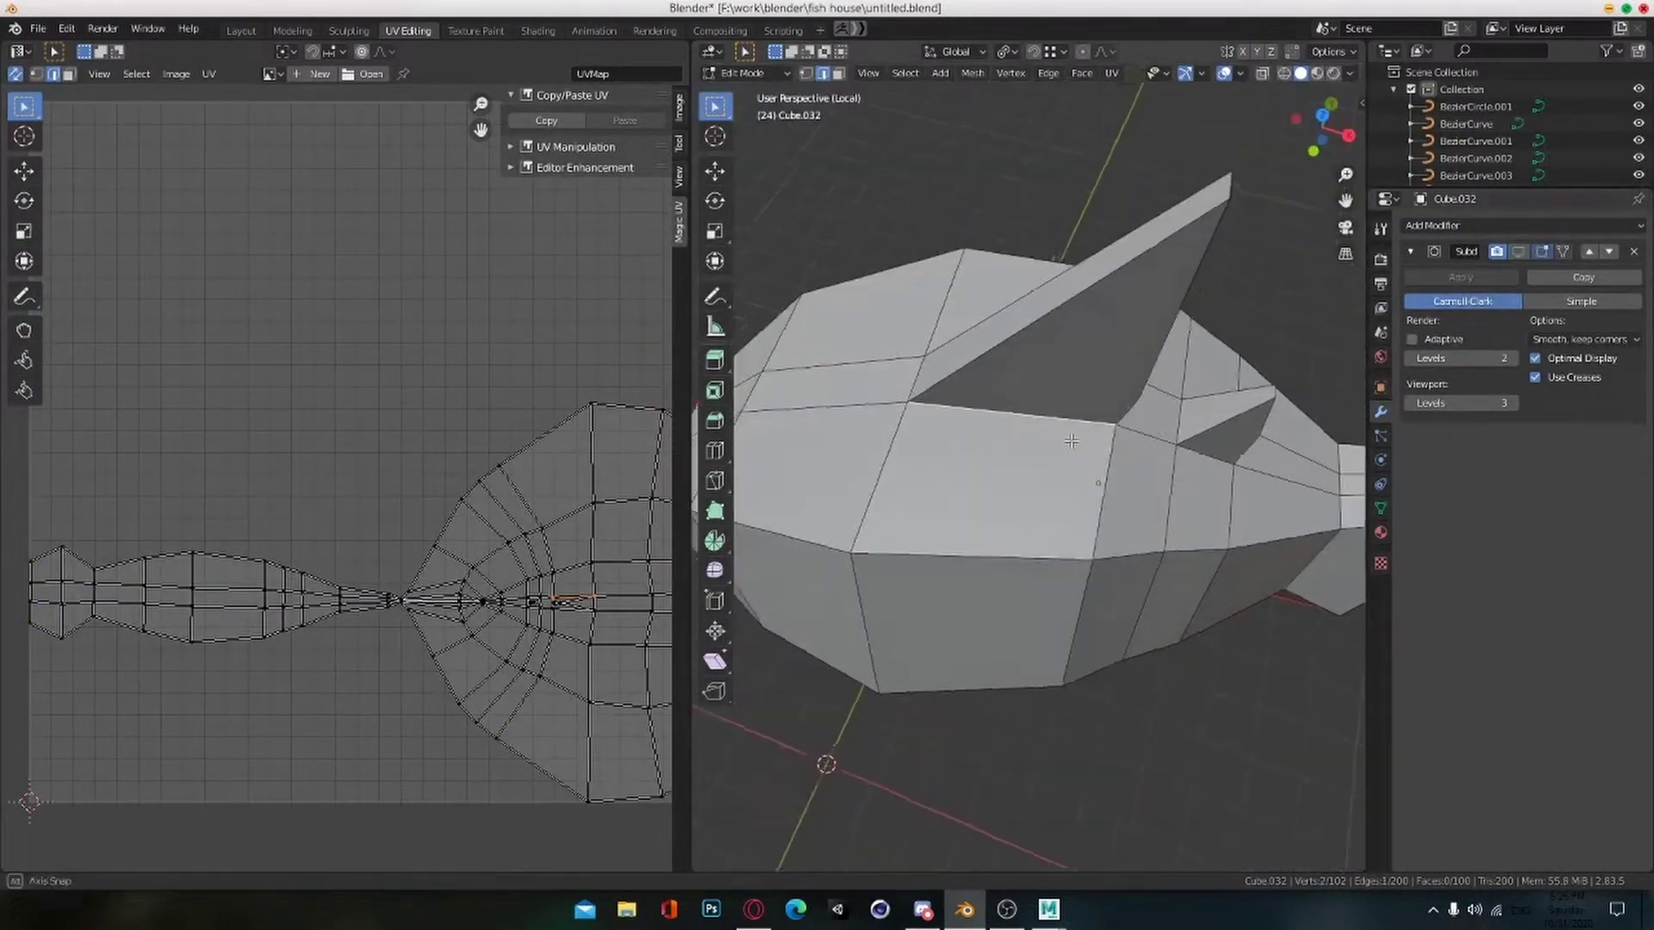
Step: Mark seams on the edges around the base of the fish's large dorsal fin
{"action": "middle_click_drag", "start_coordinate": [1098, 444], "coordinate": [973, 495]}
{"action": "left_click", "coordinate": [1072, 396], "text": "shift"}
{"action": "middle_click_drag", "start_coordinate": [1206, 517], "coordinate": [990, 568]}
{"action": "left_click", "coordinate": [977, 388], "text": "shift"}
{"action": "left_click", "coordinate": [1109, 468], "text": "shift"}
{"action": "scroll", "coordinate": [1109, 470], "scroll_direction": "down", "scroll_amount": 4}
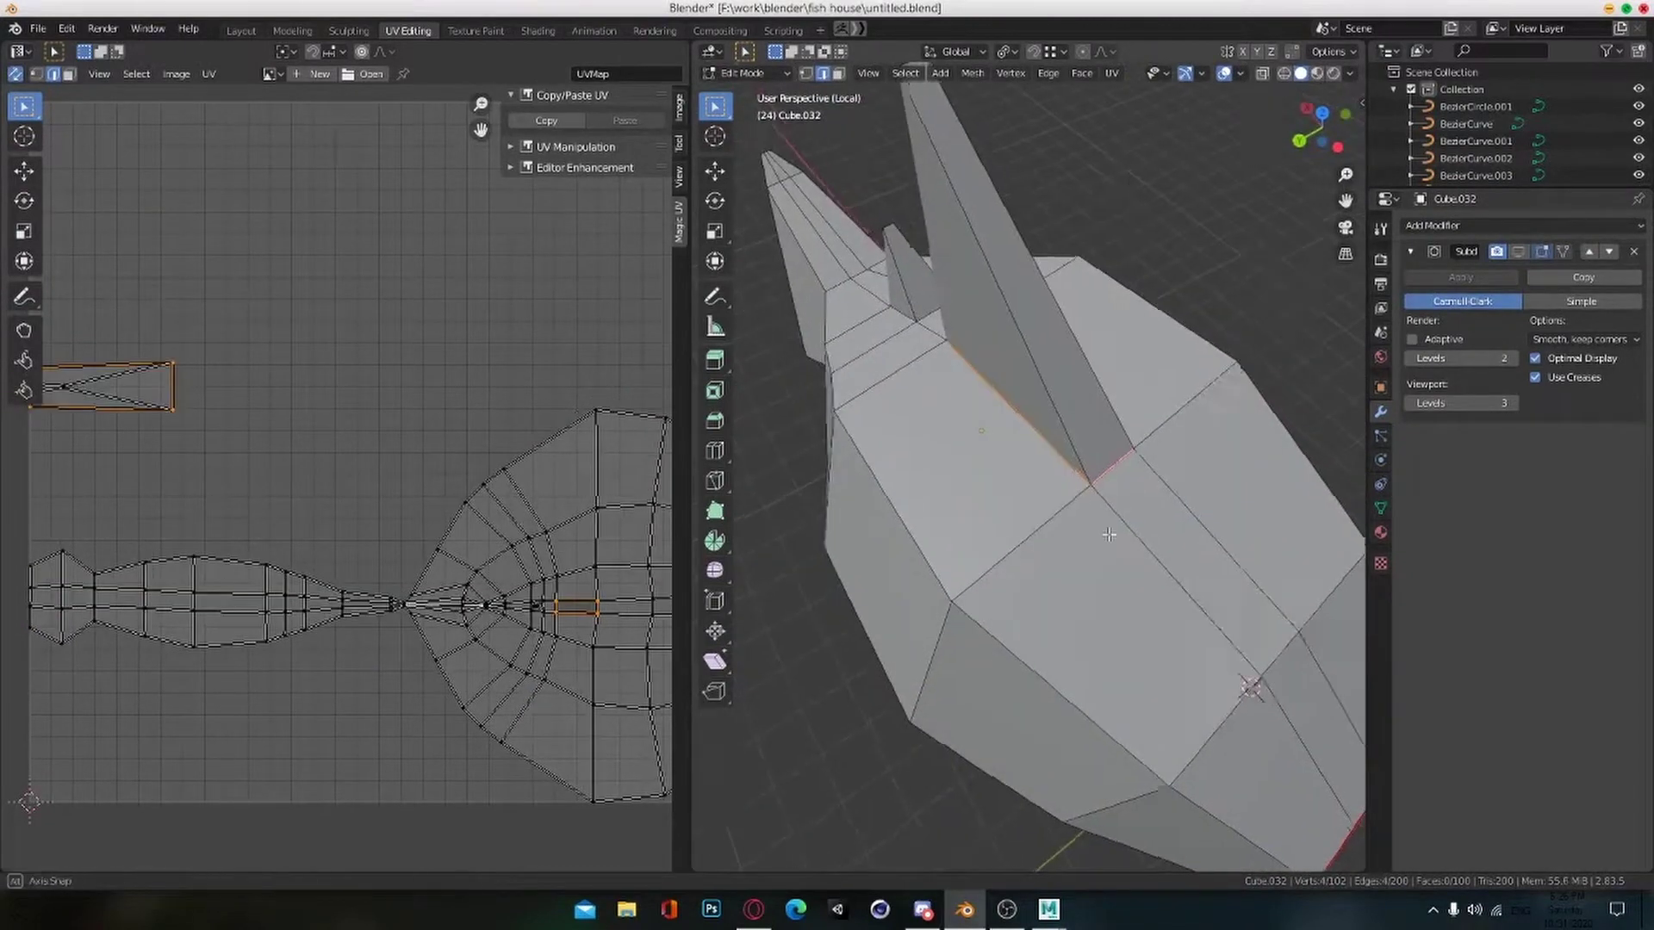
{"action": "middle_click_drag", "start_coordinate": [1109, 469], "coordinate": [1068, 459]}
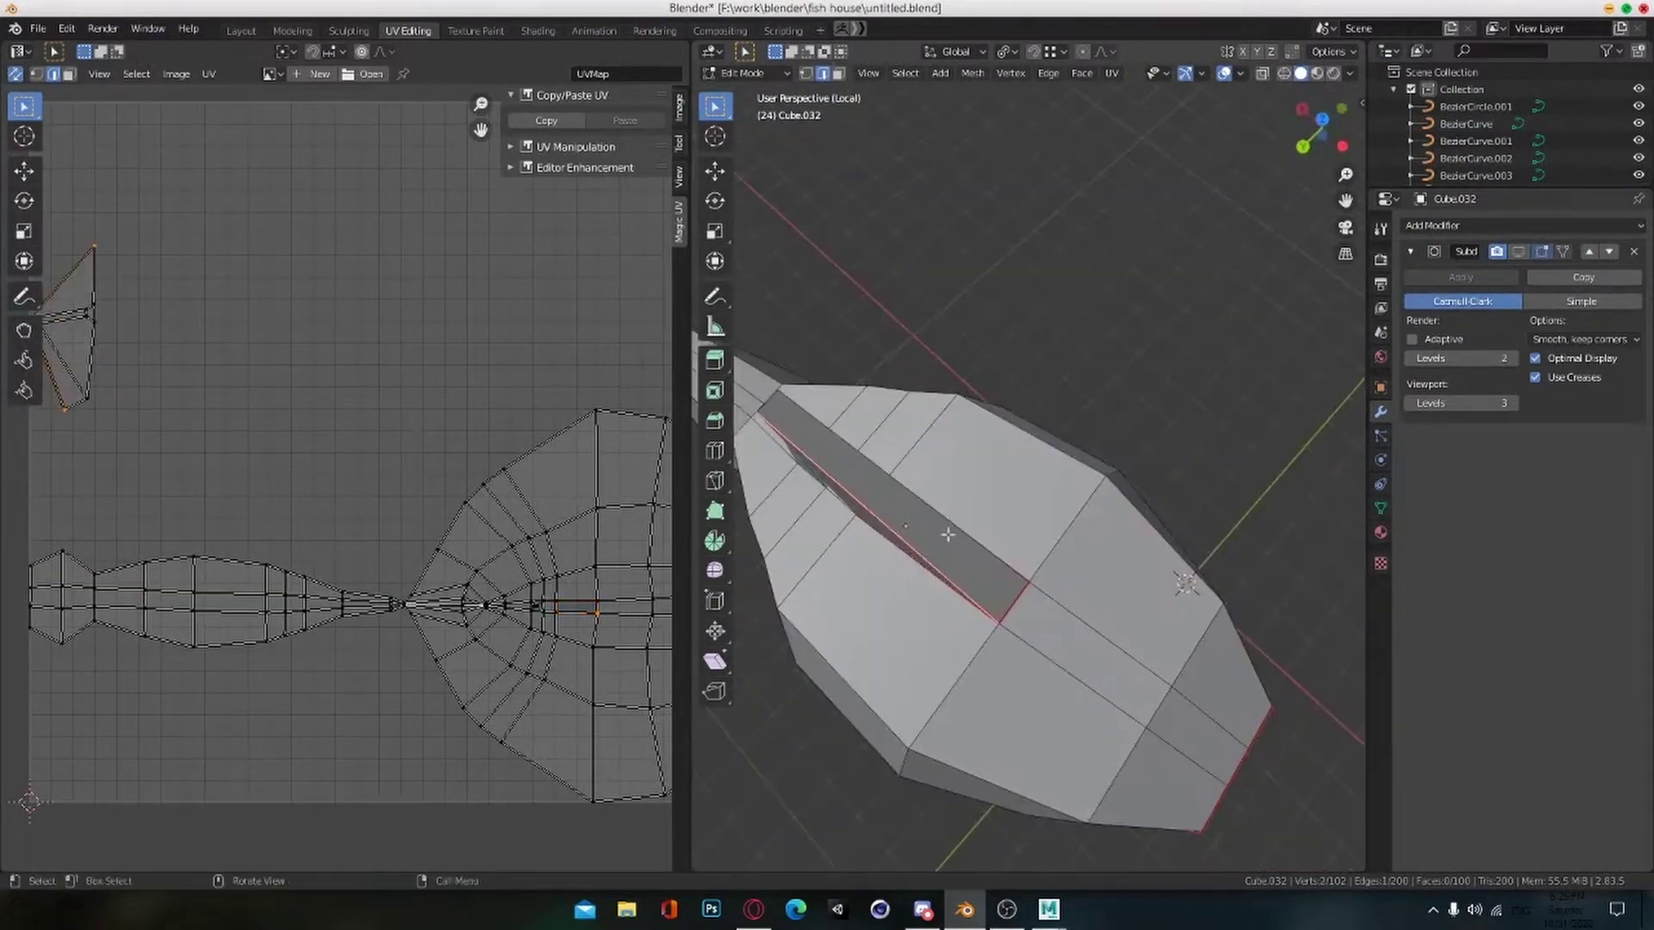
Step: Finish the large dorsal fin's seams by marking its remaining edges
{"action": "left_click_drag", "start_coordinate": [948, 534], "coordinate": [826, 486], "text": "alt"}
{"action": "left_click", "coordinate": [960, 443]}
{"action": "key", "text": "ctrl+e"}
{"action": "left_click", "coordinate": [959, 443]}
{"action": "left_click_drag", "start_coordinate": [1162, 496], "coordinate": [1063, 540], "text": "alt"}
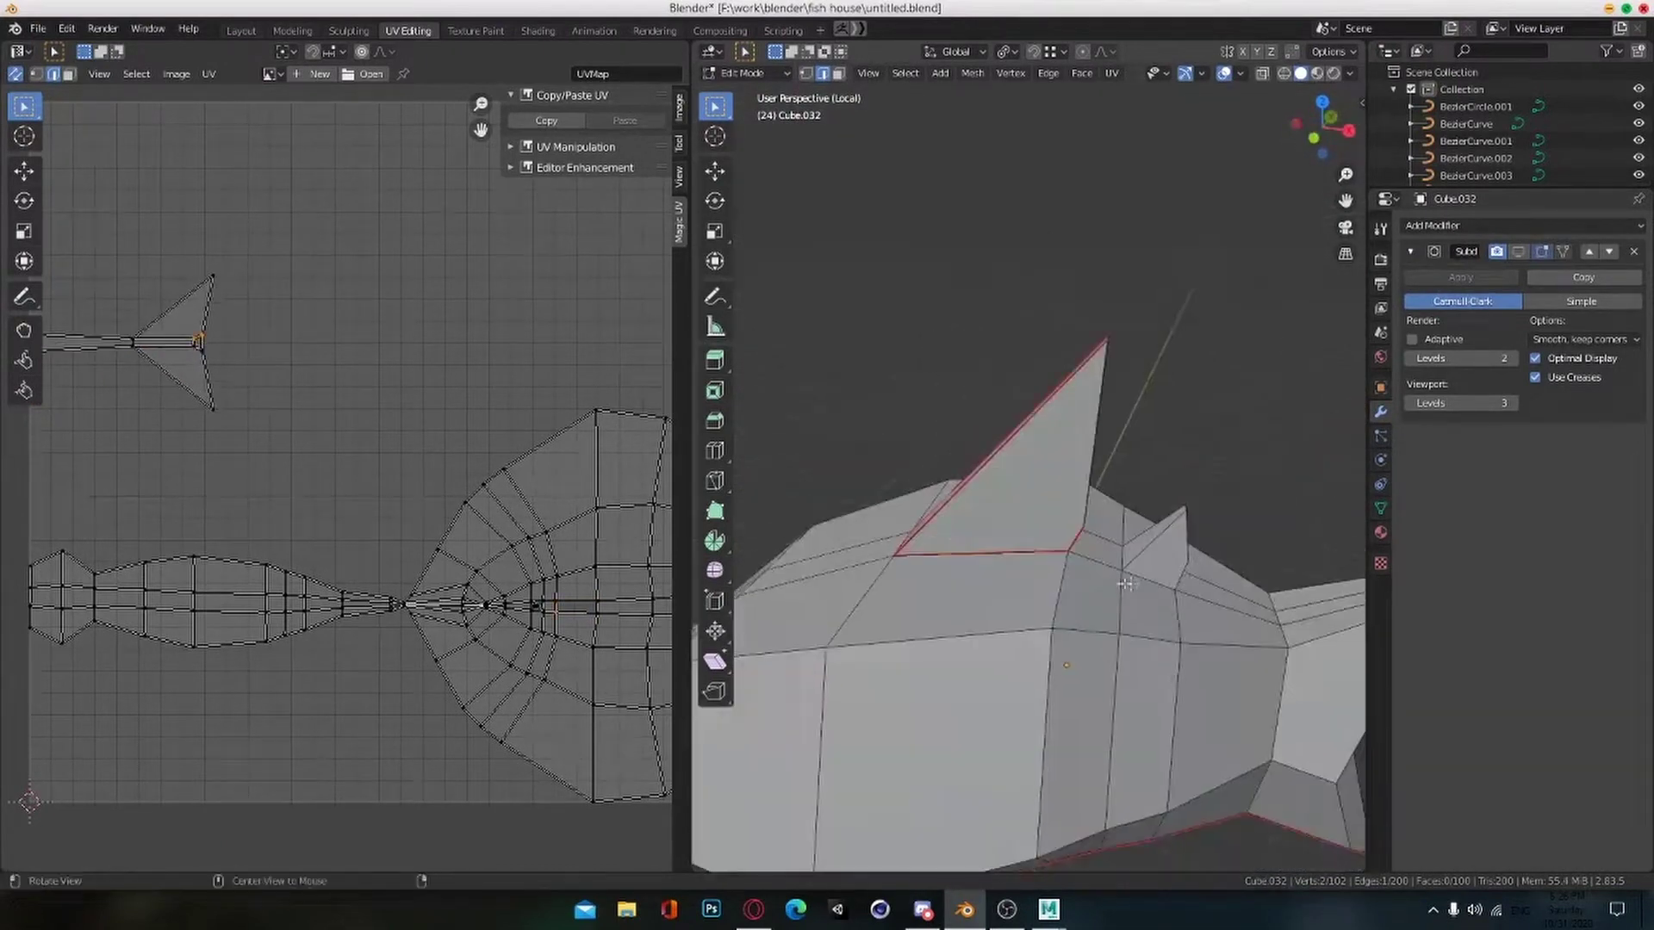
Step: Mark seams around the small fin behind the dorsal fin and leave local view
{"action": "middle_click_drag", "start_coordinate": [1126, 584], "coordinate": [879, 623]}
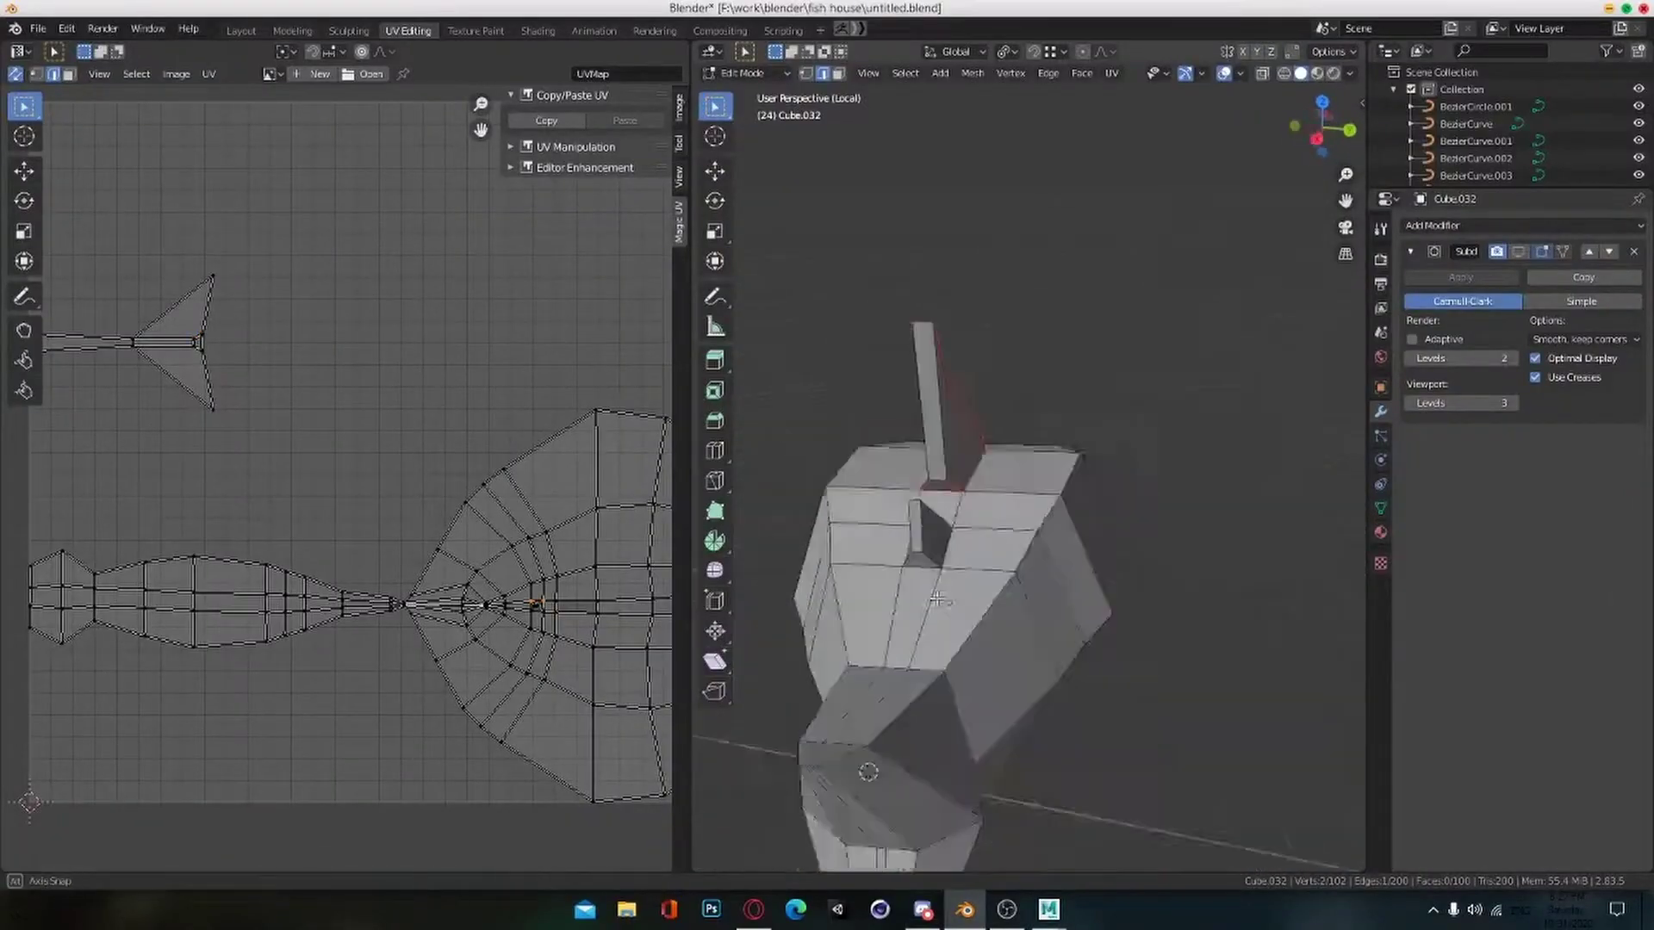
{"action": "middle_click_drag", "start_coordinate": [1015, 560], "coordinate": [1026, 611]}
{"action": "left_click", "coordinate": [946, 588]}
{"action": "middle_click_drag", "start_coordinate": [909, 570], "coordinate": [1240, 594]}
{"action": "left_click", "coordinate": [1116, 588], "text": "shift"}
{"action": "left_click", "coordinate": [1012, 601], "text": "shift"}
{"action": "key", "text": "ctrl+e"}
{"action": "scroll", "coordinate": [1077, 643], "scroll_direction": "down", "scroll_amount": 3}
{"action": "key", "text": "KP_Divide"}
Step: Mark seams along the fish's lower body edges to split the belly from the sides, and check the UV layout
{"action": "middle_click_drag", "start_coordinate": [1076, 534], "coordinate": [1189, 583]}
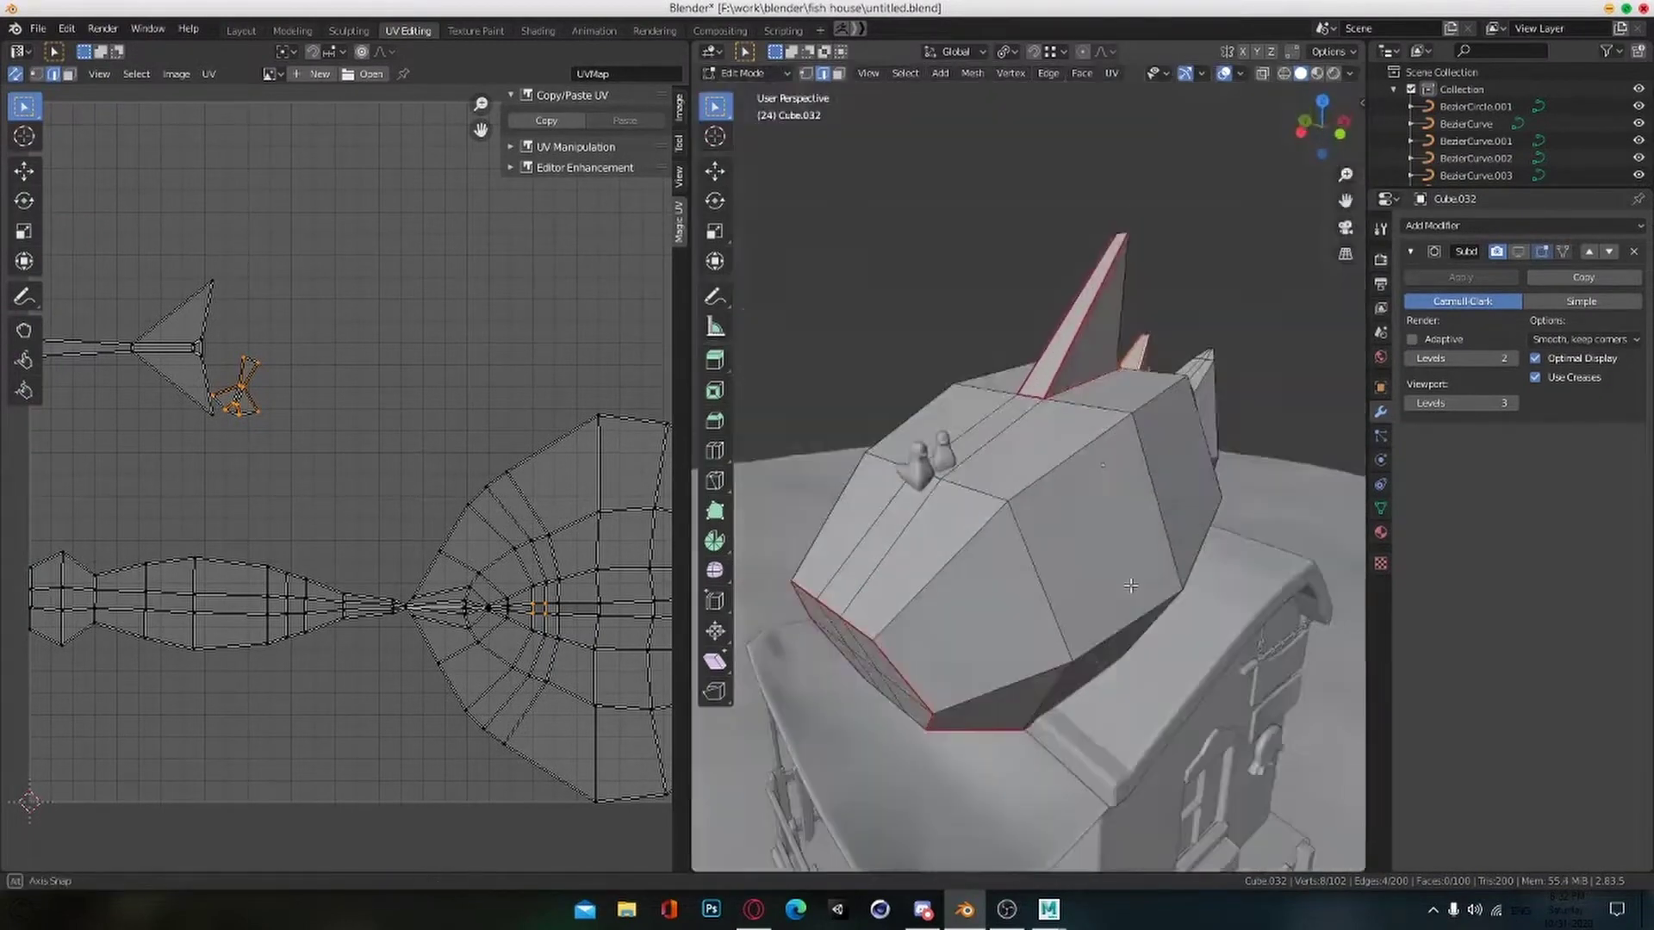
{"action": "left_click", "coordinate": [1052, 665]}
{"action": "key", "text": "ctrl+e"}
{"action": "left_click", "coordinate": [1050, 660]}
{"action": "key", "text": "ctrl+e"}
{"action": "left_click", "coordinate": [915, 578]}
{"action": "left_click", "coordinate": [1046, 646], "text": "shift"}
{"action": "key", "text": "ctrl+e"}
{"action": "left_click", "coordinate": [1049, 646]}
{"action": "scroll", "coordinate": [534, 568], "scroll_direction": "up", "scroll_amount": 5}
{"action": "scroll", "coordinate": [1188, 583], "scroll_direction": "down", "scroll_amount": 5}
{"action": "scroll", "coordinate": [399, 660], "scroll_direction": "down", "scroll_amount": 6}
{"action": "scroll", "coordinate": [398, 660], "scroll_direction": "up", "scroll_amount": 1}
{"action": "middle_click_drag", "start_coordinate": [418, 684], "coordinate": [457, 659]}
{"action": "scroll", "coordinate": [974, 551], "scroll_direction": "up", "scroll_amount": 5}
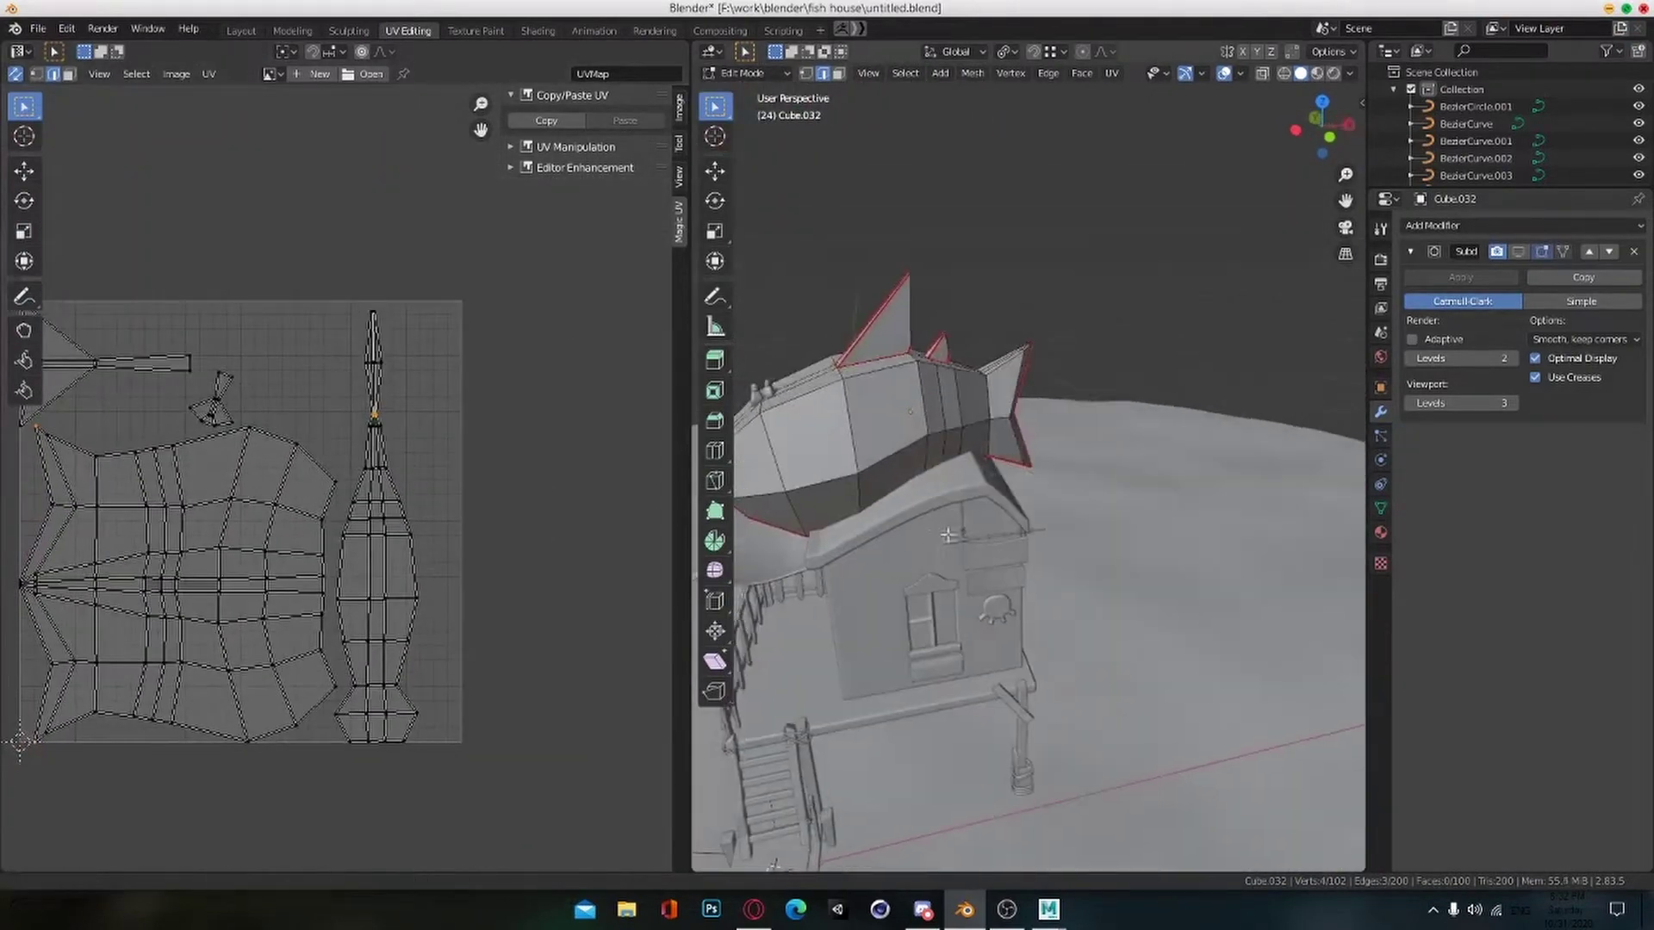
Step: Finish editing the fish's mesh and turn its Subdivision modifier back on in the viewport
{"action": "middle_click_drag", "start_coordinate": [973, 551], "coordinate": [951, 512]}
{"action": "middle_click_drag", "start_coordinate": [952, 513], "coordinate": [1056, 653], "text": "shift"}
{"action": "key", "text": "Tab"}
{"action": "scroll", "coordinate": [1037, 594], "scroll_direction": "down", "scroll_amount": 4}
{"action": "scroll", "coordinate": [1037, 594], "scroll_direction": "down", "scroll_amount": 2}
{"action": "left_click", "coordinate": [1518, 251]}
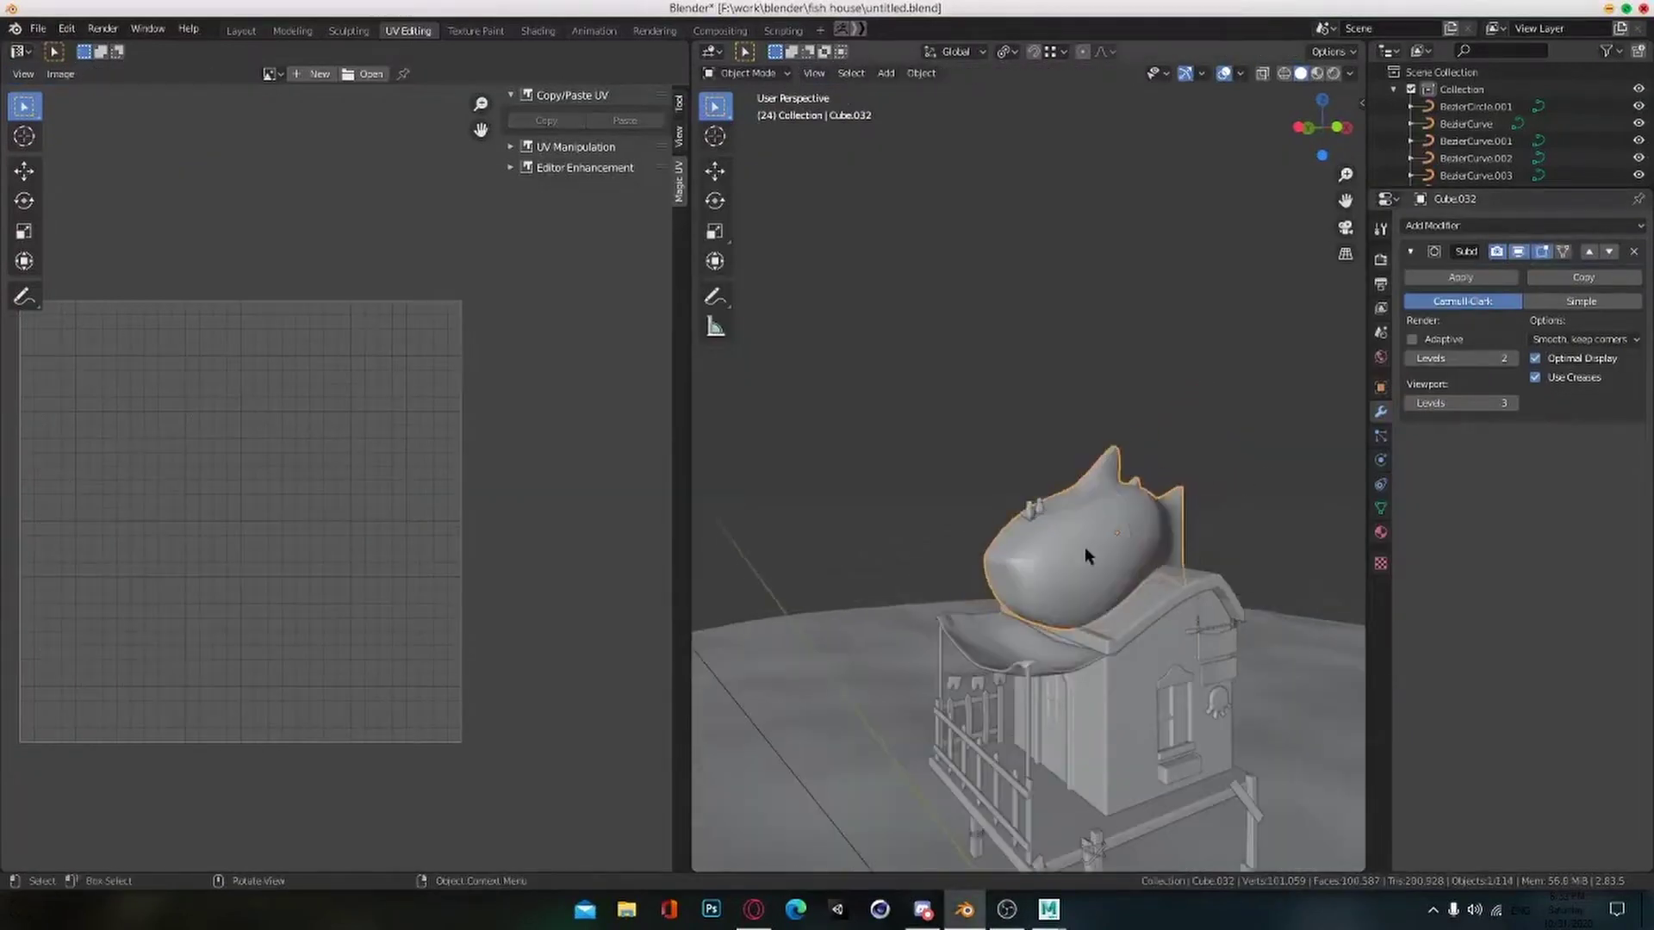
Step: Save the scene file and look over the whole fish house model
{"action": "scroll", "coordinate": [1059, 560], "scroll_direction": "up", "scroll_amount": 4}
{"action": "key", "text": "ctrl+s"}
{"action": "scroll", "coordinate": [1049, 567], "scroll_direction": "down", "scroll_amount": 3}
{"action": "middle_click_drag", "start_coordinate": [1049, 567], "coordinate": [1129, 591]}
{"action": "scroll", "coordinate": [1075, 565], "scroll_direction": "down", "scroll_amount": 4}
{"action": "scroll", "coordinate": [1148, 561], "scroll_direction": "up", "scroll_amount": 4}
{"action": "scroll", "coordinate": [1151, 565], "scroll_direction": "down", "scroll_amount": 5}
{"action": "scroll", "coordinate": [1130, 590], "scroll_direction": "up", "scroll_amount": 3}
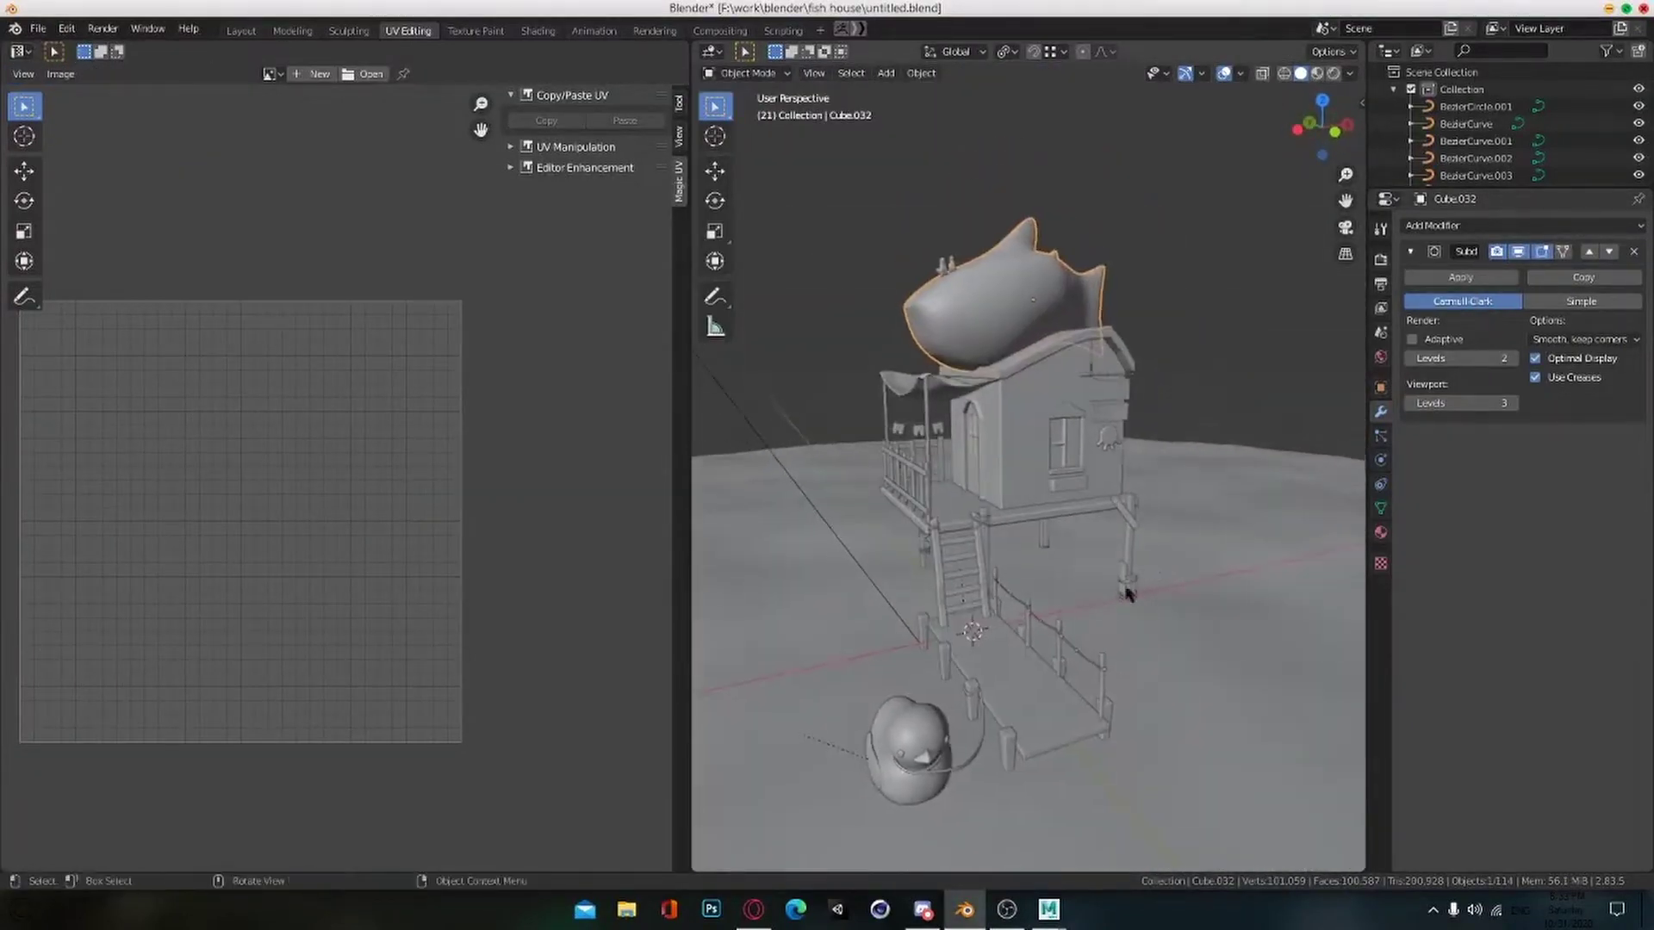
Step: Select the dock posts and show their ladder_wood material settings
{"action": "left_click", "coordinate": [1006, 737]}
{"action": "middle_click_drag", "start_coordinate": [1016, 633], "coordinate": [1070, 613]}
{"action": "middle_click_drag", "start_coordinate": [1070, 613], "coordinate": [1190, 435], "text": "shift"}
{"action": "scroll", "coordinate": [1077, 546], "scroll_direction": "up", "scroll_amount": 4}
{"action": "scroll", "coordinate": [1155, 462], "scroll_direction": "down", "scroll_amount": 3}
{"action": "left_click", "coordinate": [1380, 532]}
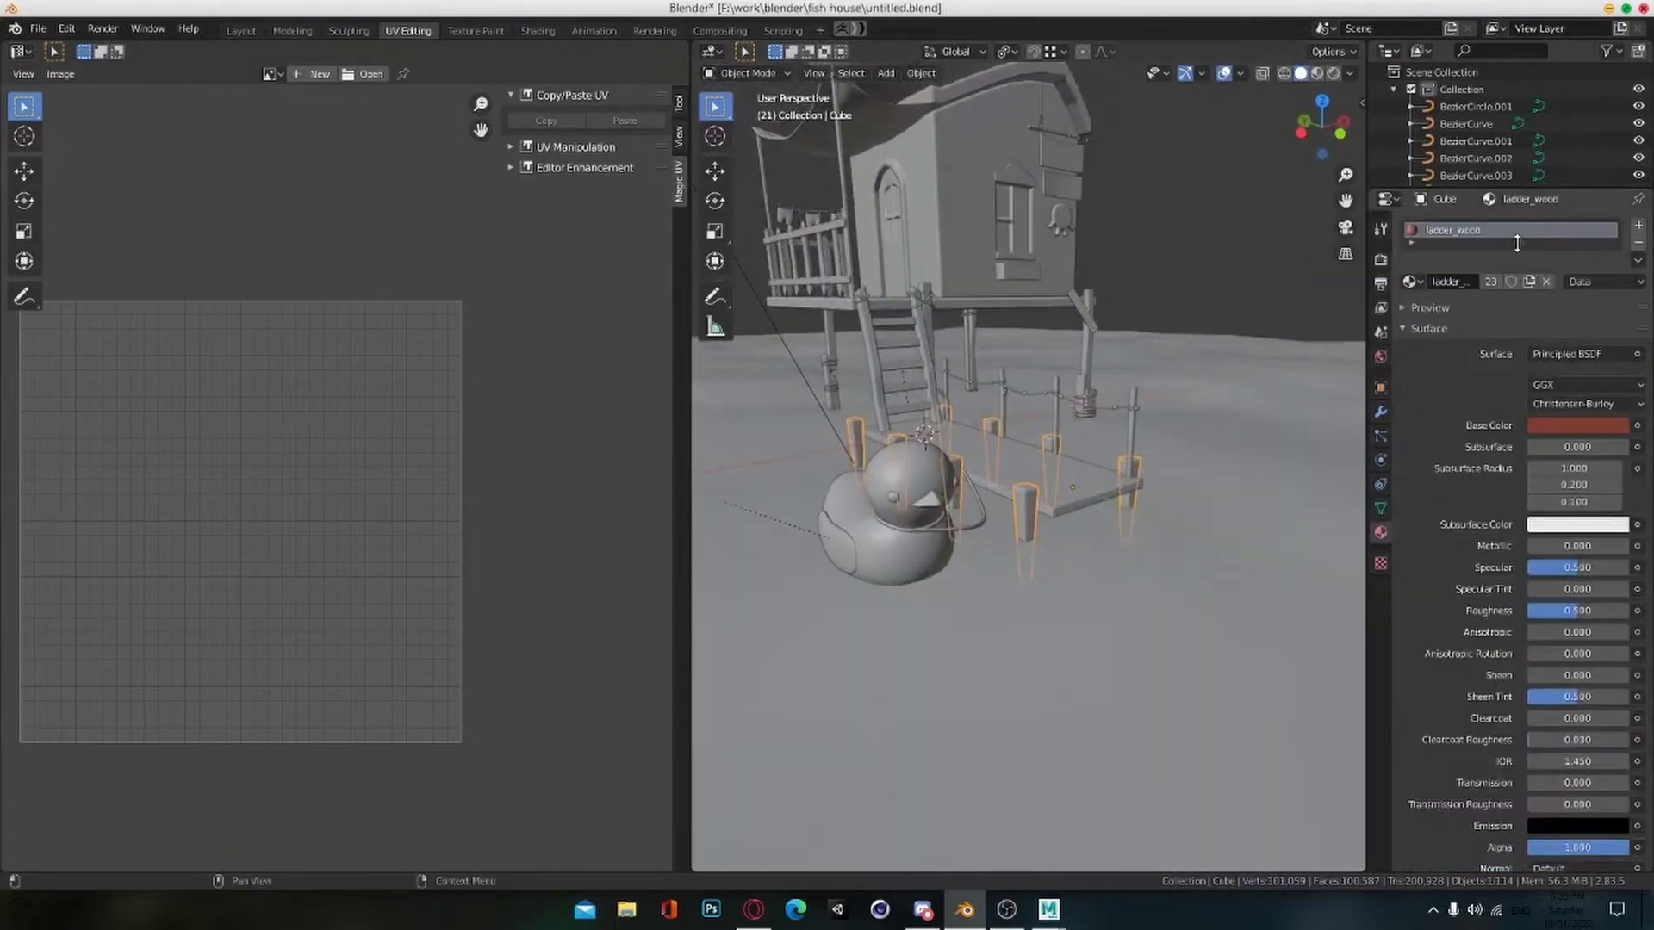
Step: Enlarge the material slot list and collapse the Surface section of ladder_wood, saving the file
{"action": "left_click_drag", "start_coordinate": [1516, 243], "coordinate": [1517, 261]}
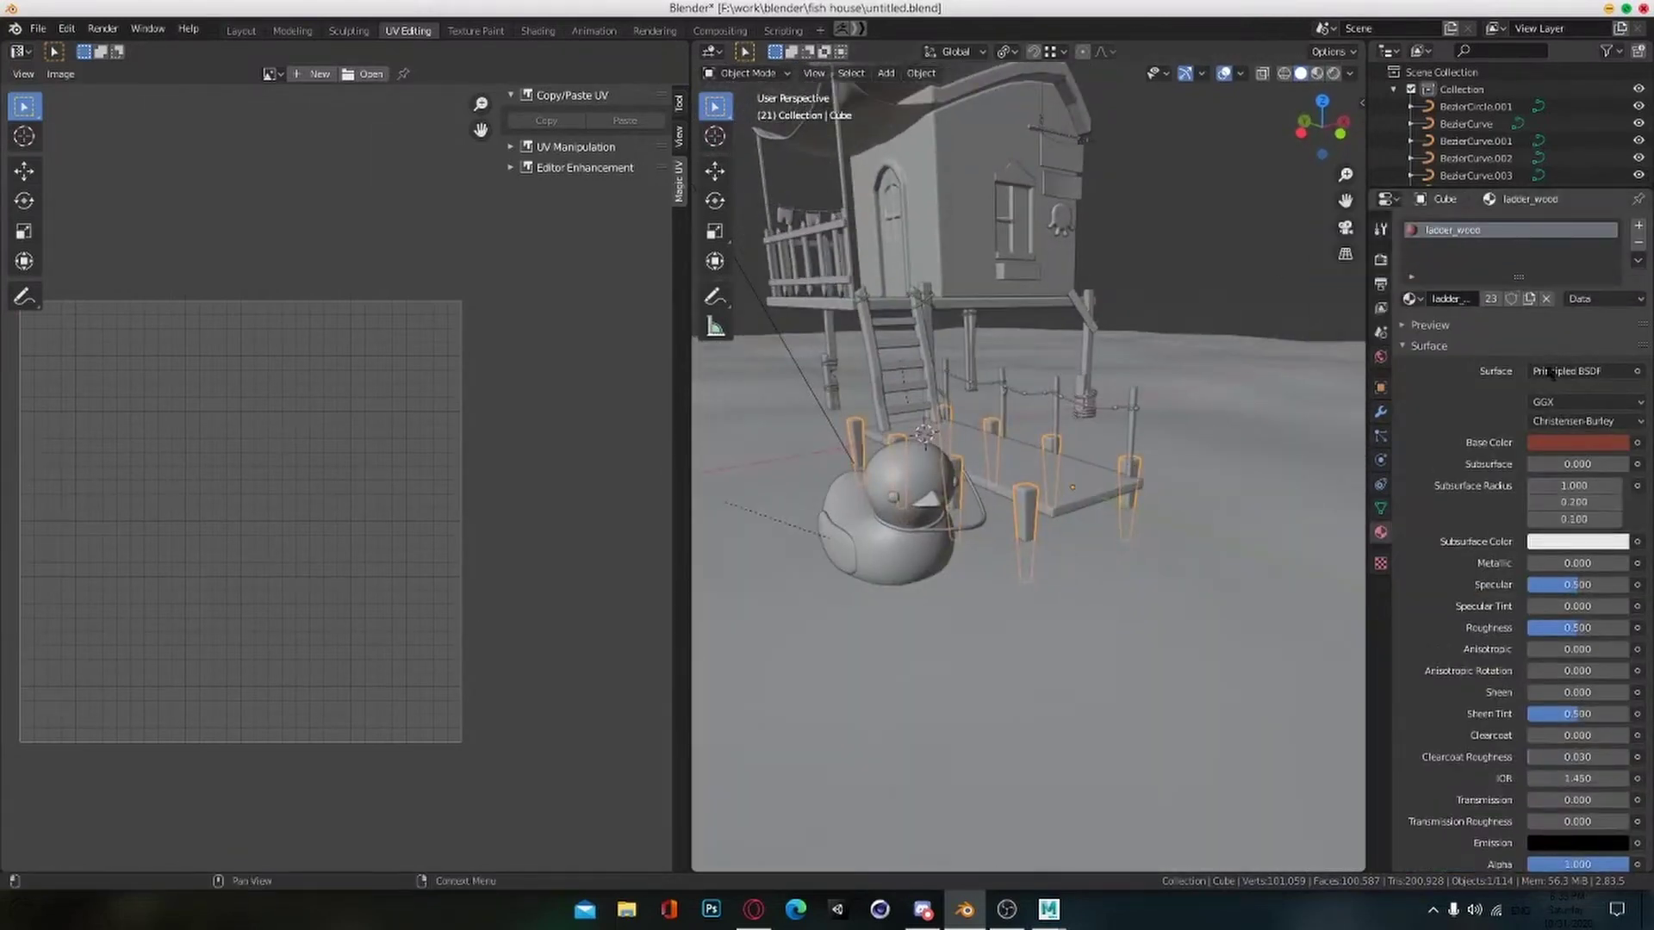
{"action": "left_click", "coordinate": [1404, 347]}
{"action": "middle_click_drag", "start_coordinate": [1089, 366], "coordinate": [1005, 424]}
{"action": "key", "text": "ctrl+s"}
{"action": "left_click", "coordinate": [753, 909]}
{"action": "key", "text": "alt+Tab"}
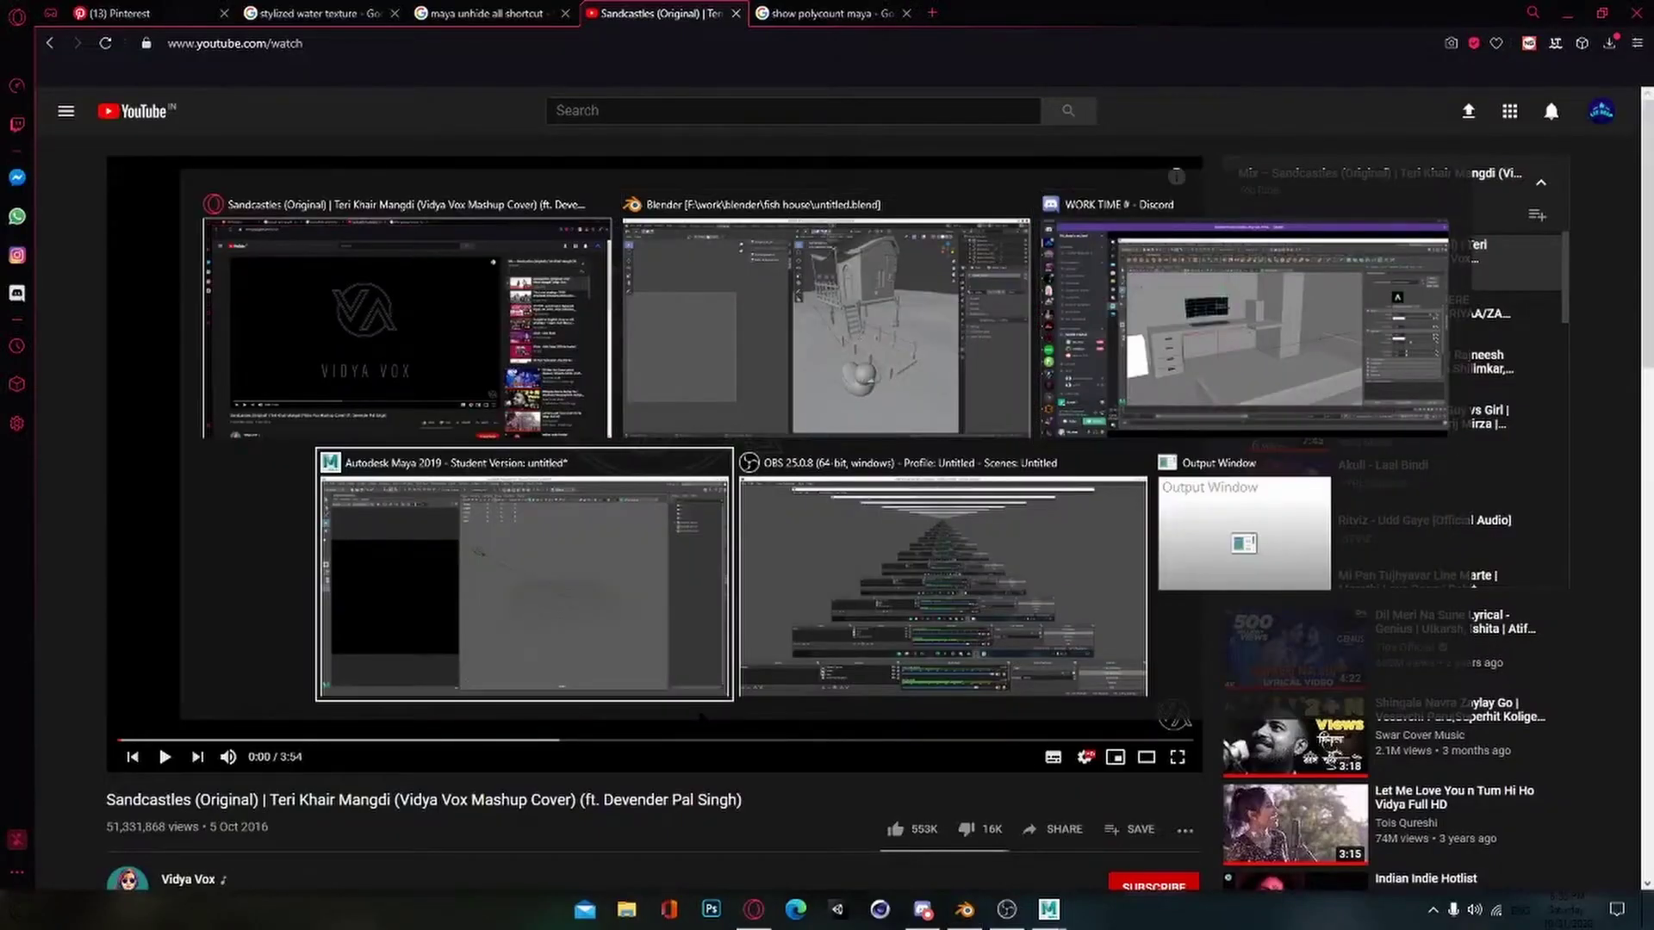
{"action": "key", "text": "alt+Tab"}
{"action": "key", "text": "alt+Tab"}
{"action": "key", "text": "alt+Tab"}
{"action": "key", "text": "alt+Tab"}
{"action": "middle_click_drag", "start_coordinate": [826, 594], "coordinate": [852, 617]}
{"action": "scroll", "coordinate": [874, 627], "scroll_direction": "up", "scroll_amount": 3}
{"action": "scroll", "coordinate": [877, 627], "scroll_direction": "down", "scroll_amount": 3}
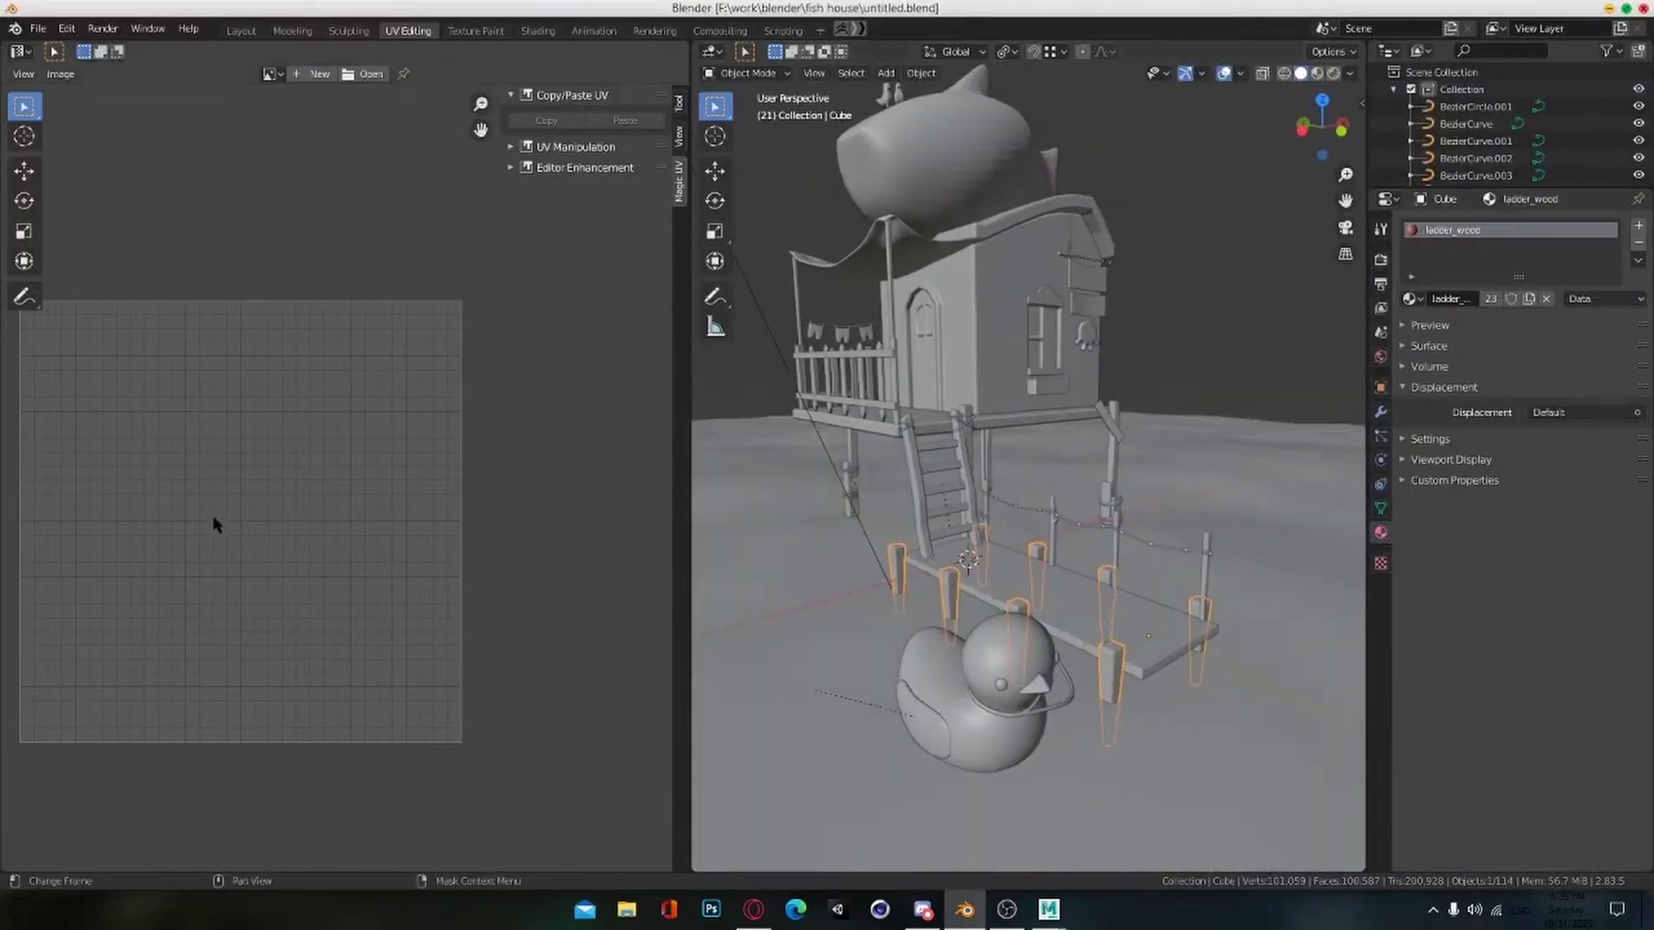
{"action": "key", "text": "space"}
{"action": "middle_click_drag", "start_coordinate": [310, 618], "coordinate": [429, 632]}
{"action": "scroll", "coordinate": [429, 632], "scroll_direction": "up", "scroll_amount": 2}
{"action": "scroll", "coordinate": [310, 482], "scroll_direction": "down", "scroll_amount": 2}
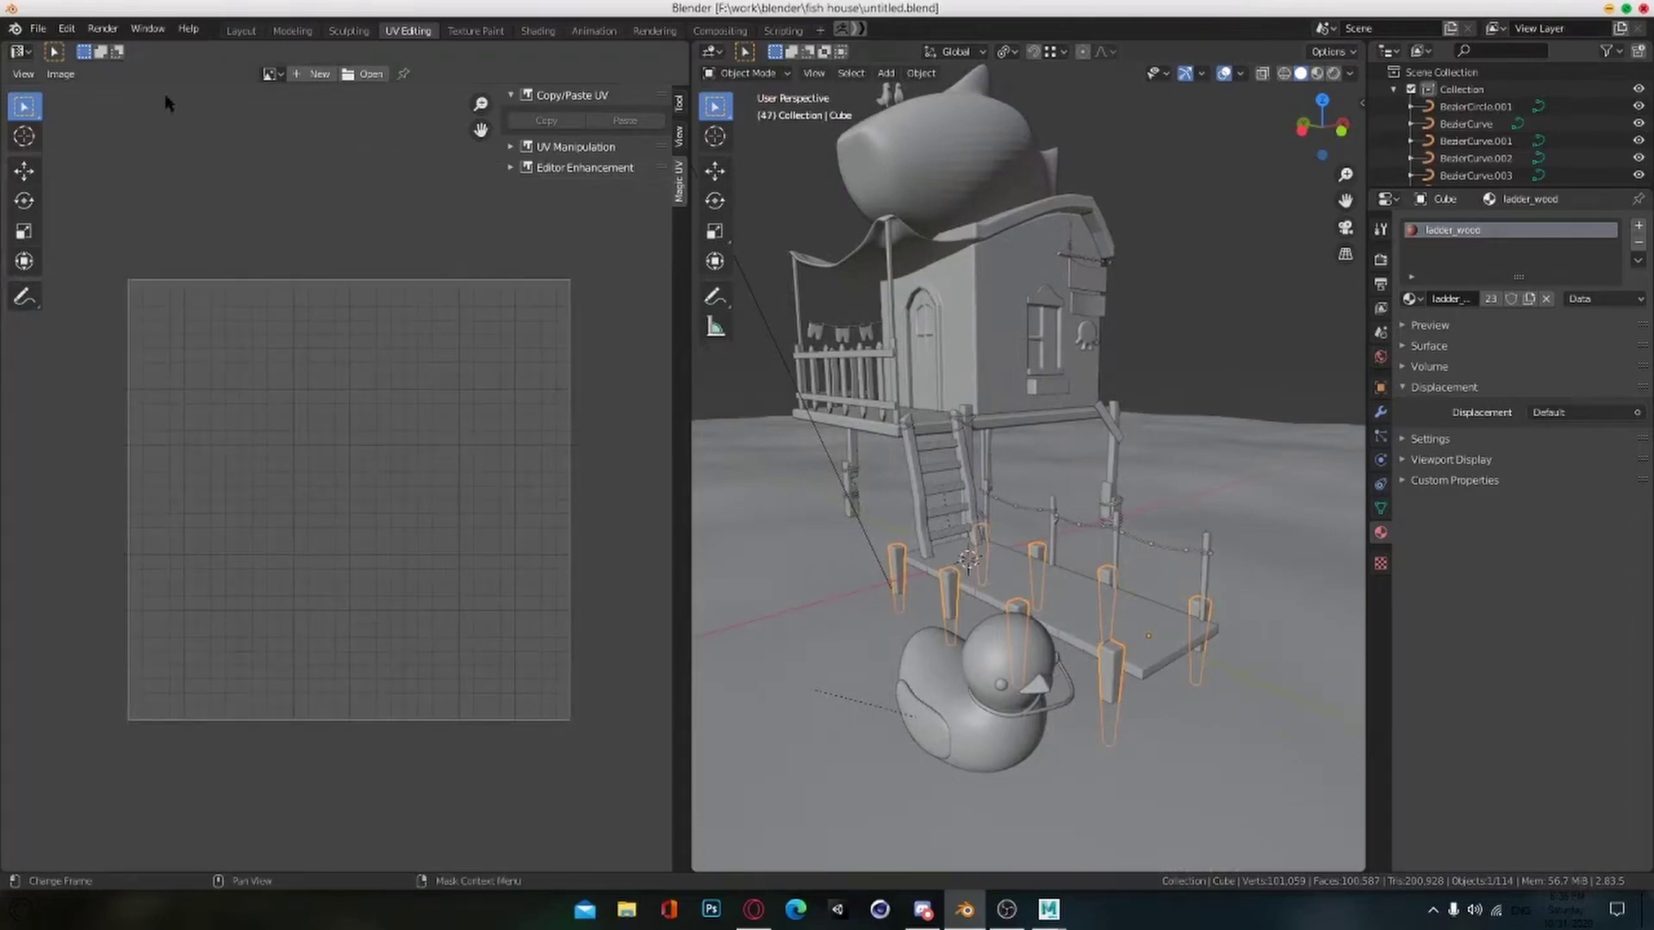
{"action": "left_click", "coordinate": [36, 31]}
Step: Select the ladder with all objects sharing its ladder_wood material and open them together in Edit Mode
{"action": "scroll", "coordinate": [1154, 627], "scroll_direction": "up", "scroll_amount": 3}
{"action": "middle_click_drag", "start_coordinate": [1154, 627], "coordinate": [1120, 577]}
{"action": "scroll", "coordinate": [1125, 577], "scroll_direction": "down", "scroll_amount": 4}
{"action": "left_click", "coordinate": [878, 512], "text": "shift"}
{"action": "left_click", "coordinate": [905, 516], "text": "shift"}
{"action": "scroll", "coordinate": [906, 521], "scroll_direction": "up", "scroll_amount": 2}
{"action": "middle_click_drag", "start_coordinate": [906, 521], "coordinate": [922, 523]}
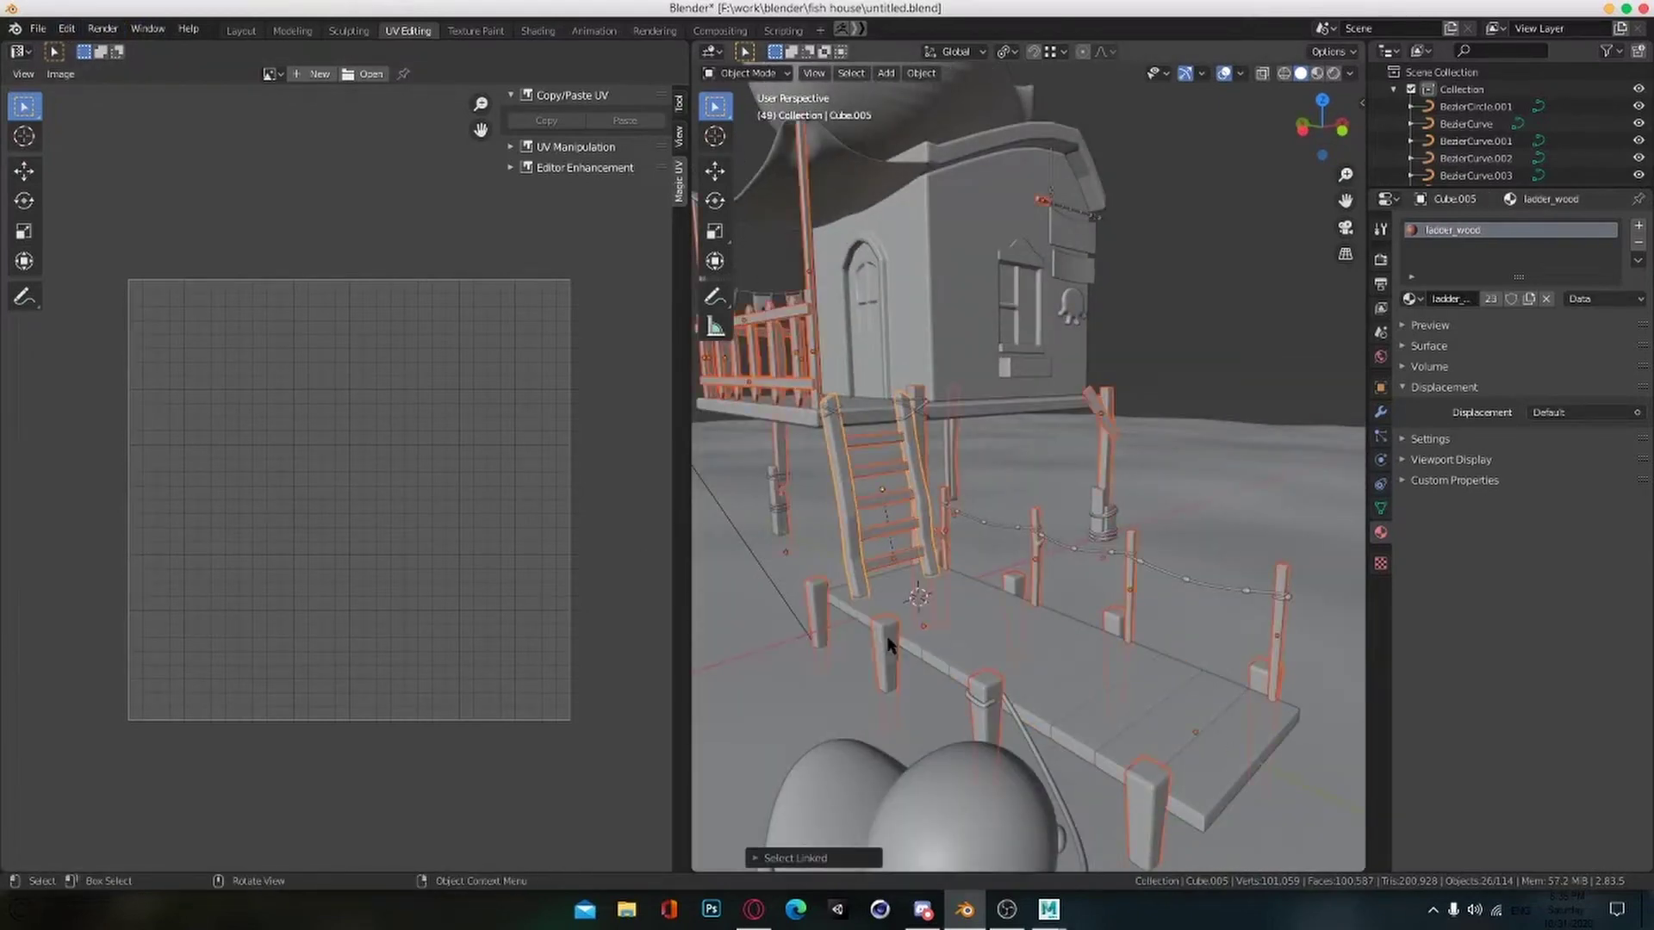
{"action": "scroll", "coordinate": [1095, 515], "scroll_direction": "down", "scroll_amount": 8}
{"action": "key", "text": "Tab"}
{"action": "scroll", "coordinate": [1017, 542], "scroll_direction": "up", "scroll_amount": 5}
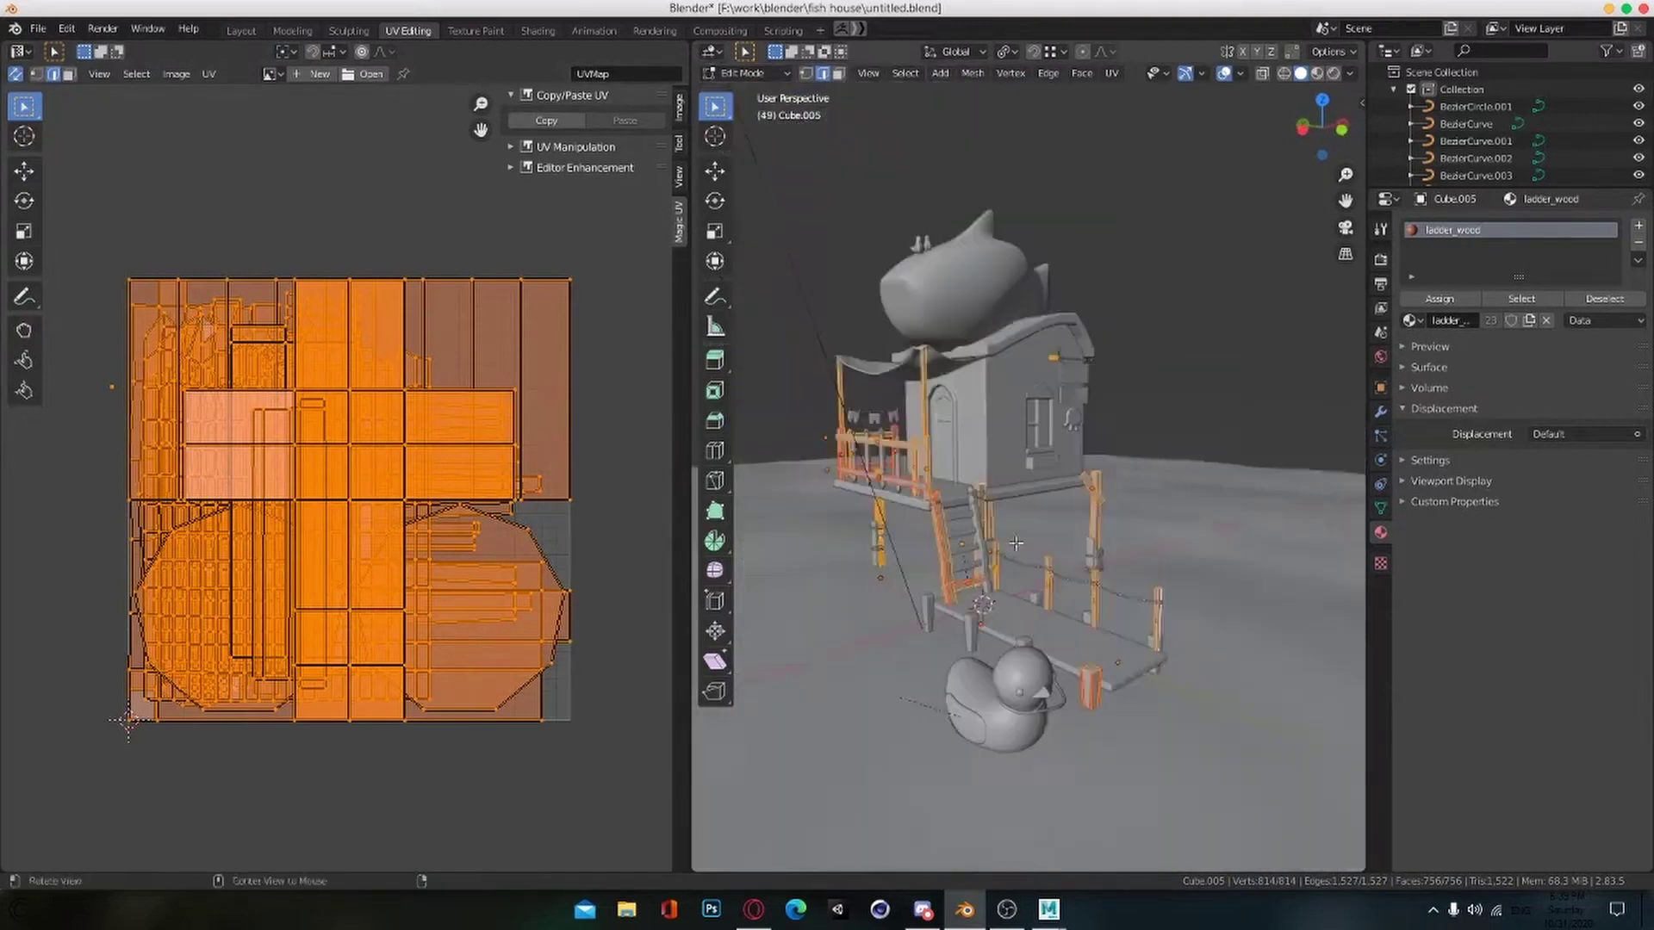
Step: Try to unwrap all the ladder_wood meshes and pack their UV islands
{"action": "left_click_drag", "start_coordinate": [1016, 543], "coordinate": [1002, 542], "text": "alt"}
{"action": "key", "text": "u"}
{"action": "left_click", "coordinate": [208, 74]}
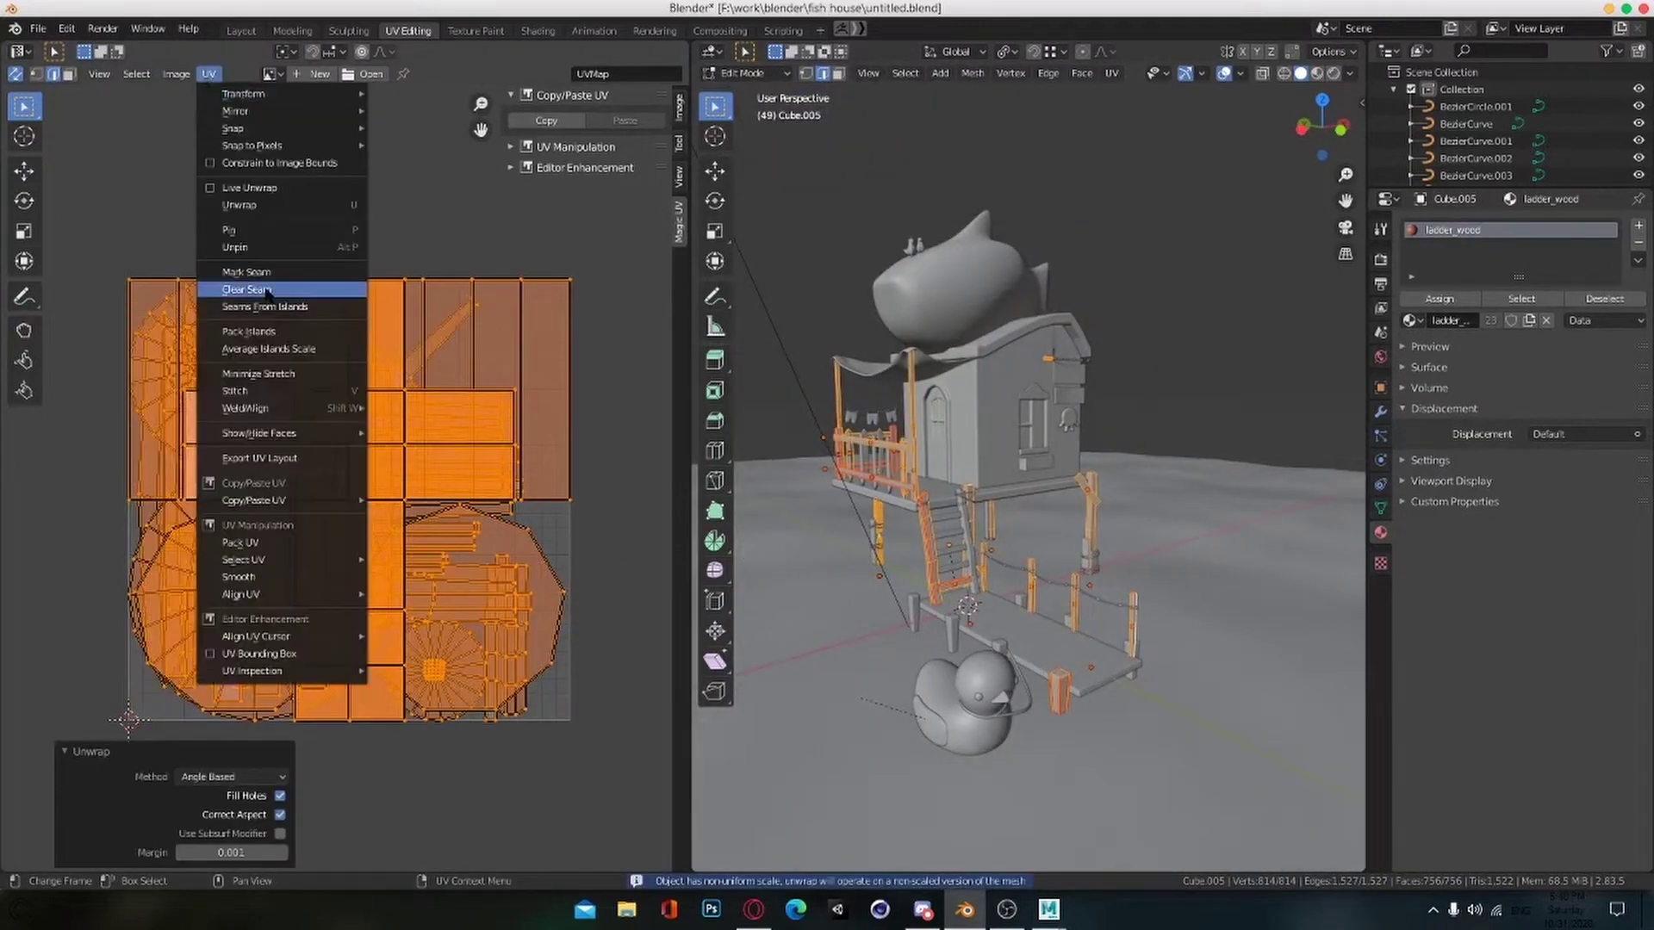
{"action": "left_click", "coordinate": [264, 335]}
Step: Undo the unwrap and island packing on the ladder_wood meshes
{"action": "key", "text": "ctrl+z"}
{"action": "key", "text": "ctrl+z"}
{"action": "key", "text": "ctrl+z"}
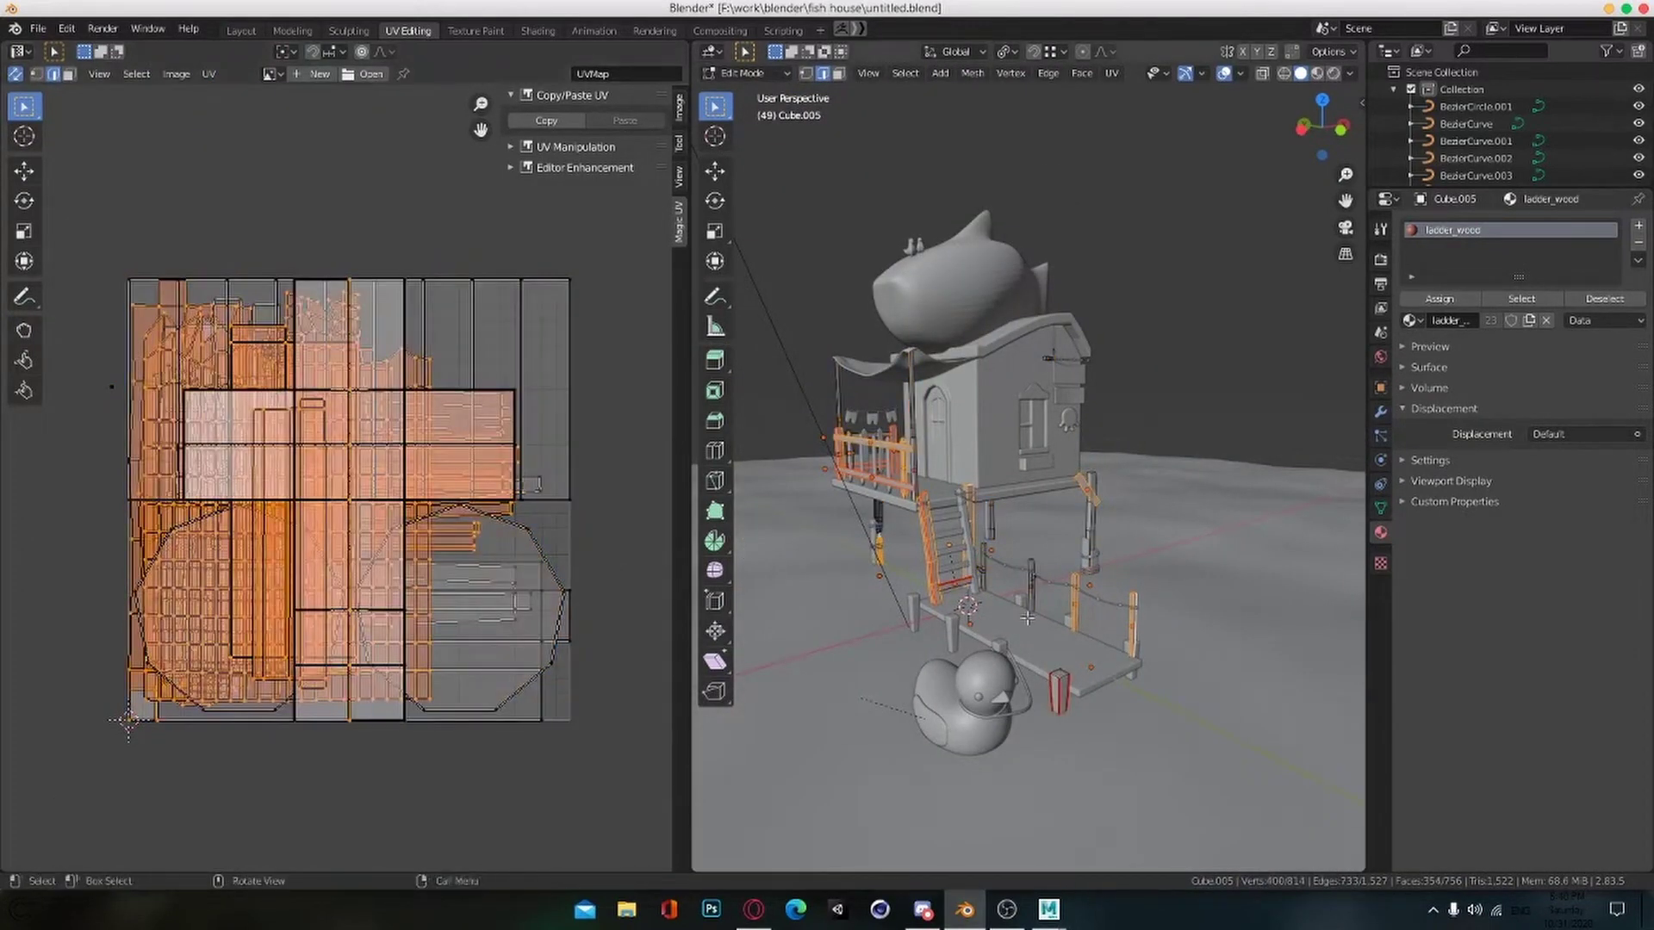
Step: Average the island scale of all ladder_wood UVs and pack the islands, saving the file
{"action": "key", "text": "a"}
{"action": "left_click", "coordinate": [208, 75]}
{"action": "left_click", "coordinate": [269, 350]}
{"action": "left_click", "coordinate": [208, 75]}
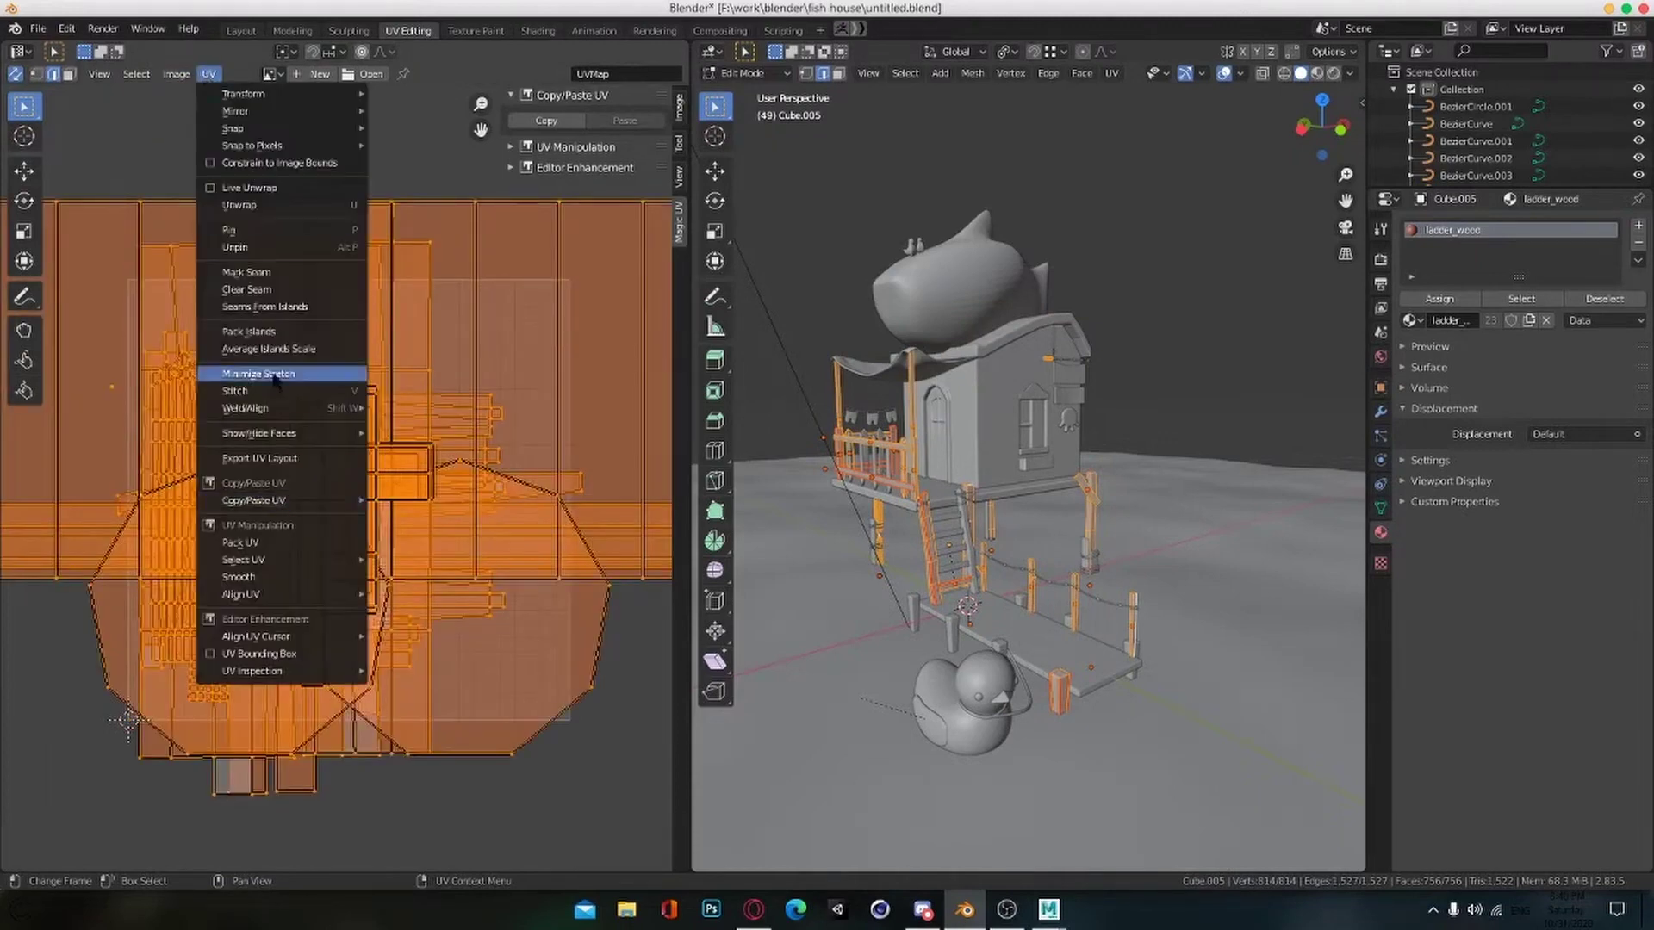
{"action": "left_click", "coordinate": [267, 334]}
{"action": "left_click", "coordinate": [80, 550]}
{"action": "key", "text": "ctrl+s"}
Step: Examine the packed ladder_wood UV layout for overlaps and island spacing, and return to Object Mode
{"action": "scroll", "coordinate": [215, 504], "scroll_direction": "up", "scroll_amount": 3}
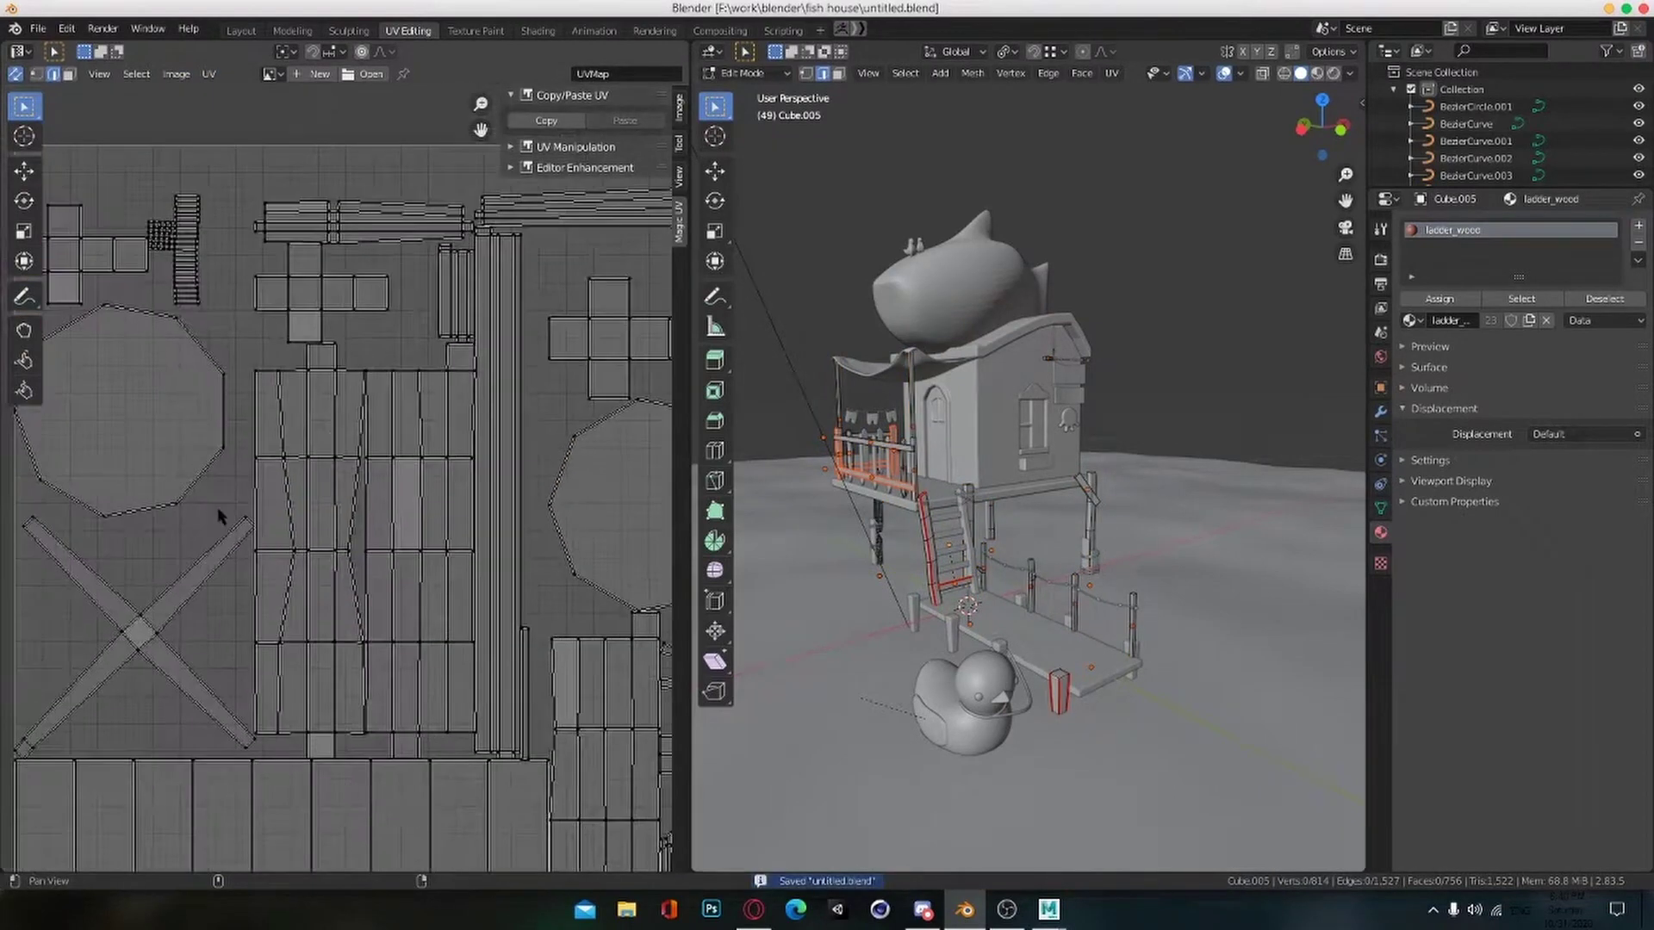
{"action": "scroll", "coordinate": [301, 503], "scroll_direction": "down", "scroll_amount": 3}
{"action": "middle_click_drag", "start_coordinate": [396, 598], "coordinate": [323, 548]}
{"action": "scroll", "coordinate": [324, 547], "scroll_direction": "down", "scroll_amount": 1}
{"action": "scroll", "coordinate": [513, 506], "scroll_direction": "up", "scroll_amount": 1}
{"action": "scroll", "coordinate": [388, 480], "scroll_direction": "up", "scroll_amount": 2}
{"action": "middle_click_drag", "start_coordinate": [1087, 560], "coordinate": [1007, 591]}
{"action": "key", "text": "Tab"}
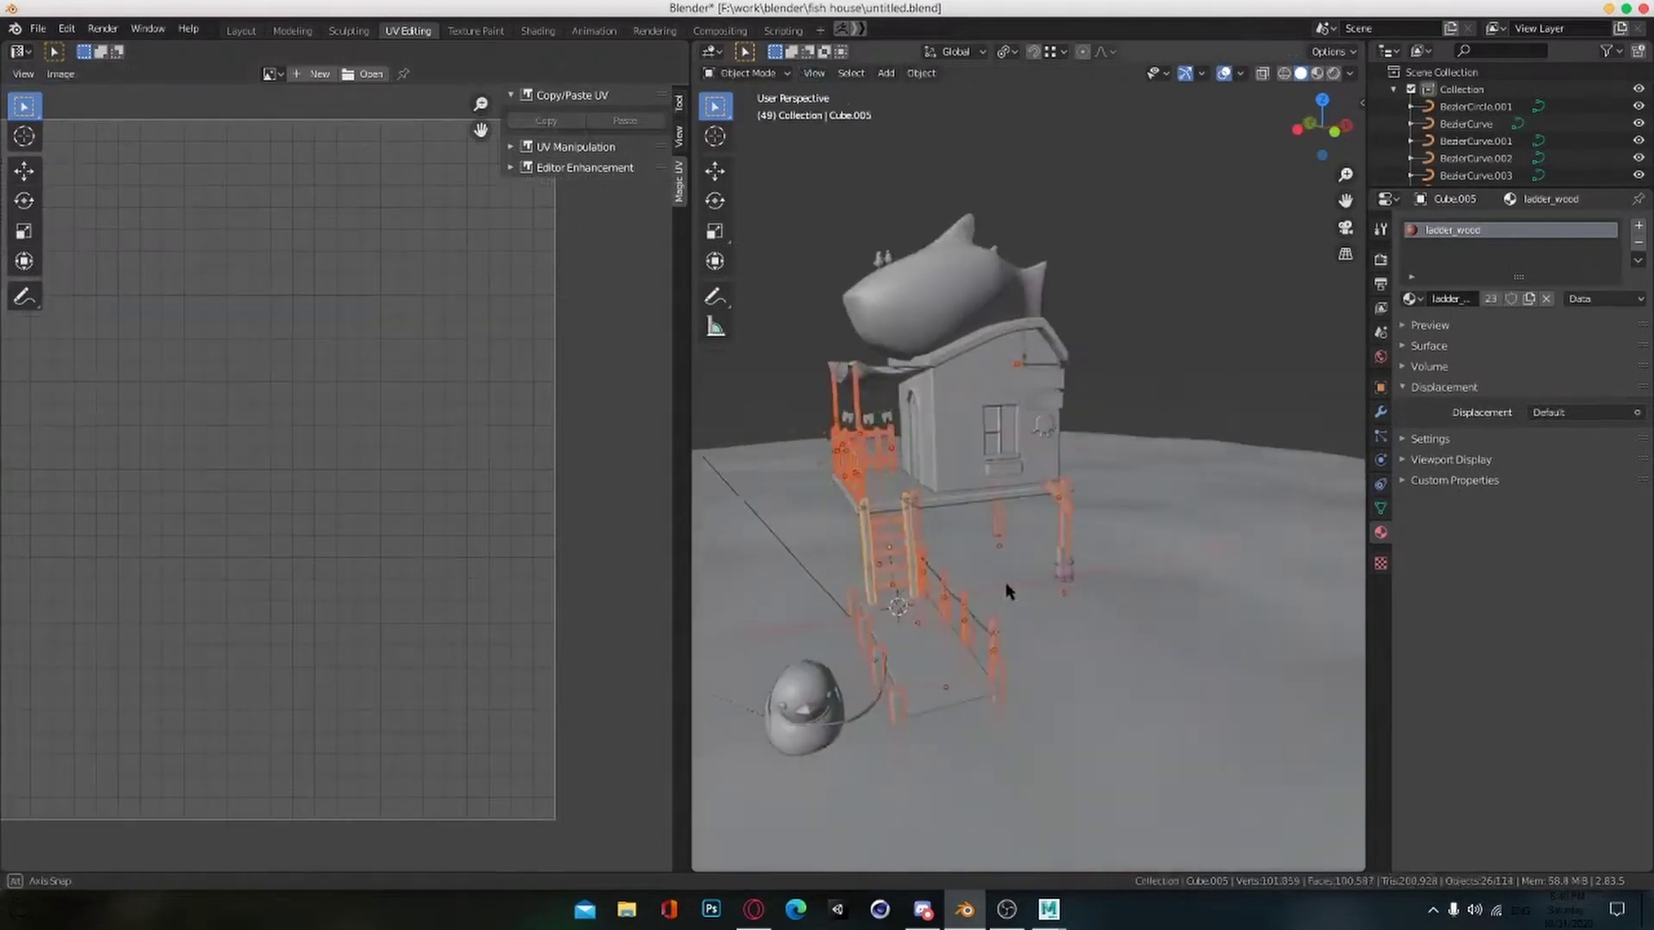
Step: Select the dock posts with all objects sharing their material and reopen them in Edit Mode, saving the file
{"action": "scroll", "coordinate": [991, 534], "scroll_direction": "up", "scroll_amount": 2}
{"action": "left_click", "coordinate": [954, 472]}
{"action": "middle_click_drag", "start_coordinate": [953, 476], "coordinate": [958, 484]}
{"action": "scroll", "coordinate": [956, 482], "scroll_direction": "down", "scroll_amount": 3}
{"action": "key", "text": "ctrl+s"}
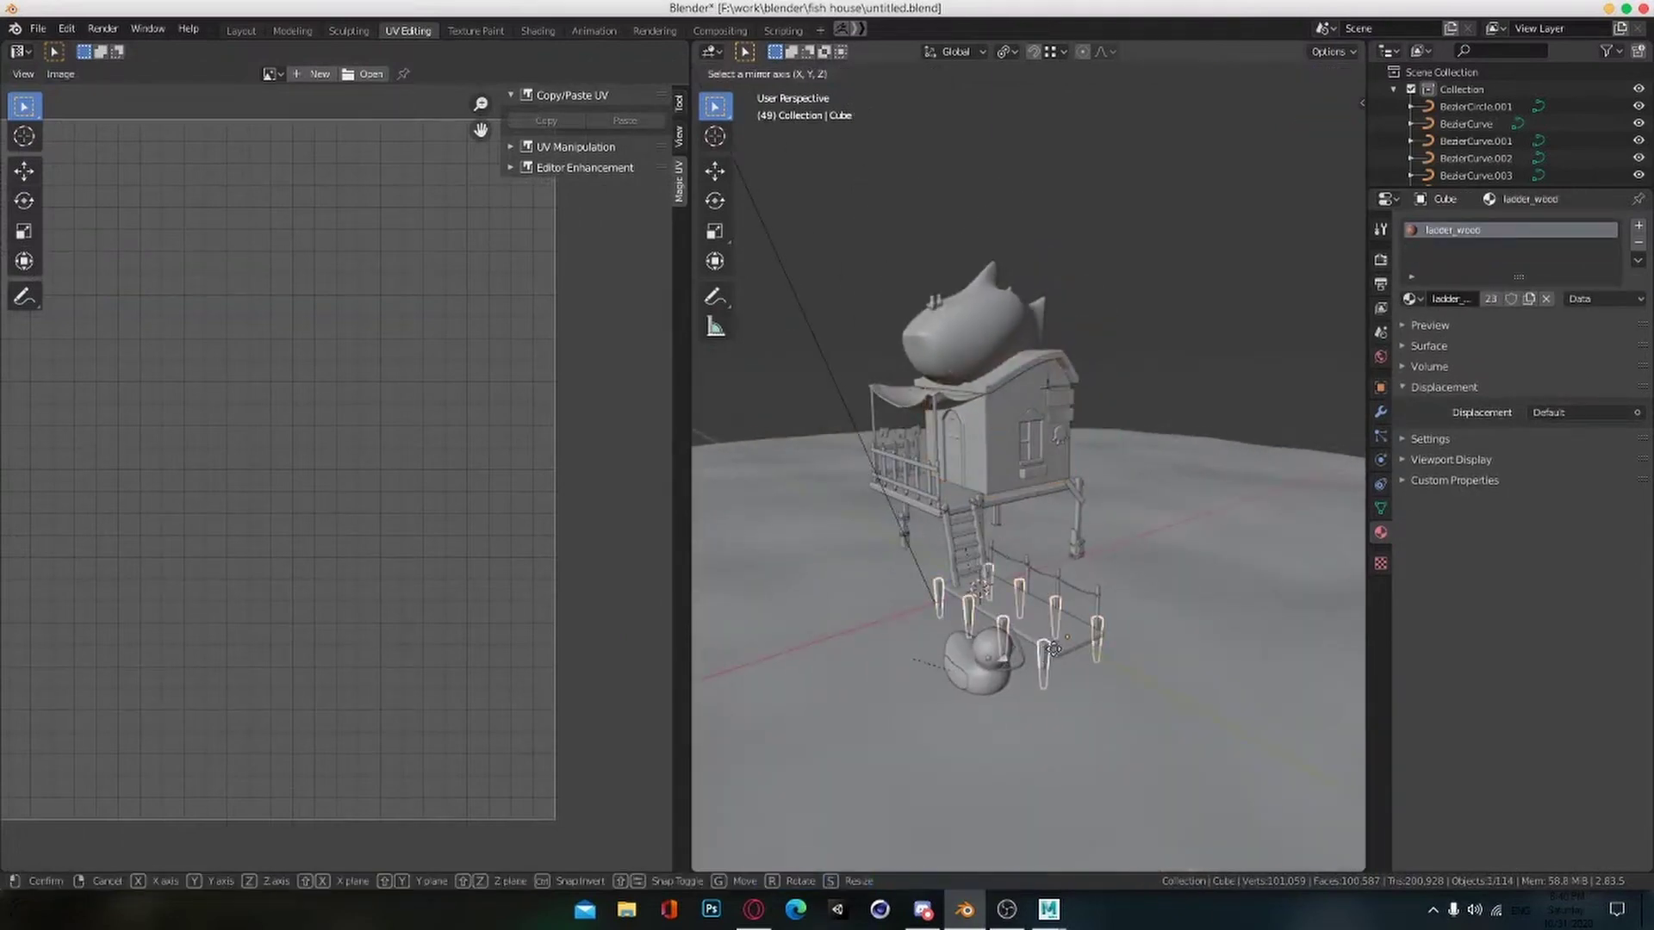
{"action": "key", "text": "Tab"}
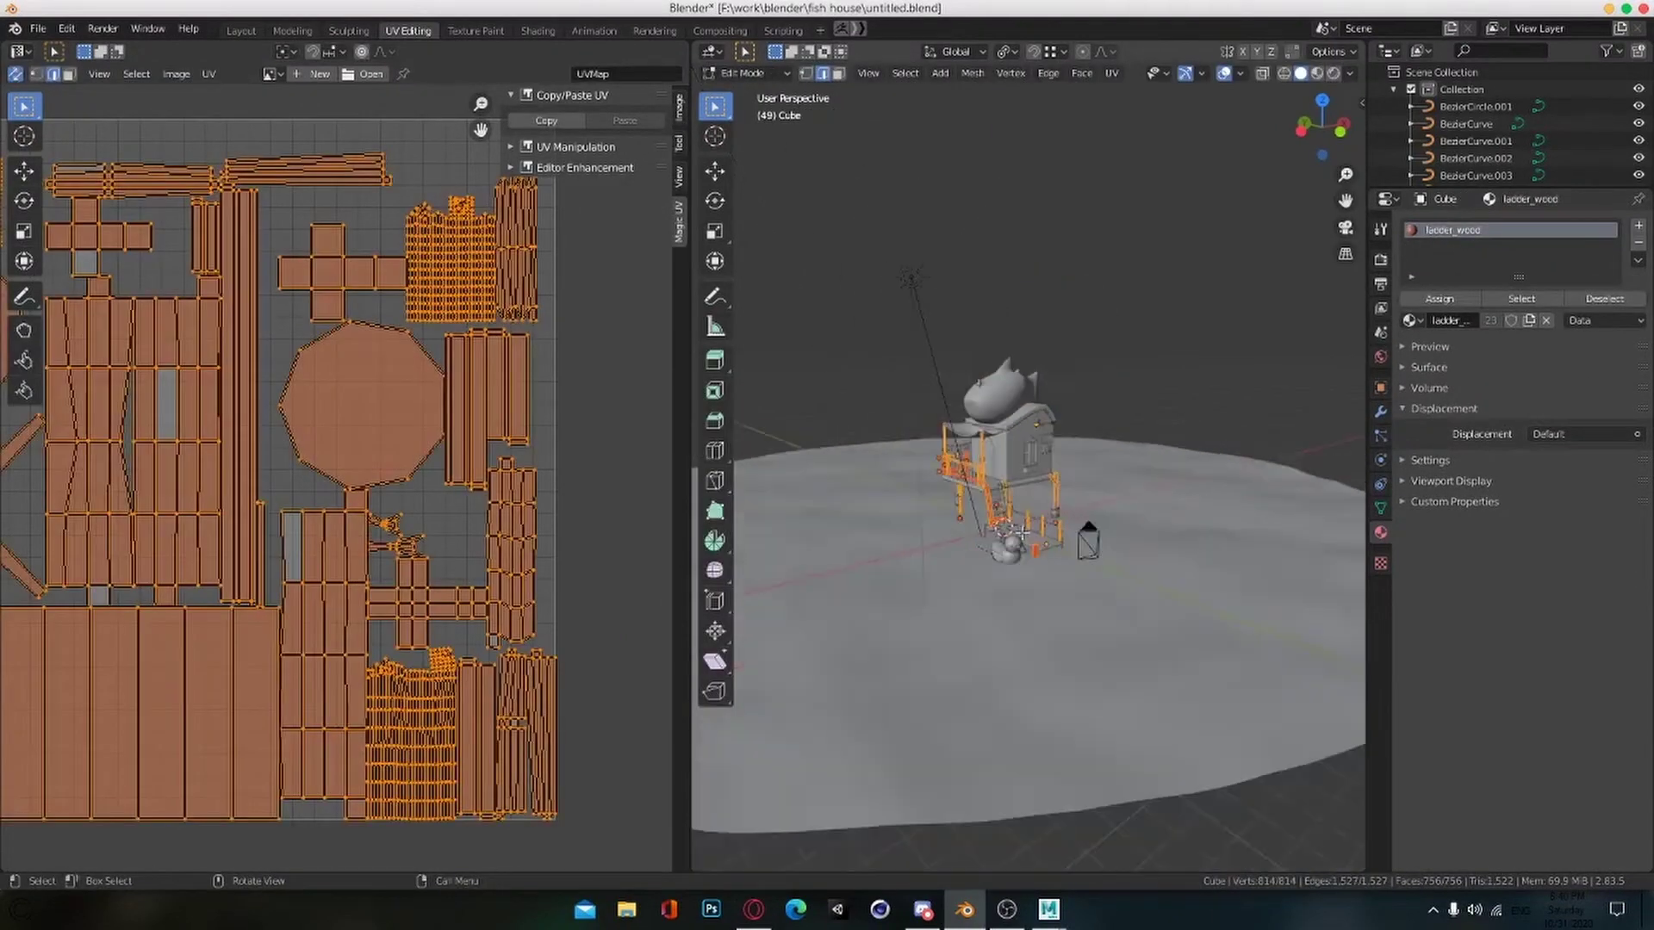
Step: Export the ladder_wood UV layout as a PNG image named "ladder wood" in the fish house folder
{"action": "scroll", "coordinate": [344, 448], "scroll_direction": "down", "scroll_amount": 2}
{"action": "left_click", "coordinate": [208, 74]}
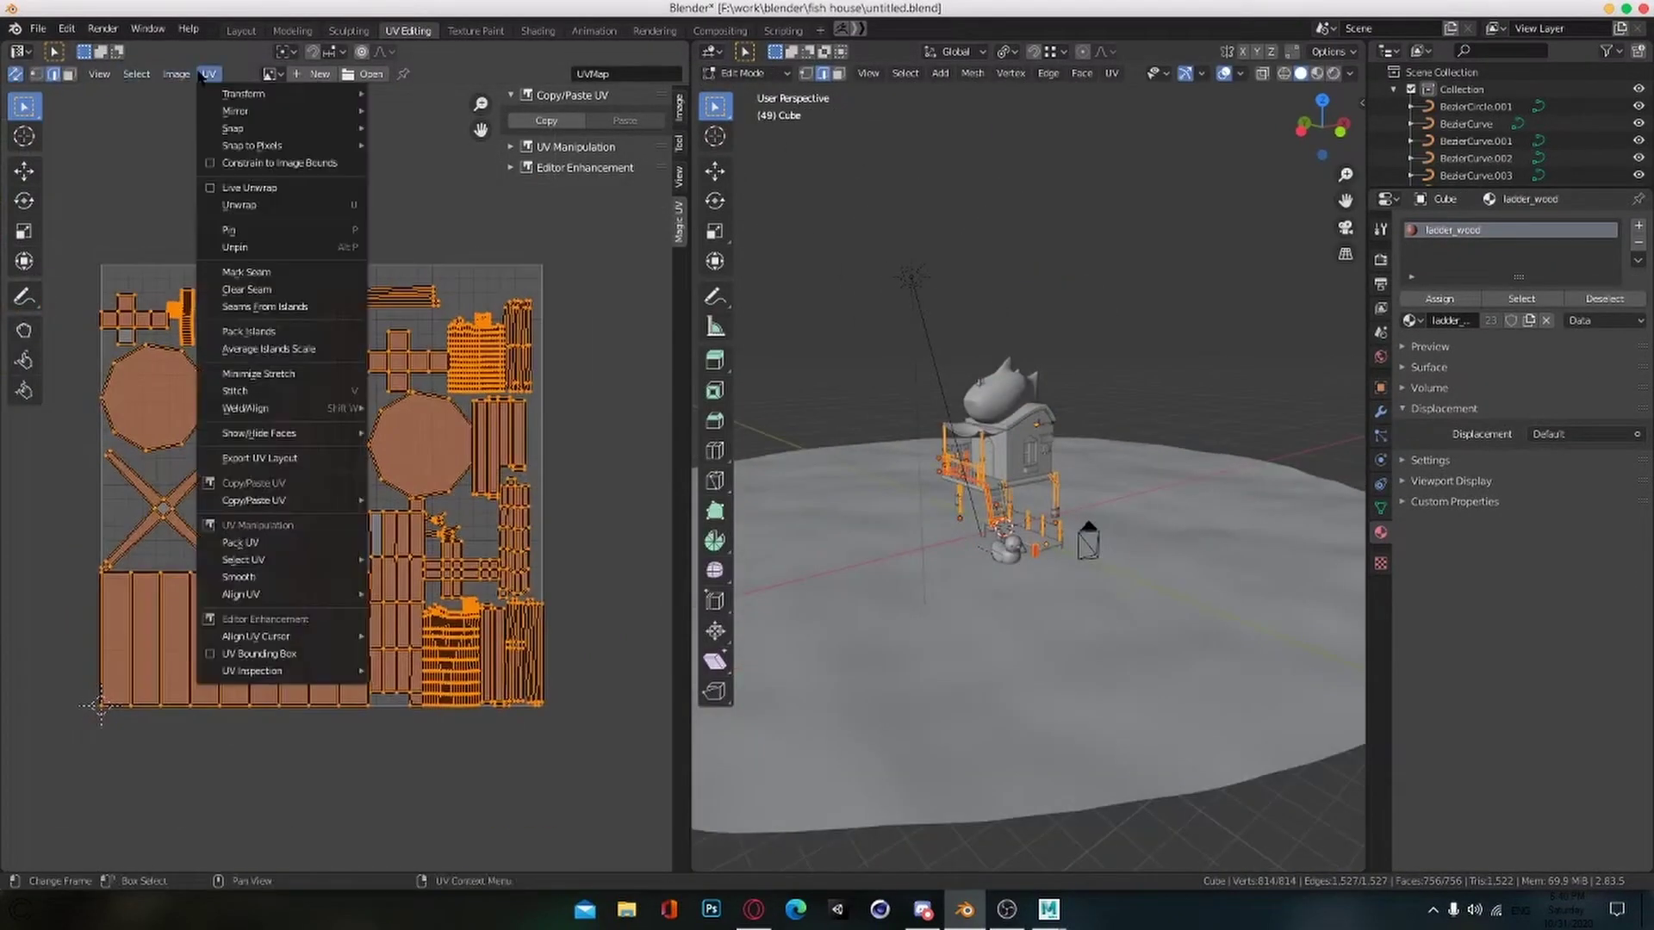
{"action": "left_click", "coordinate": [208, 74]}
{"action": "left_click", "coordinate": [259, 458]}
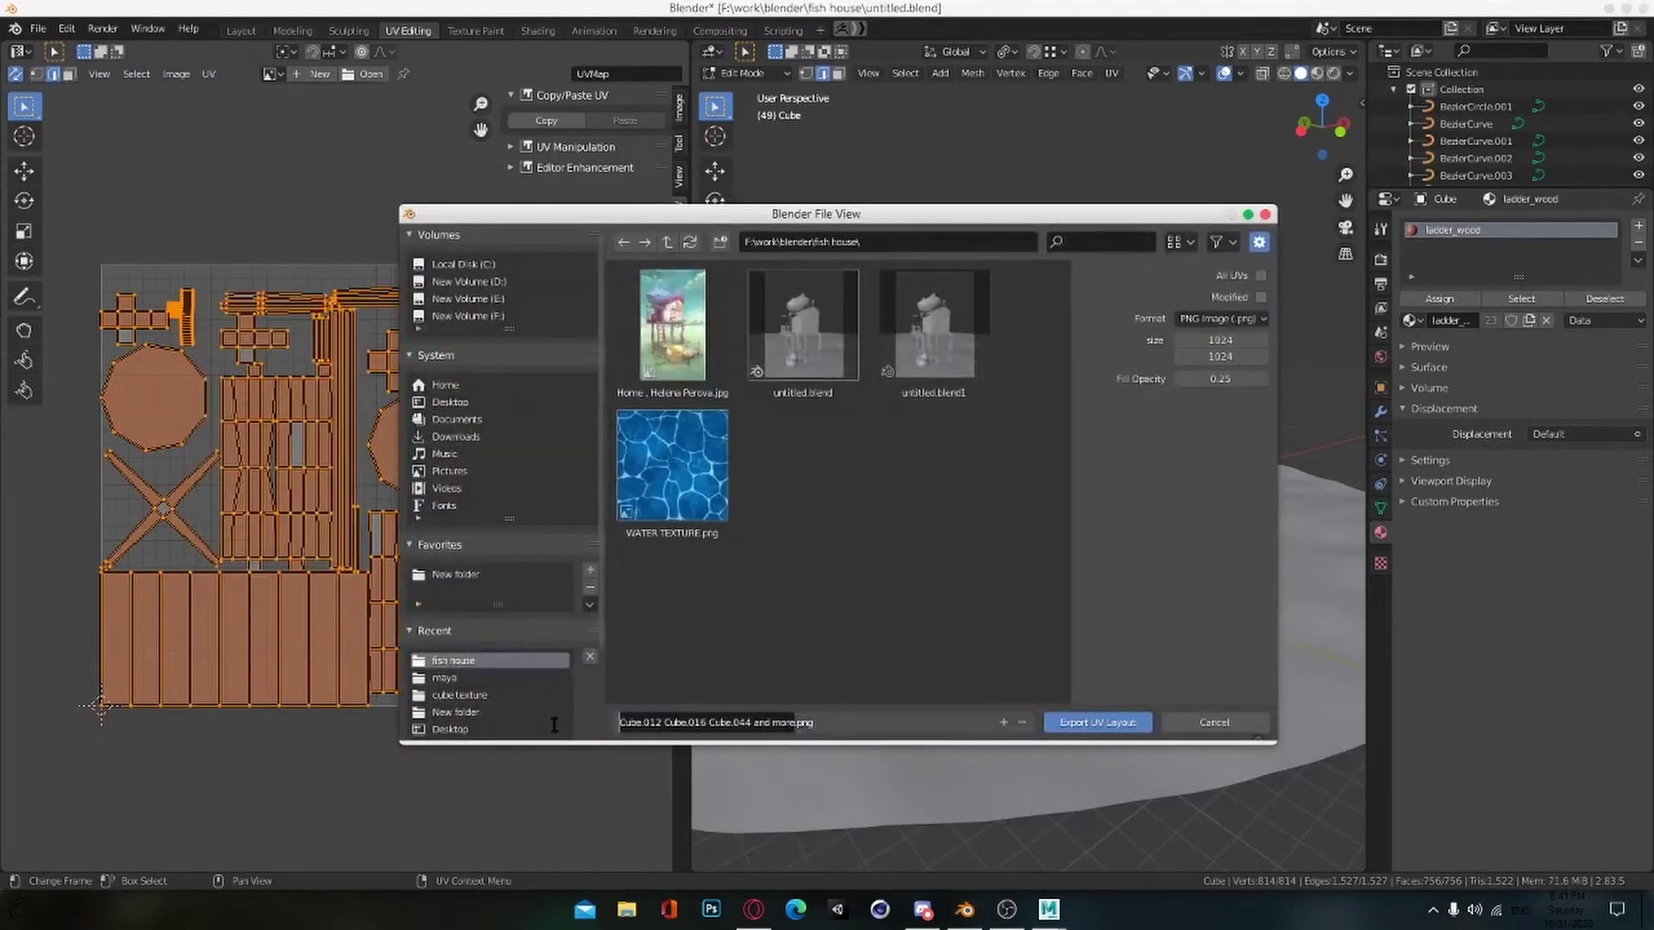
{"action": "left_click", "coordinate": [1098, 724]}
Step: Open the house floor in Edit Mode and shift its UV islands about 0.033 m in X and -0.020 m in Y
{"action": "key", "text": "Tab"}
{"action": "left_click", "coordinate": [891, 541]}
{"action": "scroll", "coordinate": [891, 540], "scroll_direction": "up", "scroll_amount": 4}
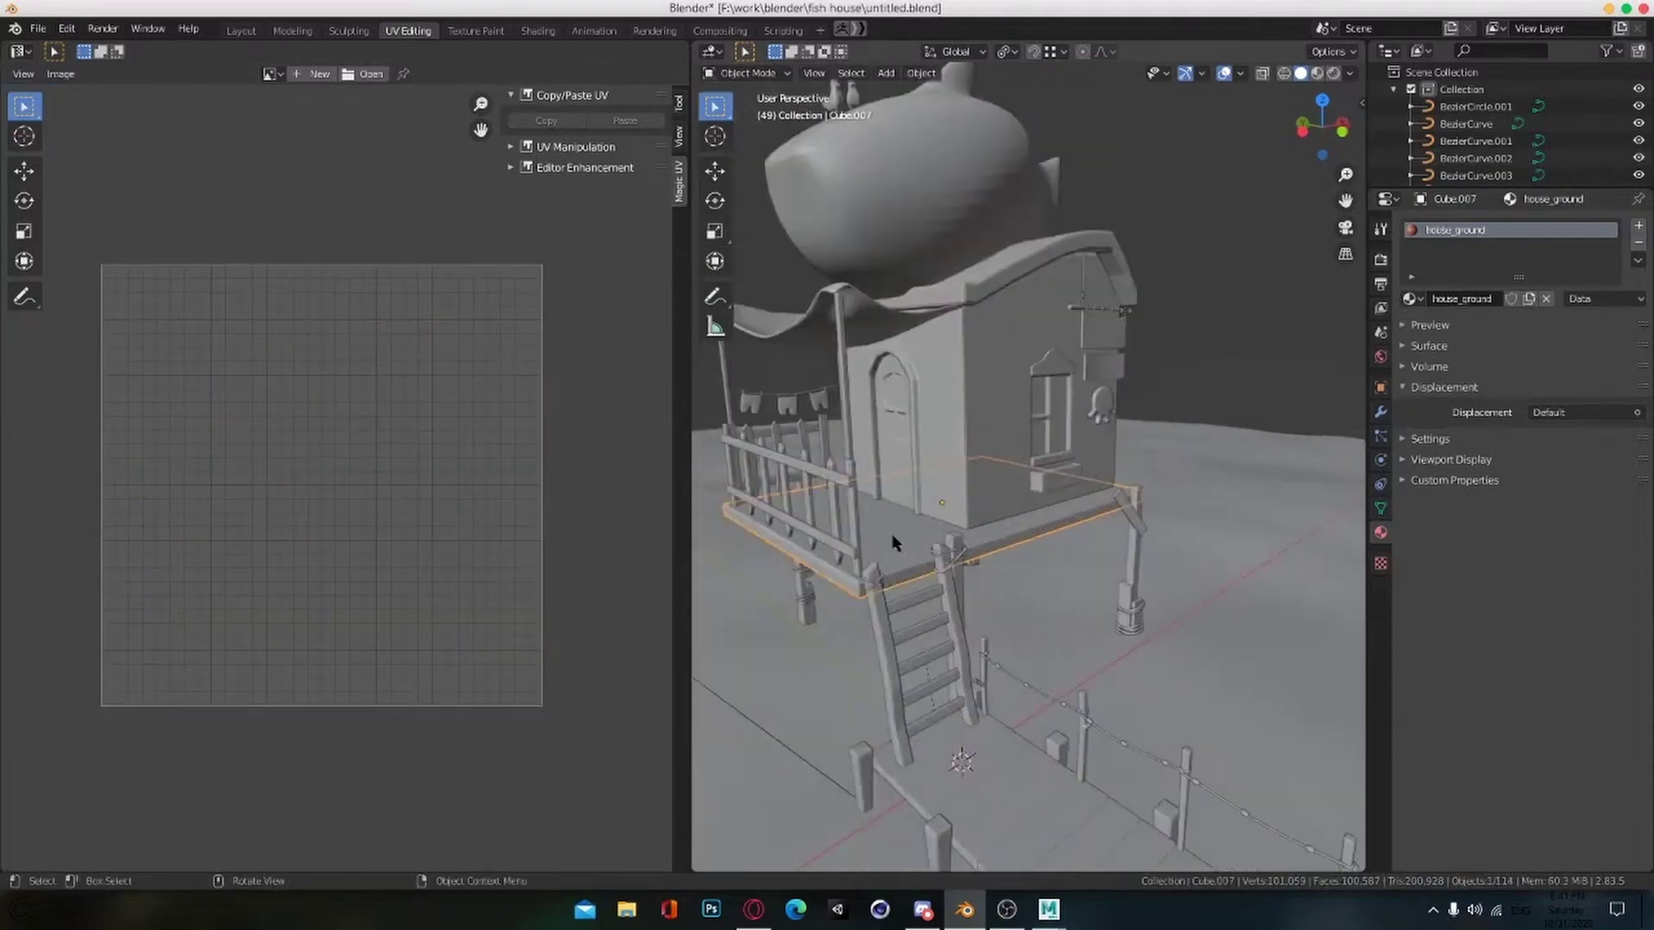
{"action": "key", "text": "Tab"}
{"action": "key", "text": "g"}
{"action": "left_click", "coordinate": [514, 591]}
Step: Export the house floor's UV layout as a PNG image in the fish house folder
{"action": "left_click", "coordinate": [33, 31]}
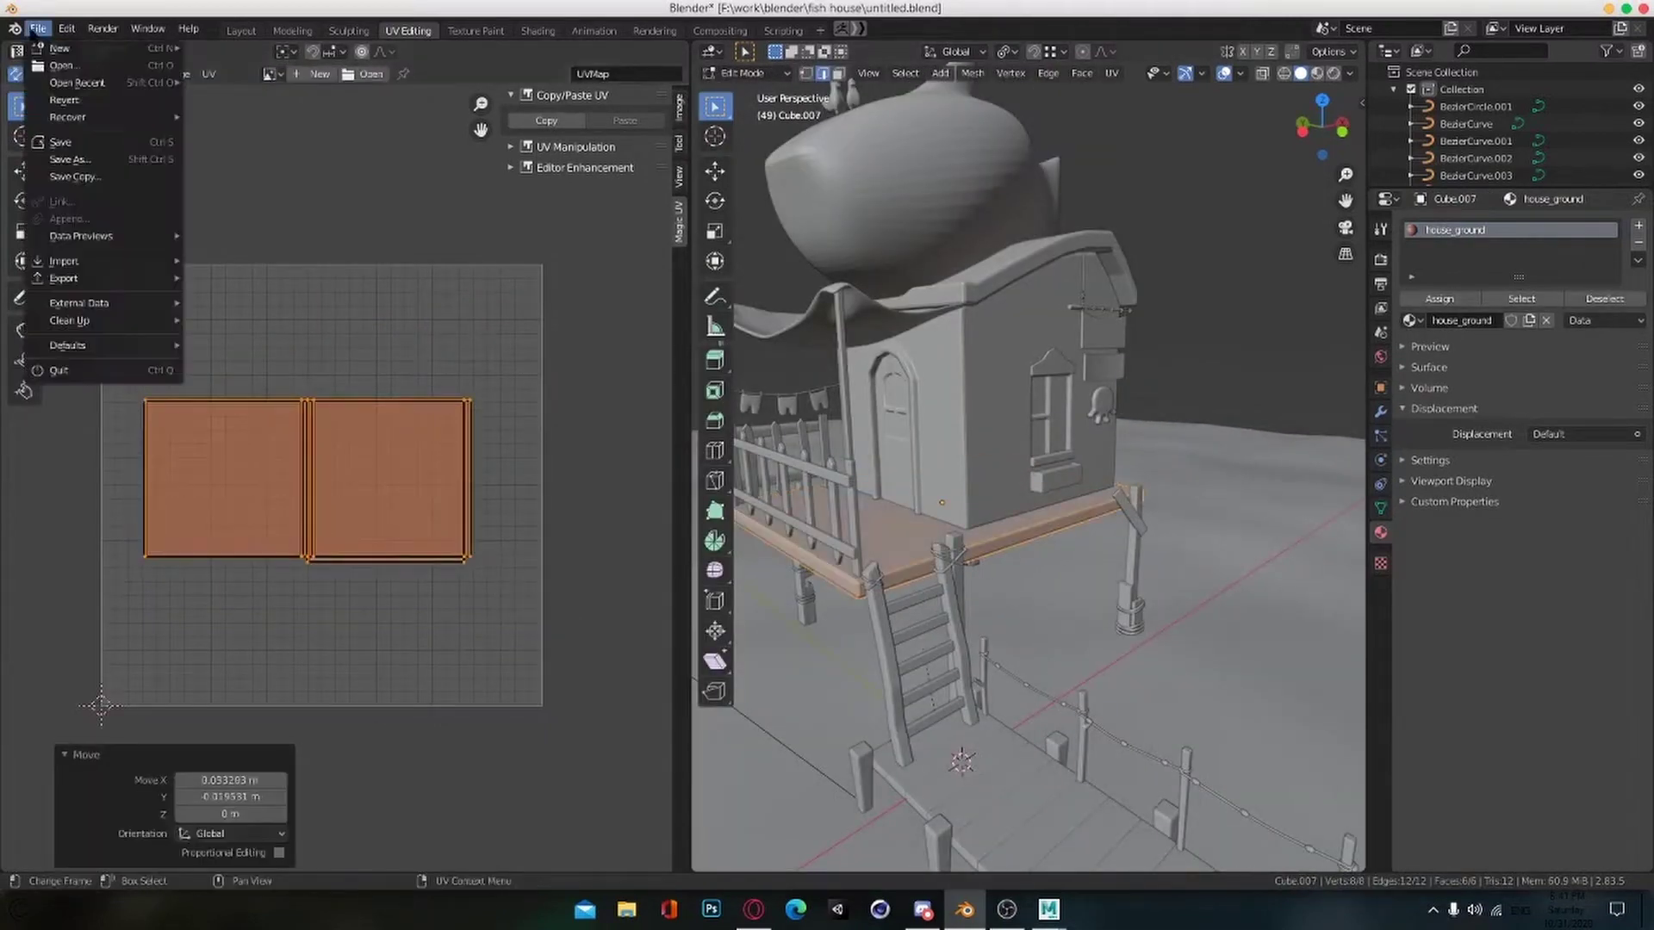
{"action": "left_click", "coordinate": [209, 74]}
{"action": "left_click", "coordinate": [259, 460]}
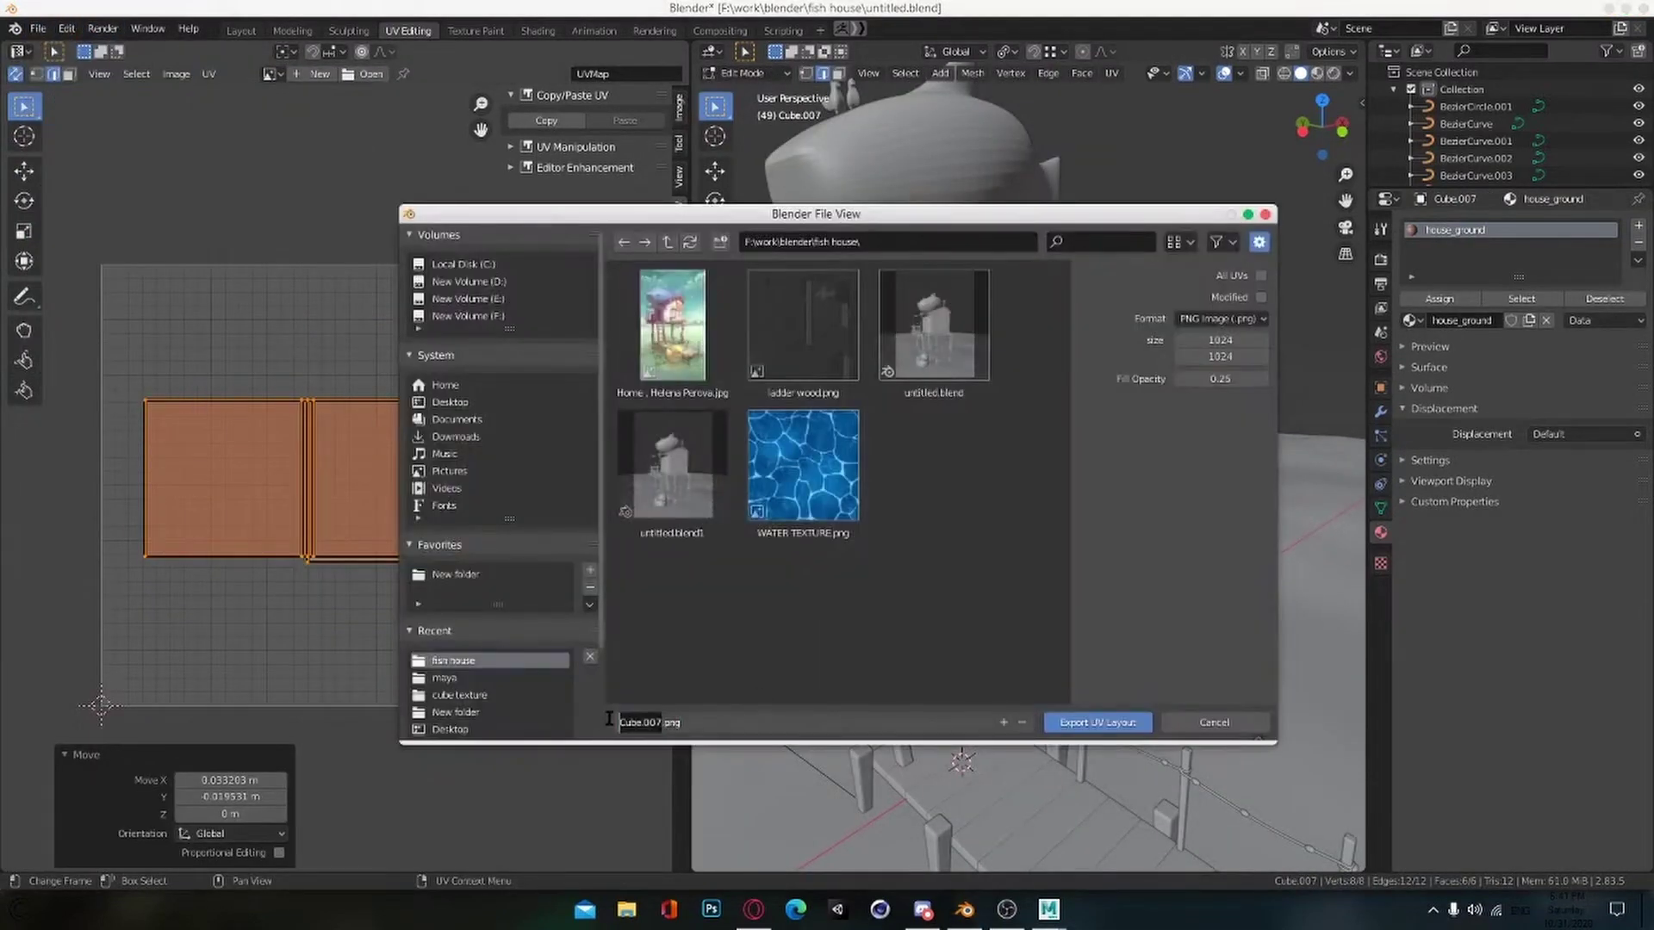
{"action": "key", "text": "Return"}
{"action": "key", "text": "Return"}
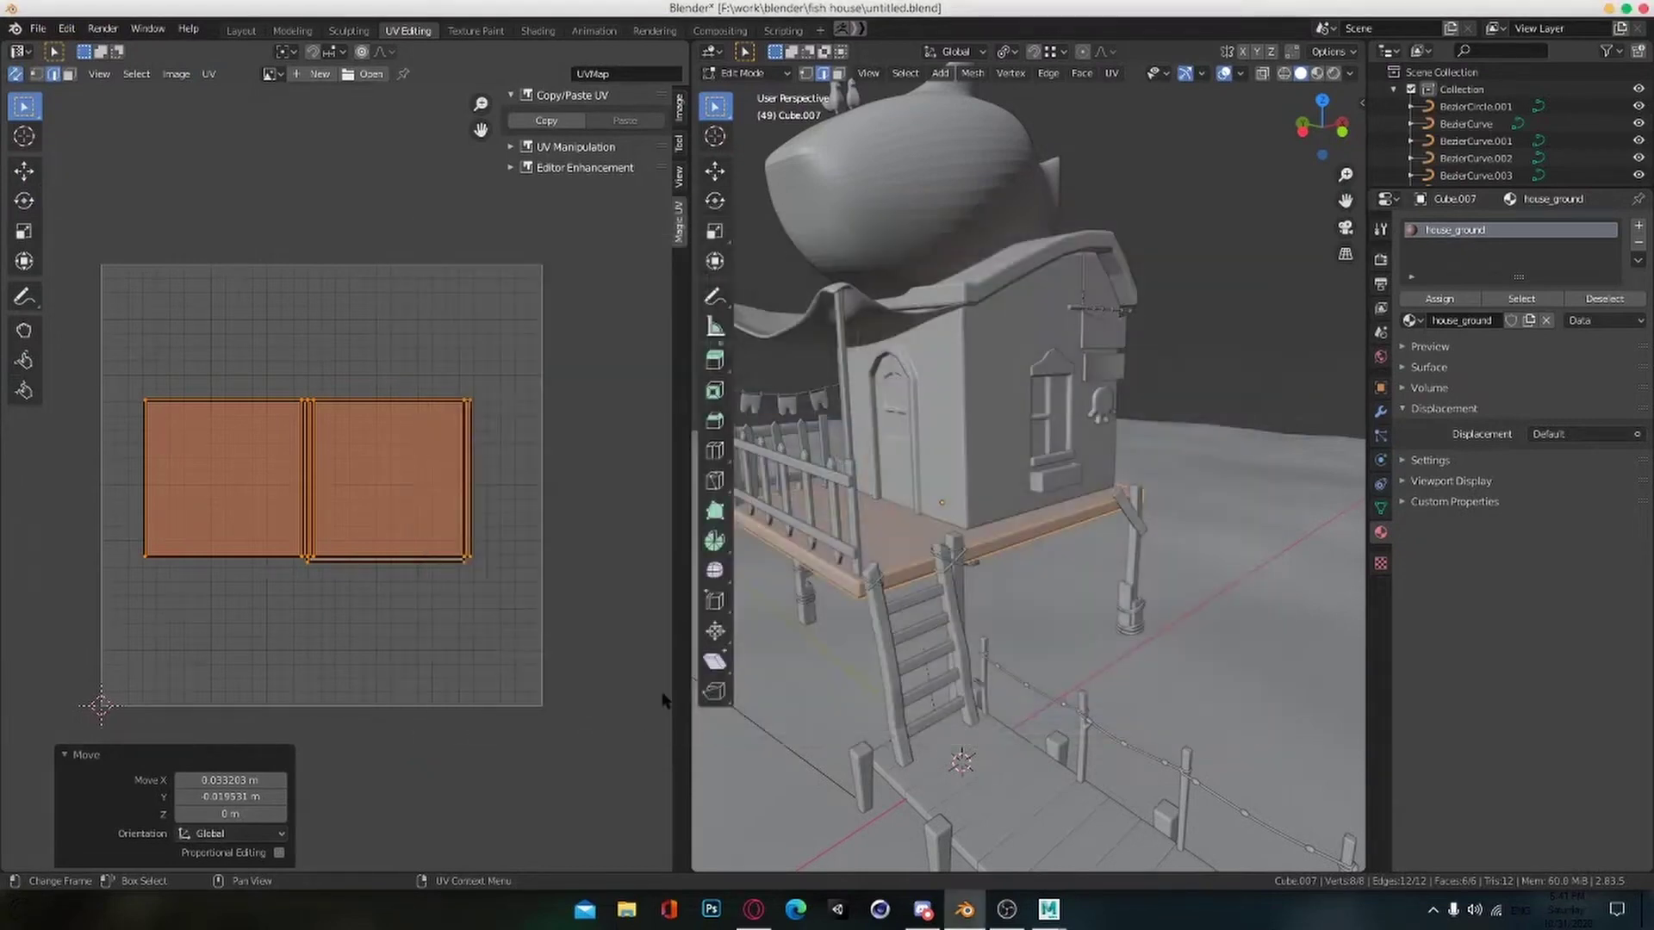
Step: Select all objects sharing the plank_wood material and open them together in Edit Mode
{"action": "key", "text": "Tab"}
{"action": "scroll", "coordinate": [978, 646], "scroll_direction": "down", "scroll_amount": 4}
{"action": "scroll", "coordinate": [985, 664], "scroll_direction": "up", "scroll_amount": 3}
{"action": "middle_click_drag", "start_coordinate": [979, 646], "coordinate": [1097, 628]}
{"action": "scroll", "coordinate": [976, 656], "scroll_direction": "down", "scroll_amount": 3}
{"action": "scroll", "coordinate": [998, 646], "scroll_direction": "up", "scroll_amount": 5}
{"action": "scroll", "coordinate": [970, 647], "scroll_direction": "down", "scroll_amount": 4}
{"action": "scroll", "coordinate": [1152, 621], "scroll_direction": "down", "scroll_amount": 3}
{"action": "scroll", "coordinate": [1098, 627], "scroll_direction": "up", "scroll_amount": 6}
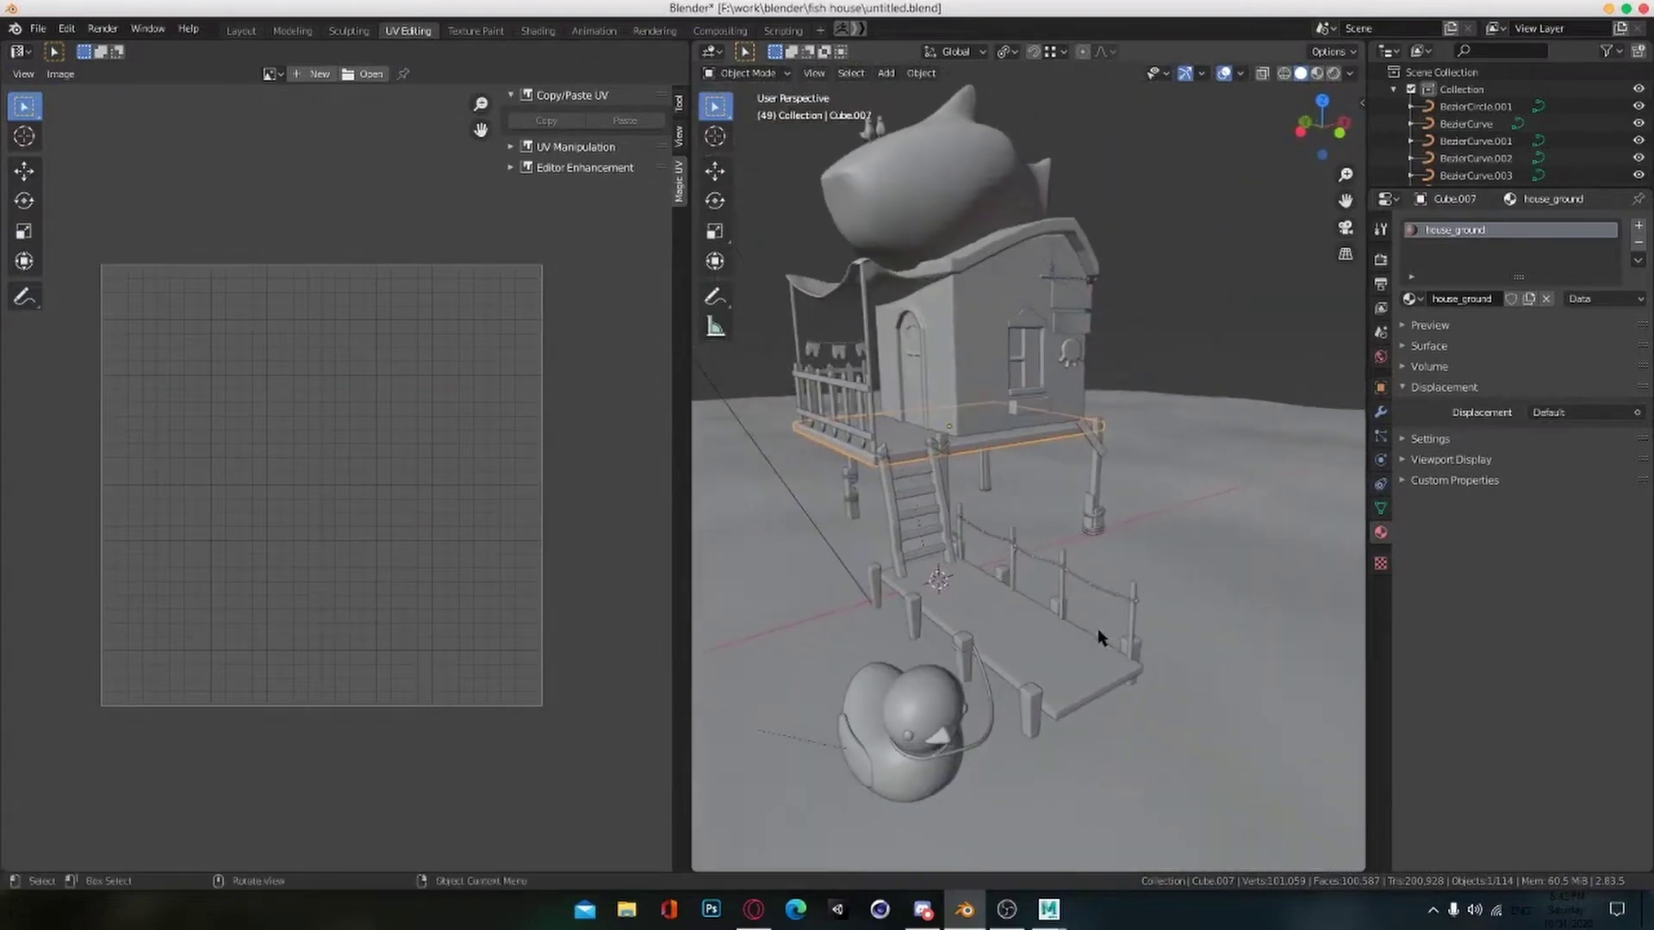
{"action": "left_click", "coordinate": [1019, 609]}
{"action": "left_click", "coordinate": [1019, 609]}
{"action": "scroll", "coordinate": [1026, 634], "scroll_direction": "down", "scroll_amount": 4}
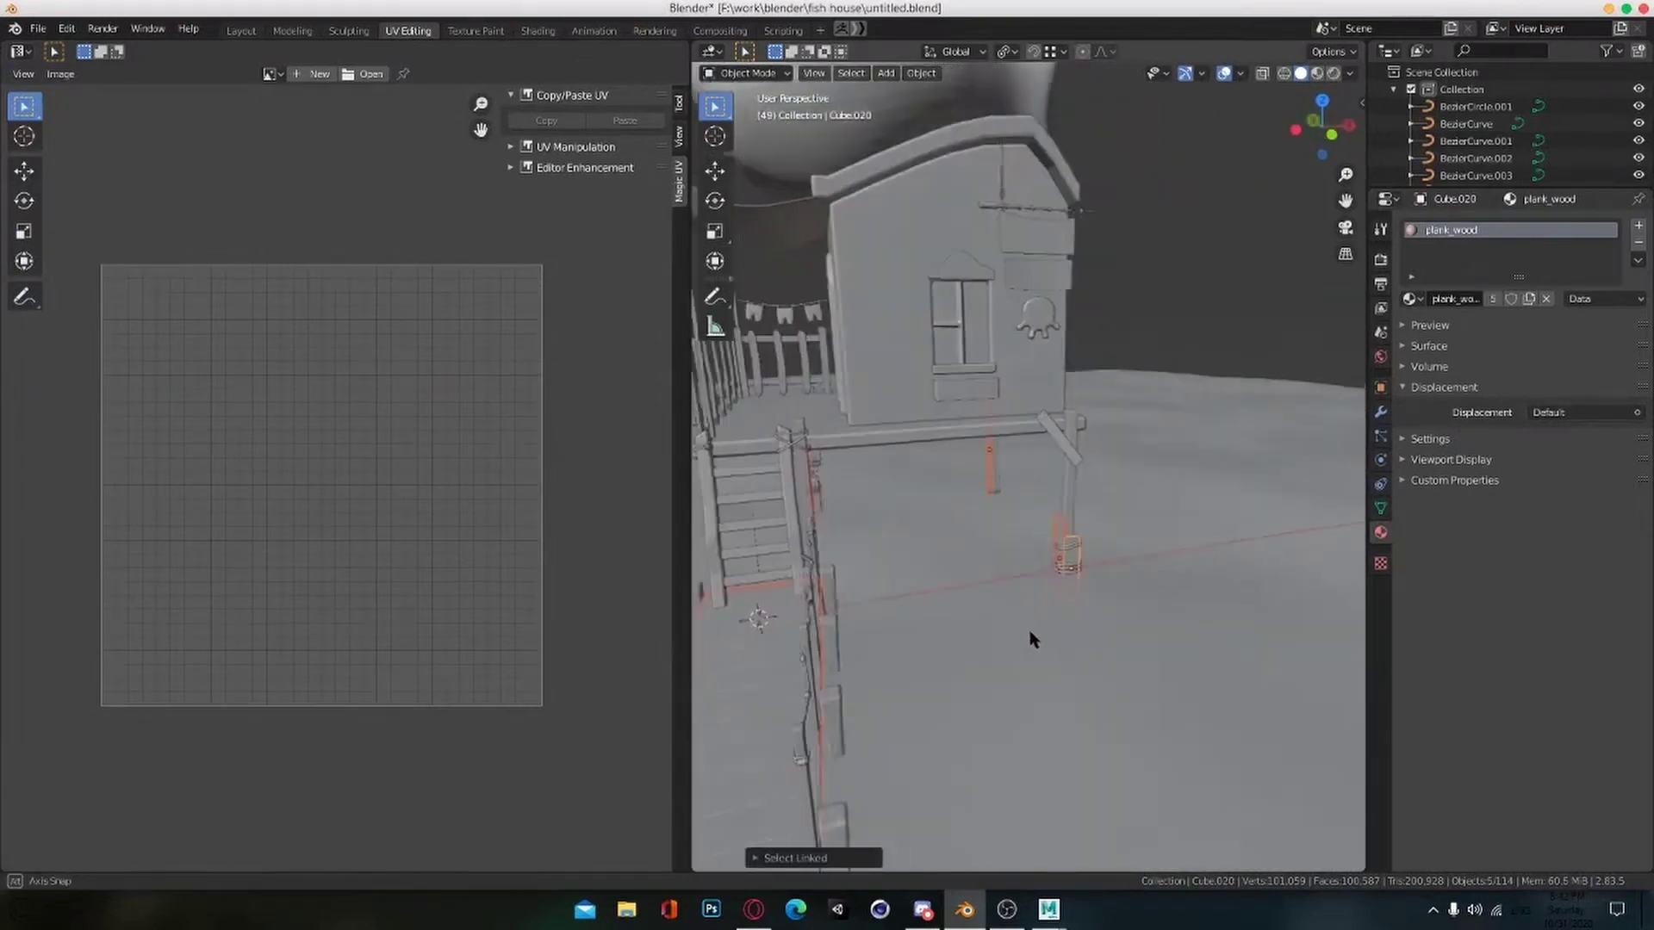
{"action": "key", "text": "Tab"}
Step: Try to average the island scale of the plank_wood UVs and pack the islands
{"action": "left_click", "coordinate": [208, 74]}
{"action": "left_click", "coordinate": [258, 350]}
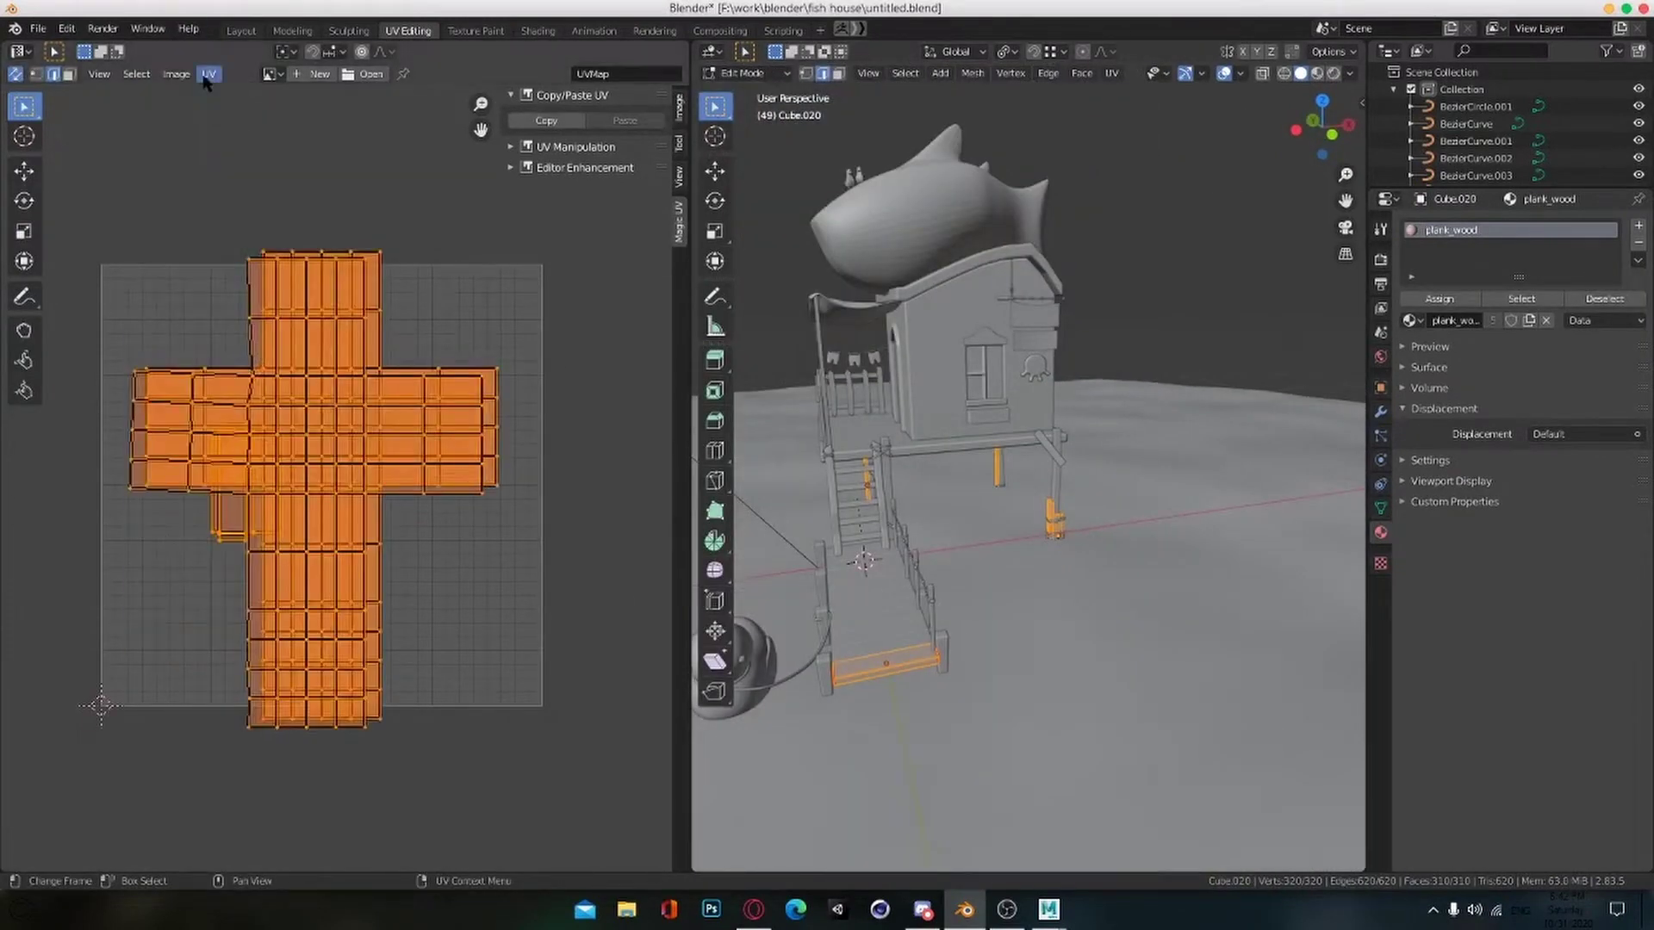
{"action": "left_click", "coordinate": [208, 76]}
{"action": "left_click", "coordinate": [249, 331]}
{"action": "left_click", "coordinate": [478, 343]}
{"action": "scroll", "coordinate": [478, 345], "scroll_direction": "up", "scroll_amount": 2}
{"action": "scroll", "coordinate": [479, 413], "scroll_direction": "down", "scroll_amount": 1}
{"action": "scroll", "coordinate": [478, 419], "scroll_direction": "down", "scroll_amount": 1}
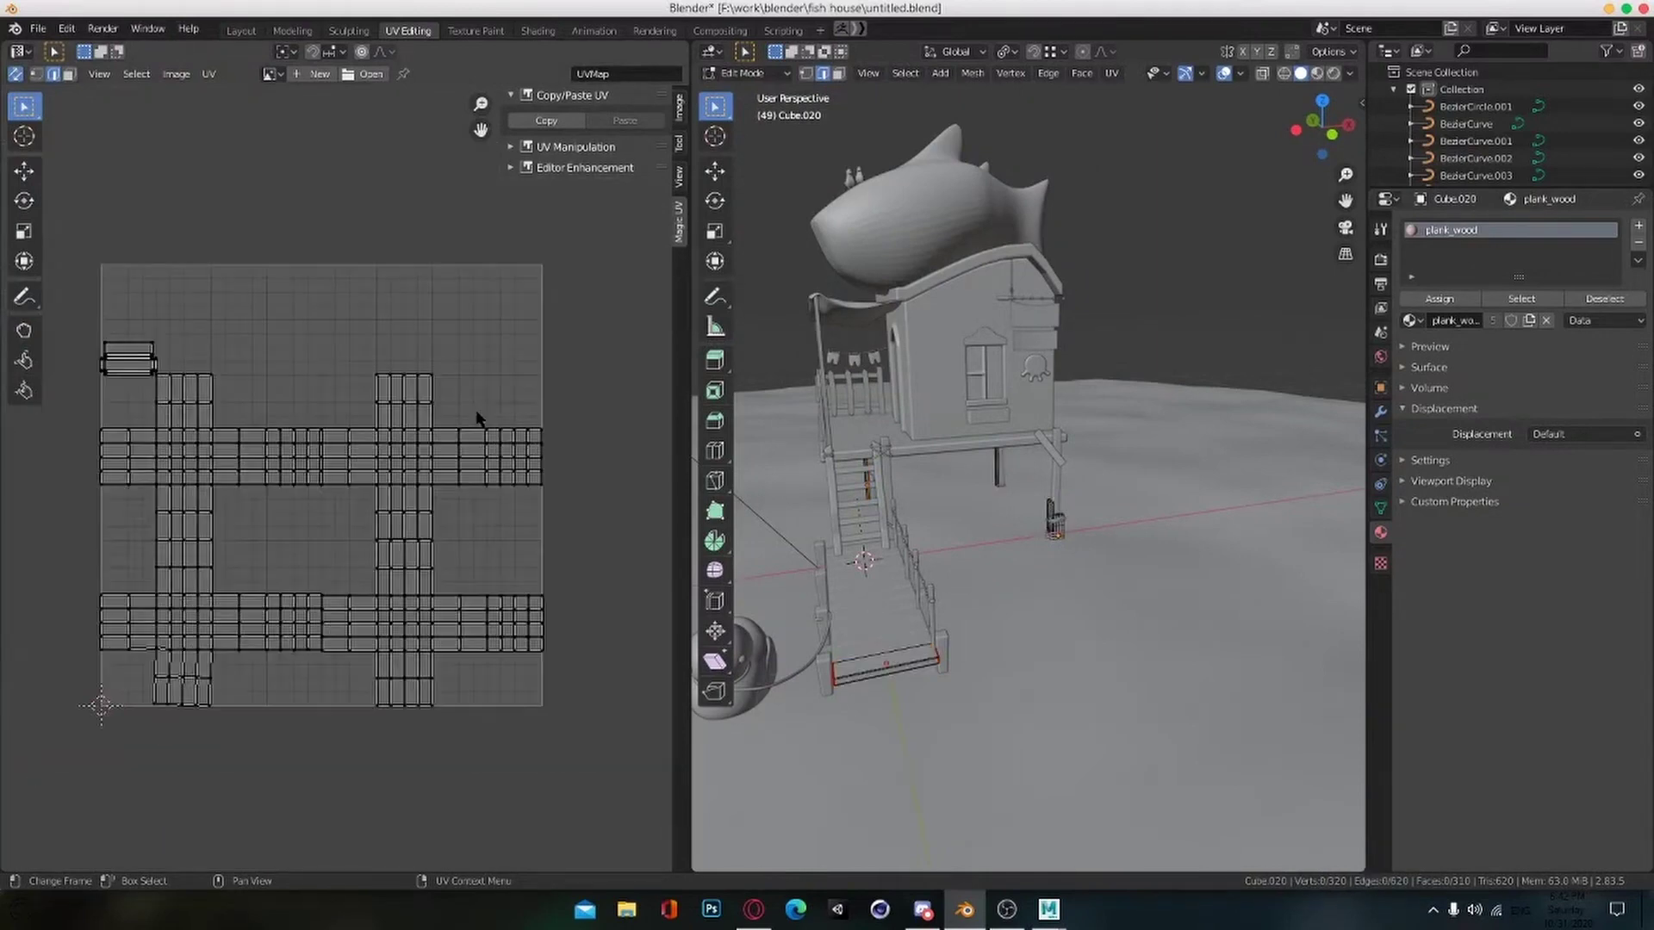
Step: Undo the scaling and packing of the plank_wood UVs, going back to Object Mode
{"action": "scroll", "coordinate": [912, 551], "scroll_direction": "up", "scroll_amount": 3}
{"action": "middle_click_drag", "start_coordinate": [870, 558], "coordinate": [945, 578]}
{"action": "scroll", "coordinate": [922, 565], "scroll_direction": "up", "scroll_amount": 2}
{"action": "scroll", "coordinate": [1126, 583], "scroll_direction": "down", "scroll_amount": 3}
{"action": "key", "text": "ctrl+z"}
{"action": "key", "text": "ctrl+z"}
{"action": "key", "text": "ctrl+z"}
{"action": "key", "text": "ctrl+z"}
{"action": "key", "text": "ctrl+z"}
{"action": "key", "text": "ctrl+z"}
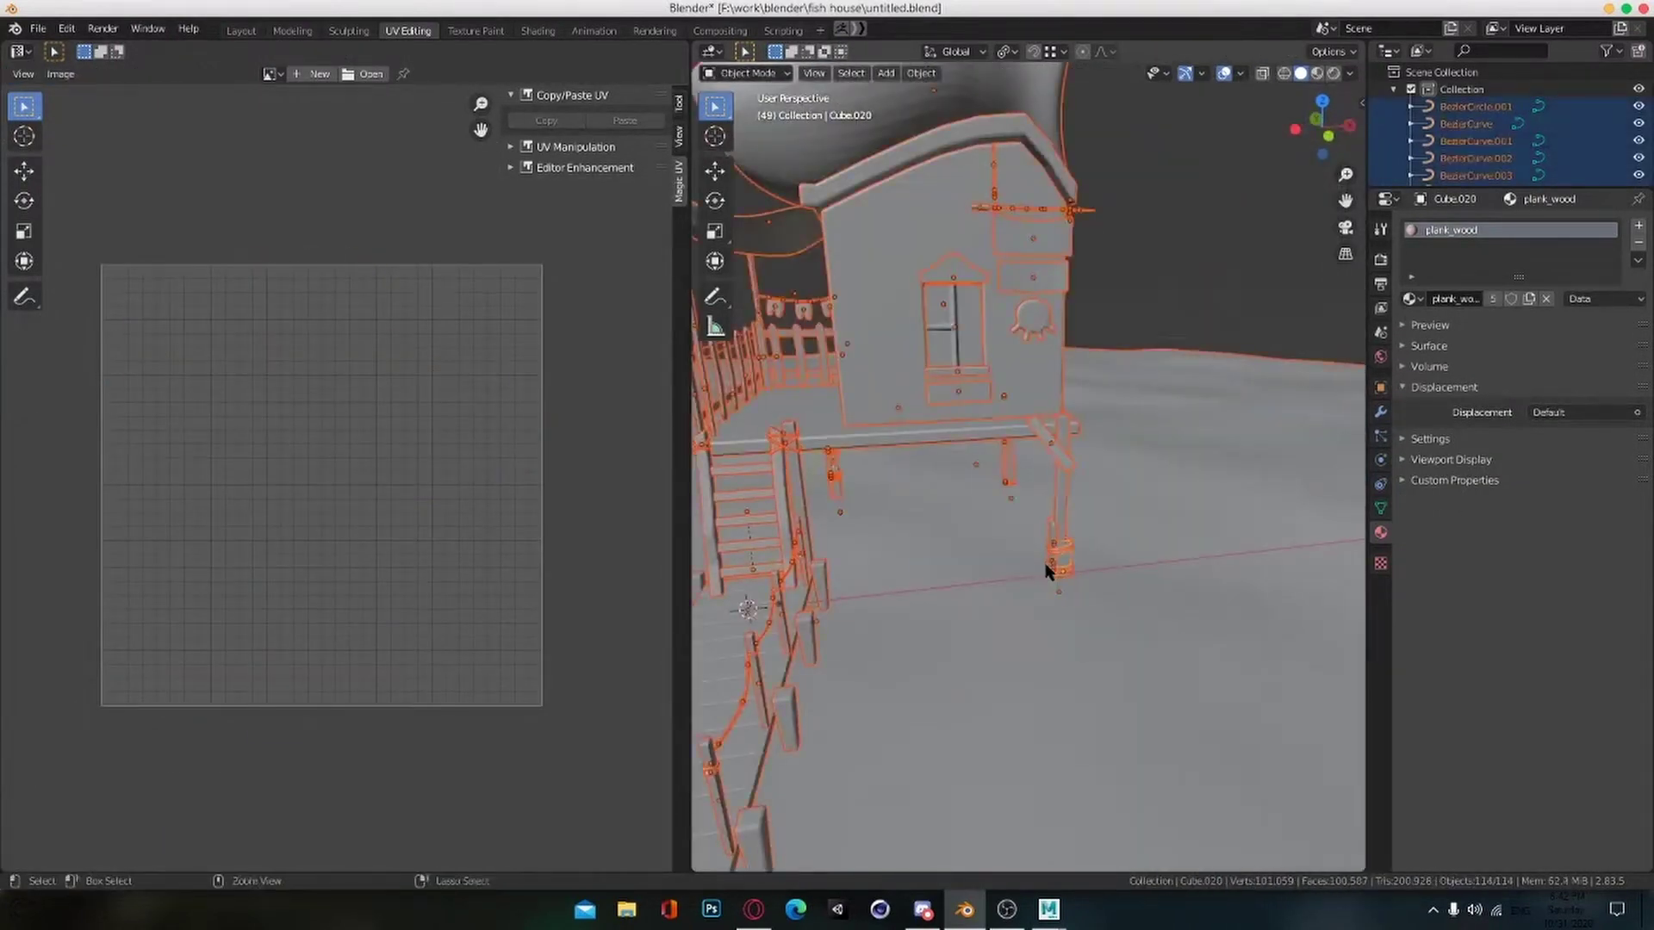
Step: Reopen the plank_wood objects in Edit Mode, pack their UV islands and average the island scale
{"action": "left_click", "coordinate": [1048, 571]}
{"action": "key", "text": "Tab"}
{"action": "left_click", "coordinate": [208, 74]}
{"action": "left_click", "coordinate": [241, 332]}
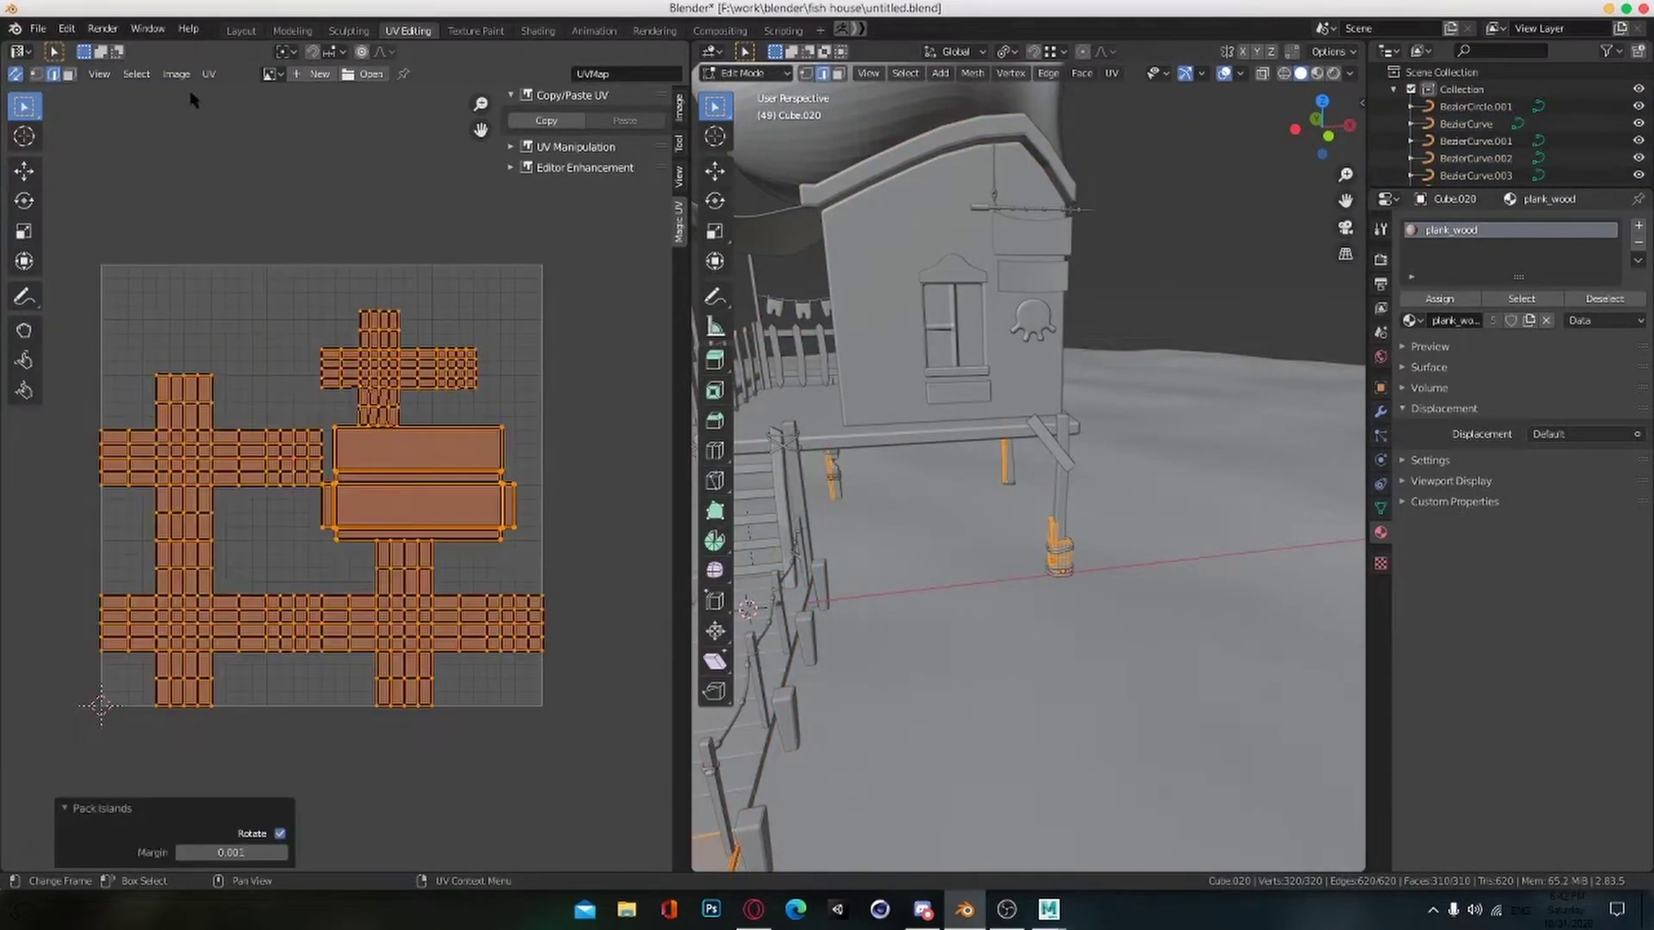
{"action": "left_click", "coordinate": [208, 75]}
{"action": "left_click", "coordinate": [244, 349]}
Step: Unwrap only the short plank tied to the base of the house's support post with Smart UV Project
{"action": "scroll", "coordinate": [990, 594], "scroll_direction": "up", "scroll_amount": 3}
{"action": "left_click_drag", "start_coordinate": [990, 603], "coordinate": [926, 617], "text": "alt"}
{"action": "left_click_drag", "start_coordinate": [1093, 602], "coordinate": [942, 638], "text": "alt"}
{"action": "key", "text": "Tab"}
{"action": "scroll", "coordinate": [1016, 624], "scroll_direction": "up", "scroll_amount": 3}
{"action": "left_click_drag", "start_coordinate": [1159, 608], "coordinate": [1083, 596], "text": "alt"}
{"action": "middle_click_drag", "start_coordinate": [1115, 567], "coordinate": [1002, 560]}
{"action": "left_click", "coordinate": [1002, 561]}
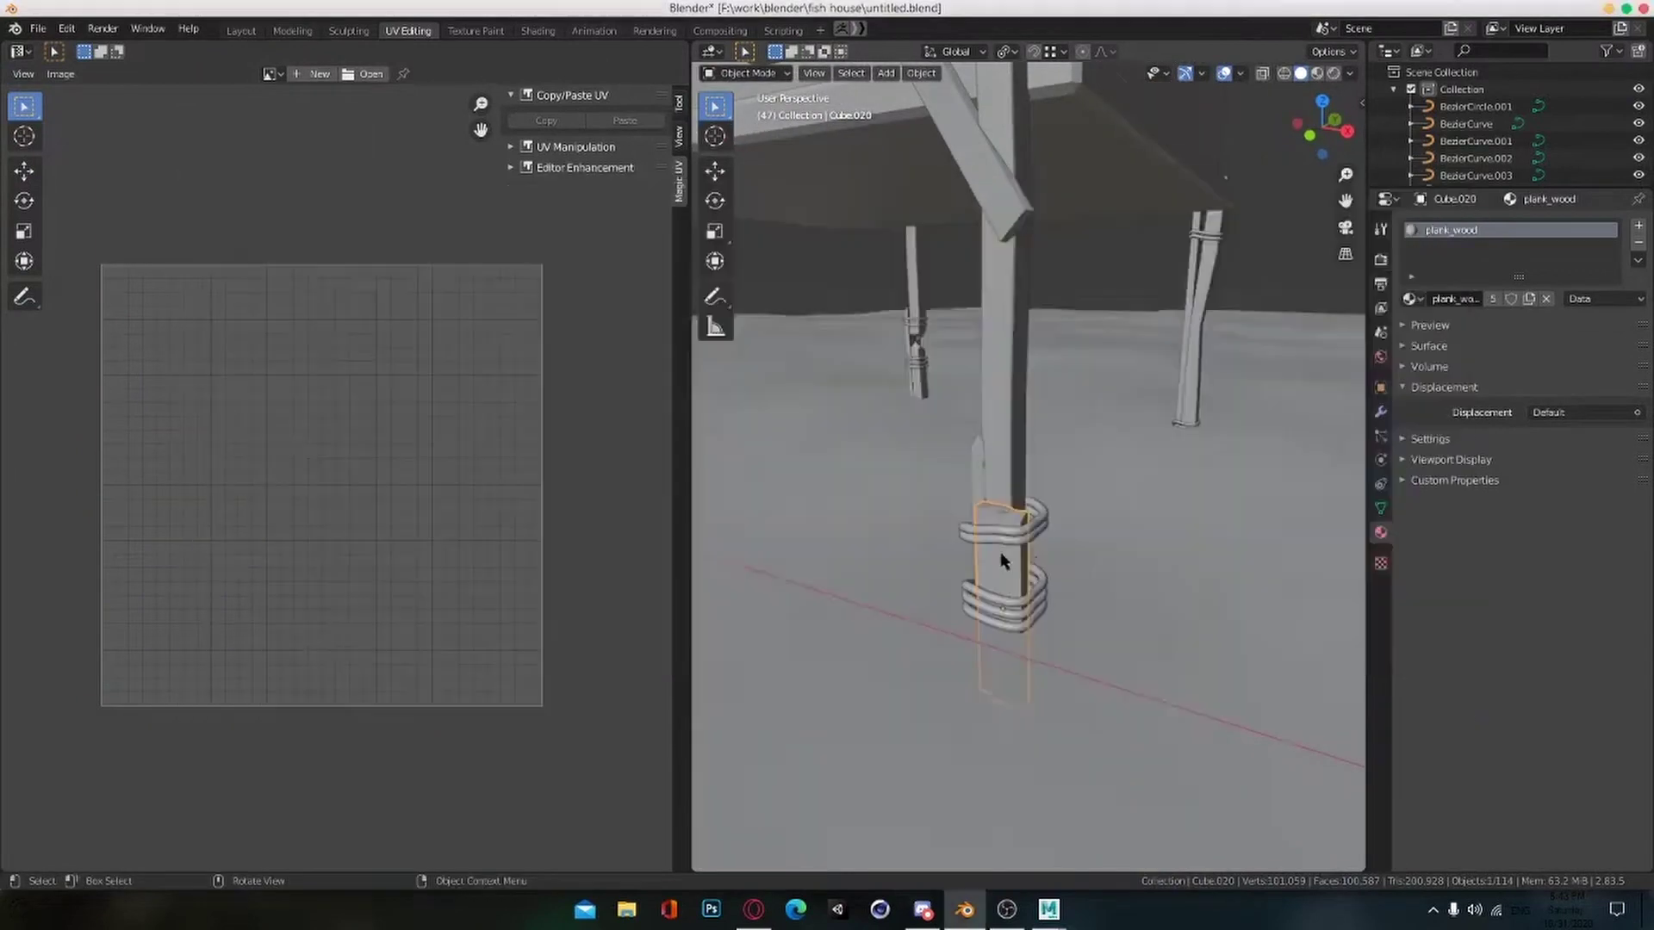
{"action": "key", "text": "Tab"}
{"action": "key", "text": "u"}
{"action": "left_click", "coordinate": [966, 365]}
{"action": "left_click", "coordinate": [966, 504]}
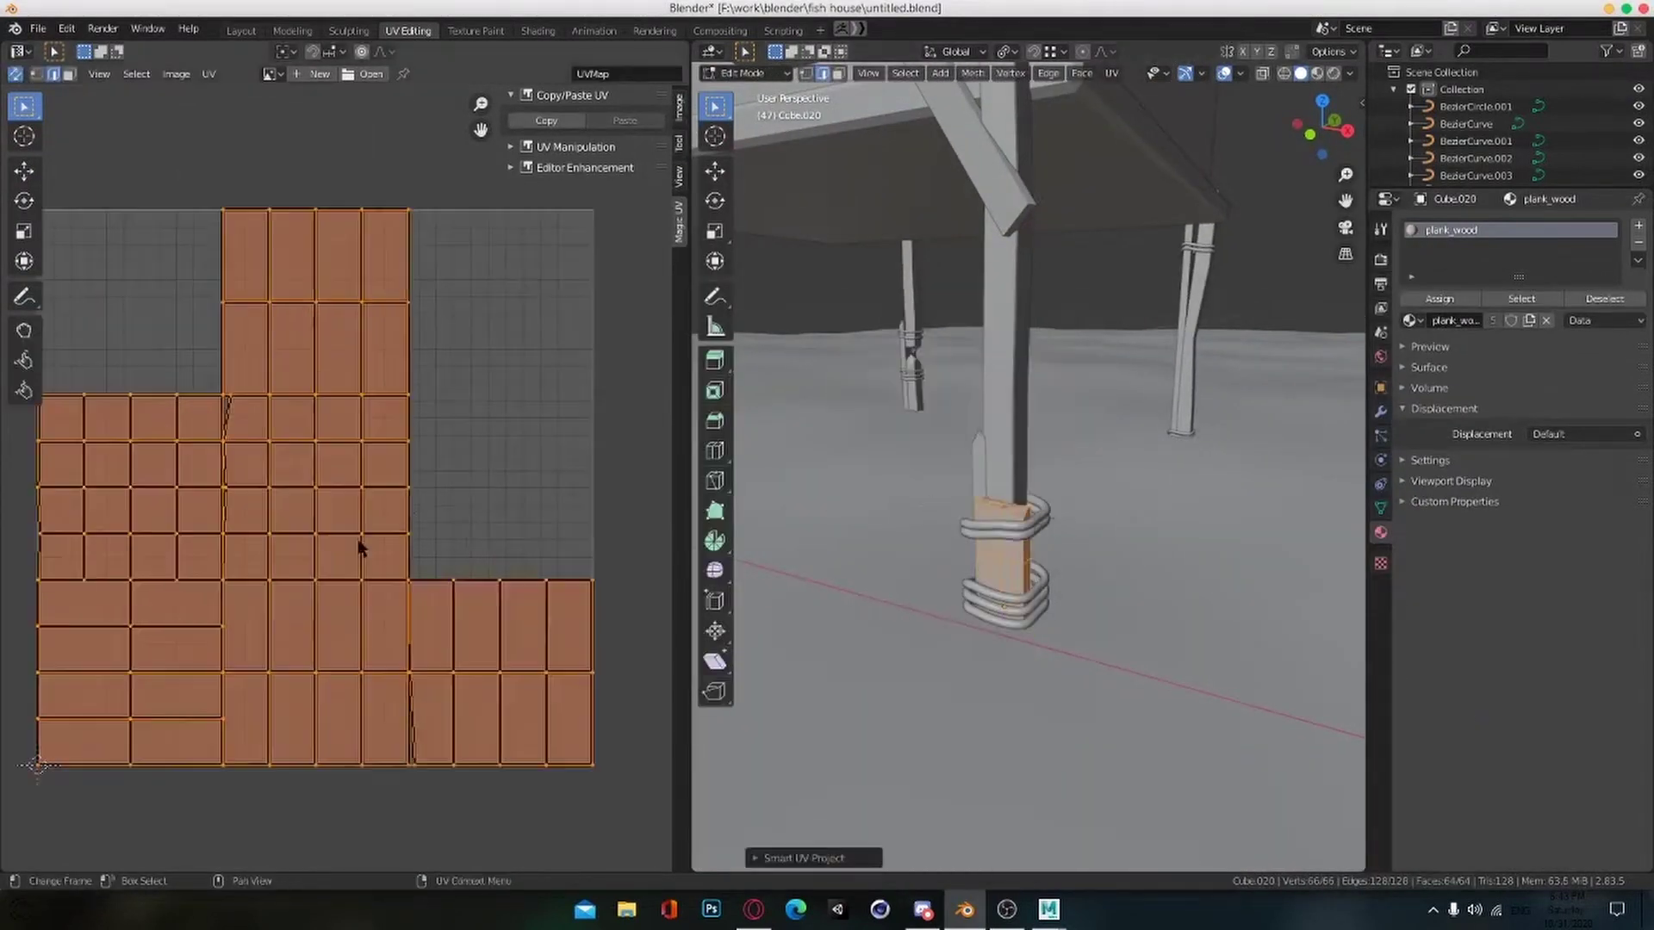
Step: Stitch the plank's neighbouring UV islands together along two of their shared border edges
{"action": "left_click", "coordinate": [409, 504], "text": "alt"}
{"action": "key", "text": "v"}
{"action": "left_click", "coordinate": [380, 304]}
{"action": "scroll", "coordinate": [482, 448], "scroll_direction": "down", "scroll_amount": 2}
{"action": "left_click", "coordinate": [619, 627]}
{"action": "key", "text": "v"}
{"action": "left_click", "coordinate": [620, 627]}
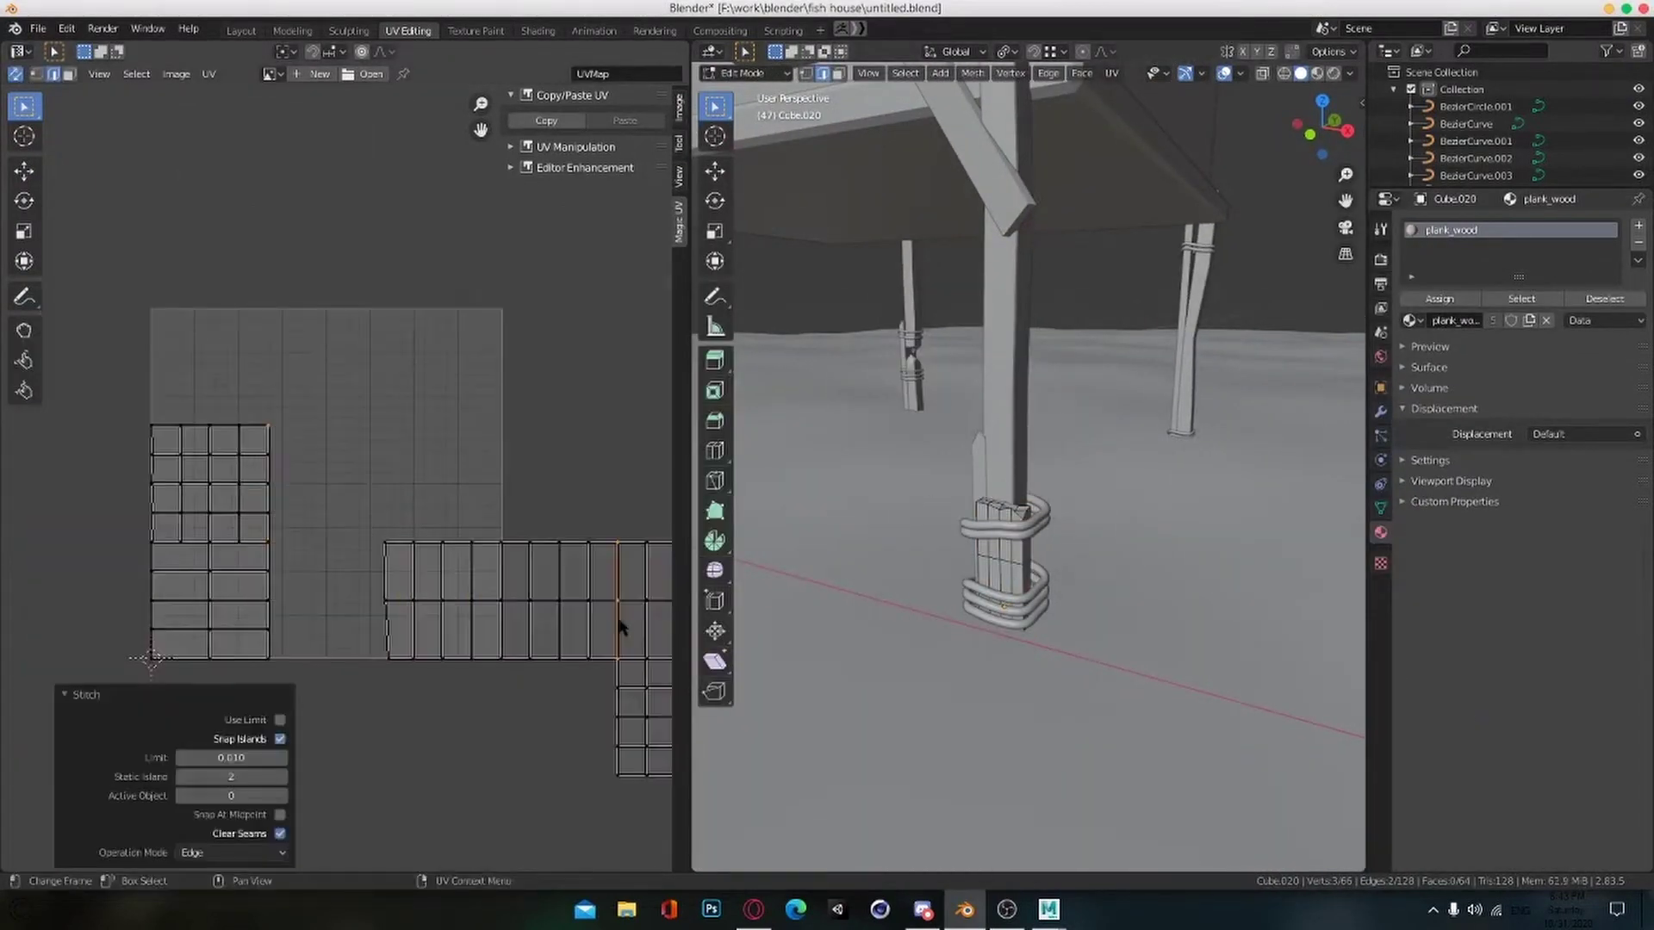
Step: Stitch the remaining UV island onto the plank's layout and run Stitch on the layout's lowest border edge
{"action": "scroll", "coordinate": [616, 625], "scroll_direction": "down", "scroll_amount": 1}
{"action": "left_click", "coordinate": [581, 622]}
{"action": "left_click", "coordinate": [576, 617]}
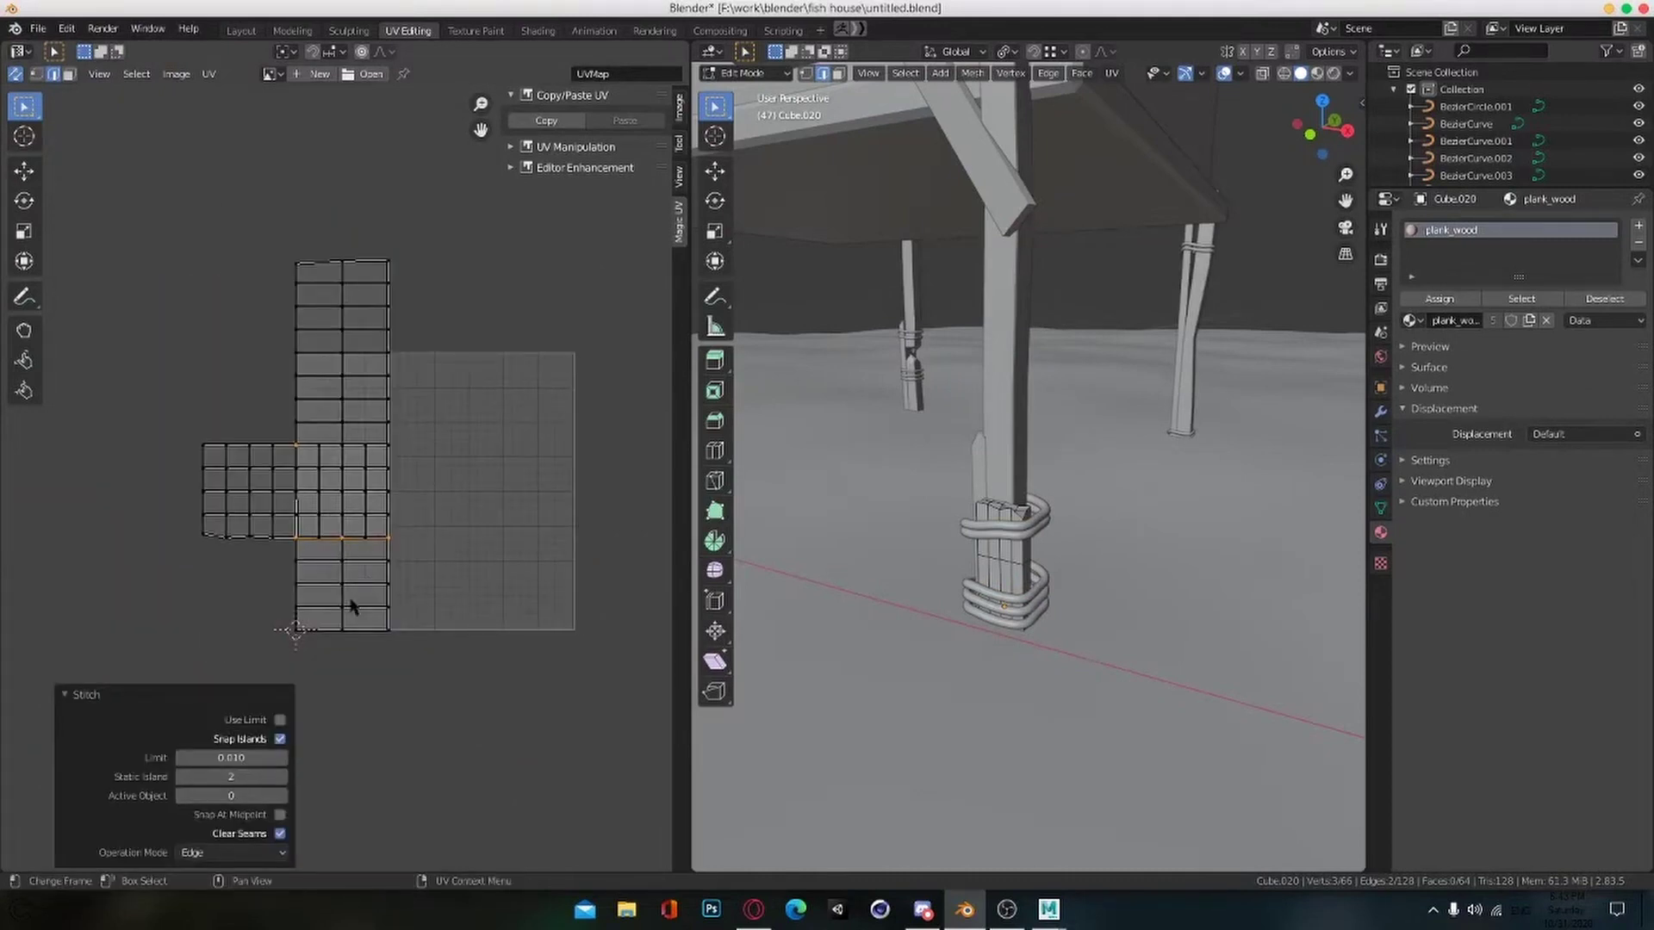
{"action": "left_click", "coordinate": [334, 630]}
{"action": "middle_click_drag", "start_coordinate": [363, 588], "coordinate": [415, 596]}
{"action": "scroll", "coordinate": [413, 599], "scroll_direction": "up", "scroll_amount": 2}
{"action": "key", "text": "v"}
{"action": "left_click", "coordinate": [414, 551]}
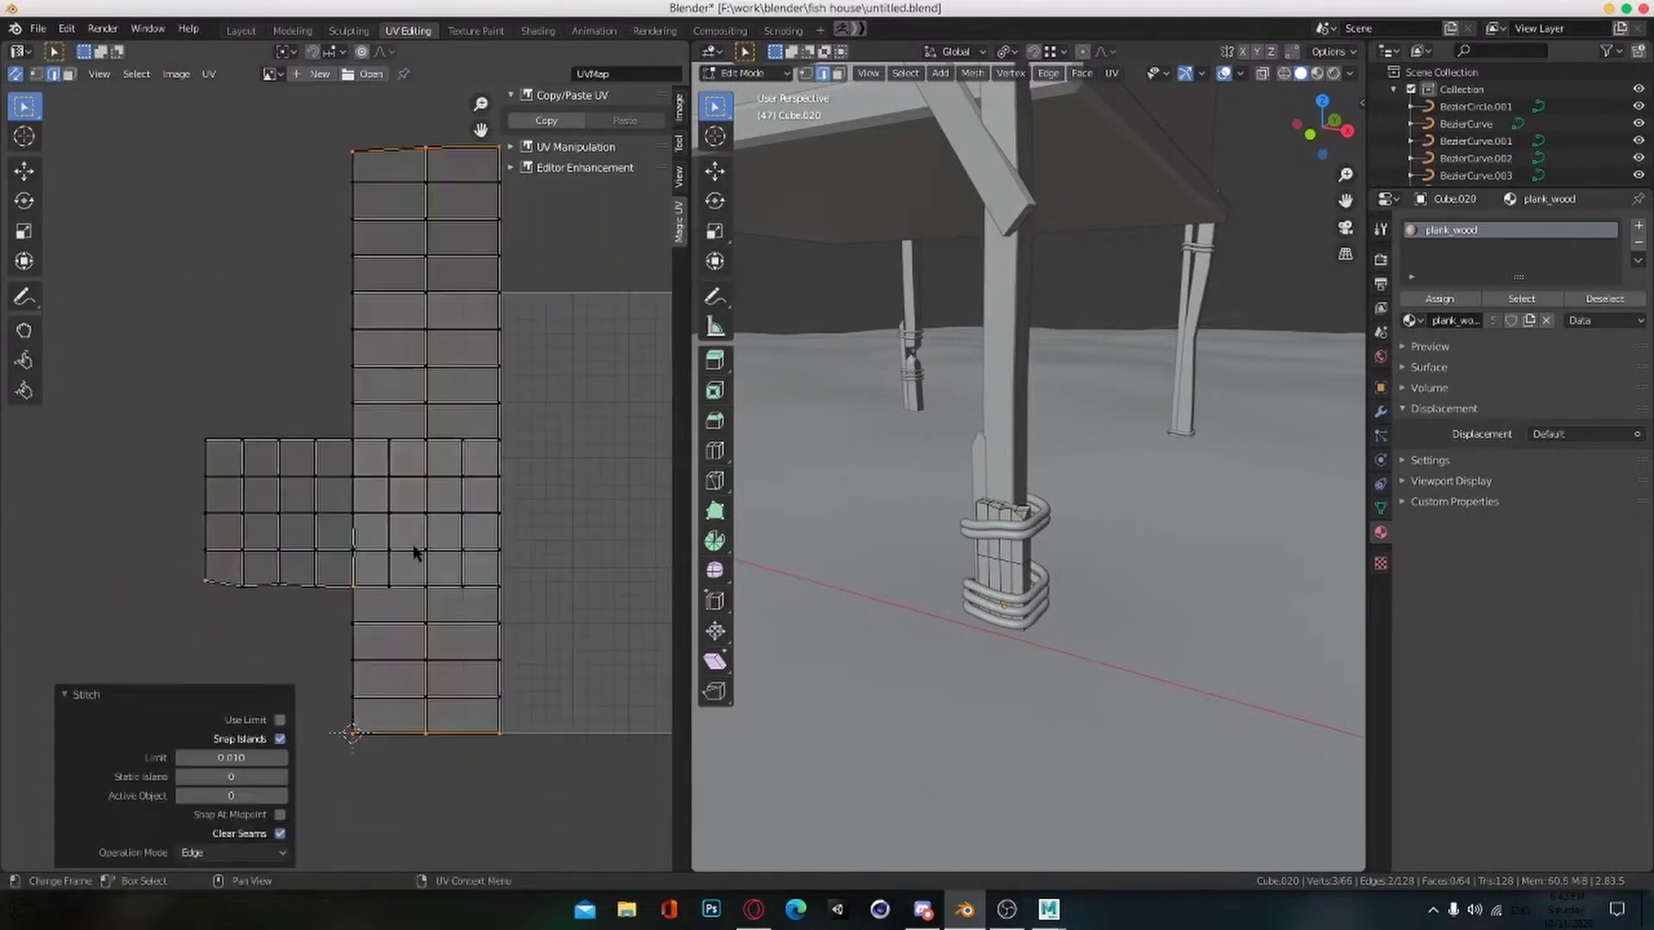
Step: Try to stitch the outer edge of the plank layout's side block onto the long strip
{"action": "scroll", "coordinate": [414, 554], "scroll_direction": "down", "scroll_amount": 2}
{"action": "left_click", "coordinate": [408, 638]}
{"action": "scroll", "coordinate": [509, 579], "scroll_direction": "up", "scroll_amount": 2}
{"action": "left_click", "coordinate": [354, 562]}
{"action": "key", "text": "v"}
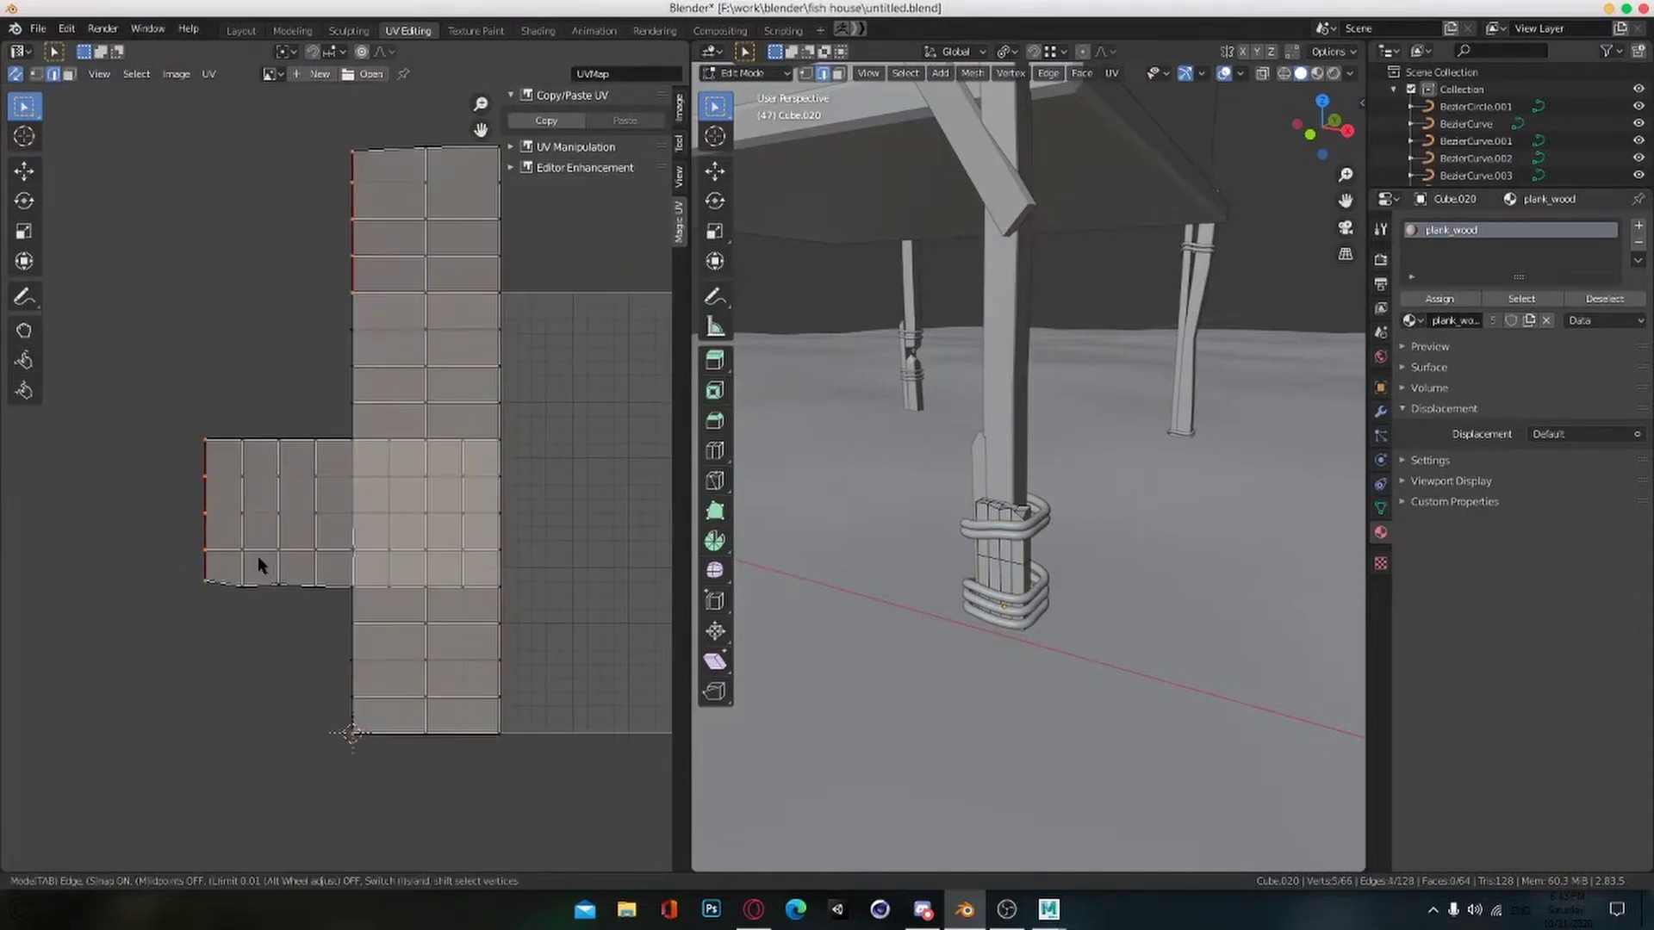
{"action": "left_click", "coordinate": [257, 556]}
Step: Switch to face selection, select the plank's whole linked UV layout and move it within the UV area
{"action": "scroll", "coordinate": [224, 536], "scroll_direction": "down", "scroll_amount": 2}
{"action": "key", "text": "a"}
{"action": "left_click", "coordinate": [364, 420]}
{"action": "key", "text": "3"}
{"action": "left_click", "coordinate": [363, 419]}
{"action": "key", "text": "l"}
{"action": "key", "text": "g"}
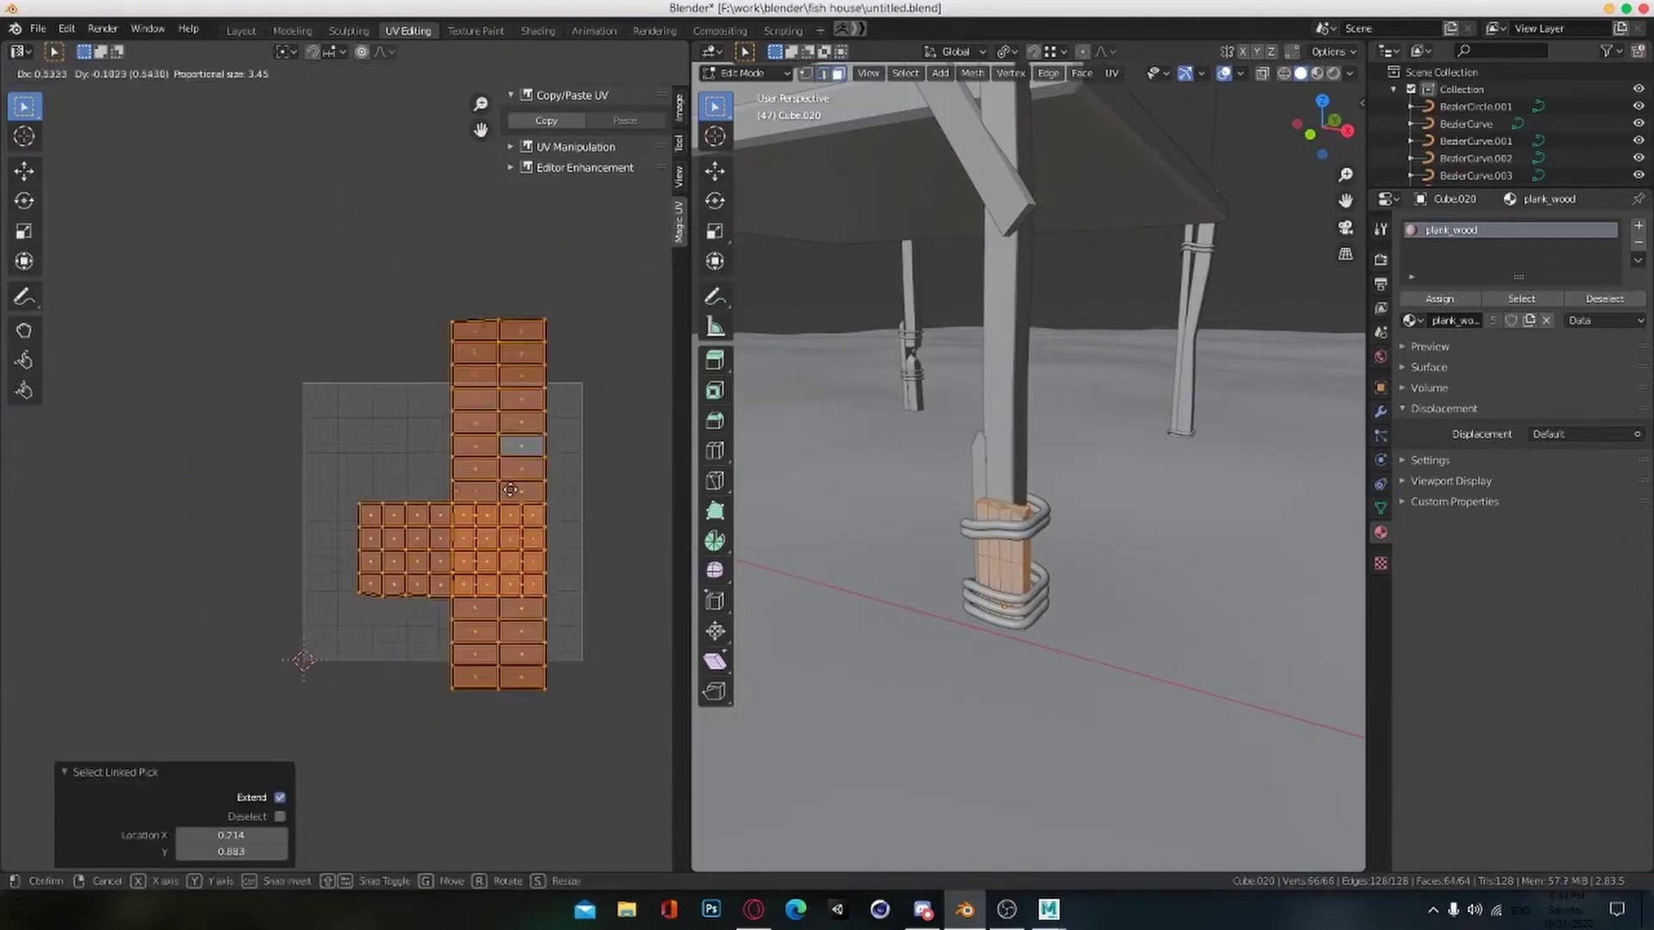
{"action": "left_click", "coordinate": [514, 447]}
{"action": "scroll", "coordinate": [487, 527], "scroll_direction": "up", "scroll_amount": 7}
{"action": "key", "text": "alt+a"}
{"action": "middle_click_drag", "start_coordinate": [536, 628], "coordinate": [376, 621]}
{"action": "scroll", "coordinate": [366, 530], "scroll_direction": "up", "scroll_amount": 3}
{"action": "left_click_drag", "start_coordinate": [338, 523], "coordinate": [379, 538]}
{"action": "scroll", "coordinate": [387, 538], "scroll_direction": "down", "scroll_amount": 1}
{"action": "left_click_drag", "start_coordinate": [391, 538], "coordinate": [416, 560], "text": "alt"}
{"action": "left_click", "coordinate": [354, 547]}
{"action": "scroll", "coordinate": [383, 498], "scroll_direction": "down", "scroll_amount": 7}
{"action": "scroll", "coordinate": [379, 534], "scroll_direction": "up", "scroll_amount": 2}
{"action": "double_click", "coordinate": [201, 437]}
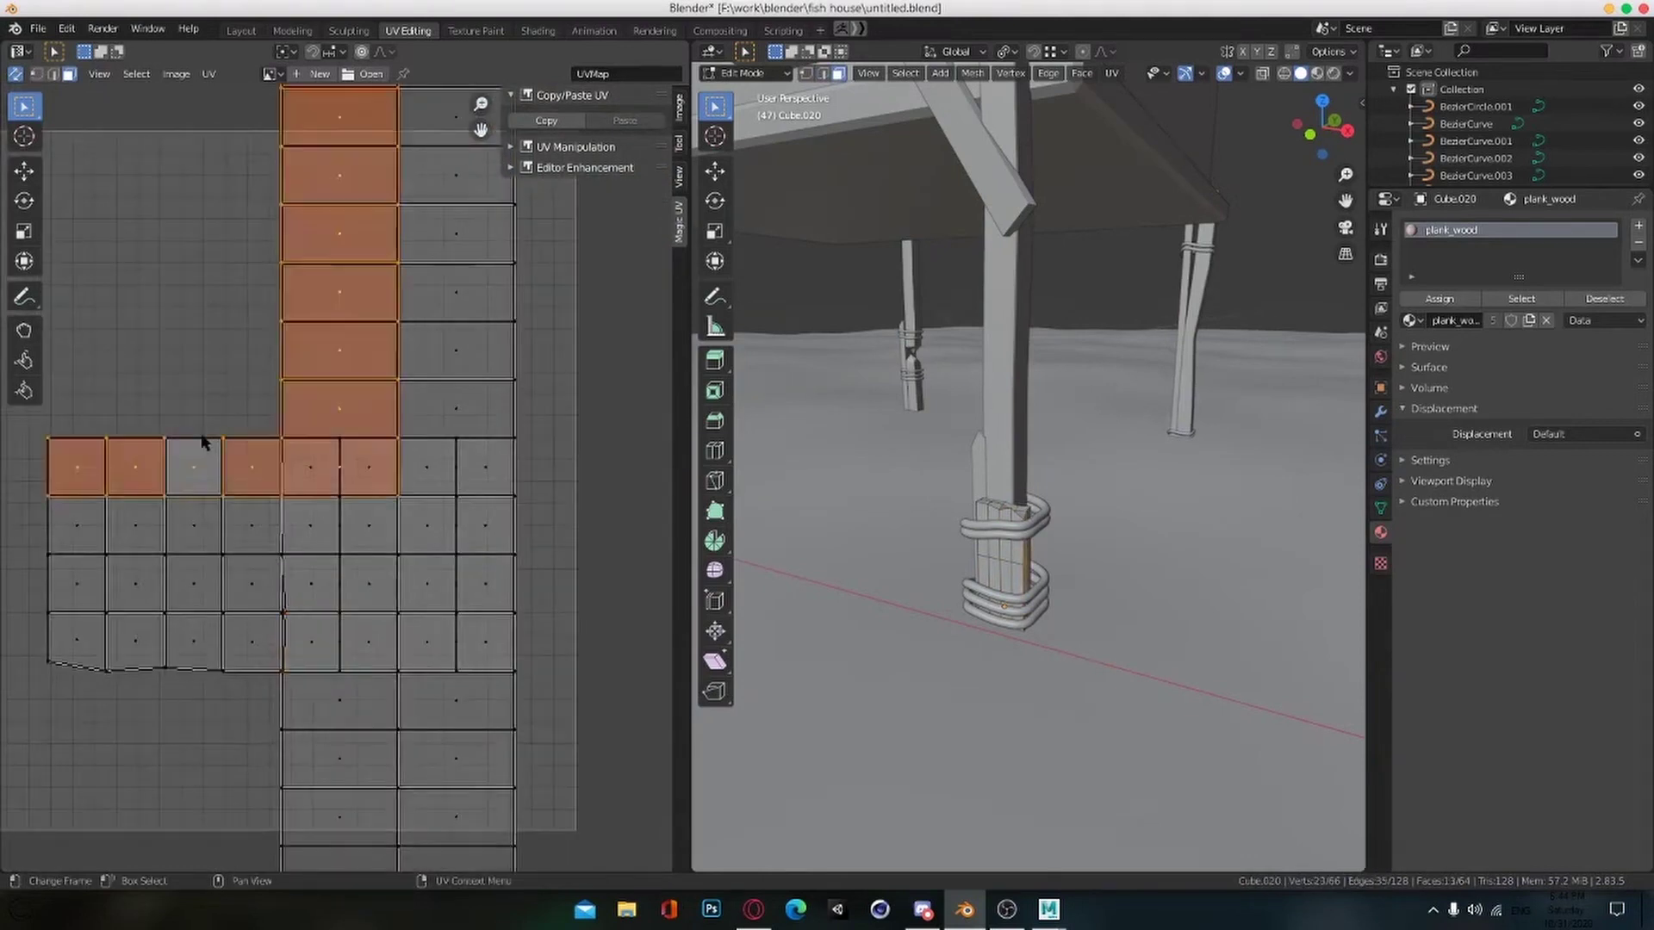
{"action": "scroll", "coordinate": [203, 436], "scroll_direction": "down", "scroll_amount": 1}
{"action": "key", "text": "2"}
{"action": "left_click", "coordinate": [198, 438]}
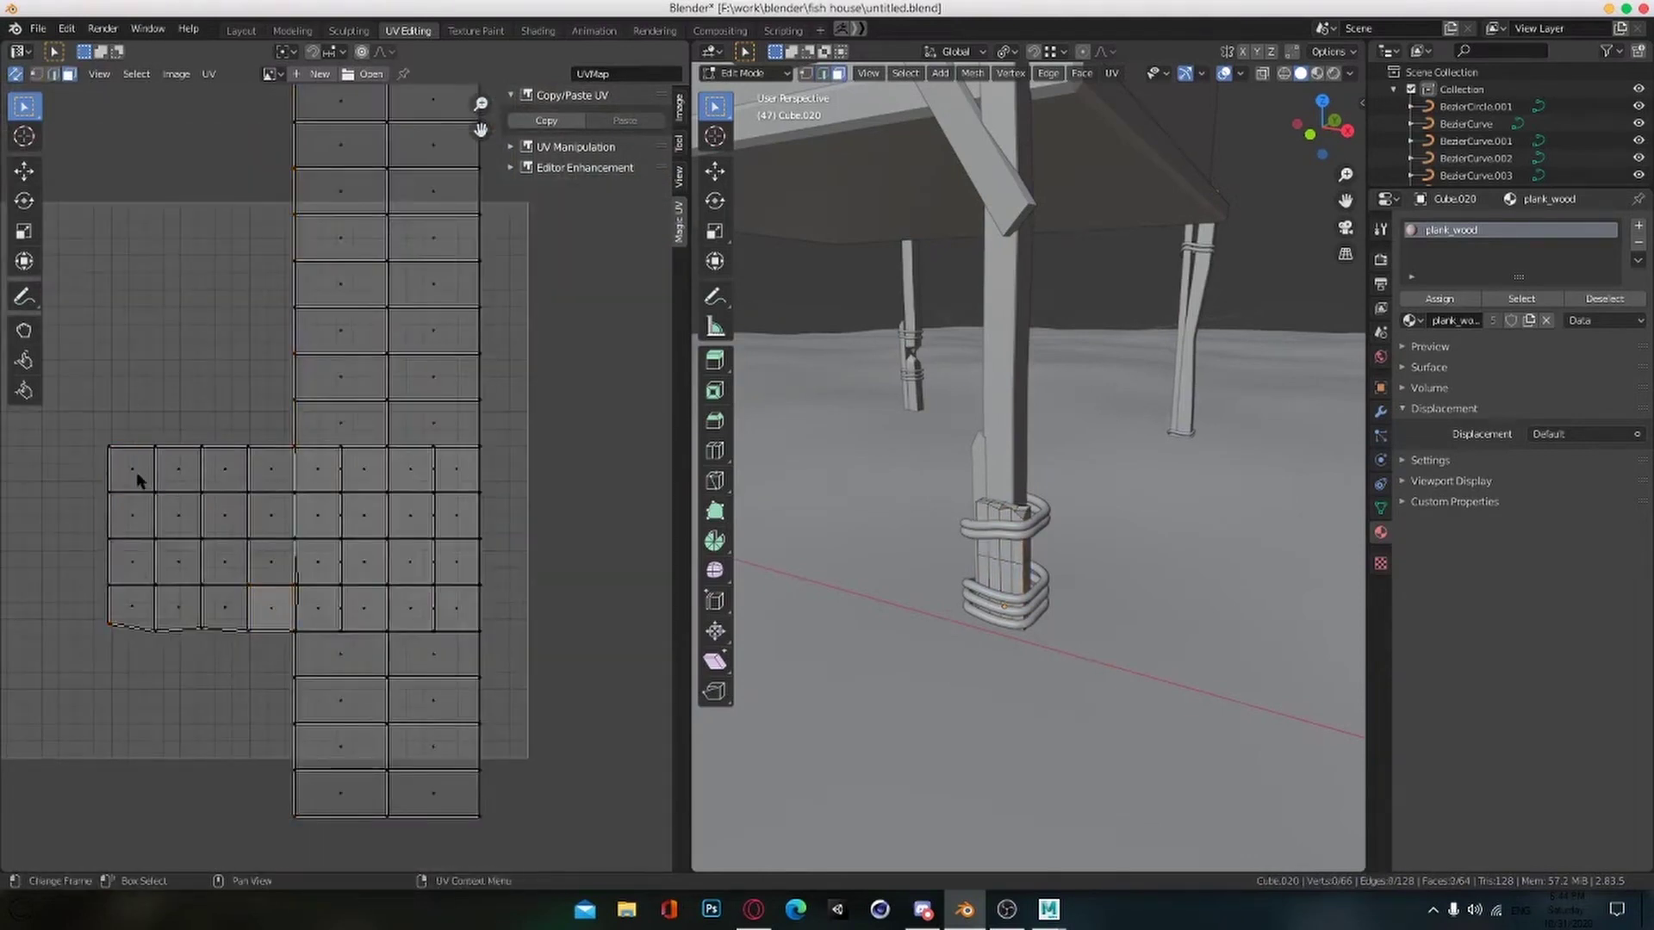
Step: Select the four-by-four block of faces protruding from the long strip and move it away from the strip
{"action": "left_click", "coordinate": [268, 606], "text": "shift"}
{"action": "left_click", "coordinate": [268, 562], "text": "shift"}
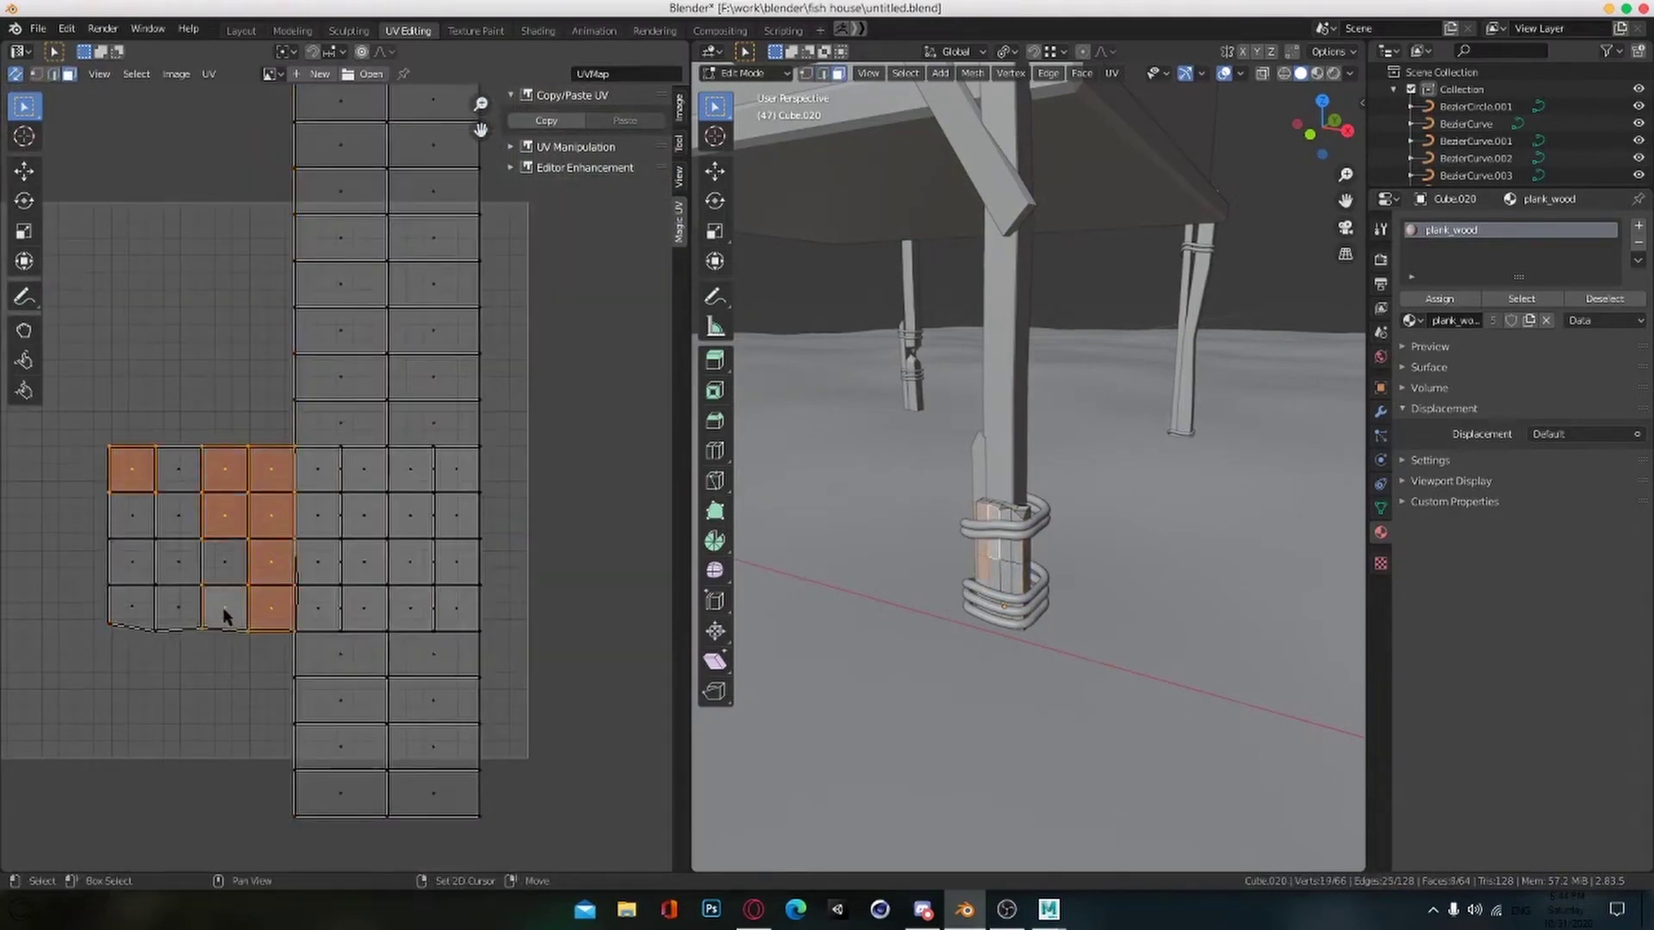
{"action": "left_click", "coordinate": [156, 568]}
Step: Select the second four-by-four block of faces overlapping the long strip and move it above the first block
{"action": "scroll", "coordinate": [294, 586], "scroll_direction": "up", "scroll_amount": 2}
{"action": "scroll", "coordinate": [379, 583], "scroll_direction": "up", "scroll_amount": 3}
{"action": "left_click", "coordinate": [453, 601]}
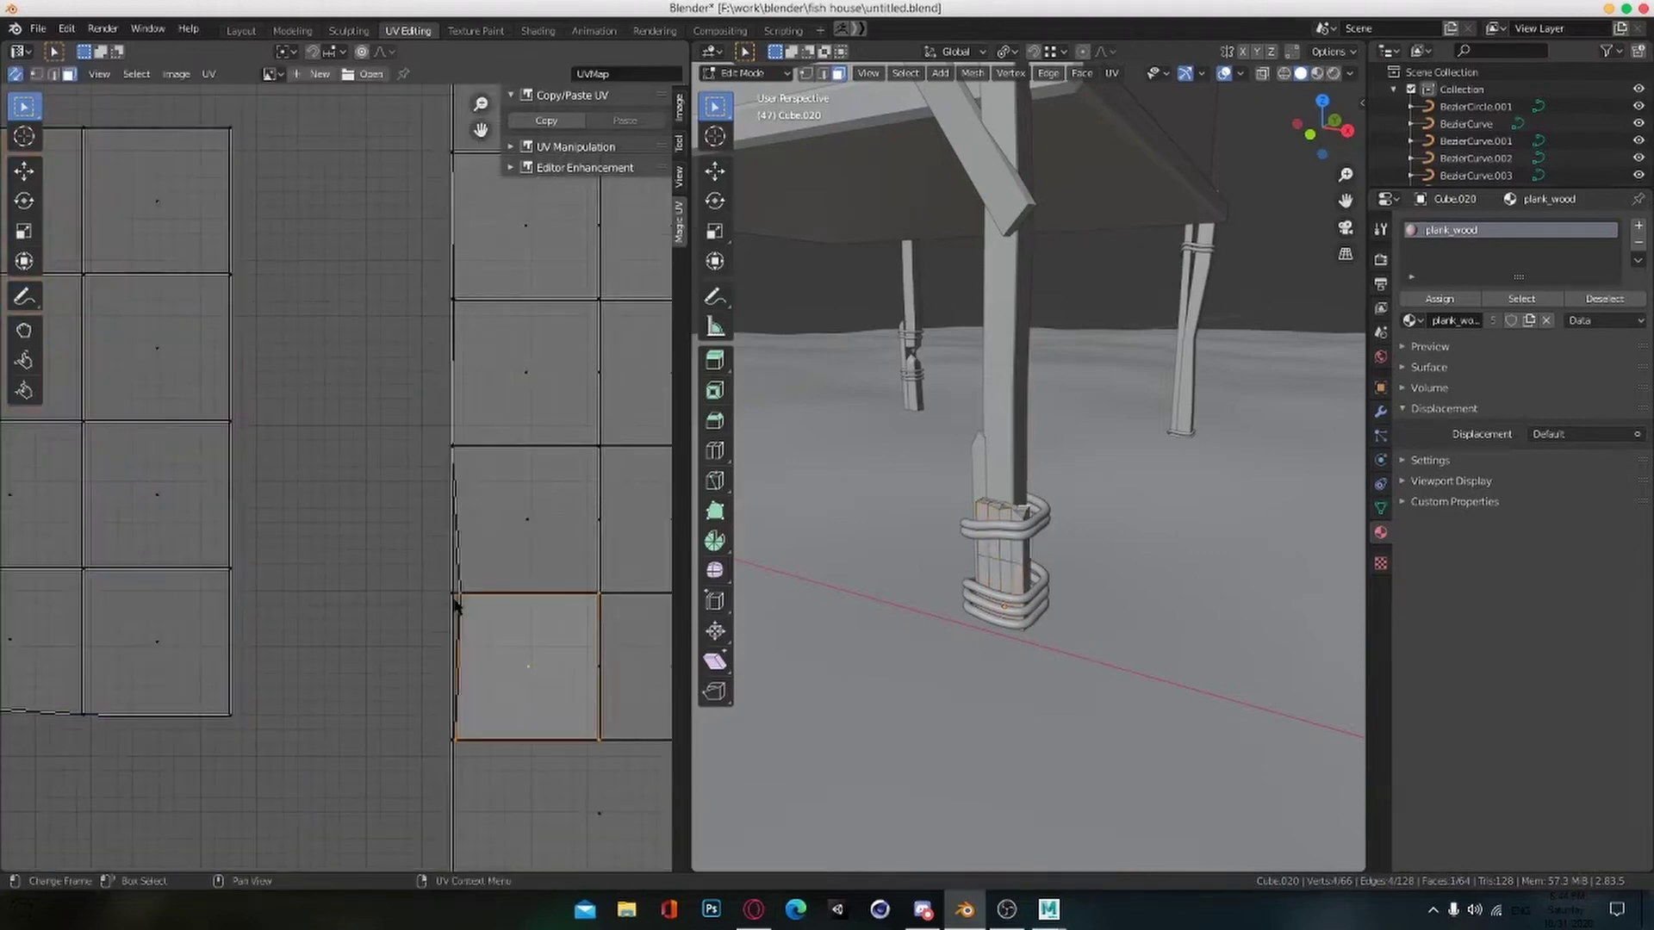
{"action": "left_click_drag", "start_coordinate": [454, 602], "coordinate": [438, 599], "text": "alt"}
{"action": "scroll", "coordinate": [440, 593], "scroll_direction": "up", "scroll_amount": 2}
{"action": "left_click", "coordinate": [433, 590]}
{"action": "scroll", "coordinate": [439, 595], "scroll_direction": "down", "scroll_amount": 5}
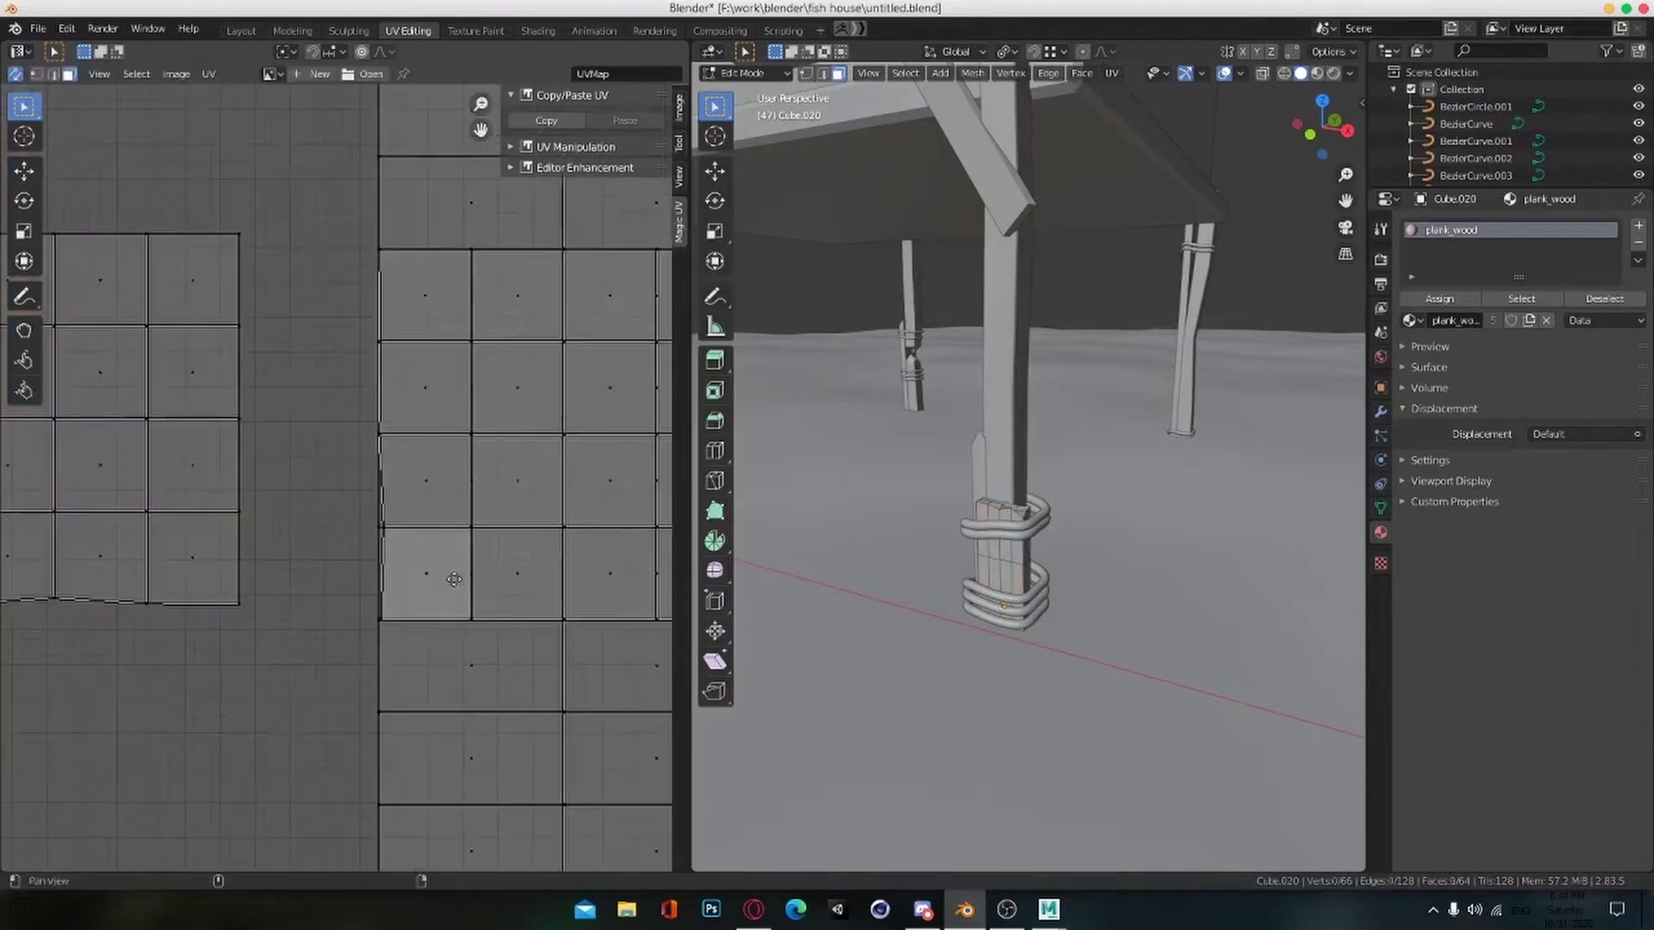
{"action": "middle_click_drag", "start_coordinate": [454, 576], "coordinate": [328, 629]}
{"action": "scroll", "coordinate": [379, 525], "scroll_direction": "up", "scroll_amount": 2}
{"action": "left_click", "coordinate": [325, 558]}
{"action": "scroll", "coordinate": [327, 556], "scroll_direction": "down", "scroll_amount": 3}
{"action": "left_click", "coordinate": [336, 575], "text": "shift"}
{"action": "left_click", "coordinate": [280, 574], "text": "shift"}
{"action": "left_click", "coordinate": [279, 518], "text": "shift"}
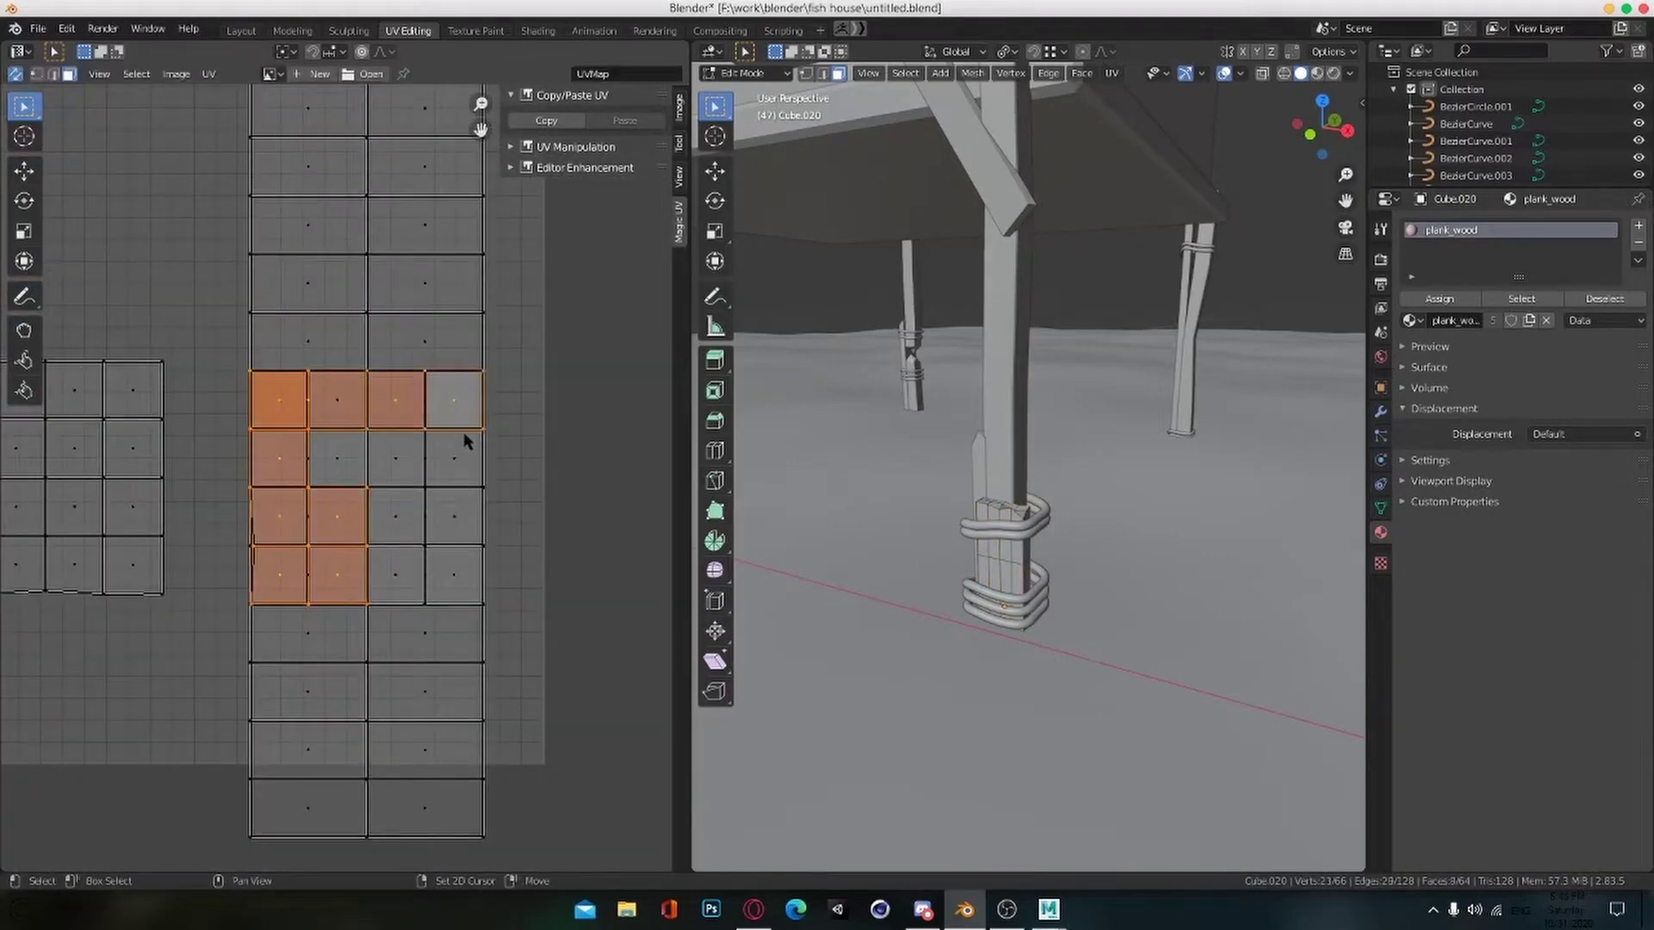
{"action": "left_click", "coordinate": [442, 522], "text": "shift"}
{"action": "left_click", "coordinate": [450, 570], "text": "shift"}
{"action": "left_click", "coordinate": [401, 575], "text": "shift"}
{"action": "scroll", "coordinate": [422, 564], "scroll_direction": "down", "scroll_amount": 3}
{"action": "key", "text": "g"}
{"action": "left_click", "coordinate": [251, 383]}
Step: Pull the misplaced faces out of the upper block and set them down separately beside it
{"action": "left_click", "coordinate": [344, 492]}
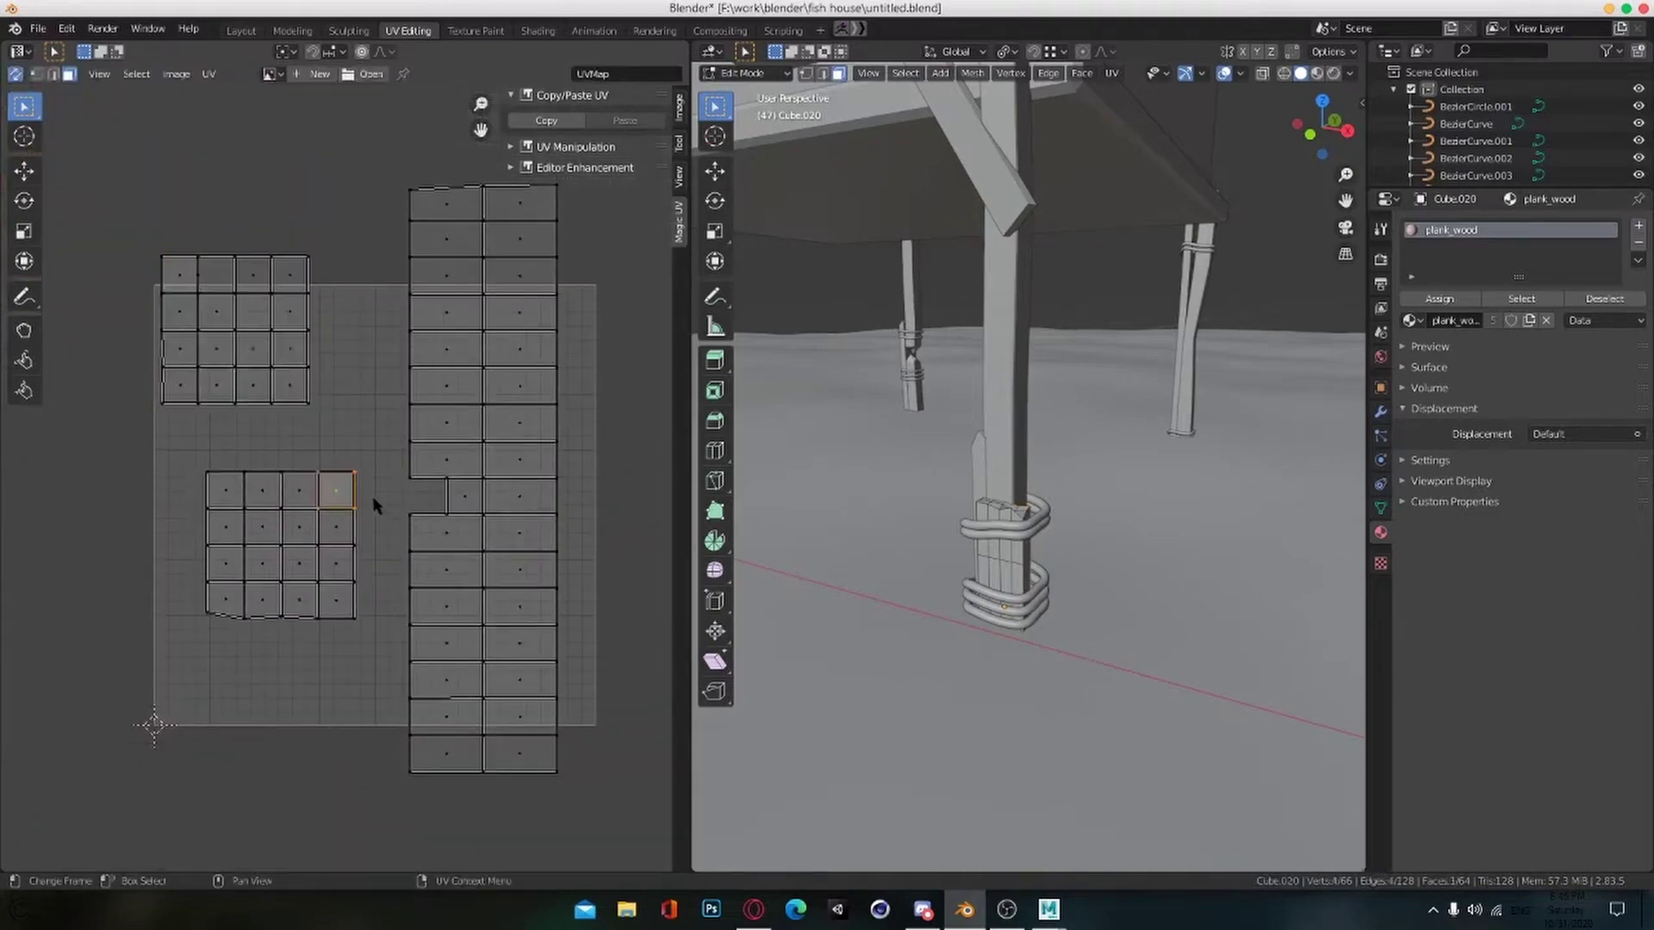
{"action": "scroll", "coordinate": [308, 379], "scroll_direction": "up", "scroll_amount": 2}
{"action": "left_click", "coordinate": [116, 181]}
{"action": "key", "text": "g"}
{"action": "left_click", "coordinate": [381, 348]}
{"action": "left_click", "coordinate": [143, 168]}
{"action": "key", "text": "g"}
{"action": "left_click", "coordinate": [387, 192]}
{"action": "left_click_drag", "start_coordinate": [328, 286], "coordinate": [478, 405], "text": "alt"}
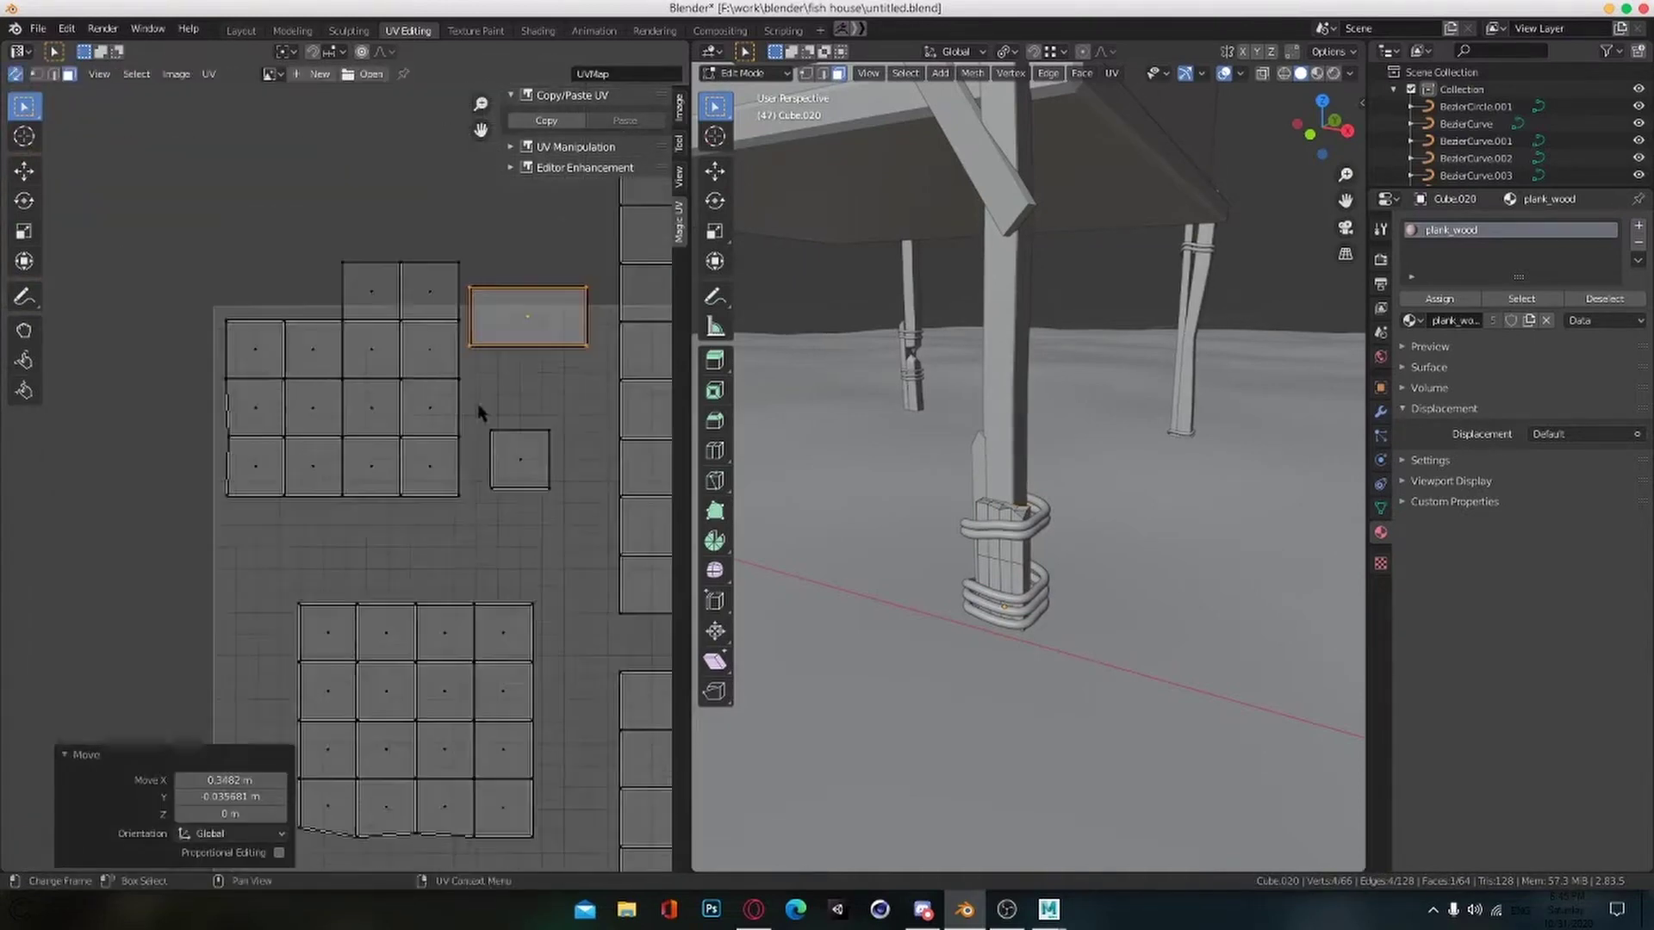
Step: Try to stitch the small loose face into the gap in the long strip
{"action": "scroll", "coordinate": [508, 415], "scroll_direction": "down", "scroll_amount": 2}
{"action": "key", "text": "v"}
{"action": "left_click", "coordinate": [433, 528]}
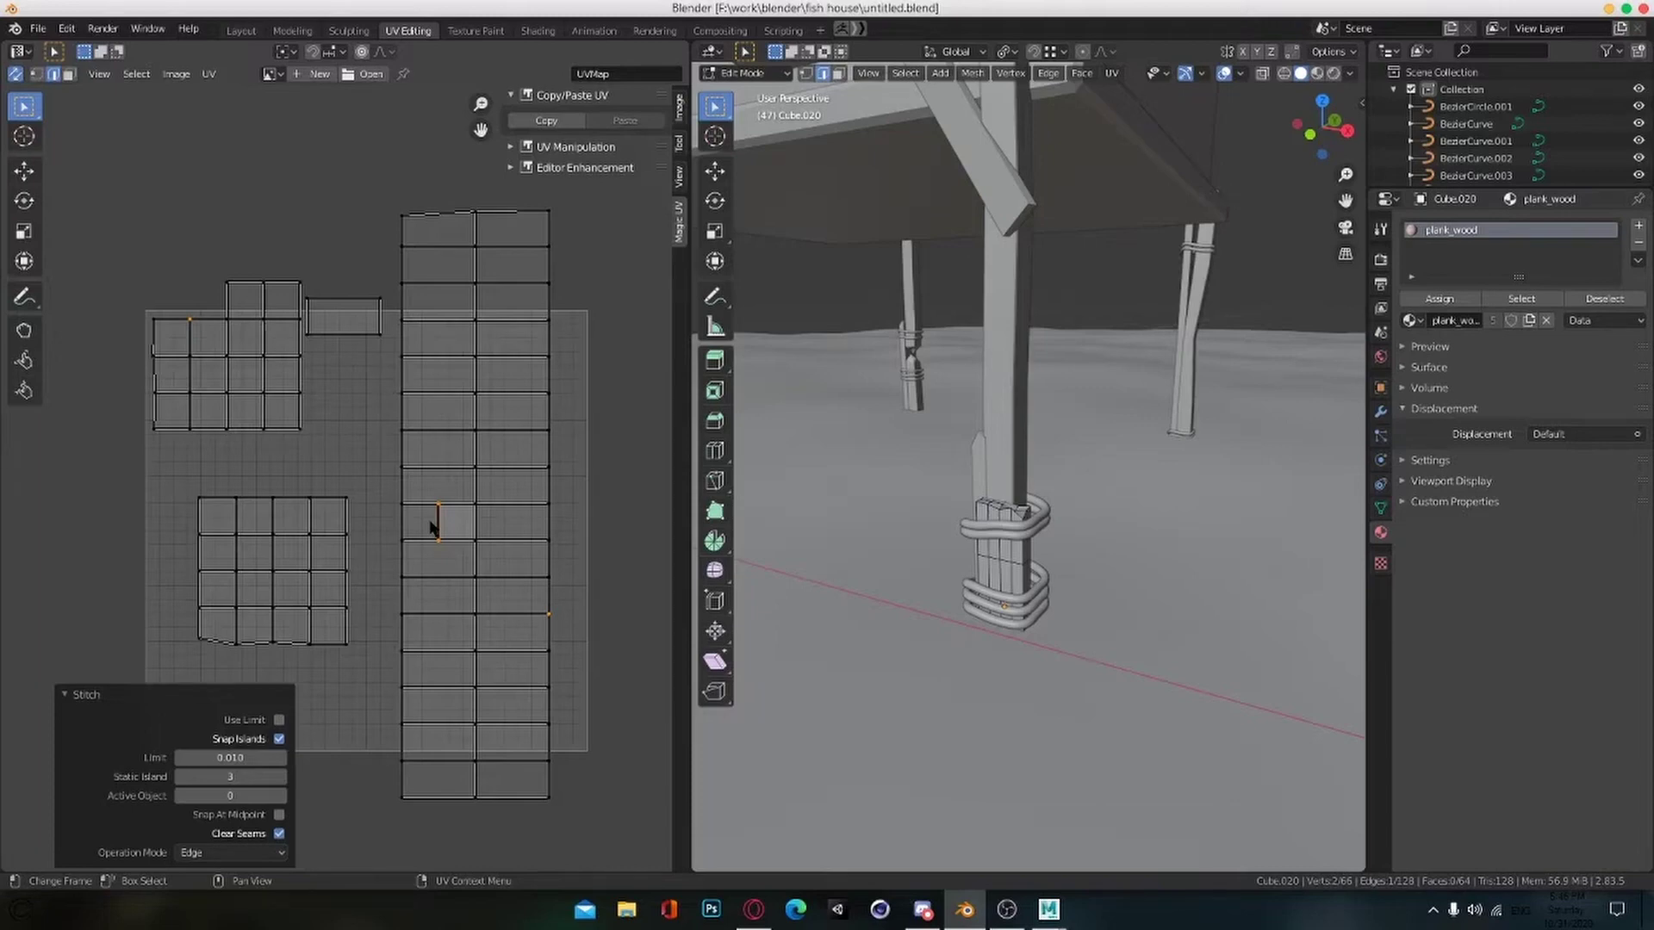
{"action": "key", "text": "ctrl+z"}
Step: Stitch the loose wide face into the gap in the long UV strip
{"action": "left_click", "coordinate": [180, 278]}
{"action": "scroll", "coordinate": [360, 289], "scroll_direction": "up", "scroll_amount": 1}
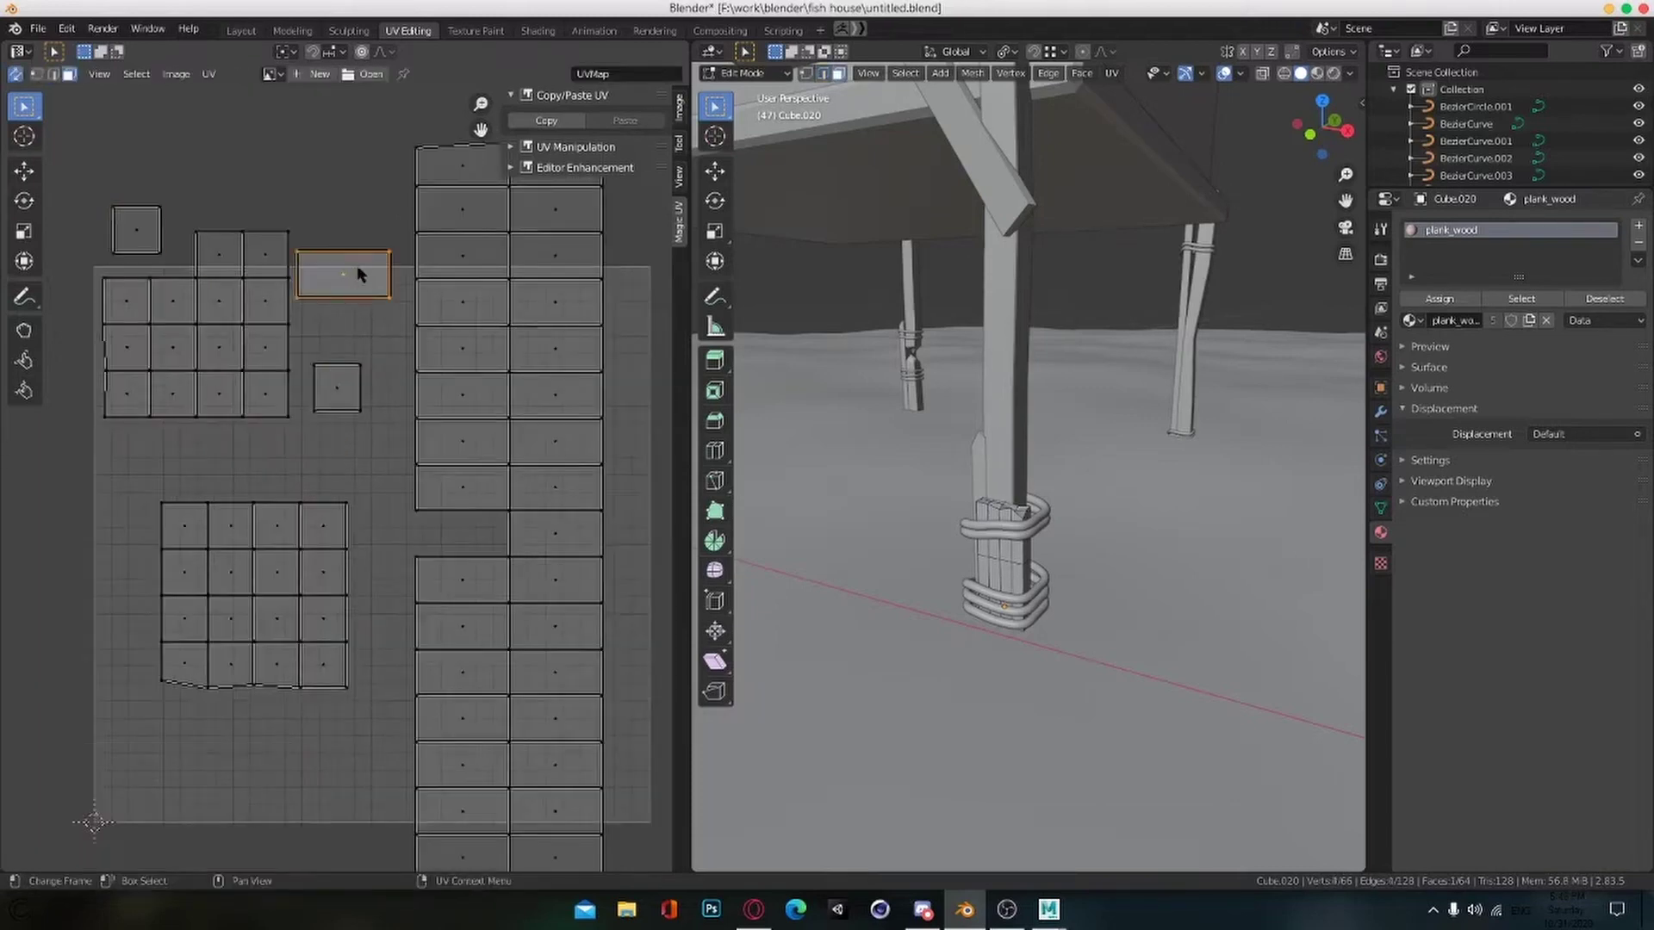
{"action": "key", "text": "v"}
{"action": "left_click", "coordinate": [496, 558]}
{"action": "scroll", "coordinate": [491, 554], "scroll_direction": "down", "scroll_amount": 1}
{"action": "middle_click_drag", "start_coordinate": [369, 297], "coordinate": [438, 466]}
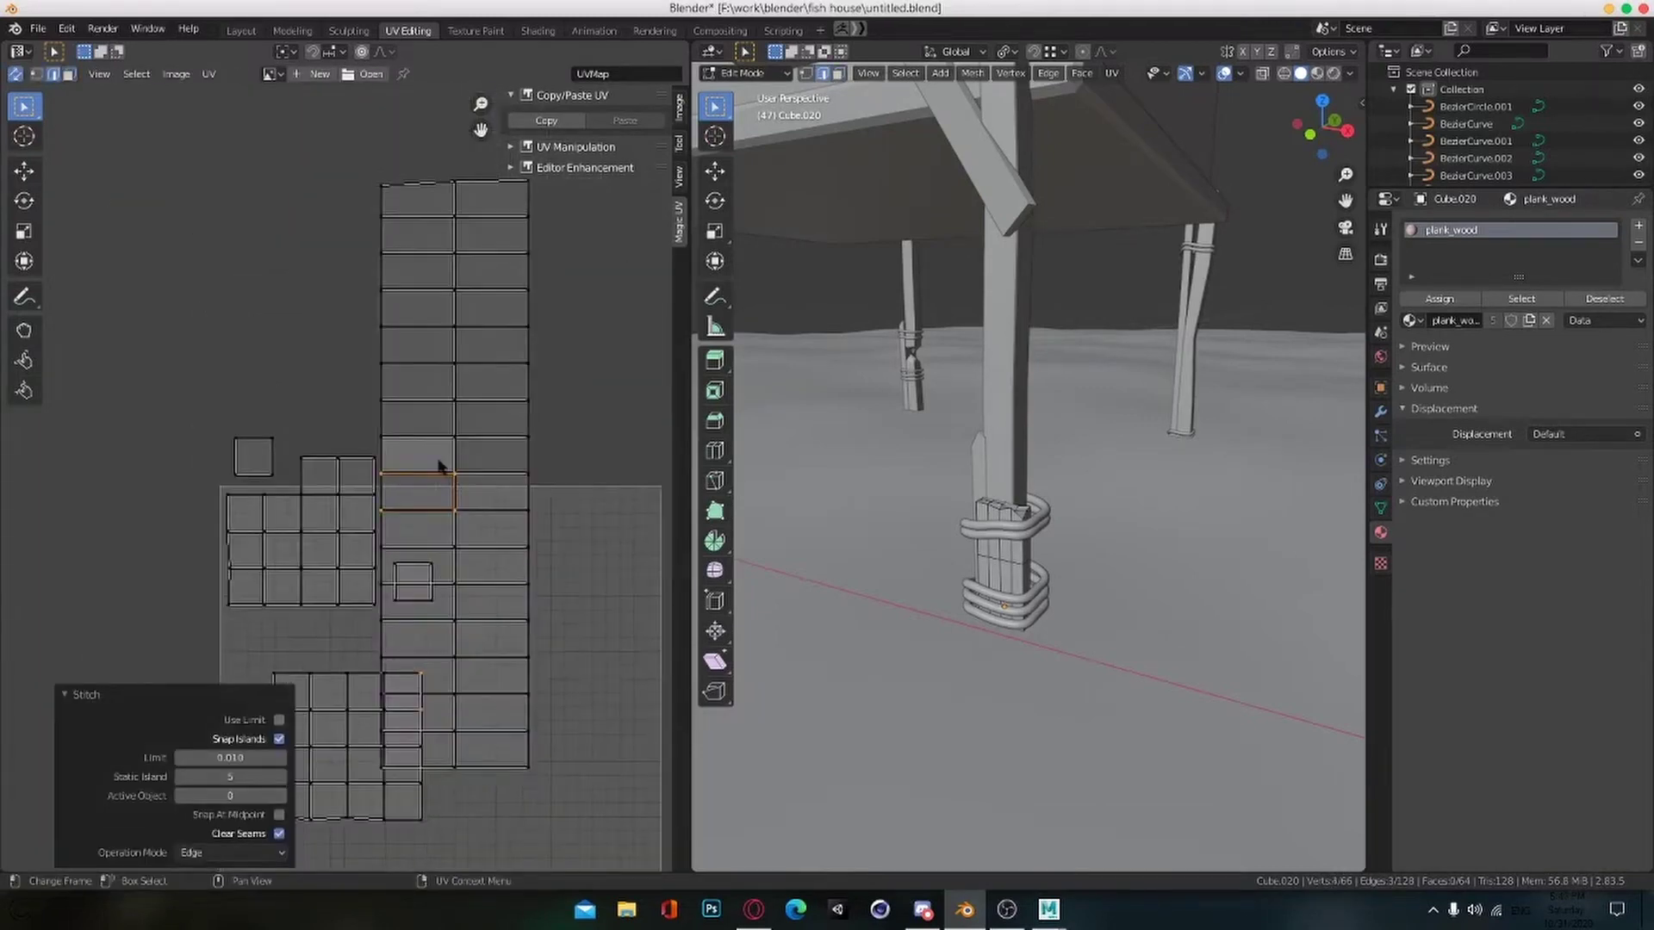
Step: Select the entire long strip, move it clear of the other islands and save the file
{"action": "left_click", "coordinate": [425, 436]}
{"action": "scroll", "coordinate": [461, 498], "scroll_direction": "down", "scroll_amount": 1}
{"action": "key", "text": "l"}
{"action": "key", "text": "g"}
{"action": "left_click", "coordinate": [548, 618]}
{"action": "left_click", "coordinate": [548, 595]}
{"action": "scroll", "coordinate": [548, 594], "scroll_direction": "up", "scroll_amount": 2}
{"action": "middle_click_drag", "start_coordinate": [547, 594], "coordinate": [455, 635]}
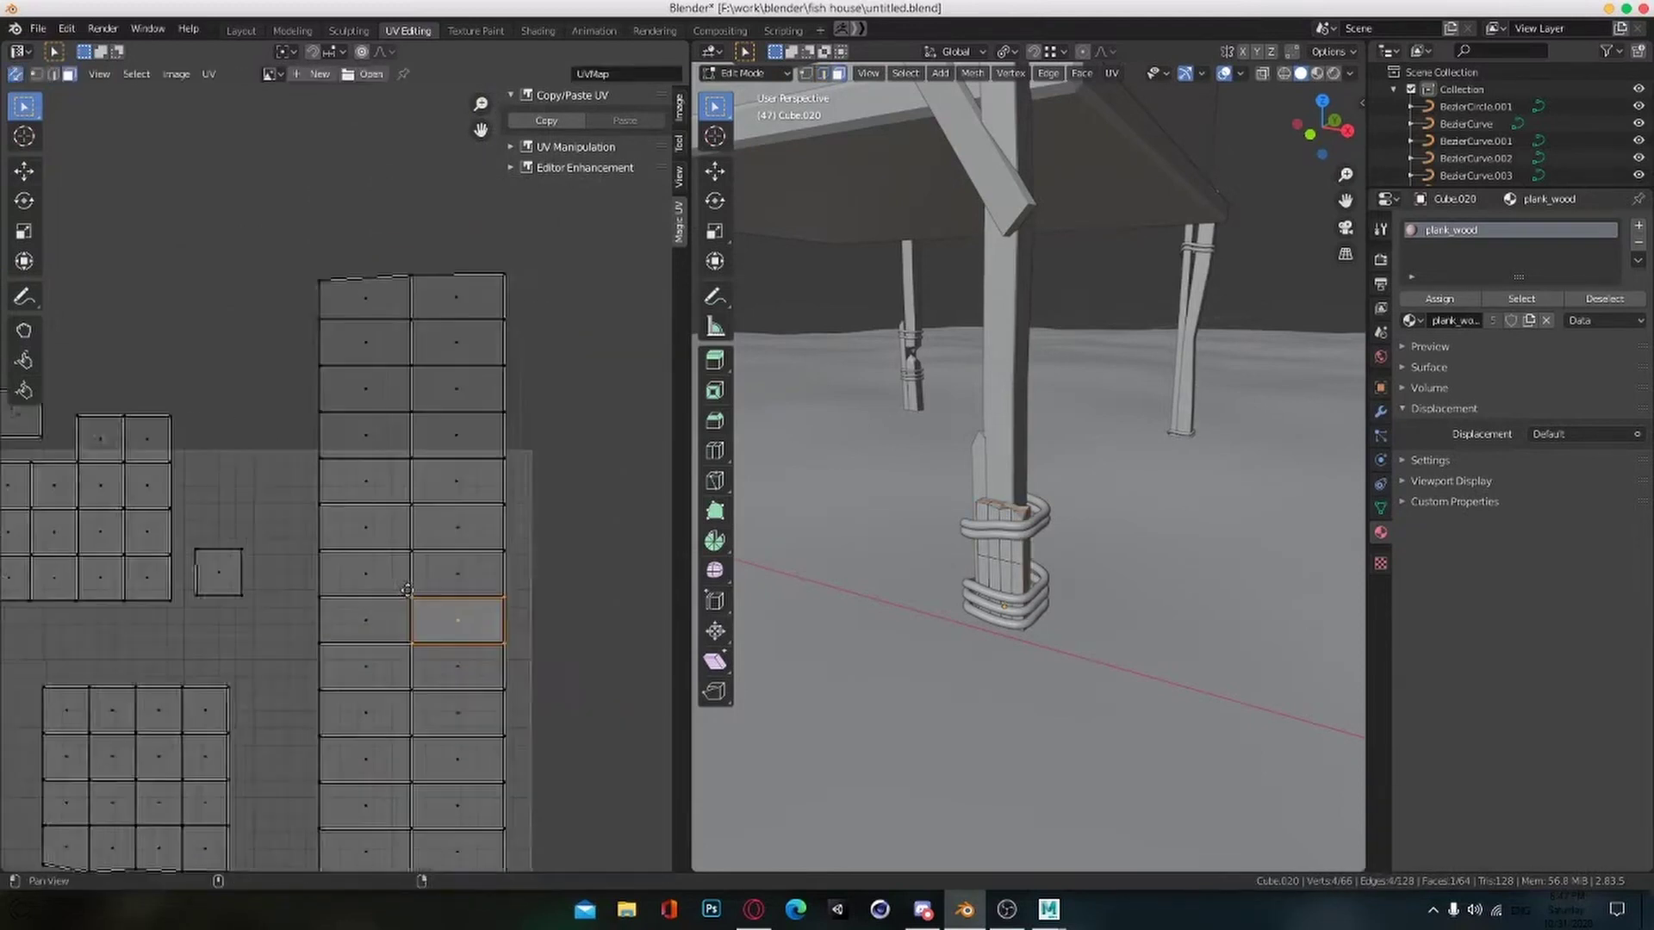
{"action": "key", "text": "ctrl+s"}
Step: Stitch the loose square faces back onto the incomplete upper block
{"action": "middle_click_drag", "start_coordinate": [284, 629], "coordinate": [554, 747]}
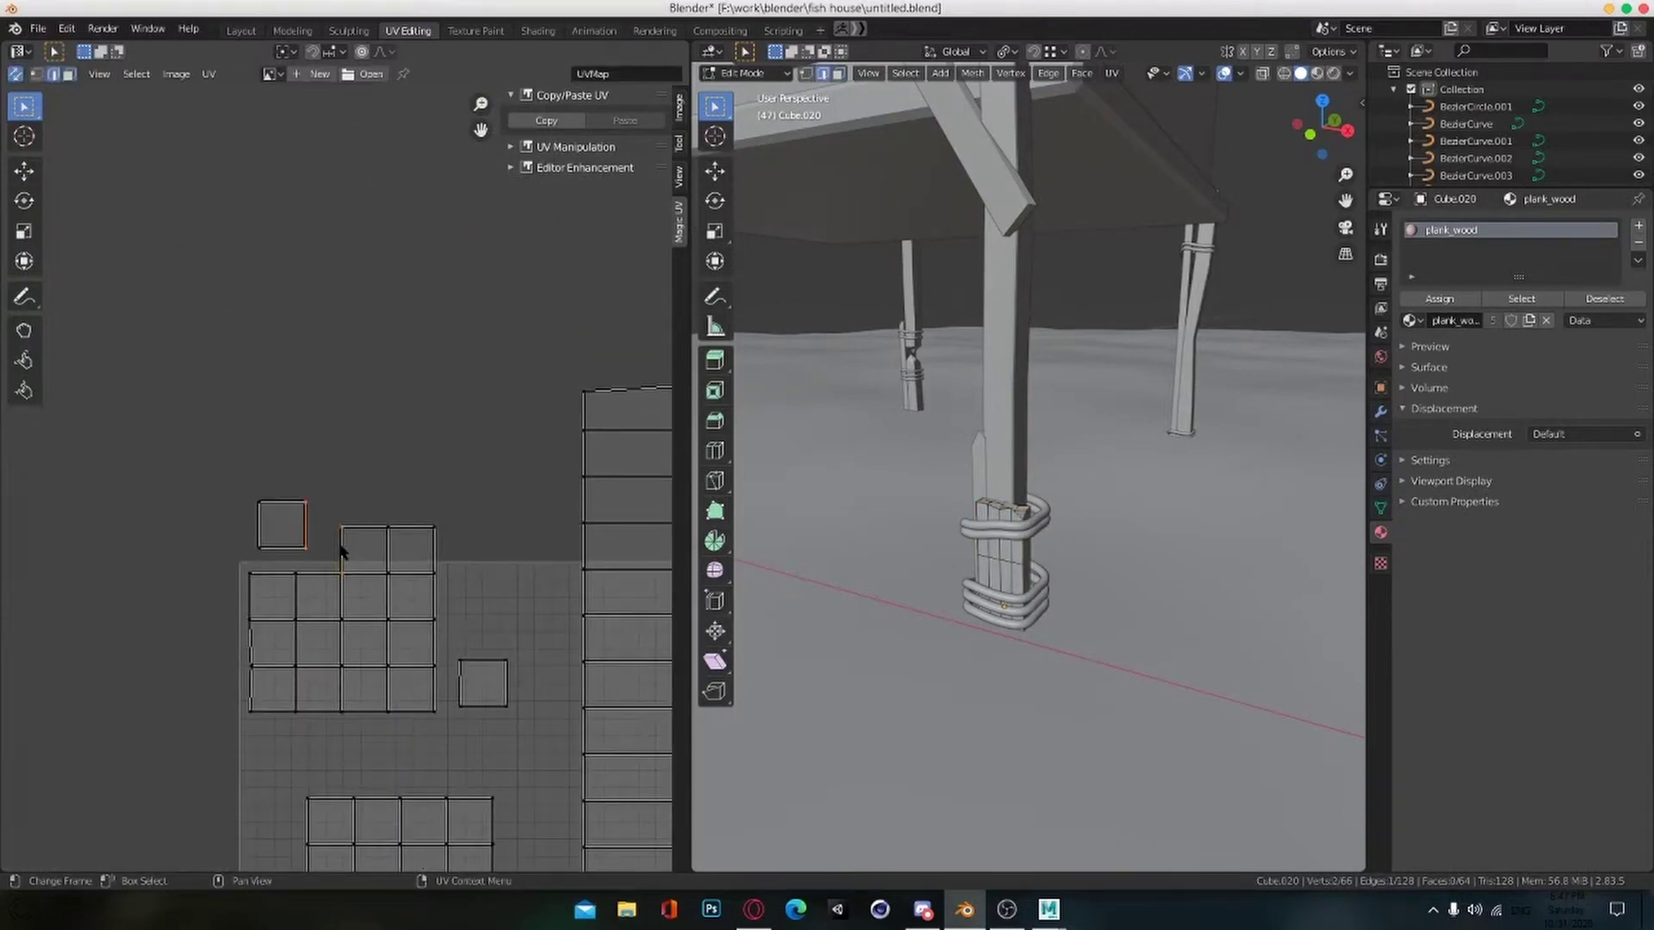
{"action": "key", "text": "v"}
{"action": "left_click", "coordinate": [295, 552]}
{"action": "key", "text": "v"}
Step: Stitch the two four-by-four blocks onto opposite sides of the long strip
{"action": "scroll", "coordinate": [413, 633], "scroll_direction": "down", "scroll_amount": 2}
{"action": "middle_click_drag", "start_coordinate": [414, 633], "coordinate": [422, 534]}
{"action": "left_click", "coordinate": [431, 542], "text": "alt"}
{"action": "key", "text": "v"}
{"action": "left_click", "coordinate": [548, 544], "text": "alt"}
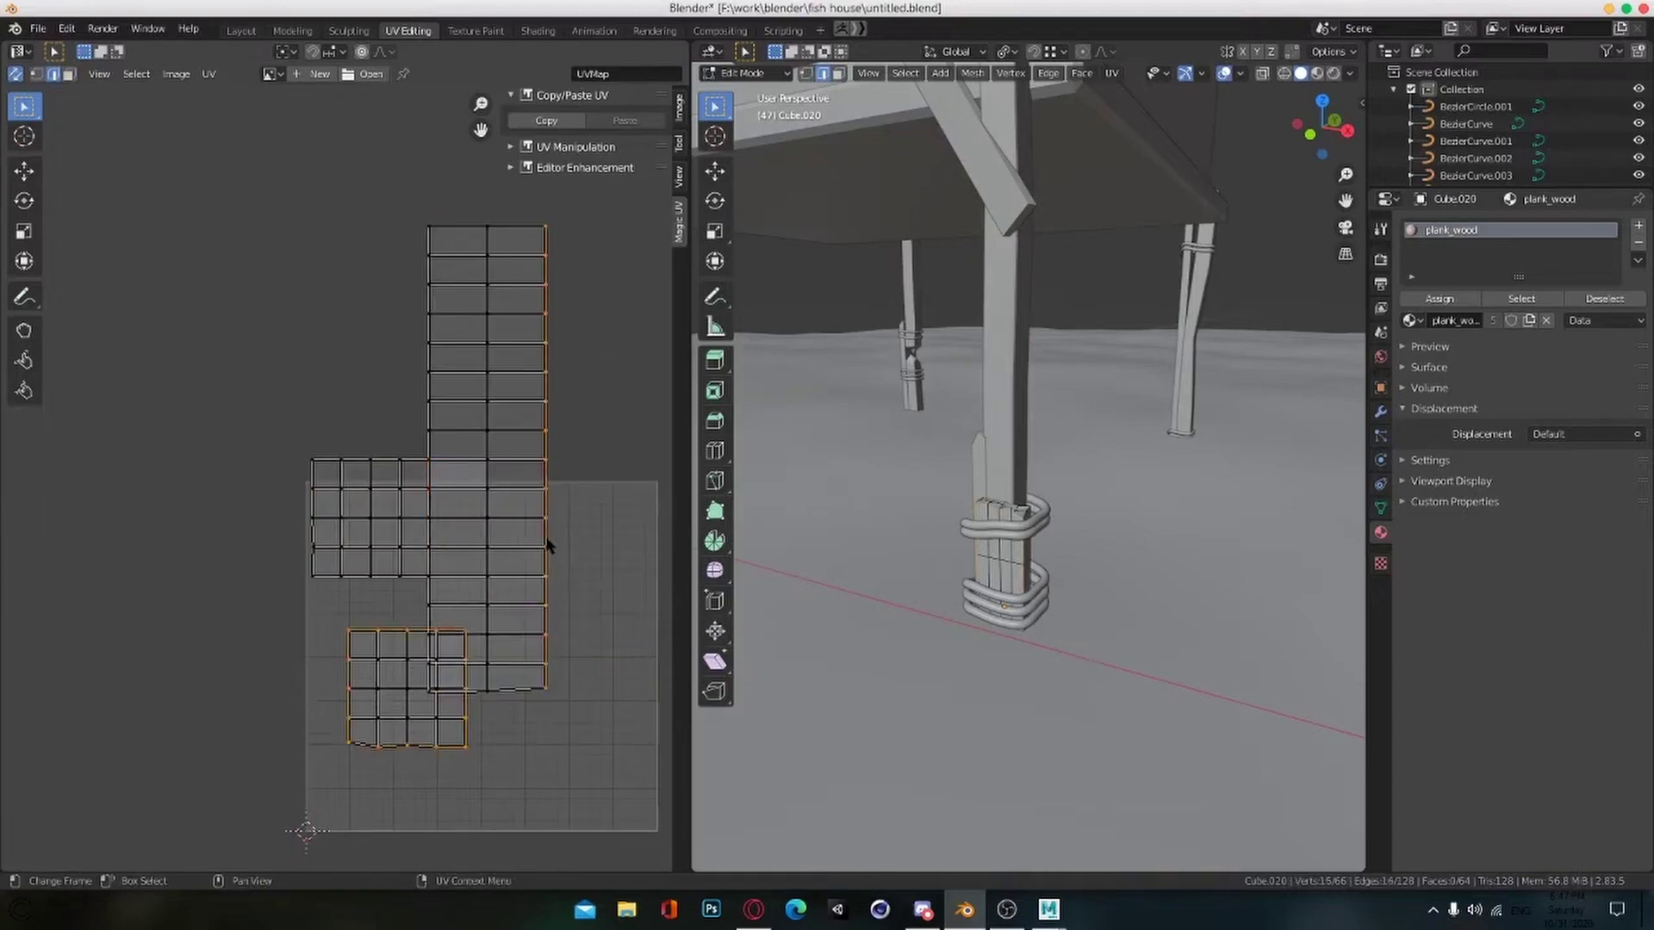
{"action": "key", "text": "v"}
Step: Scale down the plank's whole UV layout, move it inside the UV square and save the file
{"action": "scroll", "coordinate": [472, 724], "scroll_direction": "down", "scroll_amount": 2}
{"action": "middle_click_drag", "start_coordinate": [476, 728], "coordinate": [436, 741]}
{"action": "key", "text": "a"}
{"action": "key", "text": "s"}
{"action": "left_click", "coordinate": [506, 633]}
{"action": "key", "text": "g"}
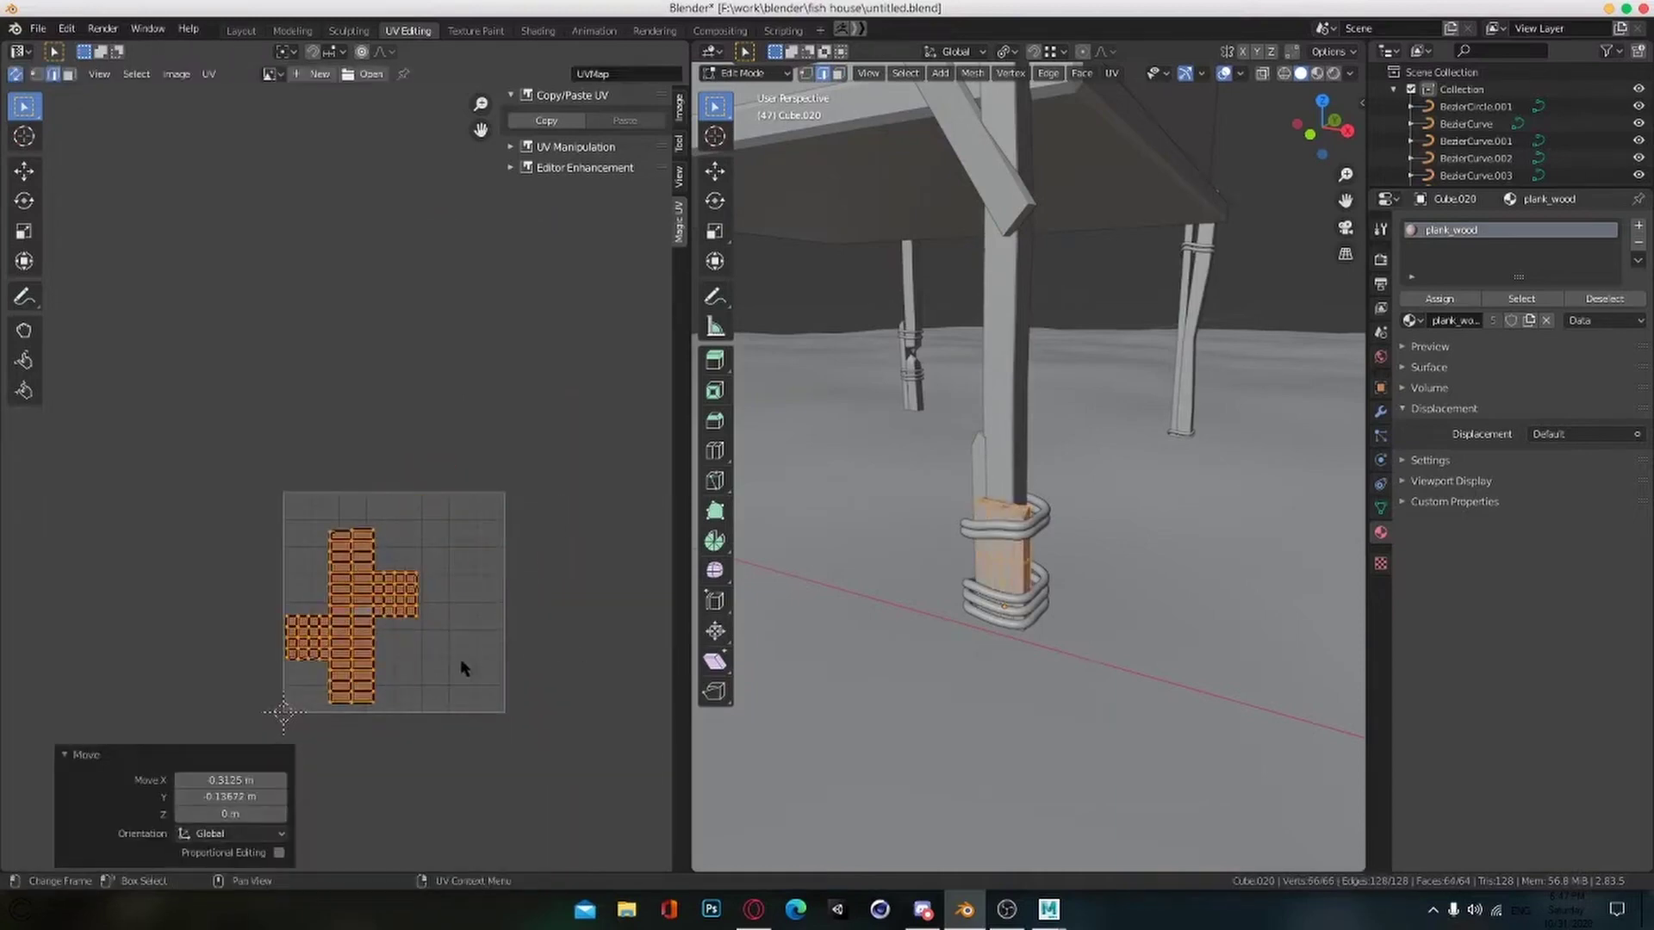
{"action": "key", "text": "ctrl+s"}
Step: Apply the object transform of the taller plank tied to the same post and reopen it in Edit Mode
{"action": "middle_click_drag", "start_coordinate": [469, 669], "coordinate": [453, 653]}
{"action": "middle_click_drag", "start_coordinate": [887, 534], "coordinate": [1029, 594]}
{"action": "scroll", "coordinate": [1033, 594], "scroll_direction": "up", "scroll_amount": 1}
{"action": "key", "text": "Tab"}
{"action": "left_click", "coordinate": [1039, 534]}
{"action": "key", "text": "Tab"}
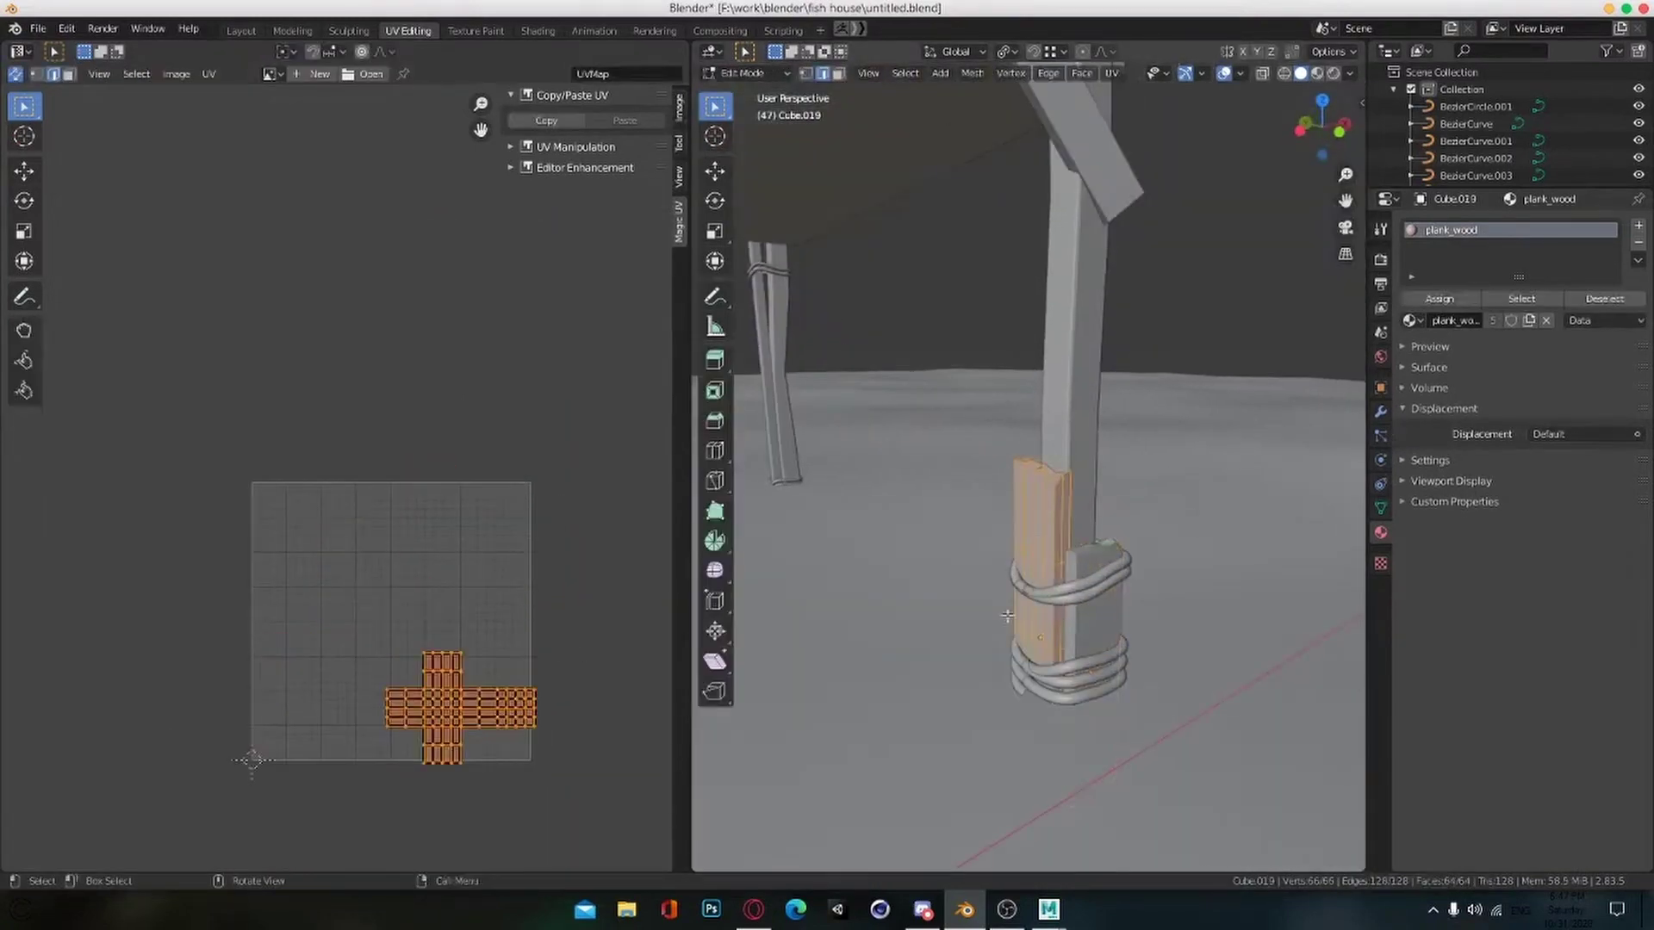
{"action": "scroll", "coordinate": [410, 561], "scroll_direction": "up", "scroll_amount": 2}
{"action": "key", "text": "u"}
{"action": "key", "text": "Tab"}
{"action": "key", "text": "ctrl+a"}
{"action": "left_click", "coordinate": [1064, 504]}
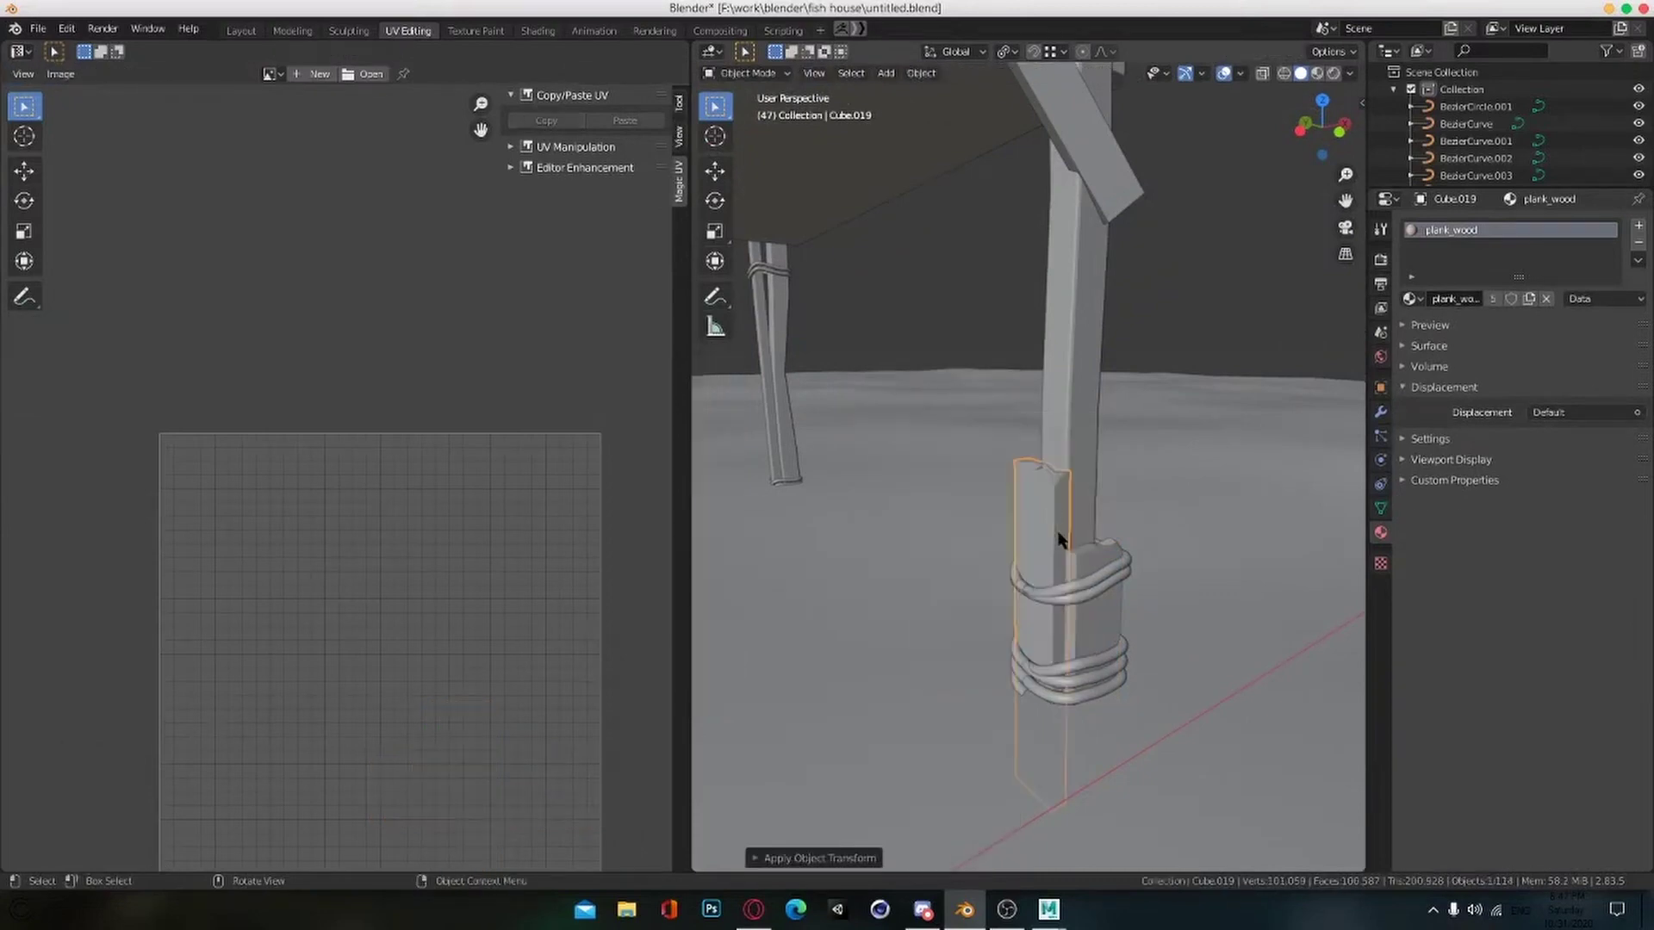
{"action": "key", "text": "Tab"}
Step: Unwrap all faces of the taller plank
{"action": "key", "text": "u"}
{"action": "left_click", "coordinate": [1018, 367]}
{"action": "left_click", "coordinate": [1058, 505]}
{"action": "scroll", "coordinate": [393, 744], "scroll_direction": "up", "scroll_amount": 1}
{"action": "middle_click_drag", "start_coordinate": [393, 744], "coordinate": [496, 652]}
{"action": "scroll", "coordinate": [492, 677], "scroll_direction": "down", "scroll_amount": 1}
Step: Mark seams along the taller plank's corner edge loops and adjoining border edges
{"action": "left_click", "coordinate": [1057, 566], "text": "alt"}
{"action": "middle_click_drag", "start_coordinate": [1054, 568], "coordinate": [1017, 534]}
{"action": "key", "text": "ctrl+e"}
{"action": "left_click", "coordinate": [1064, 587]}
{"action": "left_click", "coordinate": [1058, 596], "text": "alt"}
{"action": "key", "text": "ctrl+e"}
{"action": "left_click", "coordinate": [1056, 597]}
{"action": "left_click", "coordinate": [1025, 612]}
{"action": "key", "text": "ctrl+e"}
{"action": "left_click", "coordinate": [1027, 610]}
{"action": "left_click", "coordinate": [987, 559], "text": "shift"}
{"action": "key", "text": "ctrl+e"}
{"action": "left_click", "coordinate": [987, 558]}
Step: Isolate the taller plank in local view and mark the edge loop at its lower end as a seam
{"action": "key", "text": "KP_Divide"}
{"action": "middle_click_drag", "start_coordinate": [1032, 632], "coordinate": [1167, 728]}
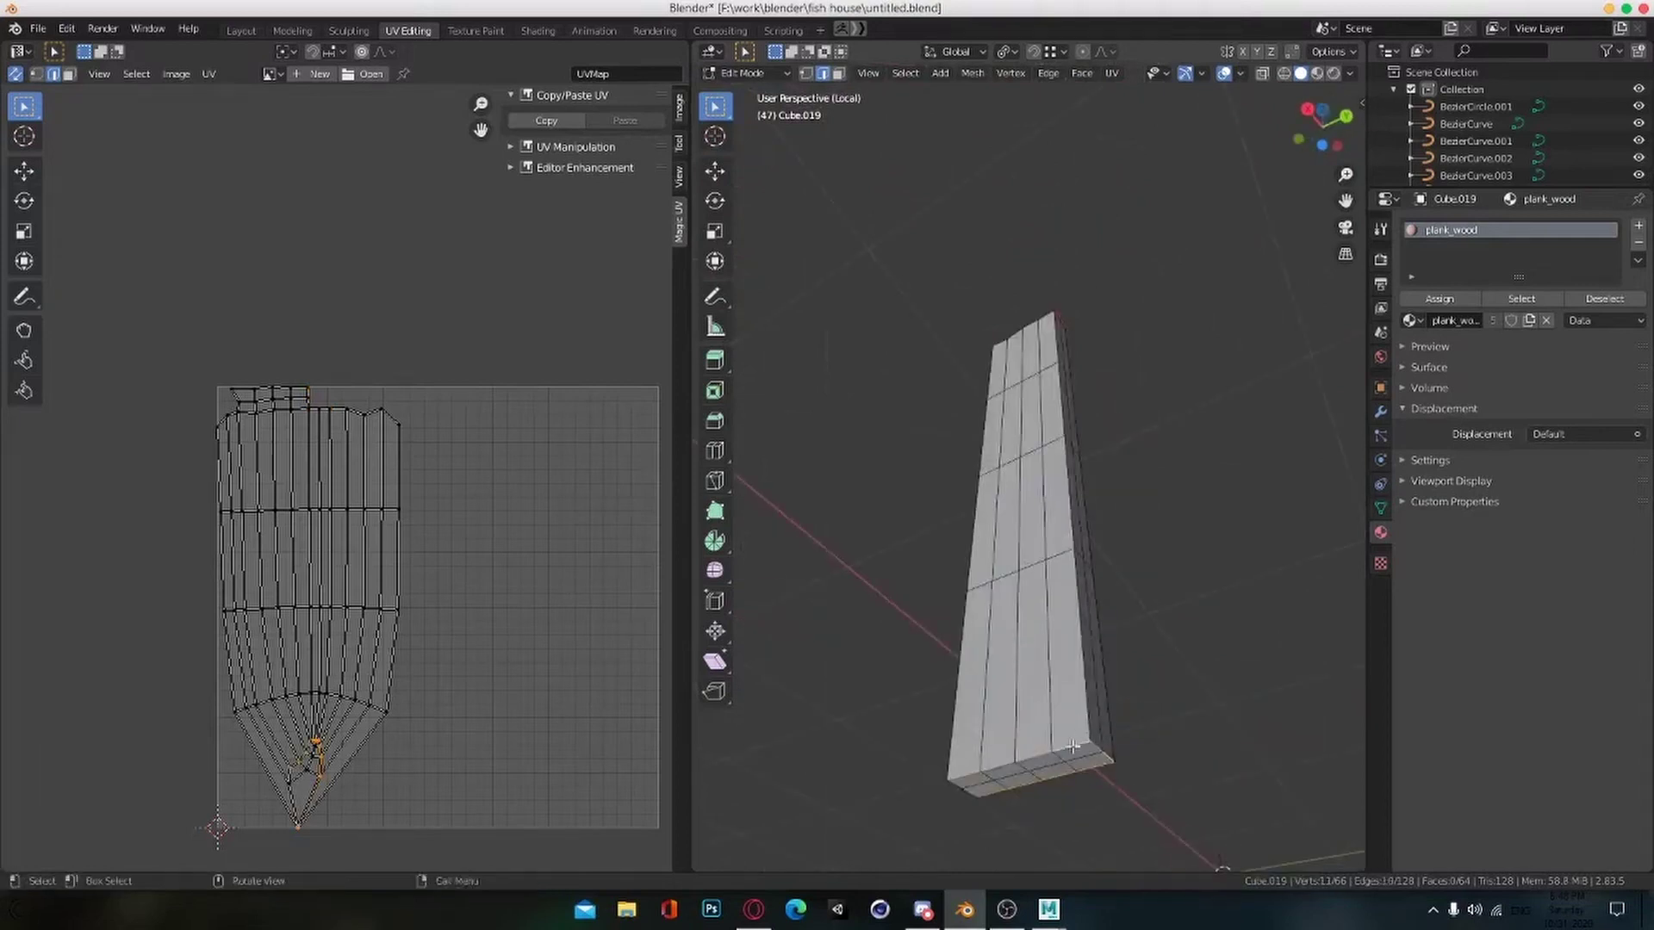
{"action": "left_click_drag", "start_coordinate": [1072, 746], "coordinate": [848, 706], "text": "alt"}
{"action": "key", "text": "ctrl+e"}
{"action": "left_click", "coordinate": [886, 642]}
{"action": "scroll", "coordinate": [546, 701], "scroll_direction": "down", "scroll_amount": 1}
{"action": "scroll", "coordinate": [546, 701], "scroll_direction": "up", "scroll_amount": 1}
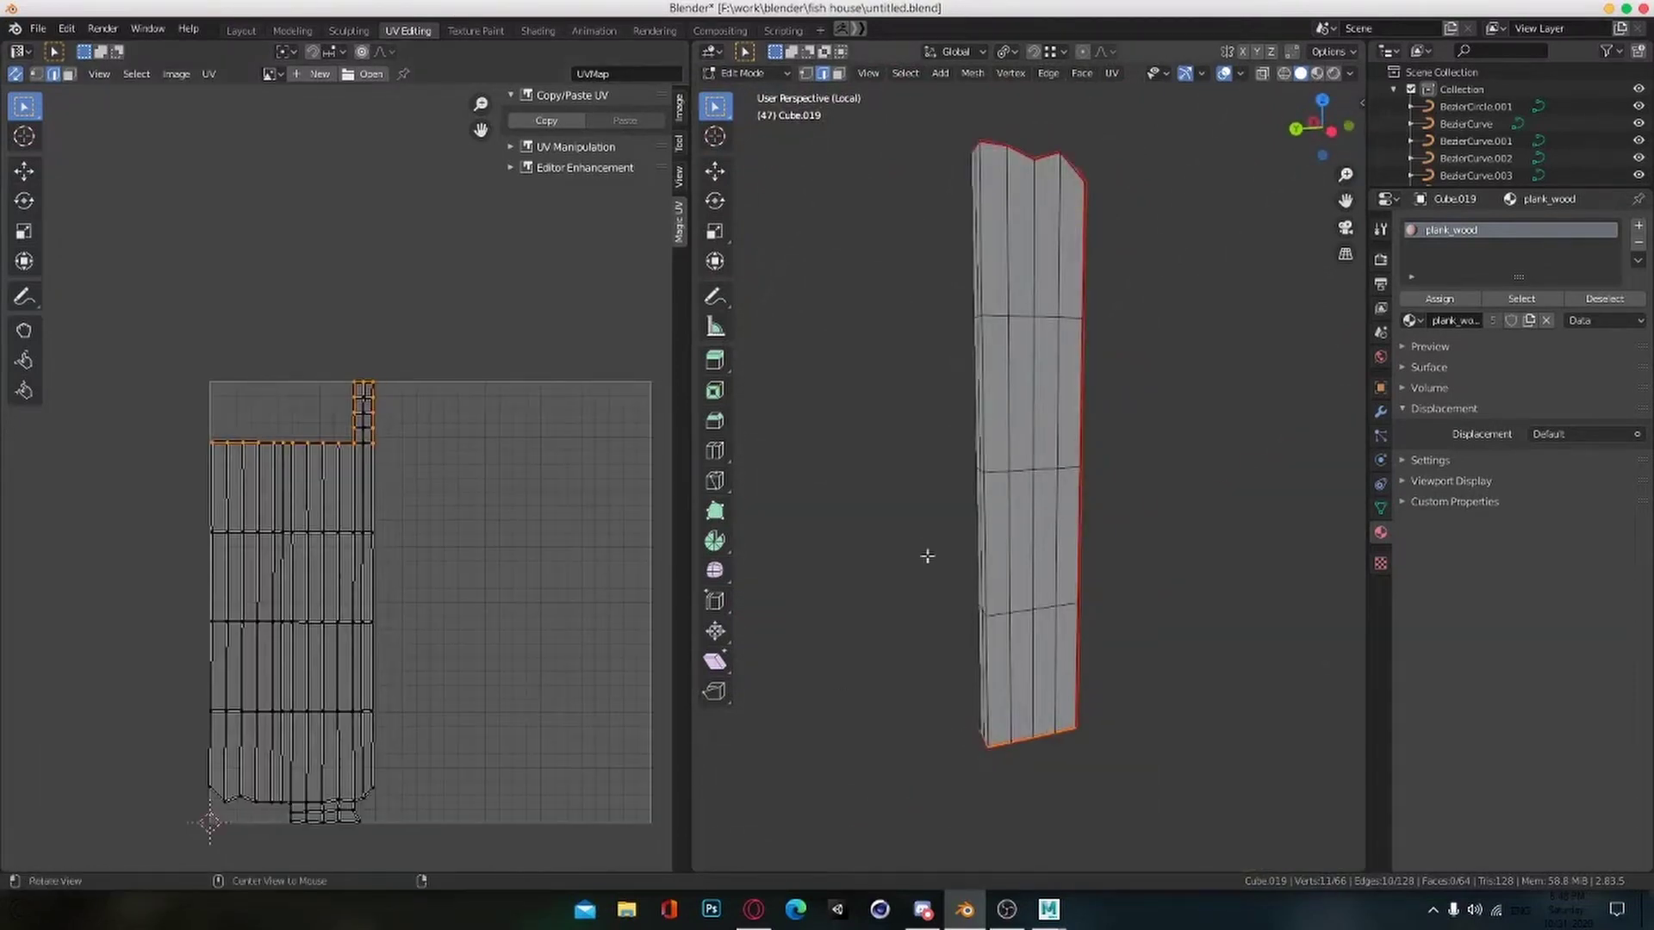
Step: Clear the seam from the long edge of the plank's lower end
{"action": "middle_click_drag", "start_coordinate": [1041, 470], "coordinate": [1149, 503]}
{"action": "left_click", "coordinate": [1064, 554]}
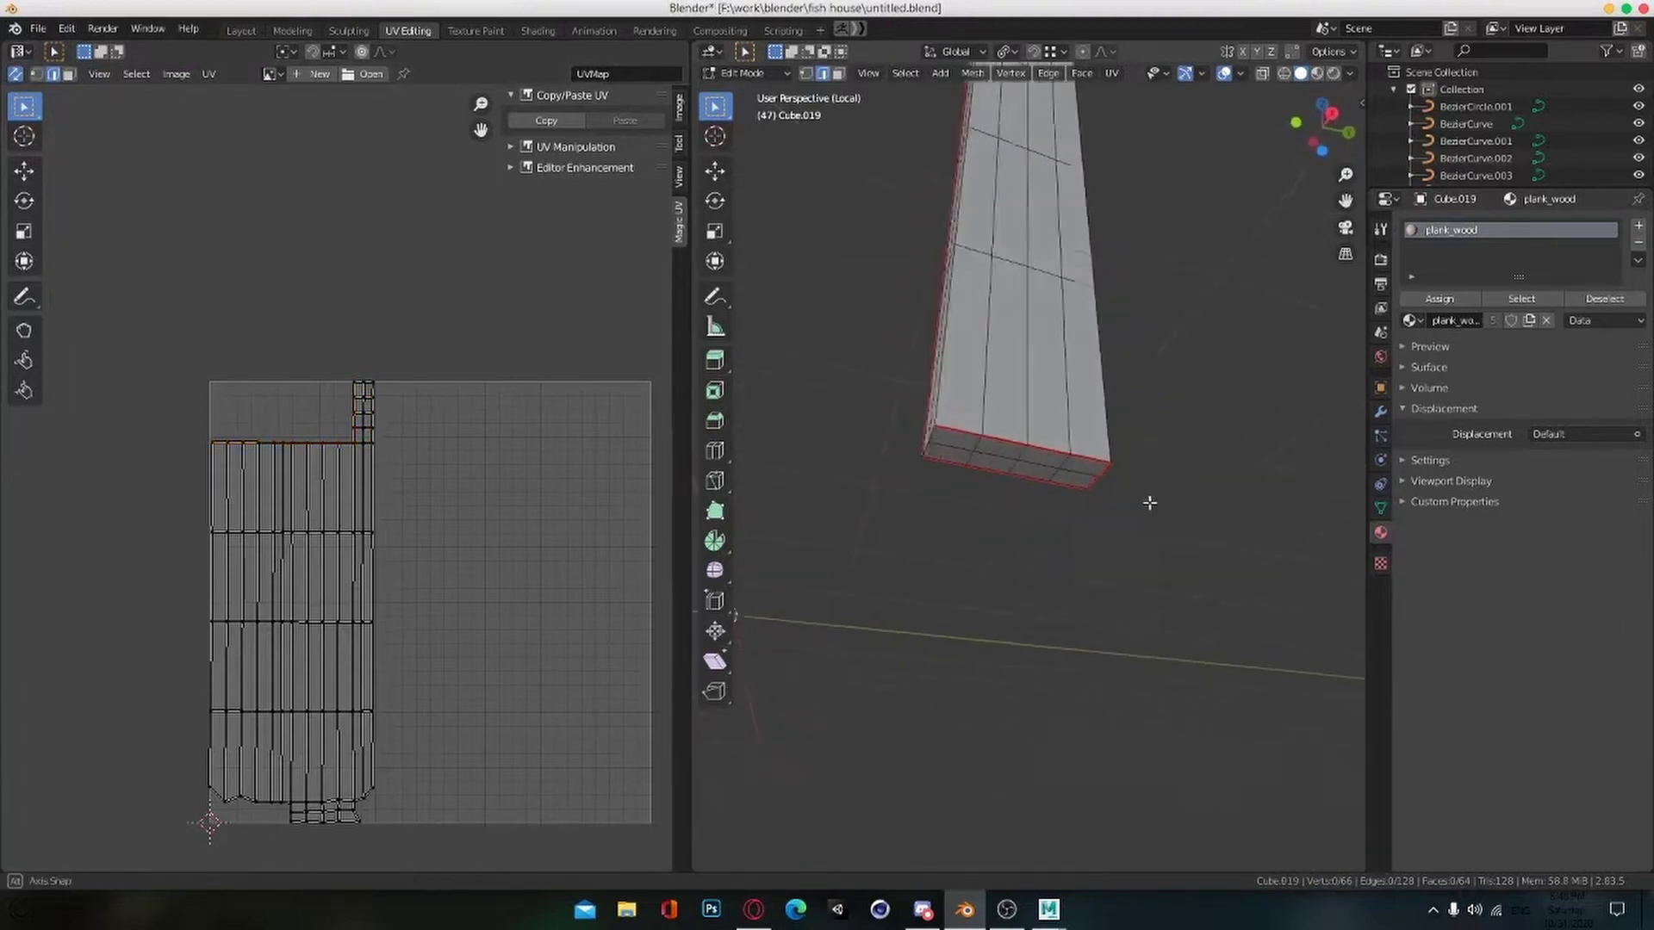
{"action": "key", "text": "ctrl+e"}
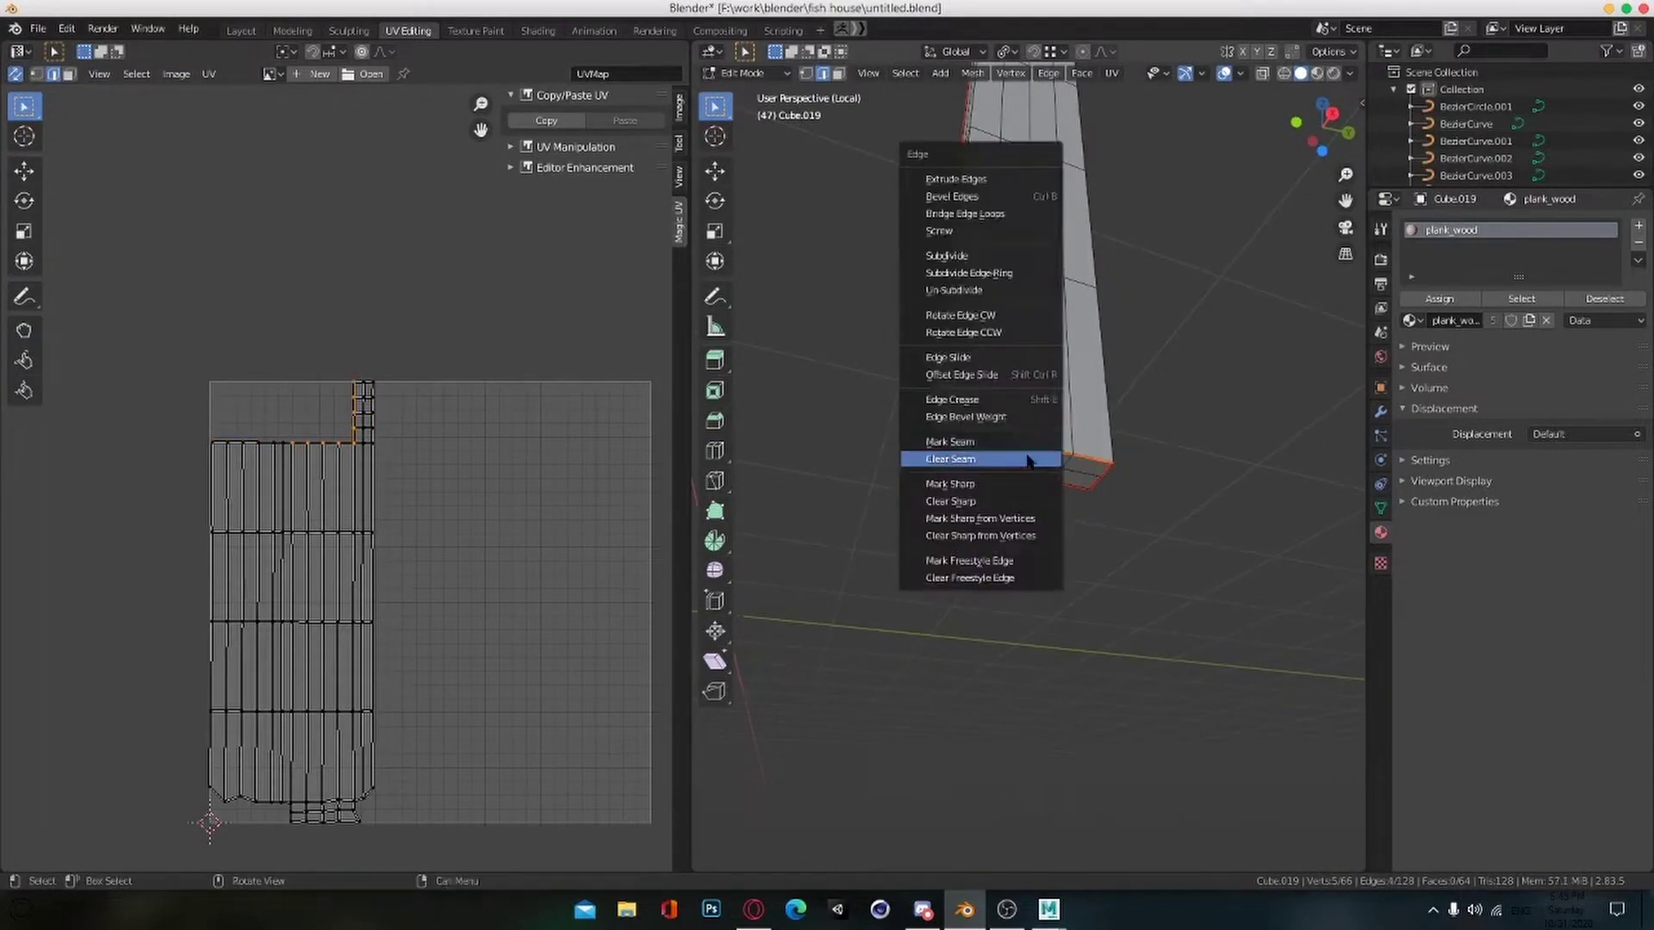
{"action": "left_click", "coordinate": [1030, 462]}
Step: Mark one more edge loop of the taller plank as a seam and leave Edit Mode and local view
{"action": "middle_click_drag", "start_coordinate": [1031, 462], "coordinate": [1109, 610]}
{"action": "left_click", "coordinate": [1029, 388], "text": "alt"}
{"action": "key", "text": "ctrl+e"}
{"action": "left_click", "coordinate": [1030, 369]}
{"action": "key", "text": "Tab"}
{"action": "key", "text": "KP_Divide"}
Step: Open the narrow plank along the bent support post in Edit Mode and unwrap it with Smart UV Project
{"action": "scroll", "coordinate": [1108, 604], "scroll_direction": "up", "scroll_amount": 4}
{"action": "left_click", "coordinate": [1194, 478]}
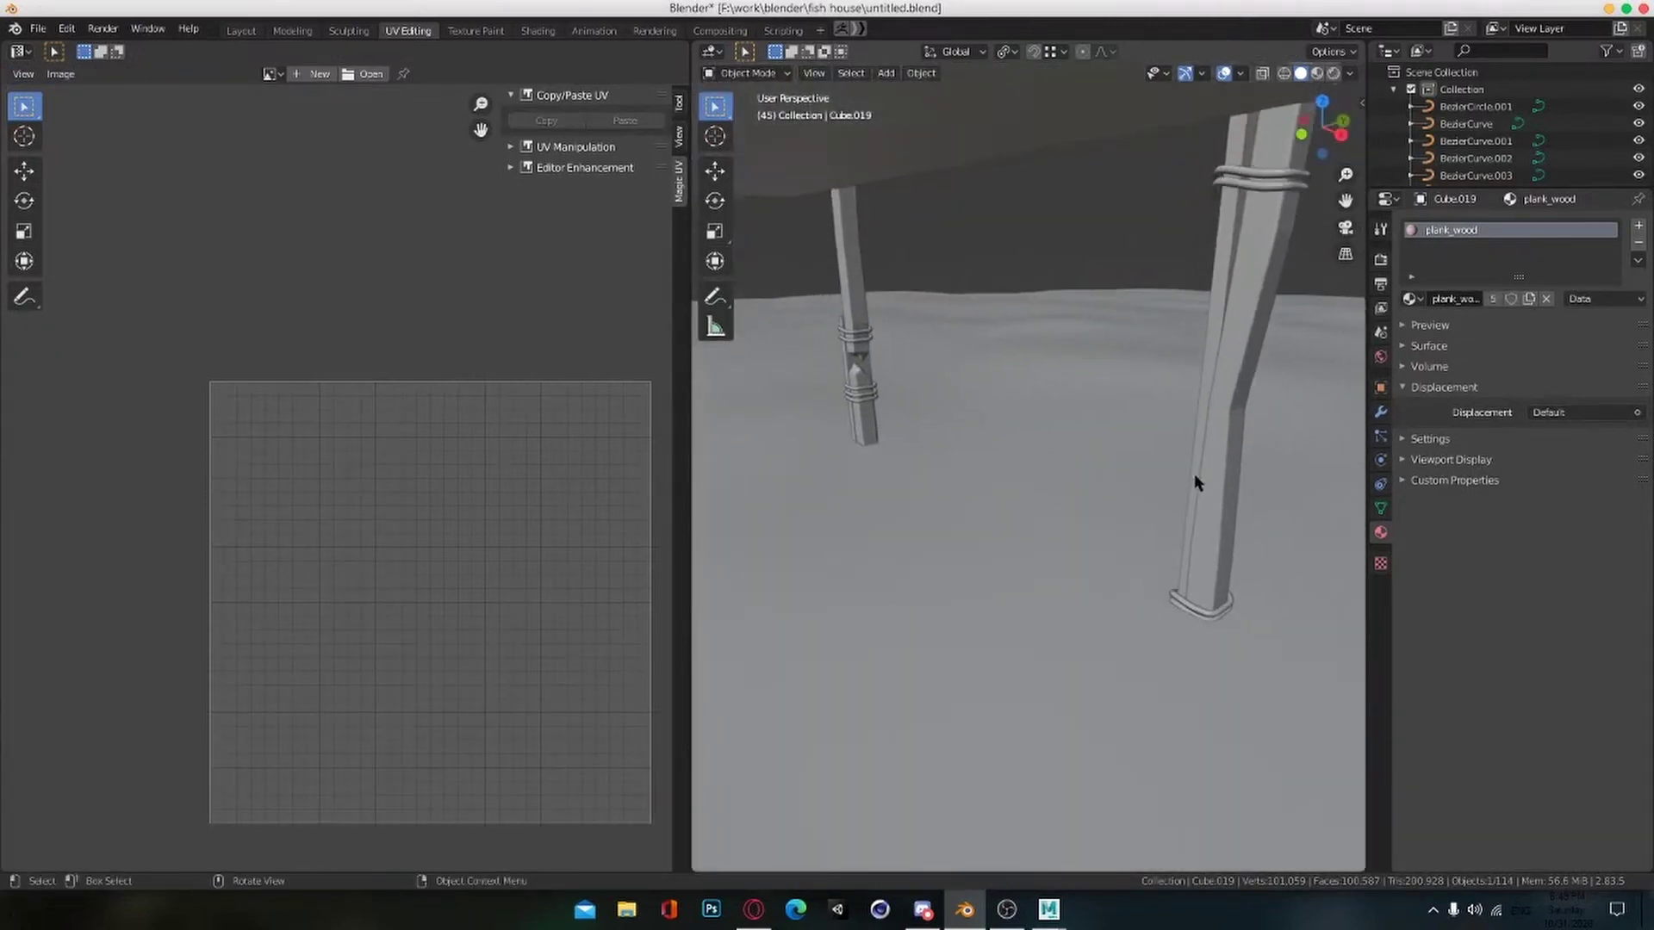
{"action": "key", "text": "Tab"}
{"action": "key", "text": "u"}
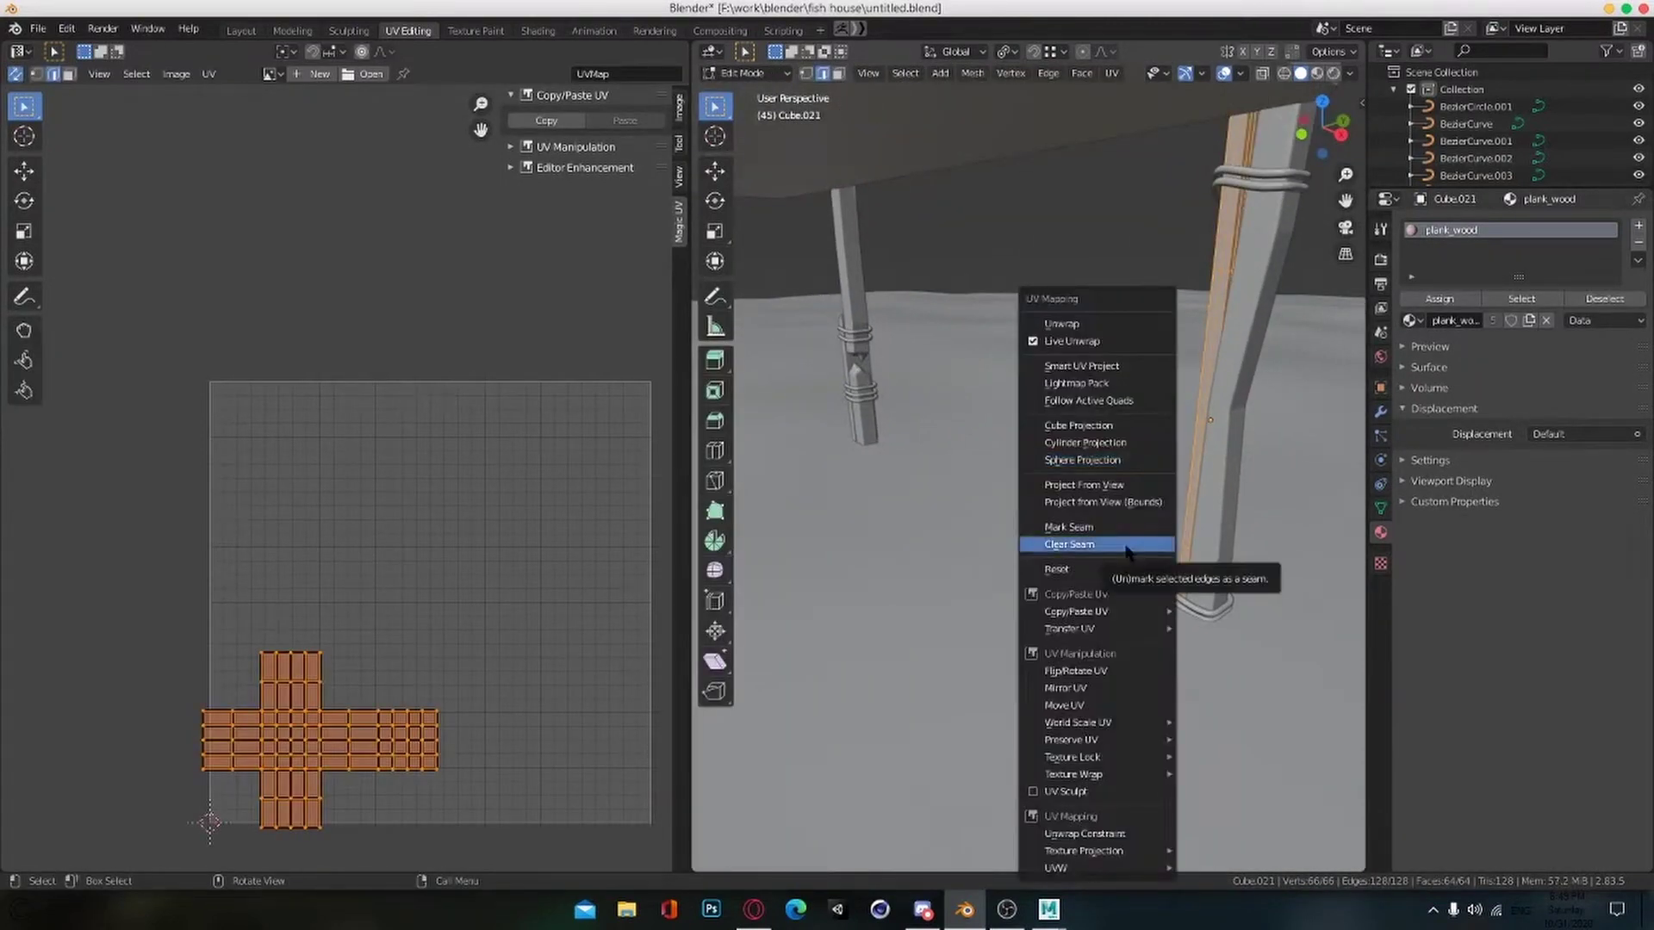
{"action": "left_click", "coordinate": [1137, 485]}
{"action": "key", "text": "u"}
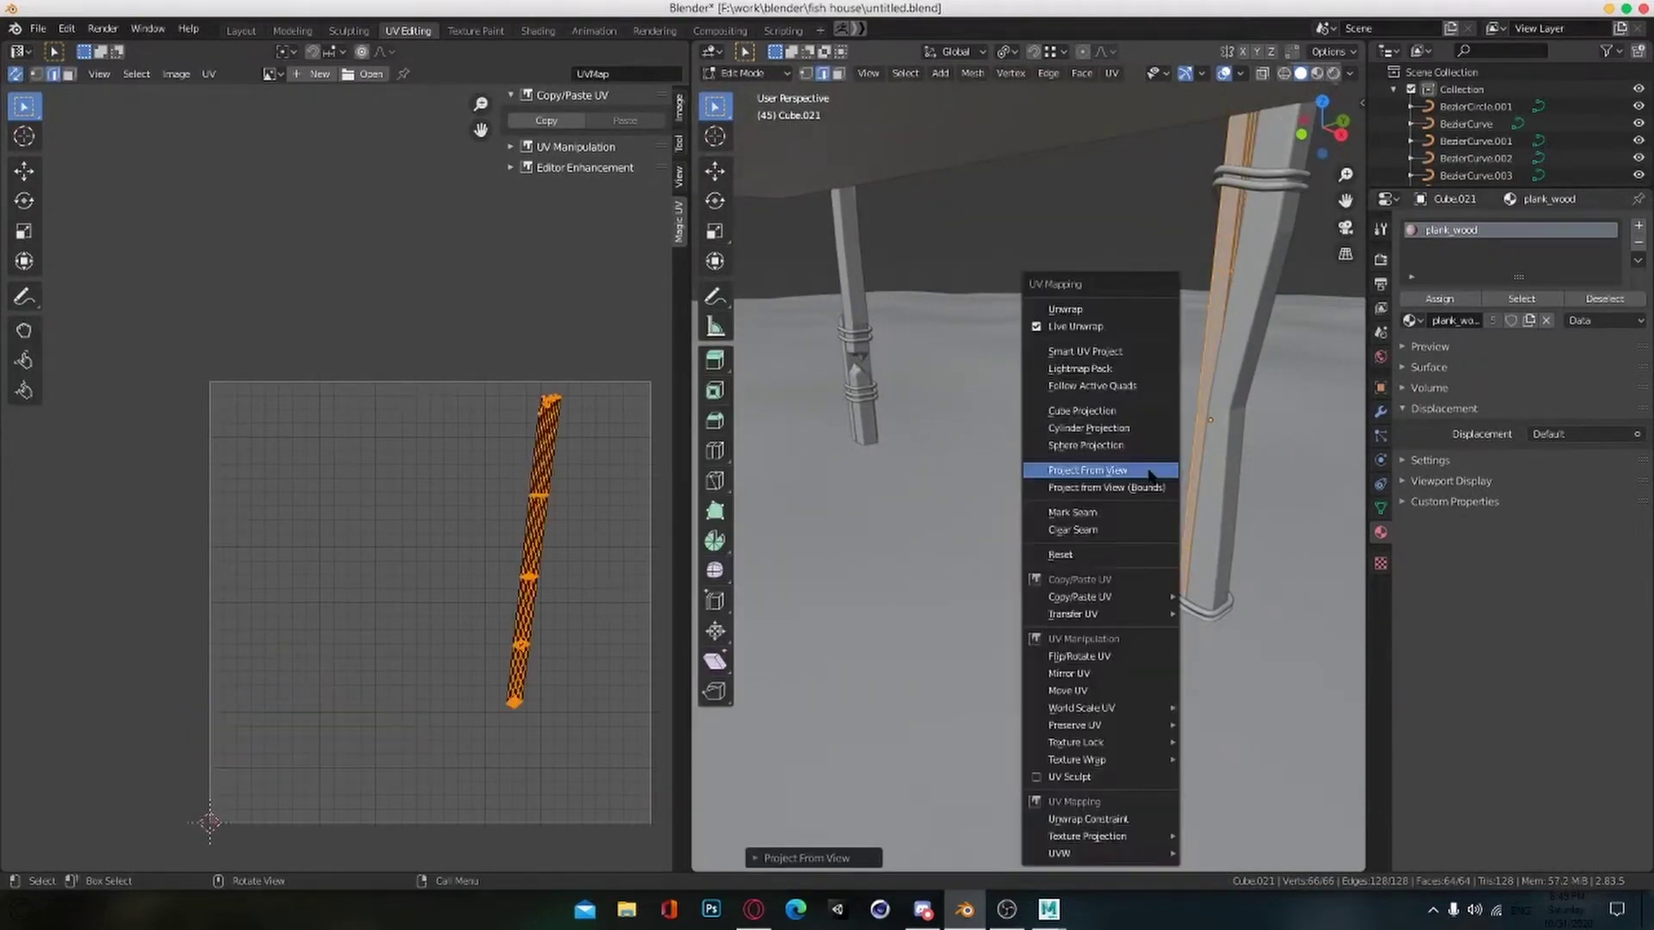
{"action": "left_click", "coordinate": [1135, 351]}
Step: Stitch adjoining UV islands of the narrow plank onto the long strip along their shared edges
{"action": "left_click", "coordinate": [504, 489]}
{"action": "left_click", "coordinate": [502, 484]}
{"action": "scroll", "coordinate": [519, 569], "scroll_direction": "down", "scroll_amount": 2}
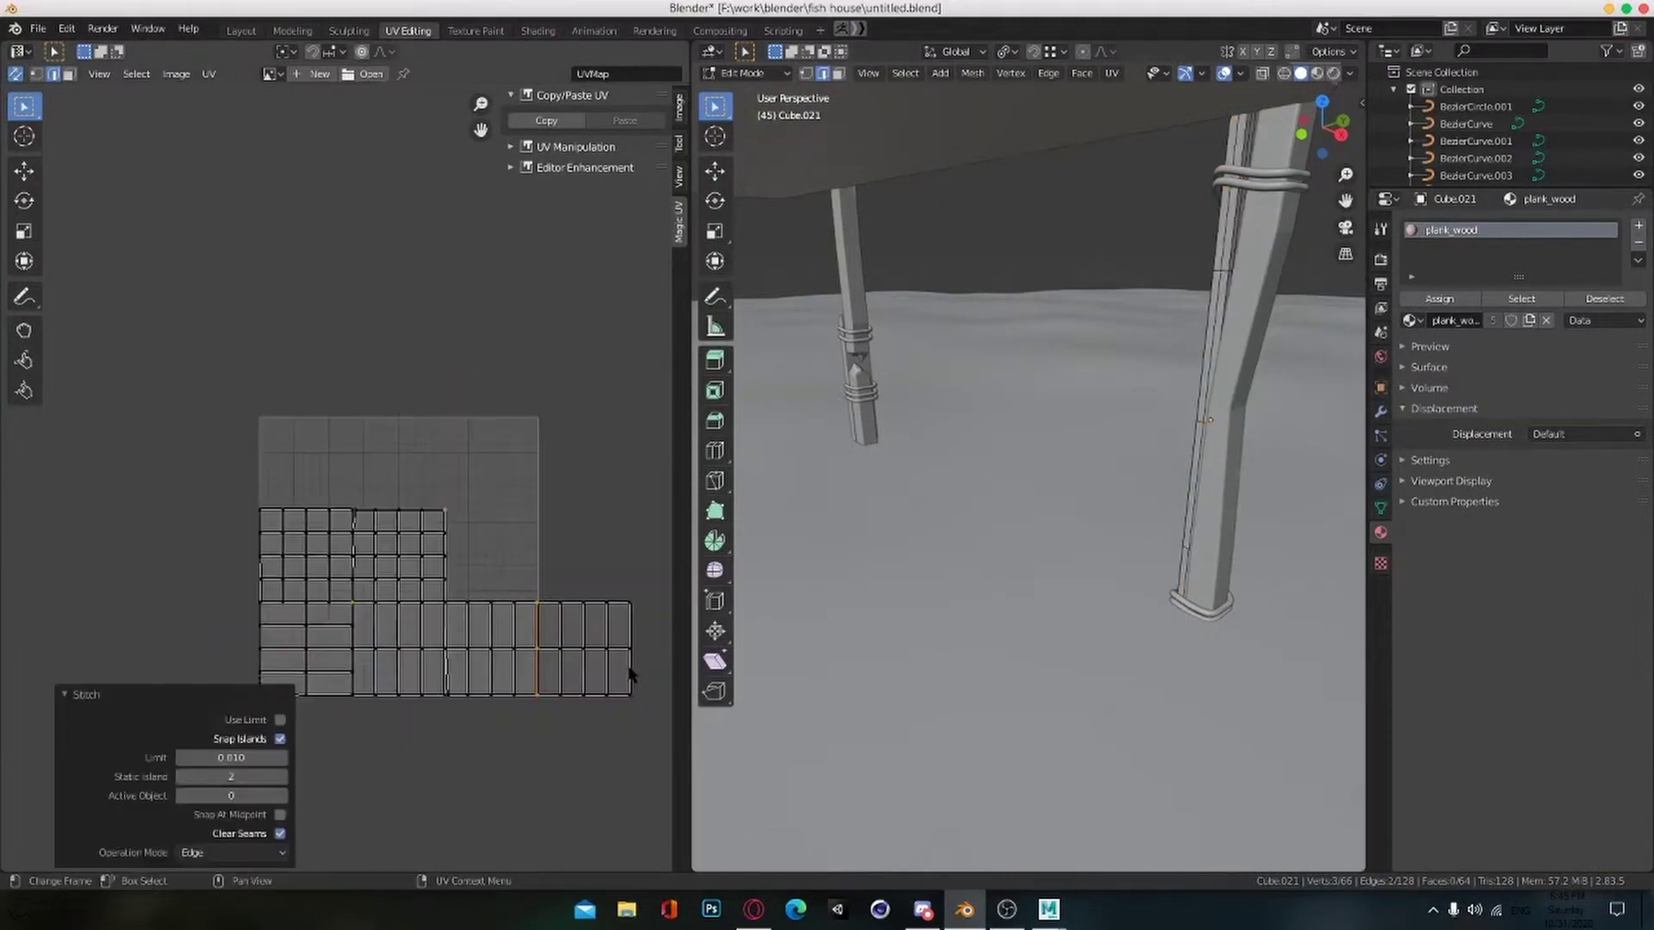
{"action": "left_click", "coordinate": [631, 671], "text": "alt"}
{"action": "key", "text": "alt+v"}
{"action": "left_click", "coordinate": [632, 672]}
{"action": "scroll", "coordinate": [569, 595], "scroll_direction": "down", "scroll_amount": 2}
{"action": "scroll", "coordinate": [554, 568], "scroll_direction": "up", "scroll_amount": 2}
Step: Try to stitch another island edge to the long strip, inspect the combined layout, and undo the stitch
{"action": "left_click", "coordinate": [555, 654], "text": "alt"}
{"action": "key", "text": "alt+v"}
{"action": "left_click", "coordinate": [558, 620]}
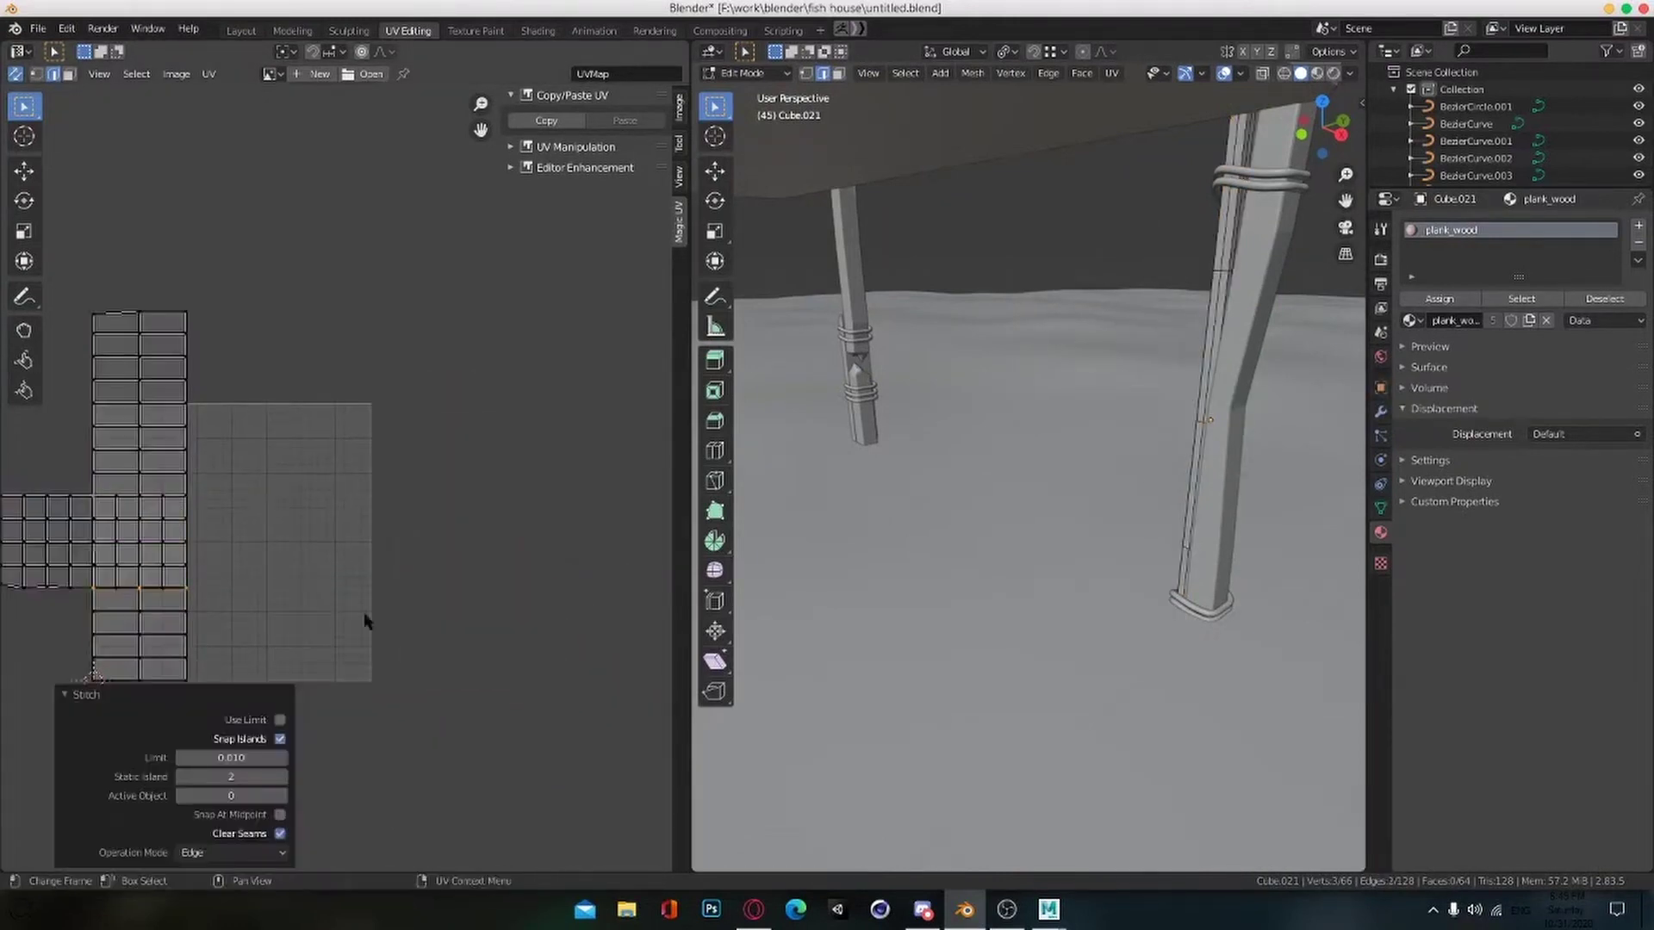
{"action": "middle_click_drag", "start_coordinate": [203, 560], "coordinate": [372, 555]}
{"action": "left_click", "coordinate": [320, 429]}
{"action": "key", "text": "a"}
{"action": "scroll", "coordinate": [321, 432], "scroll_direction": "up", "scroll_amount": 1}
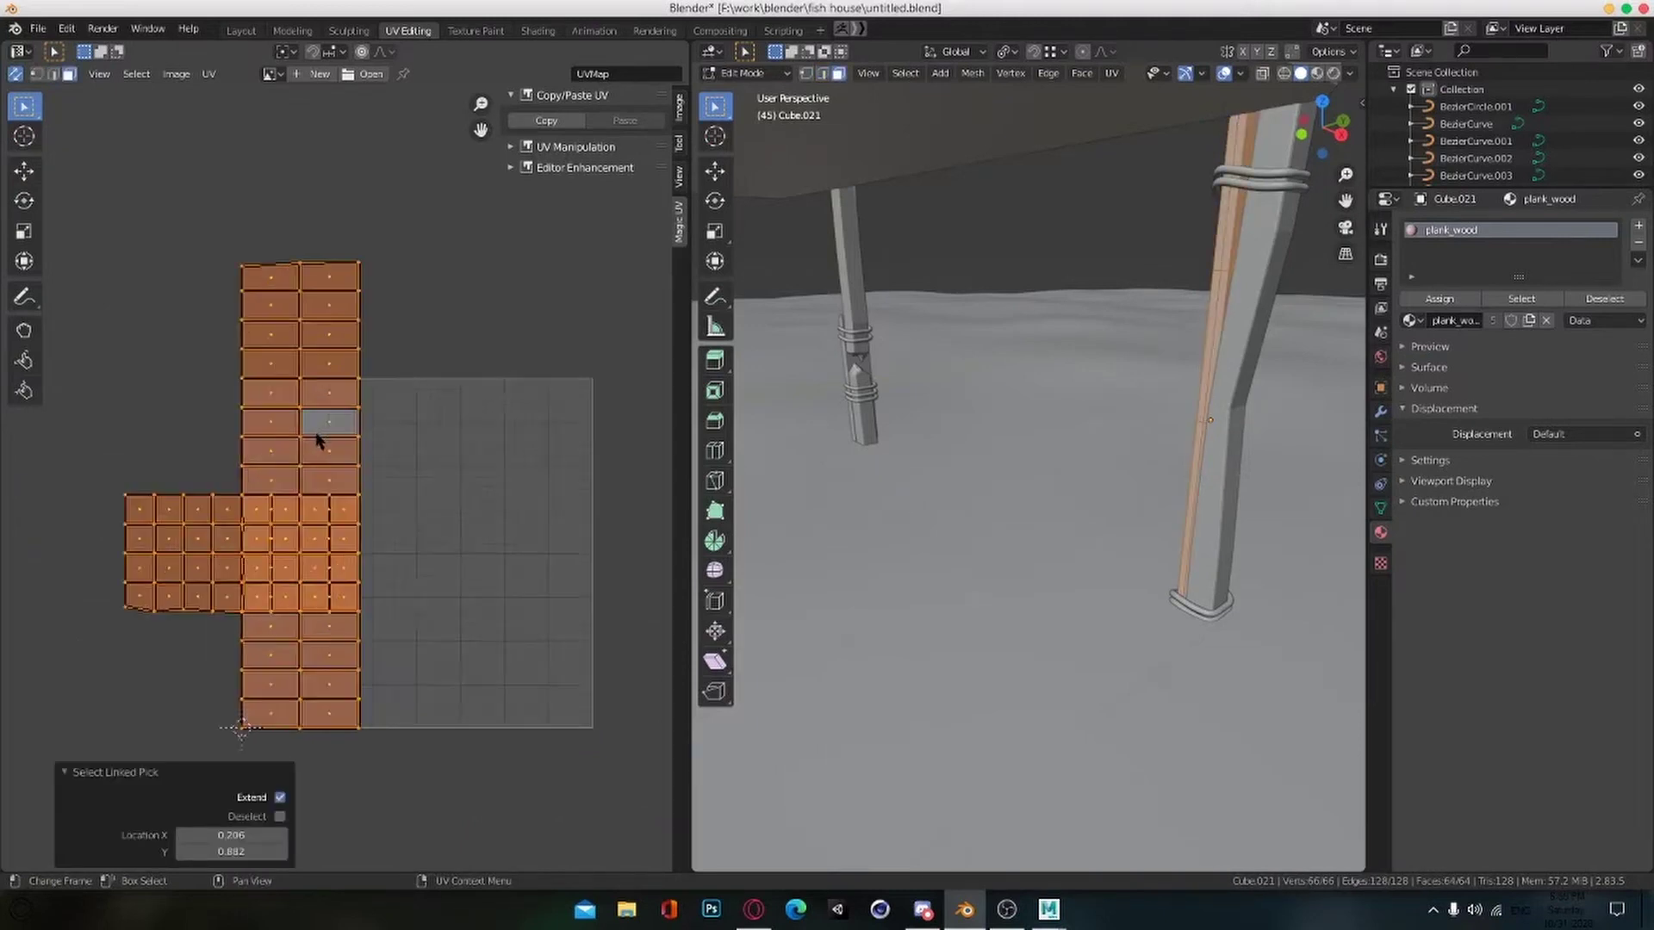
{"action": "scroll", "coordinate": [505, 513], "scroll_direction": "up", "scroll_amount": 2}
{"action": "left_click", "coordinate": [505, 514]}
{"action": "key", "text": "ctrl+z"}
Step: Stitch the square four-by-four island onto the long strip, opposite the block already attached
{"action": "scroll", "coordinate": [502, 510], "scroll_direction": "down", "scroll_amount": 1}
{"action": "middle_click_drag", "start_coordinate": [502, 509], "coordinate": [447, 509]}
{"action": "scroll", "coordinate": [447, 509], "scroll_direction": "down", "scroll_amount": 1}
{"action": "middle_click_drag", "start_coordinate": [597, 532], "coordinate": [447, 541]}
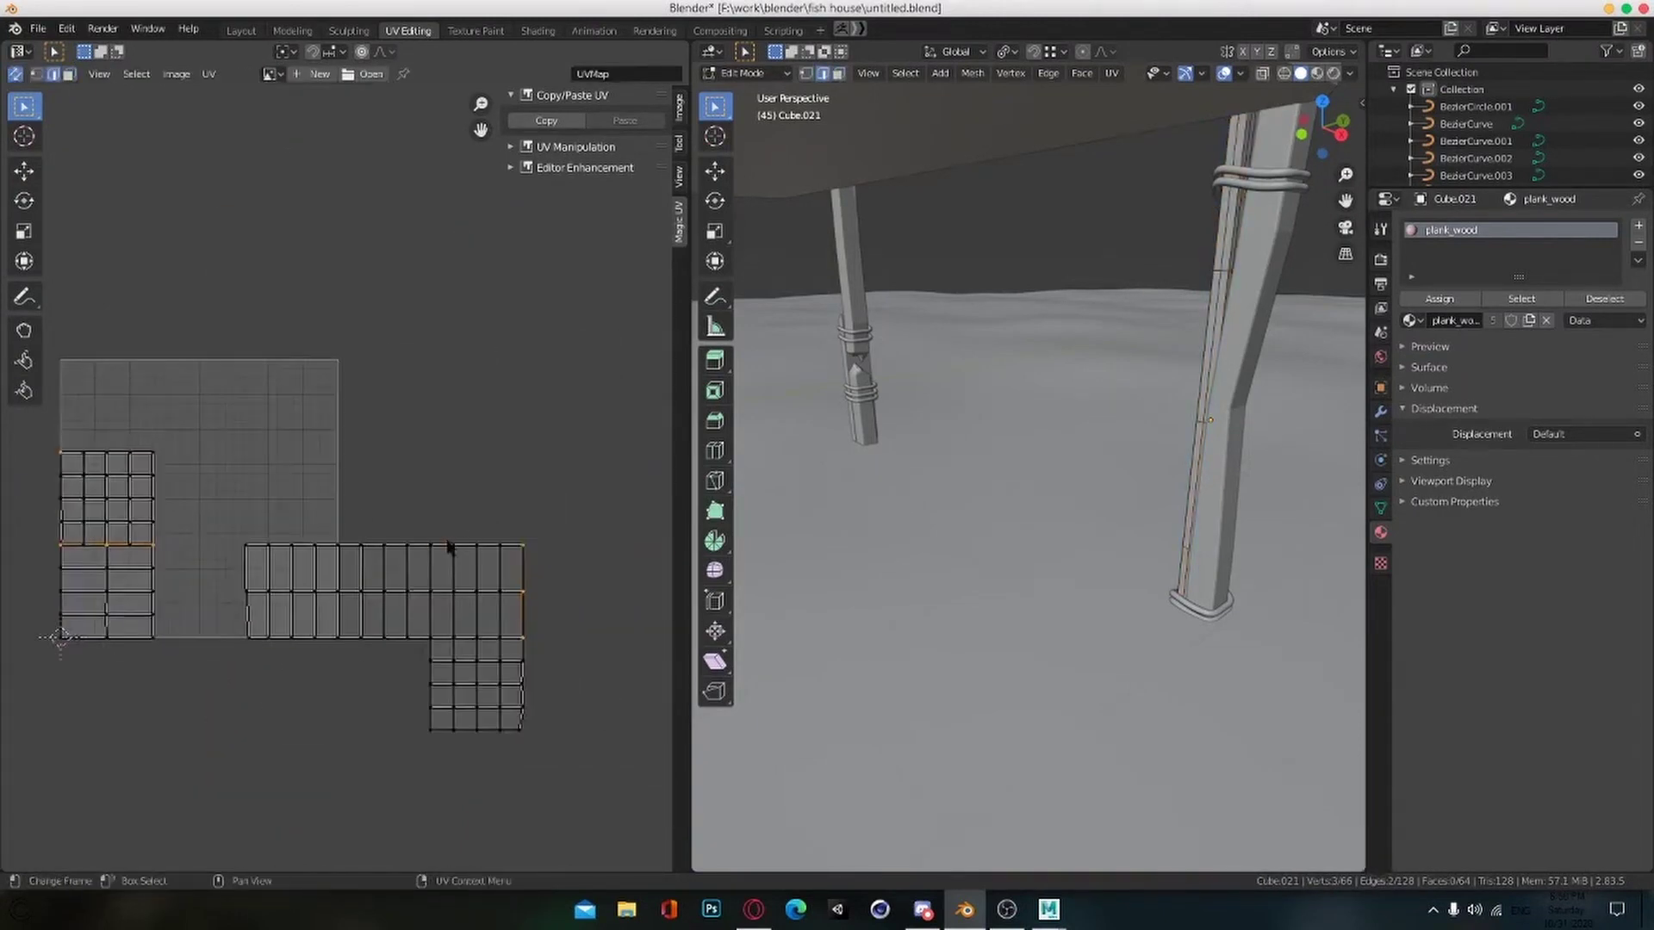
{"action": "scroll", "coordinate": [469, 548], "scroll_direction": "up", "scroll_amount": 1}
{"action": "key", "text": "v"}
{"action": "left_click", "coordinate": [551, 563]}
{"action": "scroll", "coordinate": [509, 574], "scroll_direction": "down", "scroll_amount": 2}
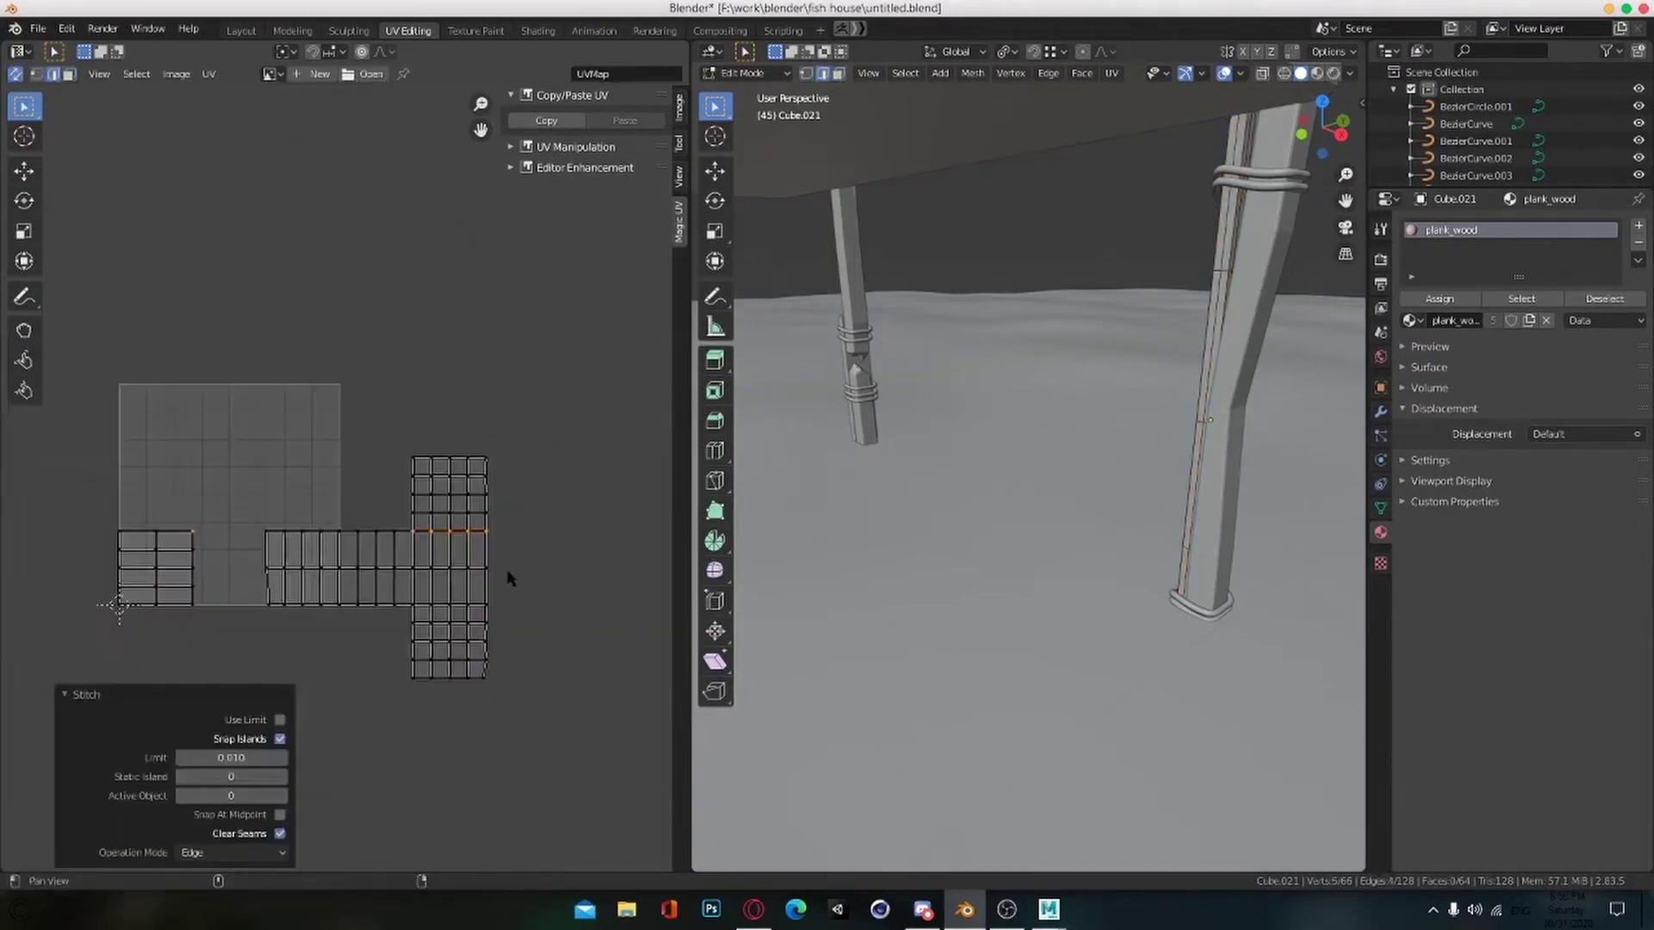
Step: Stitch the remaining small island onto the long strip to complete the cross-shaped layout
{"action": "scroll", "coordinate": [260, 577], "scroll_direction": "up", "scroll_amount": 1}
{"action": "middle_click_drag", "start_coordinate": [232, 577], "coordinate": [292, 546]}
{"action": "left_click", "coordinate": [178, 609]}
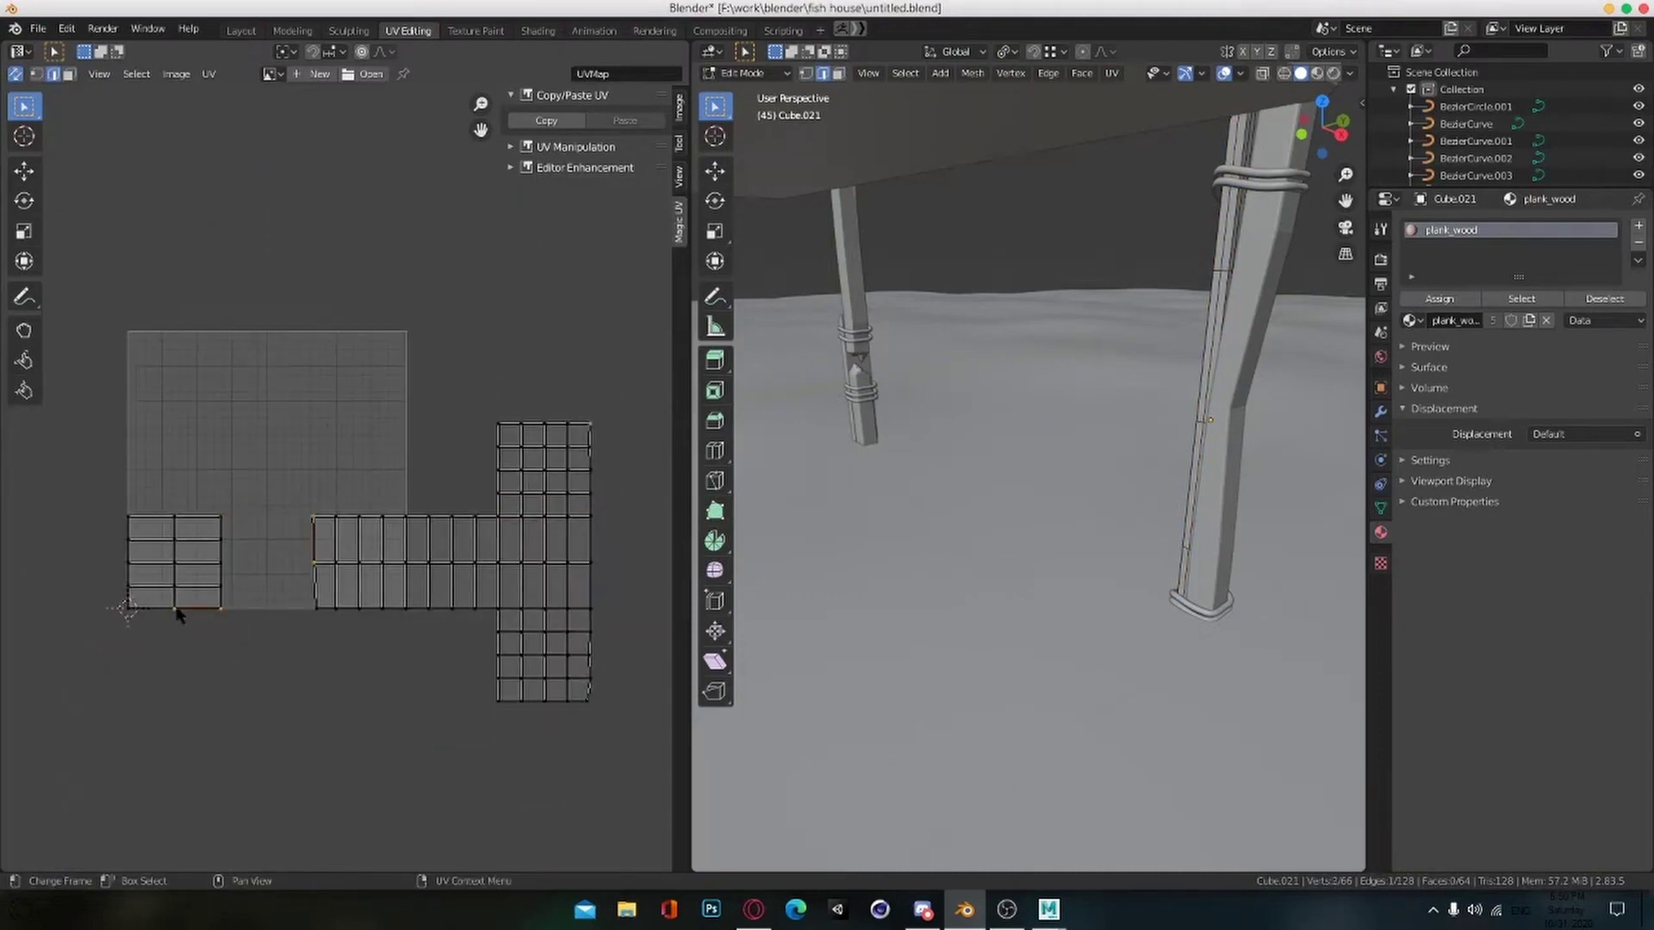
{"action": "key", "text": "v"}
{"action": "left_click", "coordinate": [164, 523]}
Step: Scale down the cross-shaped island and move it inside the UV square, save the file and leave Edit Mode
{"action": "scroll", "coordinate": [276, 554], "scroll_direction": "down", "scroll_amount": 3}
{"action": "key", "text": "a"}
{"action": "key", "text": "g"}
{"action": "left_click", "coordinate": [460, 549]}
{"action": "scroll", "coordinate": [368, 561], "scroll_direction": "up", "scroll_amount": 3}
{"action": "key", "text": "ctrl+s"}
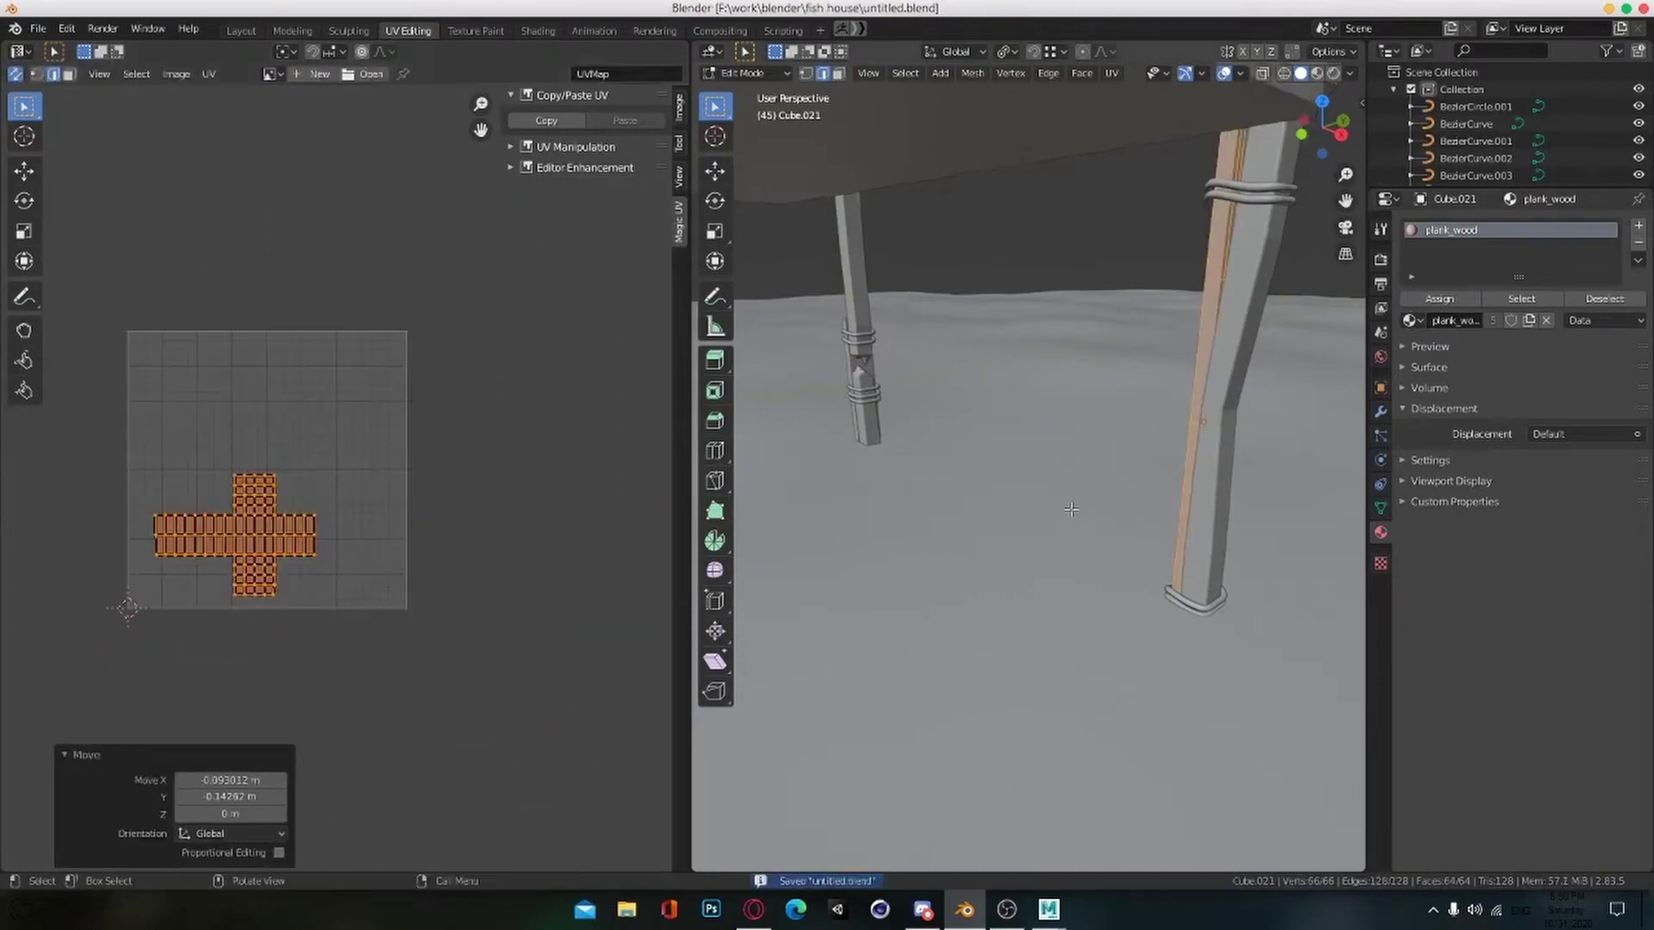
{"action": "middle_click_drag", "start_coordinate": [1033, 482], "coordinate": [1090, 492]}
{"action": "key", "text": "Tab"}
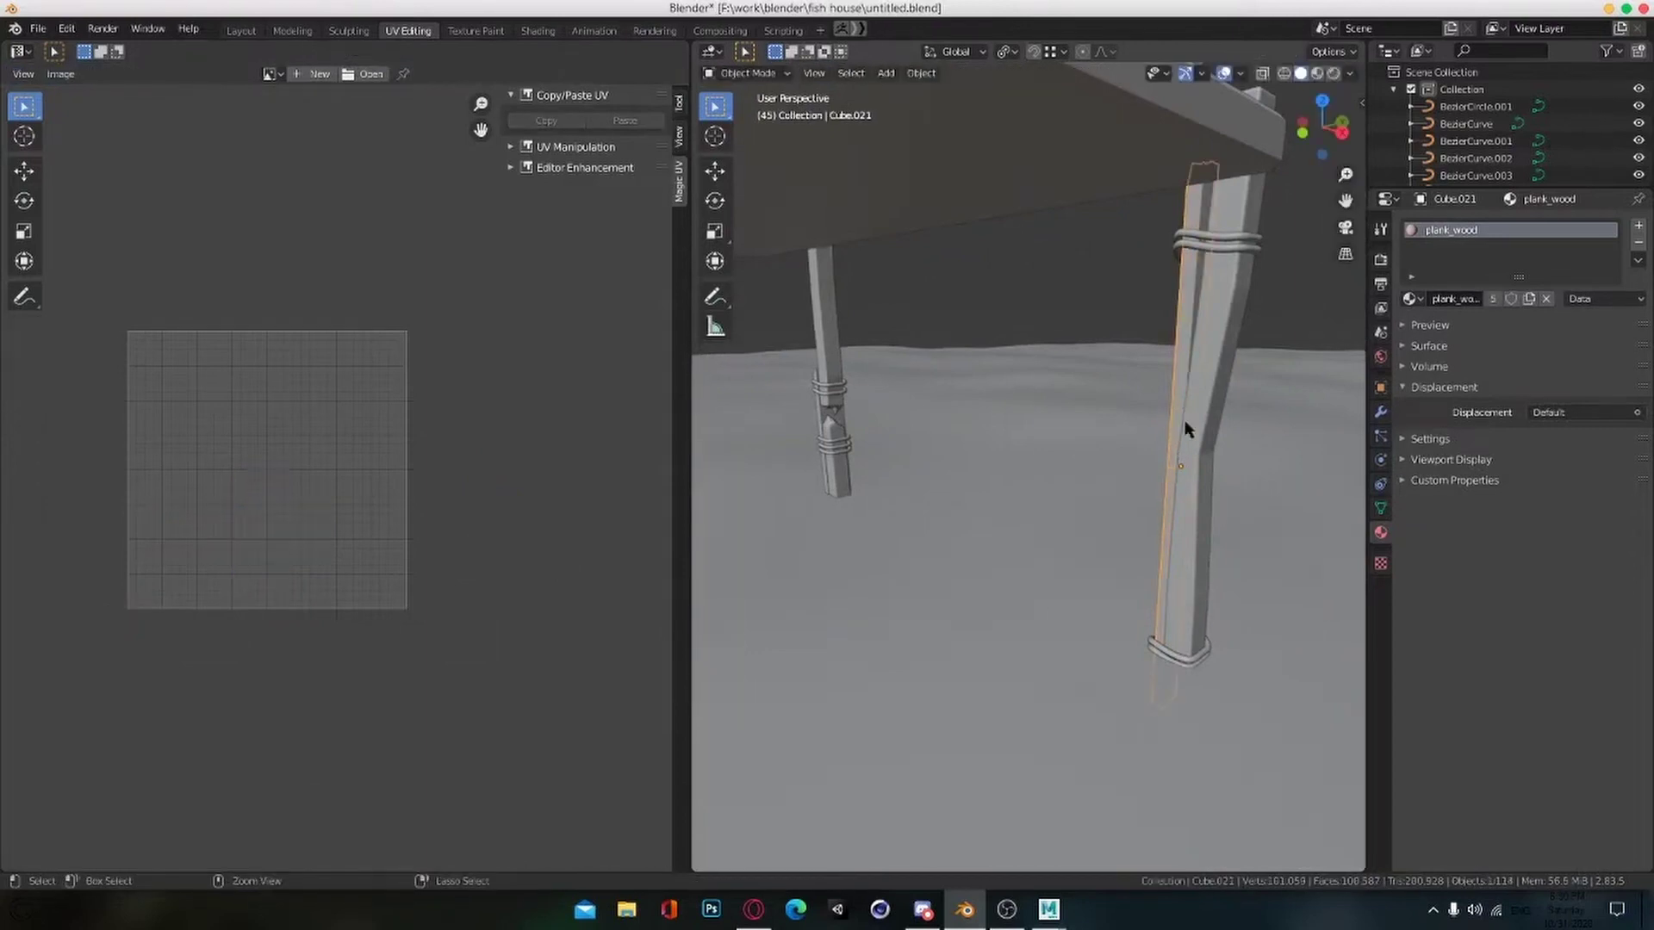
Step: Apply the narrow plank's transforms and reopen it in Edit Mode
{"action": "key", "text": "ctrl+a"}
{"action": "left_click", "coordinate": [1184, 403]}
{"action": "key", "text": "Tab"}
{"action": "key", "text": "u"}
{"action": "left_click", "coordinate": [1183, 387]}
{"action": "middle_click_drag", "start_coordinate": [1183, 387], "coordinate": [1158, 495]}
Step: Select the outer edges of the cross-shaped UV island and mark them as seams
{"action": "scroll", "coordinate": [277, 586], "scroll_direction": "up", "scroll_amount": 4}
{"action": "left_click", "coordinate": [246, 672], "text": "alt"}
{"action": "scroll", "coordinate": [254, 594], "scroll_direction": "down", "scroll_amount": 1}
{"action": "key", "text": "ctrl+z"}
{"action": "scroll", "coordinate": [241, 559], "scroll_direction": "down", "scroll_amount": 1}
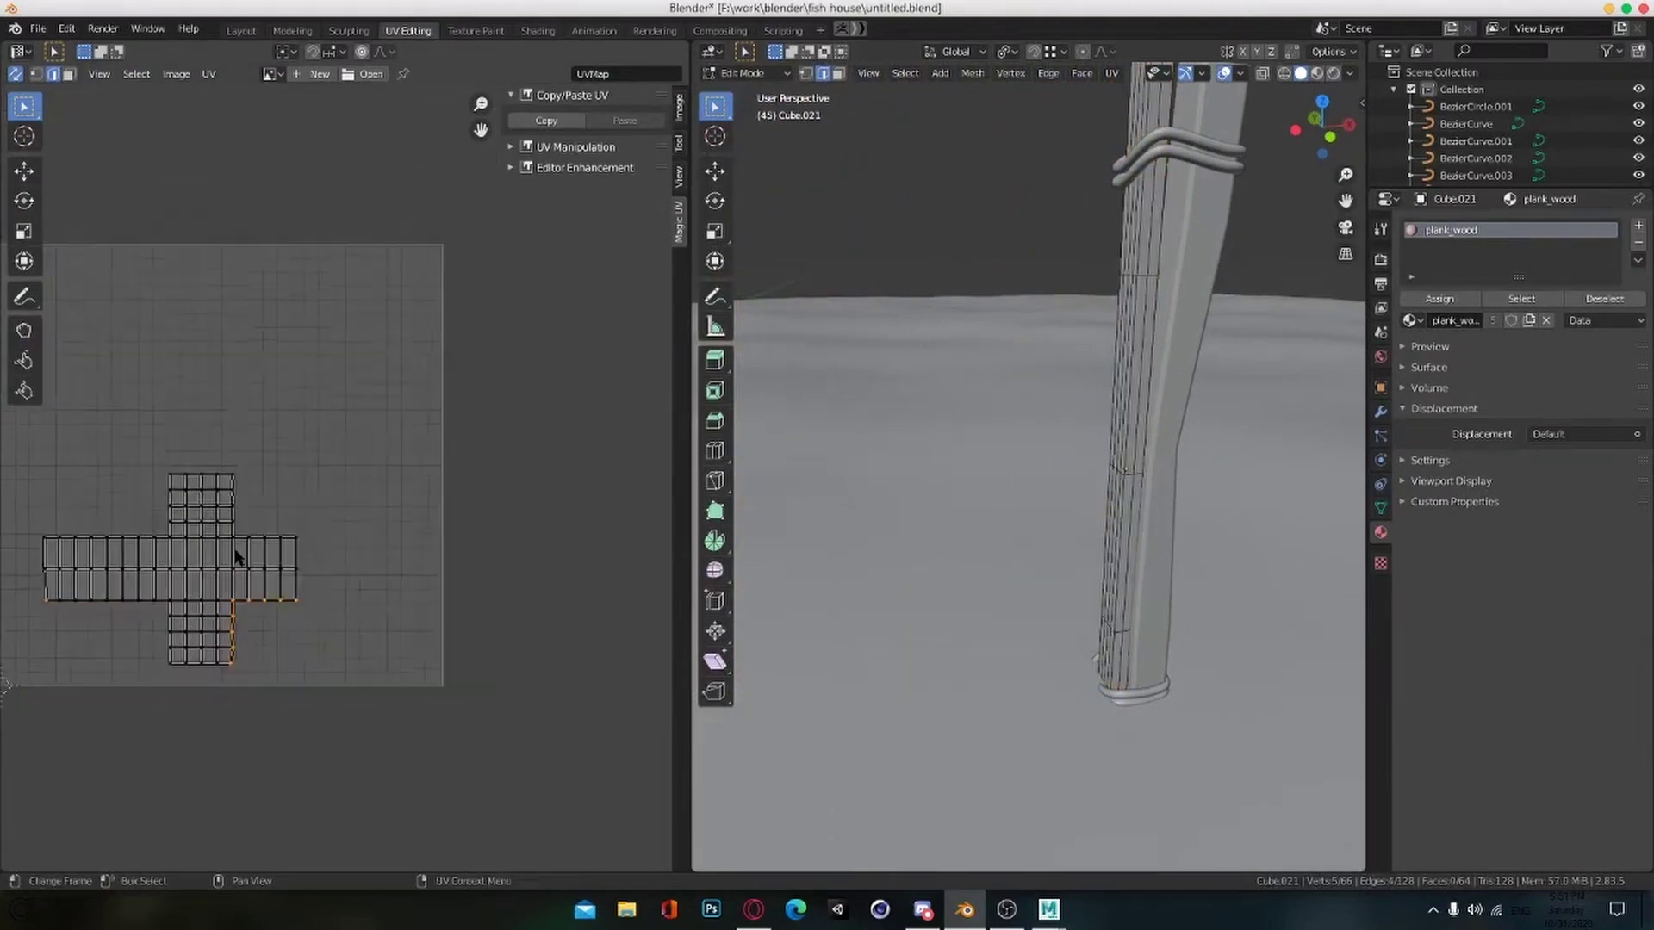
{"action": "middle_click_drag", "start_coordinate": [237, 560], "coordinate": [384, 560]}
{"action": "scroll", "coordinate": [231, 677], "scroll_direction": "up", "scroll_amount": 2}
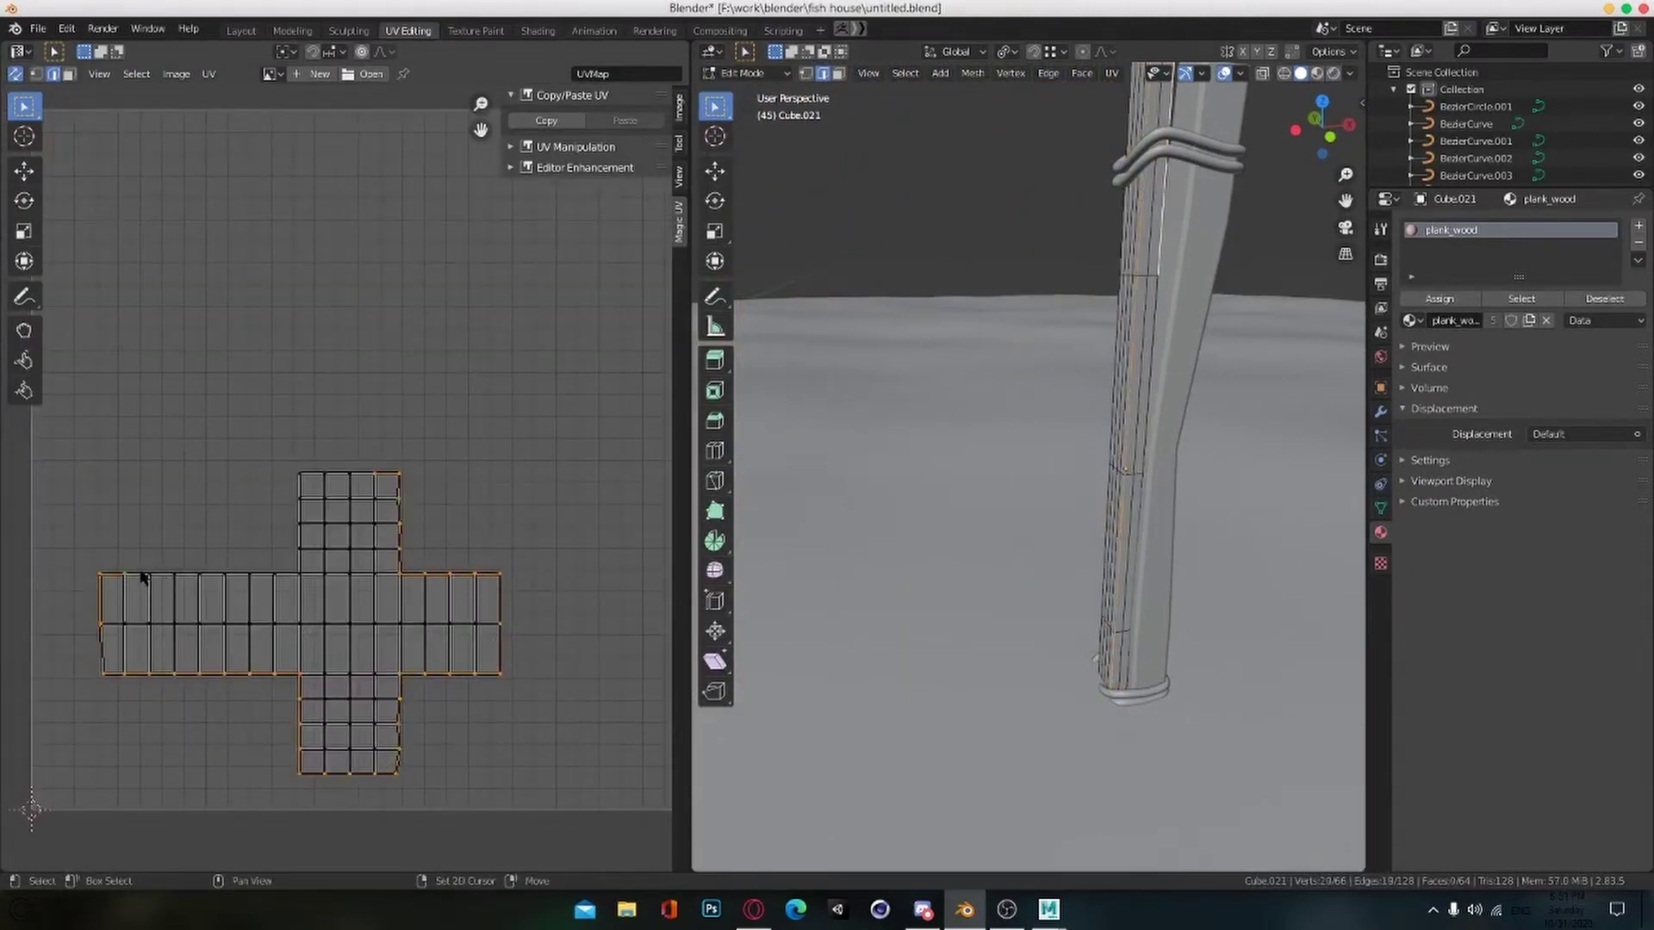
{"action": "left_click", "coordinate": [301, 551]}
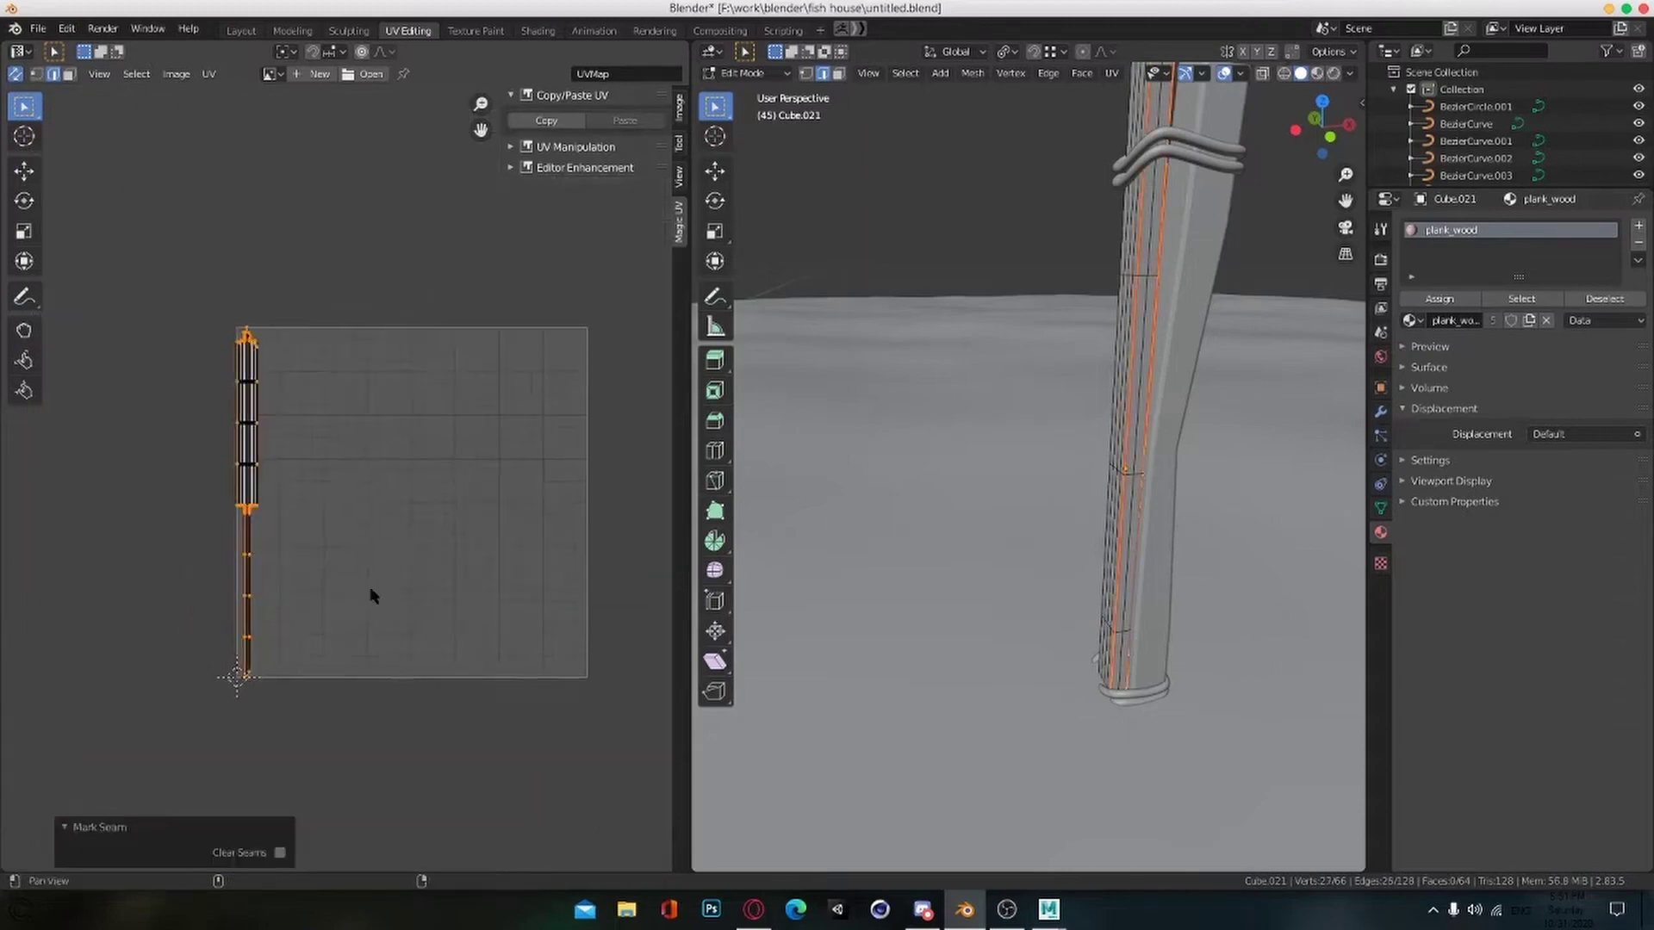
{"action": "key", "text": "alt+Tab"}
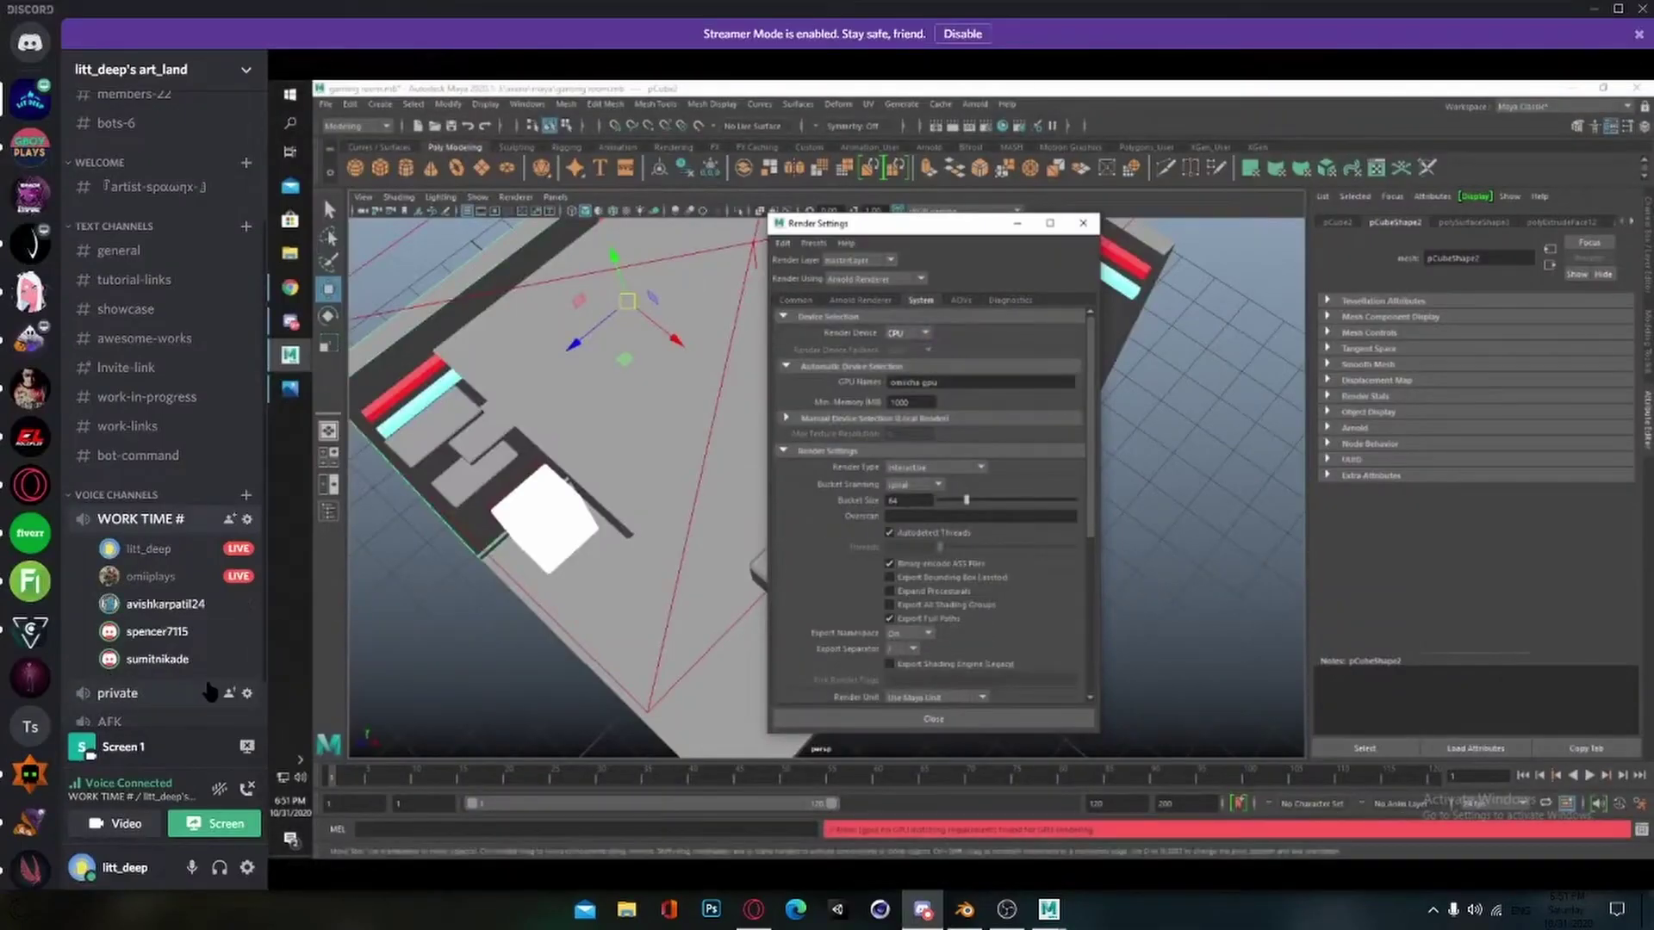
{"action": "key", "text": "alt+Tab"}
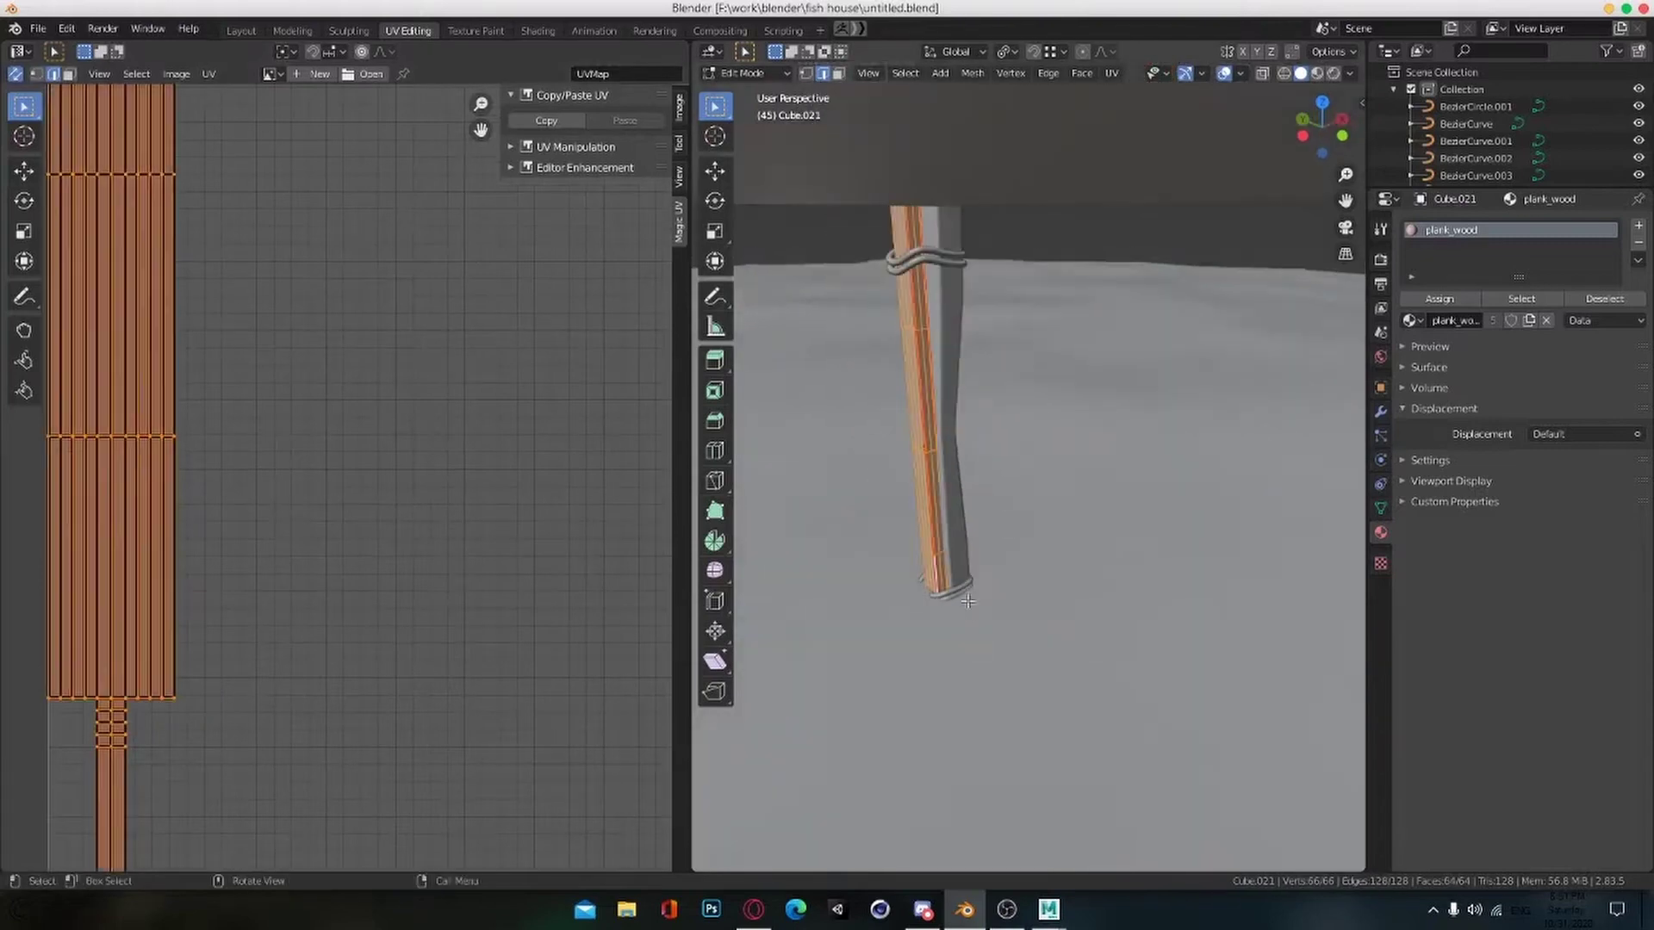
Step: Select the whole narrow plank and clear its seams
{"action": "key", "text": "u"}
{"action": "left_click", "coordinate": [896, 324]}
{"action": "scroll", "coordinate": [905, 431], "scroll_direction": "up", "scroll_amount": 1}
{"action": "key", "text": "alt+a"}
{"action": "key", "text": "a"}
{"action": "key", "text": "u"}
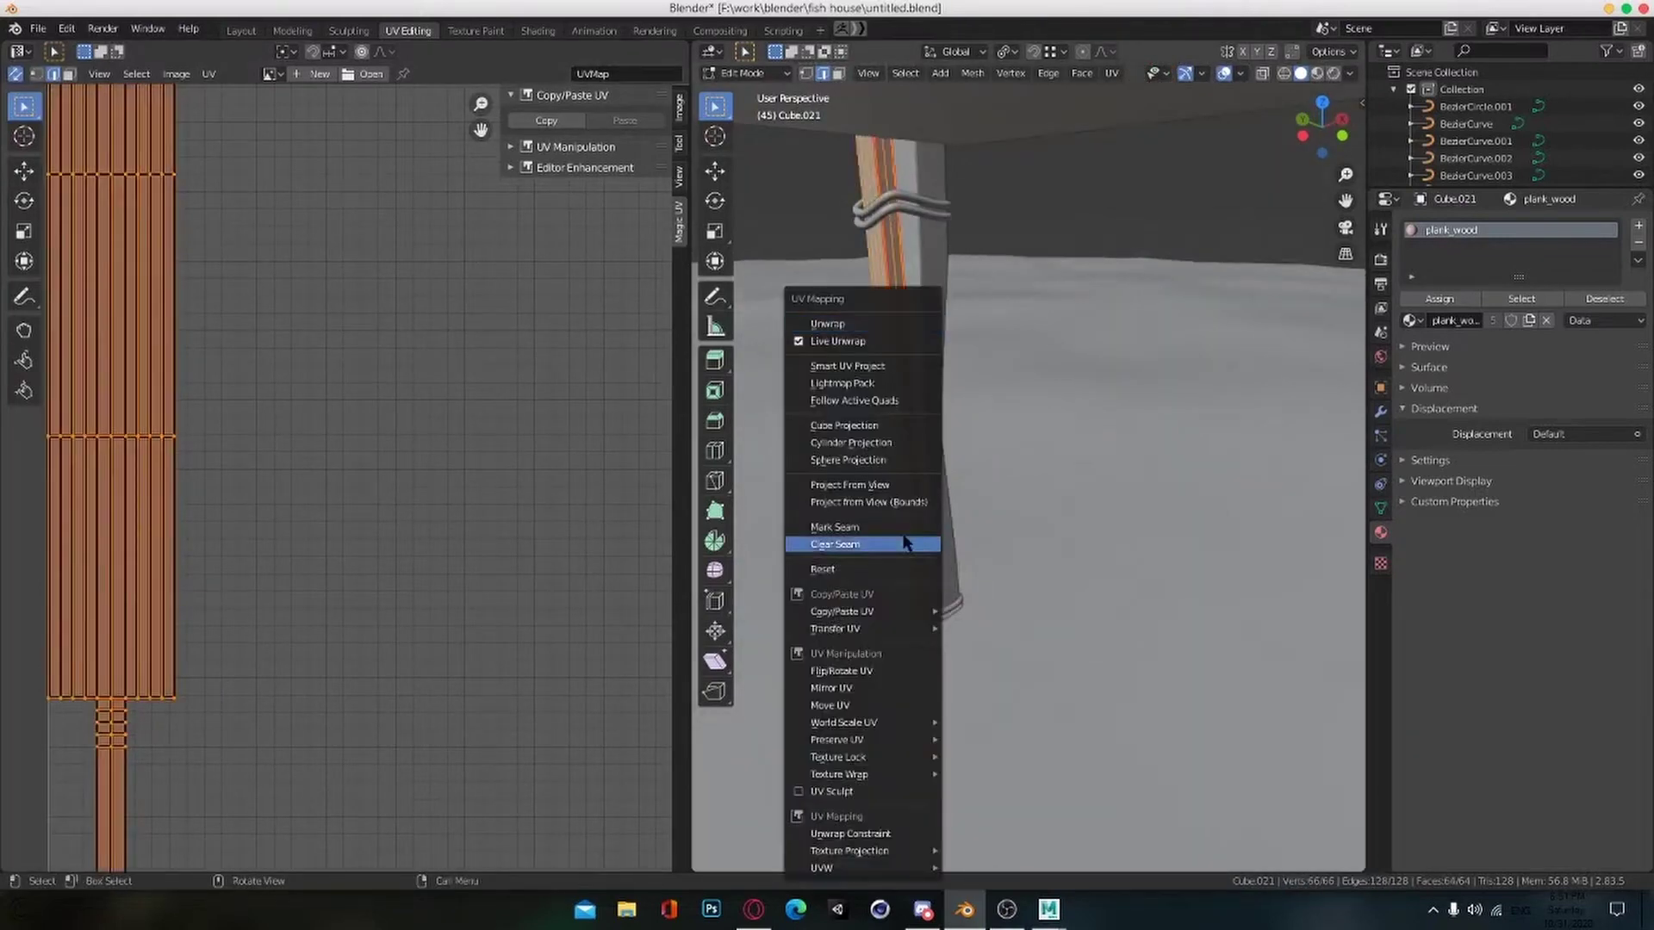
{"action": "left_click", "coordinate": [870, 324]}
Step: Mark a lengthwise edge of the narrow plank as a seam and isolate the plank in local view
{"action": "middle_click_drag", "start_coordinate": [870, 344], "coordinate": [930, 627], "text": "shift"}
{"action": "left_click", "coordinate": [887, 642], "text": "alt"}
{"action": "key", "text": "ctrl+e"}
{"action": "left_click", "coordinate": [835, 645]}
{"action": "middle_click_drag", "start_coordinate": [836, 645], "coordinate": [1145, 594]}
{"action": "key", "text": "KP_Divide"}
Step: Try marking the edge loop around the plank's notched end as a seam, and undo it
{"action": "left_click", "coordinate": [1023, 564], "text": "alt"}
{"action": "middle_click_drag", "start_coordinate": [952, 550], "coordinate": [1138, 570]}
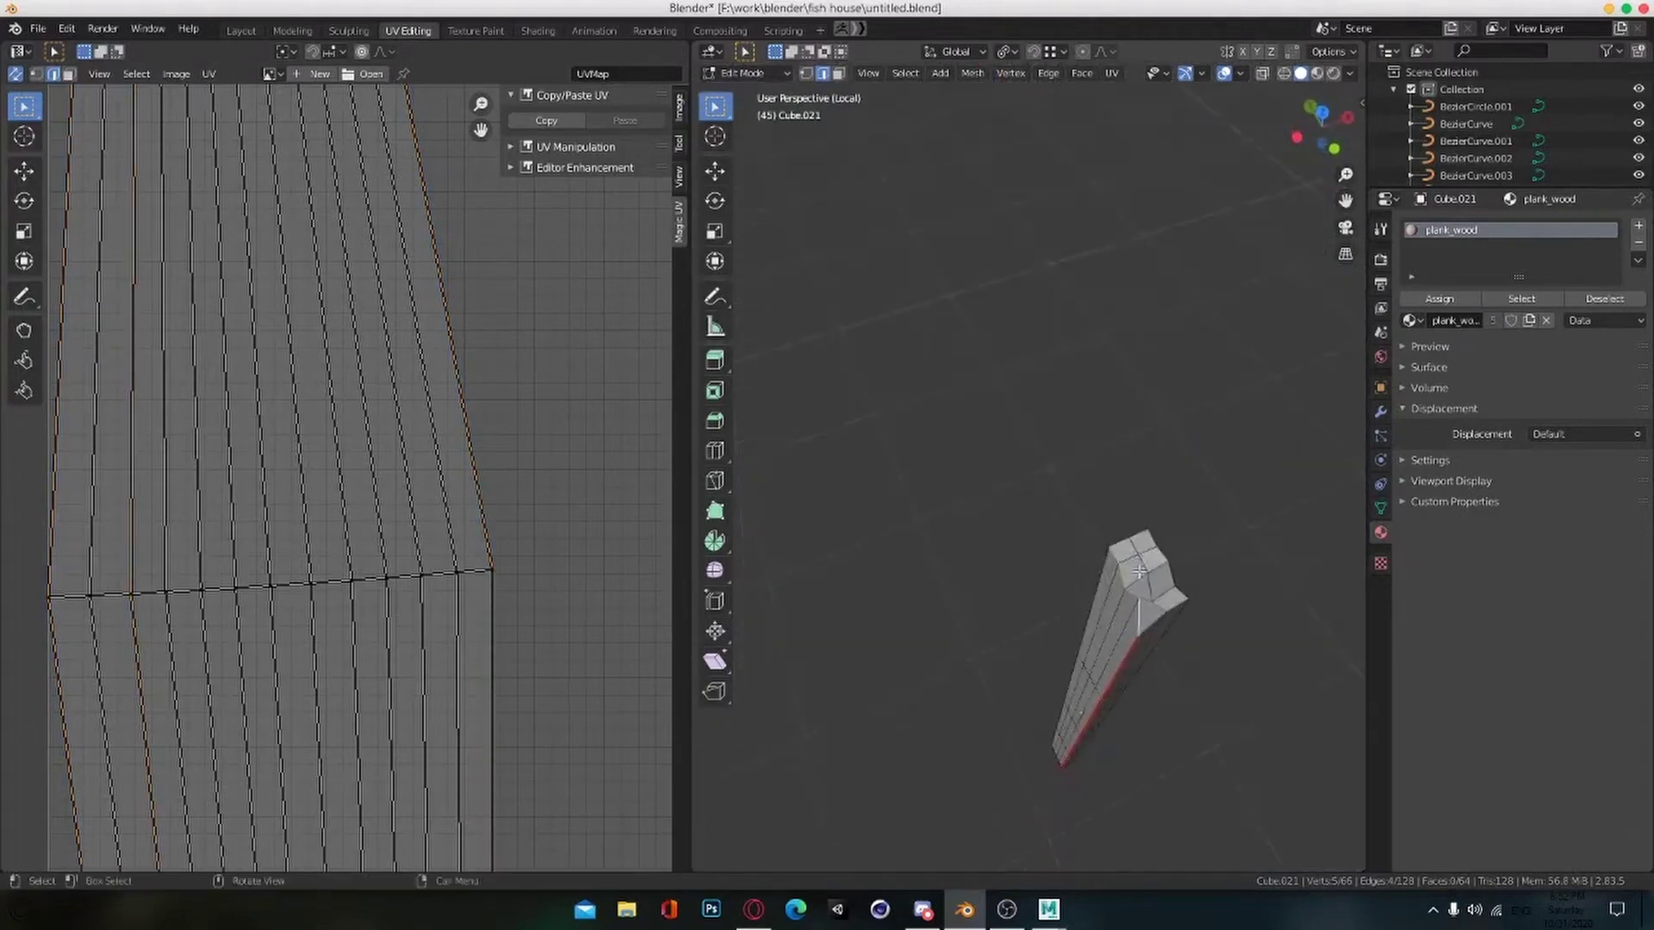
{"action": "key", "text": "ctrl+e"}
{"action": "left_click", "coordinate": [1120, 510]}
{"action": "middle_click_drag", "start_coordinate": [1116, 507], "coordinate": [1123, 711]}
{"action": "key", "text": "ctrl+z"}
{"action": "key", "text": "ctrl+z"}
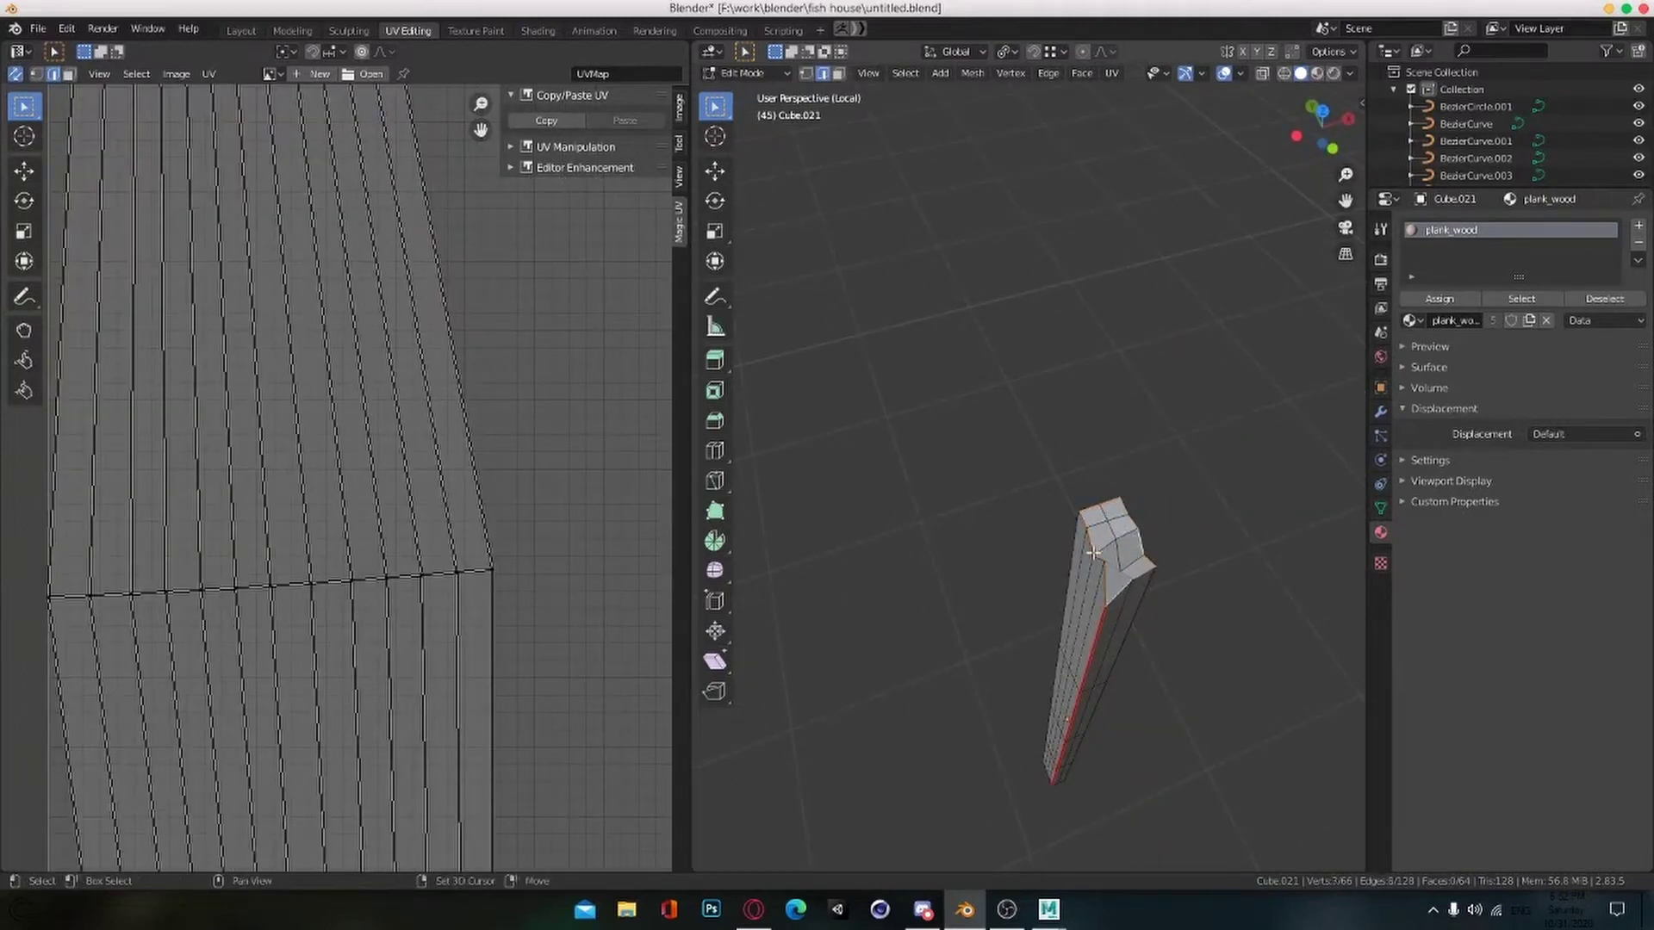
Step: Complete the edge selections around the plank's notched end and its opposite end and mark them as seams
{"action": "left_click", "coordinate": [1093, 552], "text": "shift"}
{"action": "key", "text": "ctrl+e"}
{"action": "left_click", "coordinate": [1100, 560]}
{"action": "middle_click_drag", "start_coordinate": [1159, 792], "coordinate": [1168, 579]}
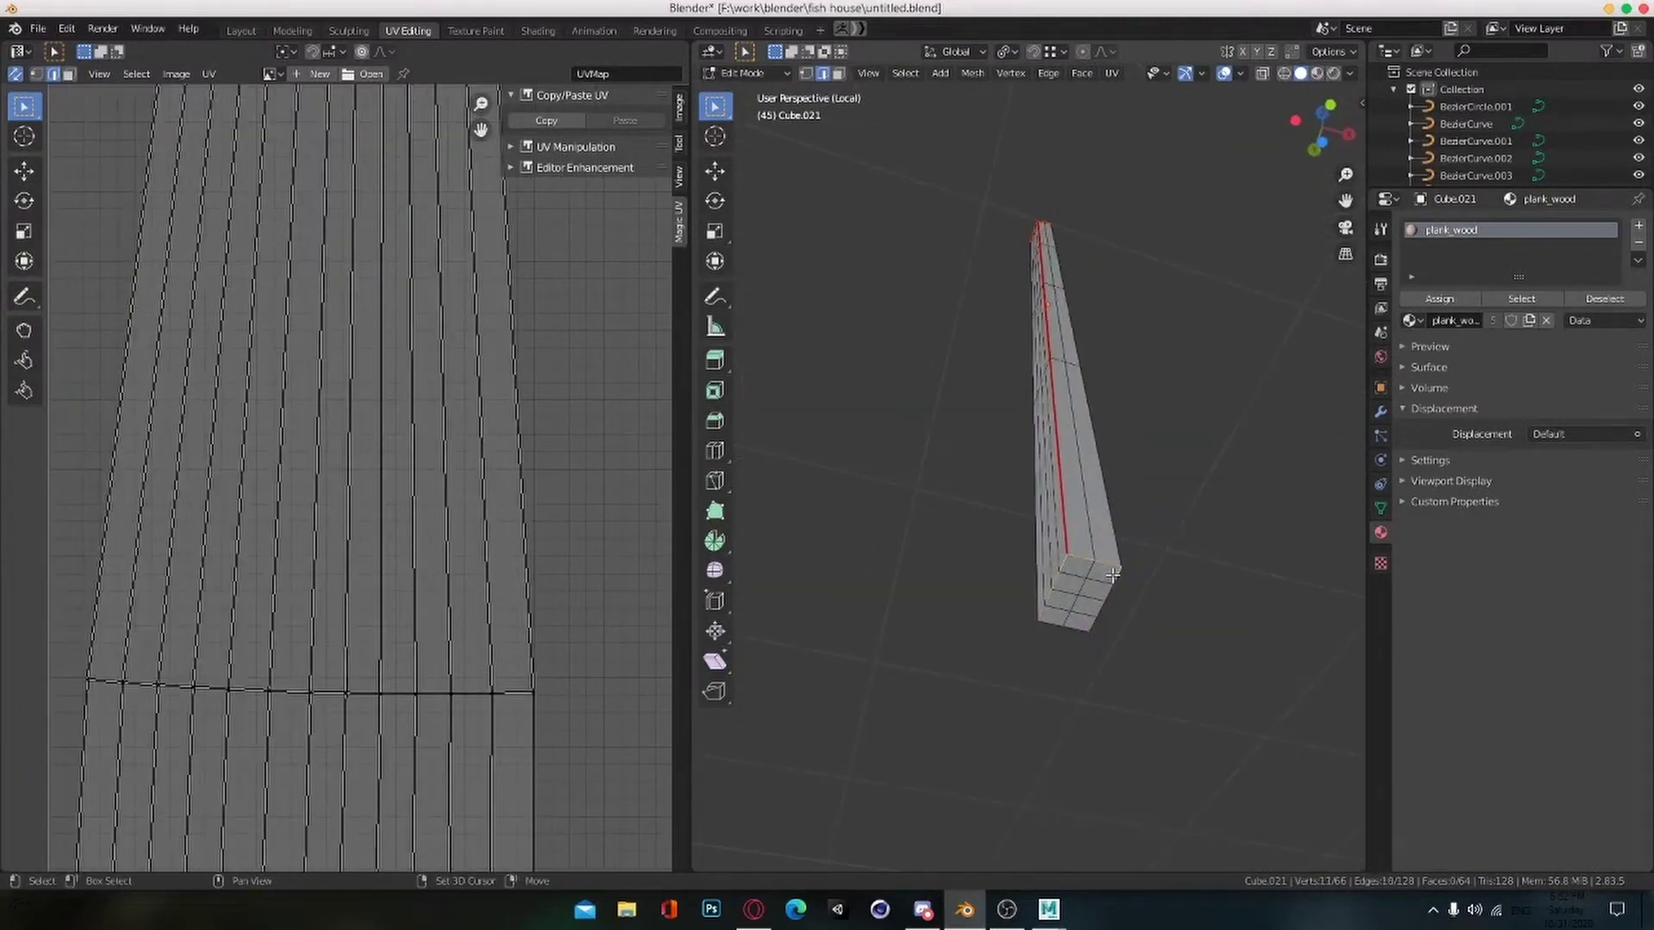
{"action": "middle_click_drag", "start_coordinate": [1066, 585], "coordinate": [1064, 622]}
{"action": "key", "text": "ctrl+e"}
{"action": "left_click", "coordinate": [1063, 476]}
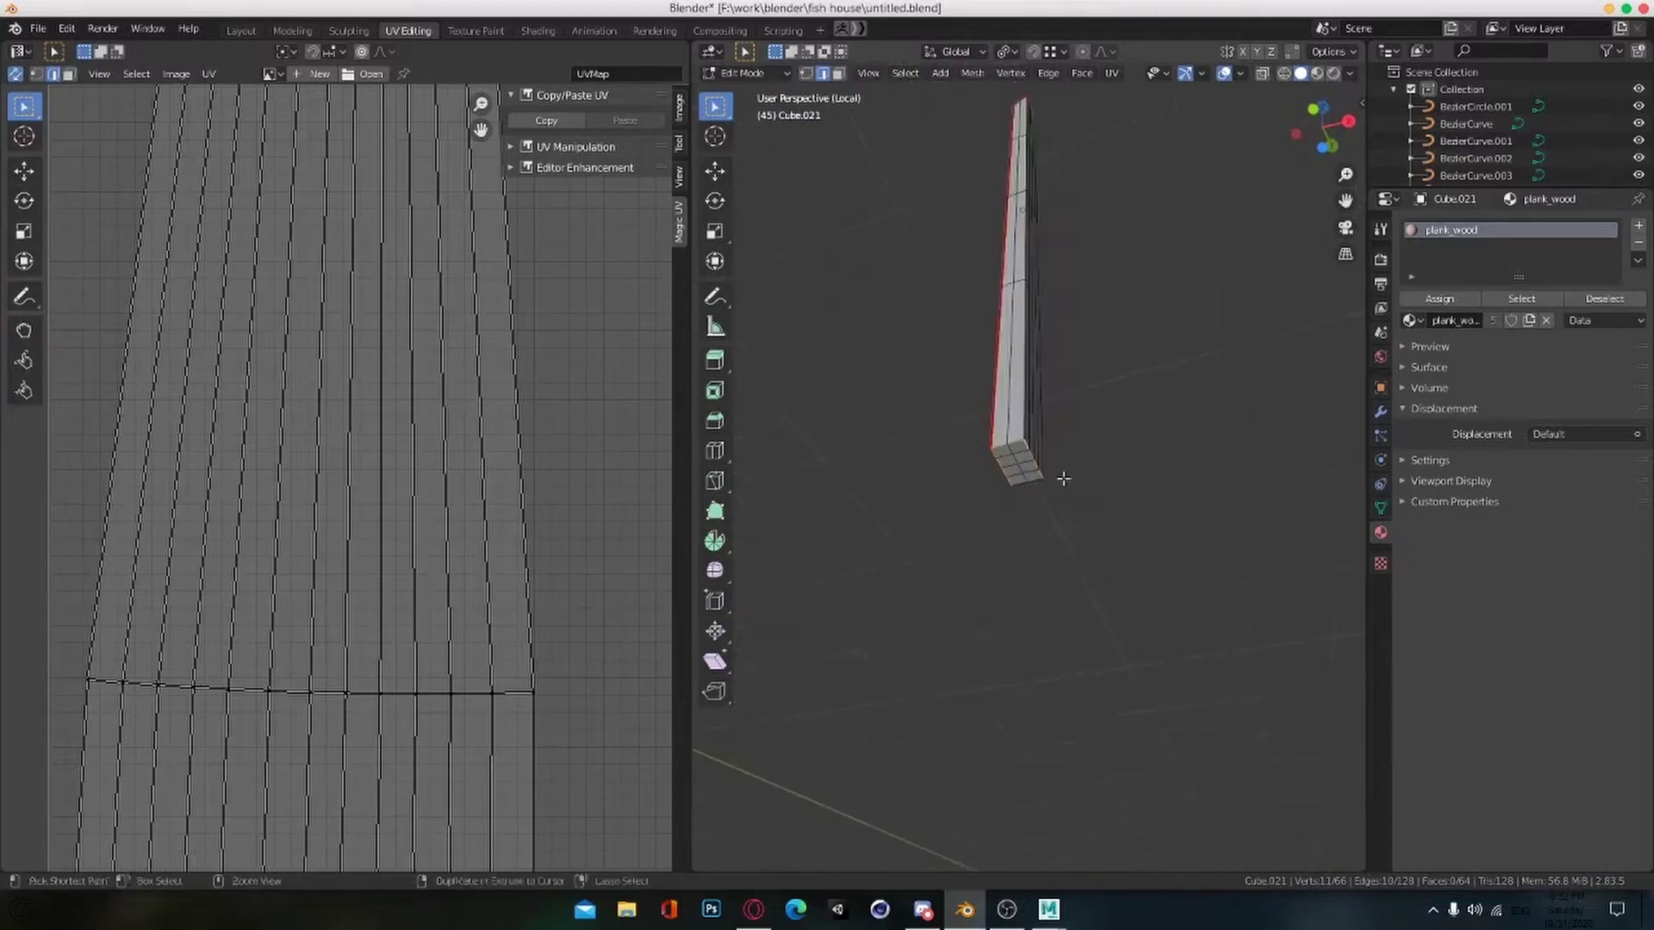
Step: Scale down all the narrow plank's UVs, save the file, and leave Edit Mode and local view
{"action": "middle_click_drag", "start_coordinate": [1066, 469], "coordinate": [1331, 607]}
{"action": "scroll", "coordinate": [546, 572], "scroll_direction": "down", "scroll_amount": 8}
{"action": "left_click", "coordinate": [542, 575]}
{"action": "scroll", "coordinate": [448, 627], "scroll_direction": "up", "scroll_amount": 3}
{"action": "scroll", "coordinate": [439, 631], "scroll_direction": "down", "scroll_amount": 3}
{"action": "key", "text": "ctrl+s"}
{"action": "key", "text": "a"}
{"action": "key", "text": "s"}
{"action": "left_click", "coordinate": [517, 593]}
{"action": "key", "text": "Tab"}
{"action": "key", "text": "ctrl+s"}
{"action": "key", "text": "slash"}
Step: Apply the transforms of the neighbouring support post pieces one after the other
{"action": "left_click", "coordinate": [1119, 509]}
{"action": "key", "text": "Tab"}
{"action": "key", "text": "Tab"}
{"action": "key", "text": "ctrl+a"}
{"action": "left_click", "coordinate": [1132, 515]}
{"action": "left_click", "coordinate": [1071, 650]}
{"action": "key", "text": "ctrl+a"}
{"action": "left_click", "coordinate": [1074, 653]}
Step: Select the upper piece of the broken support post and open it in Edit Mode
{"action": "middle_click_drag", "start_coordinate": [1076, 659], "coordinate": [1034, 638]}
{"action": "scroll", "coordinate": [1025, 517], "scroll_direction": "down", "scroll_amount": 4}
{"action": "left_click", "coordinate": [1012, 493], "text": "shift"}
{"action": "scroll", "coordinate": [1006, 626], "scroll_direction": "up", "scroll_amount": 2}
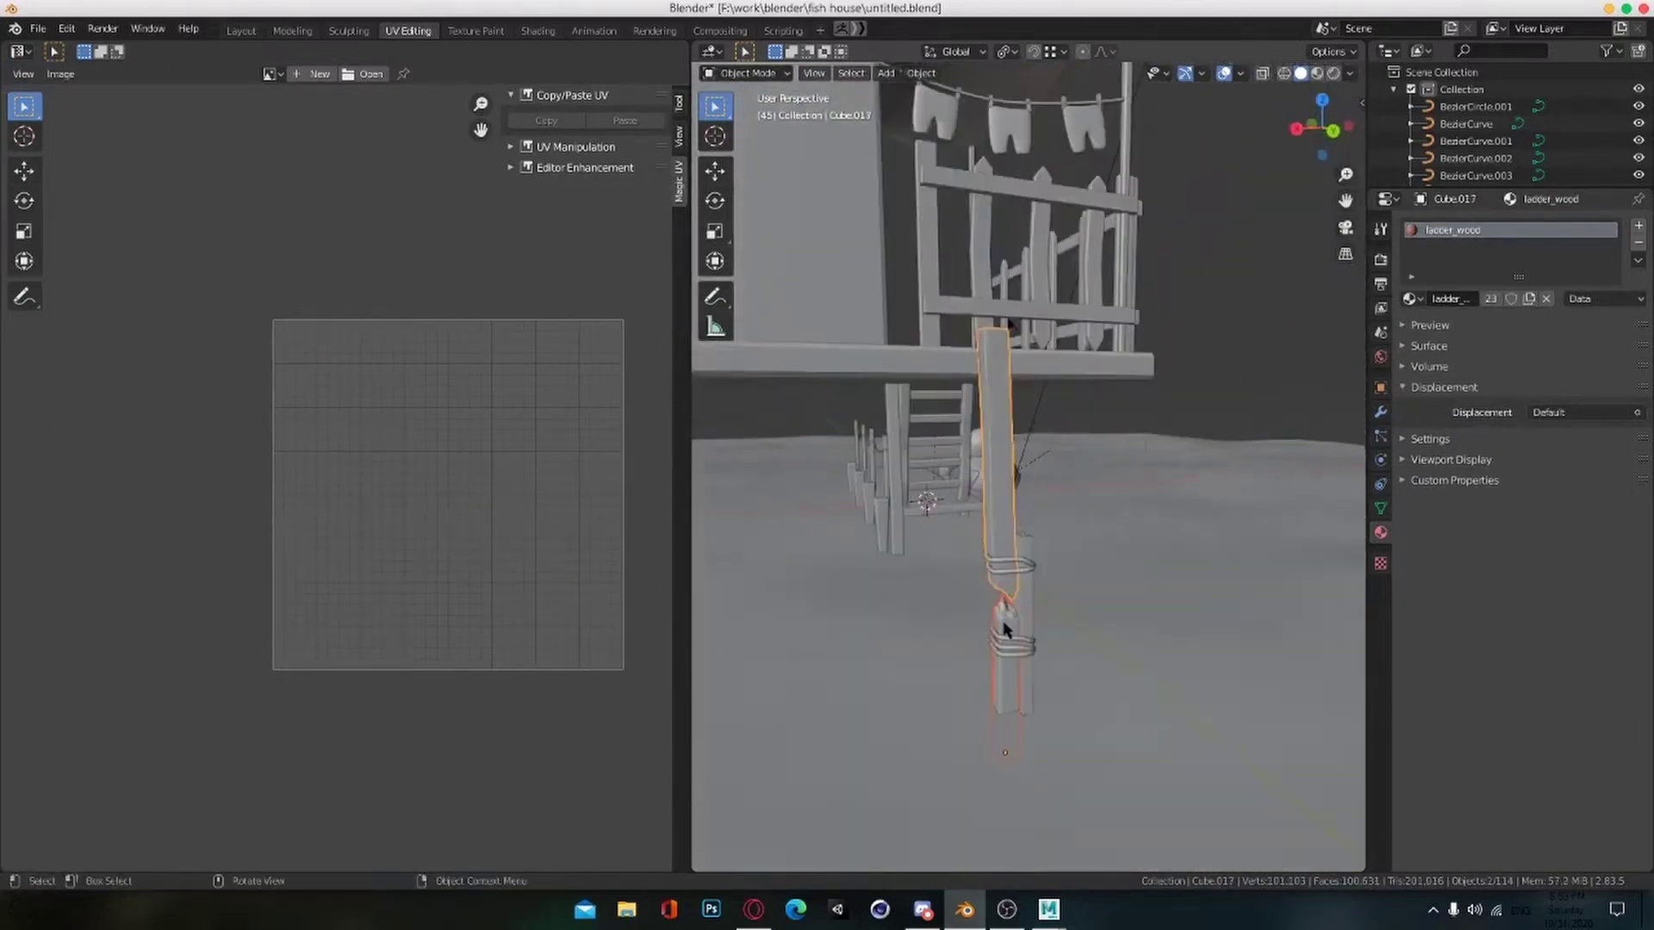
{"action": "left_click", "coordinate": [984, 524]}
{"action": "left_click", "coordinate": [983, 525]}
{"action": "key", "text": "Tab"}
Step: Mark two edge loops on the upper post piece as seams
{"action": "middle_click_drag", "start_coordinate": [986, 585], "coordinate": [1207, 693]}
{"action": "scroll", "coordinate": [1003, 615], "scroll_direction": "up", "scroll_amount": 3}
{"action": "key", "text": "alt+a"}
{"action": "left_click", "coordinate": [1027, 594], "text": "alt"}
{"action": "right_click", "coordinate": [1034, 598]}
{"action": "left_click", "coordinate": [1036, 601]}
{"action": "left_click", "coordinate": [1102, 652], "text": "alt"}
{"action": "right_click", "coordinate": [1098, 661]}
{"action": "left_click", "coordinate": [1098, 660]}
Step: Mark two further edge loops on another side of the upper post piece as seams
{"action": "middle_click_drag", "start_coordinate": [1101, 658], "coordinate": [891, 709]}
{"action": "left_click", "coordinate": [1111, 581], "text": "alt"}
{"action": "right_click", "coordinate": [1115, 587]}
{"action": "left_click", "coordinate": [1114, 586]}
{"action": "left_click", "coordinate": [1133, 634], "text": "alt"}
{"action": "right_click", "coordinate": [1134, 635]}
{"action": "left_click", "coordinate": [1133, 635]}
Step: Isolate the upper post piece in local view and mark the remaining edge loops, including its jagged end, as seams
{"action": "key", "text": "slash"}
{"action": "middle_click_drag", "start_coordinate": [1087, 801], "coordinate": [1092, 635], "text": "shift"}
{"action": "key", "text": "ctrl+e"}
{"action": "left_click", "coordinate": [1064, 510]}
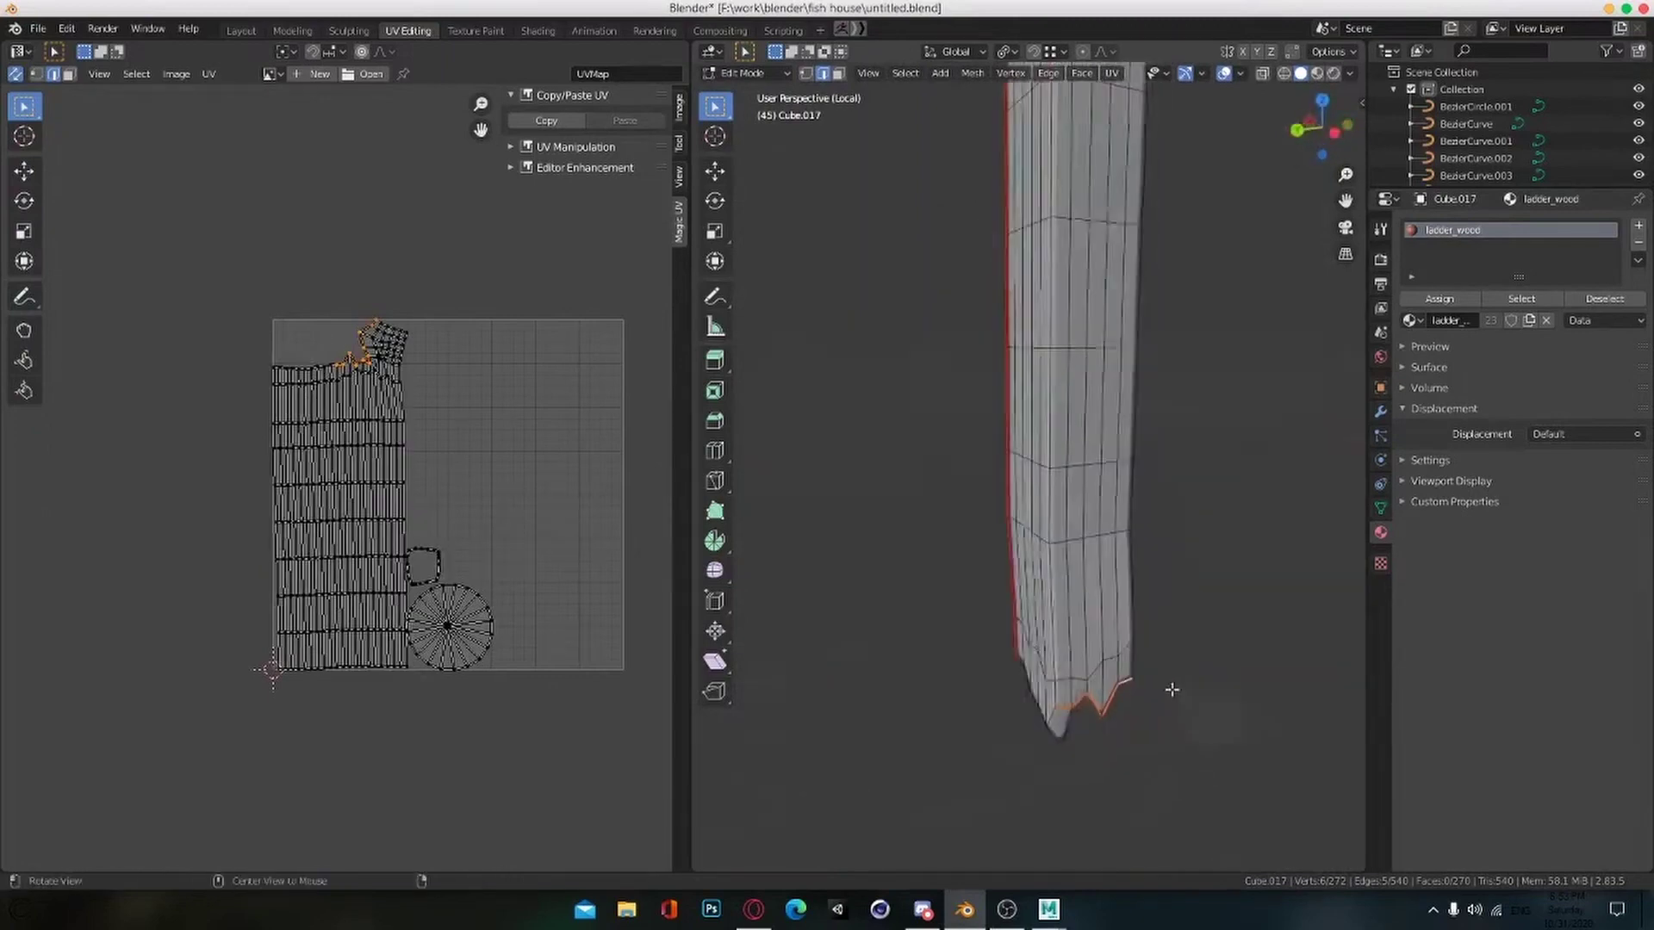
{"action": "middle_click_drag", "start_coordinate": [1174, 686], "coordinate": [1148, 580]}
{"action": "left_click", "coordinate": [1180, 491], "text": "alt"}
{"action": "right_click", "coordinate": [1179, 495]}
{"action": "left_click", "coordinate": [1180, 497]}
Step: Select the whole upper post piece, save the file, and leave Edit Mode and local view
{"action": "key", "text": "a"}
{"action": "key", "text": "Tab"}
{"action": "key", "text": "Tab"}
{"action": "middle_click_drag", "start_coordinate": [1148, 637], "coordinate": [1069, 638]}
{"action": "key", "text": "ctrl+s"}
{"action": "key", "text": "Tab"}
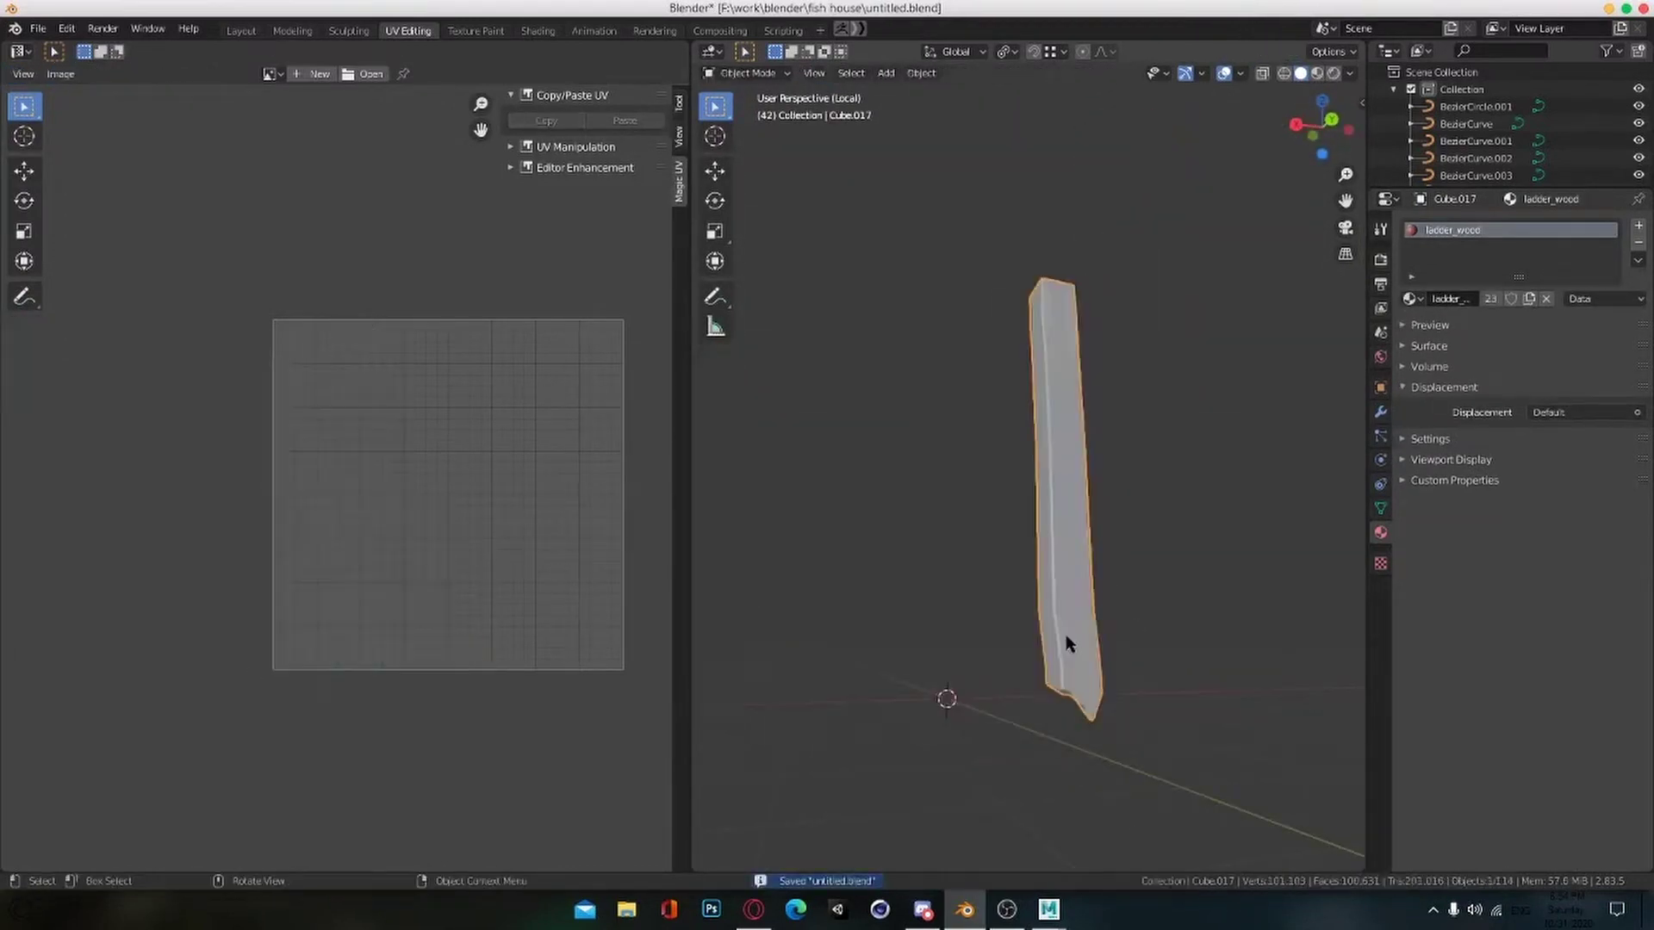
{"action": "key", "text": "KP_Divide"}
Step: Isolate the lower piece of the broken post and mark a lengthwise edge loop as a seam
{"action": "left_click", "coordinate": [987, 729]}
{"action": "key", "text": "KP_Divide"}
{"action": "key", "text": "Tab"}
{"action": "middle_click_drag", "start_coordinate": [1092, 729], "coordinate": [1135, 747]}
{"action": "left_click", "coordinate": [1045, 688], "text": "alt"}
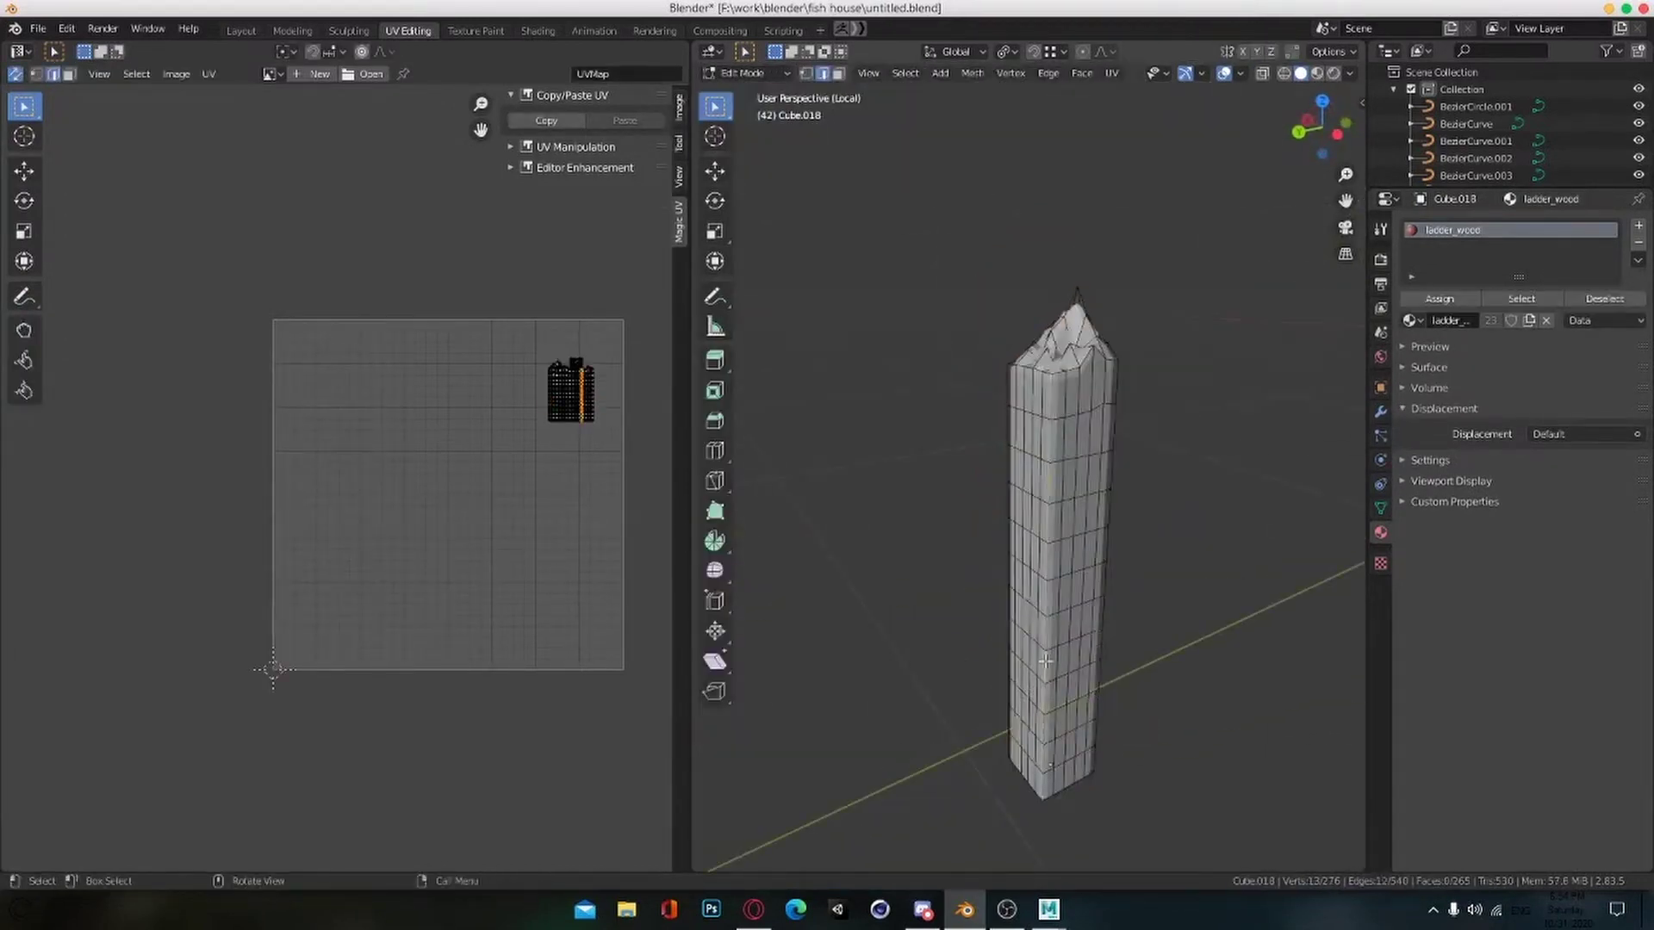
{"action": "key", "text": "ctrl+e"}
{"action": "left_click", "coordinate": [1045, 685]}
Step: Mark the edges around the jagged upper end of the lower post piece as seams and unwrap the piece
{"action": "middle_click_drag", "start_coordinate": [1129, 385], "coordinate": [1159, 400]}
{"action": "middle_click_drag", "start_coordinate": [1128, 622], "coordinate": [1001, 587]}
{"action": "left_click", "coordinate": [962, 532], "text": "ctrl"}
{"action": "left_click", "coordinate": [1030, 555], "text": "ctrl"}
{"action": "key", "text": "ctrl+e"}
{"action": "left_click", "coordinate": [969, 572]}
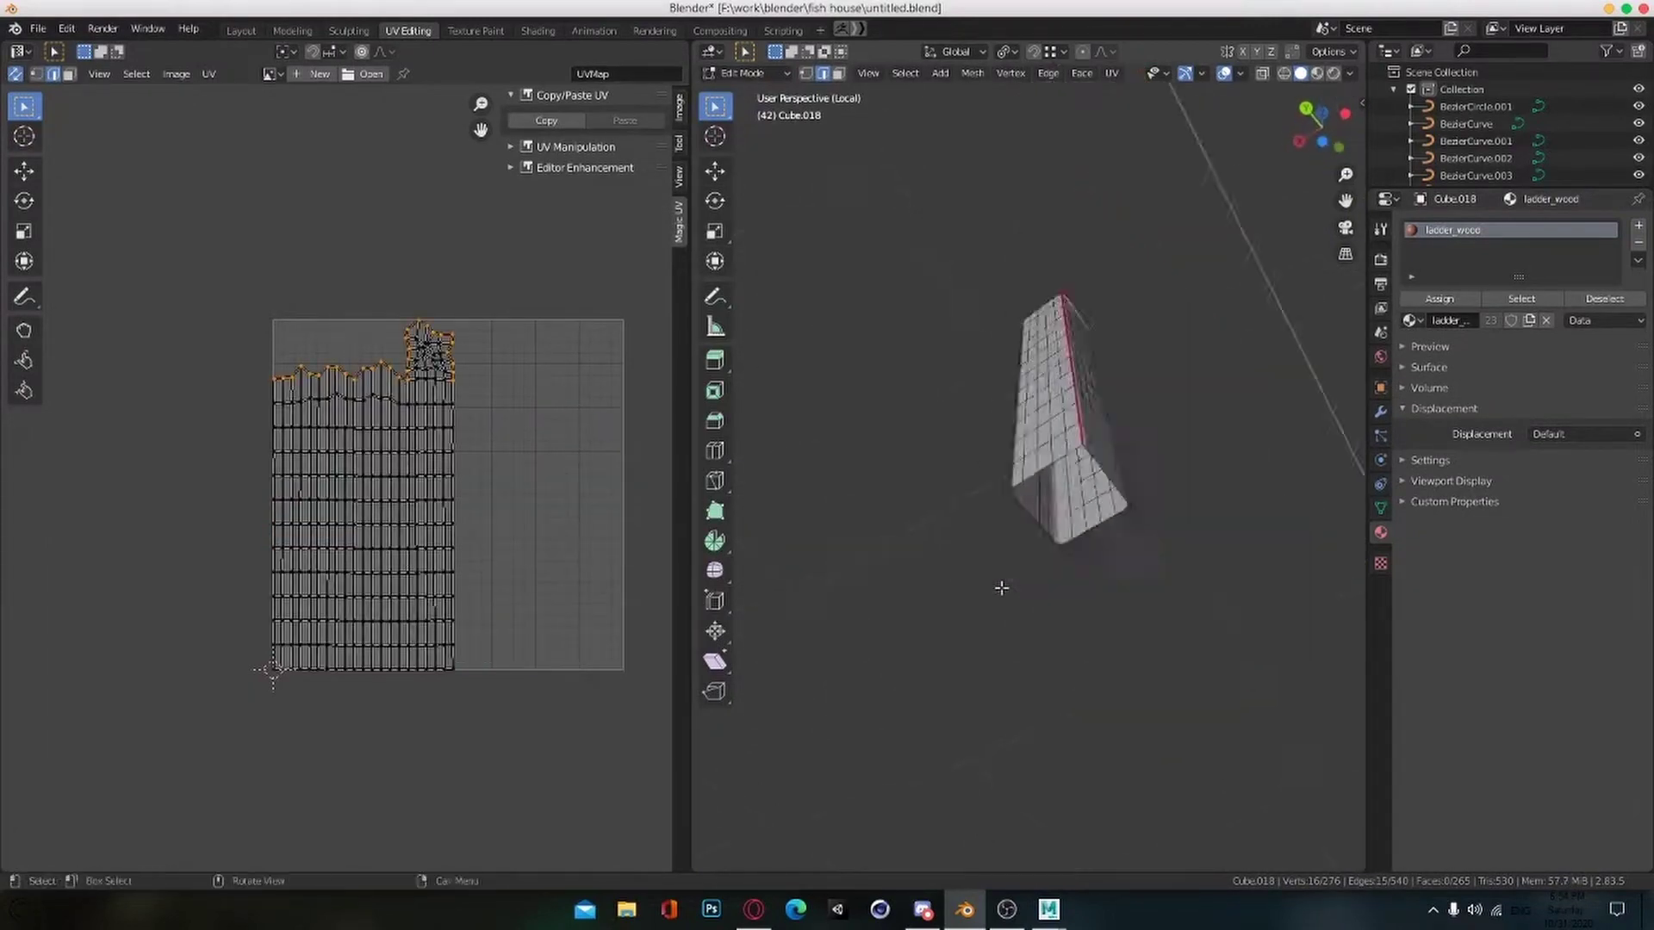
Step: Leave the lower post piece and open the narrow plank tied beside it in Edit Mode
{"action": "key", "text": "Tab"}
{"action": "middle_click_drag", "start_coordinate": [1108, 546], "coordinate": [1056, 562]}
{"action": "left_click", "coordinate": [1011, 628]}
{"action": "key", "text": "Tab"}
{"action": "scroll", "coordinate": [1047, 589], "scroll_direction": "up", "scroll_amount": 3}
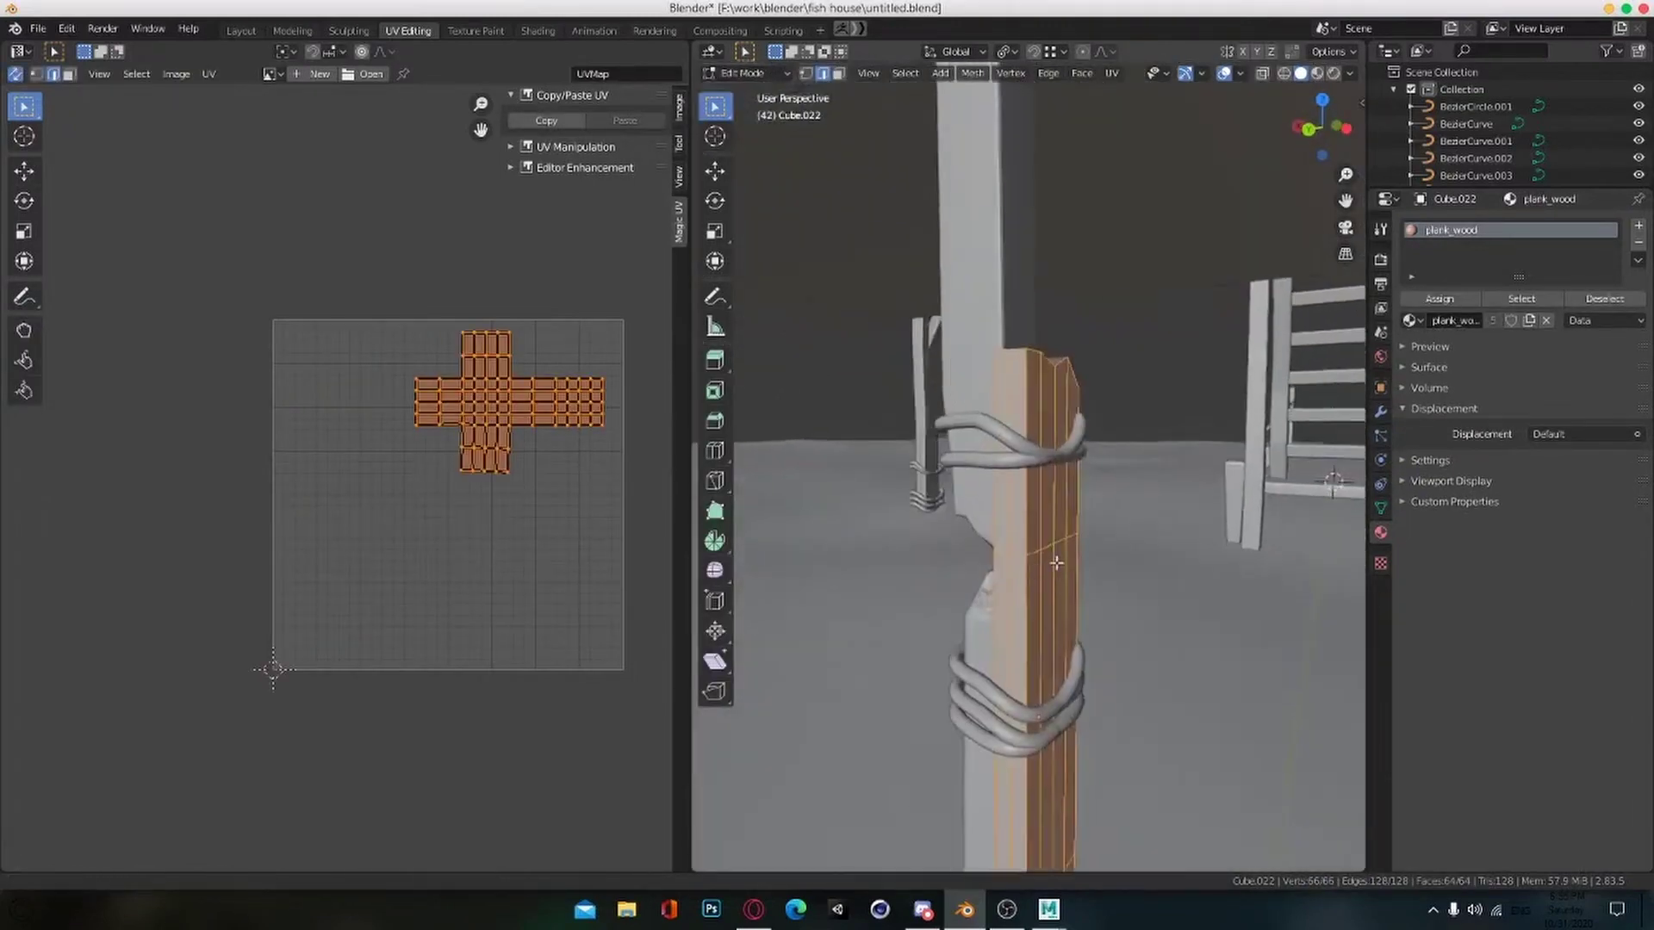
Step: Mark a lengthwise corner edge and the front edges of the narrow plank's jagged upper end as seams
{"action": "middle_click_drag", "start_coordinate": [1048, 480], "coordinate": [1029, 539]}
{"action": "key", "text": "ctrl+e"}
{"action": "left_click", "coordinate": [1025, 534]}
{"action": "left_click", "coordinate": [1012, 435], "text": "alt"}
{"action": "key", "text": "ctrl+e"}
{"action": "left_click", "coordinate": [1013, 443]}
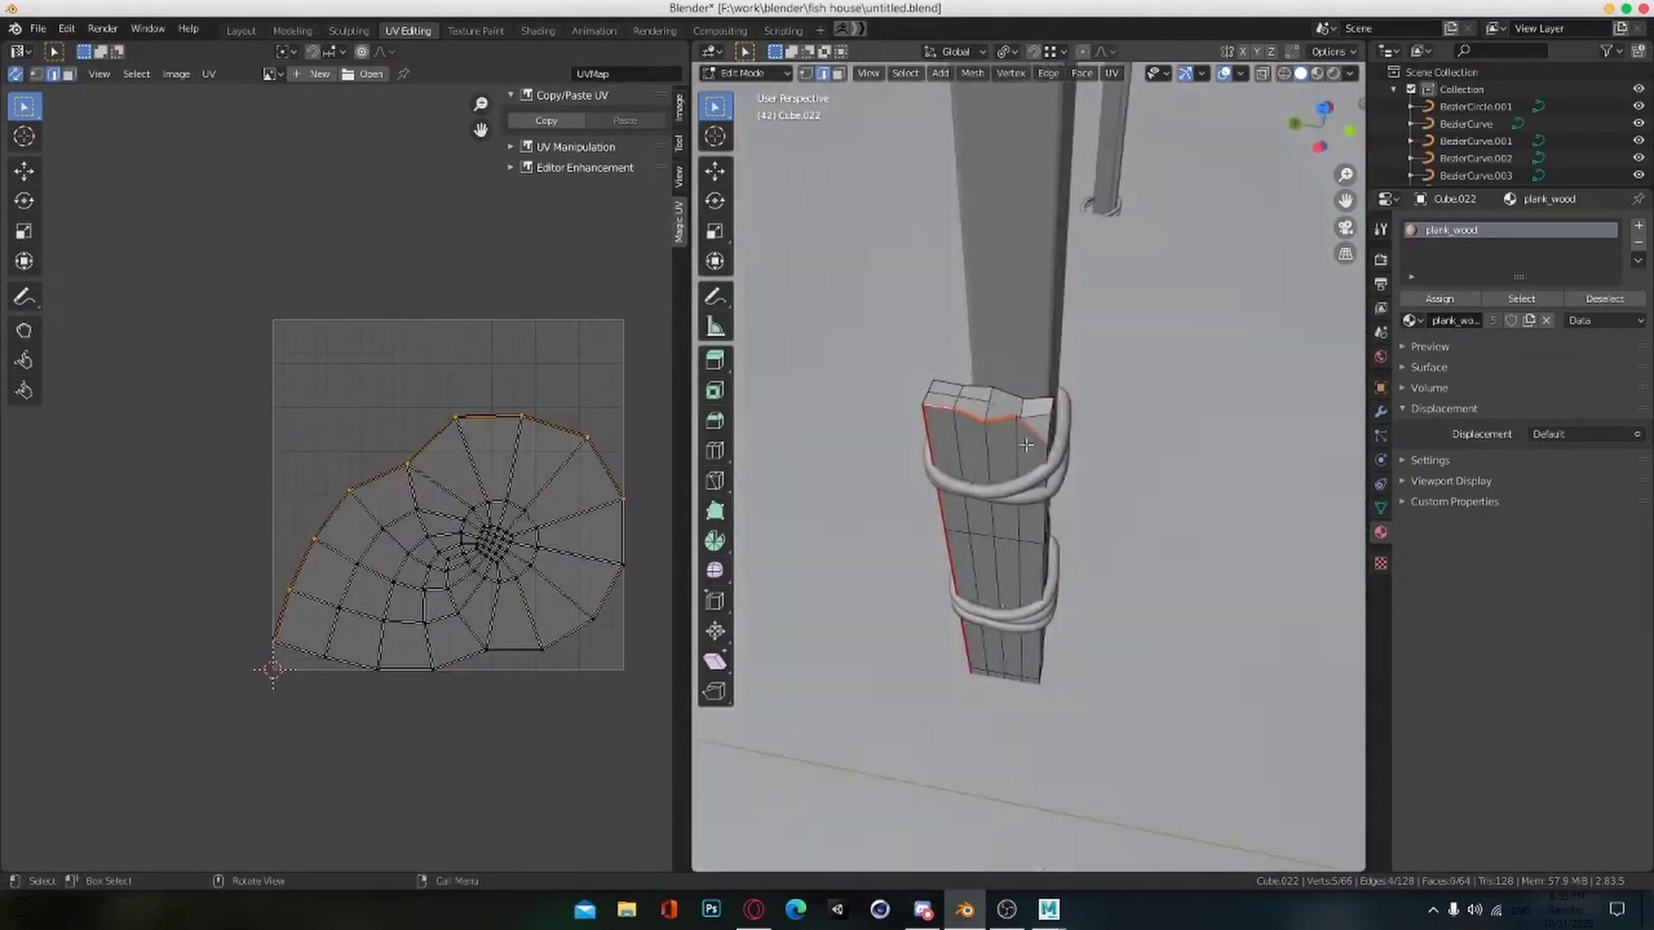
Step: Mark the remaining edges around the narrow plank's jagged upper end as seams
{"action": "left_click", "coordinate": [1031, 413], "text": "alt"}
{"action": "middle_click_drag", "start_coordinate": [1030, 409], "coordinate": [955, 550]}
{"action": "left_click", "coordinate": [1015, 427], "text": "alt+shift"}
{"action": "key", "text": "ctrl+e"}
{"action": "left_click", "coordinate": [1016, 434]}
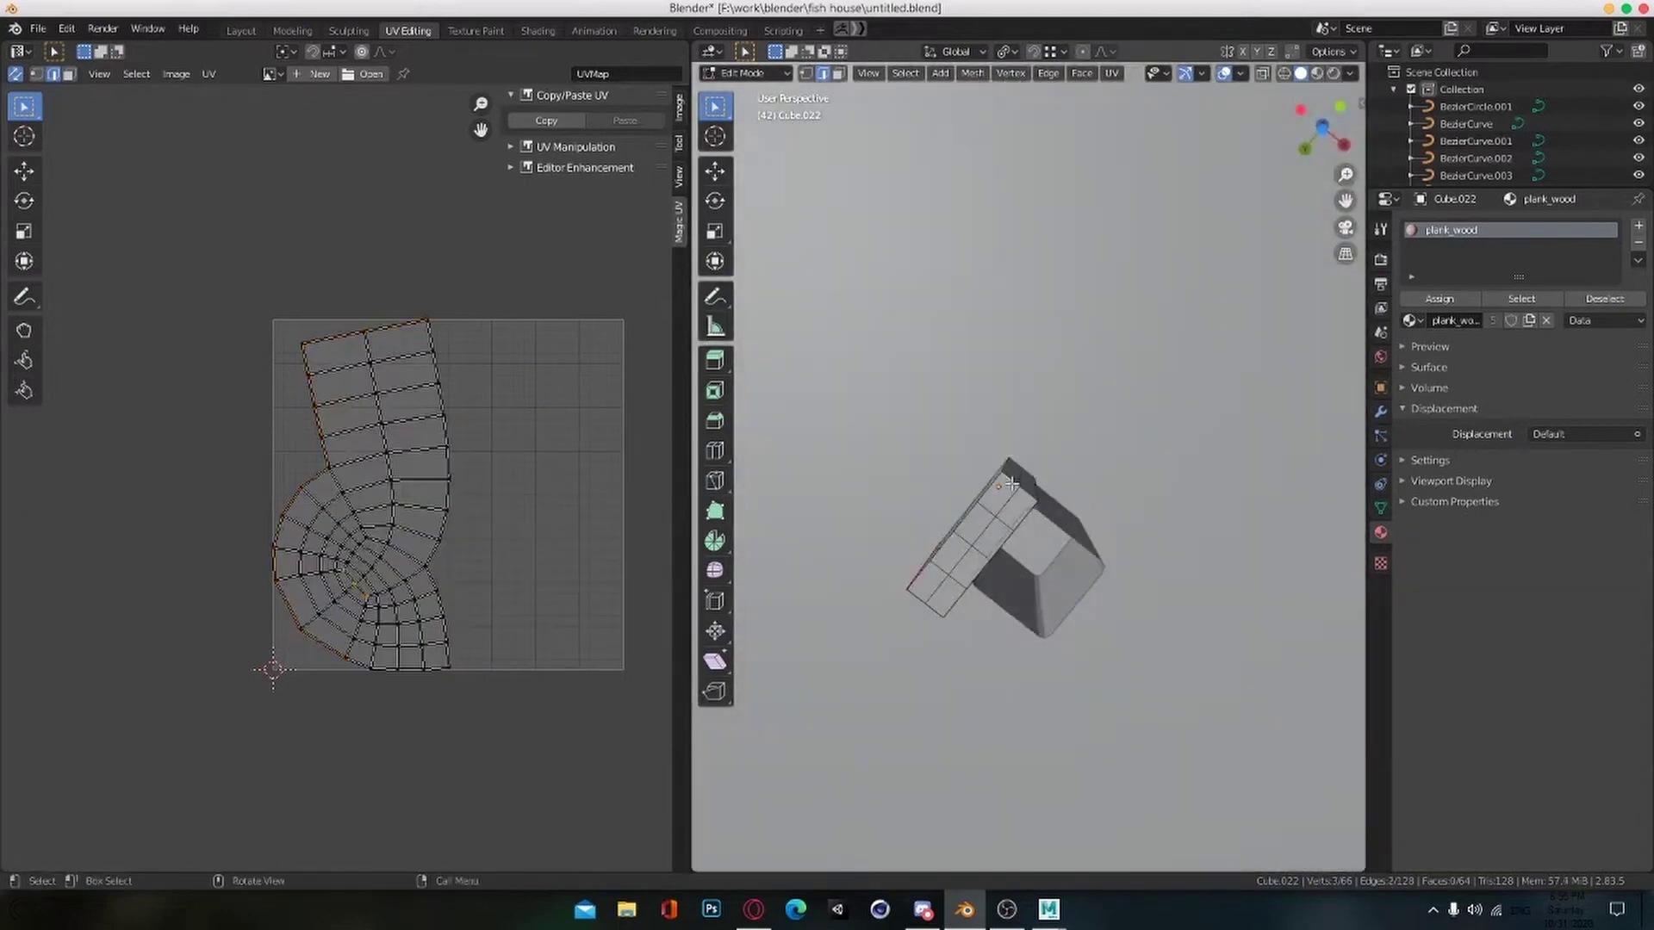
{"action": "left_click", "coordinate": [929, 609], "text": "alt+shift"}
{"action": "key", "text": "ctrl+e"}
{"action": "left_click", "coordinate": [928, 610]}
{"action": "middle_click_drag", "start_coordinate": [935, 607], "coordinate": [1074, 601]}
{"action": "scroll", "coordinate": [1106, 524], "scroll_direction": "up", "scroll_amount": 5}
{"action": "key", "text": "ctrl+s"}
{"action": "key", "text": "ctrl+z"}
{"action": "key", "text": "ctrl+z"}
{"action": "key", "text": "ctrl+z"}
{"action": "key", "text": "ctrl+z"}
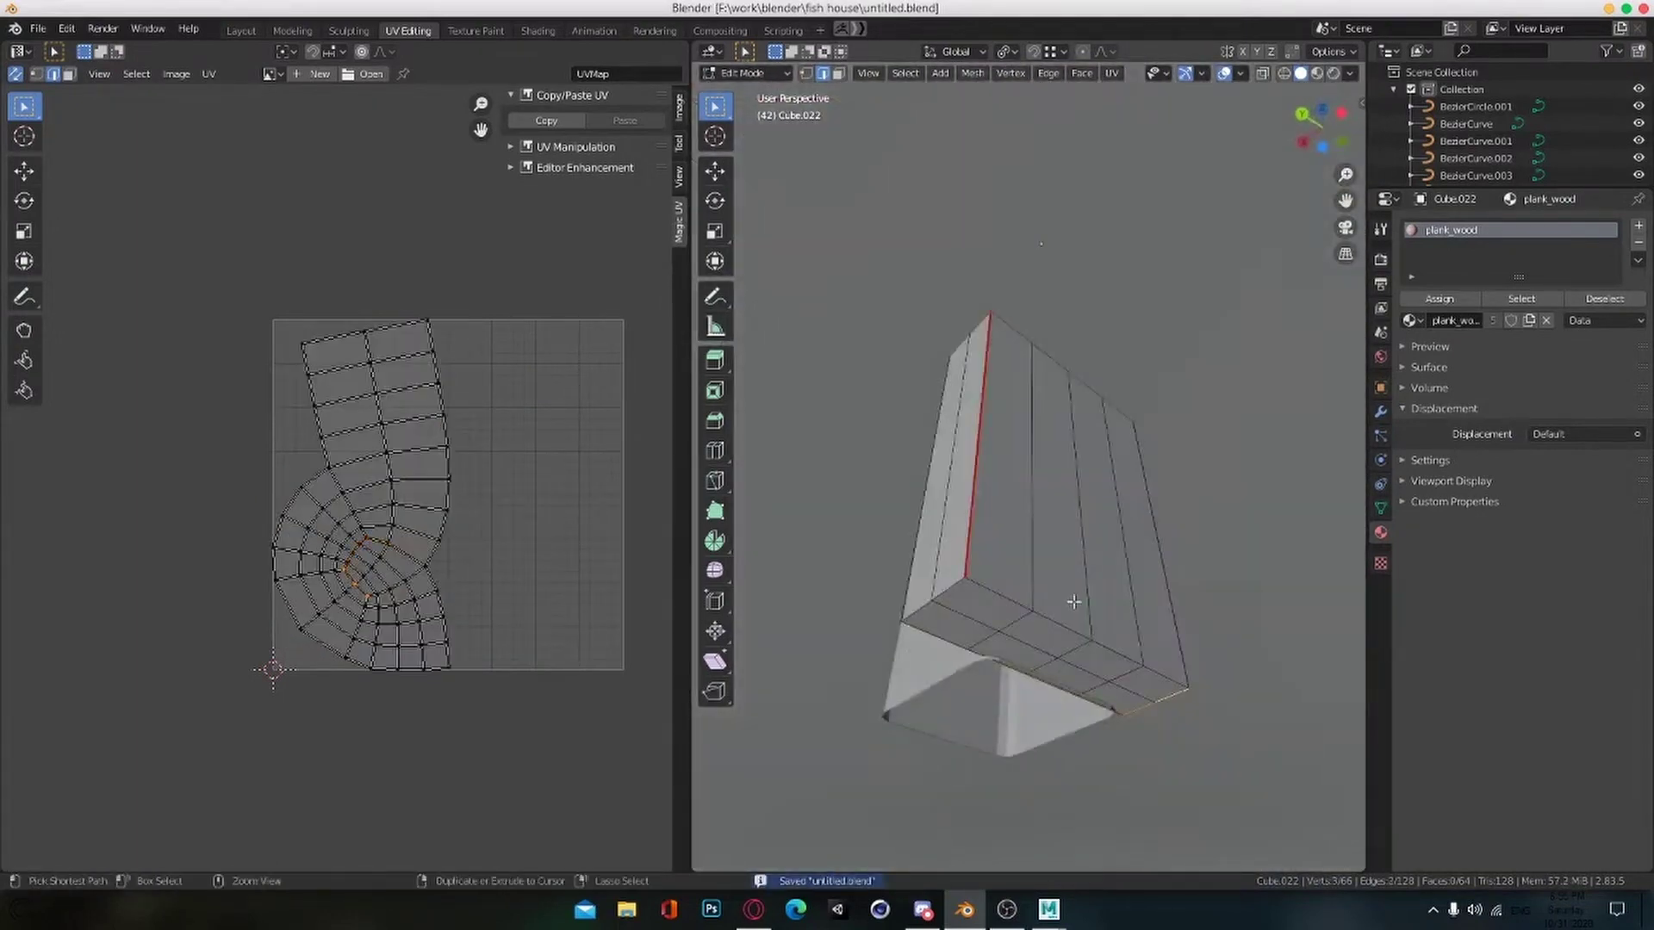
Step: Mark the edges around the narrow plank's lower end as seams and leave Edit Mode
{"action": "left_click", "coordinate": [1156, 701], "text": "alt+shift"}
{"action": "key", "text": "ctrl+e"}
{"action": "left_click", "coordinate": [1159, 699]}
{"action": "scroll", "coordinate": [1162, 697], "scroll_direction": "down", "scroll_amount": 5}
{"action": "middle_click_drag", "start_coordinate": [1163, 698], "coordinate": [969, 572]}
{"action": "scroll", "coordinate": [945, 638], "scroll_direction": "down", "scroll_amount": 6}
{"action": "key", "text": "Tab"}
Step: Open all the plank_wood pieces together in Edit Mode, pack their UV islands and save the file
{"action": "scroll", "coordinate": [1130, 602], "scroll_direction": "up", "scroll_amount": 3}
{"action": "left_click", "coordinate": [1207, 688]}
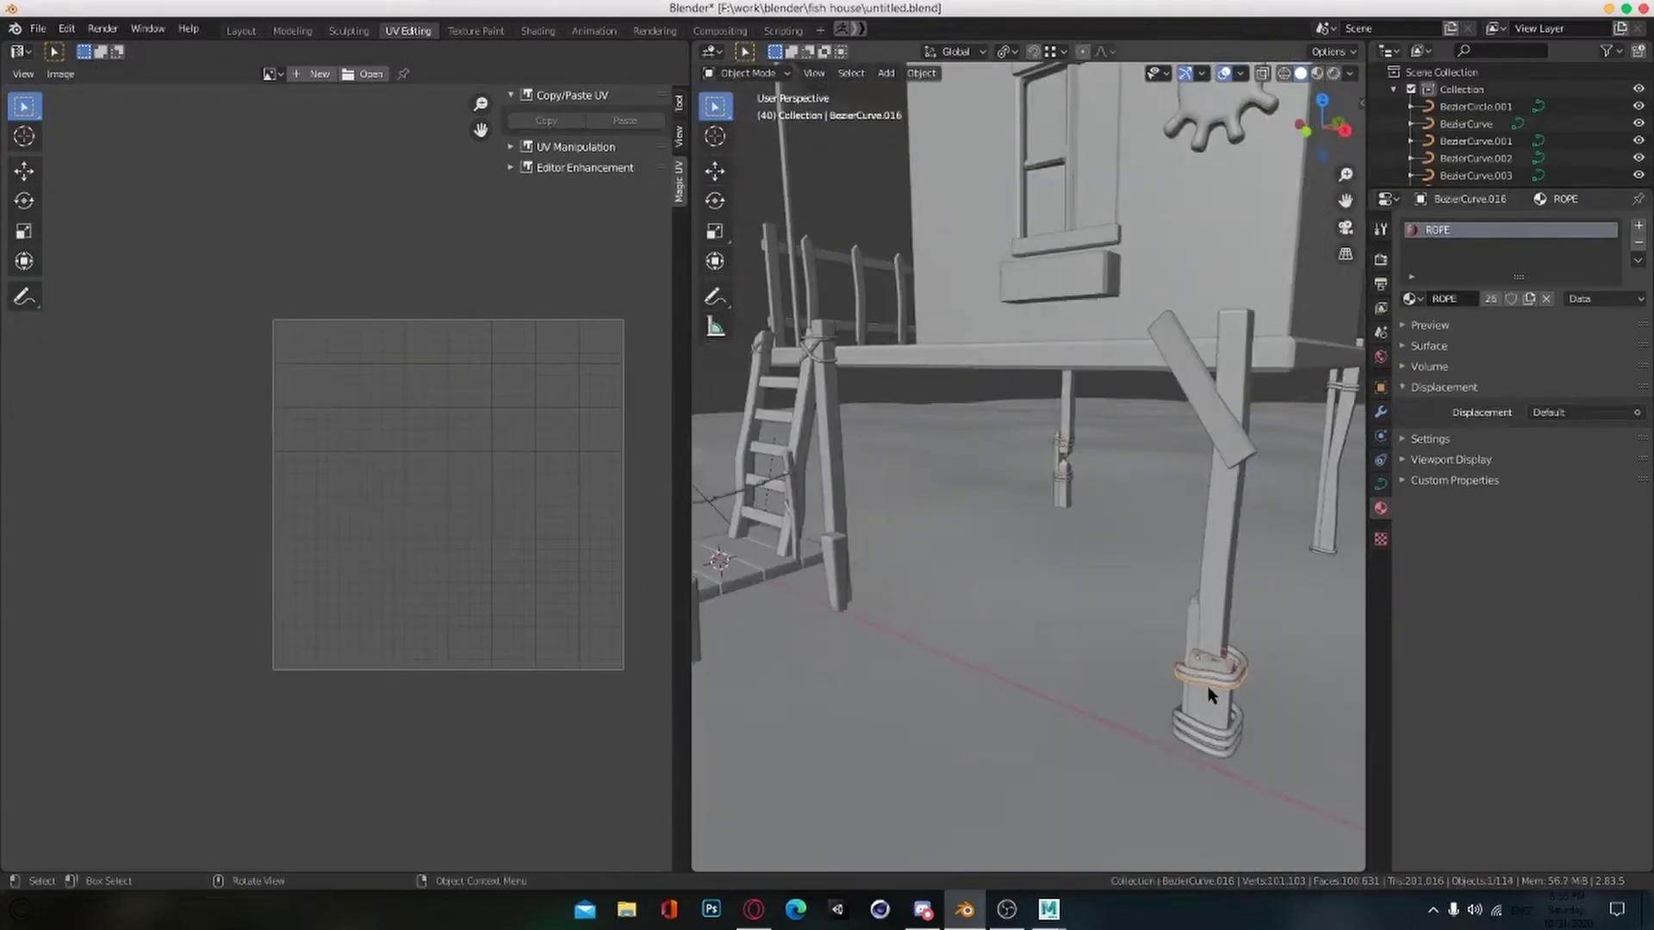
{"action": "key", "text": "Tab"}
{"action": "left_click", "coordinate": [209, 74]}
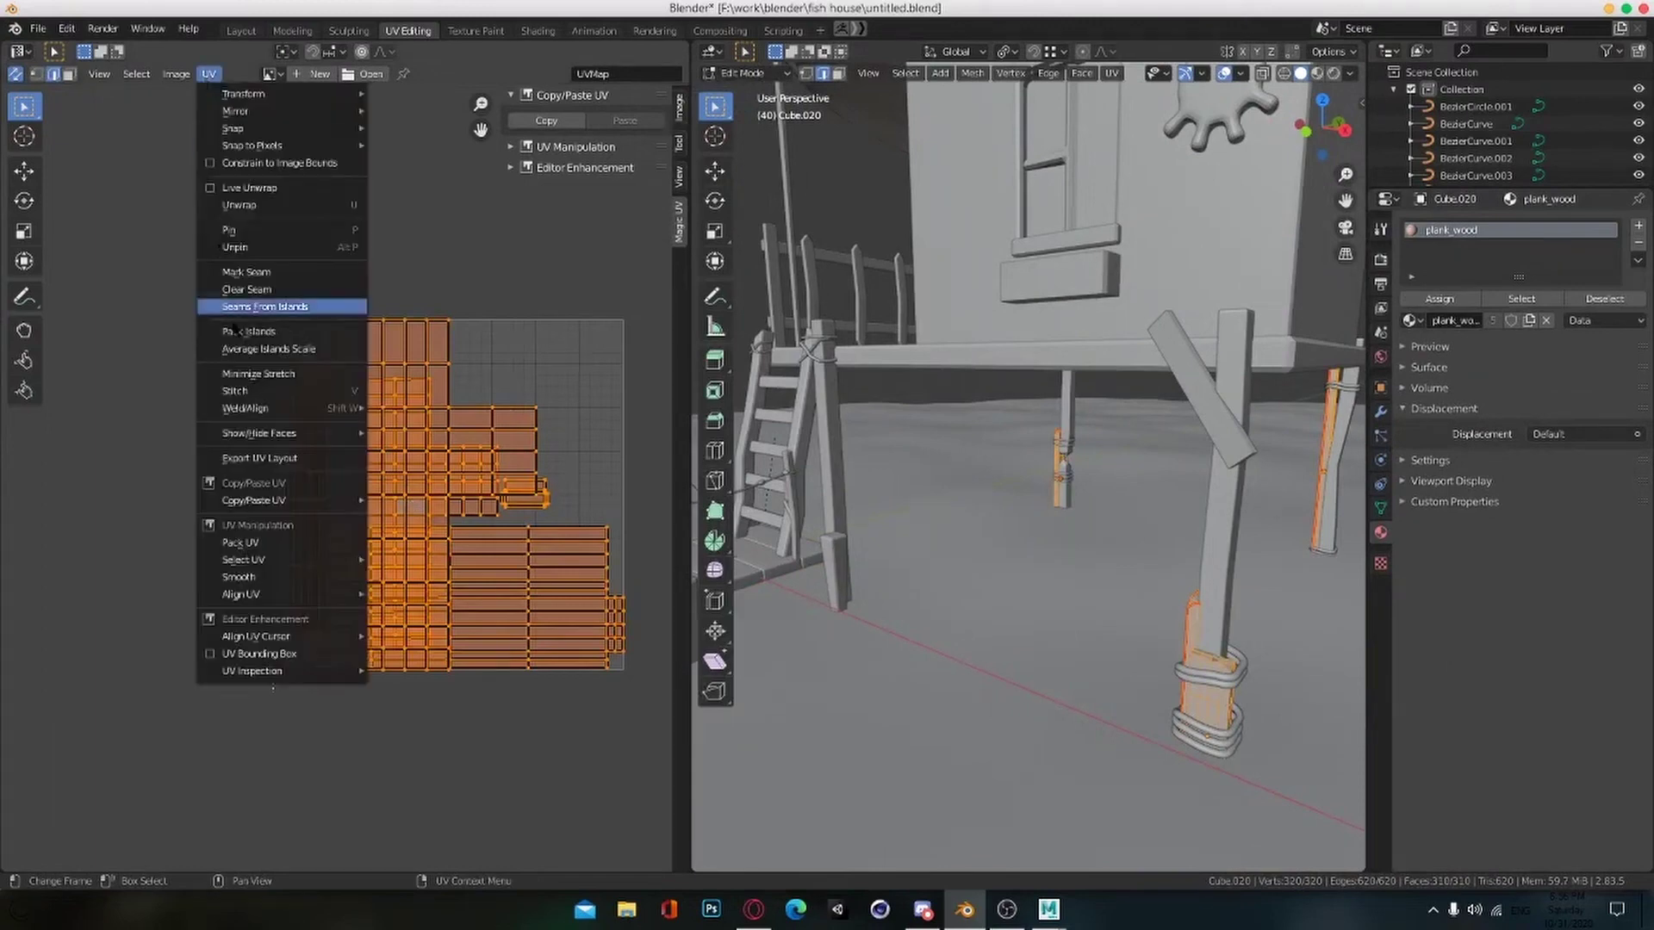
{"action": "left_click", "coordinate": [249, 331]}
{"action": "scroll", "coordinate": [406, 469], "scroll_direction": "up", "scroll_amount": 3}
{"action": "key", "text": "alt+a"}
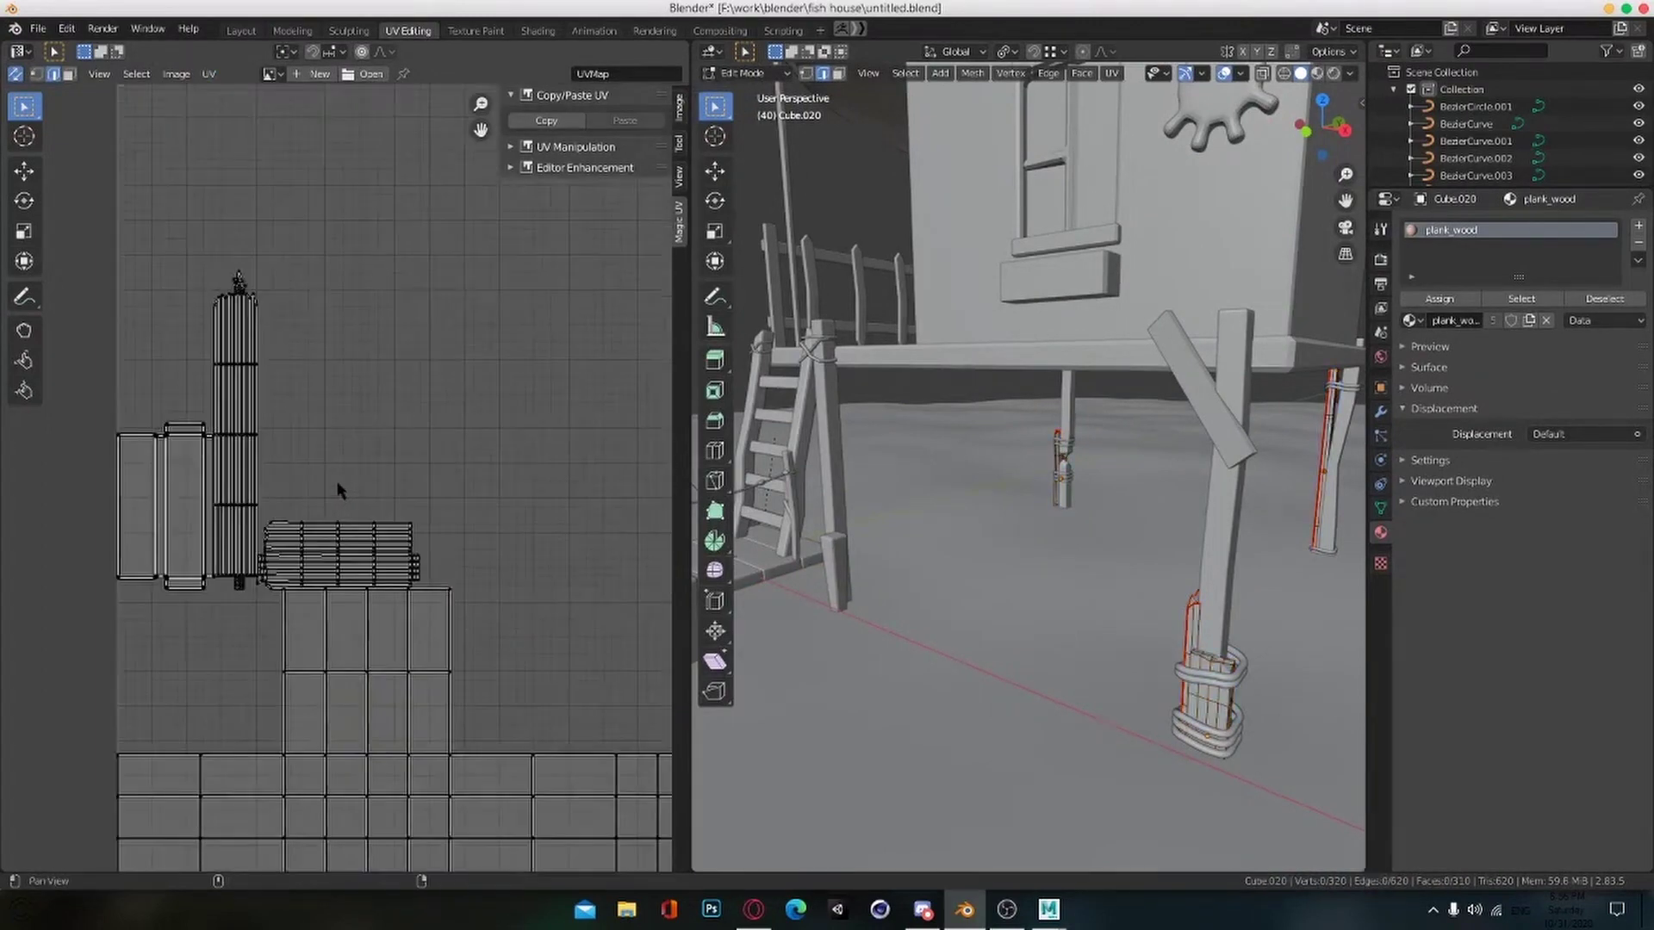
{"action": "scroll", "coordinate": [348, 446], "scroll_direction": "down", "scroll_amount": 2}
{"action": "scroll", "coordinate": [349, 469], "scroll_direction": "down", "scroll_amount": 3}
{"action": "key", "text": "ctrl+s"}
Step: Leave Edit Mode, select the jagged plank tied to the support post and apply its transforms
{"action": "scroll", "coordinate": [1094, 516], "scroll_direction": "up", "scroll_amount": 2}
{"action": "mouse_move", "coordinate": [1093, 517]}
{"action": "middle_mouse_down"}
{"action": "mouse_move", "coordinate": [1214, 527]}
{"action": "mouse_move", "coordinate": [1081, 554]}
{"action": "mouse_move", "coordinate": [1049, 531]}
{"action": "mouse_move", "coordinate": [1077, 536]}
{"action": "middle_mouse_up"}
{"action": "scroll", "coordinate": [1128, 534], "scroll_direction": "down", "scroll_amount": 3}
{"action": "scroll", "coordinate": [1048, 532], "scroll_direction": "up", "scroll_amount": 3}
{"action": "key", "text": "Tab"}
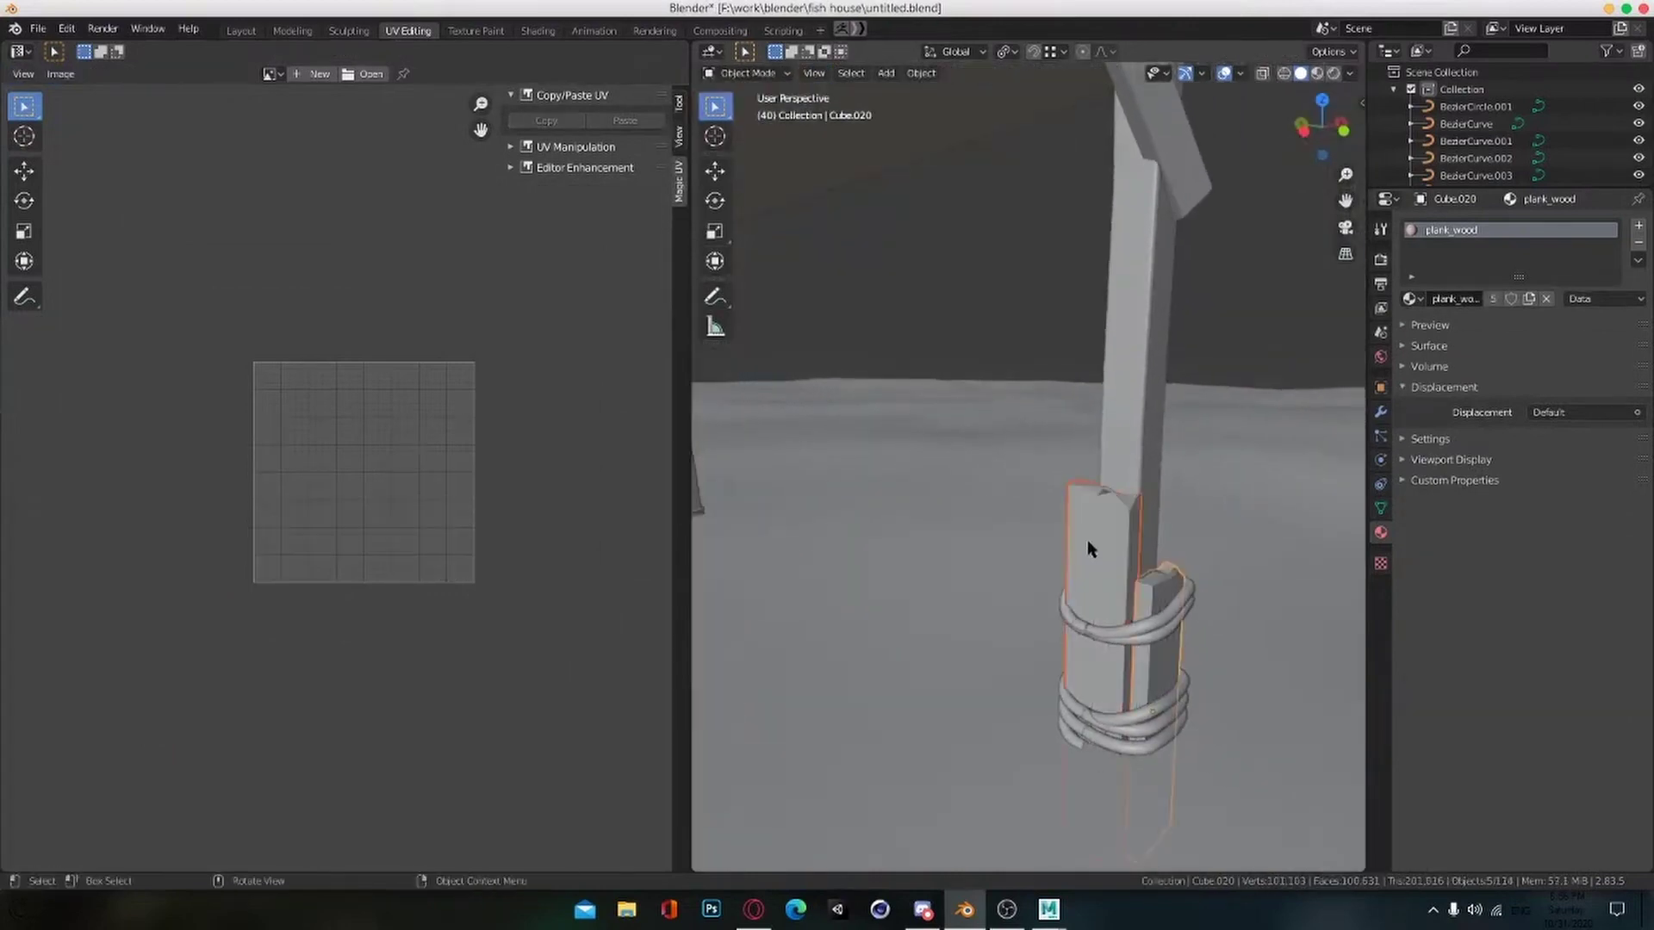
{"action": "left_click", "coordinate": [1087, 543]}
{"action": "key", "text": "Tab"}
{"action": "key", "text": "Tab"}
{"action": "key", "text": "ctrl+a"}
{"action": "left_click", "coordinate": [1027, 625]}
Step: Apply all transforms to the narrow plank tied to the broken post and to the one at the corner post
{"action": "middle_click_drag", "start_coordinate": [1341, 540], "coordinate": [1163, 436]}
{"action": "left_click", "coordinate": [1161, 437]}
{"action": "key", "text": "ctrl+a"}
{"action": "left_click", "coordinate": [880, 416]}
{"action": "scroll", "coordinate": [883, 416], "scroll_direction": "down", "scroll_amount": 4}
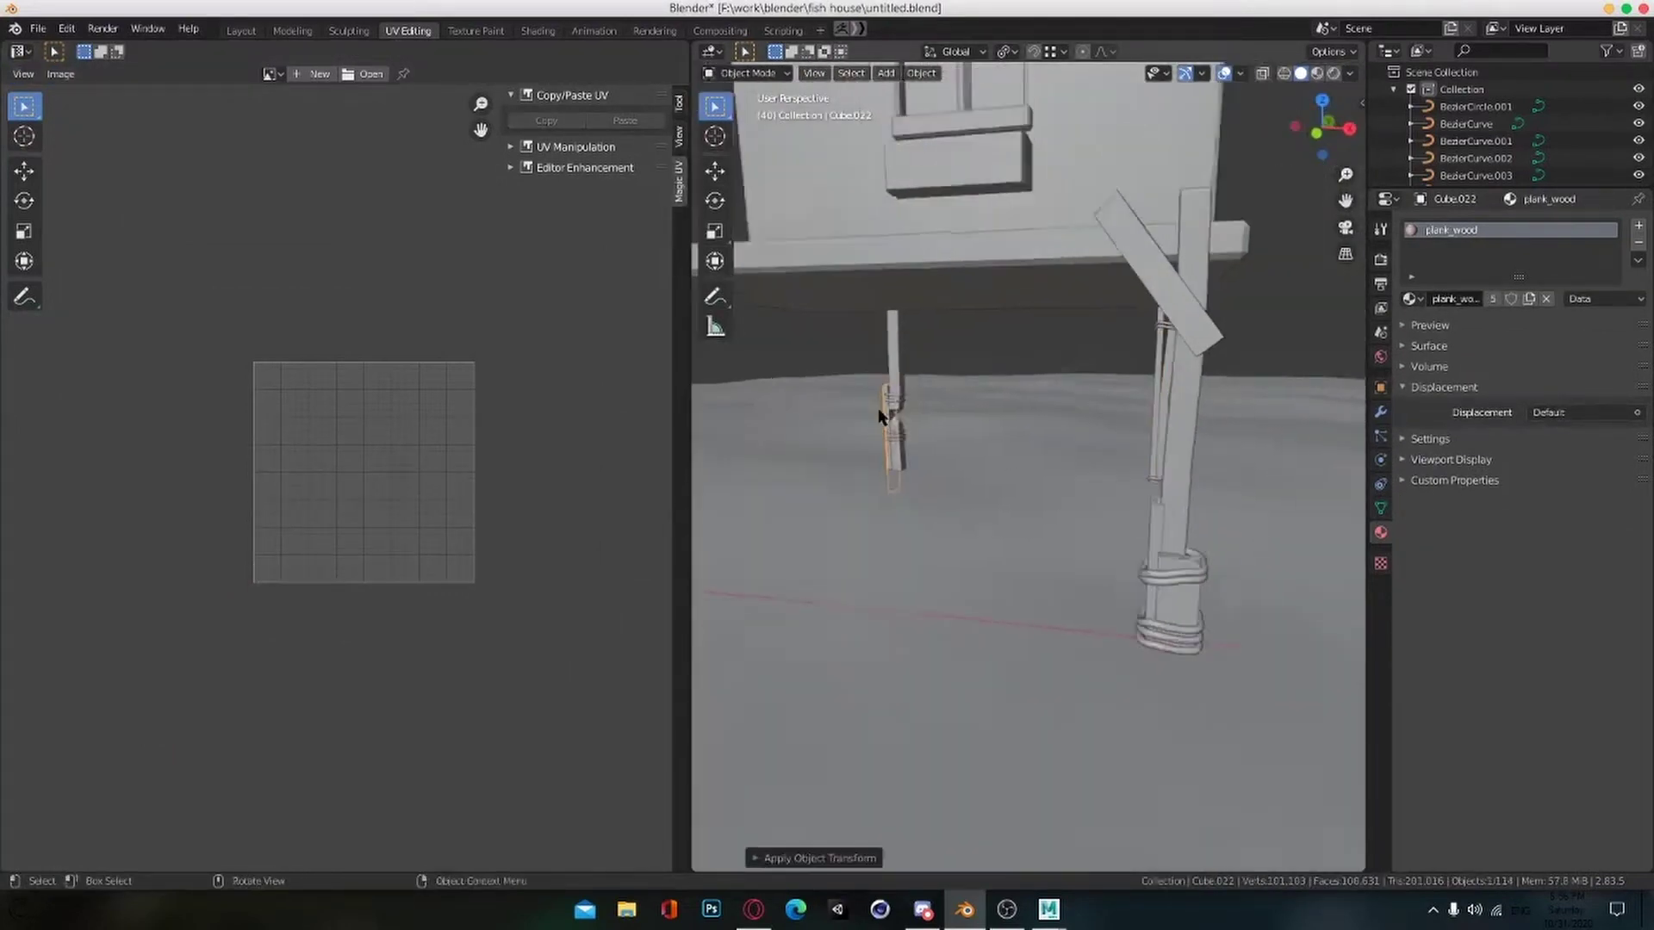
{"action": "middle_click_drag", "start_coordinate": [784, 440], "coordinate": [892, 494], "text": "shift"}
{"action": "left_click", "coordinate": [1237, 577]}
{"action": "key", "text": "ctrl+a"}
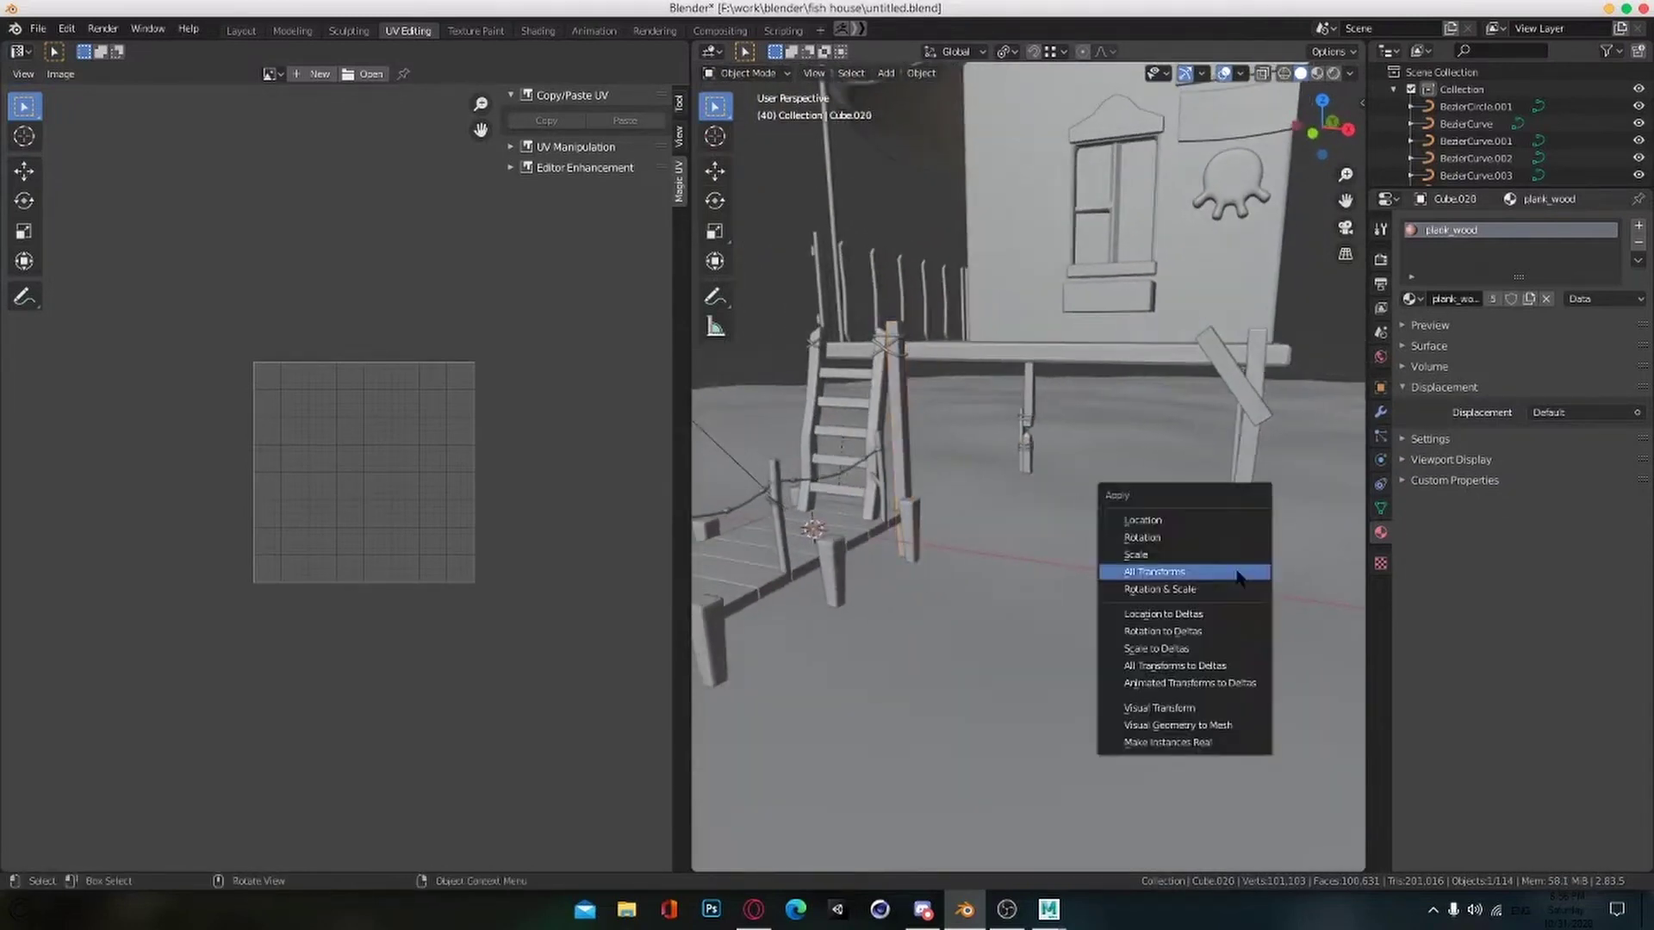
{"action": "left_click", "coordinate": [1237, 574]}
Step: Open the plank_wood pieces in Edit Mode and unwrap all their faces again
{"action": "key", "text": "u"}
{"action": "key", "text": "Tab"}
{"action": "key", "text": "a"}
{"action": "key", "text": "u"}
{"action": "scroll", "coordinate": [317, 539], "scroll_direction": "up", "scroll_amount": 2}
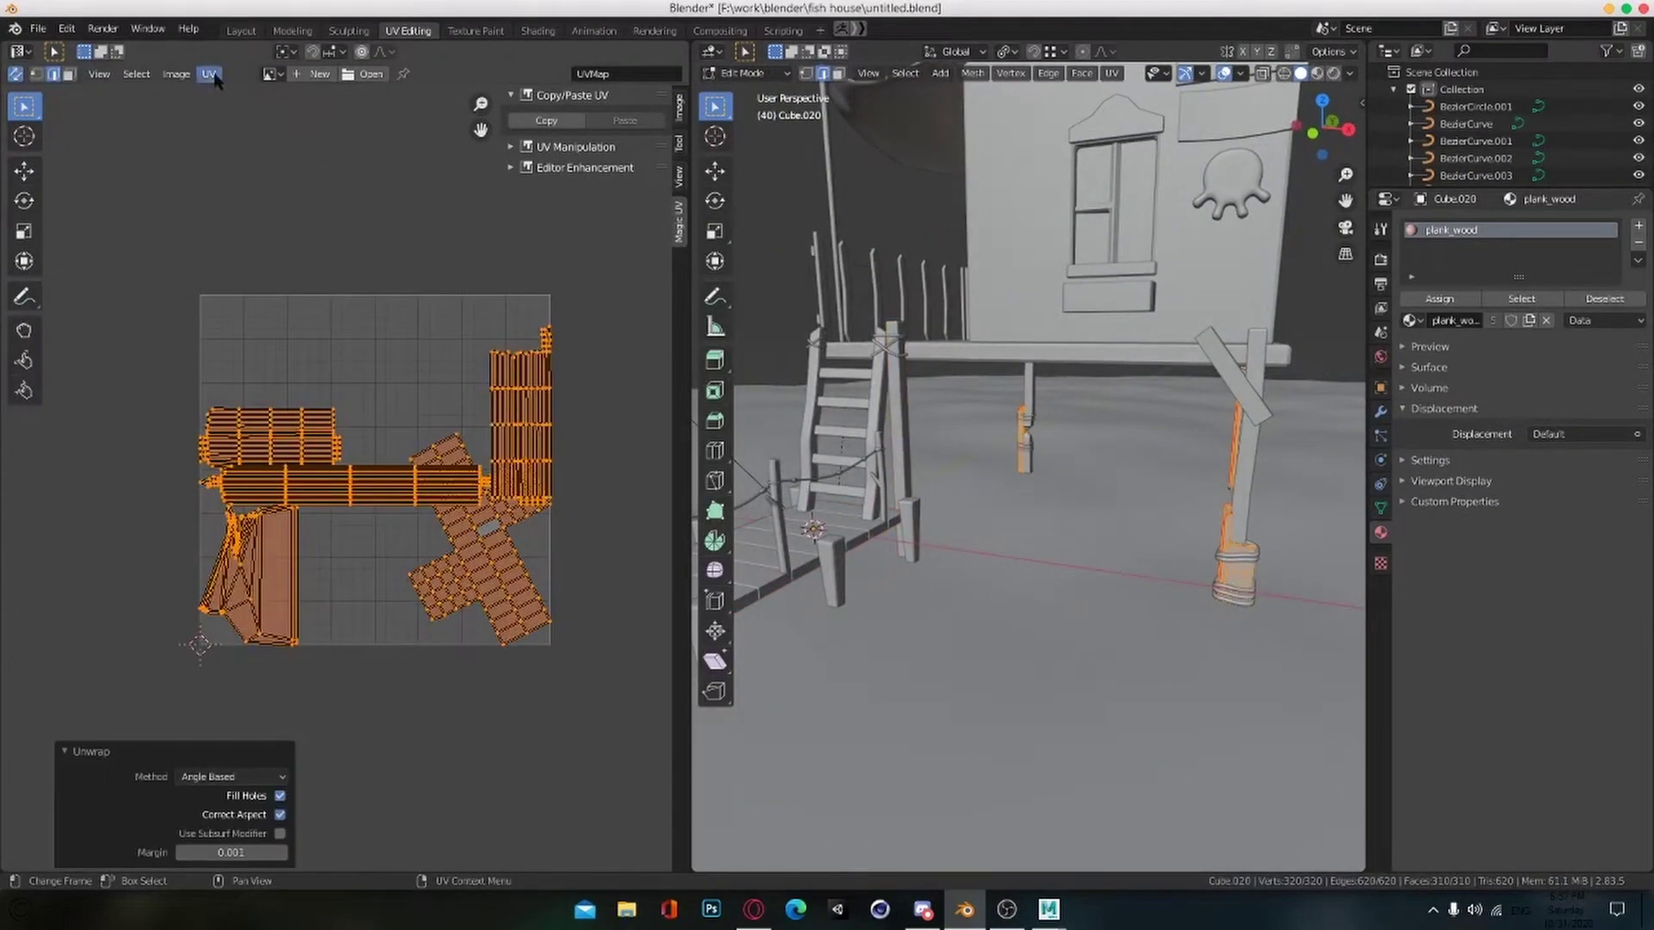
Step: Select an edge of the distorted UV island and examine the matching geometry on the dock's end plank
{"action": "left_click", "coordinate": [260, 624]}
{"action": "middle_click_drag", "start_coordinate": [1148, 586], "coordinate": [1002, 572]}
{"action": "key", "text": "KP_Decimal"}
{"action": "scroll", "coordinate": [1123, 579], "scroll_direction": "down", "scroll_amount": 8}
{"action": "middle_click_drag", "start_coordinate": [1123, 580], "coordinate": [1274, 650]}
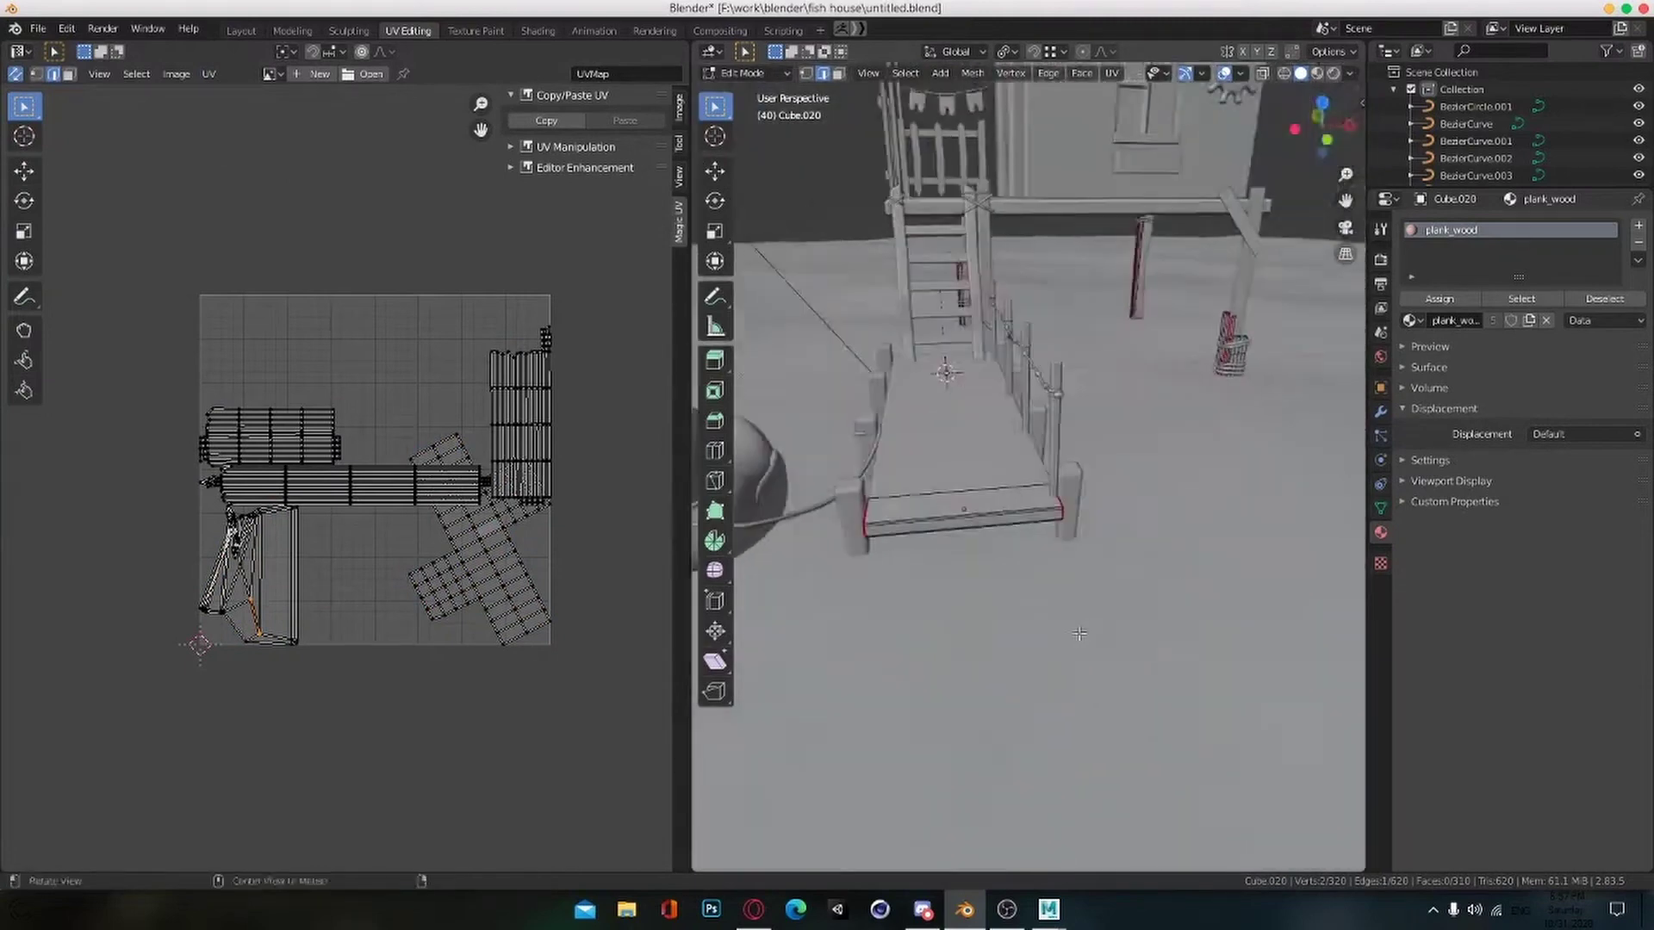
{"action": "middle_click_drag", "start_coordinate": [939, 758], "coordinate": [1100, 712]}
{"action": "scroll", "coordinate": [1100, 712], "scroll_direction": "up", "scroll_amount": 4}
{"action": "scroll", "coordinate": [312, 575], "scroll_direction": "up", "scroll_amount": 6}
{"action": "middle_click_drag", "start_coordinate": [312, 575], "coordinate": [500, 646]}
{"action": "scroll", "coordinate": [1145, 715], "scroll_direction": "up", "scroll_amount": 3}
{"action": "middle_click_drag", "start_coordinate": [1145, 715], "coordinate": [1248, 675]}
{"action": "scroll", "coordinate": [886, 694], "scroll_direction": "down", "scroll_amount": 6}
Step: Isolate the plank_wood pieces, mark a lengthwise edge of the dock plank as a seam and save the file
{"action": "key", "text": "KP_Divide"}
{"action": "middle_click_drag", "start_coordinate": [1325, 749], "coordinate": [1087, 549]}
{"action": "left_click", "coordinate": [1087, 439], "text": "alt"}
{"action": "key", "text": "ctrl+e"}
{"action": "left_click", "coordinate": [1087, 440]}
{"action": "scroll", "coordinate": [1068, 465], "scroll_direction": "down", "scroll_amount": 5}
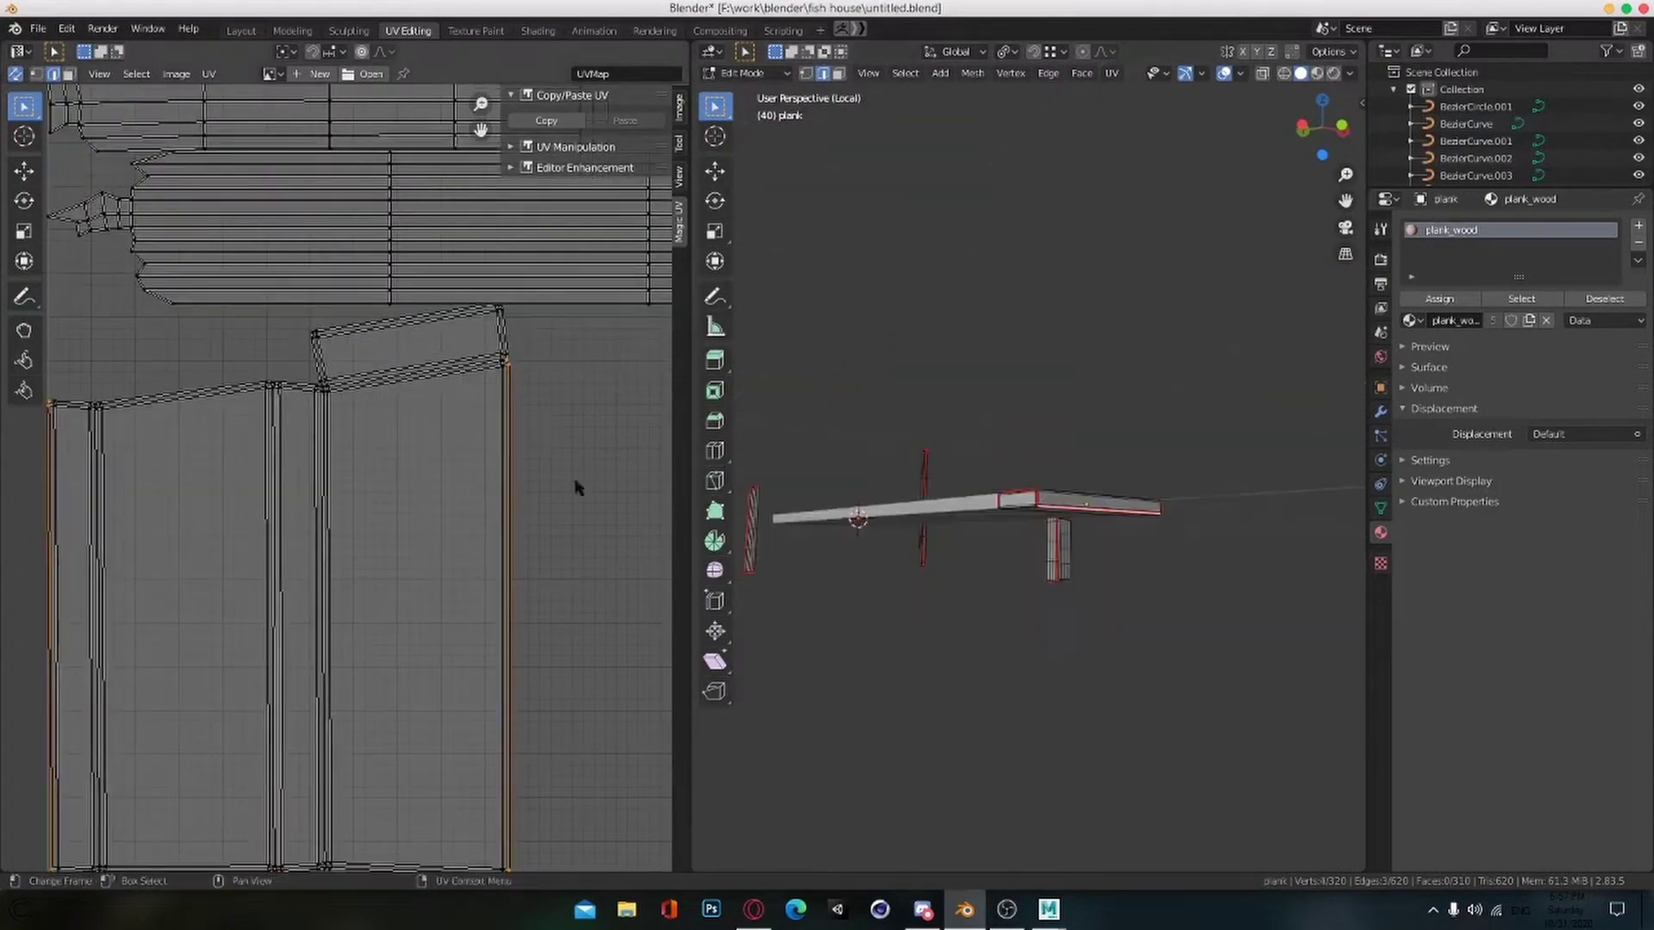
{"action": "scroll", "coordinate": [556, 502], "scroll_direction": "down", "scroll_amount": 6}
{"action": "scroll", "coordinate": [476, 521], "scroll_direction": "up", "scroll_amount": 2}
{"action": "key", "text": "ctrl+s"}
{"action": "scroll", "coordinate": [476, 521], "scroll_direction": "down", "scroll_amount": 1}
Step: Select all faces of the isolated plank_wood pieces and unwrap them with the new seam
{"action": "middle_click_drag", "start_coordinate": [665, 450], "coordinate": [583, 494]}
{"action": "key", "text": "a"}
{"action": "key", "text": "u"}
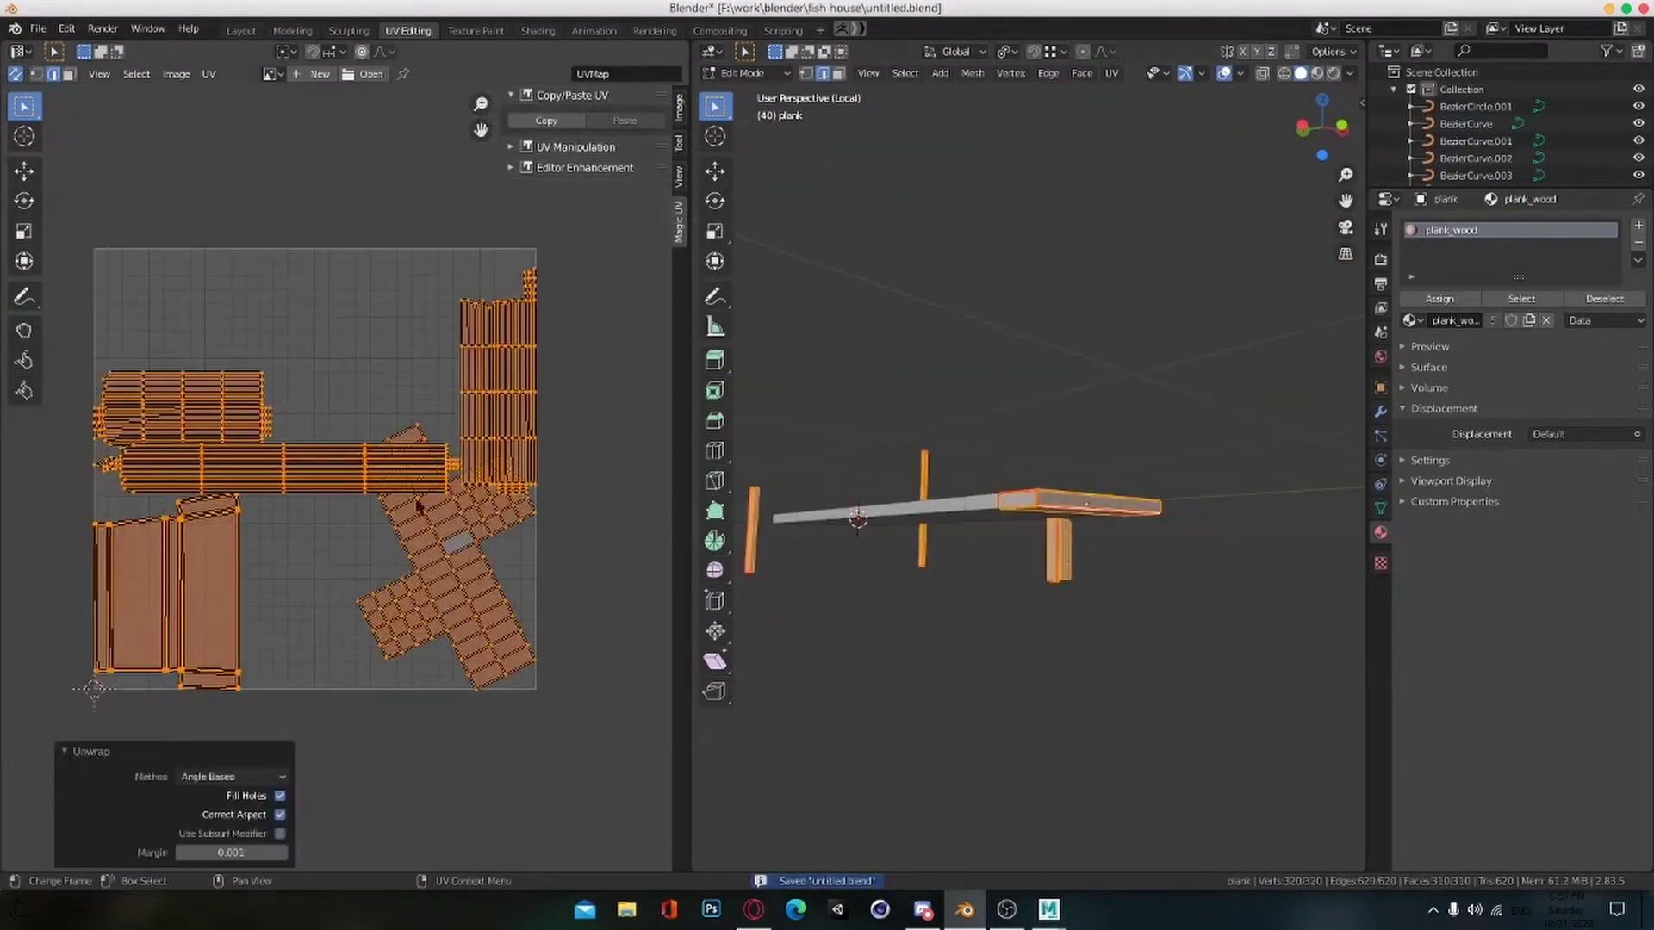
{"action": "key", "text": "u"}
{"action": "key", "text": "u"}
Step: Average the scale of the plank_wood UV islands and pack them, leaving Edit Mode and local view
{"action": "left_click", "coordinate": [209, 74]}
{"action": "left_click", "coordinate": [254, 349]}
{"action": "left_click", "coordinate": [209, 74]}
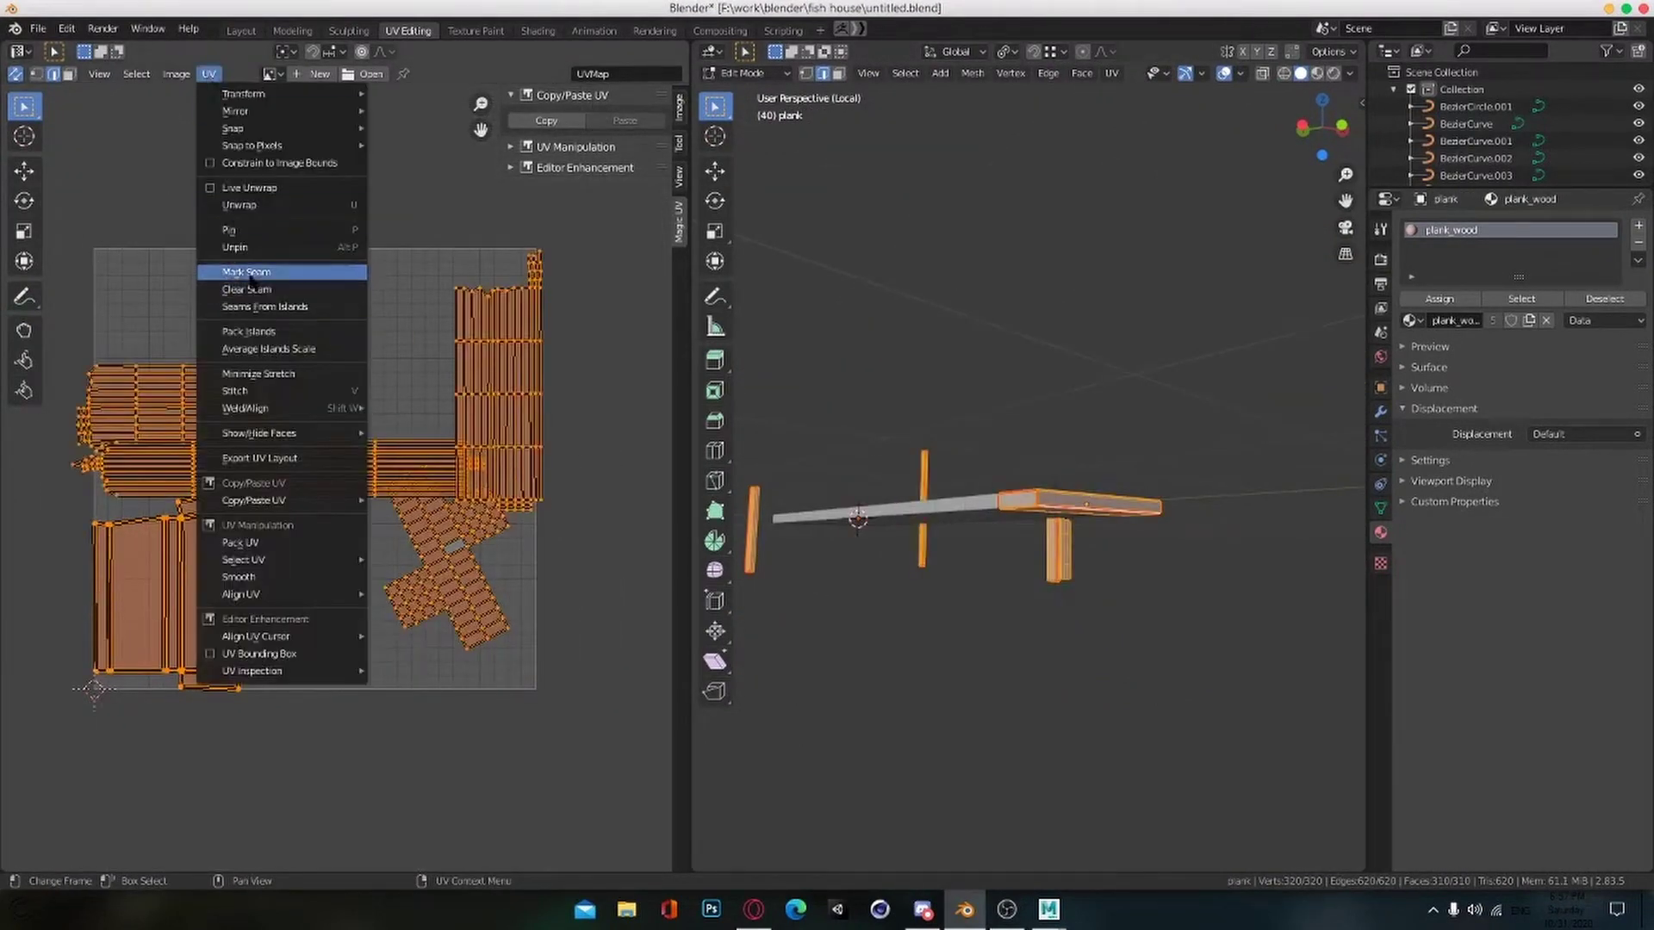
{"action": "left_click", "coordinate": [284, 331]}
{"action": "key", "text": "Tab"}
{"action": "left_click_drag", "start_coordinate": [956, 509], "coordinate": [1015, 626], "text": "alt"}
{"action": "left_click", "coordinate": [1037, 570]}
{"action": "key", "text": "KP_Divide"}
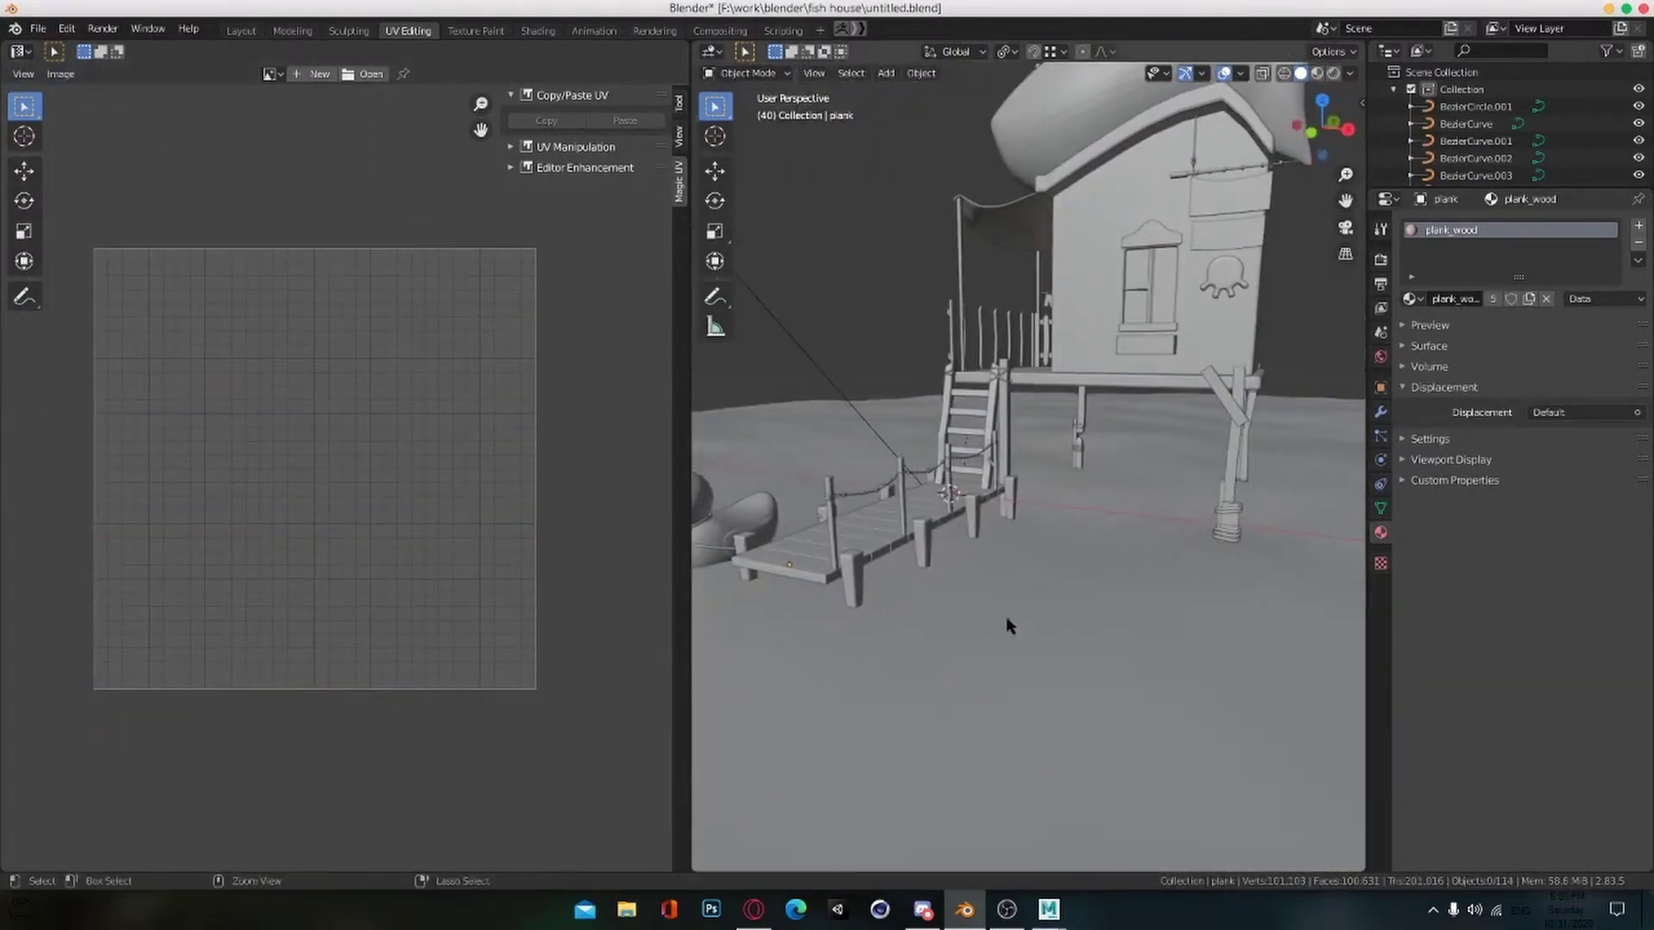
Step: Select every object sharing the plank_wood material and open them together in Edit Mode
{"action": "key", "text": "shift+l"}
{"action": "left_click", "coordinate": [1225, 527]}
{"action": "key", "text": "Tab"}
Step: Export the plank_wood UV layout as plank wood.png into the fish house folder
{"action": "left_click", "coordinate": [209, 75]}
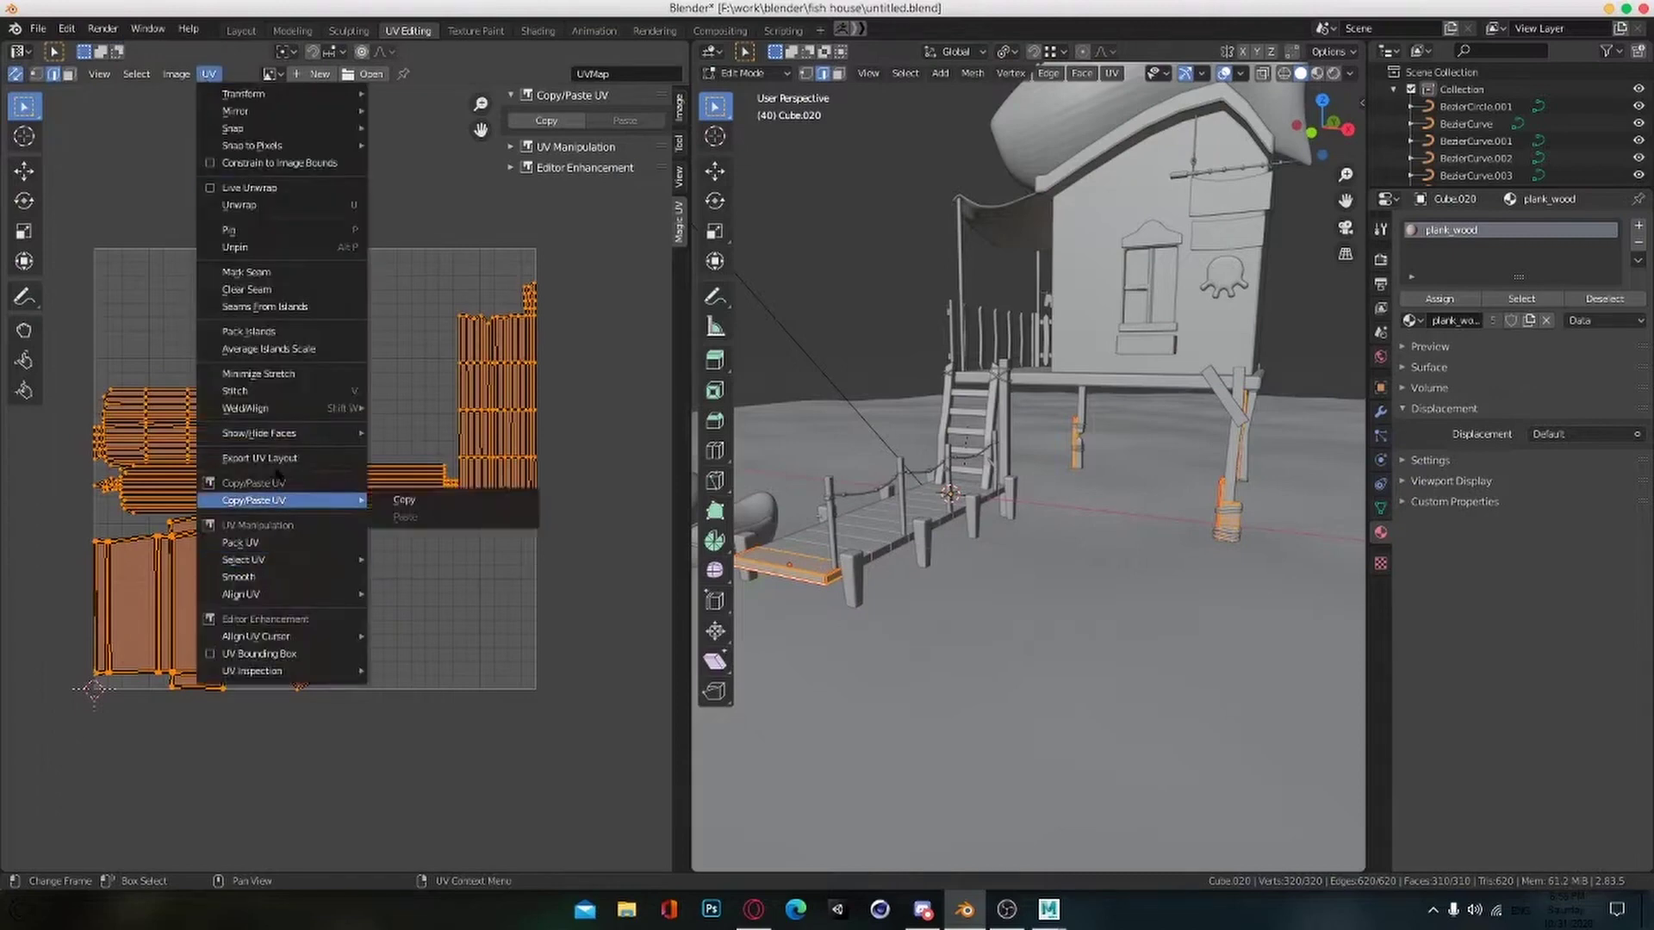
{"action": "left_click", "coordinate": [263, 457]}
{"action": "left_click_drag", "start_coordinate": [776, 724], "coordinate": [669, 728]}
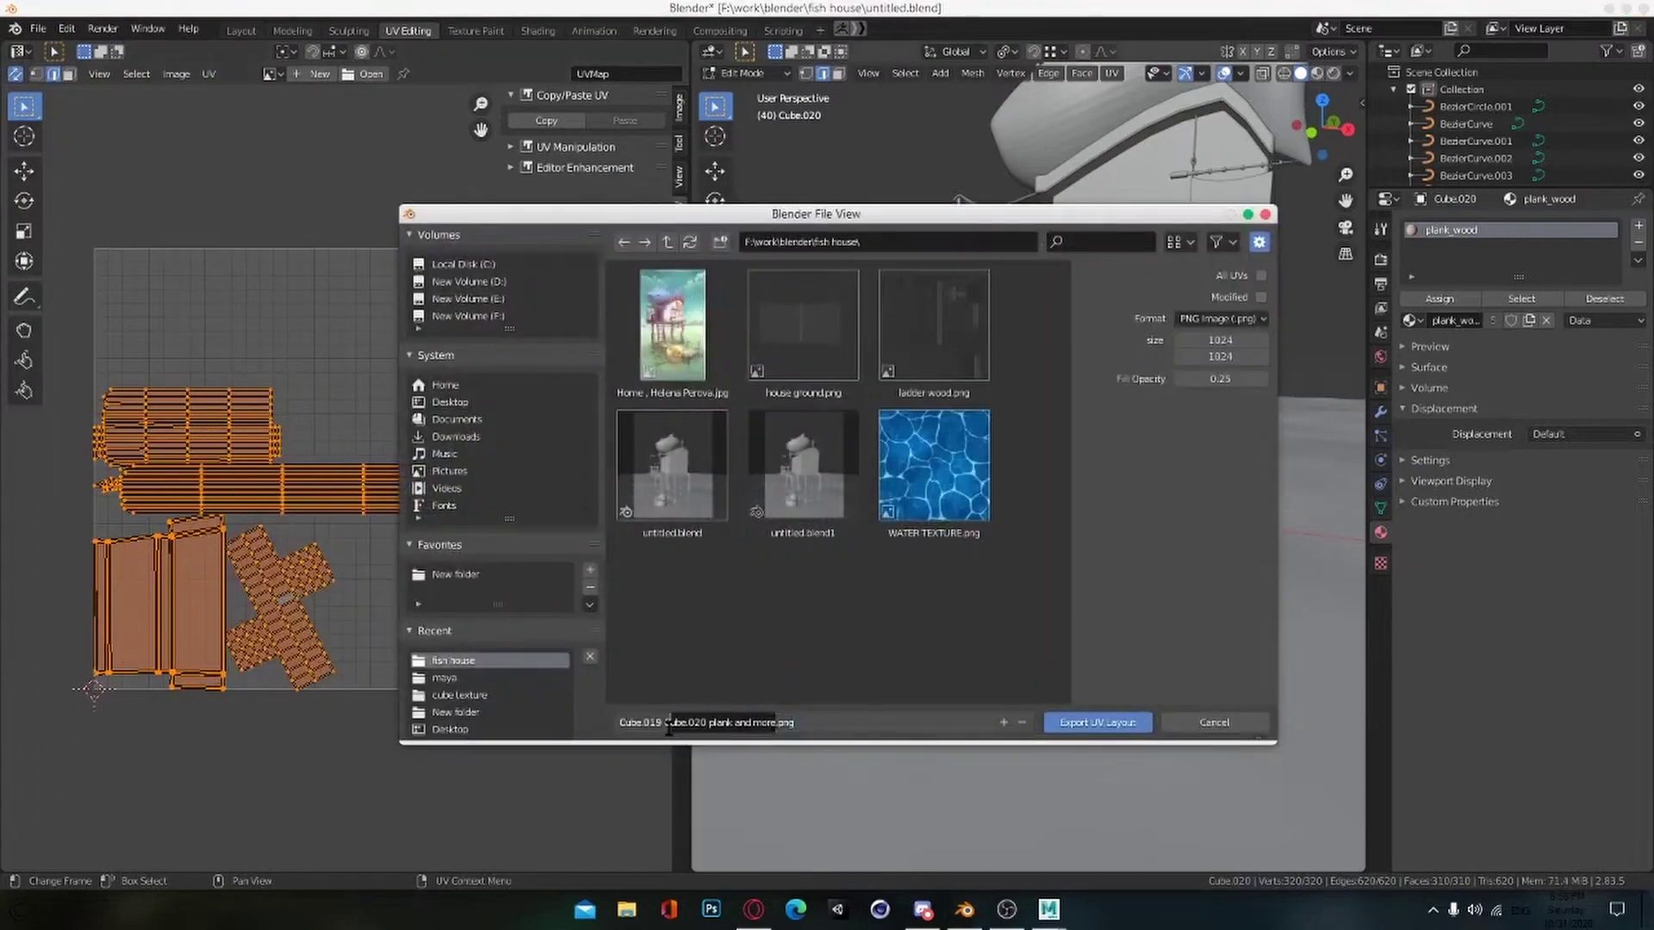
{"action": "left_click", "coordinate": [568, 728]}
{"action": "left_click", "coordinate": [568, 729]}
{"action": "scroll", "coordinate": [469, 482], "scroll_direction": "down", "scroll_amount": 3}
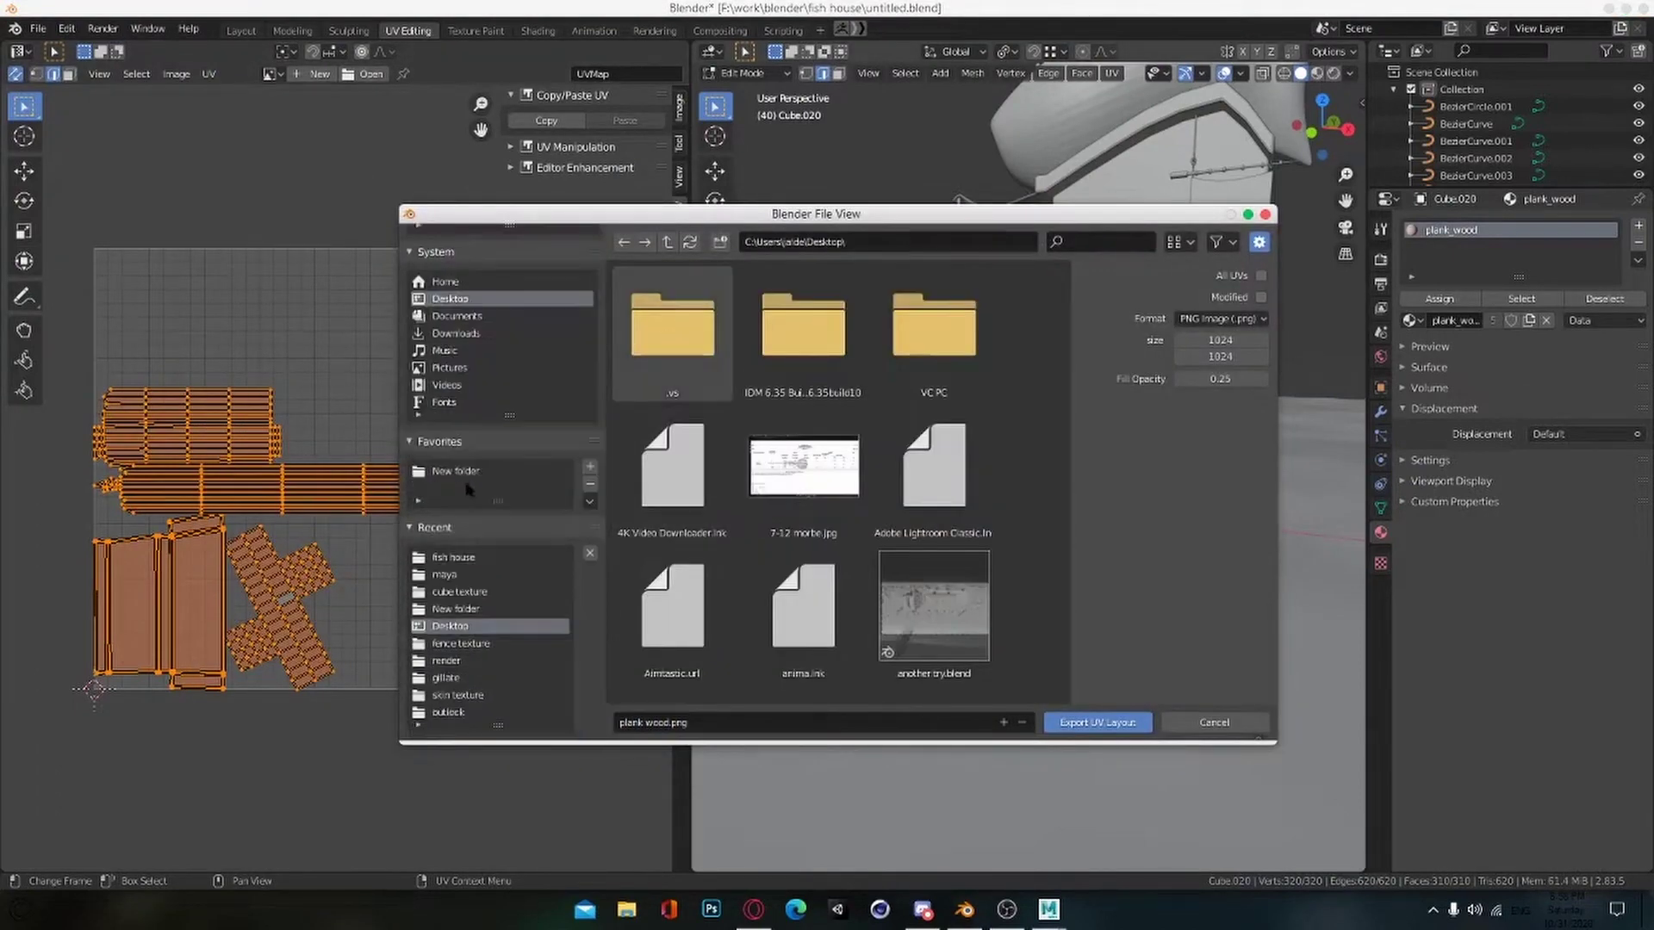
{"action": "scroll", "coordinate": [473, 399], "scroll_direction": "up", "scroll_amount": 3}
{"action": "scroll", "coordinate": [472, 405], "scroll_direction": "down", "scroll_amount": 3}
{"action": "left_click", "coordinate": [452, 562]}
{"action": "left_click", "coordinate": [1098, 722]}
Step: Leave Edit Mode on the plank_wood pieces and save the file
{"action": "key", "text": "Tab"}
{"action": "scroll", "coordinate": [941, 620], "scroll_direction": "up", "scroll_amount": 2}
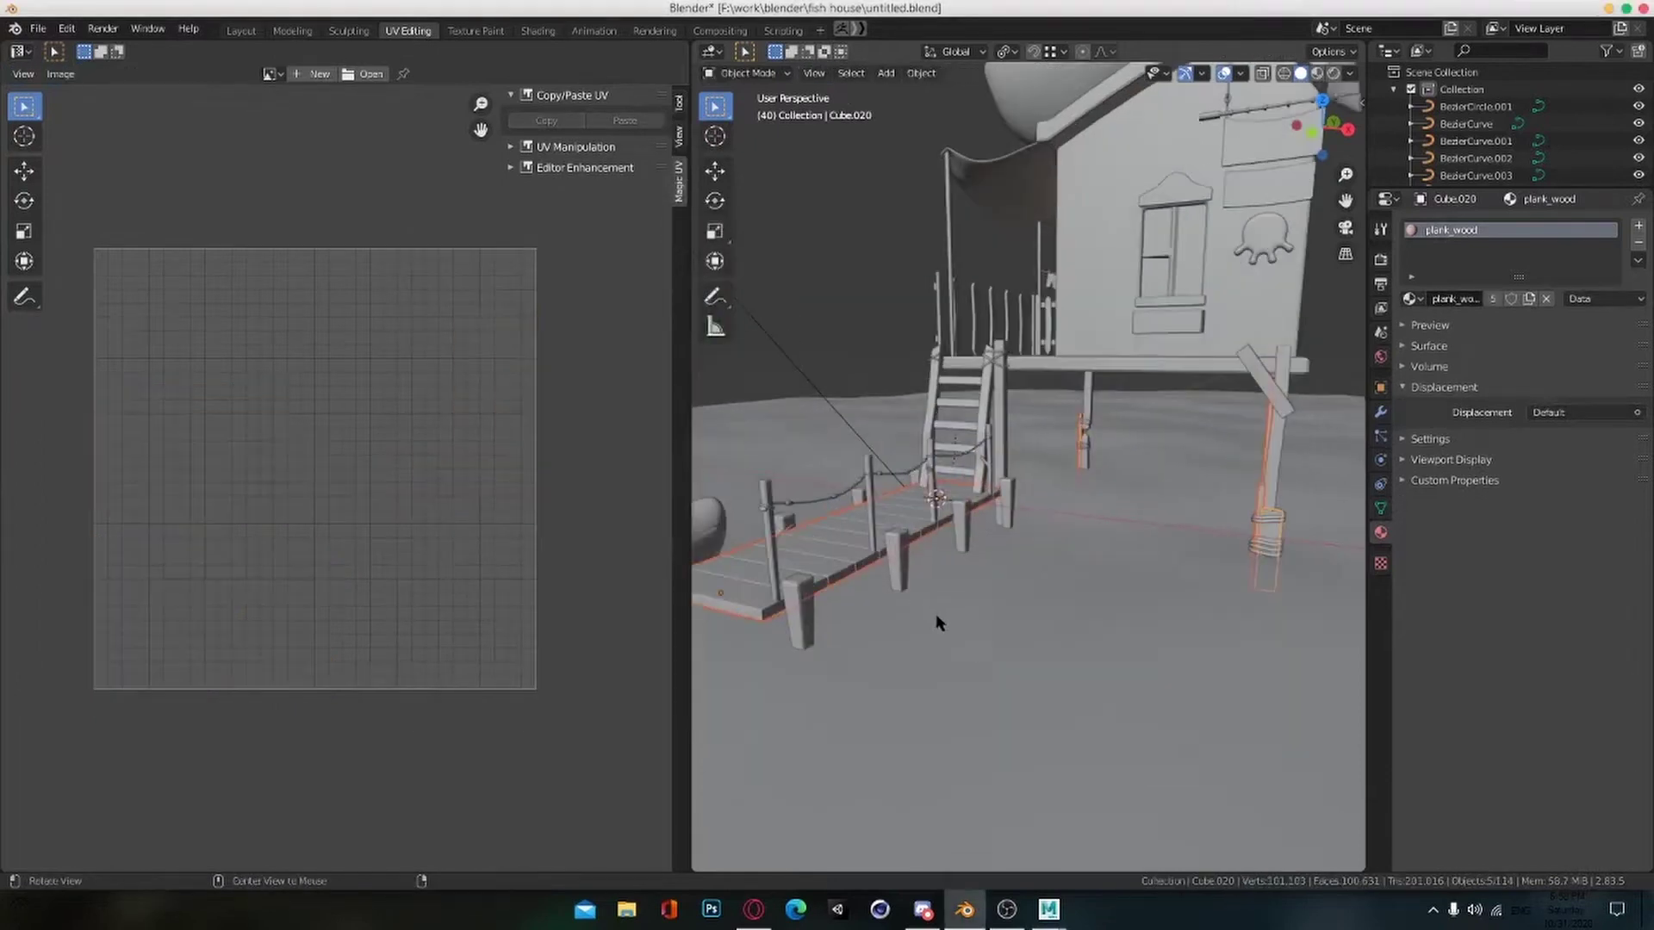
{"action": "middle_click_drag", "start_coordinate": [941, 620], "coordinate": [1111, 646]}
{"action": "key", "text": "ctrl+s"}
Step: Open the house walls in Edit Mode, select everything and scale the UVs to 0.871
{"action": "left_click", "coordinate": [904, 412]}
{"action": "key", "text": "Tab"}
{"action": "key", "text": "a"}
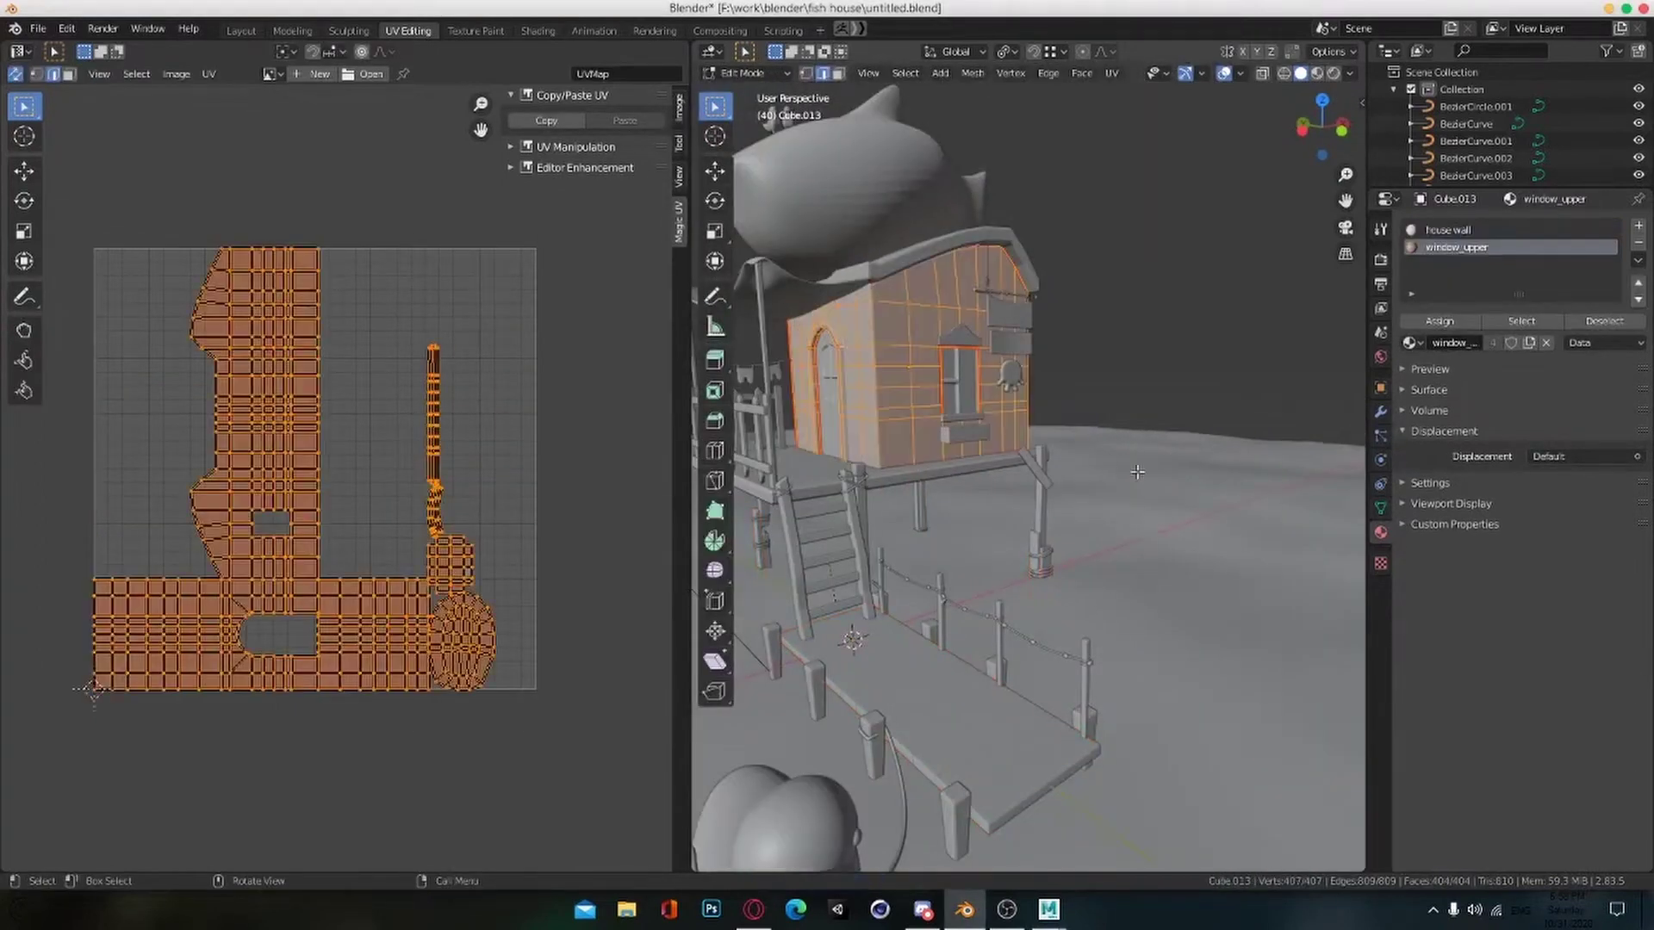
{"action": "left_click", "coordinate": [660, 535]}
Step: Export the UV layout of the house walls as house wall.png in the fish house folder
{"action": "left_click", "coordinate": [103, 29]}
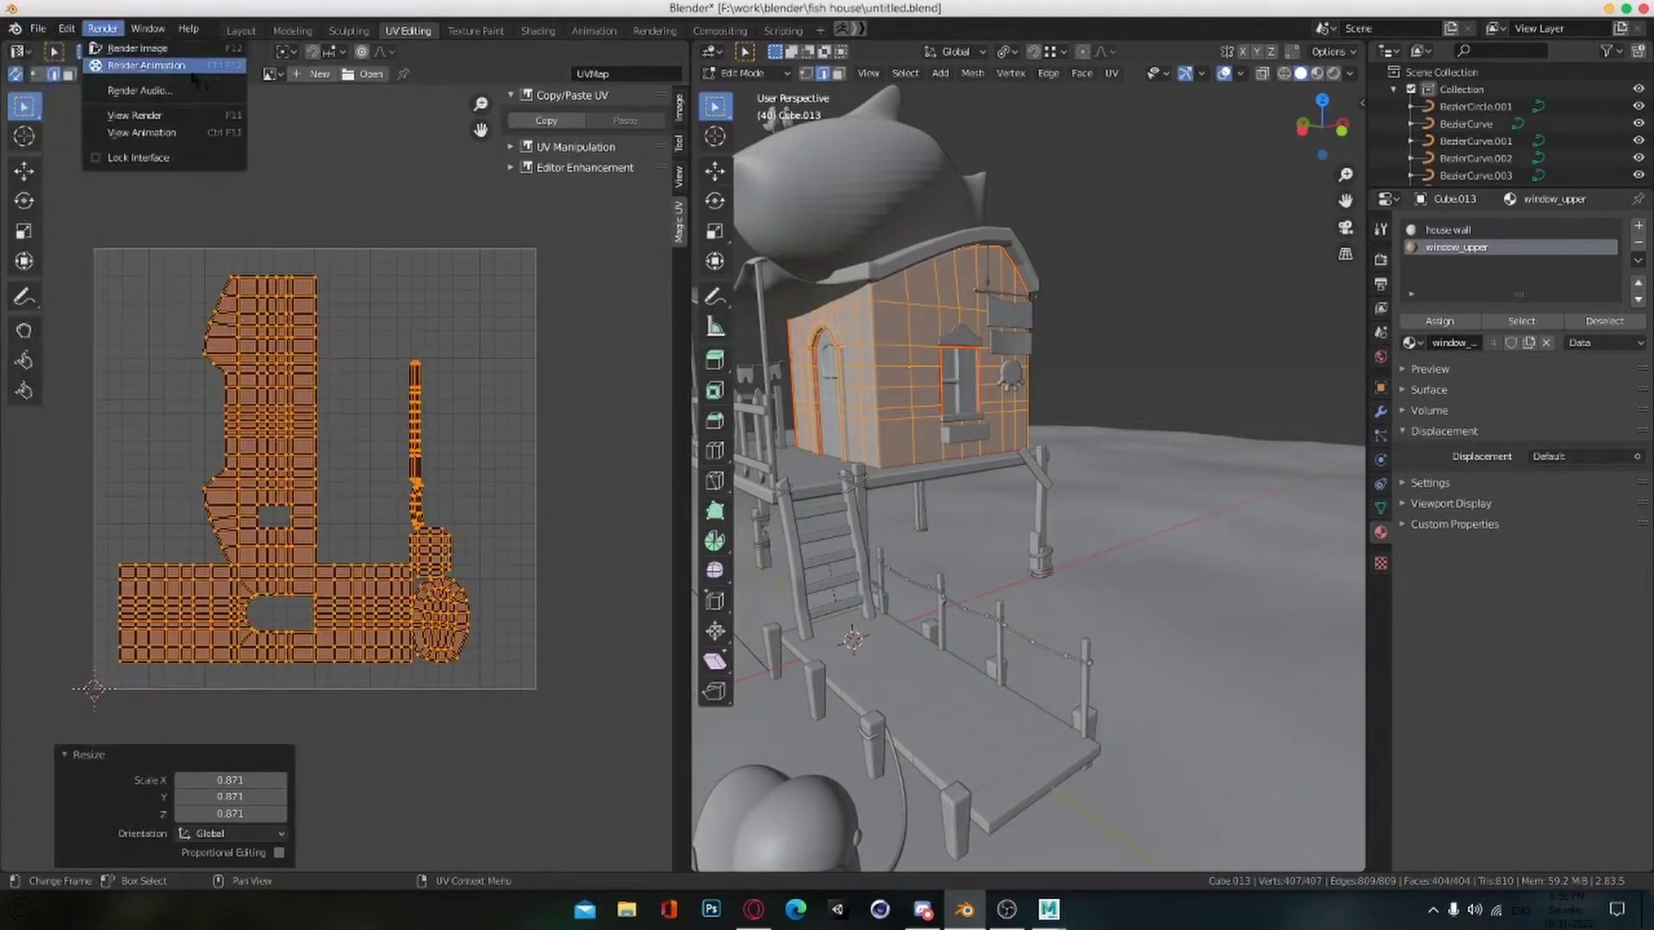
{"action": "left_click", "coordinate": [209, 73]}
{"action": "key", "text": "Escape"}
{"action": "key", "text": "a"}
{"action": "left_click", "coordinate": [208, 73]}
{"action": "left_click", "coordinate": [260, 457]}
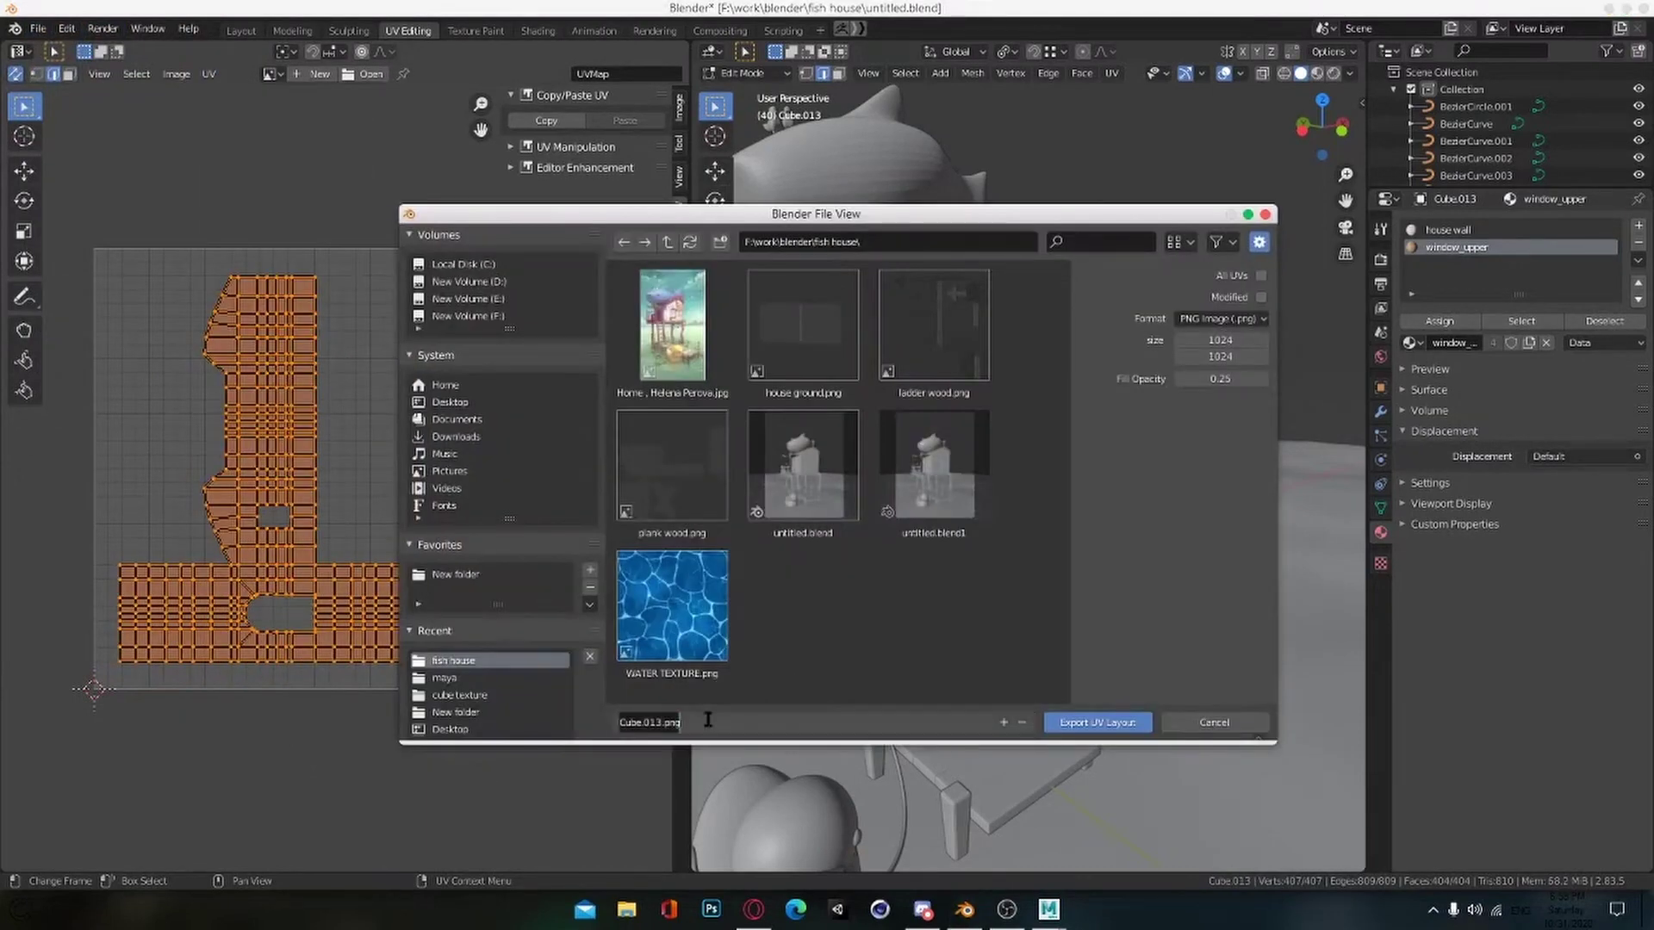
{"action": "left_click", "coordinate": [1076, 730]}
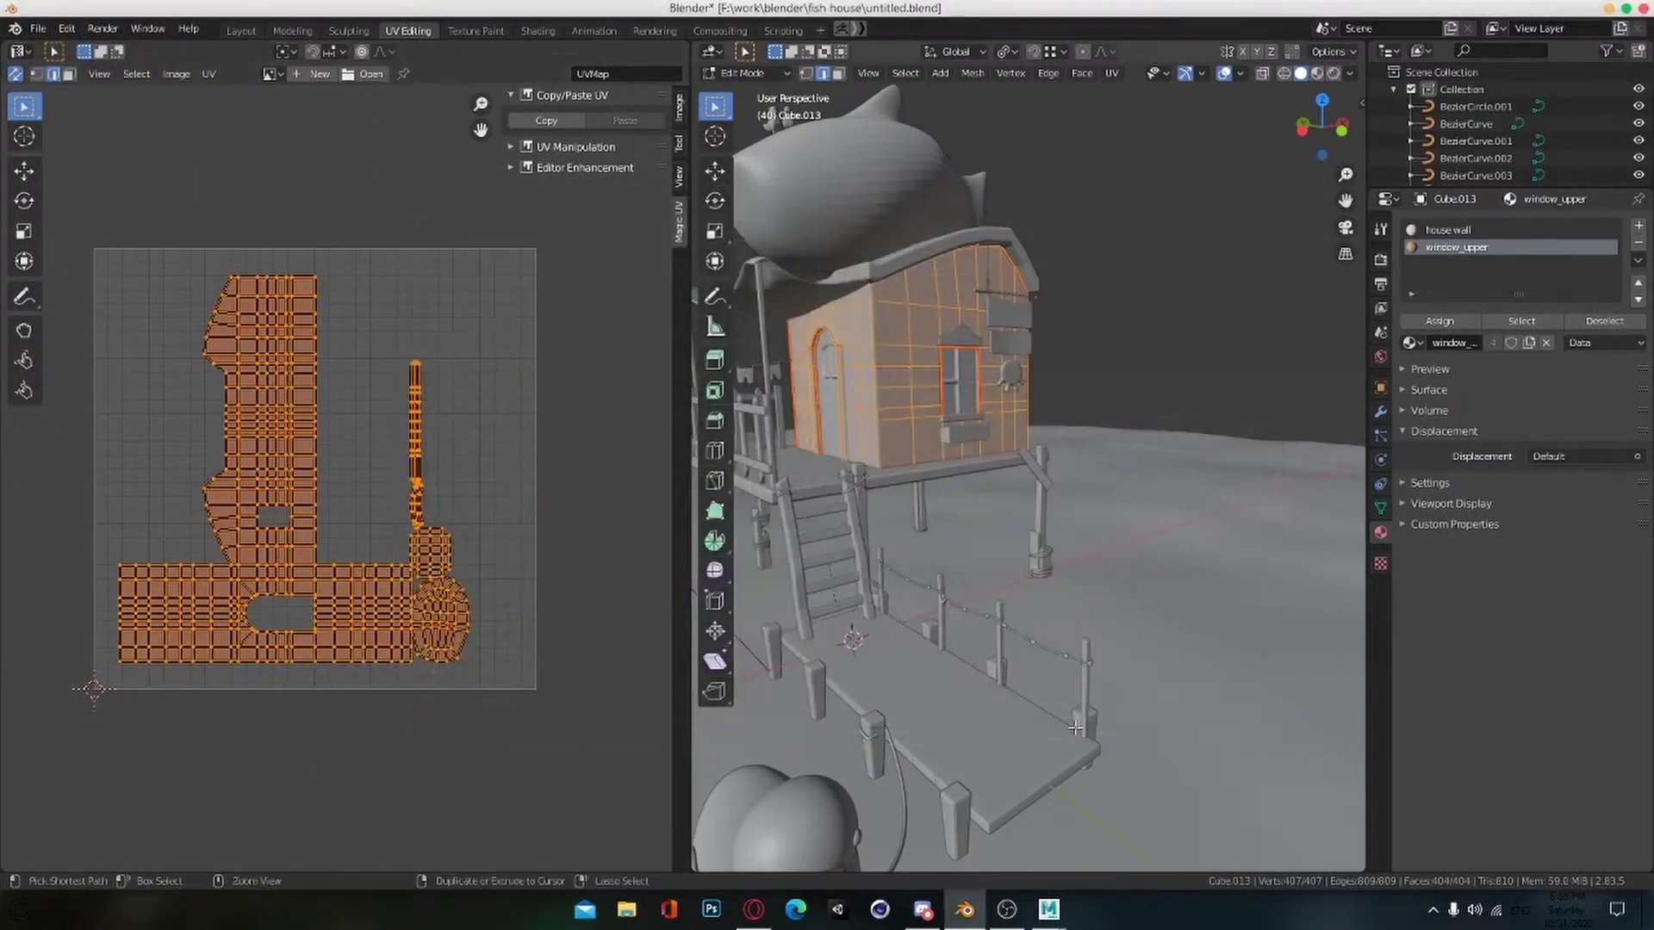
Step: Open the upper sign board in Edit Mode and export its UV layout as board1.png
{"action": "middle_click_drag", "start_coordinate": [1145, 508], "coordinate": [1033, 594]}
{"action": "key", "text": "Tab"}
{"action": "middle_click_drag", "start_coordinate": [1140, 624], "coordinate": [1021, 473]}
{"action": "left_click", "coordinate": [1019, 461]}
{"action": "key", "text": "Tab"}
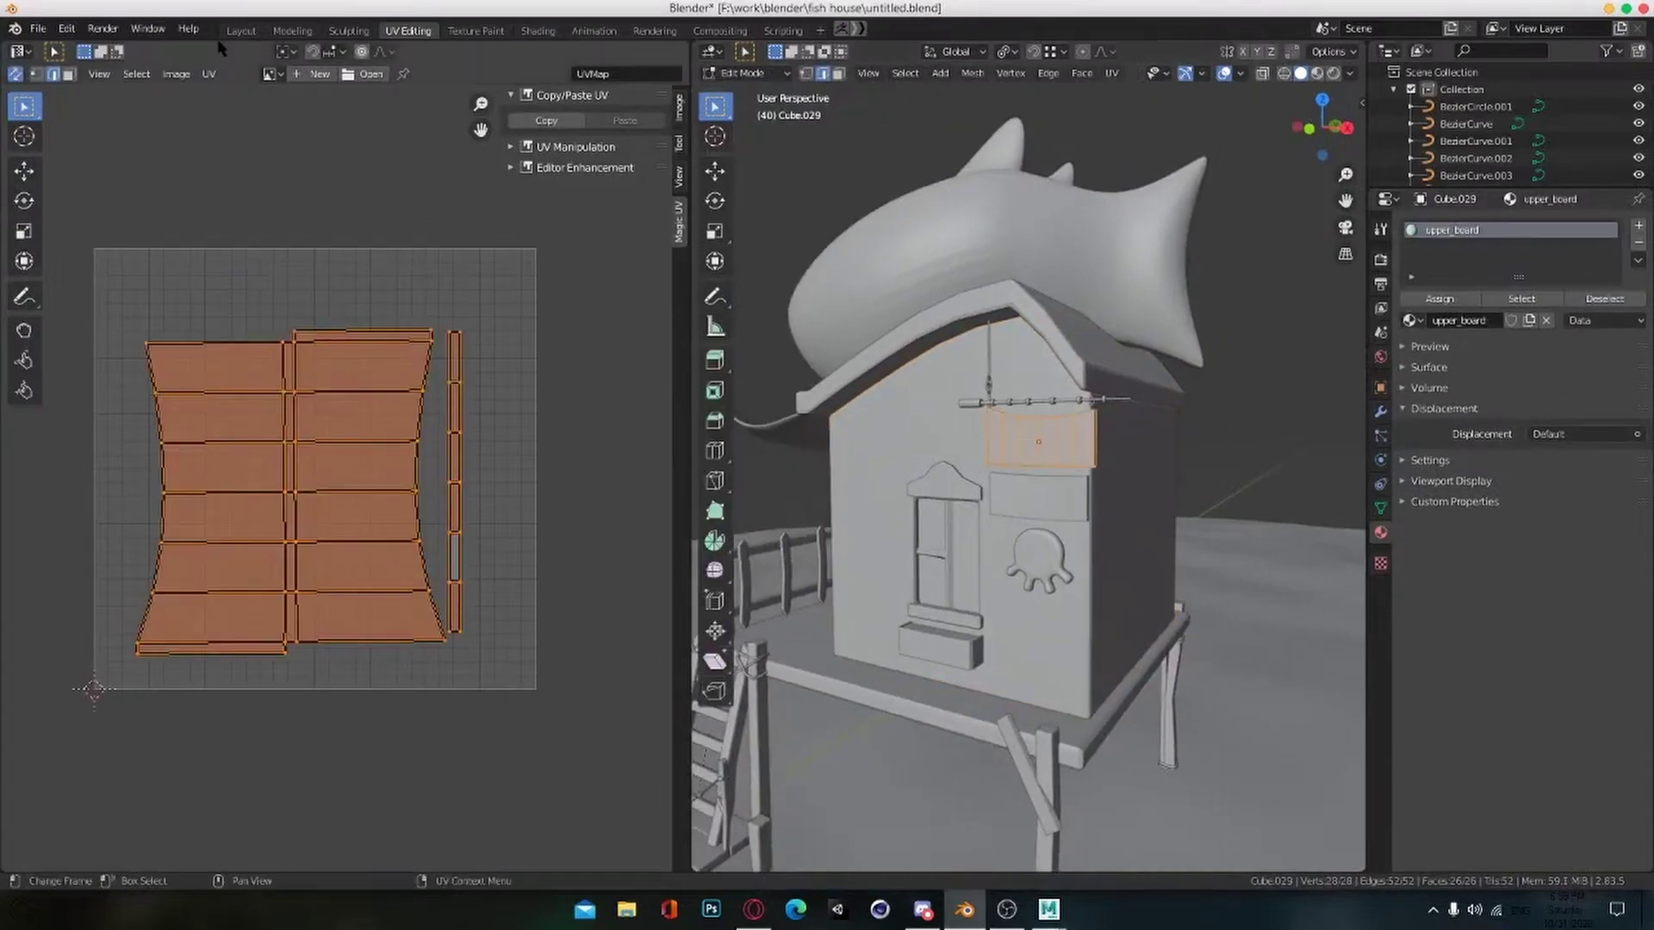
{"action": "left_click", "coordinate": [209, 73]}
{"action": "left_click", "coordinate": [259, 457]}
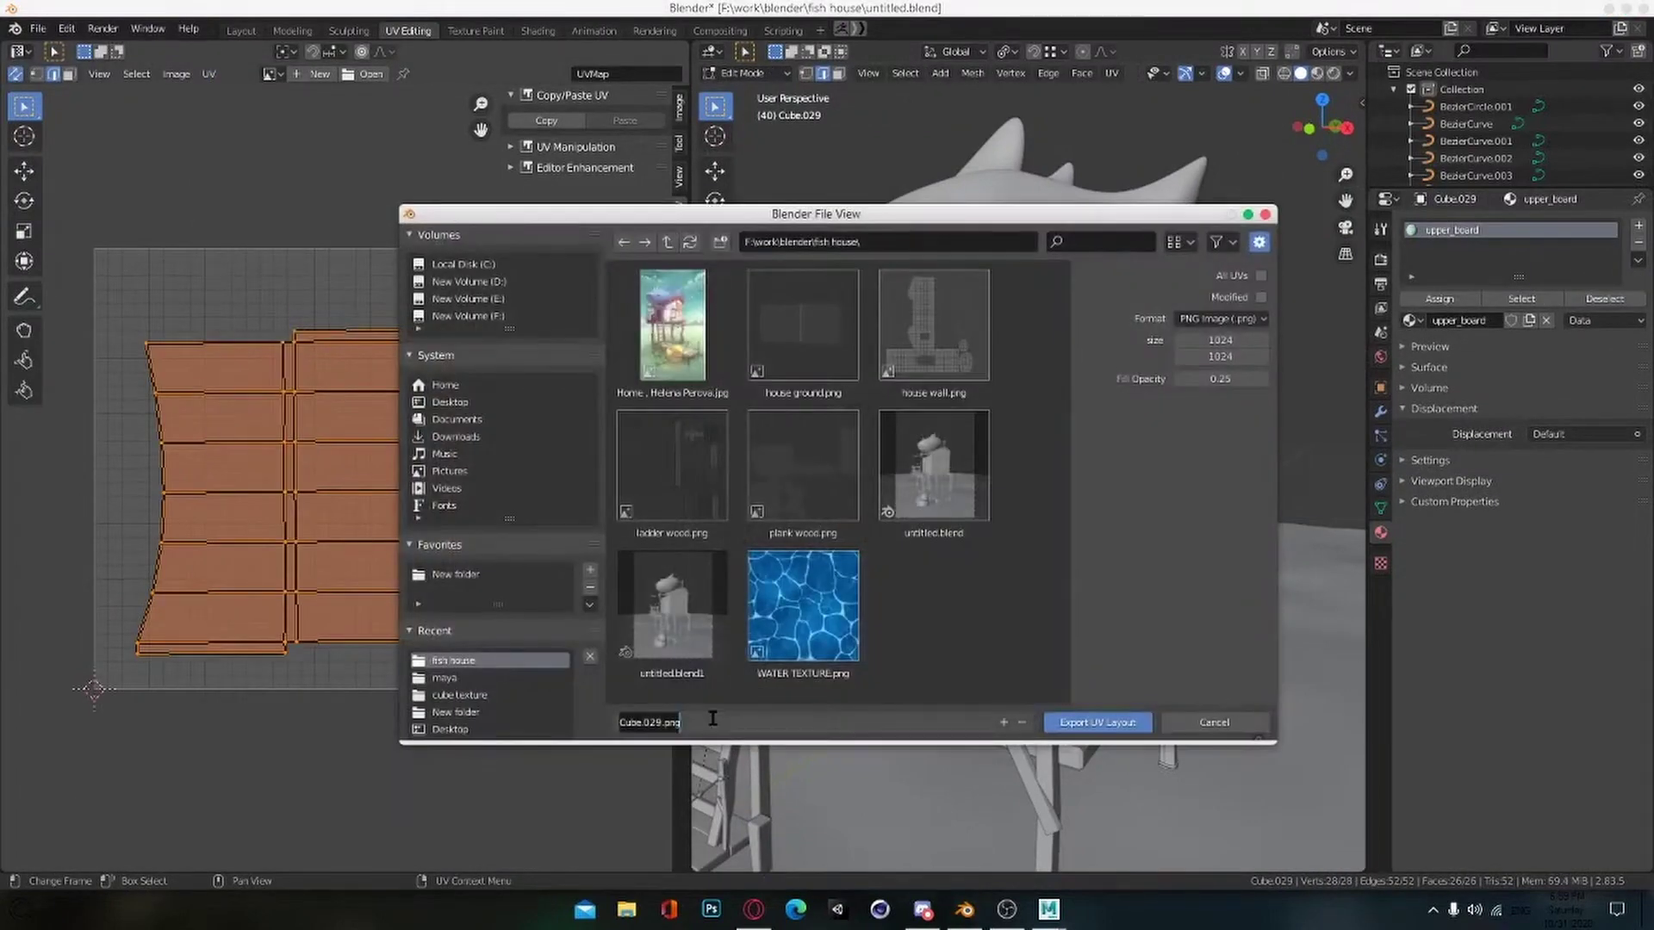
{"action": "key", "text": "Return"}
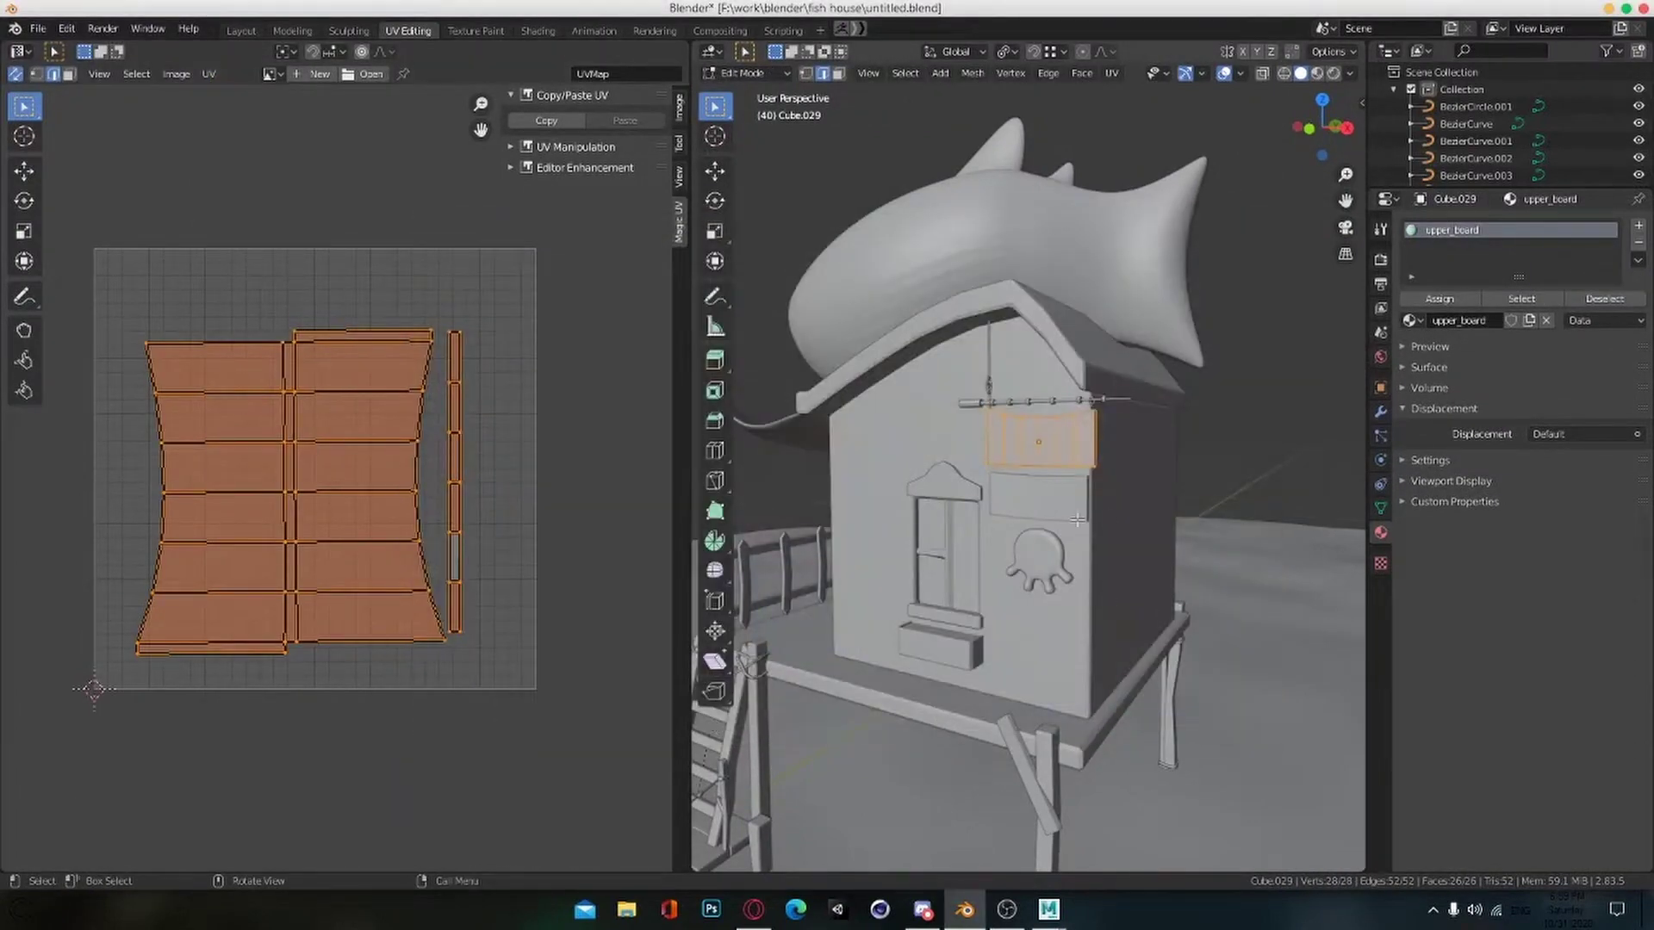
Step: Open the lower sign board in Edit Mode and export its UV layout as board2.png
{"action": "key", "text": "Tab"}
{"action": "left_click", "coordinate": [1072, 516]}
{"action": "key", "text": "Tab"}
{"action": "left_click", "coordinate": [210, 74]}
{"action": "left_click", "coordinate": [259, 457]}
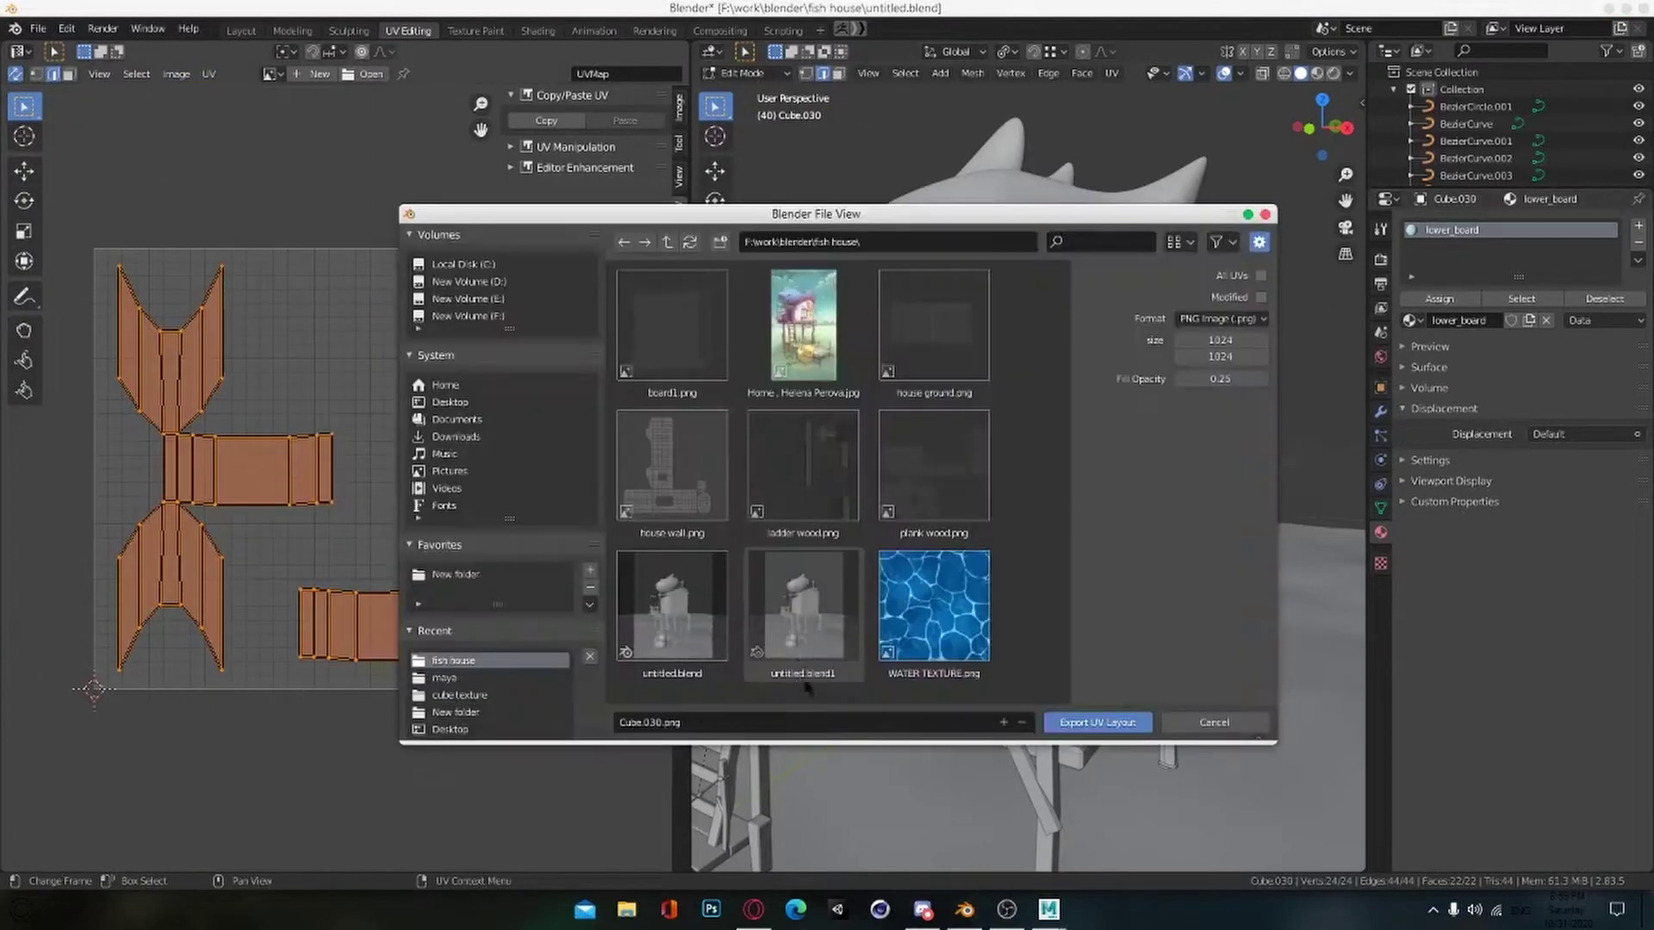
{"action": "key", "text": "Return"}
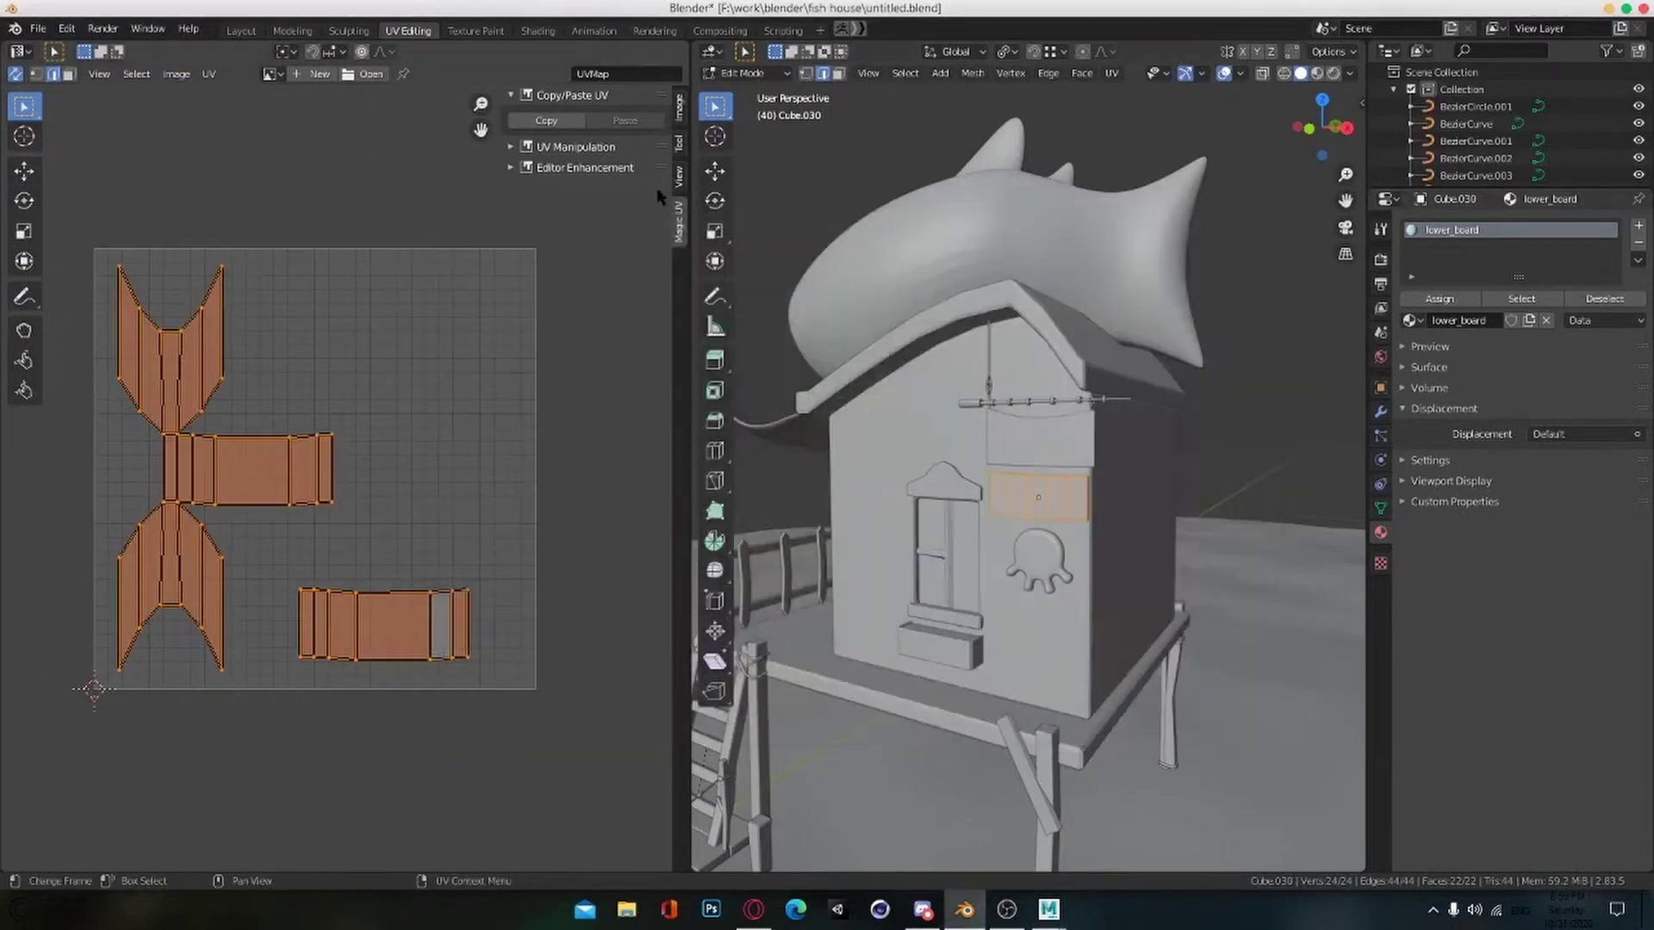
Step: Open the octopus sign below the boards in Edit Mode with all of its geometry selected
{"action": "key", "text": "Tab"}
{"action": "mouse_move", "coordinate": [1004, 602]}
{"action": "middle_mouse_down"}
{"action": "mouse_move", "coordinate": [1111, 617]}
{"action": "mouse_move", "coordinate": [995, 617]}
{"action": "mouse_move", "coordinate": [978, 596]}
{"action": "middle_mouse_up"}
{"action": "scroll", "coordinate": [994, 617], "scroll_direction": "down", "scroll_amount": 1}
{"action": "left_click", "coordinate": [972, 548]}
{"action": "scroll", "coordinate": [972, 552], "scroll_direction": "up", "scroll_amount": 3}
{"action": "key", "text": "Tab"}
{"action": "key", "text": "a"}
Step: Export the octopus UV layout as octopus.png in the fish house folder and save the blend file
{"action": "left_click", "coordinate": [208, 73]}
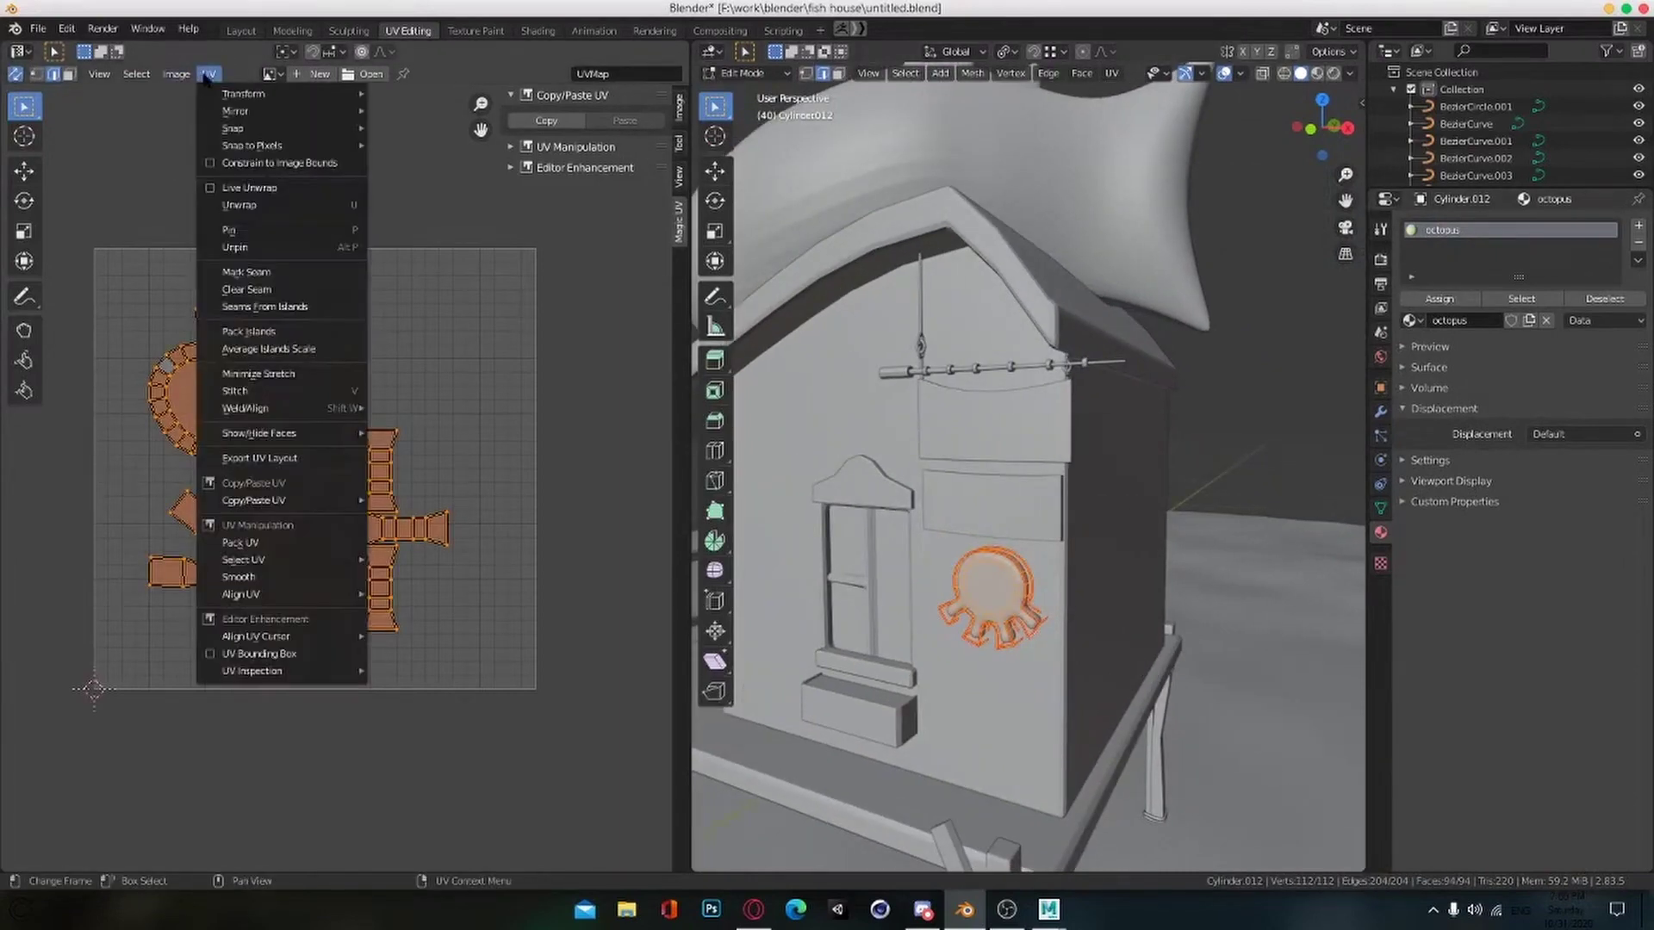
{"action": "left_click", "coordinate": [259, 457]}
{"action": "type", "text": "octopu"}
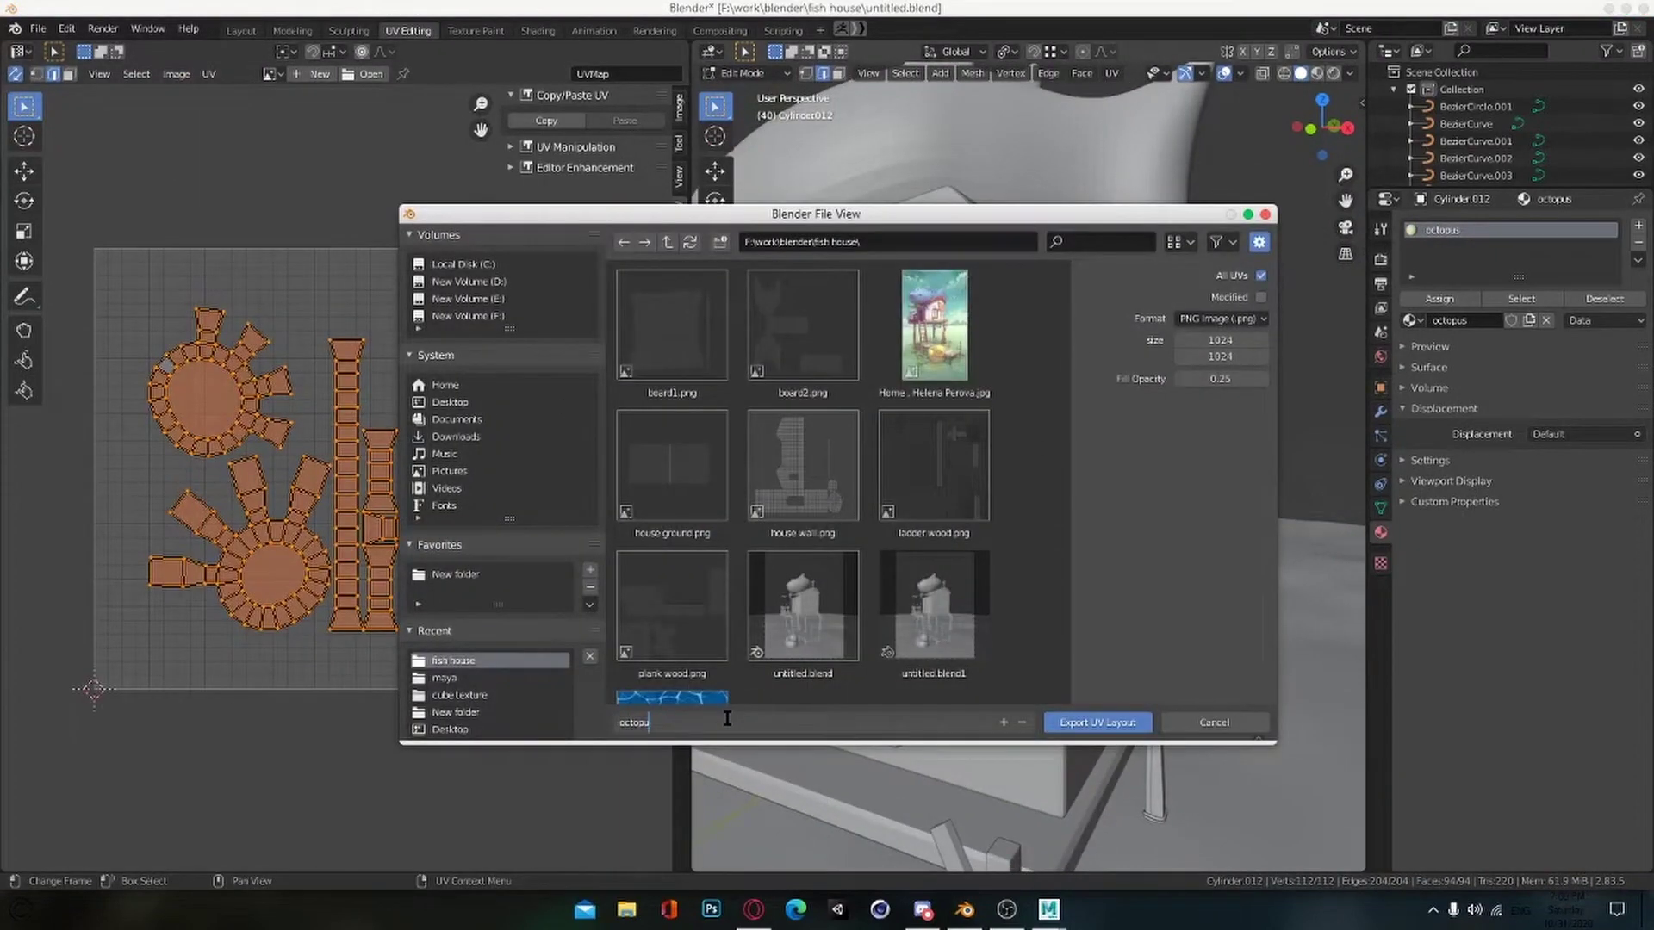
{"action": "type", "text": "s"}
{"action": "key", "text": "Return"}
{"action": "key", "text": "Return"}
{"action": "key", "text": "Tab"}
{"action": "middle_click_drag", "start_coordinate": [861, 650], "coordinate": [952, 658]}
{"action": "scroll", "coordinate": [1041, 723], "scroll_direction": "down", "scroll_amount": 2}
{"action": "key", "text": "ctrl+s"}
Step: Select every object that shares the ladder_wood material
{"action": "middle_click_drag", "start_coordinate": [1042, 724], "coordinate": [1025, 603]}
{"action": "left_click", "coordinate": [974, 556]}
{"action": "key", "text": "Tab"}
{"action": "key", "text": "Tab"}
{"action": "key", "text": "shift+l"}
{"action": "left_click", "coordinate": [975, 553]}
{"action": "scroll", "coordinate": [1005, 591], "scroll_direction": "down", "scroll_amount": 2}
Step: Open the ladder_wood objects in Edit Mode and unwrap all their geometry together
{"action": "key", "text": "Tab"}
{"action": "key", "text": "a"}
{"action": "scroll", "coordinate": [965, 594], "scroll_direction": "down", "scroll_amount": 4}
{"action": "scroll", "coordinate": [1024, 603], "scroll_direction": "up", "scroll_amount": 3}
{"action": "key", "text": "u"}
{"action": "left_click", "coordinate": [560, 516]}
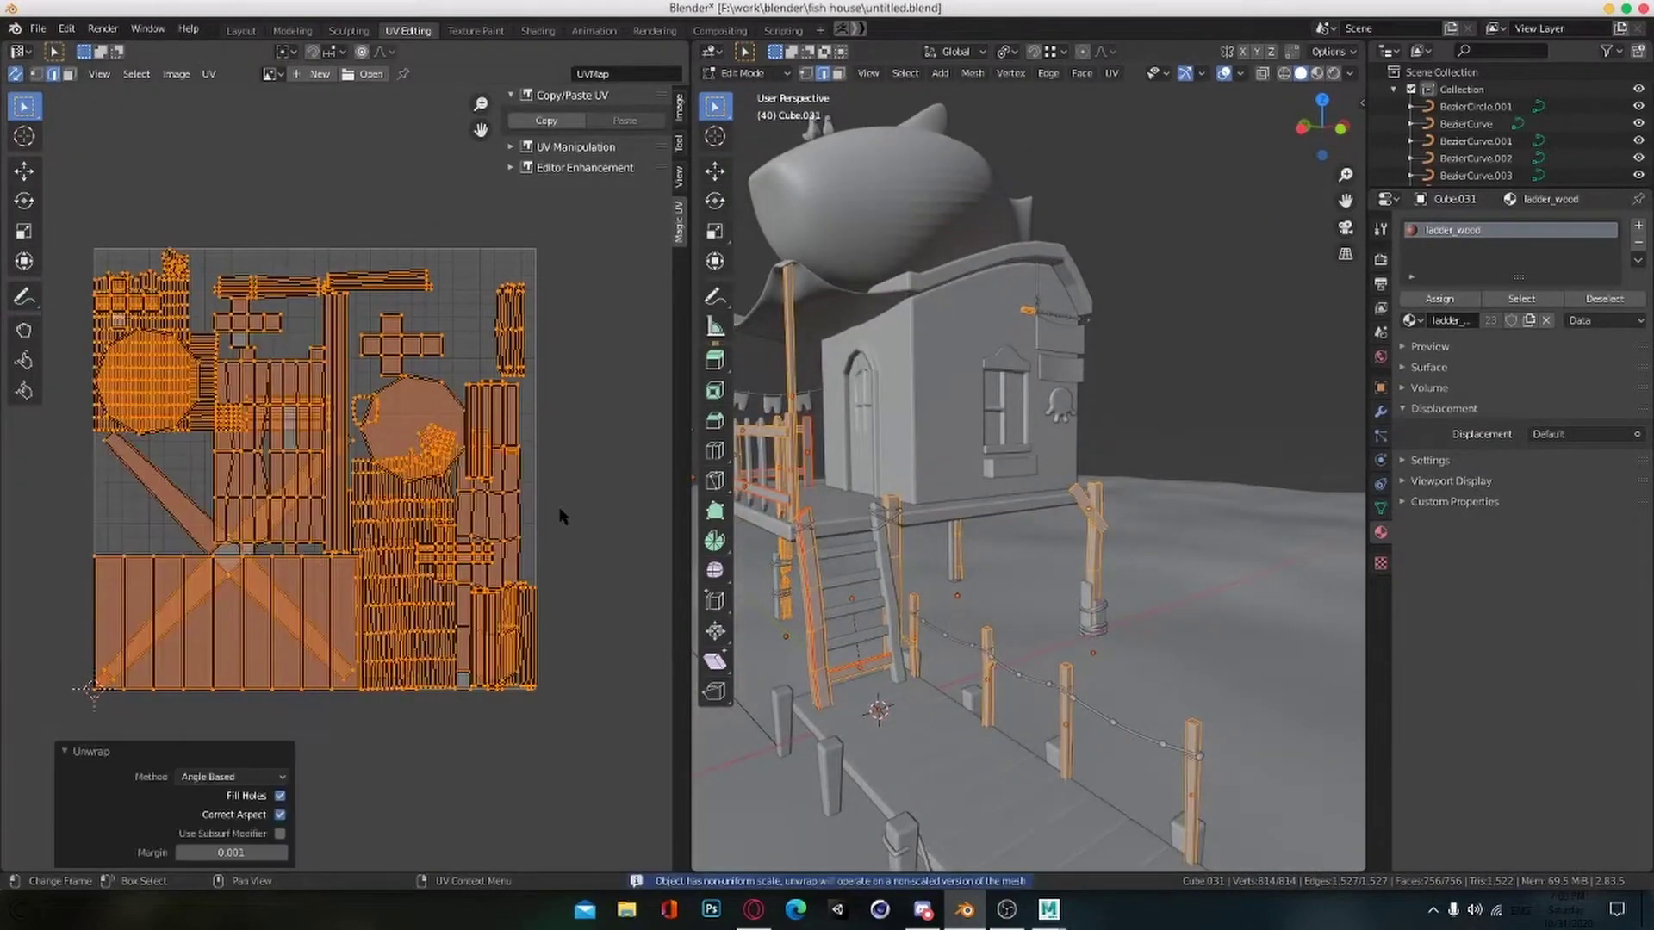
Step: Average the island scale of the ladder_wood UVs and pack the islands
{"action": "left_click", "coordinate": [208, 74]}
{"action": "left_click", "coordinate": [258, 355]}
{"action": "left_click", "coordinate": [209, 73]}
{"action": "left_click", "coordinate": [258, 348]}
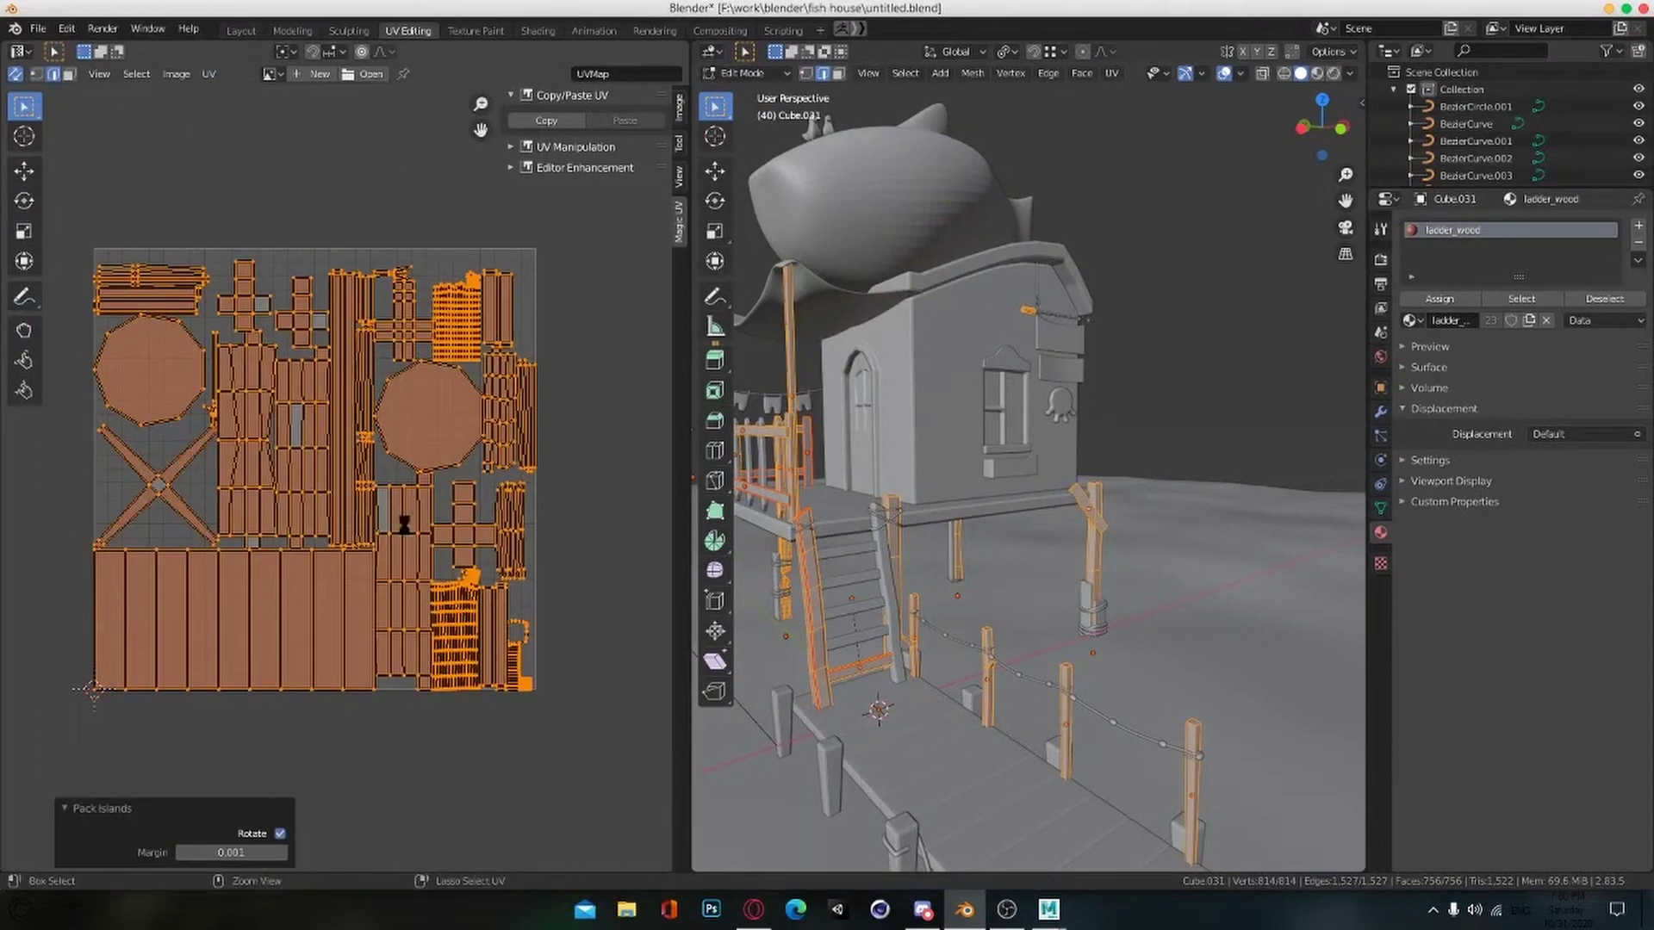
Step: Export the ladder_wood UV layout over the existing ladder wood.png and save the blend file
{"action": "left_click", "coordinate": [209, 73]}
{"action": "left_click", "coordinate": [258, 500]}
{"action": "scroll", "coordinate": [895, 541], "scroll_direction": "down", "scroll_amount": 3}
{"action": "scroll", "coordinate": [896, 540], "scroll_direction": "up", "scroll_amount": 1}
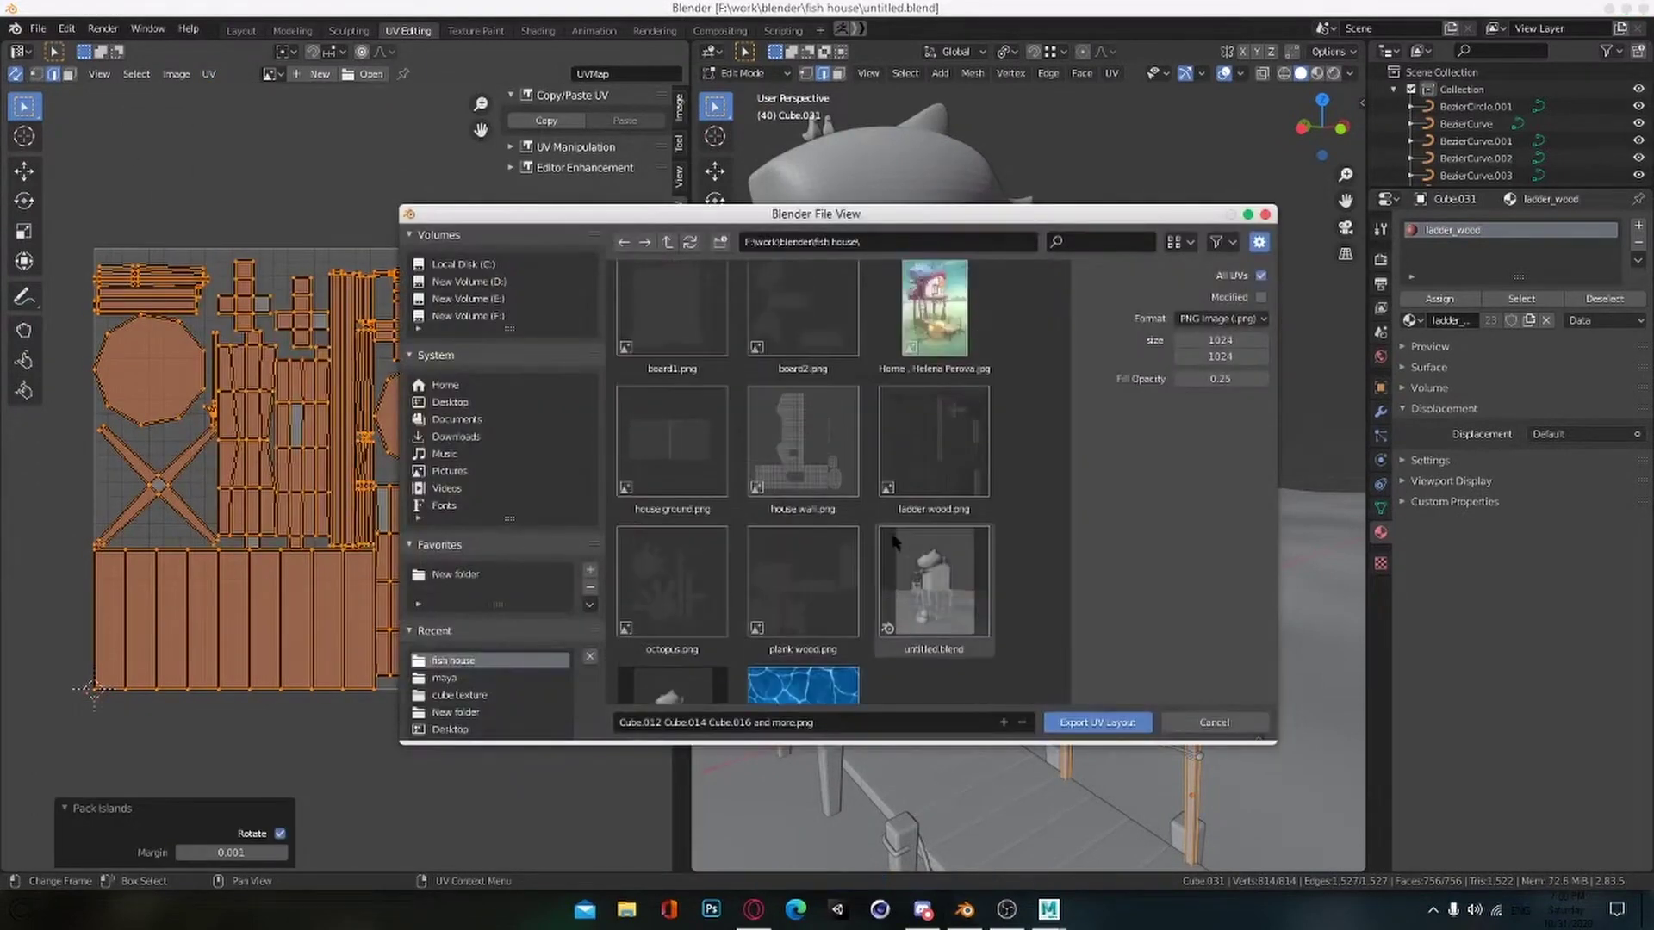
{"action": "scroll", "coordinate": [892, 534], "scroll_direction": "up", "scroll_amount": 1}
{"action": "left_click", "coordinate": [880, 484]}
{"action": "left_click", "coordinate": [1116, 724]}
{"action": "middle_click_drag", "start_coordinate": [1086, 663], "coordinate": [1025, 655]}
{"action": "key", "text": "Tab"}
{"action": "left_click", "coordinate": [1058, 621]}
{"action": "middle_click_drag", "start_coordinate": [1119, 628], "coordinate": [1131, 678]}
{"action": "key", "text": "ctrl+s"}
{"action": "scroll", "coordinate": [983, 652], "scroll_direction": "down", "scroll_amount": 4}
{"action": "scroll", "coordinate": [1110, 633], "scroll_direction": "up", "scroll_amount": 3}
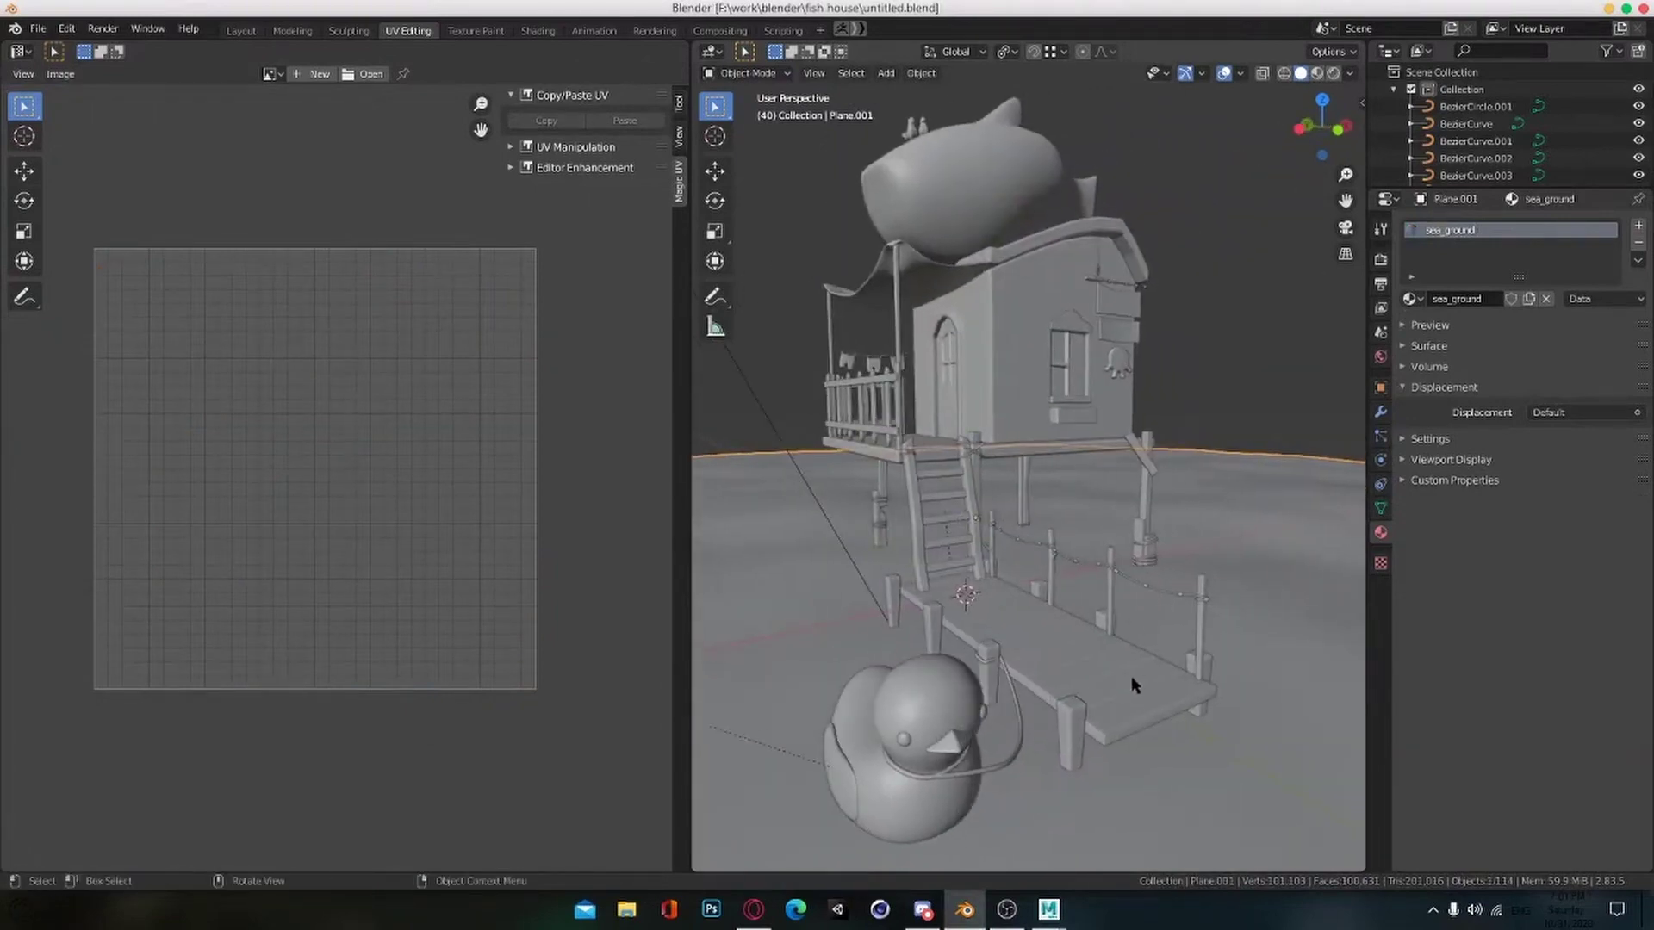
Step: Open the shark on the roof in Edit Mode and check its existing UV layout
{"action": "key", "text": "Tab"}
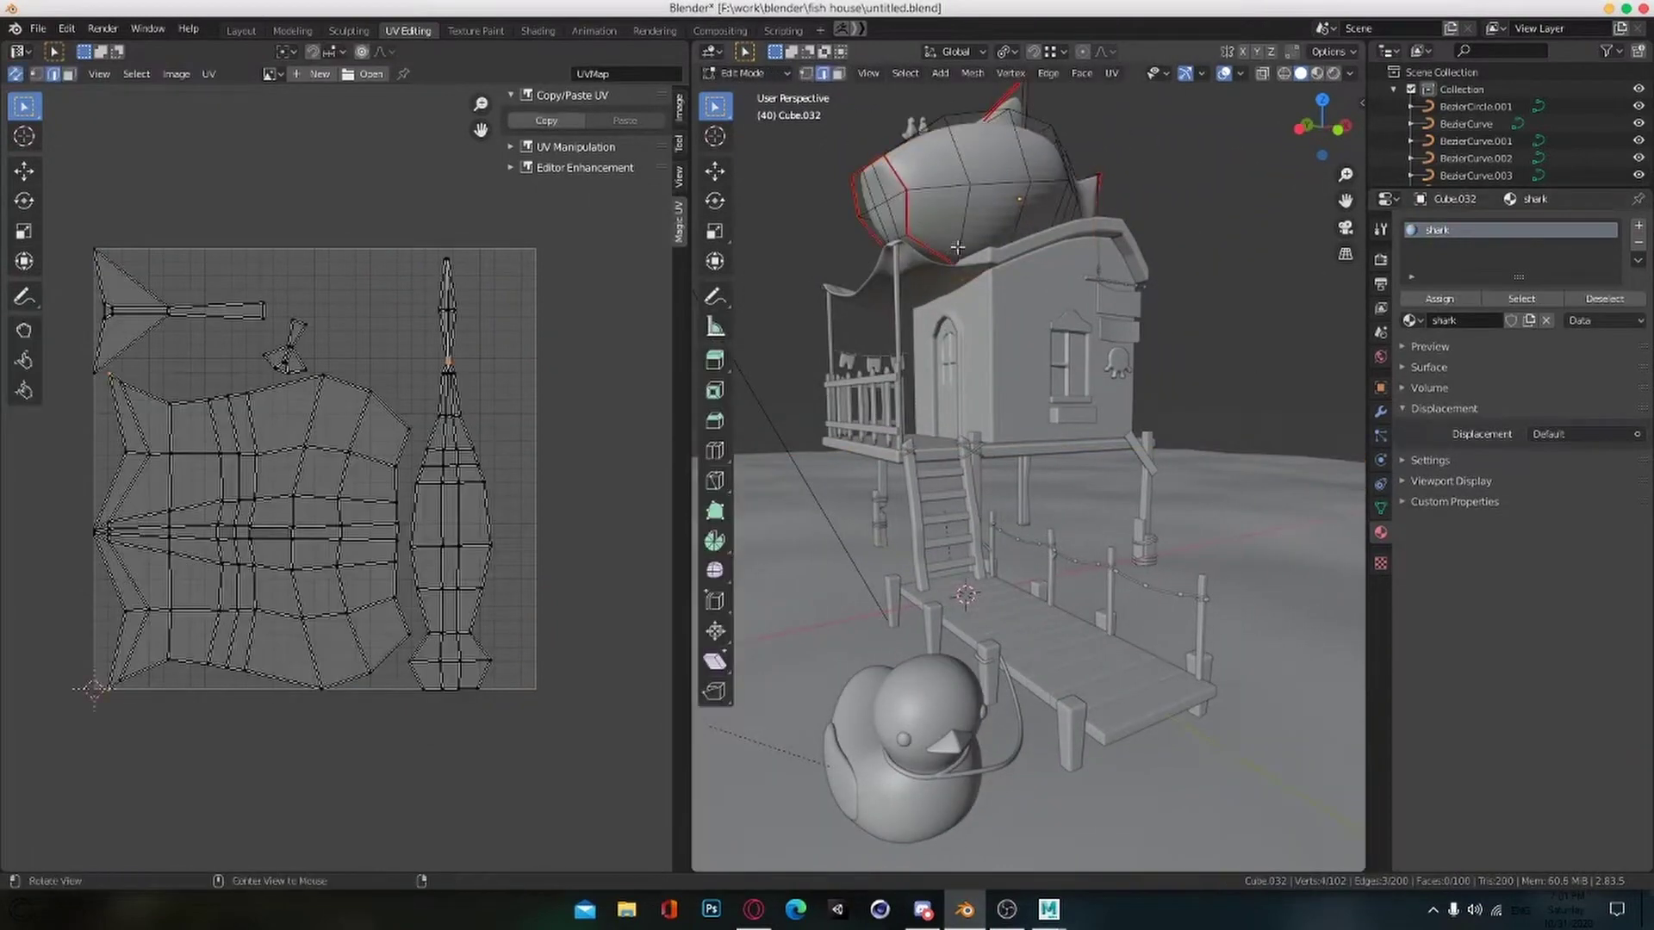
{"action": "middle_click_drag", "start_coordinate": [940, 292], "coordinate": [1082, 438]}
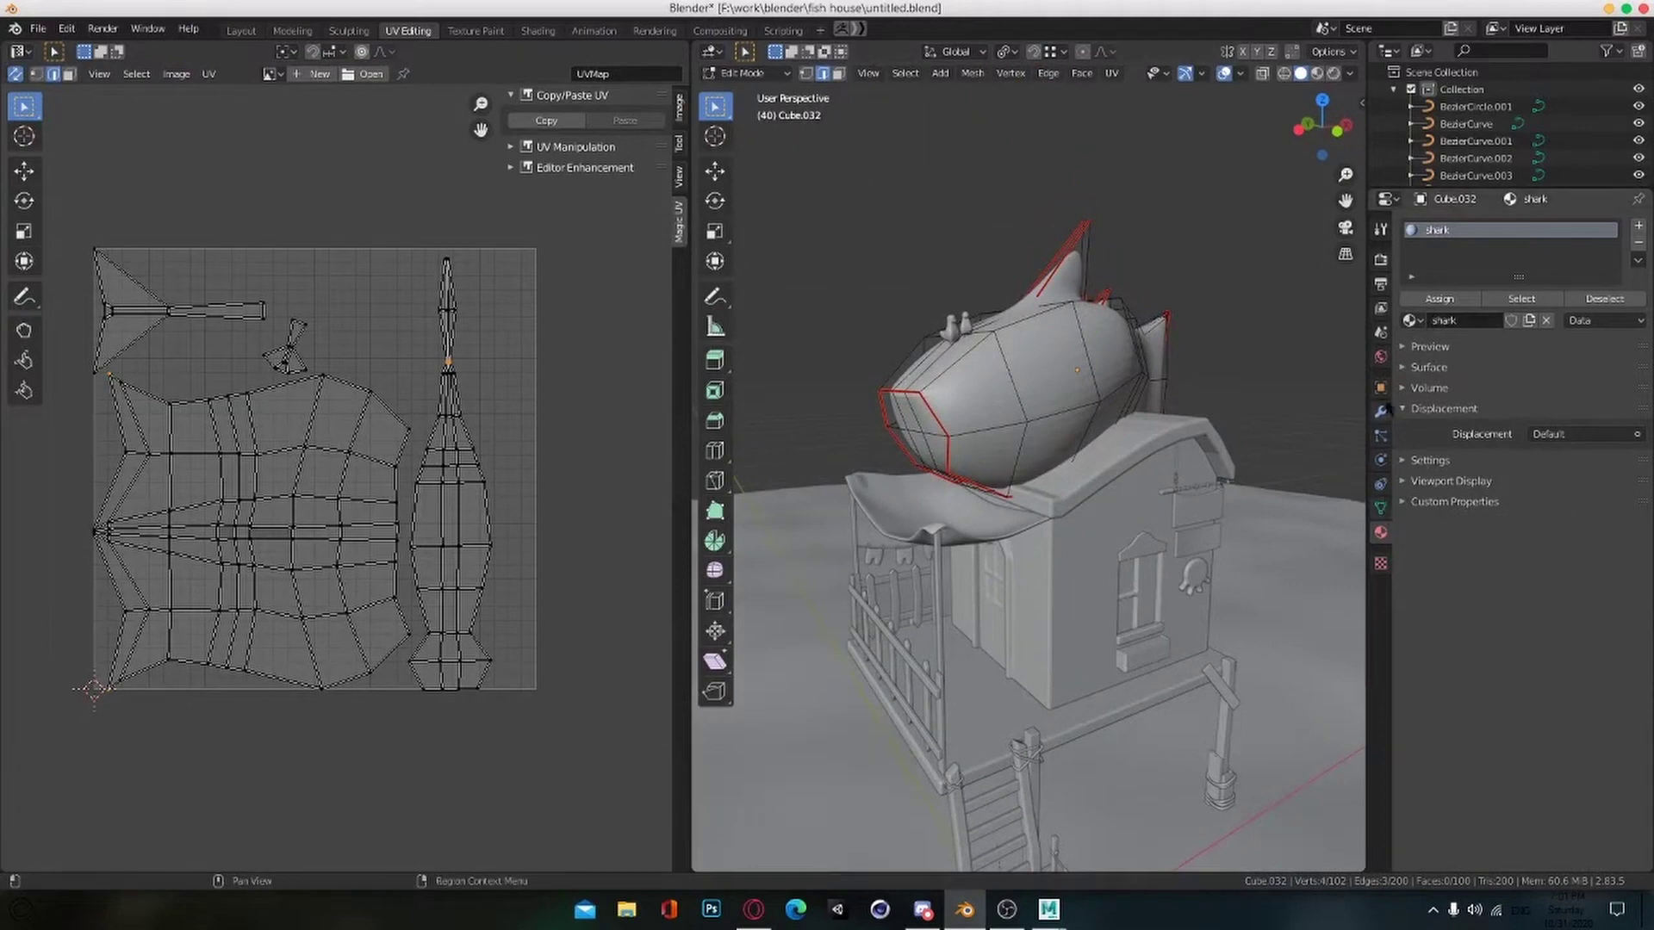
{"action": "key", "text": "a"}
{"action": "key", "text": "u"}
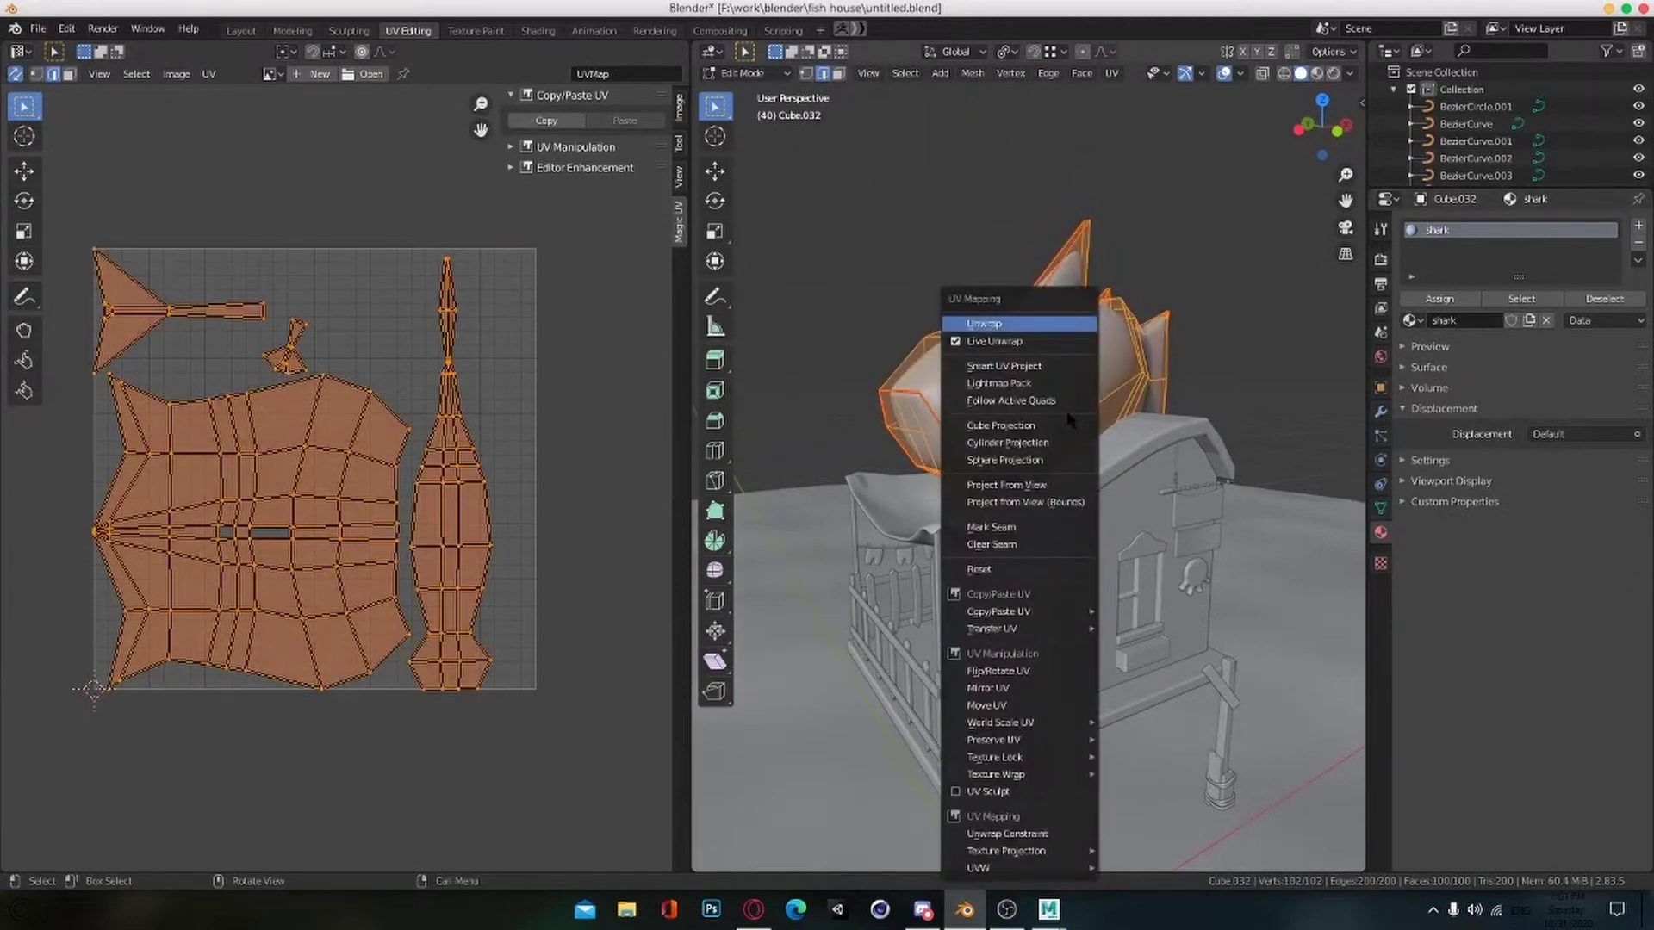
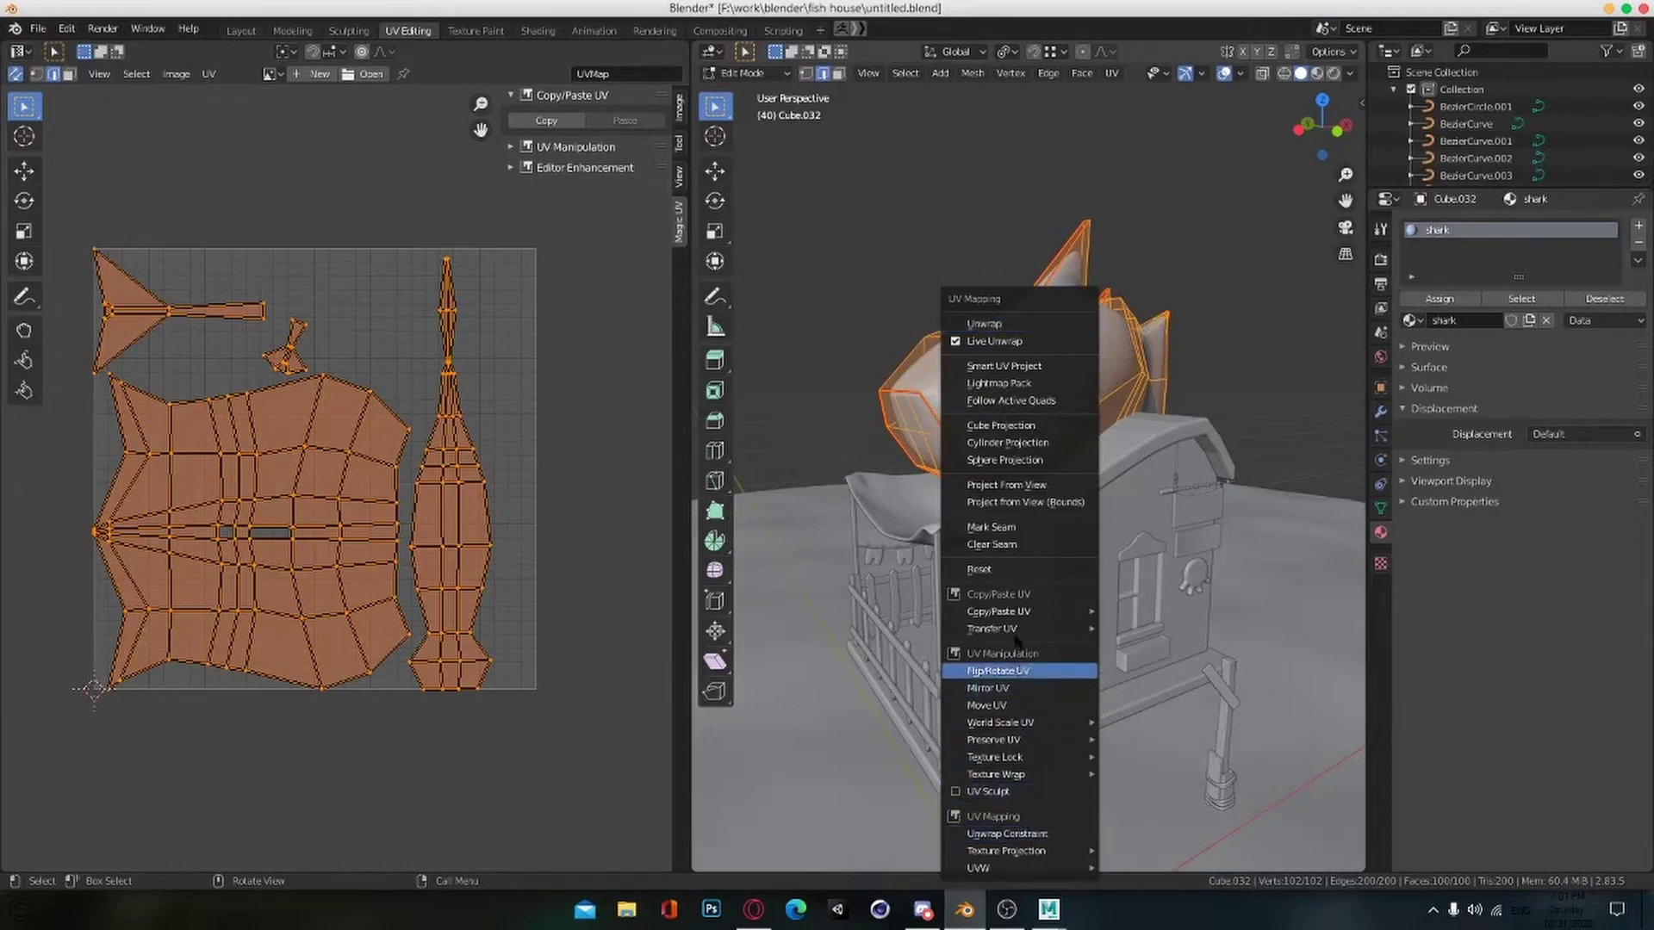
{"action": "scroll", "coordinate": [989, 467], "scroll_direction": "up", "scroll_amount": 4}
{"action": "scroll", "coordinate": [988, 466], "scroll_direction": "down", "scroll_amount": 3}
{"action": "key", "text": "Tab"}
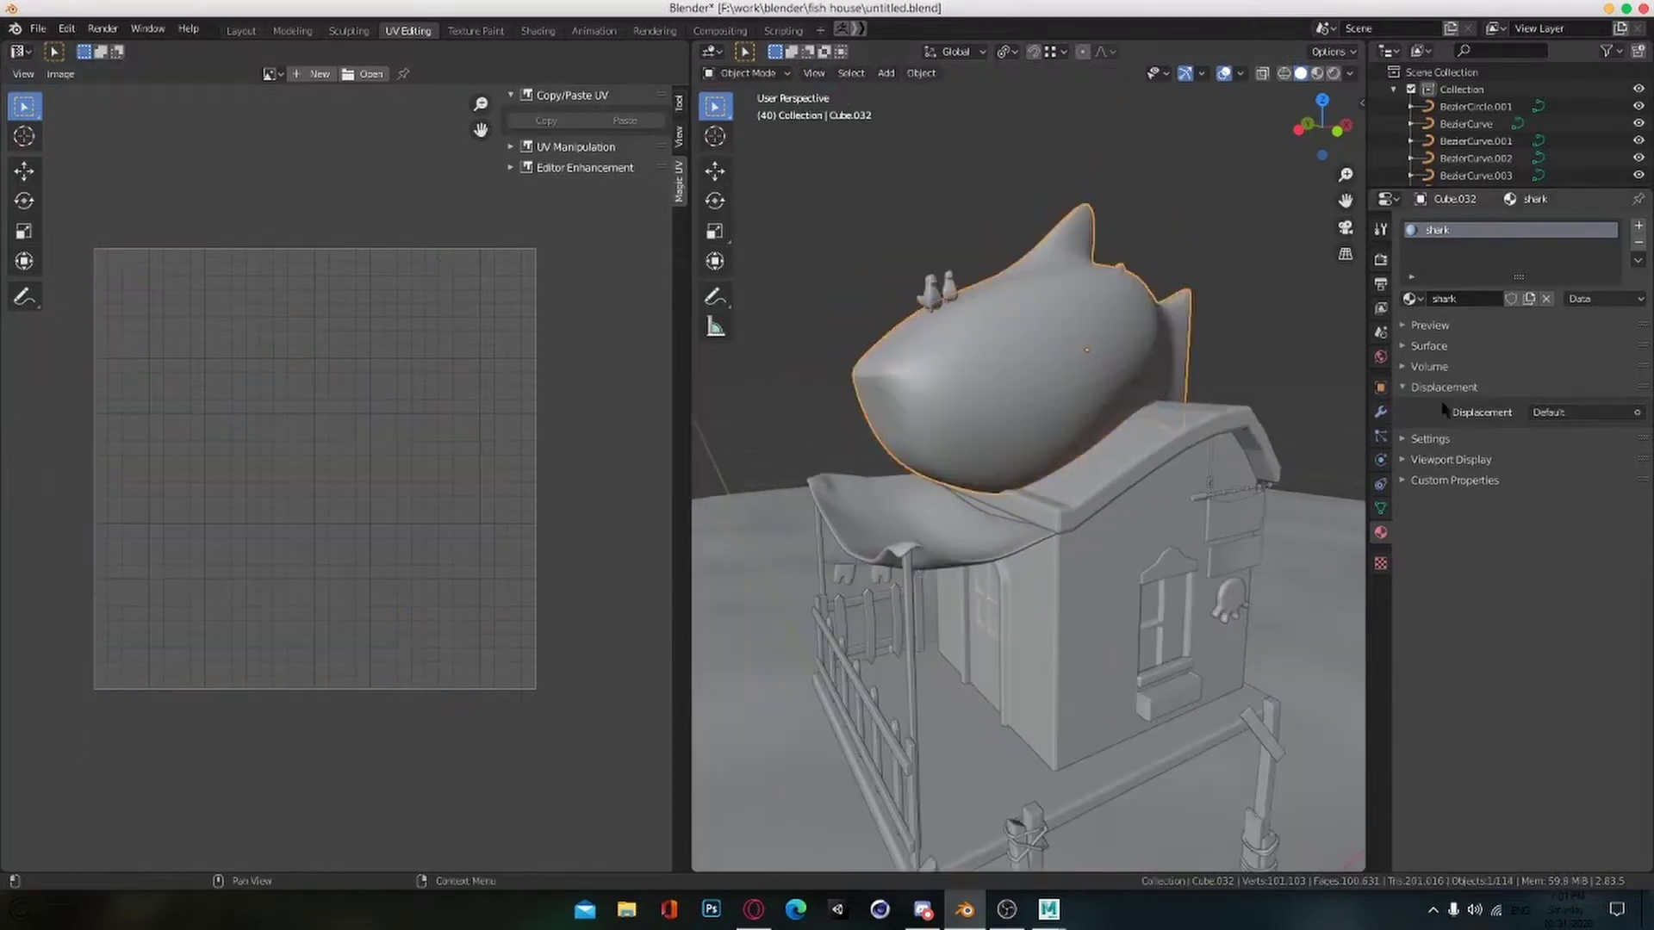
Step: Apply the shark's Subdivision modifier and clear its mesh selection
{"action": "left_click", "coordinate": [1380, 412]}
{"action": "left_click", "coordinate": [1488, 279]}
{"action": "key", "text": "Tab"}
{"action": "key", "text": "alt+a"}
{"action": "key", "text": "Tab"}
{"action": "middle_click_drag", "start_coordinate": [967, 396], "coordinate": [1016, 488], "text": "shift"}
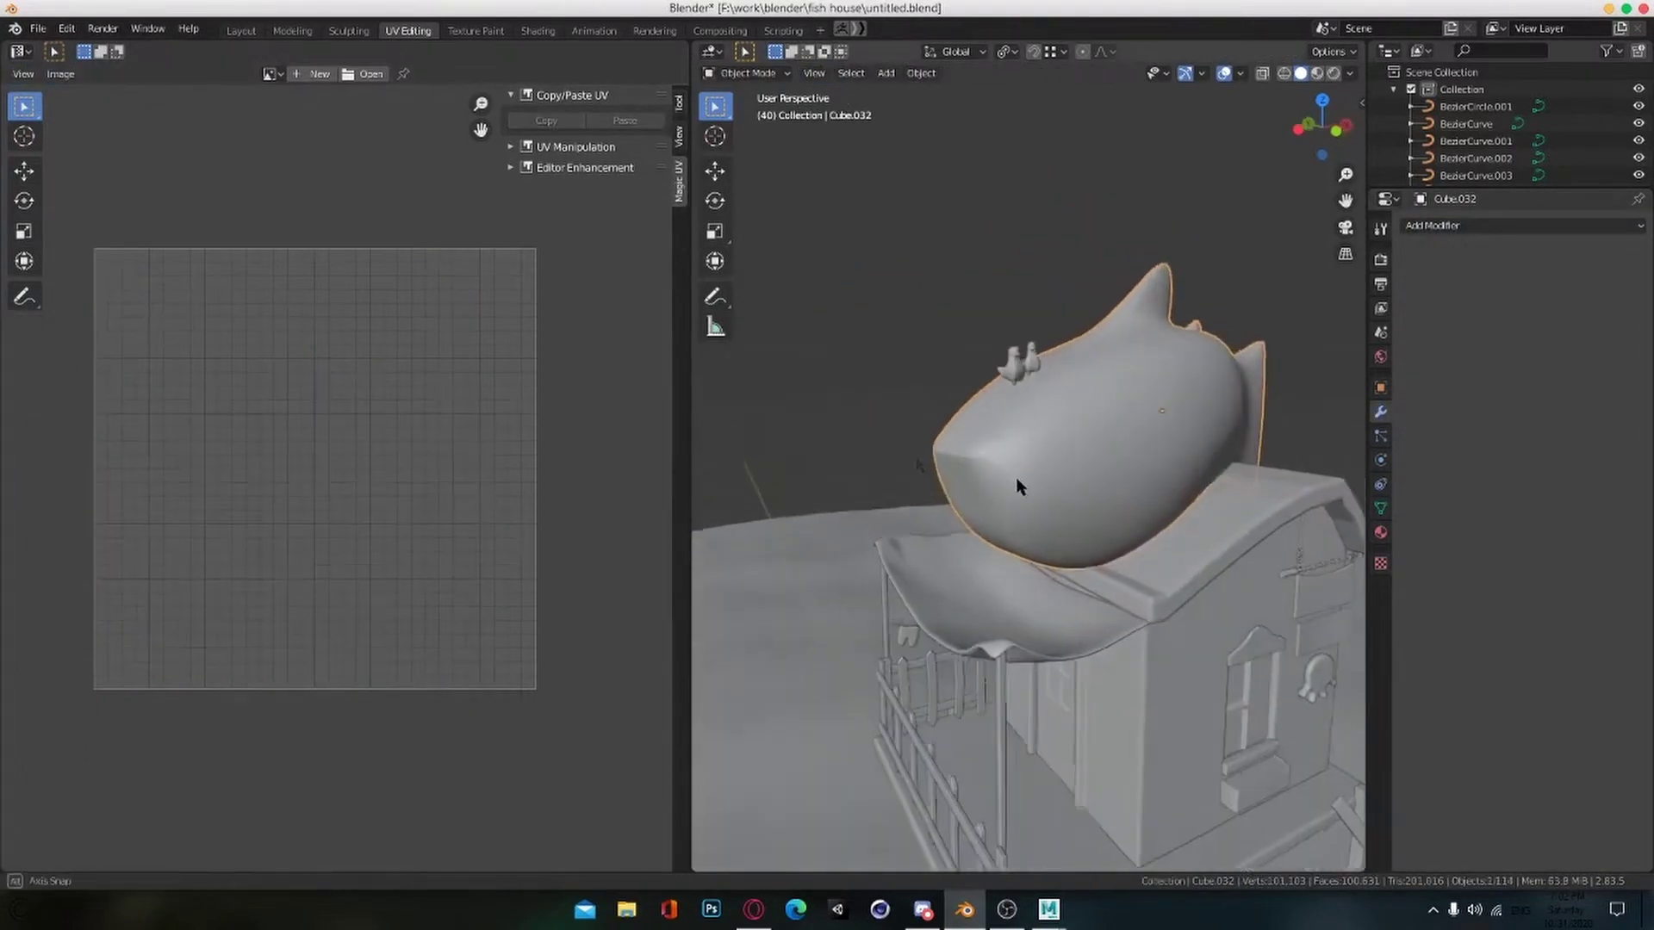
Step: Export the shark's full UV layout as shark.png in the fish house folder and save the blend file
{"action": "key", "text": "Tab"}
{"action": "key", "text": "a"}
{"action": "left_click", "coordinate": [209, 73]}
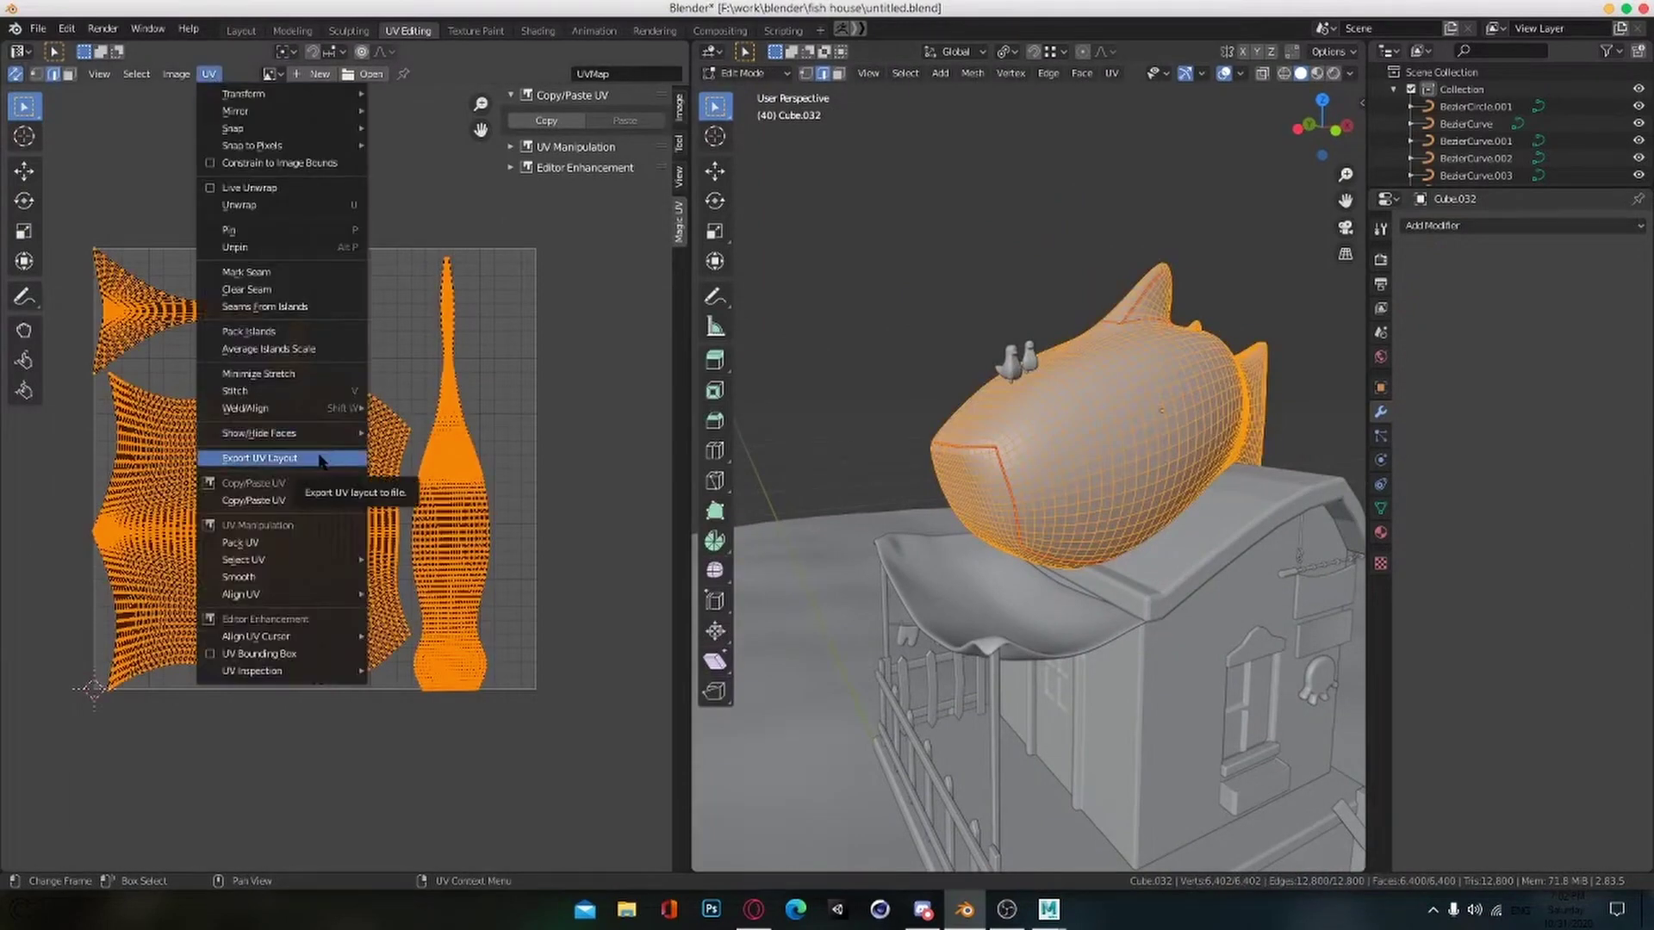
{"action": "left_click", "coordinate": [320, 458]}
{"action": "left_click", "coordinate": [720, 722]}
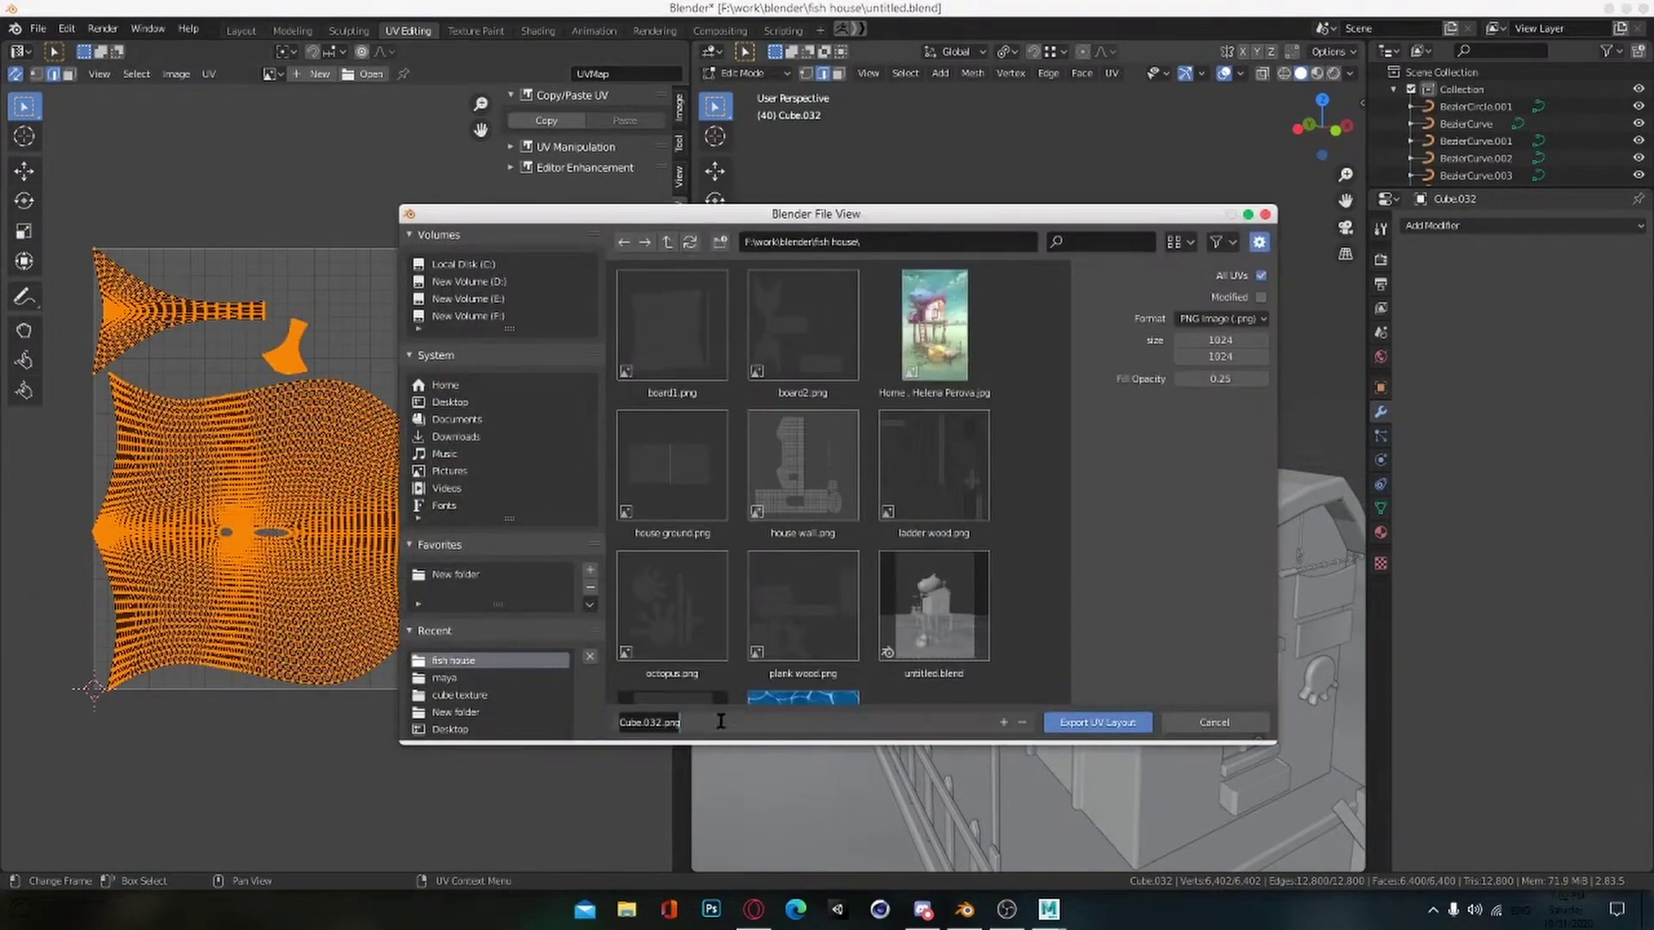
{"action": "type", "text": "shark"}
{"action": "key", "text": "Return"}
{"action": "key", "text": "alt+a"}
{"action": "key", "text": "a"}
{"action": "key", "text": "u"}
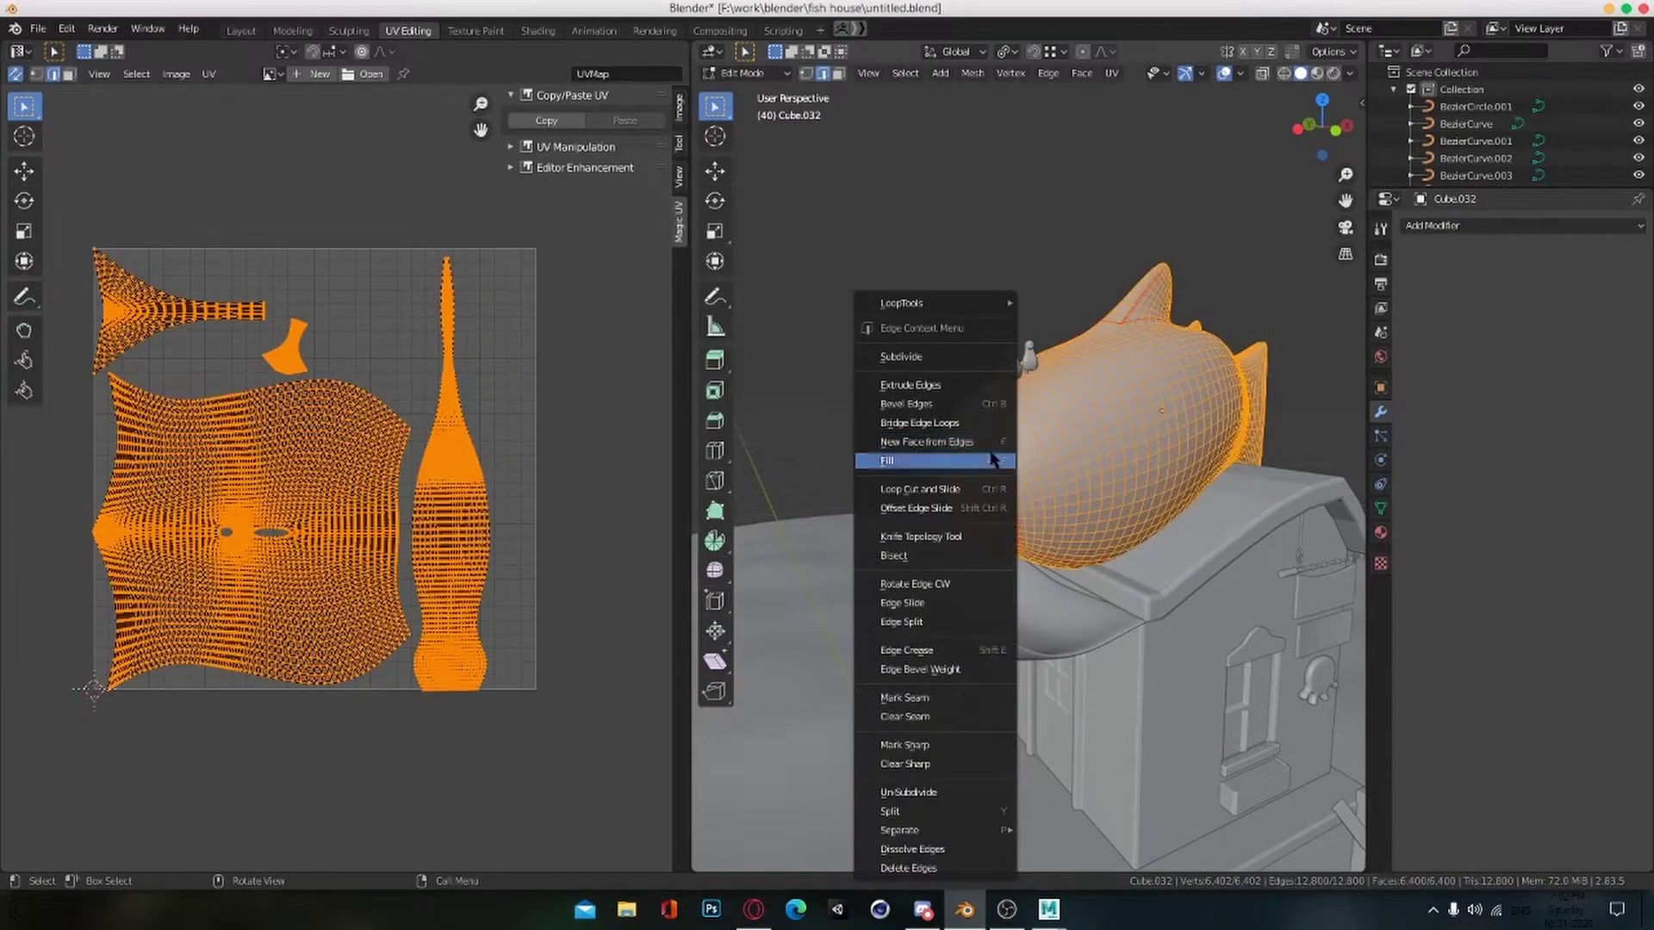
{"action": "left_click", "coordinate": [1008, 443]}
{"action": "key", "text": "Tab"}
{"action": "key", "text": "ctrl+s"}
{"action": "key", "text": "alt+Tab"}
{"action": "key", "text": "Tab"}
{"action": "key", "text": "Tab"}
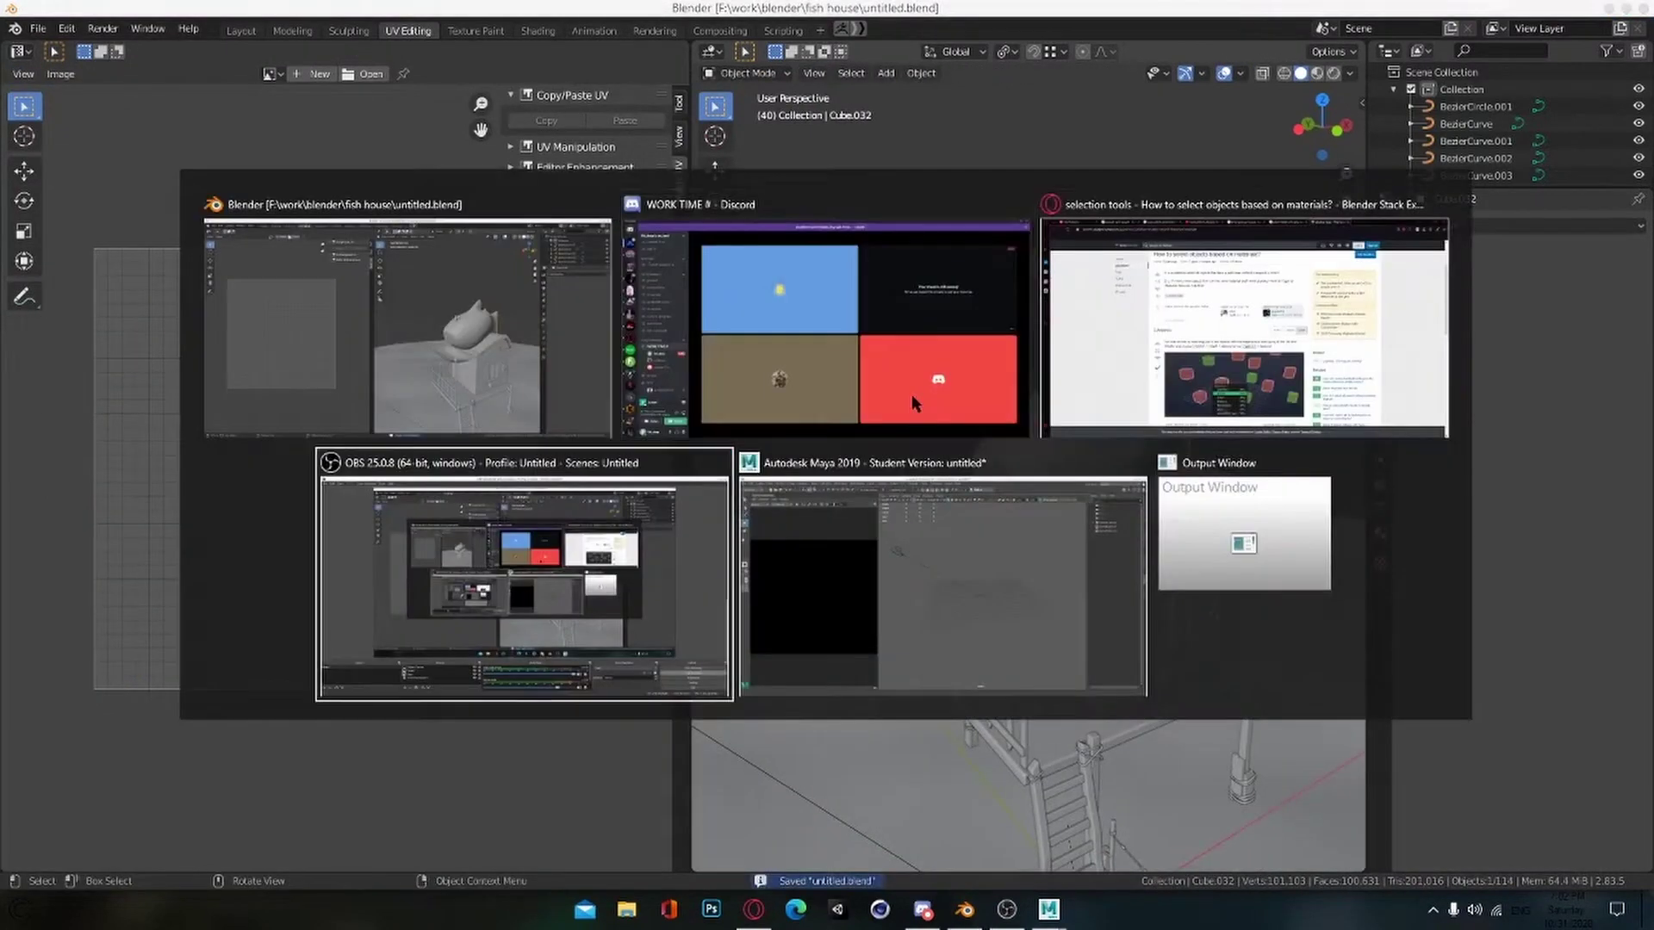
{"action": "key", "text": "alt+Tab"}
{"action": "key", "text": "alt+Tab"}
{"action": "key", "text": "alt+Tab"}
Step: Open the nearer of the two small birds on the shark's back in Edit Mode
{"action": "scroll", "coordinate": [918, 399], "scroll_direction": "up", "scroll_amount": 2}
{"action": "left_click_drag", "start_coordinate": [1033, 465], "coordinate": [1117, 586], "text": "alt"}
{"action": "middle_click_drag", "start_coordinate": [1117, 593], "coordinate": [1214, 550]}
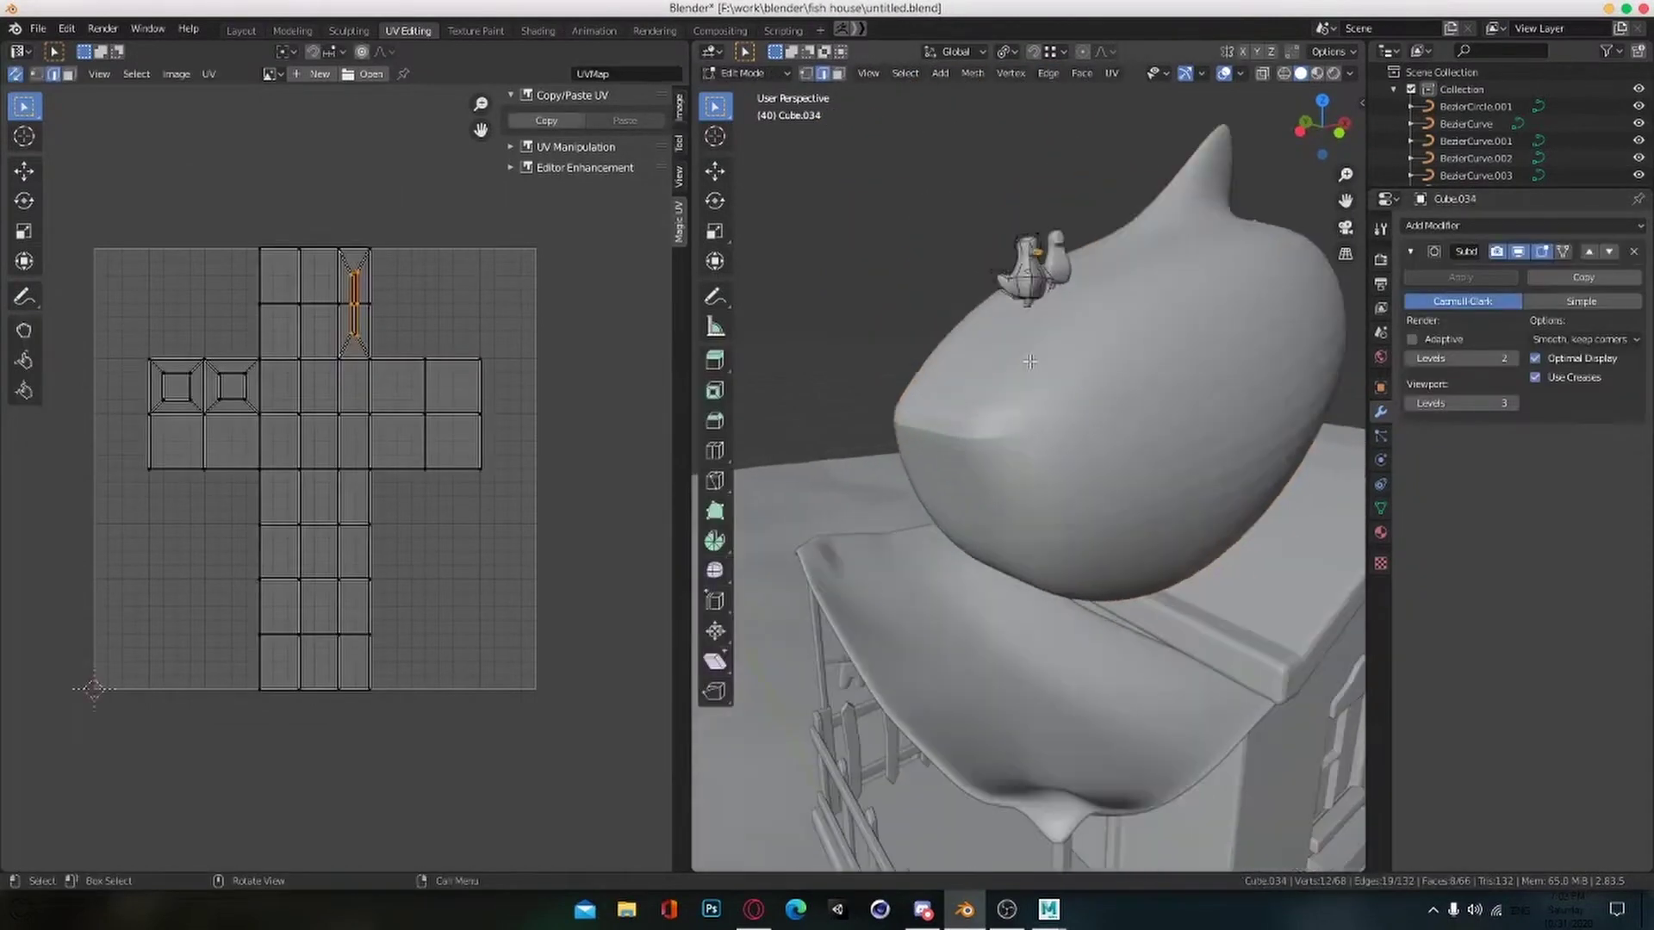
{"action": "scroll", "coordinate": [1180, 344], "scroll_direction": "up", "scroll_amount": 4}
{"action": "middle_click_drag", "start_coordinate": [1180, 275], "coordinate": [1219, 550], "text": "shift"}
{"action": "key", "text": "a"}
{"action": "key", "text": "u"}
{"action": "key", "text": "Escape"}
Step: Isolate the bird in local view and turn off the viewport display of its Subdivision modifier
{"action": "scroll", "coordinate": [1120, 508], "scroll_direction": "up", "scroll_amount": 3}
{"action": "left_click", "coordinate": [1118, 525], "text": "alt"}
{"action": "scroll", "coordinate": [1113, 525], "scroll_direction": "up", "scroll_amount": 4}
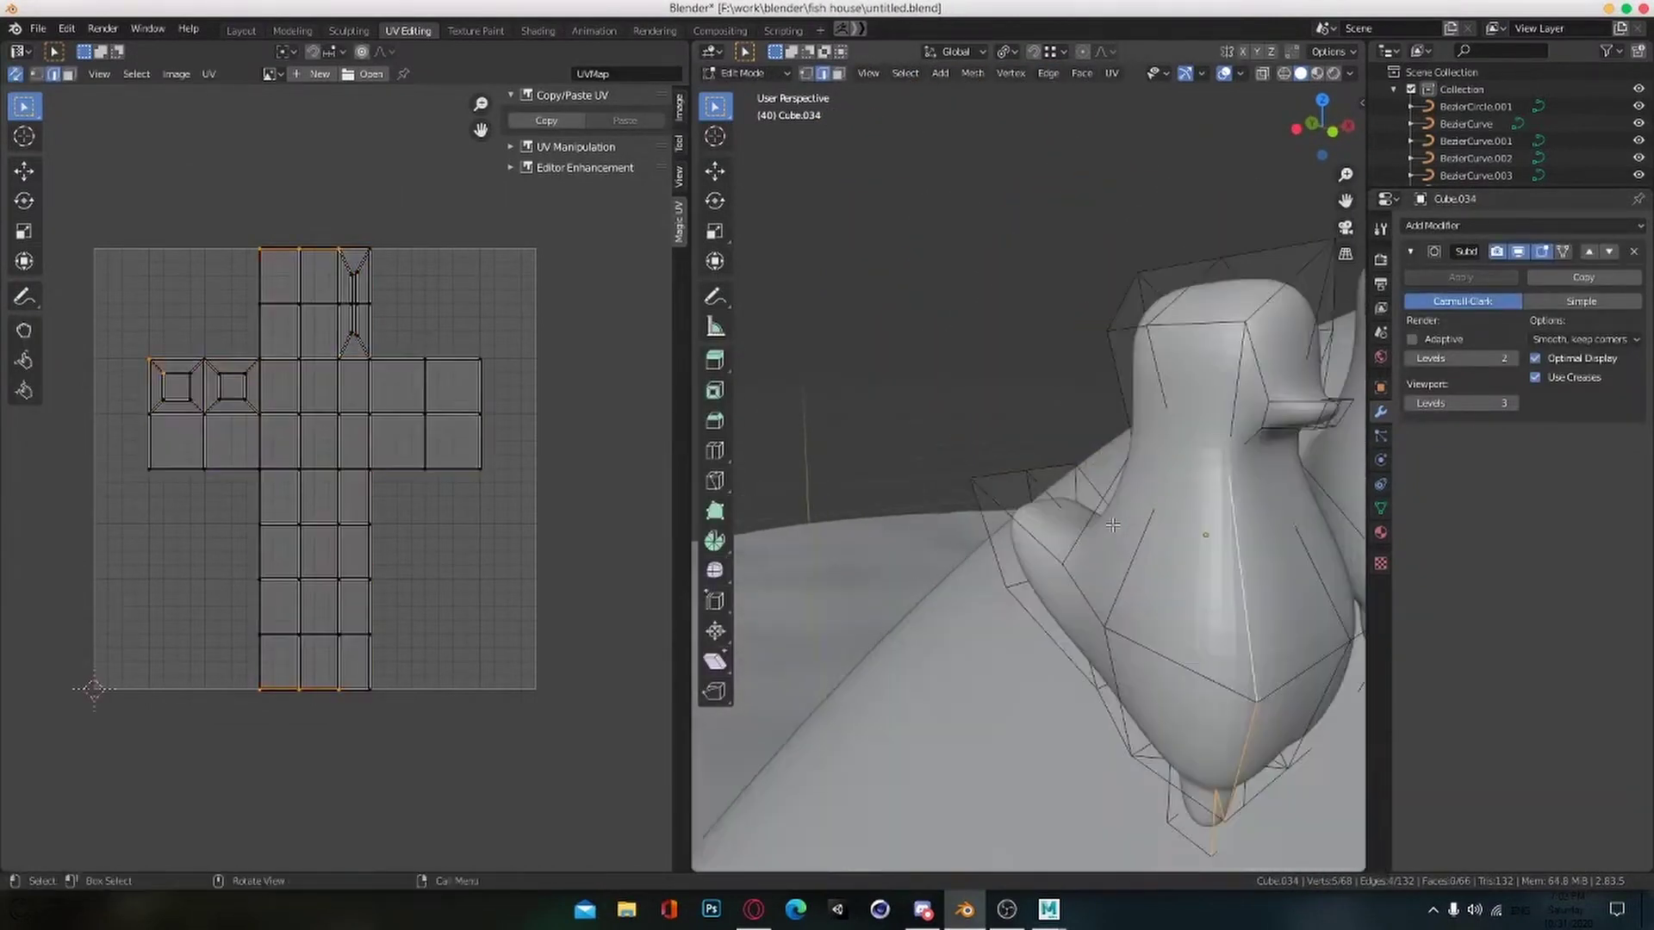
{"action": "middle_click_drag", "start_coordinate": [1113, 525], "coordinate": [1206, 551]}
{"action": "scroll", "coordinate": [1188, 551], "scroll_direction": "down", "scroll_amount": 4}
{"action": "scroll", "coordinate": [1068, 586], "scroll_direction": "up", "scroll_amount": 2}
{"action": "left_click", "coordinate": [1039, 603]}
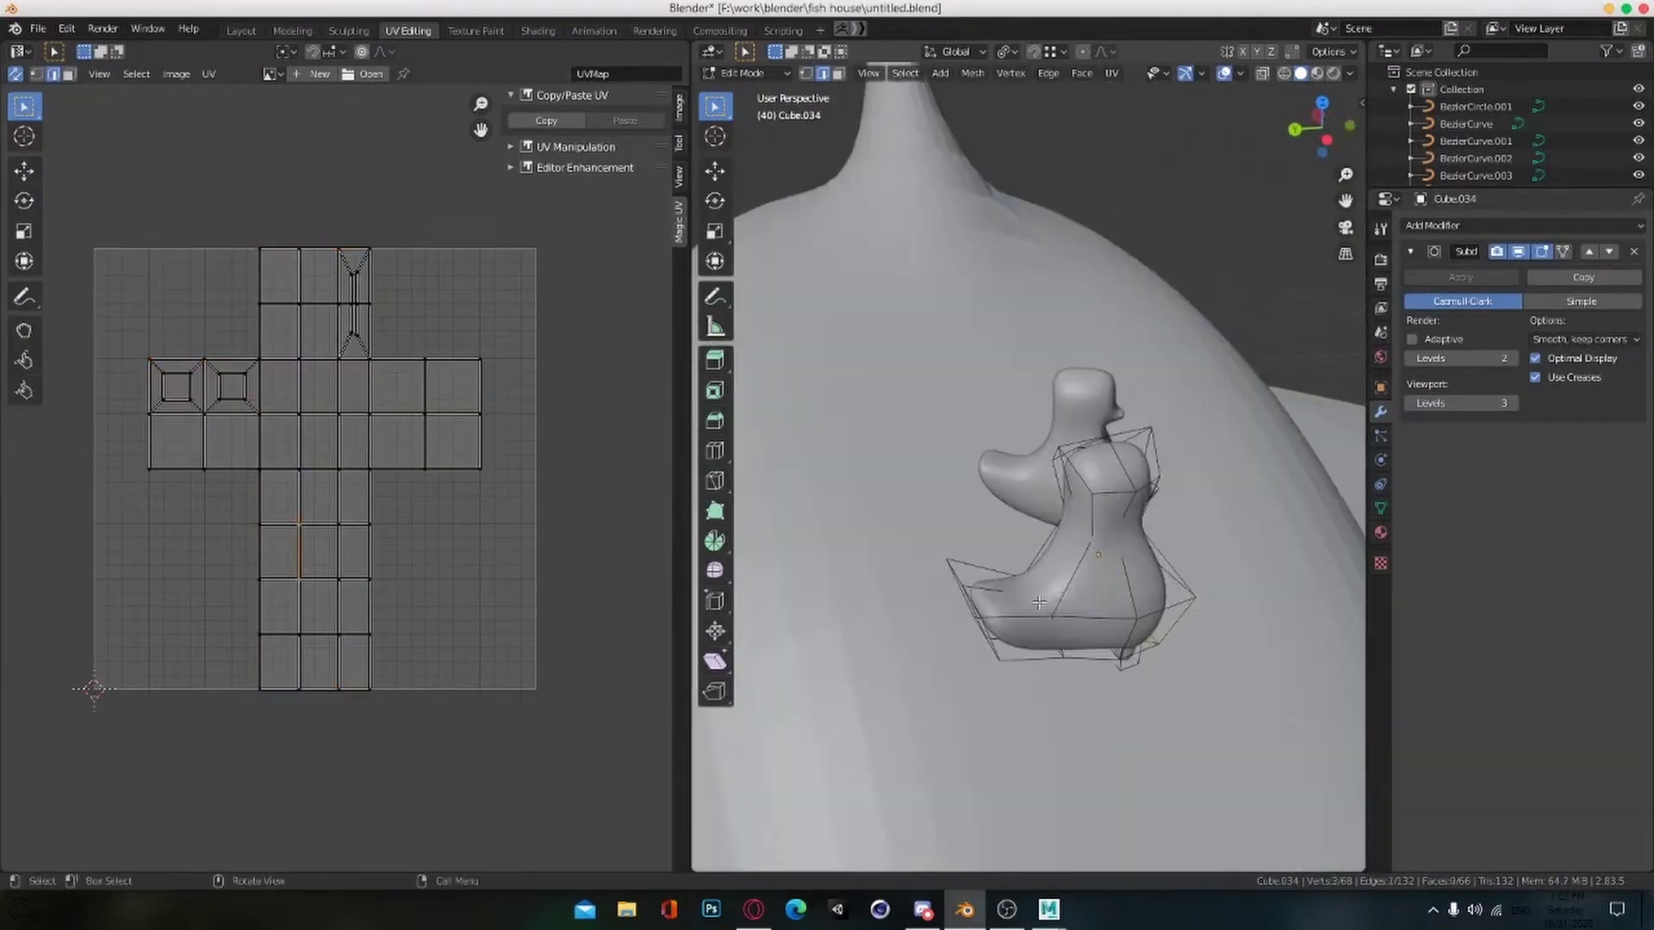
{"action": "key", "text": "KP_Divide"}
{"action": "left_click", "coordinate": [1518, 251]}
Step: Mark seams around the base and along the edges of the bird's tail
{"action": "middle_click_drag", "start_coordinate": [1197, 310], "coordinate": [1205, 336]}
{"action": "left_click", "coordinate": [978, 546], "text": "shift"}
{"action": "middle_click_drag", "start_coordinate": [982, 551], "coordinate": [1107, 615]}
{"action": "key", "text": "ctrl+e"}
Step: Mark seams around the tops of the bird's two legs and down their length
{"action": "middle_click_drag", "start_coordinate": [1169, 568], "coordinate": [976, 602]}
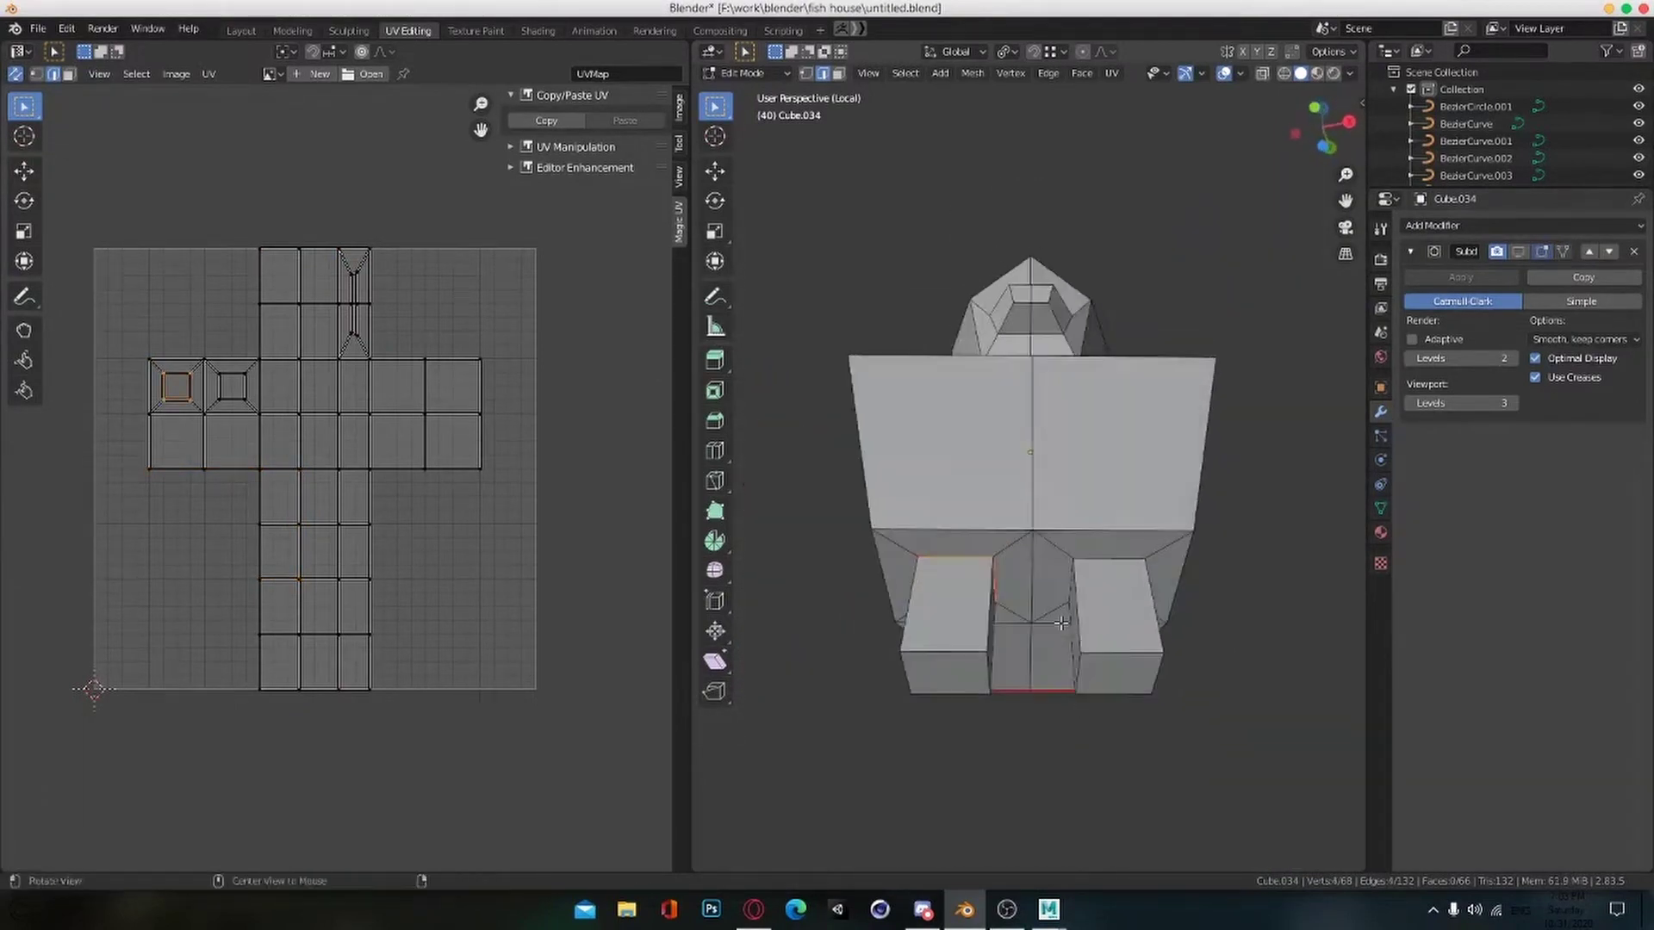
{"action": "middle_click_drag", "start_coordinate": [1166, 622], "coordinate": [964, 714]}
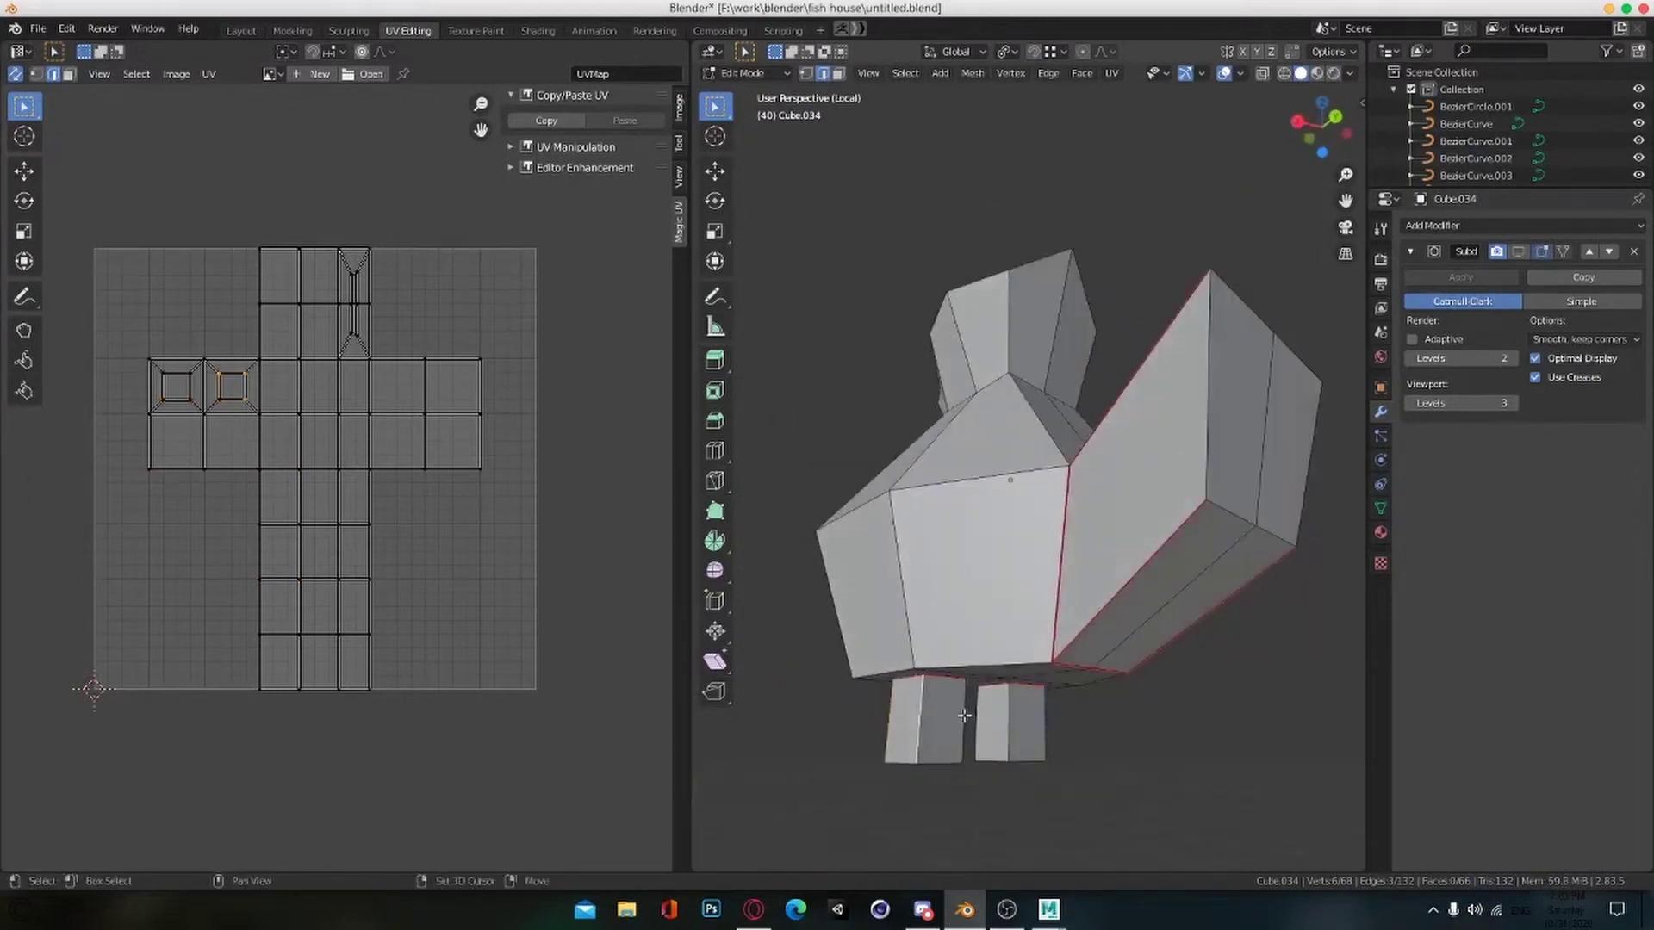
{"action": "middle_click_drag", "start_coordinate": [988, 778], "coordinate": [1309, 710]}
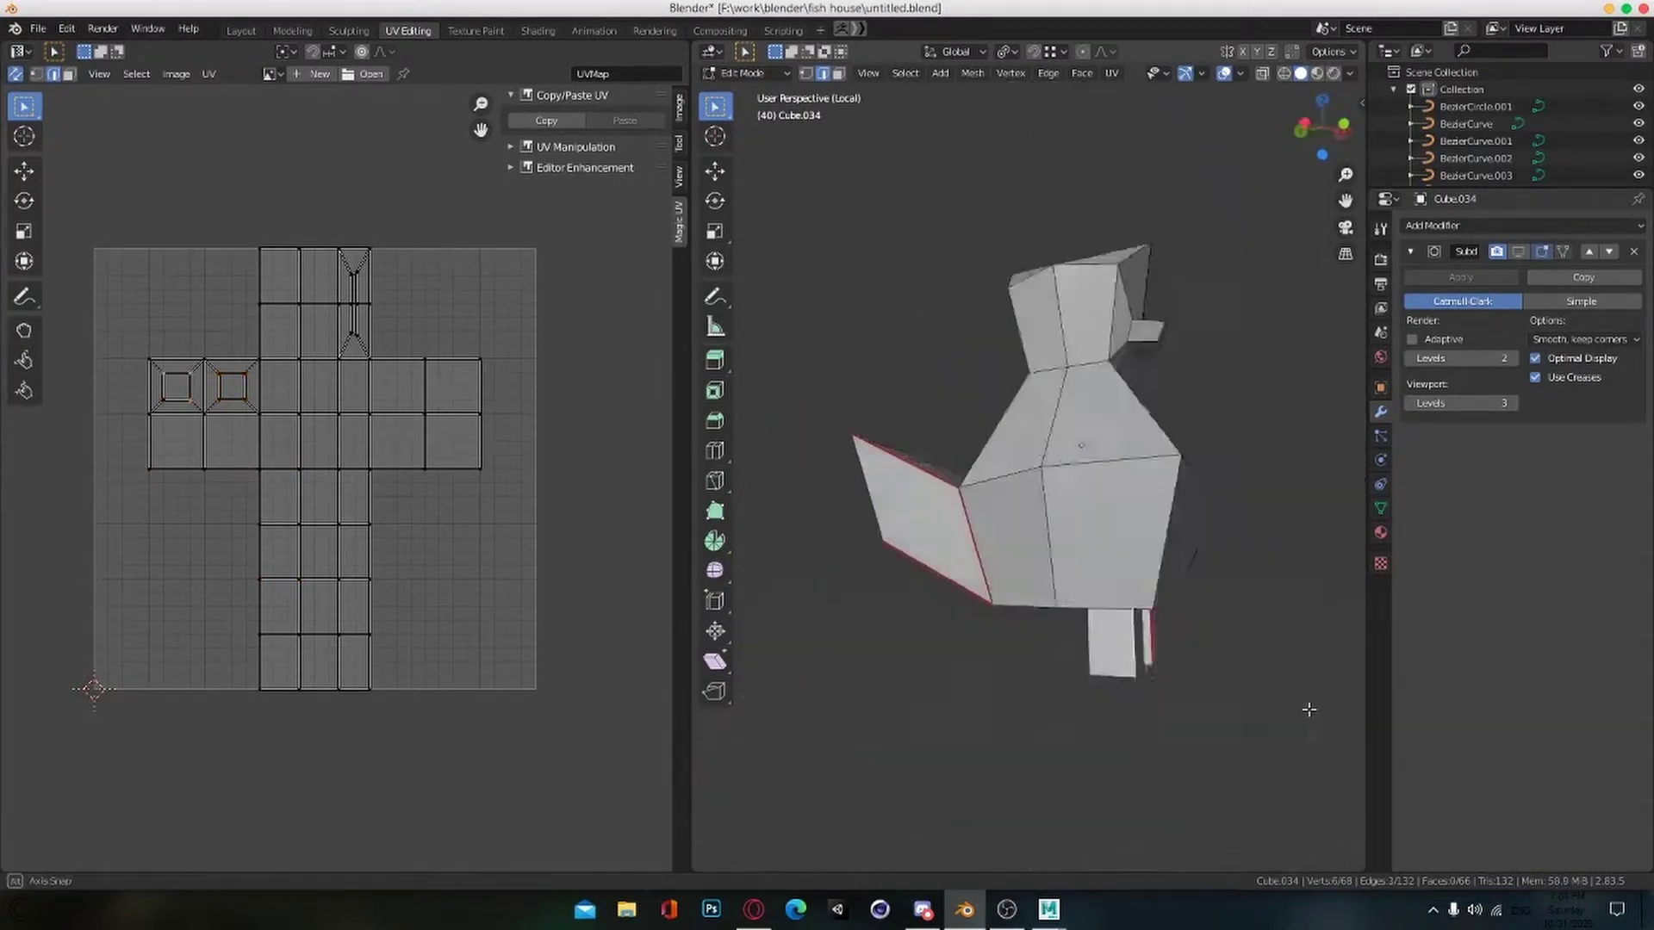
{"action": "left_click", "coordinate": [1075, 635]}
{"action": "middle_click_drag", "start_coordinate": [1075, 636], "coordinate": [1021, 598]}
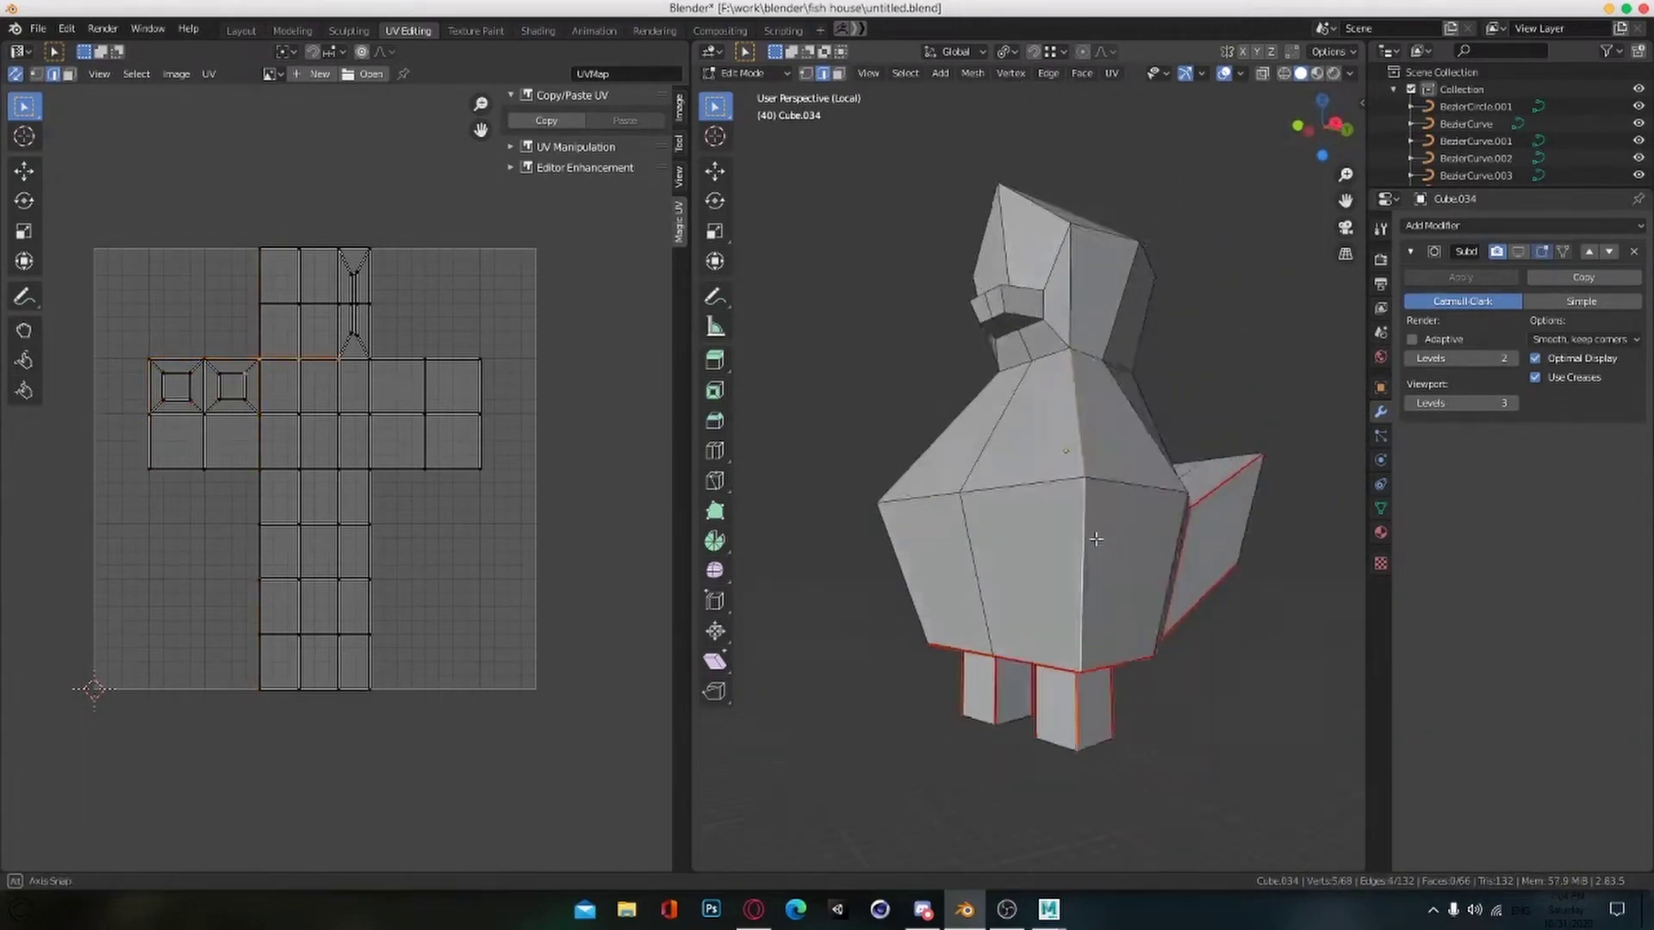
Step: Mark seams down the bird's neck and body and along the lower edge of its beak
{"action": "left_click_drag", "start_coordinate": [1096, 539], "coordinate": [1103, 572], "text": "alt"}
{"action": "scroll", "coordinate": [1102, 551], "scroll_direction": "up", "scroll_amount": 3}
{"action": "mouse_move", "coordinate": [1099, 473]}
{"action": "left_mouse_down", "text": "alt+shift"}
{"action": "mouse_move", "coordinate": [1097, 580]}
{"action": "mouse_move", "coordinate": [1072, 491]}
{"action": "mouse_move", "coordinate": [1102, 527]}
{"action": "mouse_move", "coordinate": [1128, 465]}
{"action": "left_mouse_up", "text": "alt+shift"}
{"action": "left_click", "coordinate": [1073, 473], "text": "shift"}
{"action": "left_click", "coordinate": [1073, 370]}
{"action": "left_click", "coordinate": [1098, 370], "text": "shift"}
{"action": "left_click_drag", "start_coordinate": [1104, 546], "coordinate": [1157, 396], "text": "alt"}
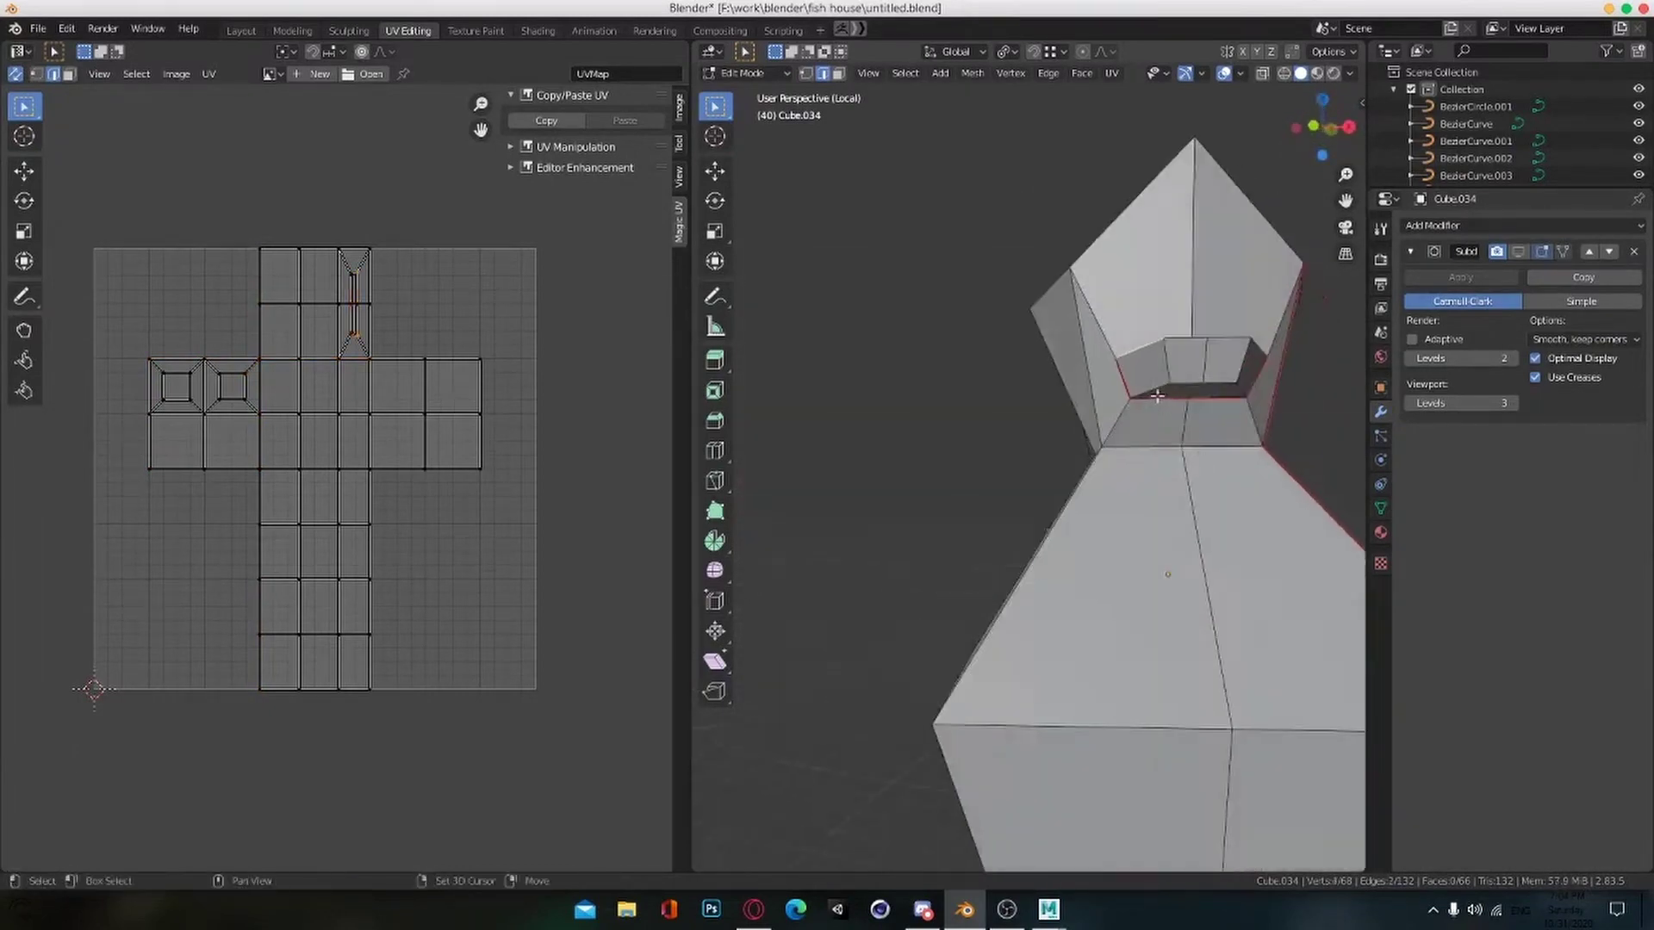
Step: Select the remaining edges around the bird's beak and over its head and mark them as seams
{"action": "middle_click_drag", "start_coordinate": [1157, 396], "coordinate": [1073, 500]}
{"action": "scroll", "coordinate": [1042, 457], "scroll_direction": "down", "scroll_amount": 3}
{"action": "scroll", "coordinate": [956, 430], "scroll_direction": "down", "scroll_amount": 2}
{"action": "left_click", "coordinate": [1073, 494]}
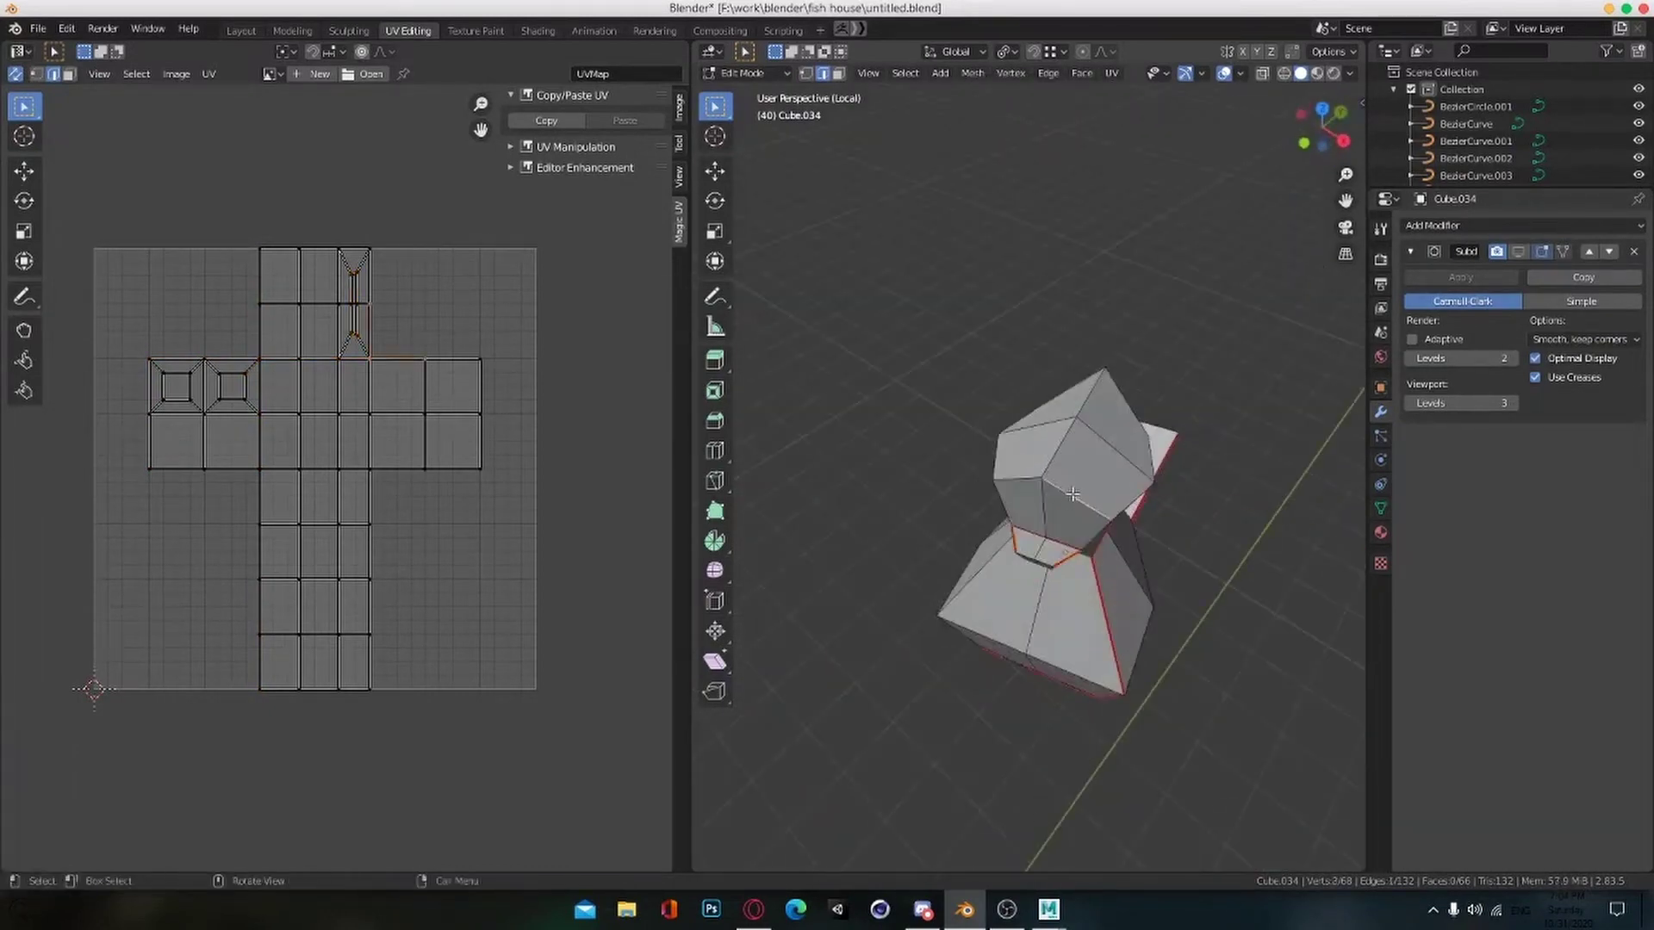
{"action": "left_click", "coordinate": [1018, 478], "text": "shift"}
{"action": "left_click_drag", "start_coordinate": [1018, 479], "coordinate": [1080, 465], "text": "alt"}
{"action": "left_click", "coordinate": [1031, 409], "text": "shift"}
{"action": "left_click_drag", "start_coordinate": [1031, 409], "coordinate": [1162, 473], "text": "alt"}
{"action": "scroll", "coordinate": [1081, 447], "scroll_direction": "up", "scroll_amount": 3}
{"action": "left_click", "coordinate": [1069, 416], "text": "shift"}
{"action": "left_click_drag", "start_coordinate": [1163, 473], "coordinate": [1154, 604], "text": "alt+shift"}
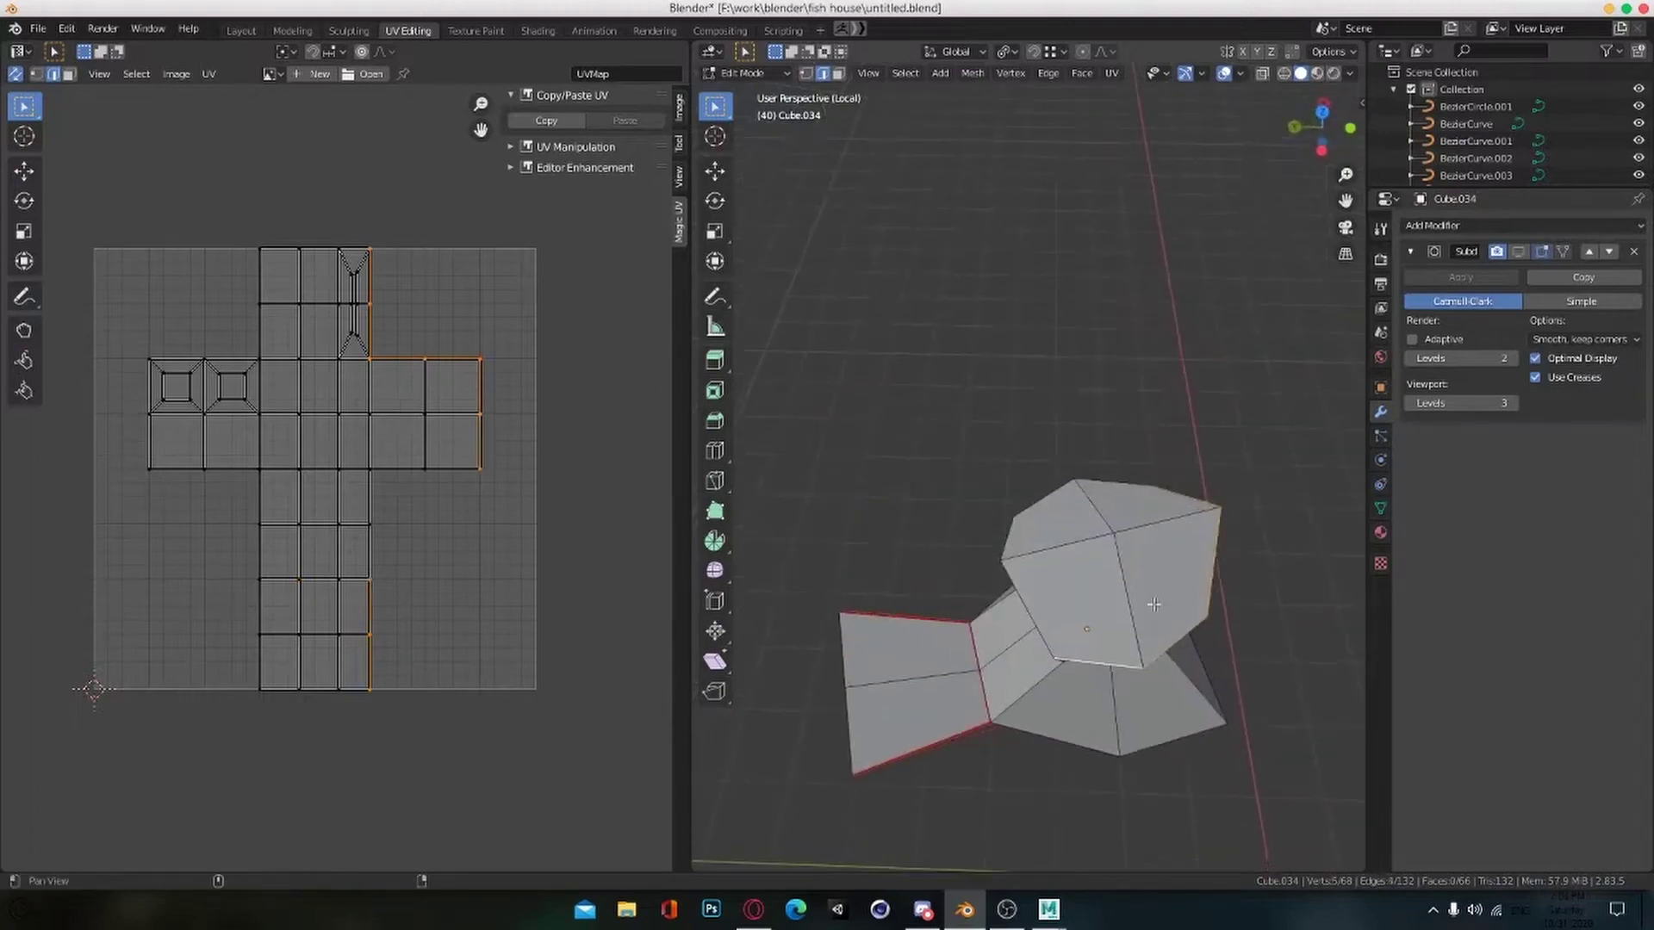
{"action": "left_click_drag", "start_coordinate": [1033, 620], "coordinate": [1129, 534], "text": "alt"}
Step: Unwrap the whole bird along its seams, leave Edit Mode and save the blend file
{"action": "scroll", "coordinate": [1119, 568], "scroll_direction": "down", "scroll_amount": 2}
{"action": "key", "text": "a"}
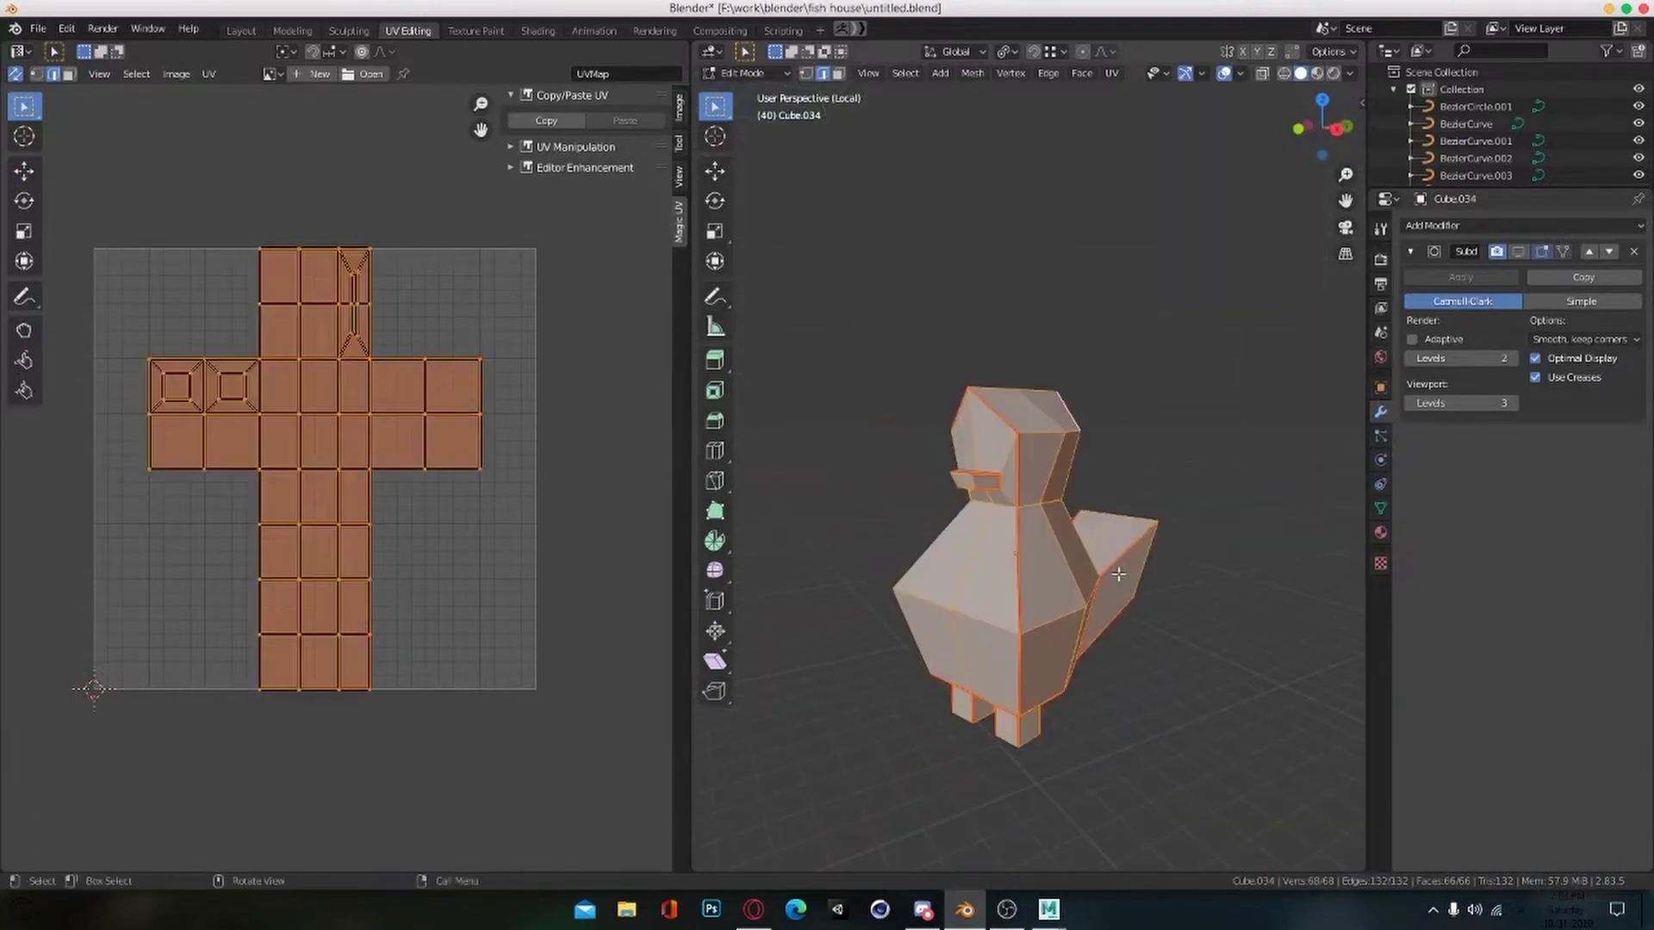
{"action": "key", "text": "u"}
{"action": "left_click", "coordinate": [1063, 321]}
{"action": "scroll", "coordinate": [605, 432], "scroll_direction": "up", "scroll_amount": 1}
{"action": "scroll", "coordinate": [606, 431], "scroll_direction": "down", "scroll_amount": 1}
{"action": "middle_click_drag", "start_coordinate": [1083, 515], "coordinate": [1056, 513]}
{"action": "key", "text": "Tab"}
{"action": "key", "text": "ctrl+s"}
Step: Turn the bird's subdivision display back on, apply the modifier and export the UV layout
{"action": "left_click", "coordinate": [1518, 252]}
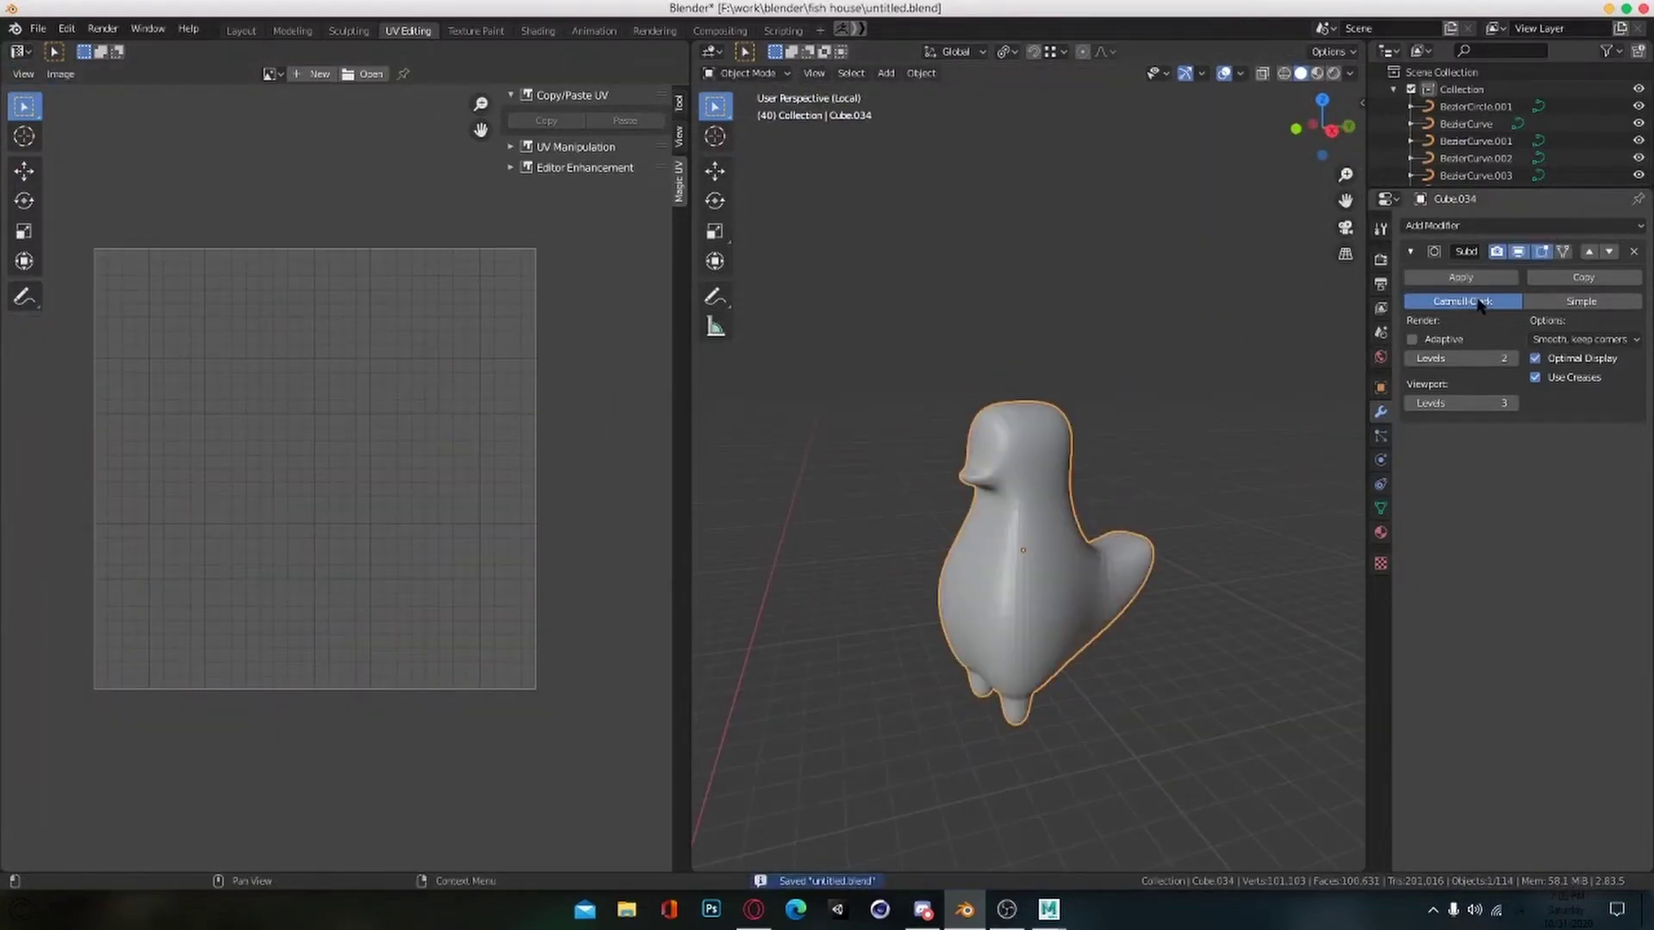
{"action": "left_click", "coordinate": [1461, 276]}
{"action": "key", "text": "Tab"}
{"action": "left_click", "coordinate": [209, 75]}
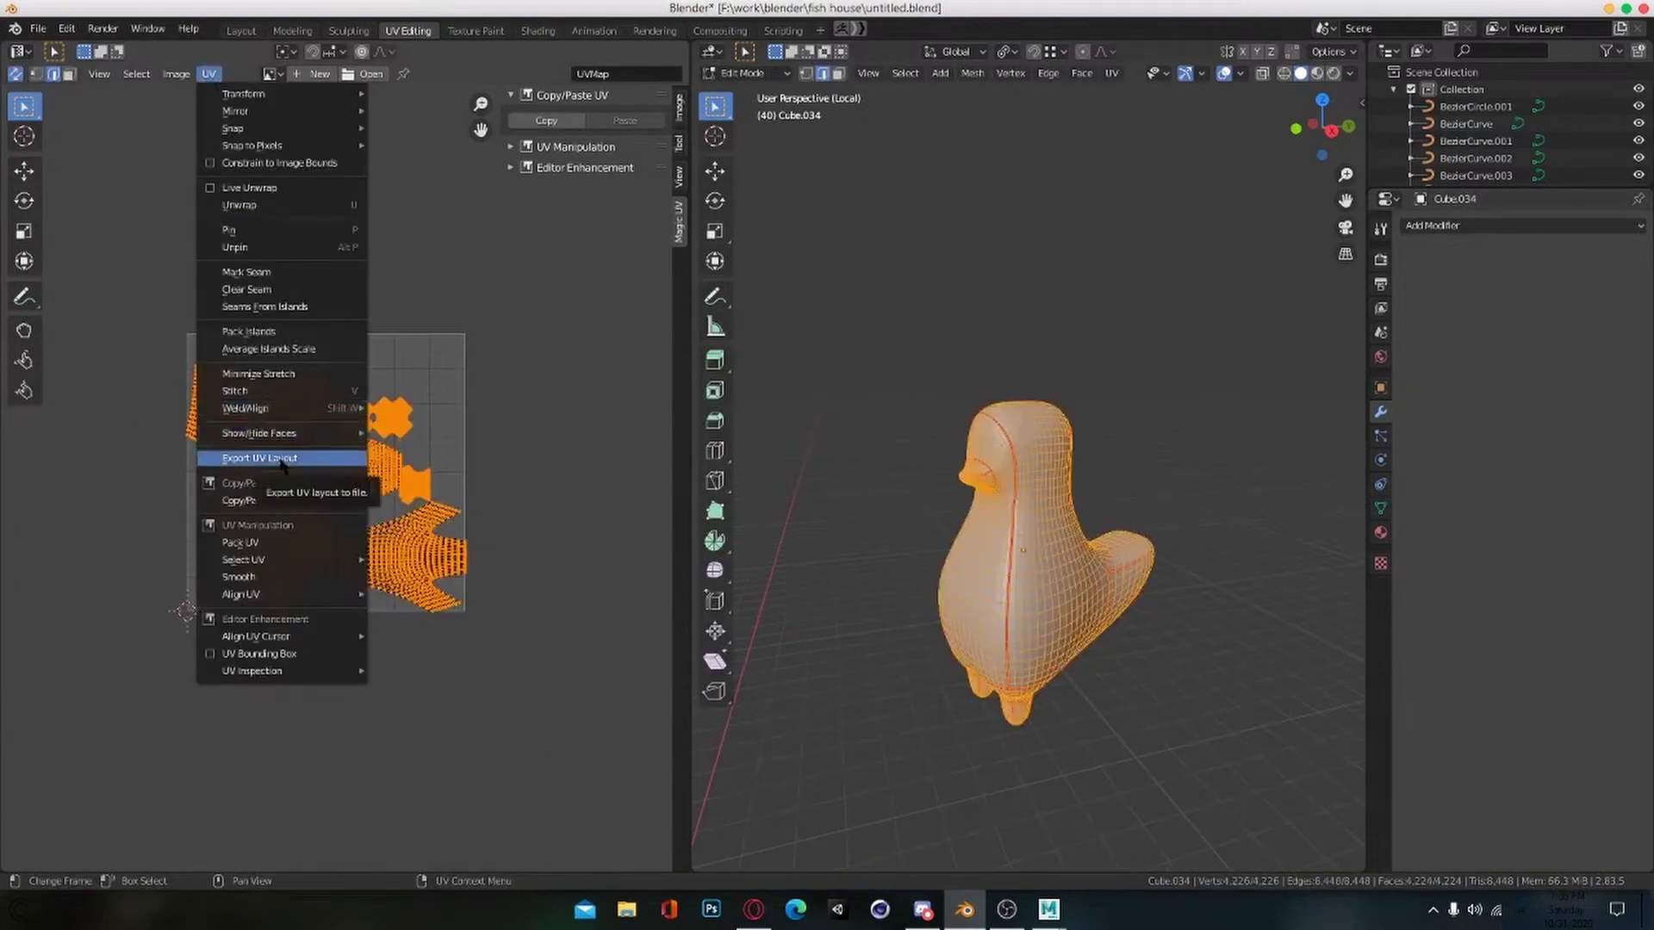
{"action": "key", "text": "Tab"}
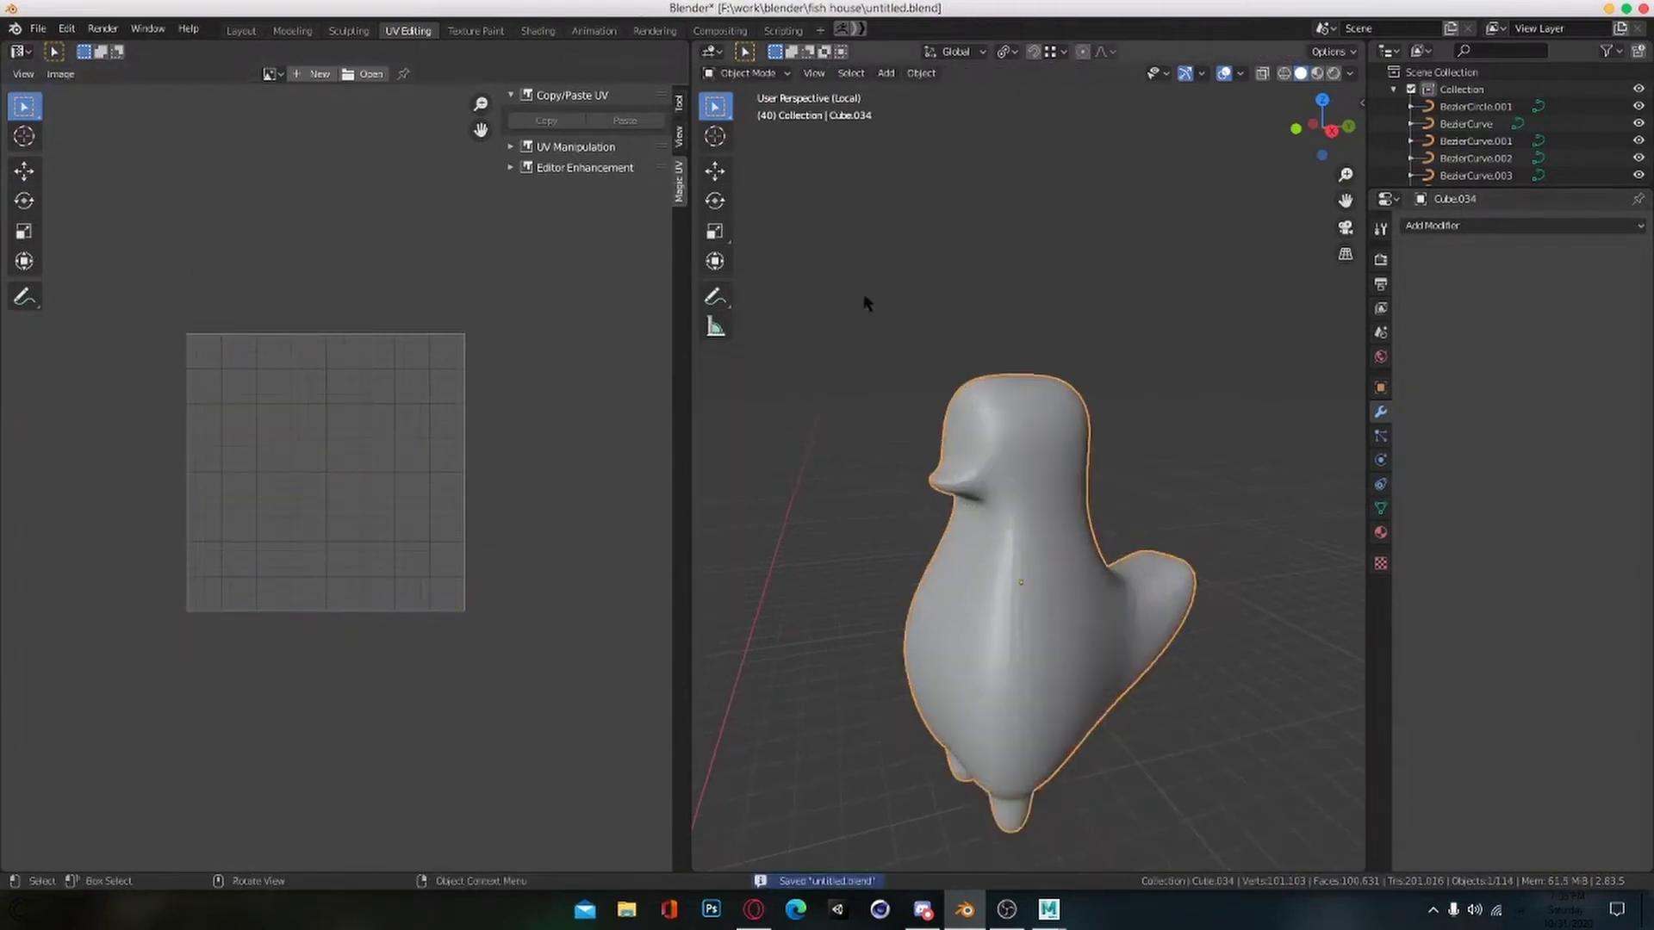
Step: Leave the bird's local view and bring back the rest of the scene
{"action": "left_click", "coordinate": [921, 72]}
{"action": "key", "text": "slash"}
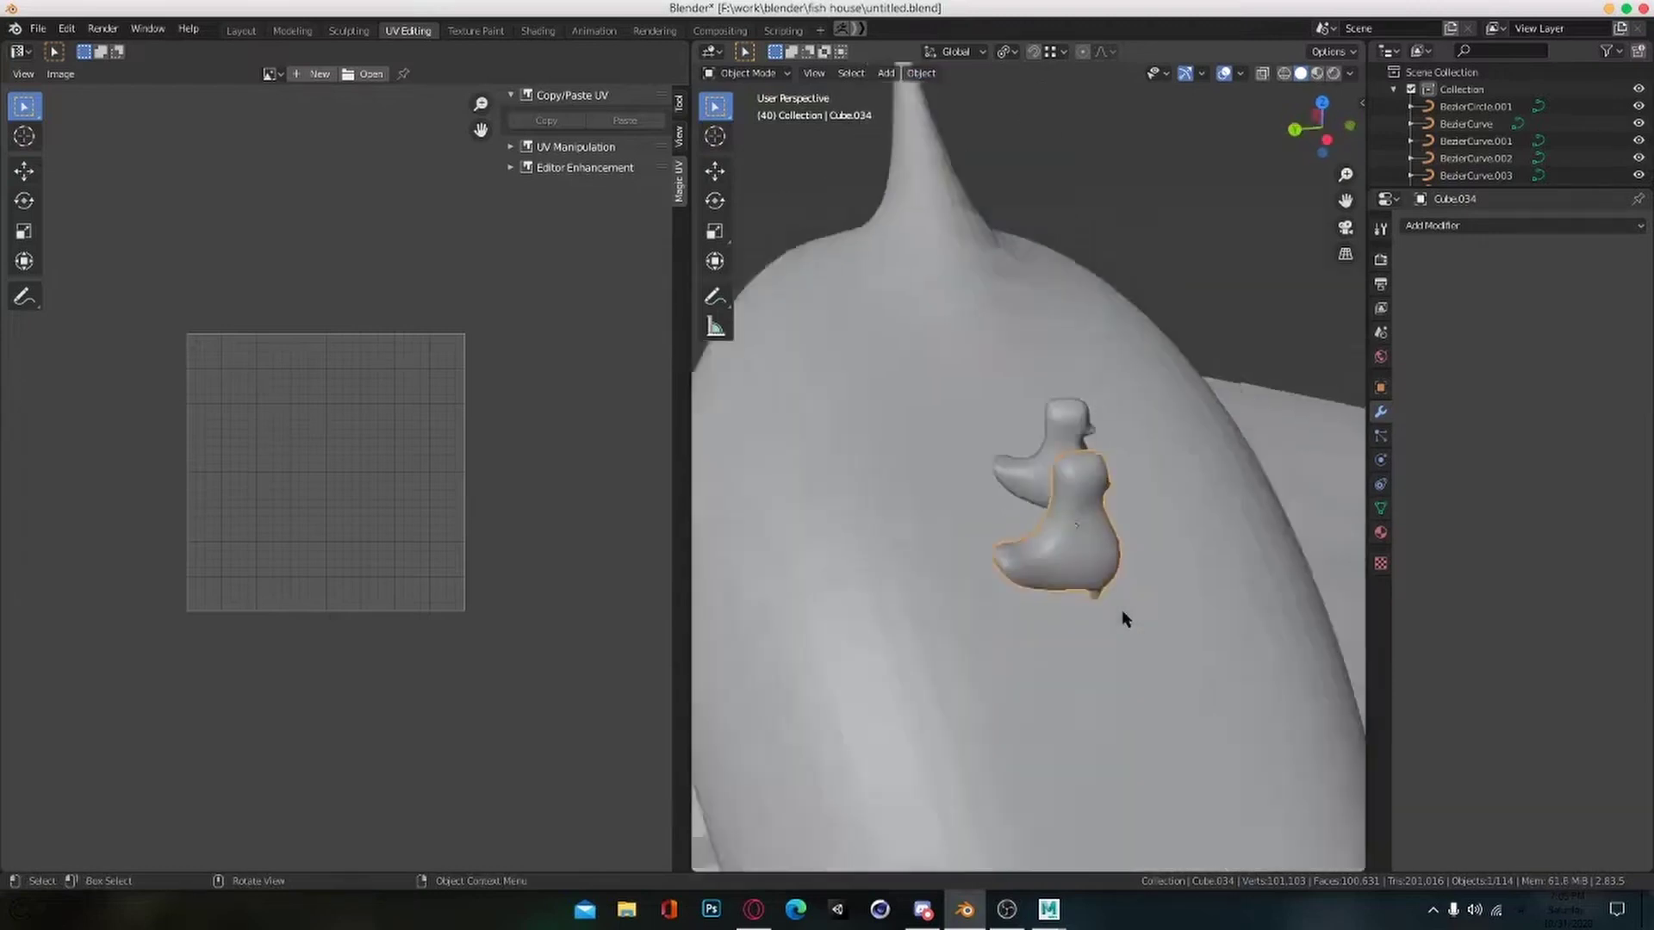
{"action": "scroll", "coordinate": [1123, 619], "scroll_direction": "down", "scroll_amount": 3}
{"action": "middle_click_drag", "start_coordinate": [1123, 618], "coordinate": [1059, 549]}
Step: Apply smooth shading to the two objects at the shark and birds and save the blend file
{"action": "left_click", "coordinate": [948, 444]}
{"action": "left_click", "coordinate": [920, 73]}
{"action": "left_click", "coordinate": [957, 417]}
{"action": "left_click", "coordinate": [1067, 482]}
{"action": "left_click", "coordinate": [921, 74]}
{"action": "left_click", "coordinate": [958, 416]}
{"action": "scroll", "coordinate": [1058, 522], "scroll_direction": "down", "scroll_amount": 4}
{"action": "key", "text": "ctrl+s"}
{"action": "scroll", "coordinate": [1059, 548], "scroll_direction": "down", "scroll_amount": 3}
{"action": "scroll", "coordinate": [1060, 549], "scroll_direction": "up", "scroll_amount": 3}
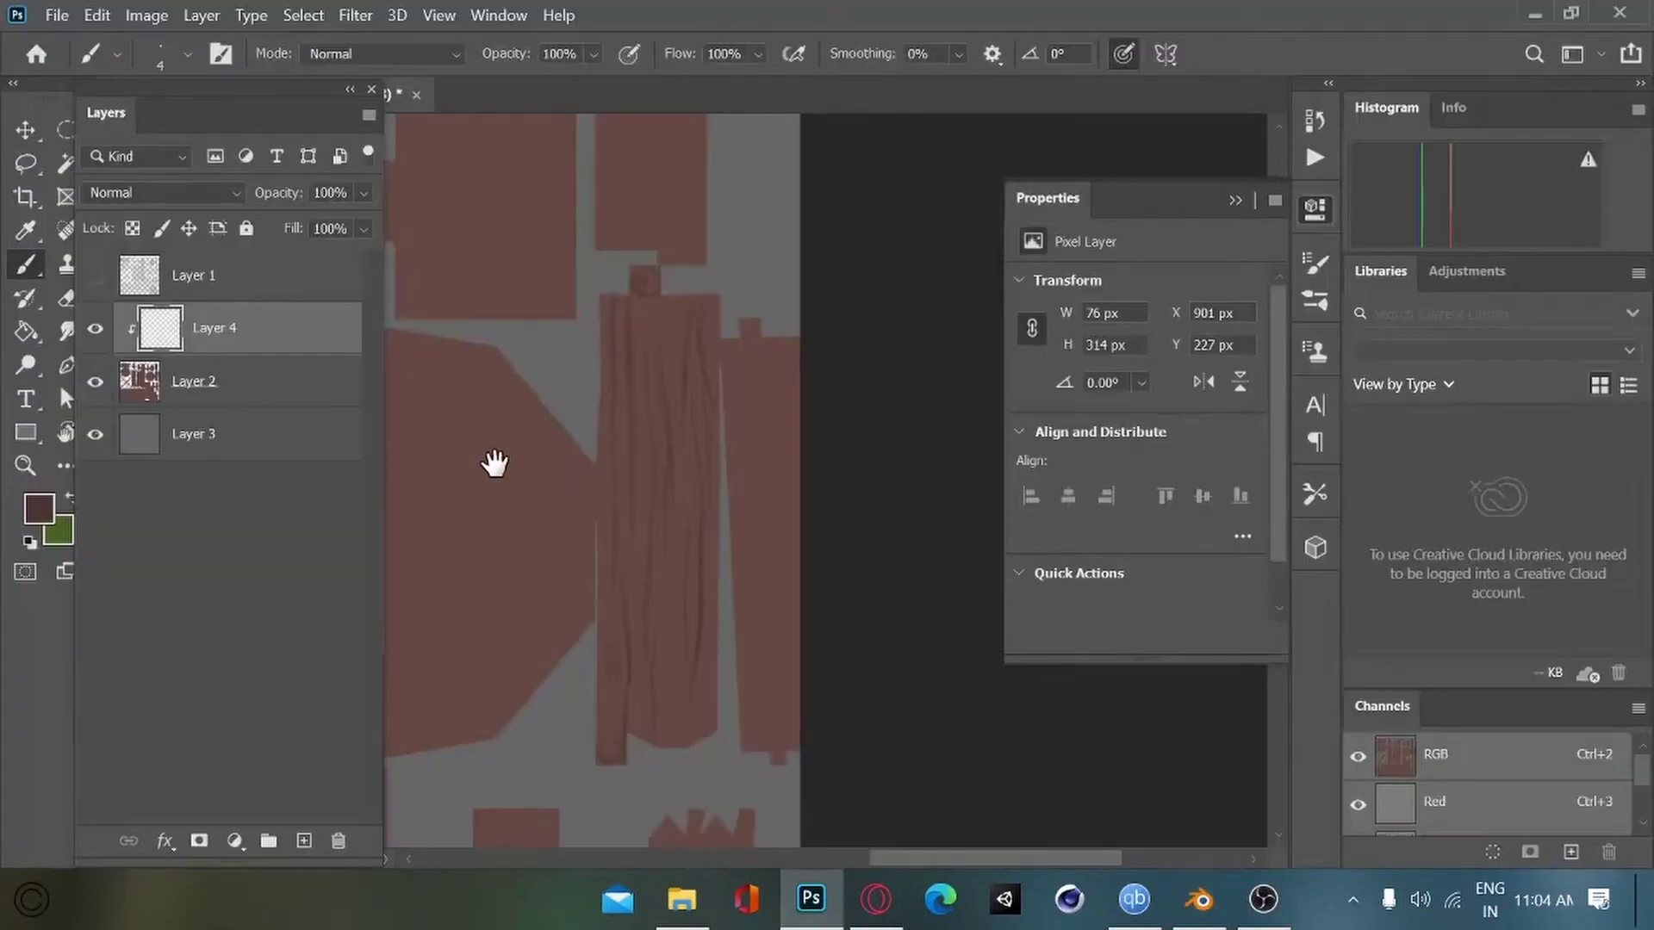
Step: In Photoshop, show Layer 1 and paint dark wood grain on a narrow upper plank on Layer 4 with the 4 px brush
{"action": "left_click_drag", "start_coordinate": [491, 465], "coordinate": [680, 659]}
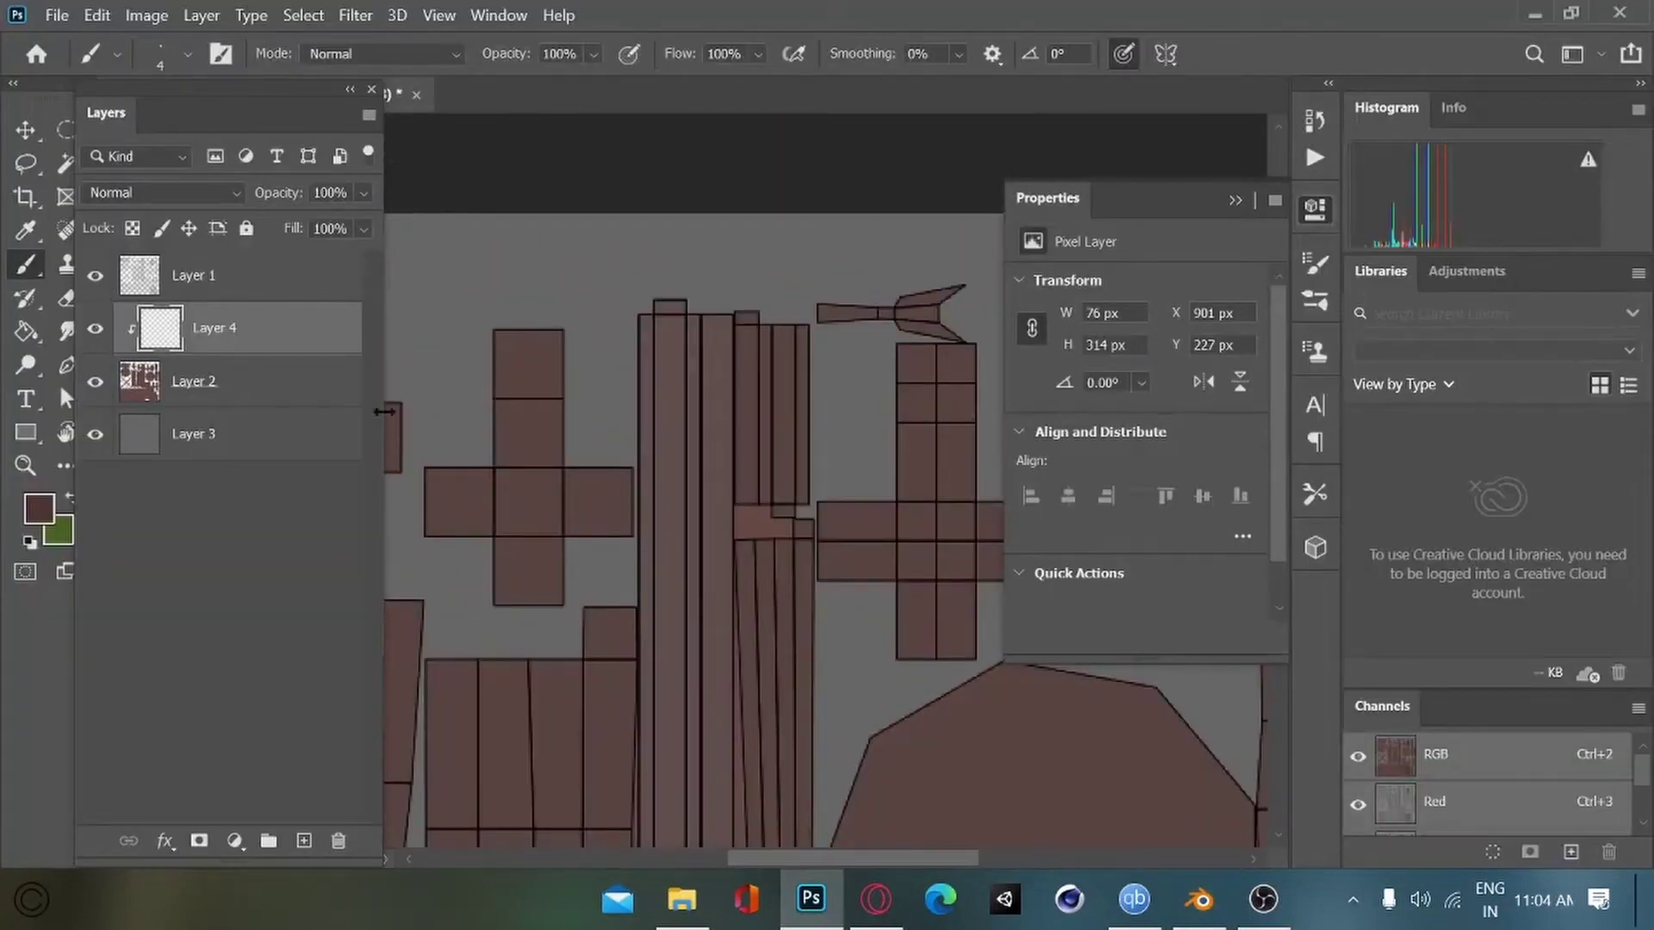
{"action": "left_click_drag", "start_coordinate": [622, 398], "coordinate": [546, 405]}
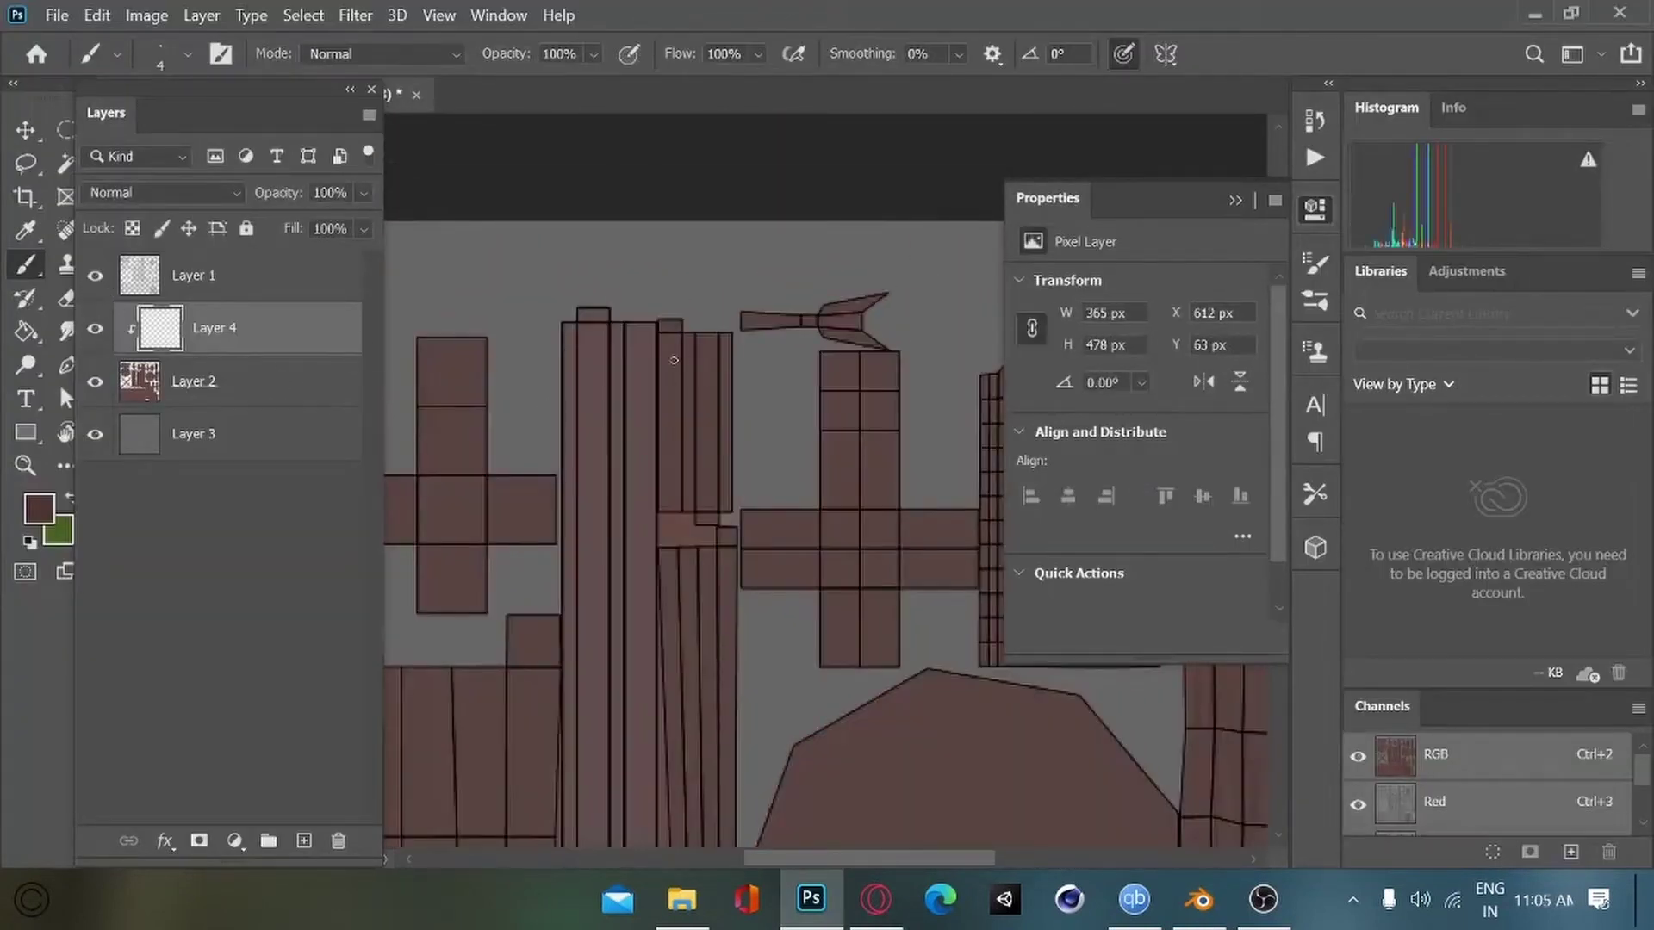
{"action": "scroll", "coordinate": [676, 478], "scroll_direction": "up", "scroll_amount": 2, "text": "alt"}
{"action": "left_click_drag", "start_coordinate": [659, 511], "coordinate": [659, 534]}
{"action": "left_click_drag", "start_coordinate": [594, 382], "coordinate": [566, 507]}
{"action": "mouse_move", "coordinate": [625, 320]}
{"action": "left_mouse_down"}
{"action": "mouse_move", "coordinate": [612, 470]}
{"action": "mouse_move", "coordinate": [512, 377]}
{"action": "left_mouse_up"}
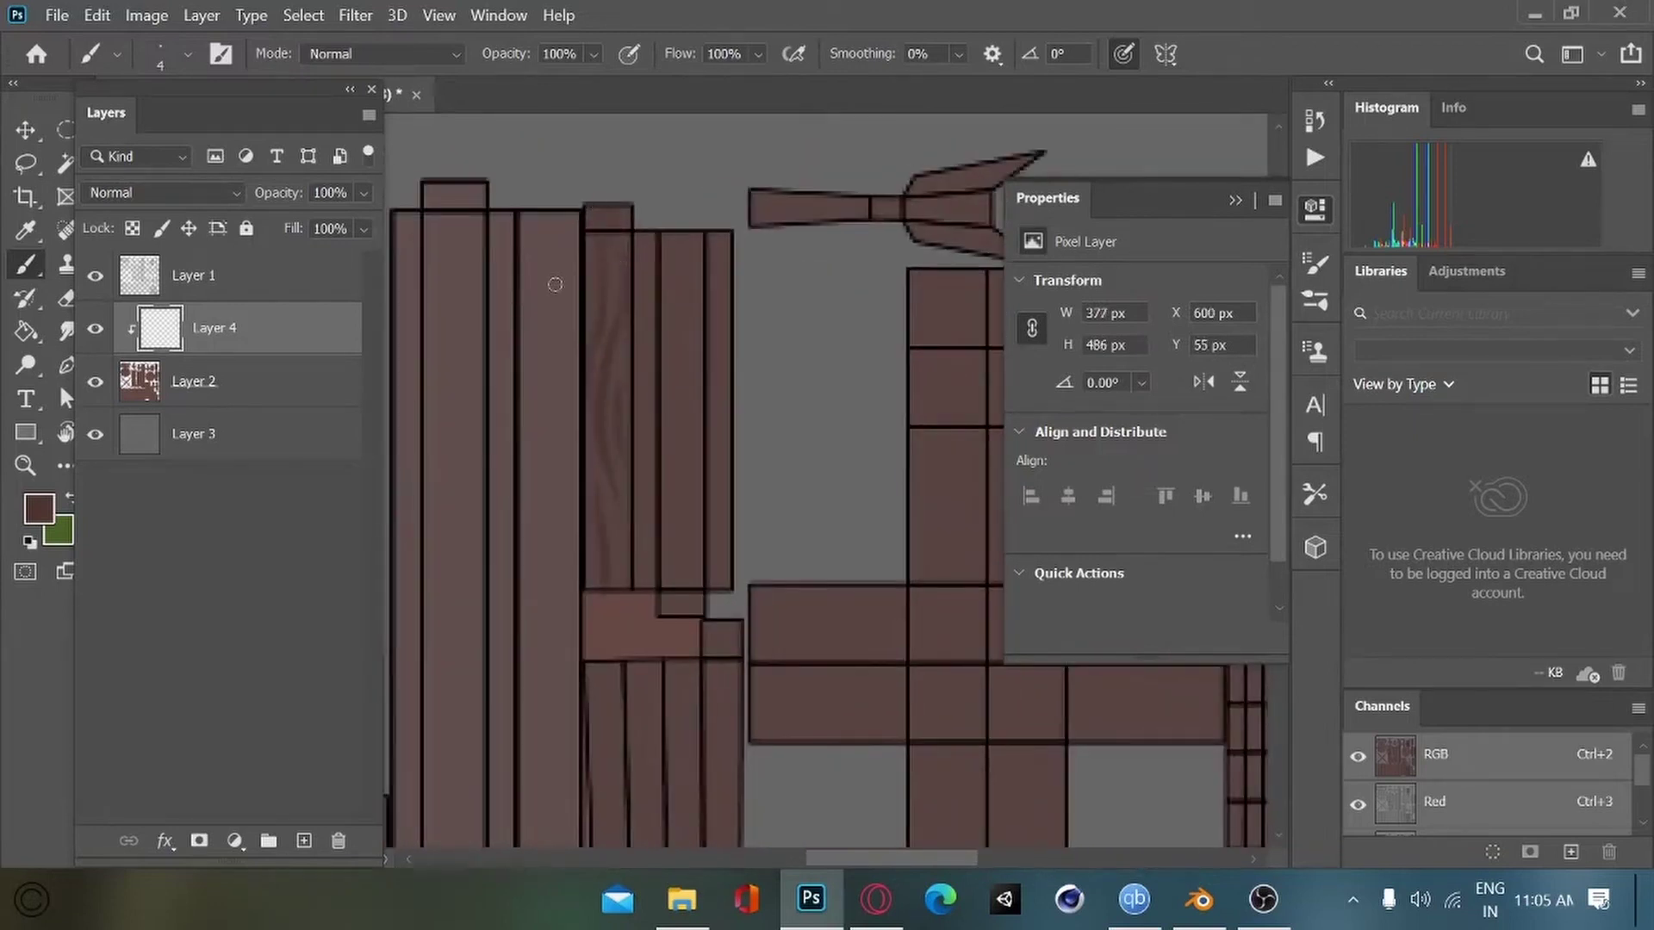
Step: Paint dark wood grain on the remaining narrow upper strips beside the grained plank on Layer 4
{"action": "scroll", "coordinate": [658, 269], "scroll_direction": "down", "scroll_amount": 1}
{"action": "left_click_drag", "start_coordinate": [631, 430], "coordinate": [608, 493]}
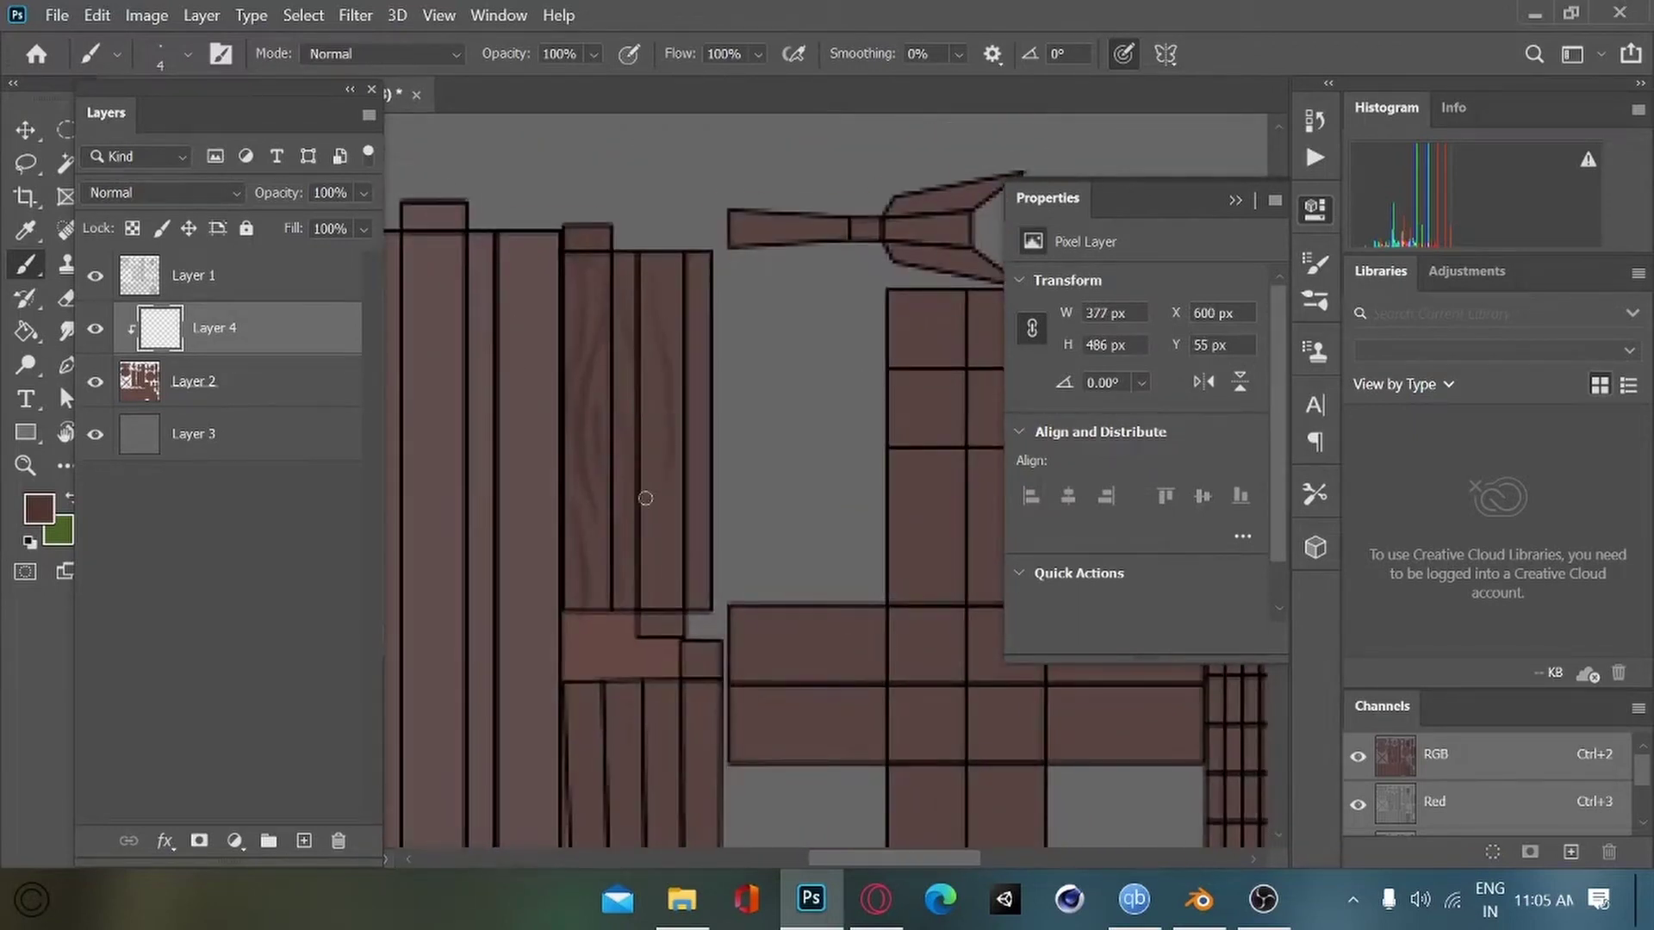
{"action": "mouse_move", "coordinate": [616, 572]}
{"action": "left_mouse_down"}
{"action": "mouse_move", "coordinate": [628, 557]}
{"action": "mouse_move", "coordinate": [641, 578]}
{"action": "left_mouse_up"}
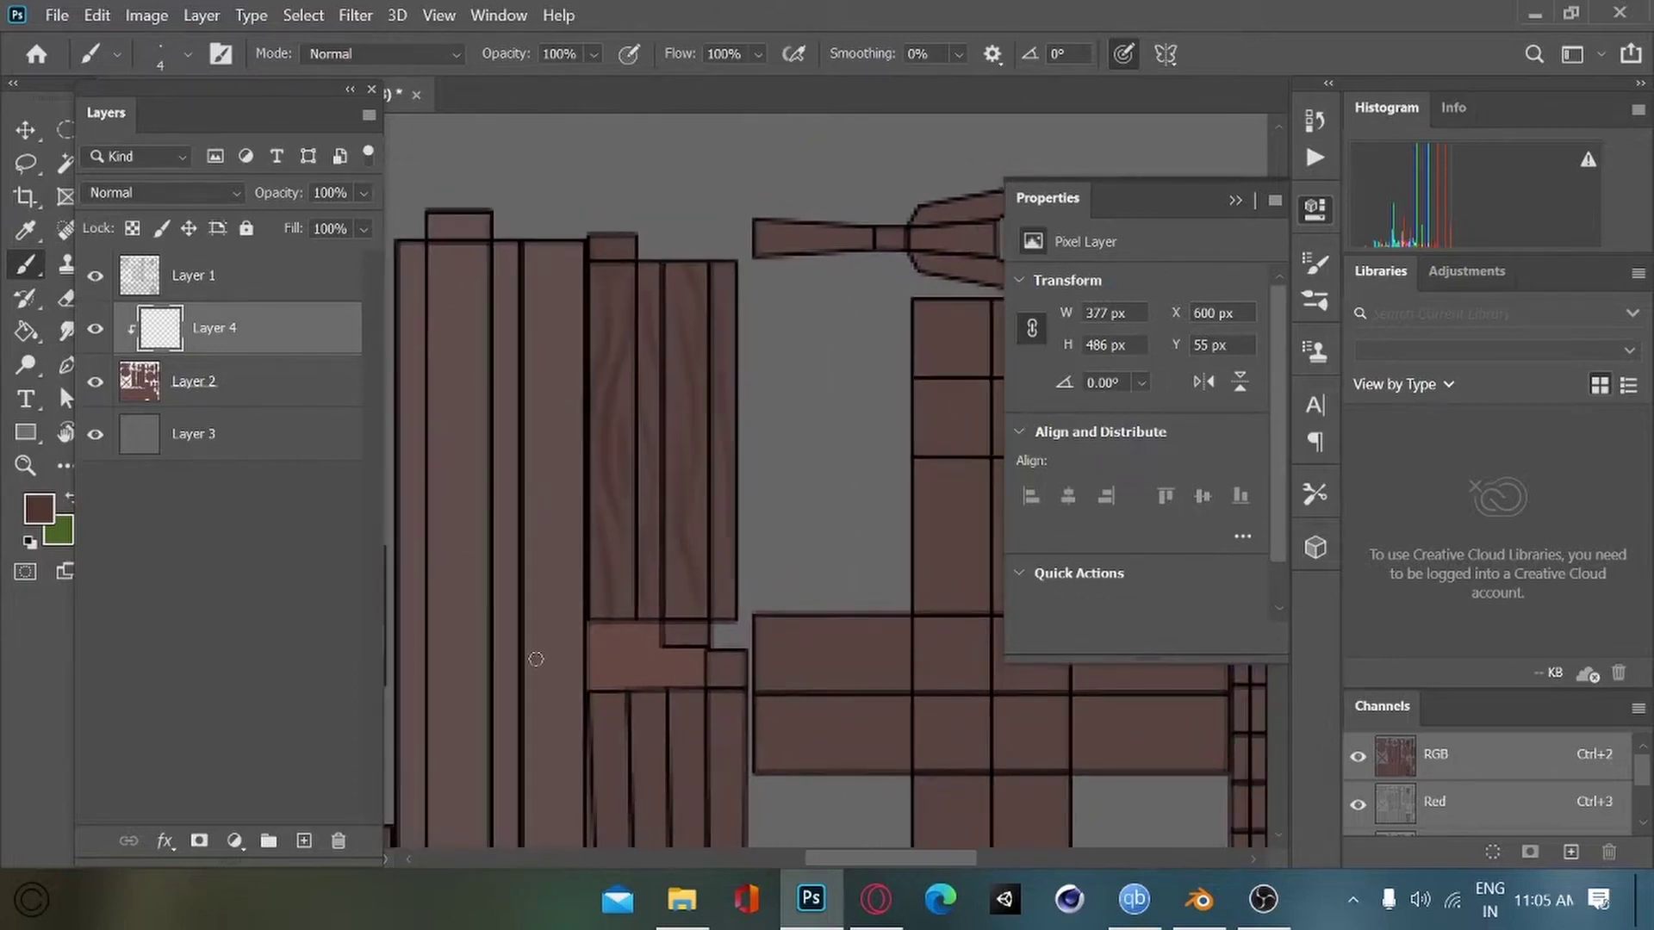
{"action": "left_click_drag", "start_coordinate": [459, 669], "coordinate": [475, 615]}
Step: Try the inking brush and replace it with another 4 px brush preset for the wood grain
{"action": "left_click", "coordinate": [160, 56]}
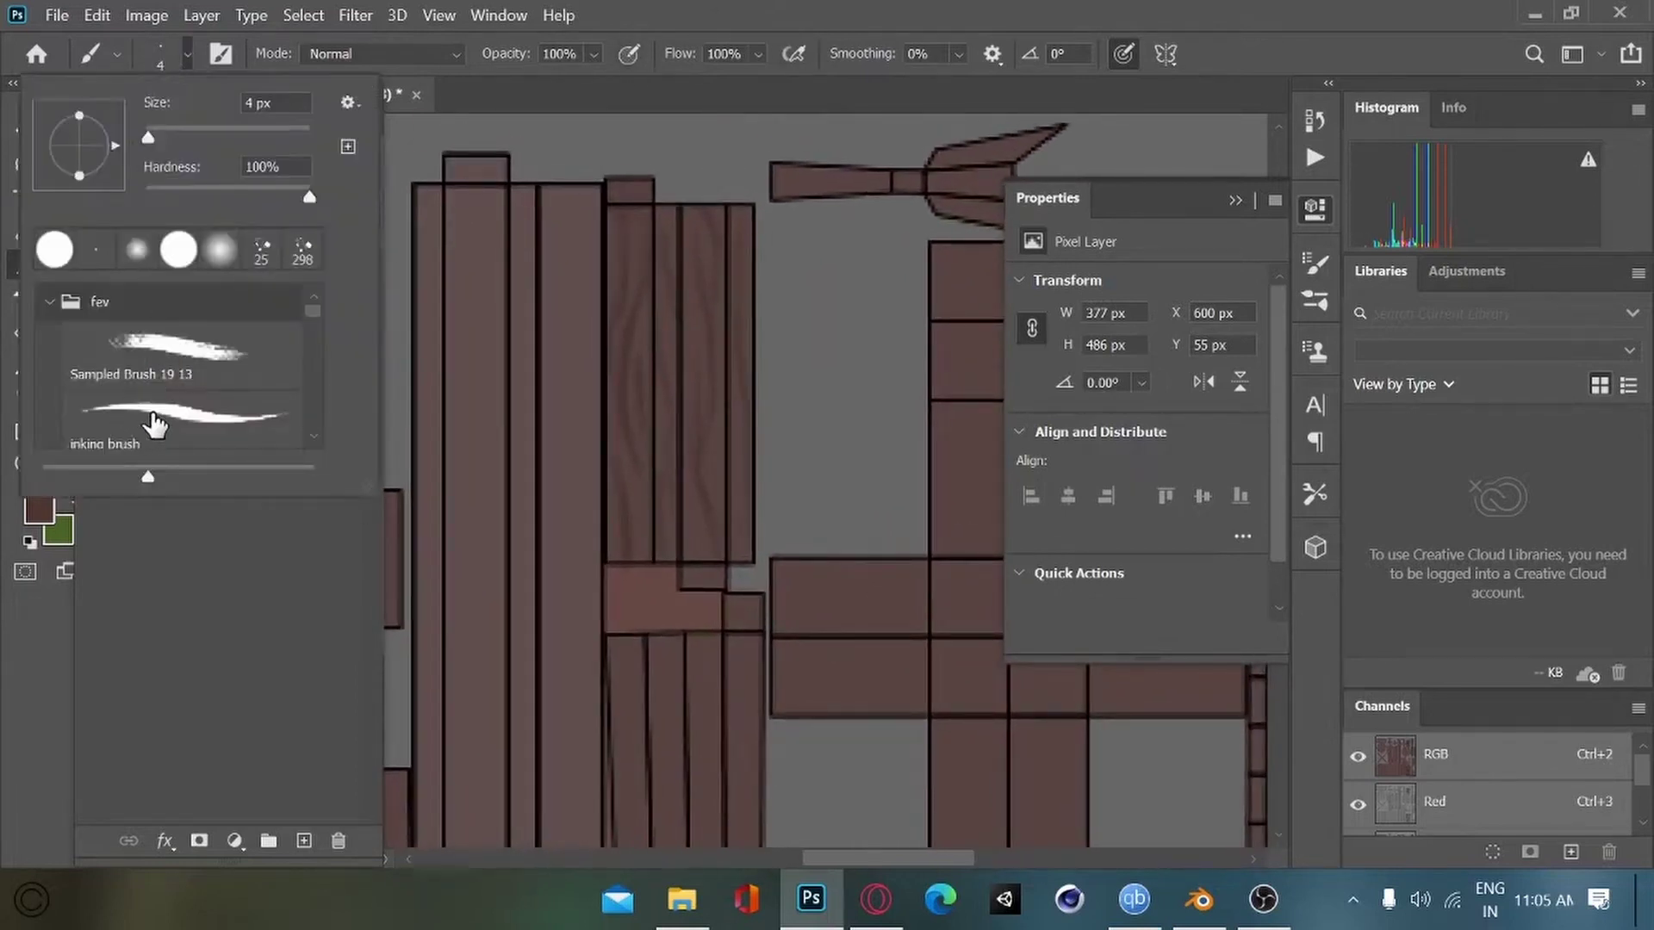
{"action": "left_click", "coordinate": [198, 426]}
{"action": "left_click", "coordinate": [629, 303]}
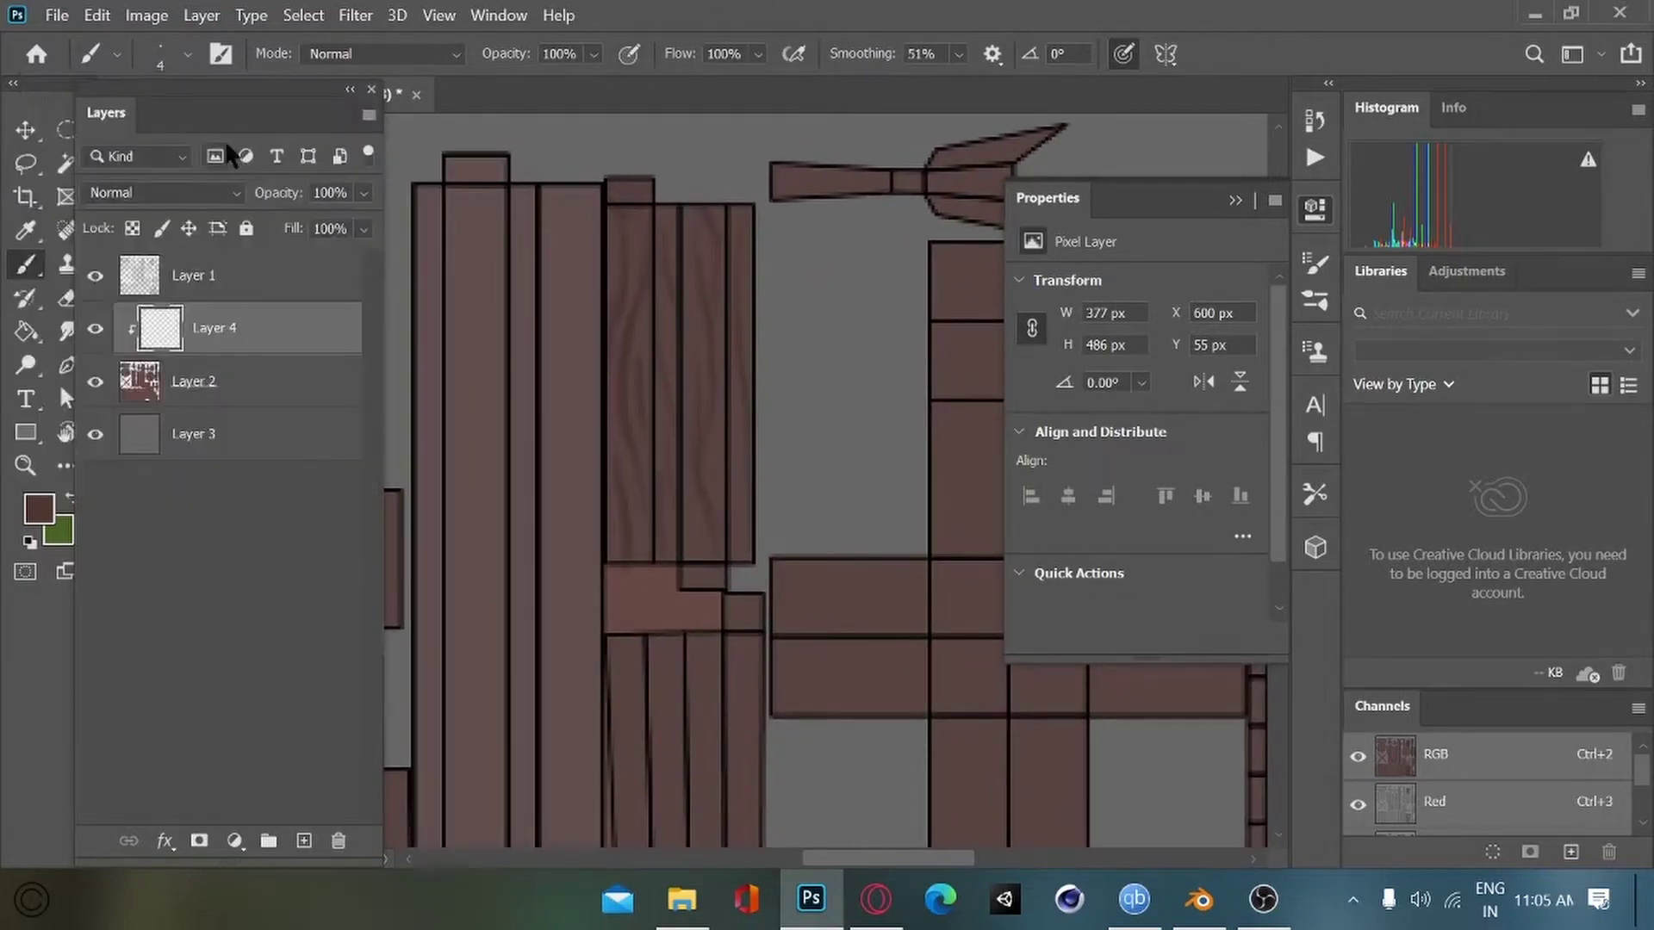
{"action": "left_click", "coordinate": [187, 55]}
{"action": "left_click_drag", "start_coordinate": [312, 306], "coordinate": [312, 311]}
{"action": "left_click", "coordinate": [258, 338]}
{"action": "left_click", "coordinate": [398, 392]}
{"action": "left_click_drag", "start_coordinate": [840, 706], "coordinate": [740, 749]}
Step: Switch to Blender and open the thin rope post beside the ladder in Edit Mode to examine its UV islands
{"action": "left_click", "coordinate": [1199, 899]}
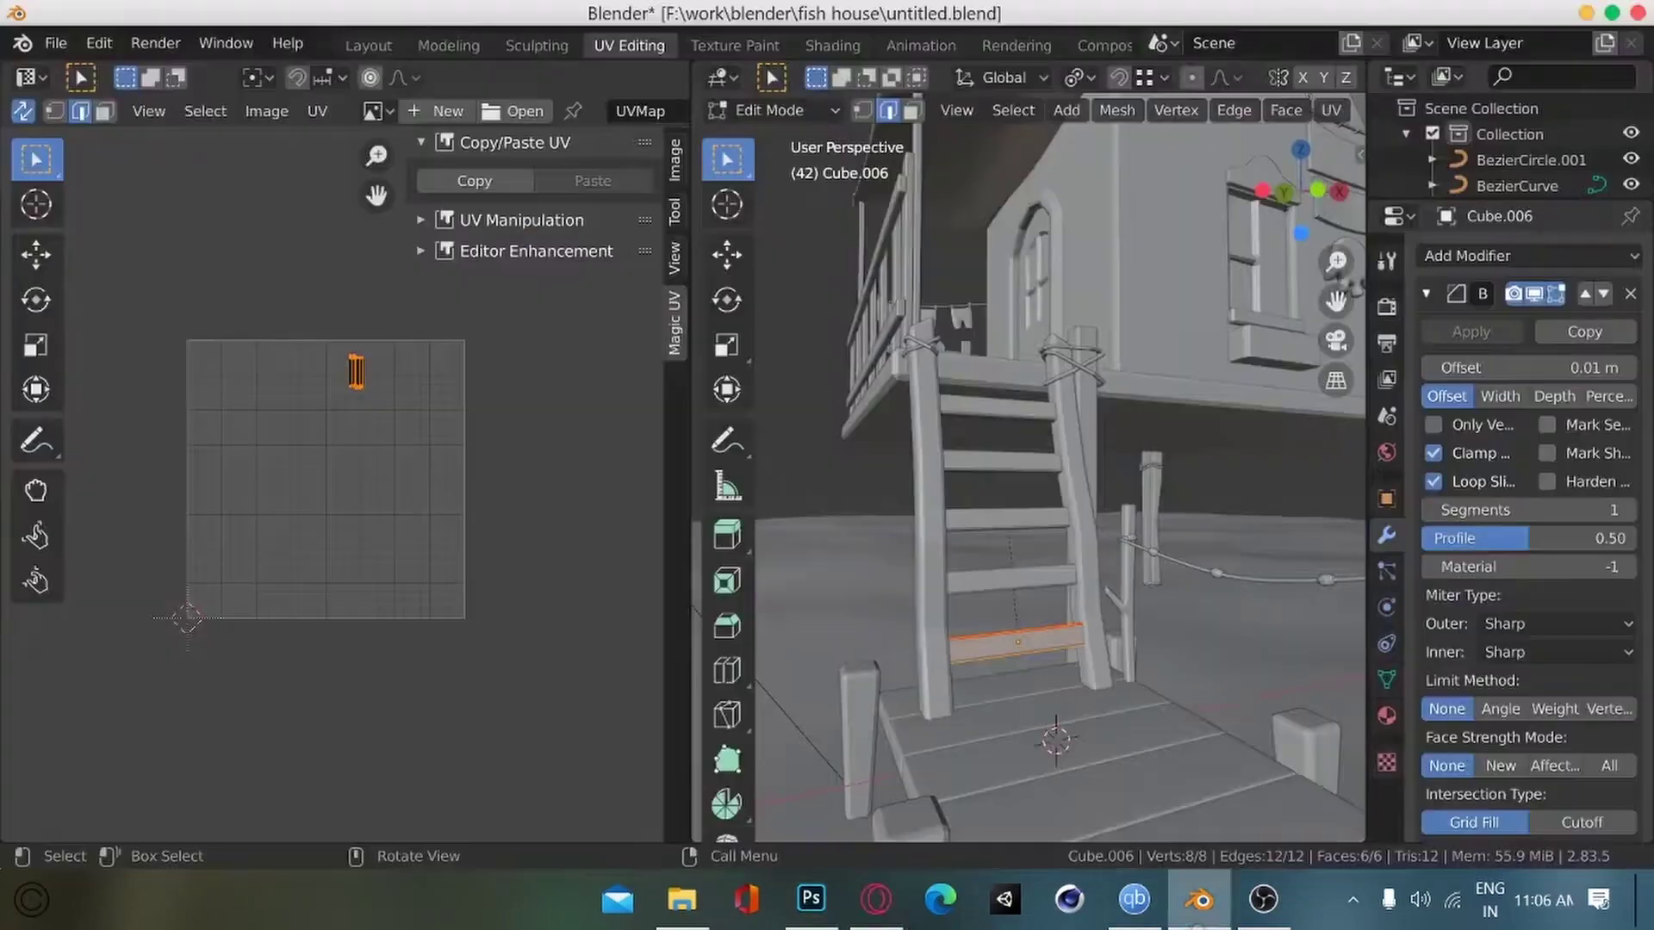
{"action": "key", "text": "Tab"}
{"action": "middle_click_drag", "start_coordinate": [871, 565], "coordinate": [871, 635]}
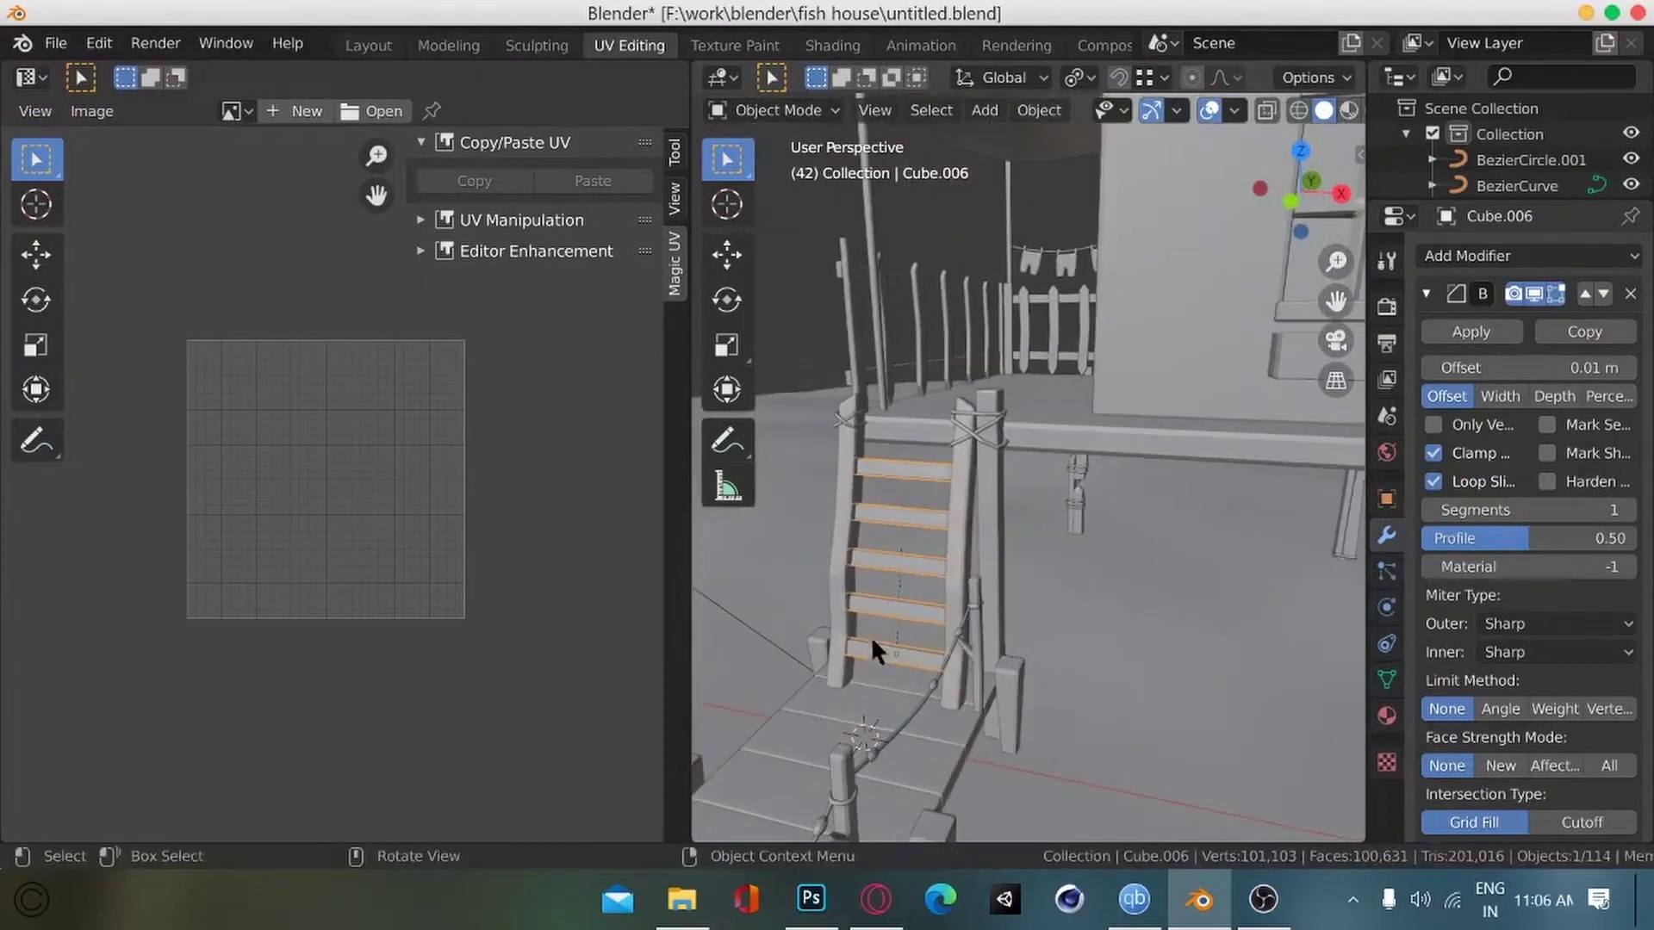
{"action": "key", "text": "shift+l"}
{"action": "left_click", "coordinate": [893, 609]}
{"action": "left_click", "coordinate": [972, 673]}
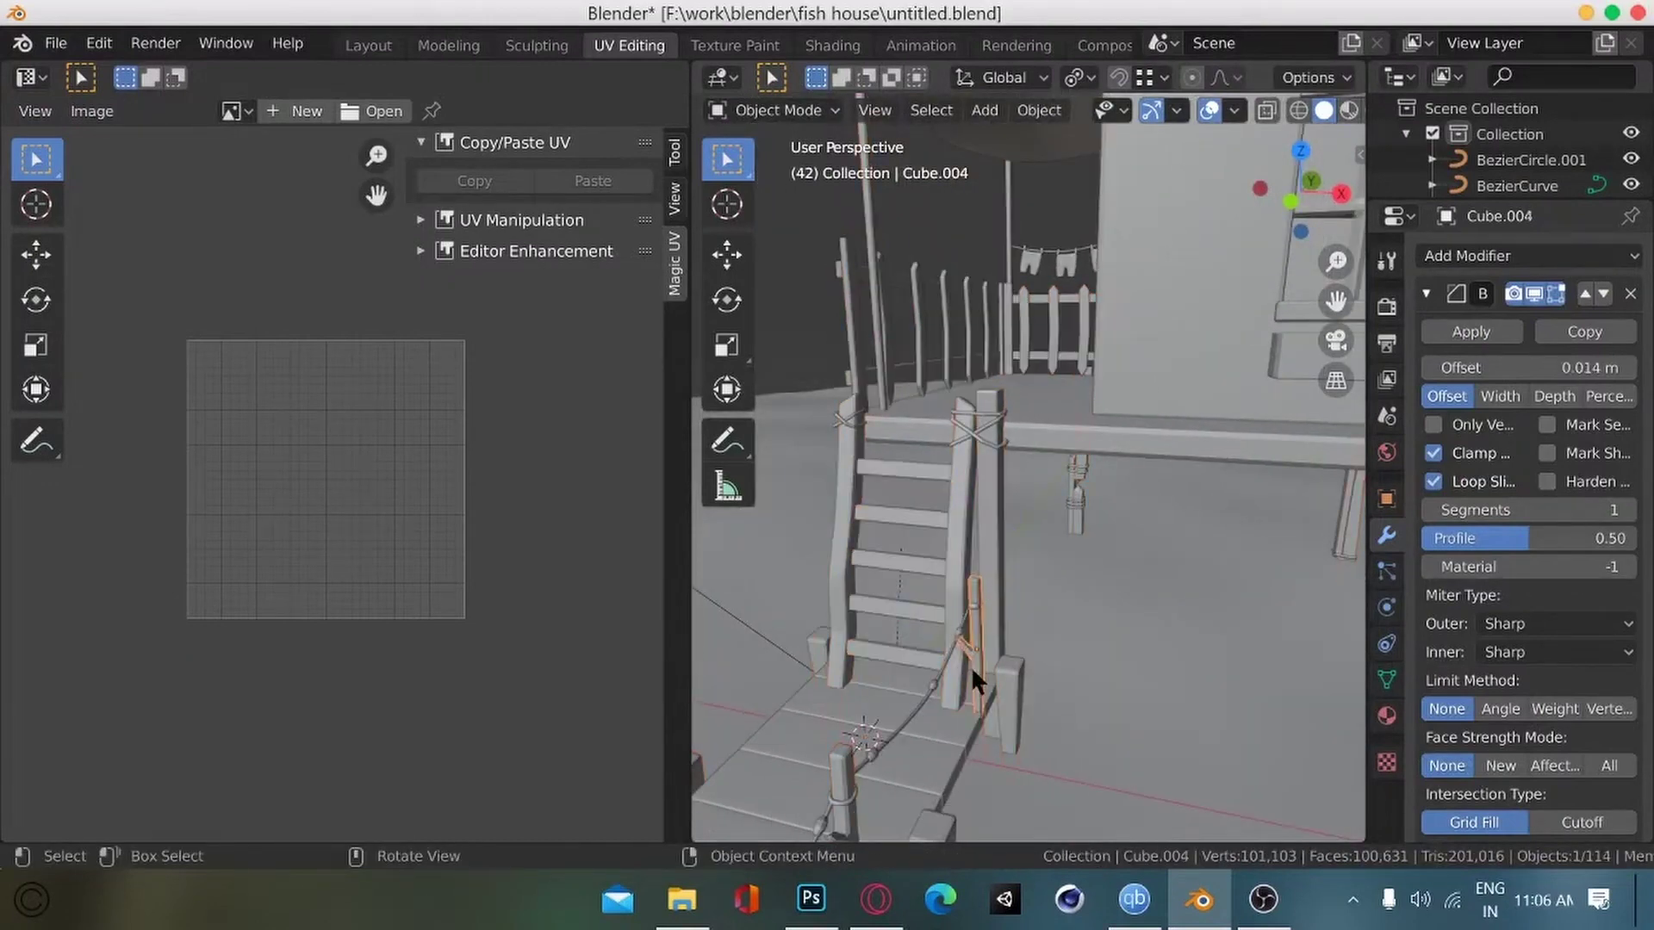
{"action": "key", "text": "Tab"}
Step: Save the scene as a new incremented file, untitled1.blend, in the fish house folder
{"action": "key", "text": "ctrl+shift+s"}
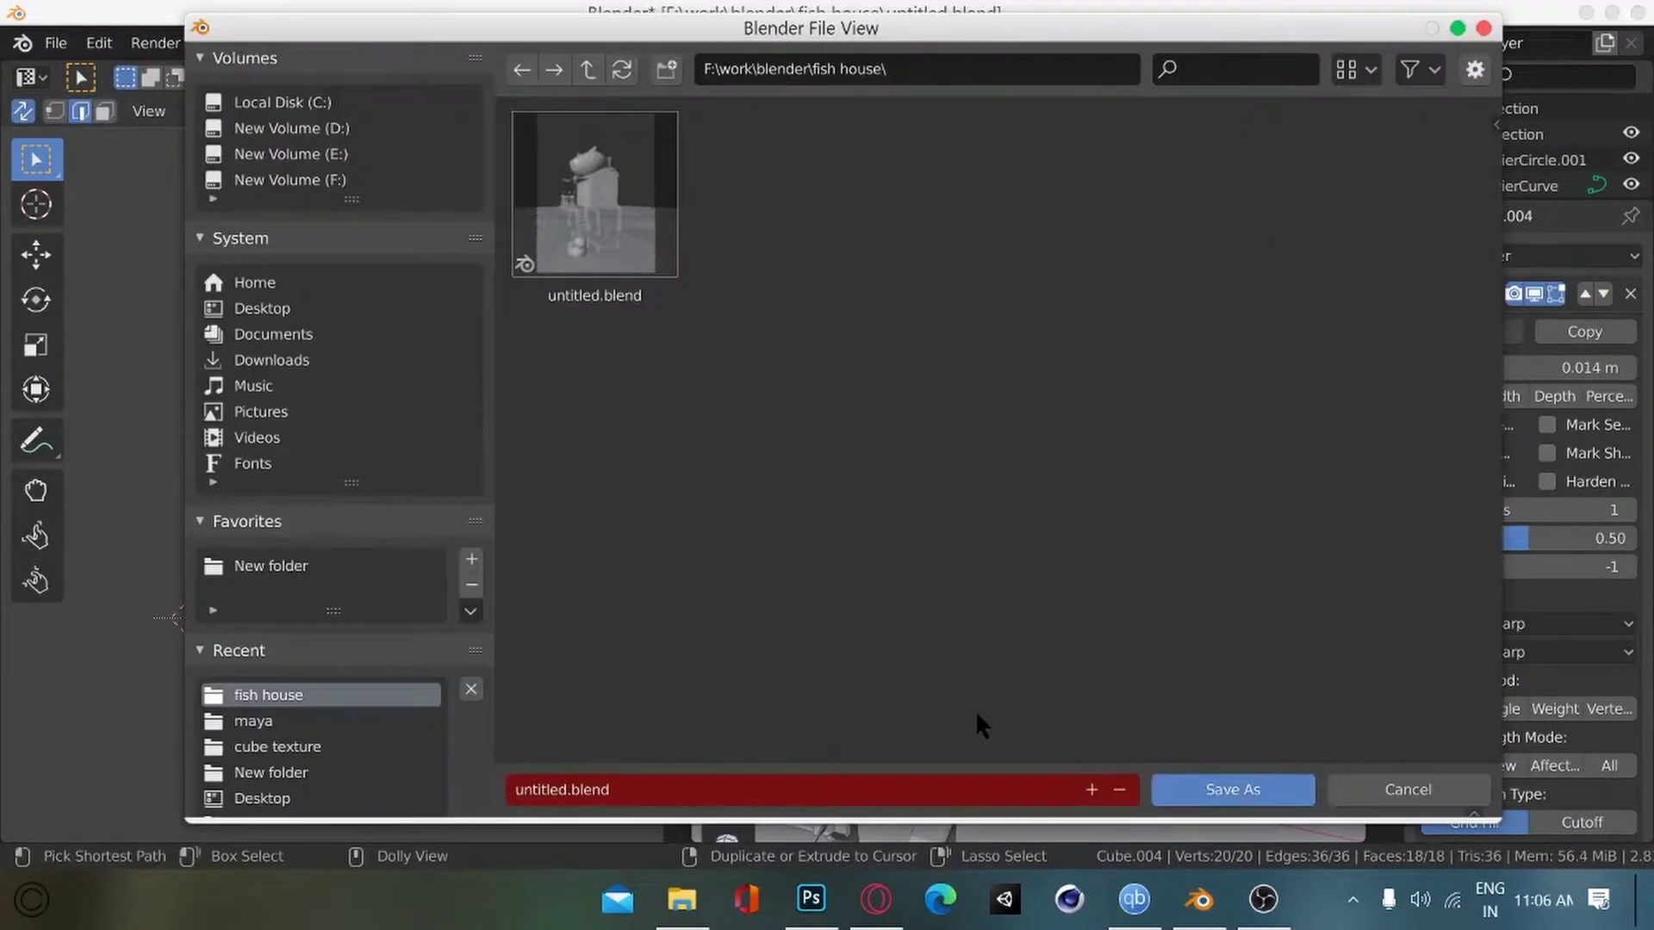
{"action": "key", "text": "KP_Add"}
{"action": "key", "text": "Return"}
Step: Return to Photoshop and paint wood grain on the narrow strips directly below the grained upper planks
{"action": "left_click", "coordinate": [875, 899]}
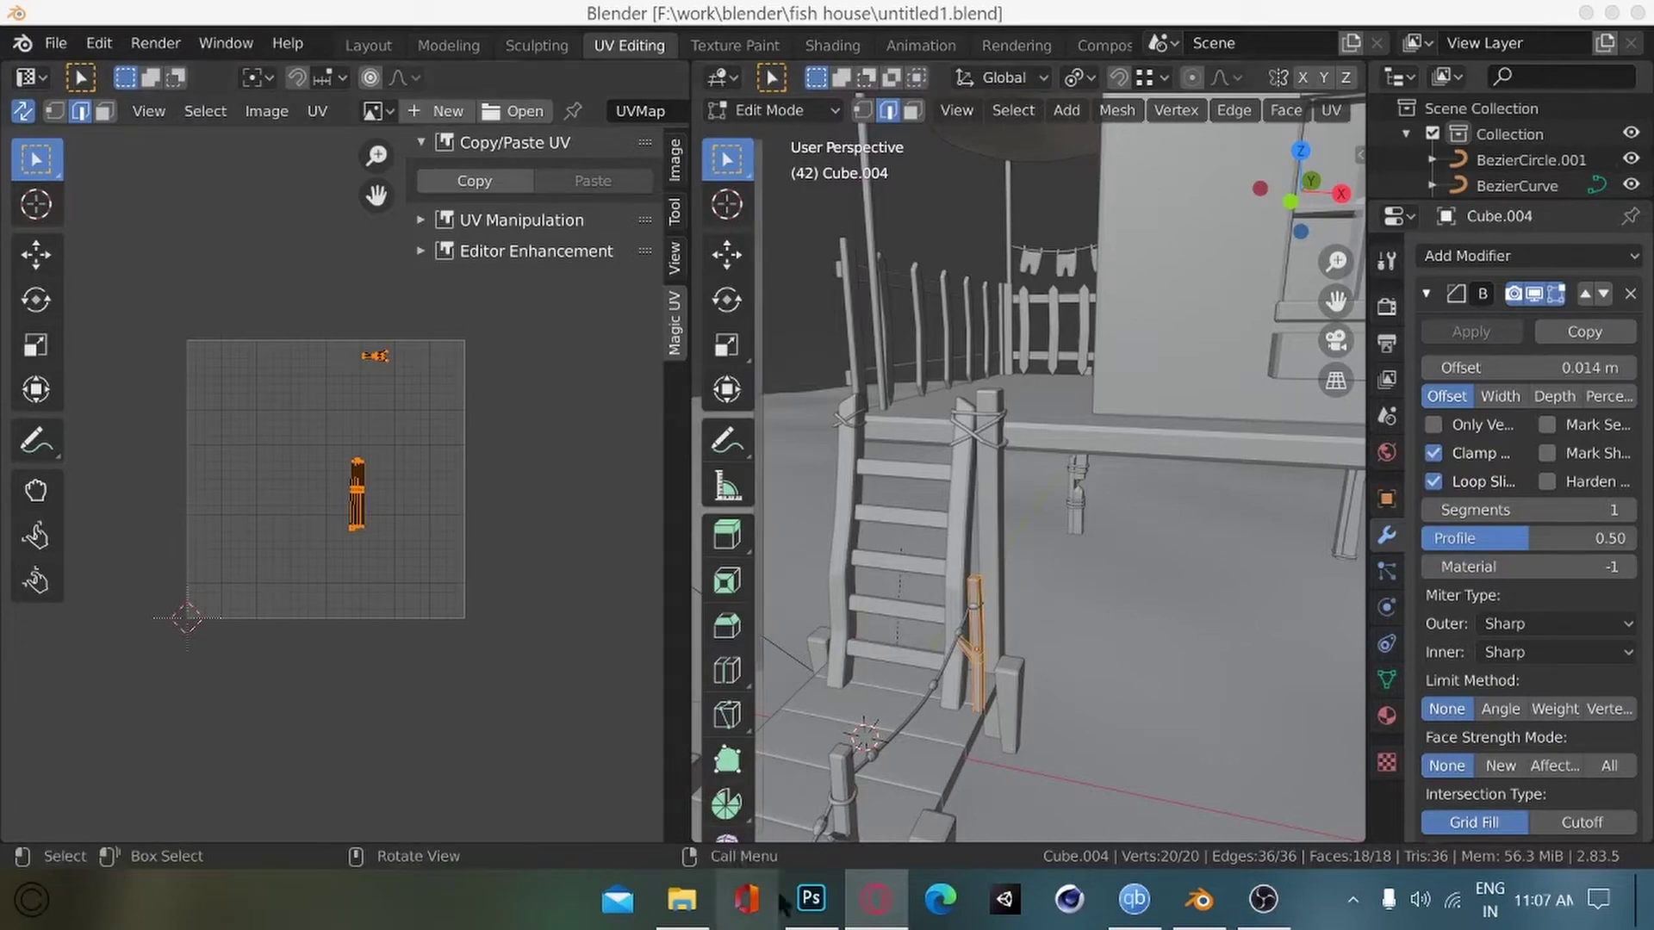
{"action": "left_click", "coordinate": [808, 901]}
{"action": "key", "text": "ctrl+minus"}
{"action": "key", "text": "ctrl+minus"}
{"action": "left_click_drag", "start_coordinate": [861, 671], "coordinate": [653, 435]}
{"action": "mouse_move", "coordinate": [405, 629]}
{"action": "left_mouse_down"}
{"action": "mouse_move", "coordinate": [575, 605]}
{"action": "mouse_move", "coordinate": [657, 273]}
{"action": "mouse_move", "coordinate": [662, 817]}
{"action": "left_mouse_up"}
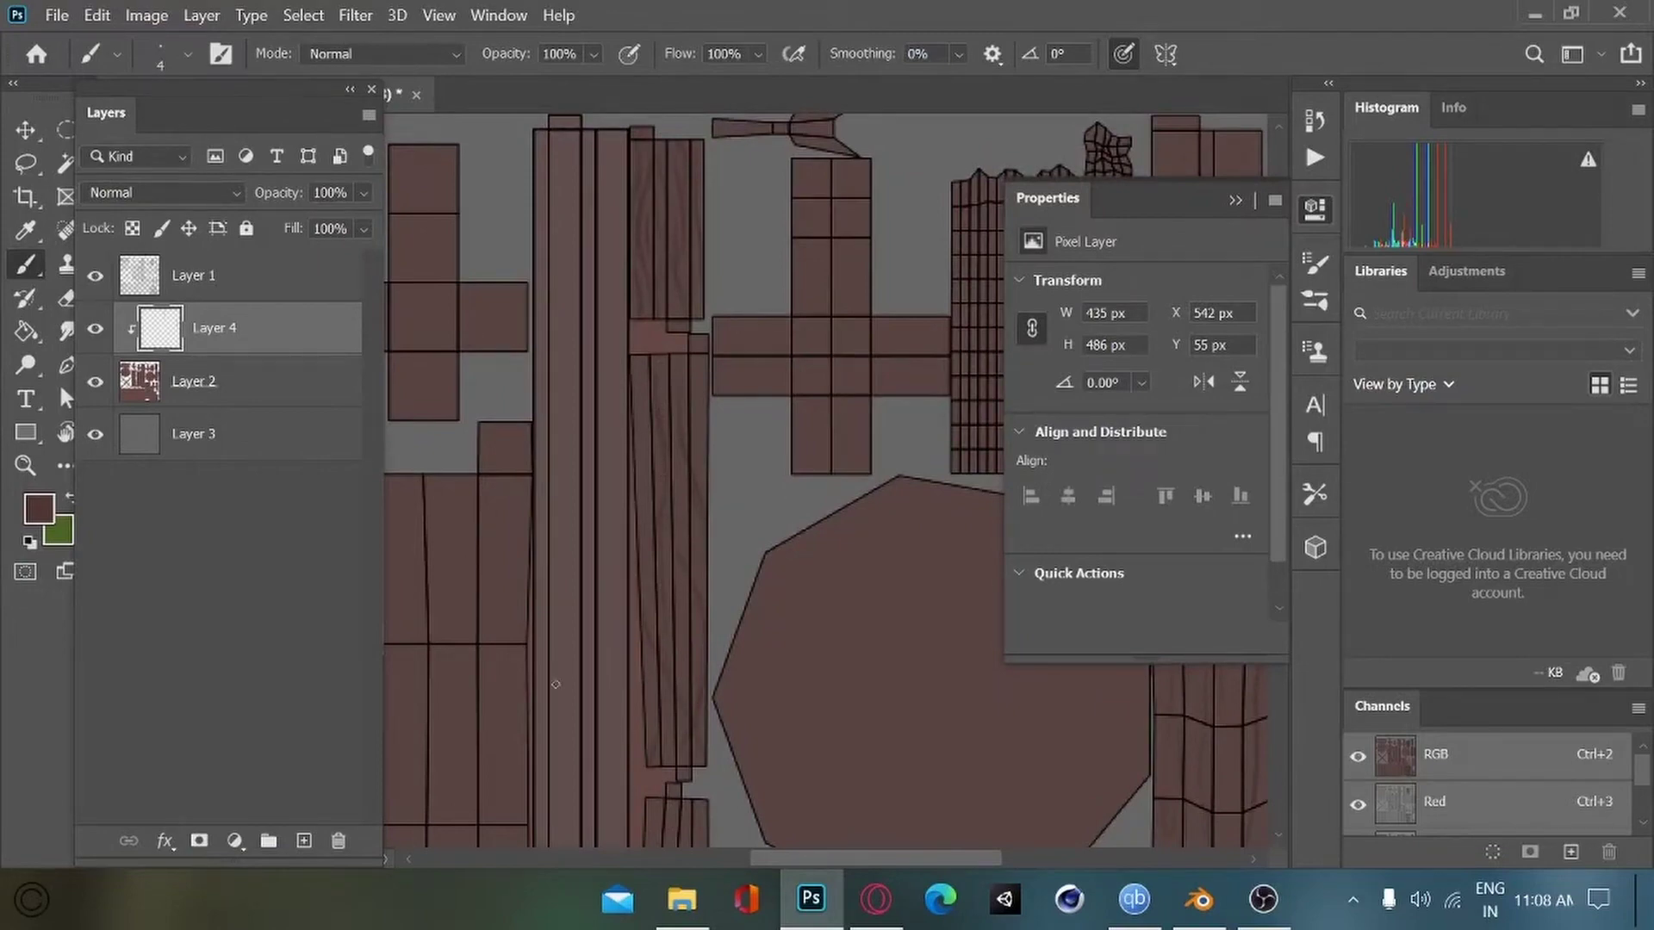
{"action": "left_click", "coordinate": [1264, 900]}
{"action": "left_click", "coordinate": [1573, 14]}
{"action": "mouse_move", "coordinate": [736, 164]}
{"action": "left_mouse_down"}
{"action": "mouse_move", "coordinate": [607, 435]}
{"action": "mouse_move", "coordinate": [657, 416]}
{"action": "left_mouse_up"}
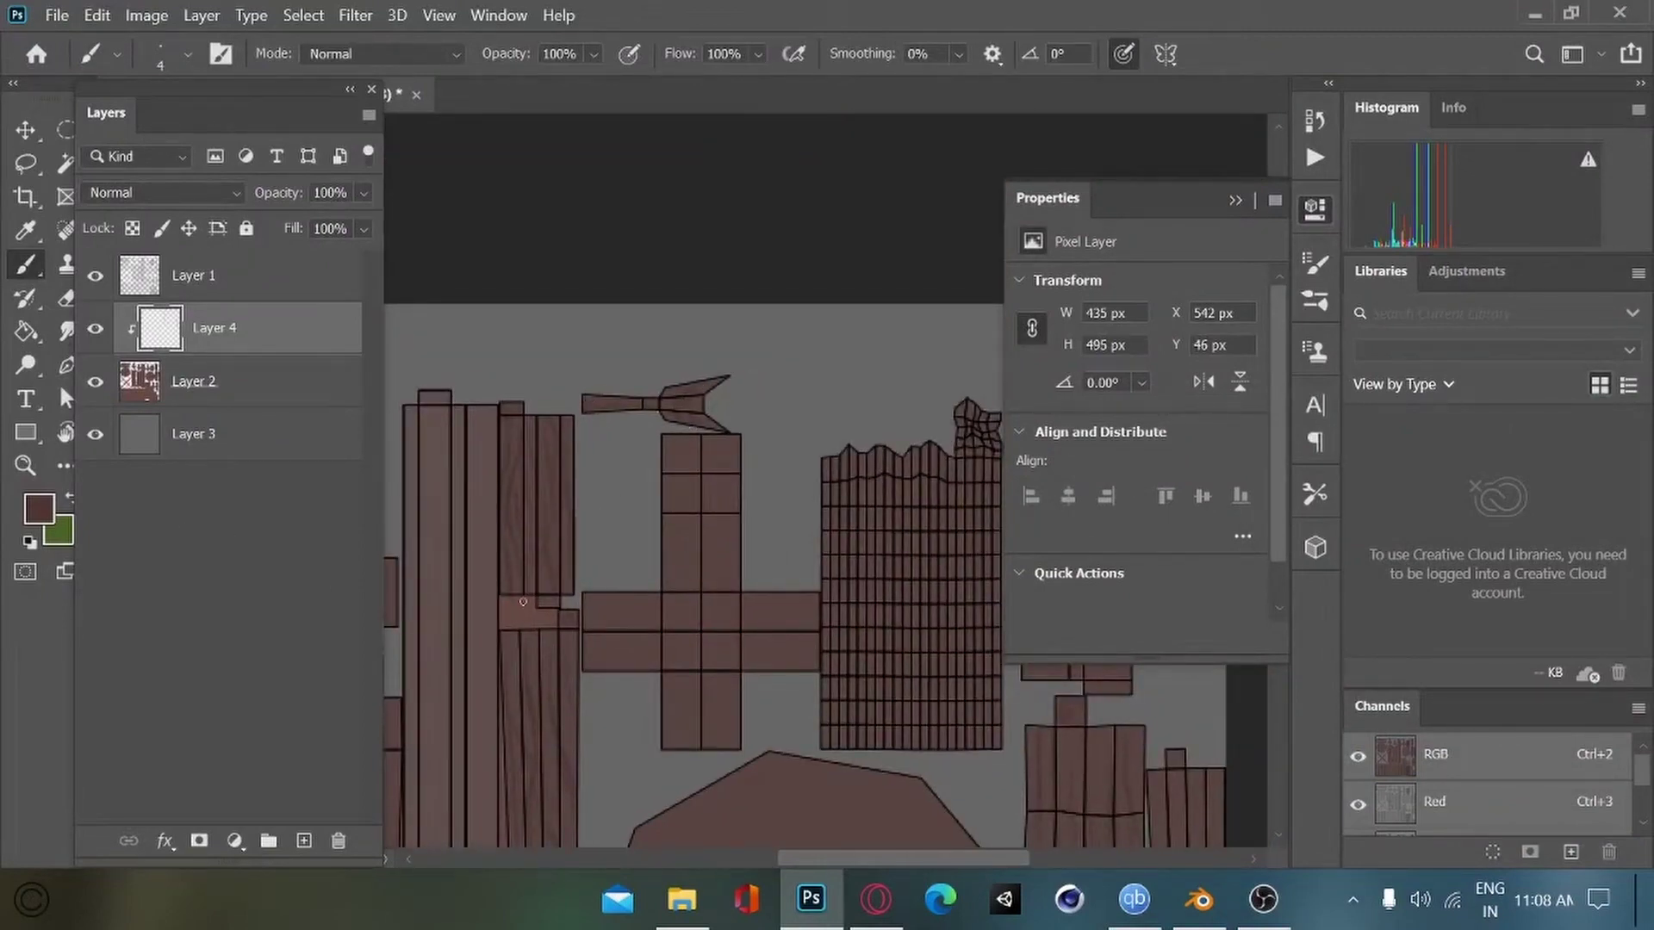
Step: Check the next rope post's UV islands in Blender and locate the matching horizontal strips in the texture's upper-left corner in Photoshop
{"action": "scroll", "coordinate": [523, 602], "scroll_direction": "down", "scroll_amount": 7, "text": "alt"}
{"action": "scroll", "coordinate": [522, 602], "scroll_direction": "up", "scroll_amount": 3, "text": "alt"}
{"action": "left_click_drag", "start_coordinate": [497, 544], "coordinate": [455, 645]}
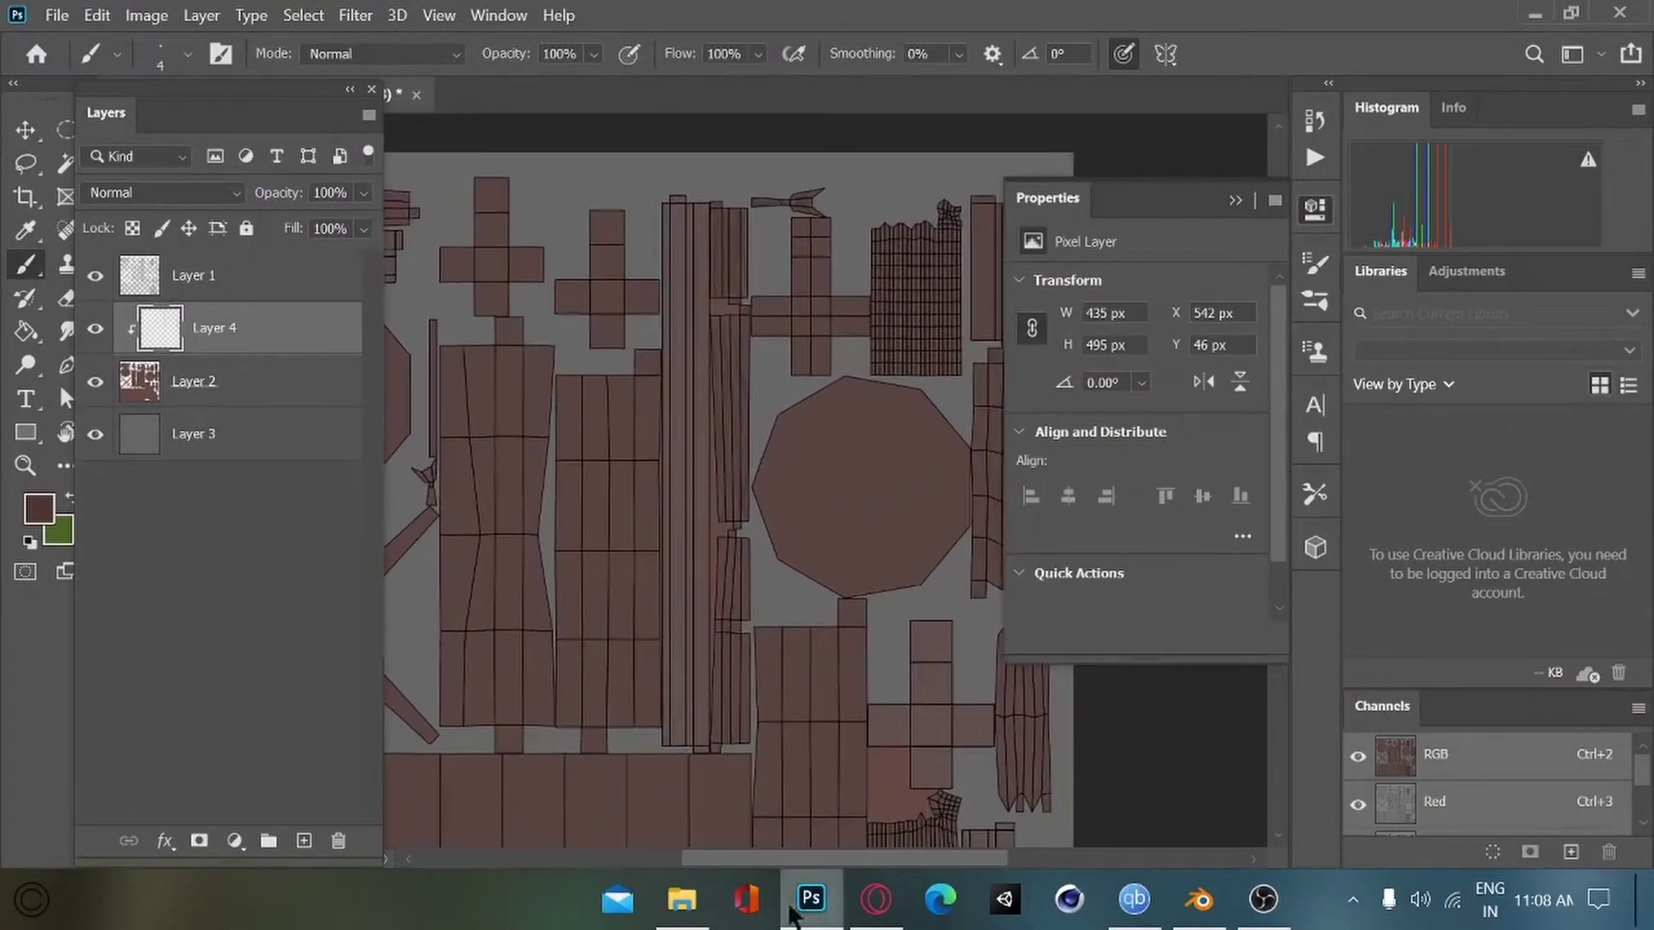
{"action": "left_click", "coordinate": [792, 908]}
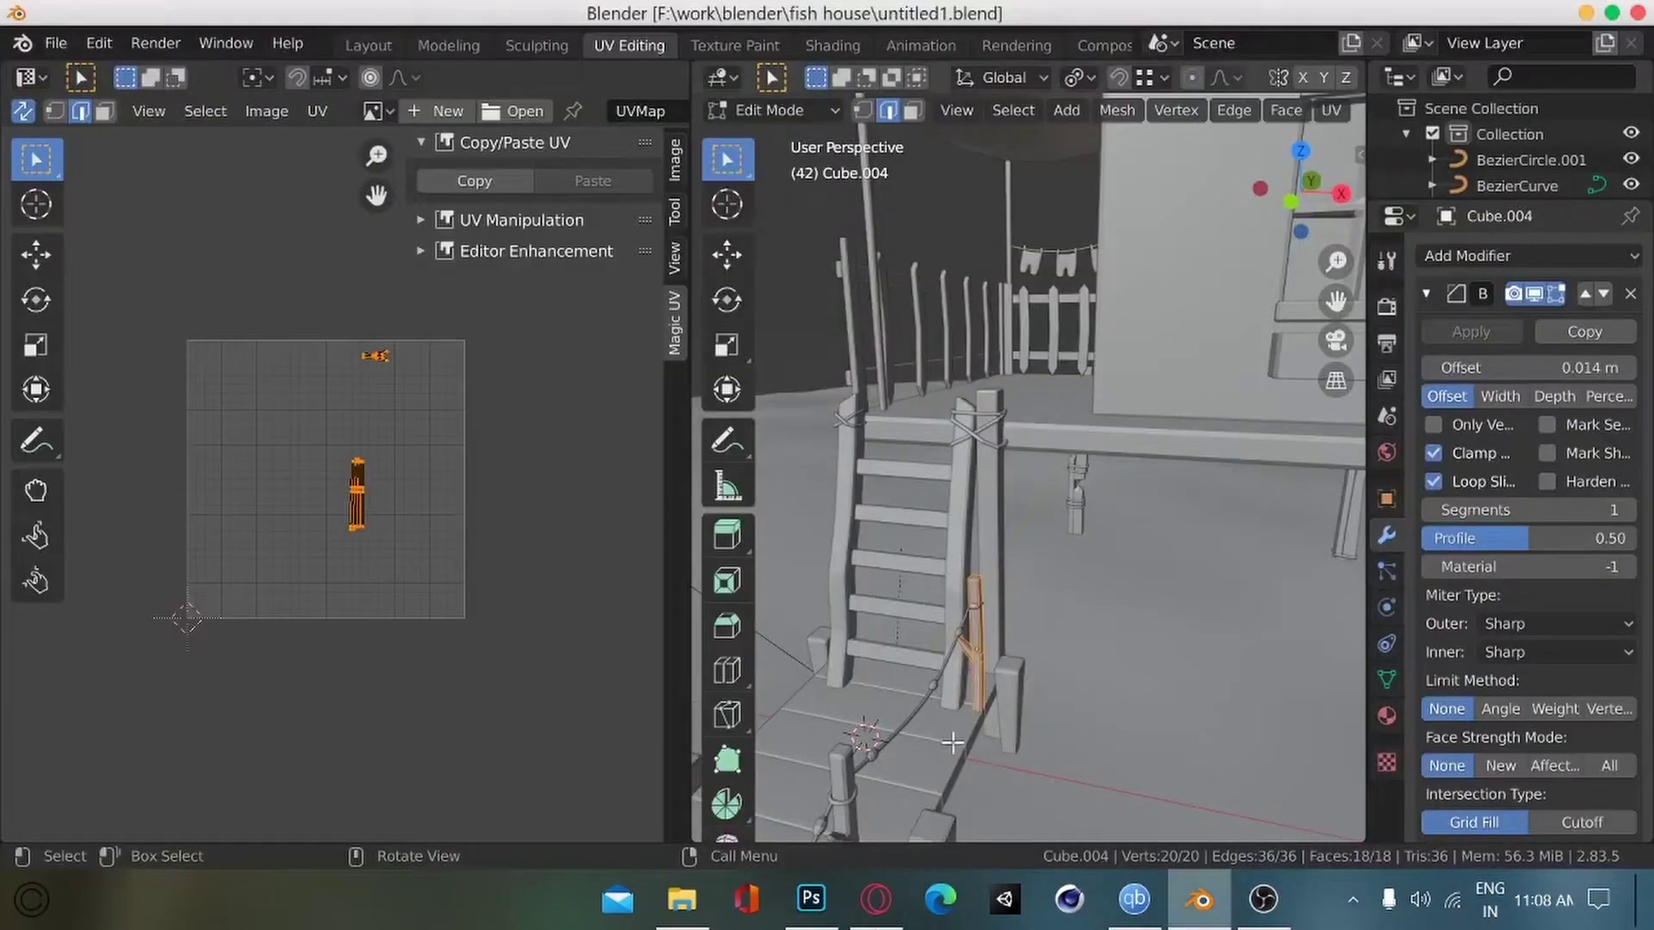
{"action": "left_click", "coordinate": [819, 921]}
{"action": "left_click_drag", "start_coordinate": [417, 432], "coordinate": [639, 592]}
{"action": "left_click", "coordinate": [1198, 910]}
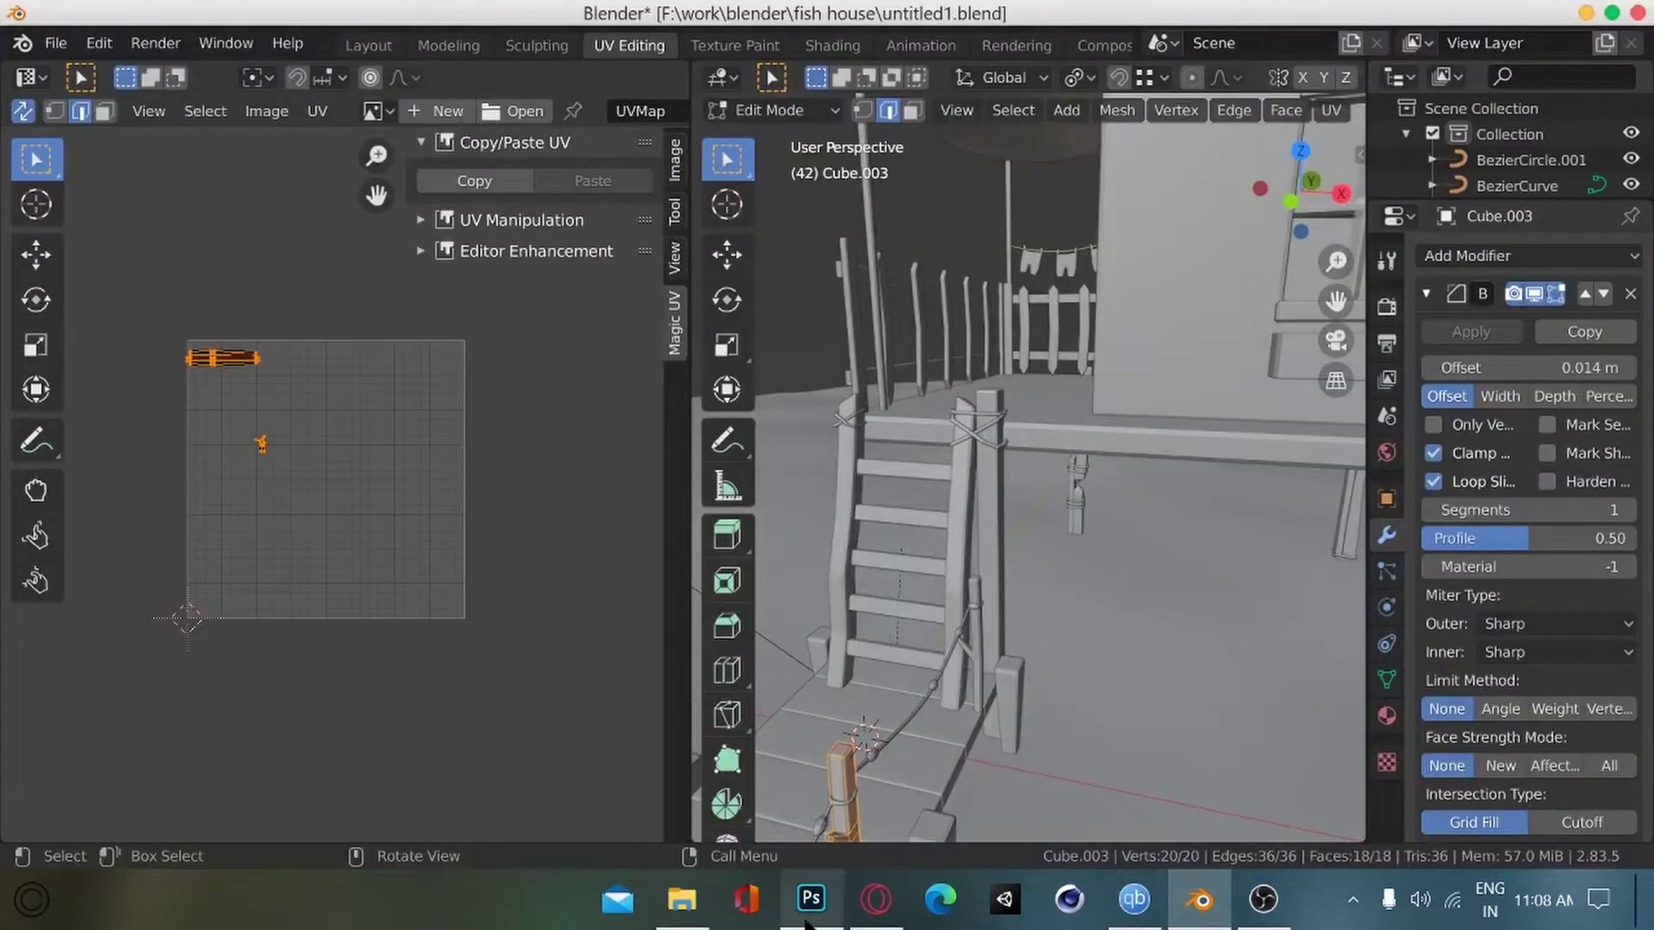
{"action": "left_click", "coordinate": [805, 920]}
{"action": "scroll", "coordinate": [625, 439], "scroll_direction": "up", "scroll_amount": 3, "text": "alt"}
{"action": "left_click_drag", "start_coordinate": [625, 439], "coordinate": [687, 603]}
{"action": "scroll", "coordinate": [686, 603], "scroll_direction": "down", "scroll_amount": 1, "text": "alt"}
Step: Search the computer for "wo" and launch the matching app
{"action": "left_click", "coordinate": [682, 904]}
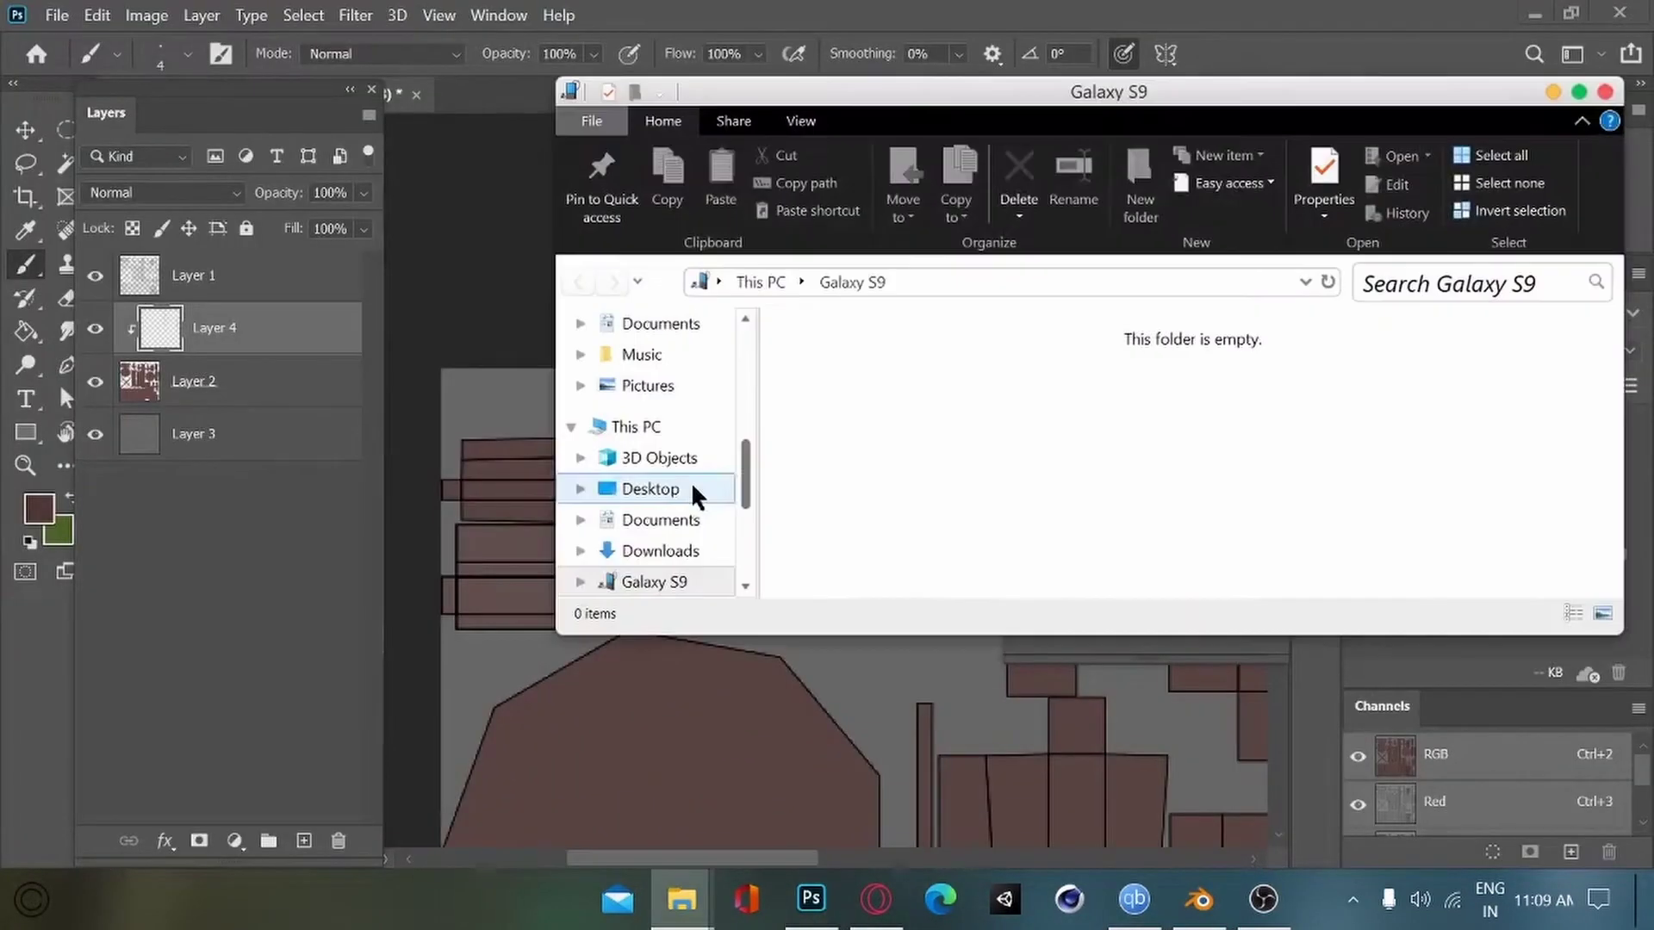
{"action": "left_click", "coordinate": [1553, 93]}
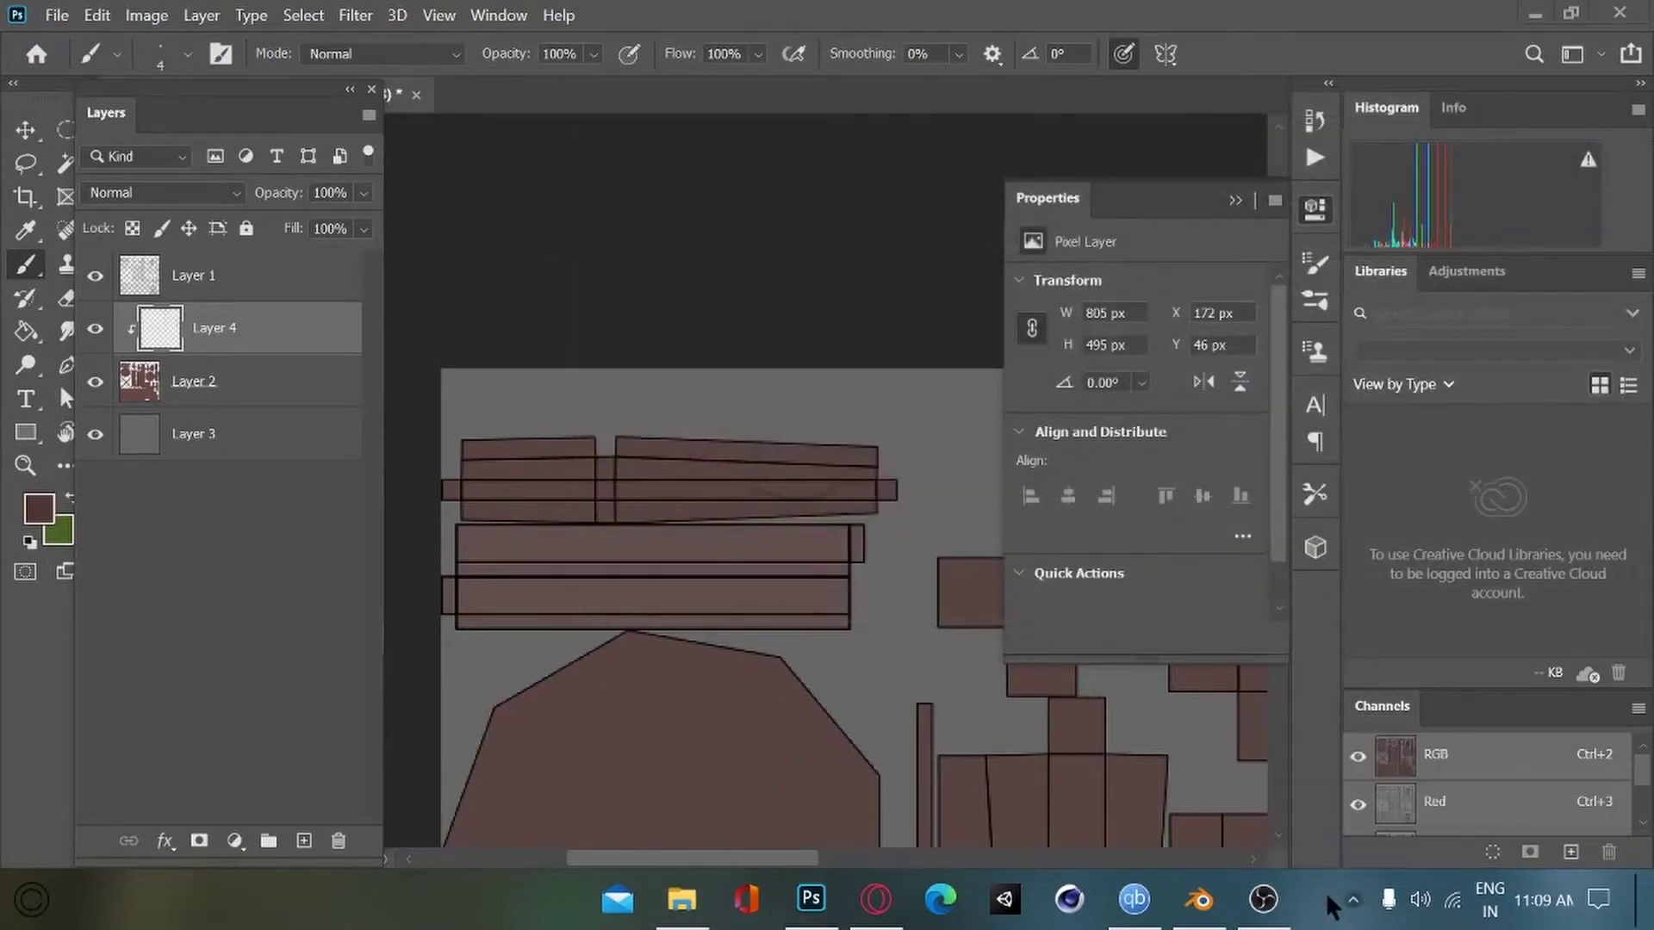
{"action": "key", "text": "super"}
{"action": "type", "text": "wo"}
{"action": "key", "text": "Return"}
Step: Paint wood grain along the horizontal post strips in the texture's upper-left corner on Layer 4
{"action": "left_click", "coordinate": [764, 487]}
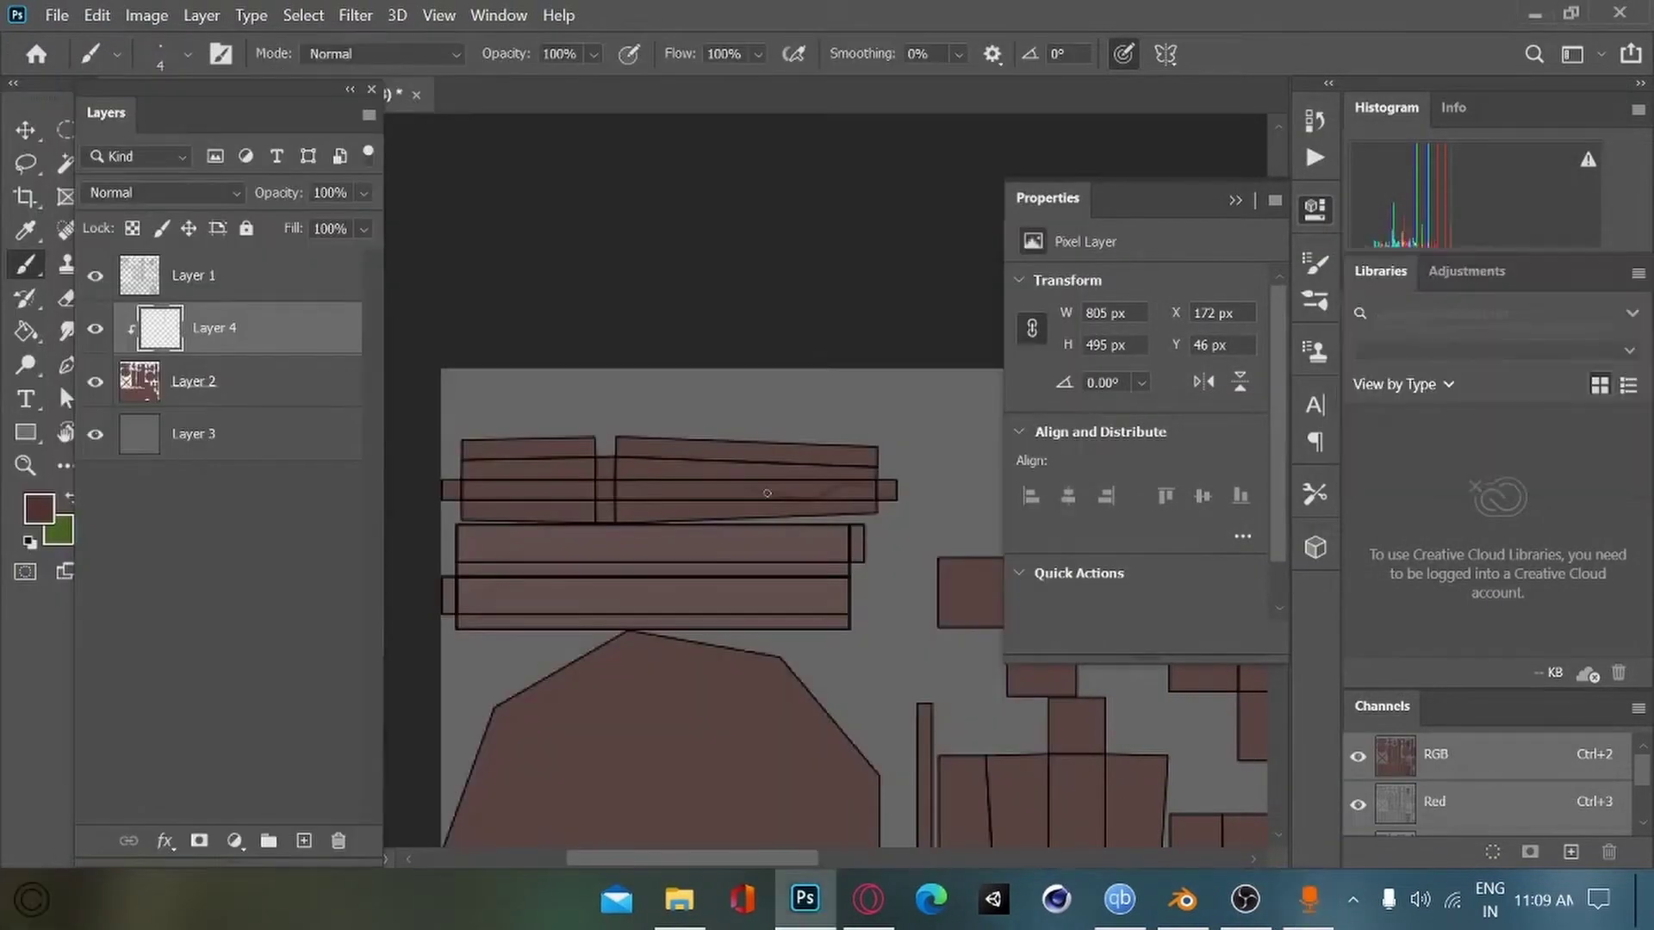
{"action": "left_click_drag", "start_coordinate": [689, 491], "coordinate": [463, 490]}
{"action": "left_click_drag", "start_coordinate": [586, 512], "coordinate": [473, 512]}
{"action": "left_click_drag", "start_coordinate": [486, 452], "coordinate": [467, 430]}
Step: Choose a darker brown as the foreground colour for the wood grain
{"action": "mouse_move", "coordinate": [562, 698]}
{"action": "left_mouse_down"}
{"action": "mouse_move", "coordinate": [528, 520]}
{"action": "mouse_move", "coordinate": [437, 287]}
{"action": "left_mouse_up"}
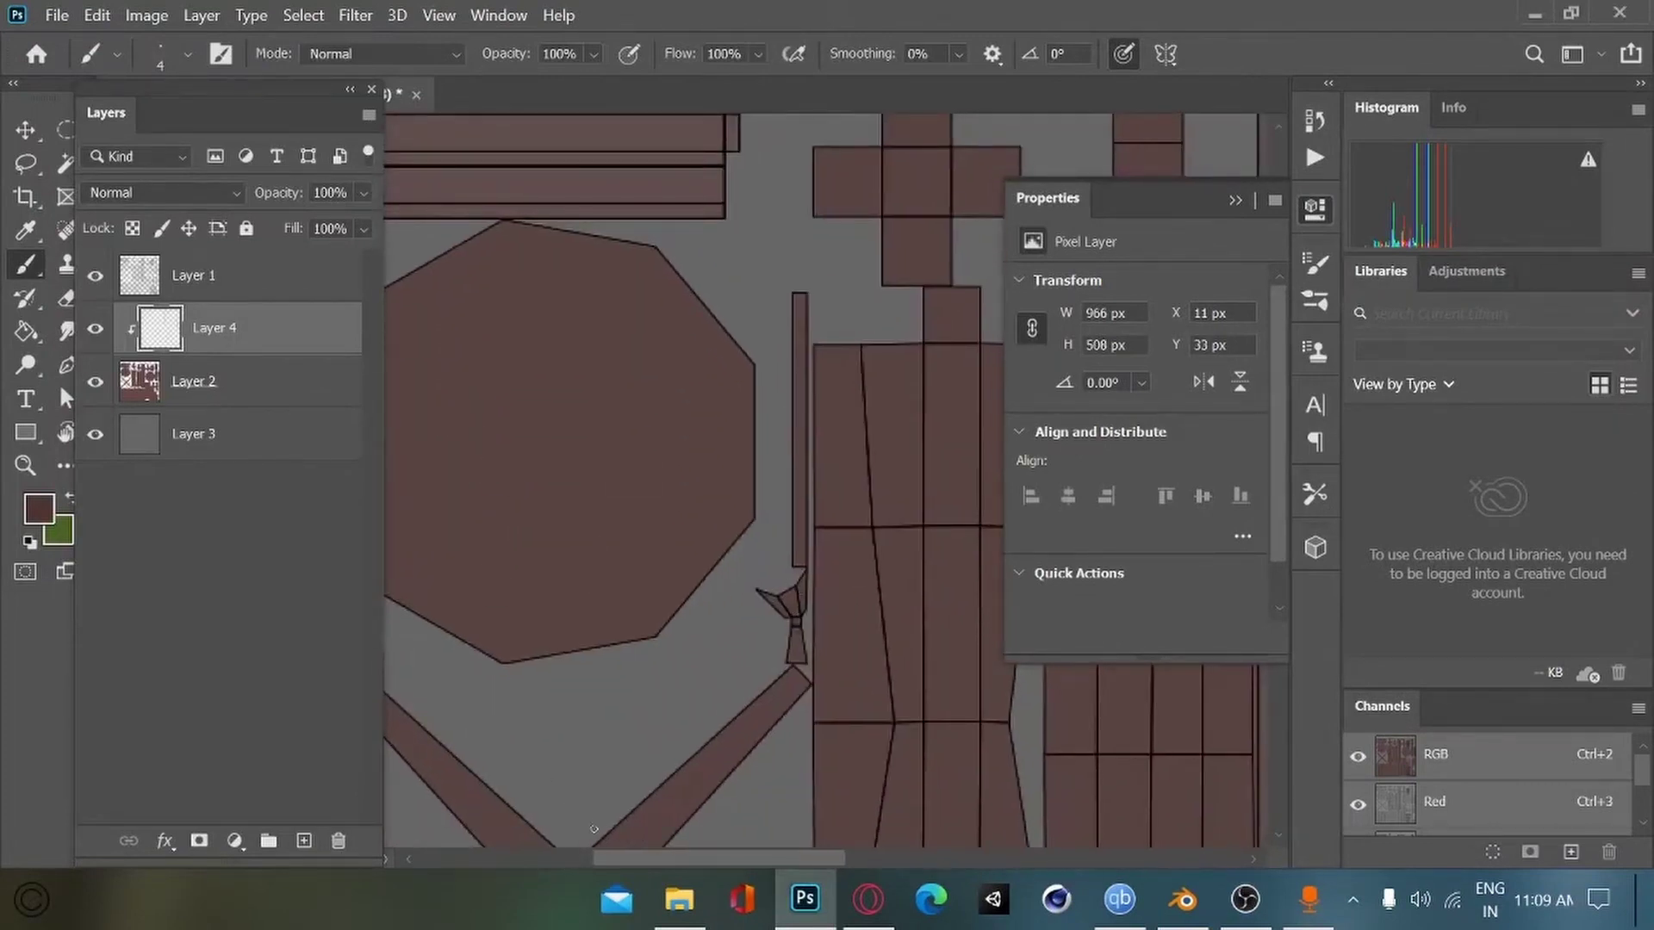
{"action": "left_click", "coordinate": [40, 509]}
{"action": "left_click", "coordinate": [539, 593]}
{"action": "left_click", "coordinate": [999, 346]}
Step: Switch to Blender and open the rope post nearer the walkway's front in Edit Mode to examine its UV islands
{"action": "left_click", "coordinate": [1181, 899]}
{"action": "key", "text": "Tab"}
{"action": "left_click_drag", "start_coordinate": [780, 744], "coordinate": [870, 555], "text": "alt+shift"}
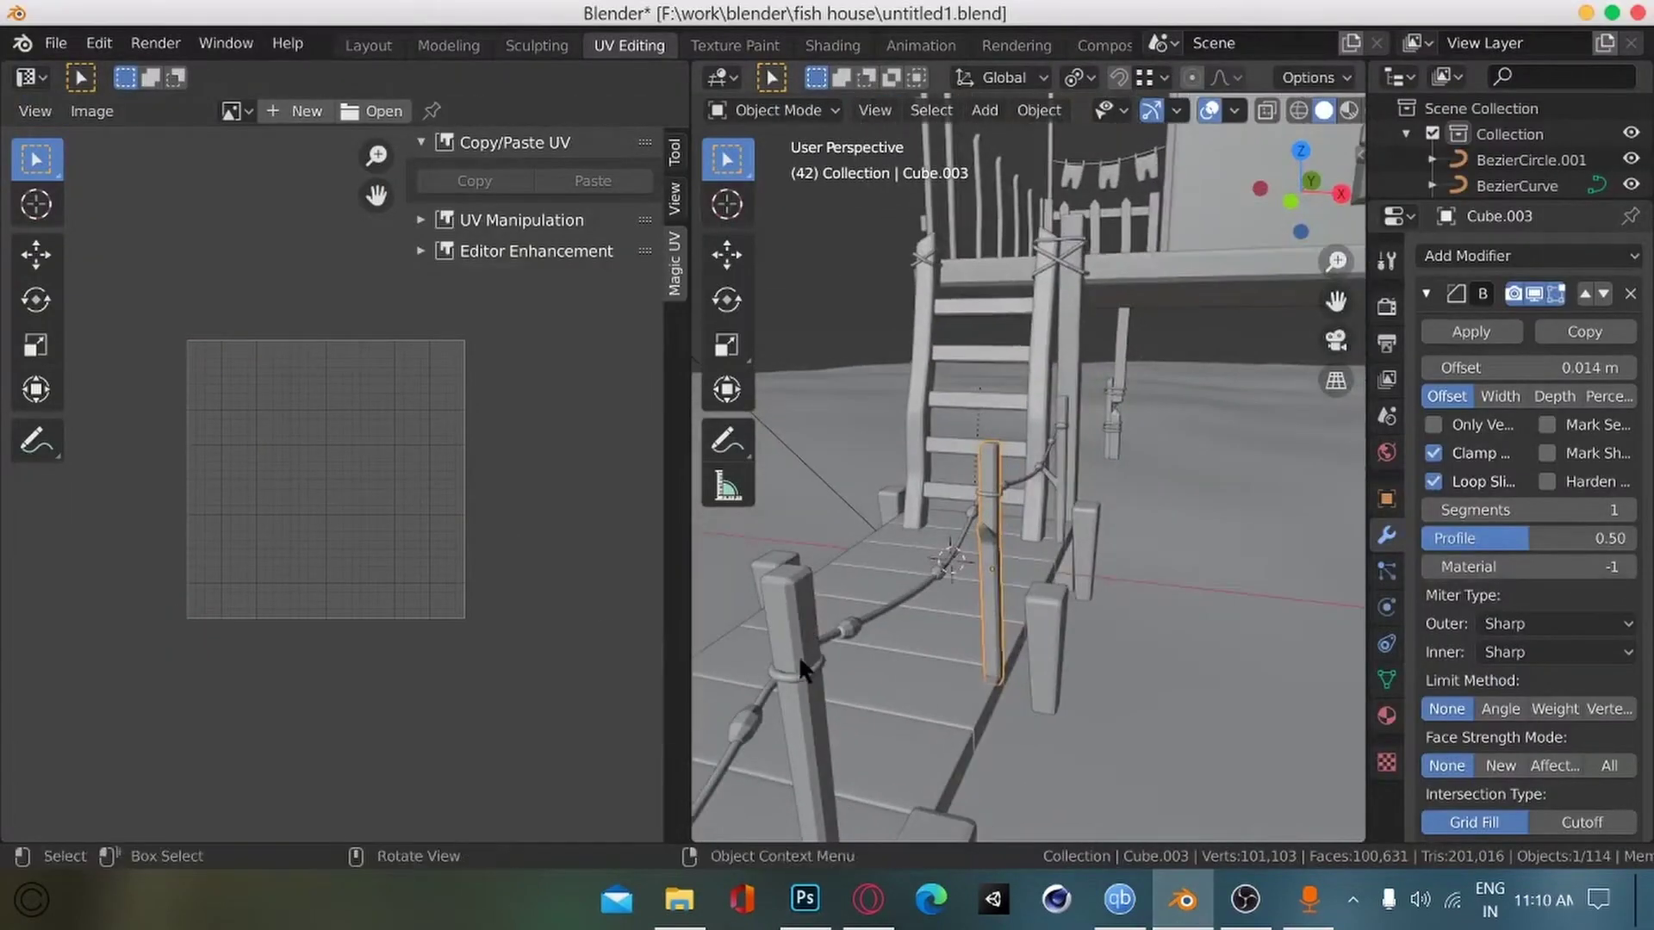
{"action": "left_click_drag", "start_coordinate": [756, 695], "coordinate": [793, 665], "text": "alt+shift"}
{"action": "left_click", "coordinate": [880, 668]}
{"action": "key", "text": "Tab"}
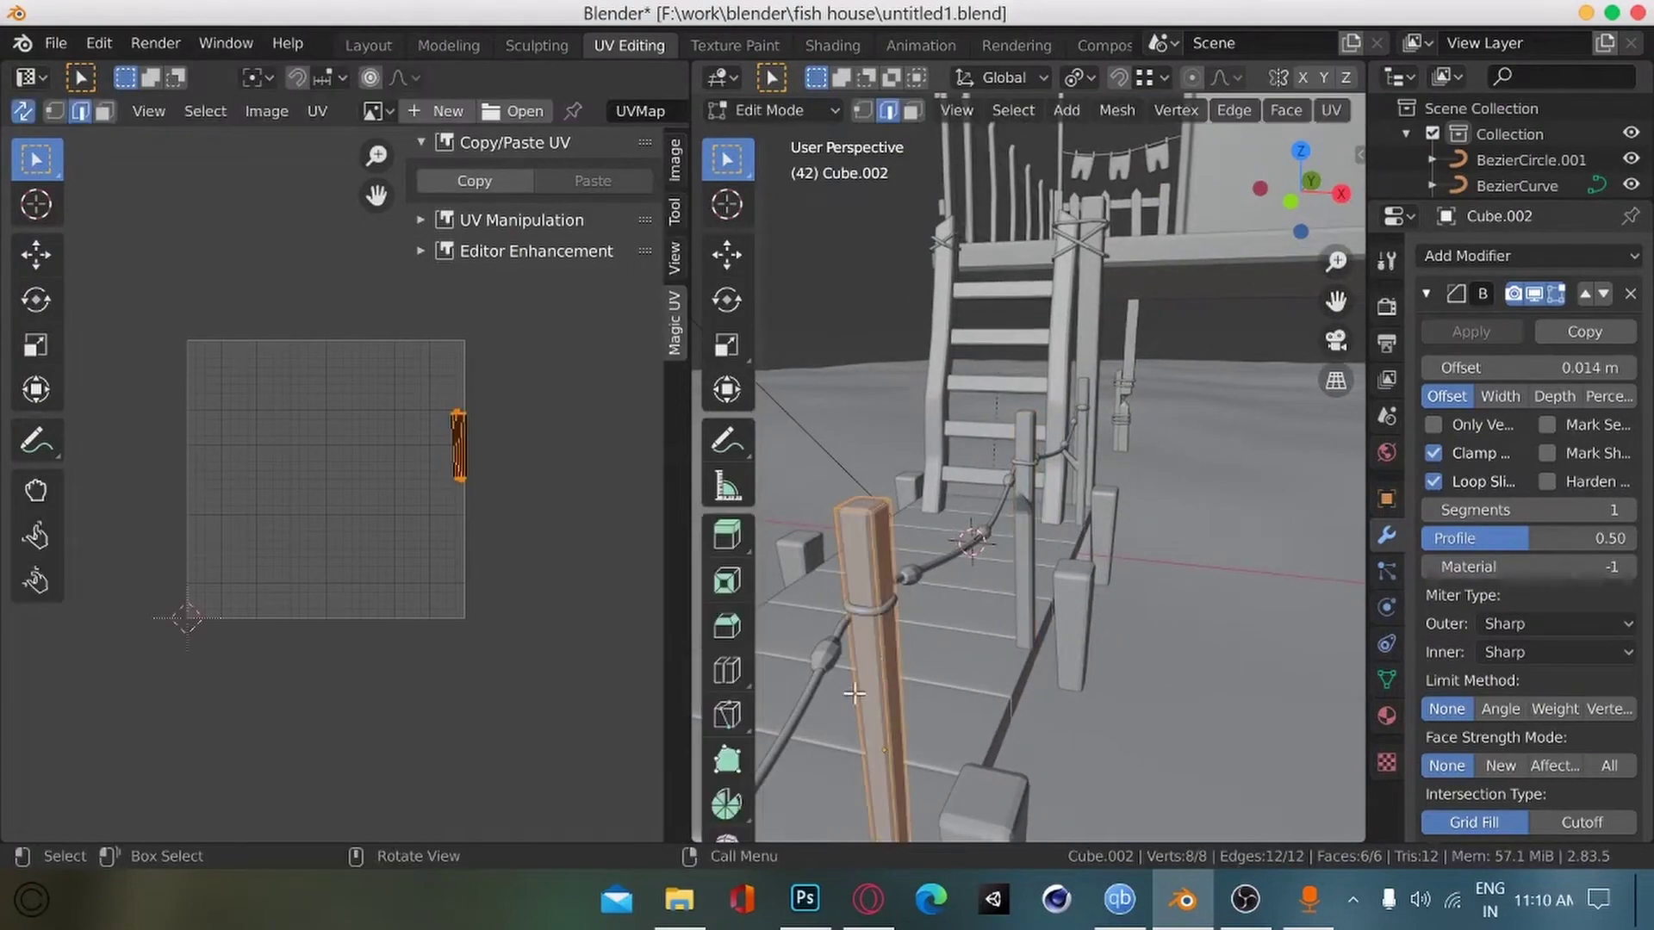
Step: In Photoshop, paint dark wood grain down the narrow post strips at the texture's right edge on Layer 4
{"action": "left_click", "coordinate": [804, 899]}
{"action": "mouse_move", "coordinate": [833, 598]}
{"action": "left_mouse_down"}
{"action": "mouse_move", "coordinate": [502, 273]}
{"action": "mouse_move", "coordinate": [499, 301]}
{"action": "left_mouse_up"}
{"action": "mouse_move", "coordinate": [639, 247]}
{"action": "left_mouse_down"}
{"action": "mouse_move", "coordinate": [666, 331]}
{"action": "mouse_move", "coordinate": [658, 480]}
{"action": "left_mouse_up"}
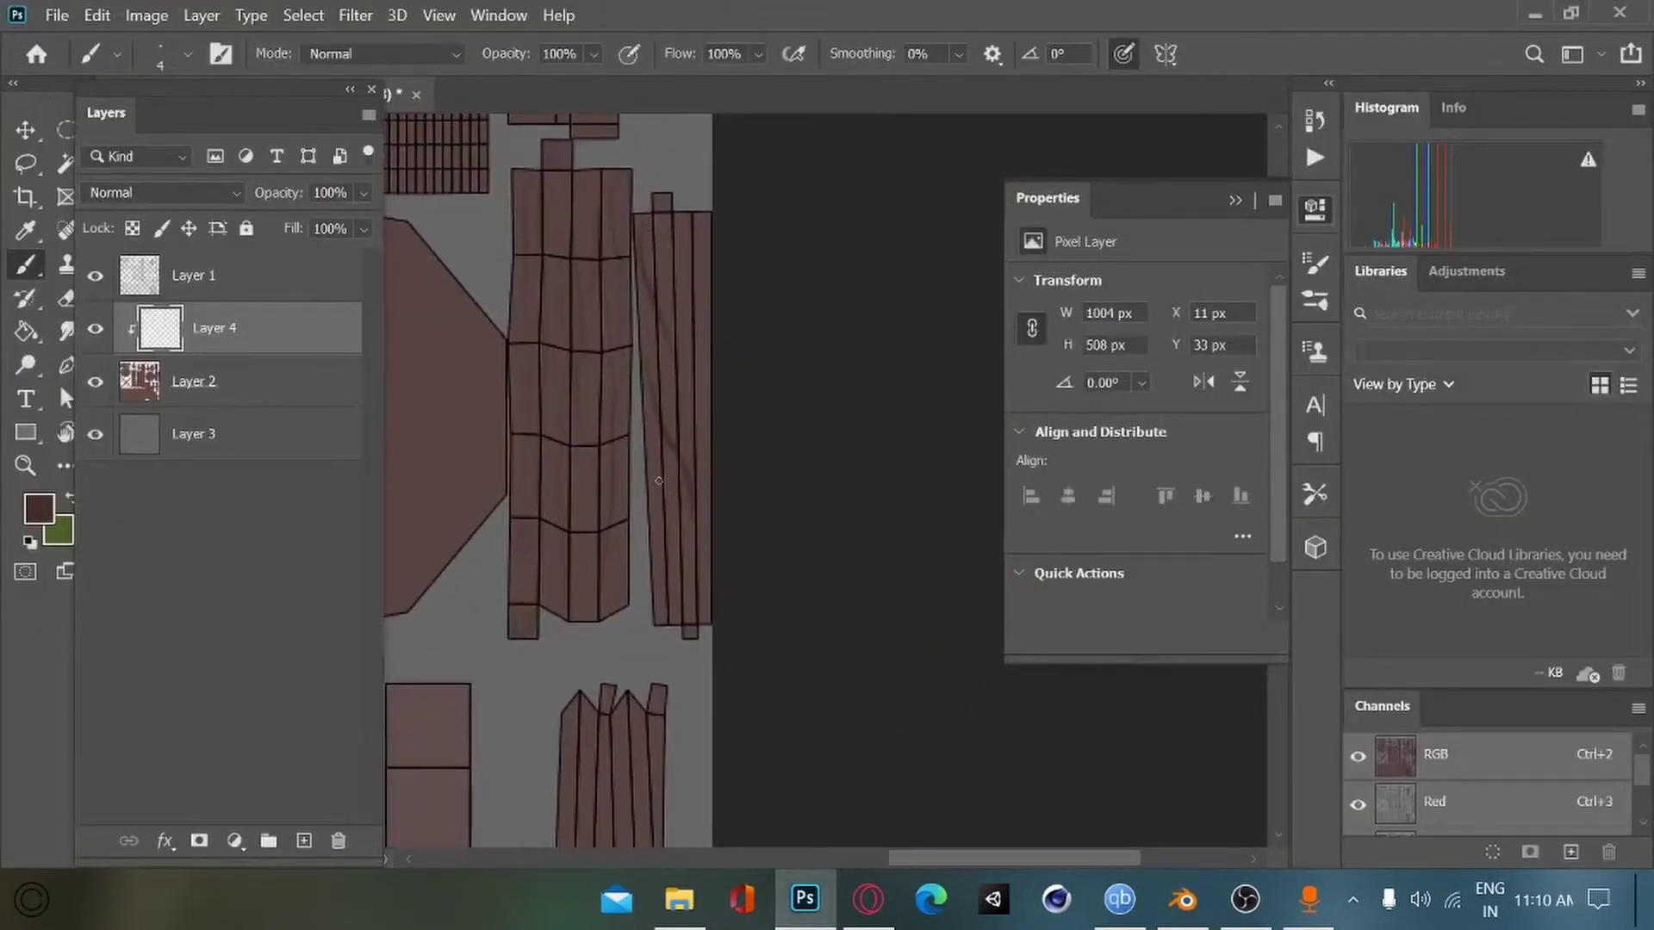
{"action": "mouse_move", "coordinate": [690, 250]}
{"action": "left_mouse_down"}
{"action": "mouse_move", "coordinate": [687, 460]}
{"action": "mouse_move", "coordinate": [710, 589]}
{"action": "left_mouse_up"}
{"action": "left_click_drag", "start_coordinate": [788, 693], "coordinate": [859, 751]}
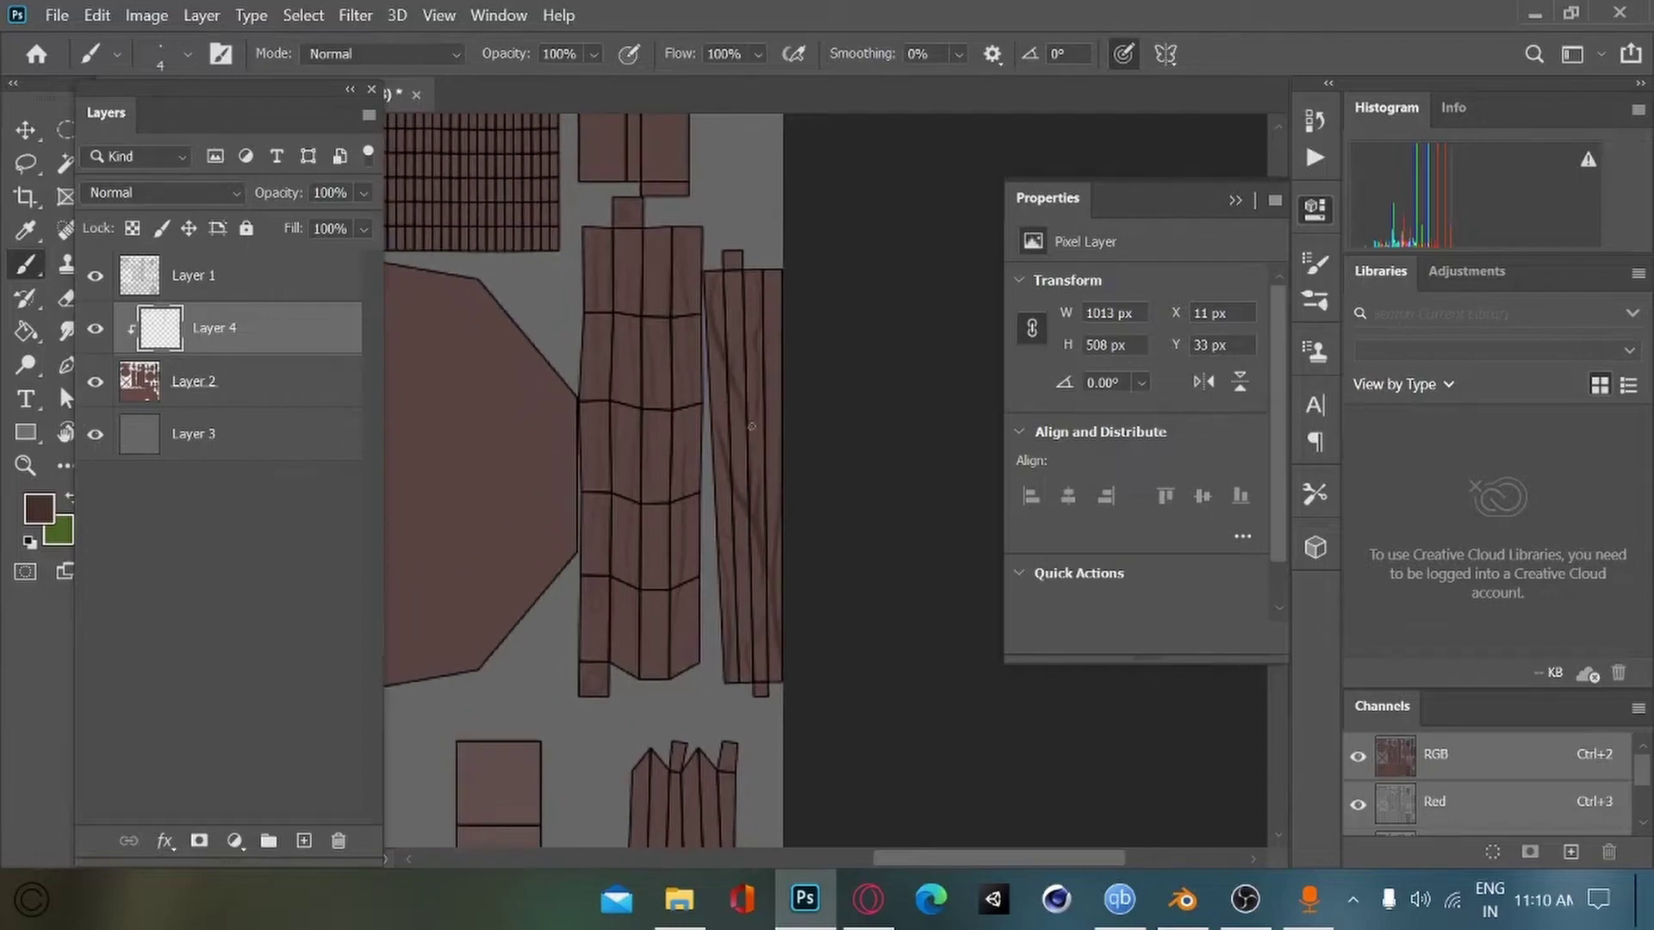
Step: Paint vertical wood grain over the wider segmented post island next to the right-edge strips
{"action": "left_click_drag", "start_coordinate": [479, 747], "coordinate": [561, 727]}
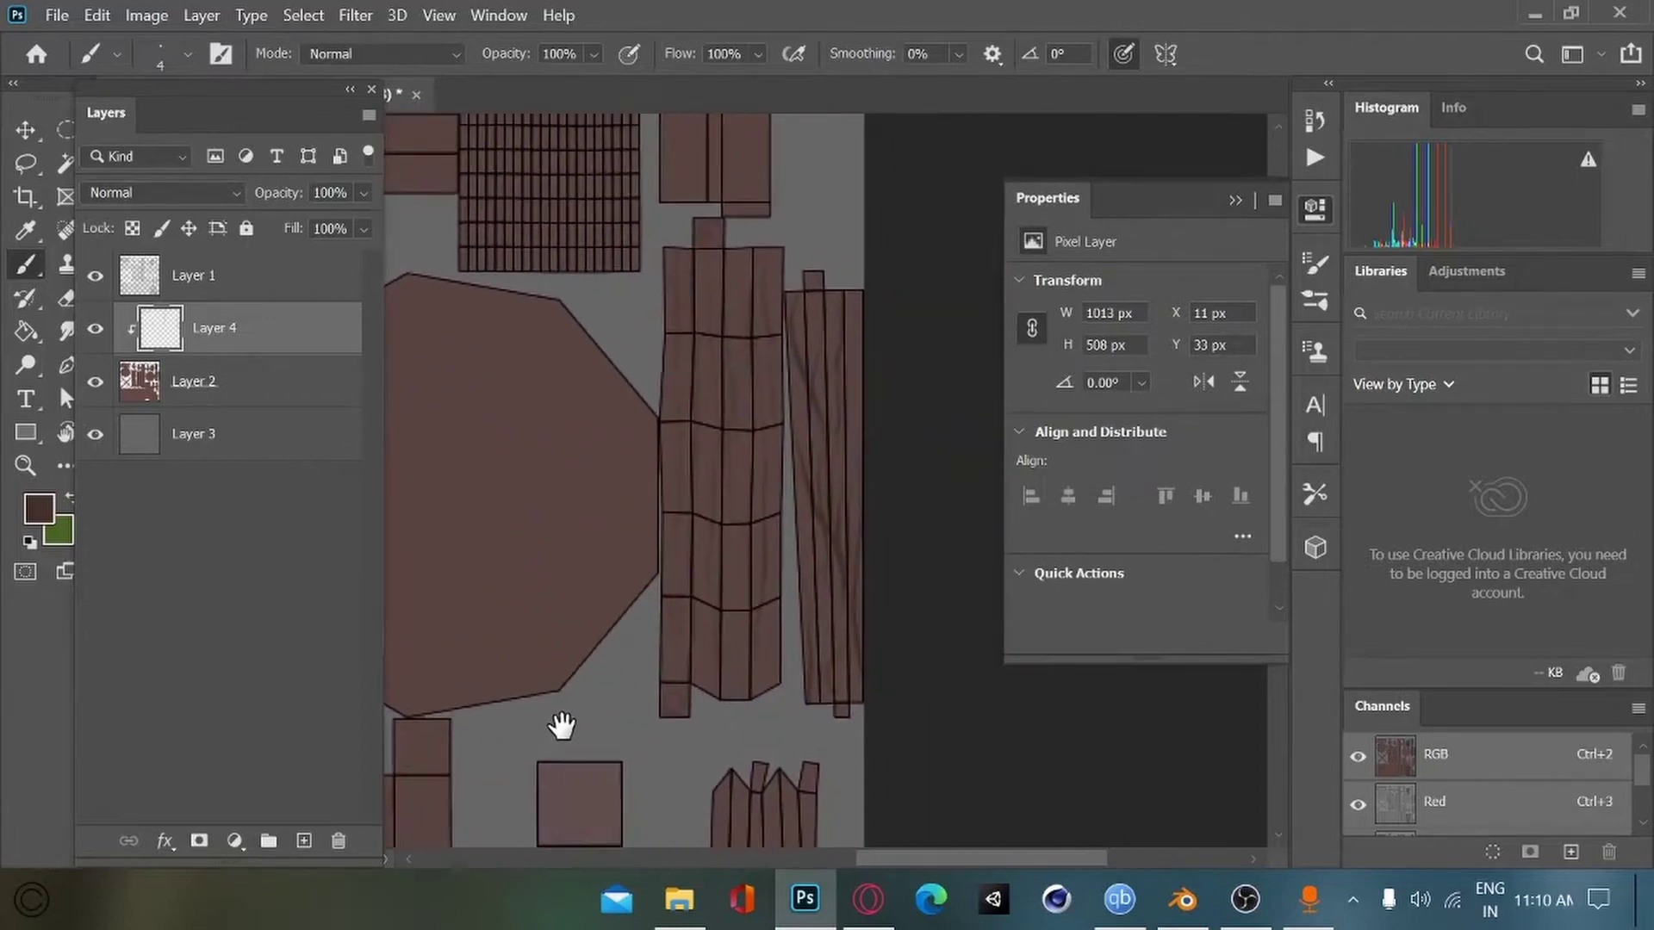
{"action": "left_click_drag", "start_coordinate": [677, 306], "coordinate": [682, 628]}
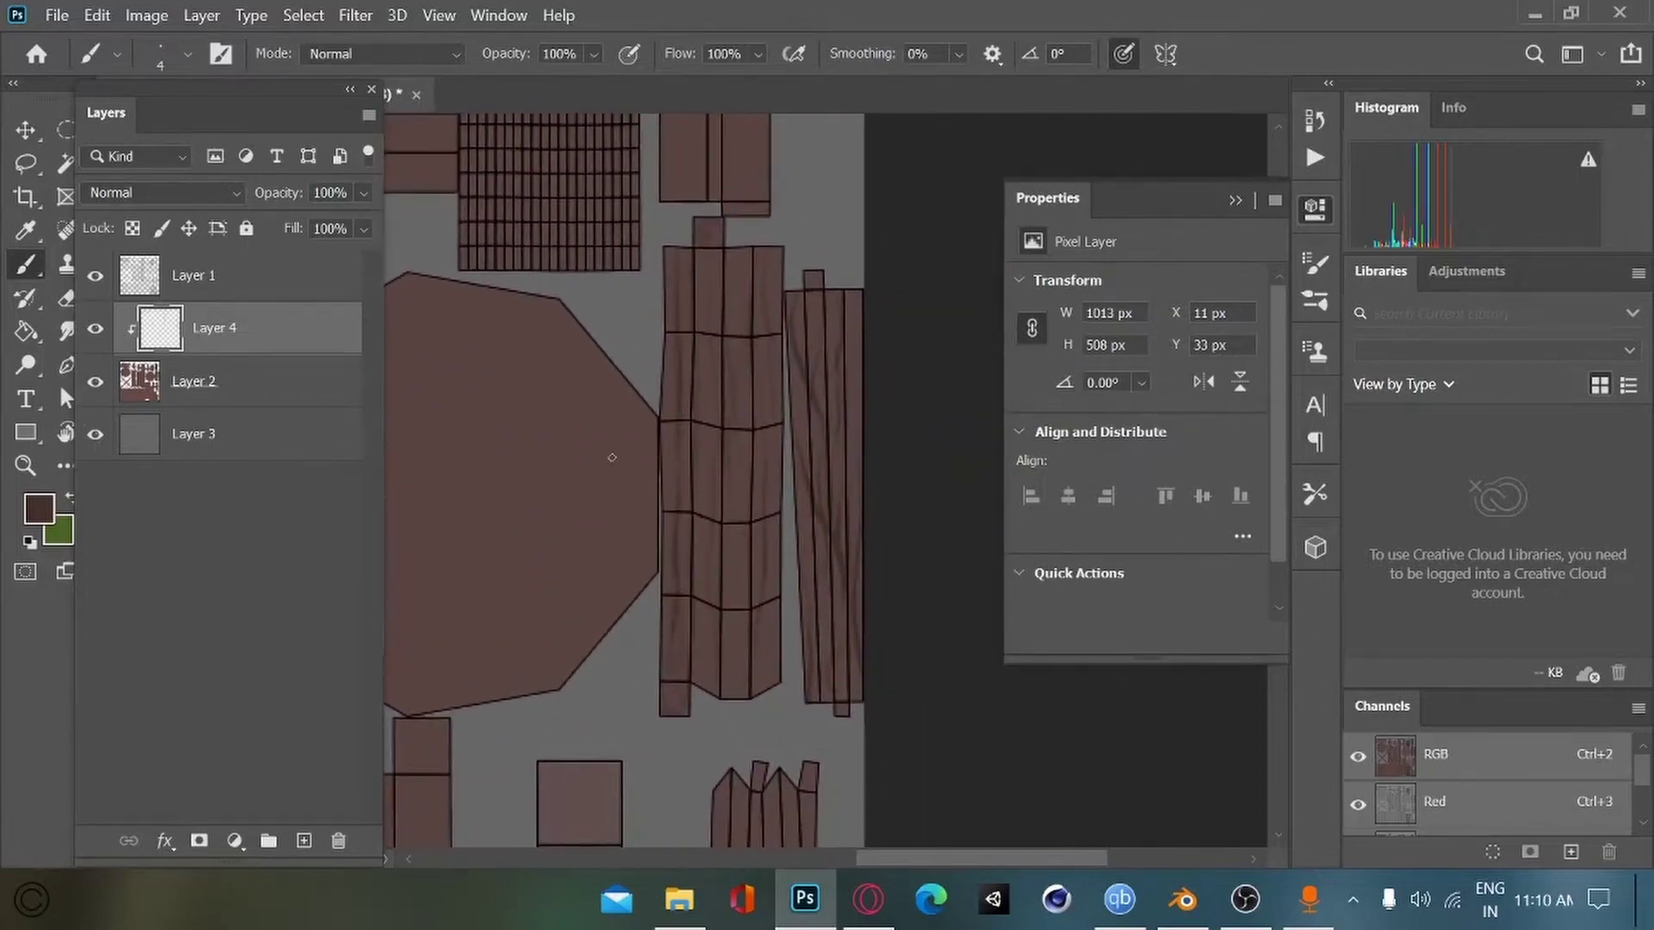
{"action": "left_click_drag", "start_coordinate": [611, 458], "coordinate": [575, 464]}
{"action": "mouse_move", "coordinate": [667, 278]}
{"action": "left_mouse_down"}
{"action": "mouse_move", "coordinate": [676, 694]}
{"action": "mouse_move", "coordinate": [719, 677]}
{"action": "left_mouse_up"}
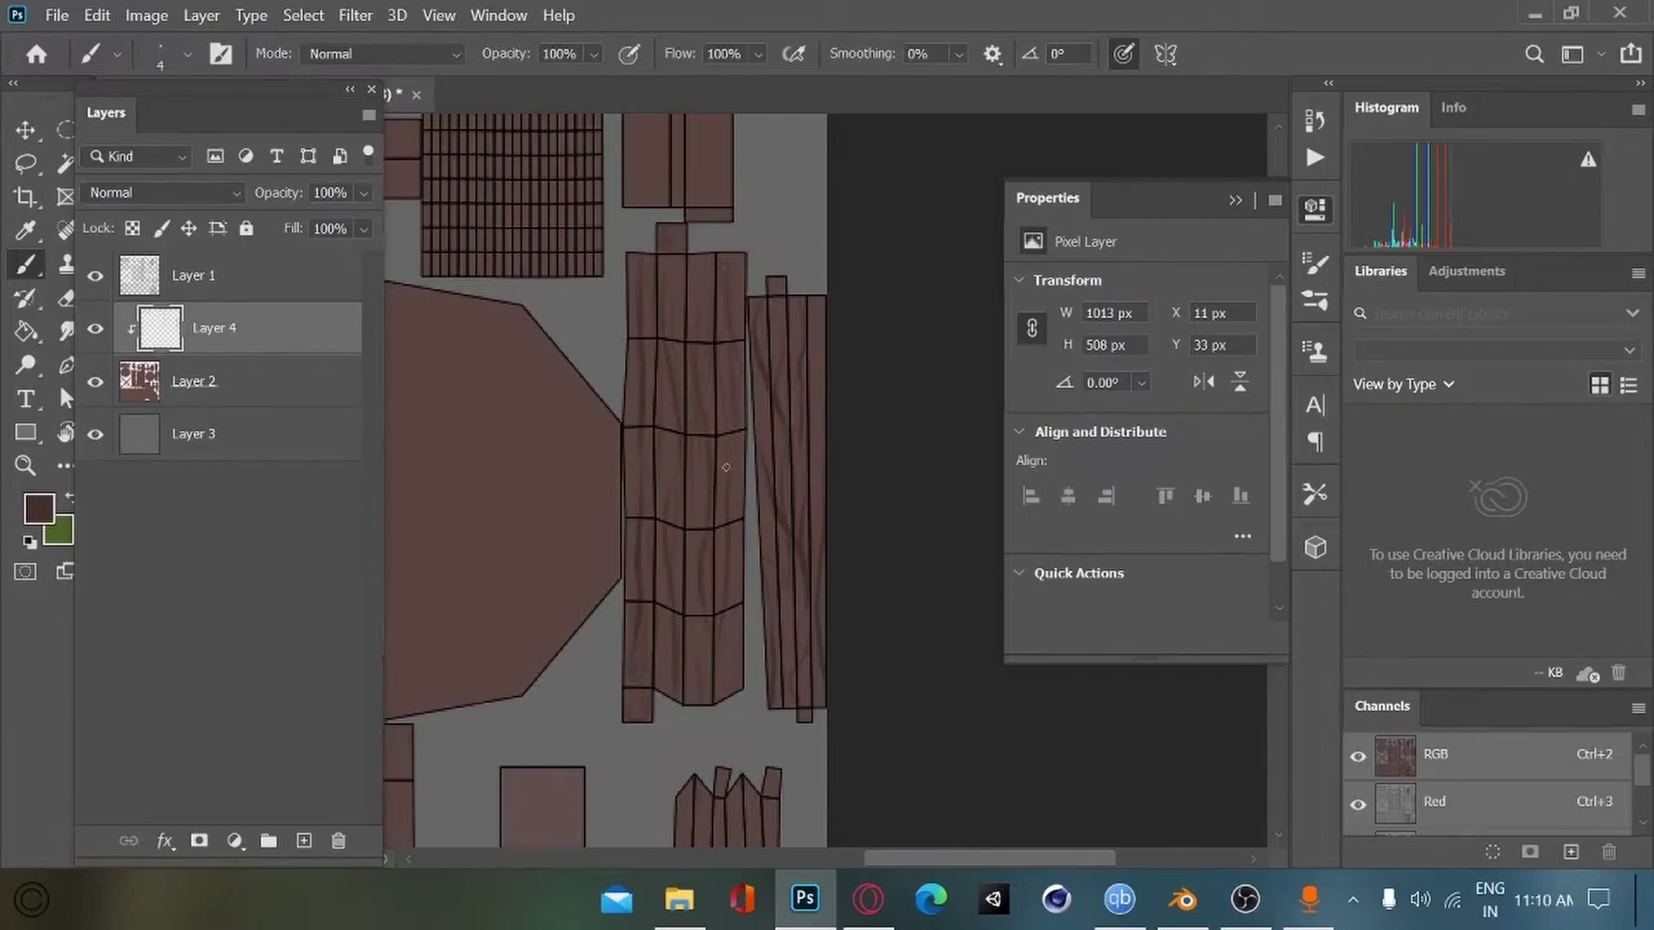
Step: Paint wood grain on the two lower groups of narrow strips beside the long planks on Layer 4 and save the document
{"action": "left_click_drag", "start_coordinate": [728, 529], "coordinate": [594, 654]}
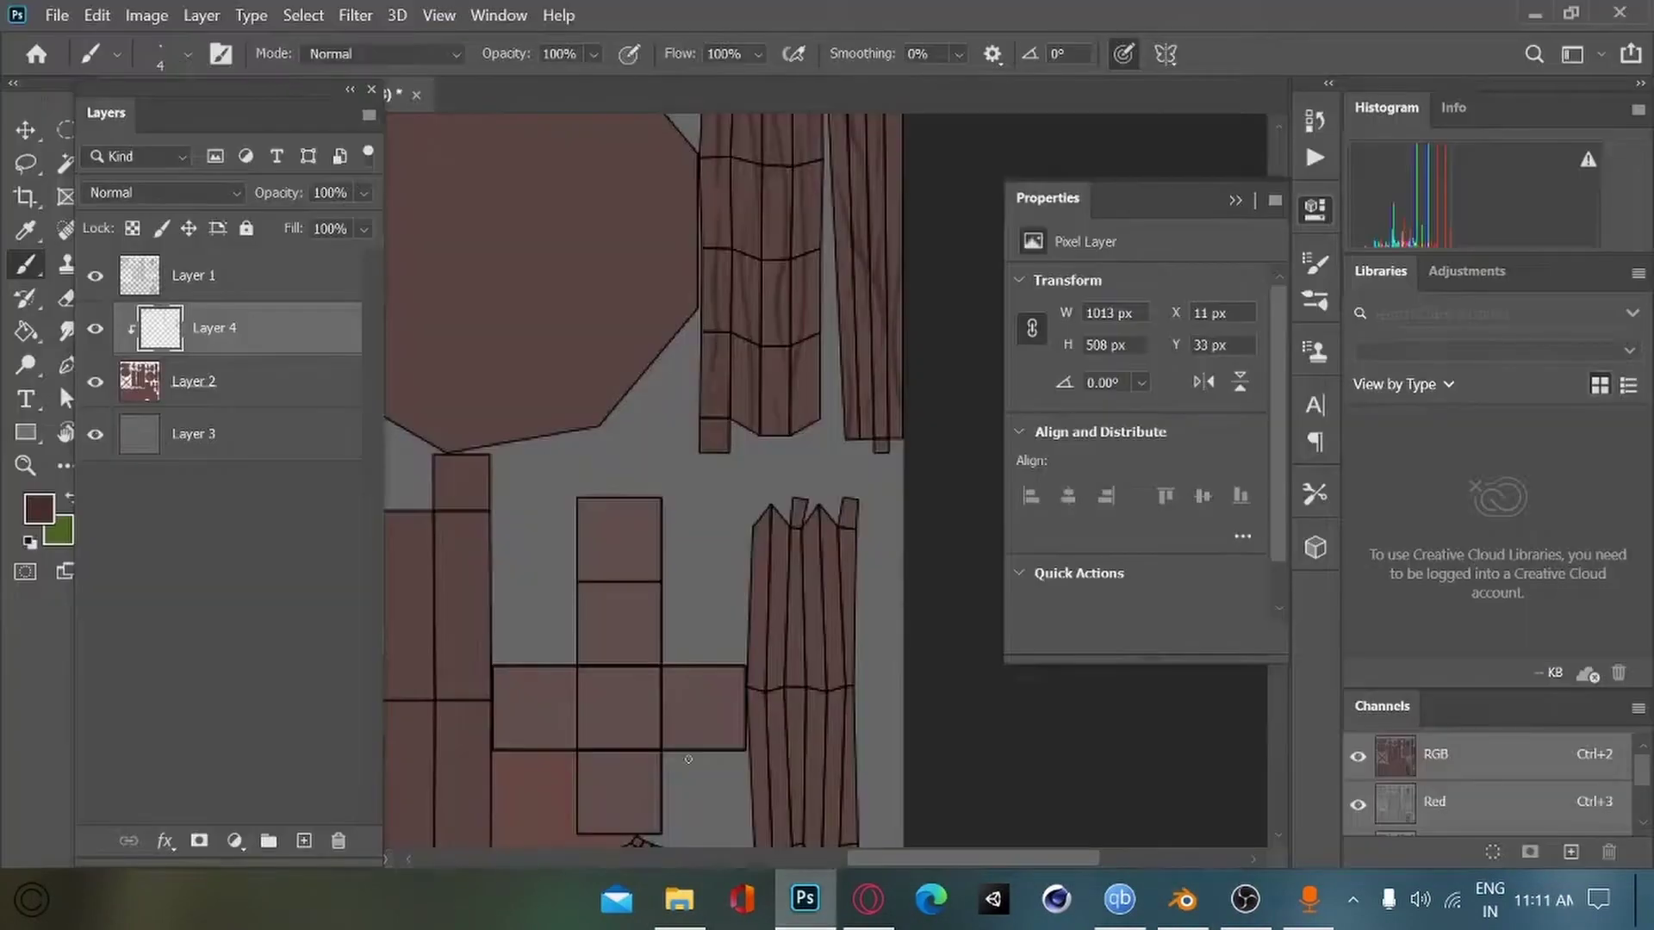
{"action": "mouse_move", "coordinate": [594, 402]}
{"action": "left_mouse_down"}
{"action": "mouse_move", "coordinate": [542, 627]}
{"action": "mouse_move", "coordinate": [741, 314]}
{"action": "left_mouse_up"}
{"action": "left_click_drag", "start_coordinate": [712, 776], "coordinate": [576, 554]}
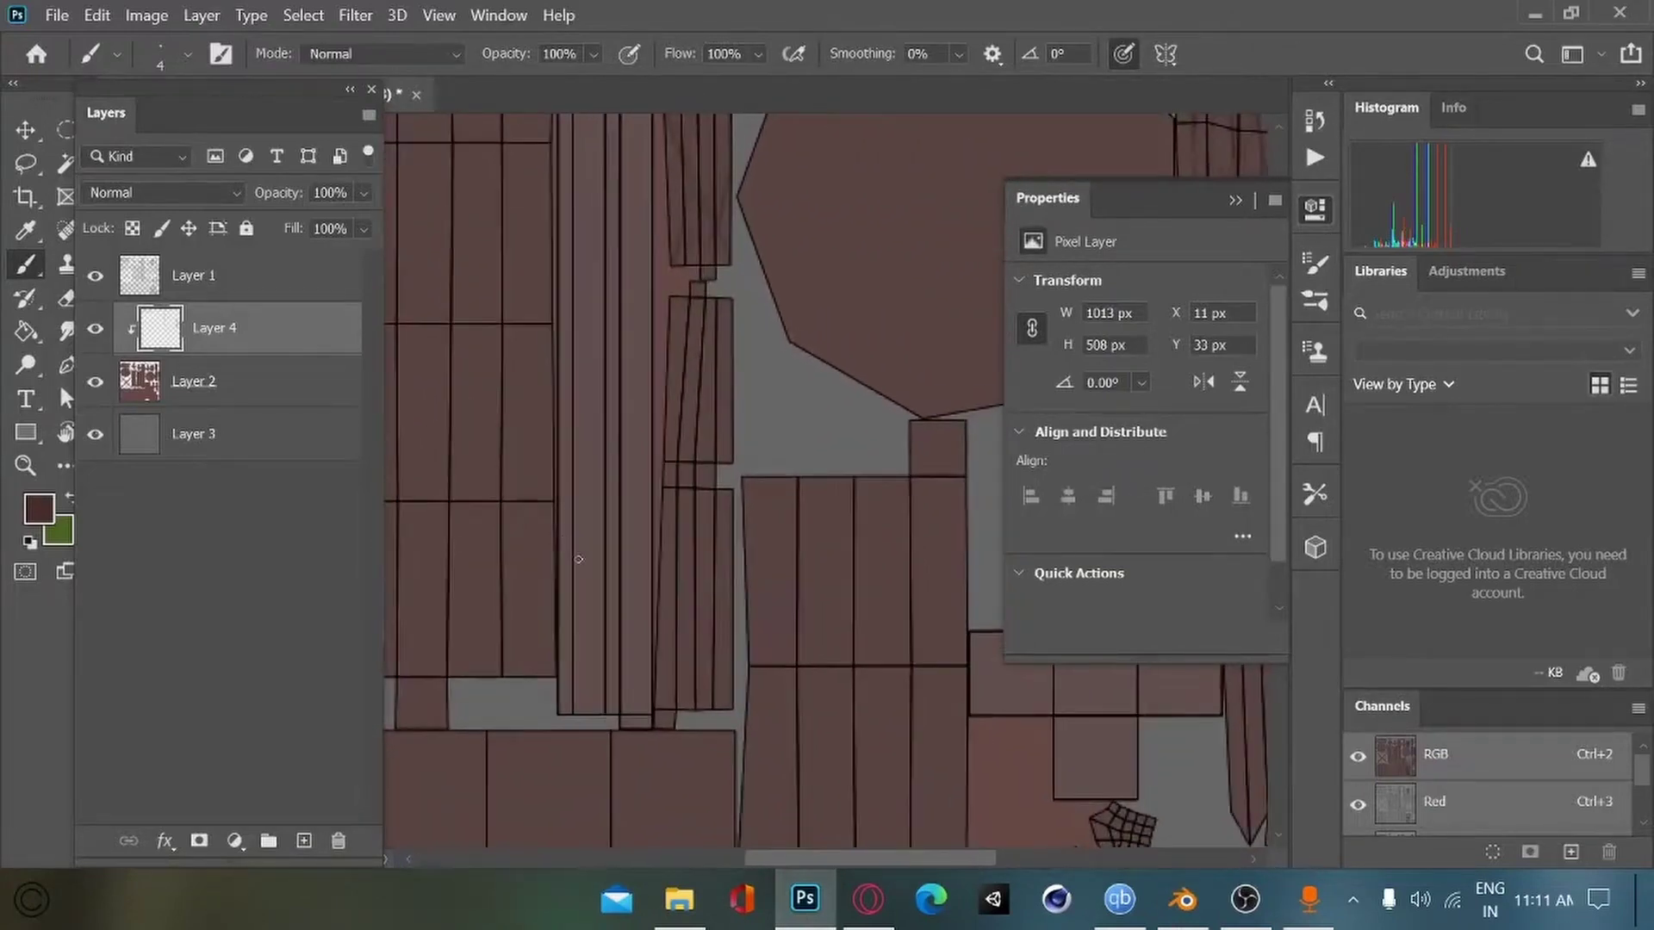
{"action": "left_click_drag", "start_coordinate": [677, 326], "coordinate": [682, 398]}
{"action": "left_click_drag", "start_coordinate": [670, 537], "coordinate": [665, 641]}
{"action": "left_click", "coordinate": [698, 338]}
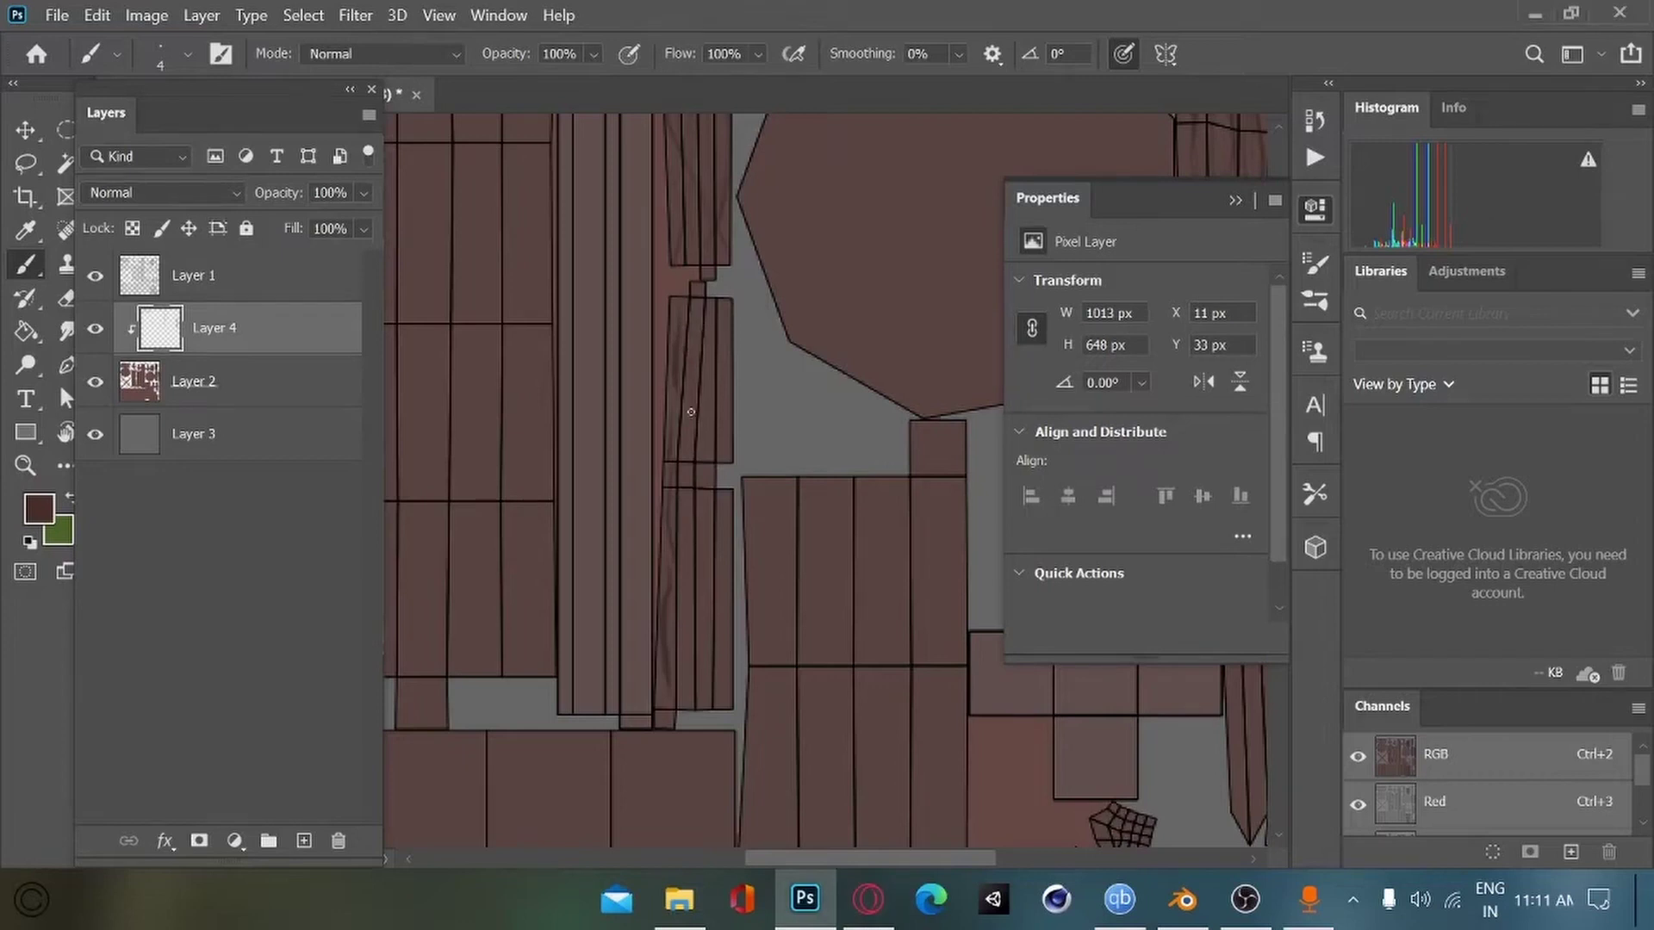
{"action": "left_click_drag", "start_coordinate": [683, 510], "coordinate": [687, 616]}
{"action": "left_click_drag", "start_coordinate": [701, 545], "coordinate": [704, 711]}
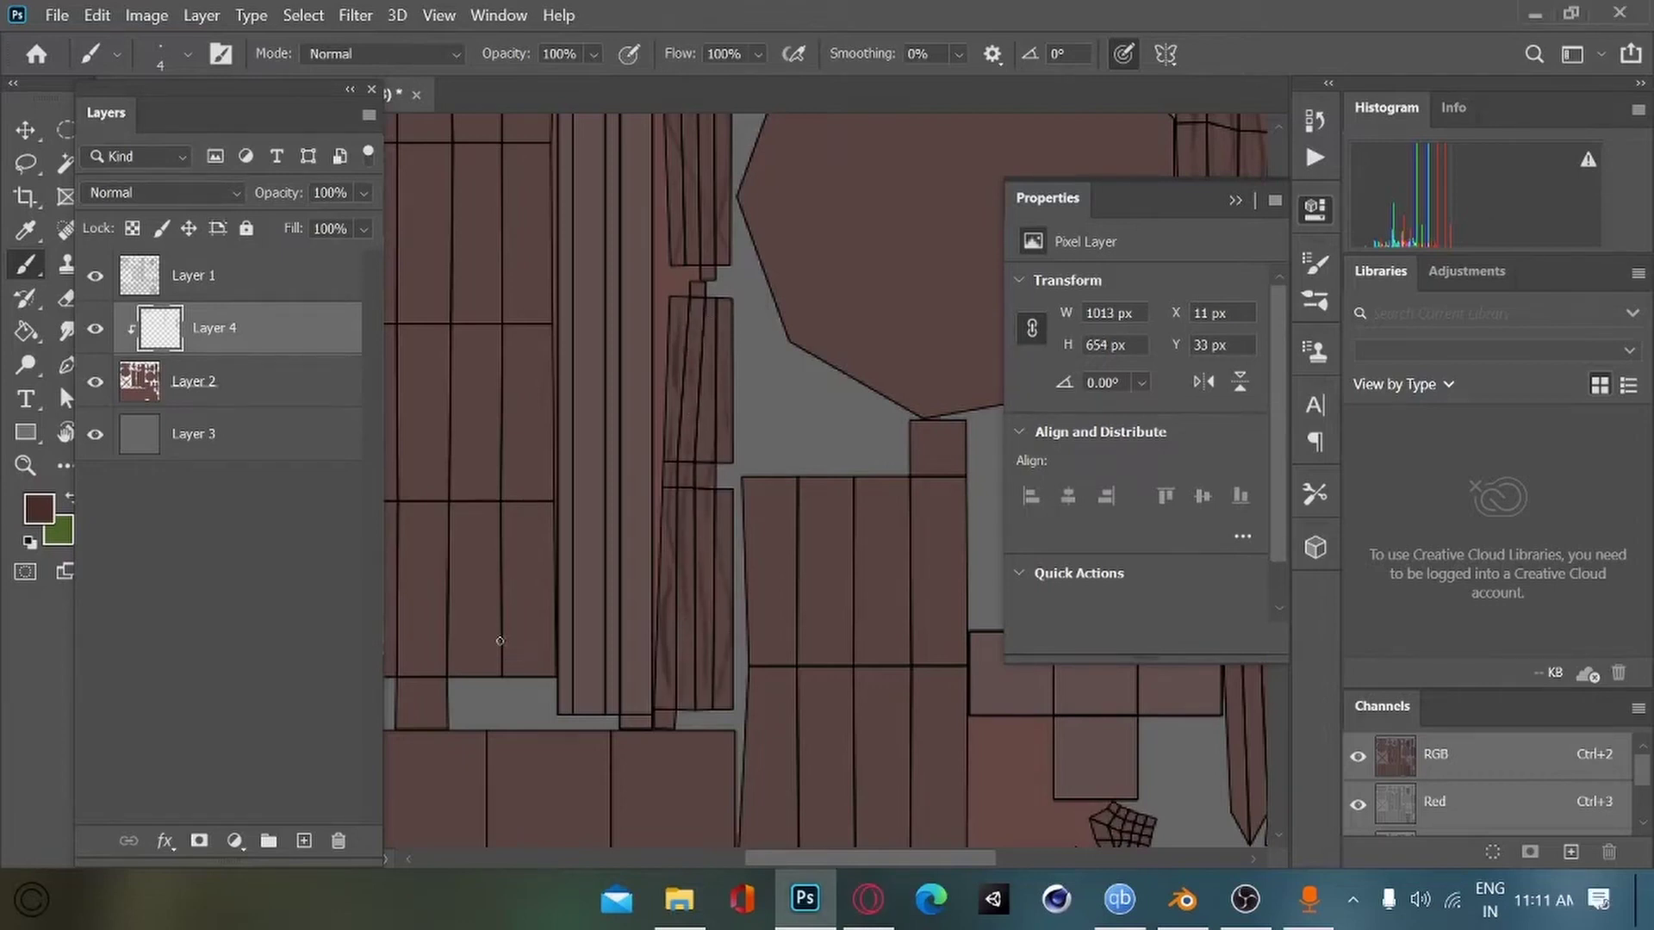
{"action": "key", "text": "ctrl+s"}
Step: Switch to Blender and open the tall support post beside the ladder in Edit Mode to examine its UV islands
{"action": "left_click", "coordinate": [1176, 904]}
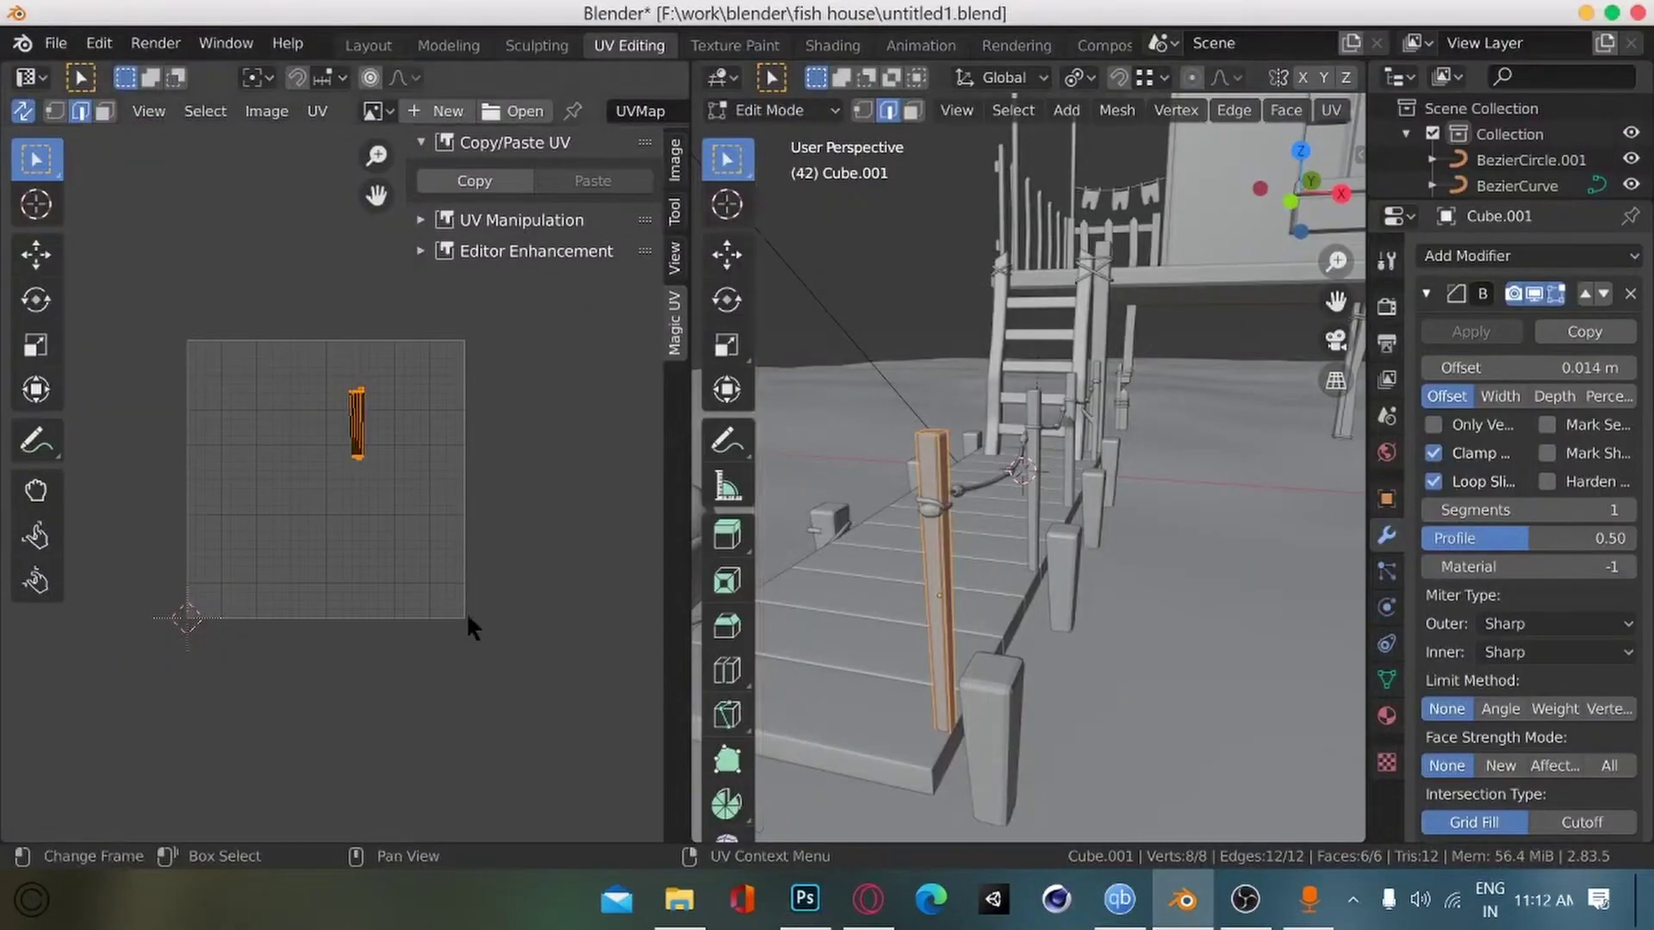
{"action": "key", "text": "Tab"}
{"action": "middle_click_drag", "start_coordinate": [1100, 437], "coordinate": [1019, 398]}
{"action": "left_click", "coordinate": [1020, 399]}
{"action": "key", "text": "Tab"}
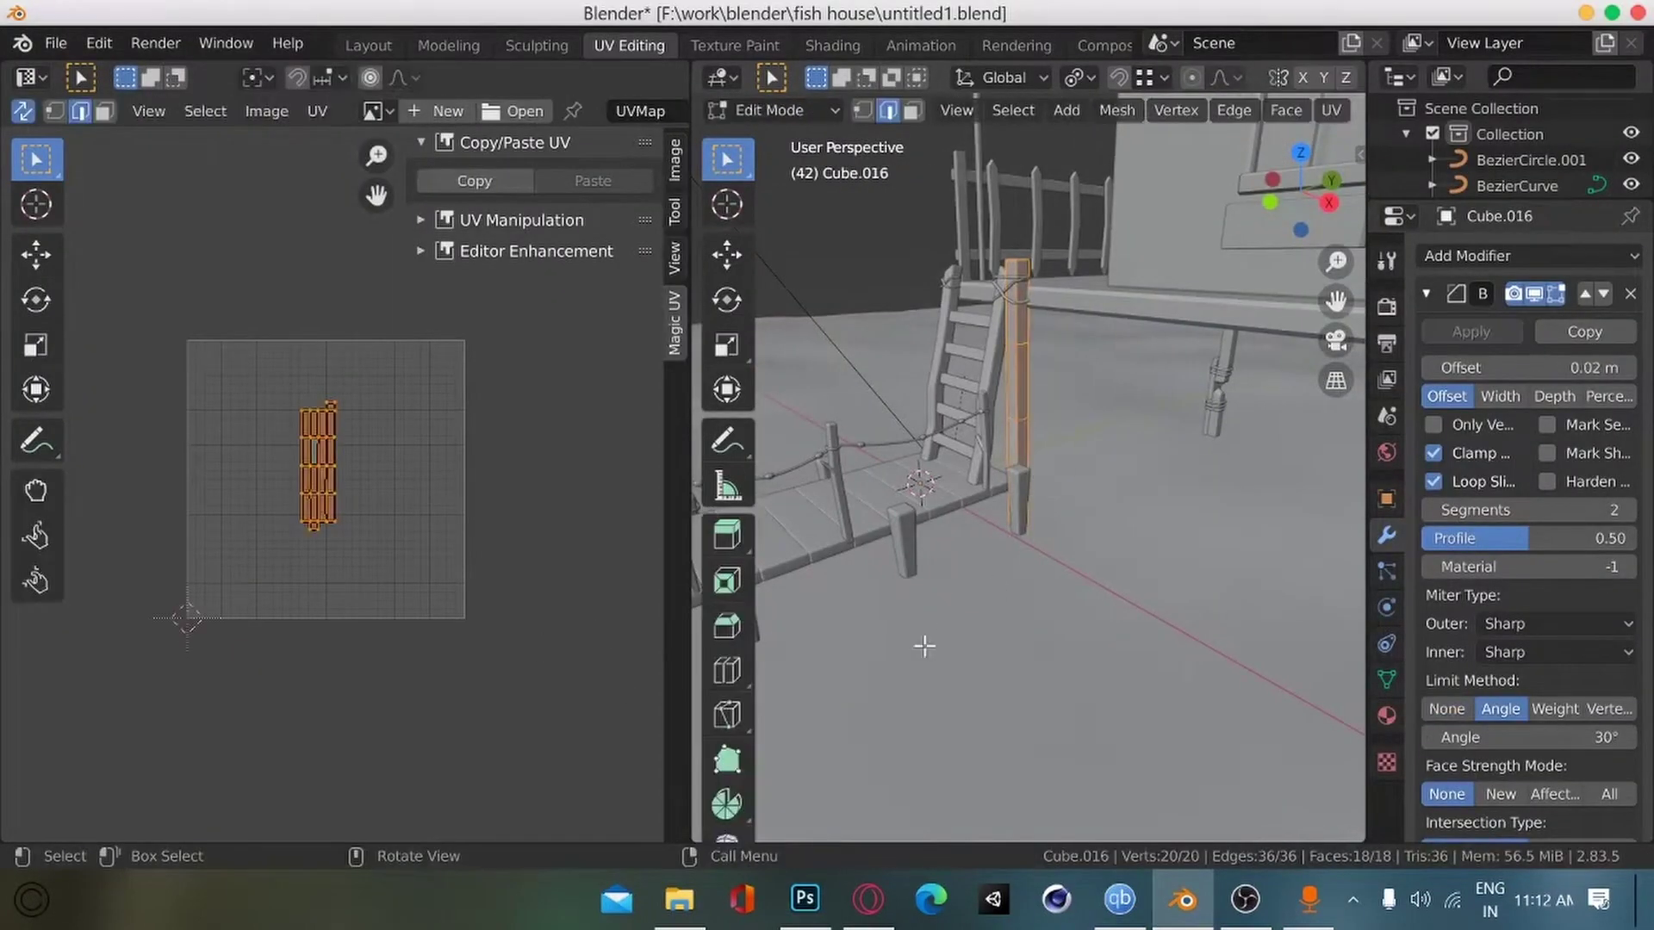
Step: In Photoshop, paint wood grain on all four columns of the tall post's segmented island on Layer 4 and return to Blender
{"action": "left_click", "coordinate": [806, 899]}
{"action": "key", "text": "ctrl+minus"}
{"action": "left_click_drag", "start_coordinate": [490, 524], "coordinate": [560, 614]}
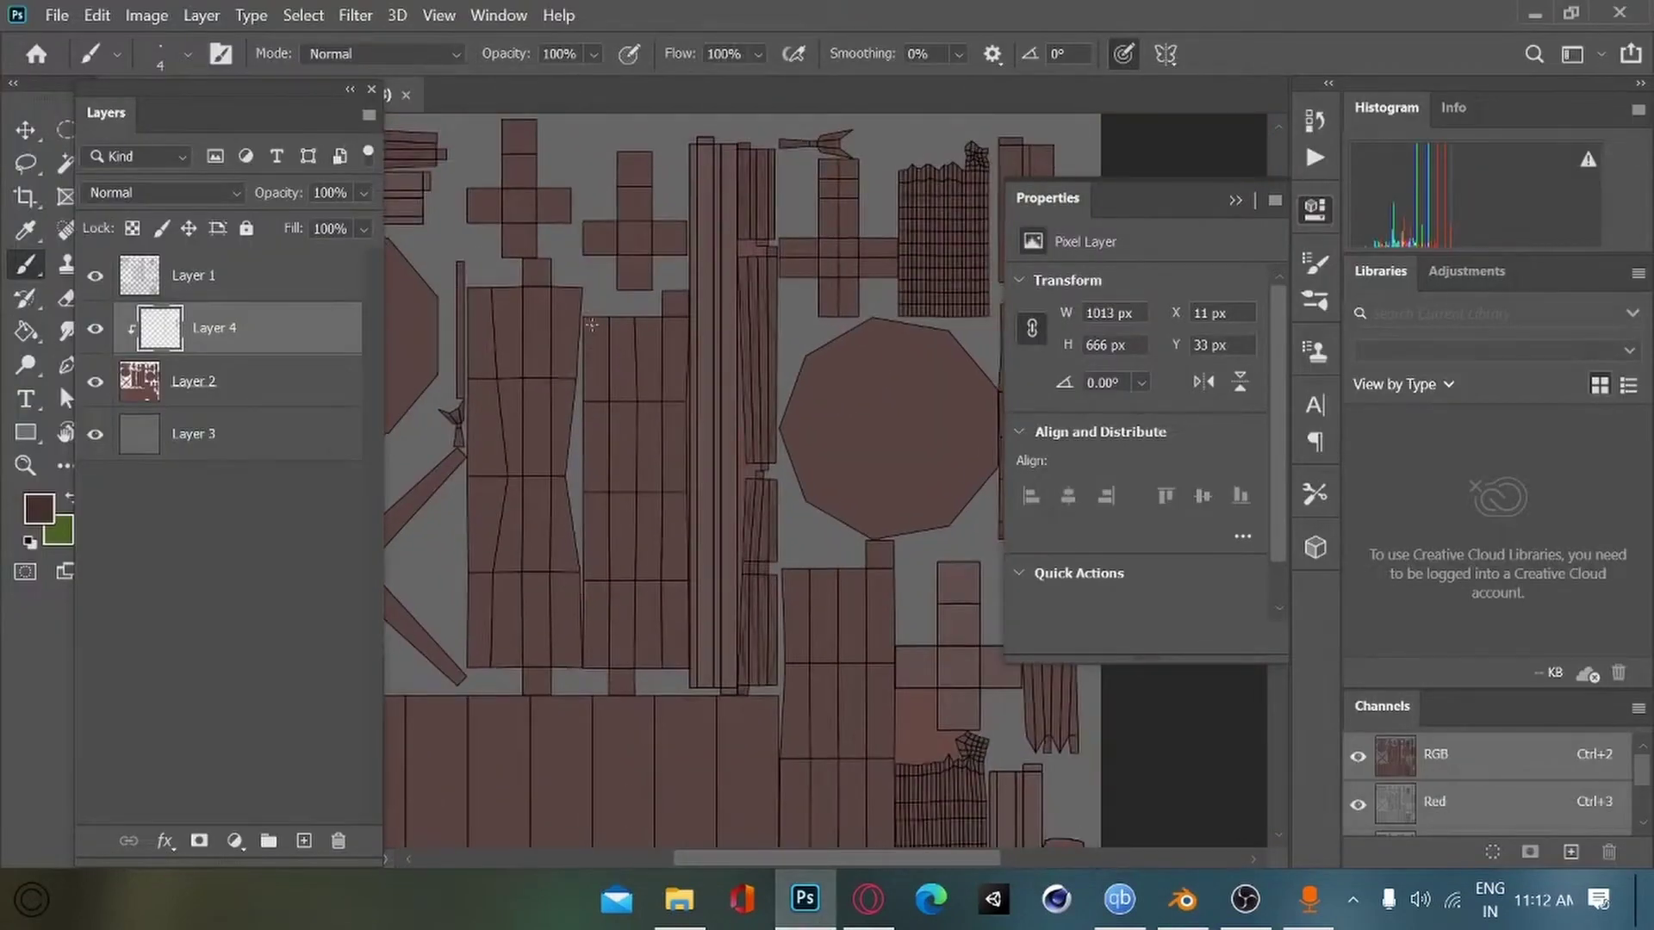
{"action": "left_click_drag", "start_coordinate": [592, 325], "coordinate": [599, 444]}
{"action": "left_click_drag", "start_coordinate": [598, 556], "coordinate": [599, 639]}
{"action": "left_click_drag", "start_coordinate": [622, 362], "coordinate": [624, 472]}
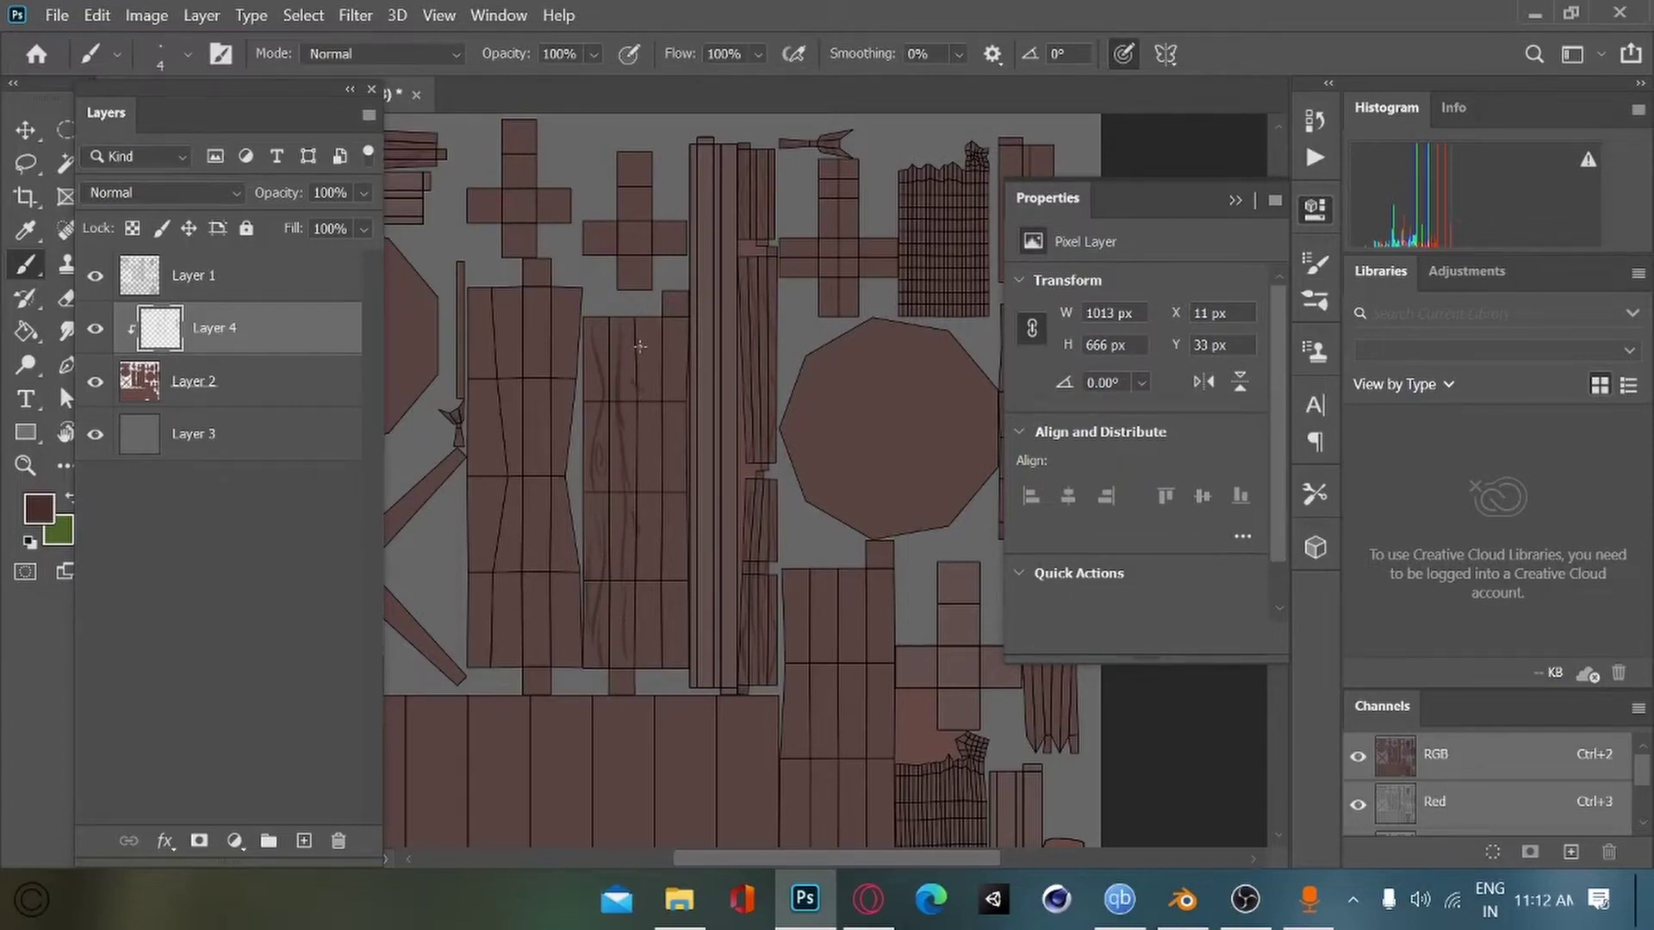
{"action": "left_click_drag", "start_coordinate": [652, 372], "coordinate": [653, 607]}
{"action": "left_click_drag", "start_coordinate": [673, 336], "coordinate": [675, 615]}
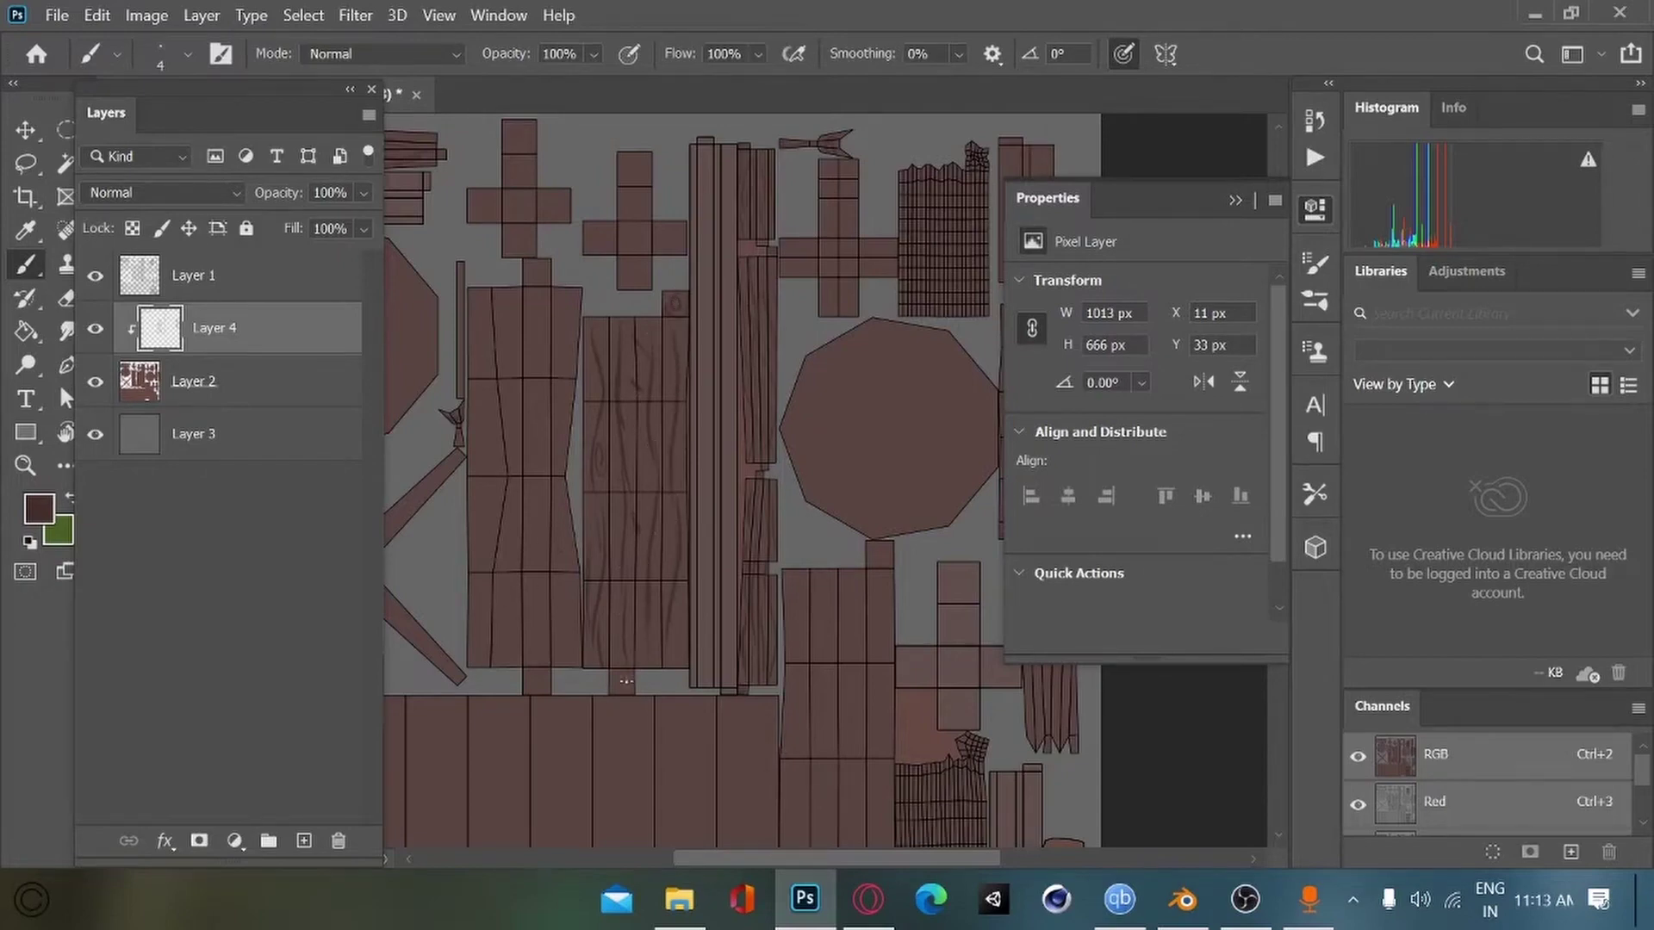
{"action": "key", "text": "alt+Tab"}
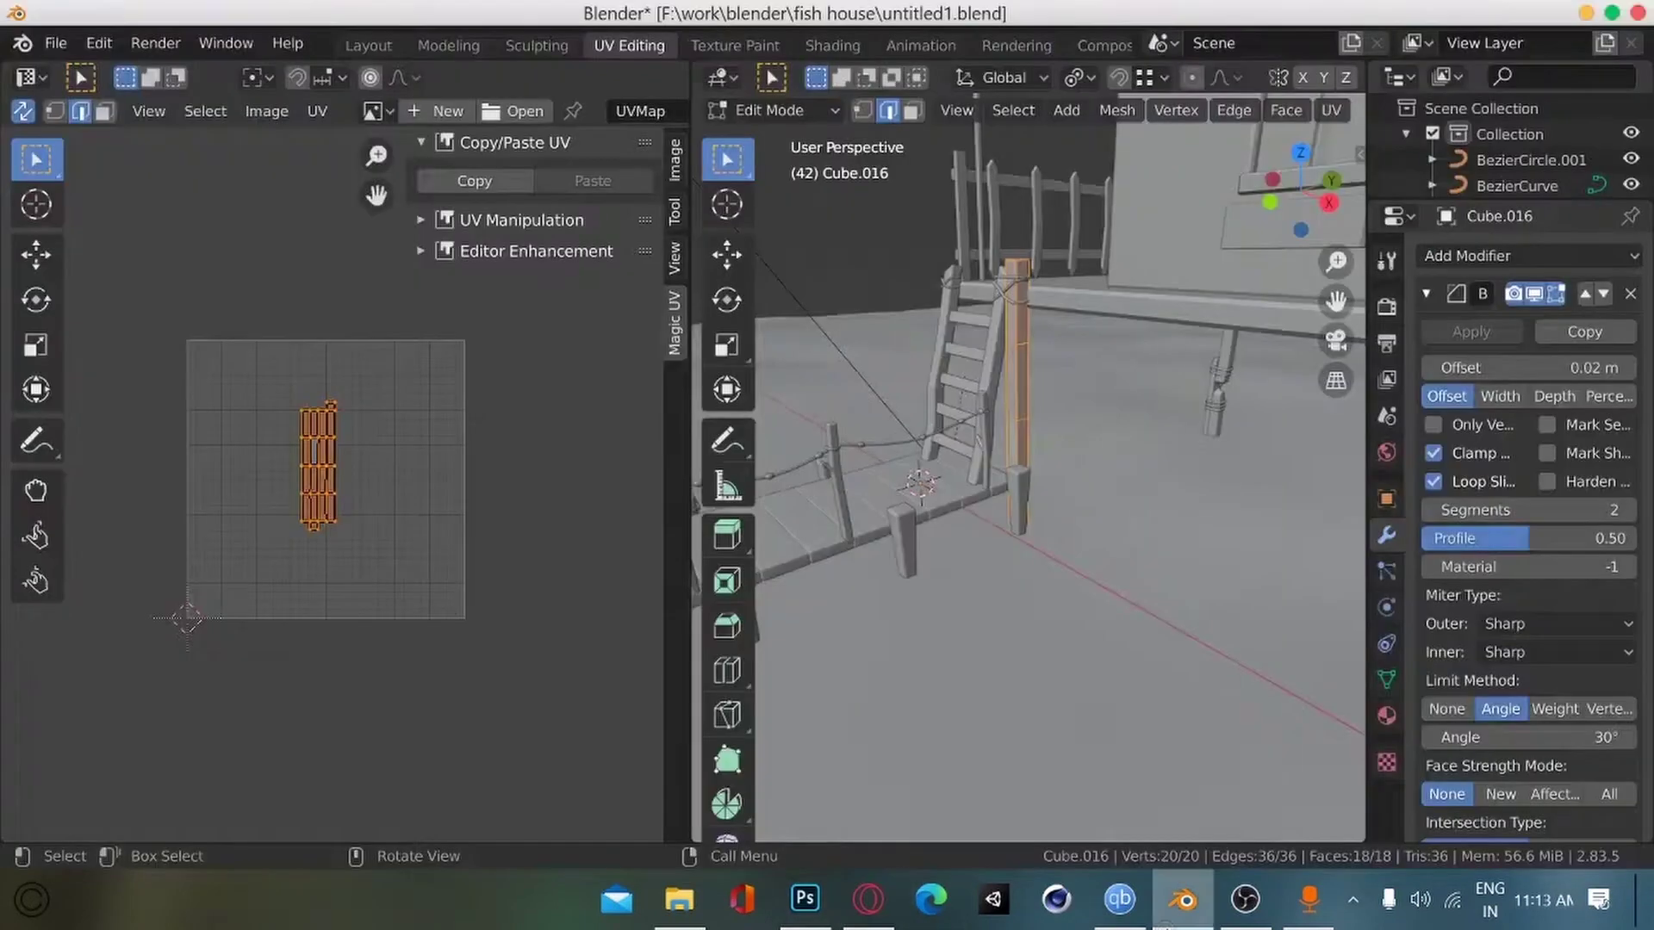
Step: Open the rope-bound support post in Edit Mode to examine its UV islands
{"action": "left_click_drag", "start_coordinate": [986, 592], "coordinate": [1013, 527], "text": "alt"}
{"action": "left_click", "coordinate": [1012, 527]}
{"action": "key", "text": "Tab"}
{"action": "left_click", "coordinate": [1010, 529]}
{"action": "key", "text": "Tab"}
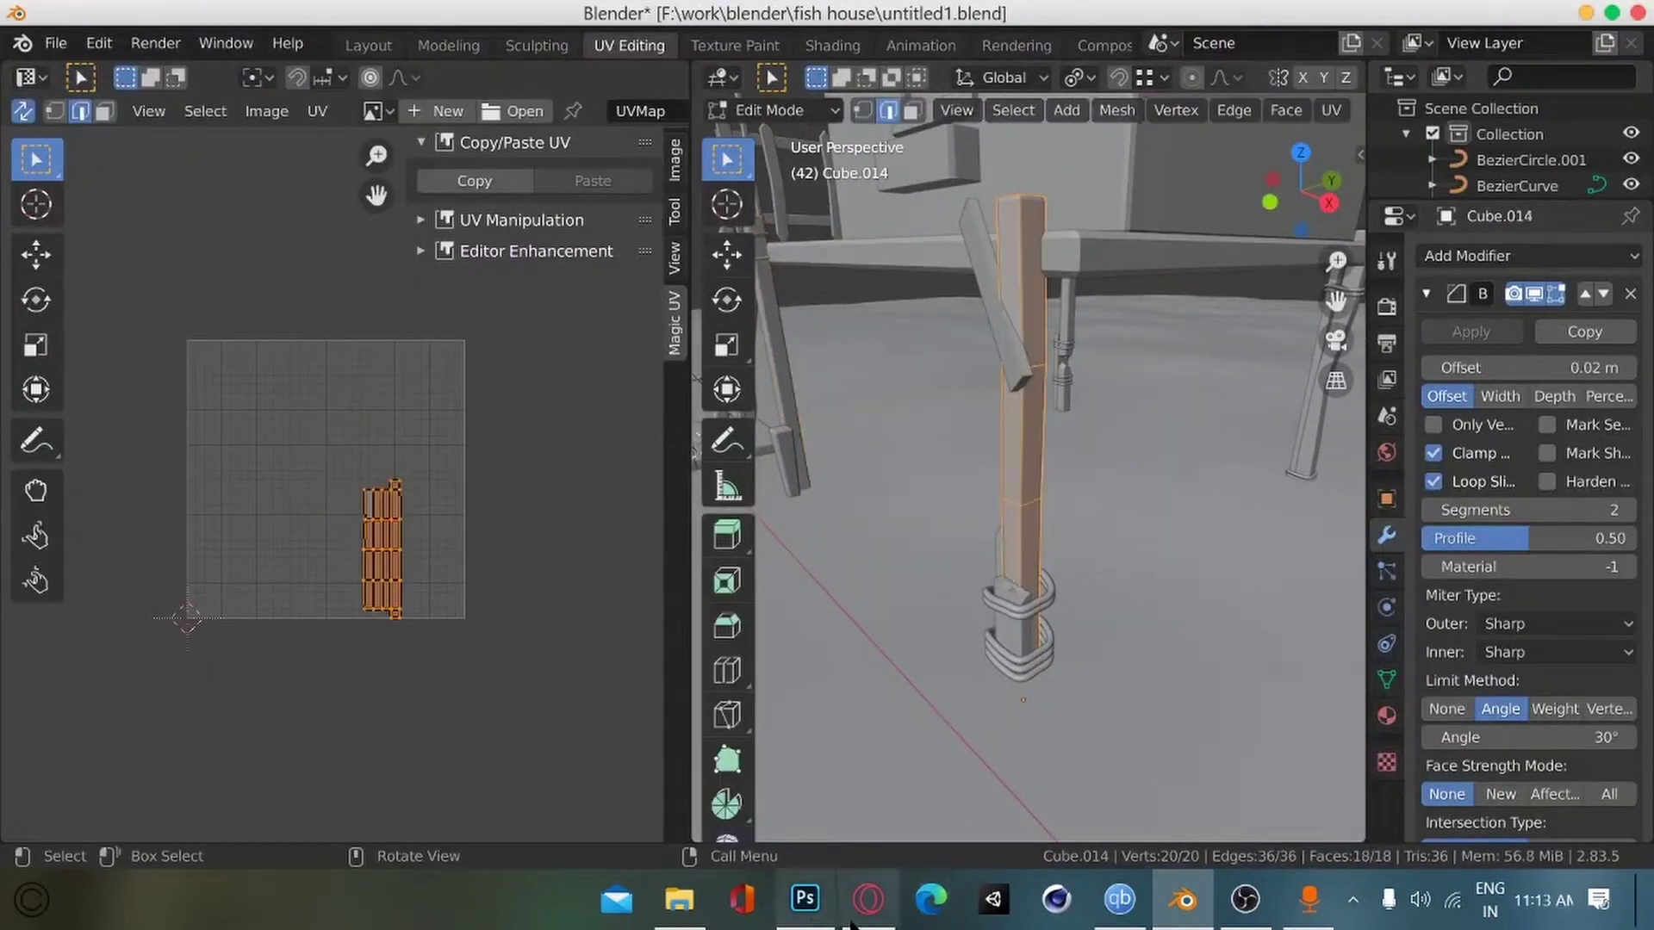
Step: In Photoshop, paint wood grain on the four-column post island beside the wide floor planks and end-grain rings on its square caps on Layer 4
{"action": "left_click", "coordinate": [804, 899]}
{"action": "left_click_drag", "start_coordinate": [776, 692], "coordinate": [680, 474]}
{"action": "mouse_move", "coordinate": [695, 357]}
{"action": "left_mouse_down"}
{"action": "mouse_move", "coordinate": [704, 716]}
{"action": "mouse_move", "coordinate": [729, 540]}
{"action": "mouse_move", "coordinate": [723, 677]}
{"action": "left_mouse_up"}
{"action": "left_click_drag", "start_coordinate": [751, 385], "coordinate": [753, 520]}
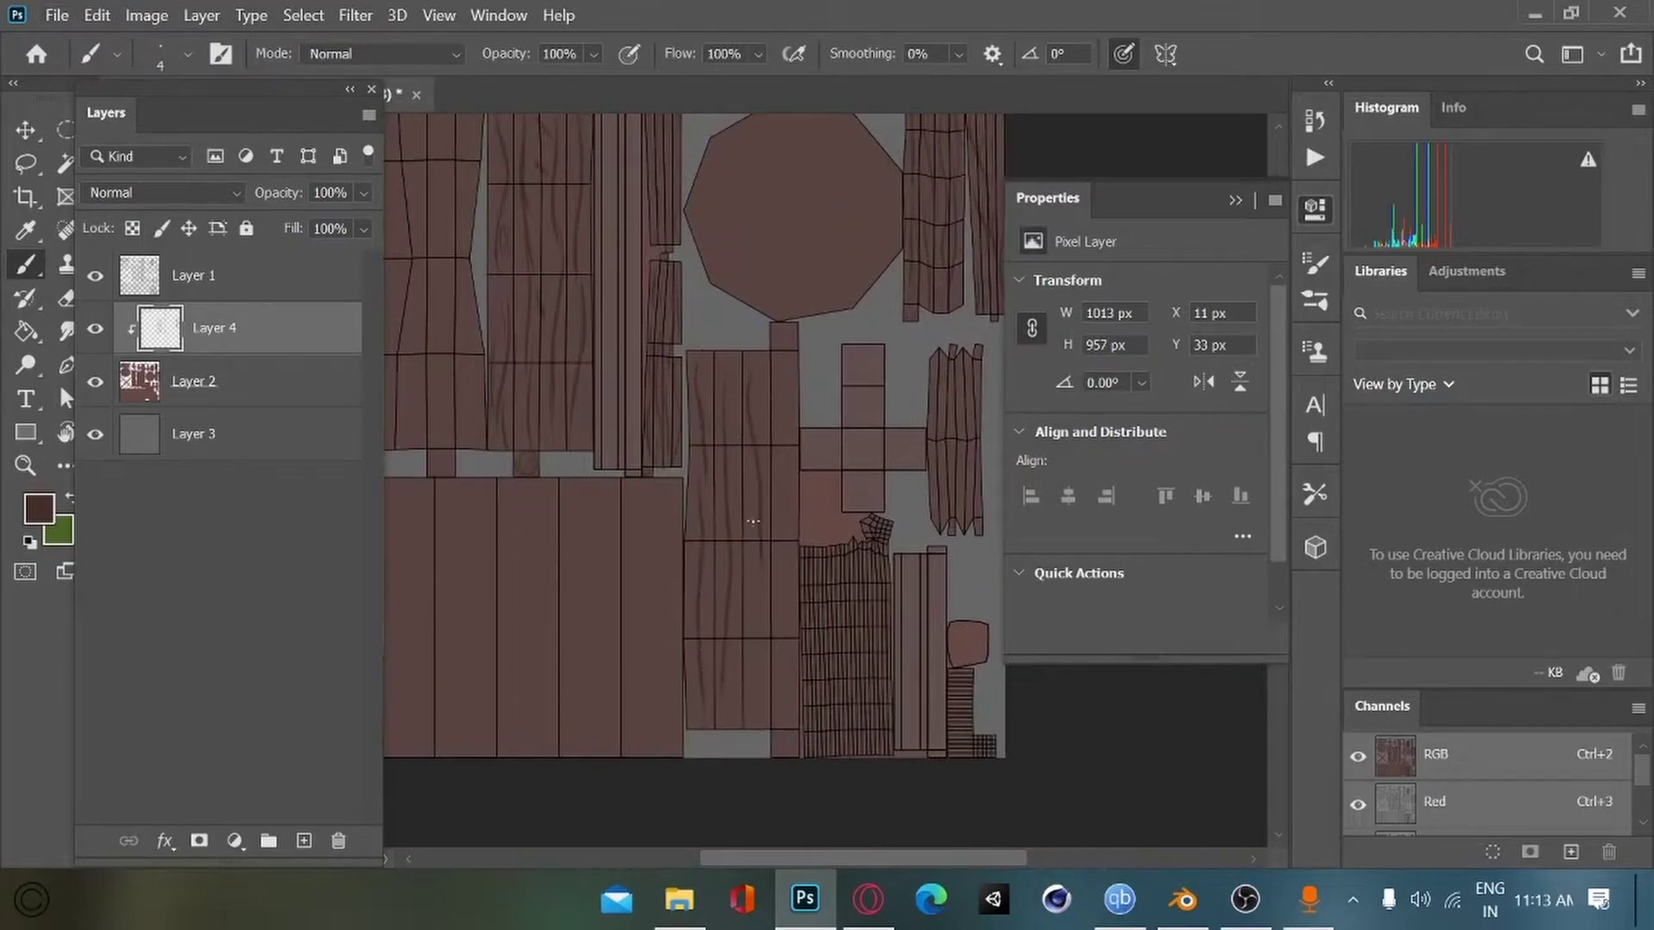
{"action": "left_click_drag", "start_coordinate": [756, 597], "coordinate": [755, 726]}
{"action": "left_click_drag", "start_coordinate": [827, 531], "coordinate": [846, 557]}
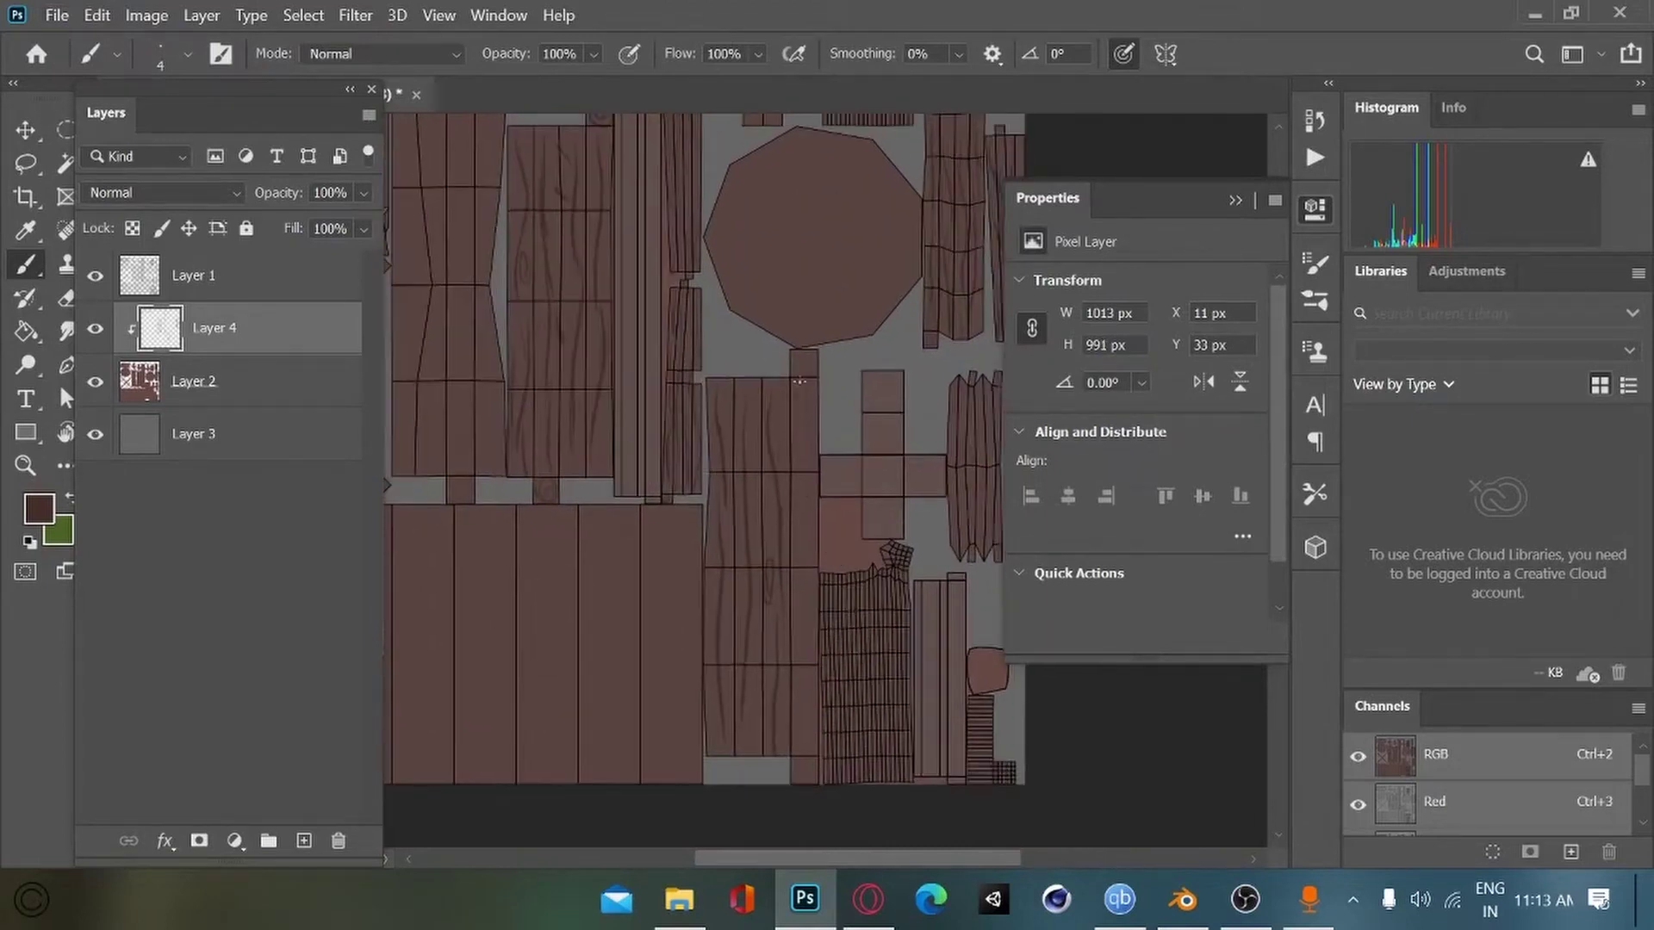
{"action": "mouse_move", "coordinate": [794, 398]}
{"action": "left_mouse_down"}
{"action": "mouse_move", "coordinate": [802, 676]}
{"action": "mouse_move", "coordinate": [661, 653]}
{"action": "mouse_move", "coordinate": [610, 583]}
{"action": "left_mouse_up"}
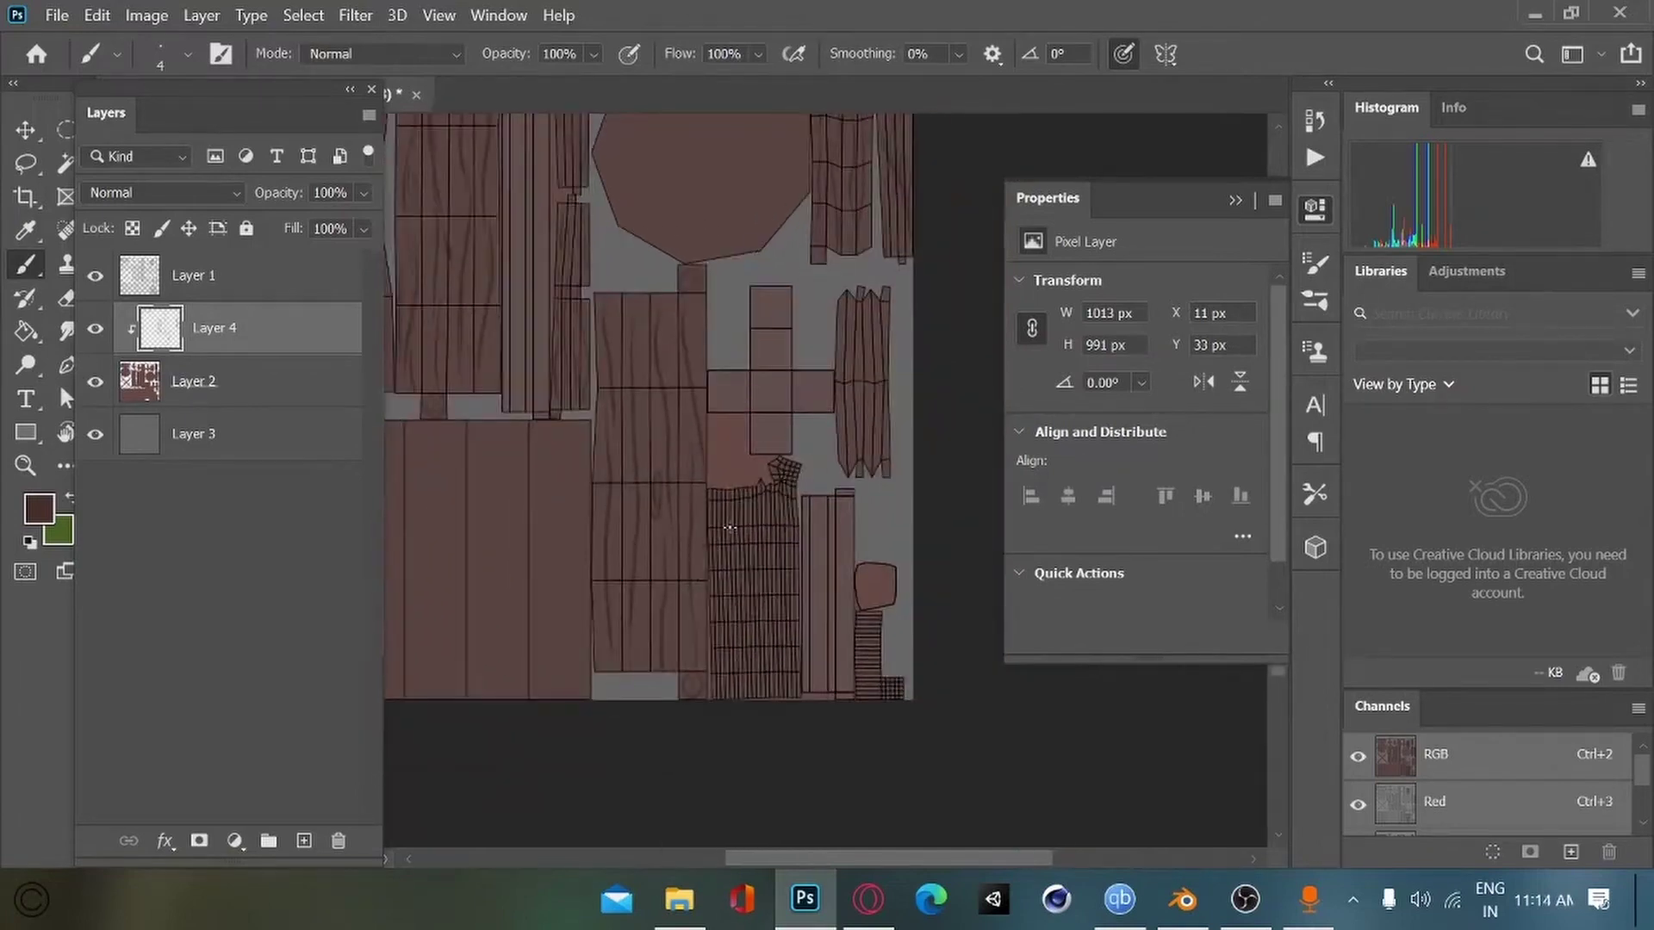
Step: Paint wood grain on the dense-grid island below the small cross, beside the lower-right narrow strips
{"action": "left_click", "coordinate": [97, 278]}
{"action": "left_click", "coordinate": [96, 277]}
{"action": "left_click_drag", "start_coordinate": [739, 498], "coordinate": [751, 711]}
{"action": "scroll", "coordinate": [729, 495], "scroll_direction": "up", "scroll_amount": 2, "text": "alt"}
{"action": "left_click_drag", "start_coordinate": [731, 481], "coordinate": [560, 517]}
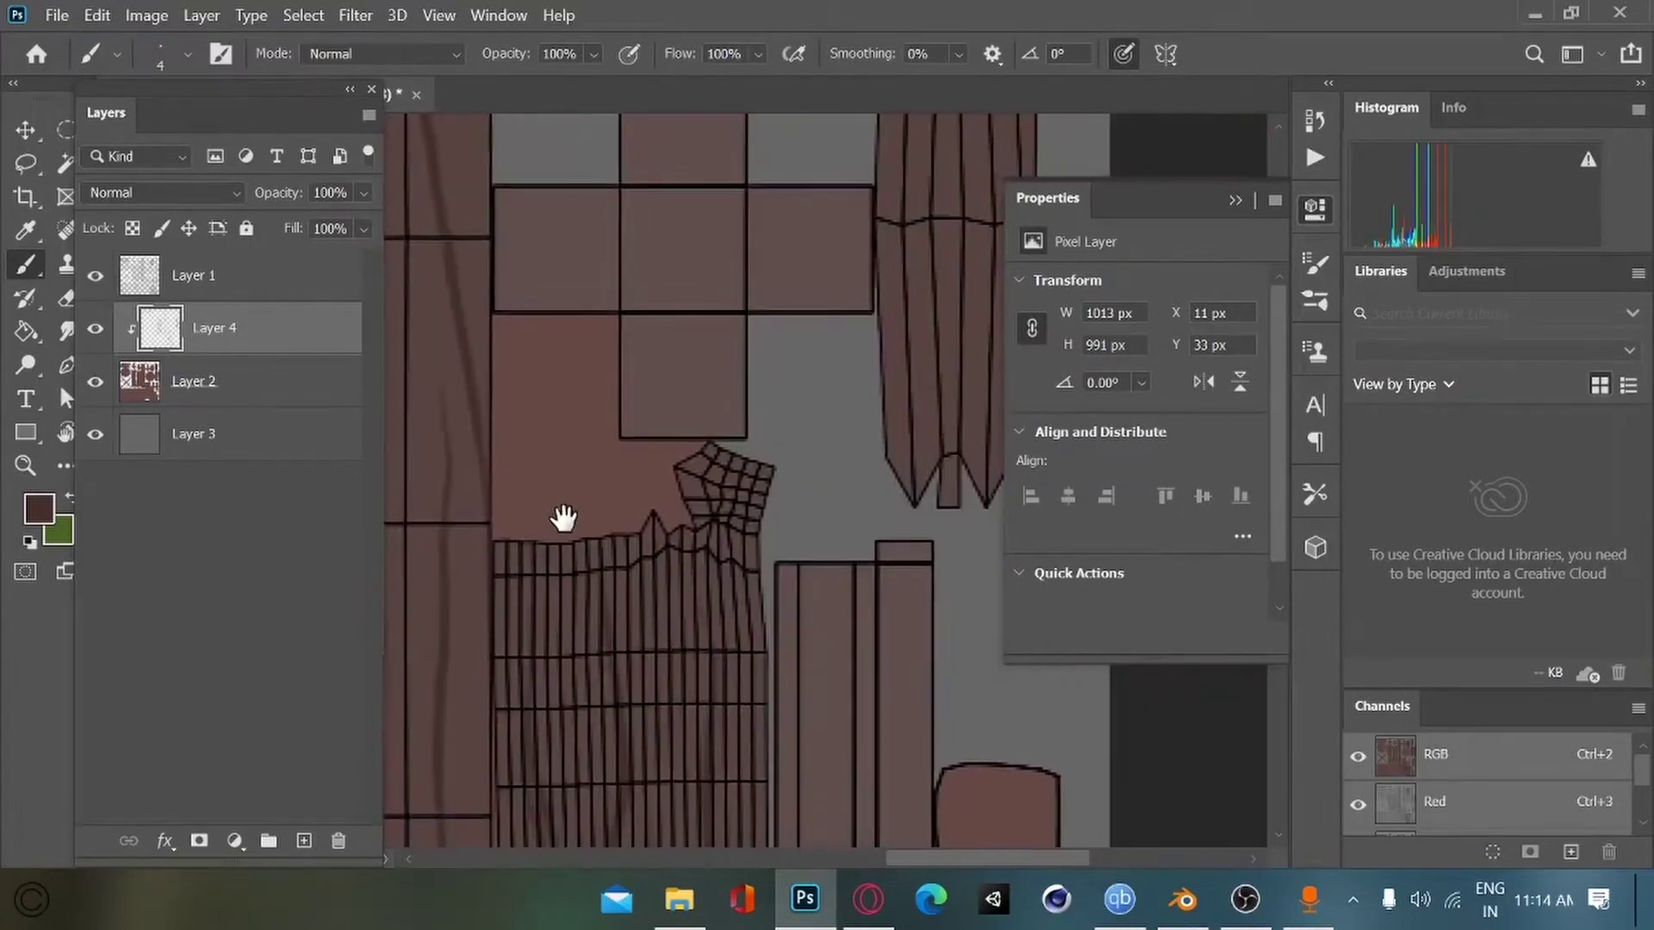
{"action": "mouse_move", "coordinate": [693, 527]}
{"action": "left_mouse_down"}
{"action": "mouse_move", "coordinate": [650, 515]}
{"action": "mouse_move", "coordinate": [498, 546]}
{"action": "left_mouse_up"}
{"action": "left_click_drag", "start_coordinate": [569, 608], "coordinate": [624, 654]}
{"action": "mouse_move", "coordinate": [734, 512]}
{"action": "left_mouse_down"}
{"action": "mouse_move", "coordinate": [766, 492]}
{"action": "mouse_move", "coordinate": [750, 560]}
{"action": "left_mouse_up"}
{"action": "mouse_move", "coordinate": [641, 707]}
{"action": "left_mouse_down"}
{"action": "mouse_move", "coordinate": [693, 679]}
{"action": "mouse_move", "coordinate": [592, 678]}
{"action": "mouse_move", "coordinate": [599, 354]}
{"action": "left_mouse_up"}
{"action": "left_click_drag", "start_coordinate": [583, 609], "coordinate": [556, 491]}
{"action": "left_click_drag", "start_coordinate": [725, 630], "coordinate": [526, 686]}
{"action": "left_click_drag", "start_coordinate": [573, 657], "coordinate": [642, 607]}
Step: Switch to Blender and open the short stump tied to the support post in Edit Mode to examine its UV islands
{"action": "left_click", "coordinate": [1182, 900]}
{"action": "key", "text": "Tab"}
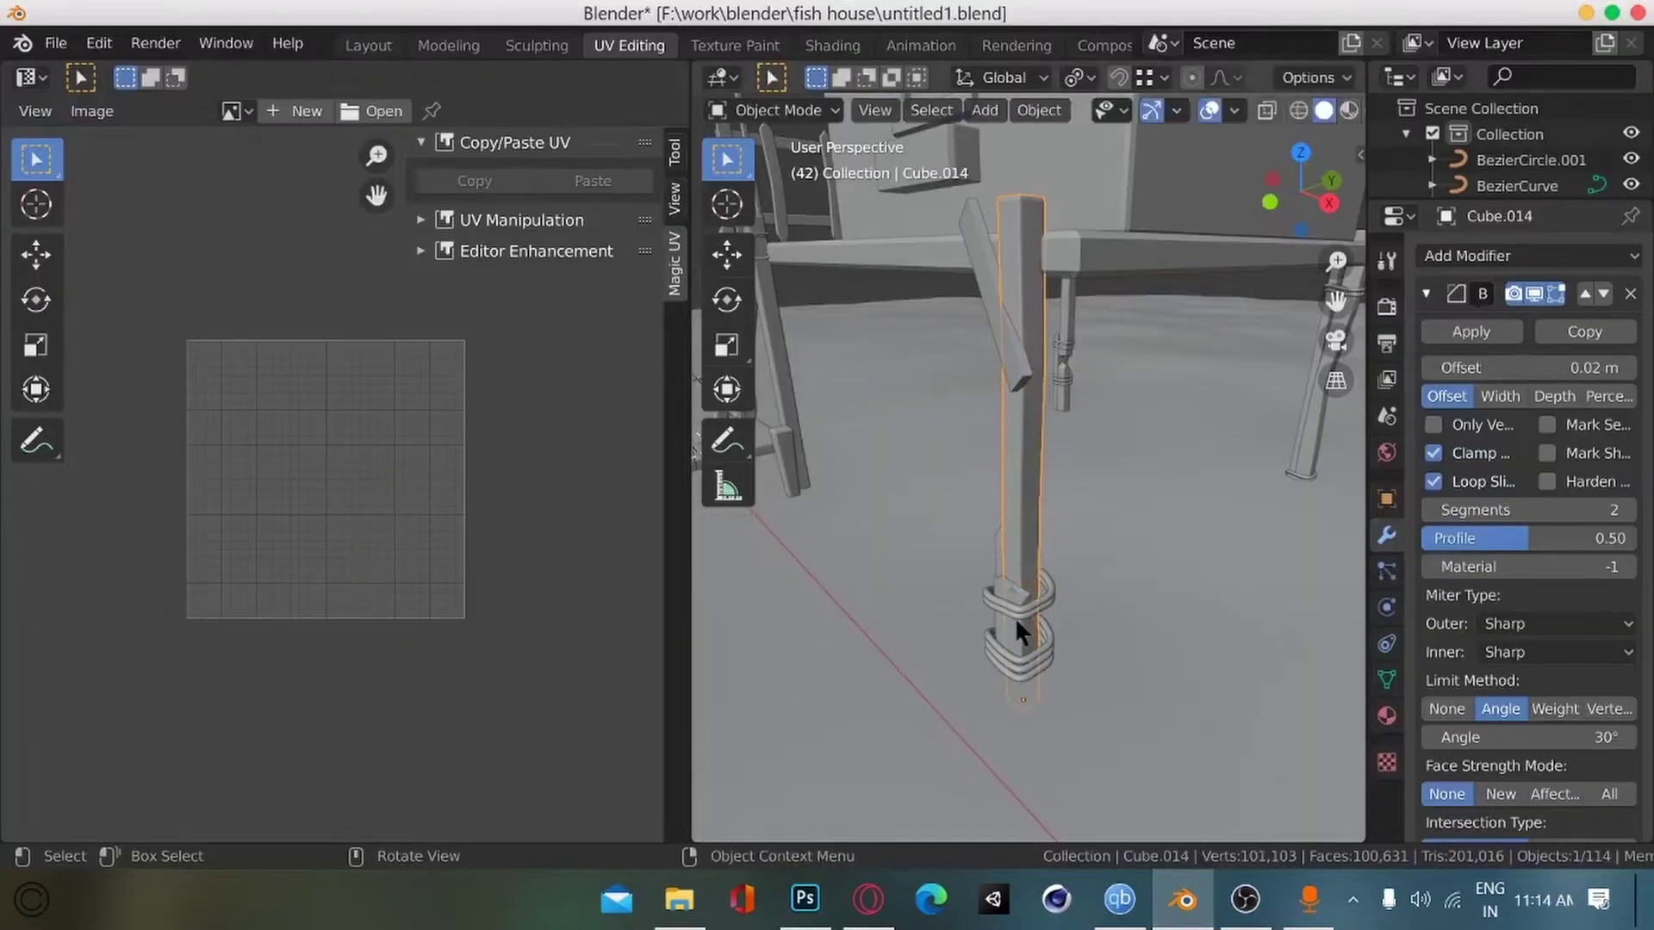
{"action": "left_click", "coordinate": [1015, 616]}
{"action": "key", "text": "Tab"}
{"action": "key", "text": "Tab"}
{"action": "key", "text": "Tab"}
{"action": "key", "text": "Tab"}
Step: In Photoshop, reduce the brush size to 3 and paint fine wood grain on the upper-right dense-grid island on Layer 4
{"action": "left_click", "coordinate": [798, 918]}
{"action": "left_click_drag", "start_coordinate": [633, 711], "coordinate": [668, 675]}
{"action": "key", "text": "ctrl+minus"}
{"action": "key", "text": "ctrl+minus"}
{"action": "key", "text": "ctrl+minus"}
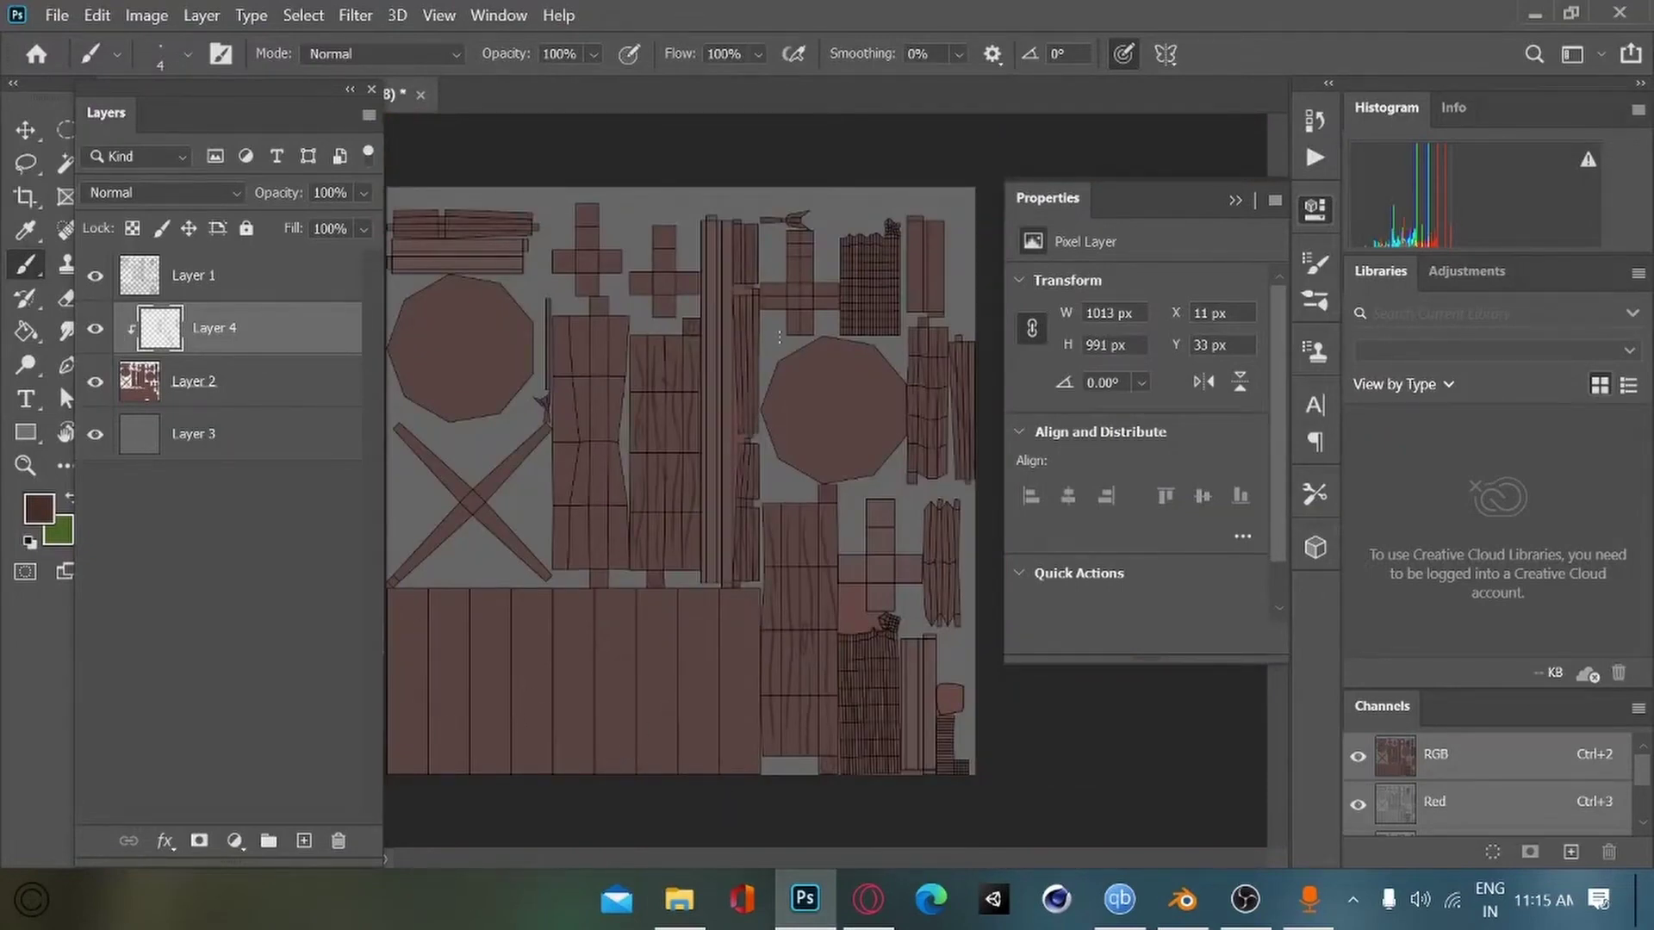
{"action": "key", "text": "ctrl+plus"}
{"action": "key", "text": "ctrl+plus"}
{"action": "left_click_drag", "start_coordinate": [806, 382], "coordinate": [565, 635]}
{"action": "left_click_drag", "start_coordinate": [938, 217], "coordinate": [615, 546]}
{"action": "left_click_drag", "start_coordinate": [616, 437], "coordinate": [614, 532]}
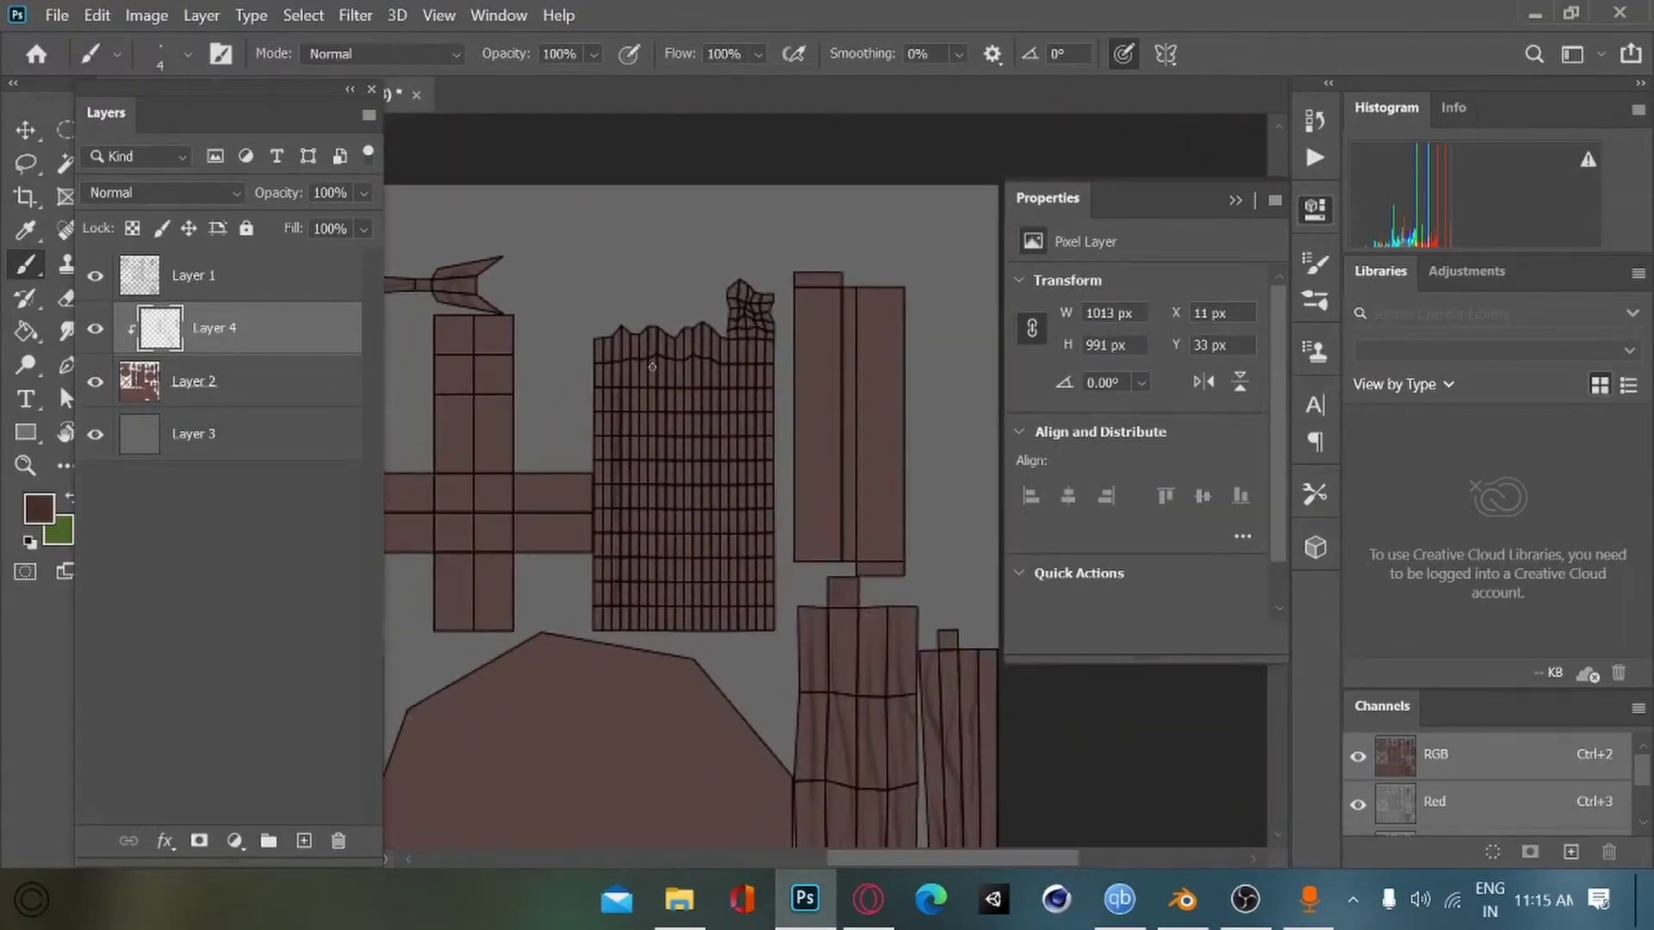
{"action": "key", "text": "bracketleft"}
{"action": "key", "text": "bracketleft"}
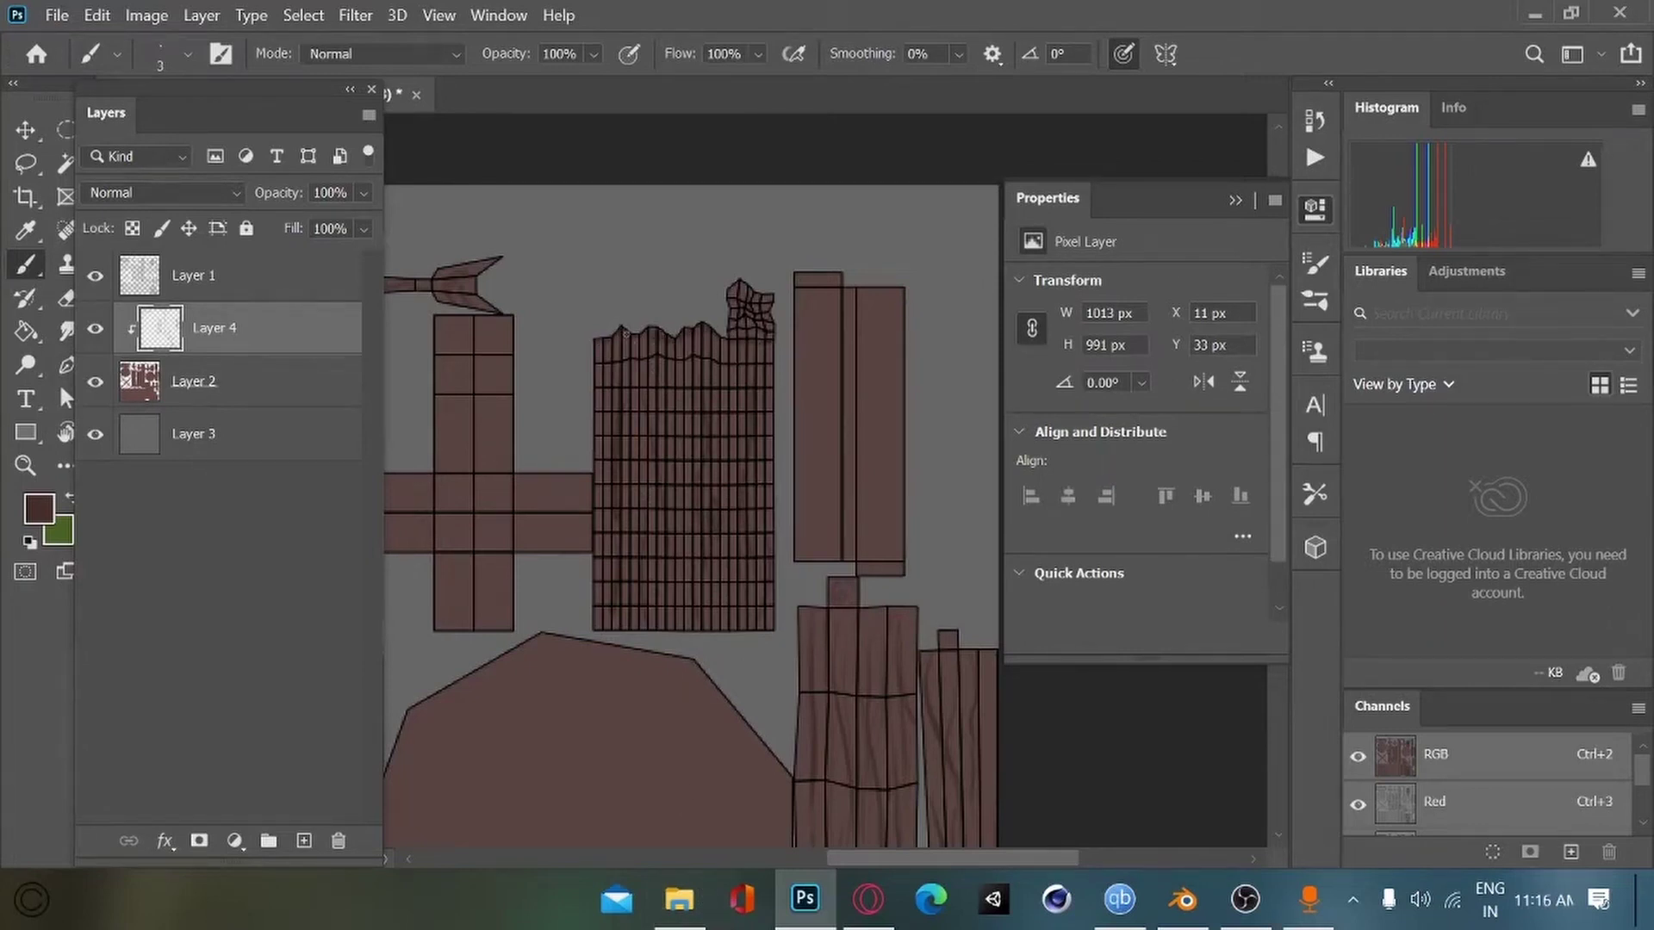
{"action": "key", "text": "alt+Tab"}
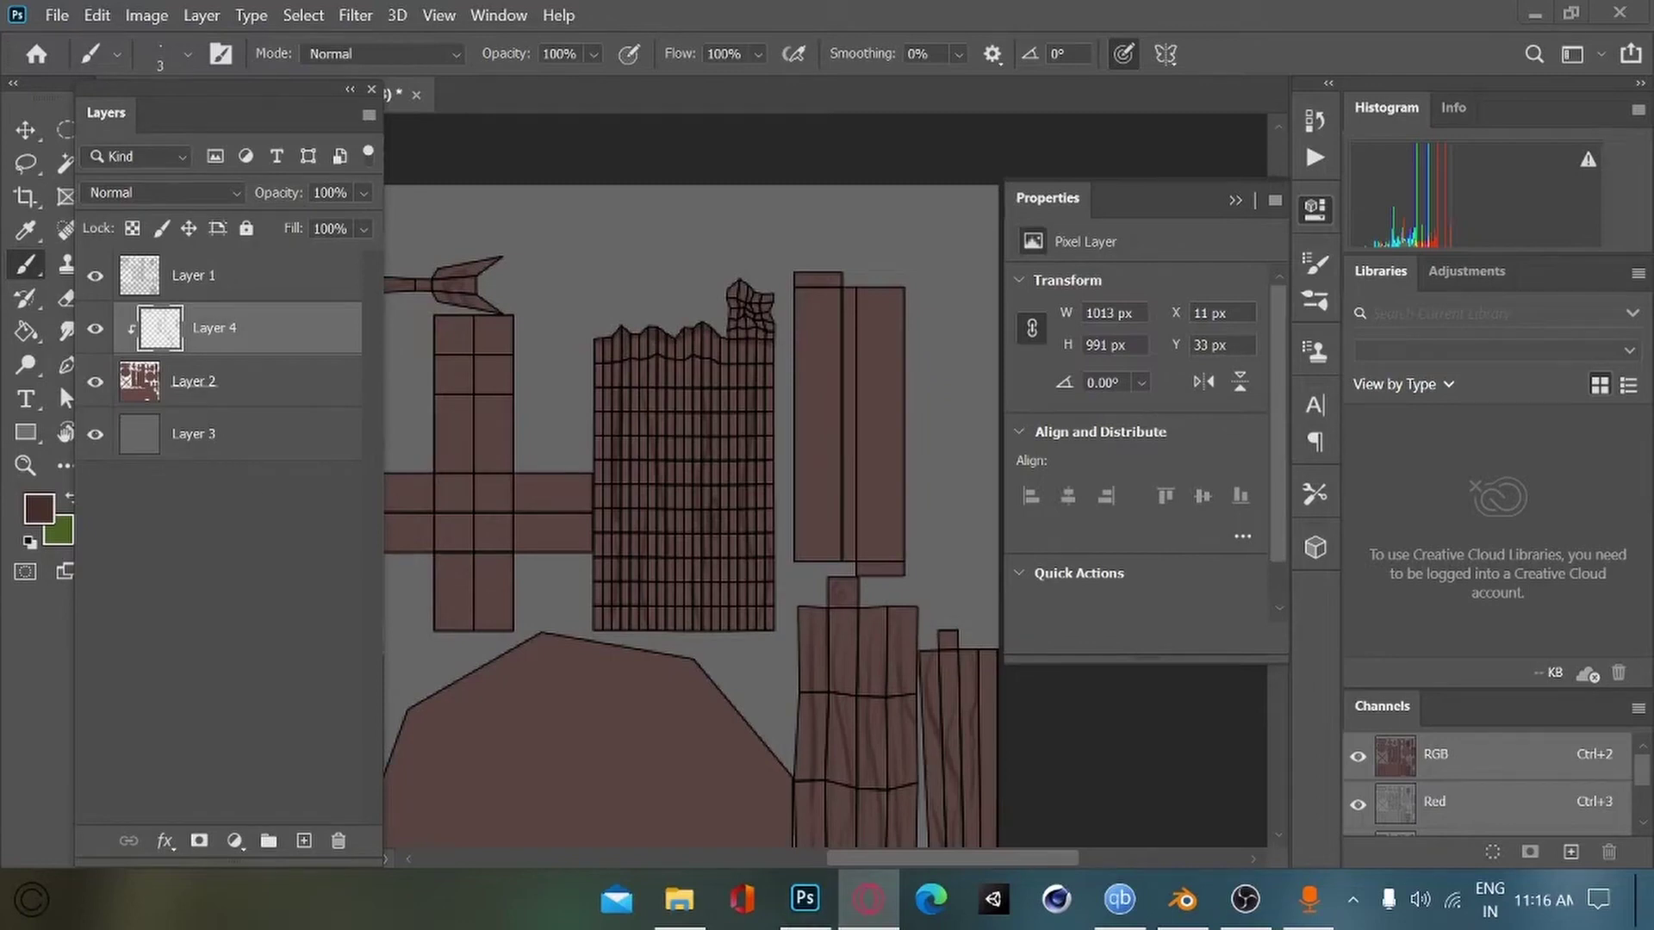
{"action": "left_click", "coordinate": [664, 493]}
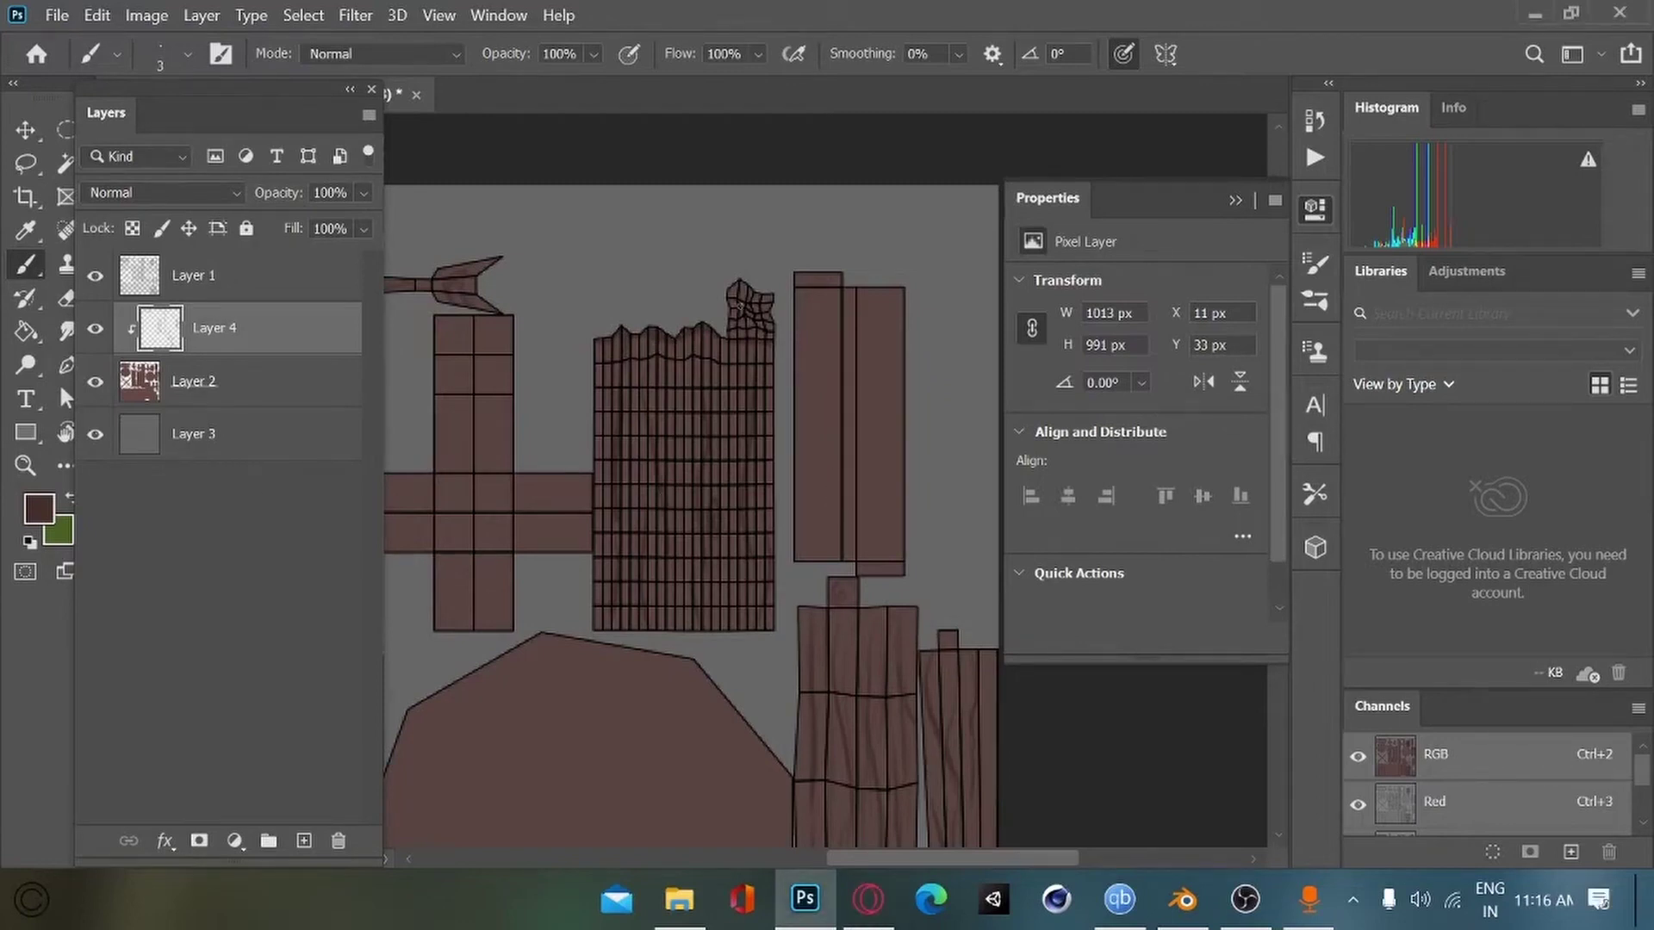
Step: In Blender, open the bent corner post in Edit Mode to examine its UV islands
{"action": "scroll", "coordinate": [631, 657], "scroll_direction": "left", "scroll_amount": 3}
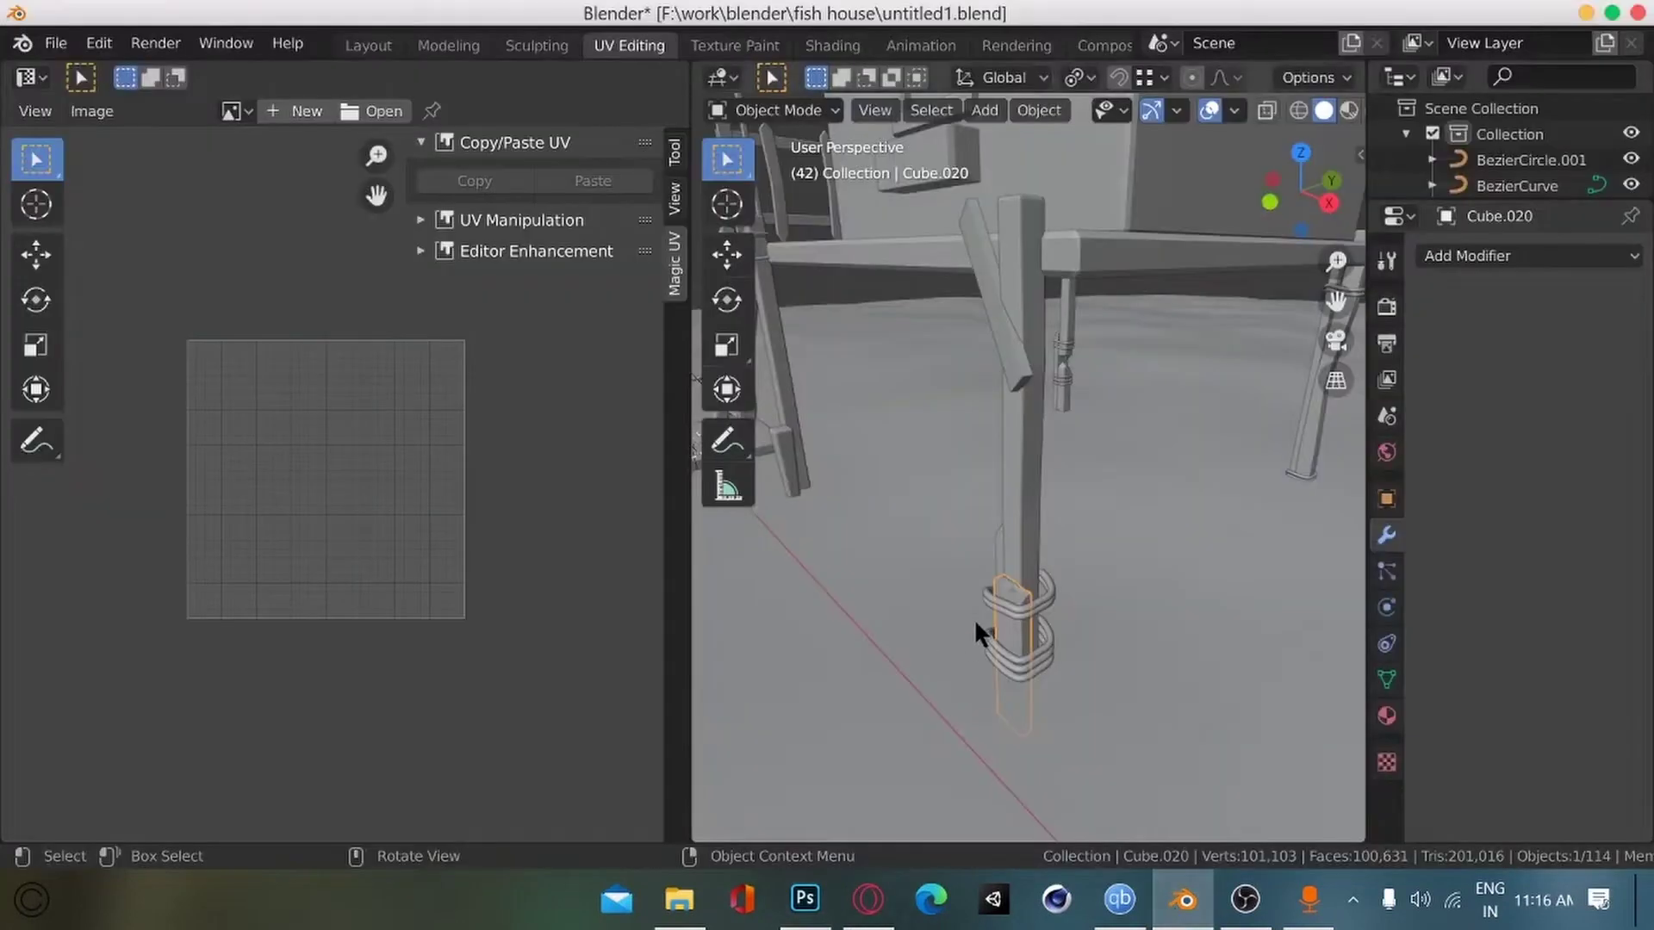
{"action": "left_click", "coordinate": [1064, 500]}
{"action": "key", "text": "Tab"}
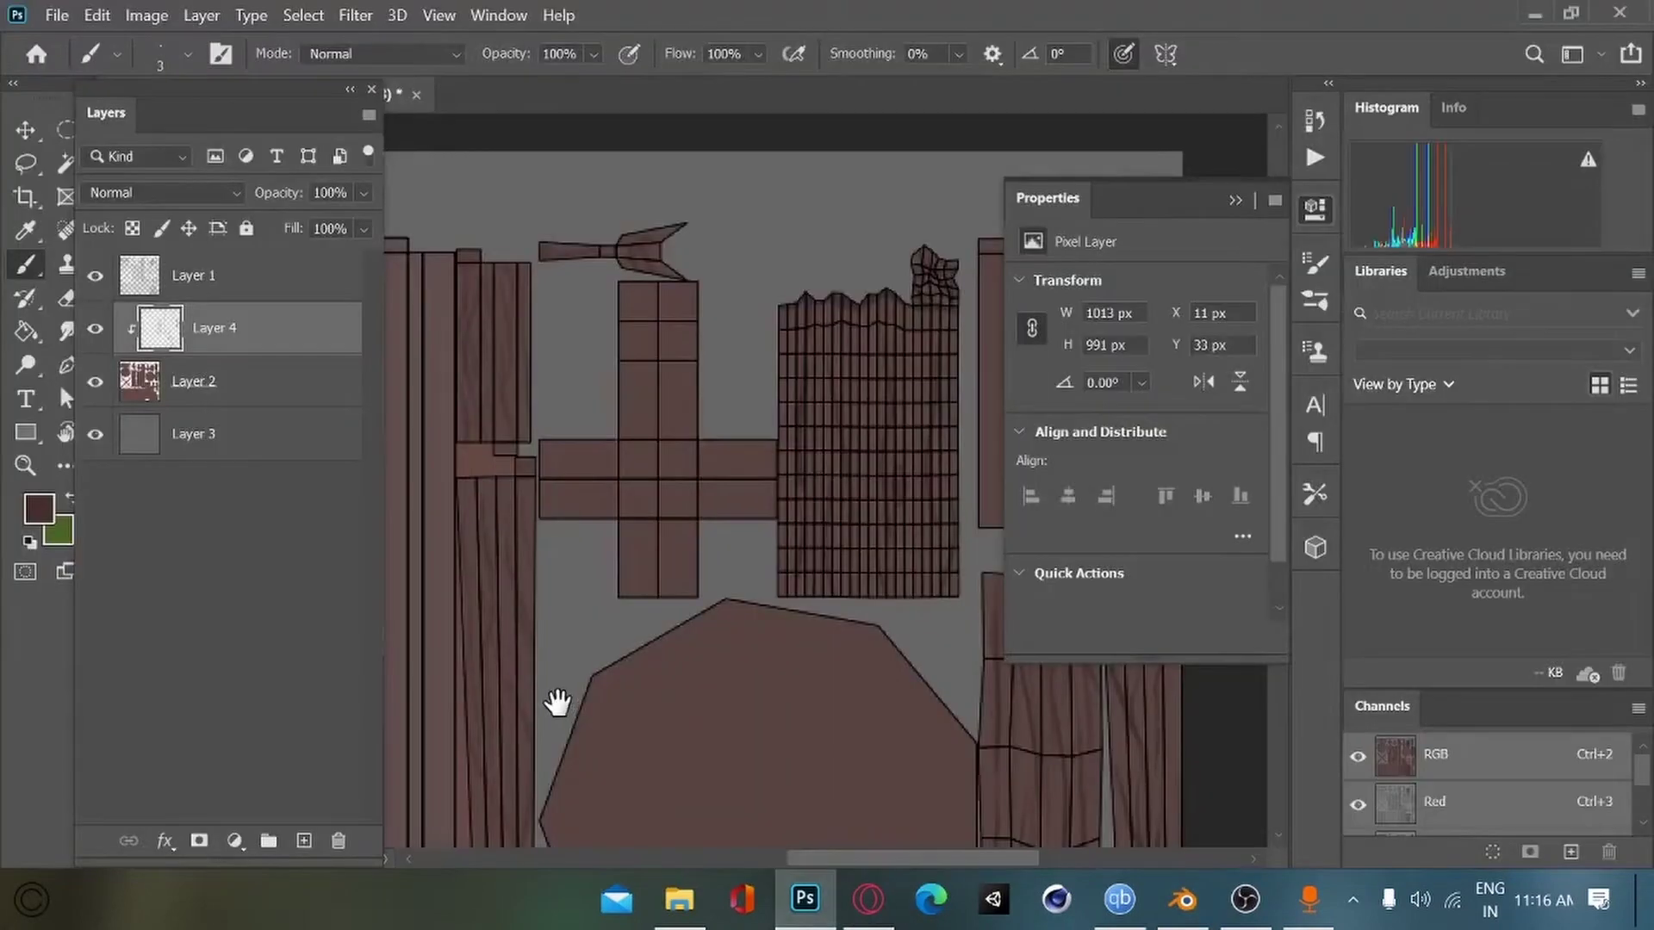
Step: In Photoshop, paint wood grain on the narrow-waisted segmented post island and end-grain rings on its square caps on Layer 4
{"action": "left_click_drag", "start_coordinate": [554, 701], "coordinate": [534, 488]}
{"action": "scroll", "coordinate": [542, 297], "scroll_direction": "right", "scroll_amount": 2}
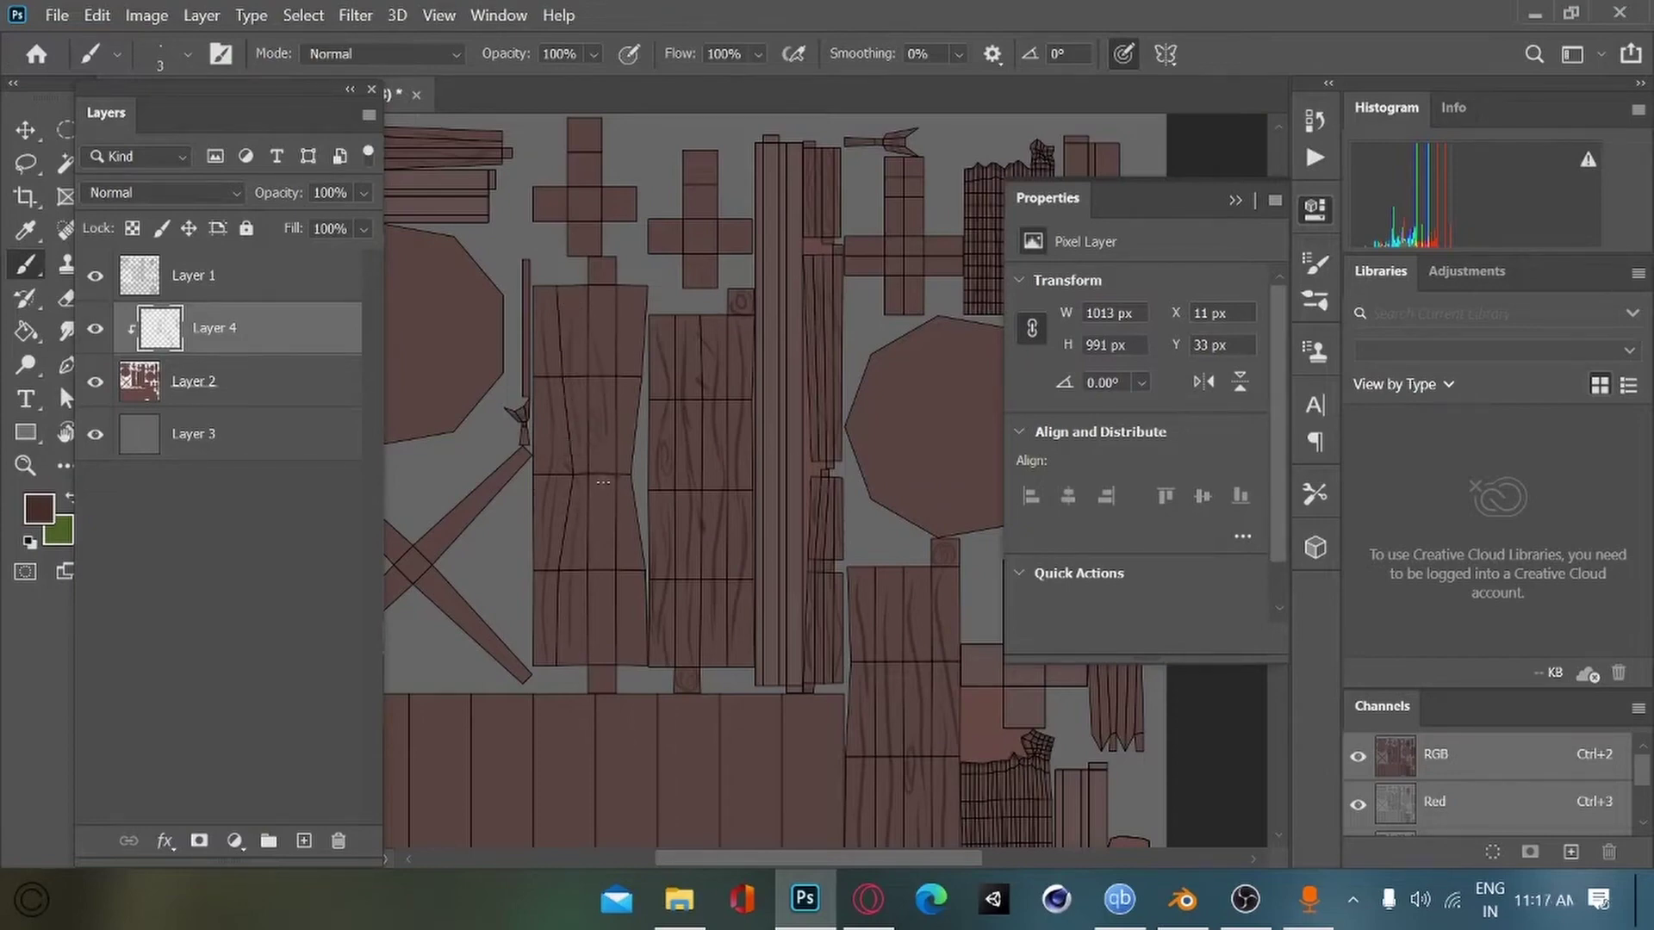
{"action": "left_click_drag", "start_coordinate": [509, 618], "coordinate": [467, 646]}
{"action": "left_click_drag", "start_coordinate": [586, 758], "coordinate": [596, 725]}
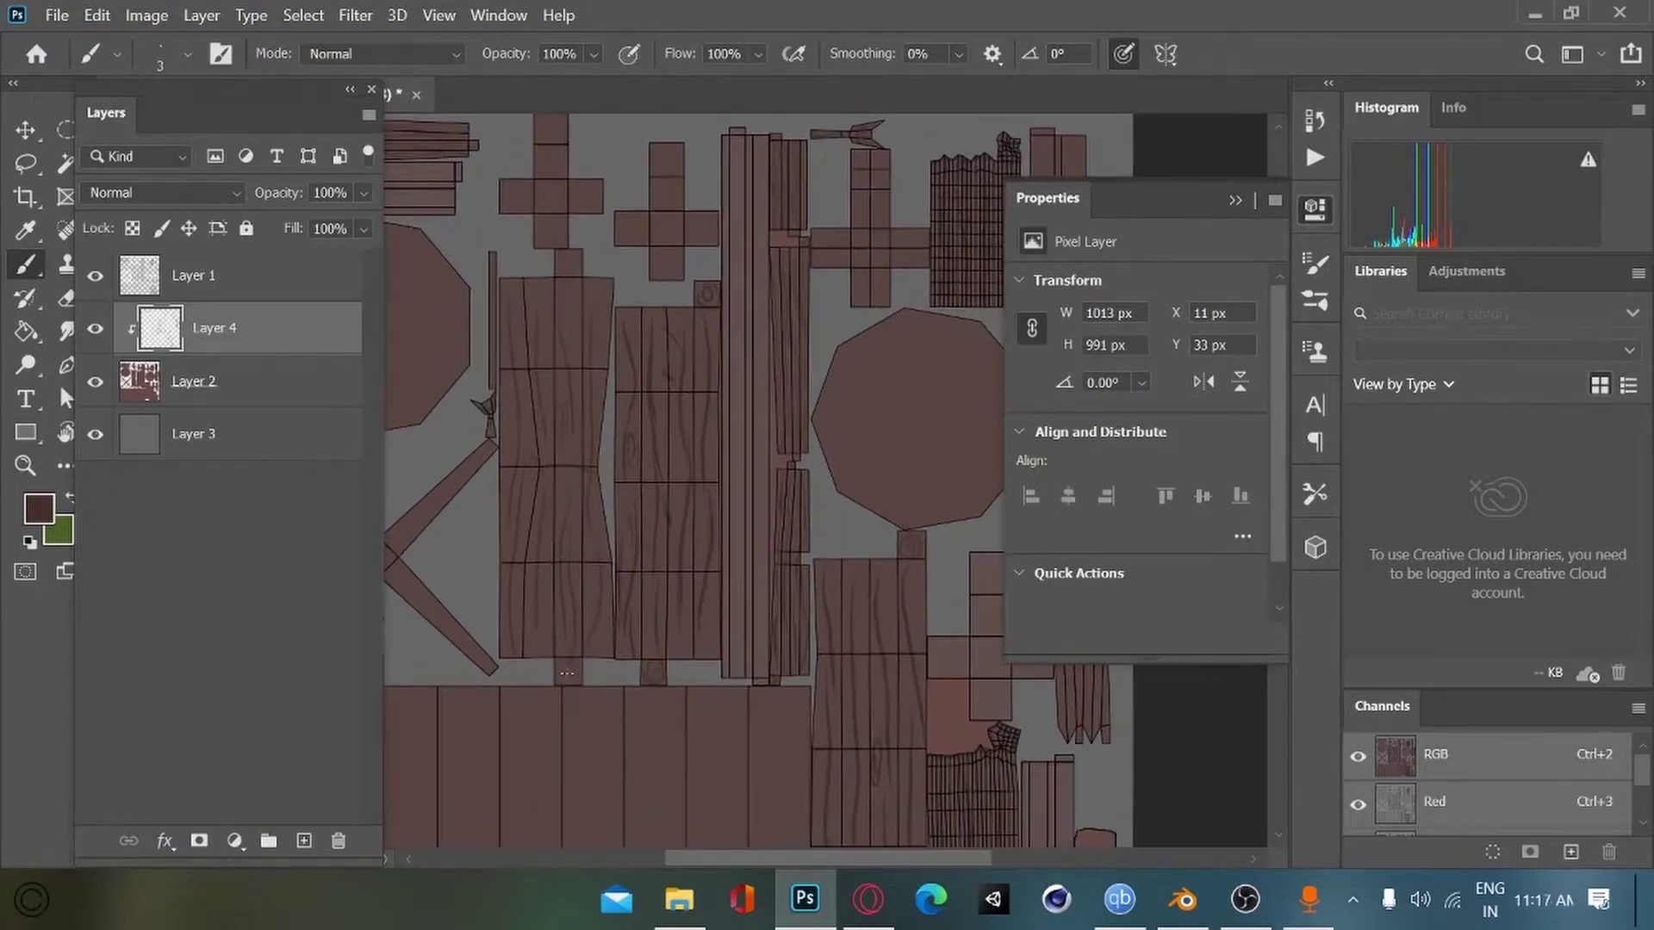
{"action": "left_click_drag", "start_coordinate": [566, 617], "coordinate": [565, 665]}
Step: Paint wood grain along the horizontal strips in the texture's upper-left corner on Layer 4
{"action": "left_click_drag", "start_coordinate": [387, 690], "coordinate": [576, 741]}
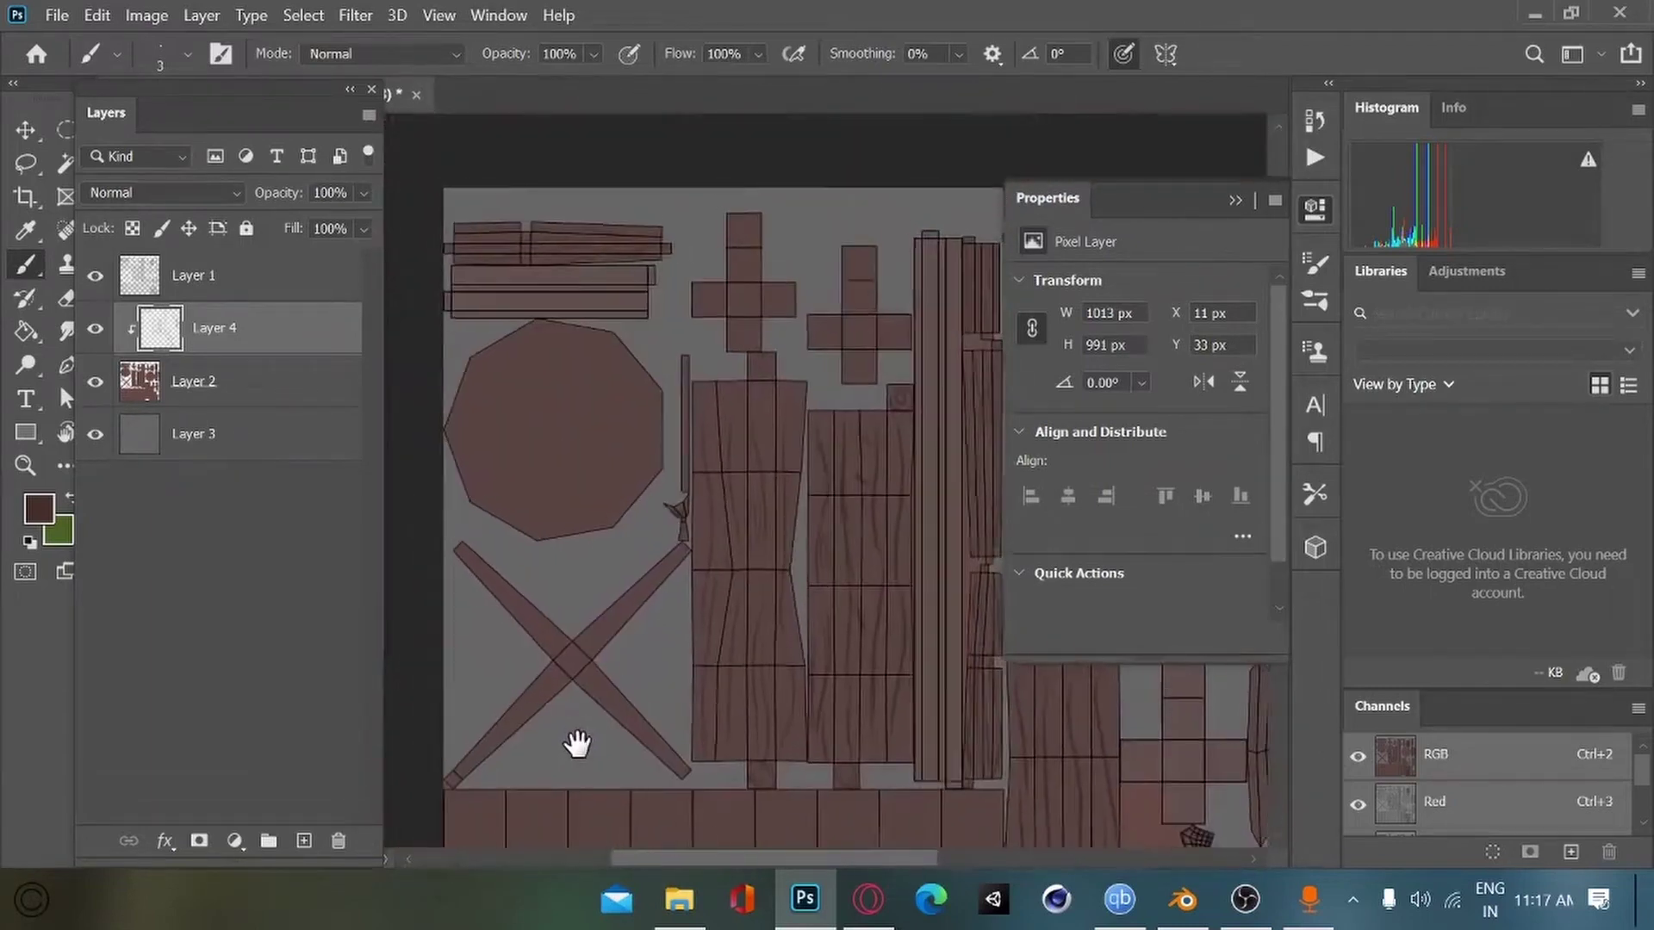
{"action": "left_click_drag", "start_coordinate": [465, 503], "coordinate": [536, 579]}
{"action": "left_click_drag", "start_coordinate": [695, 380], "coordinate": [492, 364]}
{"action": "left_click_drag", "start_coordinate": [596, 368], "coordinate": [550, 362]}
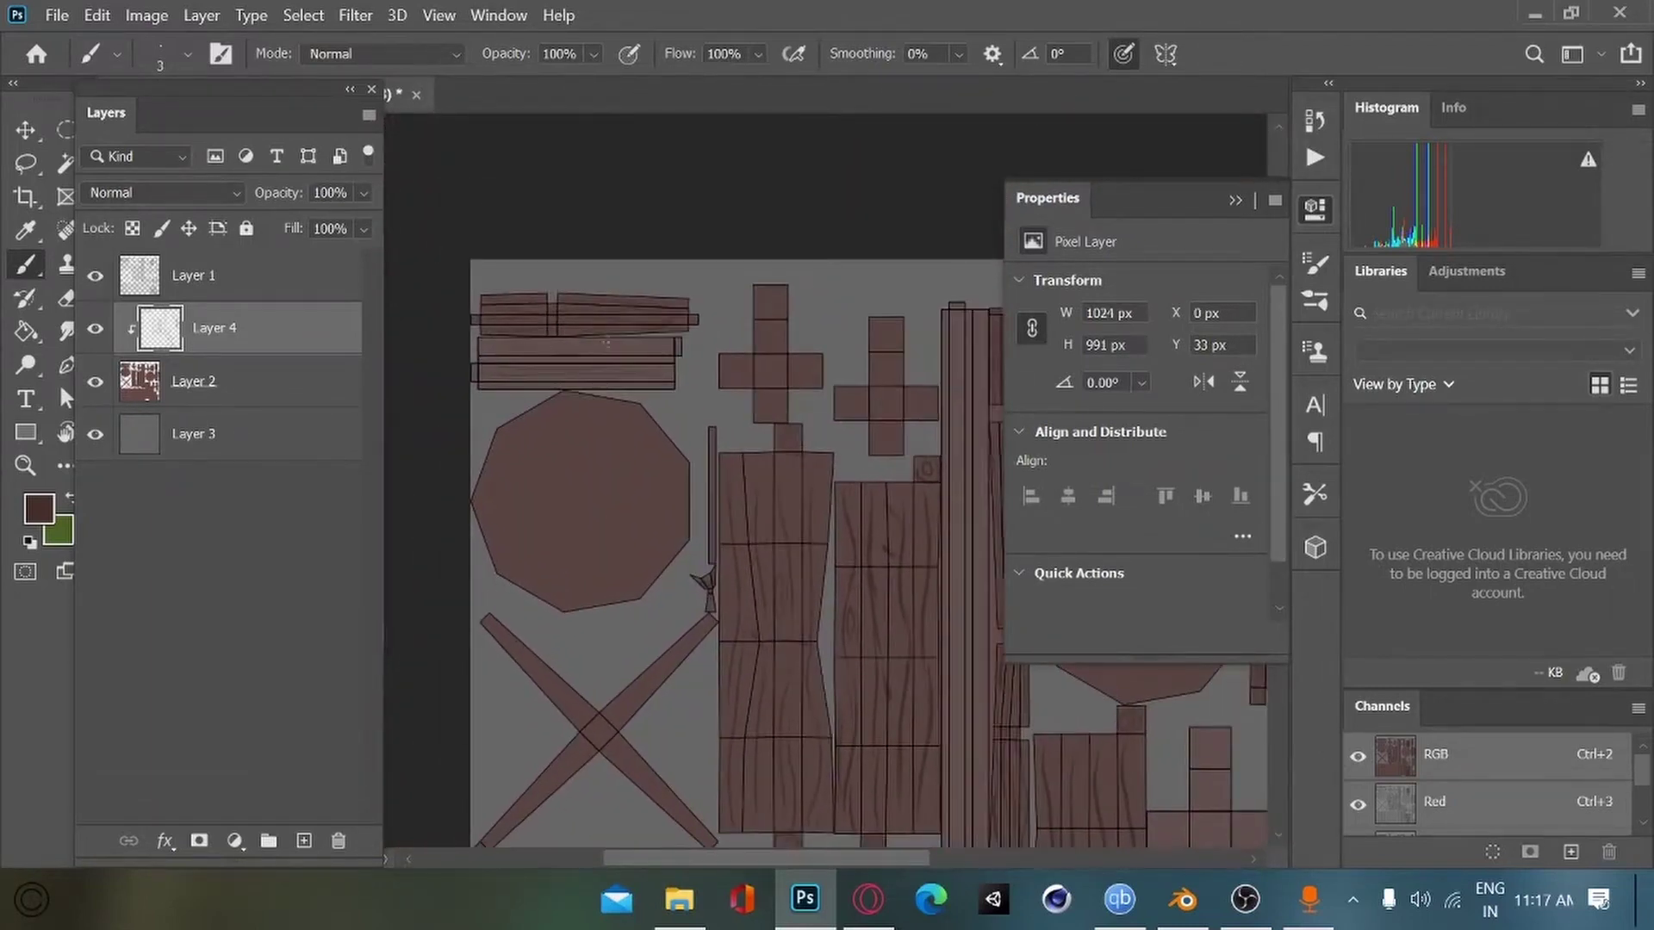
{"action": "left_click_drag", "start_coordinate": [489, 514], "coordinate": [590, 543]}
{"action": "left_click_drag", "start_coordinate": [797, 814], "coordinate": [527, 678]}
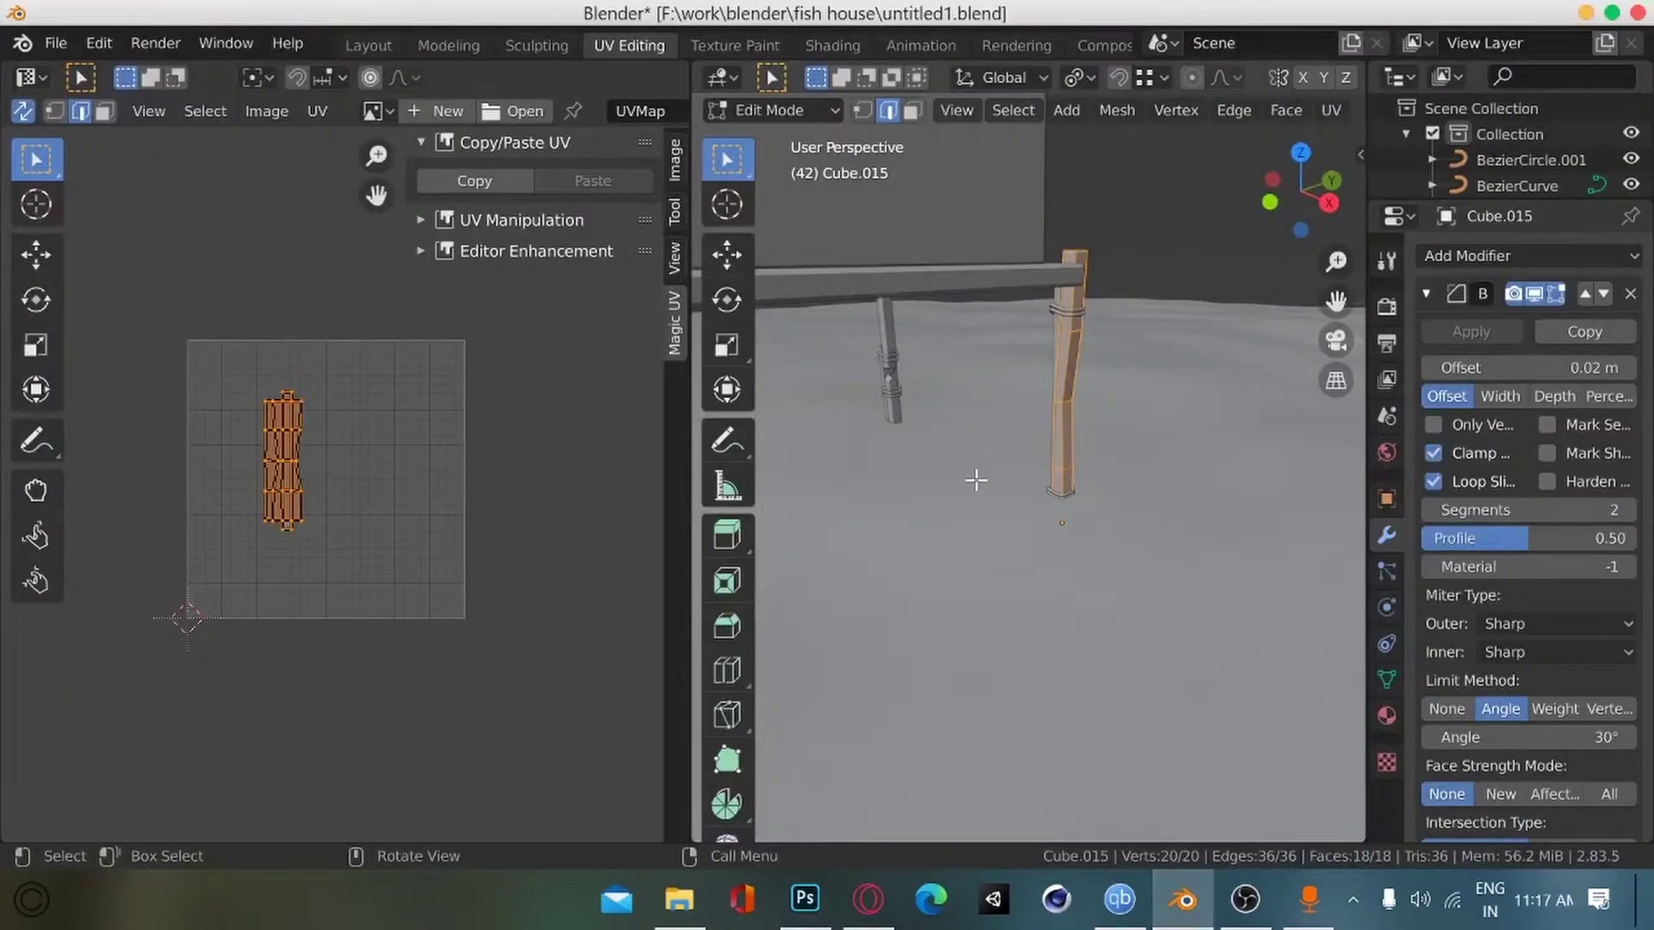
Step: In Blender, open the thin side piece of the bent corner post in Edit Mode and compare its UVs with the Photoshop layout
{"action": "left_click", "coordinate": [1050, 344]}
{"action": "key", "text": "Tab"}
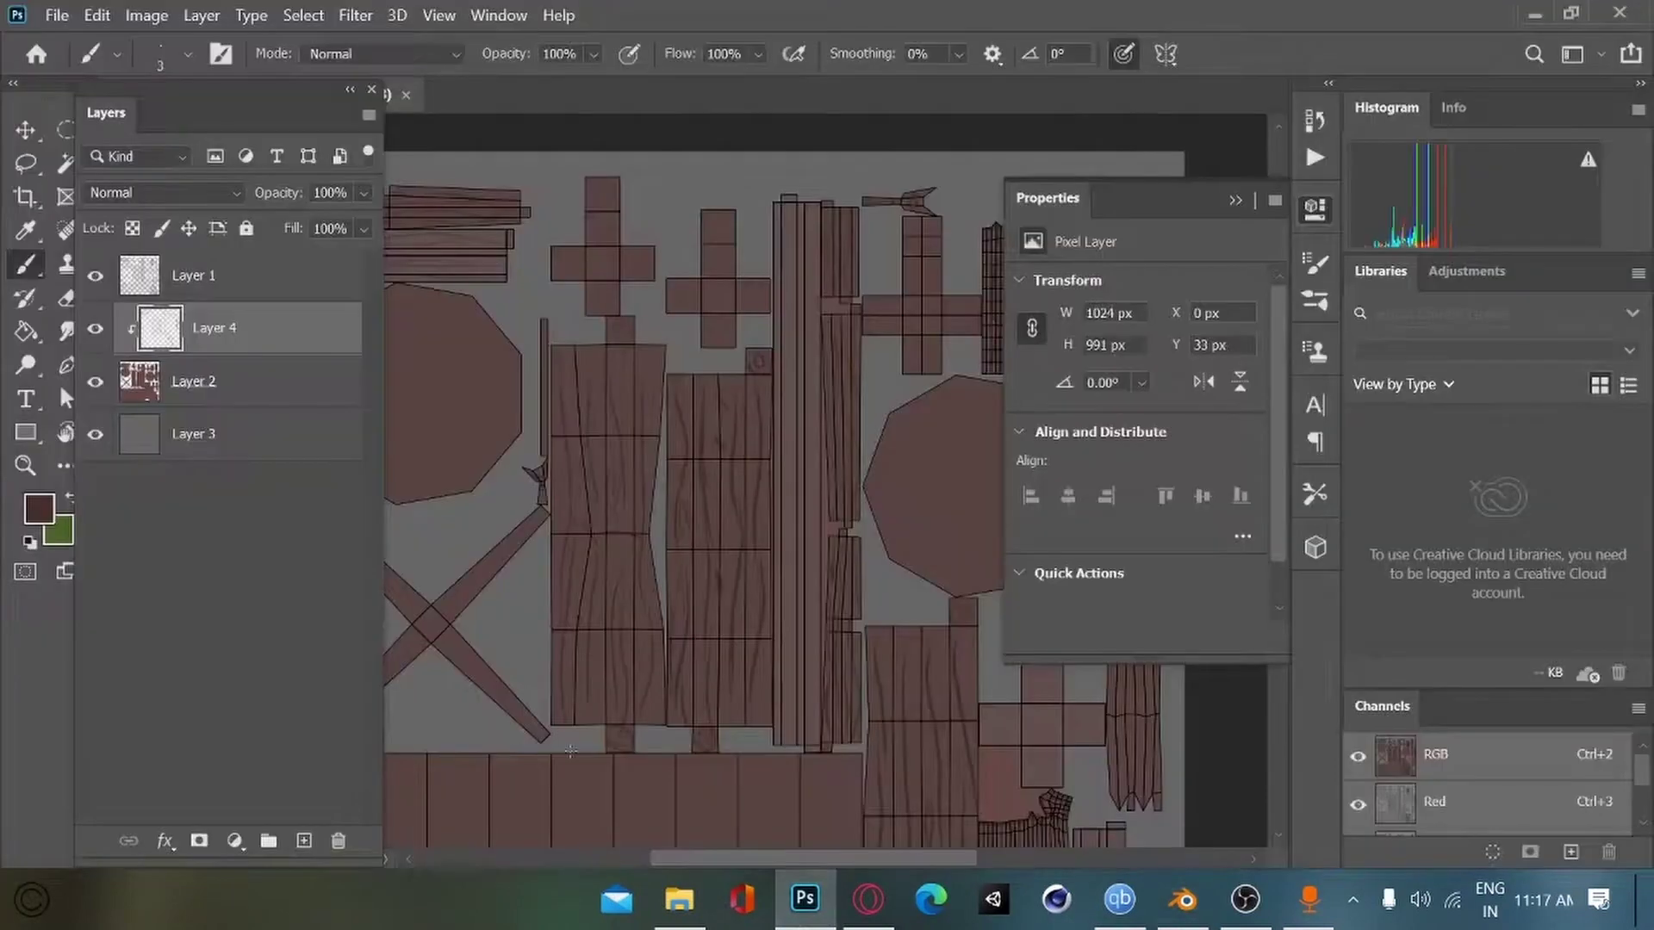
{"action": "scroll", "coordinate": [605, 648], "scroll_direction": "down", "scroll_amount": 3, "text": "alt"}
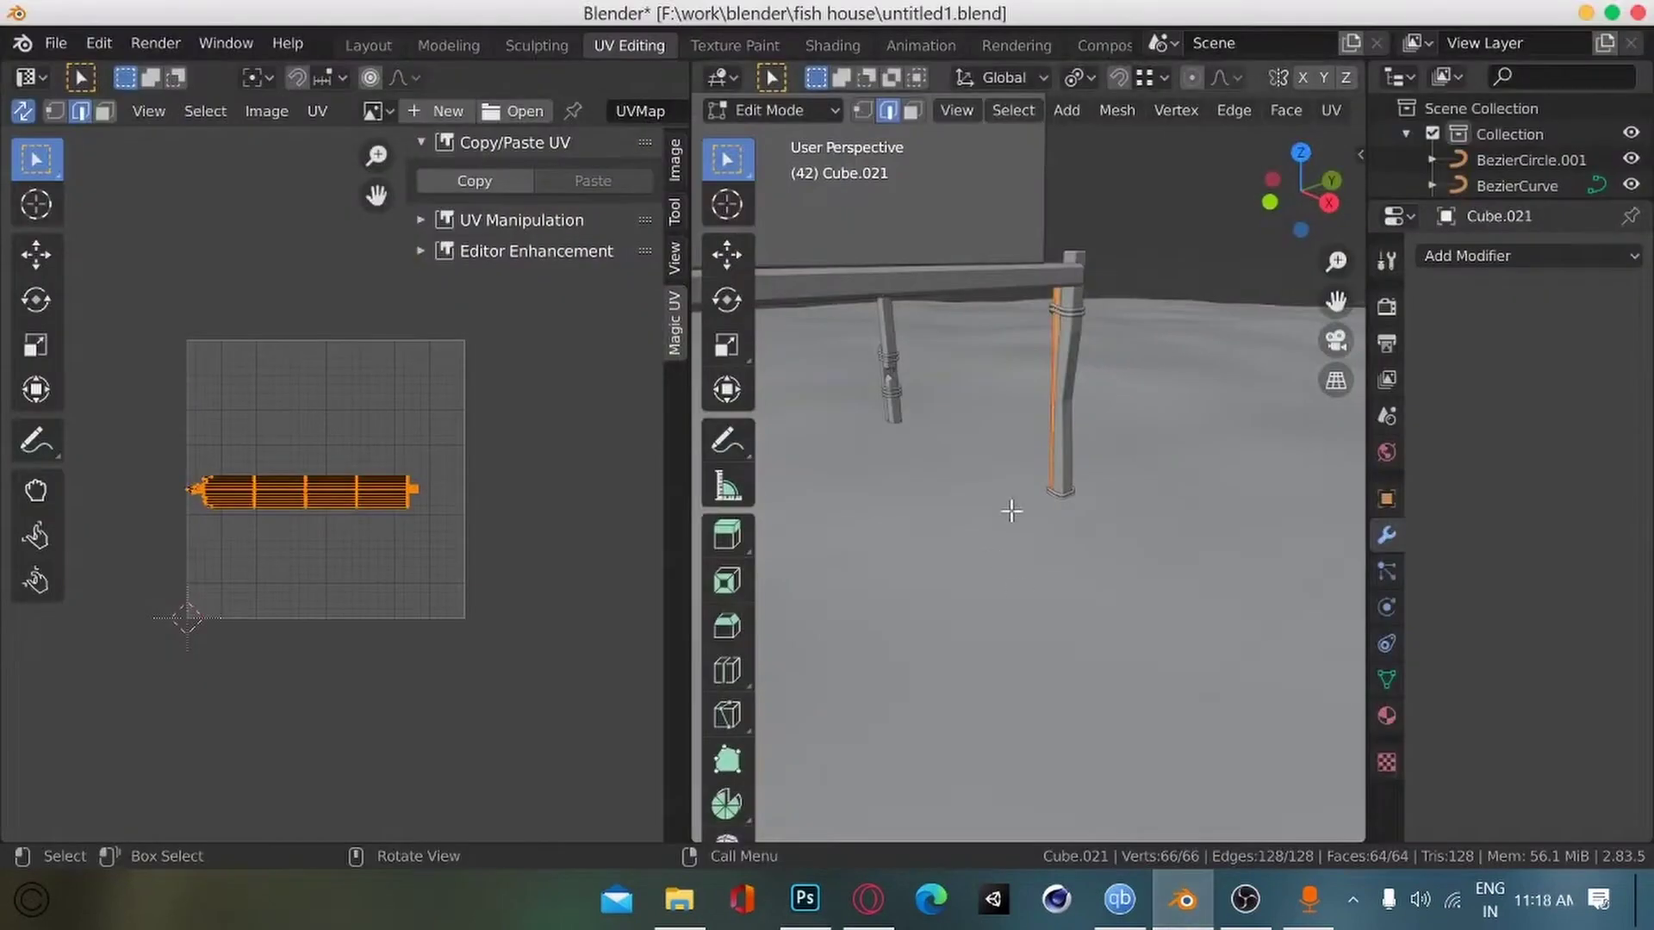
Step: Open the upper and lower pieces of the two-part support post in Edit Mode and compare their UVs with the Photoshop layout
{"action": "key", "text": "Tab"}
{"action": "left_click", "coordinate": [903, 340]}
{"action": "key", "text": "Tab"}
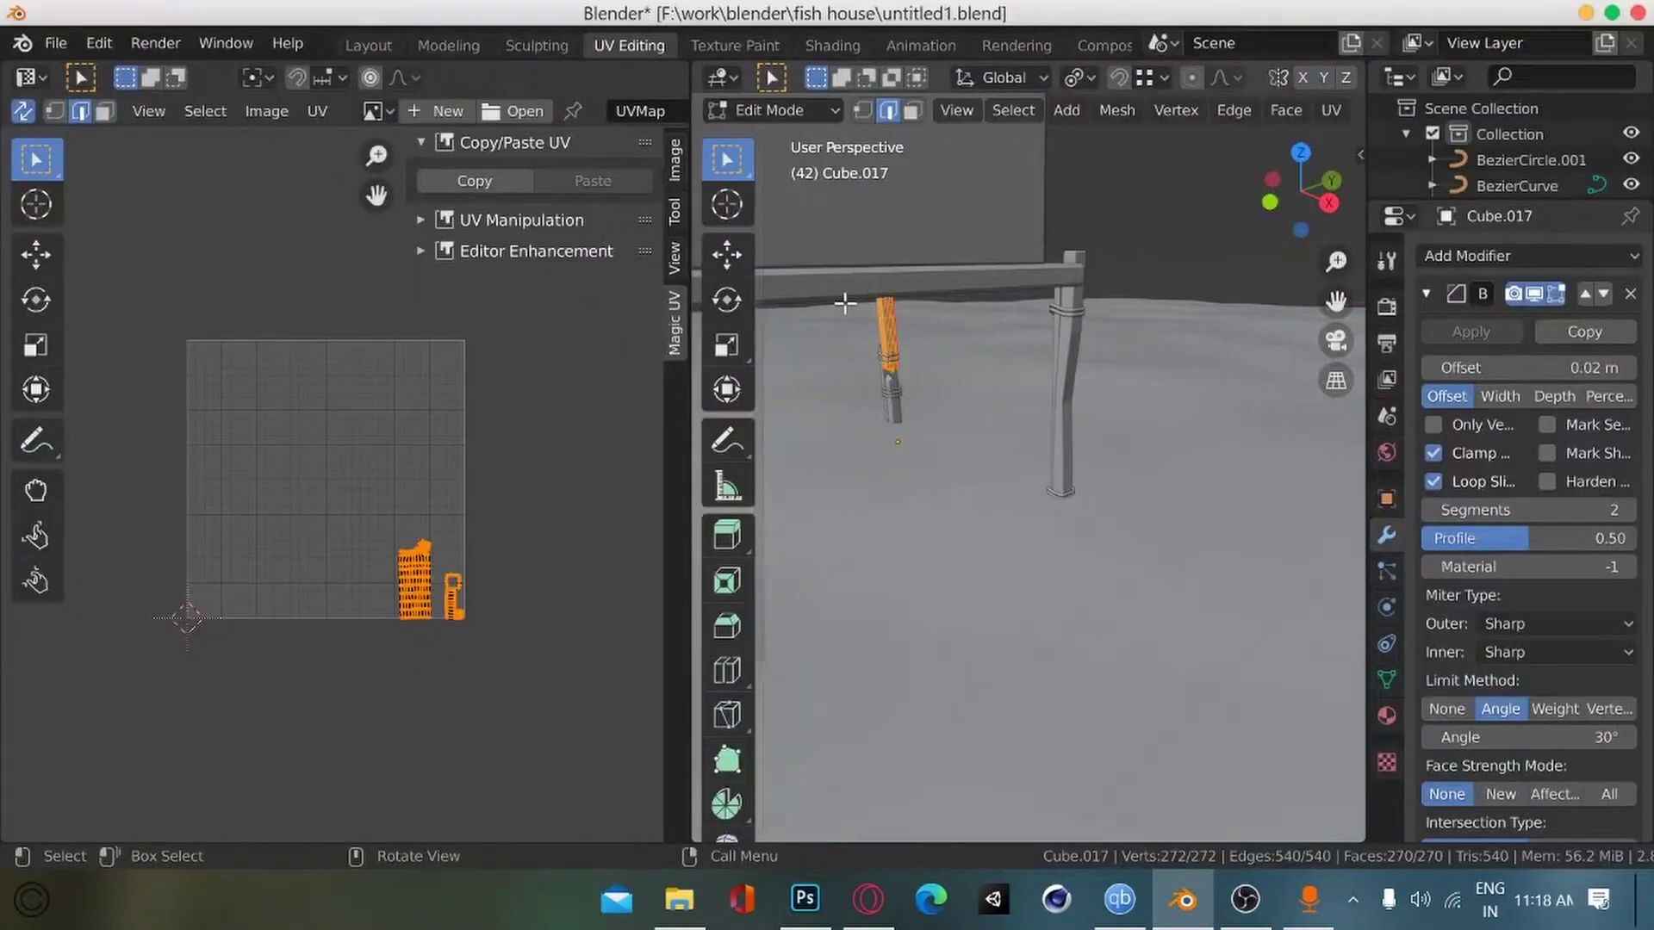
{"action": "key", "text": "Tab"}
{"action": "left_click", "coordinate": [891, 395]}
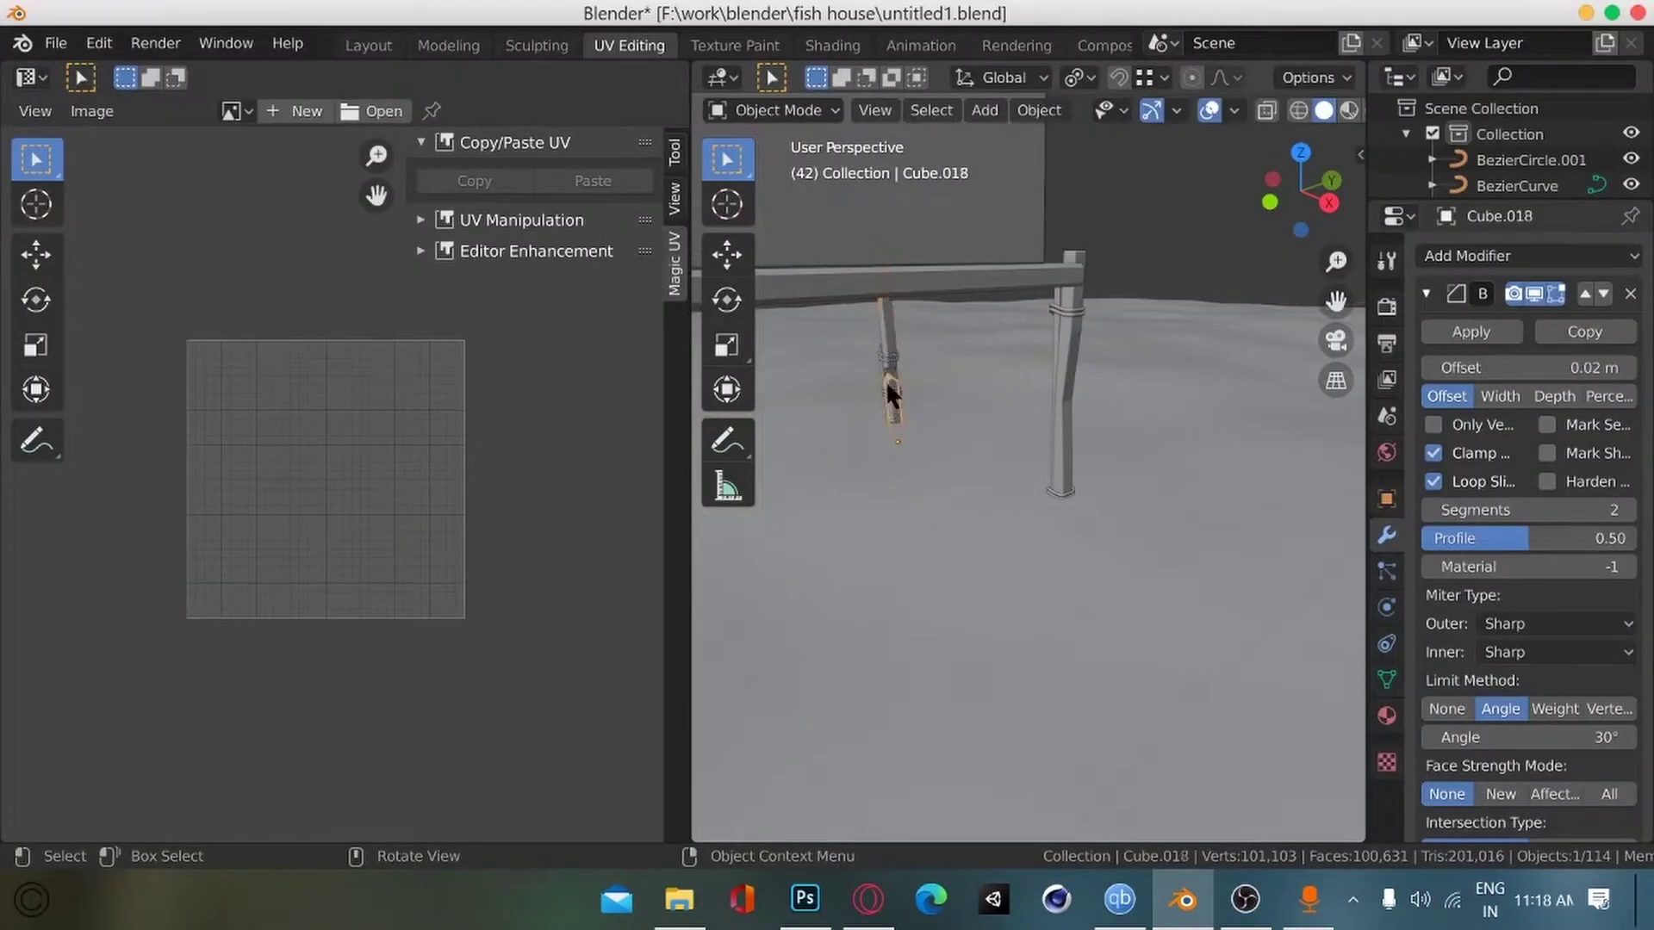
{"action": "key", "text": "Tab"}
{"action": "key", "text": "alt+Tab"}
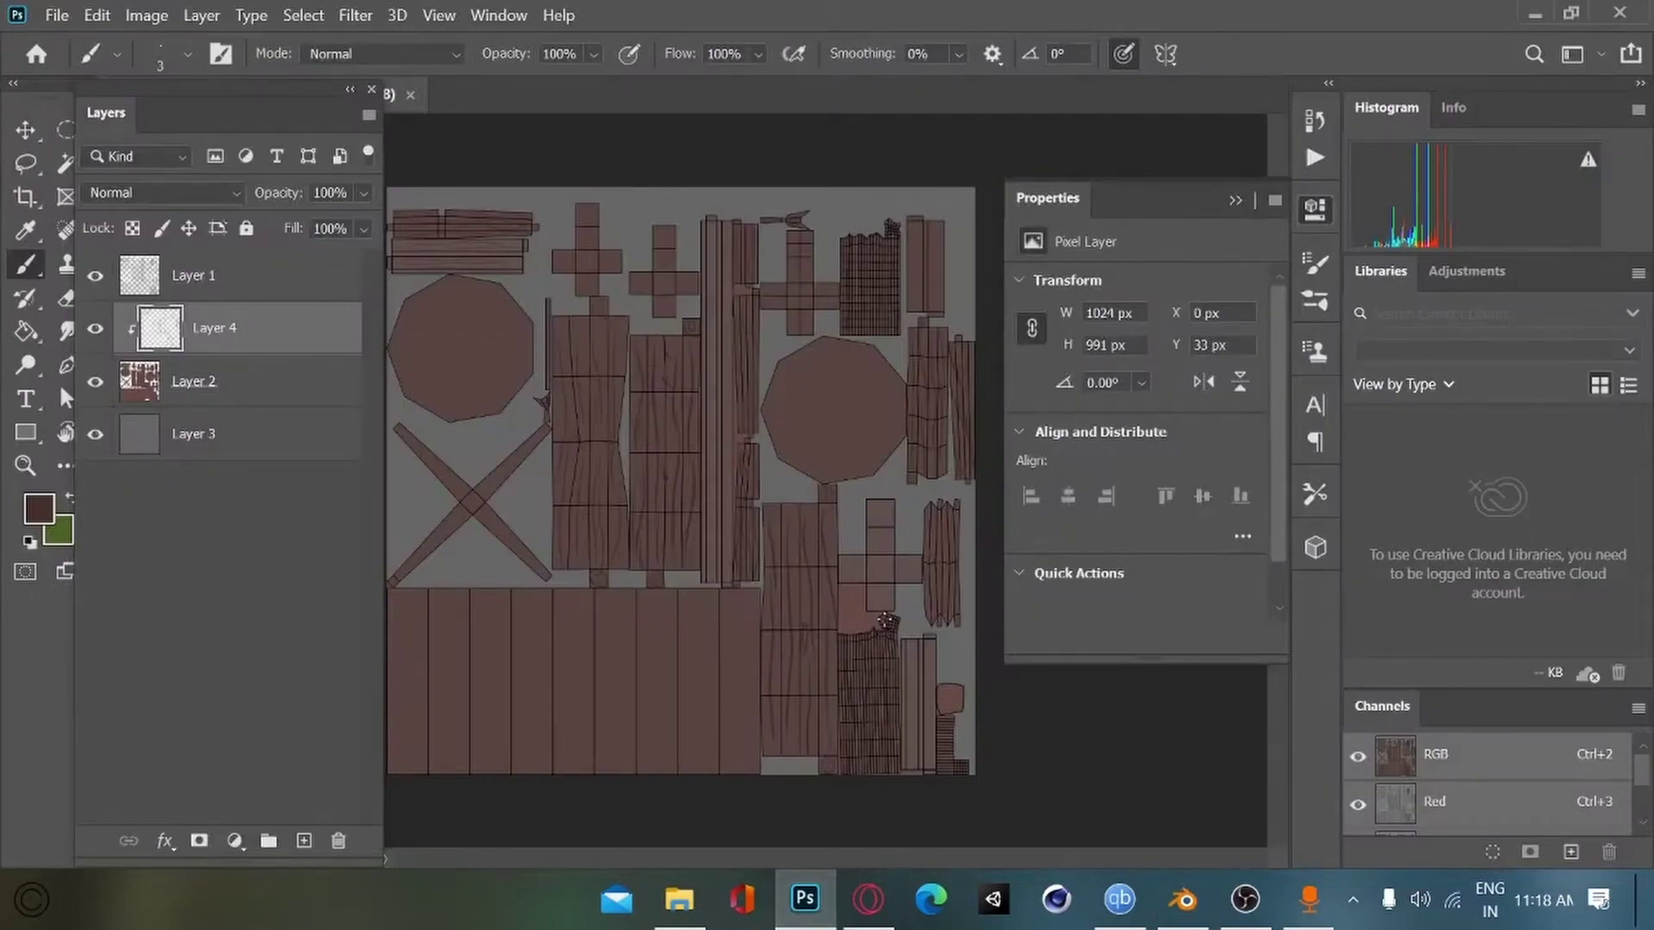
{"action": "key", "text": "alt+Tab"}
Step: Open a pointed fence picket in Edit Mode to examine its UV island
{"action": "key", "text": "Tab"}
{"action": "left_click_drag", "start_coordinate": [846, 548], "coordinate": [809, 616], "text": "alt"}
{"action": "left_click", "coordinate": [983, 527]}
{"action": "key", "text": "Tab"}
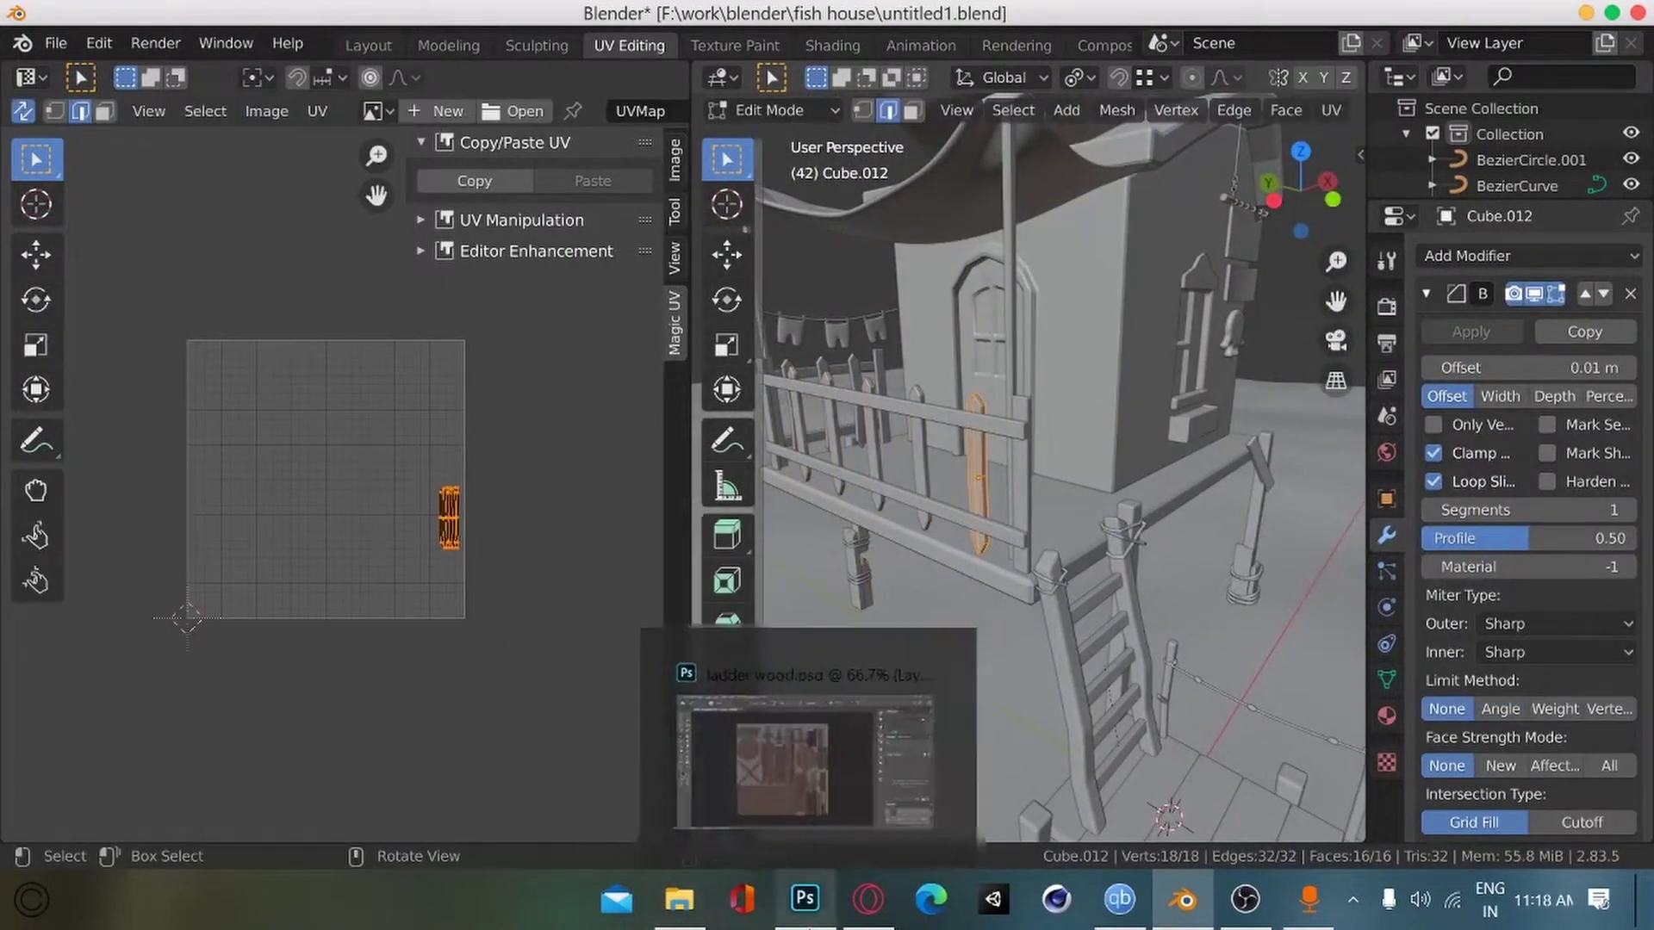
Step: In Photoshop, paint wood grain on all strips of the pointed picket island on Layer 4 and save the document
{"action": "left_click", "coordinate": [803, 899]}
{"action": "scroll", "coordinate": [834, 591], "scroll_direction": "up", "scroll_amount": 2, "text": "alt"}
{"action": "scroll", "coordinate": [727, 583], "scroll_direction": "up", "scroll_amount": 2, "text": "alt"}
{"action": "scroll", "coordinate": [627, 380], "scroll_direction": "up", "scroll_amount": 2, "text": "alt"}
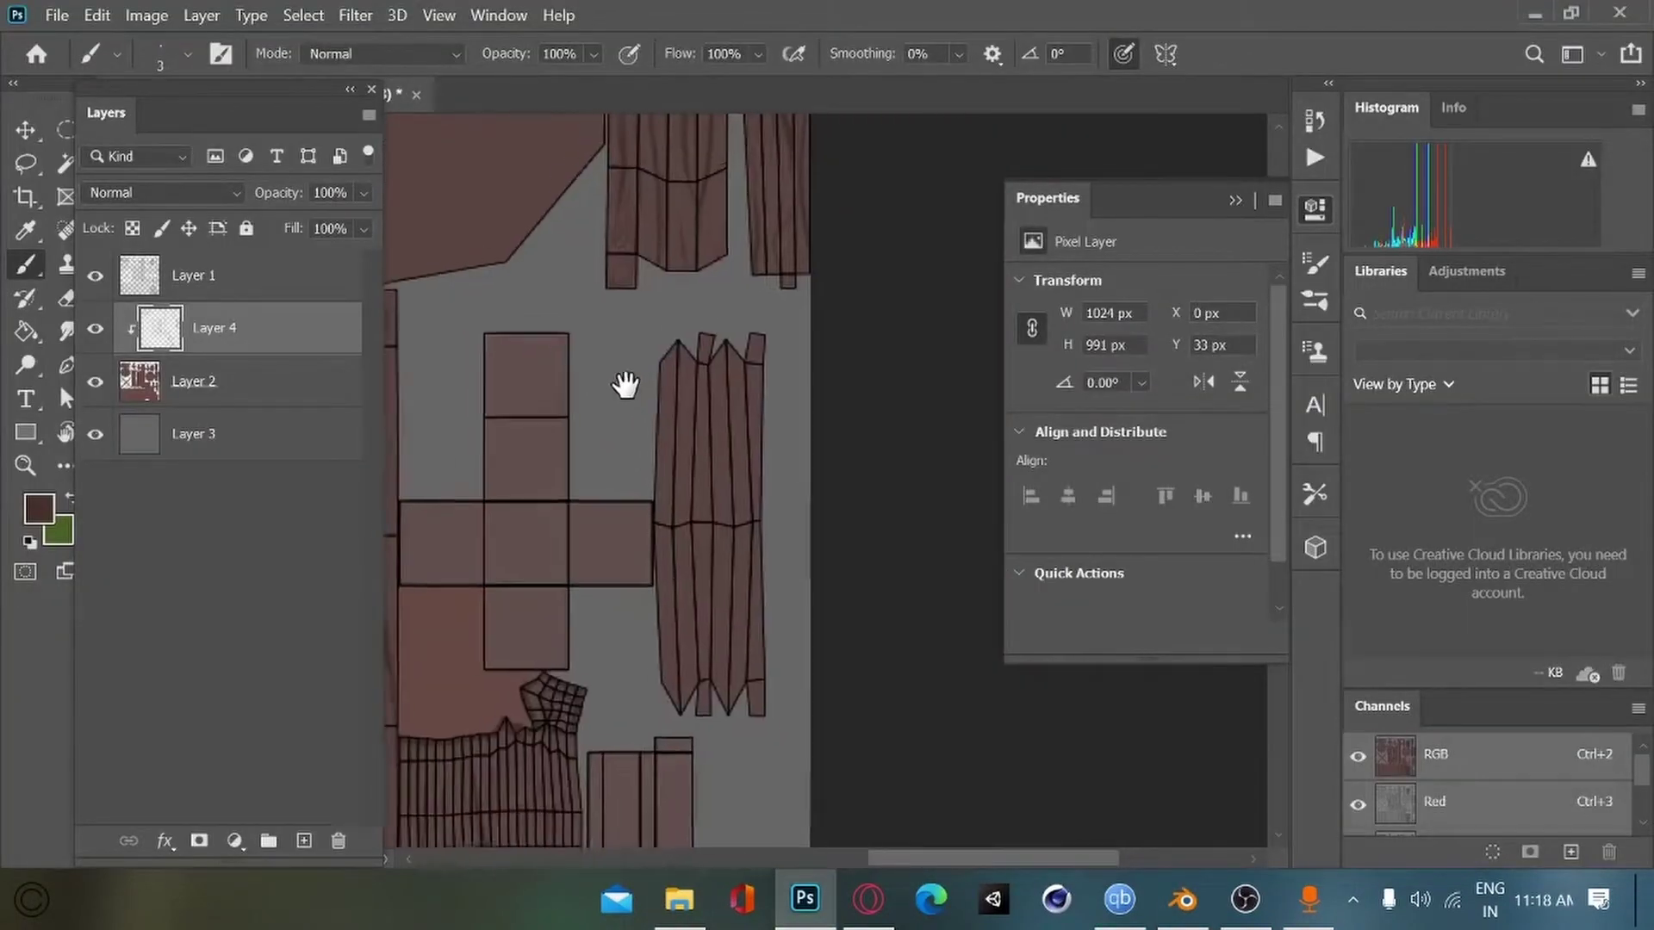
{"action": "scroll", "coordinate": [641, 427], "scroll_direction": "up", "scroll_amount": 1, "text": "alt"}
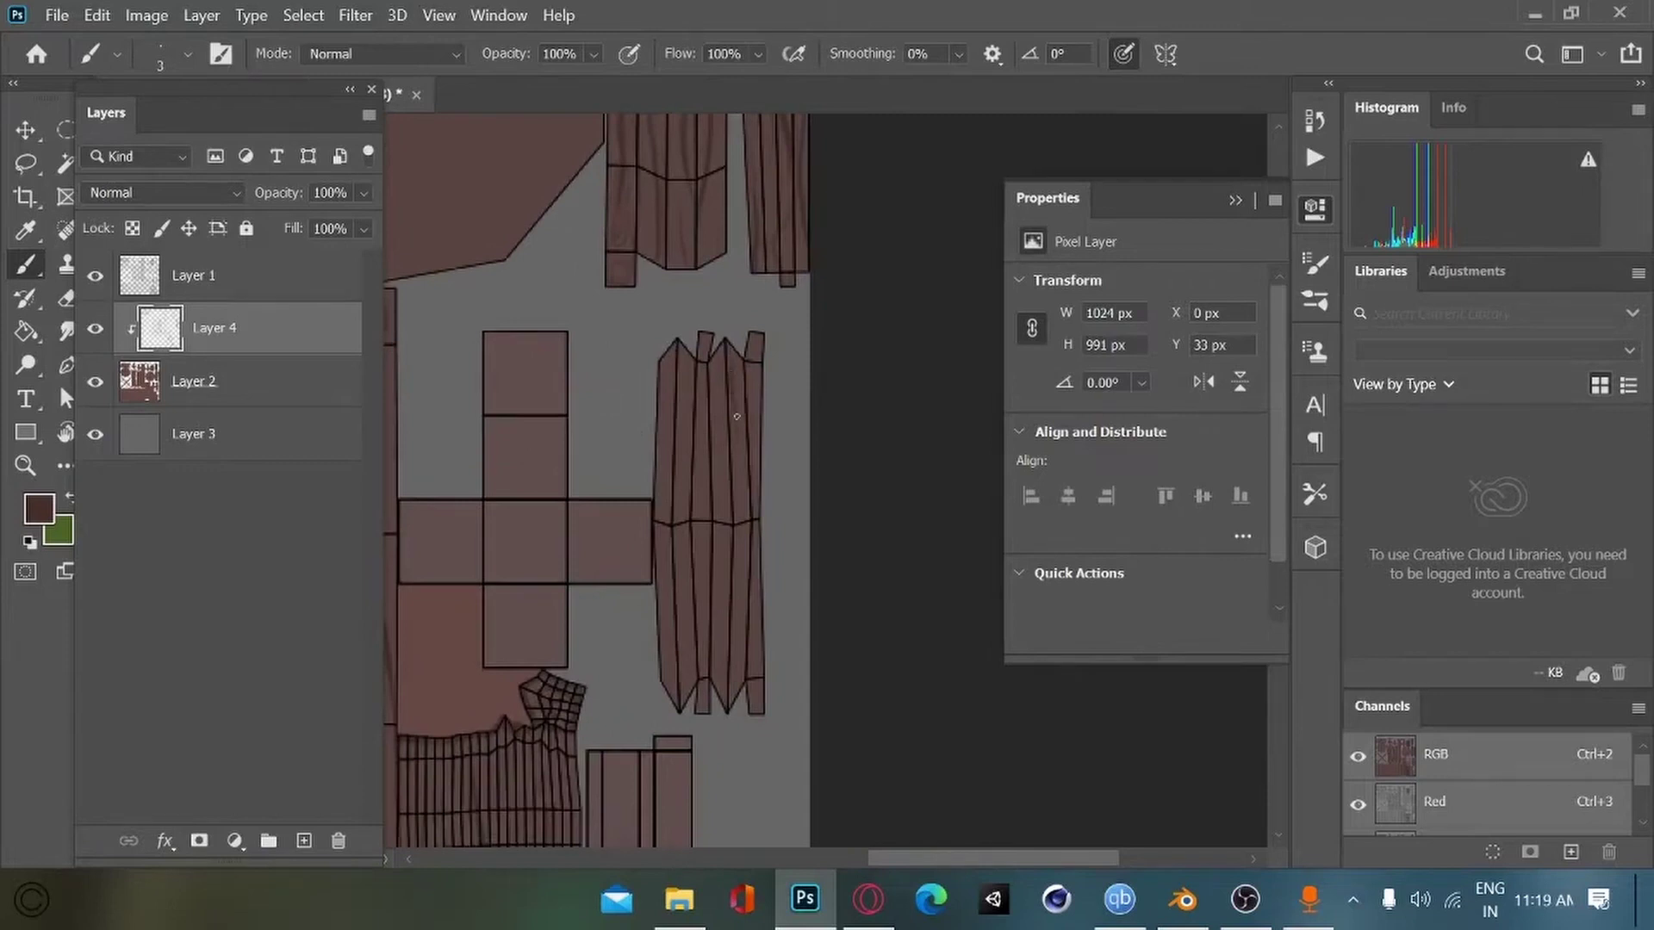
{"action": "left_click_drag", "start_coordinate": [719, 375], "coordinate": [703, 677]}
{"action": "mouse_move", "coordinate": [683, 355]}
{"action": "left_mouse_down"}
{"action": "mouse_move", "coordinate": [687, 676]}
{"action": "mouse_move", "coordinate": [671, 673]}
{"action": "left_mouse_up"}
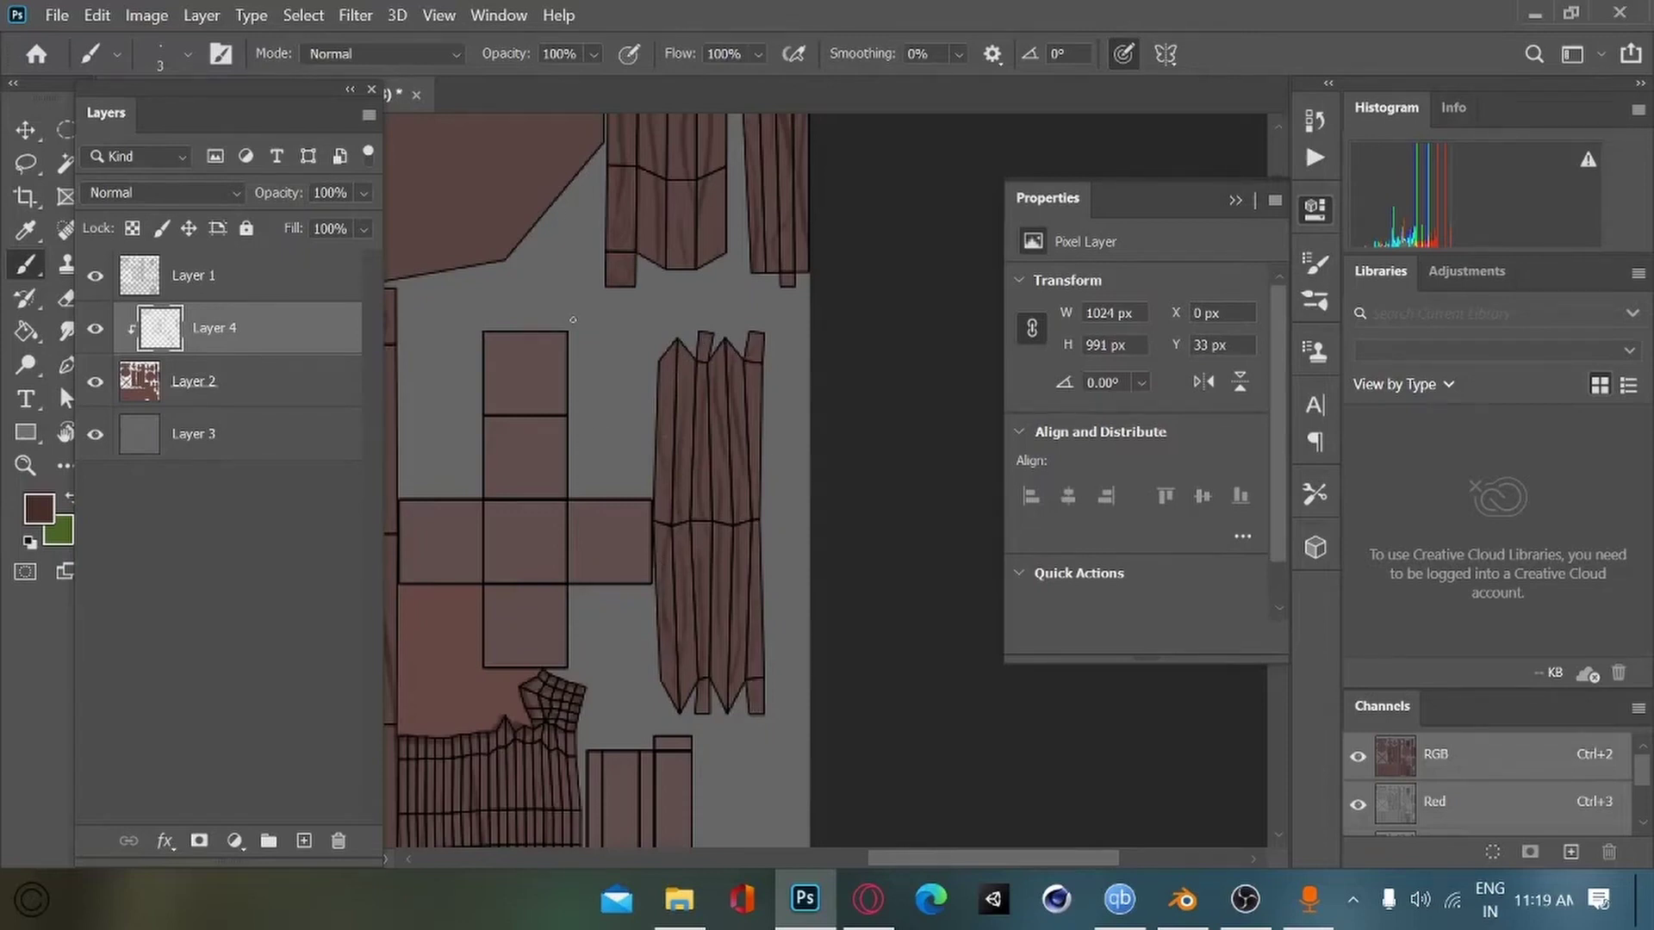
{"action": "key", "text": "ctrl+s"}
Step: Switch to Blender, open the fence's end post in Edit Mode and compare its UV island with the Photoshop layout
{"action": "left_click_drag", "start_coordinate": [521, 551], "coordinate": [682, 512]}
{"action": "left_click_drag", "start_coordinate": [661, 398], "coordinate": [643, 805]}
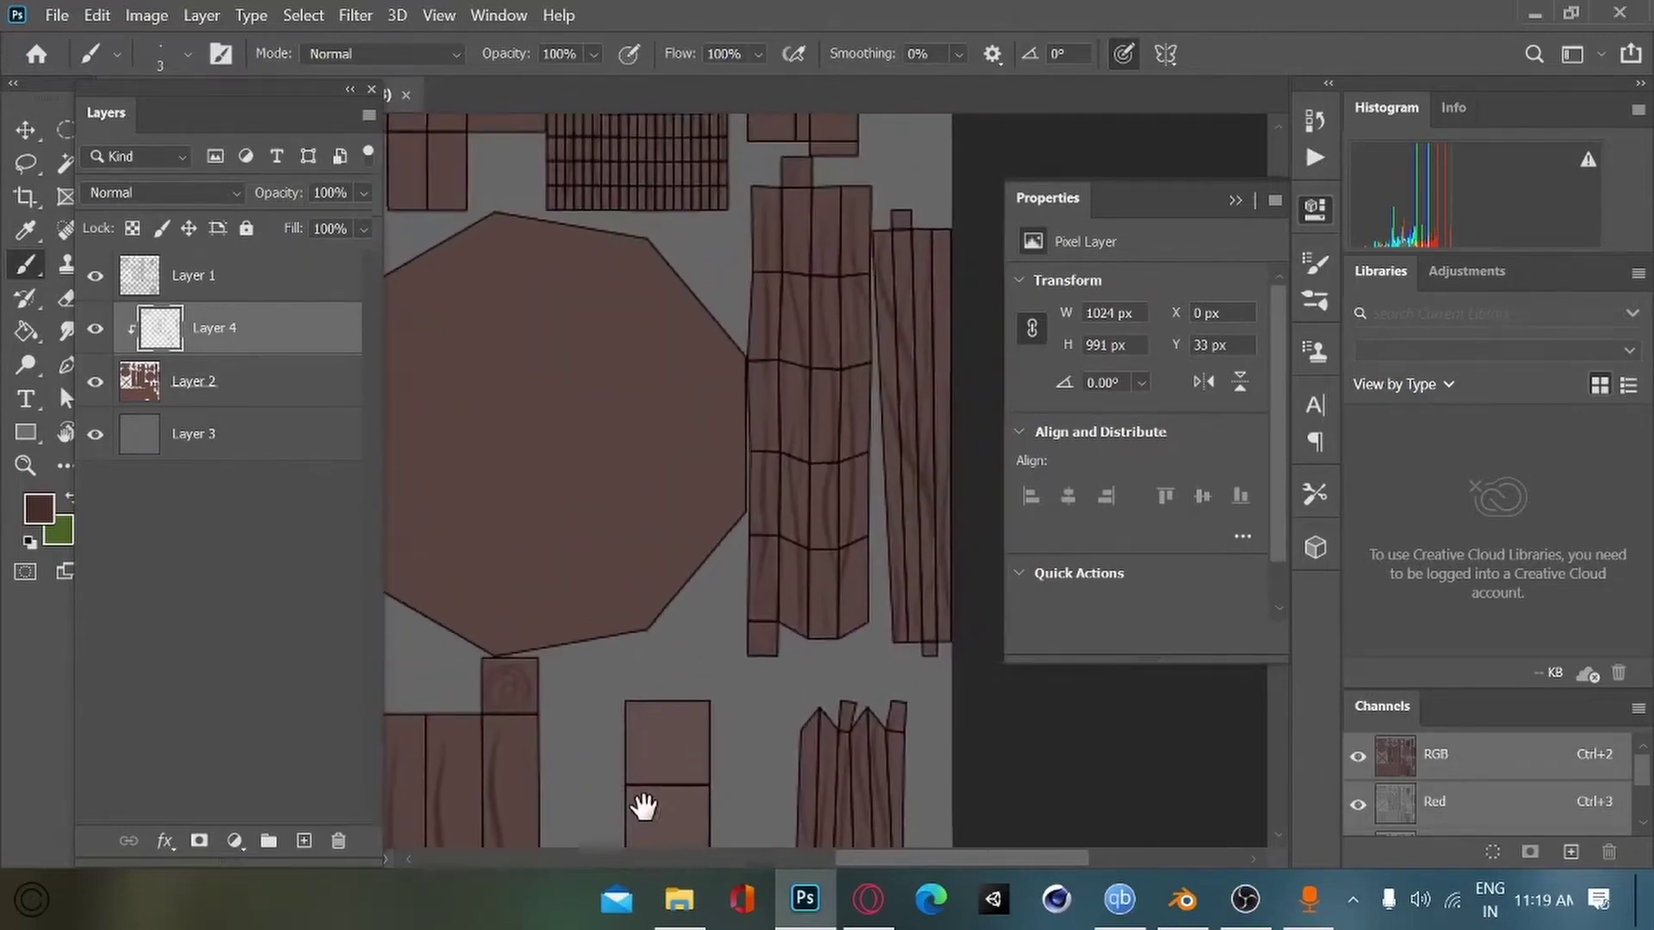
{"action": "key", "text": "ctrl+minus"}
{"action": "key", "text": "ctrl+minus"}
{"action": "key", "text": "ctrl+minus"}
{"action": "key", "text": "ctrl+plus"}
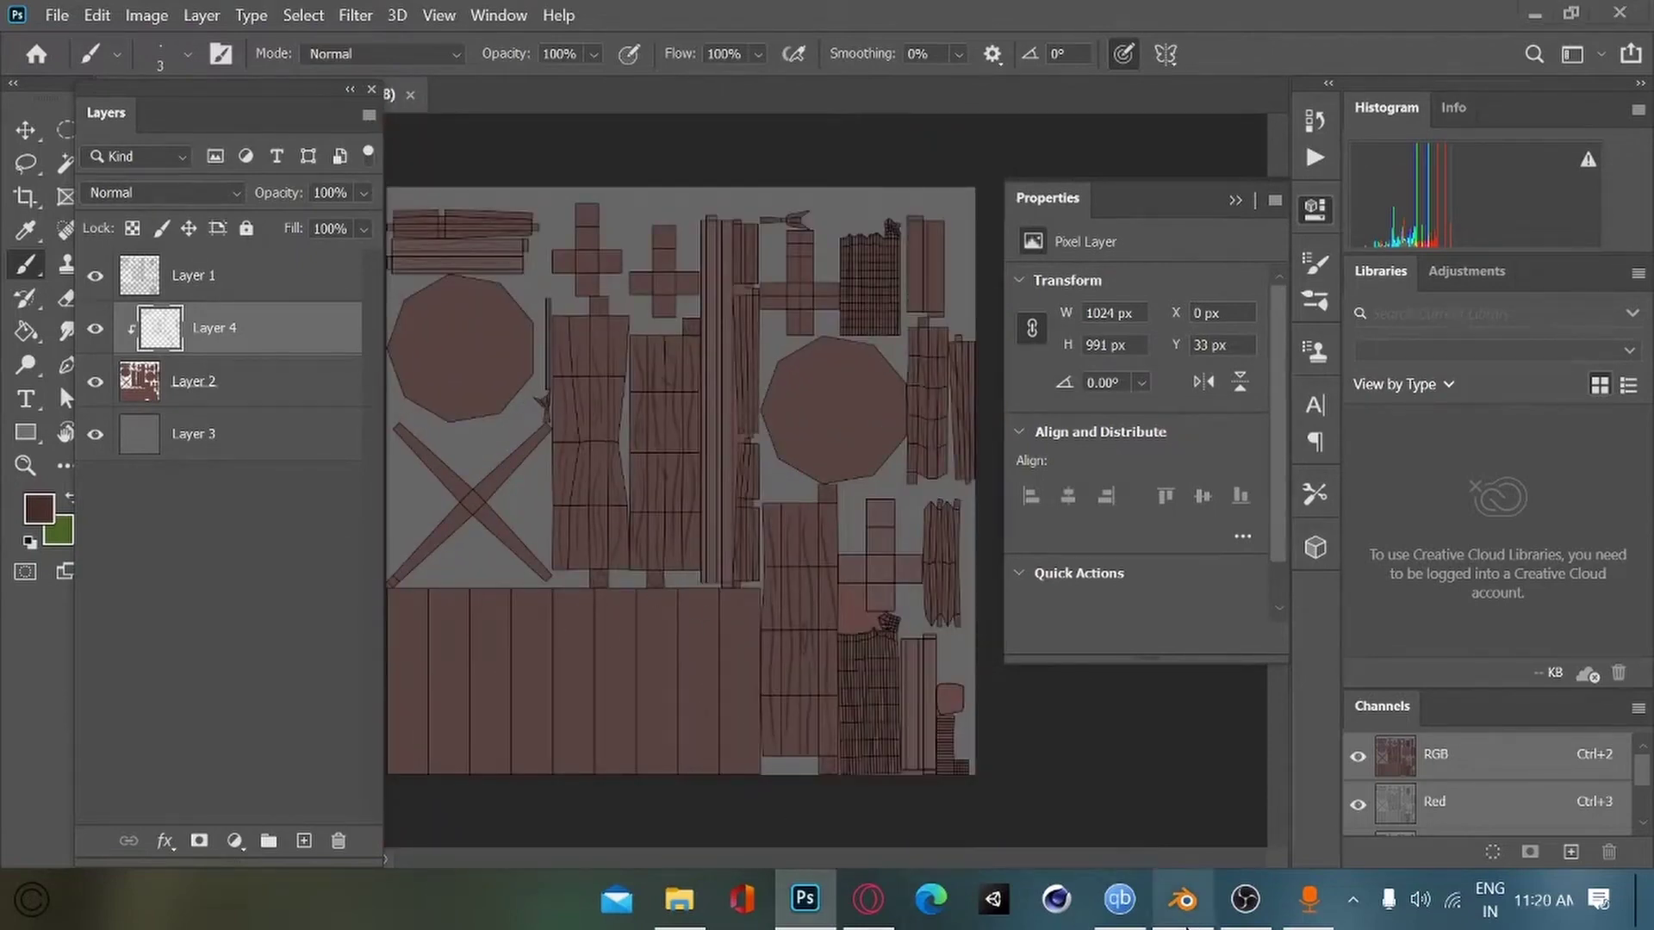
{"action": "left_click", "coordinate": [1183, 899]}
{"action": "left_click", "coordinate": [872, 492]}
{"action": "key", "text": "Tab"}
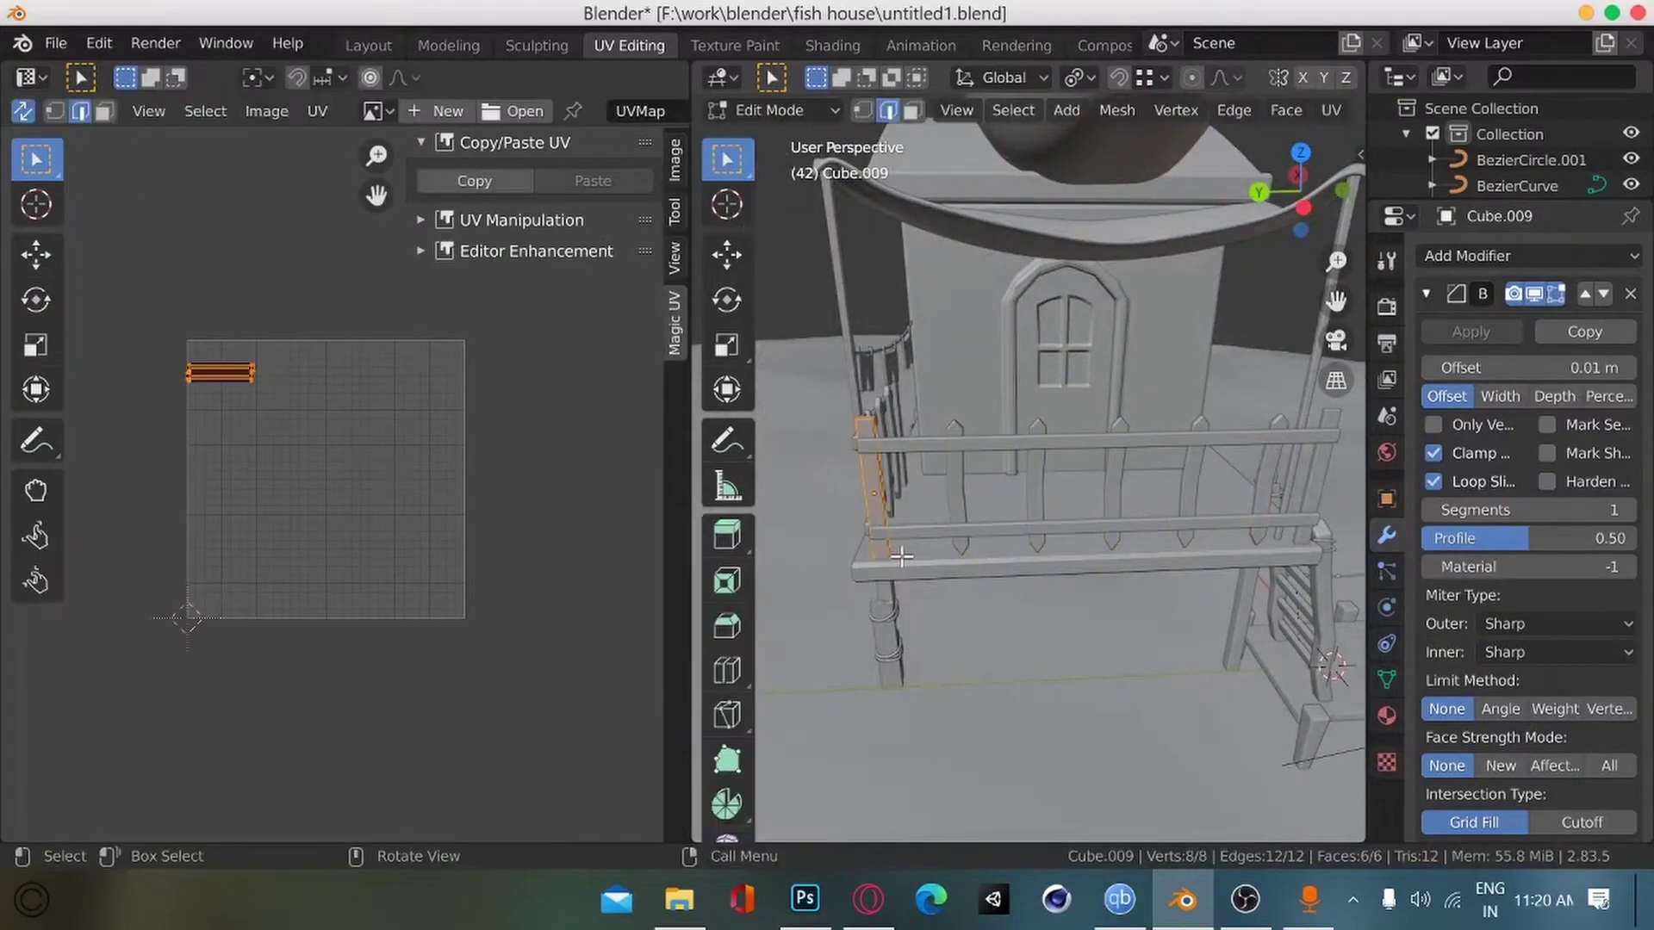
{"action": "key", "text": "alt+Tab"}
{"action": "key", "text": "alt+Tab"}
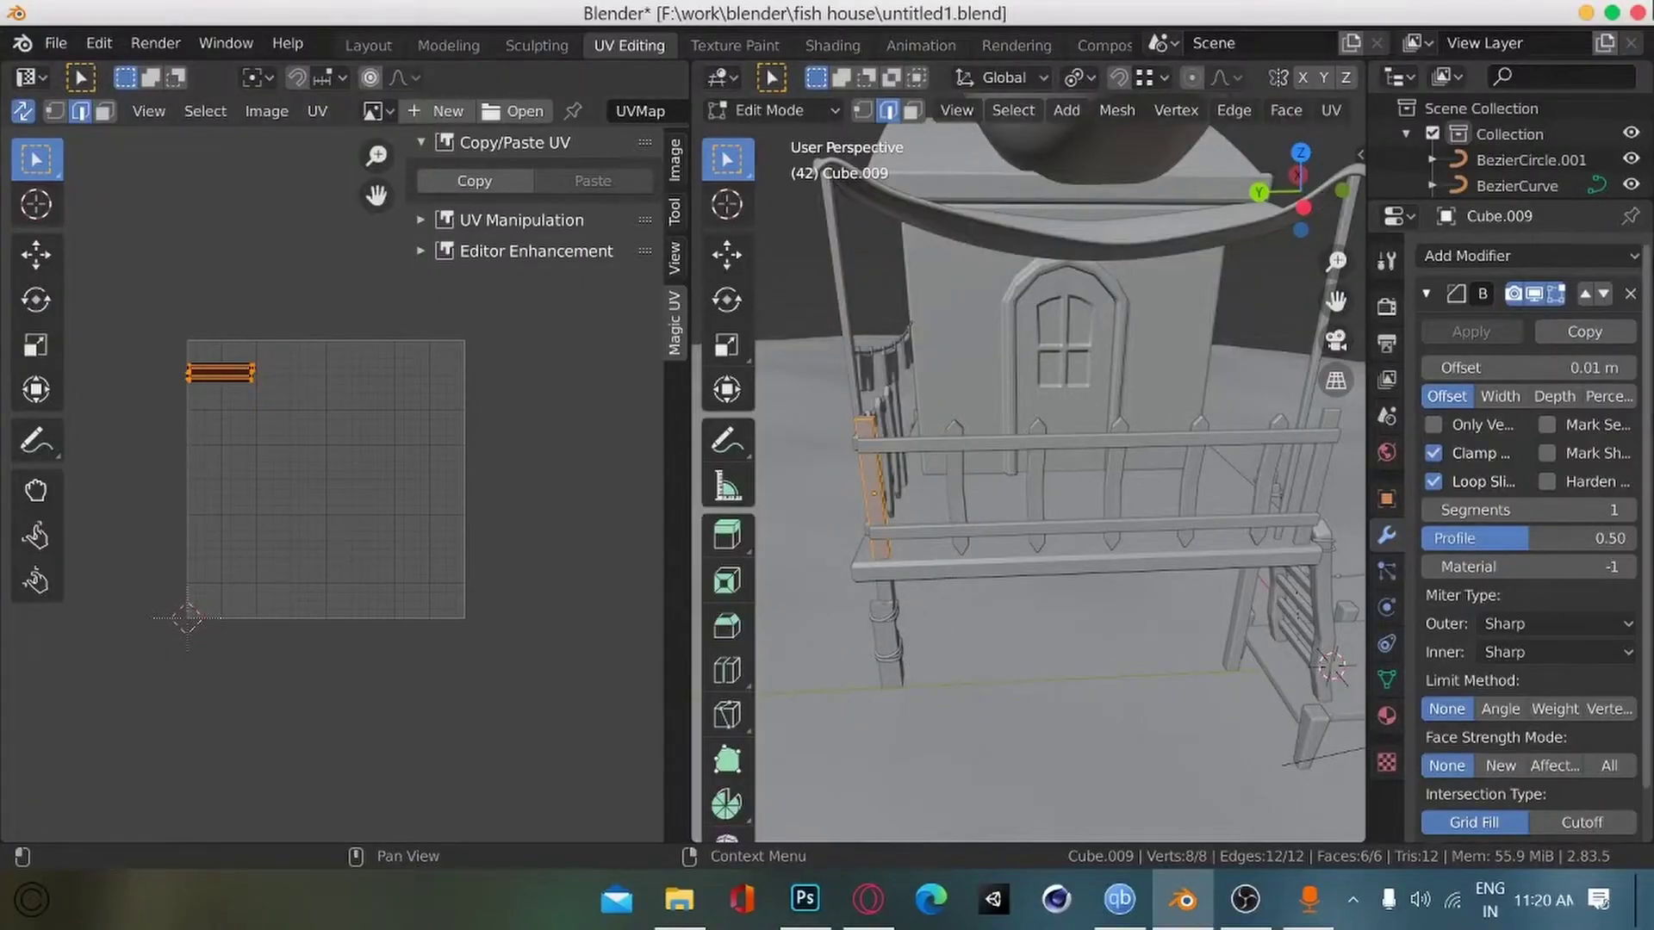
{"action": "key", "text": "alt+Tab"}
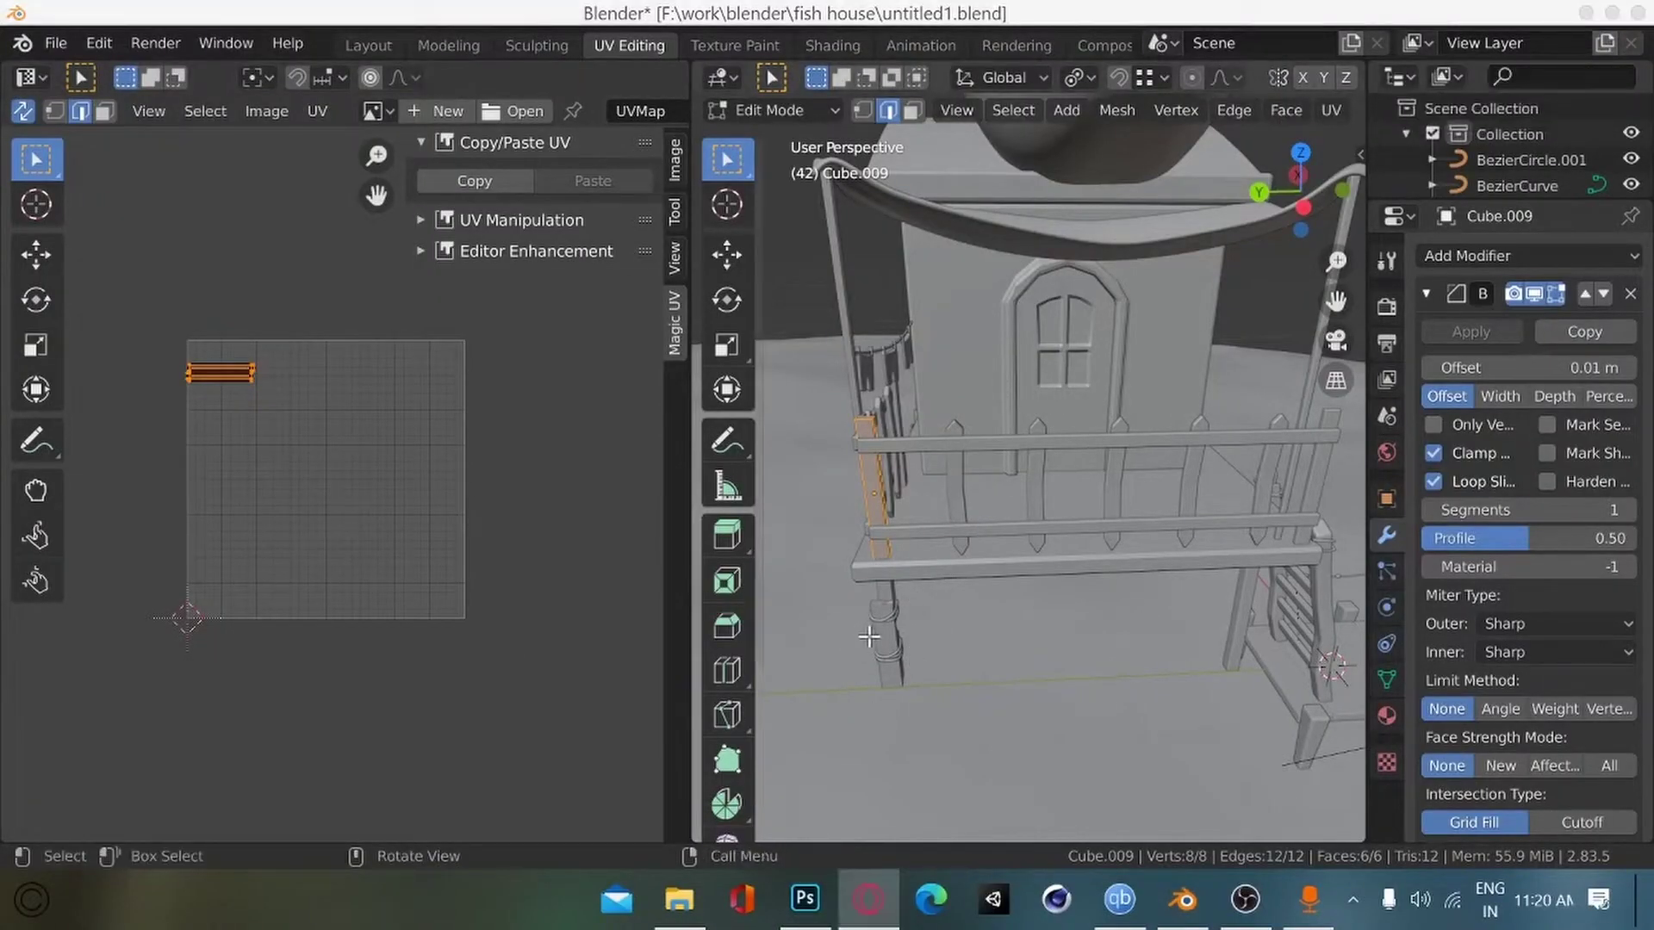
{"action": "key", "text": "alt+Tab"}
Step: Open the fence's long horizontal rail in Edit Mode to examine its UVs and return to Photoshop
{"action": "key", "text": "Tab"}
{"action": "mouse_move", "coordinate": [799, 559]}
{"action": "left_mouse_down", "text": "alt"}
{"action": "mouse_move", "coordinate": [823, 619]}
{"action": "mouse_move", "coordinate": [799, 586]}
{"action": "left_mouse_up", "text": "alt"}
{"action": "left_click", "coordinate": [999, 429]}
{"action": "key", "text": "Tab"}
{"action": "key", "text": "alt+Tab"}
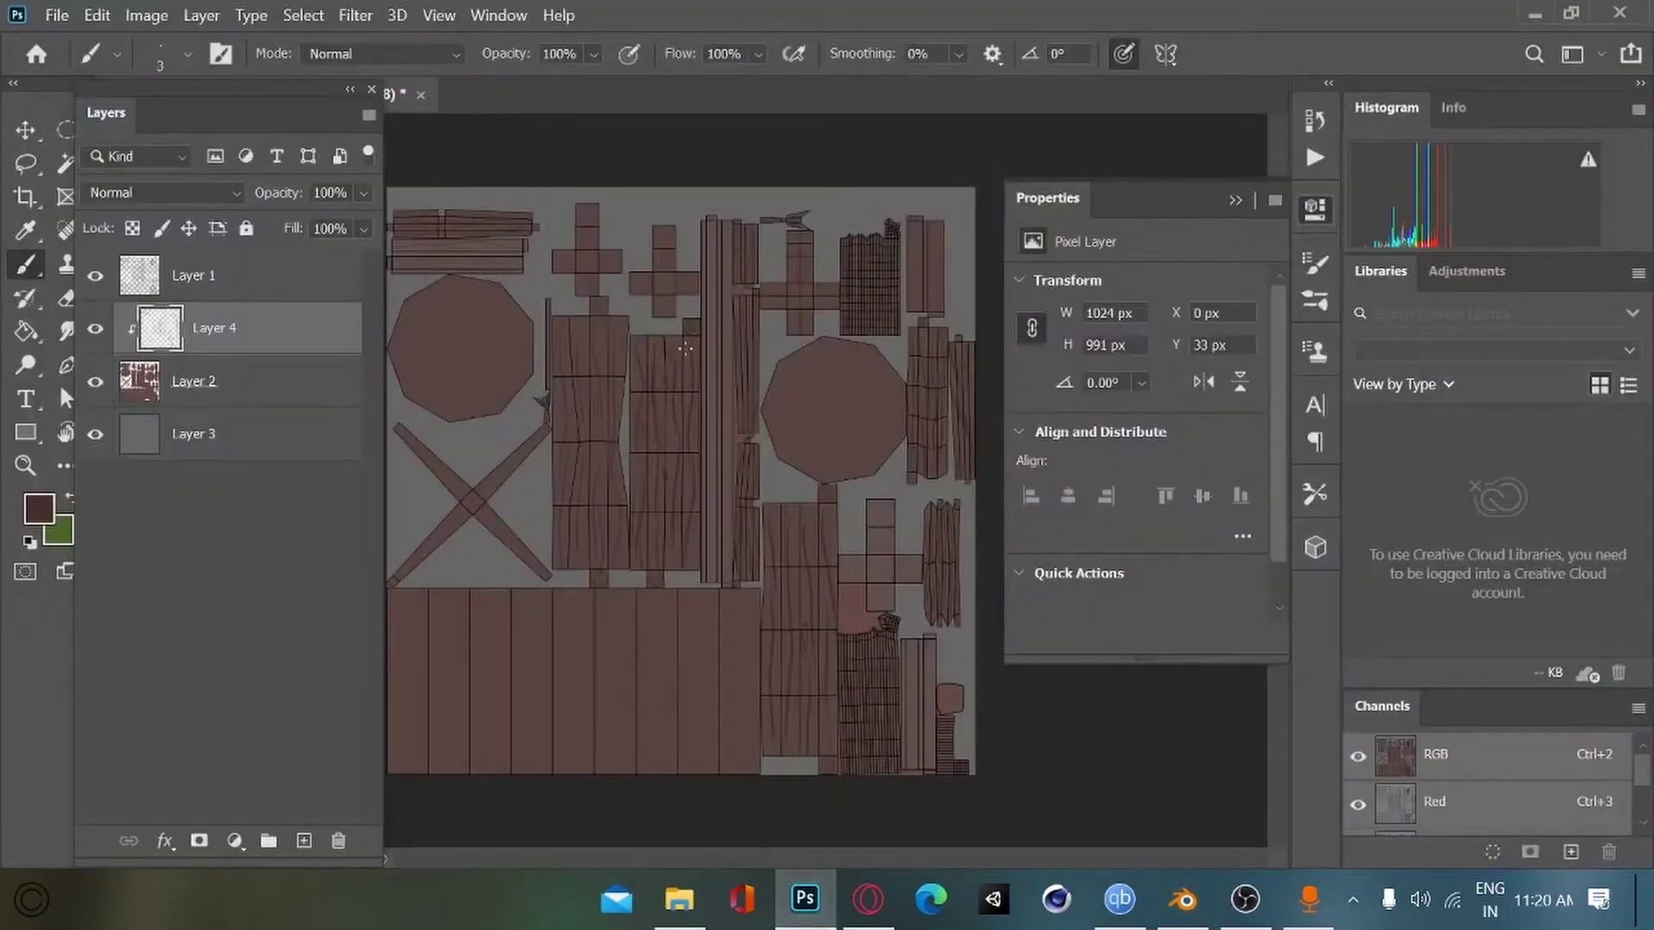
Step: Paint wood grain along the long narrow vertical planks beside the segmented post islands on Layer 4 and save the document
{"action": "key", "text": "ctrl+plus"}
{"action": "mouse_move", "coordinate": [602, 346]}
{"action": "left_mouse_down"}
{"action": "mouse_move", "coordinate": [525, 487]}
{"action": "mouse_move", "coordinate": [547, 469]}
{"action": "left_mouse_up"}
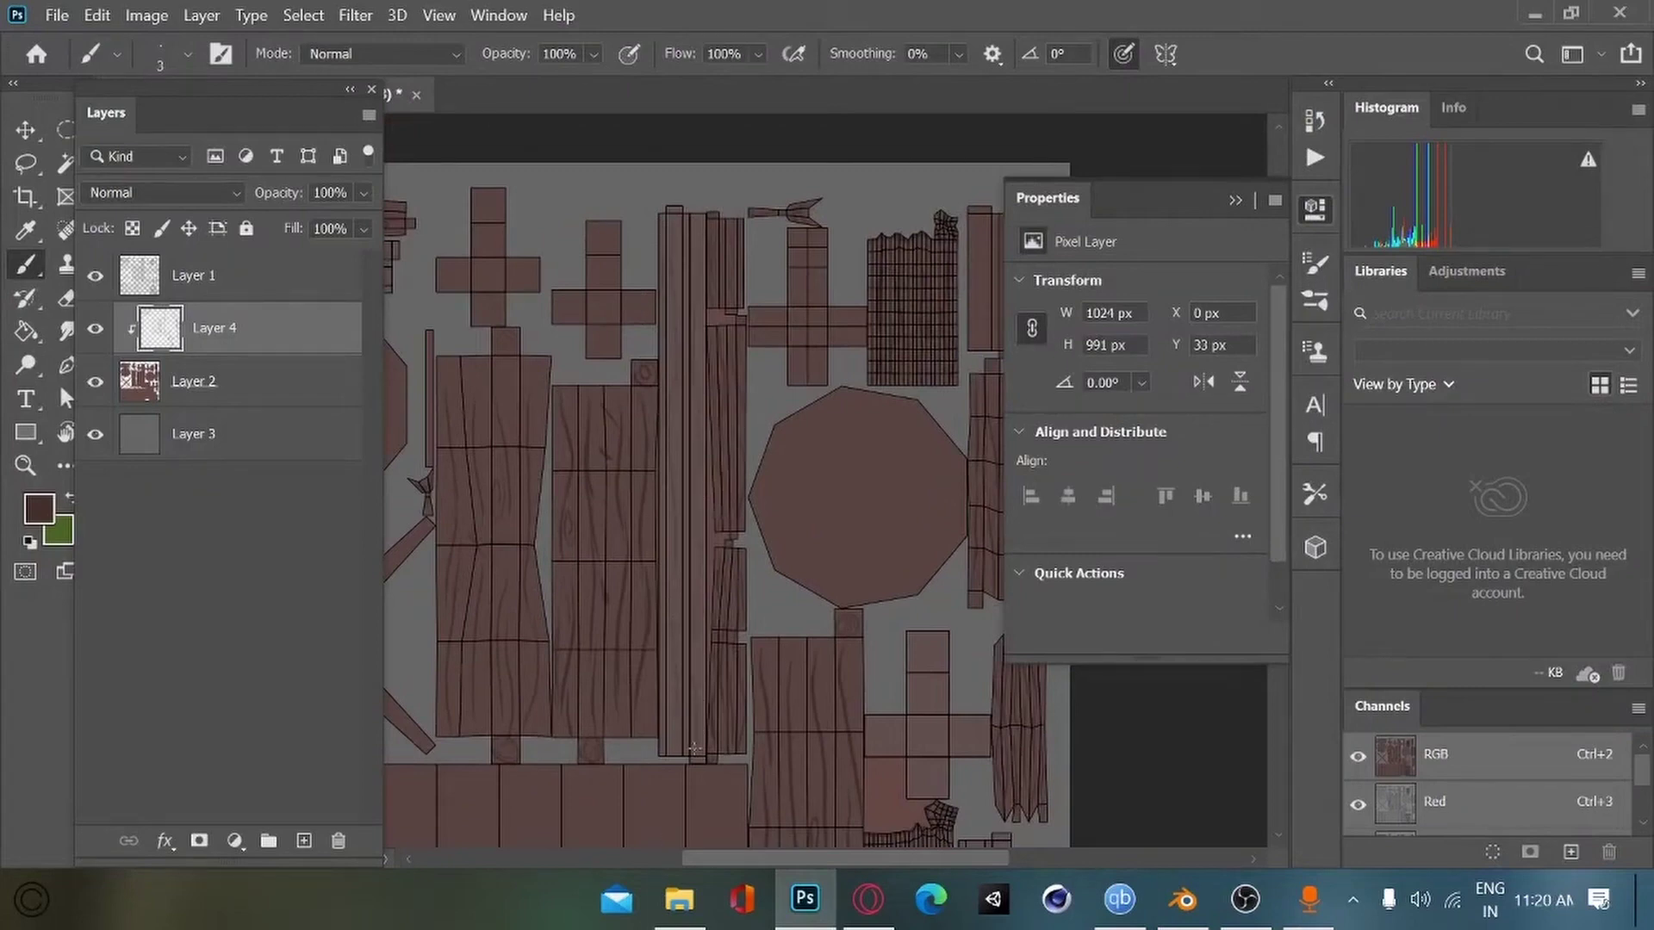
{"action": "left_click_drag", "start_coordinate": [461, 446], "coordinate": [526, 463]}
{"action": "key", "text": "ctrl+s"}
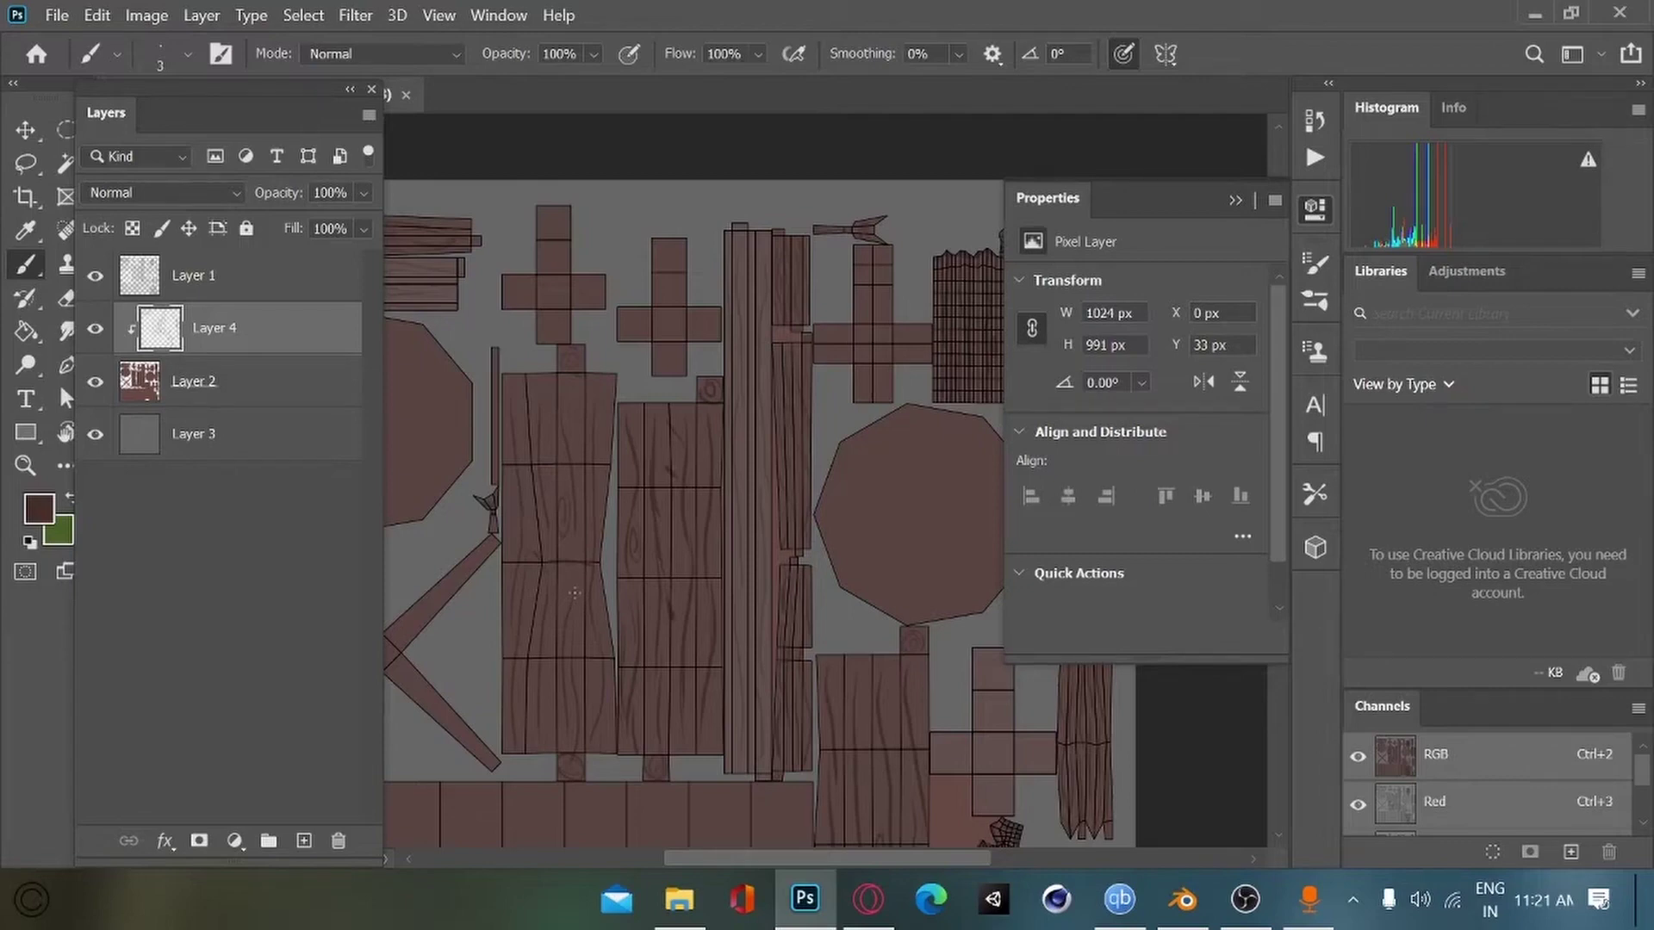
Step: Paint wood grain along all four arms of the X-shaped island on Layer 4 and save the document
{"action": "mouse_move", "coordinate": [1183, 900]}
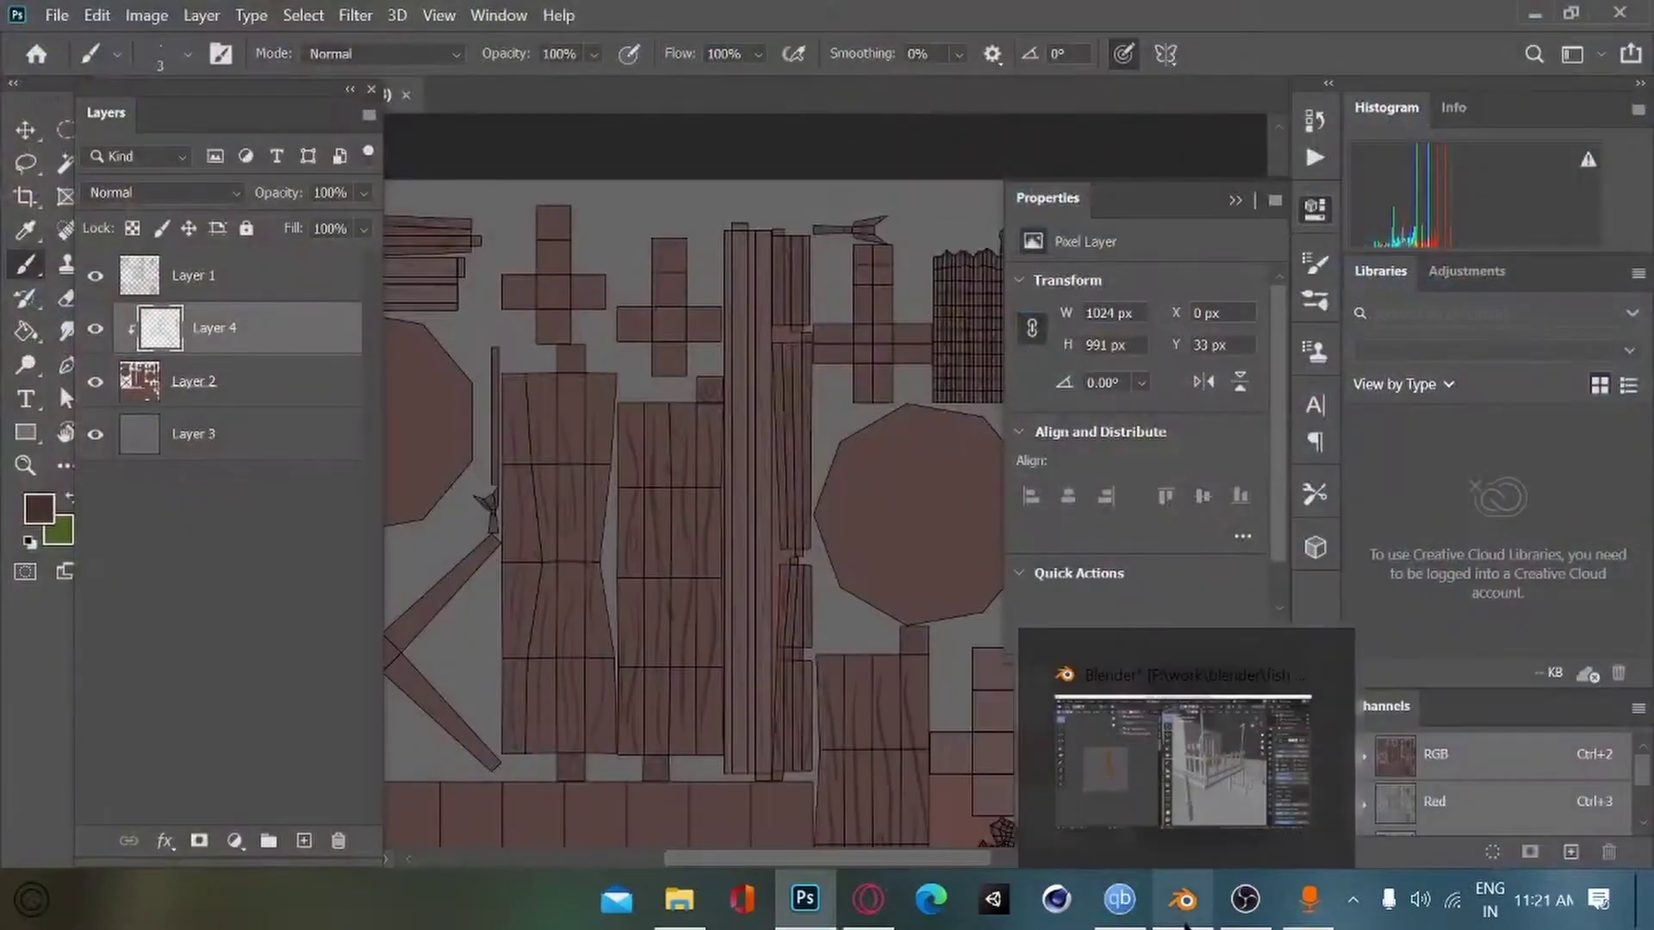
{"action": "key", "text": "alt"}
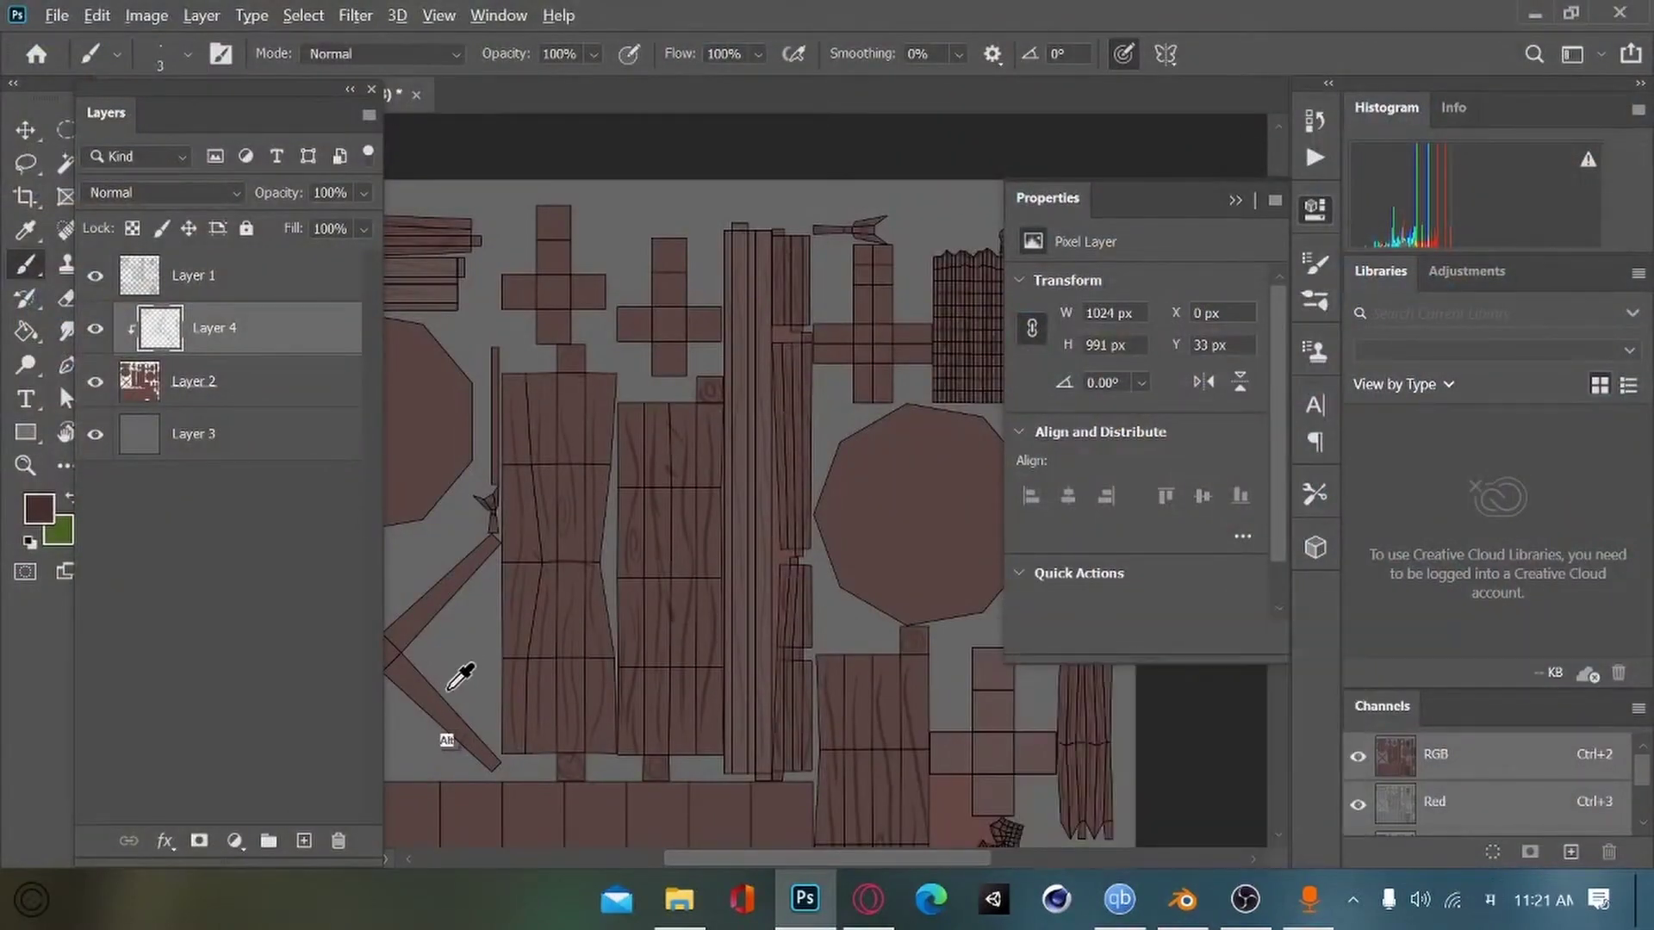
{"action": "left_click_drag", "start_coordinate": [449, 704], "coordinate": [617, 591]}
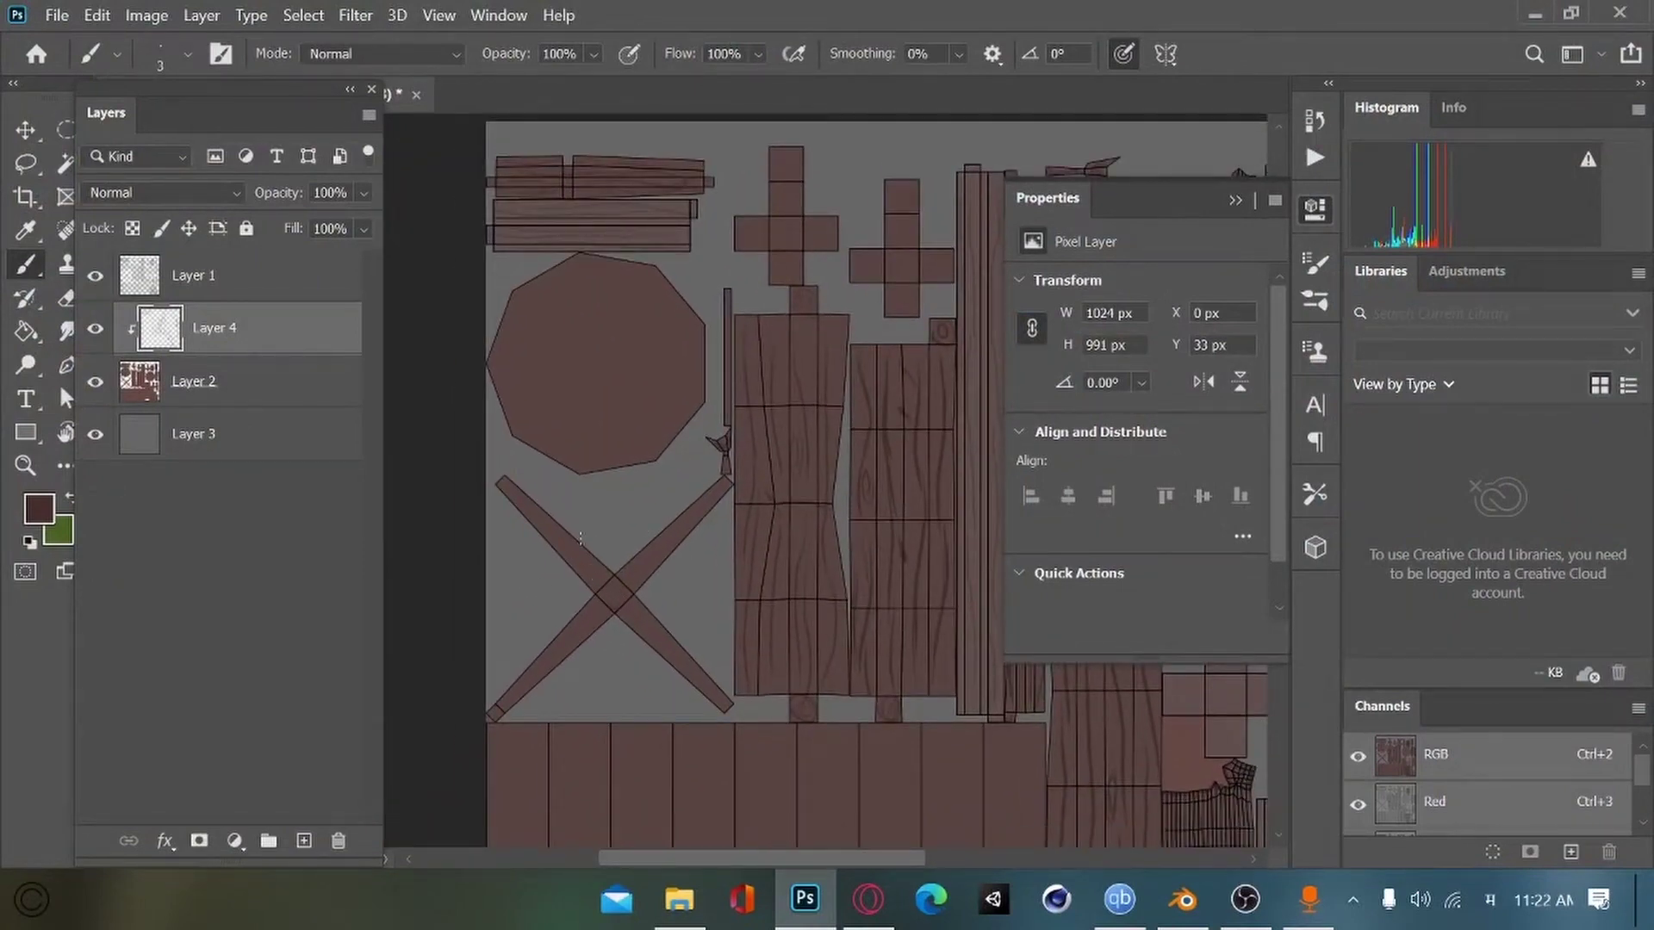
{"action": "key", "text": "ctrl+plus"}
{"action": "left_click_drag", "start_coordinate": [579, 727], "coordinate": [606, 456]}
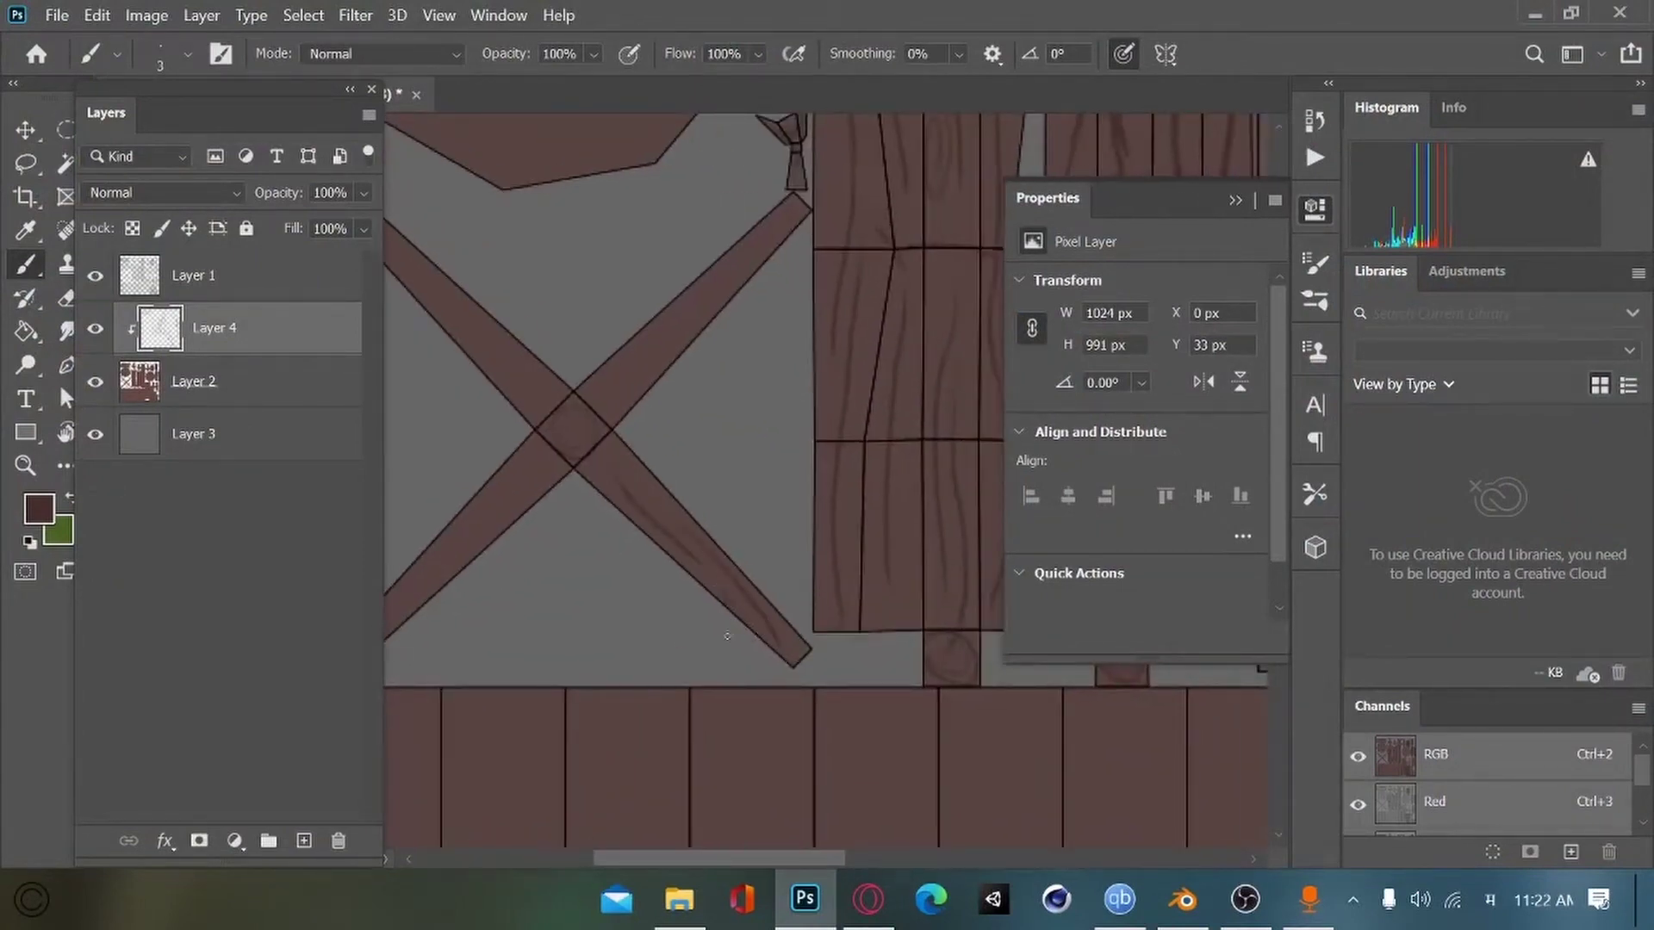
{"action": "left_click_drag", "start_coordinate": [727, 636], "coordinate": [842, 617]}
{"action": "mouse_move", "coordinate": [631, 463]}
{"action": "left_mouse_down"}
{"action": "mouse_move", "coordinate": [575, 600]}
{"action": "mouse_move", "coordinate": [617, 543]}
{"action": "mouse_move", "coordinate": [482, 693]}
{"action": "left_mouse_up"}
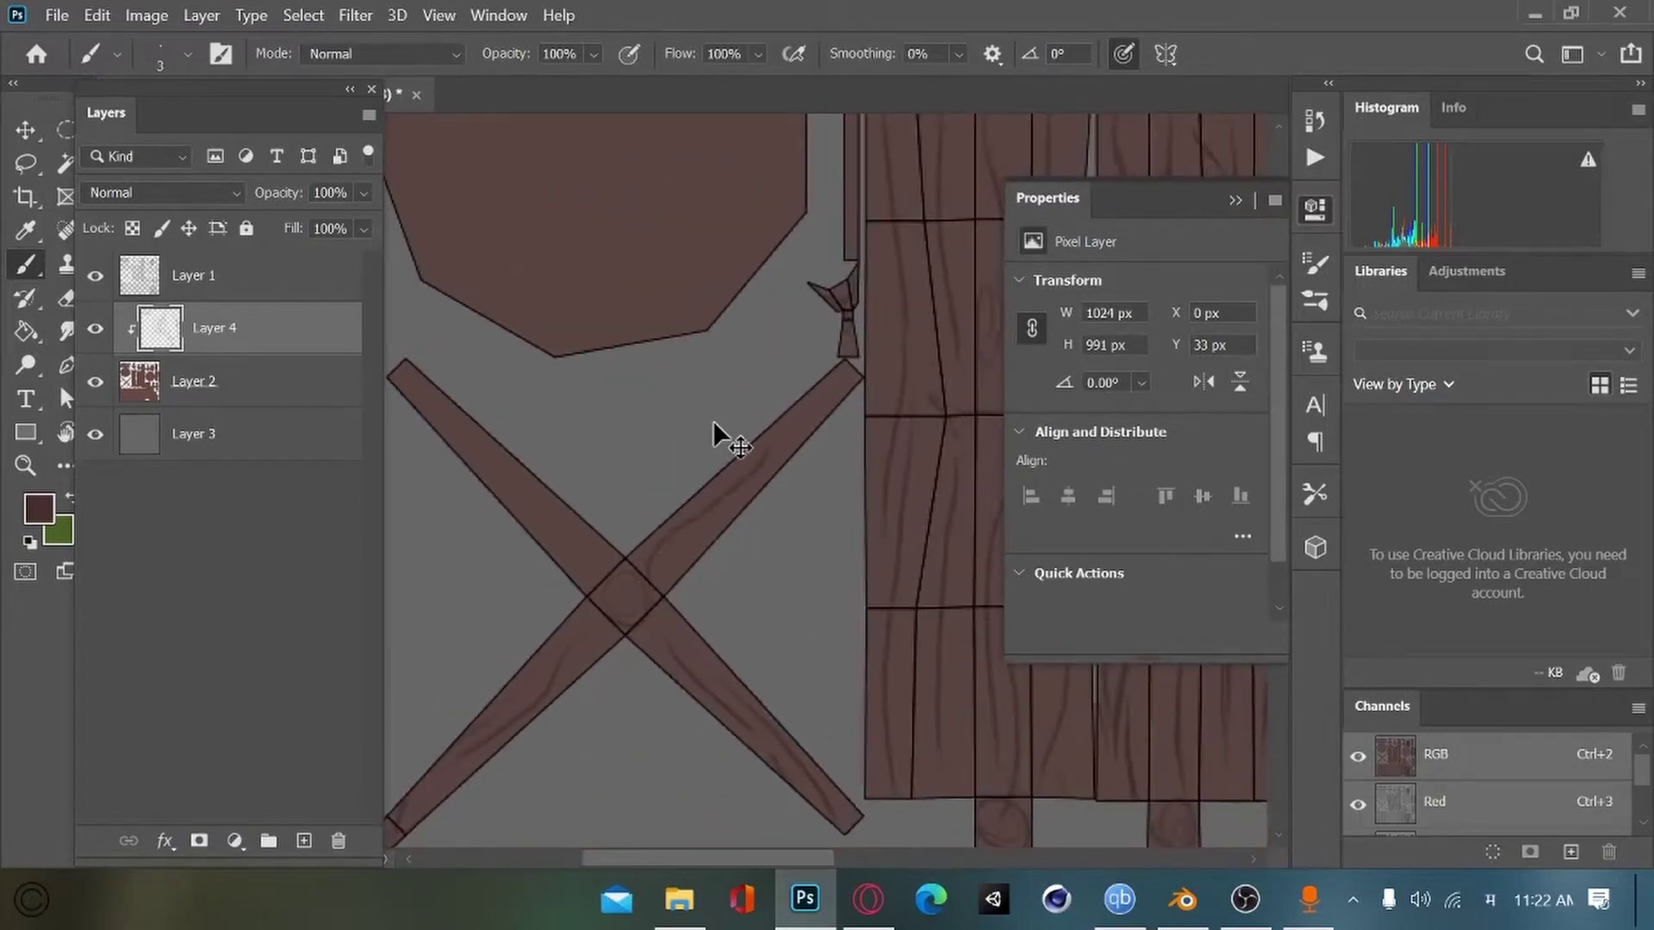
{"action": "left_click_drag", "start_coordinate": [638, 594], "coordinate": [717, 517]}
{"action": "left_click_drag", "start_coordinate": [815, 417], "coordinate": [767, 474]}
{"action": "left_click_drag", "start_coordinate": [438, 441], "coordinate": [520, 423]}
{"action": "left_click_drag", "start_coordinate": [591, 470], "coordinate": [491, 431]}
{"action": "key", "text": "ctrl+minus"}
{"action": "key", "text": "ctrl+minus"}
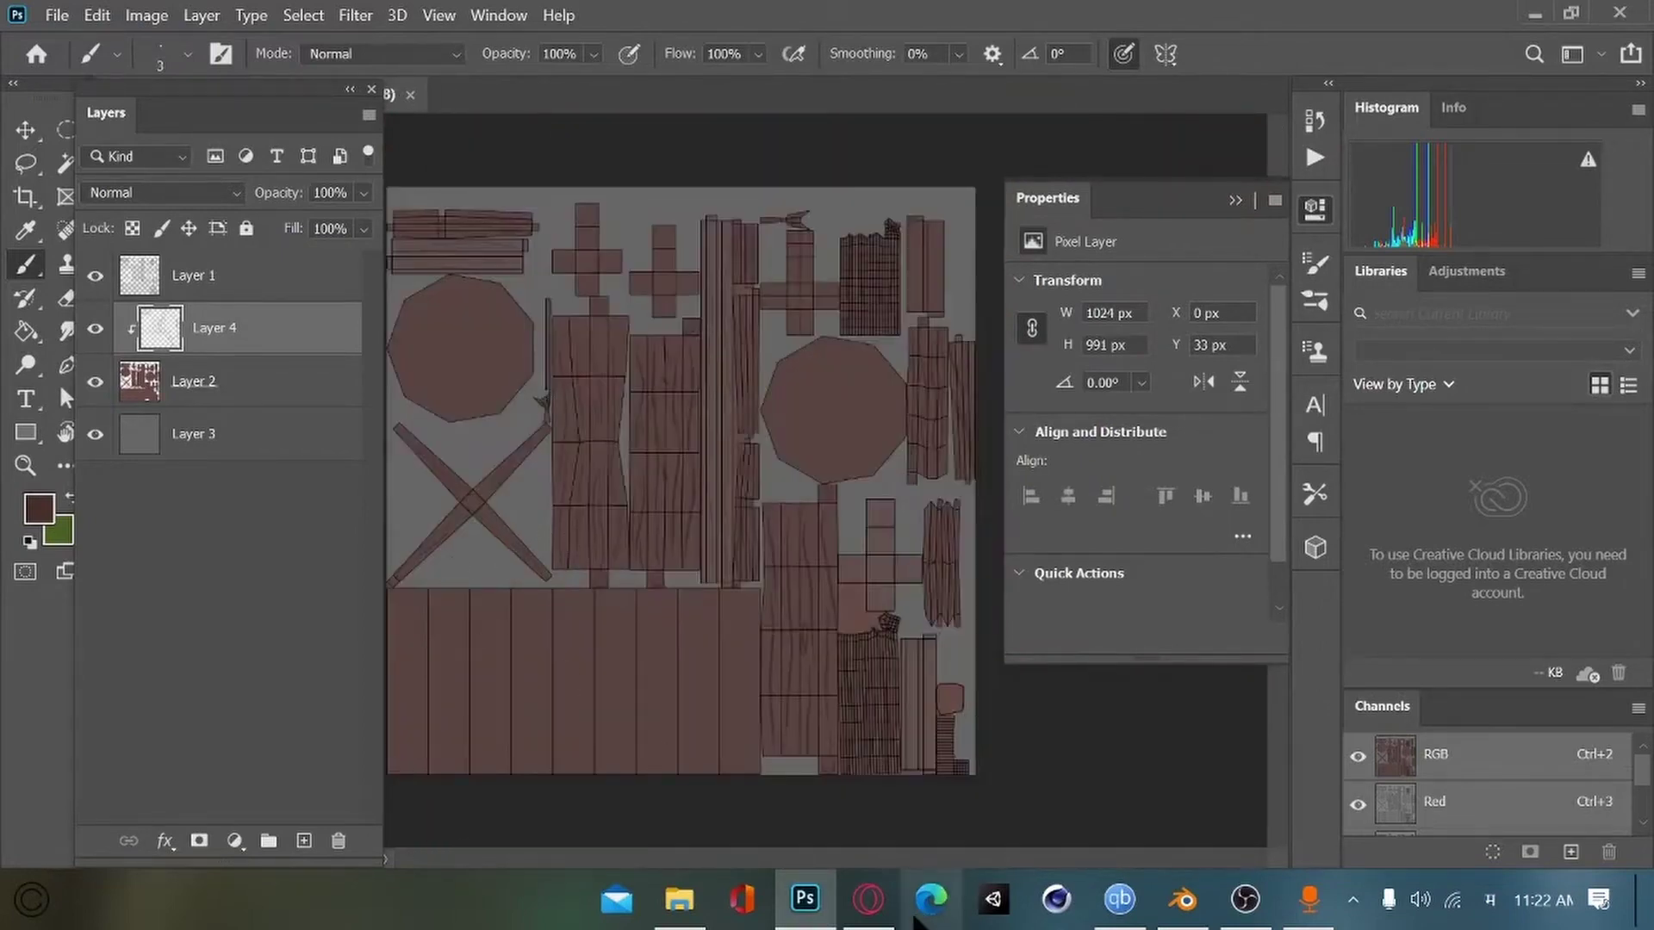
Step: Switch to Blender and open the end post and upper rail of the fence's short side in Edit Mode to examine their UVs
{"action": "left_click", "coordinate": [1183, 899]}
{"action": "key", "text": "Tab"}
{"action": "left_click", "coordinate": [890, 498]}
{"action": "key", "text": "Tab"}
{"action": "key", "text": "Tab"}
{"action": "left_click", "coordinate": [896, 408]}
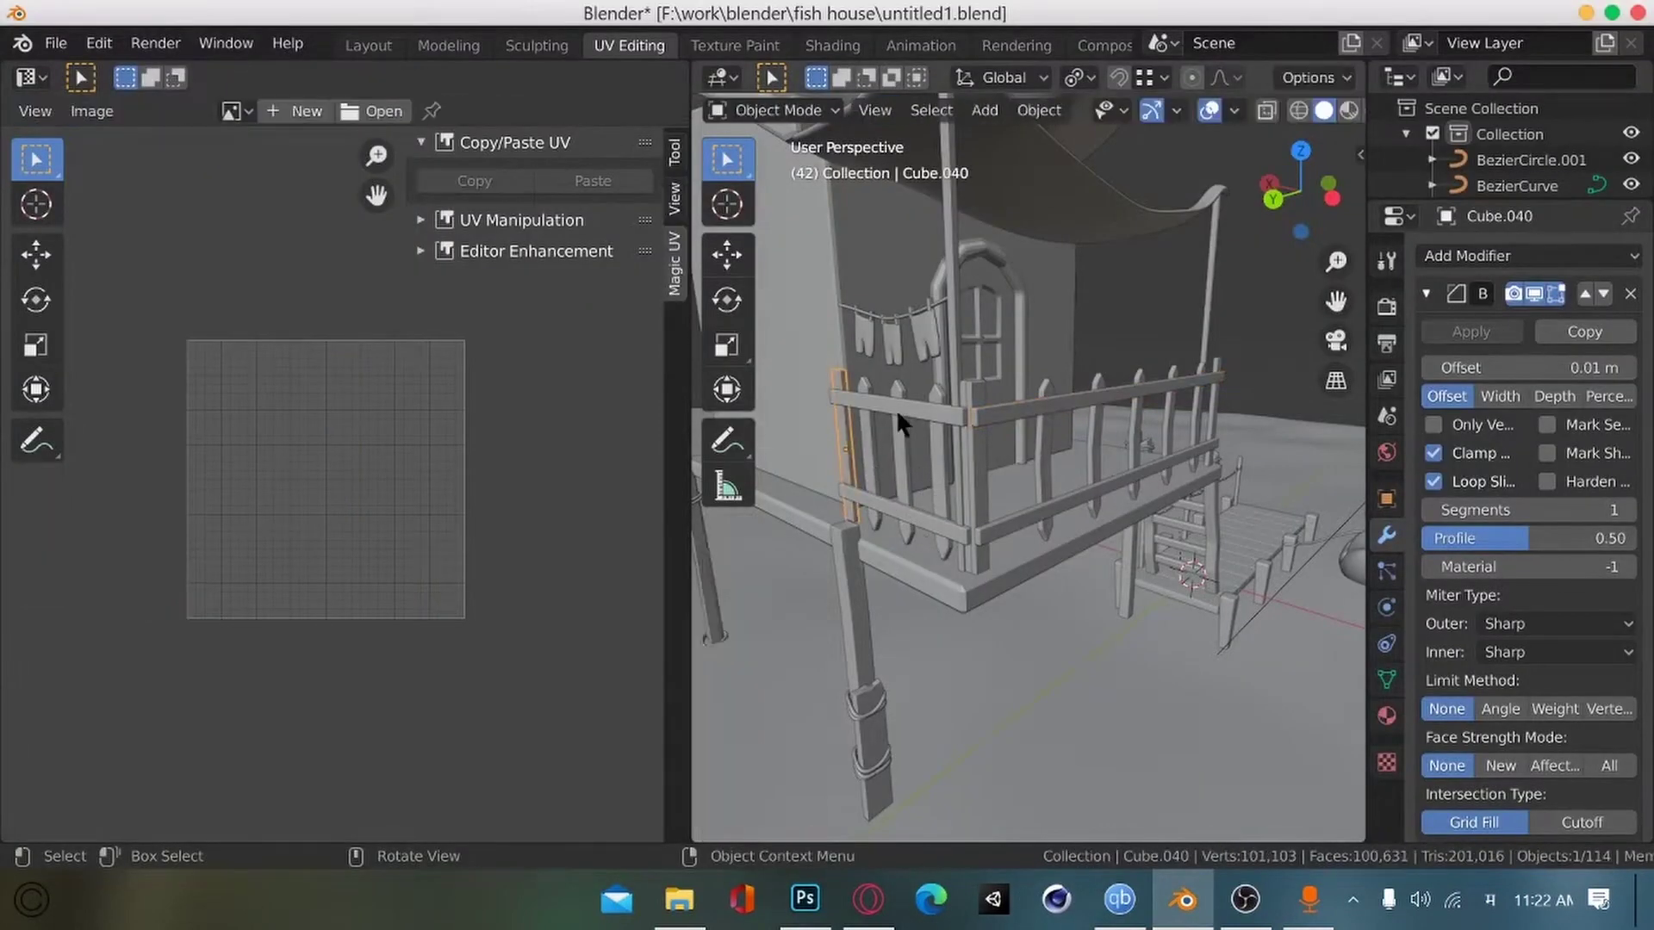
{"action": "key", "text": "Tab"}
{"action": "key", "text": "Tab"}
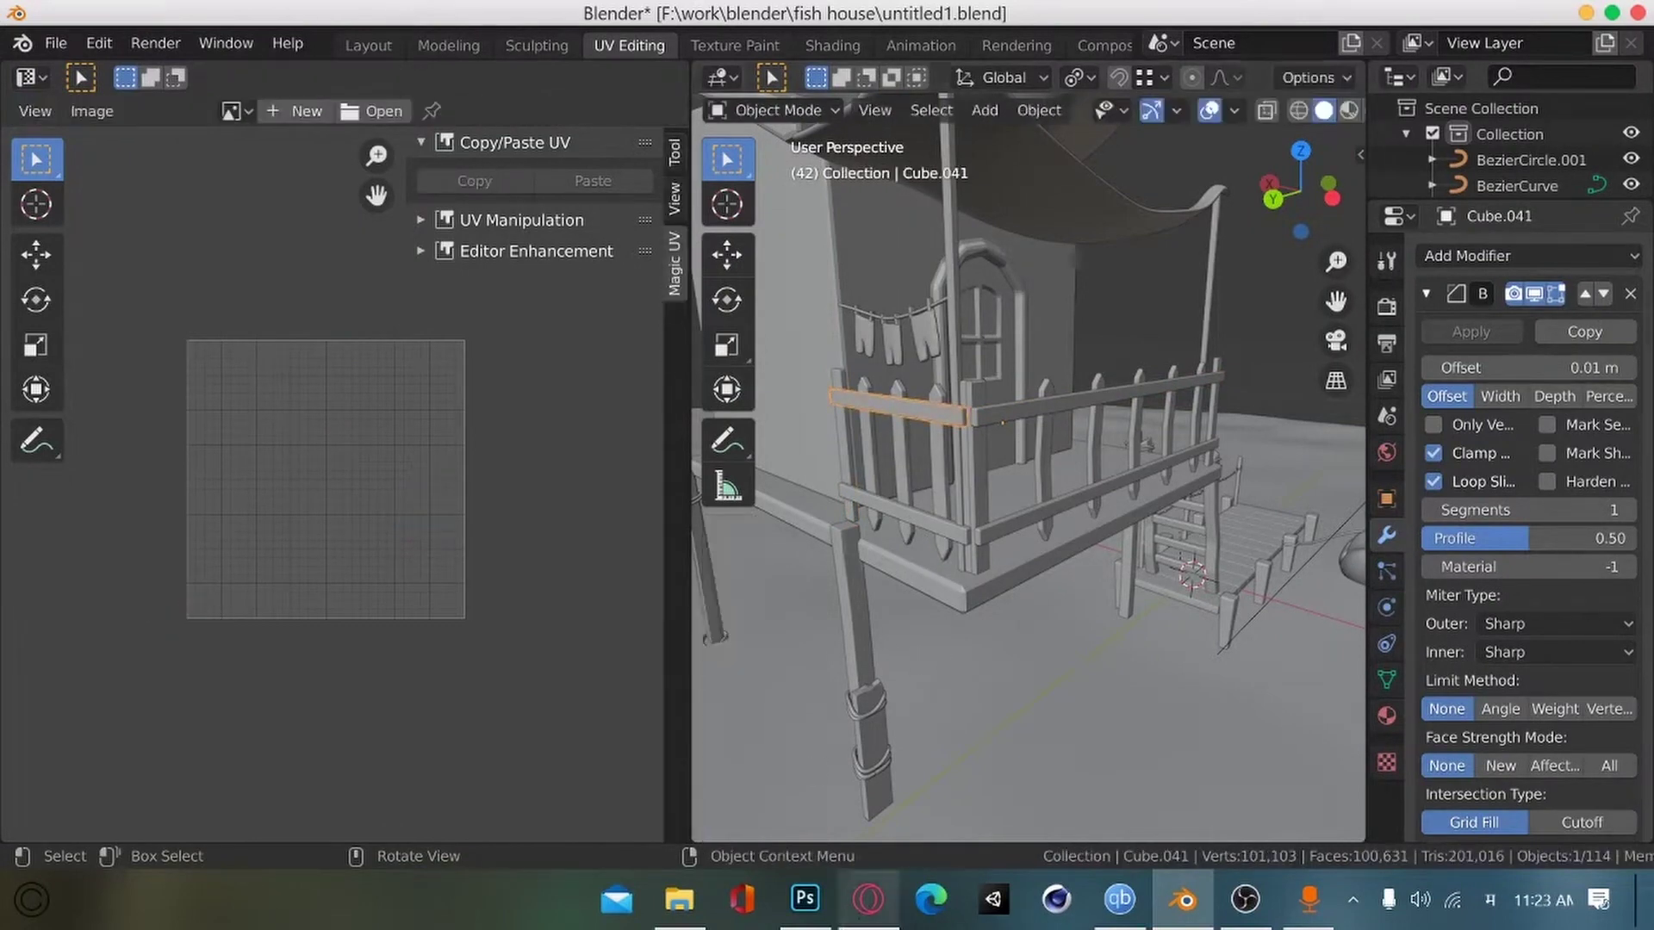
{"action": "key", "text": "Tab"}
{"action": "left_click", "coordinate": [897, 407]}
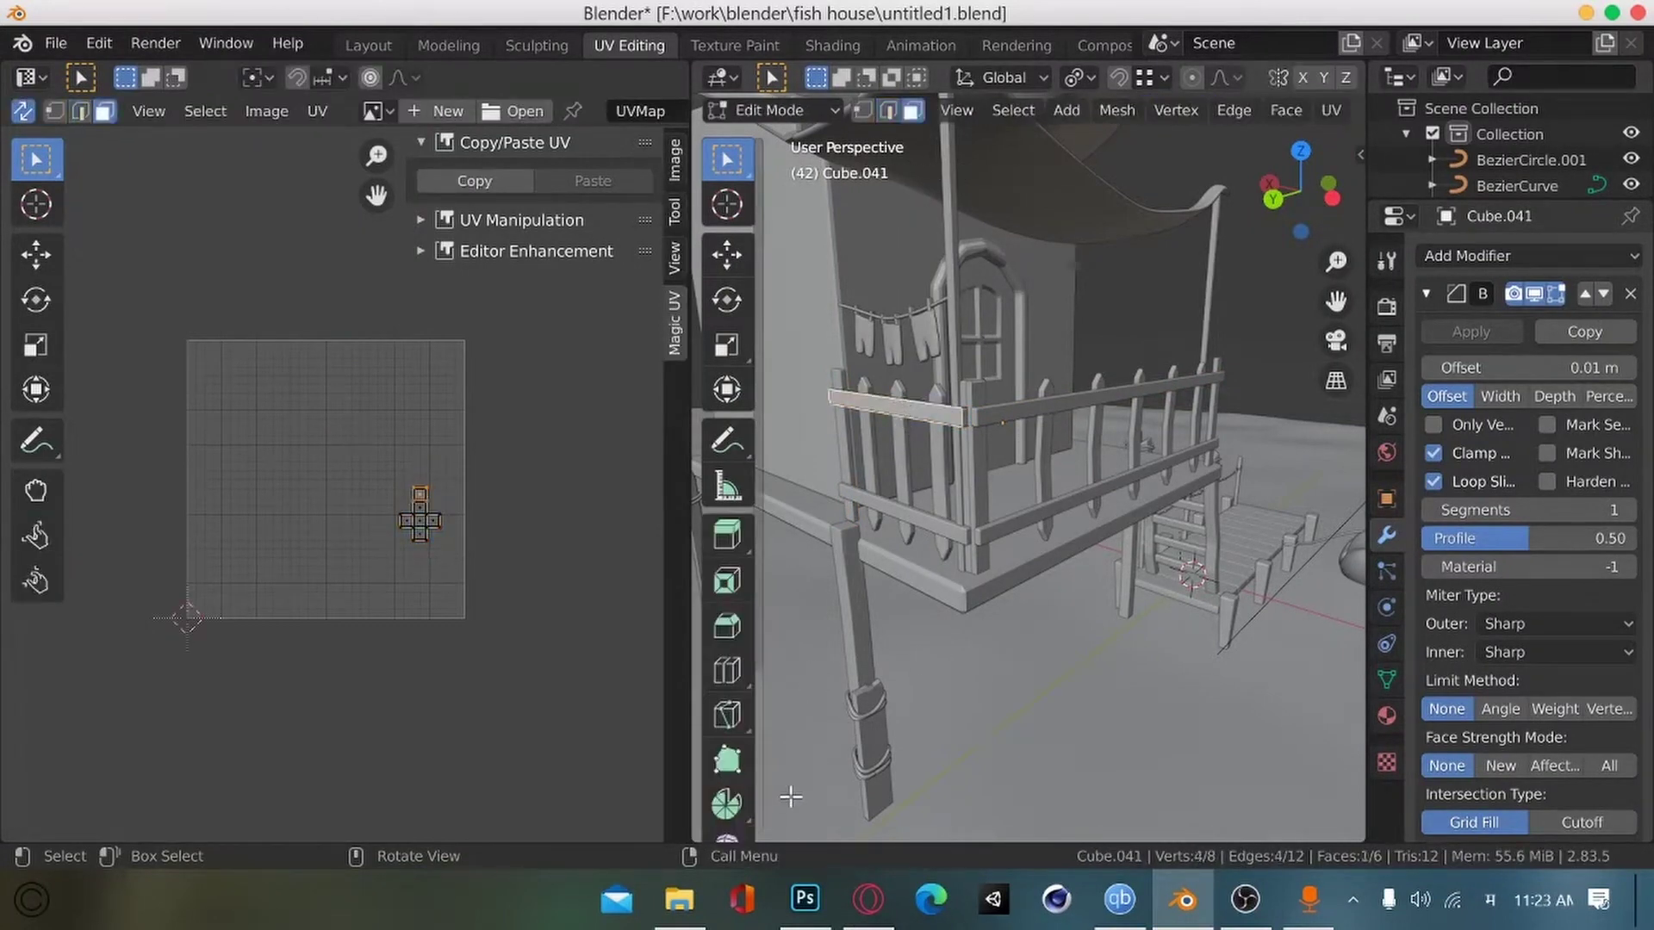
Step: Switch back to Photoshop, paint grain and knot rings on the cross-shaped island beside the picket strips on Layer 4, and save the document
{"action": "left_click", "coordinate": [806, 898]}
{"action": "scroll", "coordinate": [877, 506], "scroll_direction": "up", "scroll_amount": 3, "text": "alt"}
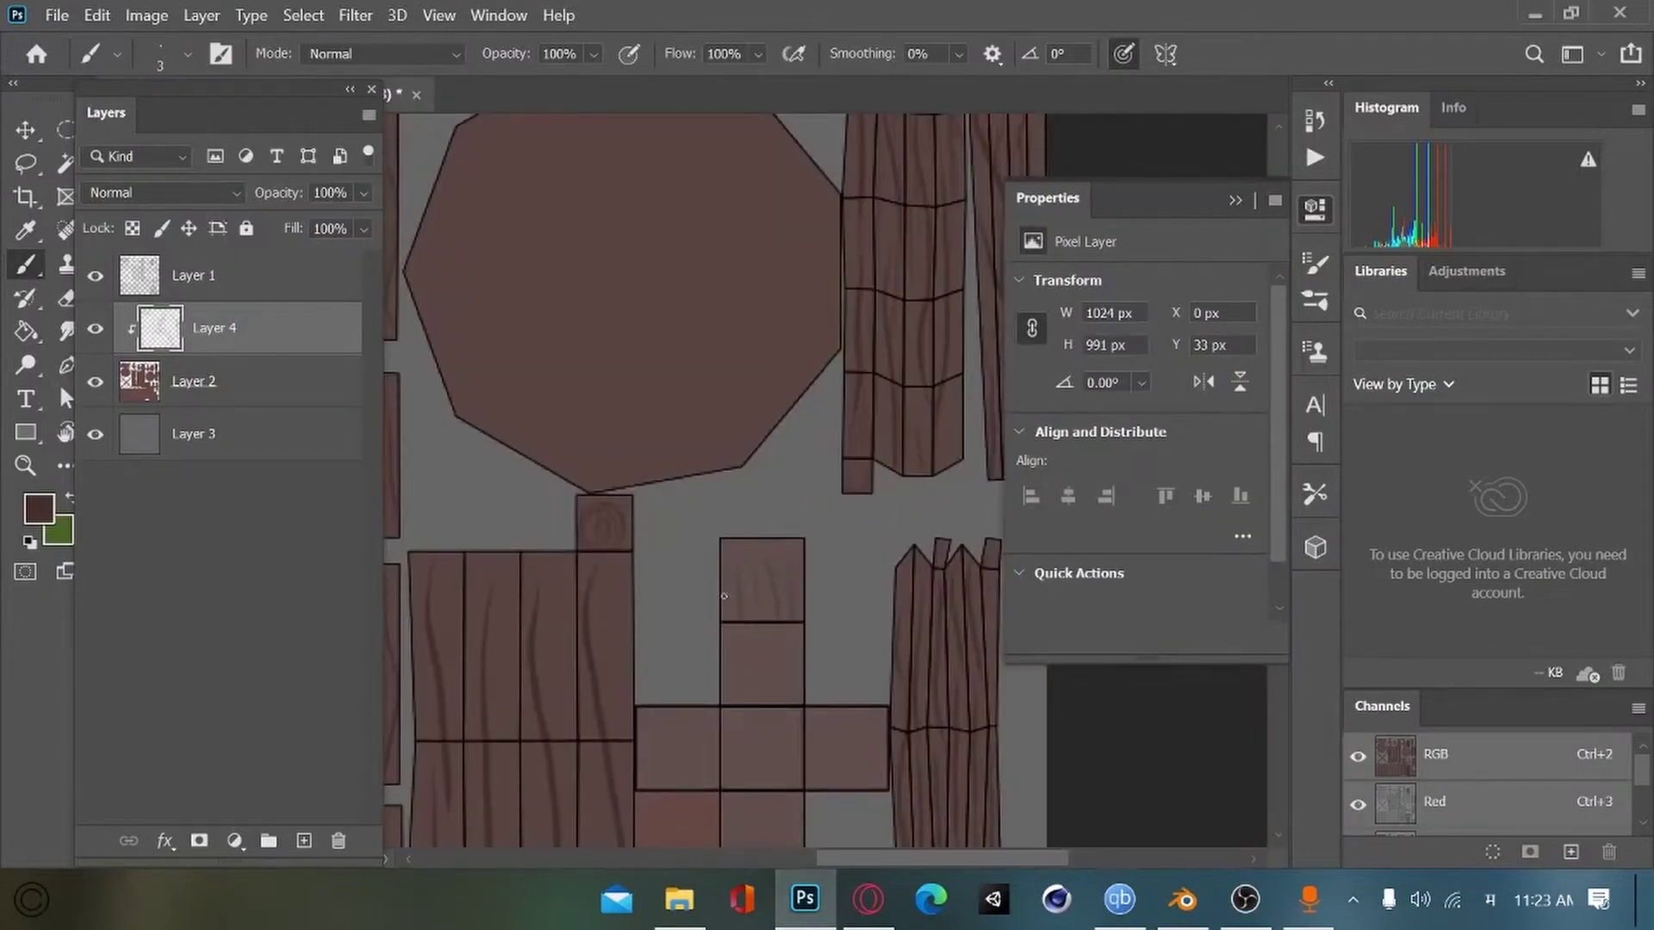
{"action": "mouse_move", "coordinate": [622, 837]}
{"action": "left_mouse_down"}
{"action": "mouse_move", "coordinate": [634, 657]}
{"action": "mouse_move", "coordinate": [620, 678]}
{"action": "left_mouse_up"}
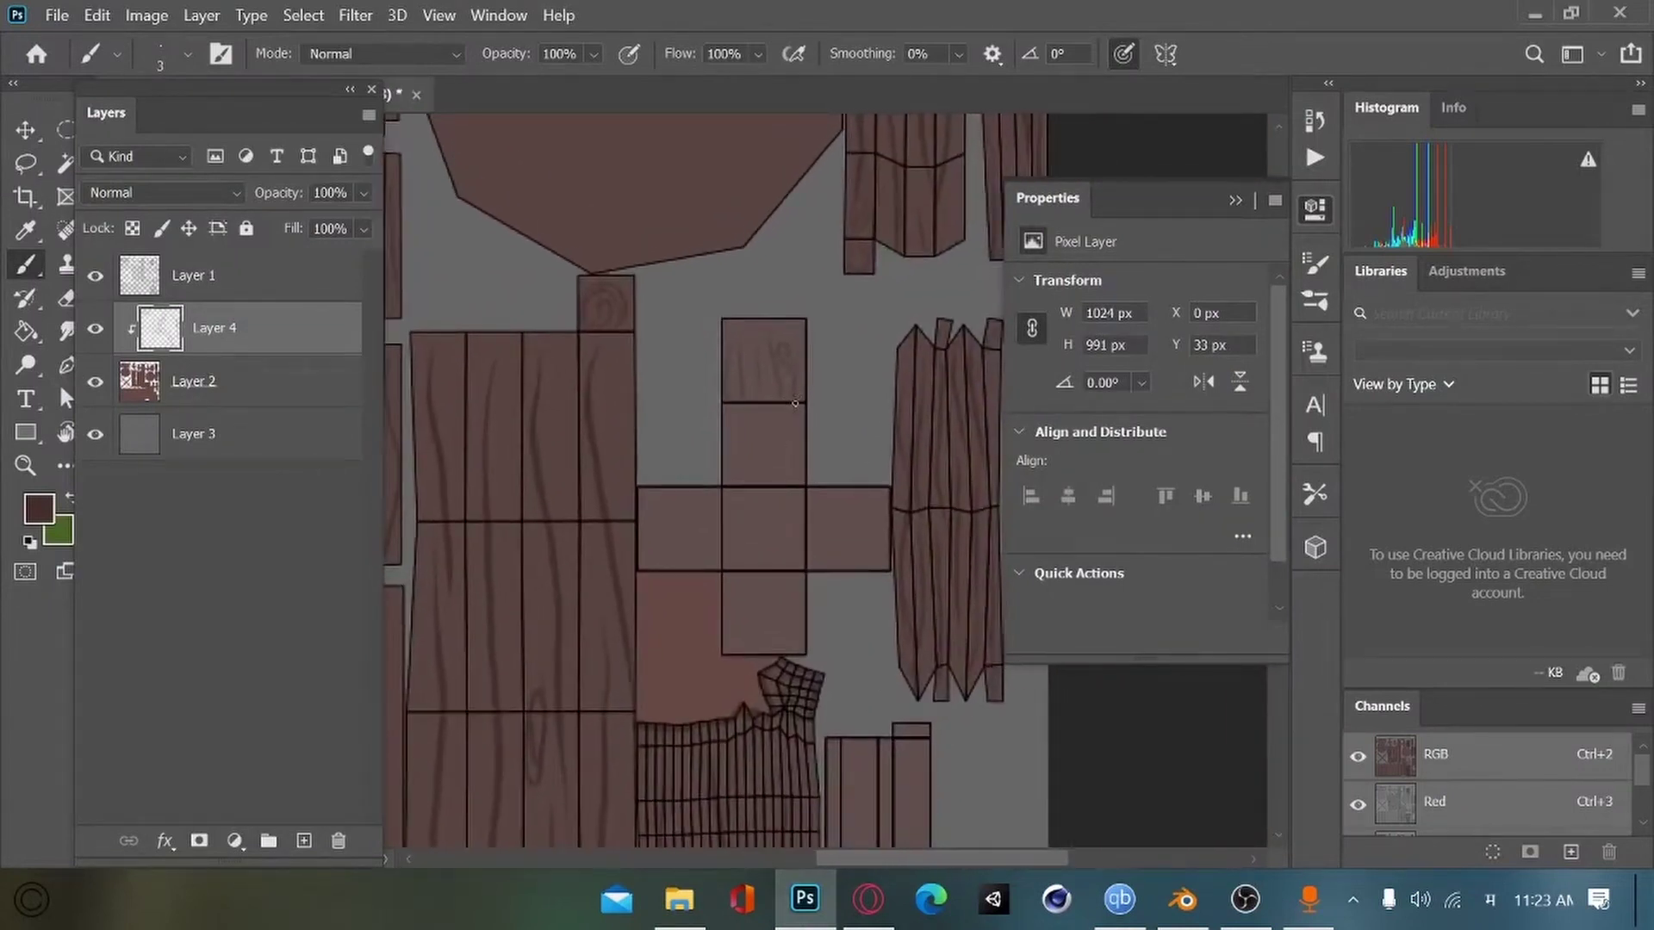
{"action": "mouse_move", "coordinate": [677, 515]}
{"action": "left_mouse_down"}
{"action": "mouse_move", "coordinate": [716, 528]}
{"action": "mouse_move", "coordinate": [695, 521]}
{"action": "left_mouse_up"}
{"action": "left_click_drag", "start_coordinate": [662, 529], "coordinate": [721, 527]}
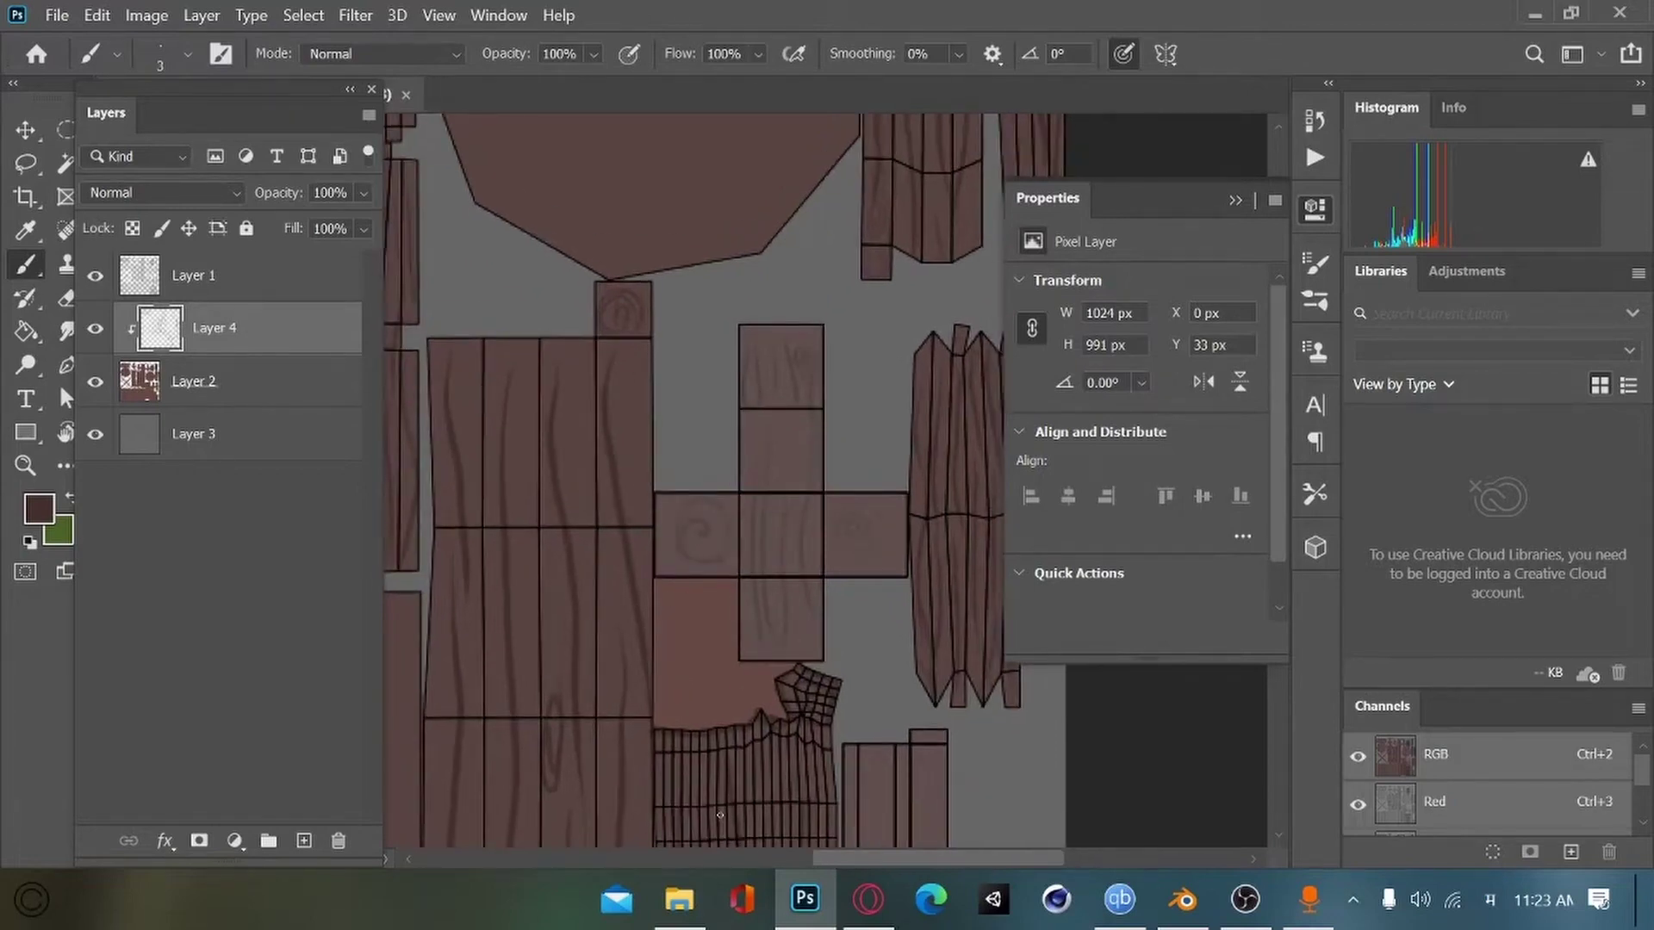
Step: Switch to Blender and check the UVs of the short fence side's lower rail in Edit Mode, then inspect the rest of the house
{"action": "left_click", "coordinate": [1182, 899]}
{"action": "key", "text": "Tab"}
{"action": "left_click", "coordinate": [942, 542]}
{"action": "key", "text": "Tab"}
{"action": "key", "text": "Tab"}
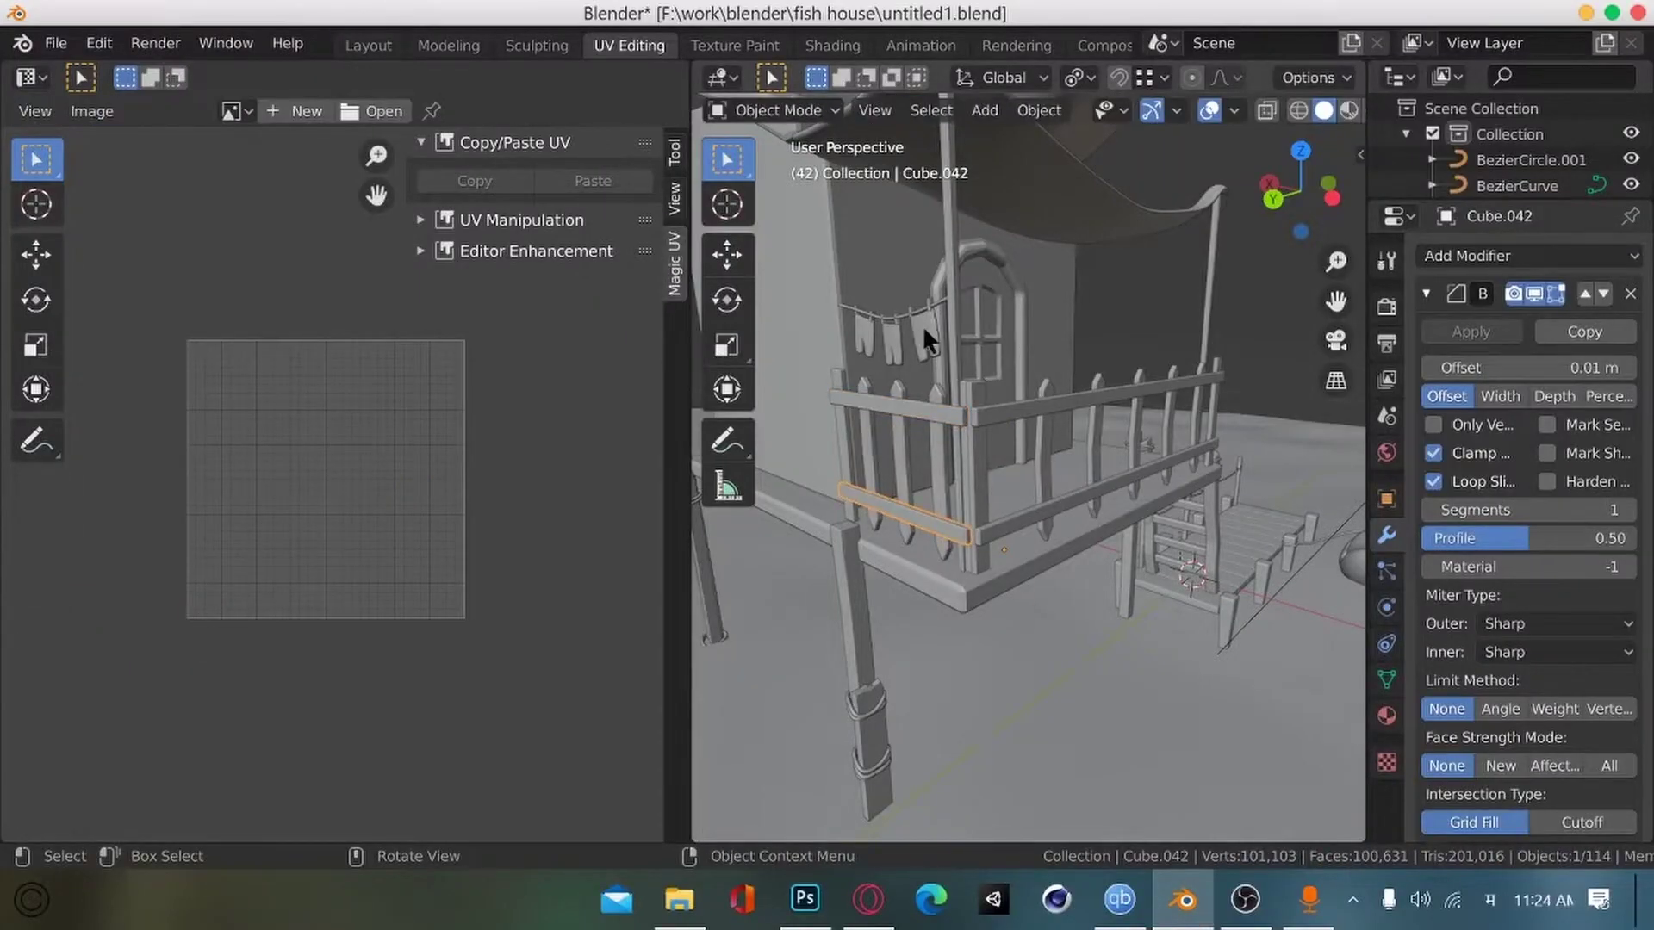
{"action": "left_click", "coordinate": [923, 332]}
{"action": "middle_click_drag", "start_coordinate": [915, 602], "coordinate": [833, 634]}
Step: Return to Photoshop, hide the Layer 1 wireframe and paint wood grain on the remaining blank narrow planks on Layer 4
{"action": "left_click", "coordinate": [804, 899]}
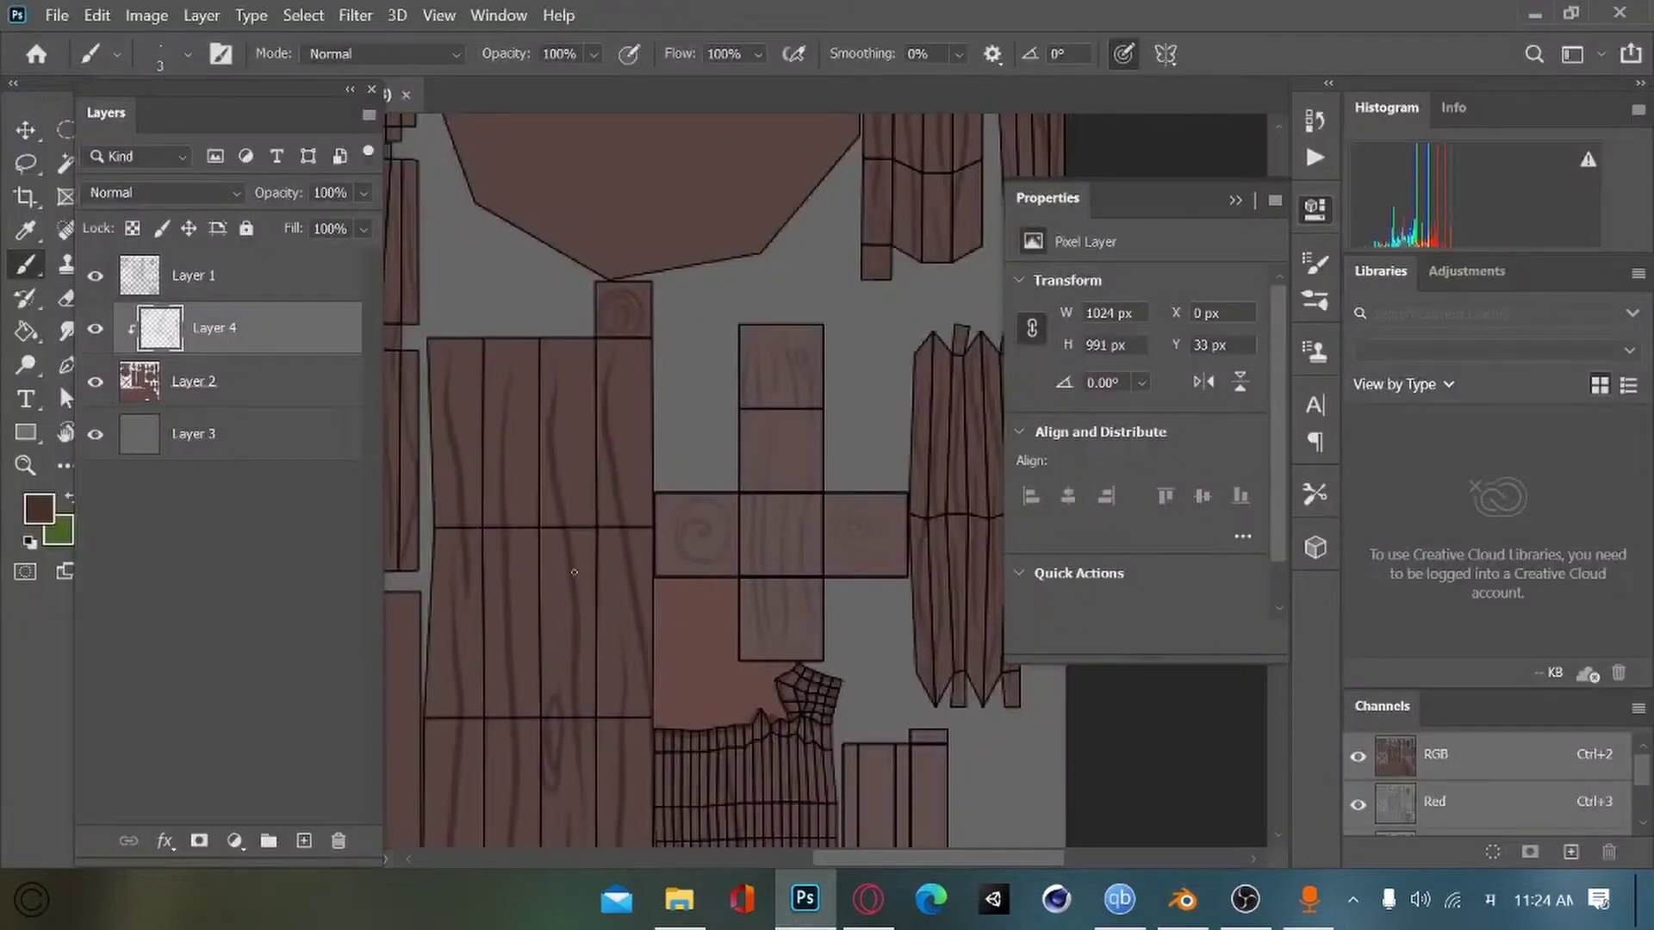
{"action": "key", "text": "ctrl+minus"}
{"action": "key", "text": "ctrl+minus"}
{"action": "key", "text": "ctrl+minus"}
{"action": "left_click", "coordinate": [96, 277]}
{"action": "key", "text": "ctrl+plus"}
{"action": "key", "text": "ctrl+plus"}
{"action": "key", "text": "ctrl+minus"}
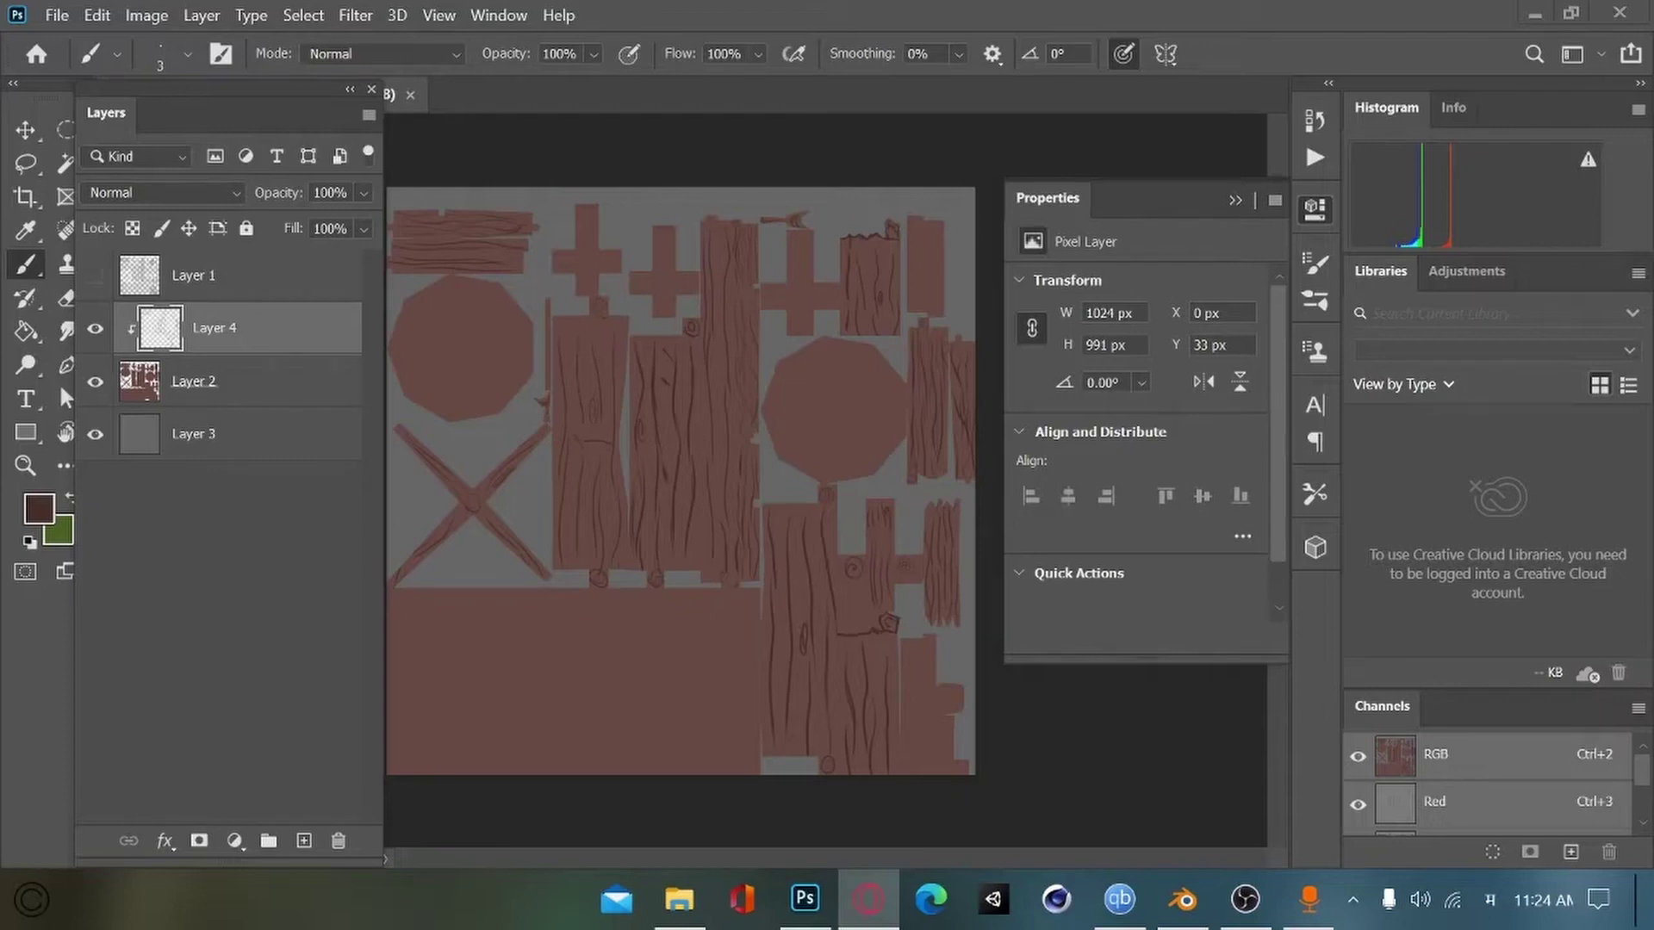
{"action": "left_click", "coordinate": [1036, 803]}
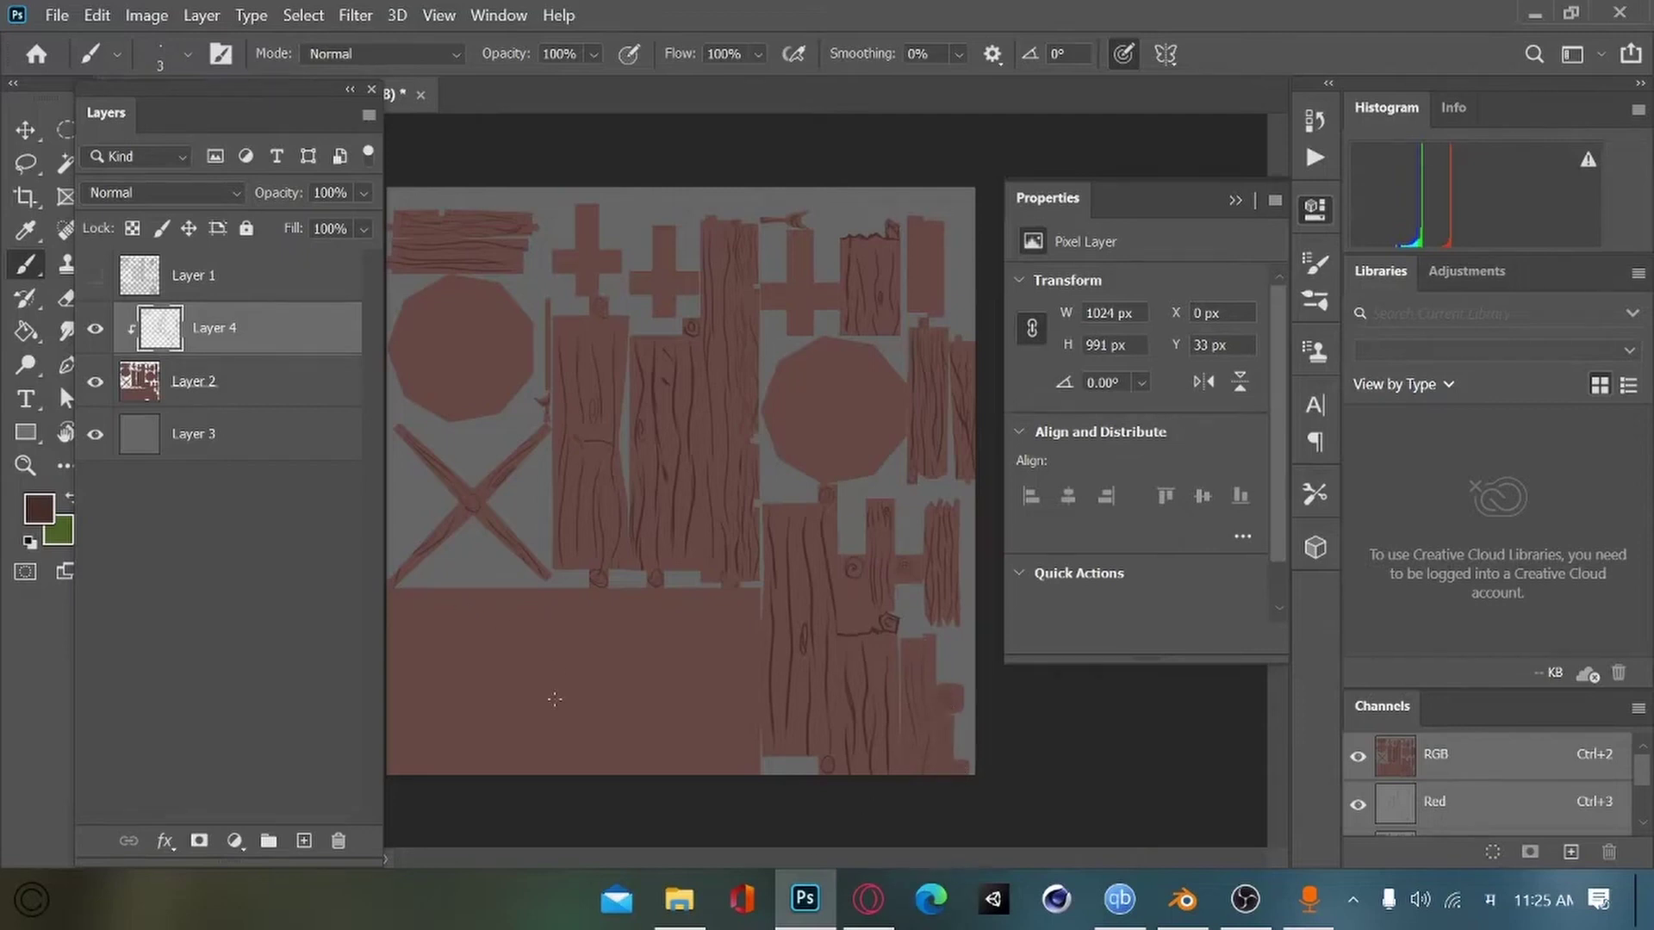
{"action": "key", "text": "ctrl+minus"}
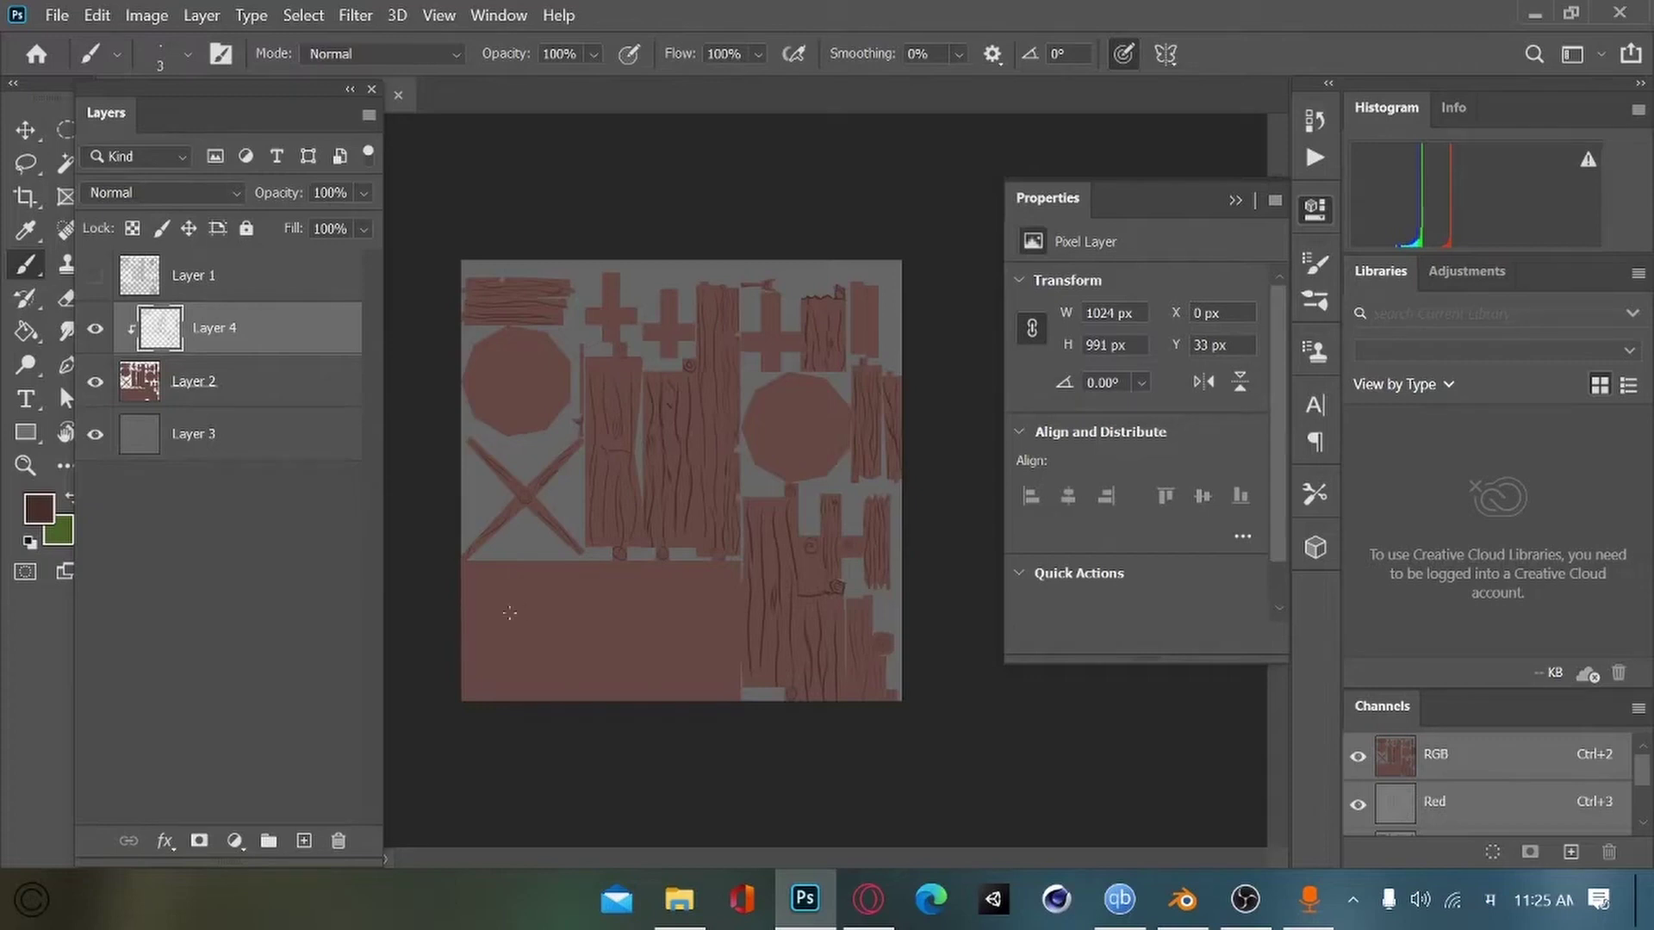
Step: Save a copy of the texture as ladder wood_done.png in the fish house folder
{"action": "left_click_drag", "start_coordinate": [199, 105], "coordinate": [248, 93]}
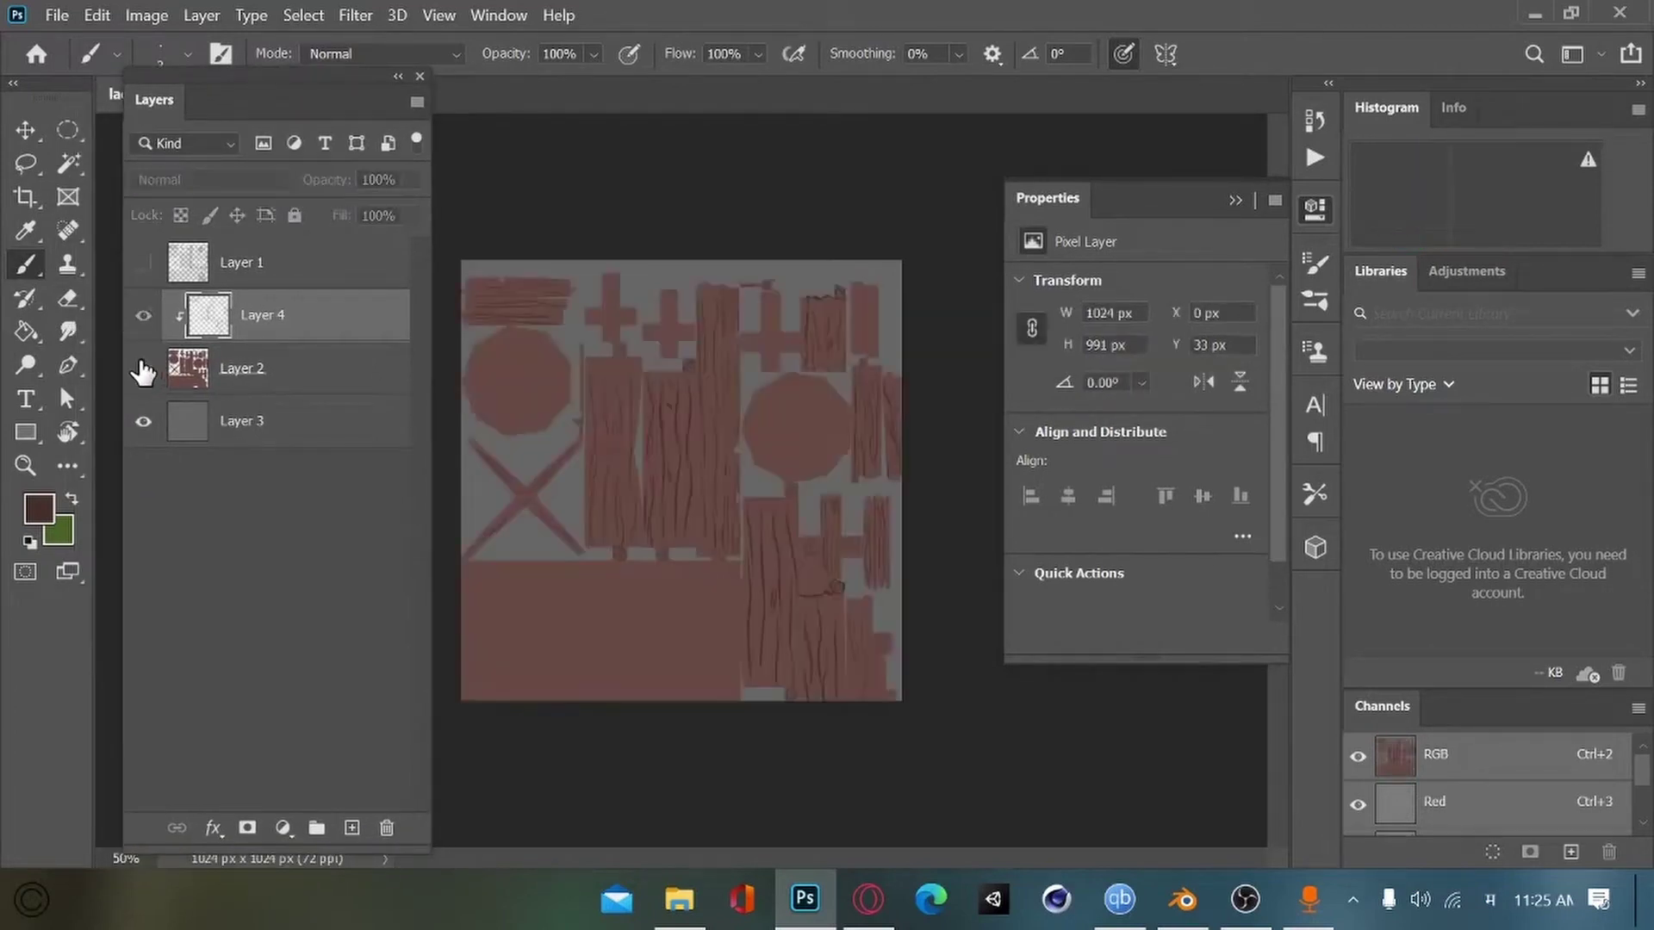
{"action": "left_click", "coordinate": [57, 15]}
{"action": "left_click", "coordinate": [199, 315]}
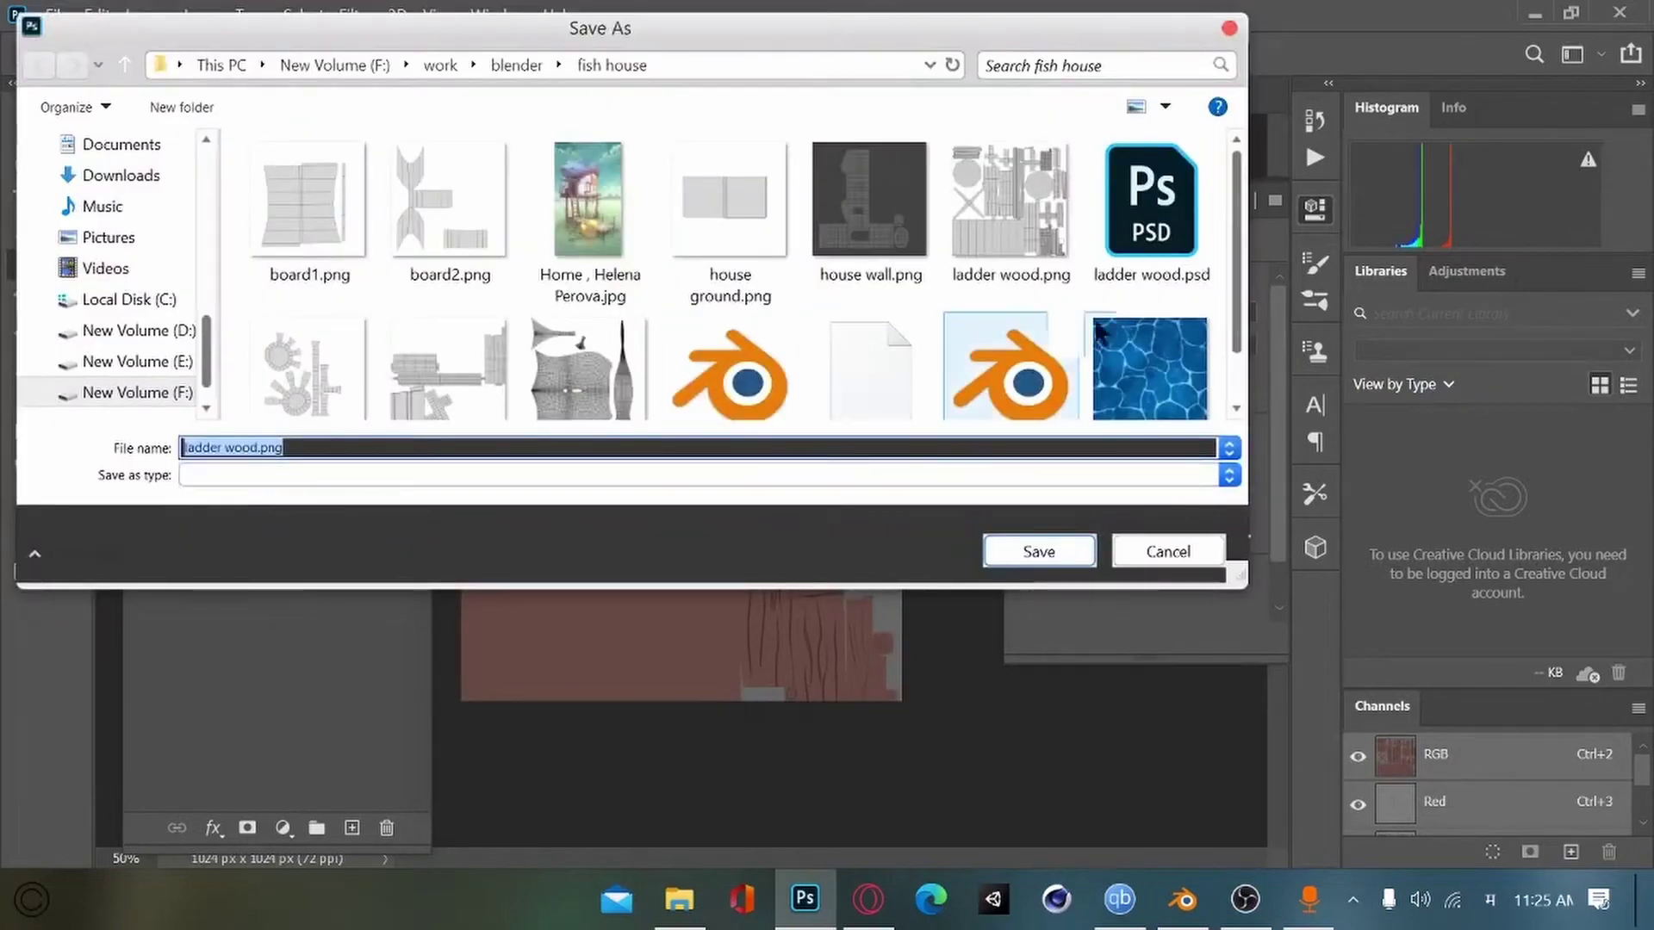
{"action": "scroll", "coordinate": [1011, 361], "scroll_direction": "down", "scroll_amount": 1}
{"action": "left_click", "coordinate": [257, 447]}
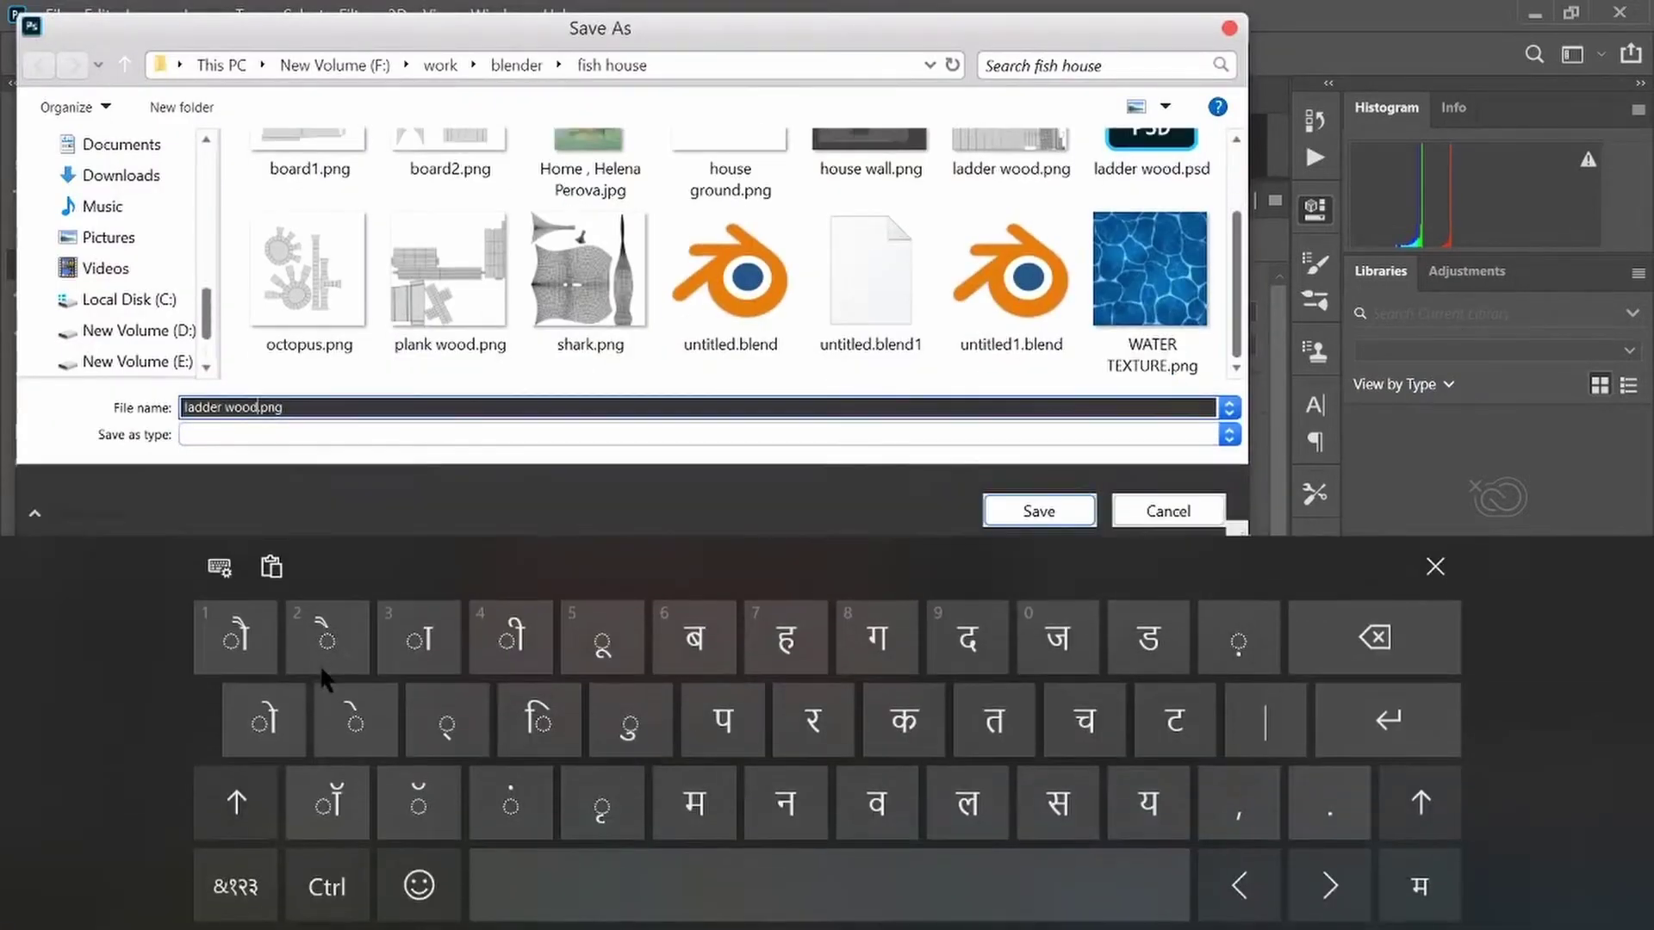
{"action": "type", "text": "_done"}
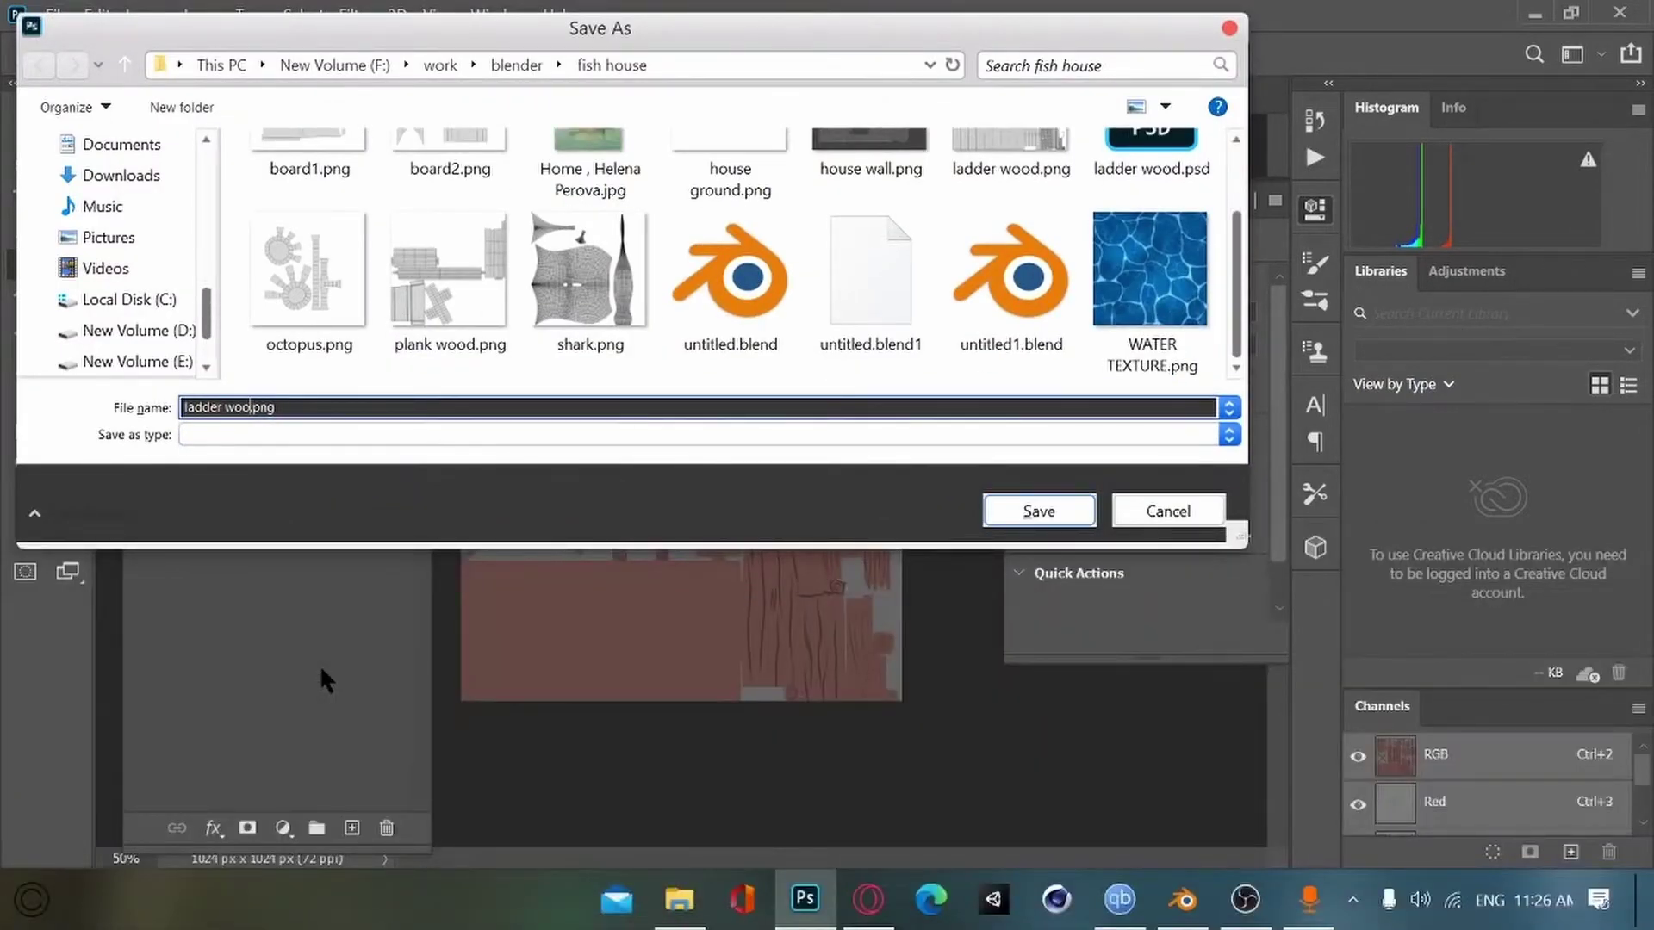
{"action": "key", "text": "Return"}
Step: Switch to Blender's Shading workspace and locate ladder wood_done.png among the project's image files
{"action": "key", "text": "alt+Tab"}
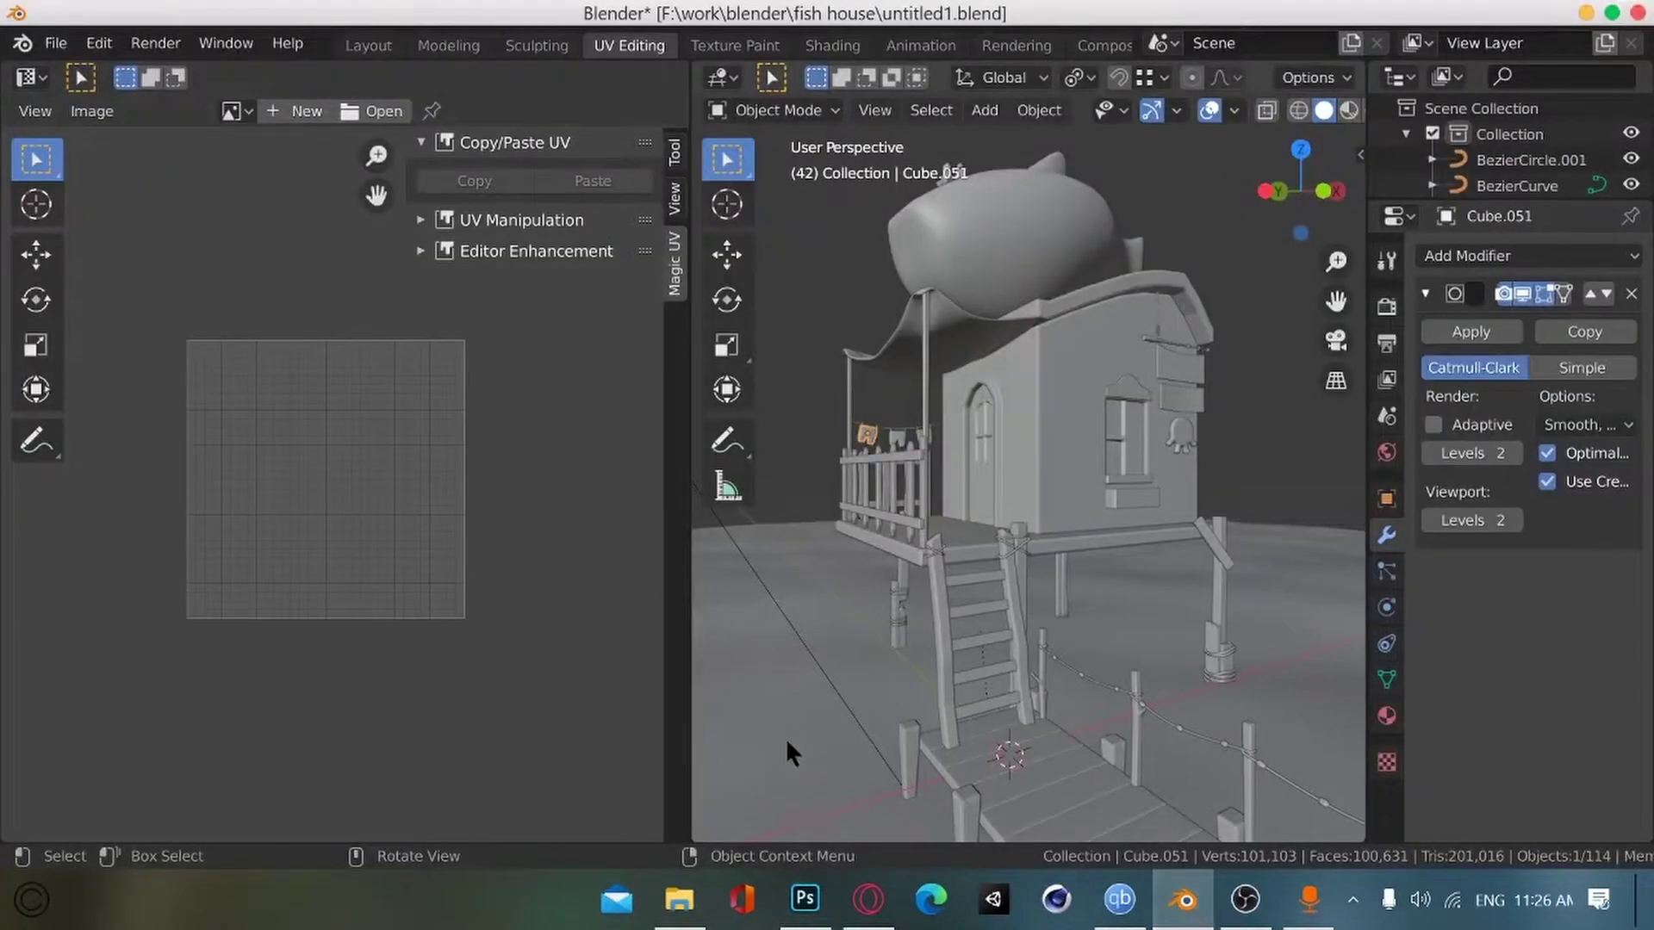
{"action": "left_click", "coordinate": [832, 44]}
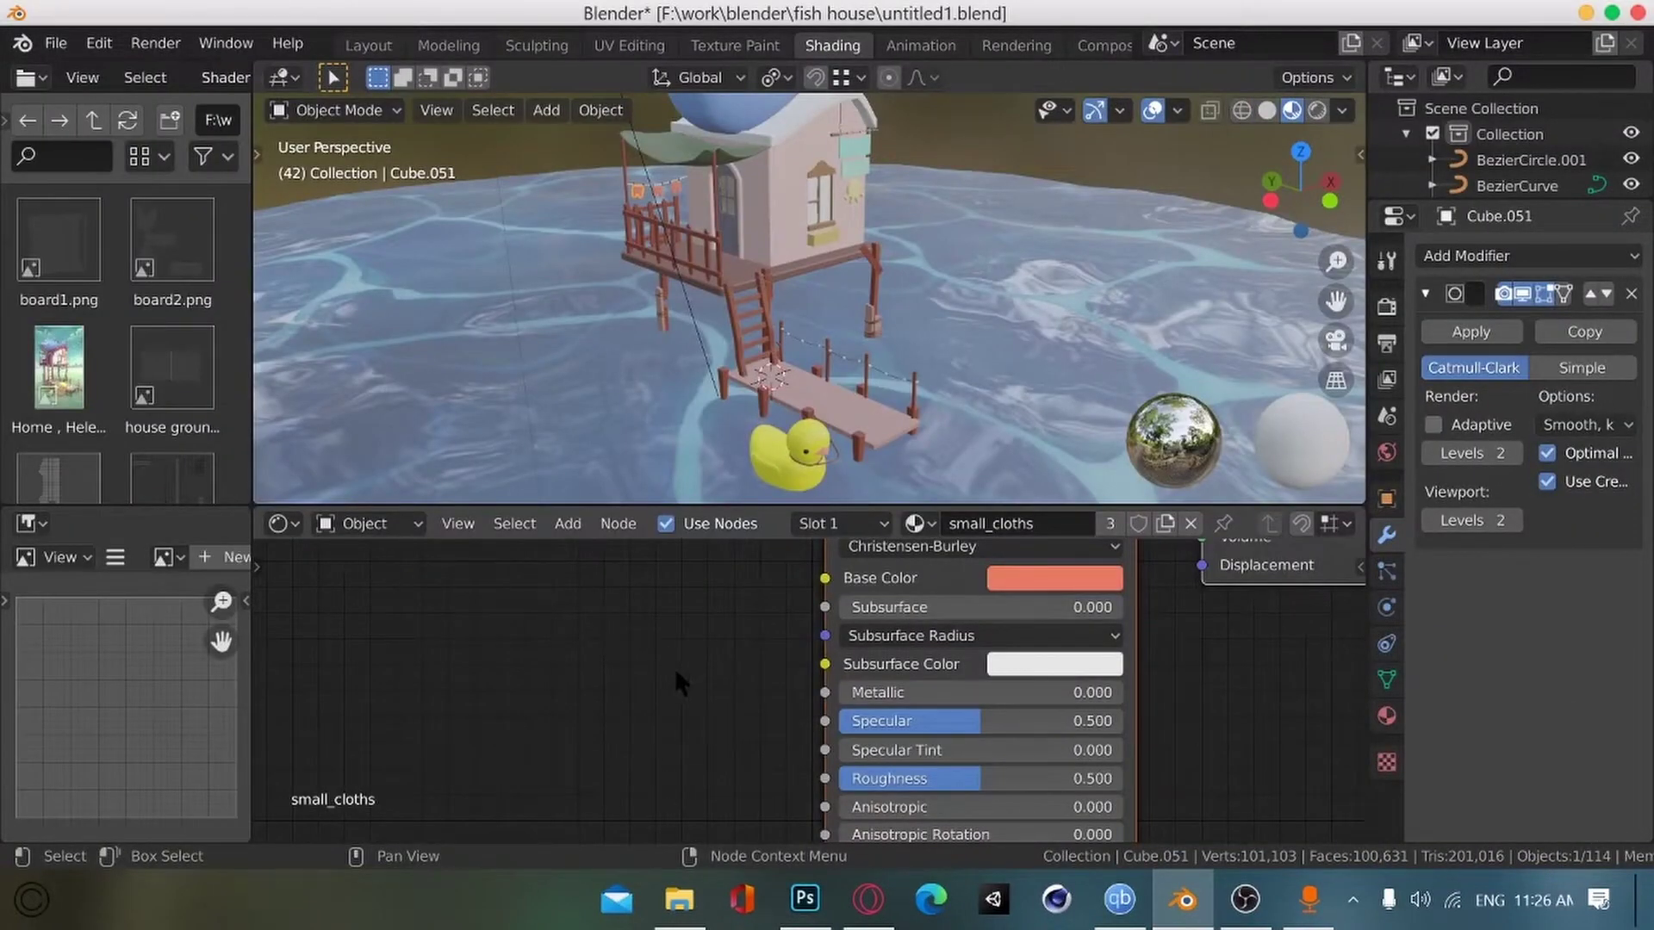
{"action": "scroll", "coordinate": [693, 676], "scroll_direction": "down", "scroll_amount": 5}
{"action": "scroll", "coordinate": [229, 409], "scroll_direction": "down", "scroll_amount": 3}
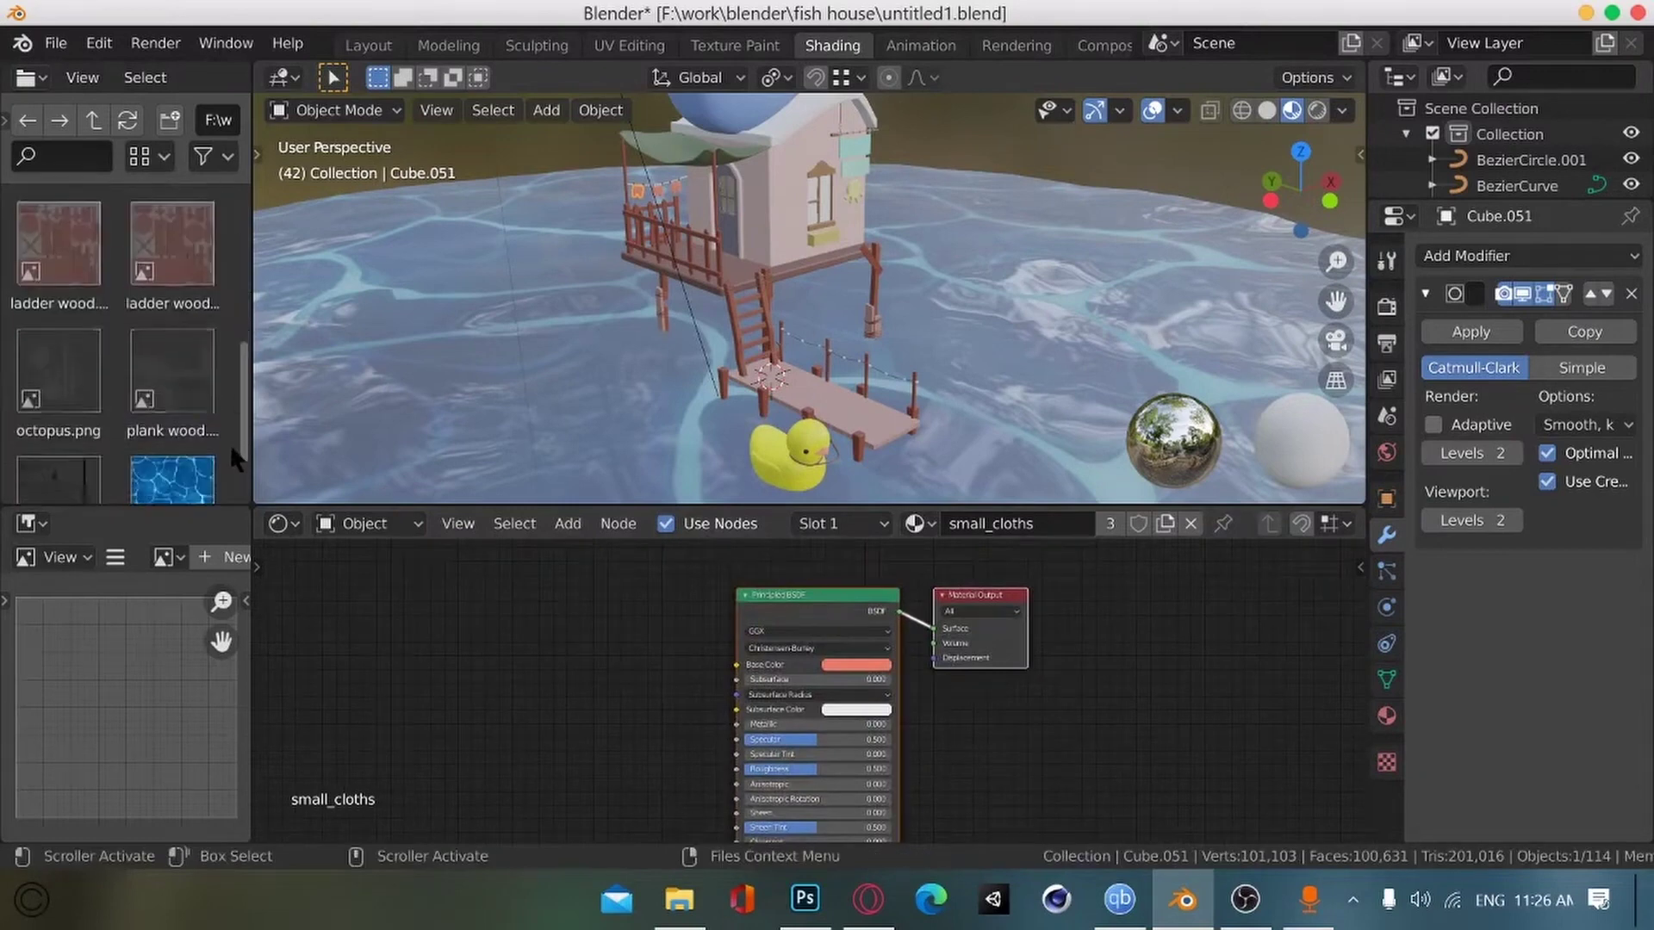
{"action": "left_click", "coordinate": [179, 282]}
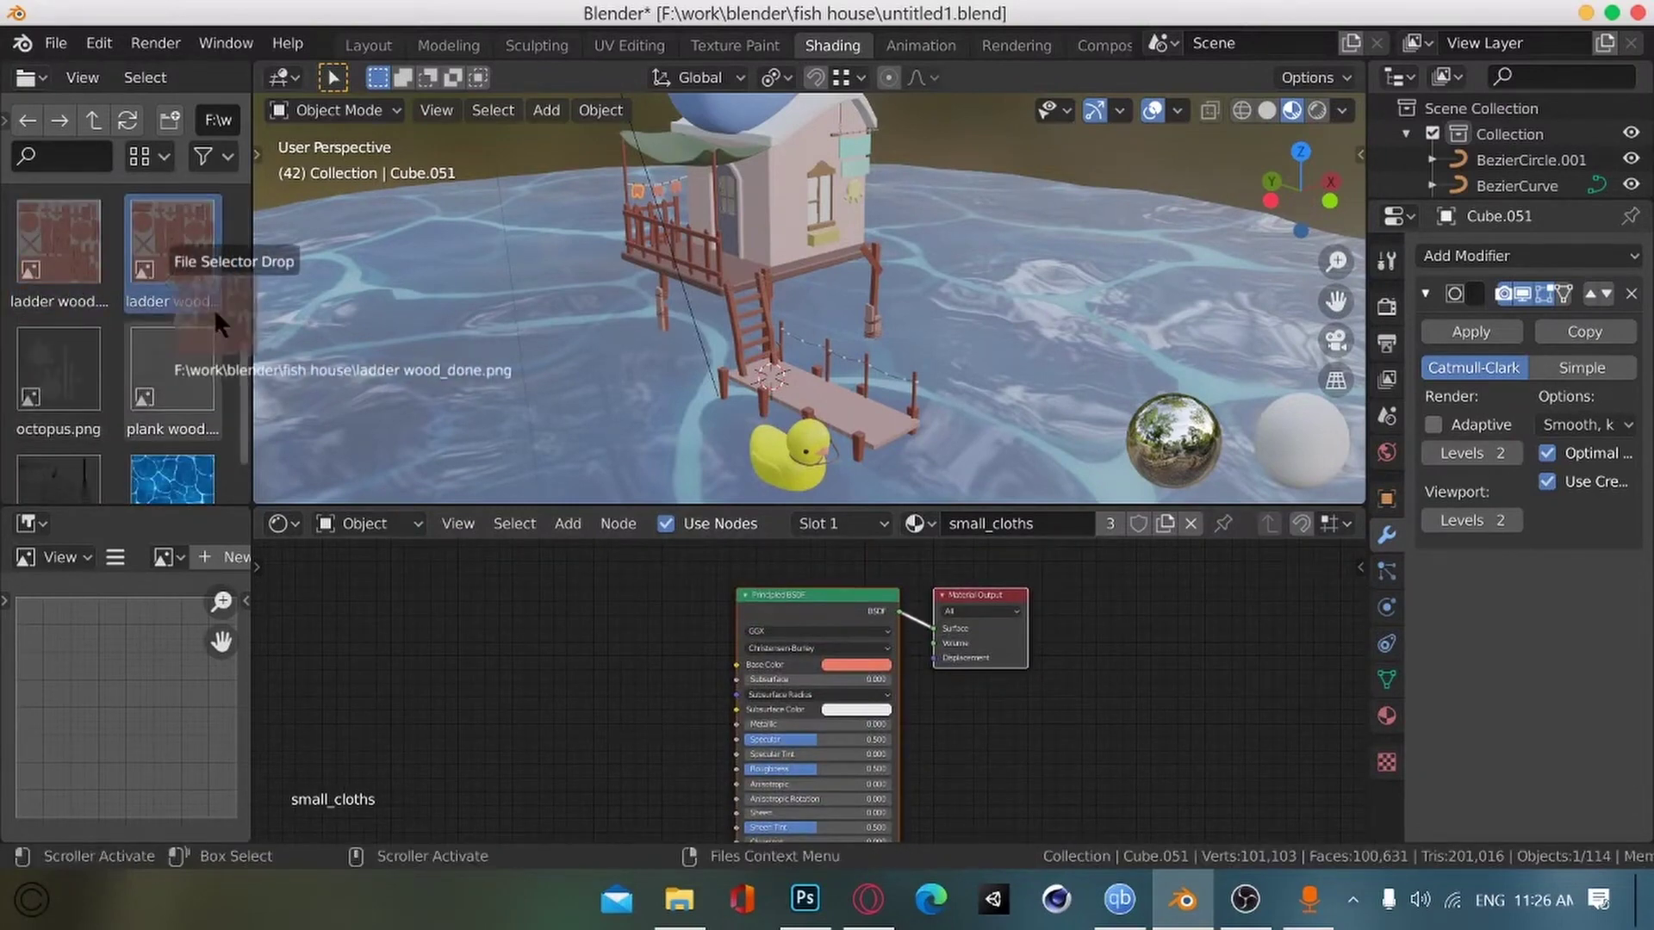
{"action": "left_click_drag", "start_coordinate": [214, 307], "coordinate": [734, 667]}
{"action": "middle_click_drag", "start_coordinate": [603, 388], "coordinate": [399, 348], "text": "ctrl"}
{"action": "key", "text": "ctrl+z"}
{"action": "key", "text": "ctrl+z"}
{"action": "key", "text": "ctrl+z"}
Step: Select a ladder post, connect ladder wood_done.png to the ladder_wood material's Base Color, and save the file
{"action": "left_click", "coordinate": [793, 310]}
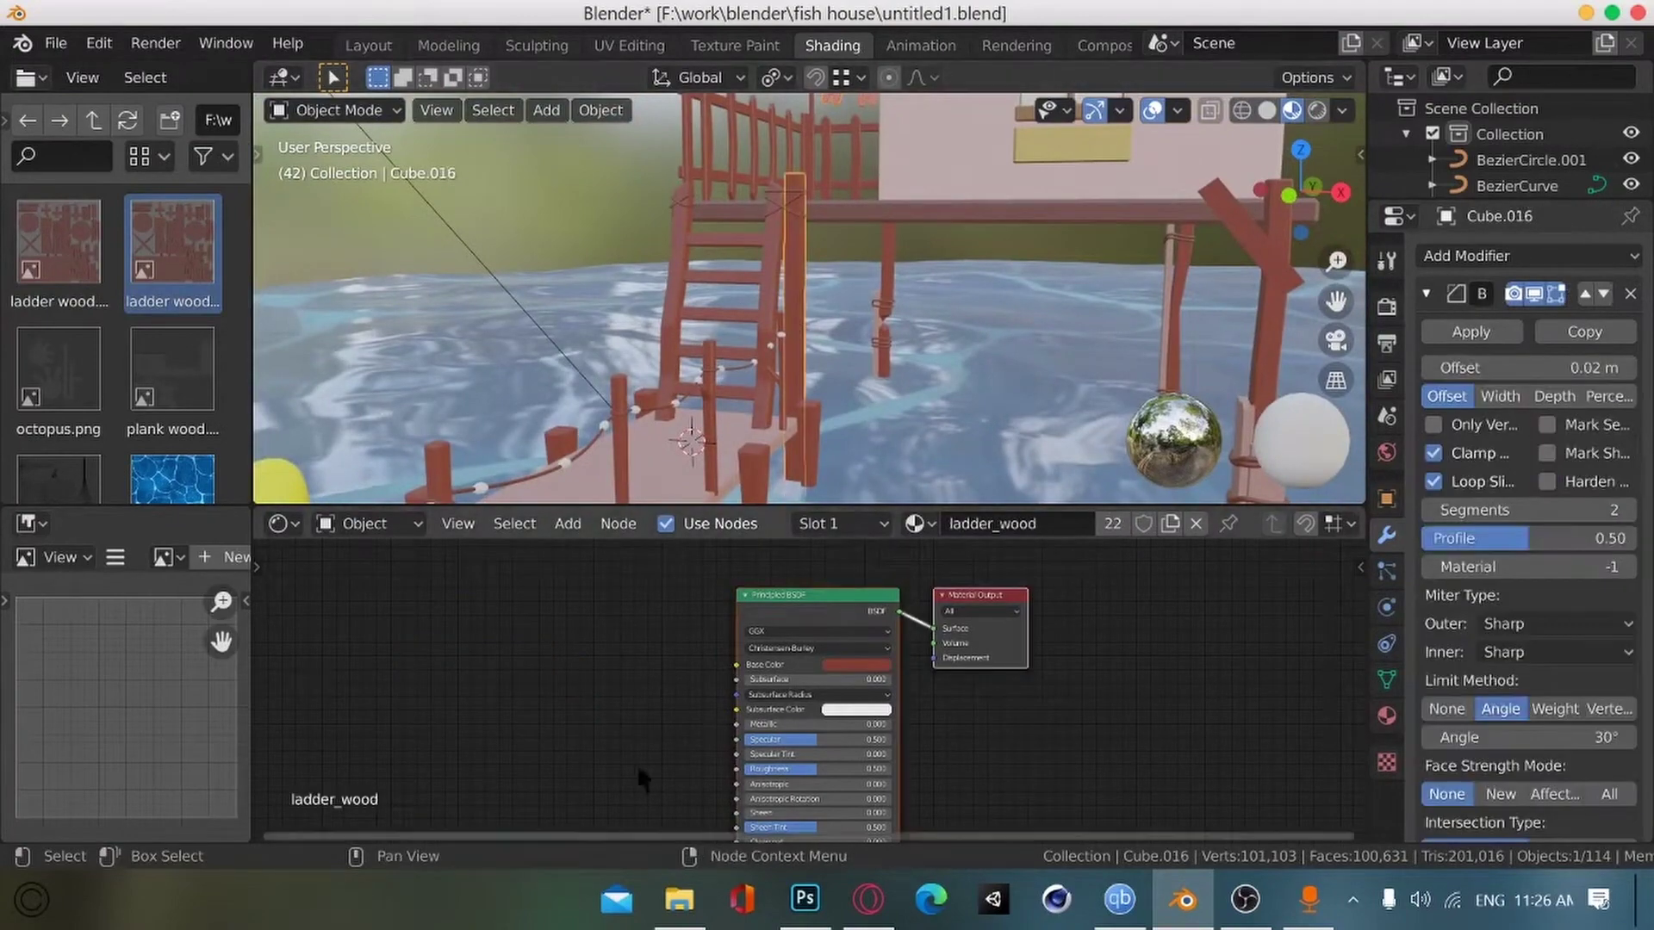
{"action": "left_click_drag", "start_coordinate": [178, 267], "coordinate": [446, 708]}
{"action": "left_click_drag", "start_coordinate": [609, 690], "coordinate": [736, 664]}
{"action": "mouse_move", "coordinate": [414, 371]}
{"action": "middle_mouse_down"}
{"action": "mouse_move", "coordinate": [540, 375]}
{"action": "mouse_move", "coordinate": [484, 312]}
{"action": "mouse_move", "coordinate": [420, 424]}
{"action": "mouse_move", "coordinate": [405, 365]}
{"action": "middle_mouse_up"}
{"action": "scroll", "coordinate": [412, 413], "scroll_direction": "down", "scroll_amount": 4}
{"action": "key", "text": "ctrl+s"}
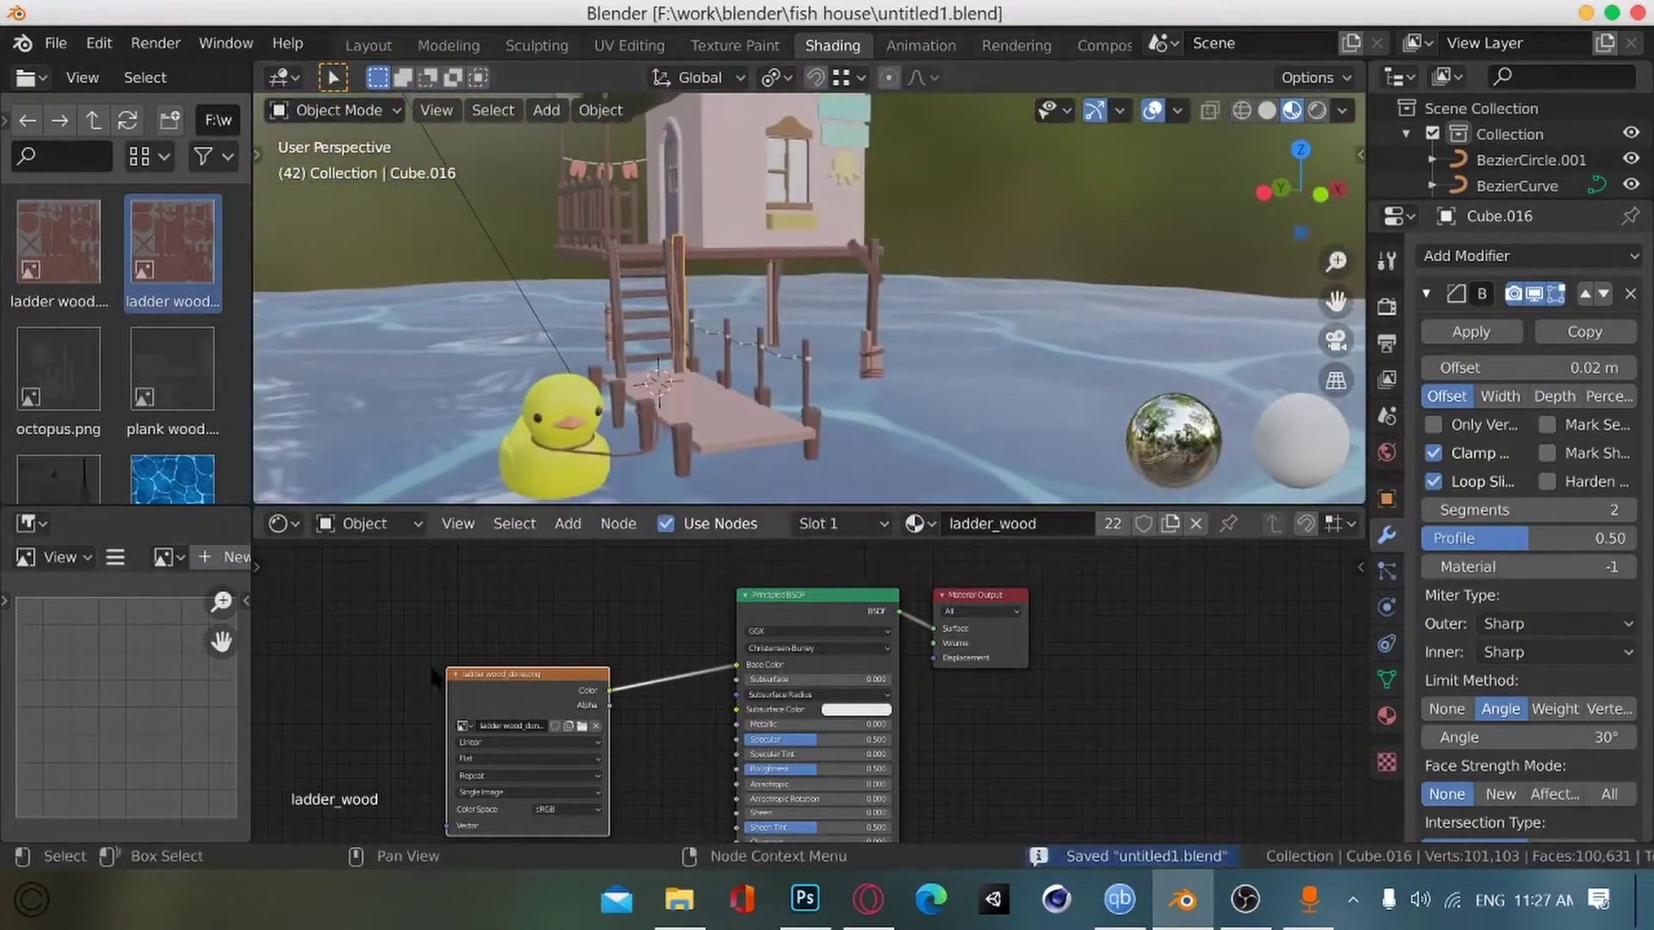
Step: Collapse and duplicate the ladder wood_done.png texture node, and connect the copy to the Principled BSDF's Roughness
{"action": "left_click_drag", "start_coordinate": [497, 675], "coordinate": [435, 604]}
{"action": "key", "text": "h"}
{"action": "key", "text": "shift+d"}
{"action": "left_click", "coordinate": [420, 756]}
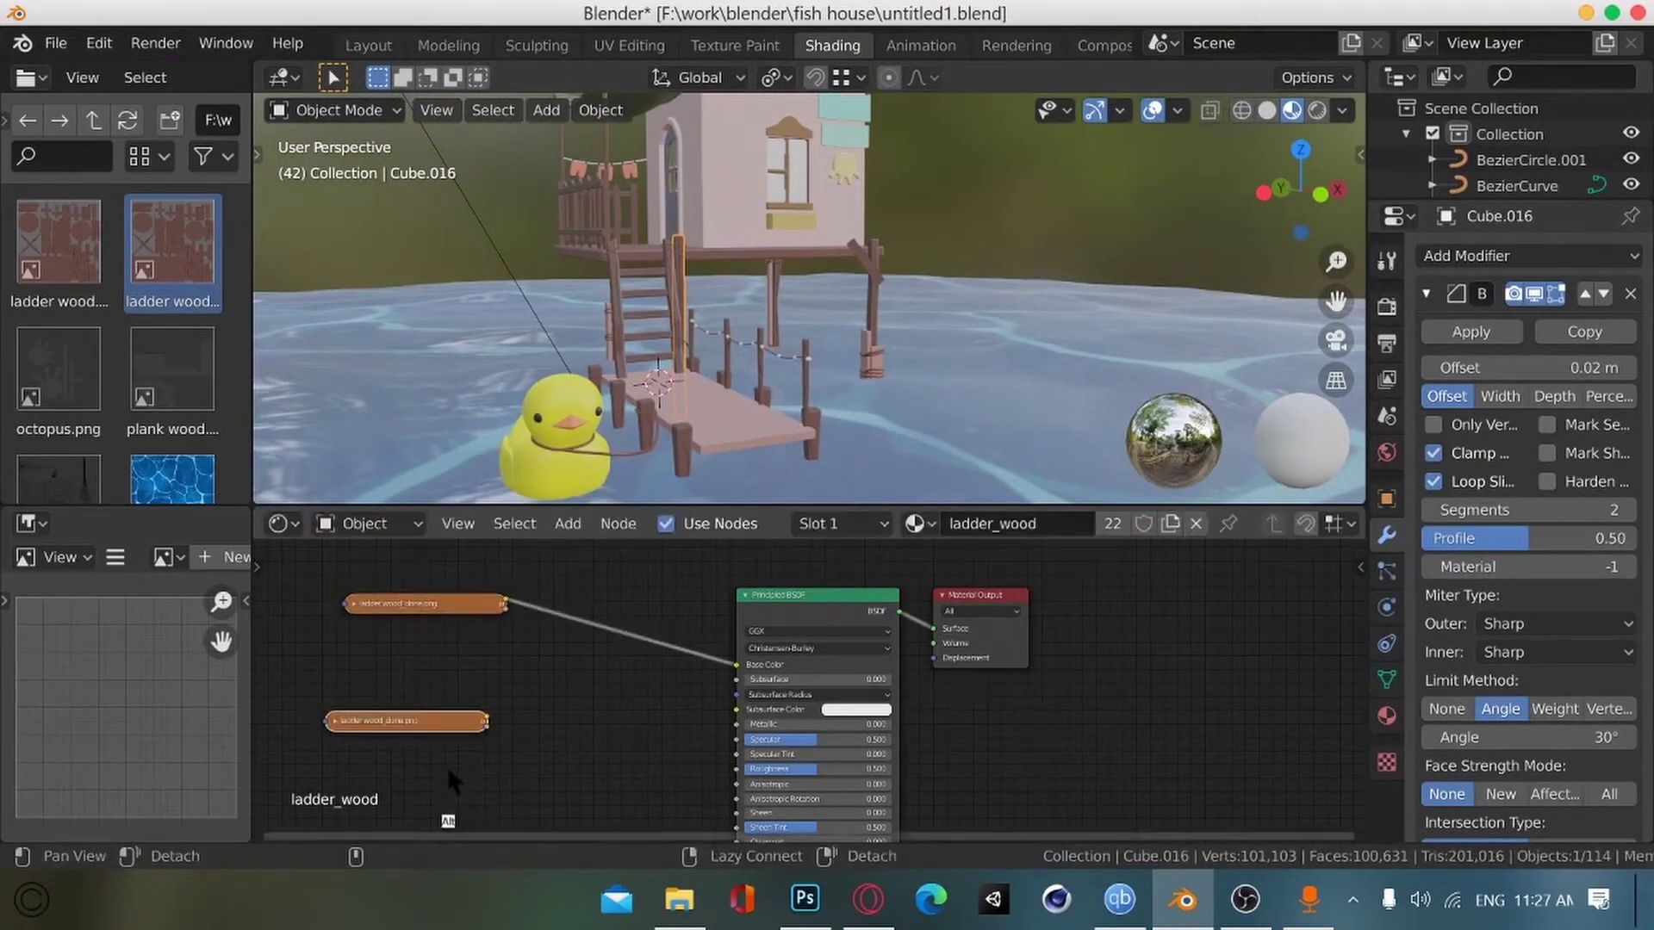
{"action": "left_click_drag", "start_coordinate": [451, 775], "coordinate": [411, 672], "text": "alt"}
{"action": "left_click_drag", "start_coordinate": [447, 614], "coordinate": [696, 666]}
{"action": "scroll", "coordinate": [322, 369], "scroll_direction": "up", "scroll_amount": 4}
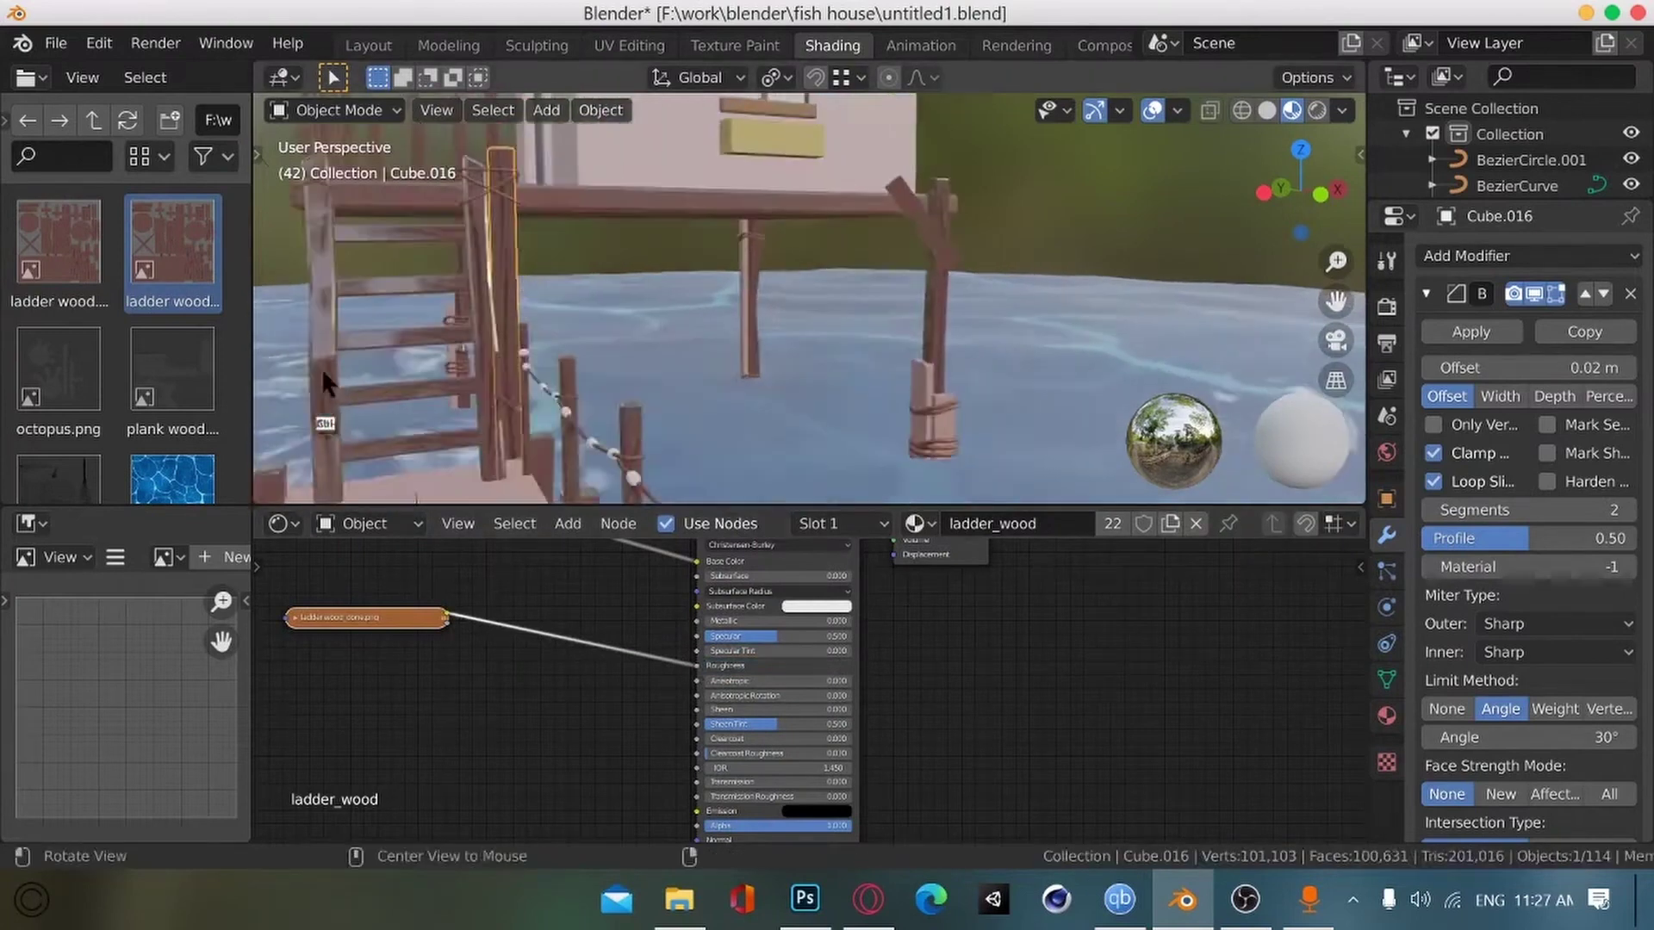
{"action": "middle_click_drag", "start_coordinate": [322, 368], "coordinate": [360, 424]}
{"action": "middle_click_drag", "start_coordinate": [360, 423], "coordinate": [491, 413], "text": "shift"}
Step: Insert a ColorRamp node between the duplicated texture and the Roughness input
{"action": "left_click_drag", "start_coordinate": [439, 622], "coordinate": [375, 612]}
{"action": "key", "text": "shift+a"}
{"action": "left_click", "coordinate": [370, 565]}
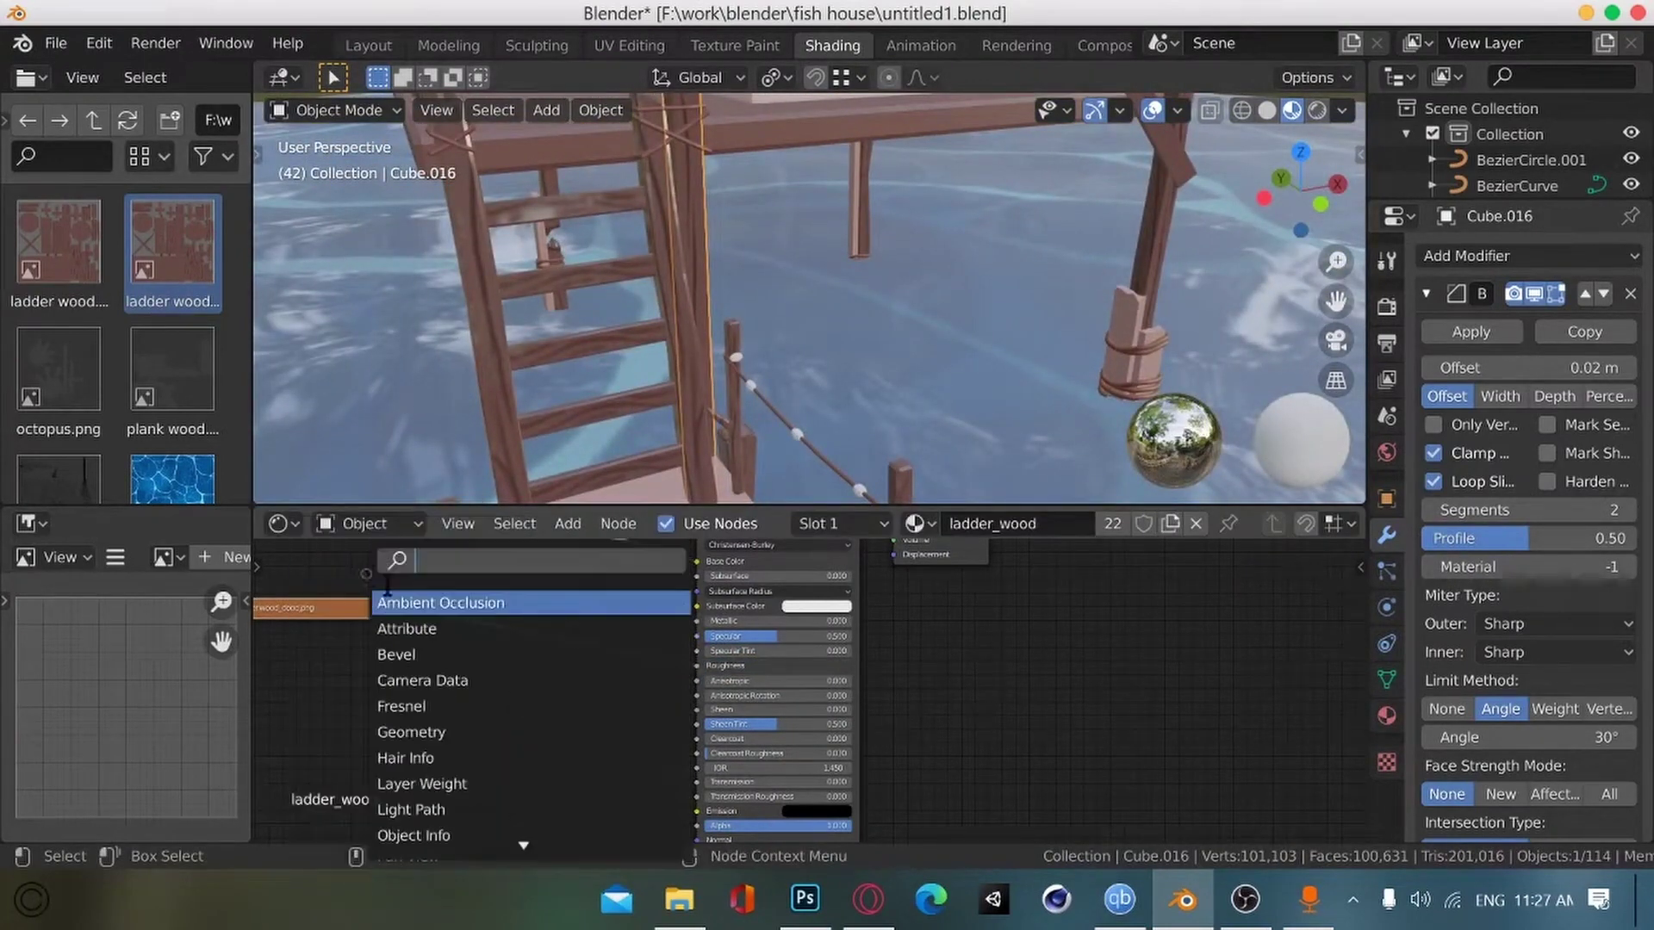
{"action": "type", "text": "color"}
{"action": "key", "text": "Down"}
{"action": "key", "text": "Return"}
{"action": "left_click", "coordinate": [505, 676]}
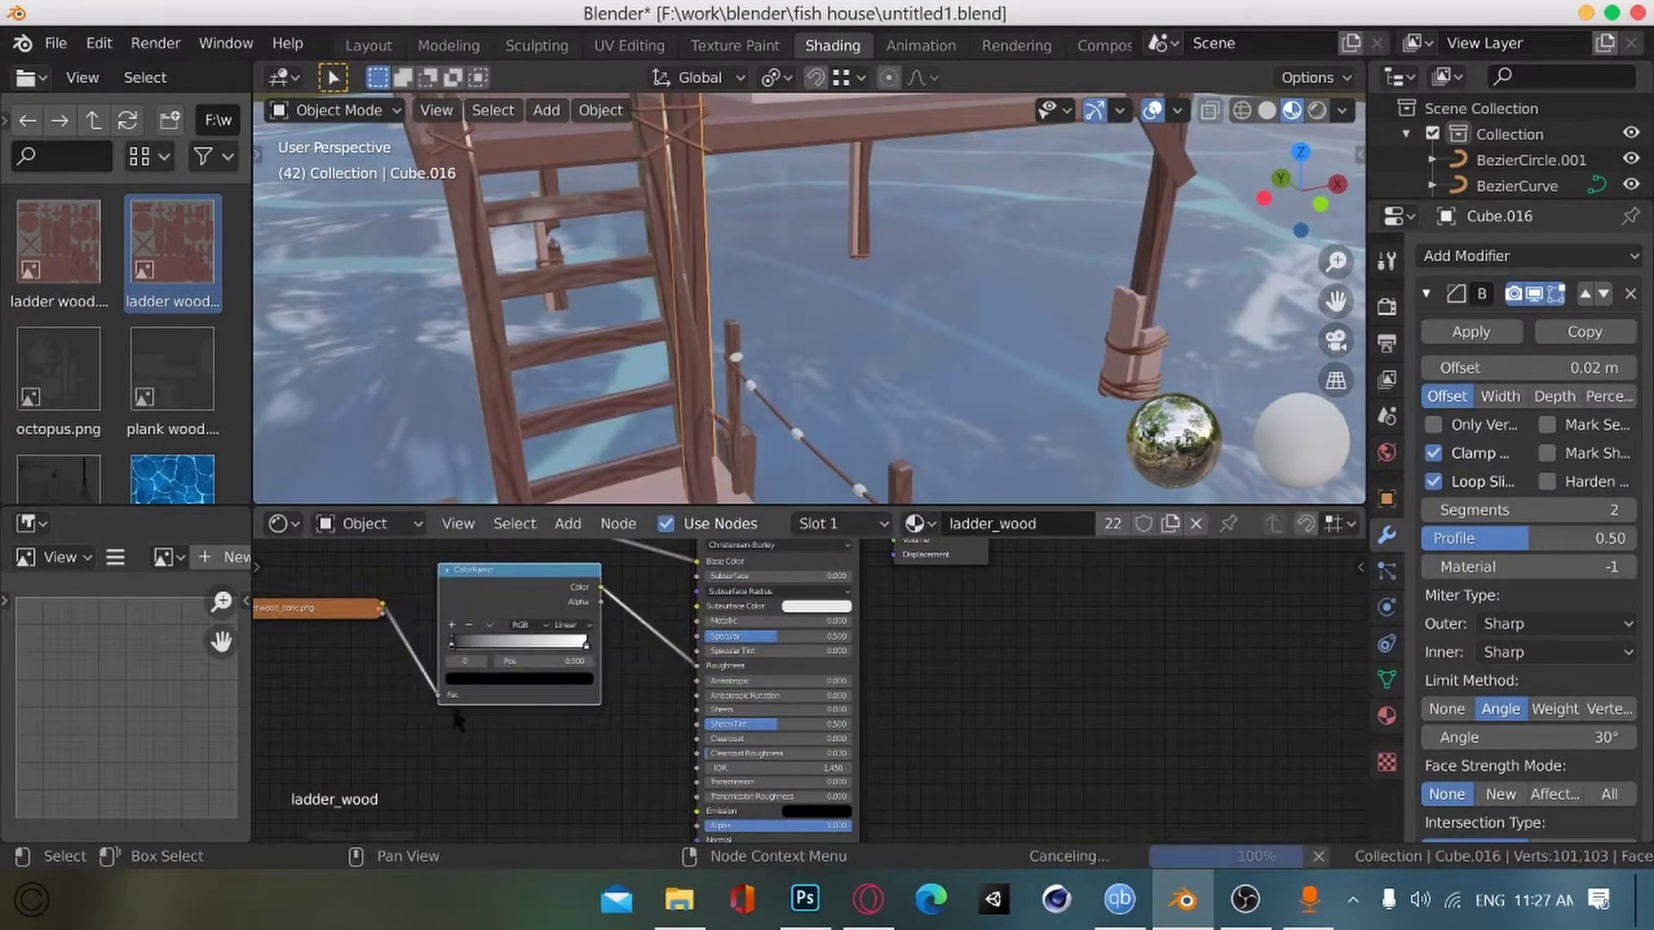
Step: Expand the duplicated texture node and set its Color Space to Non-Color
{"action": "left_click", "coordinate": [286, 611]}
{"action": "middle_click_drag", "start_coordinate": [286, 621], "coordinate": [386, 619]}
{"action": "left_click", "coordinate": [331, 608]}
{"action": "left_click", "coordinate": [436, 743]}
{"action": "left_click", "coordinate": [425, 682]}
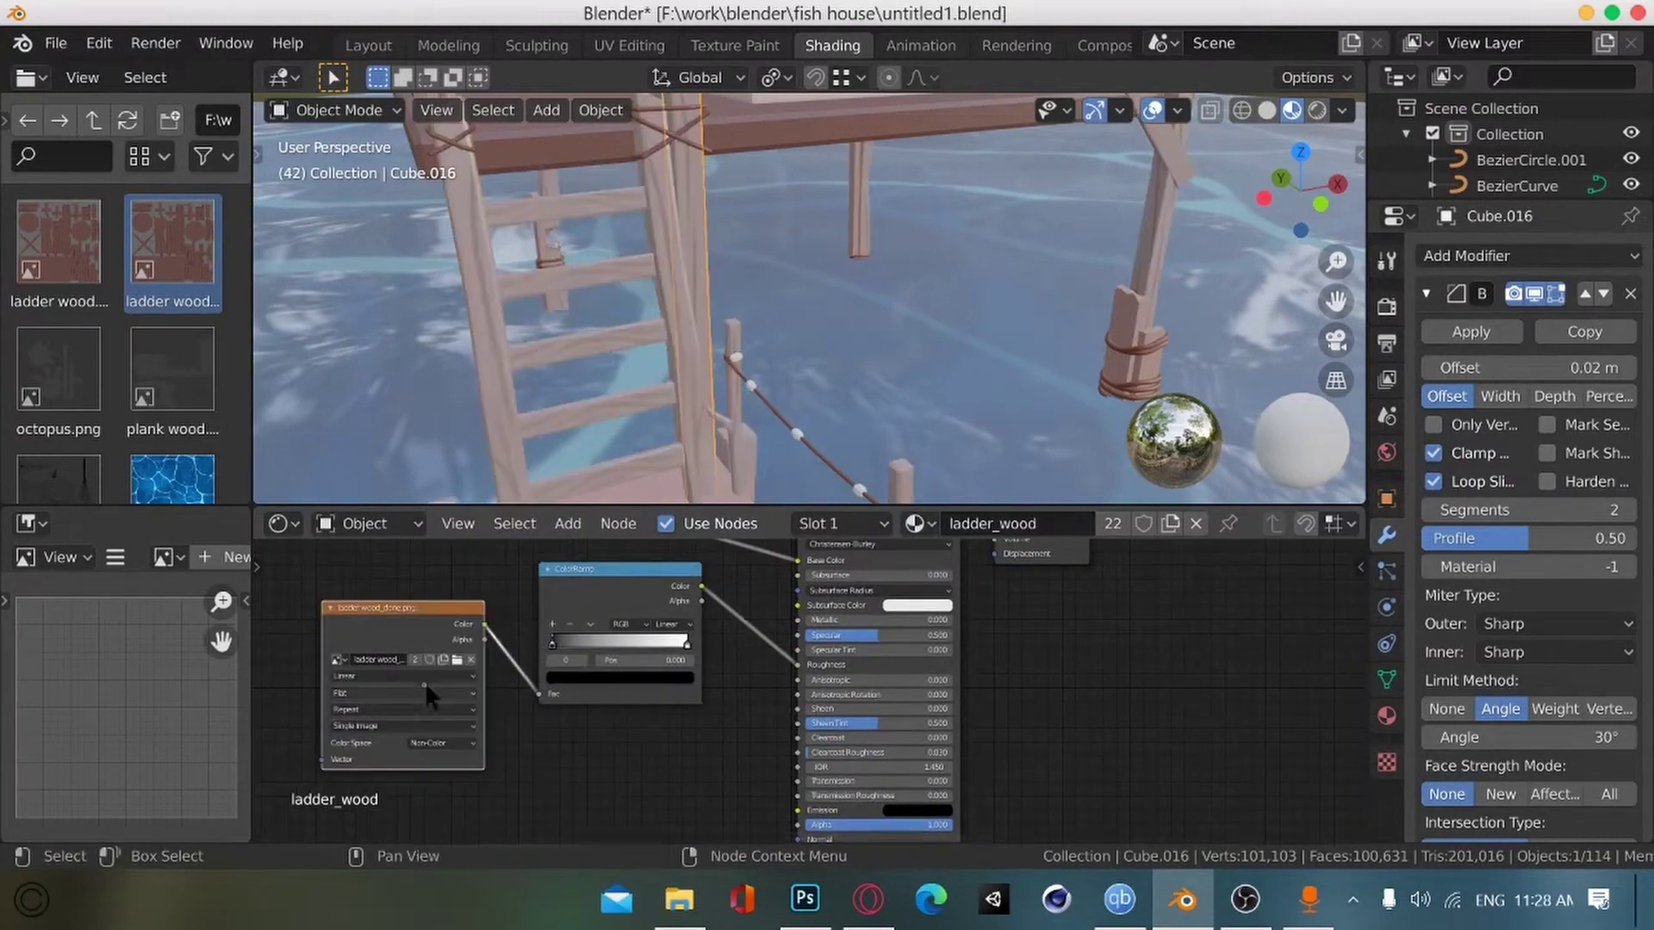
Step: Preview the ColorRamp on the model while moving its black stop inward, and restore the Principled BSDF output
{"action": "middle_click_drag", "start_coordinate": [560, 637], "coordinate": [462, 654]}
{"action": "middle_click_drag", "start_coordinate": [590, 664], "coordinate": [485, 726]}
{"action": "left_click_drag", "start_coordinate": [484, 717], "coordinate": [482, 717]}
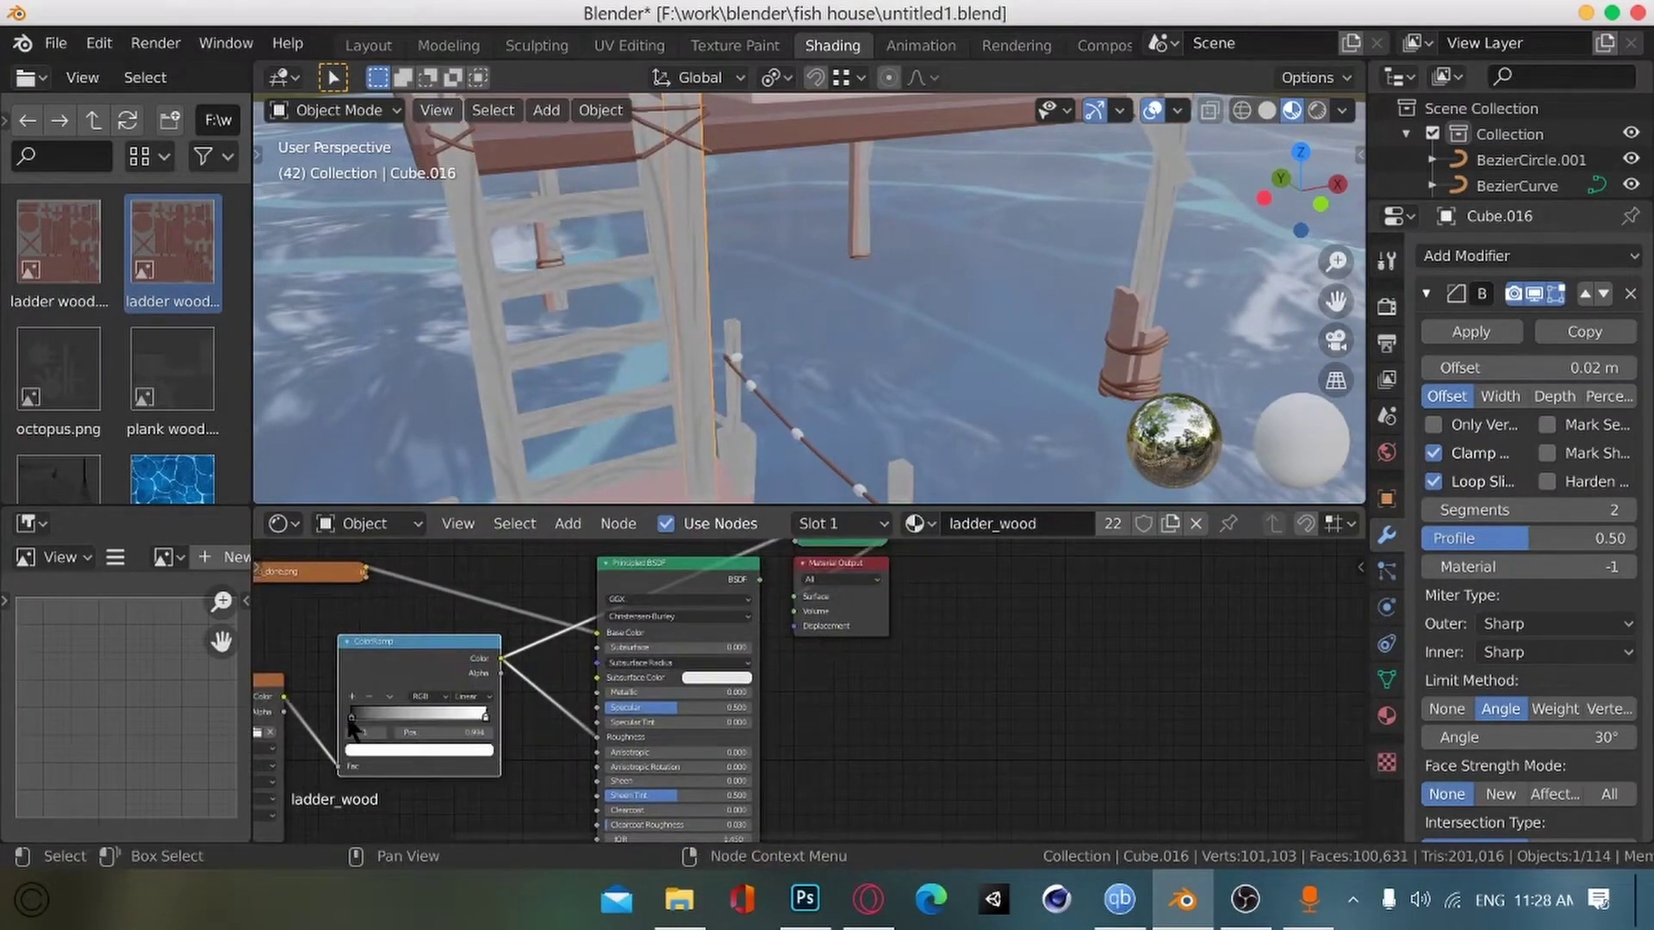
{"action": "left_click_drag", "start_coordinate": [351, 716], "coordinate": [381, 718]}
{"action": "middle_click_drag", "start_coordinate": [507, 730], "coordinate": [609, 734]}
{"action": "left_click", "coordinate": [656, 583], "text": "ctrl+shift"}
{"action": "scroll", "coordinate": [609, 734], "scroll_direction": "down", "scroll_amount": 1}
{"action": "middle_click_drag", "start_coordinate": [447, 431], "coordinate": [414, 409]}
Step: Adjust the ColorRamp's stop colors, lightening its black stop to mid grey
{"action": "left_click", "coordinate": [551, 710]}
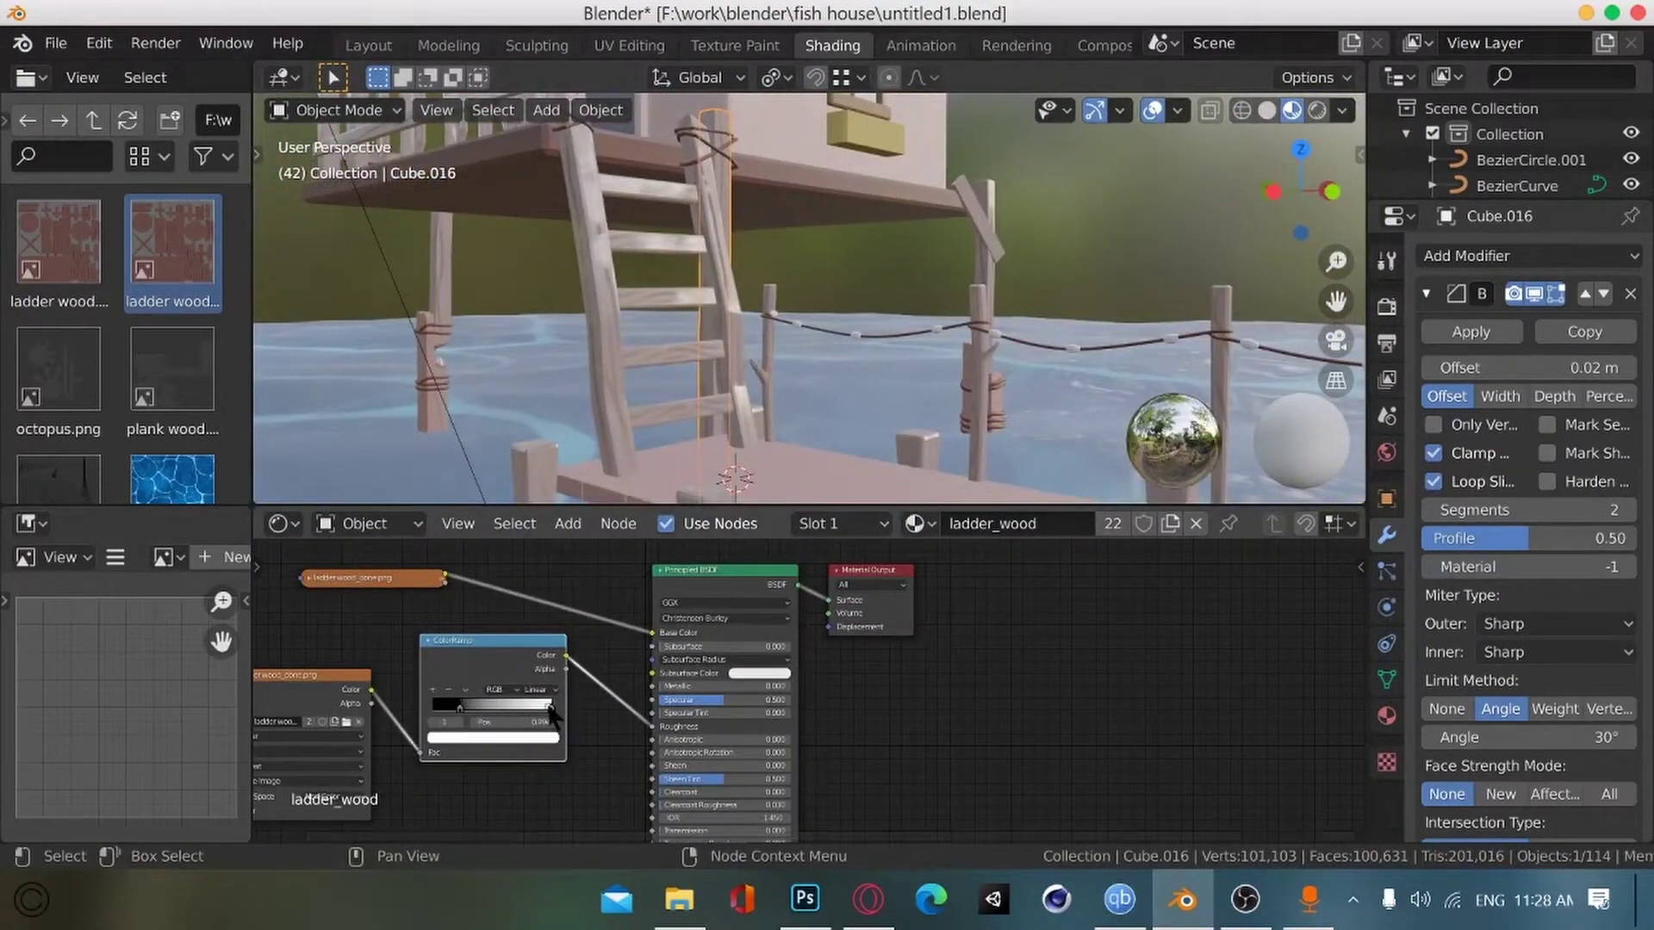
{"action": "left_click", "coordinate": [533, 738]}
{"action": "left_click_drag", "start_coordinate": [531, 573], "coordinate": [531, 616]}
{"action": "left_click", "coordinate": [517, 736]}
{"action": "left_click", "coordinate": [551, 709]}
{"action": "left_click", "coordinate": [530, 738]}
{"action": "left_click", "coordinate": [459, 708]}
{"action": "left_click", "coordinate": [516, 738]}
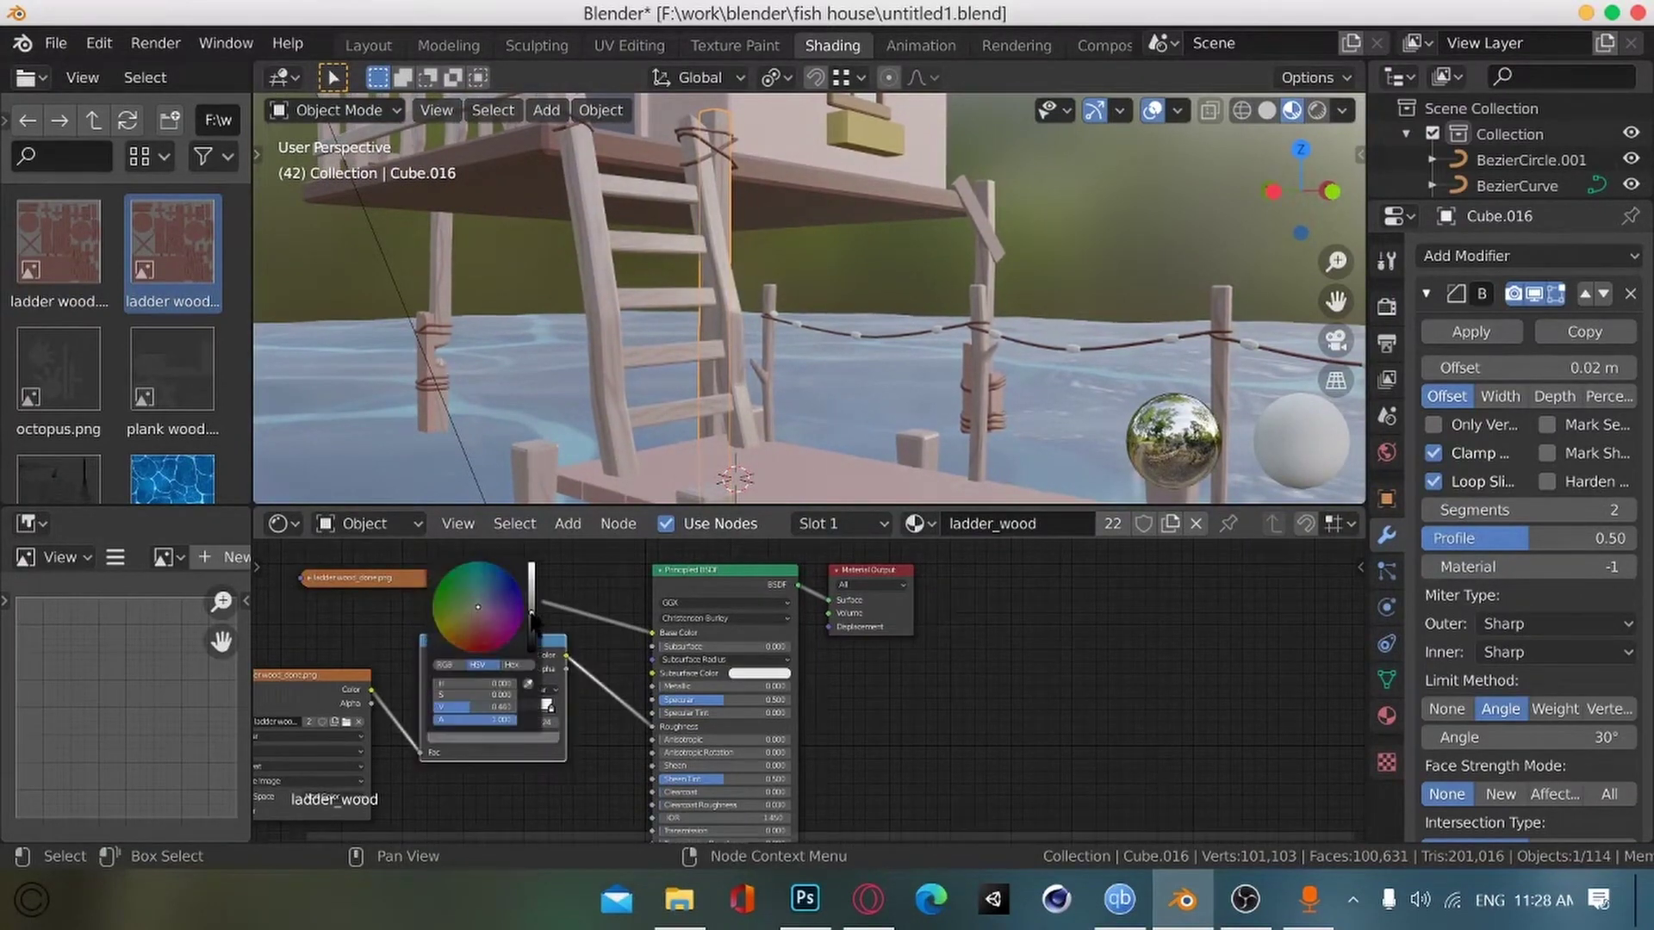
Step: Examine the sea_ground material's node setup on the water plane, and reselect the ladder post
{"action": "left_click", "coordinate": [370, 373]}
{"action": "mouse_move", "coordinate": [370, 374]}
{"action": "left_mouse_down", "text": "alt"}
{"action": "mouse_move", "coordinate": [393, 319]}
{"action": "mouse_move", "coordinate": [347, 375]}
{"action": "mouse_move", "coordinate": [385, 376]}
{"action": "mouse_move", "coordinate": [391, 406]}
{"action": "mouse_move", "coordinate": [365, 358]}
{"action": "mouse_move", "coordinate": [381, 349]}
{"action": "mouse_move", "coordinate": [344, 371]}
{"action": "left_mouse_up", "text": "alt"}
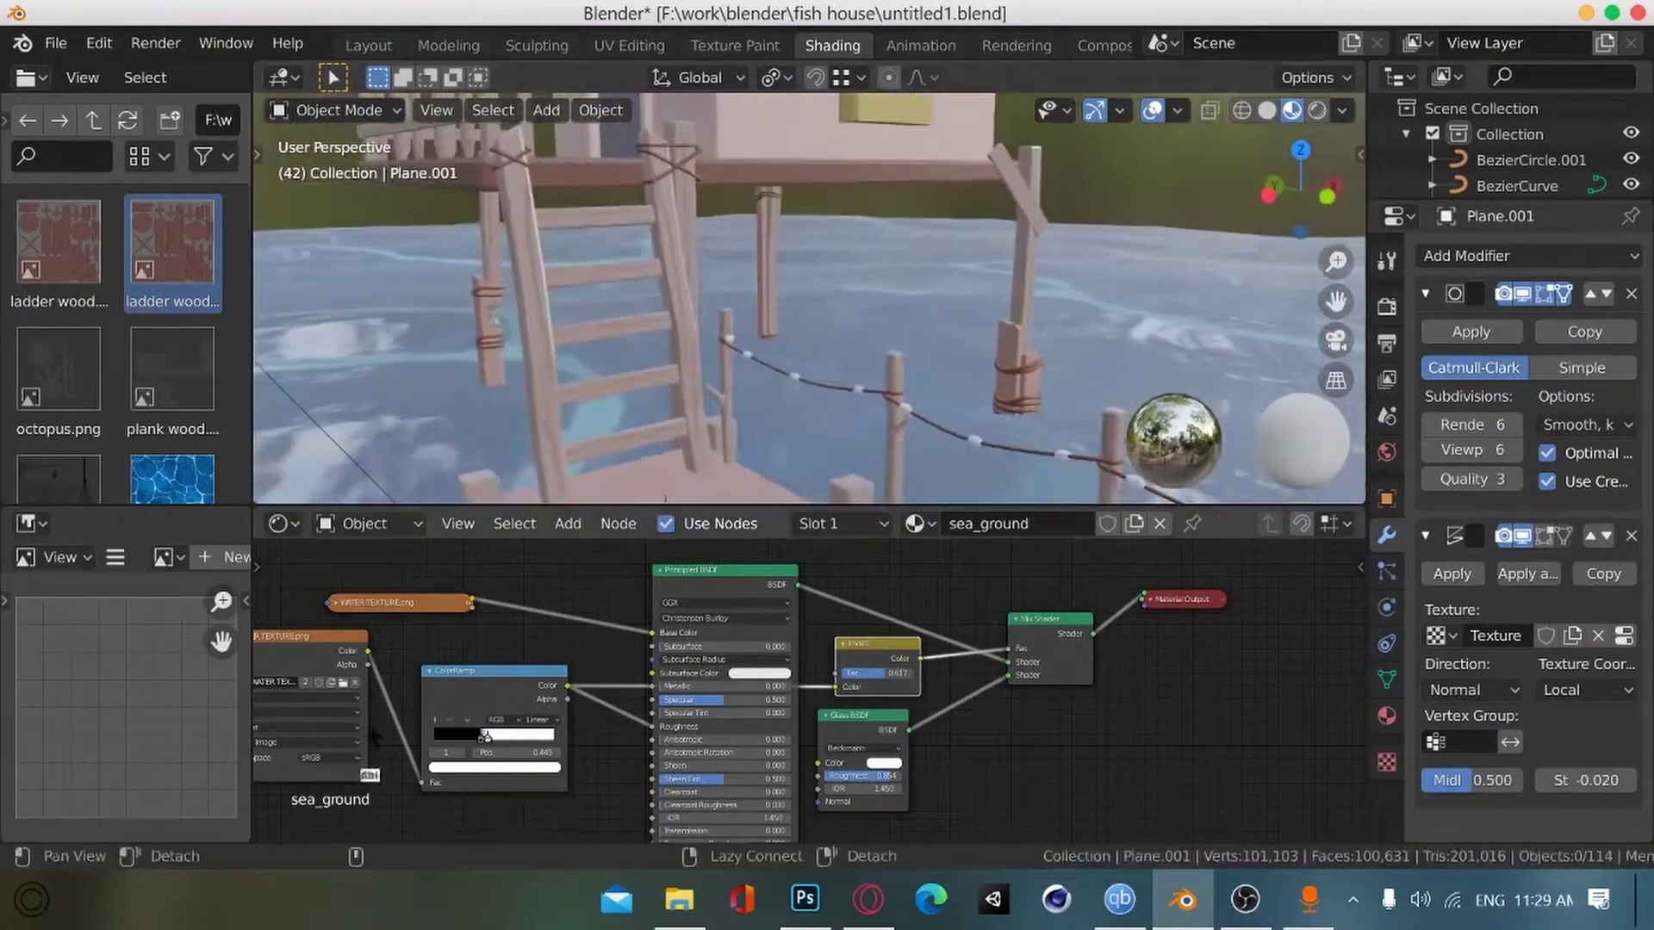
{"action": "left_click_drag", "start_coordinate": [431, 818], "coordinate": [453, 699], "text": "alt"}
{"action": "left_click_drag", "start_coordinate": [453, 699], "coordinate": [410, 733], "text": "ctrl+alt"}
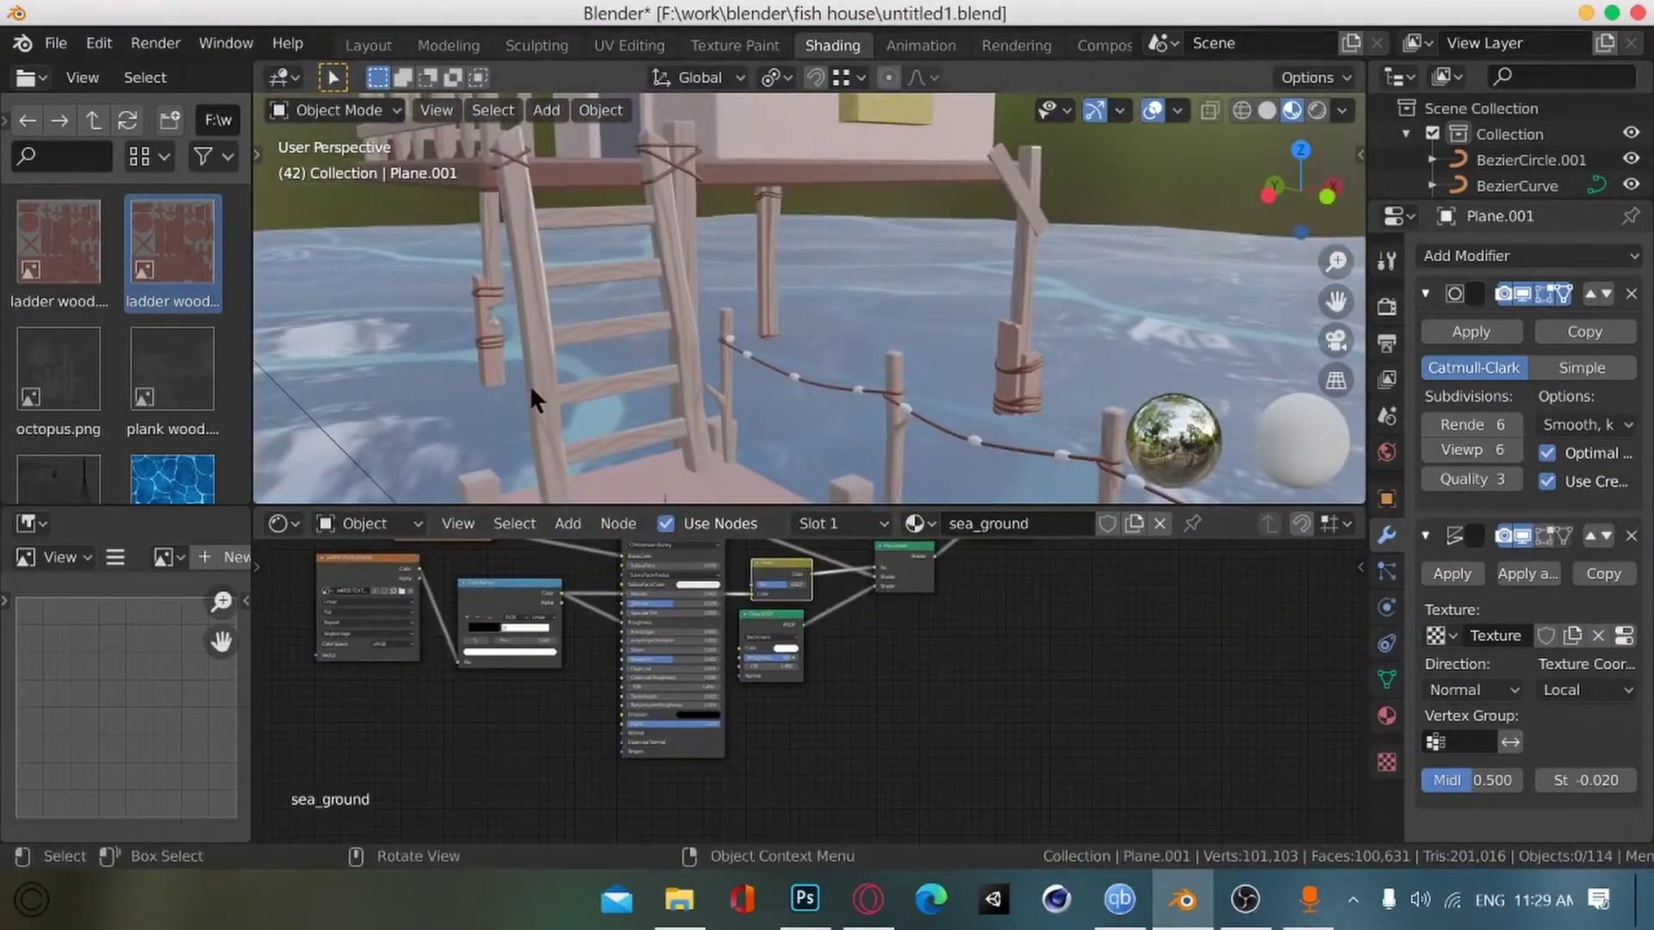
{"action": "left_click_drag", "start_coordinate": [529, 384], "coordinate": [409, 320], "text": "alt"}
{"action": "left_click", "coordinate": [748, 345]}
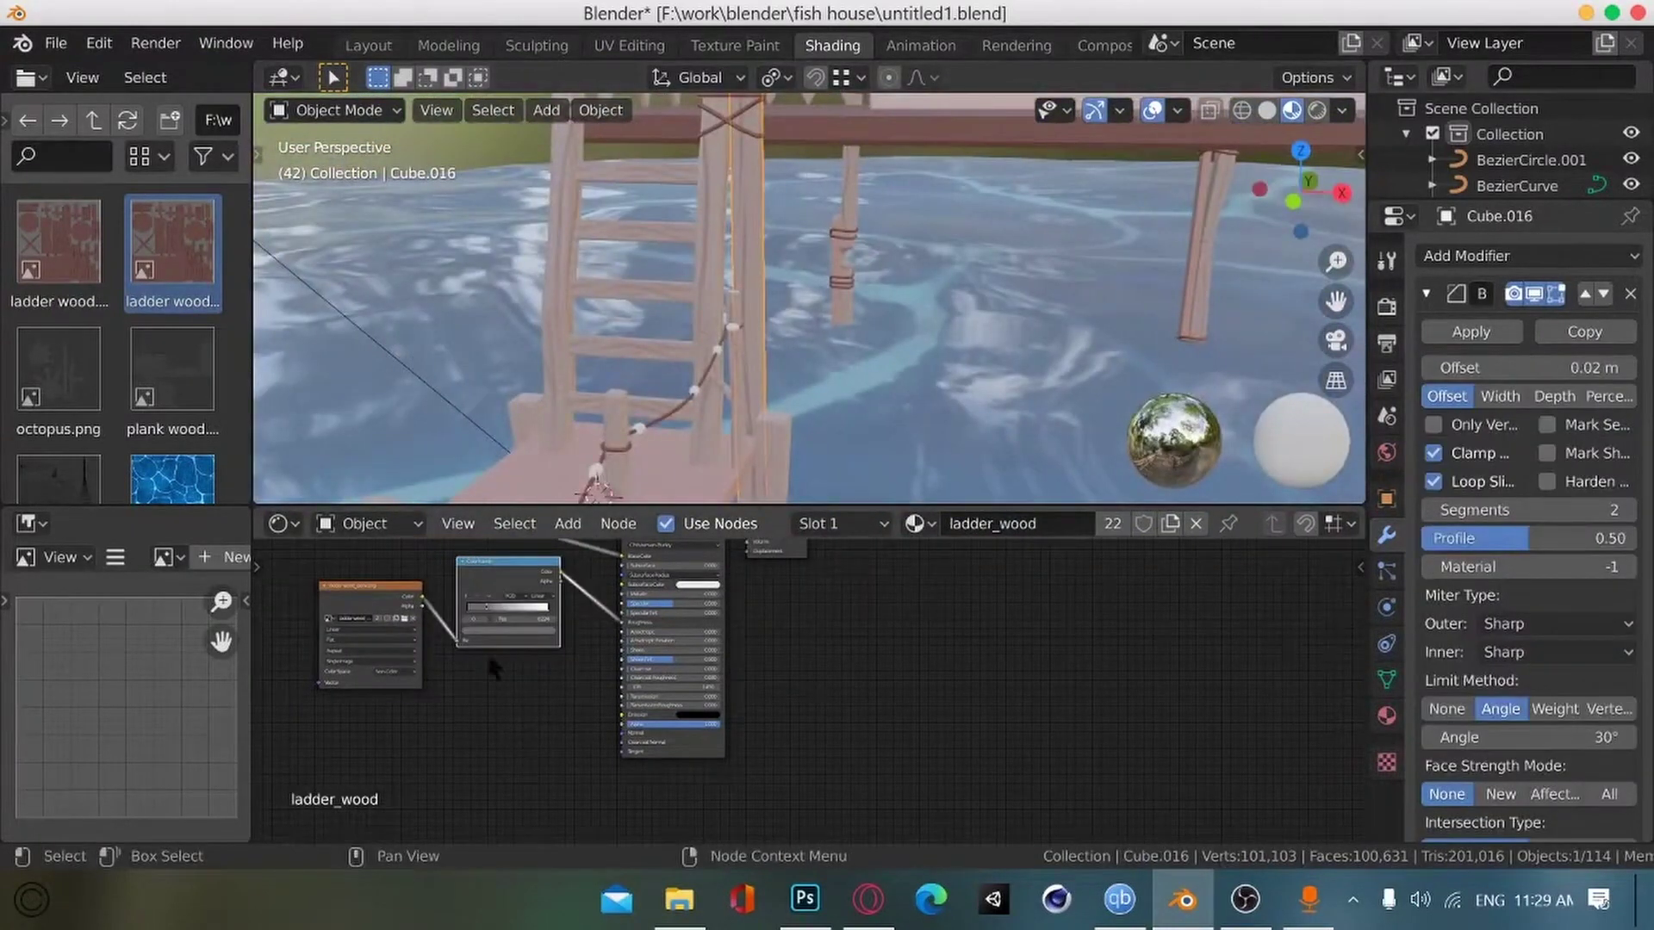
{"action": "scroll", "coordinate": [1455, 594], "scroll_direction": "down", "scroll_amount": 2}
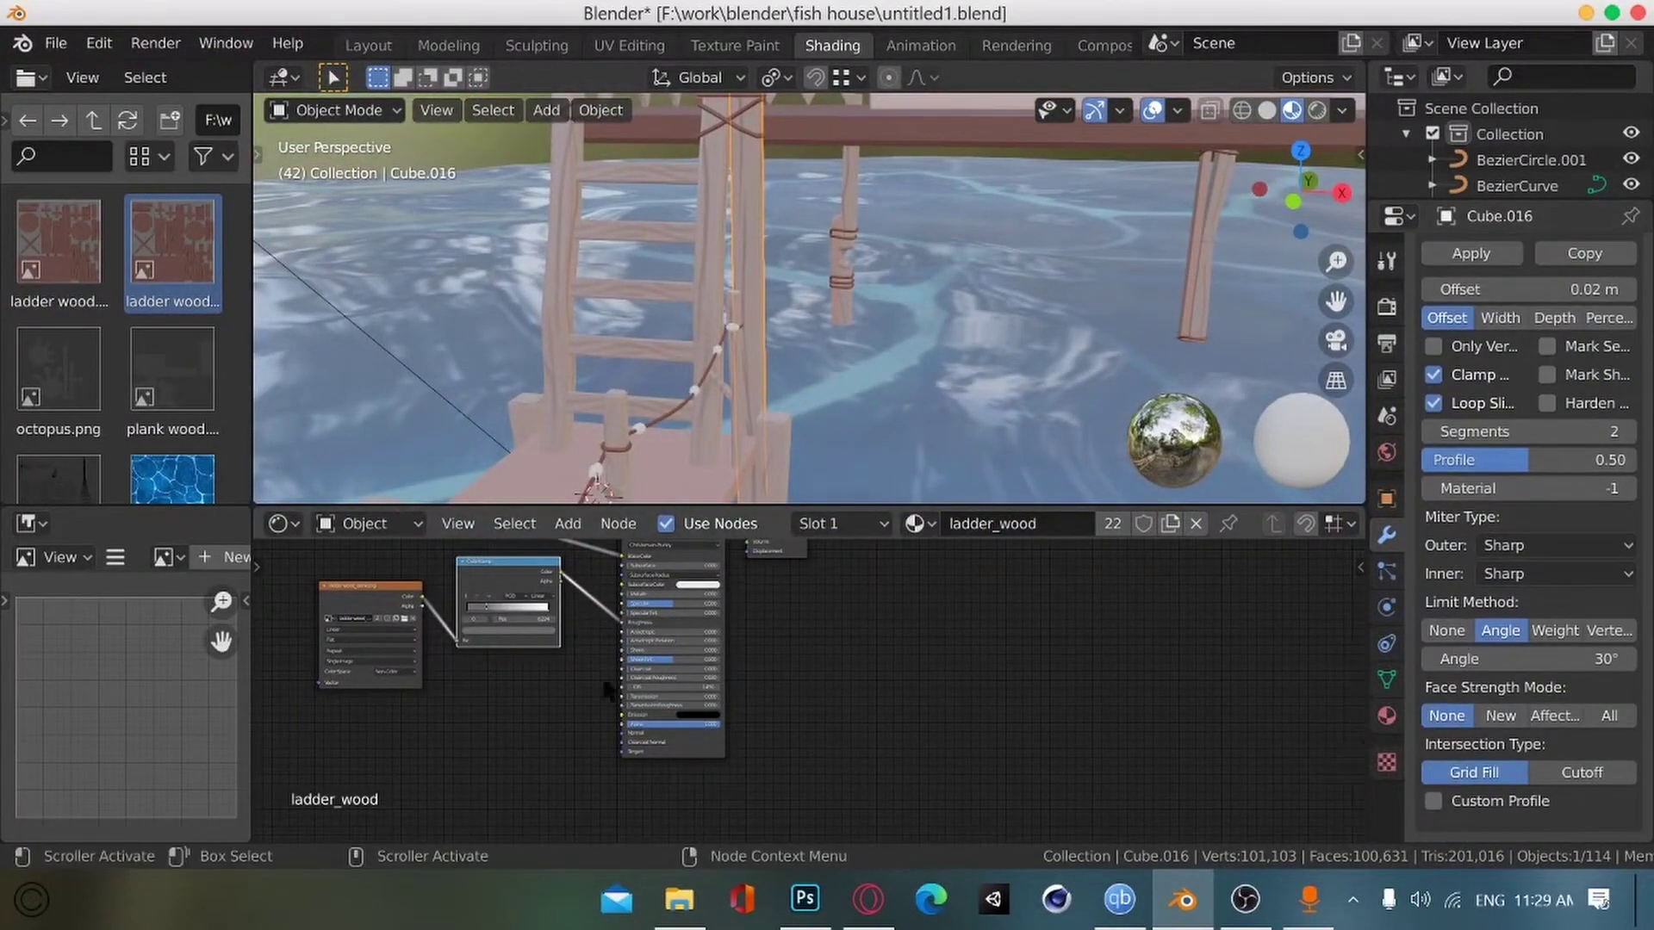
Step: Rearrange the roughness texture and ColorRamp nodes to free space, and preview the ColorRamp output on the model
{"action": "left_click", "coordinate": [352, 587]}
{"action": "left_click_drag", "start_coordinate": [491, 706], "coordinate": [430, 736], "text": "ctrl+alt"}
{"action": "left_click_drag", "start_coordinate": [431, 735], "coordinate": [516, 746], "text": "alt"}
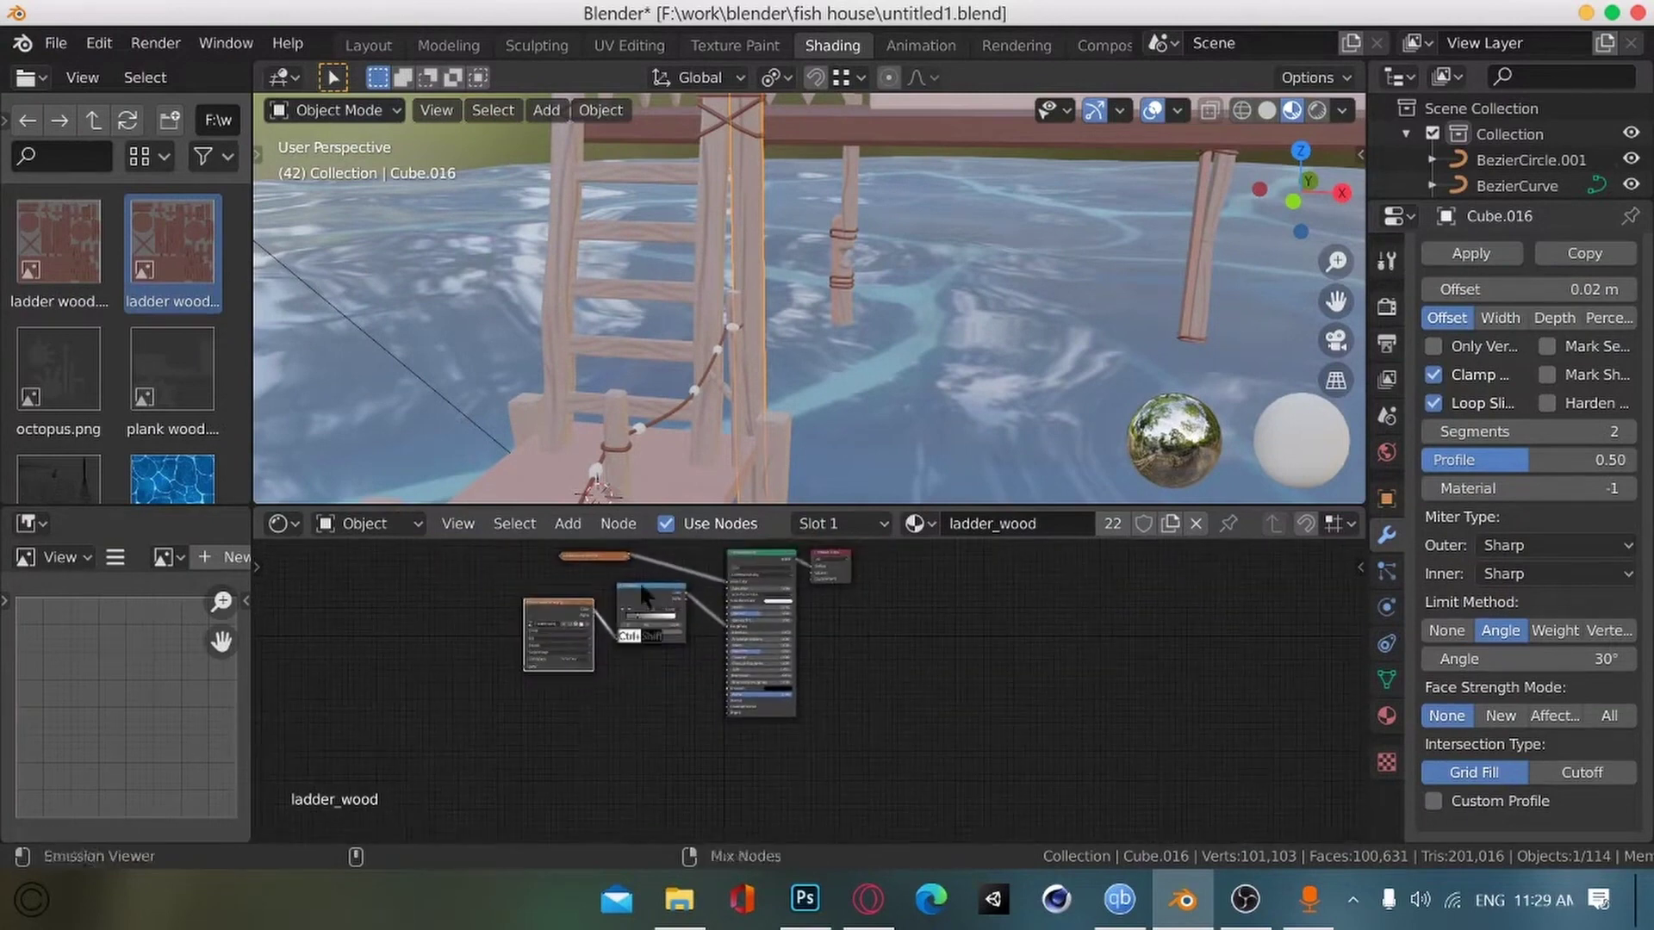
{"action": "left_click_drag", "start_coordinate": [688, 592], "coordinate": [731, 583]}
{"action": "left_click_drag", "start_coordinate": [465, 713], "coordinate": [440, 678], "text": "alt"}
{"action": "left_click_drag", "start_coordinate": [440, 677], "coordinate": [443, 701], "text": "alt"}
{"action": "left_click", "coordinate": [482, 590]}
{"action": "left_click_drag", "start_coordinate": [603, 572], "coordinate": [377, 573]}
{"action": "left_click_drag", "start_coordinate": [587, 589], "coordinate": [515, 576]}
{"action": "left_click", "coordinate": [540, 683]}
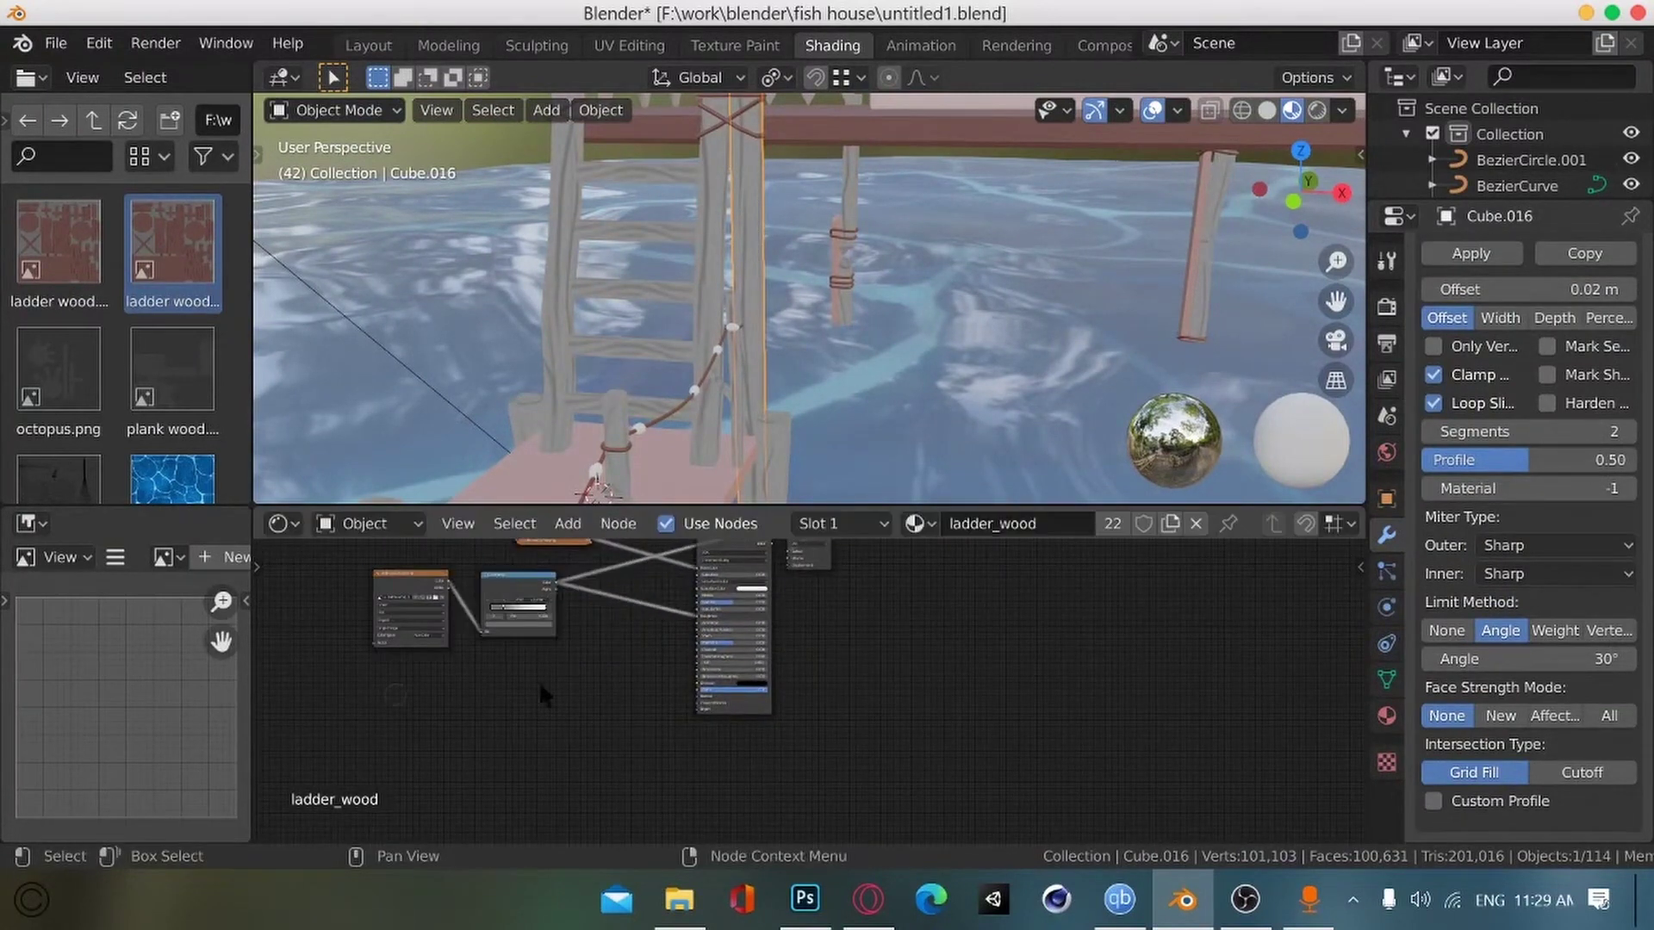
Step: Add a Bump node in the space below the ColorRamp
{"action": "key", "text": "shift+a"}
{"action": "type", "text": "bu"}
{"action": "key", "text": "Return"}
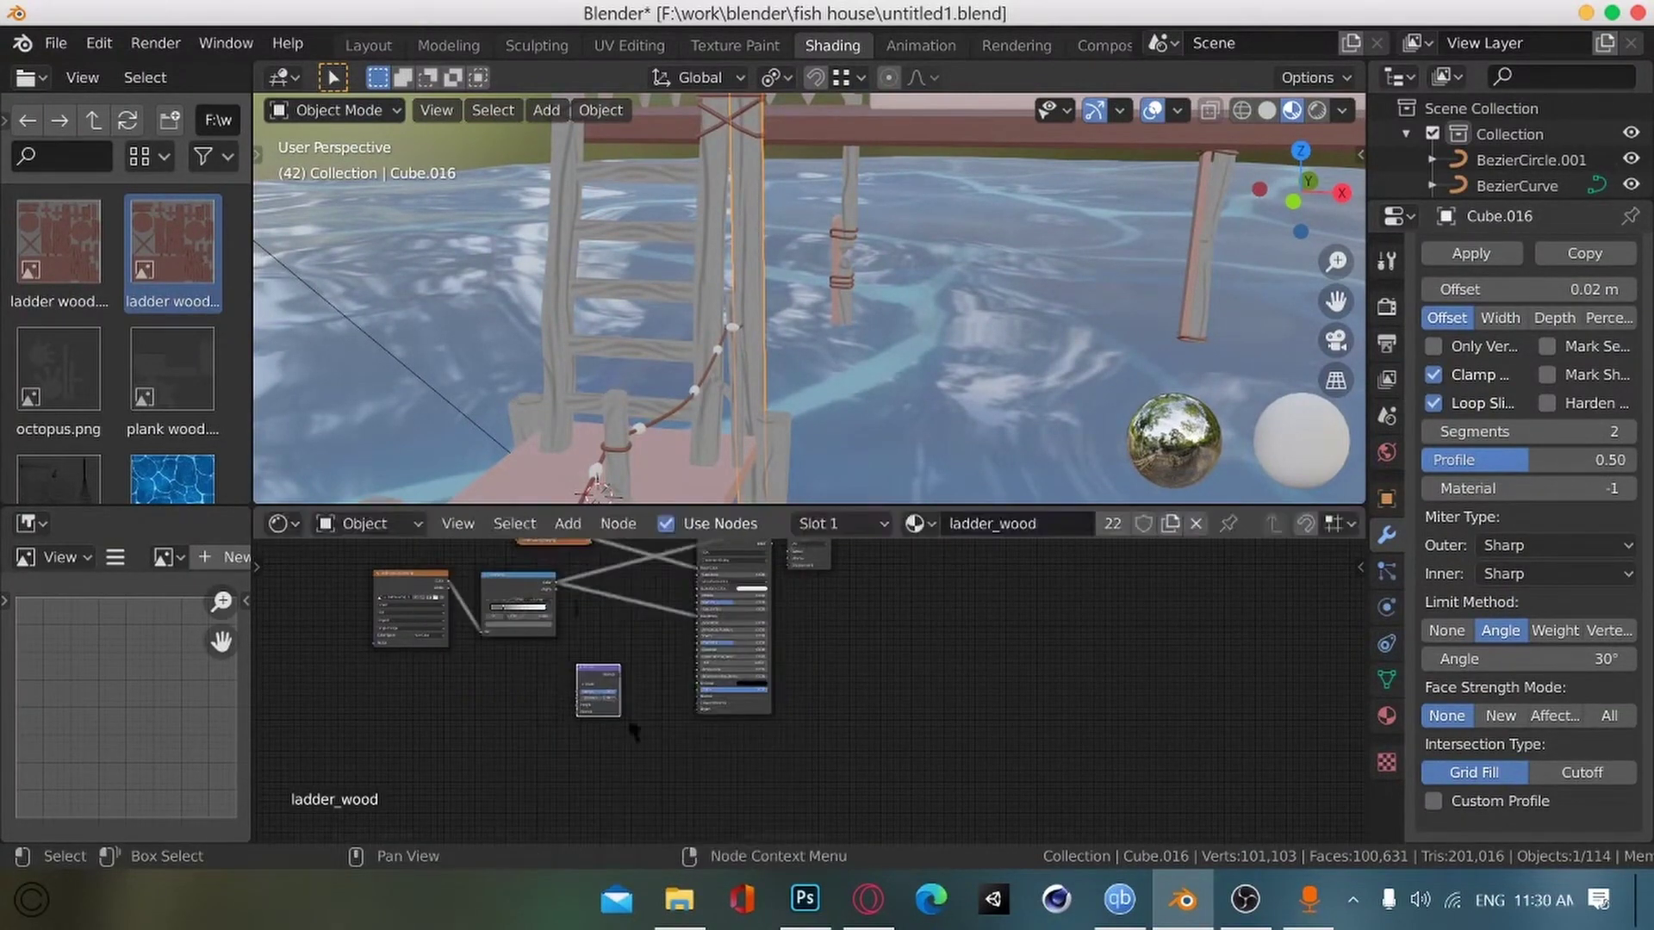
Step: Launch Discord from the system search
{"action": "left_click", "coordinate": [869, 900]}
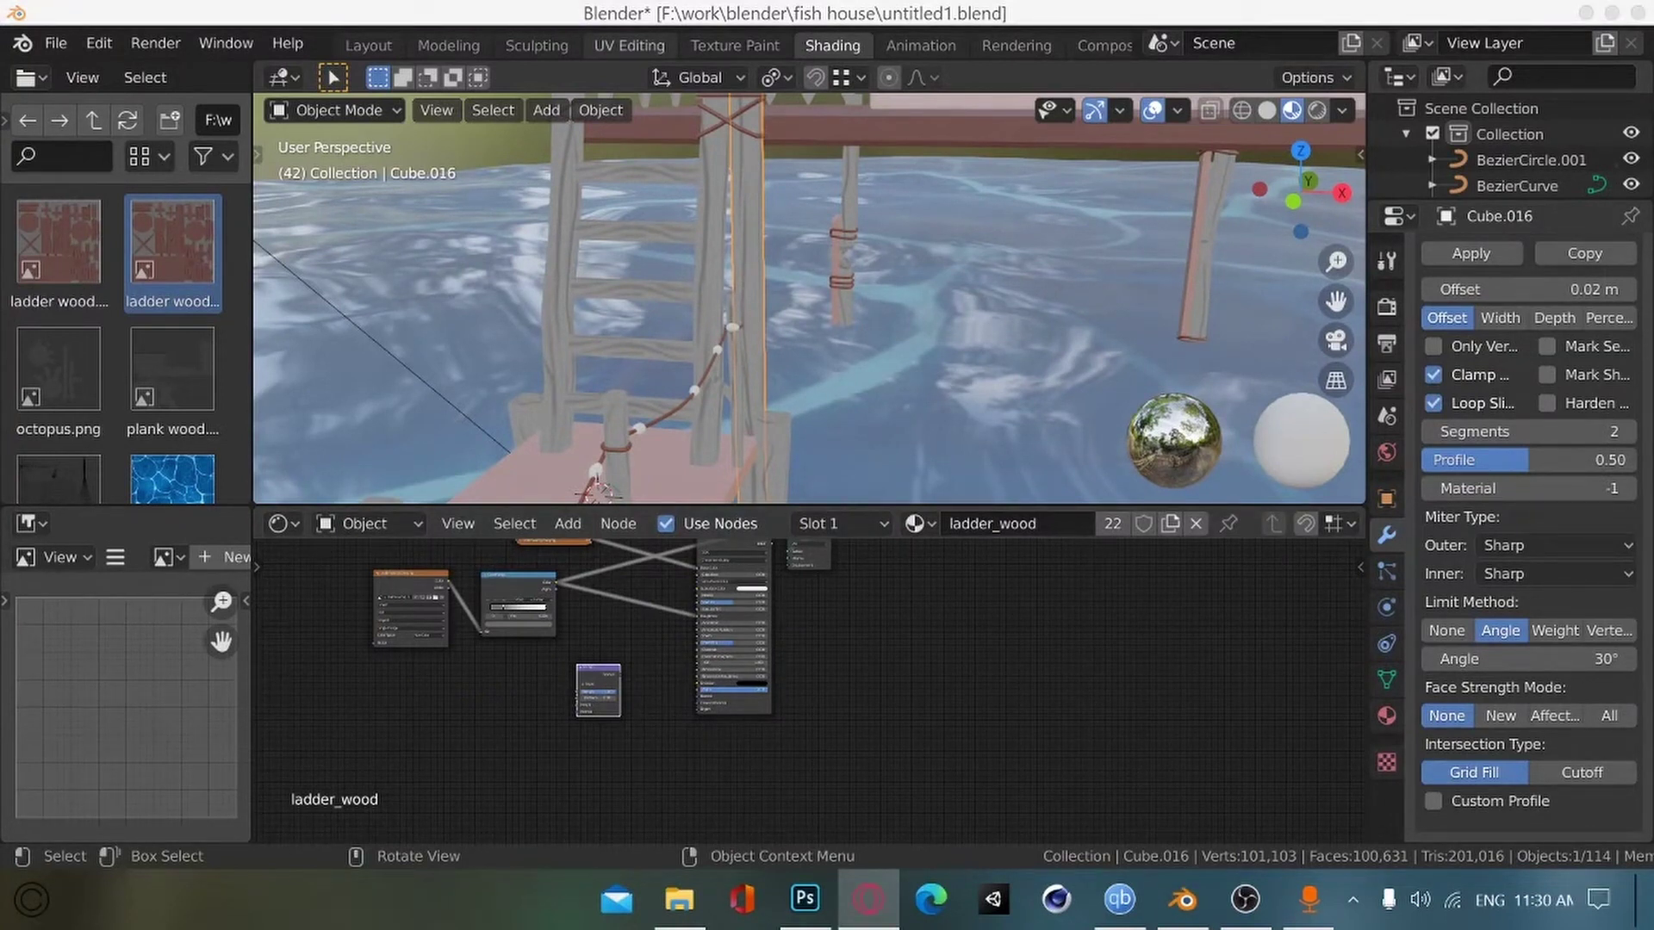
{"action": "left_click", "coordinate": [31, 900]}
{"action": "type", "text": "dis"}
{"action": "key", "text": "Return"}
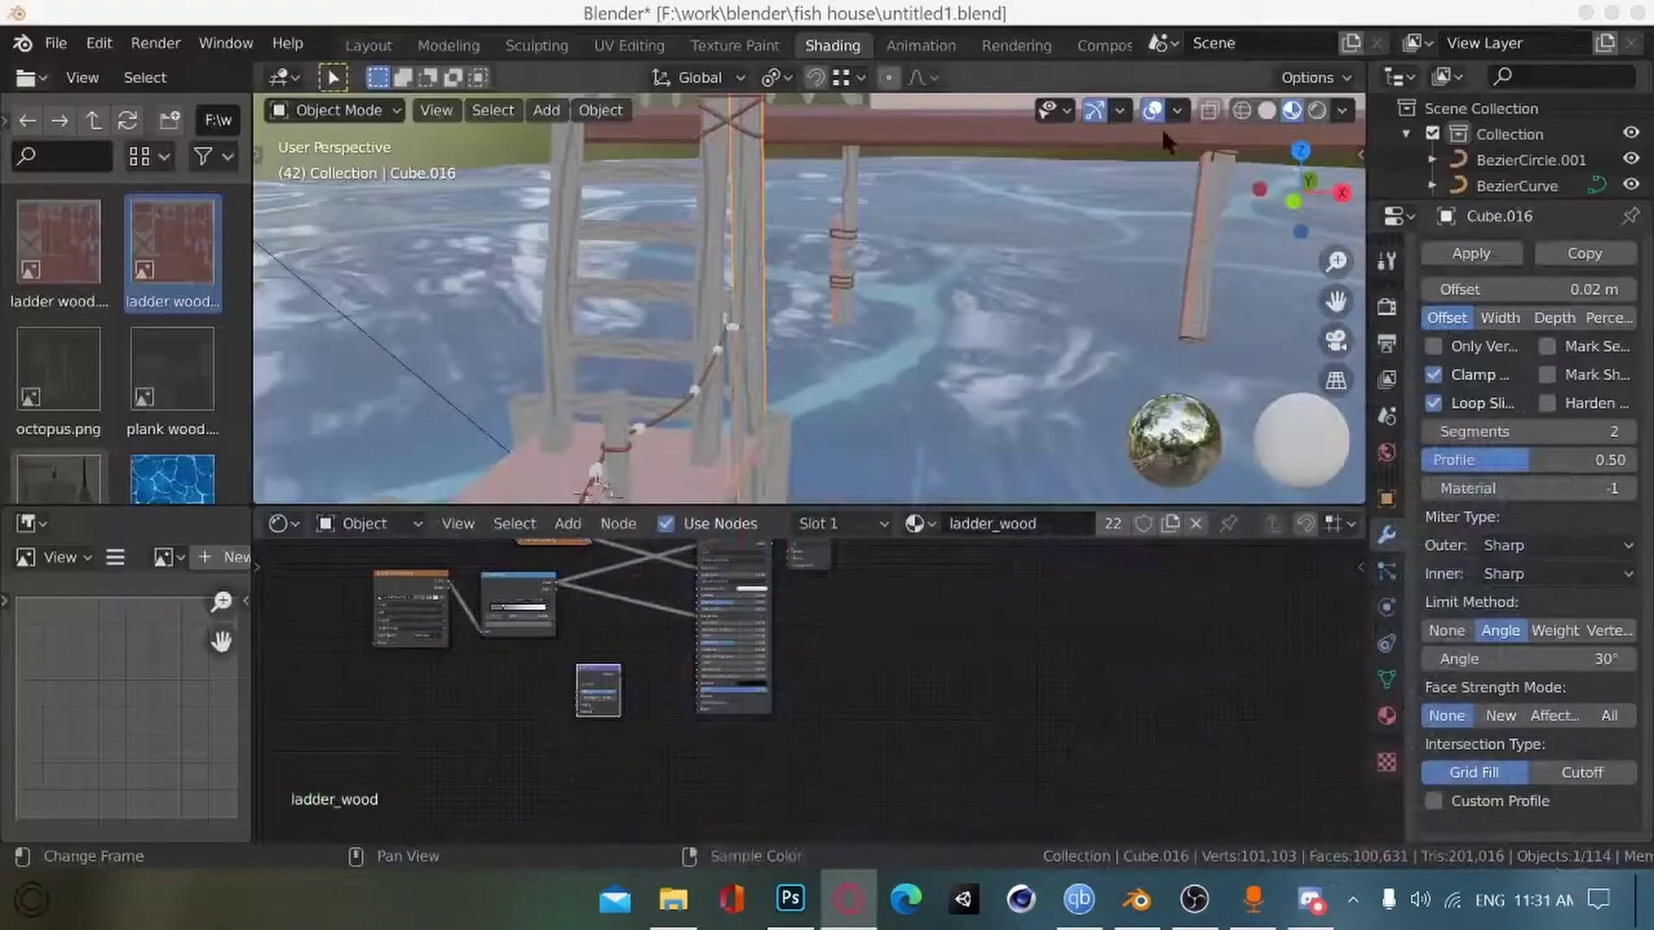
Step: Connect the ColorRamp's Color to the Bump node's Height and preview the Bump output on the model
{"action": "left_click", "coordinate": [803, 718]}
{"action": "scroll", "coordinate": [400, 658], "scroll_direction": "up", "scroll_amount": 3}
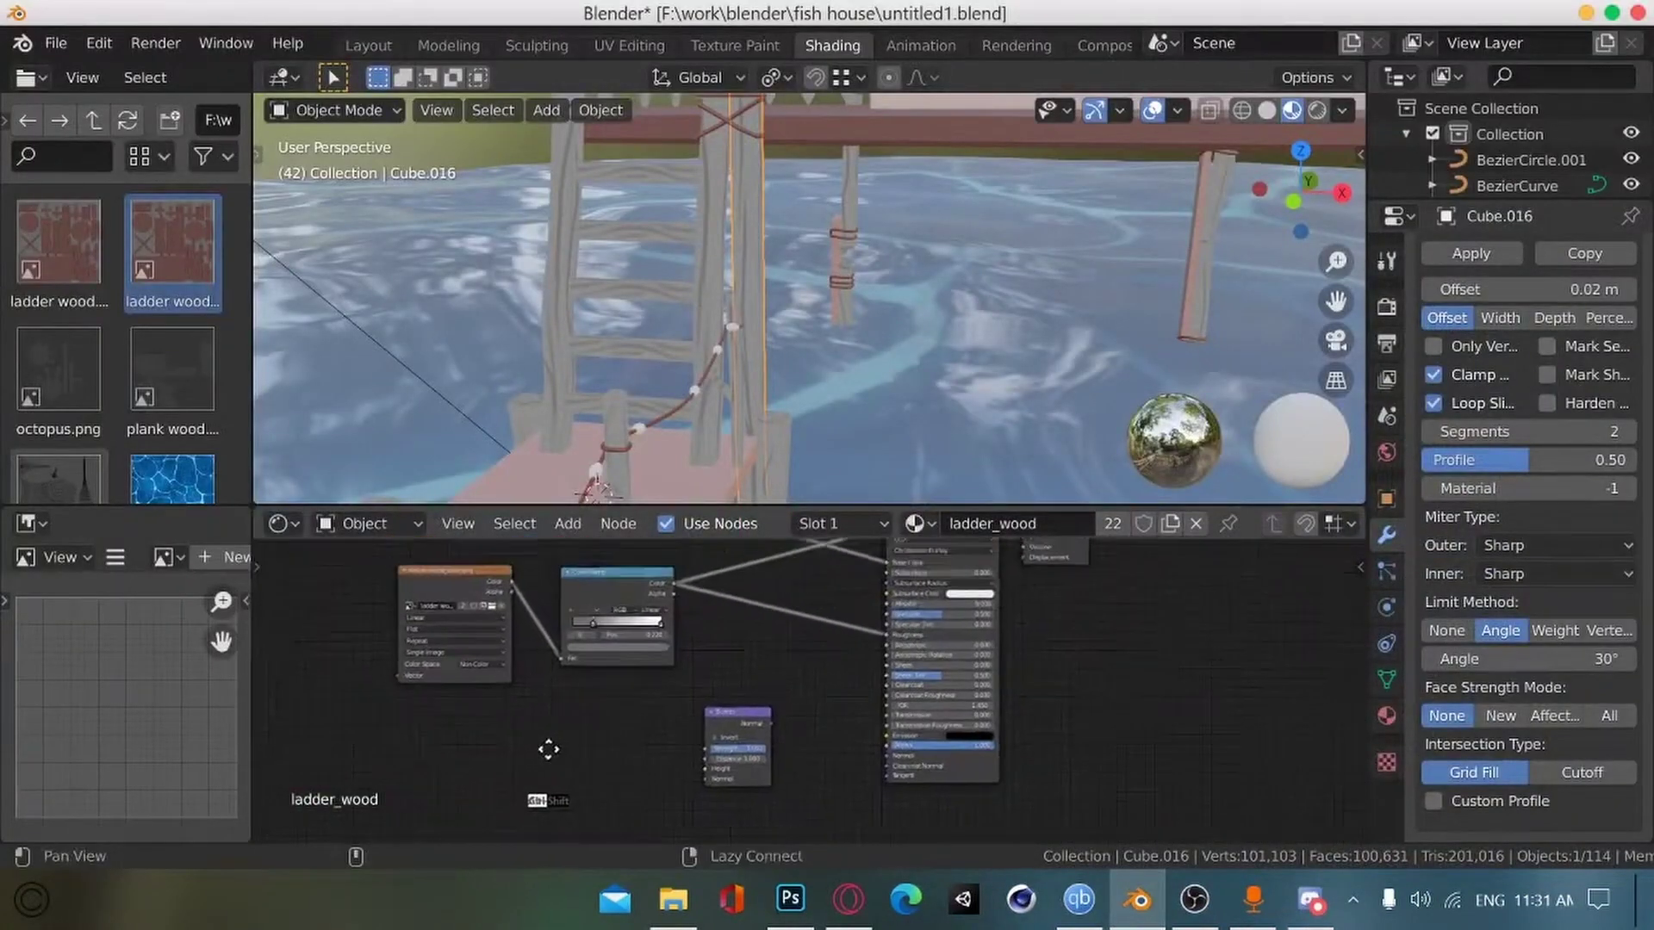
{"action": "left_click_drag", "start_coordinate": [664, 586], "coordinate": [765, 739]}
{"action": "left_click", "coordinate": [769, 741], "text": "ctrl+shift"}
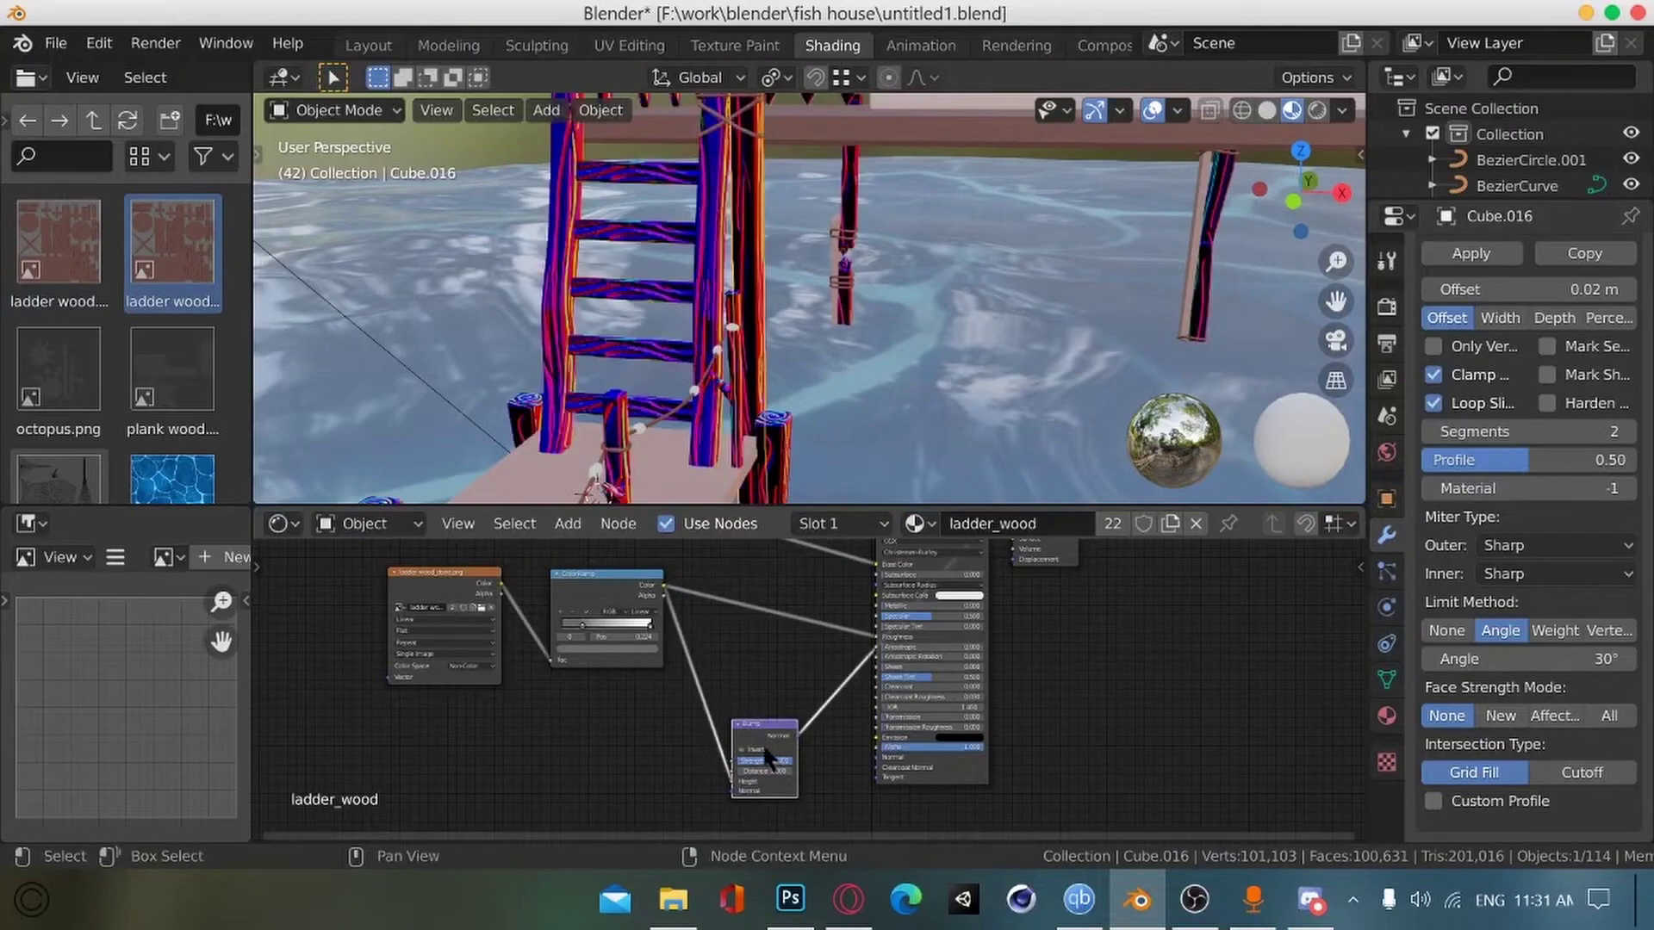
Step: Connect the Bump node to the Principled BSDF's Normal input and restore the Principled BSDF output
{"action": "middle_click_drag", "start_coordinate": [796, 741], "coordinate": [613, 677]}
{"action": "left_click_drag", "start_coordinate": [612, 671], "coordinate": [694, 694]}
{"action": "left_click_drag", "start_coordinate": [609, 764], "coordinate": [583, 835], "text": "alt"}
{"action": "left_click", "coordinate": [648, 706], "text": "ctrl+shift"}
{"action": "left_click_drag", "start_coordinate": [580, 691], "coordinate": [574, 603], "text": "alt"}
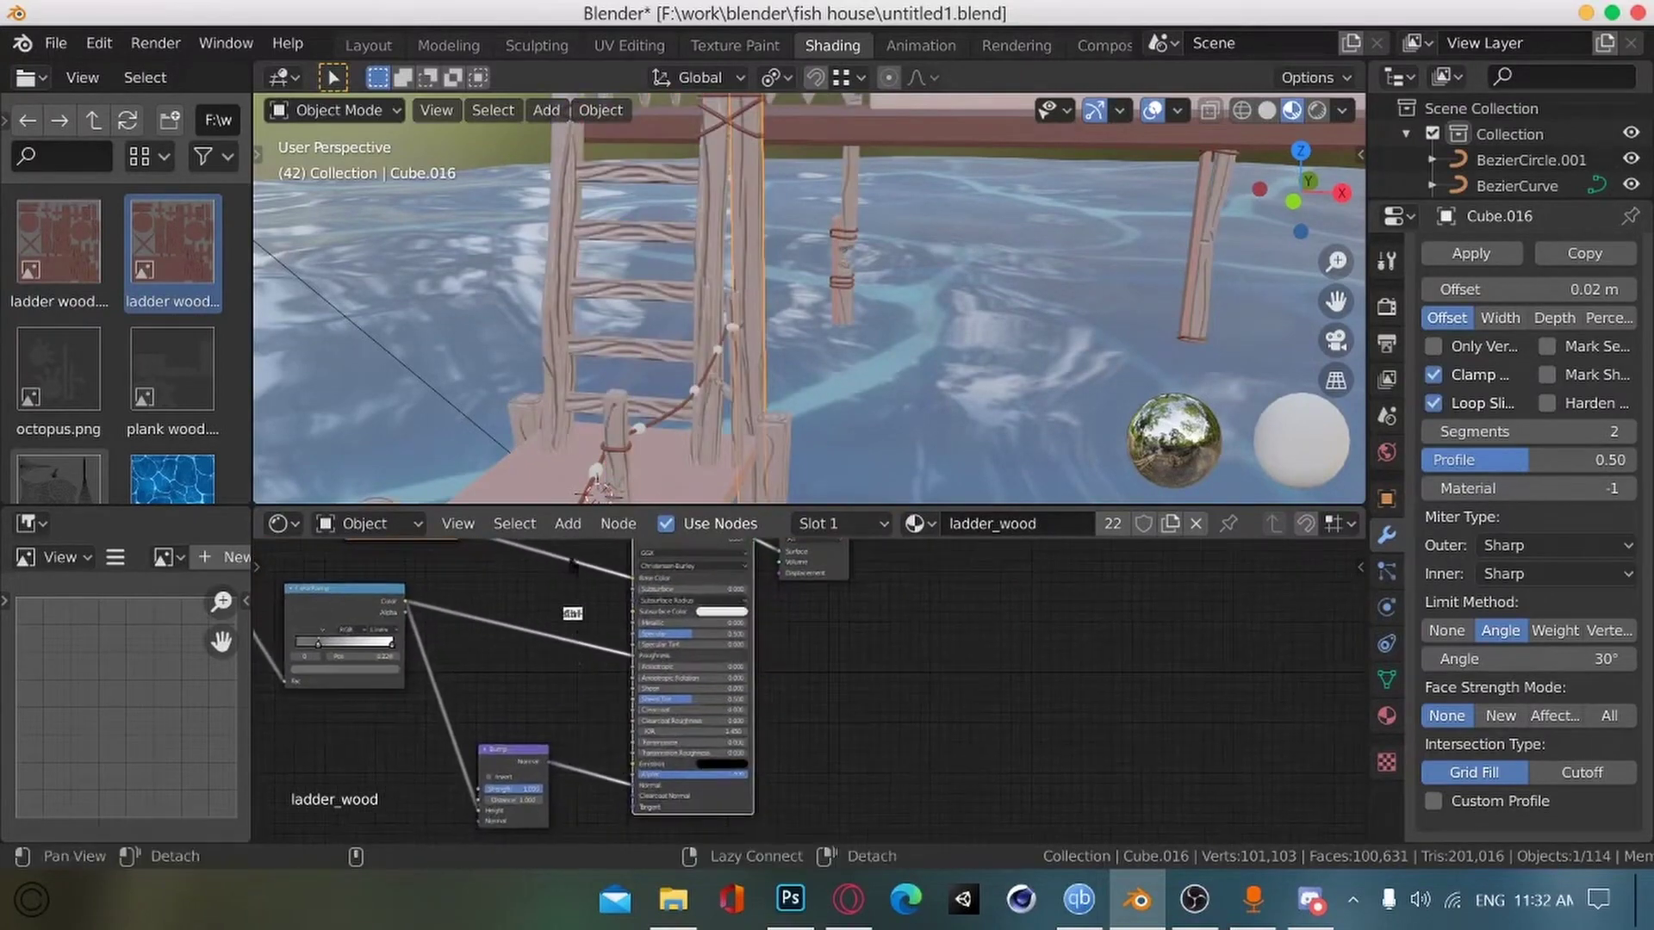
{"action": "left_click_drag", "start_coordinate": [654, 725], "coordinate": [609, 764]}
Step: Set the Bump node's Strength to 0.5
{"action": "left_click_drag", "start_coordinate": [302, 388], "coordinate": [448, 387], "text": "alt"}
{"action": "mouse_move", "coordinate": [448, 387]}
{"action": "left_mouse_down", "text": "ctrl+alt"}
{"action": "mouse_move", "coordinate": [438, 379]}
{"action": "mouse_move", "coordinate": [436, 417]}
{"action": "left_mouse_up", "text": "ctrl+alt"}
{"action": "left_click_drag", "start_coordinate": [436, 418], "coordinate": [479, 314], "text": "alt"}
{"action": "left_click_drag", "start_coordinate": [479, 314], "coordinate": [475, 293], "text": "ctrl+alt"}
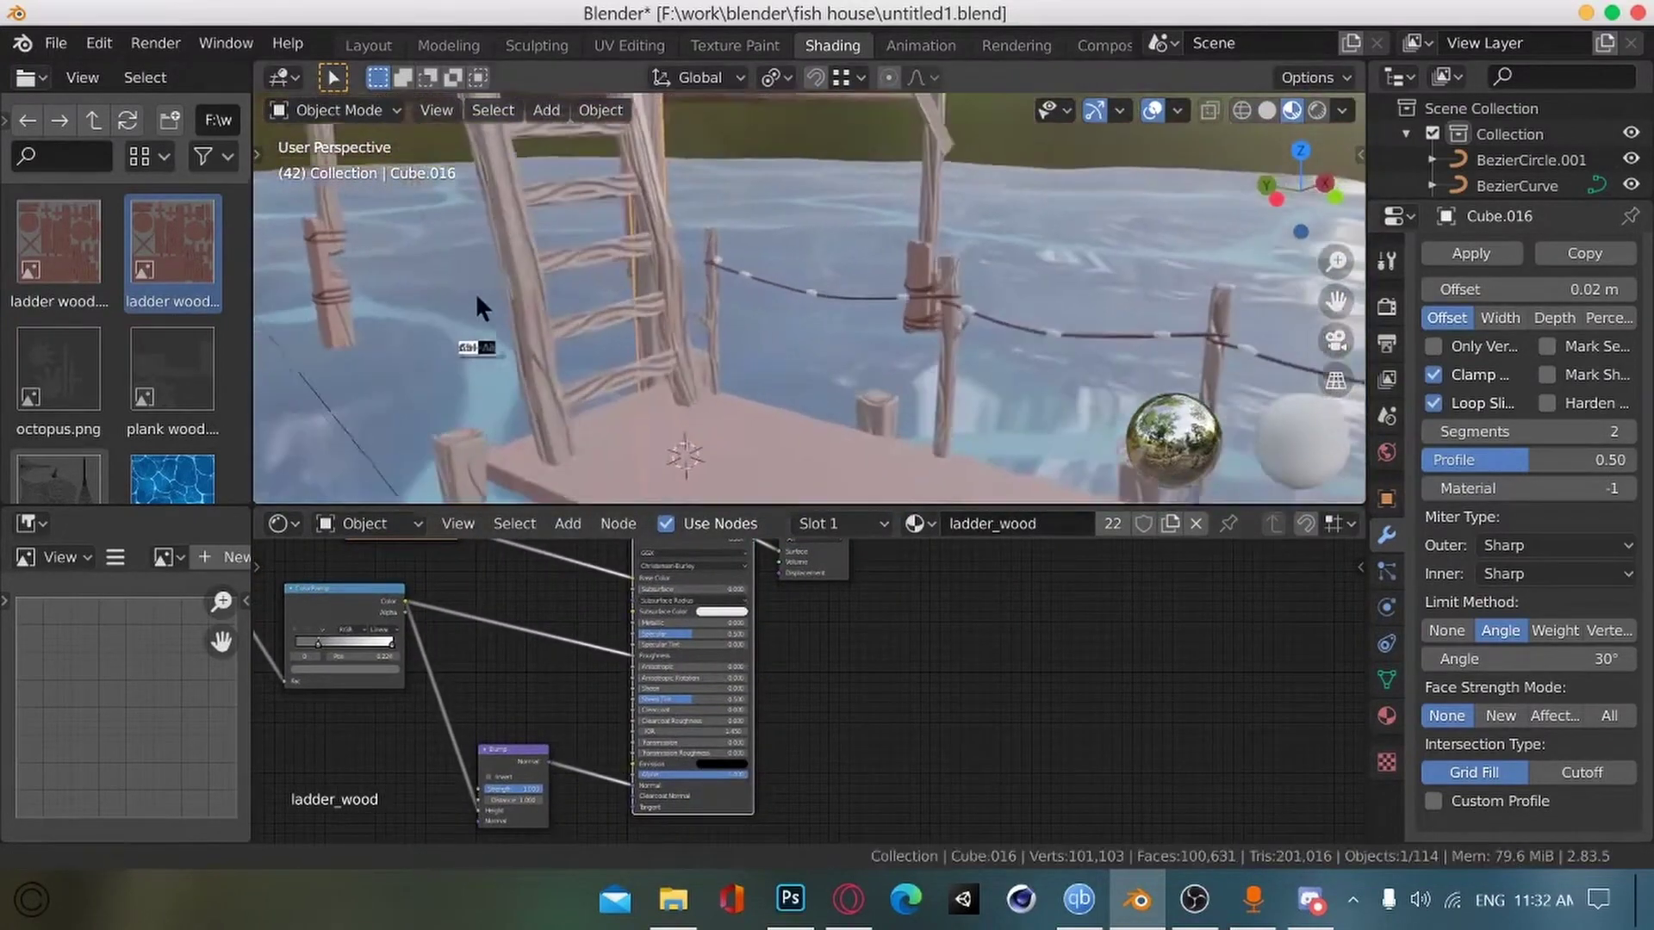
{"action": "type", "text": ".5"}
{"action": "key", "text": "Return"}
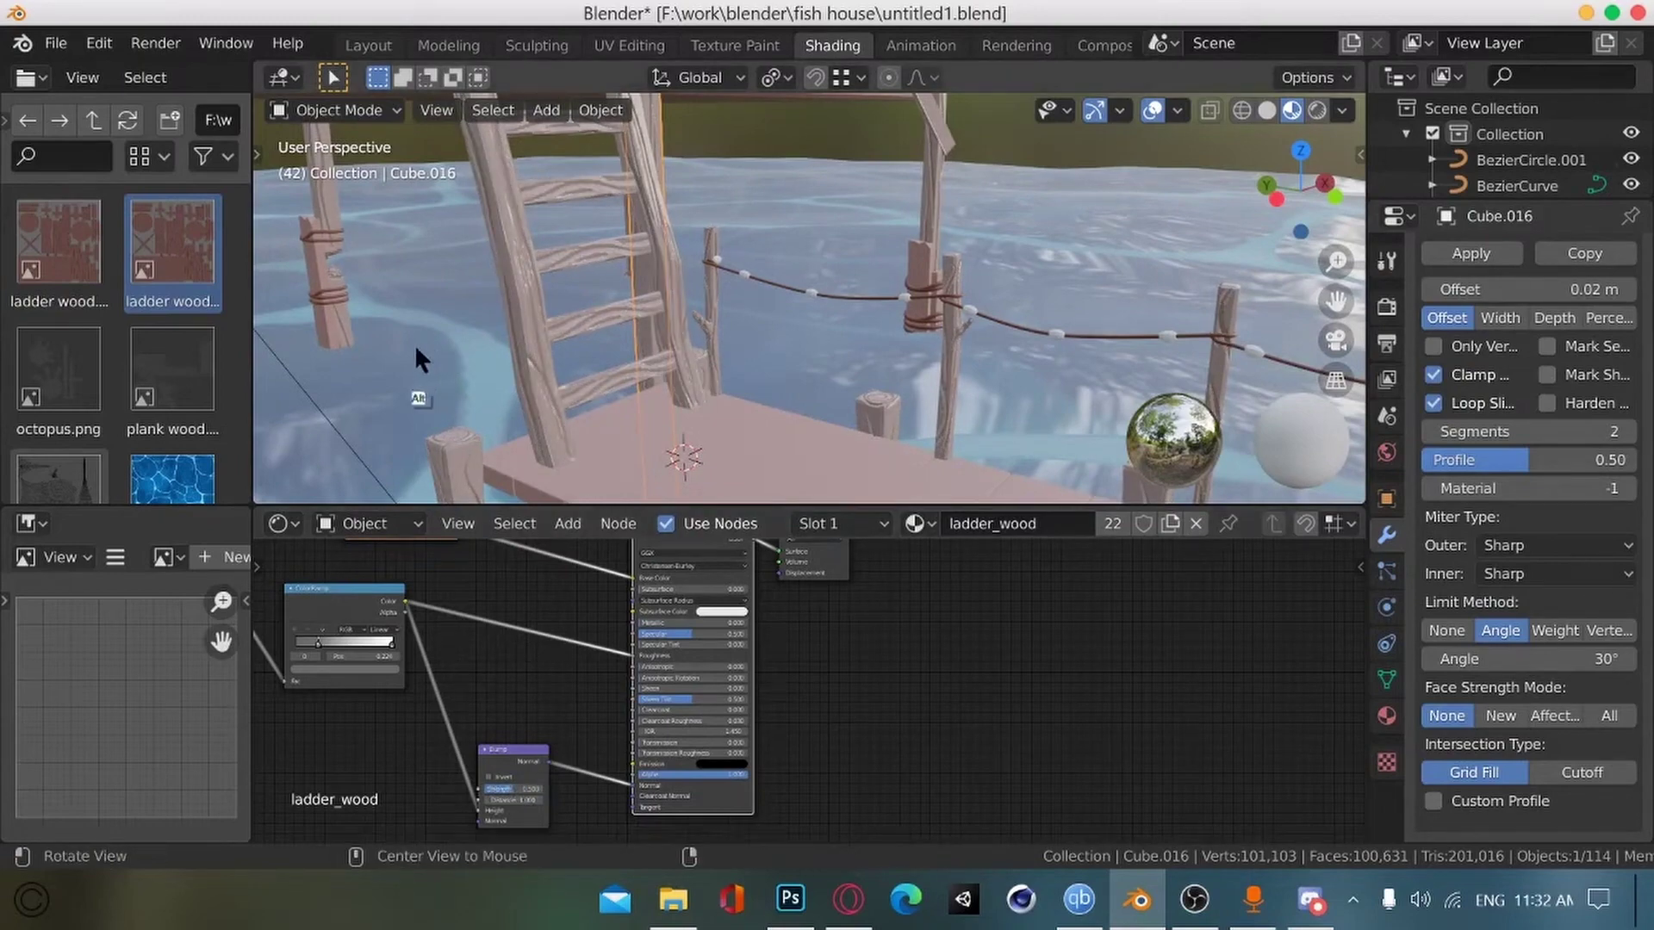
Step: Switch the viewport to Rendered shading to check the ladder and dock posts
{"action": "mouse_move", "coordinate": [416, 343]}
{"action": "left_mouse_down", "text": "ctrl+alt"}
{"action": "mouse_move", "coordinate": [481, 318]}
{"action": "mouse_move", "coordinate": [396, 357]}
{"action": "left_mouse_up", "text": "ctrl+alt"}
{"action": "mouse_move", "coordinate": [396, 357]}
{"action": "left_mouse_down", "text": "alt"}
{"action": "mouse_move", "coordinate": [484, 374]}
{"action": "mouse_move", "coordinate": [456, 360]}
{"action": "left_mouse_up", "text": "alt"}
{"action": "key", "text": "z"}
{"action": "left_click_drag", "start_coordinate": [457, 360], "coordinate": [467, 365], "text": "alt"}
{"action": "middle_click_drag", "start_coordinate": [468, 368], "coordinate": [353, 375]}
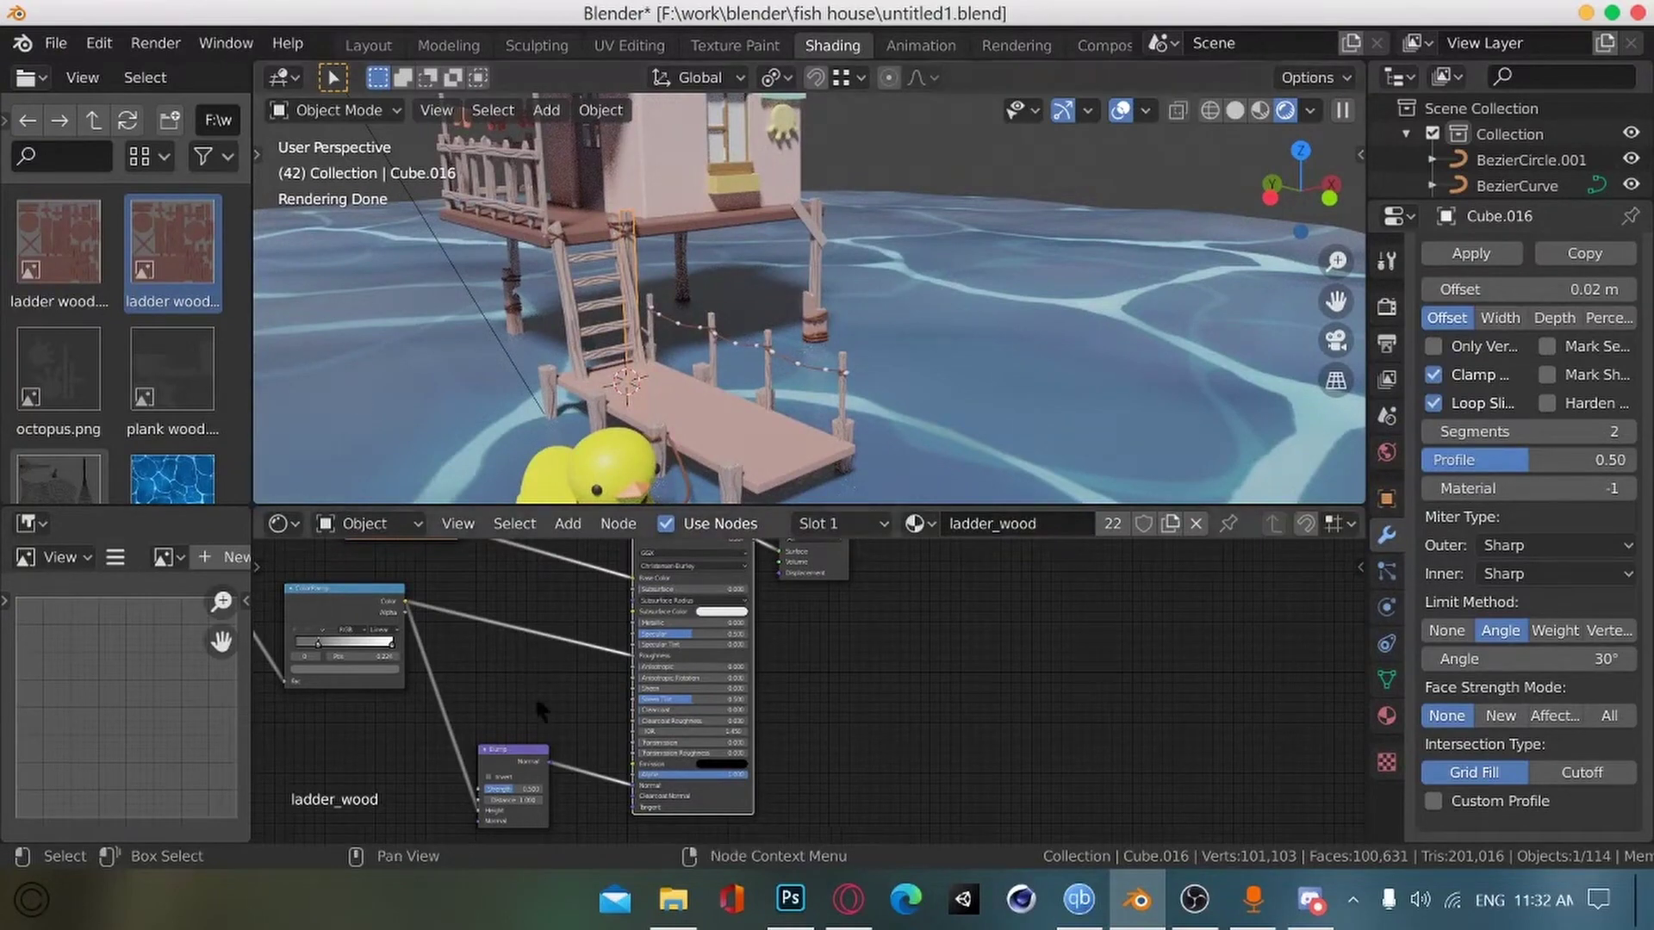
Step: Insert a Hue Saturation Value node between the wood texture and the Principled BSDF's Base Color
{"action": "middle_click_drag", "start_coordinate": [465, 544], "coordinate": [483, 634]}
{"action": "key", "text": "shift+a"}
{"action": "left_click", "coordinate": [479, 626]}
{"action": "type", "text": "hue"}
{"action": "left_click", "coordinate": [474, 607]}
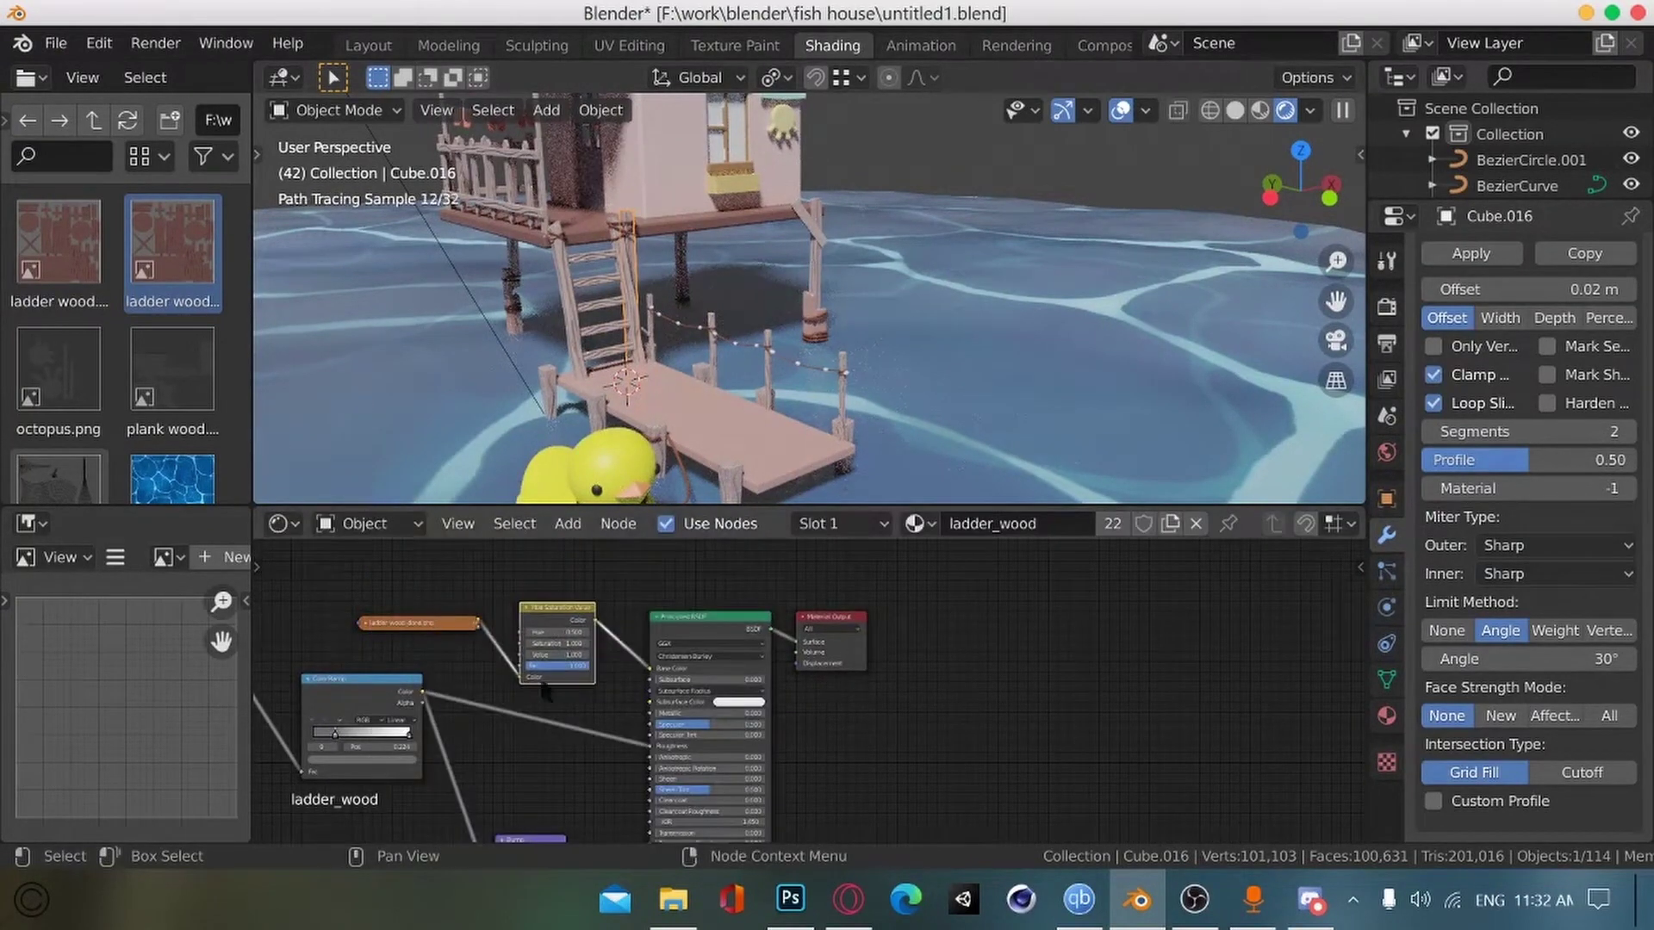
Step: Set the Hue Saturation Value node's Saturation to 2 and lower its Value to darken the wood
{"action": "left_click", "coordinate": [582, 668]}
{"action": "key", "text": "Return"}
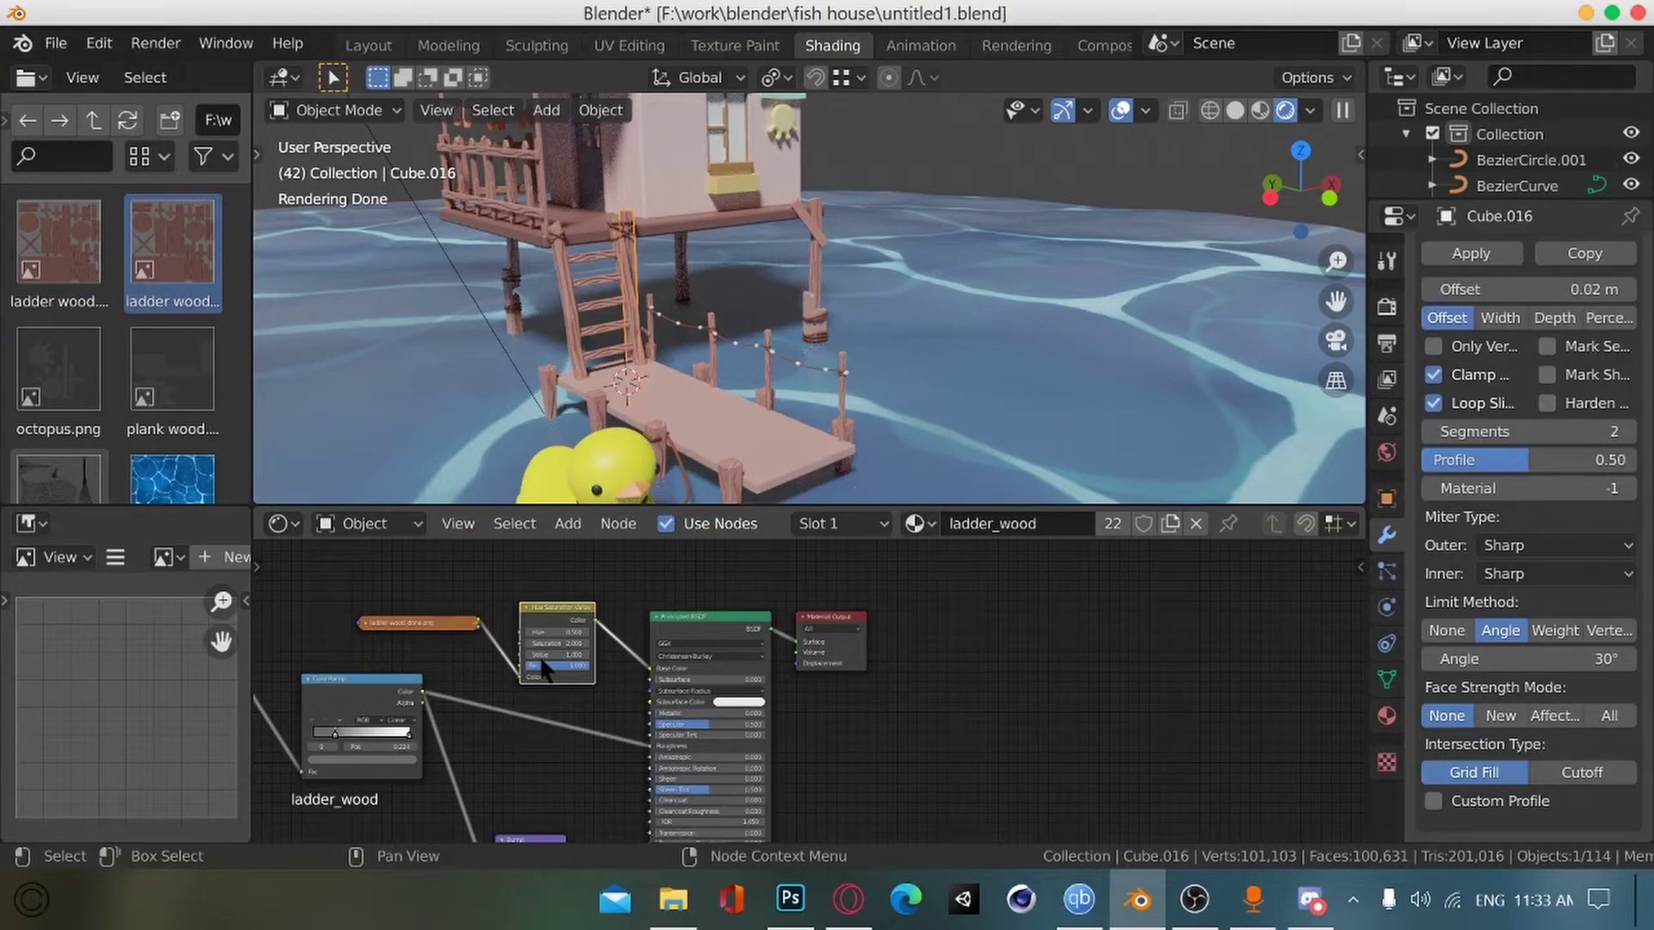
{"action": "key", "text": "ctrl+s"}
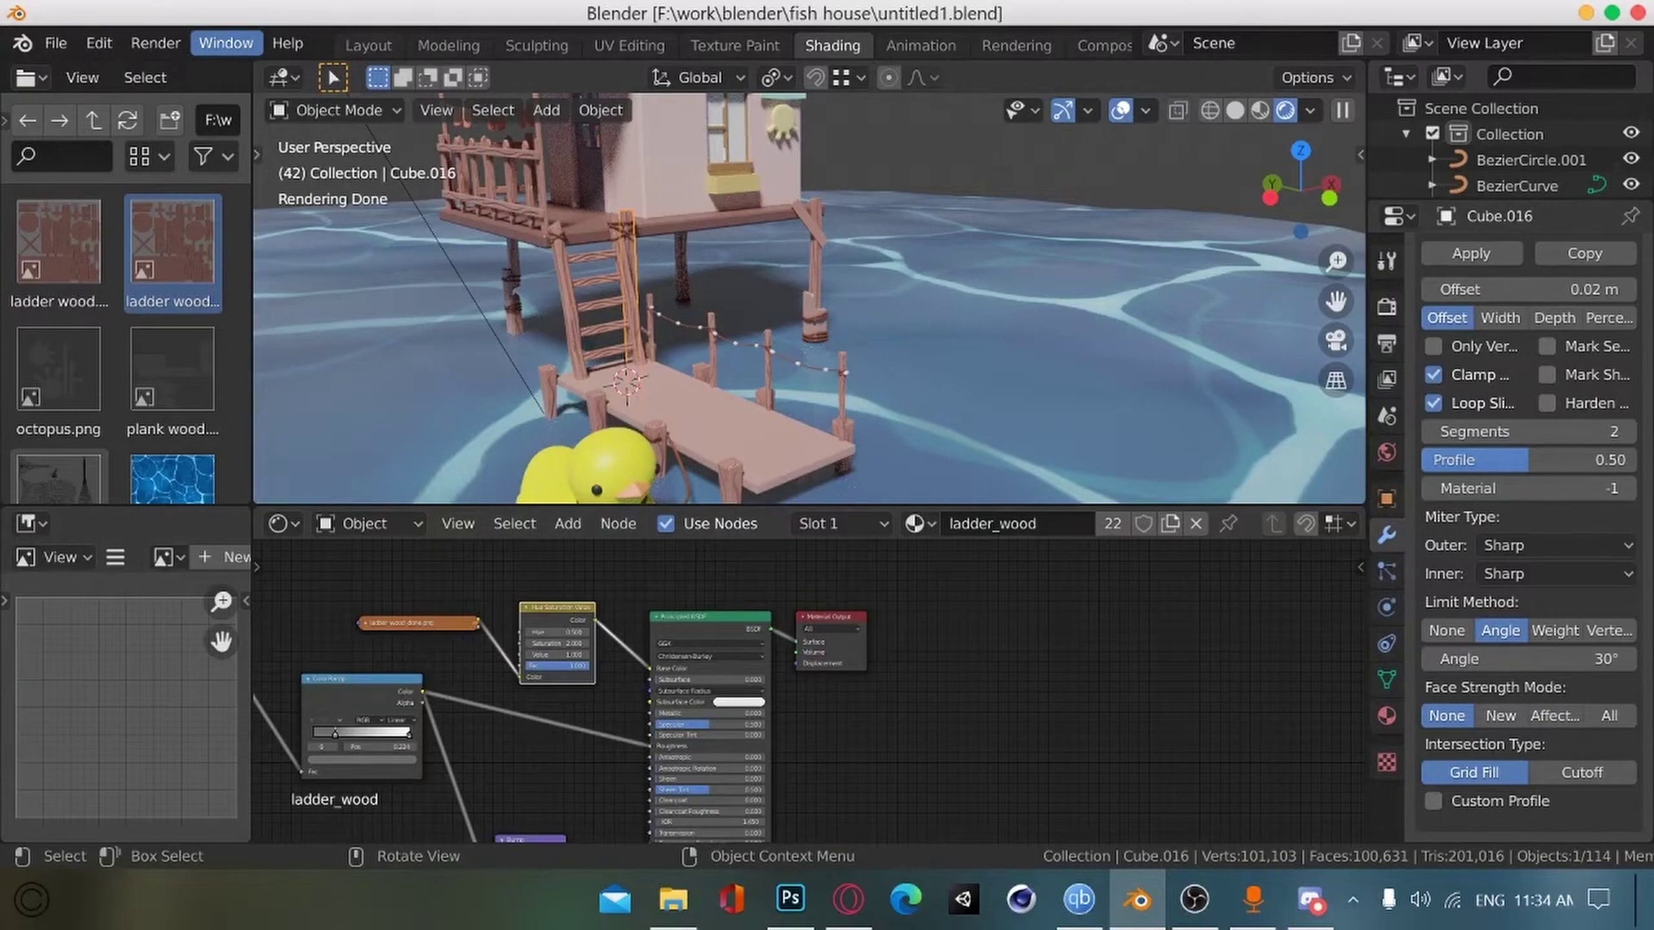
{"action": "left_click", "coordinate": [848, 899]}
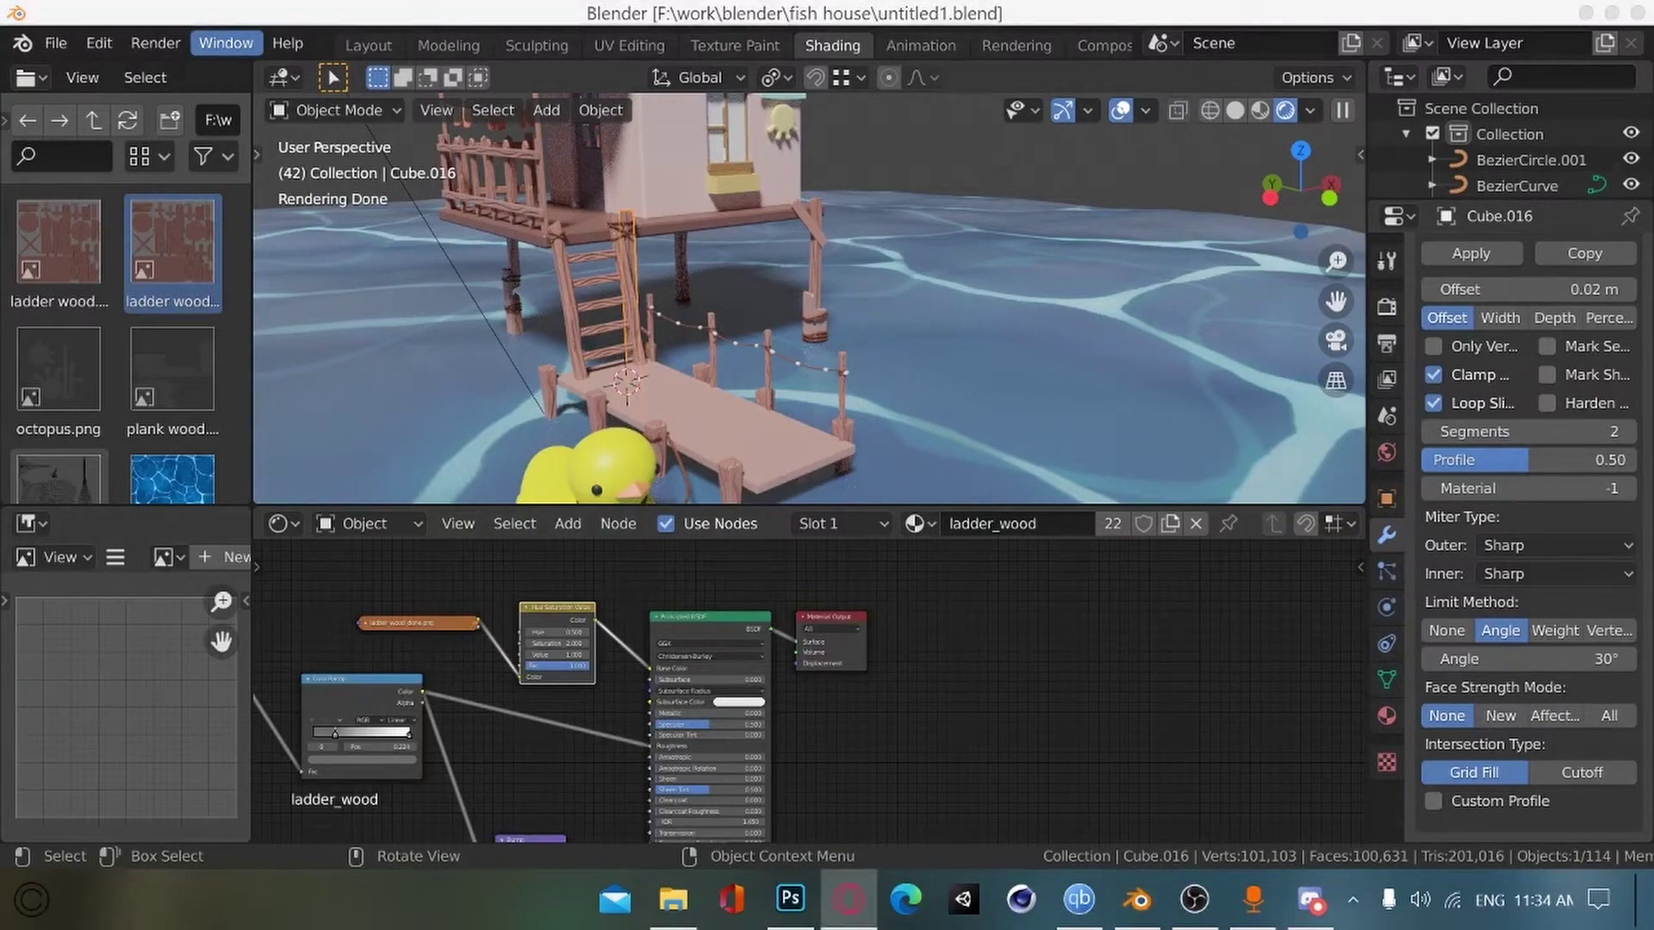
{"action": "left_click_drag", "start_coordinate": [555, 655], "coordinate": [544, 657]}
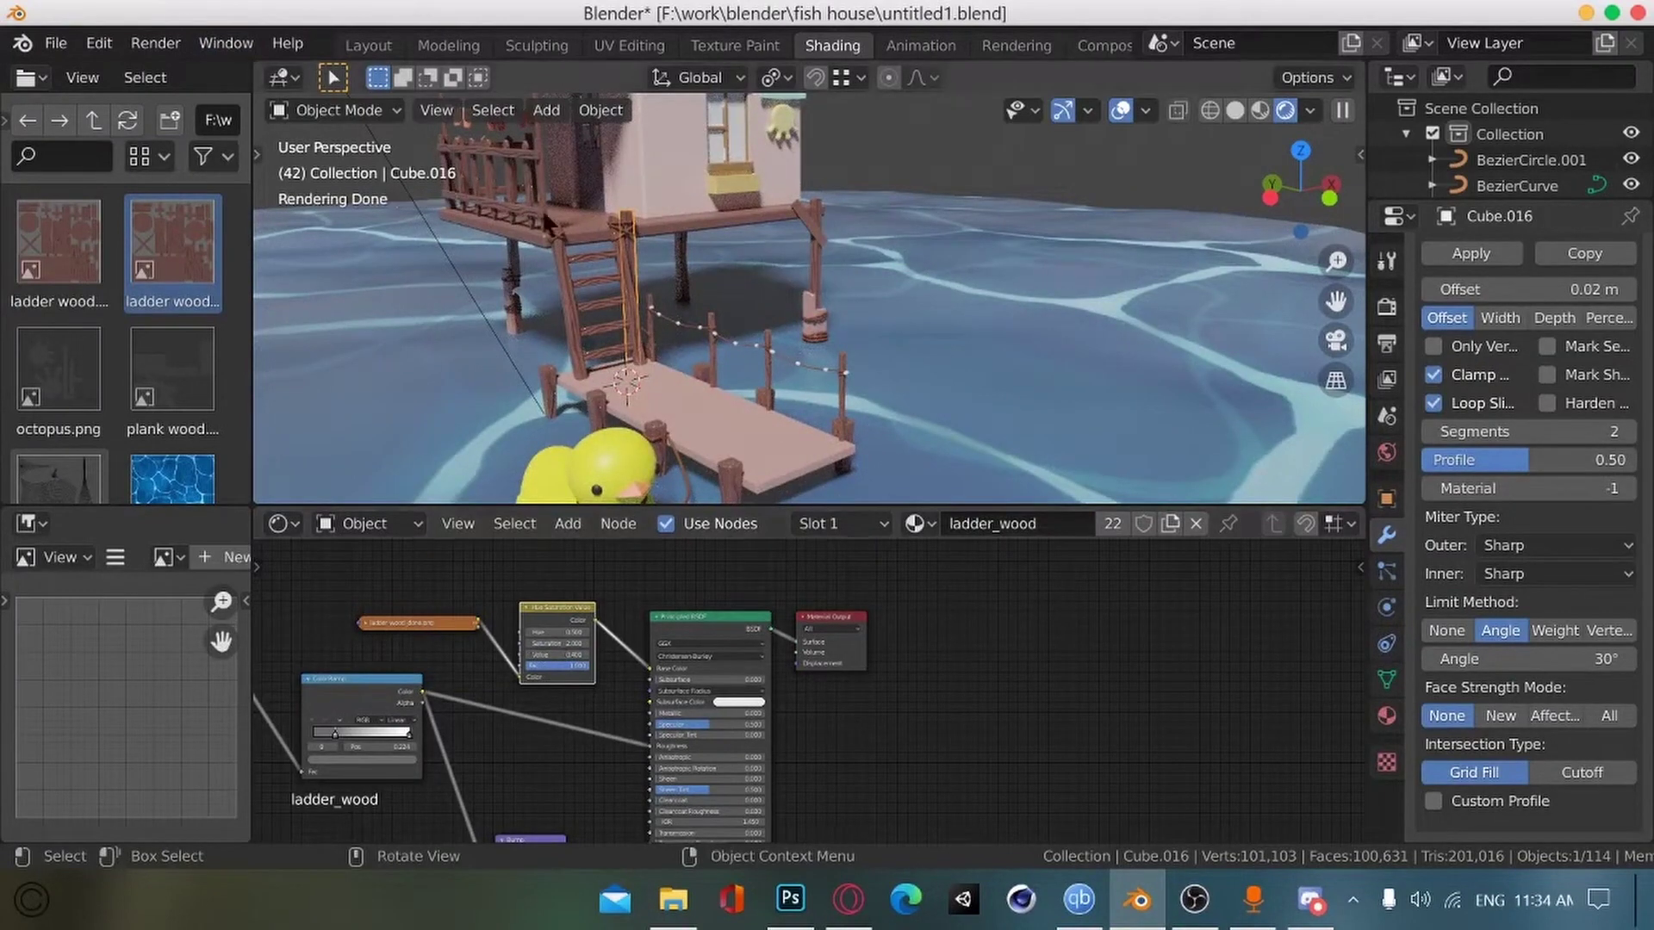
Step: Lighten the ColorRamp's grey stop slightly and save the blend file
{"action": "middle_click_drag", "start_coordinate": [463, 768], "coordinate": [408, 745]}
{"action": "left_click_drag", "start_coordinate": [408, 746], "coordinate": [455, 729], "text": "alt"}
{"action": "left_click_drag", "start_coordinate": [354, 696], "coordinate": [378, 659], "text": "ctrl+alt"}
{"action": "left_click_drag", "start_coordinate": [288, 741], "coordinate": [427, 727], "text": "alt"}
{"action": "left_click", "coordinate": [363, 642]}
{"action": "left_click_drag", "start_coordinate": [435, 501], "coordinate": [435, 485]}
{"action": "left_click", "coordinate": [463, 687]}
{"action": "left_click_drag", "start_coordinate": [469, 691], "coordinate": [405, 717], "text": "ctrl+alt"}
{"action": "left_click_drag", "start_coordinate": [439, 702], "coordinate": [447, 717], "text": "ctrl+alt"}
{"action": "key", "text": "ctrl+s"}
{"action": "scroll", "coordinate": [446, 713], "scroll_direction": "down", "scroll_amount": 3}
{"action": "mouse_move", "coordinate": [426, 388]}
{"action": "middle_mouse_down"}
{"action": "mouse_move", "coordinate": [406, 365]}
{"action": "mouse_move", "coordinate": [391, 380]}
{"action": "mouse_move", "coordinate": [395, 356]}
{"action": "mouse_move", "coordinate": [381, 381]}
{"action": "middle_mouse_up"}
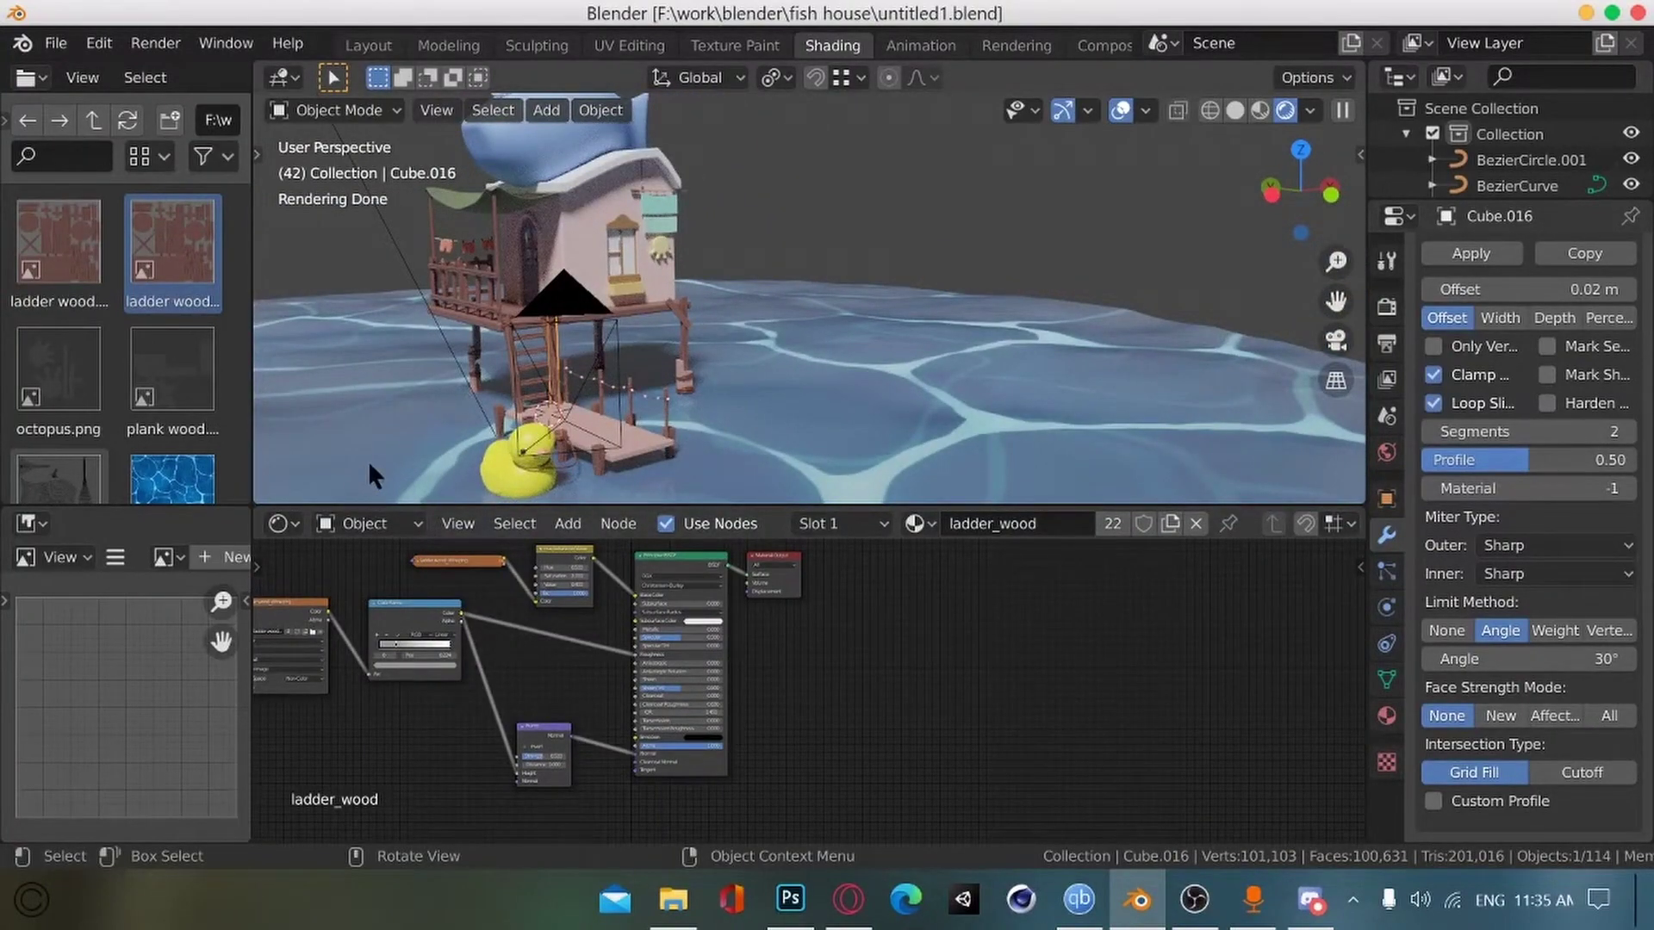
Step: Go to the UV Editing workspace and open the dock plank in Edit Mode to show its UVs
{"action": "left_click", "coordinate": [628, 46]}
{"action": "scroll", "coordinate": [928, 679], "scroll_direction": "down", "scroll_amount": 4}
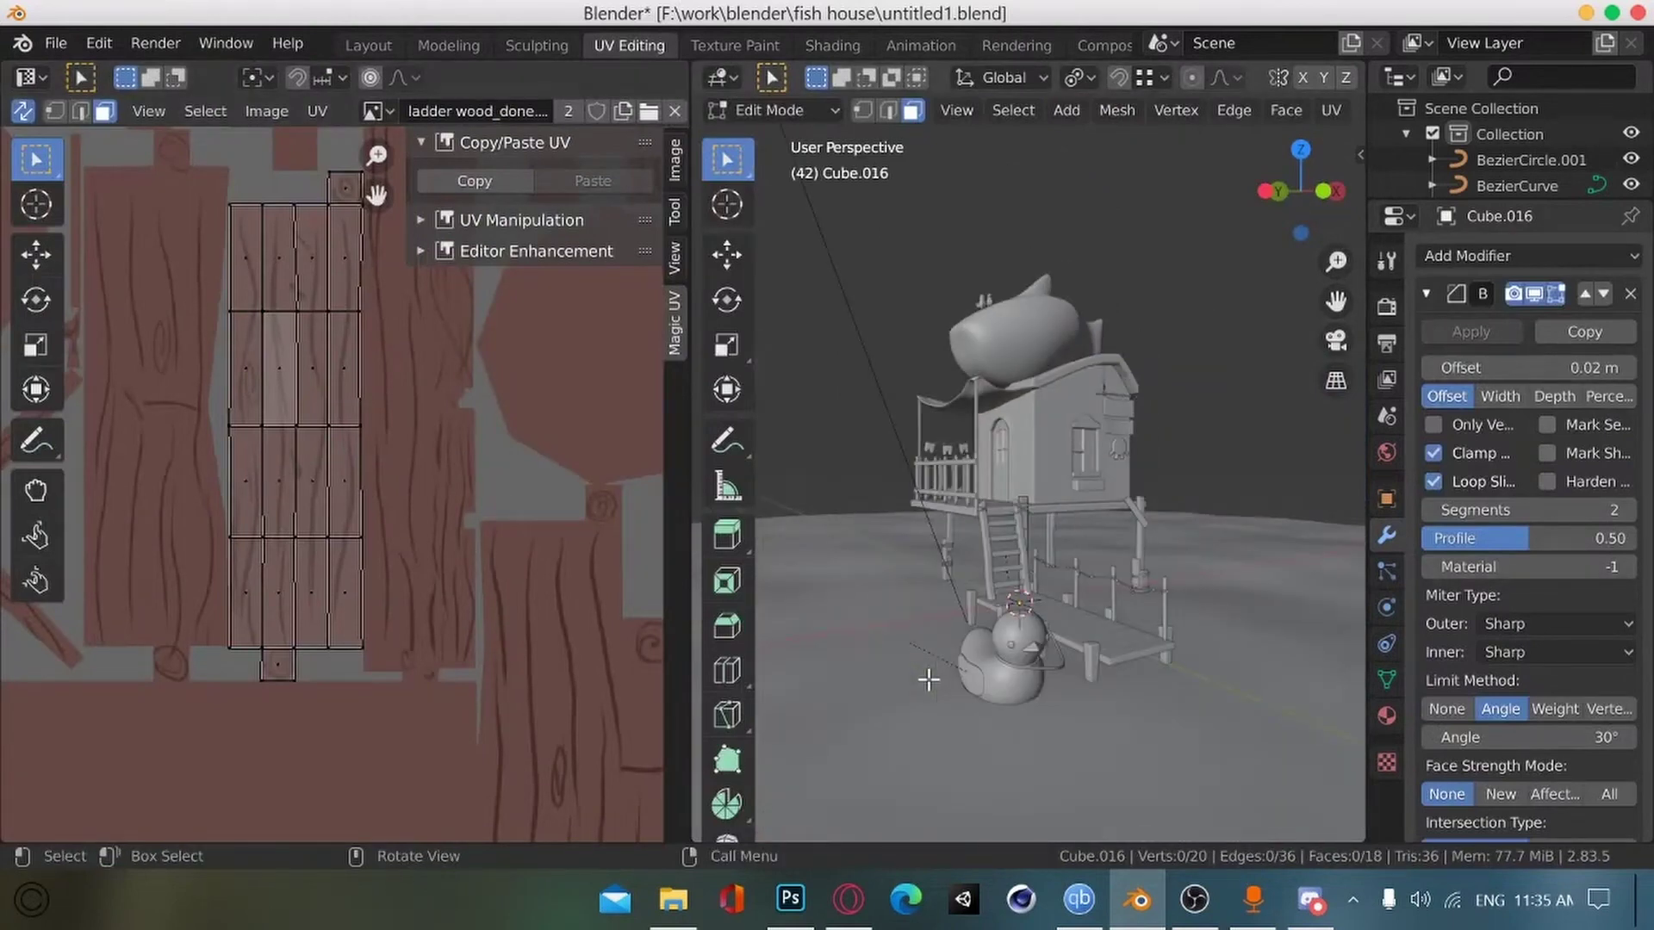
{"action": "scroll", "coordinate": [613, 349], "scroll_direction": "down", "scroll_amount": 4}
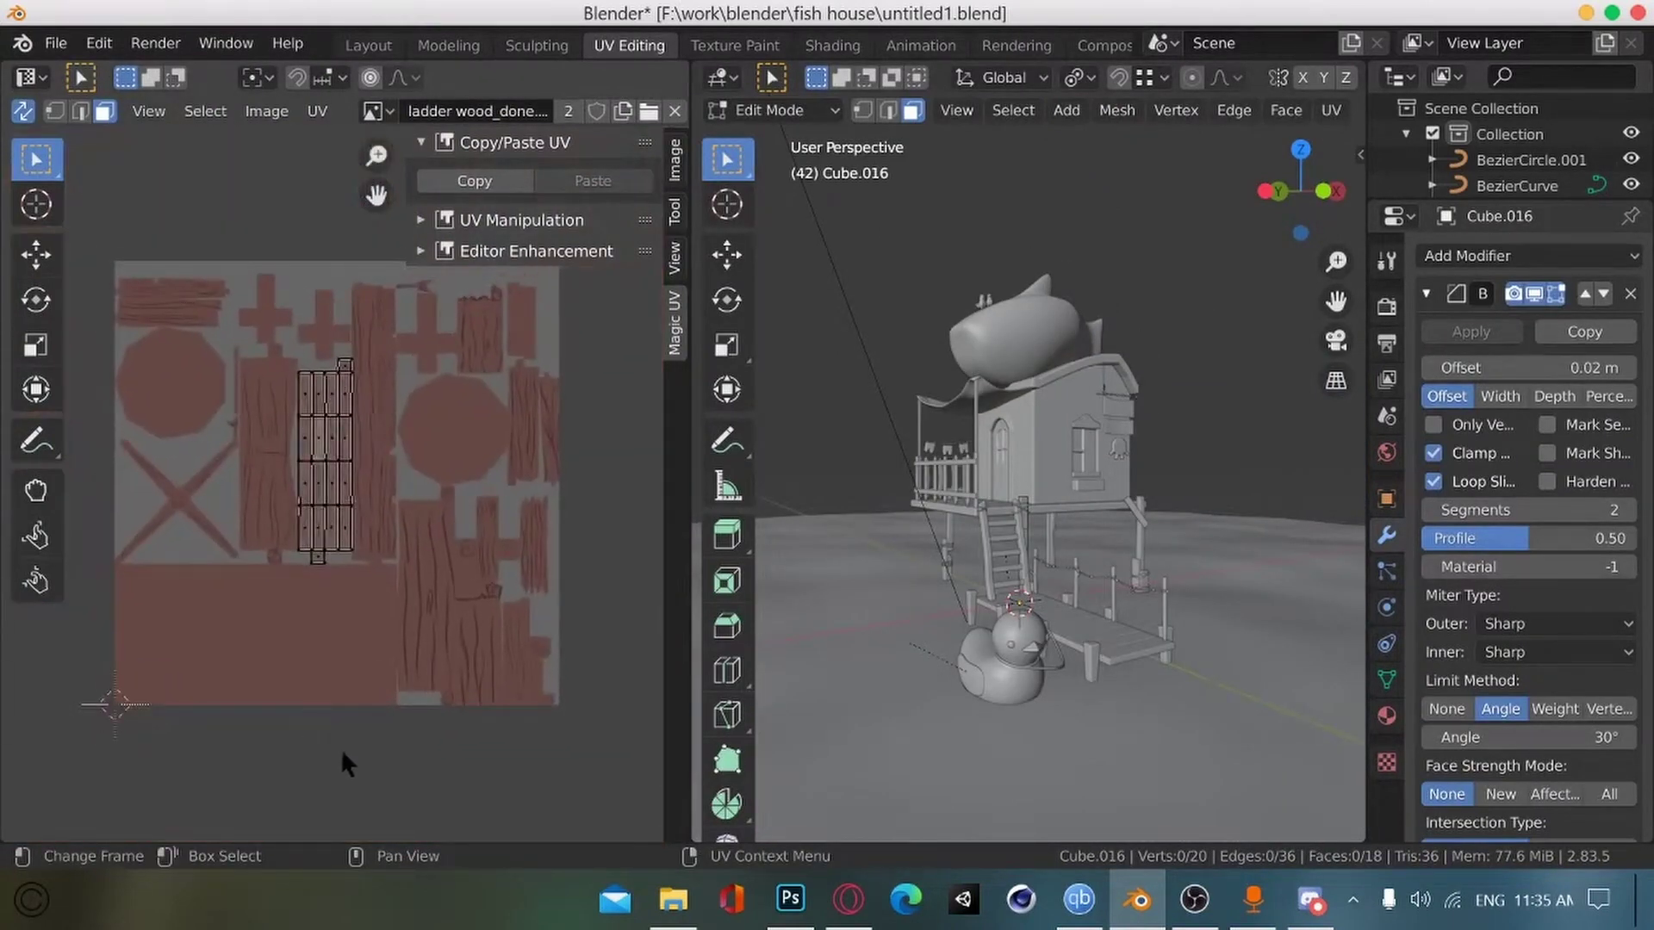
{"action": "key", "text": "Tab"}
{"action": "left_click", "coordinate": [1128, 651]}
{"action": "key", "text": "Tab"}
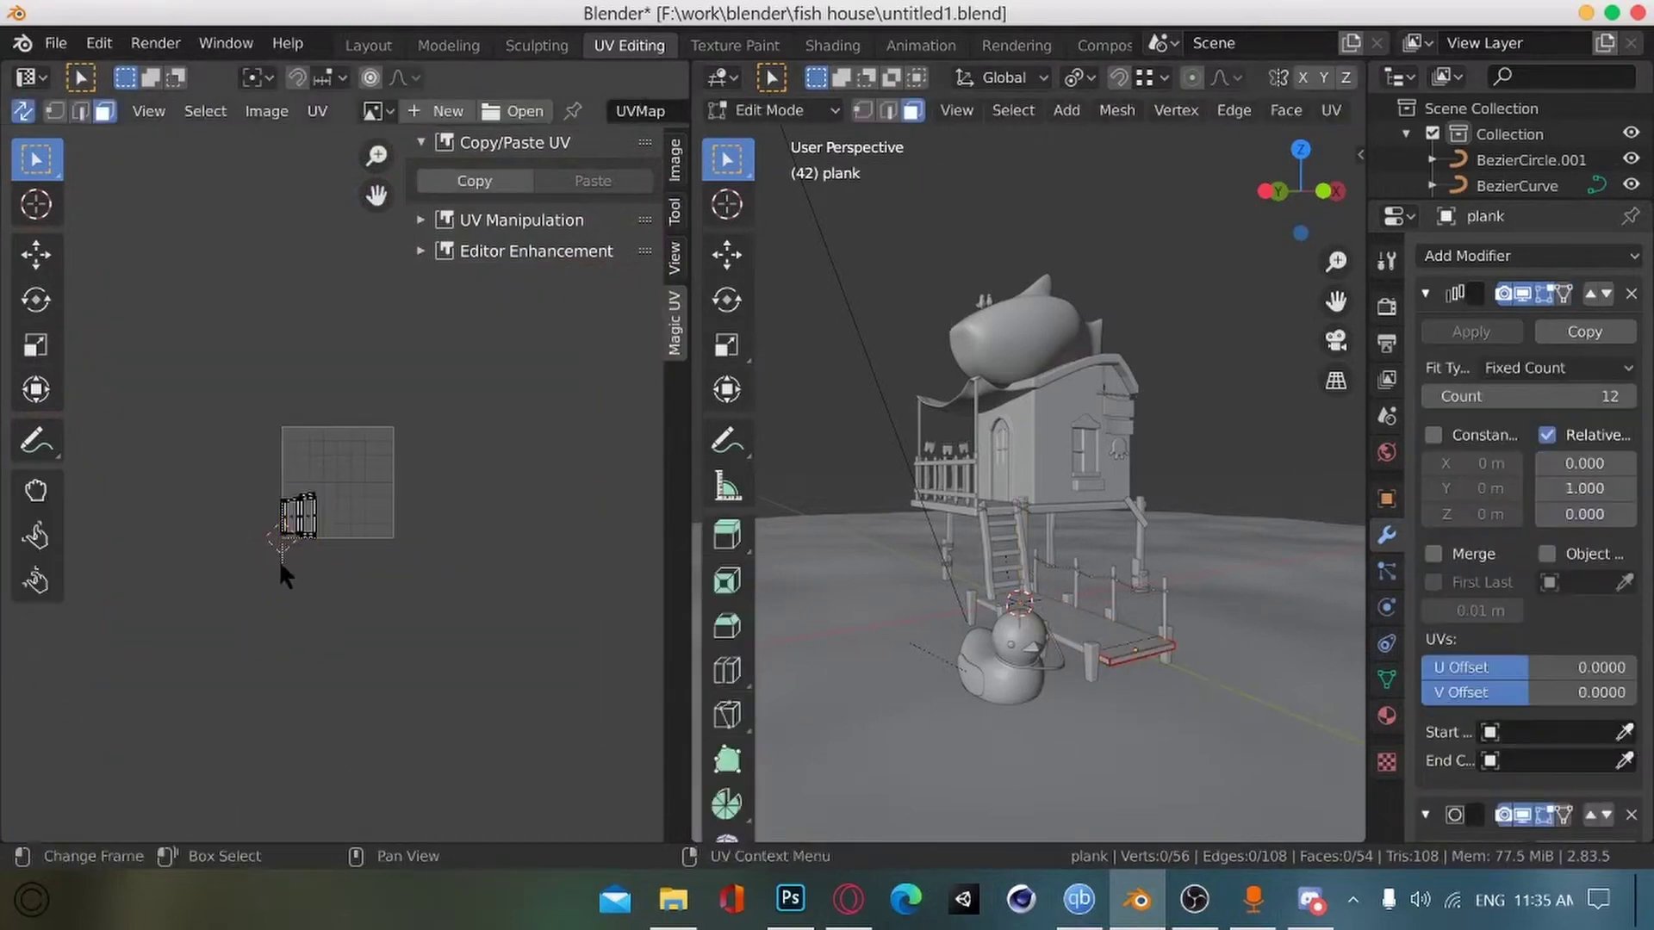
{"action": "scroll", "coordinate": [280, 564], "scroll_direction": "up", "scroll_amount": 6}
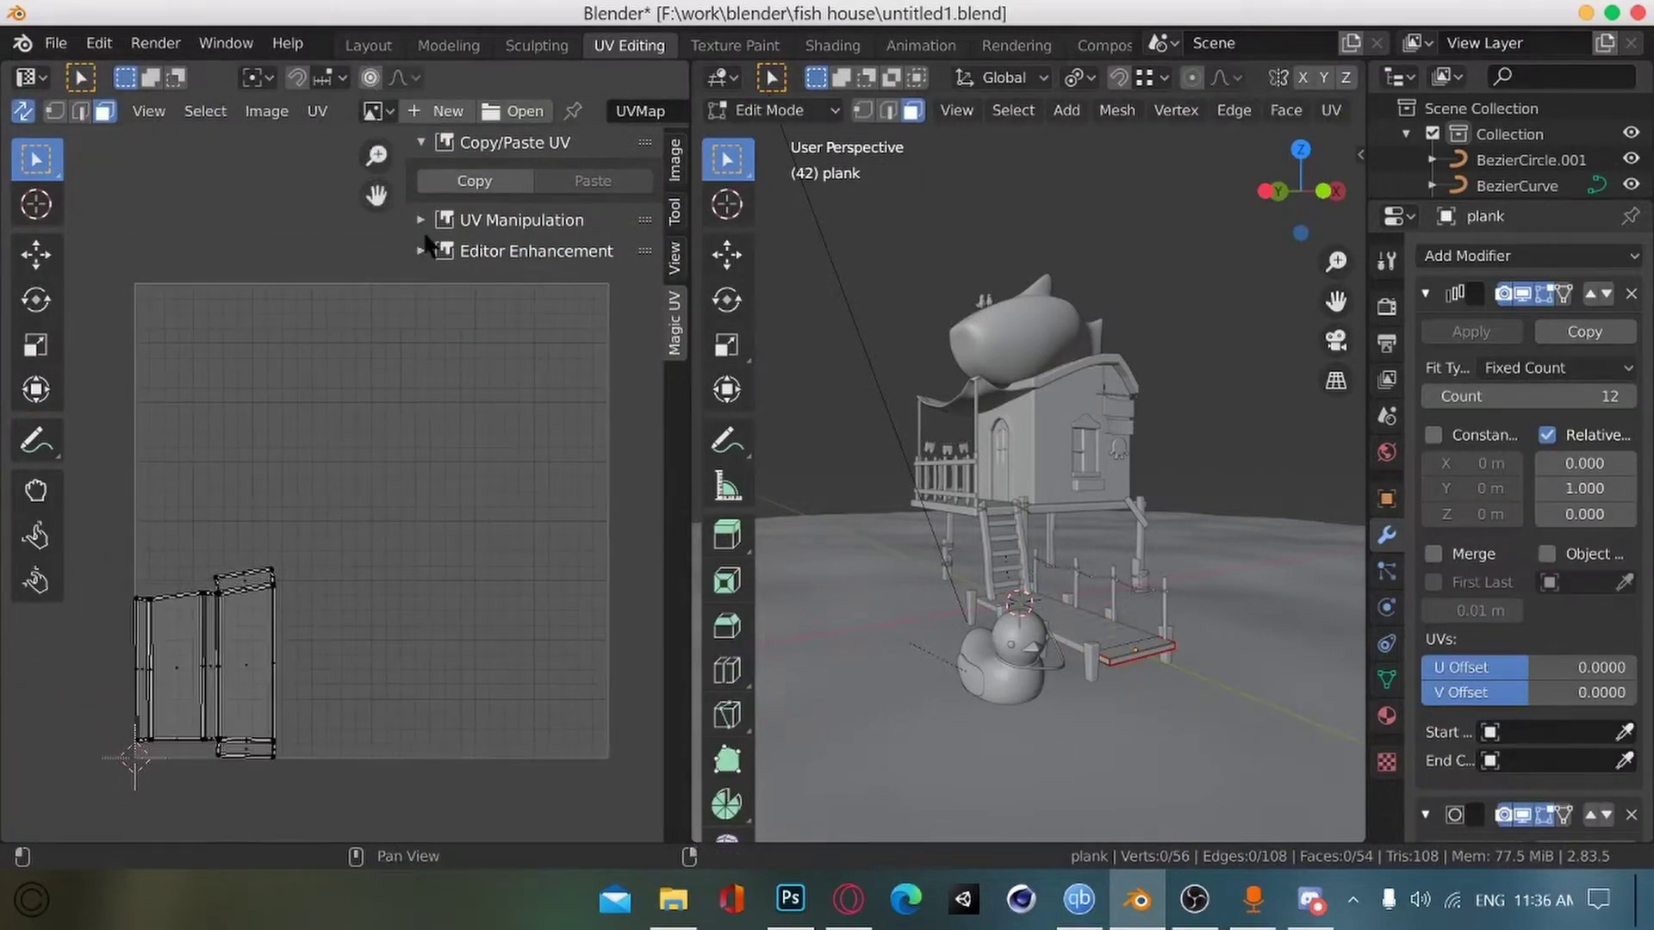
Step: Switch to Photoshop and place plank wood.png in the document as the top layer
{"action": "key", "text": "alt+Tab"}
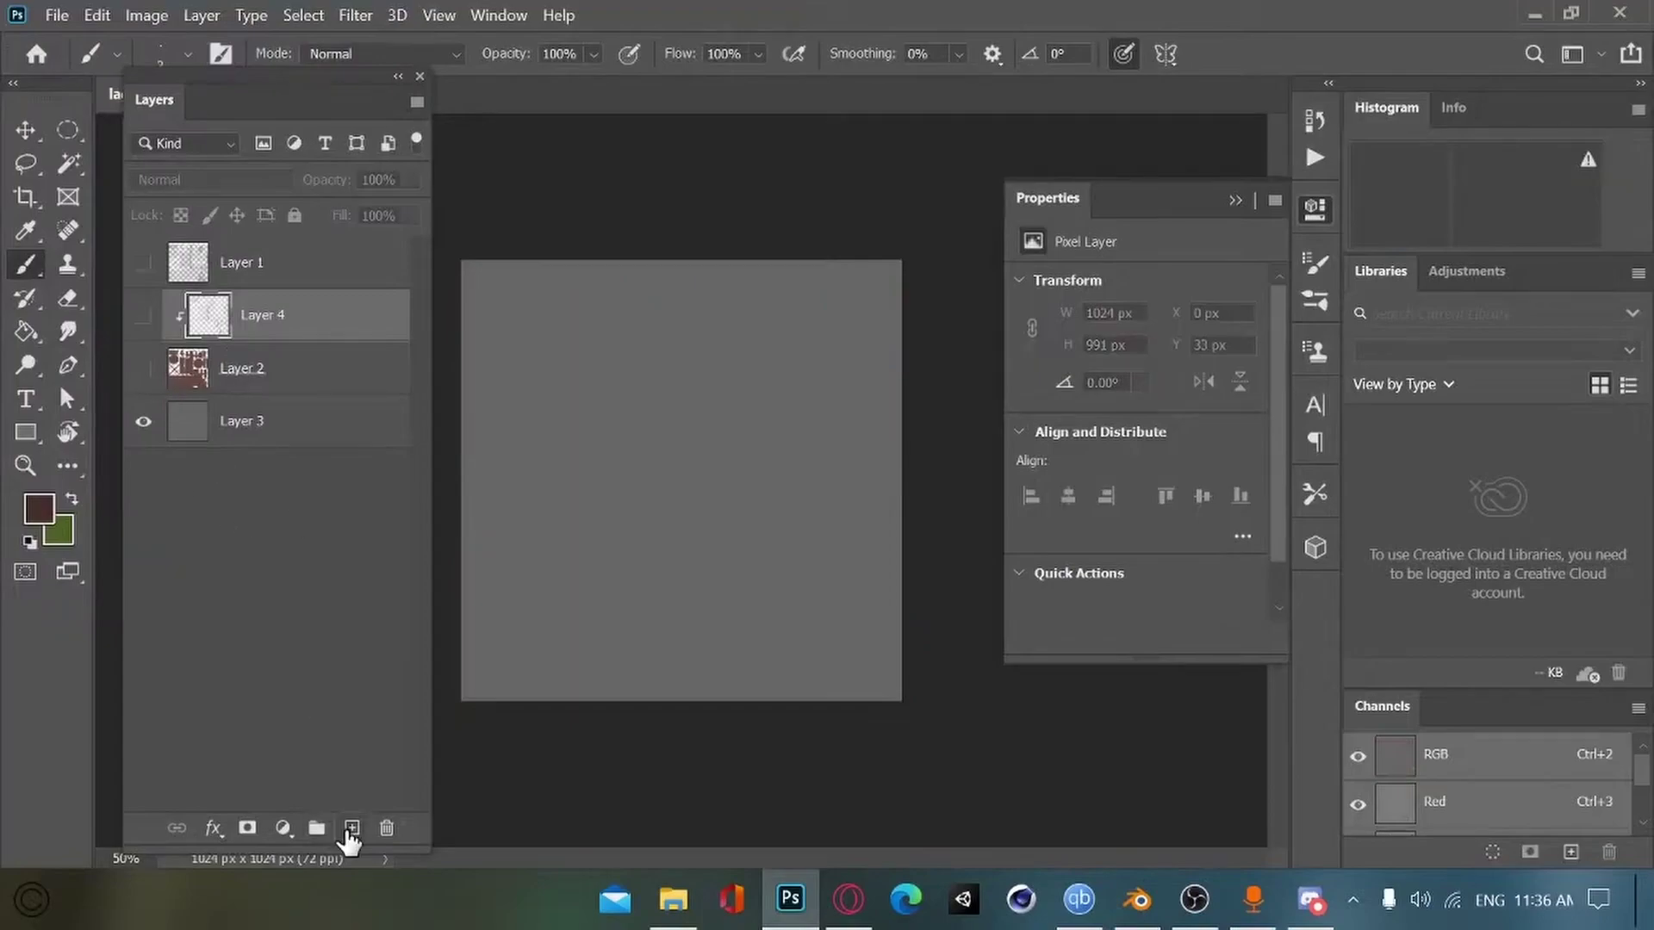
{"action": "left_click", "coordinate": [352, 828]}
{"action": "key", "text": "alt+Tab"}
{"action": "left_click_drag", "start_coordinate": [1513, 284], "coordinate": [631, 705]}
{"action": "key", "text": "Return"}
{"action": "left_click_drag", "start_coordinate": [191, 317], "coordinate": [199, 252]}
Step: Group the hidden ladder layers, Layer 1, Layer 4 and Layer 2, and select the plank wood layer
{"action": "left_click", "coordinate": [245, 316]}
{"action": "left_click", "coordinate": [251, 416], "text": "shift"}
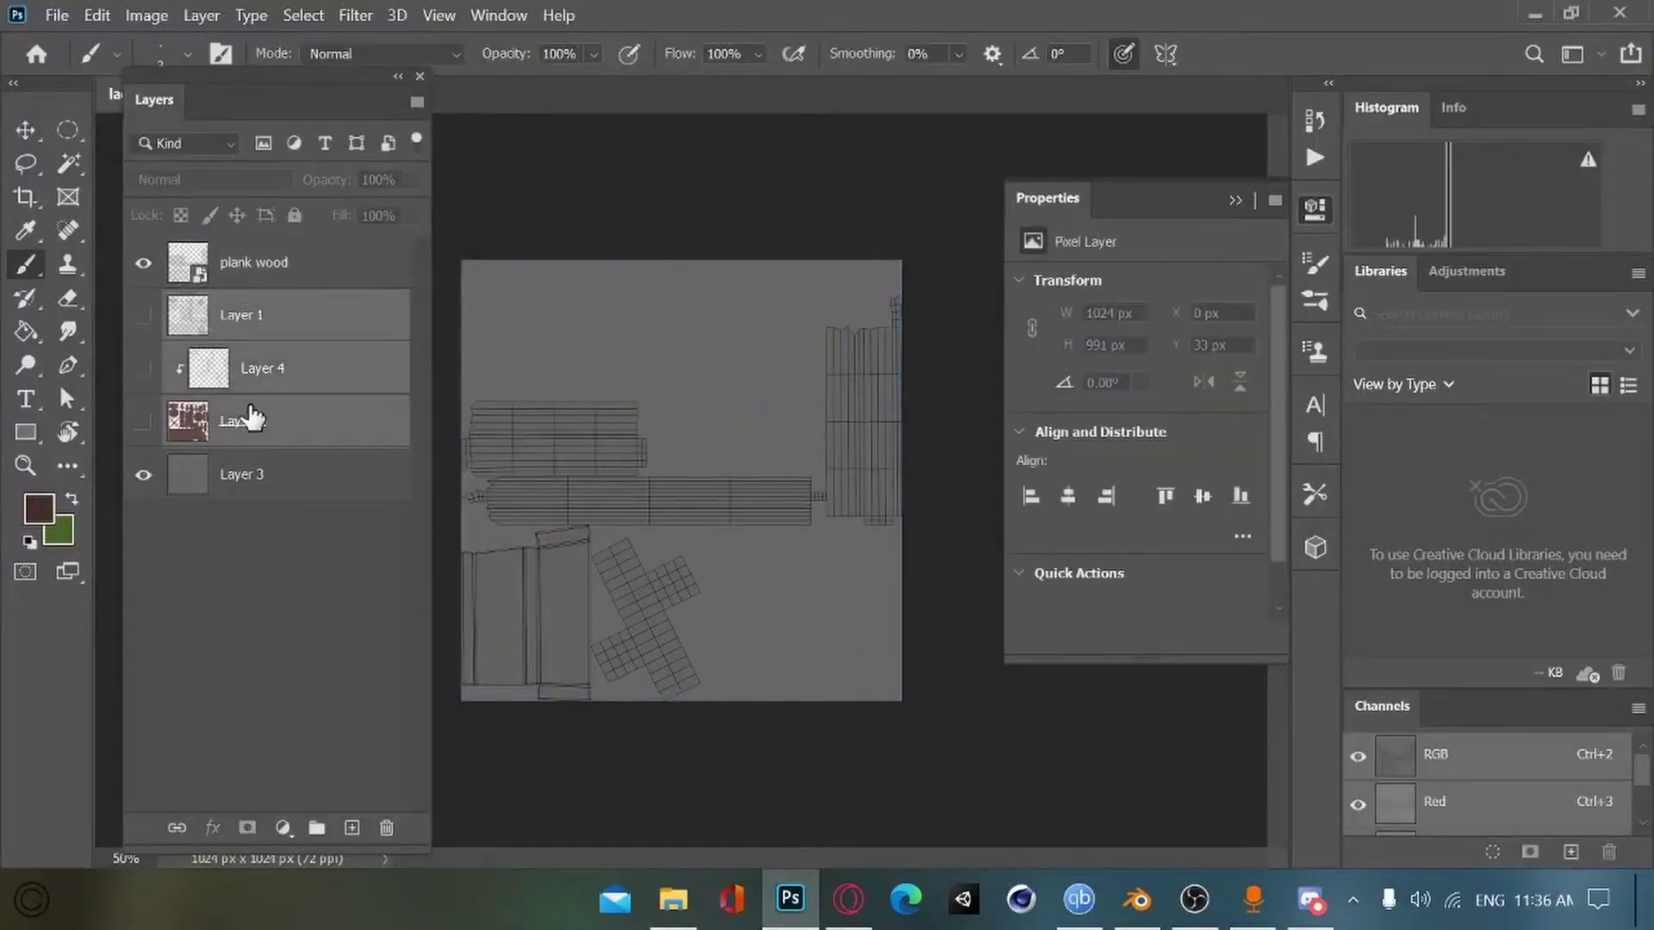
{"action": "key", "text": "ctrl+g"}
{"action": "key", "text": "alt+bracketright"}
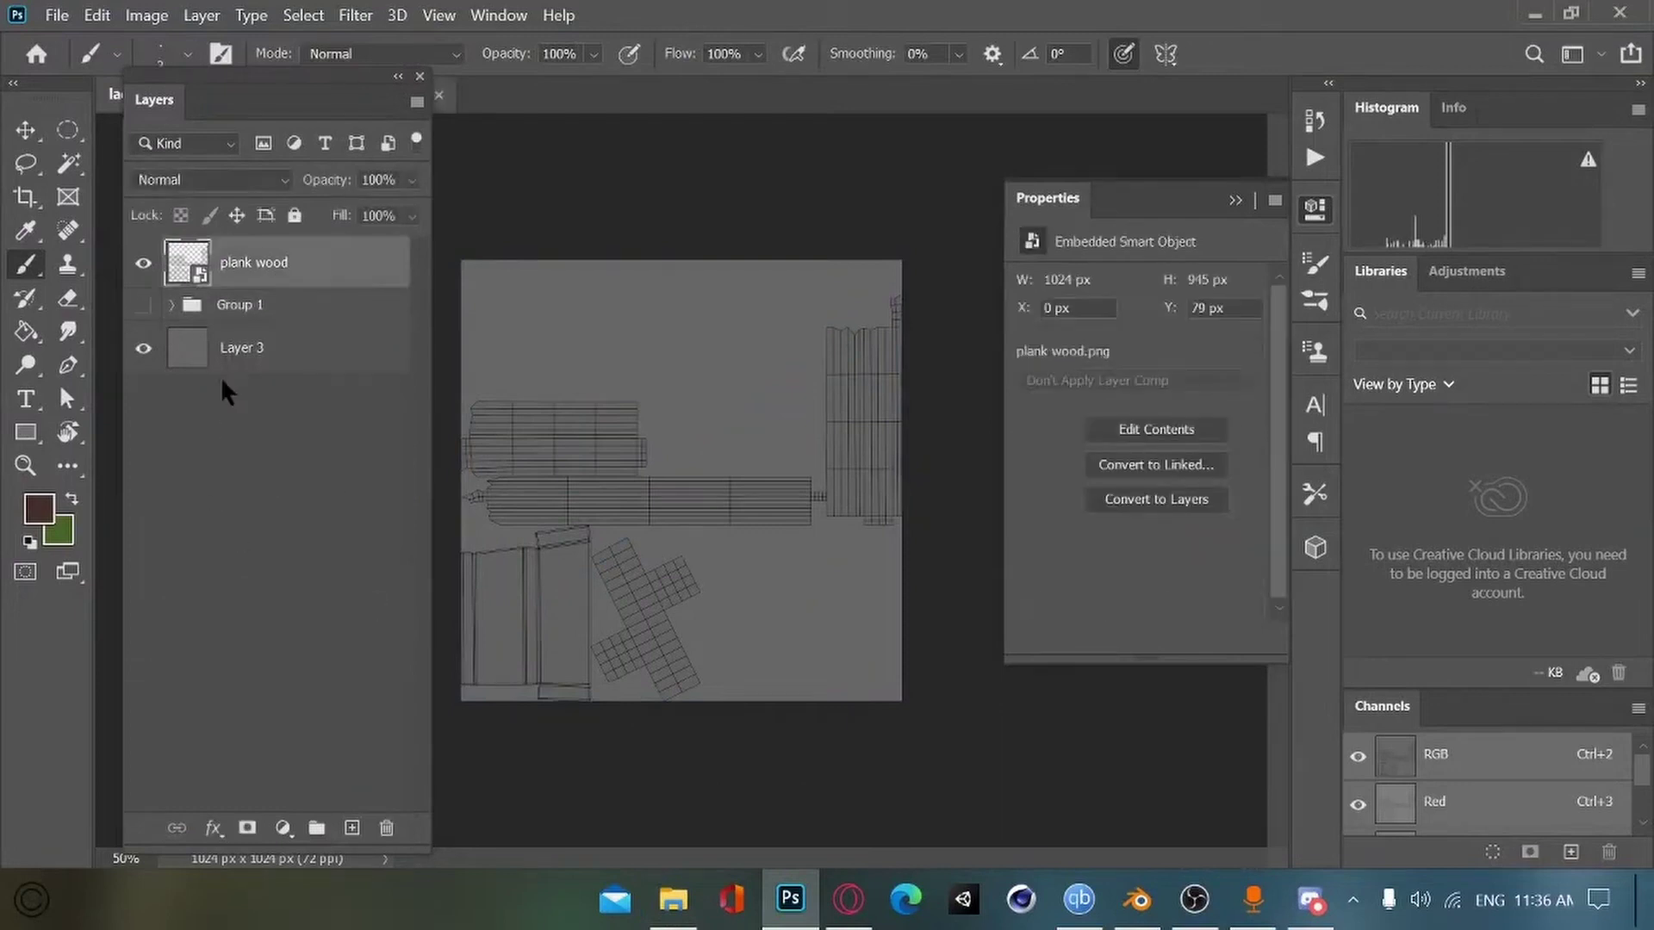
Step: Add a new layer beneath the plank wood layout and fill it with a dark reddish brown
{"action": "left_click", "coordinate": [287, 312]}
{"action": "key", "text": "ctrl+shift+alt+n"}
{"action": "left_click", "coordinate": [39, 509]}
{"action": "mouse_move", "coordinate": [544, 582]}
{"action": "left_mouse_down"}
{"action": "mouse_move", "coordinate": [528, 553]}
{"action": "mouse_move", "coordinate": [539, 572]}
{"action": "left_mouse_up"}
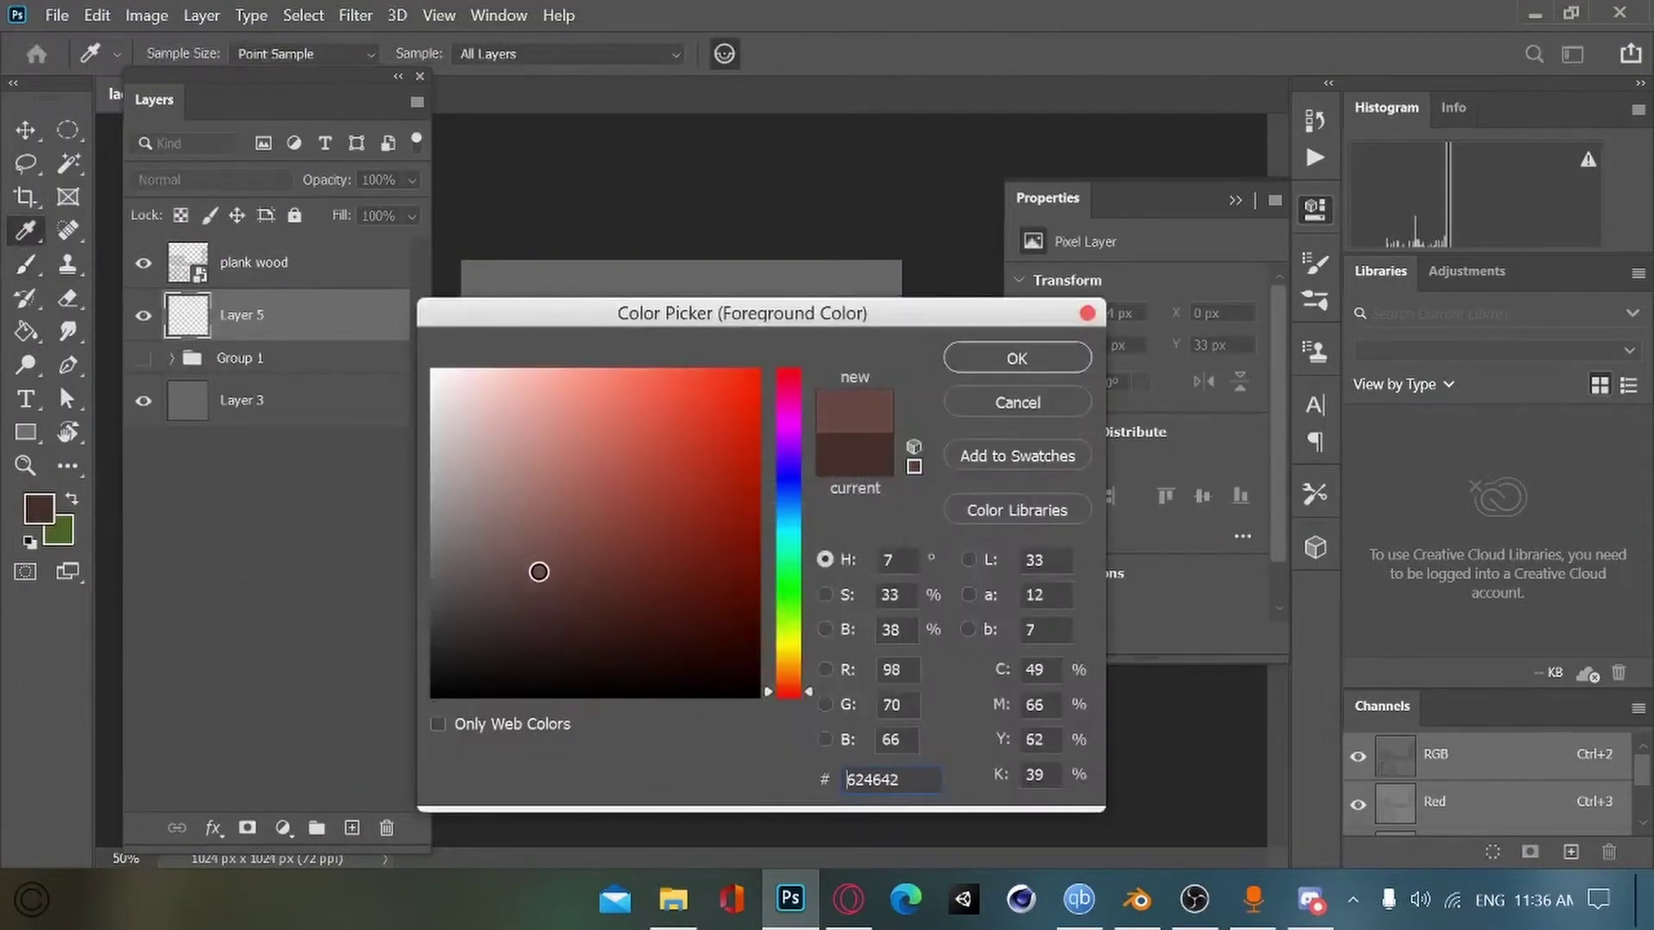
{"action": "left_click_drag", "start_coordinate": [767, 692], "coordinate": [766, 682]}
{"action": "left_click", "coordinate": [953, 352]}
{"action": "key", "text": "alt+BackSpace"}
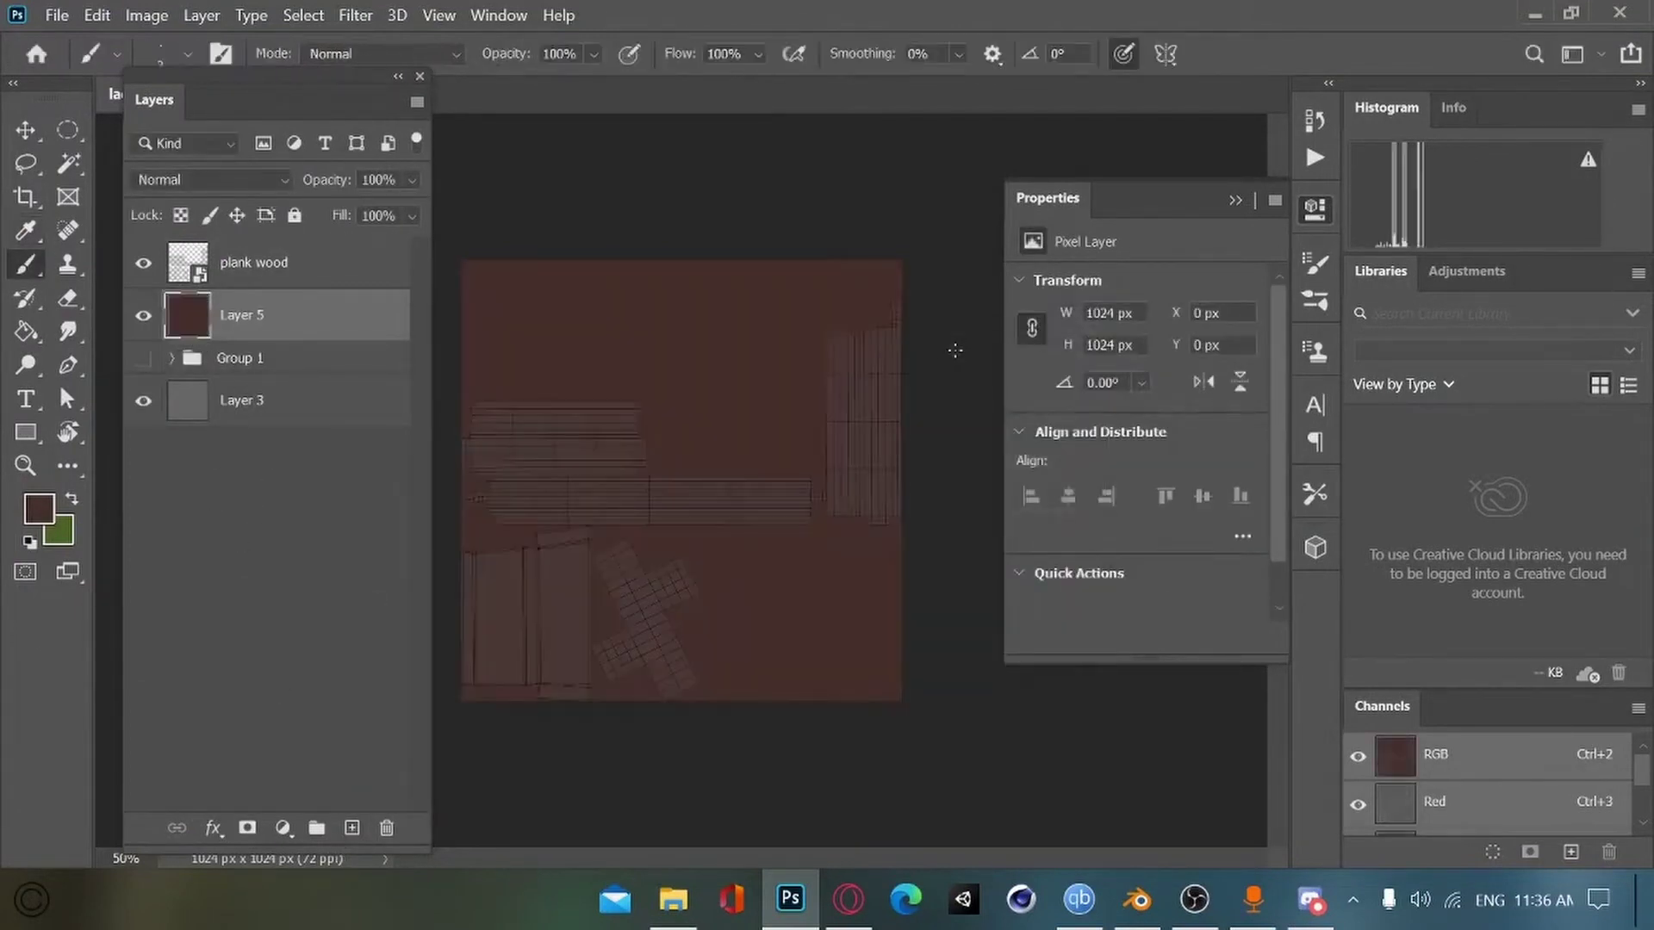
Step: Choose a lighter reddish brown as the foreground color and refill the new layer with it
{"action": "left_click", "coordinate": [38, 509]}
{"action": "left_click_drag", "start_coordinate": [562, 612], "coordinate": [544, 588]}
{"action": "key", "text": "Return"}
{"action": "key", "text": "b"}
{"action": "key", "text": "alt+BackSpace"}
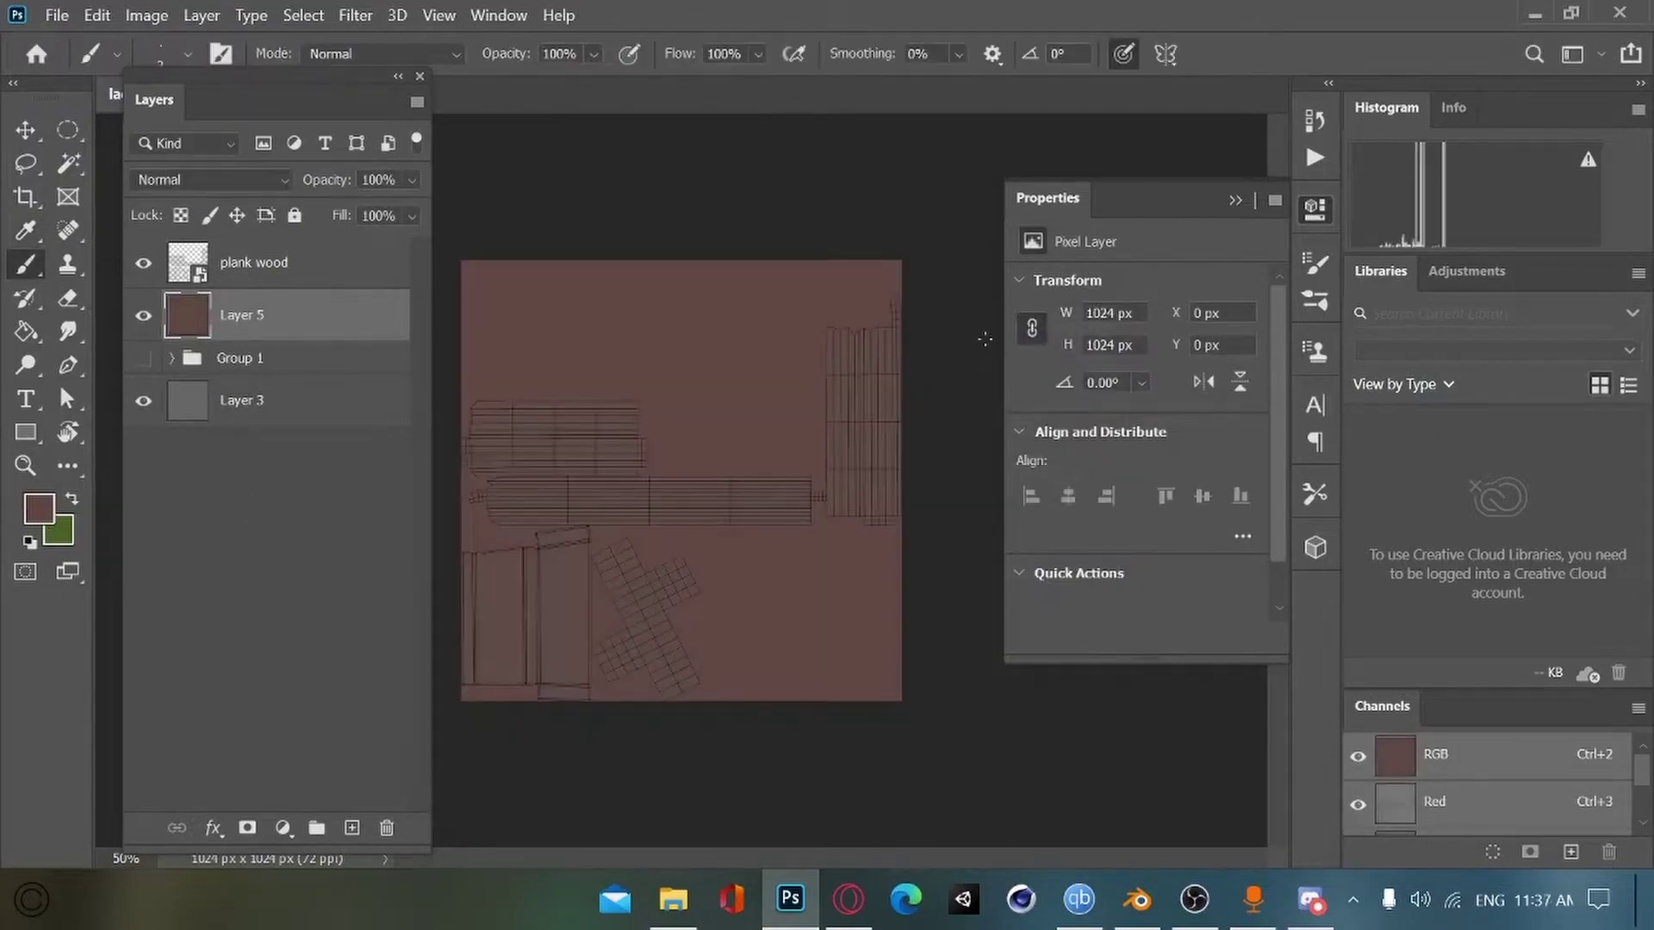
Step: Toggle the plank wood layout's visibility to check the fill, and view the plank UV shapes at 100%
{"action": "left_click", "coordinate": [148, 278]}
{"action": "left_click", "coordinate": [147, 278]}
{"action": "key", "text": "ctrl+plus"}
{"action": "key", "text": "ctrl+plus"}
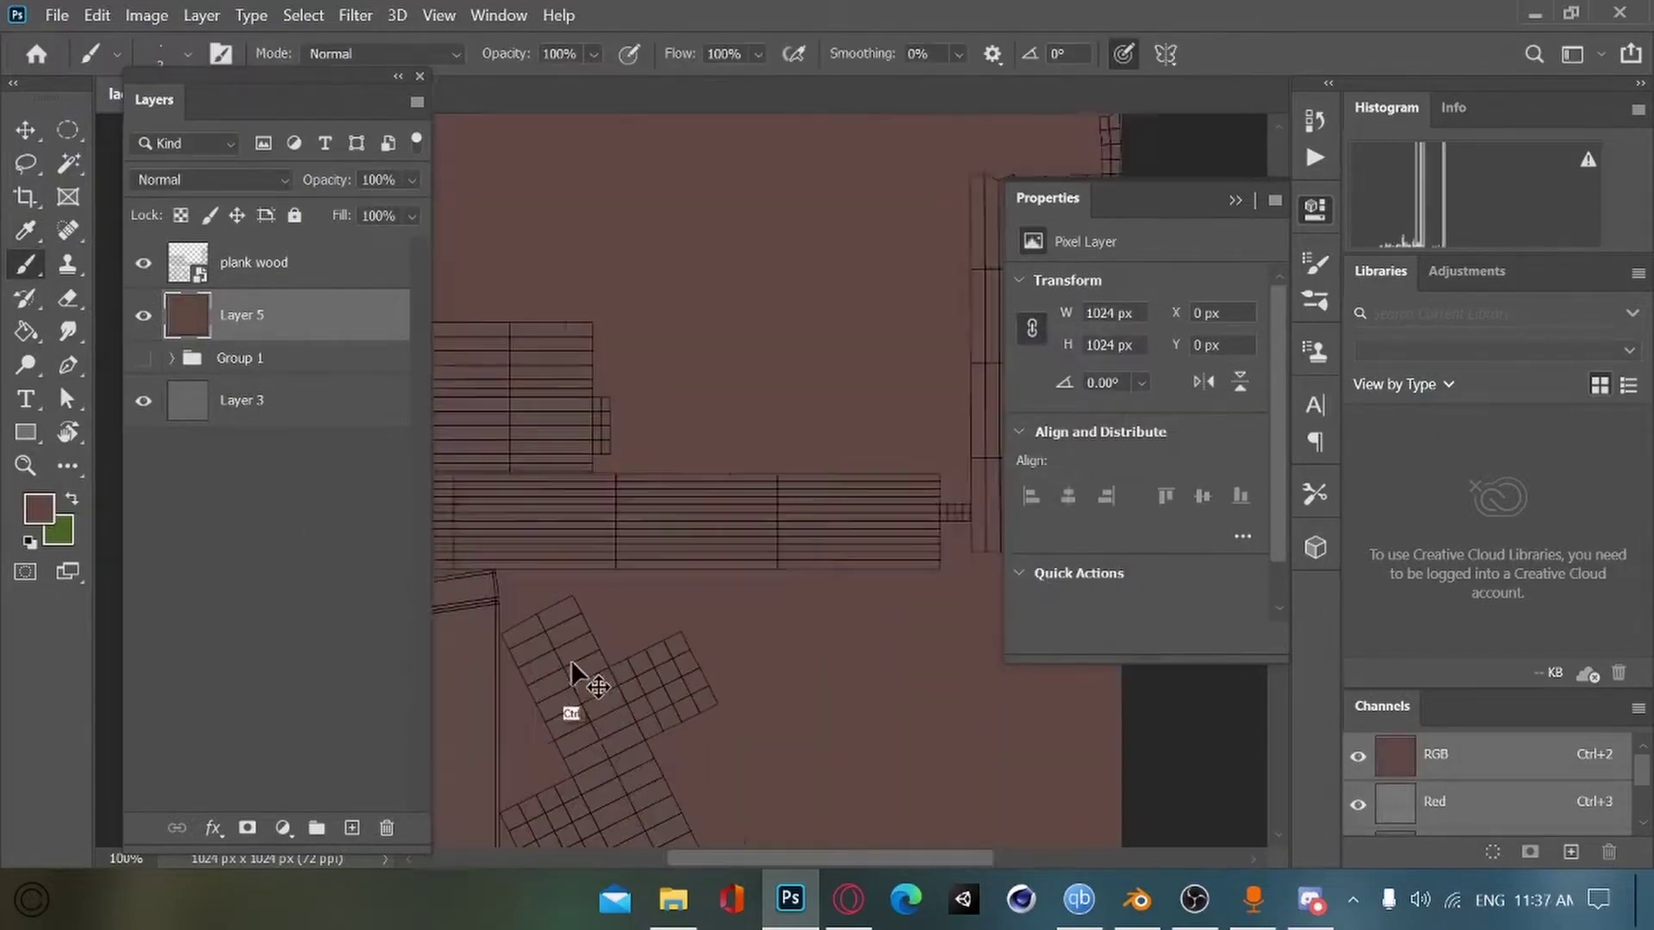
{"action": "left_click_drag", "start_coordinate": [573, 676], "coordinate": [636, 580]}
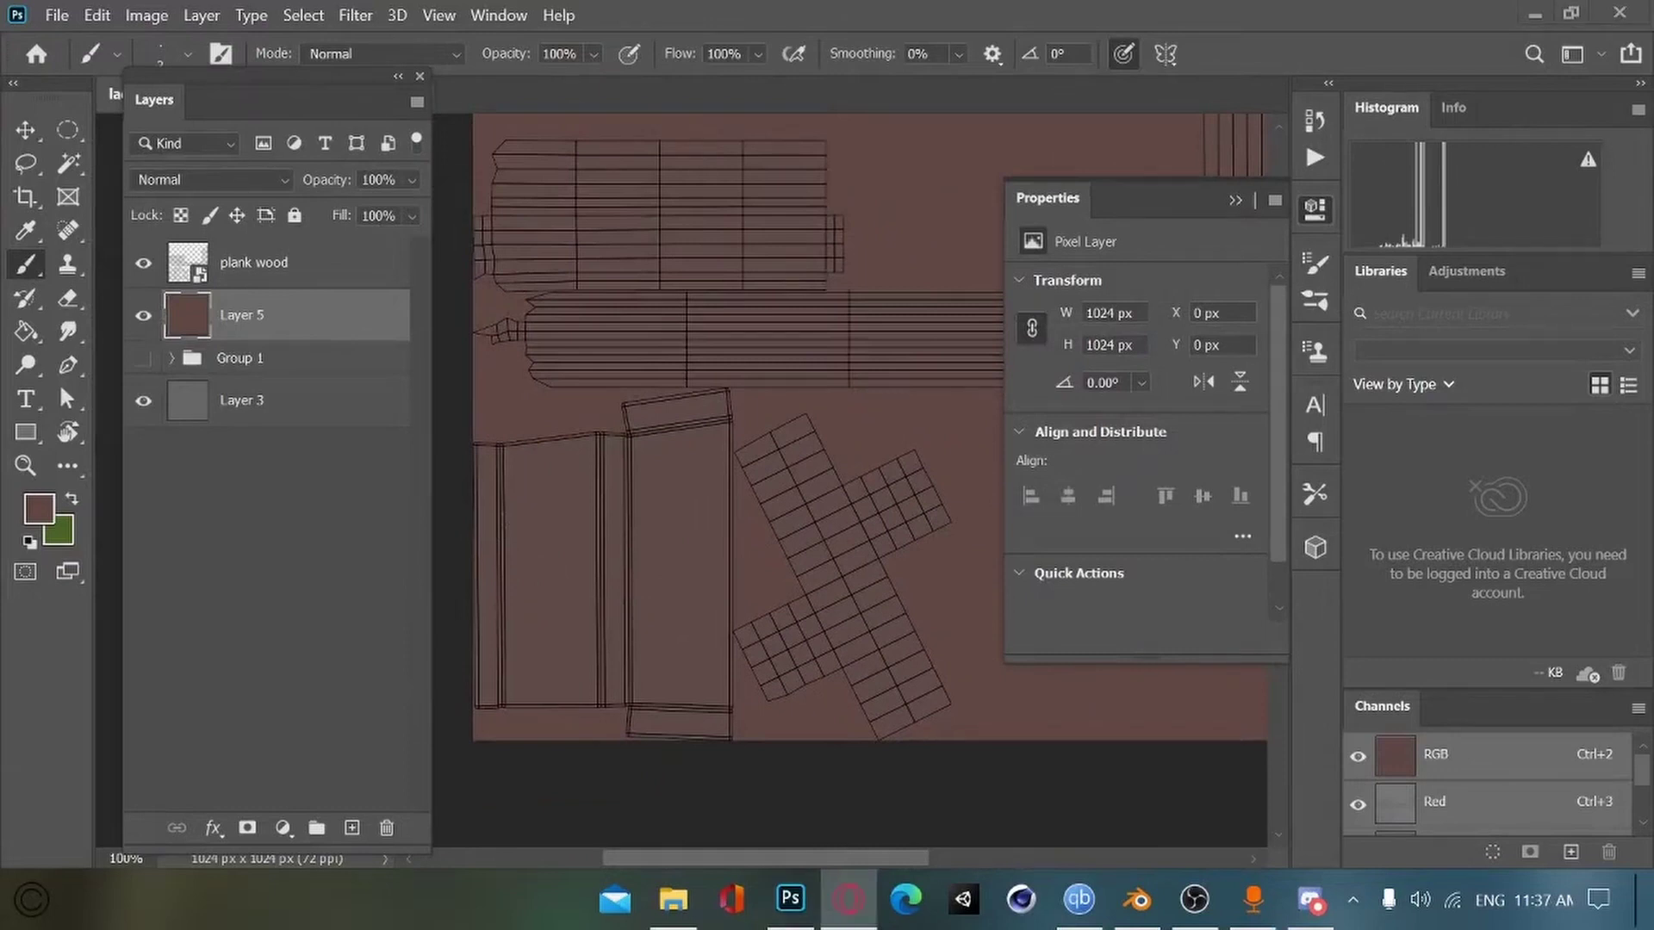
Step: Paint dark brown #513a36 wood-grain lines over the large board UV shapes on a new layer above the reddish brown fill
{"action": "left_click", "coordinate": [40, 510]}
{"action": "left_click", "coordinate": [565, 621]}
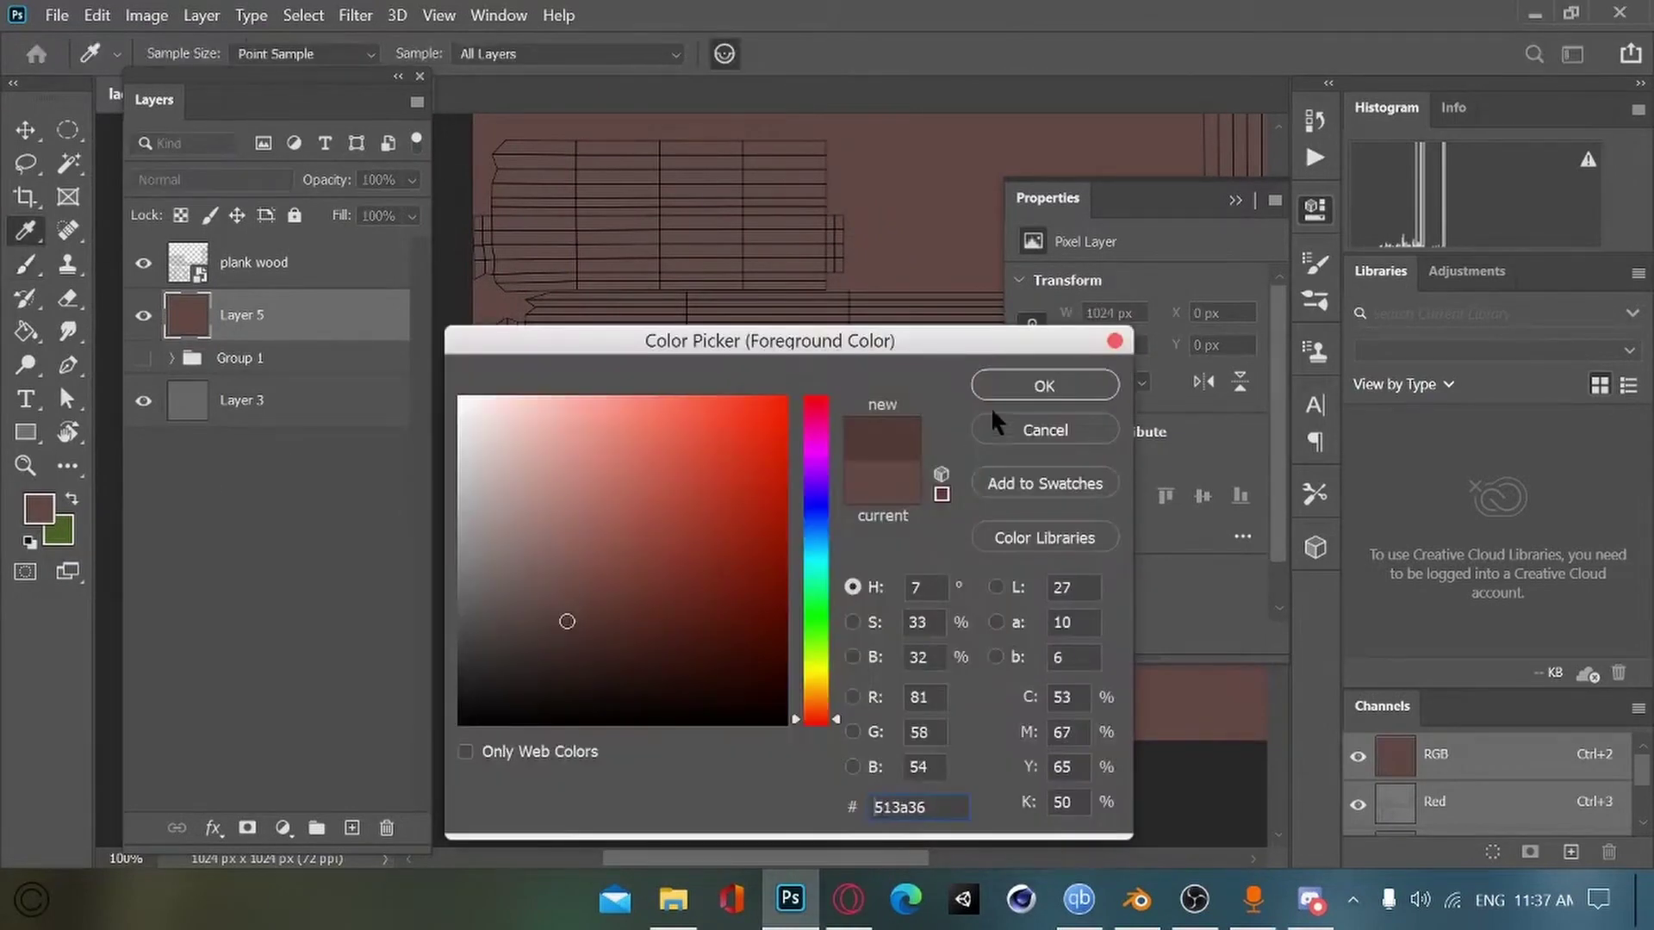
{"action": "key", "text": "Return"}
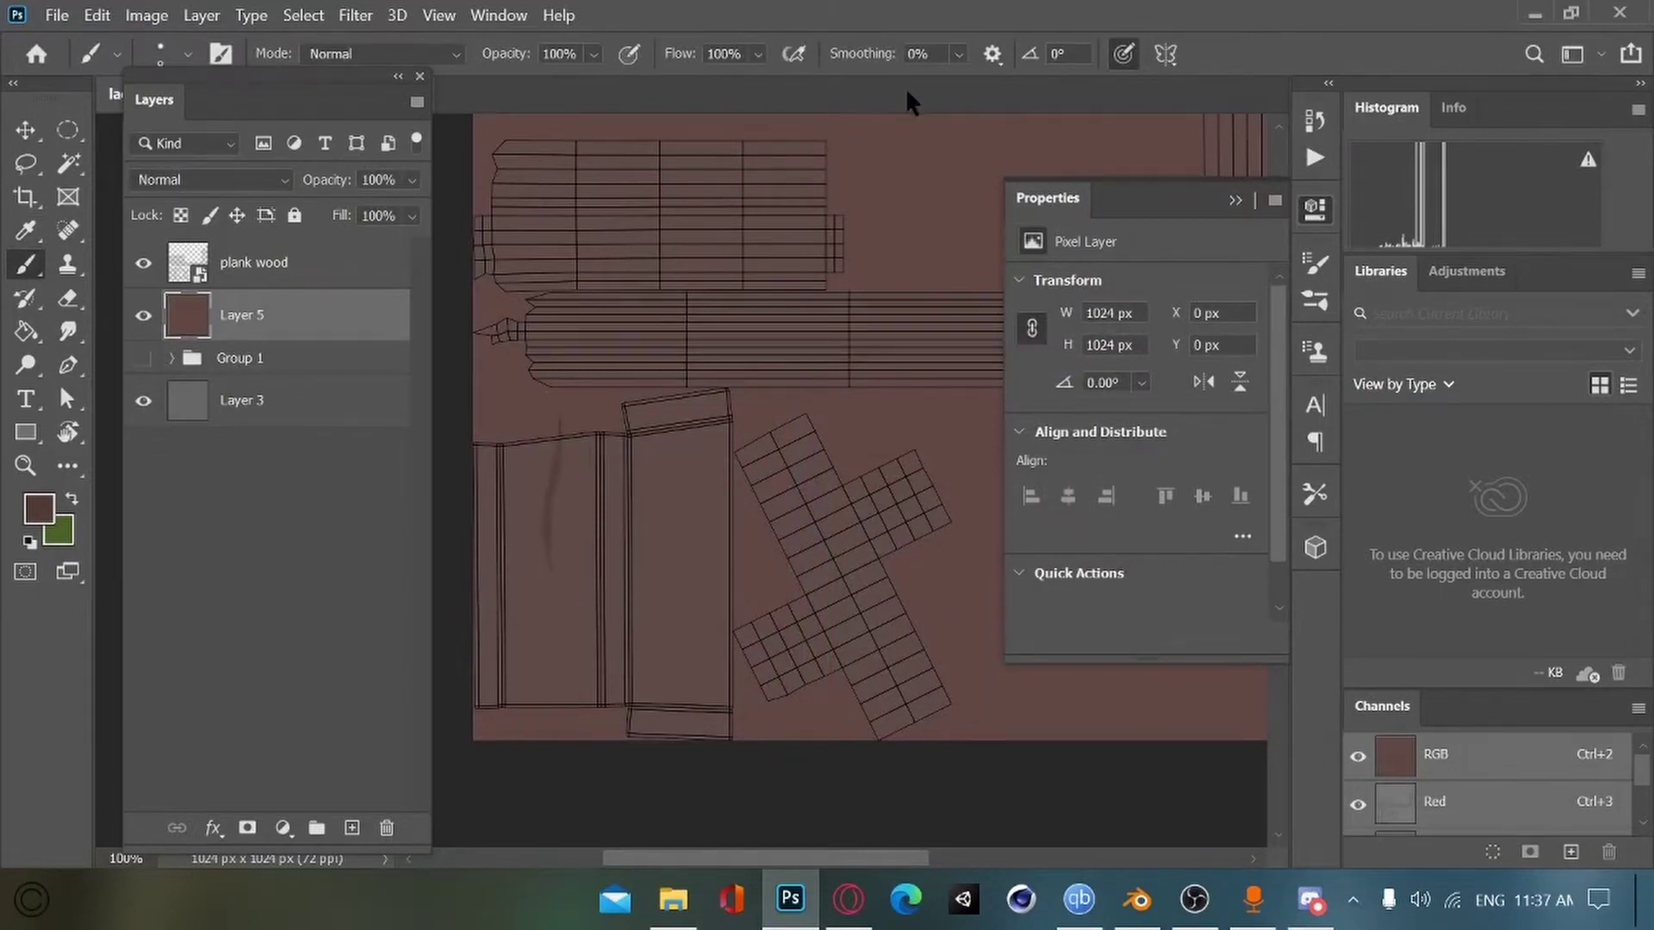
{"action": "left_click", "coordinate": [351, 828]}
{"action": "mouse_move", "coordinate": [552, 421]}
{"action": "left_mouse_down"}
{"action": "mouse_move", "coordinate": [553, 637]}
{"action": "mouse_move", "coordinate": [561, 421]}
{"action": "left_mouse_up"}
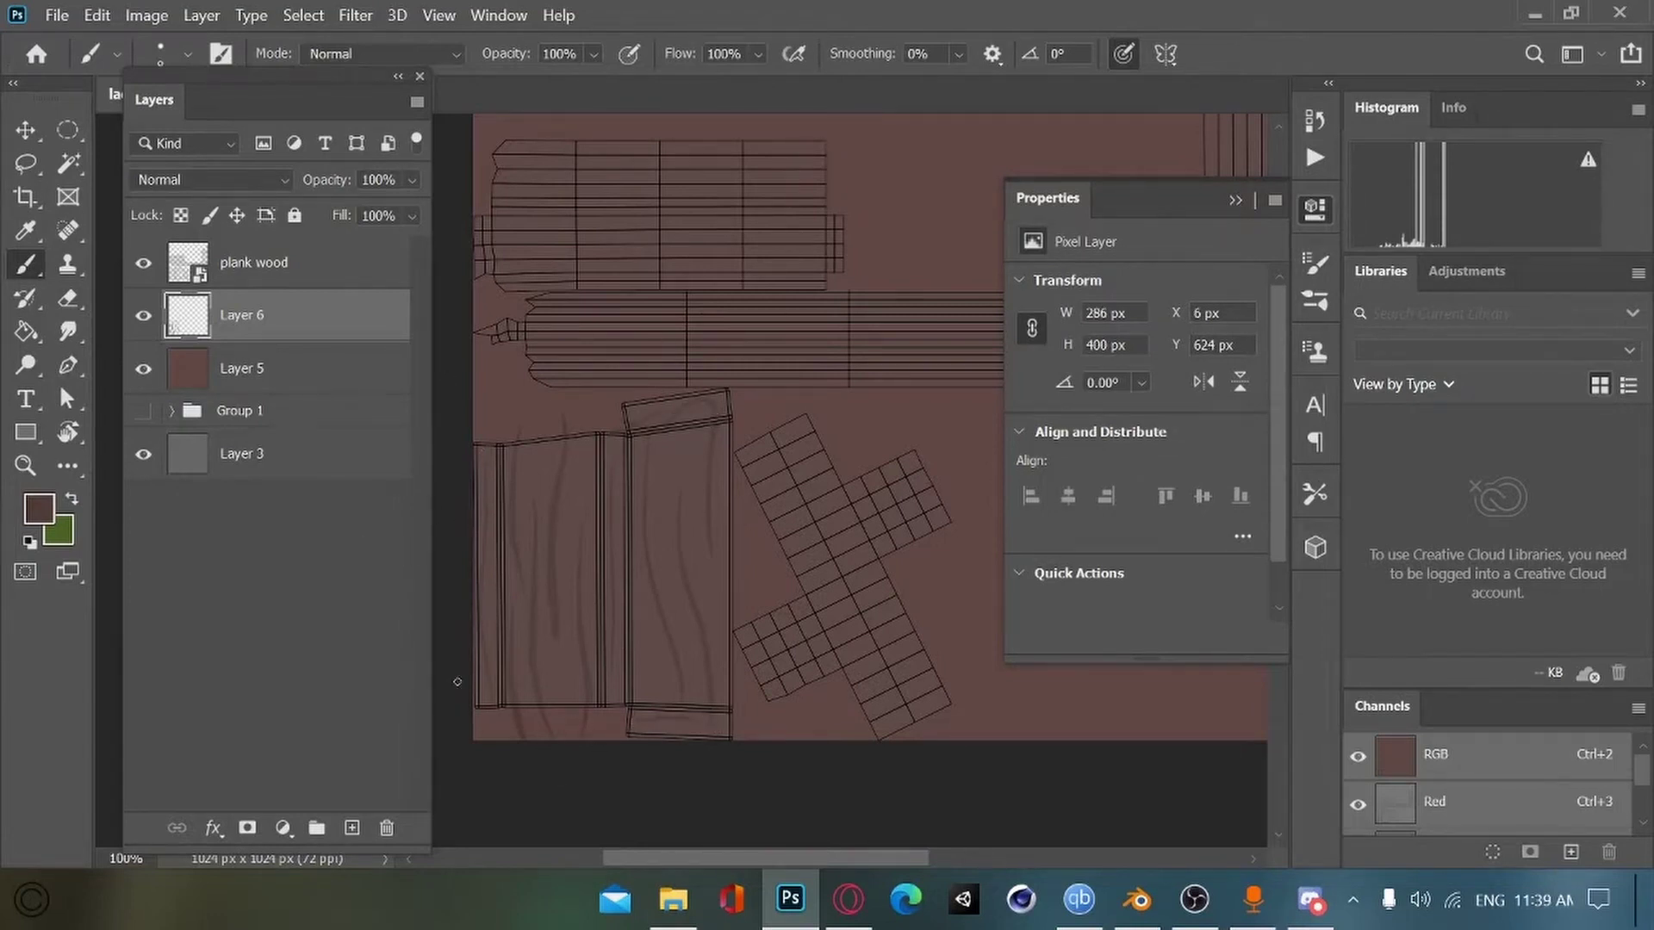
Step: Check the strokes without the plank wood layout, then paint grain lines and a knot over the cross-shaped UV island
{"action": "key", "text": "ctrl+minus"}
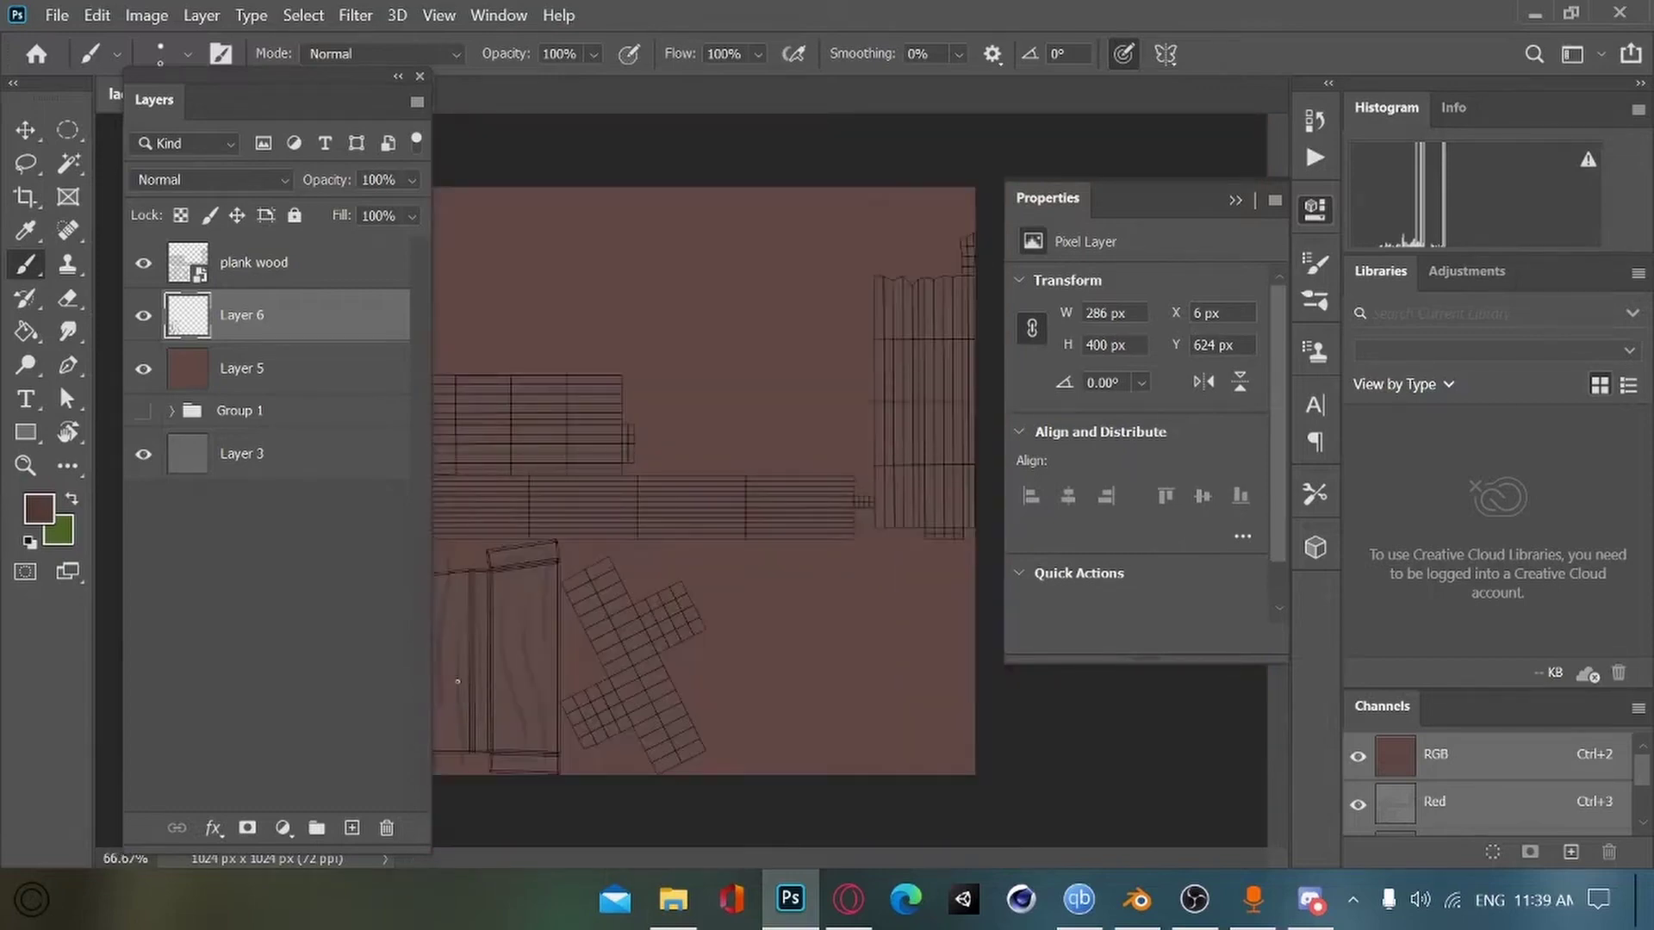
{"action": "key", "text": "ctrl+plus"}
{"action": "key", "text": "ctrl+plus"}
{"action": "left_click_drag", "start_coordinate": [547, 655], "coordinate": [697, 361]}
{"action": "left_click", "coordinate": [145, 265]}
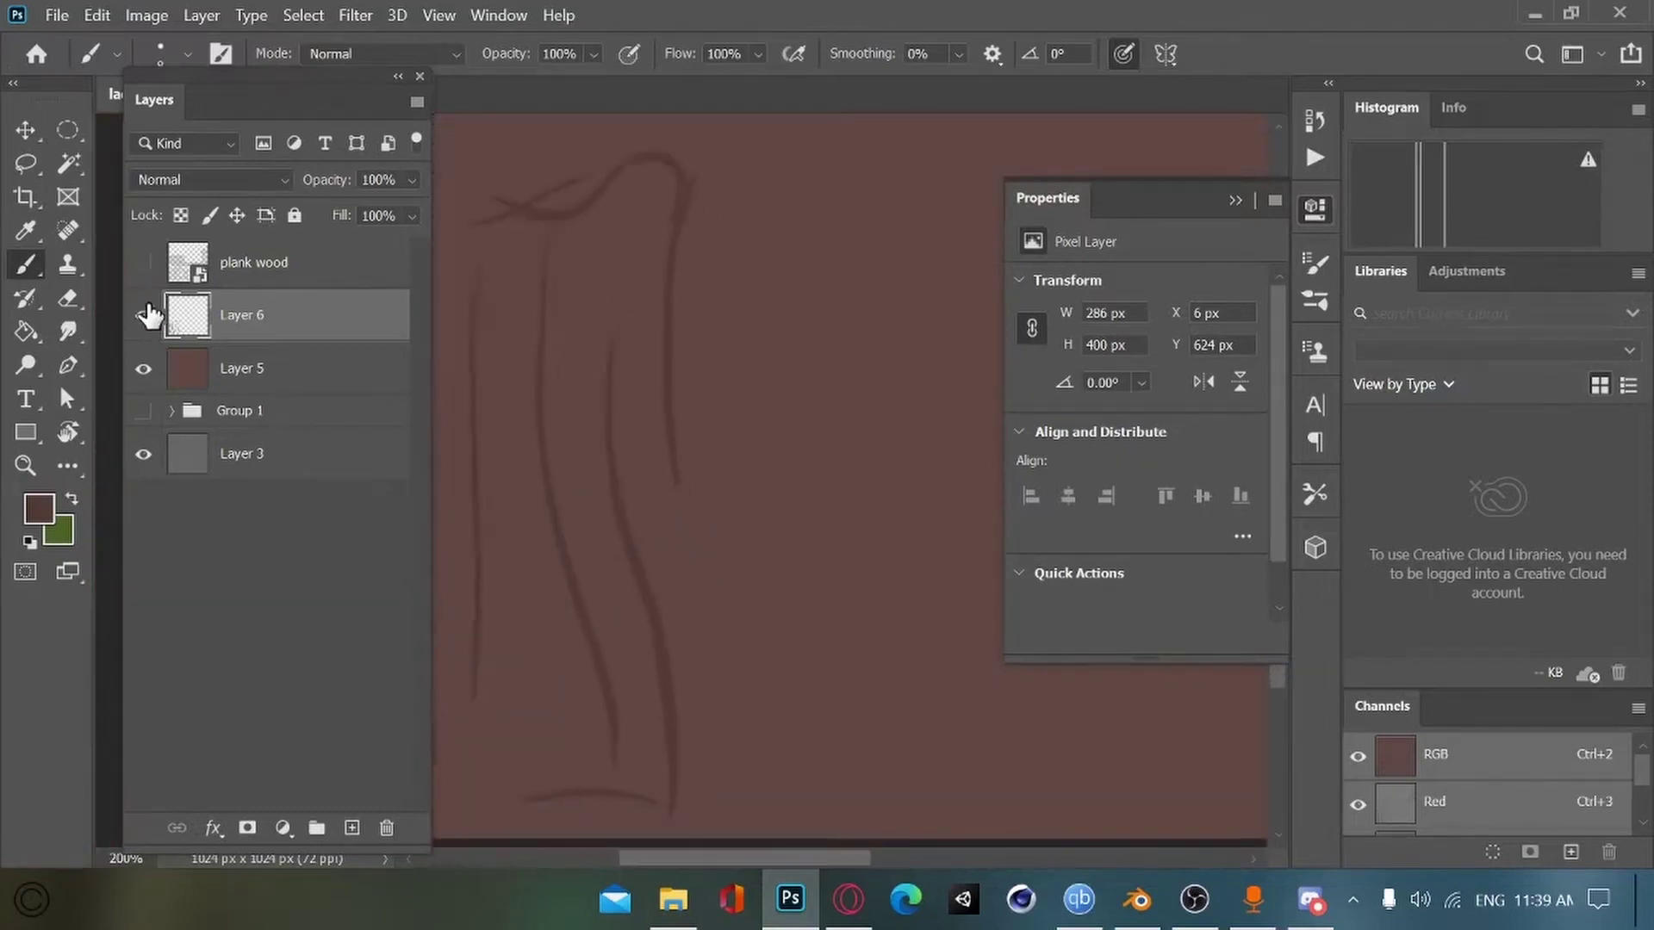
{"action": "left_click", "coordinate": [145, 265]}
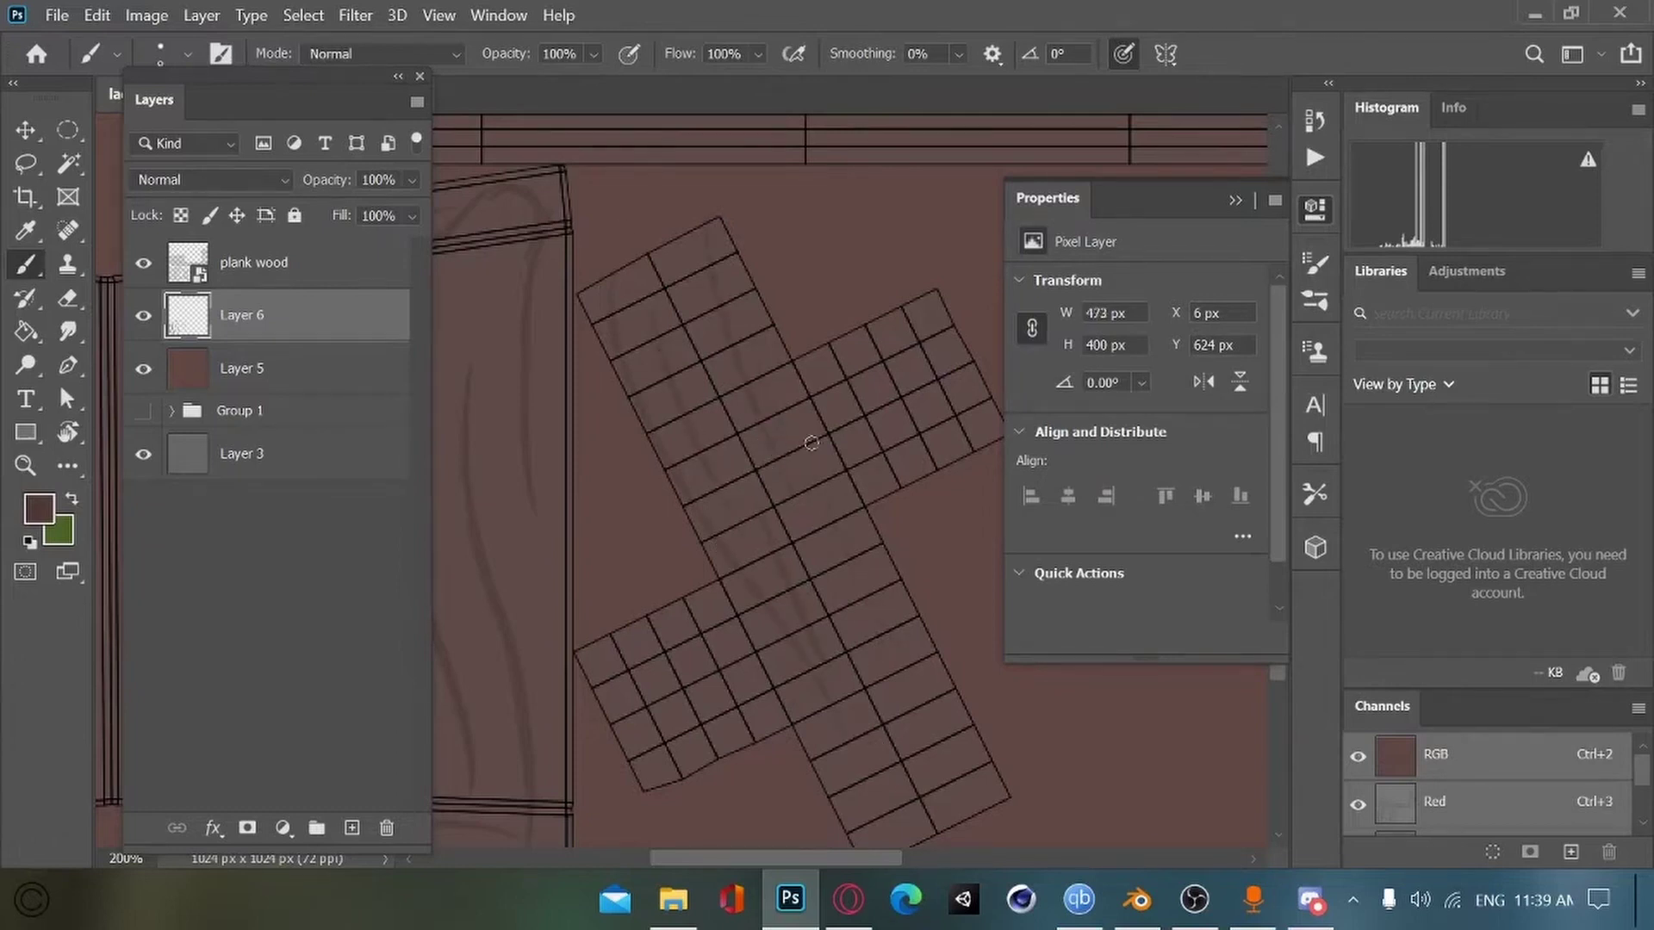
{"action": "left_click_drag", "start_coordinate": [873, 587], "coordinate": [992, 877]}
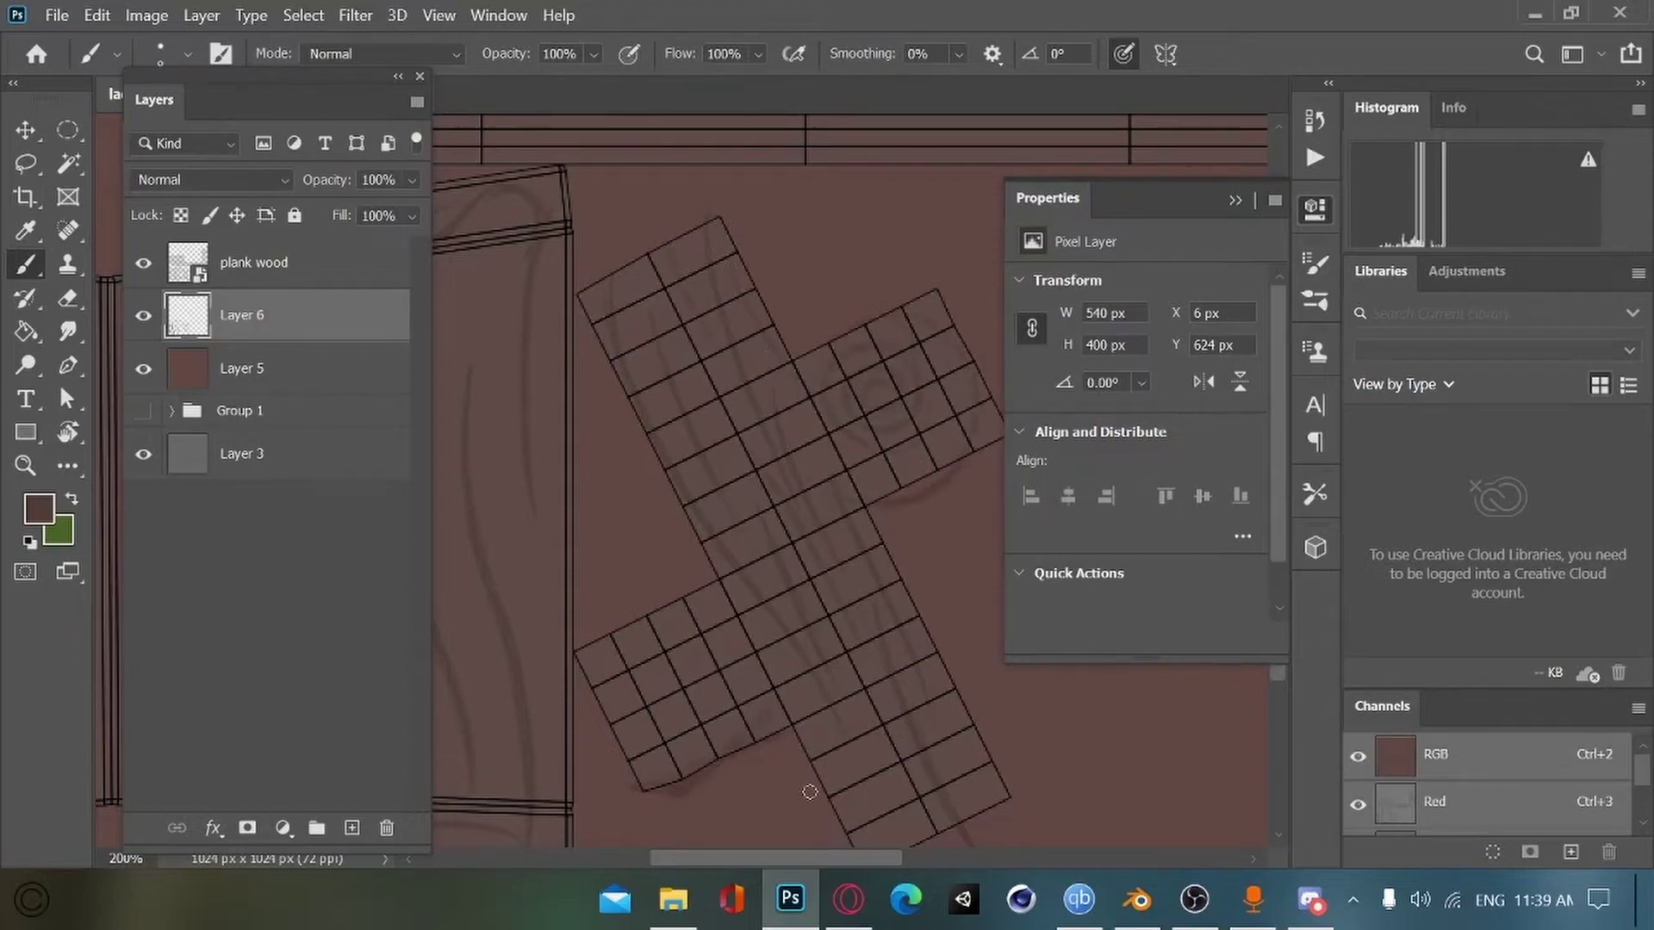
Step: Move the Layers panel clear of the canvas and paint grain lines along the horizontal plank islands with 27% brush smoothing
{"action": "key", "text": "ctrl+minus"}
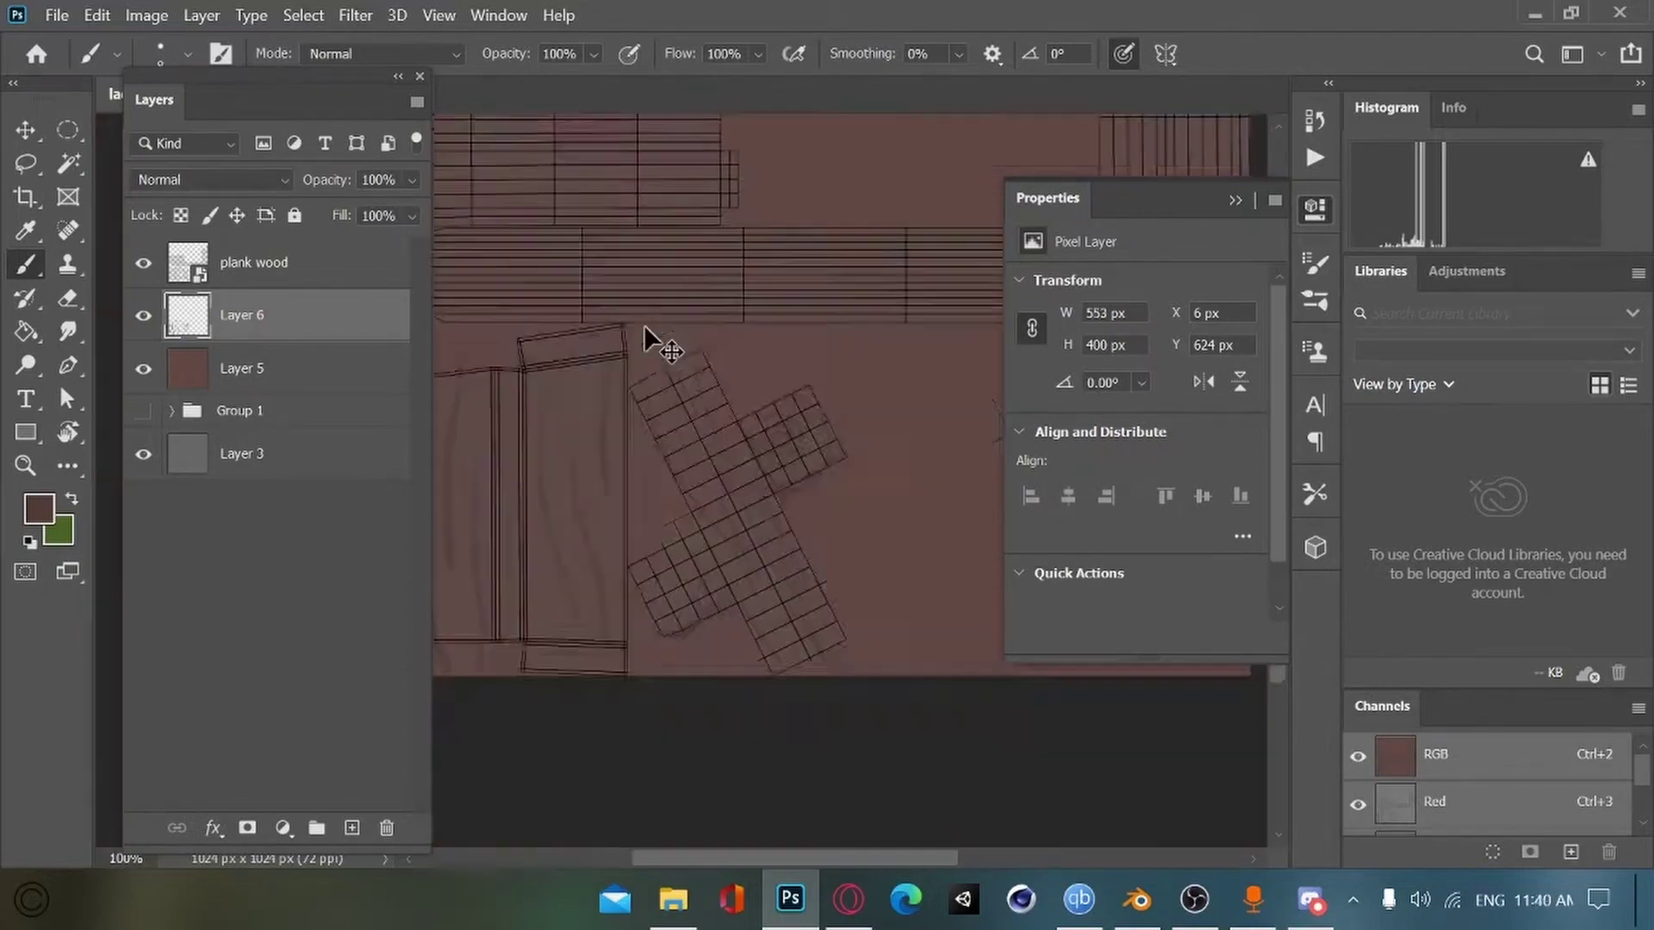
{"action": "key", "text": "ctrl+minus"}
{"action": "key", "text": "ctrl+plus"}
{"action": "key", "text": "super"}
{"action": "key", "text": "super"}
{"action": "left_click_drag", "start_coordinate": [556, 589], "coordinate": [730, 596]}
{"action": "scroll", "coordinate": [729, 596], "scroll_direction": "down", "scroll_amount": 1, "text": "alt"}
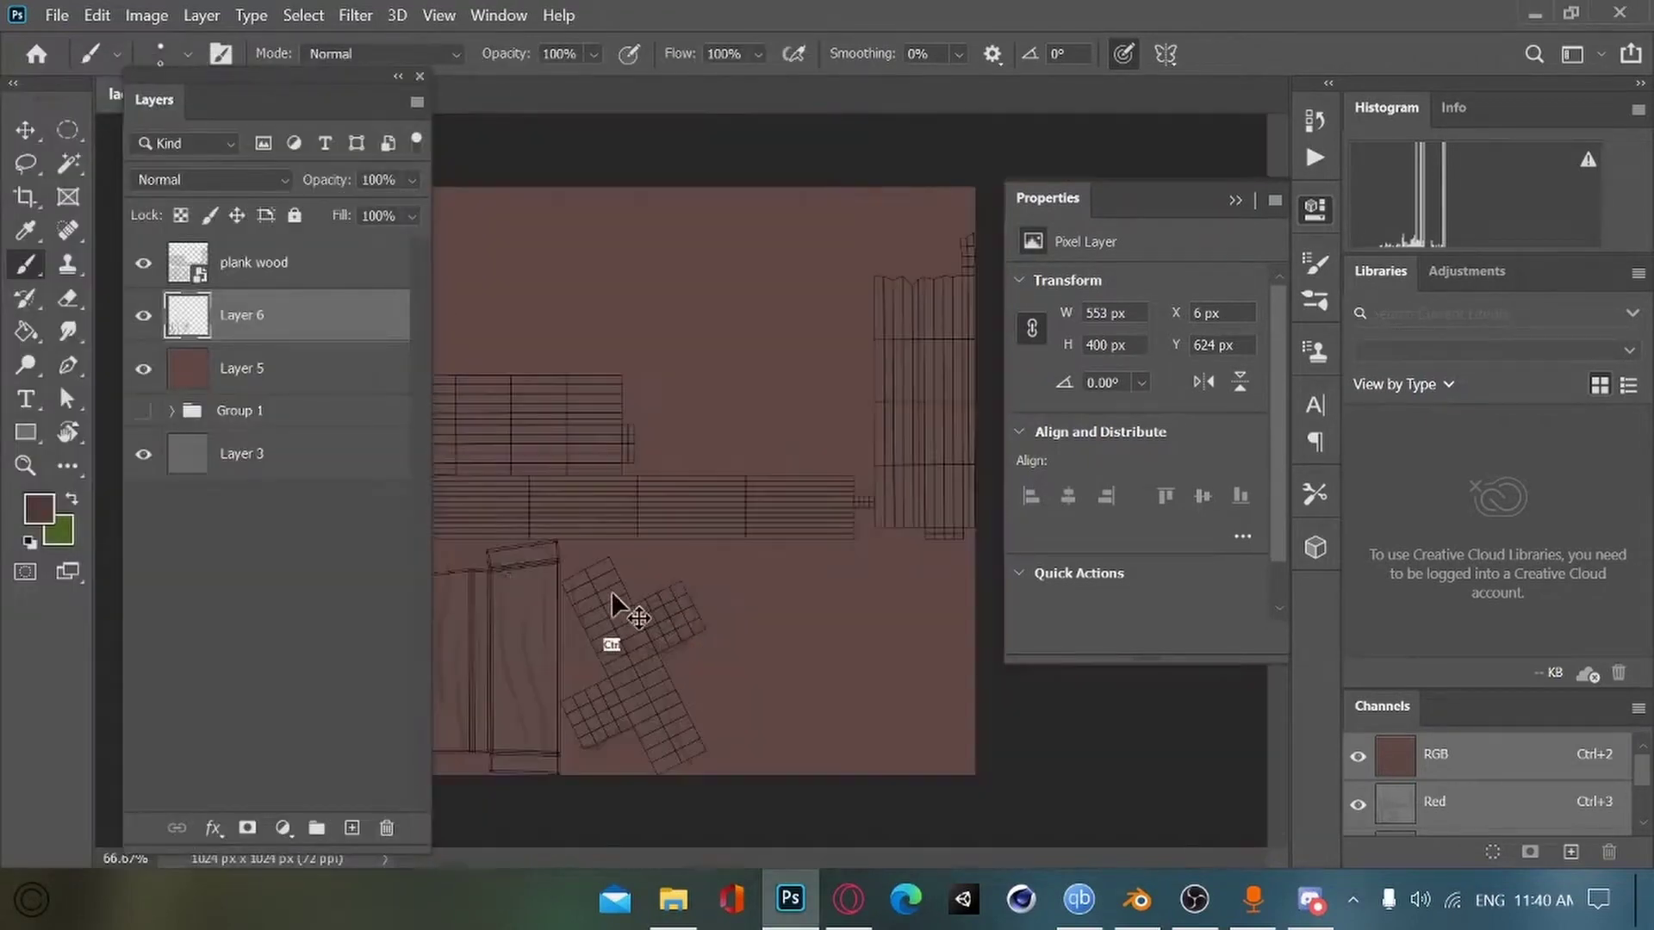
{"action": "left_click_drag", "start_coordinate": [242, 99], "coordinate": [193, 112]}
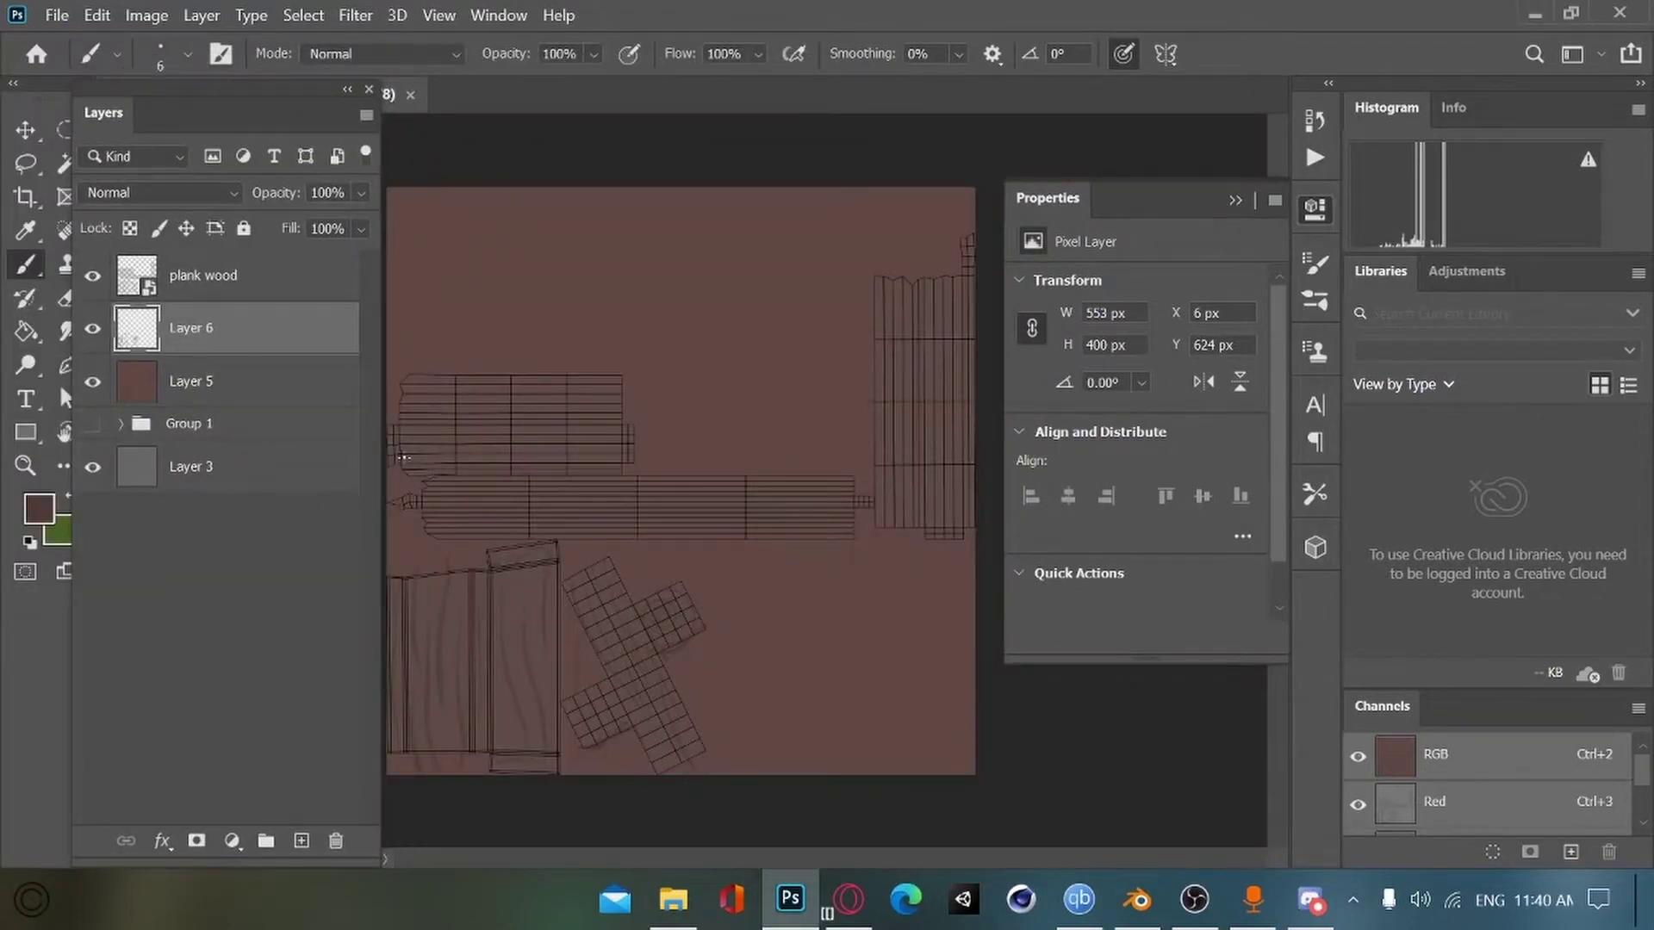
{"action": "left_click", "coordinate": [92, 275]}
{"action": "left_click", "coordinate": [92, 275]}
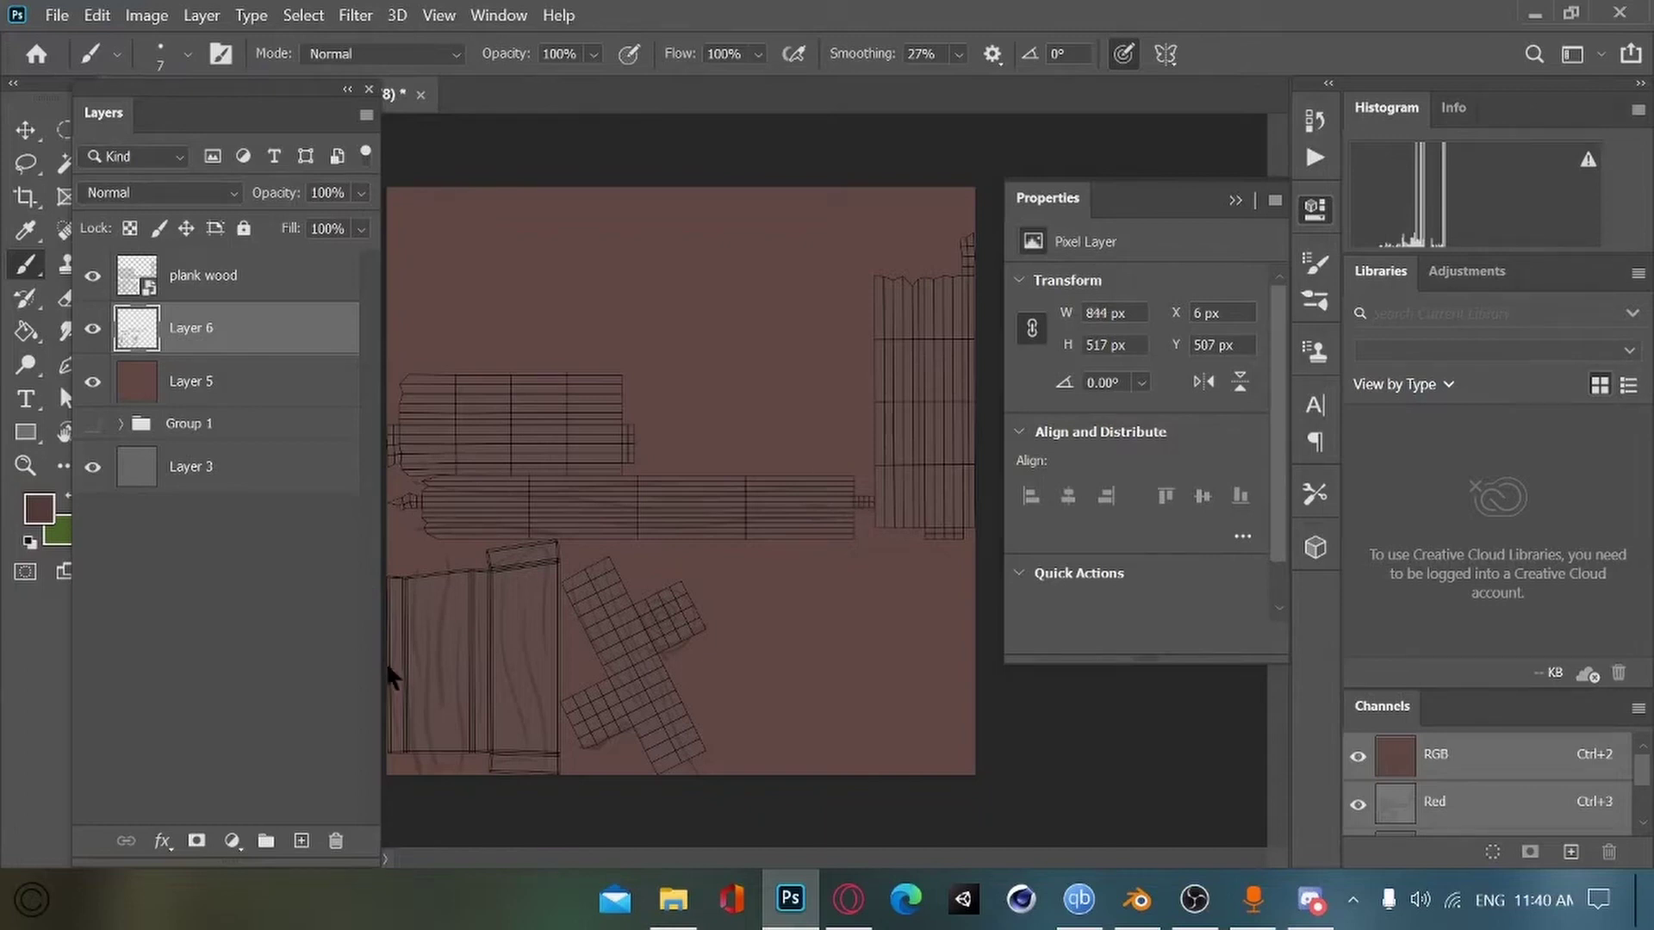
Step: Extend the grain lines to the vertical plank islands and toggle the plank wood layout to check the strokes
{"action": "key", "text": "alt+shift"}
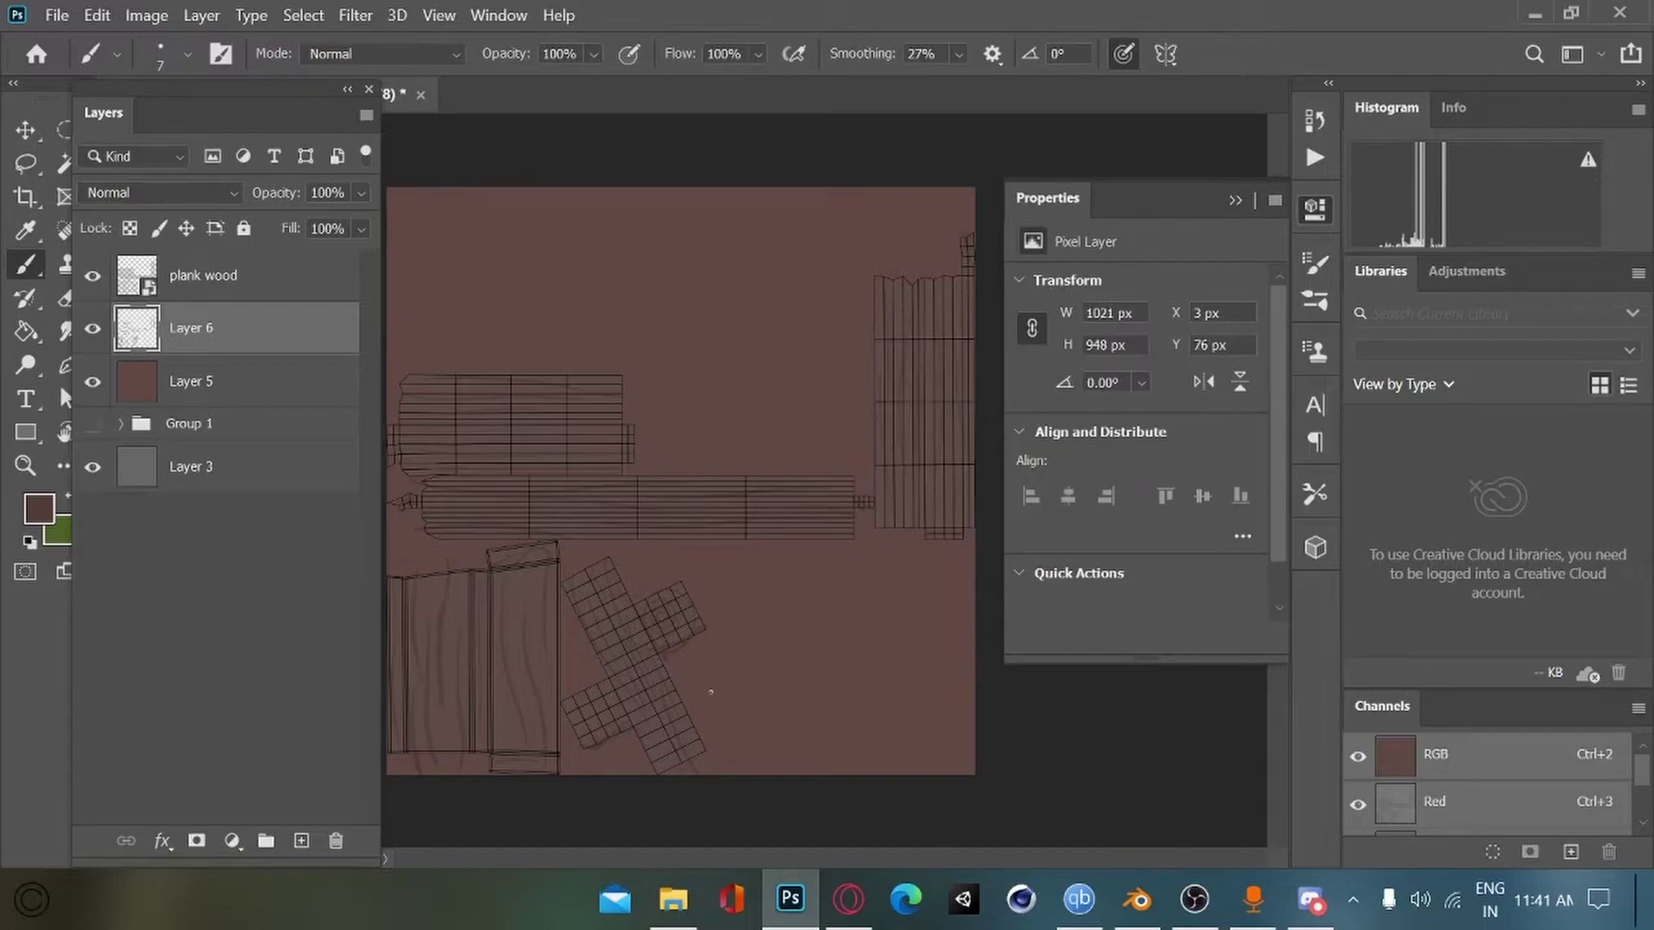
{"action": "left_click", "coordinate": [92, 276]}
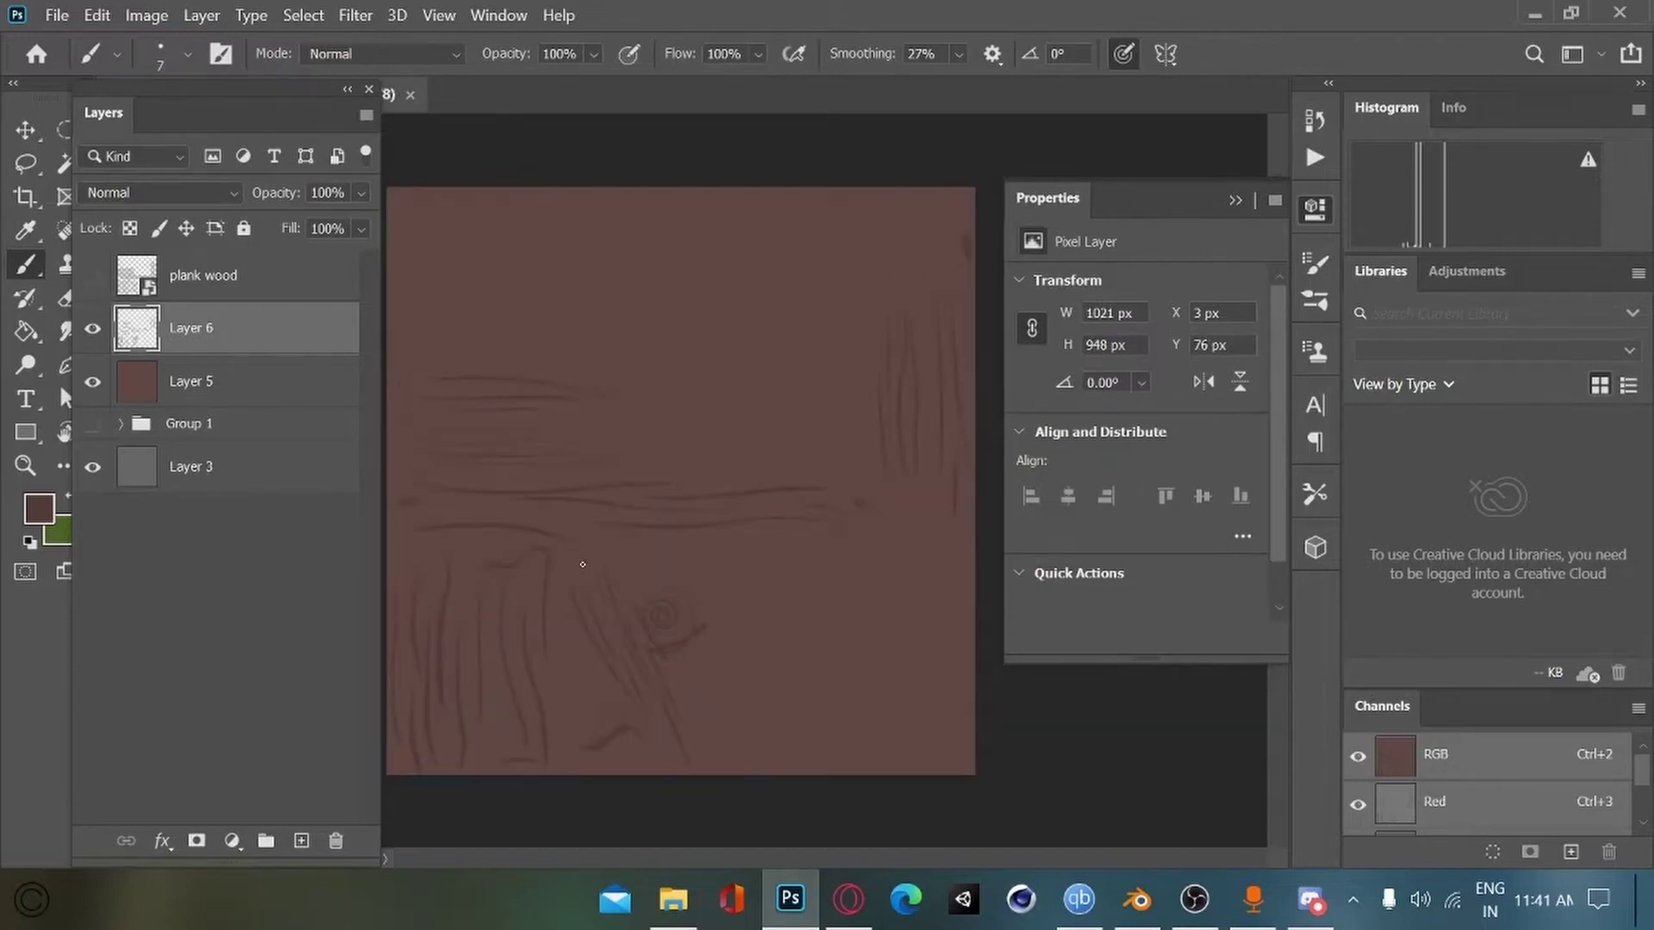
{"action": "left_click", "coordinate": [92, 275]}
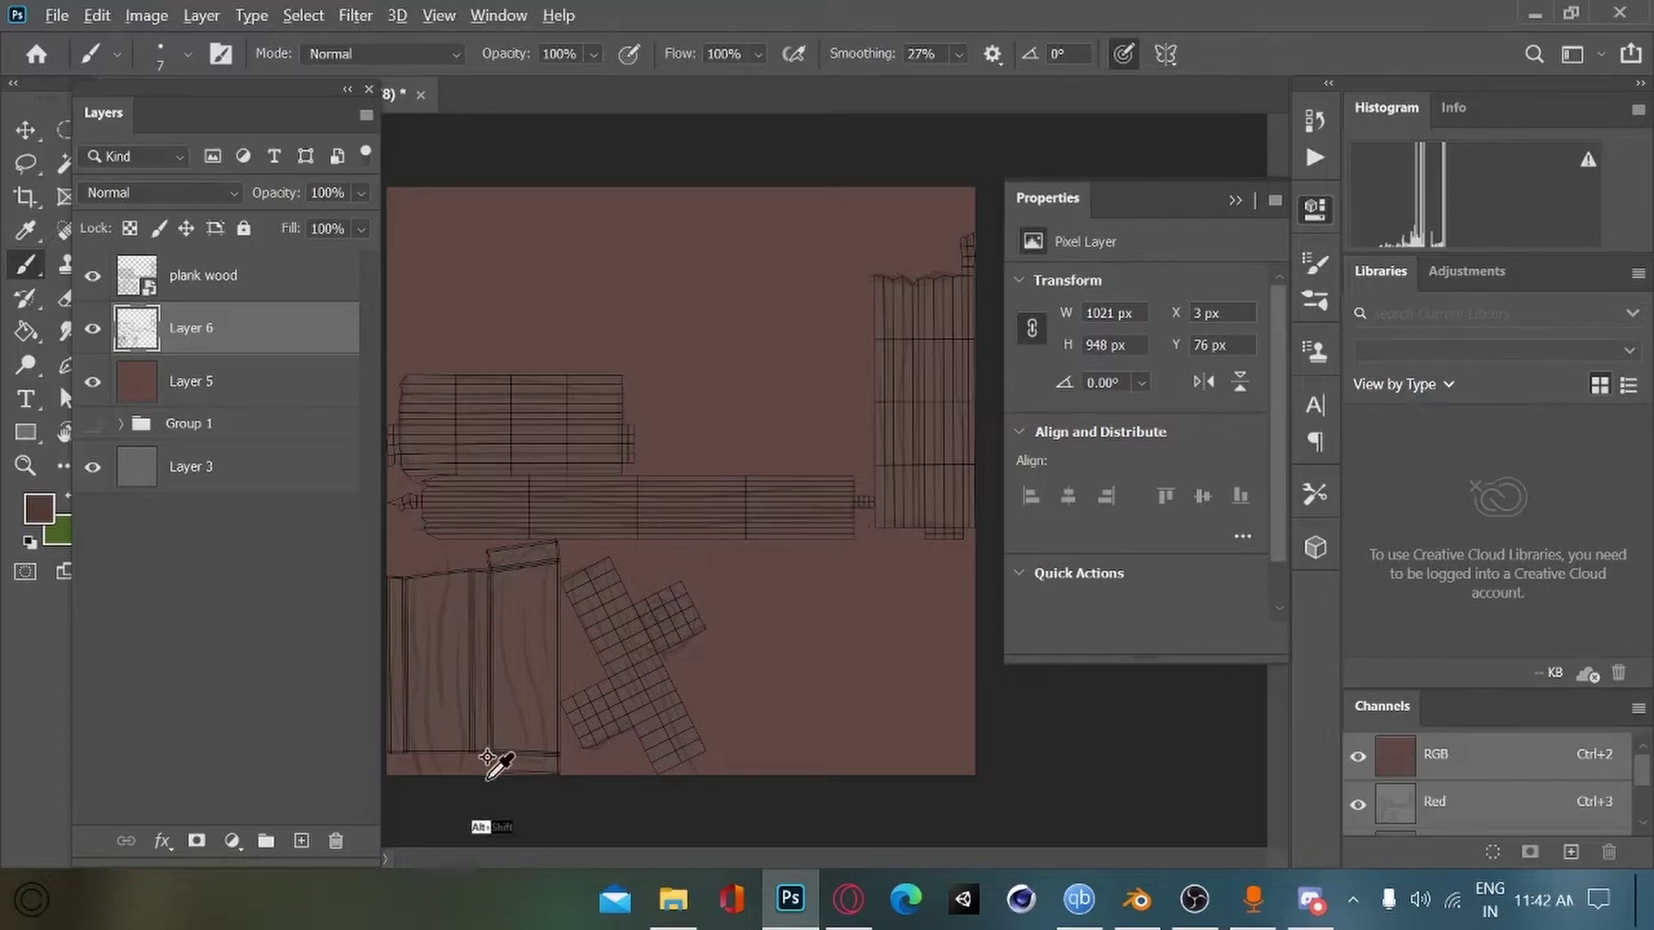
Step: Save the document and bring the Histogram back in place of the Info readouts
{"action": "key", "text": "F8"}
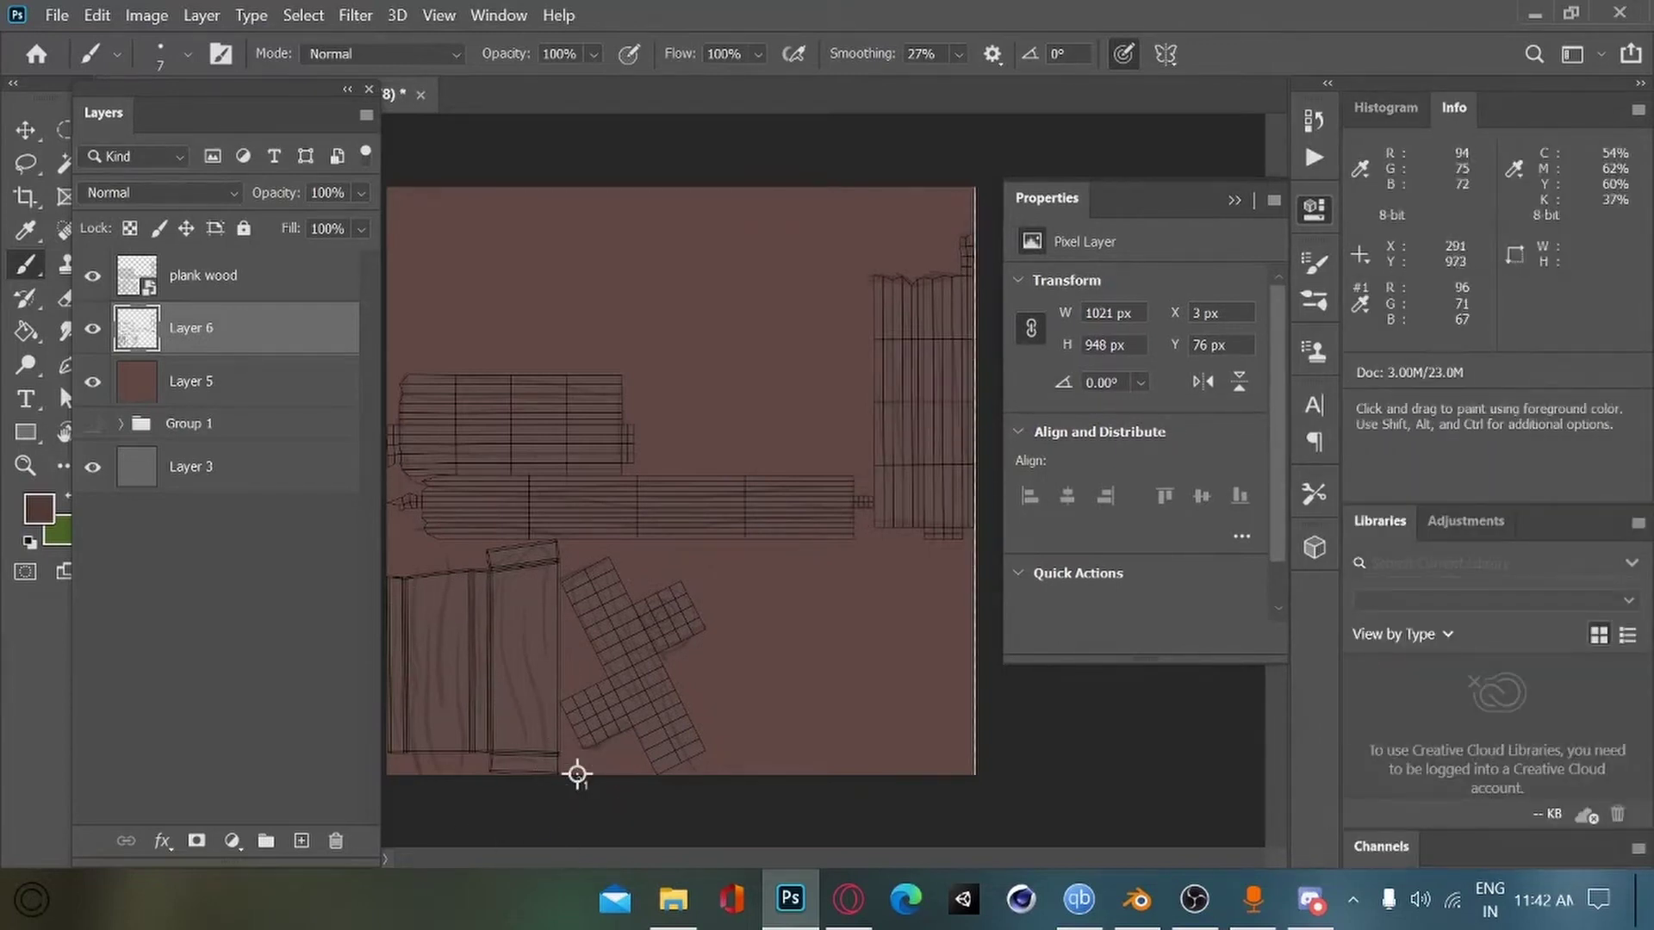
{"action": "key", "text": "ctrl+s"}
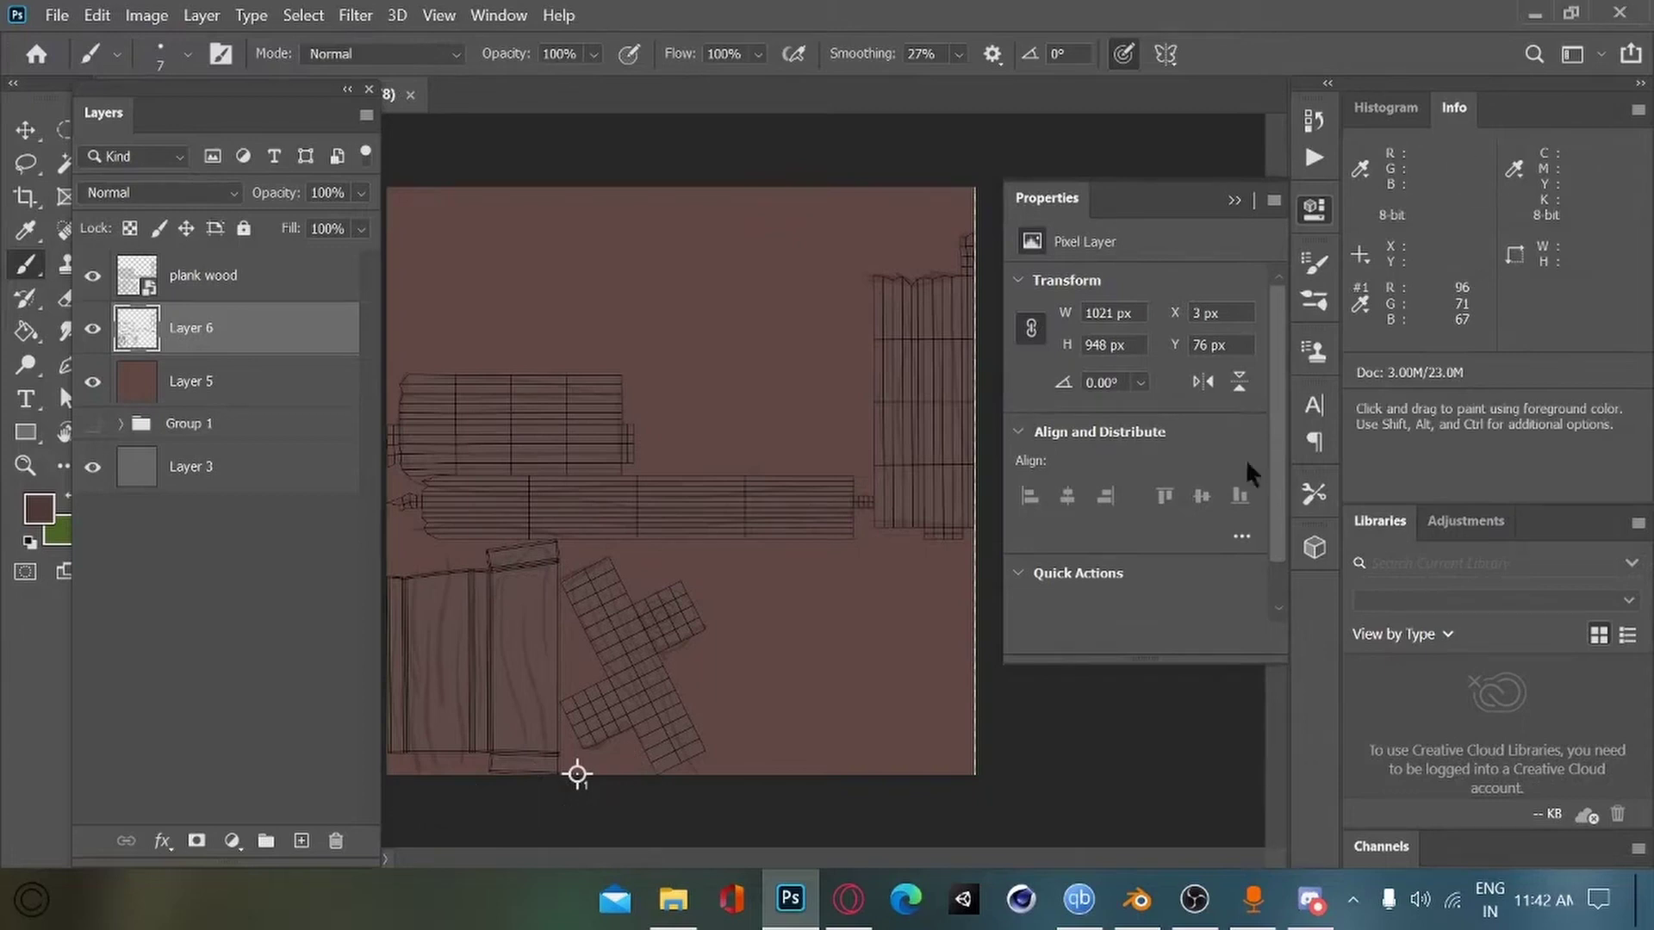
{"action": "left_click", "coordinate": [1361, 256]}
{"action": "left_click", "coordinate": [1362, 306]}
{"action": "left_click", "coordinate": [1412, 332]}
{"action": "left_click", "coordinate": [1362, 312]}
{"action": "left_click", "coordinate": [1412, 307]}
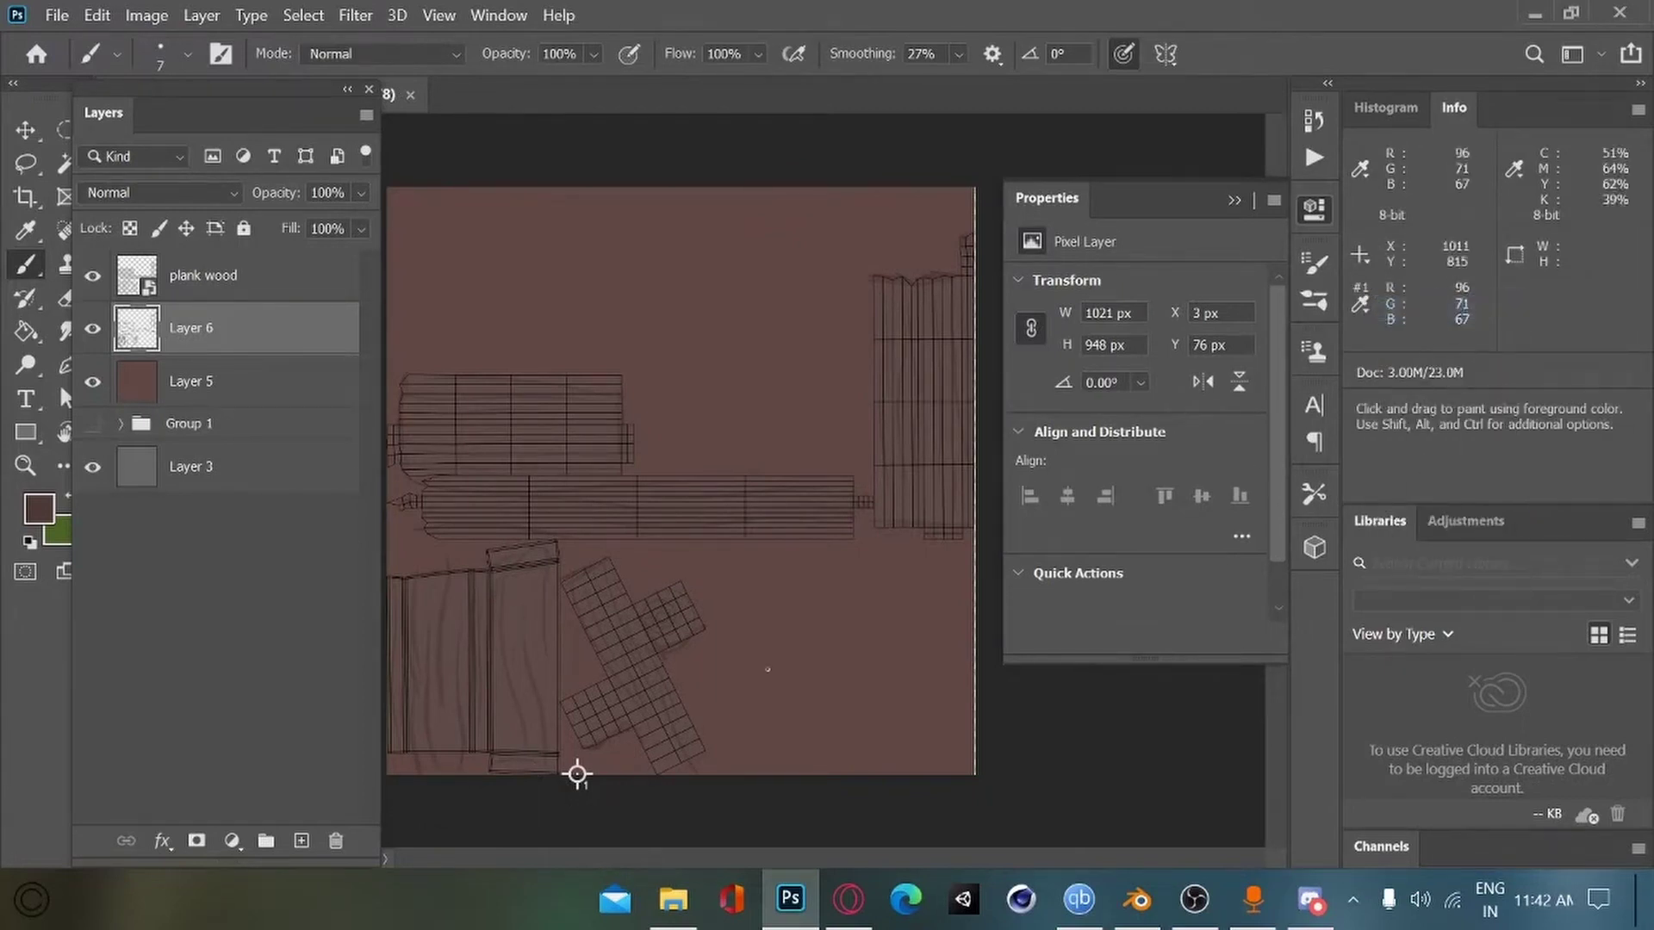
{"action": "left_click", "coordinate": [1384, 108]}
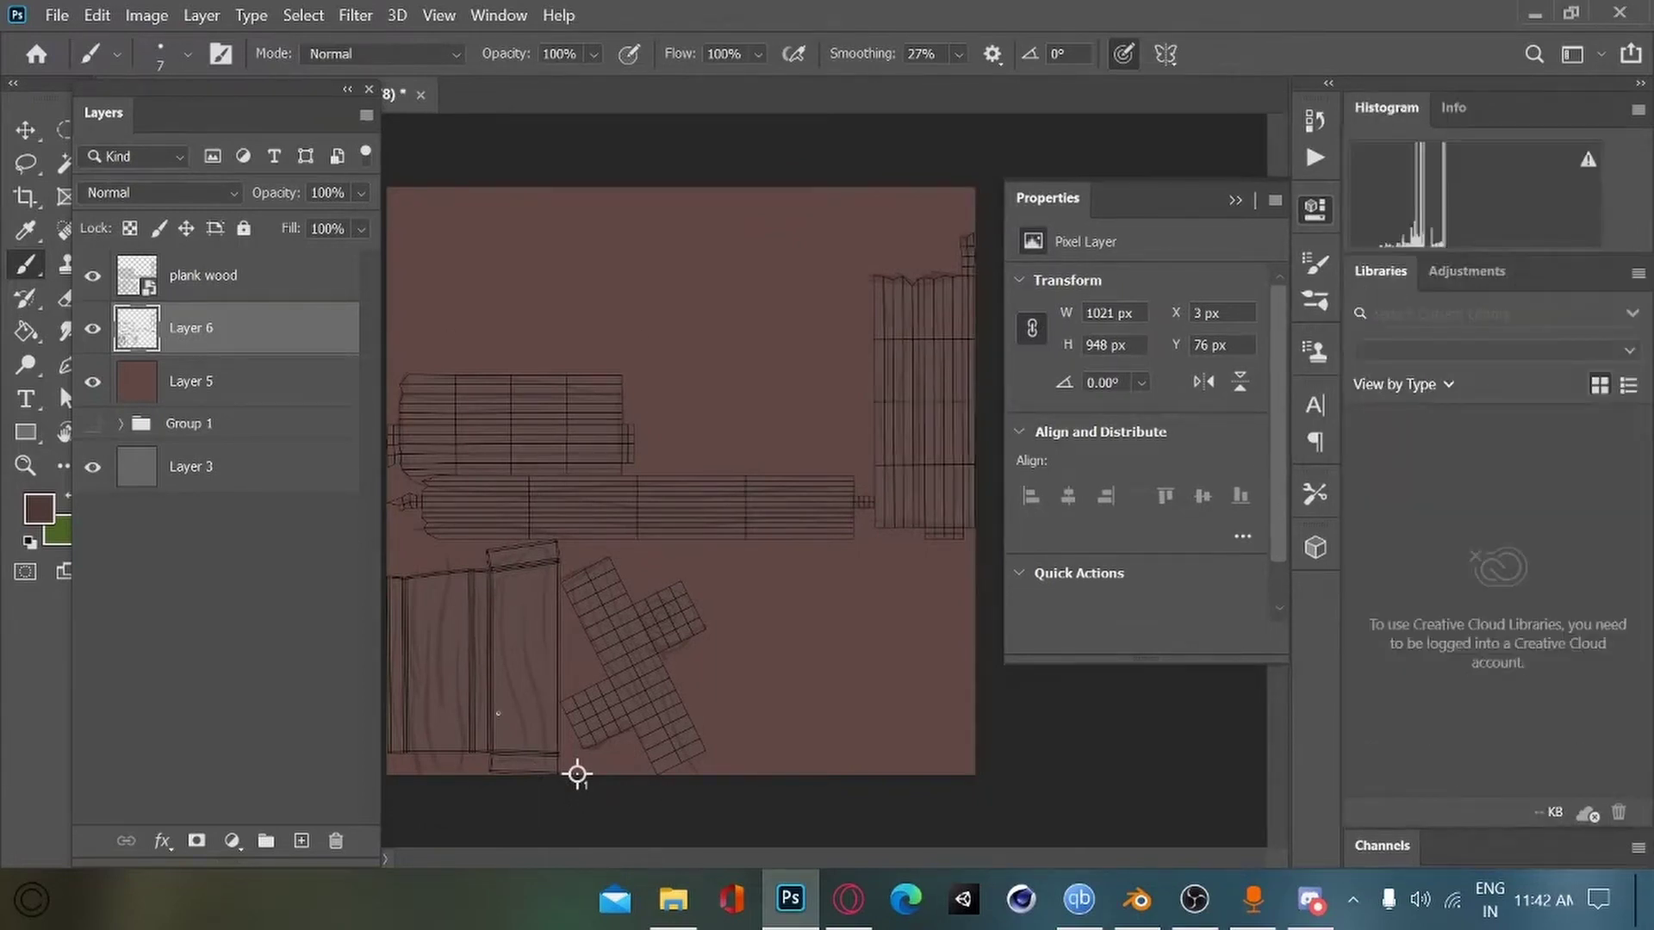
Step: Export the texture as plank wood_done.png in the fish house folder
{"action": "key", "text": "ctrl+minus"}
{"action": "left_click", "coordinate": [57, 15]}
{"action": "mouse_move", "coordinate": [78, 369]}
{"action": "left_click", "coordinate": [396, 372]}
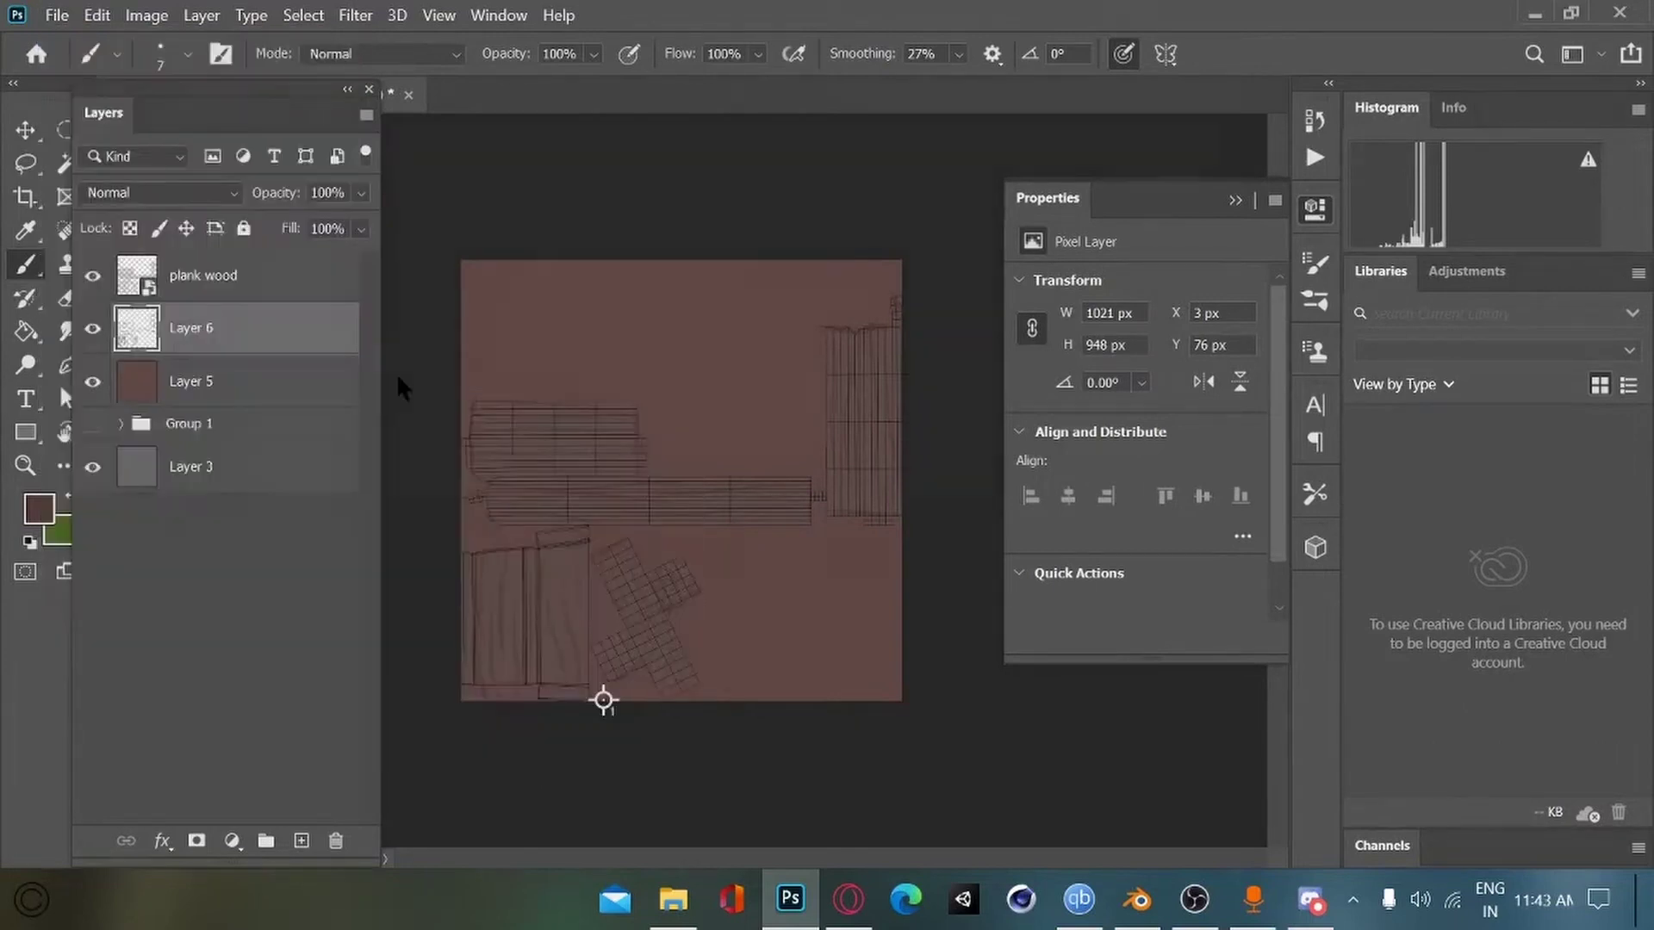
{"action": "key", "text": "Right"}
{"action": "type", "text": "_done"}
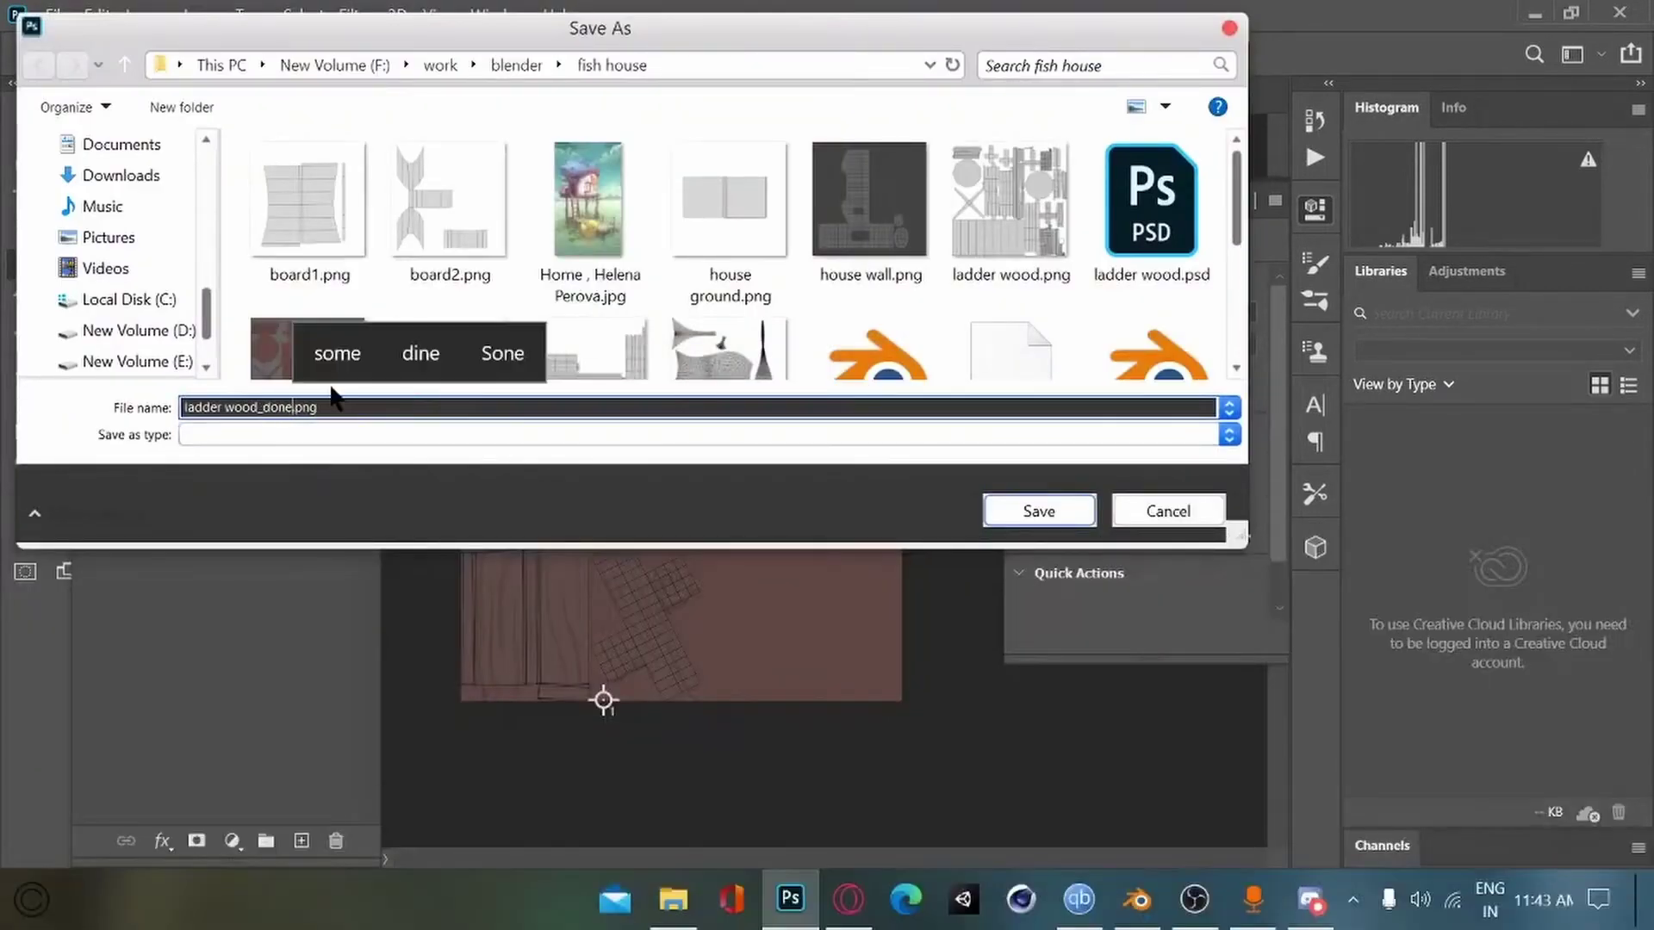
{"action": "key", "text": "Home"}
{"action": "key", "text": "Delete"}
{"action": "key", "text": "Delete"}
{"action": "key", "text": "Delete"}
{"action": "key", "text": "Delete"}
{"action": "key", "text": "Delete"}
{"action": "key", "text": "Delete"}
{"action": "type", "text": "plank"}
{"action": "key", "text": "Return"}
Step: Switch to Blender's Shading workspace and browse the fish house folder for the exported texture
{"action": "left_click", "coordinate": [1135, 899]}
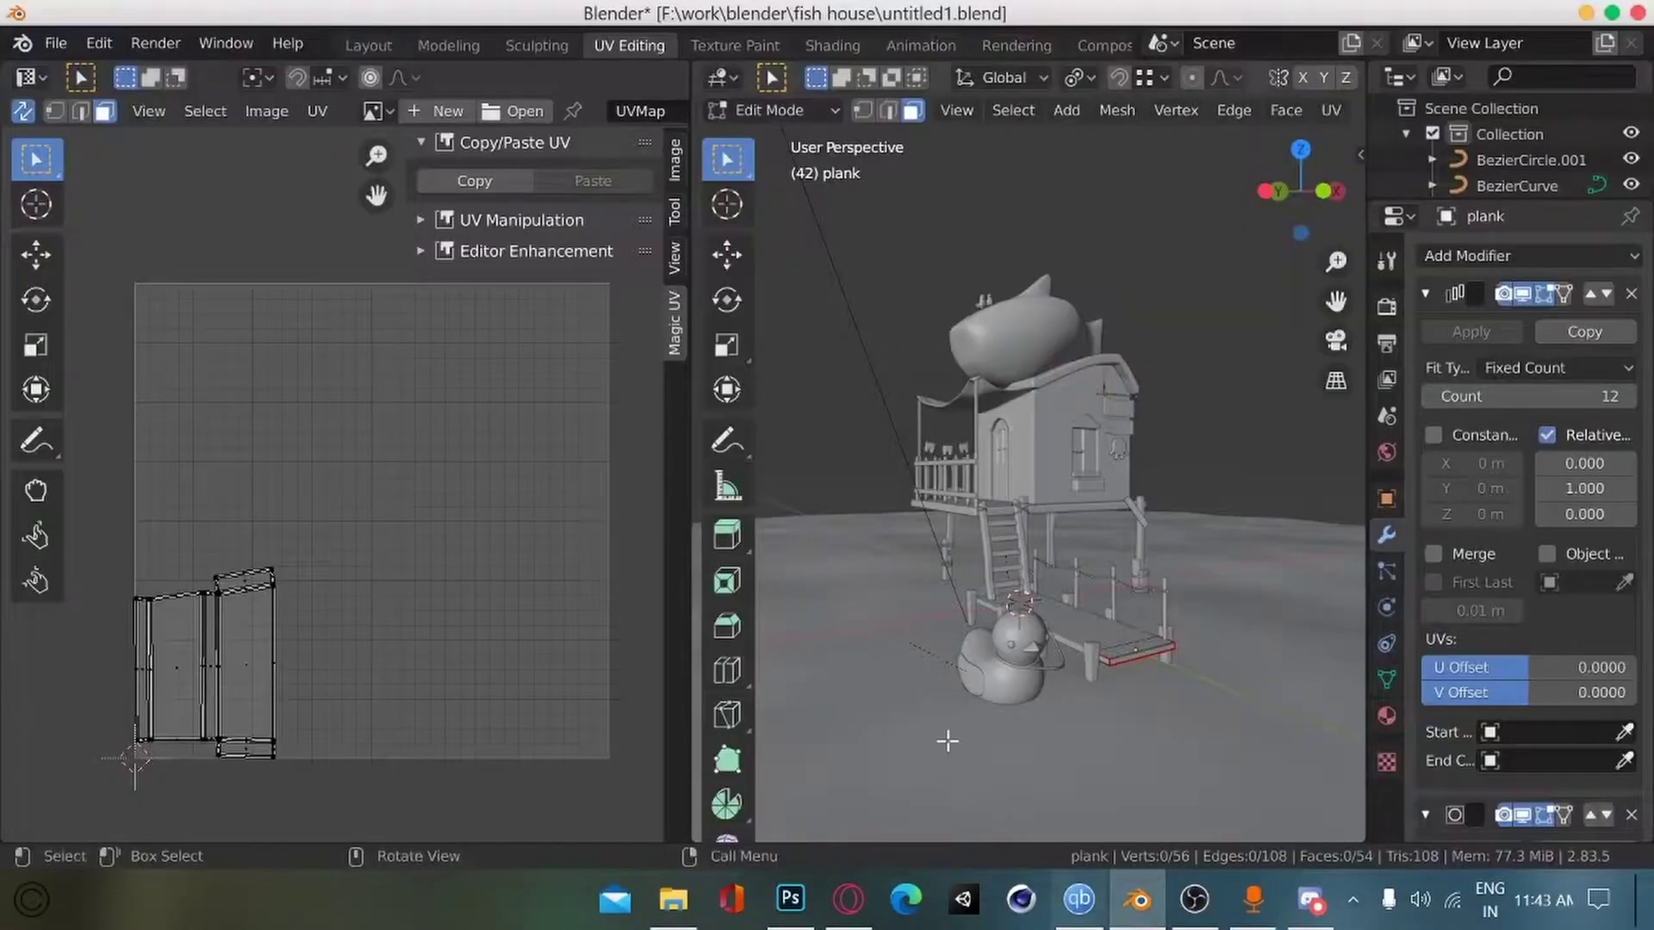
{"action": "left_click", "coordinate": [831, 46]}
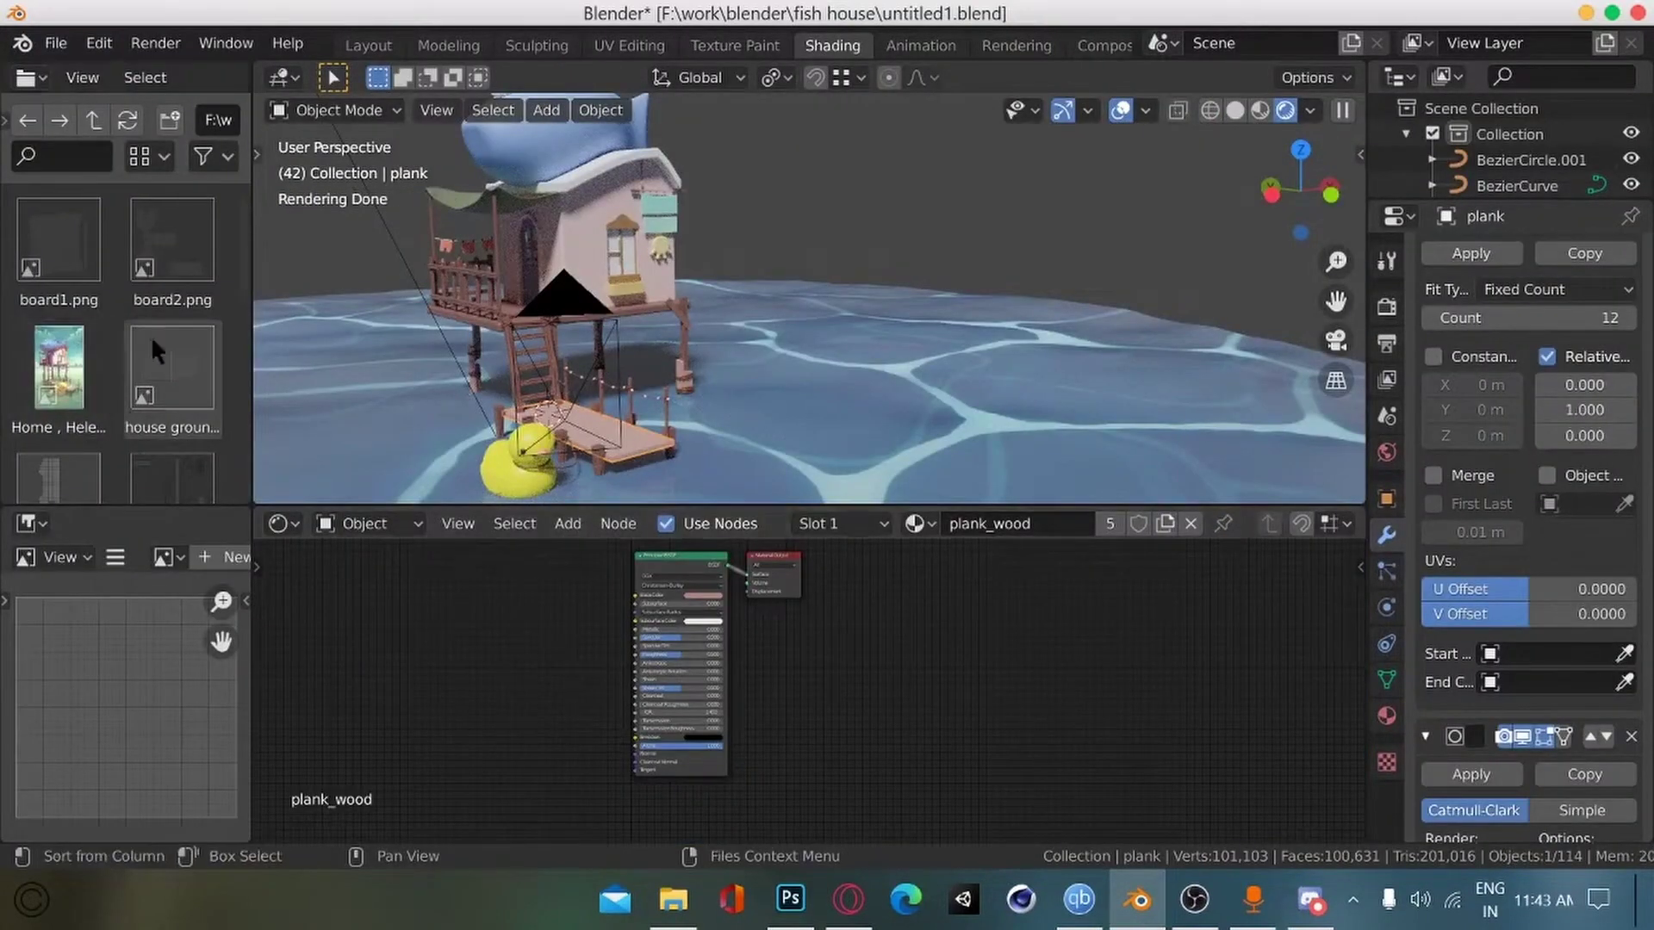
{"action": "scroll", "coordinate": [151, 334], "scroll_direction": "down", "scroll_amount": 5}
Step: Return to Photoshop, hide the plank wood layout and export again over plank wood_done.png
{"action": "key", "text": "alt+Tab"}
{"action": "left_click", "coordinate": [92, 276]}
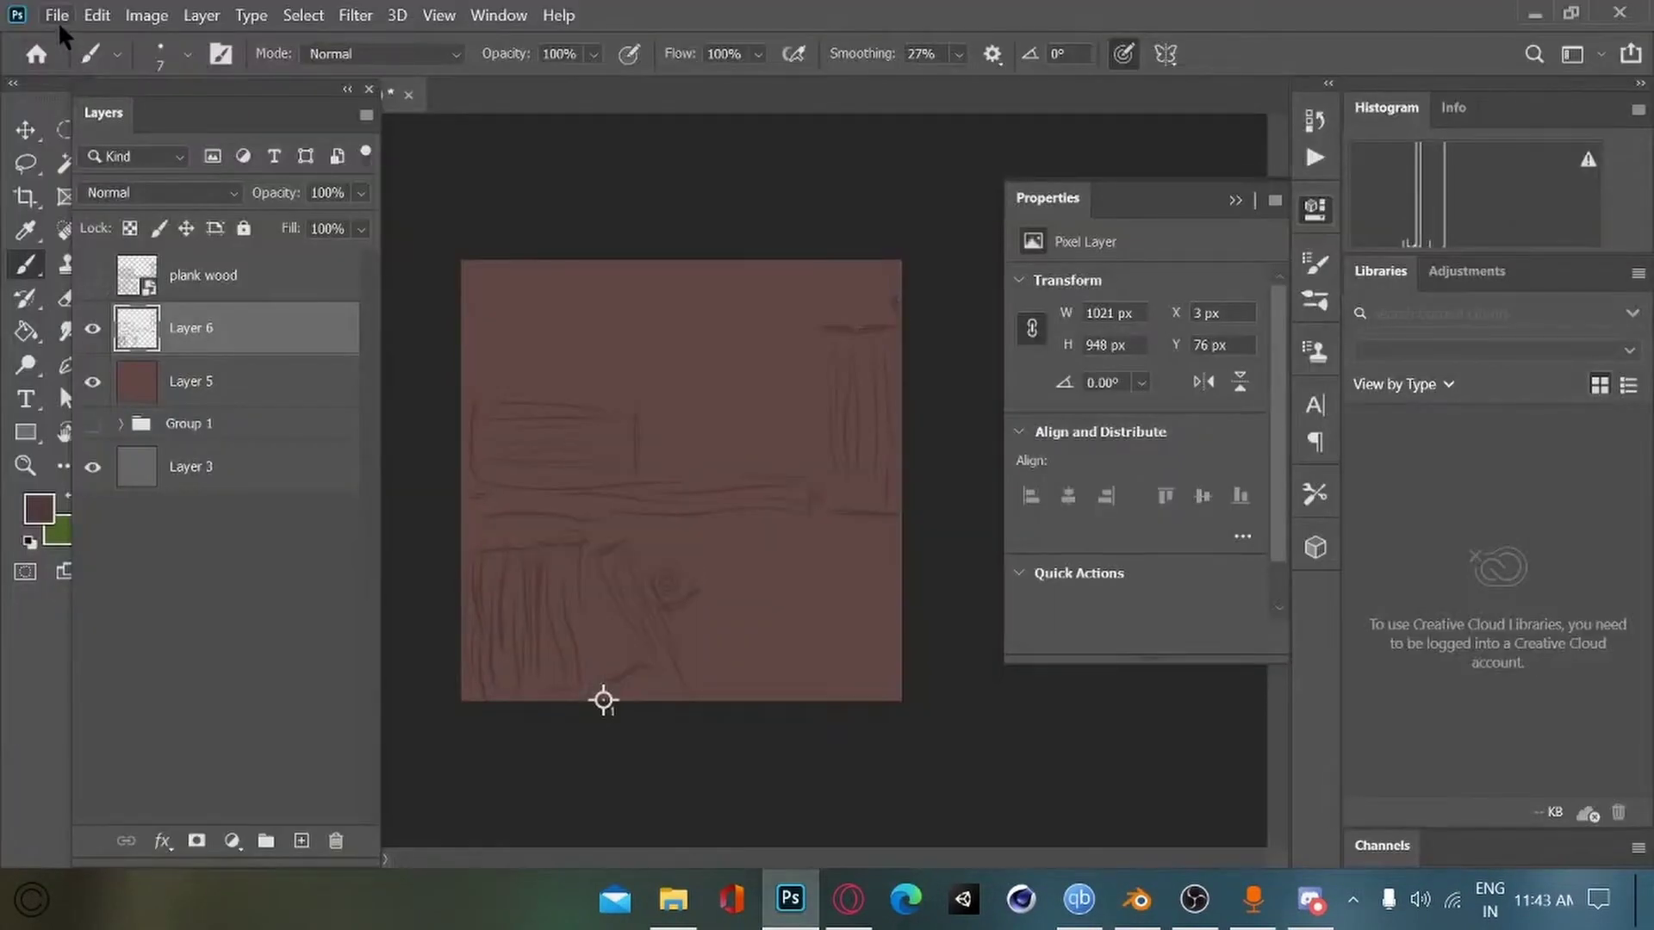
{"action": "left_click", "coordinate": [57, 15]}
{"action": "mouse_move", "coordinate": [173, 372]}
{"action": "left_click", "coordinate": [416, 372]}
{"action": "left_click", "coordinate": [731, 370]}
{"action": "left_click", "coordinate": [1081, 544]}
Step: In Blender, add the plank wood_done.png texture to the plank_wood material and connect its Color to the shader's Base Color
{"action": "key", "text": "alt+Tab"}
{"action": "left_click", "coordinate": [100, 381]}
{"action": "left_click_drag", "start_coordinate": [59, 363], "coordinate": [631, 597]}
{"action": "left_click_drag", "start_coordinate": [435, 679], "coordinate": [457, 599]}
{"action": "left_click_drag", "start_coordinate": [491, 608], "coordinate": [635, 596]}
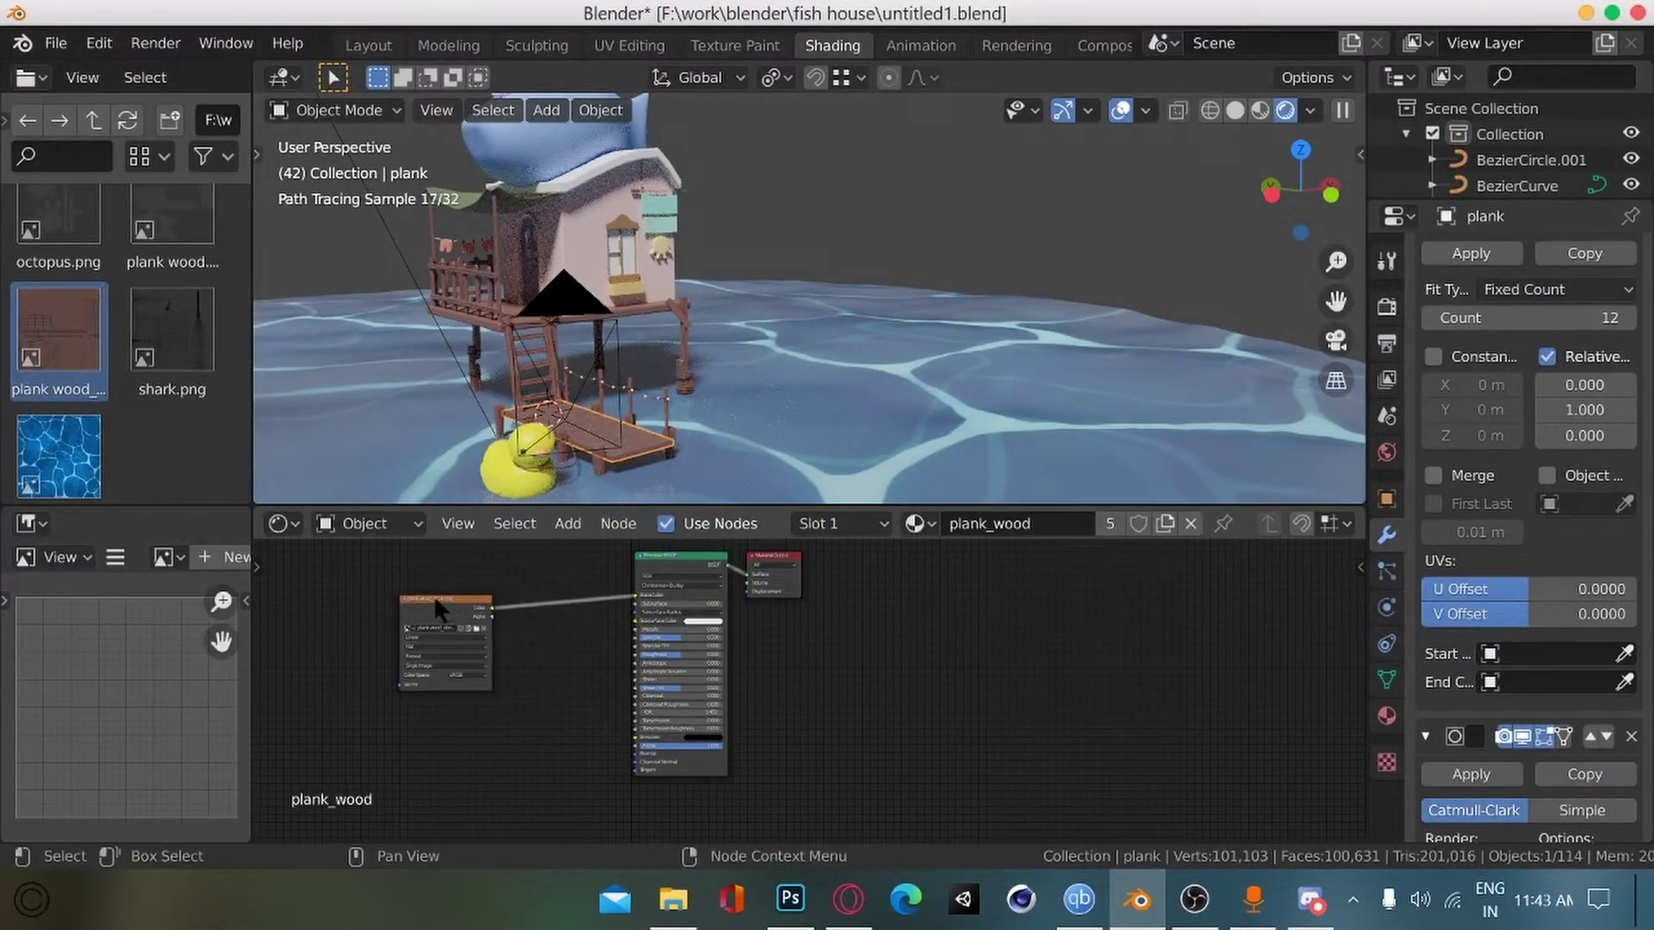
Step: Move the image texture node away from the shader, collapse it and place a duplicate below it
{"action": "left_click_drag", "start_coordinate": [434, 602], "coordinate": [478, 571]}
{"action": "middle_click_drag", "start_coordinate": [514, 443], "coordinate": [482, 366], "text": "shift"}
{"action": "scroll", "coordinate": [474, 385], "scroll_direction": "up", "scroll_amount": 4}
{"action": "left_click_drag", "start_coordinate": [467, 579], "coordinate": [377, 566]}
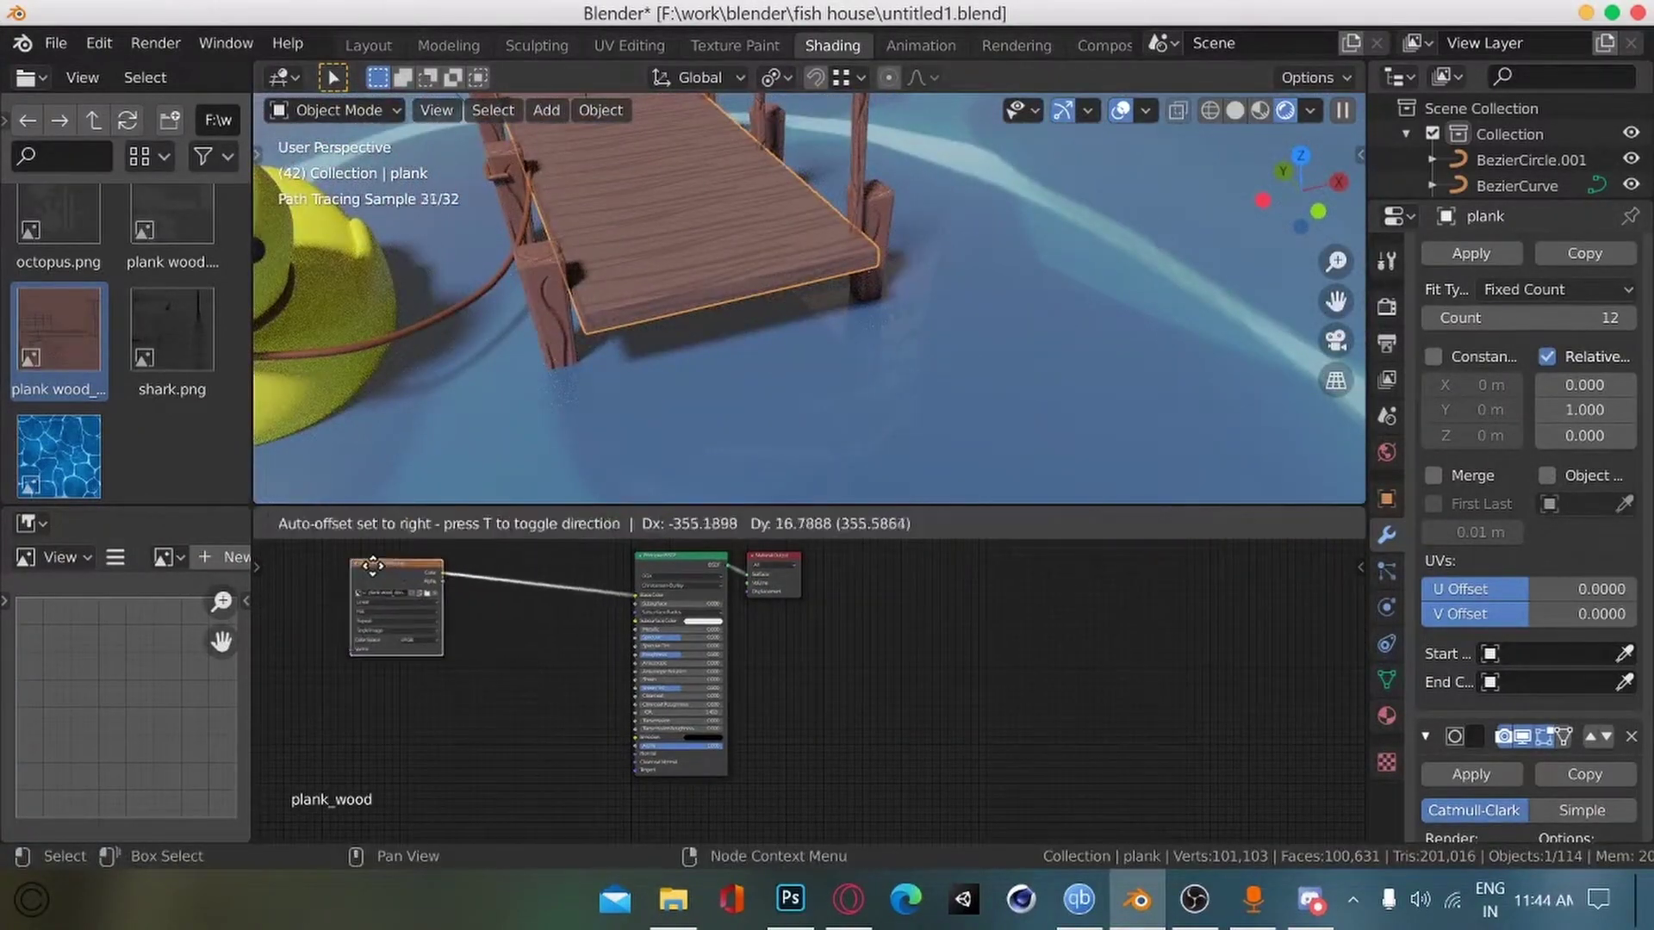
{"action": "key", "text": "h"}
{"action": "key", "text": "shift+d"}
{"action": "left_click", "coordinate": [369, 628]}
Step: Add a ColorRamp node, feed it from the duplicated texture's Color and connect its Color output to the shader's Roughness
{"action": "key", "text": "shift+a"}
{"action": "left_click", "coordinate": [393, 572]}
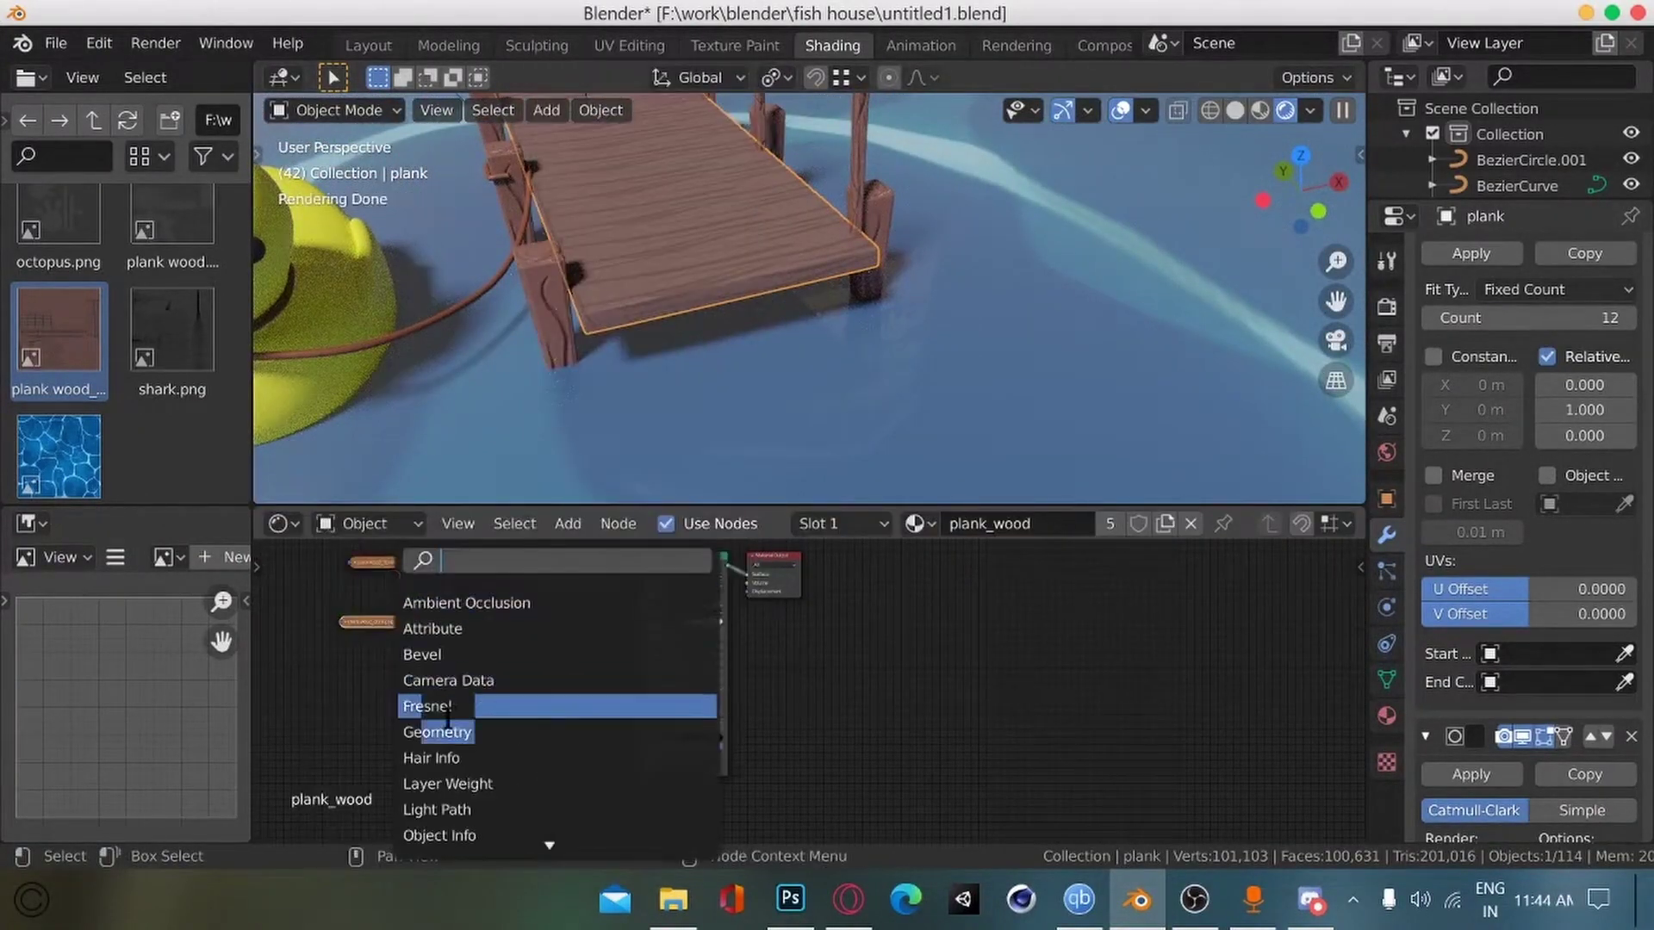
{"action": "type", "text": "coo"}
{"action": "key", "text": "BackSpace"}
{"action": "type", "text": "lo"}
{"action": "left_click", "coordinate": [442, 629]}
{"action": "left_click", "coordinate": [515, 678]}
{"action": "left_click_drag", "start_coordinate": [434, 622], "coordinate": [470, 696]}
{"action": "left_click_drag", "start_coordinate": [563, 635], "coordinate": [635, 655]}
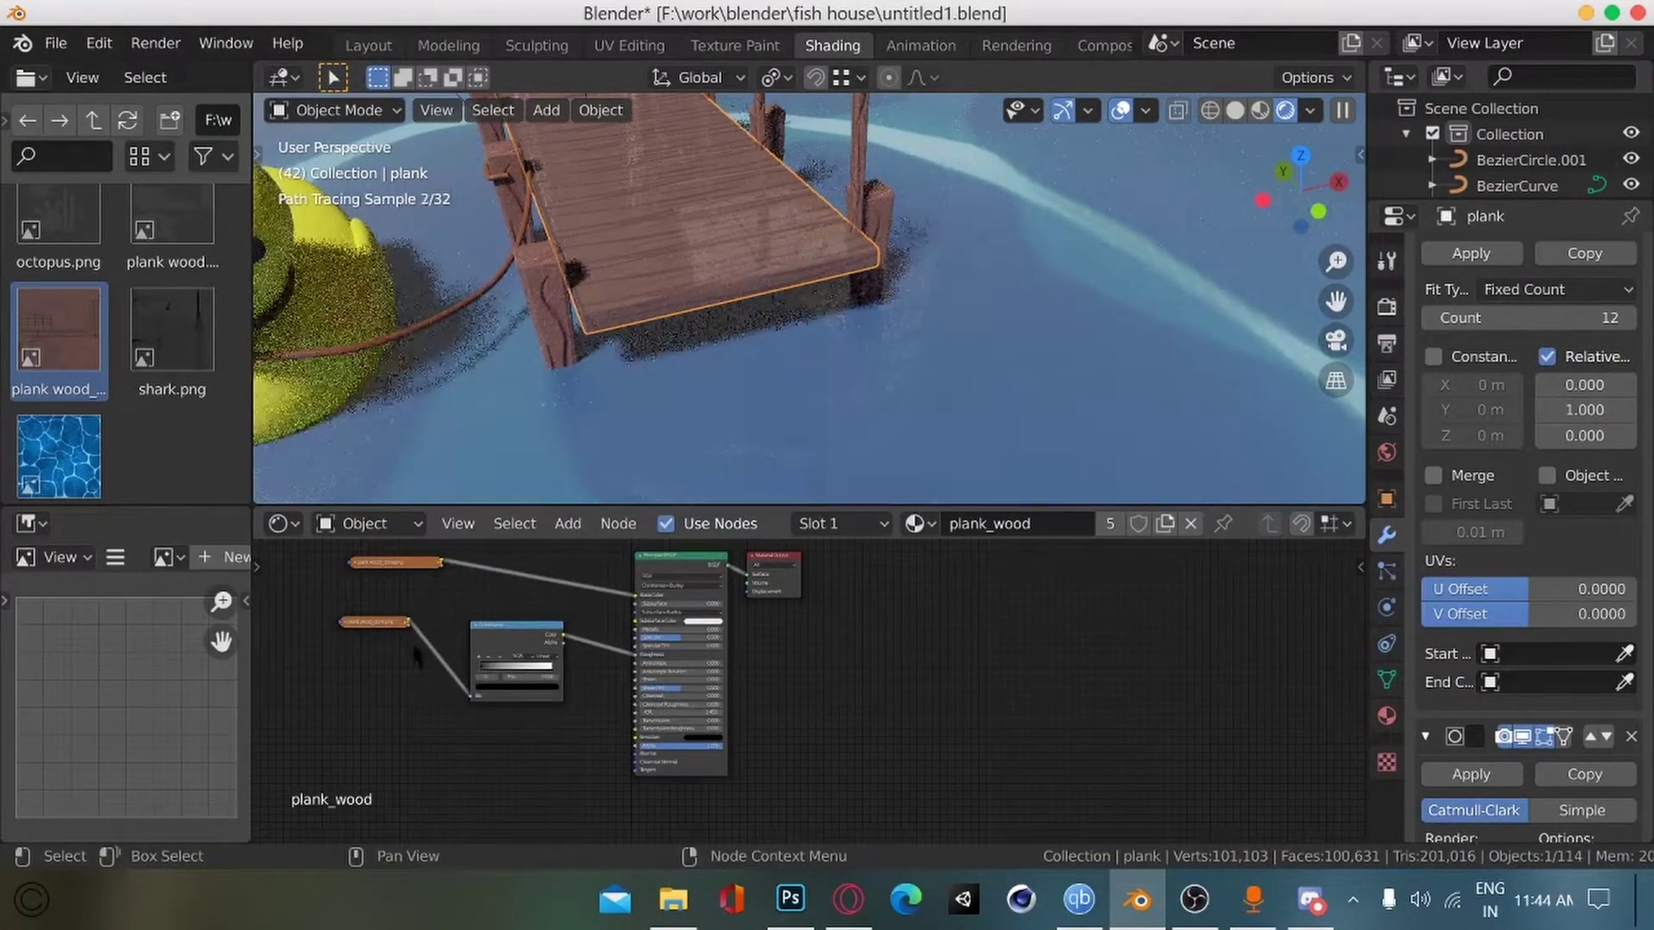
Step: Narrow the ColorRamp by moving the black stop to 0.309 and the white stop to 0.645
{"action": "scroll", "coordinate": [372, 733], "scroll_direction": "up", "scroll_amount": 3}
{"action": "middle_click_drag", "start_coordinate": [367, 722], "coordinate": [570, 725]}
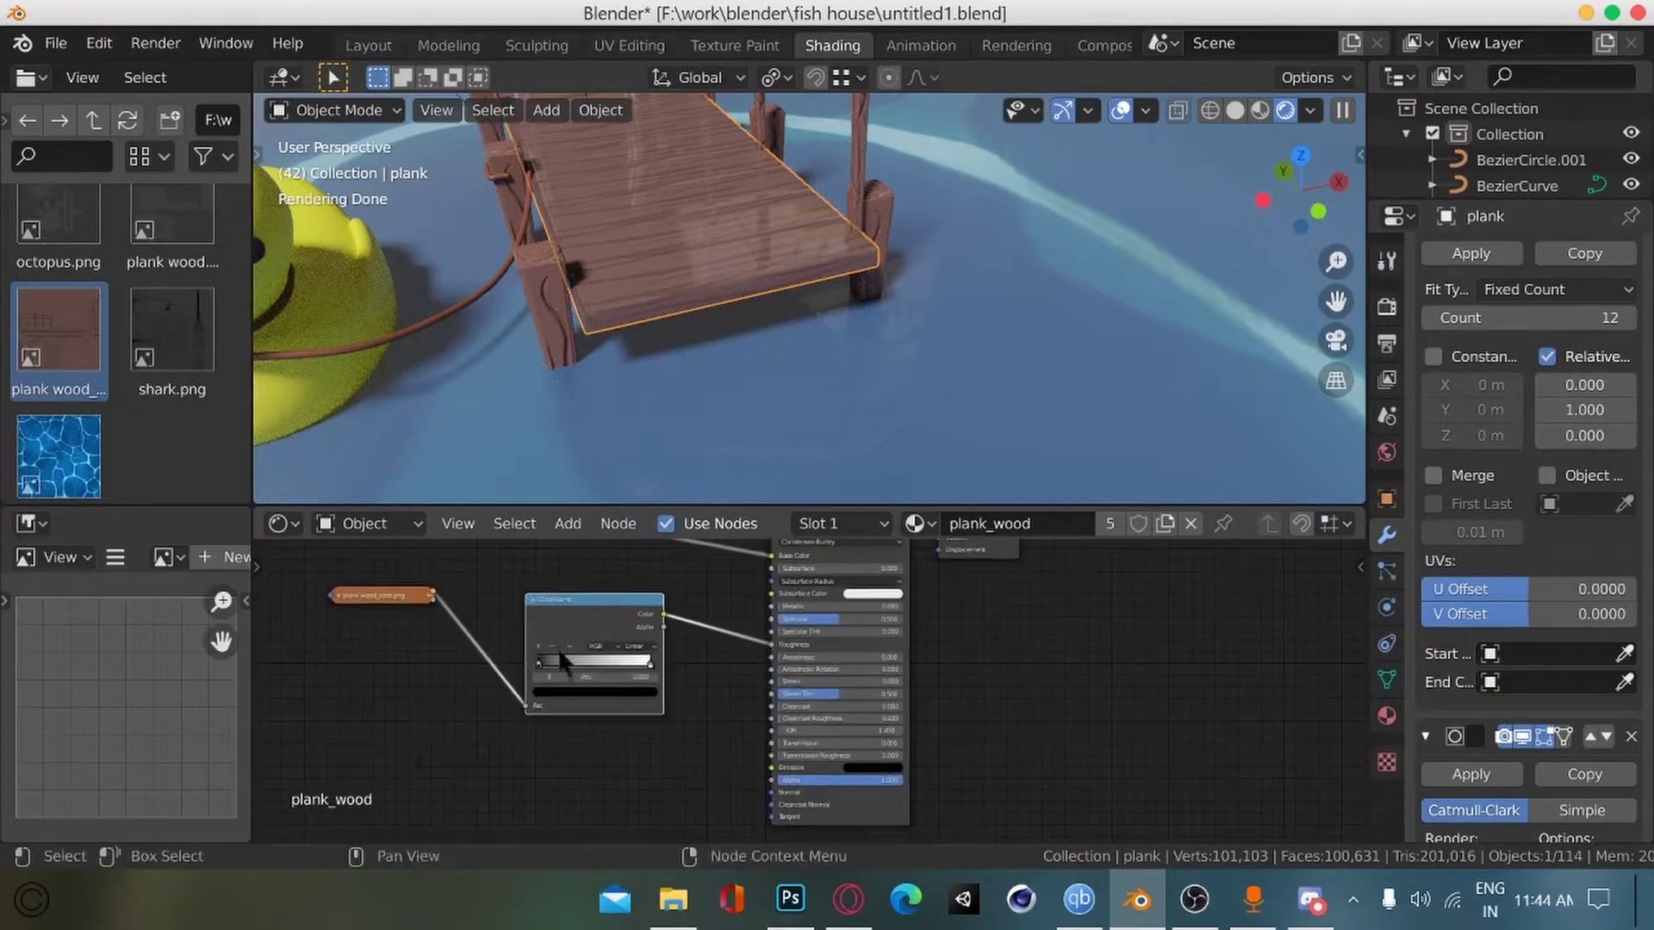
{"action": "middle_click_drag", "start_coordinate": [445, 645], "coordinate": [658, 686]}
{"action": "middle_click_drag", "start_coordinate": [432, 699], "coordinate": [682, 708], "text": "ctrl"}
{"action": "middle_click_drag", "start_coordinate": [687, 710], "coordinate": [572, 678]}
{"action": "left_click_drag", "start_coordinate": [574, 680], "coordinate": [646, 680]}
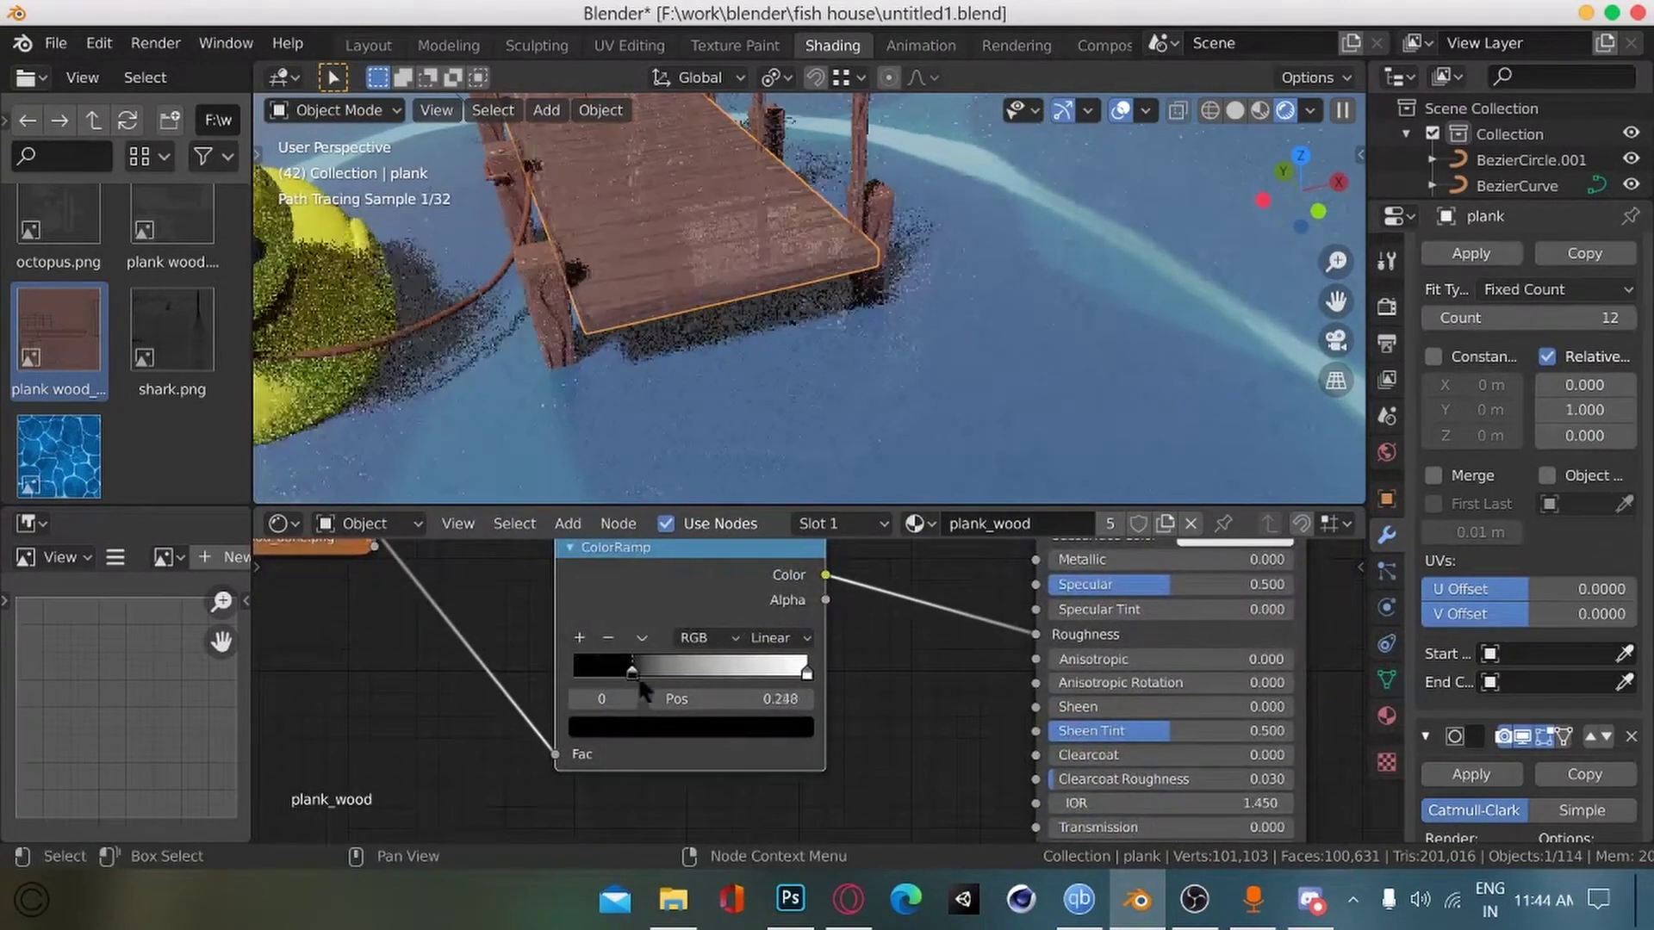
{"action": "left_click_drag", "start_coordinate": [807, 673], "coordinate": [744, 677]}
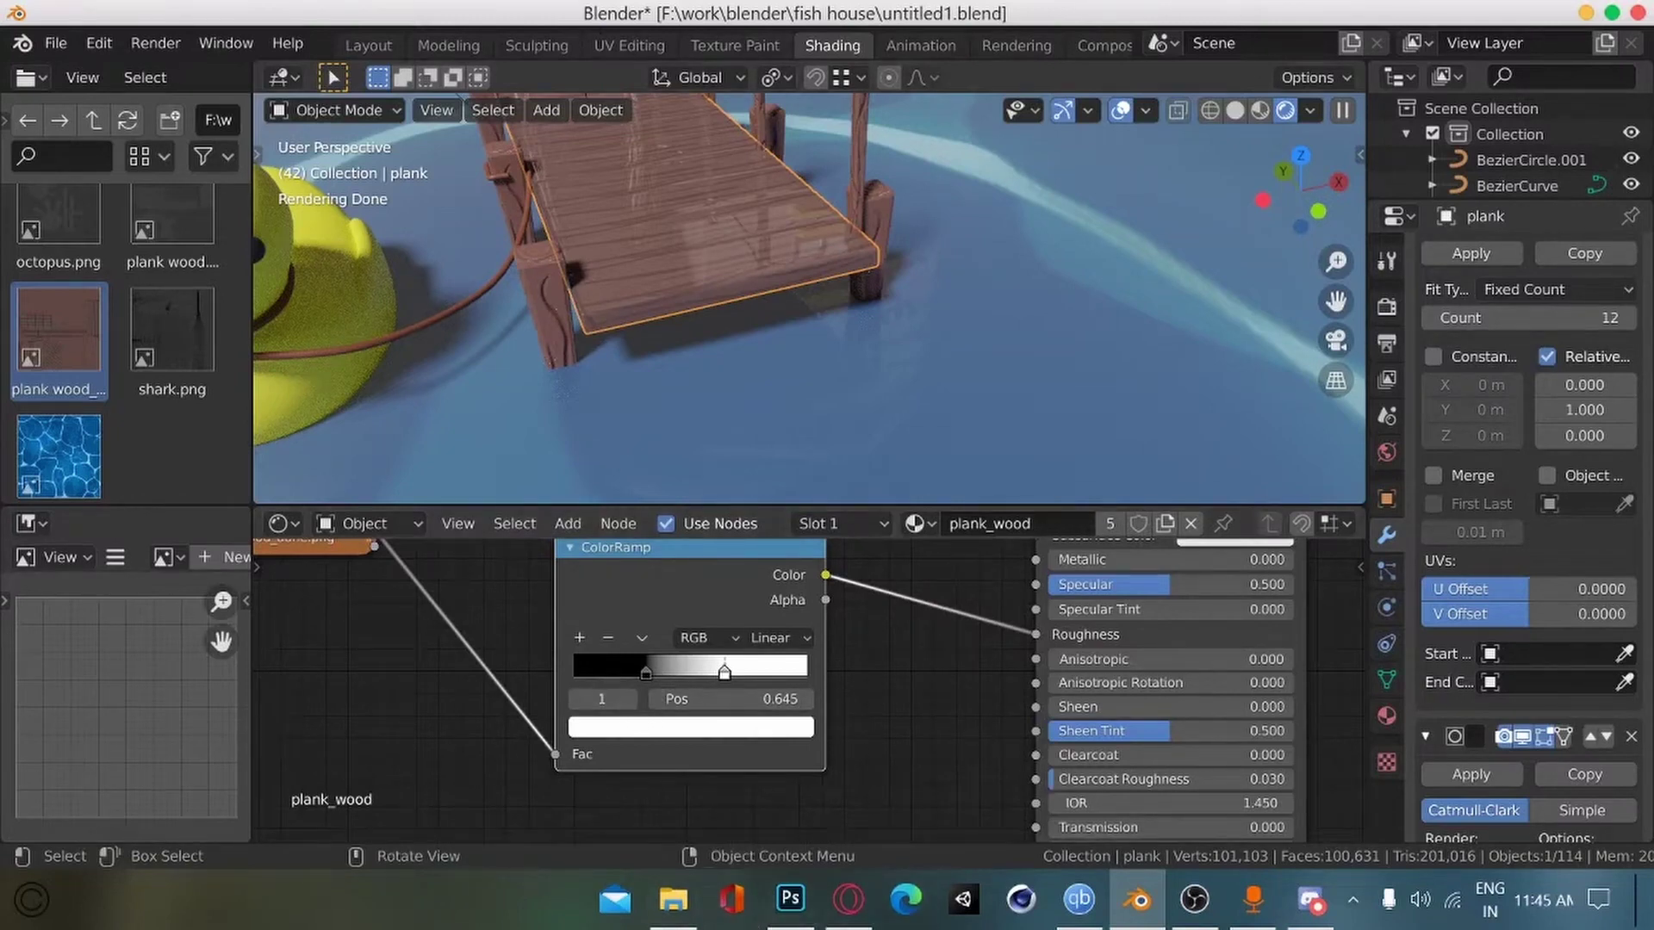
Step: Lighten the ColorRamp's black stop to a mid grey and save the Blender file
{"action": "left_click", "coordinate": [647, 674]}
{"action": "left_click", "coordinate": [649, 727]}
{"action": "left_click_drag", "start_coordinate": [764, 535], "coordinate": [764, 471]}
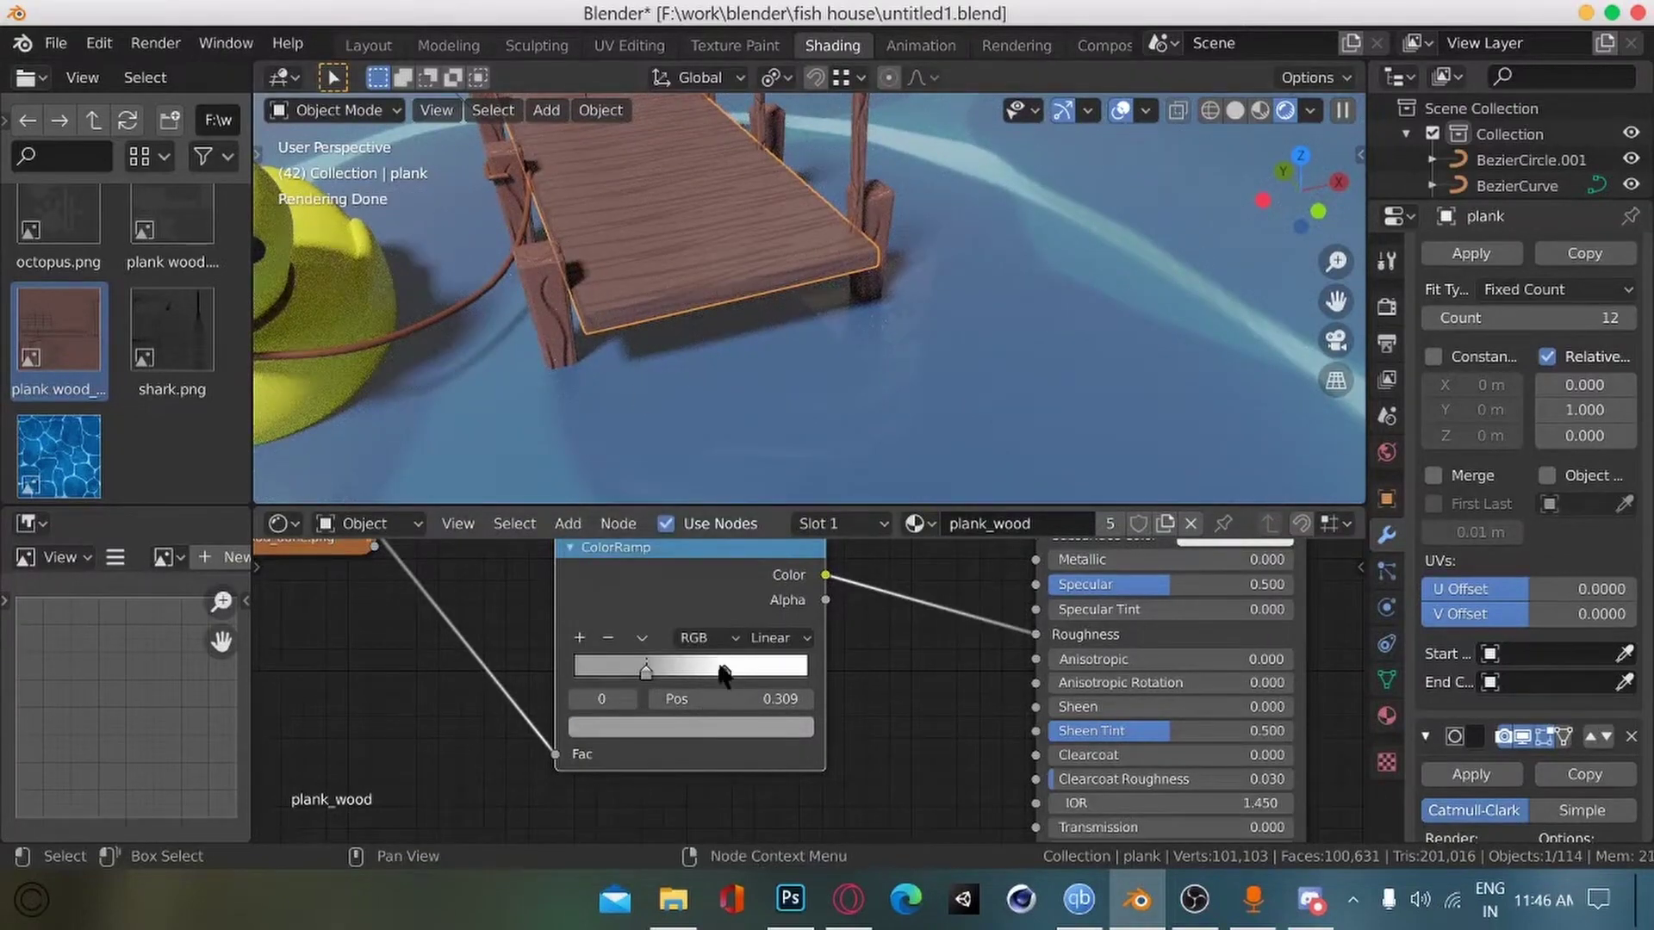
{"action": "key", "text": "ctrl+s"}
Step: Add a Bump node, connect the ColorRamp's Color to its Height and its Normal output to the shader's Normal
{"action": "scroll", "coordinate": [384, 639], "scroll_direction": "down", "scroll_amount": 3}
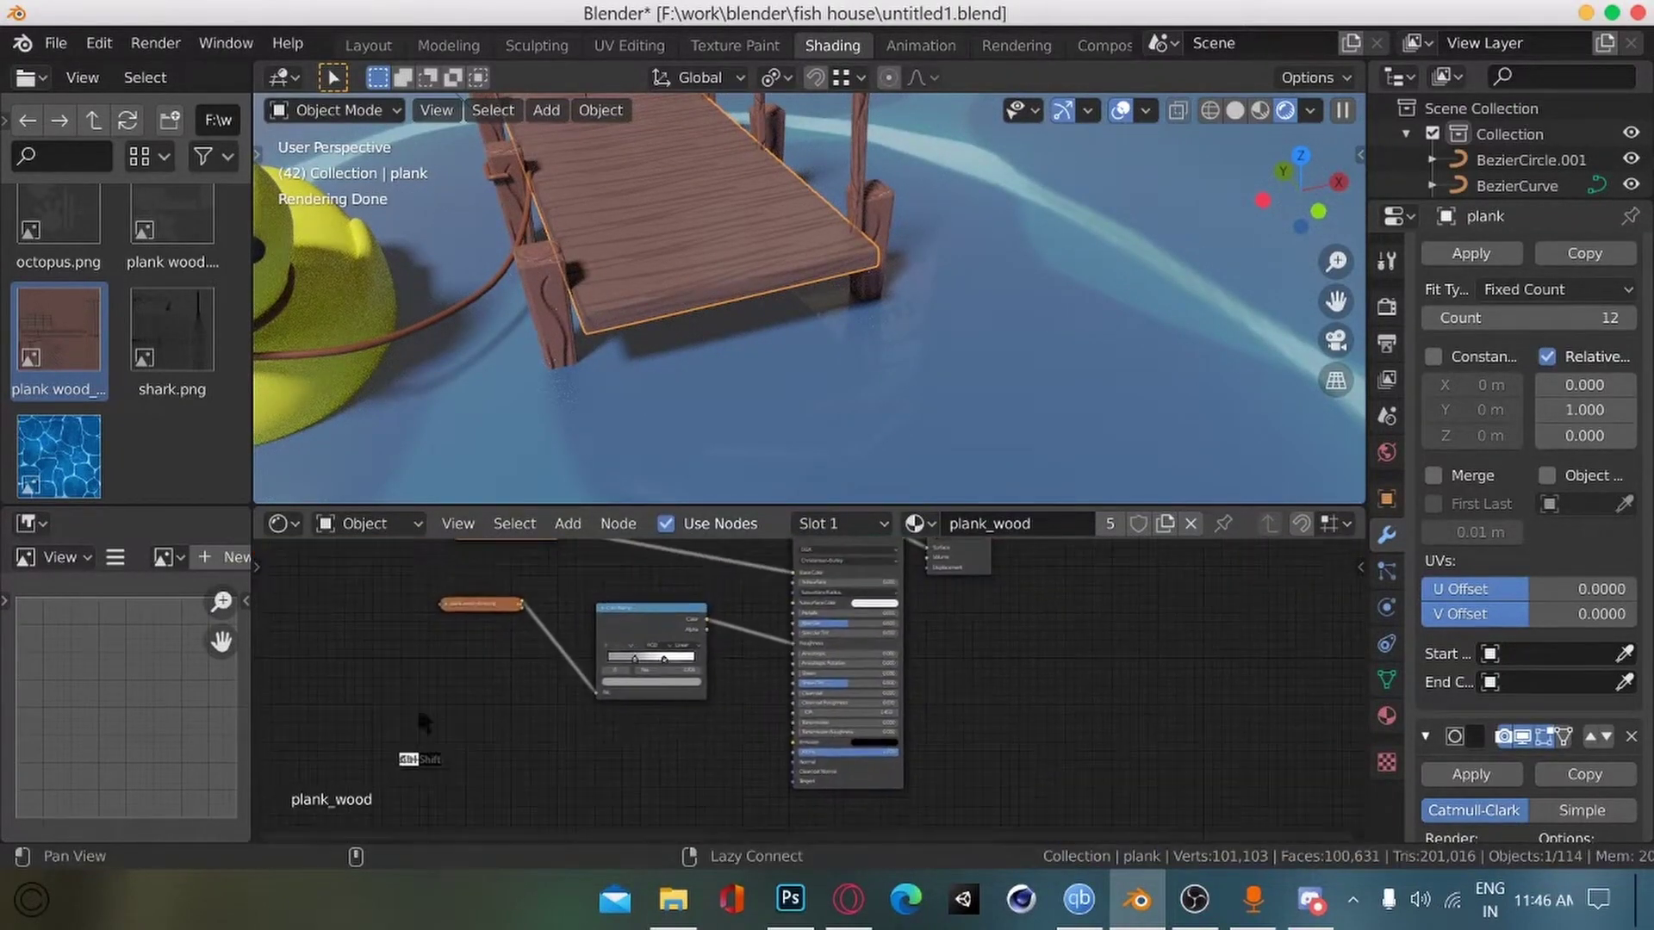
{"action": "key", "text": "shift+a"}
{"action": "mouse_move", "coordinate": [613, 681]}
{"action": "type", "text": "sbump"}
{"action": "key", "text": "Return"}
{"action": "left_click", "coordinate": [618, 698]}
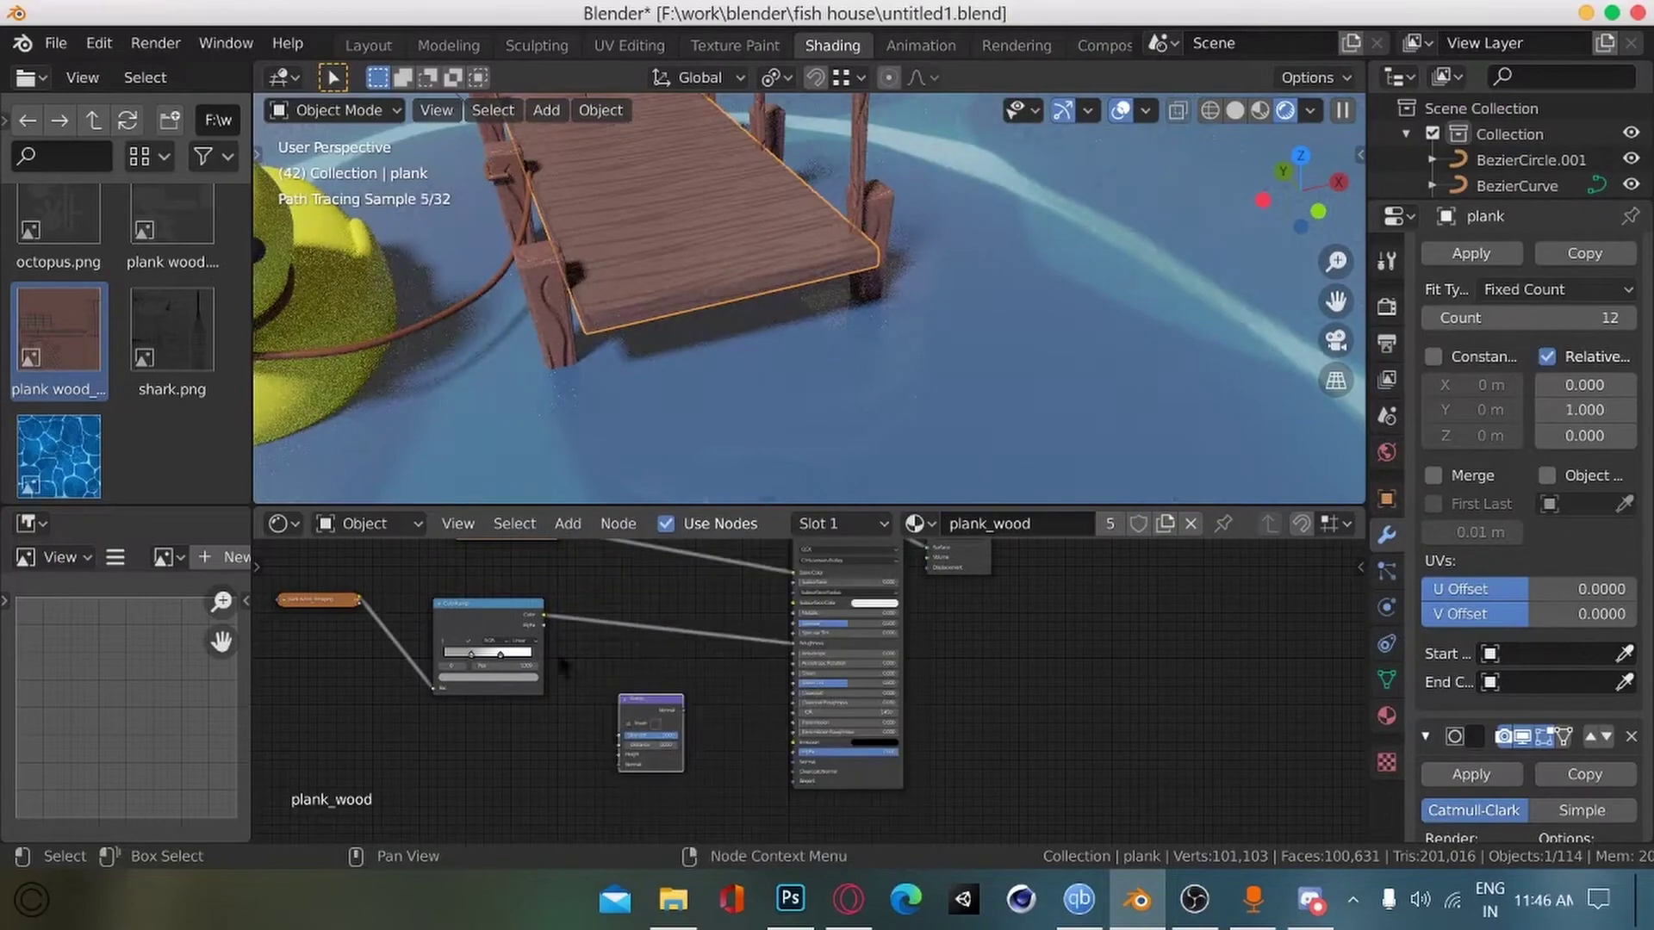
{"action": "left_click_drag", "start_coordinate": [544, 615], "coordinate": [619, 754]}
{"action": "left_click_drag", "start_coordinate": [683, 711], "coordinate": [794, 773]}
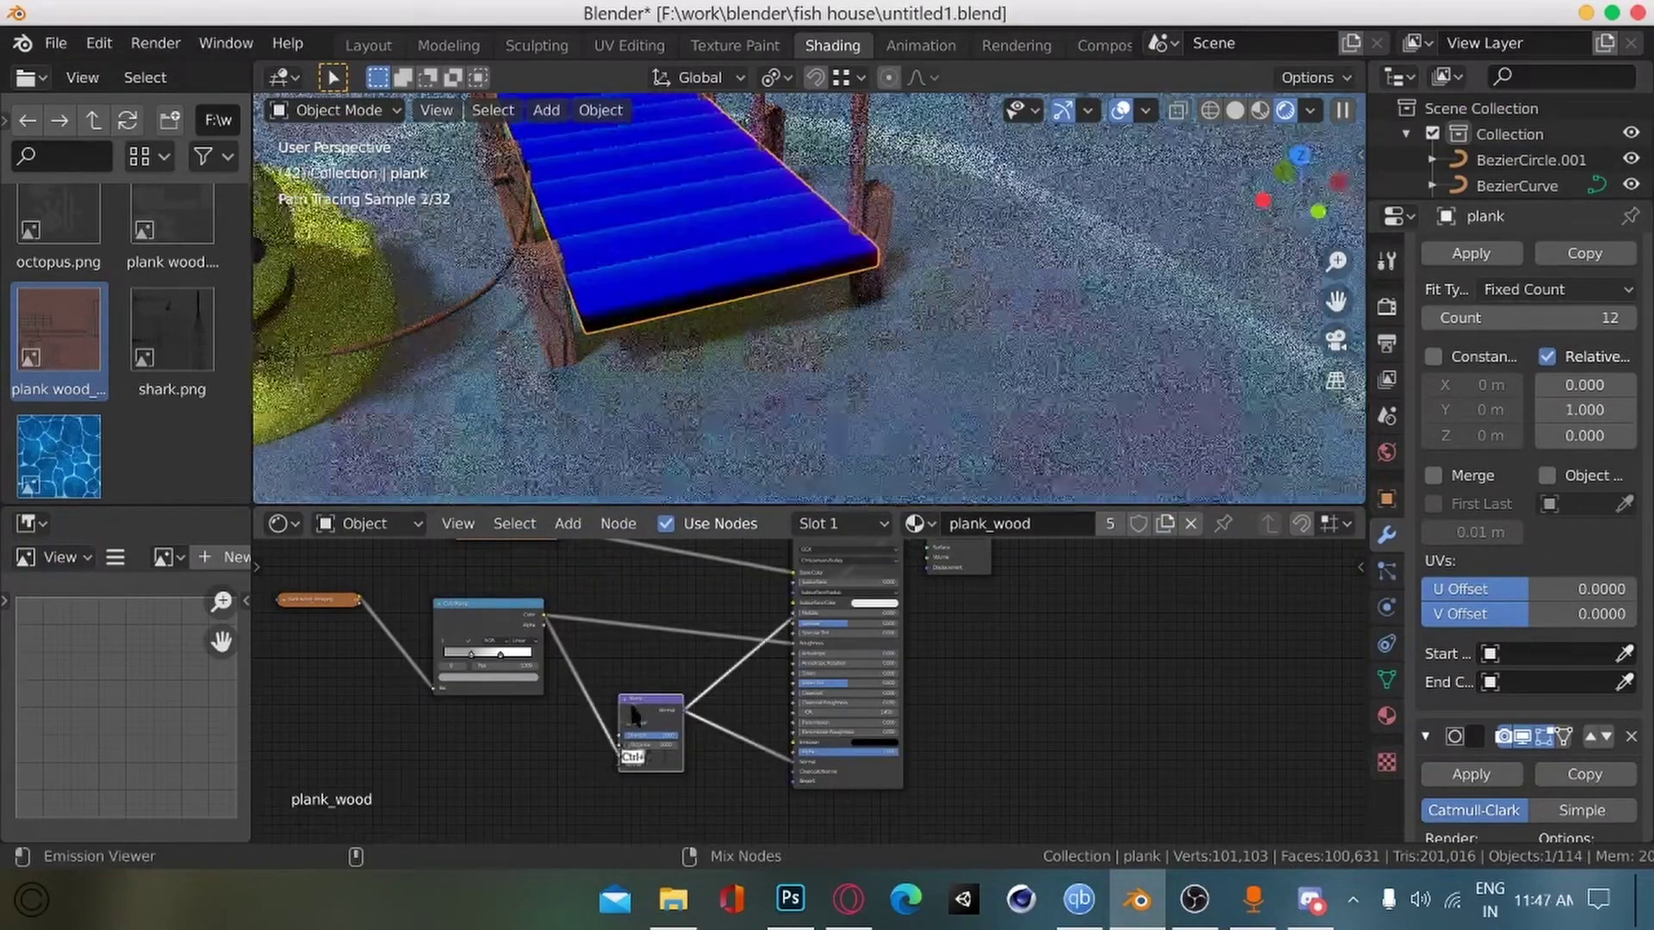
Step: Expand the collapsed plank wood_done.png texture node that feeds the ColorRamp
{"action": "scroll", "coordinate": [569, 753], "scroll_direction": "up", "scroll_amount": 2}
{"action": "left_click_drag", "start_coordinate": [571, 752], "coordinate": [564, 732], "text": "ctrl+alt"}
{"action": "left_click", "coordinate": [399, 617]}
{"action": "left_click_drag", "start_coordinate": [483, 441], "coordinate": [483, 474]}
{"action": "left_click_drag", "start_coordinate": [379, 680], "coordinate": [371, 710], "text": "ctrl+alt"}
{"action": "left_click_drag", "start_coordinate": [370, 711], "coordinate": [437, 794], "text": "alt"}
{"action": "left_click_drag", "start_coordinate": [438, 794], "coordinate": [436, 771], "text": "ctrl+alt"}
{"action": "left_click", "coordinate": [277, 609]}
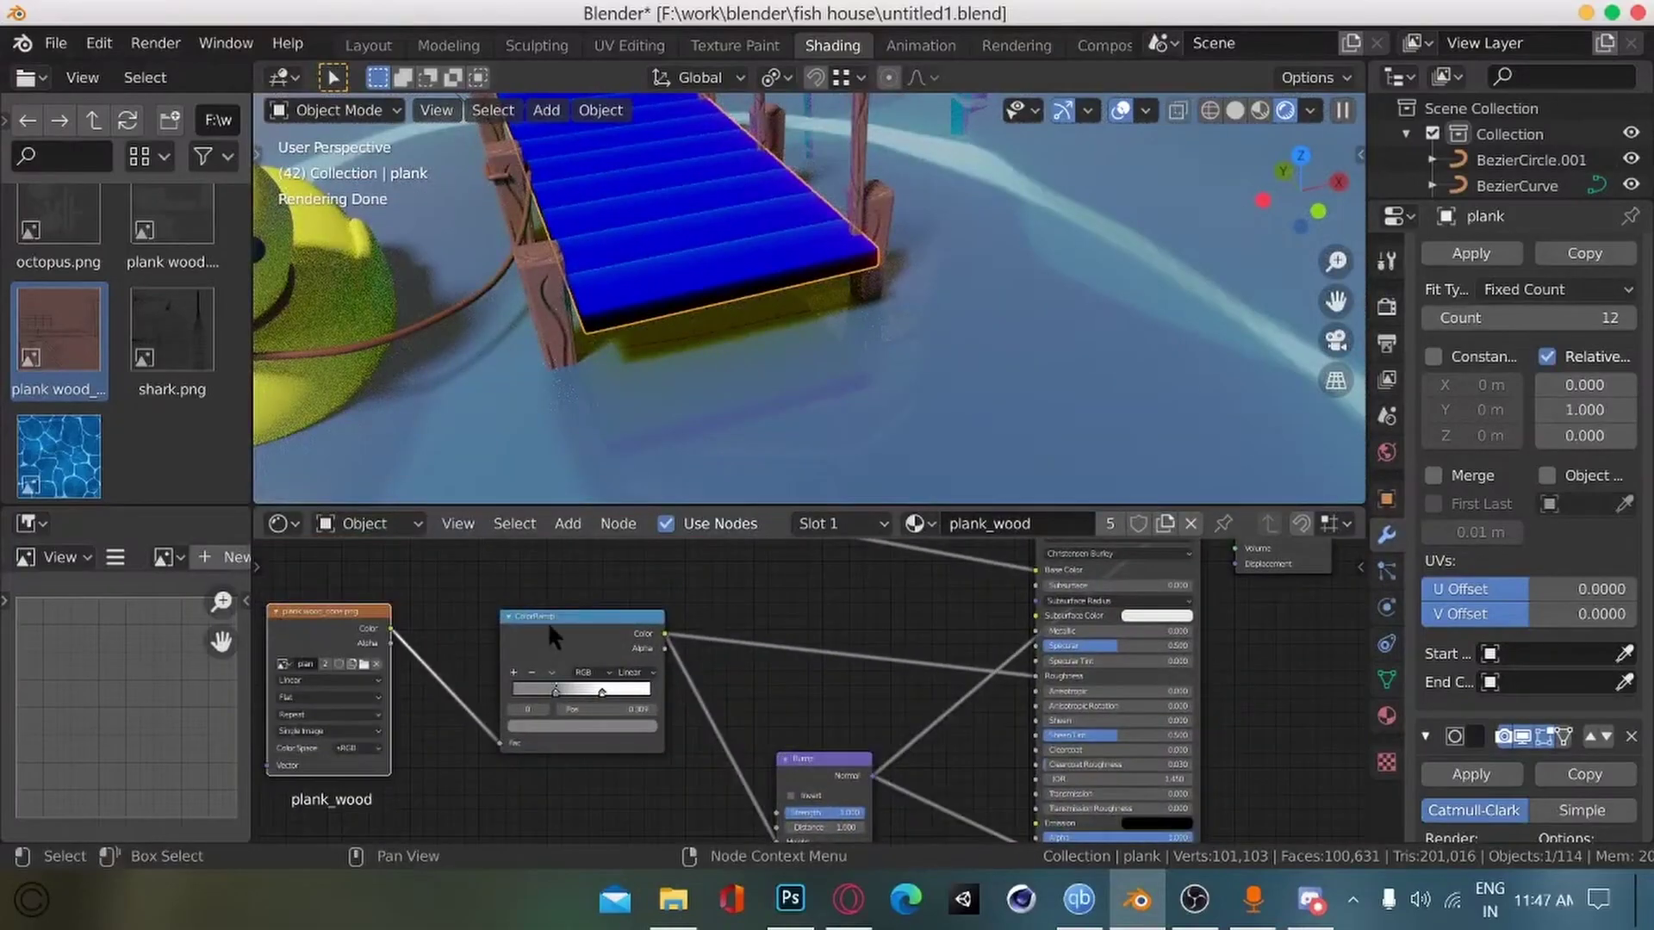
Step: Preview the ColorRamp on the planks and move its white stop to 0.203 and its dark stop to 0.055
{"action": "left_click", "coordinate": [554, 633], "text": "ctrl+shift"}
{"action": "left_click_drag", "start_coordinate": [468, 655], "coordinate": [470, 672], "text": "ctrl+alt"}
{"action": "left_click_drag", "start_coordinate": [470, 672], "coordinate": [502, 663], "text": "alt"}
{"action": "left_click_drag", "start_coordinate": [602, 689], "coordinate": [552, 691]}
{"action": "left_click_drag", "start_coordinate": [657, 689], "coordinate": [428, 685]}
Step: Preview the Bump node's output on the planks and switch the preview back to the Principled BSDF
{"action": "left_click", "coordinate": [708, 710], "text": "ctrl+shift"}
{"action": "left_click_drag", "start_coordinate": [597, 741], "coordinate": [602, 760], "text": "ctrl+alt"}
{"action": "left_click_drag", "start_coordinate": [602, 759], "coordinate": [482, 794], "text": "alt"}
{"action": "left_click", "coordinate": [732, 648], "text": "ctrl+shift"}
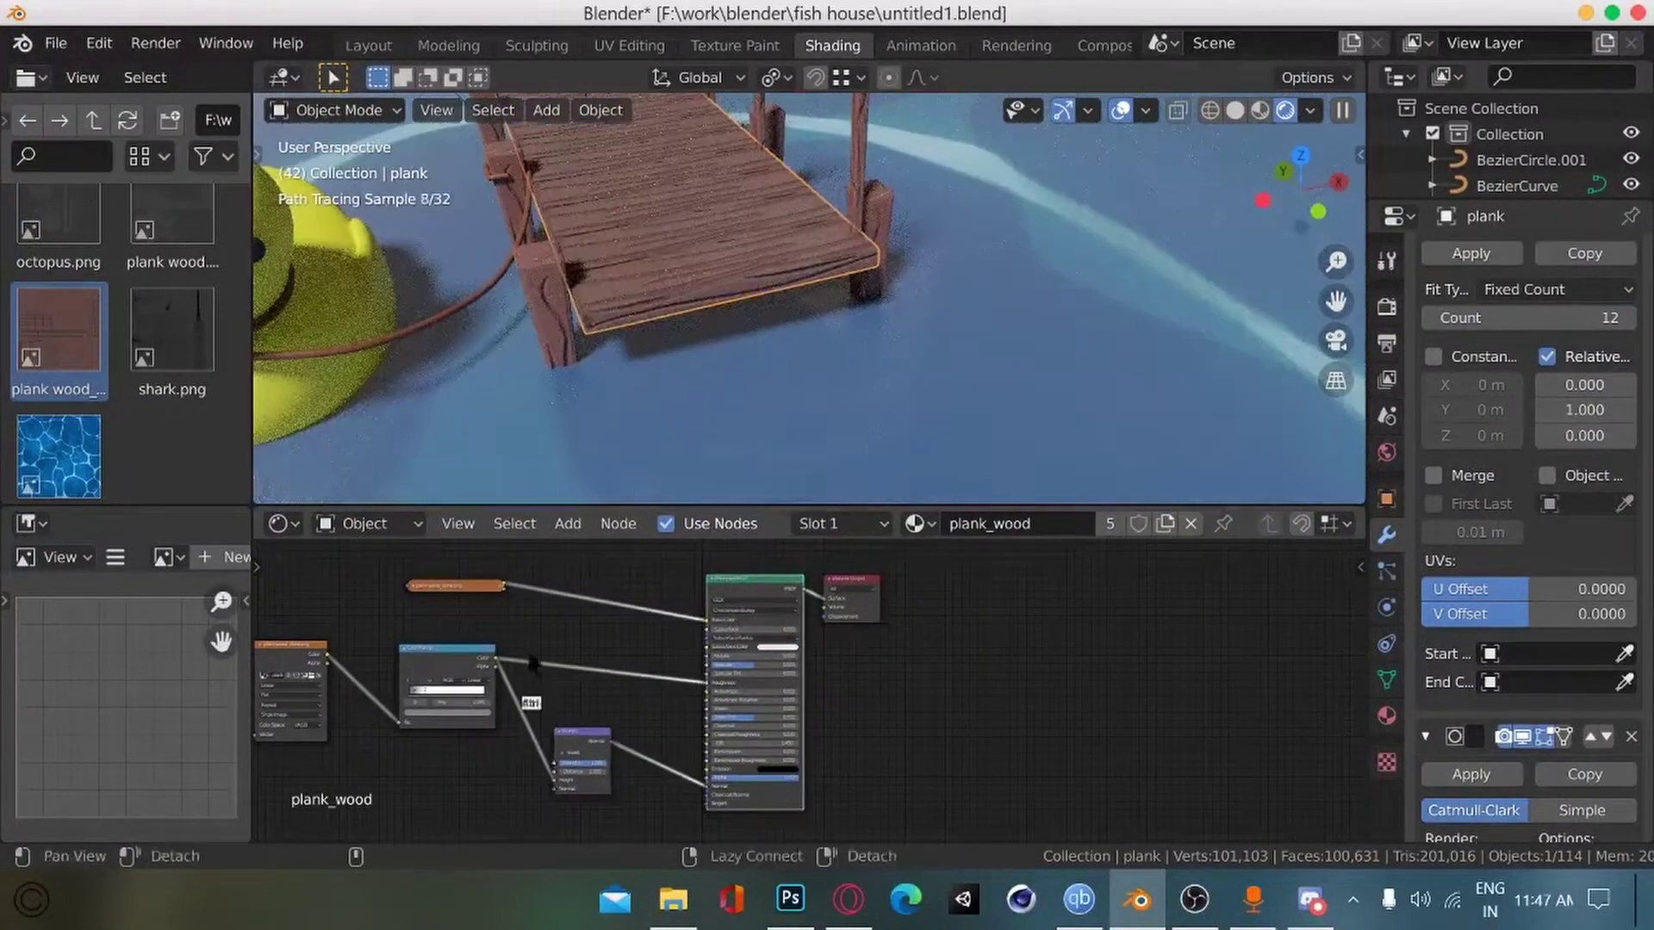
{"action": "left_click_drag", "start_coordinate": [521, 348], "coordinate": [488, 479], "text": "alt"}
{"action": "scroll", "coordinate": [463, 785], "scroll_direction": "up", "scroll_amount": 5}
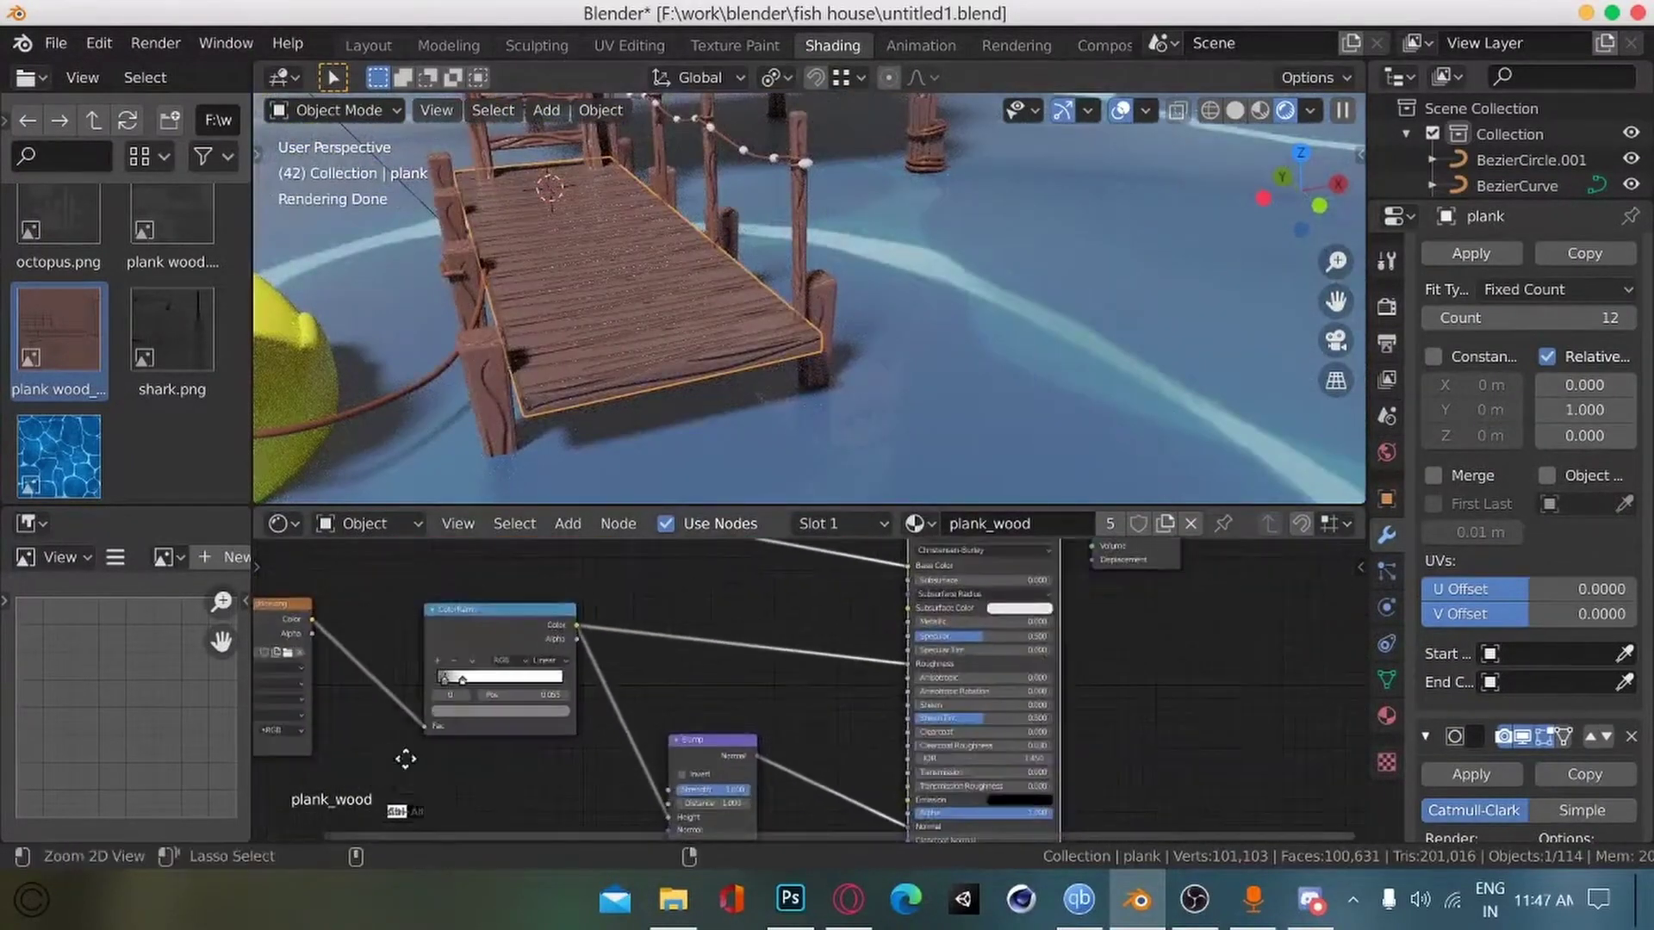
Step: Try darkening the ColorRamp's white stop to black, and set it back to white
{"action": "left_click", "coordinate": [502, 626]}
{"action": "left_click", "coordinate": [522, 680]}
{"action": "left_click_drag", "start_coordinate": [642, 477], "coordinate": [643, 527]}
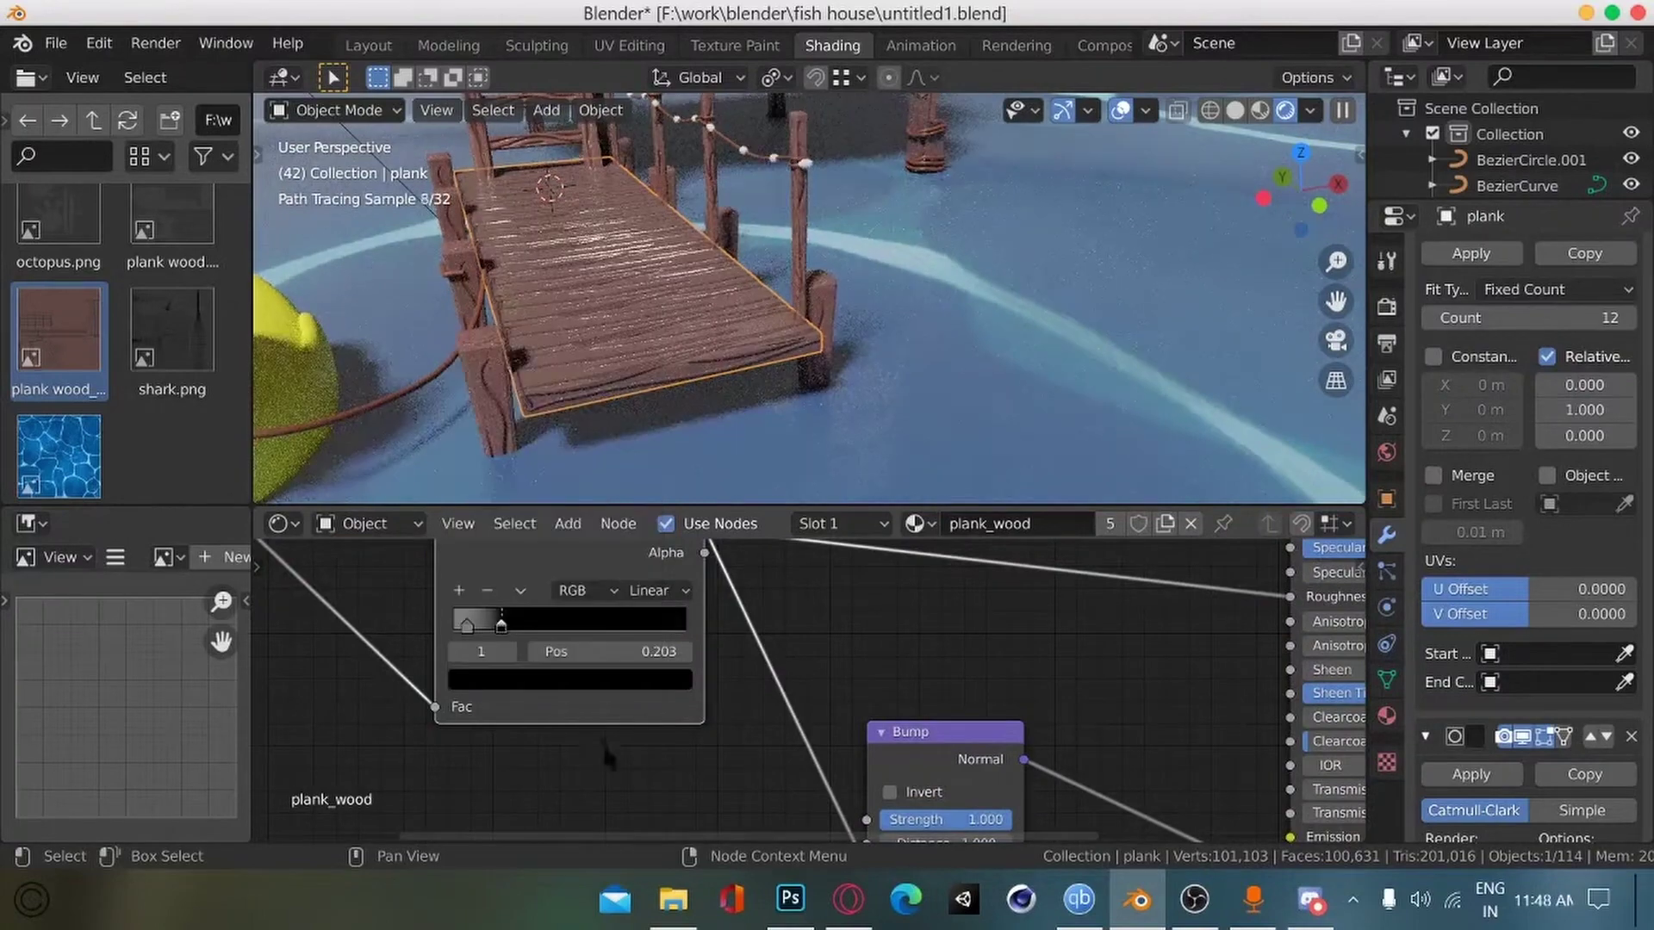
{"action": "left_click", "coordinate": [501, 678]}
{"action": "left_click_drag", "start_coordinate": [641, 456], "coordinate": [641, 351]}
Step: Lighten the ColorRamp's grey stop at 0.055 to a light grey
{"action": "left_click", "coordinate": [466, 626]}
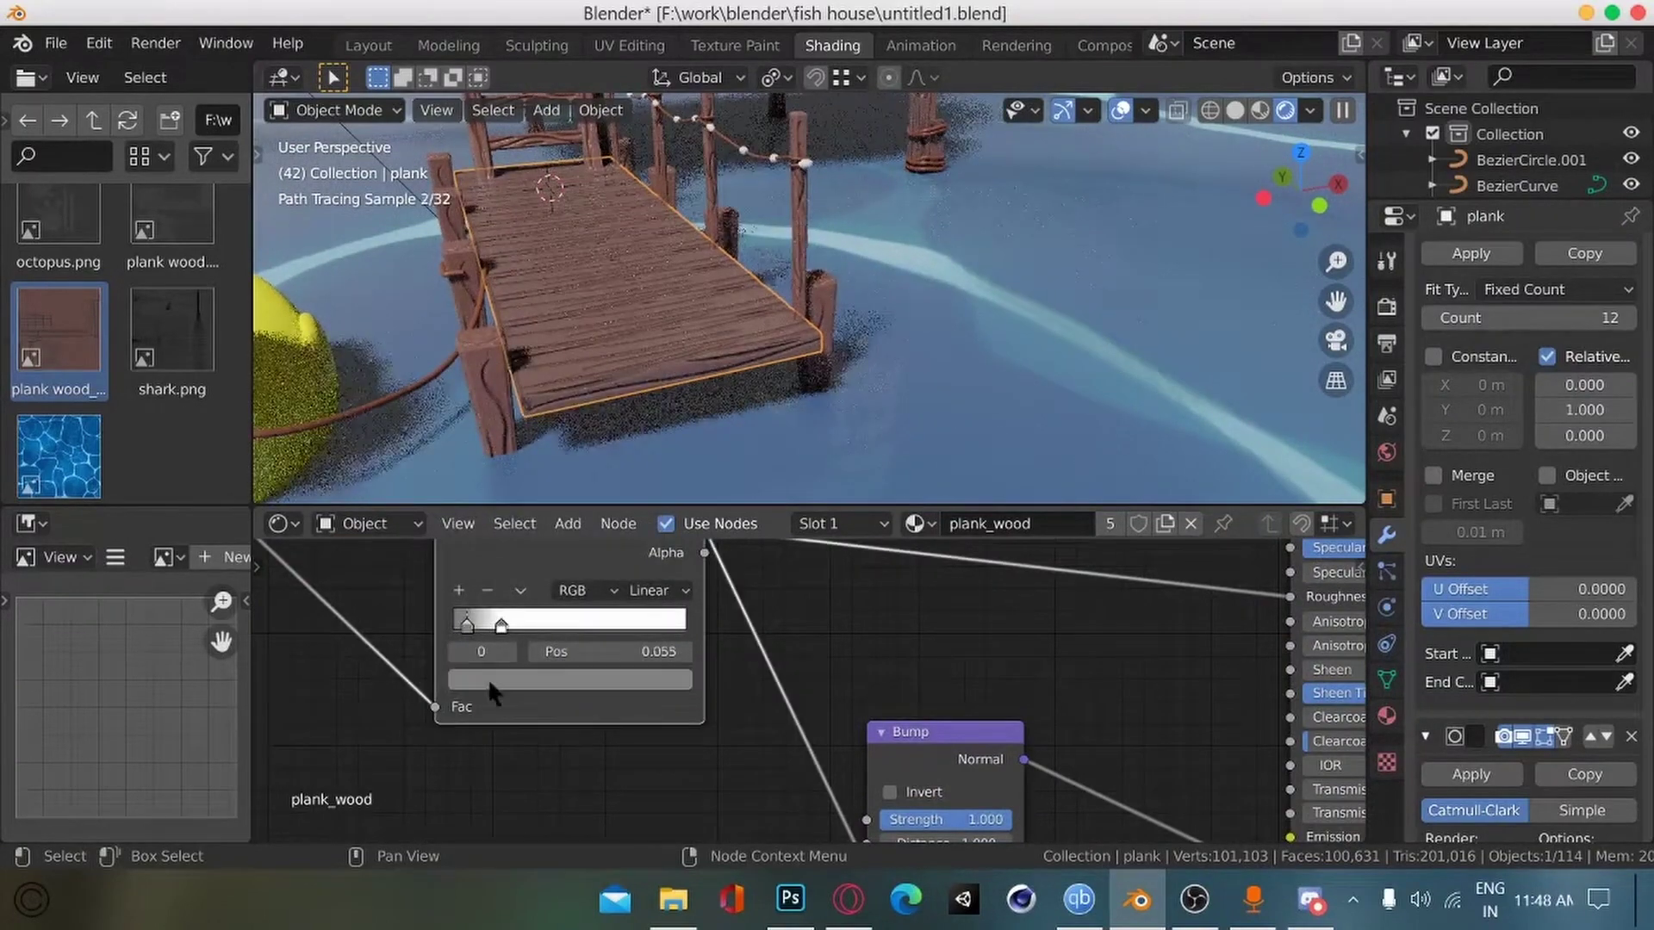
{"action": "left_click", "coordinate": [490, 680]}
{"action": "left_click_drag", "start_coordinate": [639, 427], "coordinate": [640, 389]}
{"action": "scroll", "coordinate": [564, 780], "scroll_direction": "down", "scroll_amount": 4}
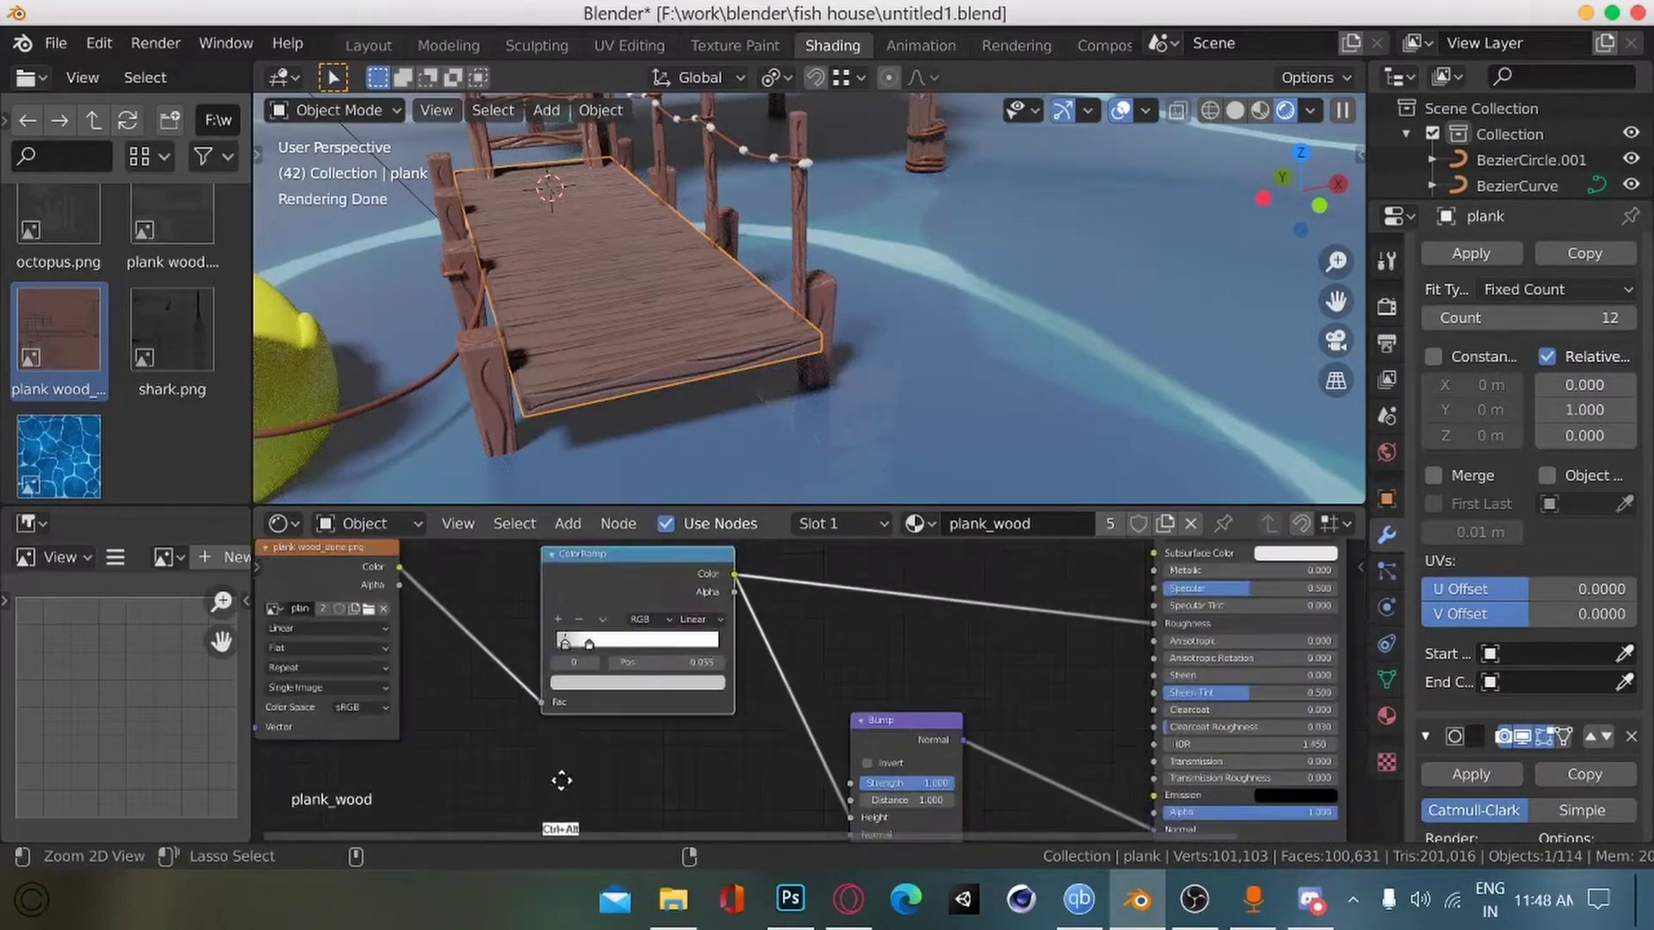
Step: Set the Bump node's Strength to 0.5
{"action": "middle_click_drag", "start_coordinate": [560, 782], "coordinate": [384, 767]}
{"action": "scroll", "coordinate": [421, 769], "scroll_direction": "down", "scroll_amount": 1}
{"action": "scroll", "coordinate": [603, 767], "scroll_direction": "up", "scroll_amount": 1}
{"action": "double_click", "coordinate": [705, 767]}
{"action": "type", "text": ".5"}
{"action": "key", "text": "Return"}
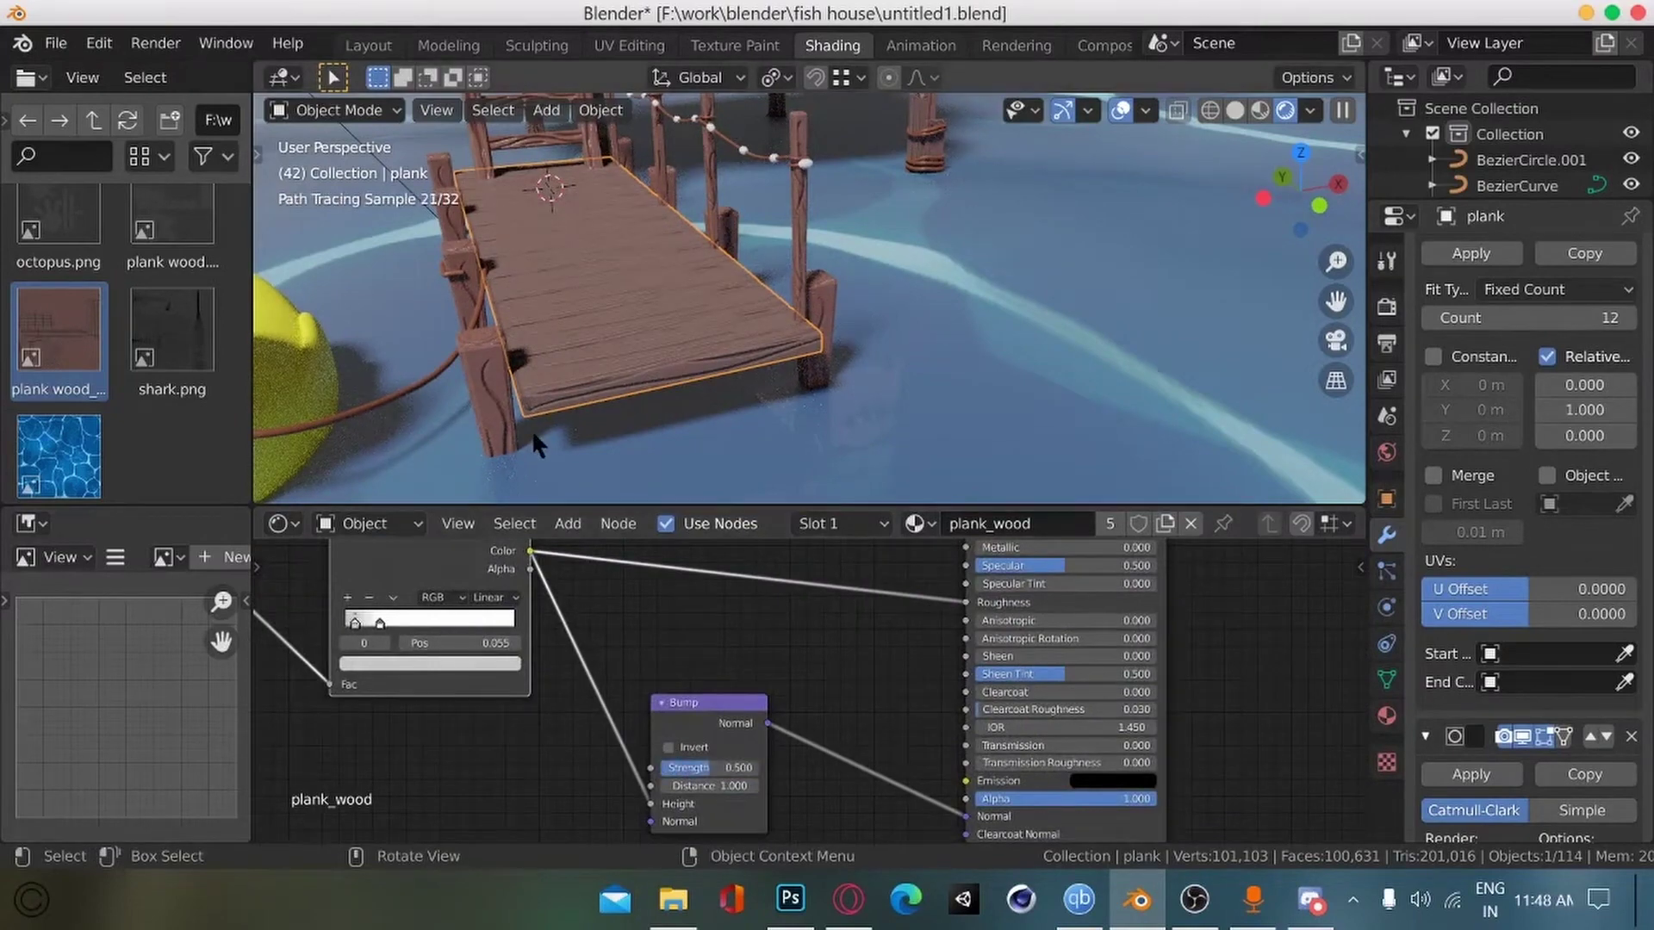
Step: Insert a Hue Saturation Value node between the plank wood_done.png texture and the shader's Base Color
{"action": "middle_click_drag", "start_coordinate": [527, 423], "coordinate": [489, 415]}
{"action": "middle_click_drag", "start_coordinate": [489, 415], "coordinate": [471, 403], "text": "shift"}
{"action": "left_click_drag", "start_coordinate": [581, 564], "coordinate": [521, 818], "text": "alt"}
{"action": "key", "text": "shift+a"}
{"action": "left_click", "coordinate": [520, 579]}
{"action": "type", "text": "hue"}
{"action": "key", "text": "Return"}
{"action": "left_click", "coordinate": [588, 663]}
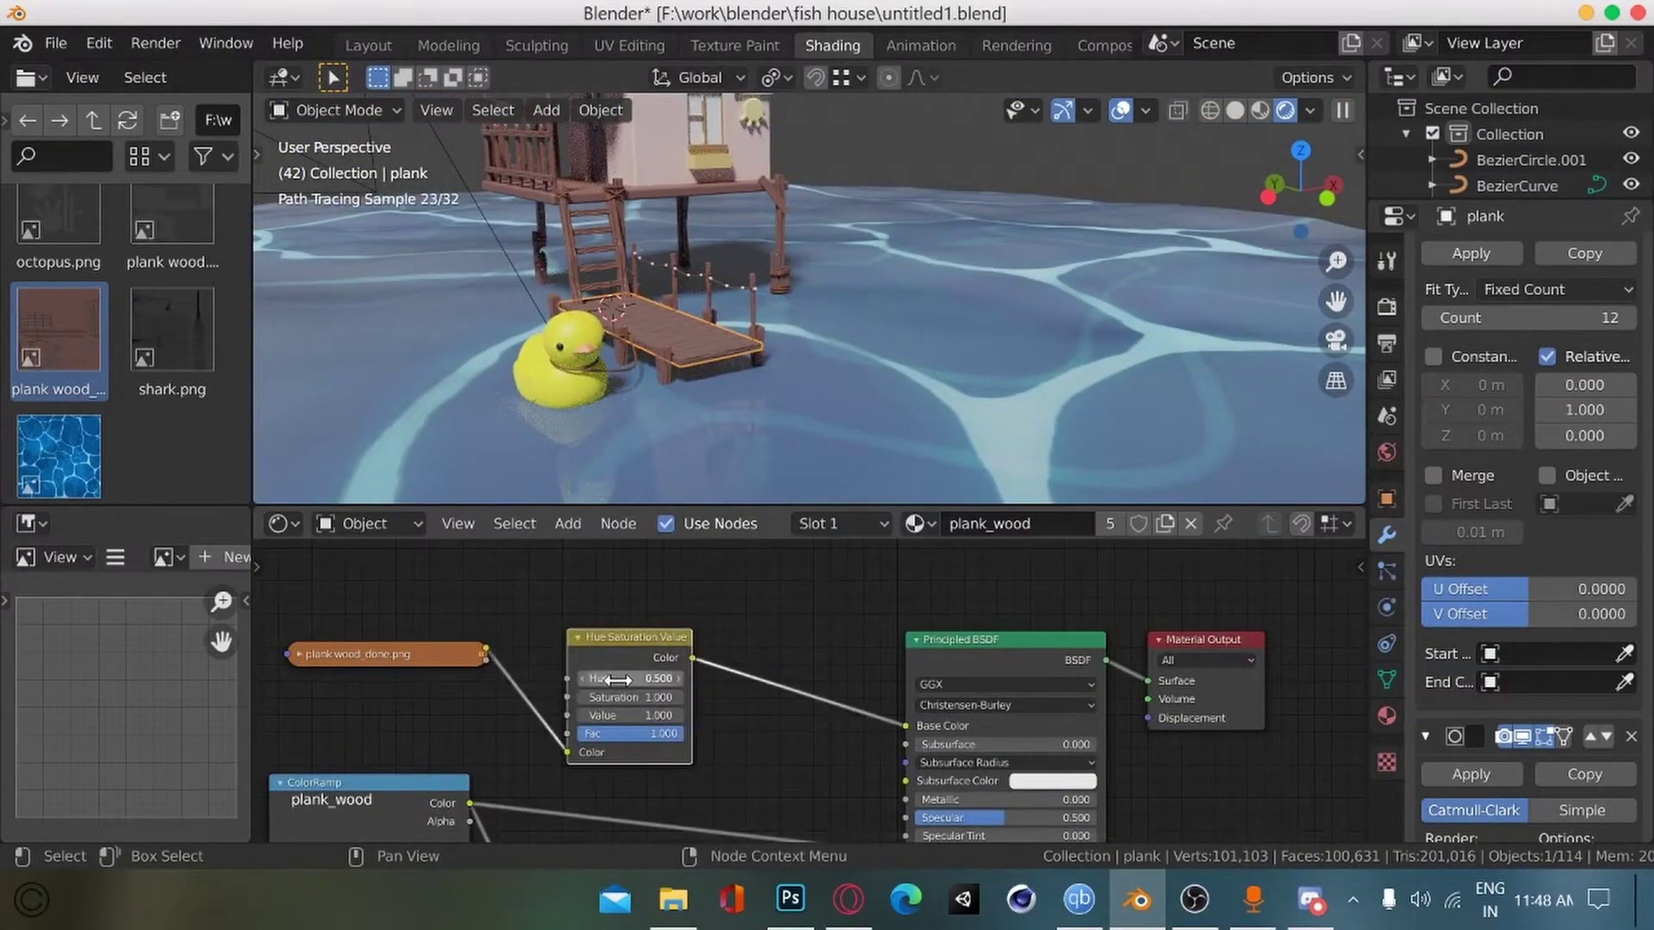
Step: Set the Hue Saturation Value node's Value to 0.600 and save the Blender file
{"action": "mouse_move", "coordinate": [603, 715]}
{"action": "left_mouse_down"}
{"action": "mouse_move", "coordinate": [626, 714]}
{"action": "mouse_move", "coordinate": [603, 715]}
{"action": "left_mouse_up"}
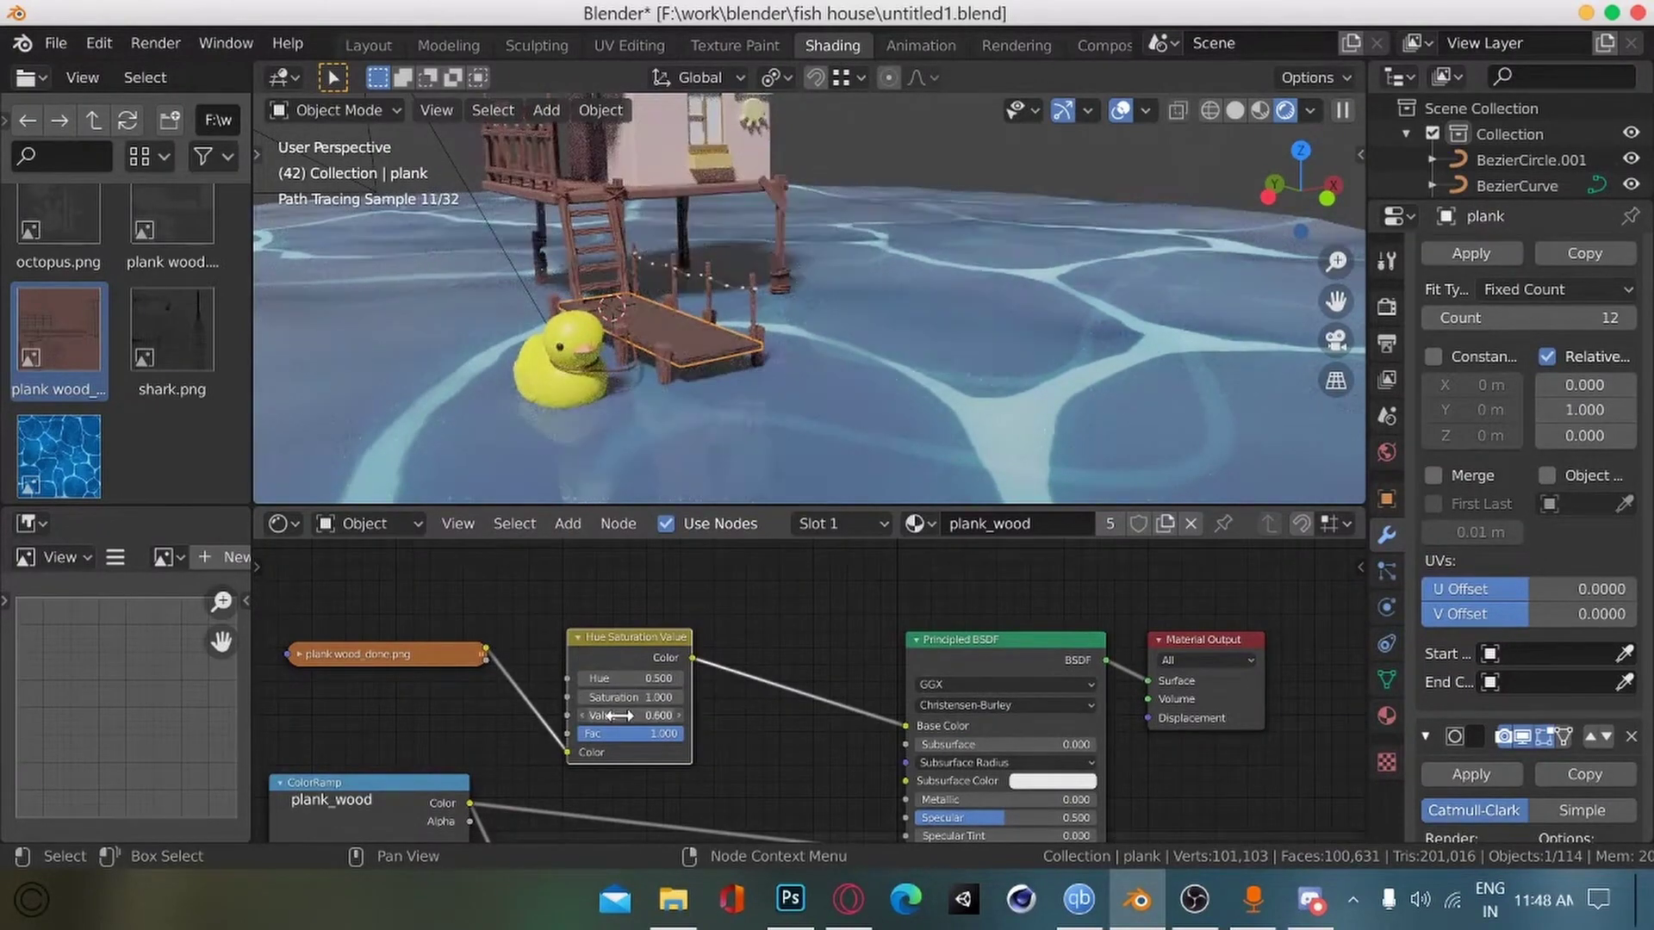
{"action": "key", "text": "ctrl+s"}
{"action": "left_click_drag", "start_coordinate": [528, 752], "coordinate": [526, 645], "text": "alt"}
{"action": "left_click_drag", "start_coordinate": [526, 645], "coordinate": [527, 732], "text": "ctrl+alt"}
{"action": "left_click_drag", "start_coordinate": [519, 831], "coordinate": [534, 711], "text": "alt"}
{"action": "key", "text": "alt+Tab"}
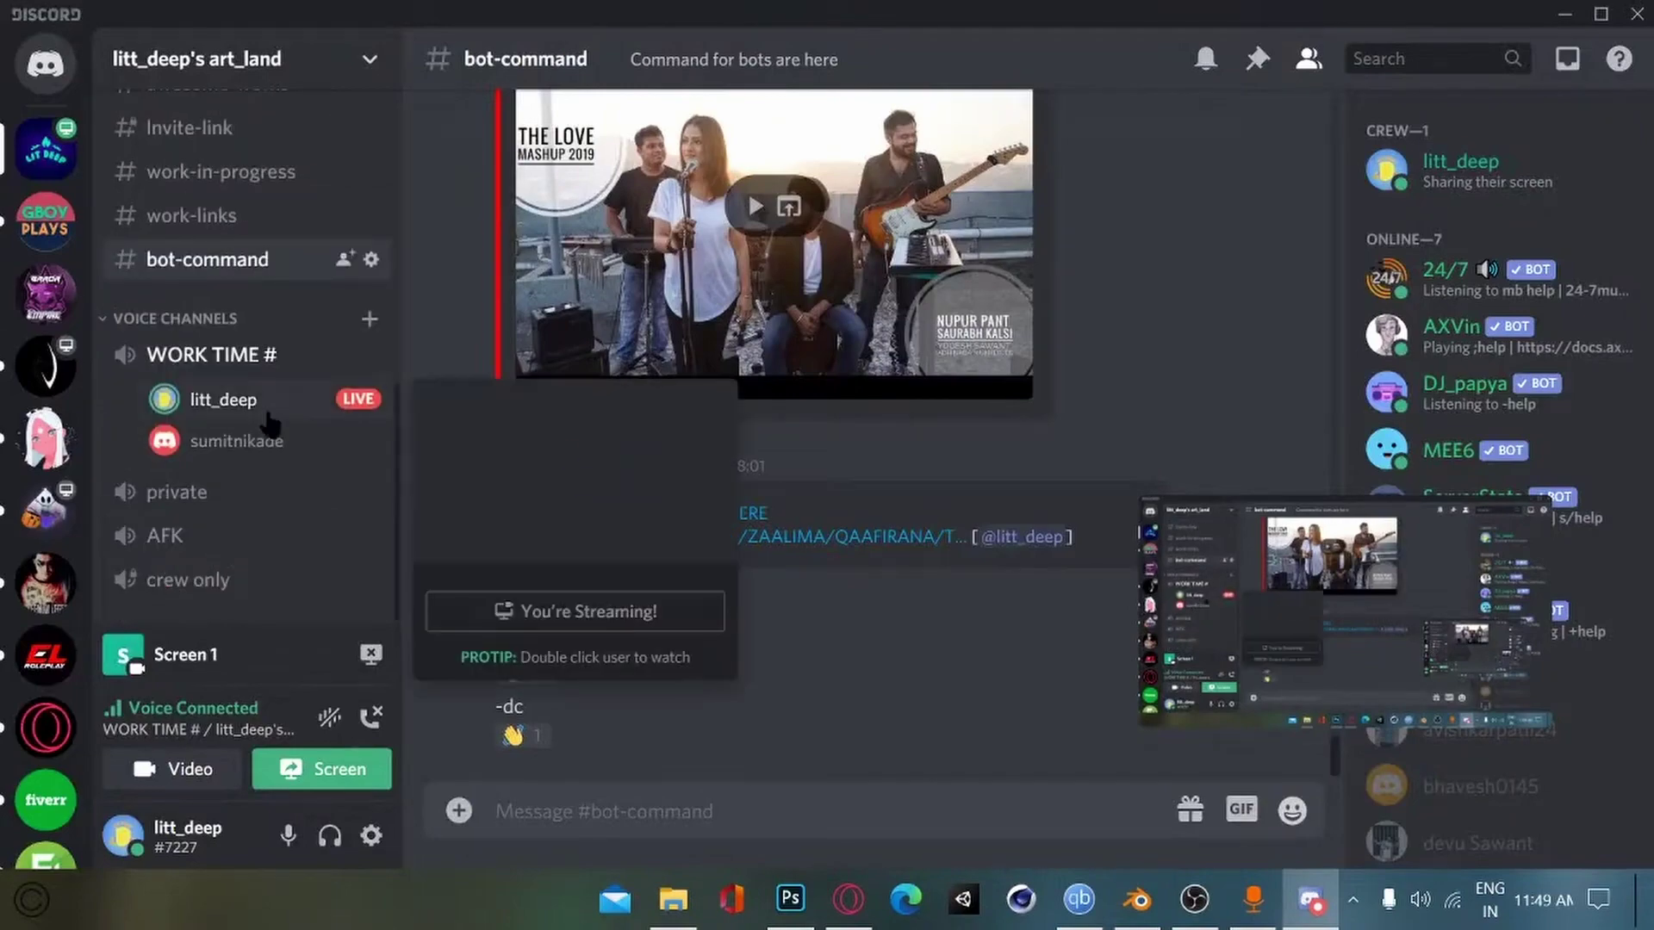
{"action": "key", "text": "alt+Tab"}
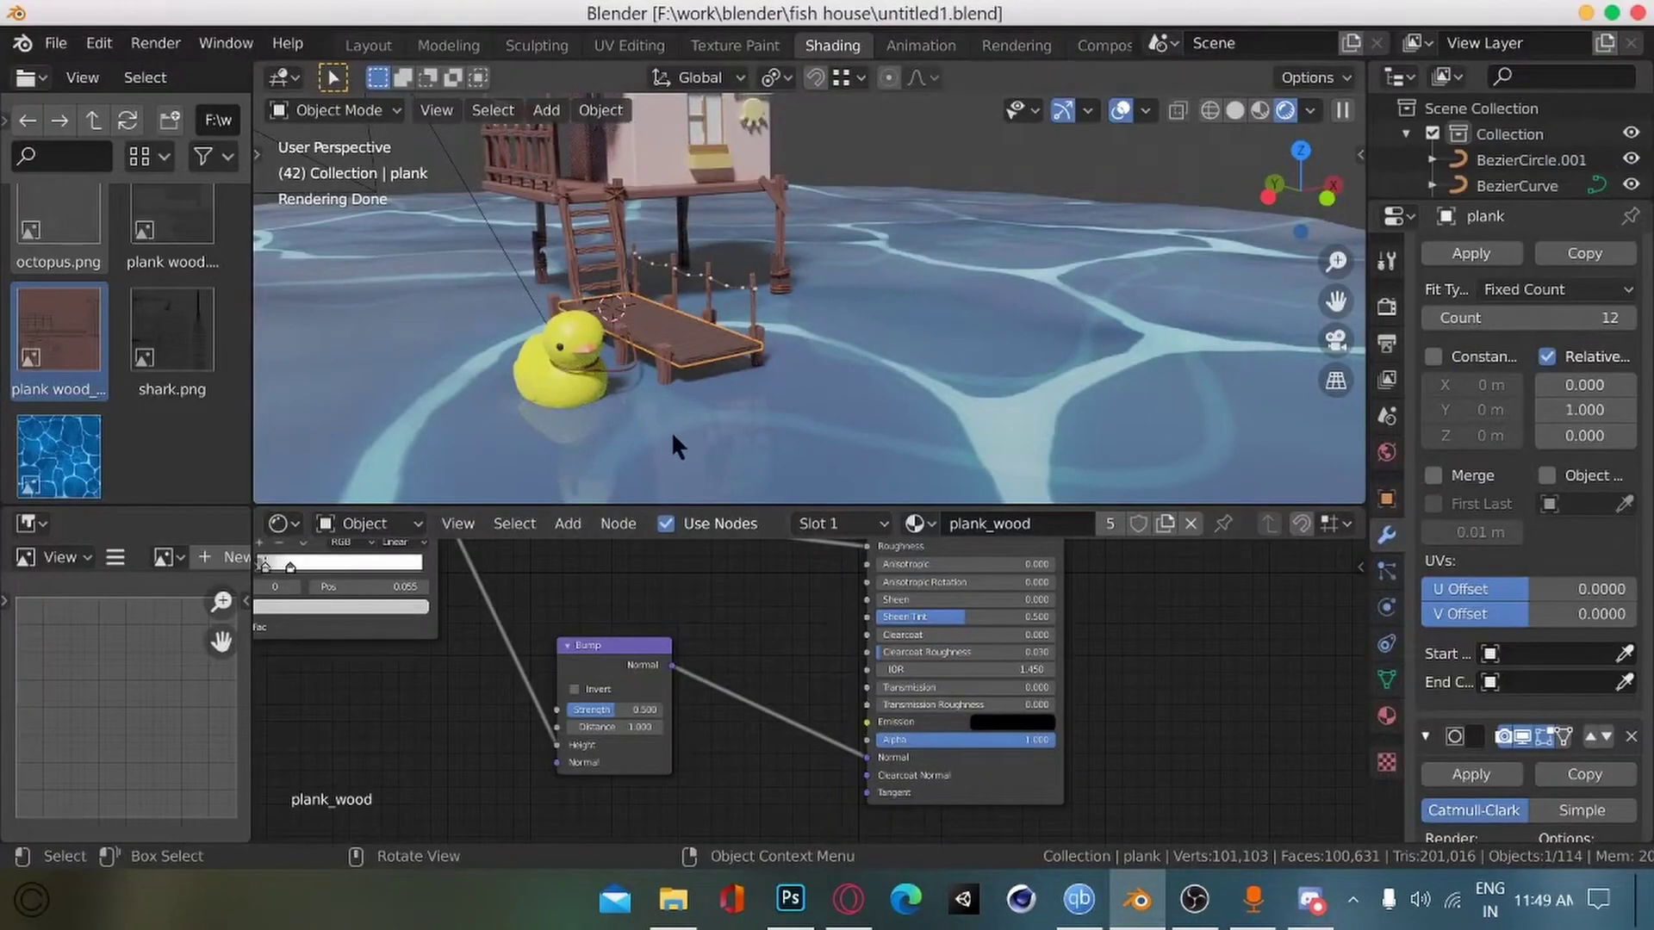
Step: Try inverting the Bump node while examining the planks up close, and turn Invert off again
{"action": "left_click_drag", "start_coordinate": [672, 435], "coordinate": [507, 359], "text": "ctrl+alt"}
{"action": "middle_click_drag", "start_coordinate": [504, 355], "coordinate": [473, 428]}
{"action": "left_click", "coordinate": [551, 688]}
{"action": "left_click", "coordinate": [552, 688]}
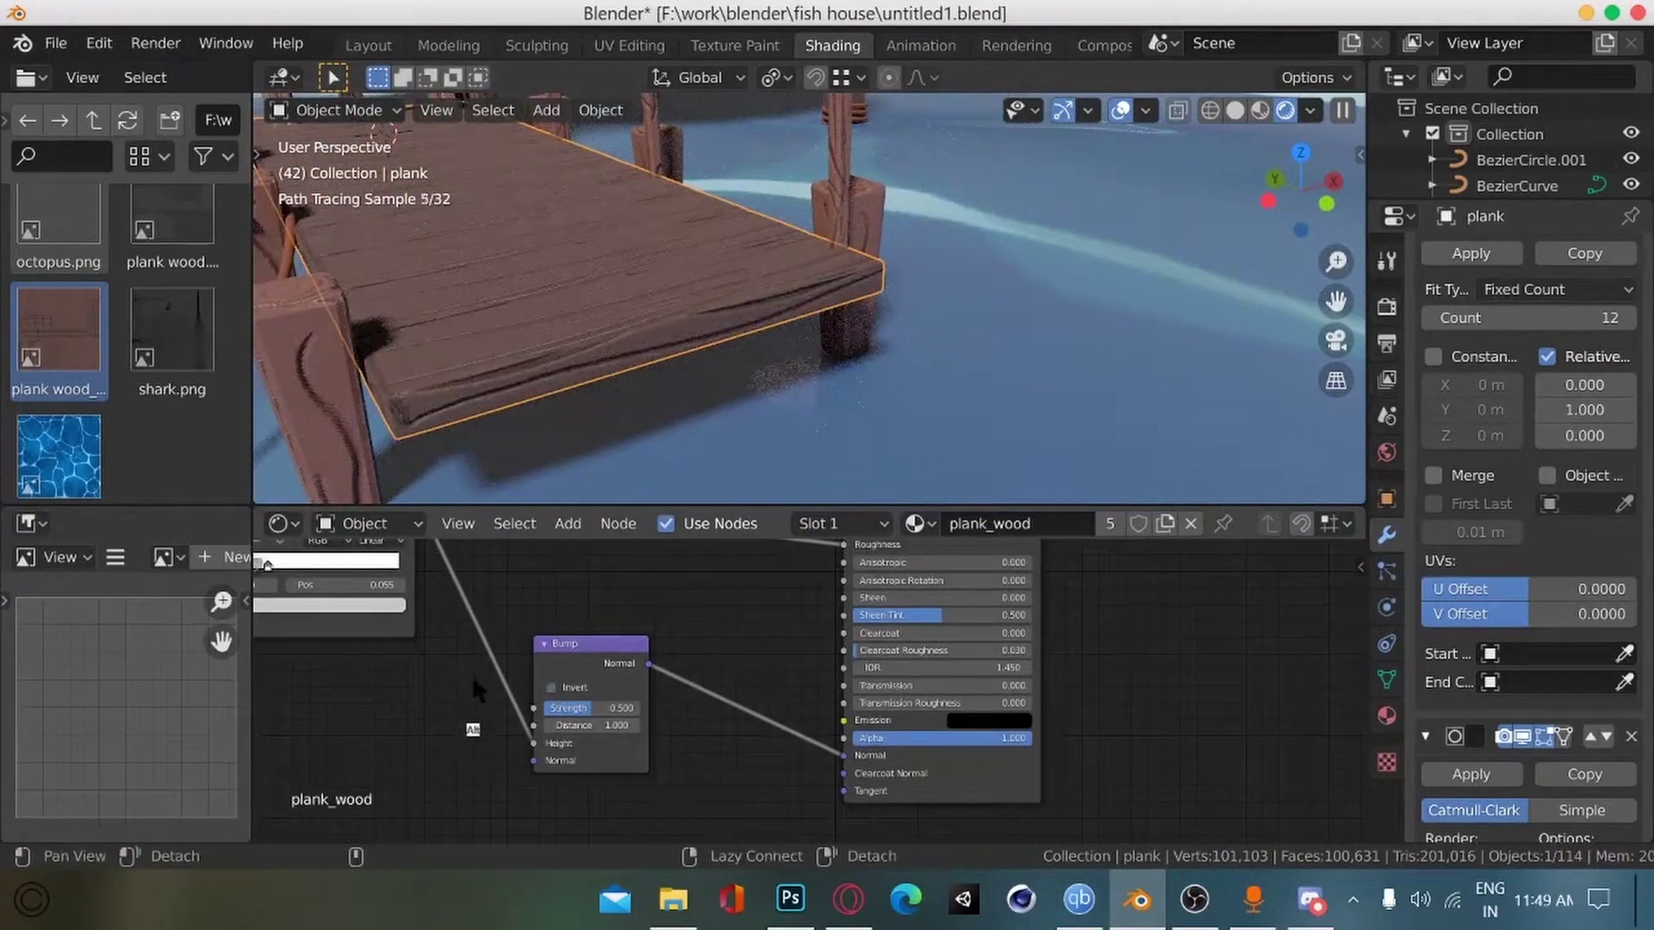
{"action": "left_click_drag", "start_coordinate": [472, 674], "coordinate": [485, 676], "text": "alt"}
Step: Save the Blender file and select the house's ground platform
{"action": "left_click_drag", "start_coordinate": [482, 293], "coordinate": [387, 363], "text": "ctrl+alt"}
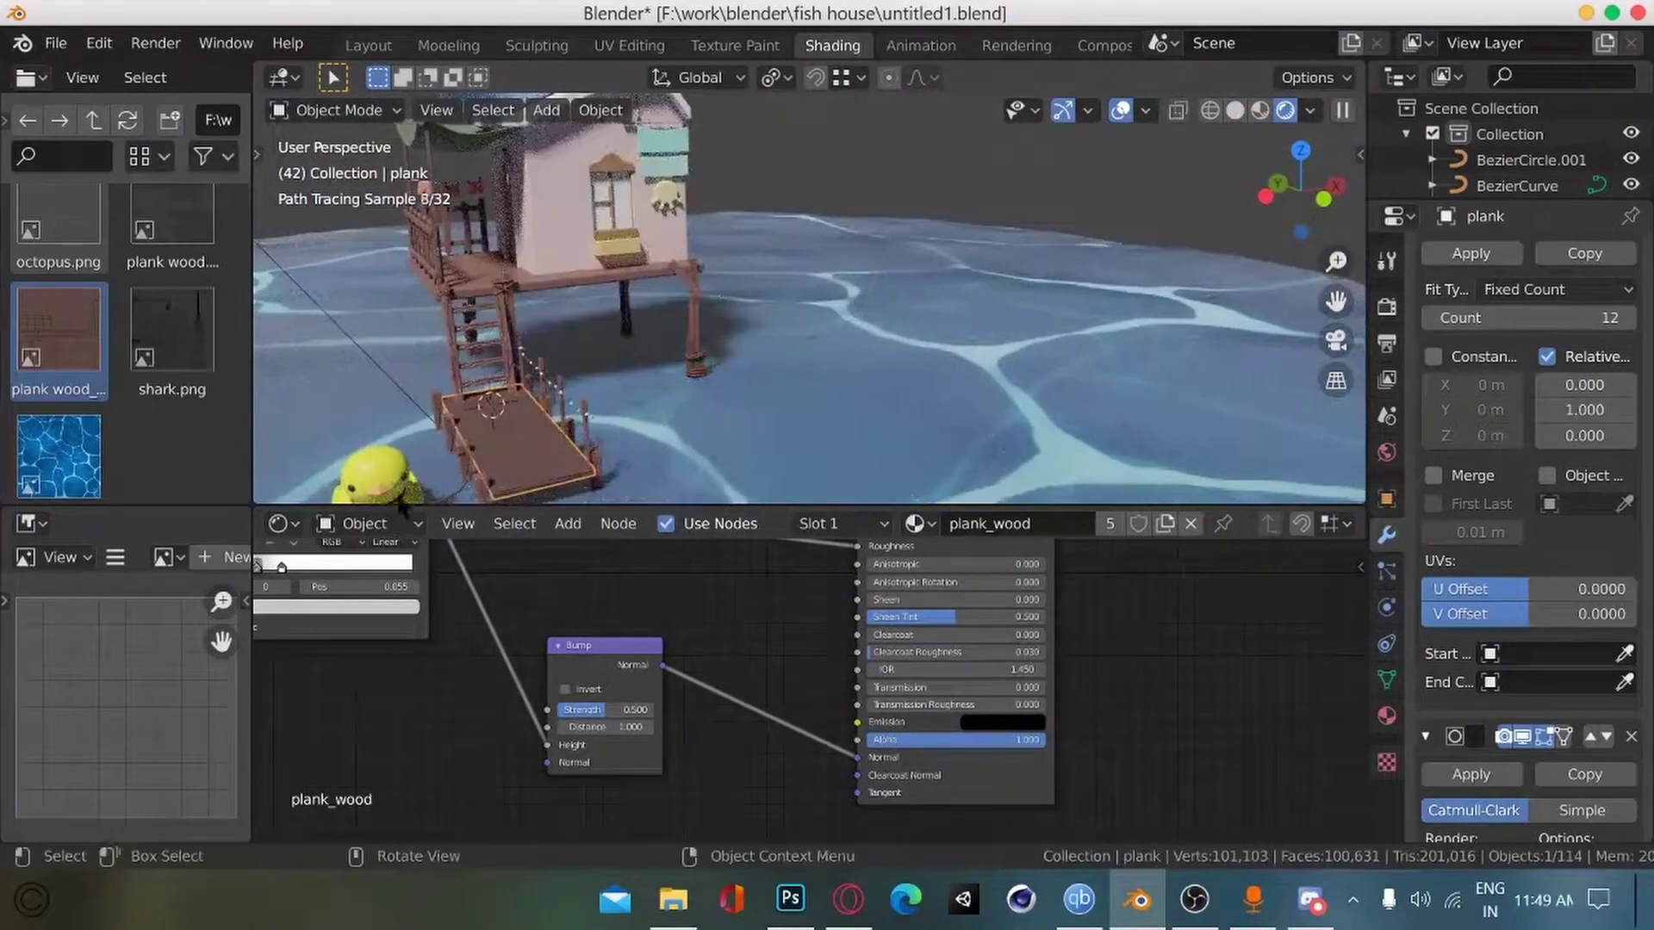
{"action": "key", "text": "ctrl+s"}
{"action": "mouse_move", "coordinate": [376, 370]}
{"action": "middle_mouse_down", "text": "ctrl"}
{"action": "mouse_move", "coordinate": [394, 372]}
{"action": "mouse_move", "coordinate": [381, 390]}
{"action": "middle_mouse_up", "text": "ctrl"}
{"action": "left_click_drag", "start_coordinate": [381, 390], "coordinate": [432, 391], "text": "ctrl+alt"}
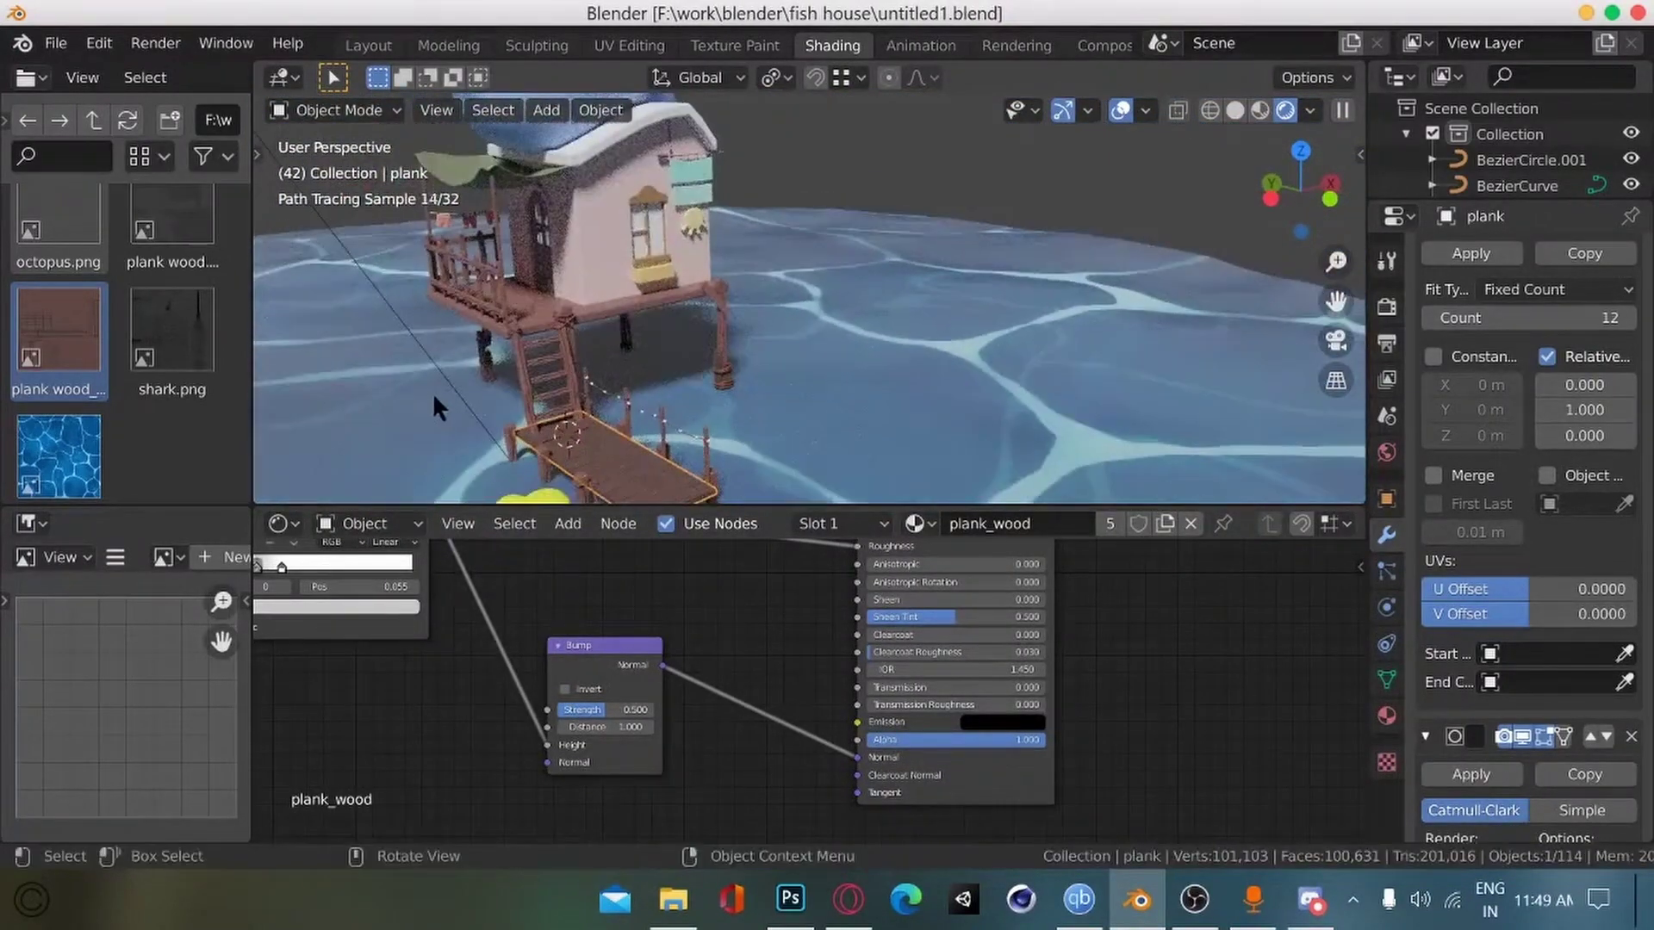
{"action": "left_click", "coordinate": [584, 324]}
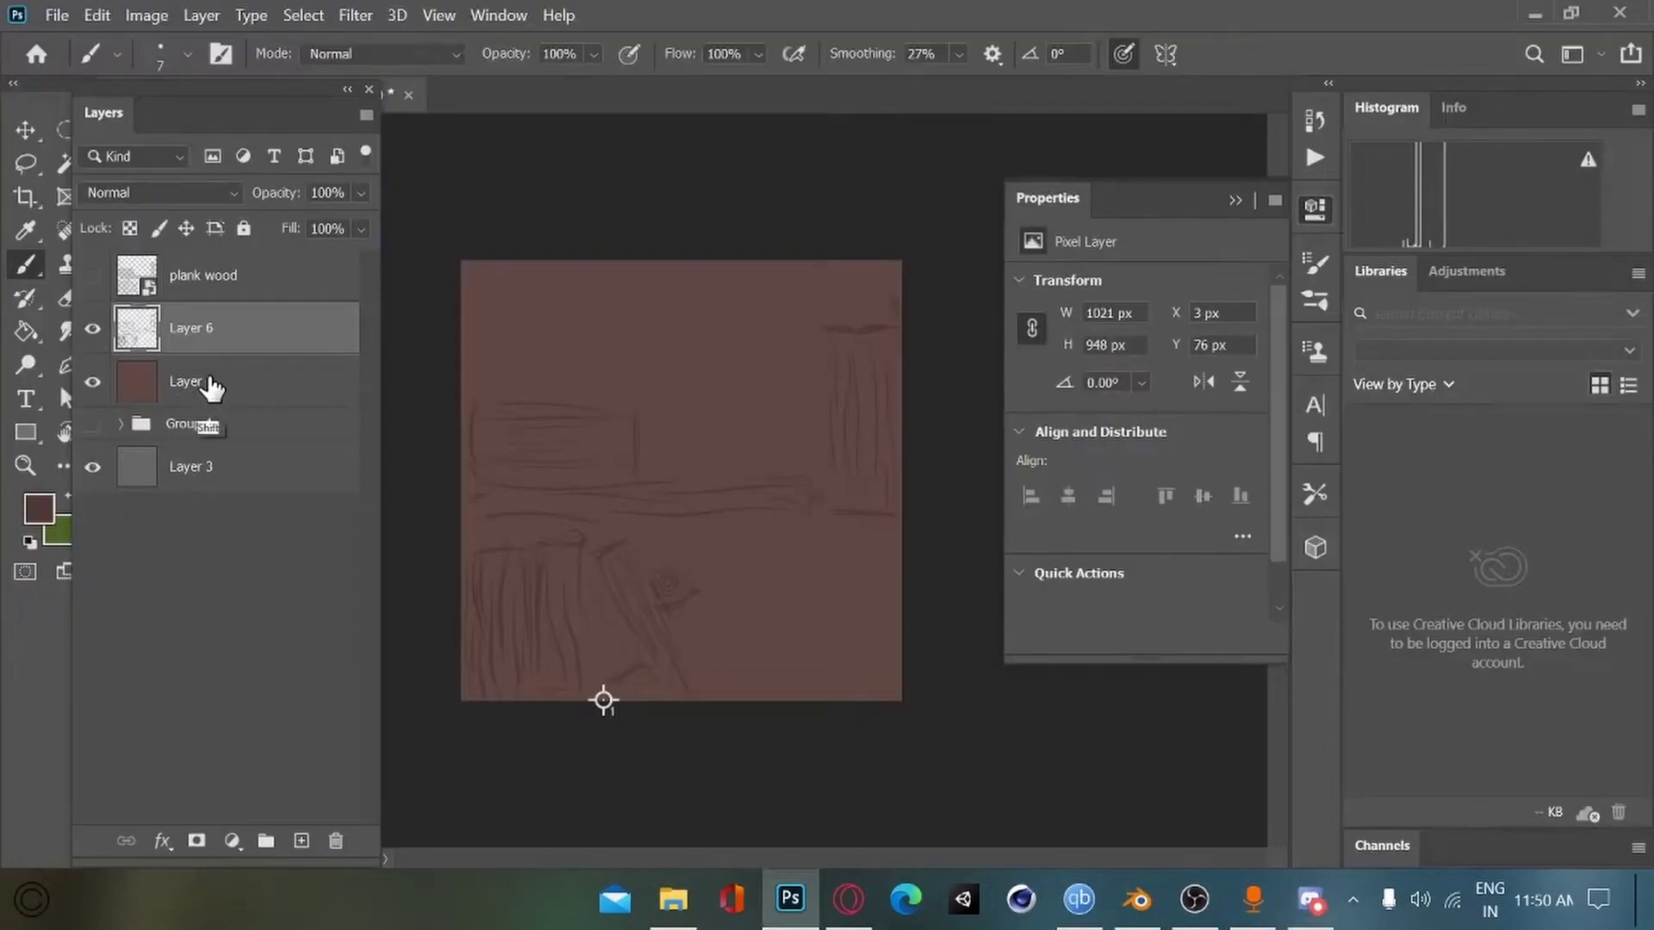
Step: In Photoshop, group the plank wood, Layer 6 and Layer 5 layers together
{"action": "left_click", "coordinate": [209, 380], "text": "shift"}
{"action": "left_click", "coordinate": [191, 515]}
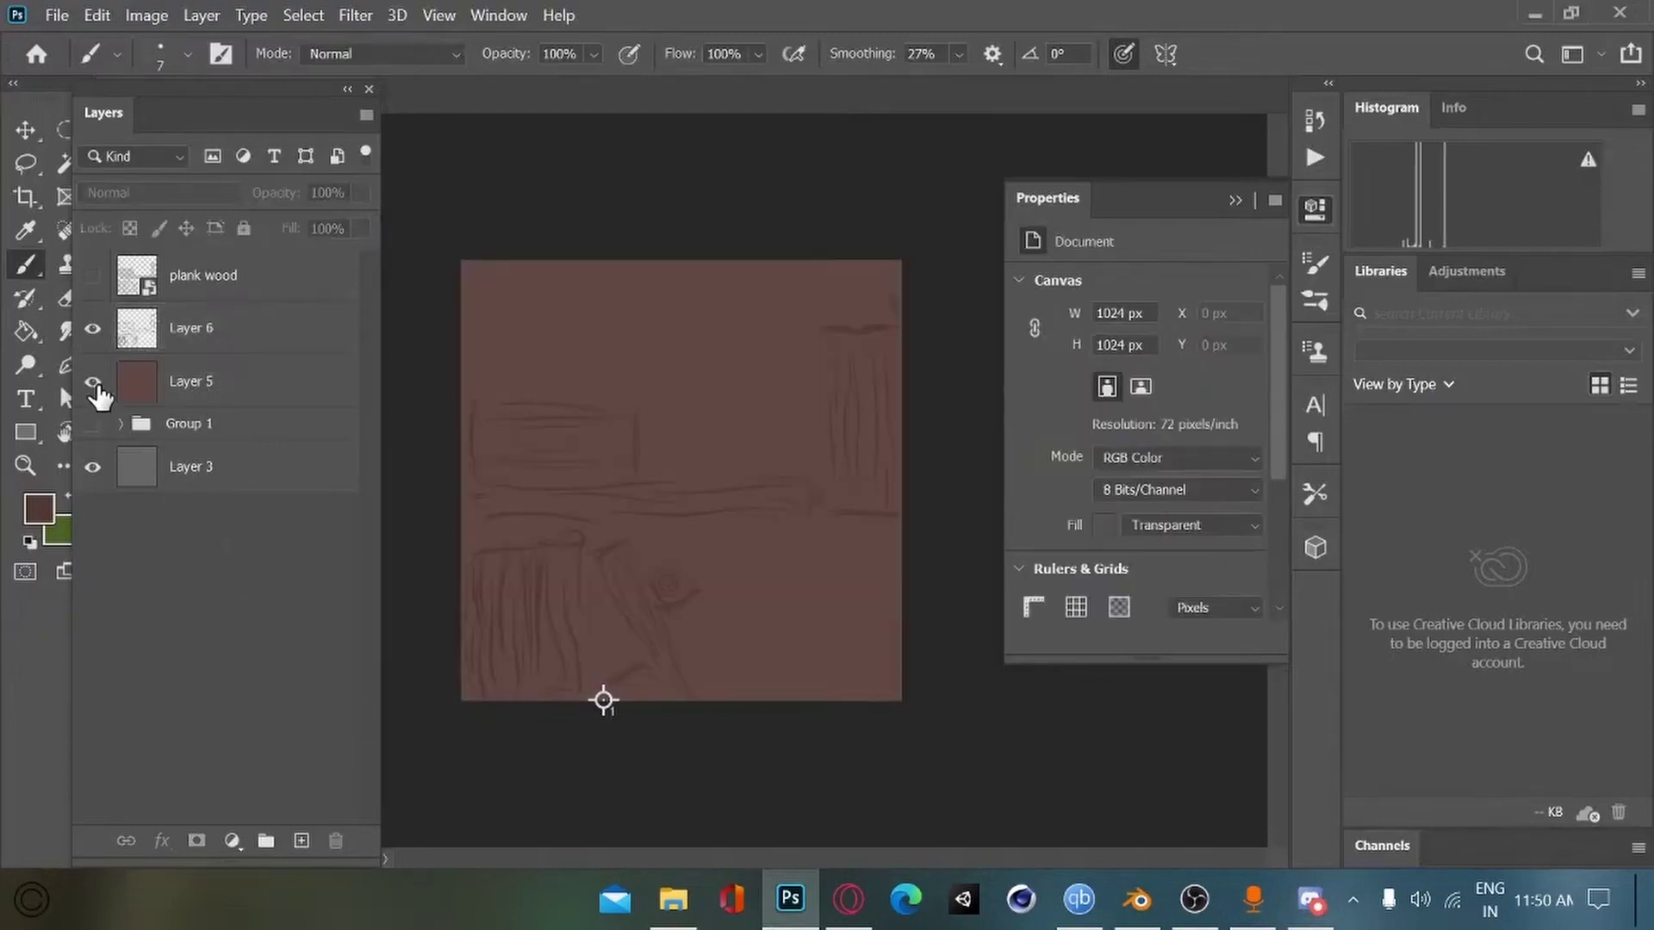
{"action": "left_click", "coordinate": [210, 337]}
{"action": "left_click", "coordinate": [211, 282], "text": "shift"}
{"action": "left_click", "coordinate": [244, 392], "text": "shift"}
{"action": "key", "text": "ctrl+g"}
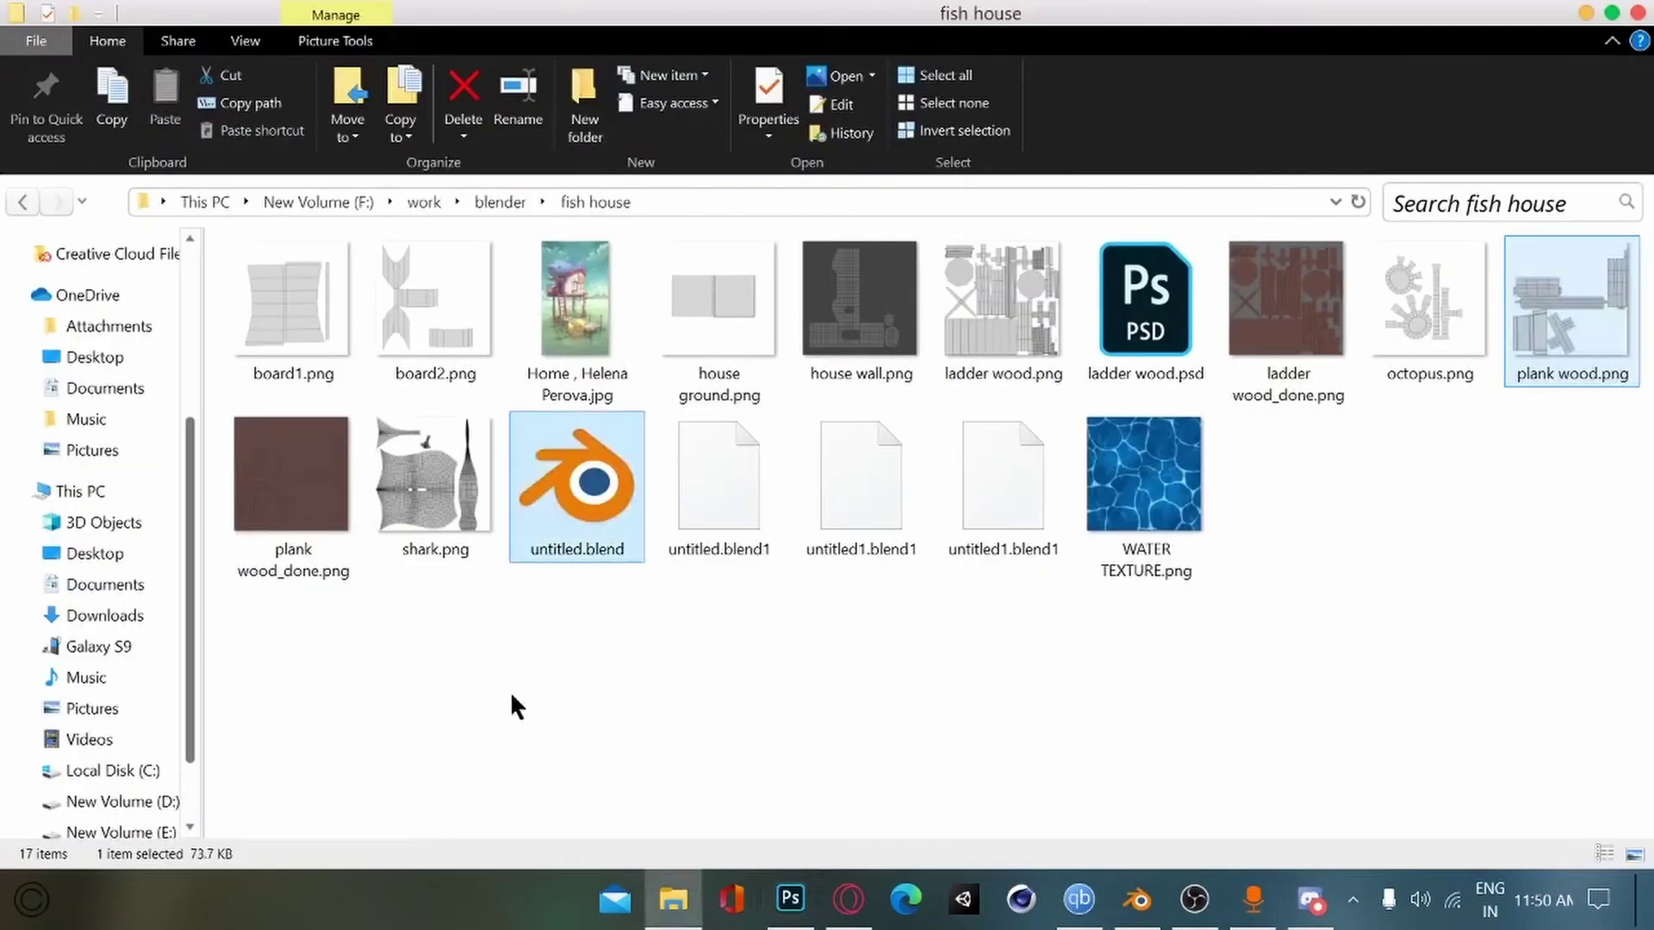
Step: Place house ground.png from the fish house folder into the Photoshop document
{"action": "left_click", "coordinate": [923, 377]}
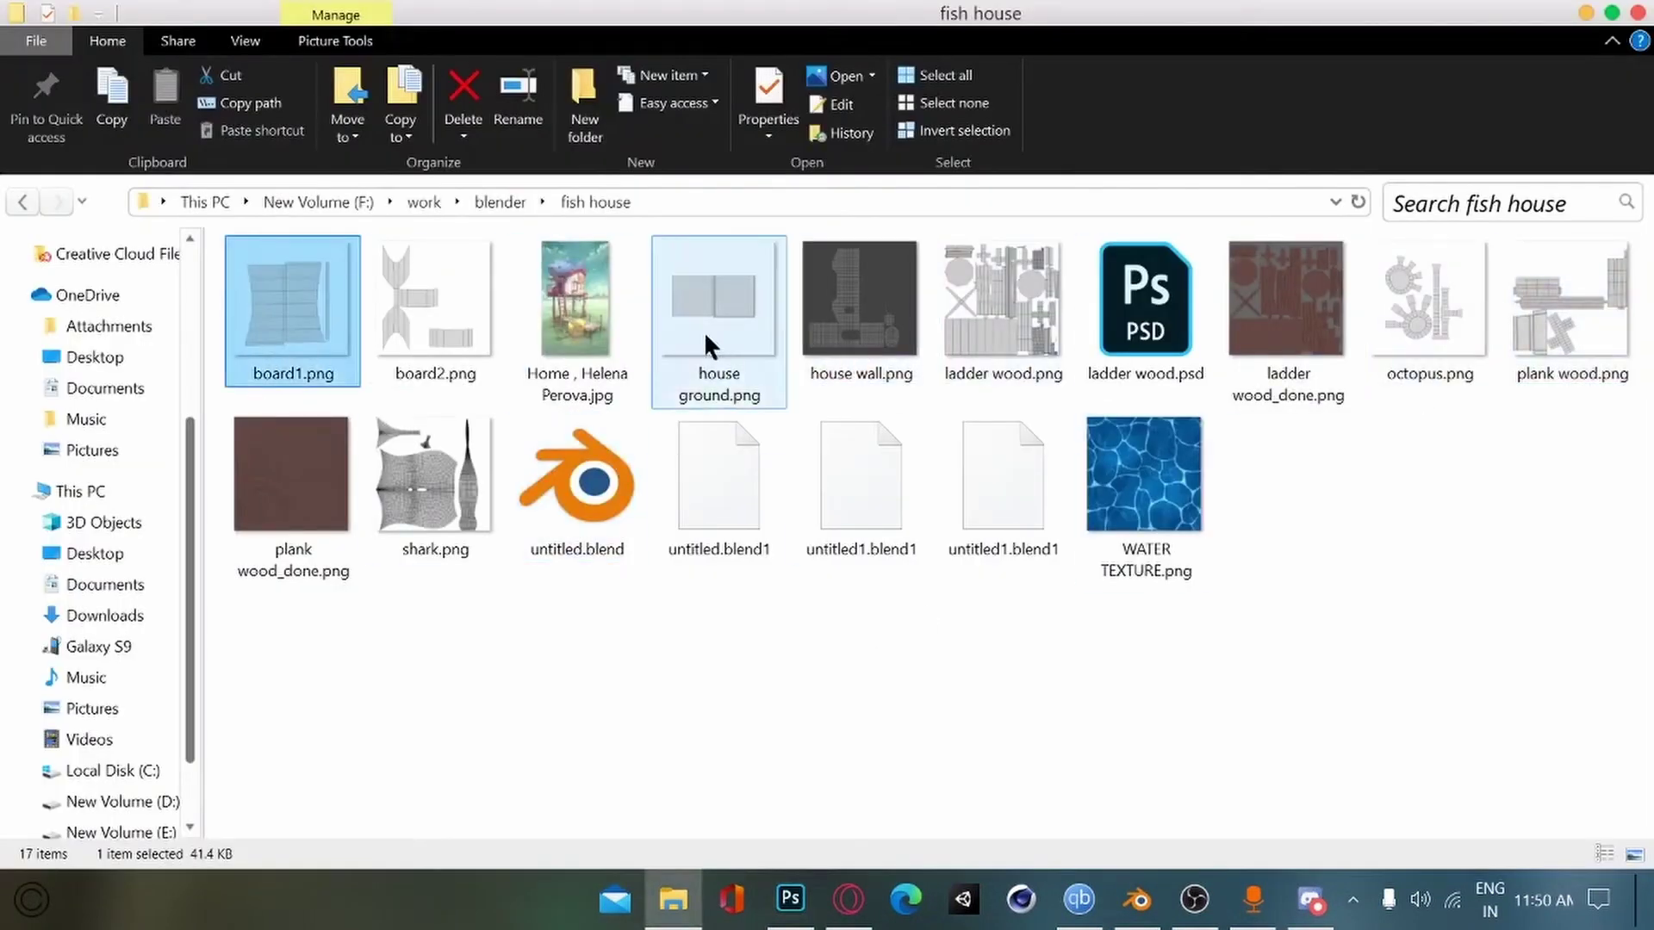
{"action": "left_click_drag", "start_coordinate": [705, 331], "coordinate": [514, 668]}
{"action": "key", "text": "Return"}
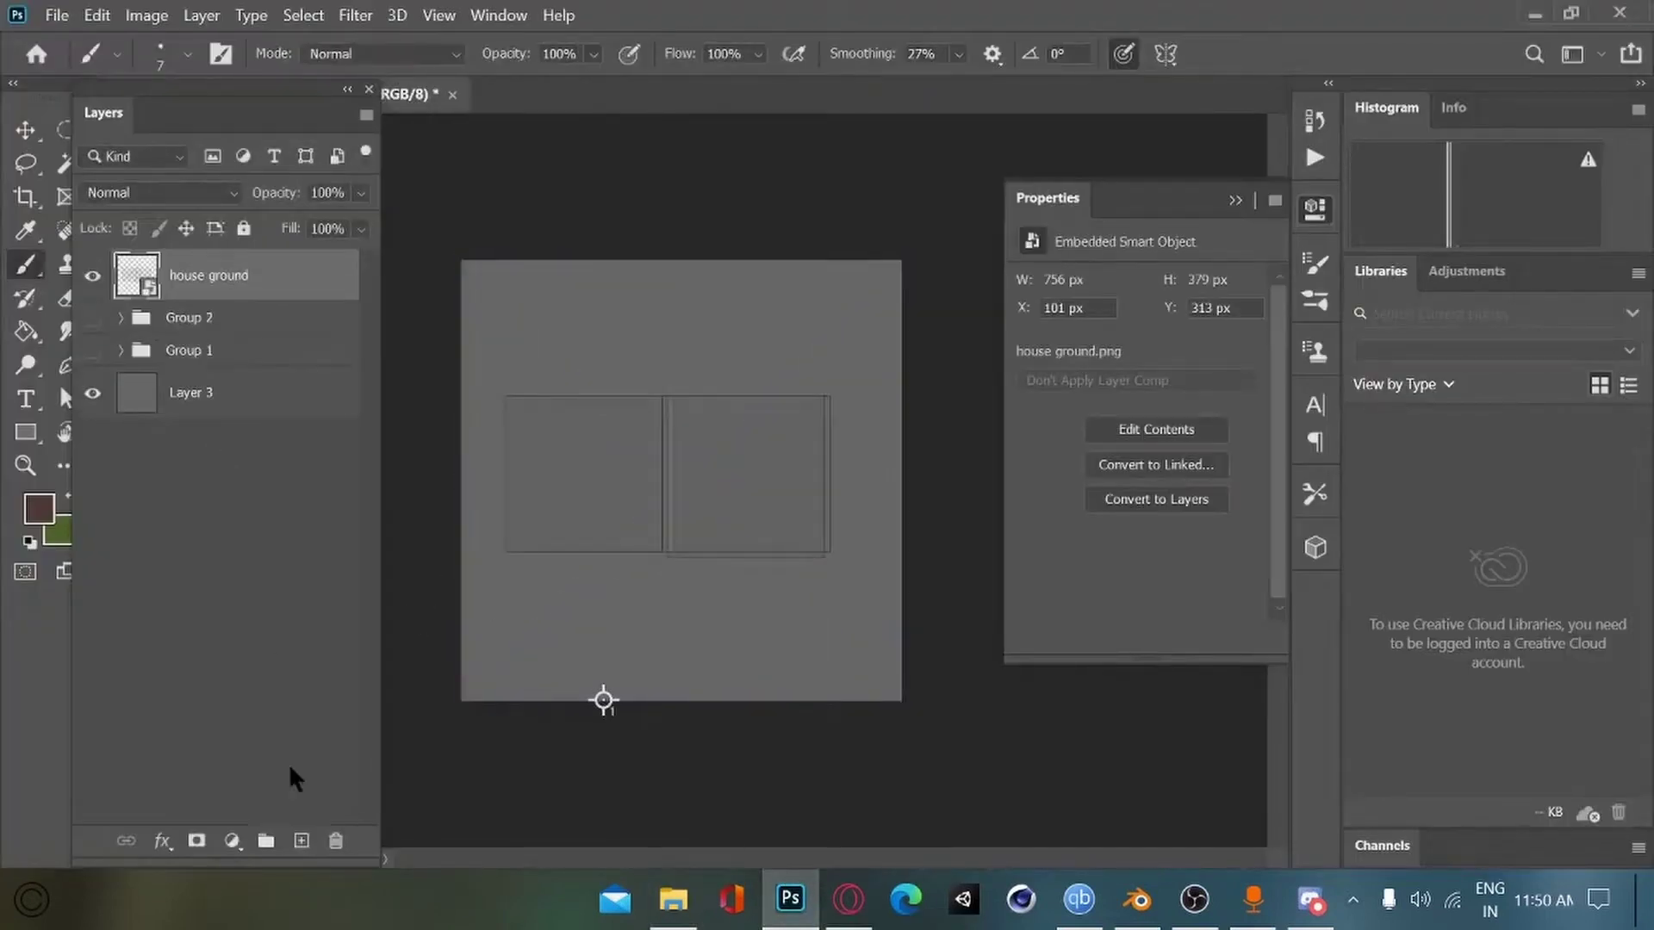
Step: Add an empty layer beneath the house ground layout and select the layout's squares with the Magic Wand
{"action": "left_click", "coordinate": [183, 318]}
{"action": "left_click", "coordinate": [302, 841]}
{"action": "key", "text": "ctrl+z"}
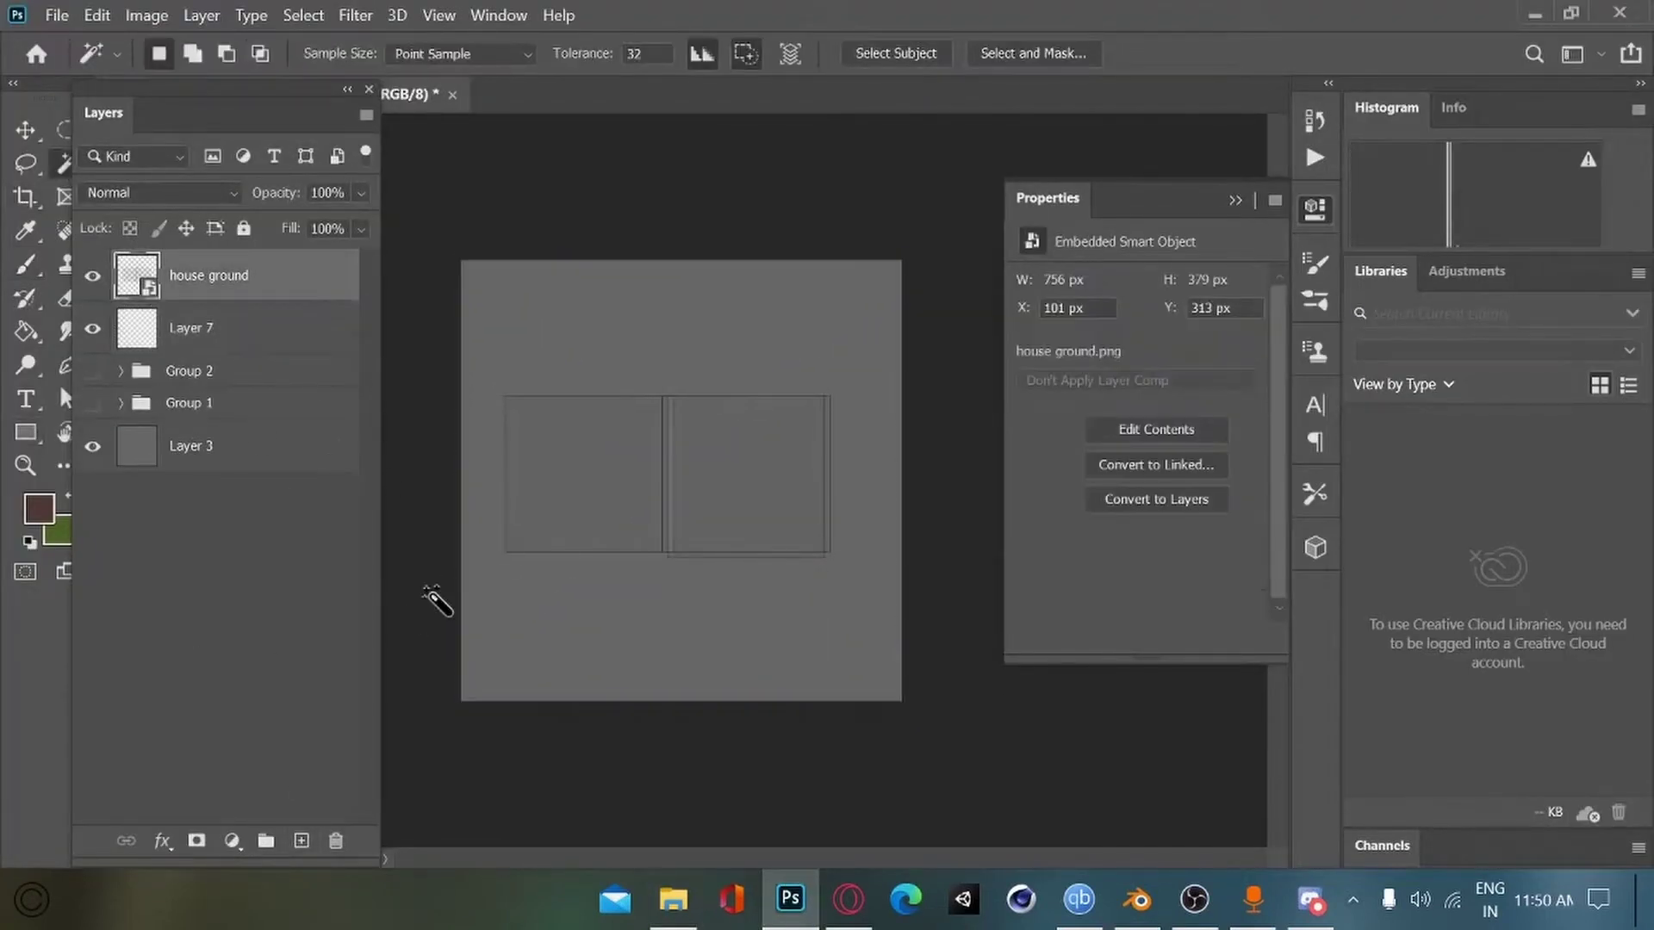
{"action": "left_click", "coordinate": [507, 645]}
{"action": "key", "text": "ctrl+shift+i"}
{"action": "left_click", "coordinate": [176, 330]}
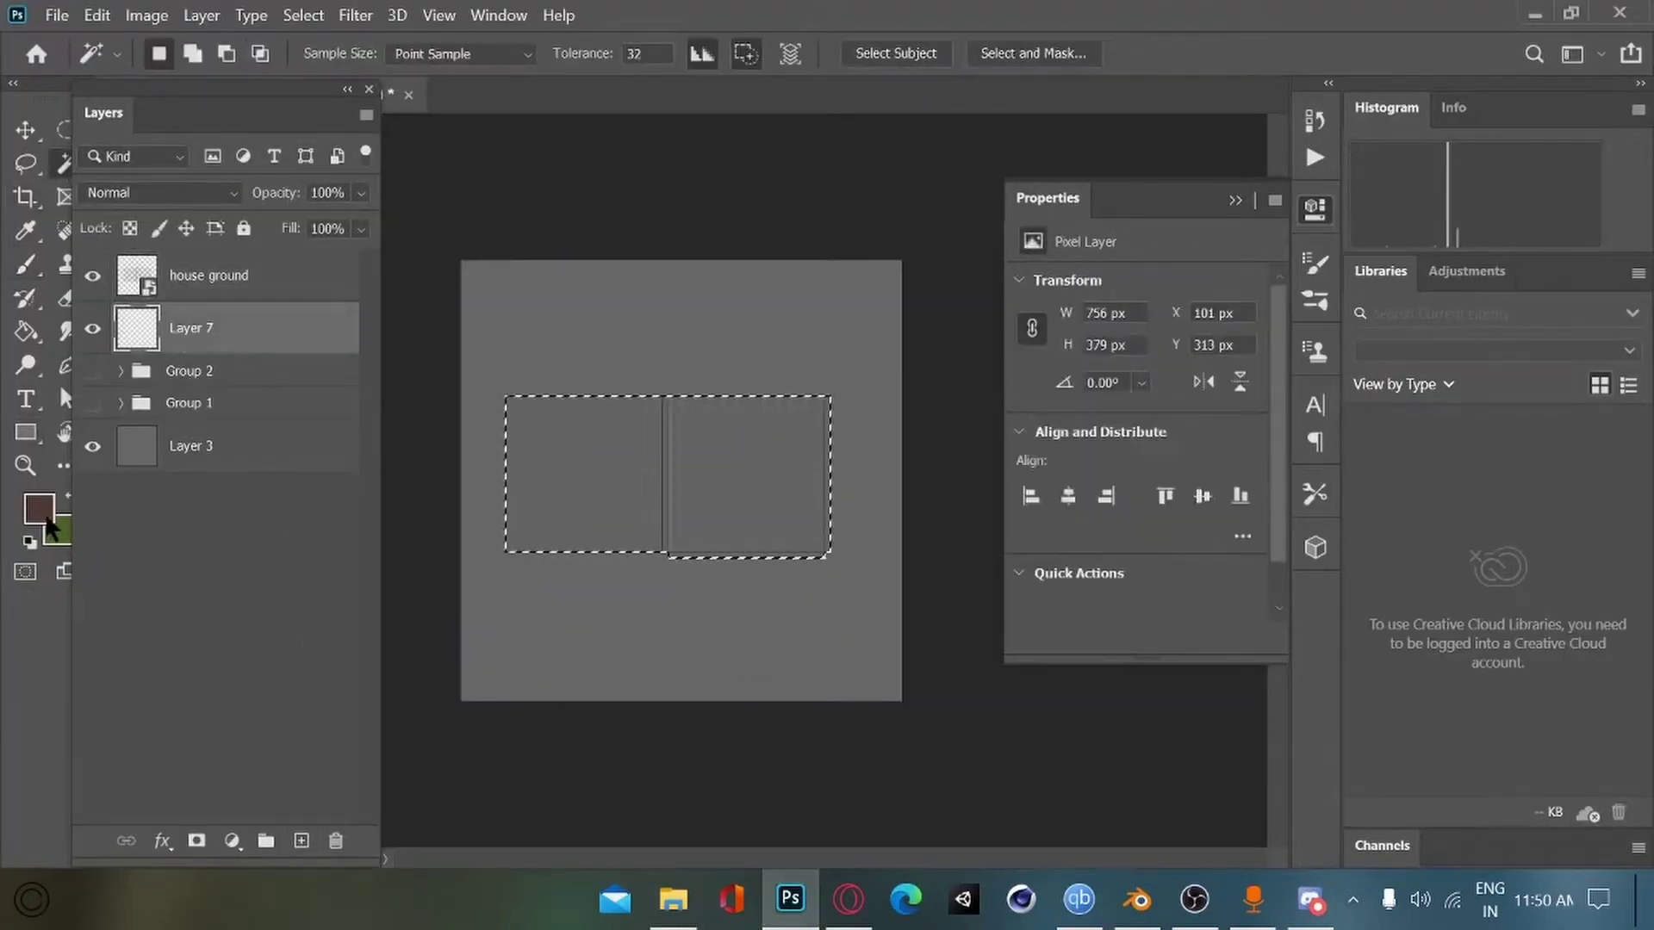
Step: Show Group 2 and sample its brown base colour from Layer 5 as the foreground colour
{"action": "left_click", "coordinate": [121, 371]}
{"action": "left_click", "coordinate": [135, 527]}
{"action": "left_click", "coordinate": [92, 371]}
{"action": "key", "text": "i"}
{"action": "left_click", "coordinate": [517, 571]}
{"action": "key", "text": "b"}
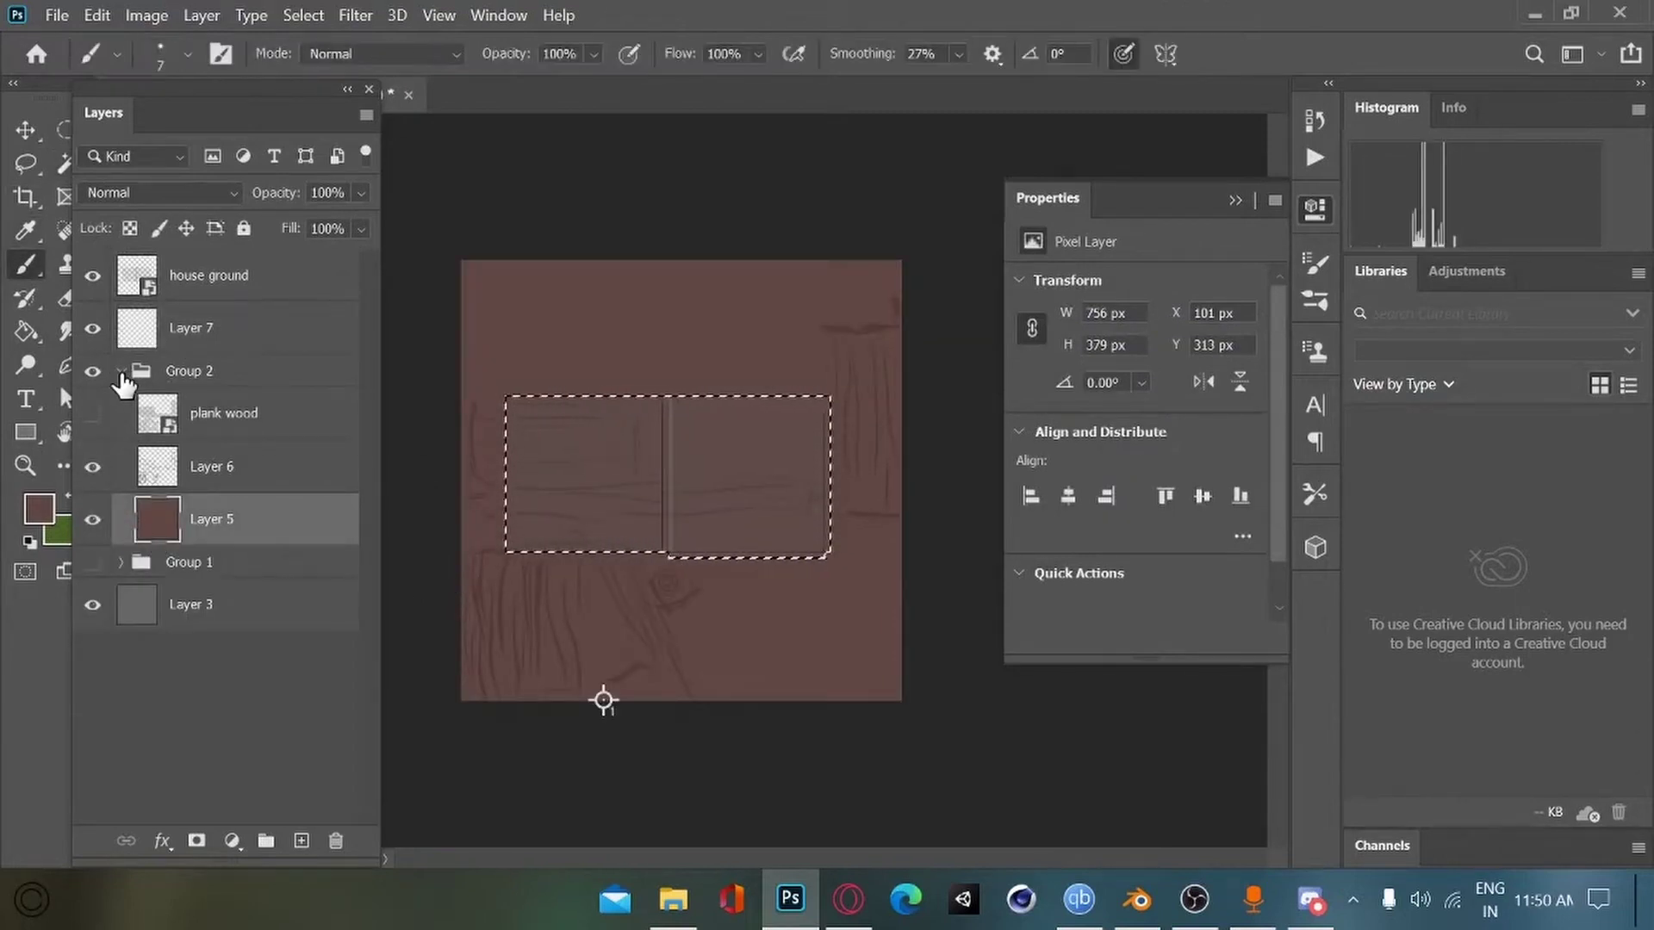
Step: Fill the selected squares on Layer 7 with the sampled brown, hide Group 2 and deselect
{"action": "left_click", "coordinate": [120, 371]}
{"action": "left_click", "coordinate": [207, 327]}
{"action": "key", "text": "alt+BackSpace"}
{"action": "left_click", "coordinate": [92, 371]}
{"action": "key", "text": "ctrl+d"}
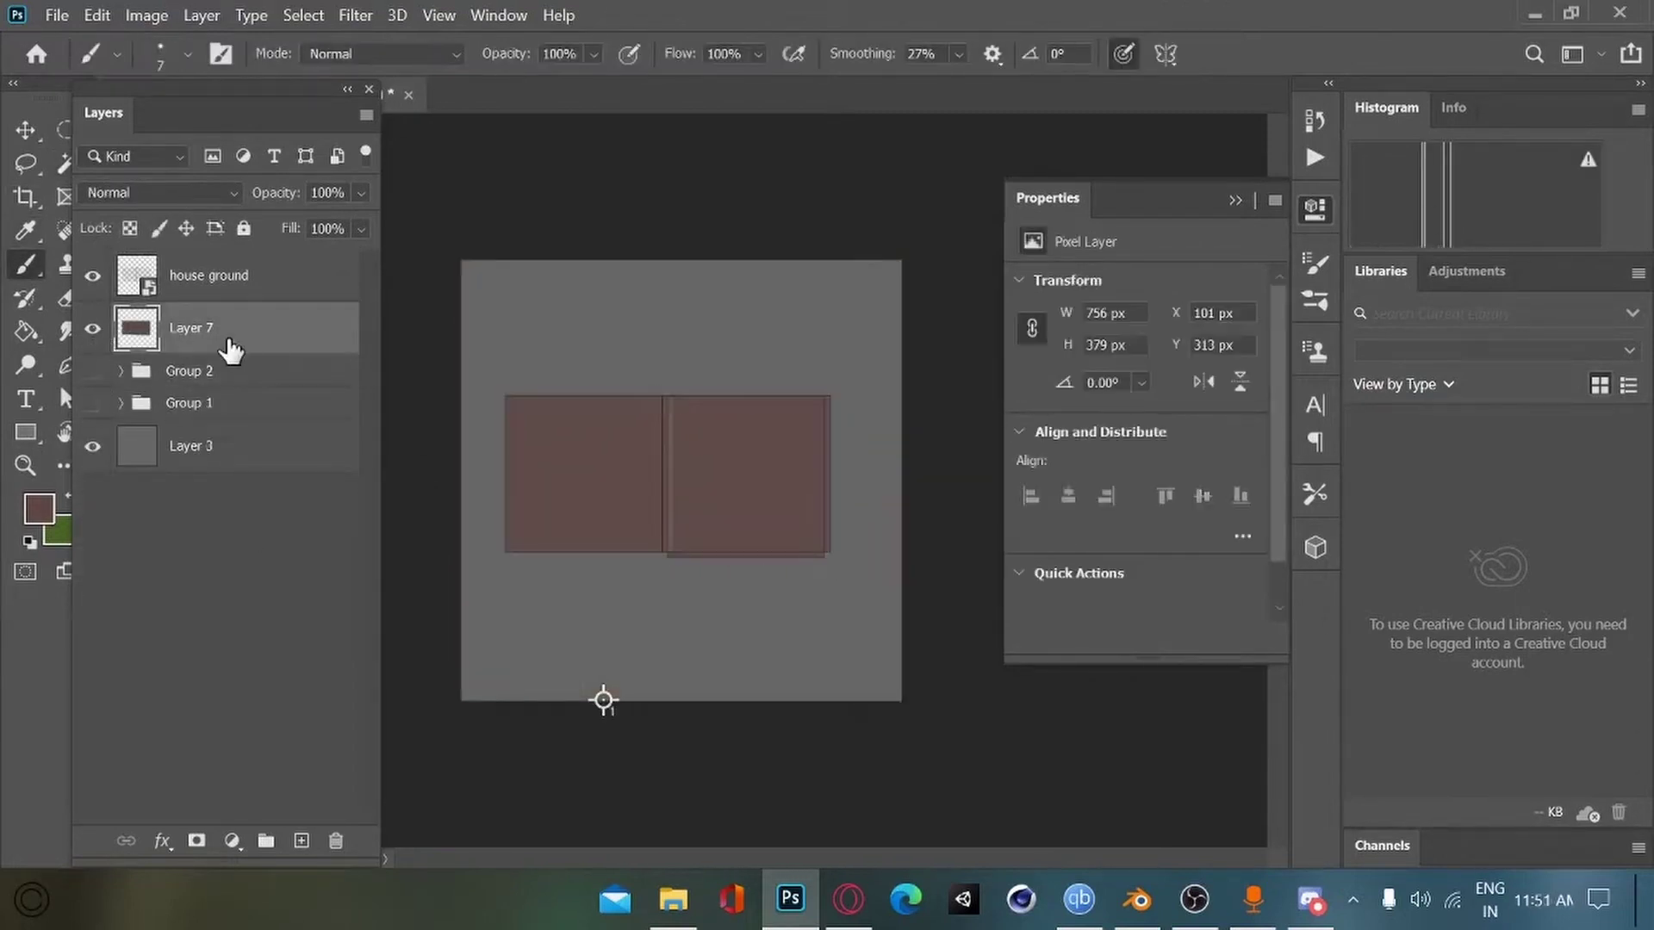
Step: Add a new layer above Layer 7 and clip it to the brown fill
{"action": "key", "text": "ctrl+plus"}
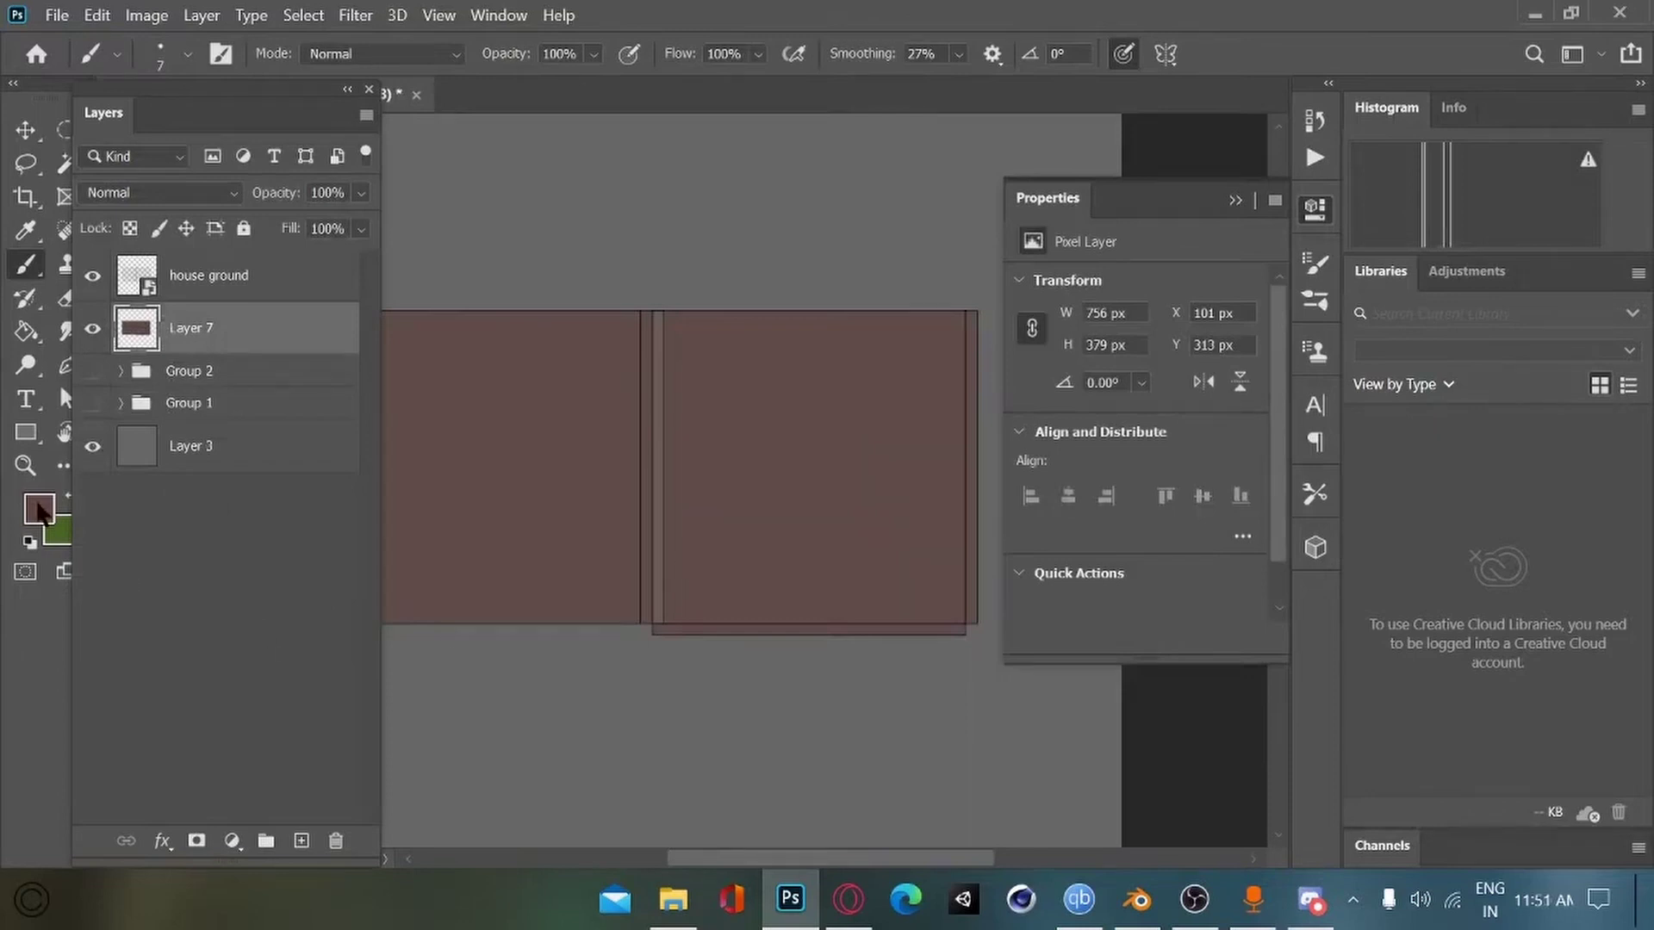
{"action": "left_click", "coordinate": [301, 841]}
{"action": "left_click", "coordinate": [155, 354], "text": "alt"}
Step: Set the foreground colour to a very dark brown and activate the Brush tool
{"action": "left_click", "coordinate": [38, 514]}
{"action": "left_click", "coordinate": [583, 645]}
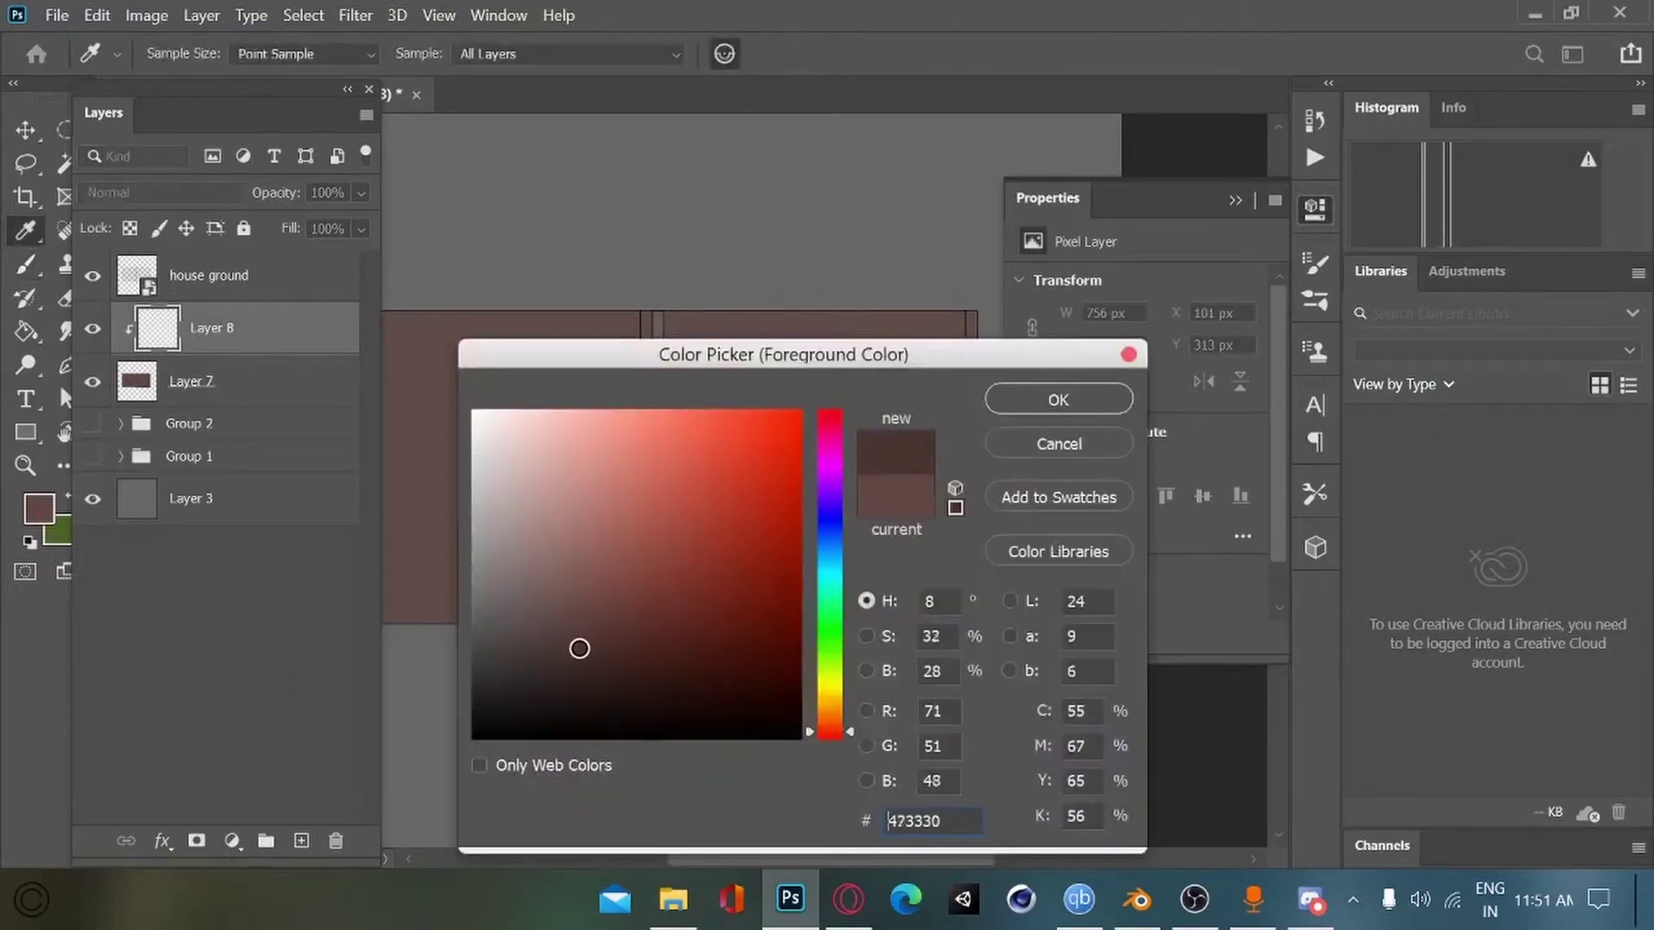
{"action": "left_click_drag", "start_coordinate": [579, 648], "coordinate": [583, 666]}
{"action": "key", "text": "Return"}
{"action": "key", "text": "b"}
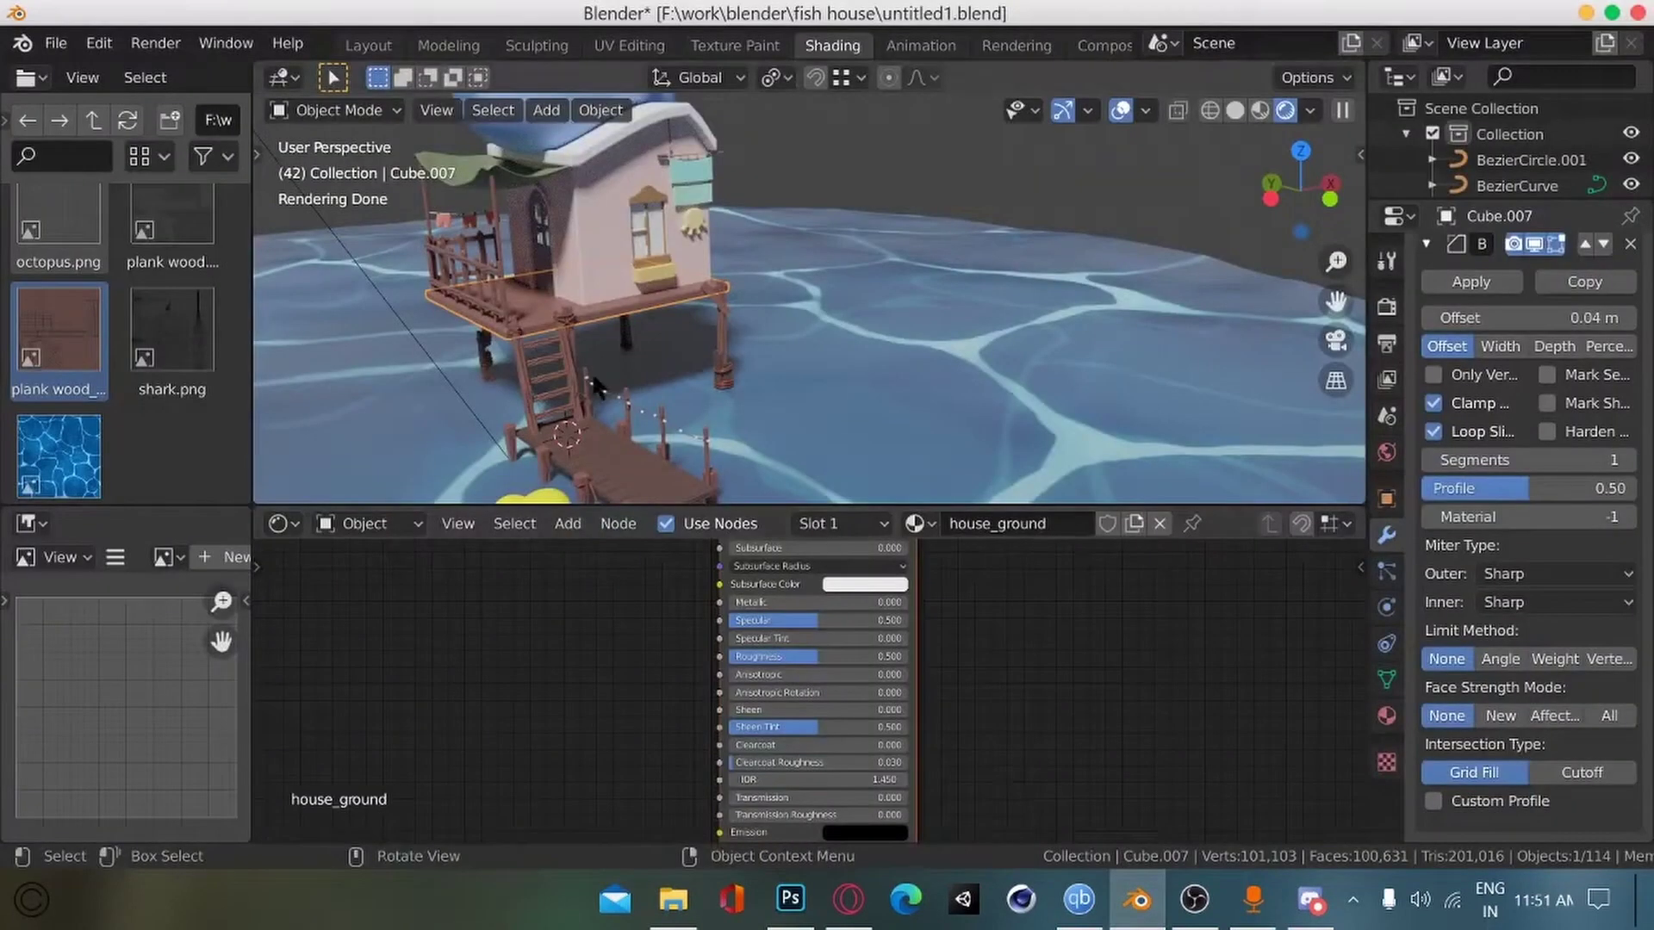
Step: In Blender's UV editing workspace, select the house platform's top face and front edge to locate them in the UV layout
{"action": "left_click", "coordinate": [629, 45]}
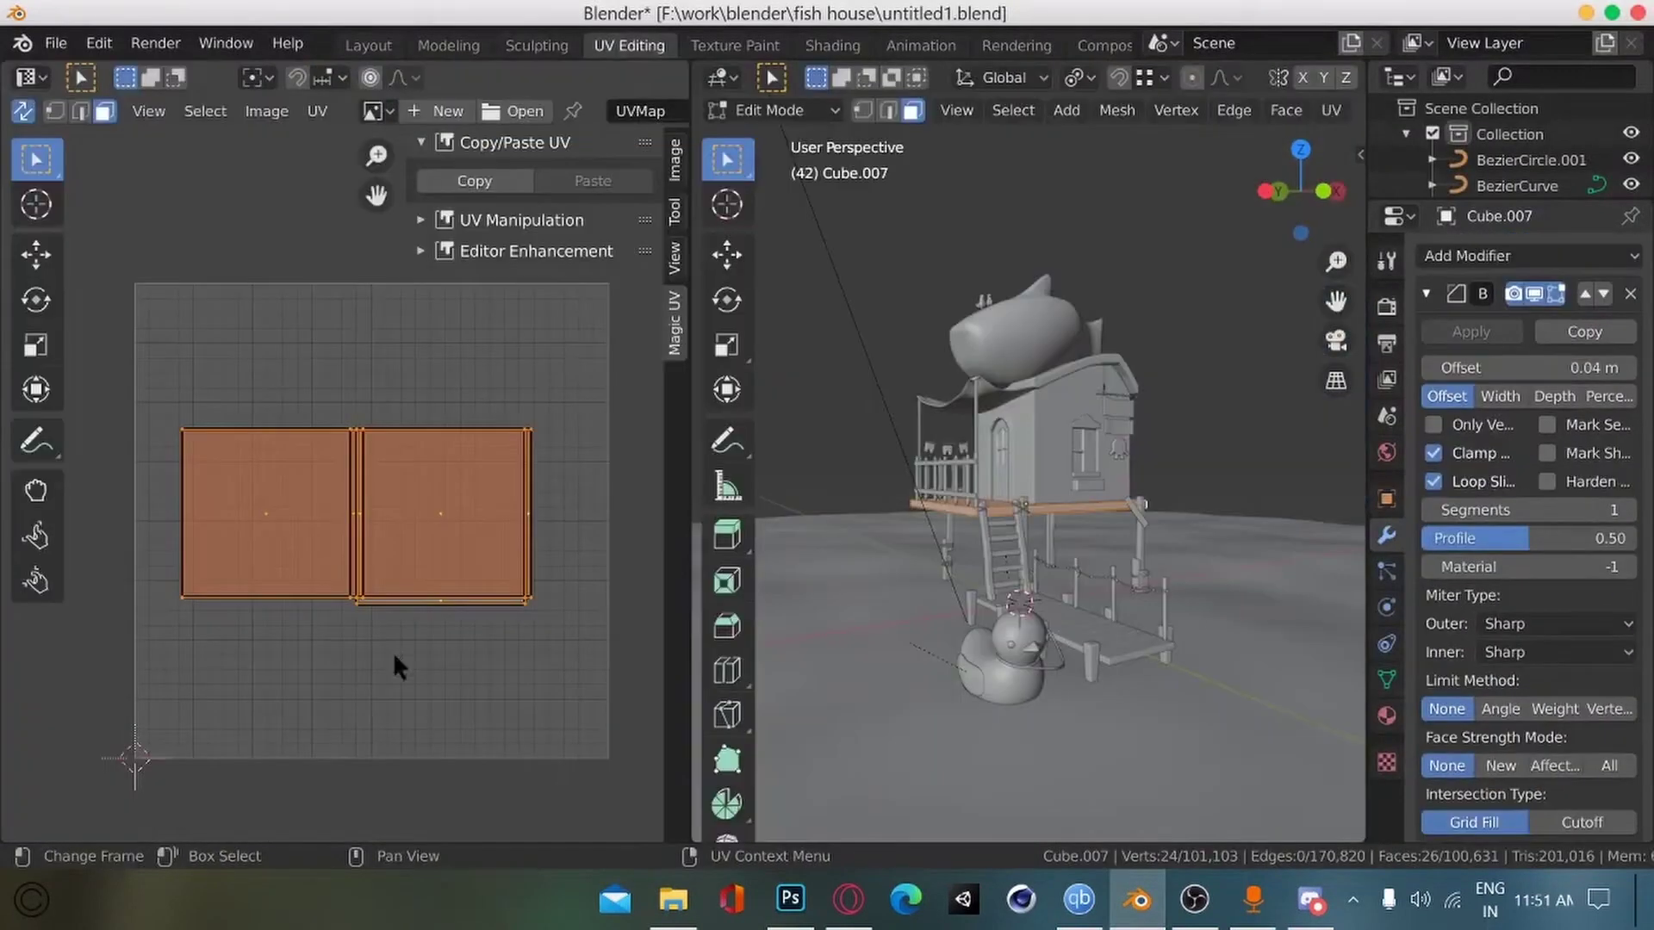
{"action": "scroll", "coordinate": [819, 588], "scroll_direction": "up", "scroll_amount": 3}
{"action": "left_click_drag", "start_coordinate": [819, 588], "coordinate": [857, 568], "text": "alt"}
{"action": "scroll", "coordinate": [912, 560], "scroll_direction": "up", "scroll_amount": 2}
{"action": "left_click", "coordinate": [953, 553]}
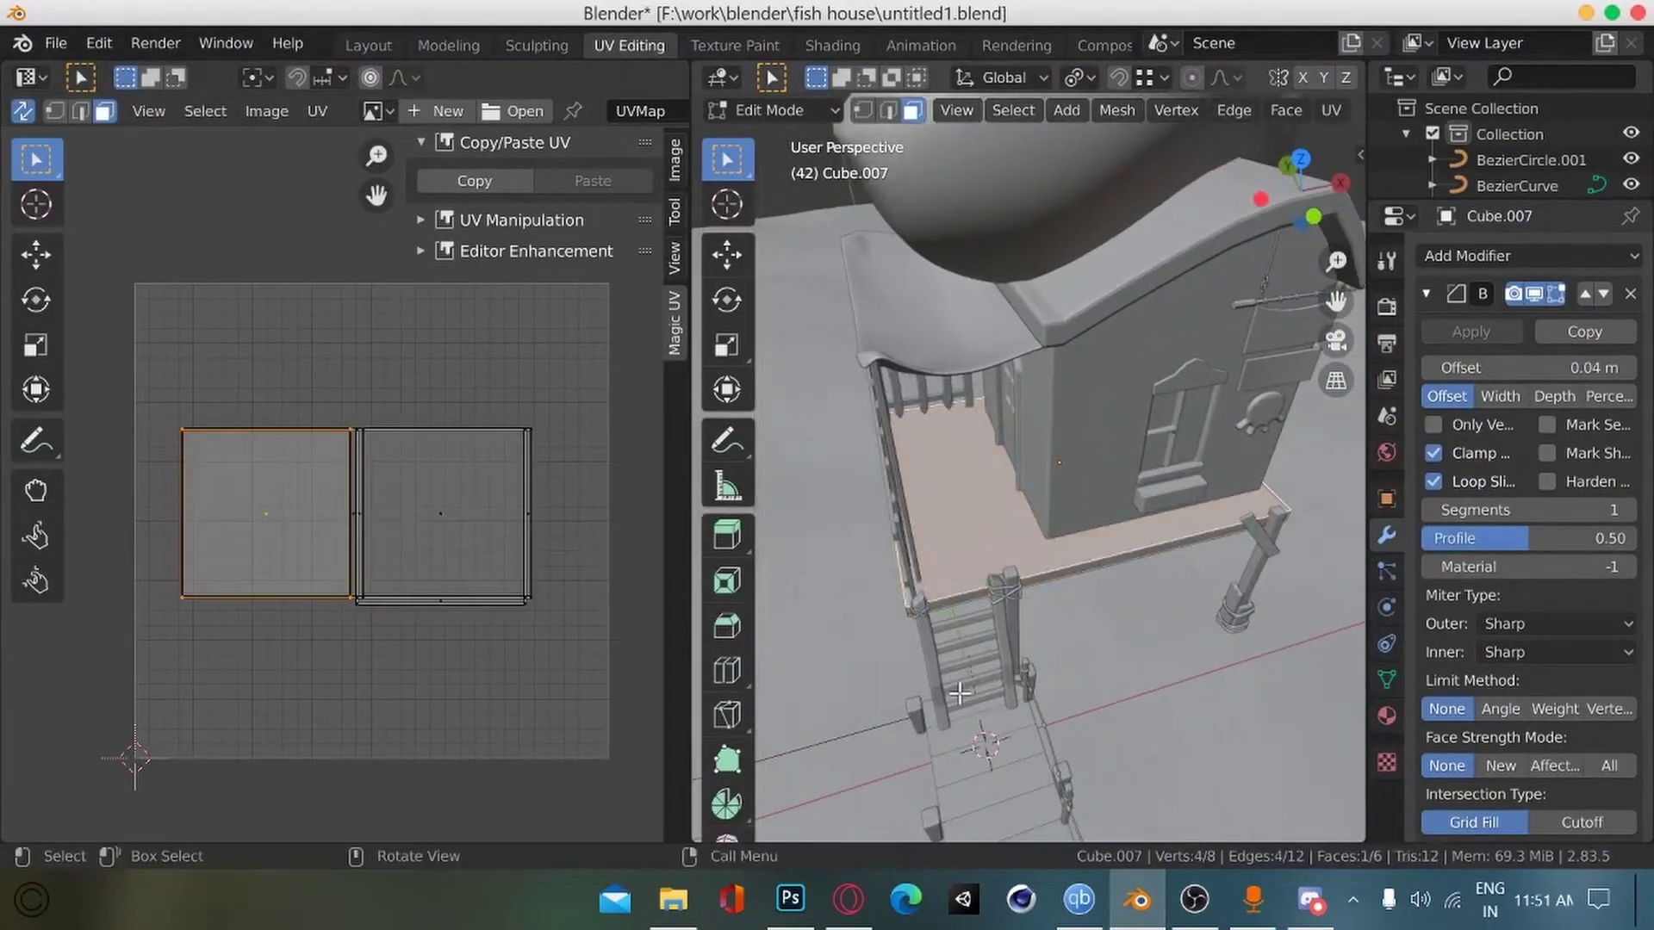
{"action": "left_click_drag", "start_coordinate": [939, 685], "coordinate": [919, 605], "text": "alt"}
{"action": "key", "text": "2"}
{"action": "left_click", "coordinate": [915, 613]}
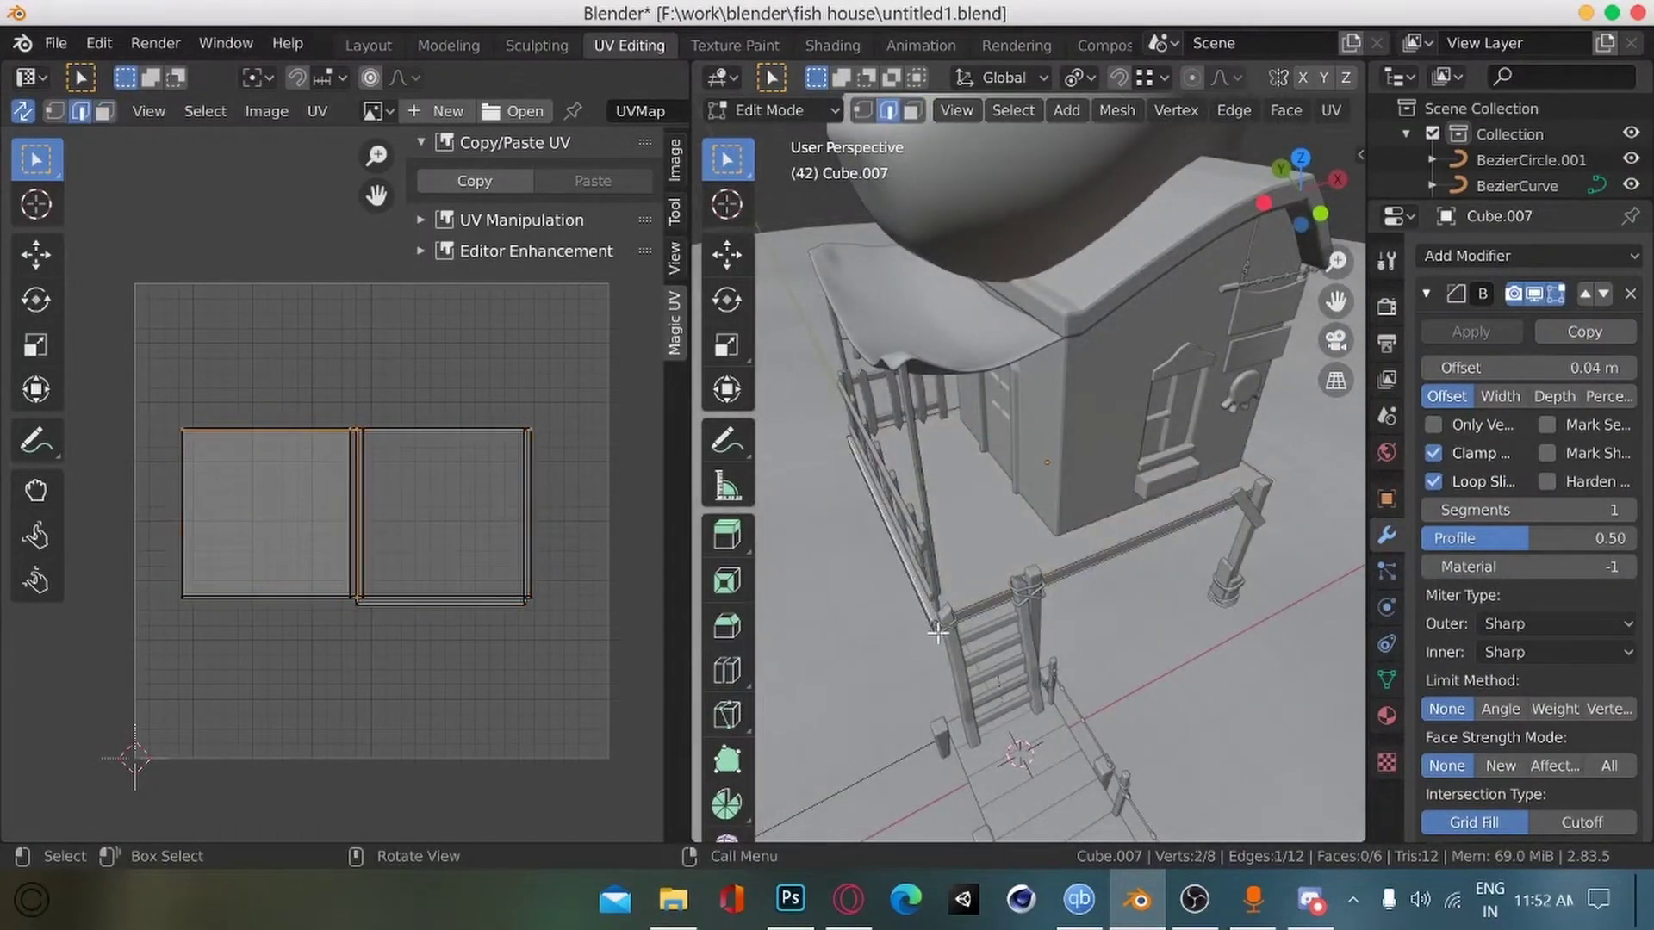
Step: Switch to Photoshop and undo the trial grain strokes on the second square
{"action": "key", "text": "alt+Tab"}
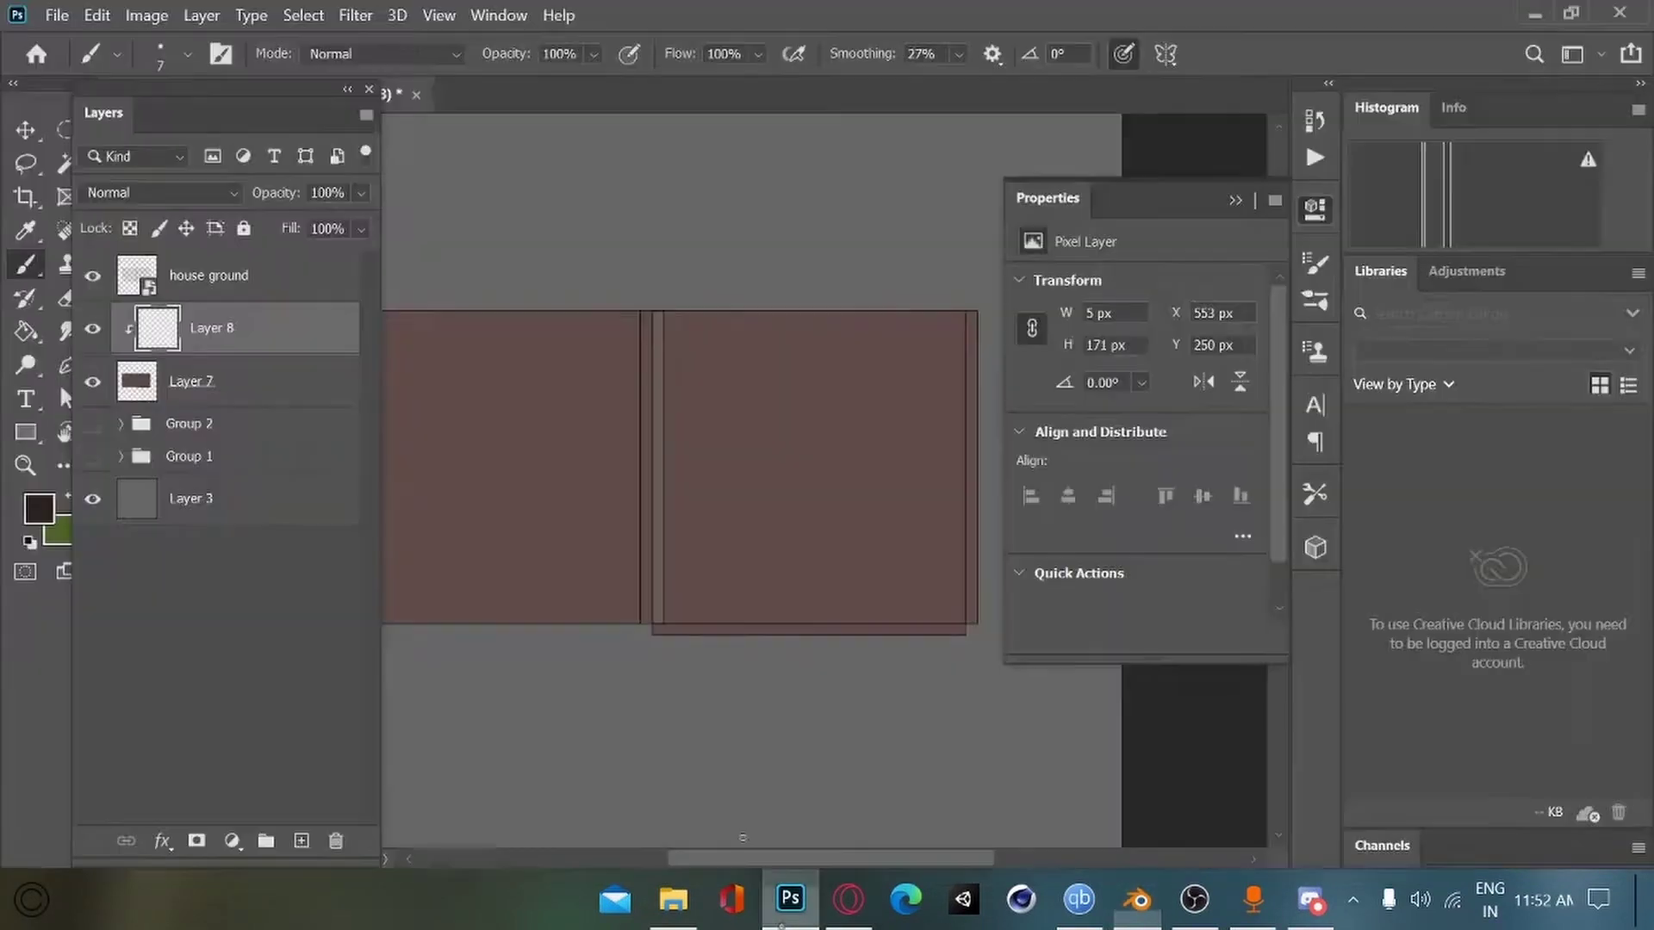
{"action": "key", "text": "alt+Tab"}
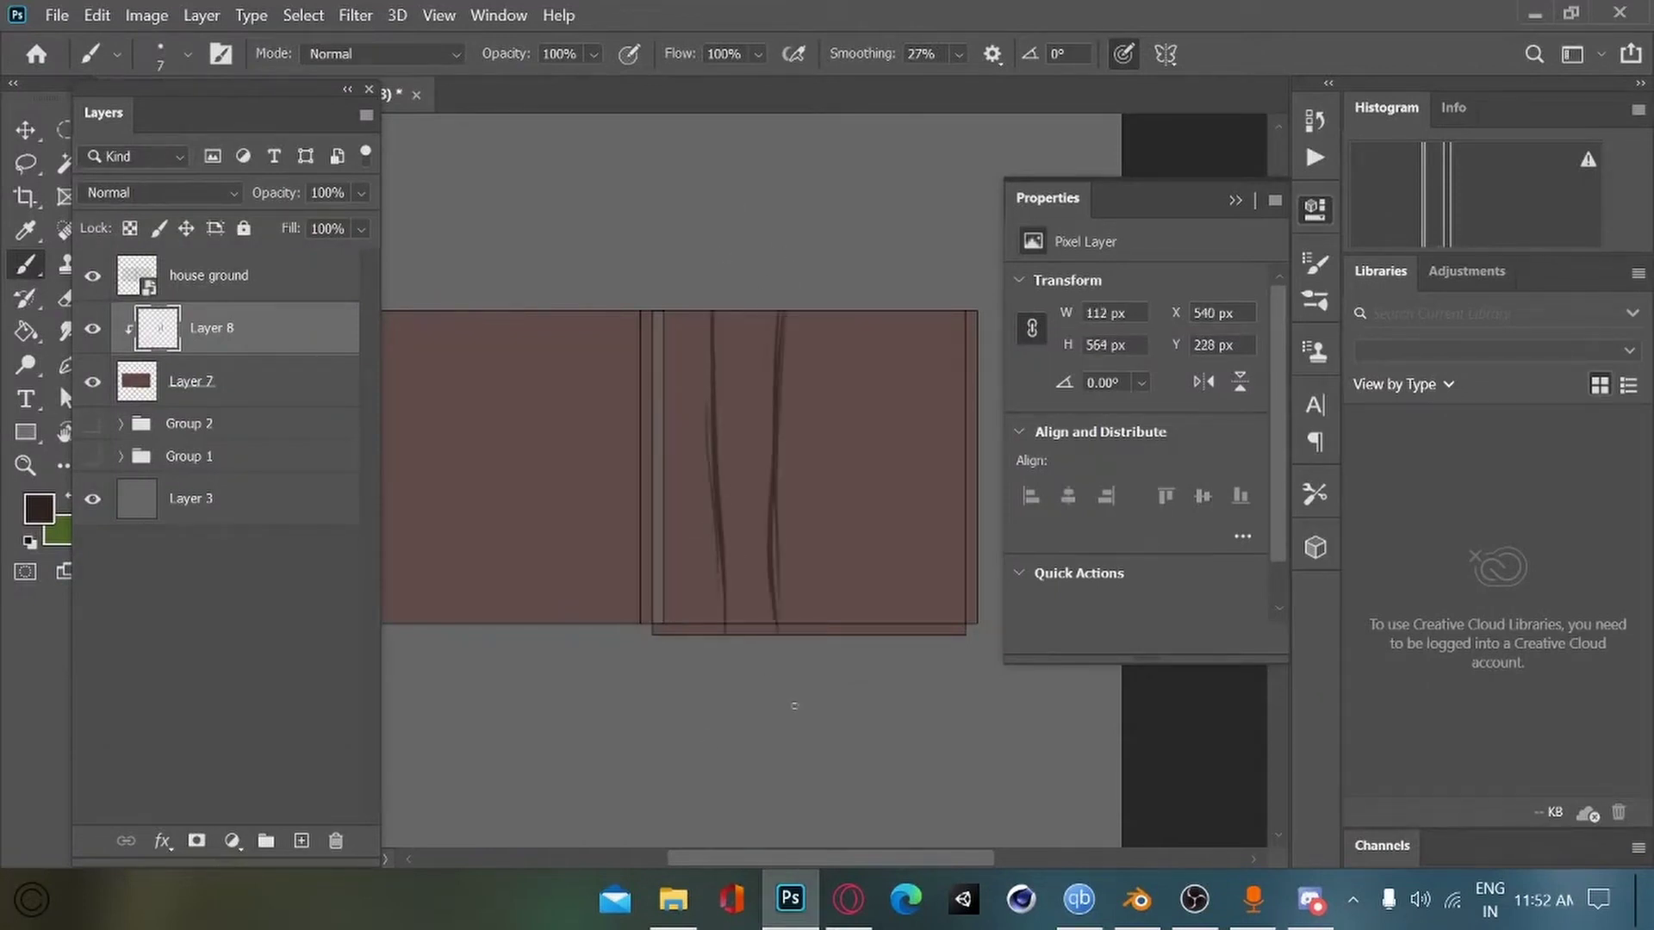
{"action": "key", "text": "ctrl+z"}
{"action": "key", "text": "ctrl+z"}
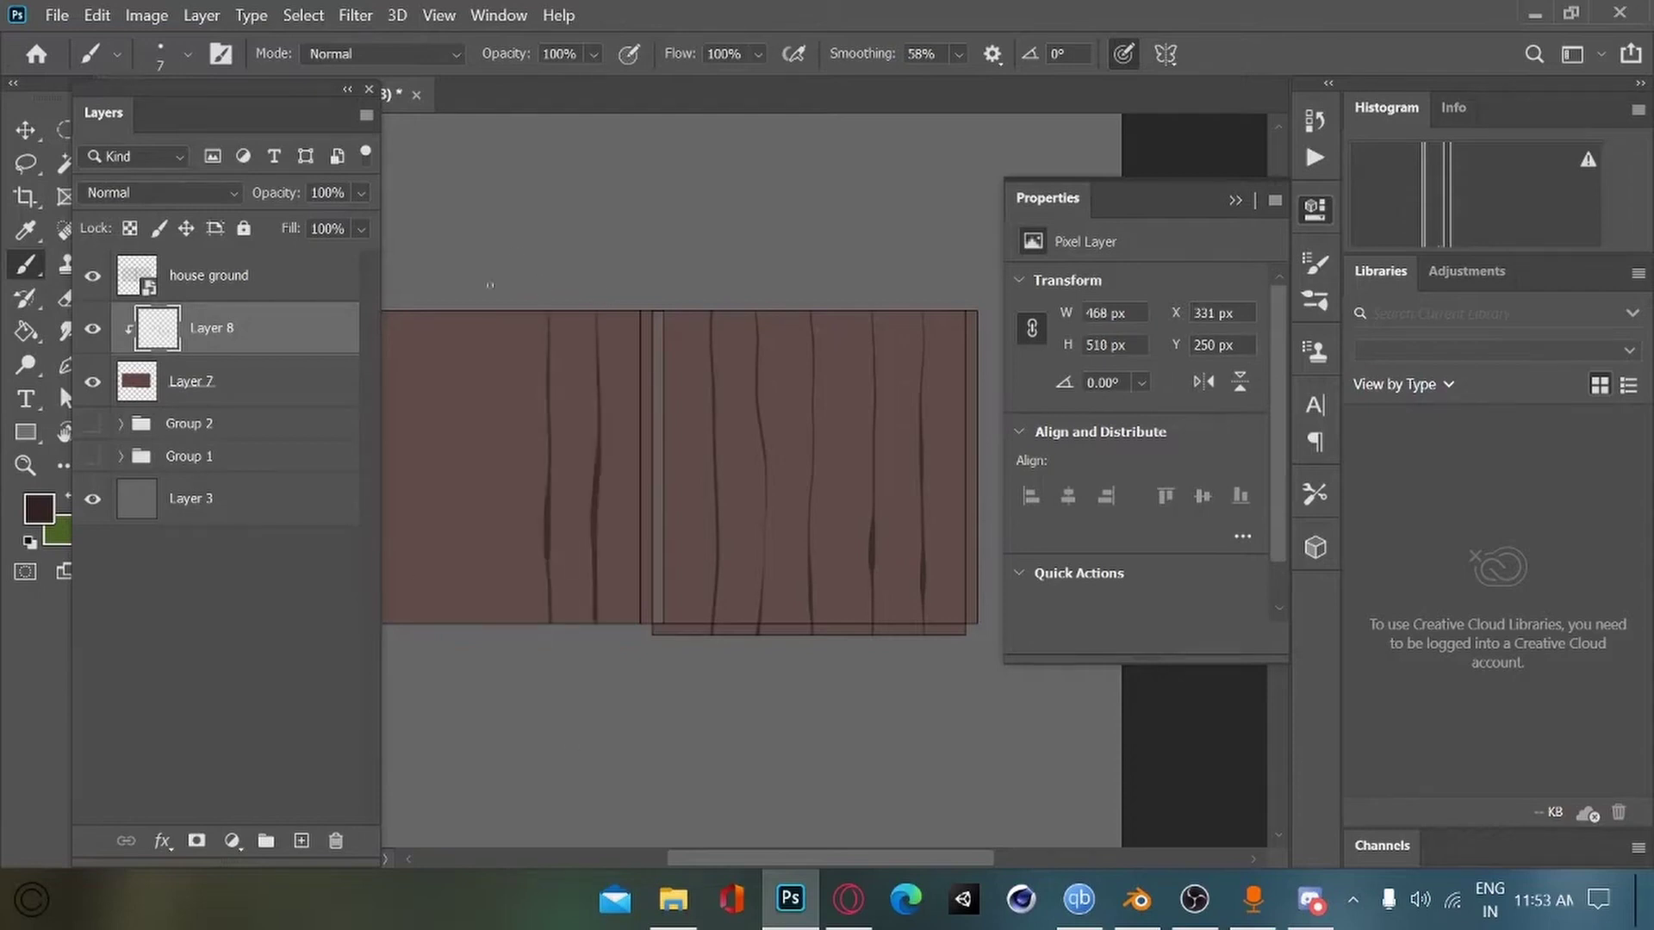
Step: Paint thin, dark, wavy vertical plank lines across both house ground squares and their side strips on Layer 8
{"action": "left_click", "coordinate": [617, 678], "text": "alt+shift"}
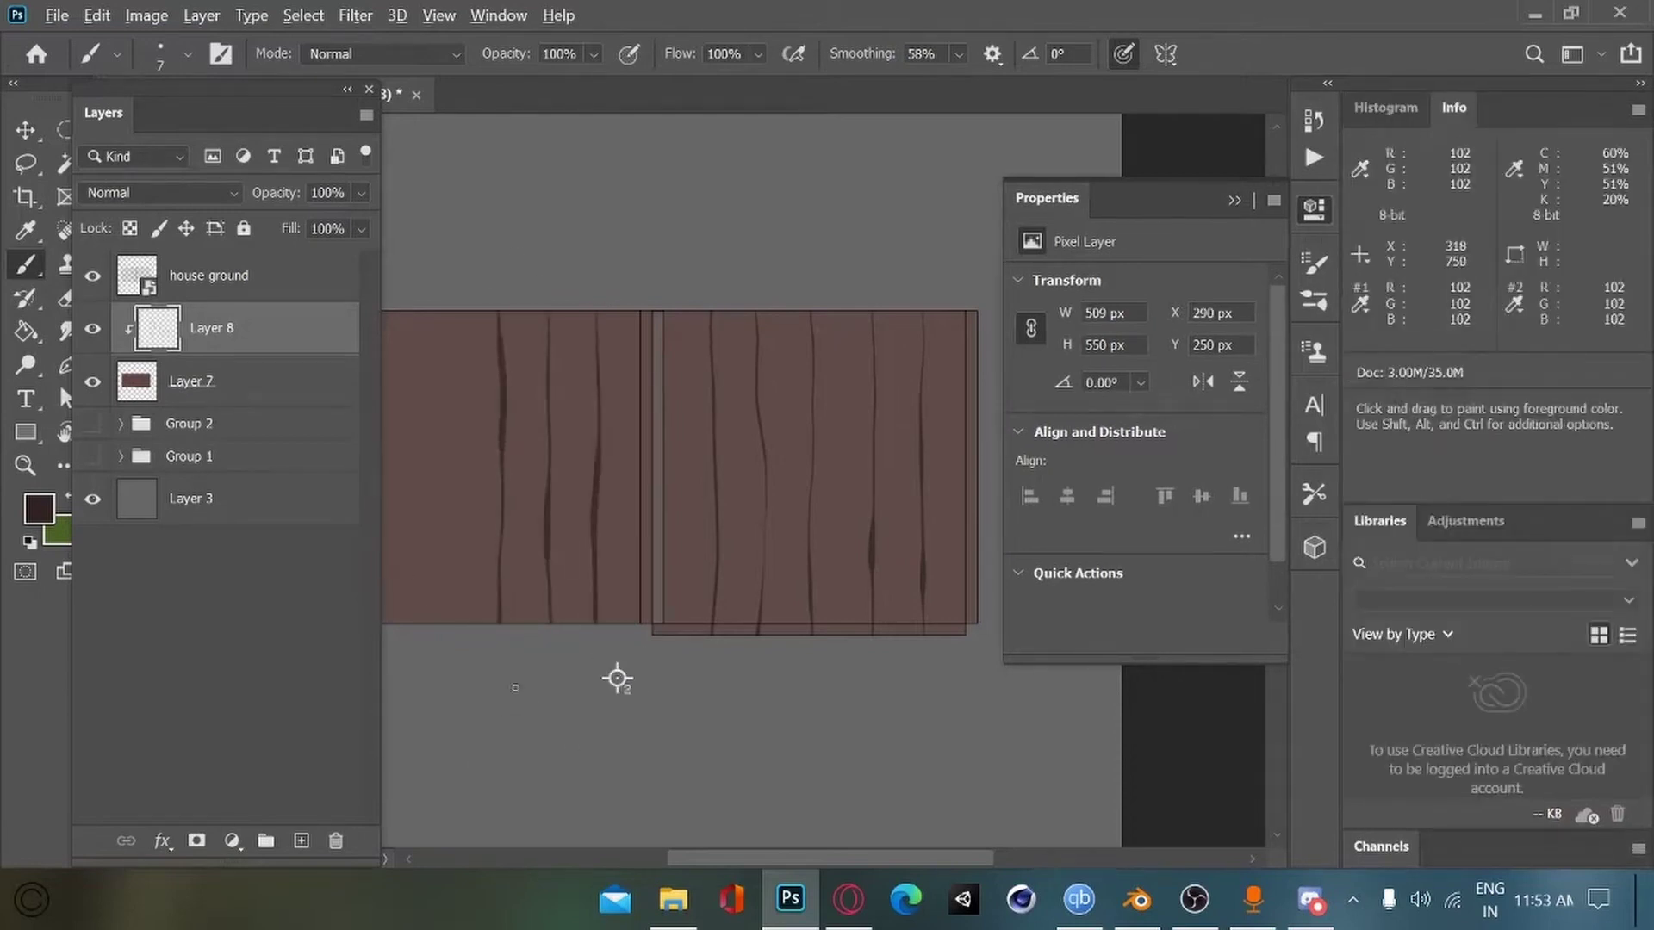
{"action": "left_click_drag", "start_coordinate": [400, 468], "coordinate": [548, 474]}
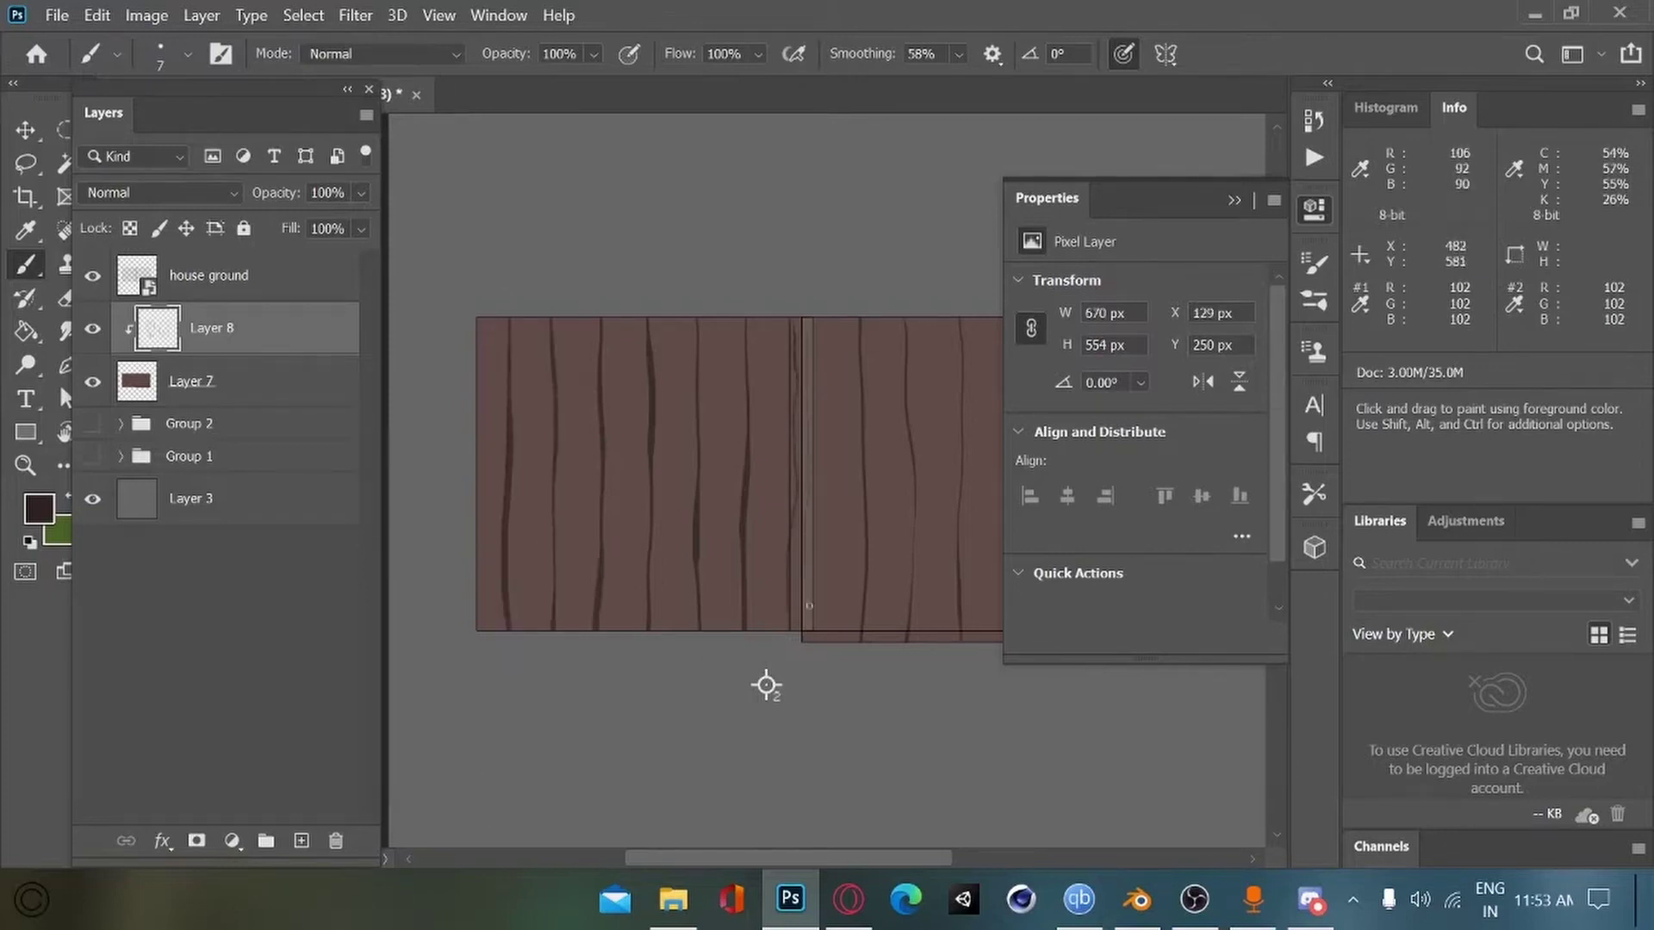
{"action": "left_click_drag", "start_coordinate": [765, 685], "coordinate": [503, 668]}
{"action": "left_click_drag", "start_coordinate": [855, 362], "coordinate": [856, 613]}
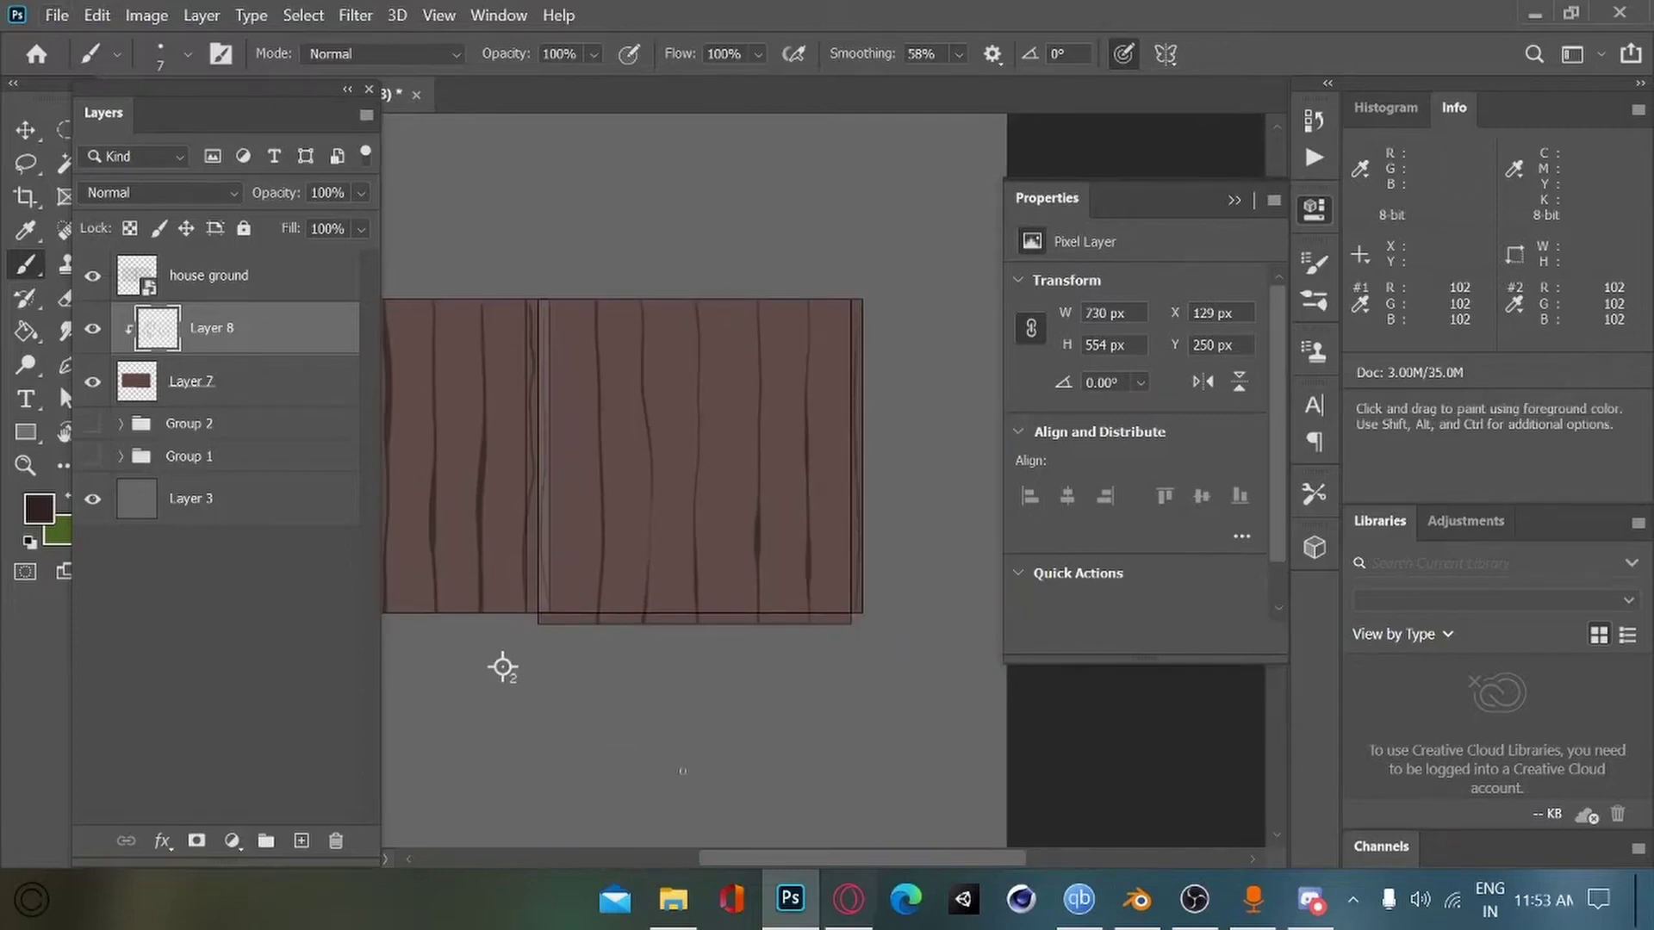
Step: Save the Photoshop document and hide the house ground layout layer
{"action": "left_click_drag", "start_coordinate": [560, 716], "coordinate": [739, 737]}
{"action": "key", "text": "ctrl+s"}
{"action": "left_click", "coordinate": [92, 276]}
Step: Start saving the painted texture as a separate file in the fish house folder, entering the name "house ground"
{"action": "left_click", "coordinate": [53, 17]}
{"action": "left_click", "coordinate": [51, 19]}
{"action": "left_click", "coordinate": [54, 15]}
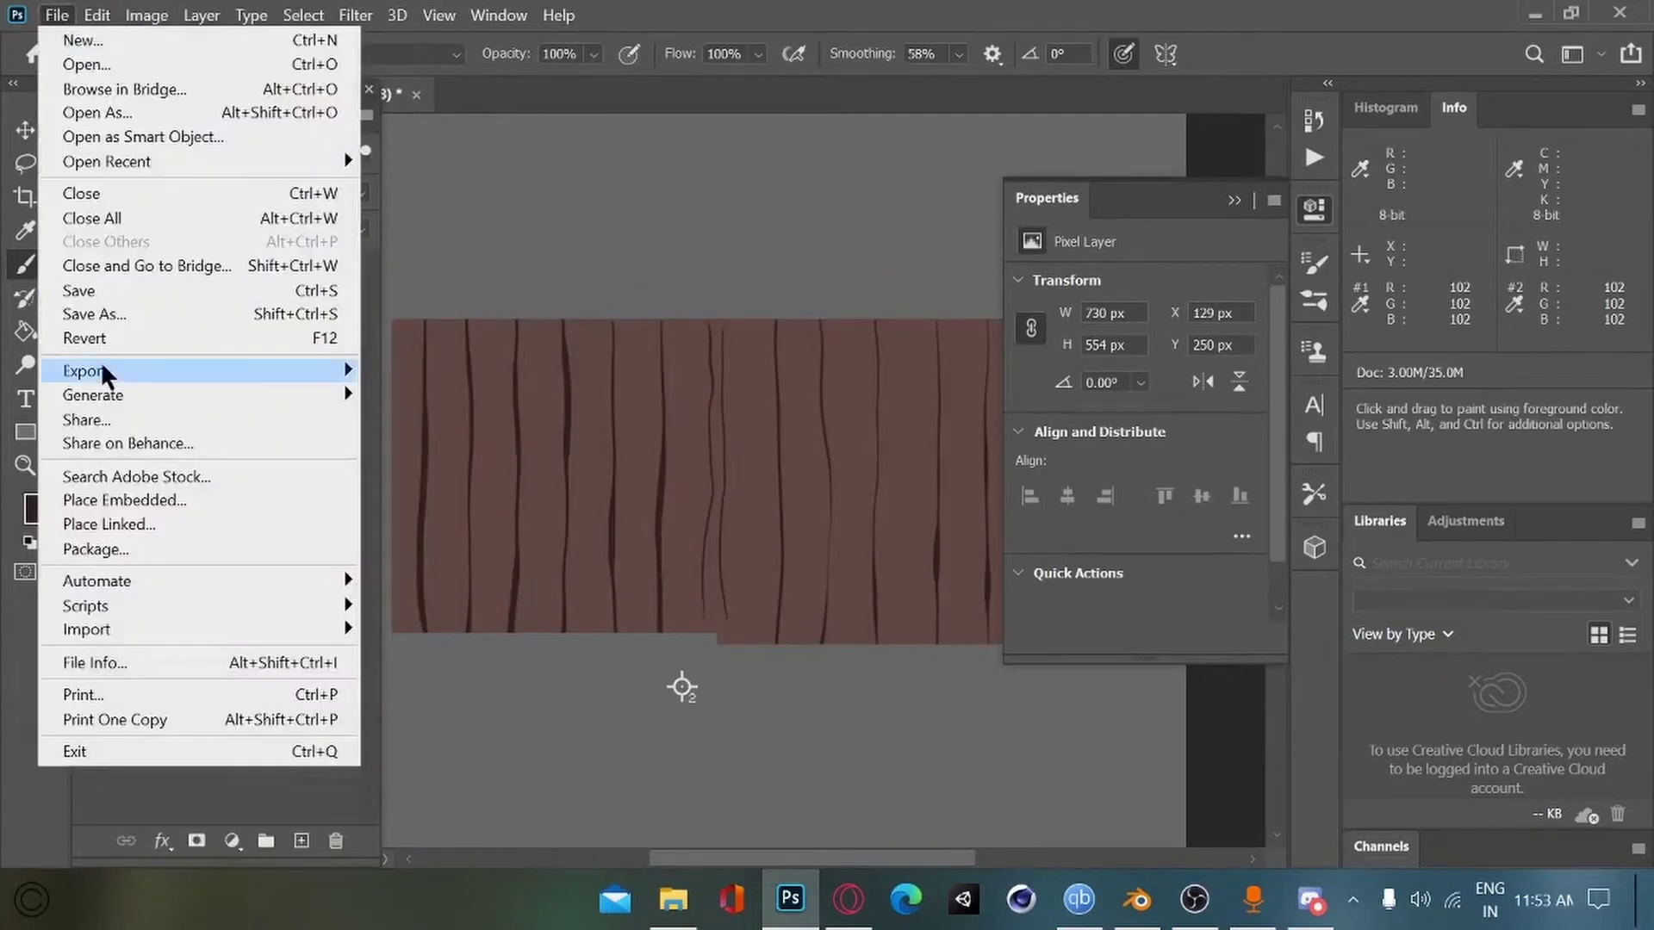
{"action": "left_click", "coordinate": [86, 312]}
{"action": "type", "text": "house ground"}
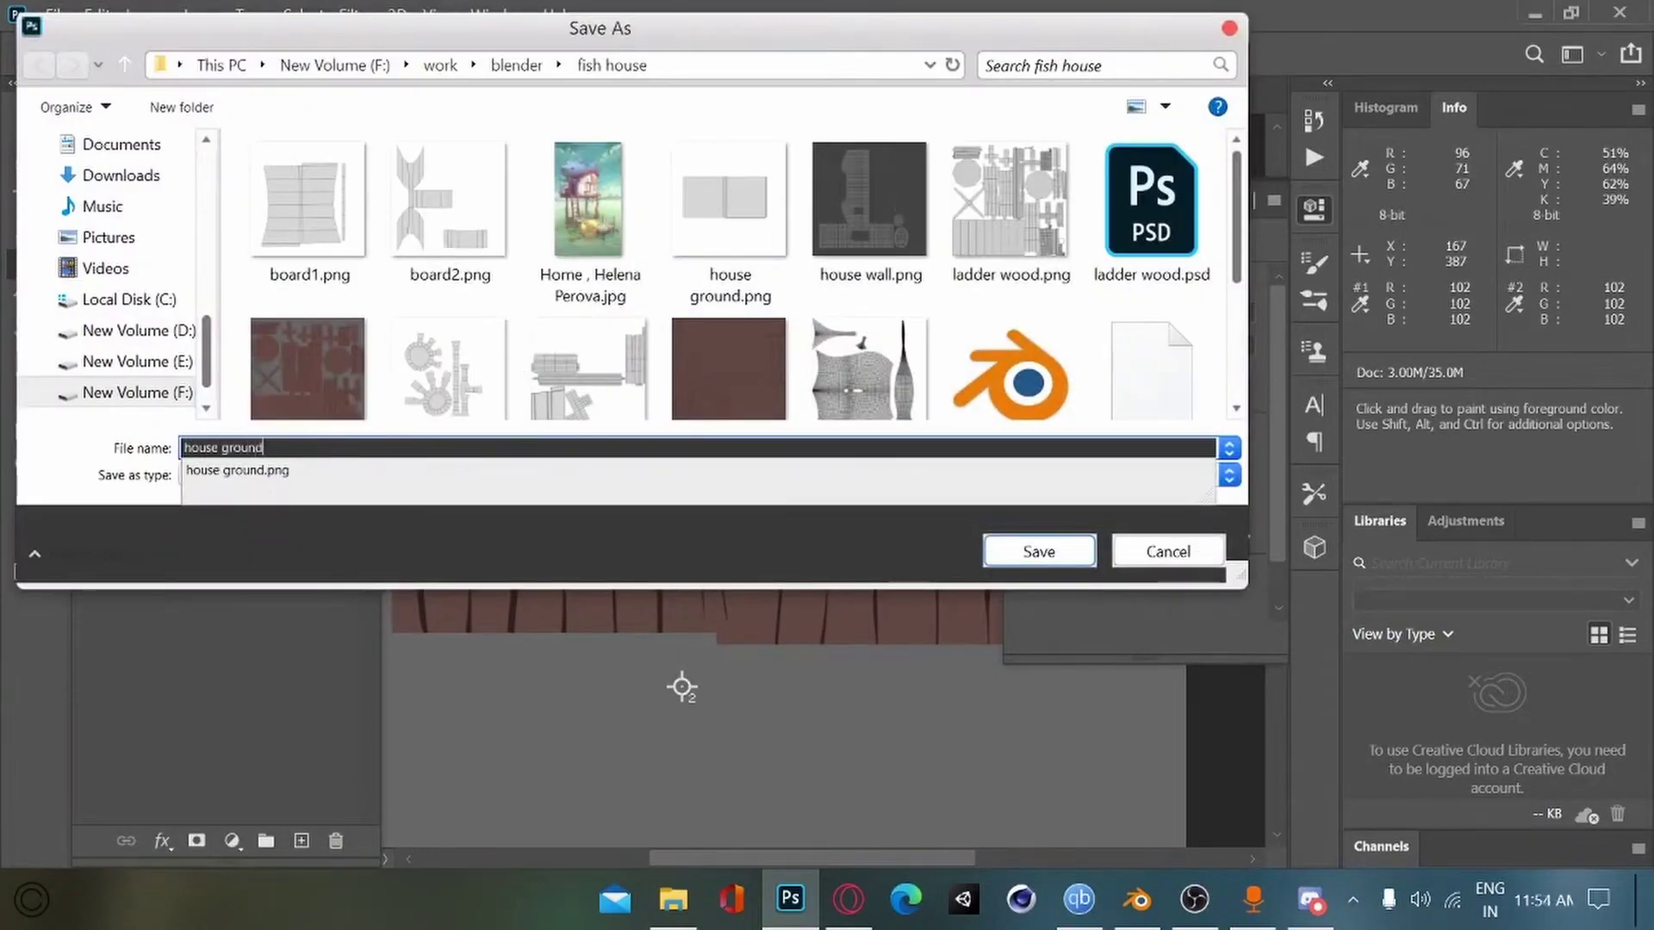
Step: Save the plank texture in the fish house folder as house ground_done.png
{"action": "key", "text": "Return"}
{"action": "type", "text": "nd_done"}
{"action": "key", "text": "Return"}
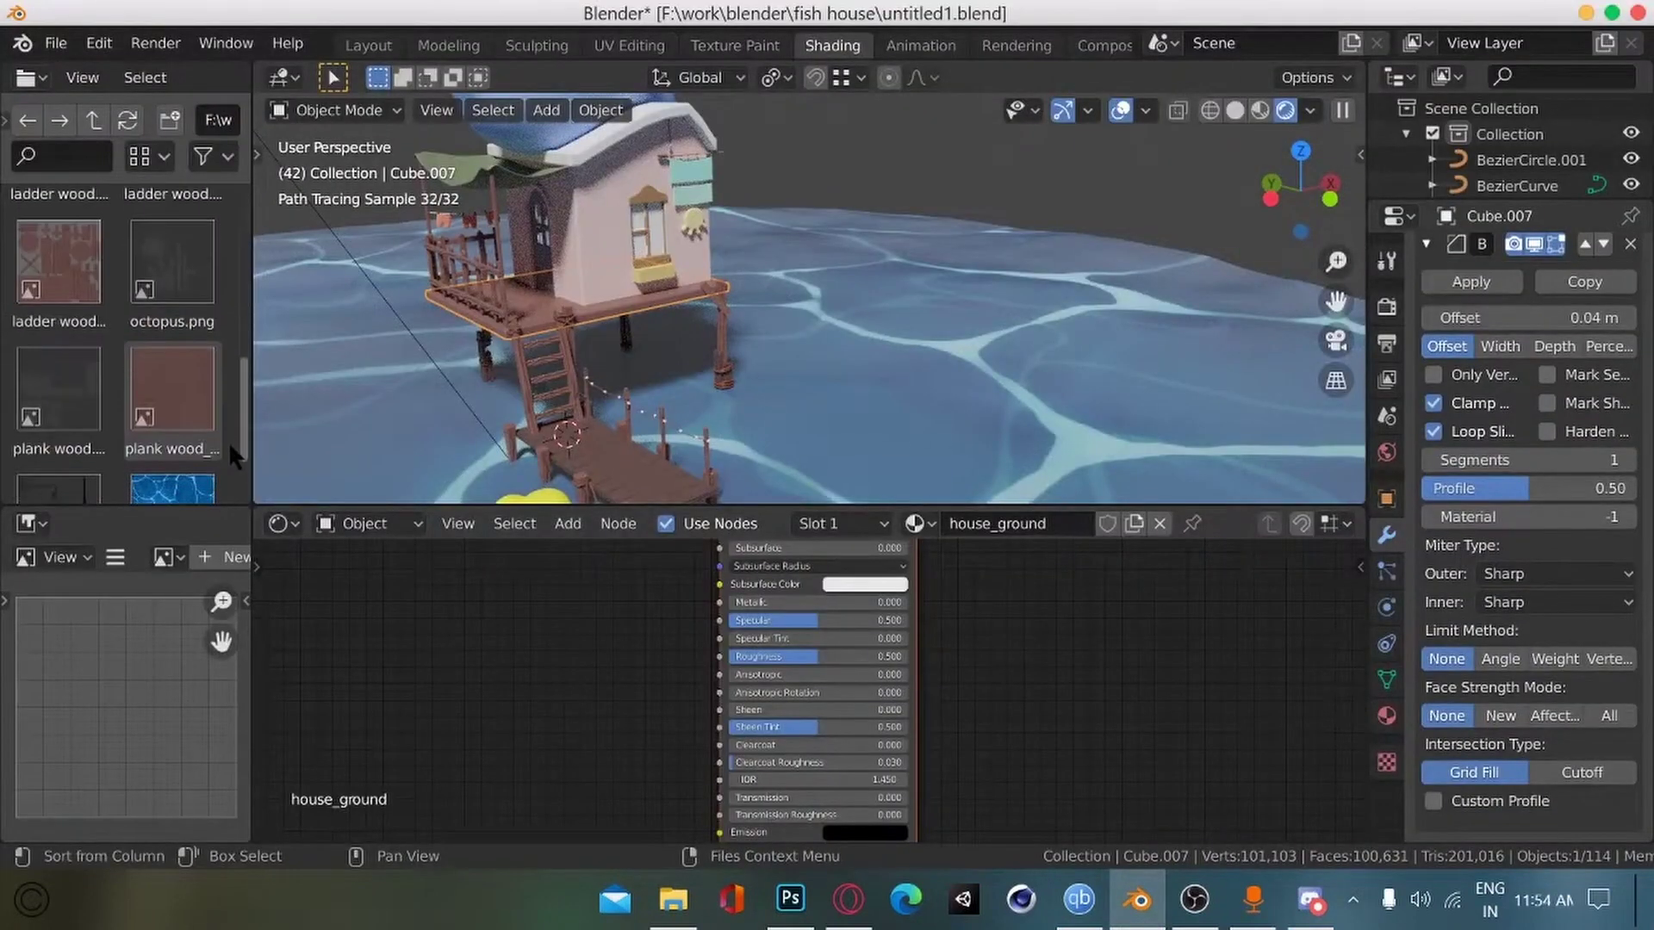
Step: In Blender, add house ground_done.png to the house_ground material and connect its color to the Principled BSDF's Base Color
{"action": "scroll", "coordinate": [229, 441], "scroll_direction": "up", "scroll_amount": 3}
{"action": "left_click_drag", "start_coordinate": [57, 216], "coordinate": [404, 685]}
{"action": "left_click_drag", "start_coordinate": [510, 703], "coordinate": [460, 557]}
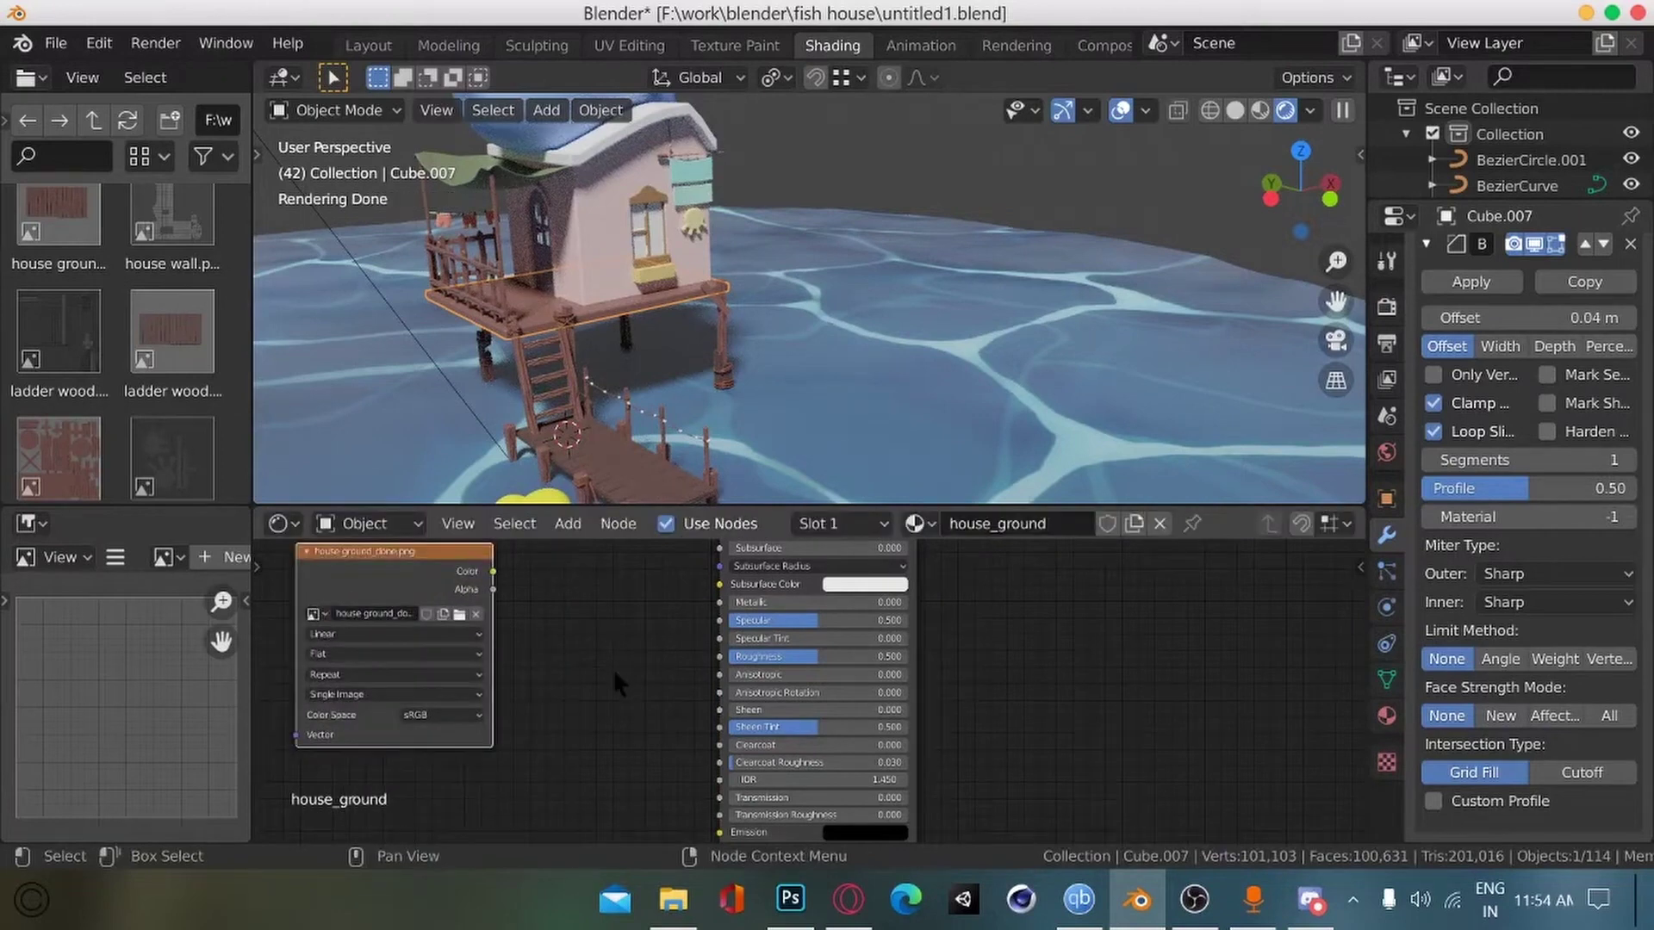
{"action": "middle_click_drag", "start_coordinate": [565, 648], "coordinate": [551, 725]}
{"action": "left_click_drag", "start_coordinate": [479, 647], "coordinate": [705, 606]}
Step: Reposition the house ground_done.png texture node and collapse it
{"action": "left_click_drag", "start_coordinate": [401, 627], "coordinate": [494, 586]}
{"action": "left_click_drag", "start_coordinate": [596, 751], "coordinate": [534, 732], "text": "alt"}
{"action": "left_click", "coordinate": [386, 558]}
{"action": "left_click_drag", "start_coordinate": [428, 699], "coordinate": [466, 719], "text": "alt"}
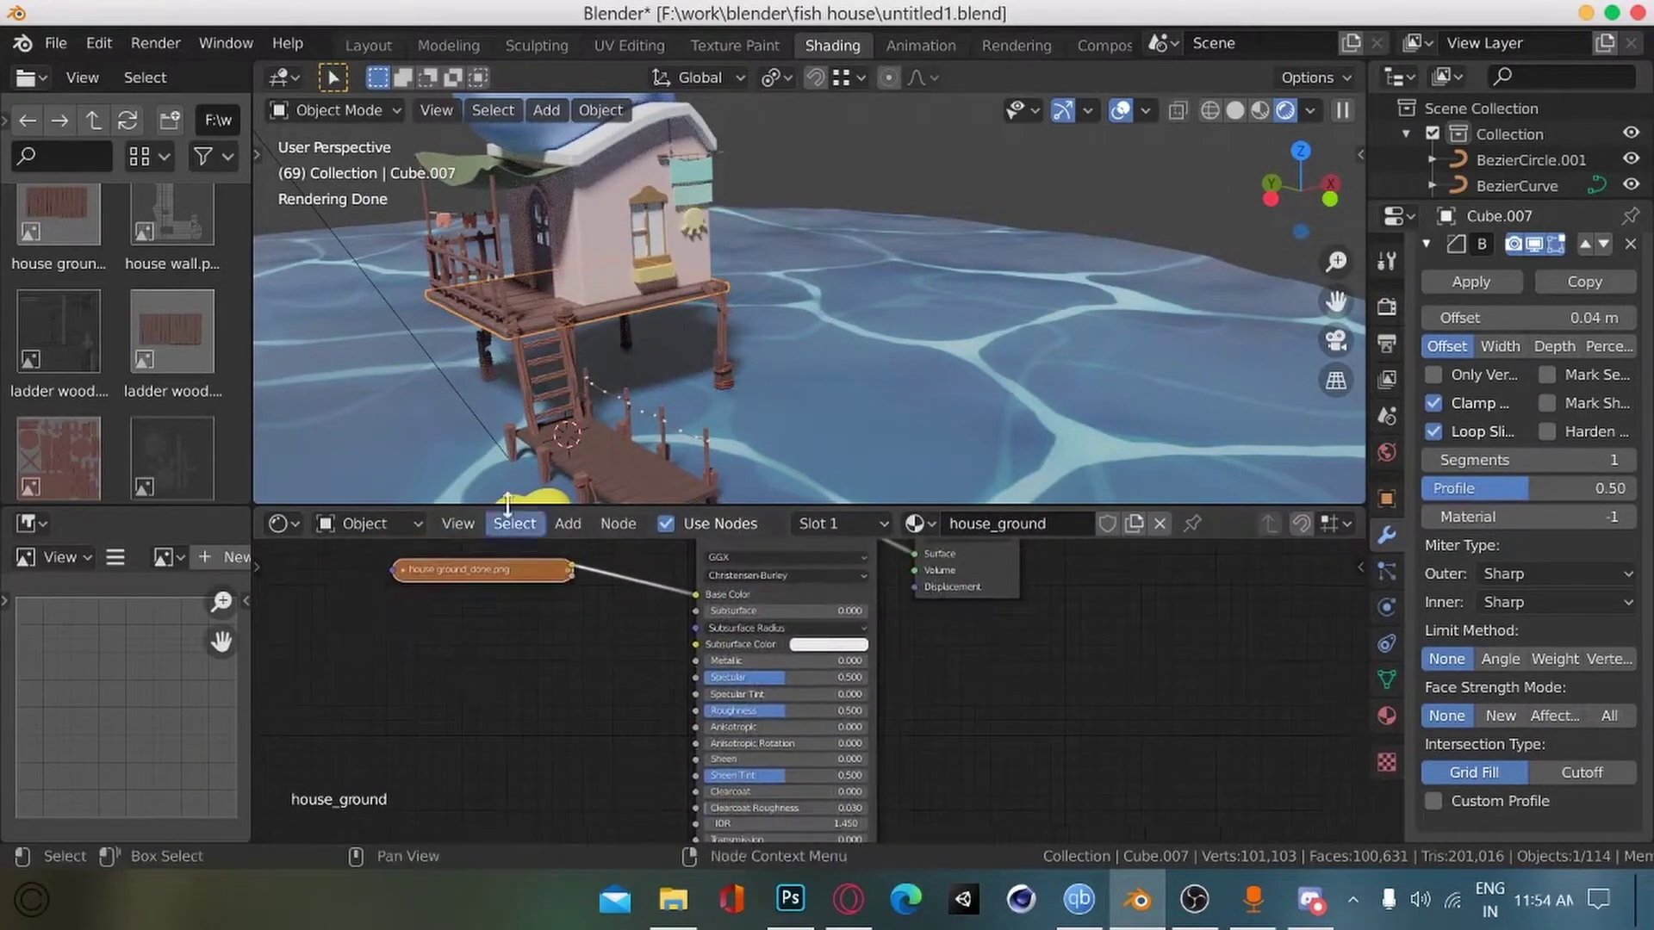
Step: Duplicate the collapsed texture node below the original and connect the copy to the Principled BSDF's Roughness
{"action": "left_click_drag", "start_coordinate": [1650, 726], "coordinate": [1647, 683]}
{"action": "left_click_drag", "start_coordinate": [458, 572], "coordinate": [408, 574]}
{"action": "key", "text": "shift+d"}
{"action": "left_click", "coordinate": [380, 666]}
{"action": "left_click_drag", "start_coordinate": [494, 650], "coordinate": [696, 711]}
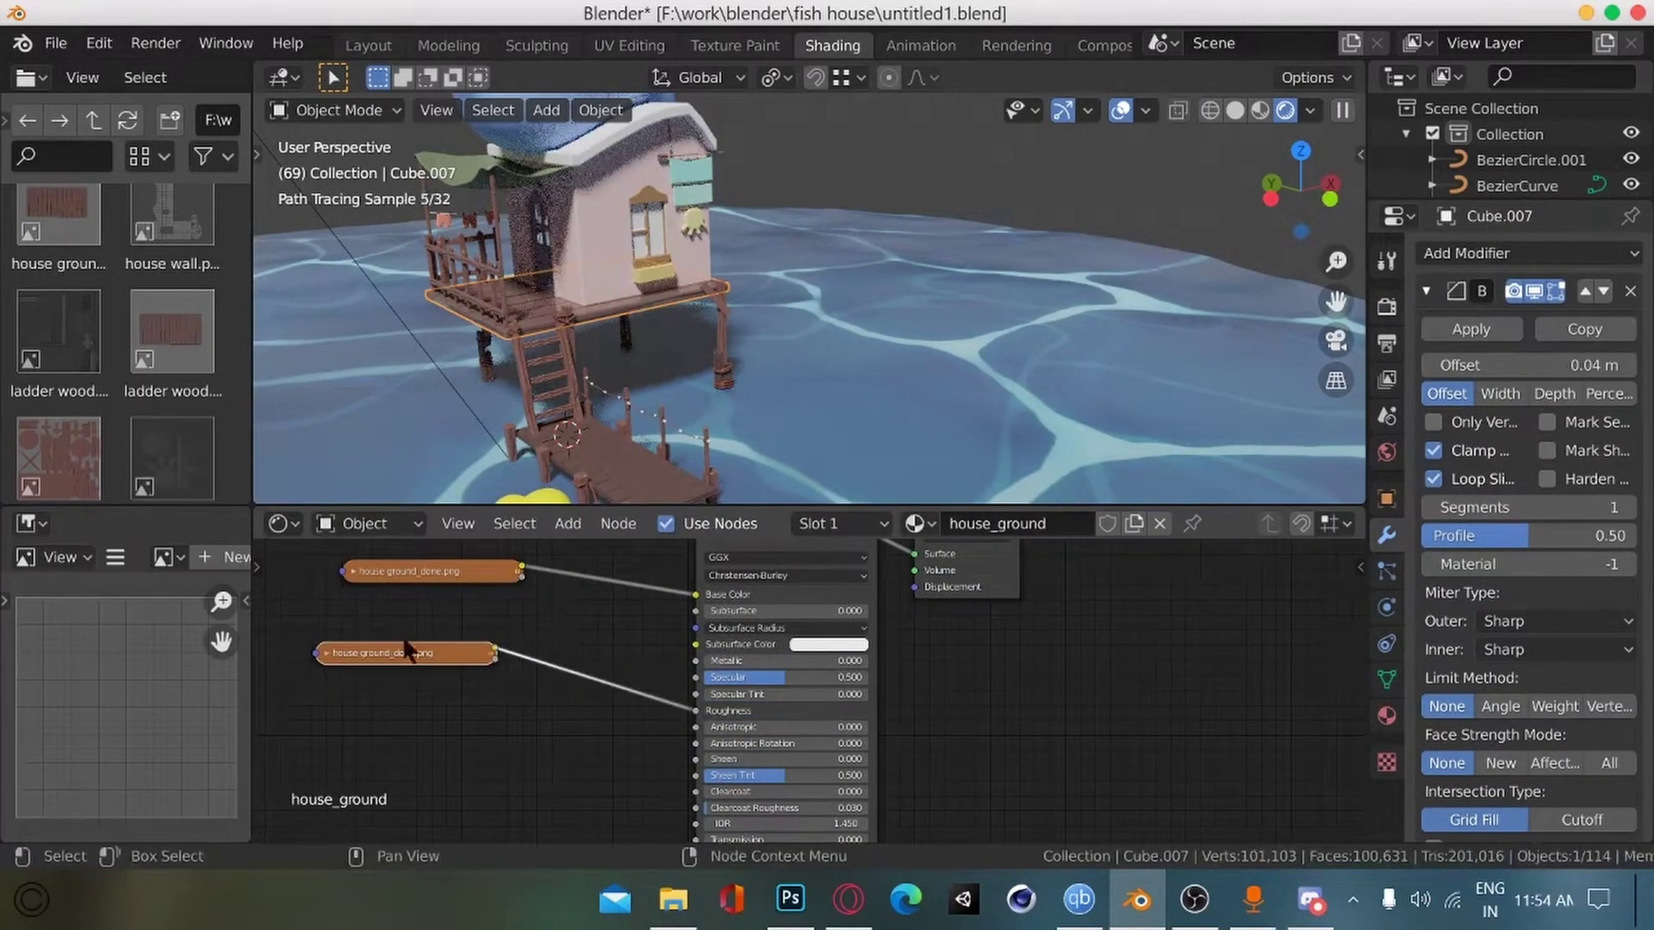
{"action": "left_click_drag", "start_coordinate": [405, 650], "coordinate": [347, 647]}
Step: Insert a ColorRamp node between the duplicated texture and the Roughness input
{"action": "key", "text": "shift+s"}
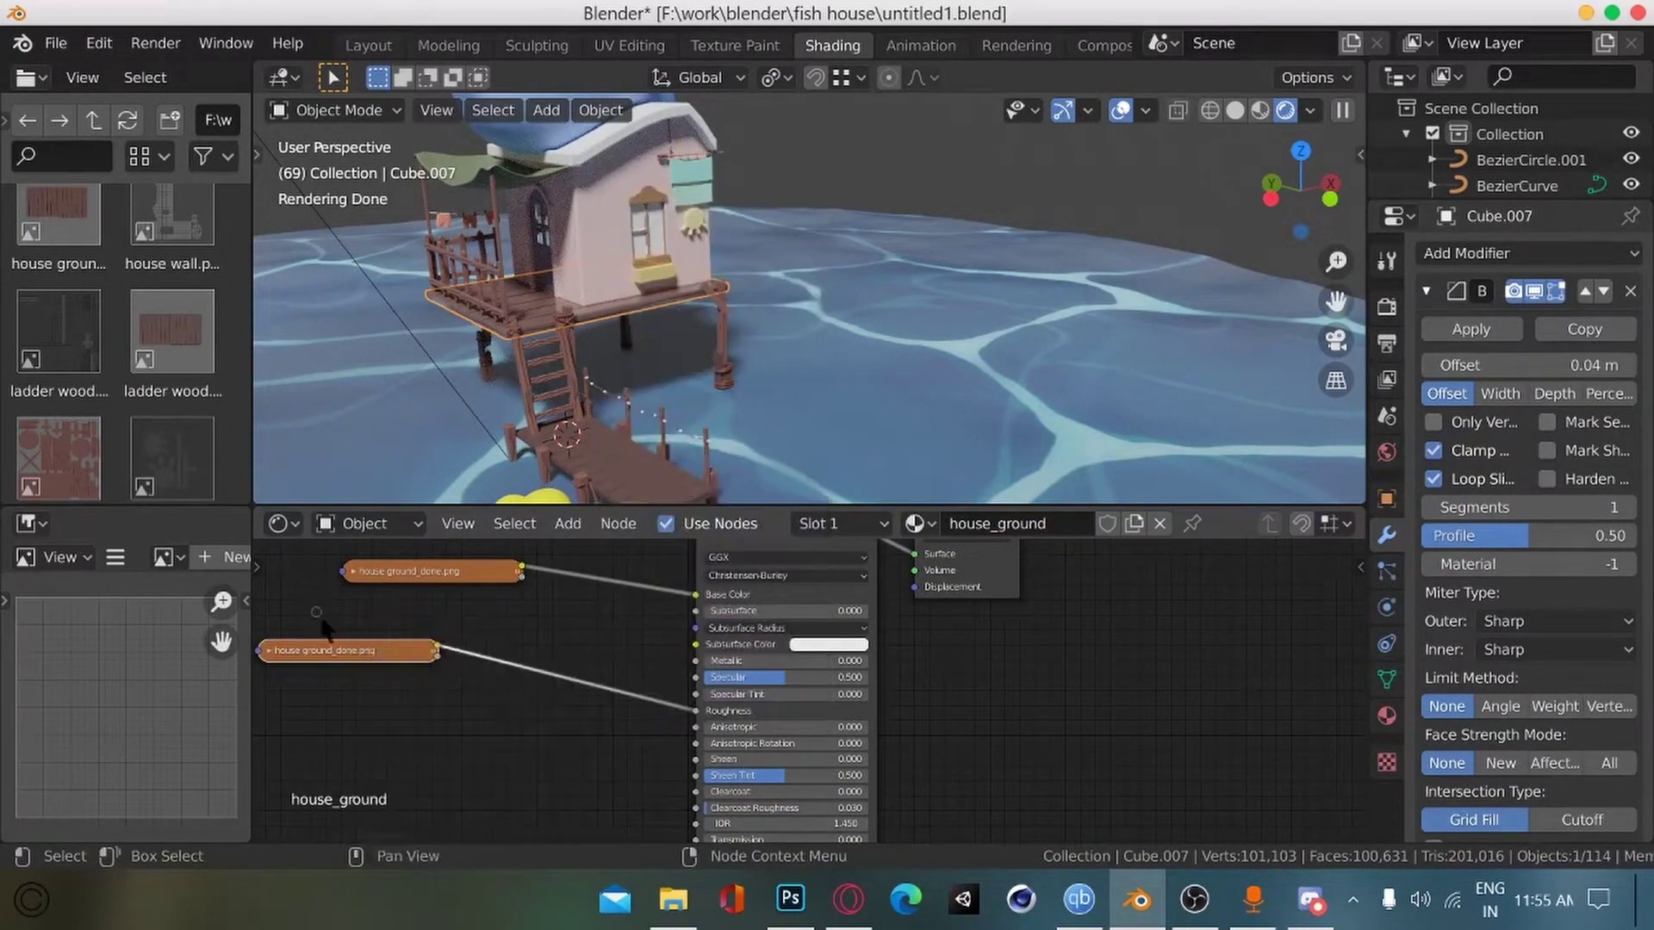
{"action": "key", "text": "shift+a"}
{"action": "left_click", "coordinate": [370, 572]}
{"action": "type", "text": "colo"}
{"action": "left_click", "coordinate": [418, 619]}
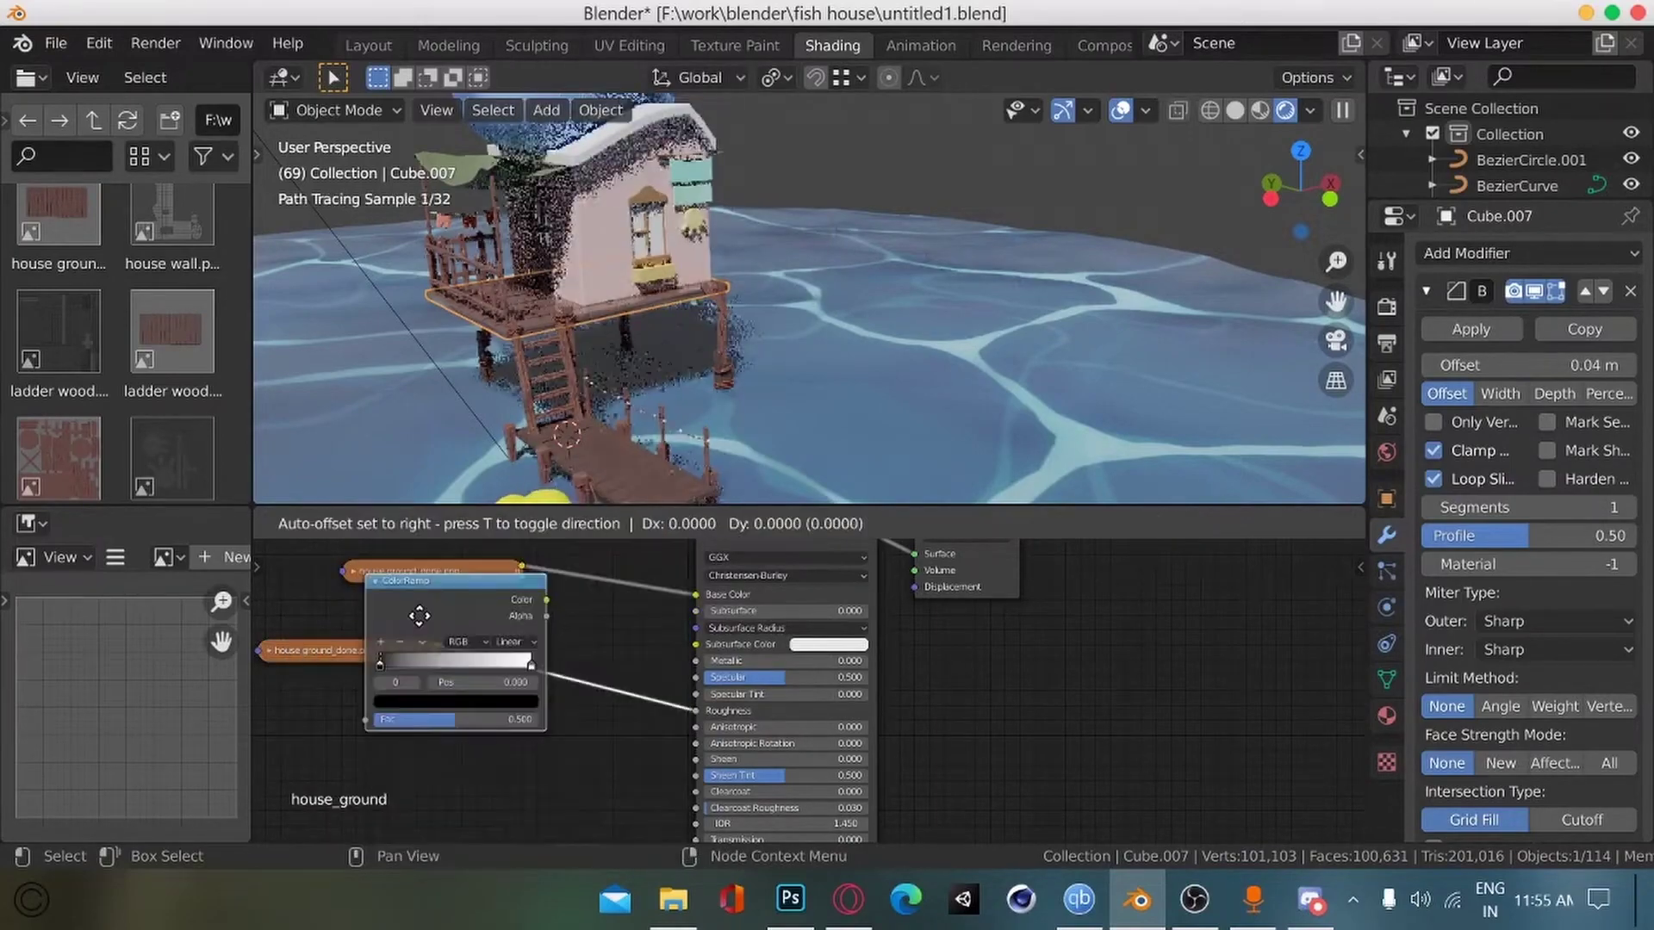
{"action": "left_click", "coordinate": [458, 663]}
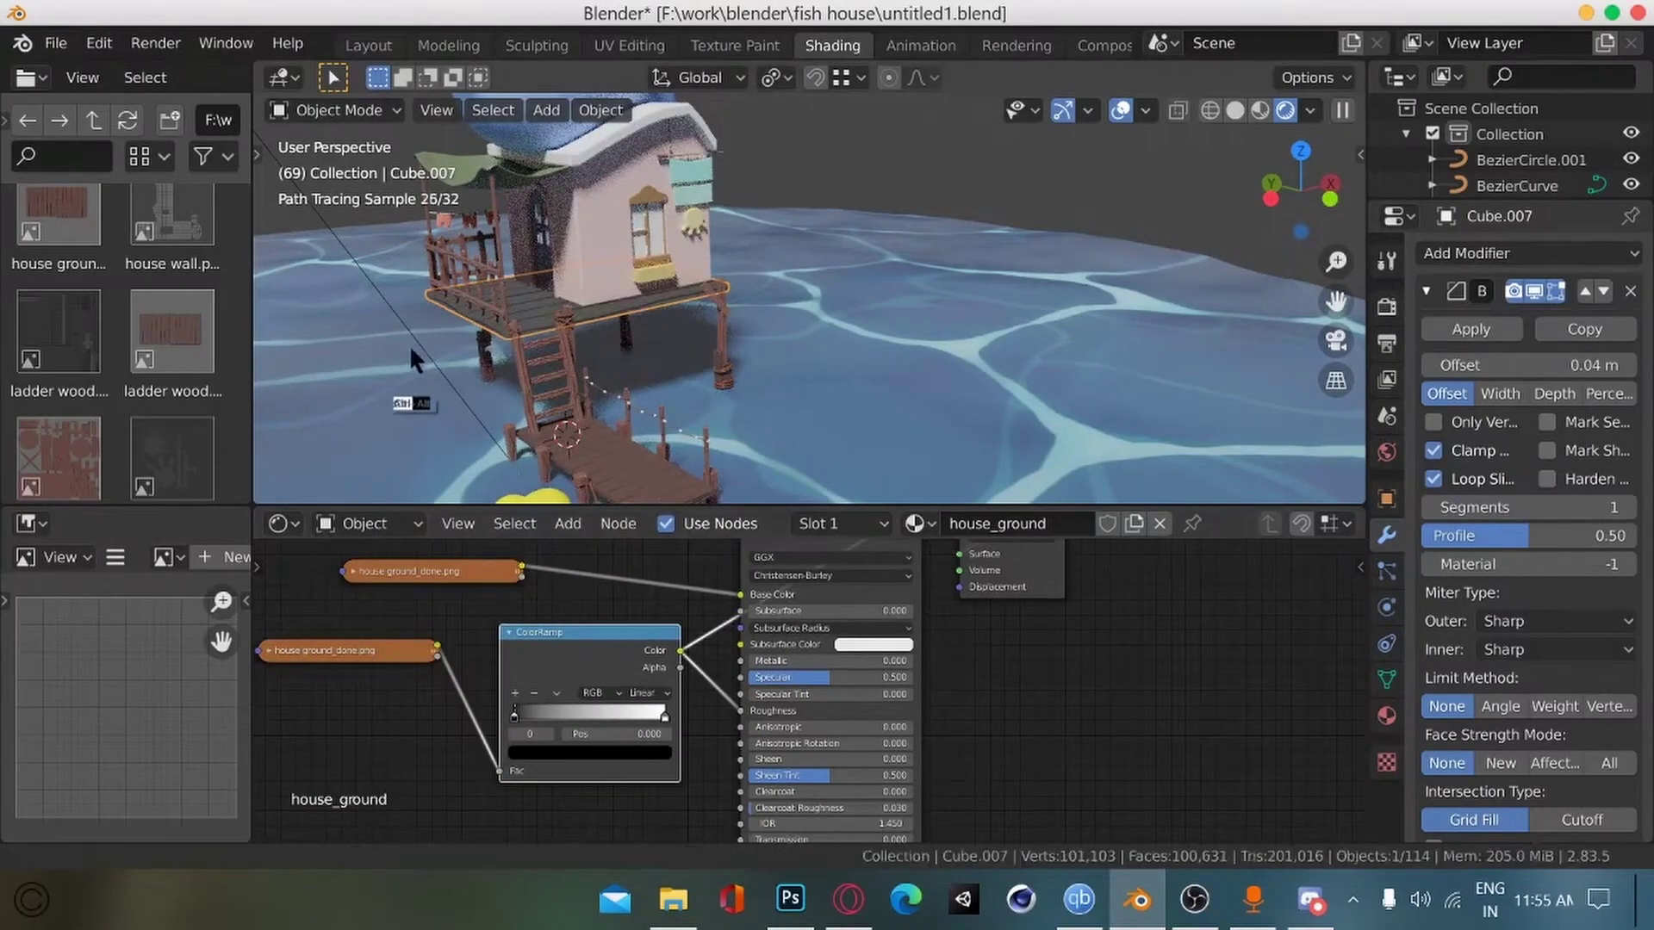
Step: Examine the ColorRamp preview on the deck and remove the ramp's black stop
{"action": "scroll", "coordinate": [410, 344], "scroll_direction": "up", "scroll_amount": 5}
{"action": "scroll", "coordinate": [410, 450], "scroll_direction": "up", "scroll_amount": 2}
{"action": "scroll", "coordinate": [422, 745], "scroll_direction": "up", "scroll_amount": 3}
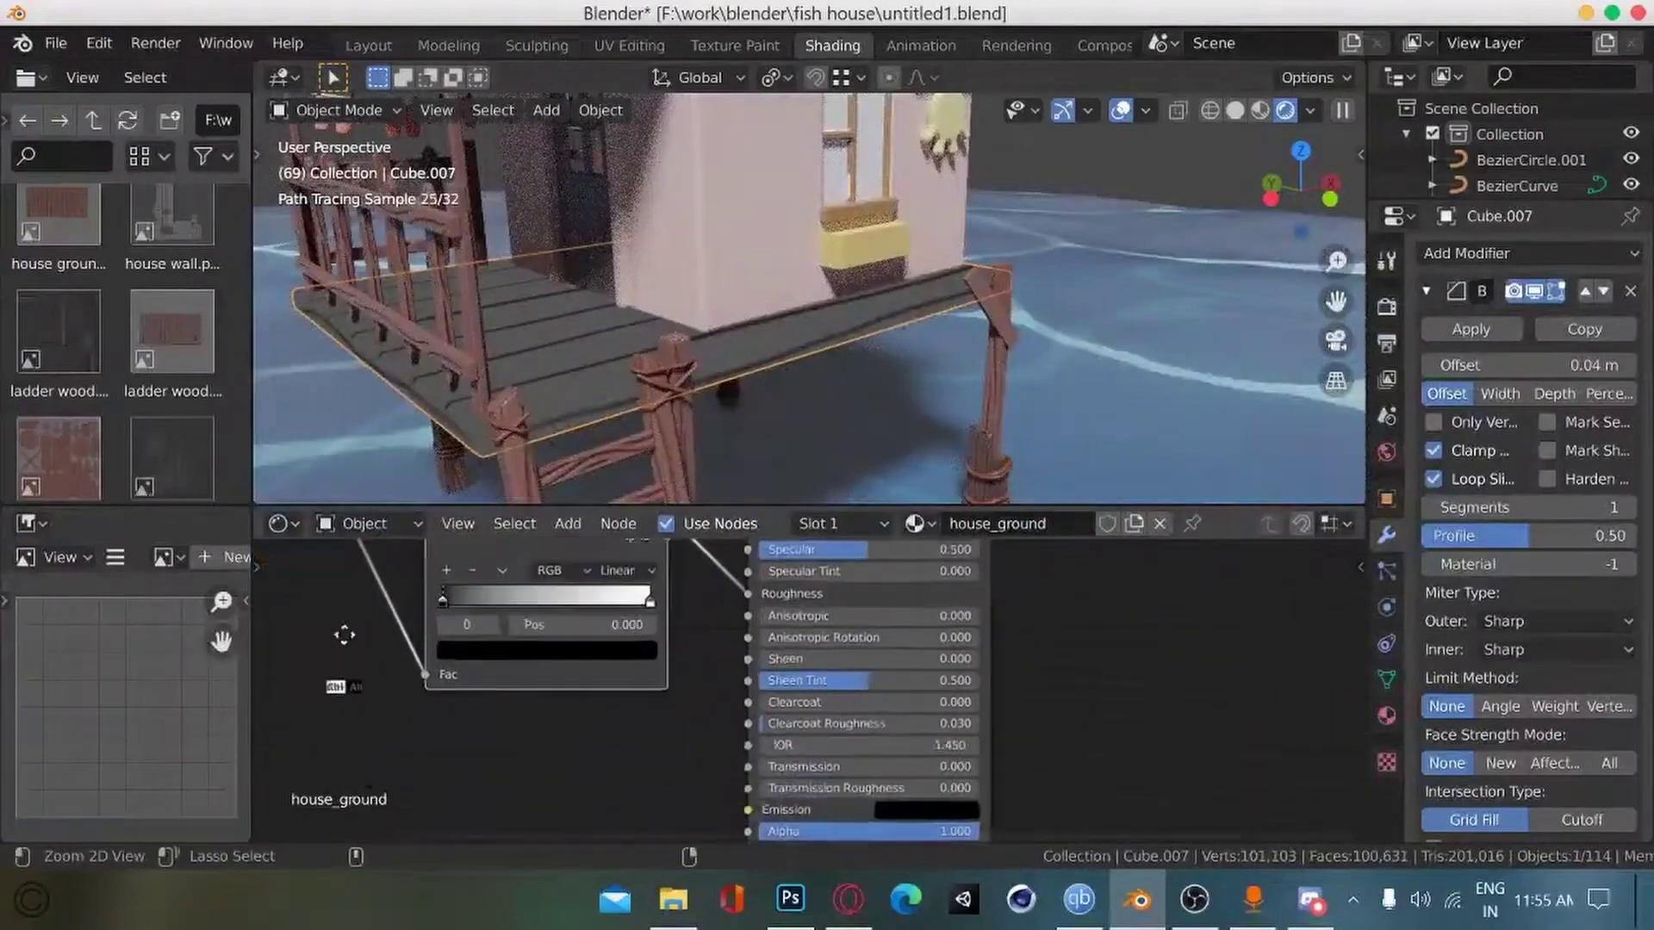
{"action": "left_click_drag", "start_coordinate": [365, 740], "coordinate": [358, 716], "text": "alt"}
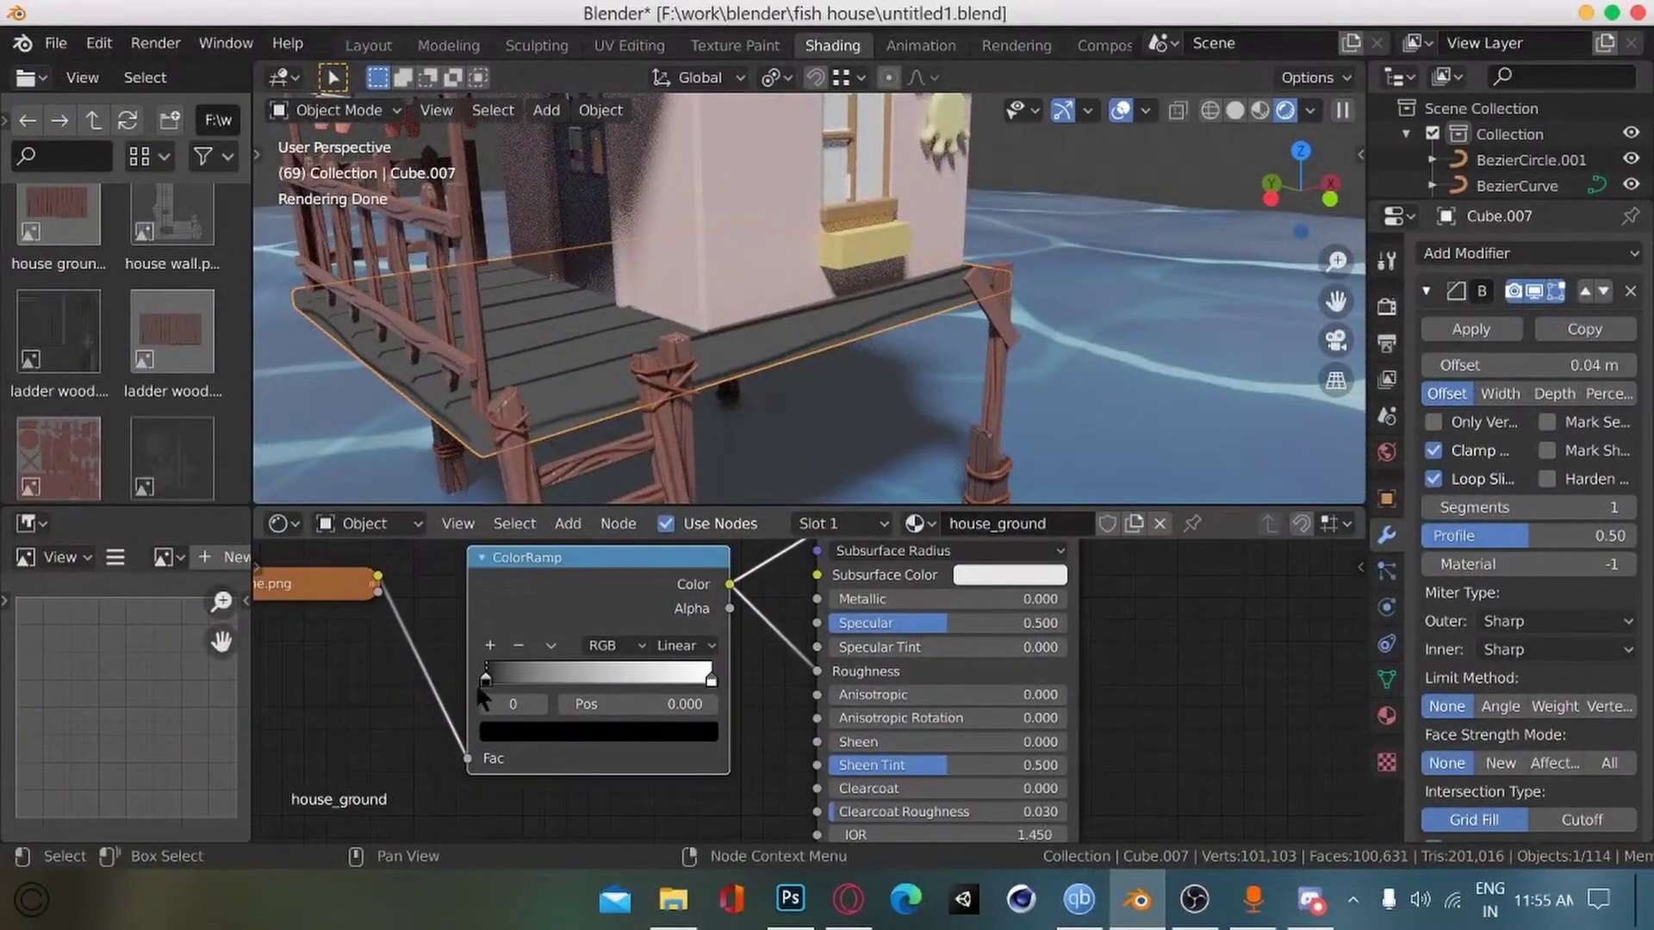
{"action": "left_click_drag", "start_coordinate": [709, 682], "coordinate": [728, 705]}
{"action": "left_click", "coordinate": [537, 668]}
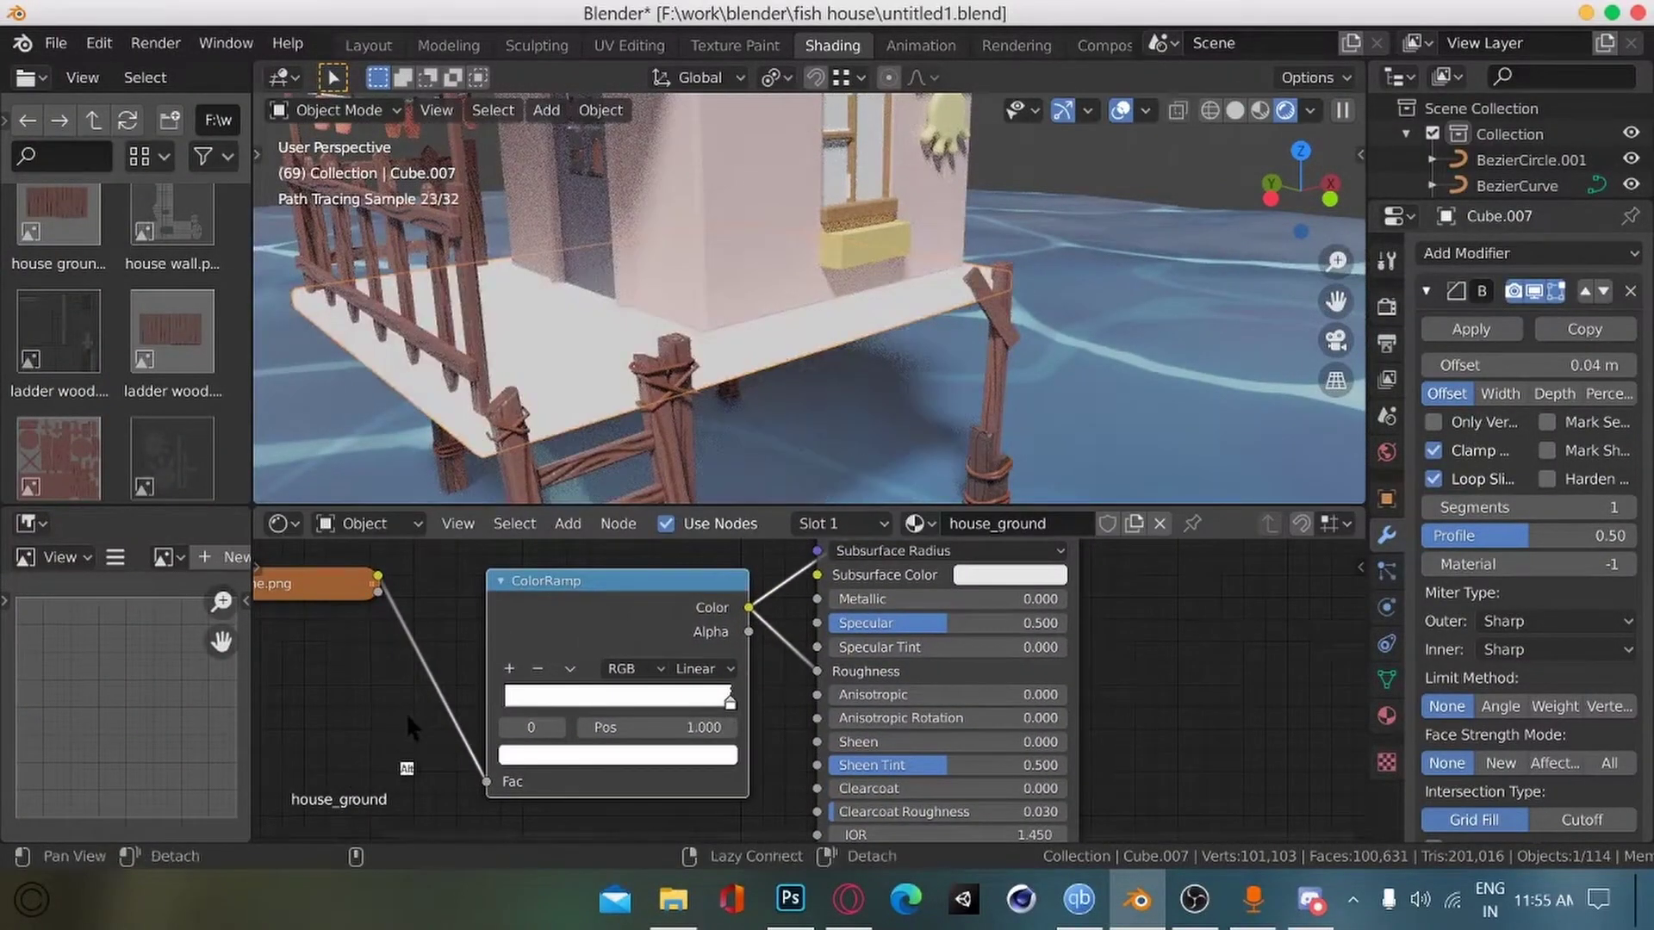
Step: Keep the remaining ramp stop white and switch the preview to the full Principled BSDF material
{"action": "scroll", "coordinate": [399, 741], "scroll_direction": "down", "scroll_amount": 4}
{"action": "left_click", "coordinate": [546, 754]}
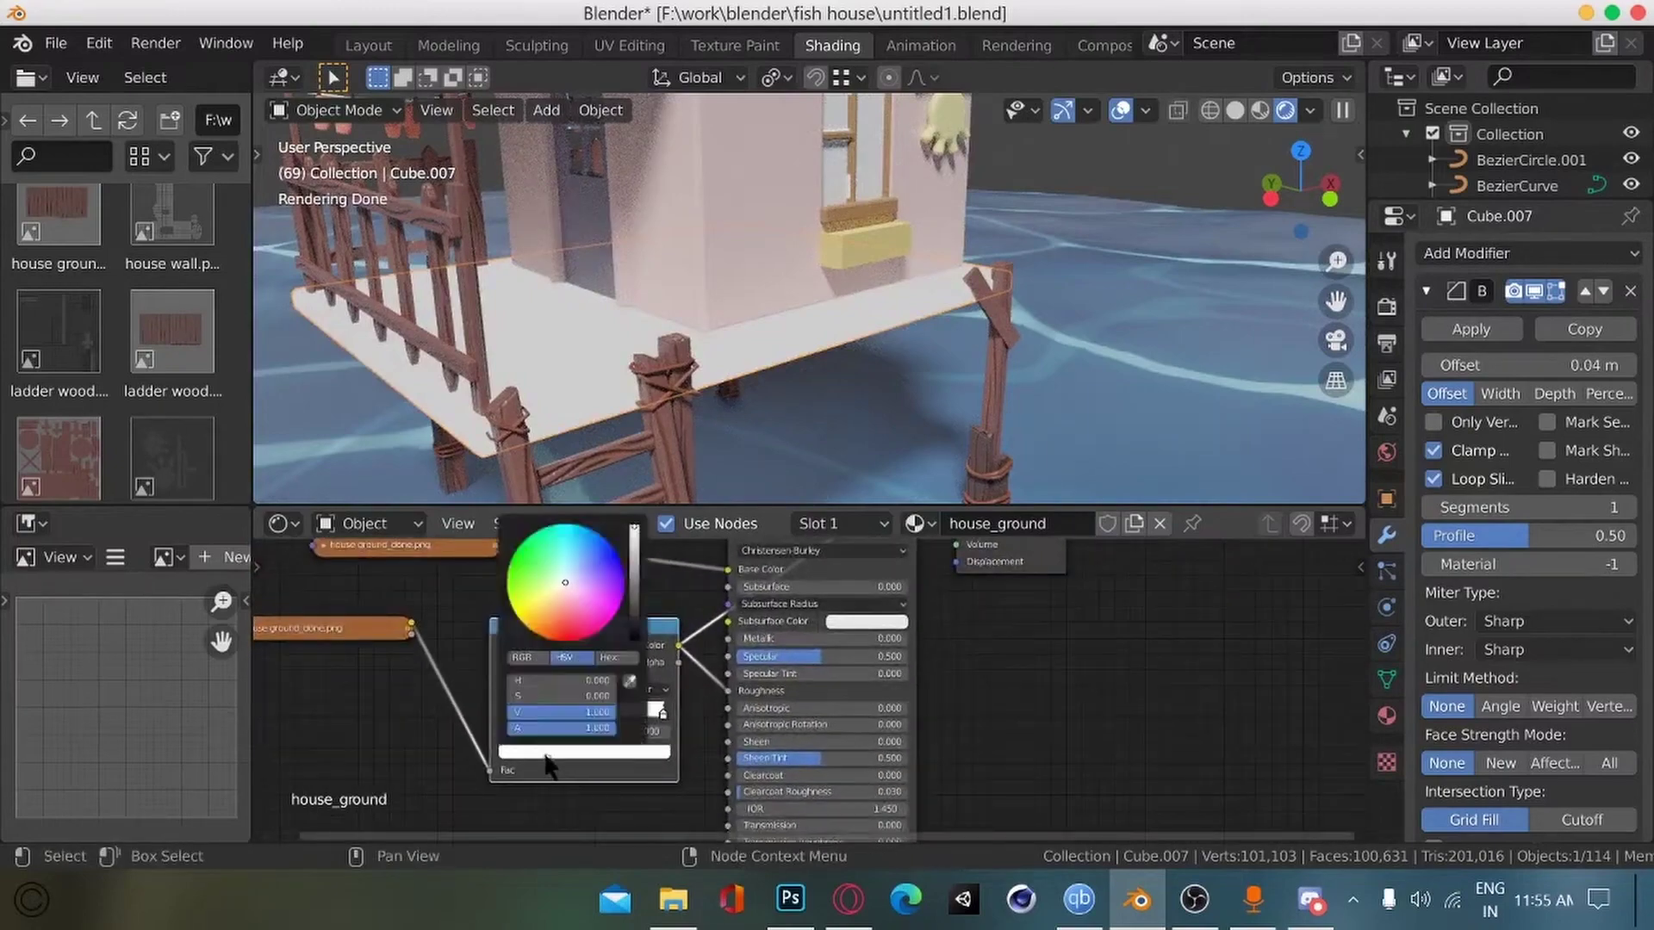
{"action": "mouse_move", "coordinate": [634, 555]}
{"action": "left_mouse_down"}
{"action": "mouse_move", "coordinate": [634, 639]}
{"action": "mouse_move", "coordinate": [633, 527]}
{"action": "left_mouse_up"}
{"action": "middle_click_drag", "start_coordinate": [779, 552], "coordinate": [648, 624]}
{"action": "left_click", "coordinate": [656, 575], "text": "ctrl+shift"}
{"action": "middle_click_drag", "start_coordinate": [508, 766], "coordinate": [638, 644]}
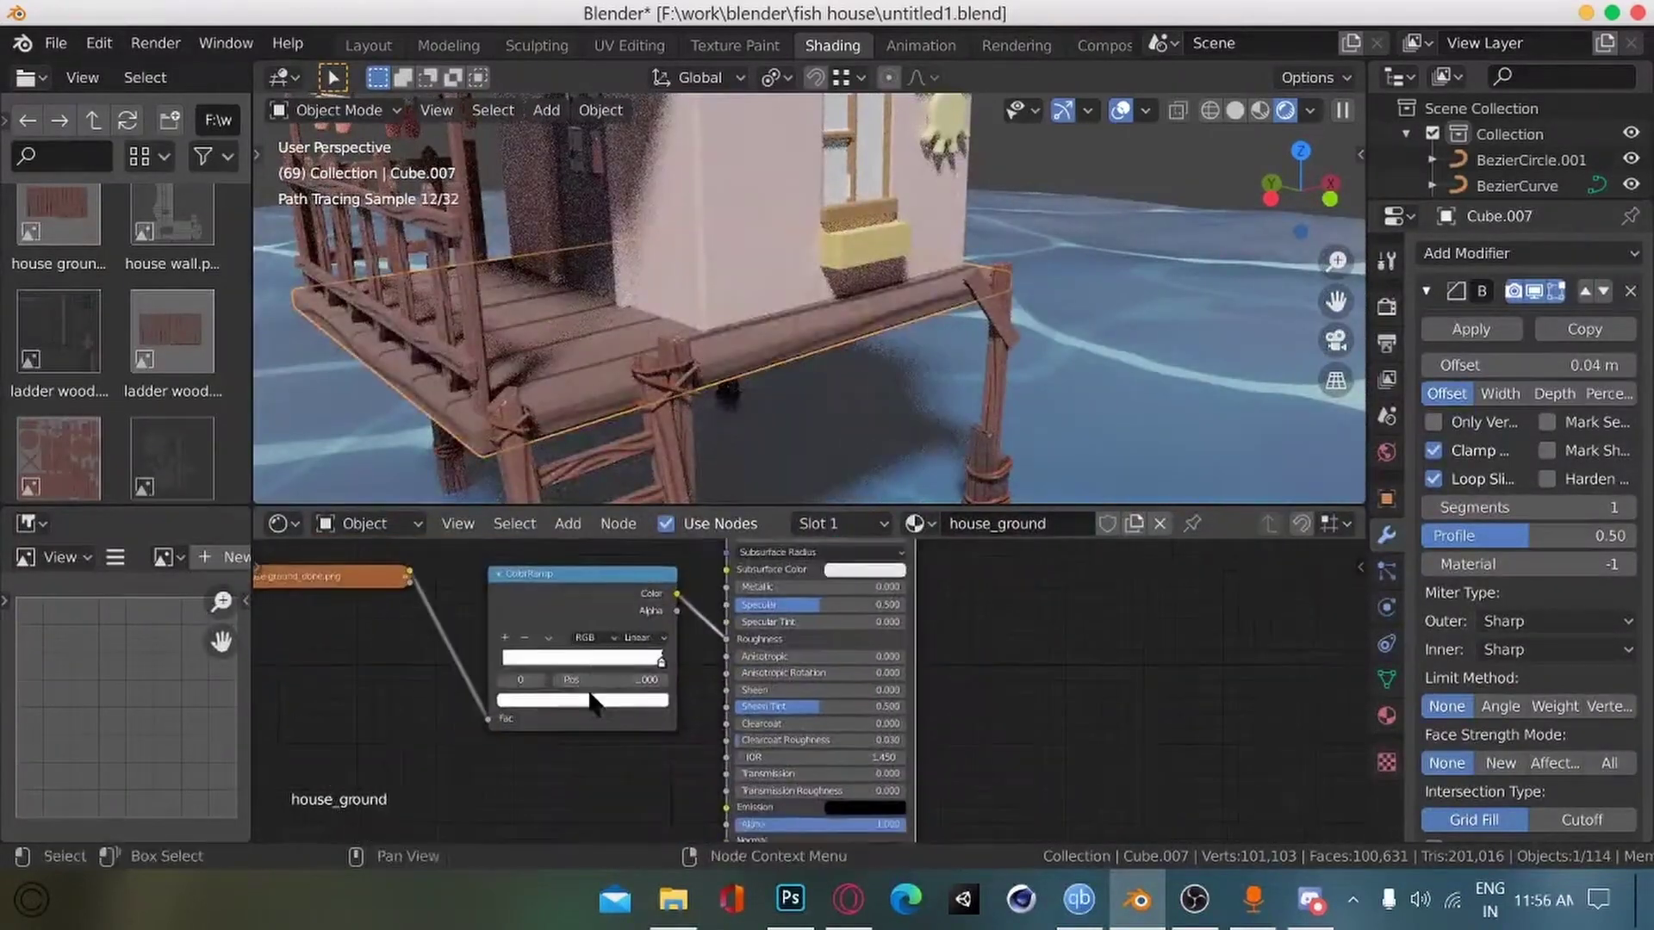
Step: Try black on the remaining ramp stop and return it to white
{"action": "left_click", "coordinate": [589, 699]}
{"action": "mouse_move", "coordinate": [633, 478]}
{"action": "left_mouse_down"}
{"action": "mouse_move", "coordinate": [634, 589]}
{"action": "mouse_move", "coordinate": [634, 469]}
{"action": "left_mouse_up"}
{"action": "middle_click_drag", "start_coordinate": [381, 716], "coordinate": [357, 748]}
{"action": "left_click", "coordinate": [541, 733]}
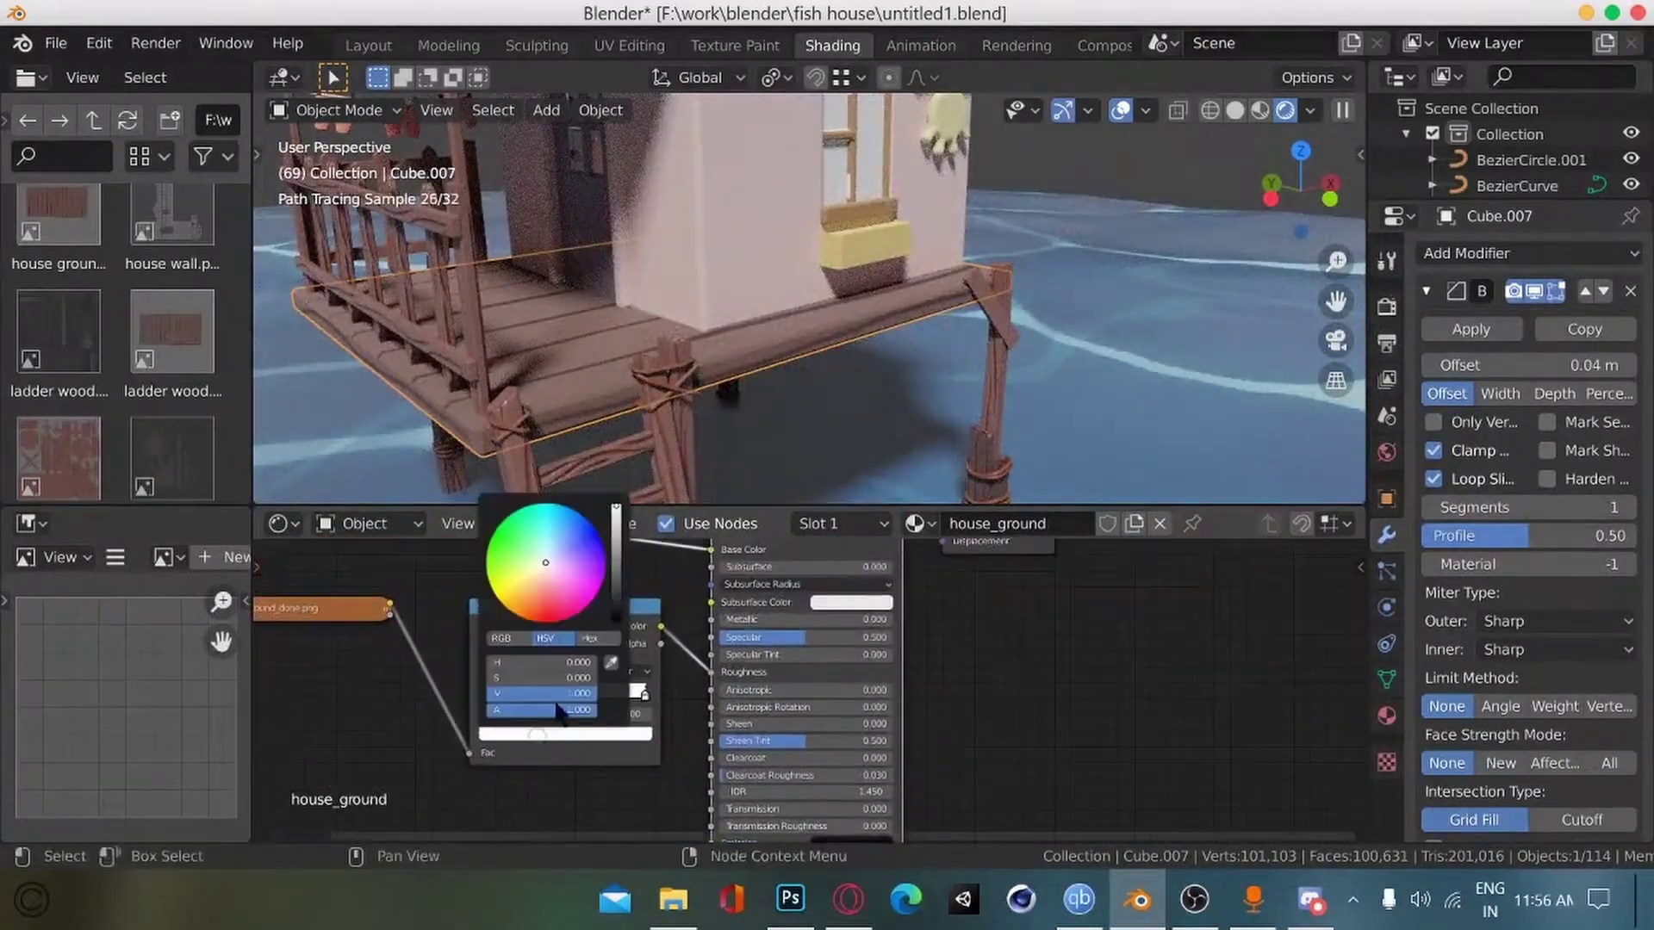
{"action": "left_click_drag", "start_coordinate": [616, 510], "coordinate": [615, 615]}
{"action": "left_click_drag", "start_coordinate": [616, 615], "coordinate": [615, 504]}
{"action": "mouse_move", "coordinate": [527, 650]}
{"action": "middle_mouse_down"}
{"action": "mouse_move", "coordinate": [509, 709]}
{"action": "mouse_move", "coordinate": [535, 657]}
{"action": "middle_mouse_up"}
Step: Add a second stop at the start of the color ramp and color it light grey
{"action": "left_click", "coordinate": [496, 694]}
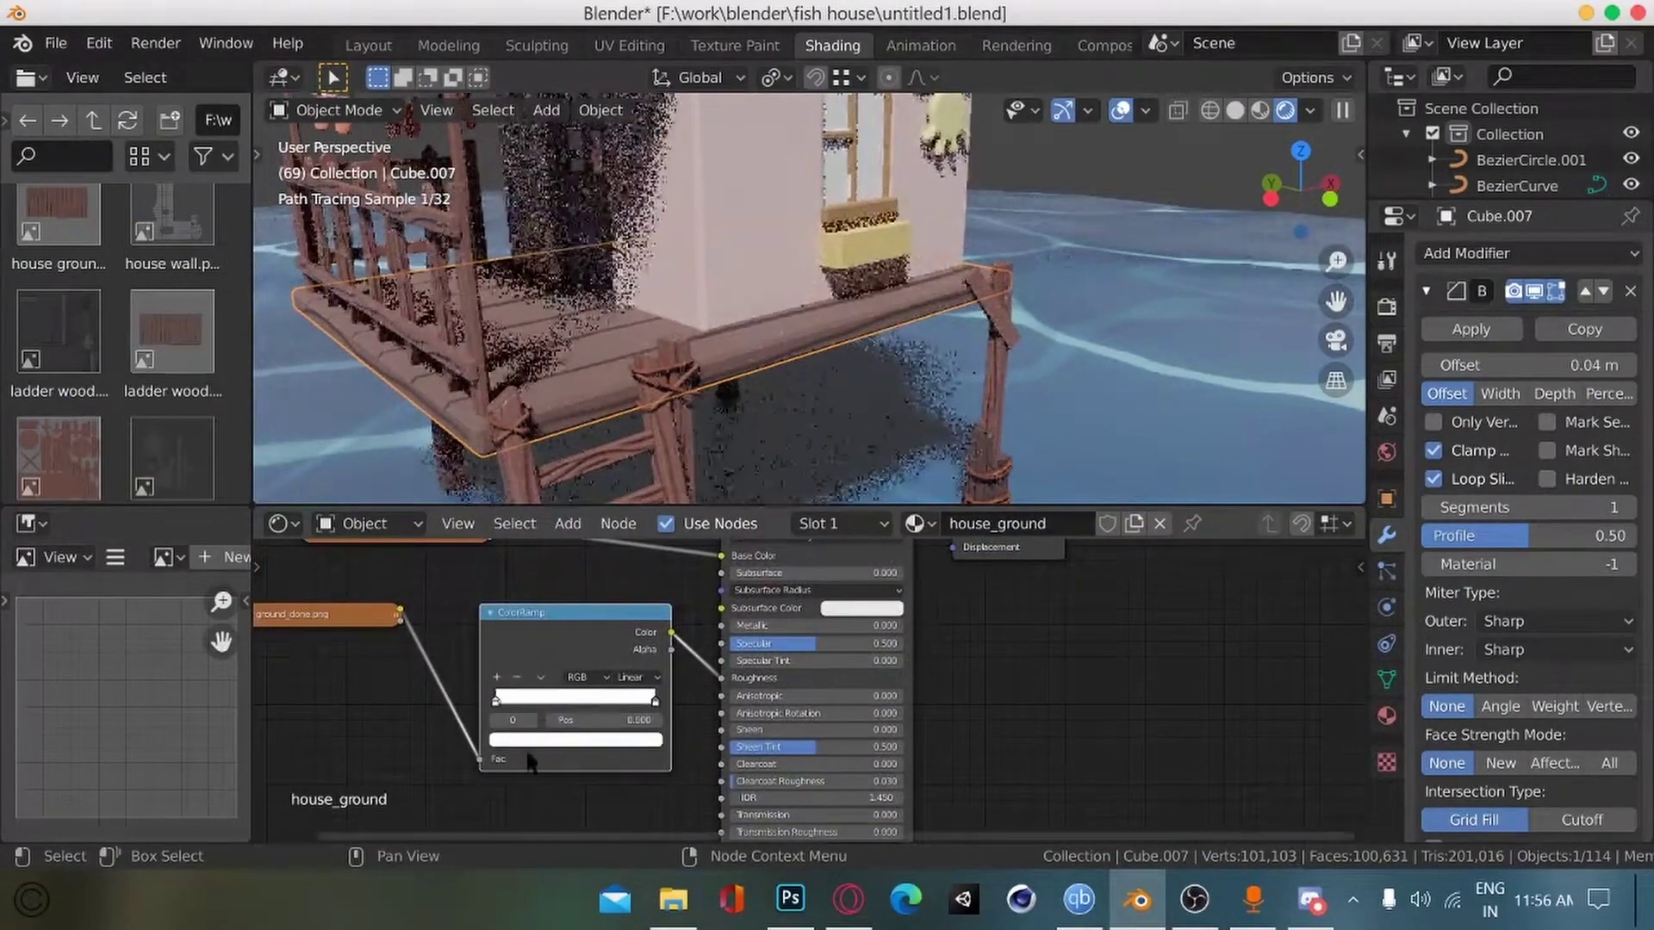
{"action": "left_click", "coordinate": [545, 740]}
{"action": "left_click_drag", "start_coordinate": [620, 503], "coordinate": [620, 615]}
{"action": "left_click_drag", "start_coordinate": [377, 797], "coordinate": [379, 700], "text": "ctrl+alt"}
{"action": "left_click", "coordinate": [589, 722]}
{"action": "left_click_drag", "start_coordinate": [664, 568], "coordinate": [664, 467]}
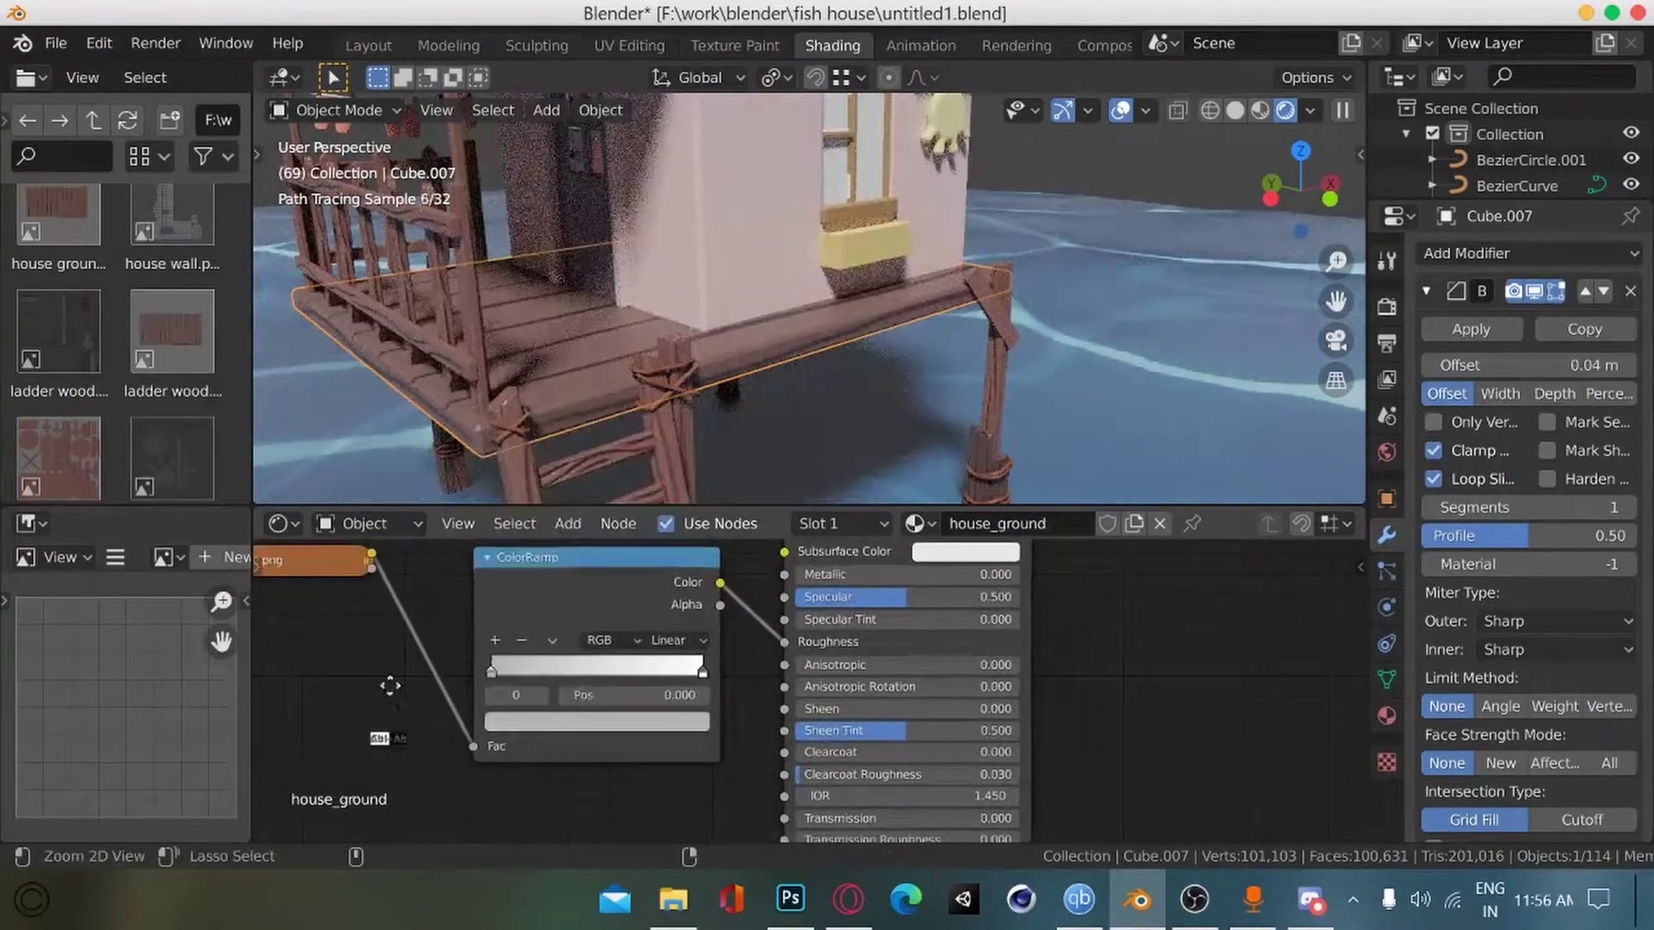
Step: Move the ramp's white stop close to the light grey one while previewing the ramp, and restore the full material preview
{"action": "left_click_drag", "start_coordinate": [390, 686], "coordinate": [394, 659], "text": "ctrl+alt"}
{"action": "left_click_drag", "start_coordinate": [720, 663], "coordinate": [634, 665]}
{"action": "left_click", "coordinate": [570, 565], "text": "ctrl+shift"}
{"action": "left_click_drag", "start_coordinate": [472, 710], "coordinate": [478, 680], "text": "ctrl+alt"}
{"action": "left_click_drag", "start_coordinate": [669, 664], "coordinate": [549, 672]}
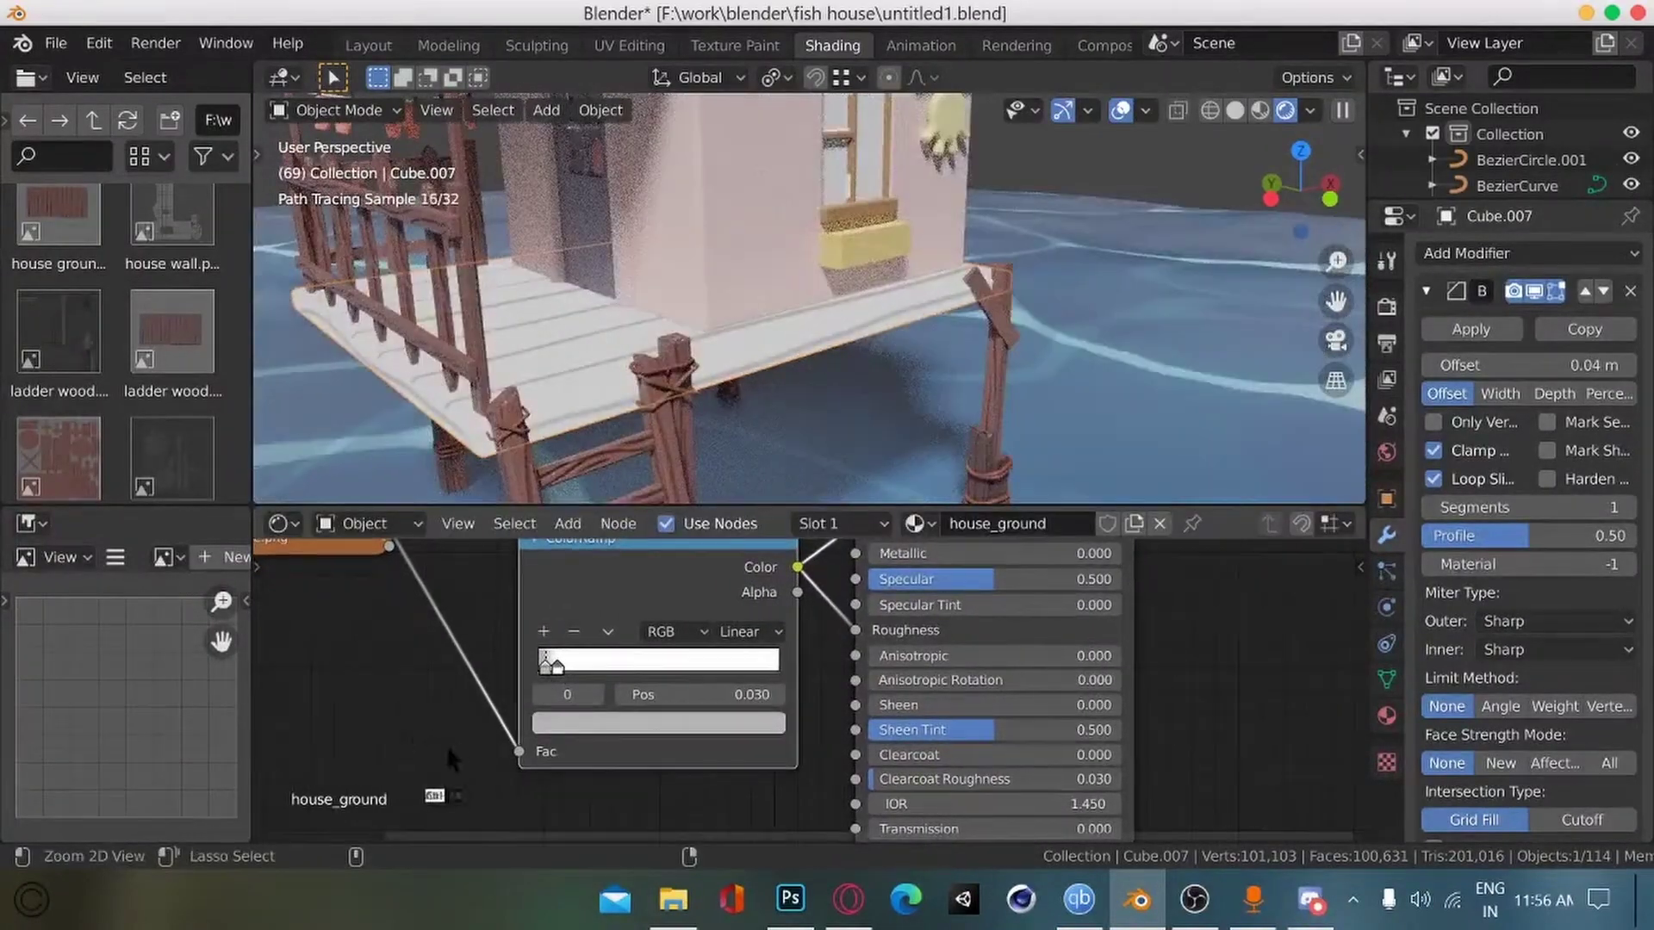
{"action": "left_click", "coordinate": [594, 723]}
{"action": "scroll", "coordinate": [447, 749], "scroll_direction": "down", "scroll_amount": 3}
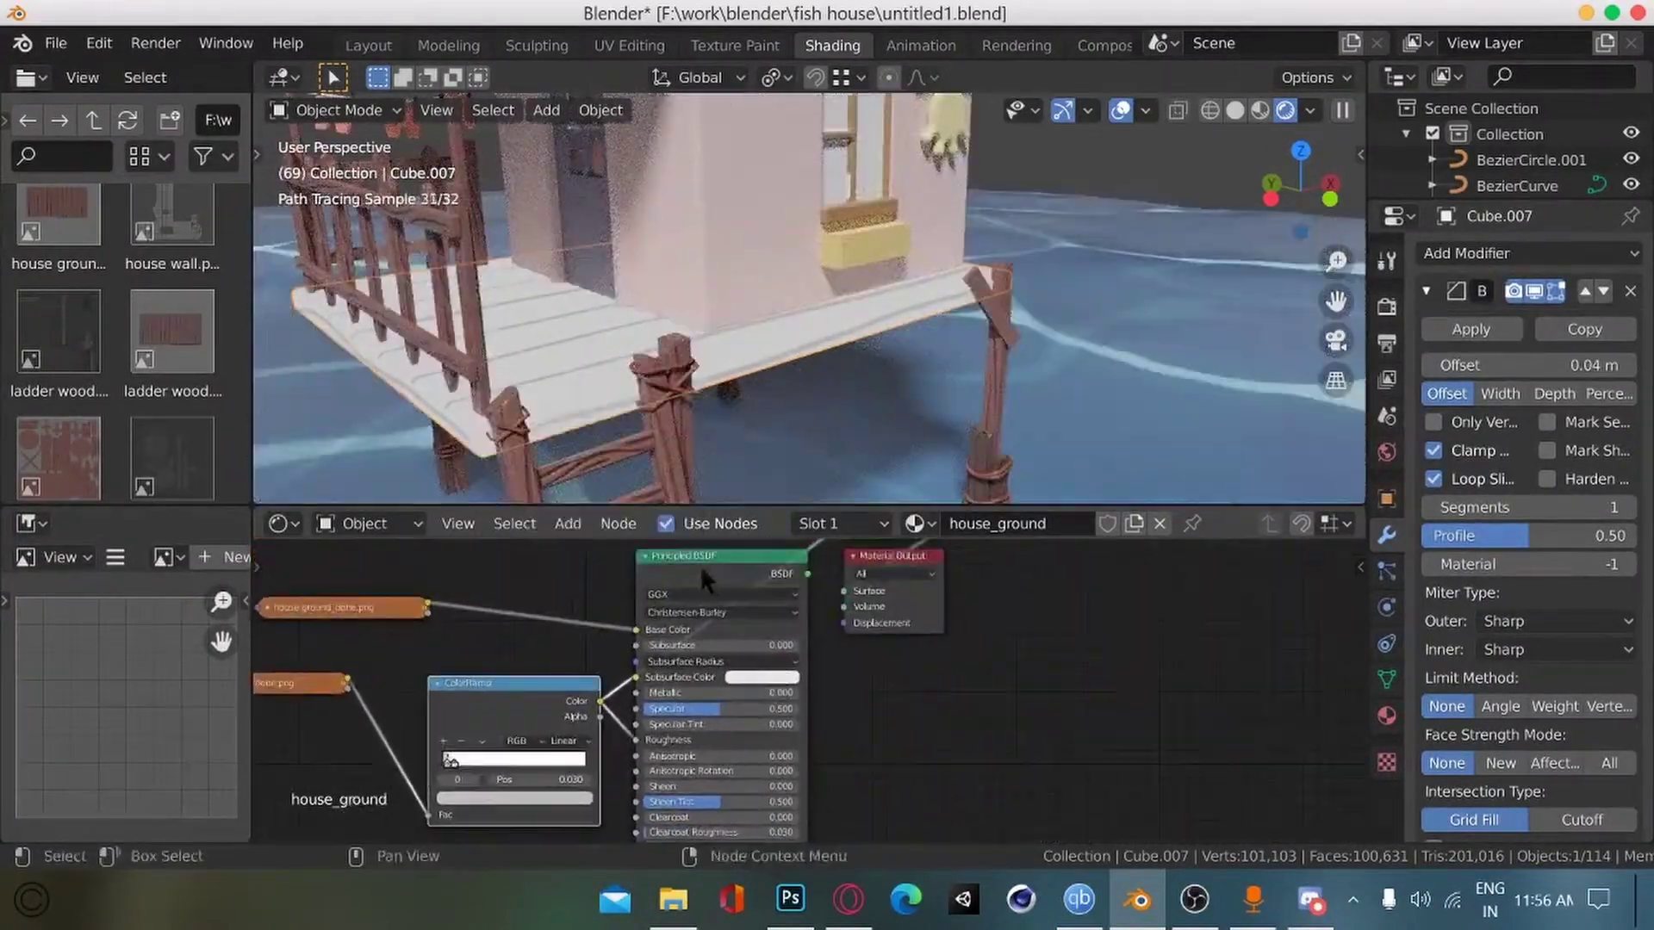
{"action": "left_click", "coordinate": [703, 572], "text": "ctrl+shift"}
Step: Add a Bump node, connecting the ColorRamp color to its Height and its output to the Principled BSDF's Normal
{"action": "left_click_drag", "start_coordinate": [413, 758], "coordinate": [637, 594], "text": "alt"}
{"action": "left_click_drag", "start_coordinate": [439, 711], "coordinate": [445, 748], "text": "ctrl+alt"}
{"action": "left_click_drag", "start_coordinate": [634, 622], "coordinate": [405, 640]}
{"action": "left_click_drag", "start_coordinate": [469, 765], "coordinate": [417, 768], "text": "alt"}
{"action": "key", "text": "shift+a"}
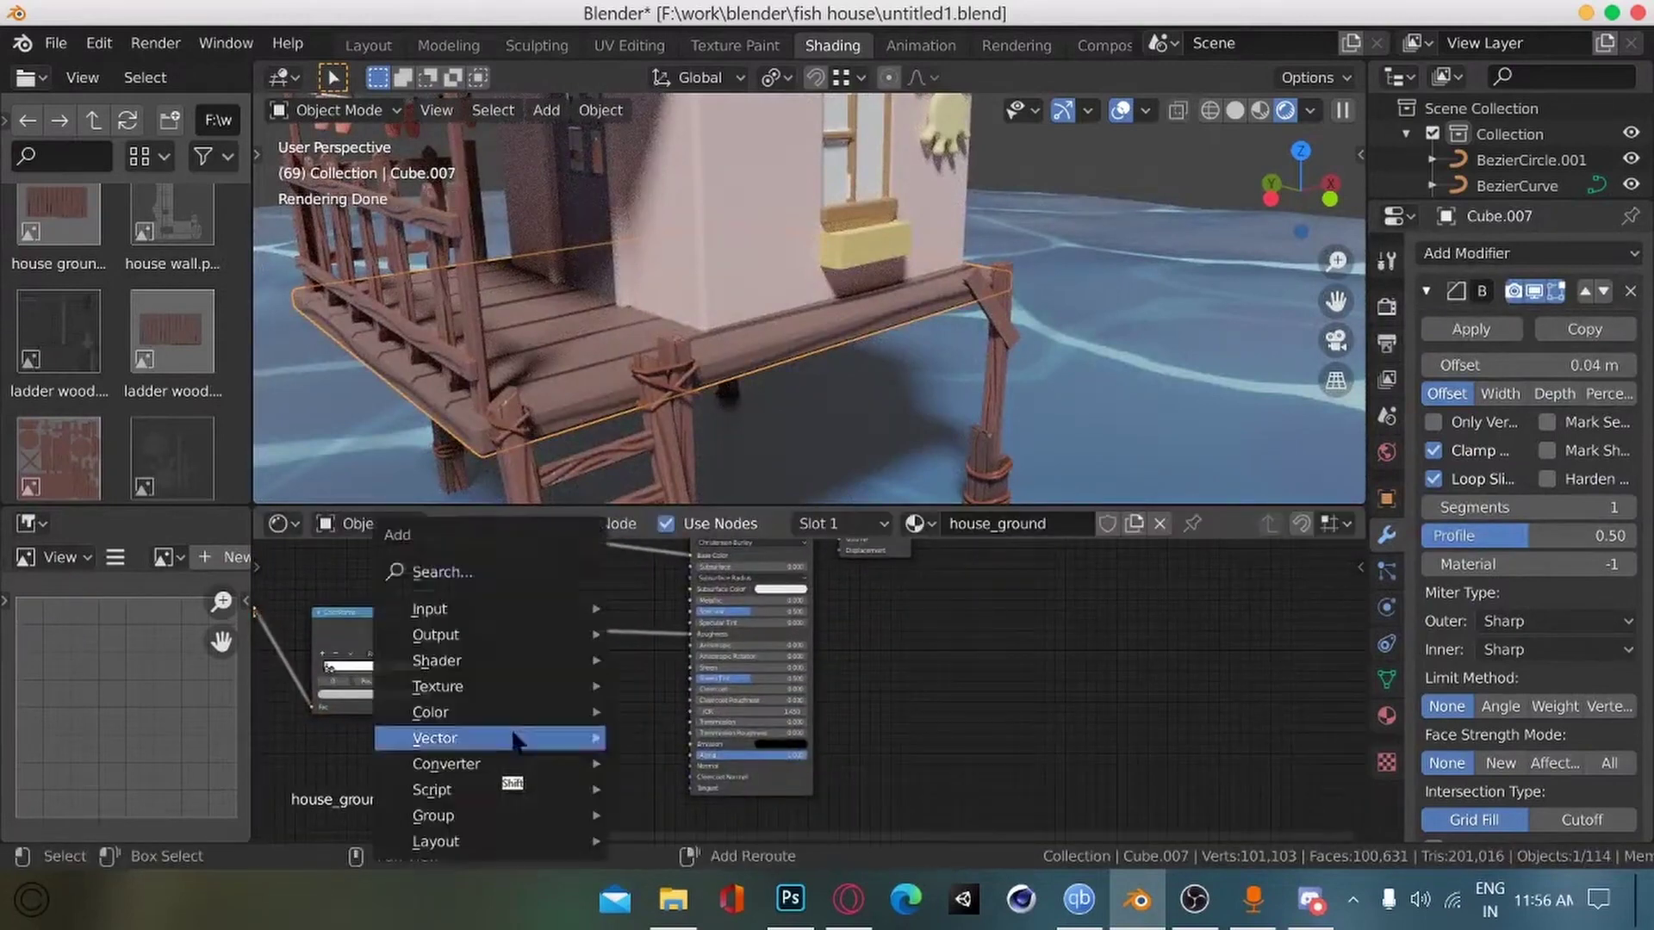
{"action": "left_click", "coordinate": [515, 572]}
{"action": "type", "text": "bump"}
{"action": "key", "text": "Return"}
{"action": "left_click", "coordinate": [522, 732]}
{"action": "left_click_drag", "start_coordinate": [435, 627], "coordinate": [510, 775]}
{"action": "left_click_drag", "start_coordinate": [583, 726], "coordinate": [690, 765]}
Step: Set the Bump strength to 0.3 and check the deck in the rendered view
{"action": "double_click", "coordinate": [532, 753]}
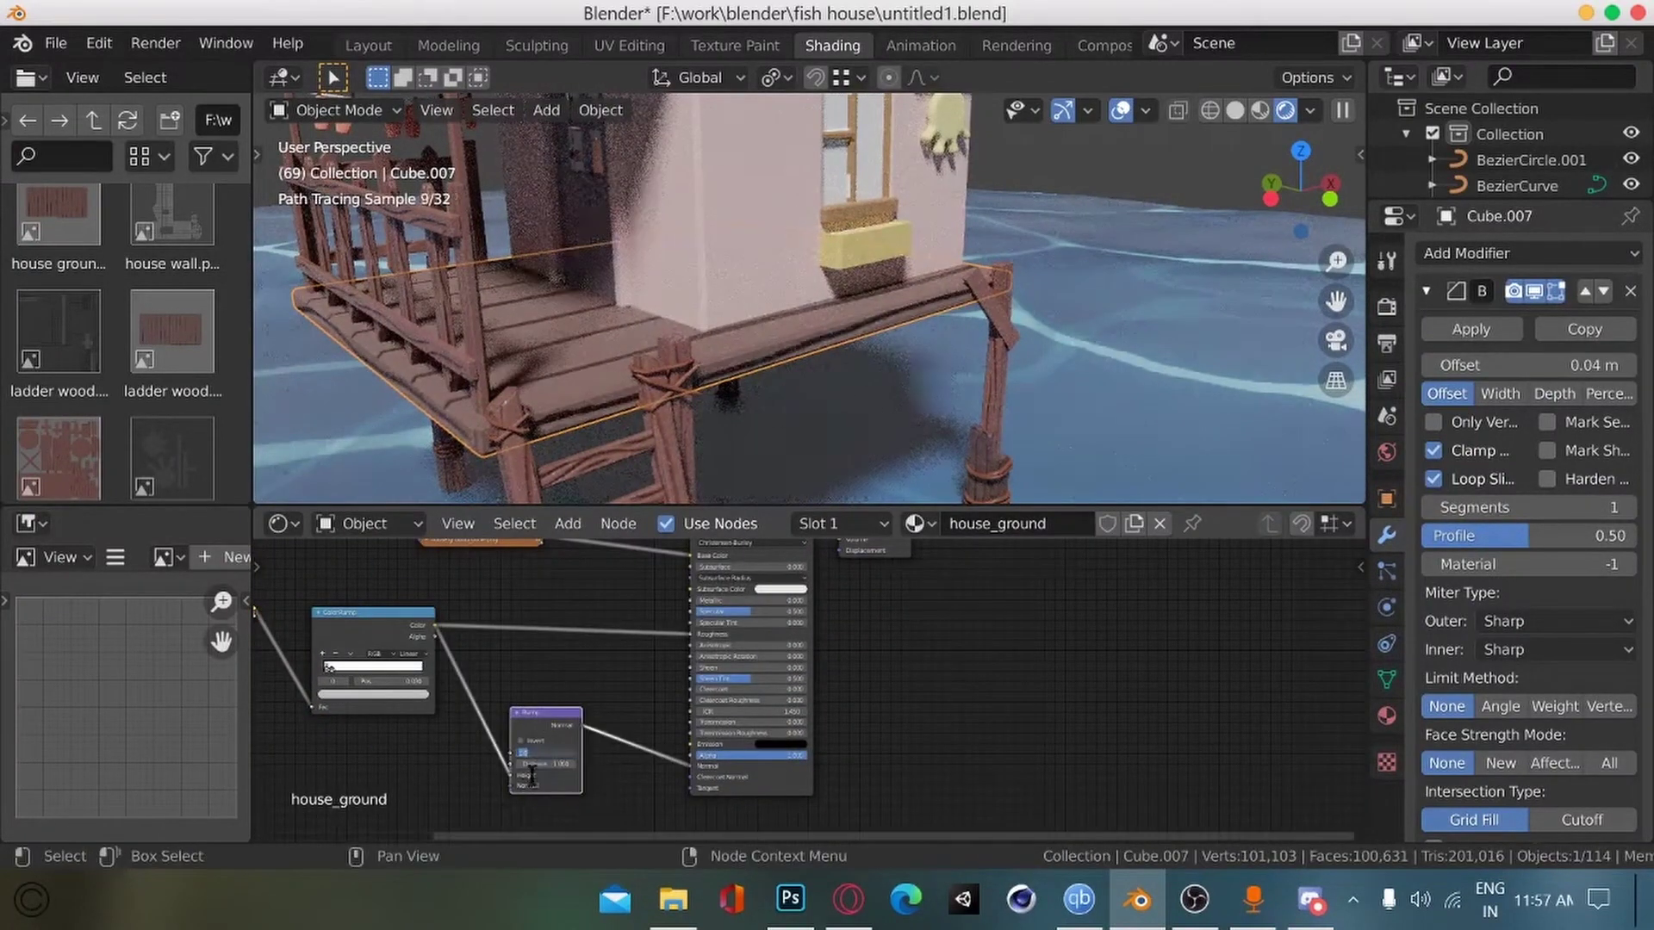
{"action": "type", "text": "0.3"}
{"action": "key", "text": "Return"}
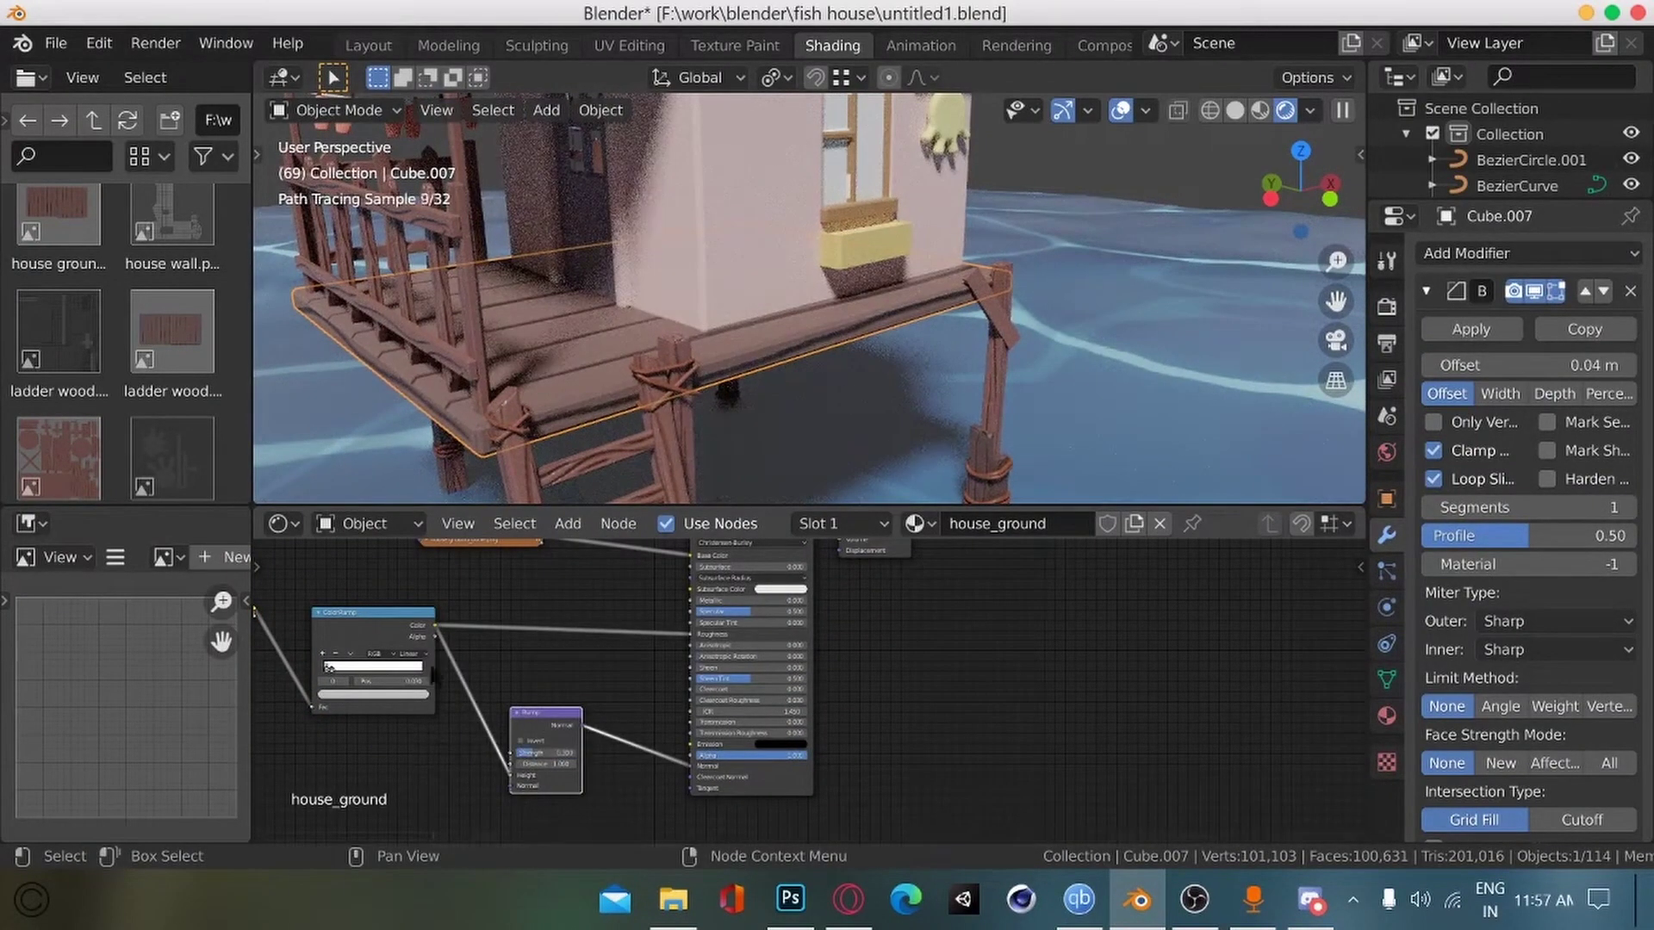
{"action": "left_click_drag", "start_coordinate": [473, 431], "coordinate": [379, 410], "text": "ctrl+alt"}
{"action": "left_click_drag", "start_coordinate": [460, 421], "coordinate": [483, 414], "text": "alt"}
{"action": "middle_click_drag", "start_coordinate": [480, 422], "coordinate": [460, 452]}
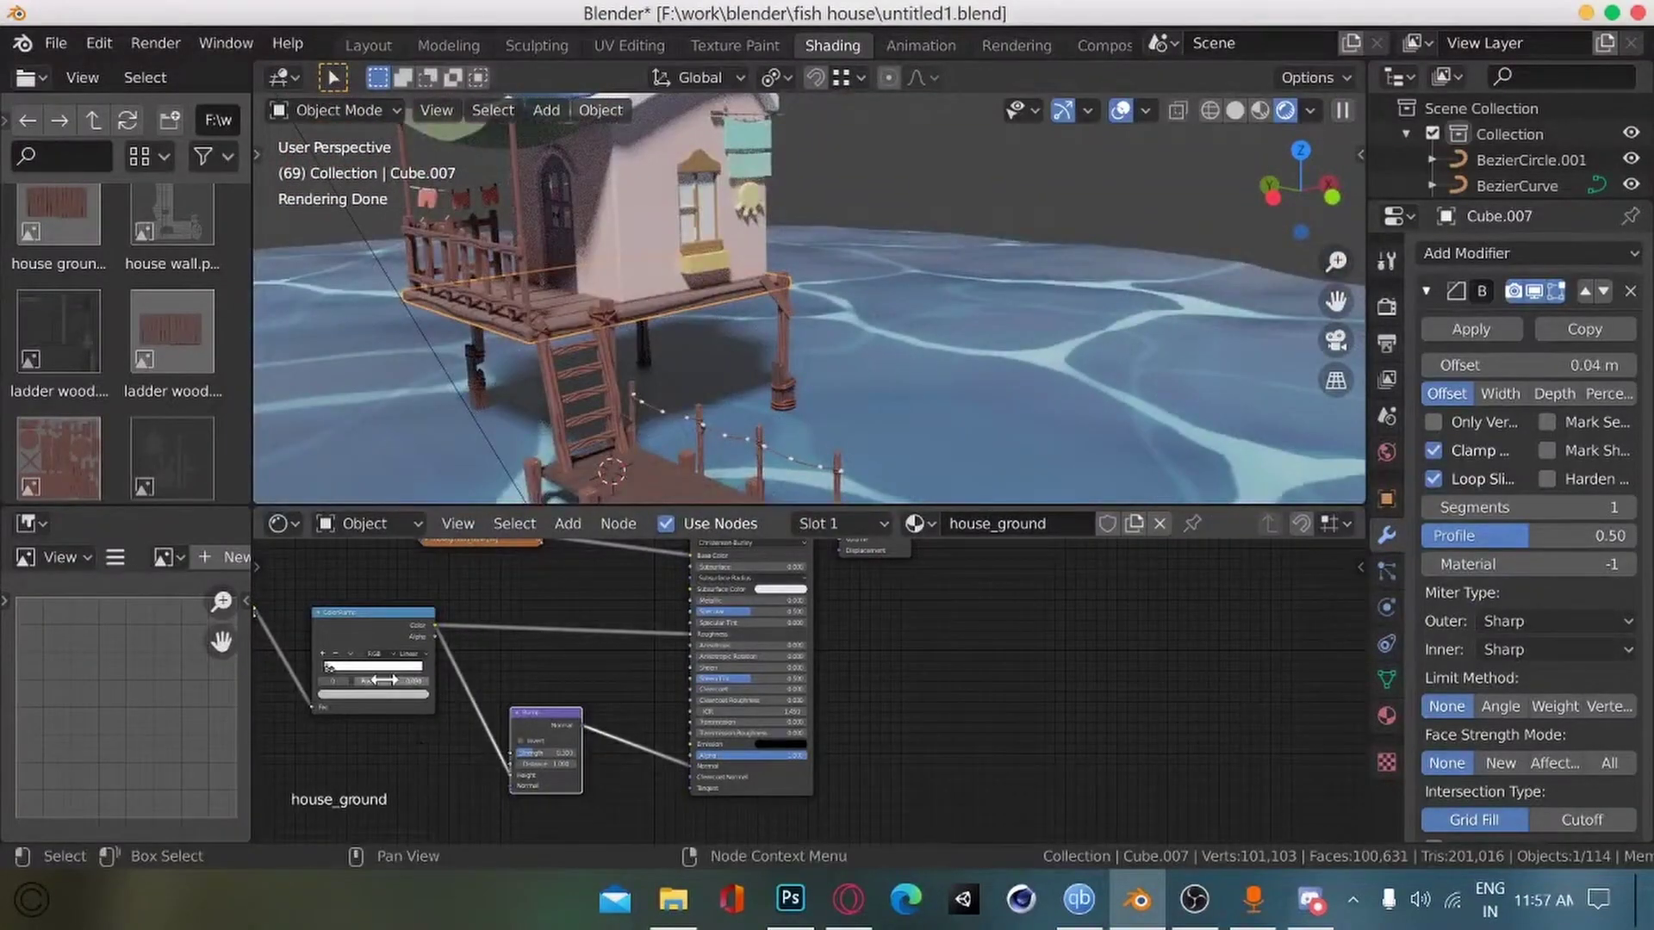
Step: Switch to Photoshop and show the house ground UV layer over the plank texture
{"action": "left_click", "coordinate": [789, 899]}
{"action": "left_click_drag", "start_coordinate": [680, 689], "coordinate": [560, 725]}
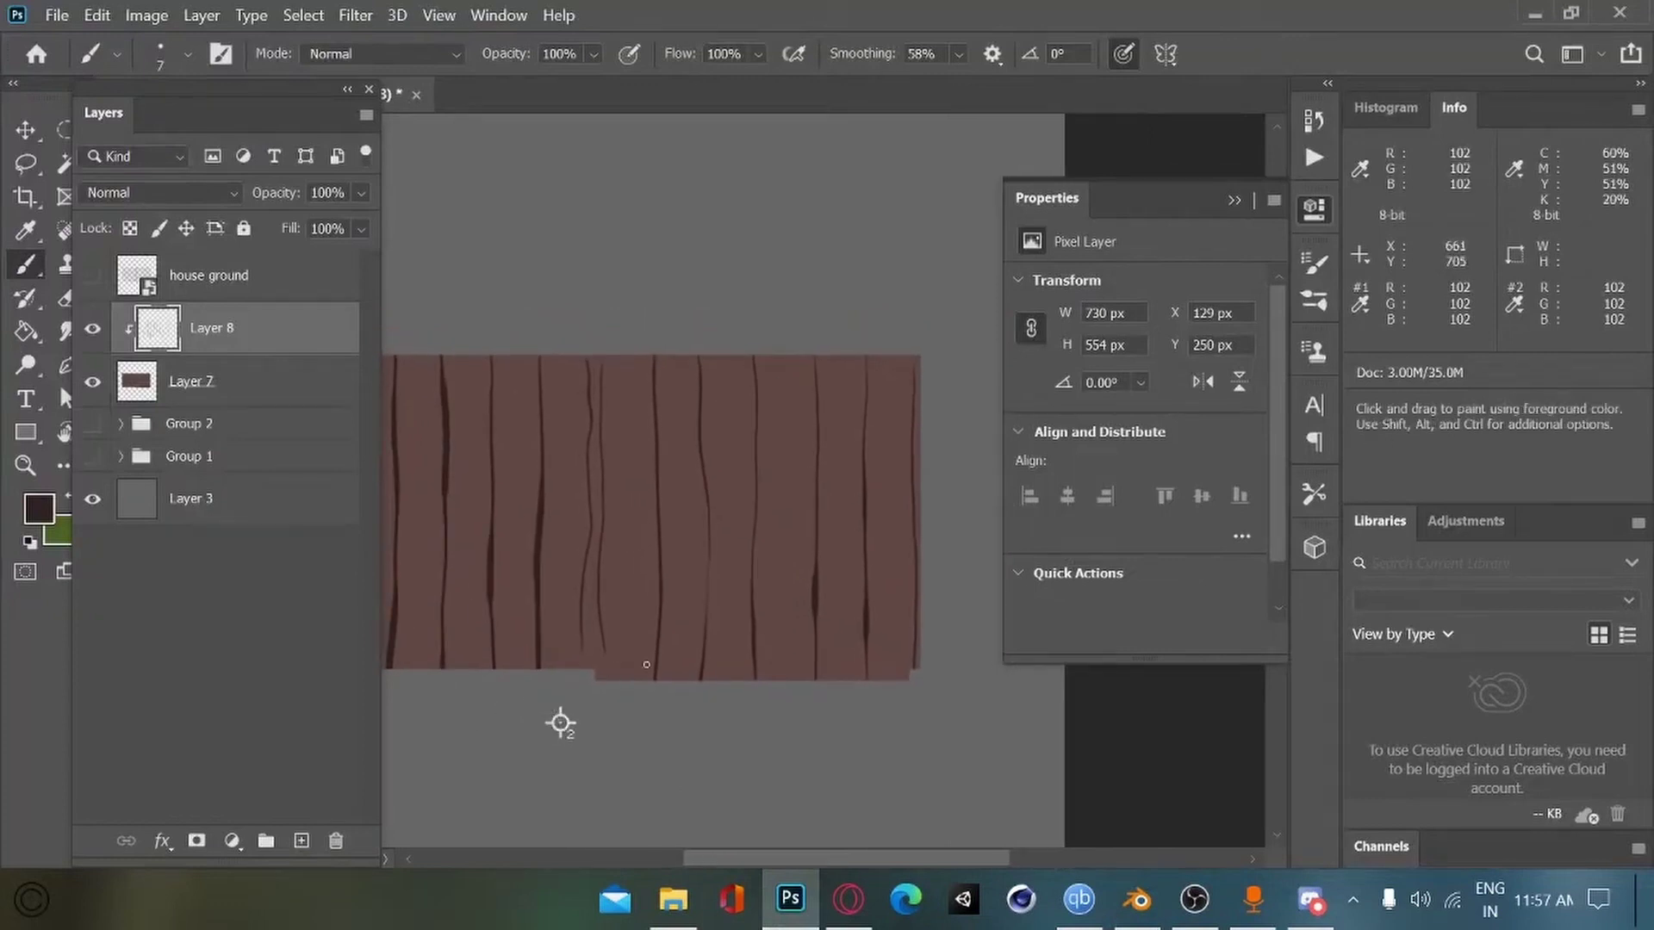
{"action": "left_click", "coordinate": [92, 275]}
Step: Erase the dark lines inside the narrow strip between the two plank panels on Layer 8, and save the document
{"action": "left_click_drag", "start_coordinate": [534, 379], "coordinate": [508, 418]}
{"action": "key", "text": "e"}
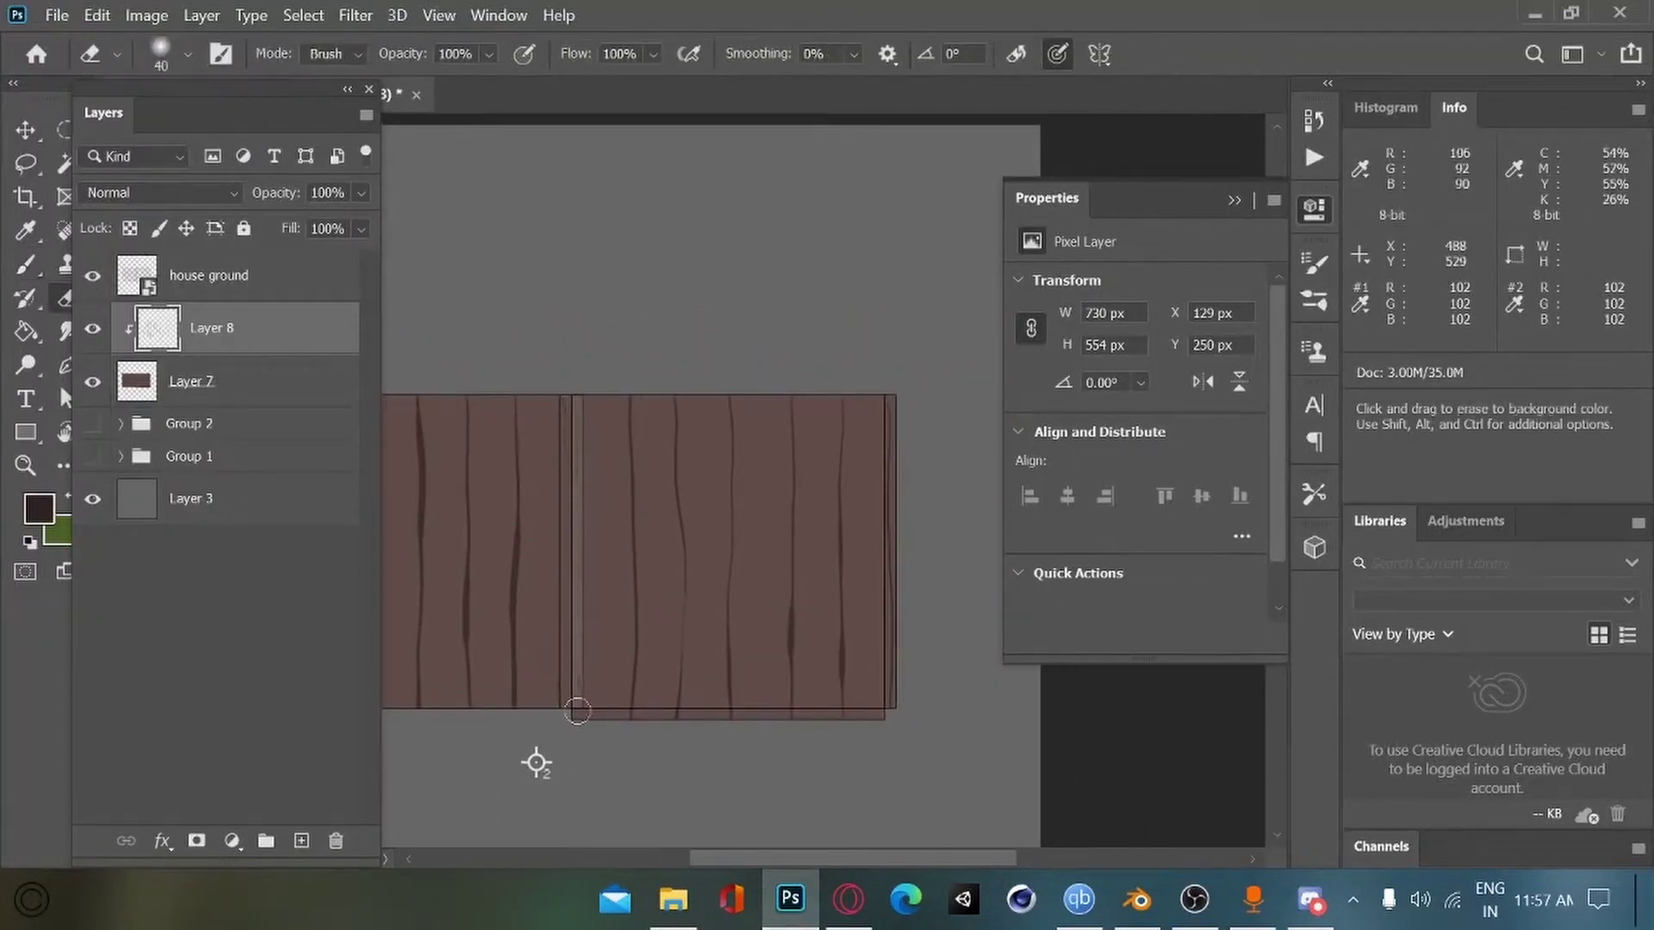
{"action": "mouse_move", "coordinate": [525, 762]}
{"action": "left_mouse_down"}
{"action": "mouse_move", "coordinate": [694, 797]}
{"action": "mouse_move", "coordinate": [569, 785]}
{"action": "mouse_move", "coordinate": [735, 720]}
{"action": "mouse_move", "coordinate": [580, 683]}
{"action": "mouse_move", "coordinate": [585, 734]}
{"action": "mouse_move", "coordinate": [694, 749]}
{"action": "mouse_move", "coordinate": [694, 764]}
{"action": "mouse_move", "coordinate": [598, 720]}
{"action": "mouse_move", "coordinate": [697, 726]}
{"action": "mouse_move", "coordinate": [499, 753]}
{"action": "mouse_move", "coordinate": [641, 750]}
{"action": "left_mouse_up"}
{"action": "key", "text": "ctrl+s"}
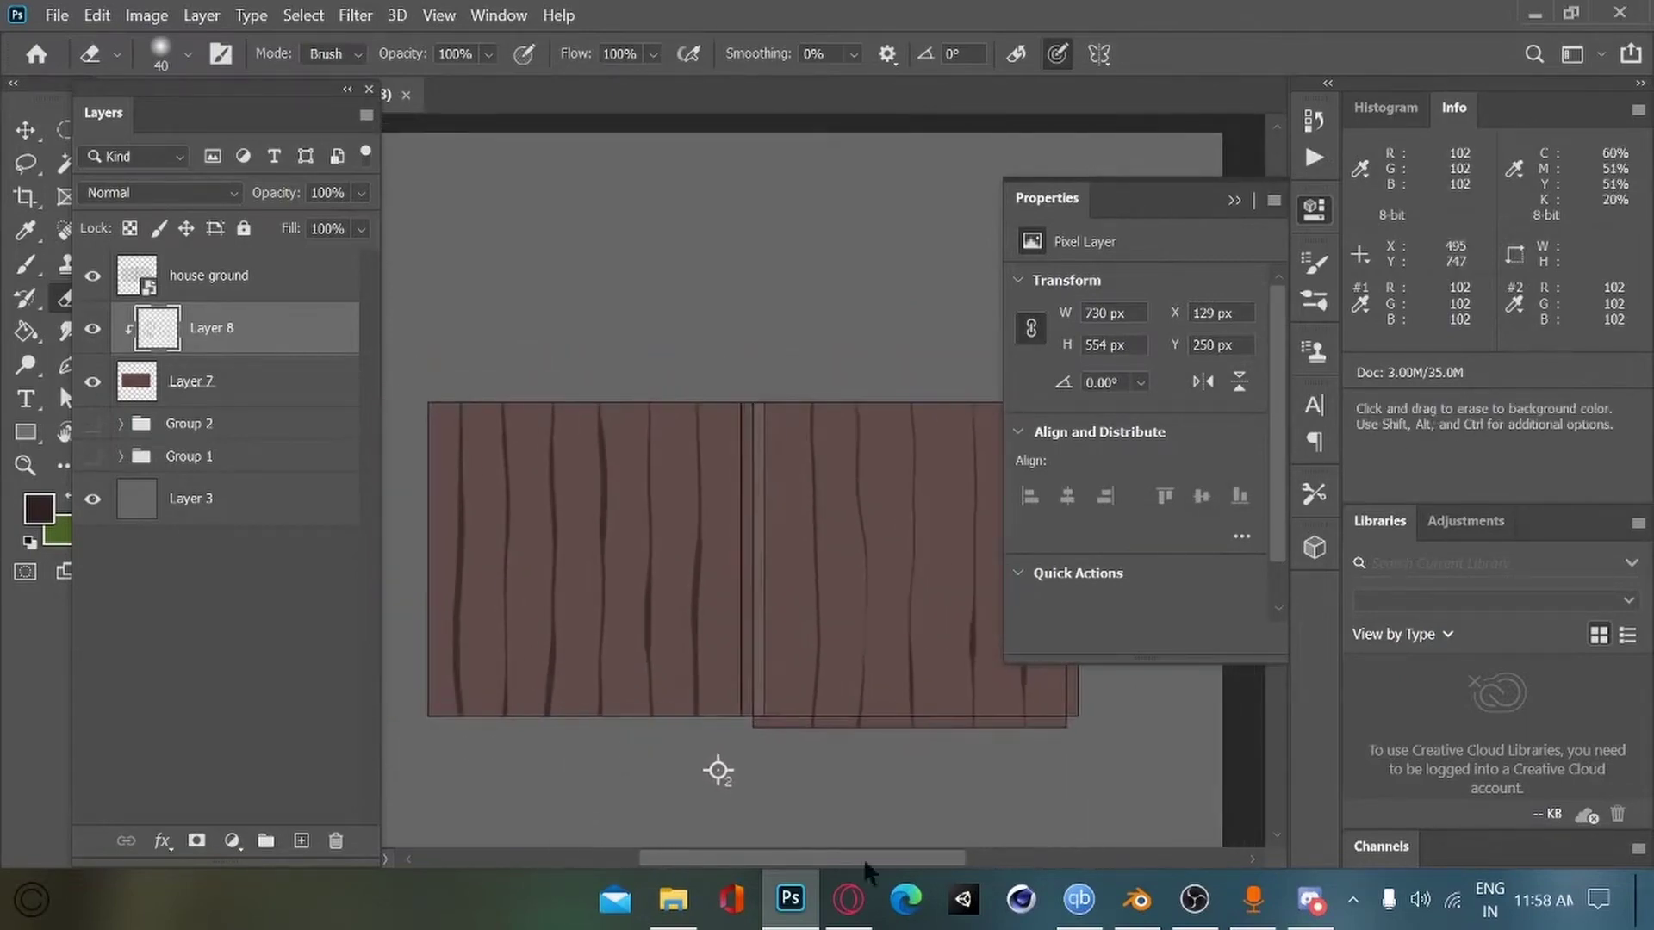
Step: Switch to Blender and open the deck mesh for editing in the UV Editing workspace
{"action": "left_click", "coordinate": [1139, 899]}
{"action": "key", "text": "Tab"}
{"action": "key", "text": "Tab"}
{"action": "left_click", "coordinate": [641, 48]}
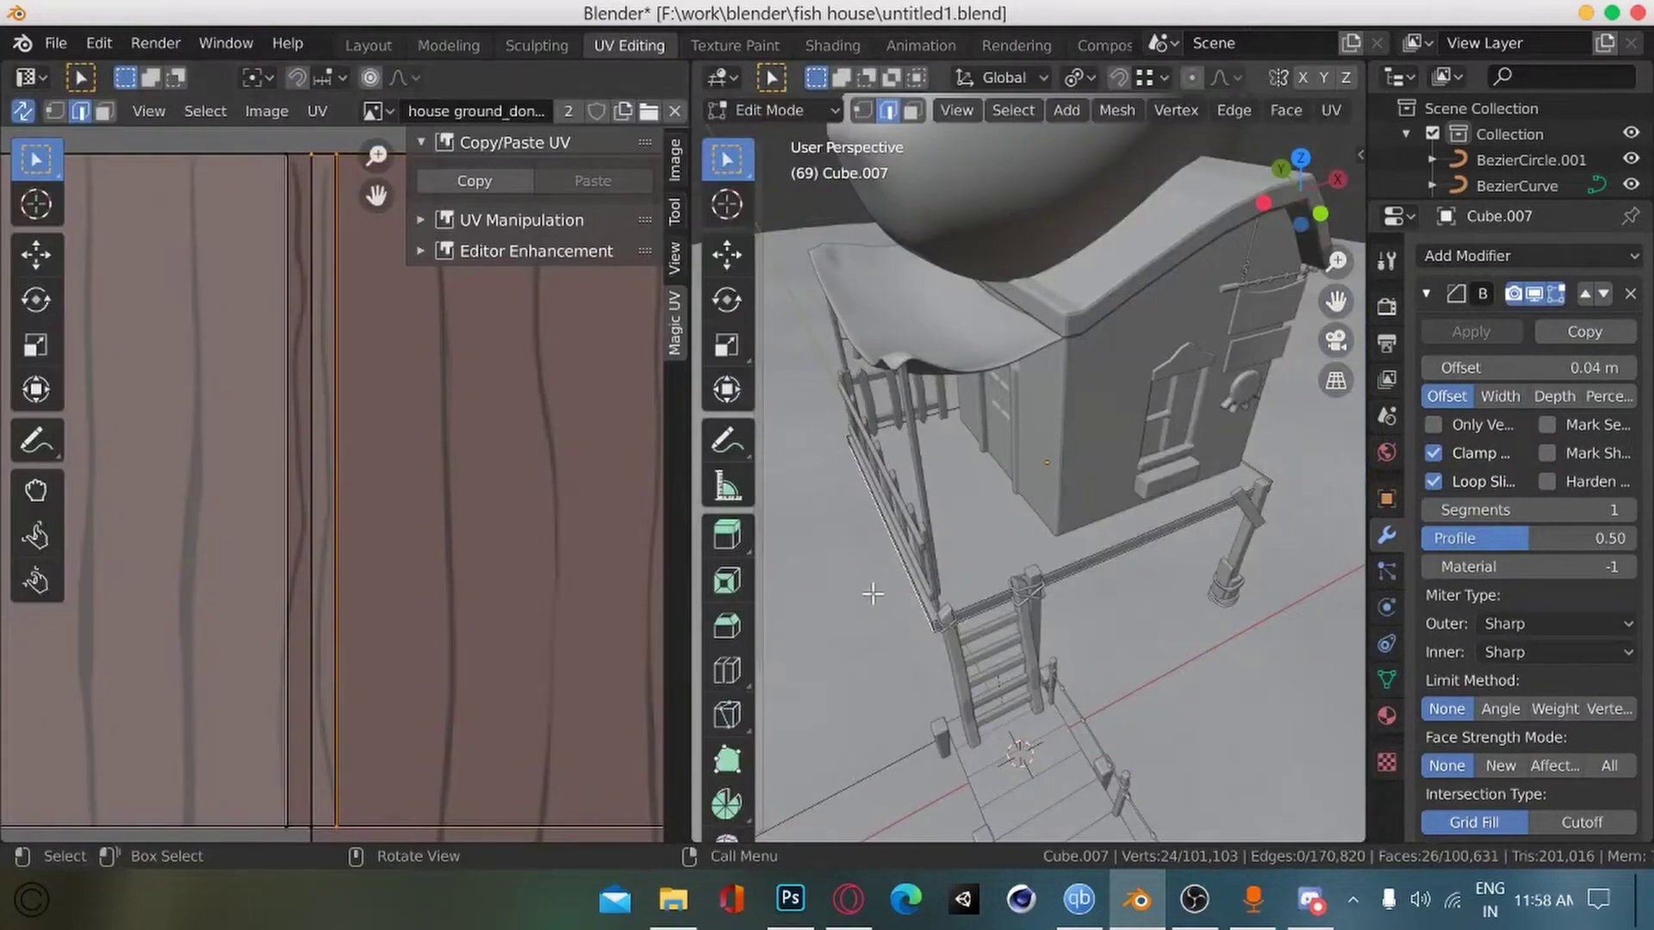
Step: Select the deck's side face and move its UV strip below the planks, about -0.016 in X and -0.224 in Y
{"action": "middle_click_drag", "start_coordinate": [885, 605], "coordinate": [886, 605], "text": "ctrl"}
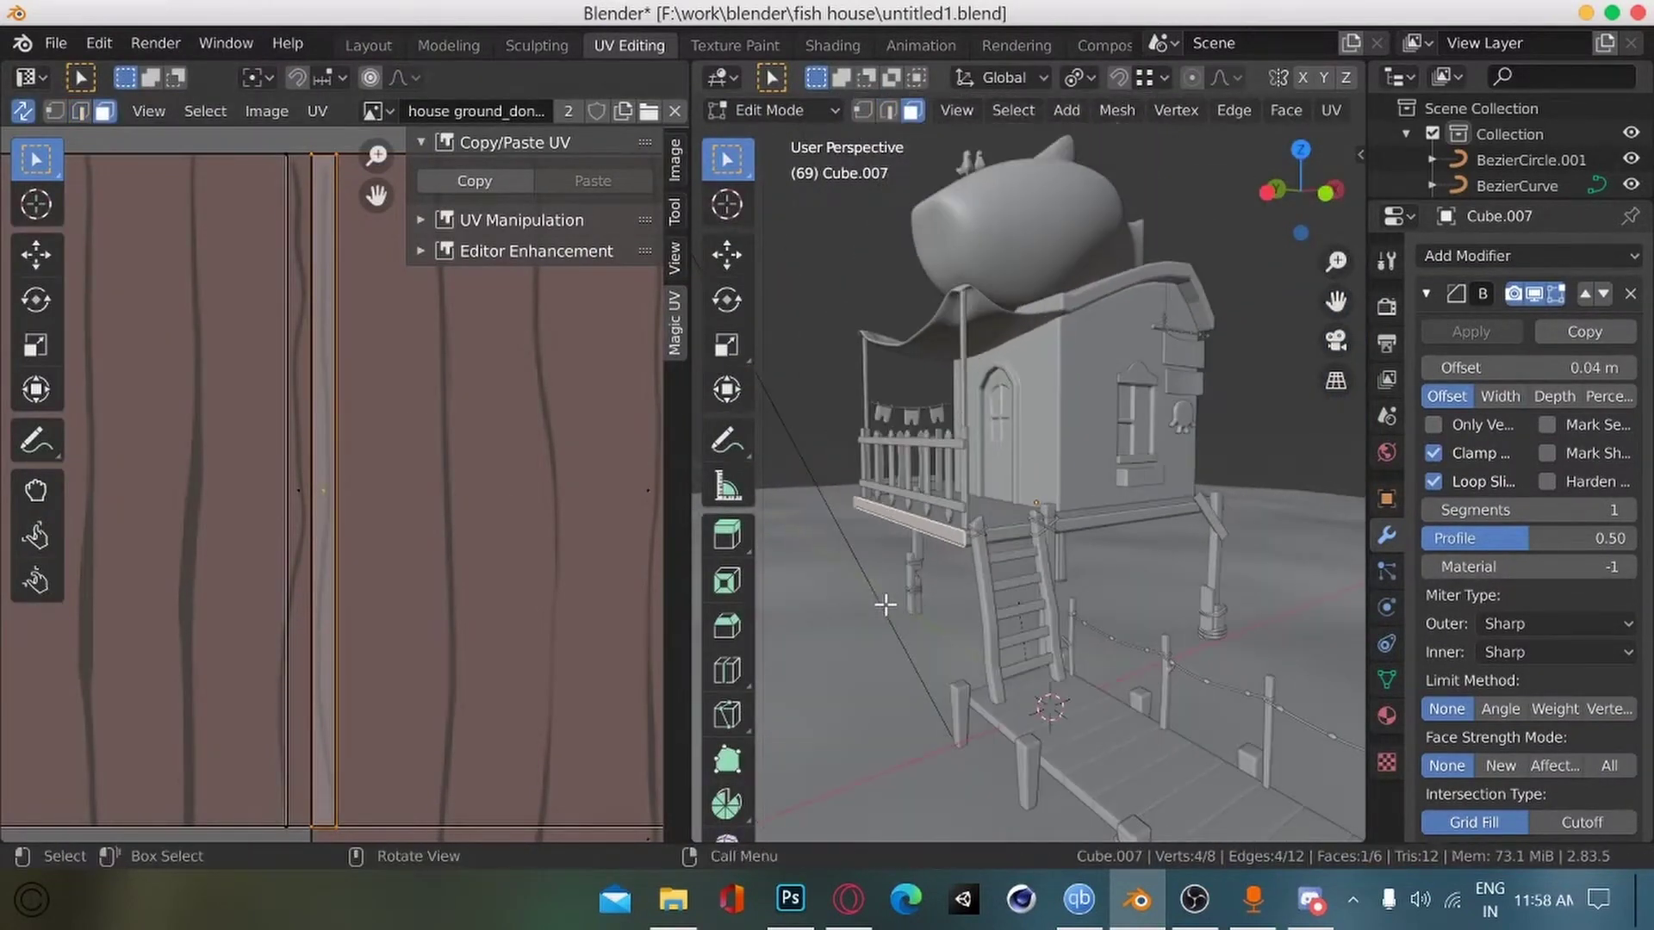
{"action": "scroll", "coordinate": [369, 583], "scroll_direction": "down", "scroll_amount": 3}
{"action": "key", "text": "g"}
{"action": "left_click", "coordinate": [334, 776]}
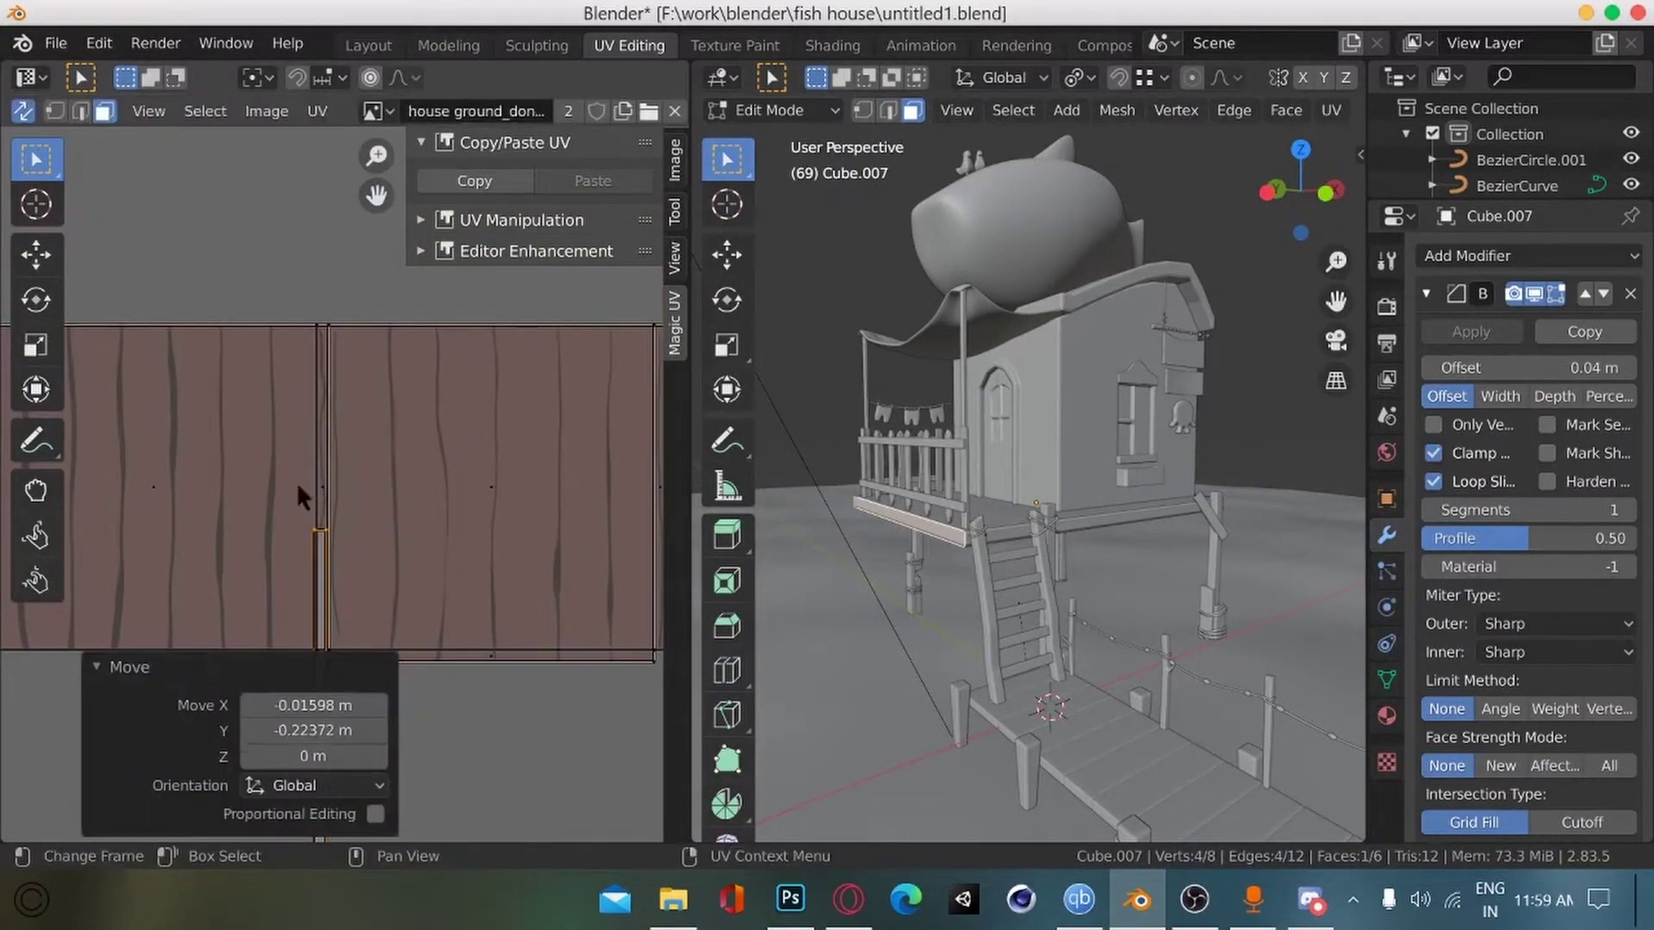
Step: Try to stitch the strip's edge to the adjoining plank UV island, and undo the stitch
{"action": "key", "text": "2"}
{"action": "left_click", "coordinate": [328, 757]}
{"action": "key", "text": "v"}
{"action": "left_click", "coordinate": [327, 757]}
{"action": "left_click", "coordinate": [281, 363]}
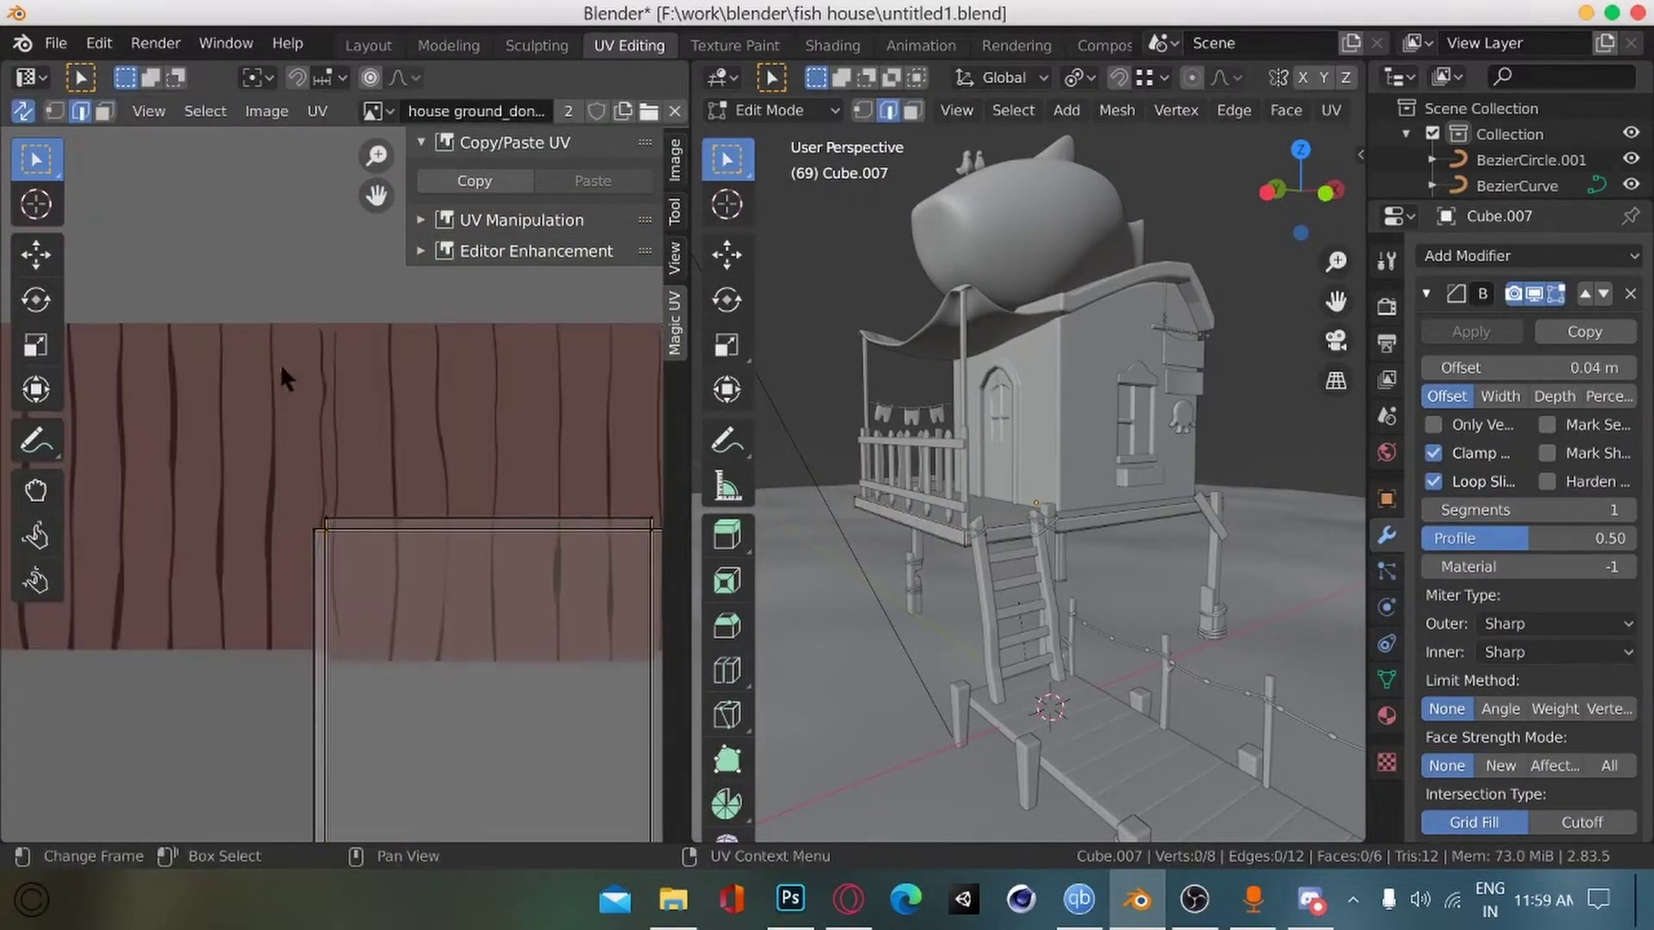
{"action": "key", "text": "ctrl+z"}
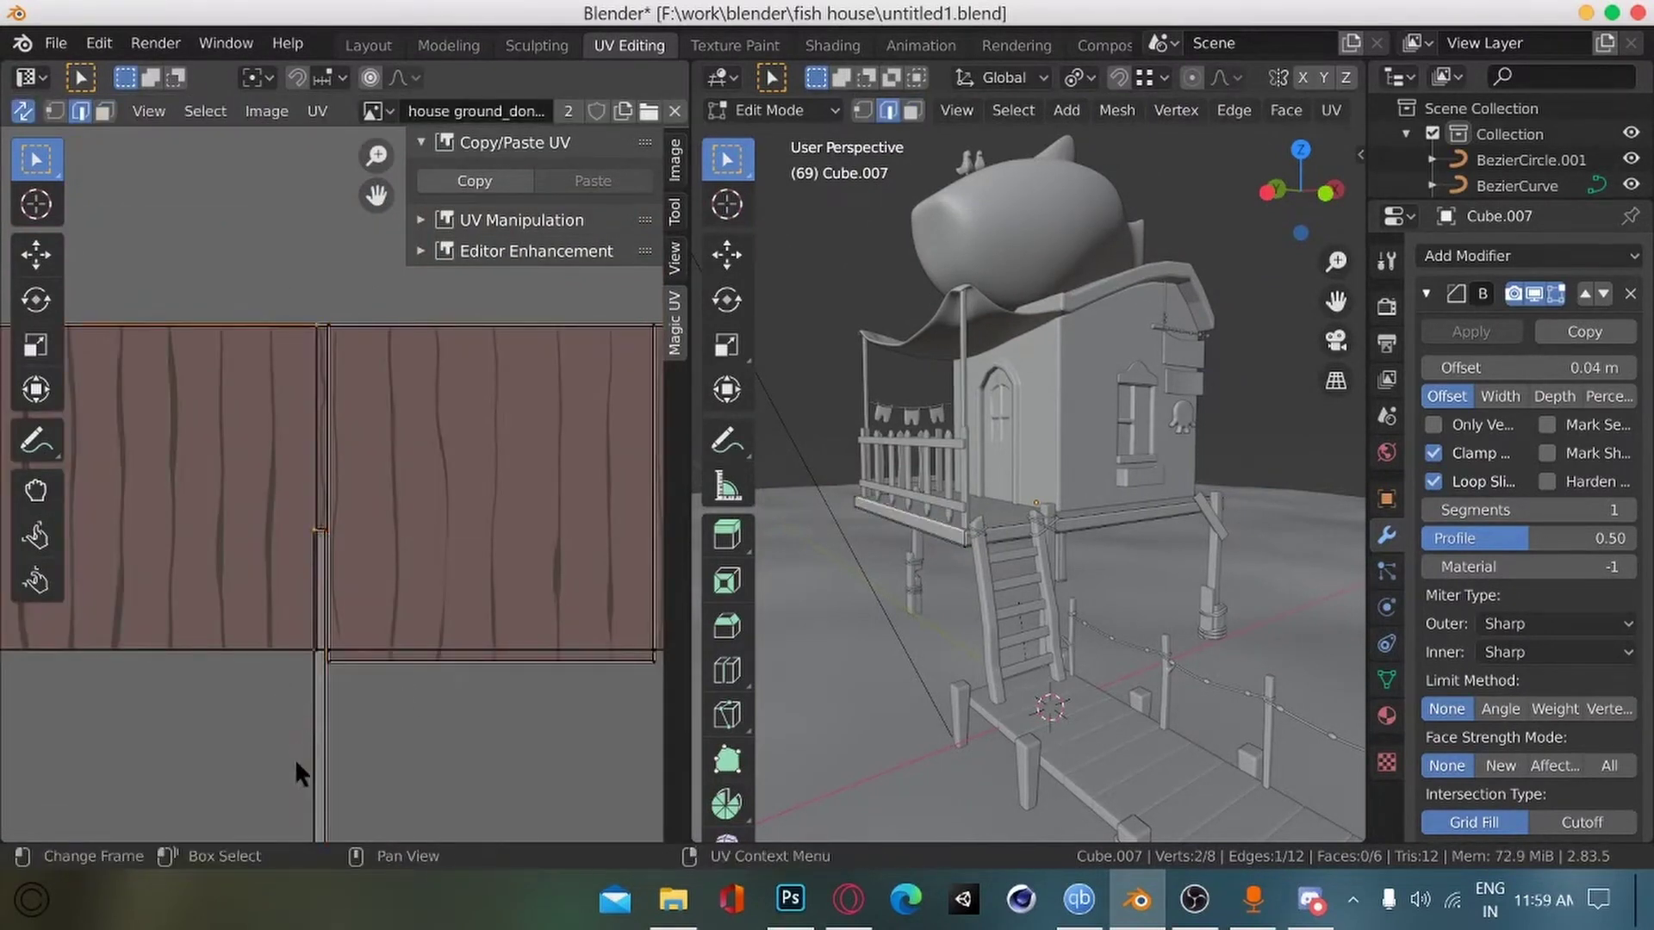
{"action": "key", "text": "ctrl+z"}
Step: Rotate the side strip's UVs 90° and stitch its long edge to the adjoining plank UV island
{"action": "key", "text": "r"}
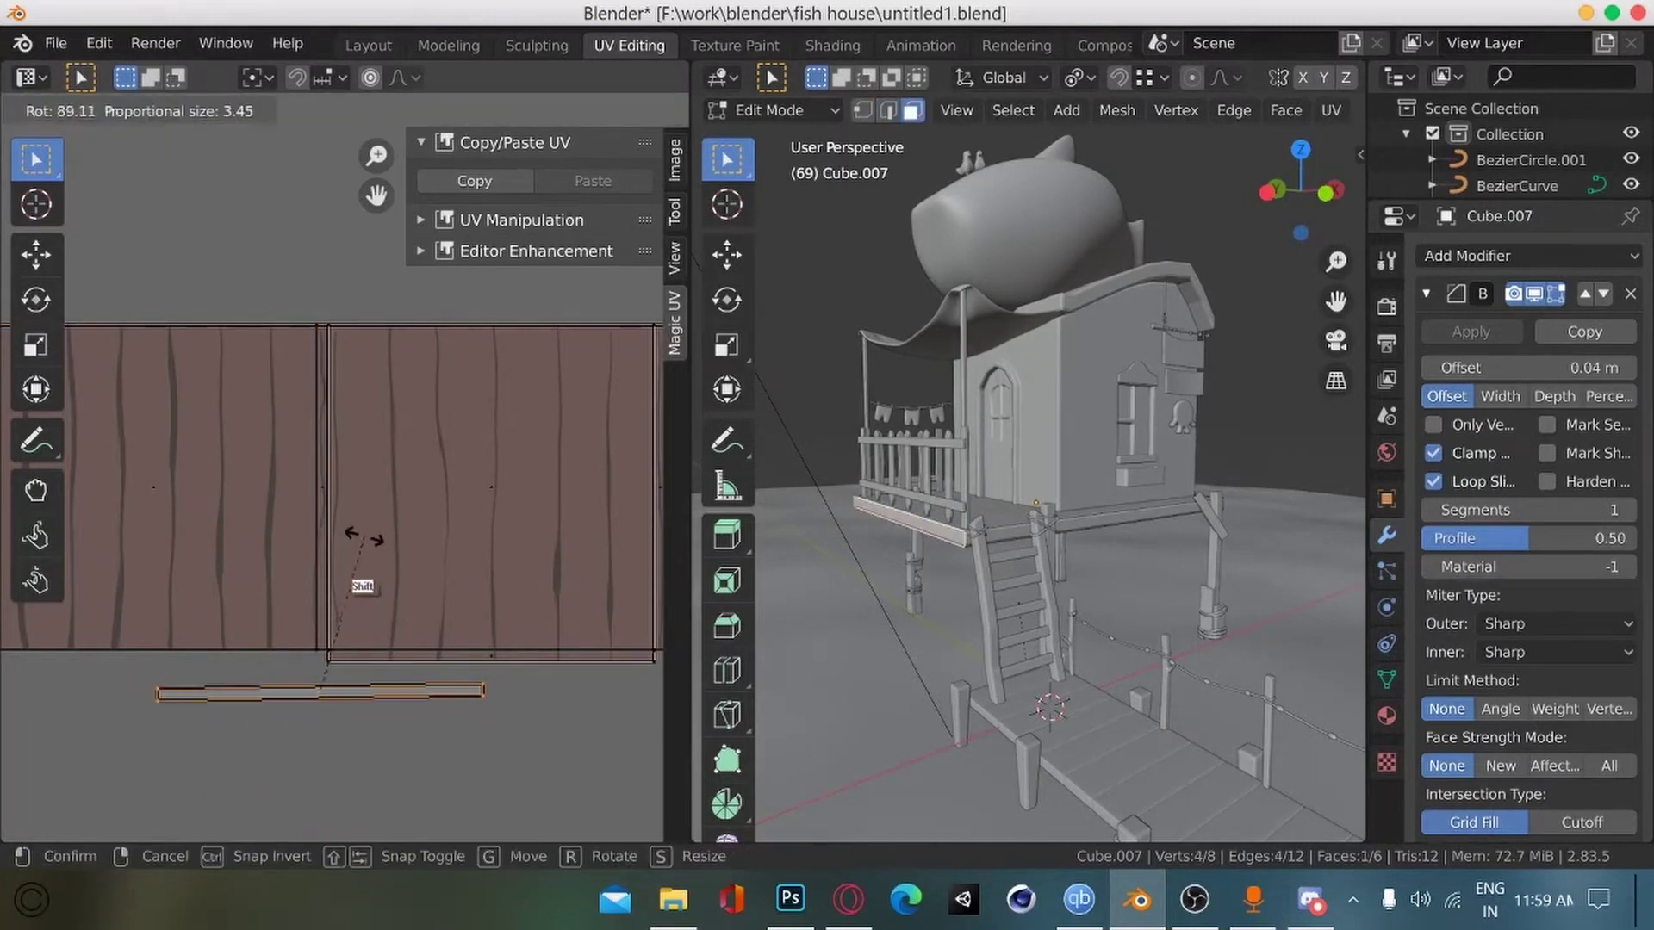
{"action": "left_click", "coordinate": [499, 534]}
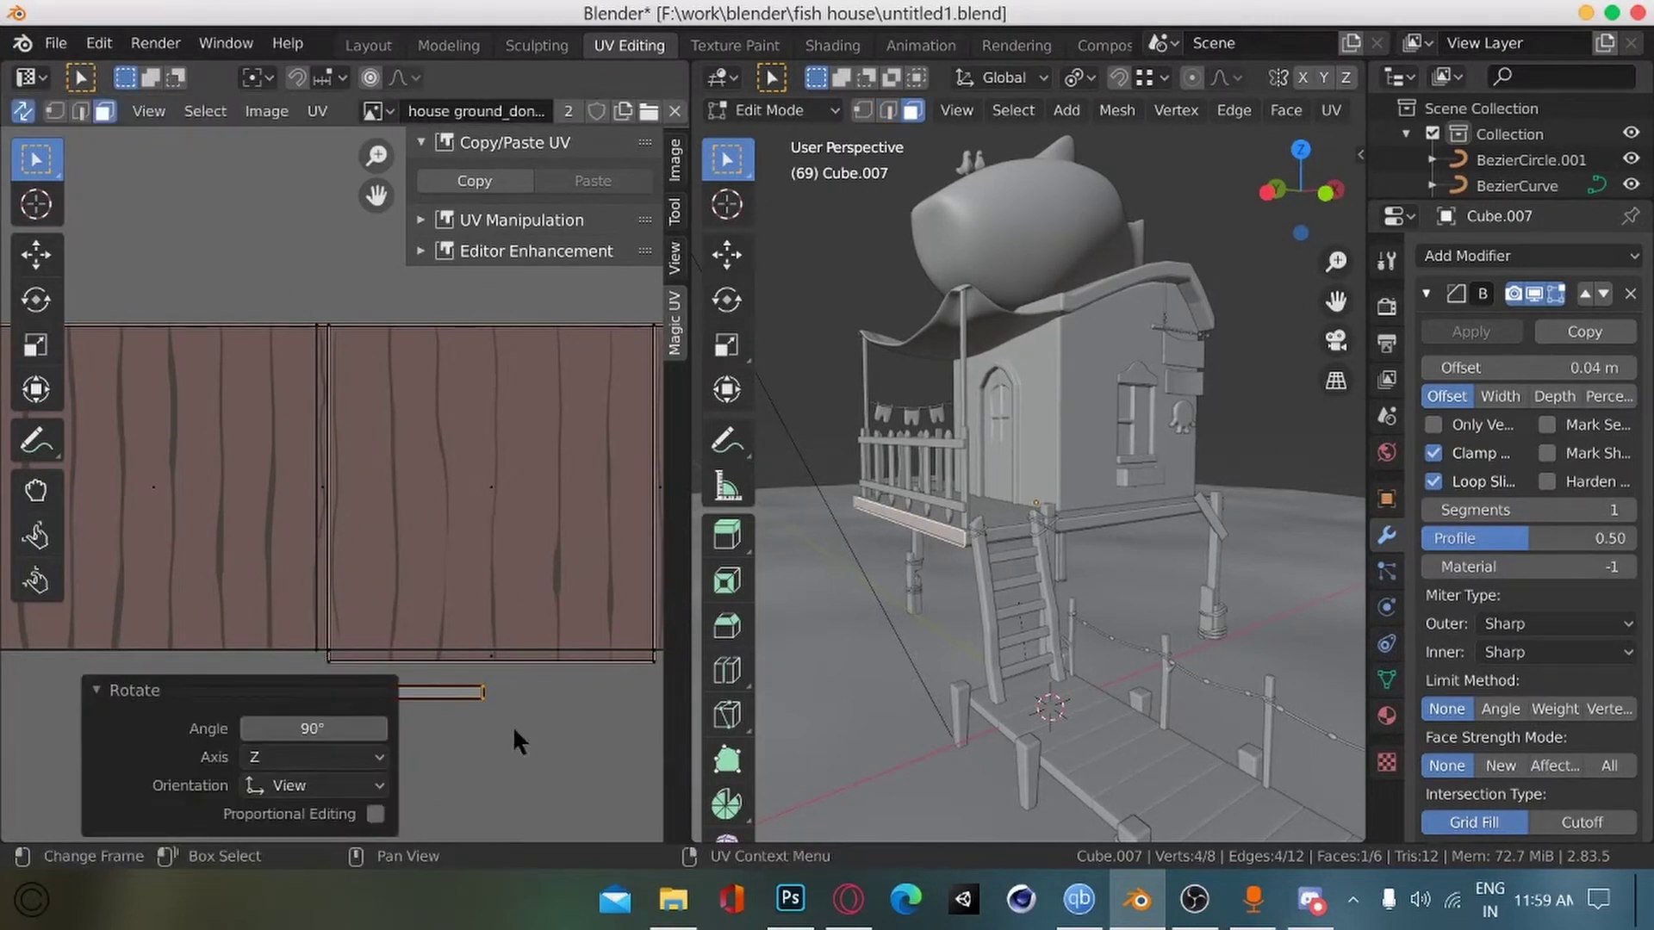
{"action": "key", "text": "2"}
{"action": "key", "text": "v"}
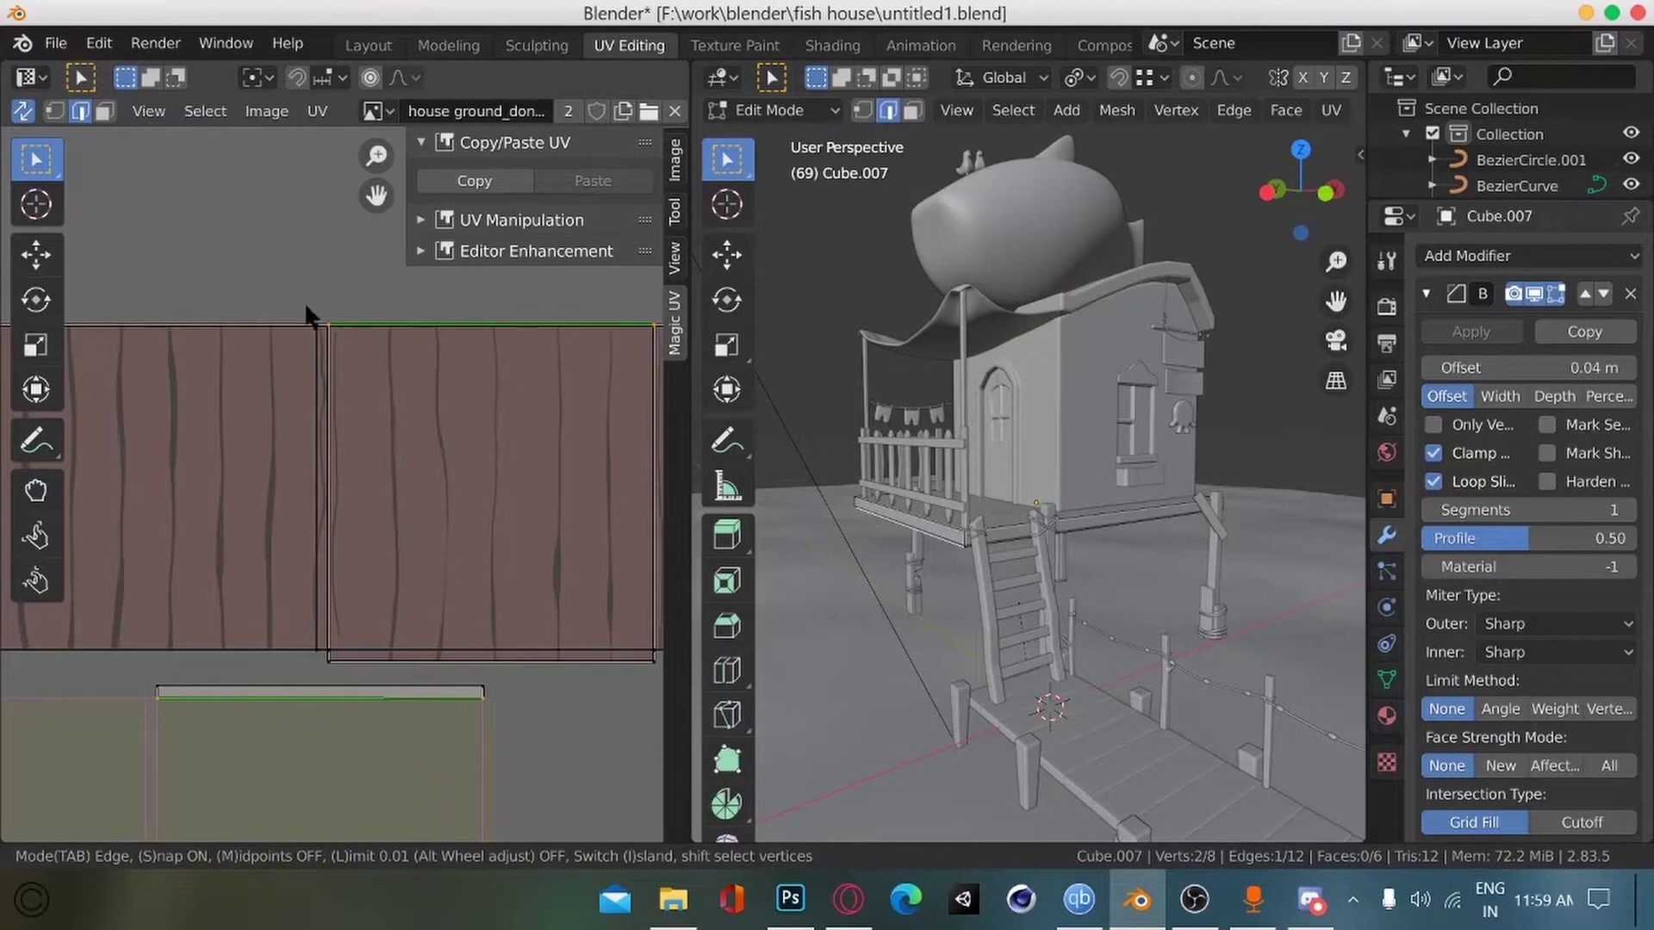
{"action": "key", "text": "Escape"}
{"action": "key", "text": "v"}
{"action": "key", "text": "Escape"}
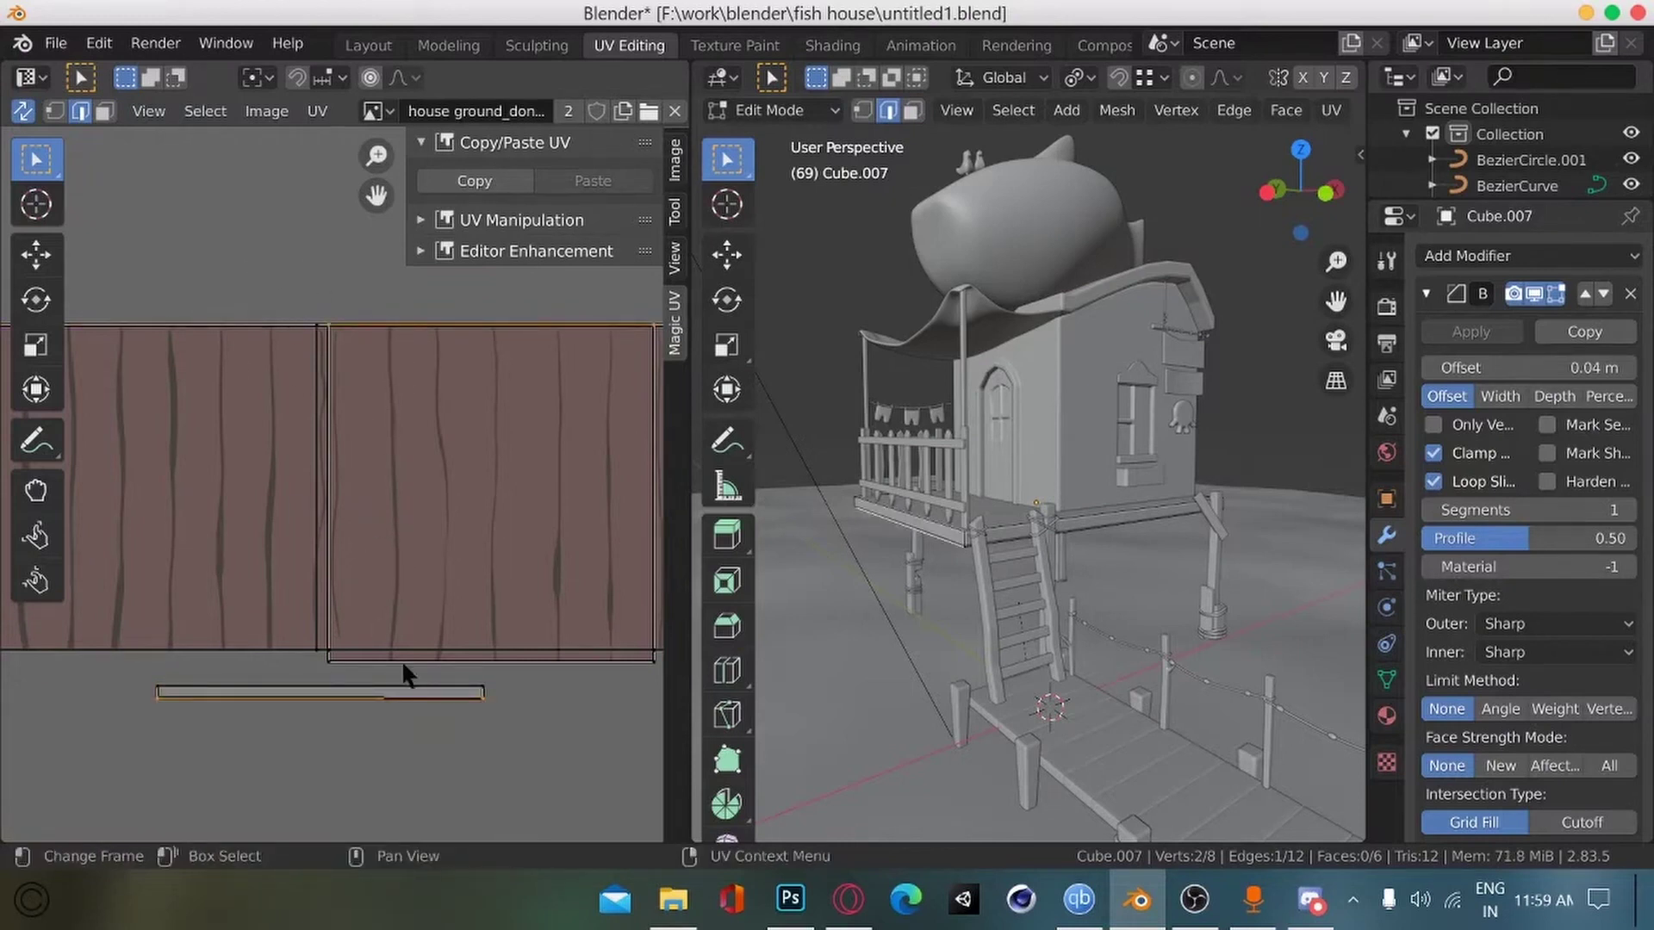
{"action": "key", "text": "v"}
{"action": "left_click", "coordinate": [169, 321]}
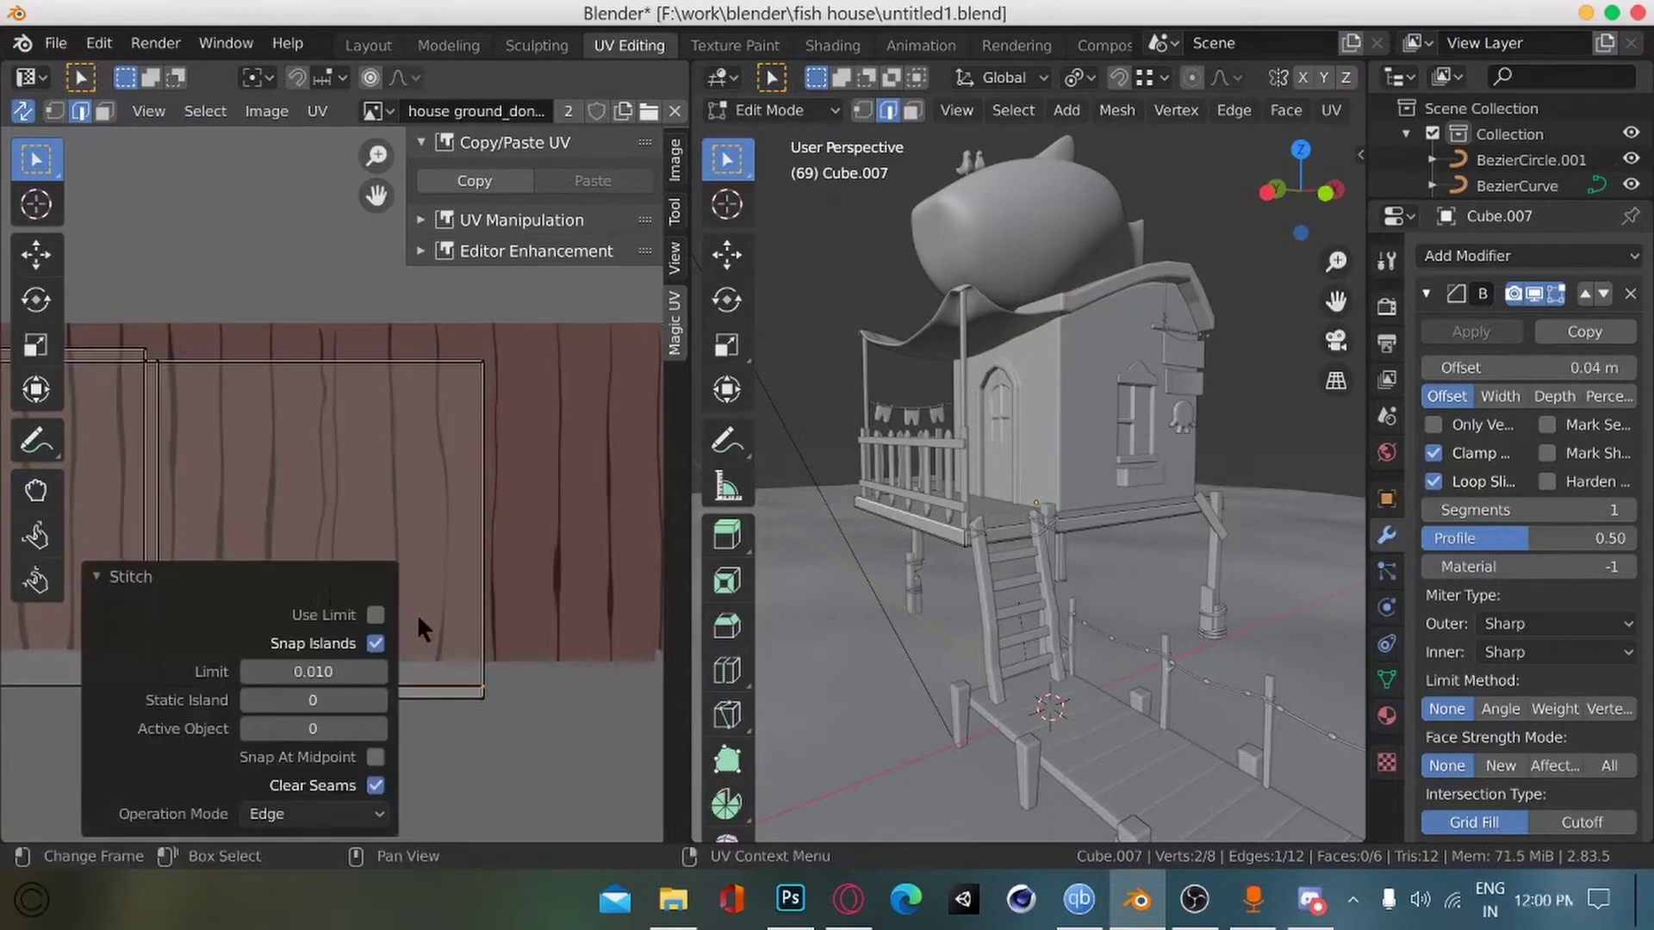
{"action": "left_click", "coordinate": [197, 284]}
{"action": "scroll", "coordinate": [250, 603], "scroll_direction": "down", "scroll_amount": 4}
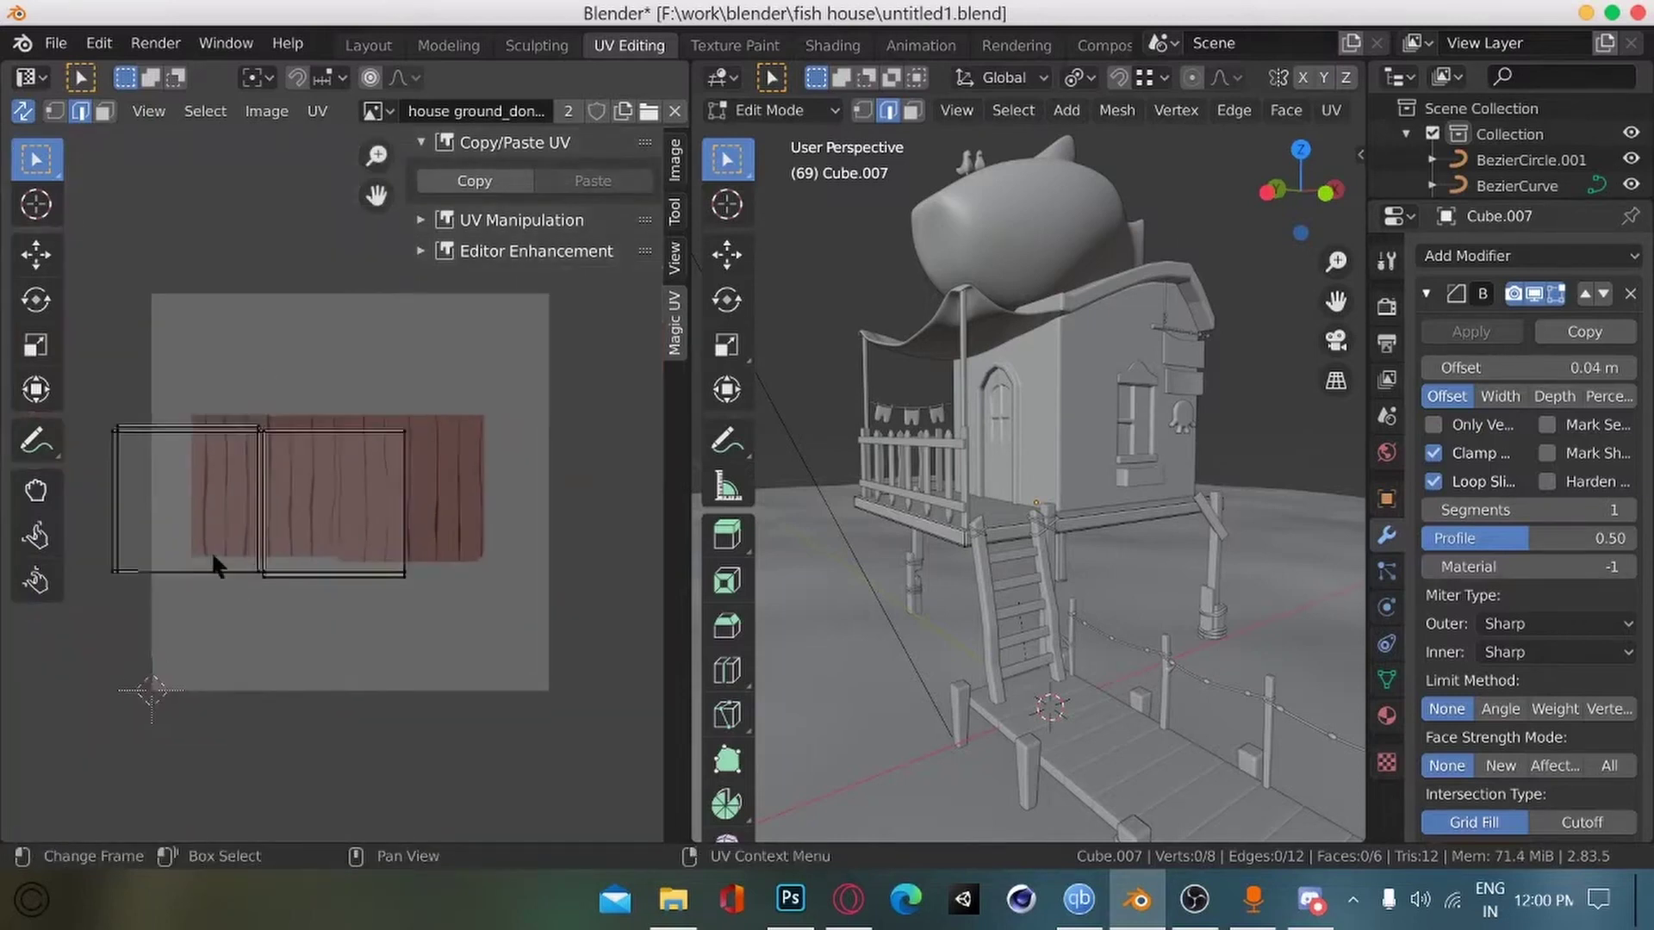
Step: Select the deck's whole UV layout and move it onto the painted planks, about 0.19 in X and 0.03 in Y overall
{"action": "key", "text": "l"}
{"action": "key", "text": "3"}
{"action": "key", "text": "l"}
{"action": "key", "text": "g"}
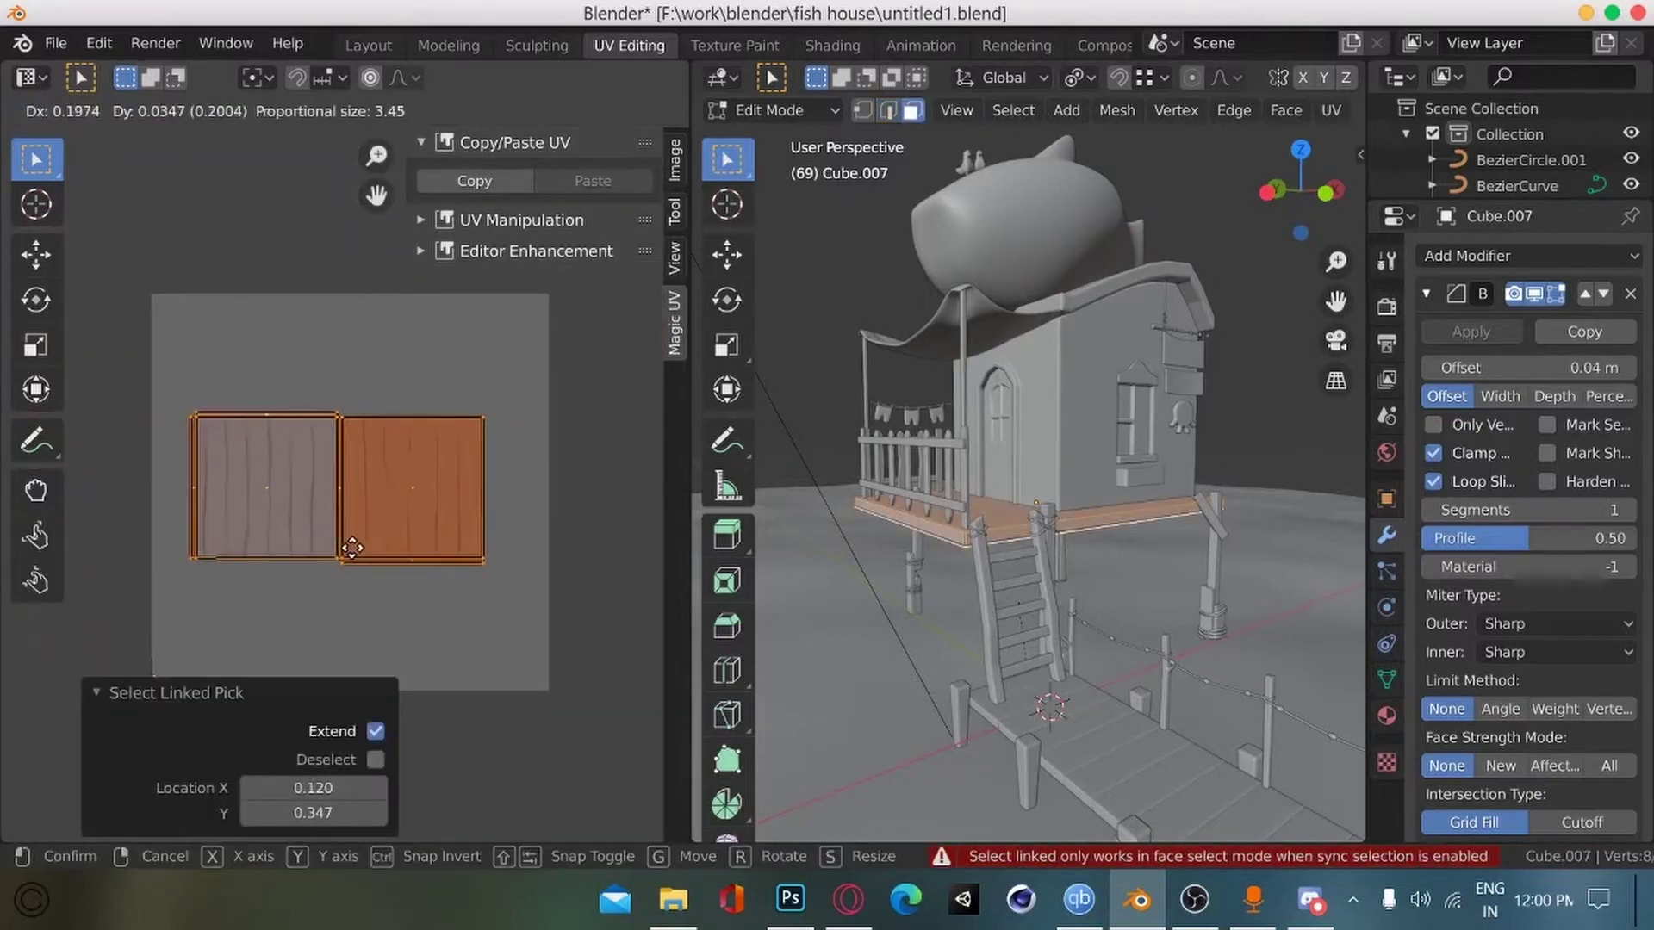
{"action": "left_click", "coordinate": [353, 546]}
{"action": "scroll", "coordinate": [331, 512], "scroll_direction": "up", "scroll_amount": 4}
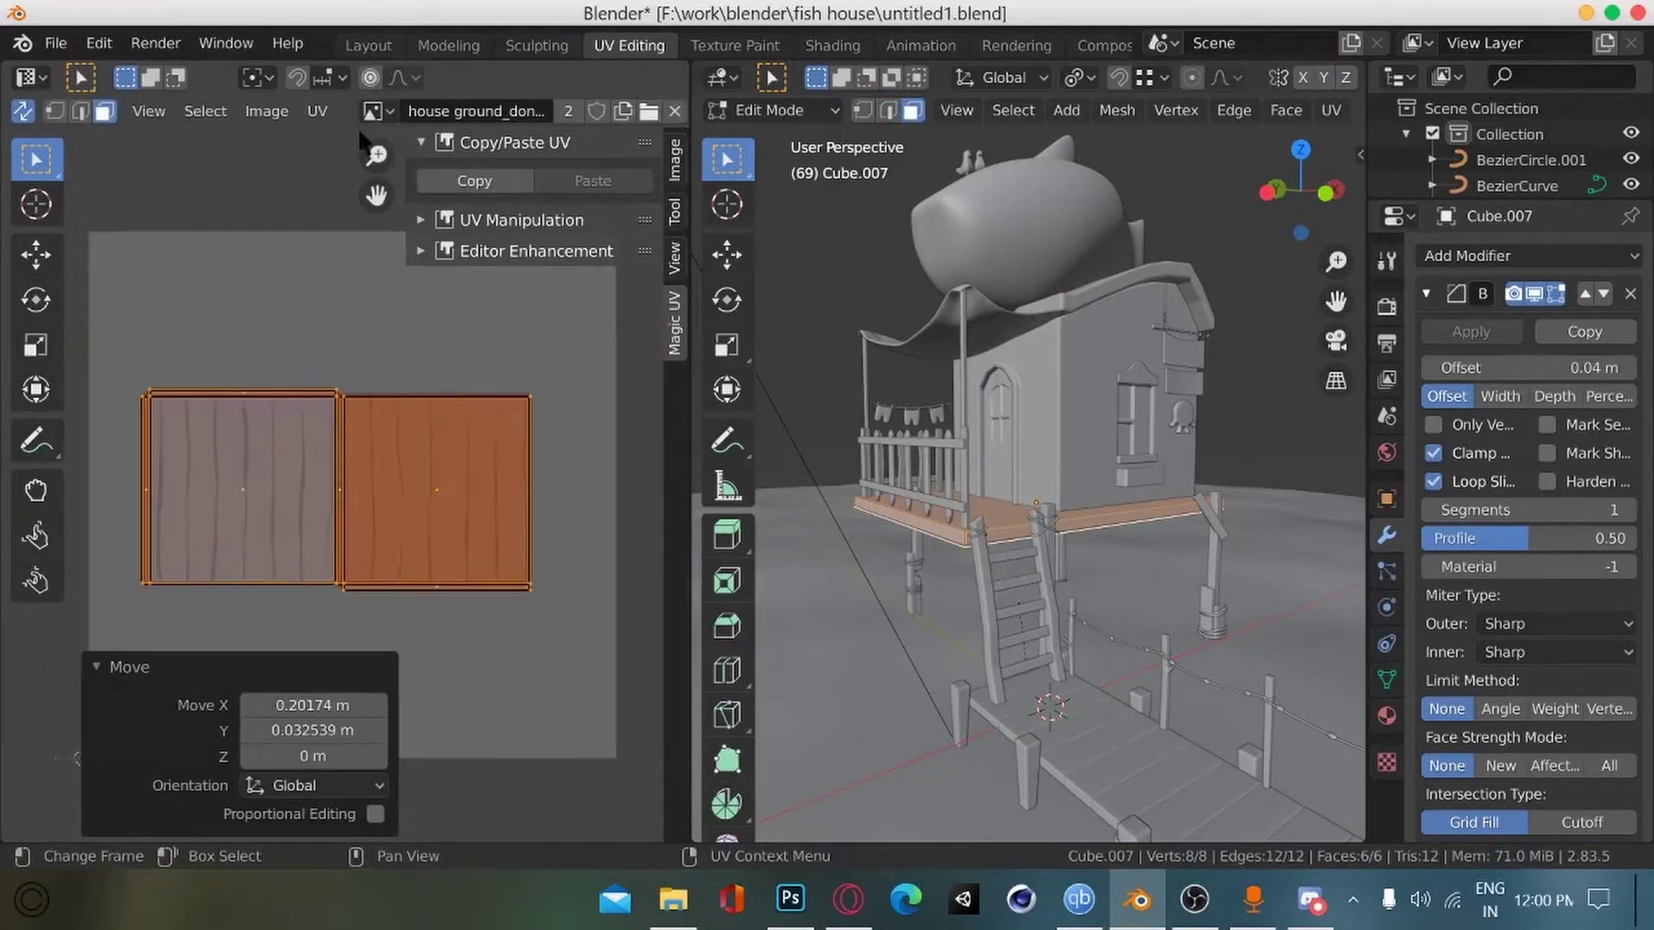
{"action": "key", "text": "g"}
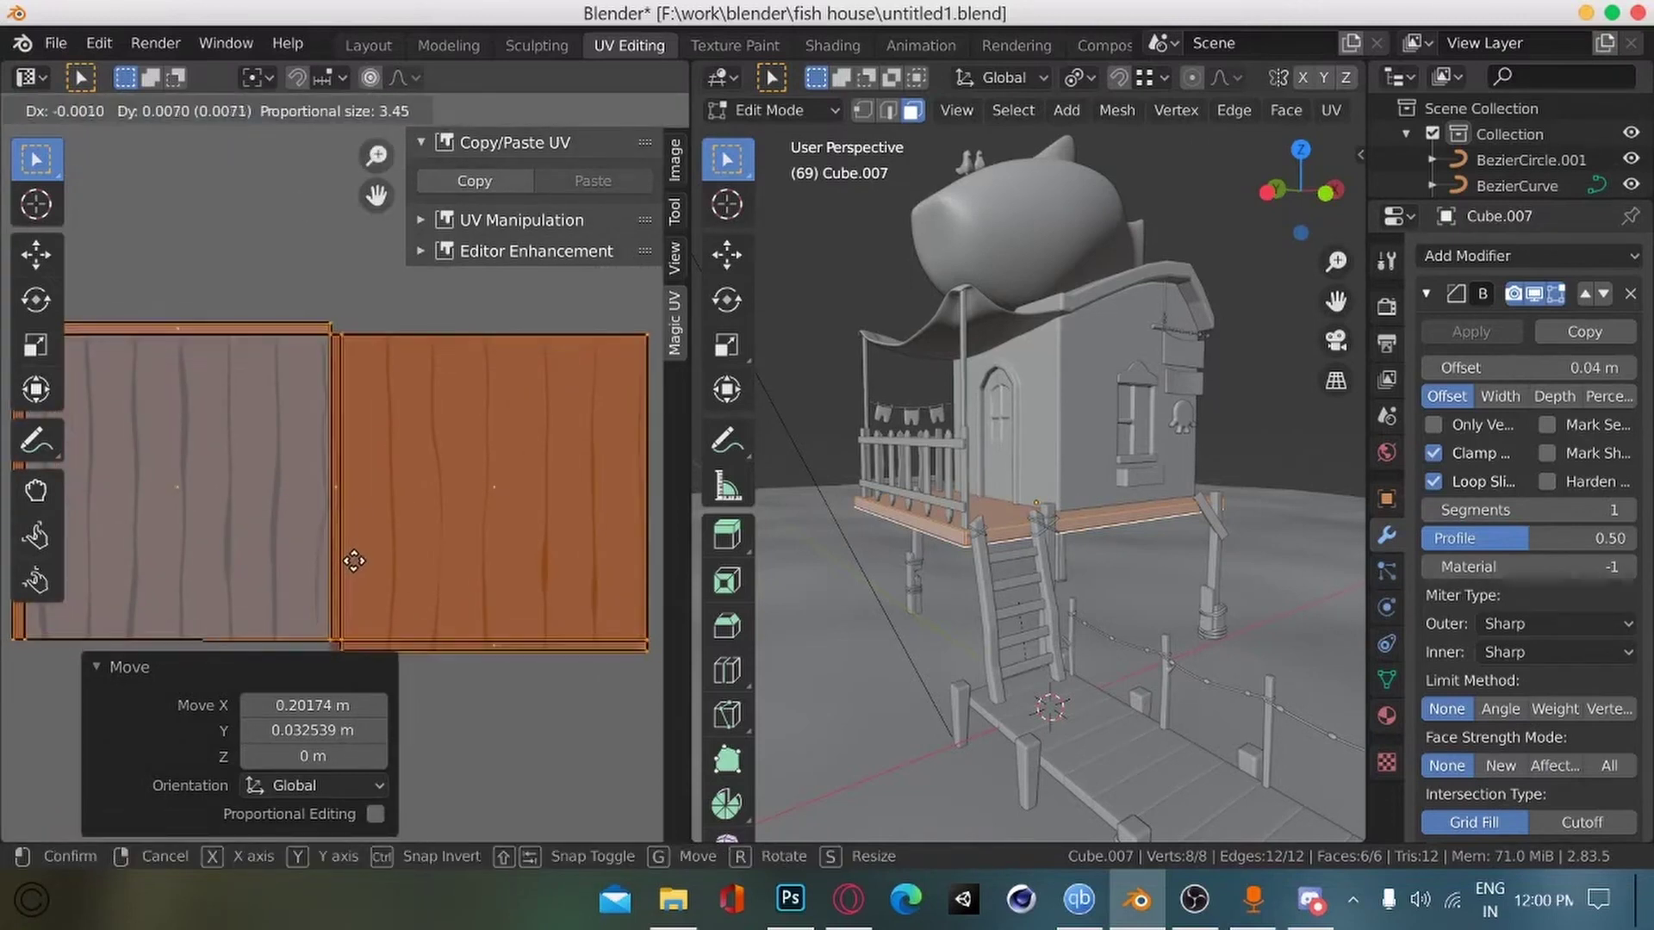
{"action": "left_click", "coordinate": [314, 549]}
{"action": "key", "text": "g"}
{"action": "key", "text": "Escape"}
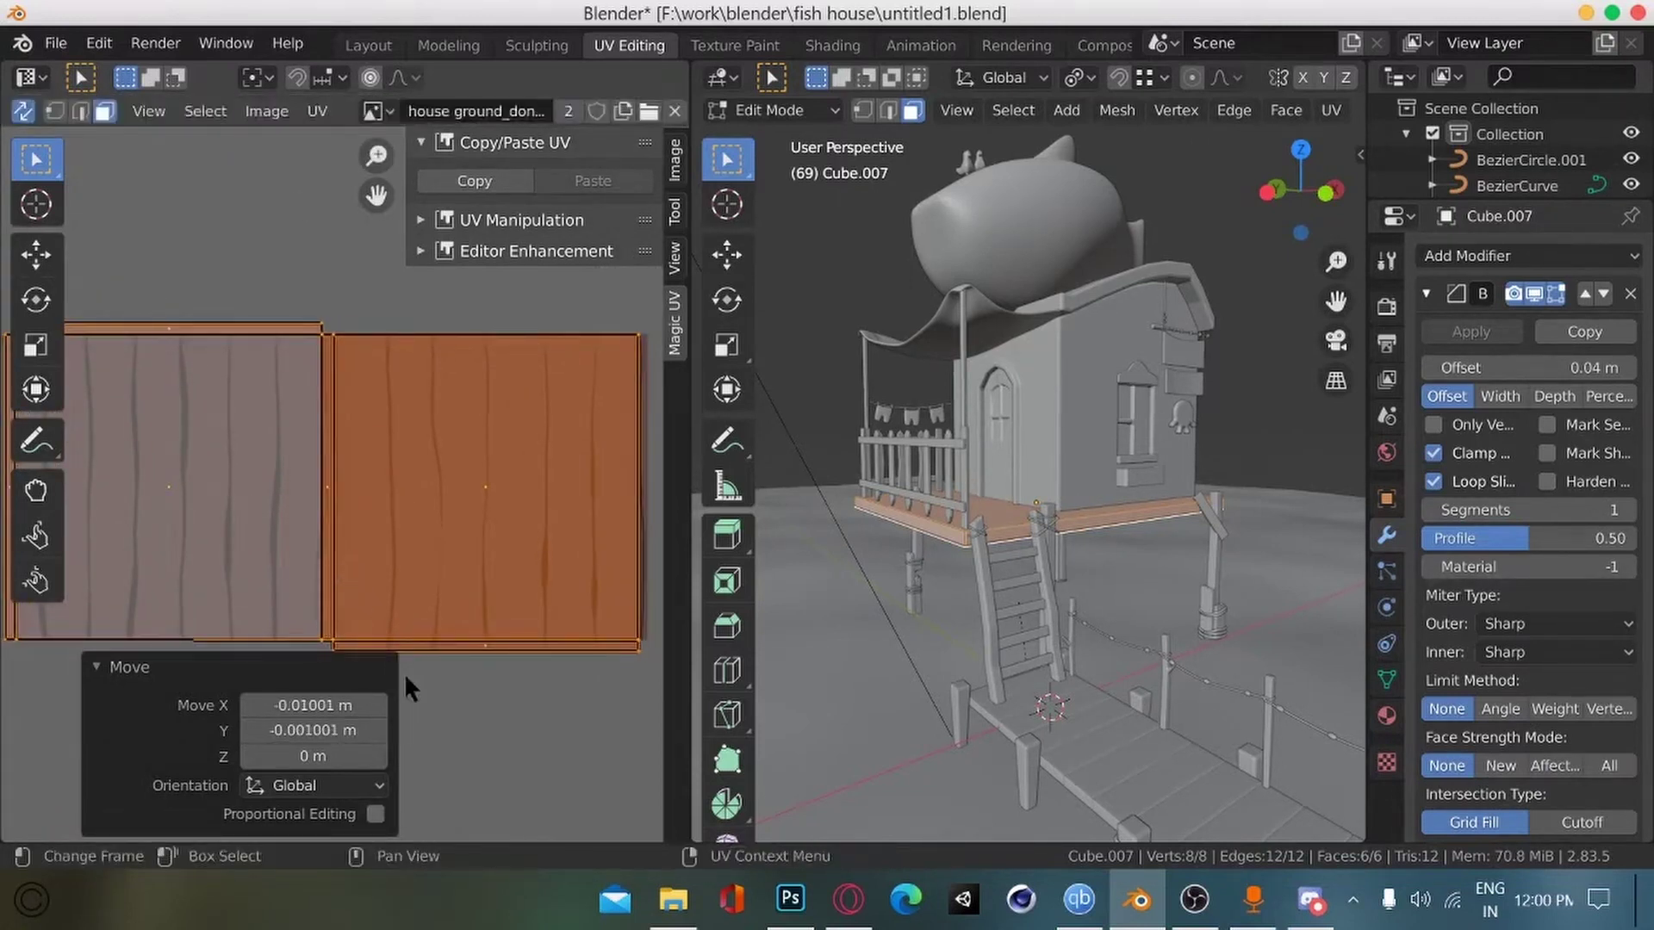
Step: Reselect the linked deck UVs, rotate them 180° and move them about 0.009 in X and -0.003 in Y over the planks
{"action": "left_click", "coordinate": [117, 684]}
{"action": "left_click_drag", "start_coordinate": [334, 731], "coordinate": [354, 744], "text": "alt"}
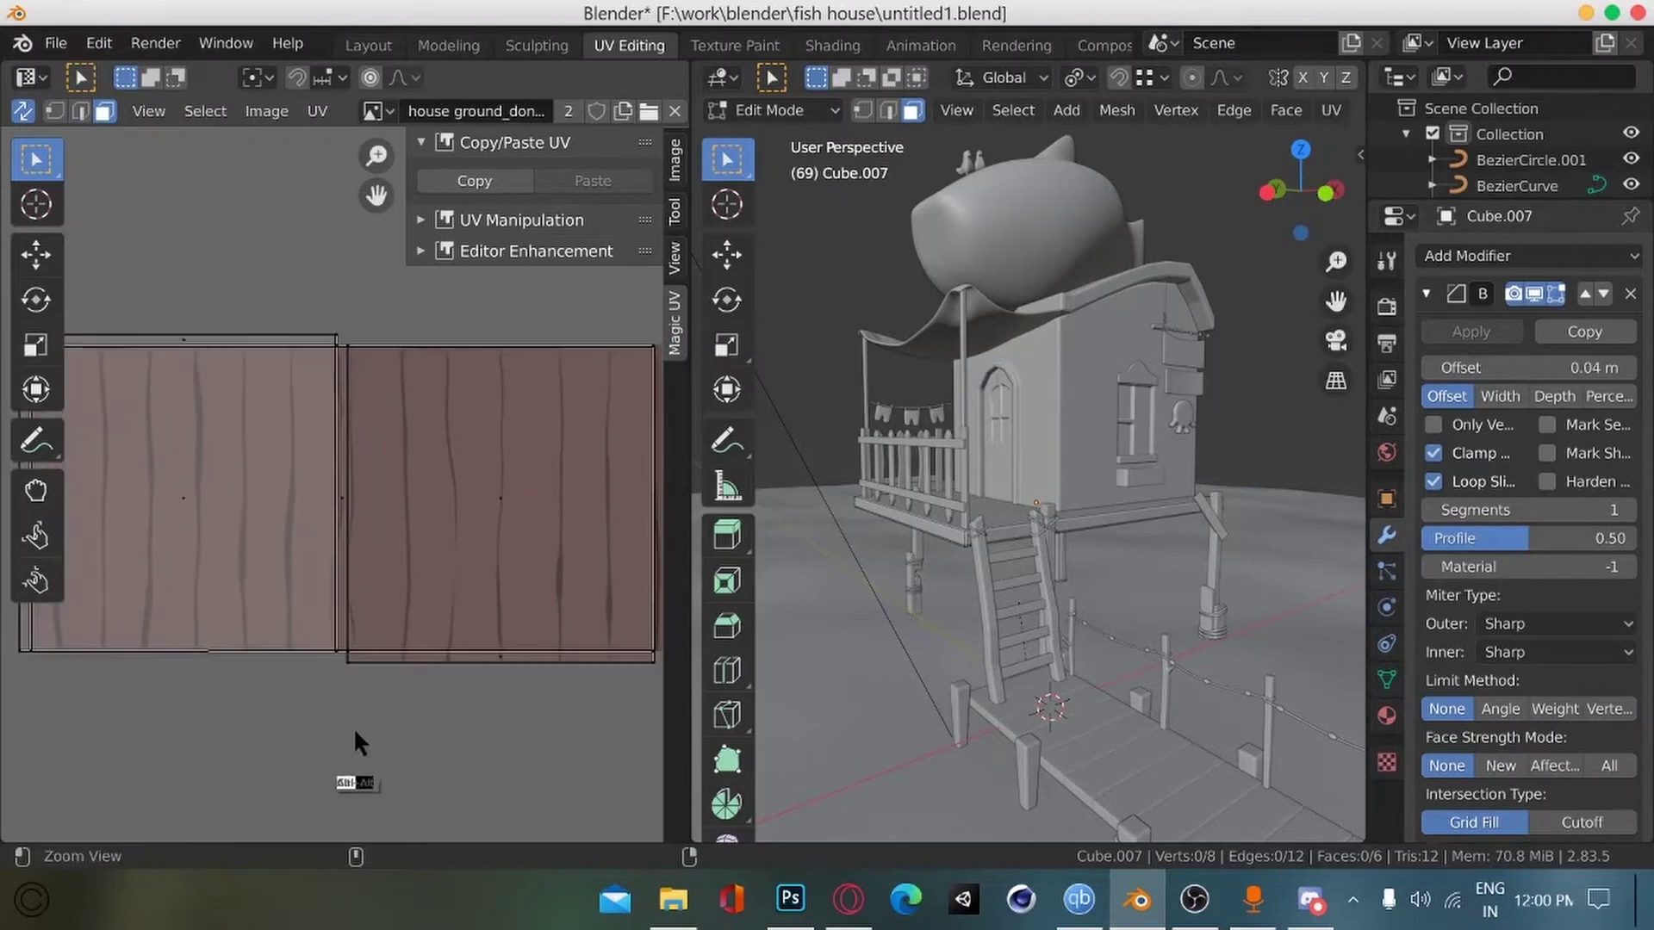
{"action": "left_click_drag", "start_coordinate": [324, 689], "coordinate": [325, 754], "text": "ctrl+alt"}
{"action": "key", "text": "l"}
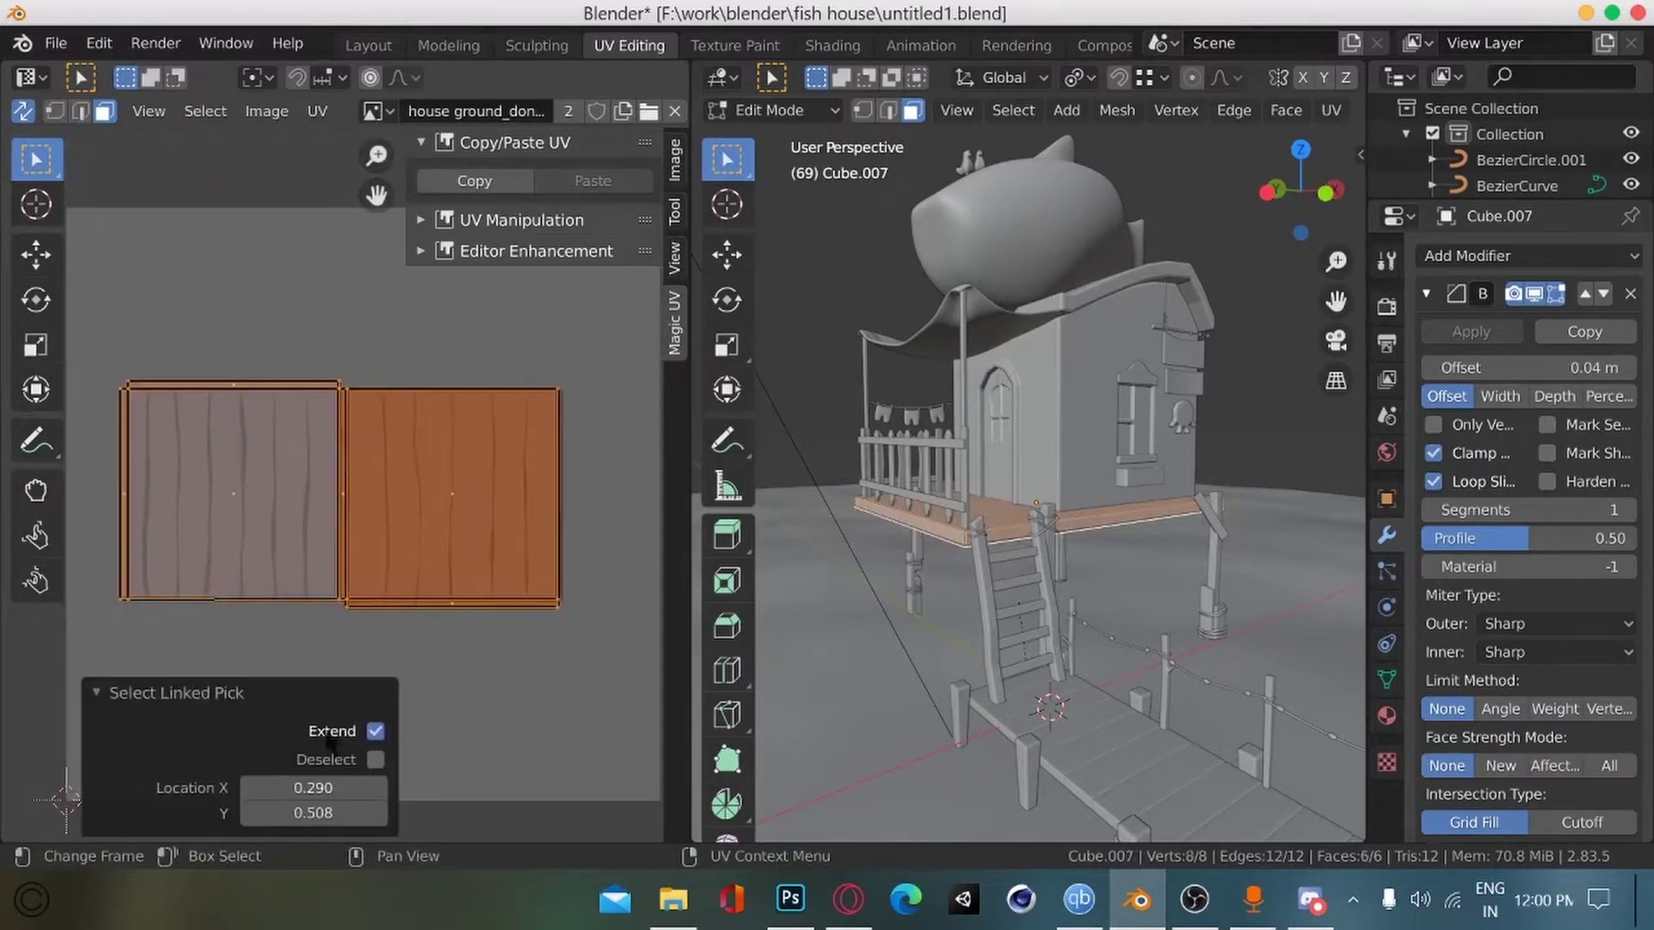
{"action": "key", "text": "r"}
{"action": "left_click", "coordinate": [303, 737]}
{"action": "left_click", "coordinate": [303, 735]}
{"action": "key", "text": "Return"}
{"action": "key", "text": "g"}
{"action": "left_click", "coordinate": [334, 553]}
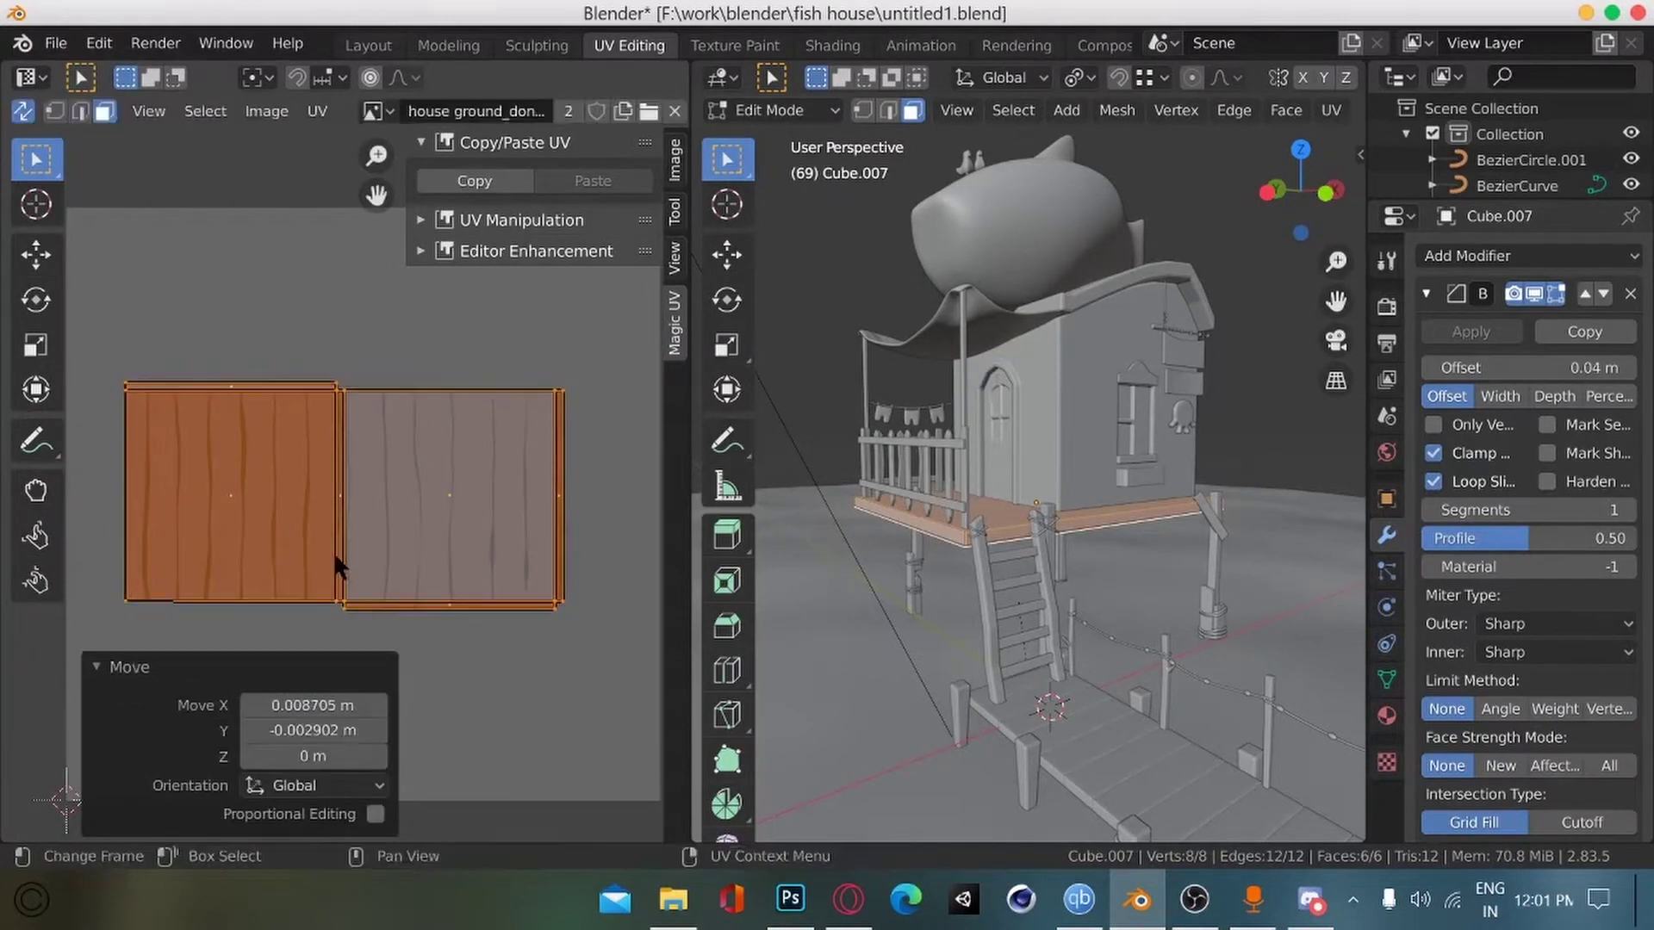
Step: Nudge the deck UVs by about 0.001 to line their edges up with the painted planks, and leave Edit Mode
{"action": "scroll", "coordinate": [333, 557], "scroll_direction": "up", "scroll_amount": 3}
{"action": "key", "text": "g"}
{"action": "left_click", "coordinate": [443, 583]}
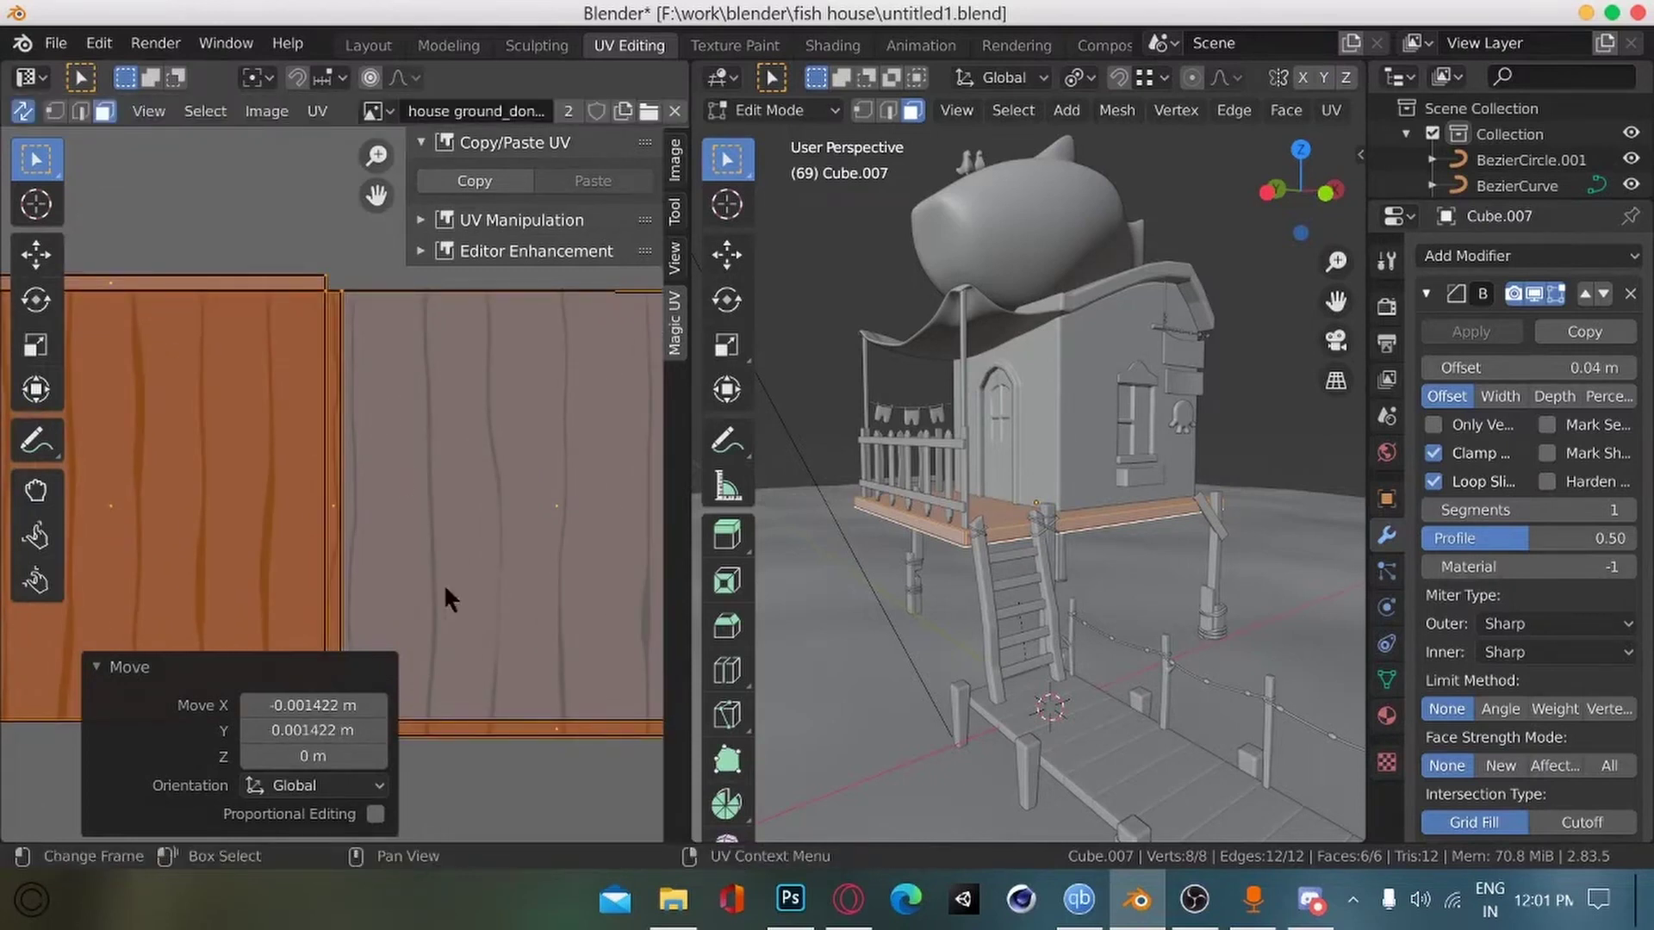
{"action": "left_click_drag", "start_coordinate": [548, 619], "coordinate": [239, 607], "text": "alt"}
{"action": "key", "text": "g"}
{"action": "left_click", "coordinate": [399, 515]}
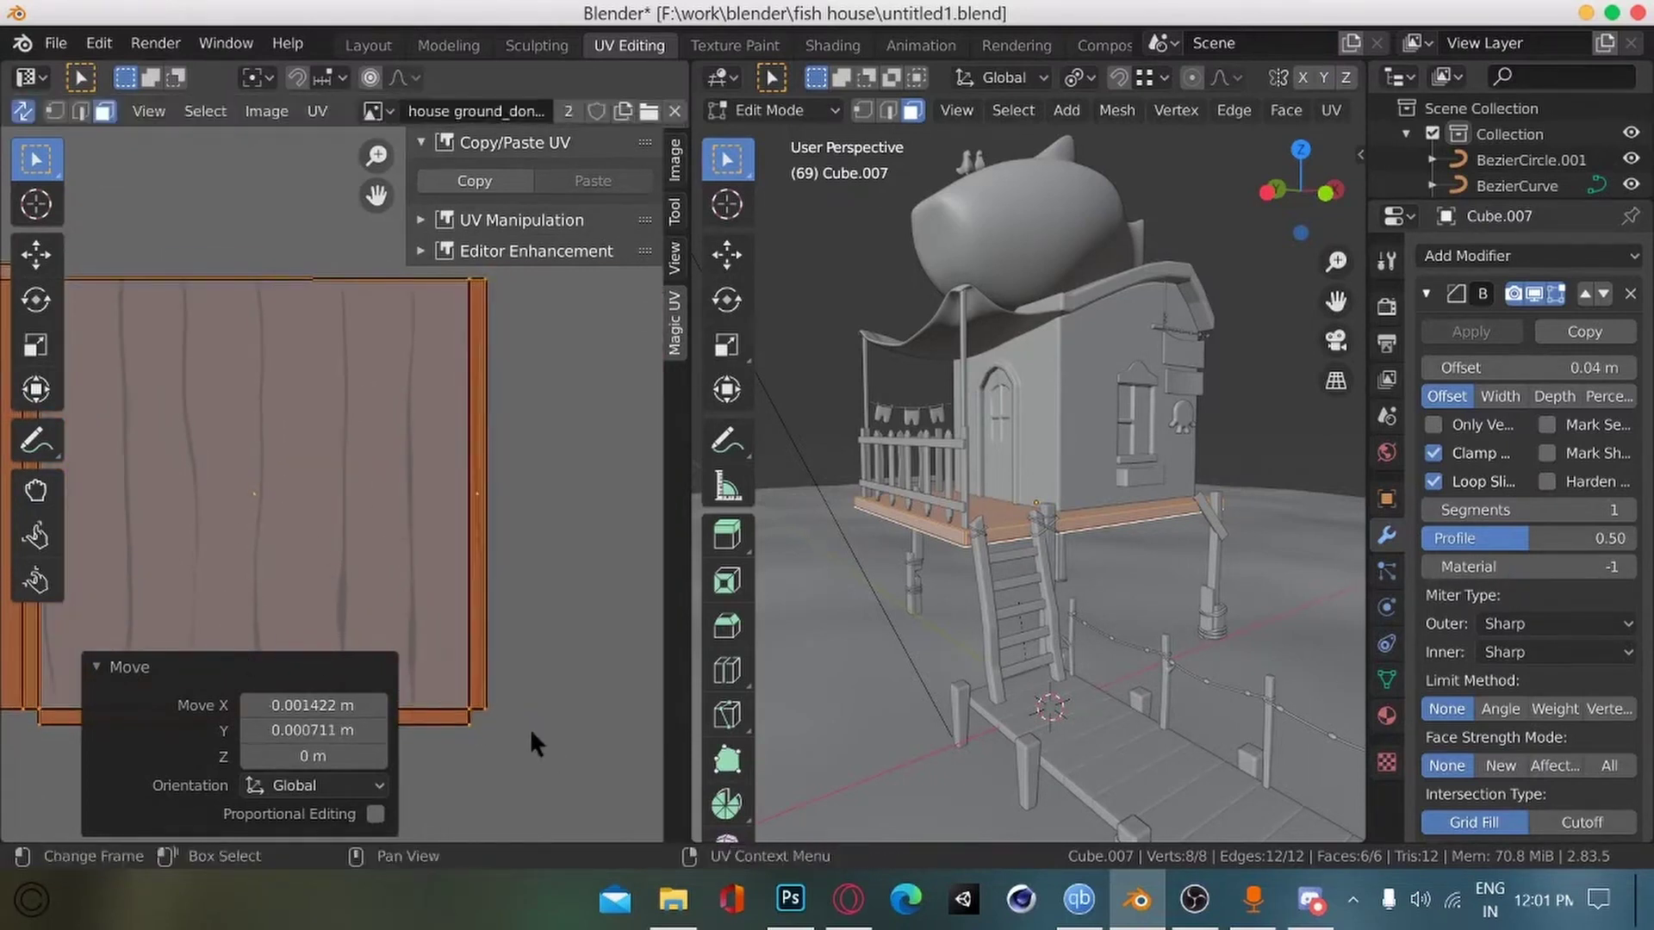
{"action": "left_click_drag", "start_coordinate": [383, 565], "coordinate": [578, 572], "text": "alt"}
{"action": "left_click_drag", "start_coordinate": [468, 474], "coordinate": [664, 602], "text": "ctrl+alt"}
{"action": "key", "text": "Tab"}
Step: Switch to Photoshop, select Layer 7, hide the house ground guide and sample the planks' brown
{"action": "left_click", "coordinate": [785, 925]}
{"action": "key", "text": "ctrl+plus"}
{"action": "key", "text": "ctrl+minus"}
{"action": "key", "text": "ctrl+minus"}
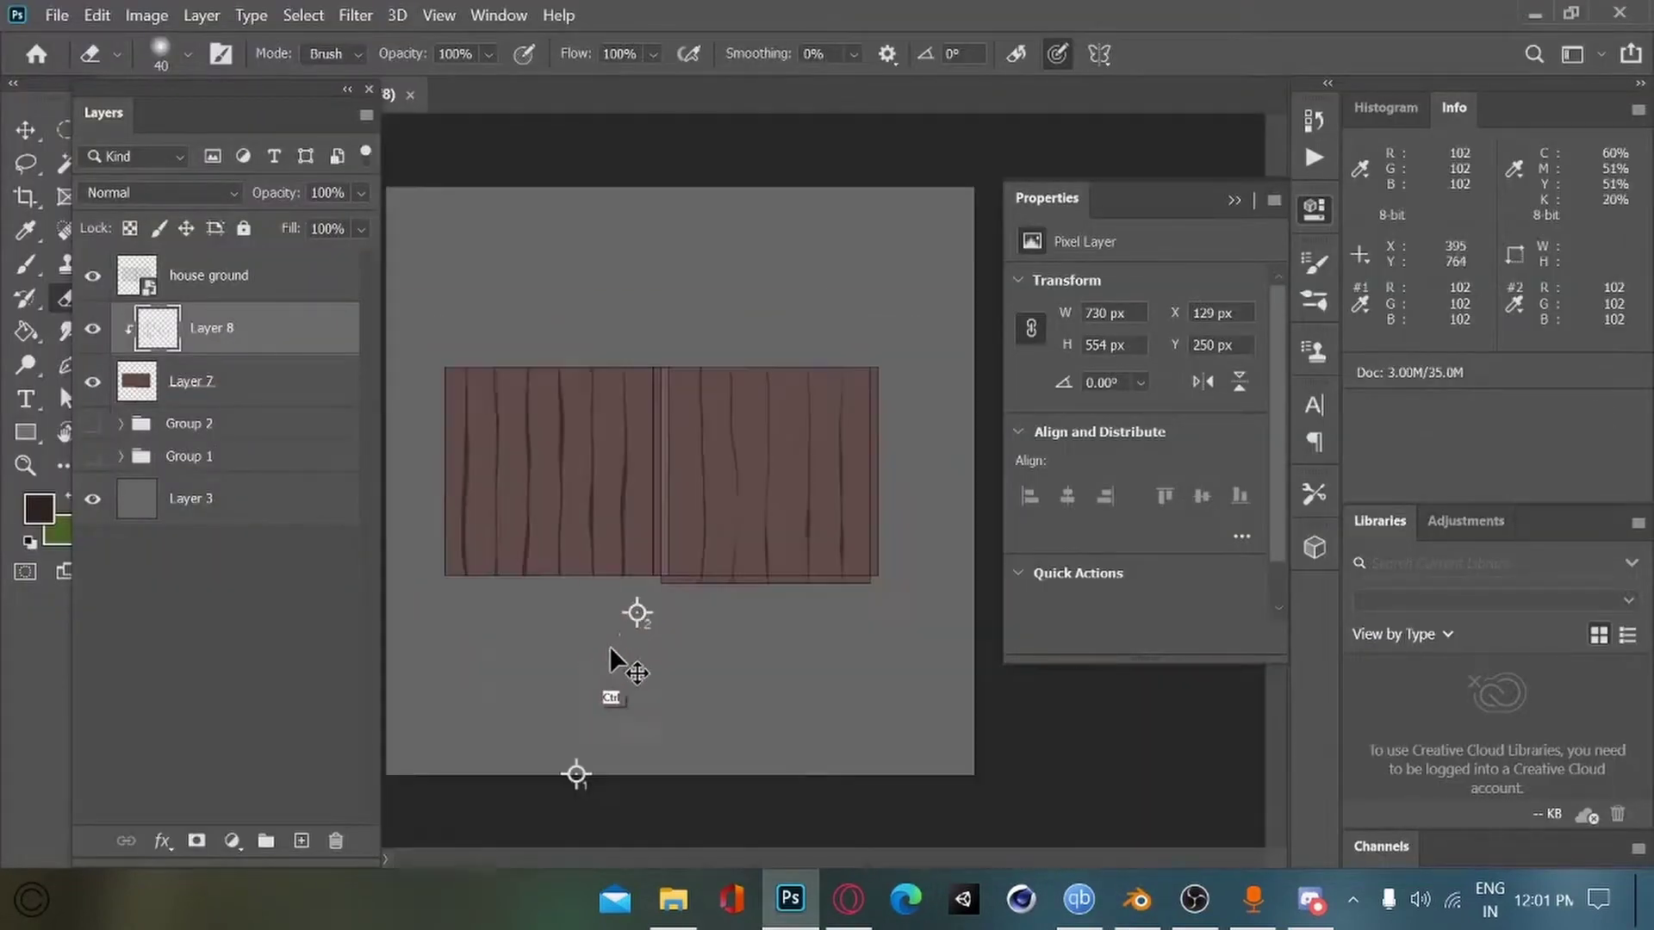
{"action": "key", "text": "ctrl+plus"}
{"action": "key", "text": "ctrl+minus"}
{"action": "left_click", "coordinate": [193, 396]}
{"action": "left_click", "coordinate": [92, 276]}
{"action": "key", "text": "i"}
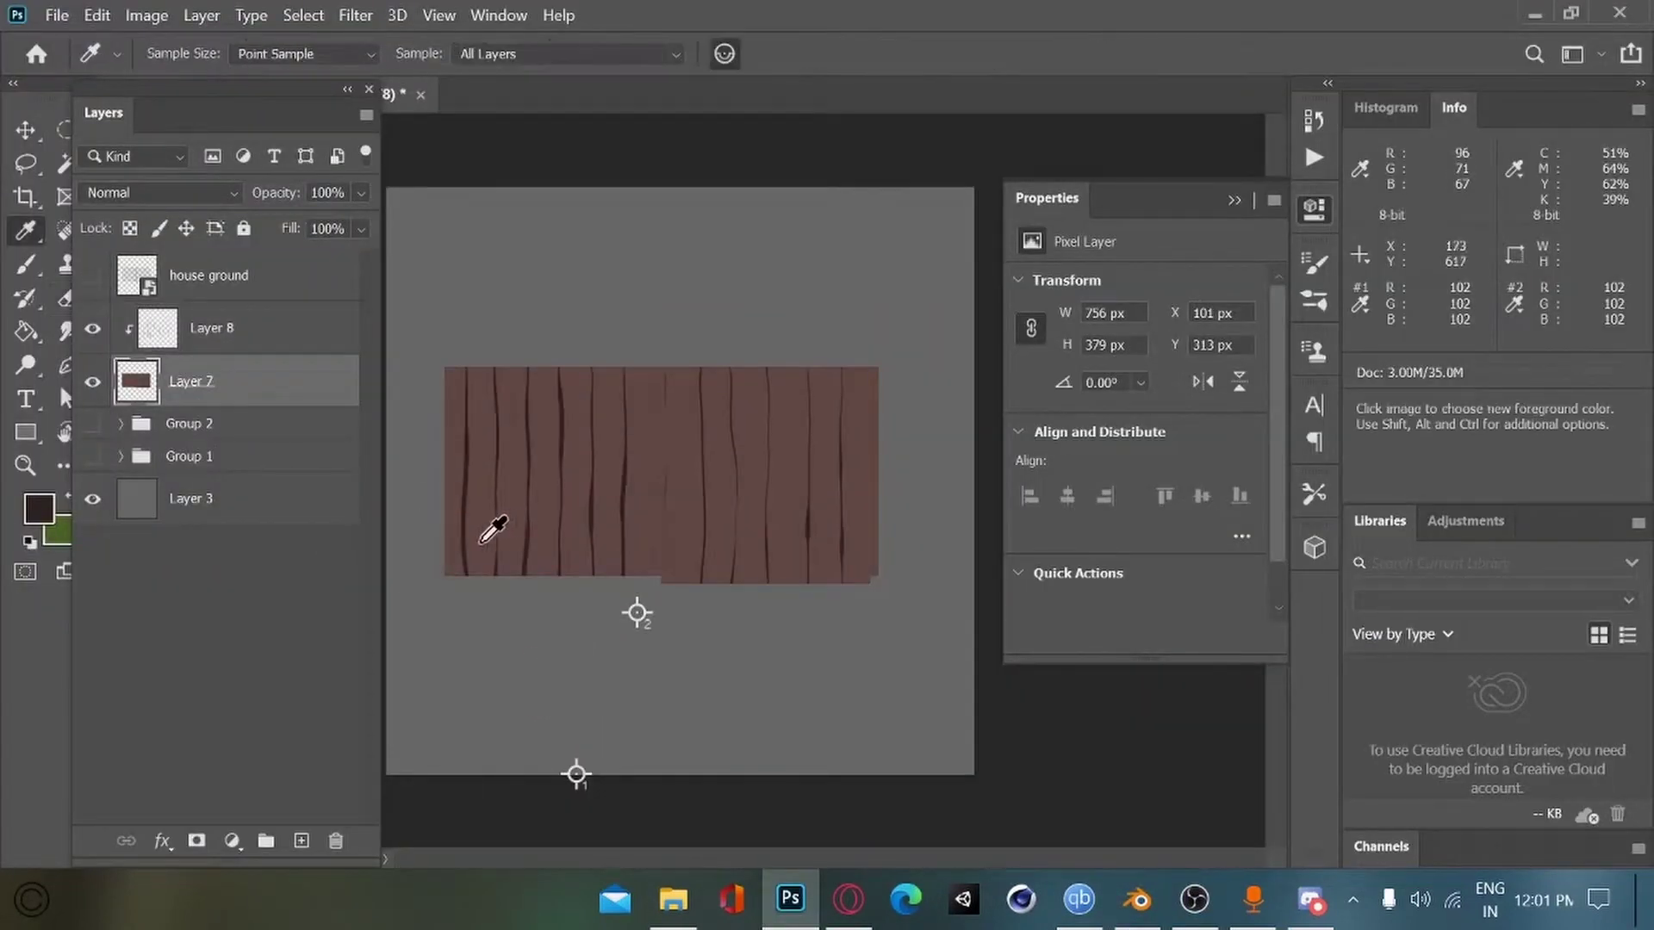
{"action": "left_click", "coordinate": [515, 543]}
Step: Paint the sampled brown past the left planks' upper edge on Layer 7 with a 100 px brush
{"action": "key", "text": "b"}
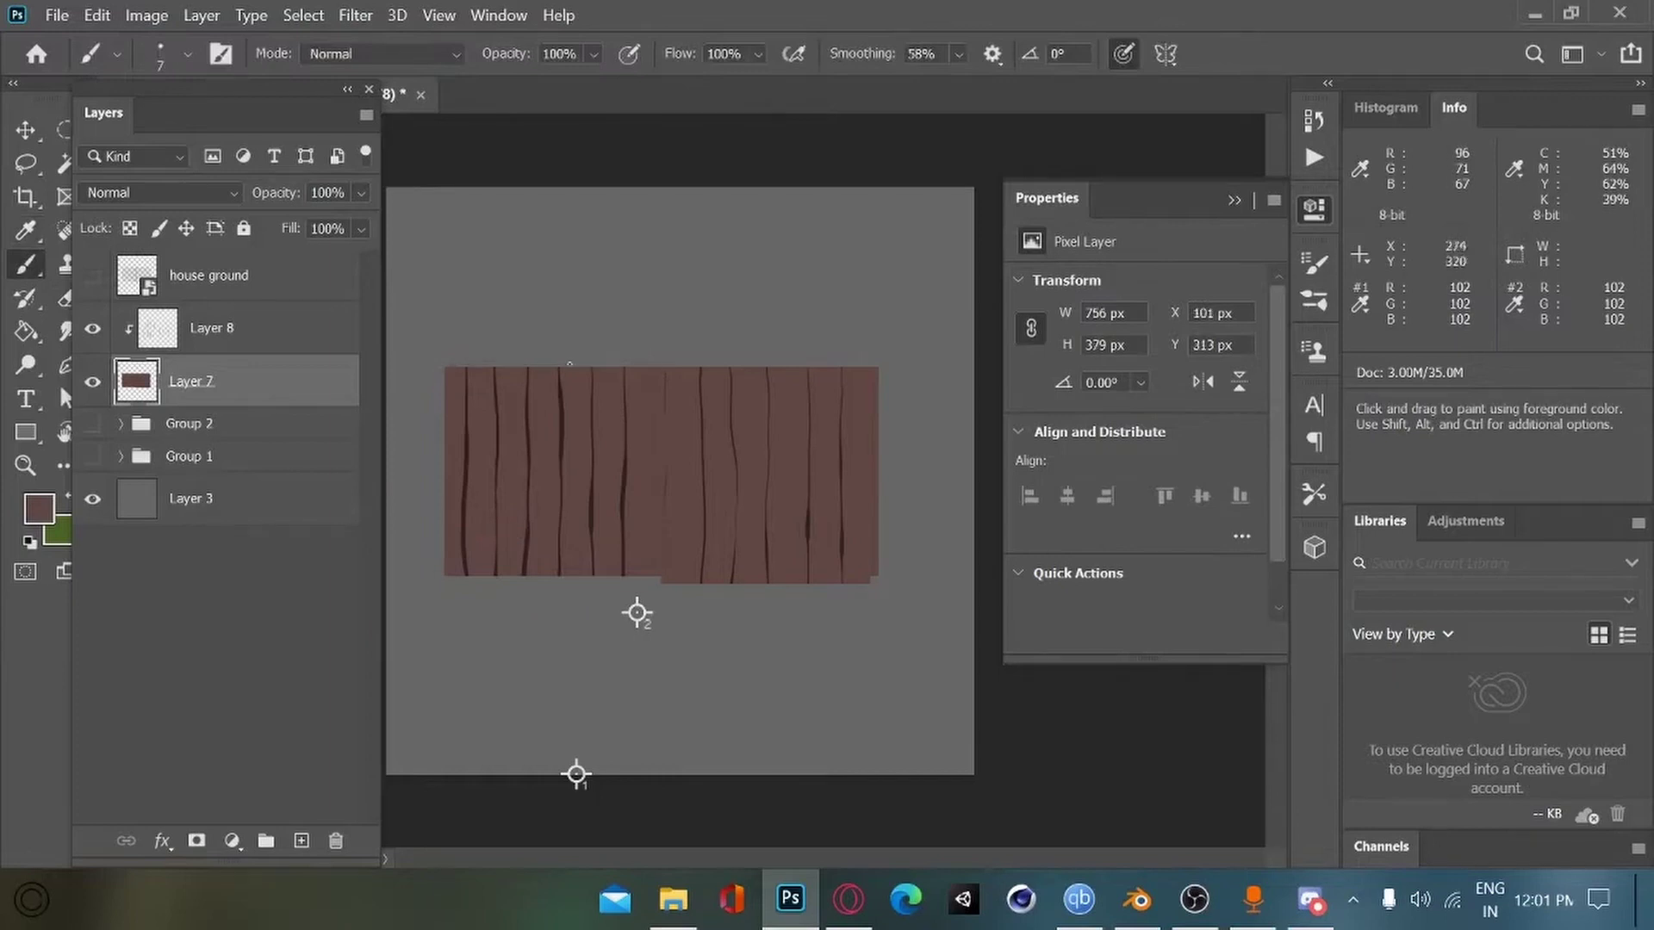
{"action": "key", "text": "bracketright"}
{"action": "key", "text": "bracketright"}
{"action": "key", "text": "bracketright"}
{"action": "key", "text": "bracketright"}
{"action": "key", "text": "bracketright"}
{"action": "key", "text": "bracketright"}
{"action": "key", "text": "bracketright"}
{"action": "key", "text": "bracketright"}
{"action": "key", "text": "bracketright"}
{"action": "key", "text": "bracketright"}
{"action": "key", "text": "bracketright"}
{"action": "left_click_drag", "start_coordinate": [628, 370], "coordinate": [461, 367]}
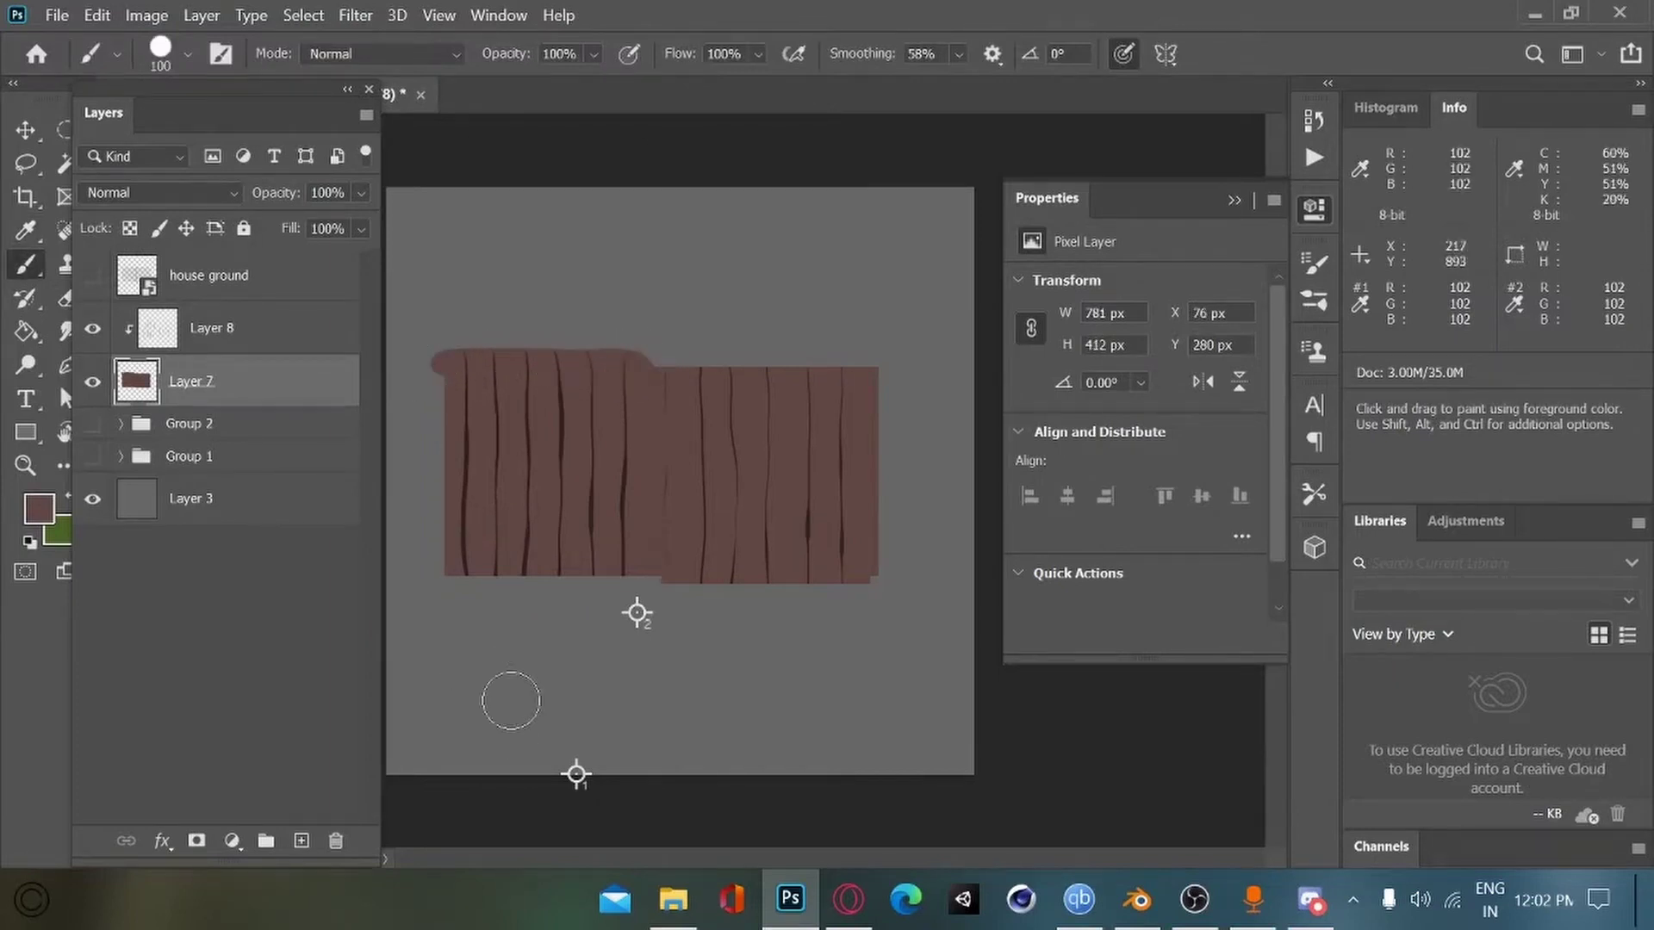
Step: Sample the dark plank-gap colour and paint fine wood-grain lines along the planks on Layer 8 with a 7 px brush
{"action": "left_click", "coordinate": [166, 344]}
{"action": "key", "text": "ctrl+plus"}
{"action": "key", "text": "ctrl+plus"}
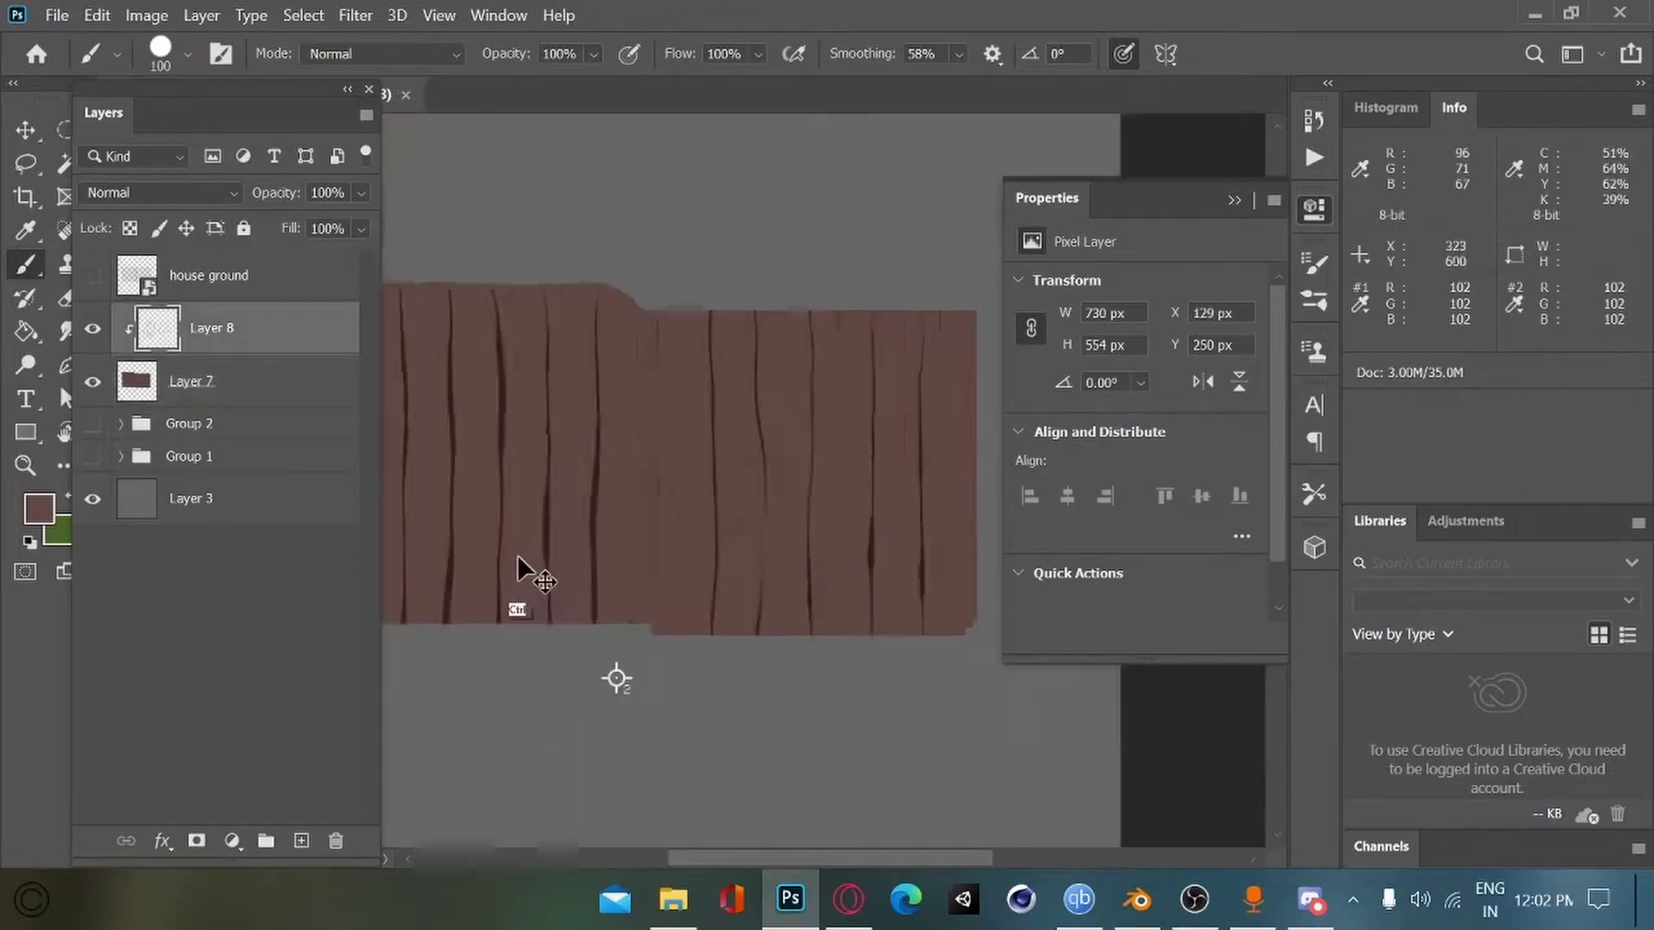
{"action": "left_click", "coordinate": [508, 546]}
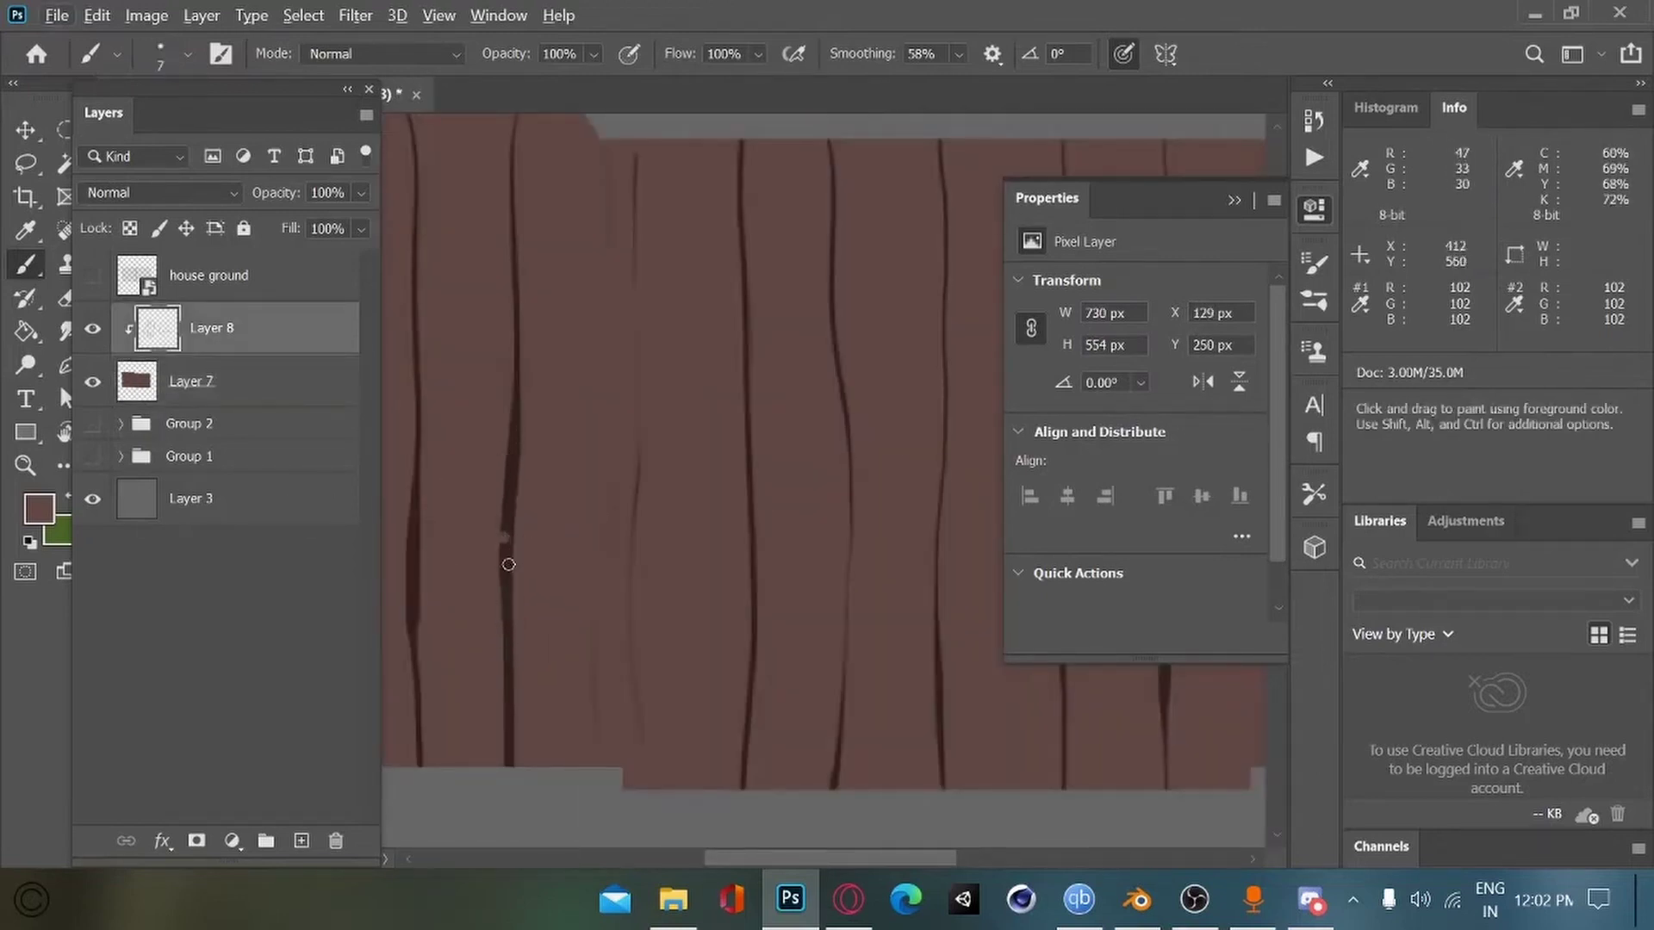
{"action": "left_click", "coordinate": [506, 560], "text": "alt"}
{"action": "left_click_drag", "start_coordinate": [489, 636], "coordinate": [560, 672]}
{"action": "key", "text": "ctrl+minus"}
{"action": "key", "text": "ctrl+minus"}
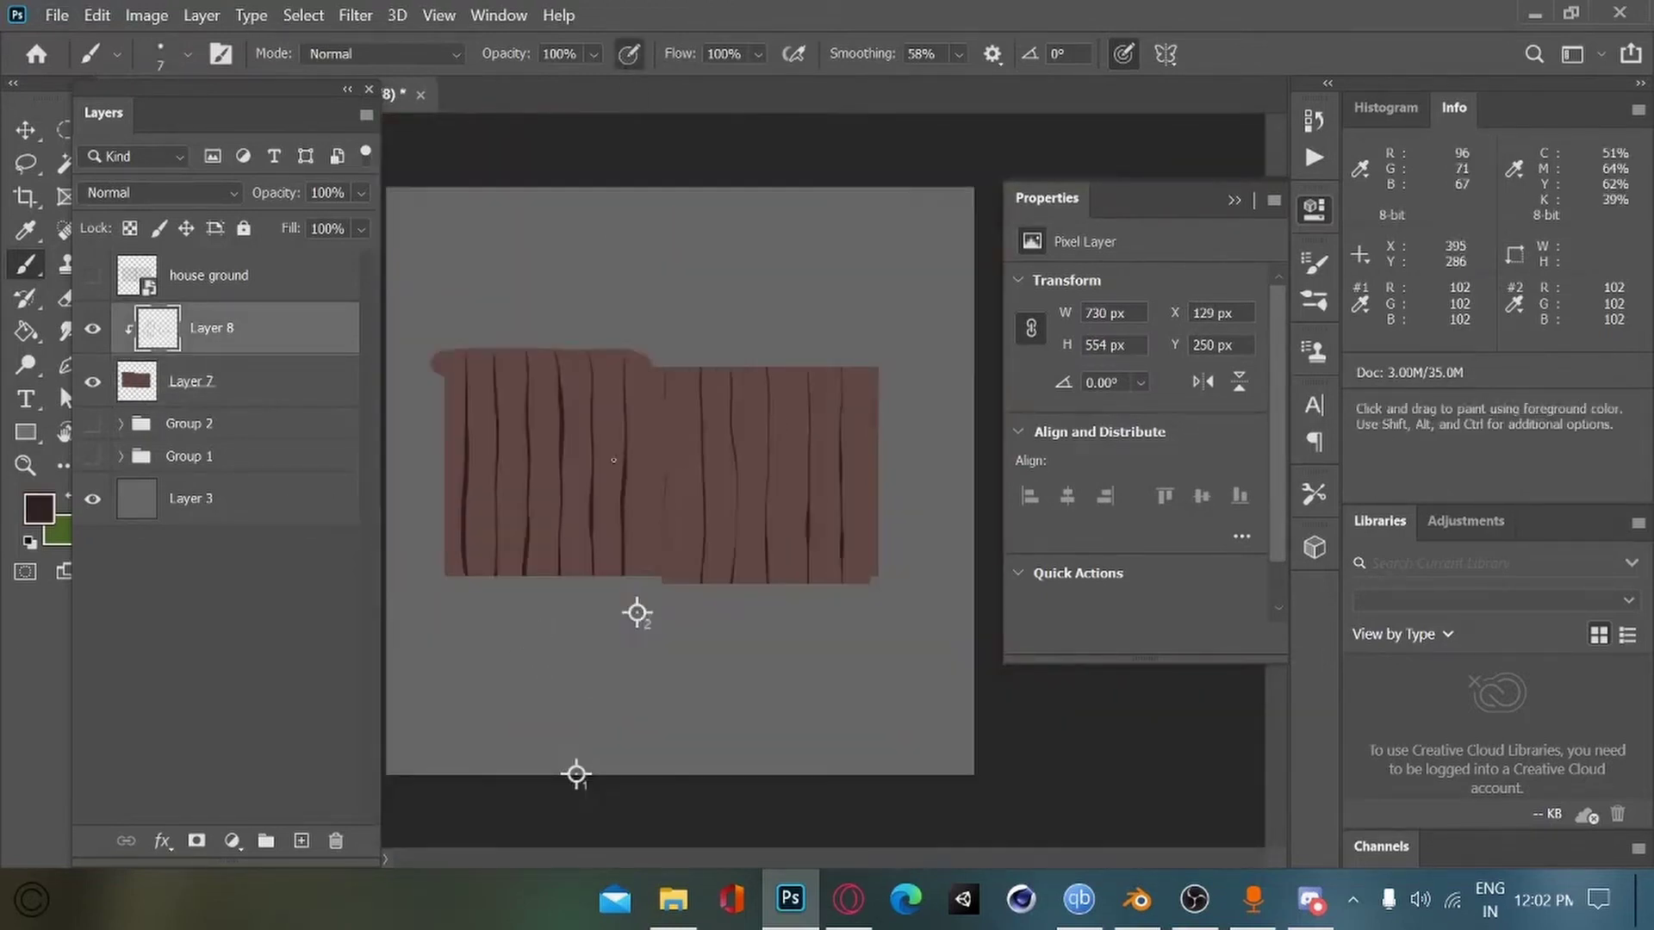
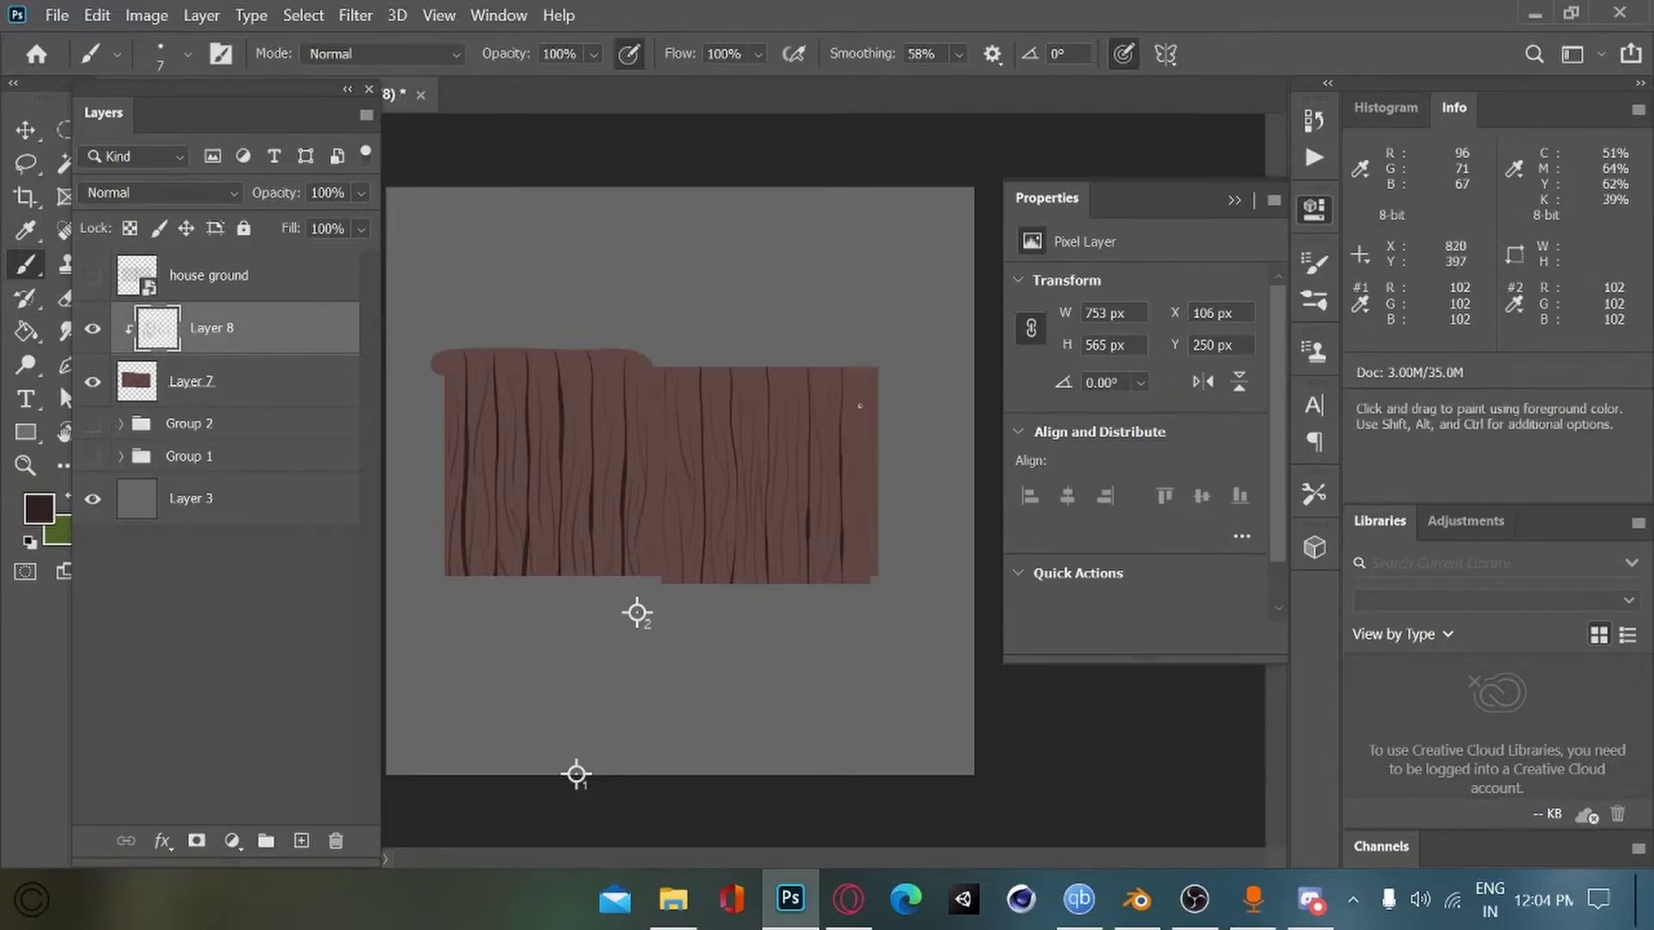
Step: Save the plank texture as a PNG, overwriting house ground_done.png in the fish house folder
{"action": "left_click", "coordinate": [57, 15]}
{"action": "mouse_move", "coordinate": [108, 369]}
{"action": "left_click", "coordinate": [430, 371]}
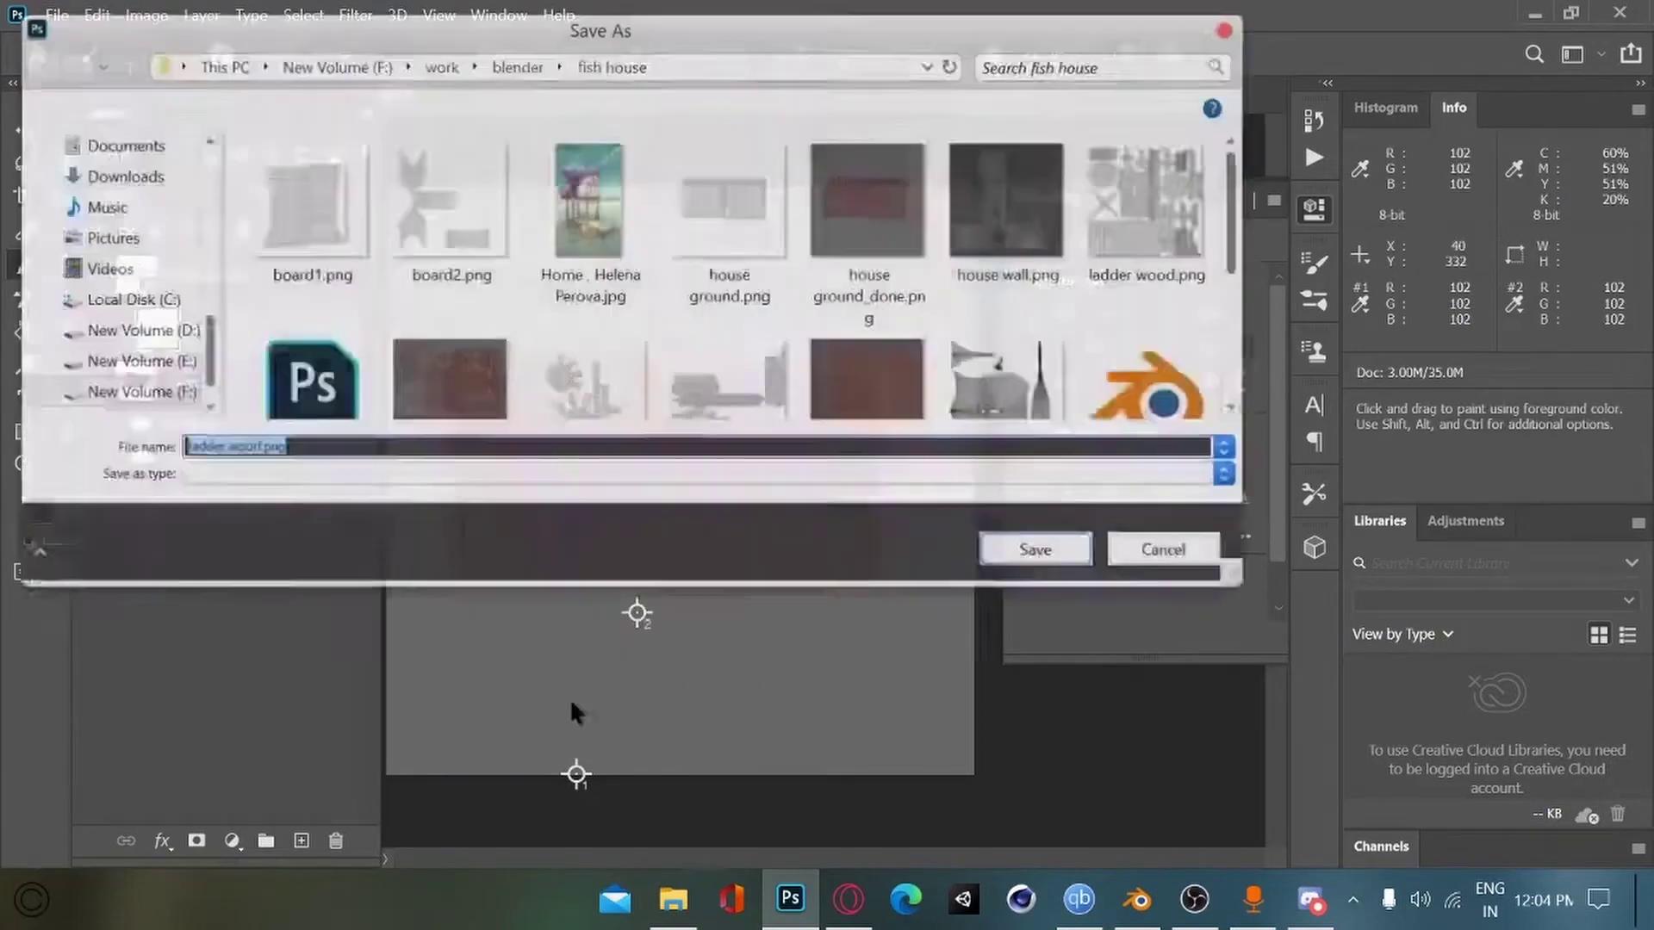
{"action": "mouse_move", "coordinate": [1237, 232]}
{"action": "left_mouse_down"}
{"action": "mouse_move", "coordinate": [1248, 358]}
{"action": "mouse_move", "coordinate": [1250, 242]}
{"action": "left_mouse_up"}
{"action": "left_click", "coordinate": [871, 207]}
{"action": "left_click", "coordinate": [1039, 551]}
{"action": "left_click", "coordinate": [915, 469]}
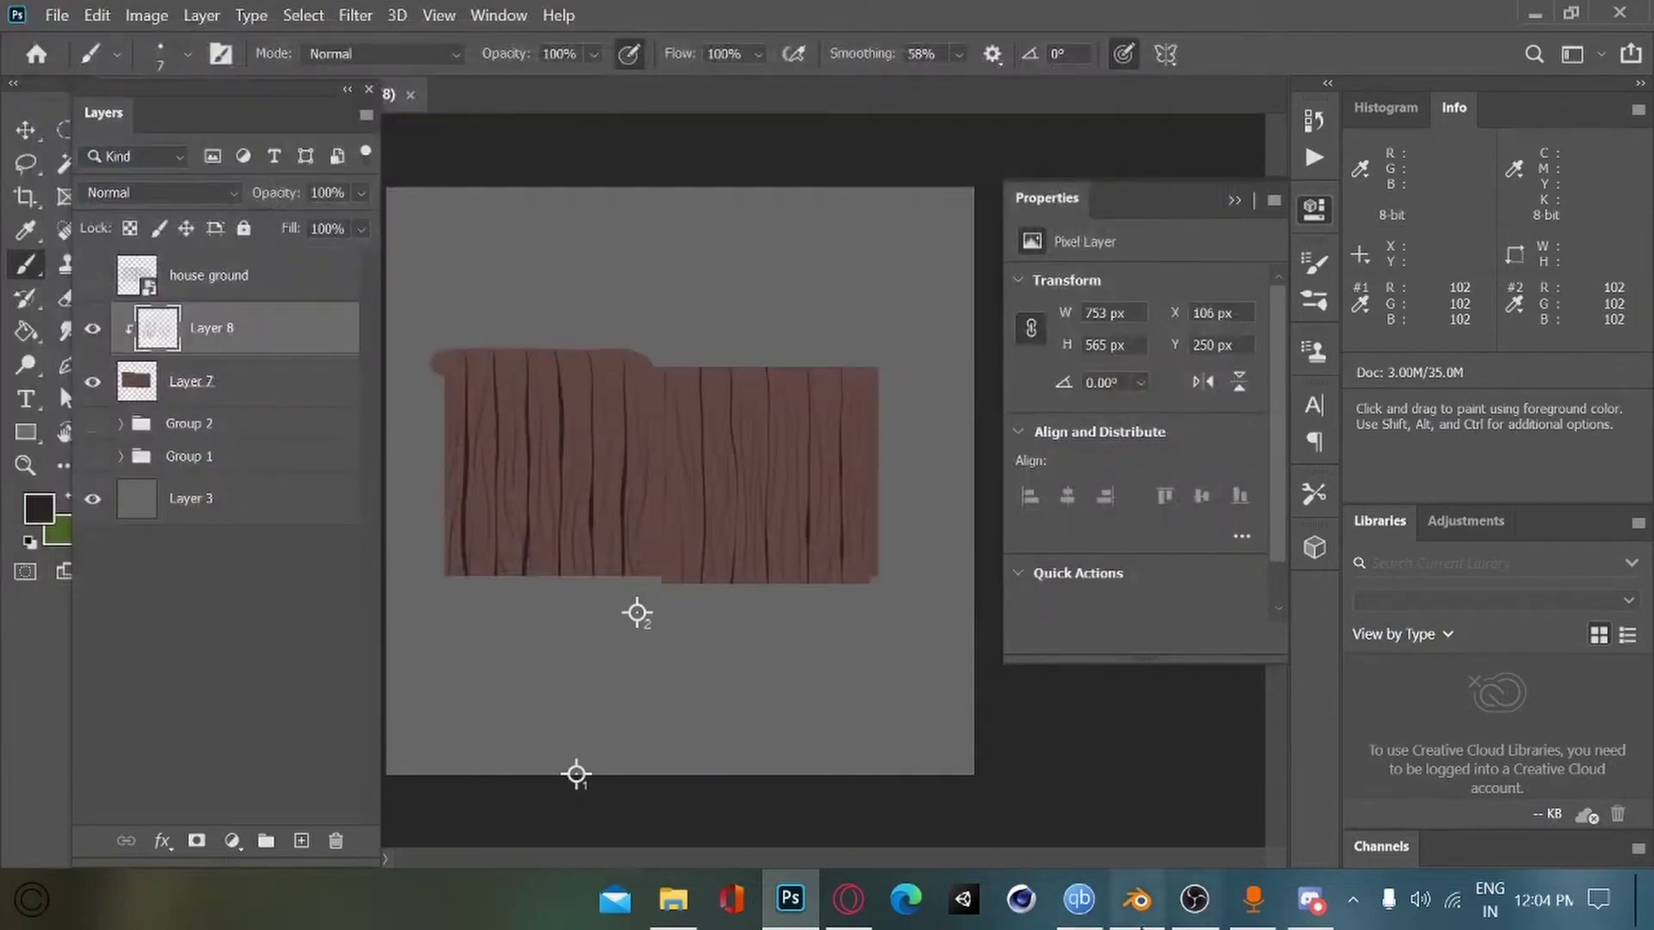
Step: Switch to Blender's Shading workspace, set the deck's bevel to 2 segments and save the file
{"action": "left_click", "coordinate": [1137, 899]}
{"action": "left_click", "coordinate": [734, 44]}
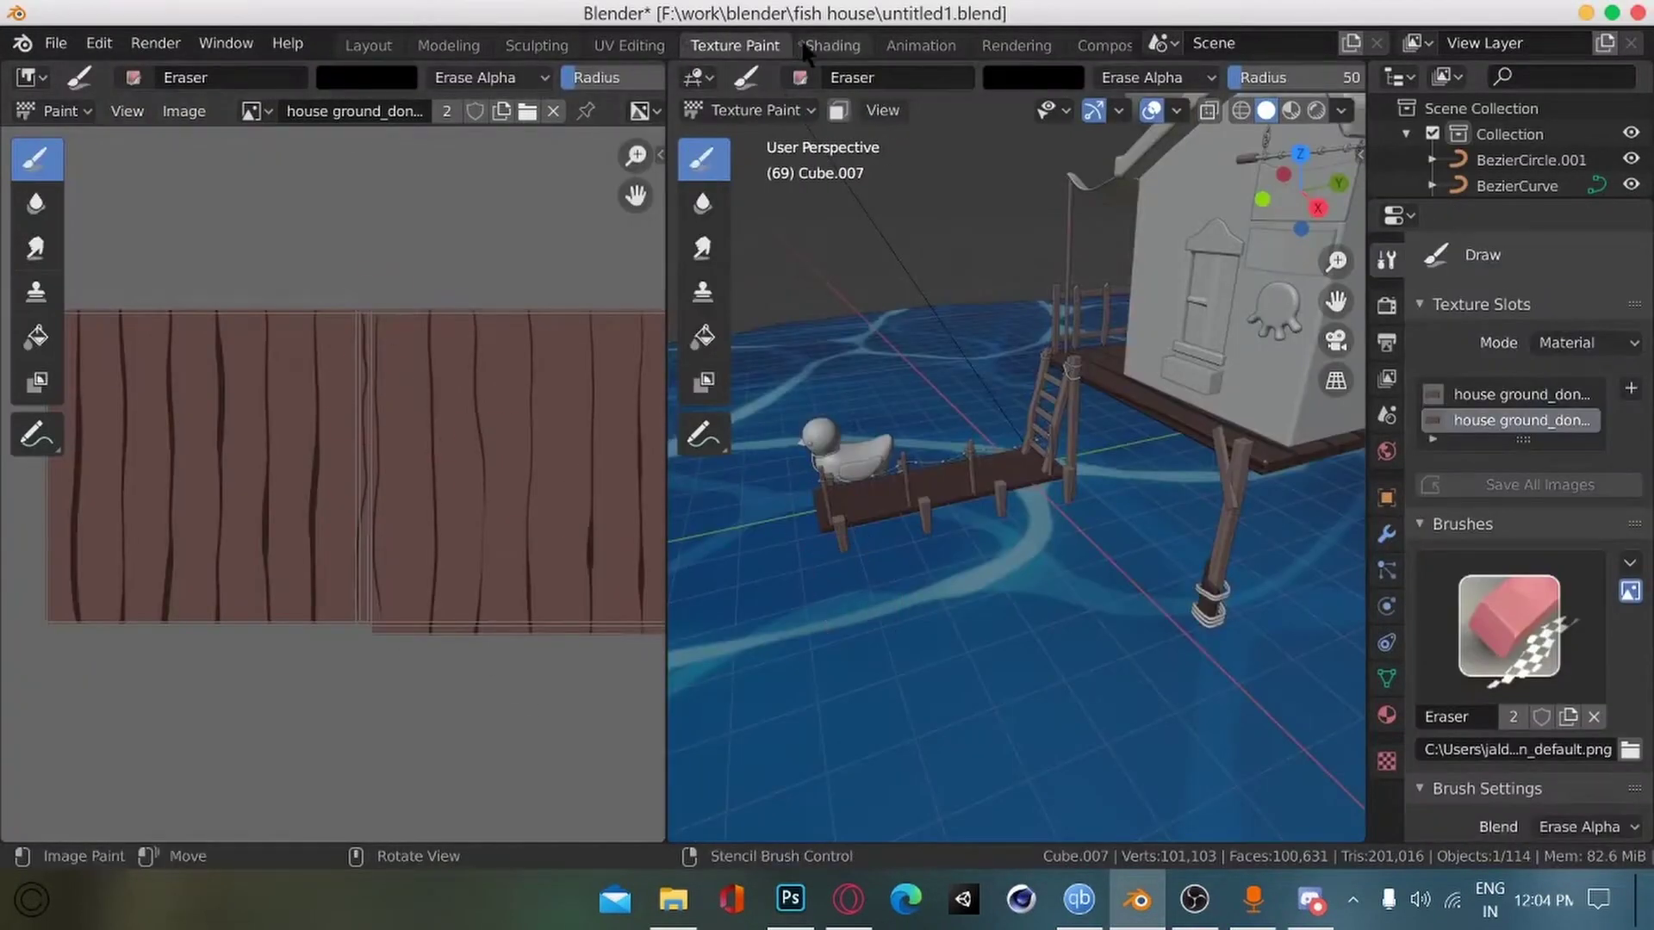
{"action": "left_click", "coordinate": [832, 44]}
{"action": "left_click_drag", "start_coordinate": [519, 681], "coordinate": [698, 722], "text": "alt"}
{"action": "left_click_drag", "start_coordinate": [551, 379], "coordinate": [468, 371], "text": "ctrl+alt"}
{"action": "left_click", "coordinate": [1626, 507]}
{"action": "middle_click_drag", "start_coordinate": [467, 377], "coordinate": [359, 376]}
{"action": "key", "text": "ctrl+s"}
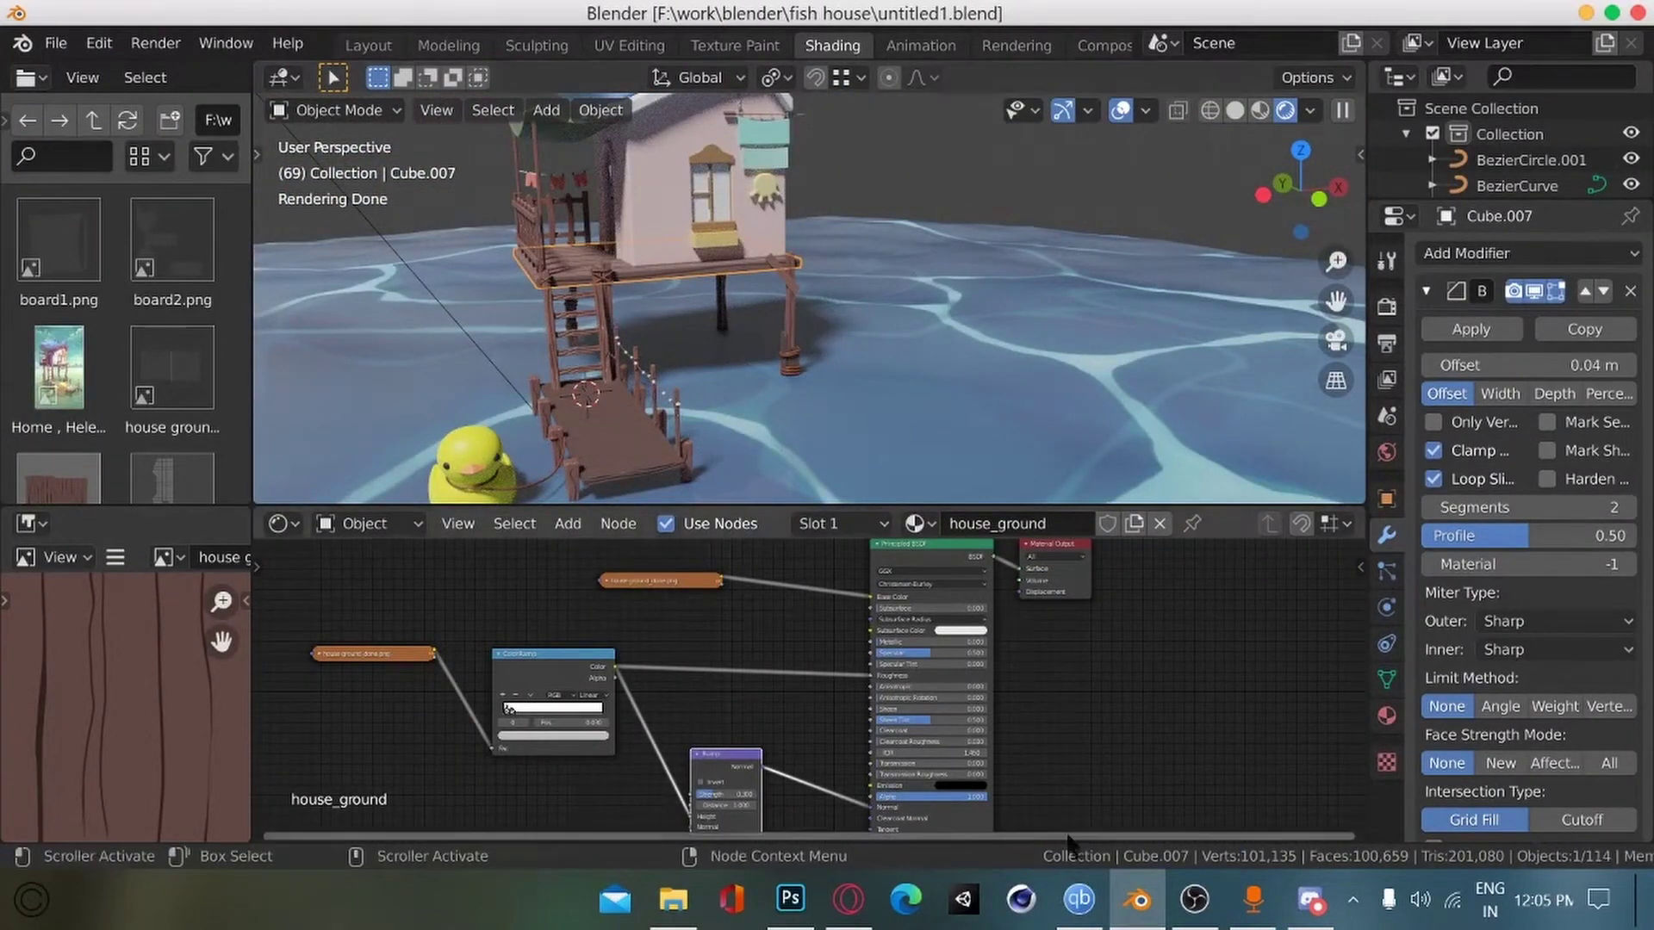
Step: Switch to Photoshop, show the house ground guide and group it with Layer 8 and Layer 7
{"action": "left_click", "coordinate": [790, 899]}
{"action": "left_click", "coordinate": [91, 379]}
{"action": "left_click", "coordinate": [90, 377]}
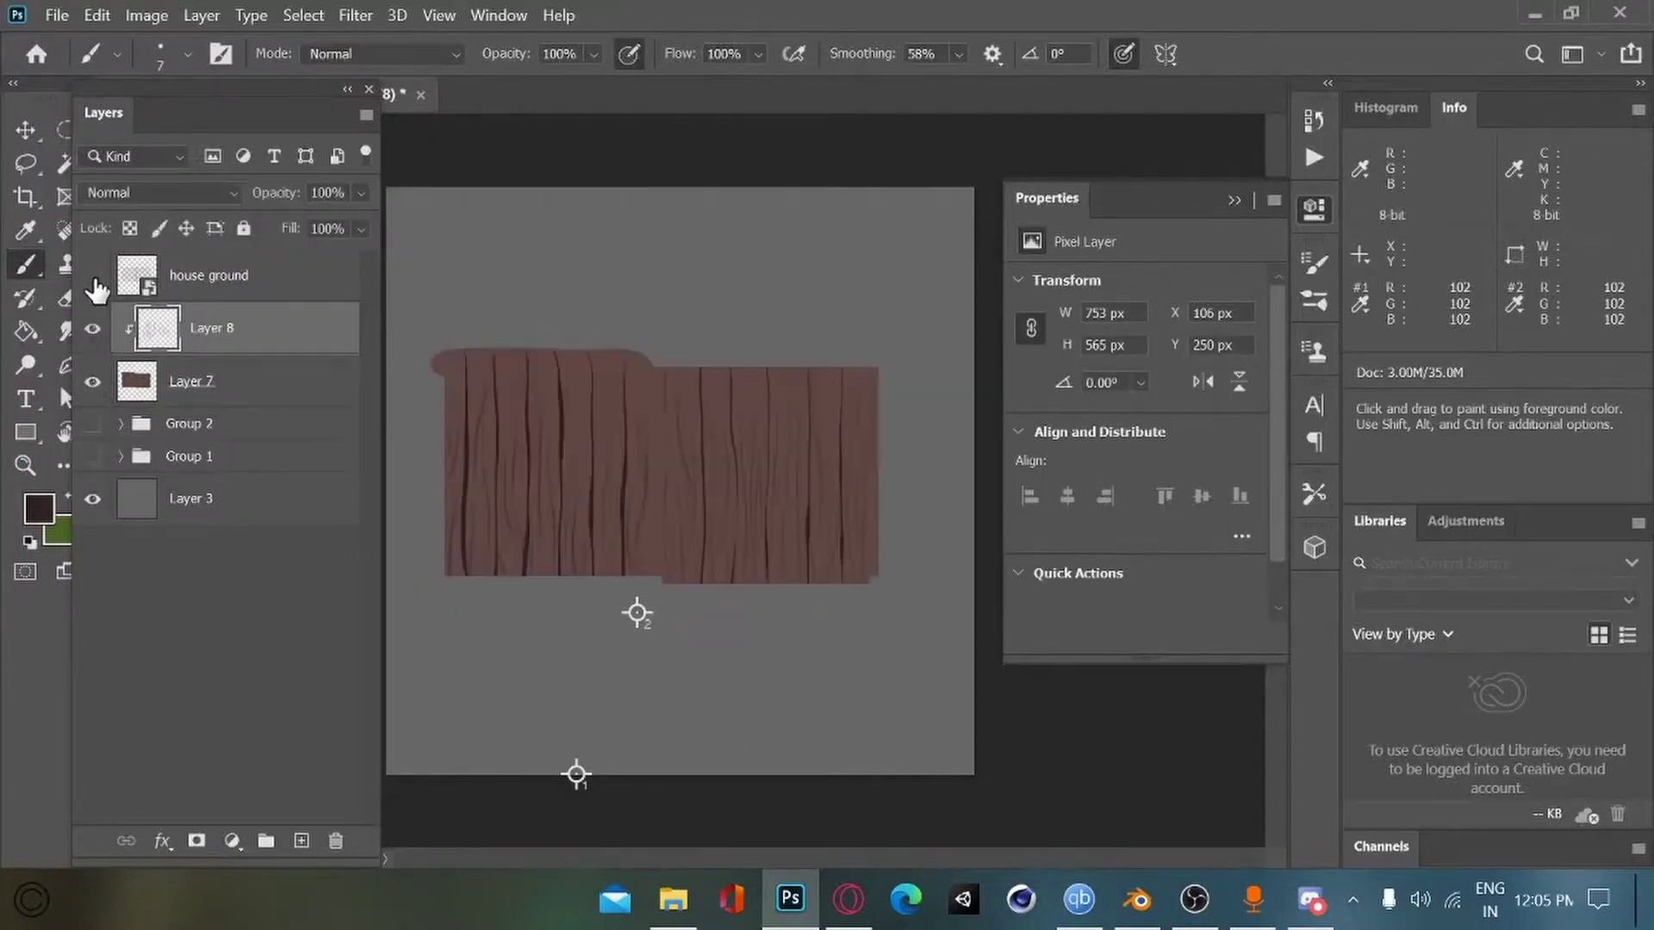
{"action": "left_click", "coordinate": [94, 278]}
{"action": "left_click", "coordinate": [237, 283]}
{"action": "left_click", "coordinate": [257, 379], "text": "shift"}
{"action": "left_click_drag", "start_coordinate": [259, 380], "coordinate": [302, 839]}
{"action": "key", "text": "ctrl+z"}
{"action": "key", "text": "ctrl+g"}
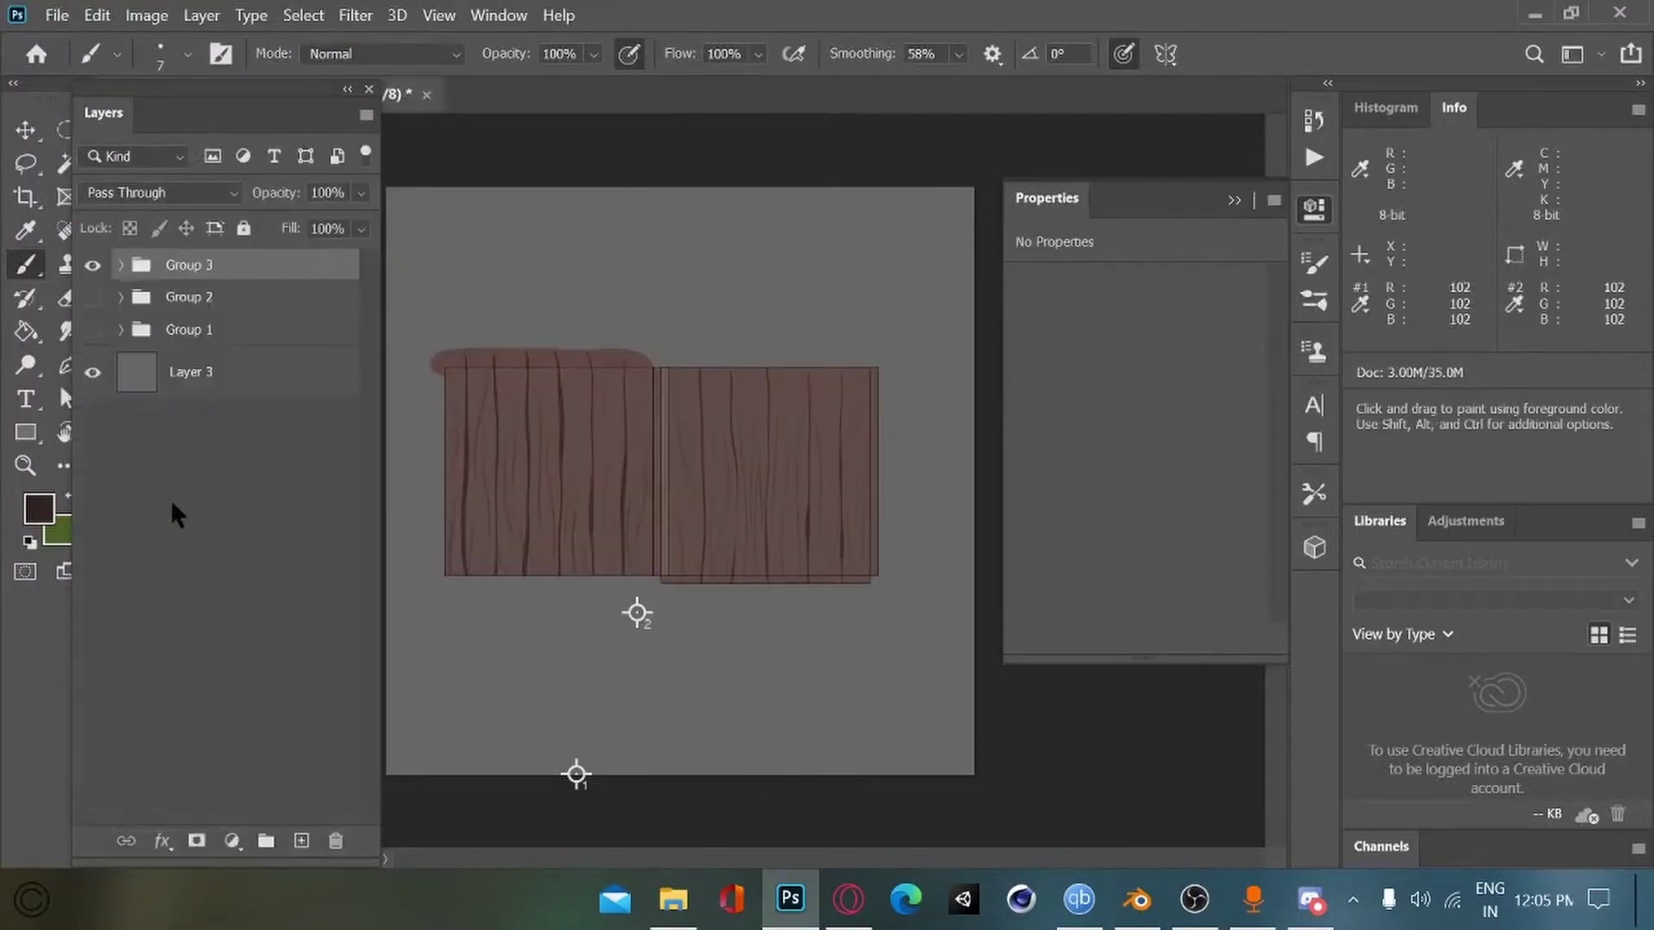
Step: Hide the deck texture group and place house wall.png from the file folder into the document
{"action": "left_click", "coordinate": [92, 266]}
{"action": "left_click", "coordinate": [301, 840]}
{"action": "left_click", "coordinate": [671, 900]}
{"action": "left_click", "coordinate": [986, 335]}
{"action": "left_click_drag", "start_coordinate": [991, 349], "coordinate": [712, 772]}
{"action": "key", "text": "Return"}
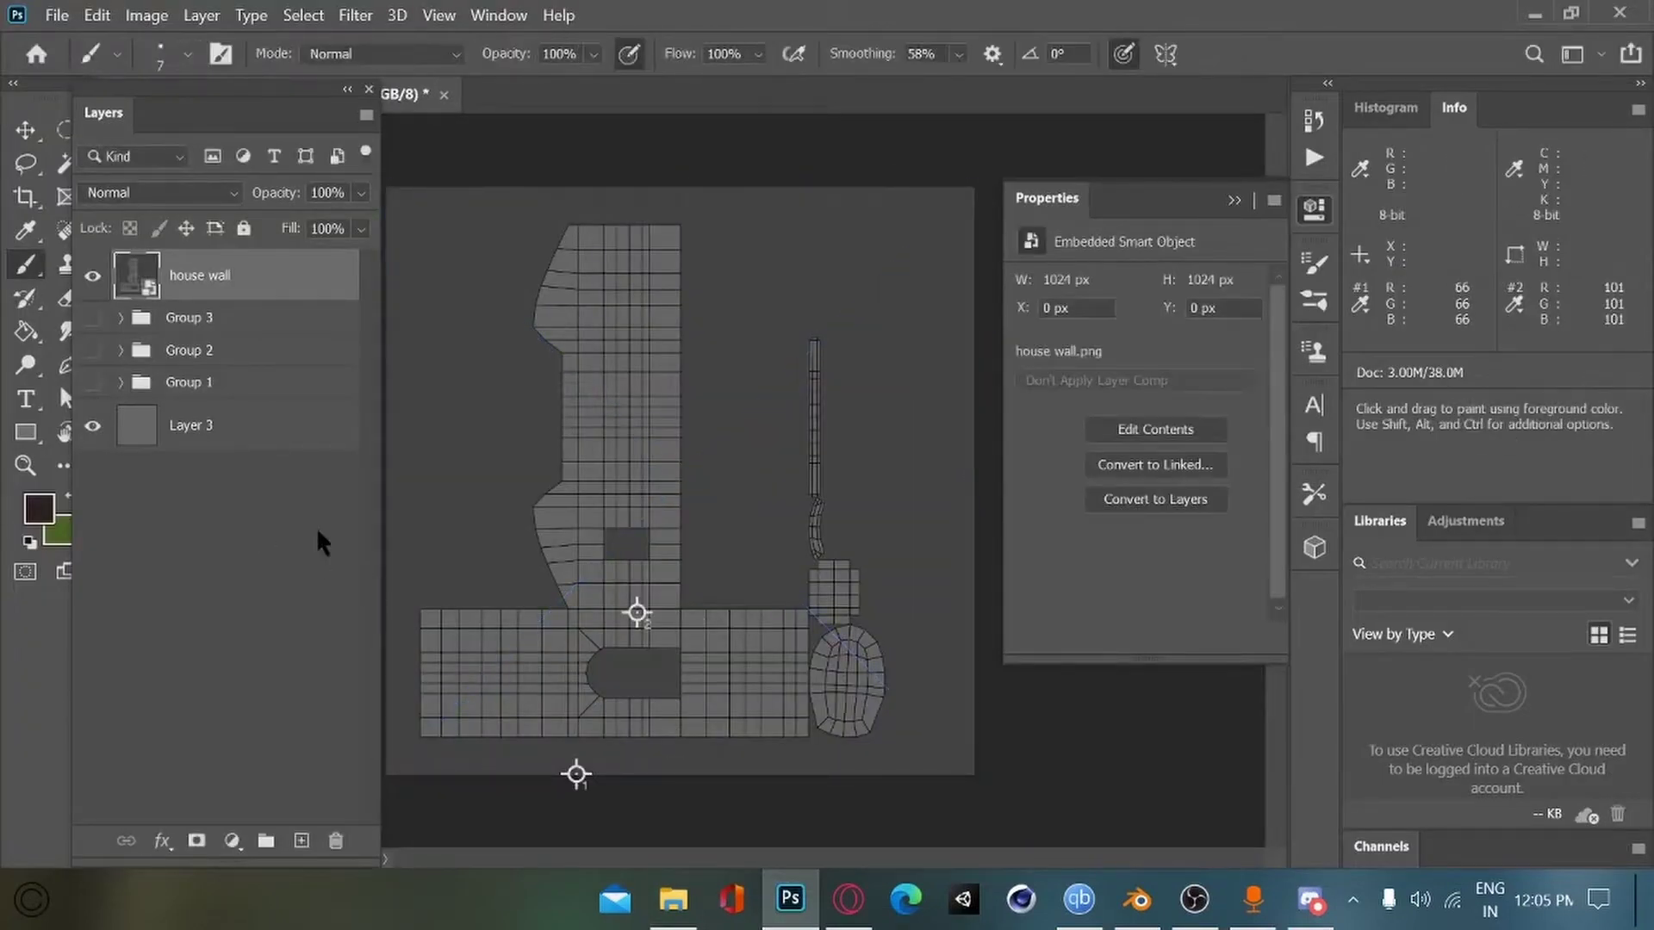
Step: Add a layer beneath house wall and select the wall's UV shapes by inverting a Magic Wand selection of the background
{"action": "key", "text": "ctrl+shift+alt+n"}
{"action": "key", "text": "ctrl+bracketleft"}
{"action": "key", "text": "w"}
{"action": "key", "text": "ctrl+a"}
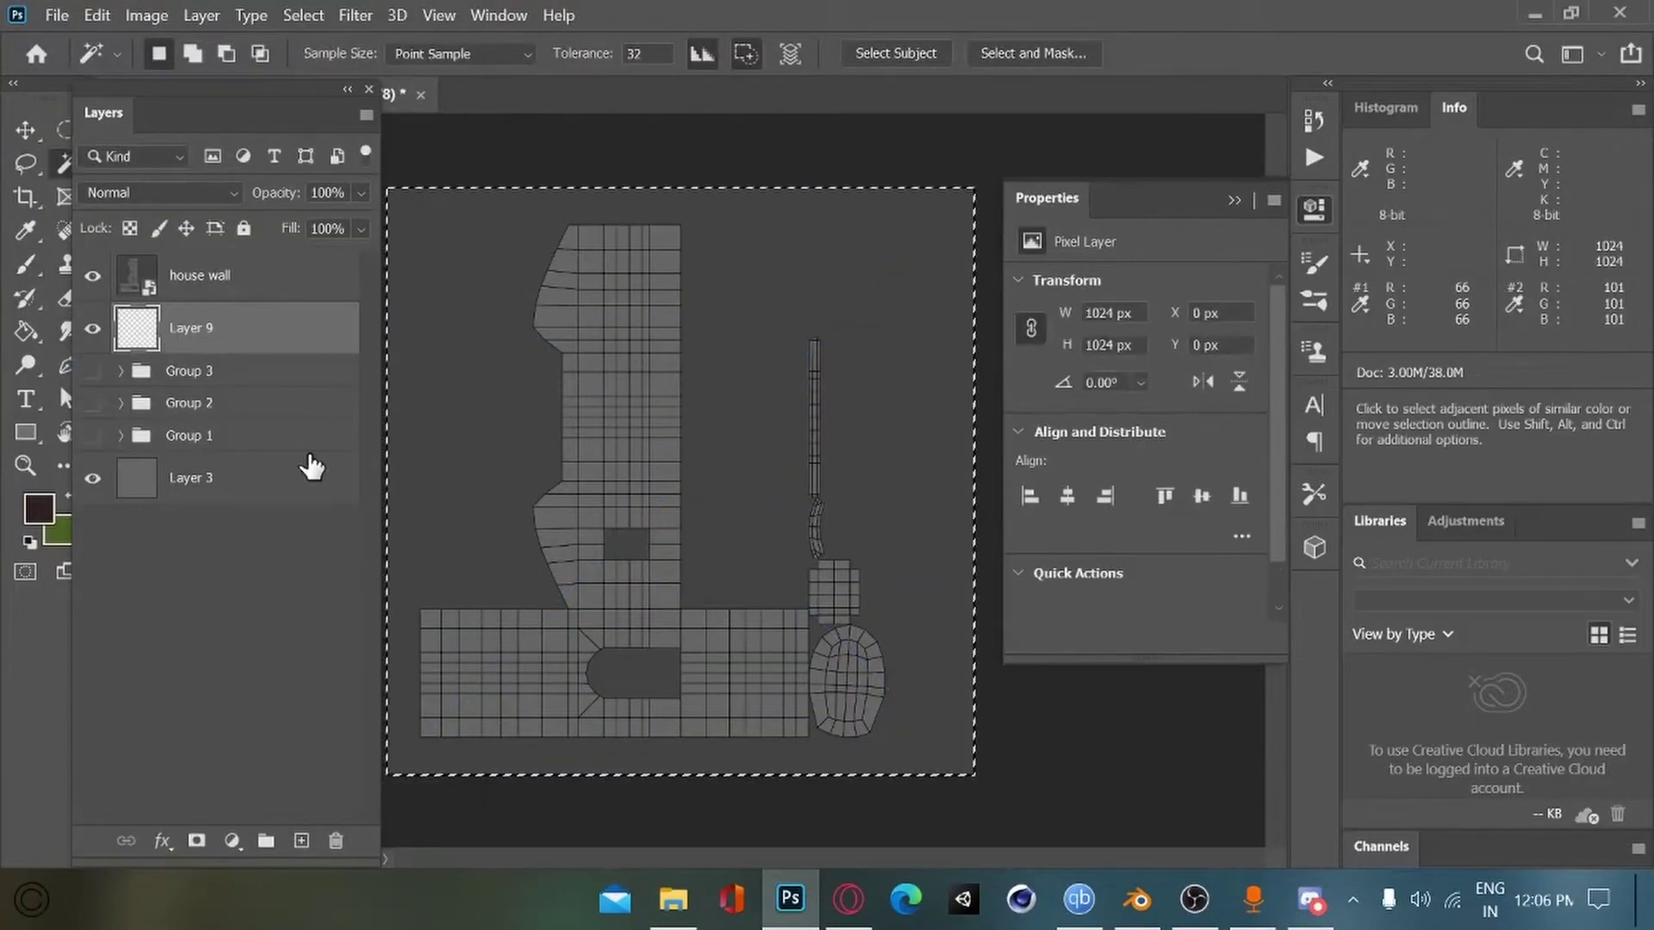
{"action": "key", "text": "ctrl+d"}
{"action": "left_click", "coordinate": [292, 278]}
{"action": "left_click", "coordinate": [472, 285]}
{"action": "key", "text": "ctrl+shift+i"}
{"action": "left_click", "coordinate": [284, 331]}
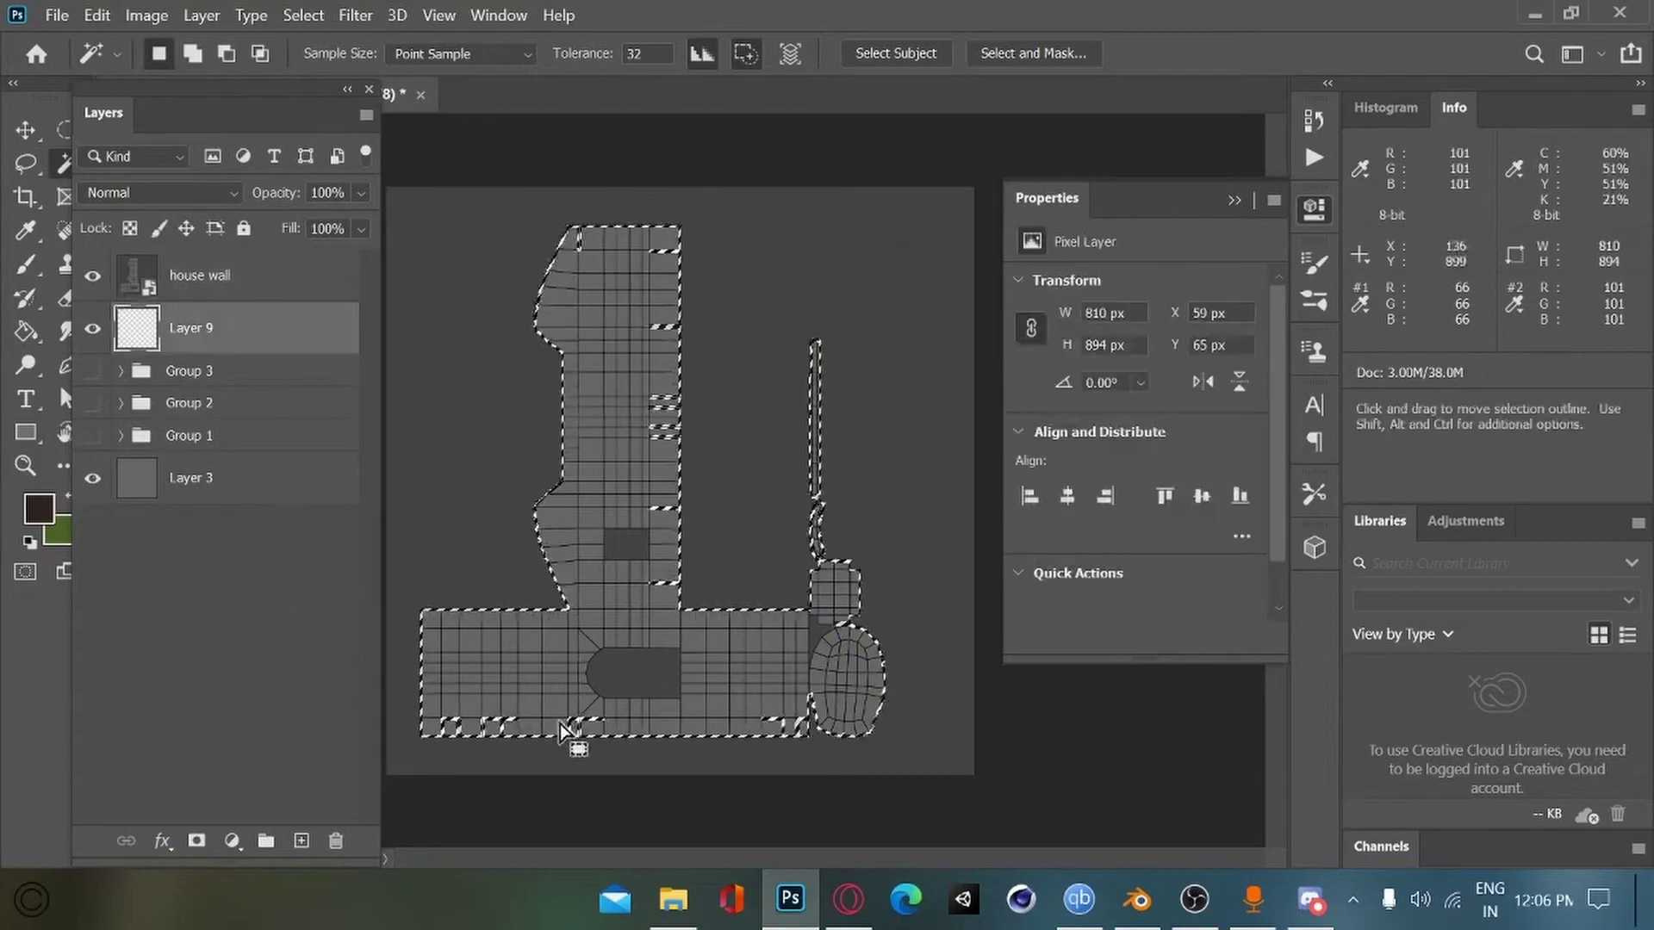
Step: Fill the selected wall shapes with a reddish brown on the new layer and deselect
{"action": "left_click", "coordinate": [39, 508]}
{"action": "mouse_move", "coordinate": [589, 627]}
{"action": "left_mouse_down"}
{"action": "mouse_move", "coordinate": [580, 609]}
{"action": "mouse_move", "coordinate": [588, 627]}
{"action": "left_mouse_up"}
{"action": "left_click", "coordinate": [1054, 421]}
{"action": "key", "text": "alt+BackSpace"}
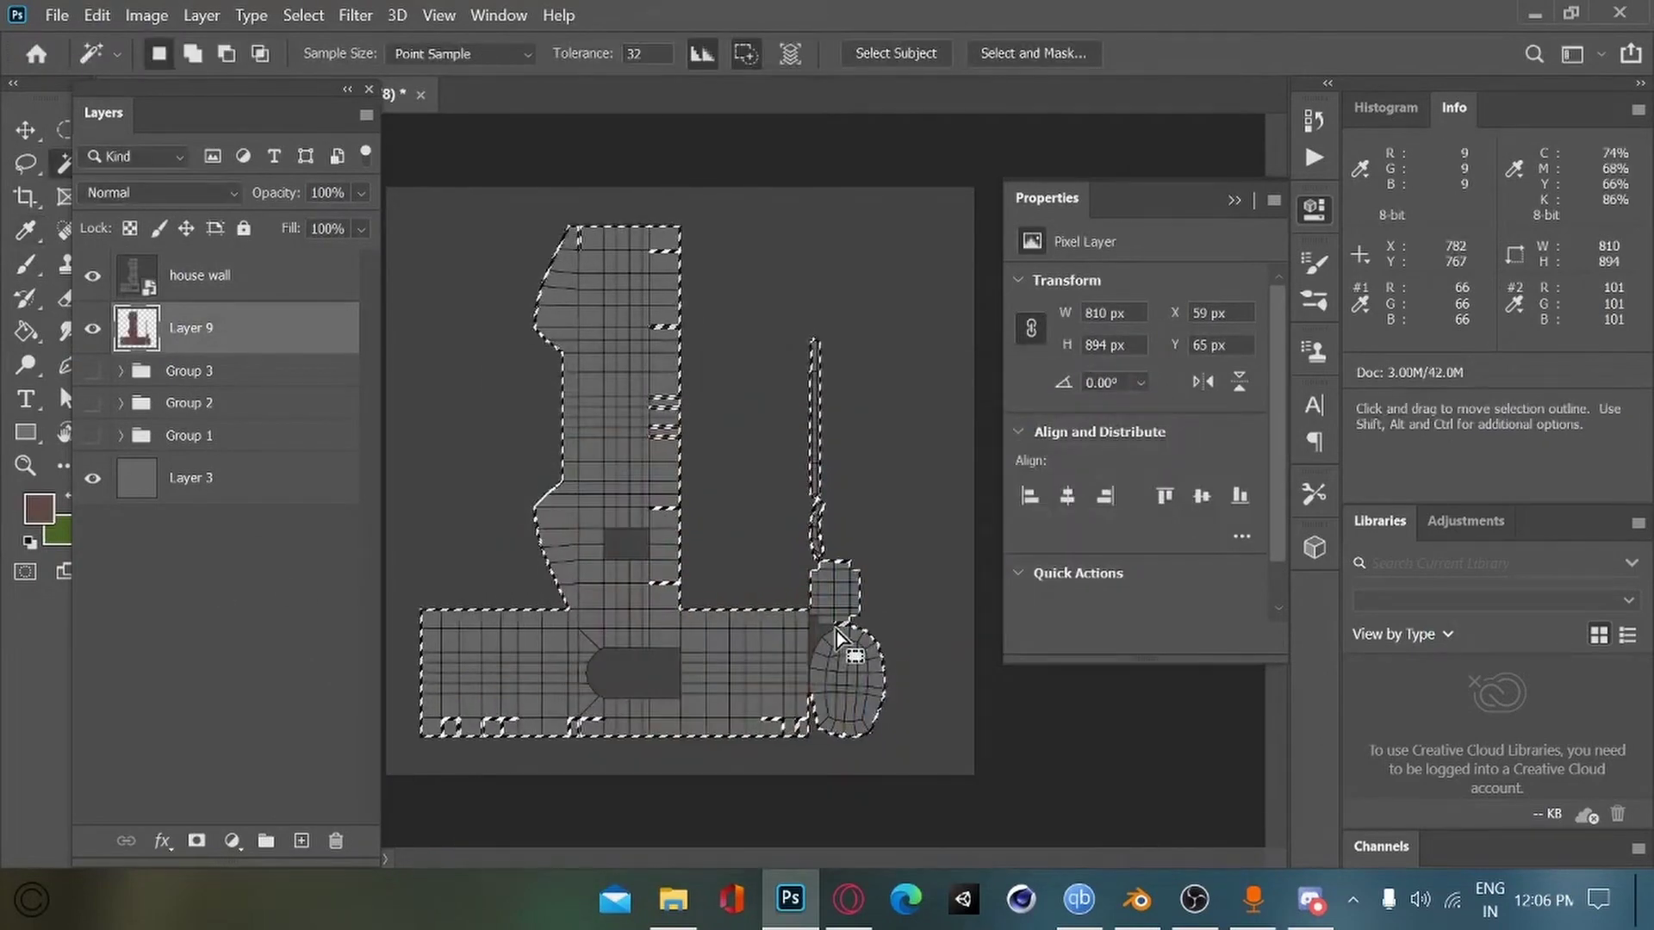
{"action": "key", "text": "ctrl+d"}
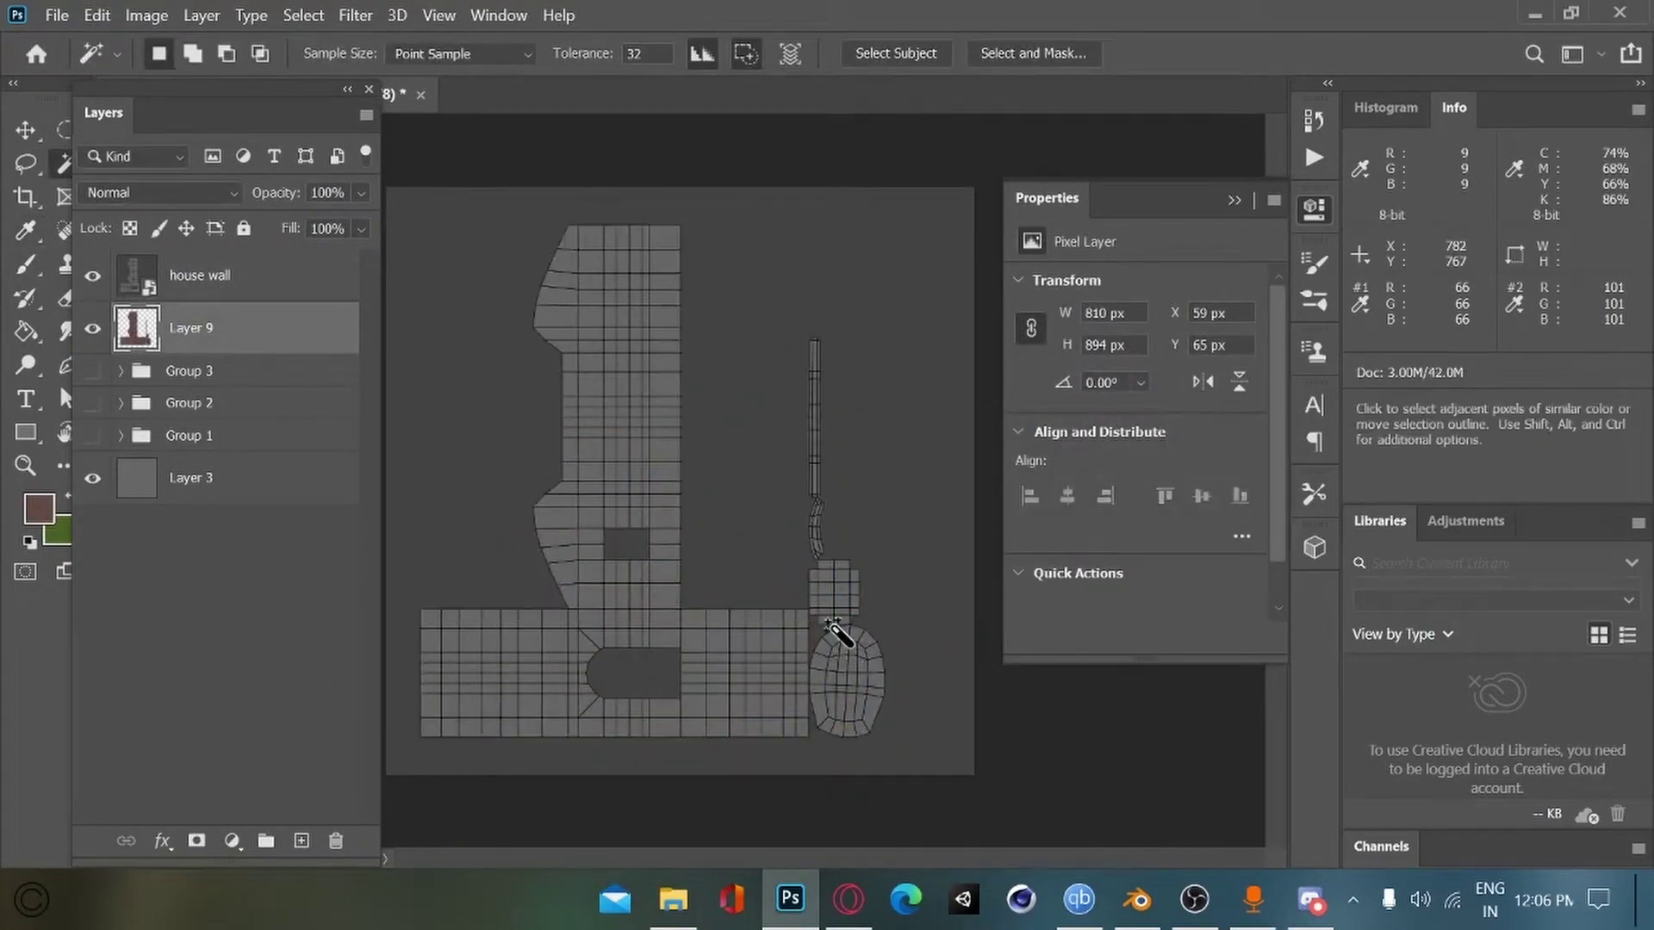
Step: Set the house wall layer's blend mode to Screen and select the brown fill layer beneath it
{"action": "left_click", "coordinate": [121, 286]}
{"action": "left_click", "coordinate": [93, 285]}
{"action": "left_click", "coordinate": [93, 285]}
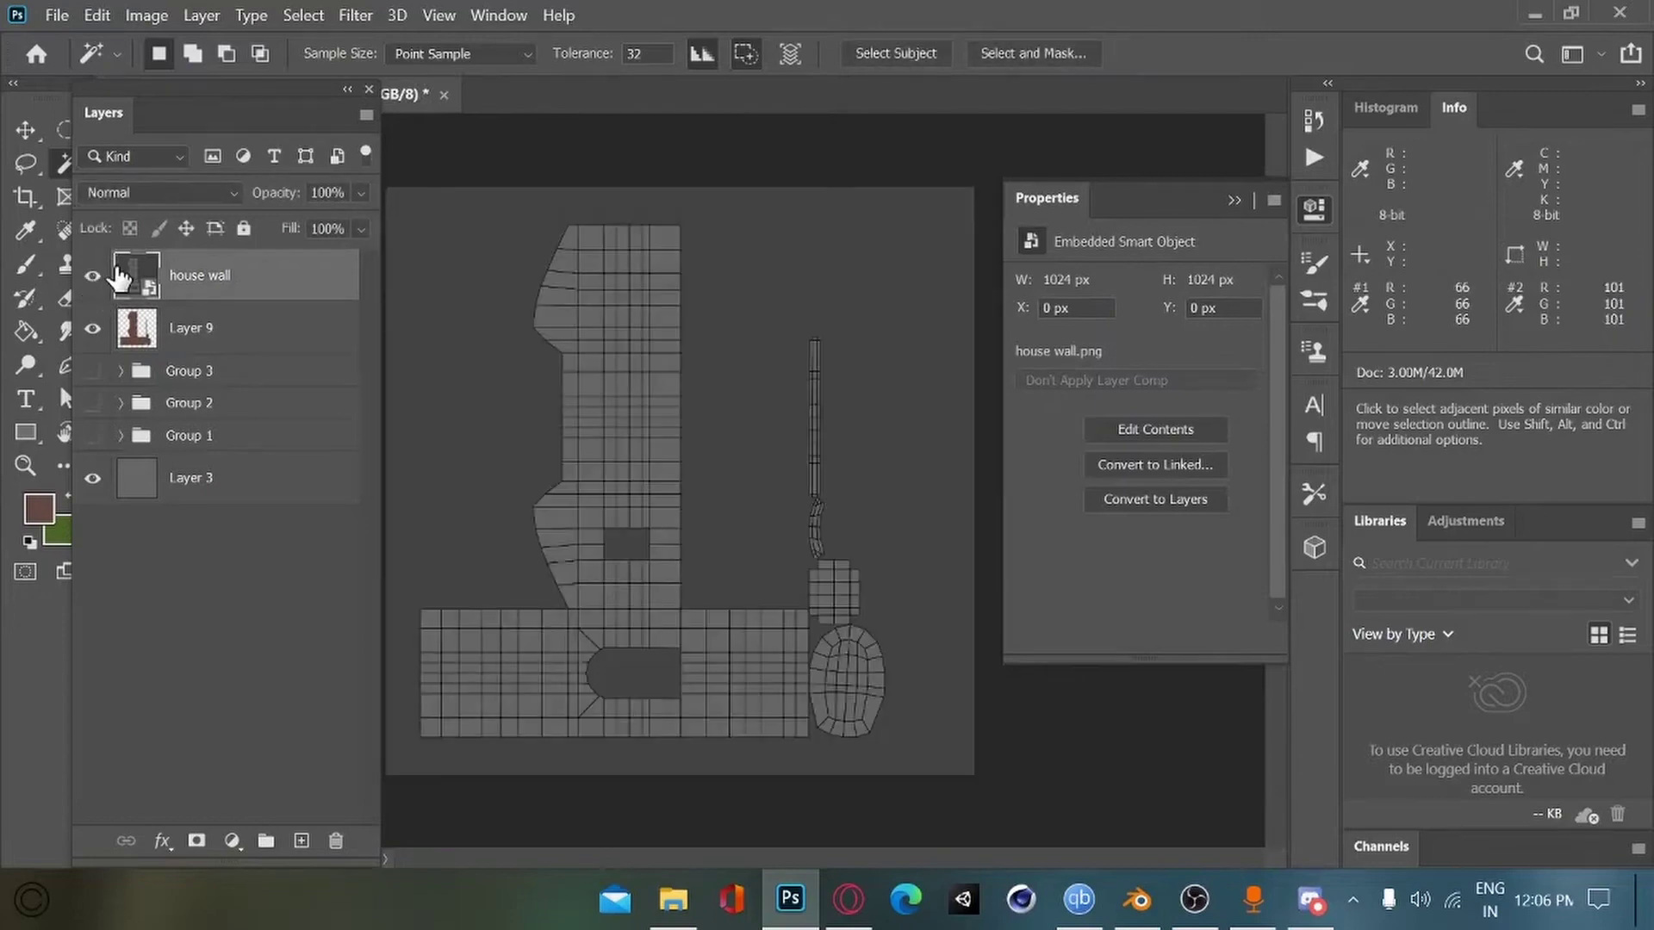
{"action": "left_click", "coordinate": [147, 193]}
{"action": "left_click", "coordinate": [111, 413]}
{"action": "left_click", "coordinate": [215, 543]}
{"action": "left_click", "coordinate": [215, 331]}
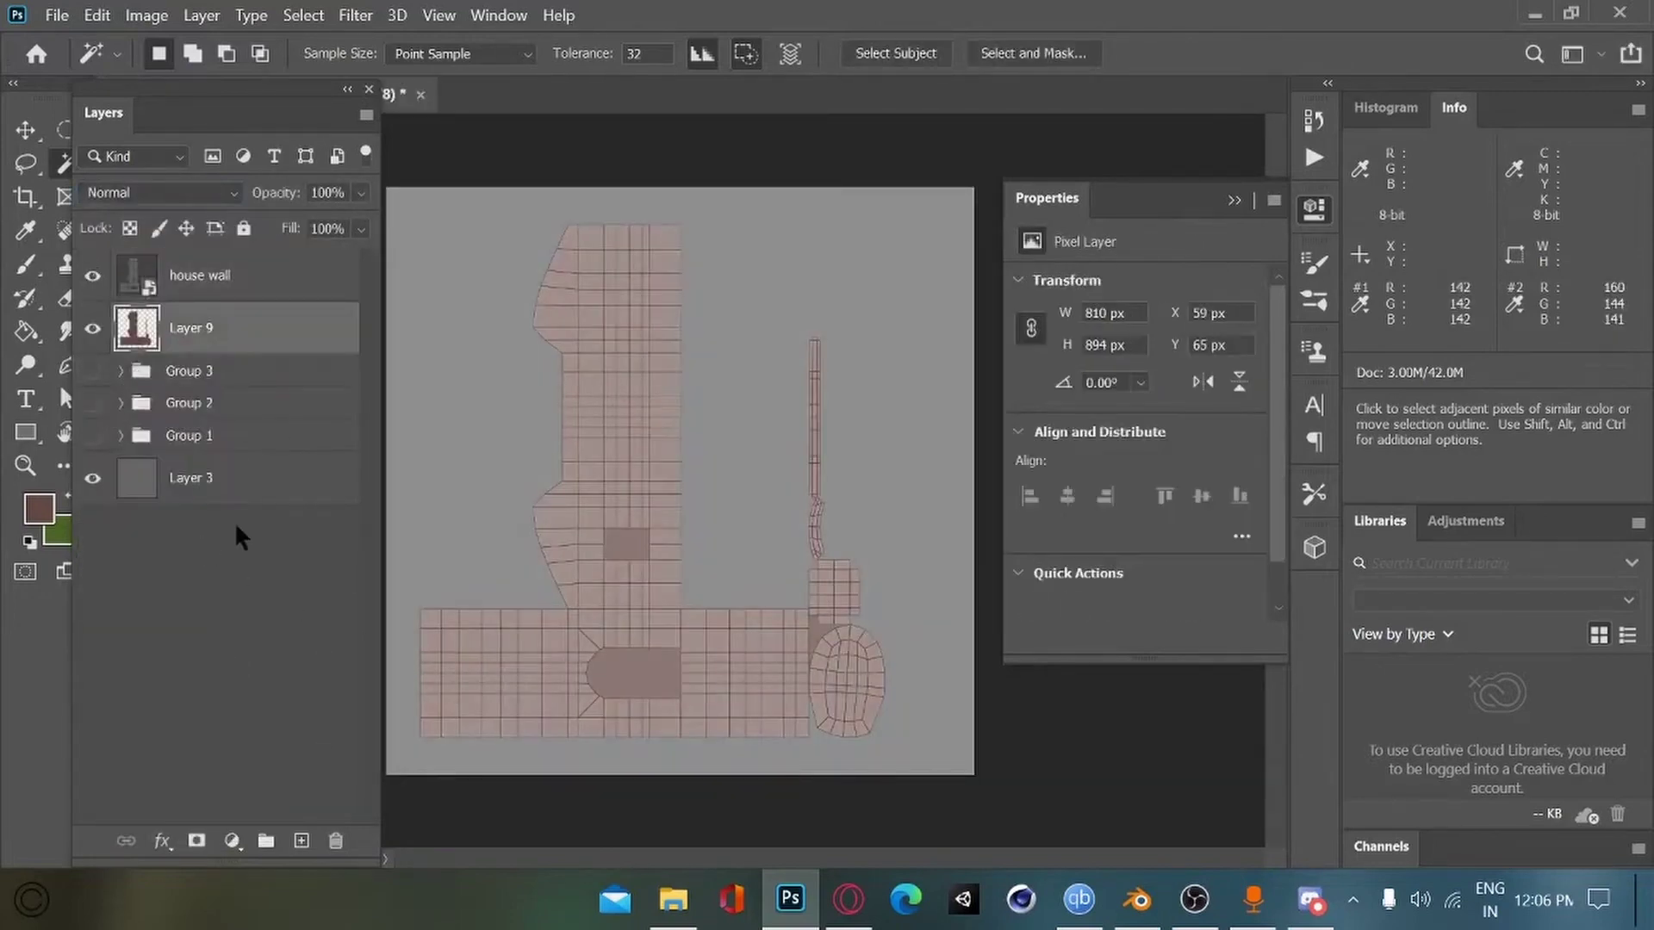
Step: Lock the transparent pixels of Layer 9 and recolour its wall shapes a lighter reddish brown with the guide hidden
{"action": "left_click", "coordinate": [101, 283]}
{"action": "left_click", "coordinate": [41, 510]}
{"action": "mouse_move", "coordinate": [594, 610]}
{"action": "left_mouse_down"}
{"action": "mouse_move", "coordinate": [586, 583]}
{"action": "mouse_move", "coordinate": [594, 612]}
{"action": "left_mouse_up"}
{"action": "left_click", "coordinate": [1060, 432]}
{"action": "left_click", "coordinate": [129, 228]}
{"action": "left_click", "coordinate": [92, 275]}
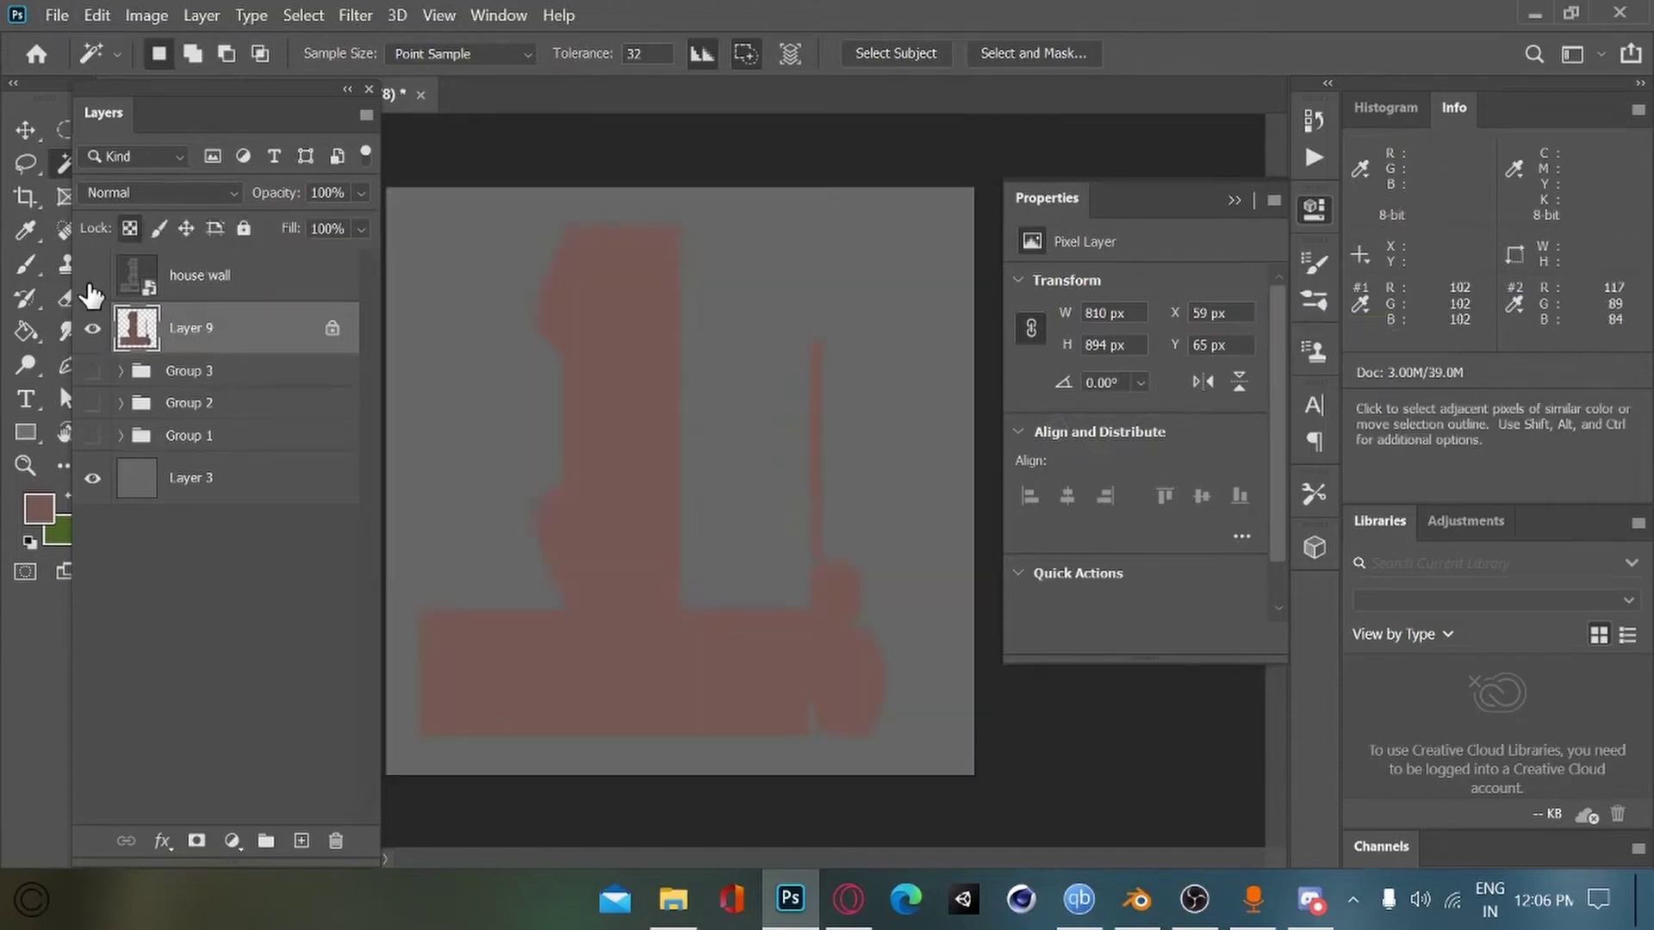
Step: Refill the wall shapes on Layer 9 with a more muted greyish brown and compare them with and without the guide
{"action": "left_click", "coordinate": [92, 276]}
{"action": "left_click", "coordinate": [38, 508]}
{"action": "left_click_drag", "start_coordinate": [609, 601], "coordinate": [586, 638]}
{"action": "left_click", "coordinate": [1059, 437]}
{"action": "key", "text": "alt+BackSpace"}
{"action": "left_click", "coordinate": [92, 285]}
{"action": "left_click", "coordinate": [93, 283]}
Step: Add a new layer above Layer 9, clip it to that layer and save the document
{"action": "left_click", "coordinate": [136, 289]}
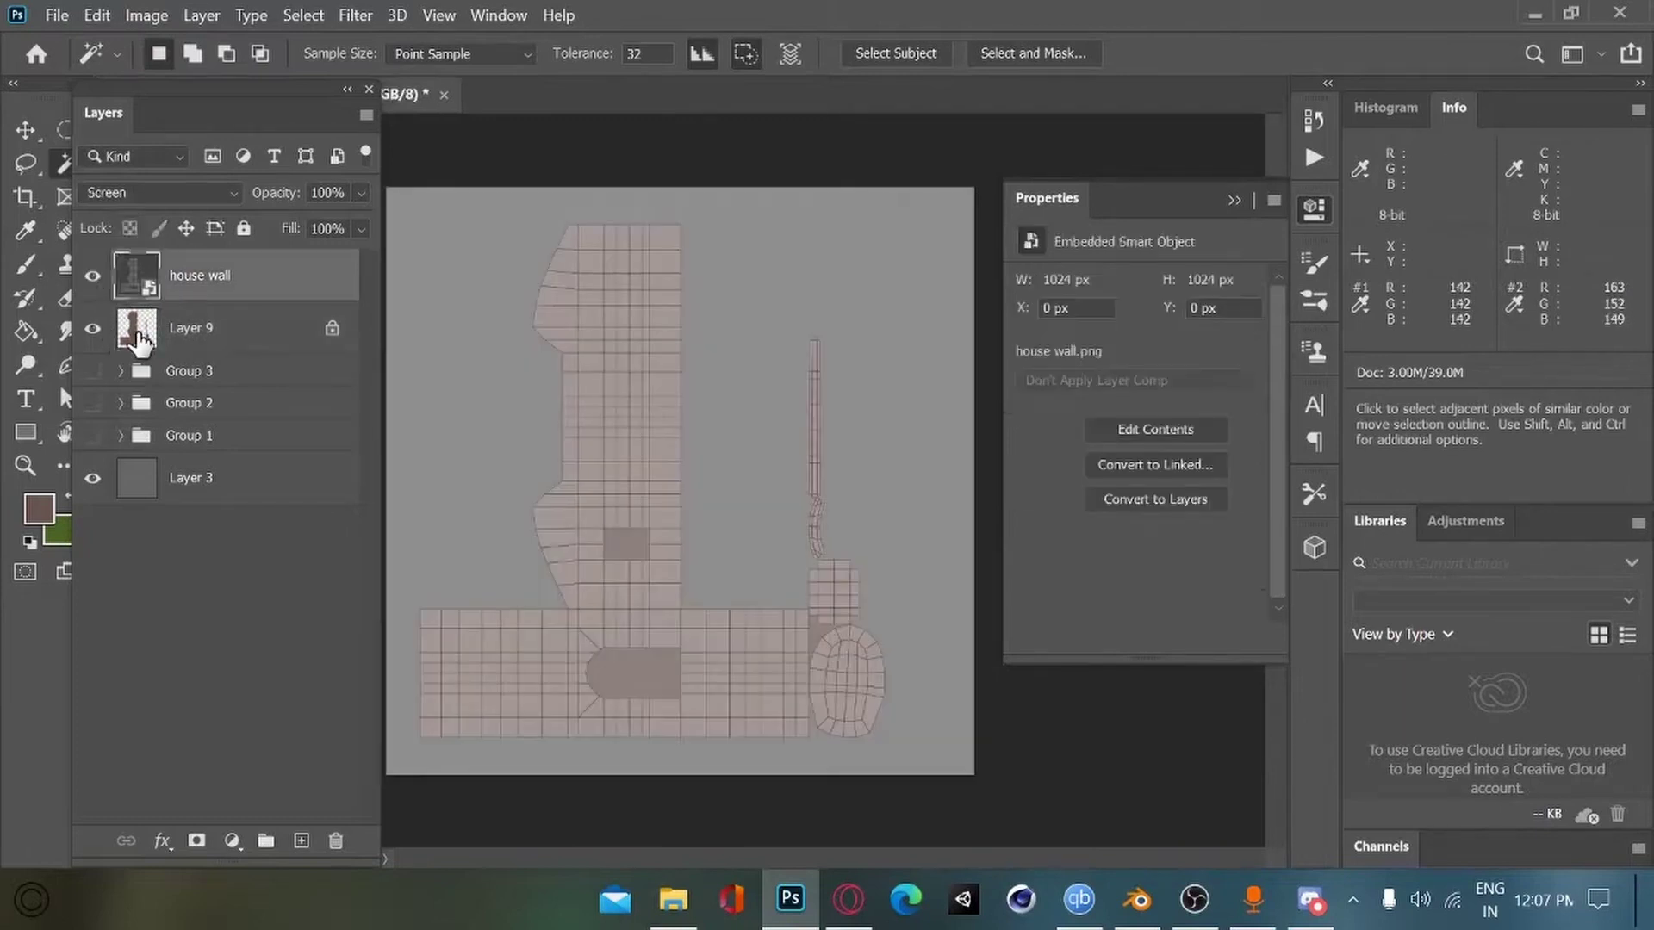
{"action": "left_click", "coordinate": [139, 343]}
{"action": "key", "text": "ctrl+alt+shift+n"}
{"action": "left_click", "coordinate": [194, 354], "text": "alt"}
{"action": "key", "text": "ctrl+s"}
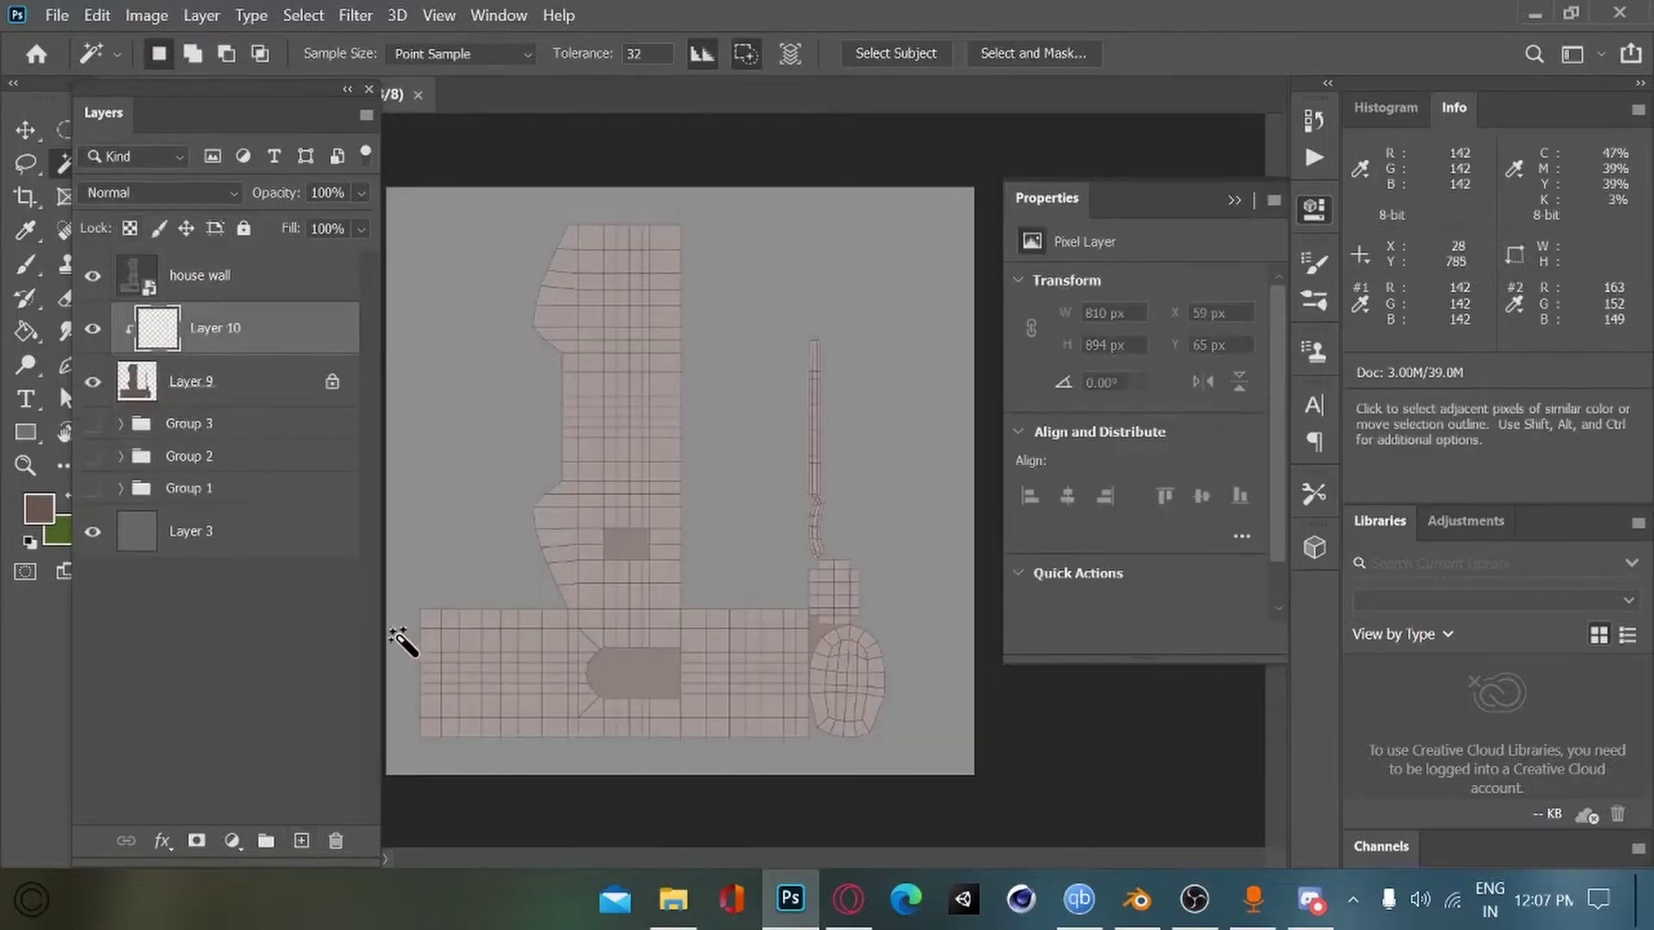
Step: Set a darker brown foreground colour, choose the Brush tool and try thin strokes on Layer 10 with the guide hidden
{"action": "left_click", "coordinate": [37, 508]}
{"action": "left_click", "coordinate": [614, 662]}
{"action": "left_click", "coordinate": [1068, 434]}
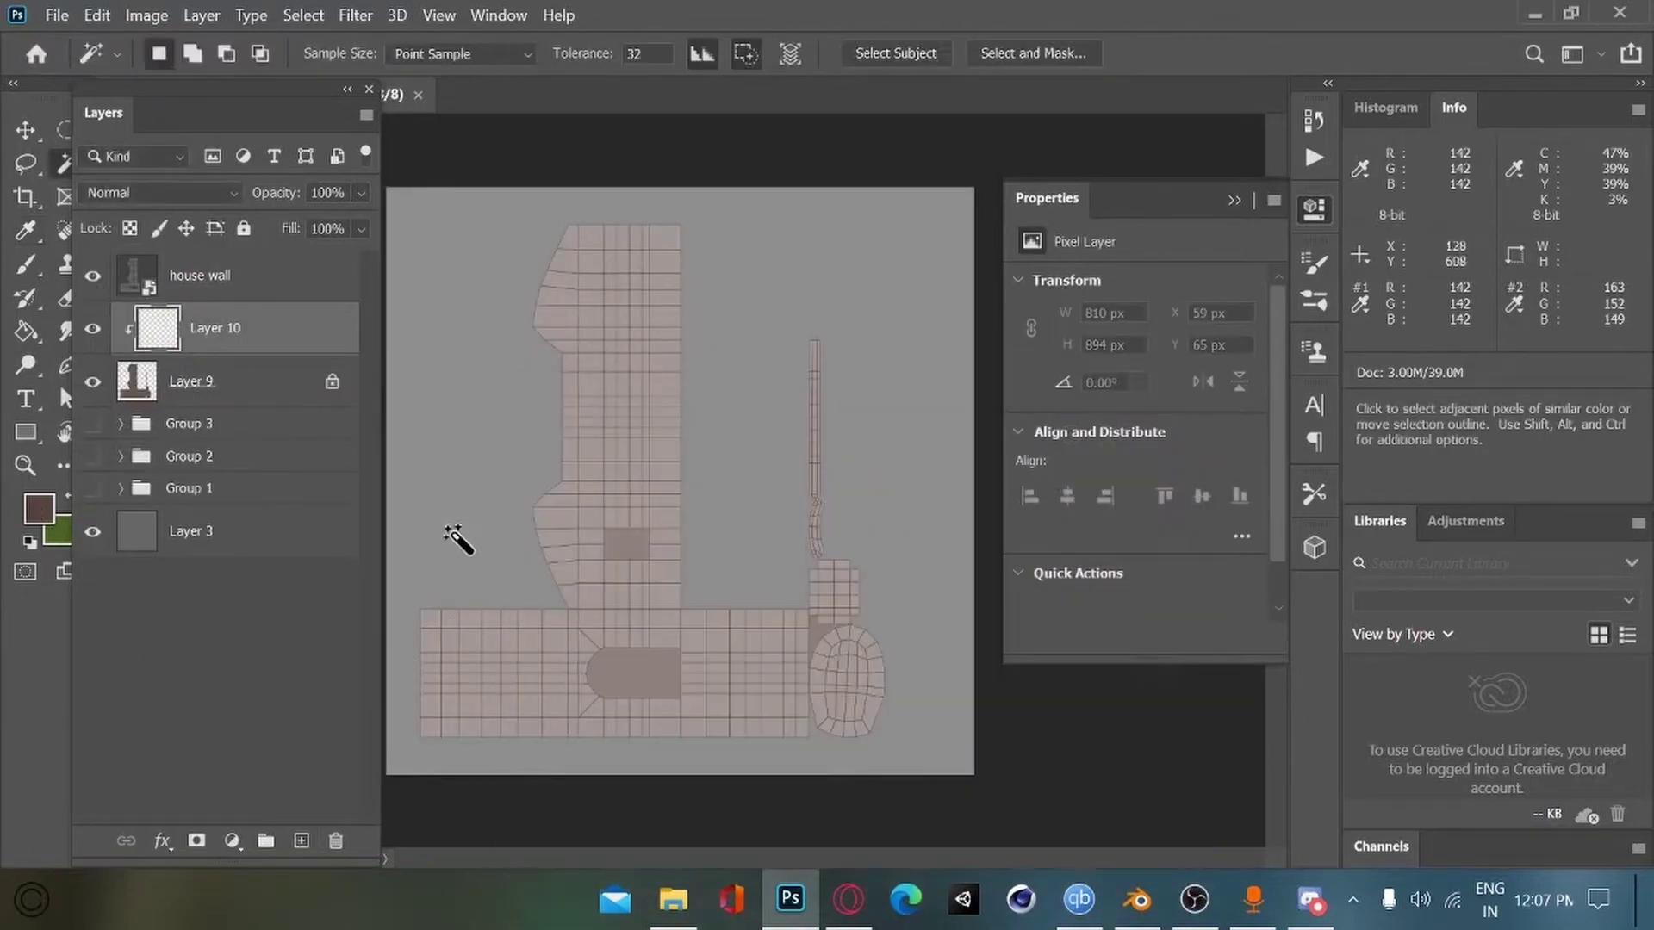
{"action": "left_click", "coordinate": [26, 269]}
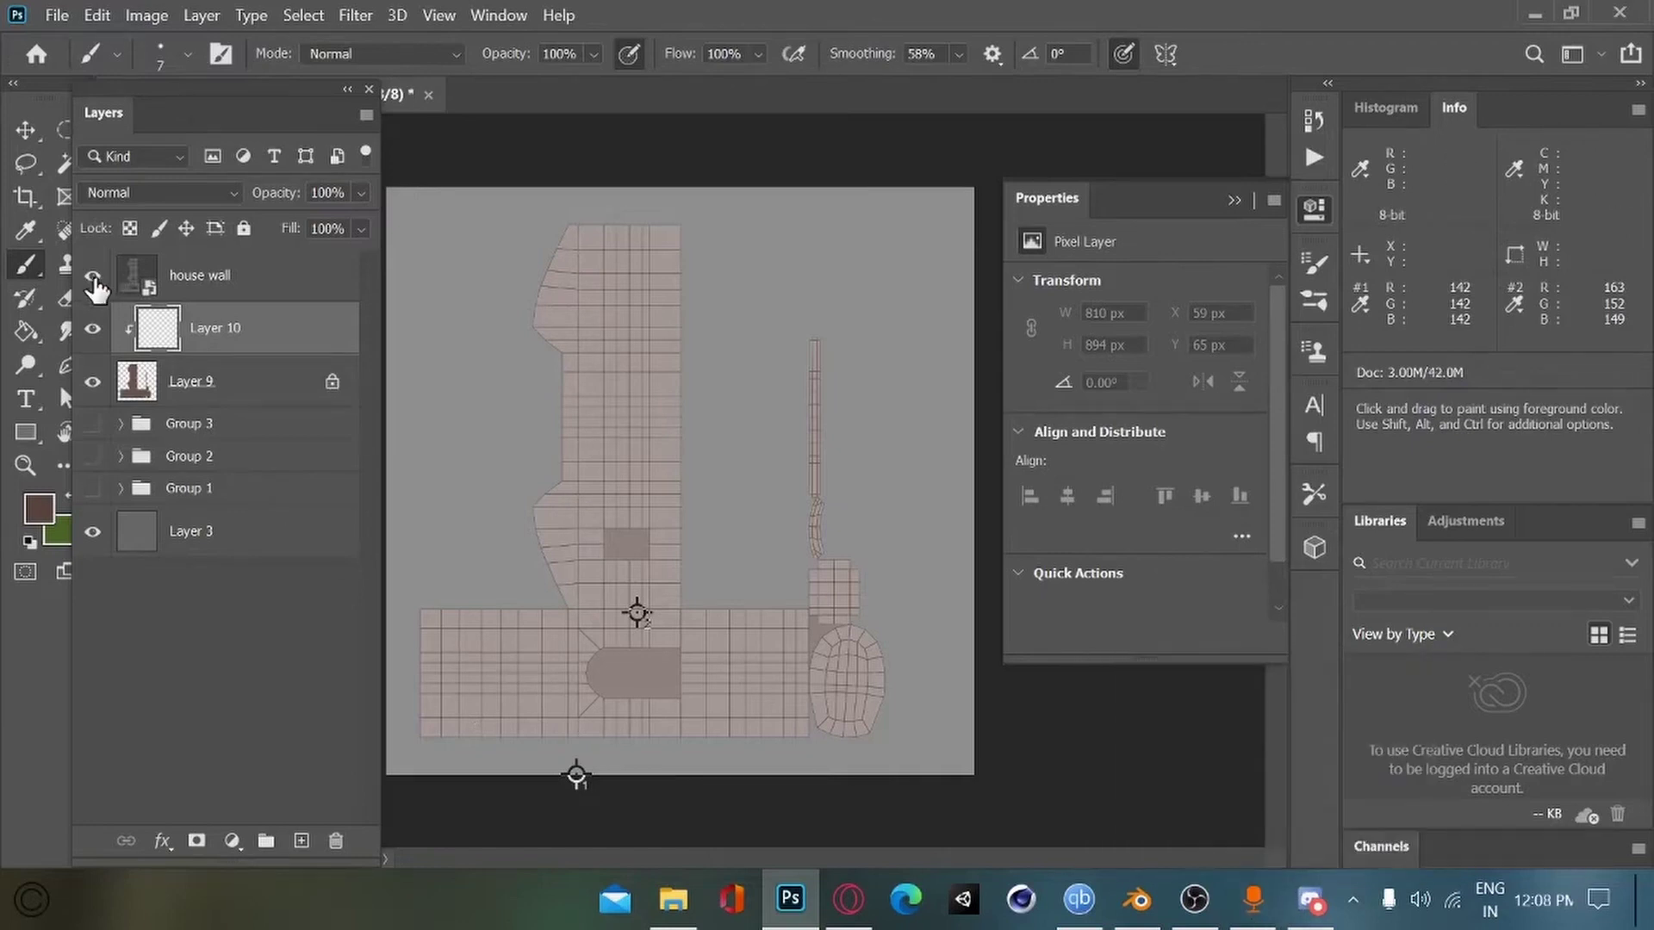
{"action": "left_click", "coordinate": [92, 276]}
{"action": "key", "text": "ctrl+z"}
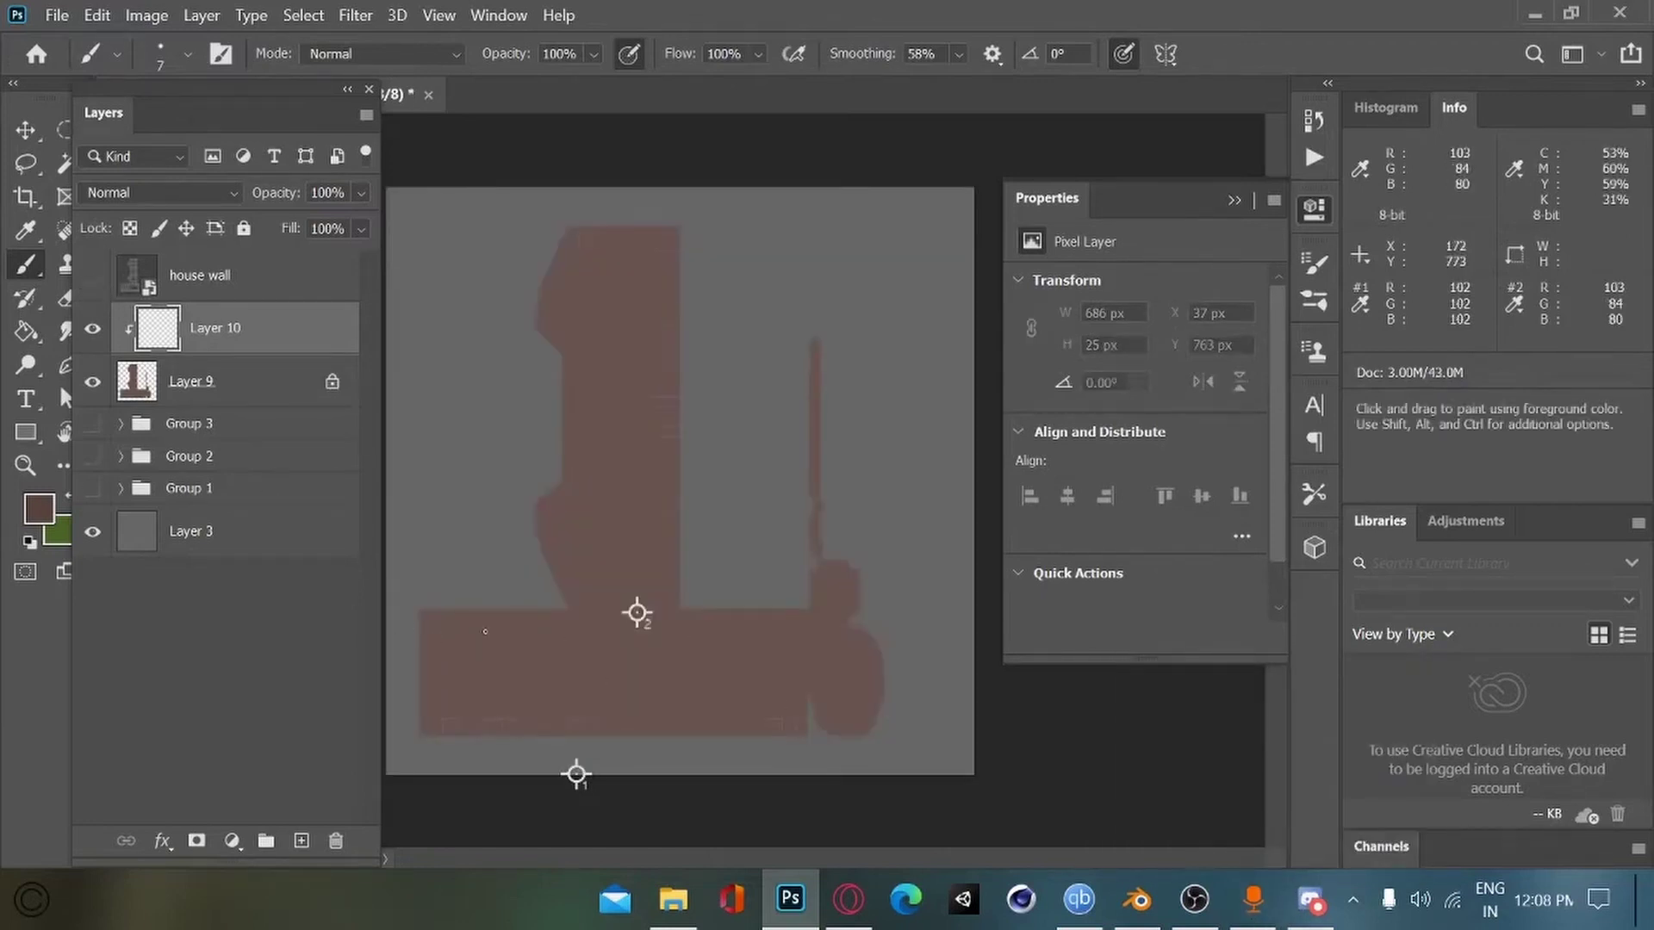
Step: Darken the brown further, show the house wall guide and paint horizontal plank lines across the wide lower wall strip
{"action": "left_click", "coordinate": [41, 519]}
{"action": "left_click", "coordinate": [632, 676]}
{"action": "left_click", "coordinate": [1126, 431]}
{"action": "left_click", "coordinate": [92, 284]}
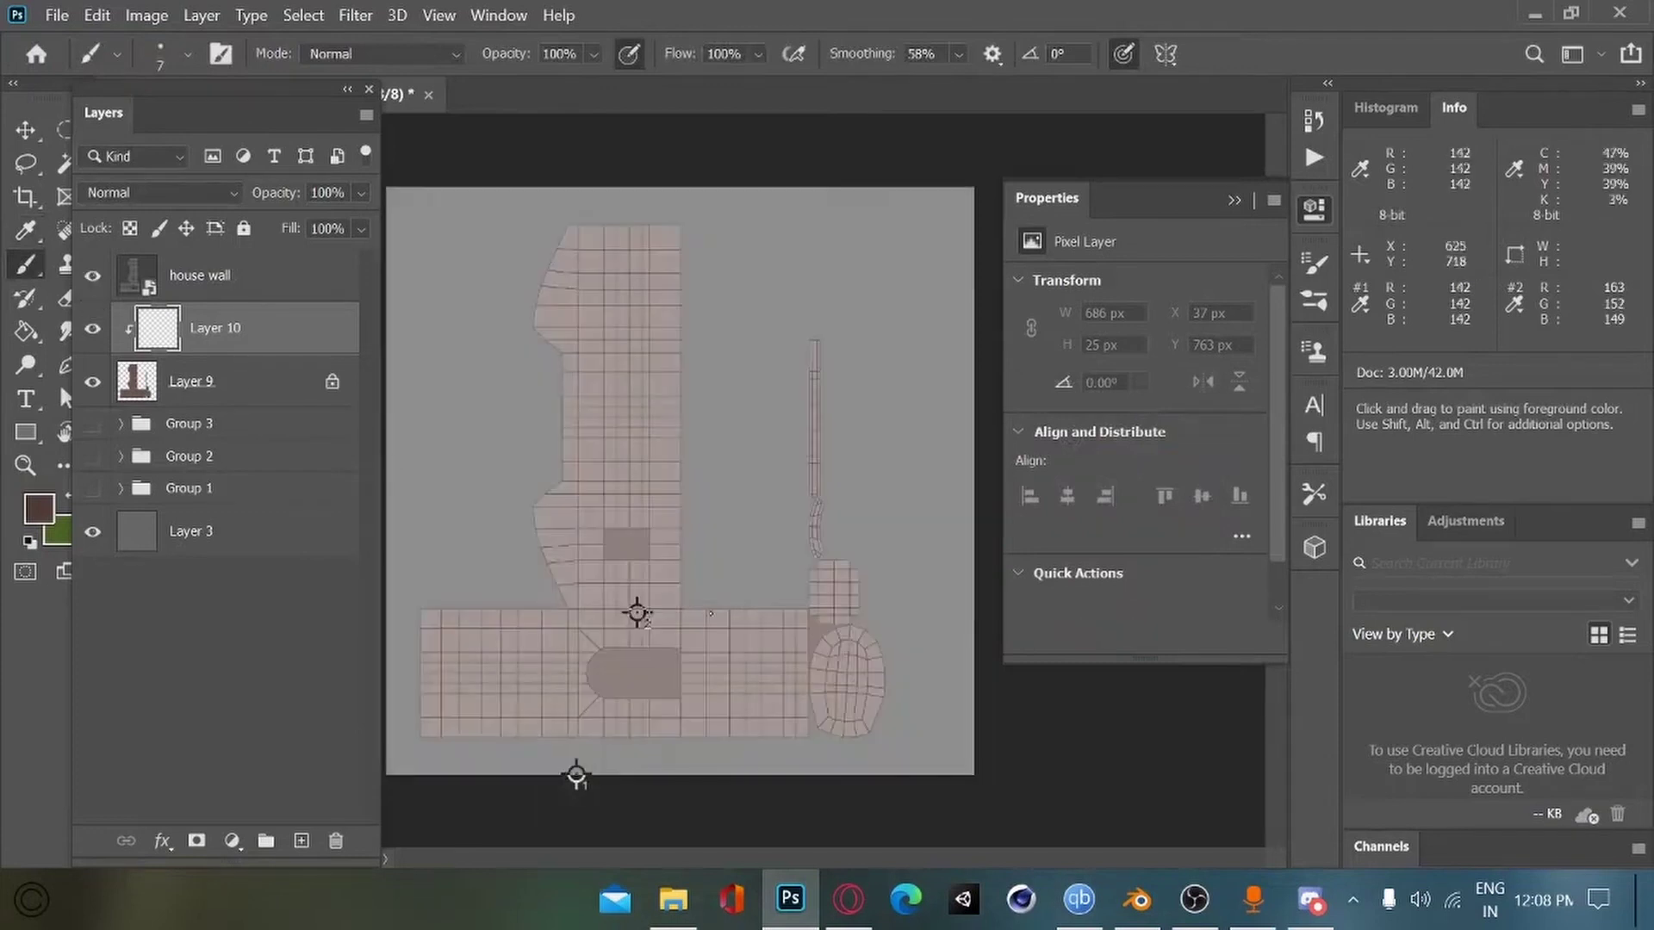
{"action": "left_click_drag", "start_coordinate": [491, 629], "coordinate": [405, 629]}
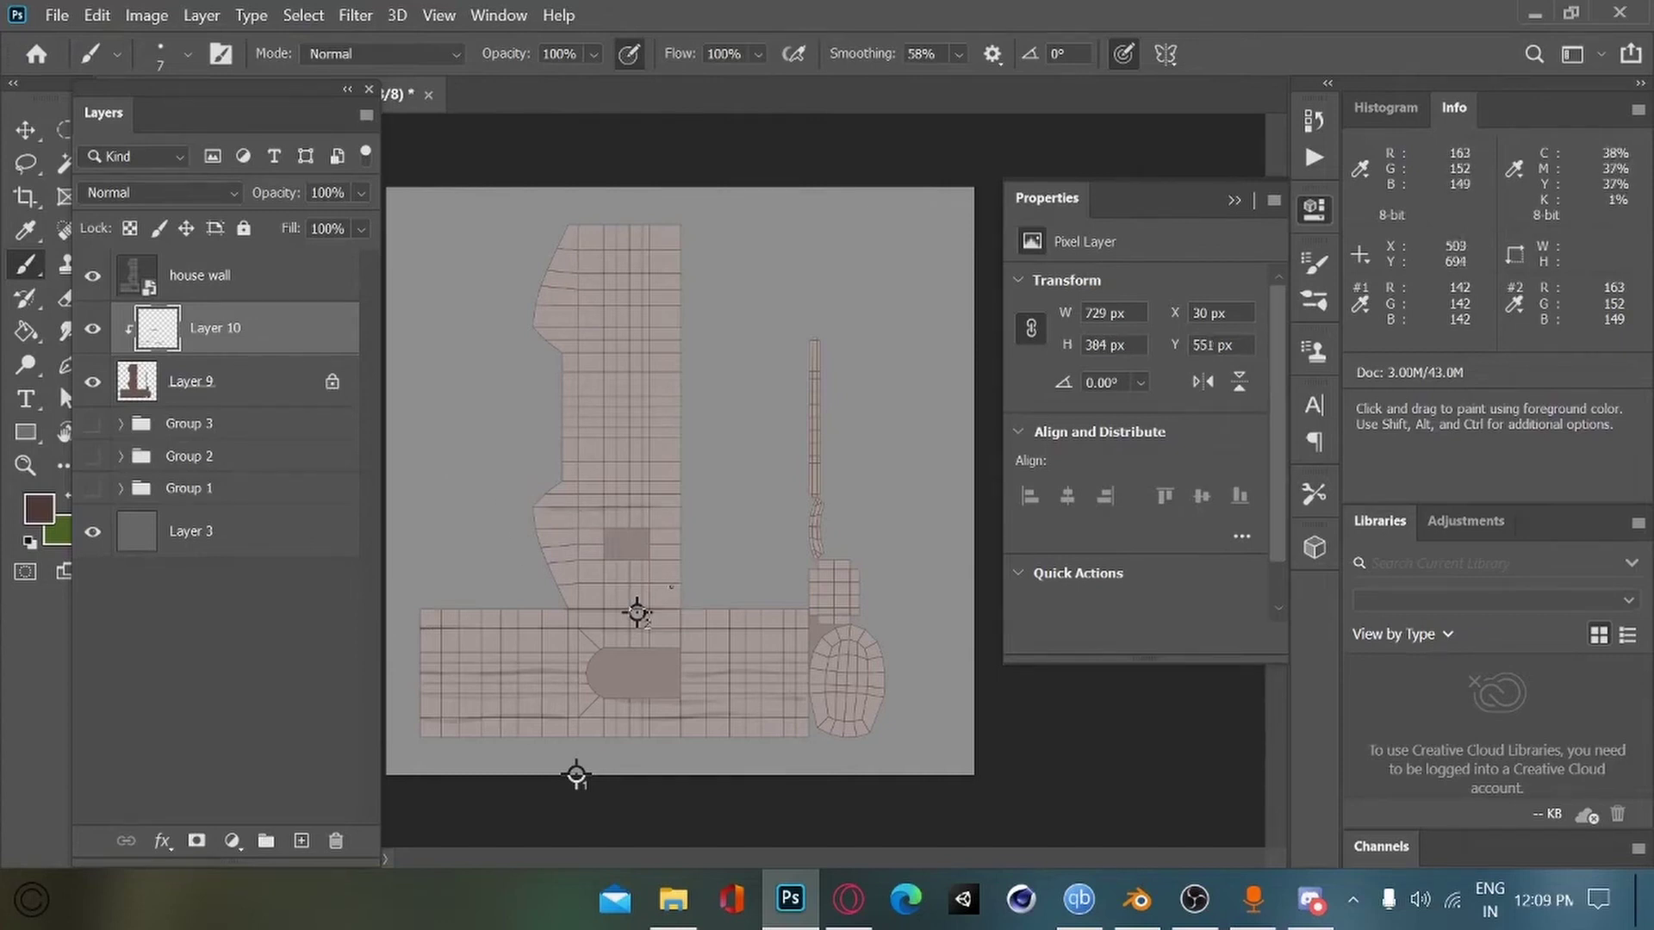
Step: Continue the horizontal plank lines up the tall wall strip along the guide with a 5 px brush
{"action": "key", "text": "ctrl+plus"}
{"action": "left_click_drag", "start_coordinate": [644, 657], "coordinate": [689, 506]}
{"action": "key", "text": "bracketleft"}
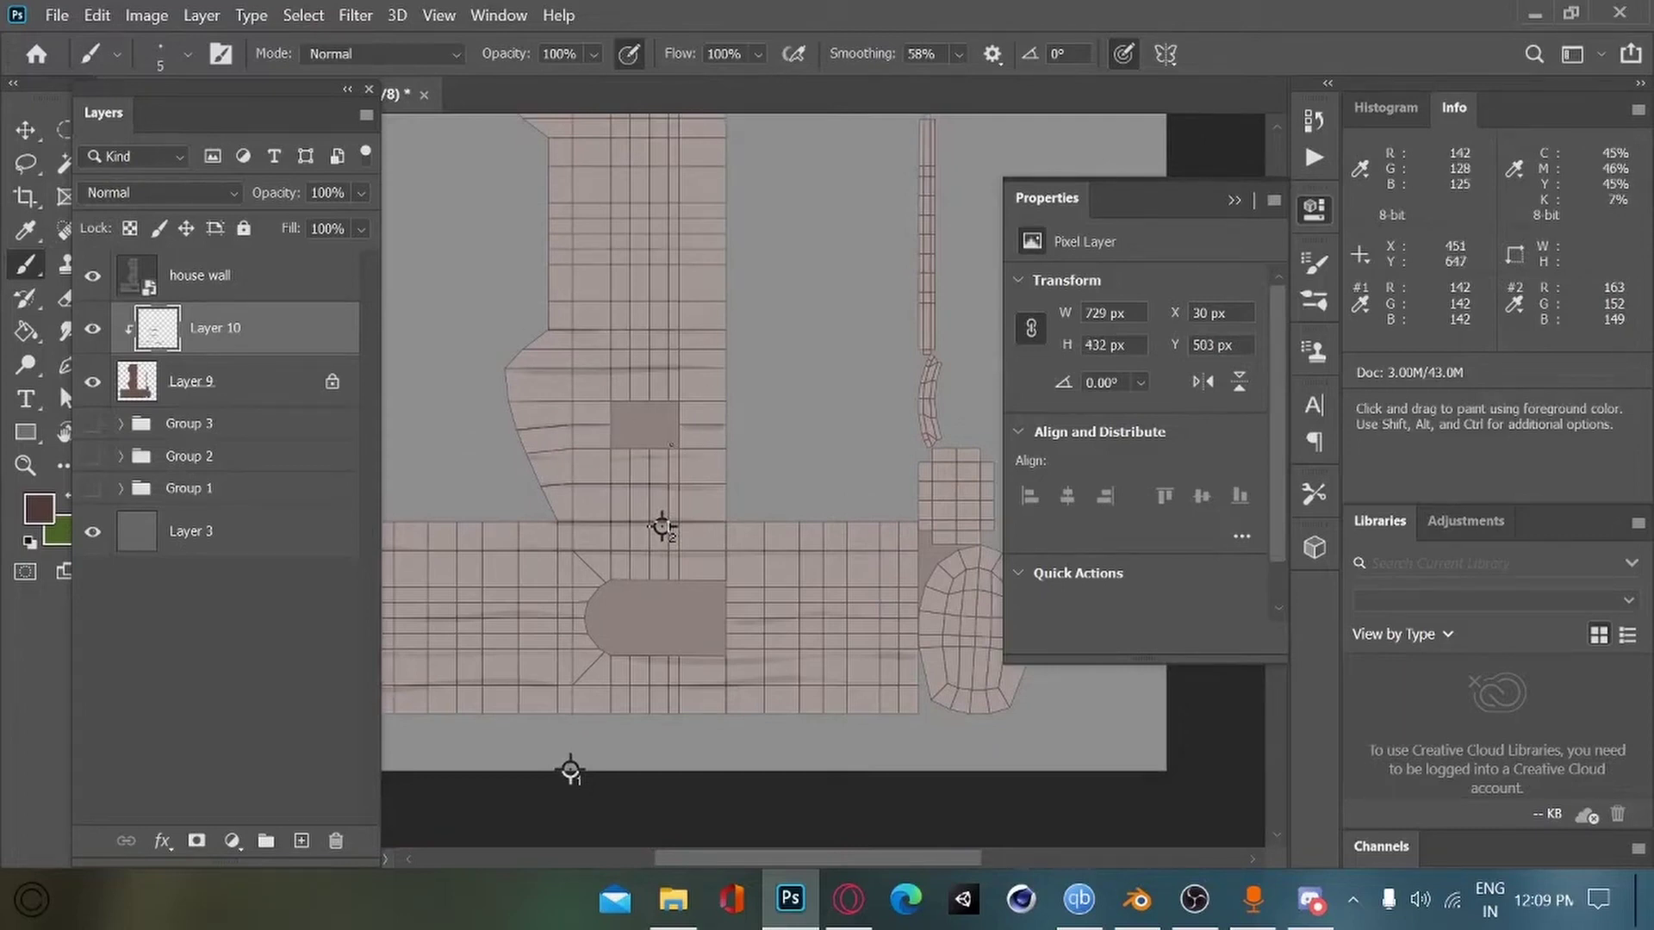
{"action": "left_click_drag", "start_coordinate": [458, 364], "coordinate": [418, 606]}
{"action": "left_click_drag", "start_coordinate": [620, 767], "coordinate": [597, 835]}
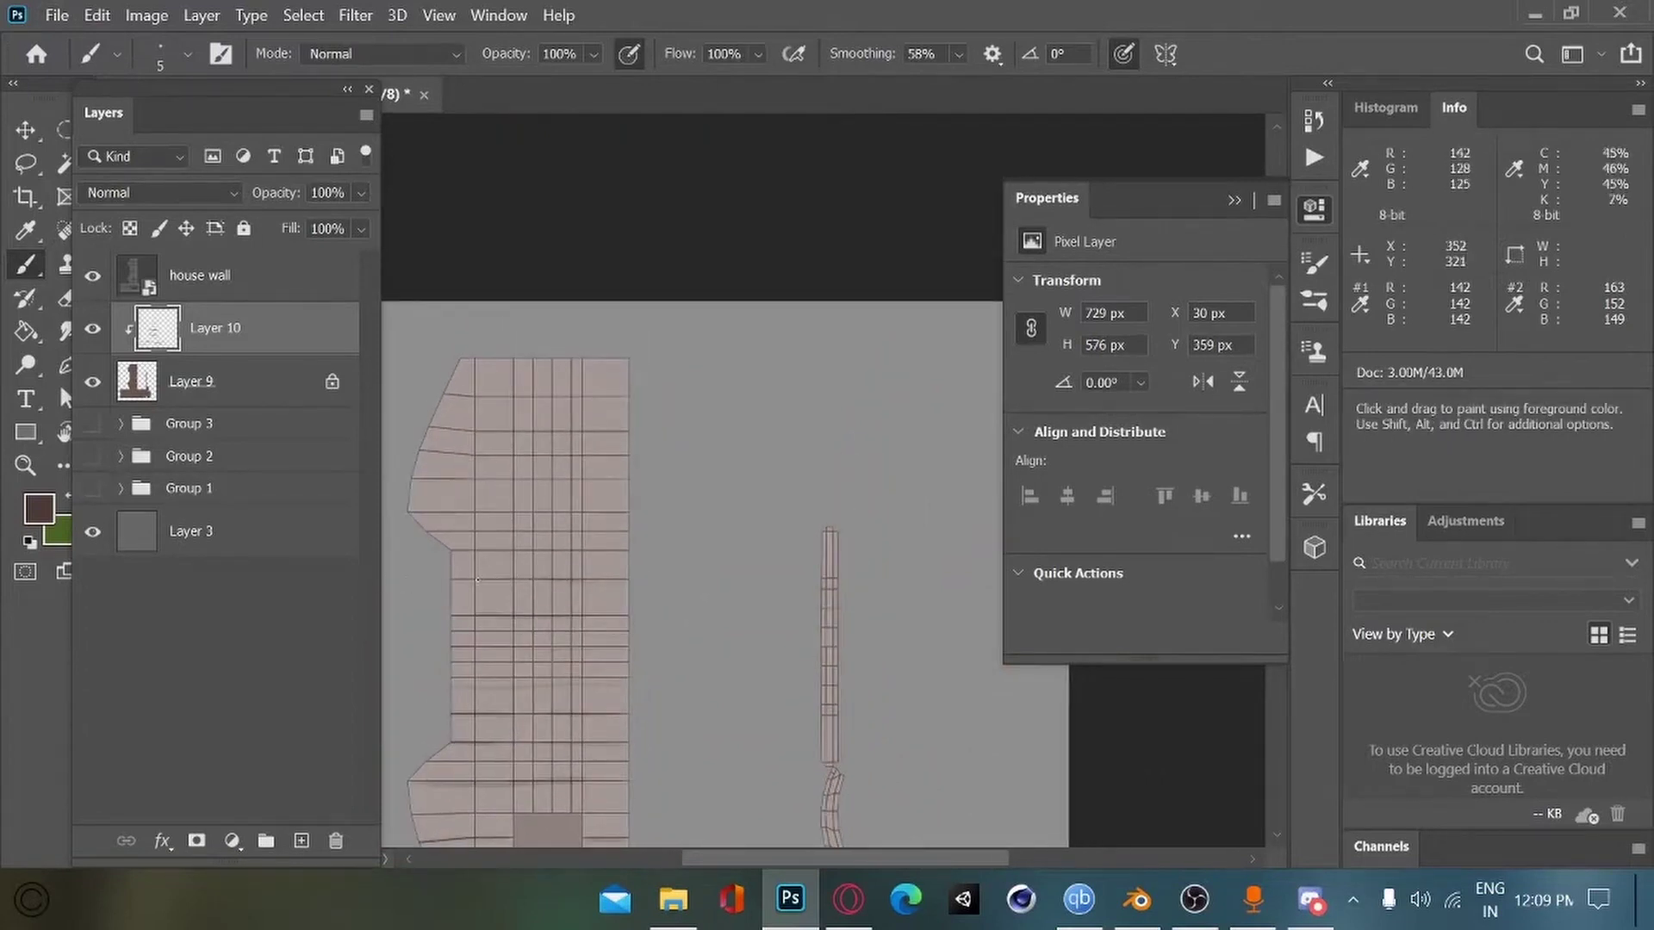
{"action": "left_click_drag", "start_coordinate": [478, 580], "coordinate": [629, 579]}
{"action": "left_click_drag", "start_coordinate": [626, 530], "coordinate": [639, 578]}
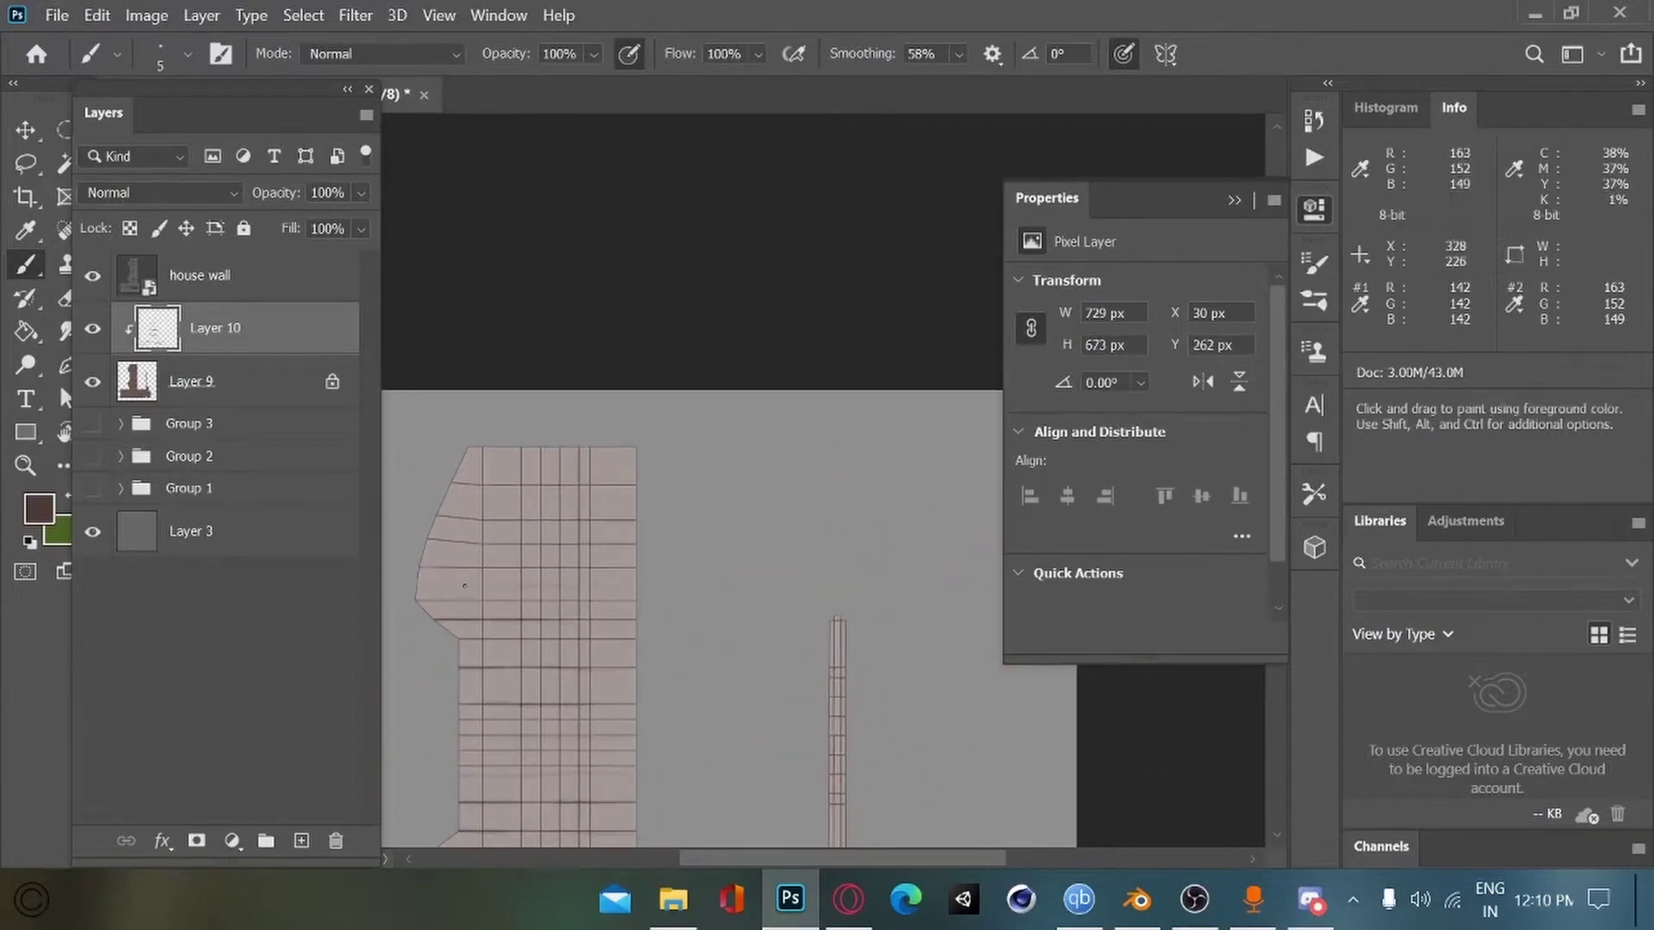
{"action": "left_click_drag", "start_coordinate": [436, 593], "coordinate": [408, 588]}
{"action": "left_click_drag", "start_coordinate": [619, 557], "coordinate": [665, 585]}
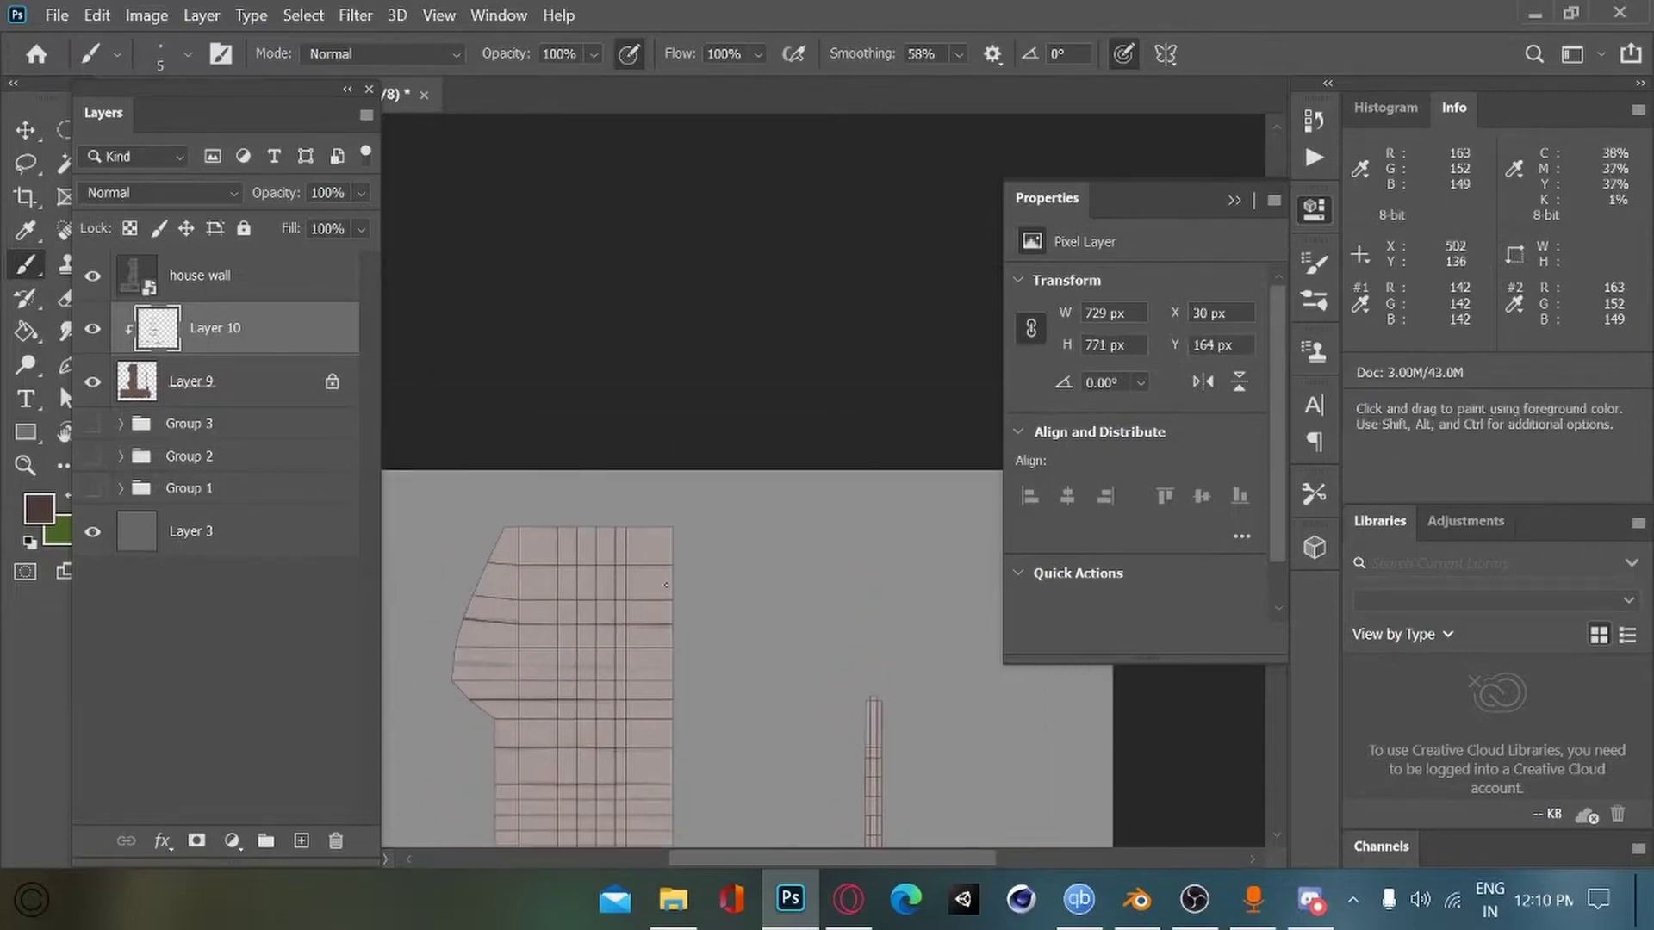
{"action": "left_click_drag", "start_coordinate": [488, 568], "coordinate": [473, 597]}
{"action": "left_click_drag", "start_coordinate": [584, 574], "coordinate": [504, 575]}
{"action": "left_click_drag", "start_coordinate": [422, 757], "coordinate": [457, 597]}
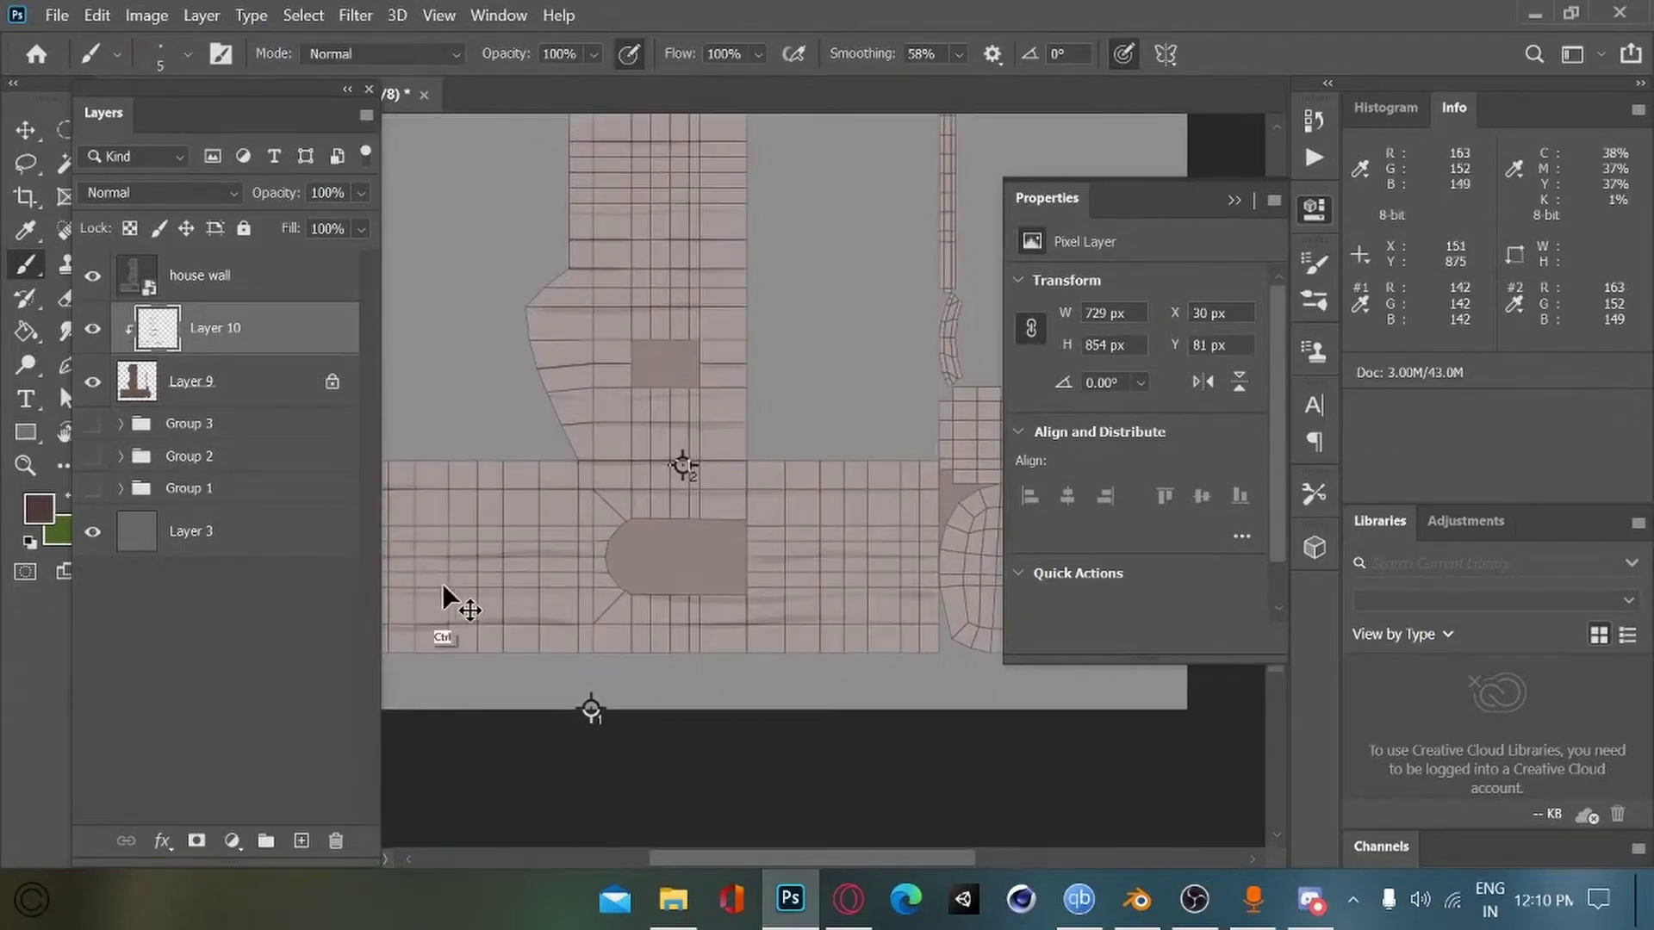
Step: Hide the house wall guide to check the plank lines and save the document
{"action": "key", "text": "ctrl+minus"}
{"action": "left_click", "coordinate": [92, 275]}
{"action": "key", "text": "ctrl+s"}
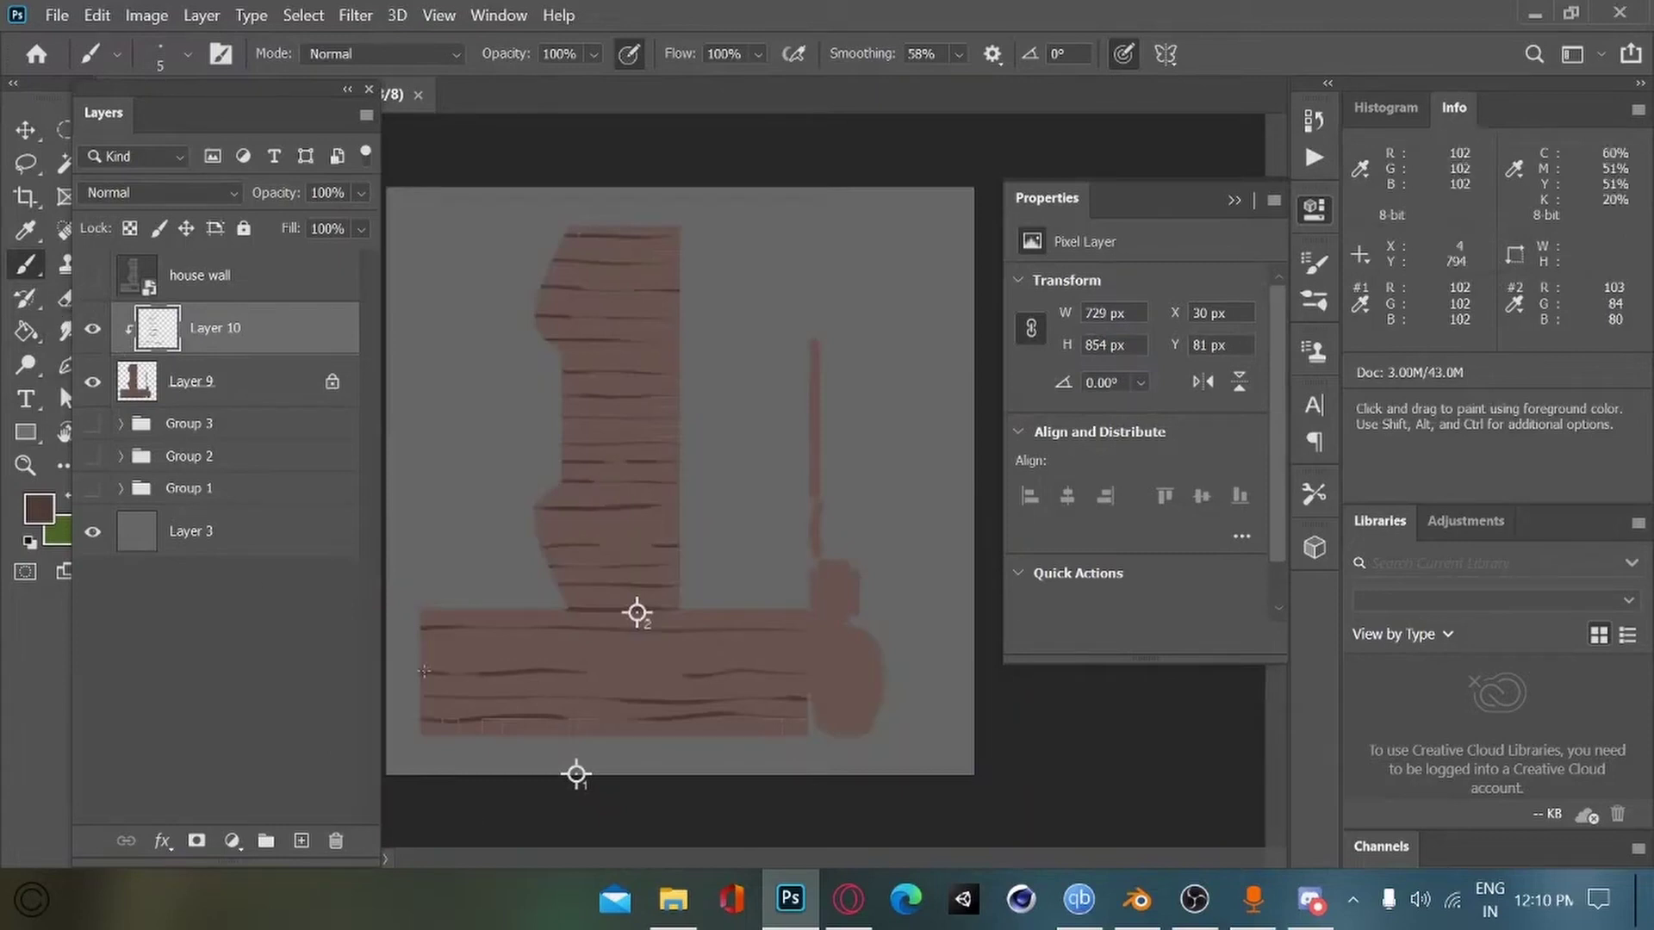
Step: Thin and taper the plank lines on the lower wall strip using a hard round 40 px eraser
{"action": "key", "text": "e"}
{"action": "key", "text": "ctrl+plus"}
{"action": "left_click_drag", "start_coordinate": [434, 733], "coordinate": [543, 367]}
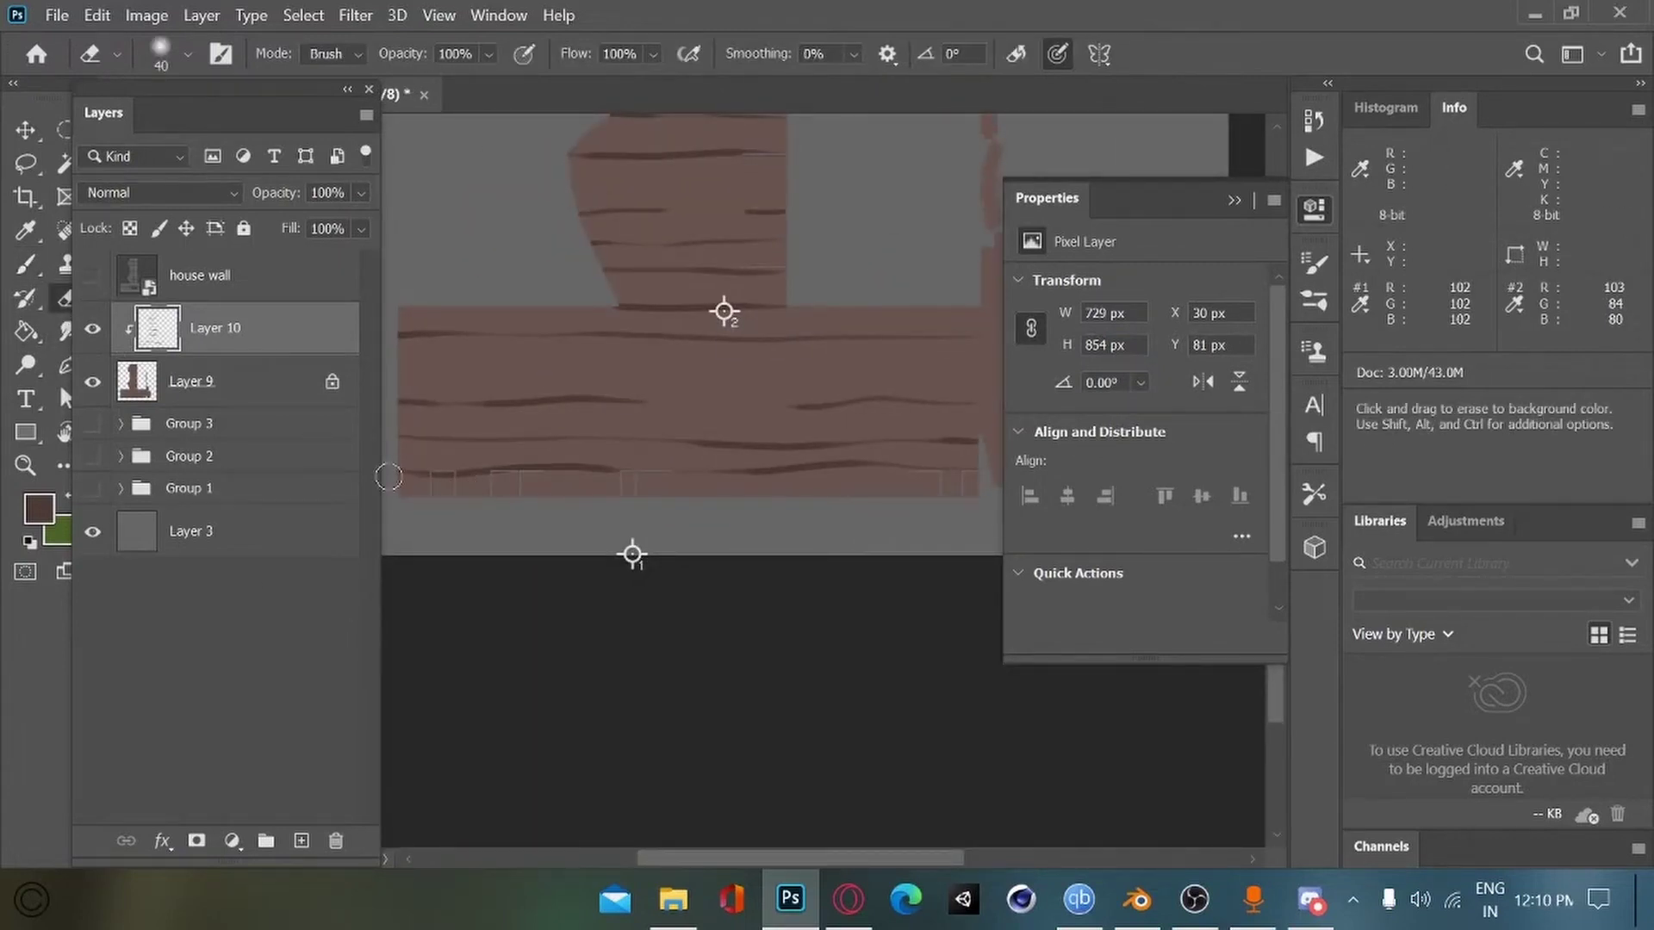
{"action": "right_click", "coordinate": [388, 476]}
{"action": "left_click", "coordinate": [181, 339]}
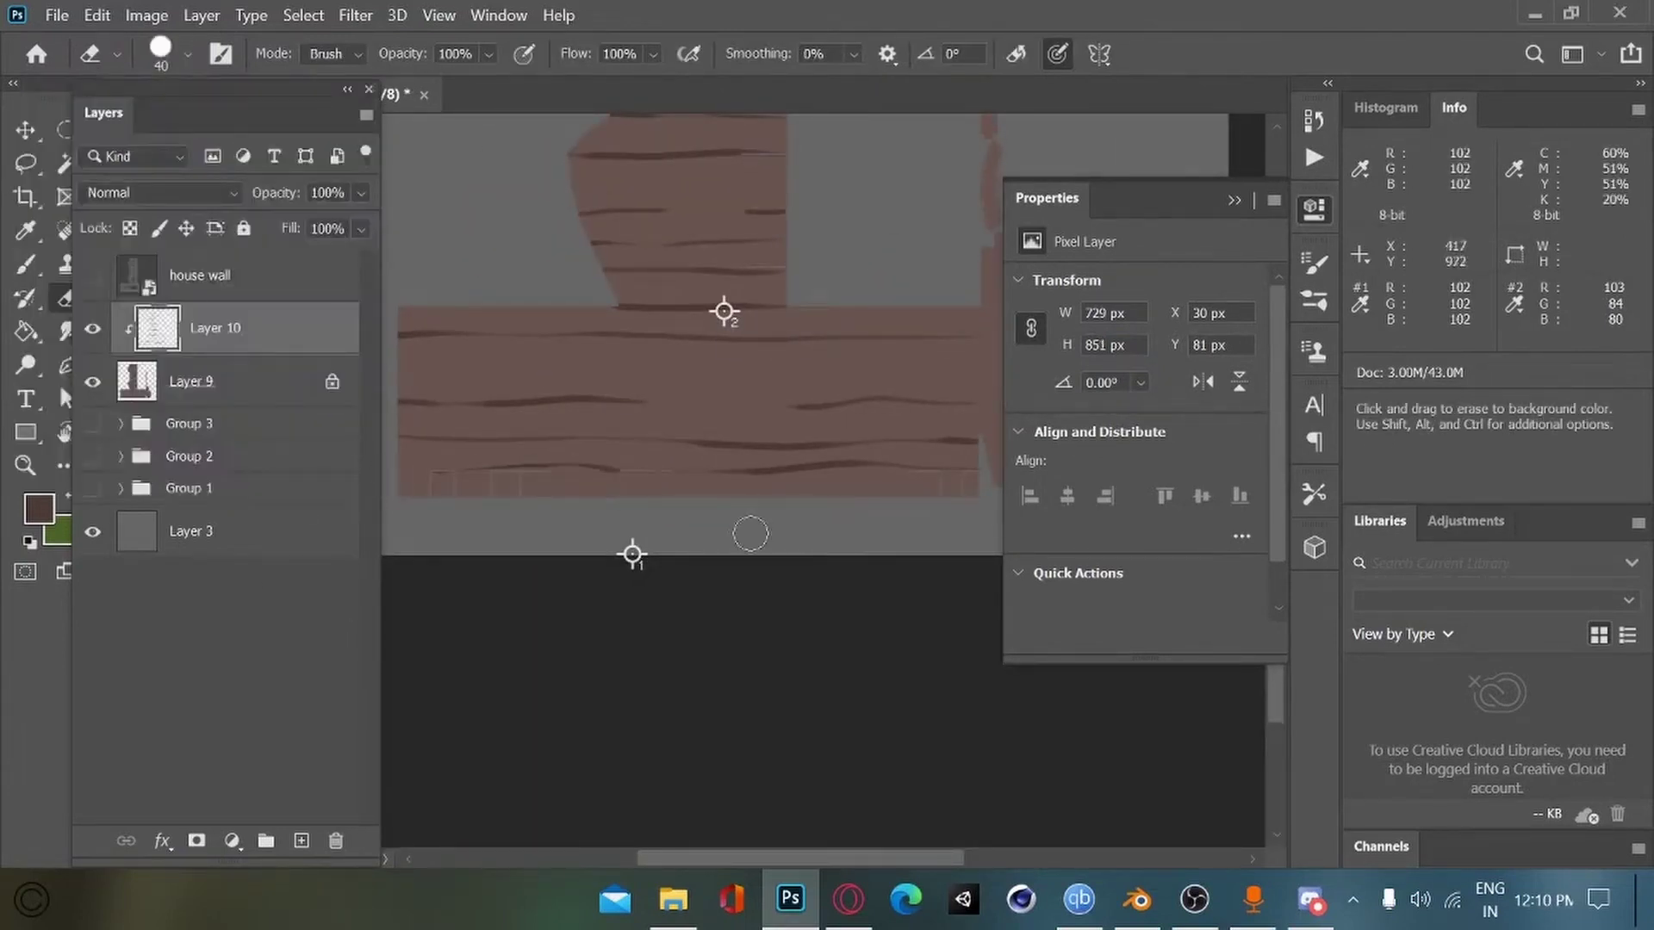
{"action": "left_click_drag", "start_coordinate": [591, 633], "coordinate": [419, 633]}
{"action": "left_click_drag", "start_coordinate": [655, 529], "coordinate": [688, 586]}
{"action": "left_click_drag", "start_coordinate": [579, 535], "coordinate": [727, 638]}
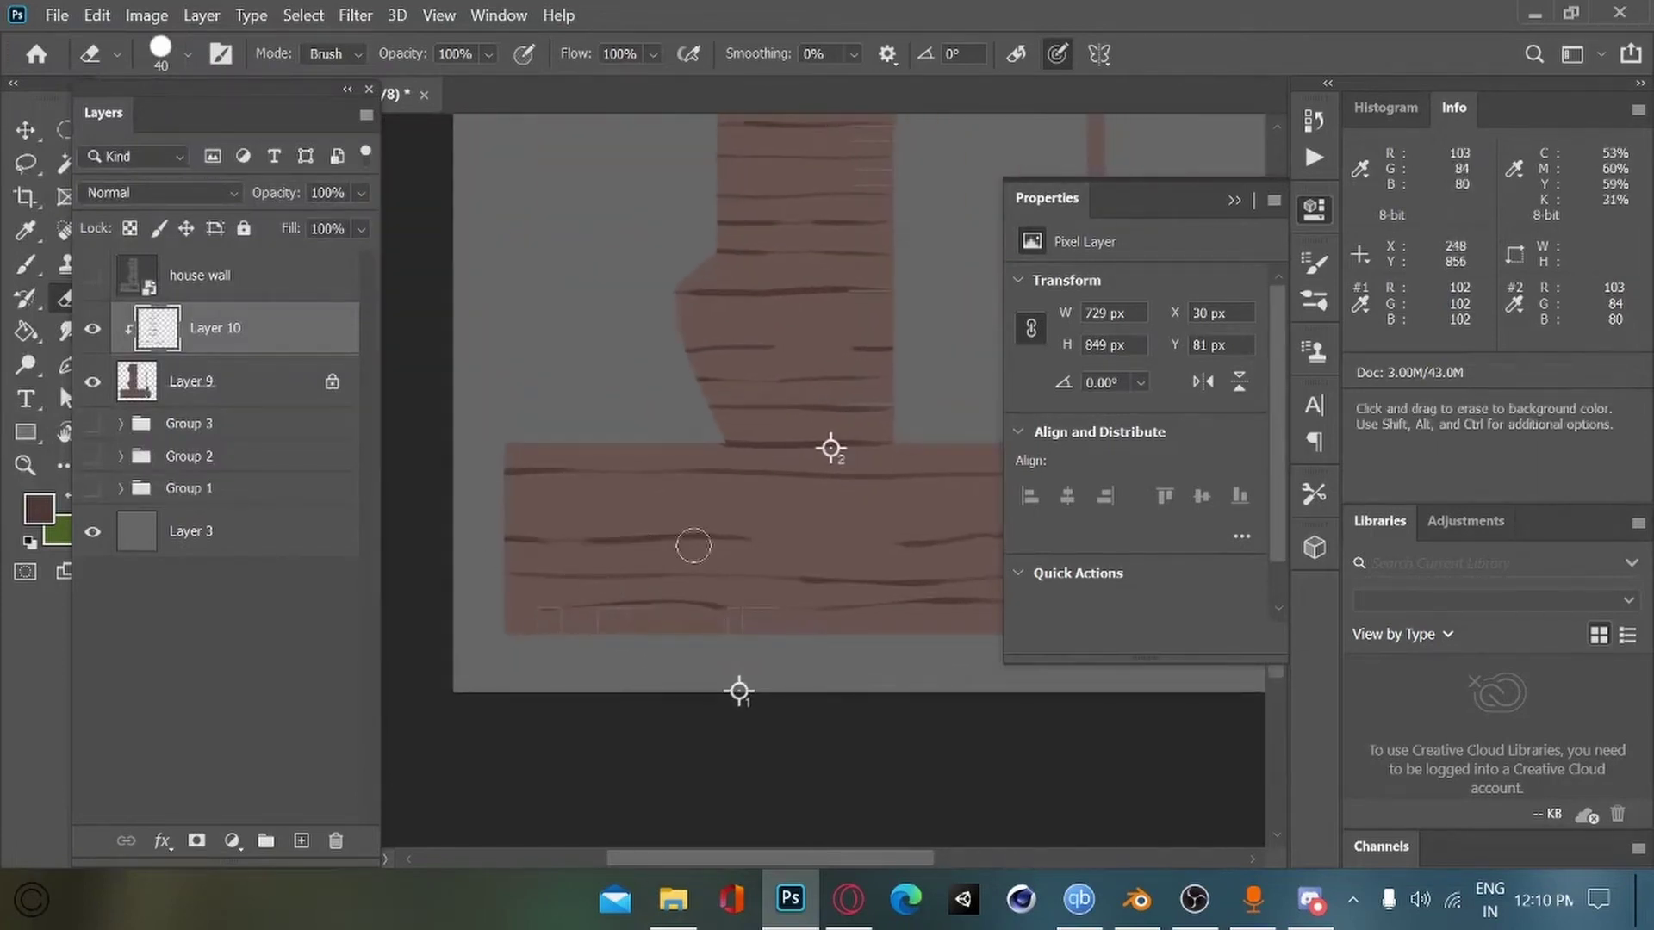
{"action": "left_click_drag", "start_coordinate": [563, 551], "coordinate": [575, 554]}
{"action": "left_click_drag", "start_coordinate": [930, 549], "coordinate": [866, 661]}
{"action": "mouse_move", "coordinate": [705, 617]}
{"action": "left_mouse_down"}
{"action": "mouse_move", "coordinate": [468, 617]}
{"action": "mouse_move", "coordinate": [520, 624]}
{"action": "mouse_move", "coordinate": [630, 692]}
{"action": "mouse_move", "coordinate": [679, 628]}
{"action": "mouse_move", "coordinate": [634, 642]}
{"action": "mouse_move", "coordinate": [469, 594]}
{"action": "left_mouse_up"}
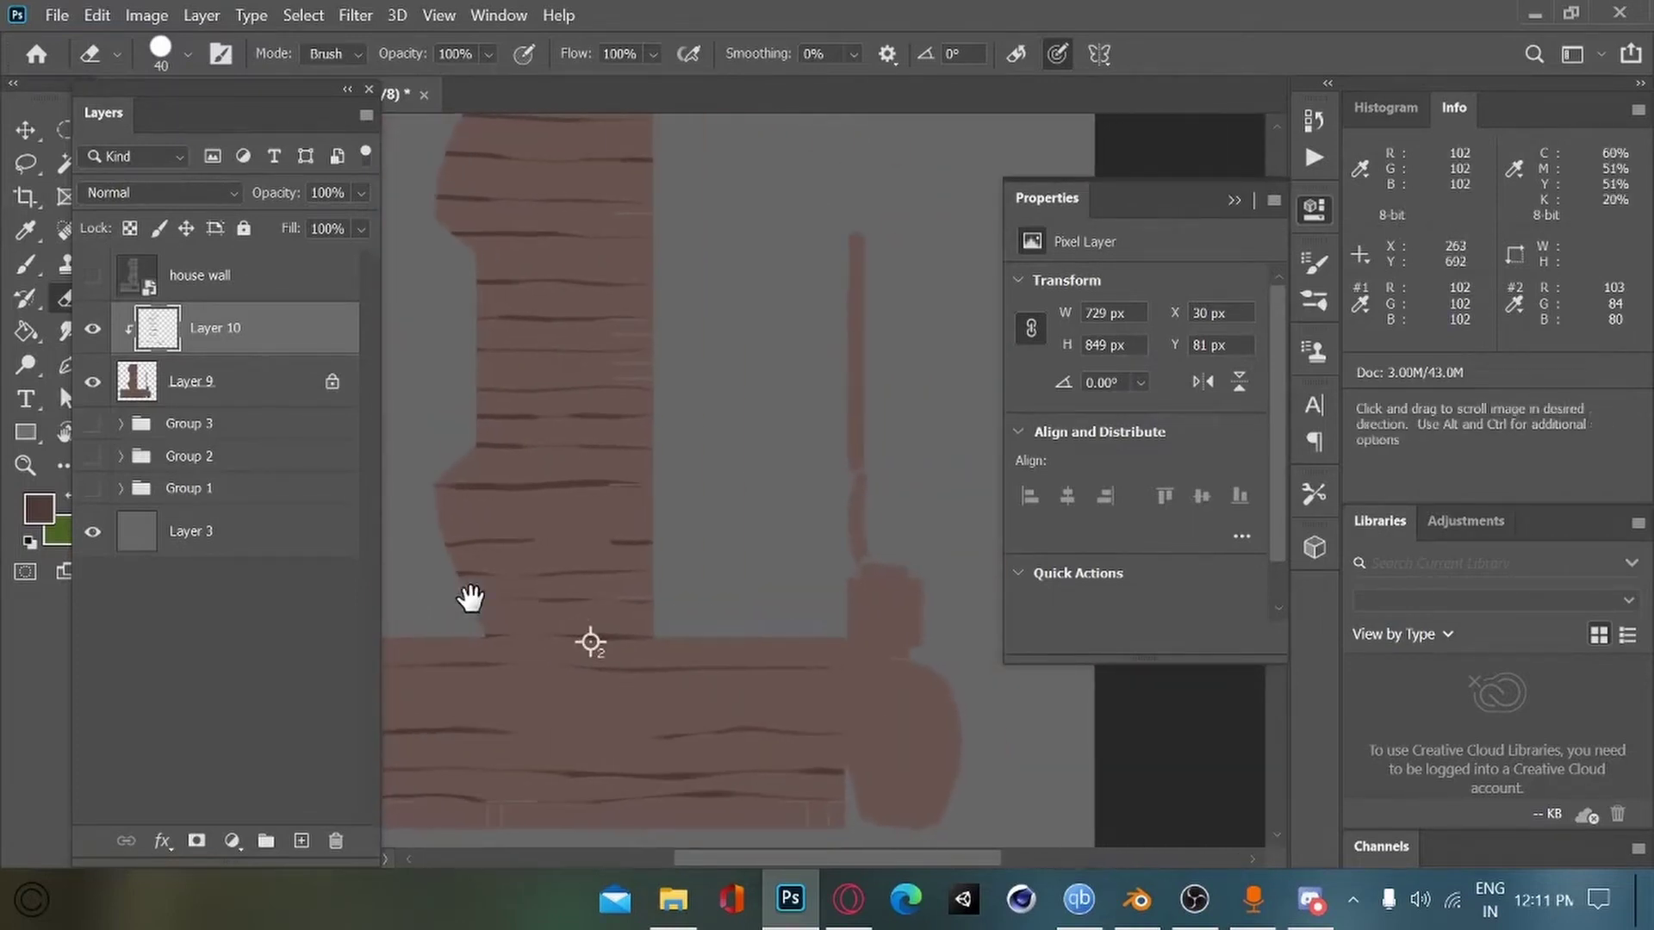
Step: Erase along the plank lines of the tall wall strip to give them thinner, tapered shapes
{"action": "left_click_drag", "start_coordinate": [509, 527], "coordinate": [476, 568]}
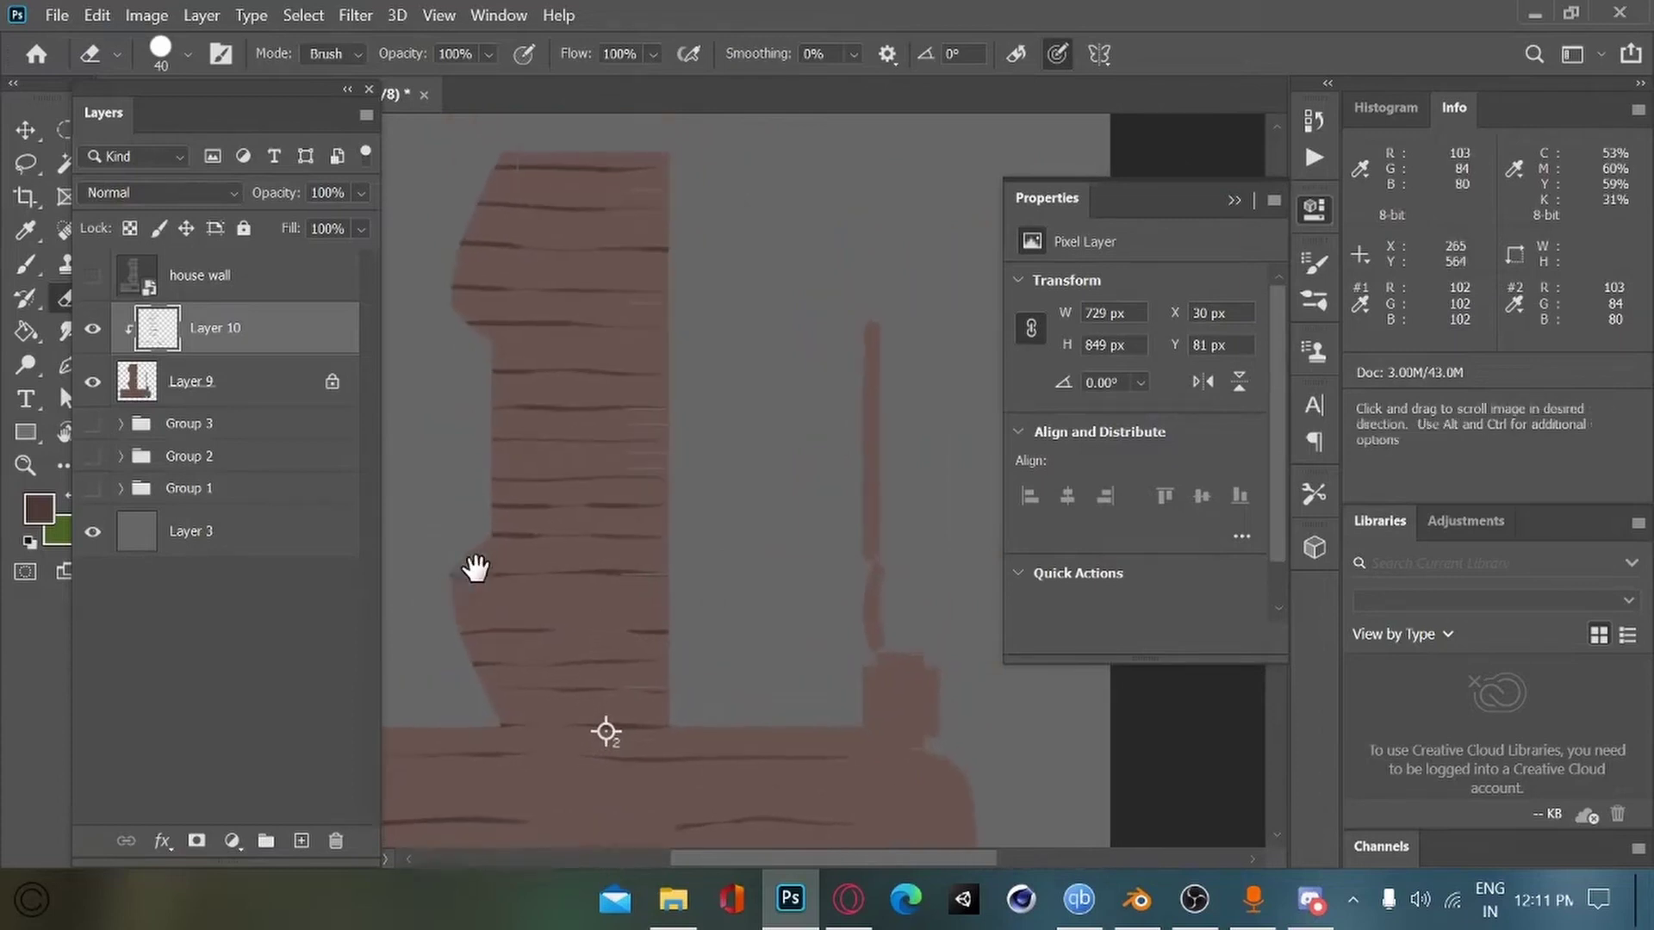
{"action": "left_click_drag", "start_coordinate": [610, 519], "coordinate": [581, 544]}
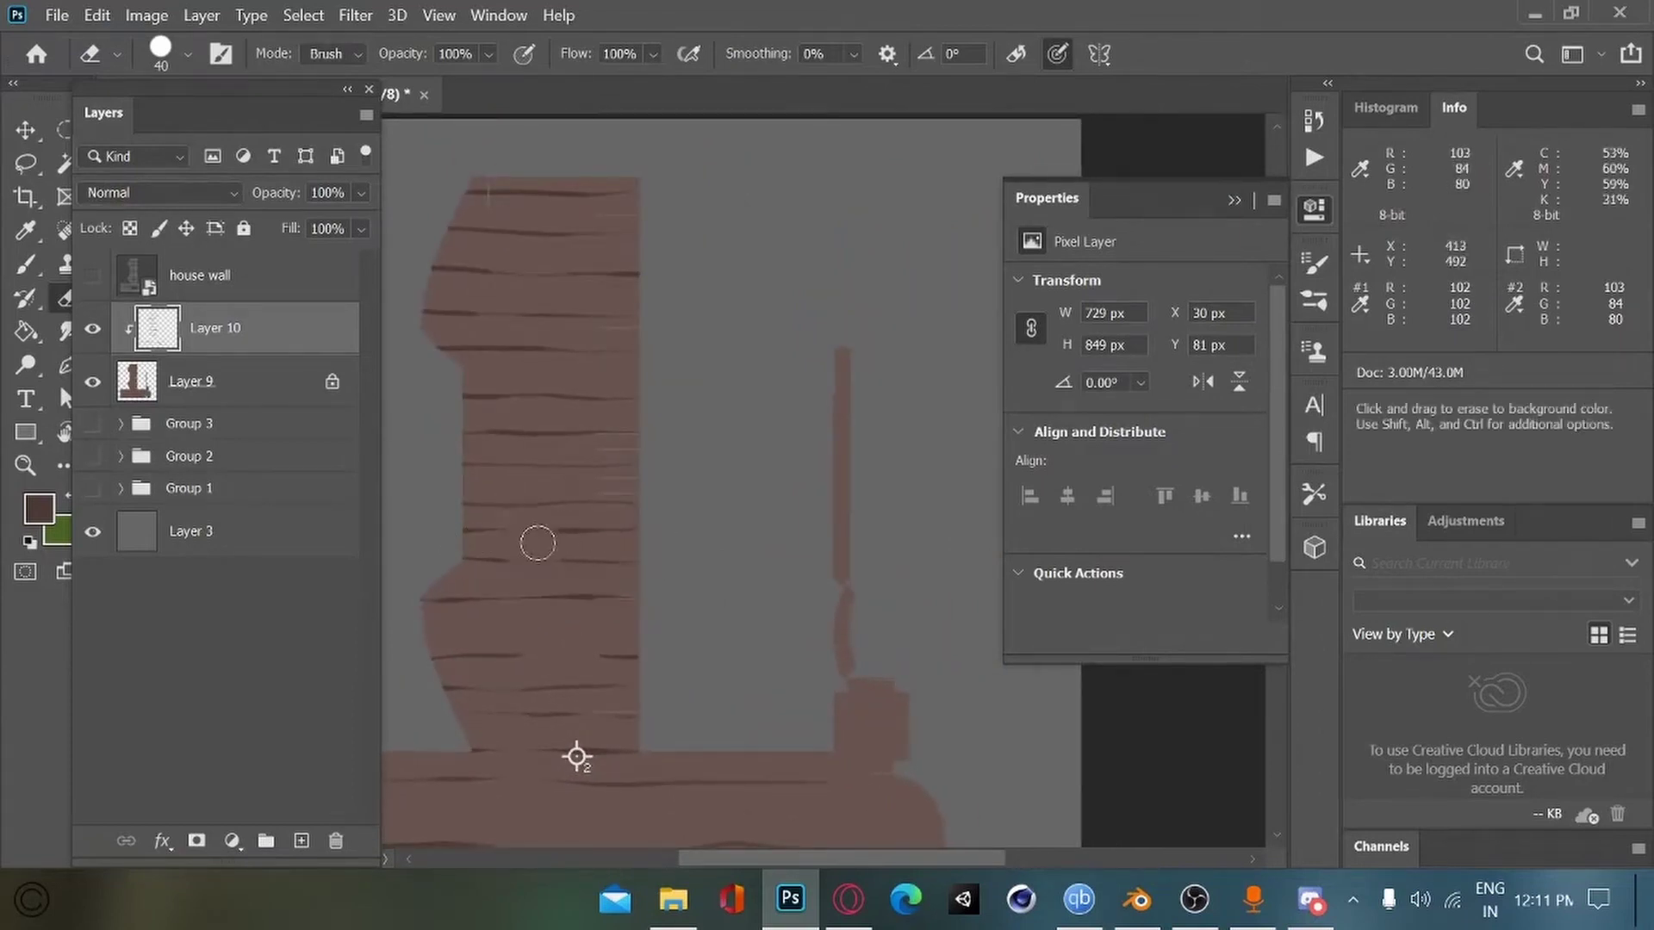
{"action": "left_click_drag", "start_coordinate": [499, 413], "coordinate": [529, 465]}
{"action": "scroll", "coordinate": [505, 473], "scroll_direction": "up", "scroll_amount": 3}
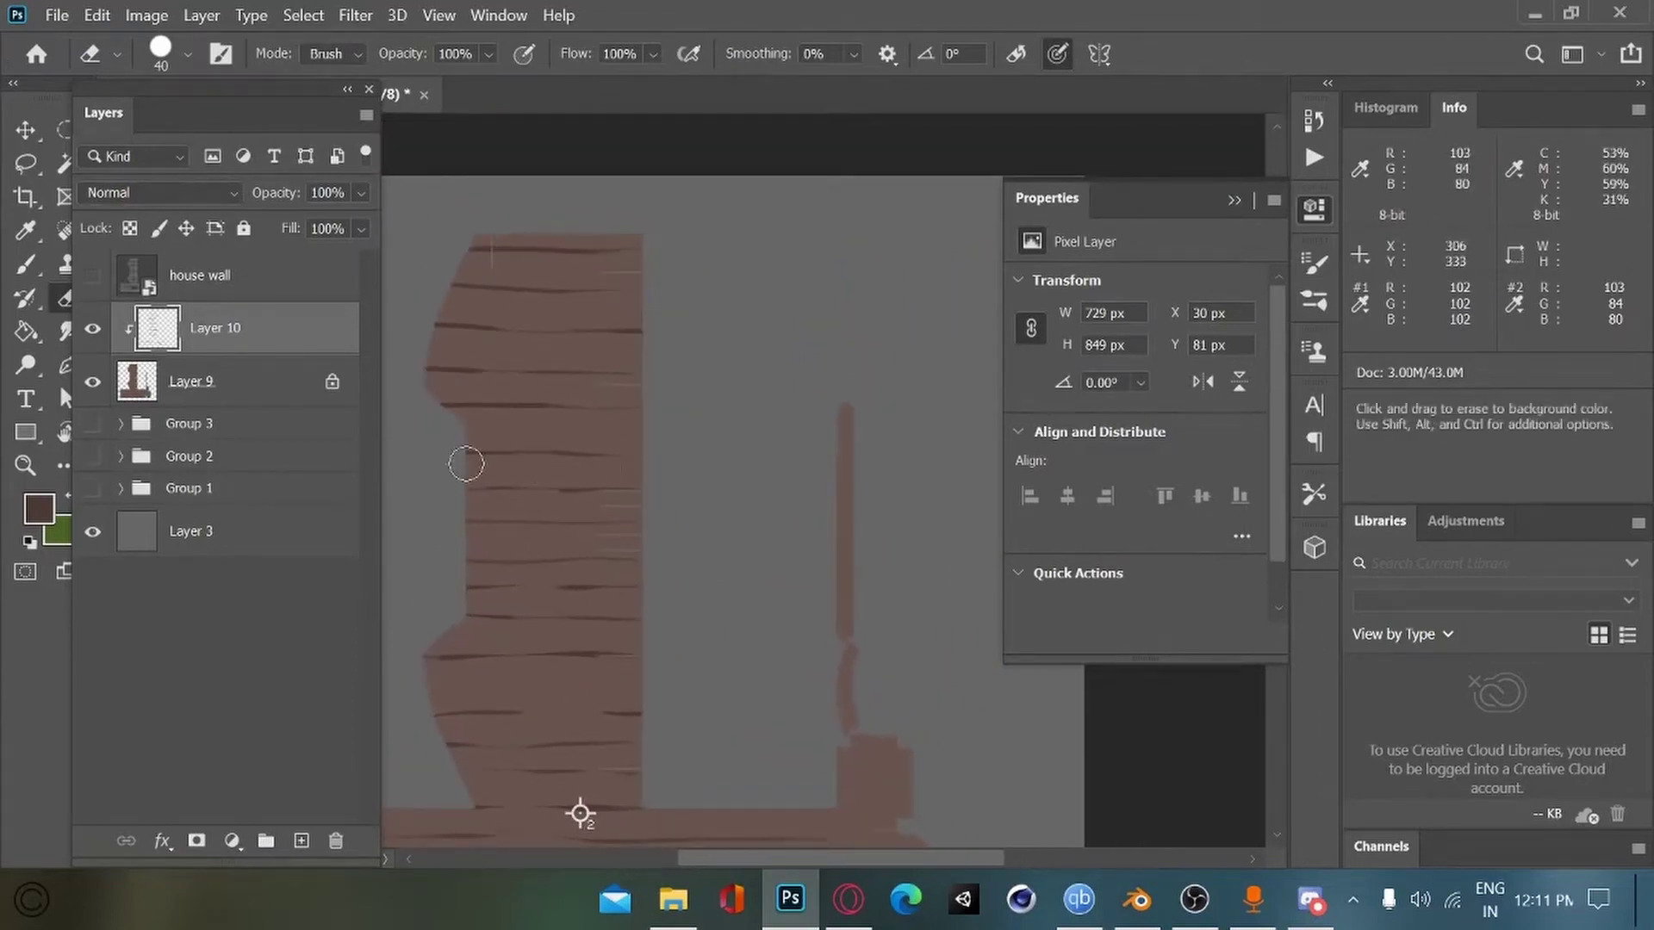
{"action": "scroll", "coordinate": [494, 435], "scroll_direction": "up", "scroll_amount": 2}
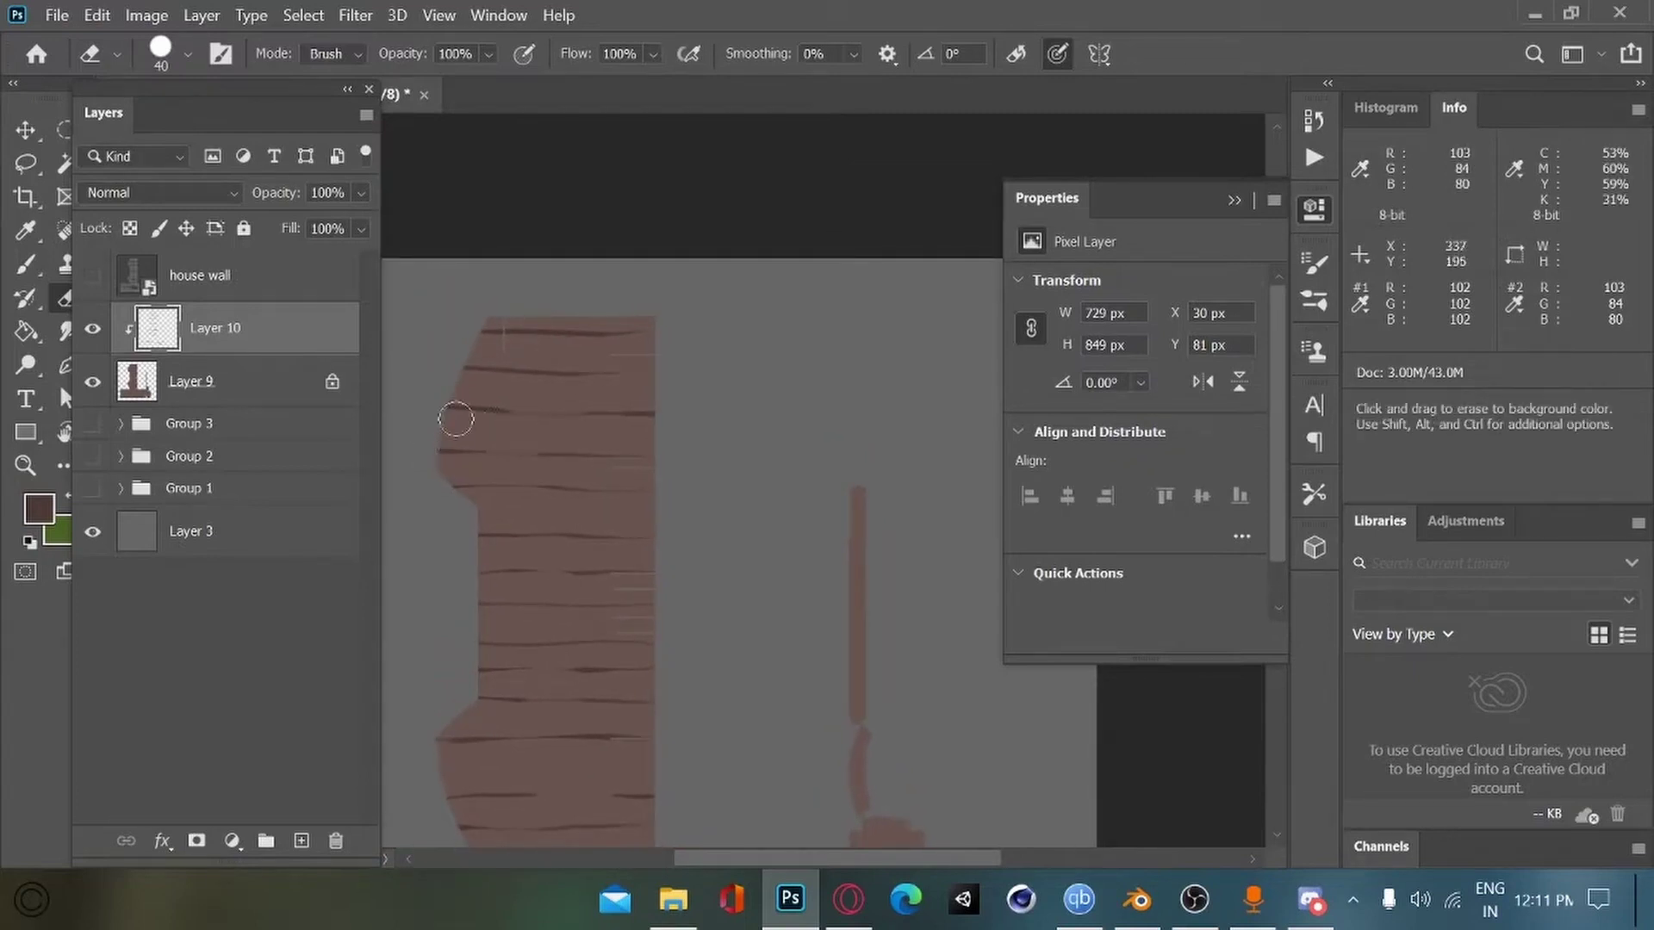
{"action": "left_click_drag", "start_coordinate": [645, 464], "coordinate": [668, 370]}
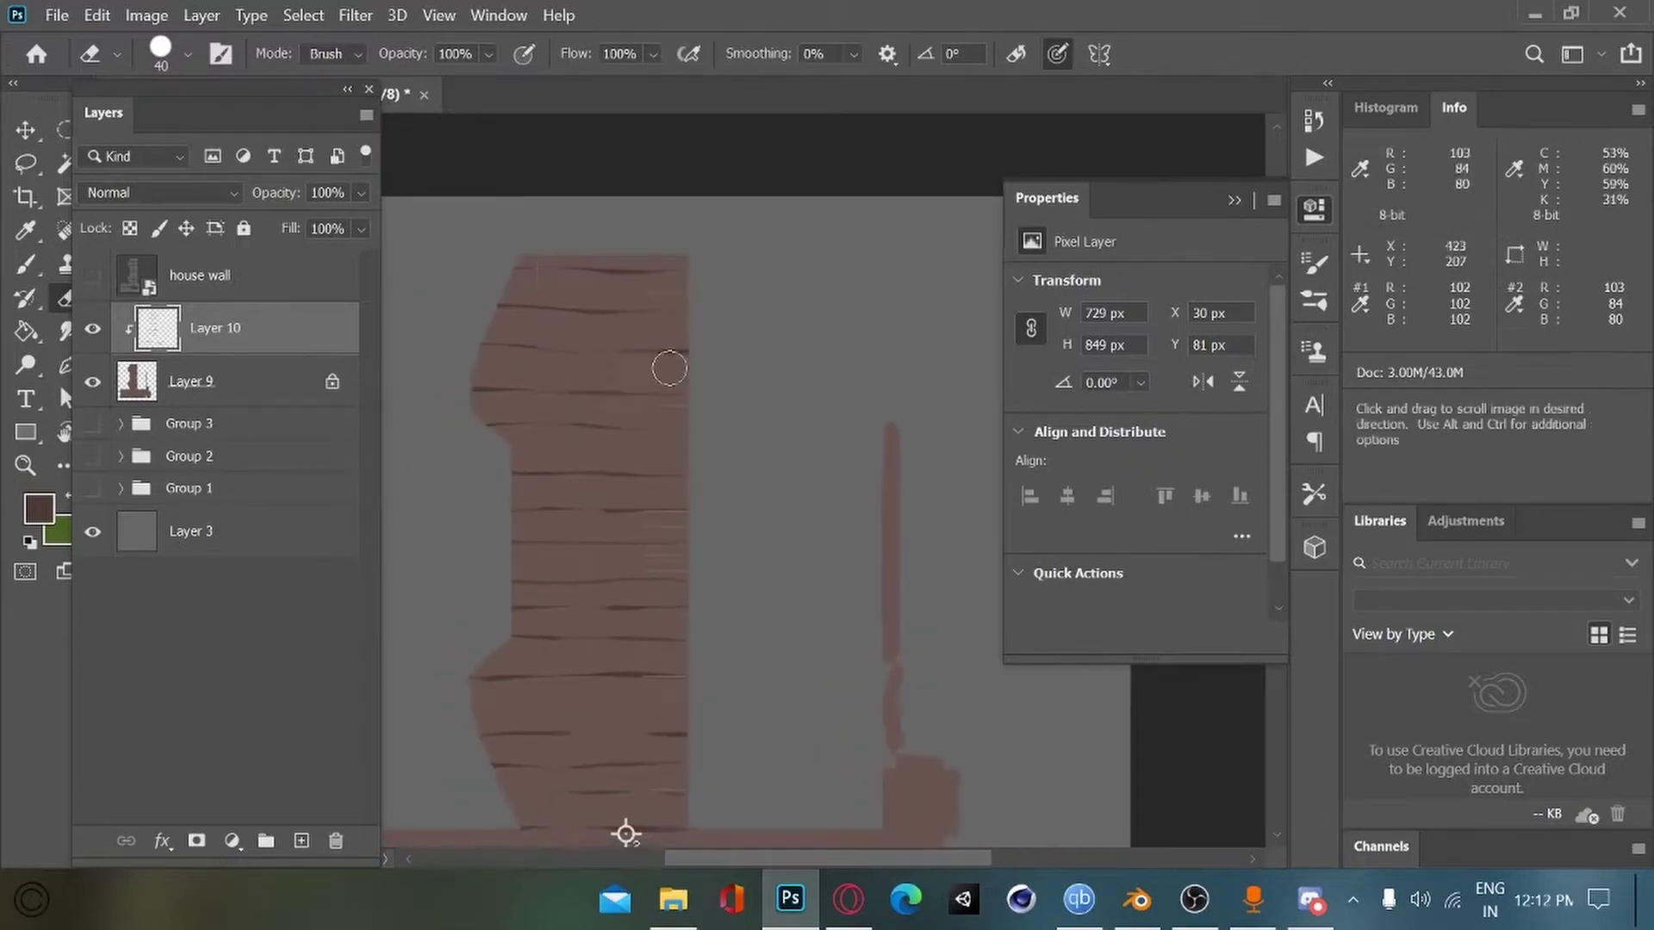
{"action": "mouse_move", "coordinate": [525, 590]}
{"action": "left_mouse_down"}
{"action": "mouse_move", "coordinate": [553, 457]}
{"action": "mouse_move", "coordinate": [551, 356]}
{"action": "left_mouse_up"}
{"action": "scroll", "coordinate": [626, 385], "scroll_direction": "down", "scroll_amount": 6}
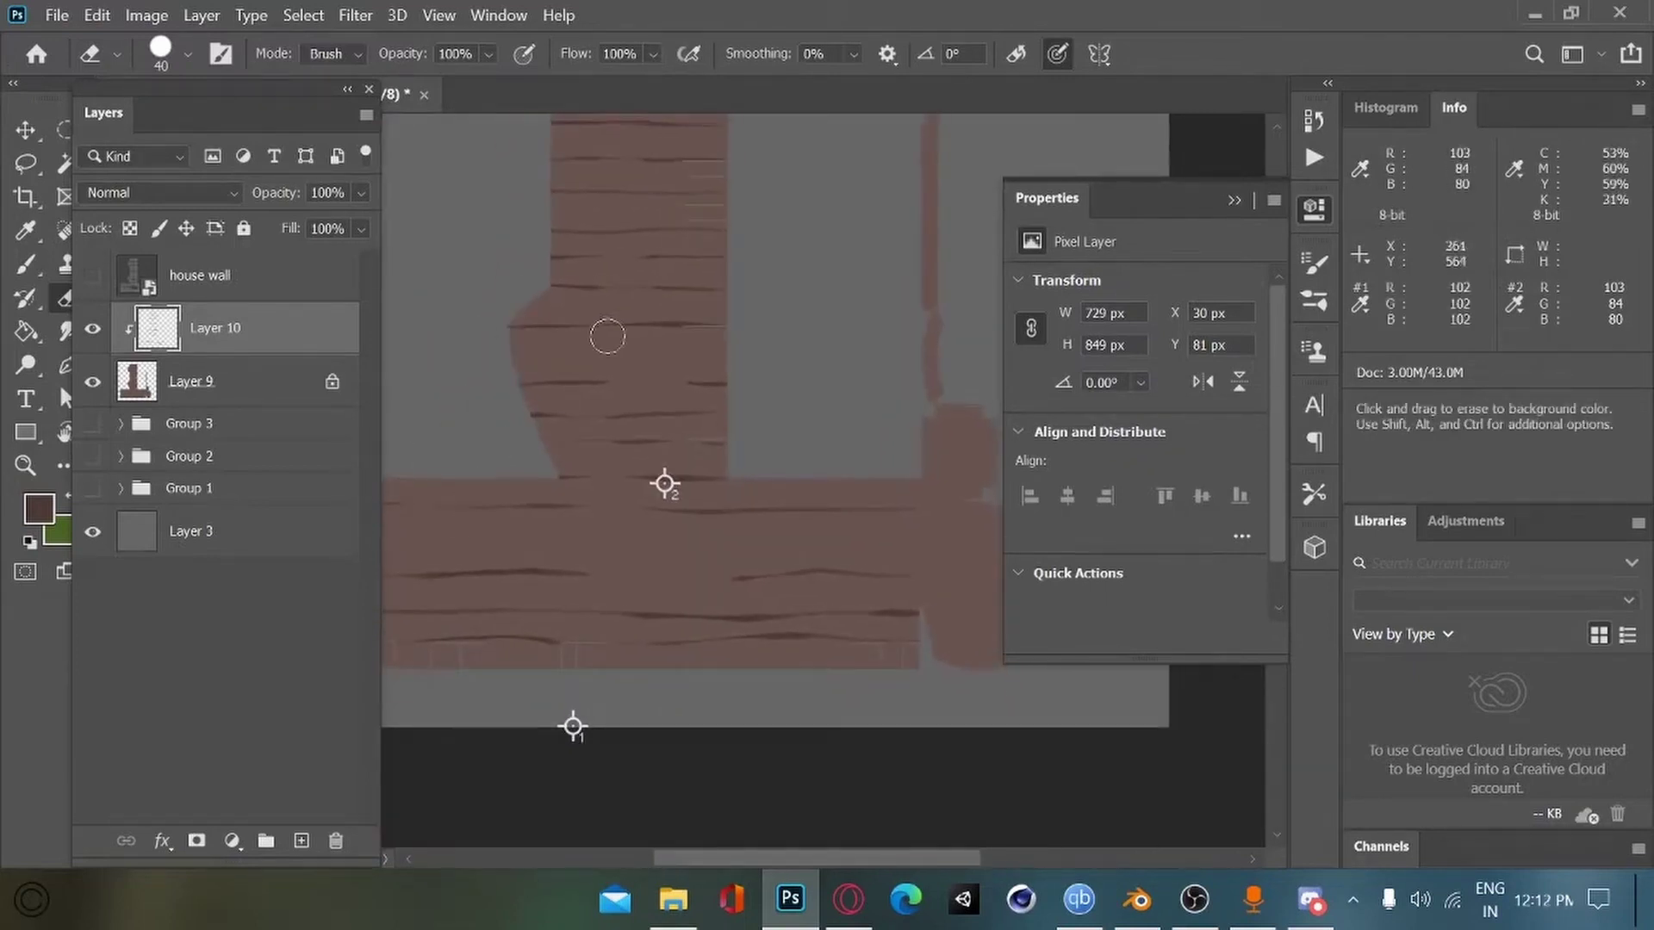
{"action": "left_click_drag", "start_coordinate": [456, 428], "coordinate": [524, 417]}
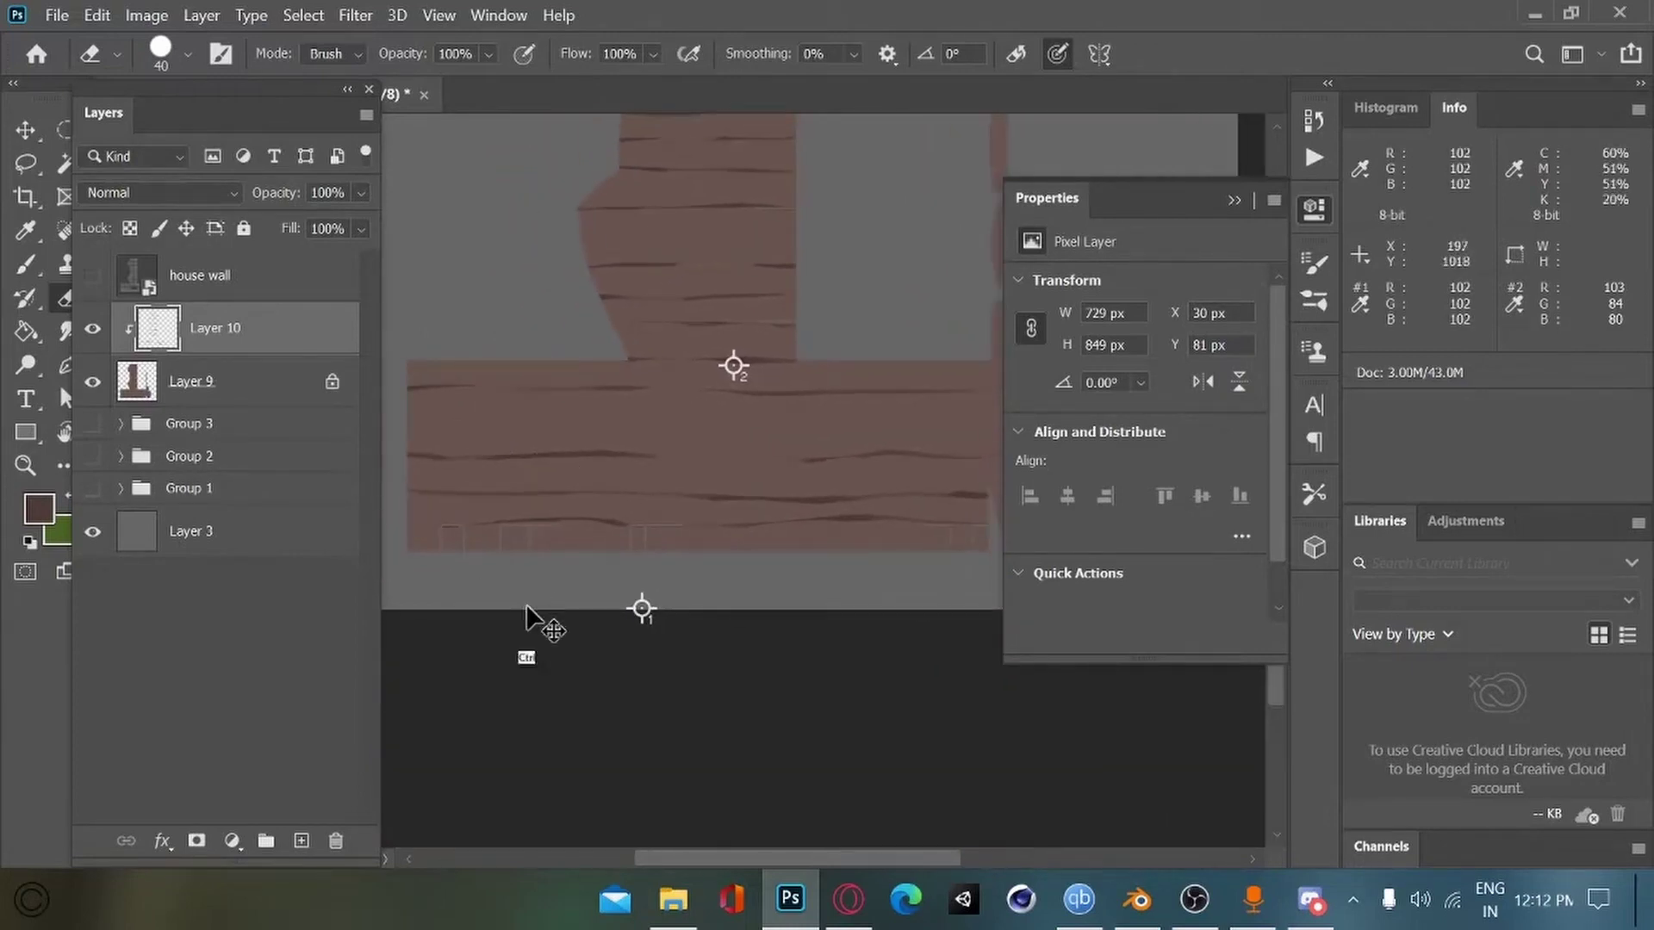
Step: Paint finer wood grain strokes between the plank lines on both wall strips and save the document
{"action": "key", "text": "ctrl+minus"}
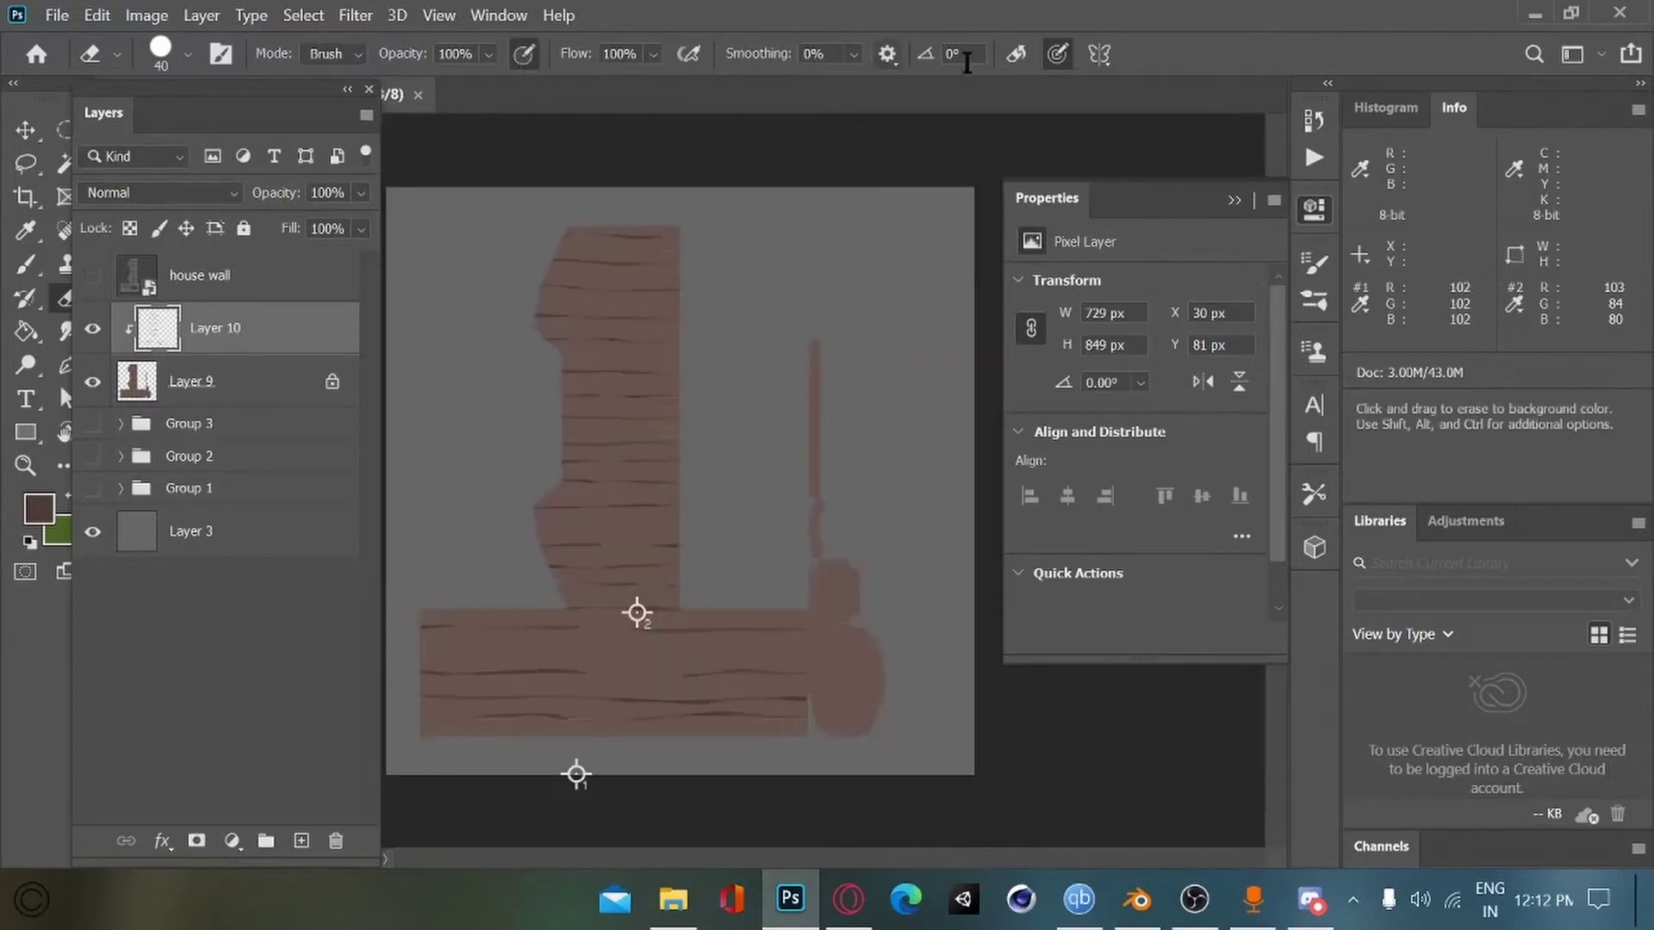
{"action": "key", "text": "b"}
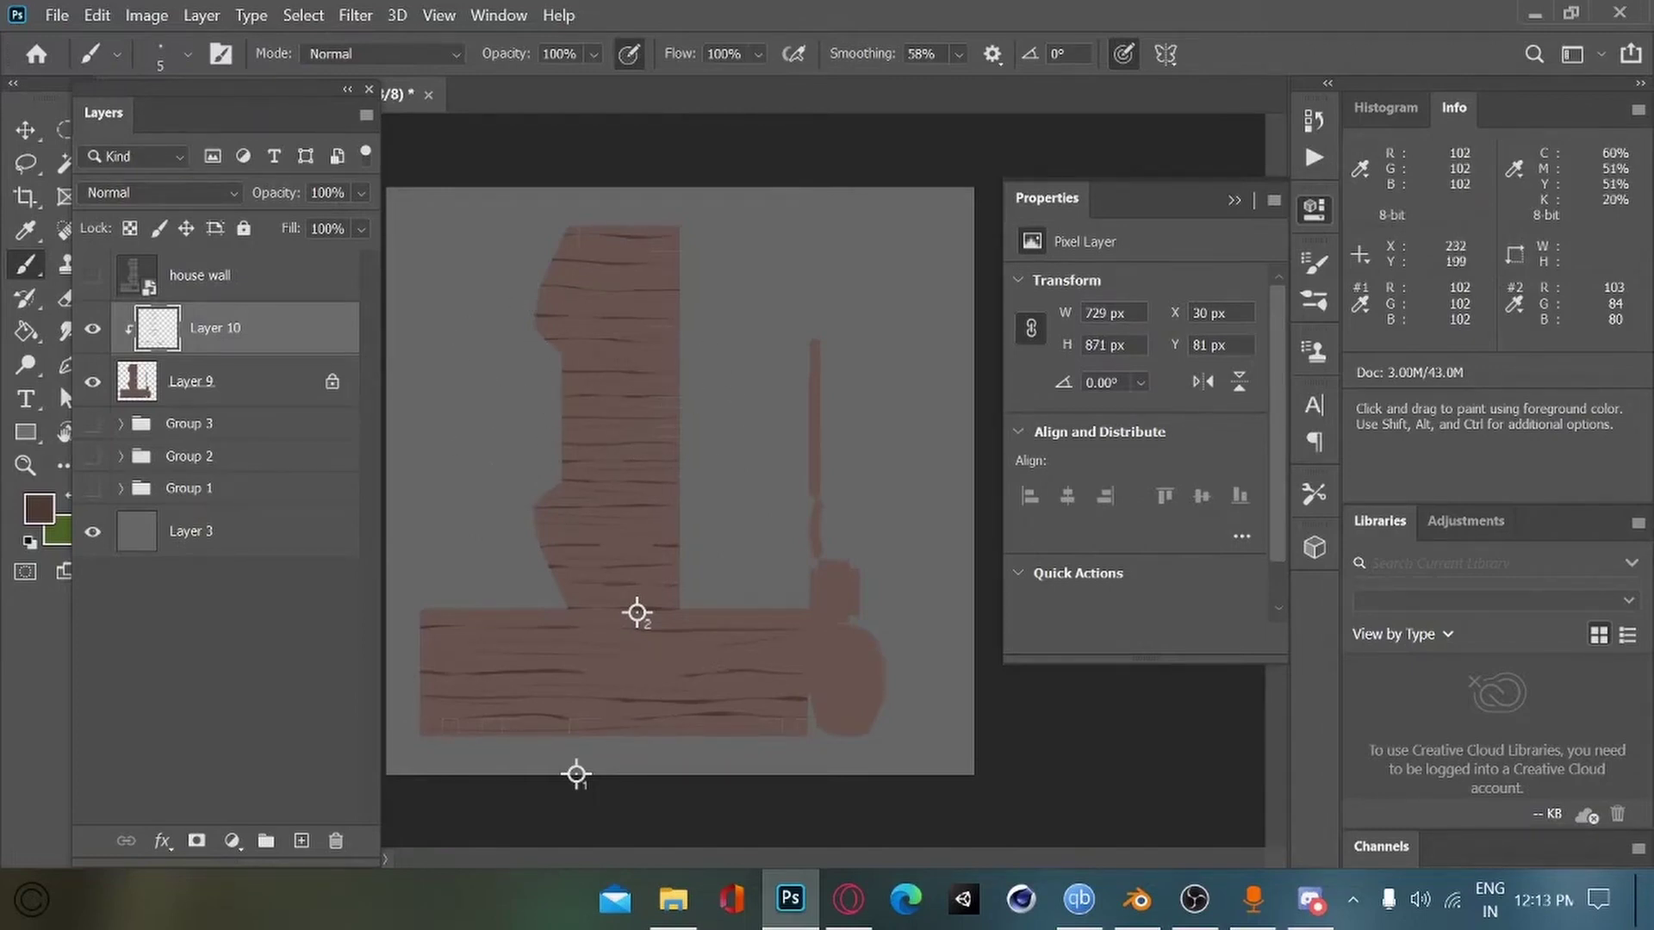
{"action": "key", "text": "ctrl+s"}
Step: Brush lighter greyish-brown patches over the planks on Layer 10 using a textured brush reduced to 80 px
{"action": "left_click", "coordinate": [38, 510]}
{"action": "left_click", "coordinate": [490, 627]}
{"action": "key", "text": "Return"}
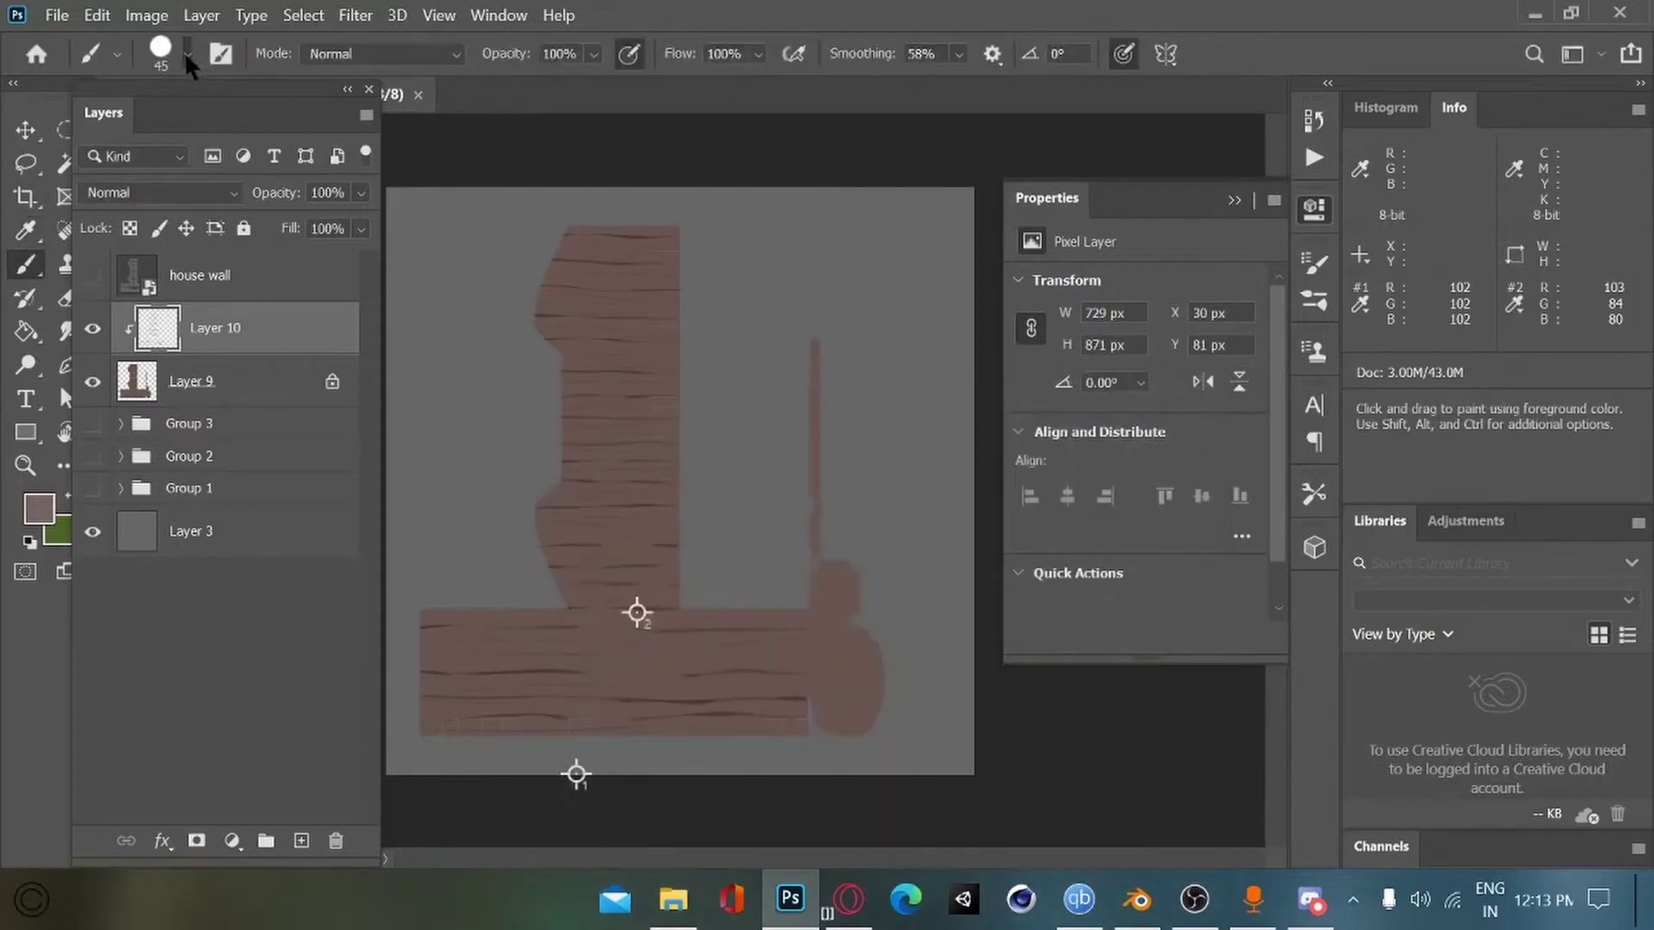
{"action": "left_click", "coordinate": [187, 53]}
{"action": "scroll", "coordinate": [304, 338], "scroll_direction": "down", "scroll_amount": 3}
{"action": "left_click", "coordinate": [284, 404]}
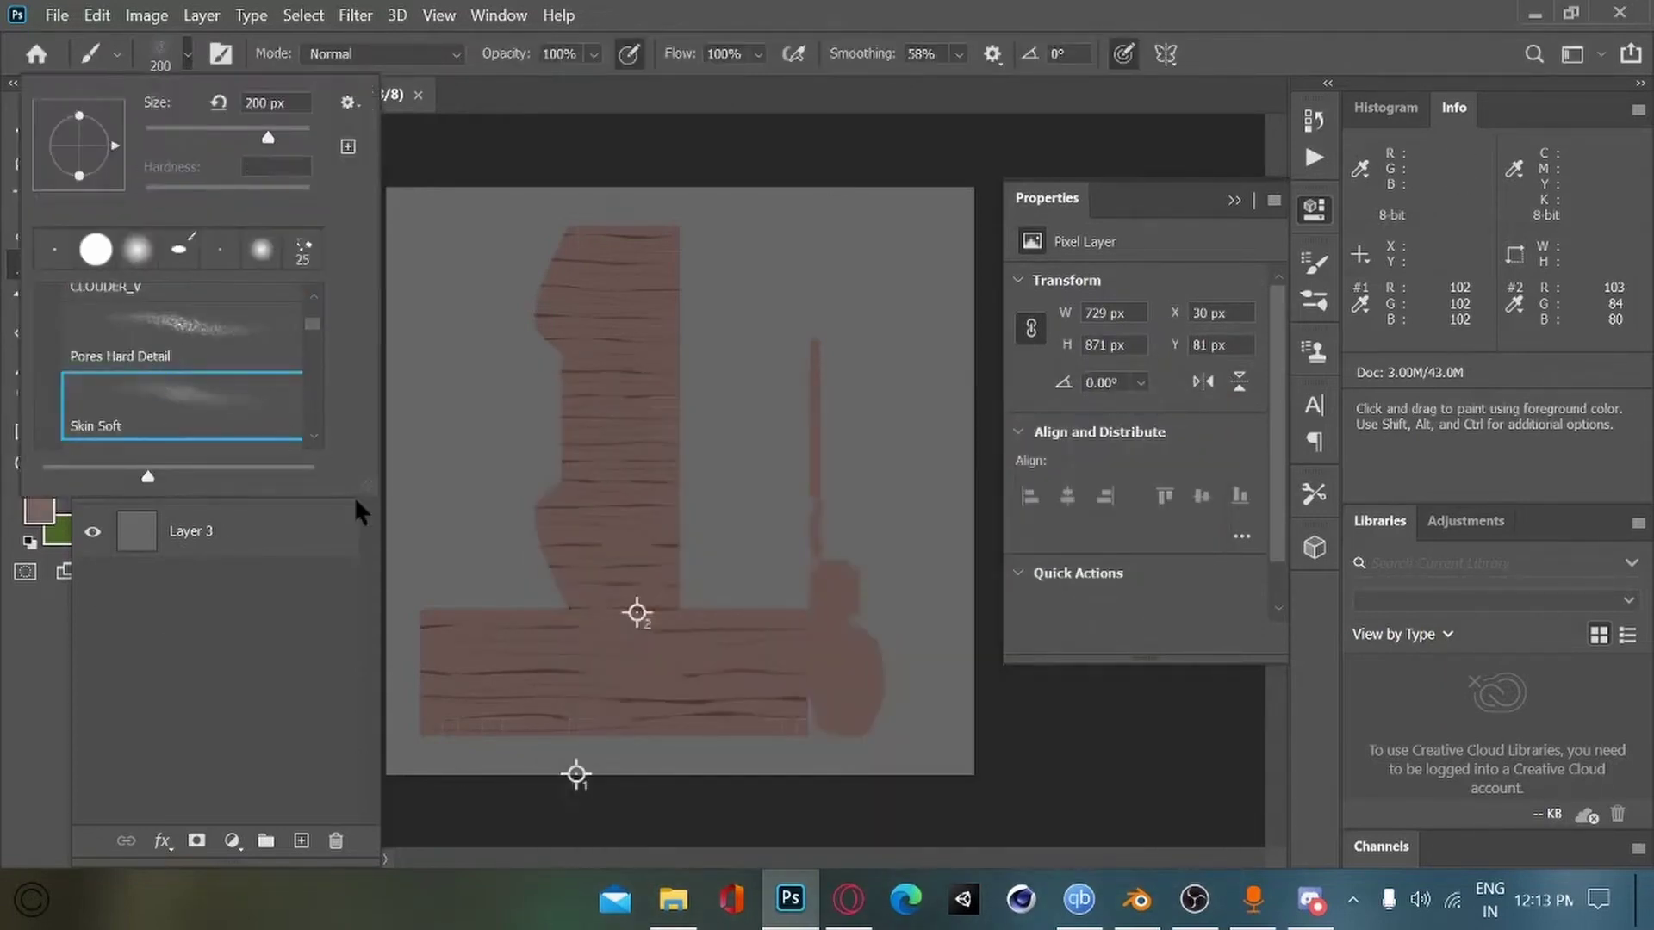
{"action": "left_click", "coordinate": [179, 298]}
{"action": "left_click", "coordinate": [458, 707]}
{"action": "key", "text": "bracketleft"}
{"action": "key", "text": "bracketleft"}
{"action": "key", "text": "bracketleft"}
{"action": "key", "text": "bracketleft"}
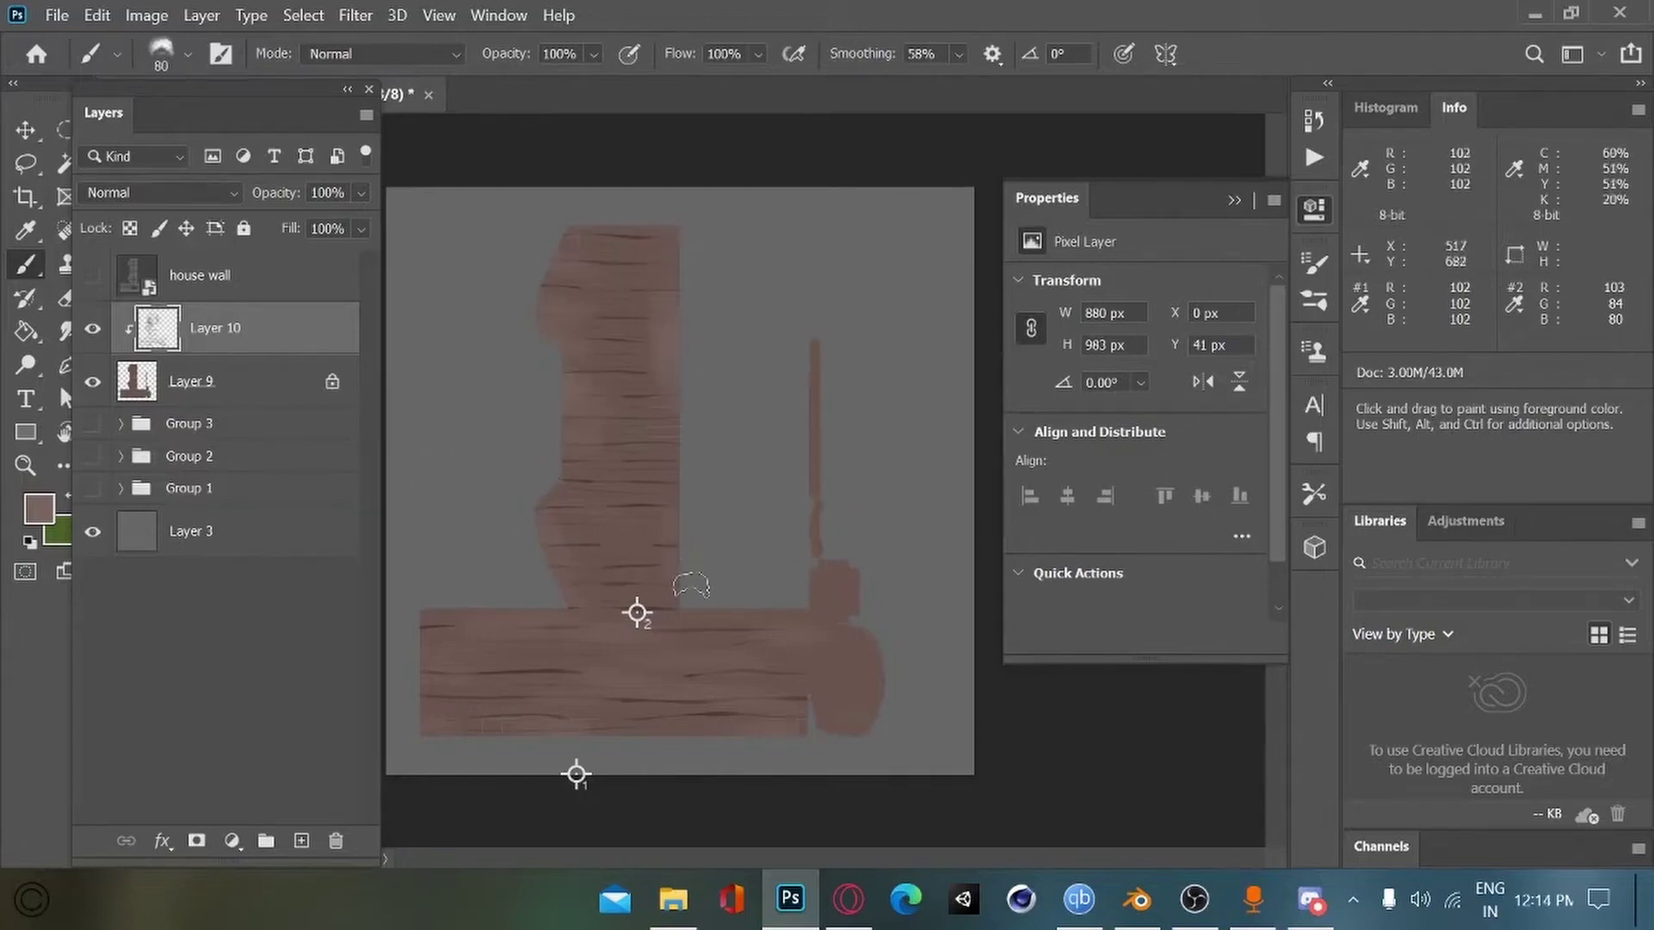
Step: Set the foreground colour to a very dark brown for shading the wall
{"action": "left_click", "coordinate": [39, 509]}
{"action": "left_click", "coordinate": [651, 700]}
{"action": "left_click", "coordinate": [1152, 433]}
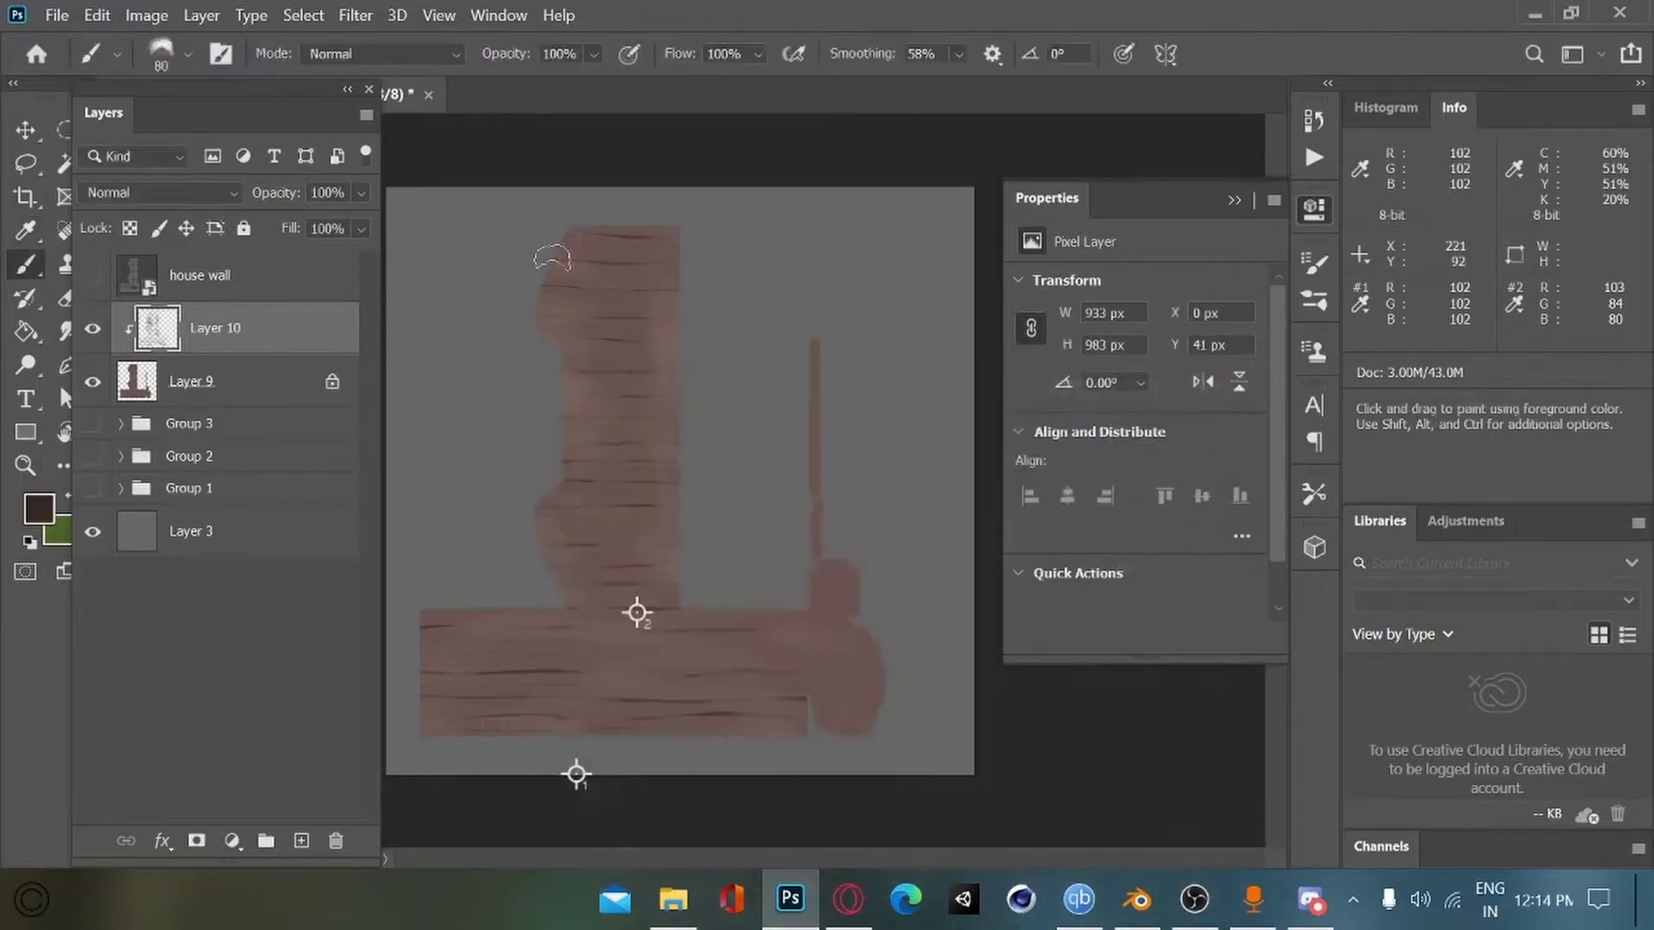
Step: Try dark shading strokes at full opacity along the outer edge of the tall wall strip
{"action": "left_click_drag", "start_coordinate": [556, 256], "coordinate": [548, 309]}
{"action": "left_click_drag", "start_coordinate": [566, 212], "coordinate": [552, 420]}
{"action": "key", "text": "ctrl+z"}
{"action": "key", "text": "ctrl+z"}
Step: Lower the brush opacity to 35% and softly shade the outer edges of the wall shapes in dark brown
{"action": "key", "text": "3"}
{"action": "key", "text": "5"}
{"action": "left_click_drag", "start_coordinate": [559, 216], "coordinate": [527, 349]}
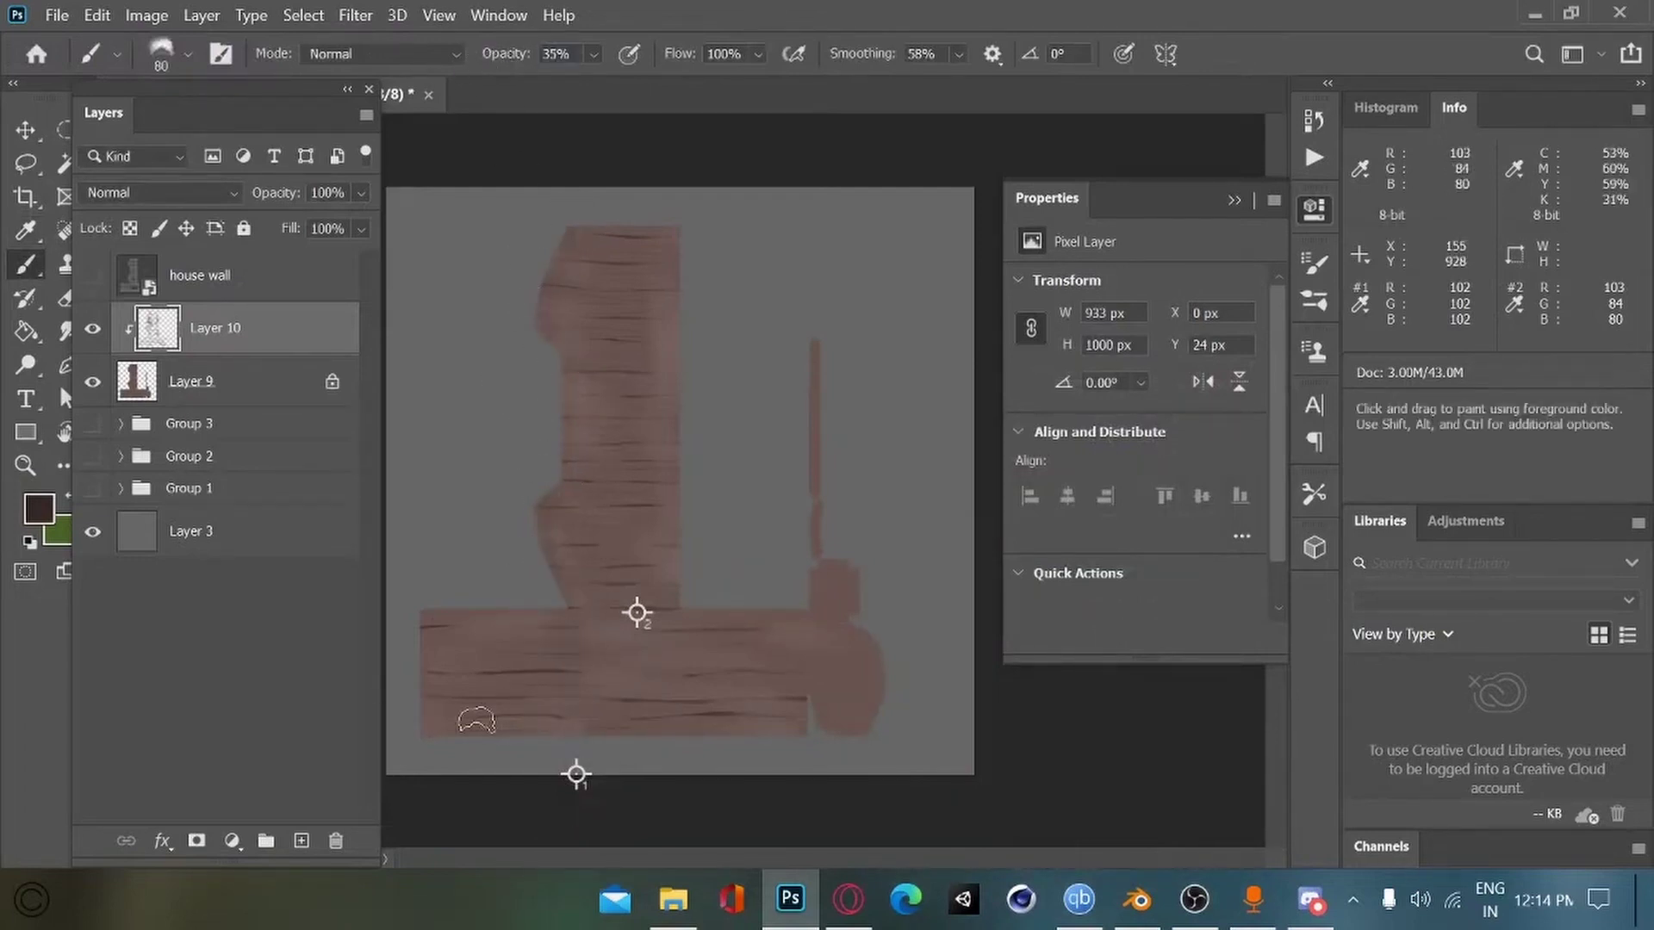
Step: Save a copy of the wall texture as house wall_done in the fish house folder
{"action": "left_click", "coordinate": [57, 17]}
{"action": "mouse_move", "coordinate": [327, 370]}
{"action": "left_click", "coordinate": [416, 372]}
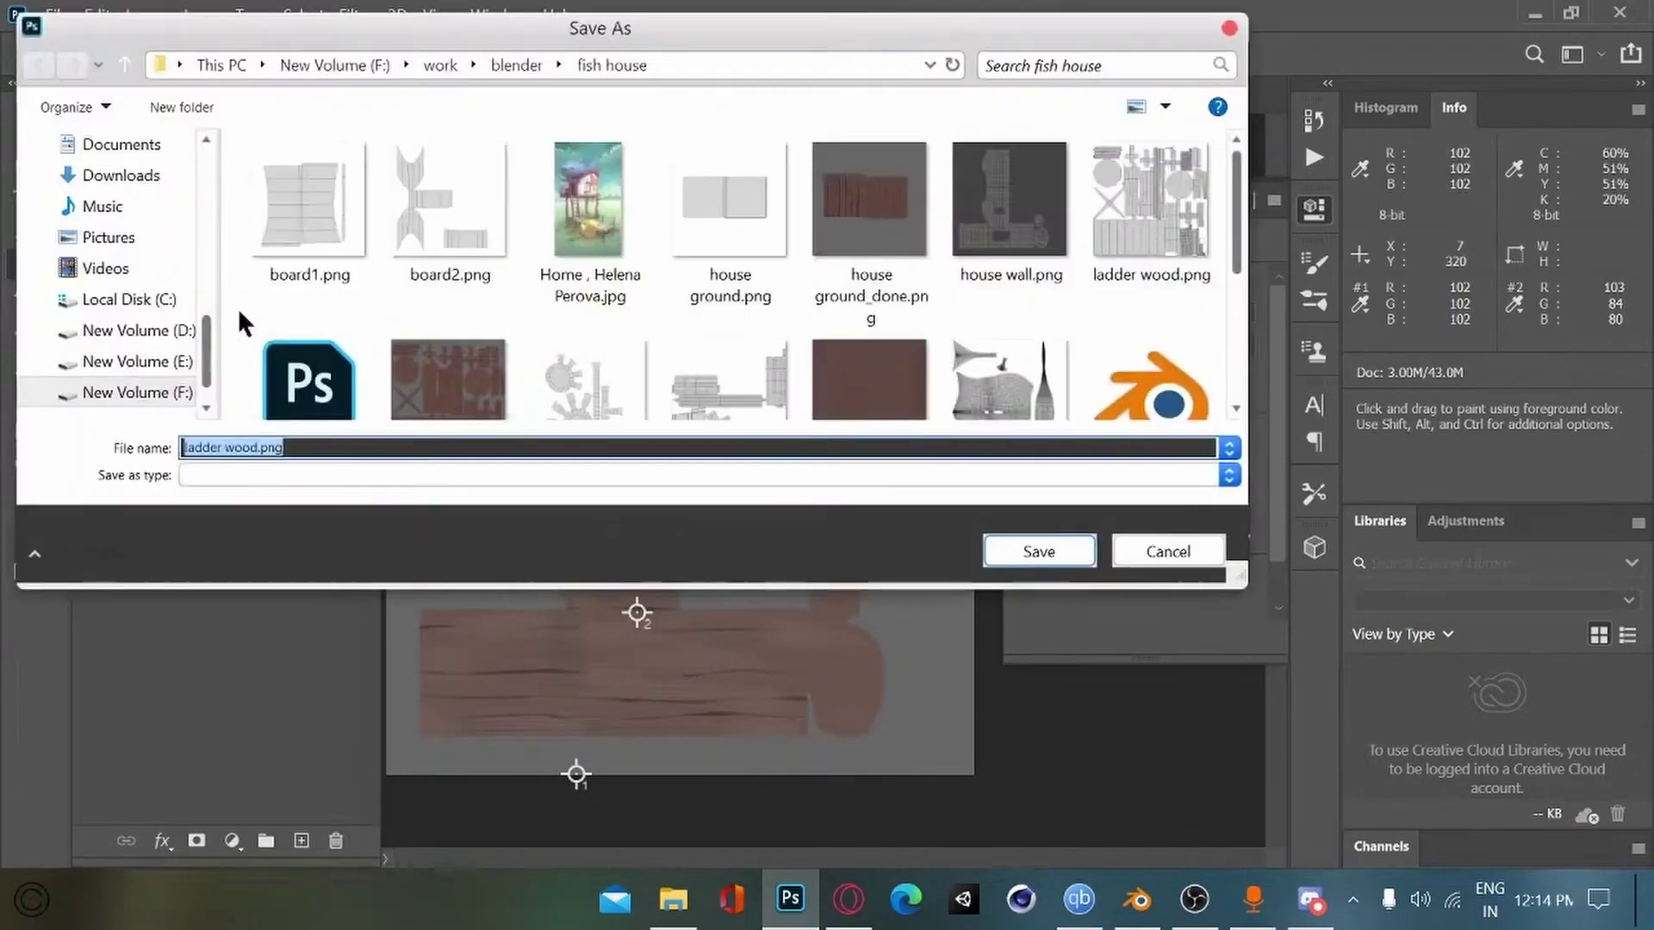
{"action": "scroll", "coordinate": [715, 284], "scroll_direction": "down", "scroll_amount": 5}
{"action": "type", "text": "house wall"}
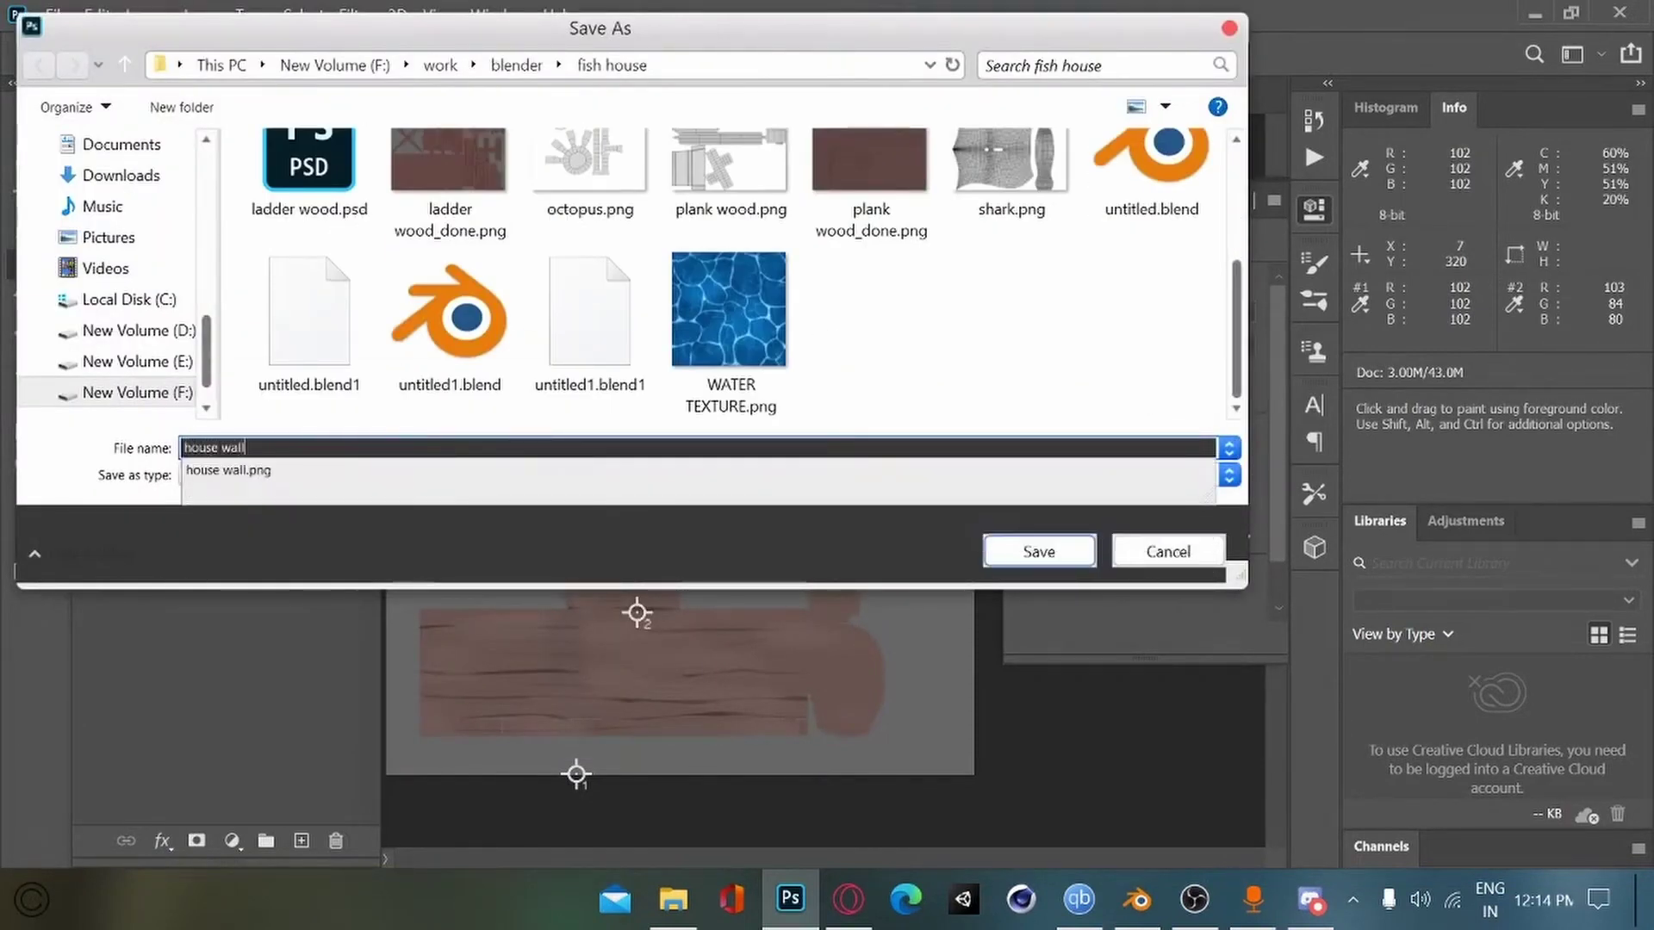
{"action": "key", "text": "Return"}
Step: Switch to Blender, select the house wall and locate the exported wall texture among the project images
{"action": "key", "text": "alt+Tab"}
{"action": "left_click", "coordinate": [668, 199]}
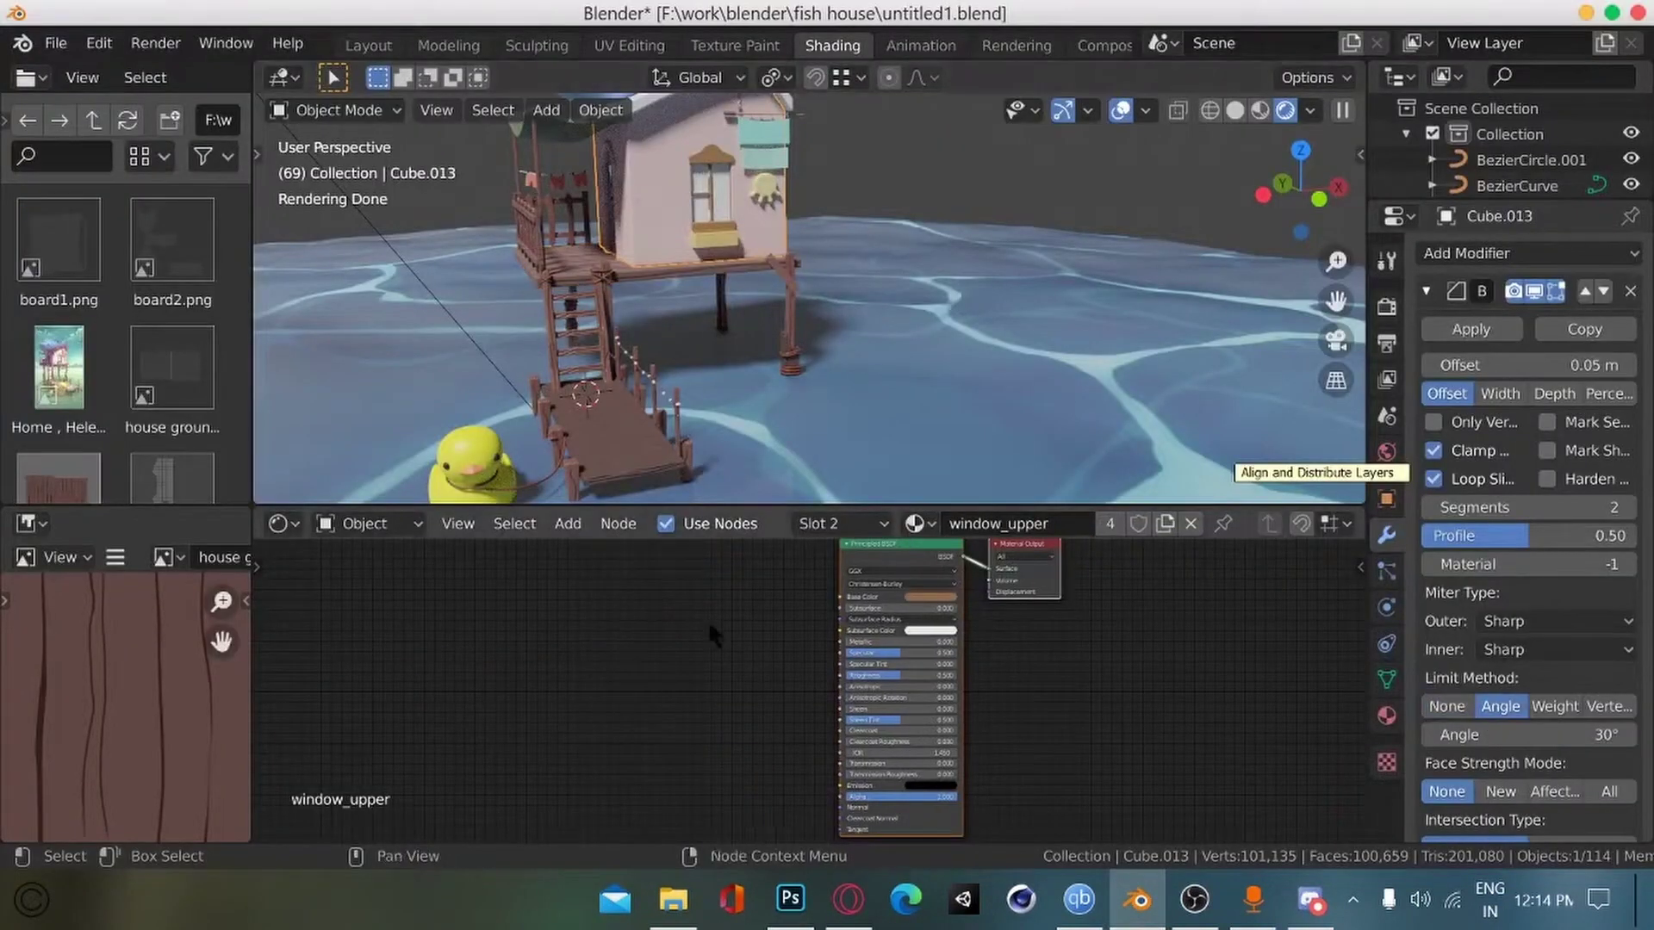
{"action": "scroll", "coordinate": [226, 419], "scroll_direction": "down", "scroll_amount": 5}
{"action": "mouse_move", "coordinate": [244, 394]}
{"action": "left_mouse_down"}
{"action": "mouse_move", "coordinate": [244, 465]}
{"action": "mouse_move", "coordinate": [244, 280]}
{"action": "mouse_move", "coordinate": [243, 427]}
{"action": "left_mouse_up"}
{"action": "scroll", "coordinate": [224, 397], "scroll_direction": "up", "scroll_amount": 5}
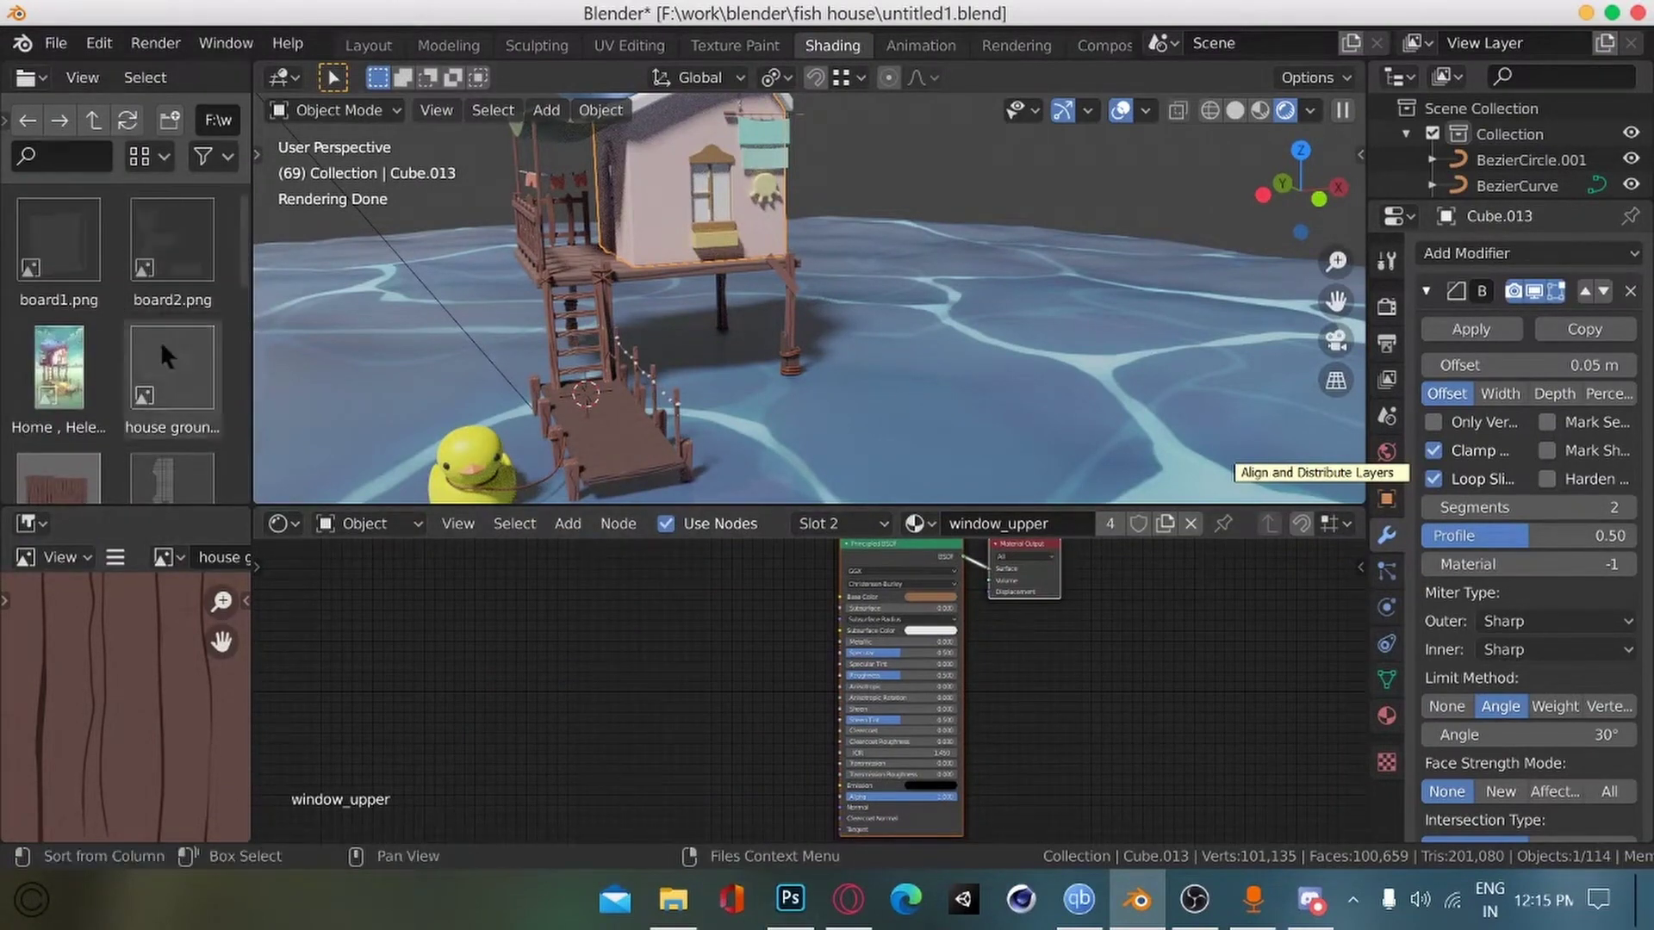
{"action": "scroll", "coordinate": [160, 339], "scroll_direction": "down", "scroll_amount": 4}
Step: Try connecting the house wall_done image texture to the Base Color of the window_upper material
{"action": "left_click_drag", "start_coordinate": [58, 314], "coordinate": [454, 708]}
{"action": "left_click_drag", "start_coordinate": [576, 714], "coordinate": [840, 597]}
{"action": "left_click_drag", "start_coordinate": [504, 702], "coordinate": [538, 614]}
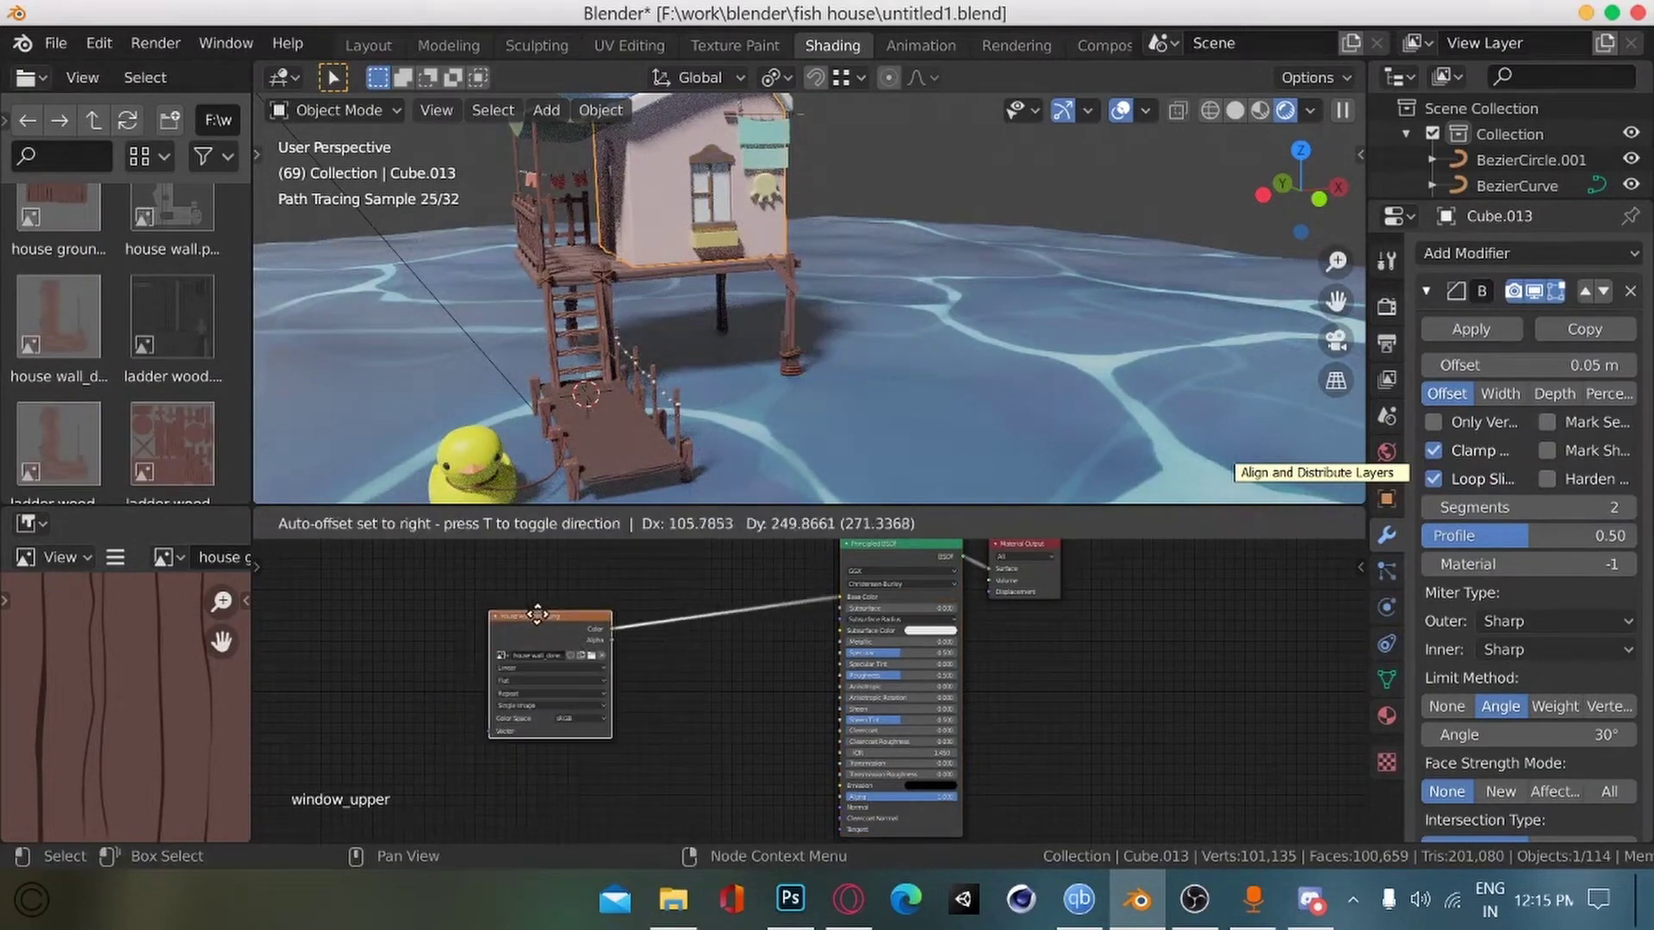
{"action": "key", "text": "ctrl+z"}
{"action": "key", "text": "x"}
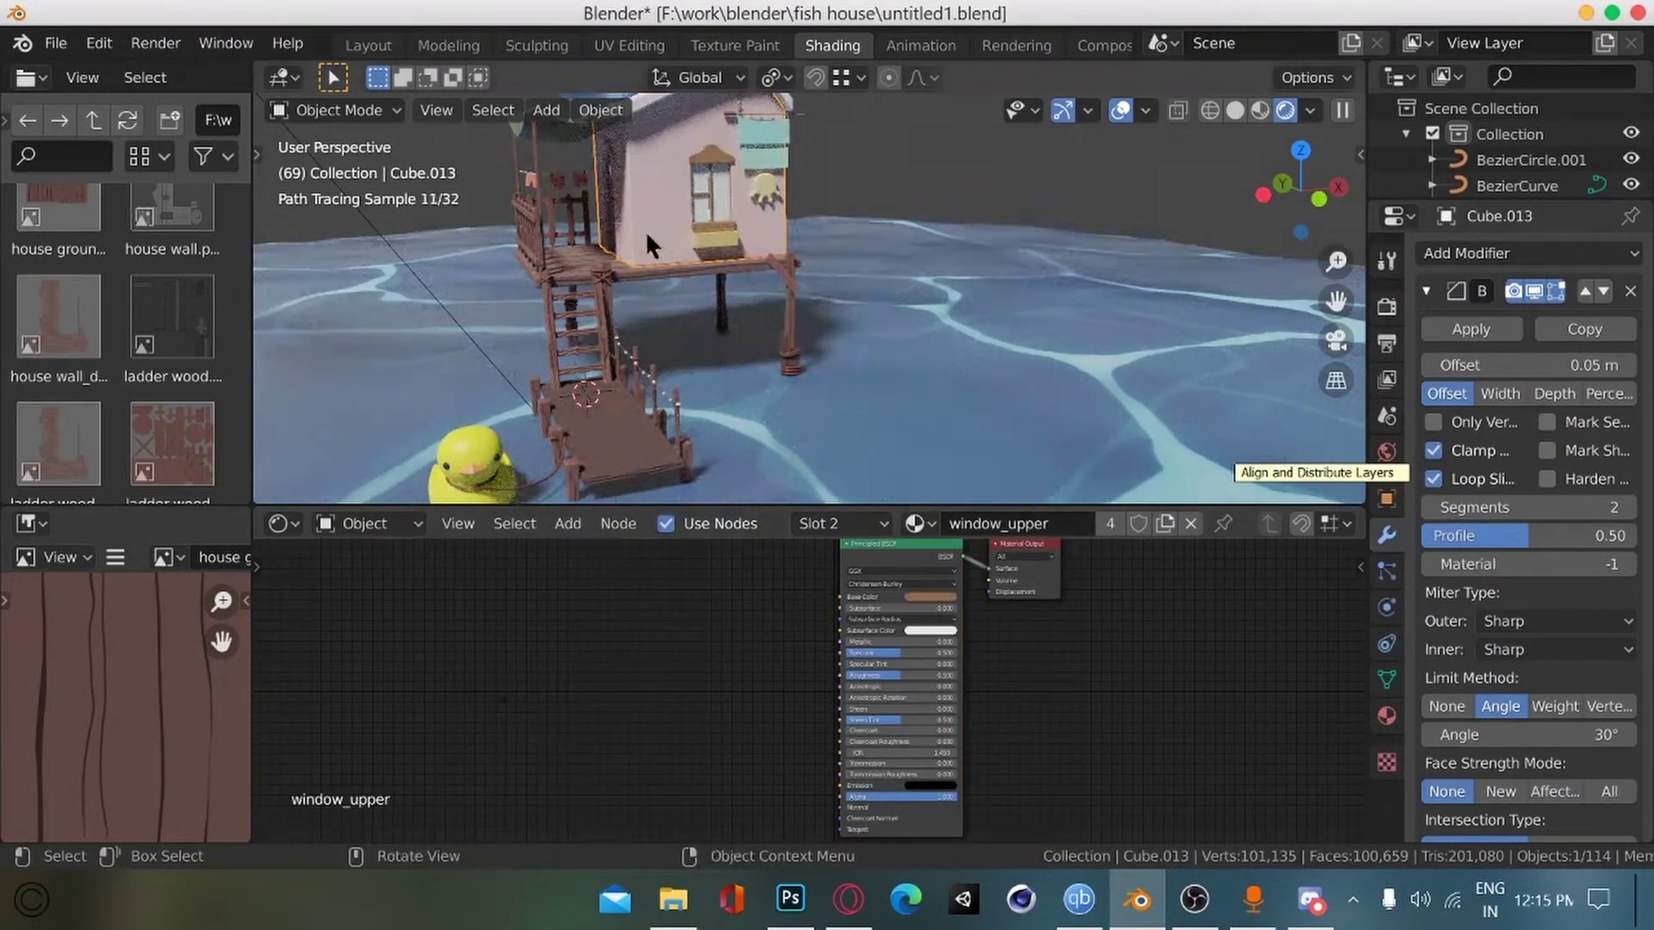
Step: Select the house wall material and connect a house wall_done image texture to its Base Color, with the image node collapsed
{"action": "scroll", "coordinate": [1523, 730], "scroll_direction": "down", "scroll_amount": 3}
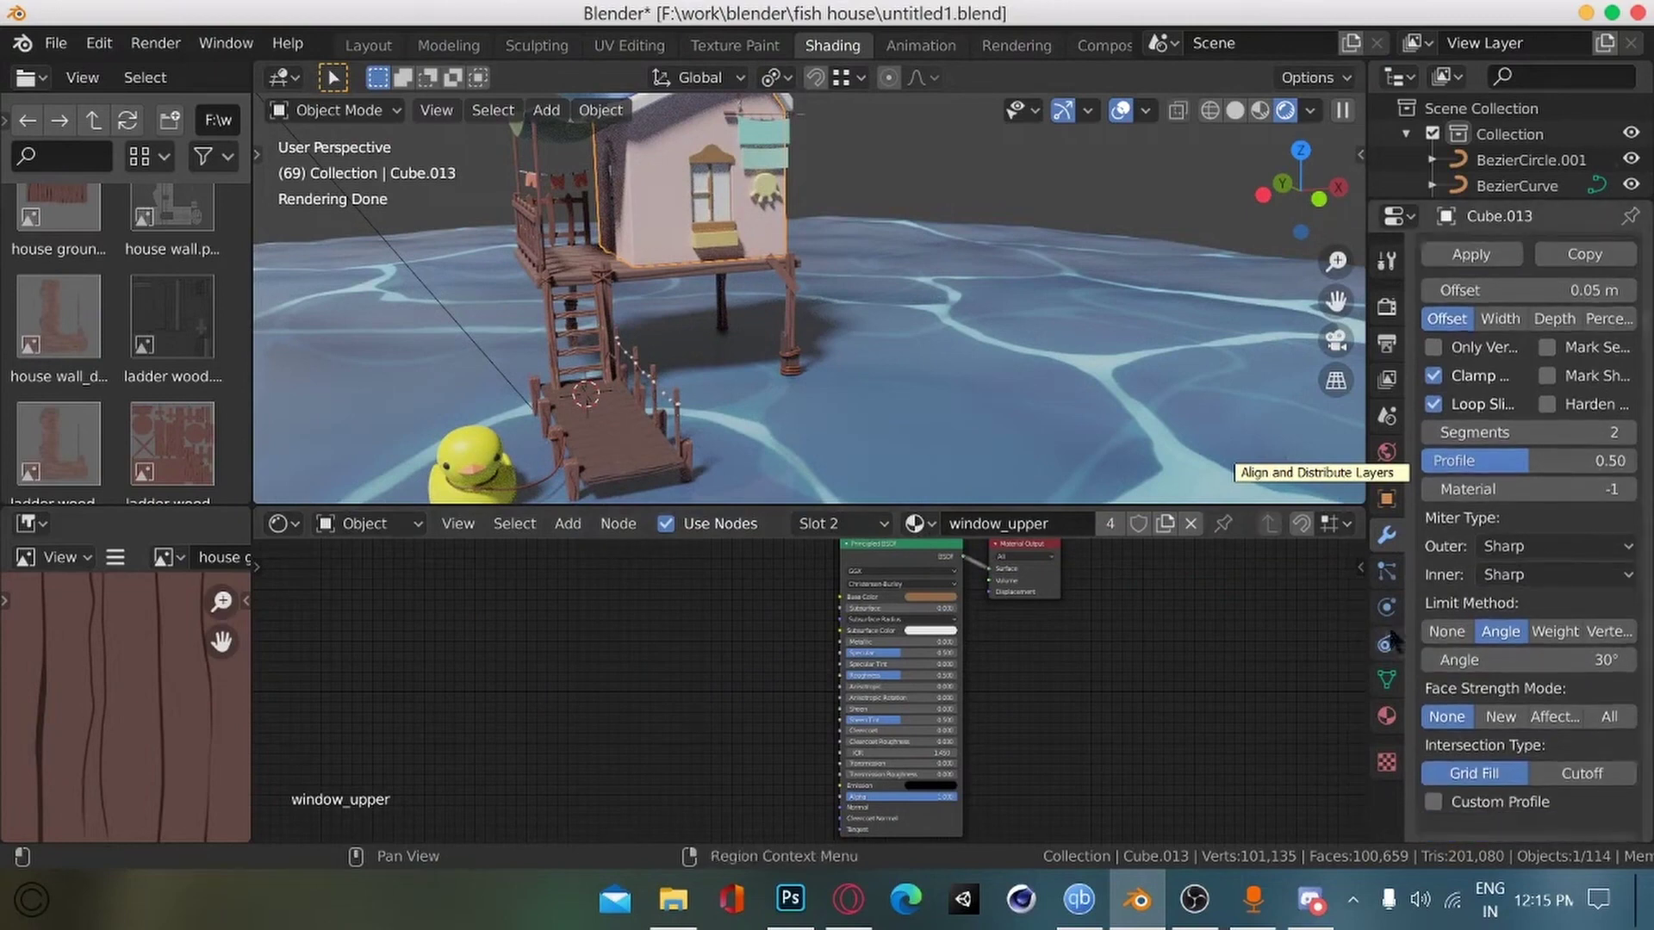
{"action": "left_click", "coordinate": [1386, 715]}
{"action": "left_click", "coordinate": [1499, 262]}
{"action": "middle_click_drag", "start_coordinate": [857, 550], "coordinate": [862, 570]}
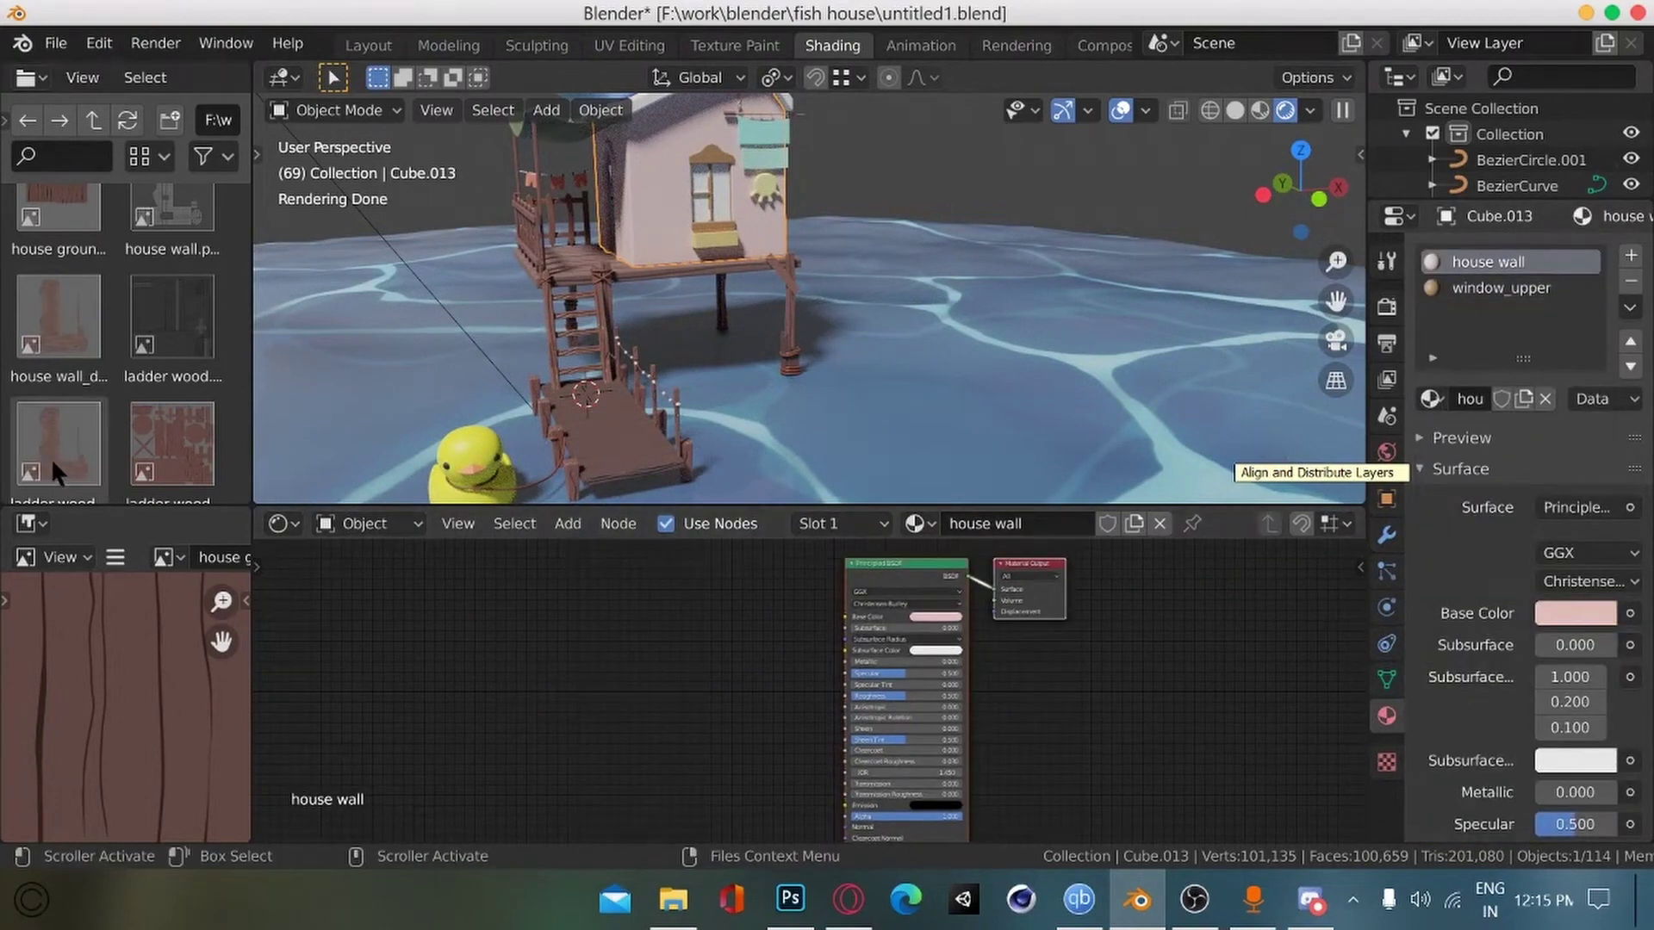
{"action": "mouse_move", "coordinate": [50, 458]}
{"action": "left_mouse_down"}
{"action": "mouse_move", "coordinate": [353, 644]}
{"action": "mouse_move", "coordinate": [55, 460]}
{"action": "left_mouse_up"}
{"action": "left_click_drag", "start_coordinate": [50, 341], "coordinate": [81, 391]}
{"action": "left_click_drag", "start_coordinate": [58, 301], "coordinate": [409, 708]}
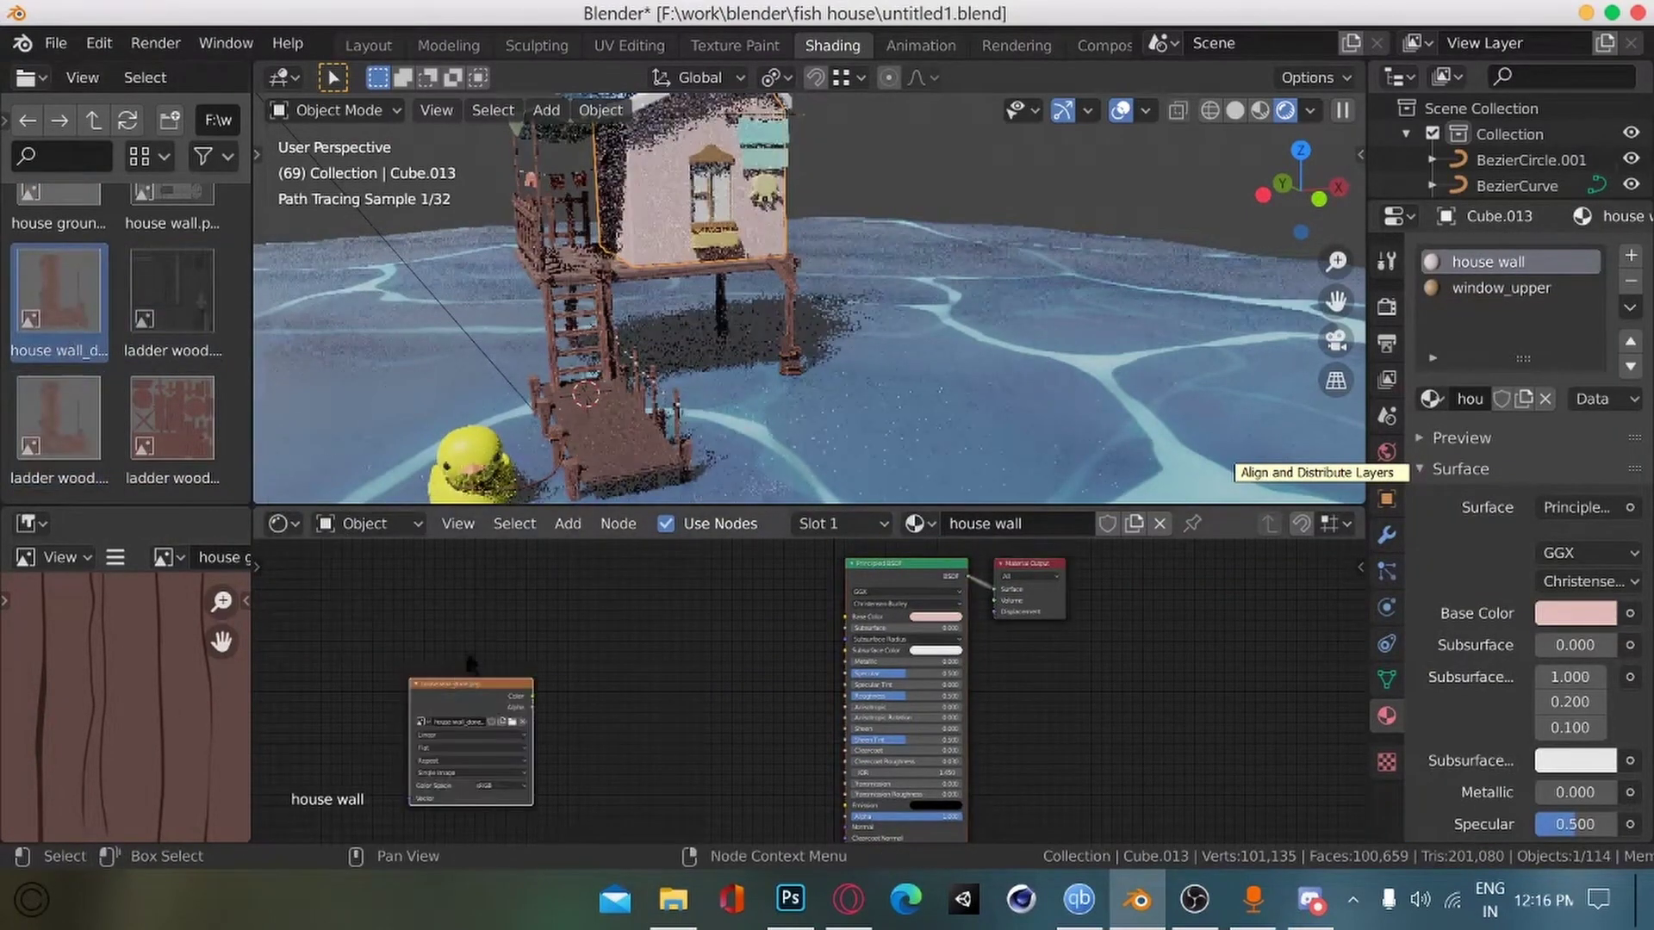
{"action": "left_click_drag", "start_coordinate": [531, 691], "coordinate": [845, 617]}
{"action": "left_click_drag", "start_coordinate": [443, 699], "coordinate": [528, 590]}
{"action": "left_click", "coordinate": [565, 609]}
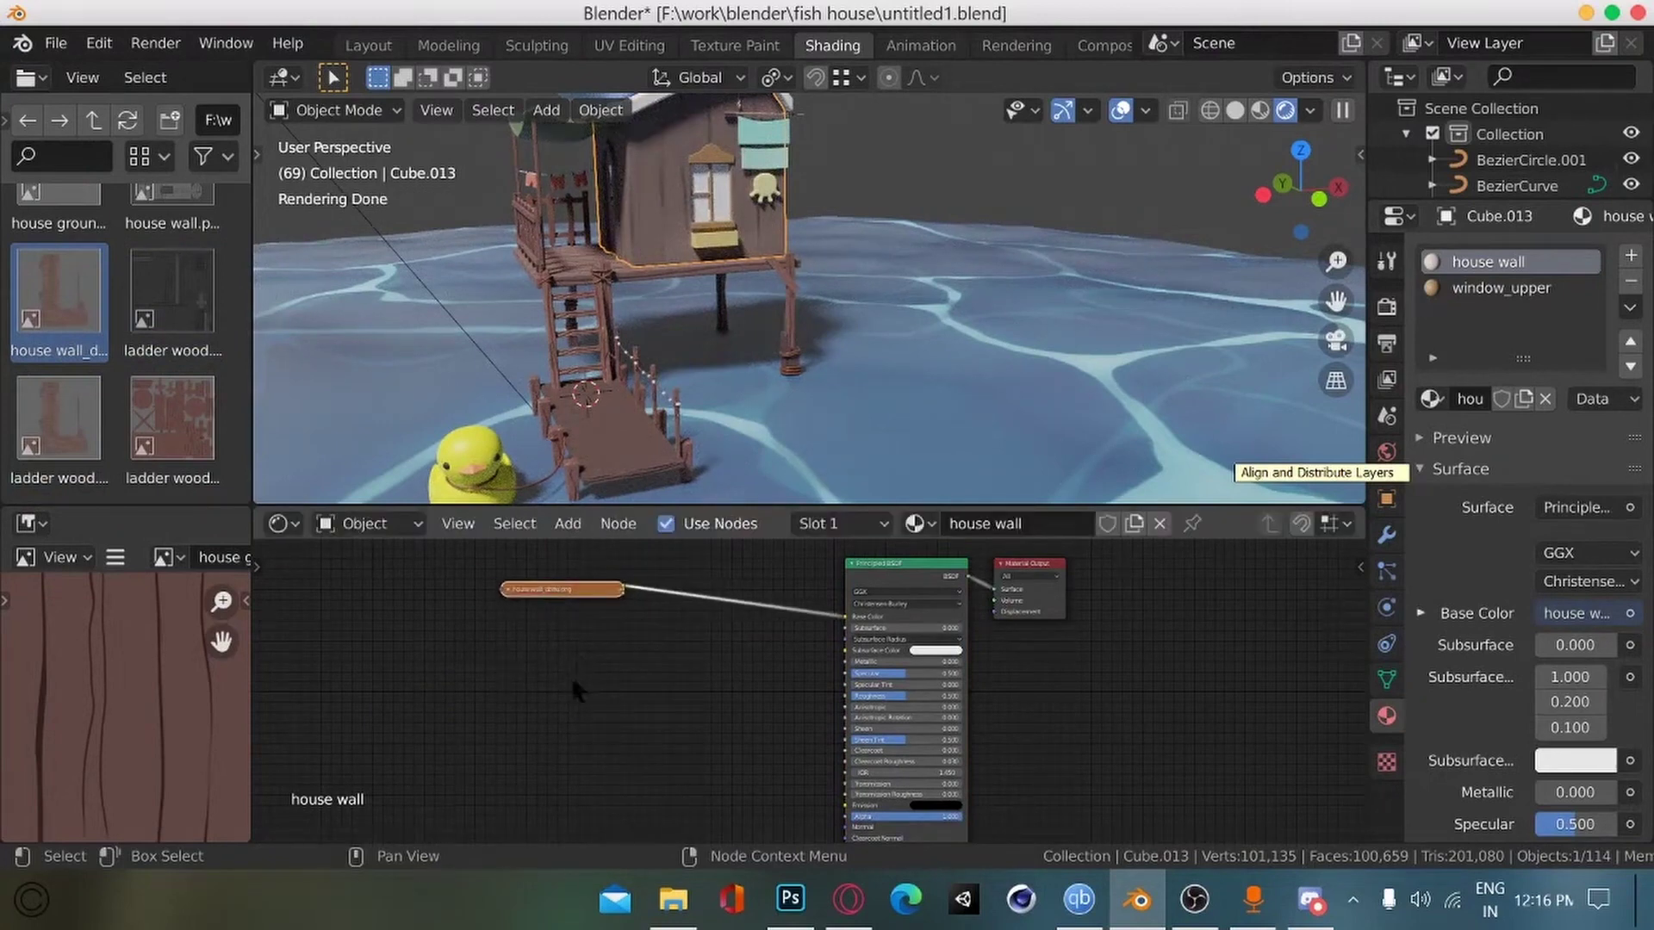
Step: Duplicate the wall image texture and feed it through a Bump node's Height into the shader's Normal
{"action": "key", "text": "shift+d"}
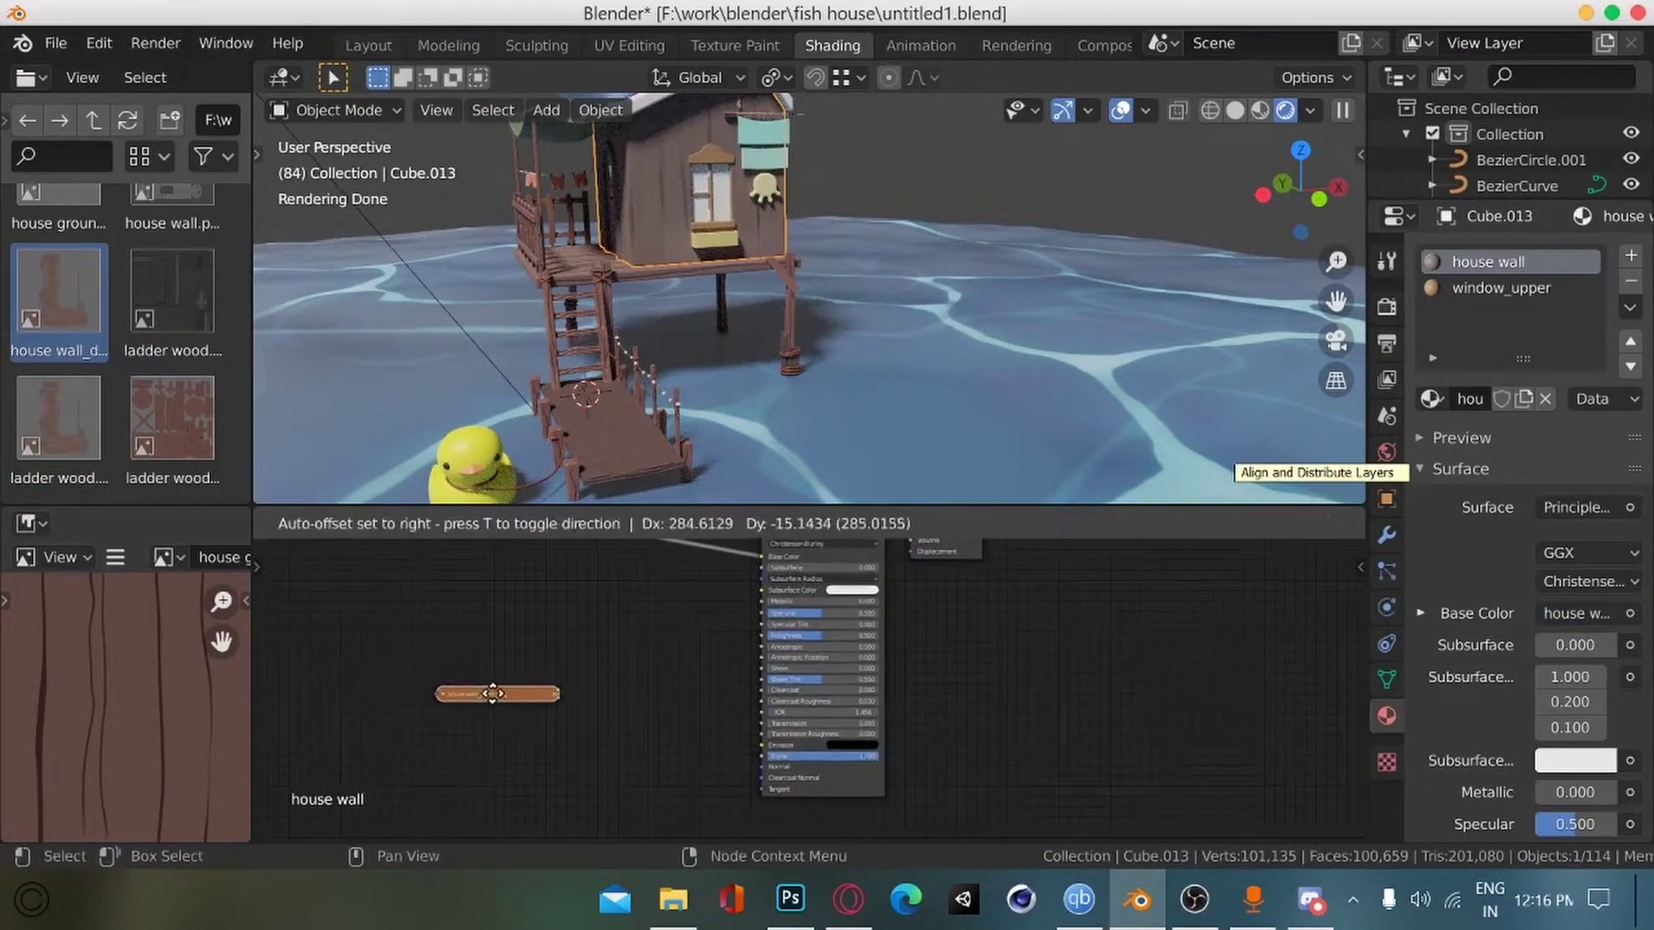
{"action": "left_click", "coordinate": [491, 694]}
{"action": "left_click_drag", "start_coordinate": [558, 691], "coordinate": [761, 766]}
{"action": "key", "text": "shift+a"}
{"action": "left_click", "coordinate": [558, 572]}
{"action": "type", "text": "b"}
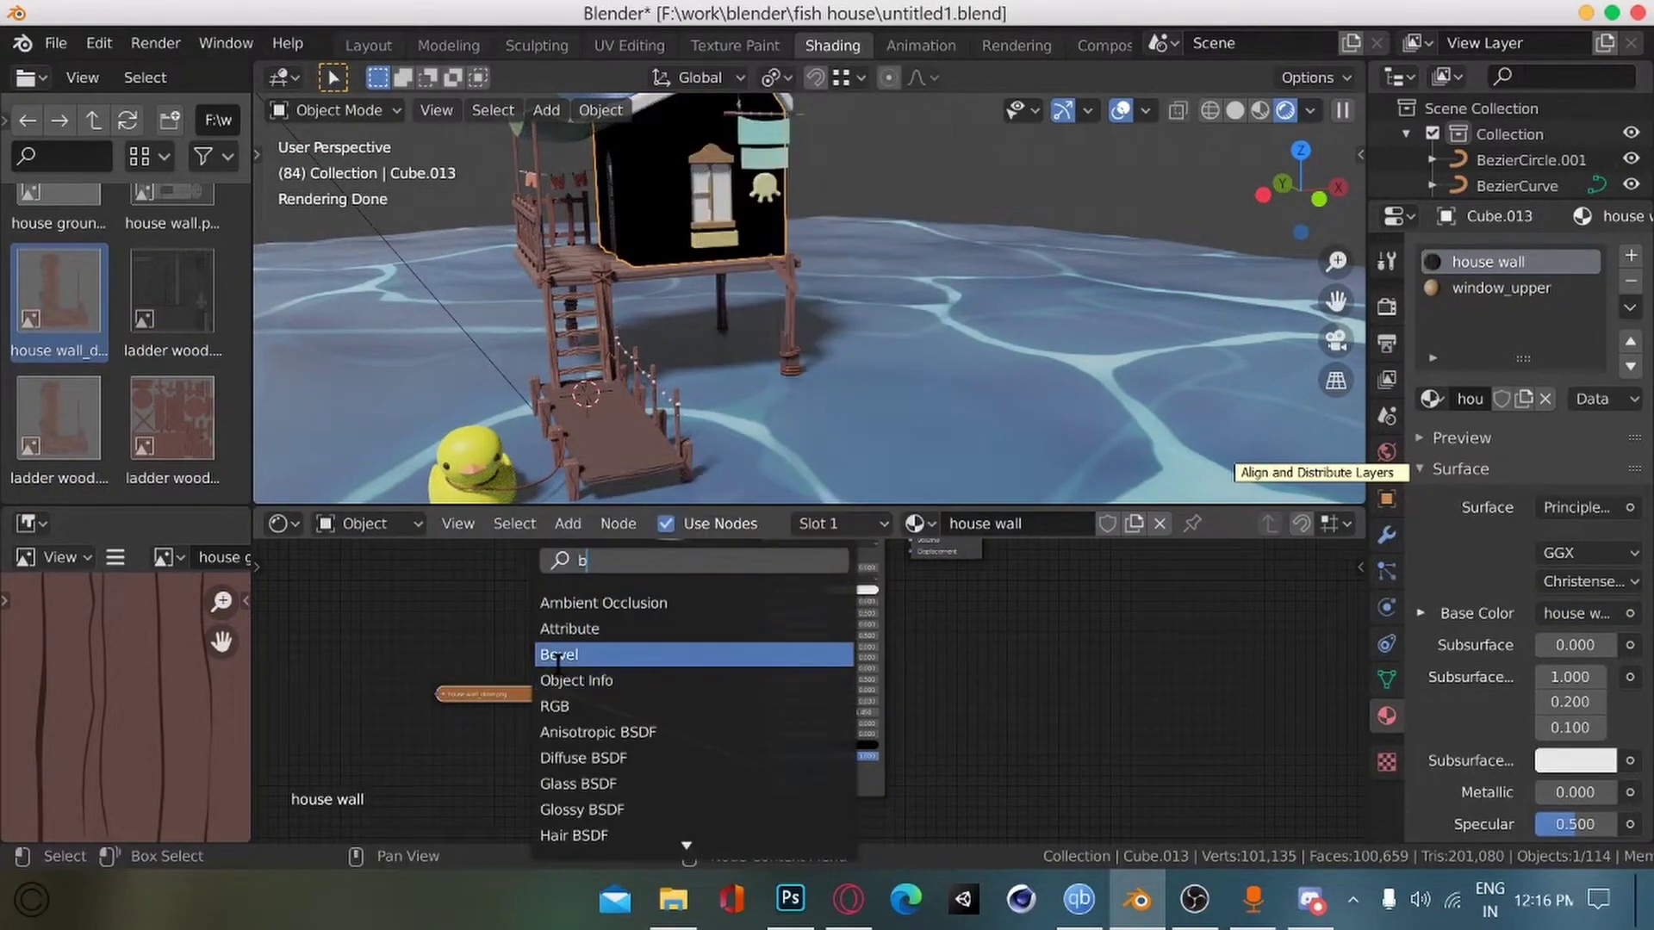
{"action": "type", "text": "ump"}
{"action": "key", "text": "Return"}
{"action": "left_click", "coordinate": [592, 690]}
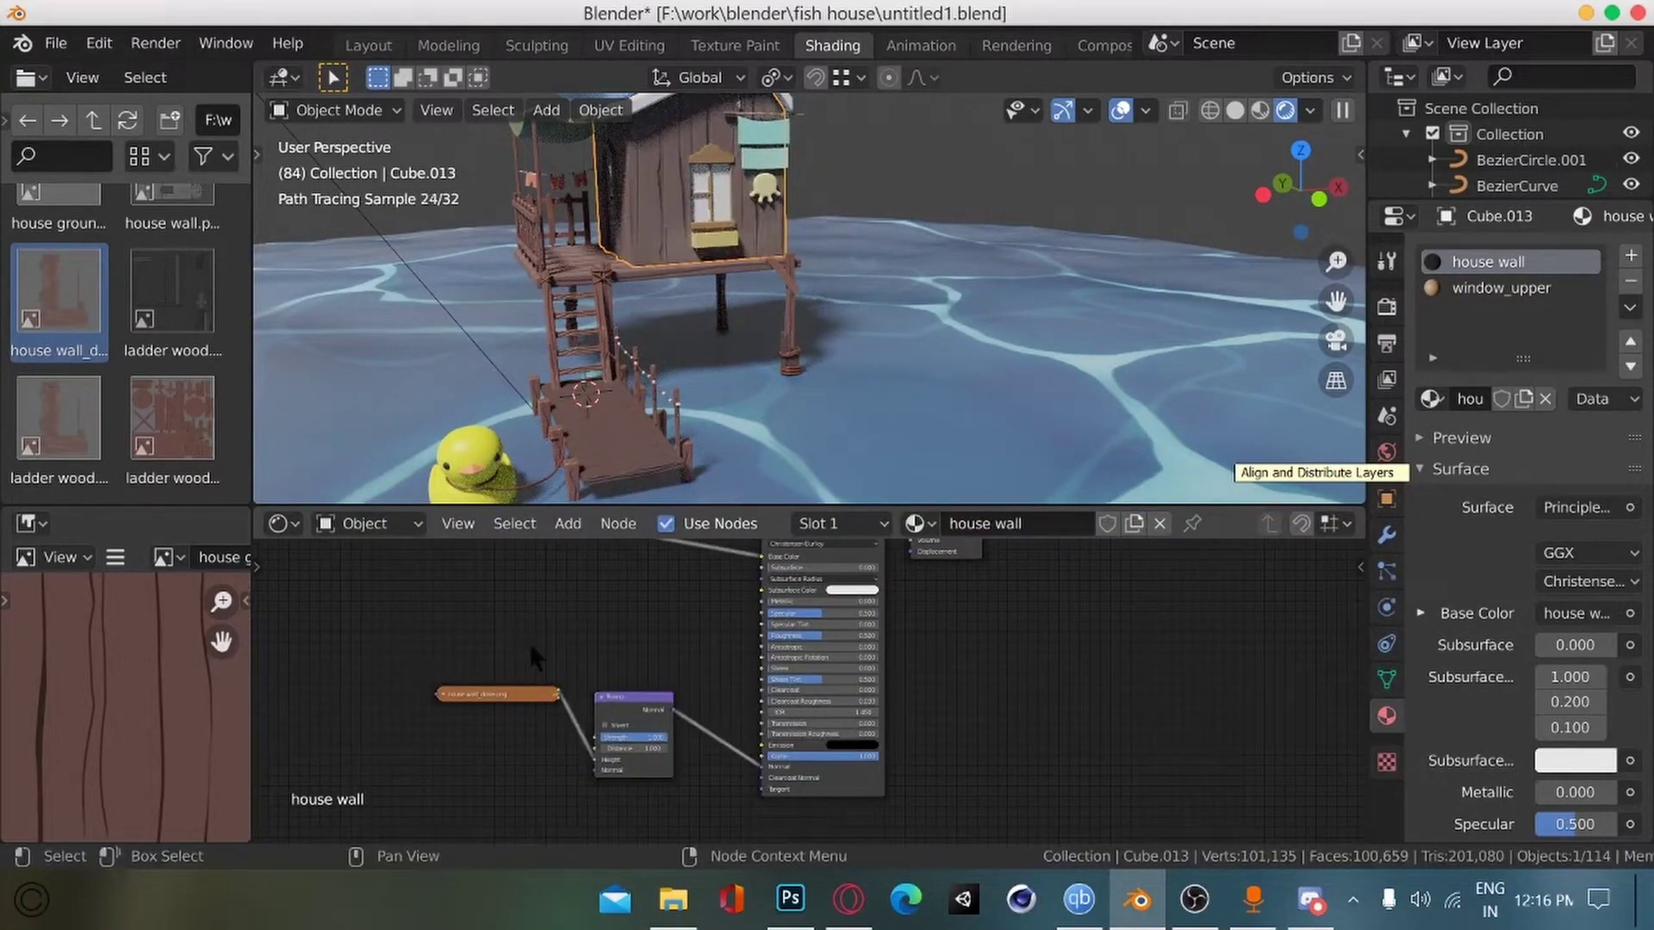
Step: Inspect the wall corner, then switch to Photoshop, hide Layer 10 and sample the wall's flat brown with Layer 9 selected
{"action": "left_click_drag", "start_coordinate": [474, 379], "coordinate": [834, 417], "text": "alt"}
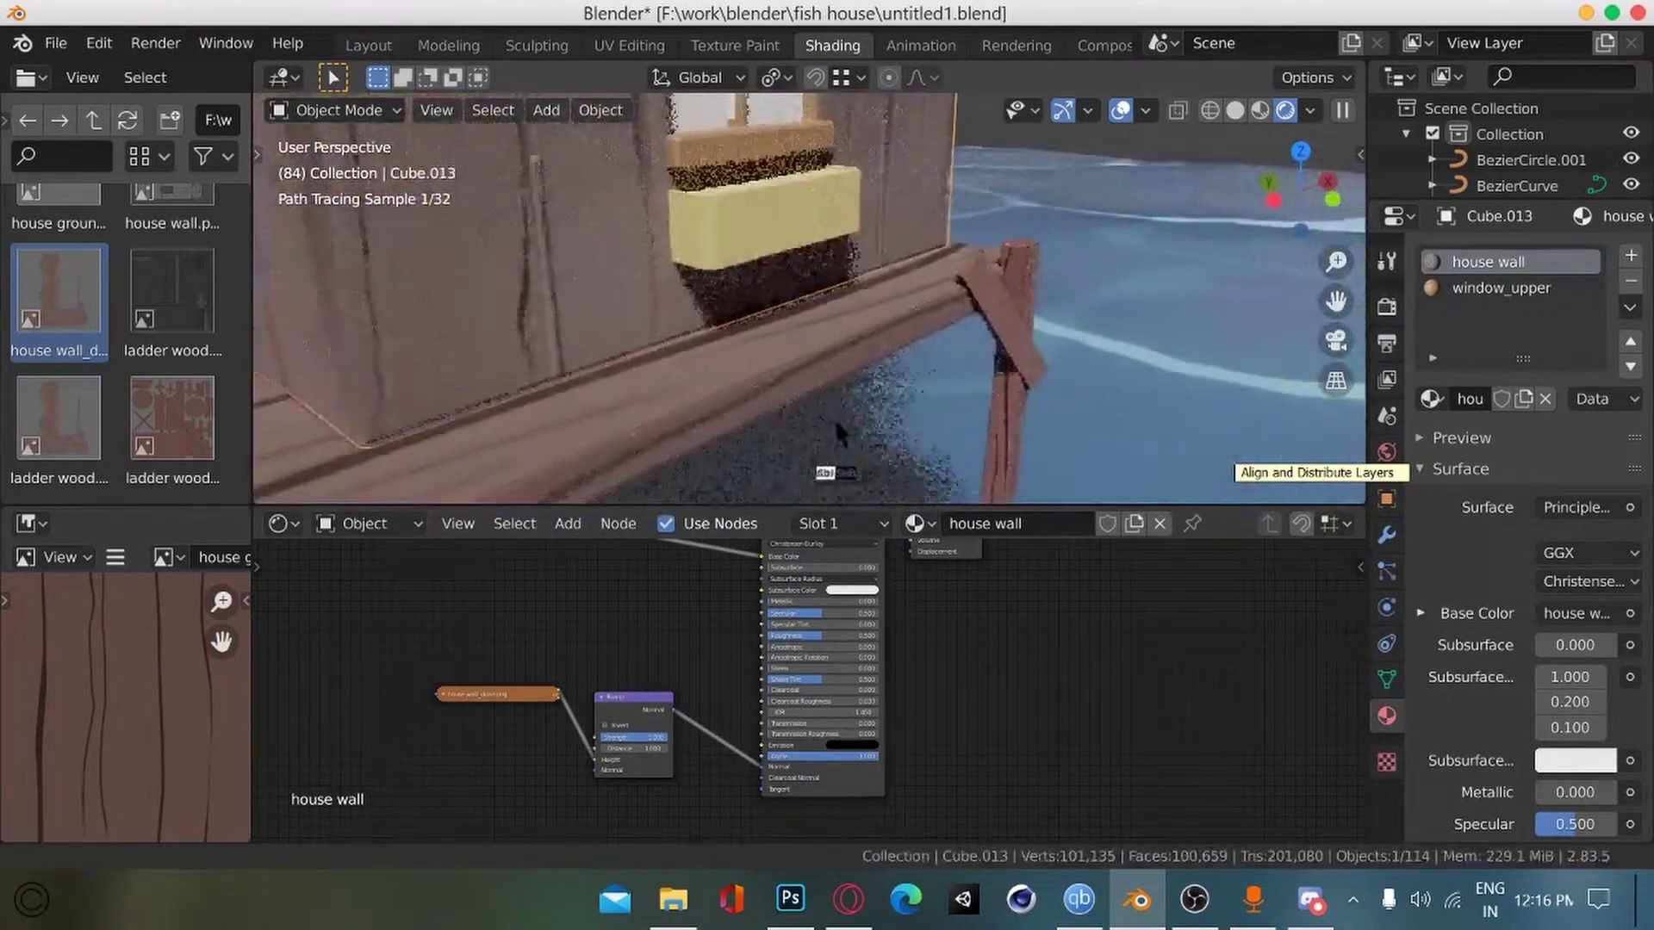
{"action": "mouse_move", "coordinate": [834, 417]}
{"action": "middle_mouse_down"}
{"action": "mouse_move", "coordinate": [557, 402]}
{"action": "mouse_move", "coordinate": [575, 379]}
{"action": "middle_mouse_up"}
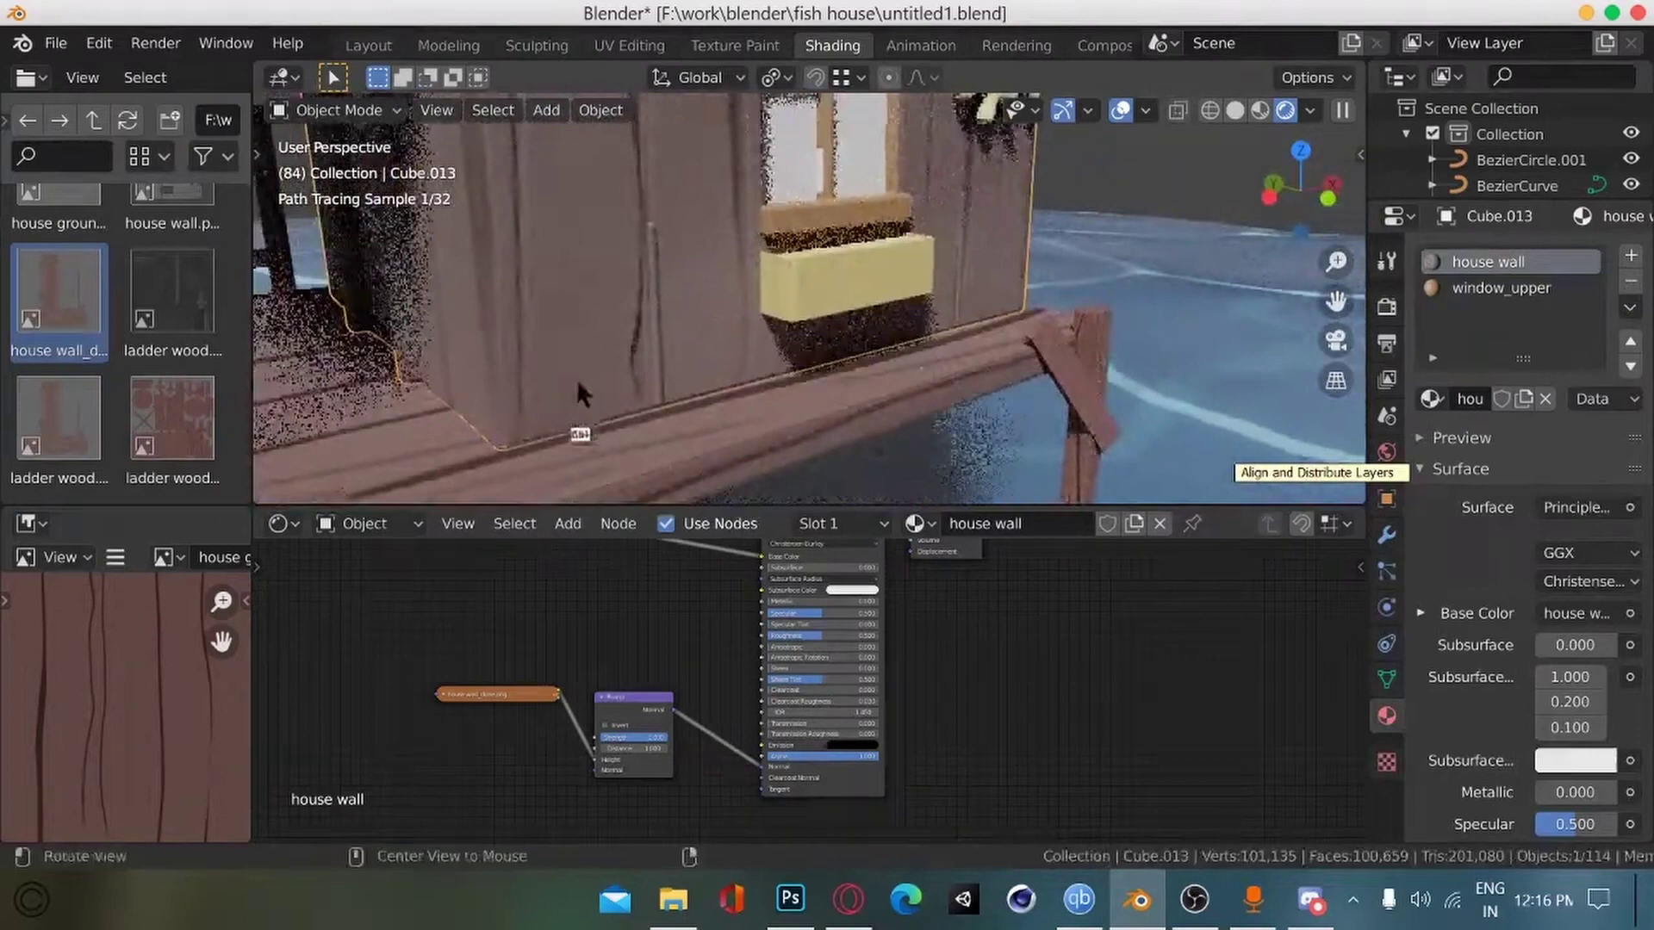
{"action": "left_click", "coordinate": [788, 915]}
{"action": "scroll", "coordinate": [676, 474], "scroll_direction": "up", "scroll_amount": 5, "text": "alt"}
{"action": "left_click", "coordinate": [267, 386]}
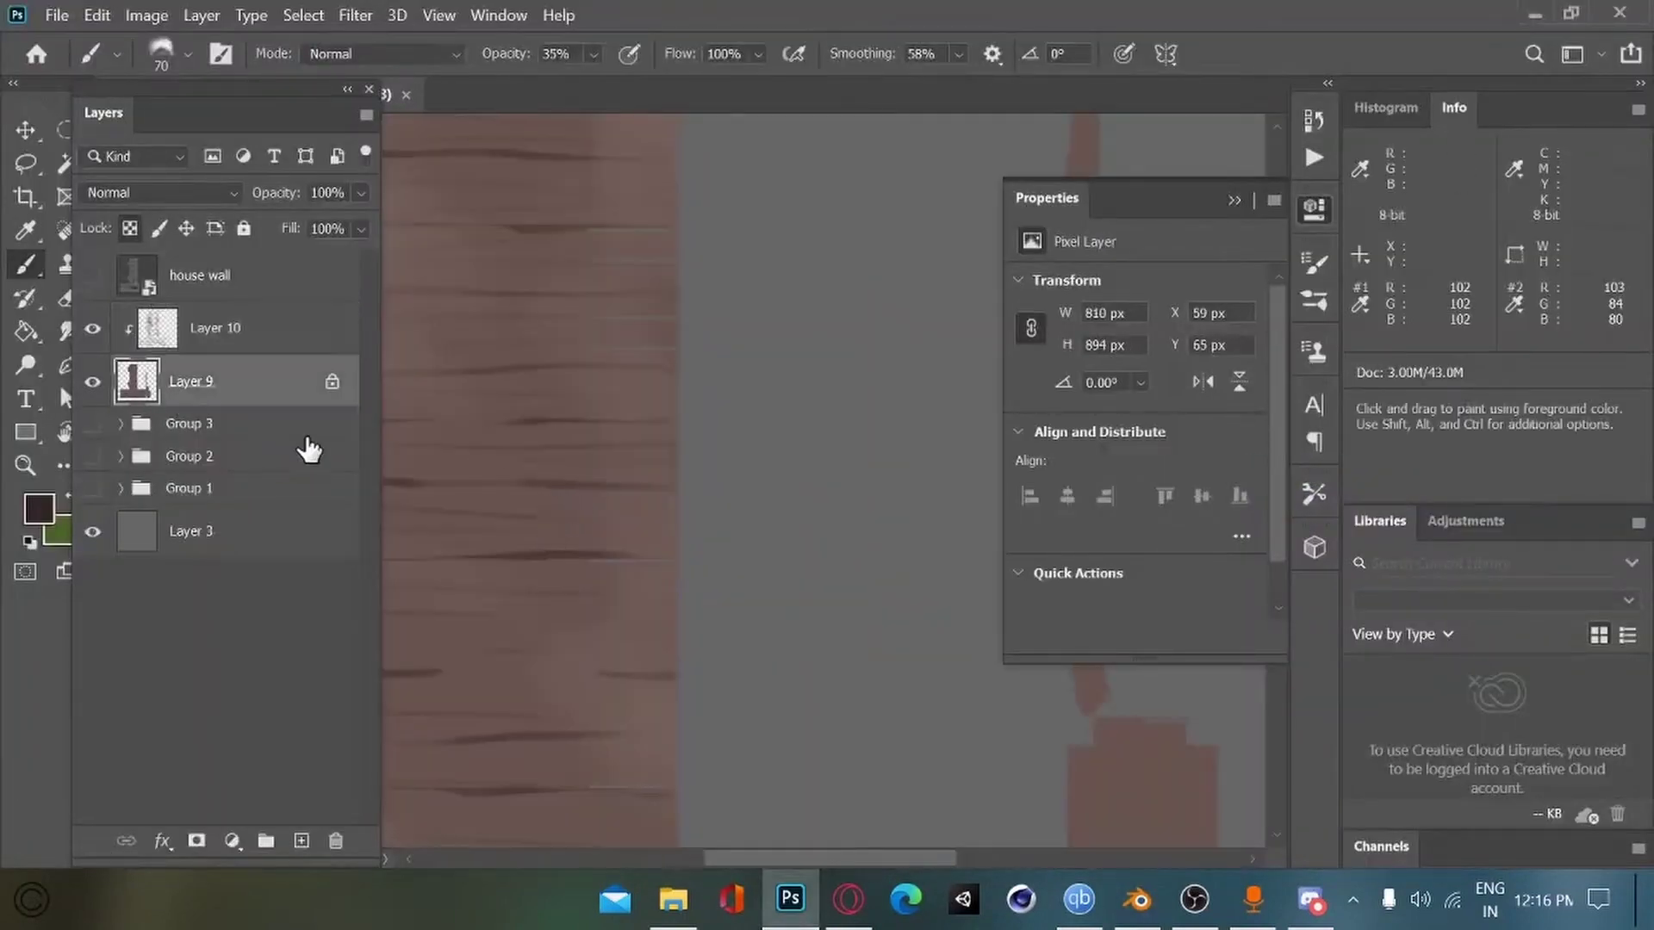
{"action": "left_click", "coordinate": [93, 329]}
{"action": "left_click", "coordinate": [589, 427], "text": "alt"}
Step: Choose a hard round brush at 100% opacity and unlock the transparent pixels of Layer 9
{"action": "left_click", "coordinate": [187, 55]}
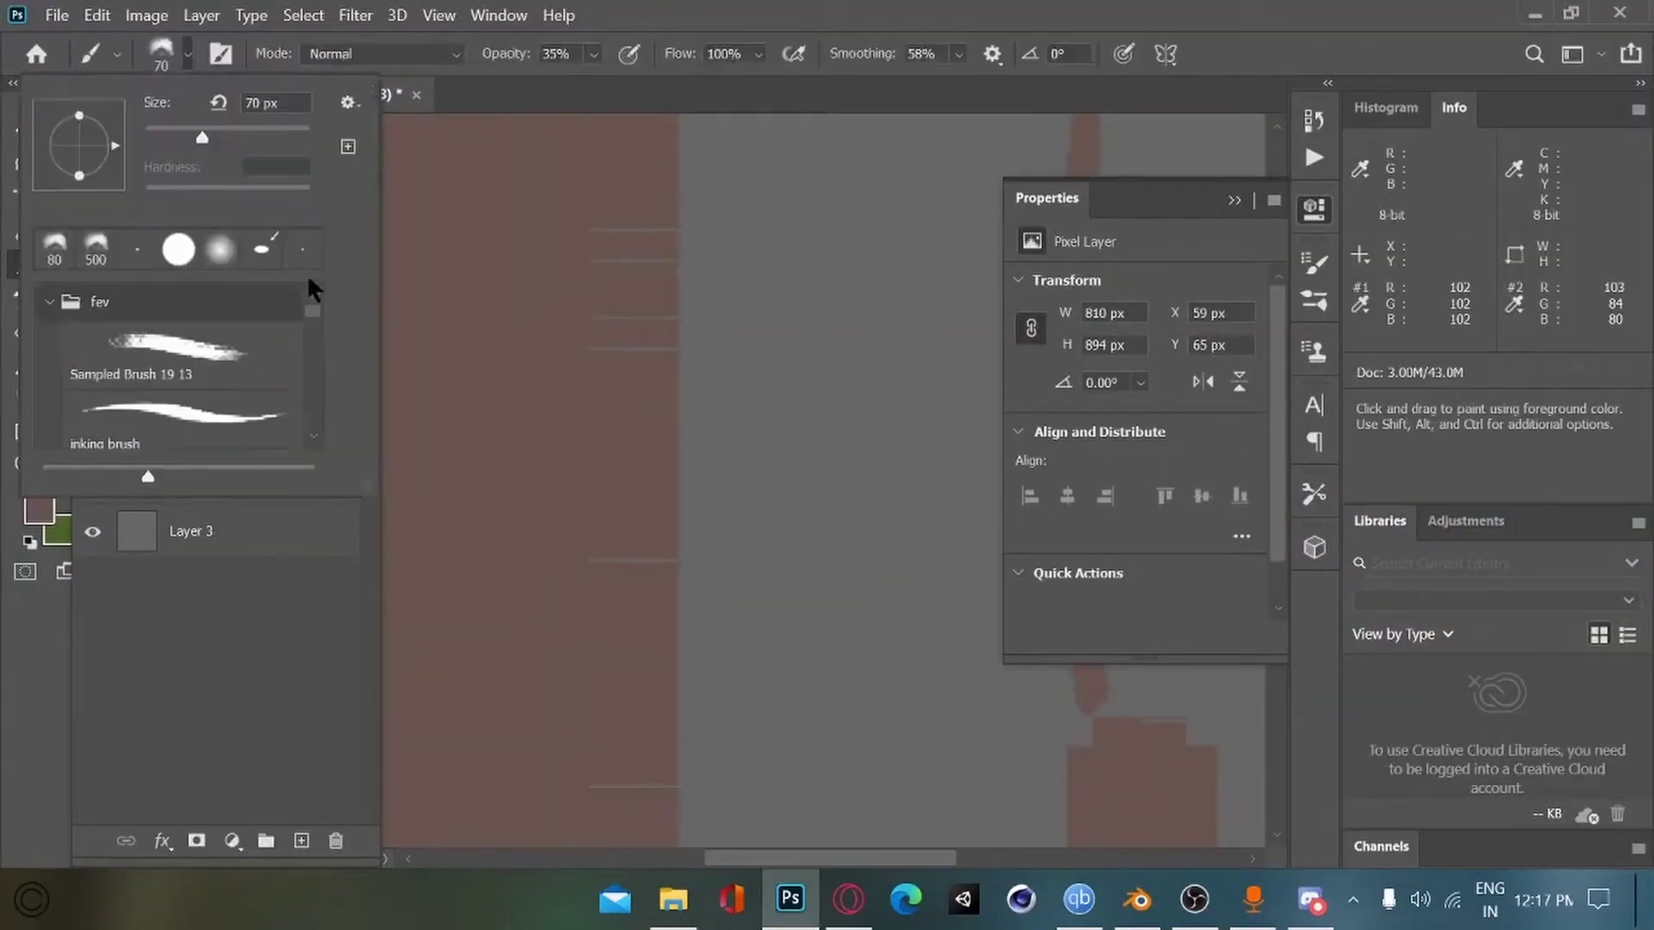
{"action": "left_click", "coordinate": [195, 427]}
{"action": "scroll", "coordinate": [189, 436], "scroll_direction": "down", "scroll_amount": 1}
{"action": "left_click", "coordinate": [199, 616]}
{"action": "left_click", "coordinate": [213, 156]}
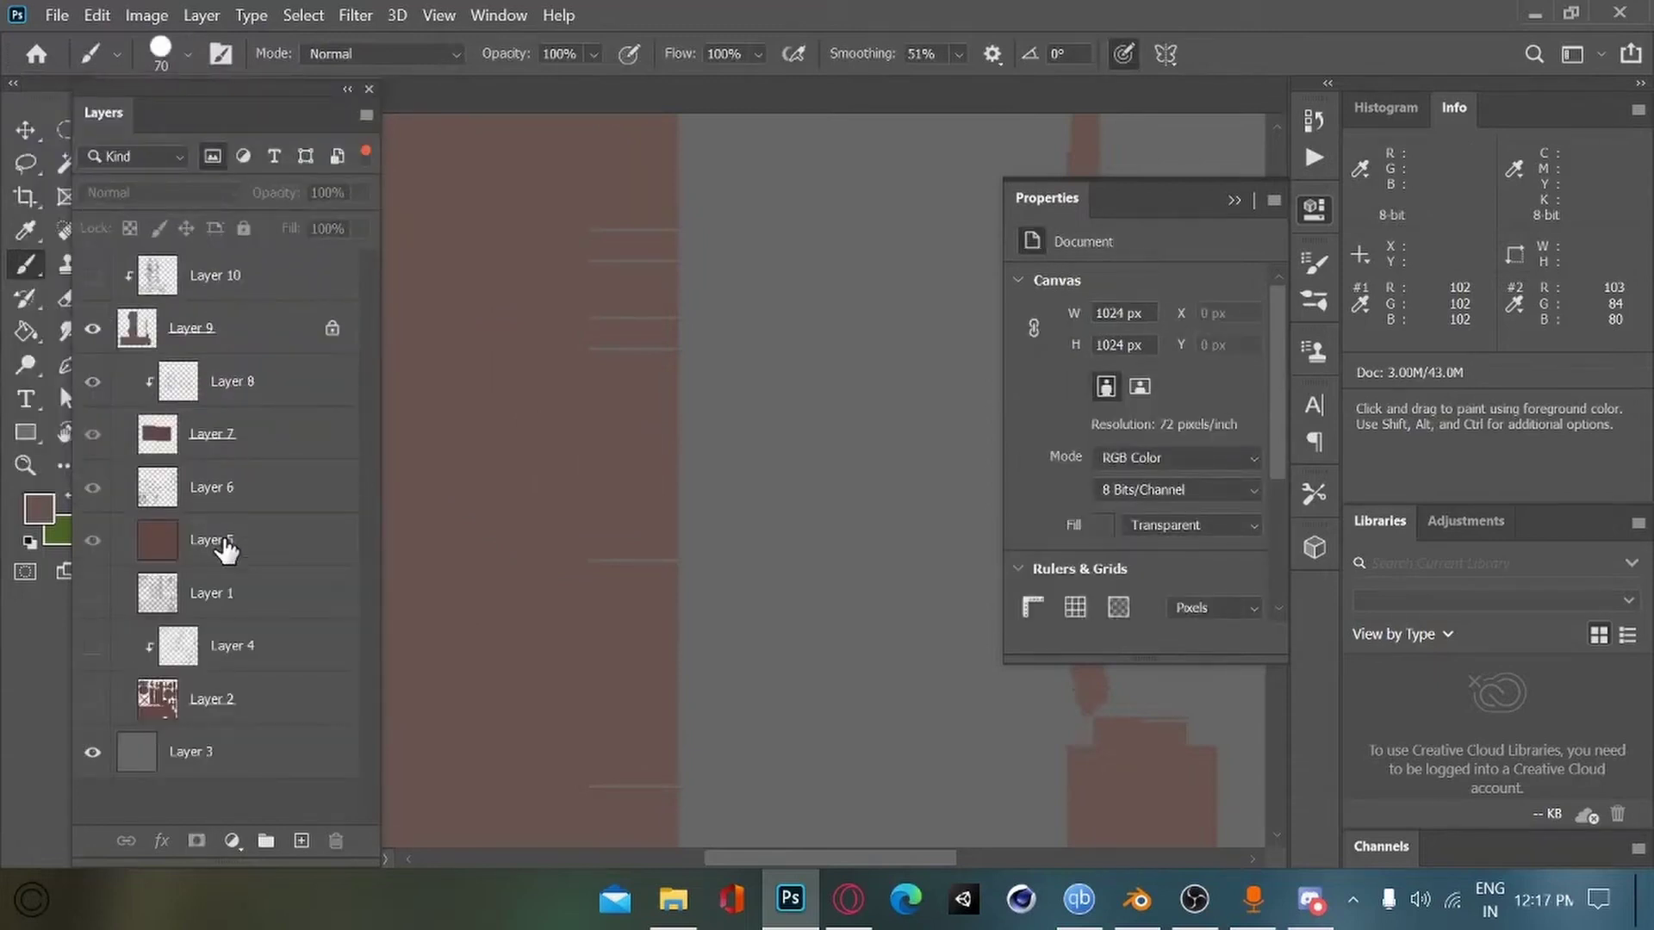
{"action": "left_click", "coordinate": [212, 156]}
{"action": "left_click", "coordinate": [277, 401]}
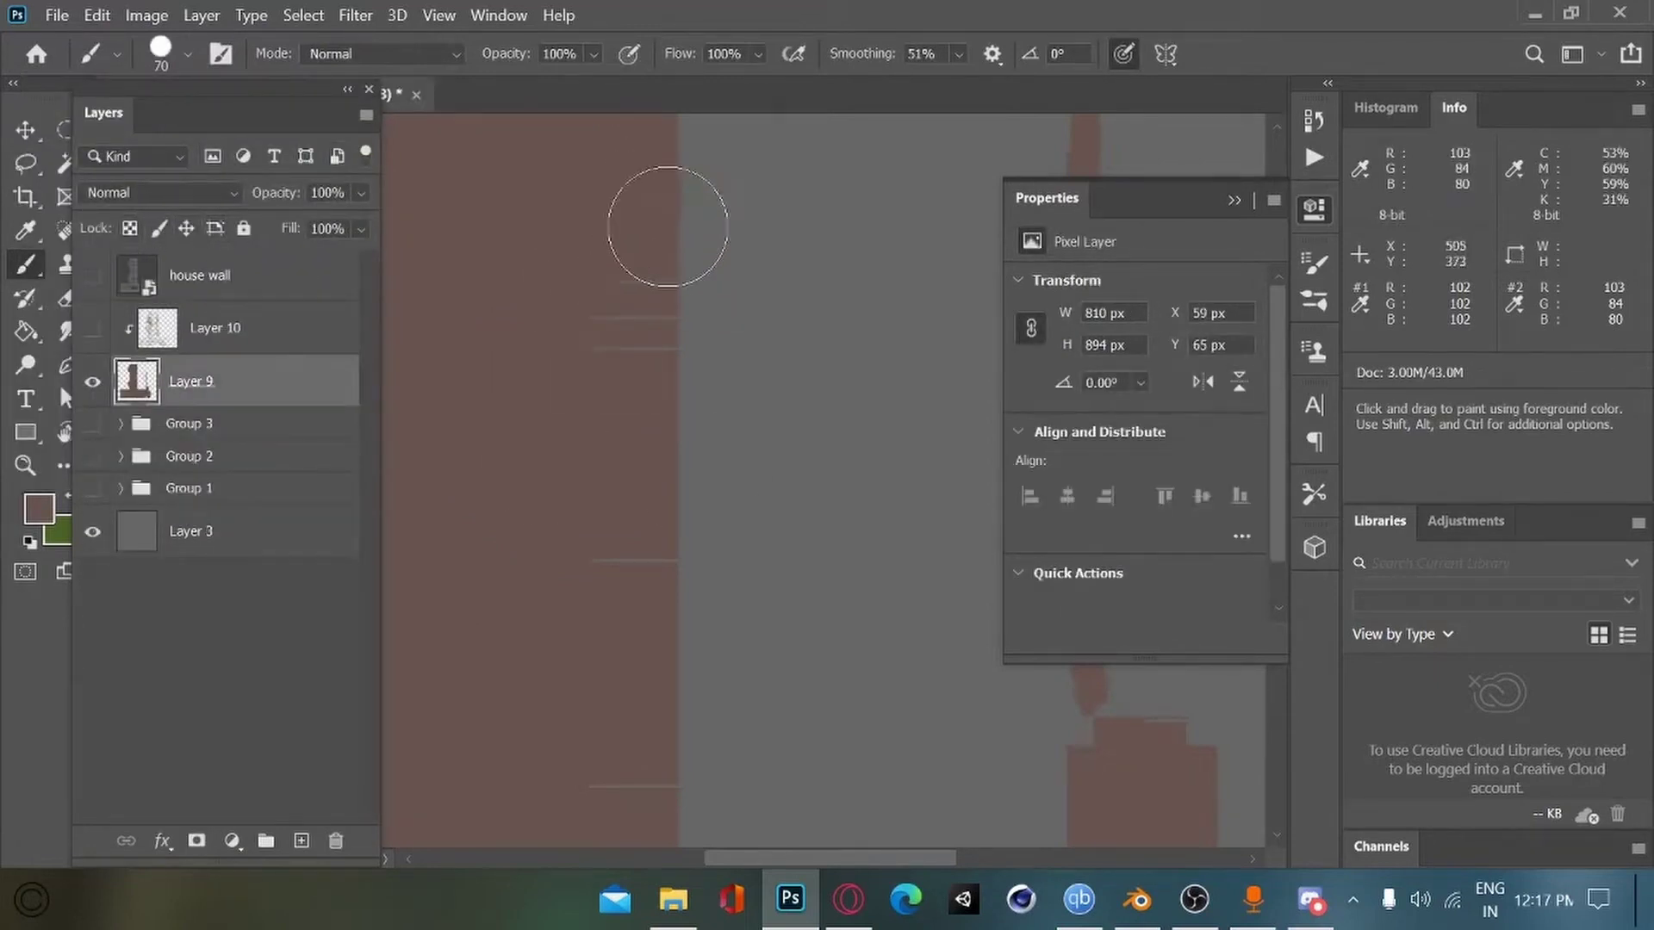
Step: Paint brown over the gap lines and edges of the upright wall strip and along the lower edge of the horizontal strip
{"action": "left_click_drag", "start_coordinate": [594, 606], "coordinate": [580, 428]}
{"action": "left_click_drag", "start_coordinate": [575, 552], "coordinate": [577, 338]}
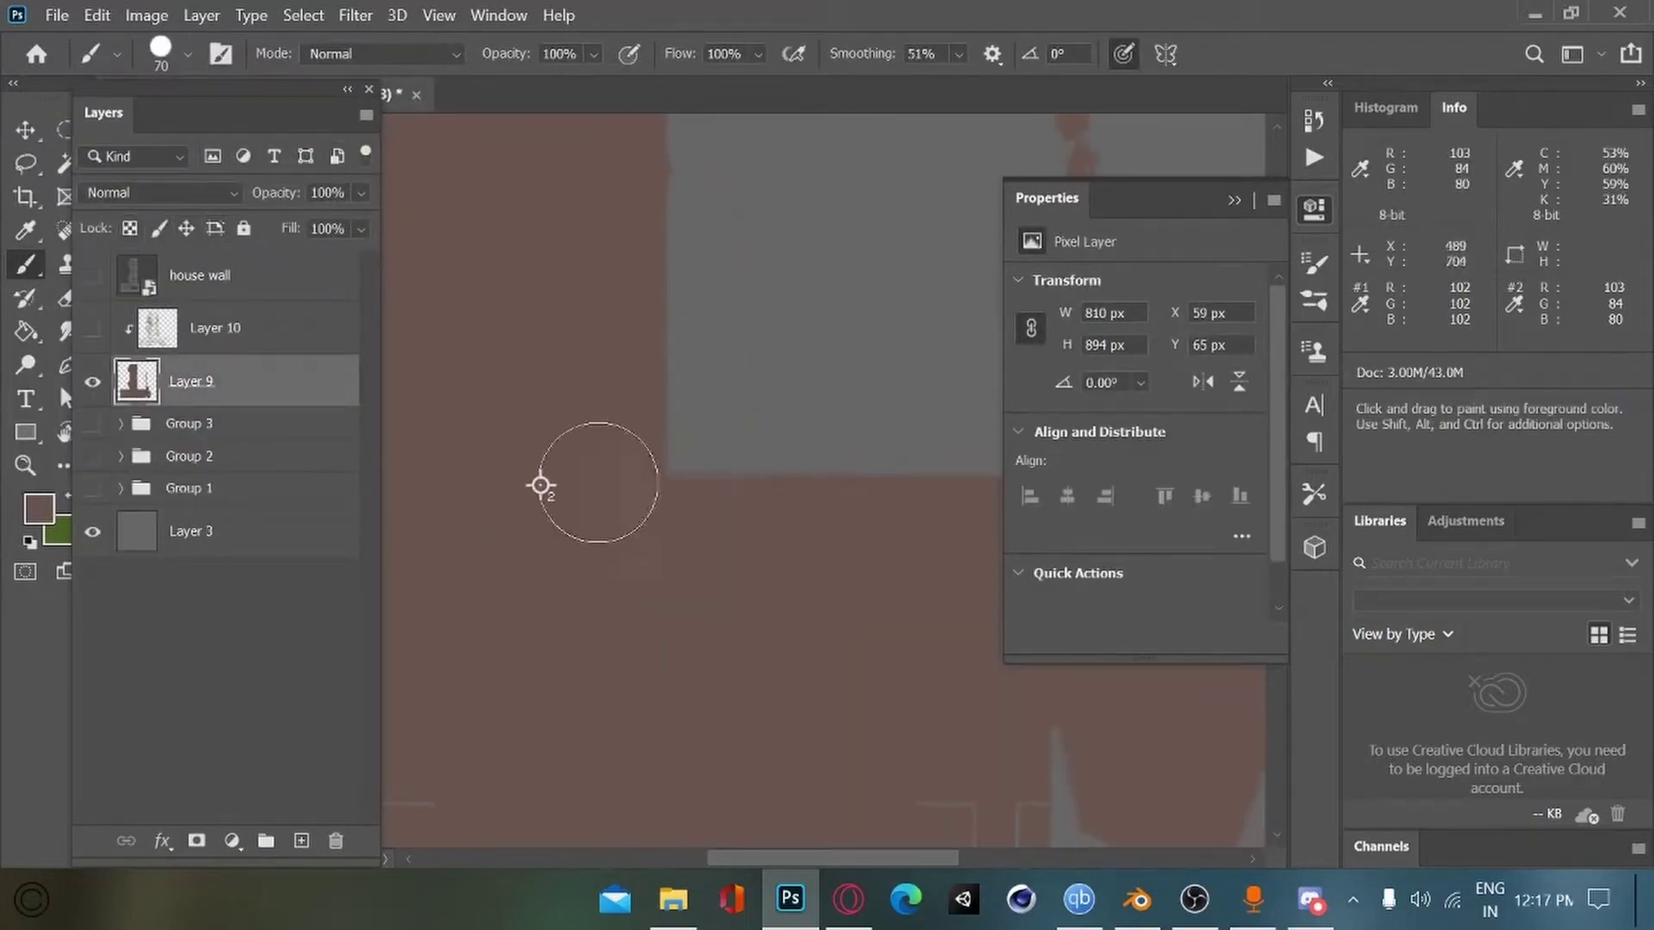
{"action": "left_click_drag", "start_coordinate": [541, 485], "coordinate": [436, 230]}
{"action": "left_click_drag", "start_coordinate": [876, 568], "coordinate": [940, 553]}
{"action": "mouse_move", "coordinate": [417, 558]}
{"action": "left_mouse_down"}
{"action": "mouse_move", "coordinate": [731, 609]}
{"action": "mouse_move", "coordinate": [834, 578]}
{"action": "left_mouse_up"}
{"action": "left_click_drag", "start_coordinate": [684, 610], "coordinate": [638, 620]}
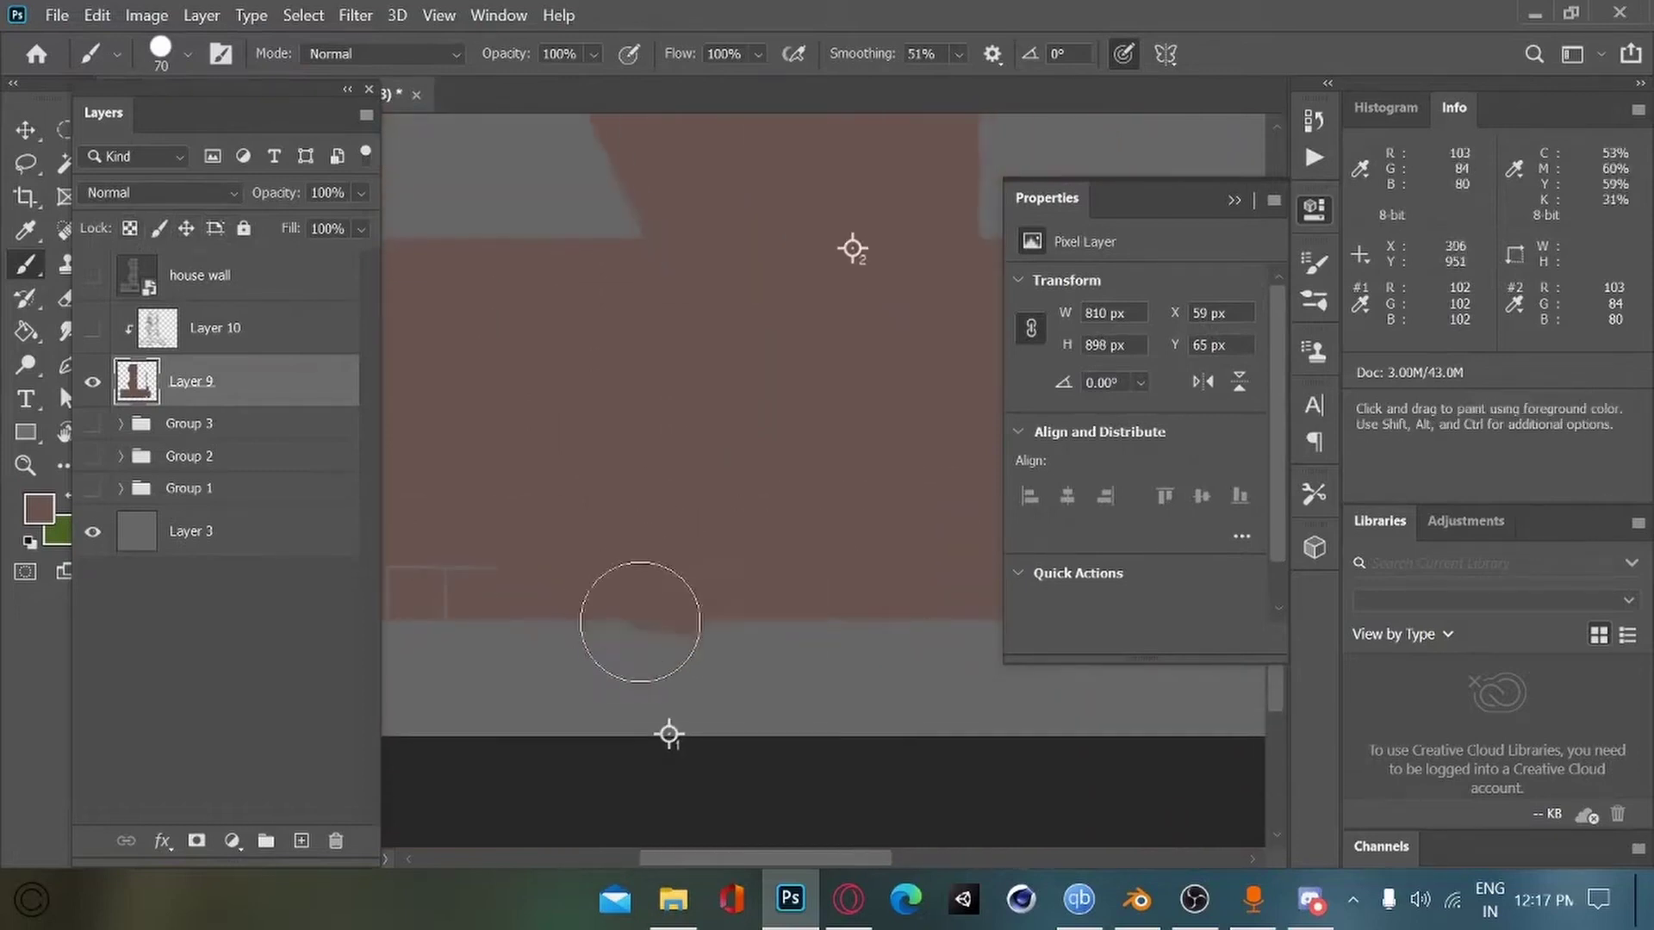
{"action": "left_click_drag", "start_coordinate": [542, 595], "coordinate": [687, 575]}
{"action": "mouse_move", "coordinate": [590, 603]}
{"action": "left_mouse_down"}
{"action": "mouse_move", "coordinate": [509, 612]}
{"action": "mouse_move", "coordinate": [624, 574]}
{"action": "left_mouse_up"}
{"action": "left_click_drag", "start_coordinate": [603, 589], "coordinate": [553, 590]}
Step: Fill the remaining gaps around the curved outline and upper end of the upright wall shape in flat brown
{"action": "left_click_drag", "start_coordinate": [689, 172], "coordinate": [463, 612]}
{"action": "mouse_move", "coordinate": [635, 622]}
{"action": "left_mouse_down"}
{"action": "mouse_move", "coordinate": [583, 528]}
{"action": "mouse_move", "coordinate": [577, 642]}
{"action": "left_mouse_up"}
{"action": "left_click_drag", "start_coordinate": [600, 372], "coordinate": [552, 560]}
{"action": "mouse_move", "coordinate": [558, 361]}
{"action": "left_mouse_down"}
{"action": "mouse_move", "coordinate": [542, 648]}
{"action": "mouse_move", "coordinate": [582, 694]}
{"action": "left_mouse_up"}
{"action": "mouse_move", "coordinate": [580, 267]}
{"action": "left_mouse_down"}
{"action": "mouse_move", "coordinate": [638, 487]}
{"action": "mouse_move", "coordinate": [626, 768]}
{"action": "left_mouse_up"}
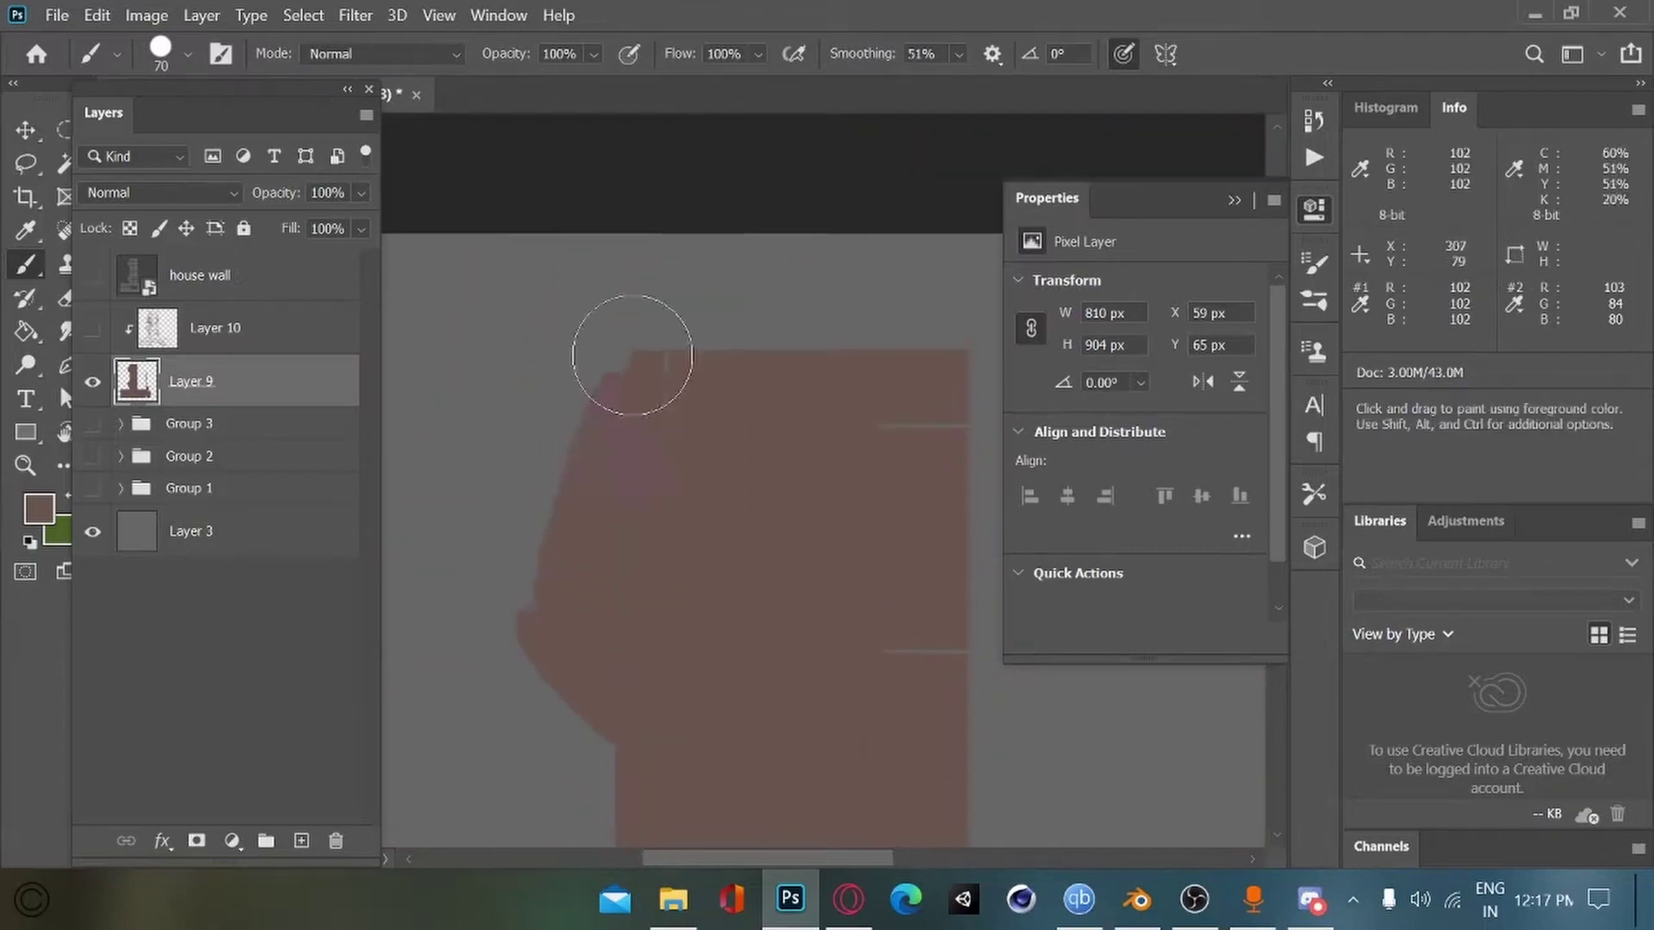
{"action": "mouse_move", "coordinate": [751, 653]}
{"action": "left_mouse_down"}
{"action": "mouse_move", "coordinate": [560, 487]}
{"action": "mouse_move", "coordinate": [524, 613]}
{"action": "left_mouse_up"}
{"action": "left_click_drag", "start_coordinate": [711, 386], "coordinate": [639, 380]}
{"action": "left_click_drag", "start_coordinate": [681, 606], "coordinate": [733, 600]}
{"action": "left_click_drag", "start_coordinate": [601, 699], "coordinate": [506, 421]}
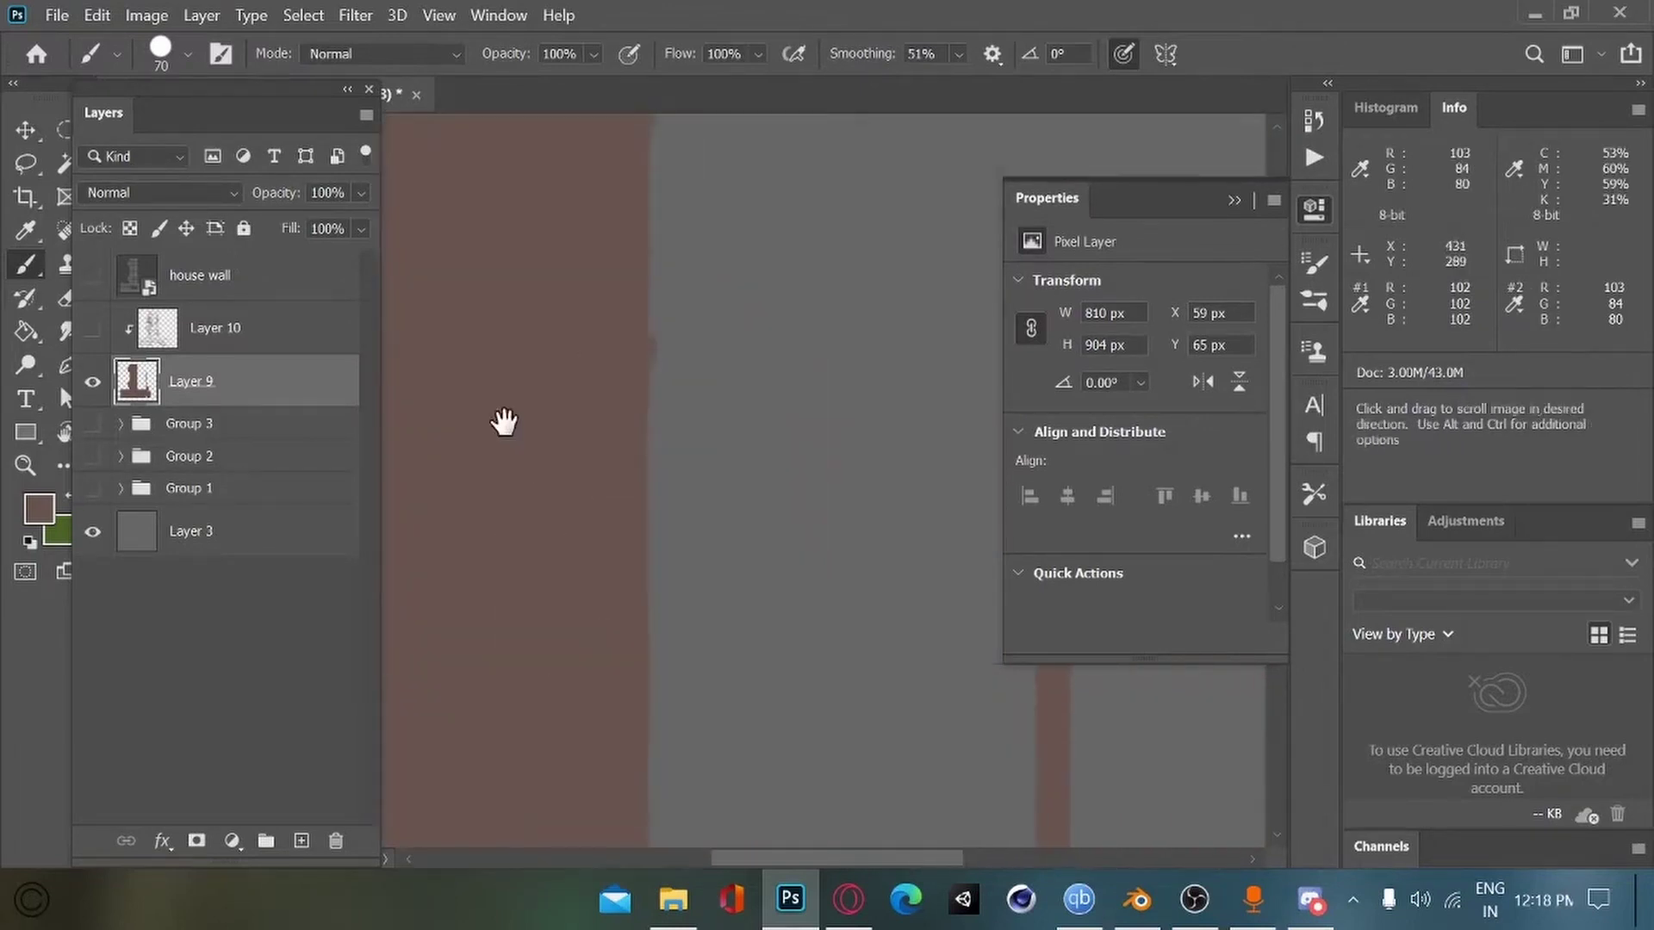
{"action": "mouse_move", "coordinate": [896, 806]}
{"action": "left_mouse_down"}
{"action": "mouse_move", "coordinate": [575, 456]}
{"action": "mouse_move", "coordinate": [593, 393]}
{"action": "left_mouse_up"}
{"action": "mouse_move", "coordinate": [795, 244]}
{"action": "left_mouse_down"}
{"action": "mouse_move", "coordinate": [628, 479]}
{"action": "mouse_move", "coordinate": [583, 579]}
{"action": "mouse_move", "coordinate": [602, 557]}
{"action": "mouse_move", "coordinate": [542, 544]}
{"action": "left_mouse_up"}
{"action": "key", "text": "ctrl+0"}
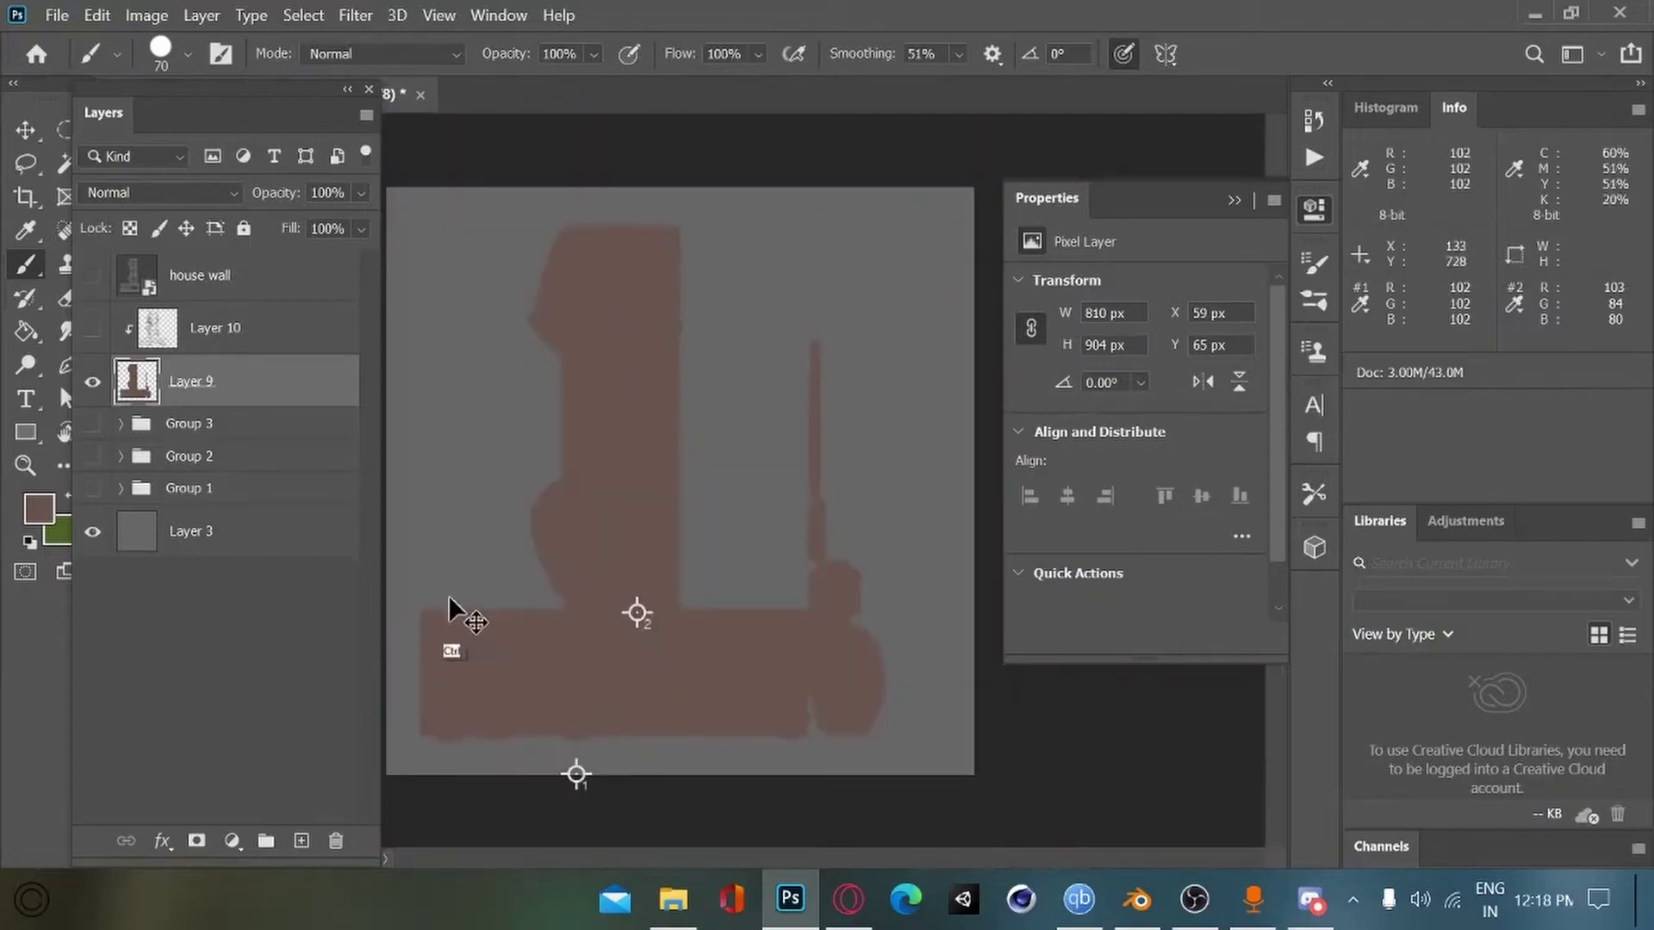
Step: Show the wood grain on Layer 10 again, sample a darker brown and check the painting against the UV layout
{"action": "left_click", "coordinate": [204, 322]}
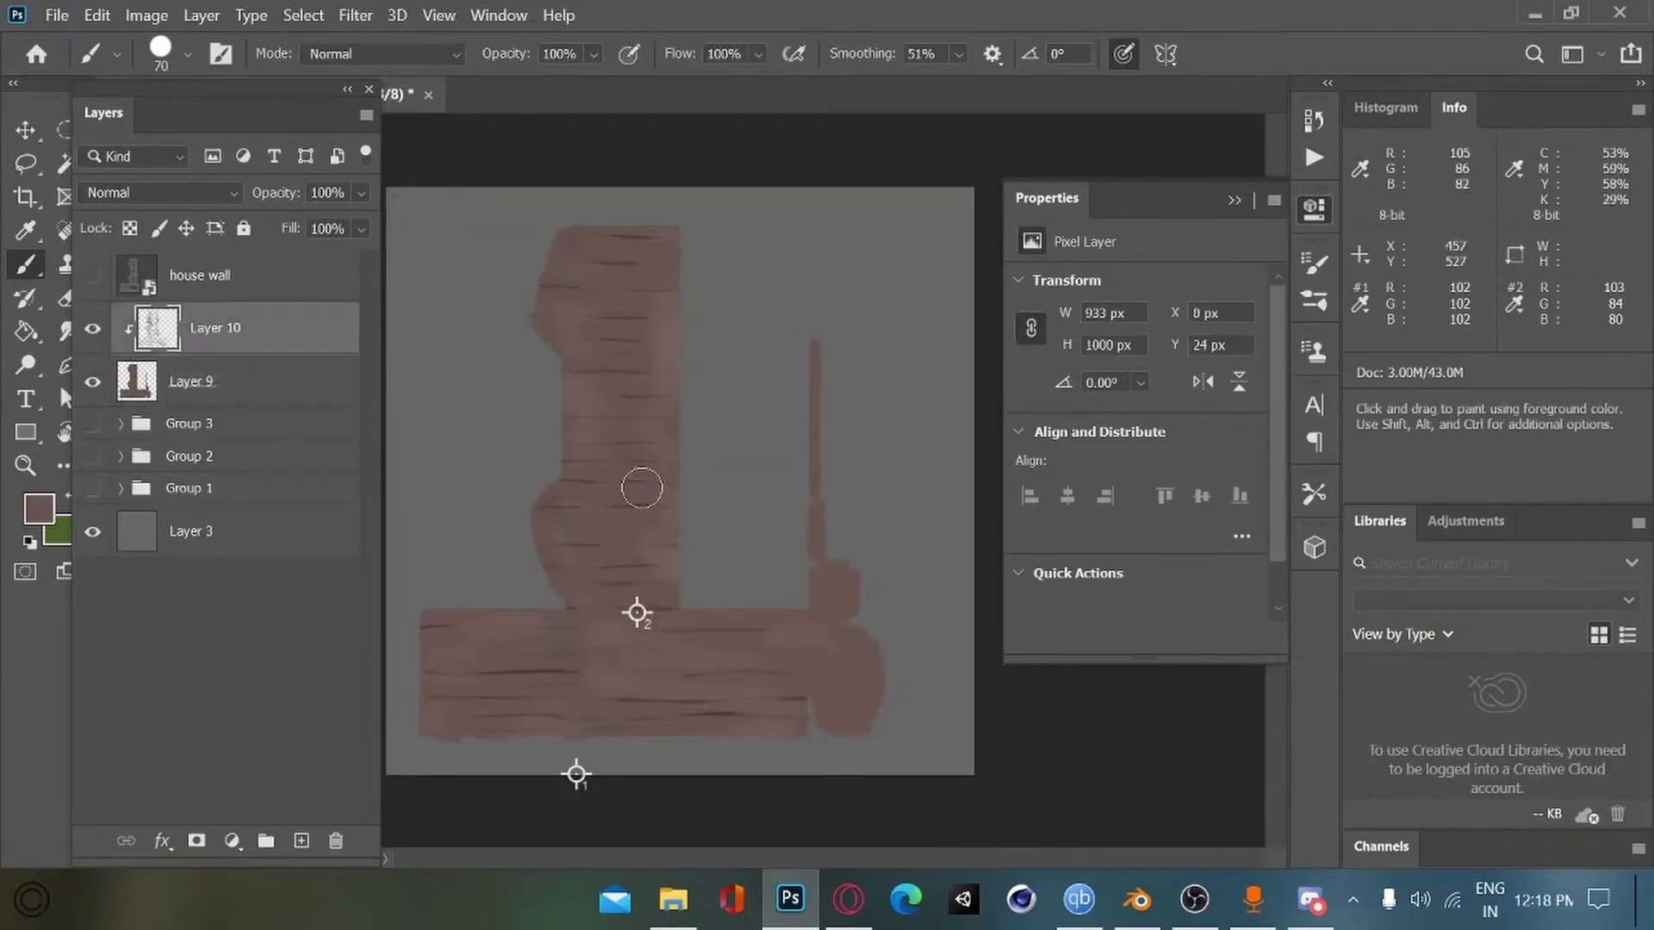
{"action": "left_click", "coordinate": [638, 501], "text": "alt"}
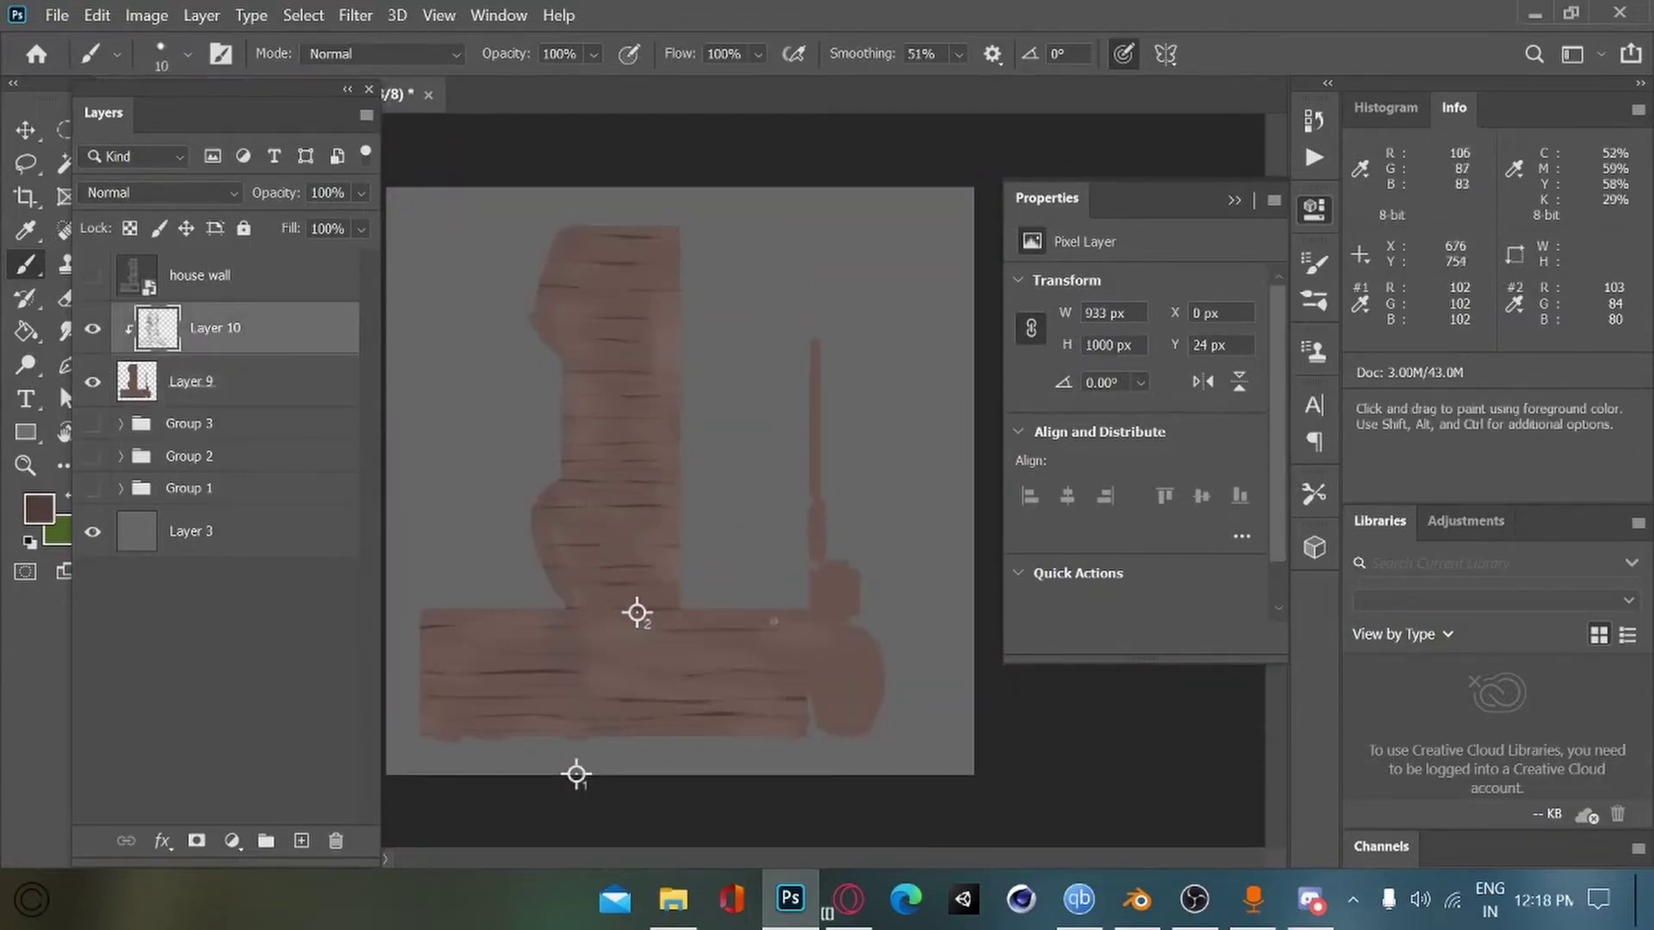
{"action": "left_click", "coordinate": [92, 275]}
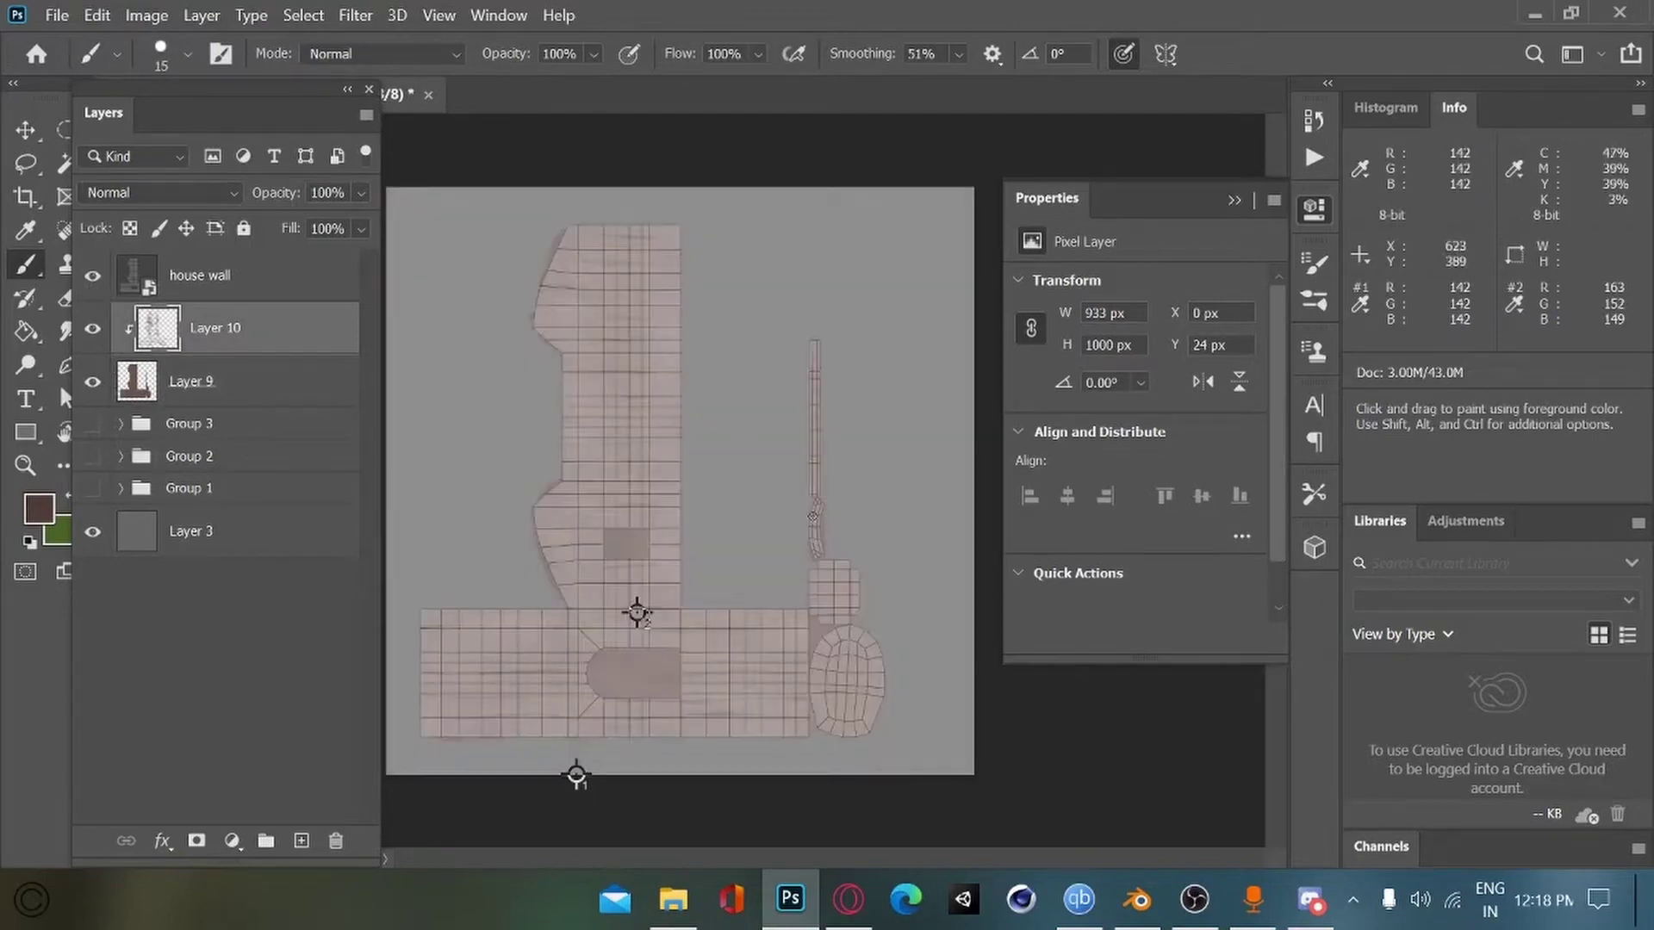
{"action": "left_click", "coordinate": [92, 275]}
Step: Save a copy of the extended wall texture over house wall_done.png in the fish house folder
{"action": "left_click", "coordinate": [57, 16]}
{"action": "mouse_move", "coordinate": [99, 377]}
{"action": "left_click", "coordinate": [424, 367]}
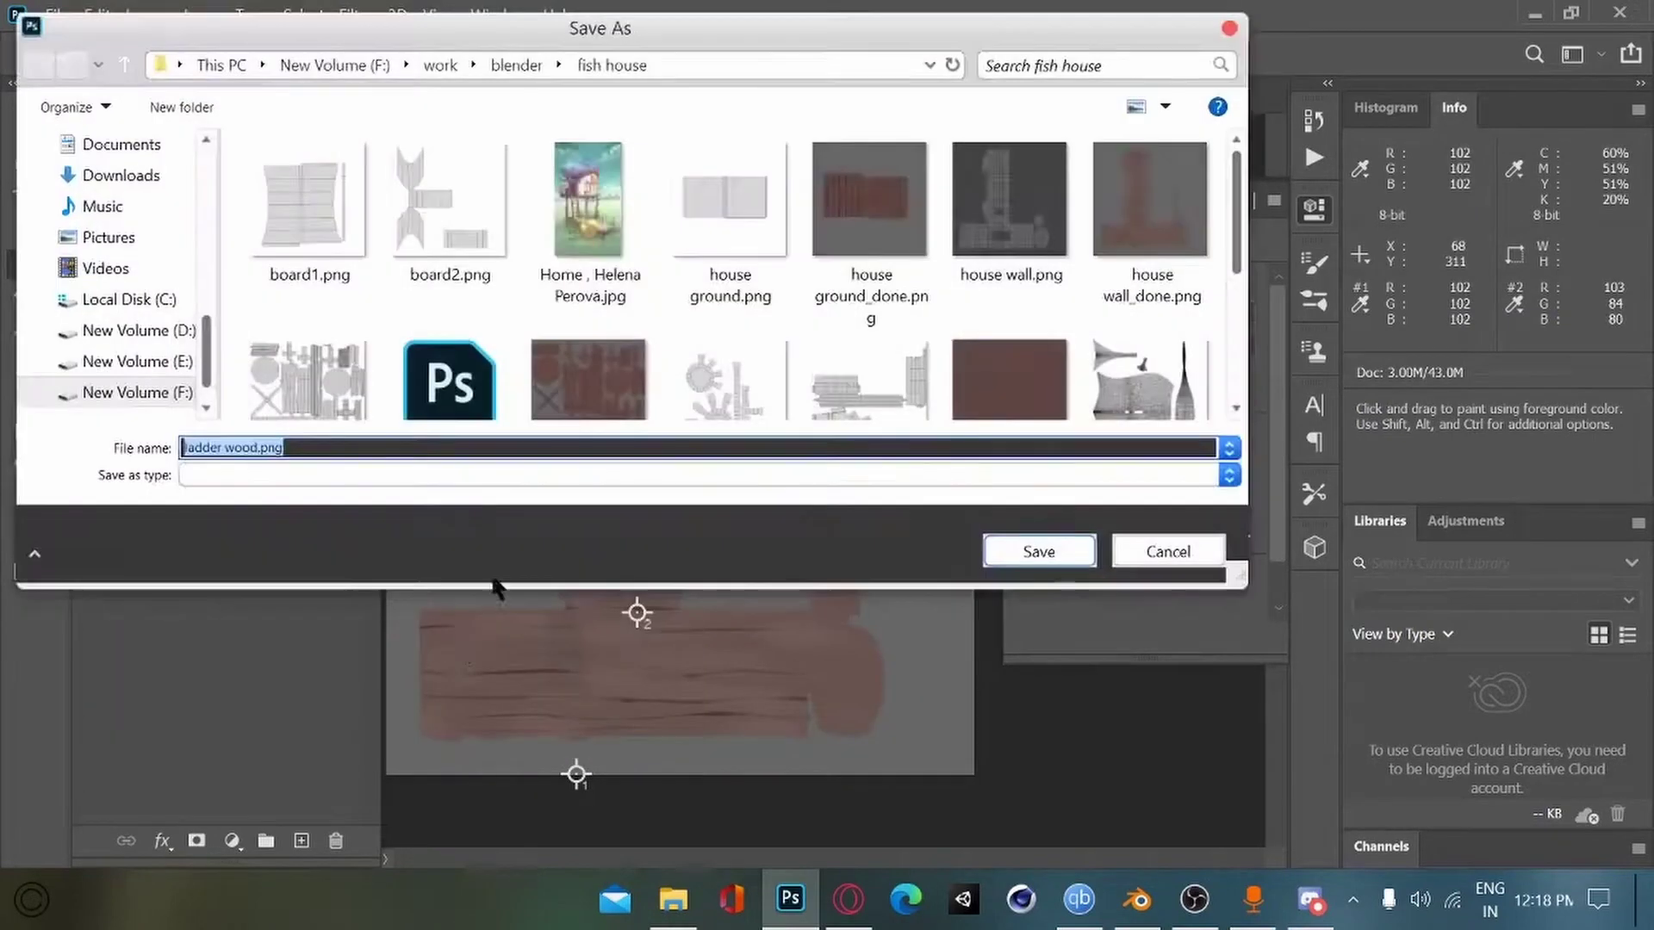
{"action": "left_click", "coordinate": [1151, 223]}
{"action": "left_click", "coordinate": [1039, 551]}
{"action": "left_click", "coordinate": [915, 471]}
Step: Switch to Blender and replace the image node feeding the Bump Height with a newly added house wall_done texture
{"action": "left_click", "coordinate": [1137, 899]}
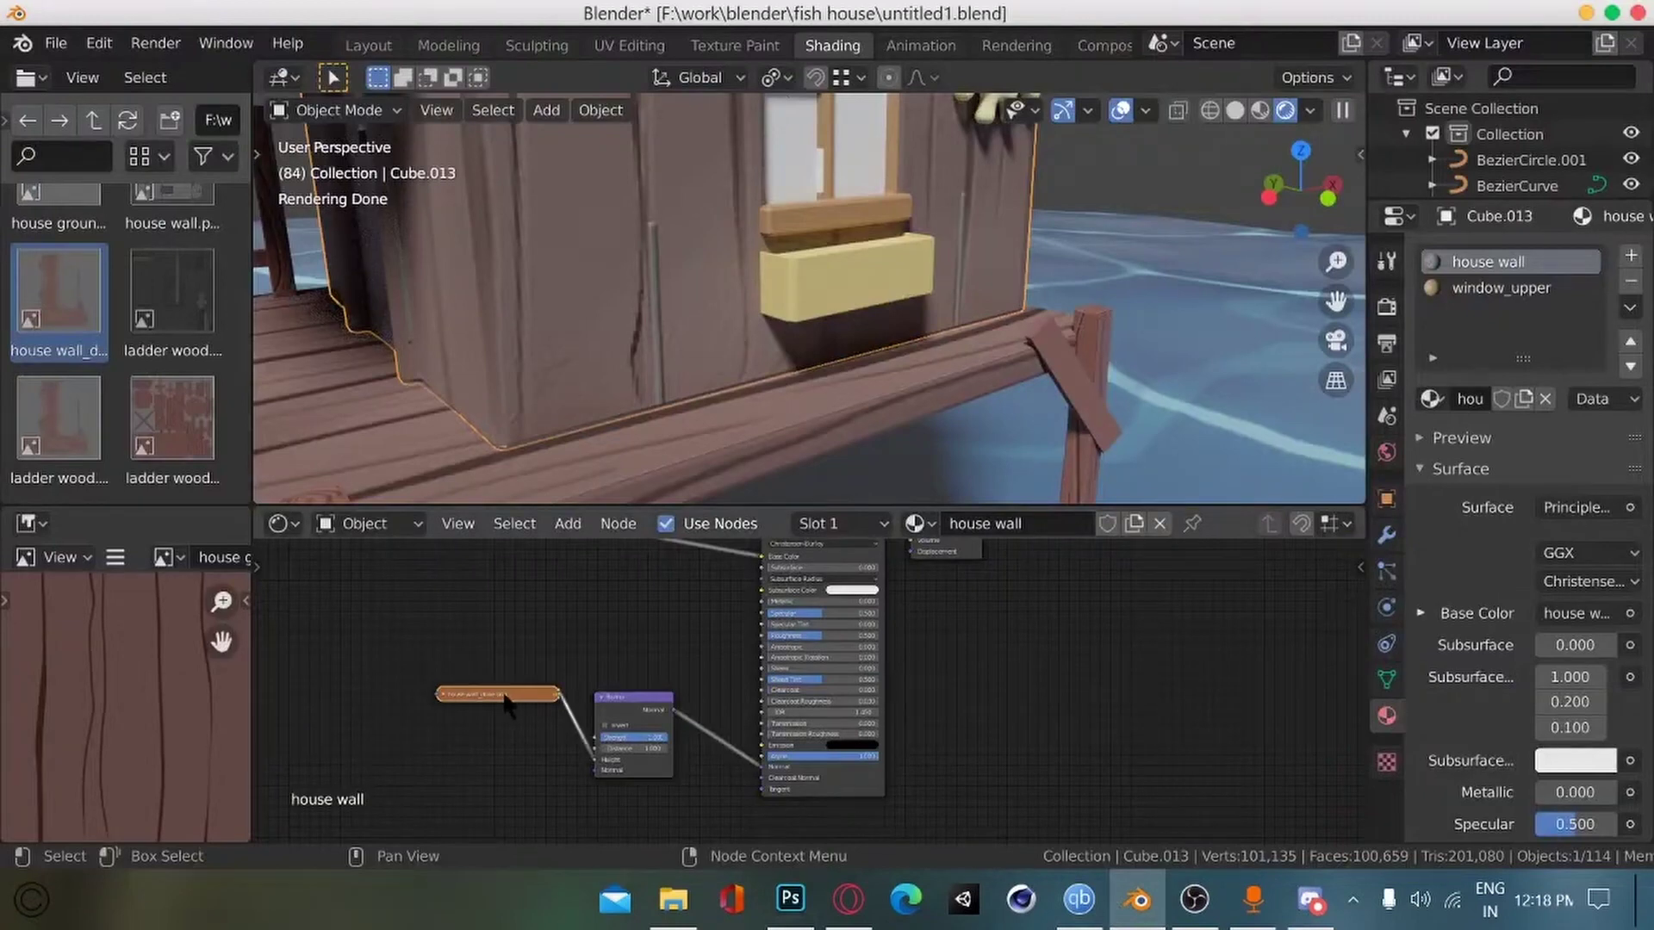
{"action": "left_click_drag", "start_coordinate": [443, 689], "coordinate": [426, 635]}
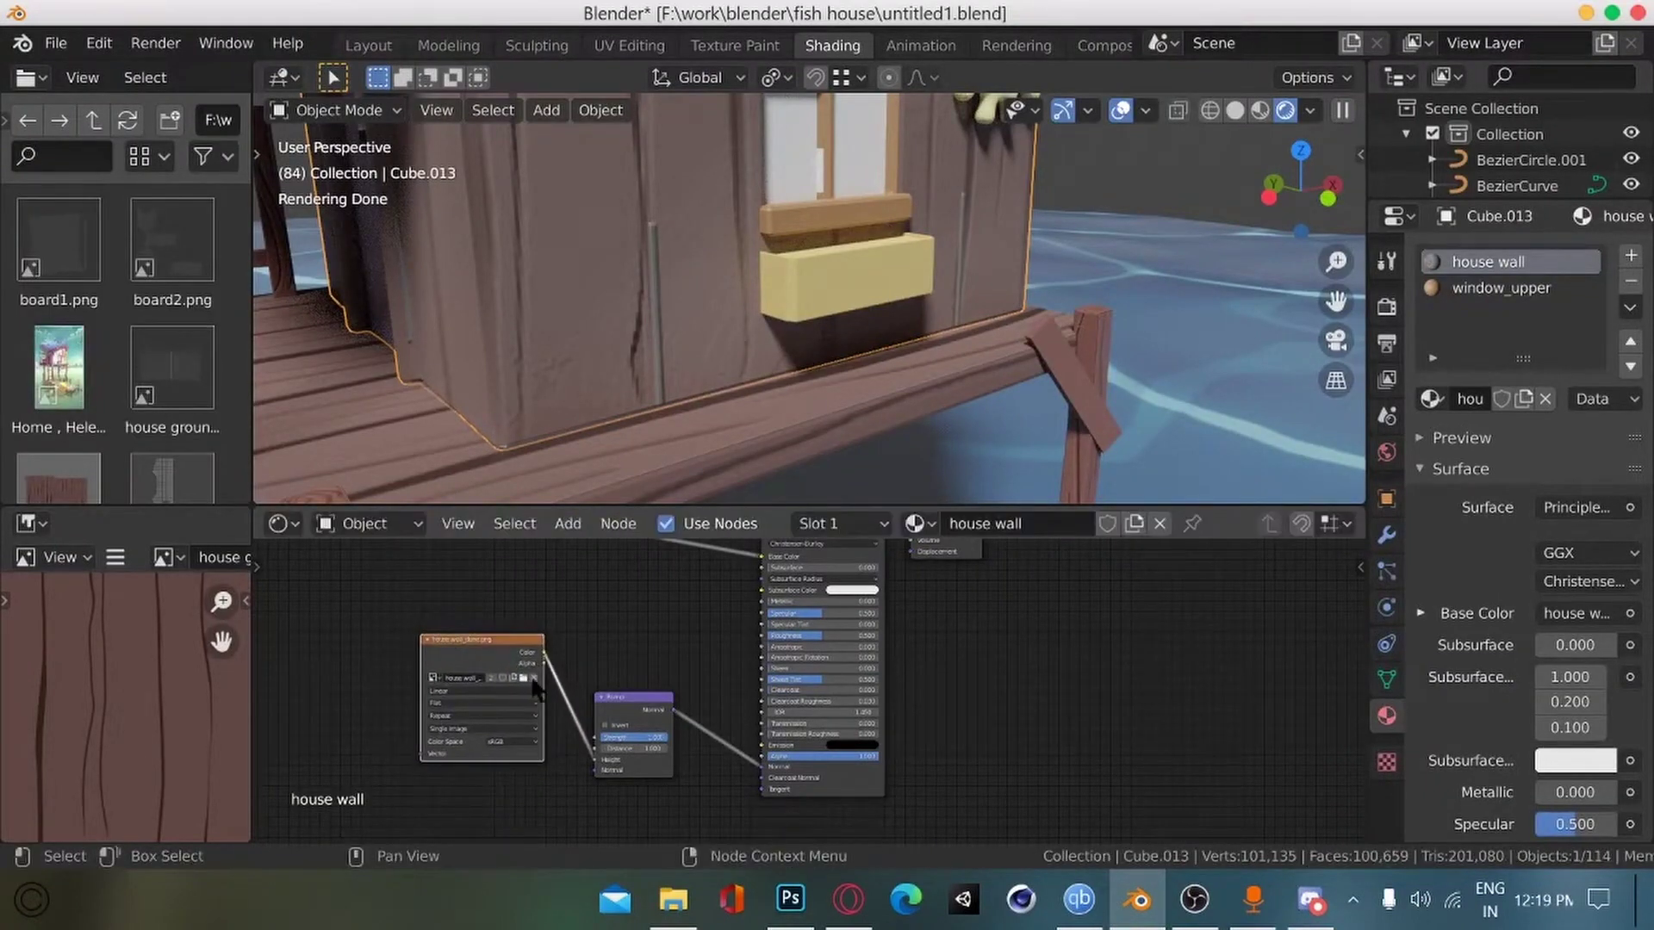
{"action": "key", "text": "x"}
{"action": "scroll", "coordinate": [123, 452], "scroll_direction": "down", "scroll_amount": 4}
{"action": "left_click_drag", "start_coordinate": [69, 435], "coordinate": [345, 689]}
{"action": "left_click_drag", "start_coordinate": [468, 705], "coordinate": [551, 702]}
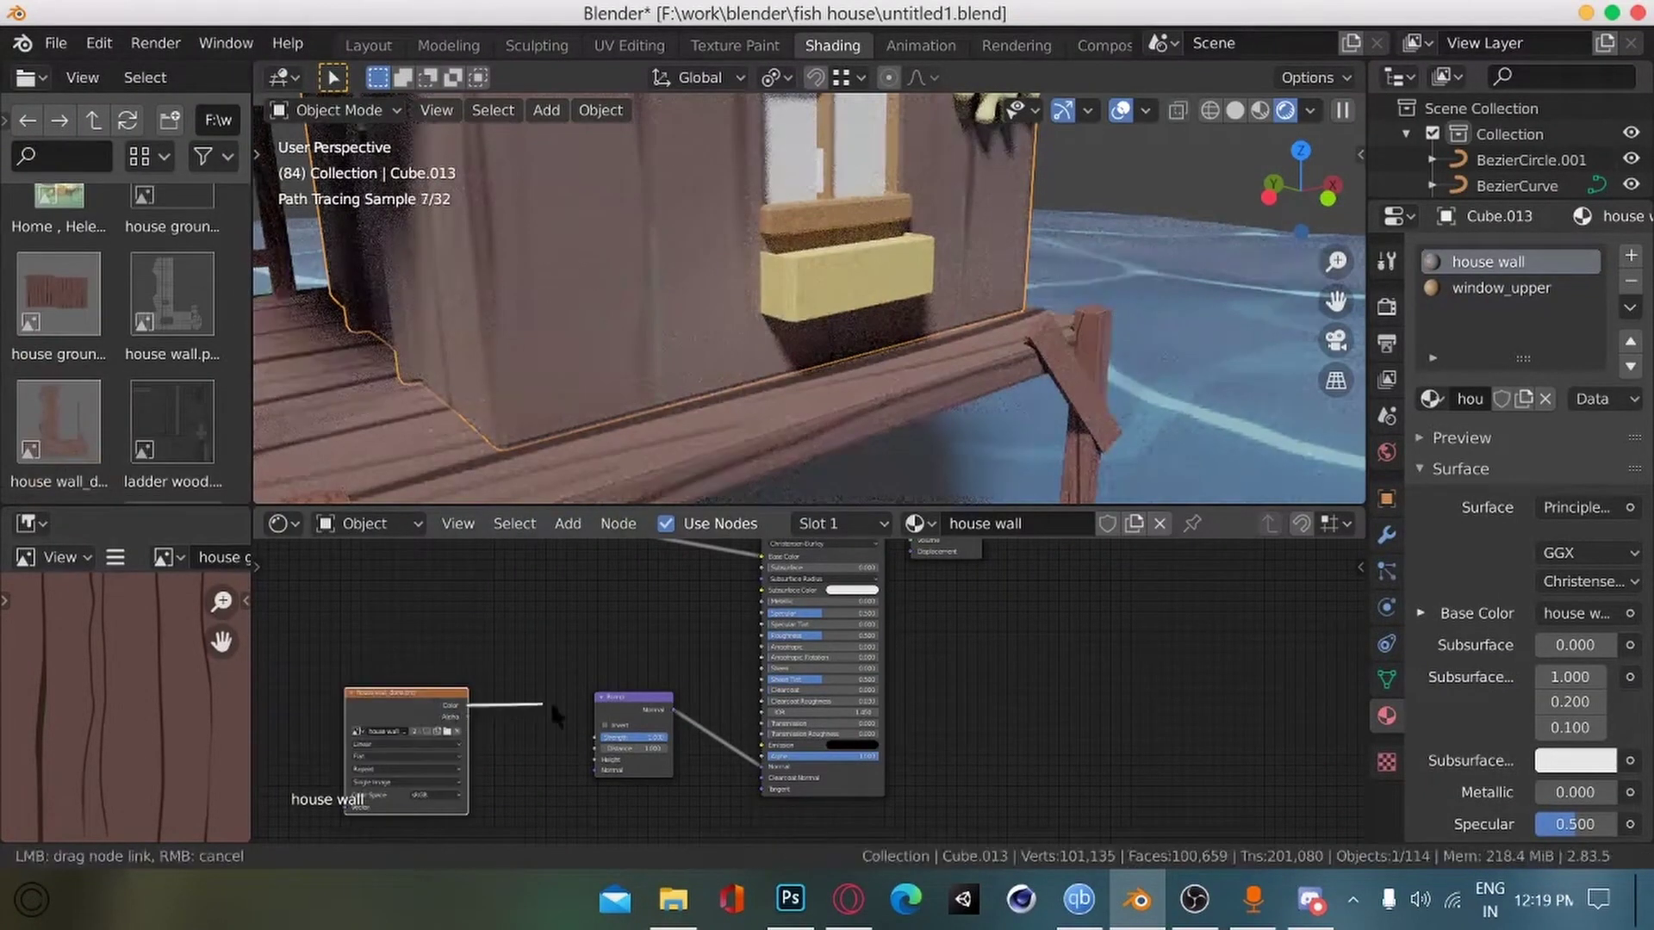
{"action": "left_click_drag", "start_coordinate": [600, 757], "coordinate": [599, 759]}
Step: Swap the bump image node for another copy of house wall_done and connect it to the Bump Height
{"action": "left_click_drag", "start_coordinate": [387, 619], "coordinate": [349, 641], "text": "alt"}
{"action": "scroll", "coordinate": [95, 276], "scroll_direction": "down", "scroll_amount": 11}
{"action": "scroll", "coordinate": [71, 327], "scroll_direction": "up", "scroll_amount": 6}
{"action": "left_click", "coordinate": [71, 329]}
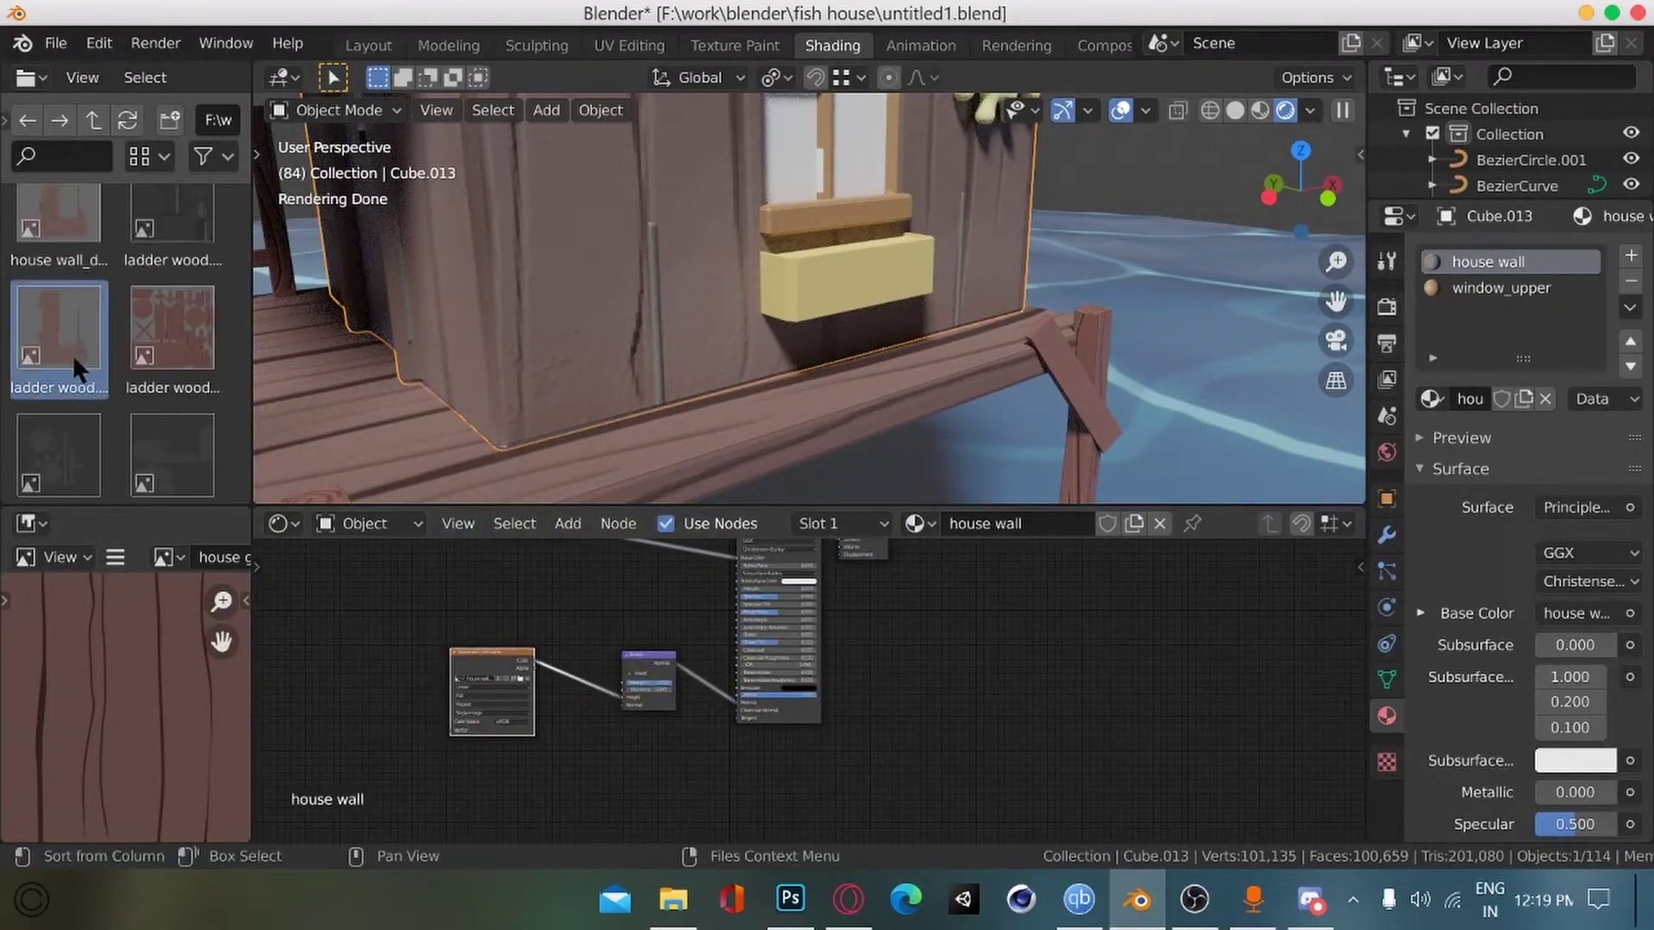
{"action": "scroll", "coordinate": [71, 327], "scroll_direction": "up", "scroll_amount": 1}
{"action": "left_click", "coordinate": [66, 266]}
{"action": "left_click_drag", "start_coordinate": [74, 279], "coordinate": [467, 645]}
{"action": "key", "text": "x"}
{"action": "left_click_drag", "start_coordinate": [623, 702], "coordinate": [622, 699]}
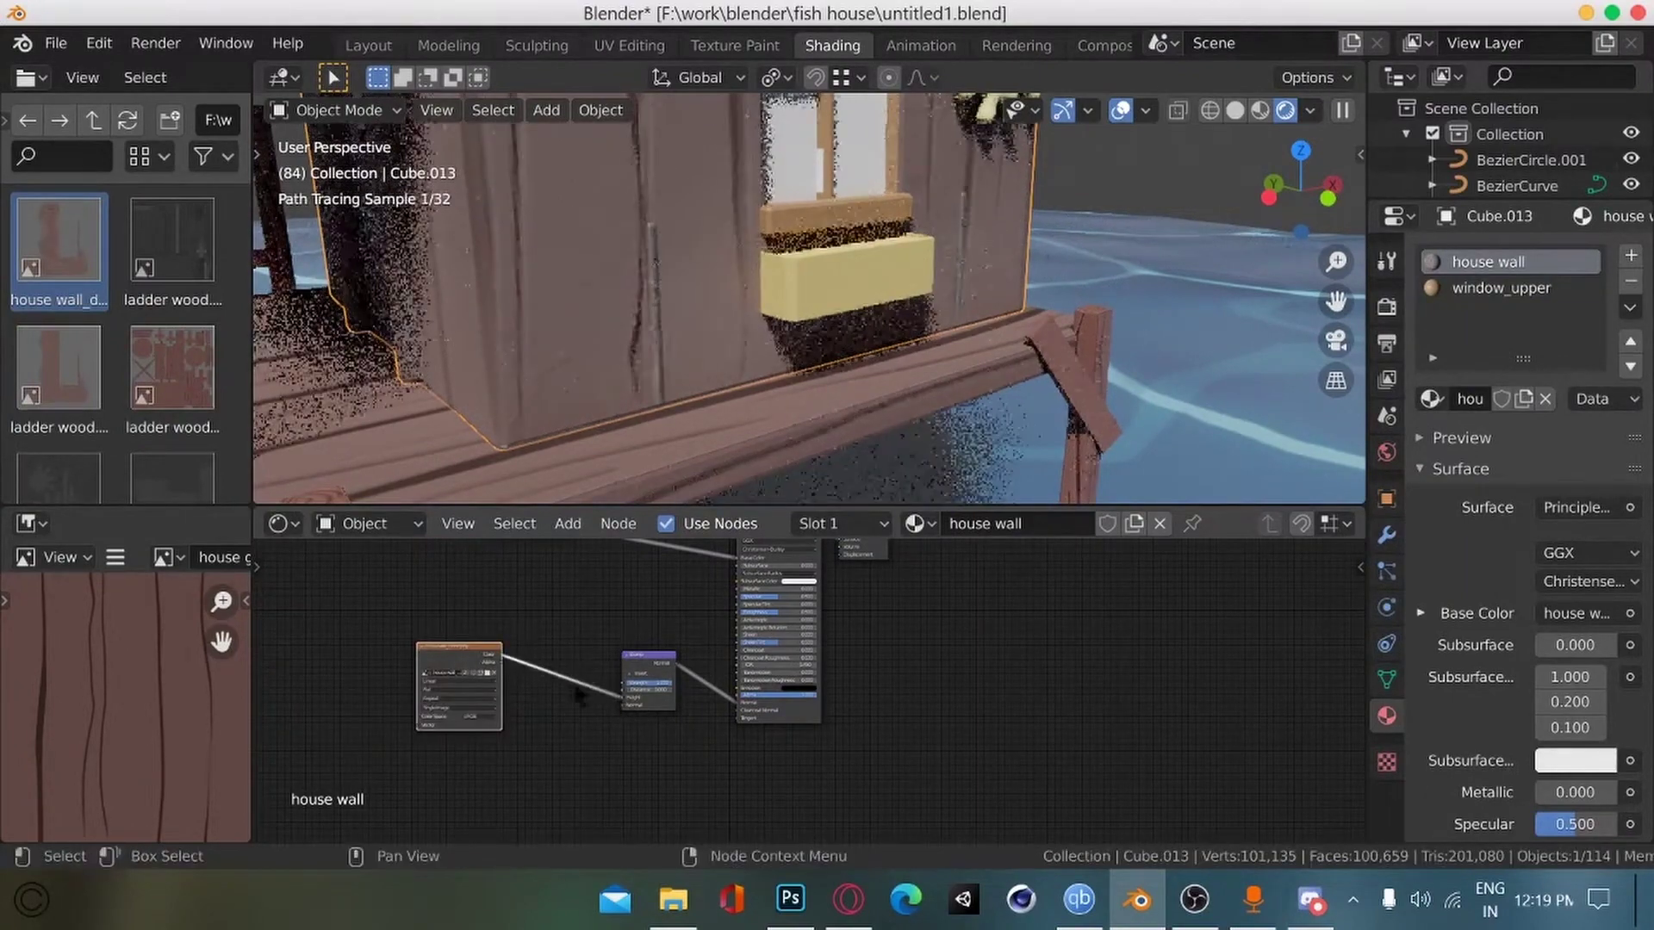
Step: Reopen house wall_done.png from the fish house folder in the image texture node
{"action": "left_click_drag", "start_coordinate": [502, 694], "coordinate": [502, 823], "text": "alt"}
{"action": "left_click", "coordinate": [501, 672]}
{"action": "left_click", "coordinate": [565, 699]}
{"action": "left_click", "coordinate": [790, 405]}
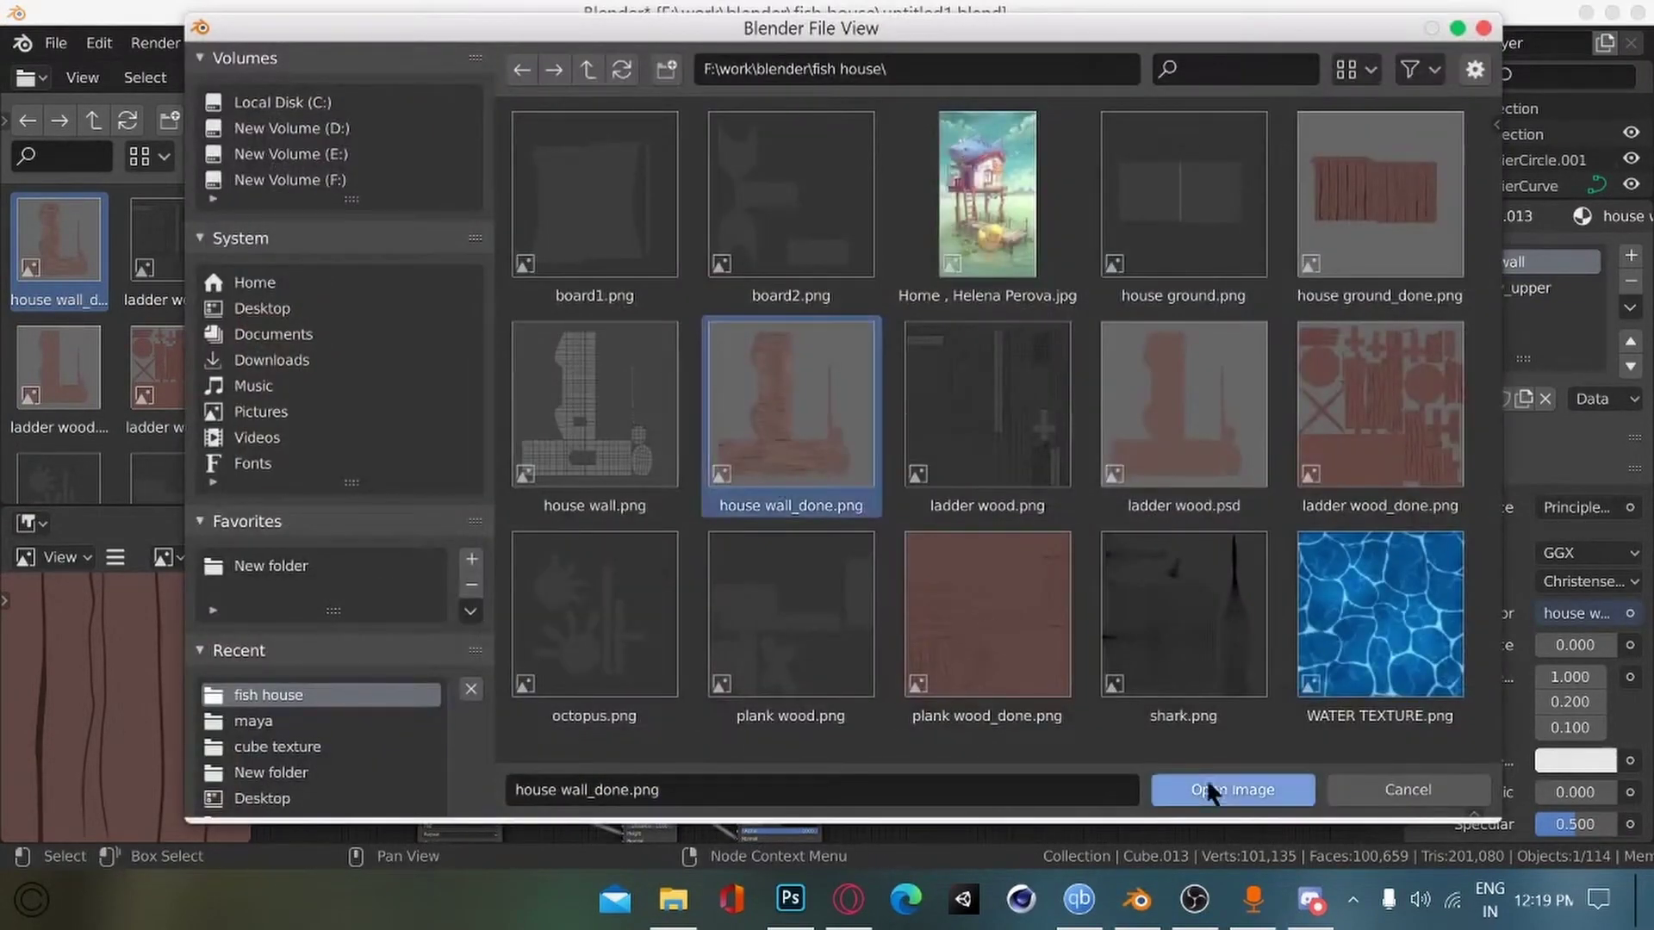
{"action": "left_click", "coordinate": [1232, 789]}
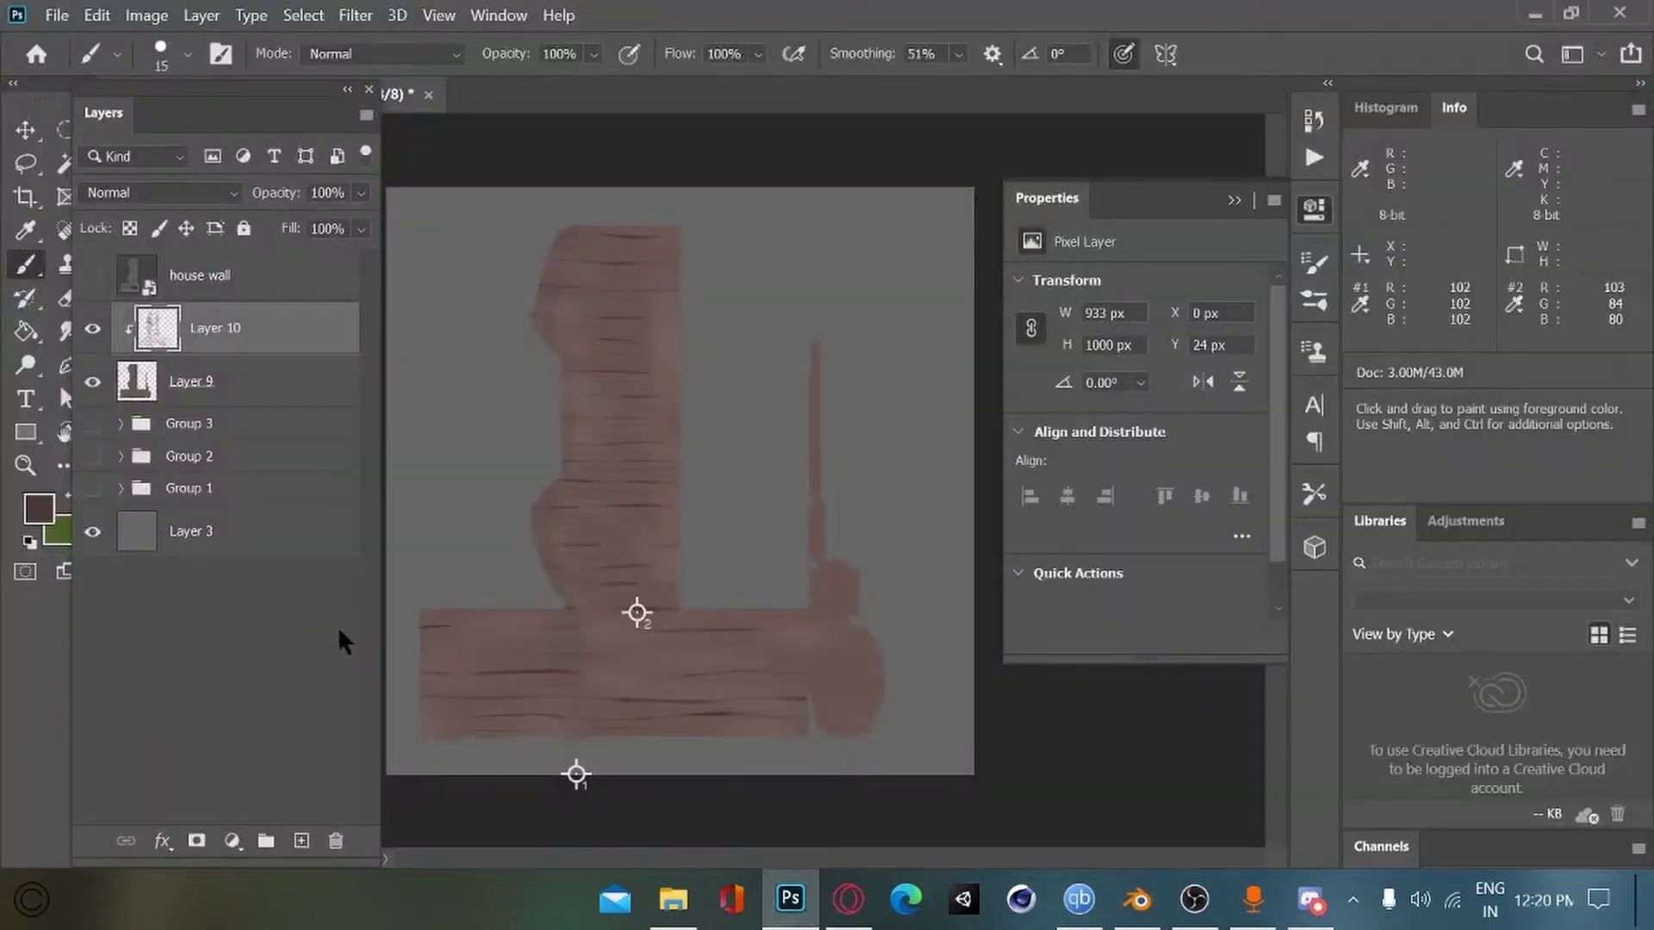
Step: Save a copy of the wall texture from Photoshop over house wall_done.png once more
{"action": "left_click", "coordinate": [57, 15]}
{"action": "mouse_move", "coordinate": [106, 371]}
{"action": "left_click", "coordinate": [419, 370]}
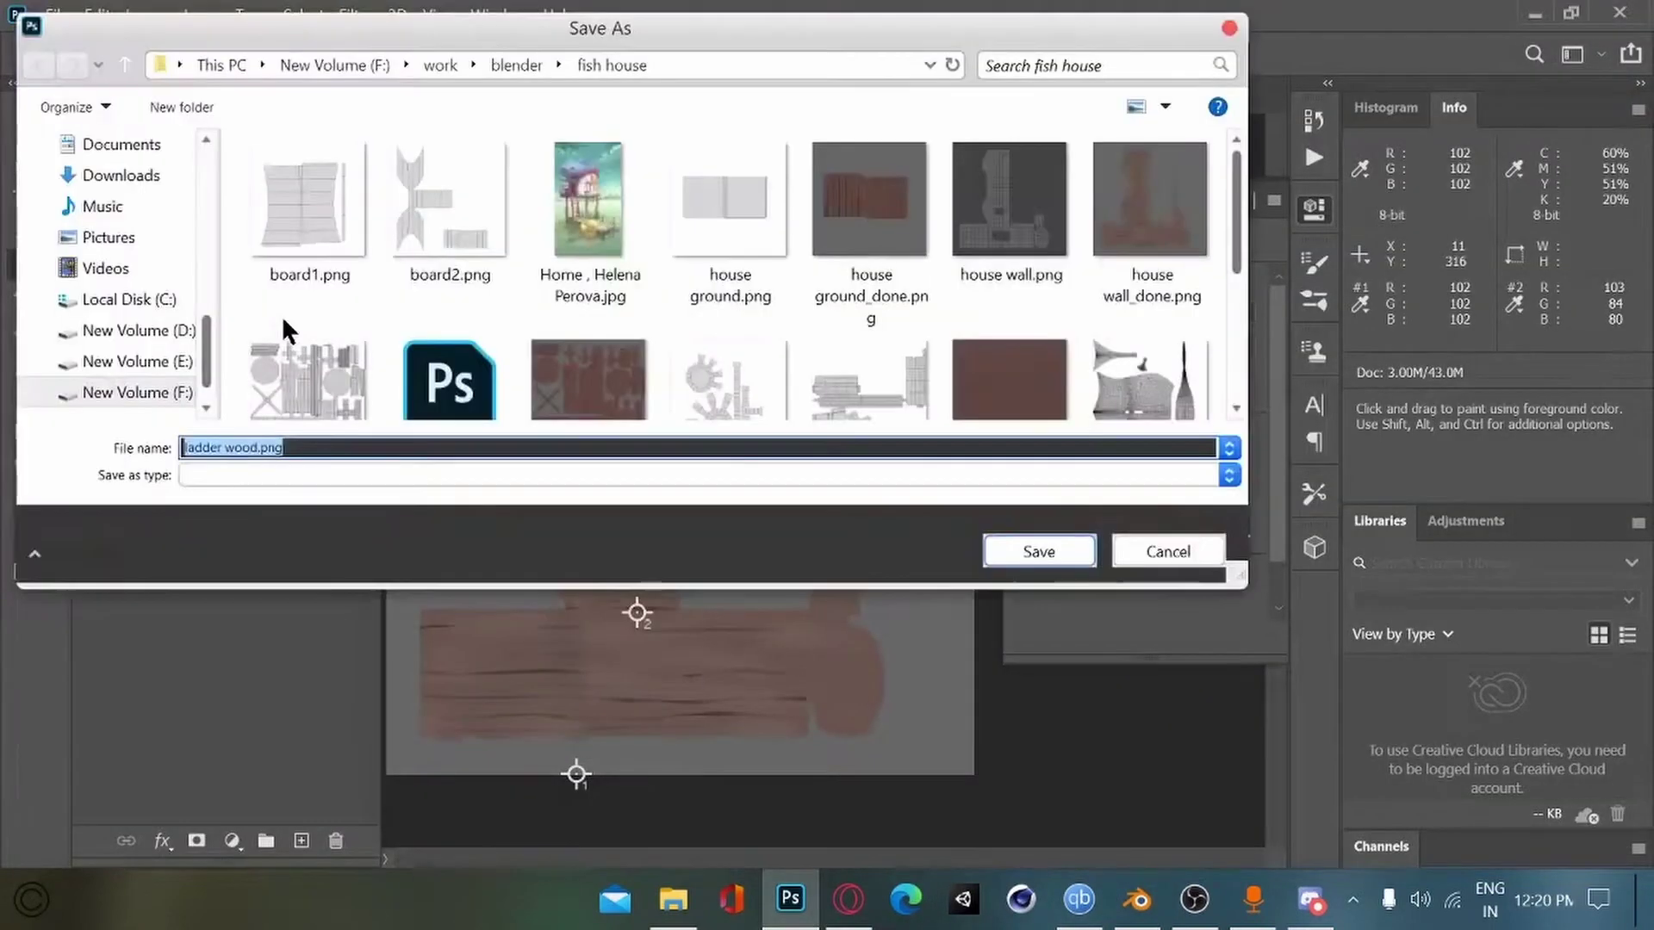
{"action": "left_click", "coordinate": [1145, 249]}
{"action": "left_click", "coordinate": [1039, 549]}
{"action": "left_click", "coordinate": [913, 469]}
Step: Switch to Blender, delete both house wall_done image nodes and refresh the project image list
{"action": "left_click", "coordinate": [1136, 899]}
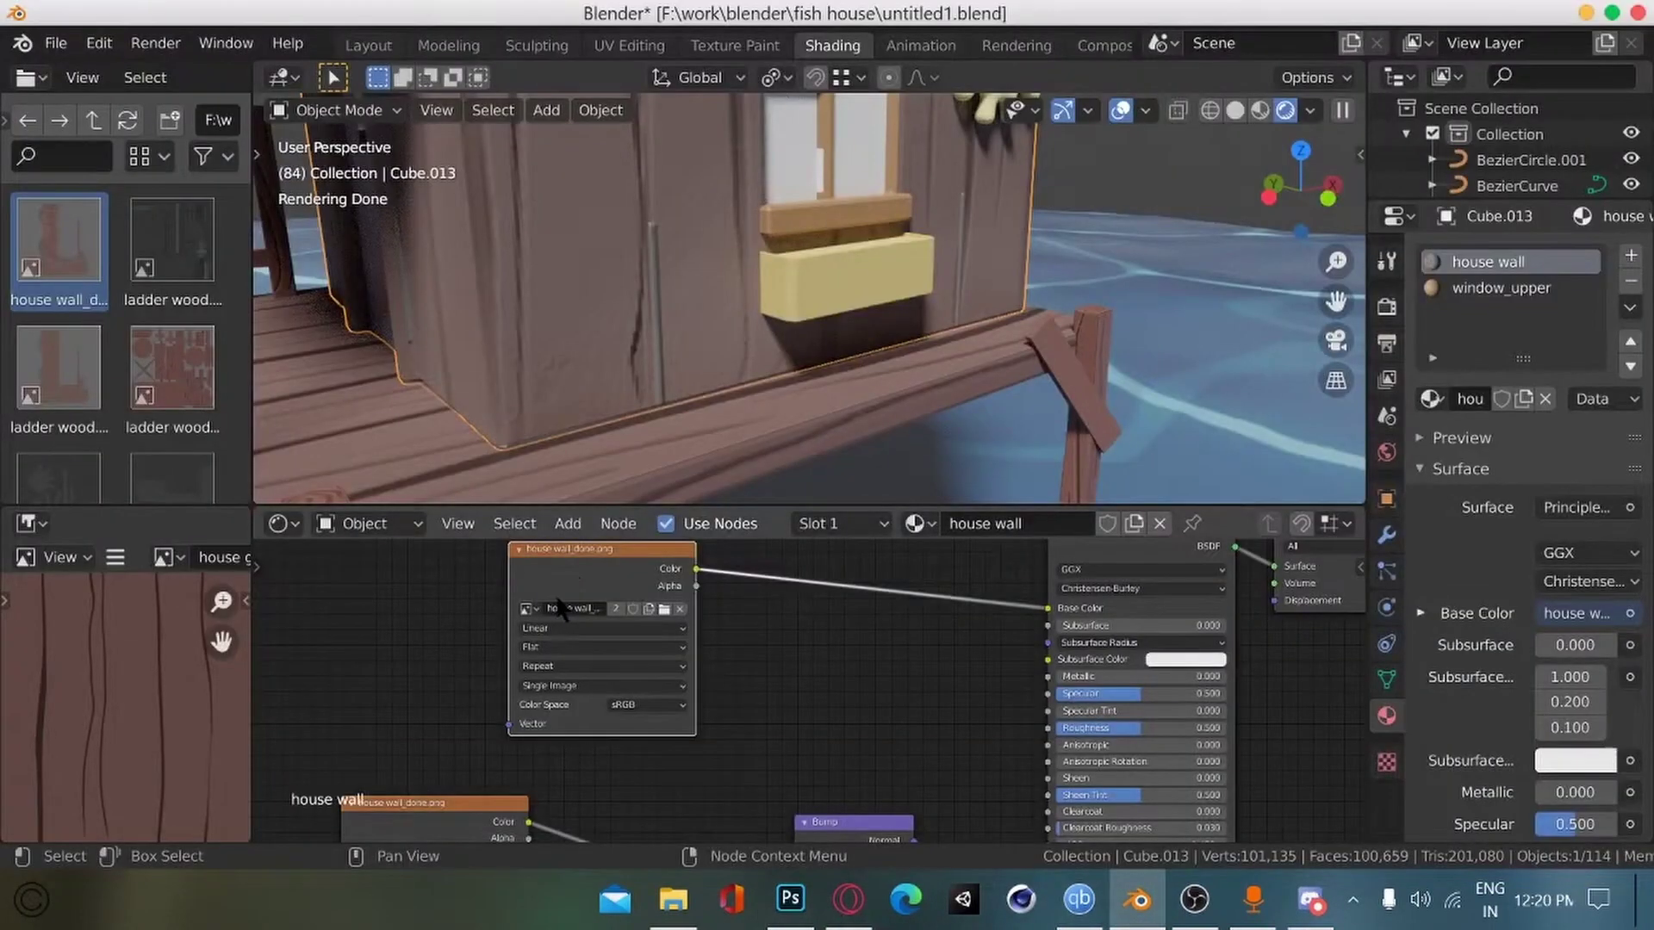
{"action": "key", "text": "x"}
{"action": "left_click", "coordinate": [448, 808]}
{"action": "key", "text": "x"}
{"action": "left_click", "coordinate": [127, 120]}
Step: Add the refreshed house wall_done image as a new texture node in the house wall material
{"action": "scroll", "coordinate": [129, 284], "scroll_direction": "down", "scroll_amount": 11}
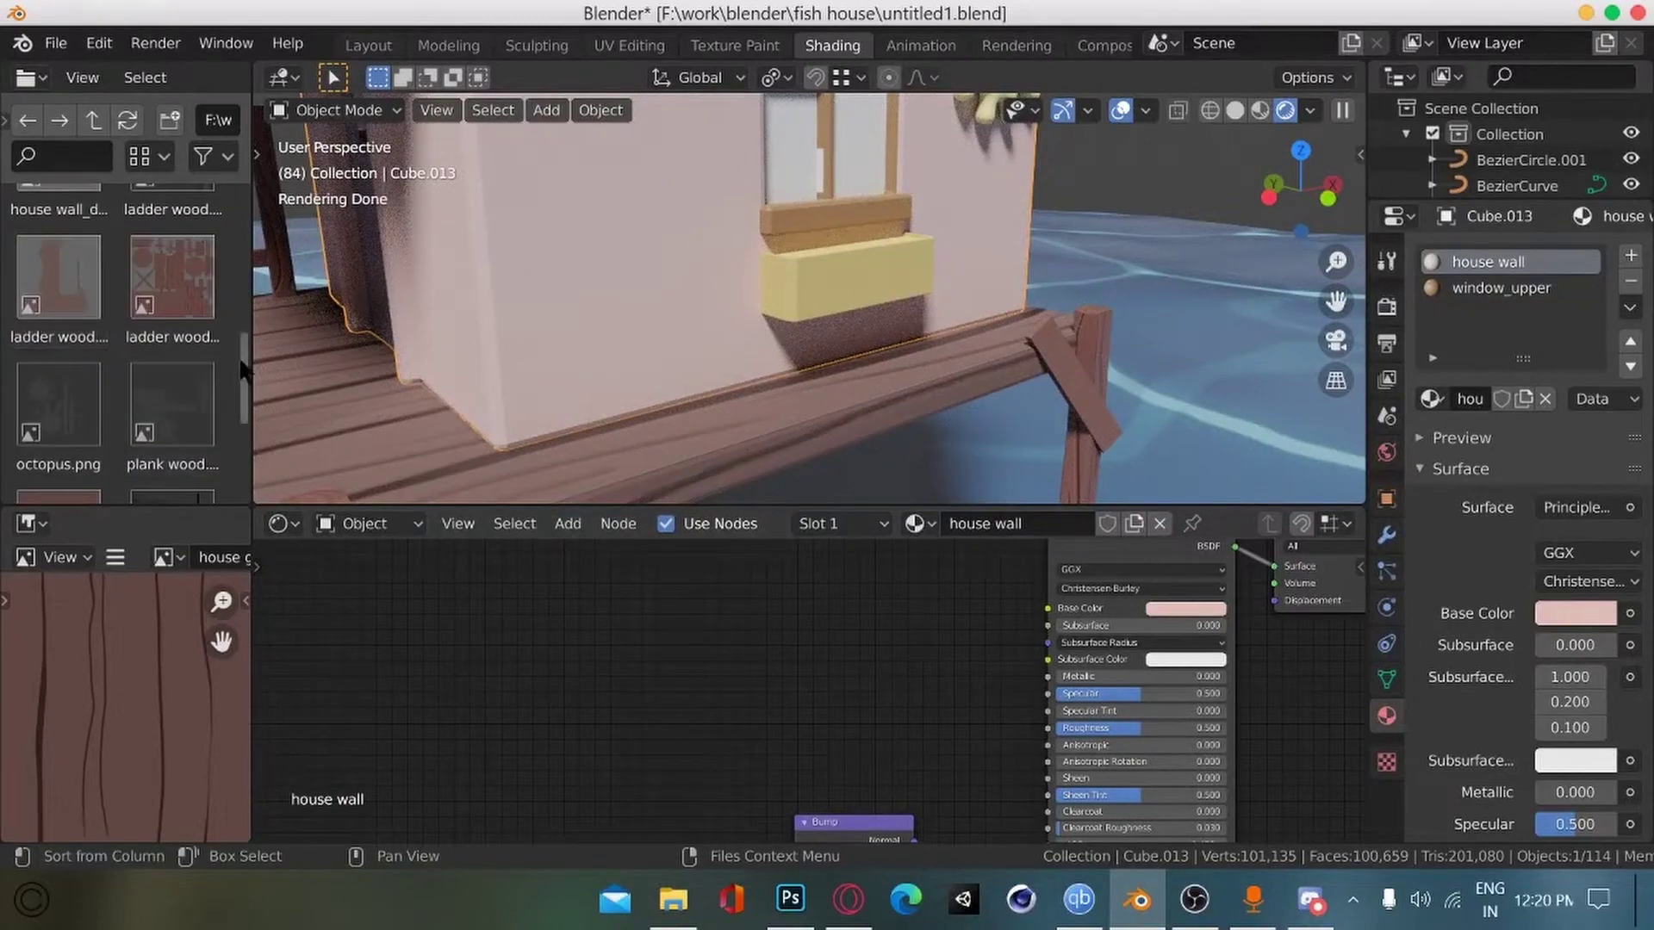
{"action": "scroll", "coordinate": [94, 293], "scroll_direction": "up", "scroll_amount": 3}
{"action": "left_click_drag", "start_coordinate": [65, 288], "coordinate": [398, 702]}
{"action": "left_click_drag", "start_coordinate": [527, 668], "coordinate": [538, 627]}
Step: Widen the image viewer area and display house wall_done.png in it instead of the house ground texture
{"action": "left_click_drag", "start_coordinate": [251, 698], "coordinate": [472, 716]}
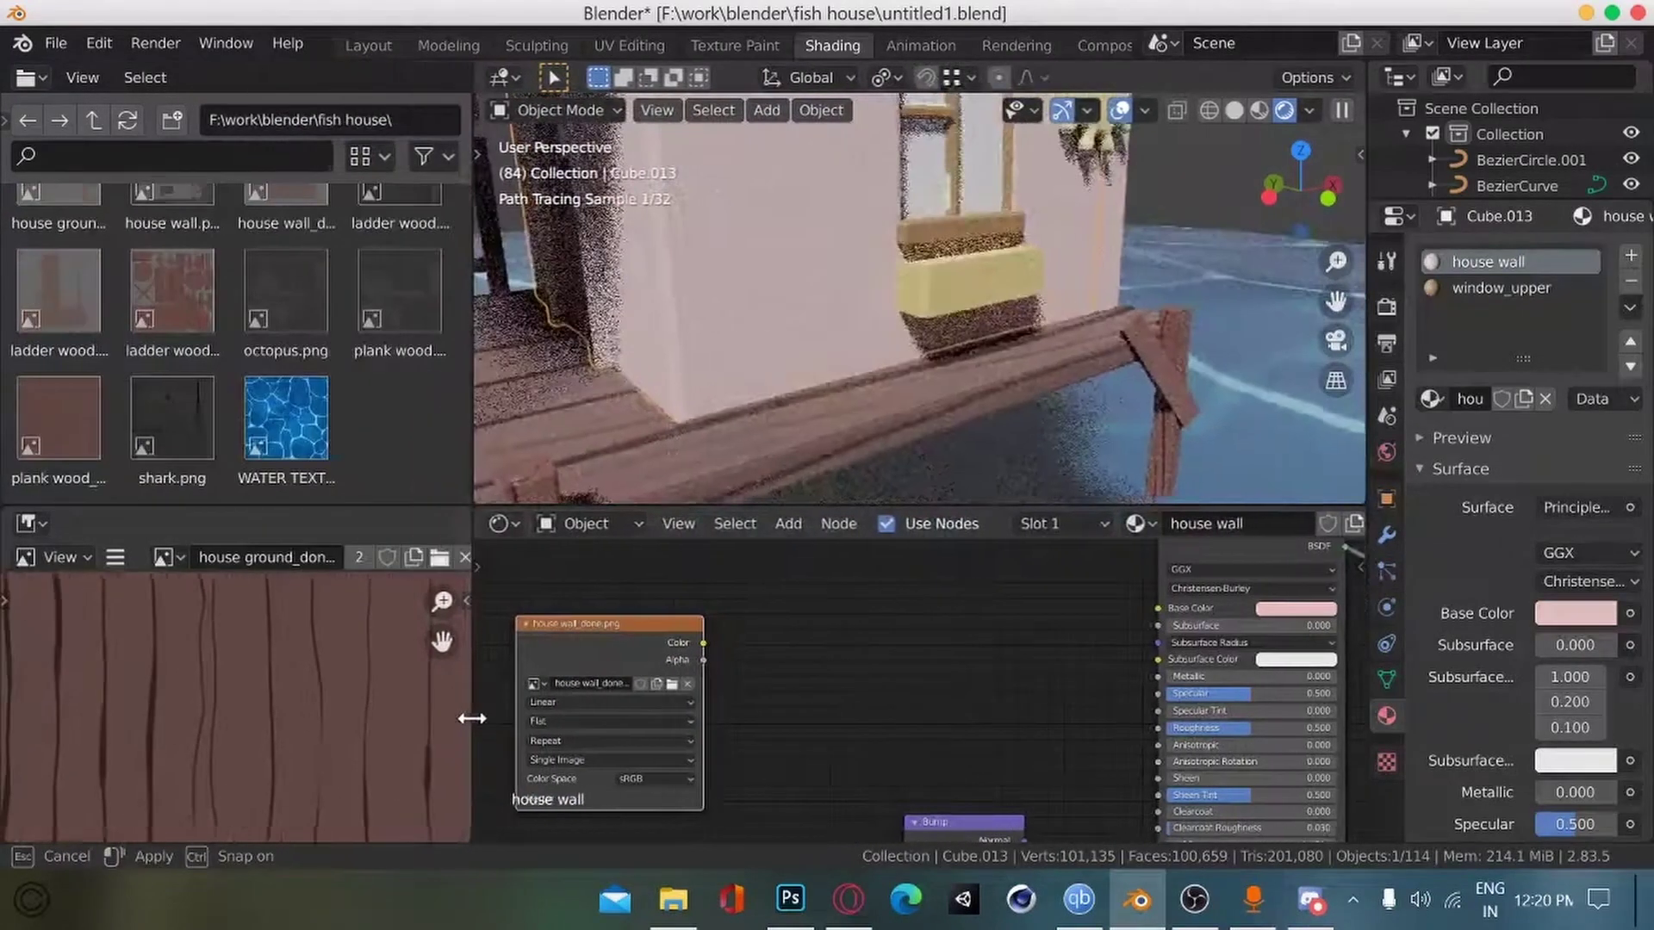
{"action": "left_click", "coordinate": [434, 558]}
{"action": "left_click", "coordinate": [159, 562]}
{"action": "left_click", "coordinate": [157, 344]}
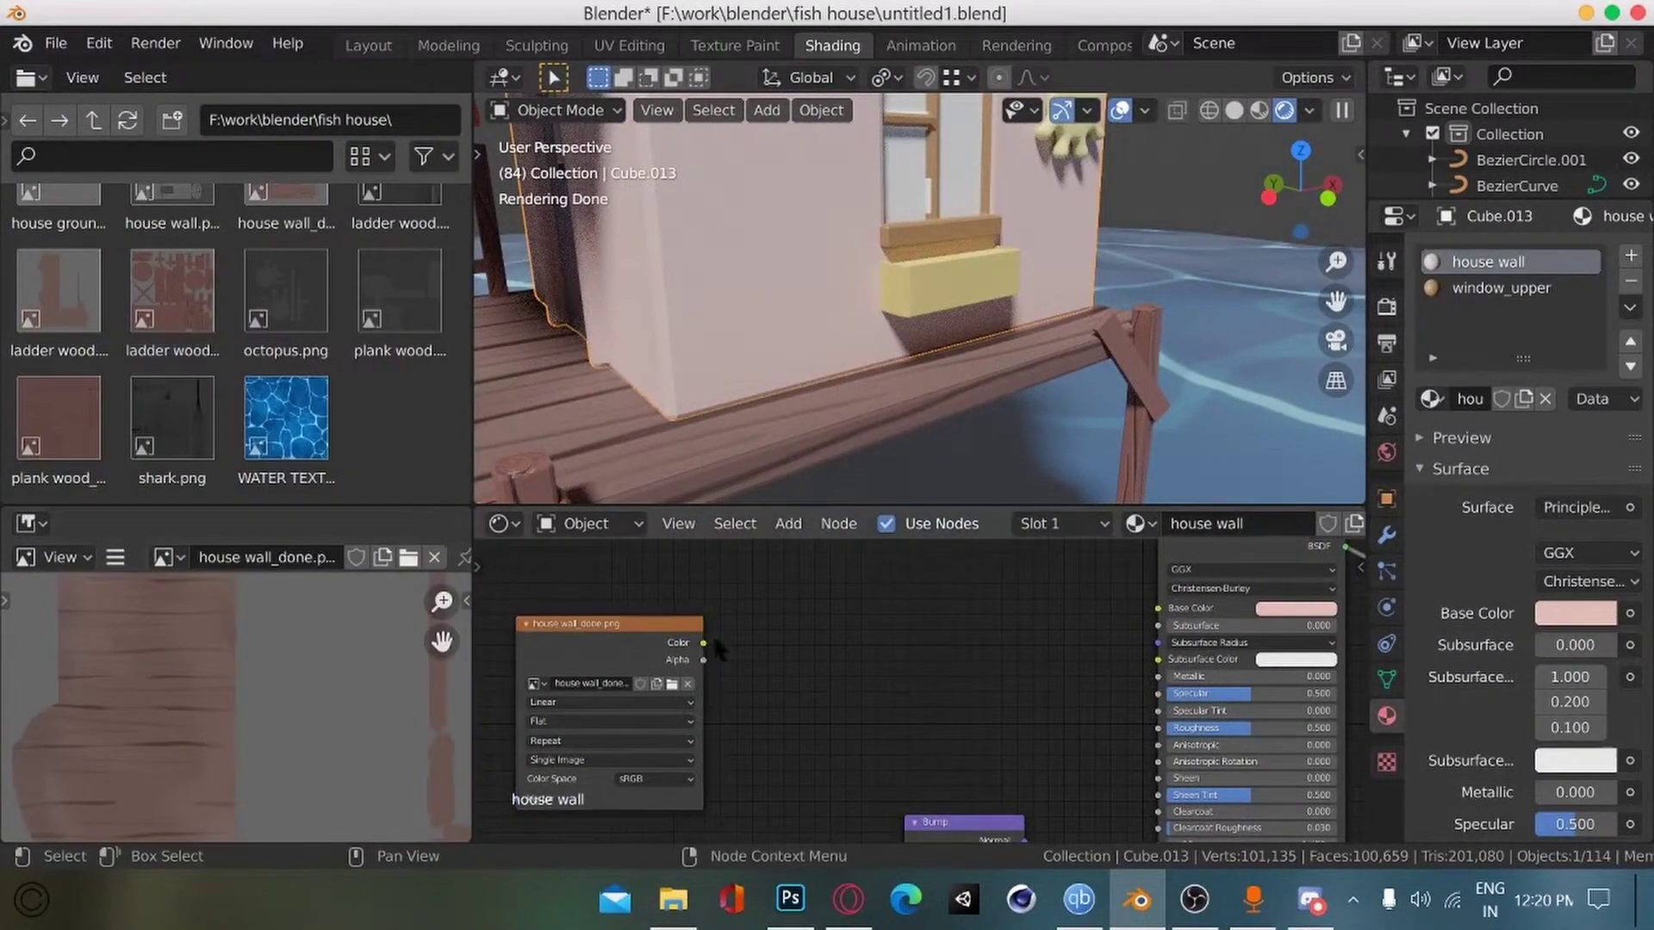
Step: Connect the house wall_done texture's color to the shader's Base Color and the Bump node's Height, rearranging both nodes
{"action": "left_click_drag", "start_coordinate": [704, 642], "coordinate": [1157, 608]}
{"action": "left_click_drag", "start_coordinate": [564, 623], "coordinate": [560, 570]}
{"action": "left_click_drag", "start_coordinate": [938, 819], "coordinate": [947, 653]}
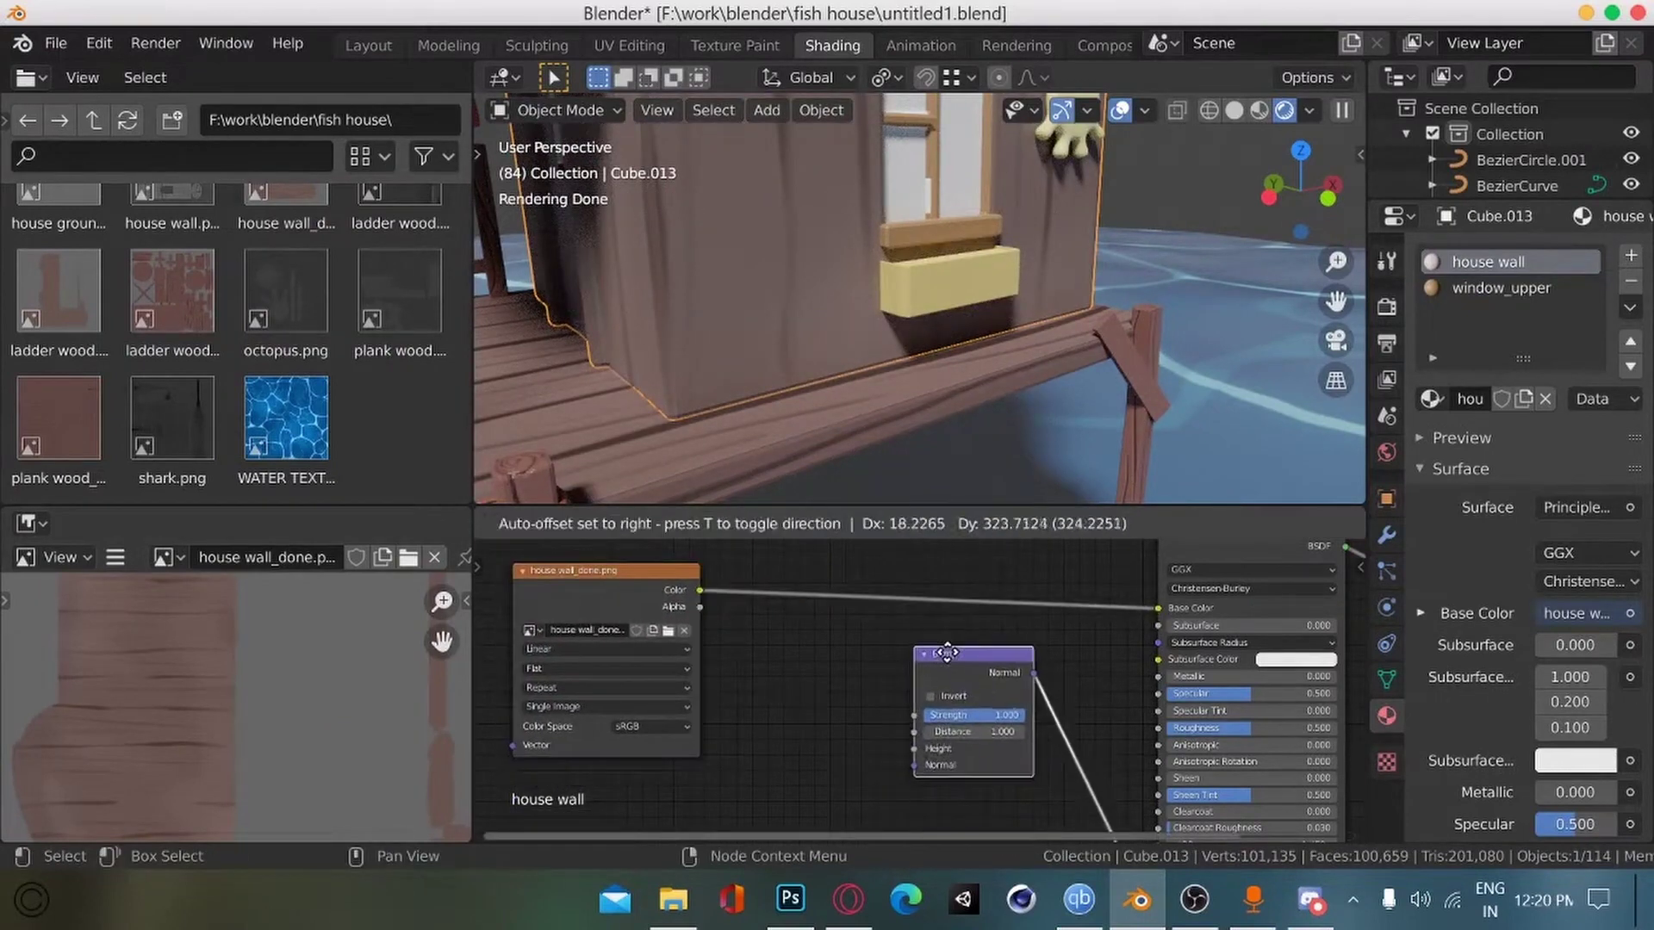
{"action": "left_click_drag", "start_coordinate": [700, 591], "coordinate": [913, 749]}
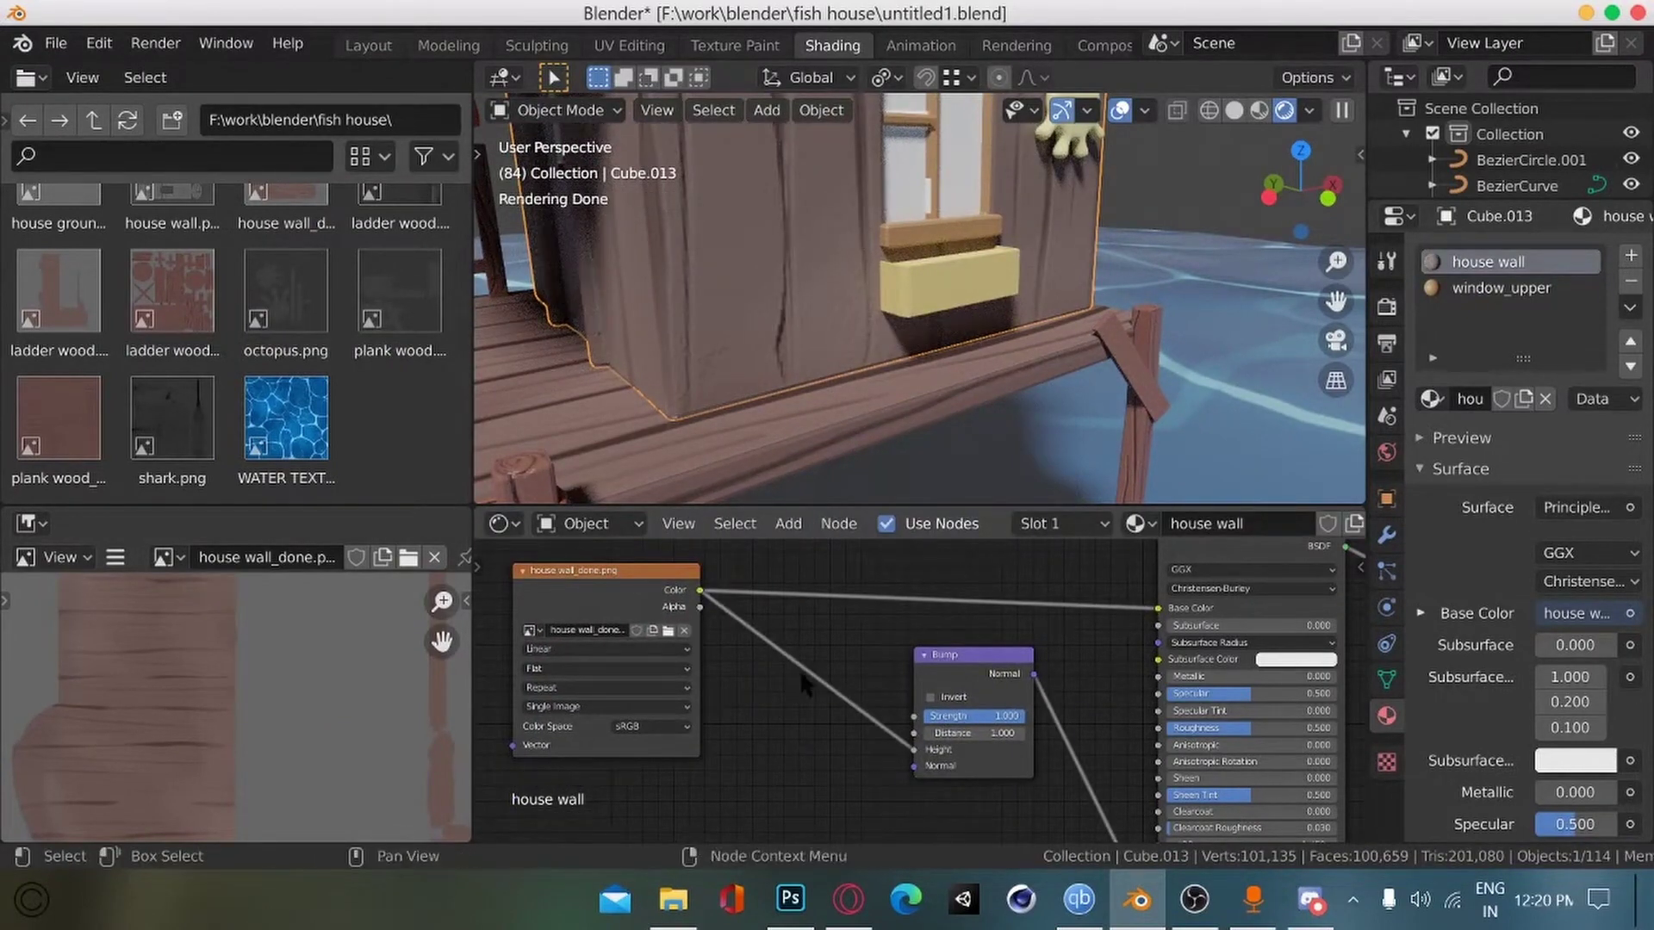
Step: Insert a ColorRamp node on the link between the wall texture's color and the Bump height
{"action": "key", "text": "shift+a"}
{"action": "left_click", "coordinate": [685, 572]}
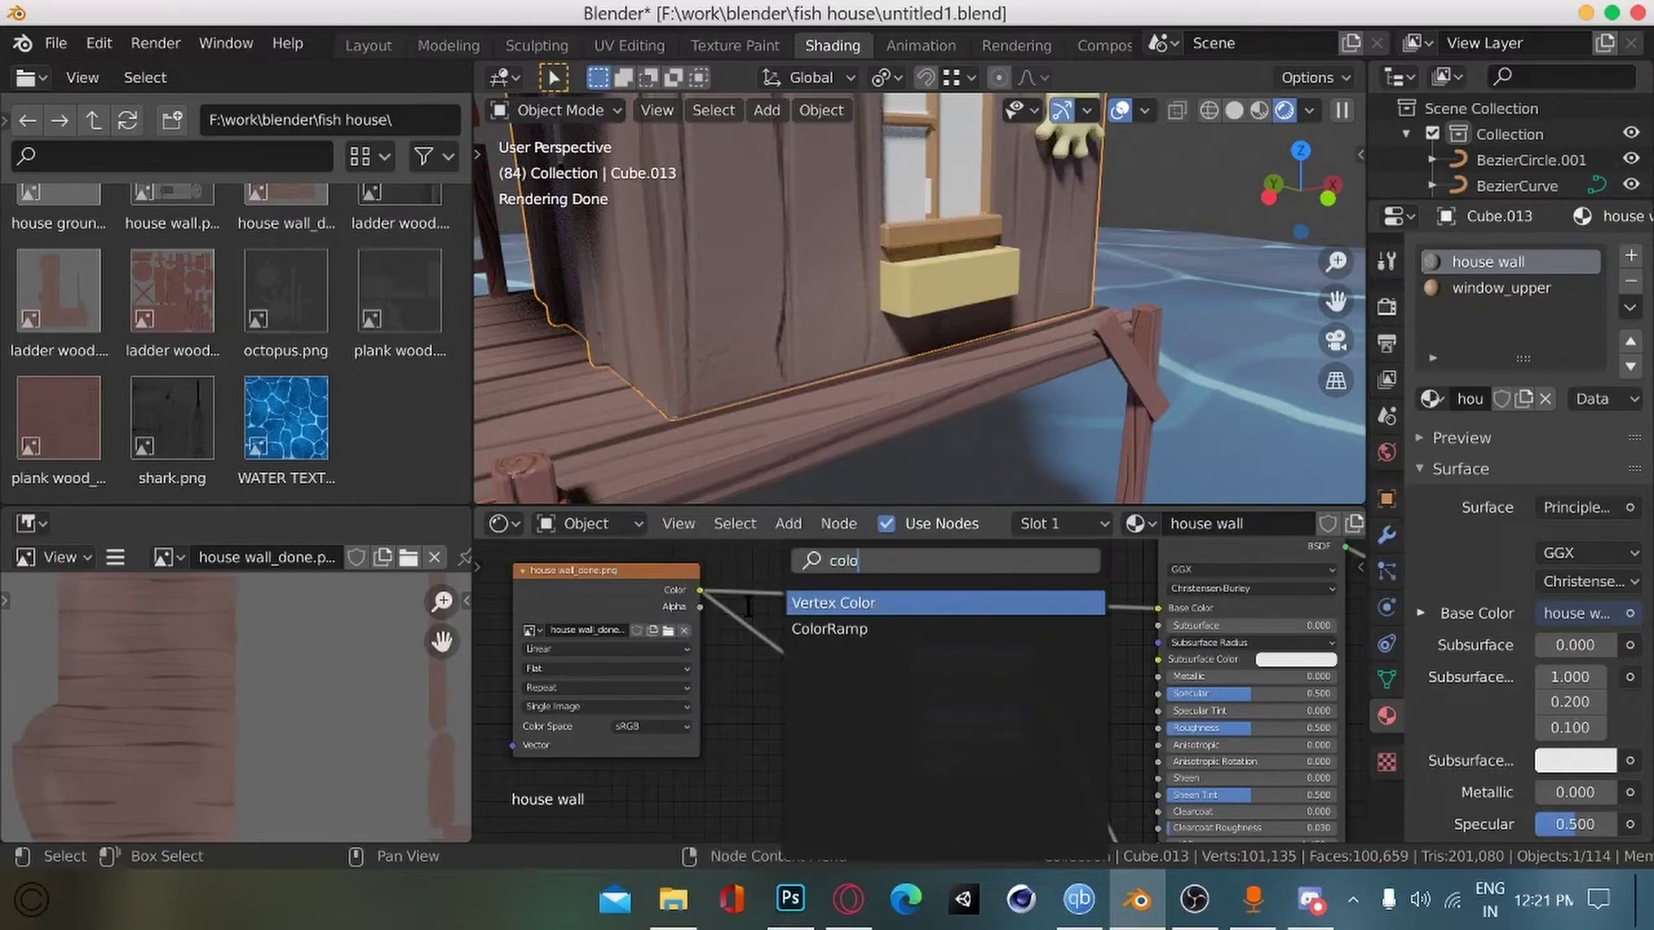
{"action": "left_click", "coordinate": [823, 628]}
{"action": "left_click", "coordinate": [815, 624]}
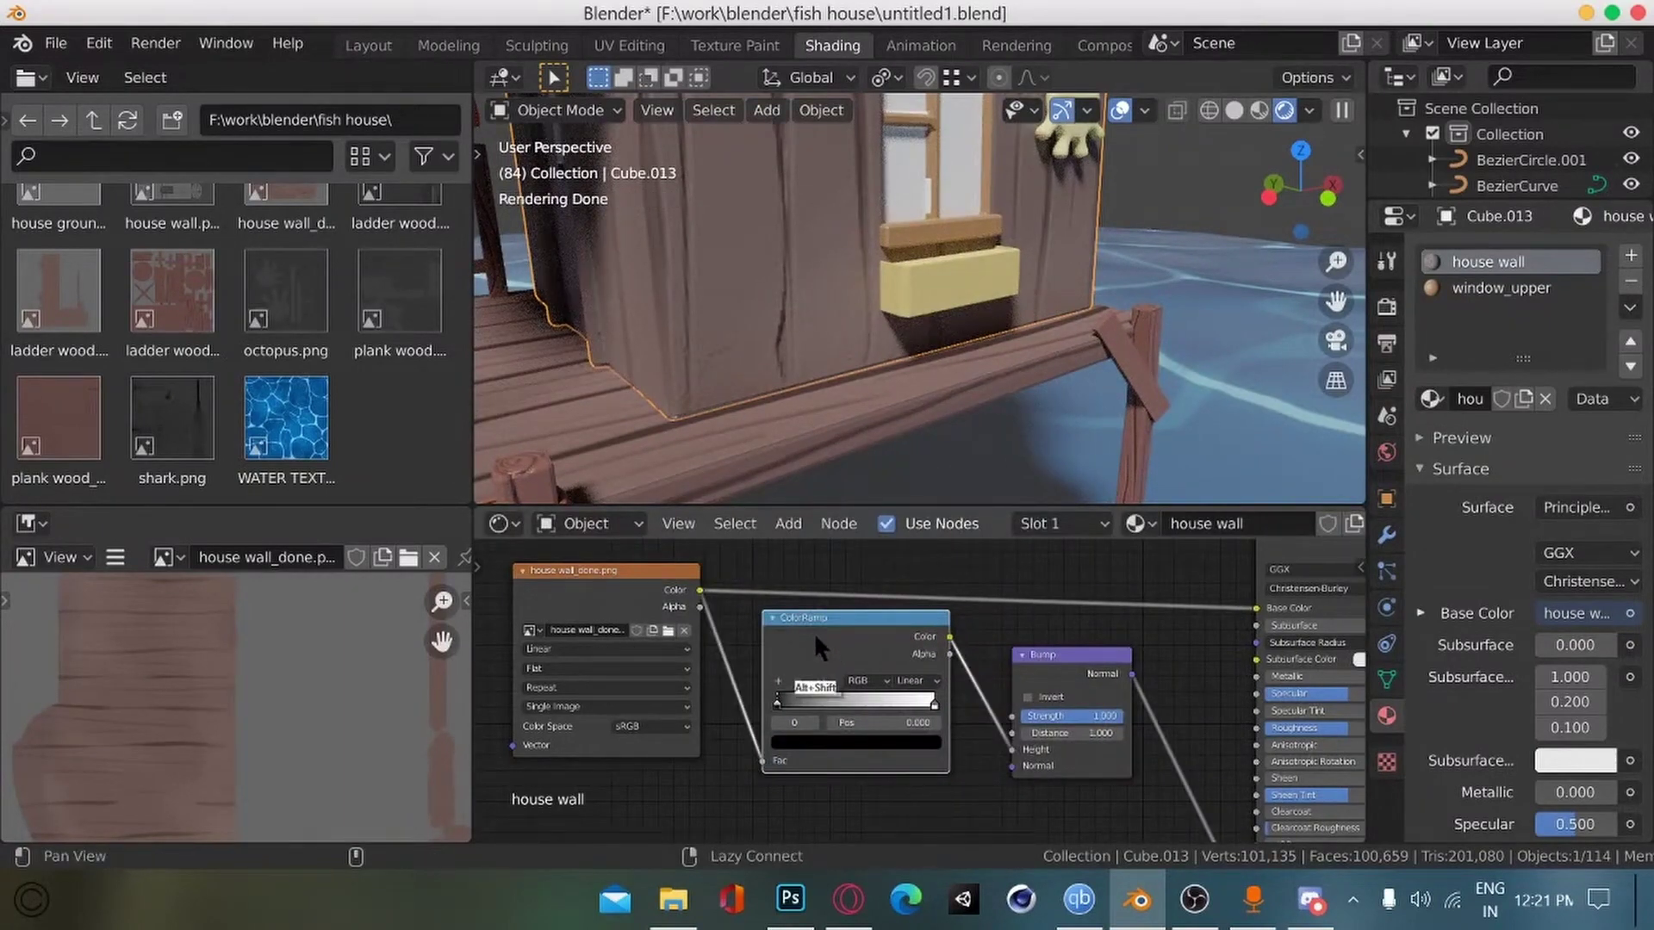
Step: Preview the ColorRamp on the wall and tighten its stops to 0.055 for black and 0.130 for white
{"action": "left_click", "coordinate": [814, 636], "text": "ctrl+shift"}
{"action": "scroll", "coordinate": [747, 692], "scroll_direction": "up", "scroll_amount": 5}
{"action": "middle_click_drag", "start_coordinate": [746, 692], "coordinate": [610, 642]}
{"action": "left_click_drag", "start_coordinate": [875, 664], "coordinate": [655, 669]}
{"action": "left_click_drag", "start_coordinate": [725, 666], "coordinate": [673, 669]}
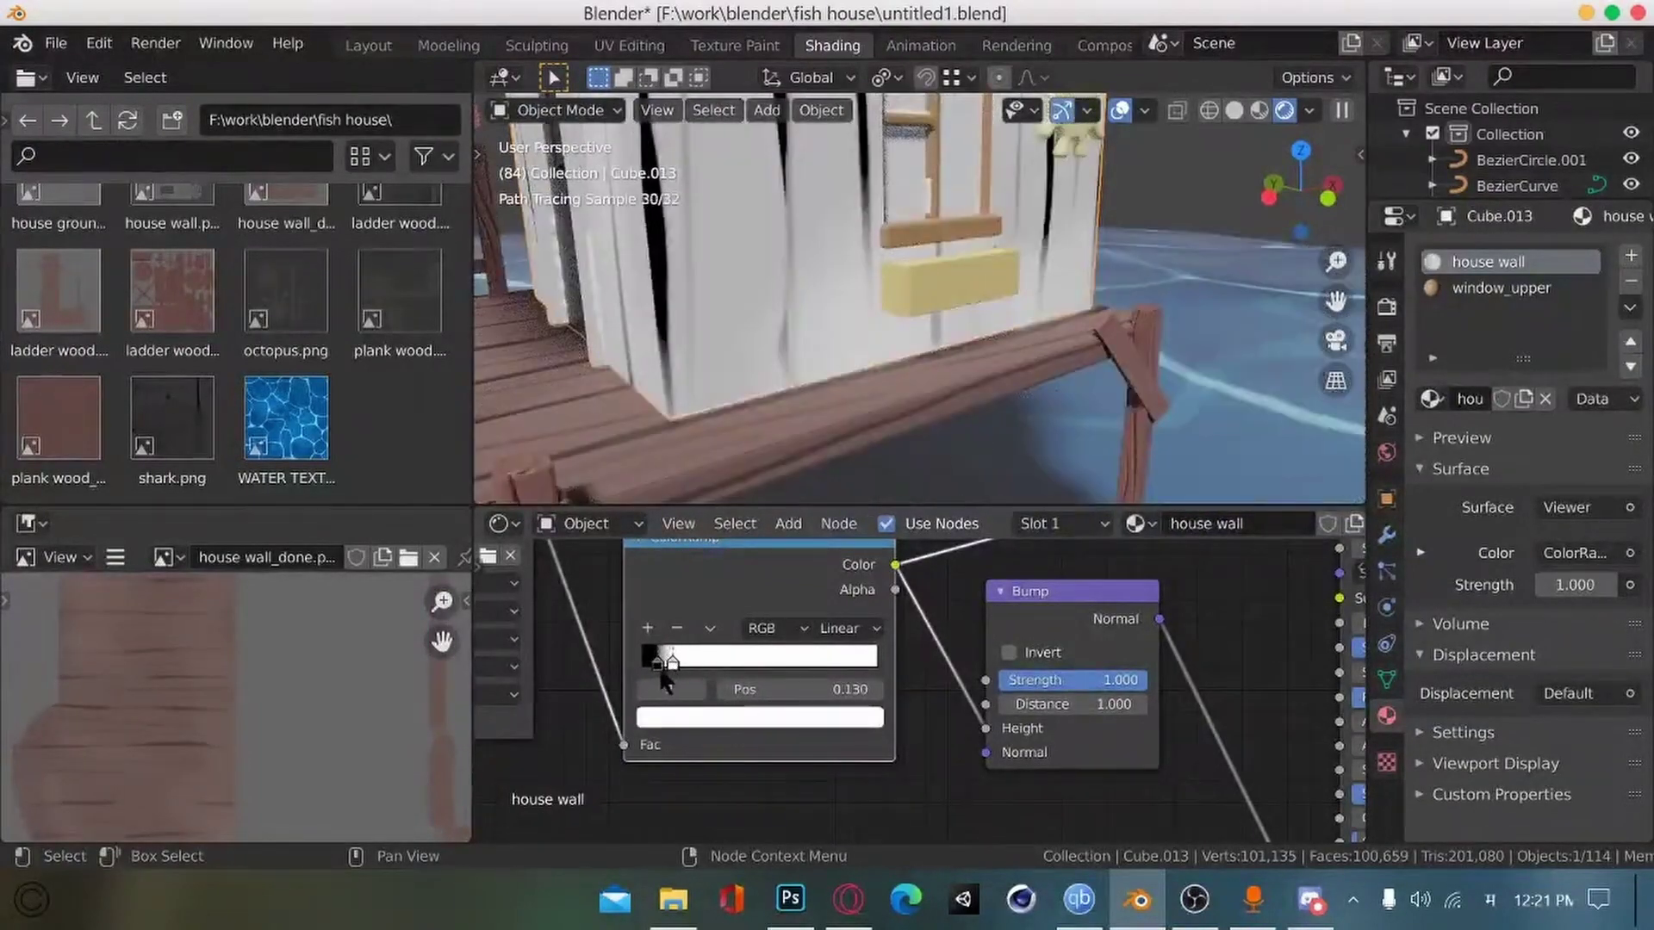
{"action": "left_click", "coordinate": [663, 663]}
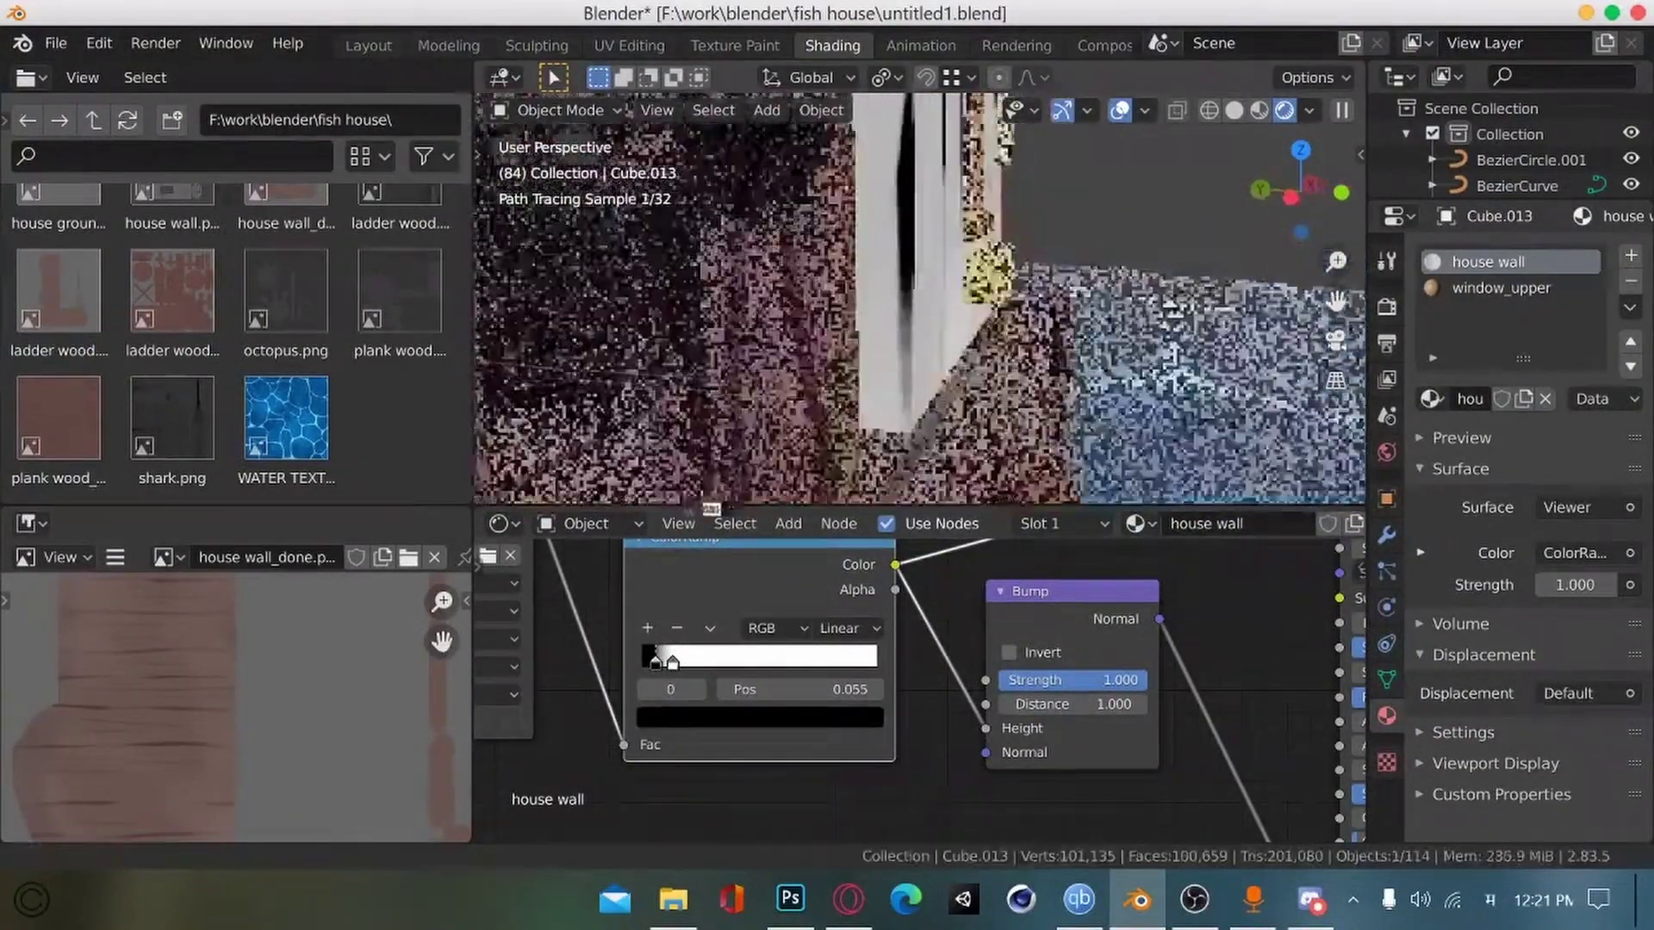
Step: Restore the Principled shader as the material output, set the Bump strength to 0.15 and save the file
{"action": "left_click_drag", "start_coordinate": [704, 497], "coordinate": [626, 475], "text": "ctrl+alt"}
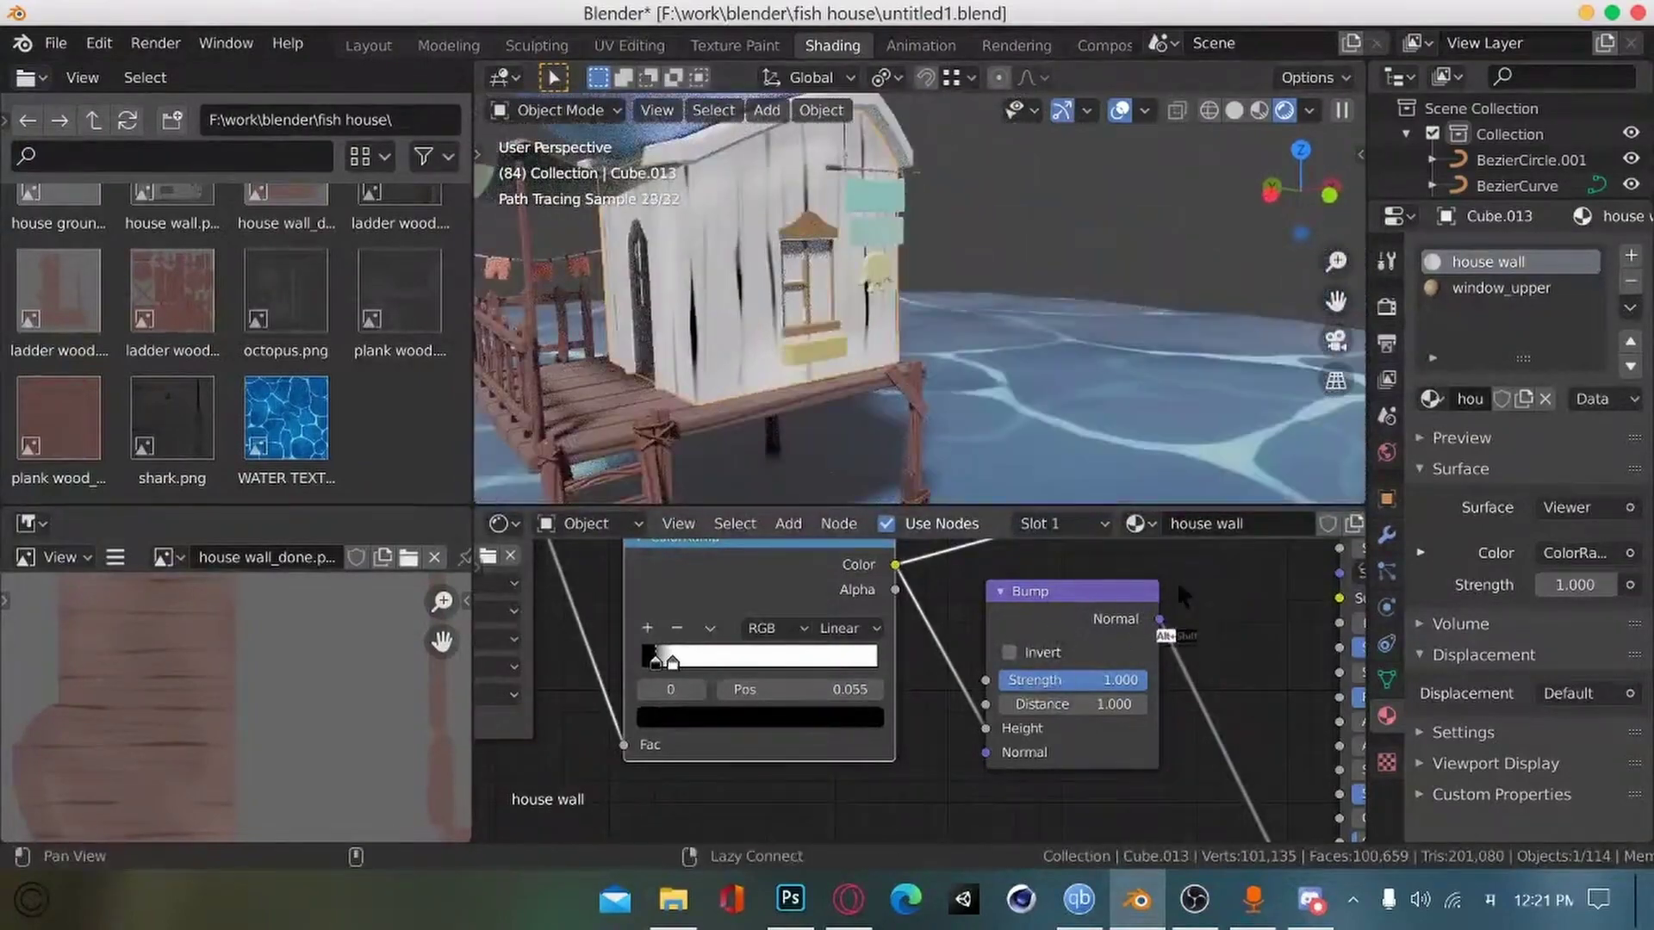
{"action": "left_click_drag", "start_coordinate": [1179, 586], "coordinate": [740, 633], "text": "alt"}
{"action": "left_click", "coordinate": [875, 573], "text": "ctrl+shift"}
{"action": "mouse_move", "coordinate": [740, 633]}
{"action": "left_mouse_down", "text": "ctrl+alt"}
{"action": "mouse_move", "coordinate": [725, 642]}
{"action": "mouse_move", "coordinate": [737, 633]}
{"action": "left_mouse_up", "text": "ctrl+alt"}
{"action": "left_click_drag", "start_coordinate": [671, 715], "coordinate": [660, 642], "text": "alt"}
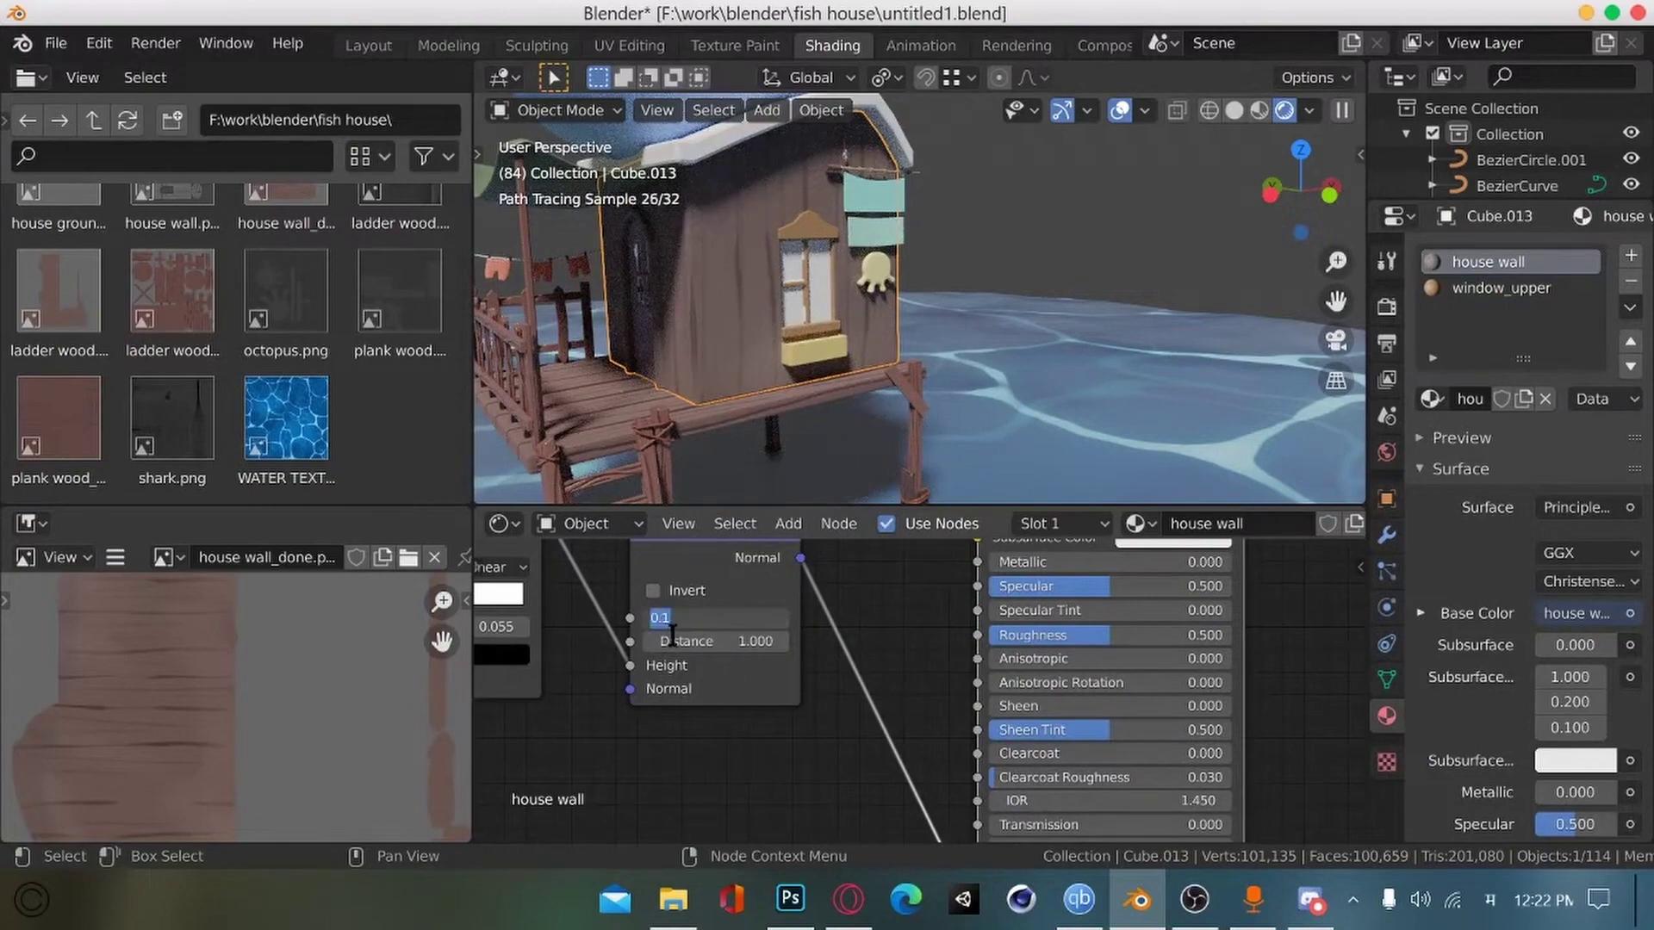
{"action": "left_click_drag", "start_coordinate": [682, 375], "coordinate": [641, 426], "text": "ctrl+alt"}
{"action": "left_click_drag", "start_coordinate": [641, 426], "coordinate": [607, 421], "text": "alt"}
{"action": "left_click_drag", "start_coordinate": [560, 474], "coordinate": [669, 458], "text": "alt+shift"}
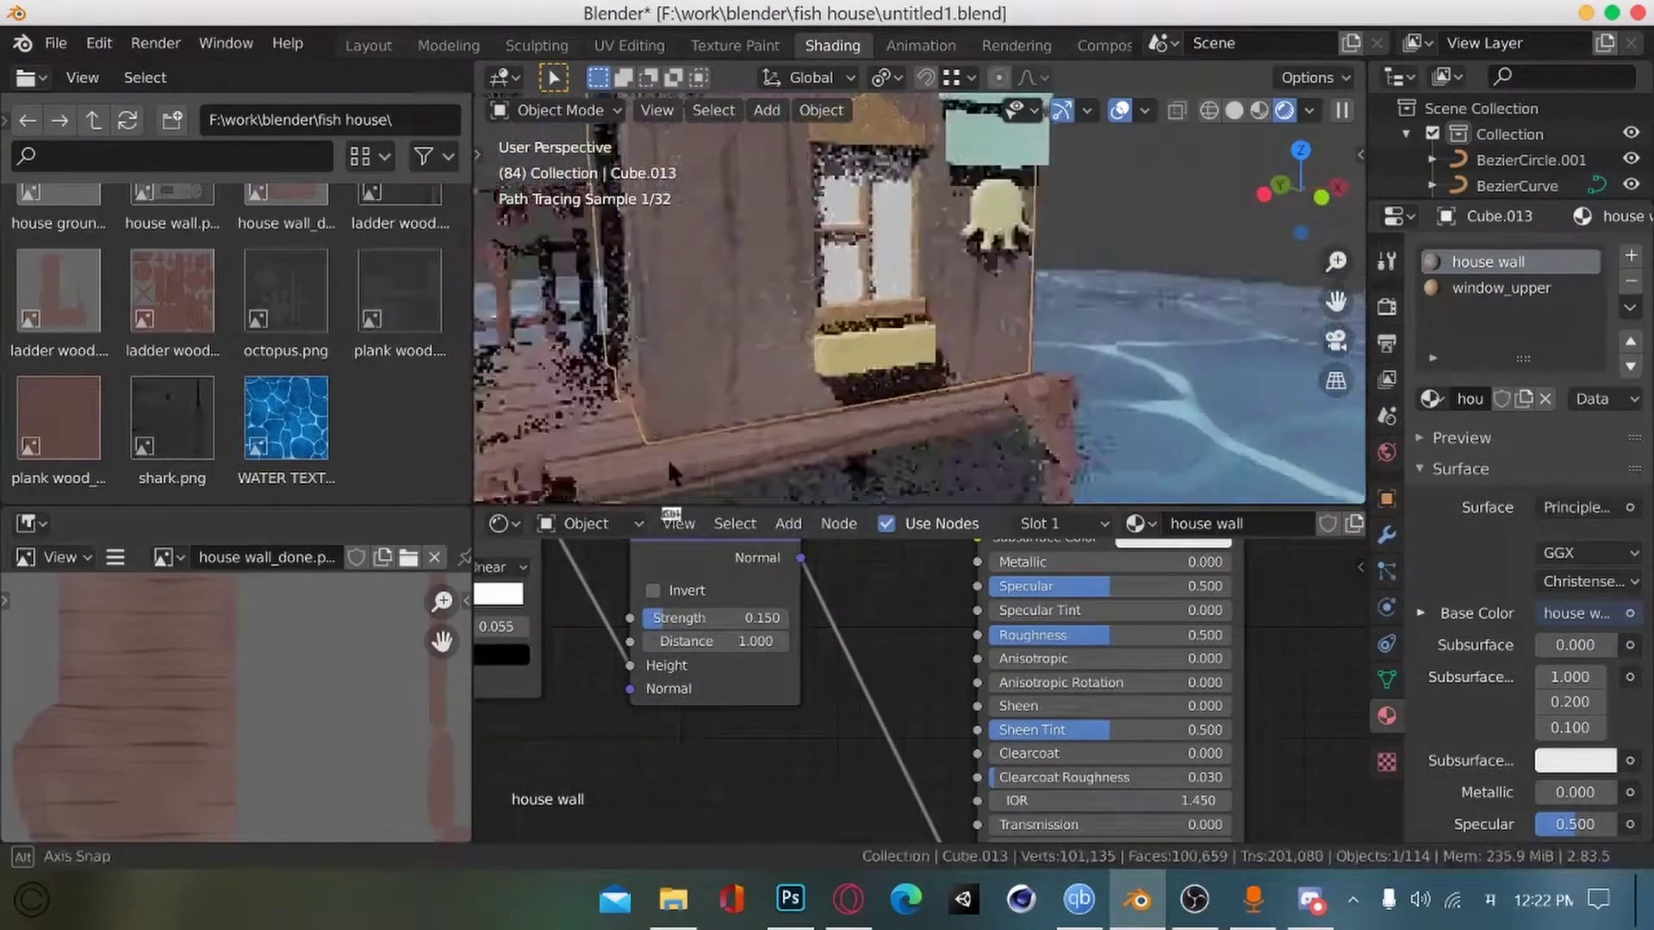
{"action": "key", "text": "ctrl+s"}
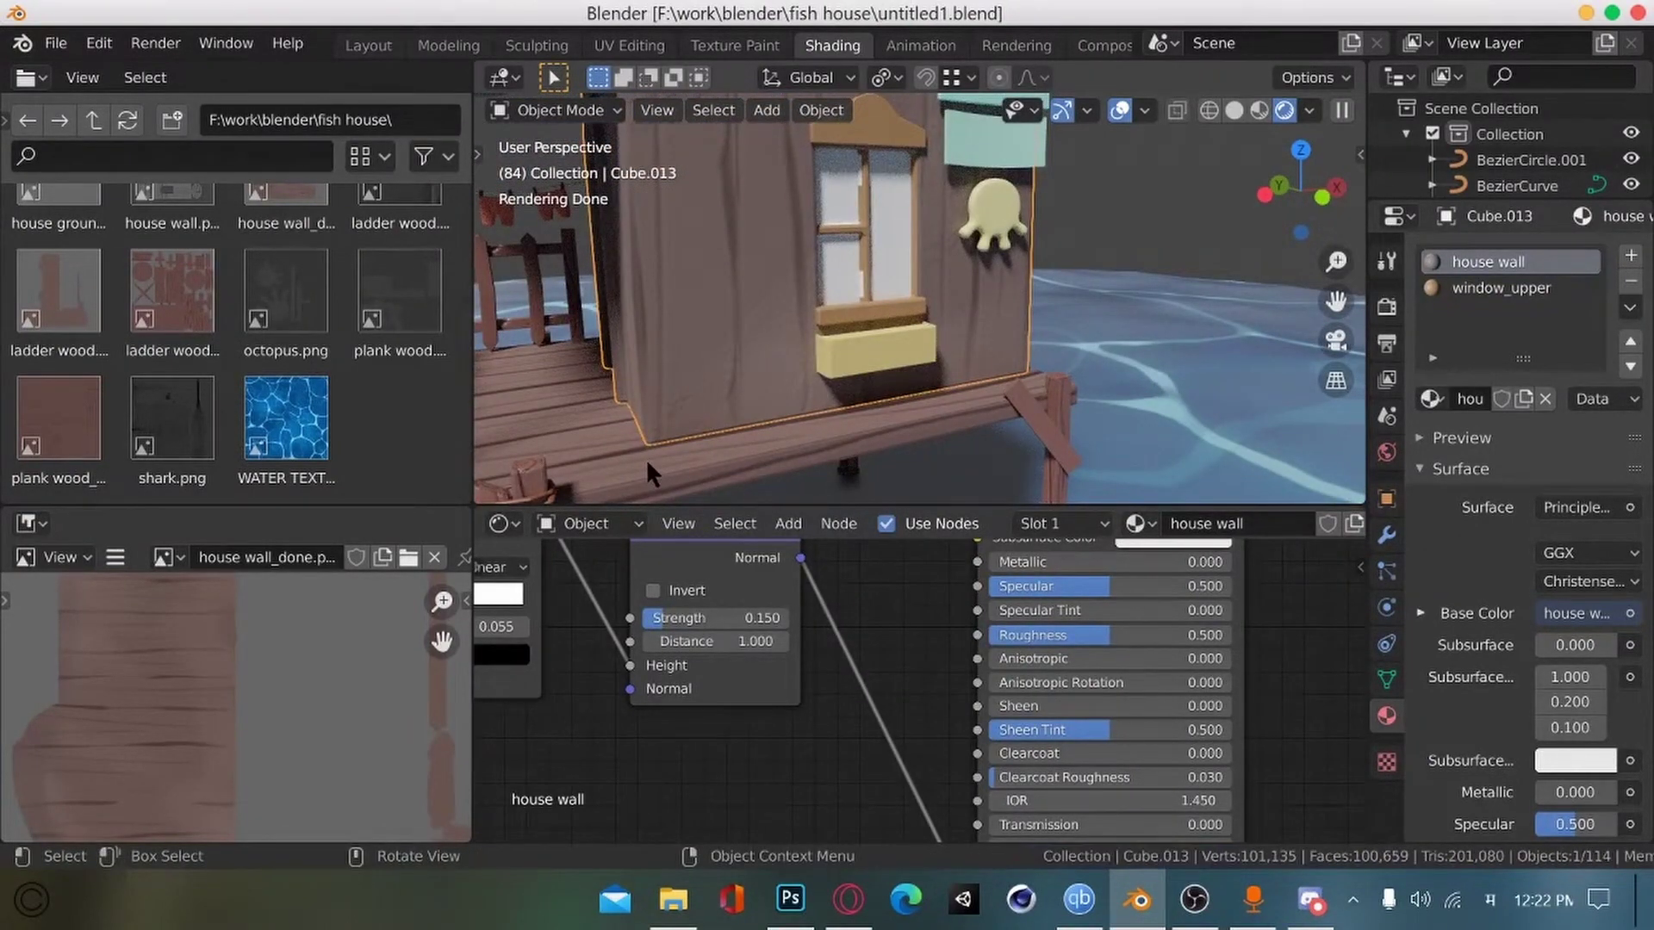
Step: Switch to Photoshop and open the Export As settings for the wall texture
{"action": "left_click", "coordinate": [789, 911]}
{"action": "left_click_drag", "start_coordinate": [608, 521], "coordinate": [682, 538], "text": "ctrl"}
{"action": "left_click_drag", "start_coordinate": [682, 551], "coordinate": [731, 775]}
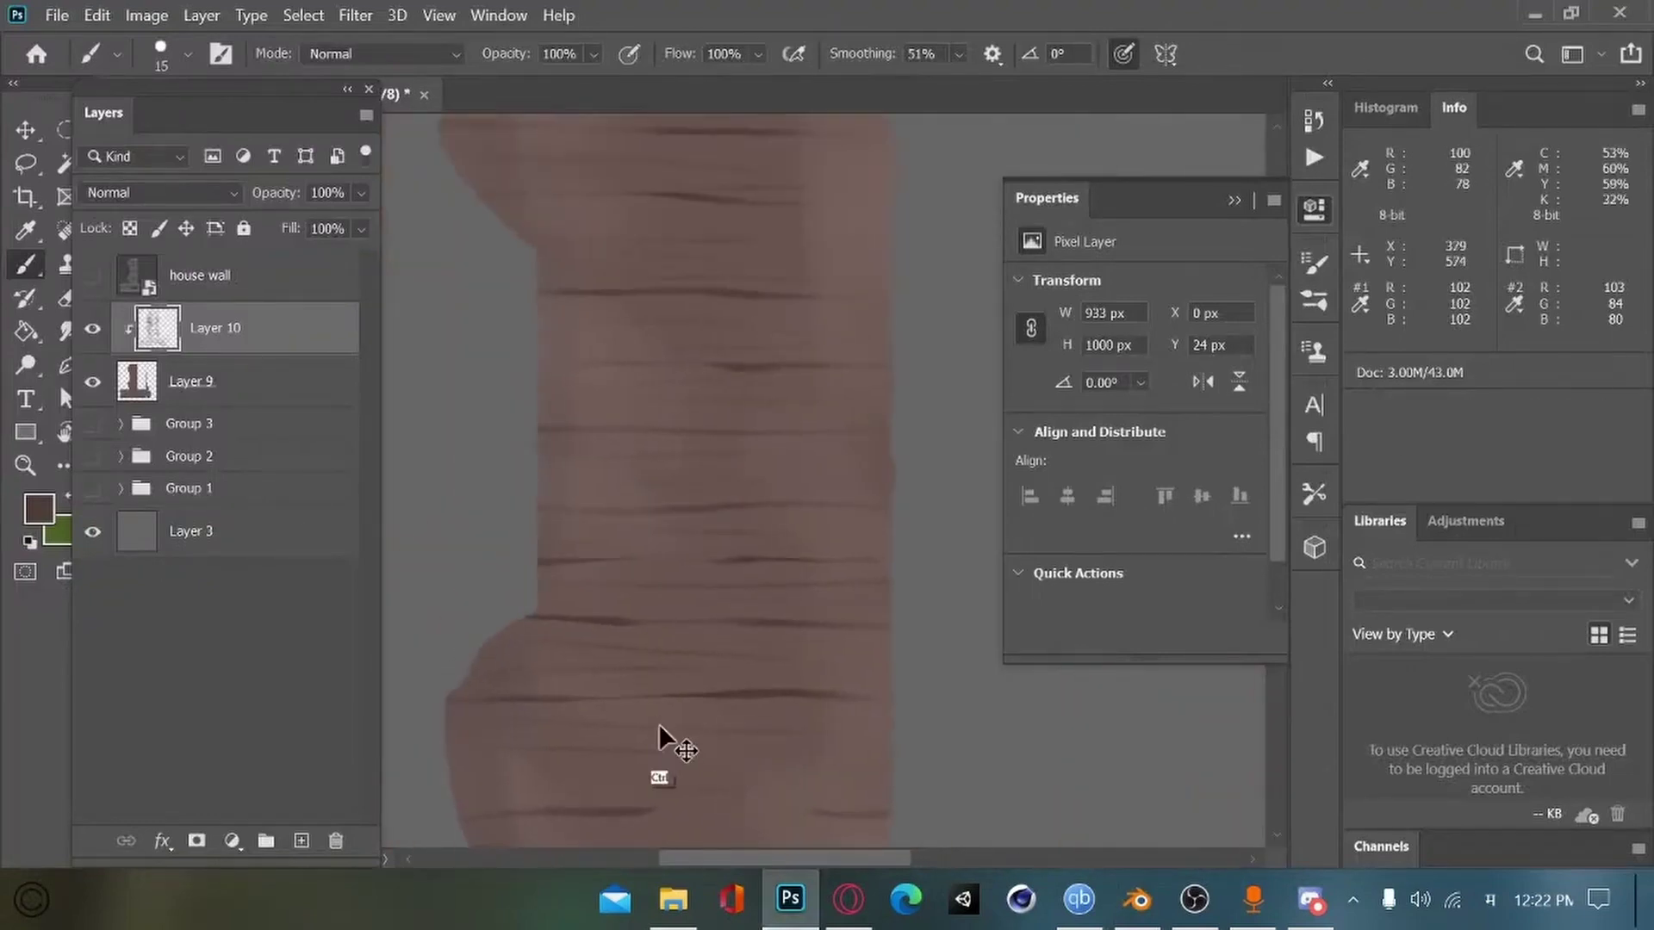
{"action": "scroll", "coordinate": [659, 731], "scroll_direction": "down", "scroll_amount": 3}
{"action": "key", "text": "alt+f"}
{"action": "mouse_move", "coordinate": [133, 370]}
{"action": "left_click", "coordinate": [414, 396]}
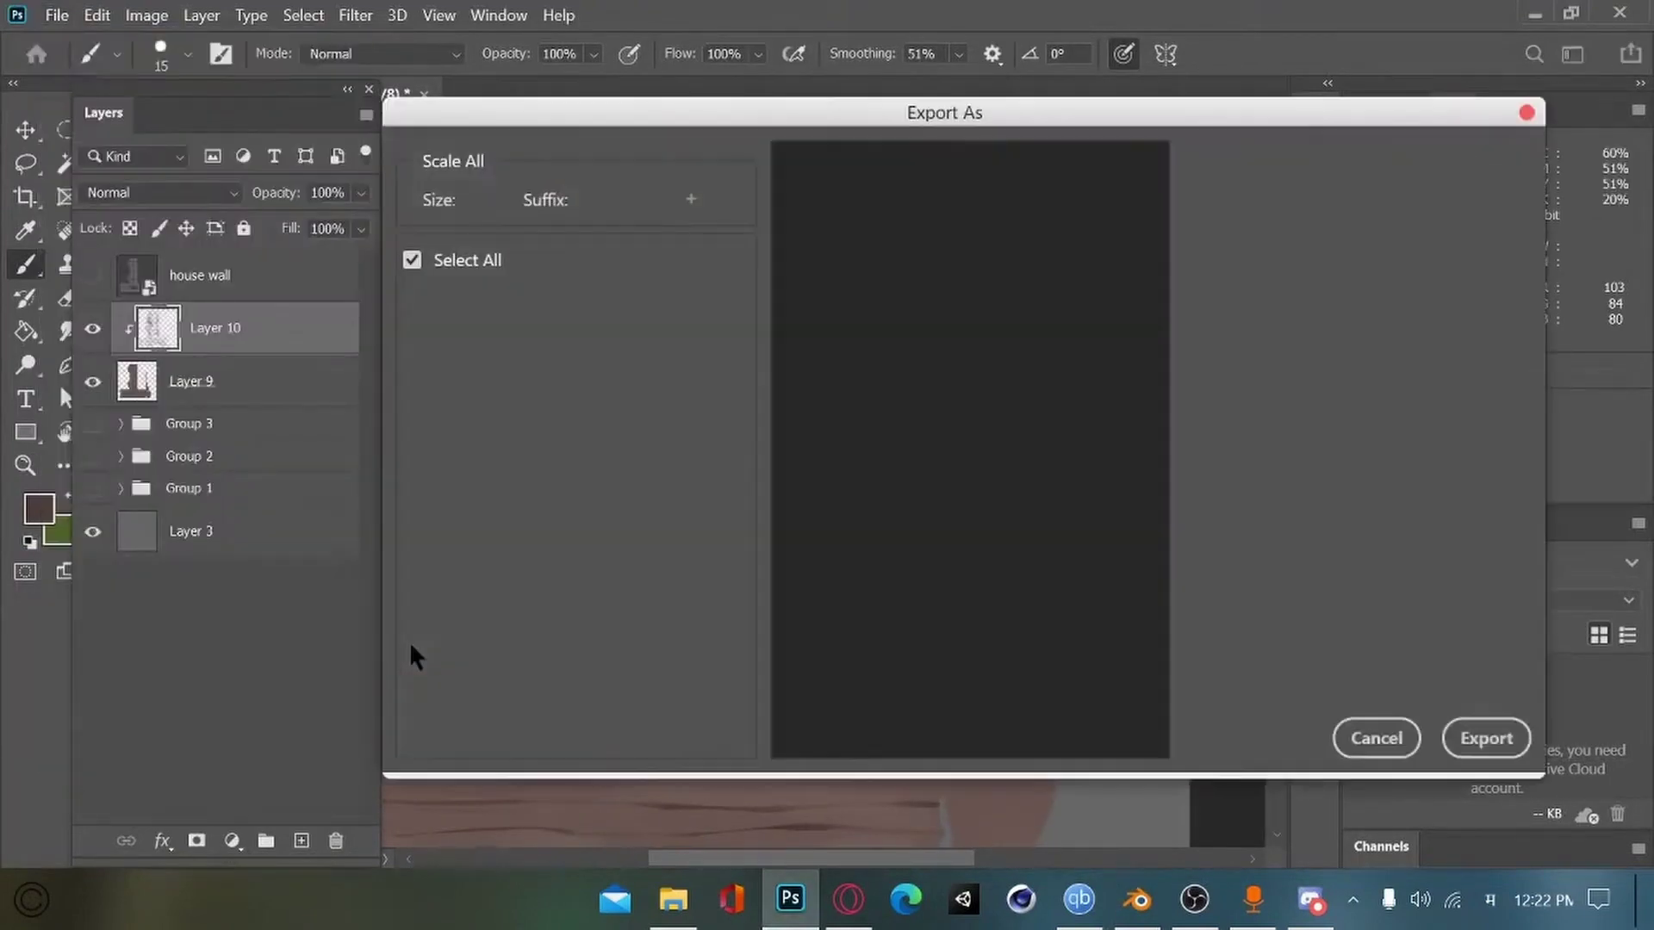
{"action": "key", "text": "Down"}
{"action": "key", "text": "Down"}
{"action": "key", "text": "Down"}
{"action": "key", "text": "Down"}
{"action": "key", "text": "Down"}
{"action": "key", "text": "Return"}
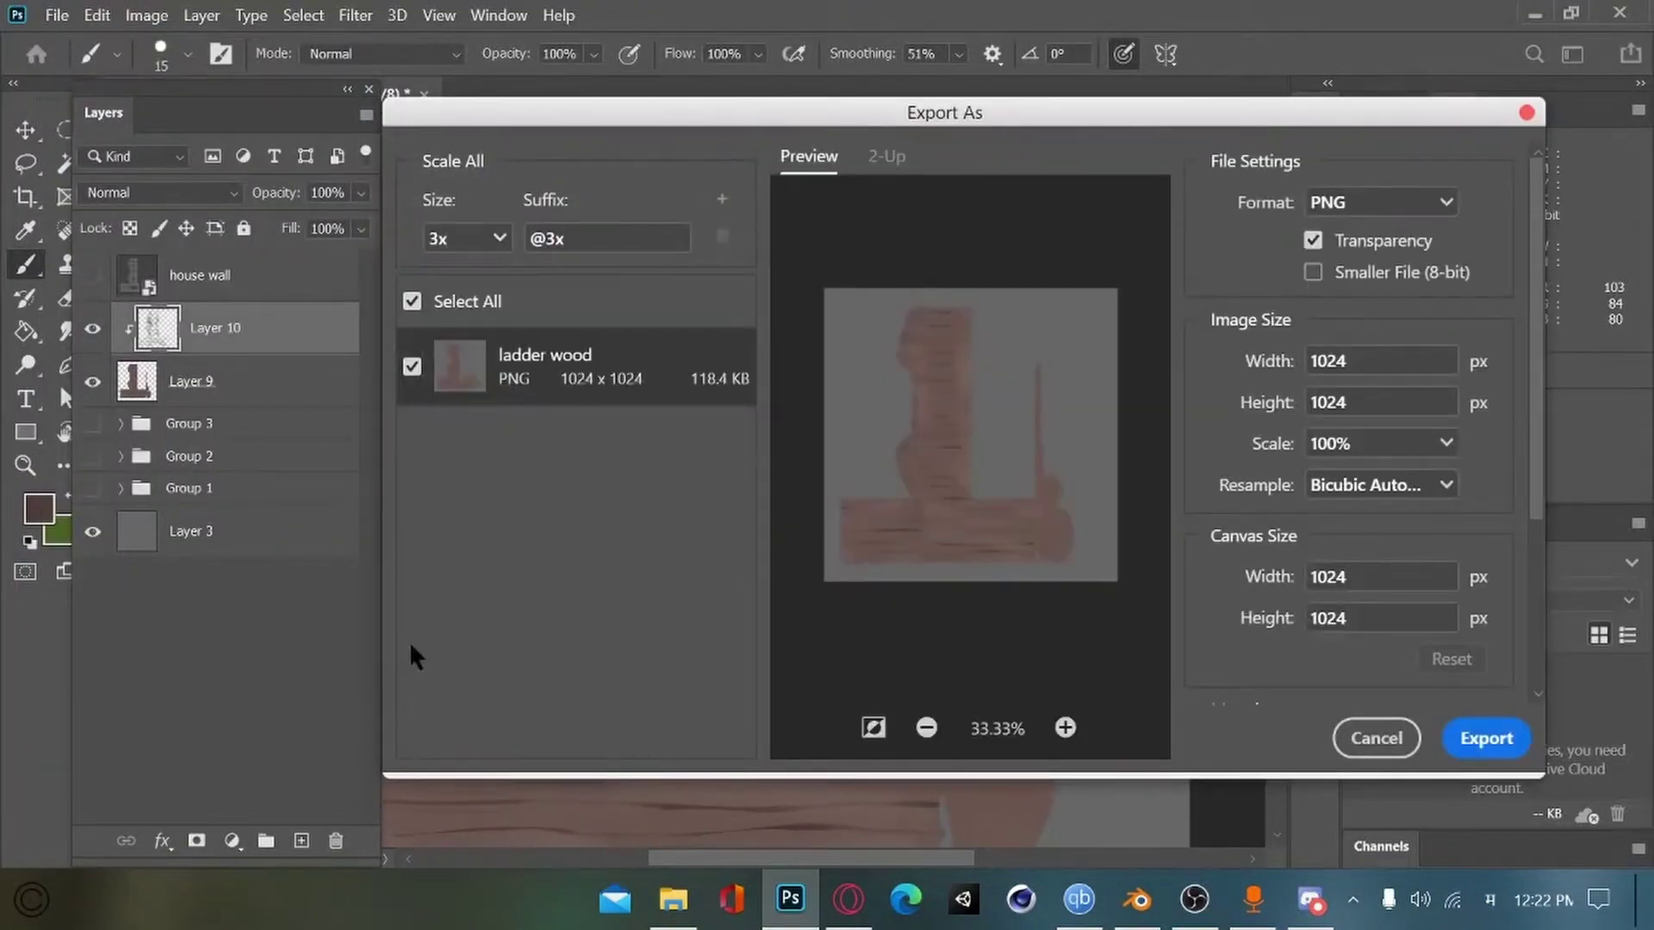
Step: Set the PNG export to 1x size and 300% image scale, and export it over house wall_done.png
{"action": "scroll", "coordinate": [1544, 476], "scroll_direction": "down", "scroll_amount": 1}
{"action": "left_click", "coordinate": [468, 239]}
{"action": "left_click", "coordinate": [452, 406]}
{"action": "scroll", "coordinate": [1544, 476], "scroll_direction": "down", "scroll_amount": 1}
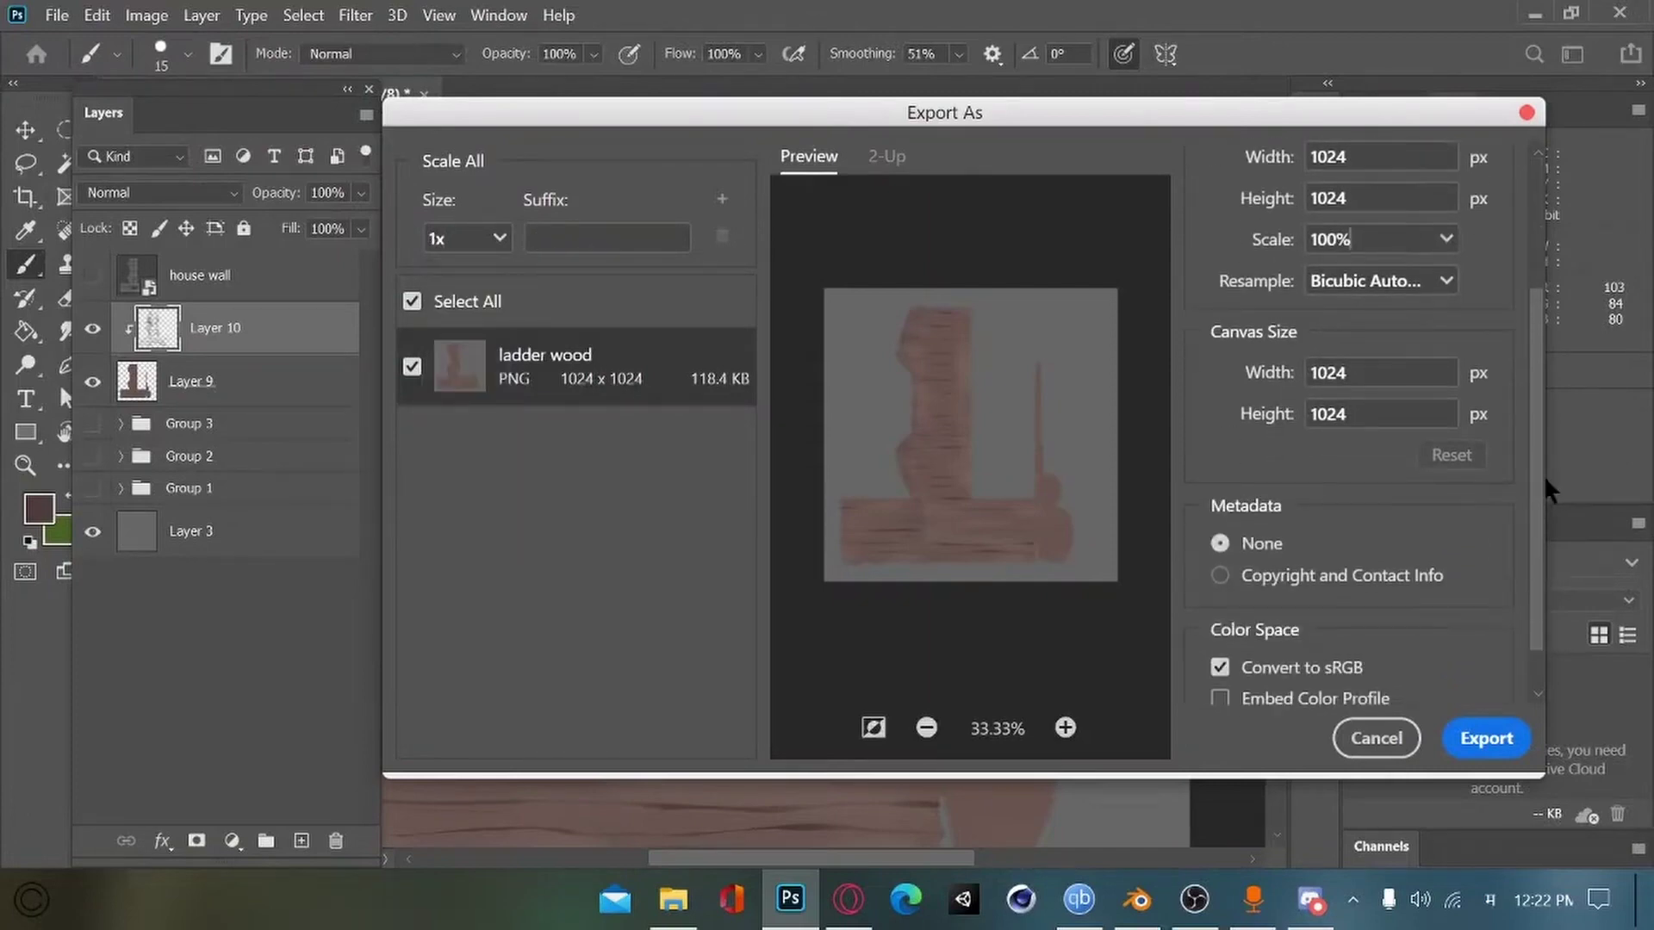
{"action": "left_click", "coordinate": [1380, 240]}
{"action": "key", "text": "Down"}
{"action": "key", "text": "Down"}
{"action": "key", "text": "Down"}
{"action": "key", "text": "Down"}
{"action": "key", "text": "Return"}
{"action": "scroll", "coordinate": [1543, 474], "scroll_direction": "up", "scroll_amount": 3}
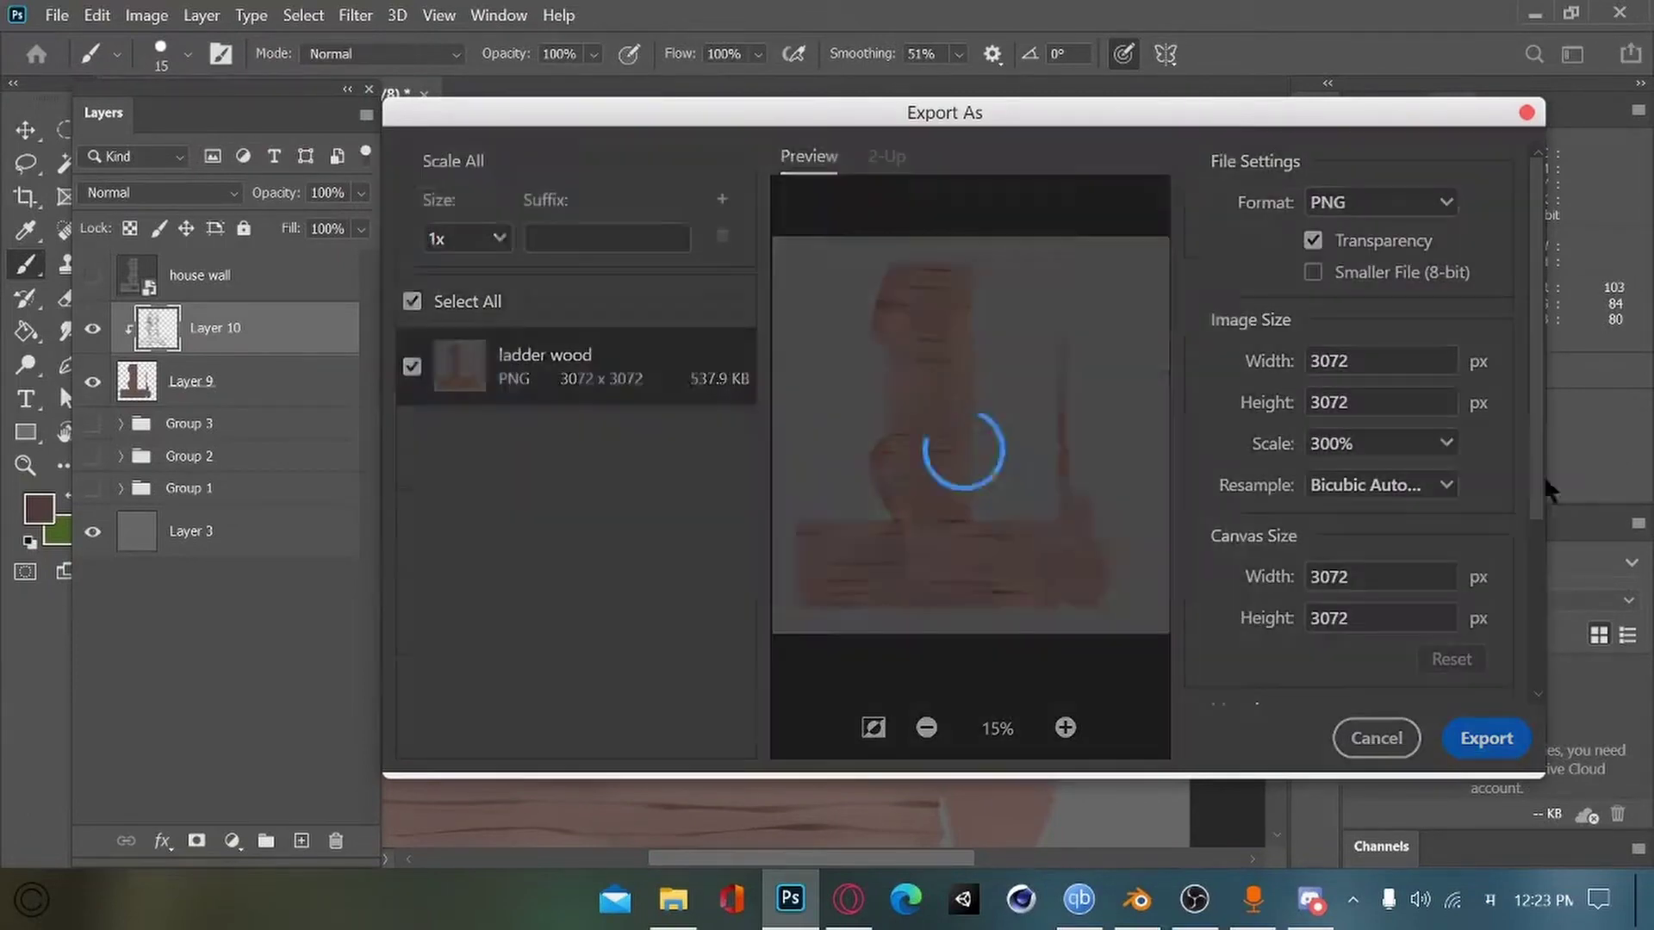
{"action": "key", "text": "Return"}
{"action": "left_click", "coordinate": [1017, 539]}
Step: Switch to Blender, delete the wall texture node and add the re-exported house wall_done image in its place
{"action": "key", "text": "alt+Tab"}
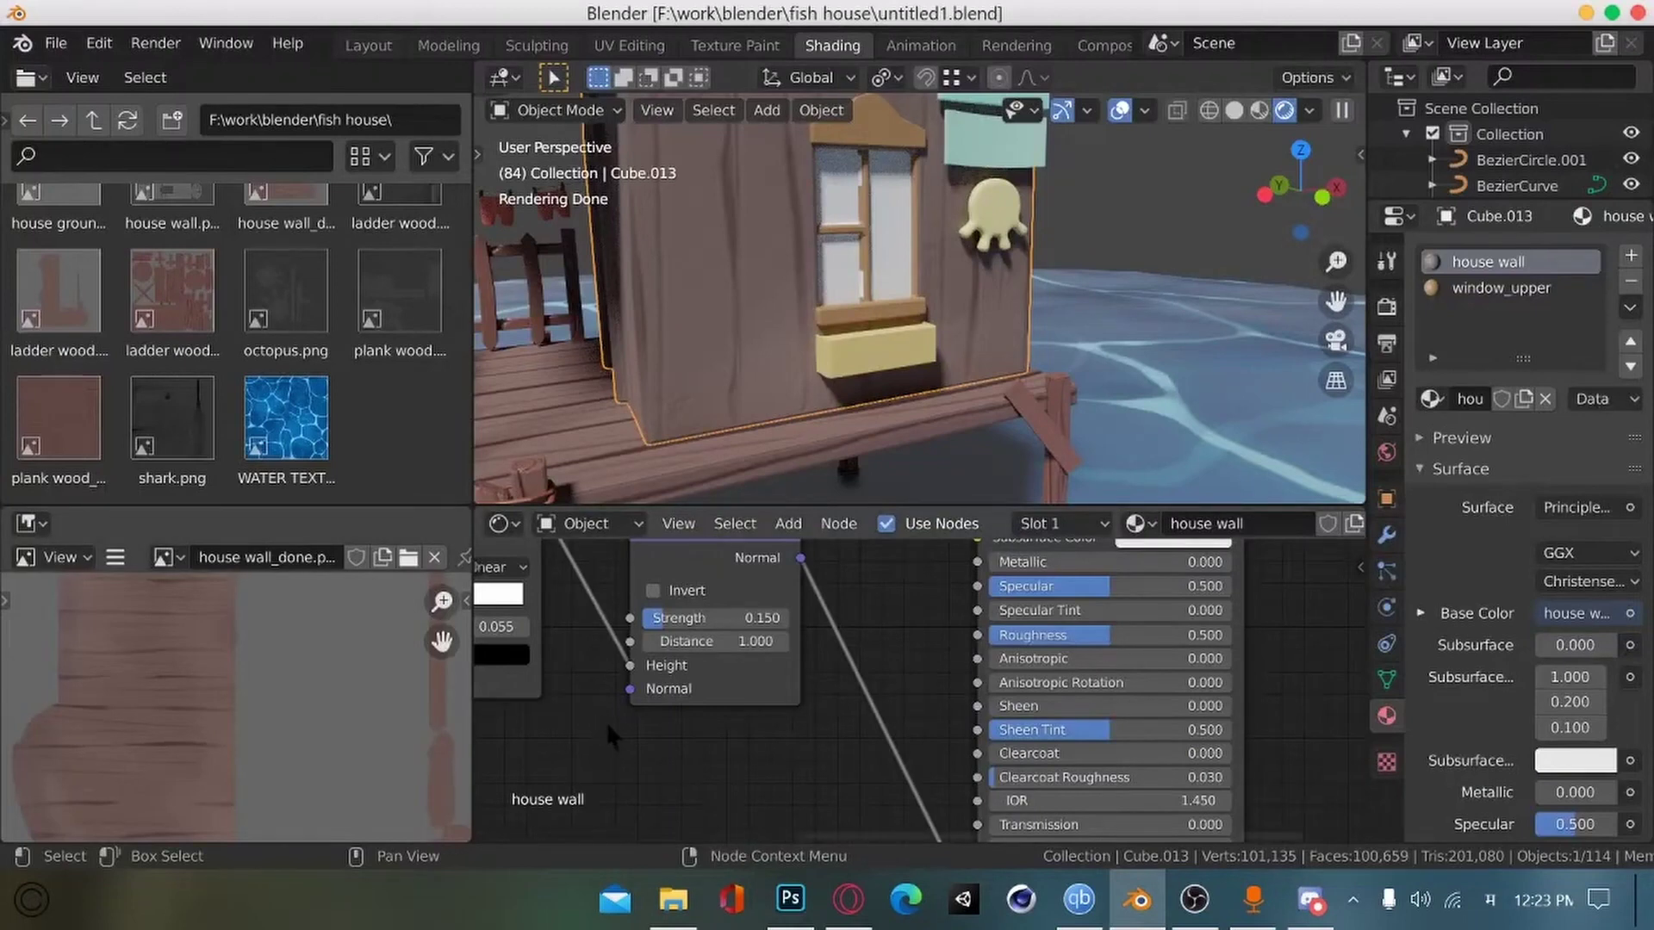
{"action": "key", "text": "Home"}
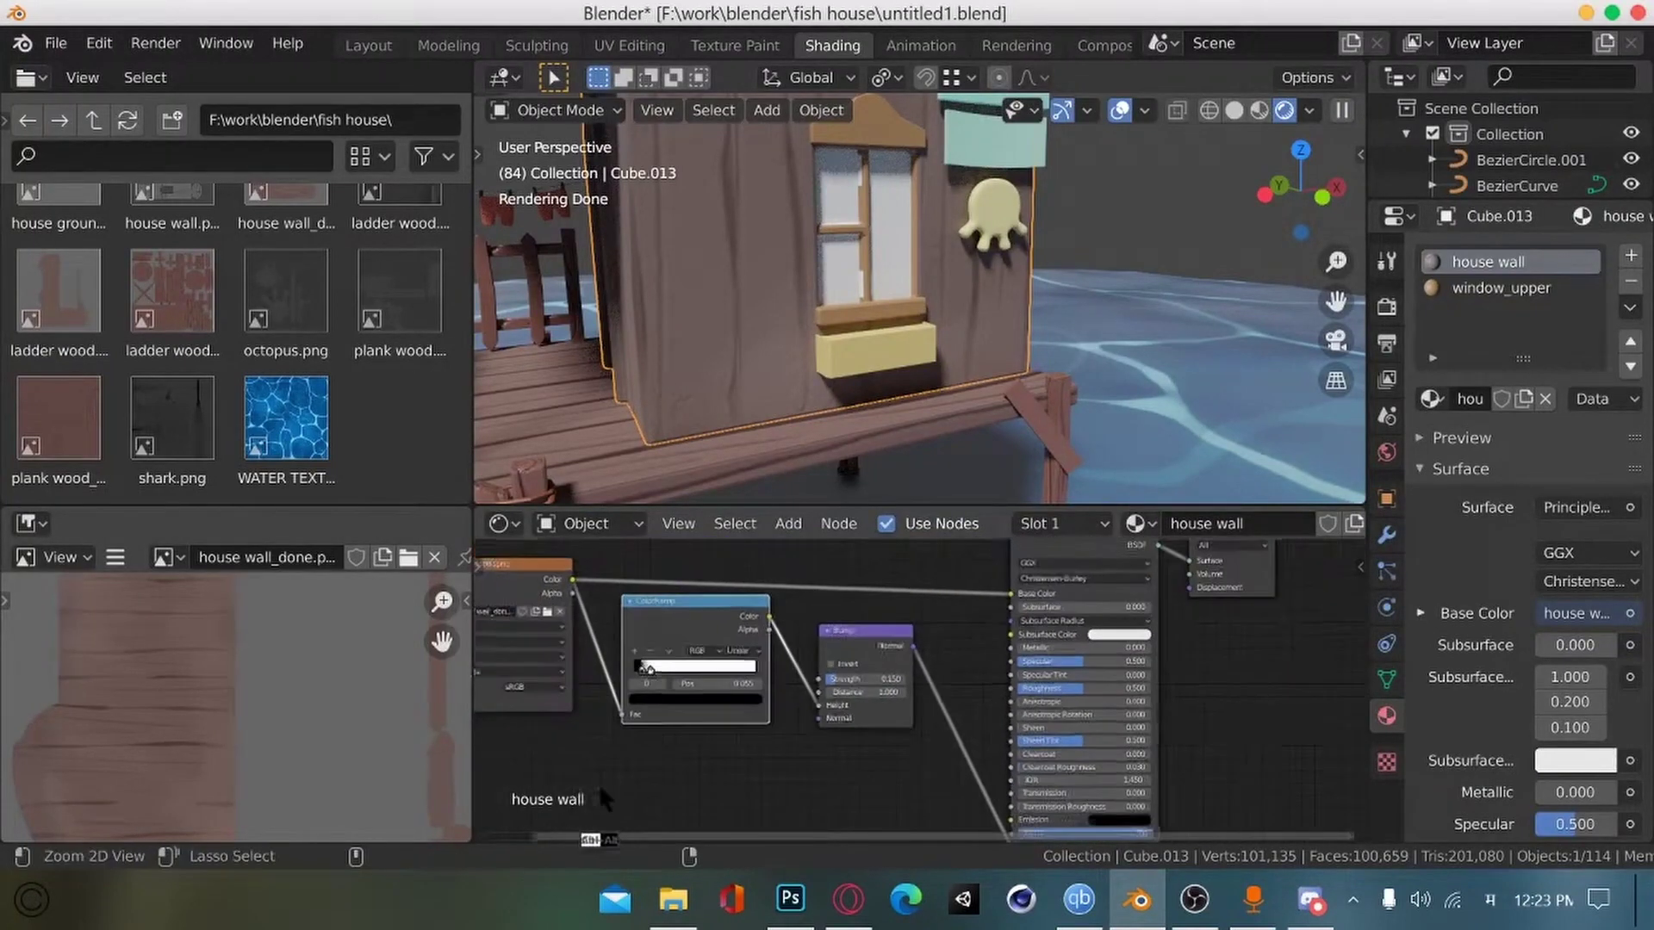
{"action": "key", "text": "x"}
{"action": "scroll", "coordinate": [412, 398], "scroll_direction": "up", "scroll_amount": 4}
{"action": "left_click_drag", "start_coordinate": [467, 277], "coordinate": [470, 363]}
{"action": "left_click_drag", "start_coordinate": [285, 245], "coordinate": [550, 684]}
Step: Link the new wall texture's color to the ColorRamp factor and the shader's Base Color
{"action": "left_click_drag", "start_coordinate": [679, 706], "coordinate": [708, 734]}
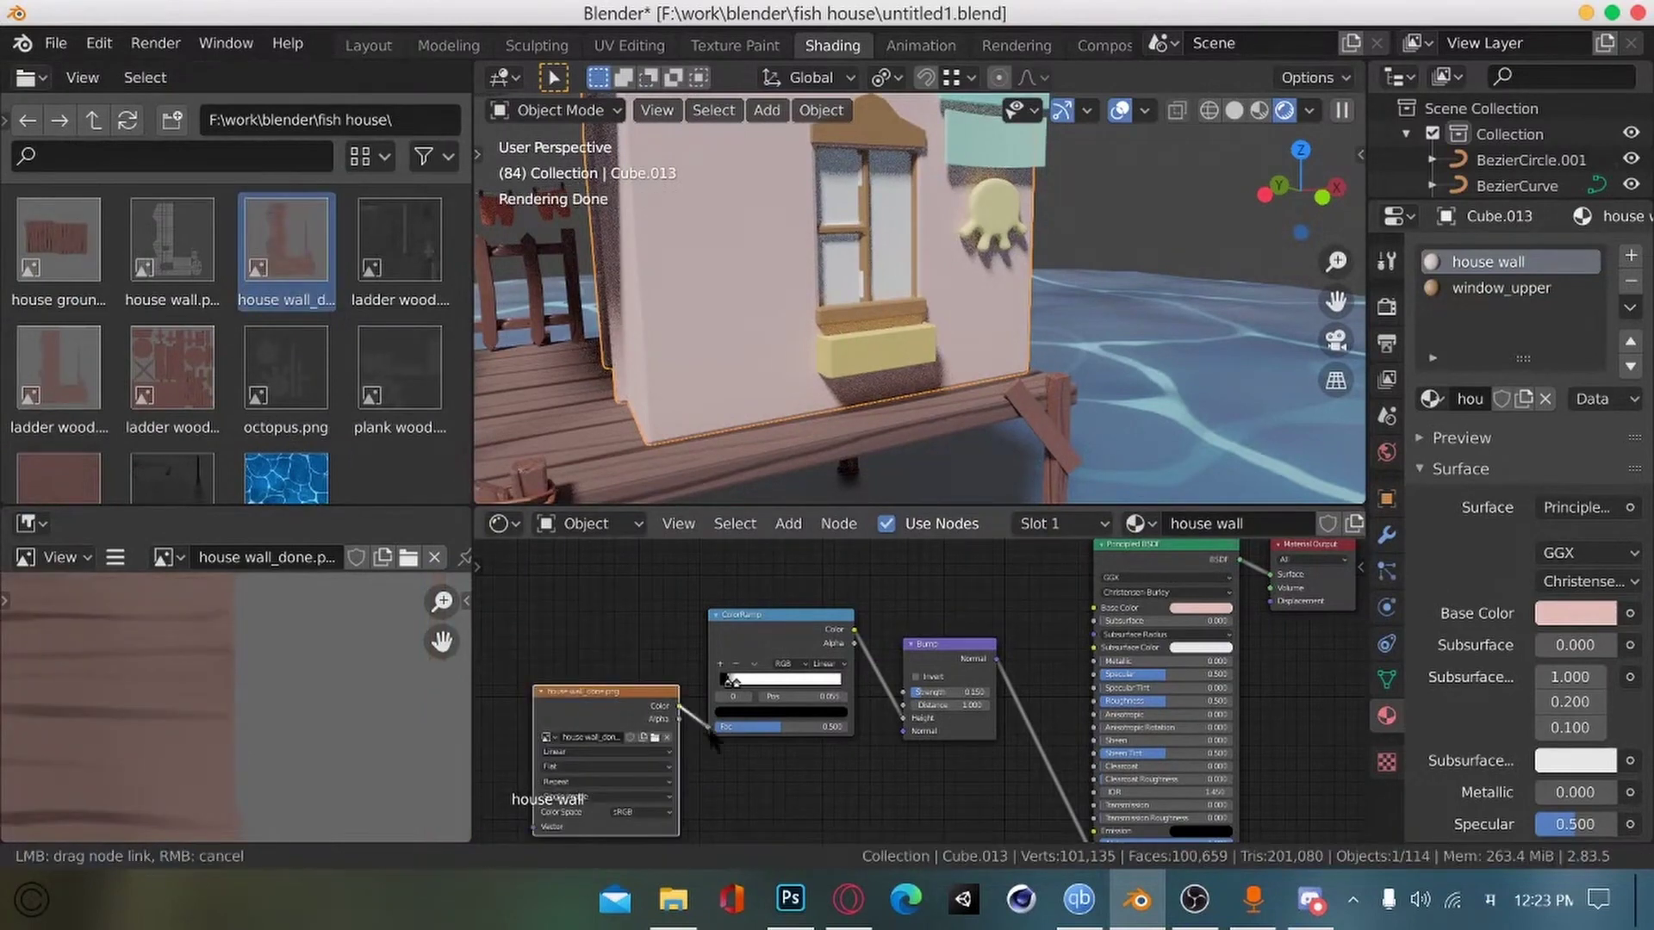
{"action": "left_click_drag", "start_coordinate": [633, 693], "coordinate": [594, 605]}
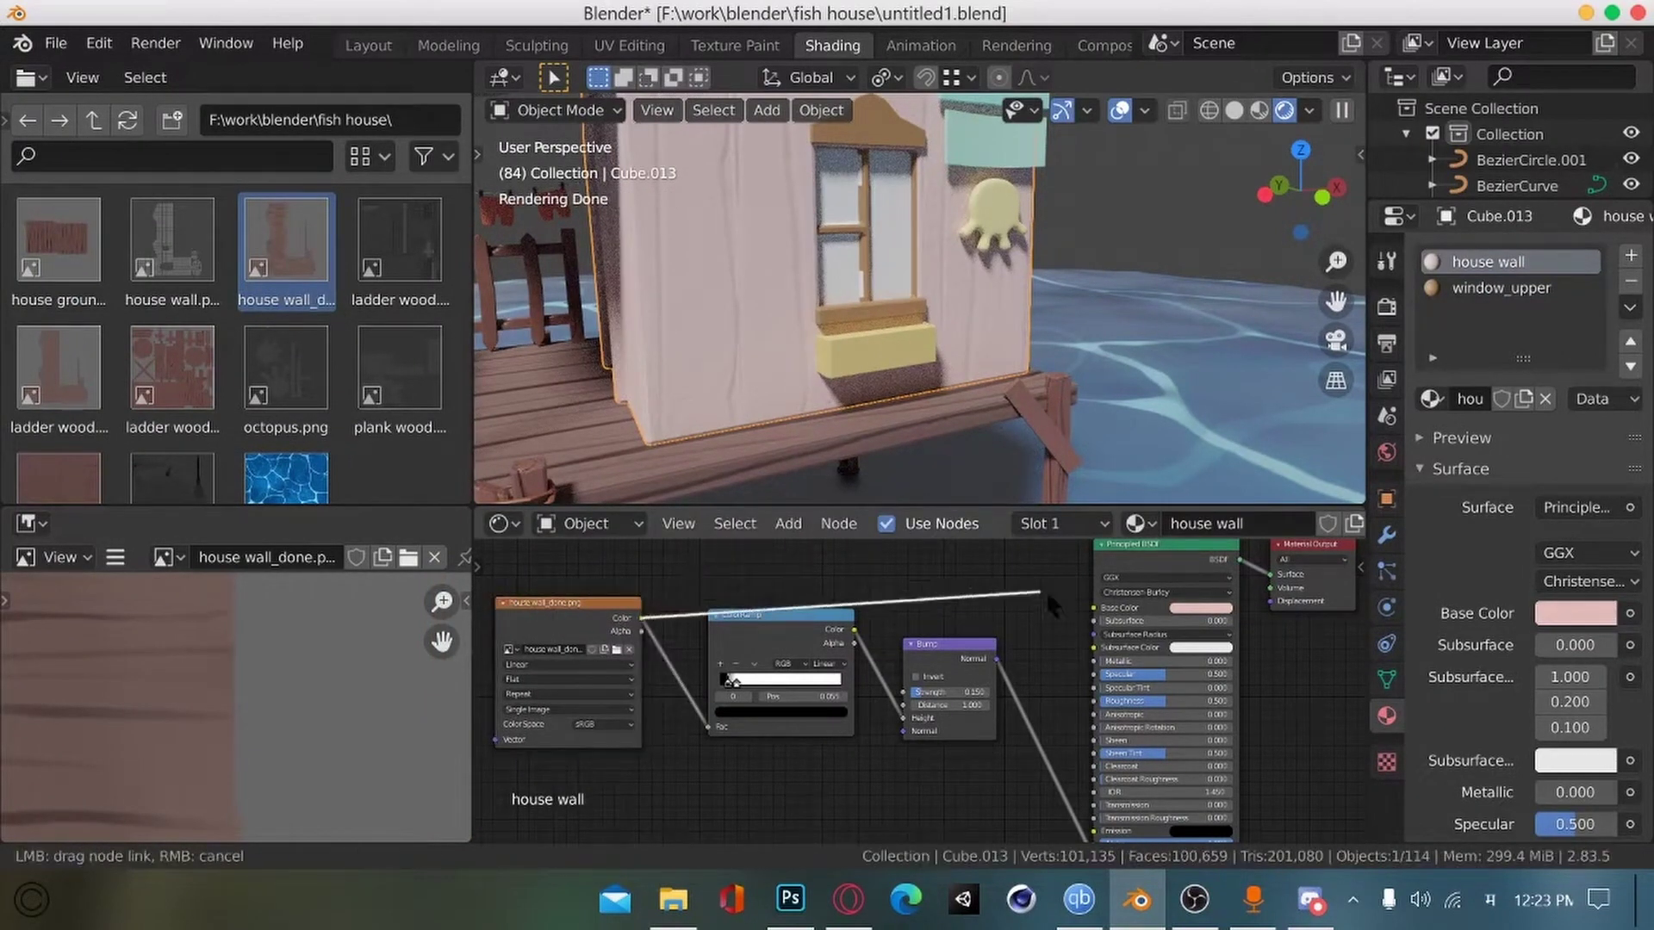
{"action": "left_click_drag", "start_coordinate": [1047, 598], "coordinate": [1094, 607]}
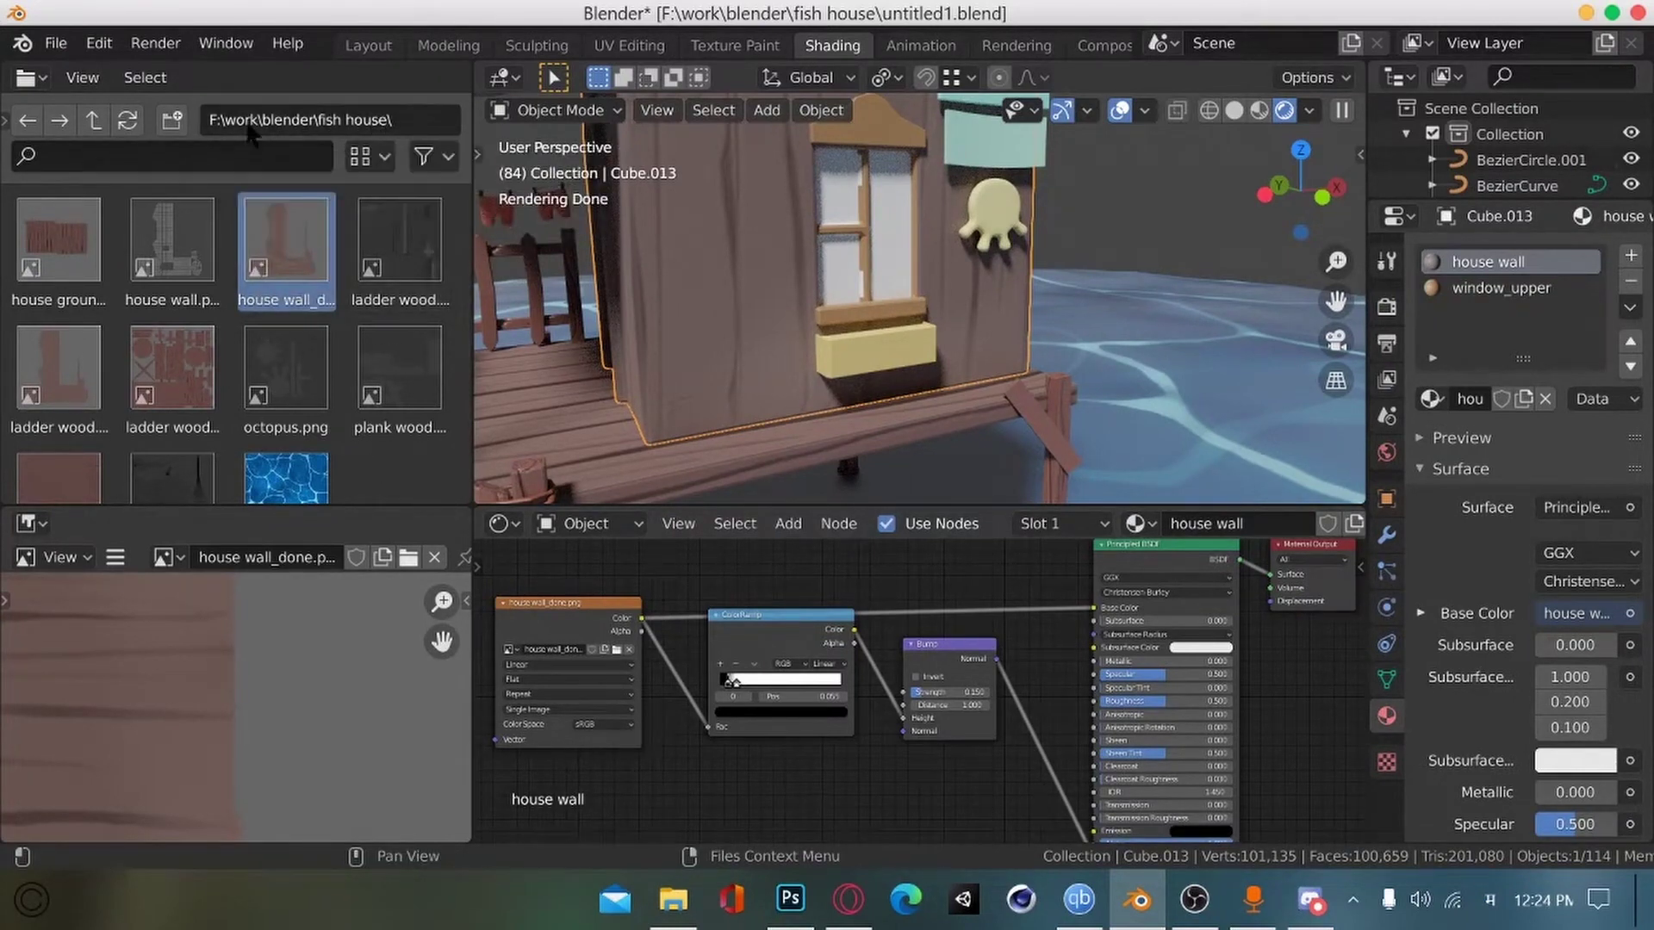
{"action": "key", "text": "t"}
{"action": "key", "text": "t"}
{"action": "key", "text": "t"}
{"action": "scroll", "coordinate": [288, 371], "scroll_direction": "down", "scroll_amount": 8}
{"action": "scroll", "coordinate": [286, 430], "scroll_direction": "up", "scroll_amount": 8}
{"action": "key", "text": "t"}
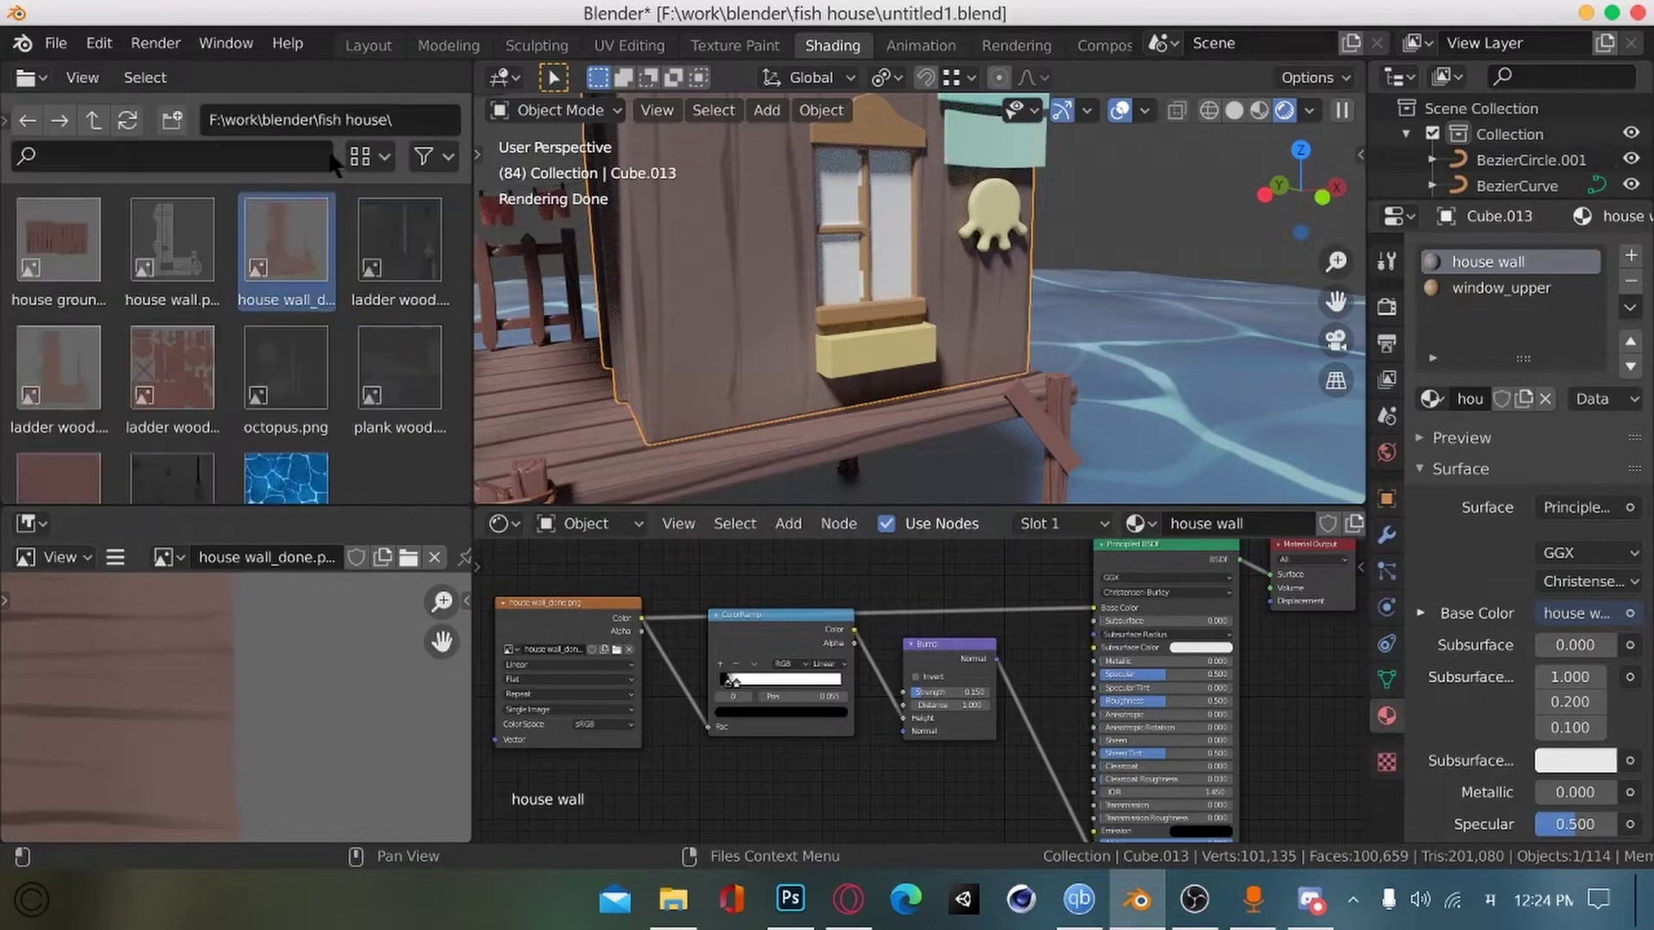
Step: Check the image dimensions of house wall_done.png in its file properties in File Explorer
{"action": "left_click", "coordinate": [674, 900]}
{"action": "left_click", "coordinate": [1116, 342]}
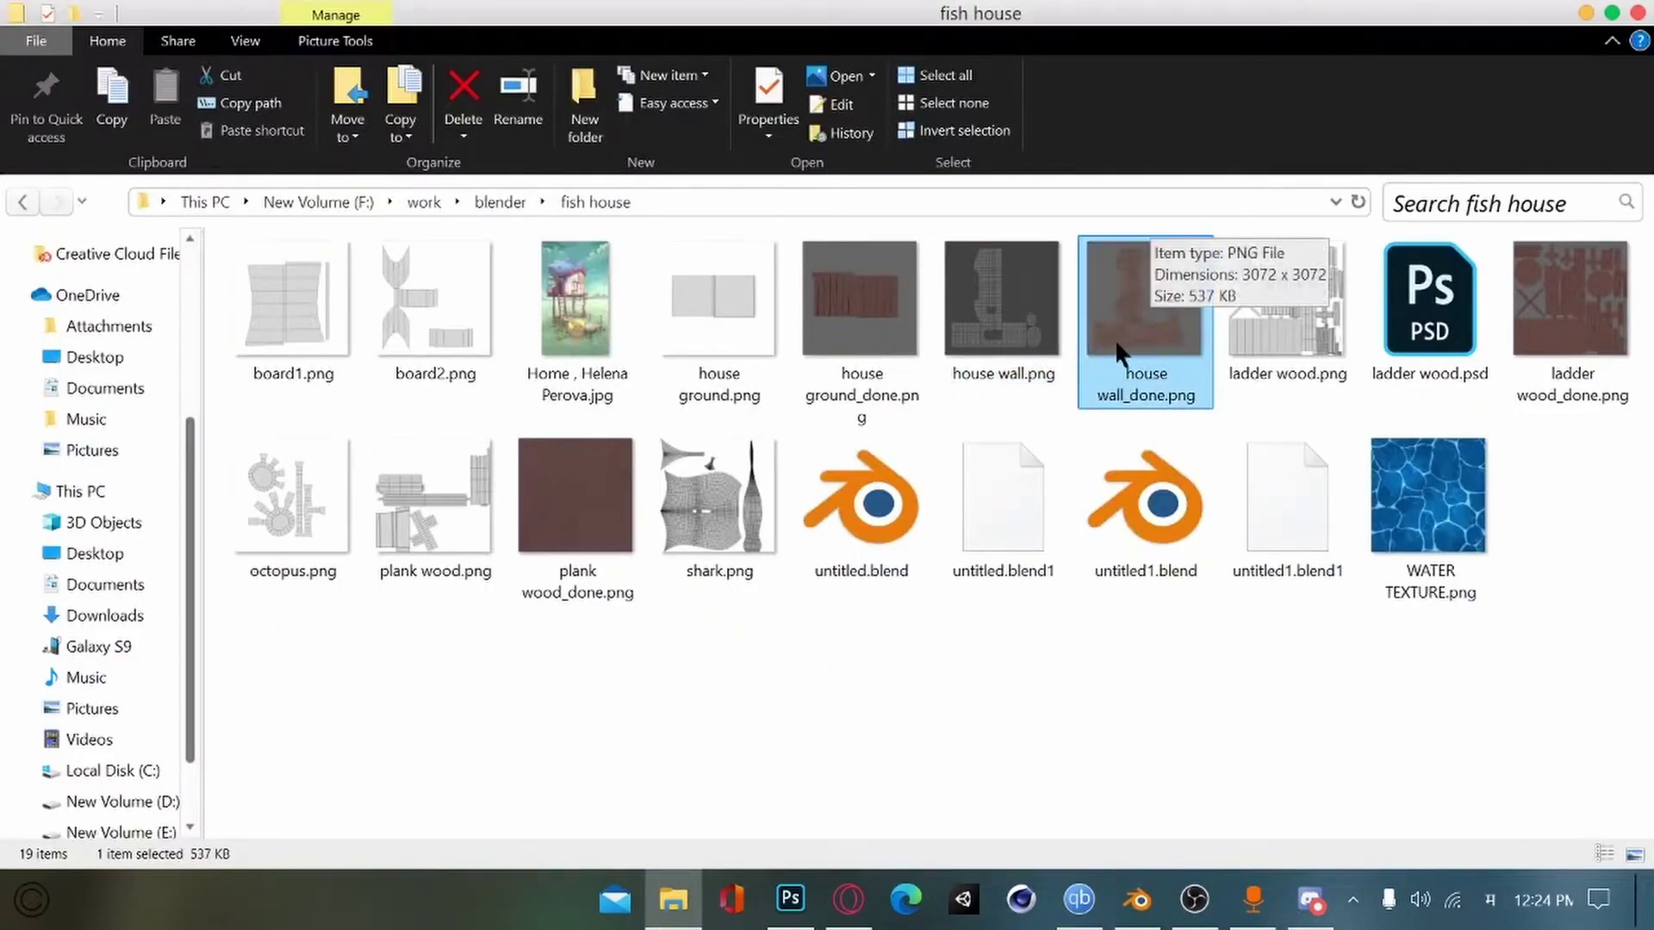
{"action": "right_click", "coordinate": [1124, 340]}
{"action": "left_click", "coordinate": [1155, 845]}
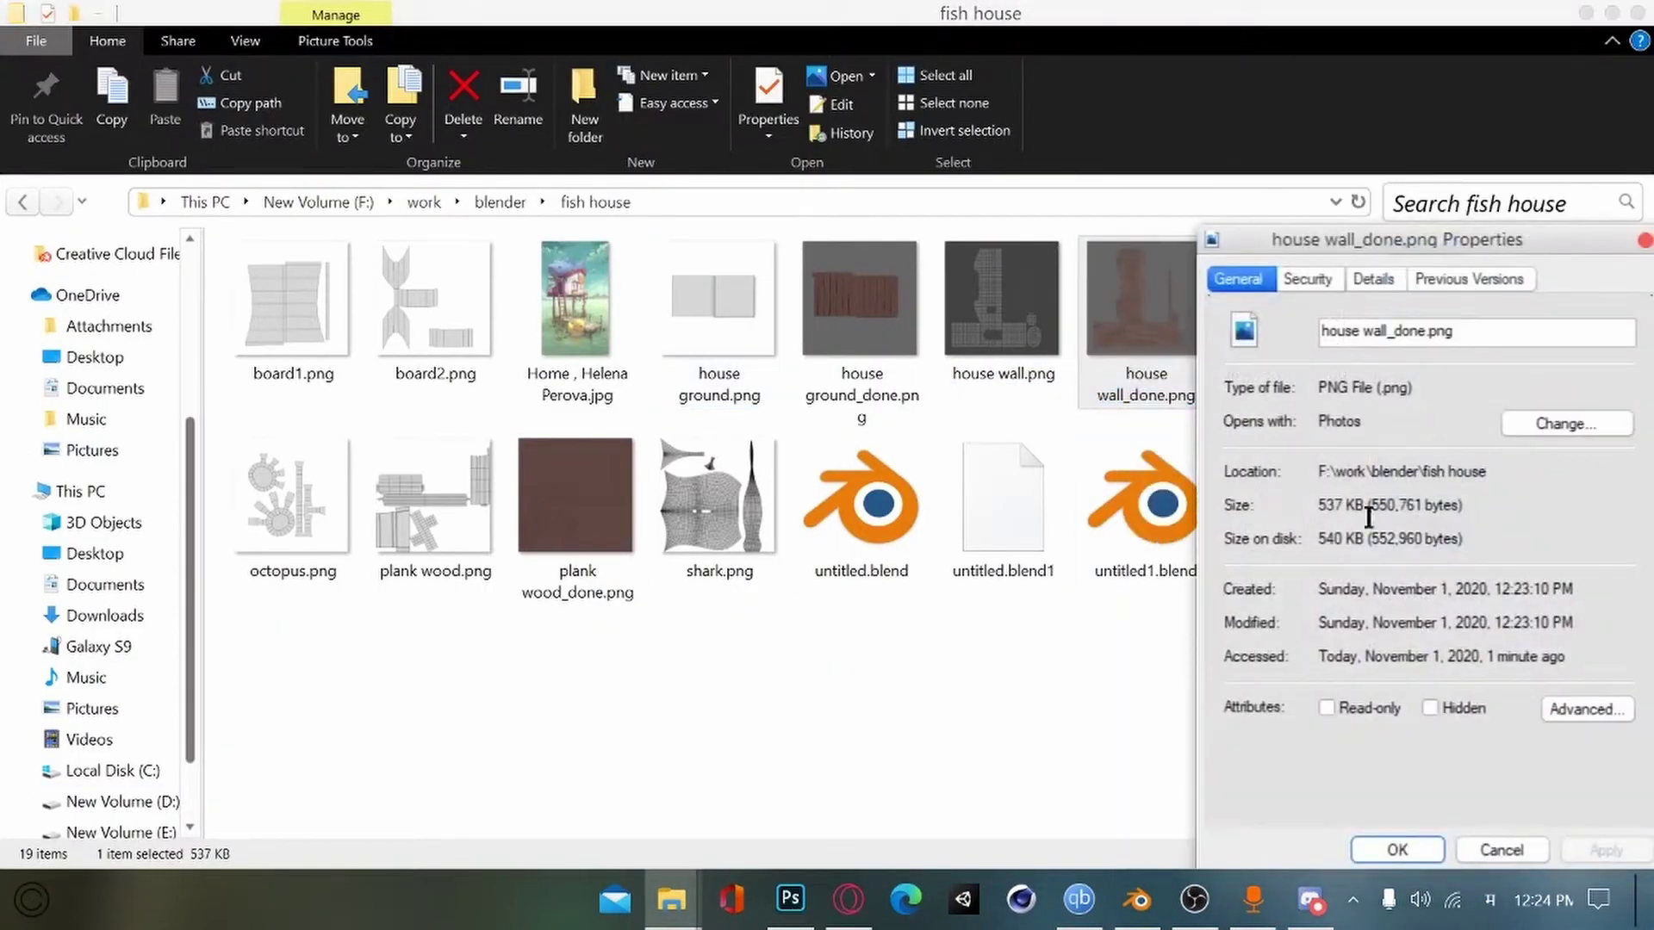
{"action": "left_click", "coordinate": [1353, 279]}
{"action": "left_click_drag", "start_coordinate": [1569, 245], "coordinate": [1333, 231]}
{"action": "left_click", "coordinate": [1404, 224]}
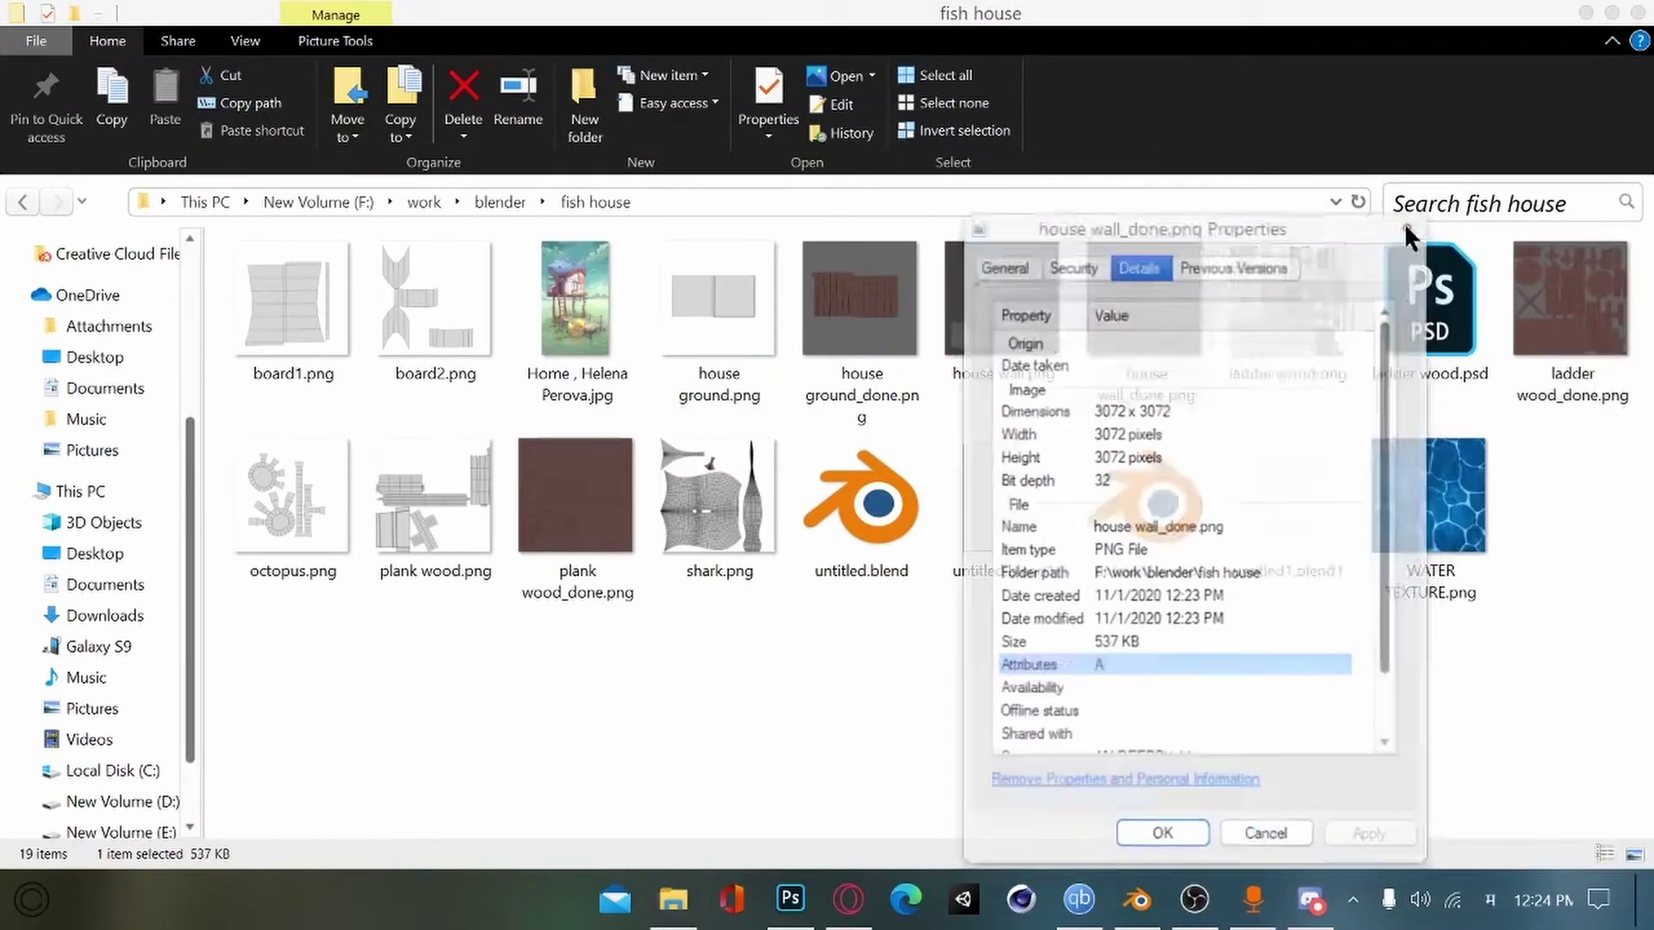
Step: Switch to Photoshop and examine the sharpness of the painted wood grain up close and as a whole
{"action": "left_click", "coordinate": [789, 899]}
{"action": "key", "text": "ctrl+plus"}
{"action": "key", "text": "ctrl+plus"}
{"action": "key", "text": "ctrl+plus"}
{"action": "key", "text": "ctrl+plus"}
{"action": "key", "text": "ctrl+plus"}
{"action": "key", "text": "ctrl+plus"}
{"action": "key", "text": "ctrl+minus"}
{"action": "key", "text": "ctrl+minus"}
{"action": "key", "text": "ctrl+minus"}
{"action": "key", "text": "ctrl+minus"}
{"action": "key", "text": "ctrl+minus"}
{"action": "key", "text": "ctrl+minus"}
{"action": "key", "text": "ctrl+minus"}
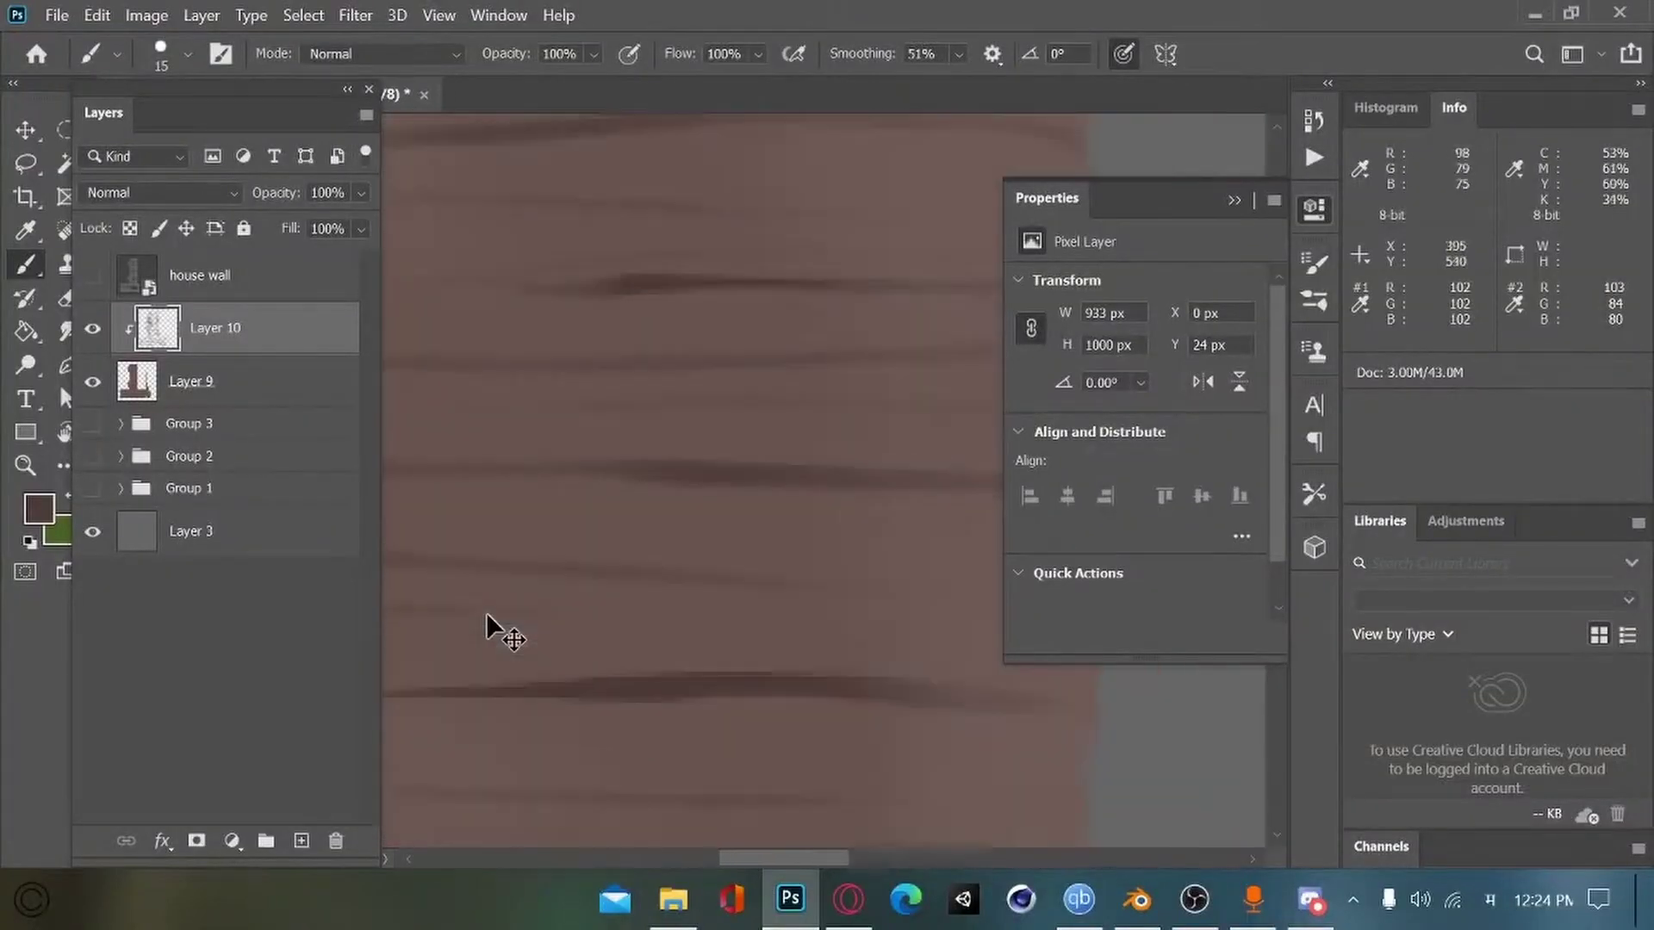
Step: Resample the wall texture document to a resolution of 300 pixels/inch
{"action": "left_click", "coordinate": [139, 18]}
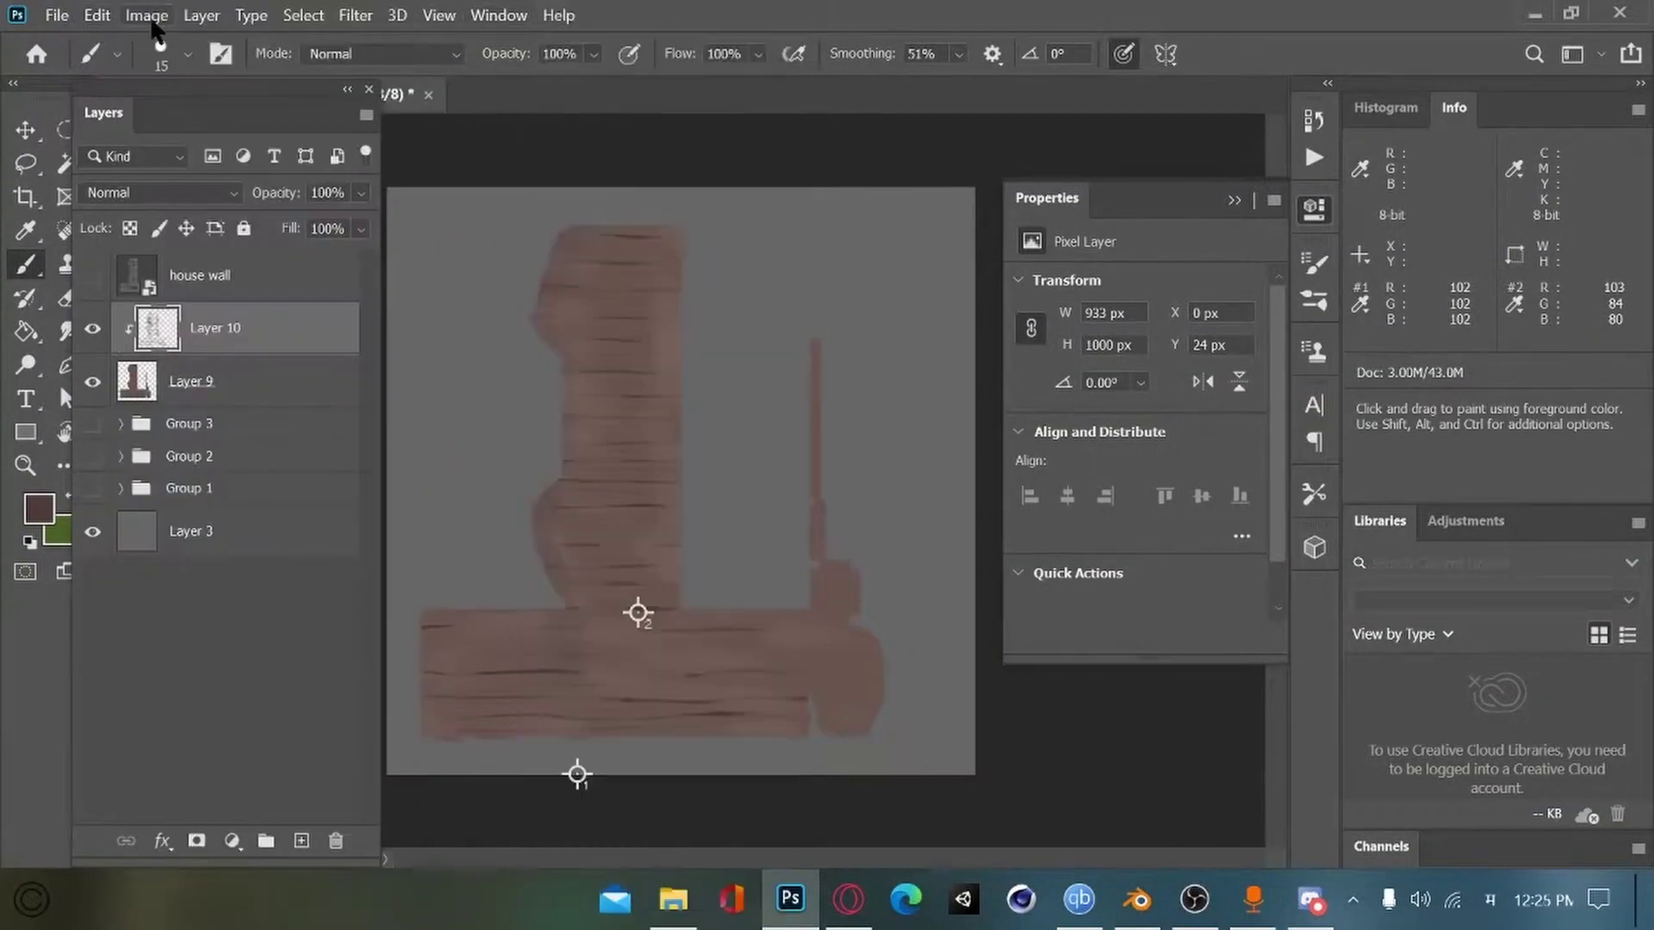
{"action": "left_click", "coordinate": [147, 15]}
{"action": "left_click", "coordinate": [168, 181]}
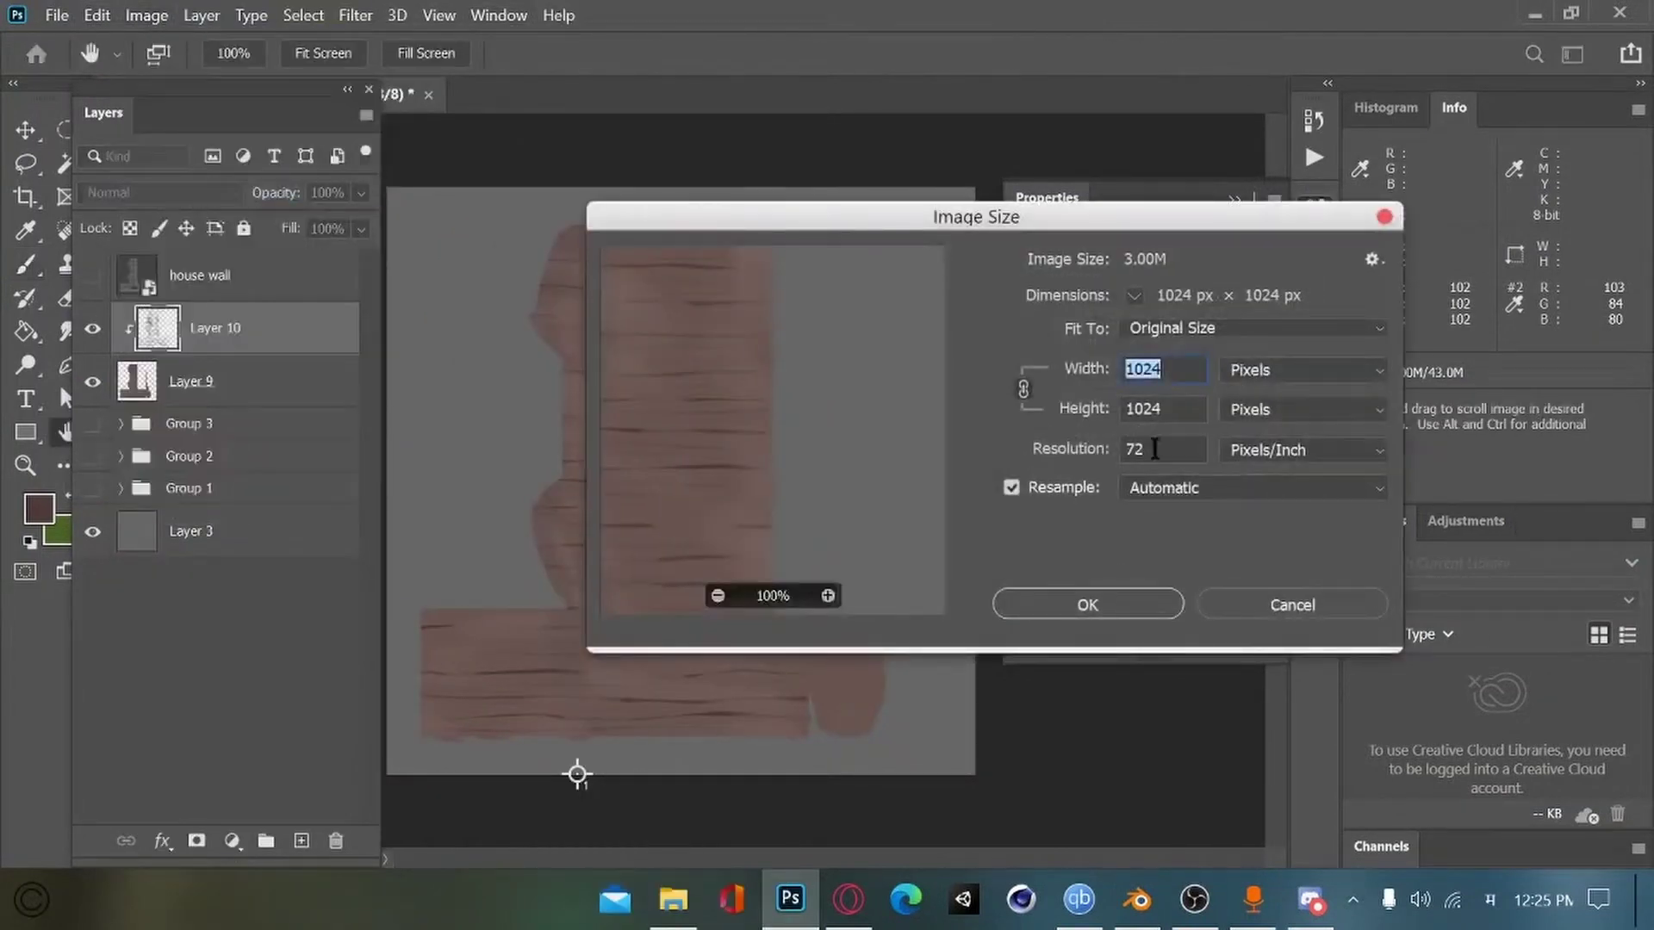
{"action": "type", "text": "300"}
{"action": "left_click", "coordinate": [1092, 605]}
{"action": "key", "text": "ctrl+plus"}
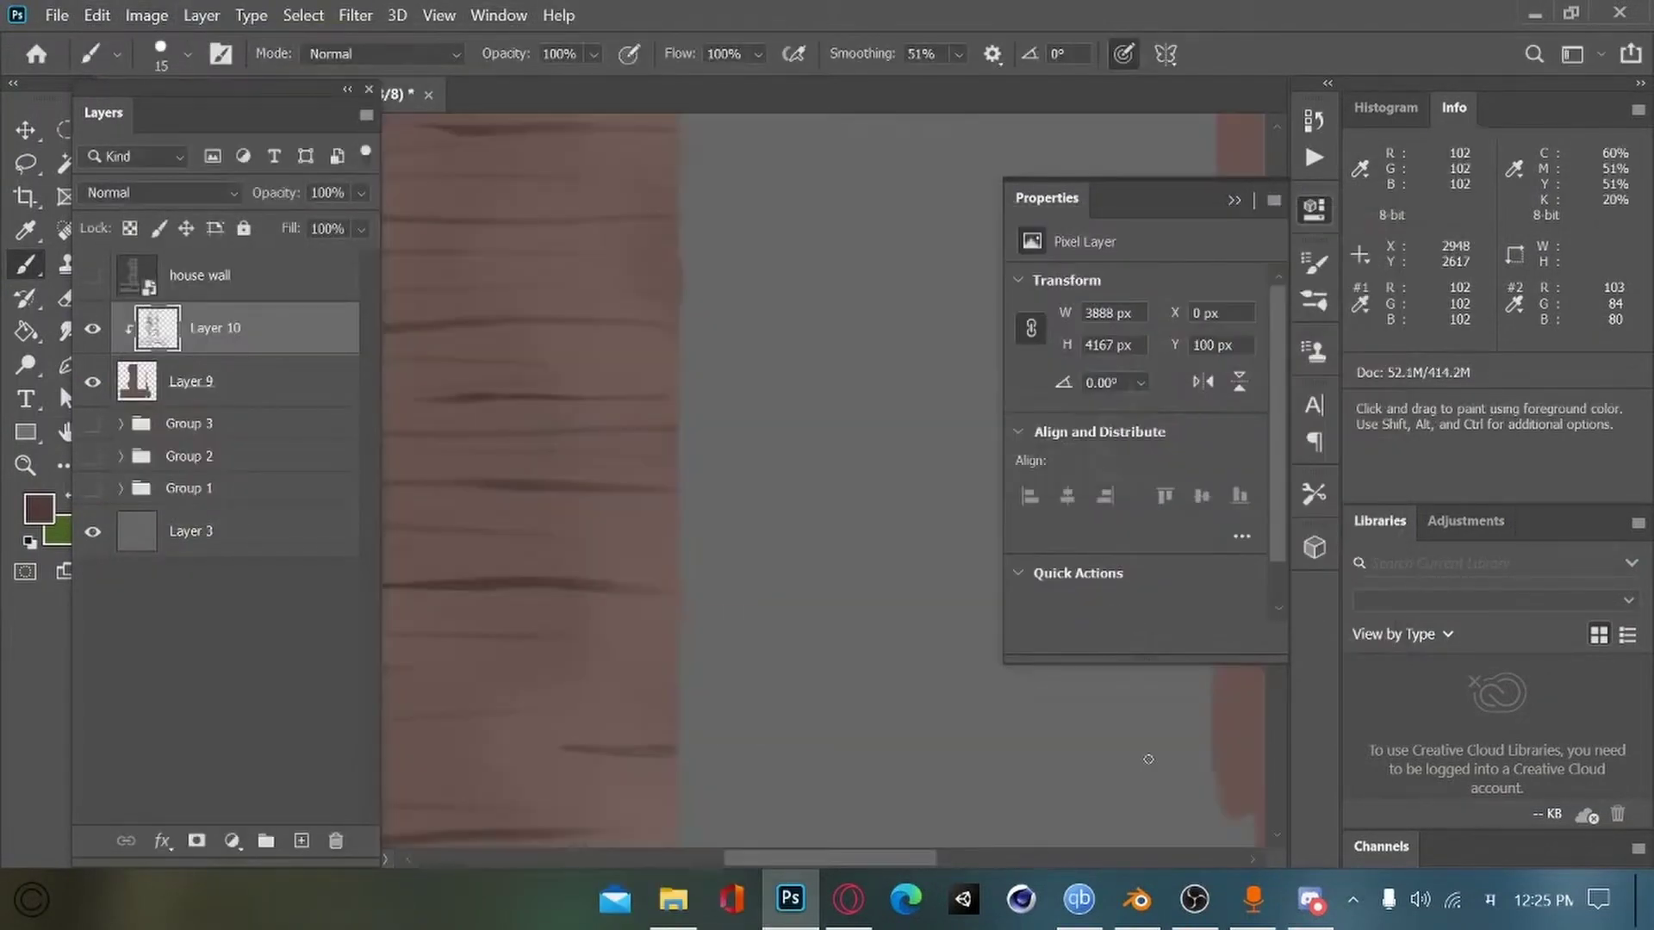
{"action": "key", "text": "ctrl+minus"}
{"action": "key", "text": "ctrl+minus"}
Step: Save a copy of the resampled wall texture over house wall_done.png
{"action": "left_click", "coordinate": [57, 16]}
{"action": "mouse_move", "coordinate": [89, 369]}
{"action": "left_click", "coordinate": [430, 369]}
{"action": "left_click", "coordinate": [1150, 215]}
{"action": "left_click", "coordinate": [1038, 550]}
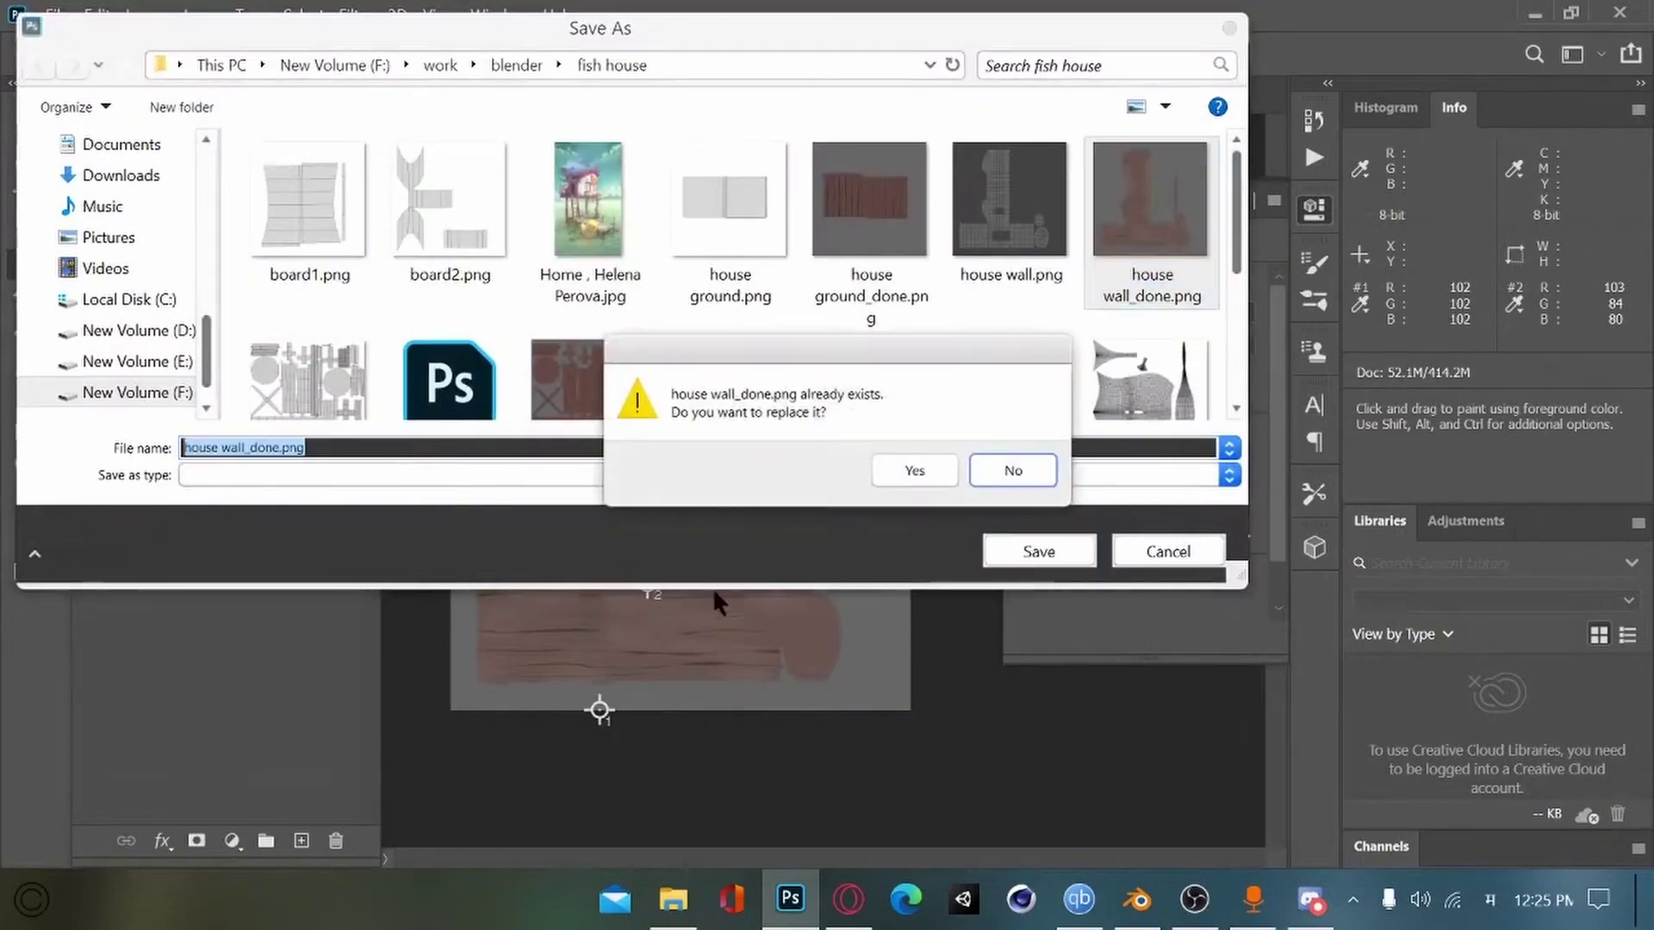
{"action": "left_click", "coordinate": [913, 469]}
Step: Switch to Blender and replace the wall texture node with the re-saved house wall_done image, linked to the ColorRamp factor and Base Color
{"action": "left_click", "coordinate": [1136, 899]}
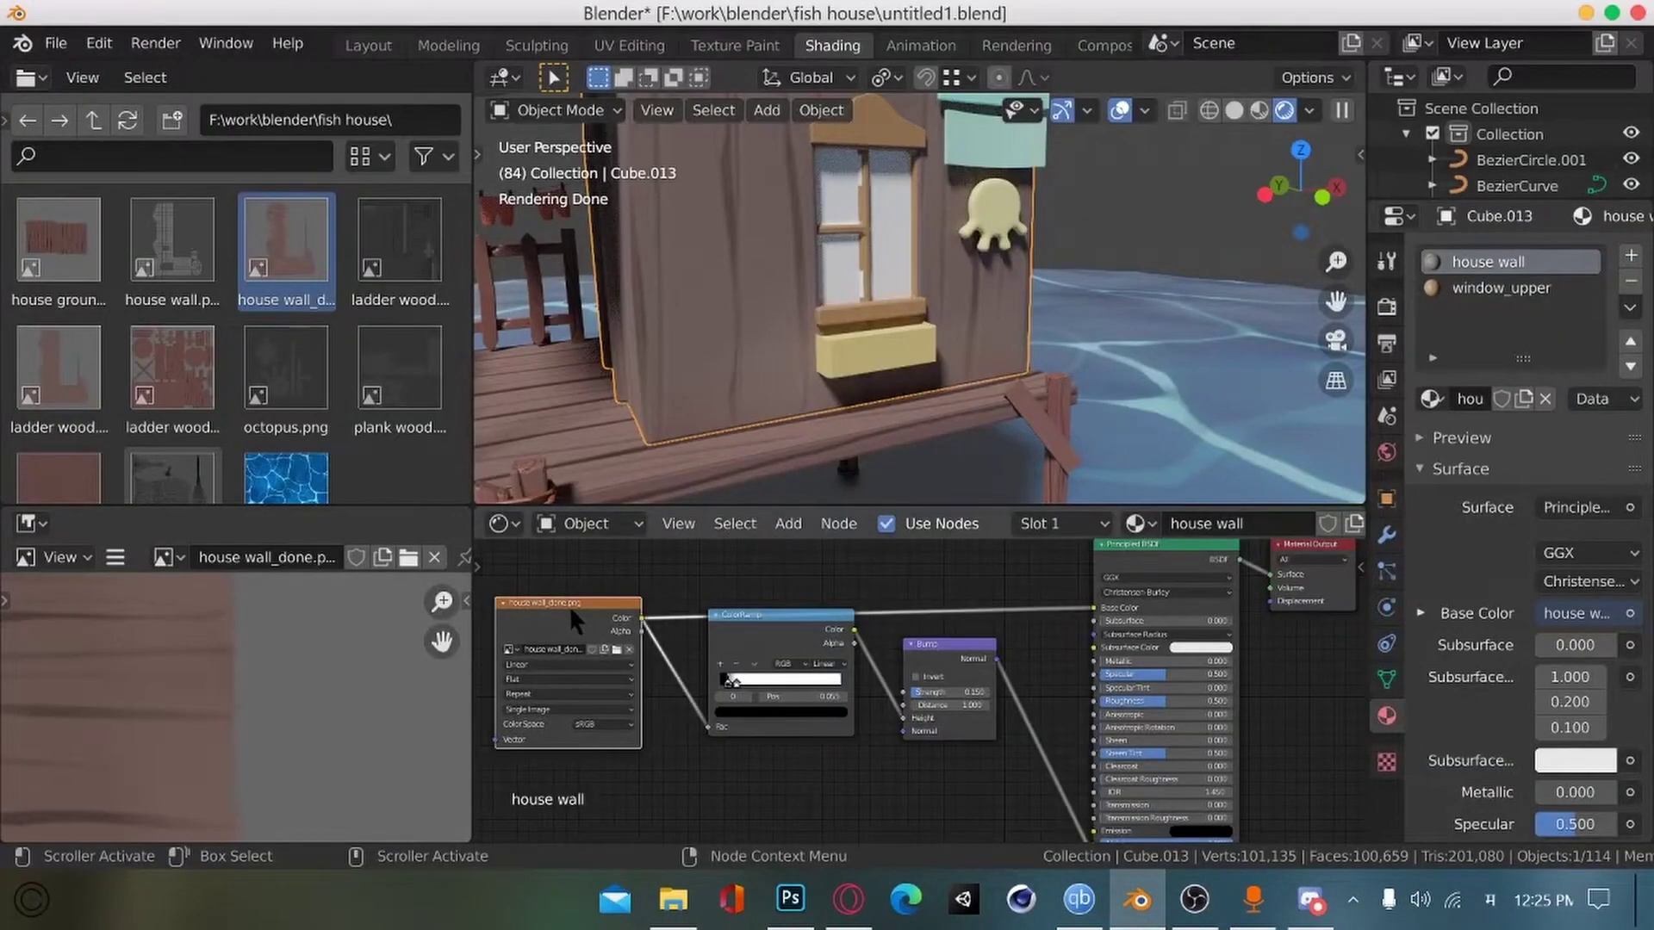
{"action": "key", "text": "x"}
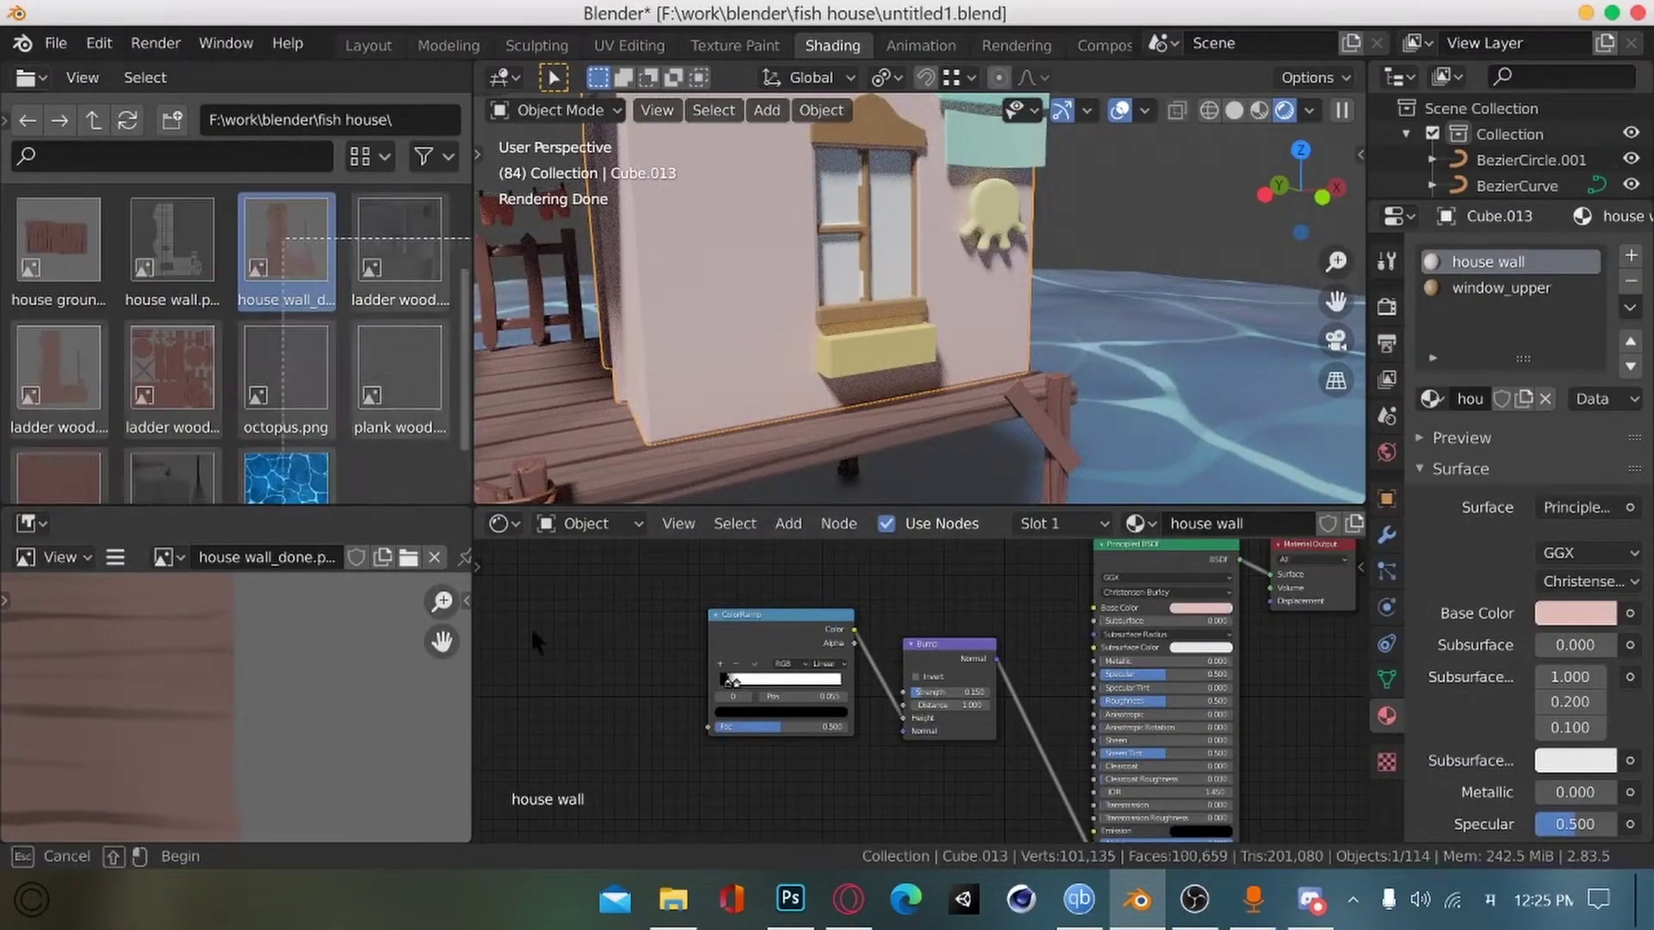
{"action": "left_click_drag", "start_coordinate": [532, 633], "coordinate": [534, 637]}
{"action": "left_click_drag", "start_coordinate": [274, 259], "coordinate": [523, 661]}
{"action": "left_click_drag", "start_coordinate": [652, 679], "coordinate": [708, 727]}
{"action": "left_click_drag", "start_coordinate": [581, 666], "coordinate": [1093, 607]}
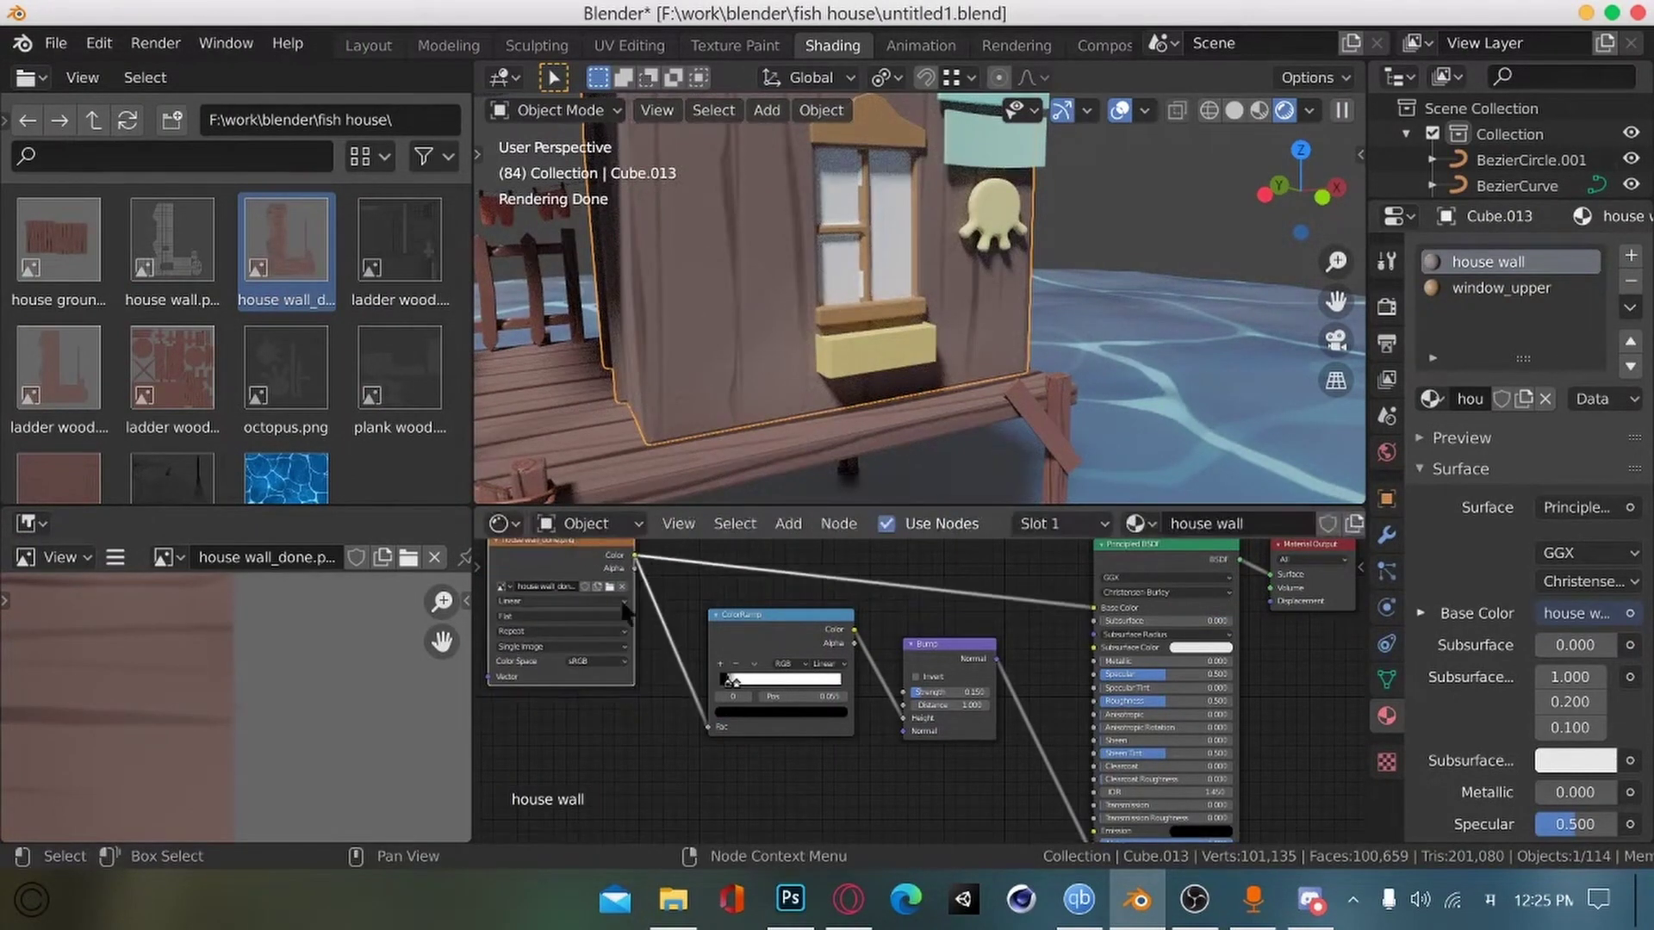
Step: Insert a Hue/Saturation node on the link between the wall texture and the shader's Base Color
{"action": "scroll", "coordinate": [525, 787], "scroll_direction": "down", "scroll_amount": 2}
{"action": "left_click_drag", "start_coordinate": [536, 650], "coordinate": [533, 598]}
{"action": "key", "text": "shift+a"}
{"action": "left_click", "coordinate": [602, 574]}
{"action": "type", "text": "पह"}
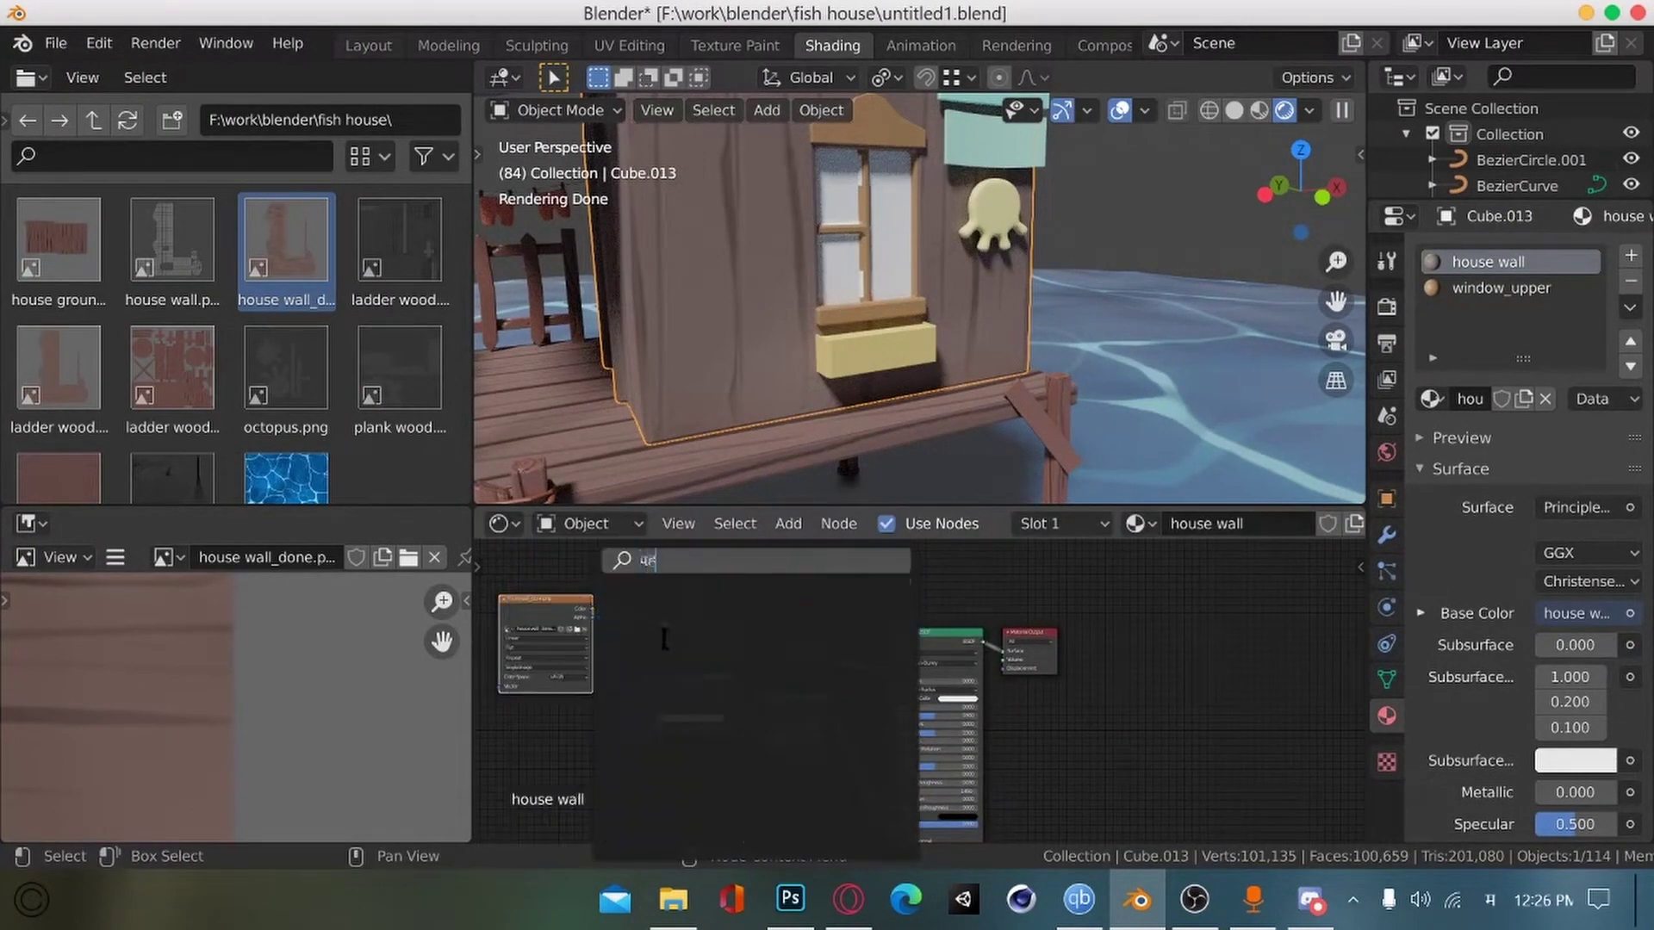
{"action": "key", "text": "BackSpace"}
{"action": "key", "text": "BackSpace"}
{"action": "key", "text": "alt+shift"}
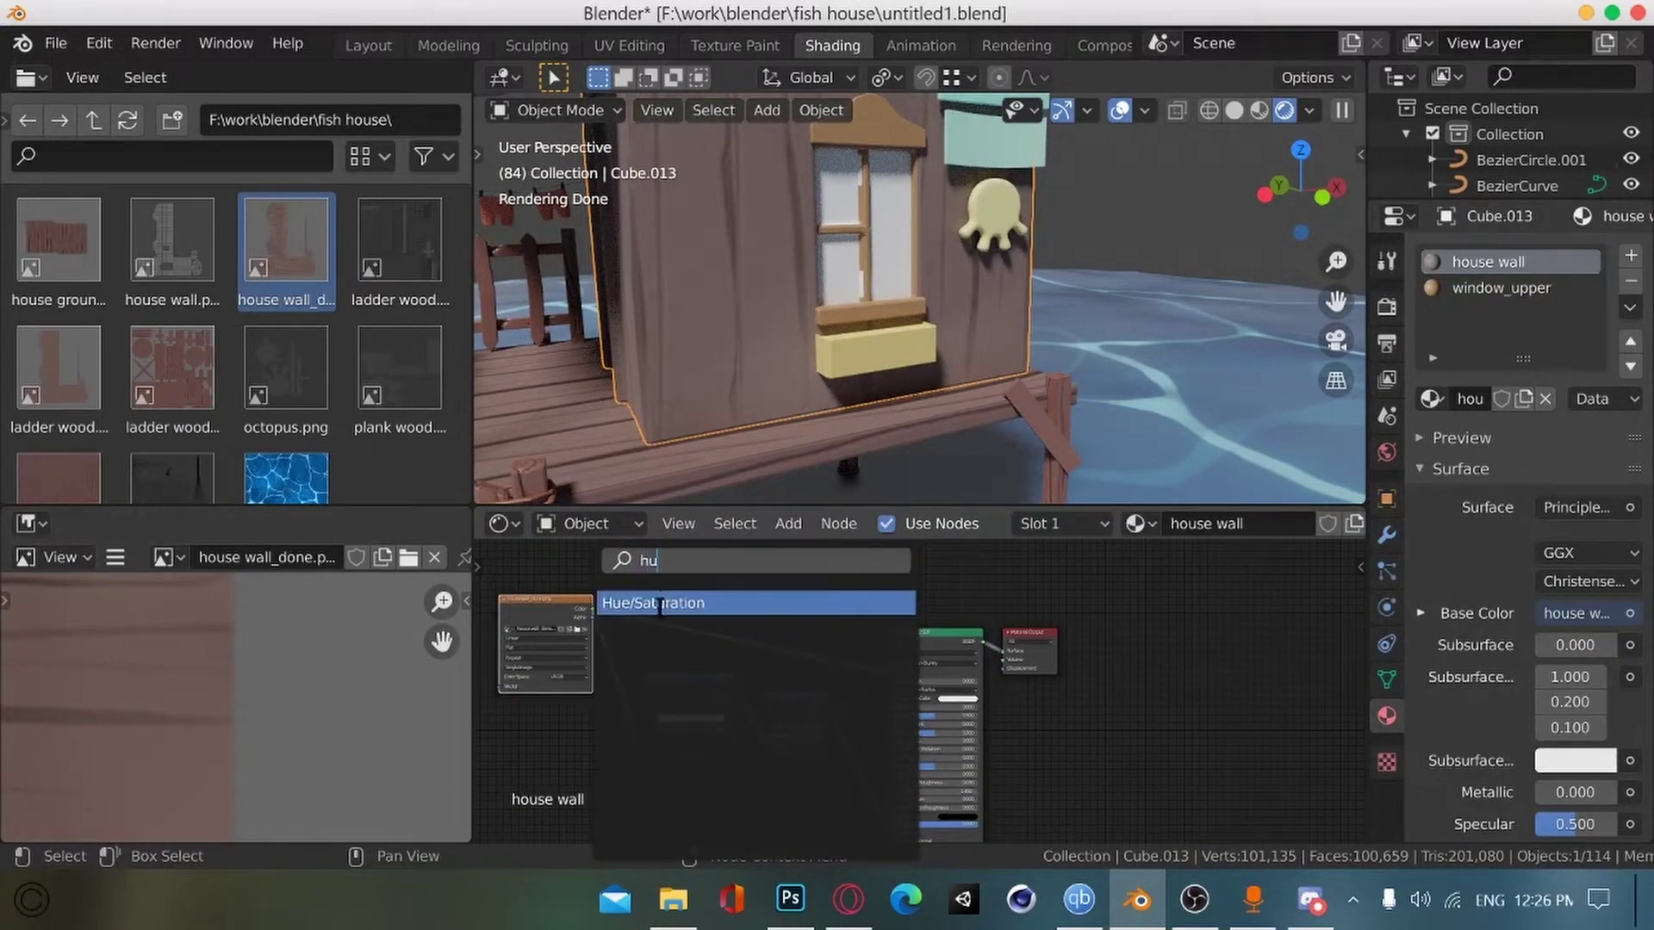
{"action": "left_click", "coordinate": [660, 603]}
{"action": "left_click", "coordinate": [678, 622]}
Step: Set the Hue Saturation Value node's saturation to 1.2 and its value to 1.4
{"action": "middle_click_drag", "start_coordinate": [618, 652], "coordinate": [517, 663], "text": "ctrl"}
{"action": "middle_click_drag", "start_coordinate": [517, 663], "coordinate": [609, 738]}
{"action": "left_click_drag", "start_coordinate": [731, 646], "coordinate": [742, 610]}
{"action": "left_click", "coordinate": [742, 611]}
{"action": "type", "text": "0.0"}
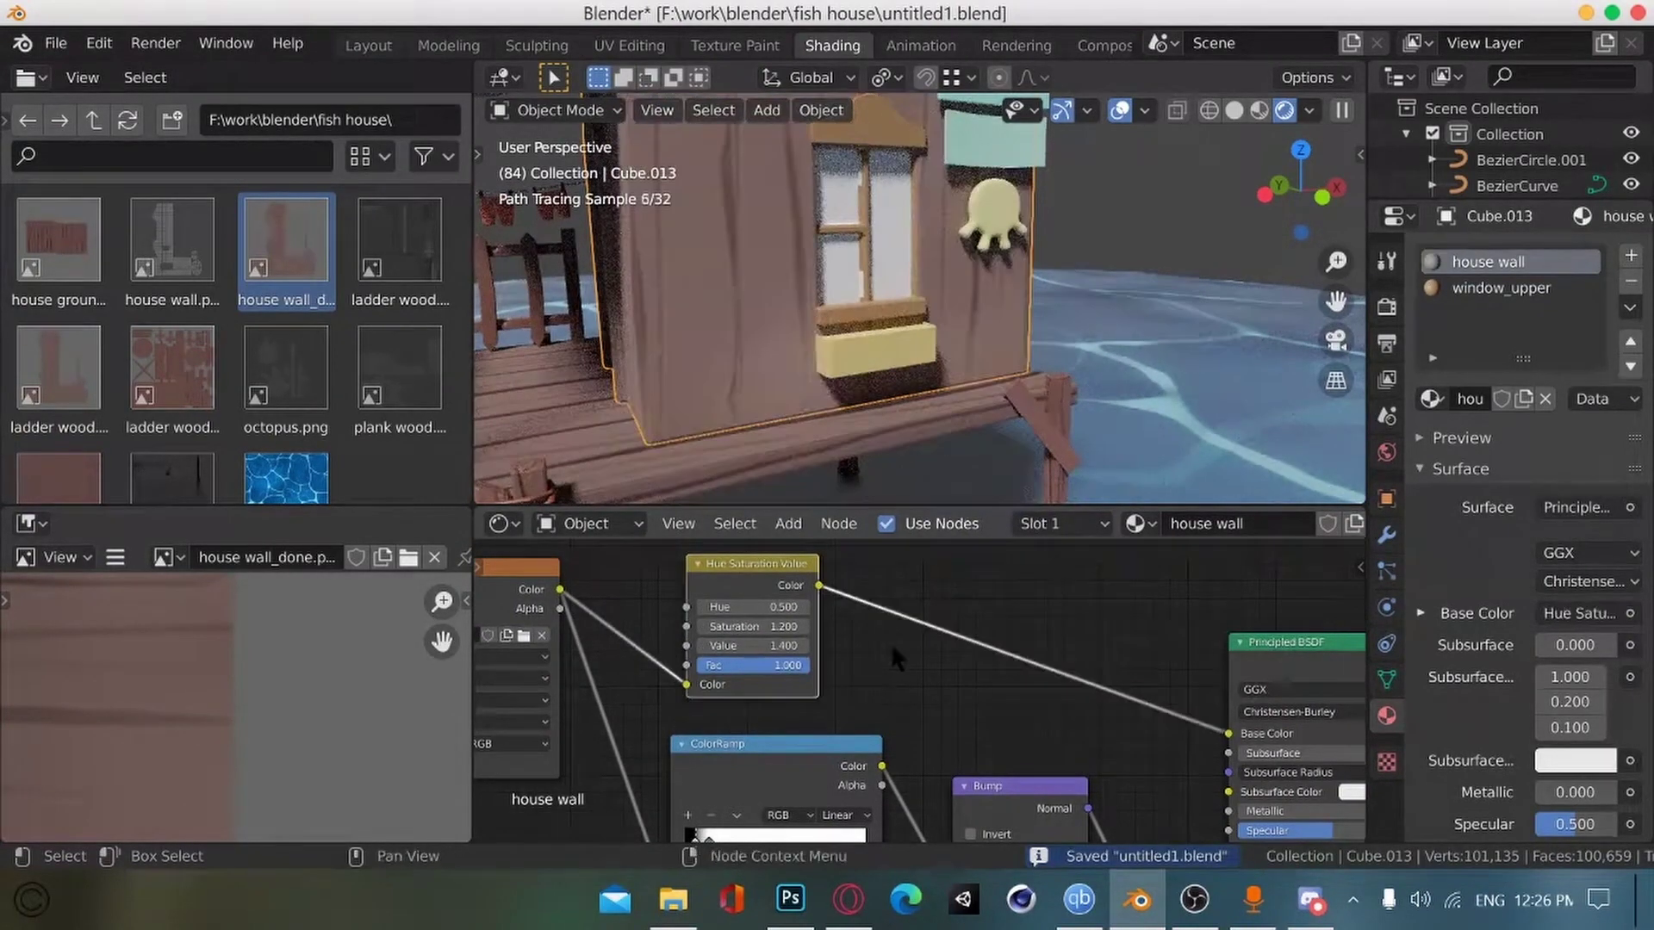
Step: Switch the viewport to solid shading and save untitled1.blend
{"action": "left_click_drag", "start_coordinate": [877, 684], "coordinate": [622, 743], "text": "ctrl+alt"}
{"action": "left_click_drag", "start_coordinate": [622, 742], "coordinate": [663, 627], "text": "ctrl+alt"}
{"action": "left_click_drag", "start_coordinate": [663, 627], "coordinate": [699, 668], "text": "alt"}
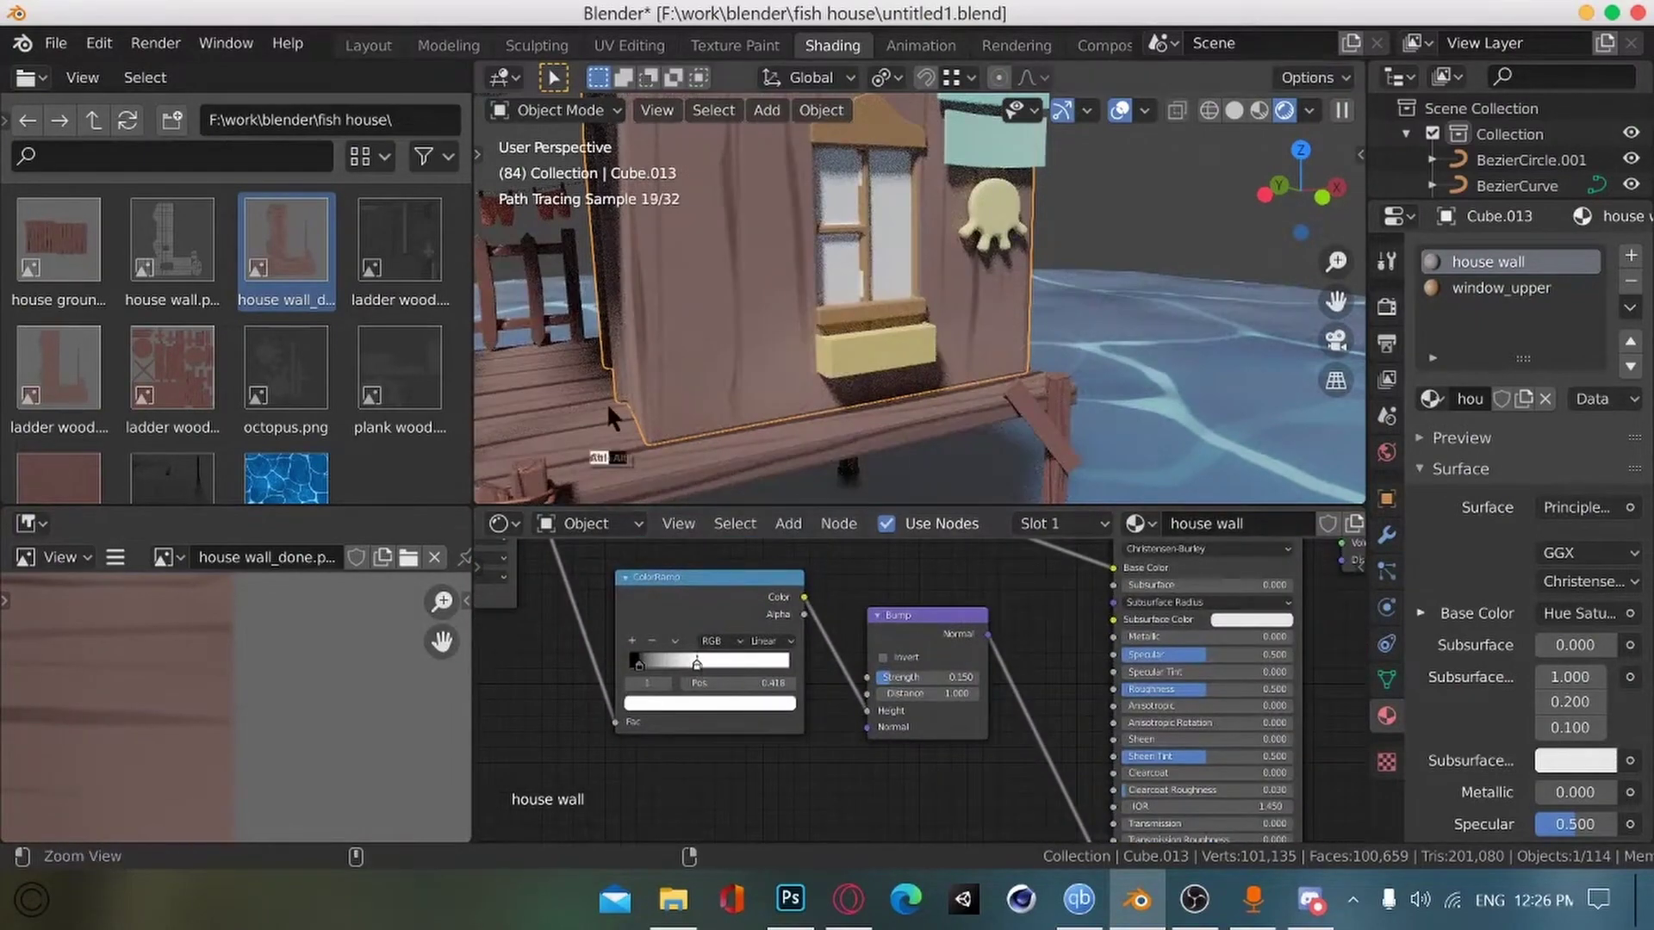
{"action": "left_click_drag", "start_coordinate": [606, 402], "coordinate": [599, 440], "text": "alt"}
{"action": "key", "text": "ctrl+s"}
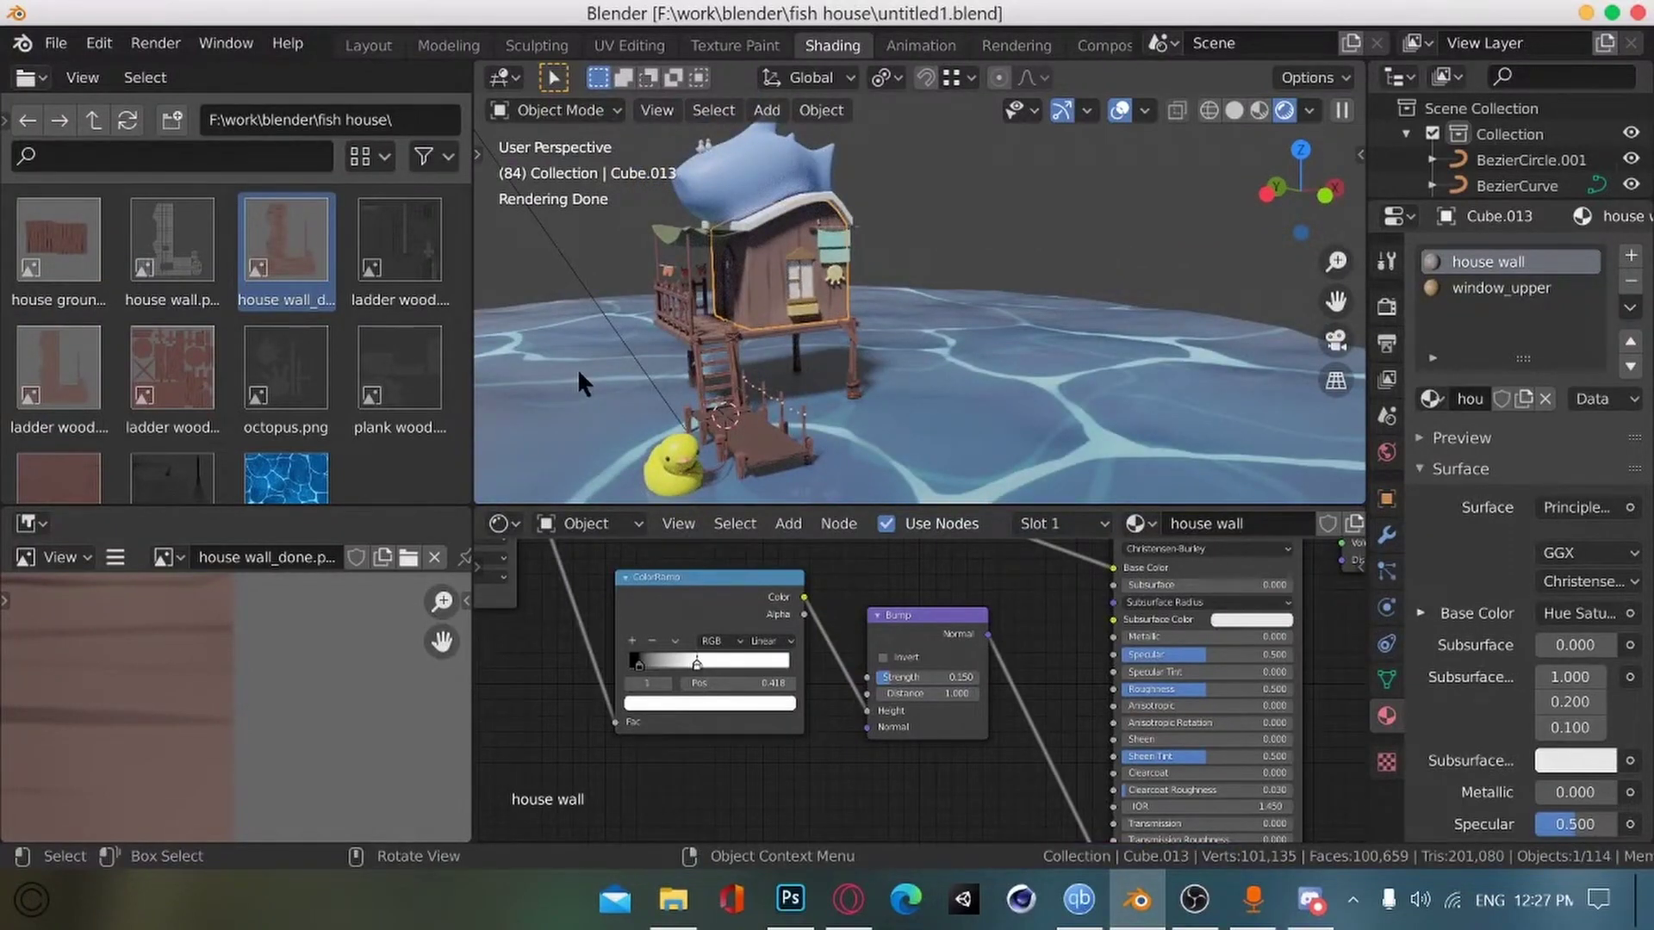
{"action": "key", "text": "z"}
{"action": "left_click", "coordinate": [908, 396]}
{"action": "key", "text": "ctrl+s"}
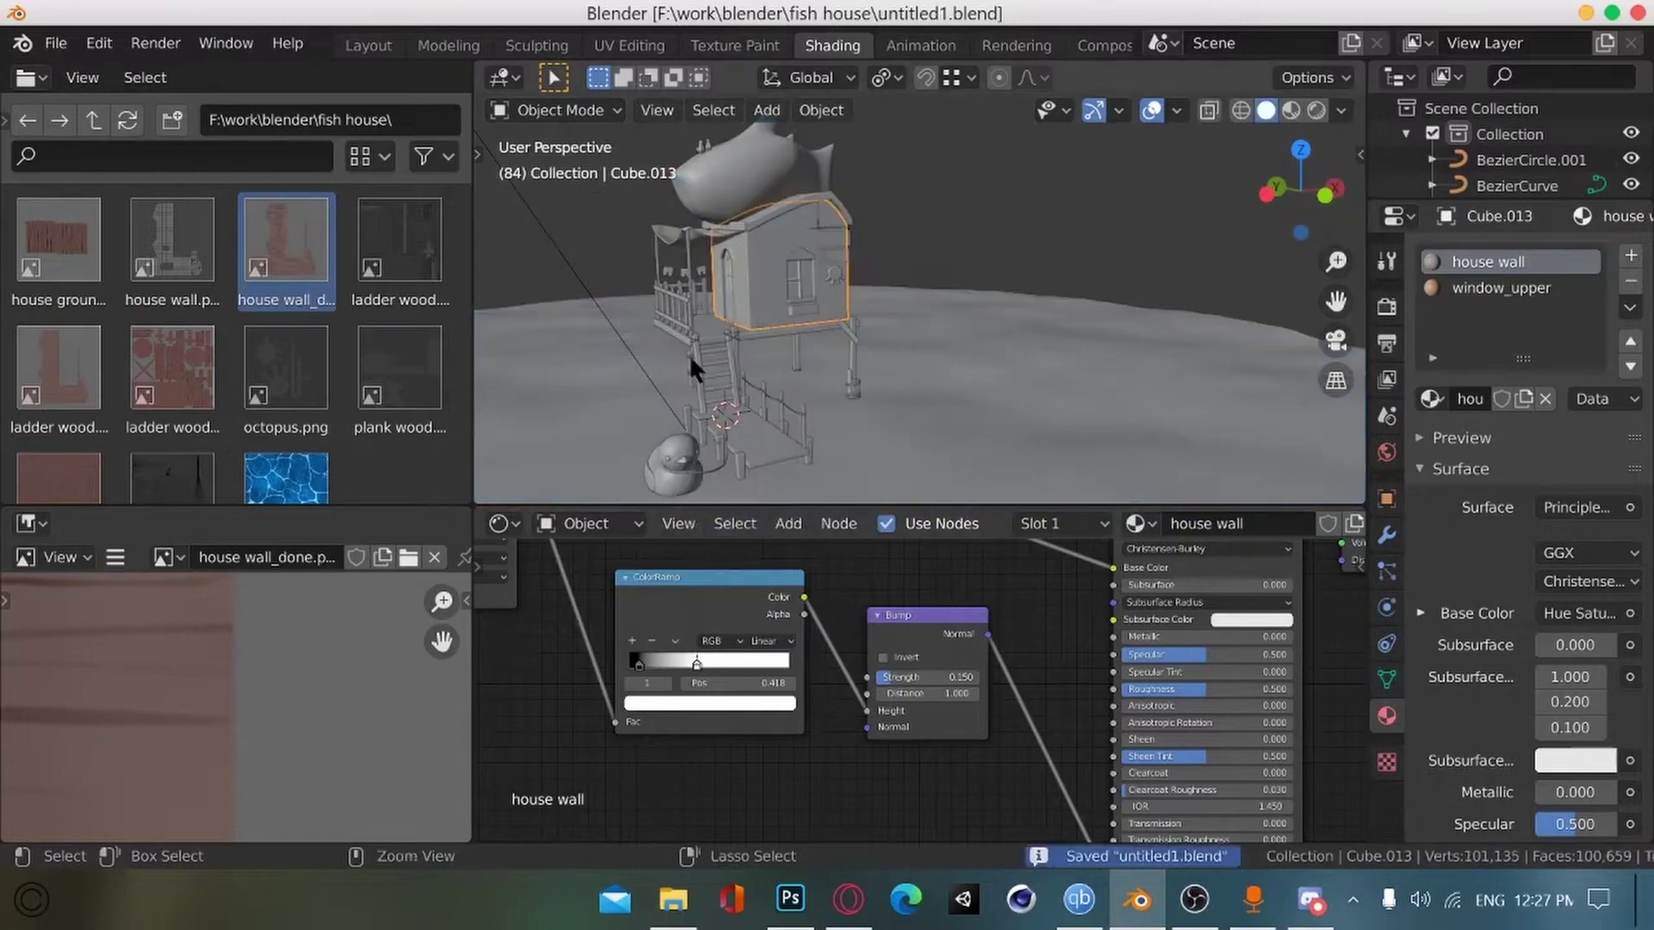
Step: Switch the viewport to material preview shading and save the scene with the octopus sign in place
{"action": "key", "text": "z"}
{"action": "left_click", "coordinate": [639, 405]}
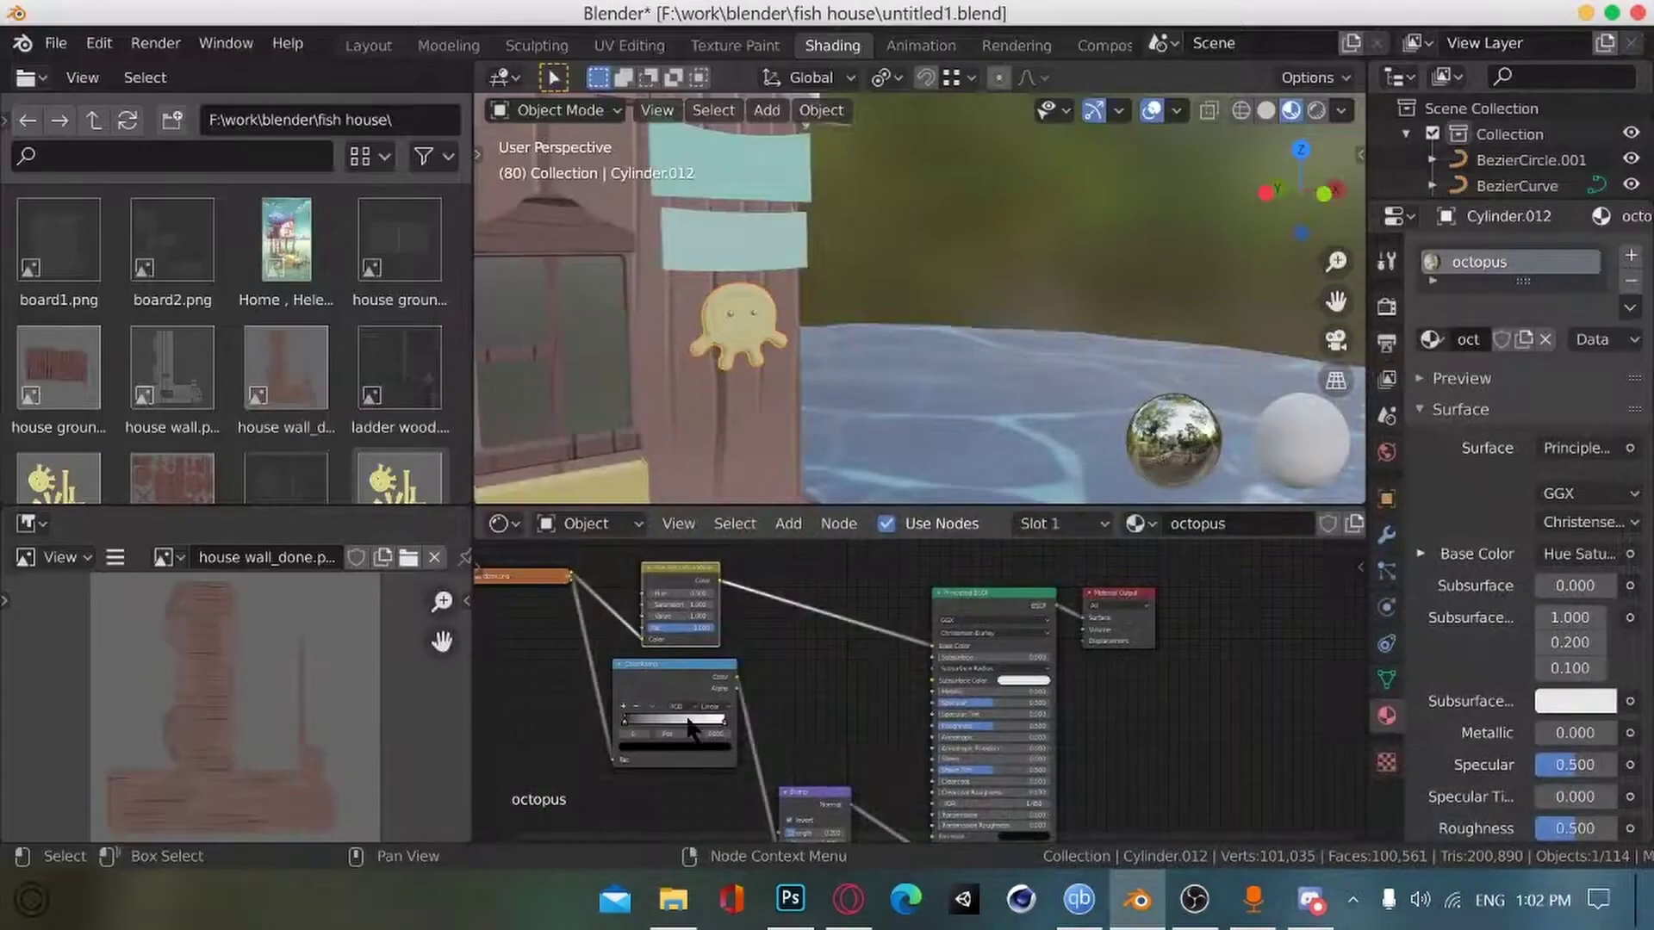
{"action": "key", "text": "ctrl+s"}
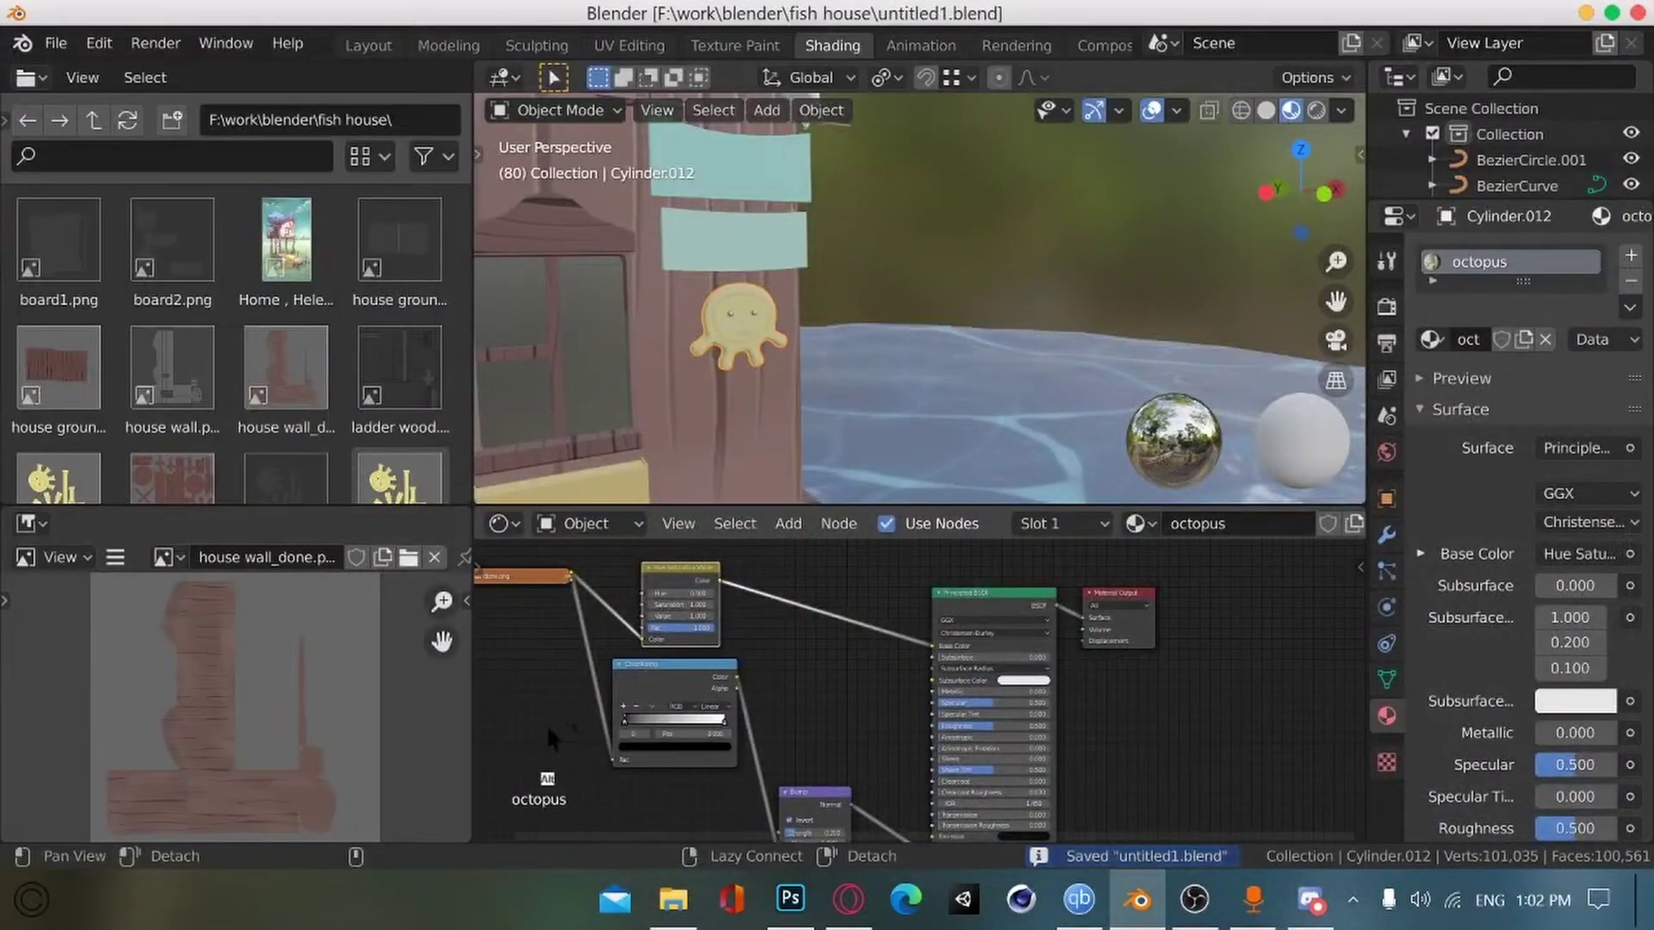
{"action": "middle_click_drag", "start_coordinate": [569, 465], "coordinate": [653, 407]}
{"action": "left_click_drag", "start_coordinate": [654, 410], "coordinate": [603, 415], "text": "alt"}
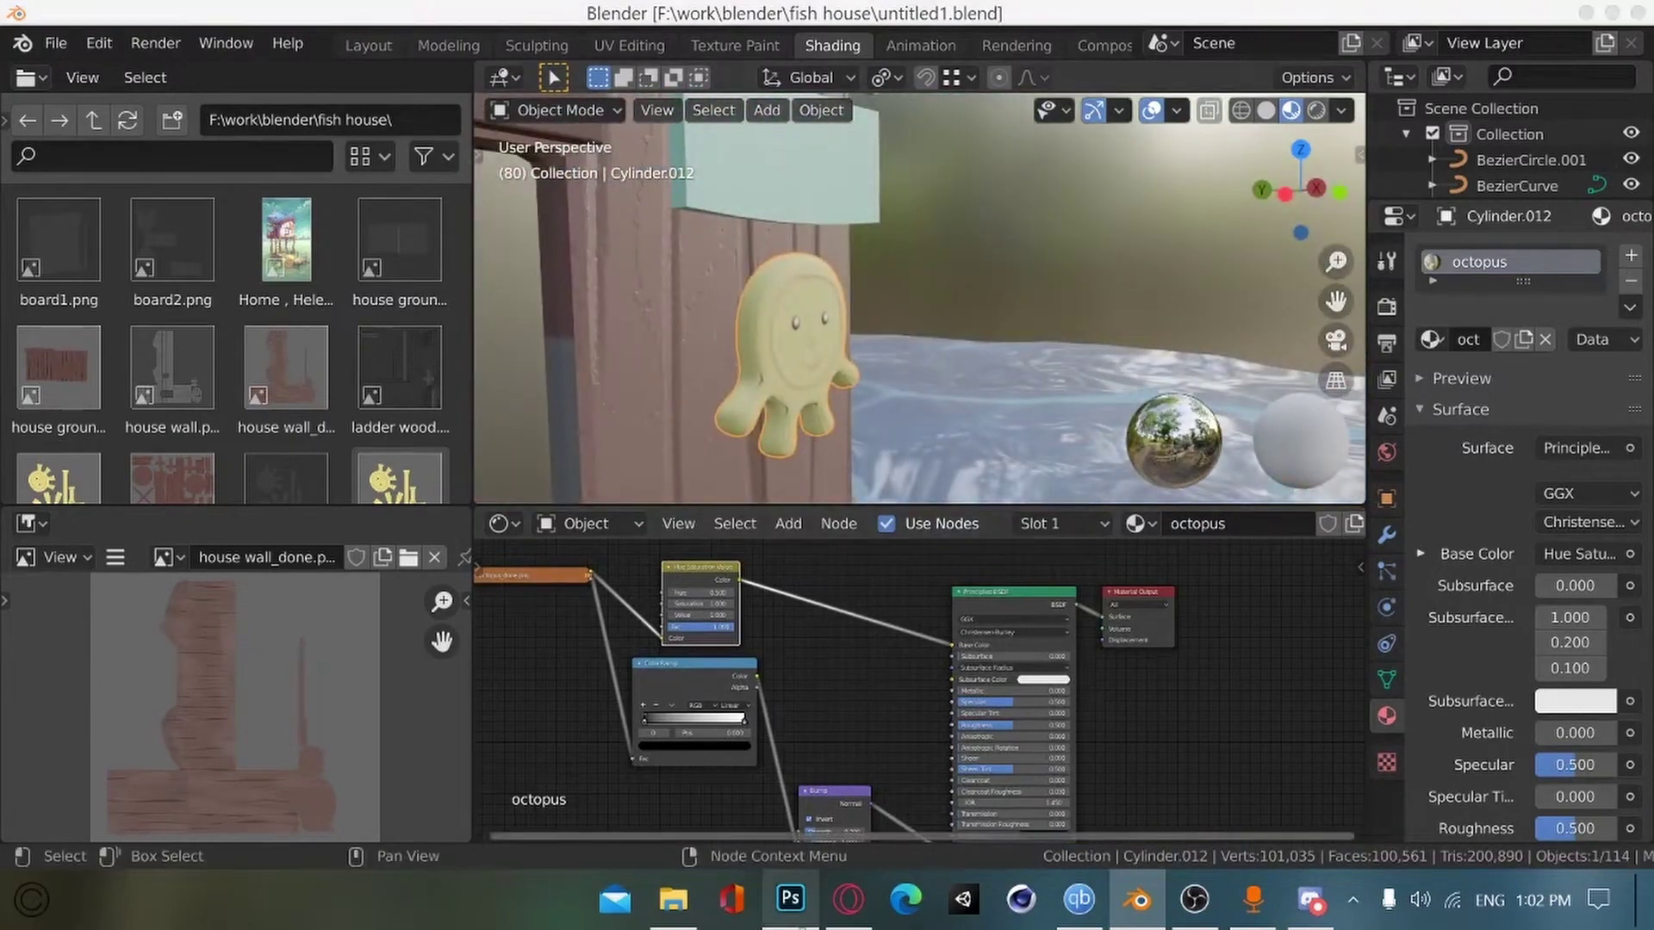
Step: Switch to Photoshop and select the octopus UV shapes by inverting a Magic Wand selection of the octopus layer's background
{"action": "key", "text": "alt+Tab"}
{"action": "left_click", "coordinate": [275, 366]}
{"action": "left_click", "coordinate": [272, 283]}
{"action": "key", "text": "w"}
{"action": "left_click", "coordinate": [555, 579]}
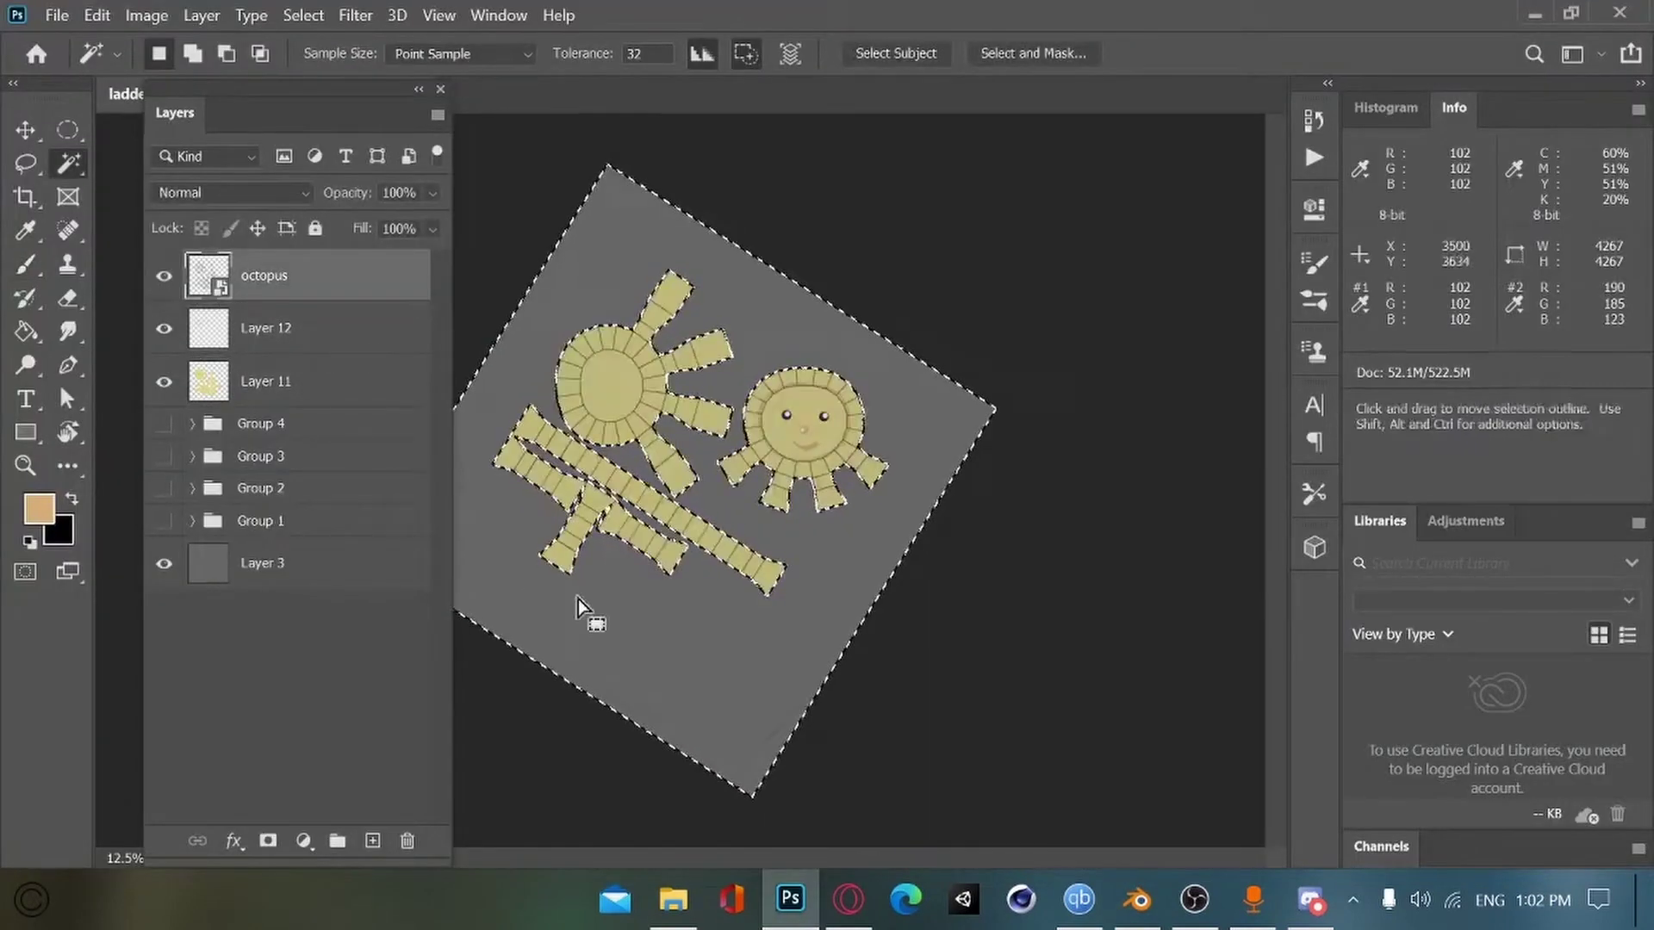
{"action": "key", "text": "ctrl+shift+i"}
Step: With Layer 12 active, feather the octopus selection and expand it twice
{"action": "left_click", "coordinate": [163, 275]}
{"action": "left_click", "coordinate": [259, 328]}
{"action": "left_click", "coordinate": [300, 17]}
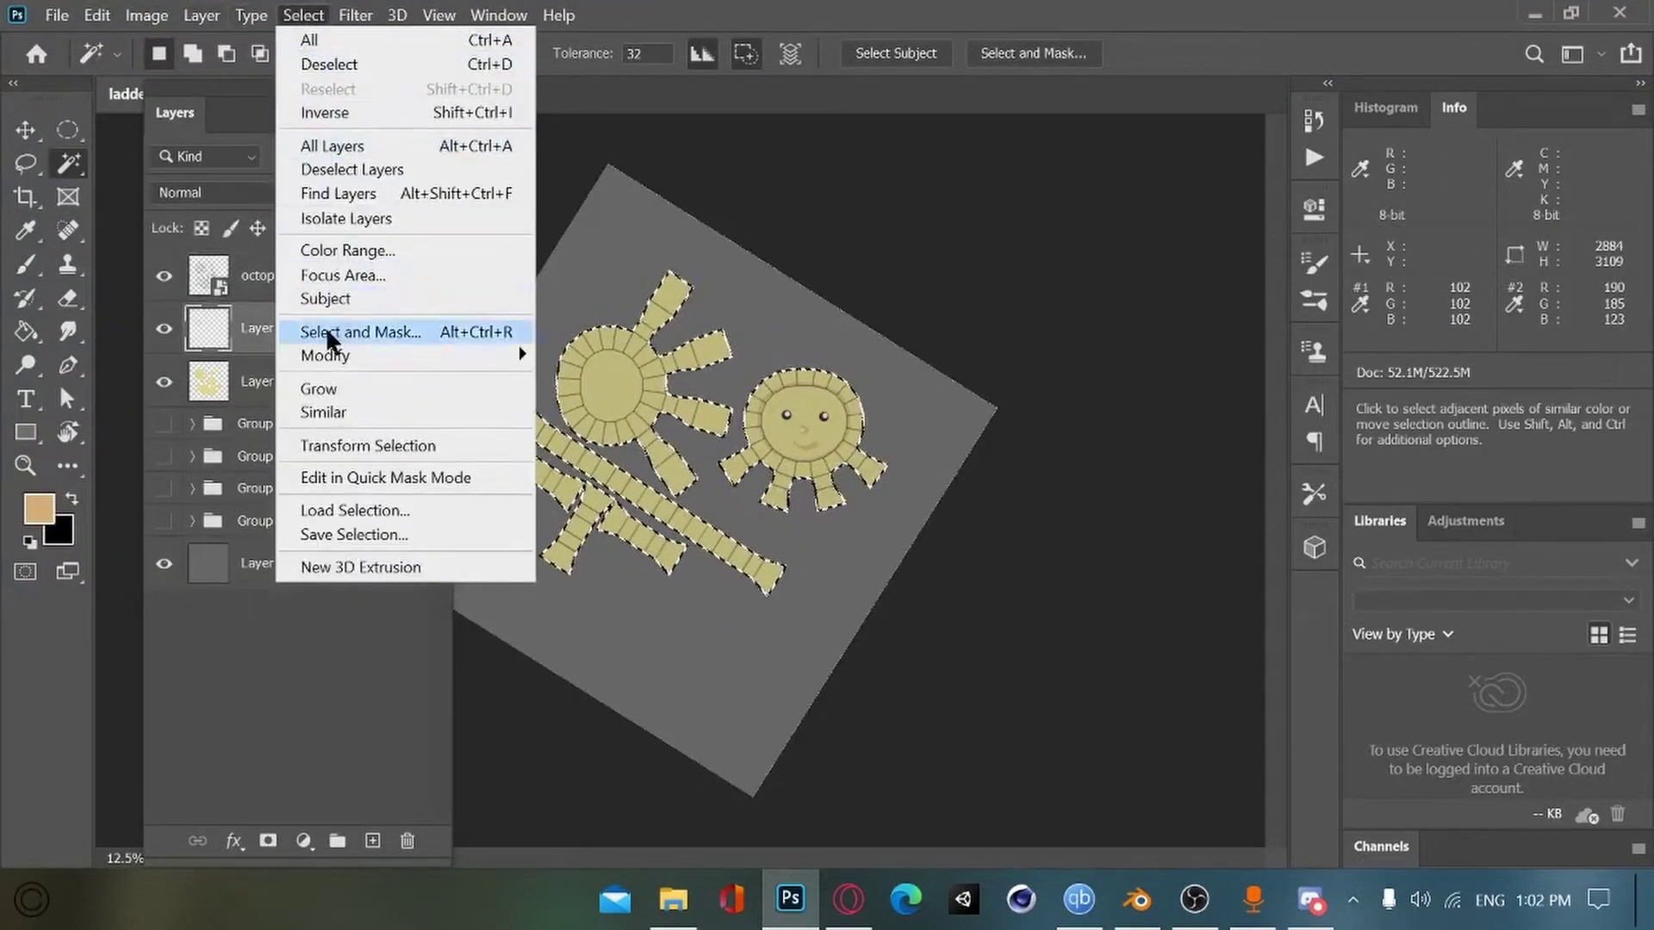
{"action": "mouse_move", "coordinate": [326, 356]}
{"action": "left_click", "coordinate": [566, 452]}
{"action": "key", "text": "Return"}
{"action": "left_click", "coordinate": [312, 15]}
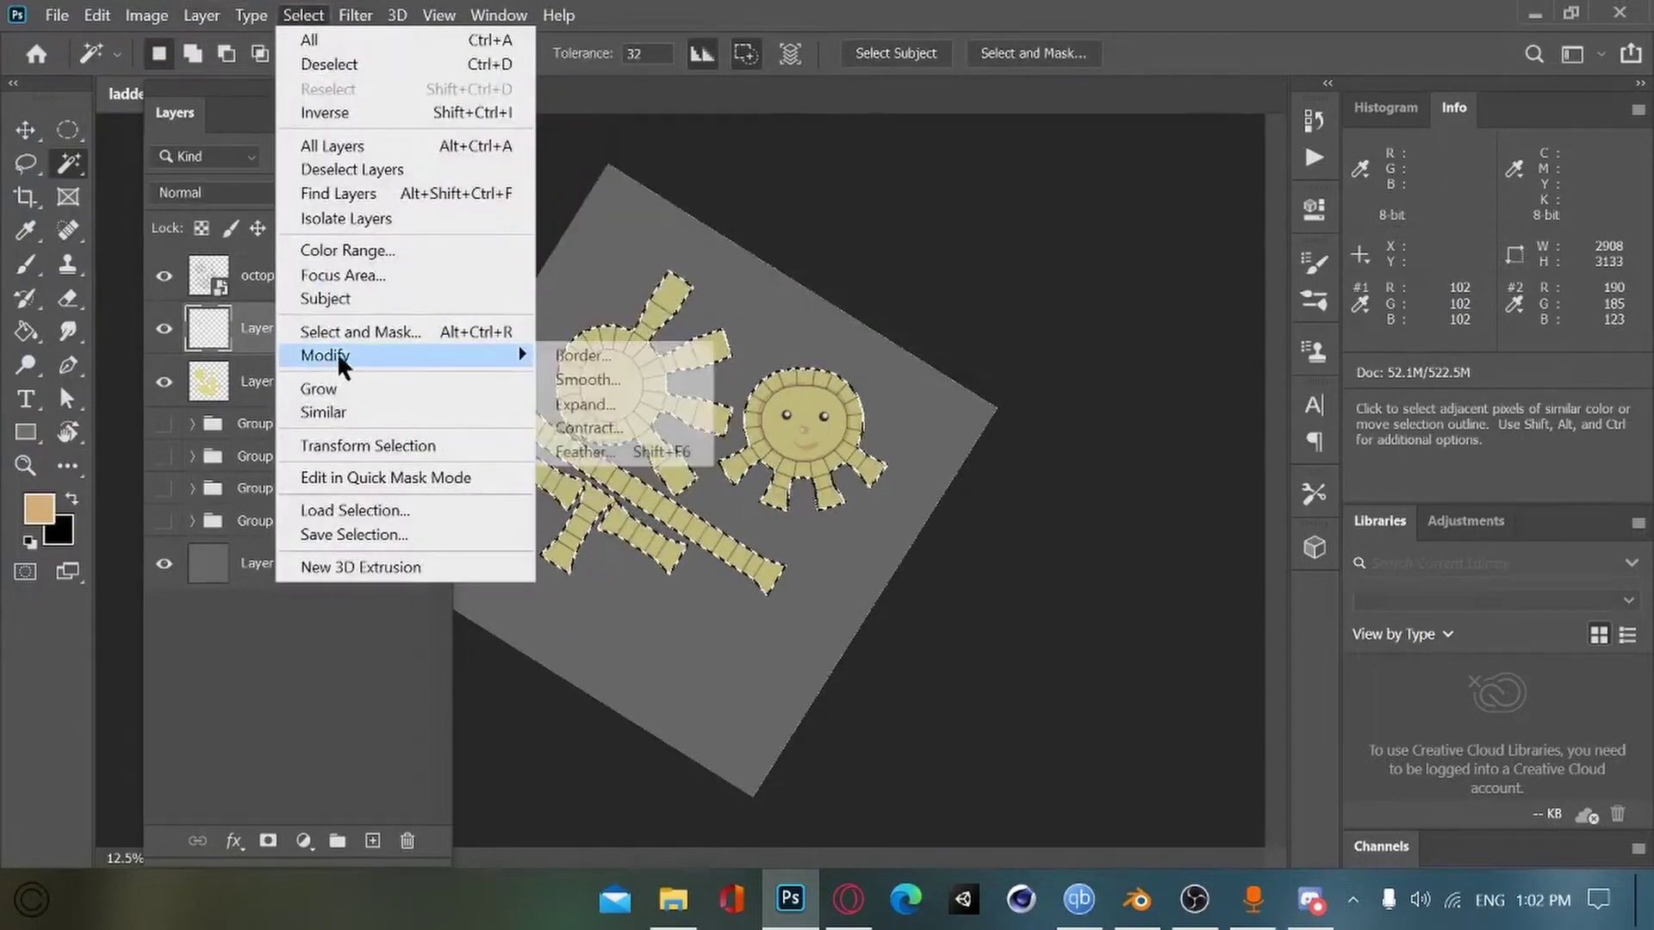
{"action": "left_click", "coordinate": [564, 410]}
{"action": "key", "text": "Return"}
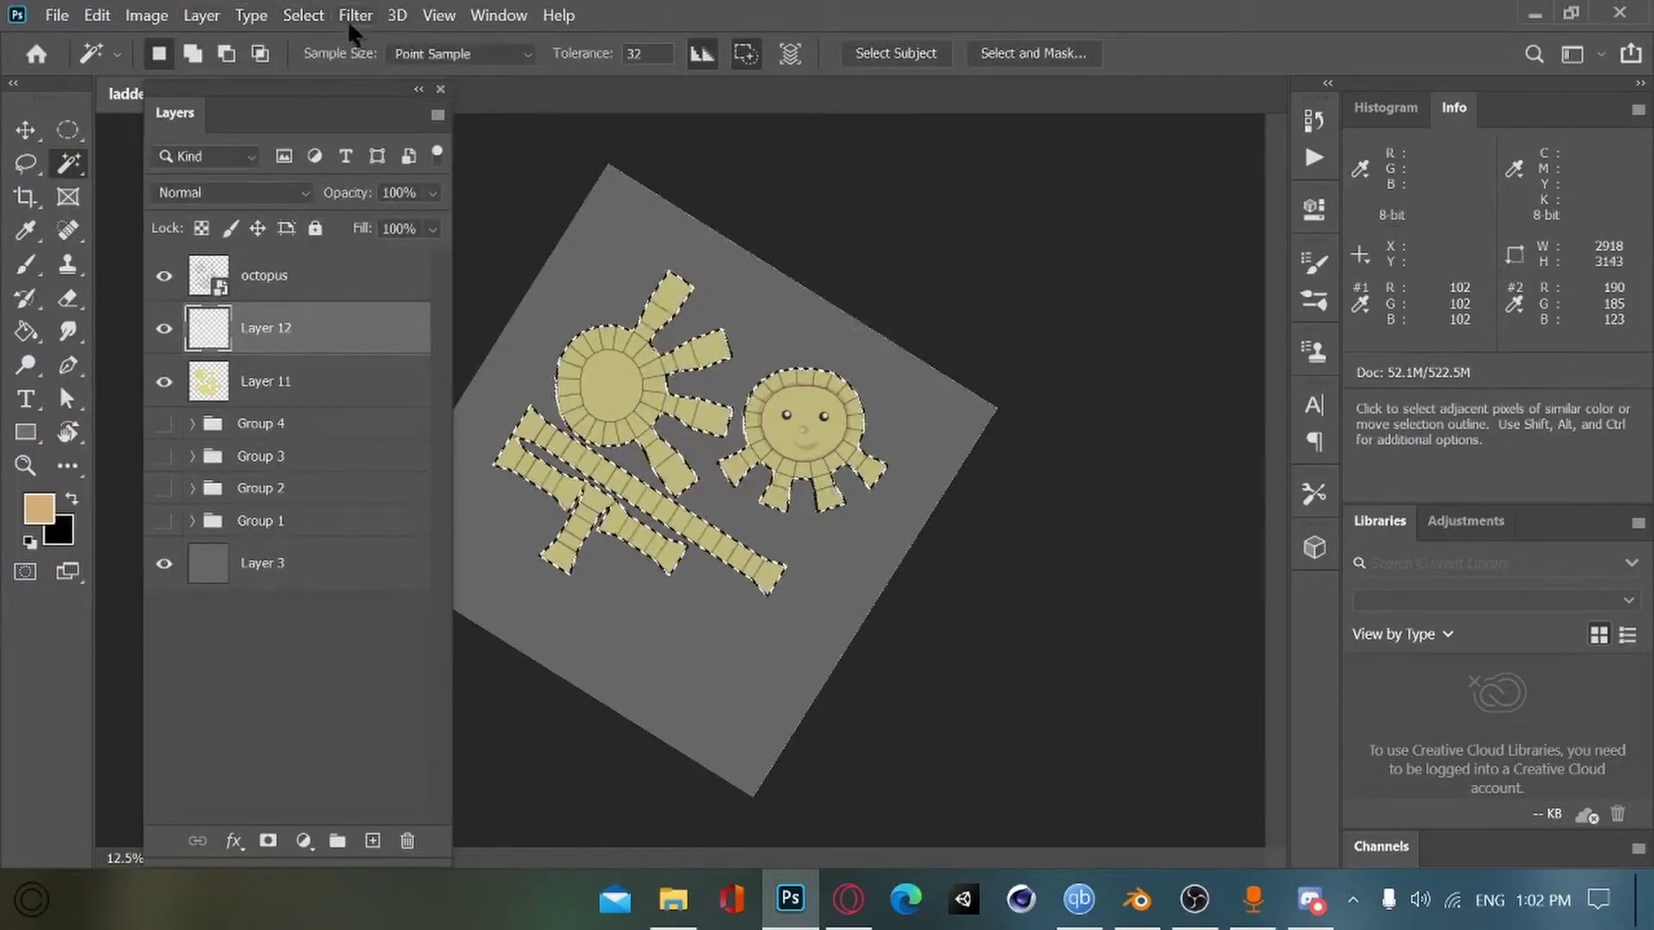
{"action": "left_click", "coordinate": [303, 15]}
{"action": "mouse_move", "coordinate": [584, 351]}
{"action": "left_click", "coordinate": [575, 408]}
{"action": "key", "text": "Return"}
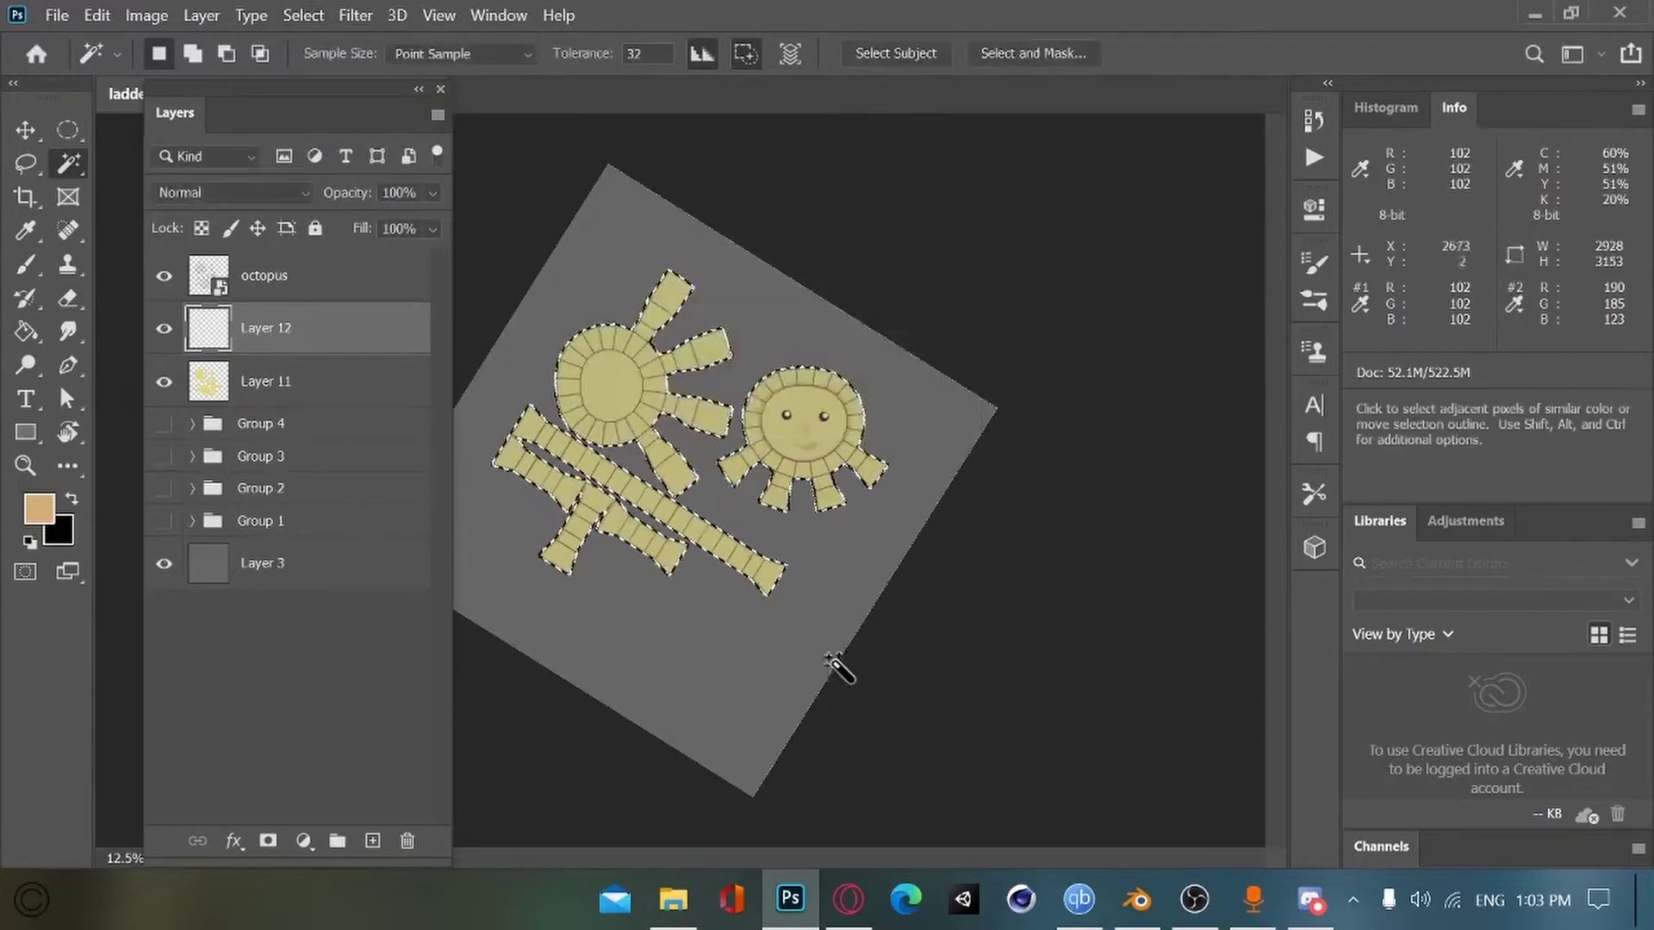
Step: Hide the octopus UV layer, fill the expanded selection on Layer 11 with the sampled octopus yellow, and deselect
{"action": "left_click", "coordinate": [319, 381]}
{"action": "left_click", "coordinate": [164, 276]}
{"action": "key", "text": "i"}
{"action": "left_click", "coordinate": [608, 395]}
{"action": "key", "text": "b"}
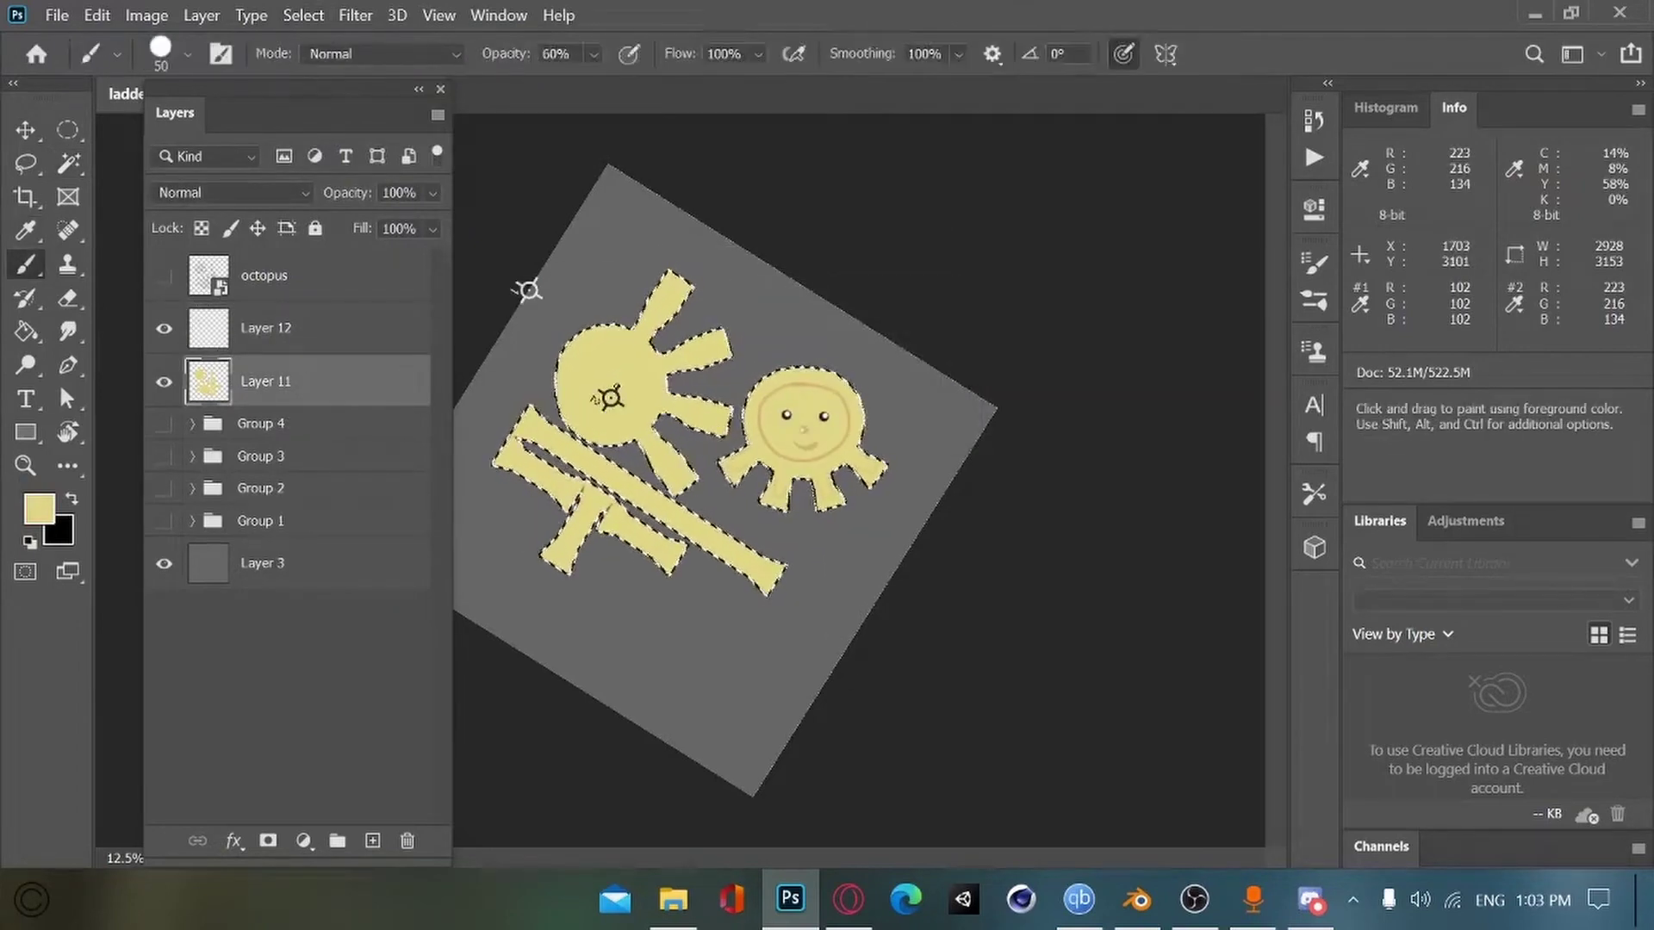
{"action": "key", "text": "alt+BackSpace"}
{"action": "key", "text": "ctrl+d"}
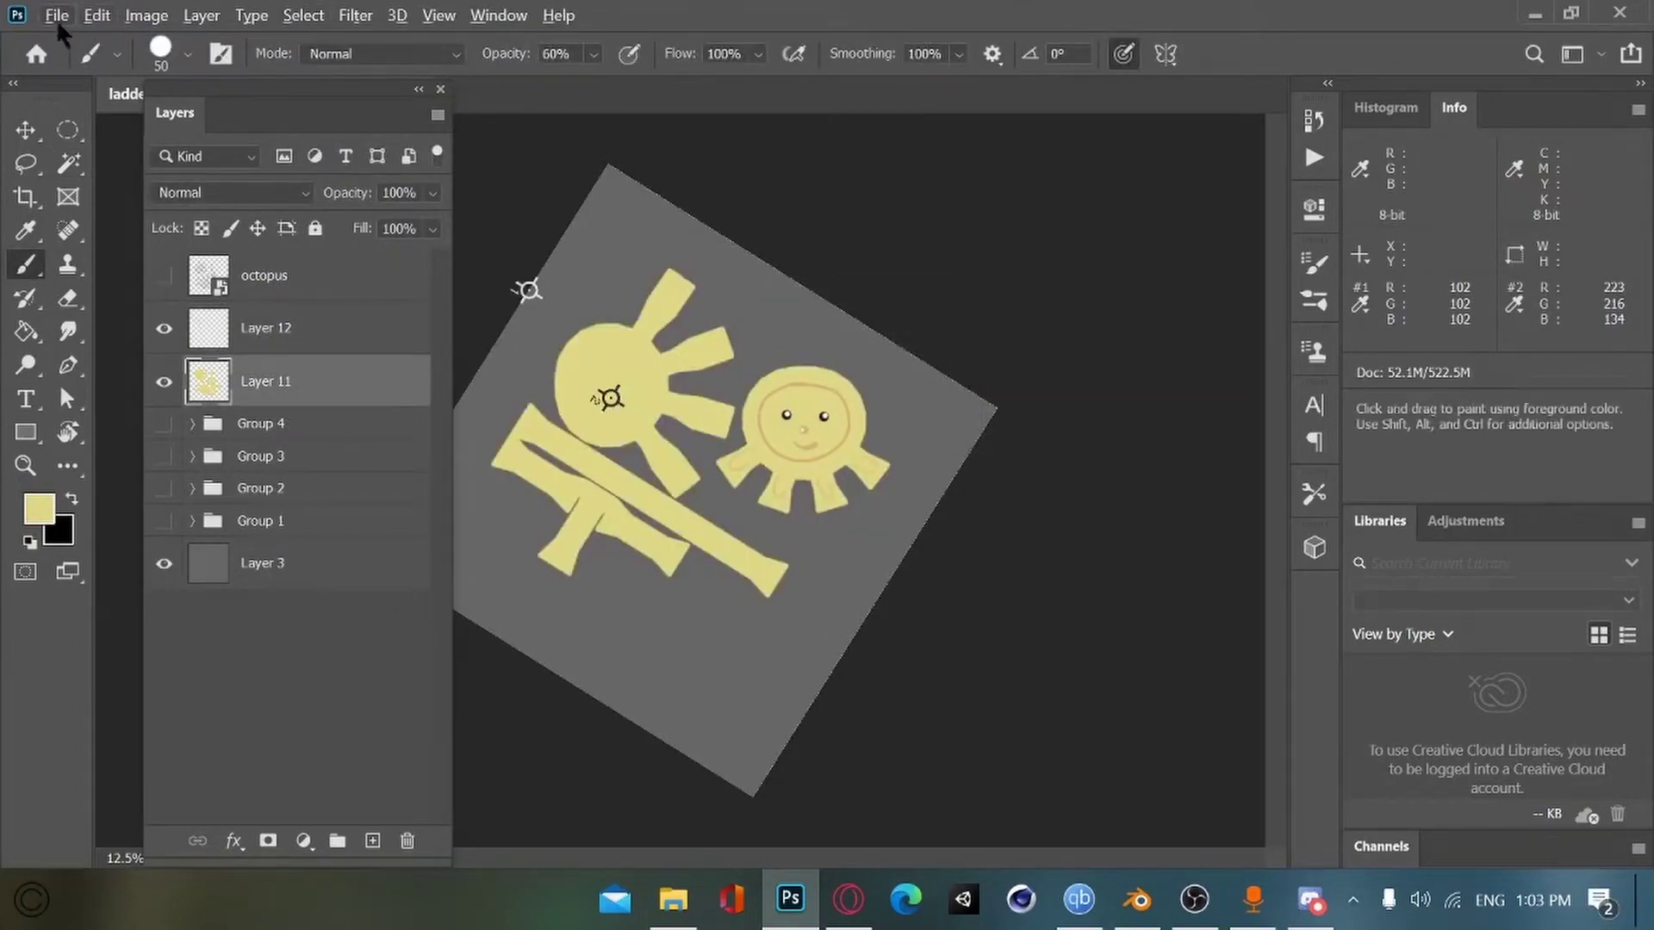
Step: Export the octopus texture as a PNG, overwriting octopus_done.png
{"action": "left_click", "coordinate": [57, 15]}
{"action": "mouse_move", "coordinate": [387, 371]}
{"action": "left_click", "coordinate": [480, 318]}
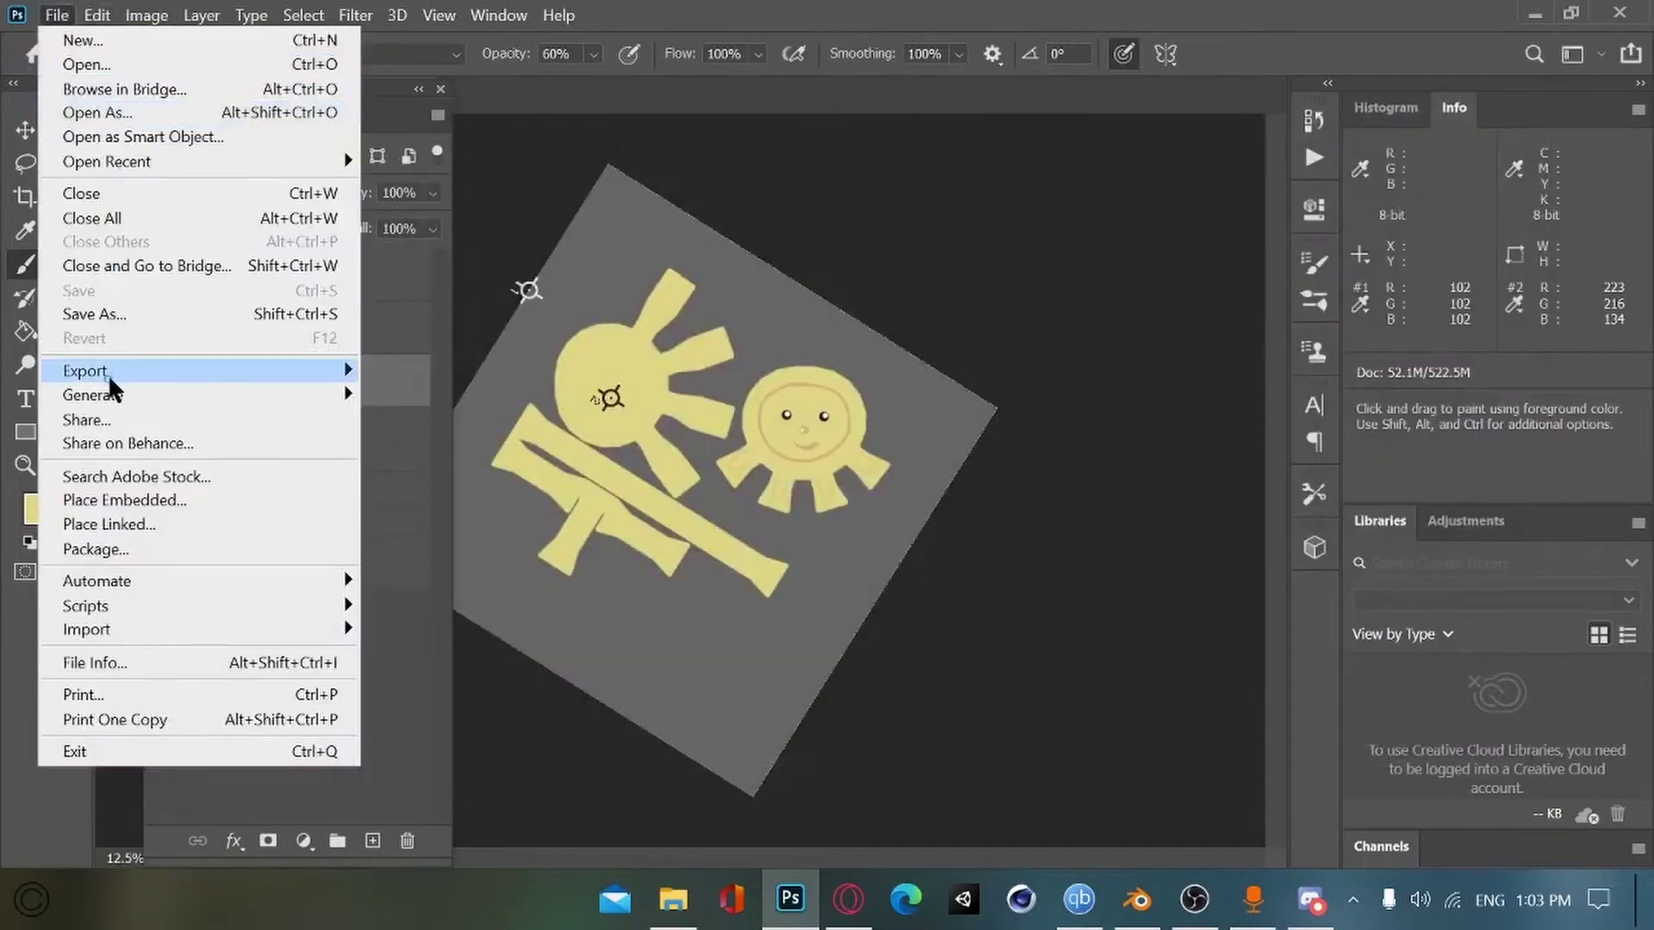
{"action": "mouse_move", "coordinate": [110, 380]}
{"action": "left_click", "coordinate": [491, 371]}
{"action": "left_click", "coordinate": [871, 375]}
{"action": "left_click", "coordinate": [1003, 553]}
{"action": "left_click", "coordinate": [923, 471]}
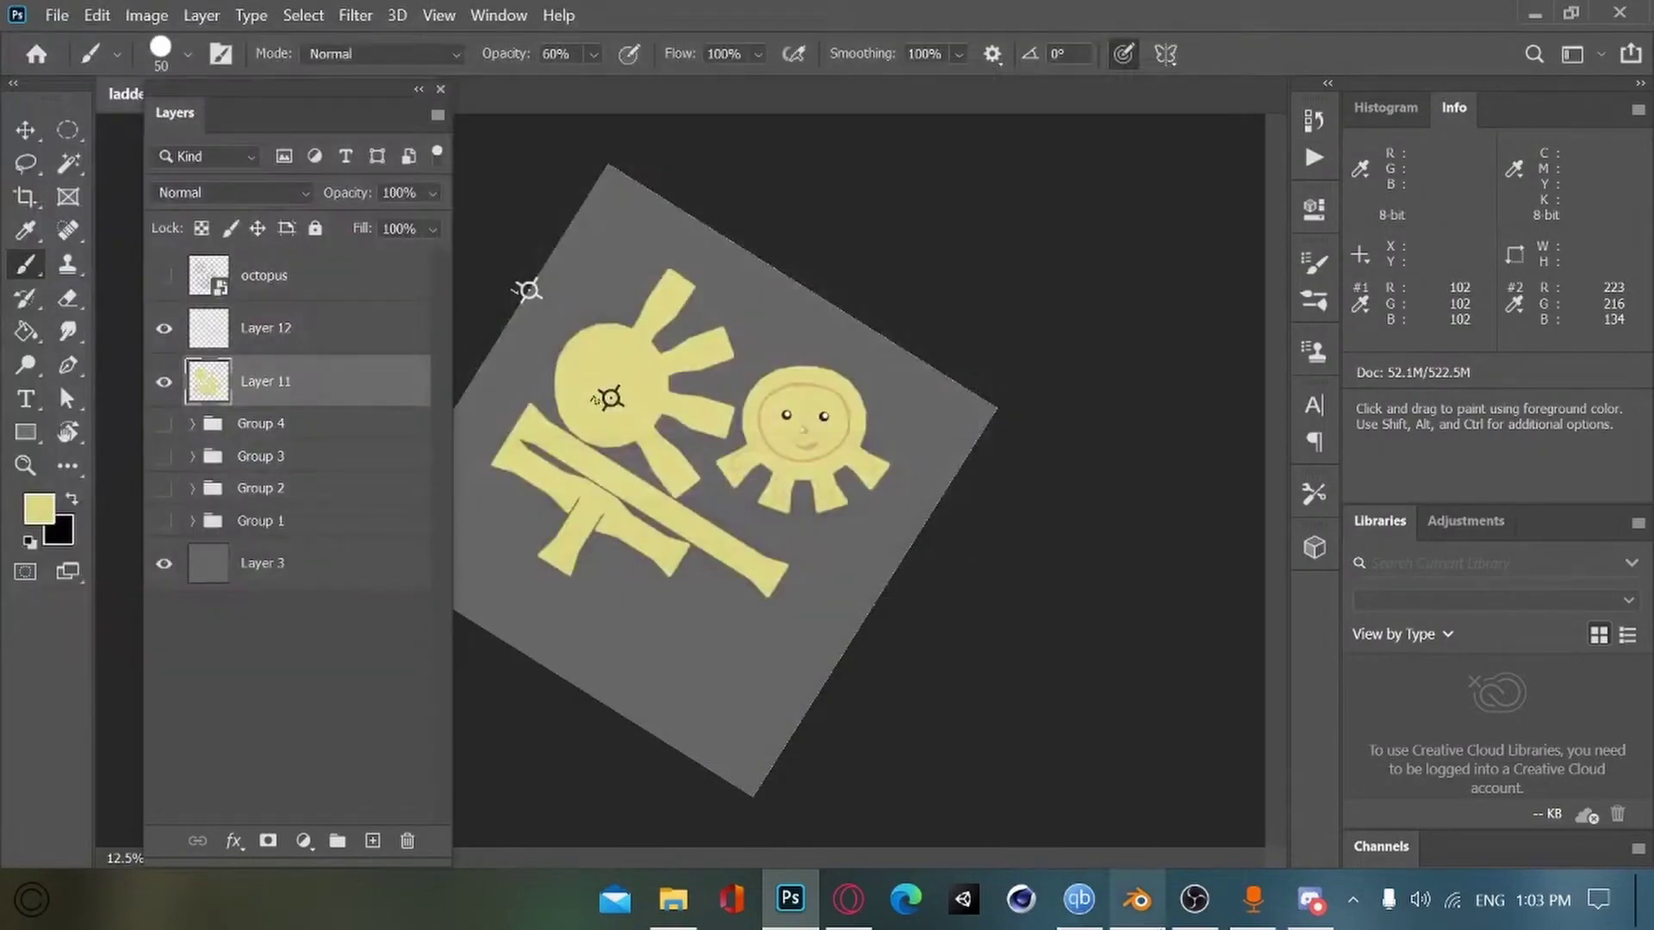
Step: Switch to Blender and replace the octopus texture node with the re-exported octopus_done image, linked to the Hue/Saturation color and ColorRamp factor
{"action": "left_click", "coordinate": [1136, 899]}
{"action": "left_click", "coordinate": [542, 604]}
{"action": "key", "text": "x"}
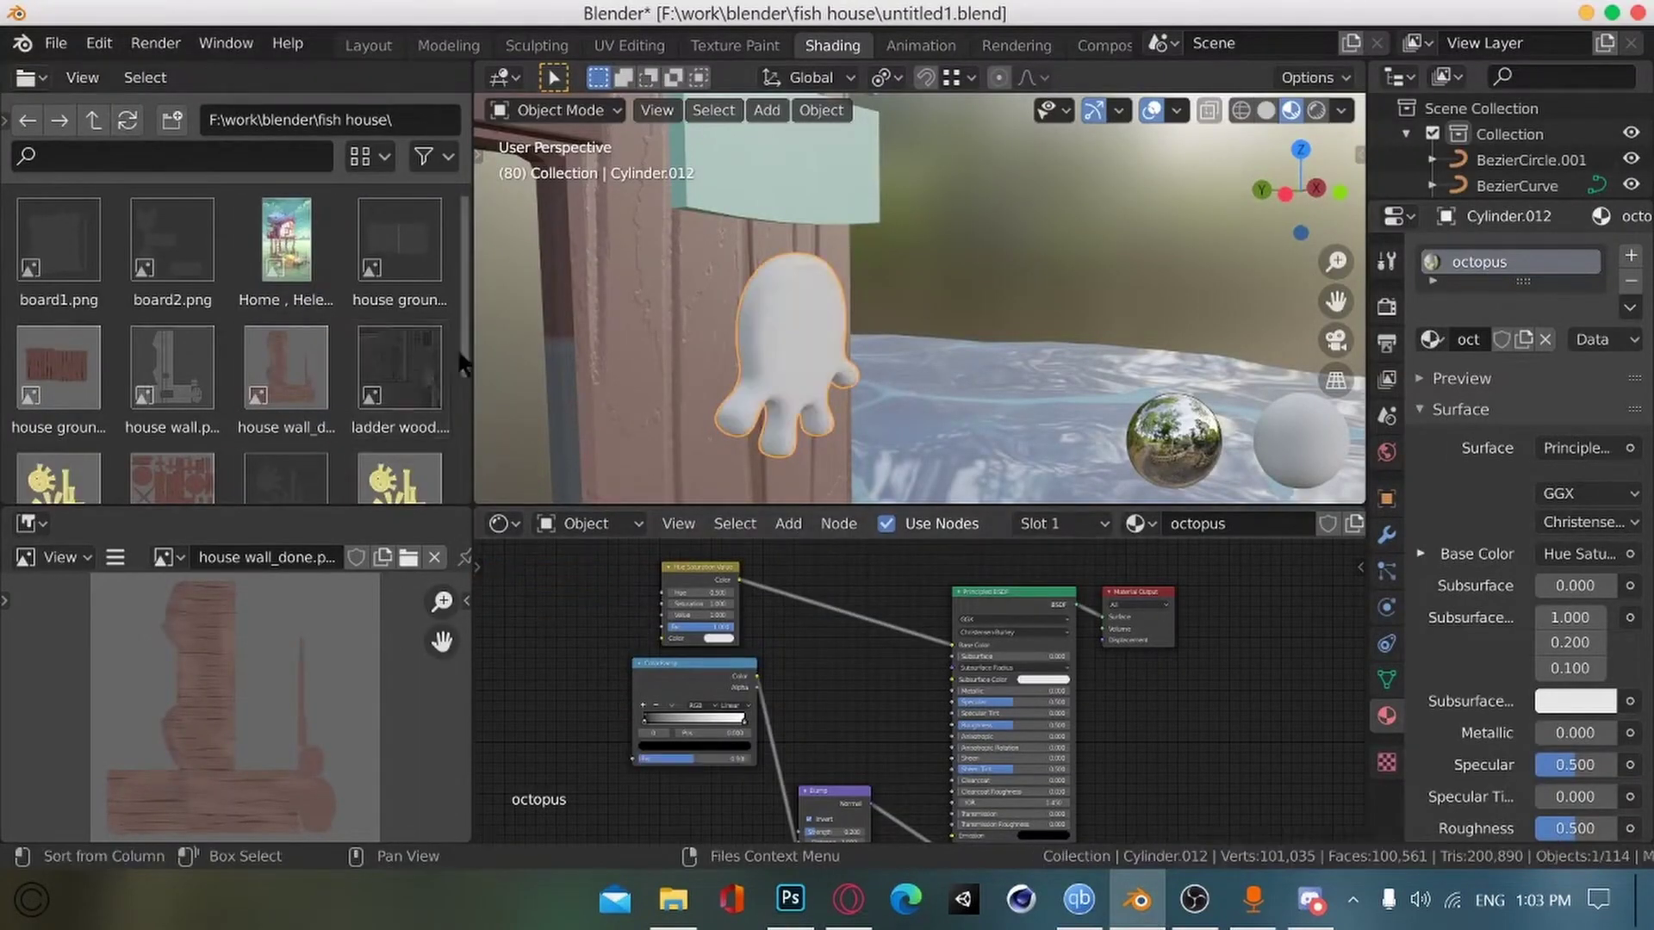
{"action": "scroll", "coordinate": [458, 355], "scroll_direction": "down", "scroll_amount": 5}
{"action": "left_click_drag", "start_coordinate": [399, 292], "coordinate": [544, 676]}
{"action": "left_click_drag", "start_coordinate": [603, 652], "coordinate": [497, 571]}
{"action": "left_click_drag", "start_coordinate": [562, 587], "coordinate": [663, 638]}
{"action": "left_click_drag", "start_coordinate": [561, 588], "coordinate": [603, 694]}
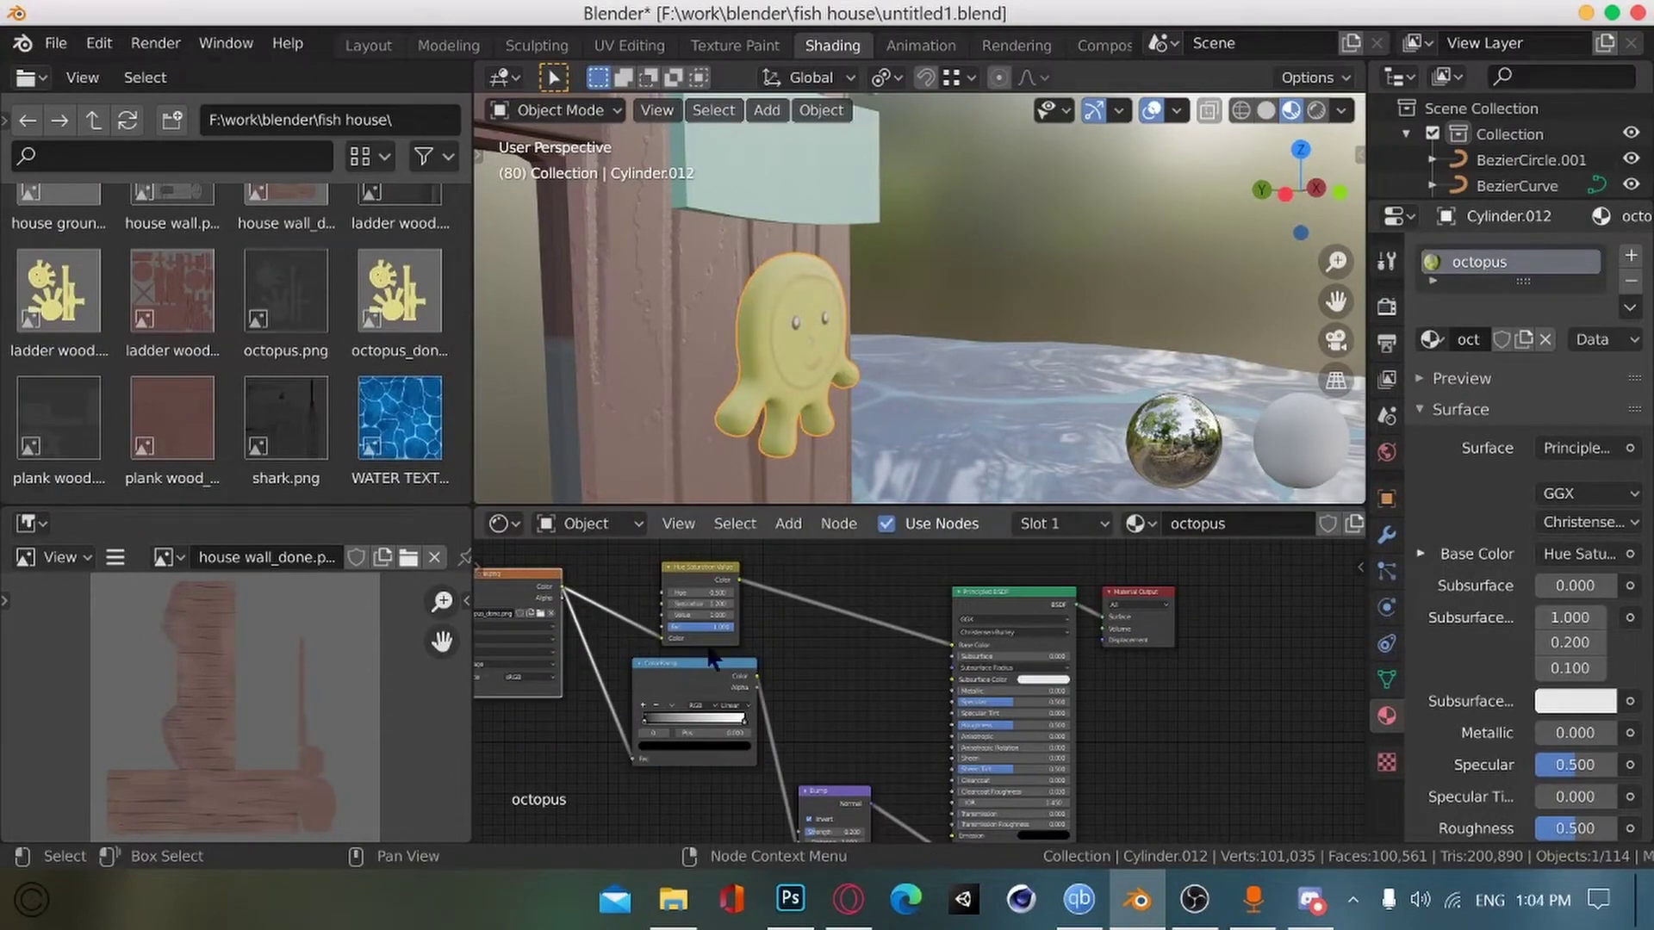
Step: Save the scene and select the upper turquoise board hanging above the octopus
{"action": "left_click_drag", "start_coordinate": [685, 423], "coordinate": [654, 401], "text": "alt"}
{"action": "left_click_drag", "start_coordinate": [654, 401], "coordinate": [658, 448], "text": "alt"}
{"action": "key", "text": "ctrl+s"}
{"action": "left_click_drag", "start_coordinate": [658, 447], "coordinate": [647, 379], "text": "alt+shift"}
{"action": "mouse_move", "coordinate": [648, 379]}
{"action": "left_mouse_down", "text": "alt"}
{"action": "mouse_move", "coordinate": [687, 433]}
{"action": "mouse_move", "coordinate": [665, 411]}
{"action": "mouse_move", "coordinate": [643, 429]}
{"action": "mouse_move", "coordinate": [663, 370]}
{"action": "left_mouse_up", "text": "alt"}
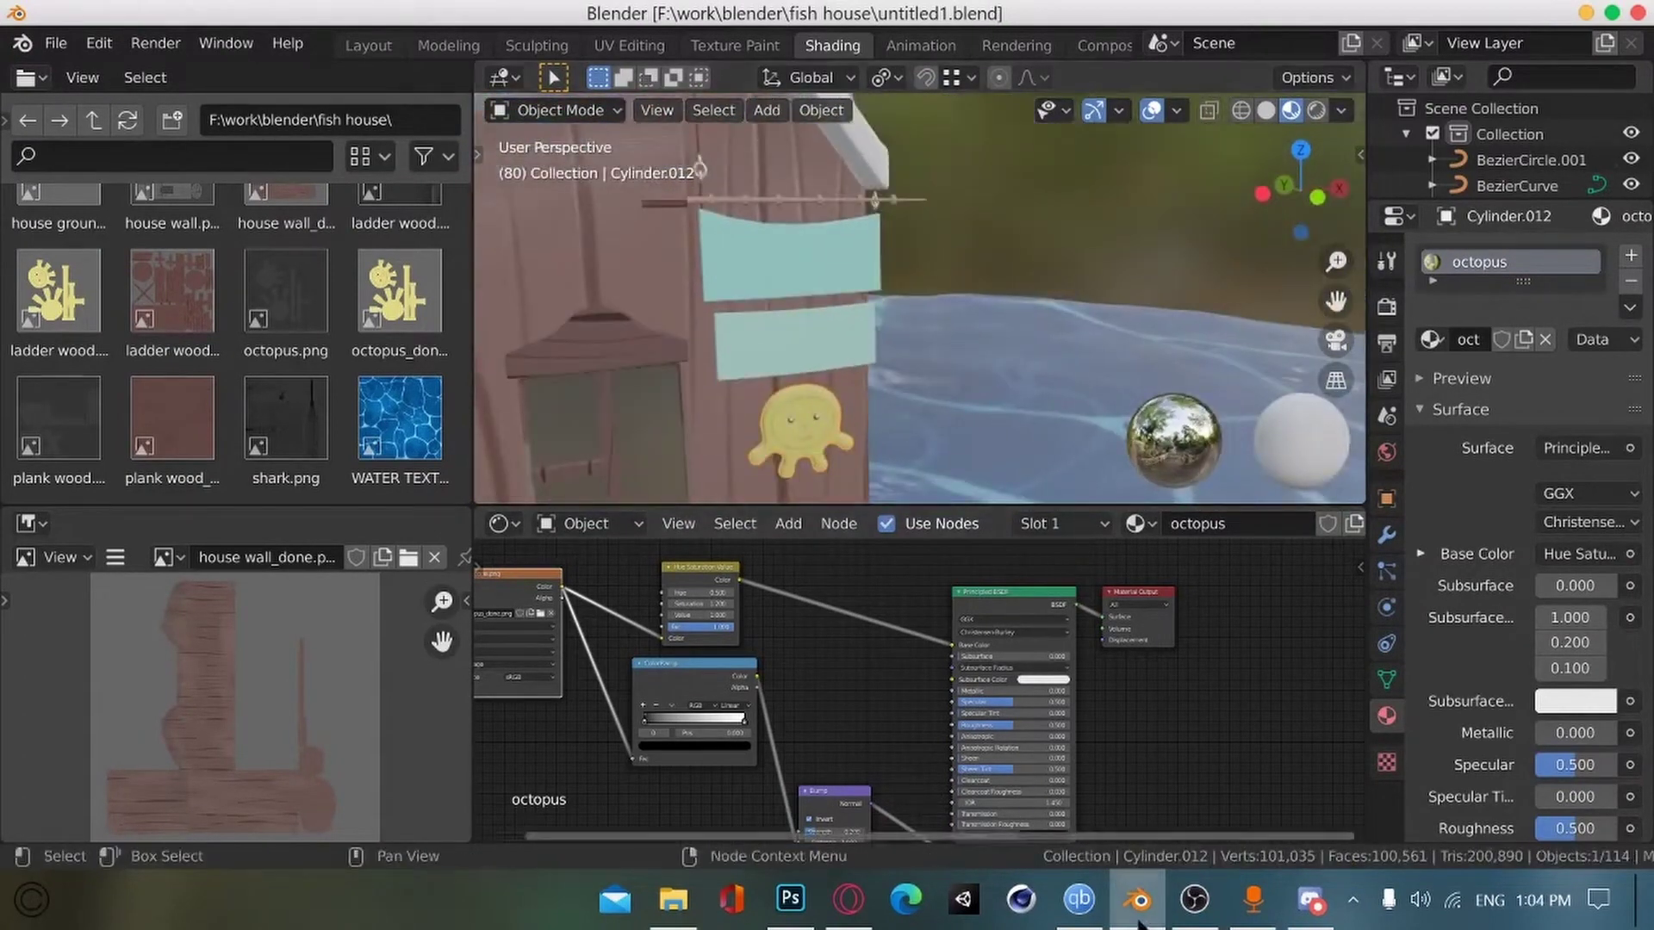
{"action": "mouse_move", "coordinate": [870, 345]}
{"action": "left_mouse_down", "text": "alt"}
{"action": "mouse_move", "coordinate": [997, 339]}
{"action": "mouse_move", "coordinate": [895, 344]}
{"action": "left_mouse_up", "text": "alt"}
{"action": "left_click_drag", "start_coordinate": [896, 344], "coordinate": [854, 322], "text": "ctrl+alt"}
{"action": "left_click", "coordinate": [855, 323]}
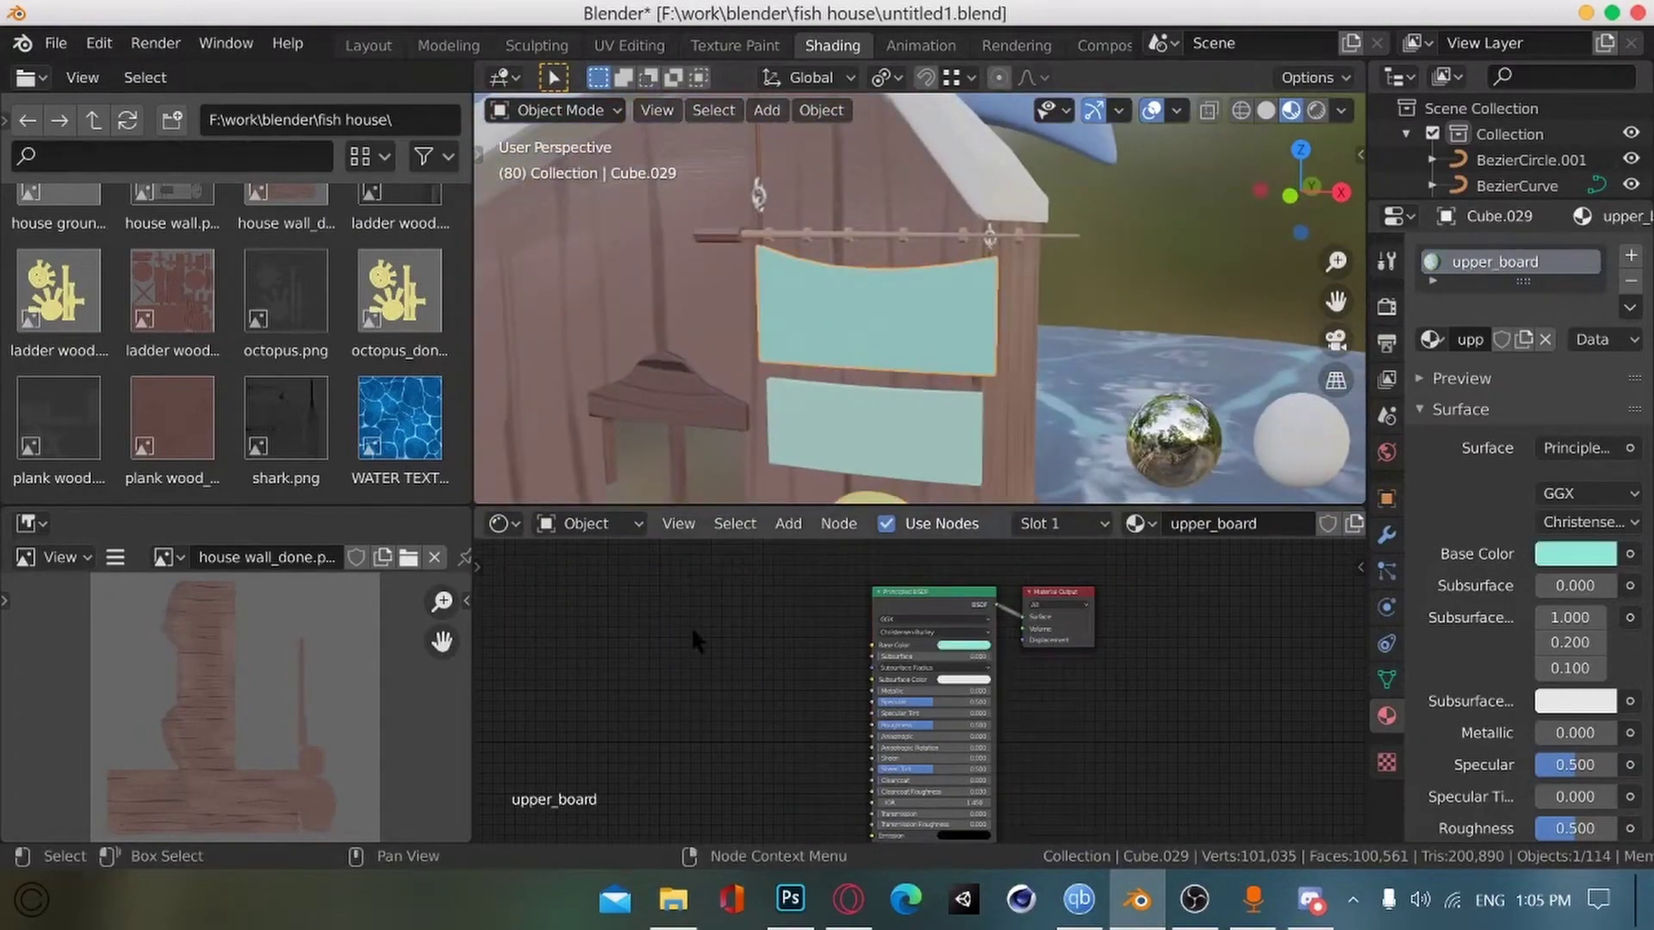
Step: Switch to Photoshop, group the octopus, Layer 12 and Layer 11 layers as Group 5, and hide the group
{"action": "key", "text": "alt+Tab"}
{"action": "left_click_drag", "start_coordinate": [312, 103], "coordinate": [242, 54]}
{"action": "left_click", "coordinate": [272, 352], "text": "shift"}
{"action": "left_click_drag", "start_coordinate": [289, 352], "coordinate": [301, 806]}
{"action": "left_click", "coordinate": [127, 233]}
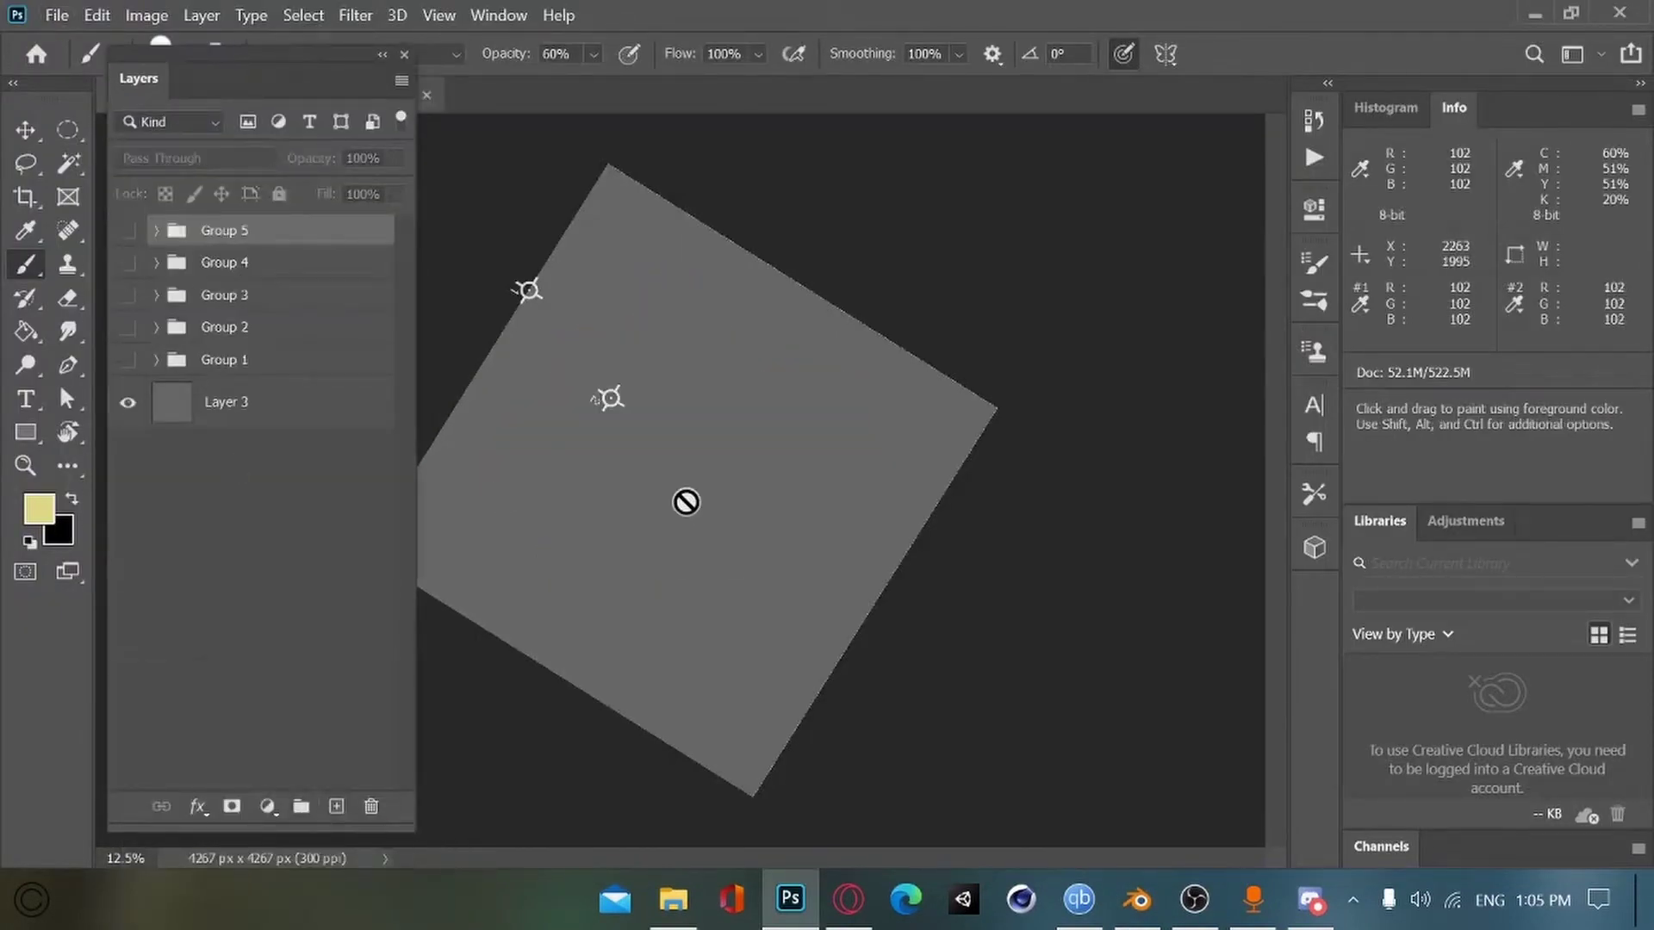
Step: Place board1.png from the fish house folder into the texture document
{"action": "key", "text": "r"}
{"action": "left_click_drag", "start_coordinate": [686, 504], "coordinate": [780, 612]}
{"action": "key", "text": "r"}
{"action": "mouse_move", "coordinate": [637, 637]}
{"action": "left_mouse_down"}
{"action": "mouse_move", "coordinate": [1048, 525]}
{"action": "mouse_move", "coordinate": [1040, 555]}
{"action": "left_mouse_up"}
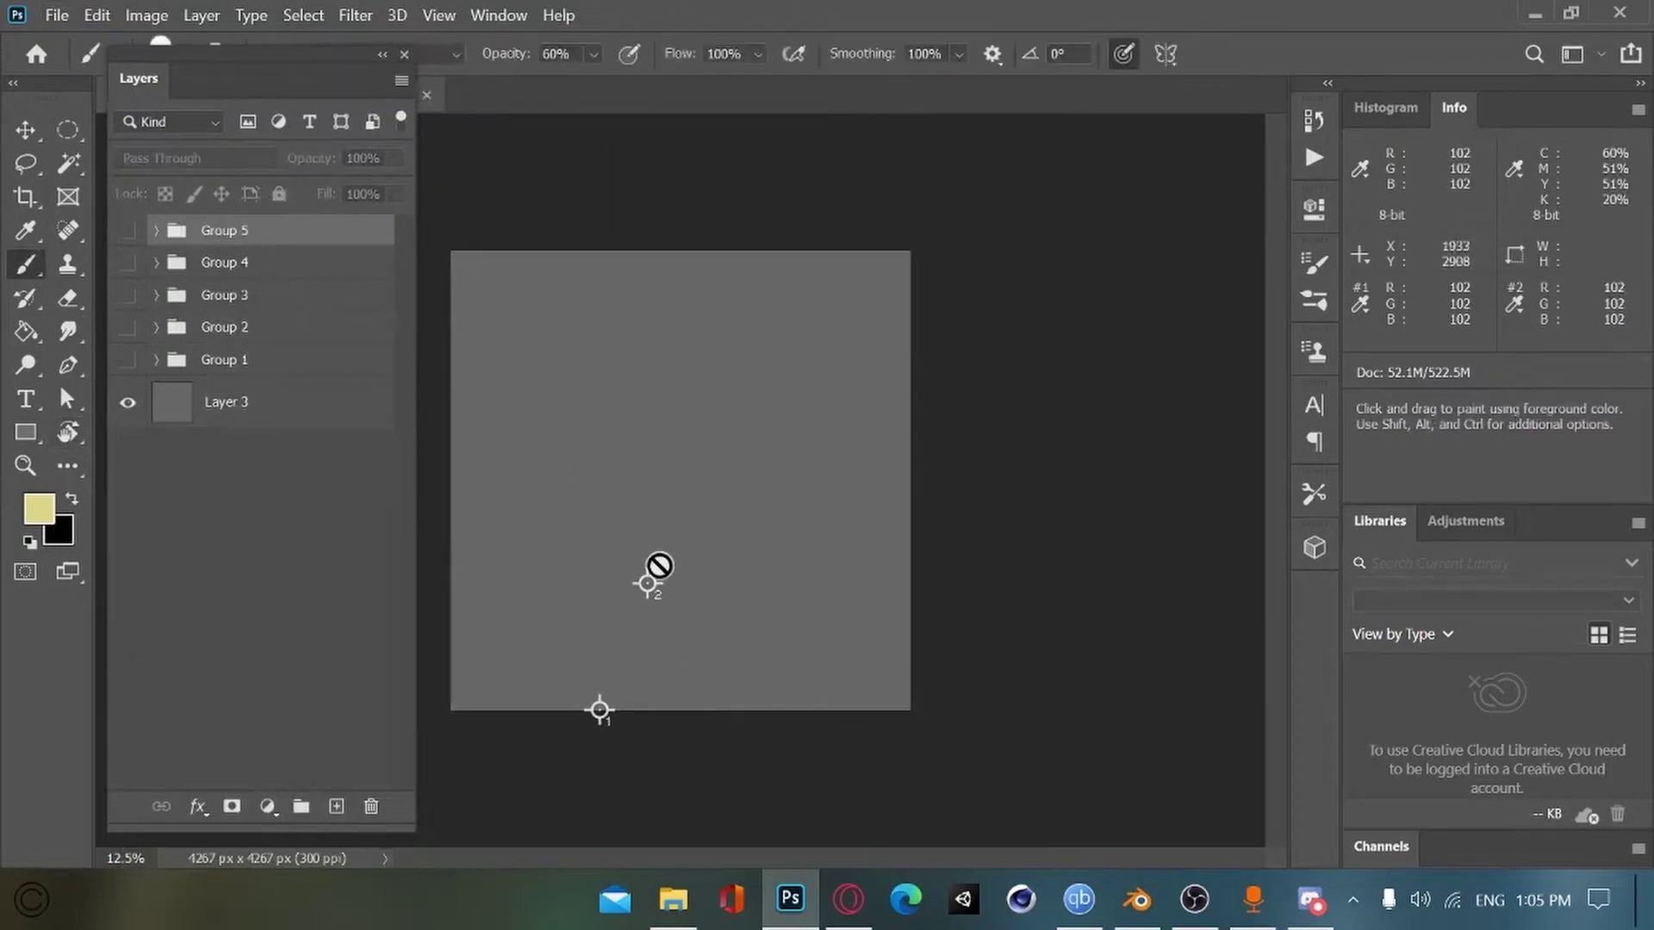
{"action": "left_click", "coordinate": [336, 806]}
{"action": "left_click", "coordinate": [673, 899]}
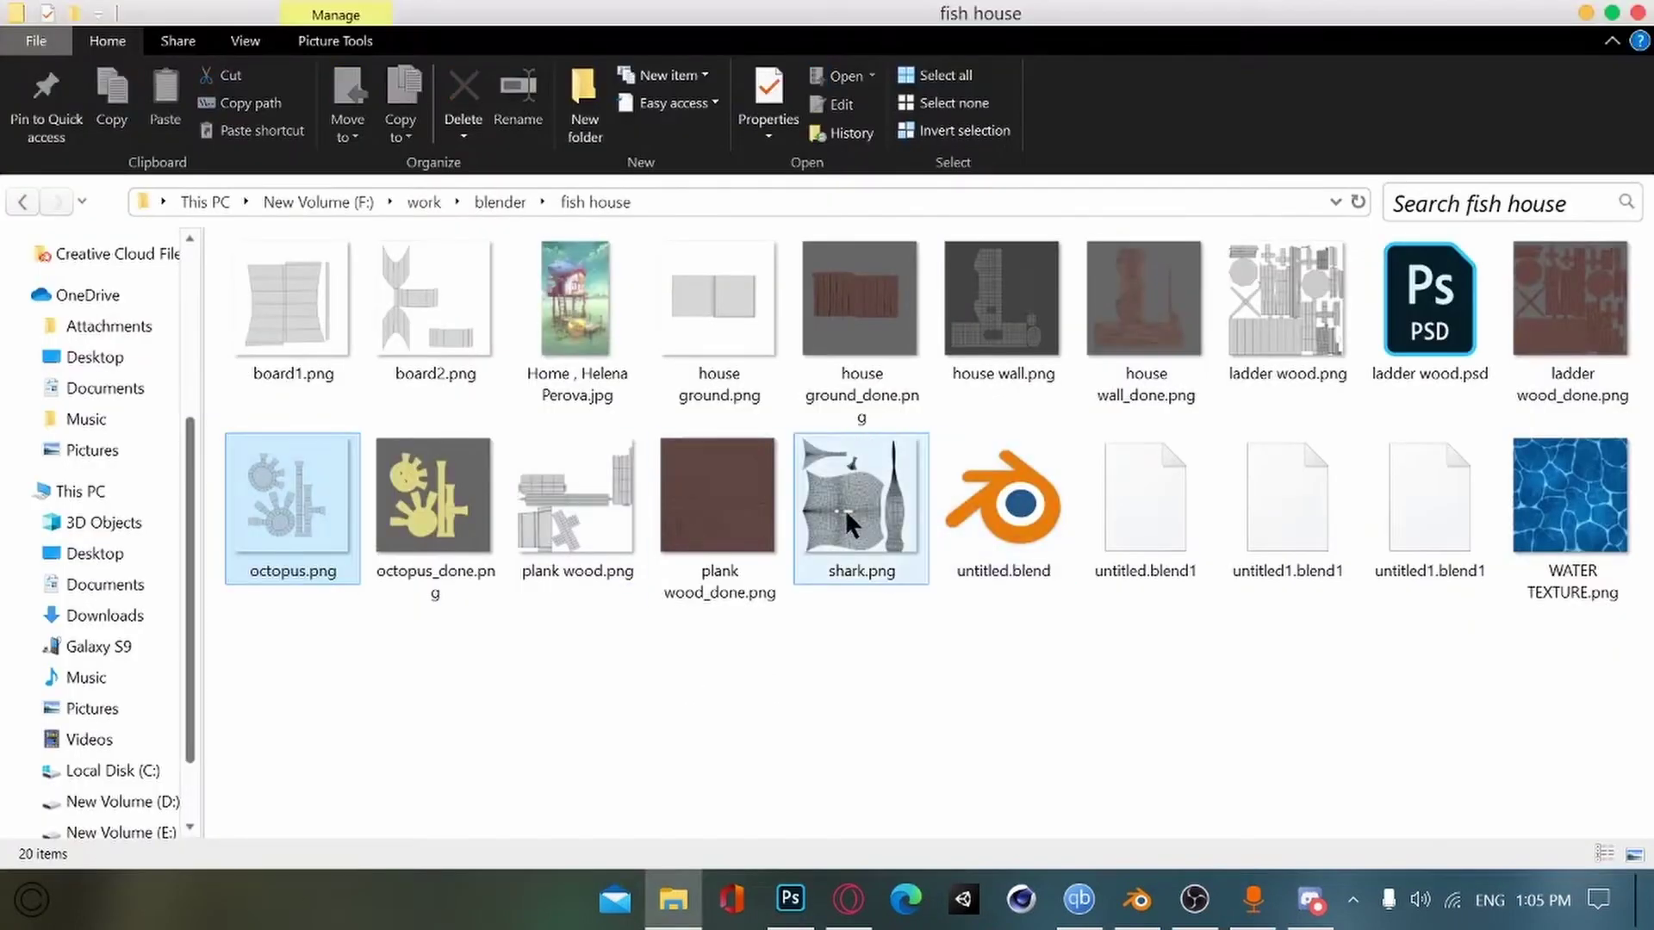
{"action": "left_click", "coordinate": [303, 325]}
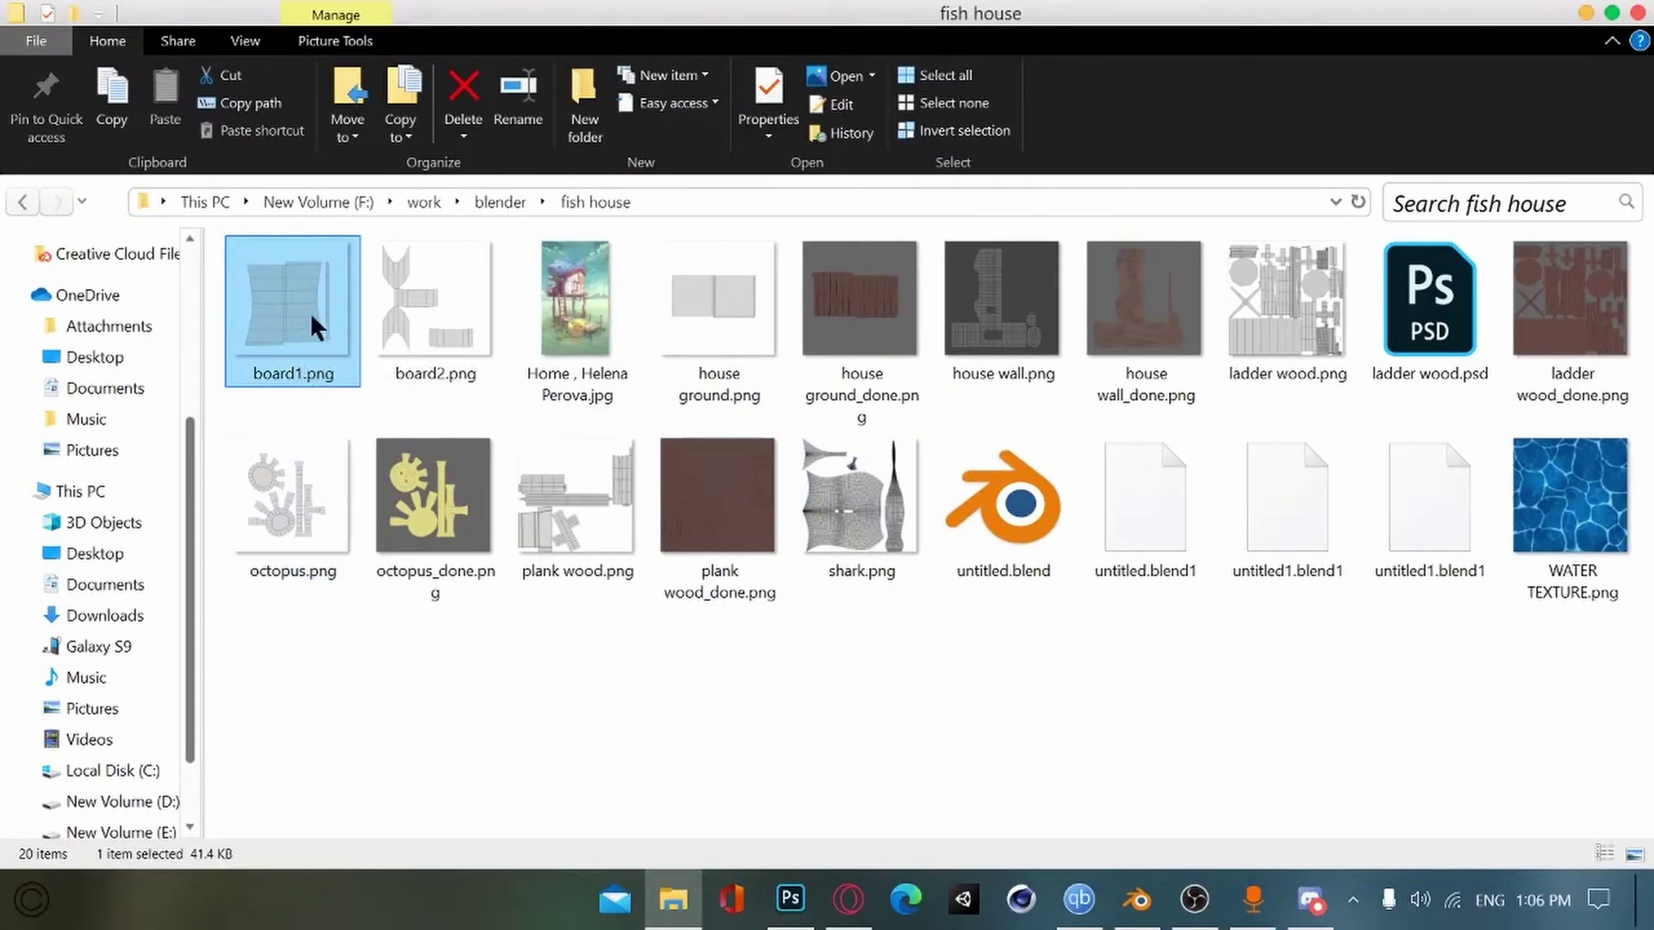
{"action": "key", "text": "alt+Tab"}
{"action": "left_click_drag", "start_coordinate": [310, 314], "coordinate": [670, 493]}
{"action": "key", "text": "Return"}
Step: Add an empty layer directly beneath the board1 UV layer
{"action": "left_click", "coordinate": [337, 810]}
{"action": "left_click_drag", "start_coordinate": [305, 250], "coordinate": [312, 309]}
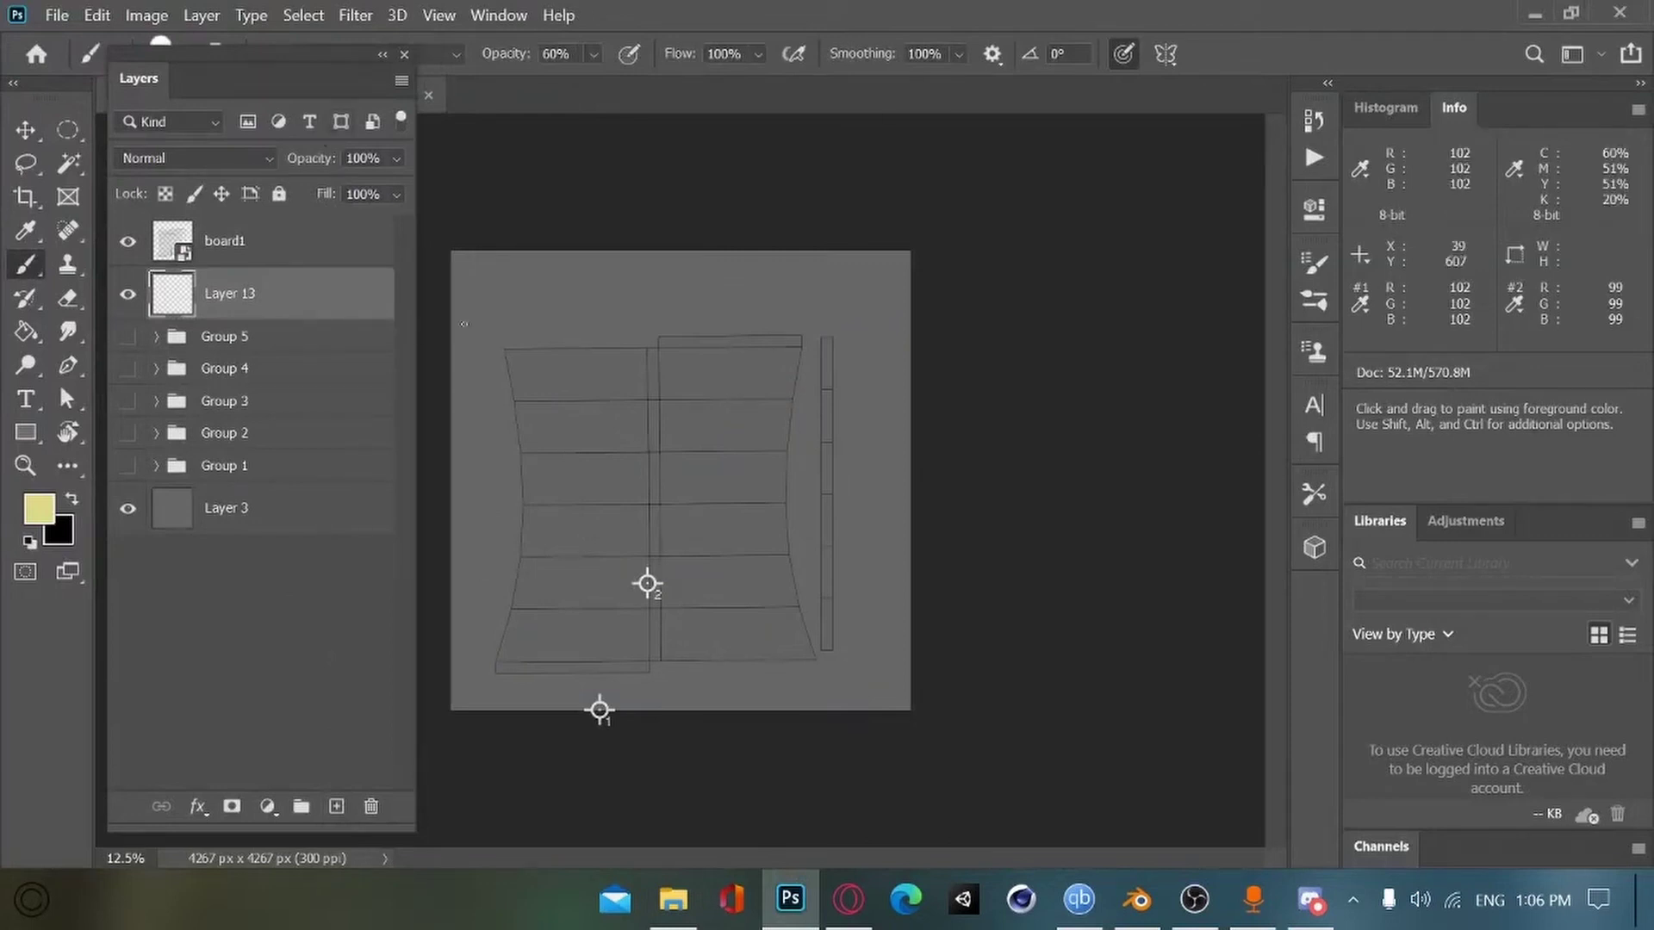
{"action": "key", "text": "r"}
{"action": "mouse_move", "coordinate": [748, 732]}
{"action": "left_mouse_down", "text": "shift"}
{"action": "mouse_move", "coordinate": [977, 567]}
{"action": "mouse_move", "coordinate": [967, 411]}
{"action": "left_mouse_up", "text": "shift"}
{"action": "left_click", "coordinate": [1310, 902]}
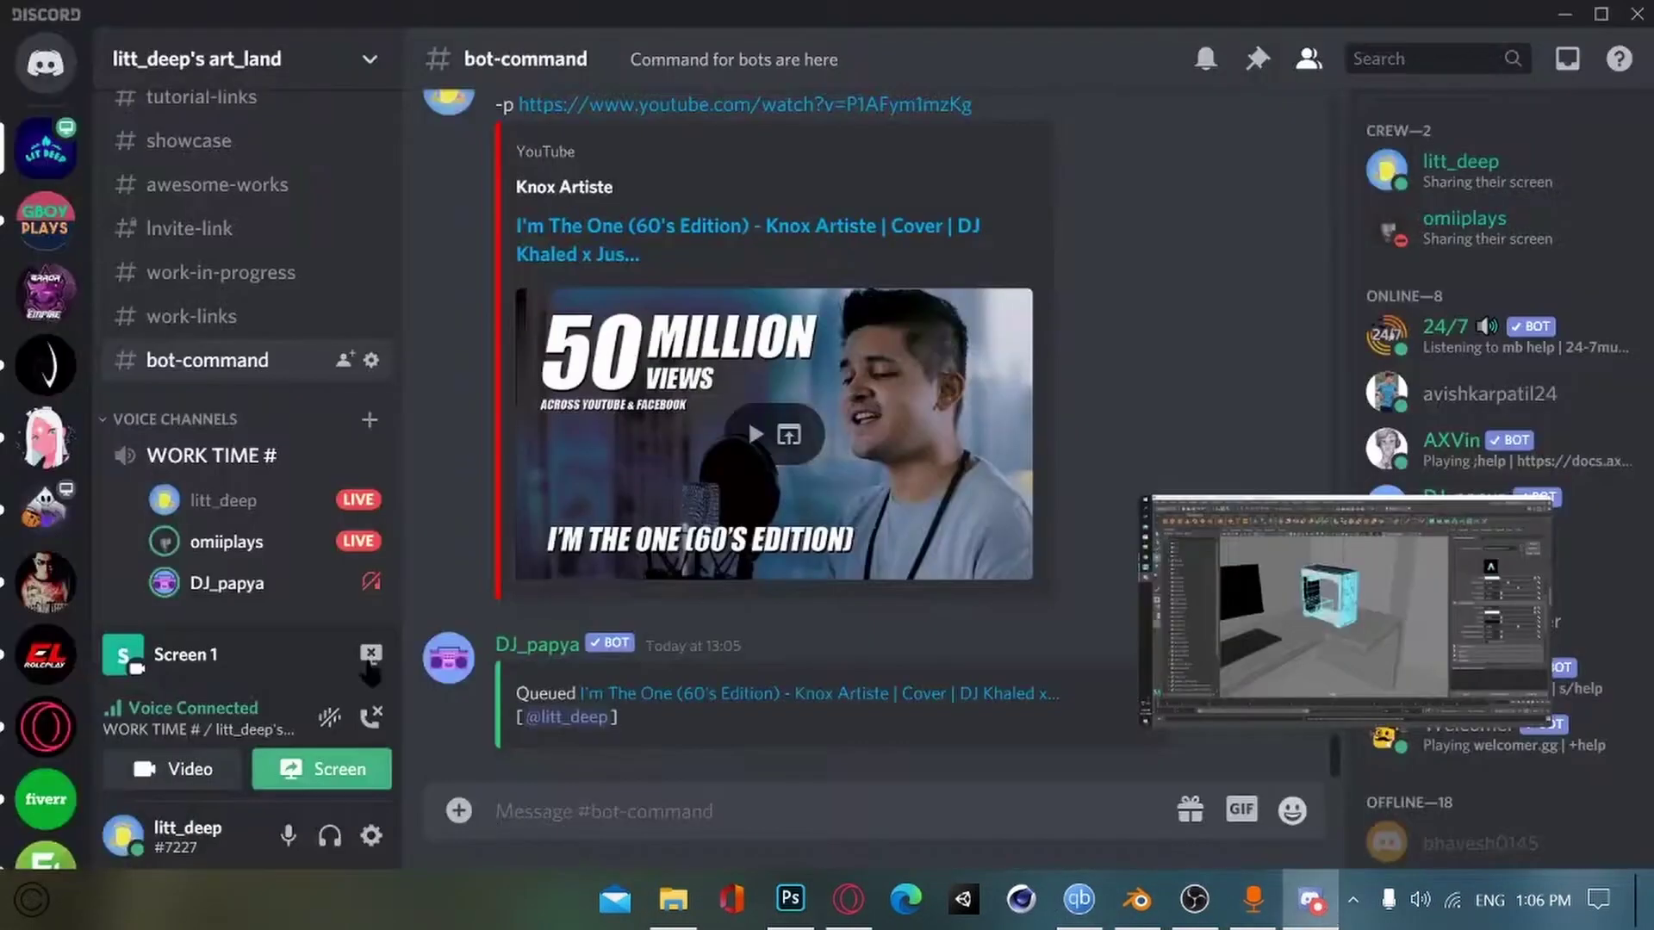
{"action": "scroll", "coordinate": [249, 465], "scroll_direction": "down", "scroll_amount": 1}
{"action": "scroll", "coordinate": [250, 465], "scroll_direction": "up", "scroll_amount": 2}
{"action": "left_click", "coordinate": [1139, 906]}
{"action": "left_click", "coordinate": [787, 900]}
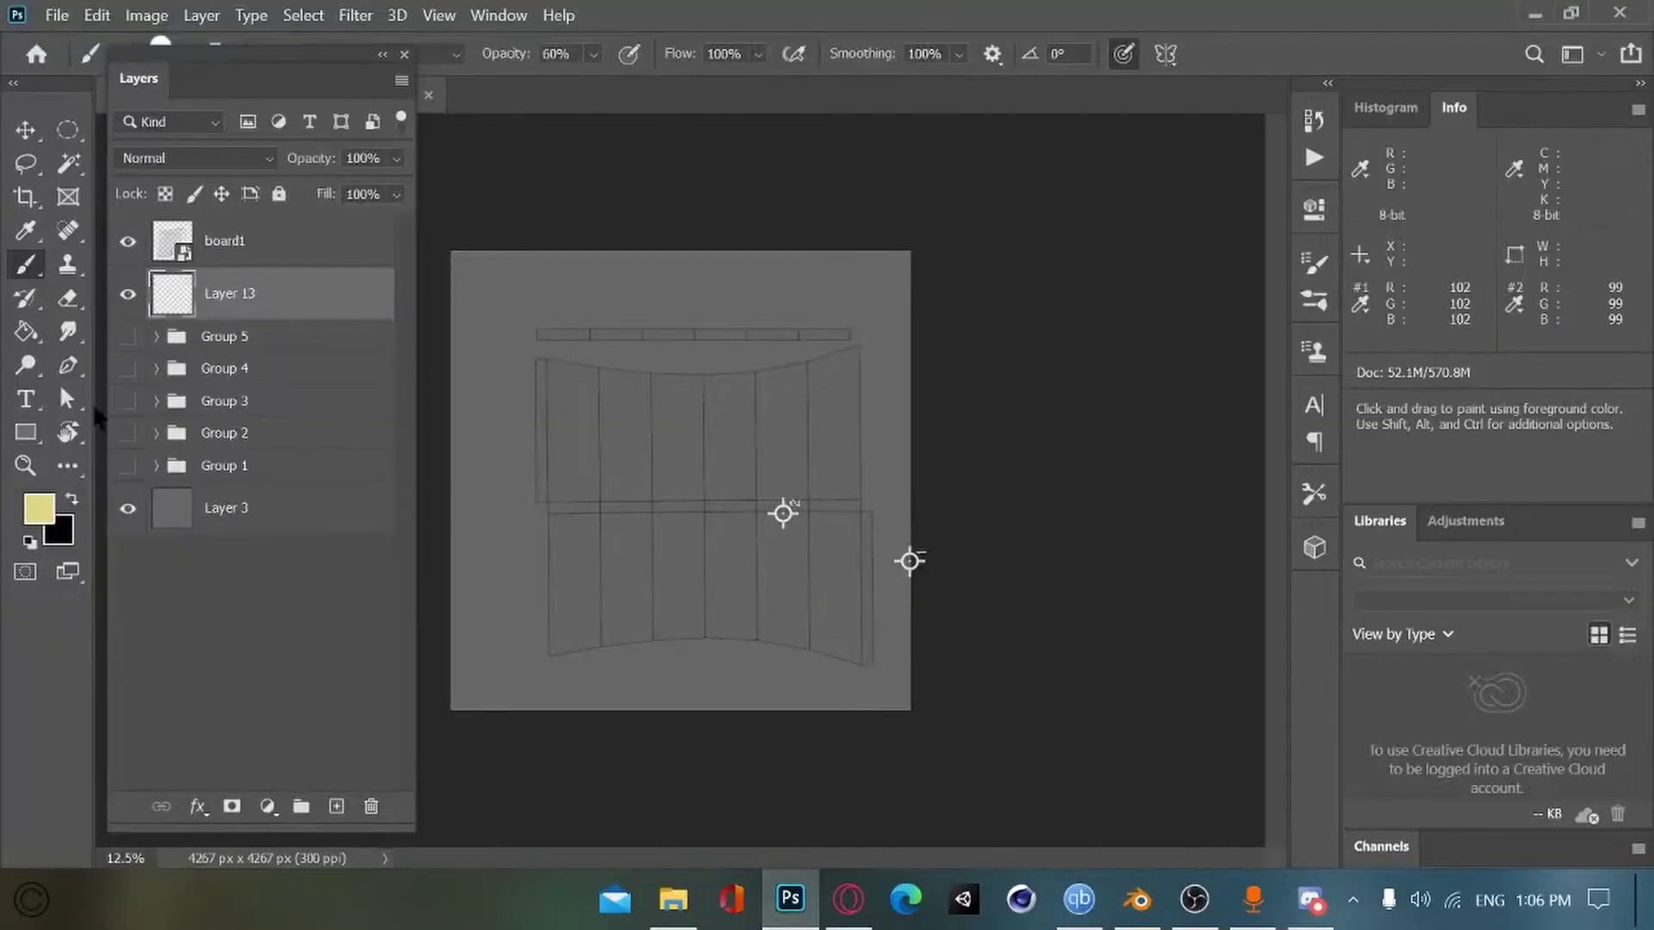
Step: Select the board shapes by inverting a Magic Wand selection of the board1 layer's background
{"action": "key", "text": "w"}
{"action": "left_click", "coordinate": [351, 248]}
{"action": "left_click", "coordinate": [480, 465]}
{"action": "key", "text": "ctrl+shift+i"}
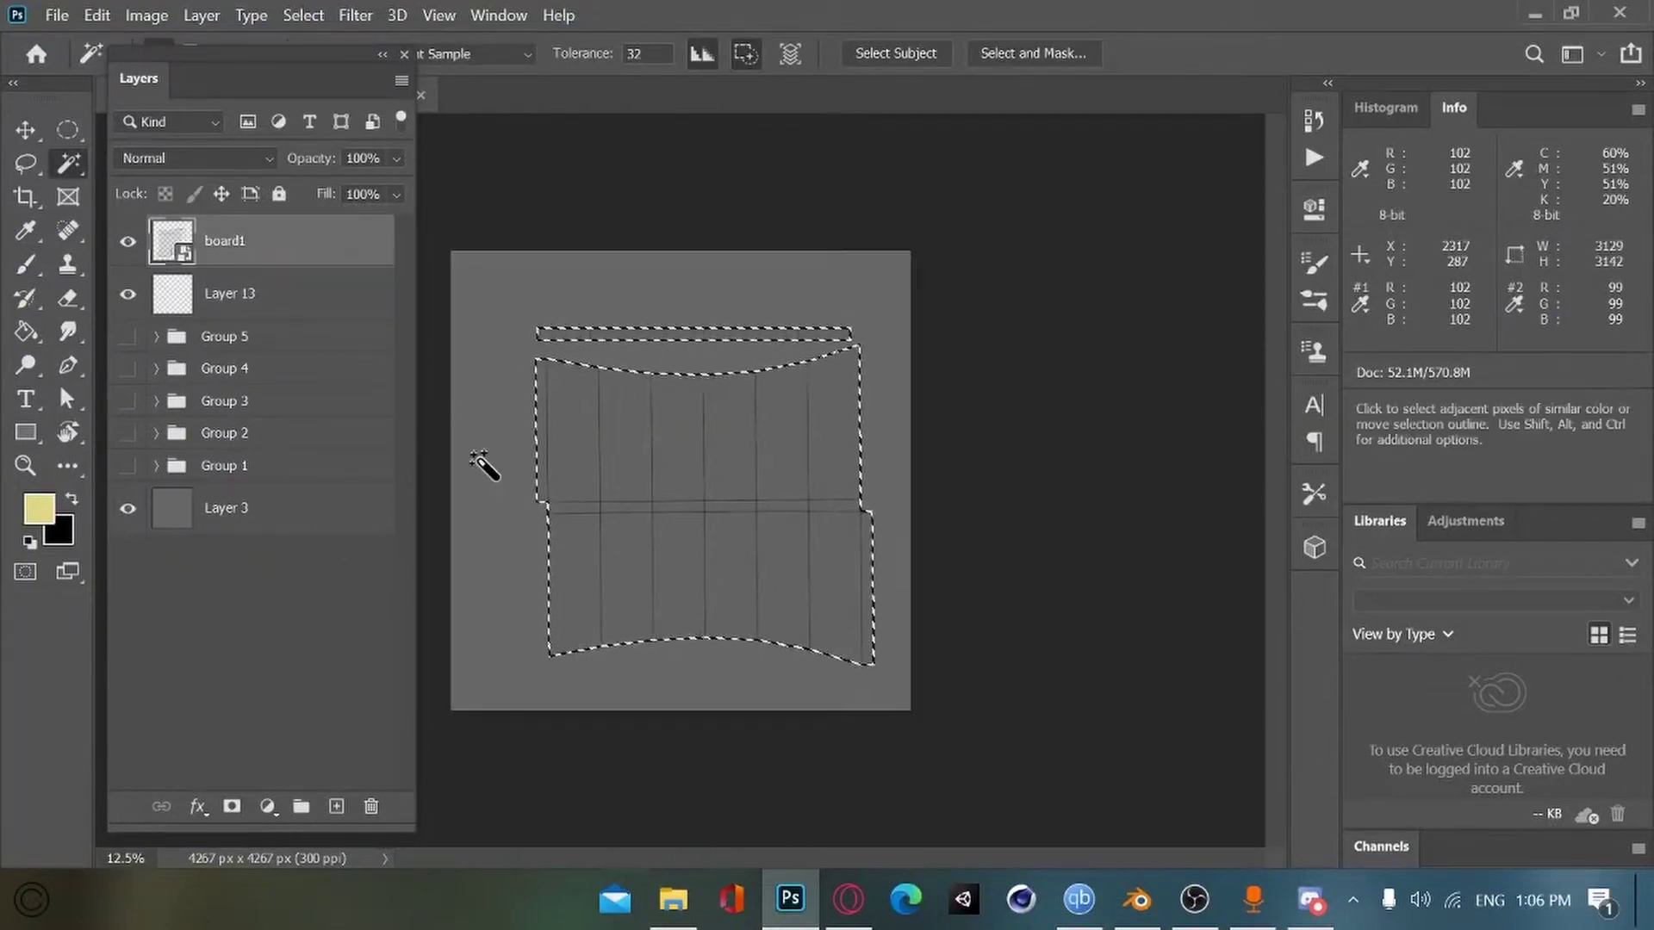
Step: Fill the board shapes on Layer 13 with light blue, expand the selection, and deselect
{"action": "left_click", "coordinate": [258, 297]}
{"action": "left_click", "coordinate": [43, 513]}
{"action": "left_click", "coordinate": [1011, 591]}
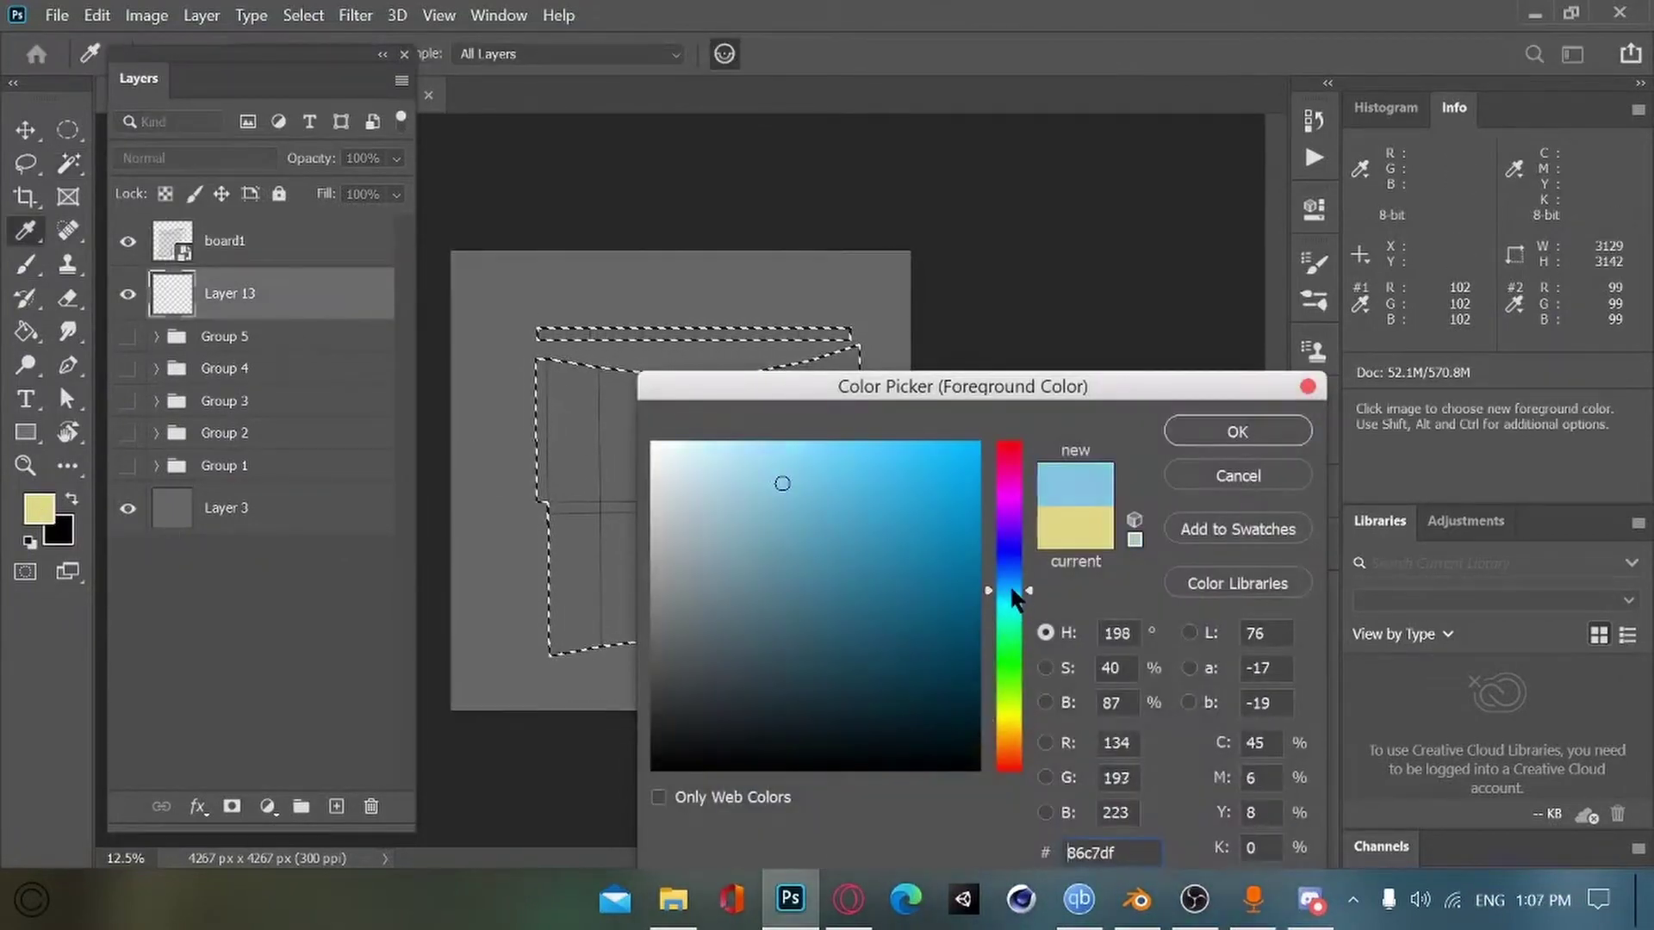
{"action": "left_click", "coordinate": [1237, 432]}
{"action": "key", "text": "alt+BackSpace"}
{"action": "left_click", "coordinate": [305, 17]}
{"action": "mouse_move", "coordinate": [328, 356]}
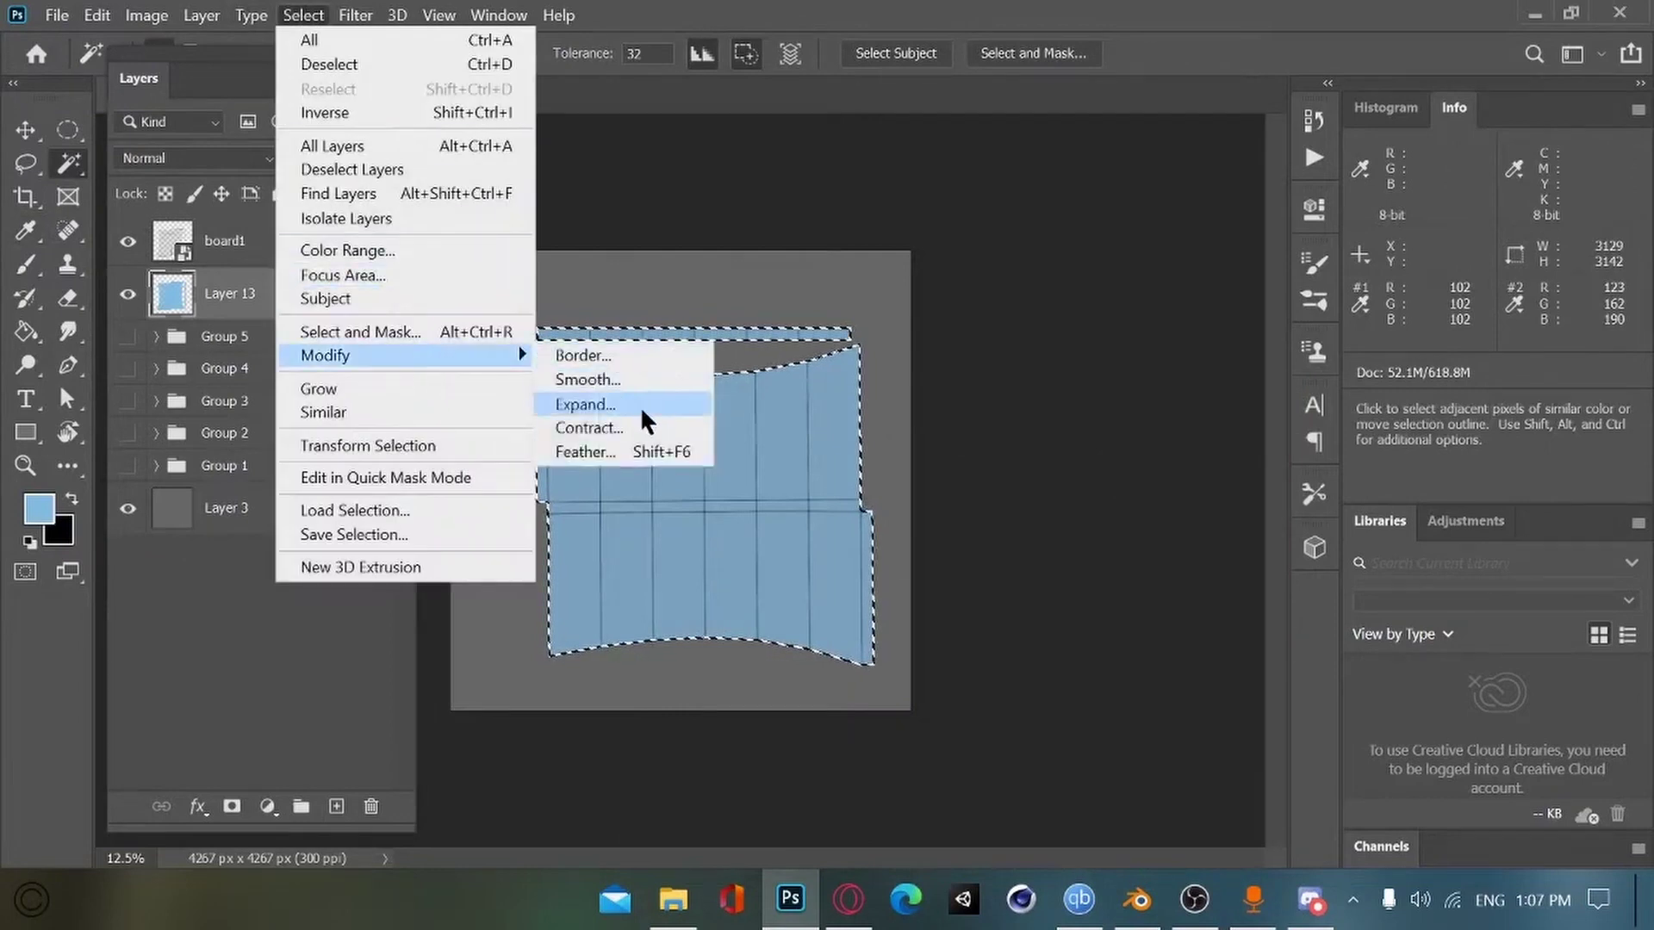
{"action": "left_click", "coordinate": [639, 407]}
{"action": "key", "text": "Return"}
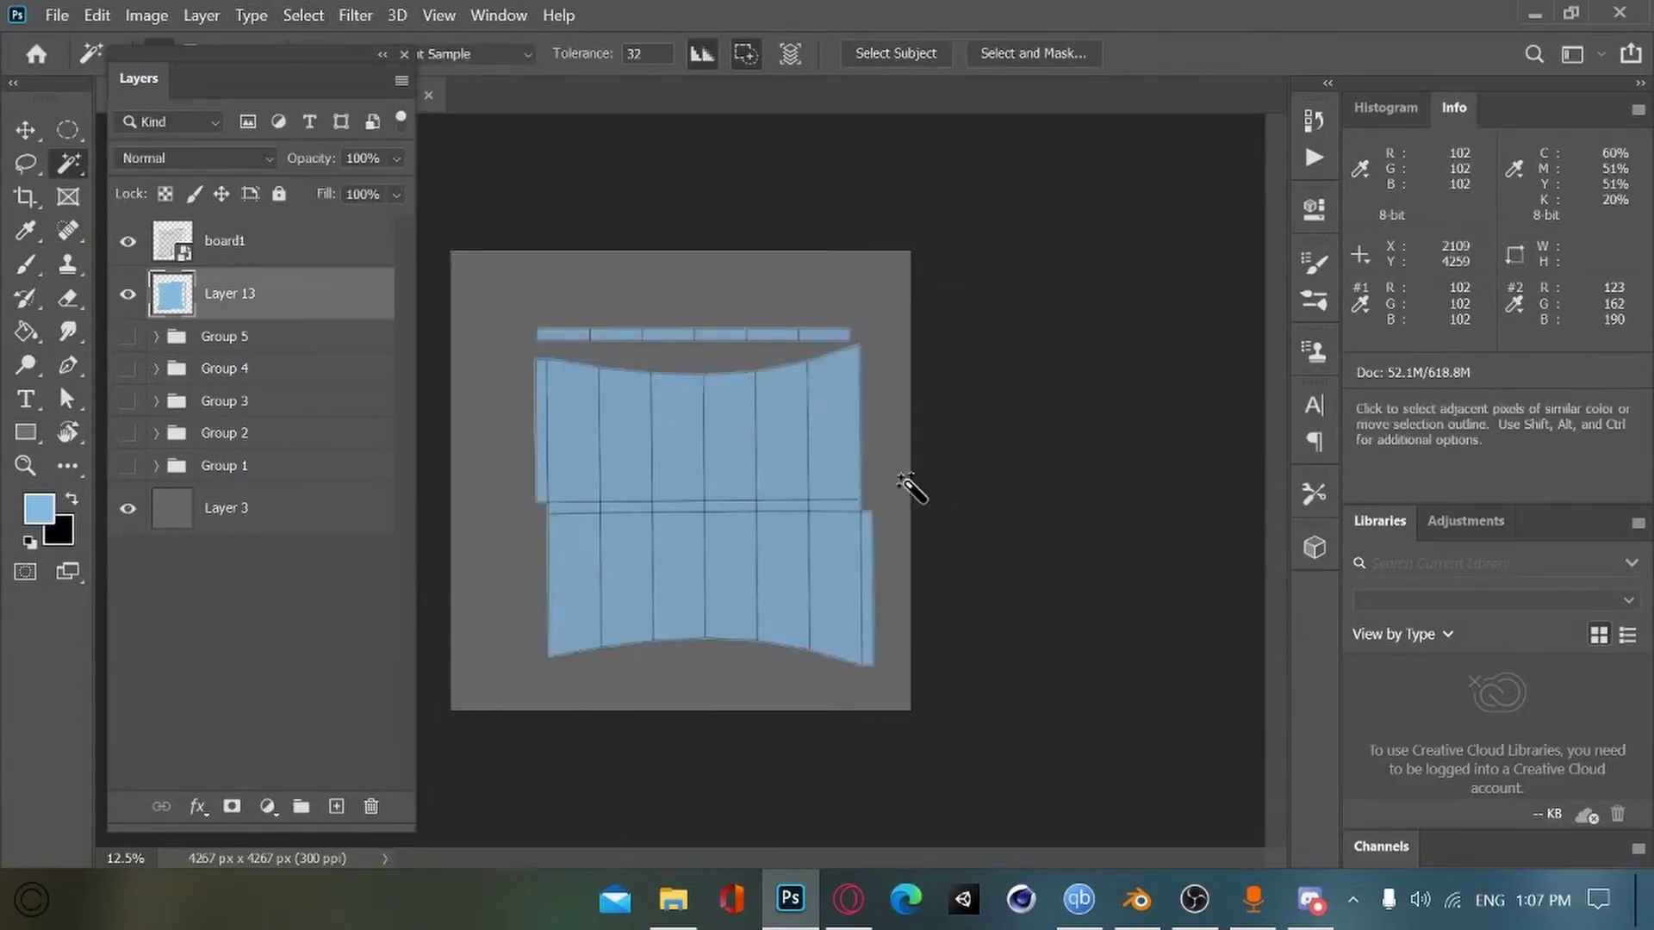
{"action": "key", "text": "Escape"}
{"action": "key", "text": "v"}
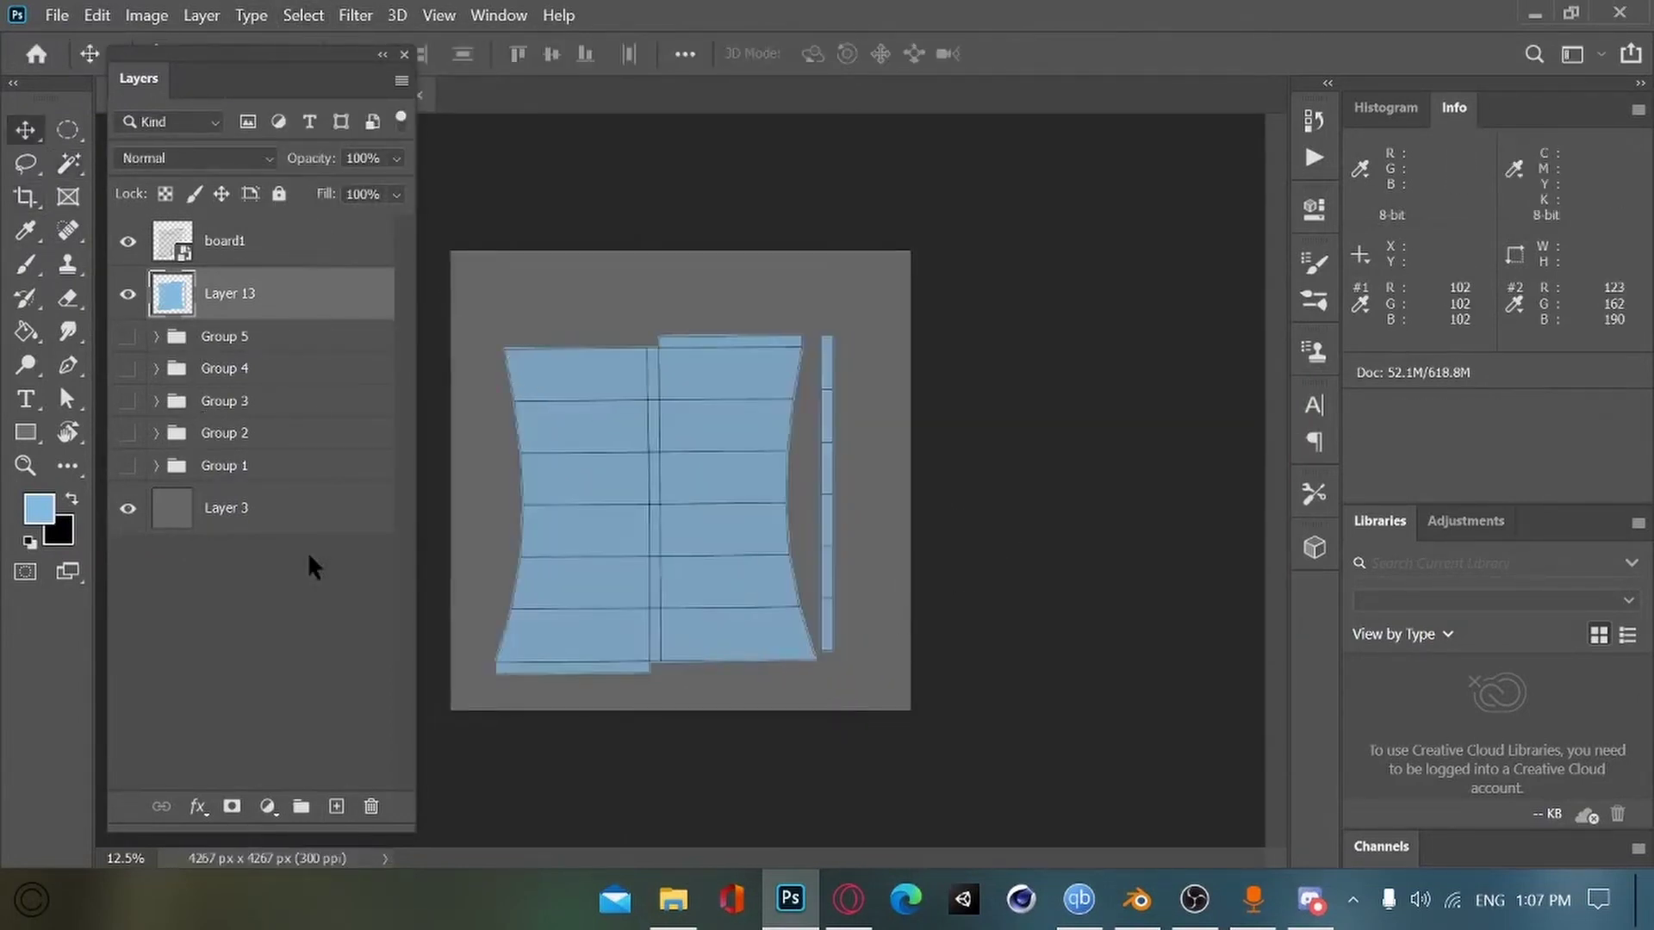
Step: Add another empty layer above the blue board fill on Layer 13
{"action": "key", "text": "ctrl+shift+alt+n"}
{"action": "key", "text": "r"}
{"action": "left_click_drag", "start_coordinate": [714, 675], "coordinate": [934, 436]}
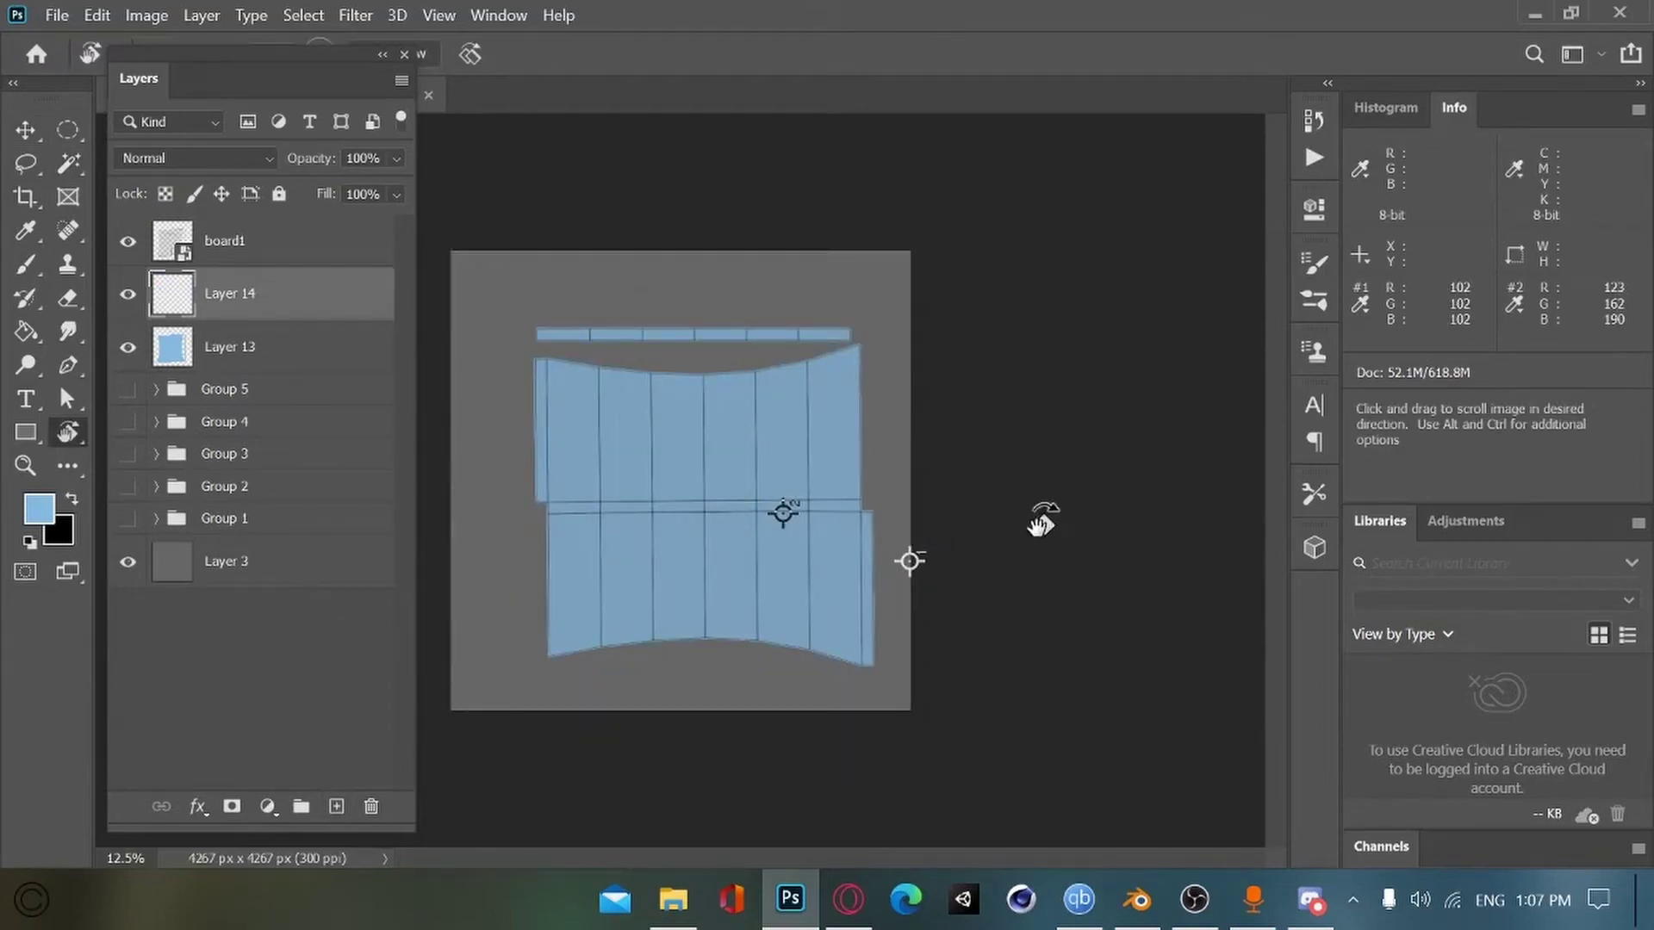
{"action": "key", "text": "v"}
Step: Switch to File Explorer and look through the blender and work folders for the logo image
{"action": "left_click", "coordinate": [682, 904]}
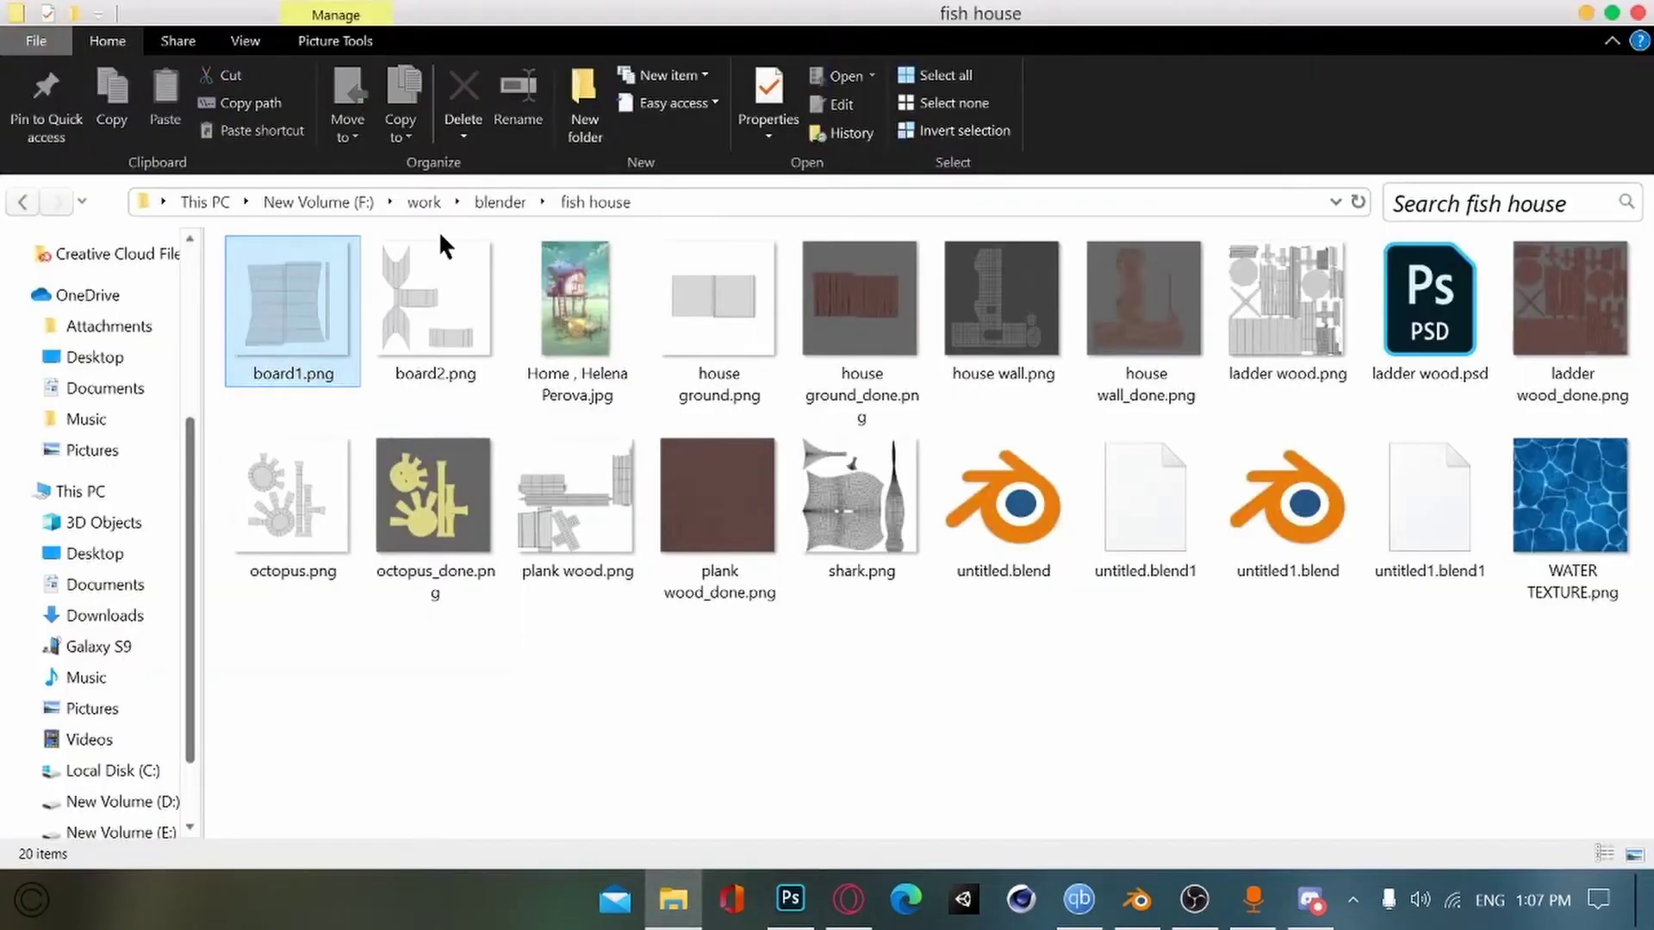
{"action": "left_click", "coordinate": [495, 201]}
{"action": "scroll", "coordinate": [758, 556], "scroll_direction": "down", "scroll_amount": 6}
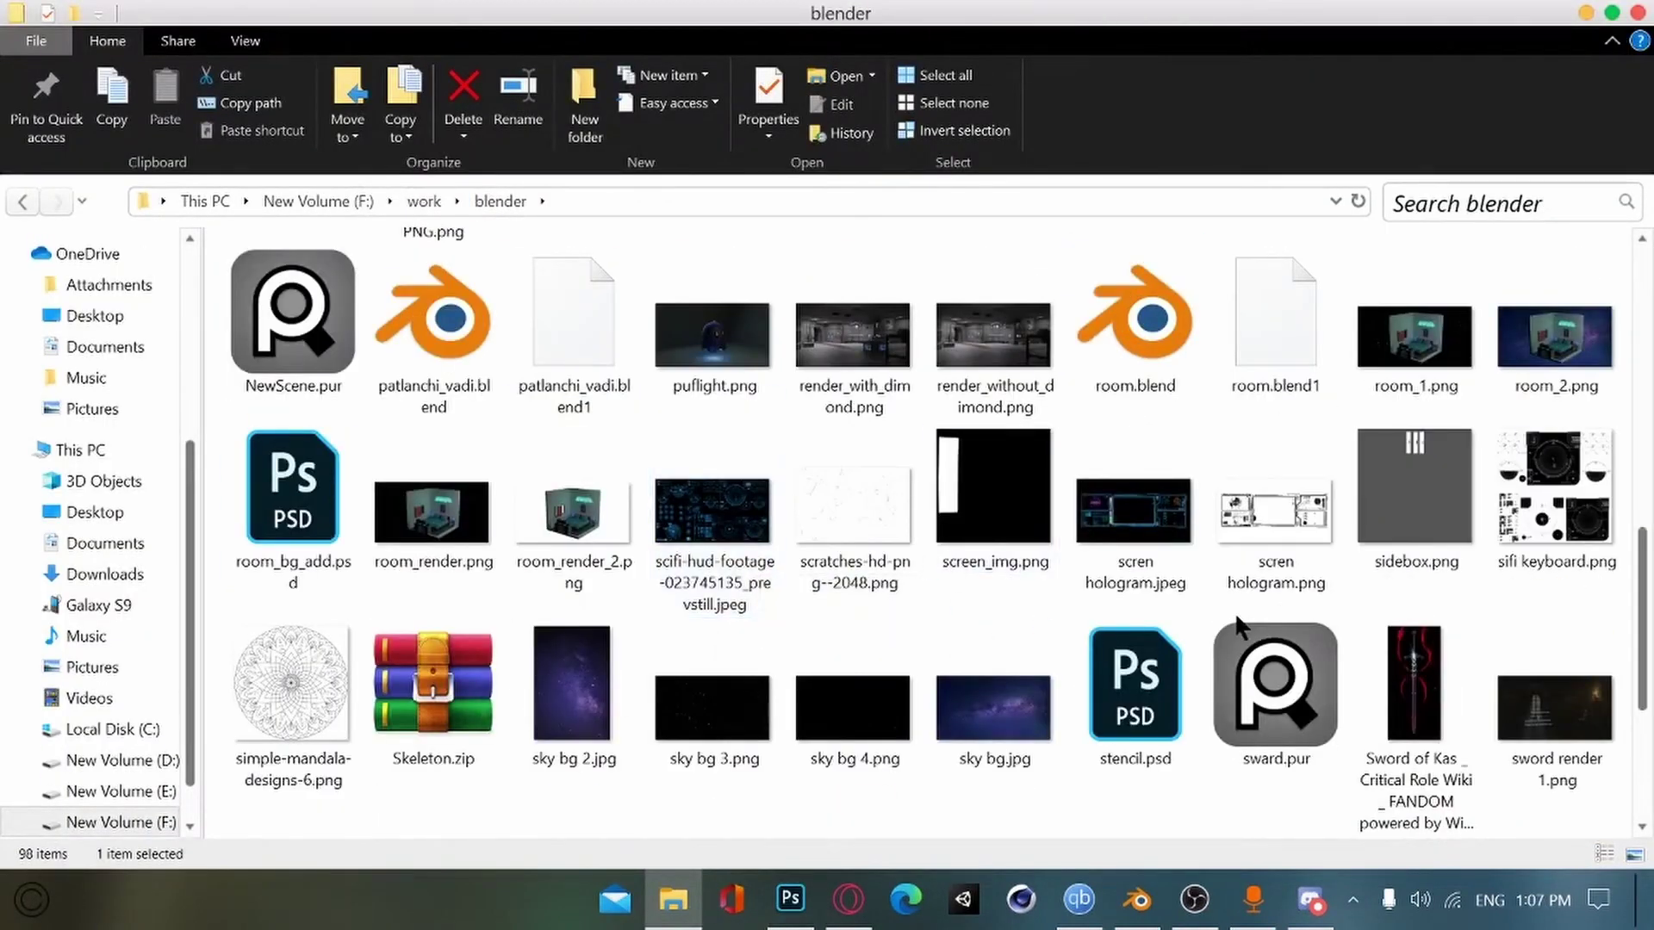
{"action": "scroll", "coordinate": [1318, 586], "scroll_direction": "down", "scroll_amount": 2}
{"action": "scroll", "coordinate": [1317, 586], "scroll_direction": "down", "scroll_amount": 2}
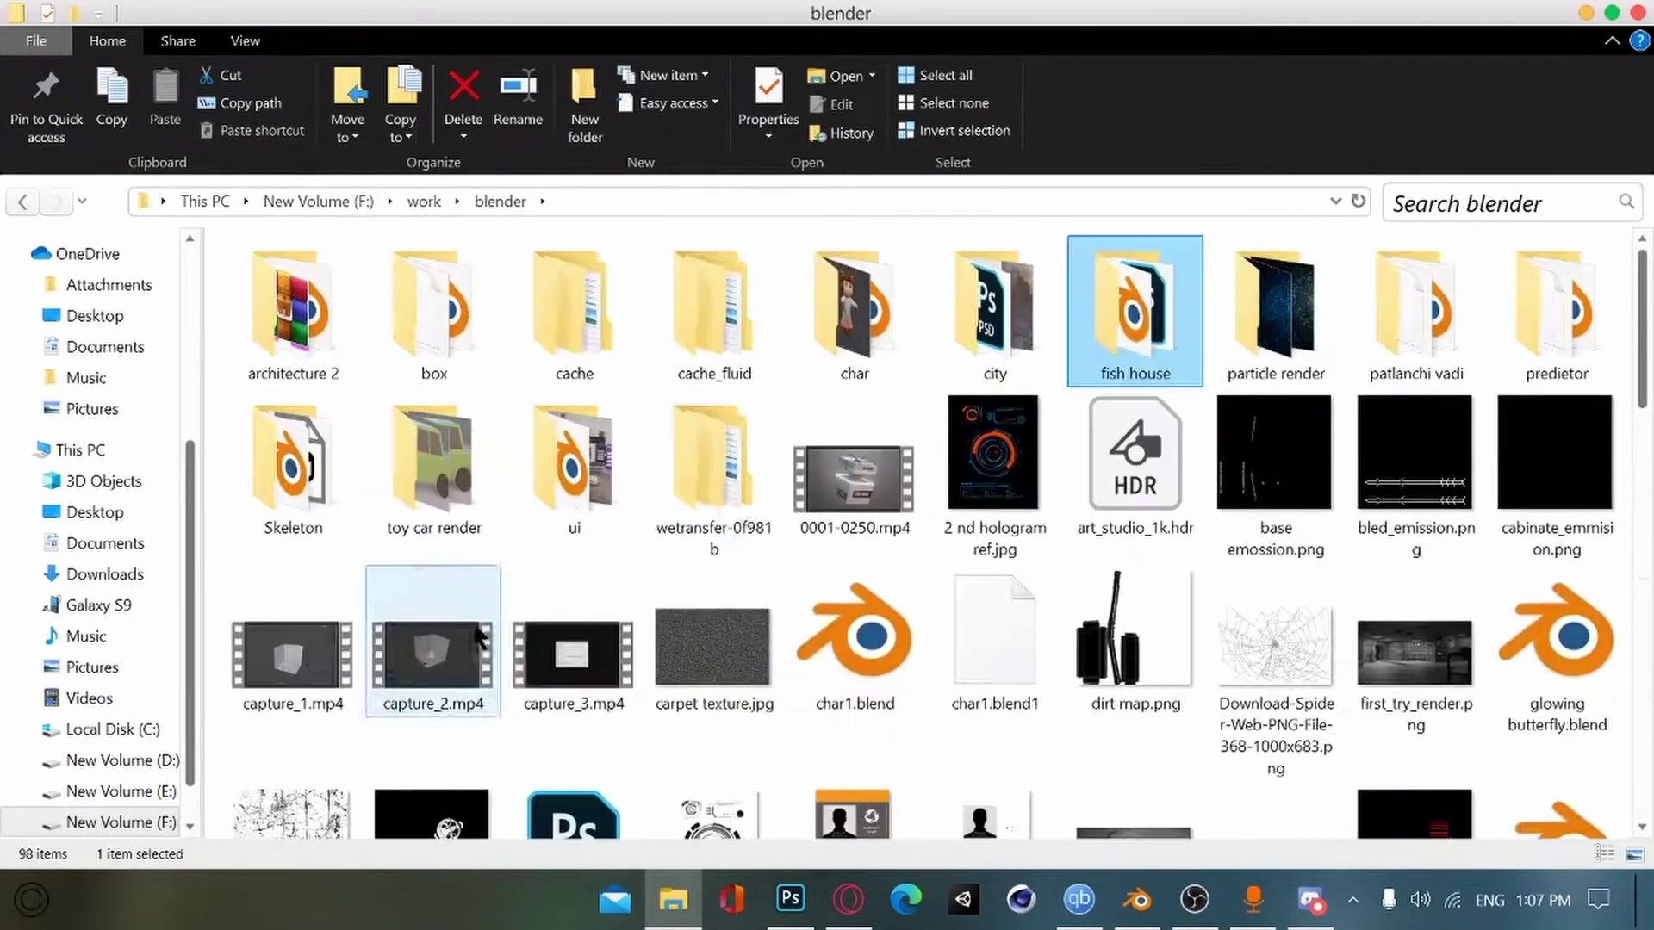
{"action": "scroll", "coordinate": [1309, 551], "scroll_direction": "down", "scroll_amount": 10}
{"action": "left_click", "coordinate": [423, 202]}
{"action": "scroll", "coordinate": [527, 499], "scroll_direction": "down", "scroll_amount": 6}
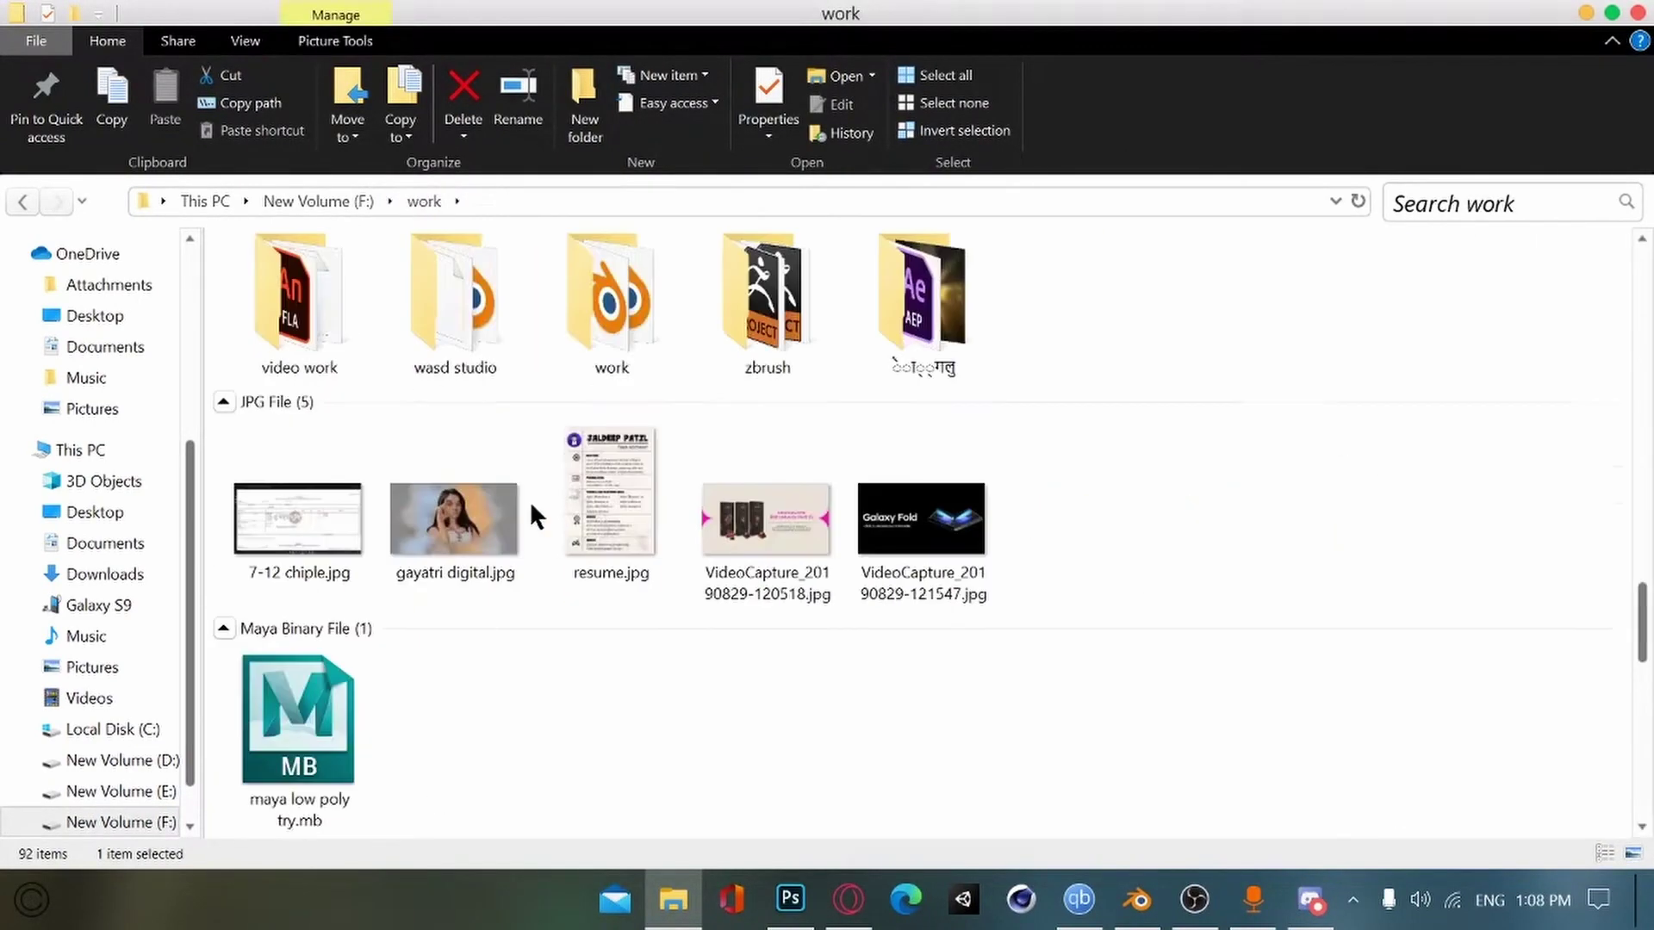
{"action": "scroll", "coordinate": [527, 499], "scroll_direction": "up", "scroll_amount": 6}
Step: Open the youtube folder on New Volume (F:) and place its transparent logo image into the Photoshop board document
{"action": "left_click", "coordinate": [319, 202]}
{"action": "left_click", "coordinate": [531, 670]}
{"action": "double_click", "coordinate": [530, 668]}
{"action": "scroll", "coordinate": [435, 637], "scroll_direction": "down", "scroll_amount": 8}
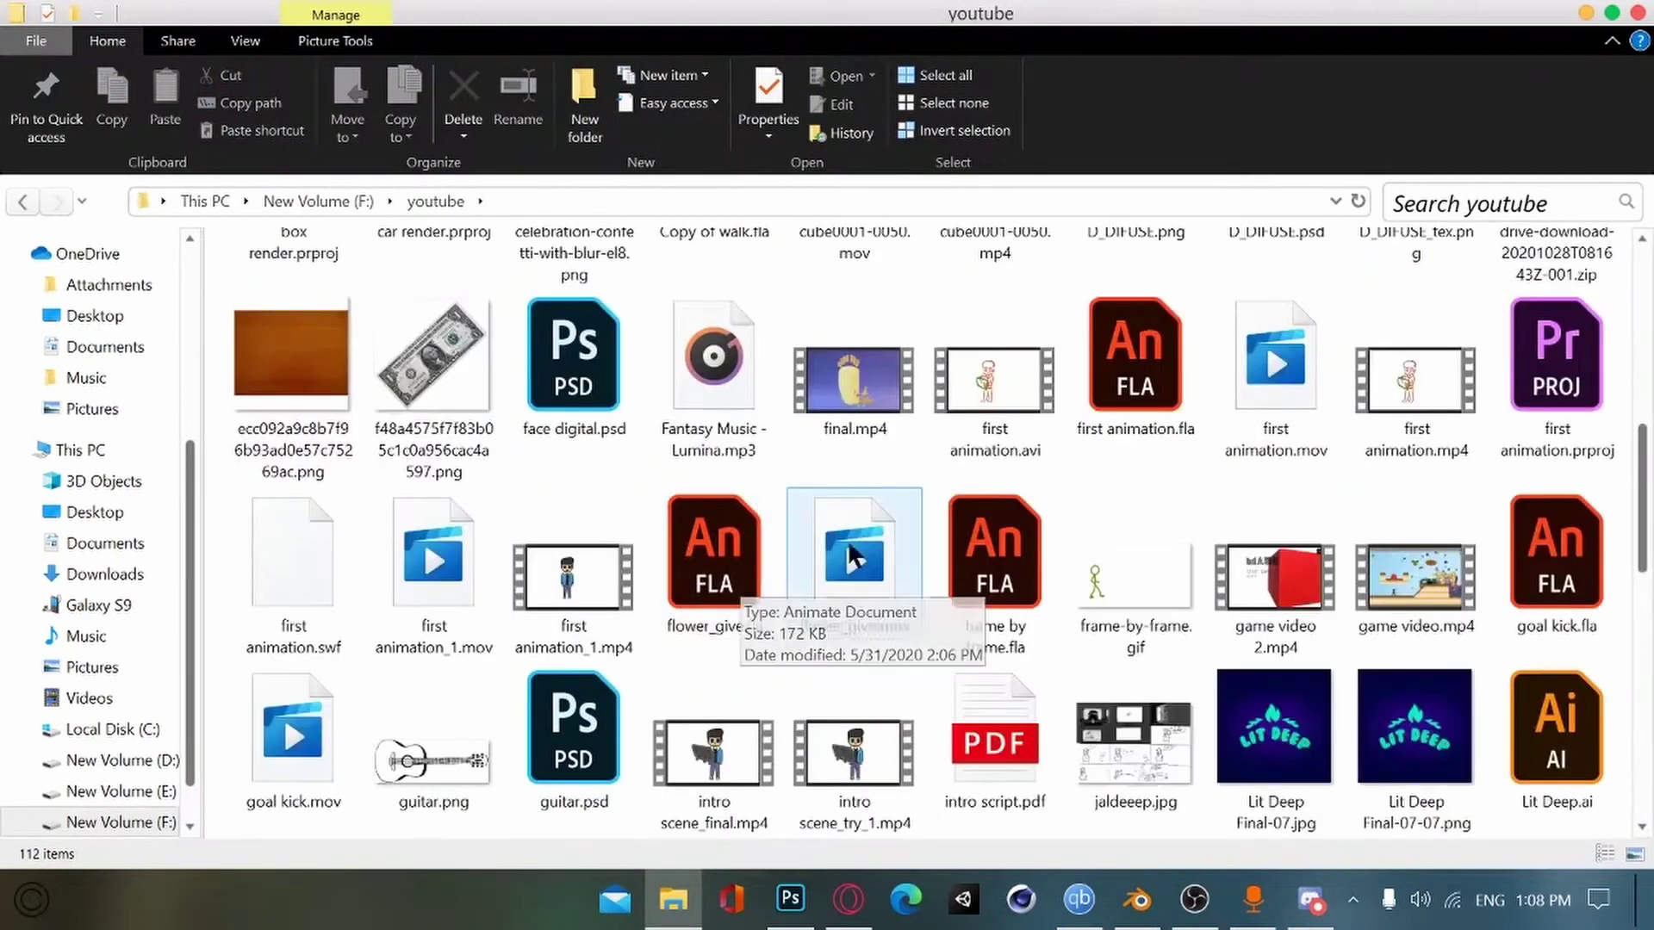
{"action": "scroll", "coordinate": [1159, 540], "scroll_direction": "up", "scroll_amount": 8}
{"action": "scroll", "coordinate": [1202, 539], "scroll_direction": "down", "scroll_amount": 4}
{"action": "scroll", "coordinate": [1203, 540], "scroll_direction": "up", "scroll_amount": 4}
{"action": "scroll", "coordinate": [617, 582], "scroll_direction": "down", "scroll_amount": 12}
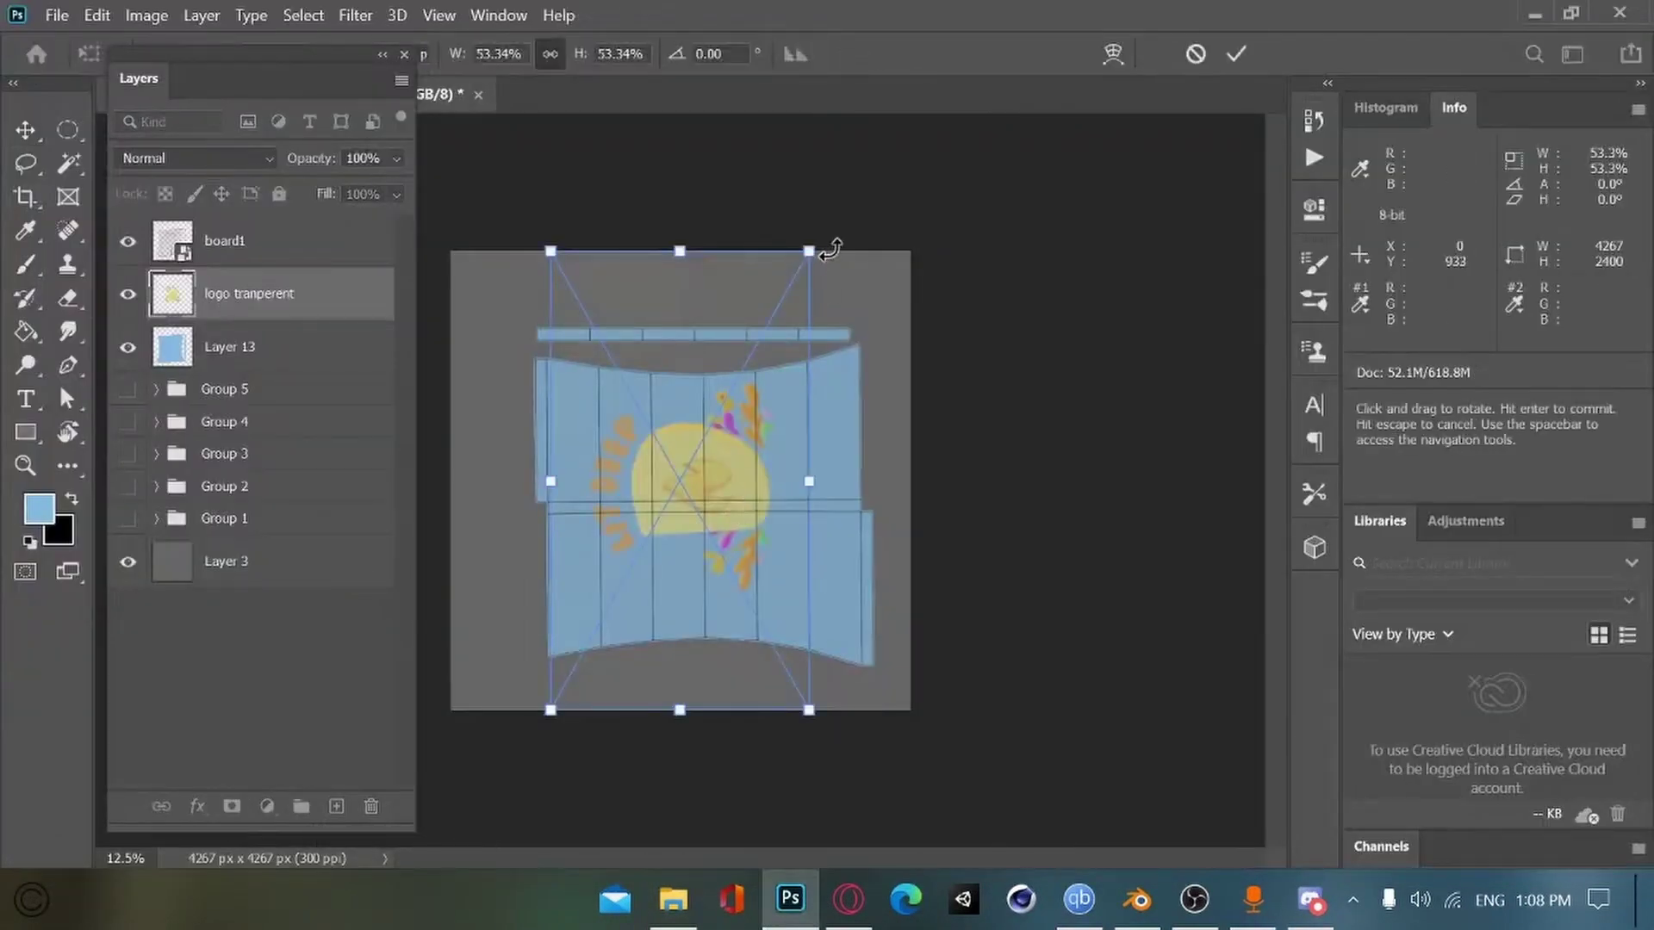
Step: Rotate the logo upright, shrink it onto the centre of the upper board shape, hide the board1 UV layer, and save
{"action": "left_click_drag", "start_coordinate": [831, 245], "coordinate": [698, 491], "text": "shift"}
{"action": "left_click_drag", "start_coordinate": [583, 441], "coordinate": [698, 460]}
{"action": "key", "text": "Return"}
{"action": "left_click", "coordinate": [127, 241]}
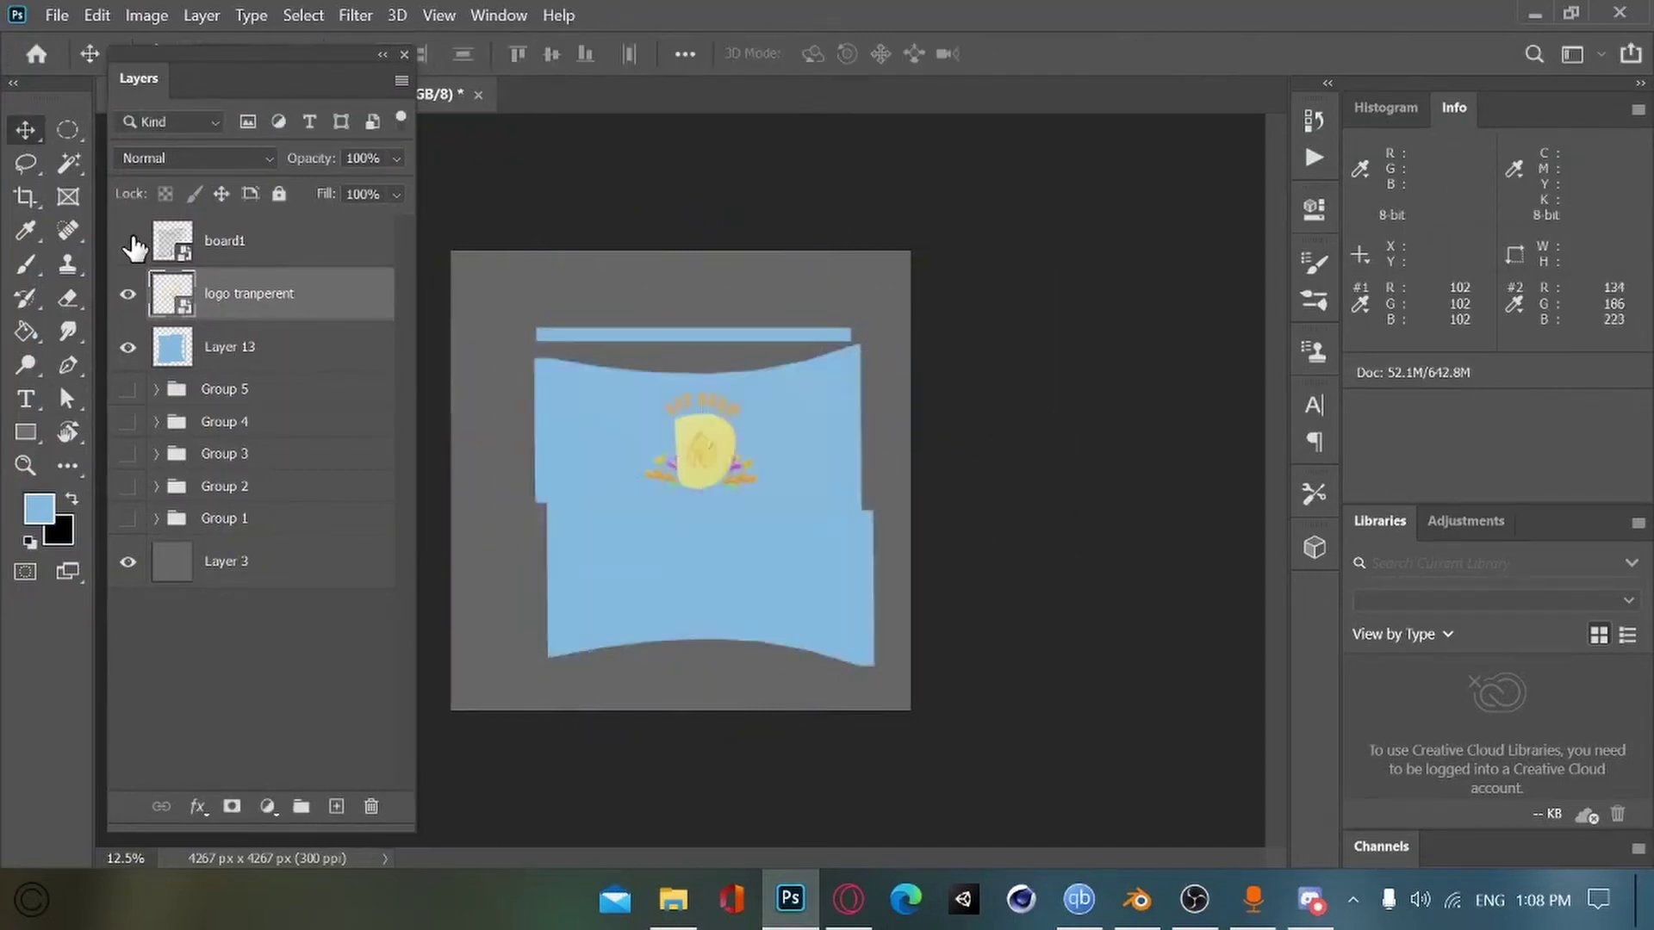
{"action": "key", "text": "ctrl+s"}
Step: Paint darker blue plank lines on a new layer clipped to Layer 13, using the board1 UV layout as a temporary guide
{"action": "left_click", "coordinate": [231, 348]}
{"action": "left_click", "coordinate": [335, 807]}
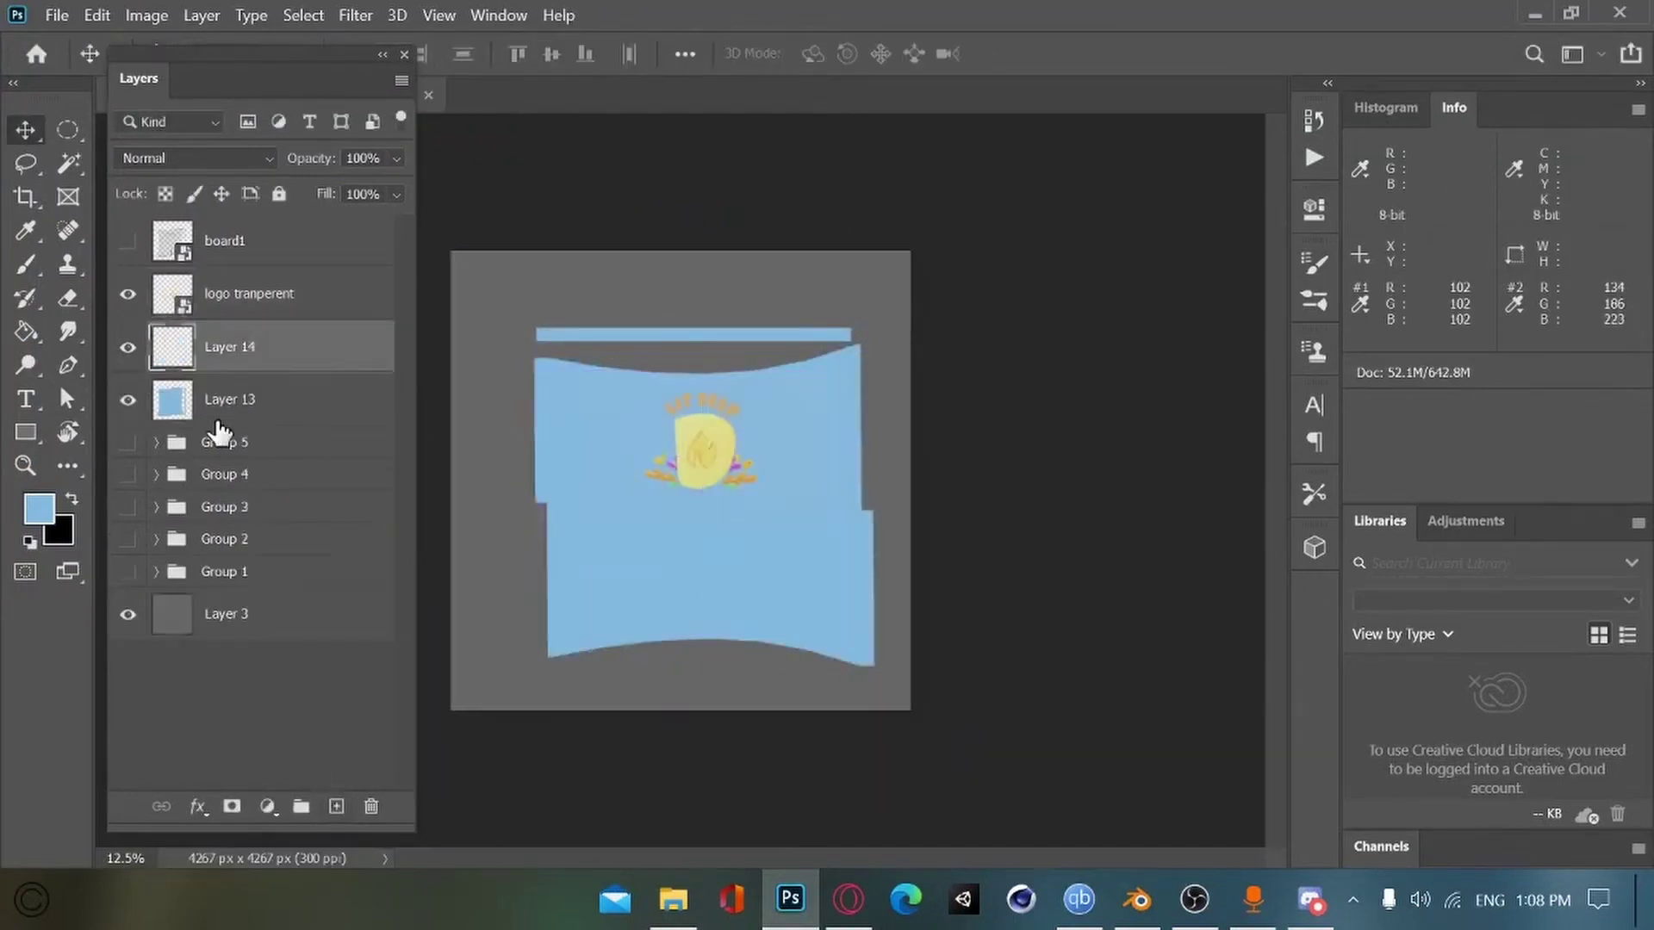
{"action": "left_click", "coordinate": [191, 373], "text": "alt"}
{"action": "left_click", "coordinate": [40, 510]}
{"action": "left_click", "coordinate": [819, 535]}
{"action": "key", "text": "Return"}
{"action": "key", "text": "b"}
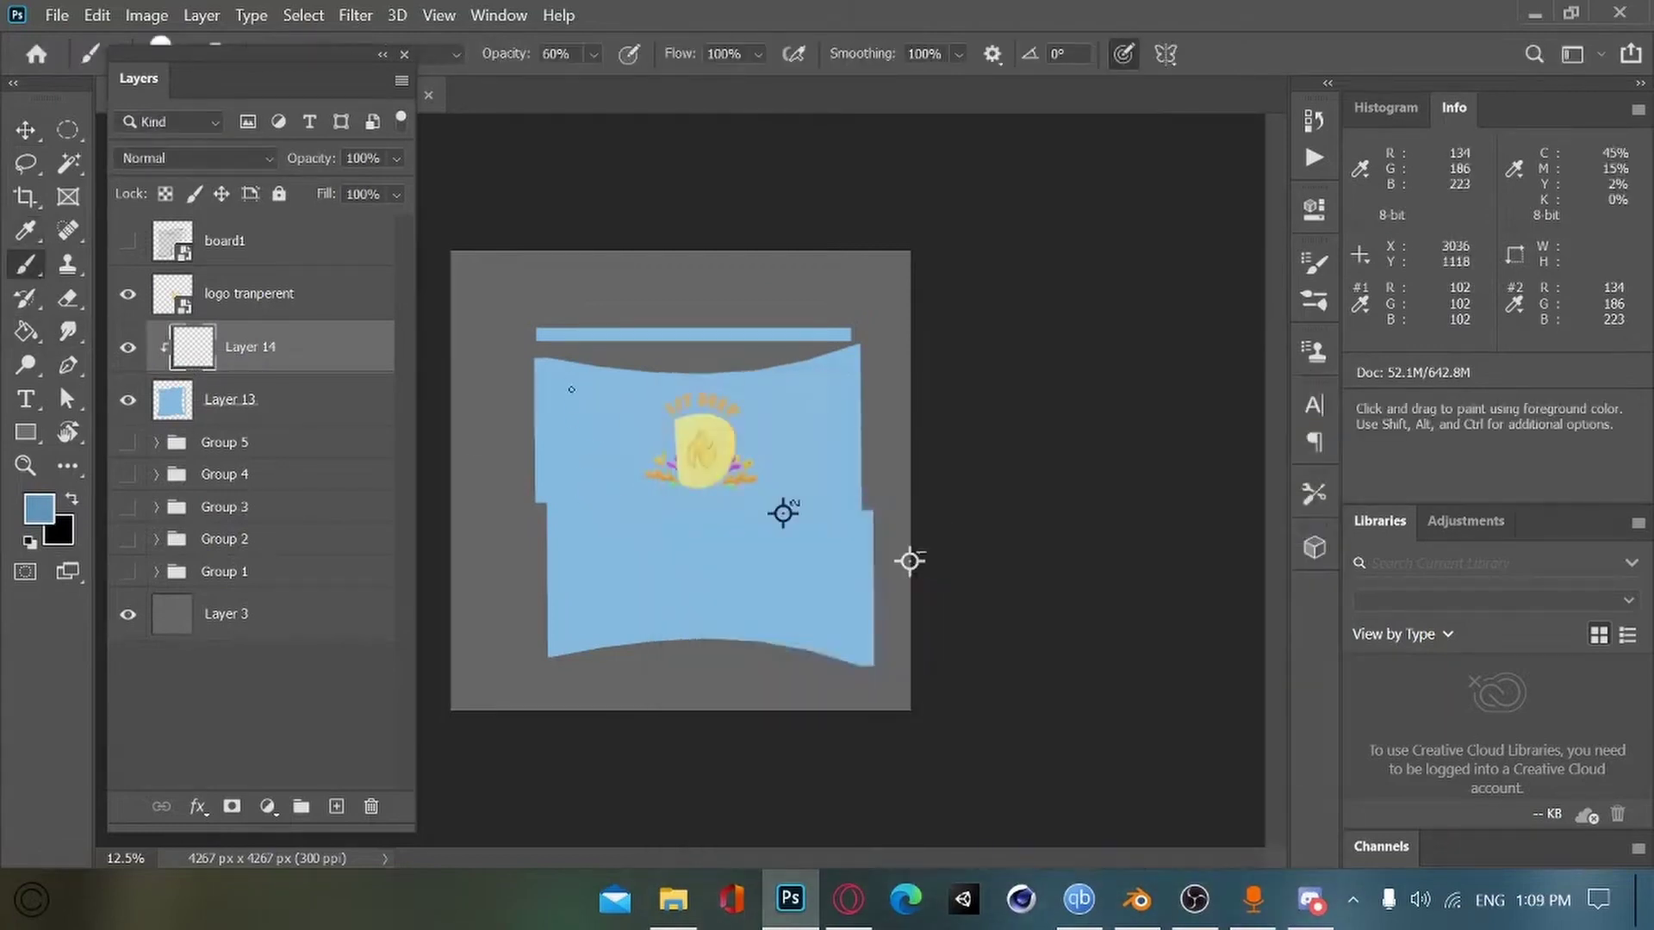
{"action": "left_click", "coordinate": [127, 241]}
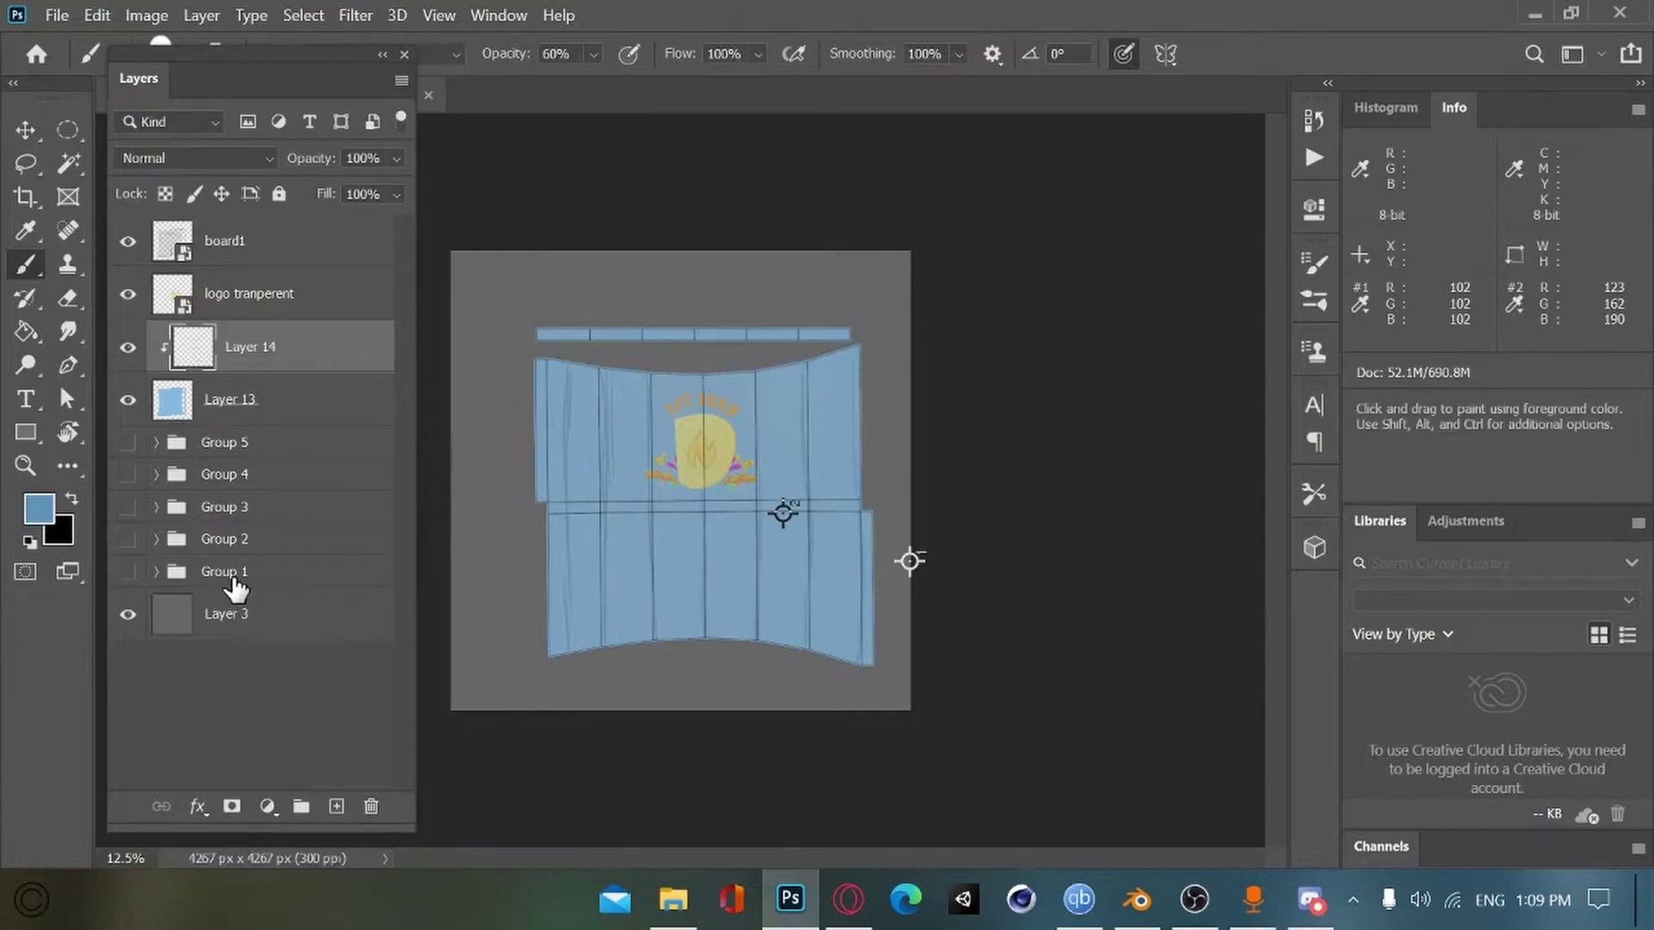
{"action": "left_click", "coordinate": [127, 241]}
Step: Export the painted board texture as board1_done in the fish house folder
{"action": "left_click", "coordinate": [57, 15]}
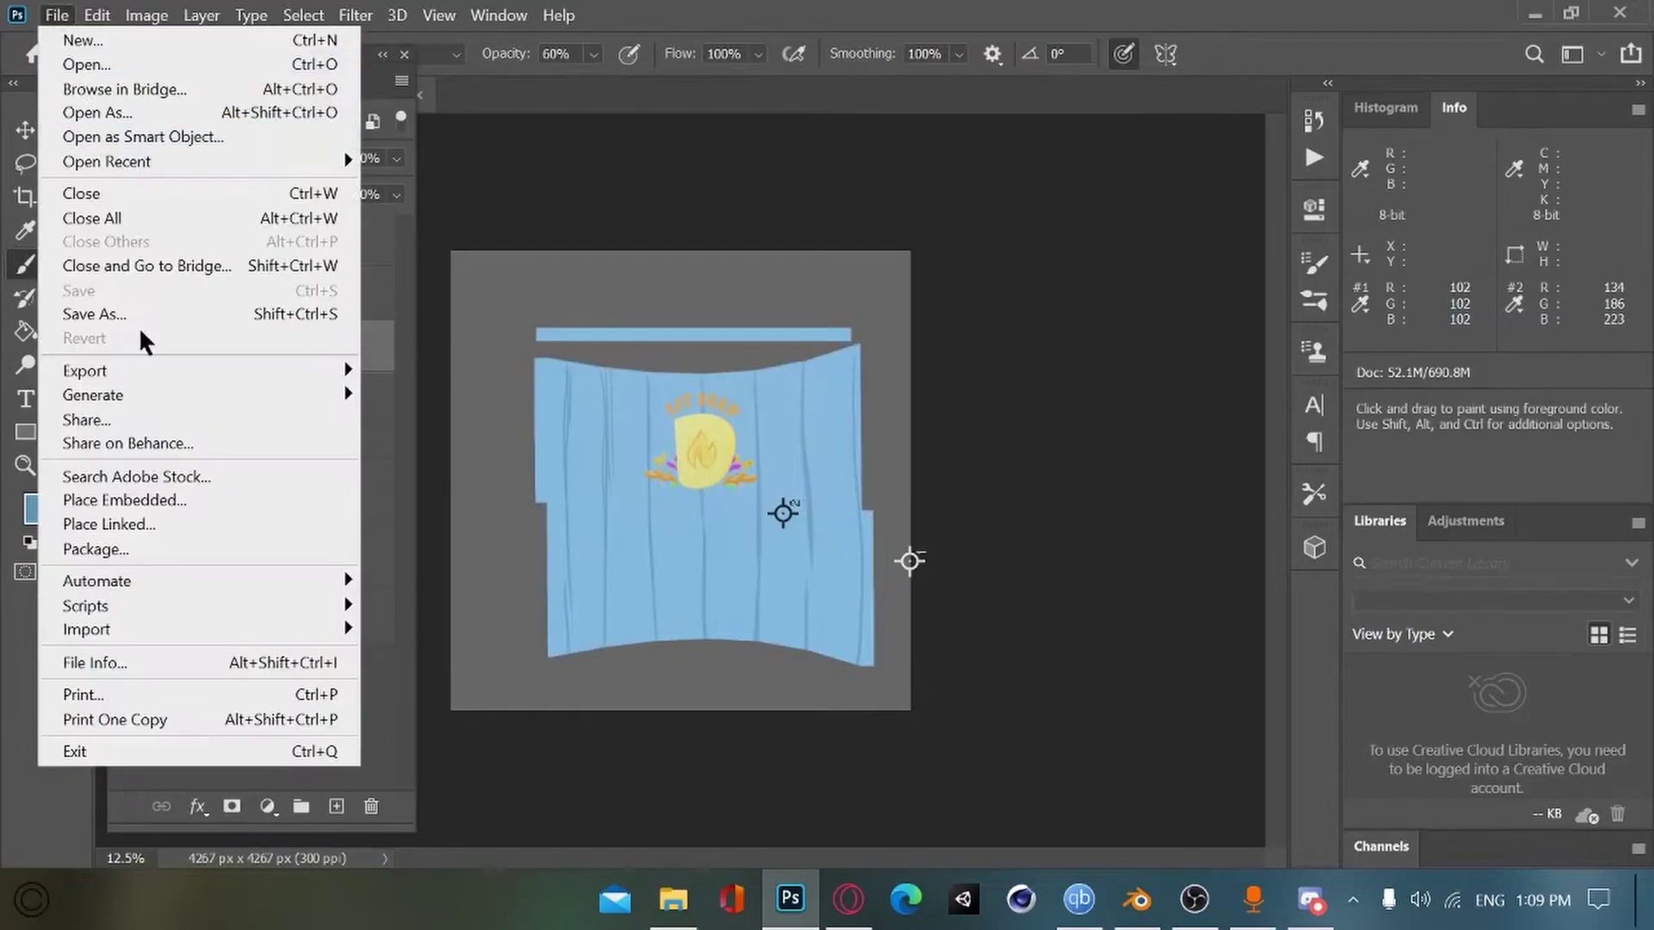
{"action": "mouse_move", "coordinate": [173, 361]}
{"action": "left_click", "coordinate": [416, 368]}
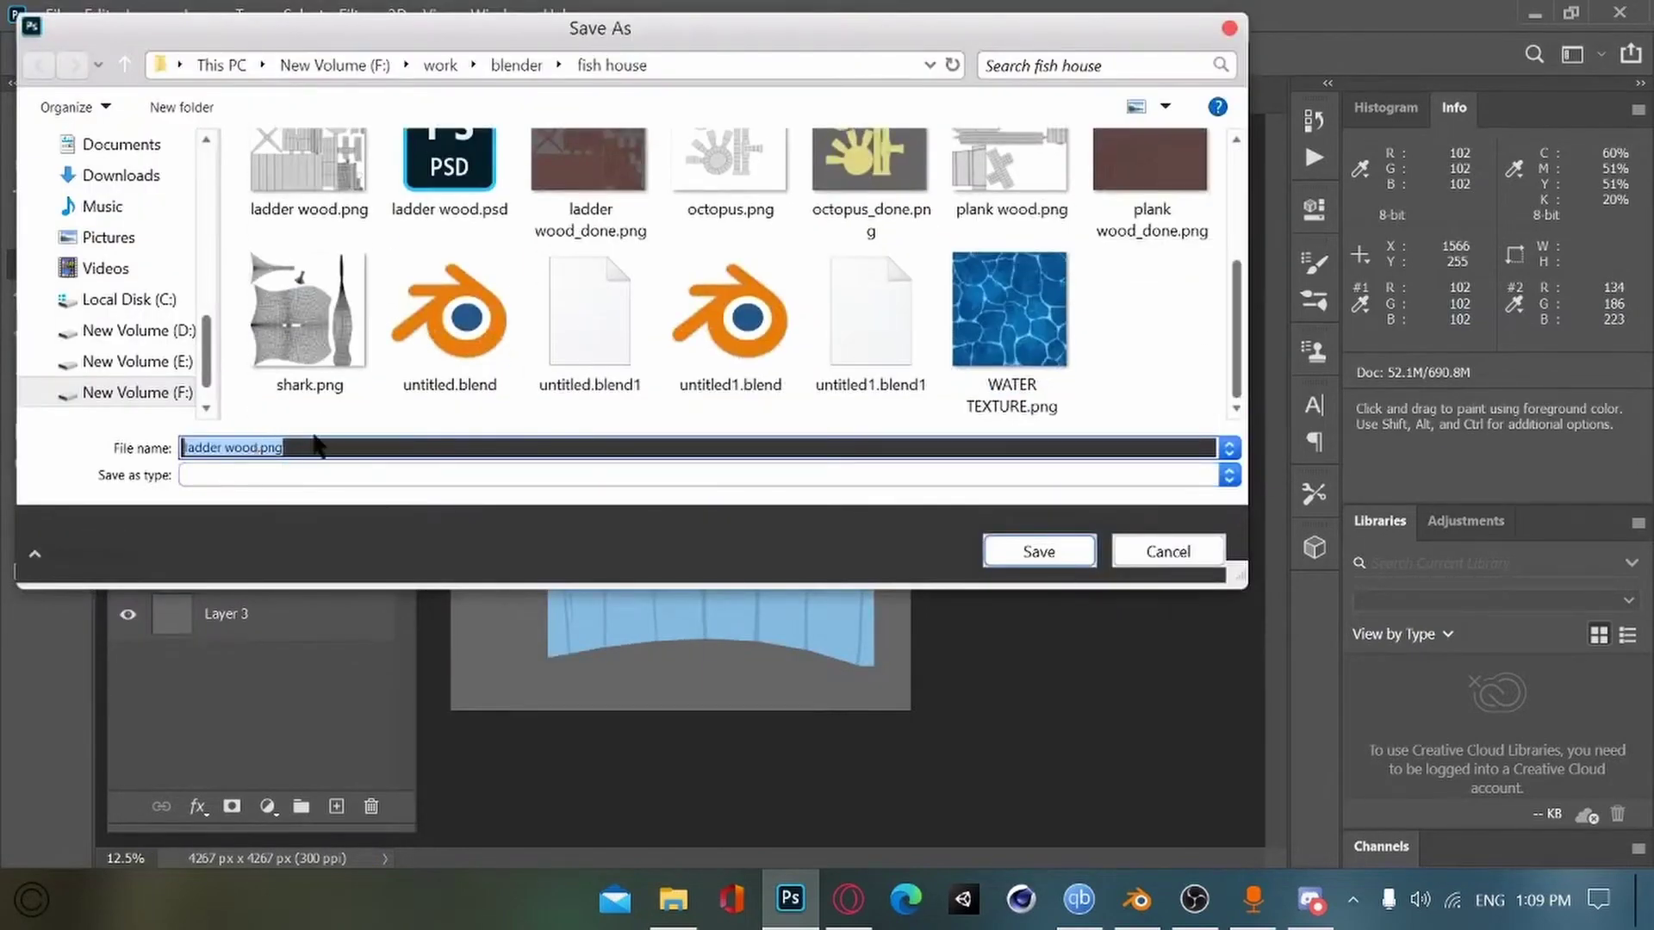
{"action": "type", "text": "board1_done"}
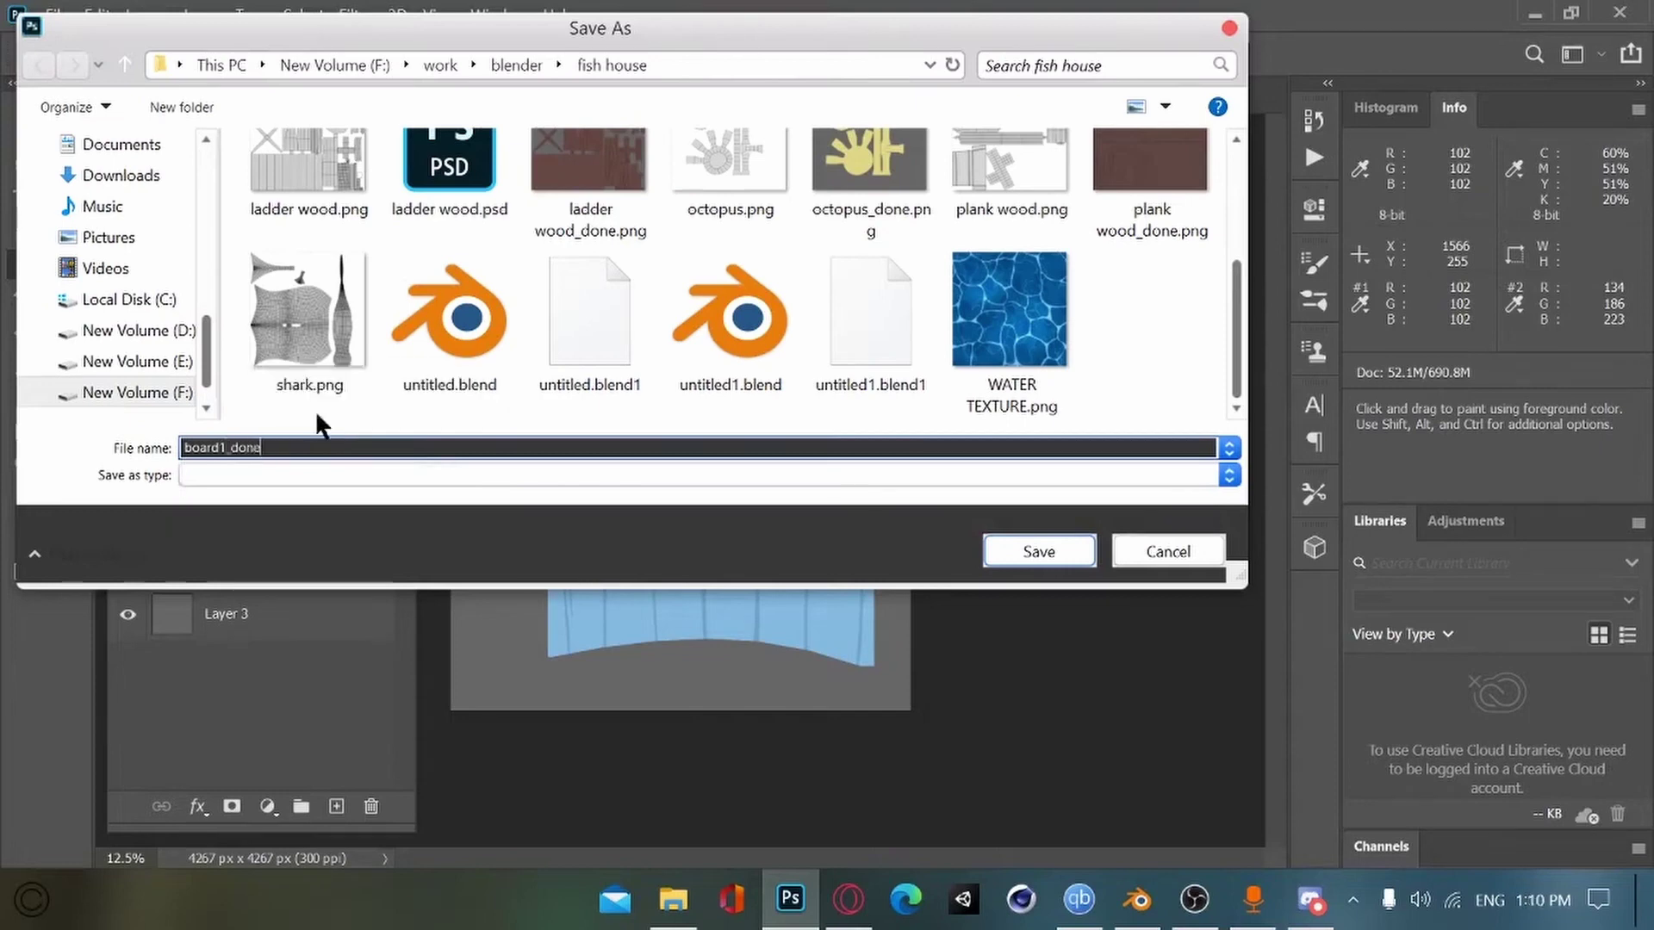
{"action": "key", "text": "Return"}
Step: Switch to Blender, refresh the fish house files, and link the board1_done image to the upper_board material's Base Color
{"action": "key", "text": "alt+Tab"}
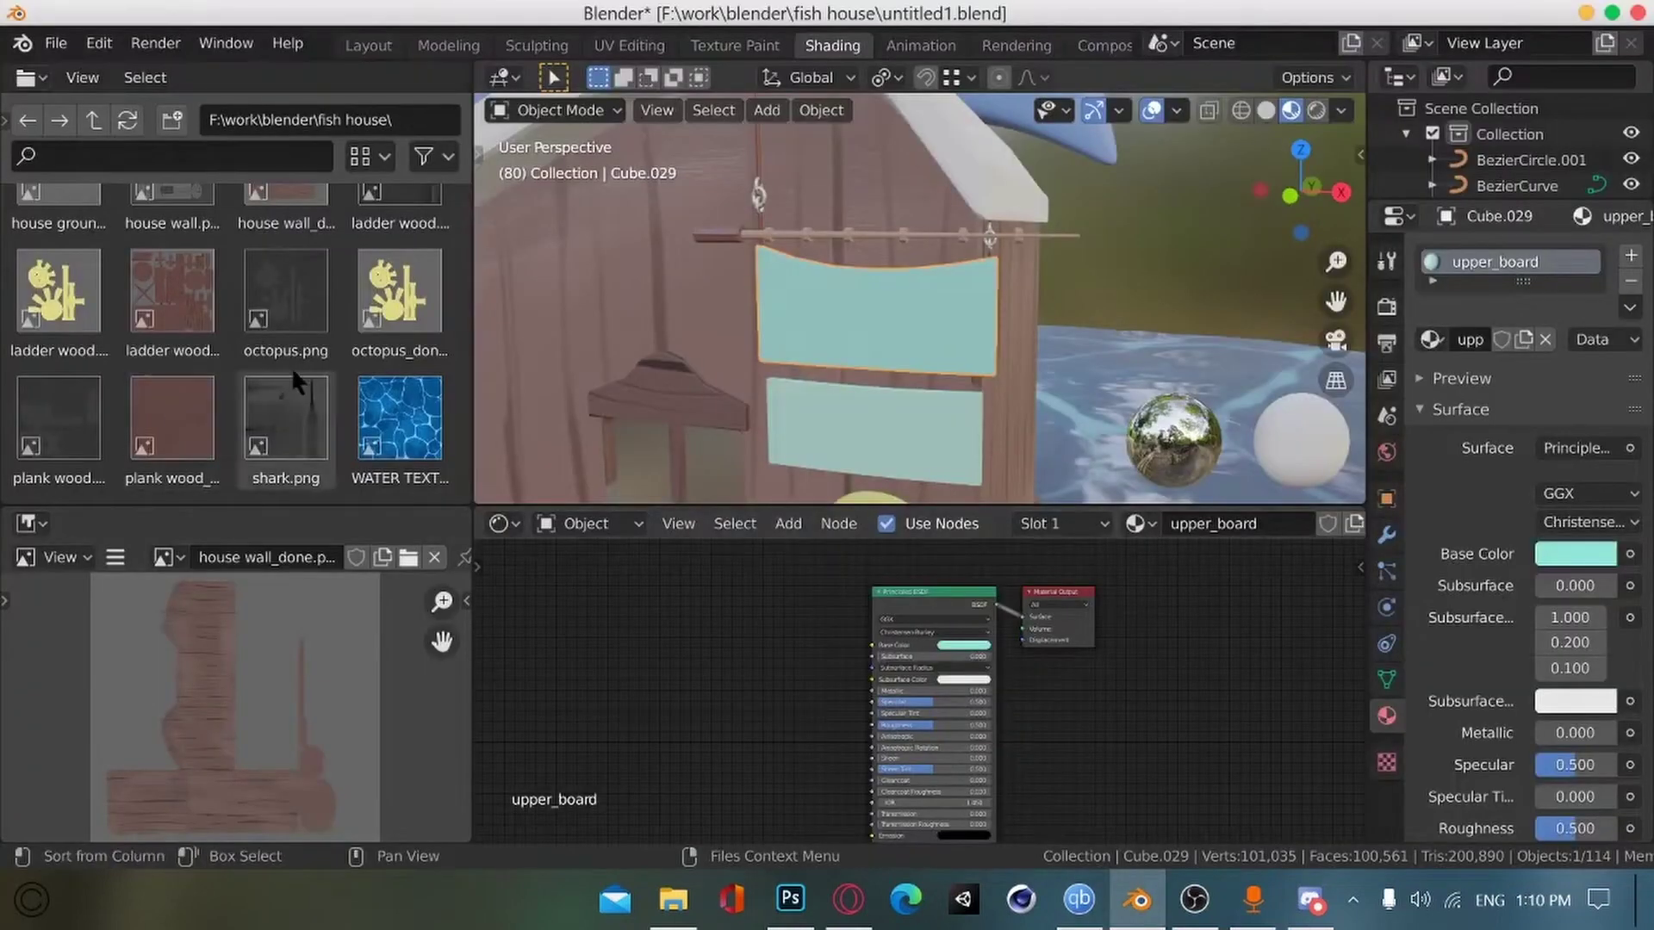
{"action": "scroll", "coordinate": [291, 367], "scroll_direction": "up", "scroll_amount": 5}
{"action": "scroll", "coordinate": [370, 379], "scroll_direction": "down", "scroll_amount": 5}
{"action": "left_click_drag", "start_coordinate": [463, 391], "coordinate": [463, 259]}
{"action": "left_click_drag", "start_coordinate": [464, 340], "coordinate": [466, 491]}
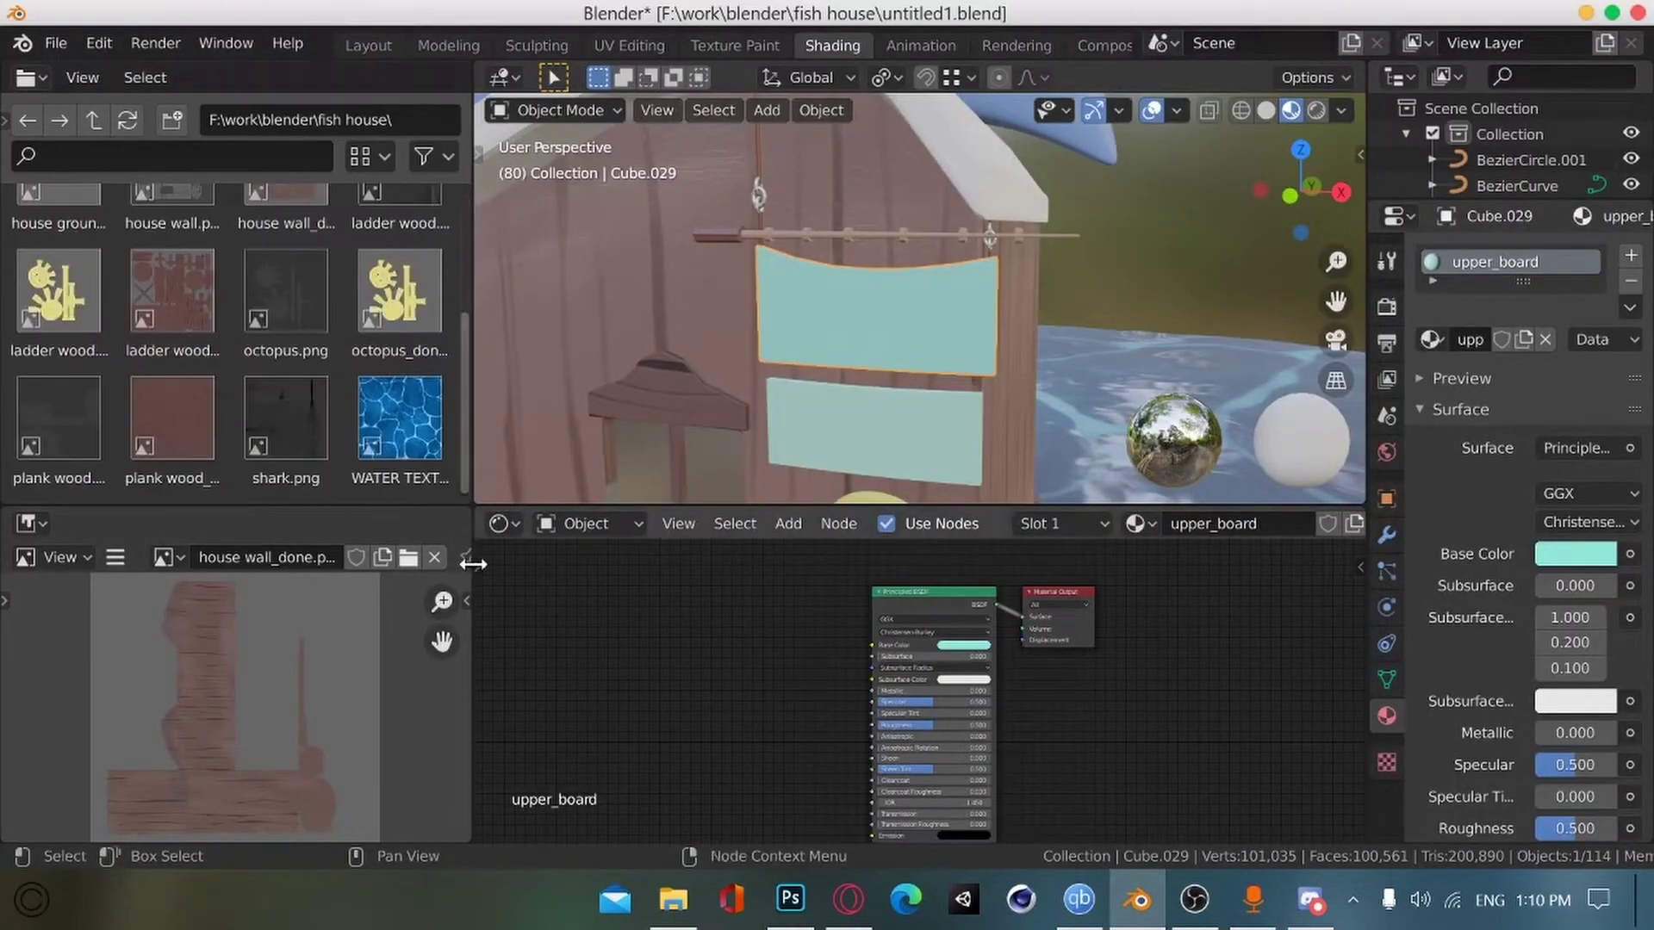
{"action": "left_click", "coordinate": [127, 120]}
{"action": "left_click_drag", "start_coordinate": [145, 257], "coordinate": [530, 649]}
{"action": "left_click_drag", "start_coordinate": [655, 666], "coordinate": [873, 646]}
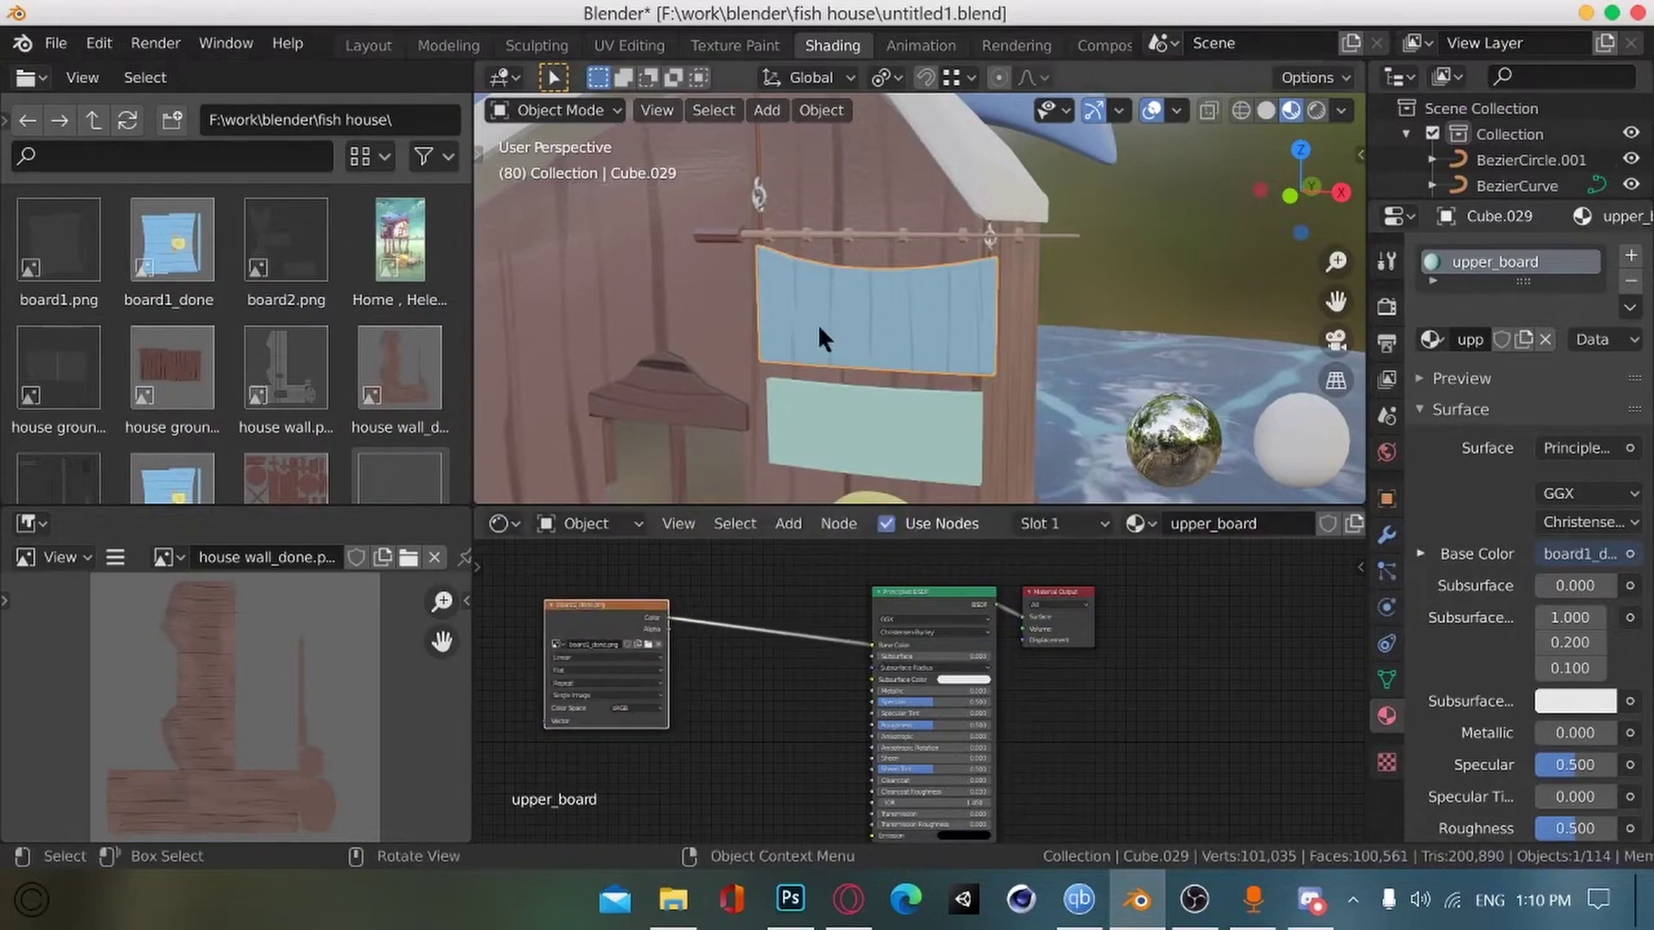
Step: Rotate the upper board so its logo side faces outward, and save the file
{"action": "key", "text": "r"}
{"action": "left_click", "coordinate": [928, 356]}
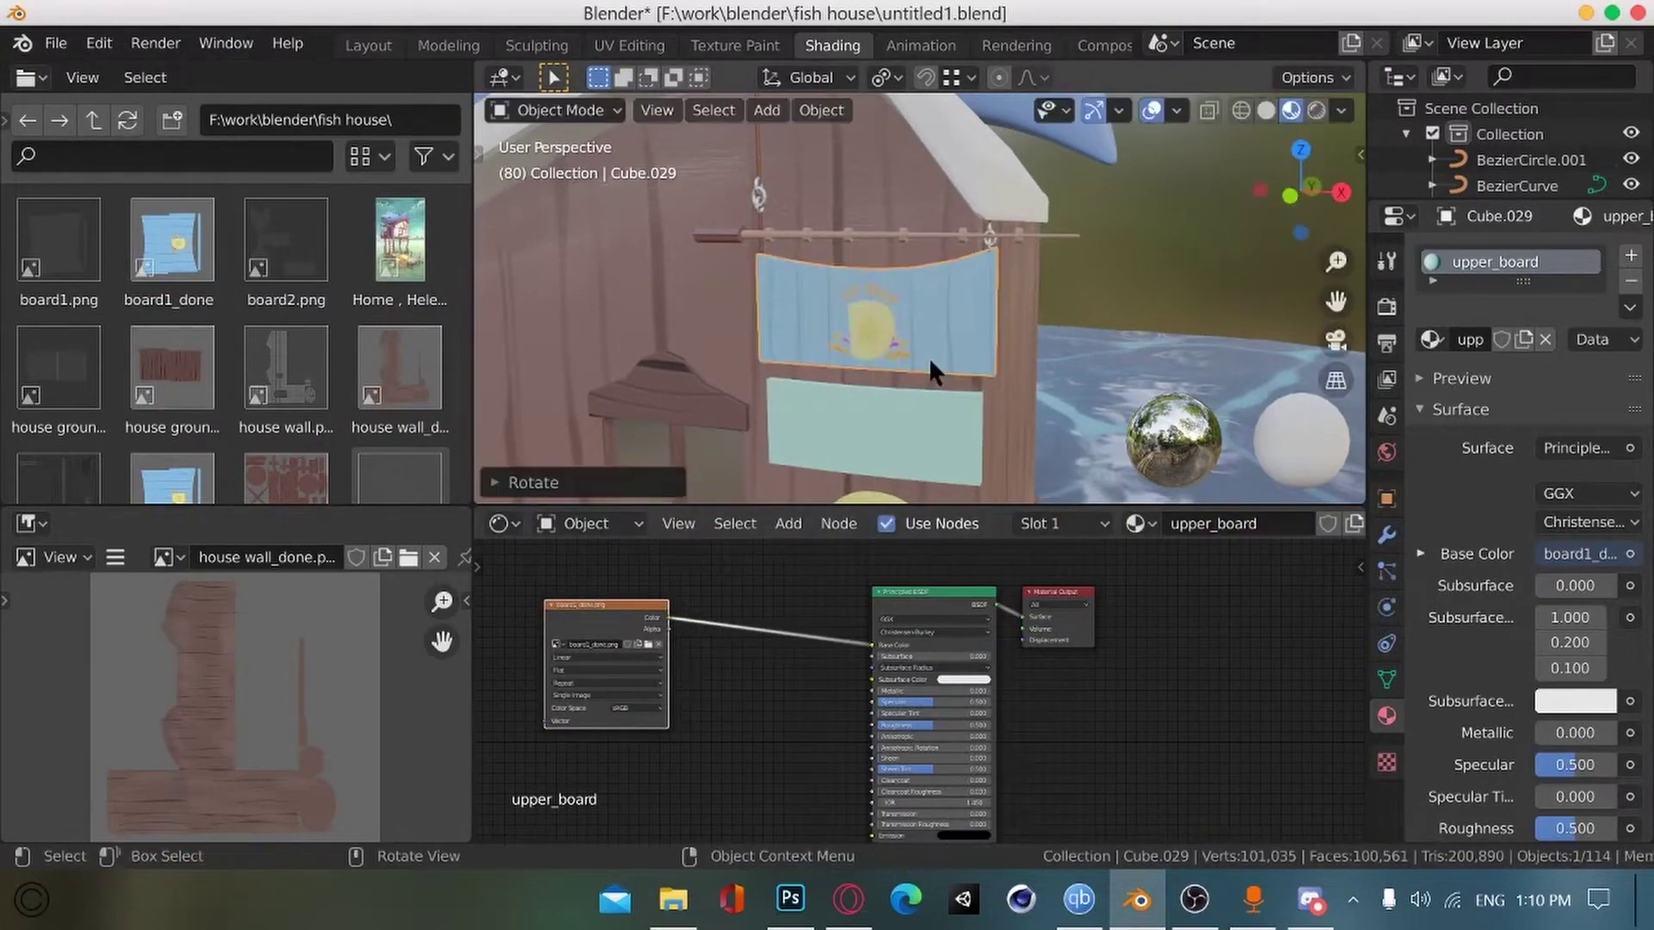
{"action": "key", "text": "ctrl+s"}
Step: Space out the upper_board nodes, set the roughness to 0.767, and show the viewport in rendered shading
{"action": "left_click_drag", "start_coordinate": [628, 708], "coordinate": [635, 685]}
{"action": "mouse_move", "coordinate": [672, 767]}
{"action": "left_mouse_down", "text": "alt"}
{"action": "mouse_move", "coordinate": [638, 690]}
{"action": "mouse_move", "coordinate": [659, 741]}
{"action": "left_mouse_up", "text": "alt"}
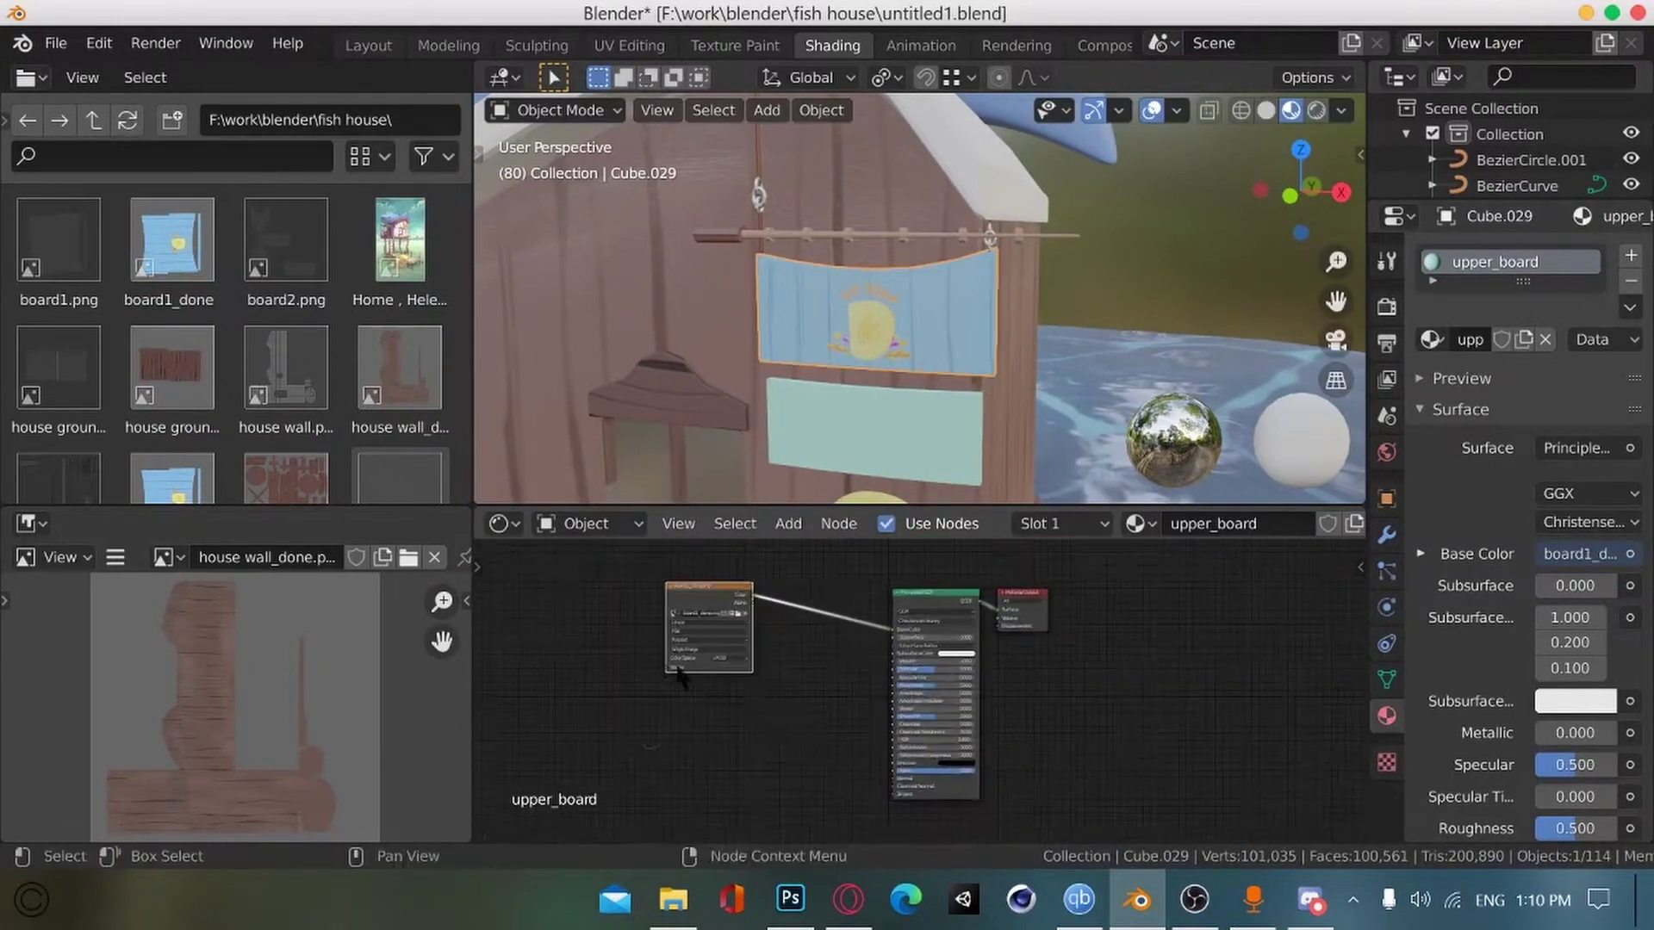
{"action": "left_click_drag", "start_coordinate": [678, 669], "coordinate": [565, 664]}
{"action": "left_click_drag", "start_coordinate": [681, 721], "coordinate": [683, 694], "text": "ctrl+alt"}
{"action": "left_click_drag", "start_coordinate": [926, 683], "coordinate": [949, 680]}
{"action": "mouse_move", "coordinate": [691, 722]}
{"action": "left_mouse_down", "text": "alt"}
{"action": "mouse_move", "coordinate": [697, 668]}
{"action": "mouse_move", "coordinate": [661, 727]}
{"action": "left_mouse_up", "text": "alt"}
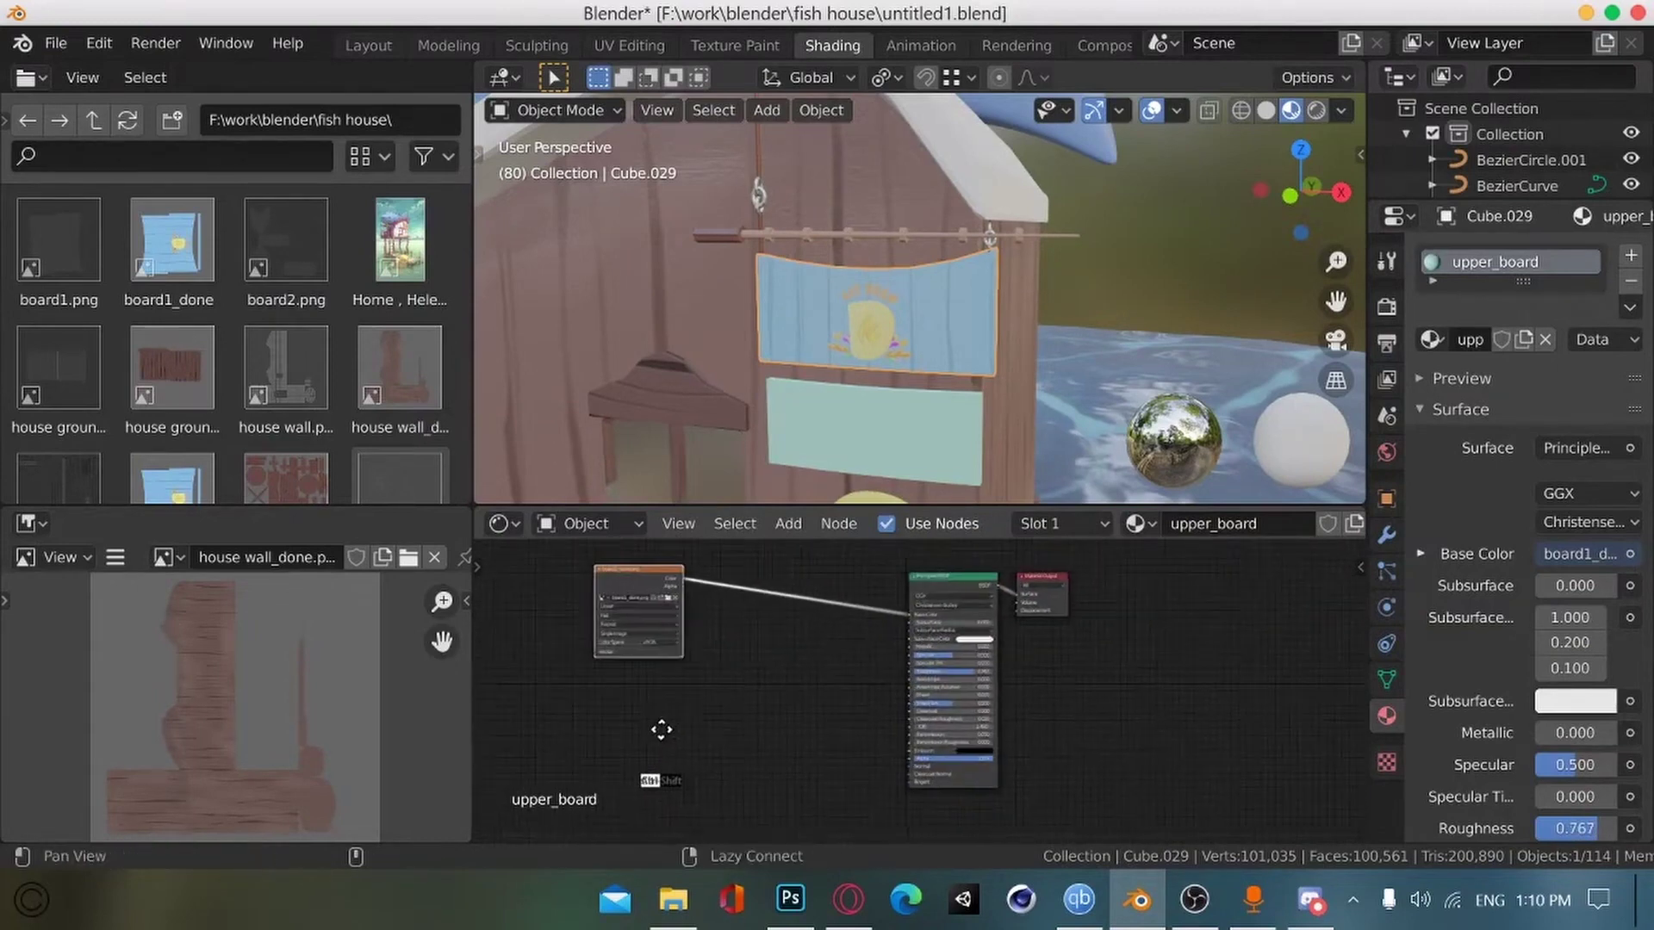
{"action": "key", "text": "z"}
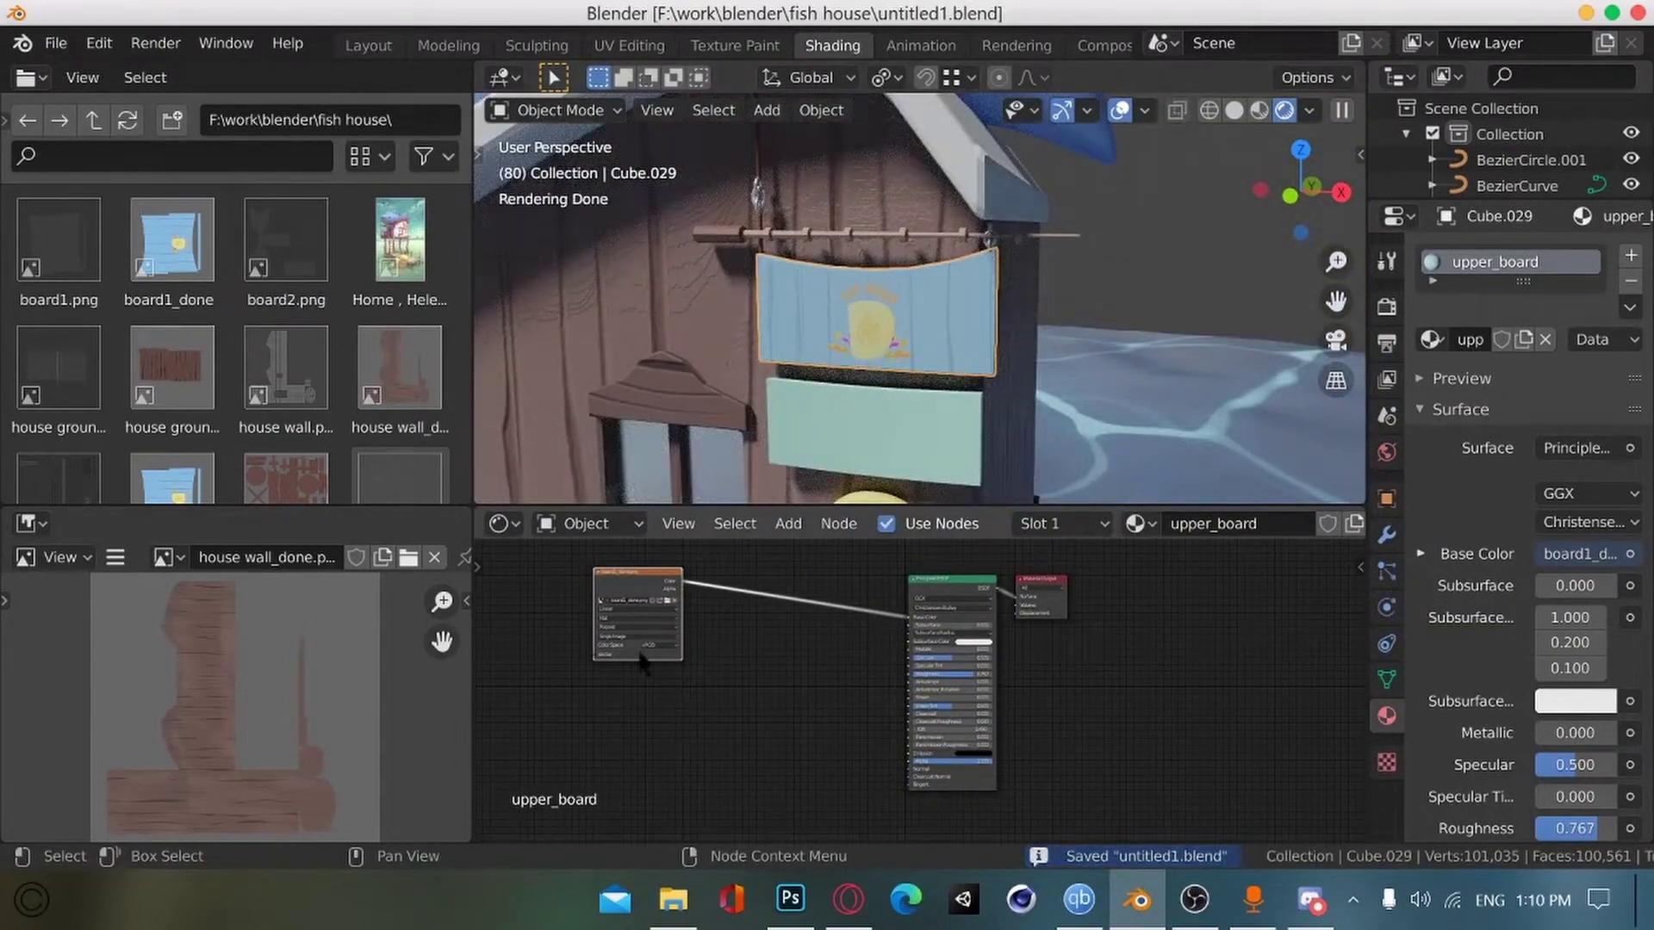
Step: Add a ColorRamp fed by the board1_done image colour and link its colour output to the Principled shader's Normal
{"action": "key", "text": "shift+a"}
{"action": "left_click", "coordinate": [655, 572]}
{"action": "type", "text": "colorr"}
{"action": "key", "text": "Return"}
{"action": "left_click", "coordinate": [770, 659]}
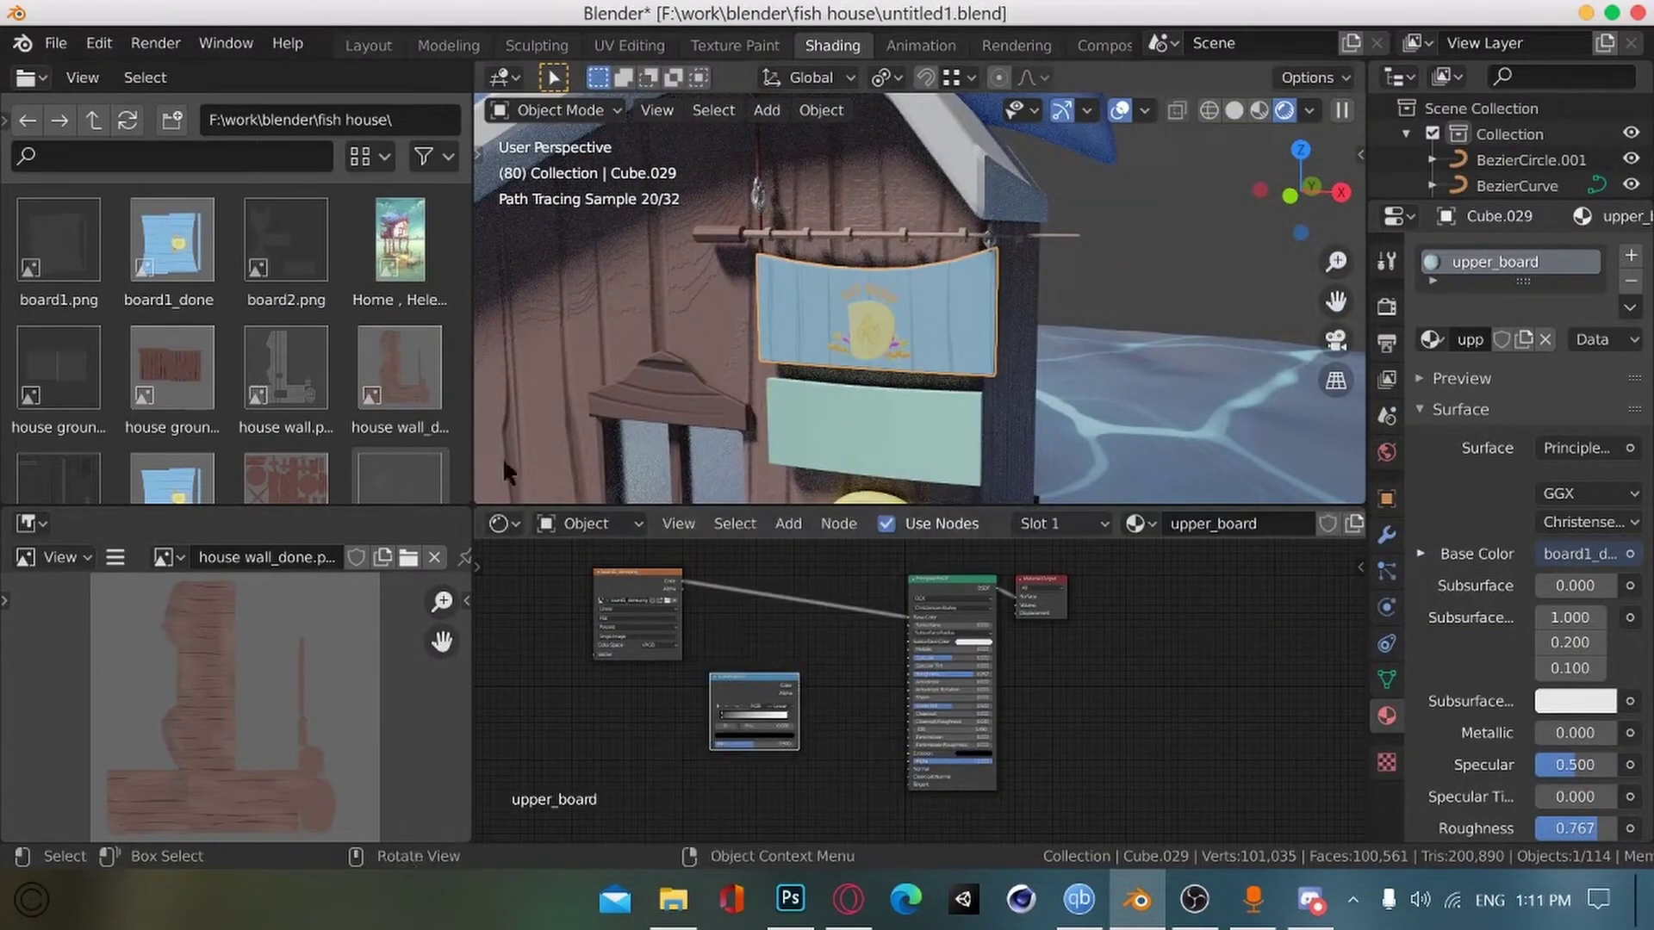
{"action": "left_click_drag", "start_coordinate": [682, 582], "coordinate": [713, 744]}
{"action": "left_click_drag", "start_coordinate": [798, 686], "coordinate": [910, 769]}
{"action": "left_click_drag", "start_coordinate": [748, 676], "coordinate": [769, 681]}
{"action": "key", "text": "shift+a"}
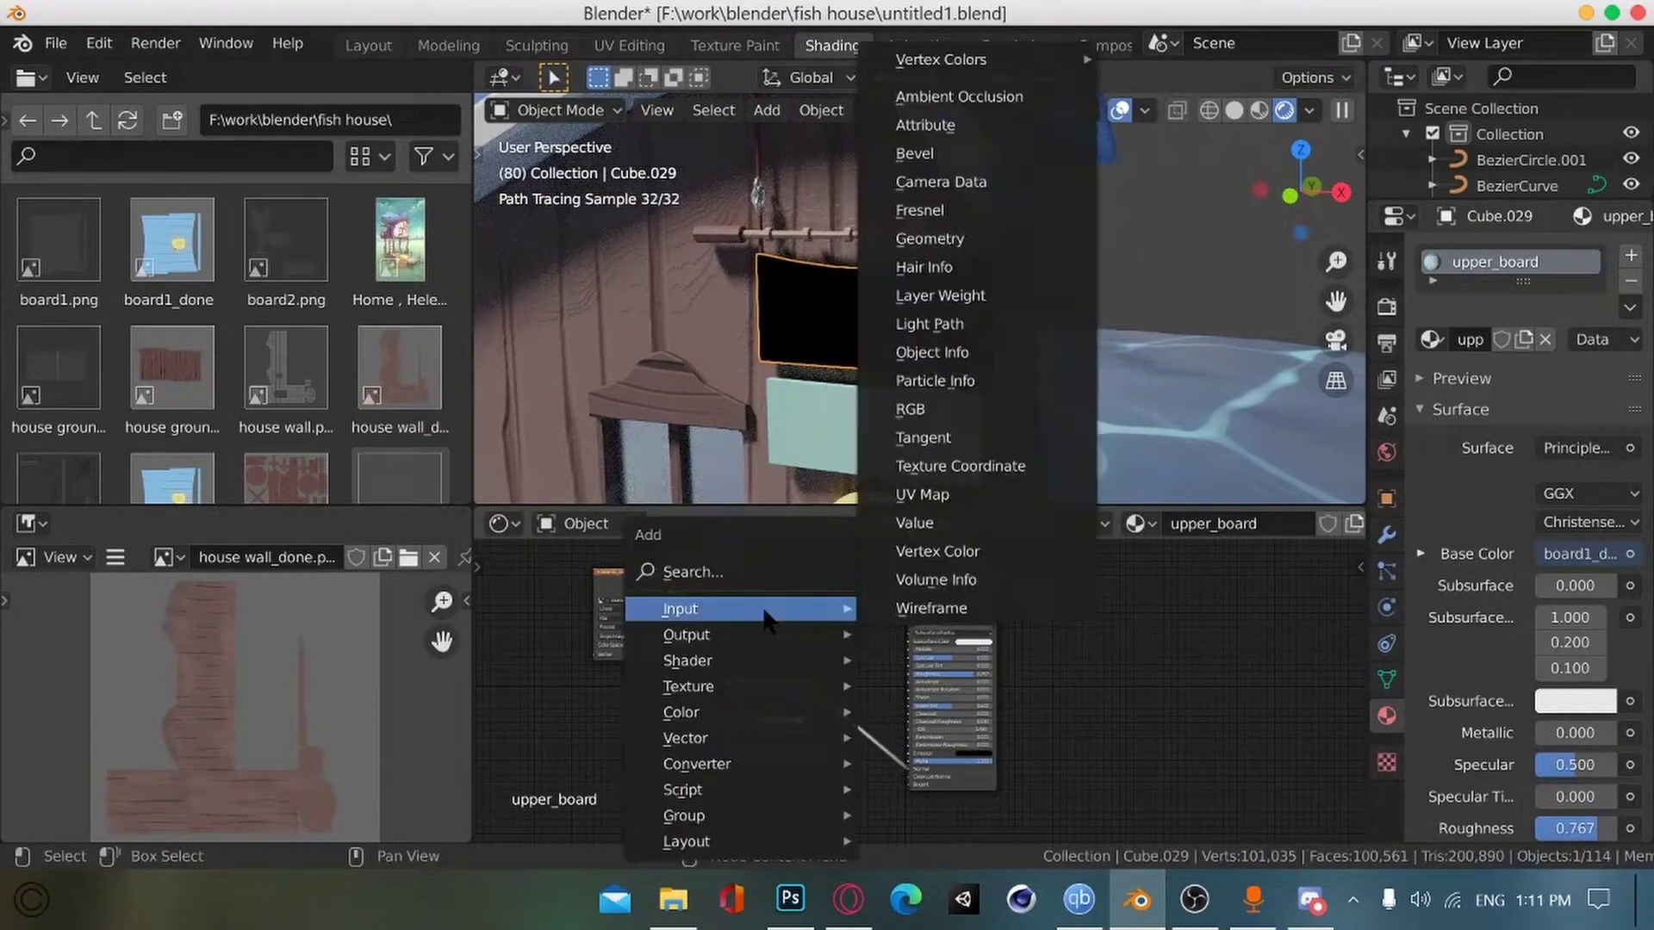
{"action": "left_click", "coordinate": [738, 599]}
{"action": "right_click", "coordinate": [585, 646]}
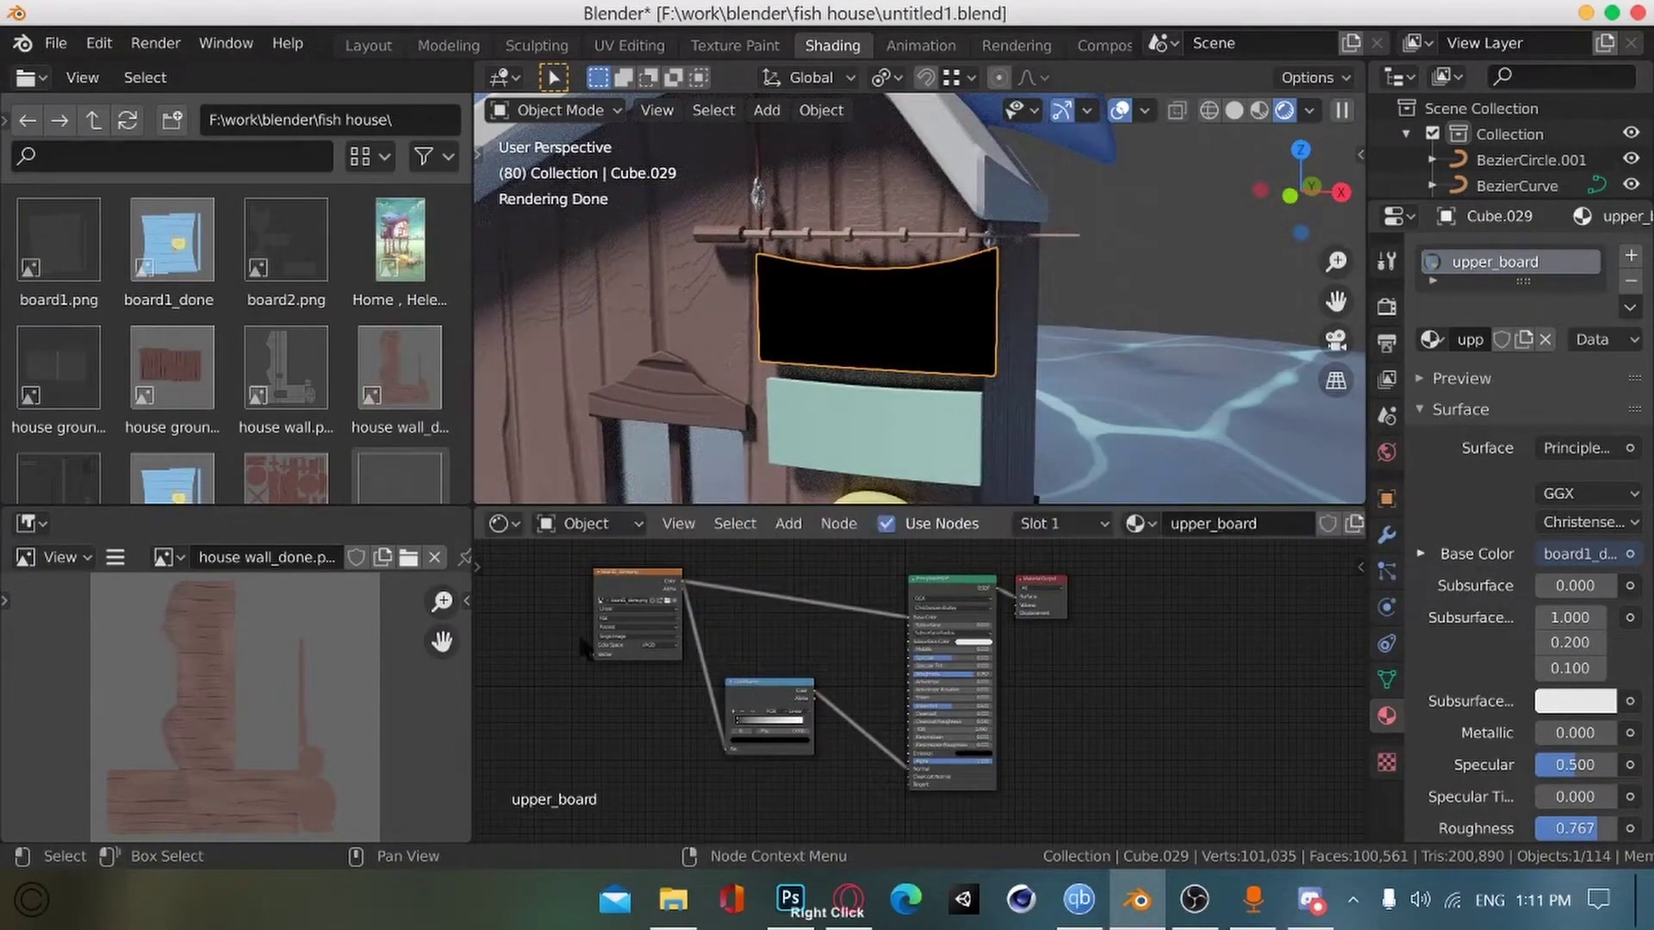
{"action": "key", "text": "ctrl+z"}
Step: Insert a Bump node between the ColorRamp and the shader's Normal, with Invert enabled and Strength at 0.200
{"action": "key", "text": "shift+a"}
{"action": "left_click", "coordinate": [518, 573]}
{"action": "type", "text": "bum"}
{"action": "key", "text": "Return"}
{"action": "left_click", "coordinate": [827, 707]}
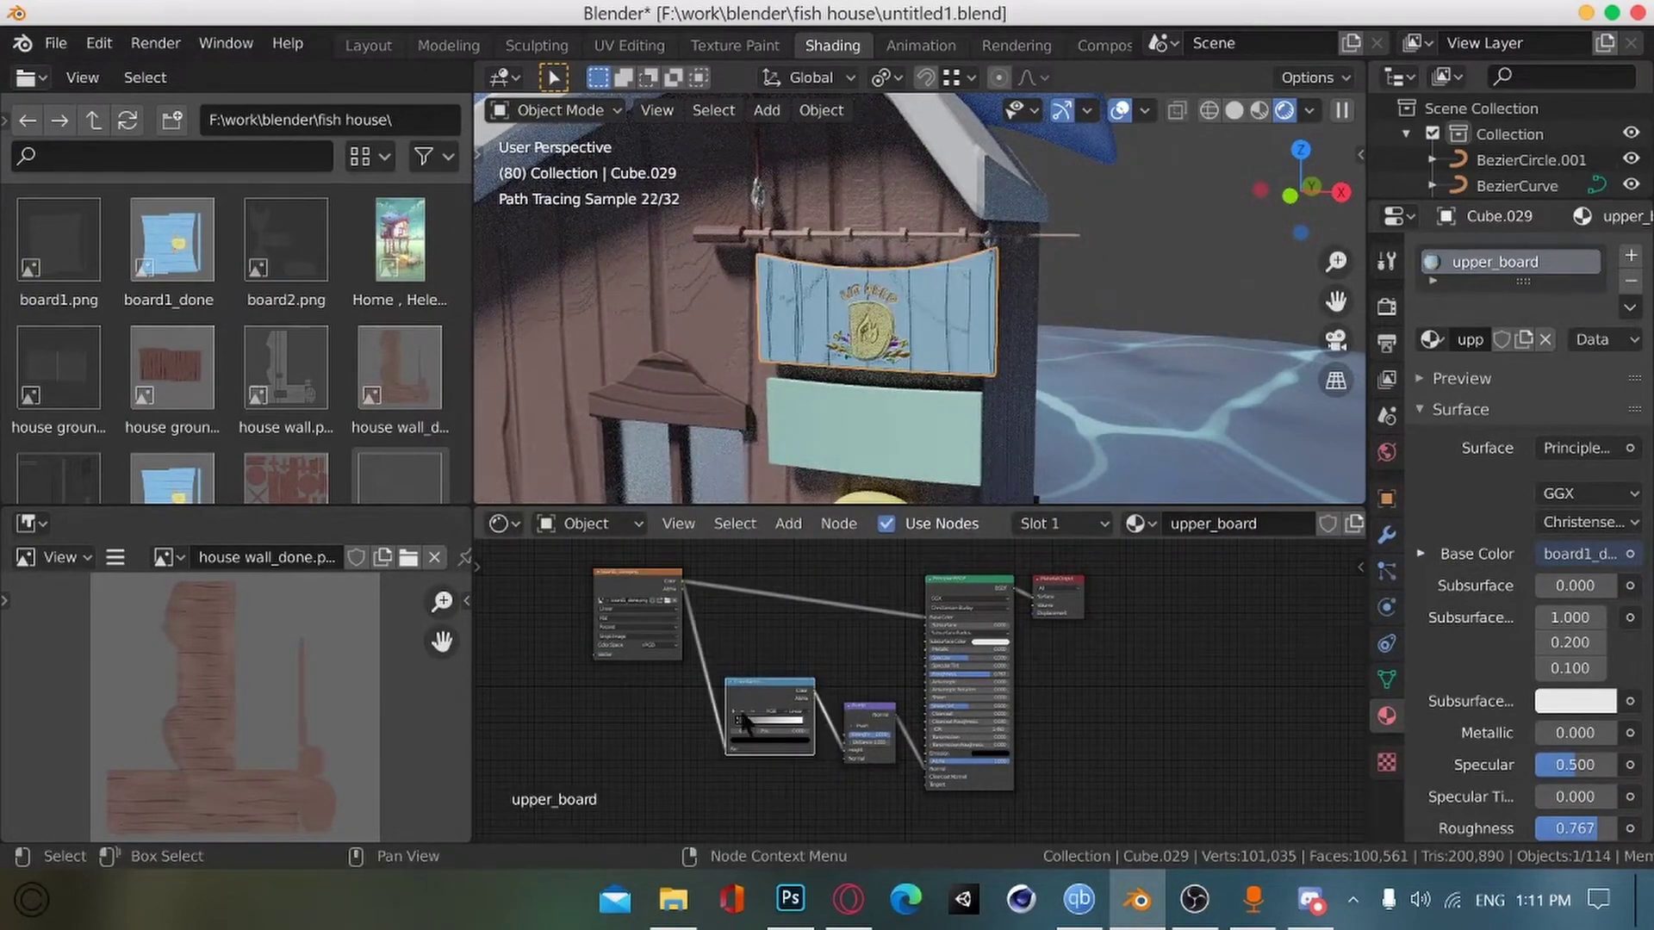
{"action": "scroll", "coordinate": [835, 765], "scroll_direction": "up", "scroll_amount": 4}
{"action": "left_click", "coordinate": [801, 654]}
{"action": "type", "text": "0.200"}
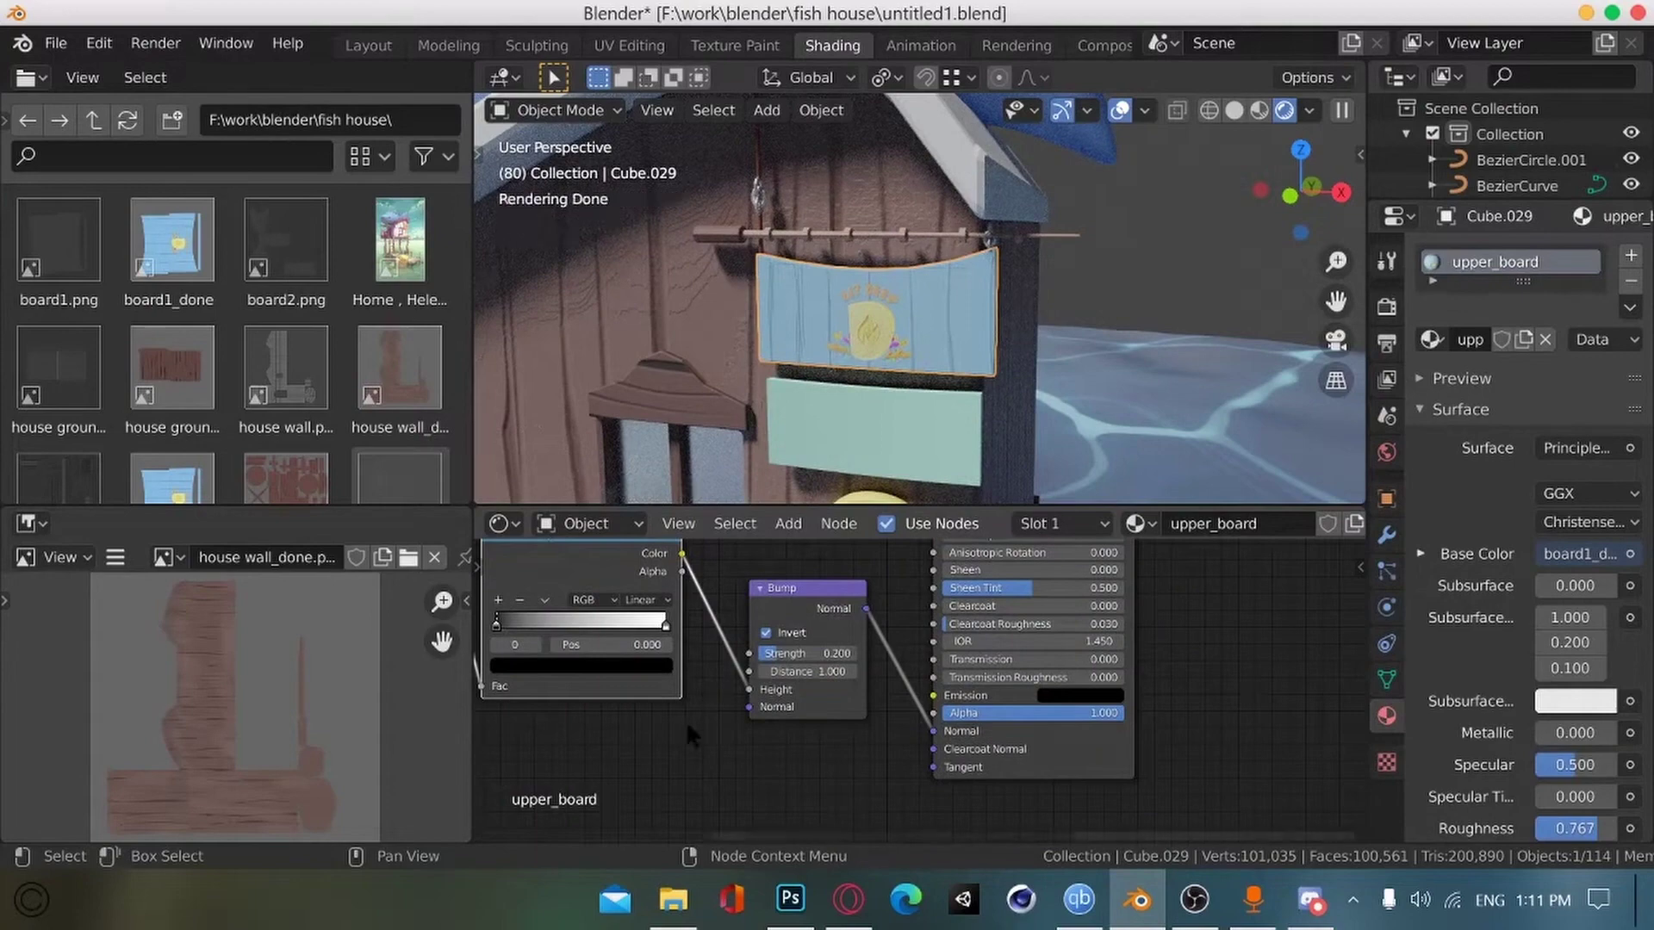
Step: Move the ColorRamp's black stop to 0.073 and bring its white stop close beside it
{"action": "left_click_drag", "start_coordinate": [497, 625], "coordinate": [520, 625]}
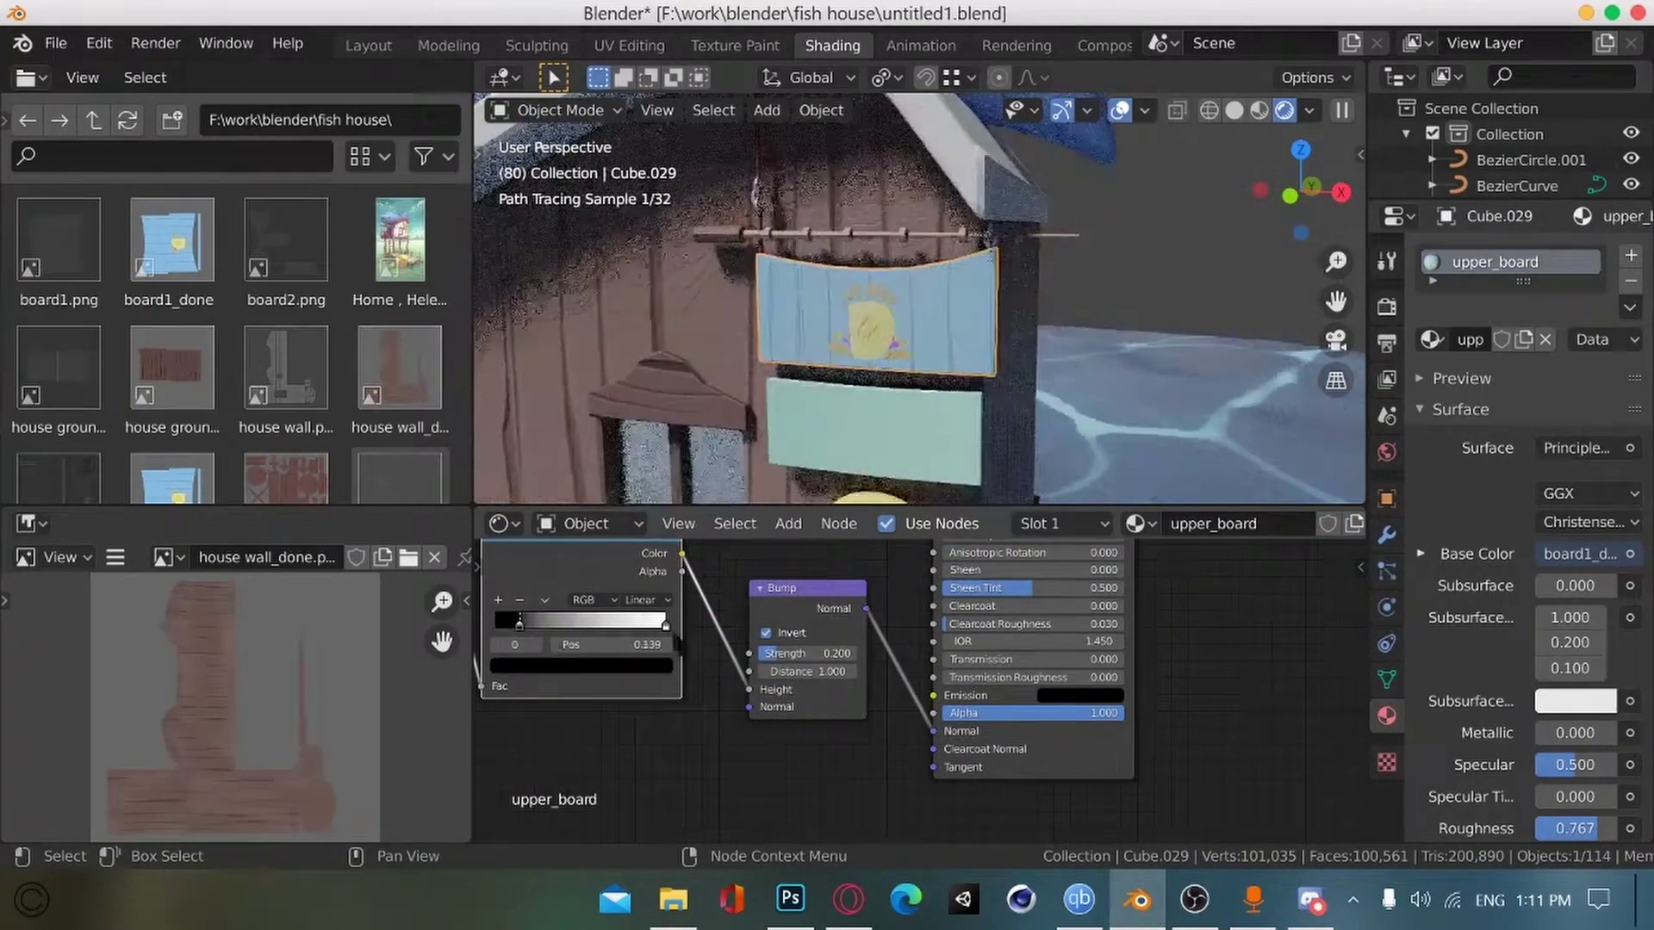
{"action": "left_click_drag", "start_coordinate": [663, 626], "coordinate": [507, 626]}
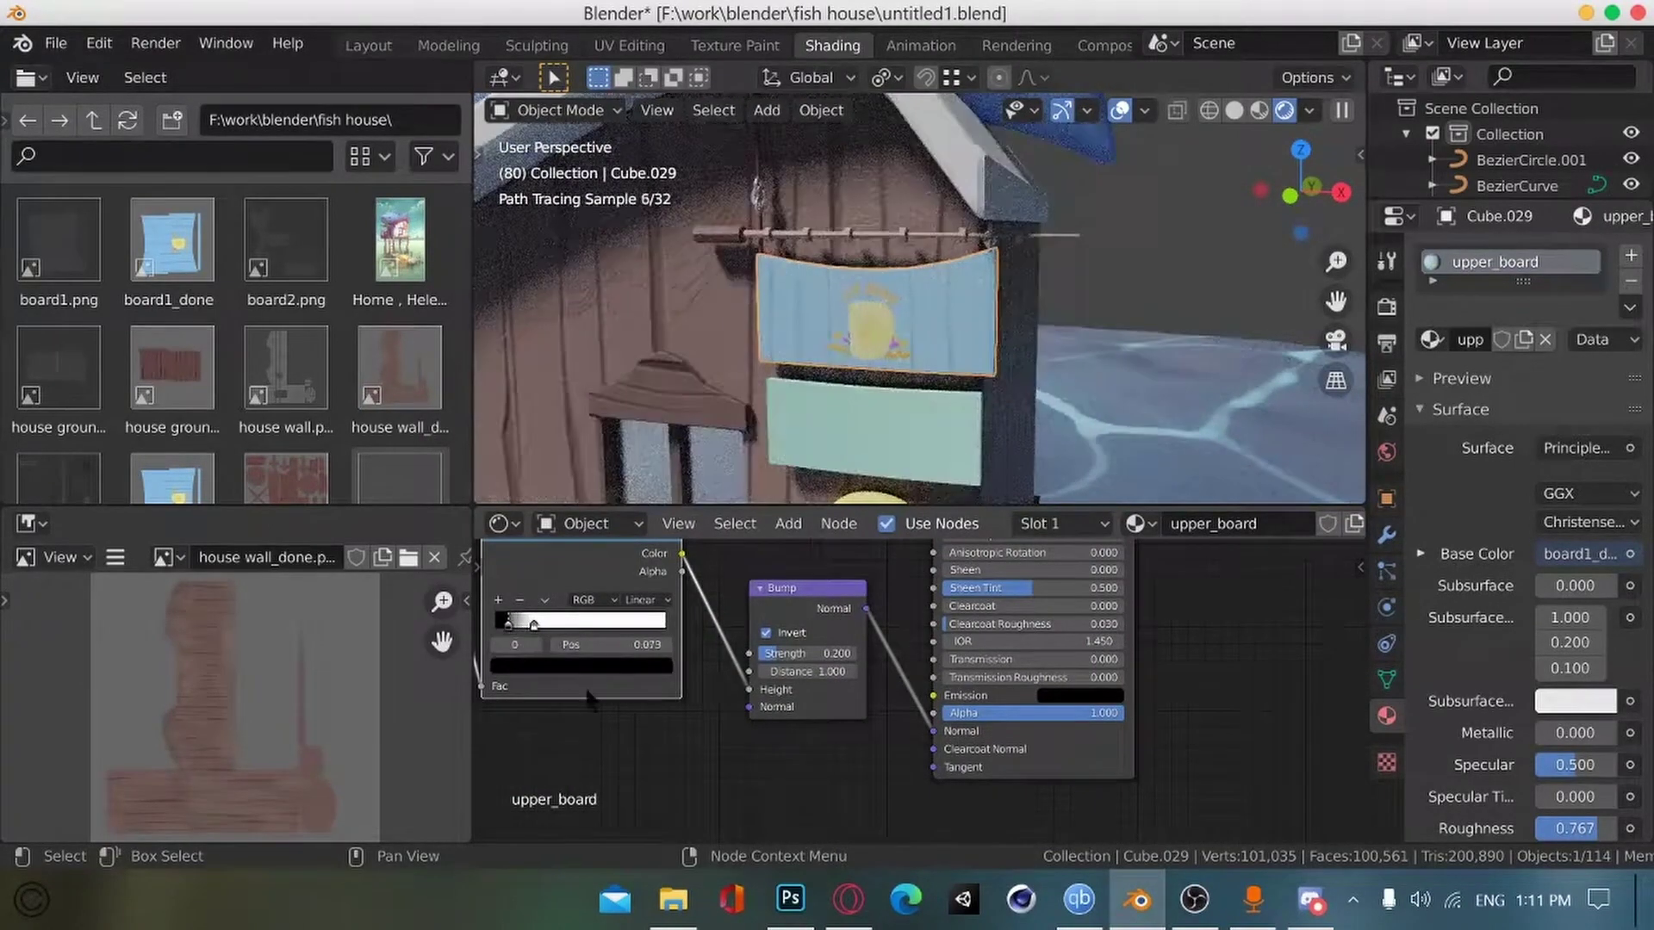
{"action": "left_click", "coordinate": [815, 429]}
{"action": "scroll", "coordinate": [422, 465], "scroll_direction": "down", "scroll_amount": 5}
Step: Place tumbnail.png from the youtube folder in the Photoshop document, rotated 90°, scaled to 27.07%, and aligned behind the board logo
{"action": "left_click", "coordinate": [689, 914]}
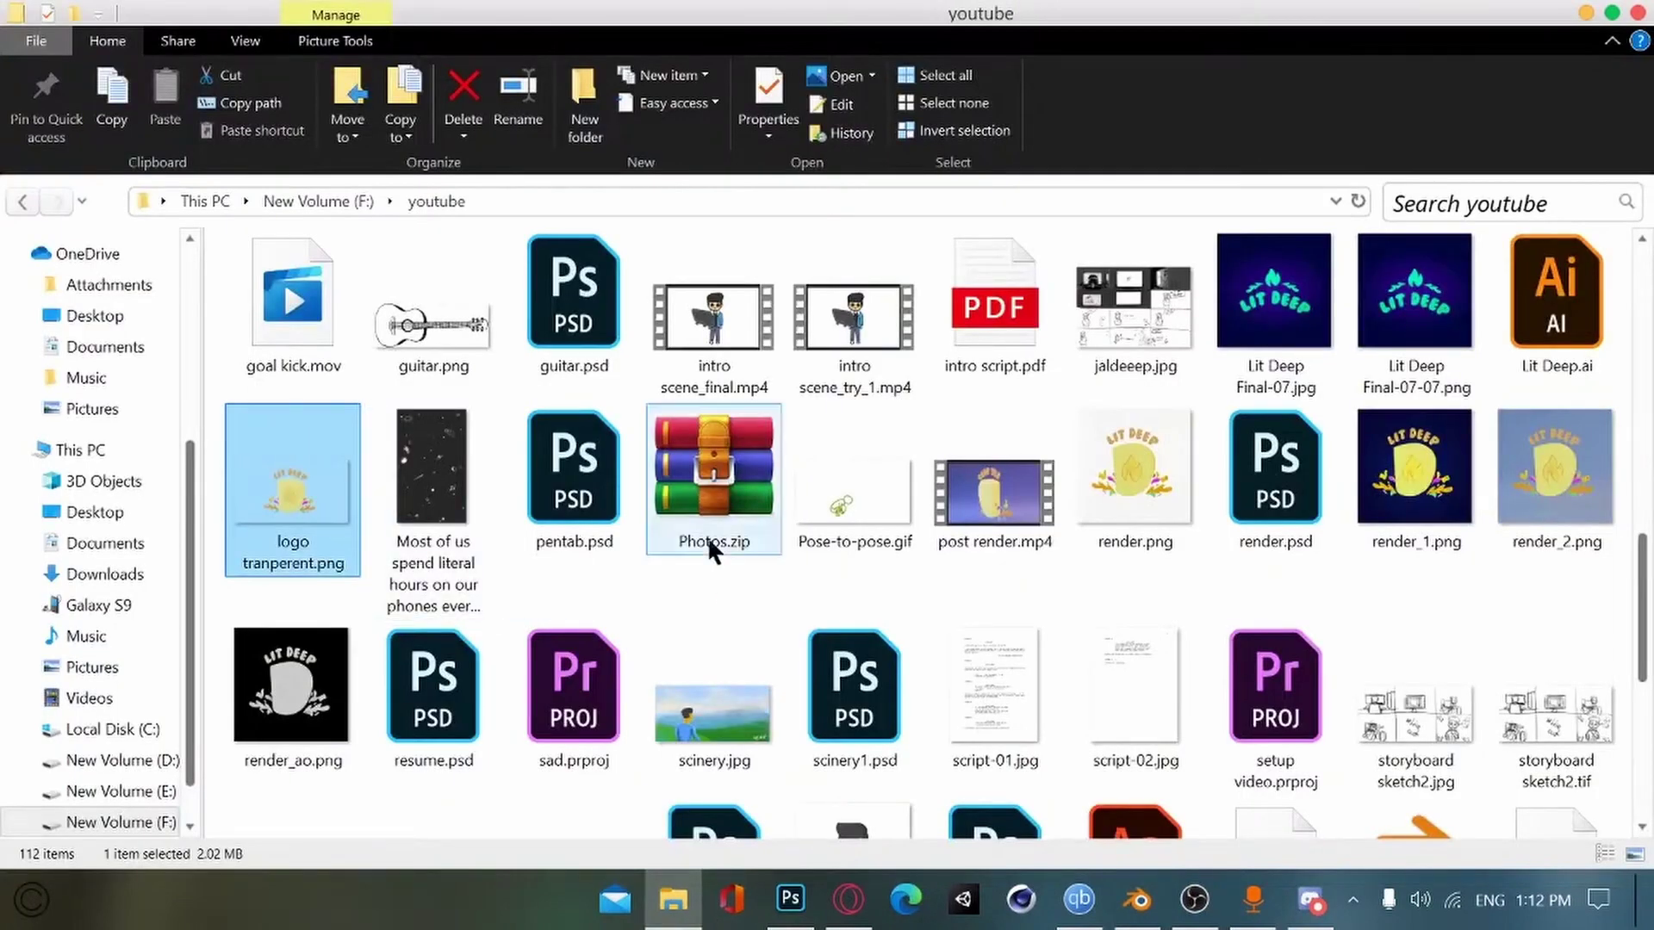
{"action": "left_click_drag", "start_coordinate": [1642, 638], "coordinate": [1642, 780]}
{"action": "mouse_move", "coordinate": [708, 594]}
{"action": "left_mouse_down"}
{"action": "mouse_move", "coordinate": [701, 678]}
{"action": "mouse_move", "coordinate": [788, 891]}
{"action": "mouse_move", "coordinate": [699, 626]}
{"action": "left_mouse_up"}
{"action": "left_click_drag", "start_coordinate": [825, 196], "coordinate": [947, 619], "text": "shift"}
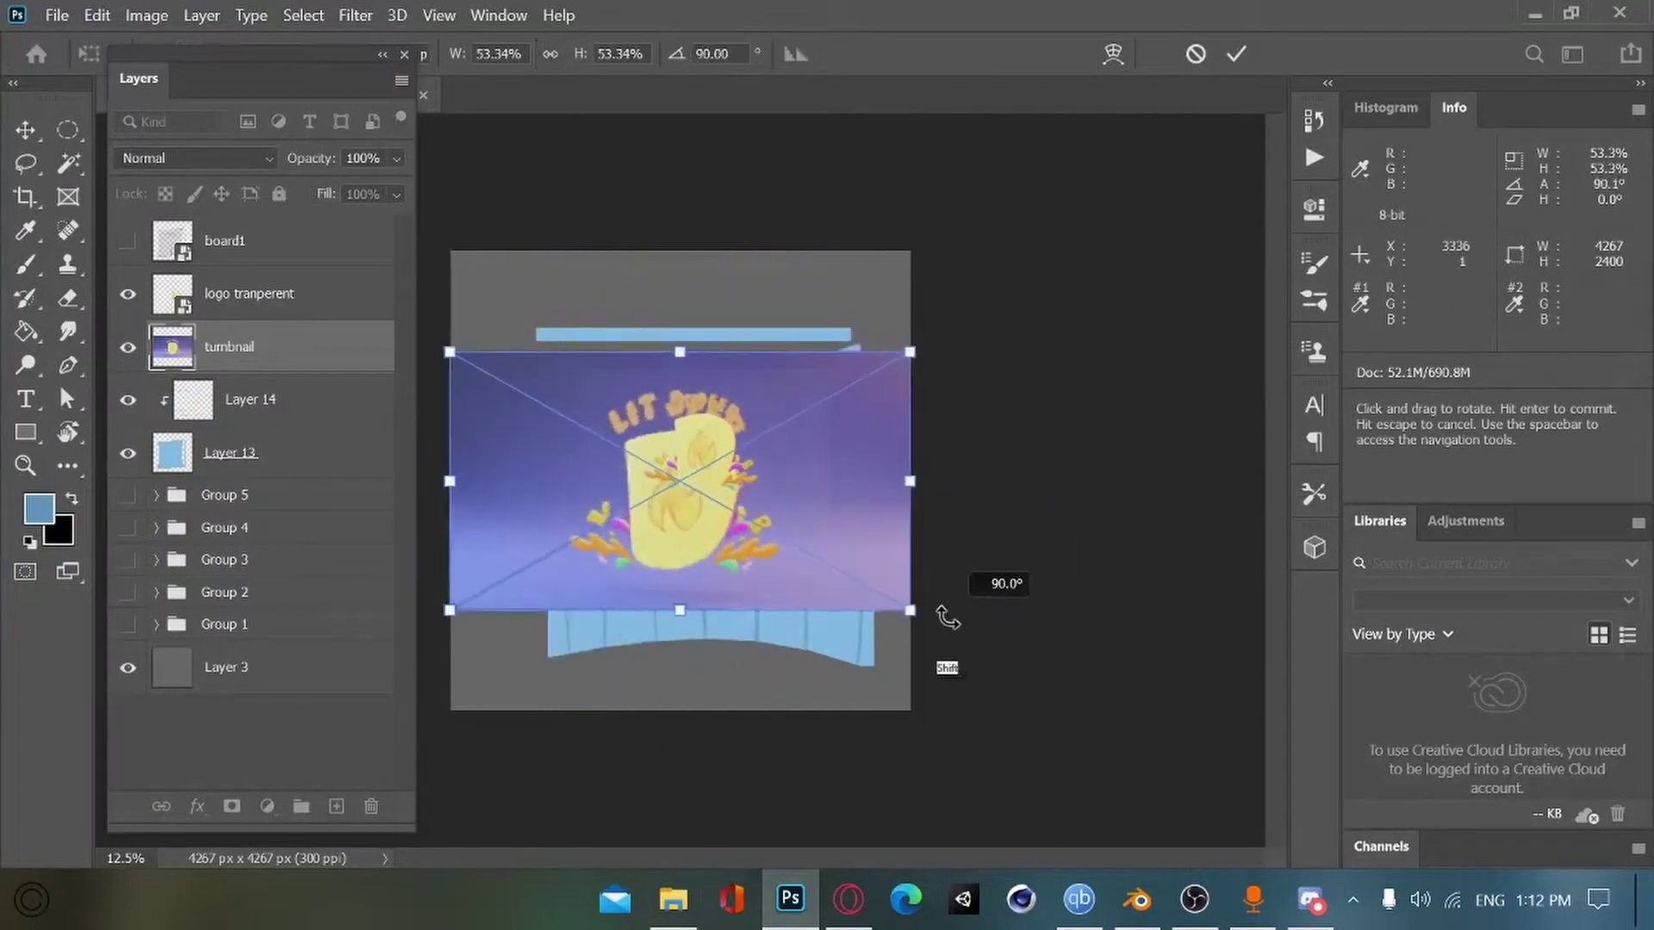
{"action": "left_click_drag", "start_coordinate": [661, 568], "coordinate": [684, 598]}
{"action": "left_click_drag", "start_coordinate": [937, 645], "coordinate": [710, 499]}
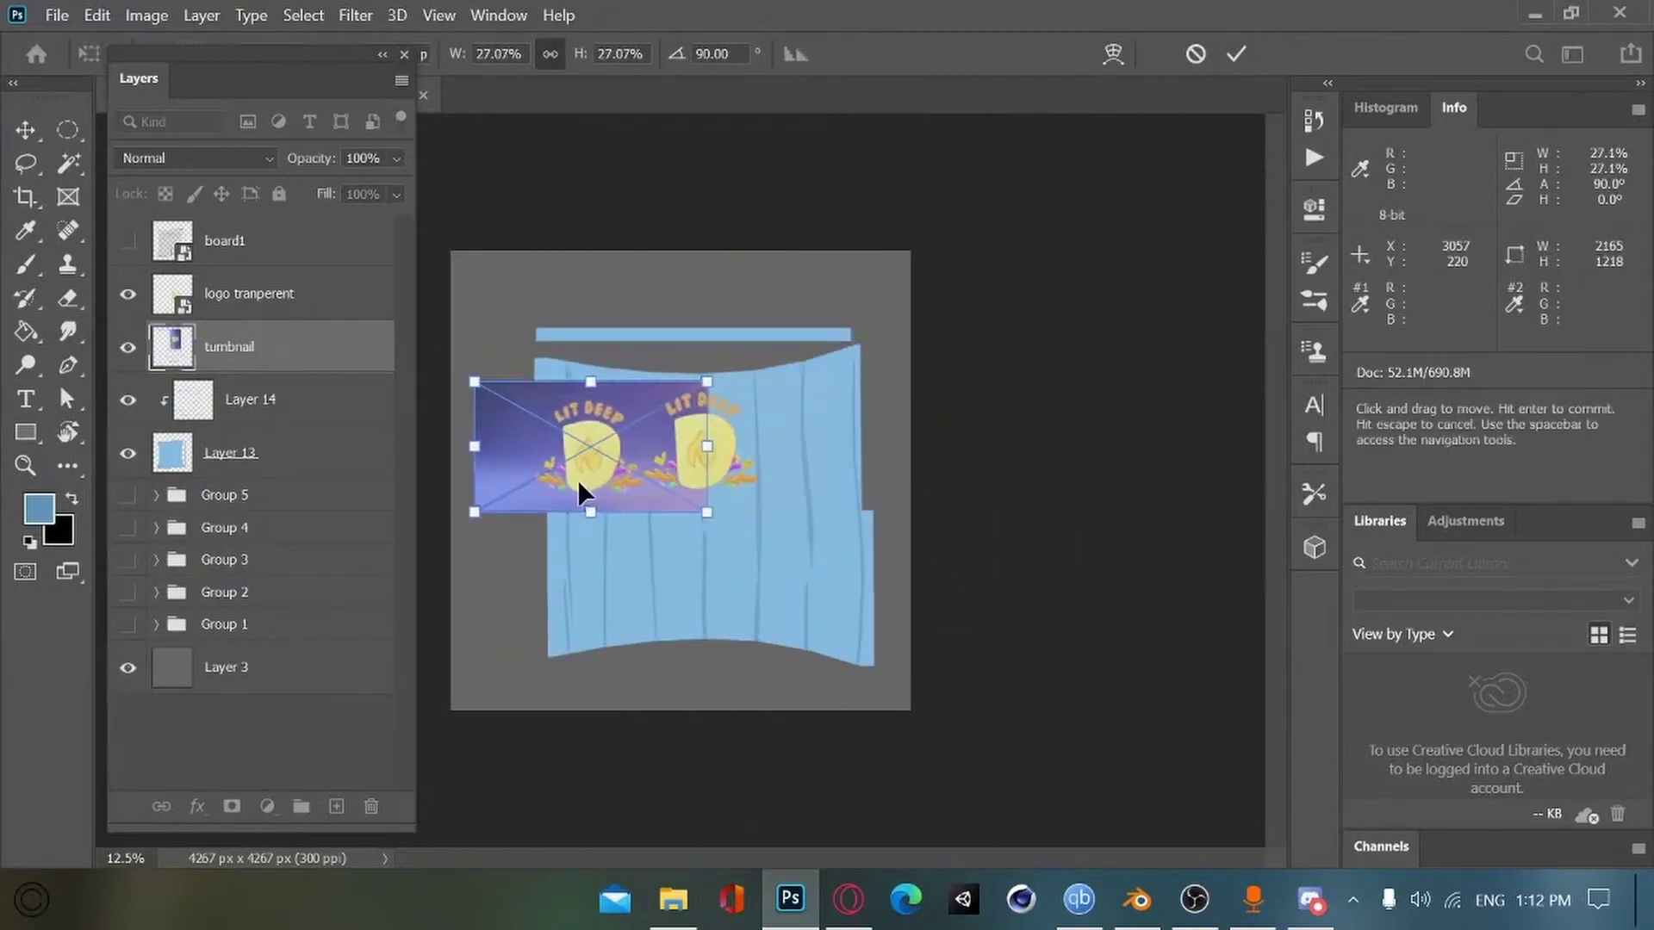
{"action": "left_click_drag", "start_coordinate": [580, 489], "coordinate": [695, 482]}
{"action": "key", "text": "Return"}
Step: Try blend modes such as Linear Dodge (Add) and Subtract on the tumbnail layer, and delete the layer
{"action": "left_click", "coordinate": [197, 159]}
{"action": "left_click", "coordinate": [172, 260]}
{"action": "key", "text": "Down"}
{"action": "key", "text": "Down"}
{"action": "key", "text": "Down"}
{"action": "key", "text": "Down"}
{"action": "key", "text": "Down"}
{"action": "key", "text": "Down"}
{"action": "key", "text": "Down"}
{"action": "key", "text": "Down"}
{"action": "key", "text": "Down"}
{"action": "key", "text": "Down"}
{"action": "key", "text": "Down"}
{"action": "key", "text": "Down"}
{"action": "key", "text": "Down"}
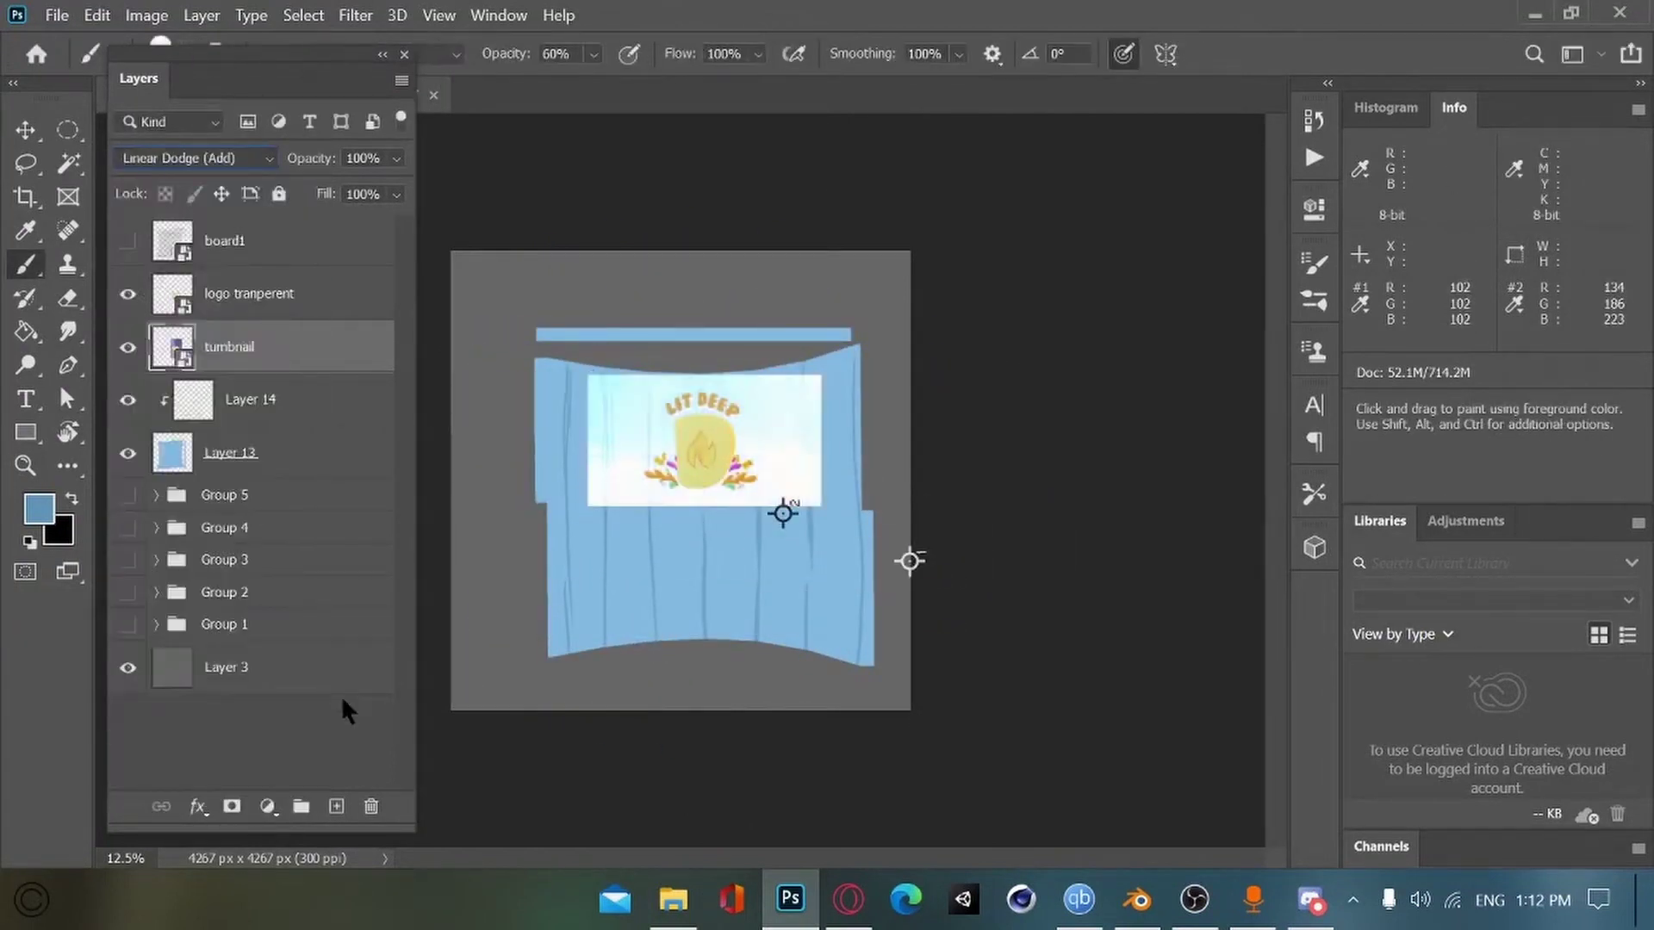
{"action": "key", "text": "Down"}
{"action": "key", "text": "Down"}
{"action": "key", "text": "Down"}
{"action": "key", "text": "Down"}
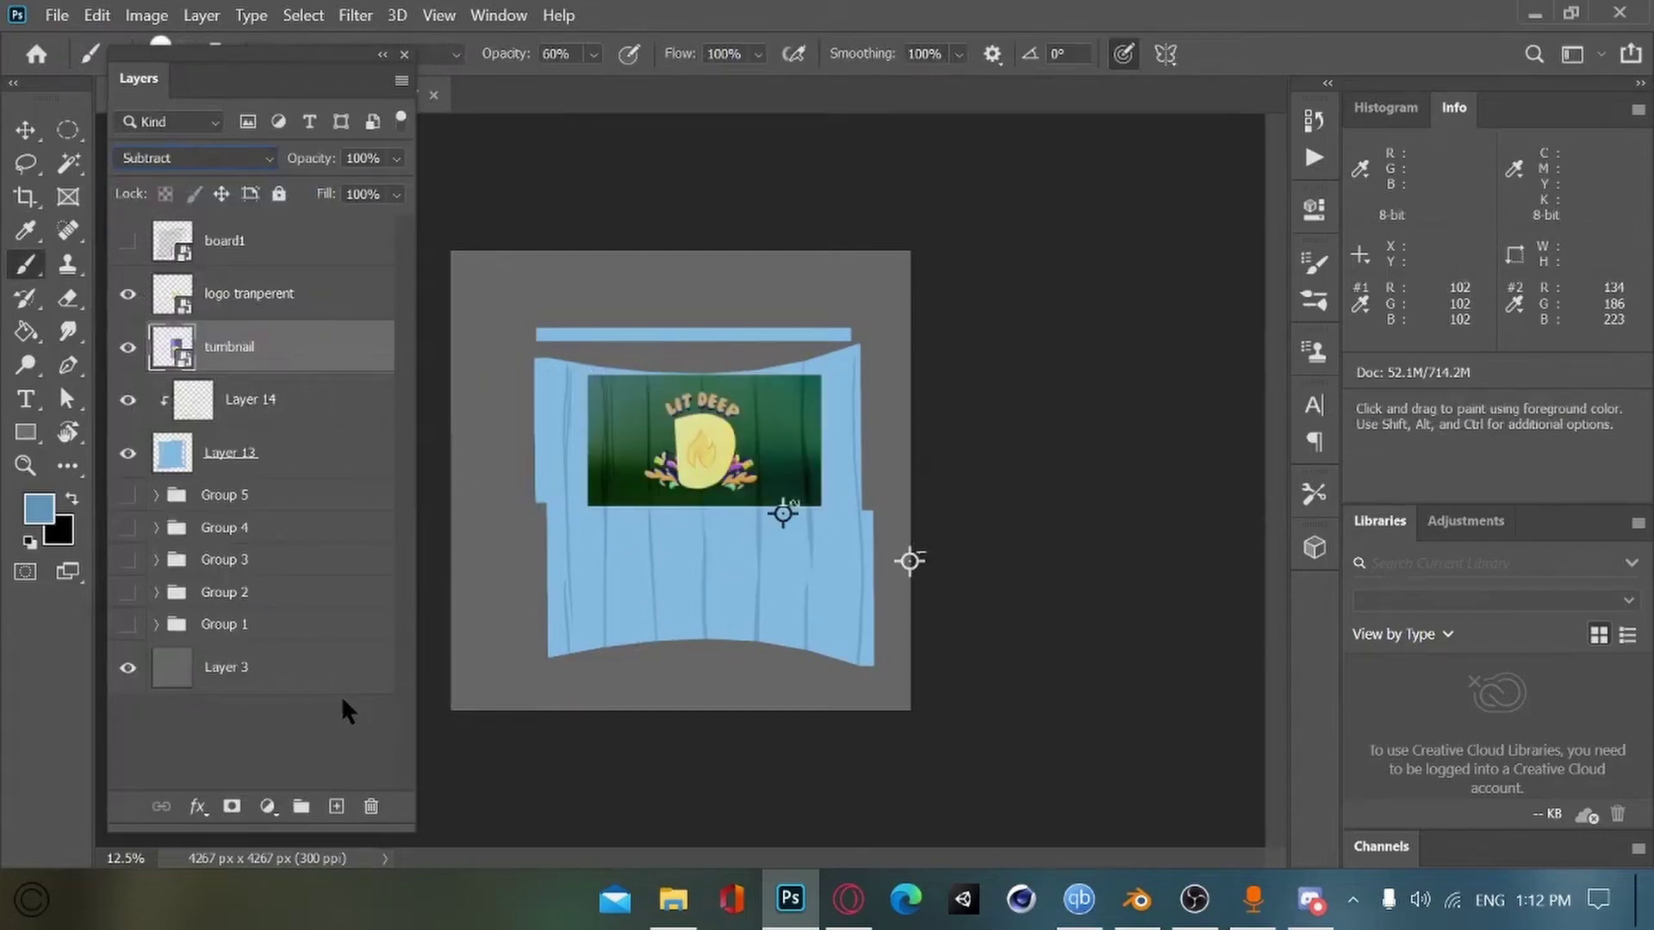
{"action": "left_click_drag", "start_coordinate": [253, 353], "coordinate": [371, 807]}
Step: Group the layers from board1 down to Layer 13, hide the group, and add an empty layer
{"action": "left_click", "coordinate": [260, 239]}
{"action": "left_click", "coordinate": [261, 400], "text": "shift"}
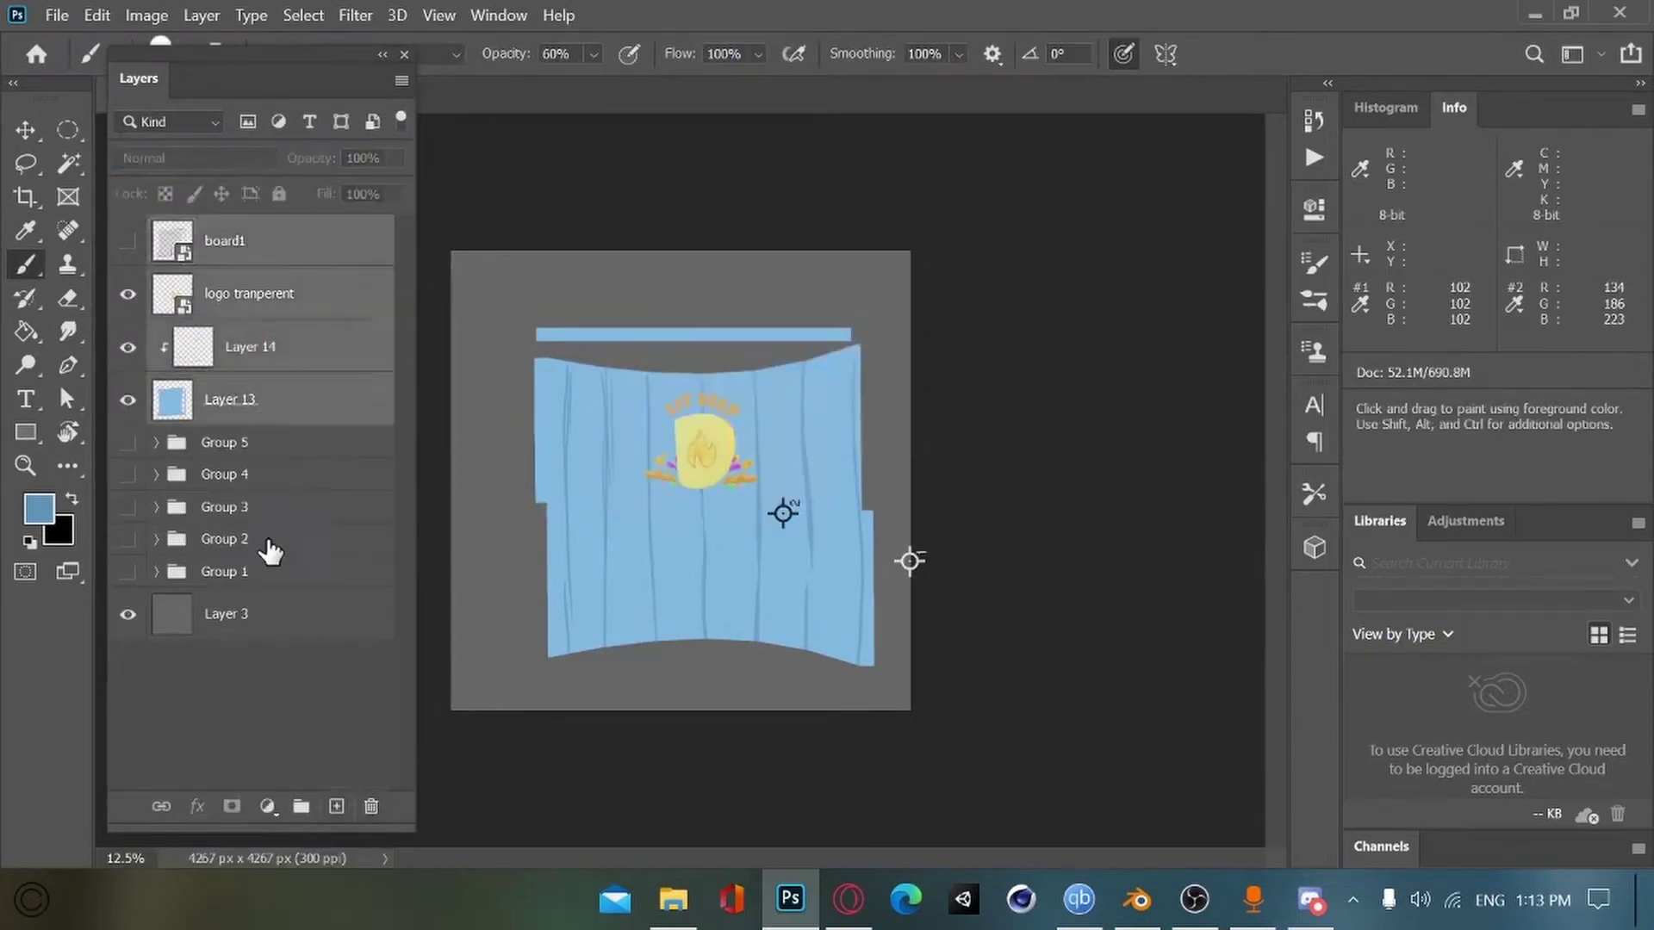
{"action": "left_click_drag", "start_coordinate": [280, 405], "coordinate": [301, 807]}
{"action": "left_click", "coordinate": [127, 231]}
{"action": "left_click", "coordinate": [337, 808]}
Step: Place board2.png from the work > blender > fish house folder in the Photoshop document at full canvas size
{"action": "left_click", "coordinate": [673, 899]}
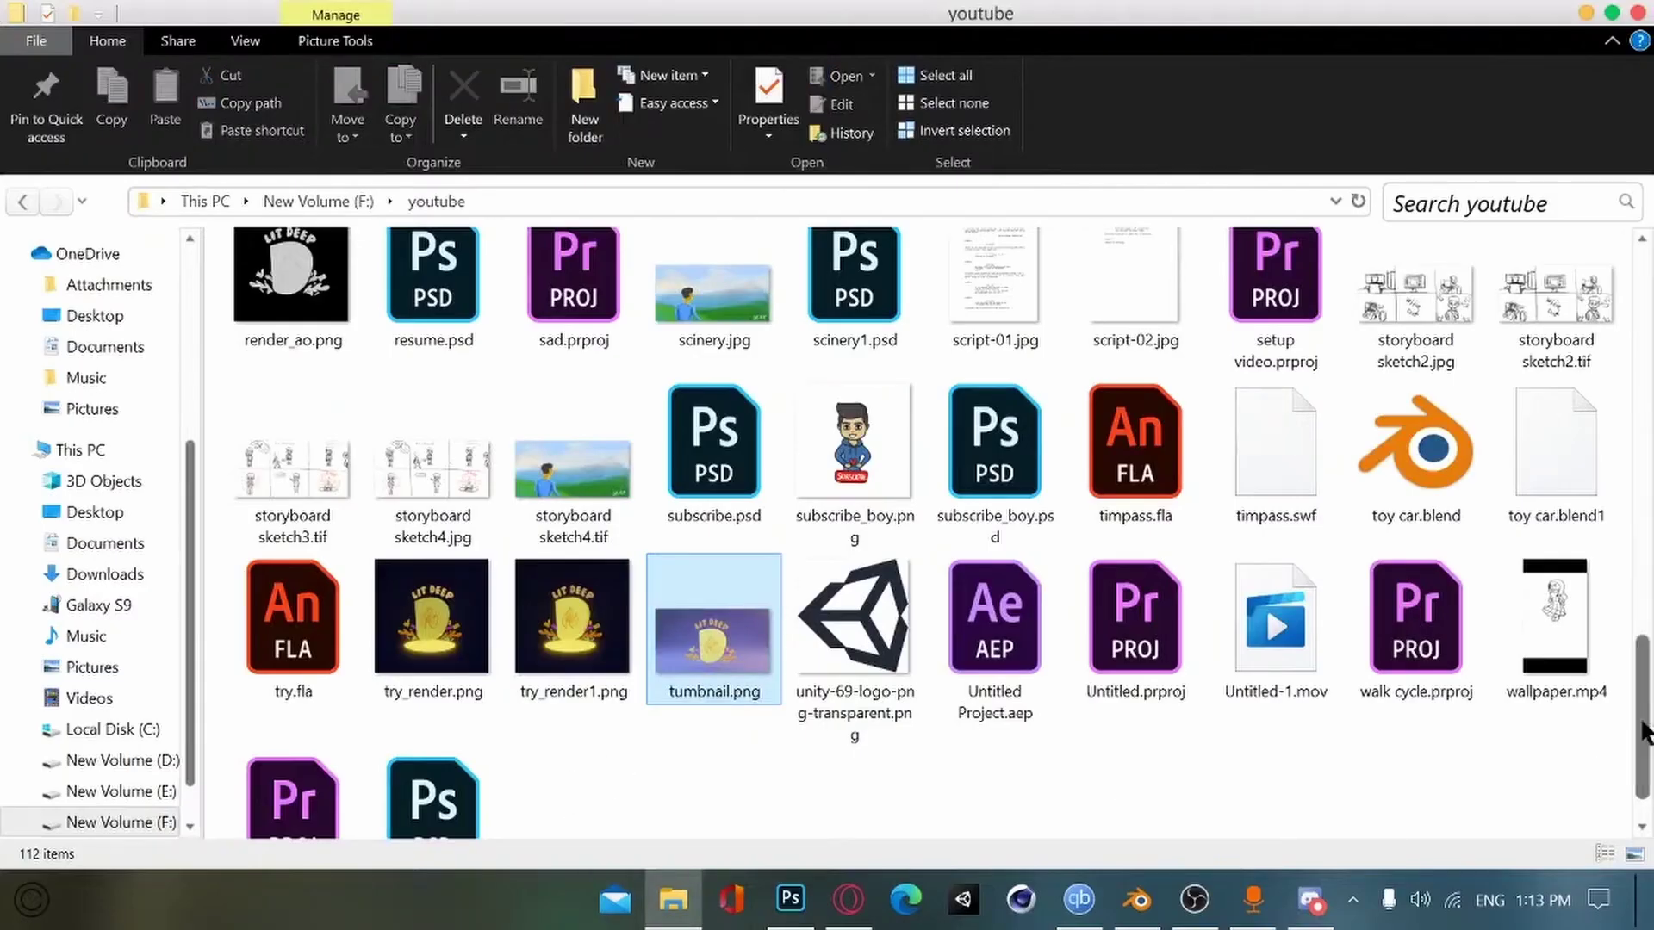
{"action": "left_click", "coordinate": [315, 201]}
{"action": "double_click", "coordinate": [379, 679]}
{"action": "scroll", "coordinate": [431, 715], "scroll_direction": "down", "scroll_amount": 9}
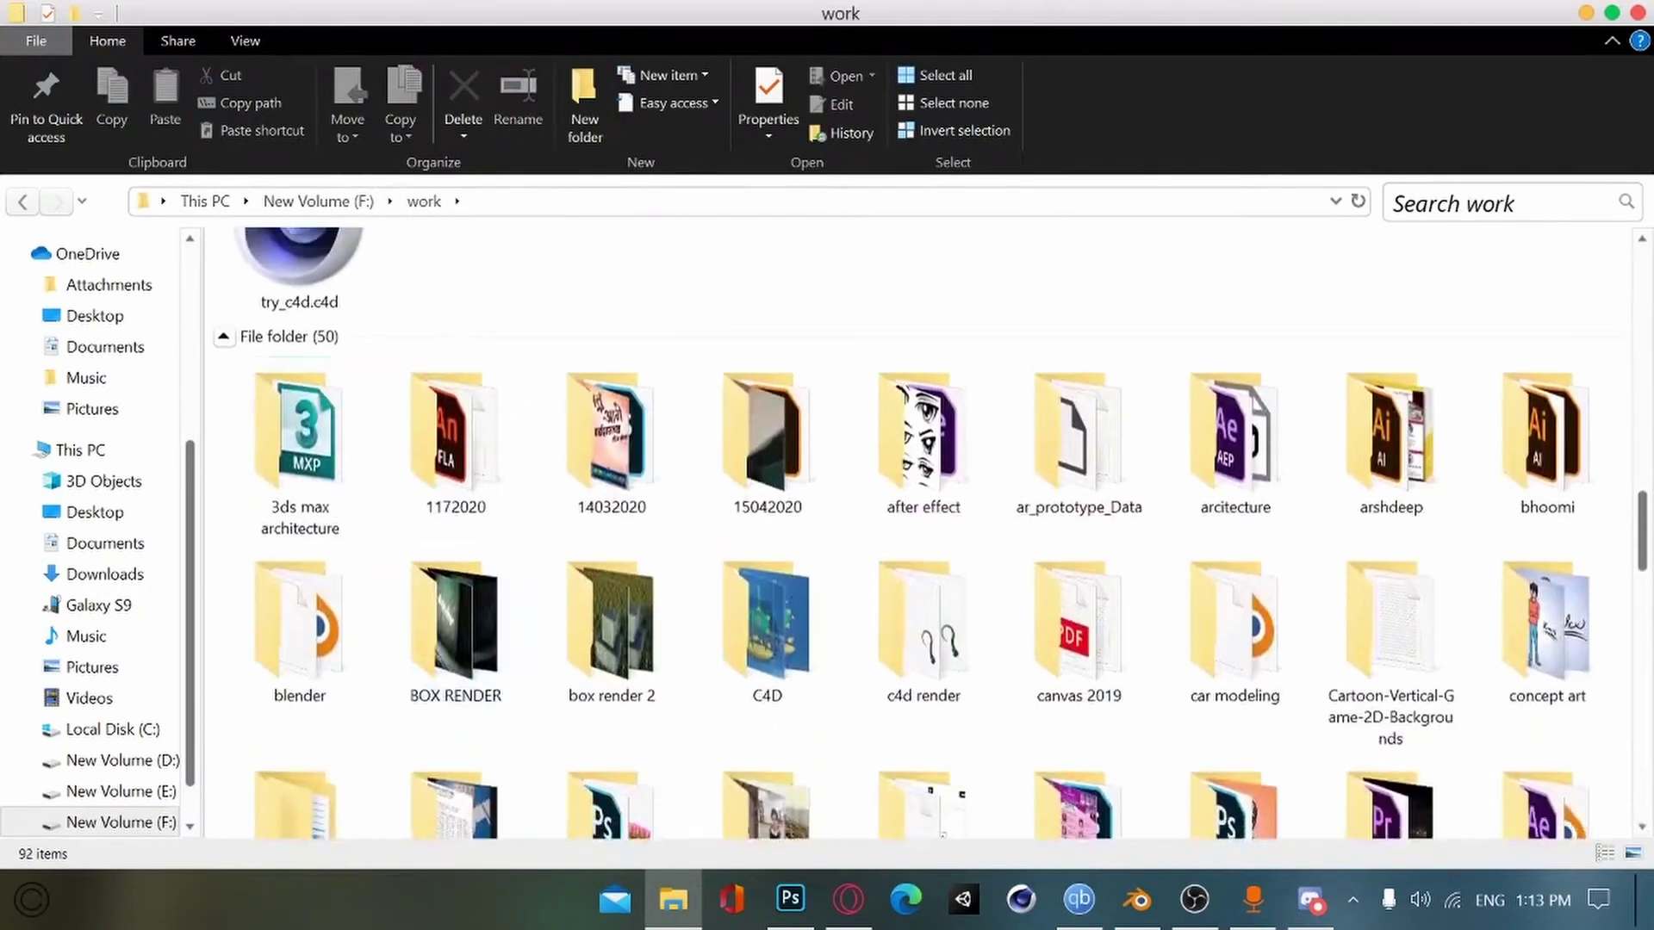
{"action": "double_click", "coordinate": [280, 657]}
{"action": "left_click", "coordinate": [279, 657]}
{"action": "scroll", "coordinate": [279, 657], "scroll_direction": "down", "scroll_amount": 1}
{"action": "scroll", "coordinate": [437, 570], "scroll_direction": "up", "scroll_amount": 1}
{"action": "left_click", "coordinate": [442, 582]}
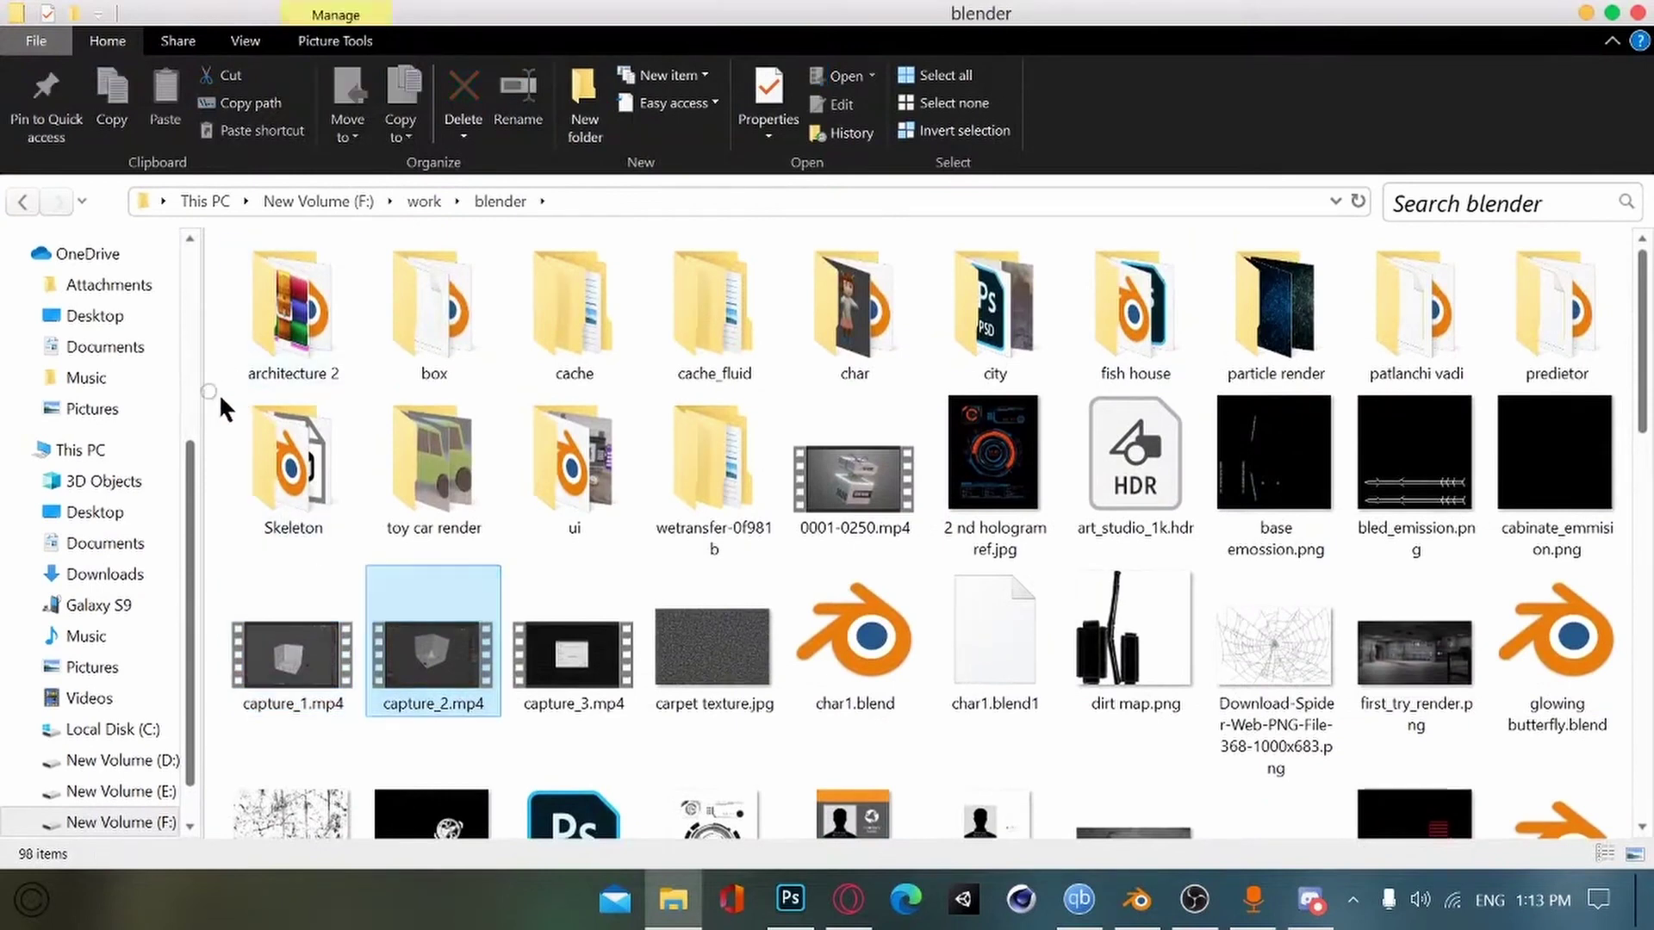
{"action": "double_click", "coordinate": [1135, 310]}
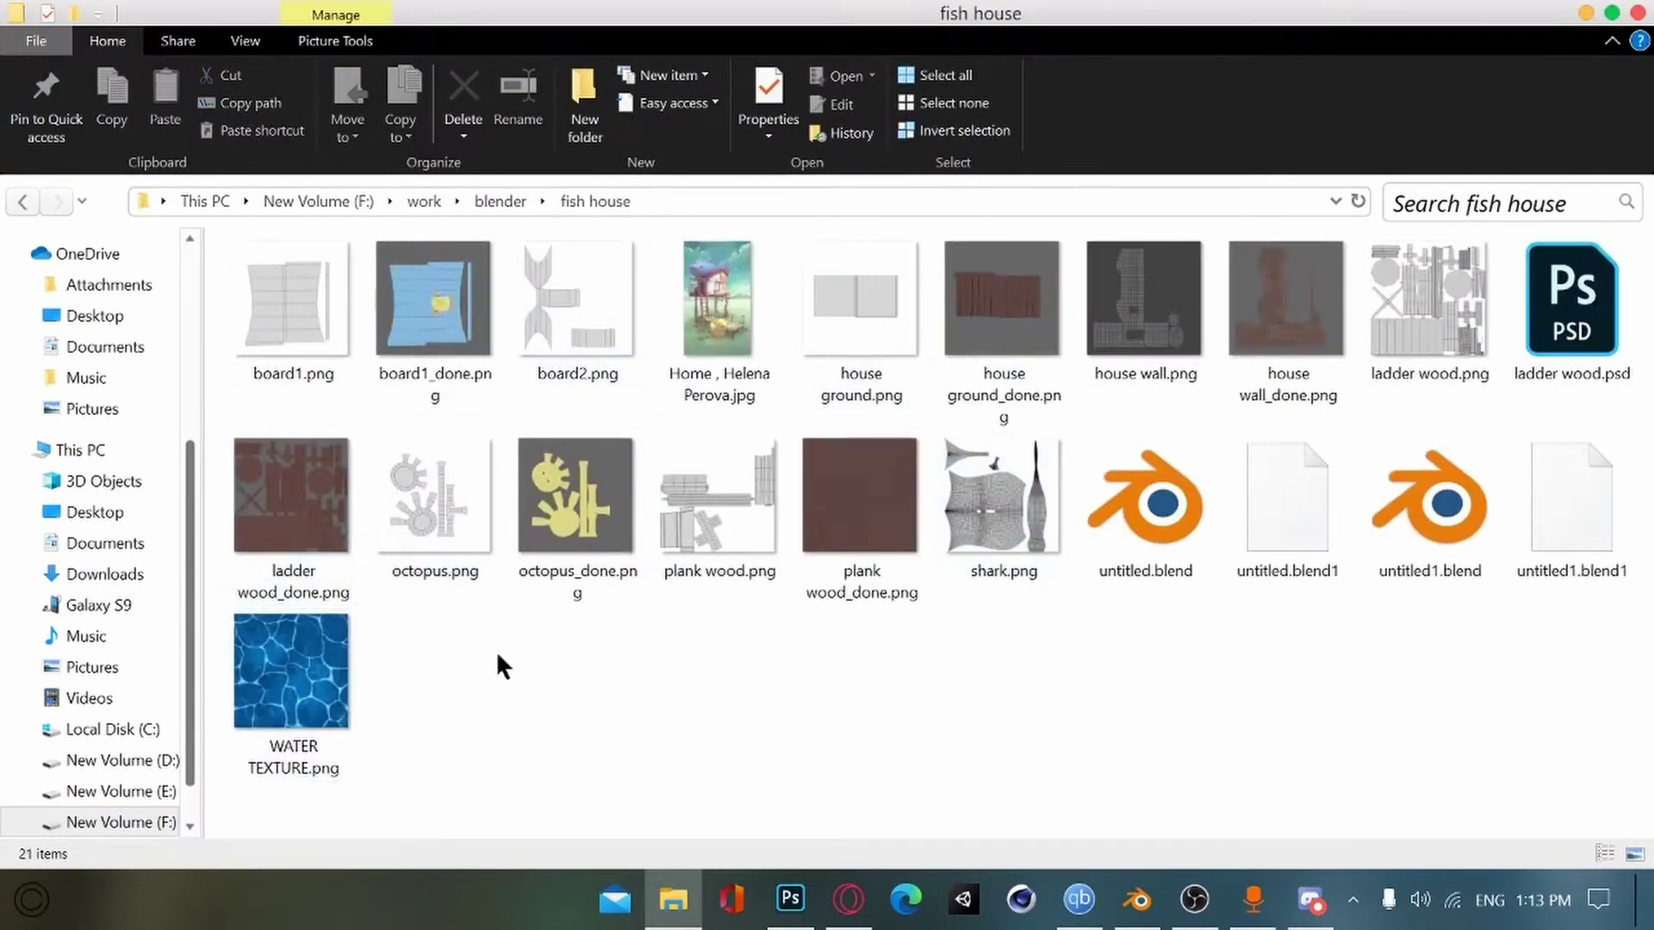
{"action": "left_click_drag", "start_coordinate": [560, 310], "coordinate": [664, 695]}
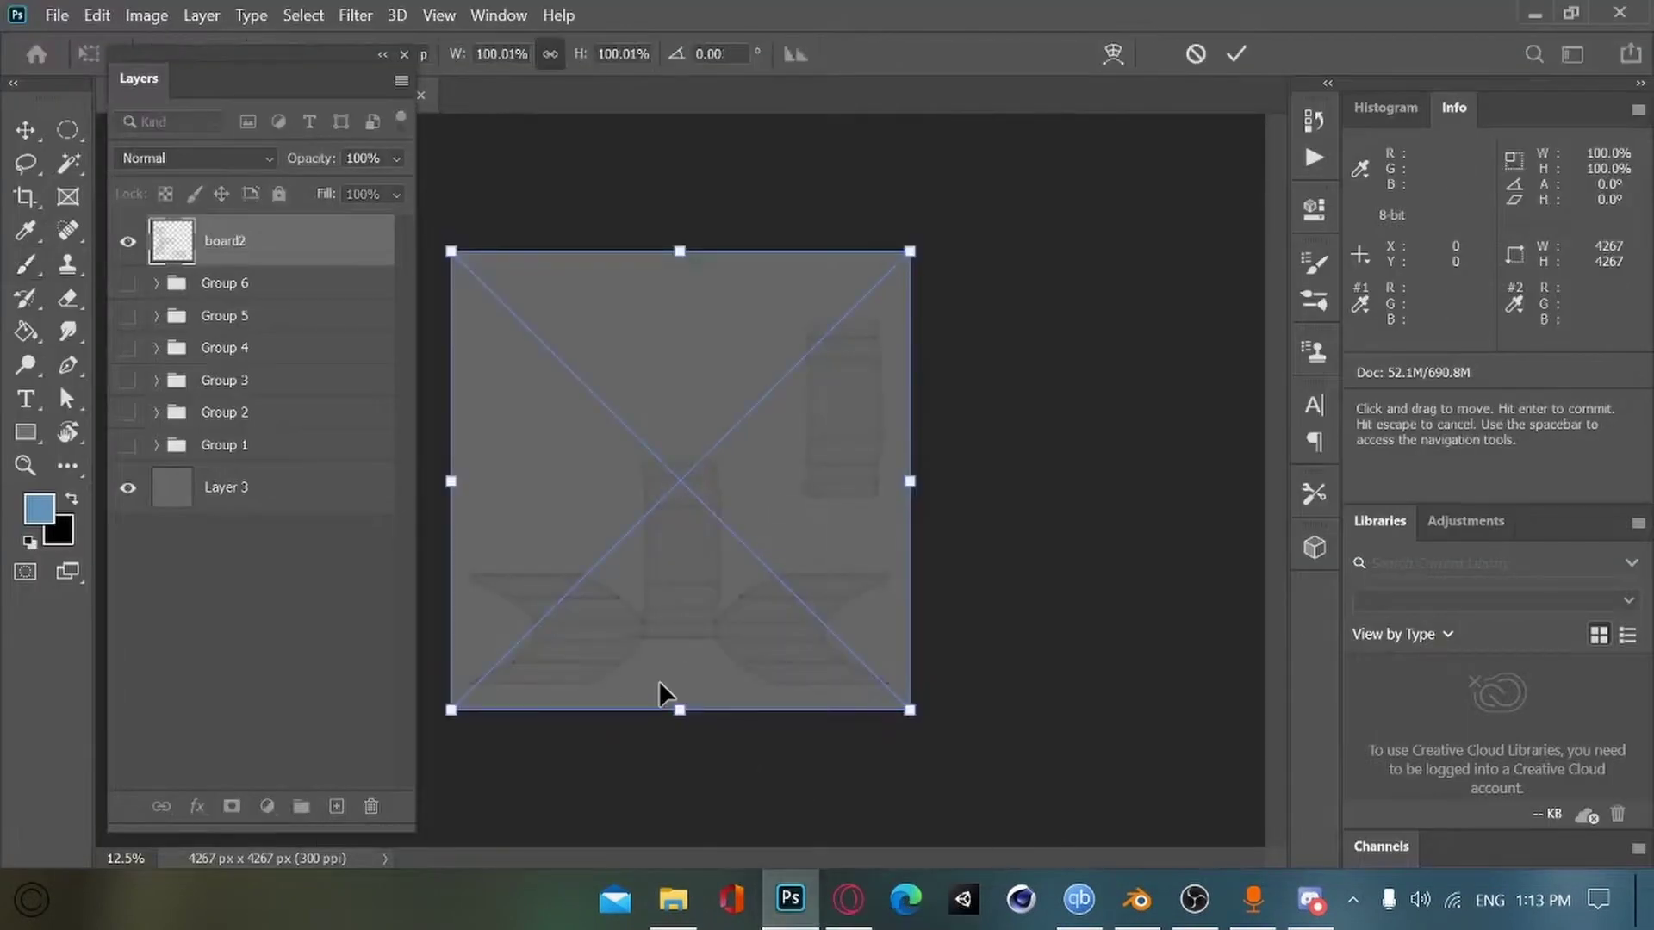
{"action": "key", "text": "Return"}
Step: Fill the layer beneath the board2 layout with the blue foreground colour and add an empty layer above it
{"action": "key", "text": "alt+BackSpace"}
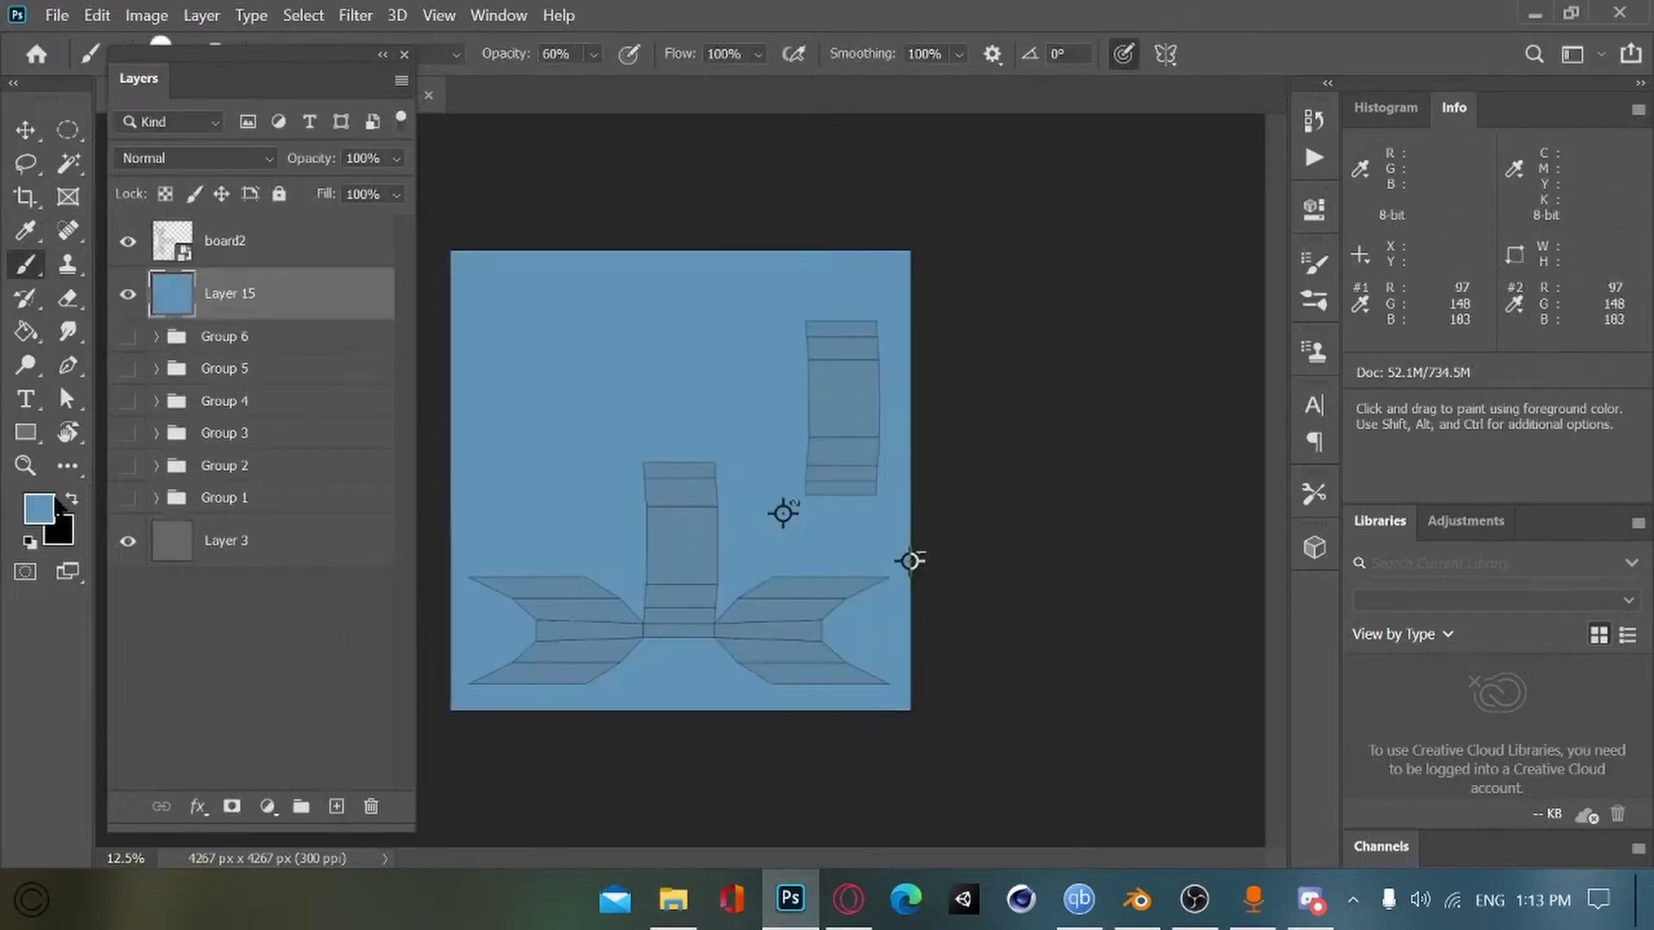
{"action": "left_click", "coordinate": [335, 806]}
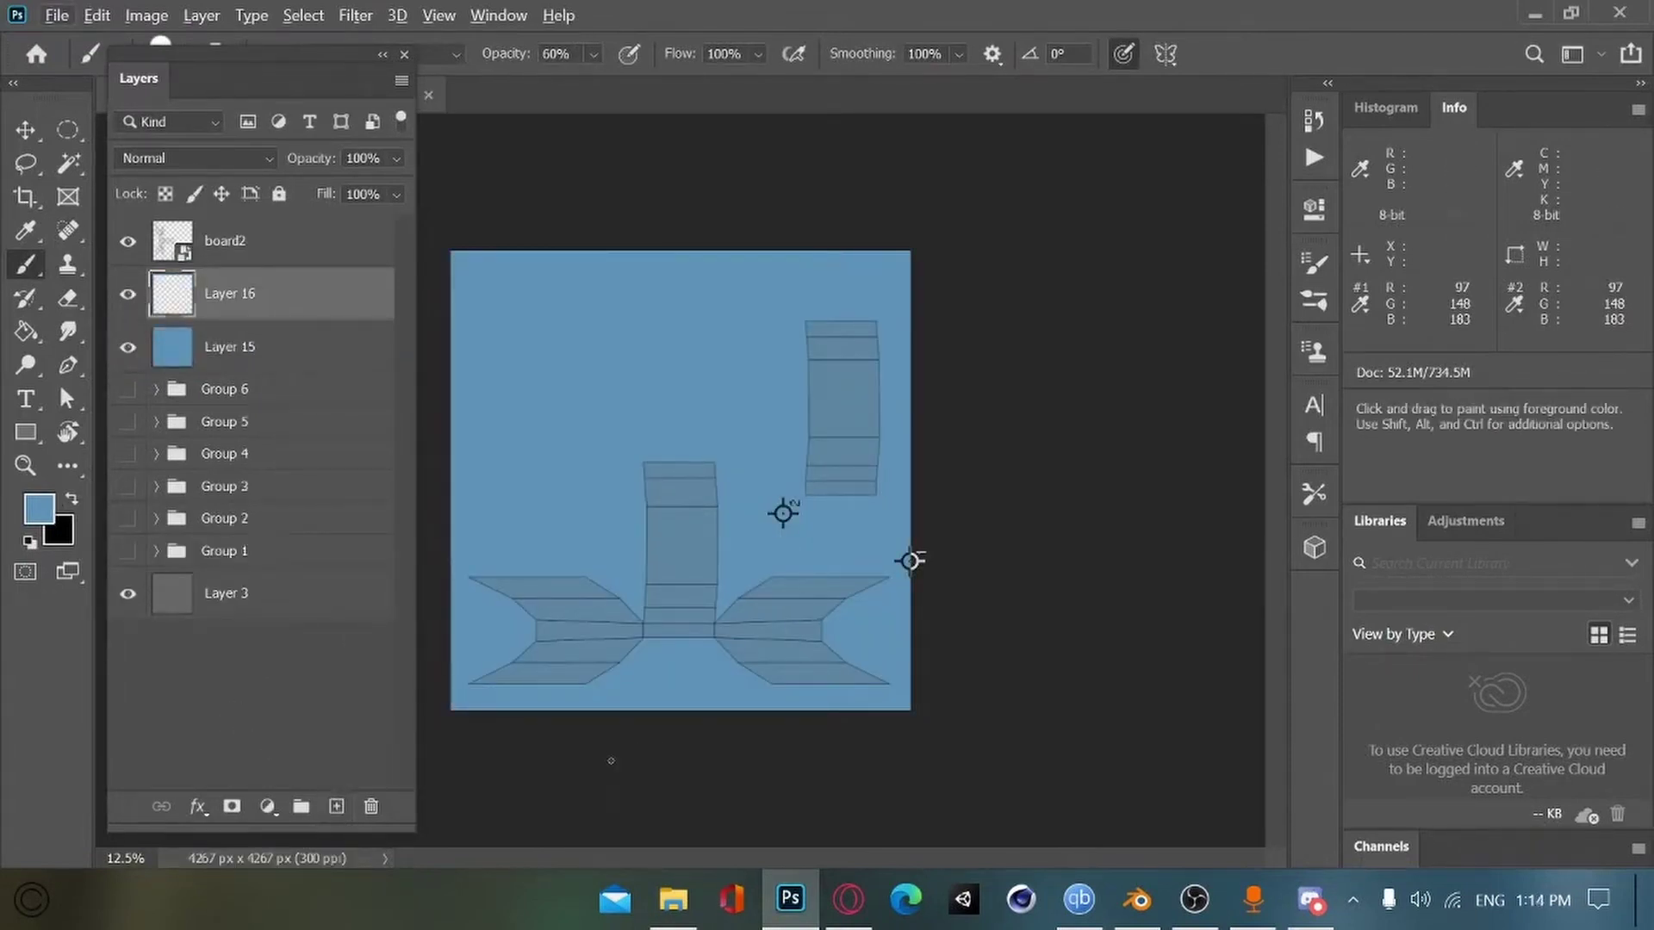
{"action": "key", "text": "r"}
{"action": "left_click_drag", "start_coordinate": [568, 771], "coordinate": [554, 702]}
{"action": "key", "text": "b"}
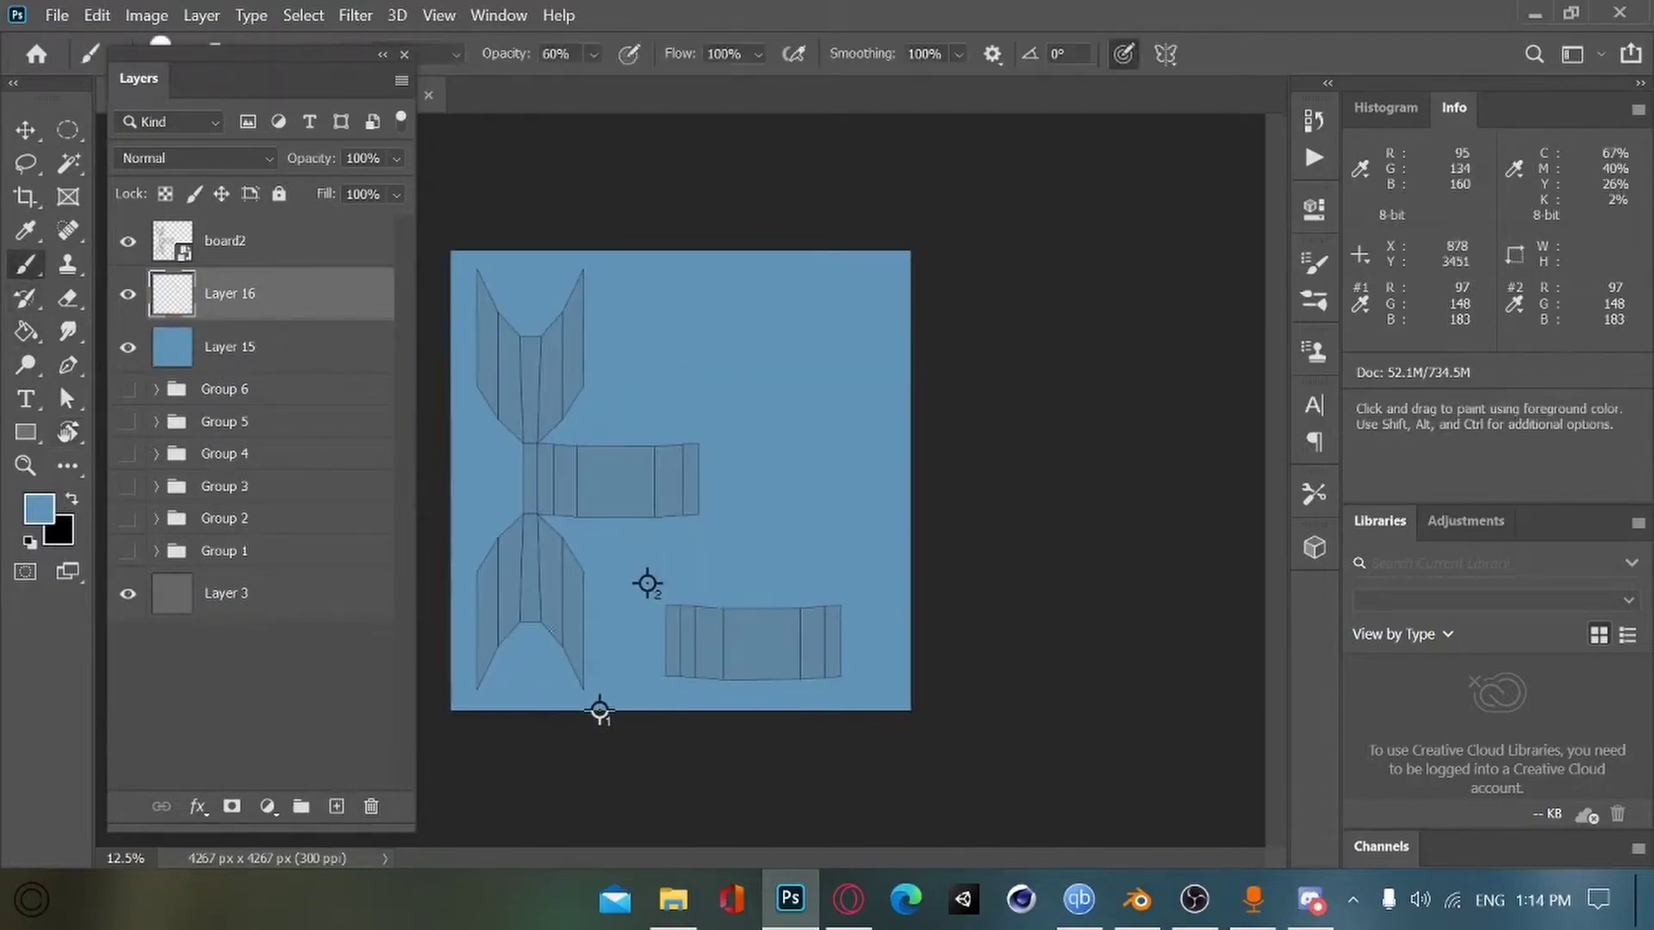
Step: Look through the C4D sub_bowl folder for a board picture and preview New Drawing.png
{"action": "left_click", "coordinate": [680, 902]}
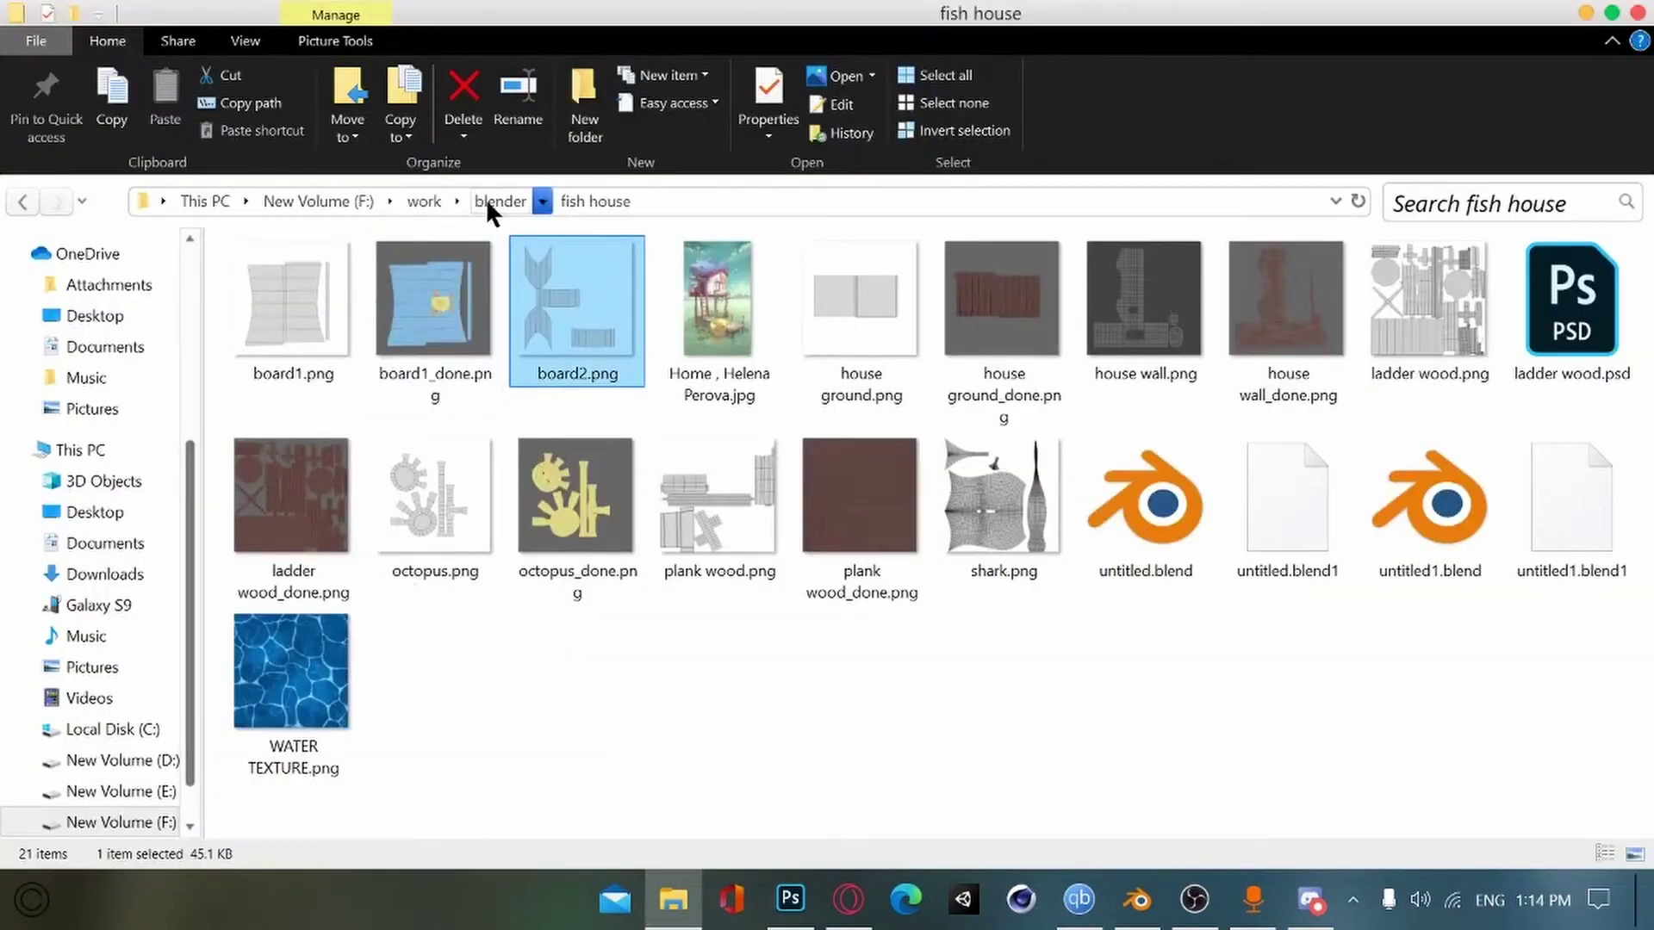
{"action": "left_click", "coordinate": [487, 205]}
{"action": "left_click", "coordinate": [423, 203]}
{"action": "double_click", "coordinate": [767, 707]}
{"action": "double_click", "coordinate": [259, 396]}
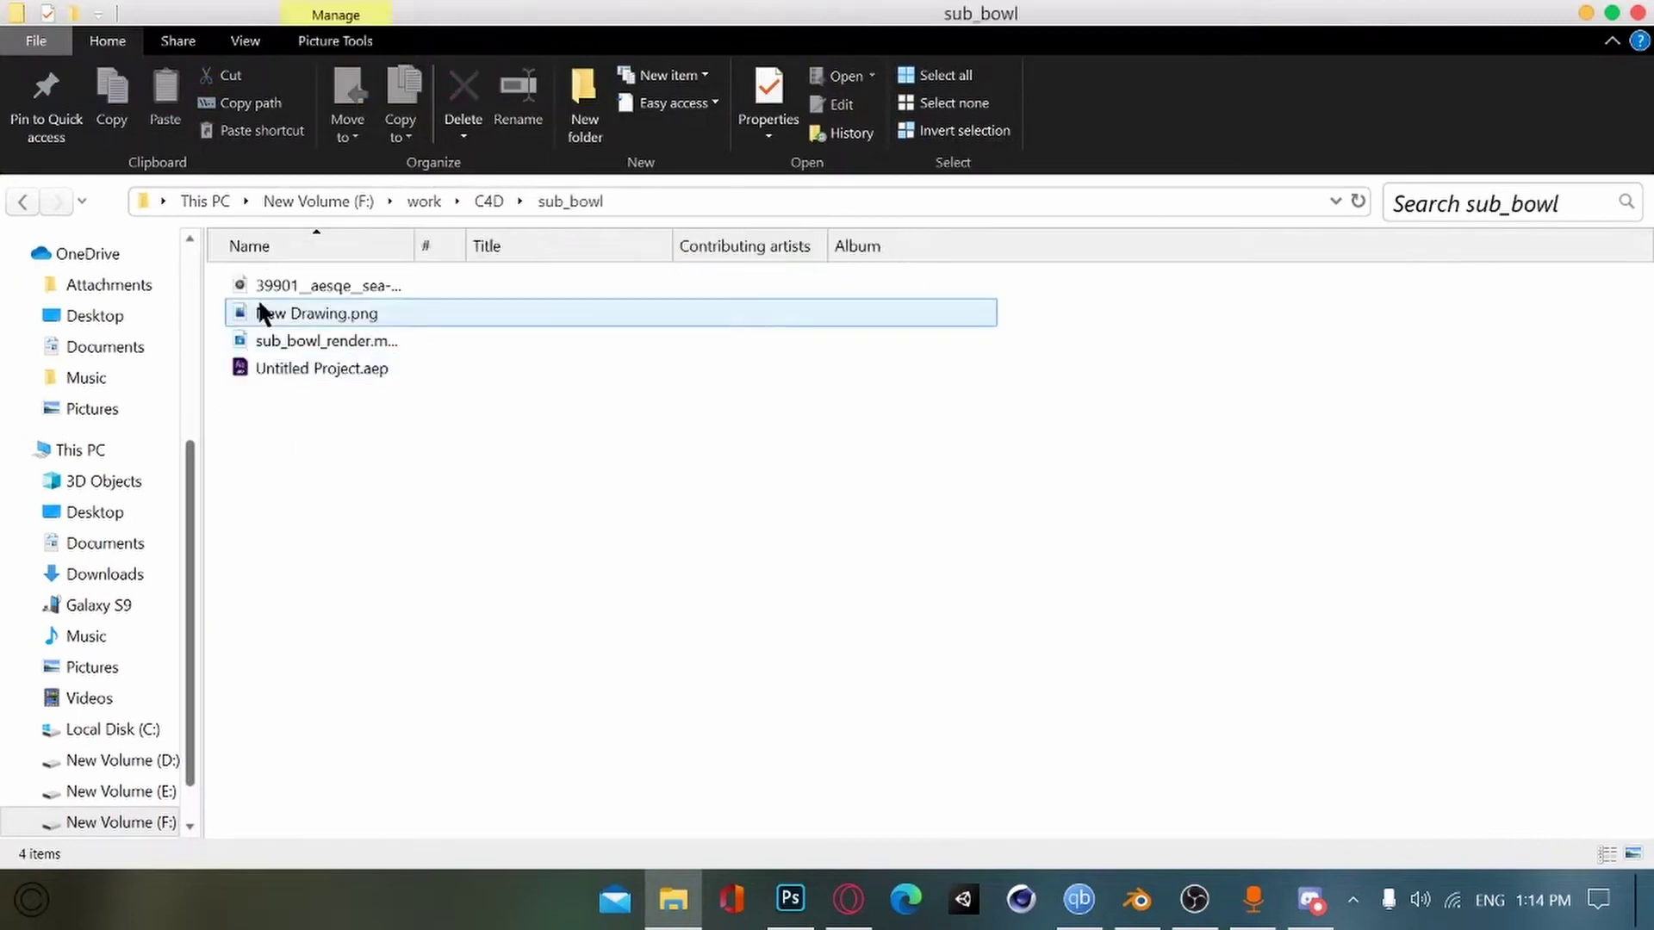
{"action": "left_click", "coordinate": [284, 341]}
{"action": "left_click_drag", "start_coordinate": [374, 358], "coordinate": [366, 297]}
{"action": "left_click", "coordinate": [326, 421]}
{"action": "double_click", "coordinate": [268, 321]}
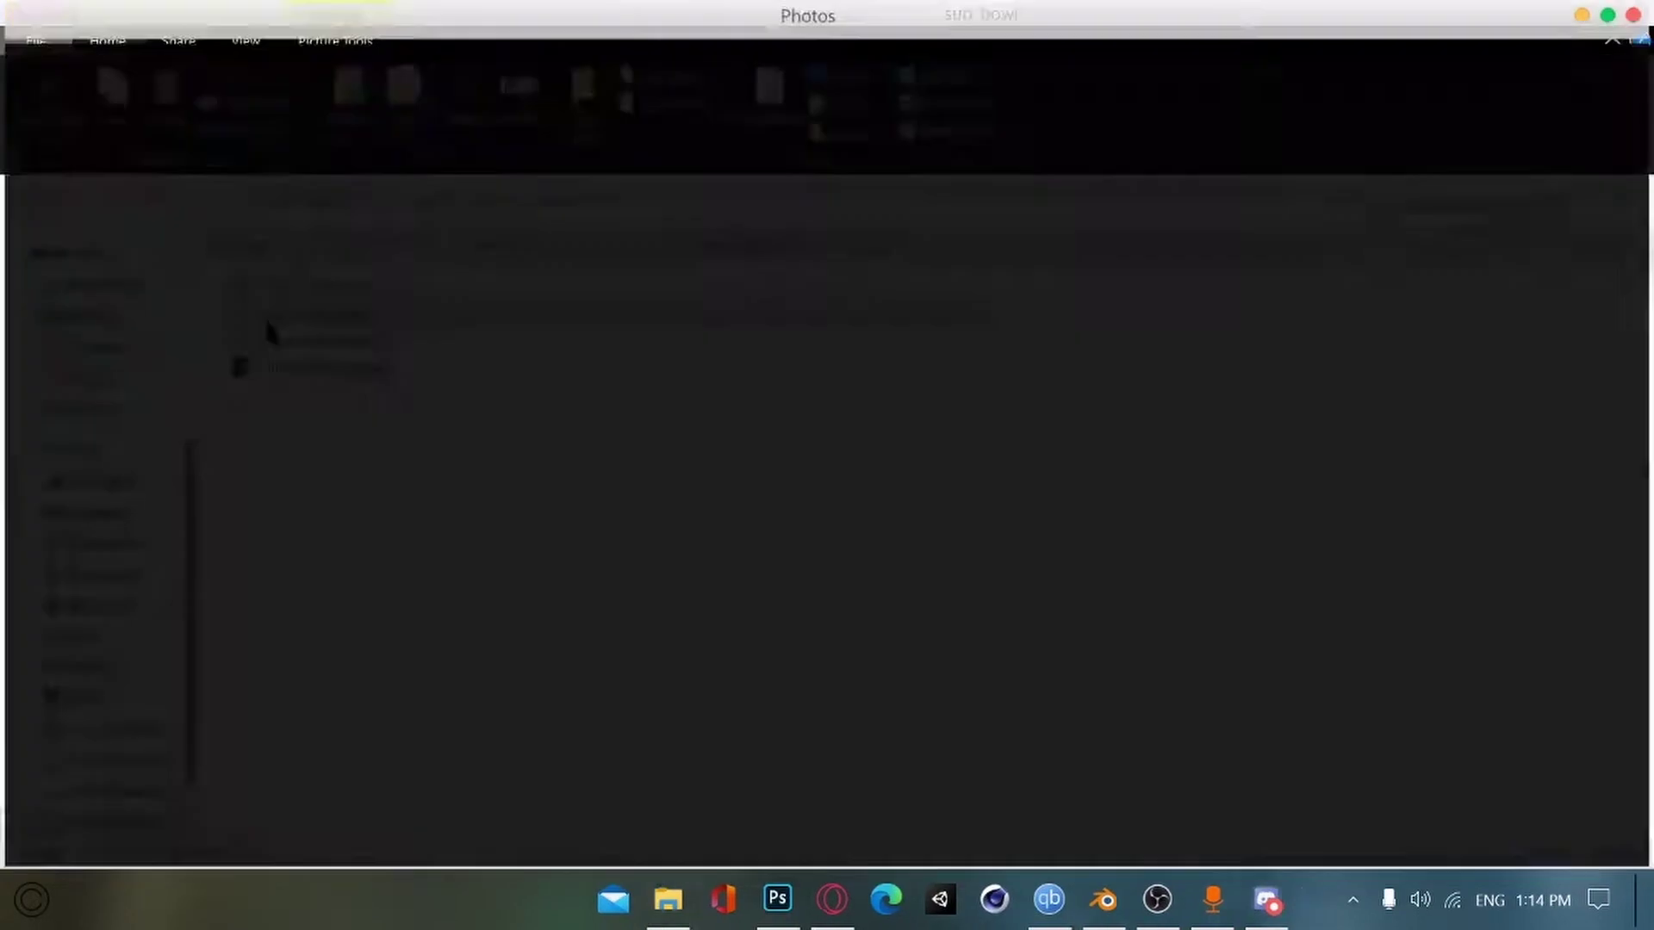
{"action": "left_click", "coordinate": [1621, 19]}
{"action": "left_click", "coordinate": [370, 529]}
{"action": "key", "text": "Down"}
{"action": "key", "text": "alt+Up"}
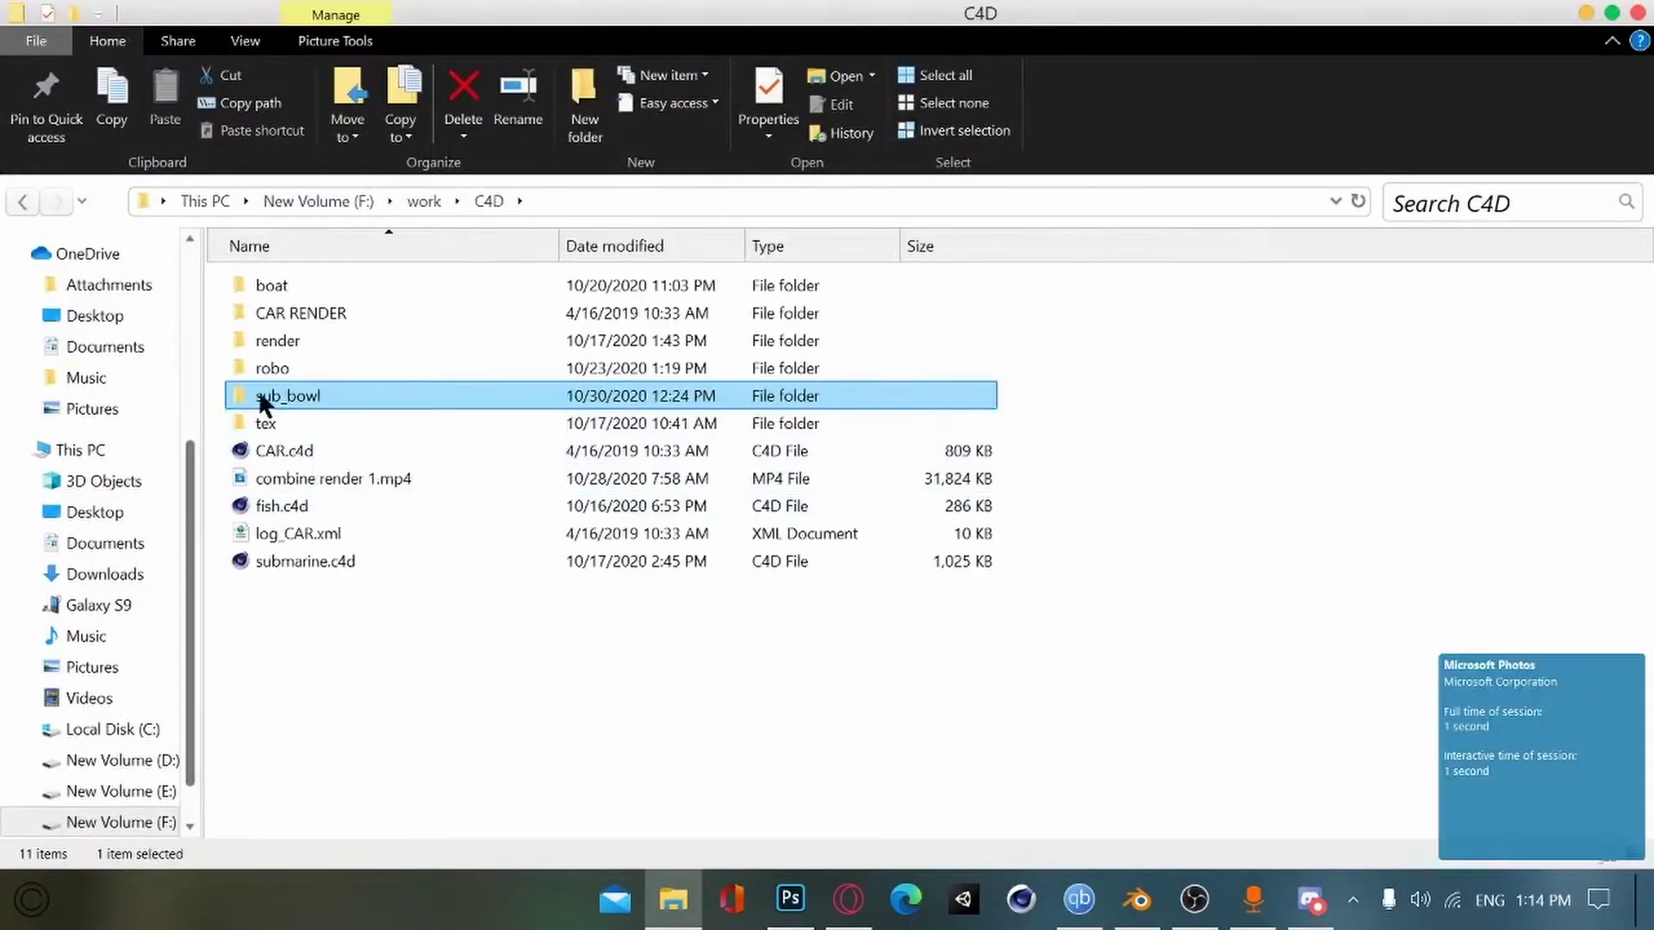
Step: Place the submarine image 0003_0003 from the C4D renders beneath board2, scaled down over the layout's middle strip
{"action": "double_click", "coordinate": [258, 342]}
{"action": "left_click", "coordinate": [490, 203]}
{"action": "double_click", "coordinate": [247, 392]}
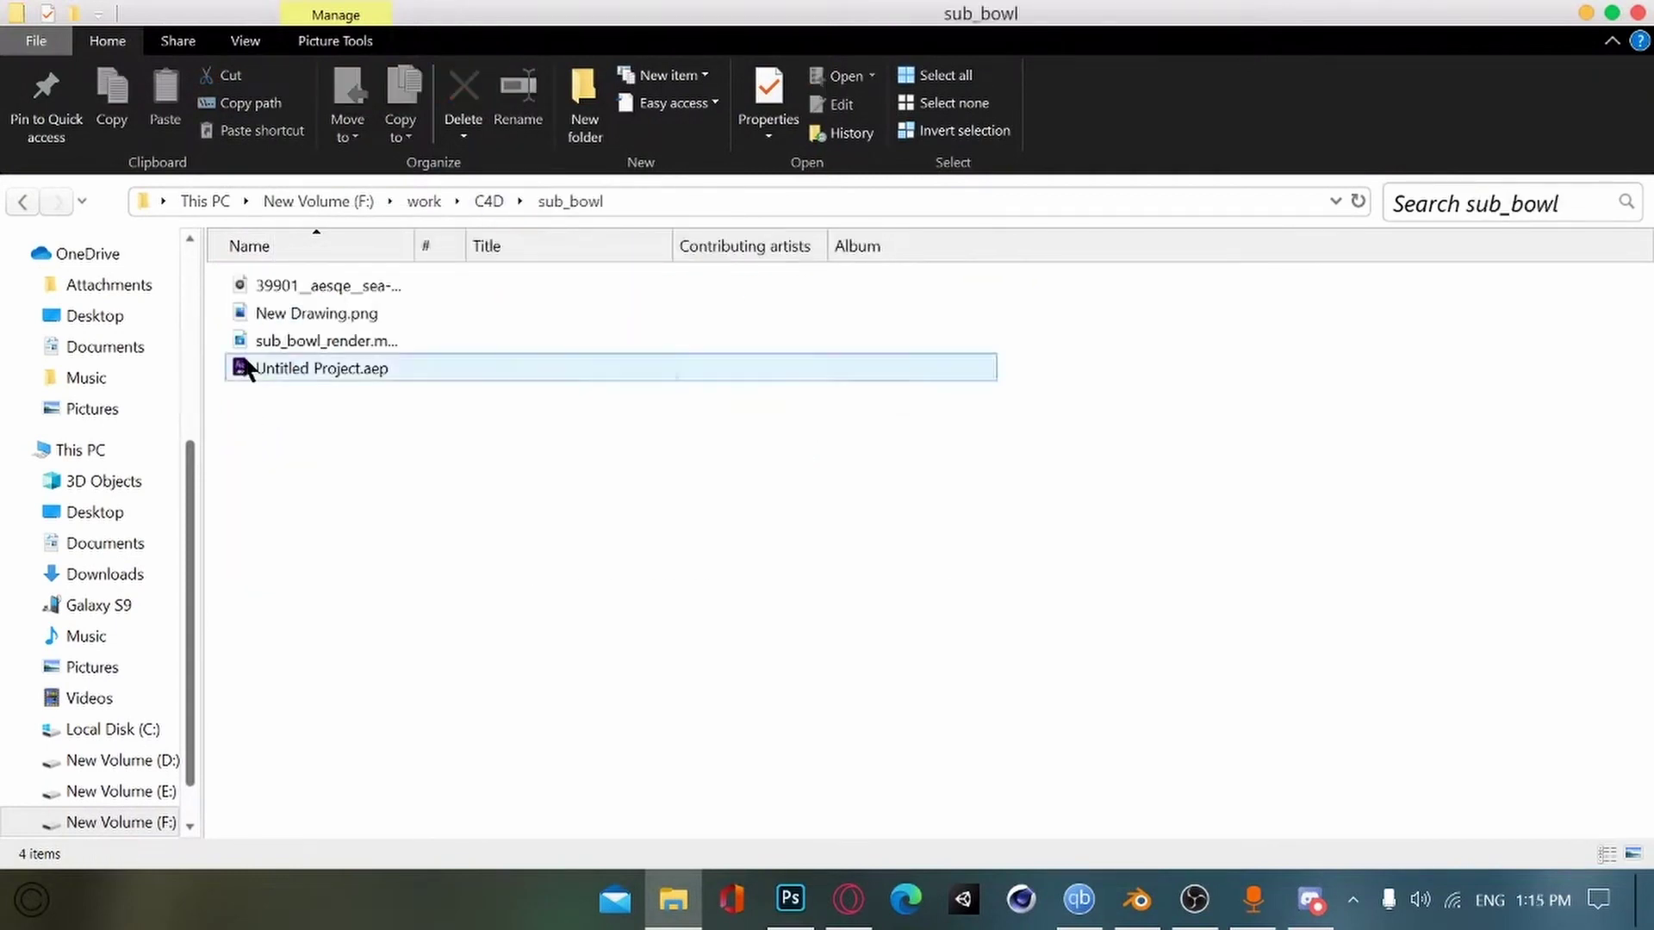
{"action": "left_click", "coordinate": [489, 205]}
{"action": "double_click", "coordinate": [256, 427]}
{"action": "left_click", "coordinate": [489, 205]}
{"action": "left_click", "coordinate": [259, 337]}
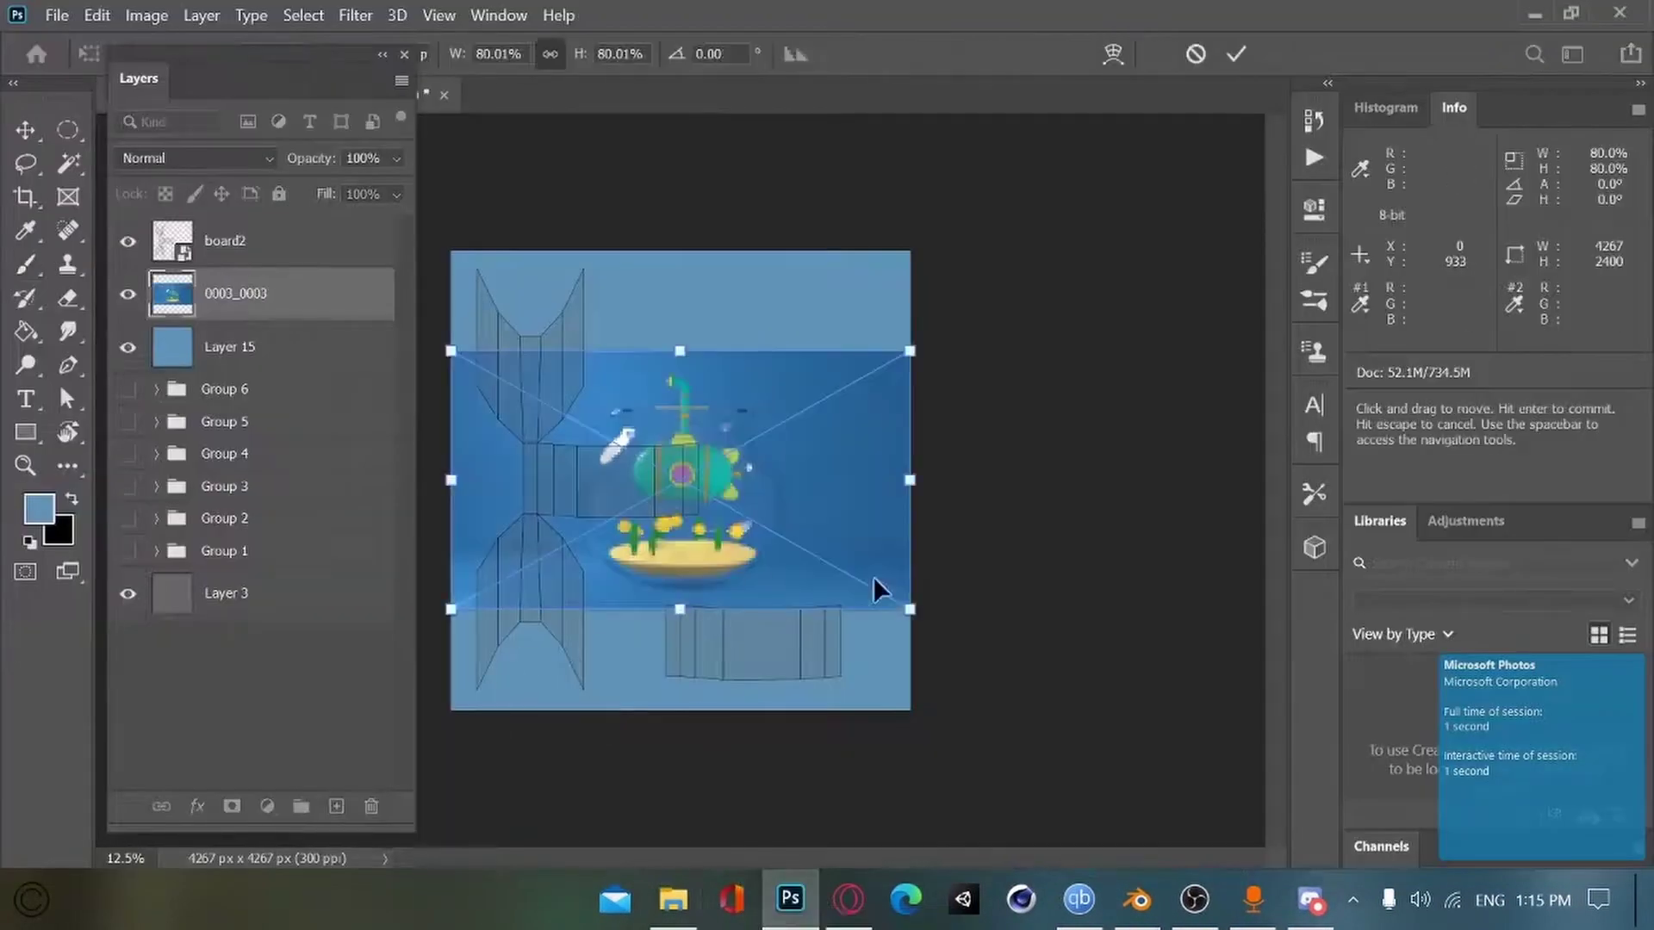
{"action": "left_click_drag", "start_coordinate": [910, 610], "coordinate": [673, 497]}
{"action": "left_click_drag", "start_coordinate": [628, 448], "coordinate": [677, 511]}
{"action": "mouse_move", "coordinate": [587, 479]}
{"action": "left_mouse_down"}
{"action": "mouse_move", "coordinate": [632, 497]}
{"action": "mouse_move", "coordinate": [604, 497]}
{"action": "left_mouse_up"}
{"action": "key", "text": "Return"}
Step: Scale the submarine image to 31.03% and shift it to cover the full length of the middle strip
{"action": "key", "text": "ctrl+plus"}
{"action": "key", "text": "ctrl+plus"}
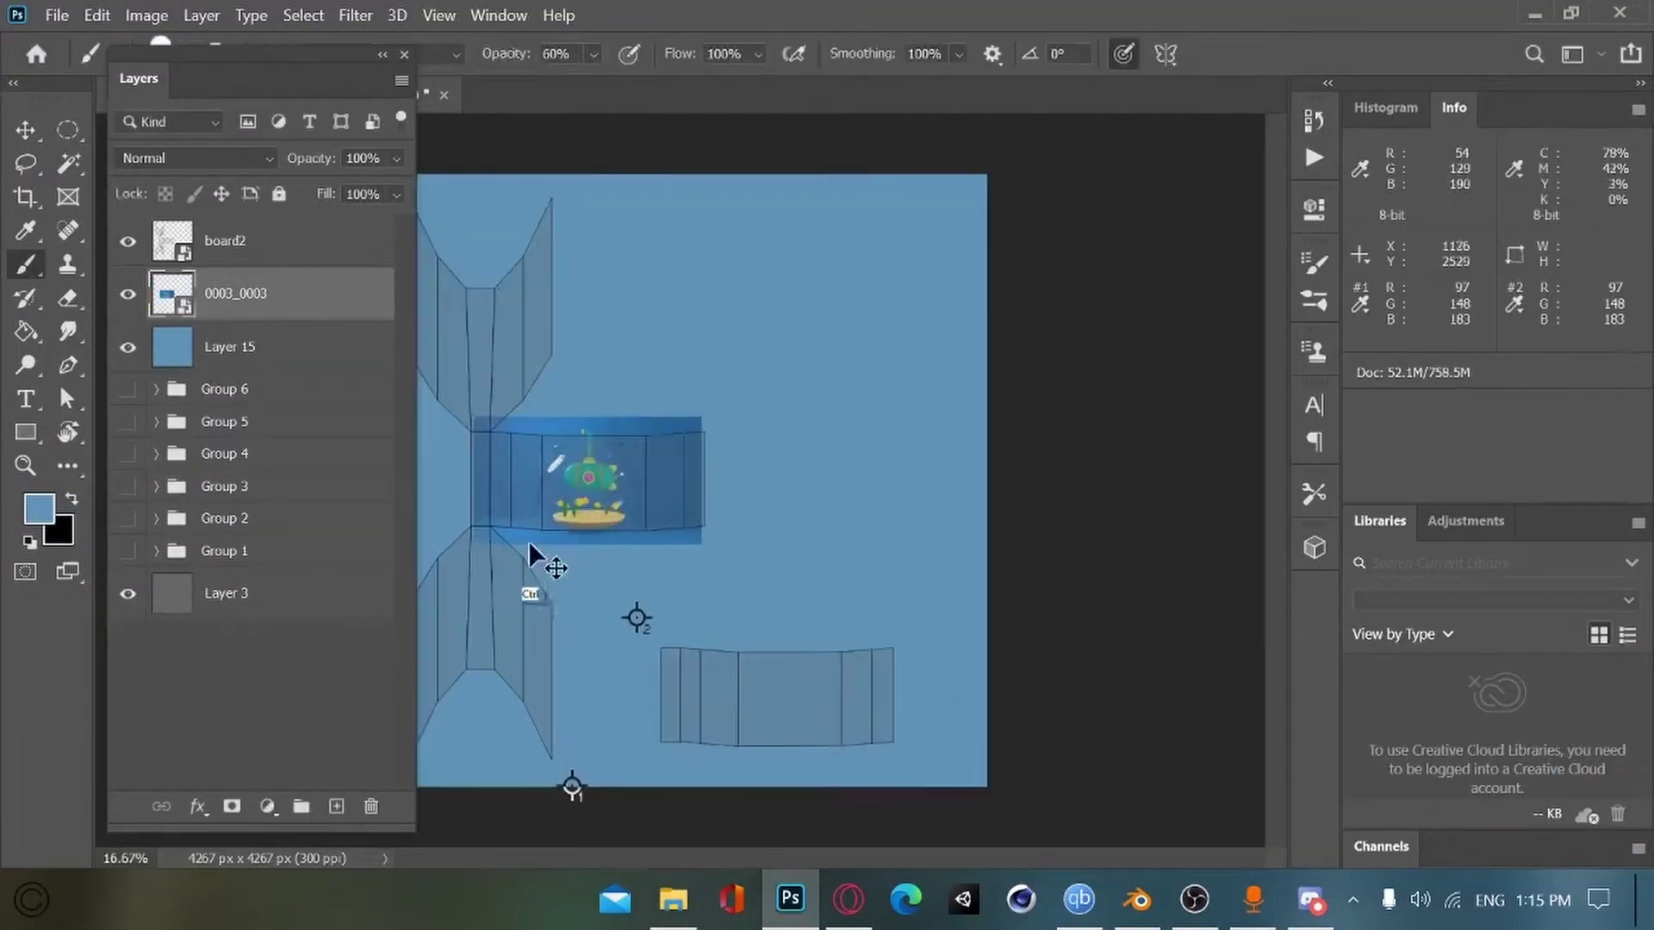
{"action": "scroll", "coordinate": [554, 546], "scroll_direction": "up", "scroll_amount": 3, "text": "ctrl"}
{"action": "key", "text": "ctrl+t"}
{"action": "left_click_drag", "start_coordinate": [956, 479], "coordinate": [974, 479]}
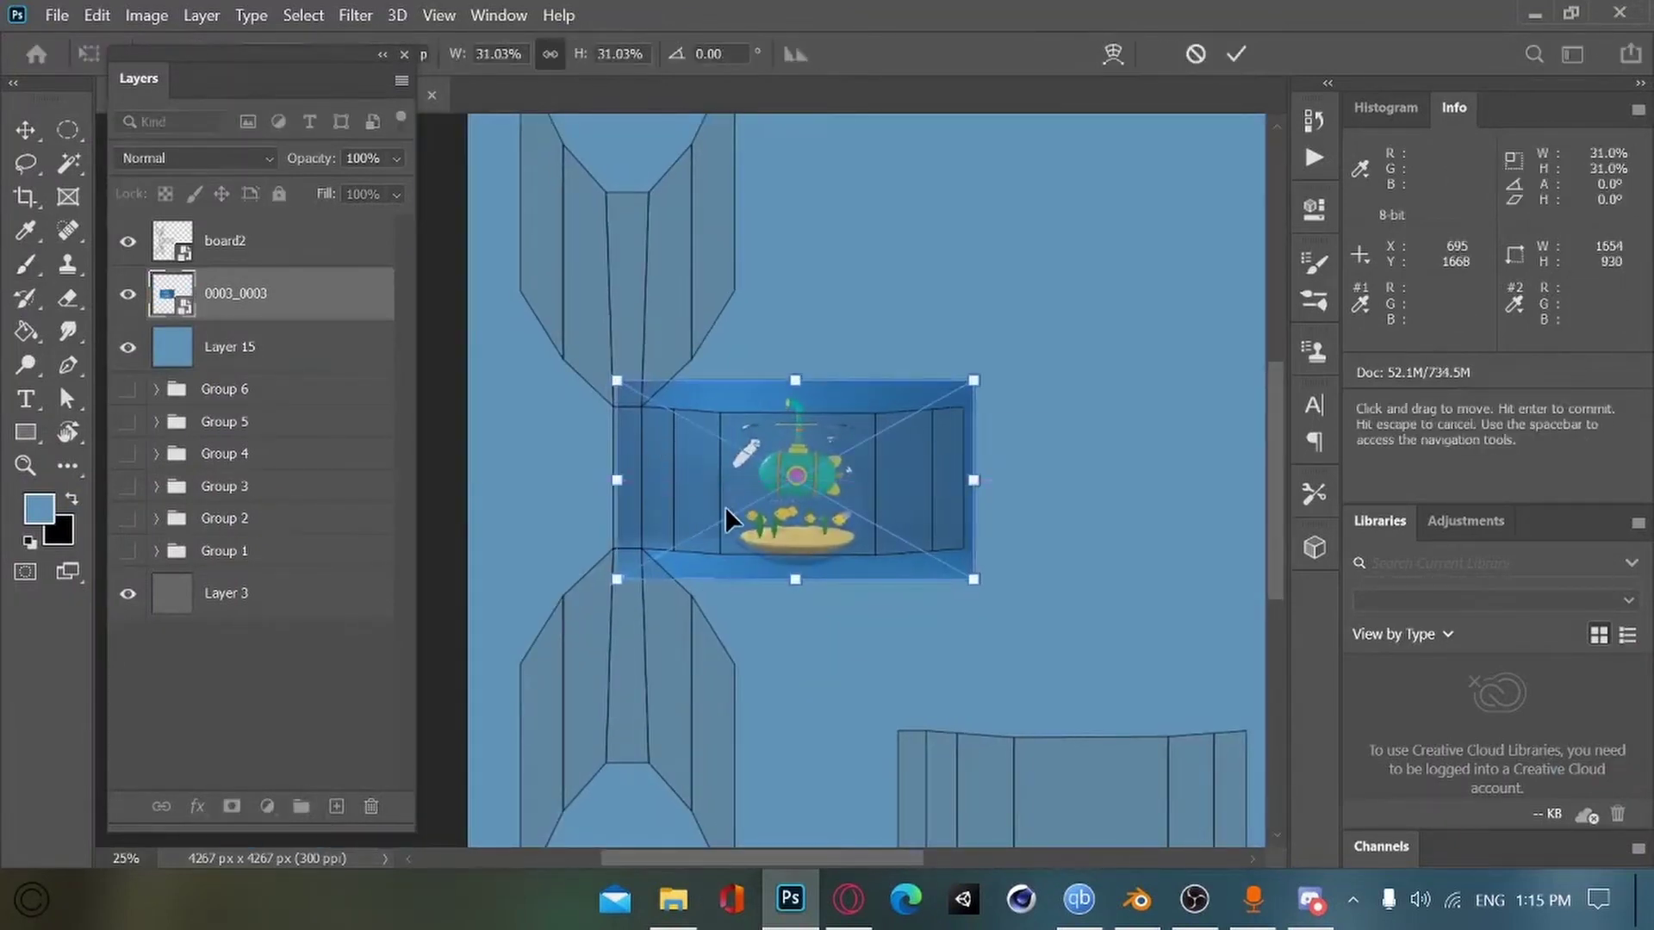
{"action": "left_click_drag", "start_coordinate": [713, 495], "coordinate": [705, 495]}
{"action": "key", "text": "Return"}
Step: Add a mask to the 0003_0003 layer and paint out the image where it overlaps the tail-shaped pieces in black
{"action": "left_click", "coordinate": [232, 806]}
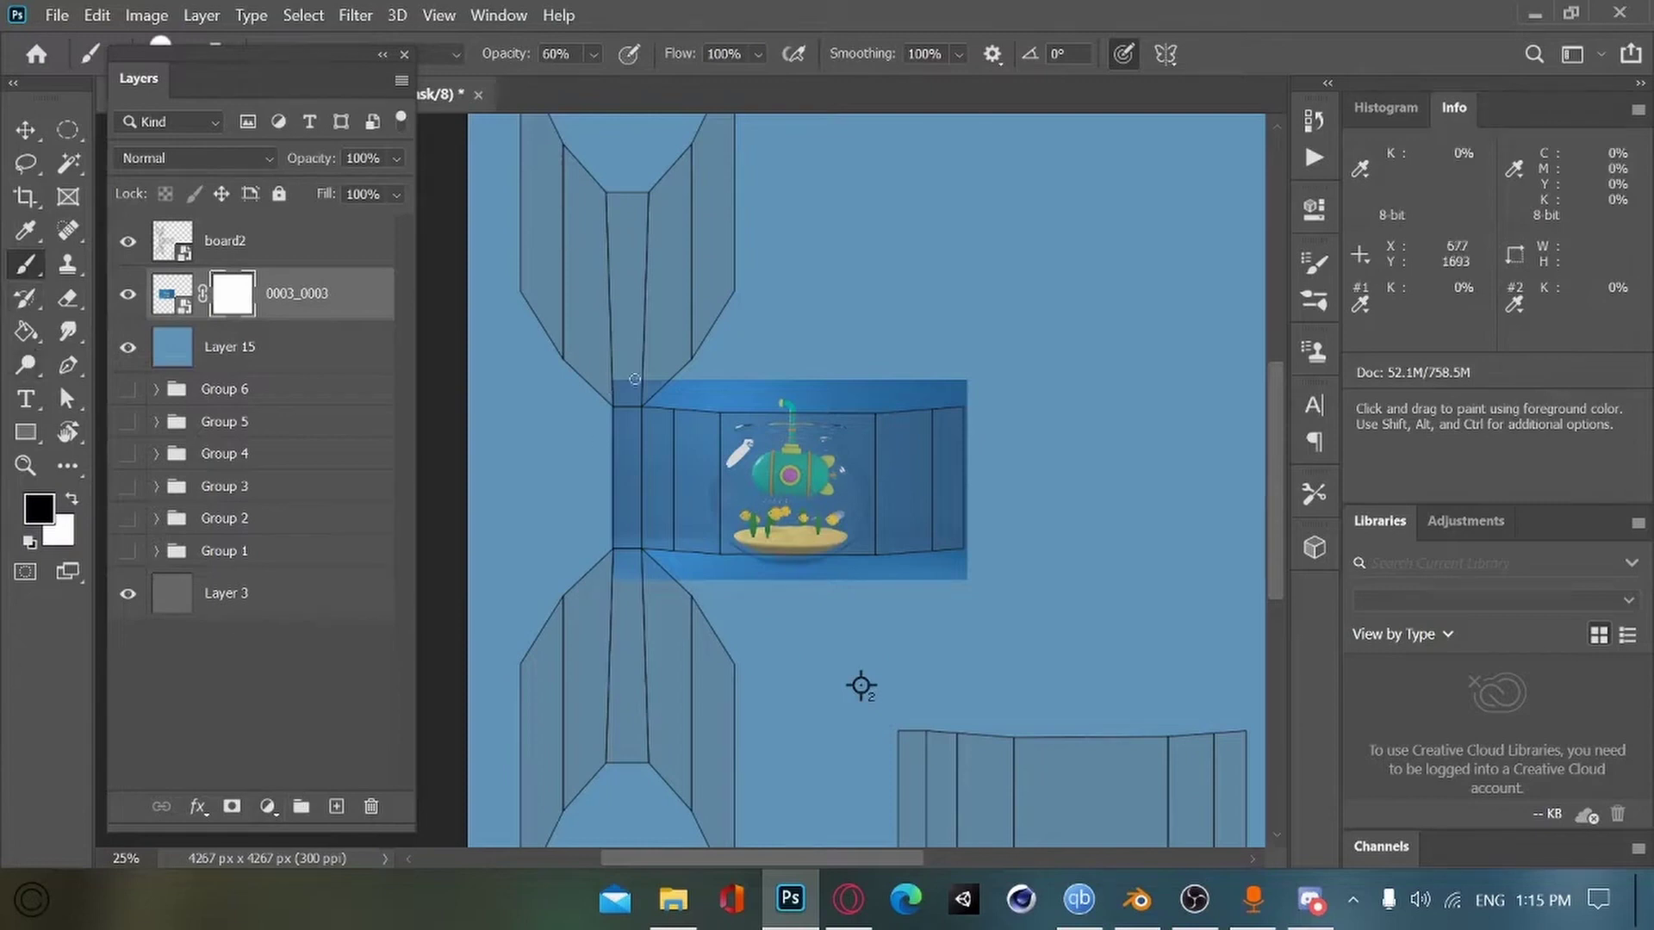
{"action": "key", "text": "d"}
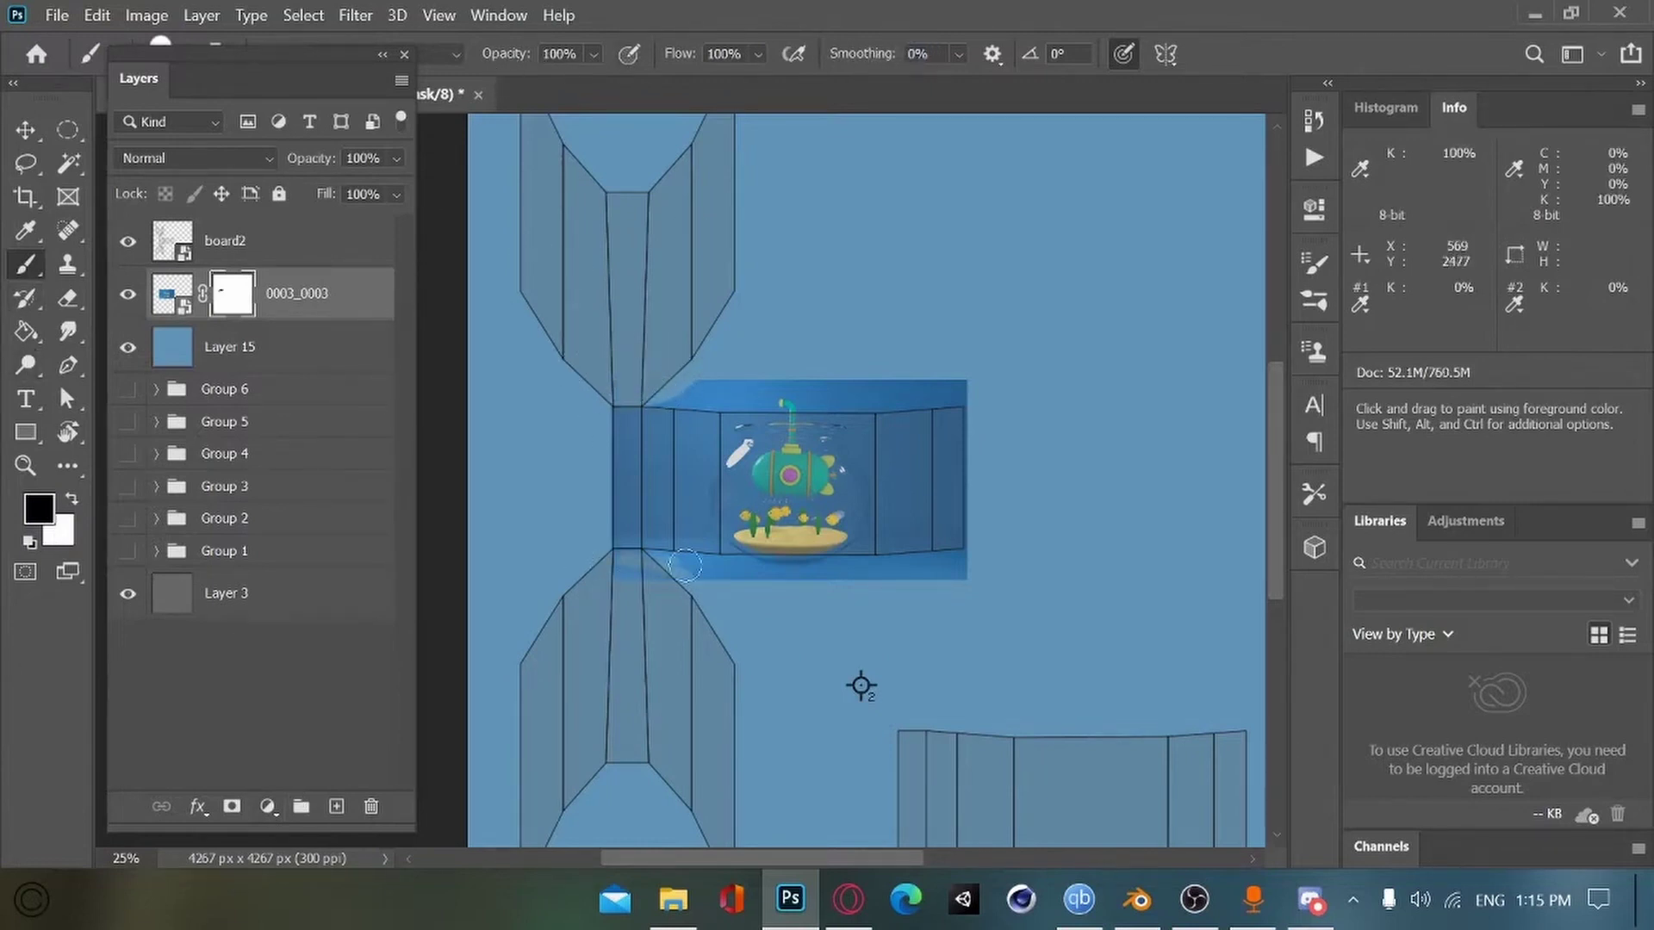
Step: Try scaling the masked submarine image down to about 92%
{"action": "left_click", "coordinate": [172, 293]}
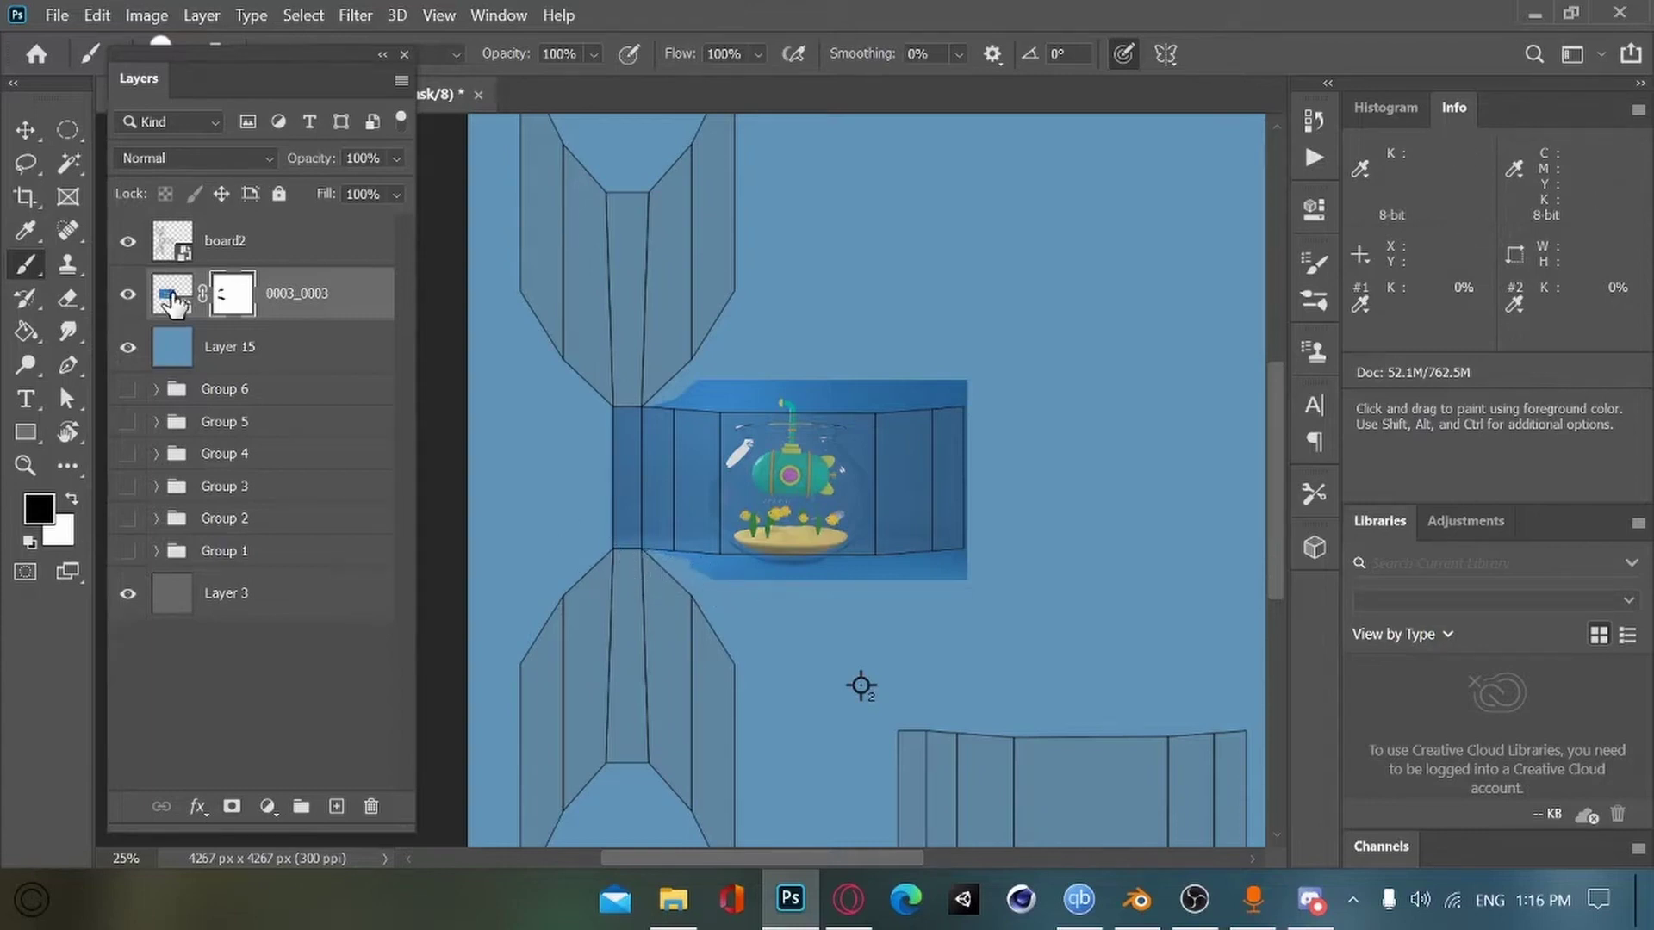
{"action": "key", "text": "ctrl+t"}
{"action": "left_click_drag", "start_coordinate": [966, 579], "coordinate": [937, 562]}
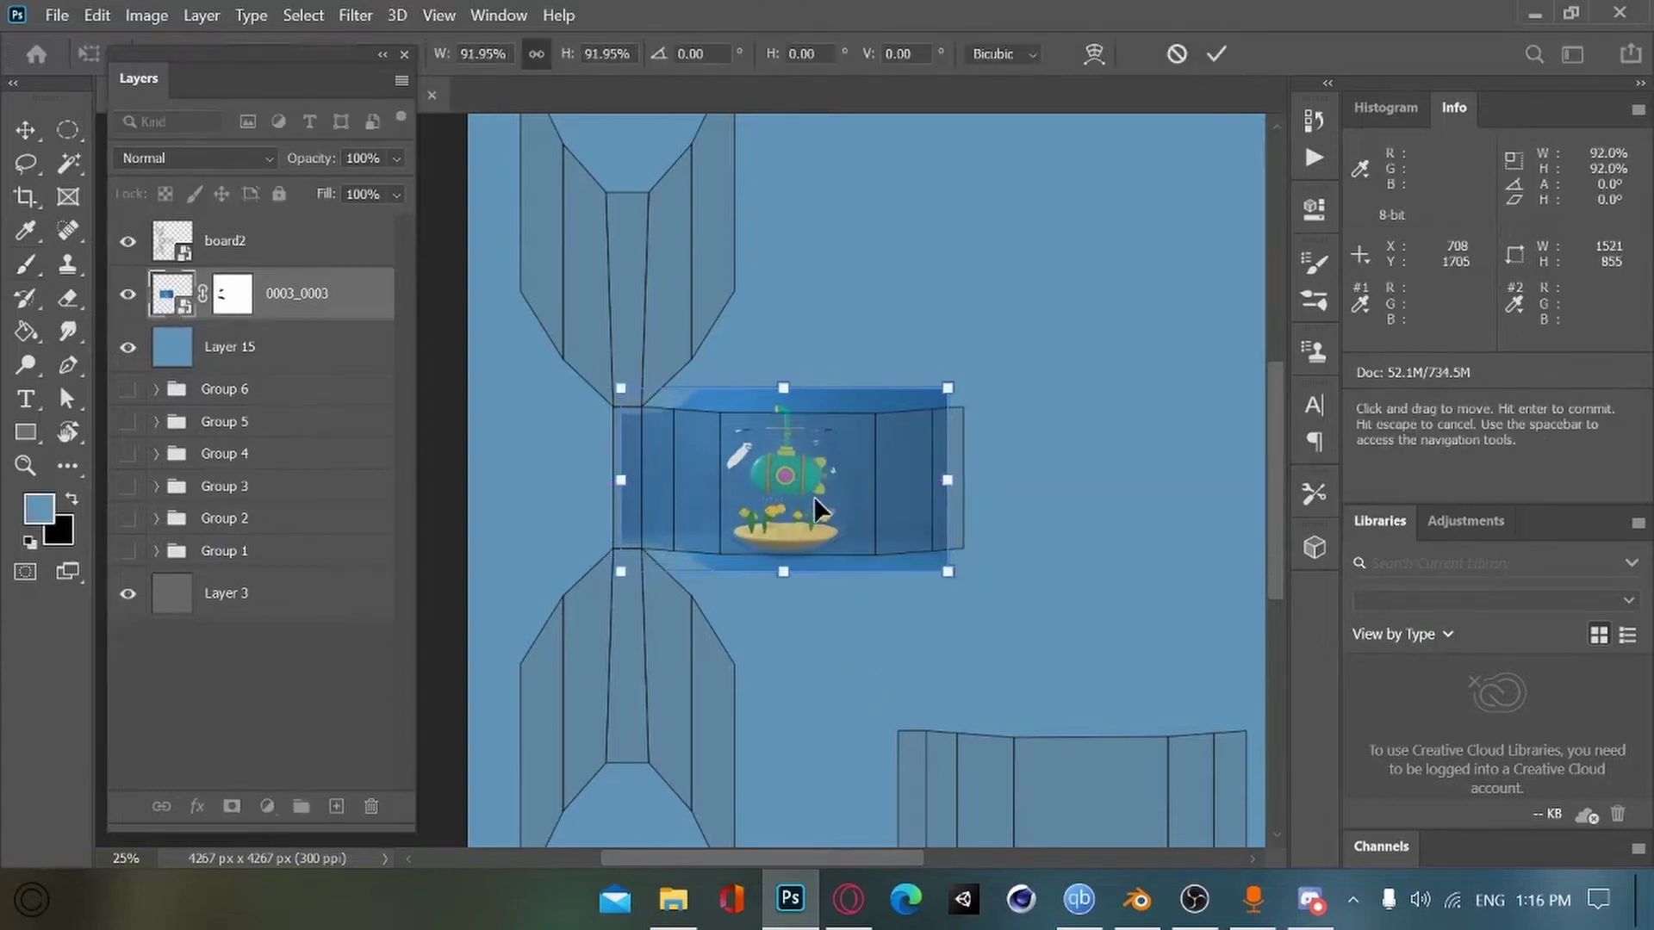
{"action": "key", "text": "ctrl+z"}
{"action": "key", "text": "b"}
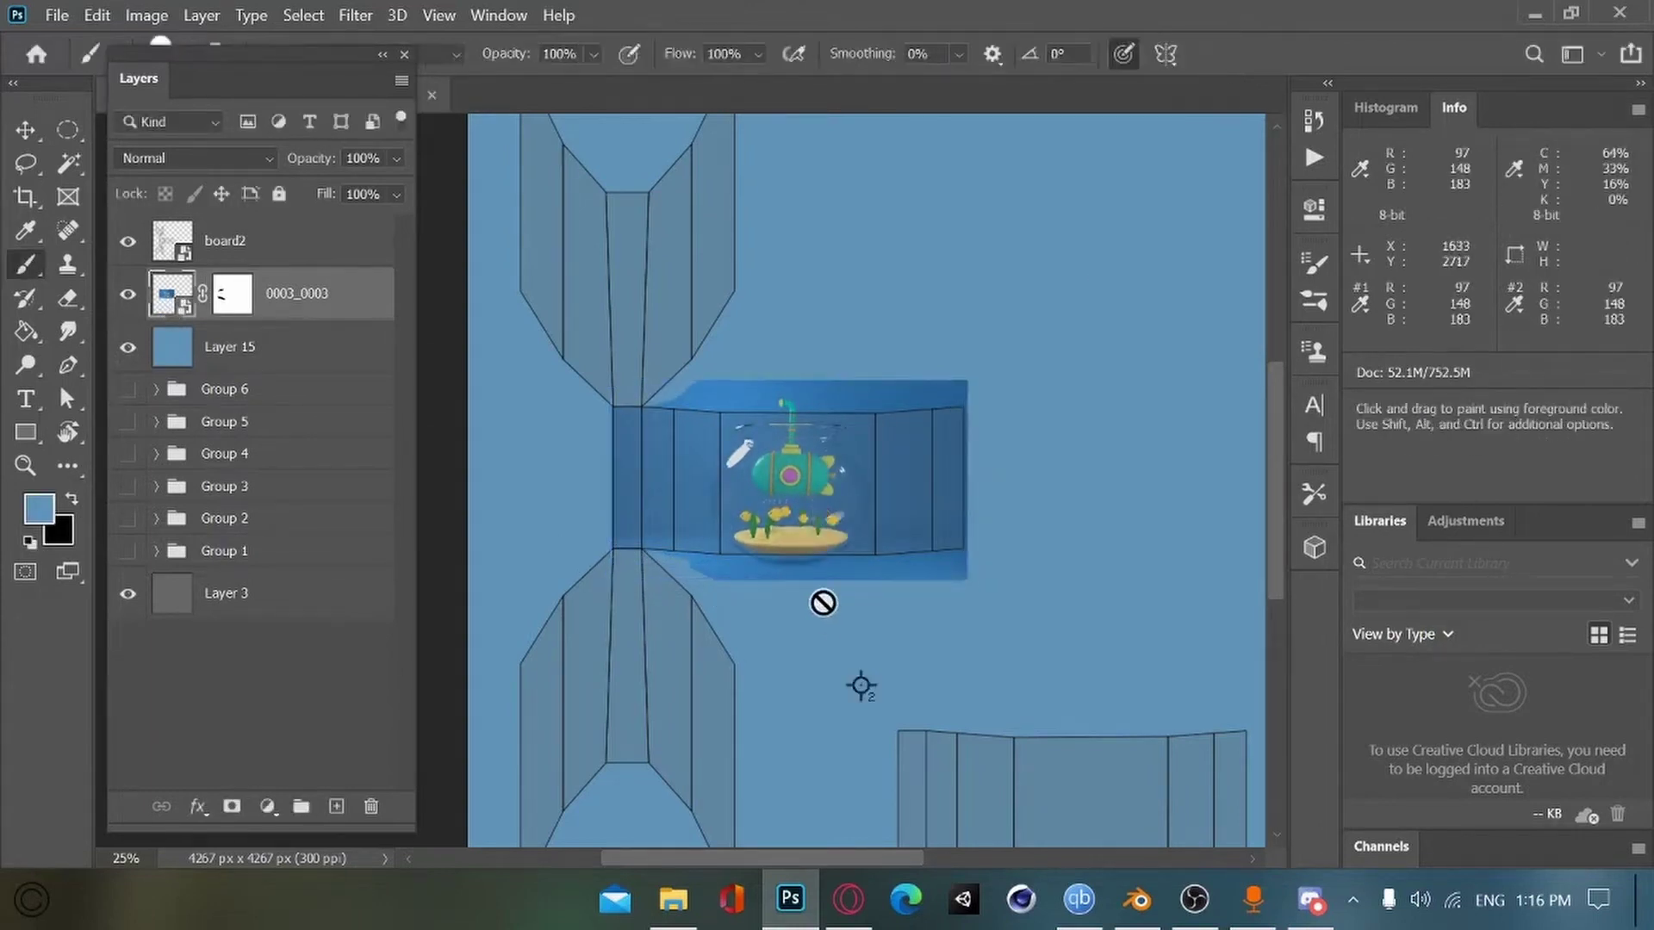
Step: Export the texture as board2_done in the fish house folder
{"action": "left_click", "coordinate": [56, 15]}
{"action": "mouse_move", "coordinate": [259, 362]}
{"action": "left_click", "coordinate": [508, 362]}
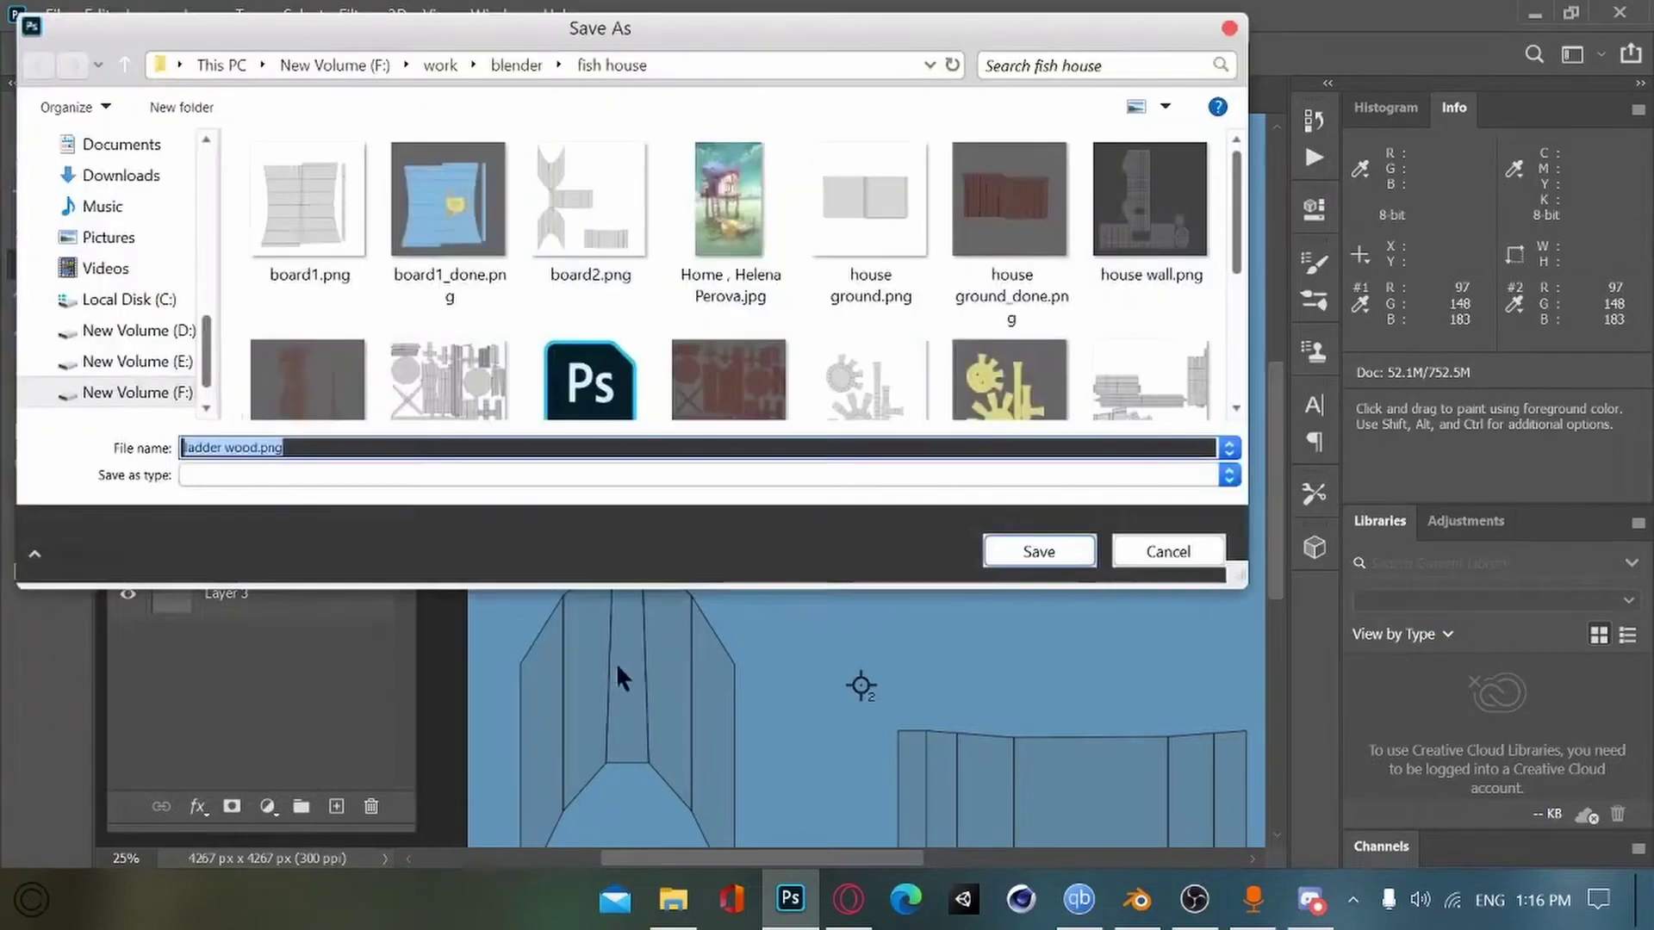
{"action": "type", "text": "board2_done"}
{"action": "key", "text": "Return"}
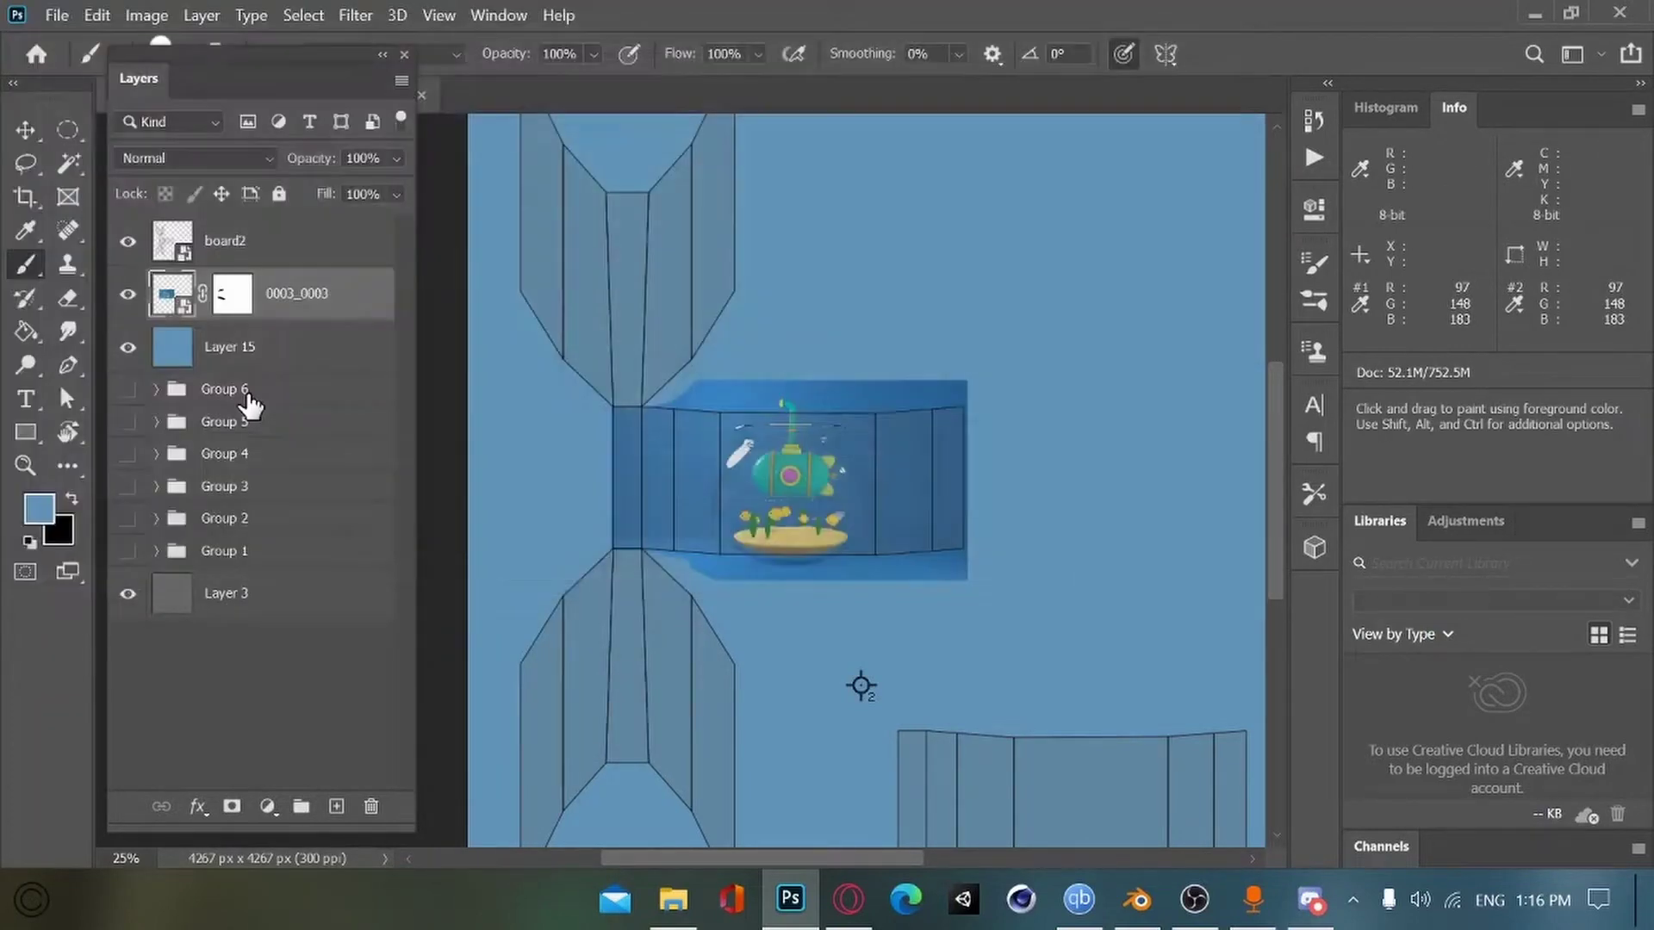
Step: In Blender, add the board2_done image to the lower_board material, link it to Base Color, and collapse its node
{"action": "left_click", "coordinate": [1137, 900]}
{"action": "left_click", "coordinate": [129, 121]}
{"action": "left_click_drag", "start_coordinate": [400, 241], "coordinate": [548, 644]}
{"action": "middle_click_drag", "start_coordinate": [772, 717], "coordinate": [692, 664]}
{"action": "left_click_drag", "start_coordinate": [693, 664], "coordinate": [711, 742], "text": "ctrl+alt"}
{"action": "left_click_drag", "start_coordinate": [711, 746], "coordinate": [648, 594]}
{"action": "left_click_drag", "start_coordinate": [650, 598], "coordinate": [810, 608]}
{"action": "left_click_drag", "start_coordinate": [633, 620], "coordinate": [612, 668]}
{"action": "type", "text": "h"}
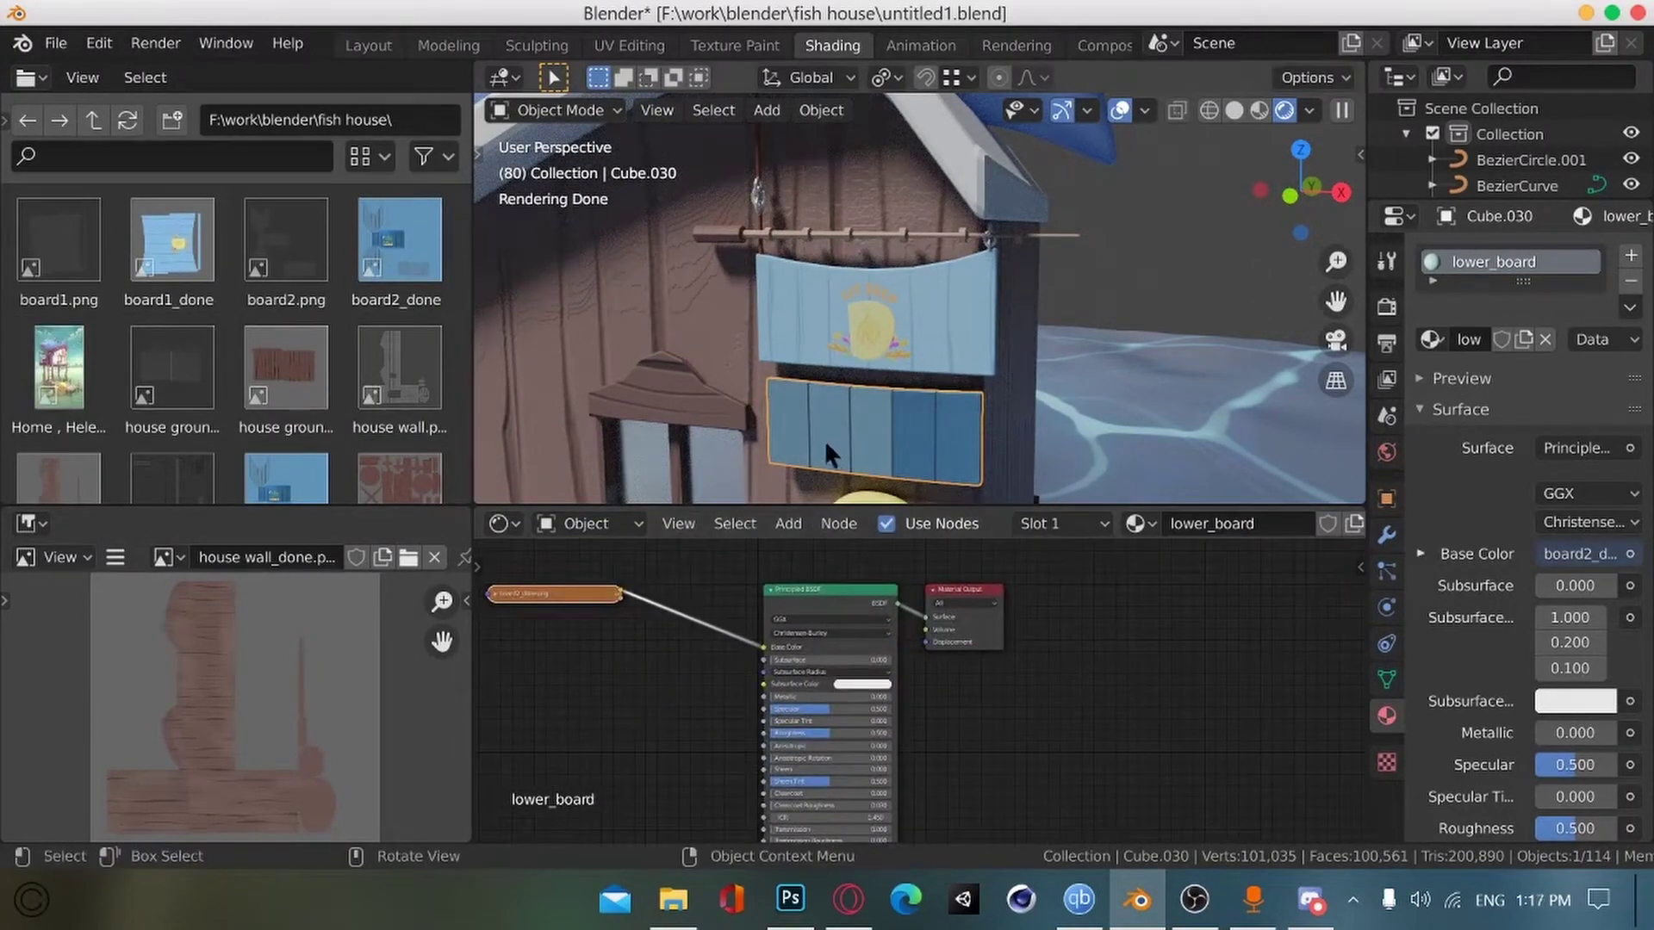
Step: Try rotating the lower board 180° about the Z axis
{"action": "type", "text": "rz180"}
{"action": "key", "text": "Return"}
{"action": "key", "text": "r"}
{"action": "key", "text": "z"}
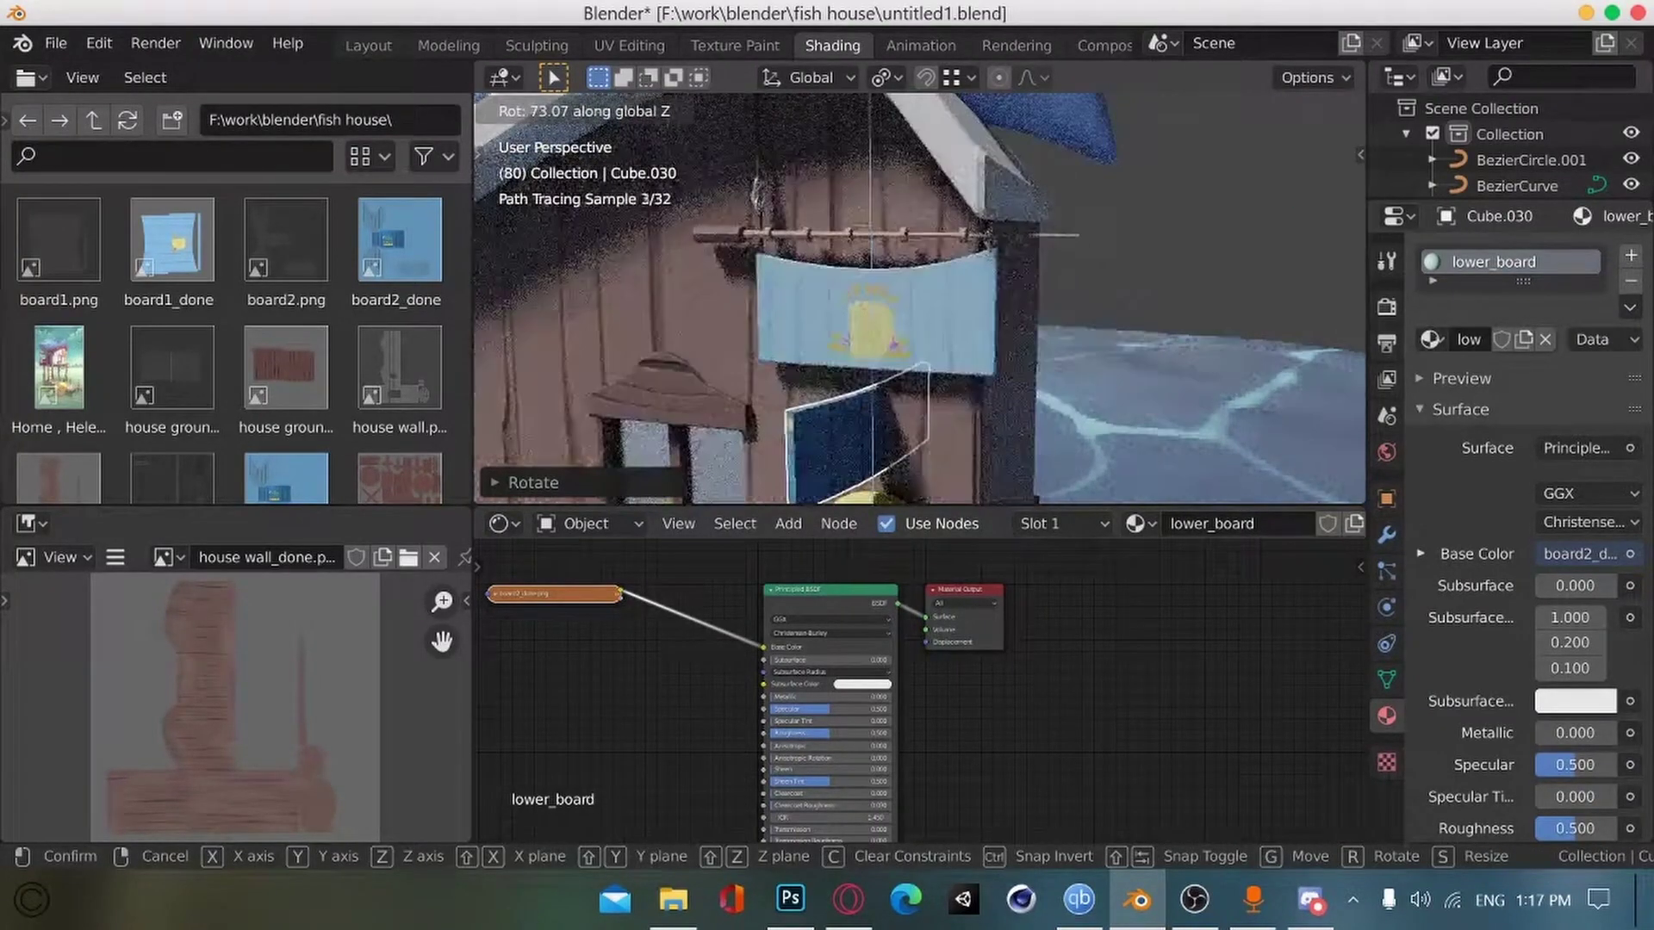
{"action": "right_click", "coordinate": [858, 448]}
{"action": "key", "text": "ctrl+z"}
Step: Show board2_done.png behind the lower board's UV layout in the UV Editing workspace
{"action": "left_click", "coordinate": [610, 47]}
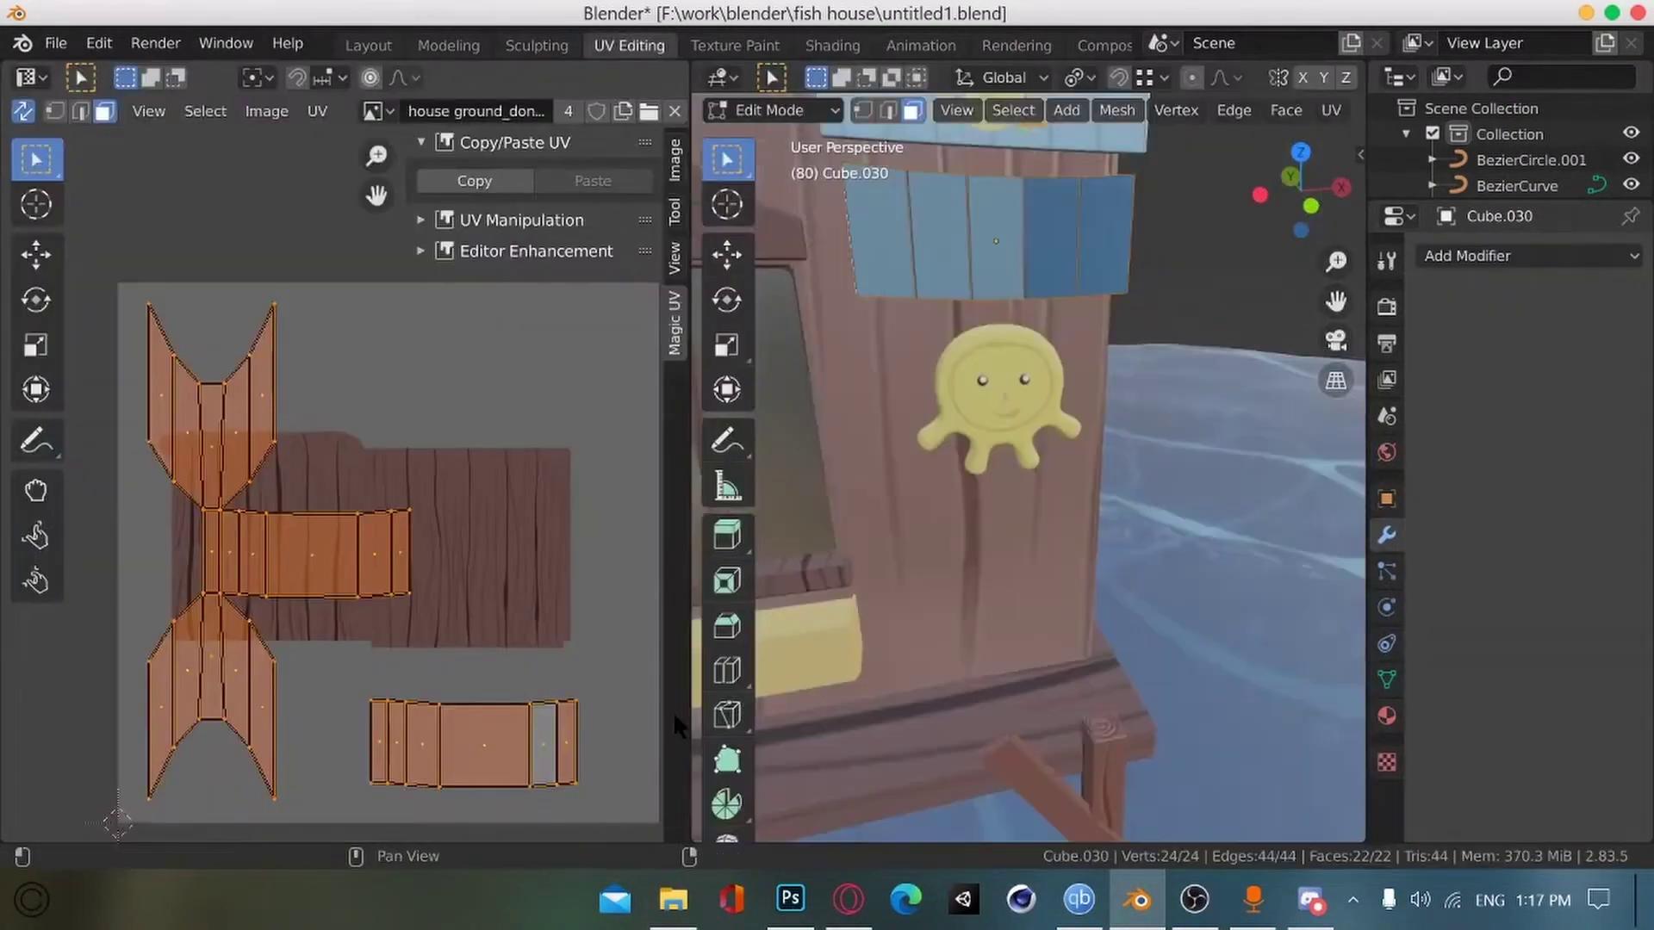
{"action": "left_click", "coordinate": [375, 109]}
{"action": "left_click", "coordinate": [456, 195]}
{"action": "middle_click_drag", "start_coordinate": [384, 607], "coordinate": [311, 716], "text": "ctrl"}
{"action": "middle_click_drag", "start_coordinate": [312, 716], "coordinate": [402, 693], "text": "shift"}
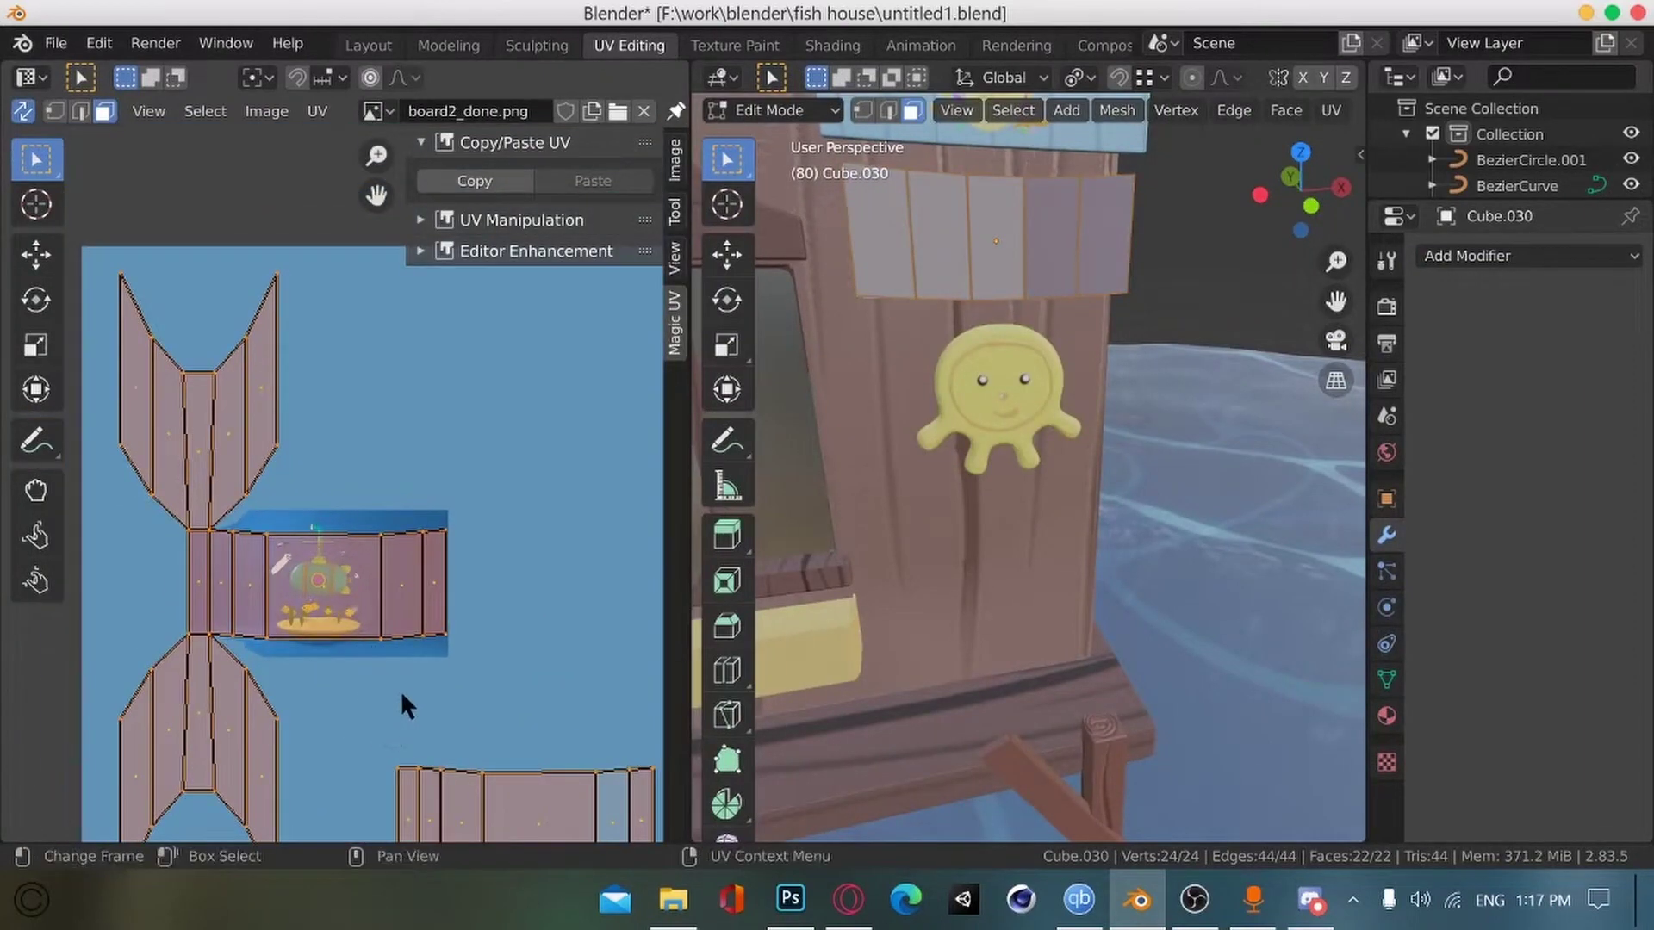
Step: Select individual faces in the UV layout to check which islands belong to the lower board's front planks
{"action": "left_click", "coordinate": [403, 694]}
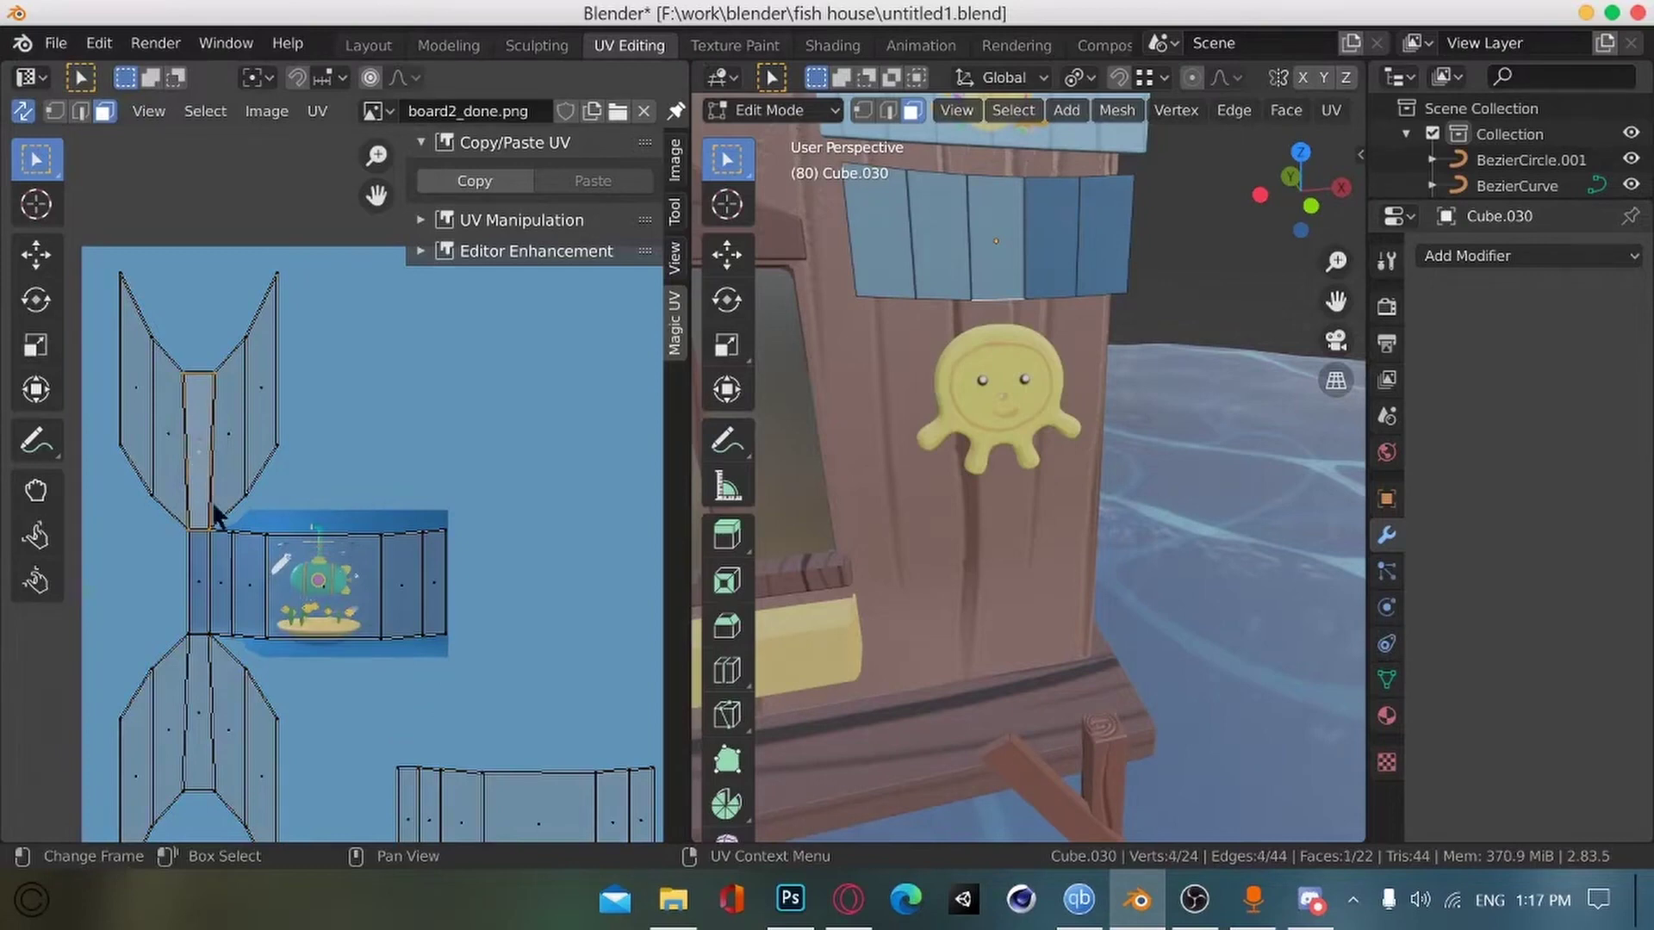
{"action": "left_click", "coordinate": [302, 577]}
{"action": "left_click", "coordinate": [228, 746]}
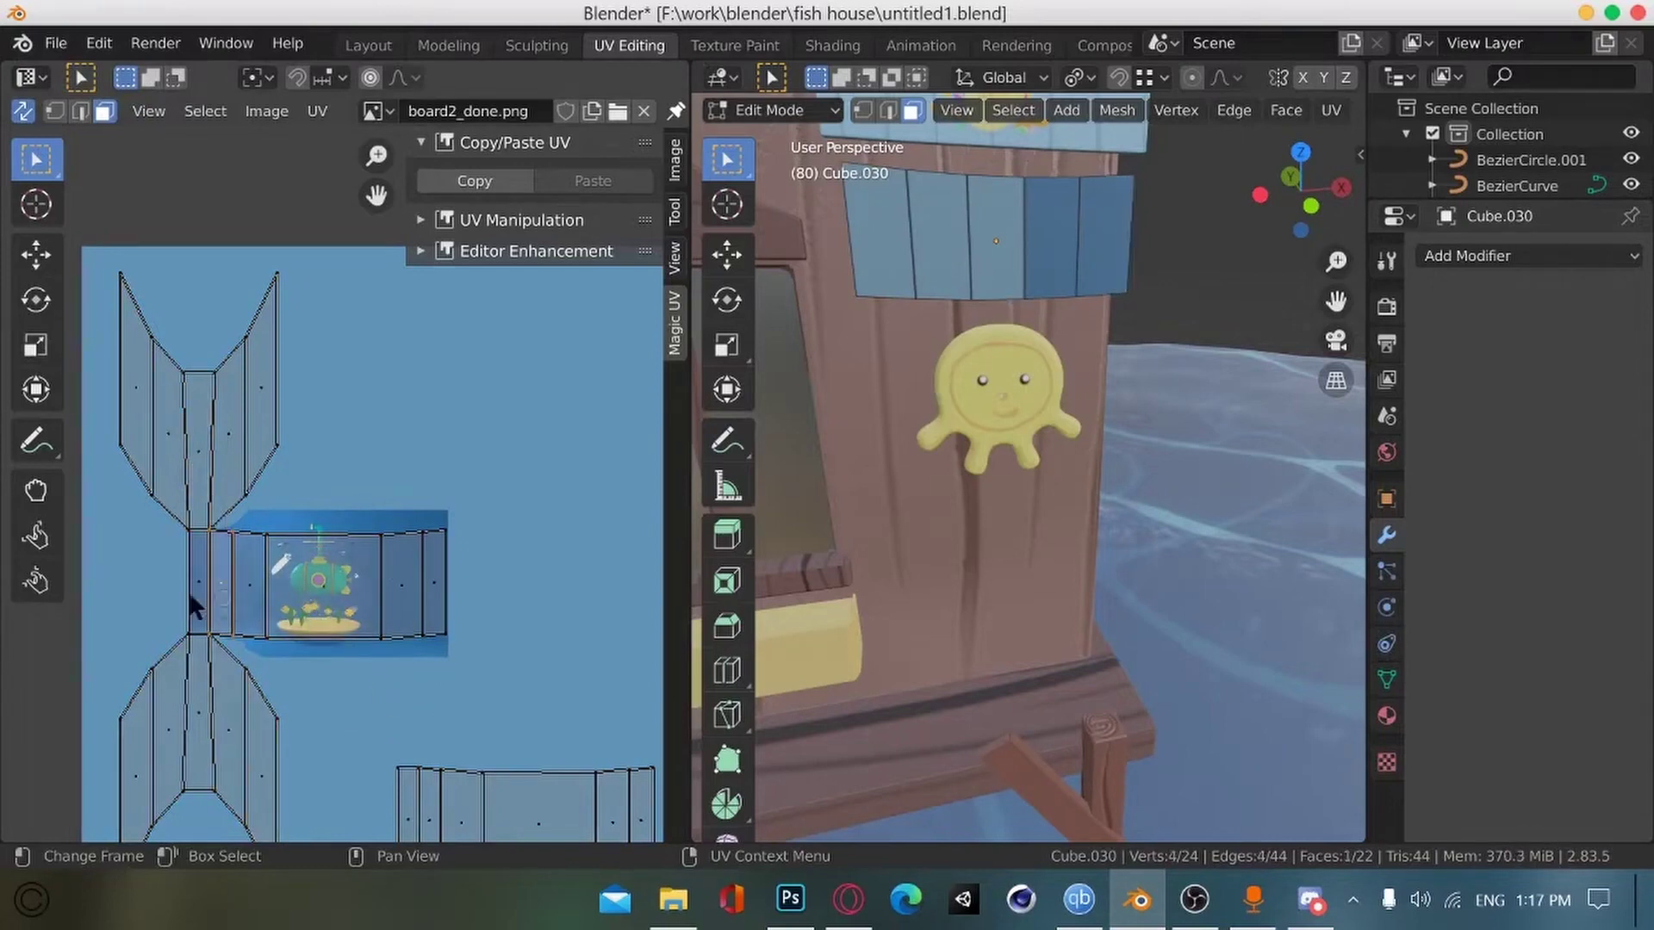
{"action": "left_click", "coordinate": [434, 609]}
{"action": "left_click", "coordinate": [436, 592]}
{"action": "left_click", "coordinate": [411, 799]}
{"action": "left_click", "coordinate": [431, 806]}
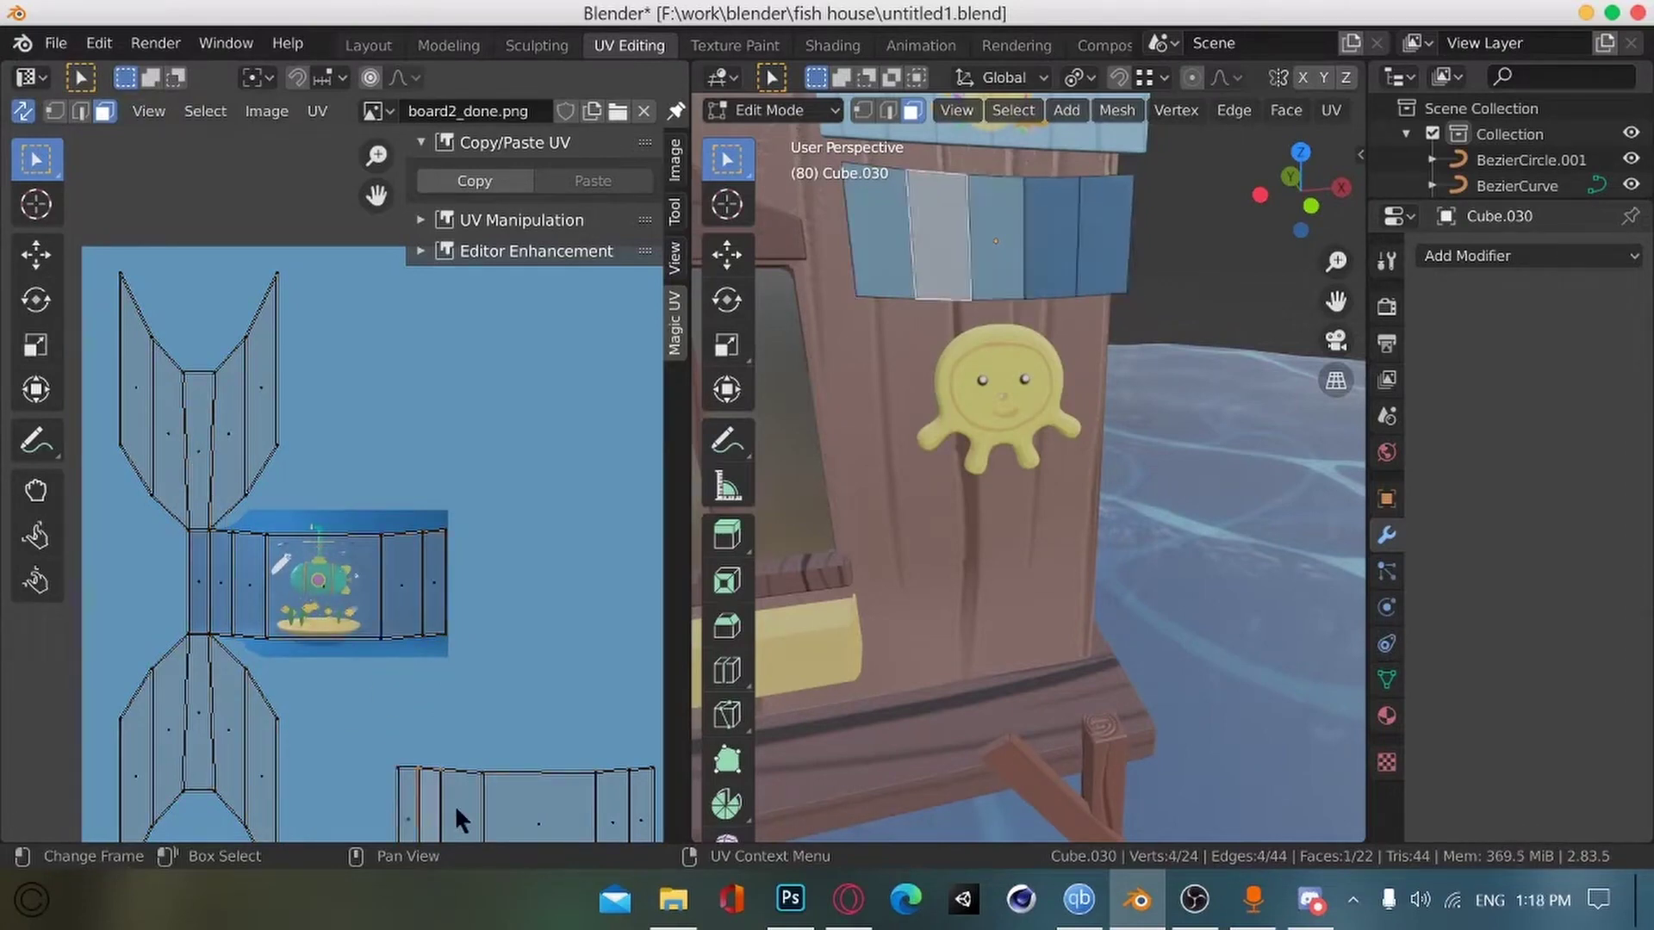
Step: Mark seams along the lower board's top front edges and a vertical edge at its end
{"action": "middle_click_drag", "start_coordinate": [767, 491], "coordinate": [920, 365]}
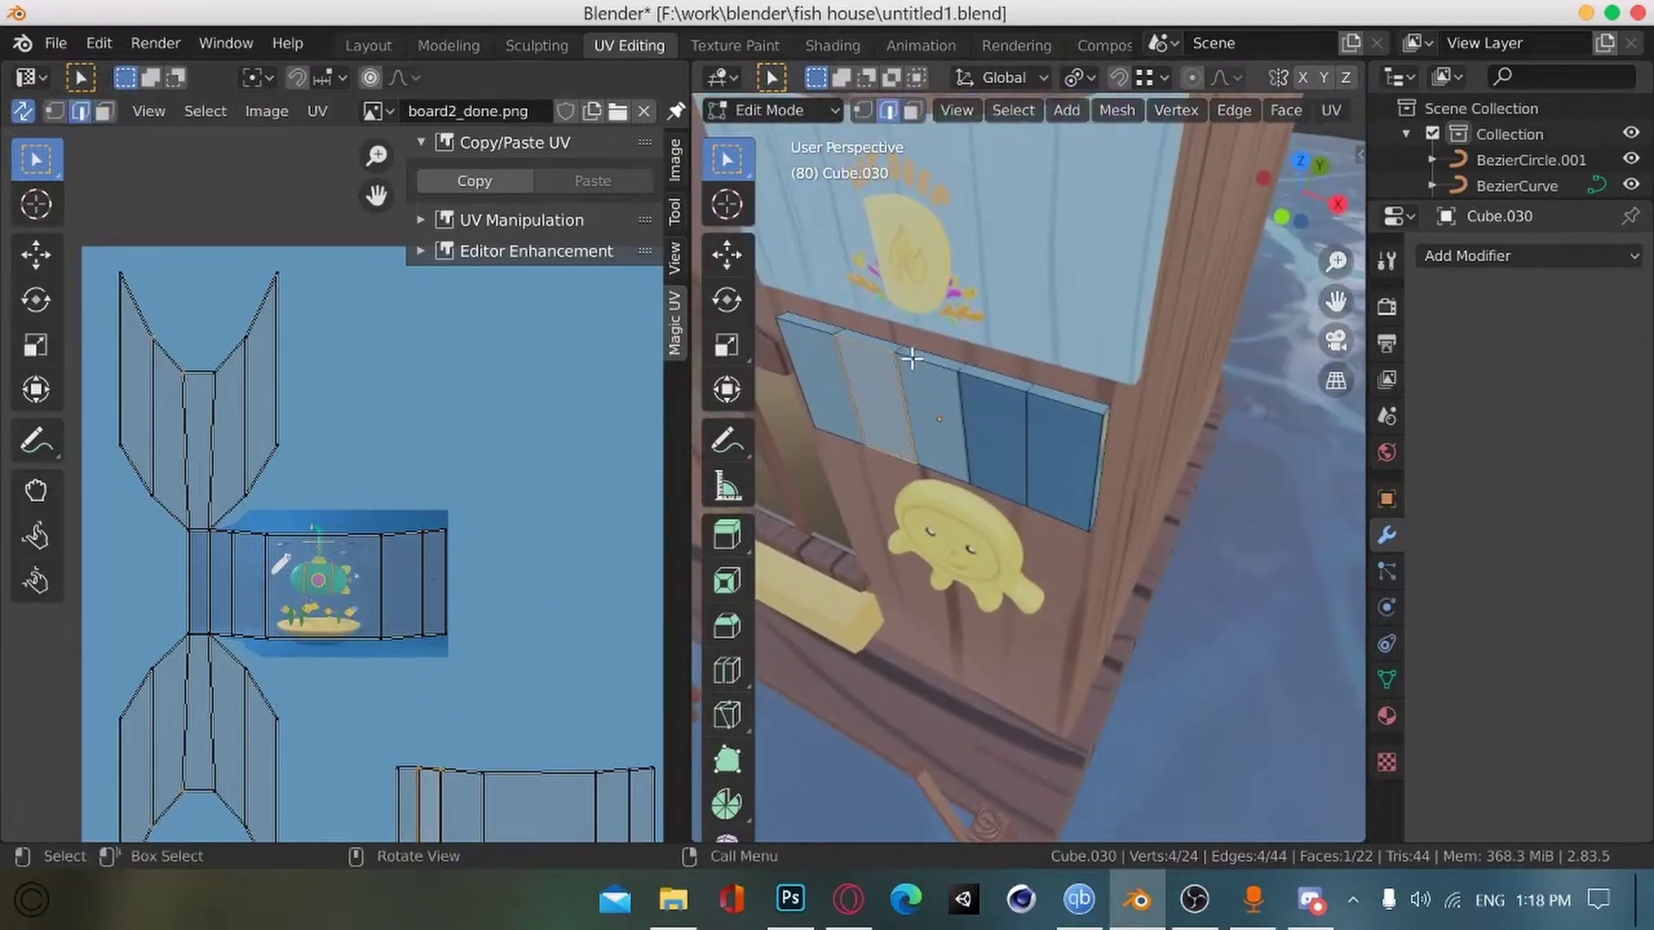
{"action": "left_click", "coordinate": [911, 358], "text": "alt"}
{"action": "key", "text": "ctrl+e"}
{"action": "left_click", "coordinate": [831, 637]}
{"action": "scroll", "coordinate": [629, 601], "scroll_direction": "down", "scroll_amount": 3}
{"action": "scroll", "coordinate": [921, 490], "scroll_direction": "up", "scroll_amount": 4}
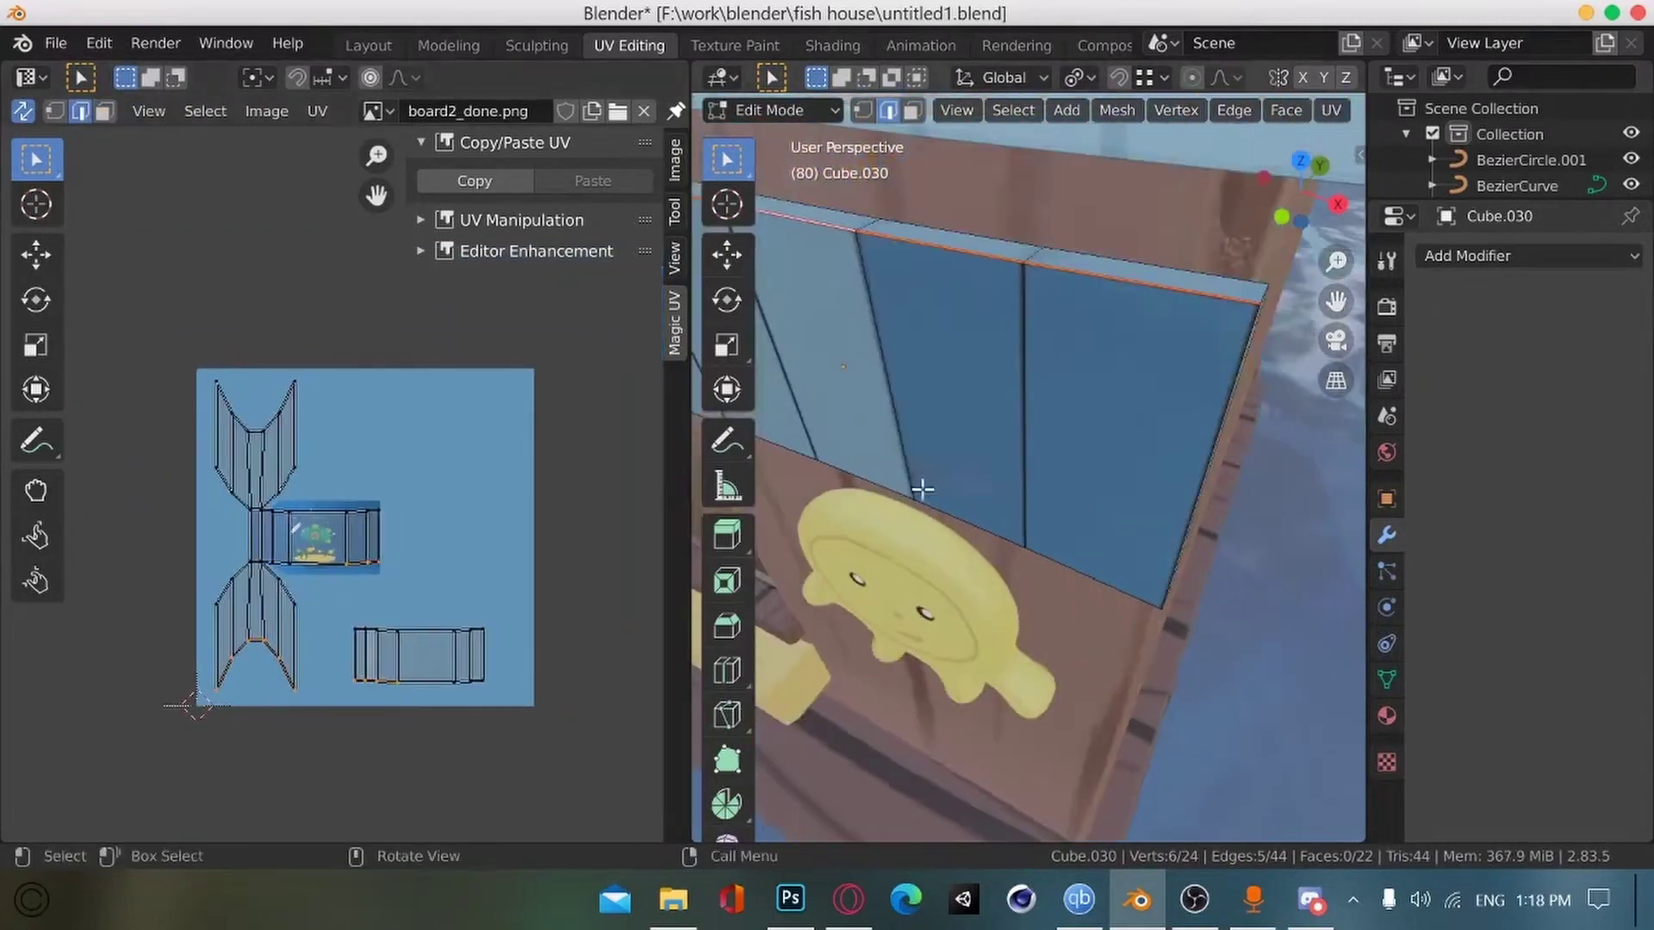
{"action": "middle_click_drag", "start_coordinate": [922, 488], "coordinate": [985, 432]}
{"action": "left_click", "coordinate": [986, 431]}
{"action": "key", "text": "ctrl+e"}
{"action": "left_click", "coordinate": [970, 494]}
Step: Mark a seam on the short corner edge at the lower board's upper end
{"action": "middle_click_drag", "start_coordinate": [971, 493], "coordinate": [1103, 522]}
{"action": "left_click", "coordinate": [980, 362]}
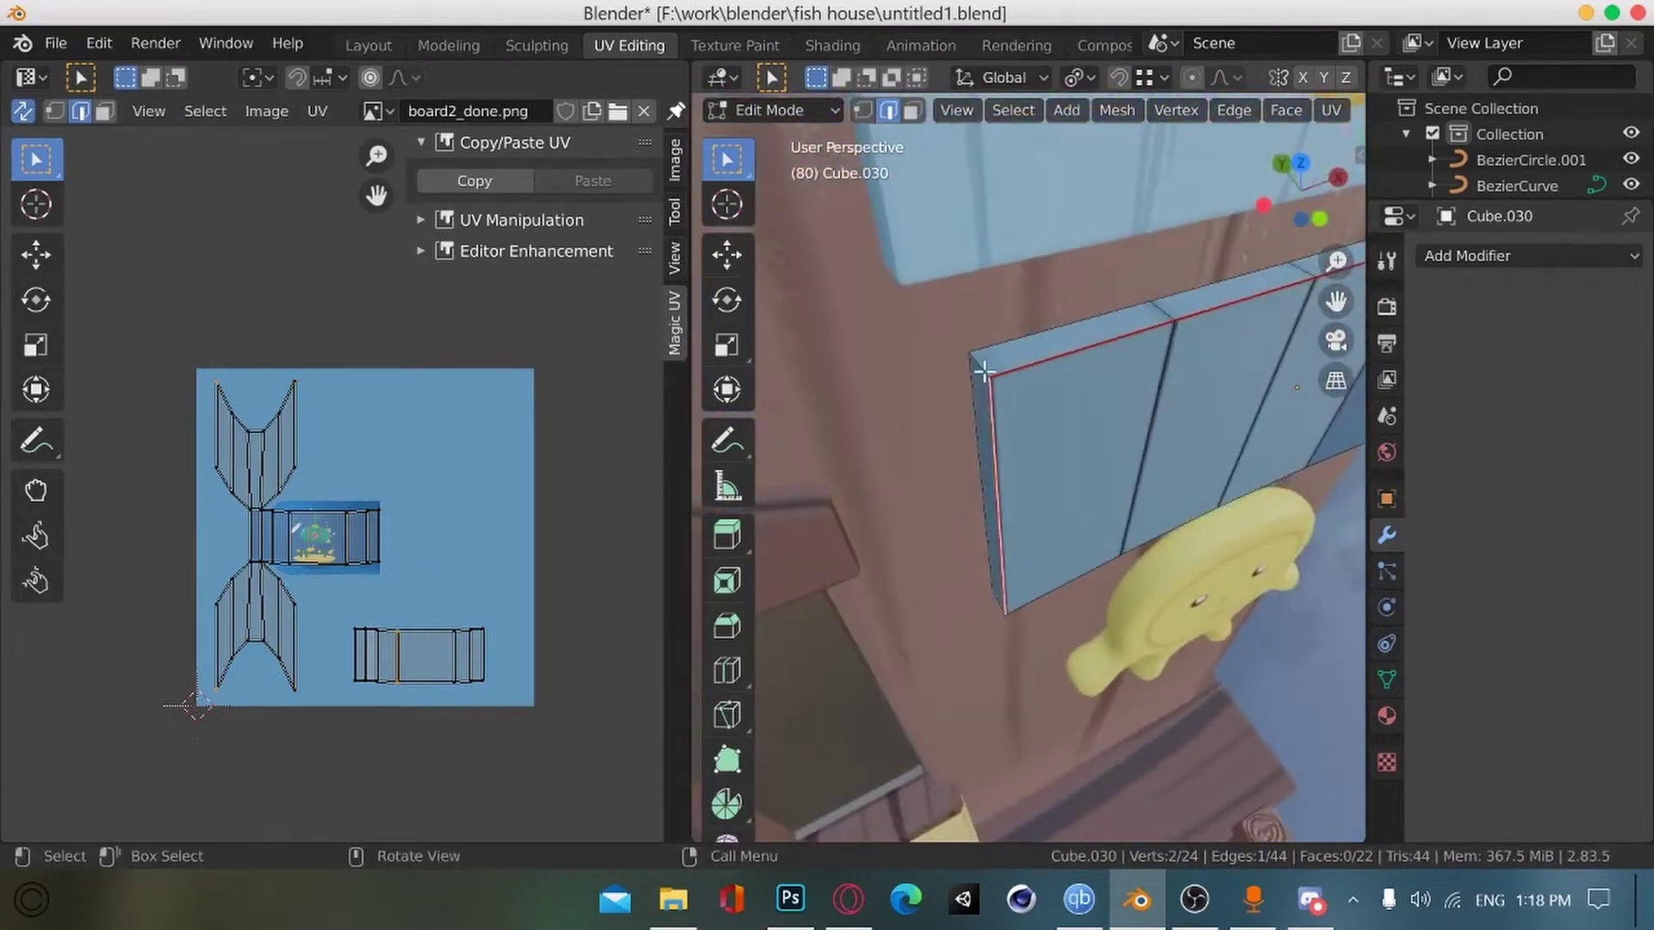
{"action": "key", "text": "ctrl+e"}
{"action": "left_click", "coordinate": [985, 479]}
{"action": "middle_click_drag", "start_coordinate": [987, 481], "coordinate": [1069, 501]}
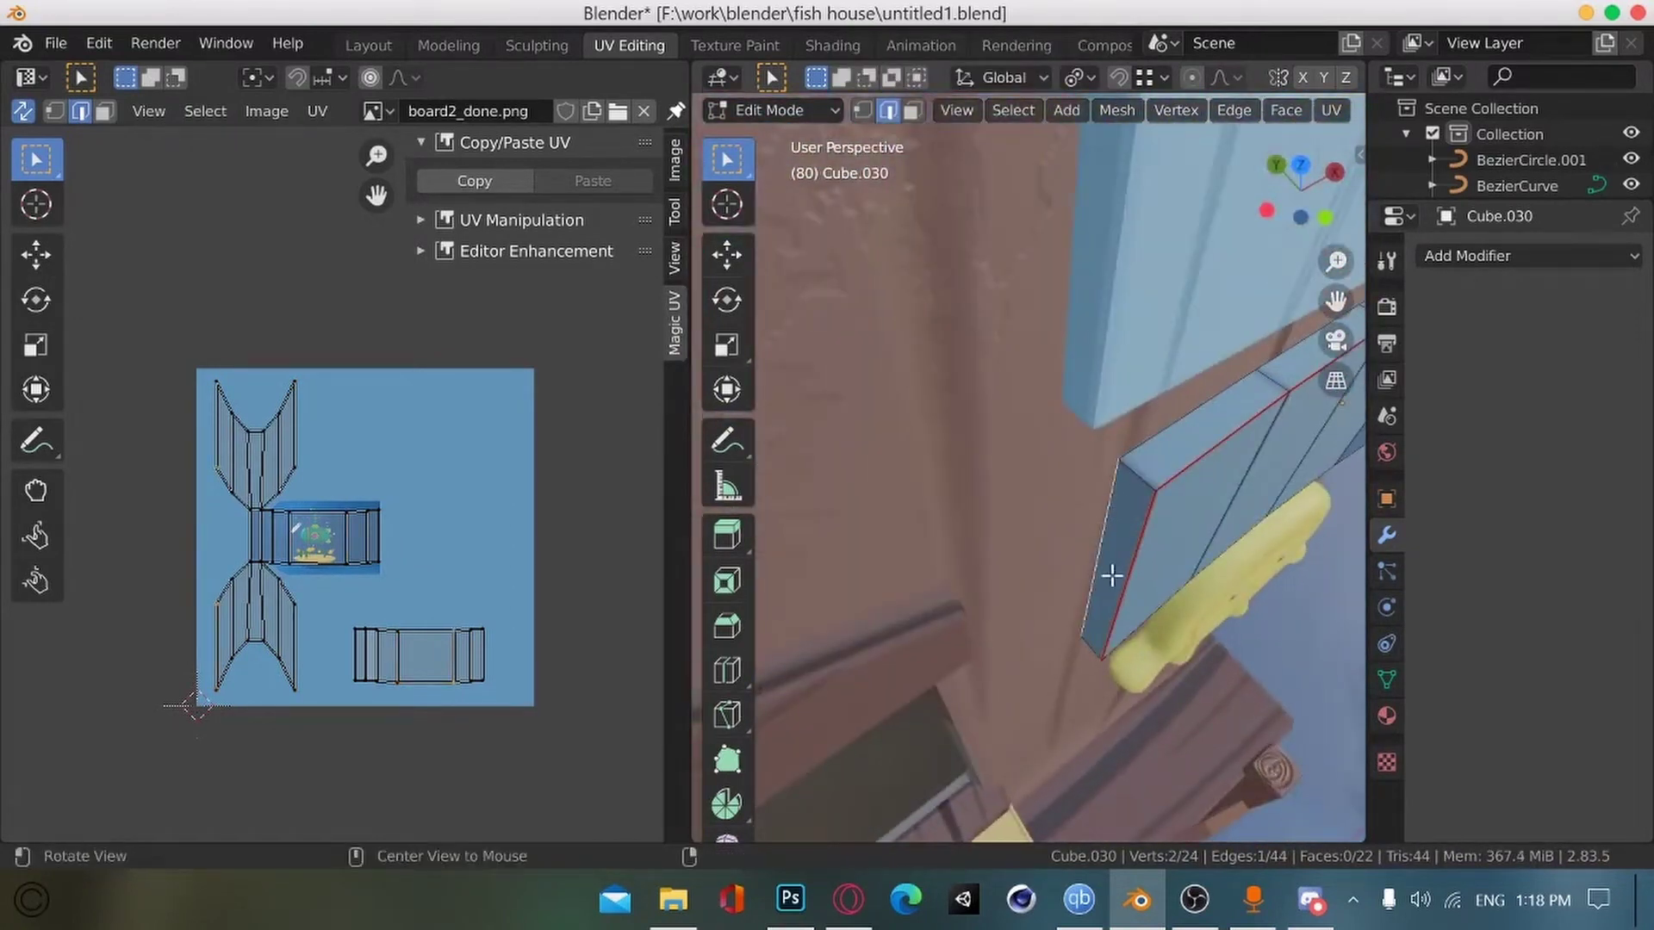
Step: Mark seams on the remaining edges around the lower board's front face and end
{"action": "middle_click_drag", "start_coordinate": [1112, 576], "coordinate": [972, 535]}
{"action": "left_click", "coordinate": [882, 450], "text": "ctrl"}
{"action": "key", "text": "ctrl+e"}
{"action": "left_click", "coordinate": [887, 482]}
{"action": "left_click", "coordinate": [934, 427]}
{"action": "key", "text": "ctrl+e"}
{"action": "left_click", "coordinate": [946, 483]}
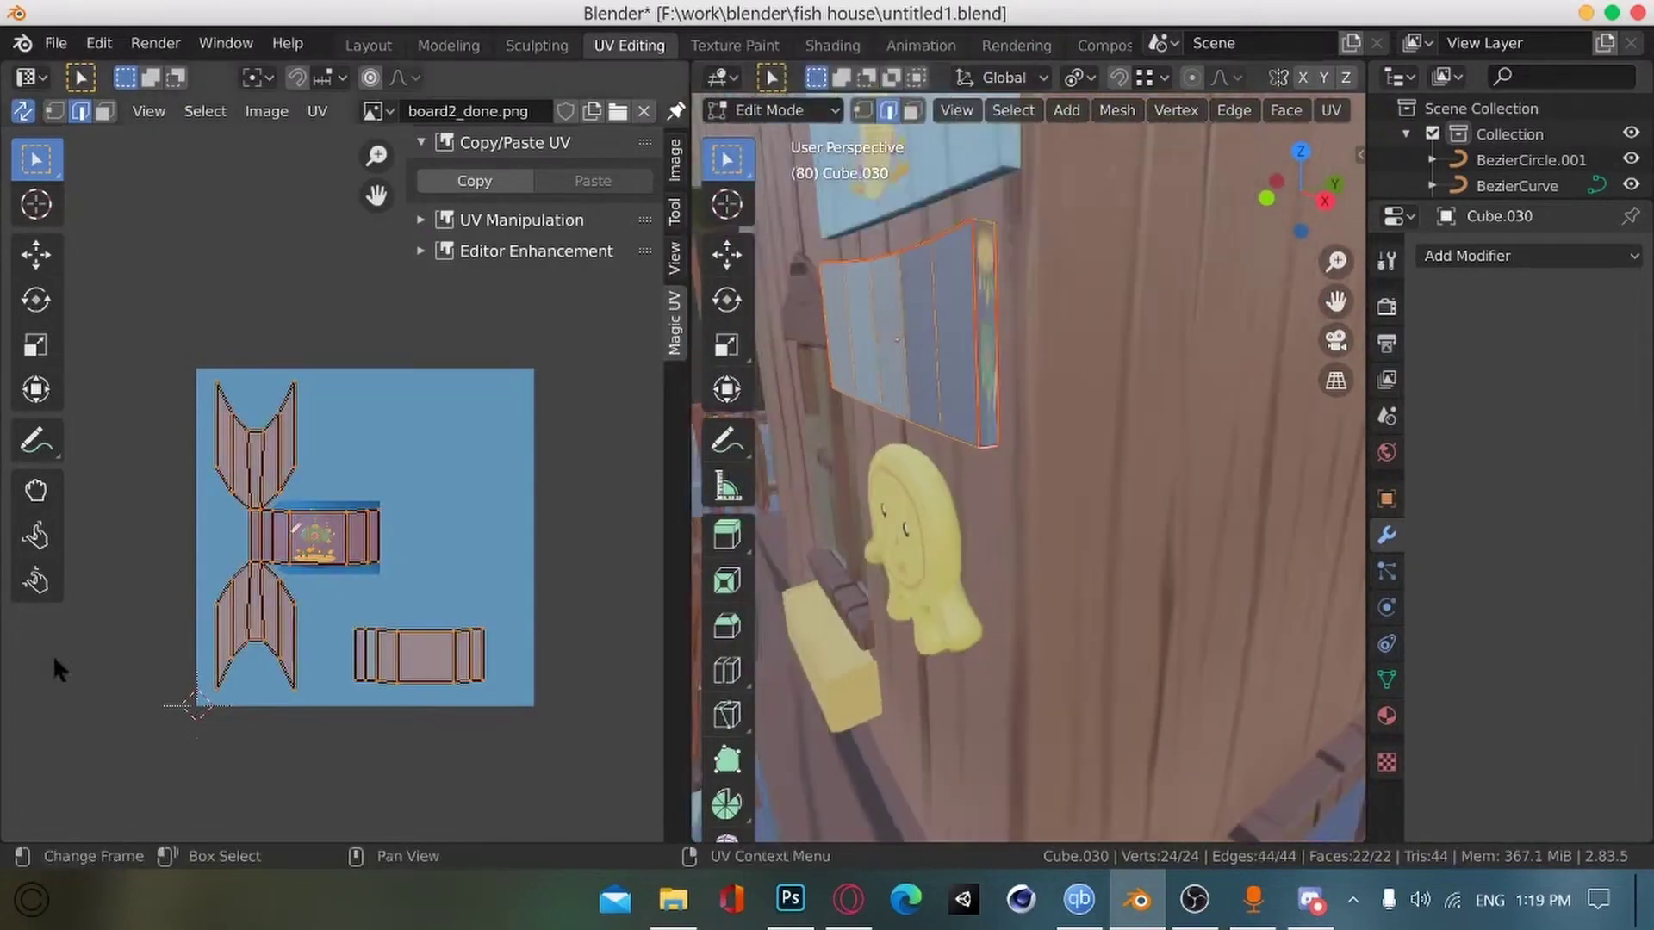
Step: Unwrap the lower board's whole mesh with the marked seams and look over the resulting UV islands
{"action": "key", "text": "u"}
{"action": "left_click", "coordinate": [57, 657]}
{"action": "left_click", "coordinate": [456, 559]}
{"action": "middle_click_drag", "start_coordinate": [465, 608], "coordinate": [524, 598]}
{"action": "scroll", "coordinate": [417, 559], "scroll_direction": "up", "scroll_amount": 3}
{"action": "middle_click_drag", "start_coordinate": [421, 562], "coordinate": [496, 632]}
{"action": "scroll", "coordinate": [482, 629], "scroll_direction": "down", "scroll_amount": 2}
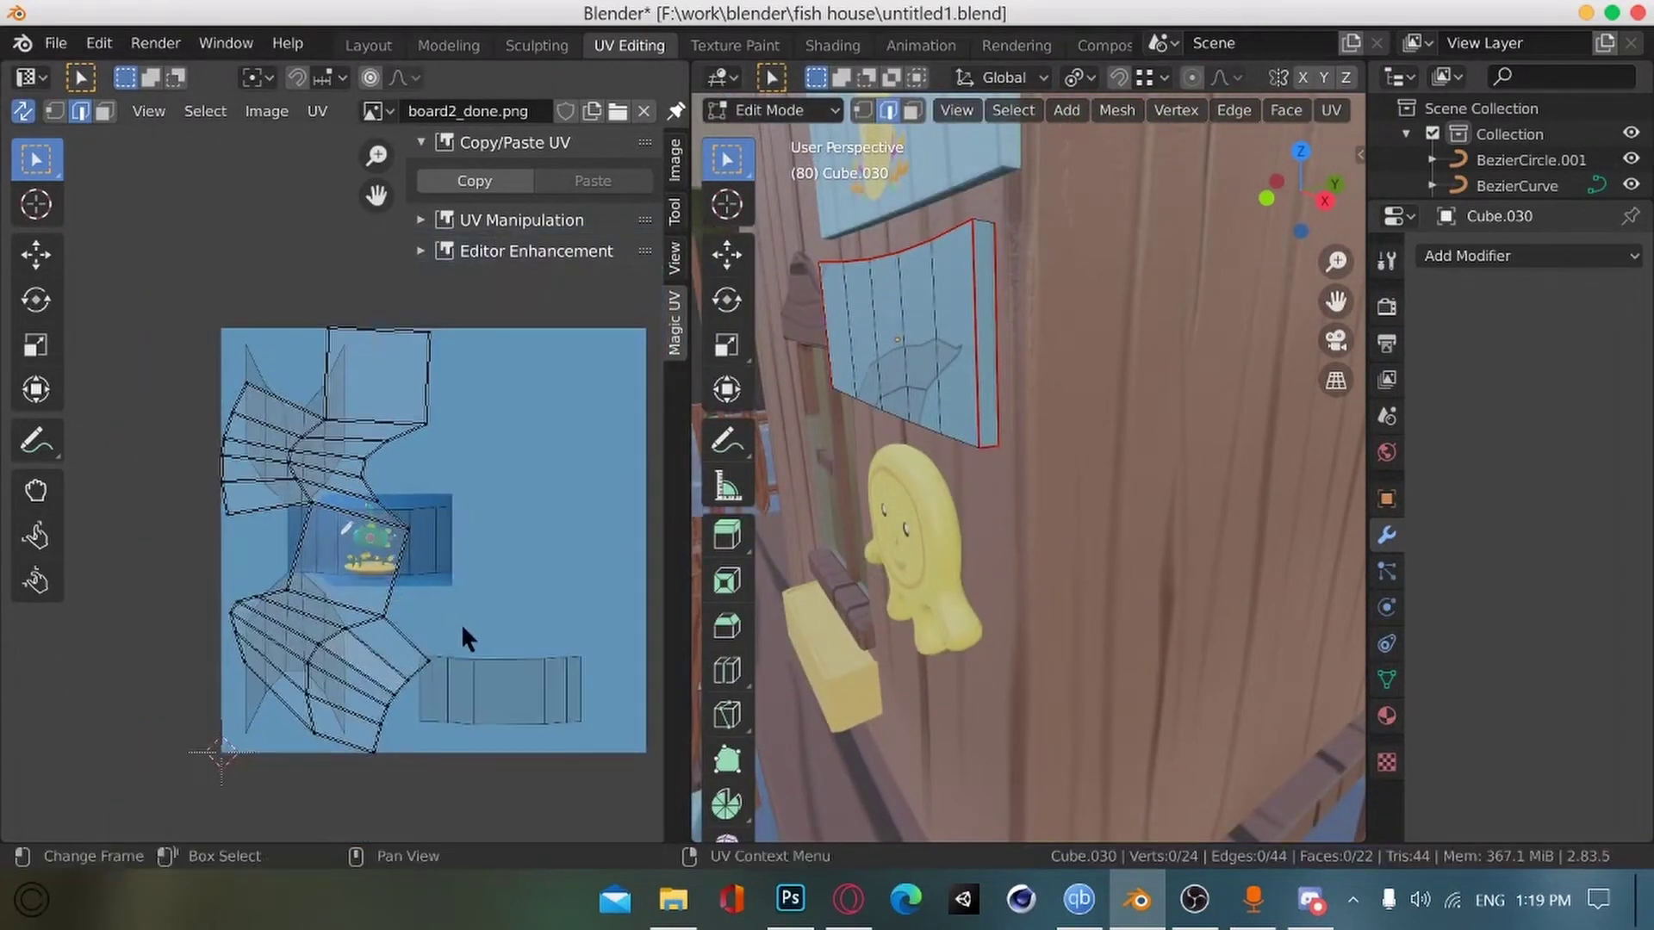
Step: Mark one more seam on the lower board and unwrap the whole mesh again
{"action": "middle_click_drag", "start_coordinate": [818, 620], "coordinate": [944, 552]}
{"action": "left_click", "coordinate": [1045, 571], "text": "shift"}
{"action": "middle_click_drag", "start_coordinate": [1045, 571], "coordinate": [999, 499]}
{"action": "key", "text": "a"}
{"action": "scroll", "coordinate": [387, 549], "scroll_direction": "up", "scroll_amount": 2}
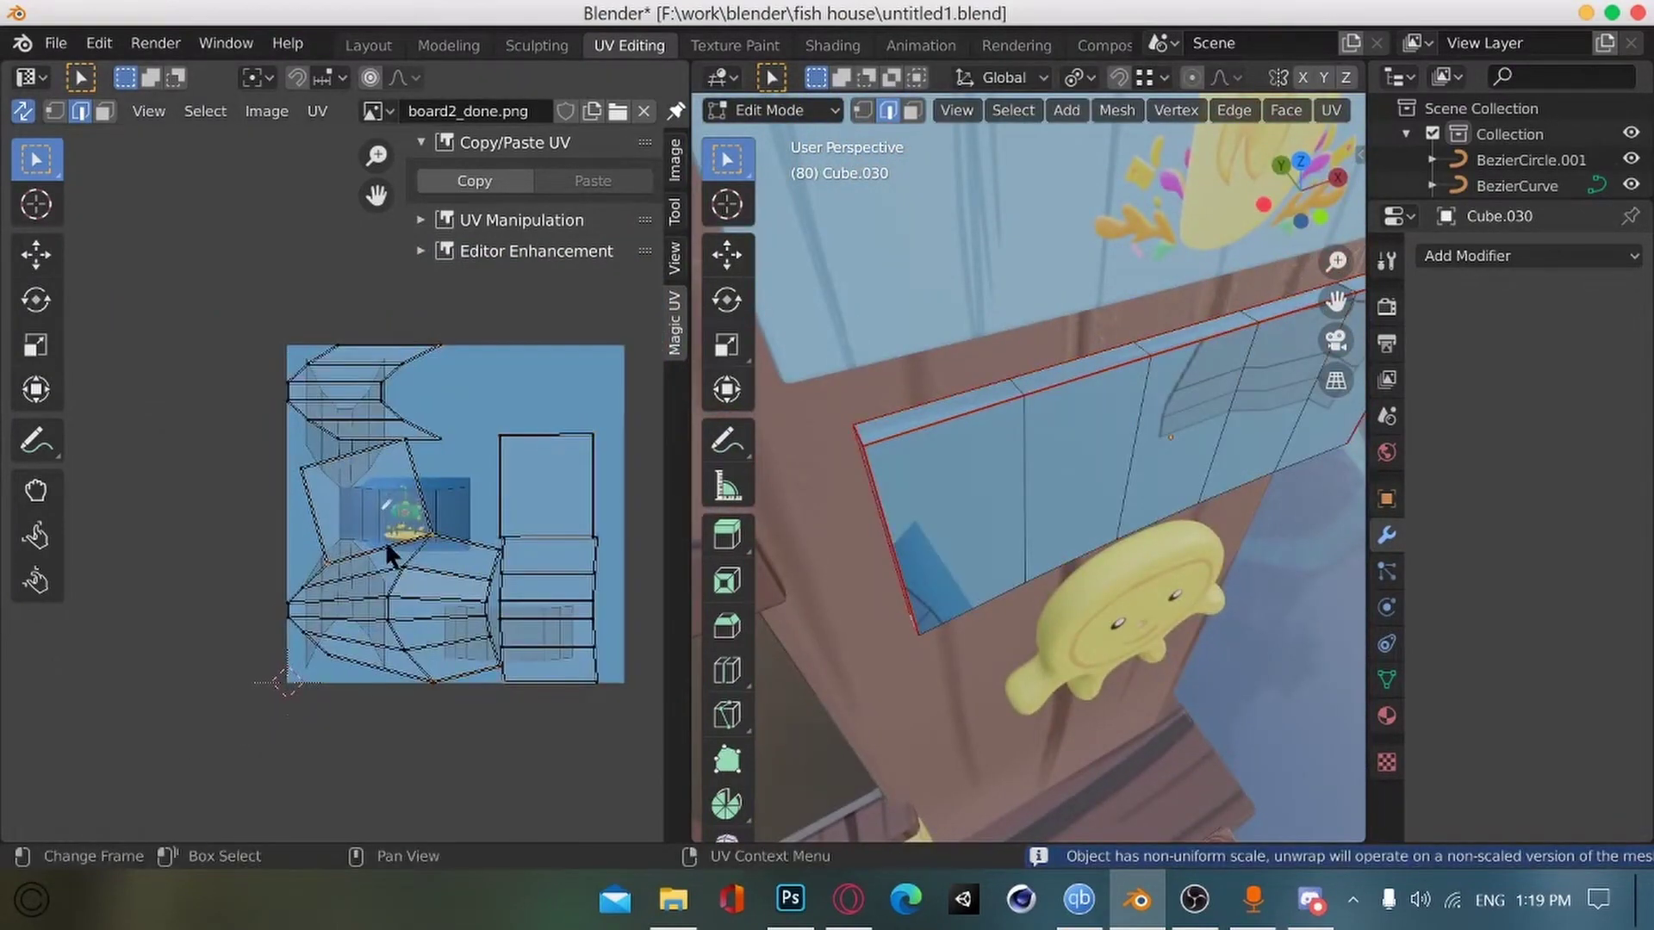
Step: Apply the lower board's scale in Object Mode, then unwrap its whole mesh in Edit Mode
{"action": "key", "text": "Tab"}
{"action": "middle_click_drag", "start_coordinate": [1030, 560], "coordinate": [1032, 544]}
{"action": "scroll", "coordinate": [1032, 544], "scroll_direction": "down", "scroll_amount": 1}
{"action": "key", "text": "ctrl+a"}
{"action": "left_click", "coordinate": [983, 547]}
{"action": "key", "text": "Tab"}
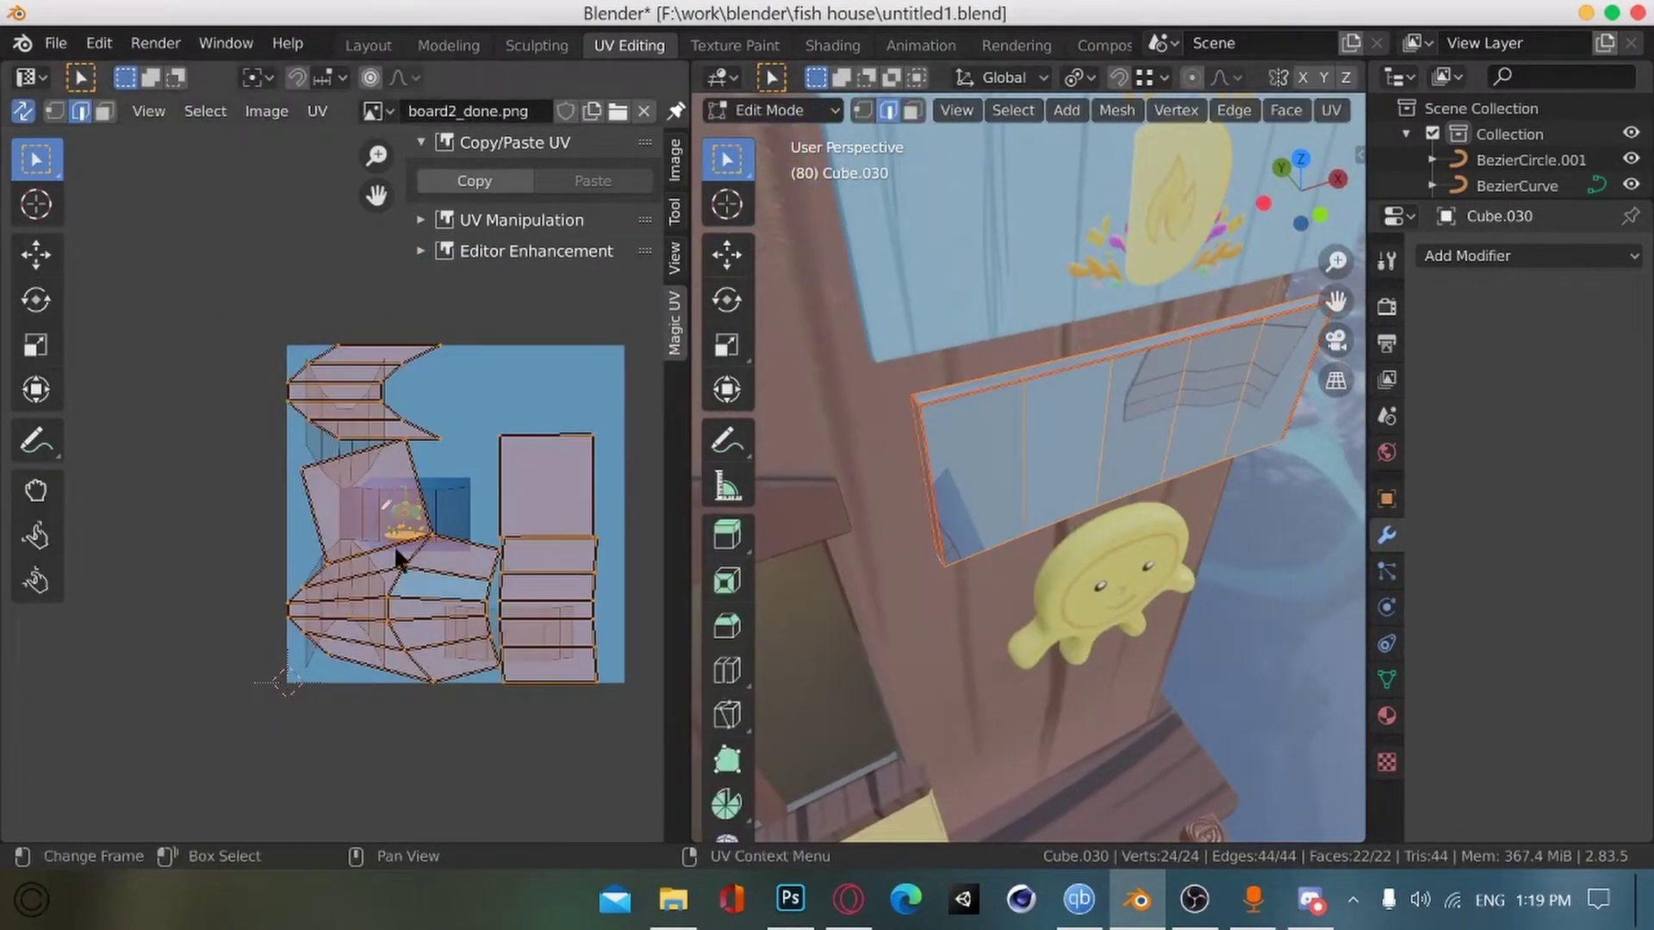
{"action": "key", "text": "u"}
{"action": "left_click", "coordinate": [395, 555]}
Step: Mark seams on further edges along the lower board's thin sides
{"action": "key", "text": "alt+a"}
{"action": "scroll", "coordinate": [1018, 476], "scroll_direction": "up", "scroll_amount": 3}
{"action": "left_click", "coordinate": [1055, 464]}
{"action": "key", "text": "ctrl+e"}
{"action": "middle_click_drag", "start_coordinate": [1018, 476], "coordinate": [1111, 521]}
{"action": "left_click", "coordinate": [1056, 509]}
{"action": "left_click", "coordinate": [1022, 501]}
{"action": "key", "text": "ctrl+e"}
{"action": "left_click", "coordinate": [1022, 508]}
Step: Mark a seam on the short upper edge at the lower board's end and unwrap the whole mesh
{"action": "scroll", "coordinate": [1022, 504], "scroll_direction": "down", "scroll_amount": 2}
{"action": "key", "text": "a"}
{"action": "key", "text": "alt+a"}
{"action": "scroll", "coordinate": [441, 564], "scroll_direction": "up", "scroll_amount": 1}
{"action": "middle_click_drag", "start_coordinate": [441, 564], "coordinate": [503, 580]}
{"action": "middle_click_drag", "start_coordinate": [860, 597], "coordinate": [768, 574]}
{"action": "left_click", "coordinate": [945, 399]}
{"action": "key", "text": "ctrl+e"}
{"action": "left_click", "coordinate": [945, 402]}
{"action": "key", "text": "a"}
{"action": "key", "text": "u"}
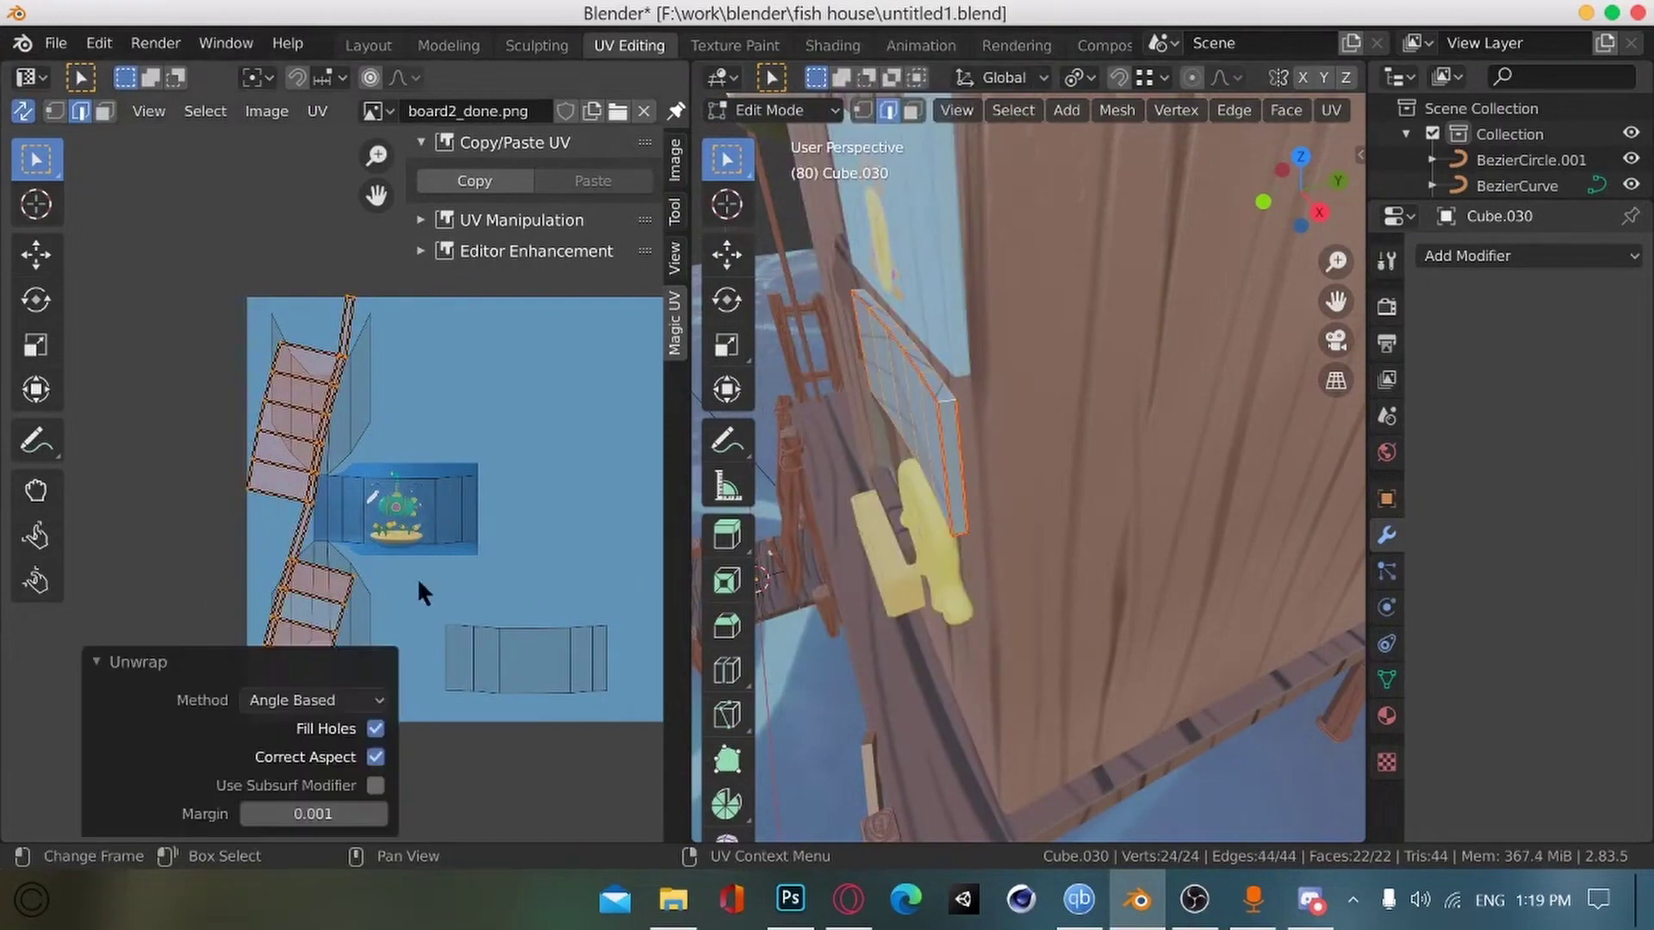
Step: Adjust one more seam edge on the lower board and unwrap the whole mesh again
{"action": "key", "text": "alt+a"}
{"action": "middle_click_drag", "start_coordinate": [1098, 525], "coordinate": [1313, 504]}
{"action": "left_click", "coordinate": [1006, 403]}
{"action": "key", "text": "ctrl+e"}
{"action": "left_click", "coordinate": [1006, 508]}
{"action": "middle_click_drag", "start_coordinate": [1046, 480], "coordinate": [1021, 470]}
{"action": "key", "text": "Tab"}
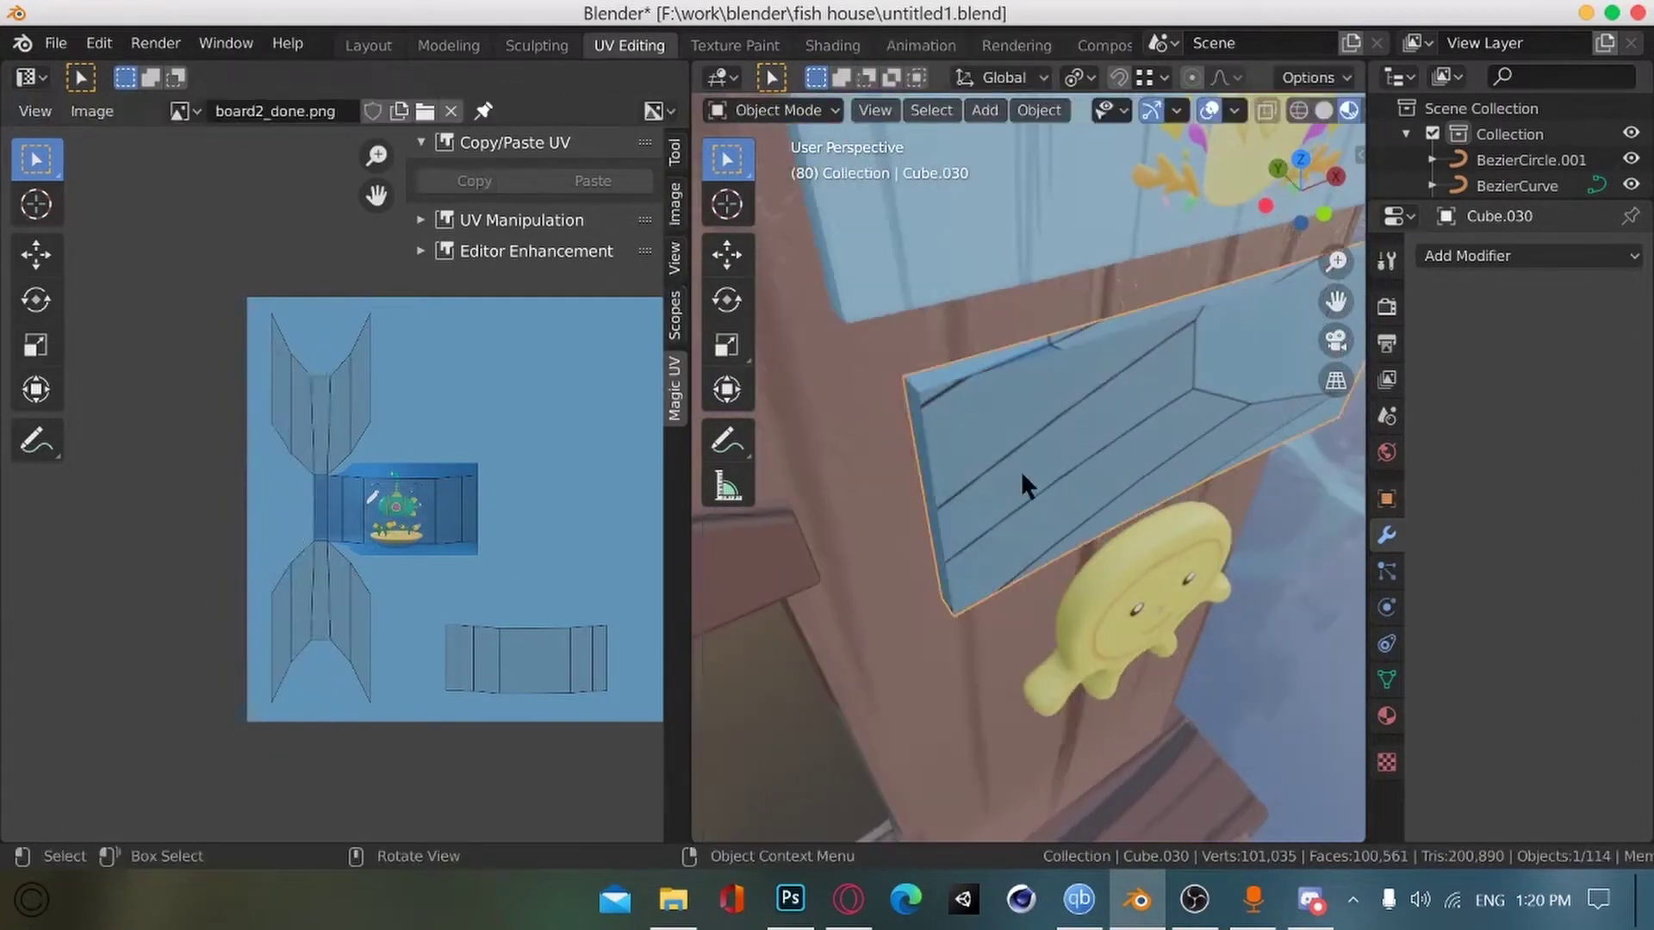
{"action": "key", "text": "Tab"}
{"action": "key", "text": "a"}
{"action": "key", "text": "y"}
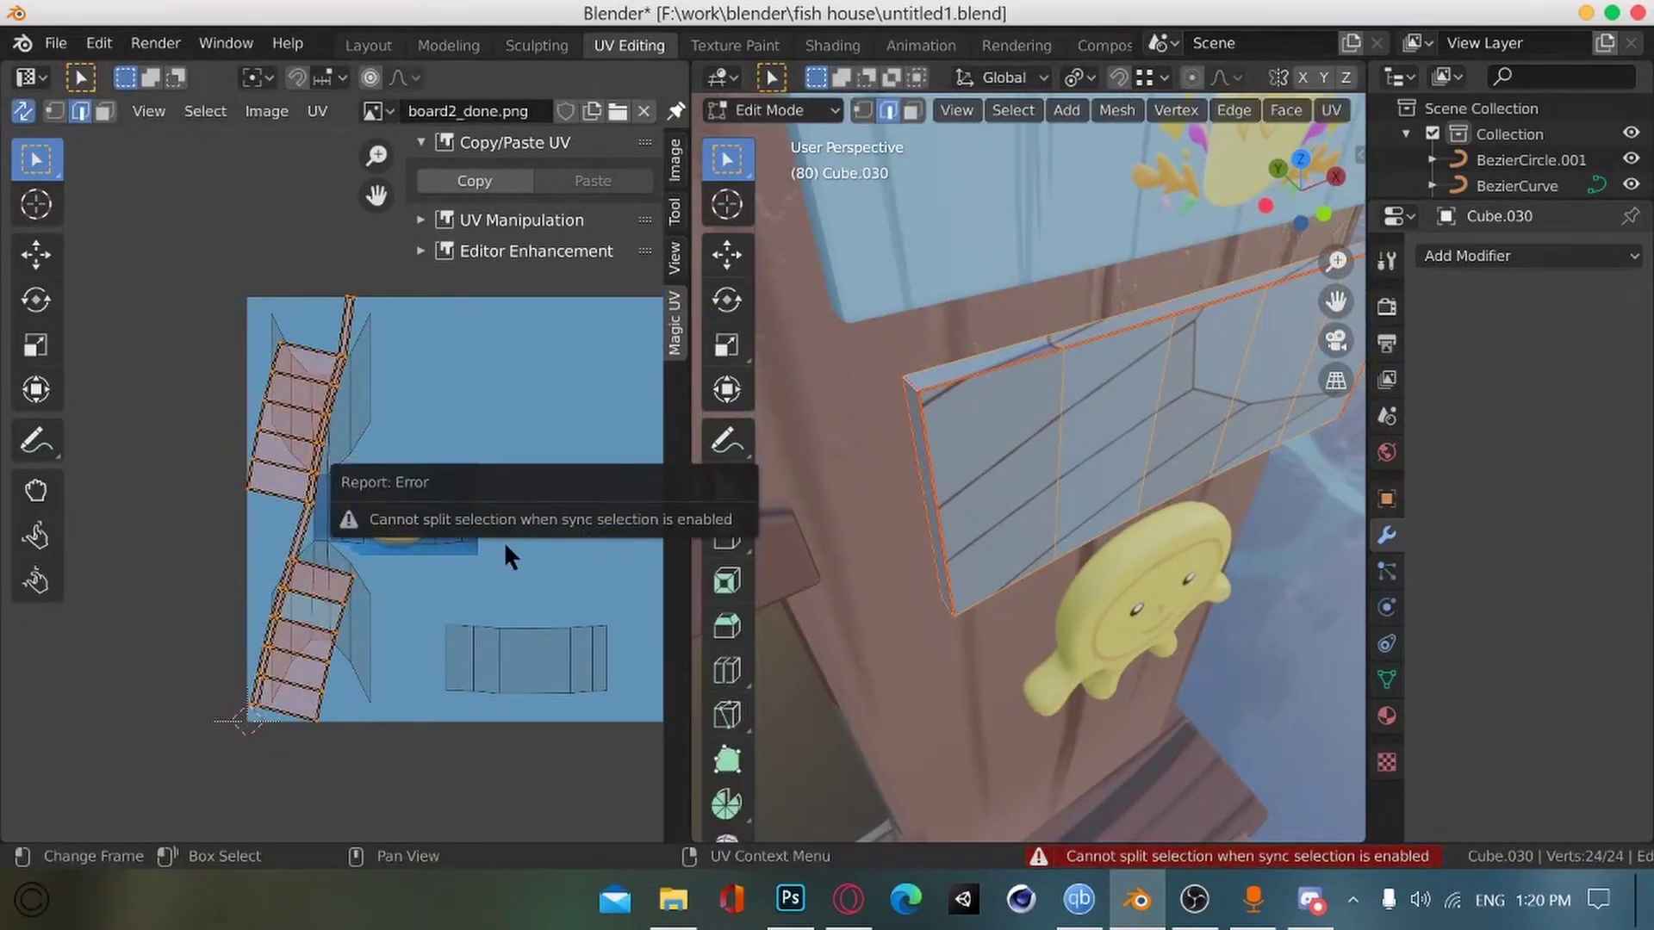
{"action": "key", "text": "u"}
{"action": "key", "text": "alt+a"}
Step: Rotate the lower board's UV islands until the plank rows run horizontally and scale them within the image
{"action": "scroll", "coordinate": [517, 562], "scroll_direction": "down", "scroll_amount": 1}
{"action": "middle_click_drag", "start_coordinate": [561, 563], "coordinate": [531, 592]}
{"action": "scroll", "coordinate": [534, 572], "scroll_direction": "up", "scroll_amount": 1}
{"action": "key", "text": "a"}
{"action": "scroll", "coordinate": [531, 591], "scroll_direction": "down", "scroll_amount": 1}
{"action": "key", "text": "r"}
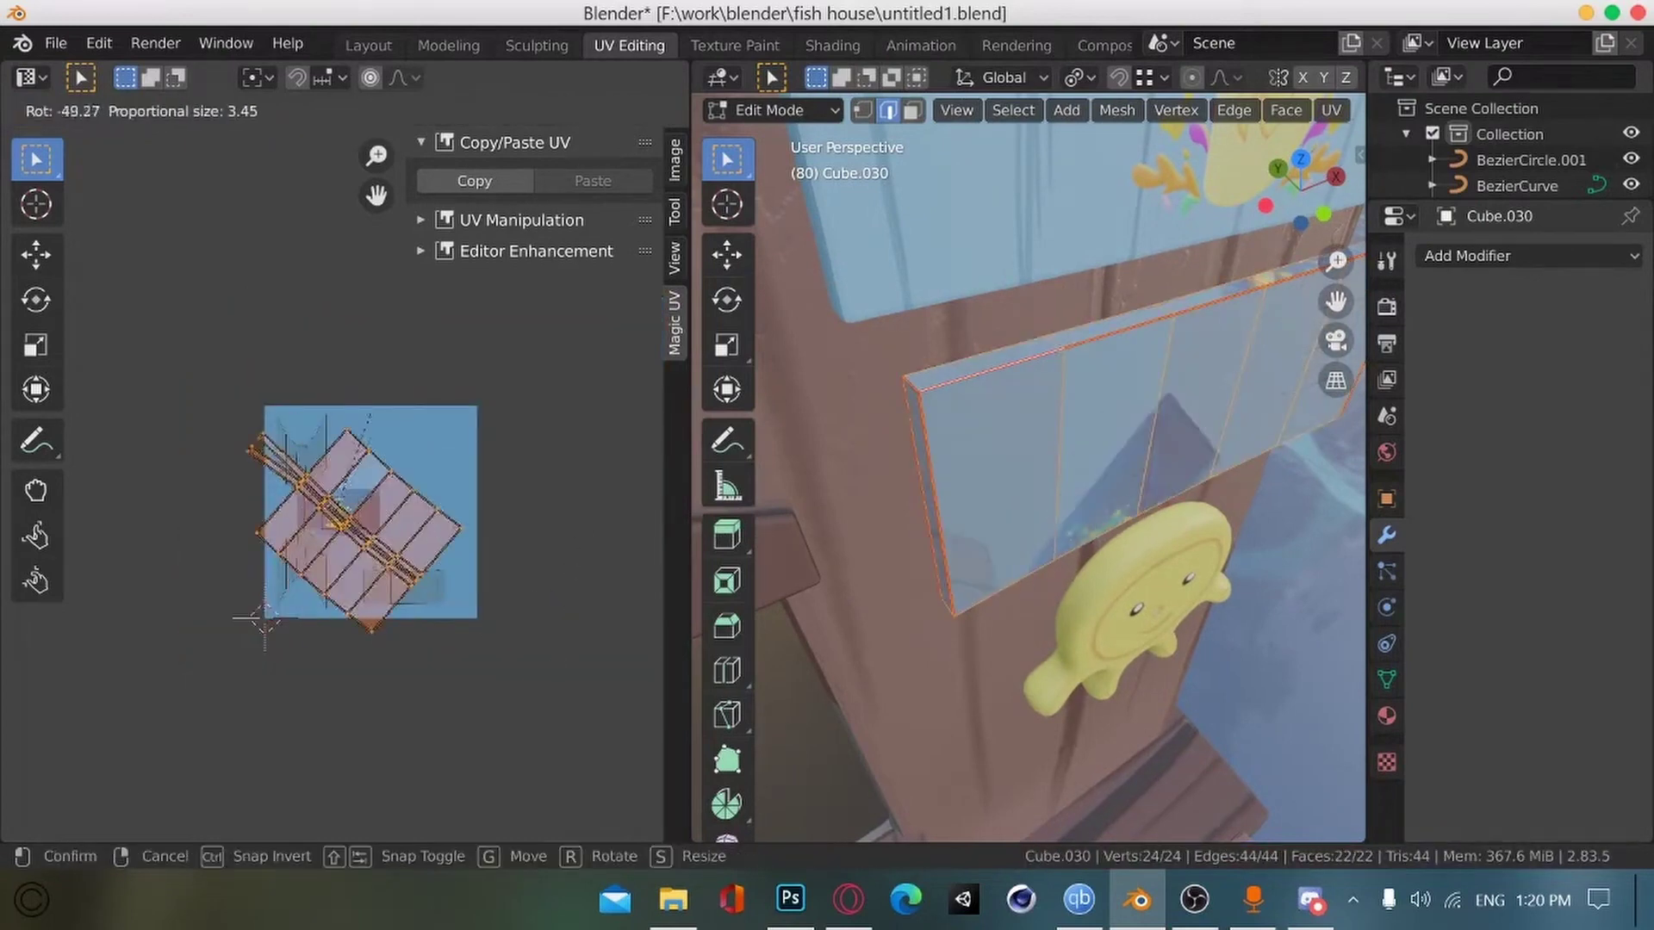
{"action": "left_click", "coordinate": [350, 520]}
{"action": "key", "text": "s"}
{"action": "left_click", "coordinate": [356, 526]}
{"action": "left_click", "coordinate": [403, 528]}
{"action": "key", "text": "alt+a"}
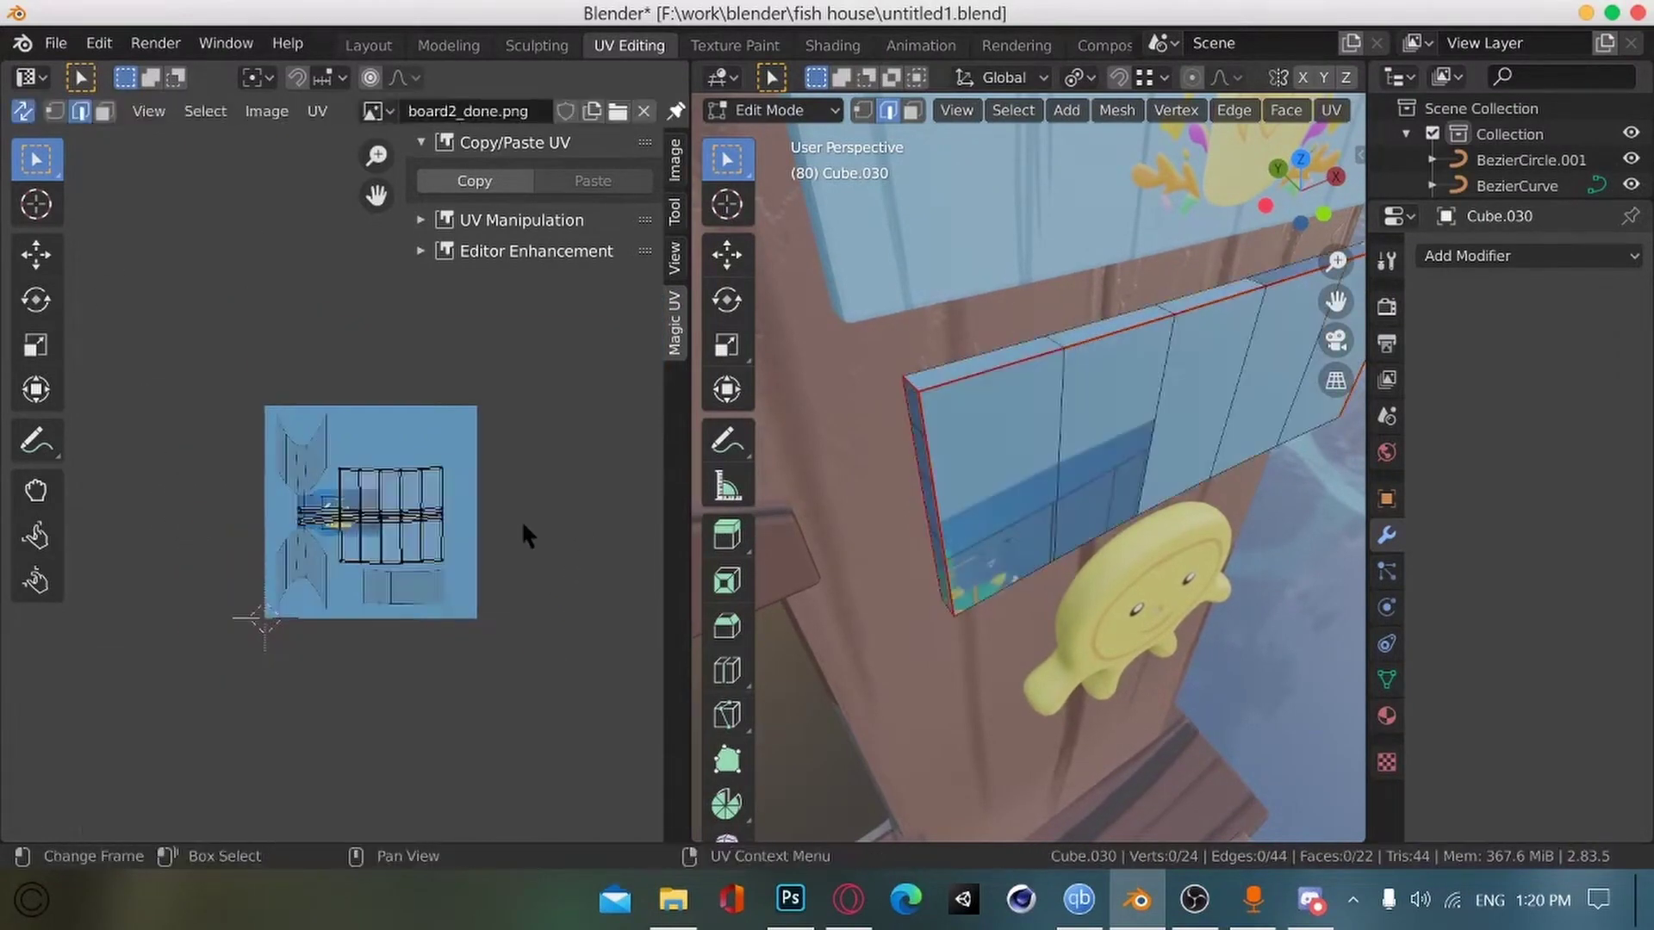
Step: Enlarge the lower board's UV islands and move them about -0.0485 m along X
{"action": "scroll", "coordinate": [522, 534], "scroll_direction": "up", "scroll_amount": 2}
{"action": "key", "text": "a"}
{"action": "key", "text": "s"}
{"action": "left_click", "coordinate": [570, 527]}
{"action": "key", "text": "g"}
{"action": "key", "text": "x"}
{"action": "left_click", "coordinate": [558, 516]}
Step: Export the lower board's UV layout, overwriting board2.png in the fish house folder
{"action": "left_click", "coordinate": [151, 117]}
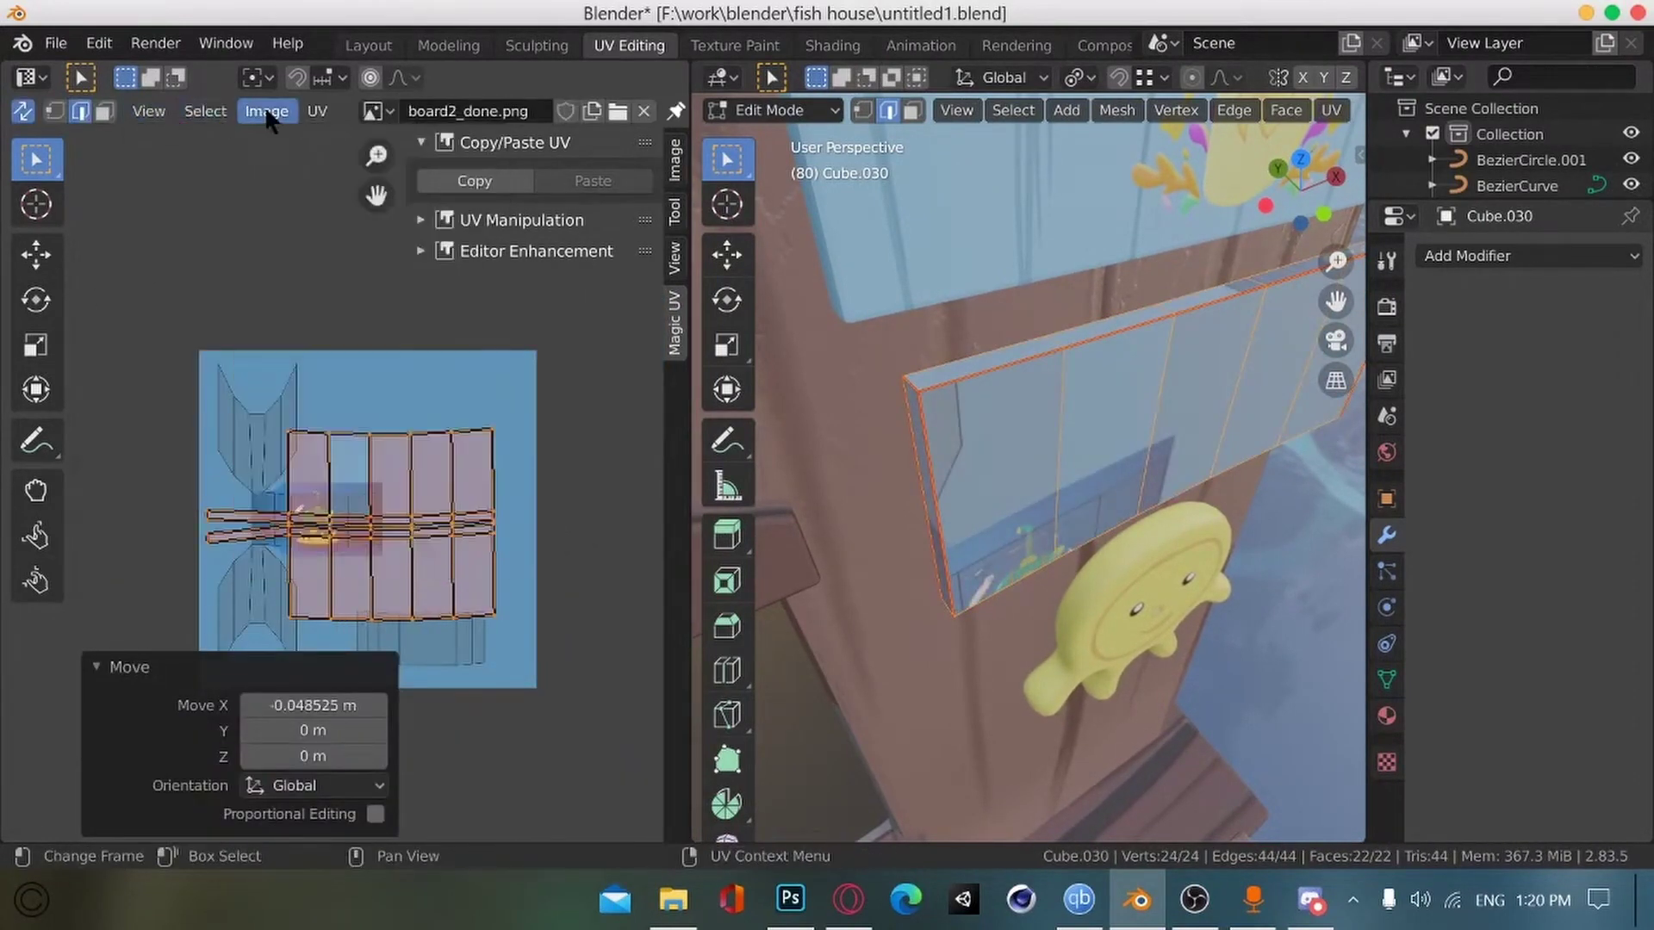
{"action": "left_click", "coordinate": [317, 111]}
{"action": "left_click", "coordinate": [437, 687]}
{"action": "left_click", "coordinate": [982, 207]}
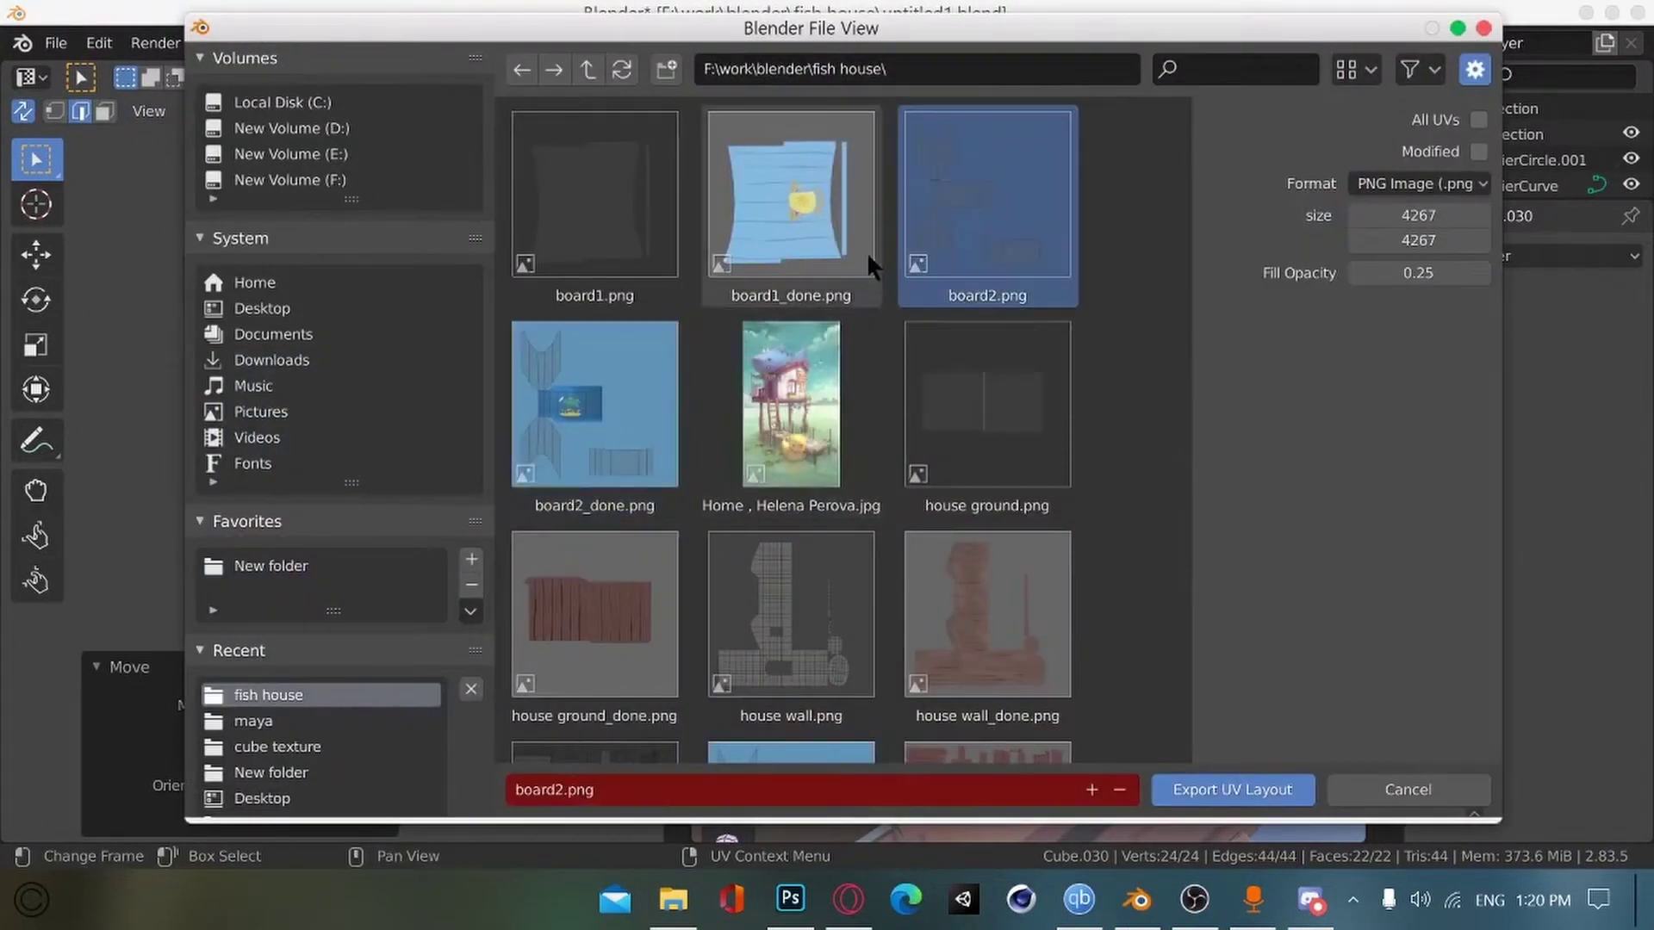
{"action": "left_click", "coordinate": [1240, 794]}
Step: Switch to Photoshop and replace the old board2 layer with the re-exported board2.png, placed over the full canvas
{"action": "left_click", "coordinate": [791, 899]}
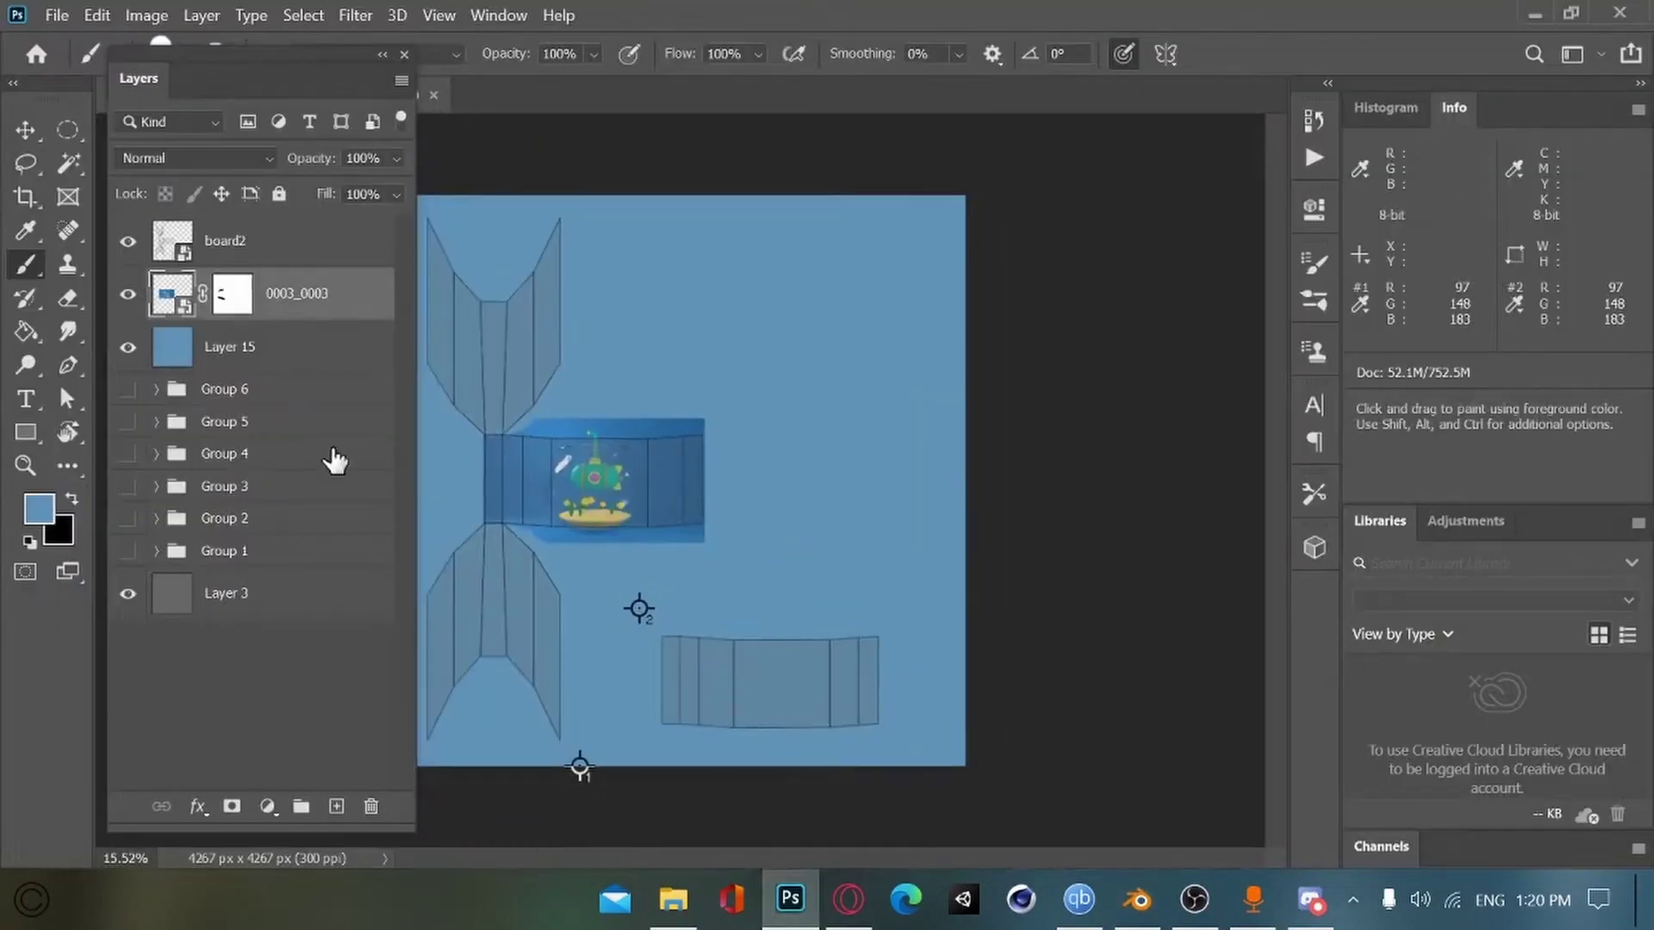
{"action": "left_click", "coordinate": [258, 240]}
{"action": "left_click", "coordinate": [672, 899]}
{"action": "key", "text": "super+e"}
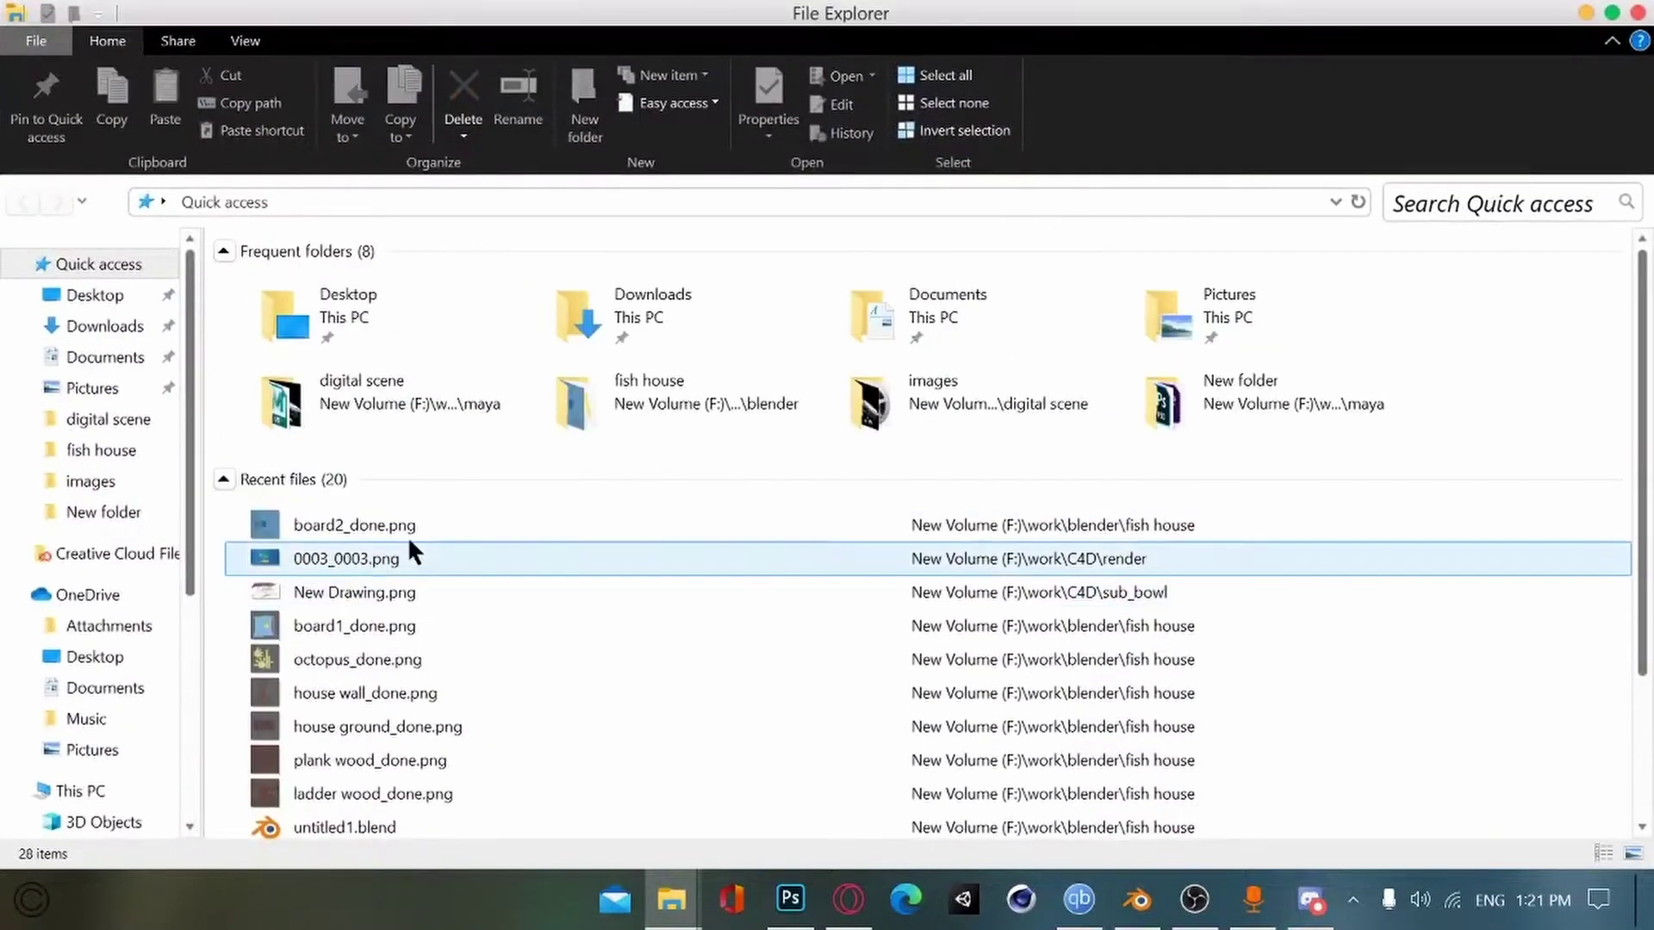
{"action": "right_click", "coordinate": [412, 531]}
{"action": "left_click", "coordinate": [575, 809]}
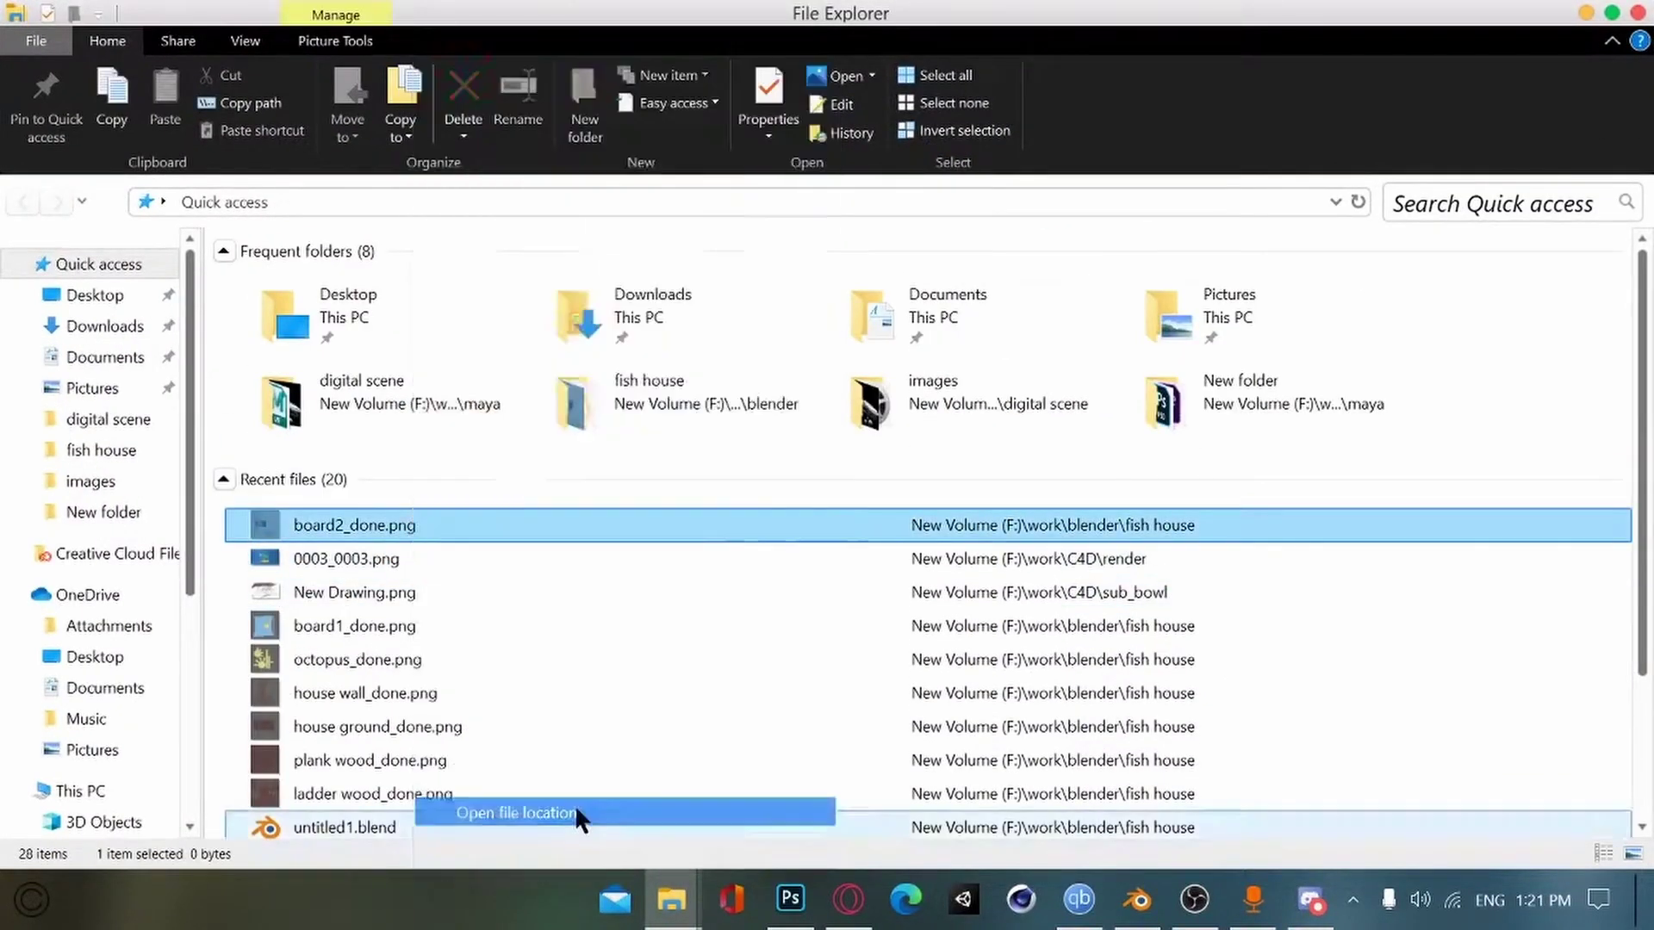
{"action": "left_click_drag", "start_coordinate": [589, 337], "coordinate": [308, 418]}
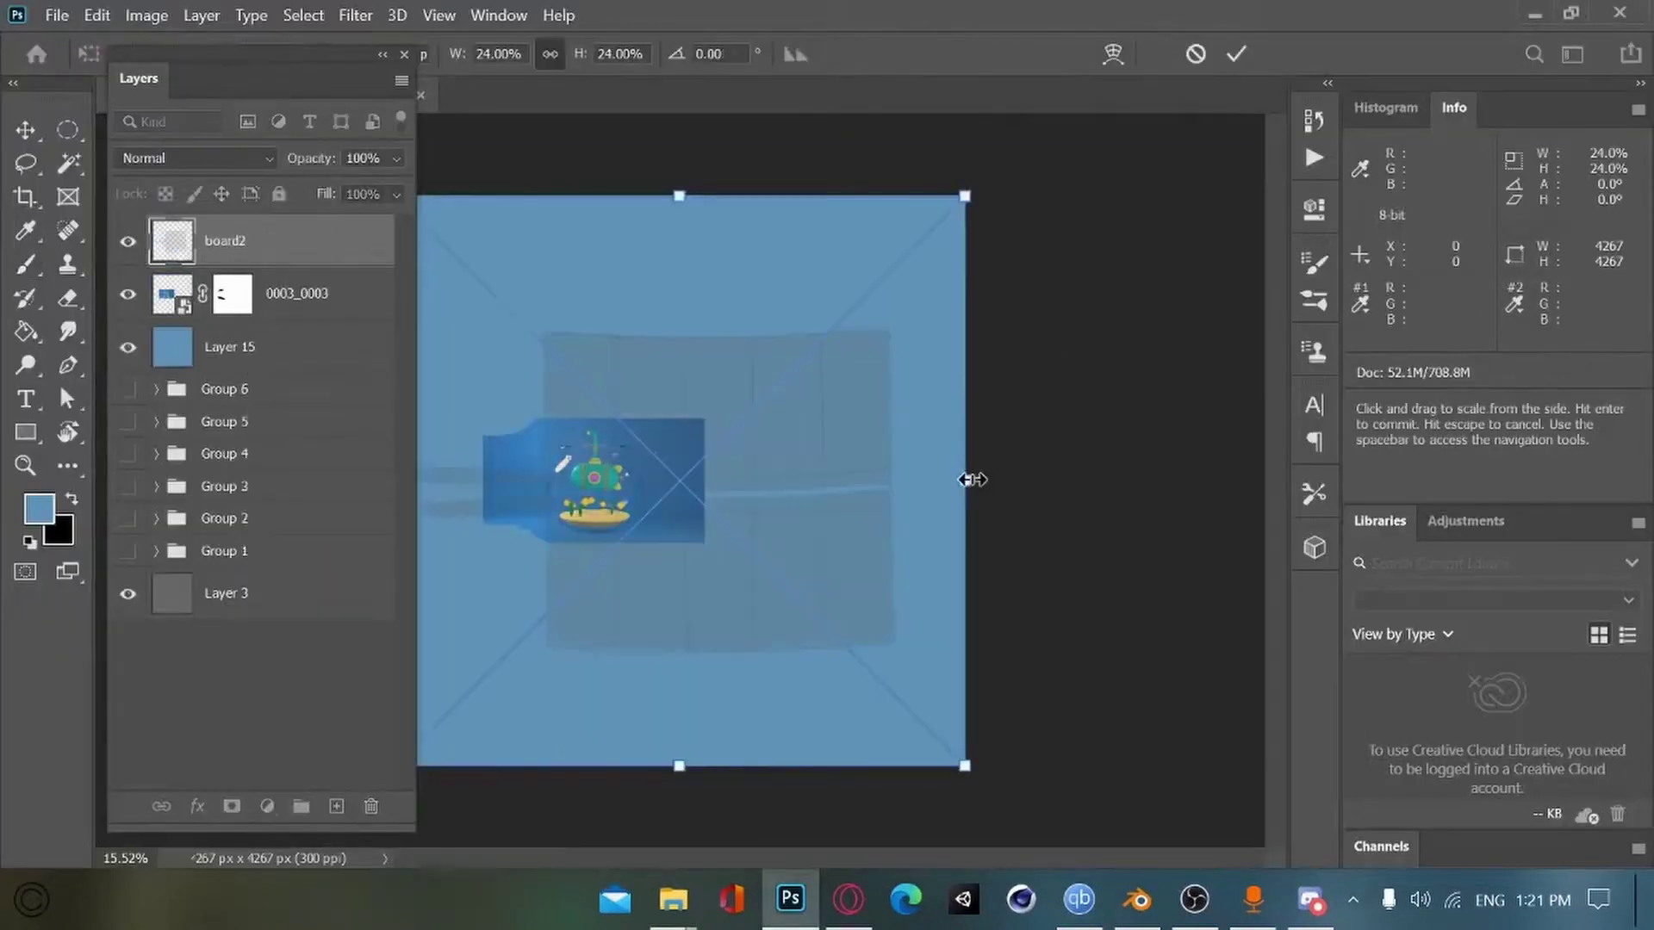
{"action": "key", "text": "Return"}
Step: Enlarge the submarine image on layer 0003_0003 and position it over the upper row of planks
{"action": "scroll", "coordinate": [783, 595], "scroll_direction": "up", "scroll_amount": 2, "text": "alt"}
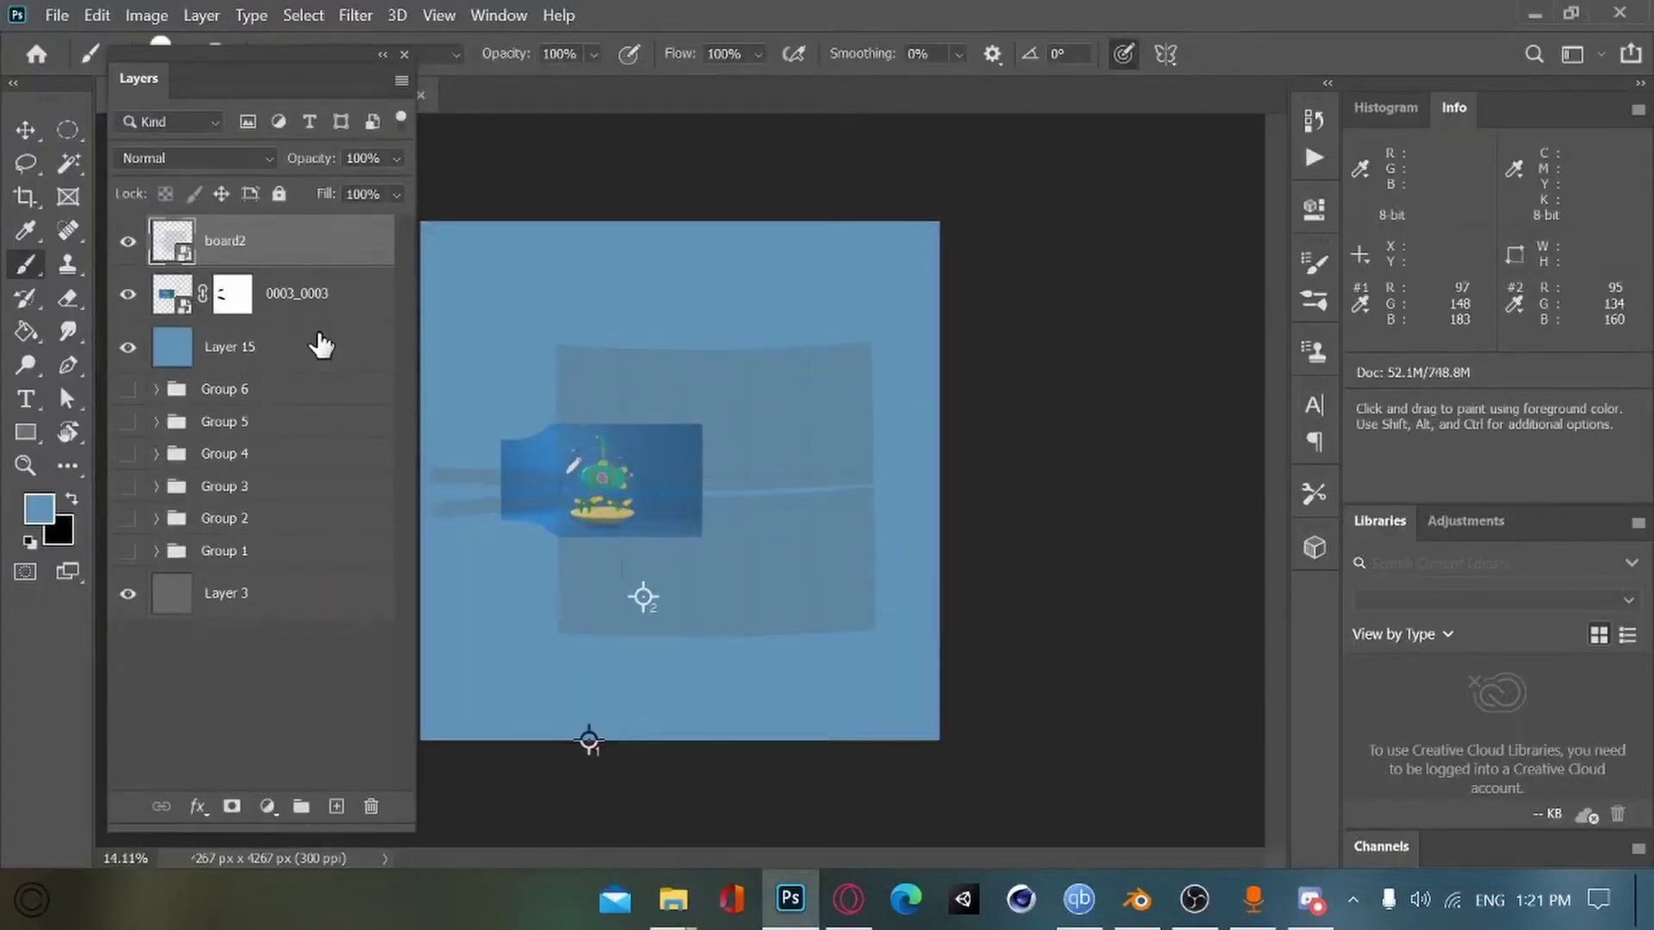
{"action": "scroll", "coordinate": [779, 578], "scroll_direction": "down", "scroll_amount": 1, "text": "alt"}
{"action": "key", "text": "v"}
{"action": "key", "text": "alt+v"}
{"action": "left_click", "coordinate": [284, 297]}
{"action": "key", "text": "ctrl+t"}
{"action": "left_click_drag", "start_coordinate": [700, 517], "coordinate": [782, 465]}
{"action": "scroll", "coordinate": [781, 465], "scroll_direction": "up", "scroll_amount": 3, "text": "alt"}
{"action": "key", "text": "Return"}
Step: Create a new layer above Layer 15 and paint sampled blue along the submarine image's left edge
{"action": "key", "text": "b"}
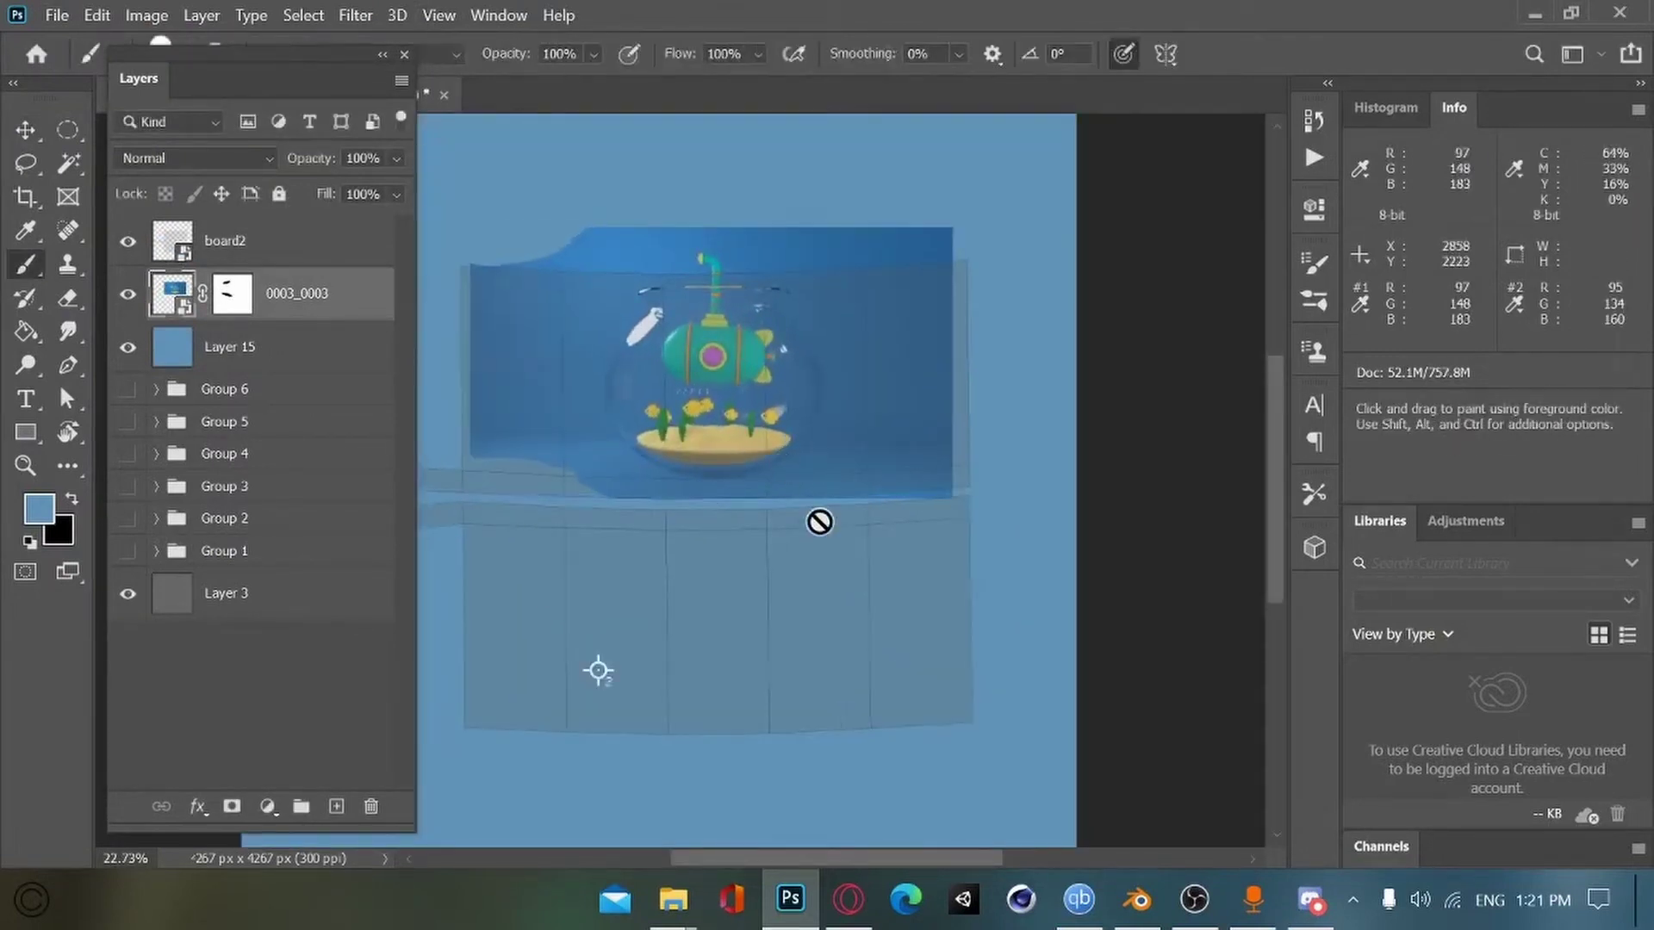
{"action": "left_click", "coordinate": [171, 348]}
{"action": "scroll", "coordinate": [501, 379], "scroll_direction": "down", "scroll_amount": 1, "text": "alt"}
{"action": "scroll", "coordinate": [502, 379], "scroll_direction": "up", "scroll_amount": 2, "text": "alt"}
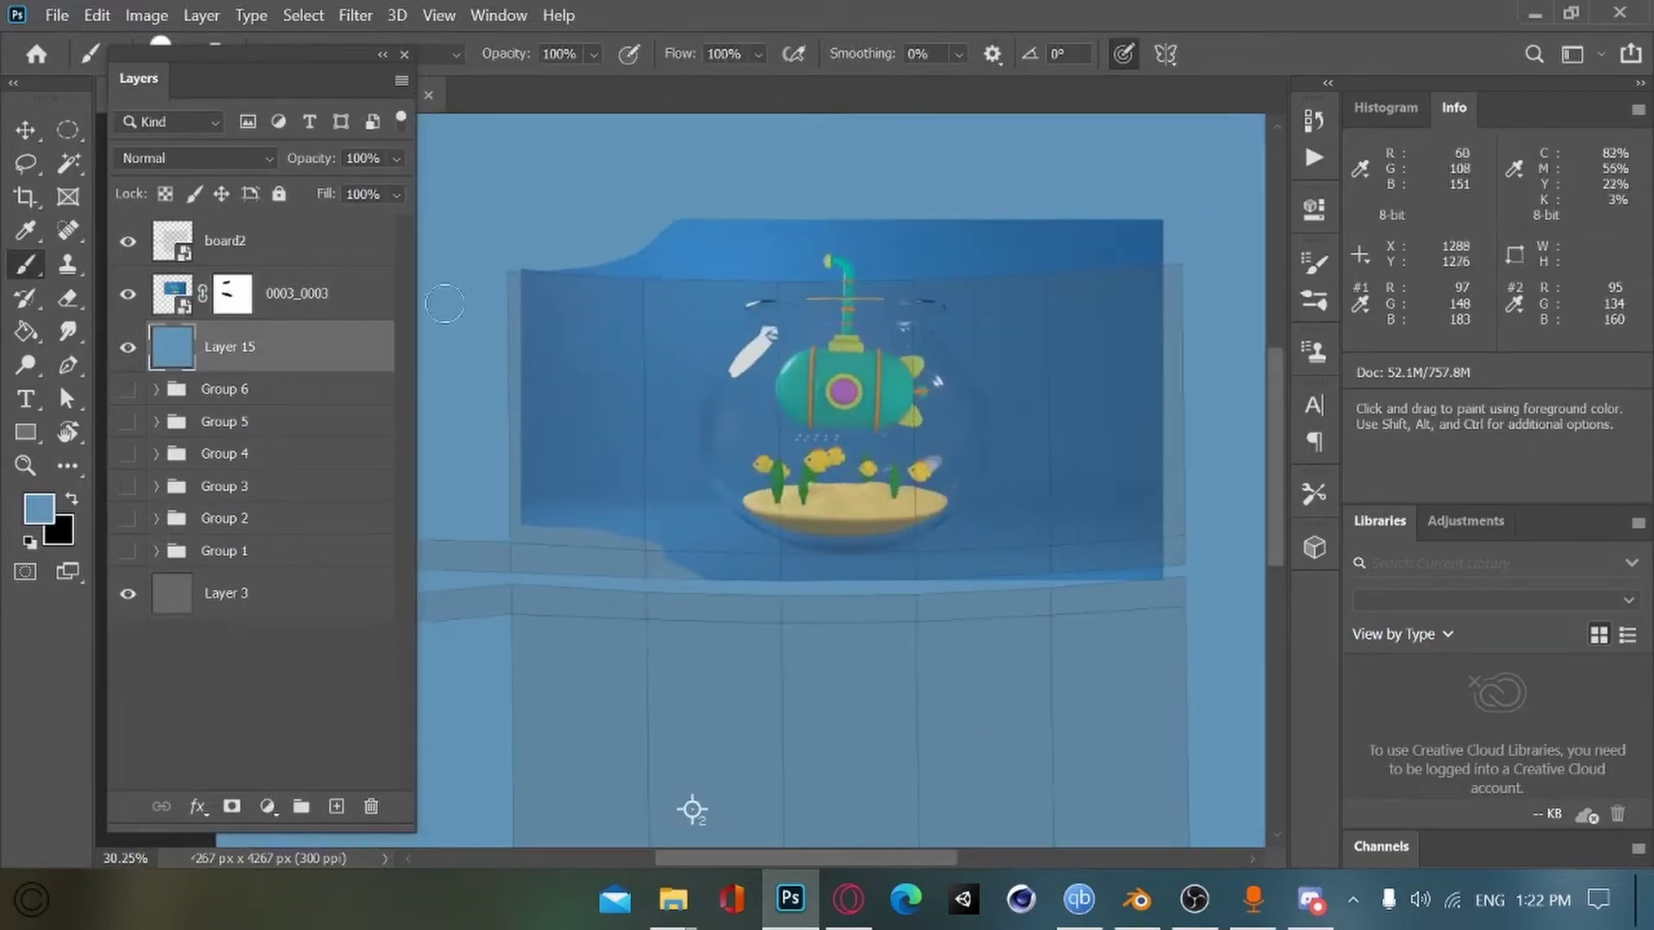
{"action": "key", "text": "ctrl+shift+alt+n"}
{"action": "left_click", "coordinate": [516, 357], "text": "alt"}
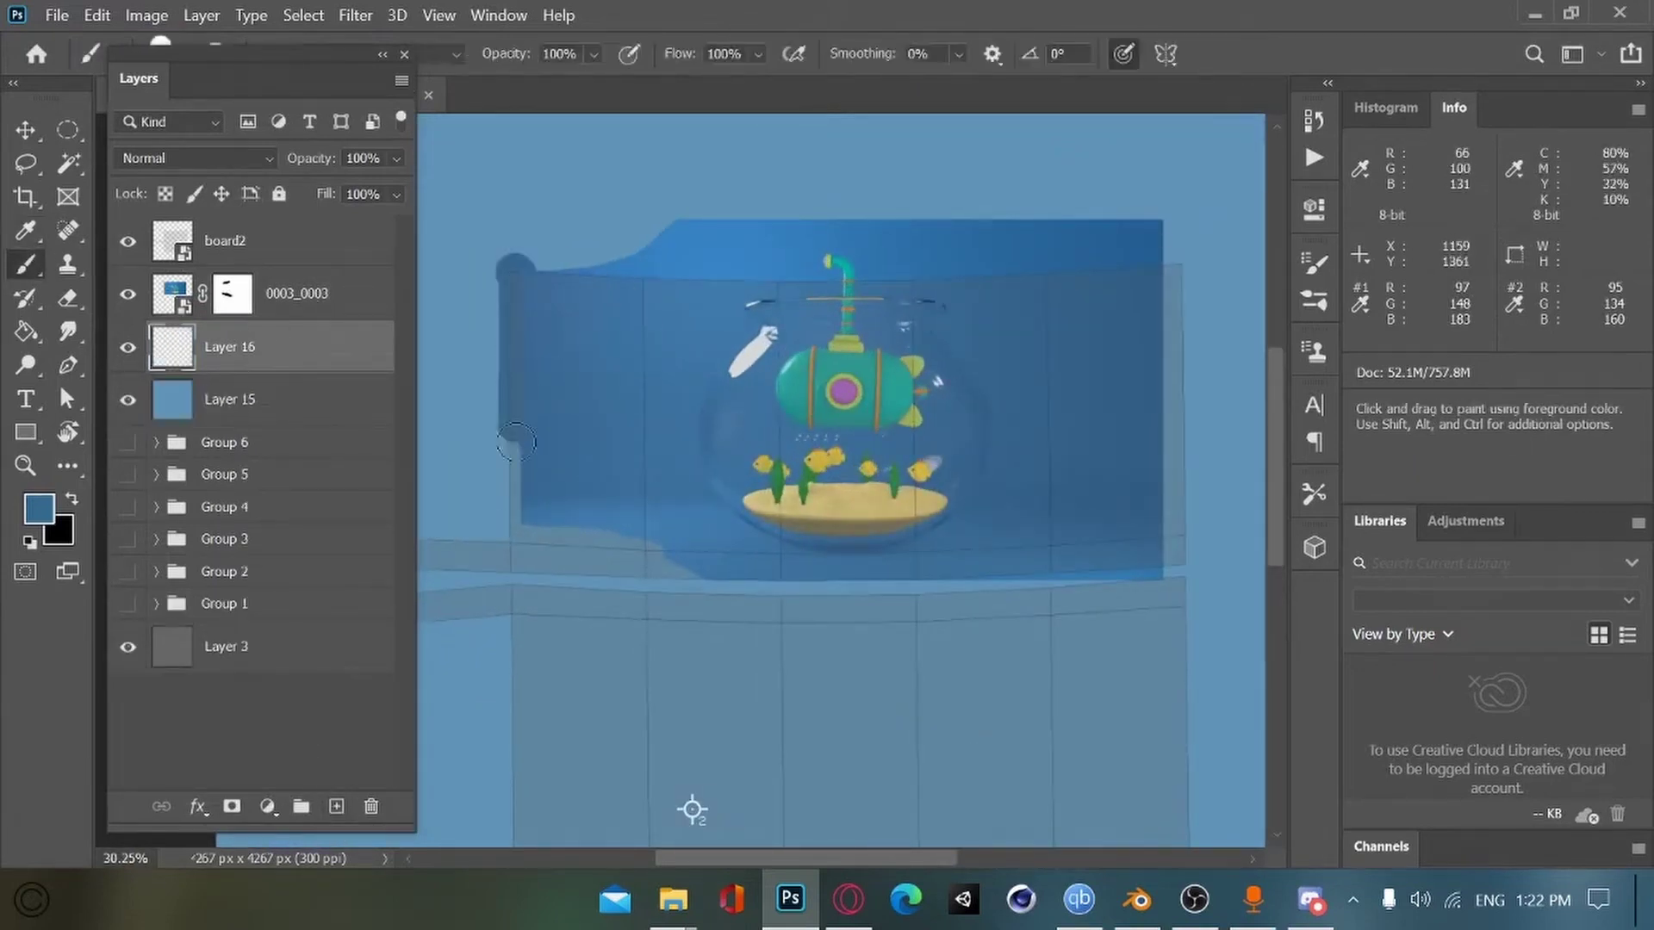
{"action": "key", "text": "ctrl+z"}
{"action": "key", "text": "j"}
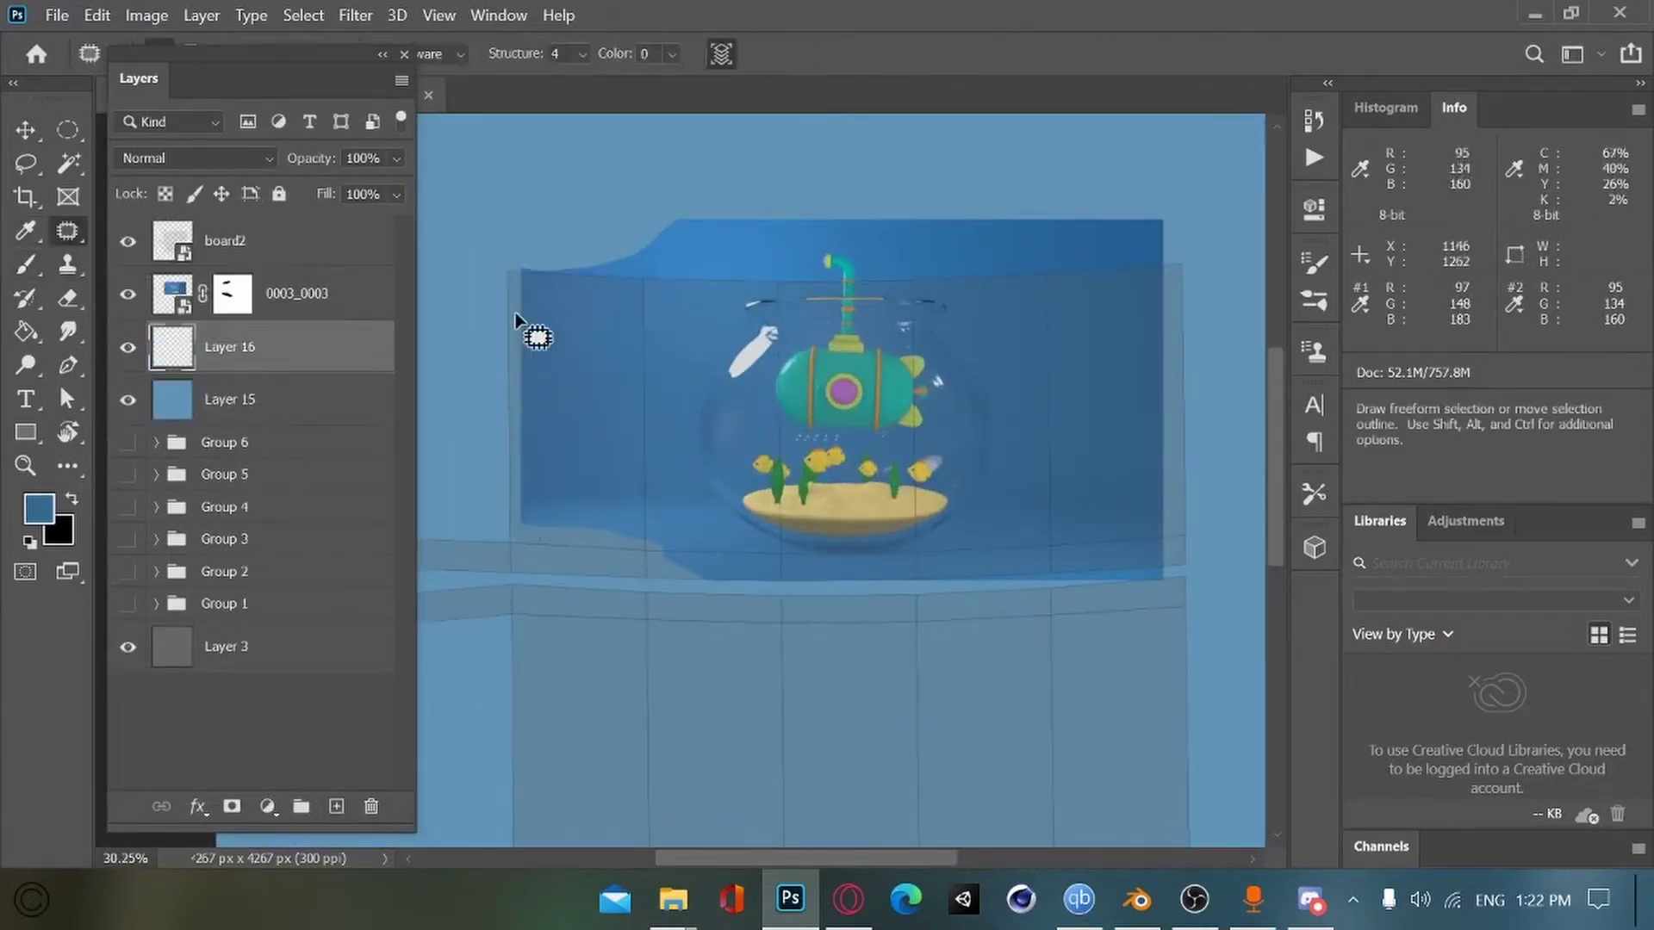
{"action": "left_click_drag", "start_coordinate": [524, 350], "coordinate": [522, 406]}
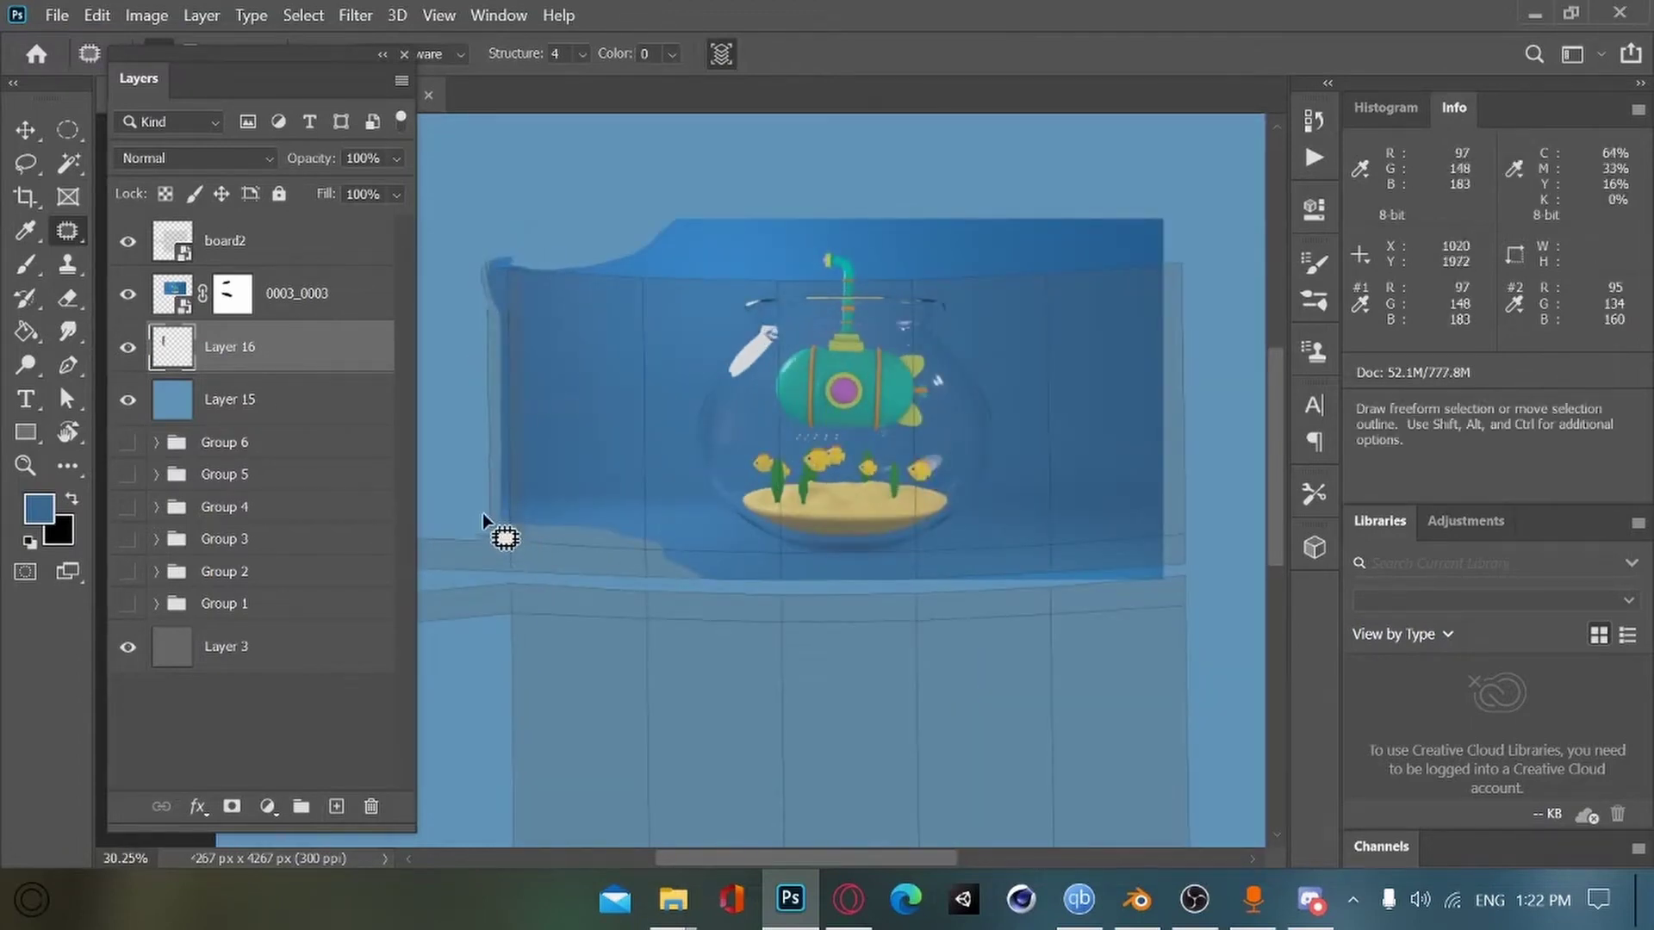
{"action": "scroll", "coordinate": [590, 521], "scroll_direction": "down", "scroll_amount": 5, "text": "alt"}
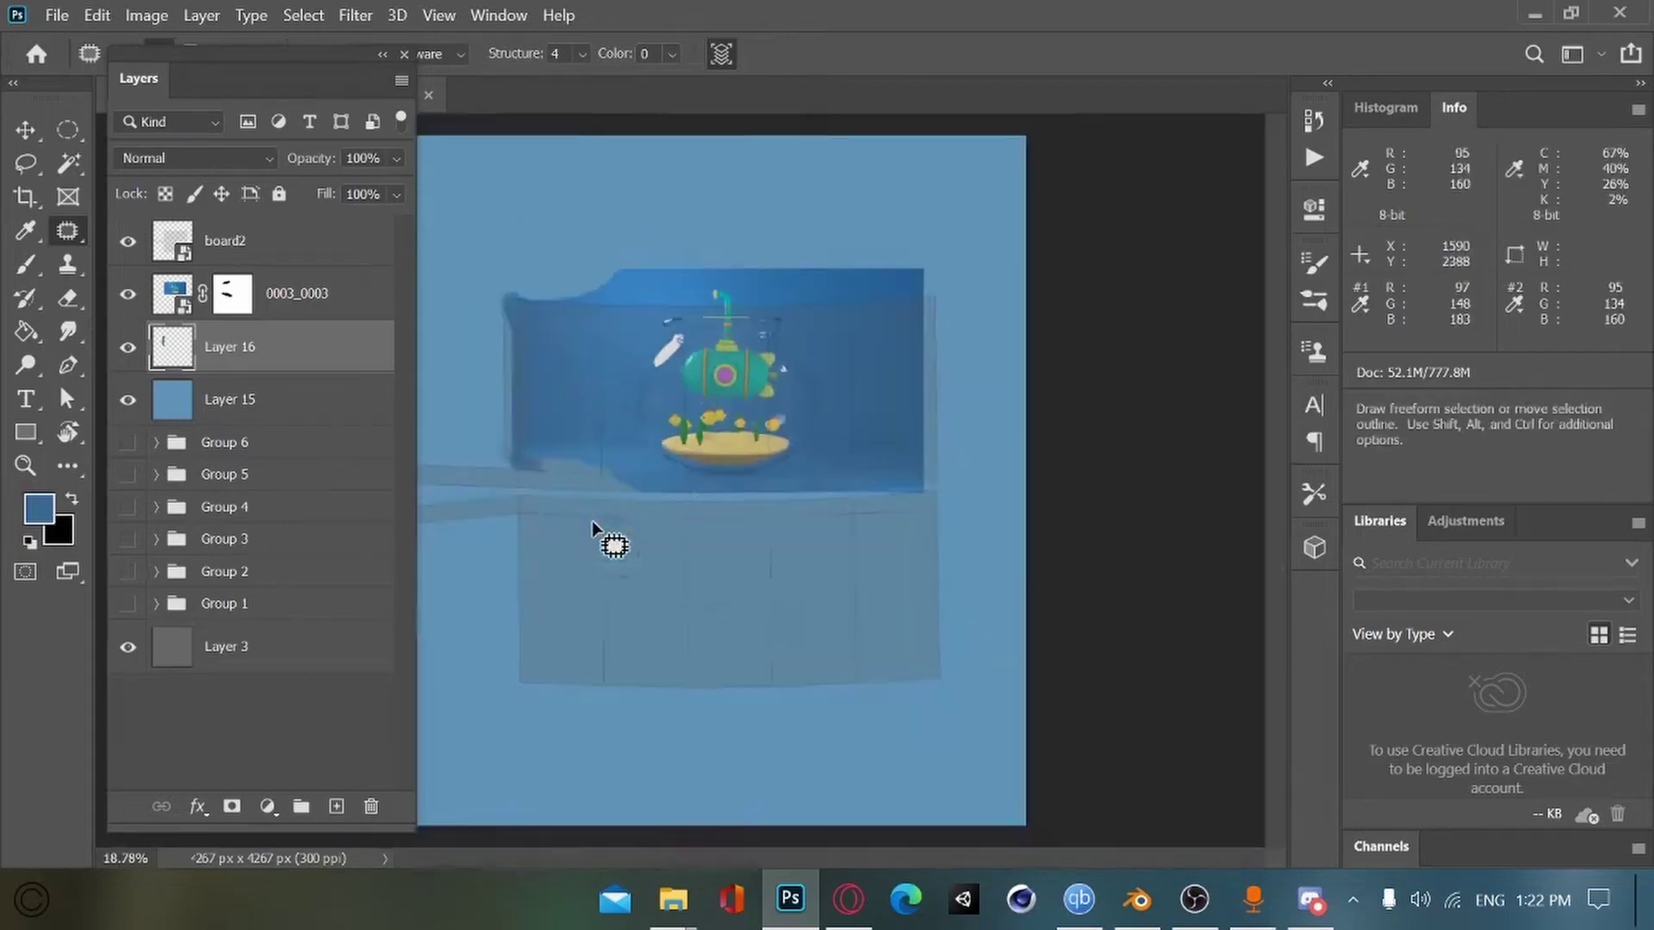
Step: Disable the layer mask on the 0003_0003 submarine image
{"action": "scroll", "coordinate": [705, 523], "scroll_direction": "up", "scroll_amount": 3, "text": "alt"}
{"action": "scroll", "coordinate": [705, 524], "scroll_direction": "down", "scroll_amount": 2, "text": "alt"}
{"action": "key", "text": "v"}
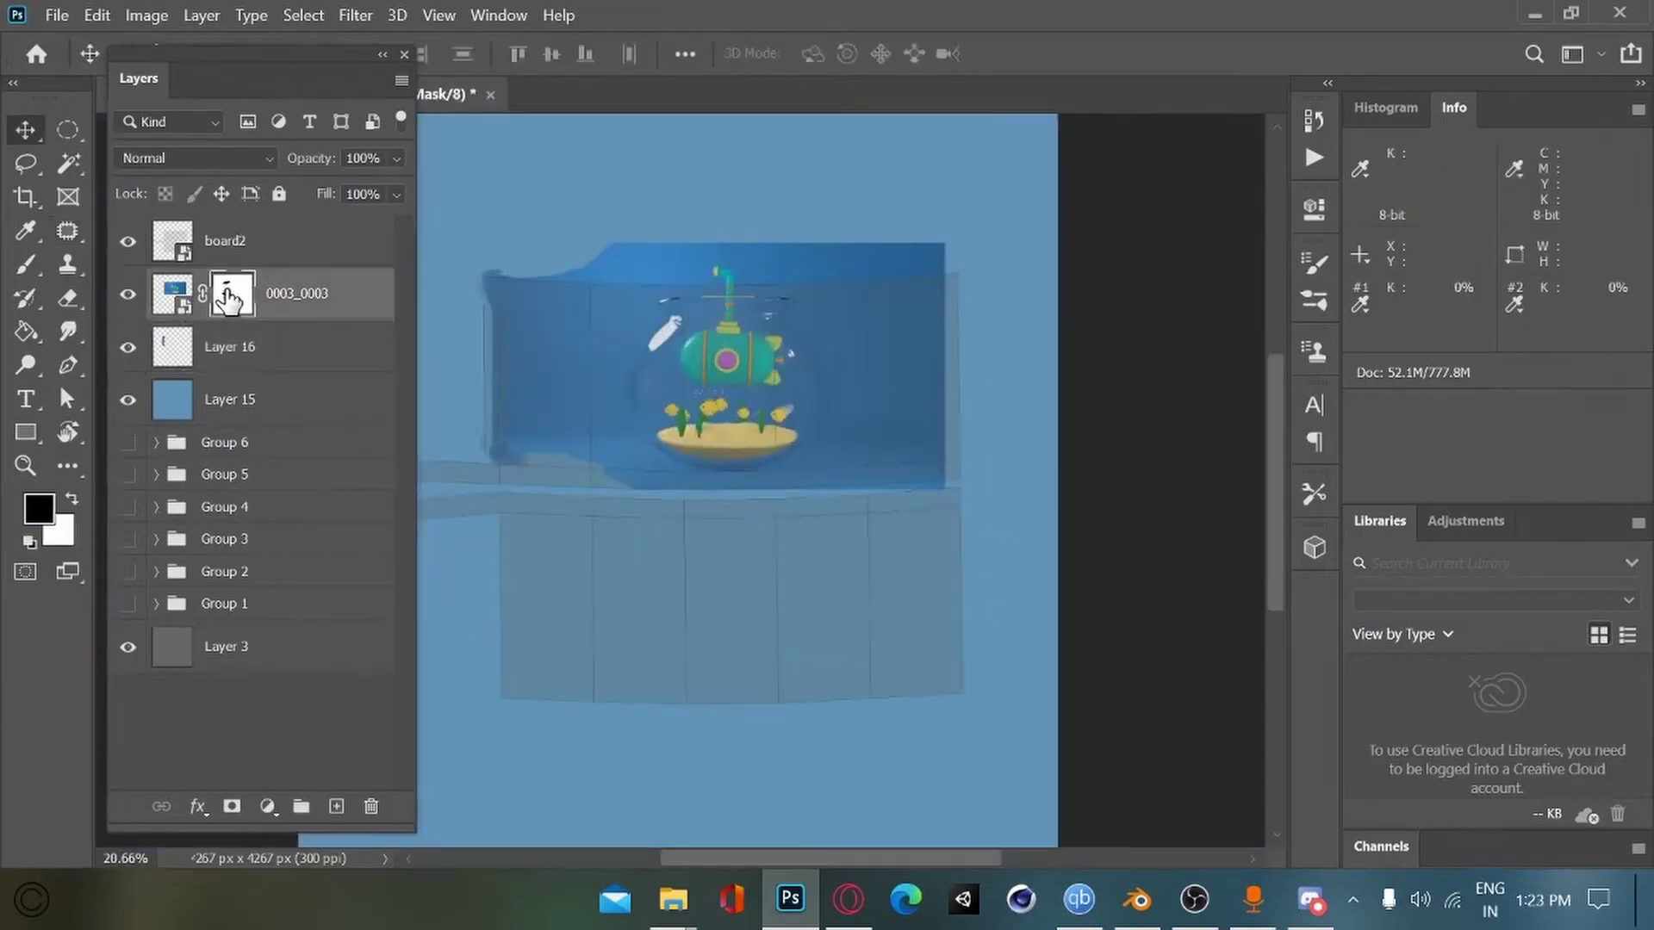
{"action": "right_click", "coordinate": [229, 297]}
{"action": "left_click", "coordinate": [276, 307]}
Step: Reposition the submarine image over the upper planks and stretch its width to about 2669 px
{"action": "scroll", "coordinate": [562, 461], "scroll_direction": "up", "scroll_amount": 2, "text": "alt"}
{"action": "left_click_drag", "start_coordinate": [745, 502], "coordinate": [768, 554]}
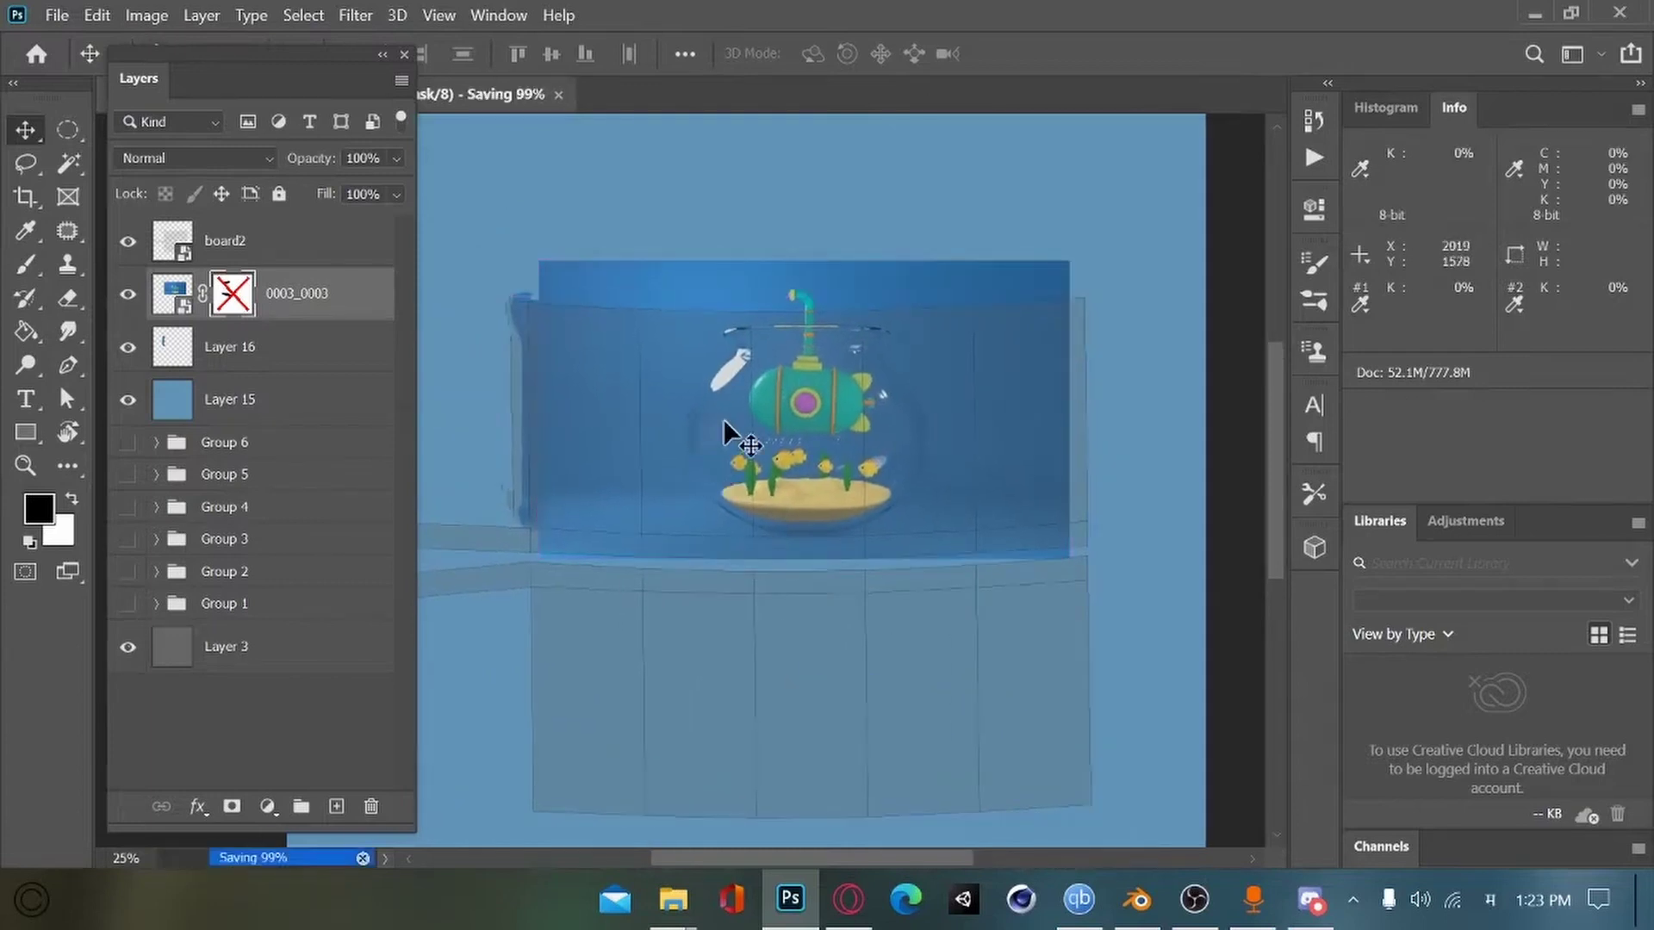
{"action": "key", "text": "ctrl+t"}
{"action": "left_click_drag", "start_coordinate": [1070, 409], "coordinate": [1093, 413]}
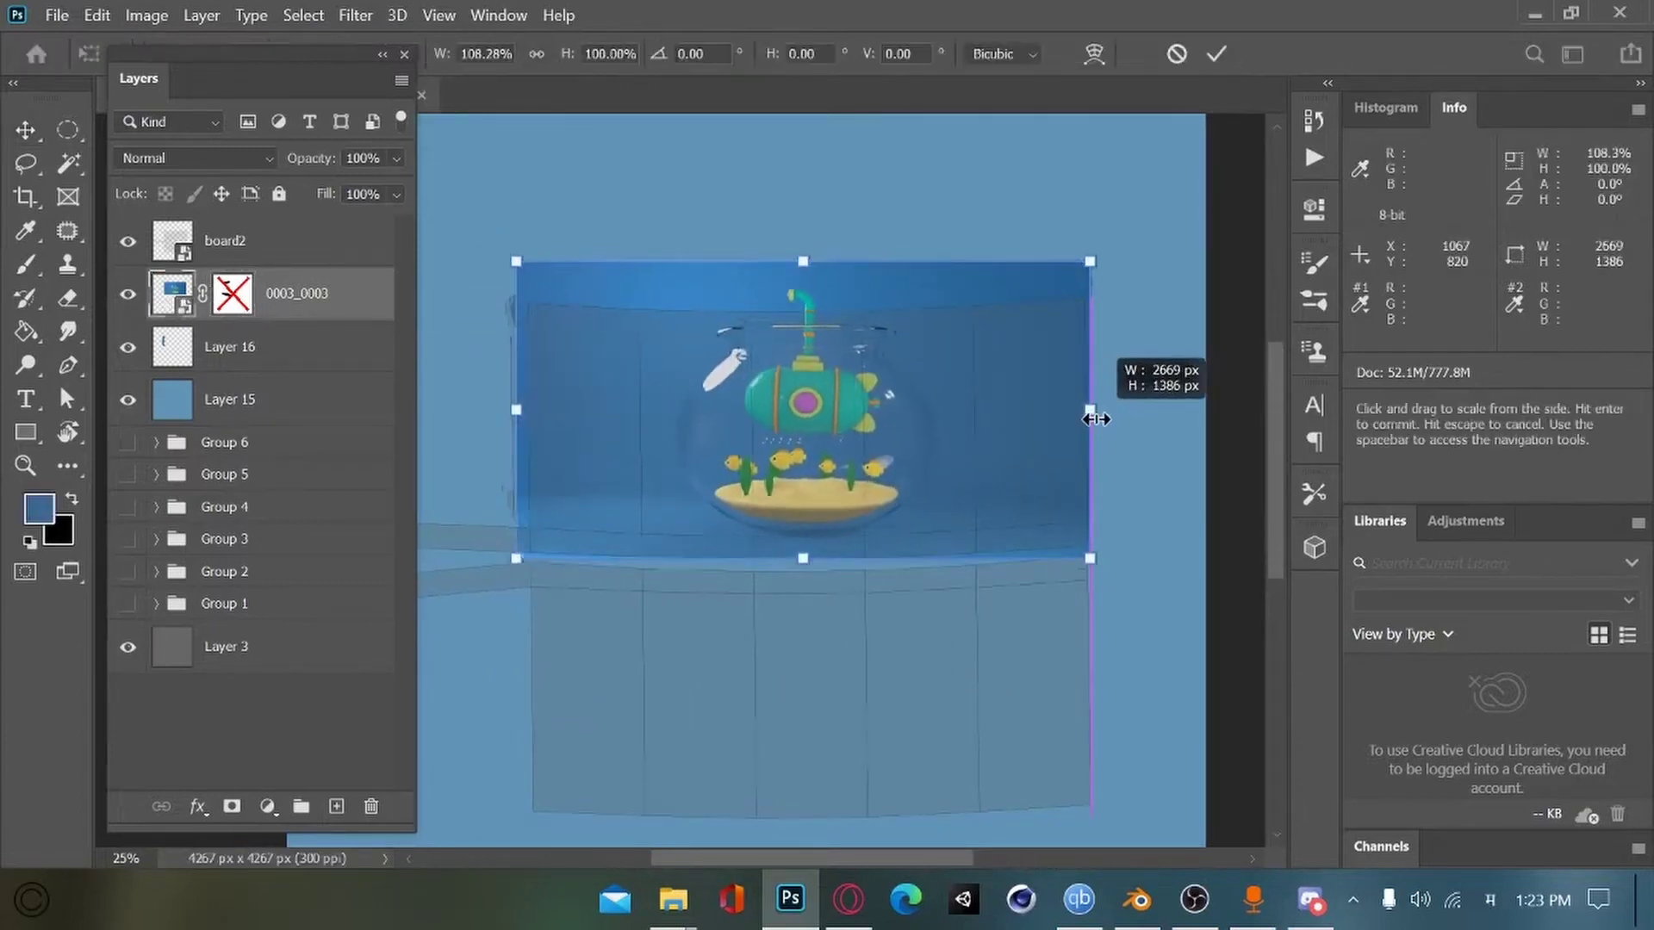
{"action": "key", "text": "Return"}
Step: Hide the board2 layout layer and save the texture as board2_done.png, replacing the existing file
{"action": "scroll", "coordinate": [801, 491], "scroll_direction": "down", "scroll_amount": 1, "text": "alt"}
{"action": "left_click", "coordinate": [132, 250]}
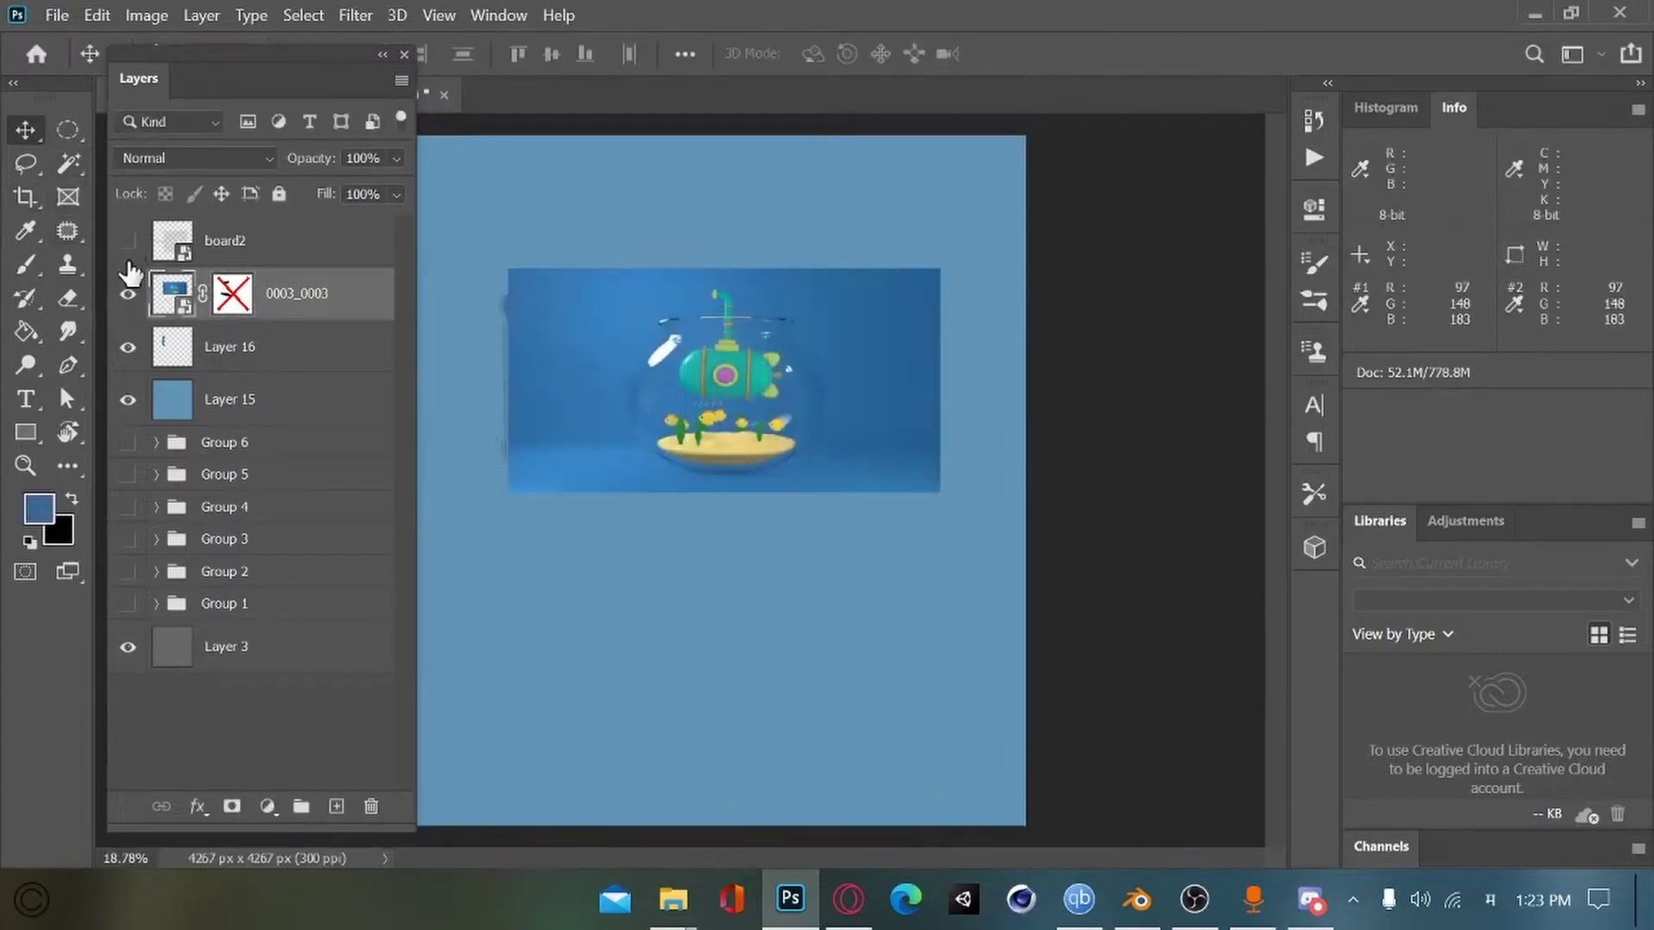
{"action": "left_click", "coordinate": [57, 15]}
{"action": "mouse_move", "coordinate": [163, 370]}
{"action": "left_click", "coordinate": [439, 370]}
{"action": "left_click", "coordinate": [740, 283]}
{"action": "left_click", "coordinate": [1059, 556]}
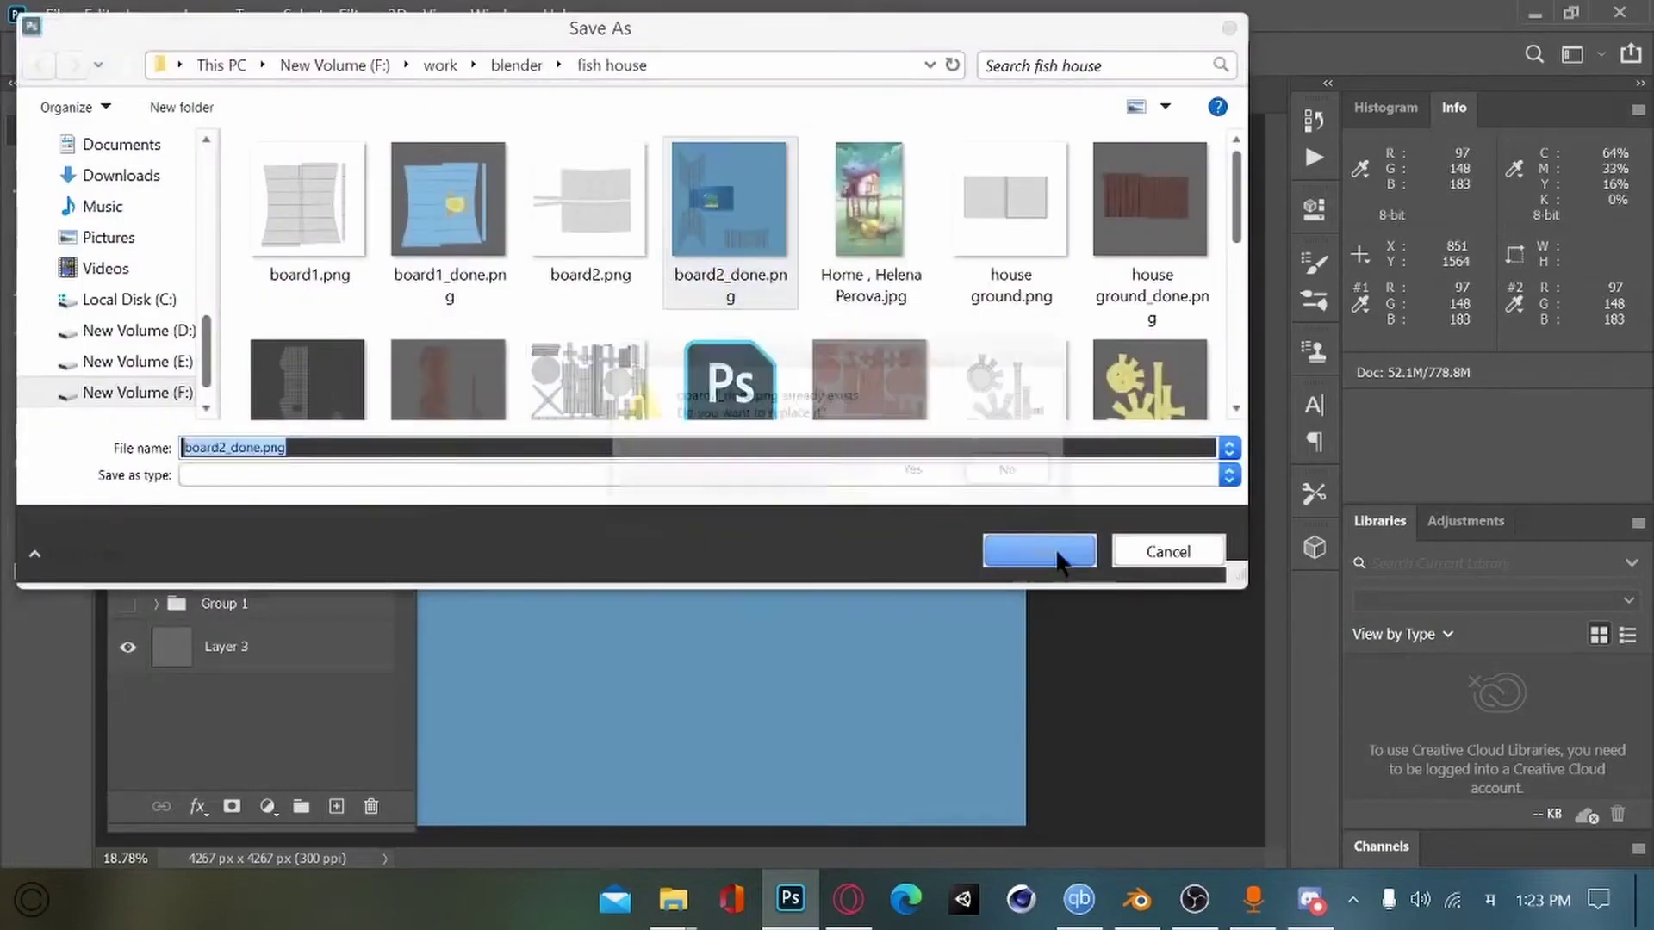
{"action": "left_click", "coordinate": [906, 480]}
Step: Switch to Blender, leave Edit Mode and bring up the lower_board material's nodes in the Shading workspace
{"action": "left_click", "coordinate": [1137, 899]}
{"action": "key", "text": "Tab"}
{"action": "left_click", "coordinate": [832, 46]}
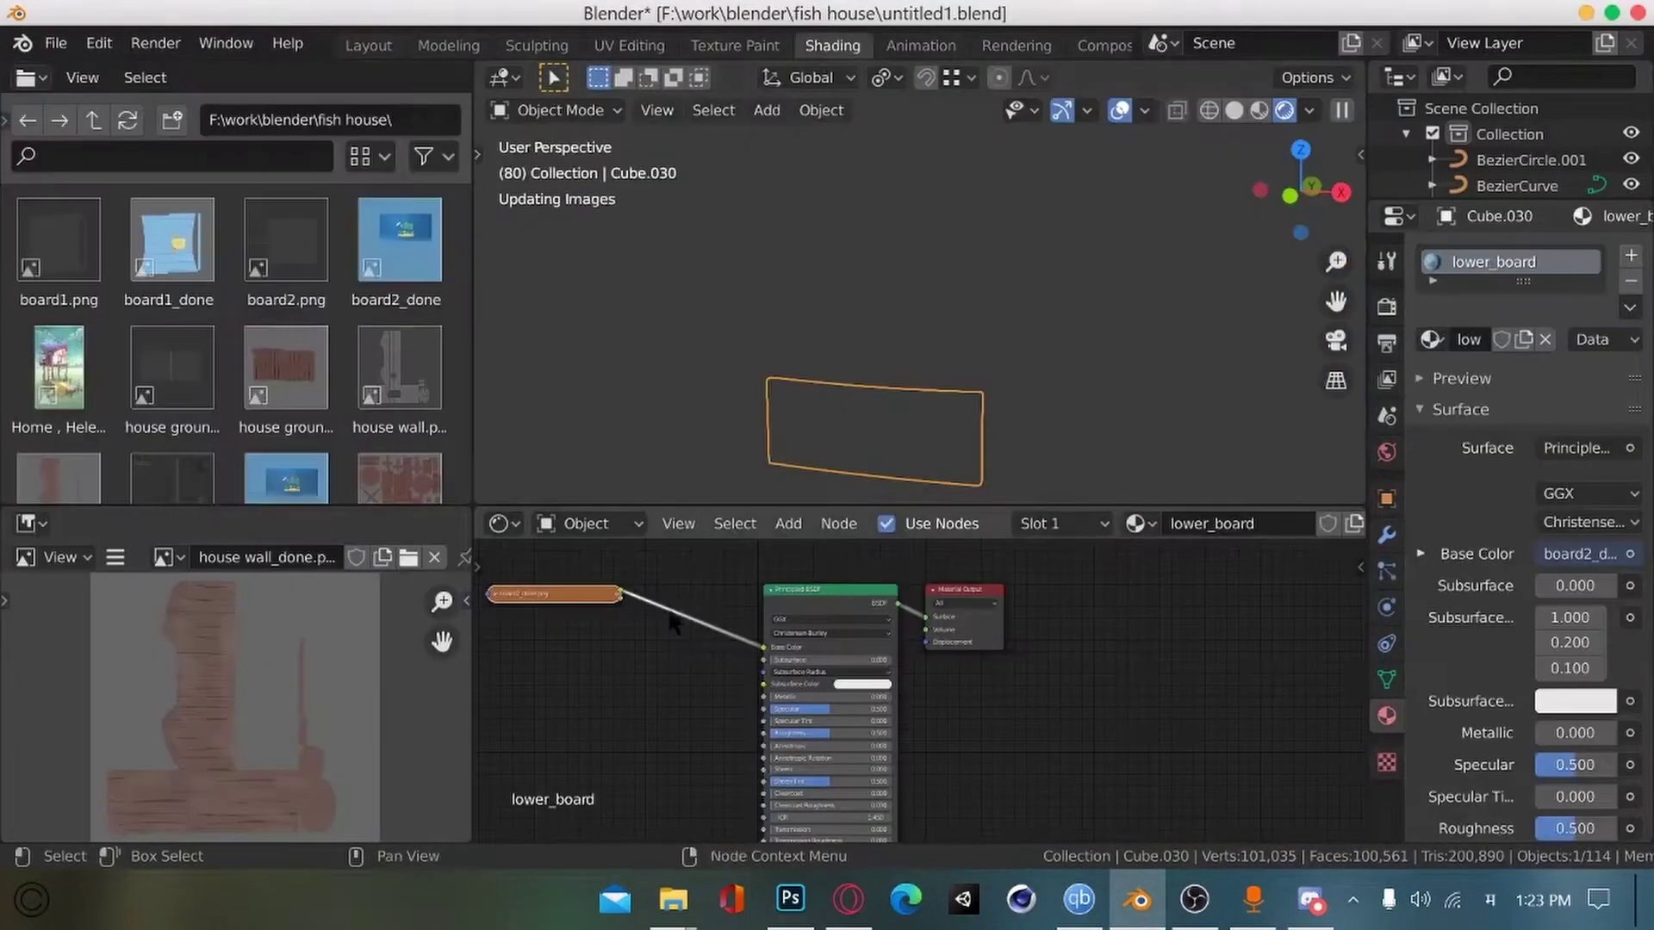
{"action": "scroll", "coordinate": [671, 620], "scroll_direction": "up", "scroll_amount": 5}
{"action": "middle_click_drag", "start_coordinate": [672, 620], "coordinate": [826, 613]}
{"action": "scroll", "coordinate": [809, 720], "scroll_direction": "down", "scroll_amount": 5}
{"action": "mouse_move", "coordinate": [808, 720]}
{"action": "middle_mouse_down"}
{"action": "mouse_move", "coordinate": [823, 683]}
{"action": "mouse_move", "coordinate": [801, 683]}
{"action": "middle_mouse_up"}
{"action": "scroll", "coordinate": [801, 683], "scroll_direction": "up", "scroll_amount": 2}
{"action": "left_click_drag", "start_coordinate": [688, 579], "coordinate": [651, 620]}
{"action": "scroll", "coordinate": [840, 705], "scroll_direction": "up", "scroll_amount": 4}
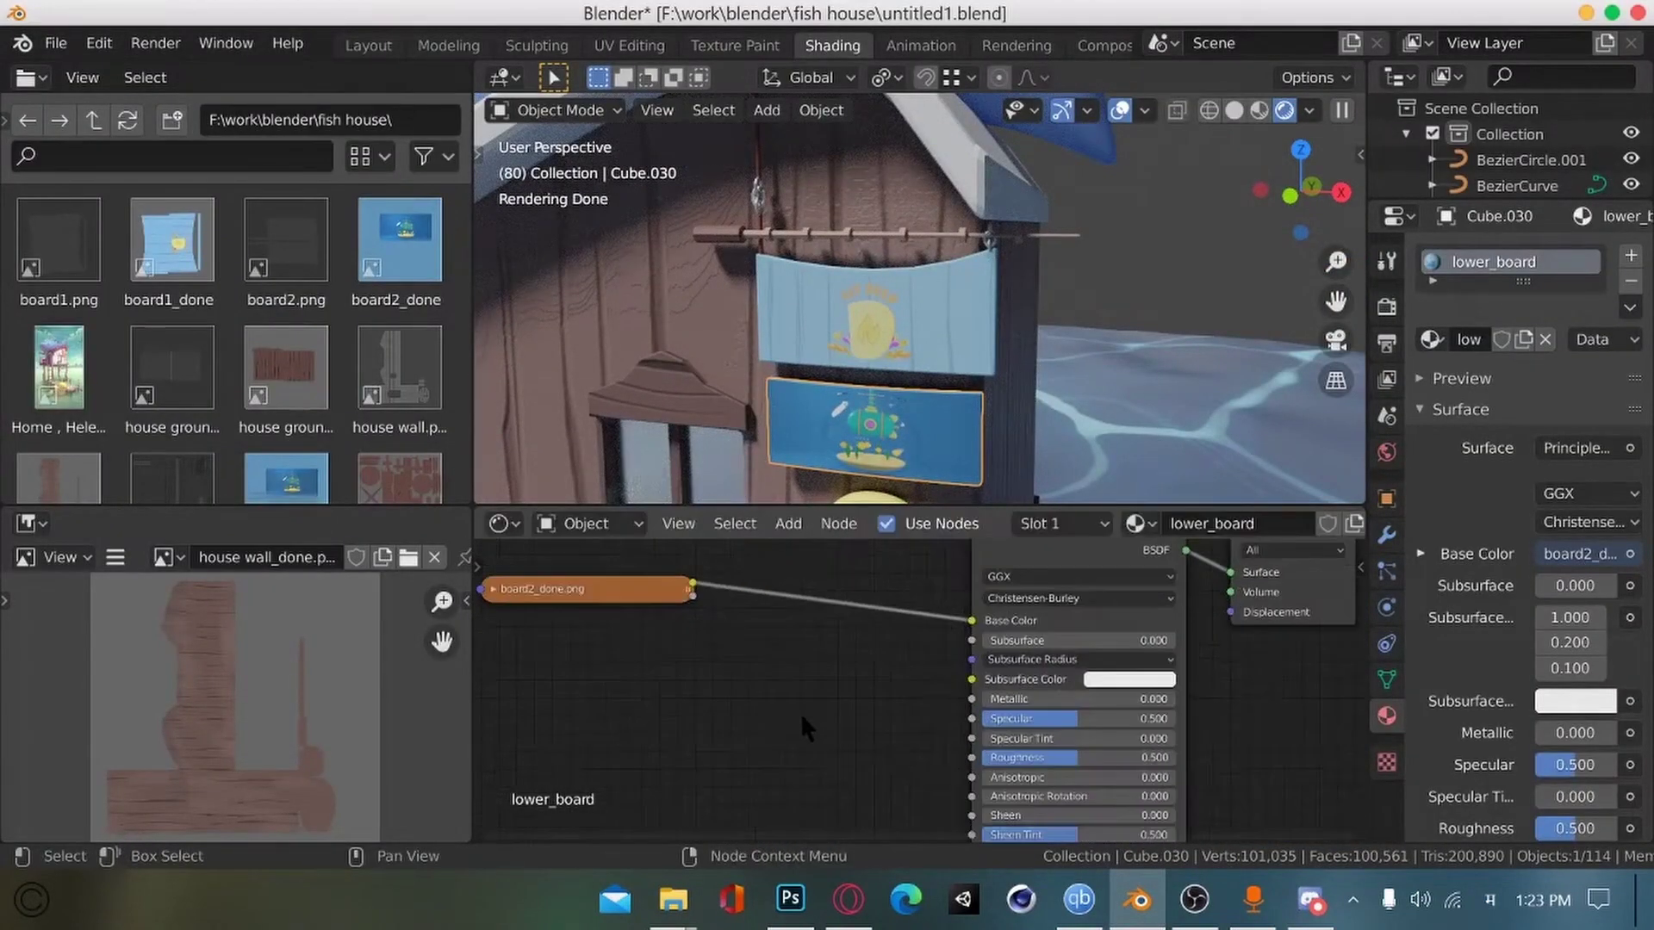
Step: Set the lower_board material's roughness to 0.588 and save the Blender file
{"action": "middle_click_drag", "start_coordinate": [801, 712], "coordinate": [762, 671]}
{"action": "left_click_drag", "start_coordinate": [1010, 719], "coordinate": [1027, 719]}
{"action": "scroll", "coordinate": [930, 403], "scroll_direction": "down", "scroll_amount": 11}
{"action": "mouse_move", "coordinate": [826, 435]}
{"action": "middle_mouse_down"}
{"action": "mouse_move", "coordinate": [911, 446]}
{"action": "mouse_move", "coordinate": [918, 396]}
{"action": "mouse_move", "coordinate": [939, 391]}
{"action": "middle_mouse_up"}
{"action": "key", "text": "ctrl+s"}
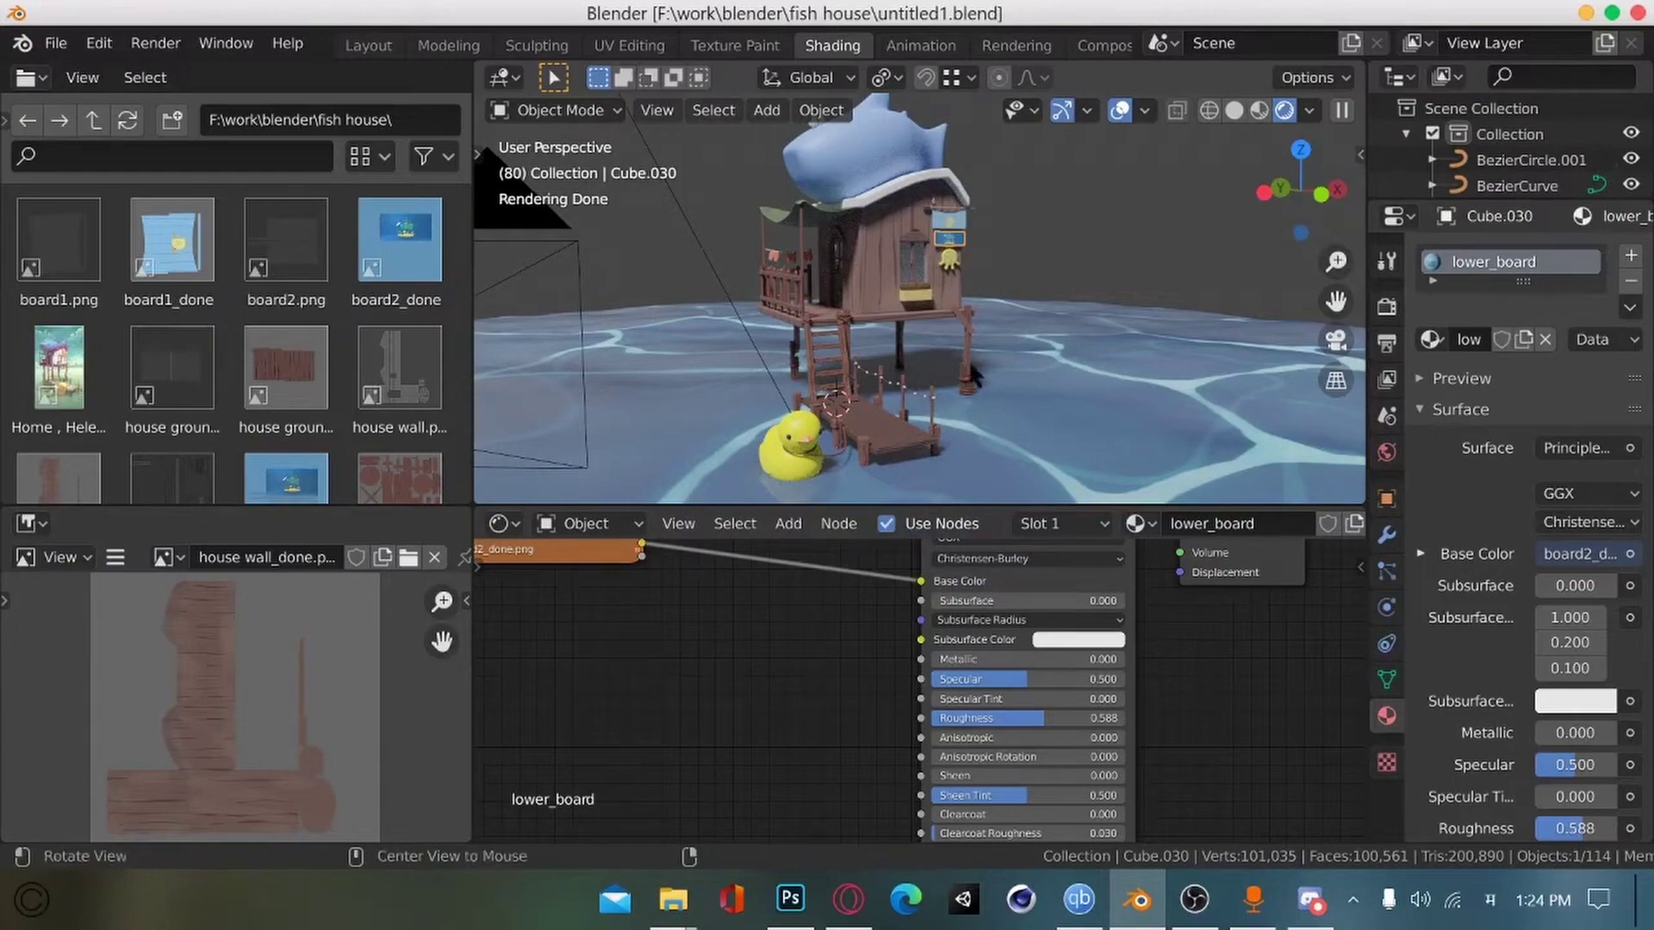
Step: Review the whole fish house in the Layout workspace and save the file again
{"action": "middle_click_drag", "start_coordinate": [938, 390], "coordinate": [967, 361]}
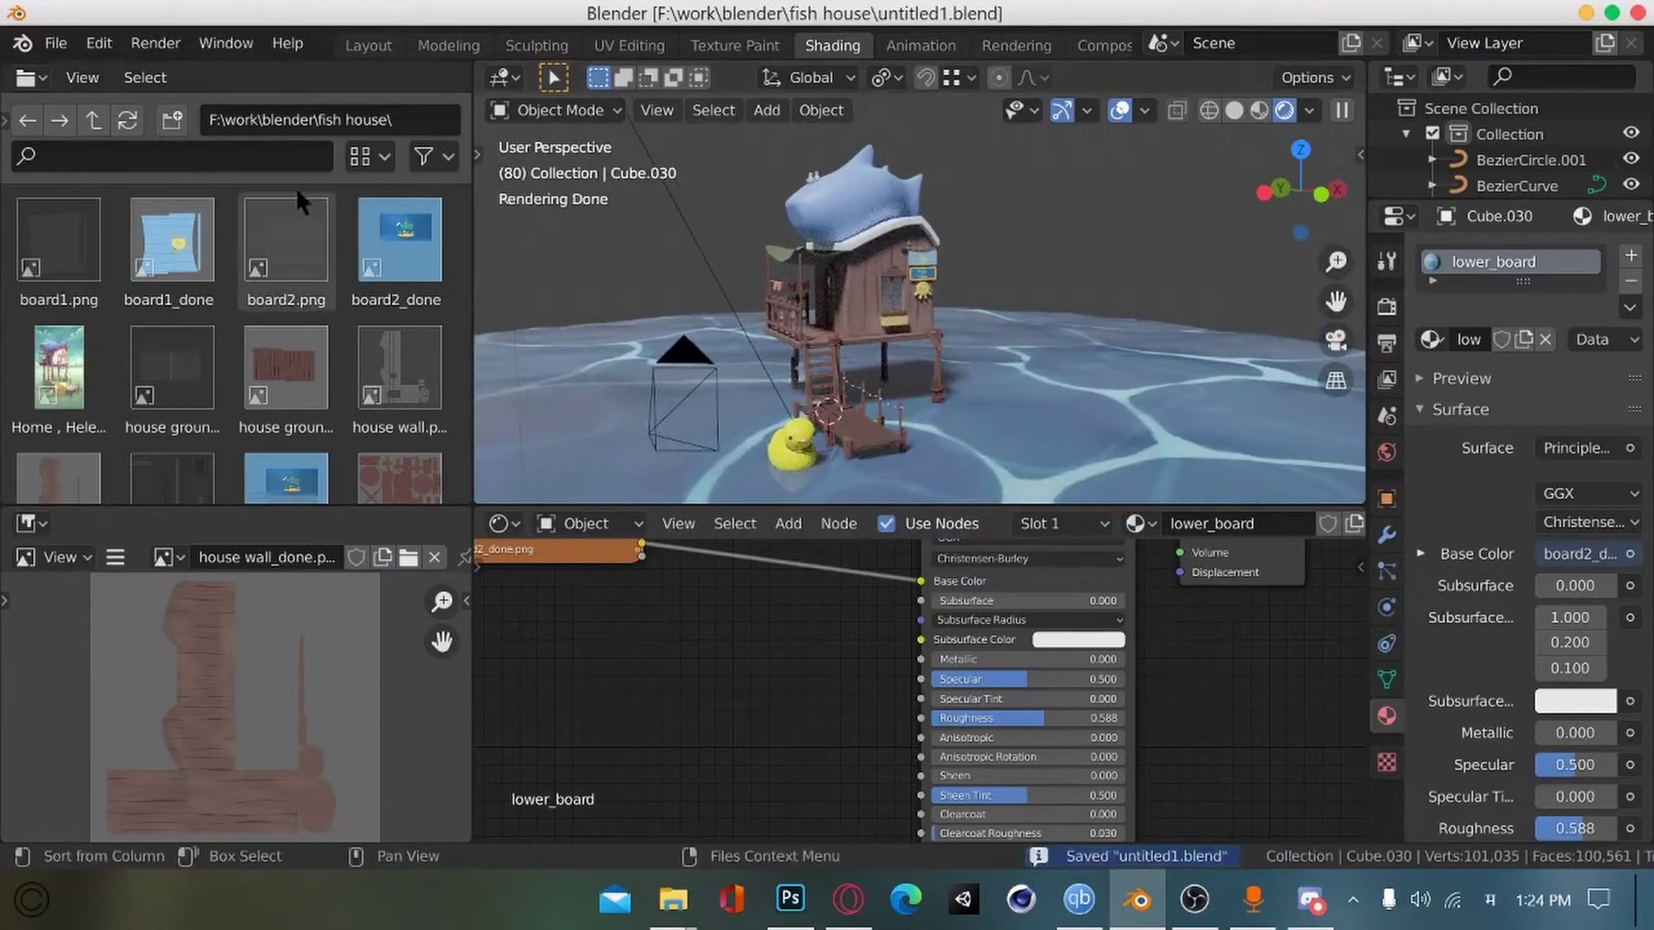
{"action": "left_click", "coordinate": [369, 44]}
{"action": "scroll", "coordinate": [773, 547], "scroll_direction": "down", "scroll_amount": 3}
{"action": "middle_click_drag", "start_coordinate": [773, 548], "coordinate": [942, 428]}
{"action": "scroll", "coordinate": [999, 518], "scroll_direction": "up", "scroll_amount": 3}
{"action": "scroll", "coordinate": [965, 526], "scroll_direction": "down", "scroll_amount": 3}
{"action": "key", "text": "ctrl+s"}
{"action": "scroll", "coordinate": [965, 525], "scroll_direction": "up", "scroll_amount": 2}
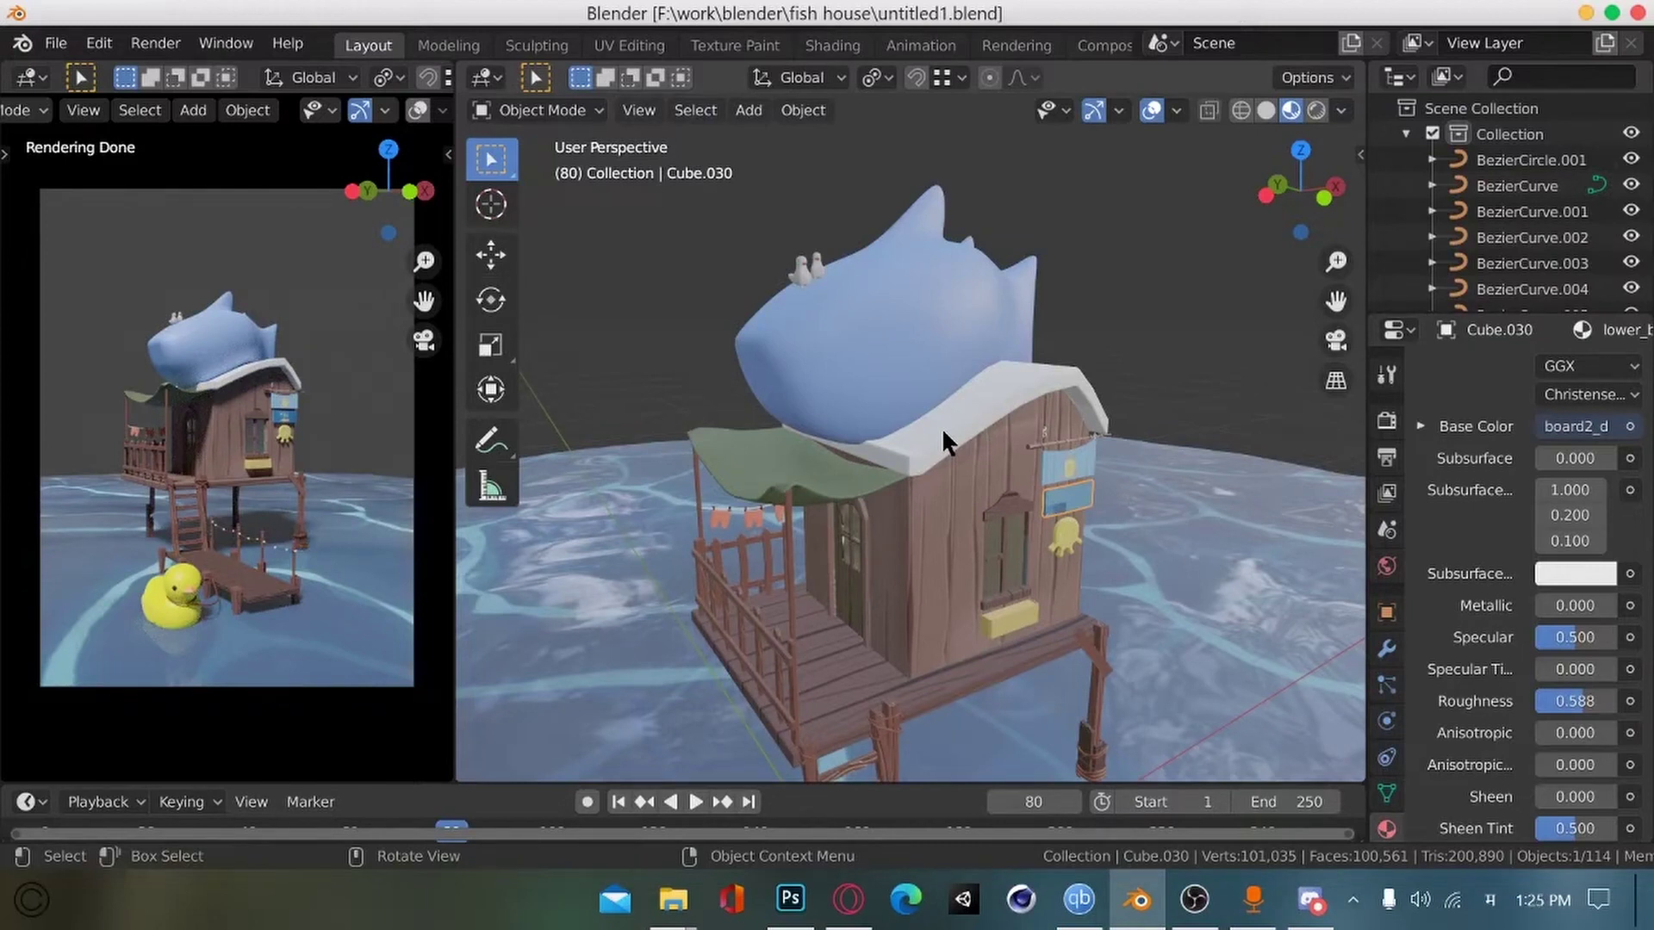
Step: Select the house roof and give it a new material named roof in the Shading workspace
{"action": "left_click", "coordinate": [970, 422]}
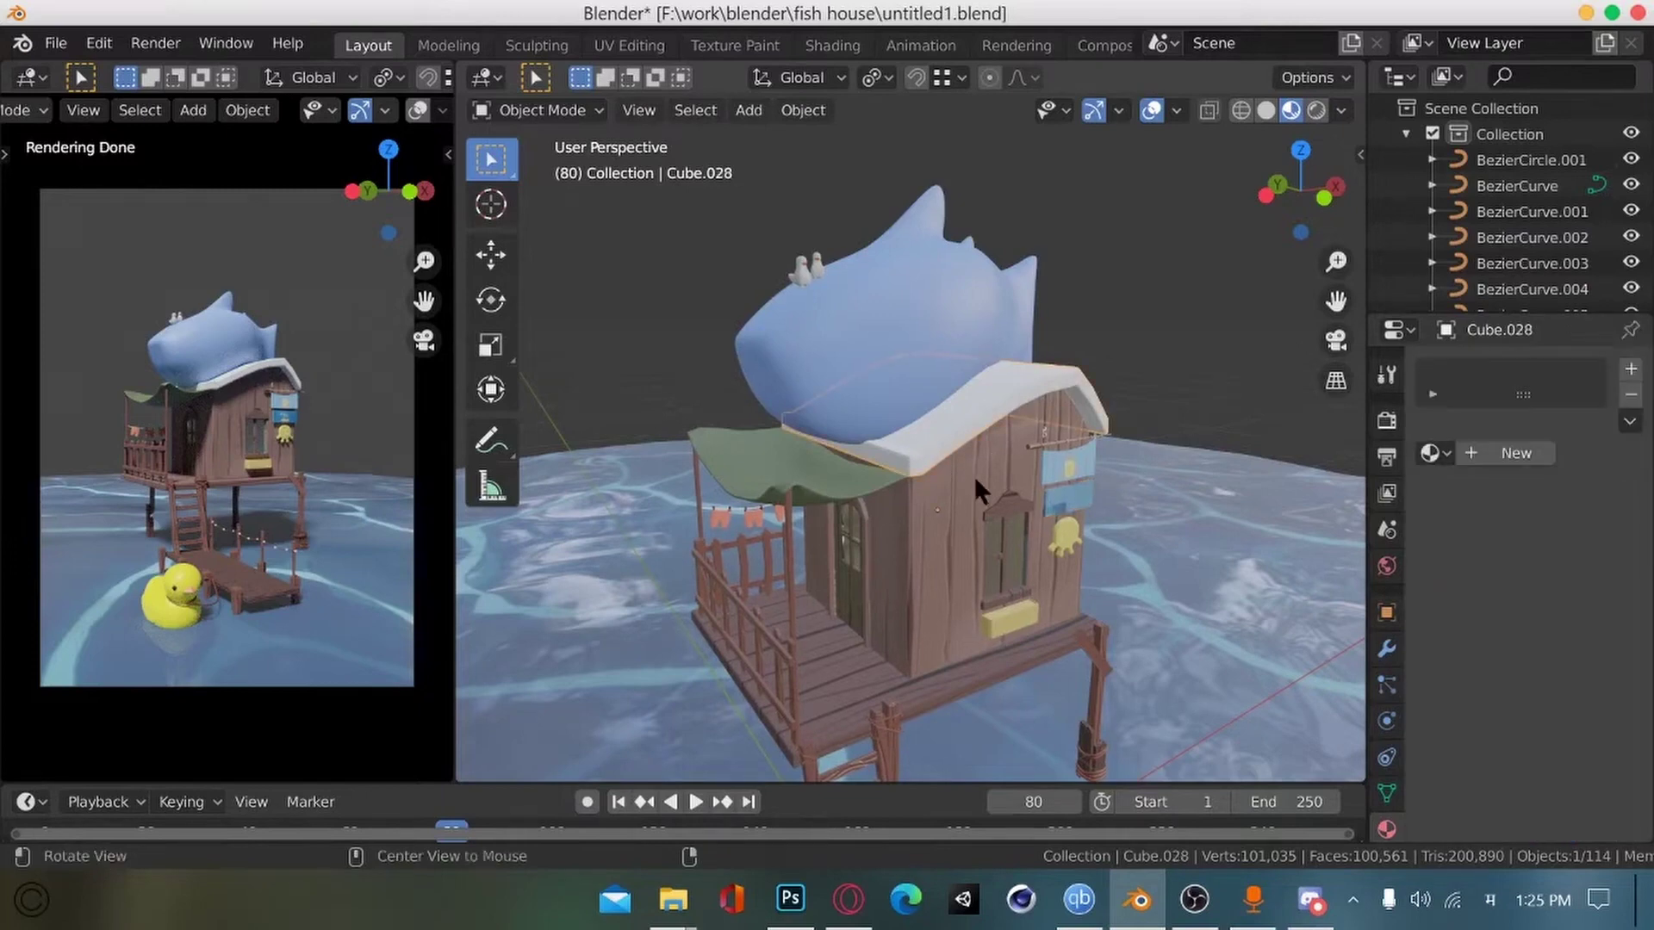
{"action": "middle_click", "coordinate": [973, 475], "text": "alt"}
{"action": "left_click", "coordinate": [831, 46]}
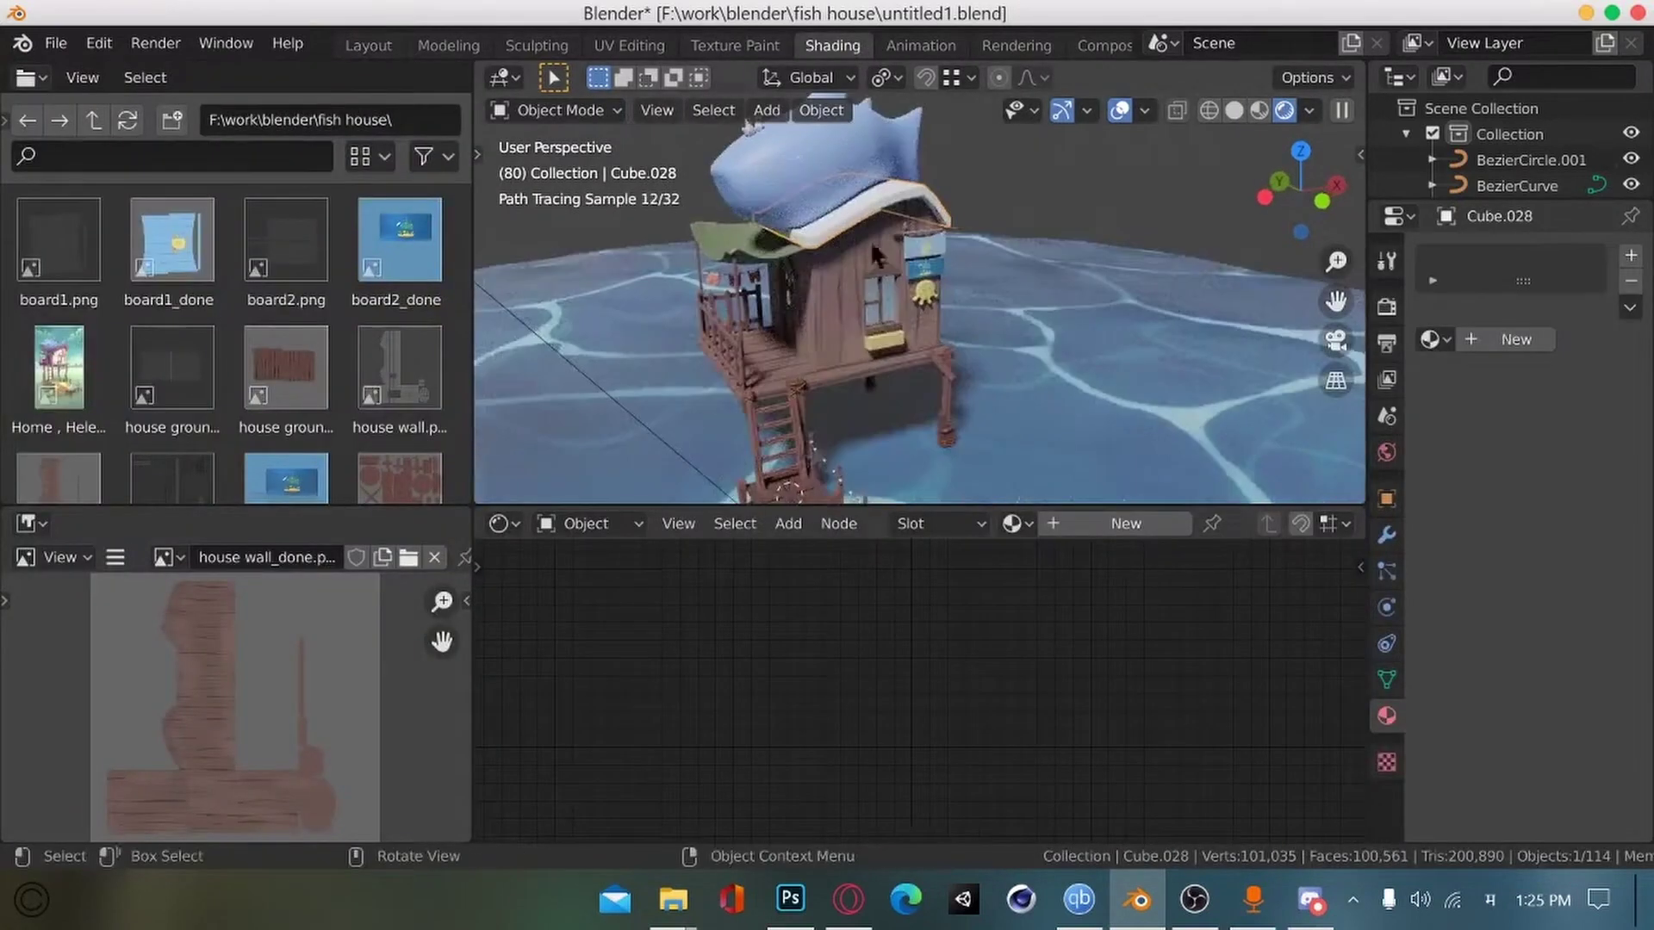
{"action": "left_click", "coordinate": [1503, 338]}
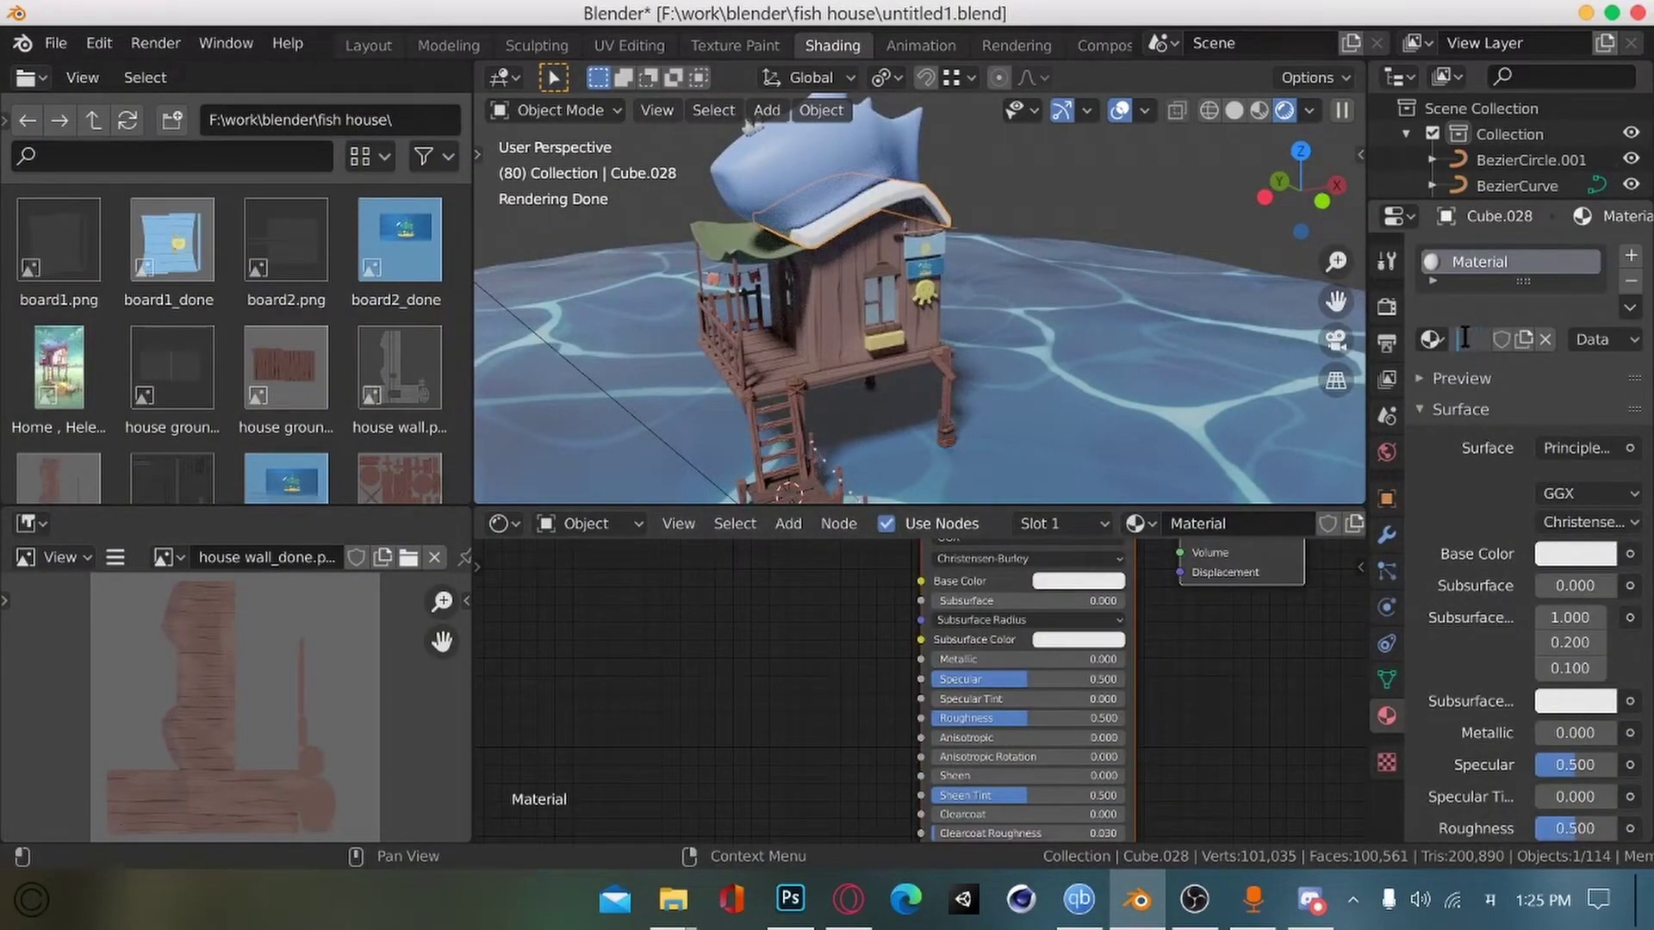
{"action": "middle_click_drag", "start_coordinate": [1195, 652], "coordinate": [1120, 663]}
{"action": "scroll", "coordinate": [1120, 663], "scroll_direction": "down", "scroll_amount": 1}
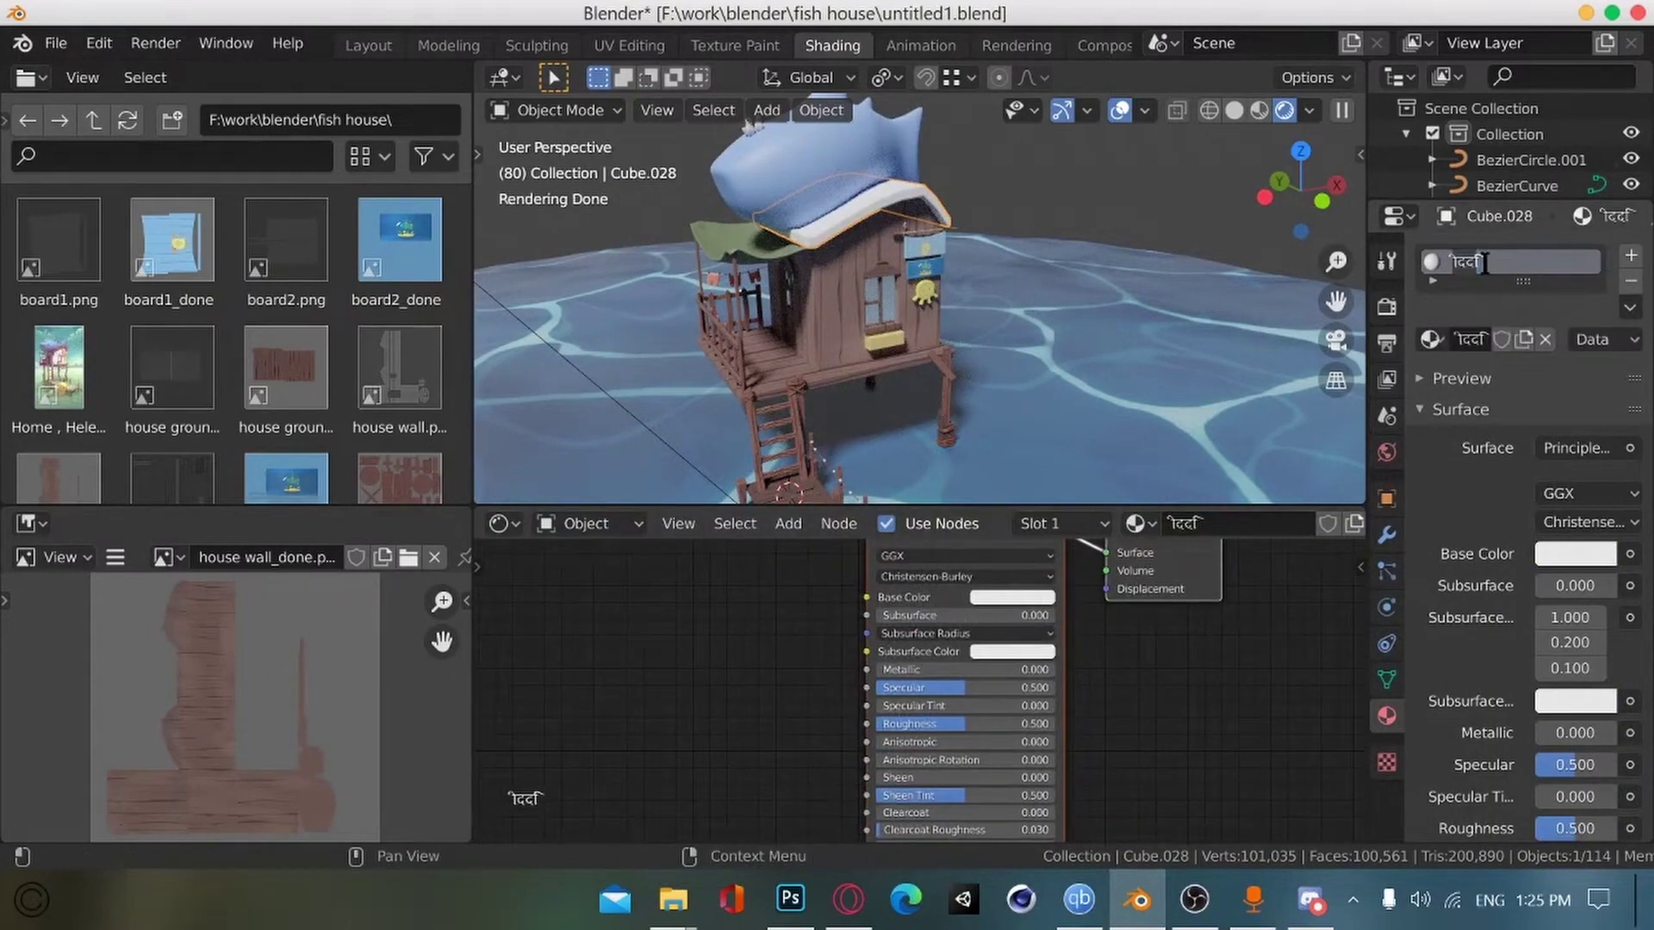
{"action": "key", "text": "Return"}
Step: Add house ground_done.png to the roof material, link its Color to Base Color and collapse the texture node
{"action": "left_click_drag", "start_coordinate": [286, 369], "coordinate": [539, 660]}
{"action": "middle_click_drag", "start_coordinate": [766, 712], "coordinate": [829, 691]}
{"action": "scroll", "coordinate": [828, 691], "scroll_direction": "down", "scroll_amount": 1}
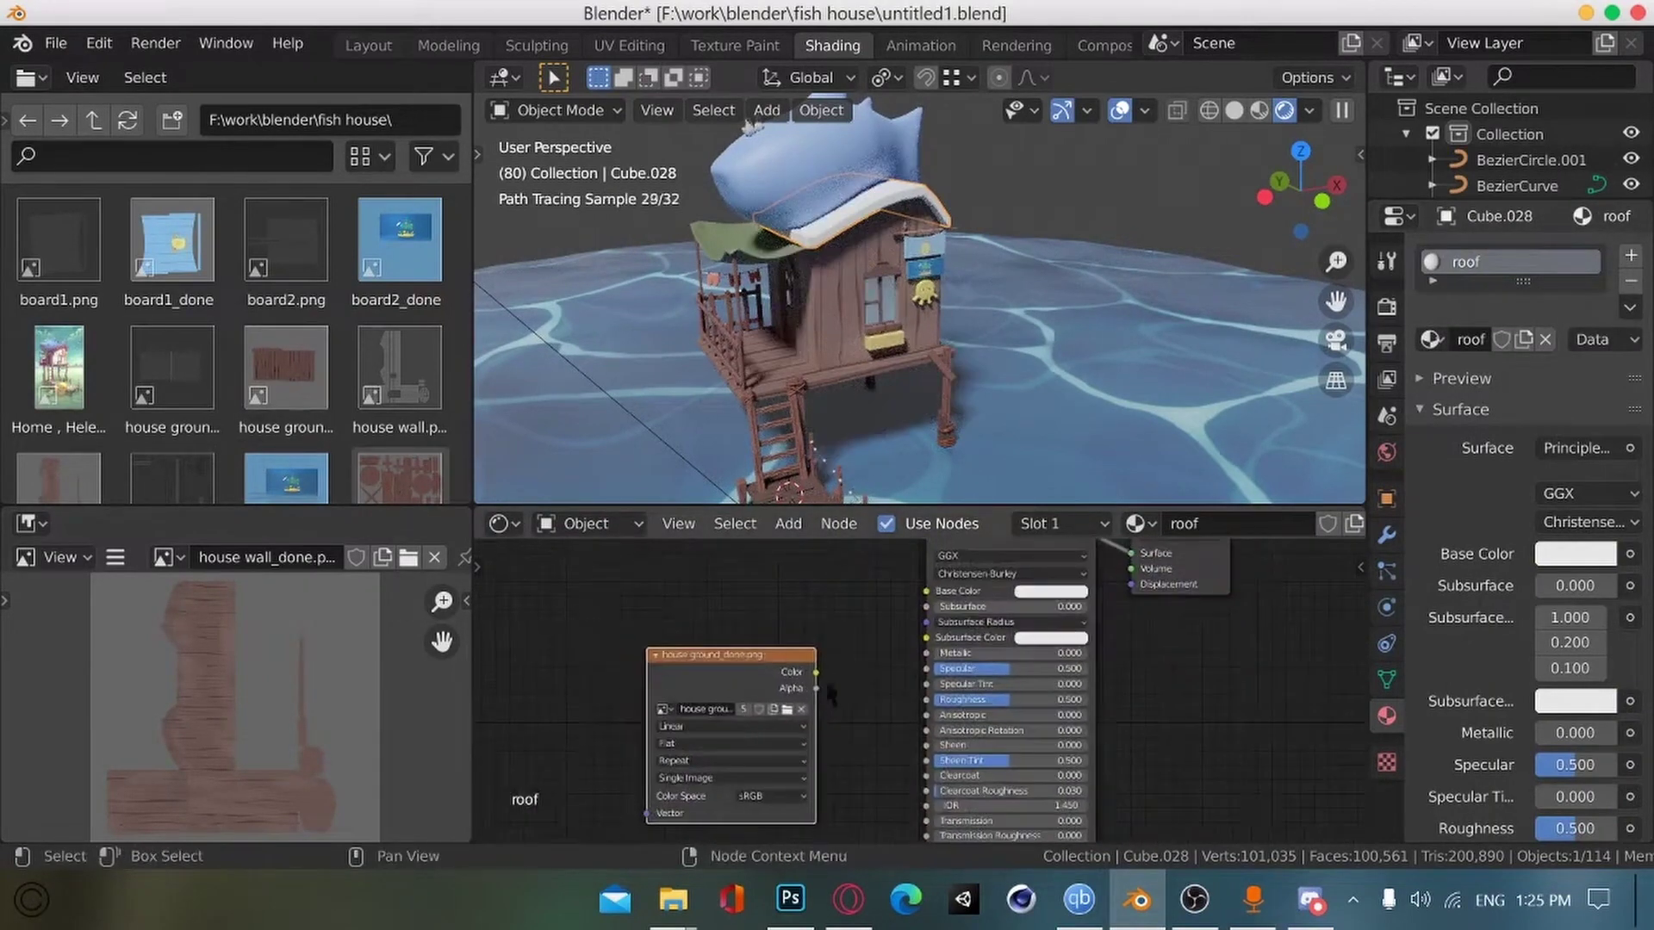
{"action": "left_click_drag", "start_coordinate": [813, 682], "coordinate": [770, 601]}
{"action": "left_click_drag", "start_coordinate": [772, 589], "coordinate": [926, 591]}
{"action": "key", "text": "h"}
{"action": "middle_click_drag", "start_coordinate": [813, 629], "coordinate": [813, 663]}
{"action": "scroll", "coordinate": [812, 663], "scroll_direction": "down", "scroll_amount": 1}
{"action": "scroll", "coordinate": [861, 258], "scroll_direction": "up", "scroll_amount": 2}
{"action": "middle_click_drag", "start_coordinate": [869, 207], "coordinate": [974, 344]}
{"action": "scroll", "coordinate": [973, 344], "scroll_direction": "down", "scroll_amount": 3}
{"action": "scroll", "coordinate": [853, 706], "scroll_direction": "up", "scroll_amount": 1}
Step: Add a ColorRamp node fed by the image texture and link its Color to the Principled BSDF's Normal
{"action": "middle_click_drag", "start_coordinate": [851, 705], "coordinate": [917, 640]}
{"action": "scroll", "coordinate": [887, 639], "scroll_direction": "down", "scroll_amount": 4}
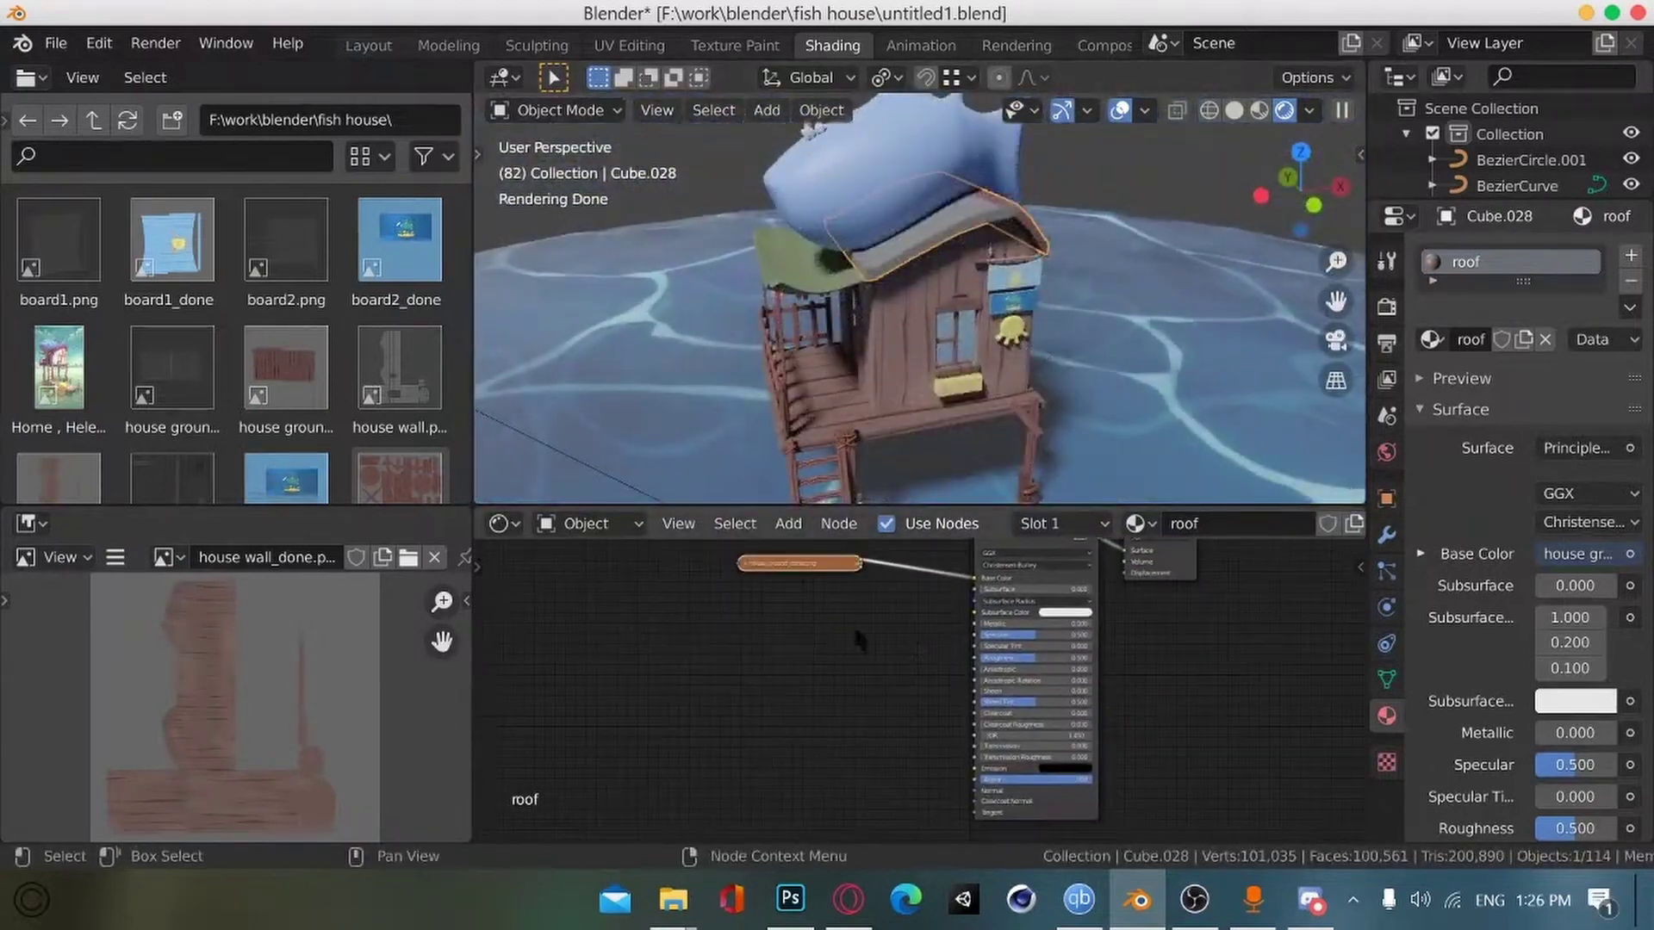
{"action": "scroll", "coordinate": [693, 613], "scroll_direction": "up", "scroll_amount": 1}
{"action": "left_click_drag", "start_coordinate": [851, 565], "coordinate": [717, 793]}
{"action": "key", "text": "shift+a"}
{"action": "left_click", "coordinate": [778, 568]}
{"action": "type", "text": "colo"}
{"action": "key", "text": "Down"}
{"action": "key", "text": "Return"}
{"action": "left_click", "coordinate": [811, 686]}
{"action": "left_click_drag", "start_coordinate": [850, 706], "coordinate": [891, 713]}
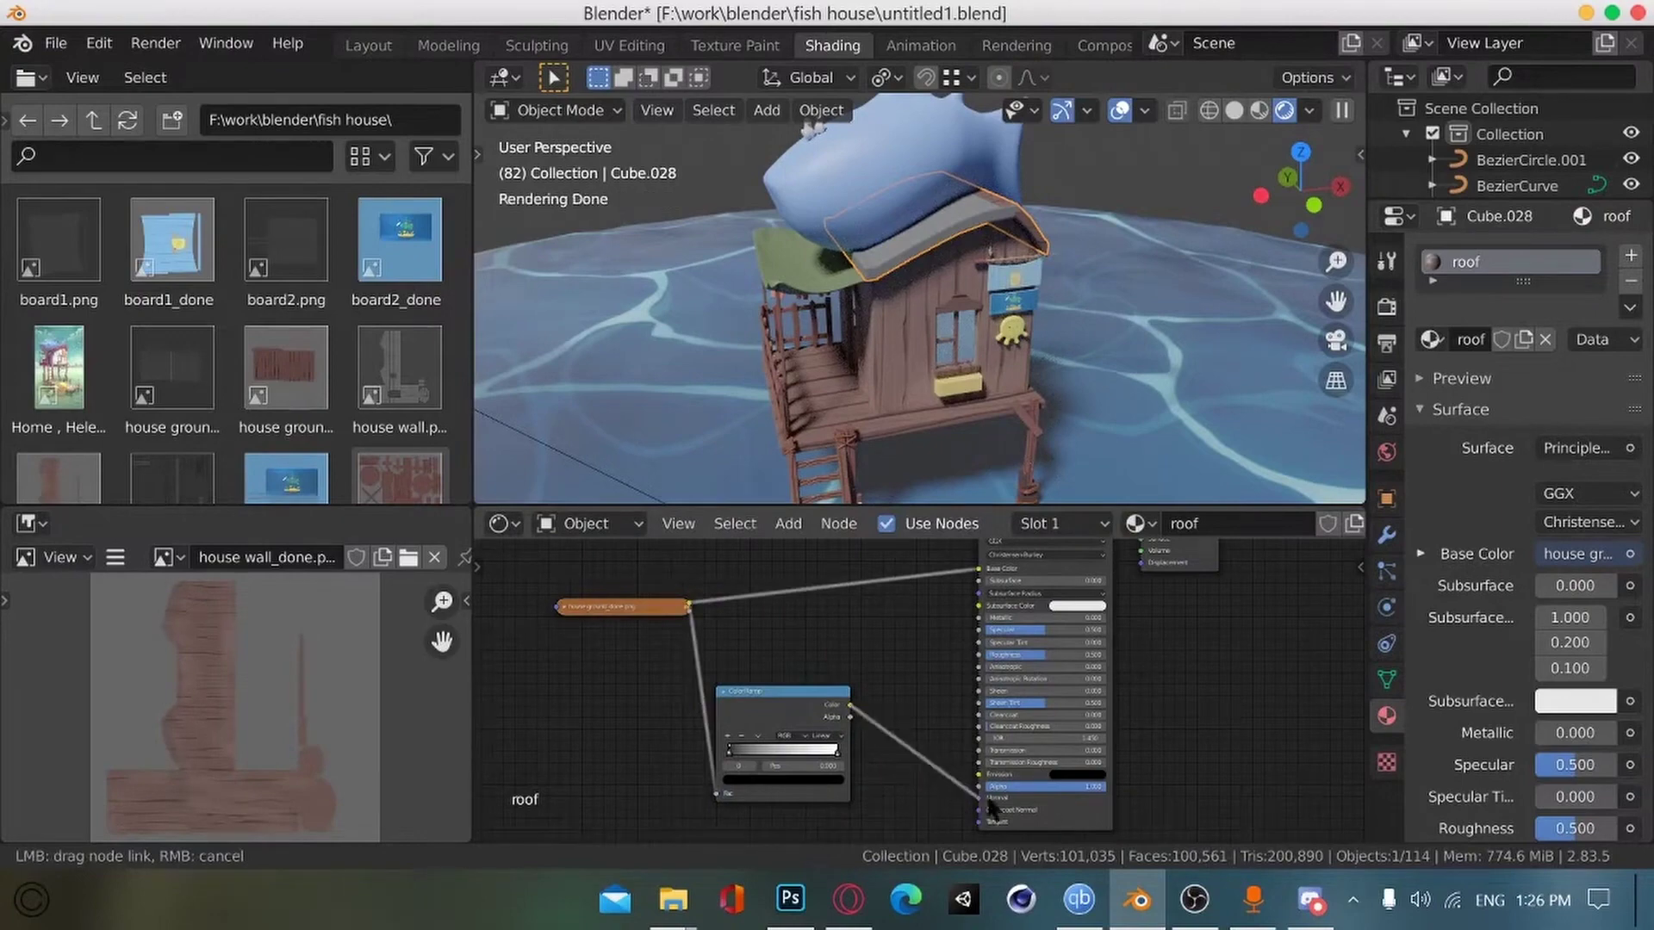
{"action": "left_click_drag", "start_coordinate": [988, 799], "coordinate": [983, 799]}
Step: Insert a Bump node on the link between the ColorRamp and the Principled BSDF's Normal
{"action": "key", "text": "shift+a"}
{"action": "left_click", "coordinate": [842, 568]}
{"action": "type", "text": "bum"}
{"action": "key", "text": "Return"}
{"action": "left_click", "coordinate": [888, 705]}
{"action": "scroll", "coordinate": [886, 701], "scroll_direction": "up", "scroll_amount": 4}
{"action": "middle_click_drag", "start_coordinate": [887, 701], "coordinate": [854, 582]}
{"action": "left_click_drag", "start_coordinate": [872, 731], "coordinate": [836, 672]}
Step: Preview the ColorRamp output on the roof and link its Color to the Bump node's Height
{"action": "scroll", "coordinate": [939, 371], "scroll_direction": "up", "scroll_amount": 3}
{"action": "middle_click_drag", "start_coordinate": [938, 370], "coordinate": [810, 392]}
{"action": "scroll", "coordinate": [810, 392], "scroll_direction": "up", "scroll_amount": 2}
{"action": "left_click", "coordinate": [788, 597], "text": "ctrl+shift"}
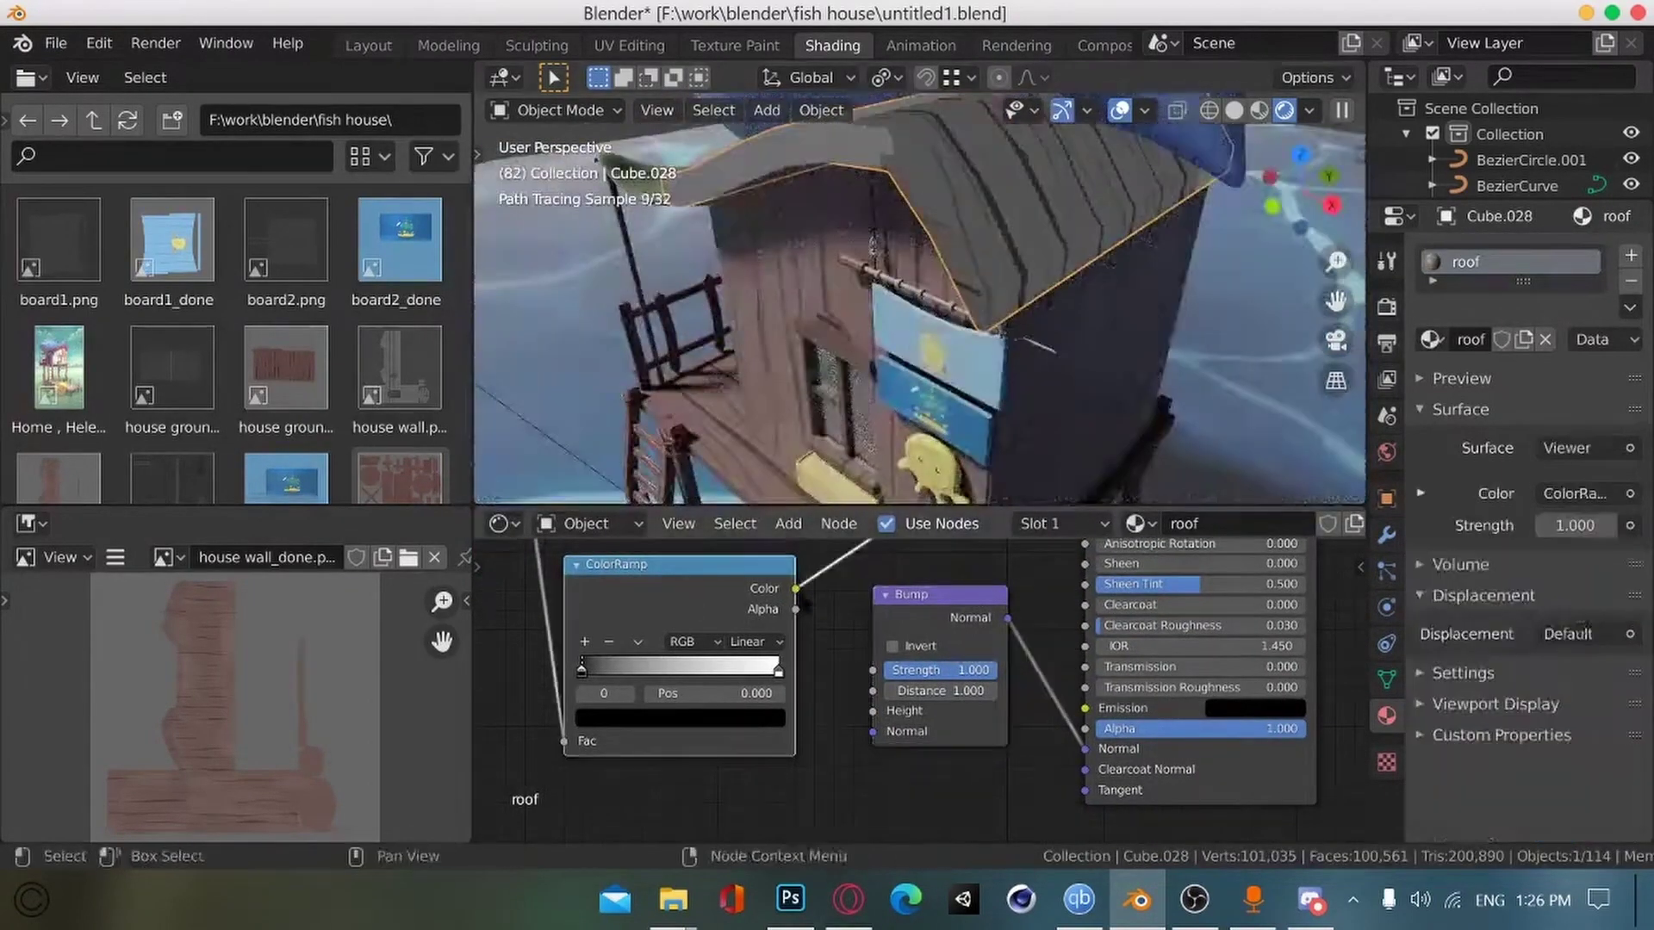
{"action": "left_click_drag", "start_coordinate": [795, 589], "coordinate": [873, 712]}
{"action": "left_click_drag", "start_coordinate": [937, 605], "coordinate": [928, 597]}
Step: Set the Bump strength to 0.200 while previewing it, and restore the Principled BSDF as the roof's output
{"action": "scroll", "coordinate": [921, 687], "scroll_direction": "down", "scroll_amount": 4}
{"action": "left_click", "coordinate": [932, 610], "text": "ctrl+shift"}
{"action": "scroll", "coordinate": [921, 680], "scroll_direction": "up", "scroll_amount": 3}
{"action": "left_click", "coordinate": [927, 670]}
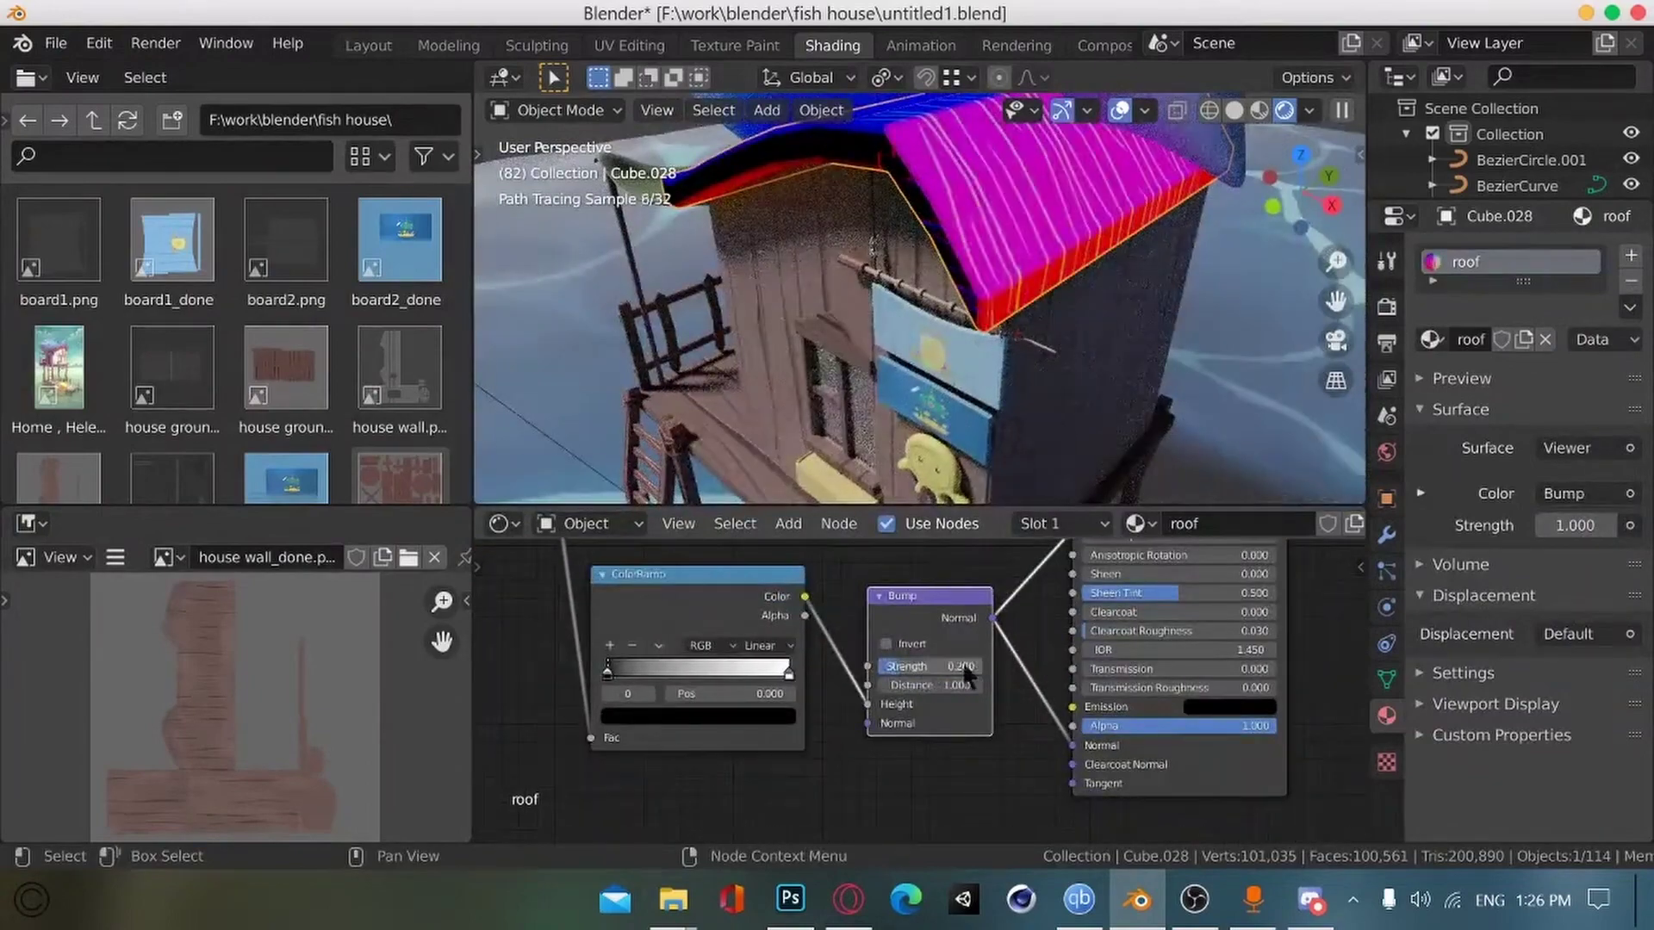
{"action": "scroll", "coordinate": [963, 677], "scroll_direction": "down", "scroll_amount": 4}
{"action": "middle_click_drag", "start_coordinate": [963, 676], "coordinate": [879, 642]}
{"action": "left_click", "coordinate": [913, 689], "text": "ctrl+shift"}
Step: Set the roof material's roughness to 0.809 and save the Blender file
{"action": "scroll", "coordinate": [849, 703], "scroll_direction": "up", "scroll_amount": 3}
{"action": "middle_click_drag", "start_coordinate": [965, 366], "coordinate": [982, 568]}
{"action": "scroll", "coordinate": [928, 327], "scroll_direction": "up", "scroll_amount": 3}
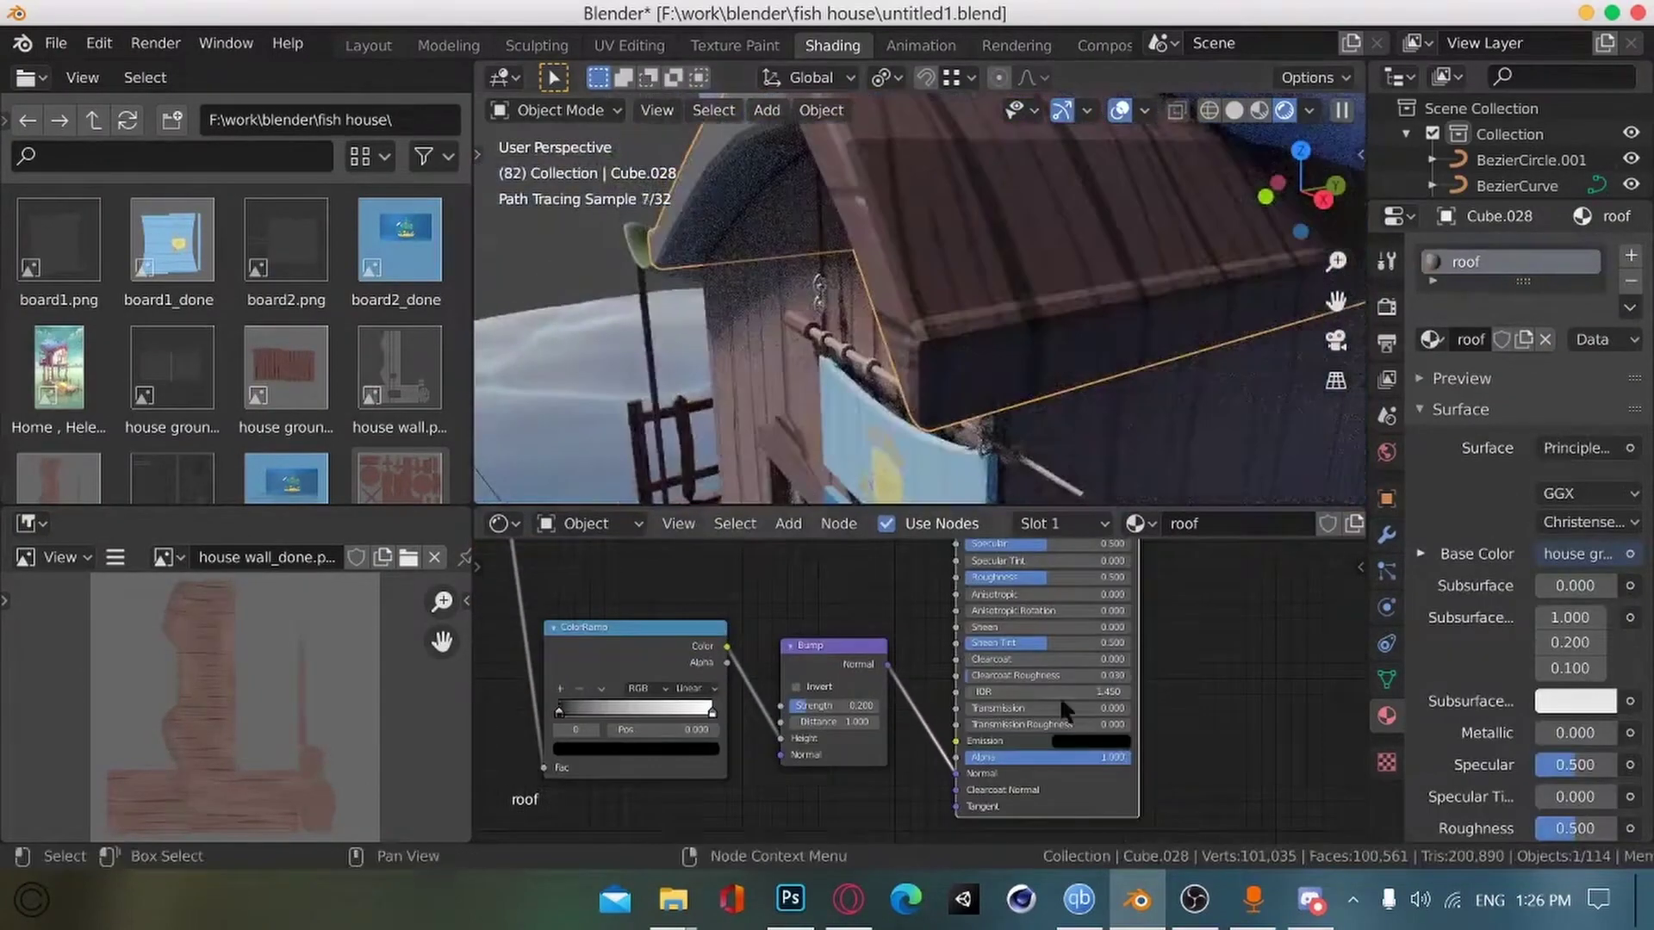
{"action": "left_click_drag", "start_coordinate": [1005, 579], "coordinate": [1057, 579]}
{"action": "scroll", "coordinate": [974, 345], "scroll_direction": "down", "scroll_amount": 5}
{"action": "middle_click_drag", "start_coordinate": [973, 344], "coordinate": [1123, 380]}
{"action": "key", "text": "ctrl+s"}
{"action": "middle_click_drag", "start_coordinate": [1007, 366], "coordinate": [973, 317]}
{"action": "scroll", "coordinate": [973, 317], "scroll_direction": "up", "scroll_amount": 3}
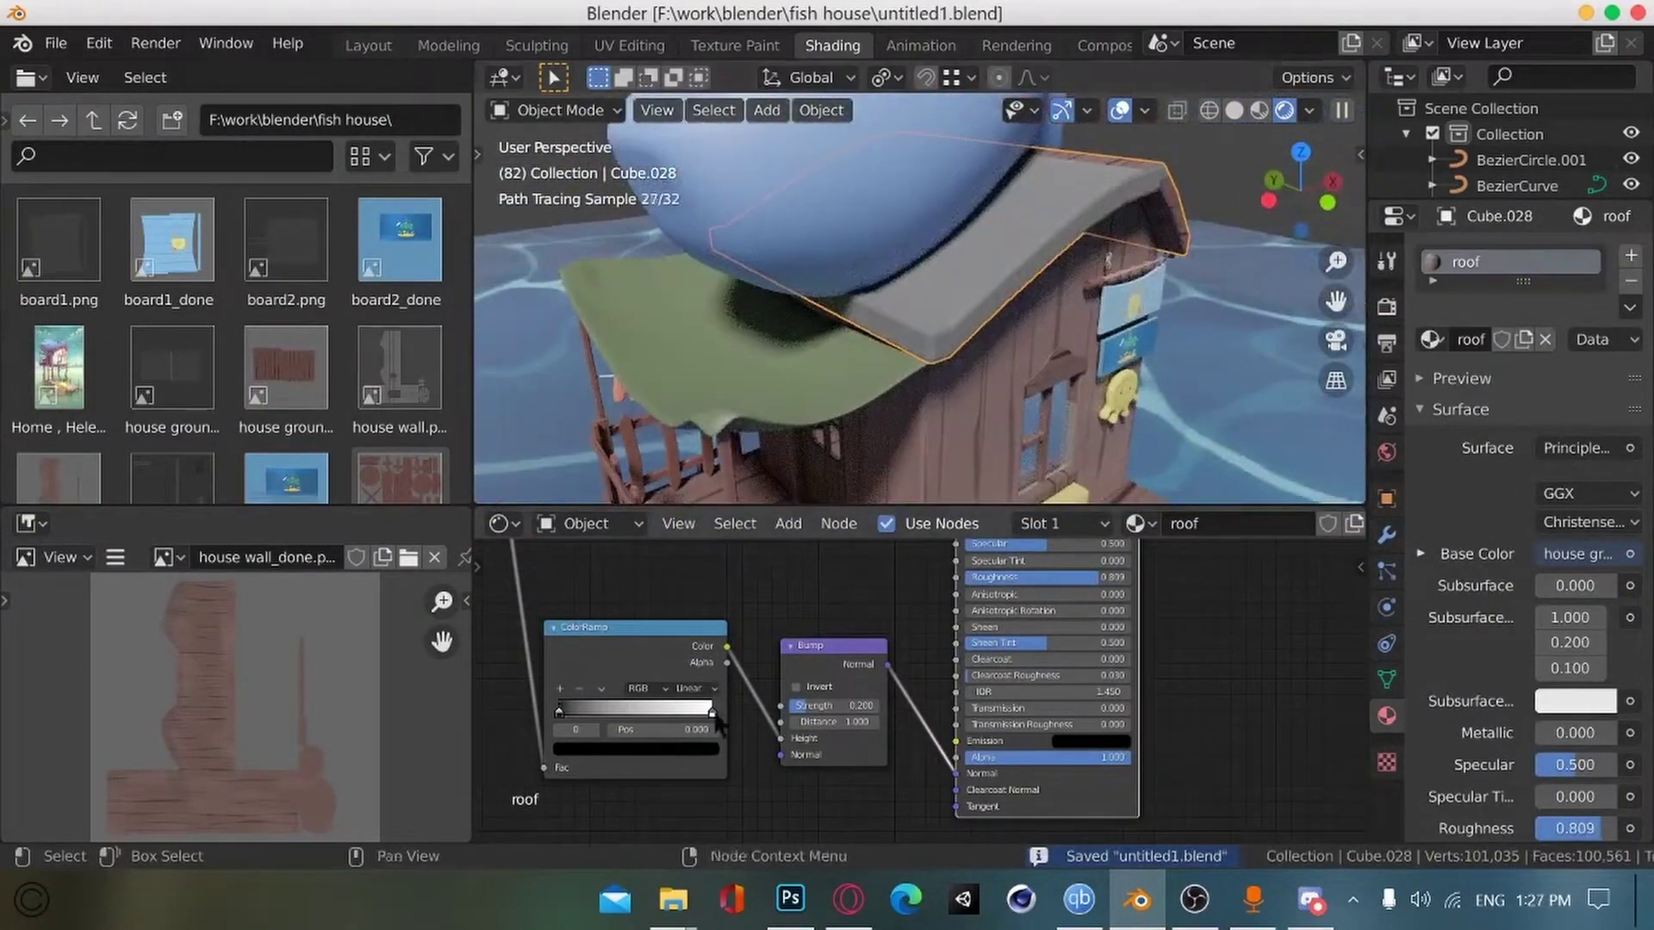
Step: Bring up the roof's UVs in the UV Editing workspace and rotate the large main island to lie horizontally
{"action": "left_click", "coordinate": [628, 45]}
{"action": "left_click", "coordinate": [376, 110]}
{"action": "left_click", "coordinate": [469, 218]}
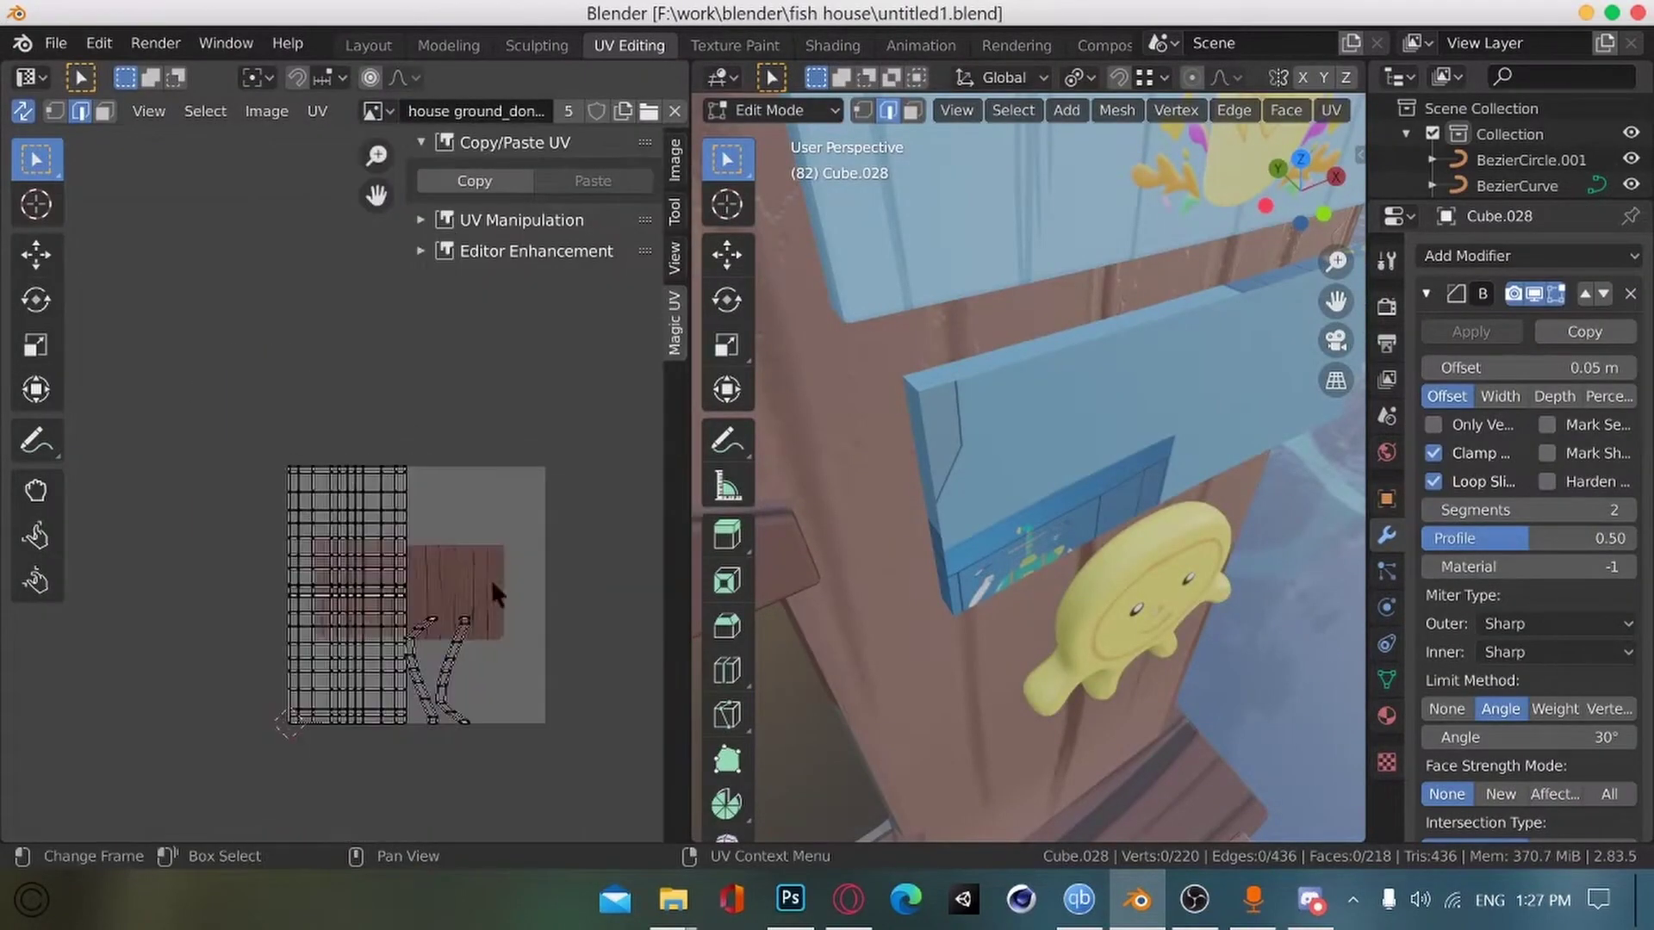
{"action": "scroll", "coordinate": [495, 592], "scroll_direction": "up", "scroll_amount": 2}
{"action": "key", "text": "l"}
{"action": "key", "text": "r"}
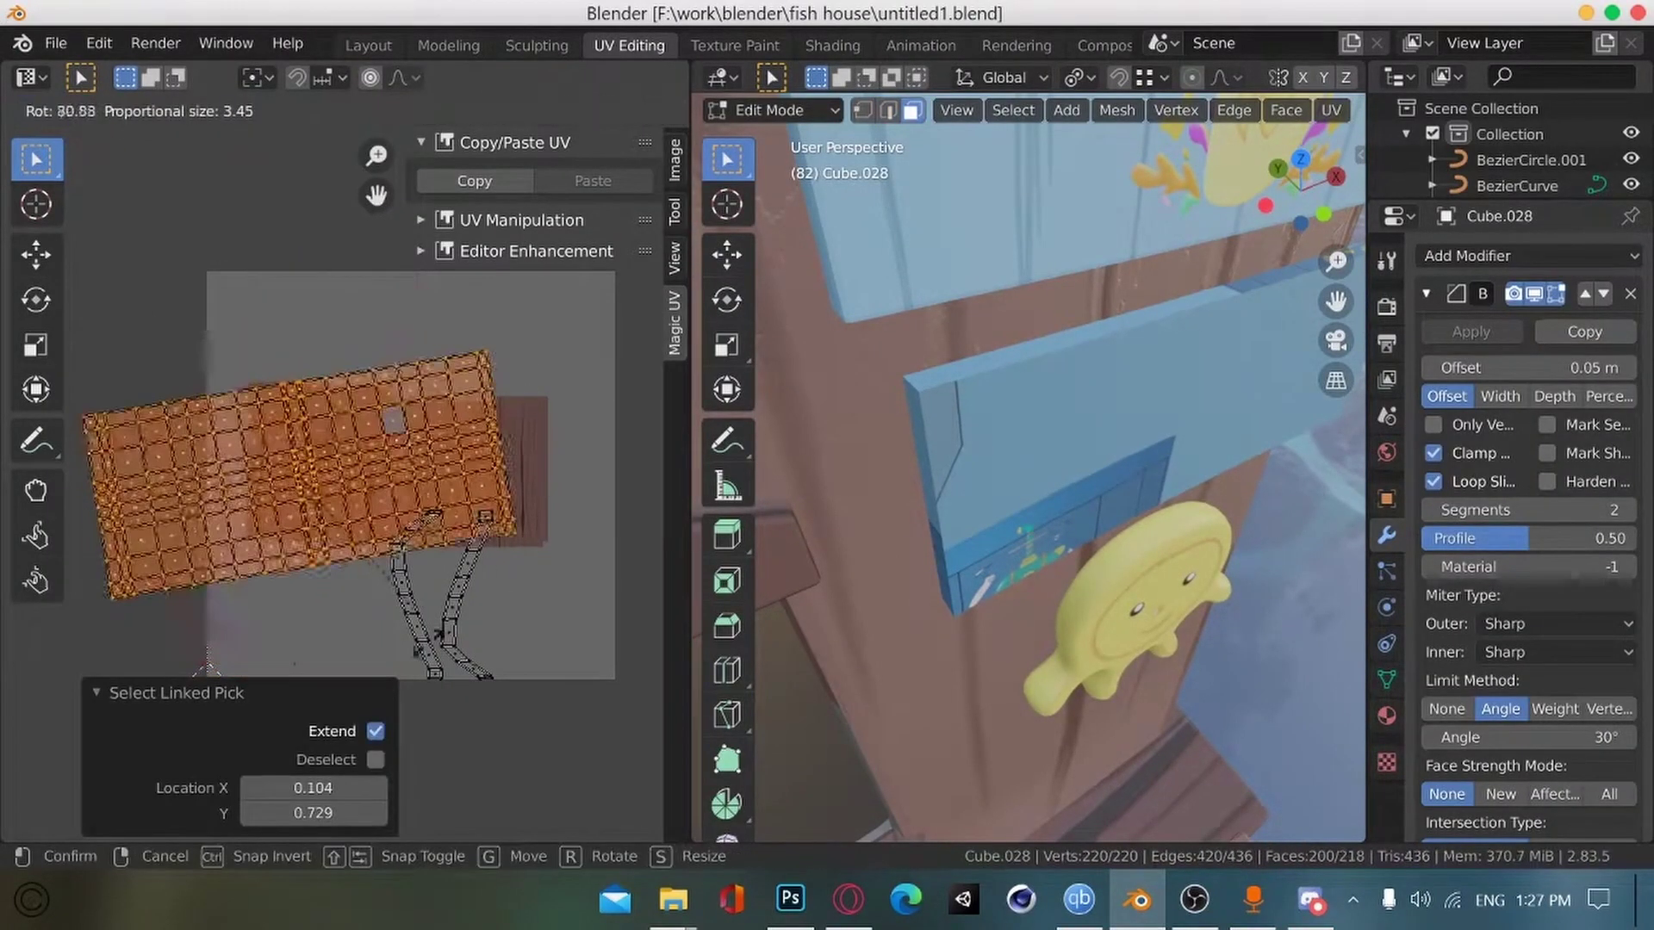
{"action": "left_click", "coordinate": [401, 426]}
Step: Move, scale and straighten the main roof UV island so it fits inside the painted plank area
{"action": "scroll", "coordinate": [339, 487], "scroll_direction": "up", "scroll_amount": 1}
{"action": "key", "text": "g"}
{"action": "left_click", "coordinate": [561, 555]}
{"action": "key", "text": "s"}
{"action": "left_click", "coordinate": [523, 459]}
{"action": "key", "text": "r"}
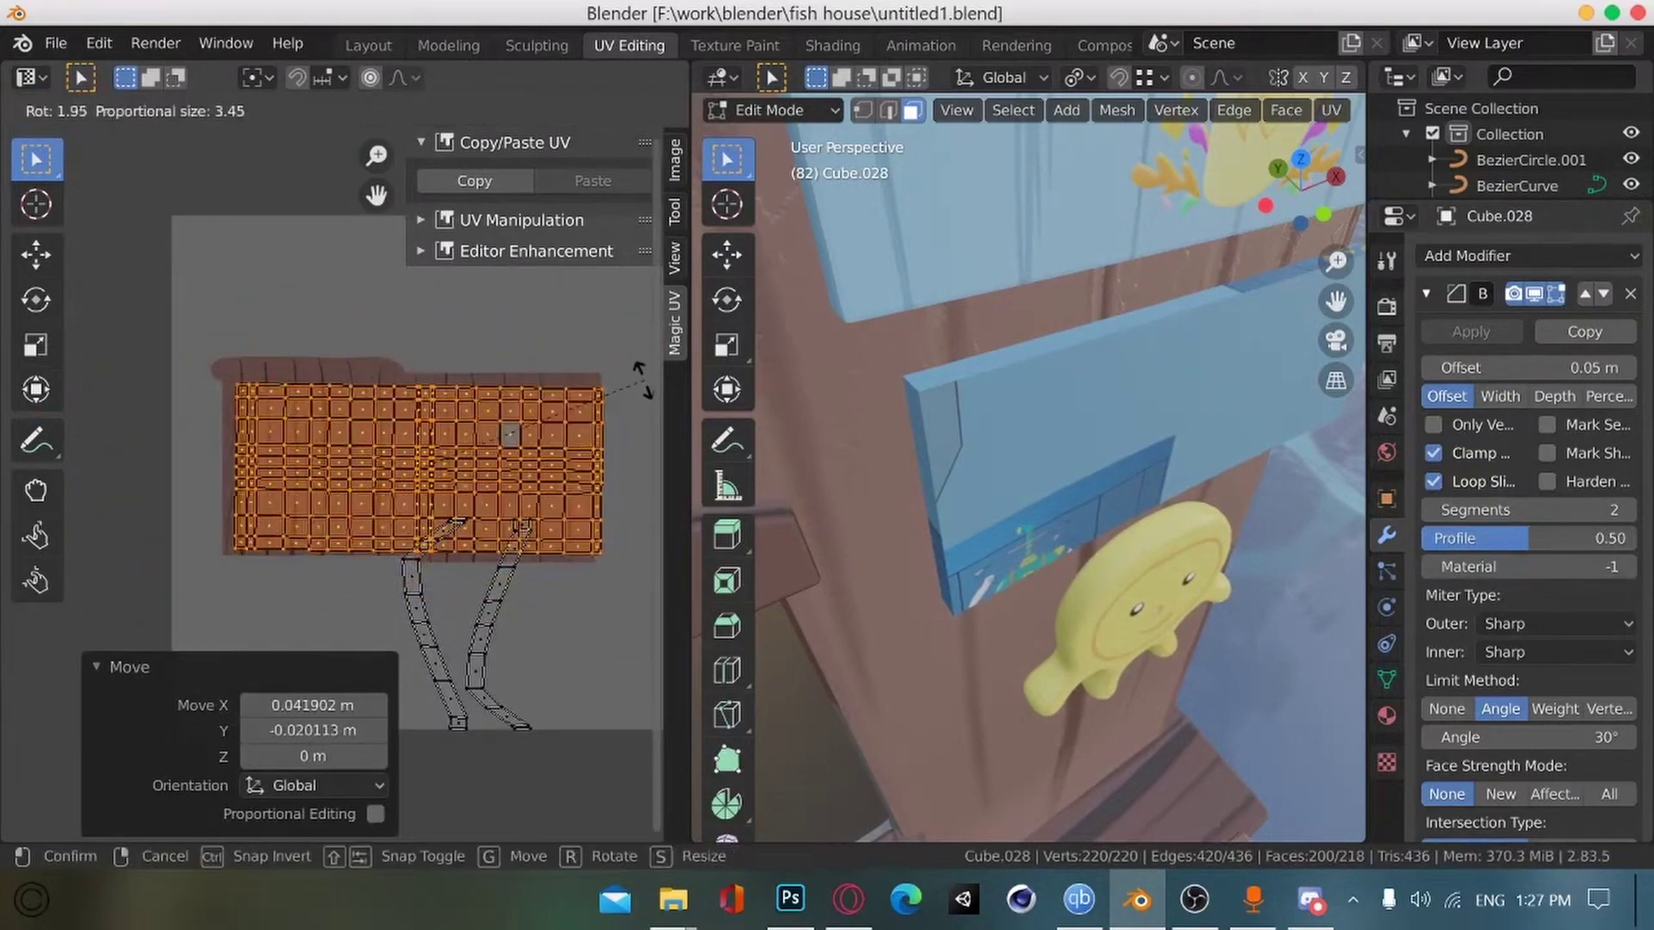
{"action": "left_click", "coordinate": [640, 408]}
{"action": "key", "text": "g"}
{"action": "left_click", "coordinate": [633, 408]}
{"action": "scroll", "coordinate": [596, 443], "scroll_direction": "down", "scroll_amount": 3}
{"action": "scroll", "coordinate": [560, 478], "scroll_direction": "up", "scroll_amount": 3}
Step: Select the first curved roof-edge UV strip, rotate it sideways and move it onto the plank texture
{"action": "left_click", "coordinate": [417, 612]}
{"action": "key", "text": "l"}
{"action": "key", "text": "r"}
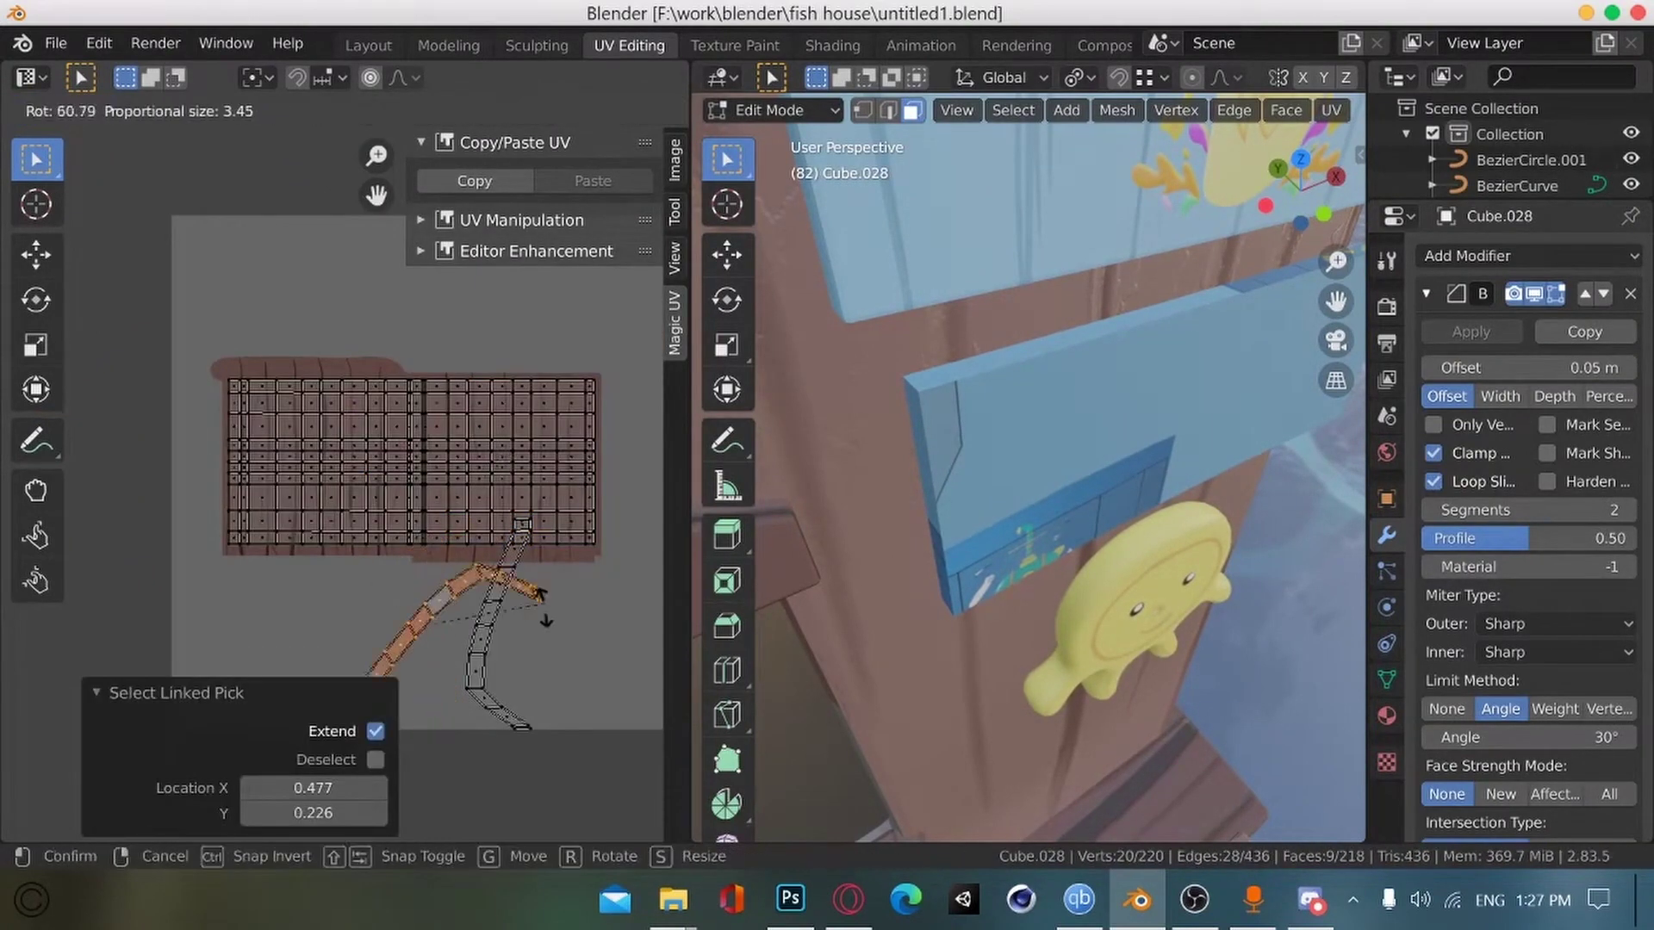
{"action": "left_click", "coordinate": [551, 676]}
{"action": "key", "text": "g"}
{"action": "left_click", "coordinate": [472, 508]}
Step: Rotate the second curved roof-edge UV strip 85.2° and move it onto the plank texture
{"action": "left_click", "coordinate": [478, 650]}
{"action": "key", "text": "l"}
{"action": "key", "text": "r"}
{"action": "left_click", "coordinate": [593, 682]}
{"action": "key", "text": "g"}
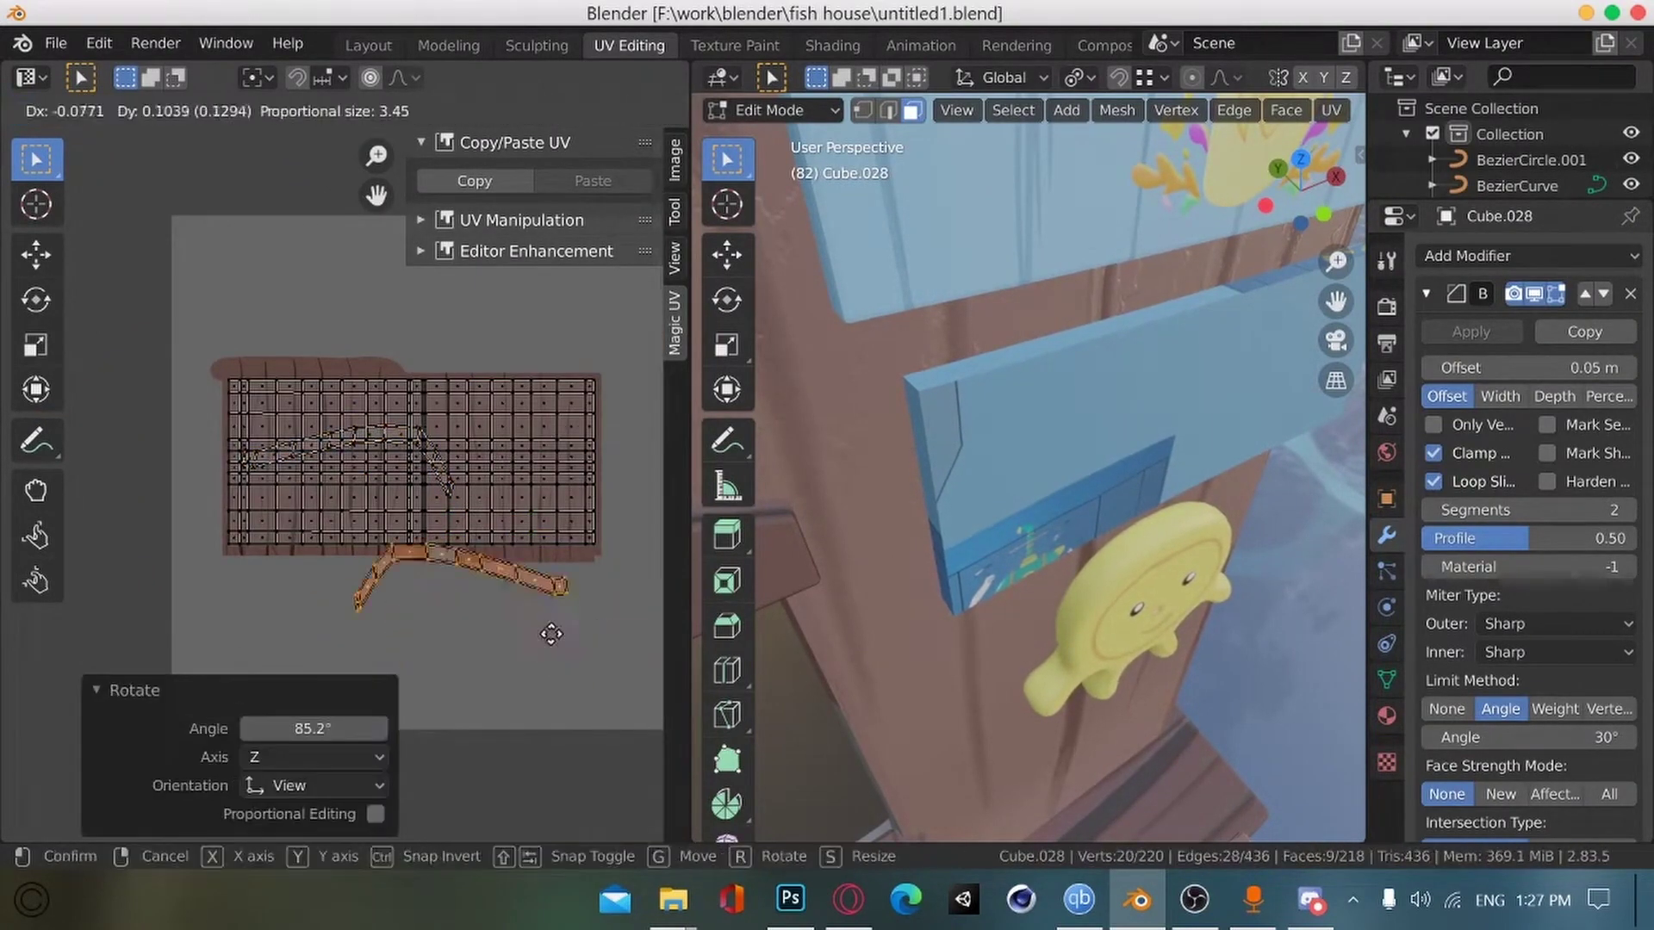
{"action": "left_click", "coordinate": [518, 560]}
{"action": "scroll", "coordinate": [514, 551], "scroll_direction": "down", "scroll_amount": 4}
{"action": "scroll", "coordinate": [514, 551], "scroll_direction": "up", "scroll_amount": 3}
Step: Leave Edit Mode, return to the Shading workspace to check the roof and save the file
{"action": "key", "text": "Tab"}
{"action": "scroll", "coordinate": [1052, 509], "scroll_direction": "down", "scroll_amount": 8}
{"action": "scroll", "coordinate": [1041, 469], "scroll_direction": "up", "scroll_amount": 1}
{"action": "left_click", "coordinate": [1028, 437]}
{"action": "key", "text": "Tab"}
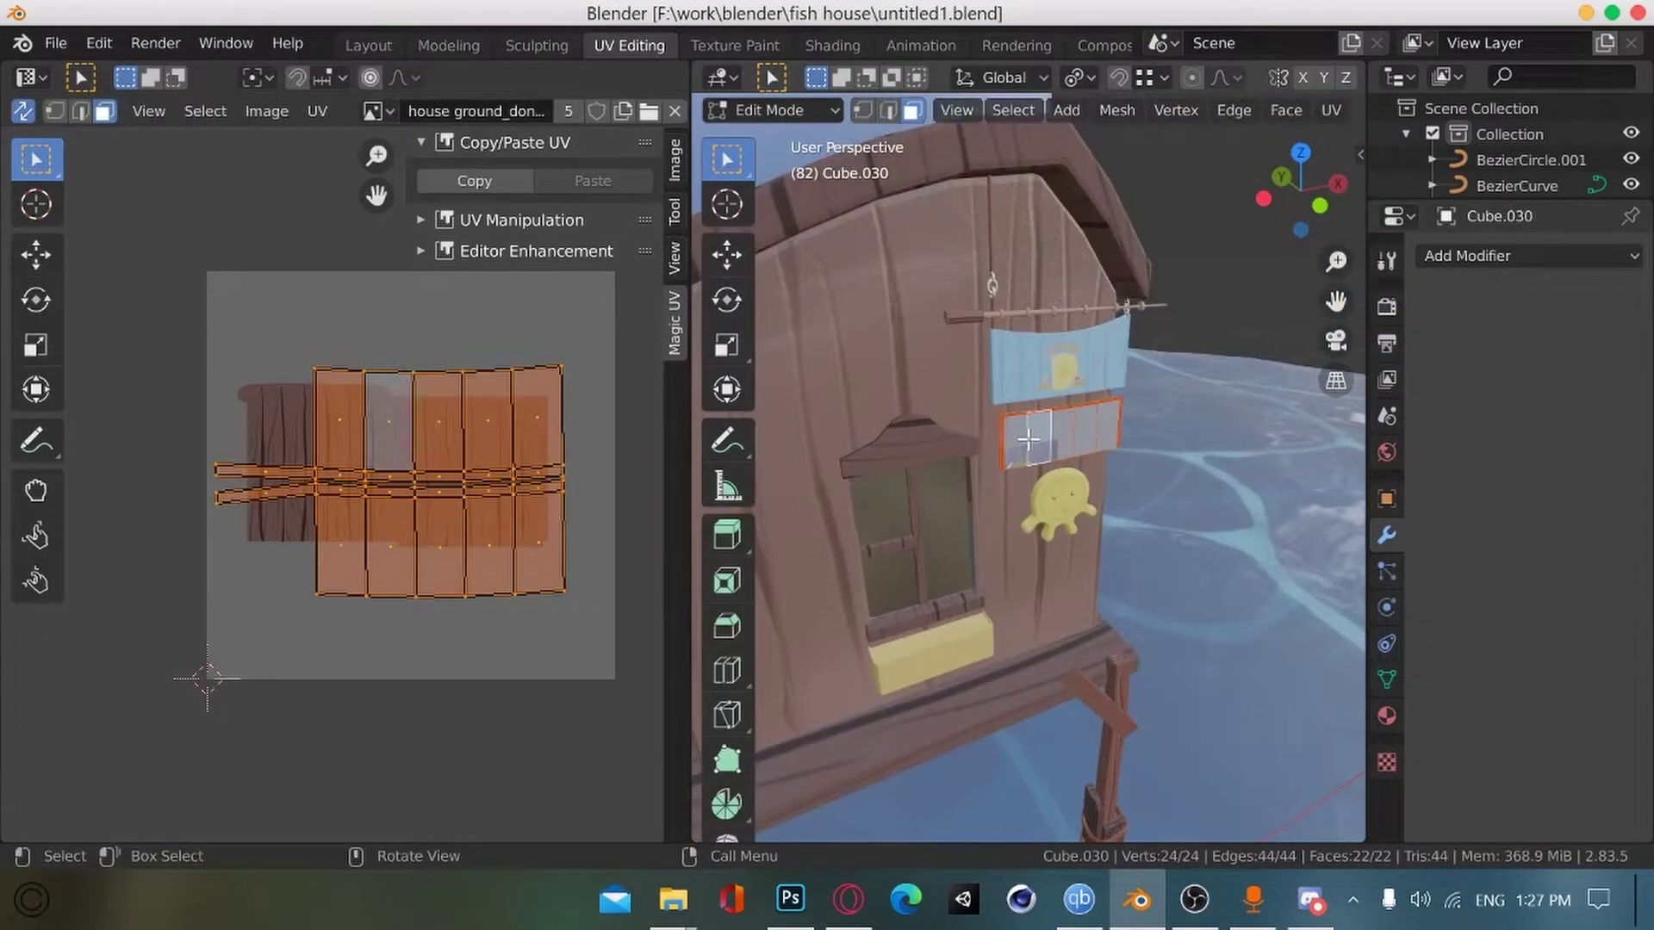
{"action": "key", "text": "Tab"}
{"action": "key", "text": "Tab"}
{"action": "scroll", "coordinate": [1027, 437], "scroll_direction": "up", "scroll_amount": 3}
{"action": "key", "text": "Tab"}
{"action": "left_click", "coordinate": [830, 45]}
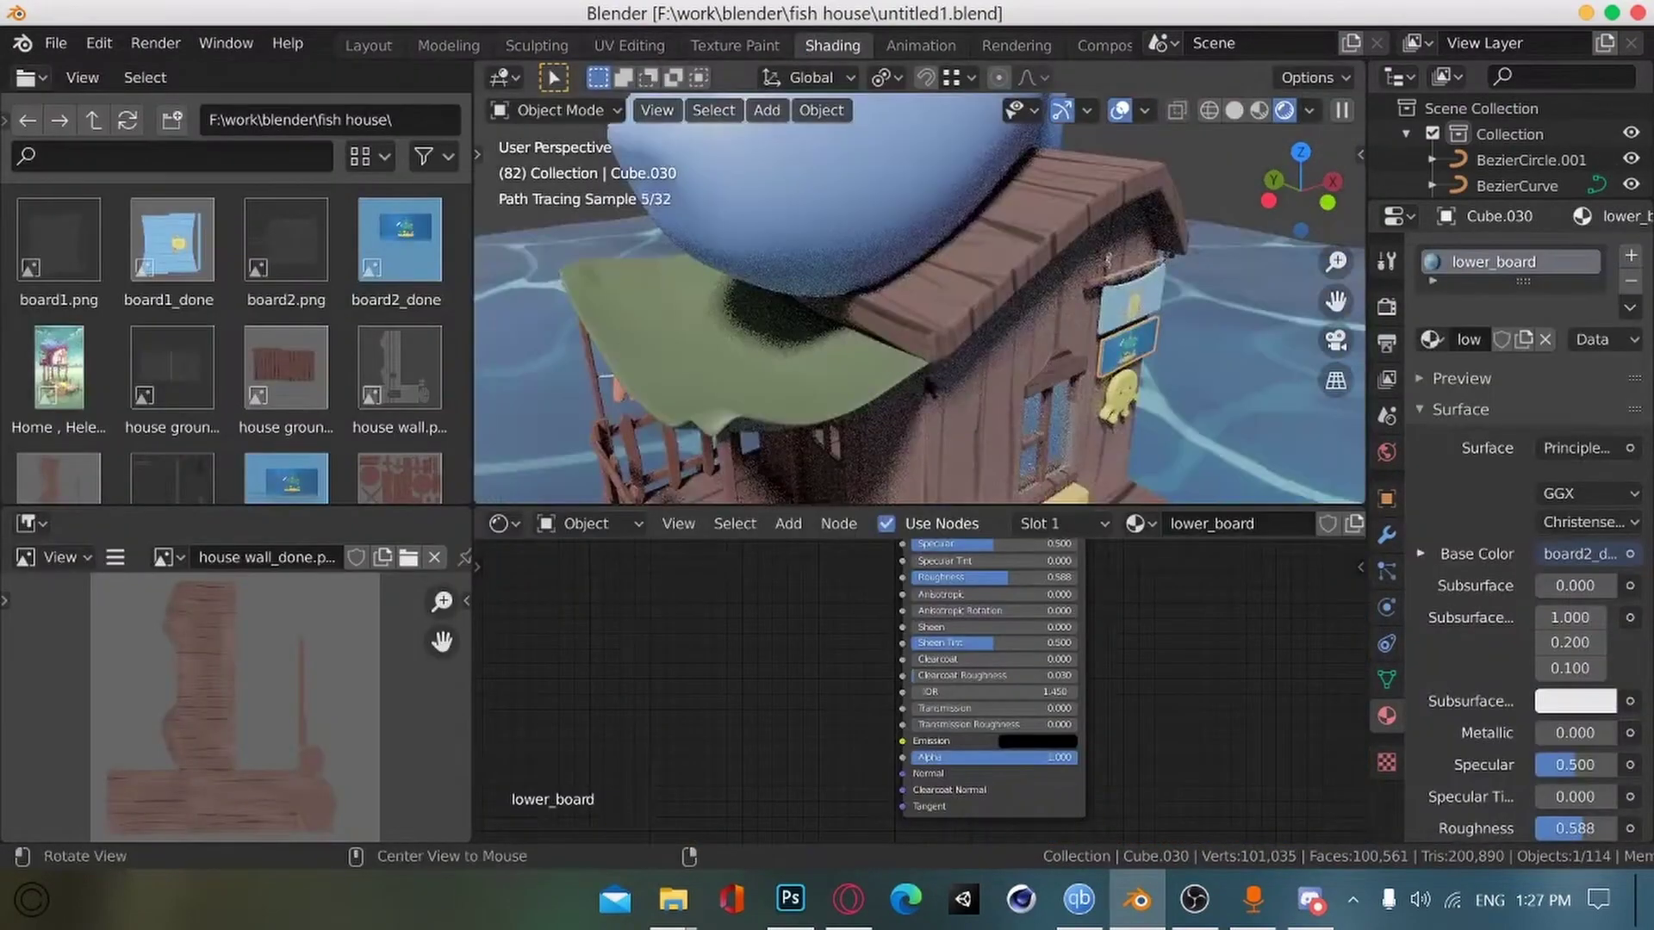
{"action": "mouse_move", "coordinate": [973, 344]}
{"action": "middle_mouse_down"}
{"action": "mouse_move", "coordinate": [906, 280]}
{"action": "mouse_move", "coordinate": [926, 293]}
{"action": "mouse_move", "coordinate": [899, 302]}
{"action": "middle_mouse_up"}
{"action": "scroll", "coordinate": [906, 281], "scroll_direction": "down", "scroll_amount": 3}
{"action": "key", "text": "ctrl+s"}
{"action": "scroll", "coordinate": [861, 654], "scroll_direction": "down", "scroll_amount": 3}
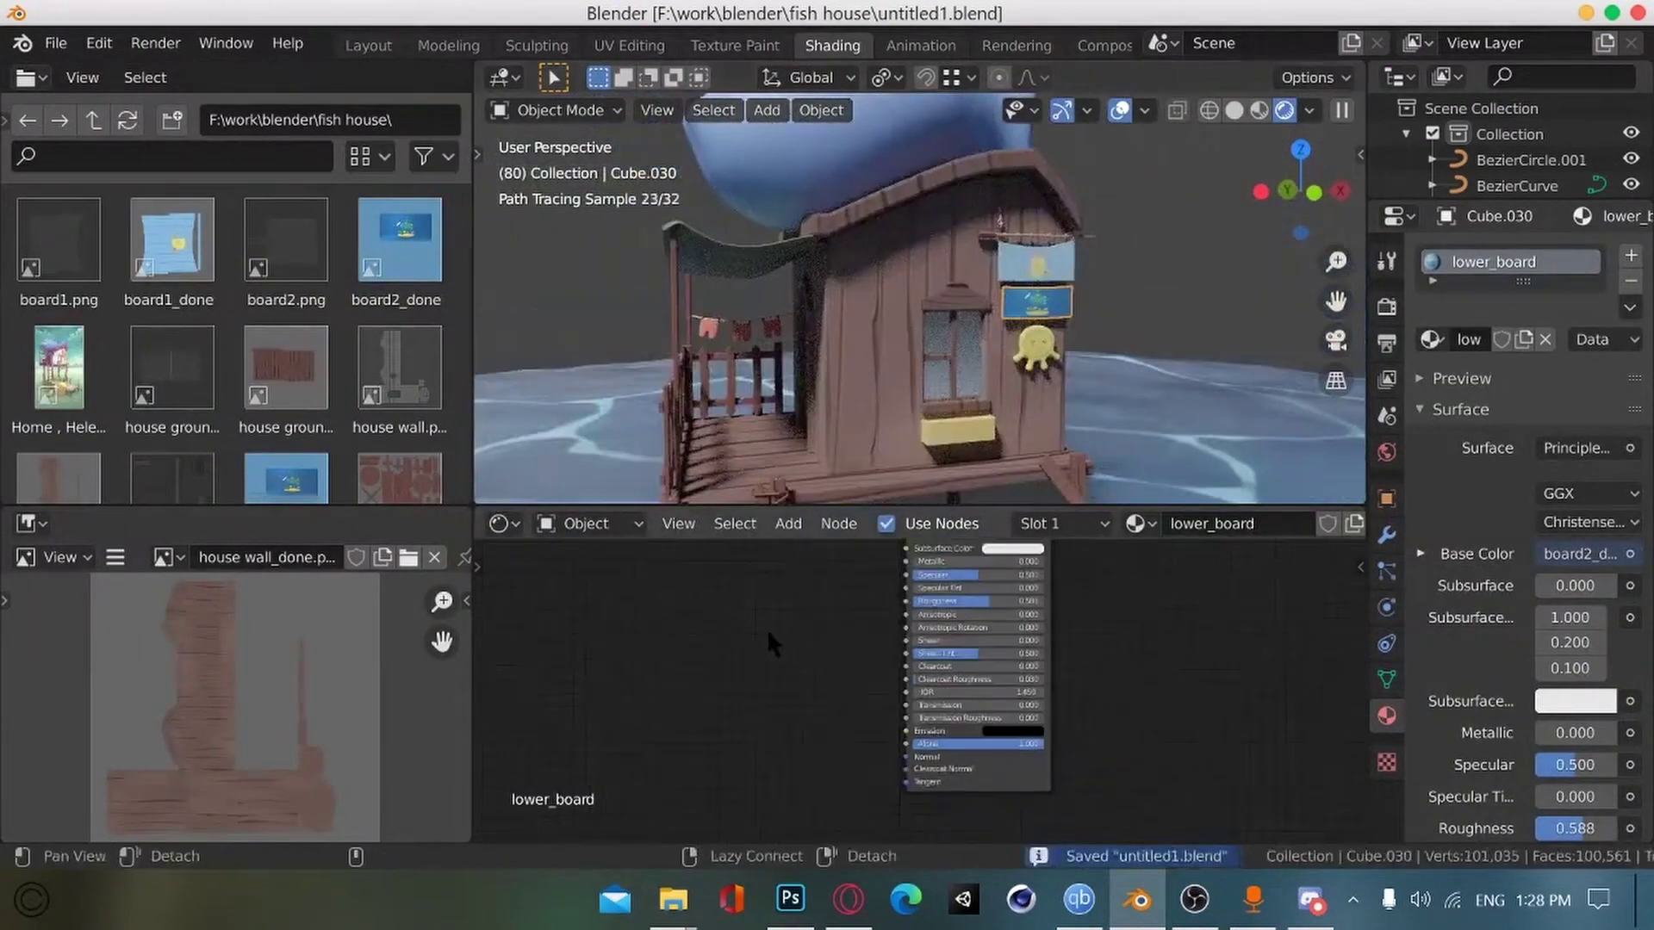
Step: Insert a Hue Saturation Value node between the roof's image texture and Base Color
{"action": "middle_click_drag", "start_coordinate": [788, 564], "coordinate": [835, 655]}
{"action": "scroll", "coordinate": [835, 655], "scroll_direction": "up", "scroll_amount": 2}
{"action": "left_click", "coordinate": [913, 193]}
{"action": "middle_click_drag", "start_coordinate": [715, 633], "coordinate": [791, 592]}
{"action": "key", "text": "shift+a"}
{"action": "left_click", "coordinate": [792, 598]}
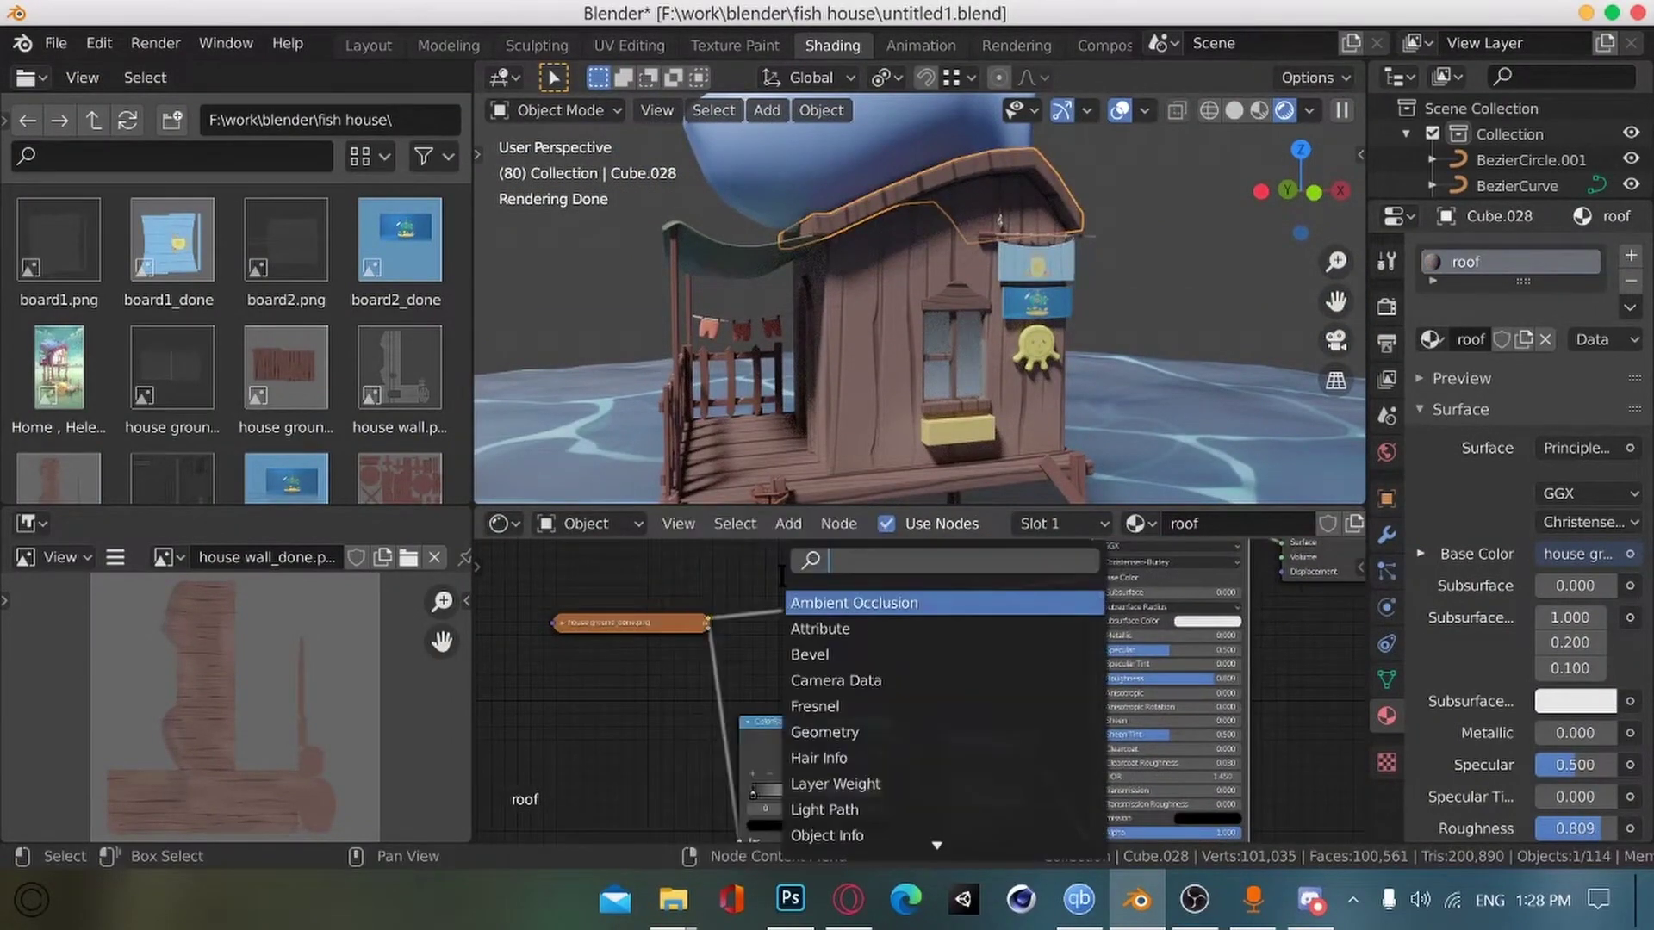
{"action": "type", "text": "hue"}
{"action": "key", "text": "Return"}
{"action": "left_click", "coordinate": [790, 579]}
{"action": "scroll", "coordinate": [806, 603], "scroll_direction": "up", "scroll_amount": 2}
Step: Set the roof's Hue Saturation Value node to hue 0.260, saturation 0.400 and value 0.500
{"action": "left_click_drag", "start_coordinate": [824, 633], "coordinate": [771, 633]}
{"action": "scroll", "coordinate": [915, 646], "scroll_direction": "up", "scroll_amount": 4}
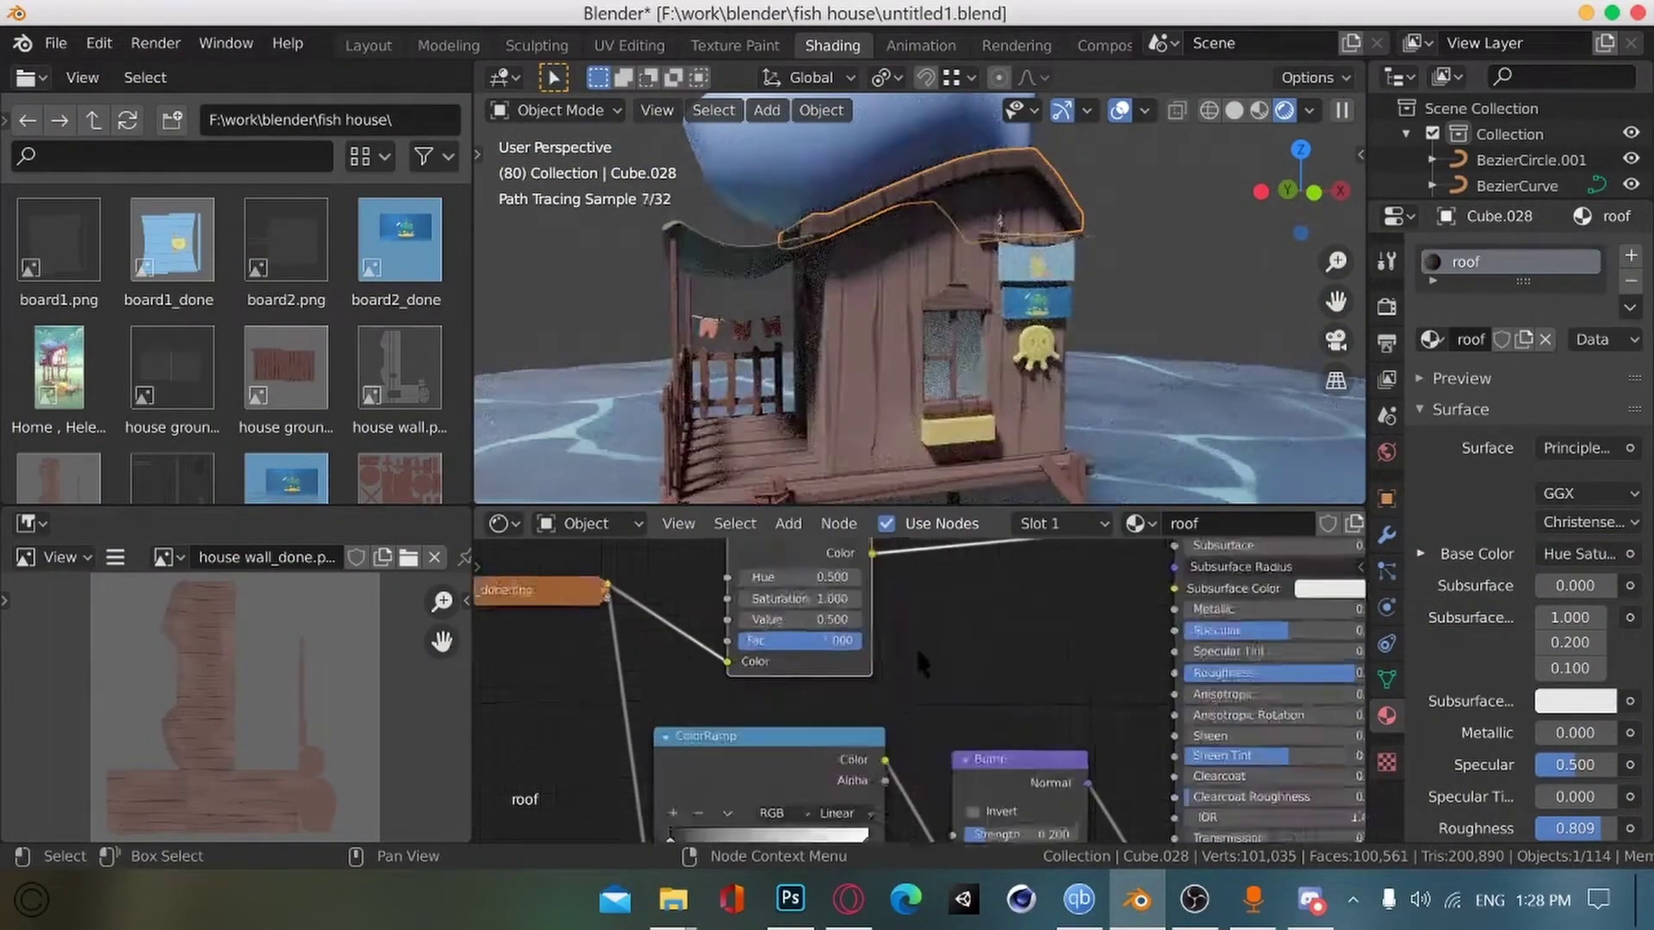
{"action": "middle_click_drag", "start_coordinate": [914, 644], "coordinate": [1038, 663]}
{"action": "left_click_drag", "start_coordinate": [886, 622], "coordinate": [766, 622]}
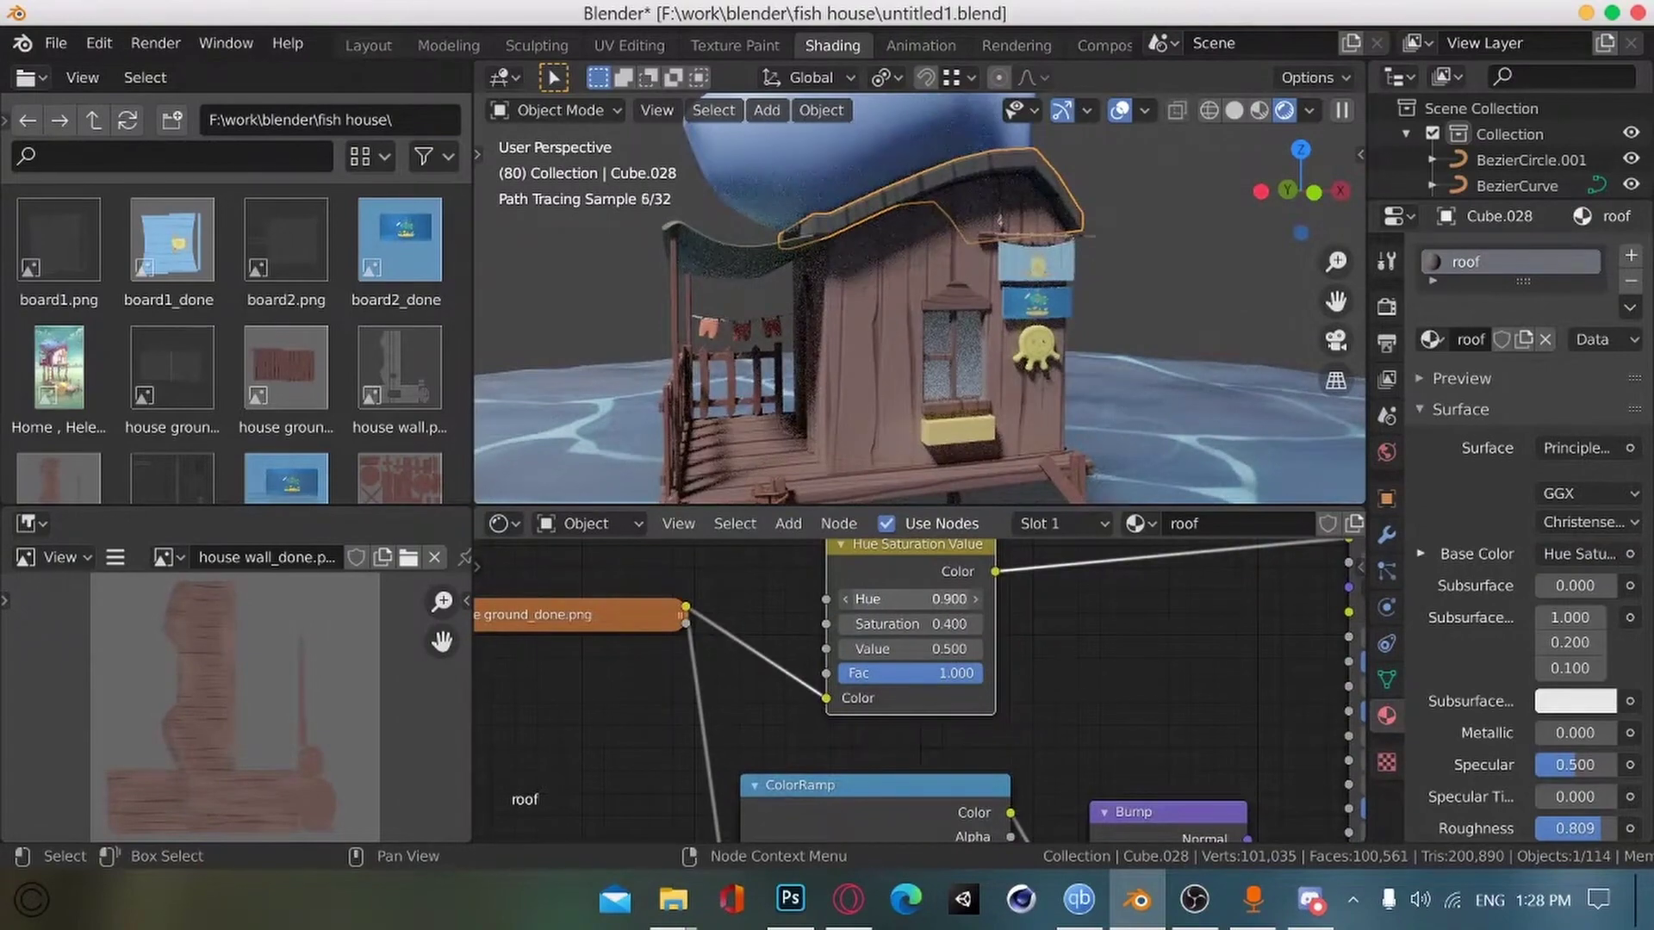
{"action": "left_click_drag", "start_coordinate": [935, 598], "coordinate": [869, 599]}
Step: Deselect the roof, save the file and inspect the recoloured roof from several angles
{"action": "scroll", "coordinate": [948, 387], "scroll_direction": "down", "scroll_amount": 4}
{"action": "middle_click_drag", "start_coordinate": [939, 371], "coordinate": [991, 388]}
{"action": "left_click", "coordinate": [1061, 310]}
{"action": "scroll", "coordinate": [1033, 284], "scroll_direction": "up", "scroll_amount": 4}
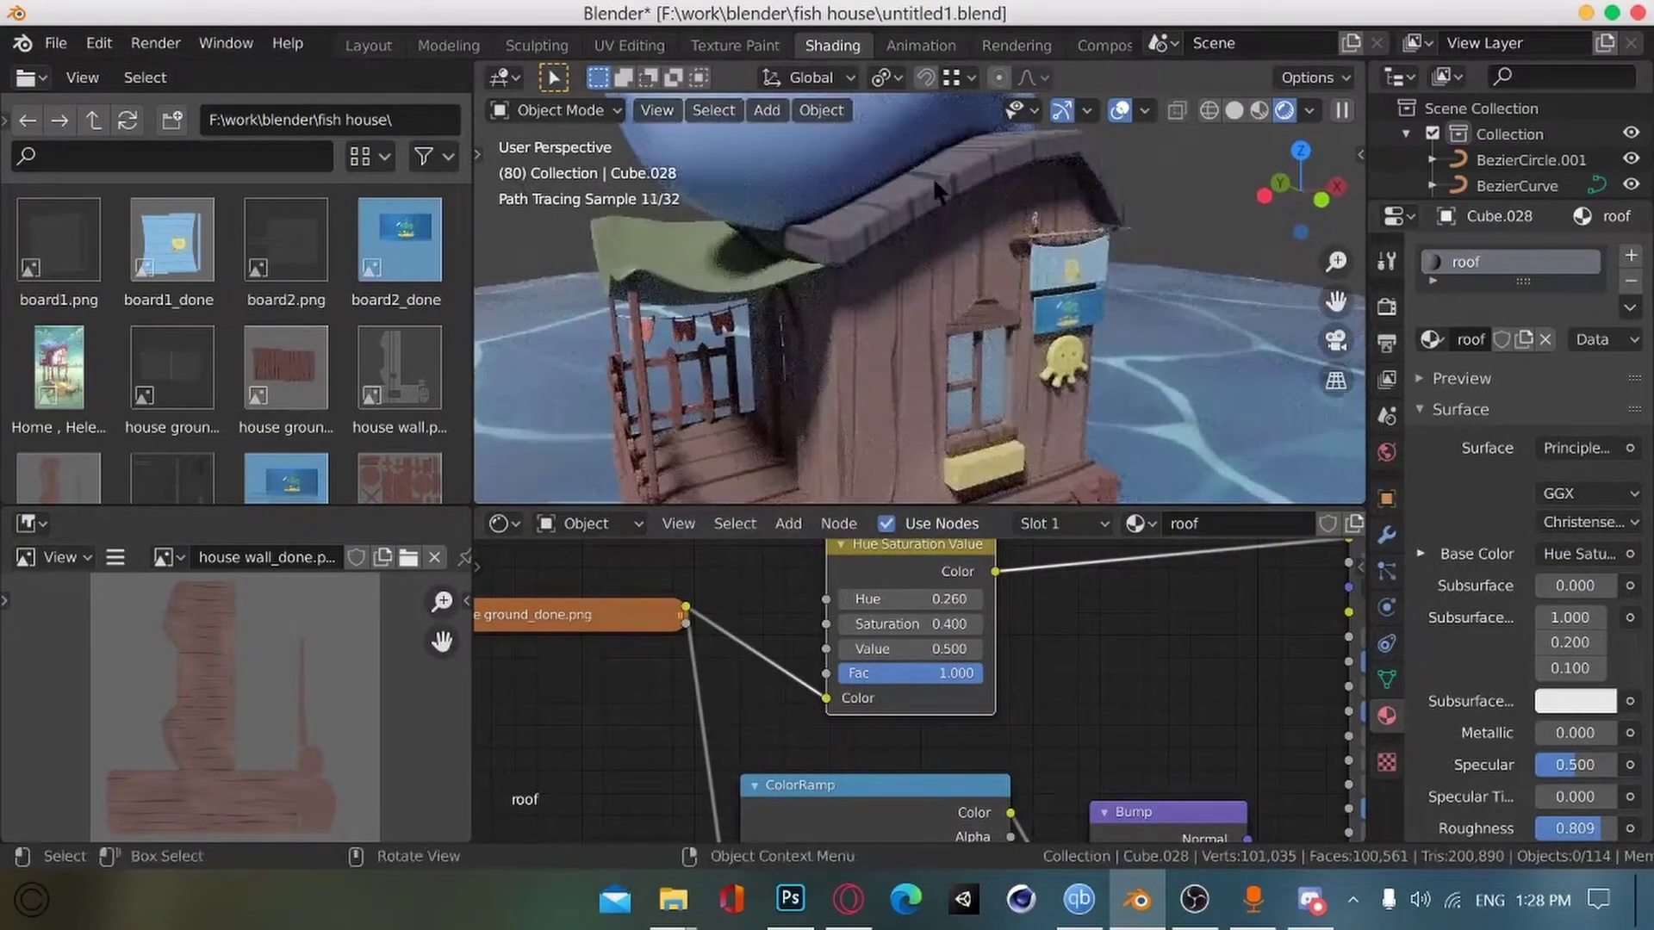
{"action": "key", "text": "ctrl+s"}
{"action": "middle_click_drag", "start_coordinate": [933, 178], "coordinate": [952, 258]}
{"action": "scroll", "coordinate": [964, 327], "scroll_direction": "down", "scroll_amount": 3}
{"action": "middle_click_drag", "start_coordinate": [973, 397], "coordinate": [994, 339]}
{"action": "scroll", "coordinate": [994, 340], "scroll_direction": "up", "scroll_amount": 4}
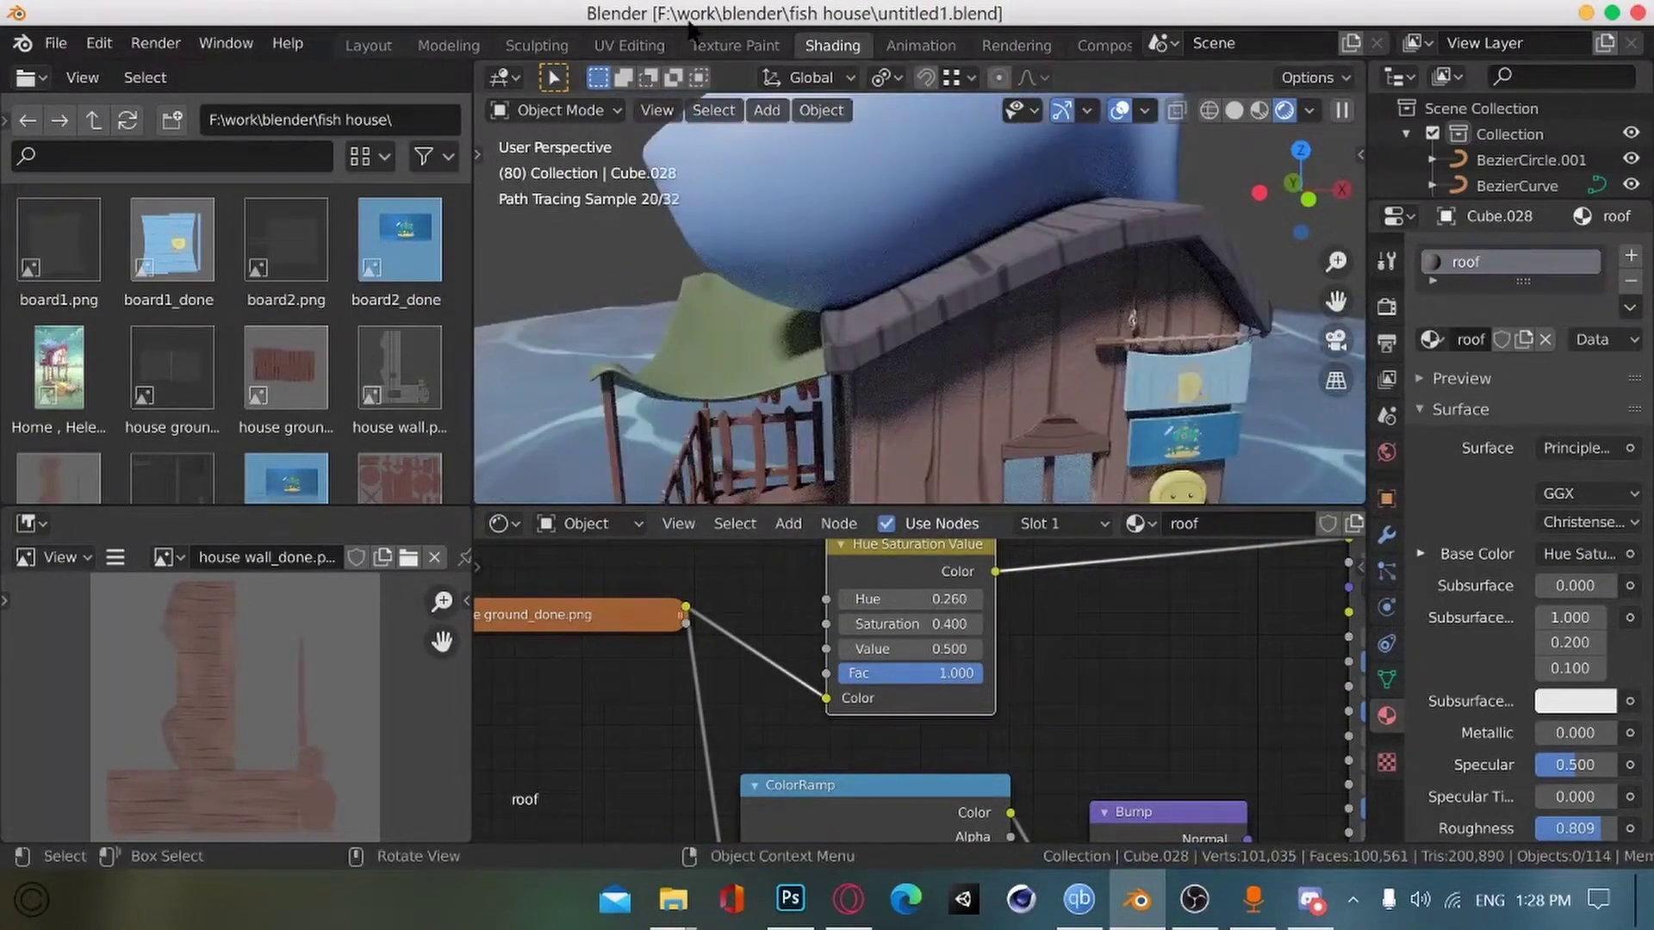
Step: Return to UV Editing, select the linked roof-edge strip above the window wall and shift its UVs on the planks
{"action": "left_click", "coordinate": [631, 46]}
{"action": "mouse_move", "coordinate": [934, 293]}
{"action": "middle_mouse_down"}
{"action": "mouse_move", "coordinate": [982, 366]}
{"action": "mouse_move", "coordinate": [958, 430]}
{"action": "middle_mouse_up"}
{"action": "scroll", "coordinate": [985, 373], "scroll_direction": "down", "scroll_amount": 4}
{"action": "scroll", "coordinate": [958, 431], "scroll_direction": "up", "scroll_amount": 3}
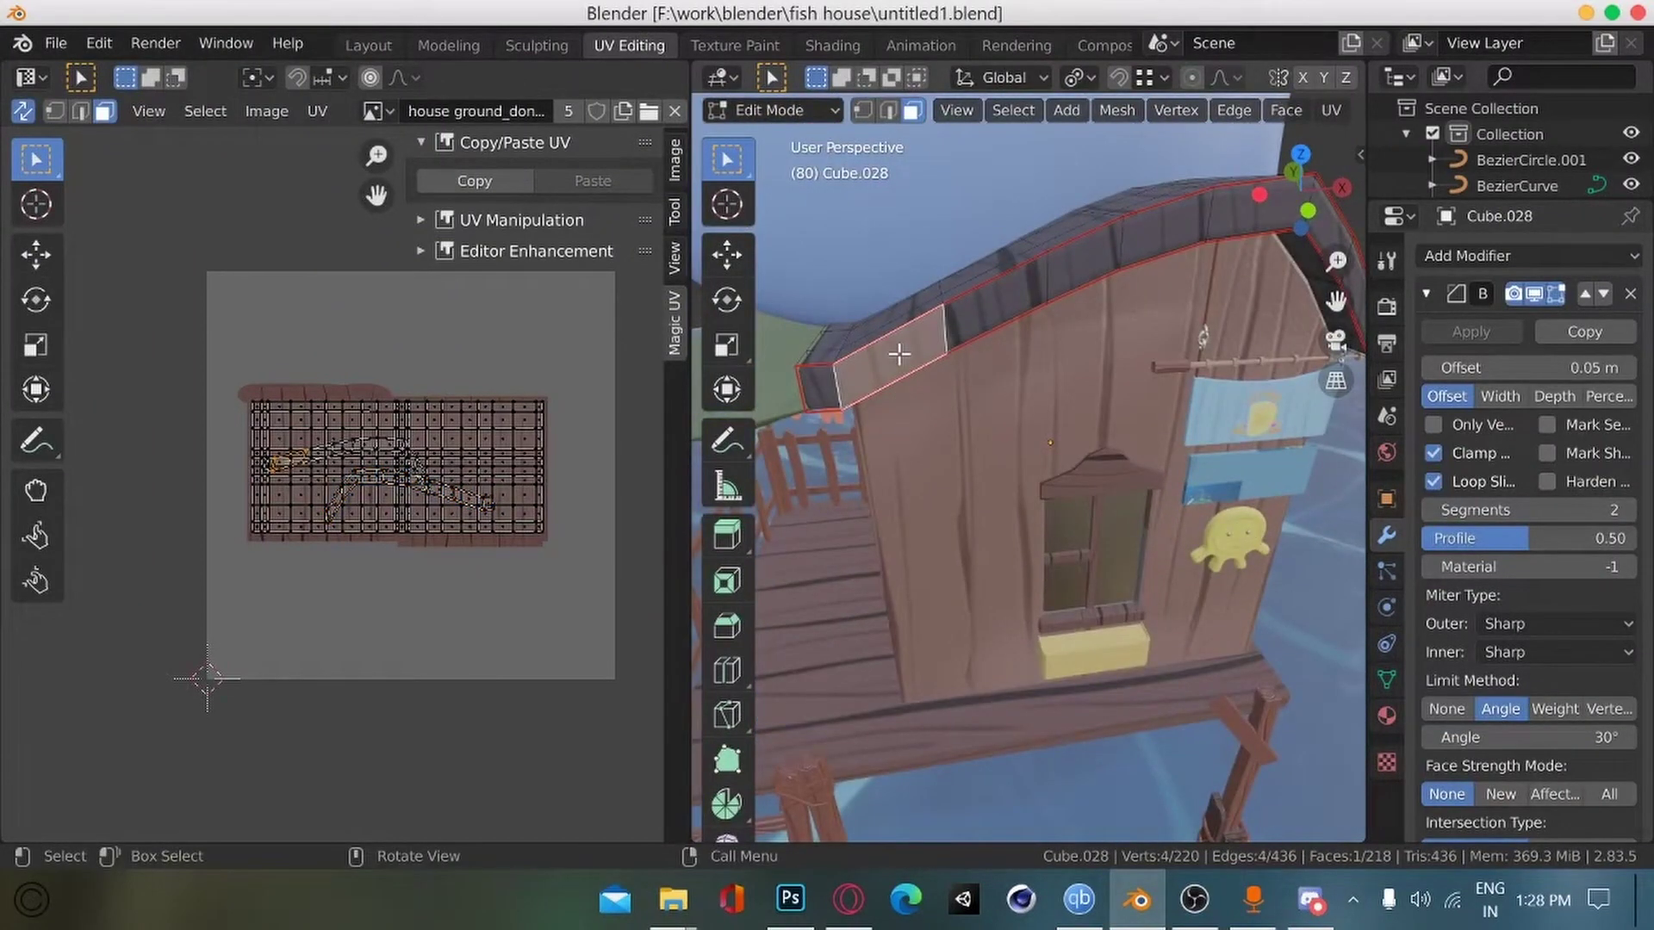
{"action": "key", "text": "ctrl+l"}
{"action": "scroll", "coordinate": [898, 353], "scroll_direction": "up", "scroll_amount": 1}
{"action": "scroll", "coordinate": [414, 494], "scroll_direction": "up", "scroll_amount": 4}
{"action": "key", "text": "g"}
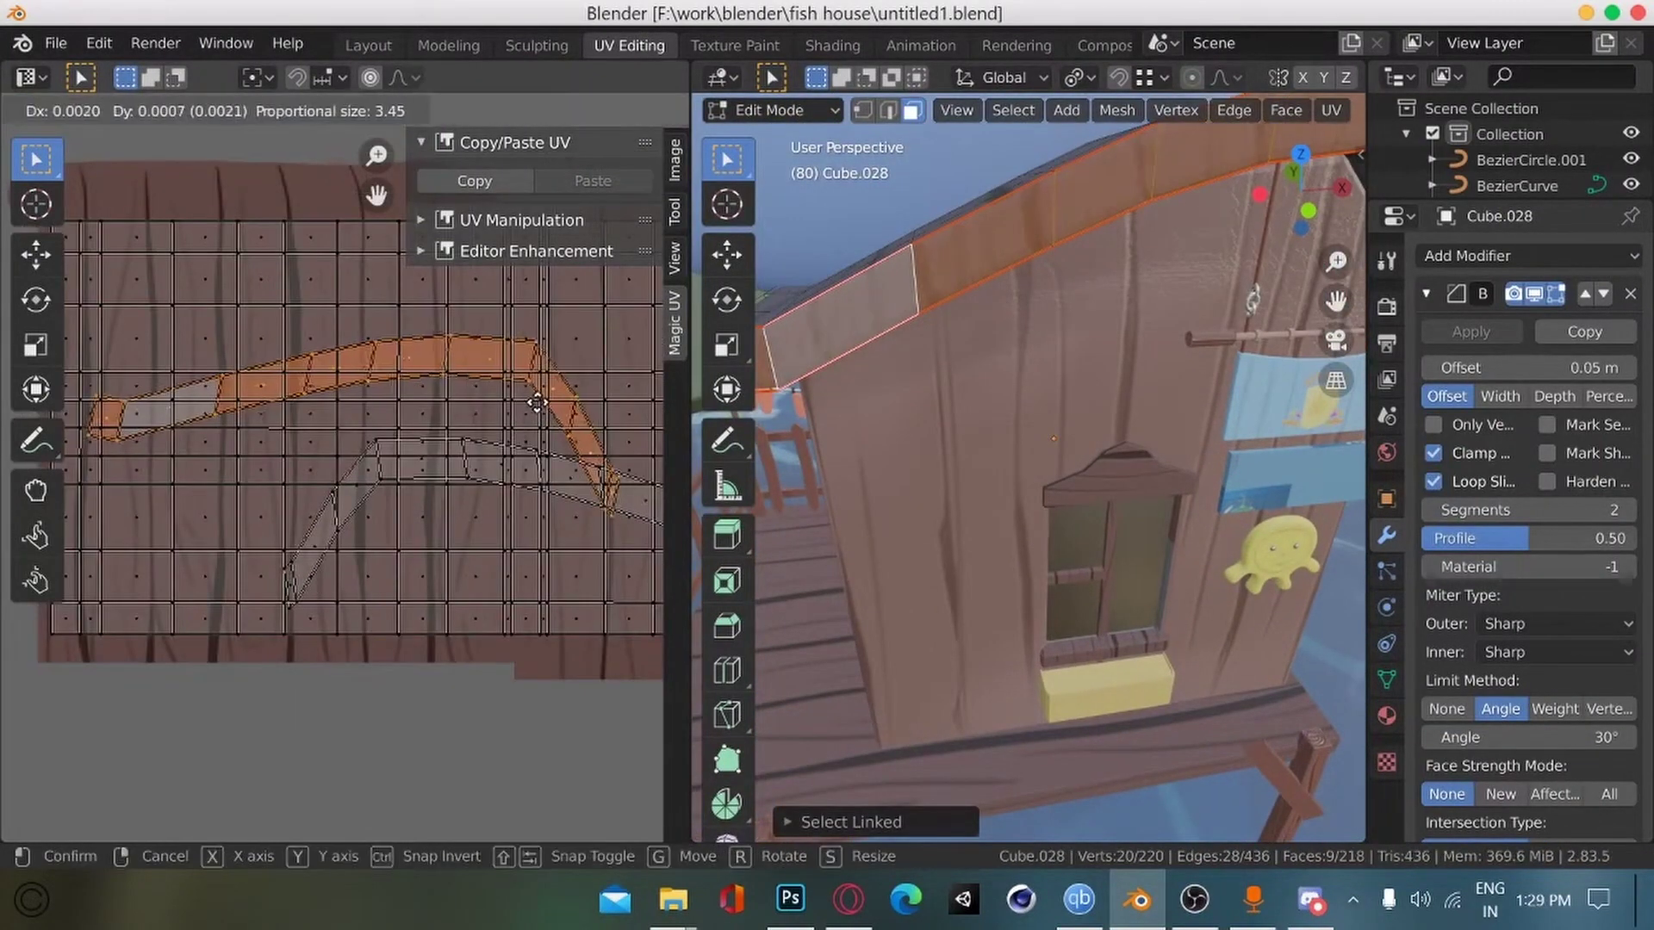
{"action": "left_click", "coordinate": [552, 402]}
Step: Adjust the scale and position of the selected roof-edge UV strip to fit the plank lines
{"action": "scroll", "coordinate": [547, 414], "scroll_direction": "down", "scroll_amount": 3}
{"action": "key", "text": "s"}
{"action": "left_click", "coordinate": [519, 448]}
{"action": "scroll", "coordinate": [517, 457], "scroll_direction": "down", "scroll_amount": 2}
{"action": "scroll", "coordinate": [482, 450], "scroll_direction": "up", "scroll_amount": 4}
{"action": "key", "text": "g"}
{"action": "left_click", "coordinate": [465, 447]}
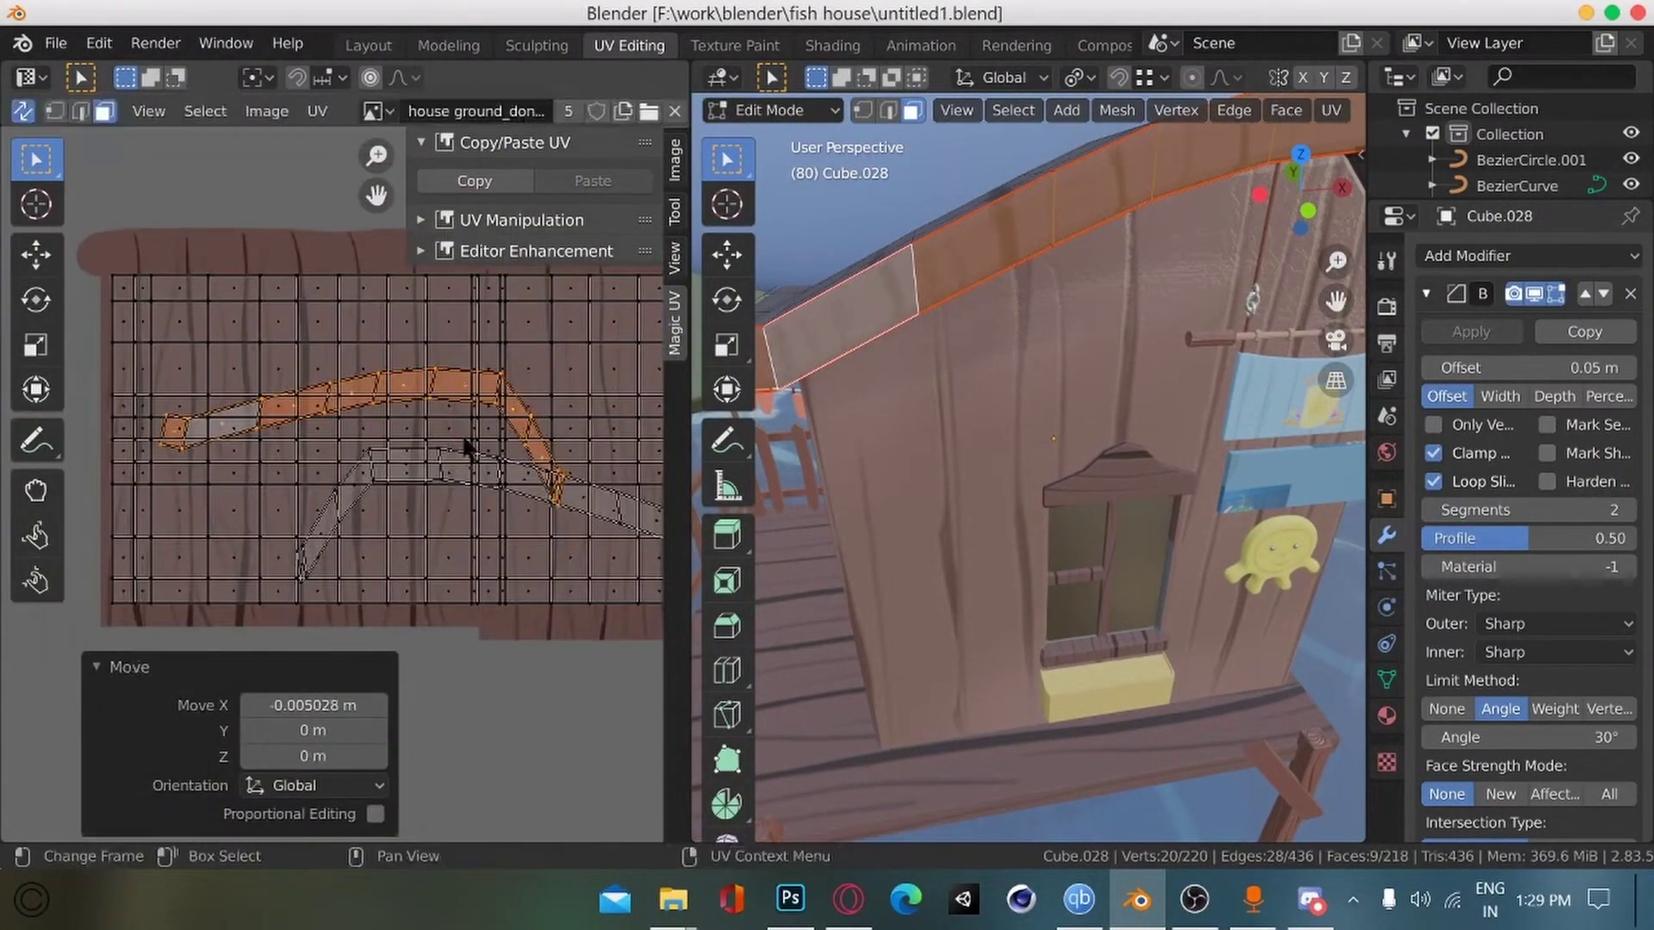
{"action": "key", "text": "s"}
{"action": "left_click", "coordinate": [525, 426]}
{"action": "scroll", "coordinate": [1046, 438], "scroll_direction": "down", "scroll_amount": 4}
Step: Leave Edit Mode on the roof and save the Blender file
{"action": "key", "text": "Tab"}
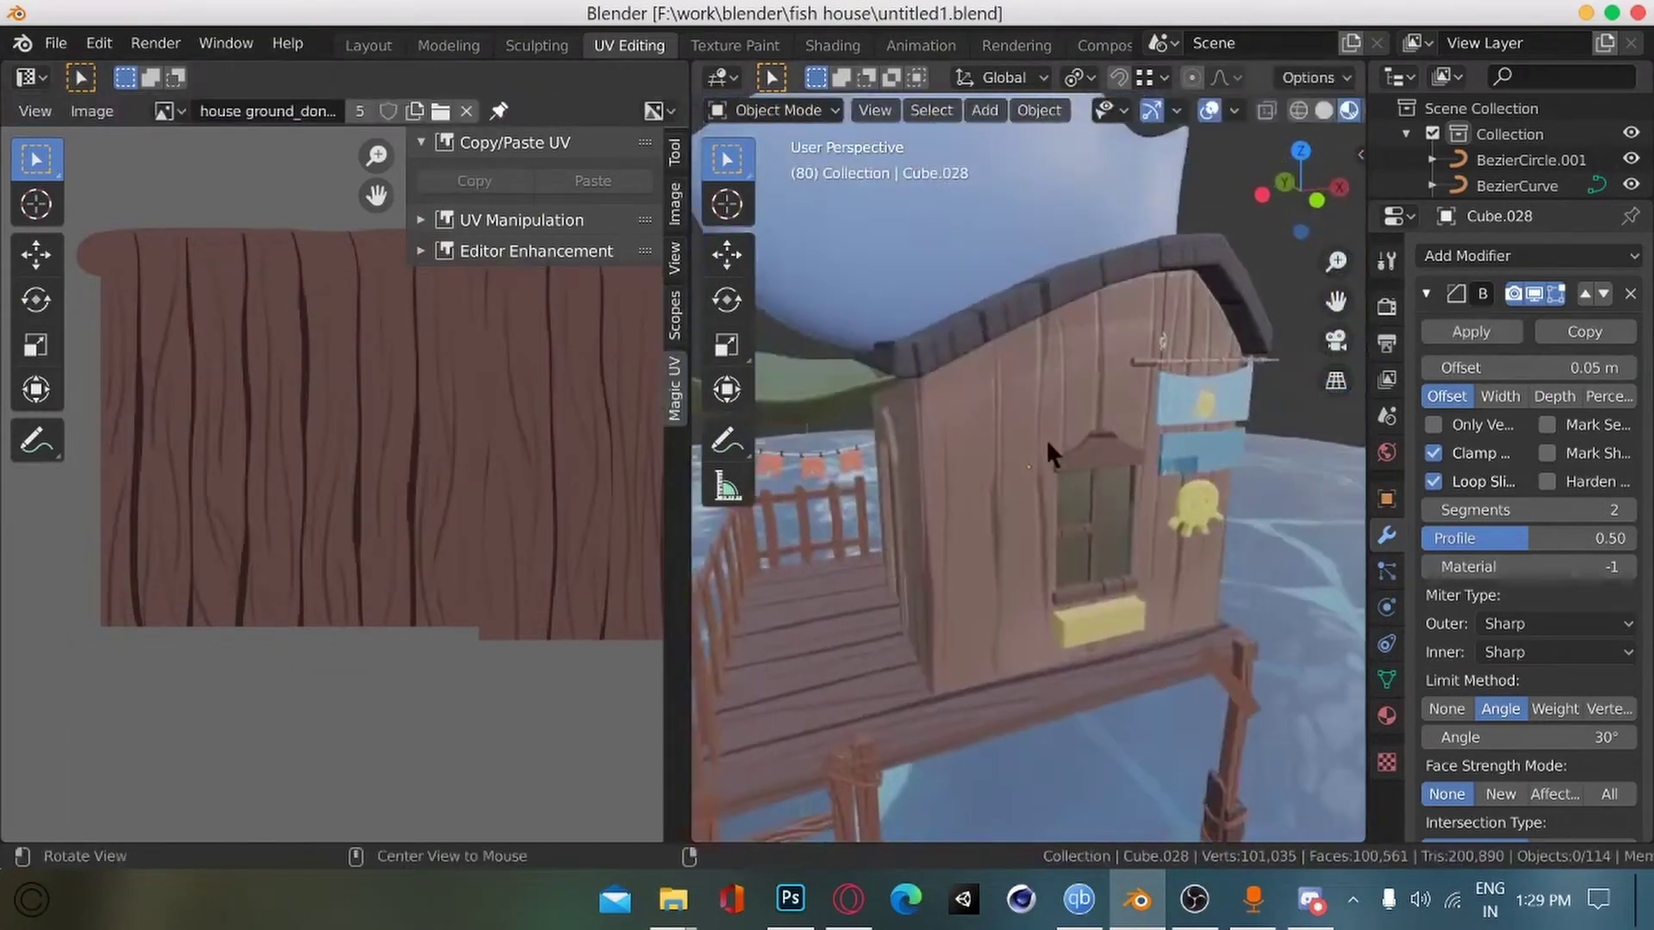
{"action": "scroll", "coordinate": [1056, 429], "scroll_direction": "down", "scroll_amount": 2}
{"action": "key", "text": "ctrl+s"}
{"action": "middle_click_drag", "start_coordinate": [1092, 550], "coordinate": [1063, 468]}
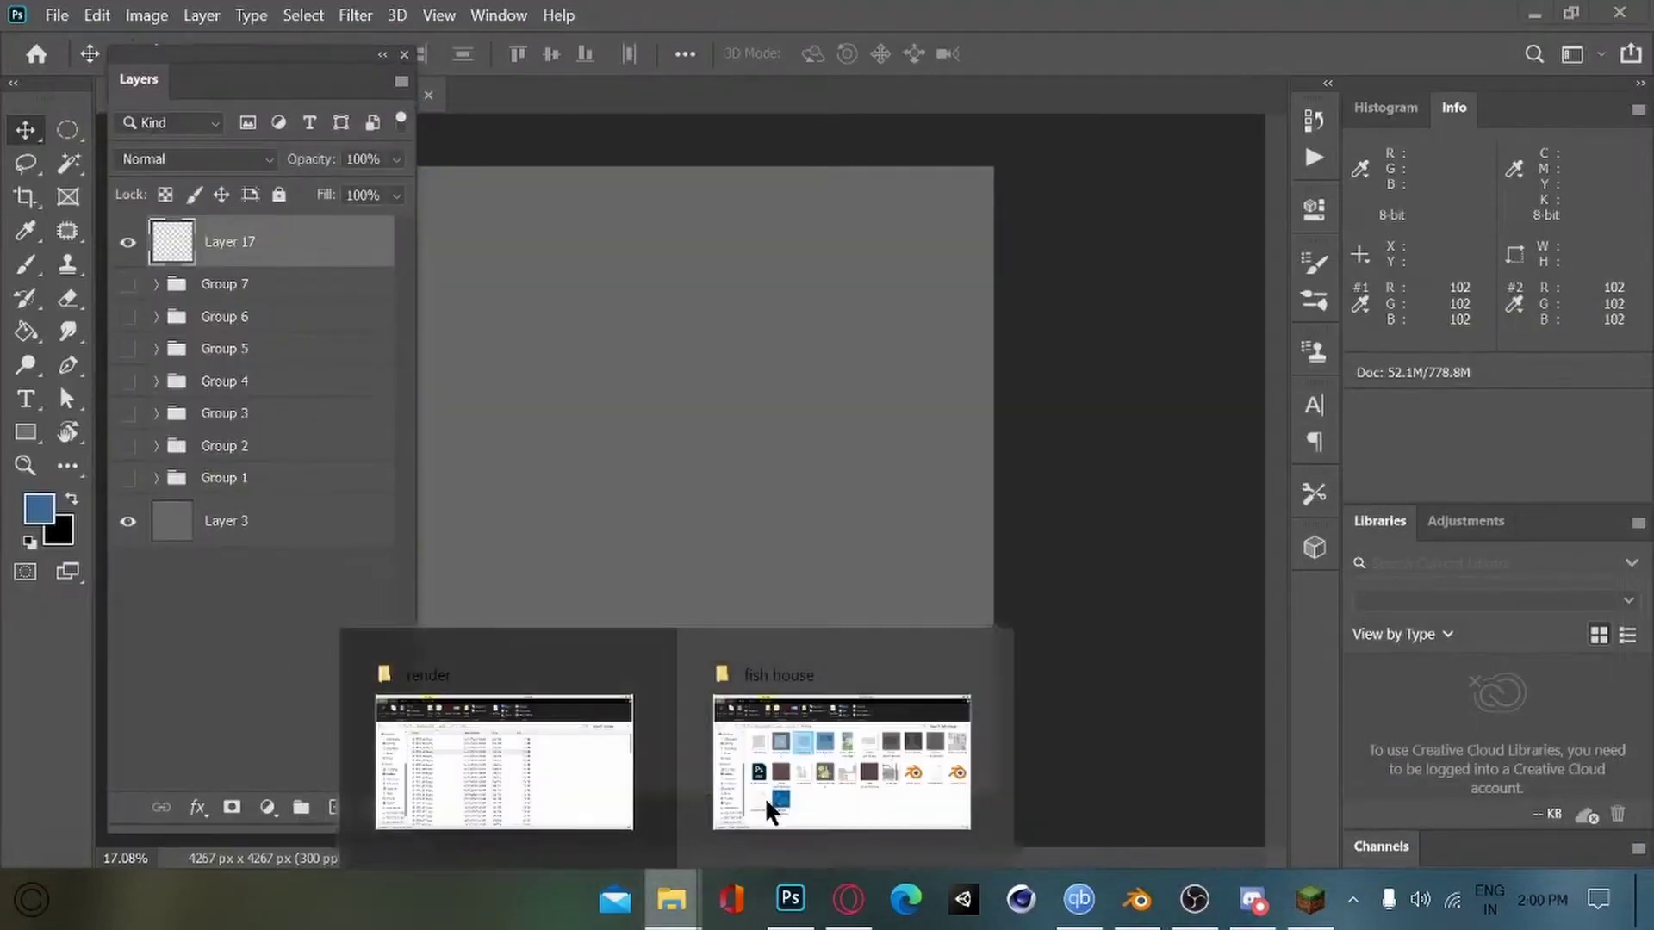
Step: Place shark.png from the fish house folder into the Photoshop document and move Layer 17 beneath the shark layer
{"action": "left_click", "coordinate": [857, 741]}
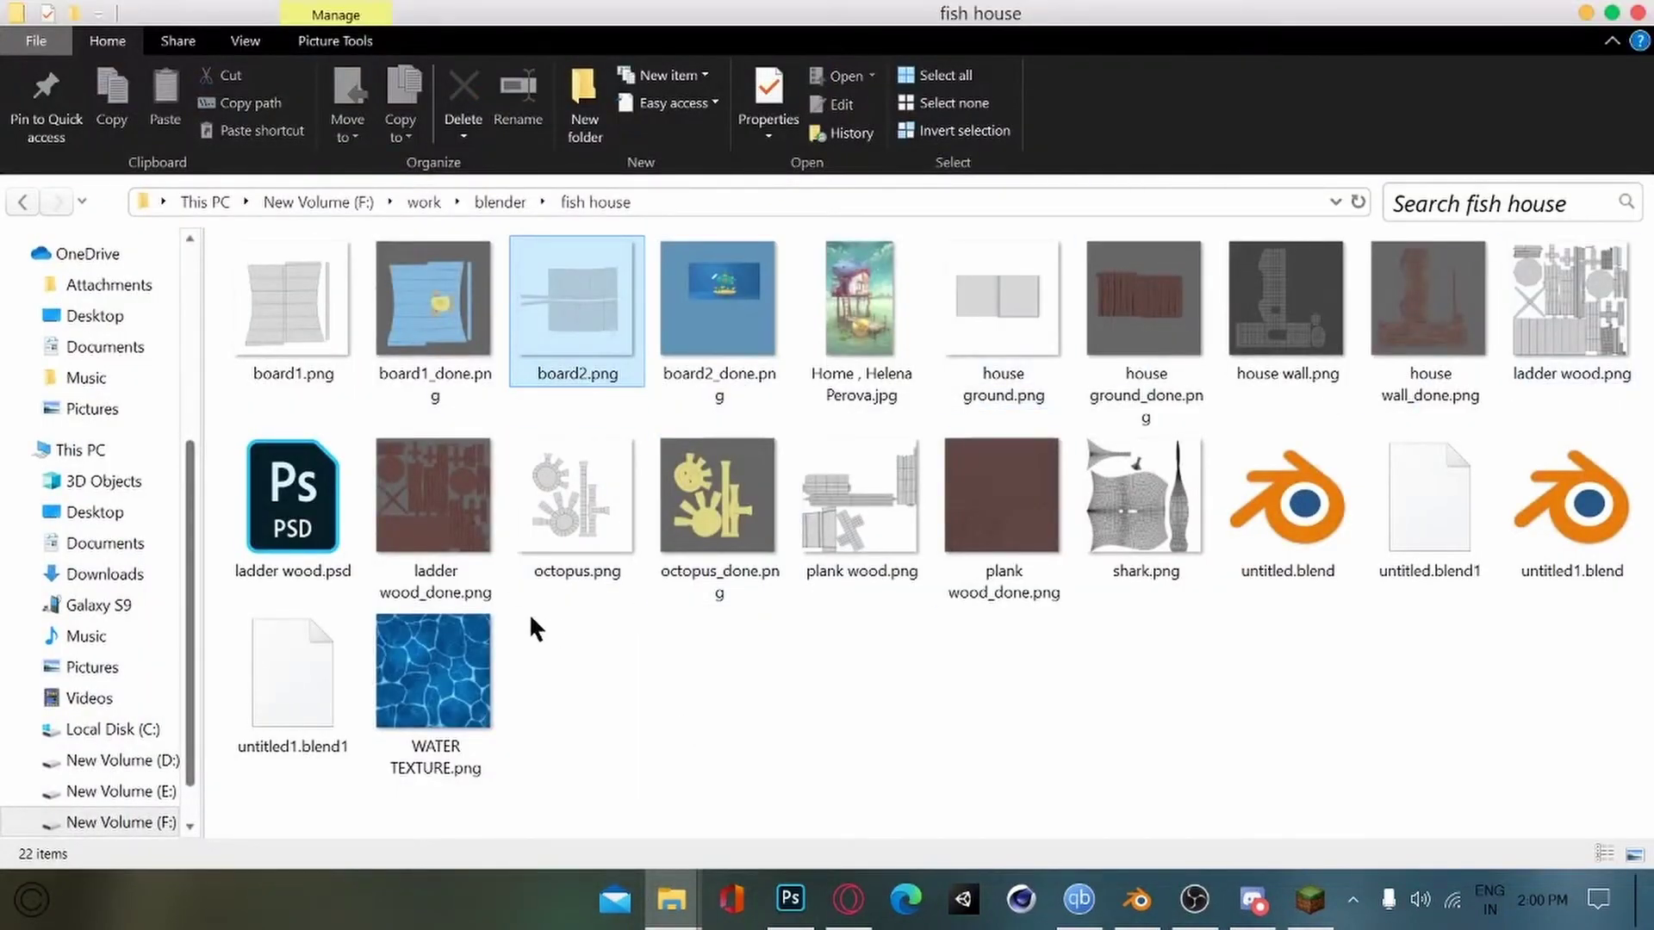
{"action": "left_click_drag", "start_coordinate": [1098, 521], "coordinate": [788, 900]}
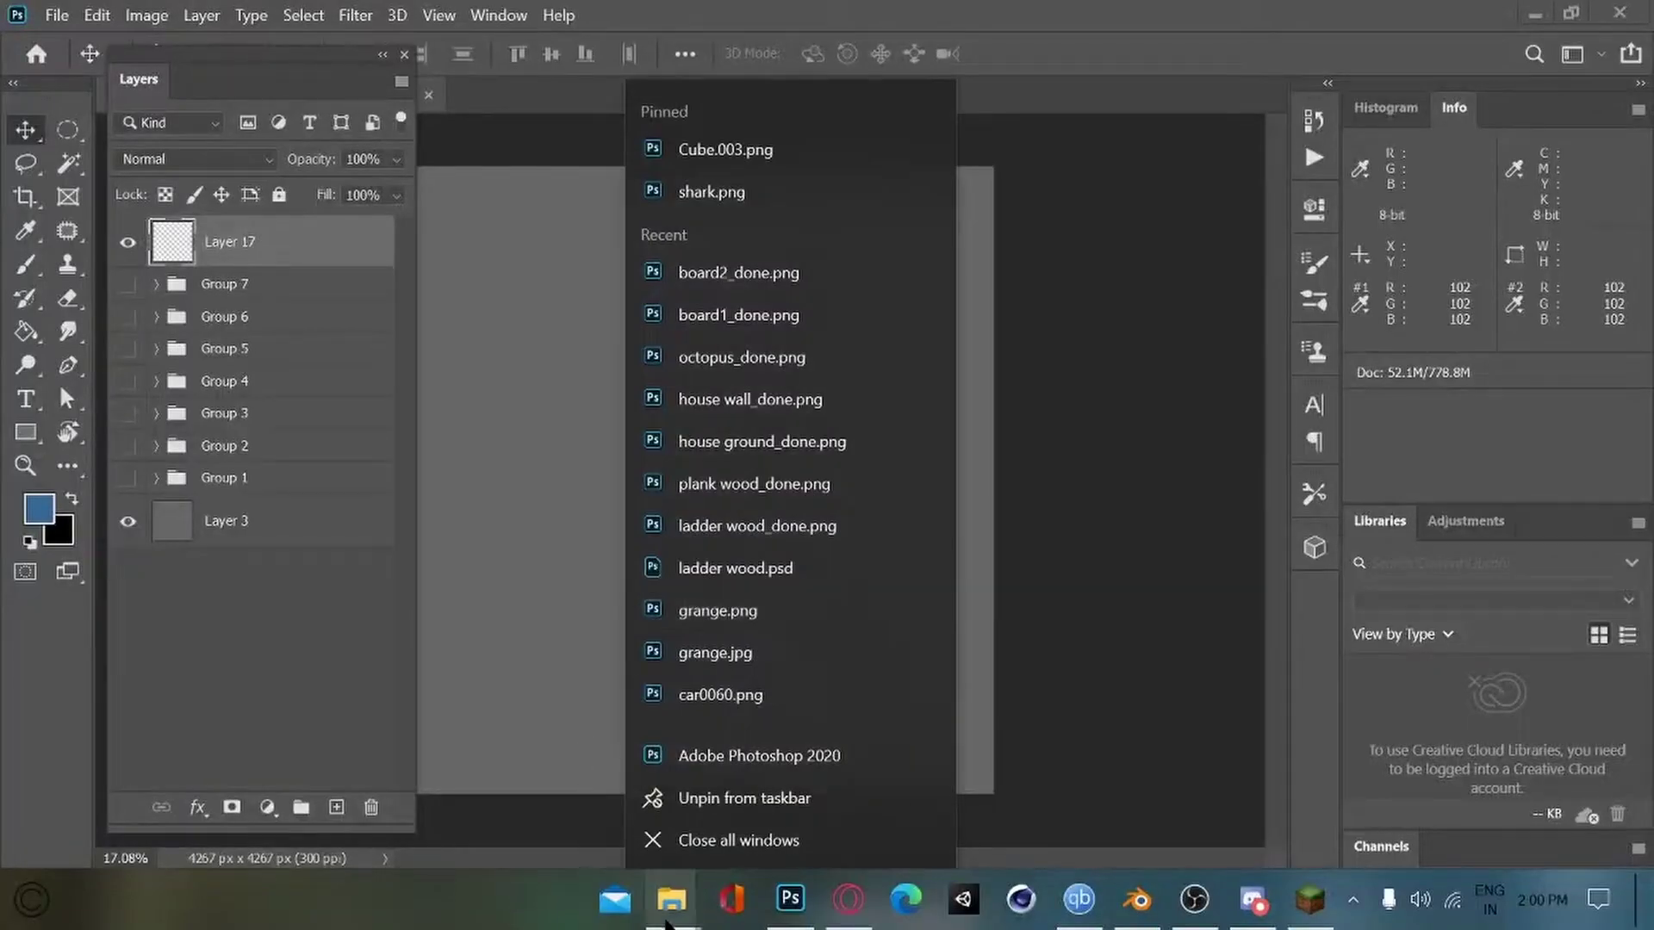
{"action": "left_click_drag", "start_coordinate": [667, 923], "coordinate": [576, 515]}
{"action": "key", "text": "Return"}
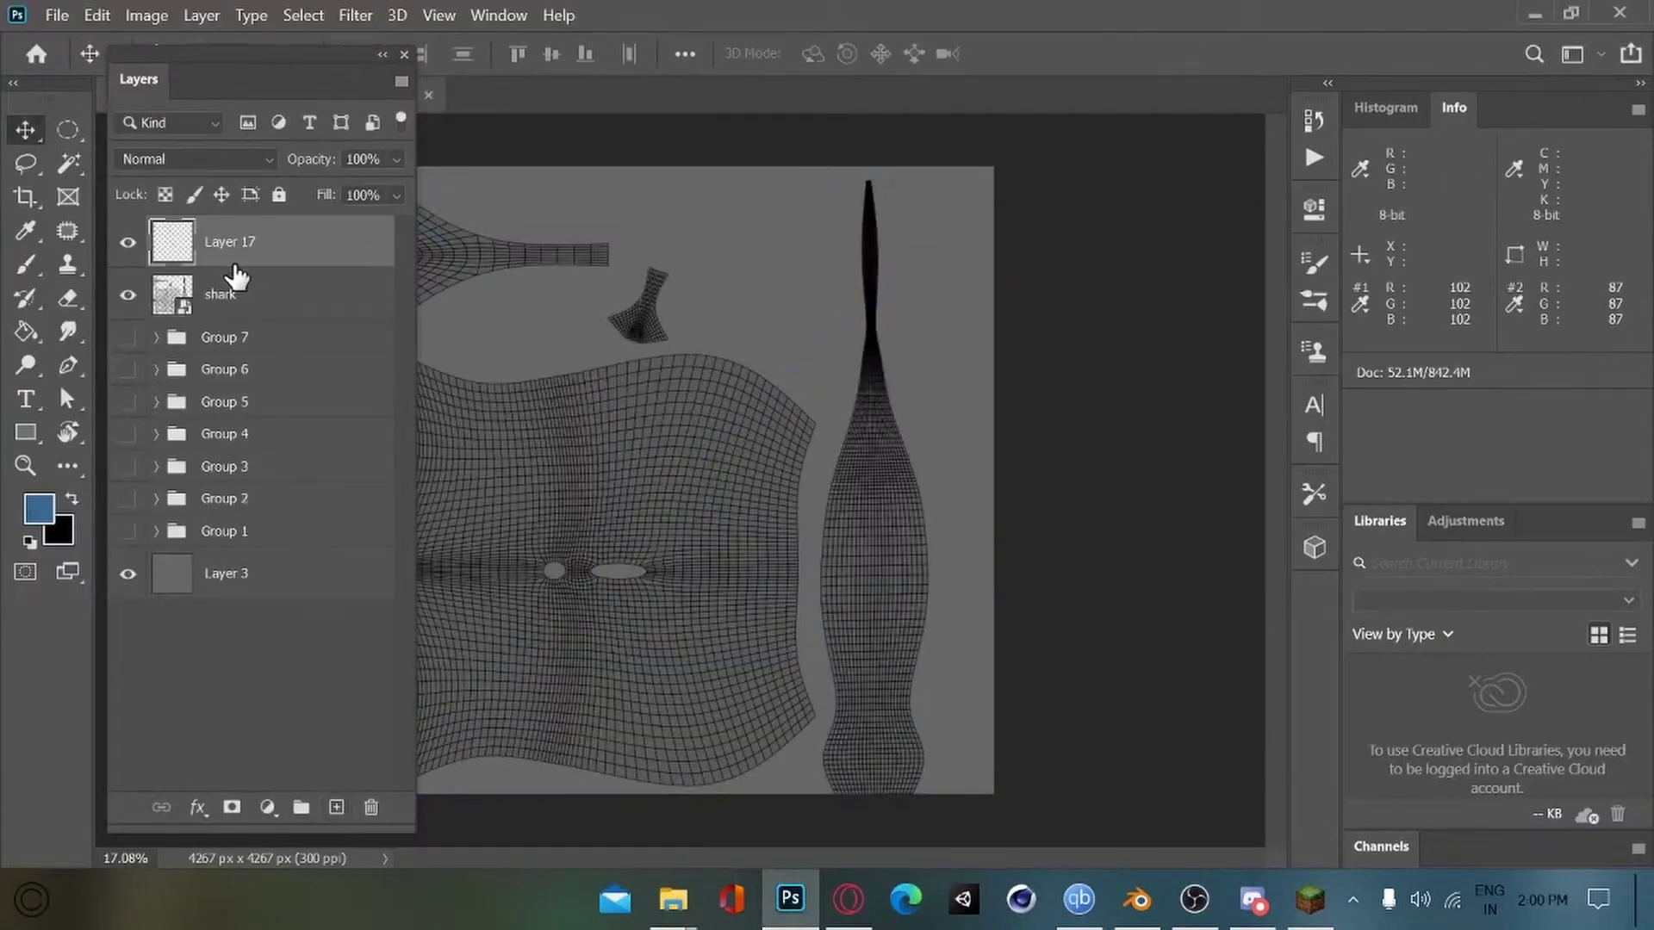
{"action": "left_click_drag", "start_coordinate": [235, 276], "coordinate": [242, 321]}
{"action": "left_click_drag", "start_coordinate": [246, 53], "coordinate": [181, 59]}
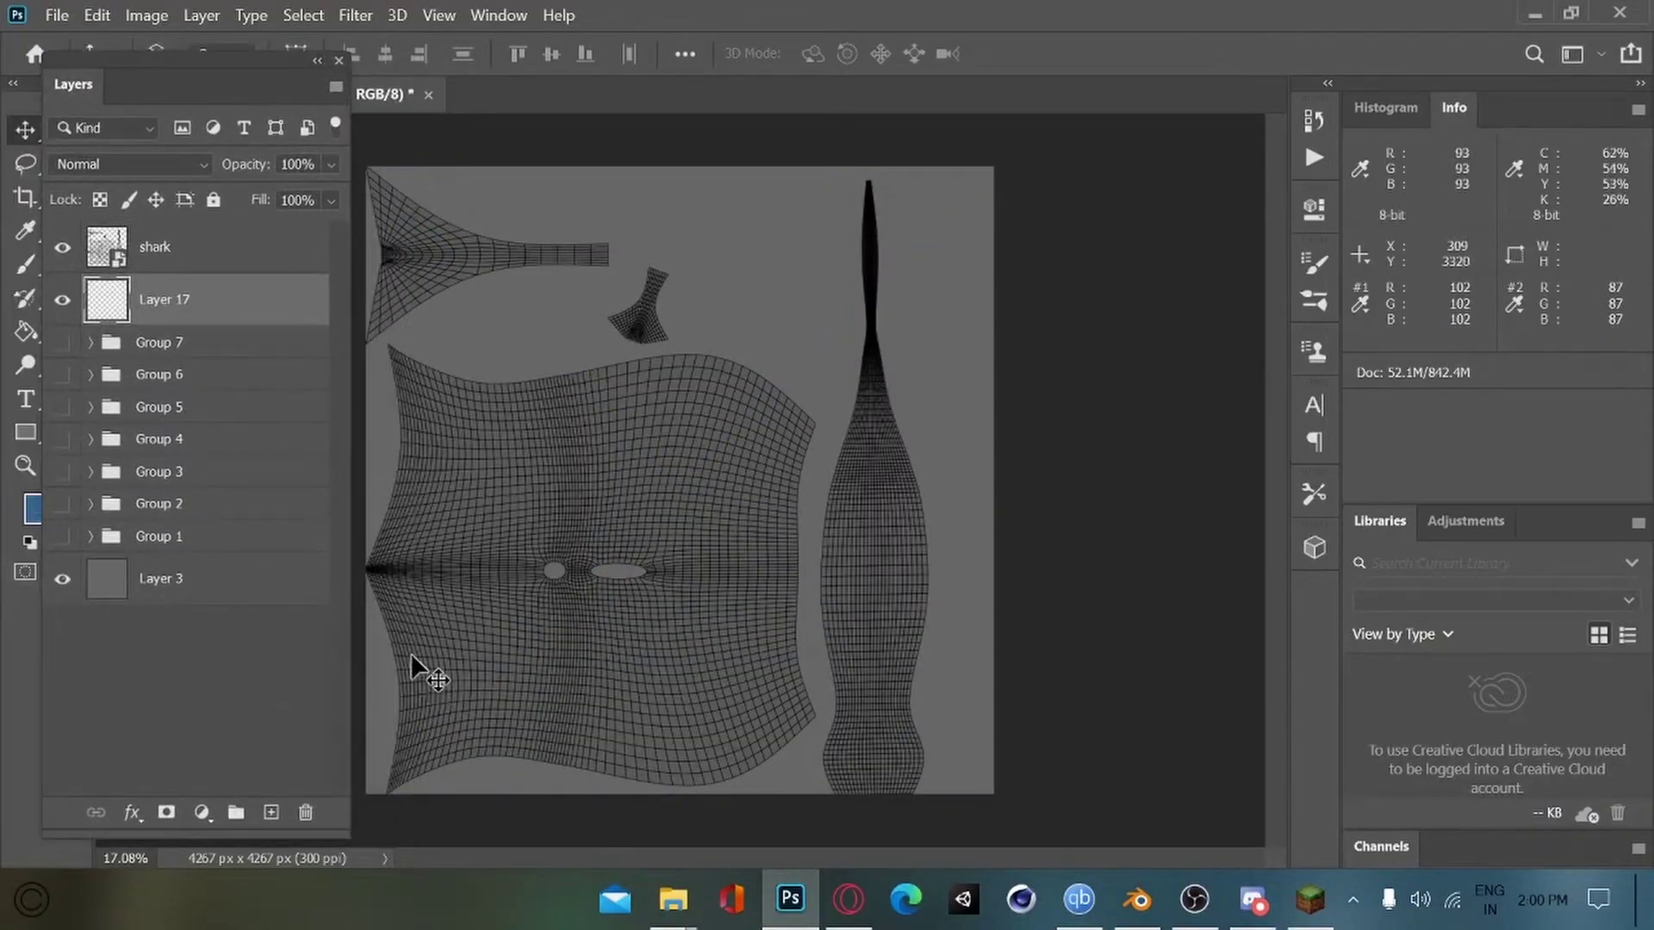
Step: Show the Navigator and shift the floating layer list clear of the toolbox
{"action": "key", "text": "ctrl+plus"}
{"action": "left_click_drag", "start_coordinate": [626, 586], "coordinate": [790, 554]}
{"action": "left_click_drag", "start_coordinate": [150, 58], "coordinate": [199, 59]}
{"action": "left_click_drag", "start_coordinate": [635, 605], "coordinate": [679, 638]}
{"action": "left_click_drag", "start_coordinate": [602, 560], "coordinate": [394, 559]}
{"action": "left_click", "coordinate": [1354, 123]}
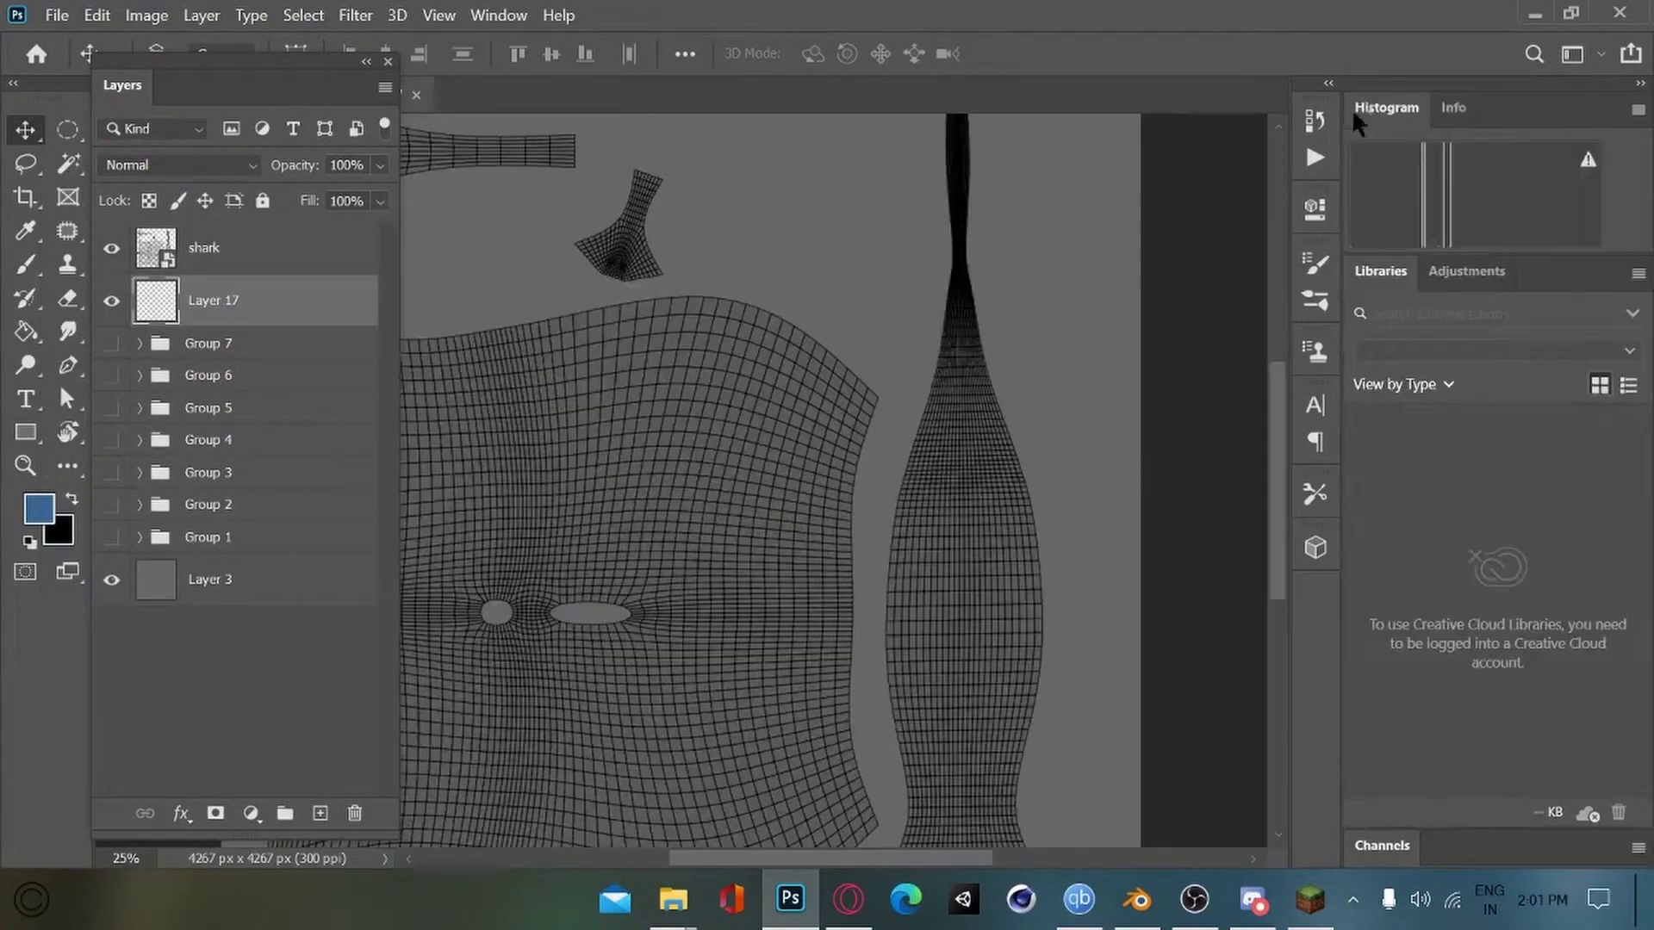
{"action": "left_click", "coordinate": [487, 17]}
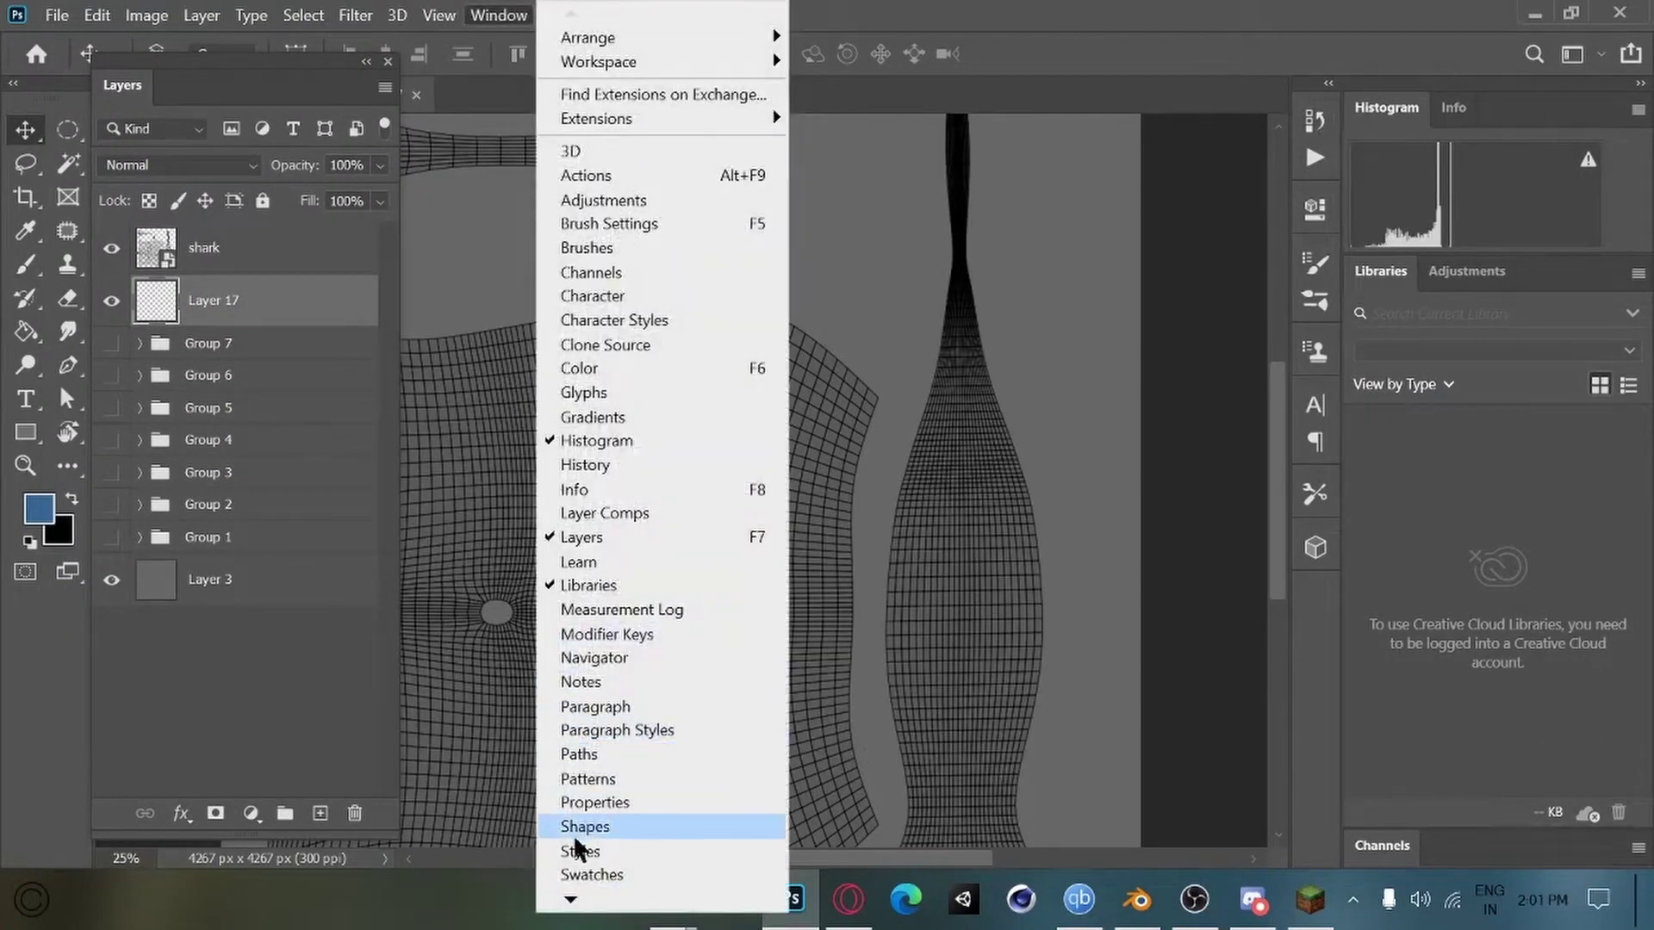
{"action": "left_click", "coordinate": [594, 657]}
{"action": "left_click_drag", "start_coordinate": [1506, 273], "coordinate": [1515, 272]}
{"action": "left_click_drag", "start_coordinate": [1489, 200], "coordinate": [1461, 215]}
{"action": "left_click_drag", "start_coordinate": [1514, 273], "coordinate": [1509, 273]}
{"action": "left_click_drag", "start_coordinate": [643, 657], "coordinate": [929, 492]}
{"action": "left_click_drag", "start_coordinate": [706, 588], "coordinate": [701, 595]}
Step: Switch to Blender, view the shark's UV layout in UV Editing and select one face on its side to locate the eye area
{"action": "left_click", "coordinate": [1137, 899]}
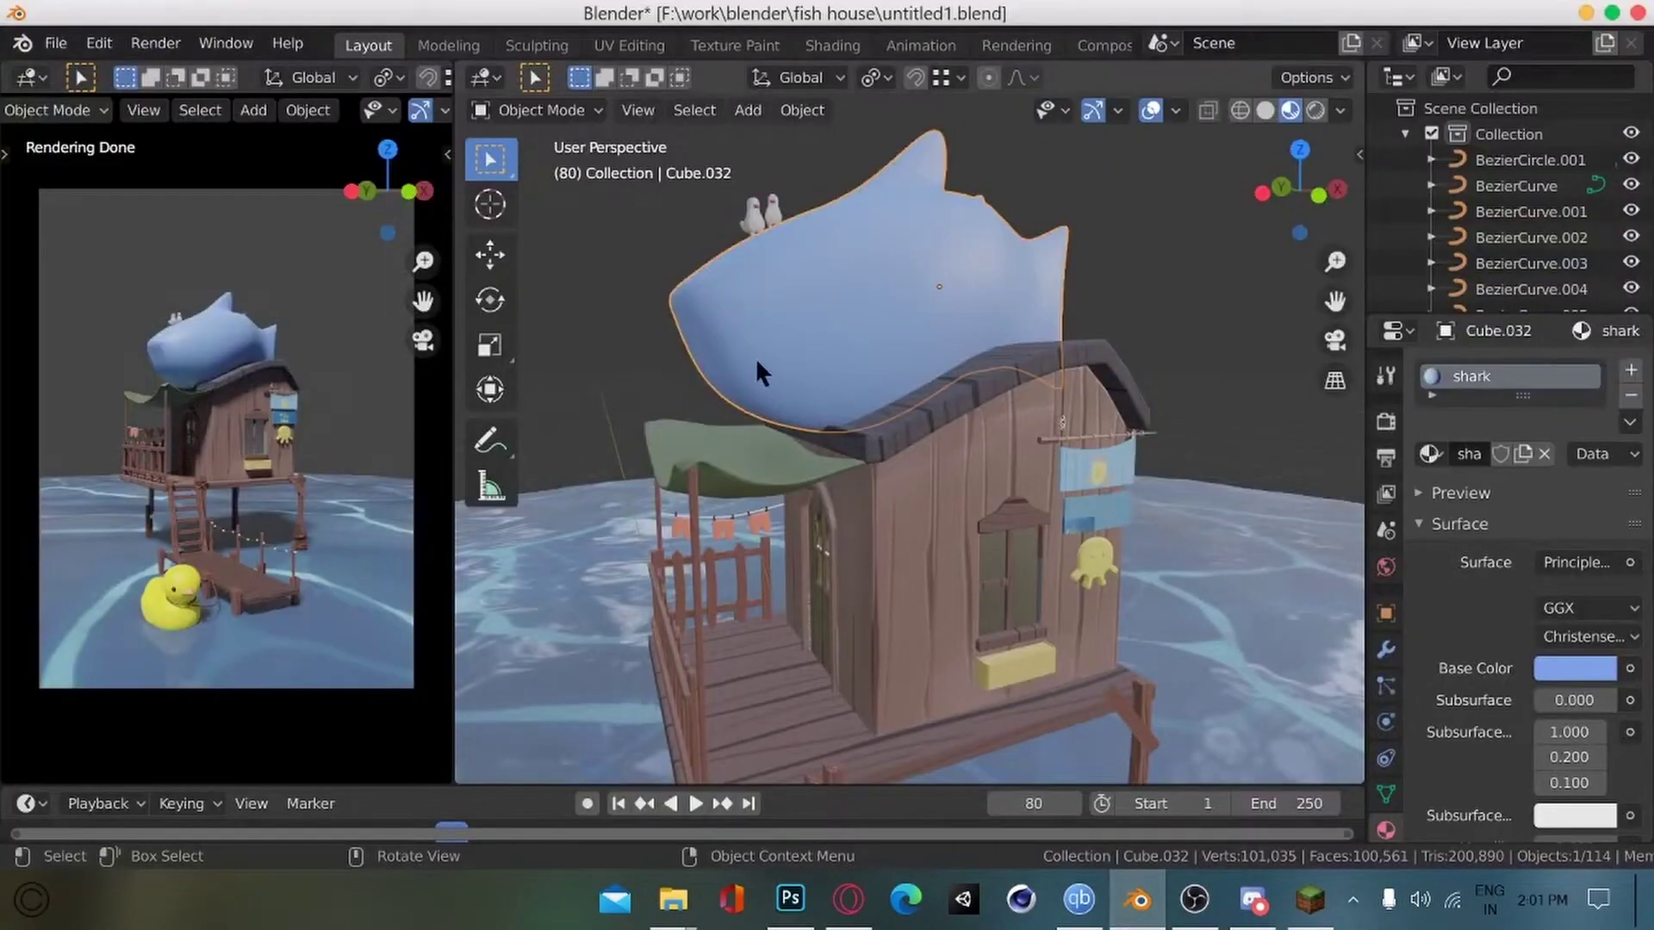
{"action": "key", "text": "Tab"}
{"action": "key", "text": "Tab"}
{"action": "left_click", "coordinate": [630, 48]}
{"action": "left_click_drag", "start_coordinate": [854, 527], "coordinate": [831, 598], "text": "ctrl+alt"}
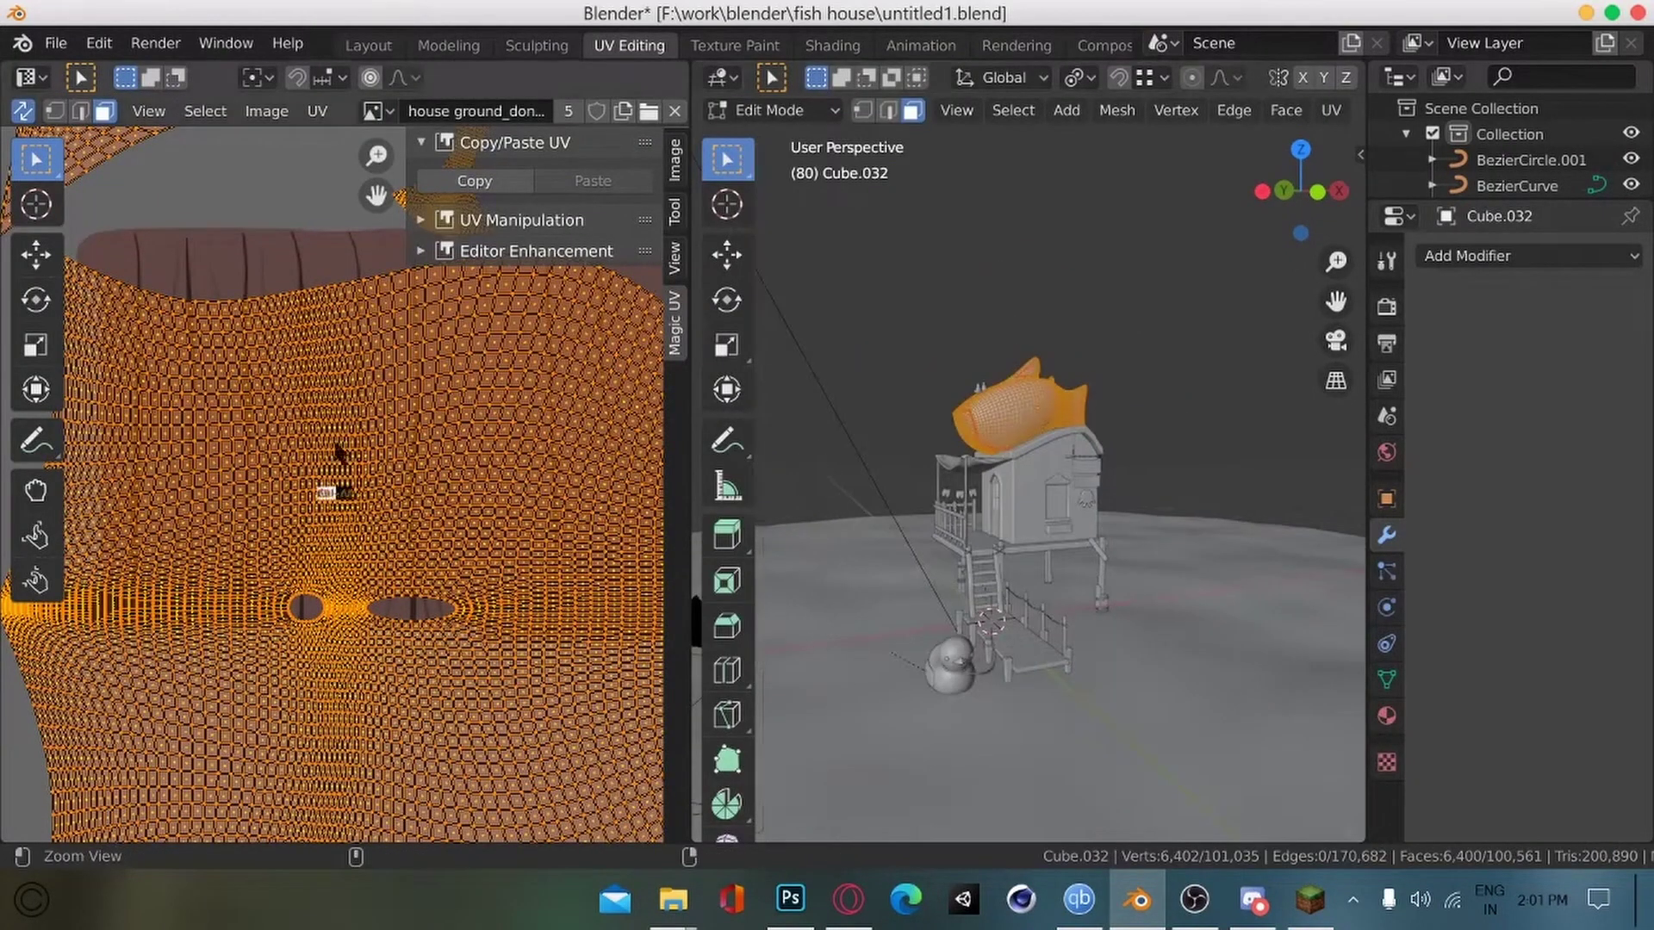
{"action": "left_click_drag", "start_coordinate": [335, 454], "coordinate": [362, 626], "text": "ctrl+alt"}
{"action": "left_click_drag", "start_coordinate": [805, 534], "coordinate": [845, 534], "text": "ctrl+alt"}
{"action": "left_click_drag", "start_coordinate": [845, 533], "coordinate": [870, 558], "text": "alt"}
{"action": "middle_click_drag", "start_coordinate": [869, 558], "coordinate": [1010, 504]}
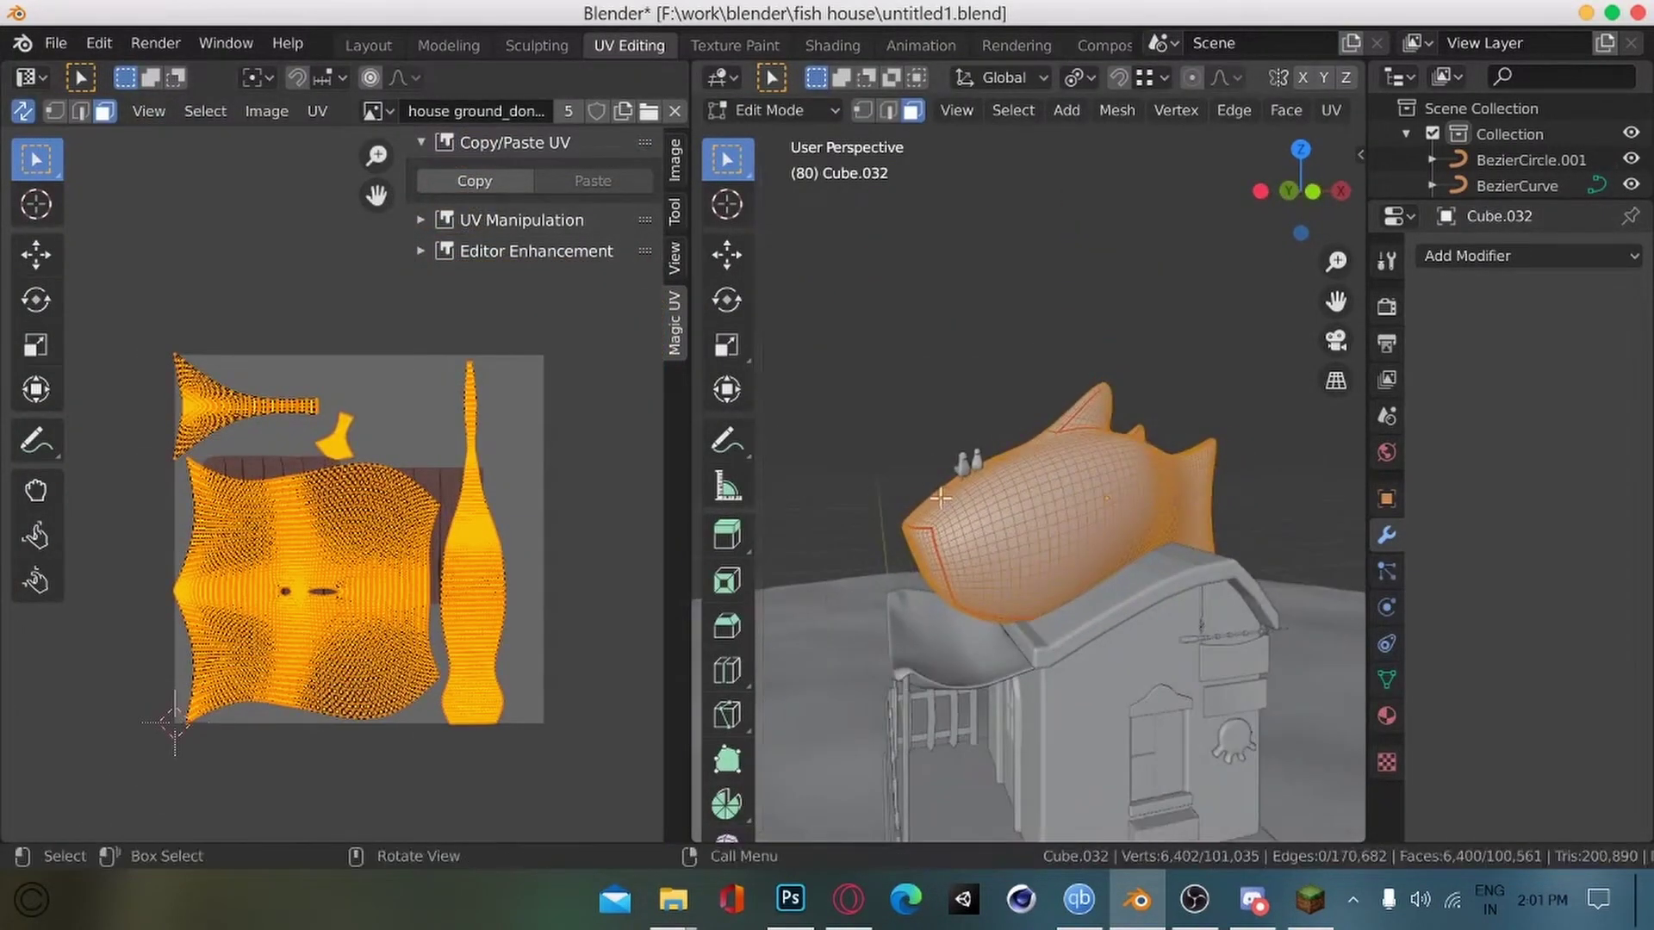
{"action": "left_click", "coordinate": [1011, 504]}
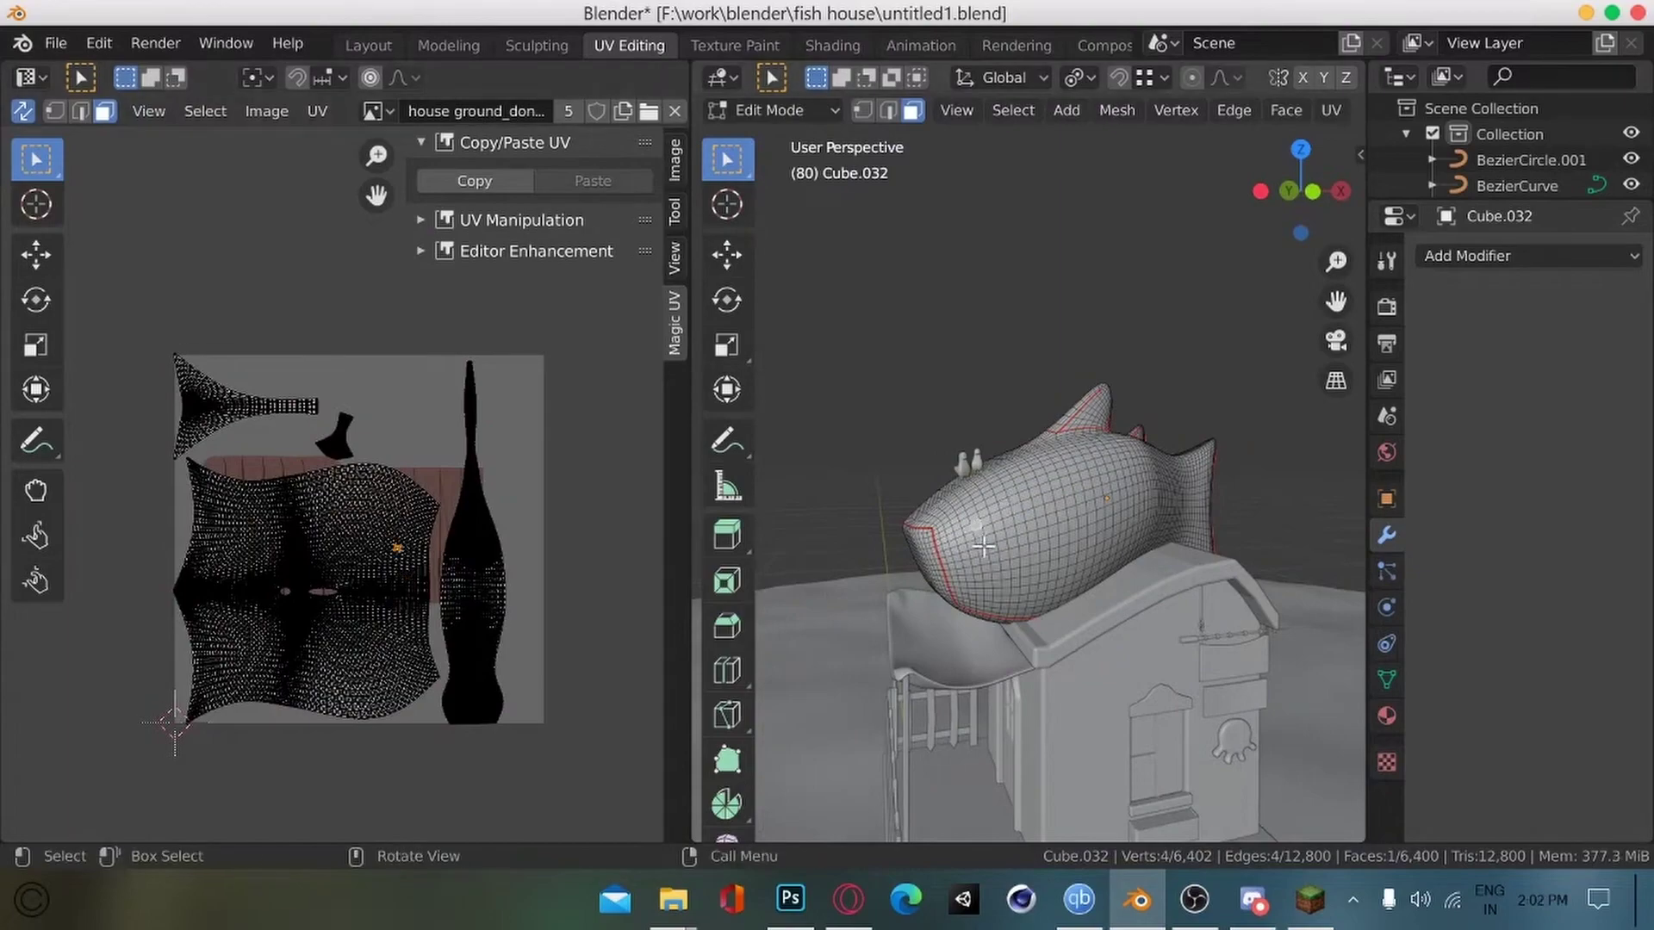
Step: Switch to Photoshop and, with black as the foreground colour, brush two eye dots on Layer 17, one each side of the shark's centre line
{"action": "left_click", "coordinate": [790, 898]}
{"action": "left_click", "coordinate": [39, 509]}
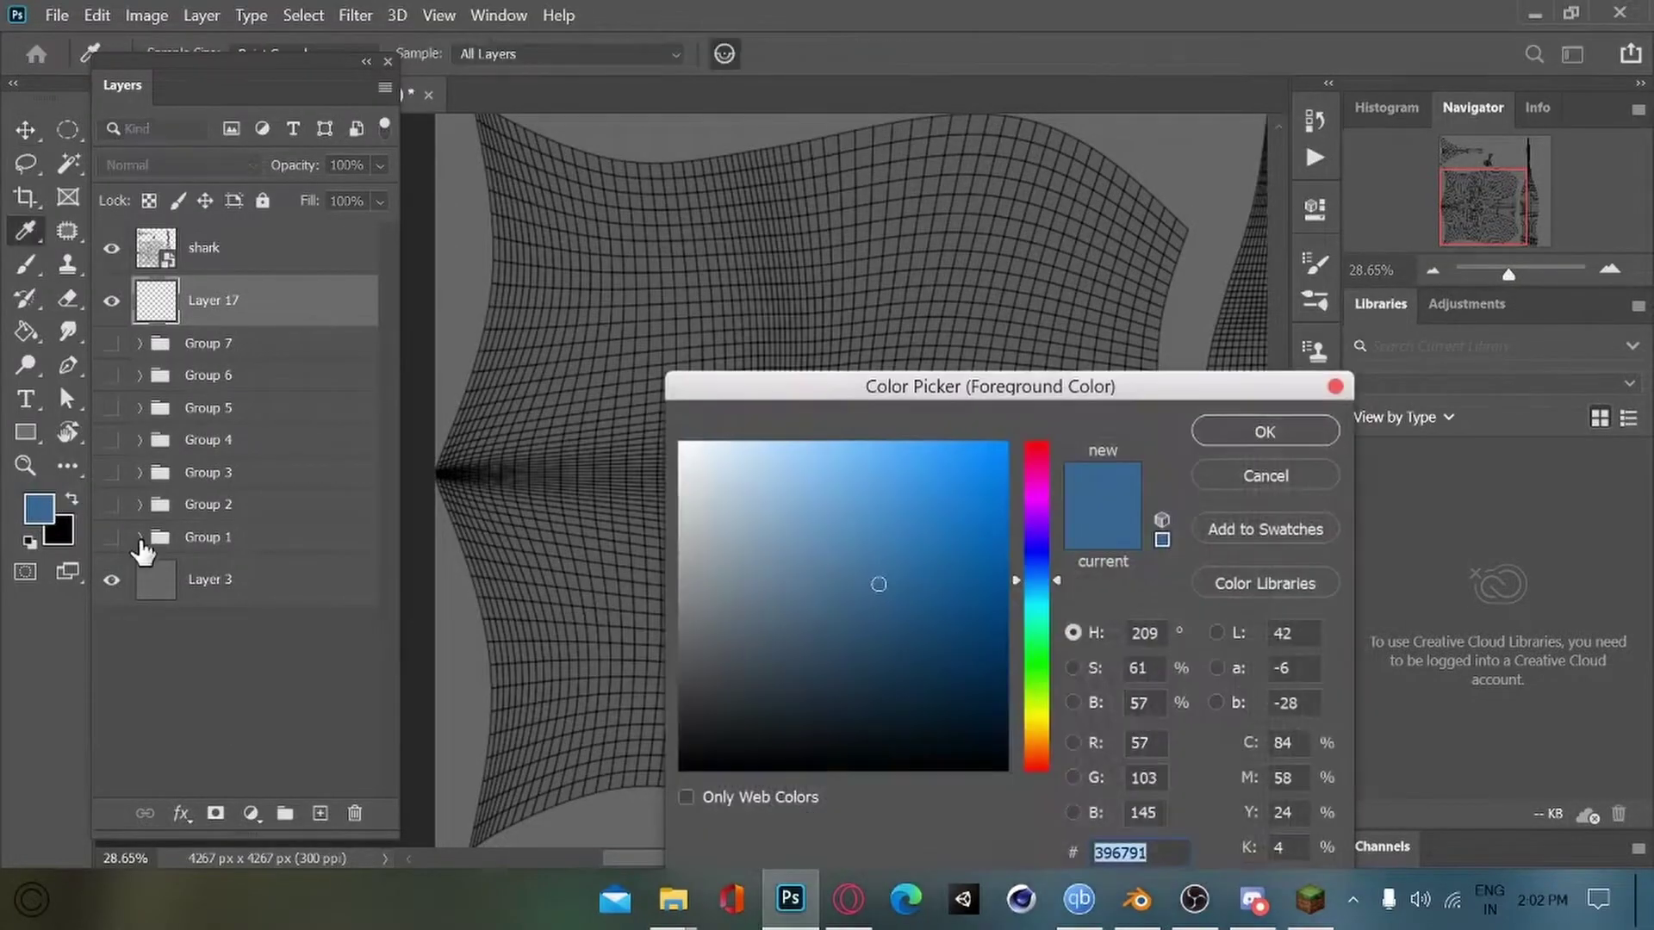
{"action": "key", "text": "Escape"}
{"action": "left_click", "coordinate": [73, 499]}
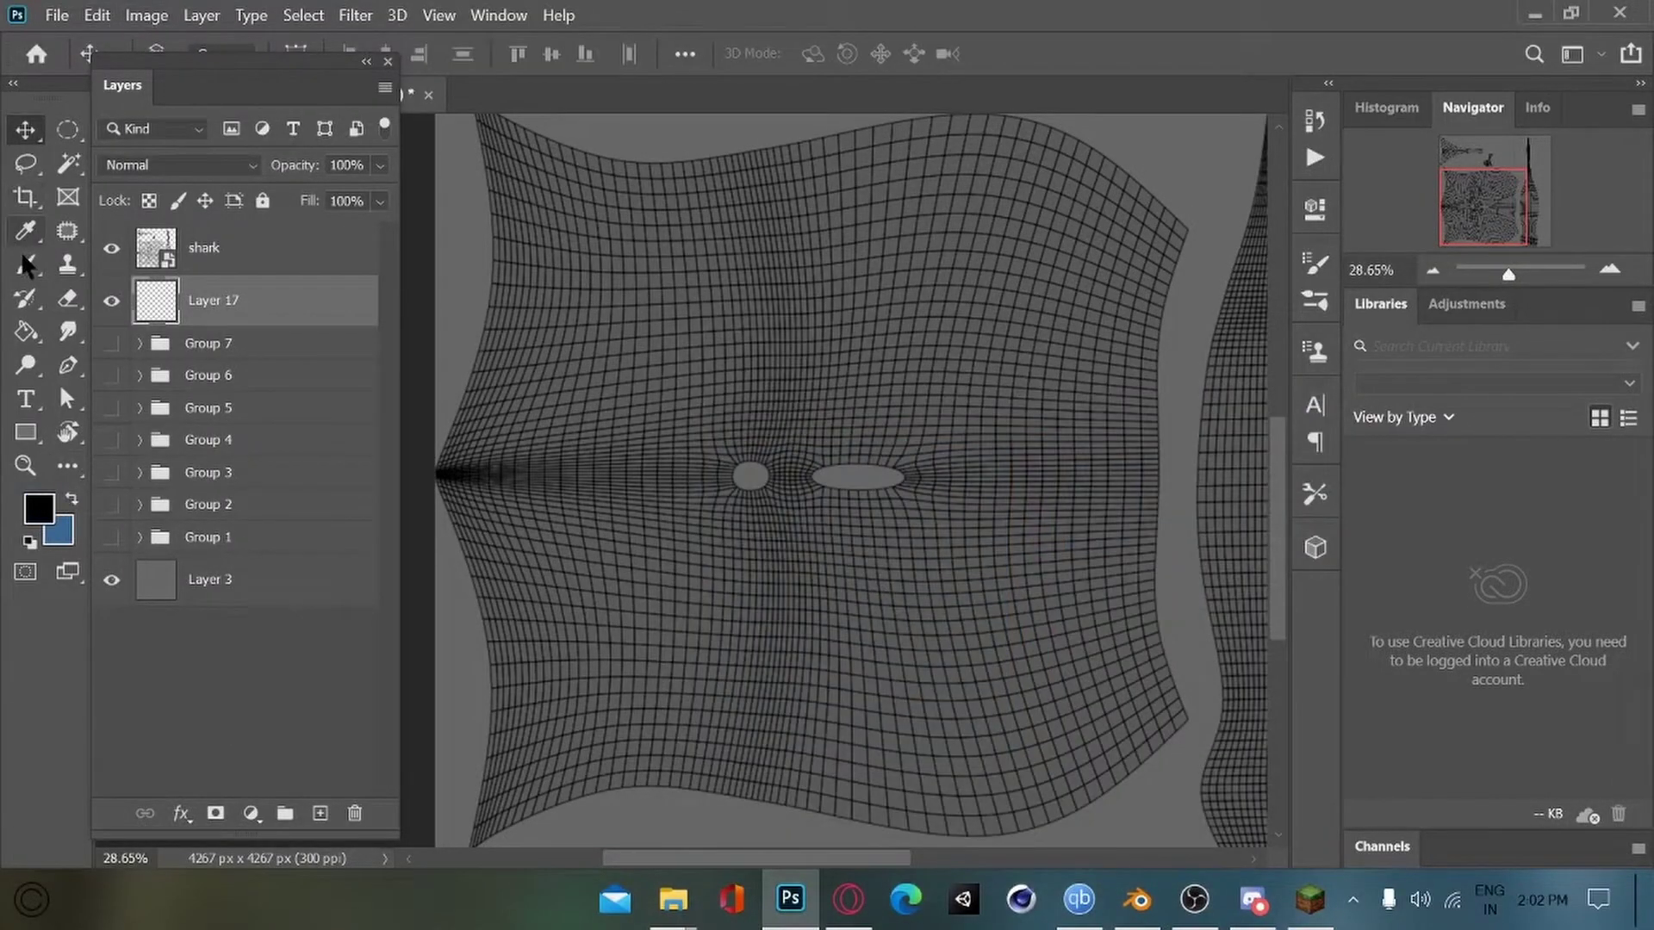
{"action": "left_click", "coordinate": [26, 265]}
{"action": "key", "text": "ctrl+minus"}
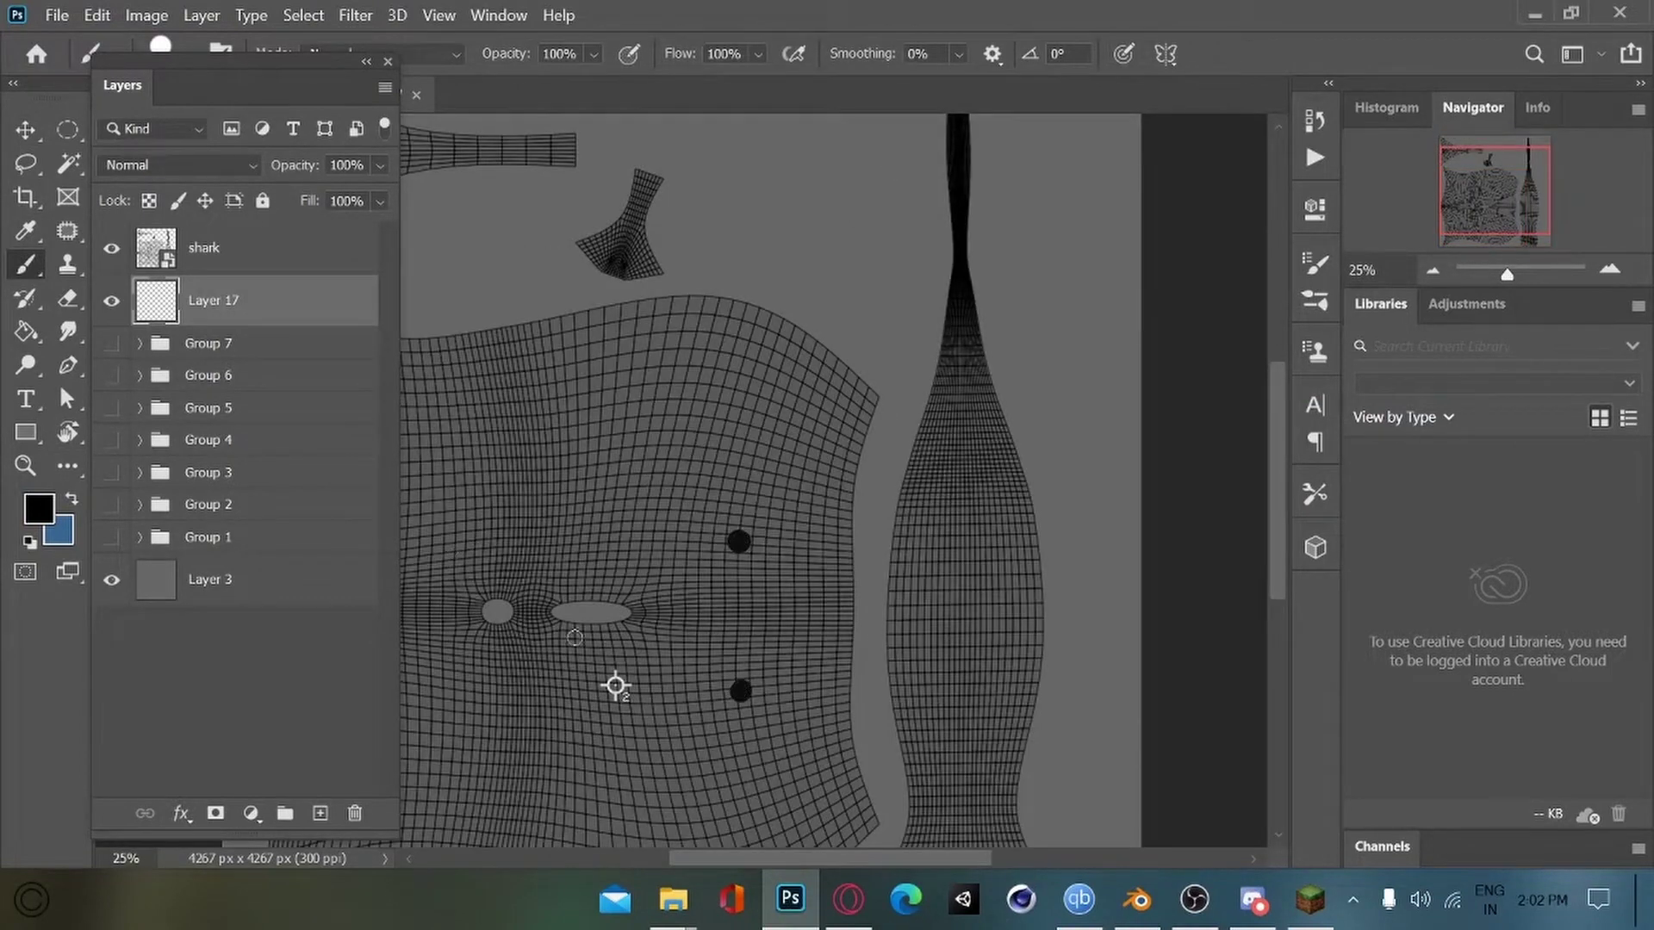
{"action": "key", "text": "ctrl+minus"}
{"action": "key", "text": "ctrl+minus"}
{"action": "key", "text": "ctrl+plus"}
{"action": "key", "text": "ctrl+plus"}
{"action": "left_click_drag", "start_coordinate": [548, 741], "coordinate": [706, 664]}
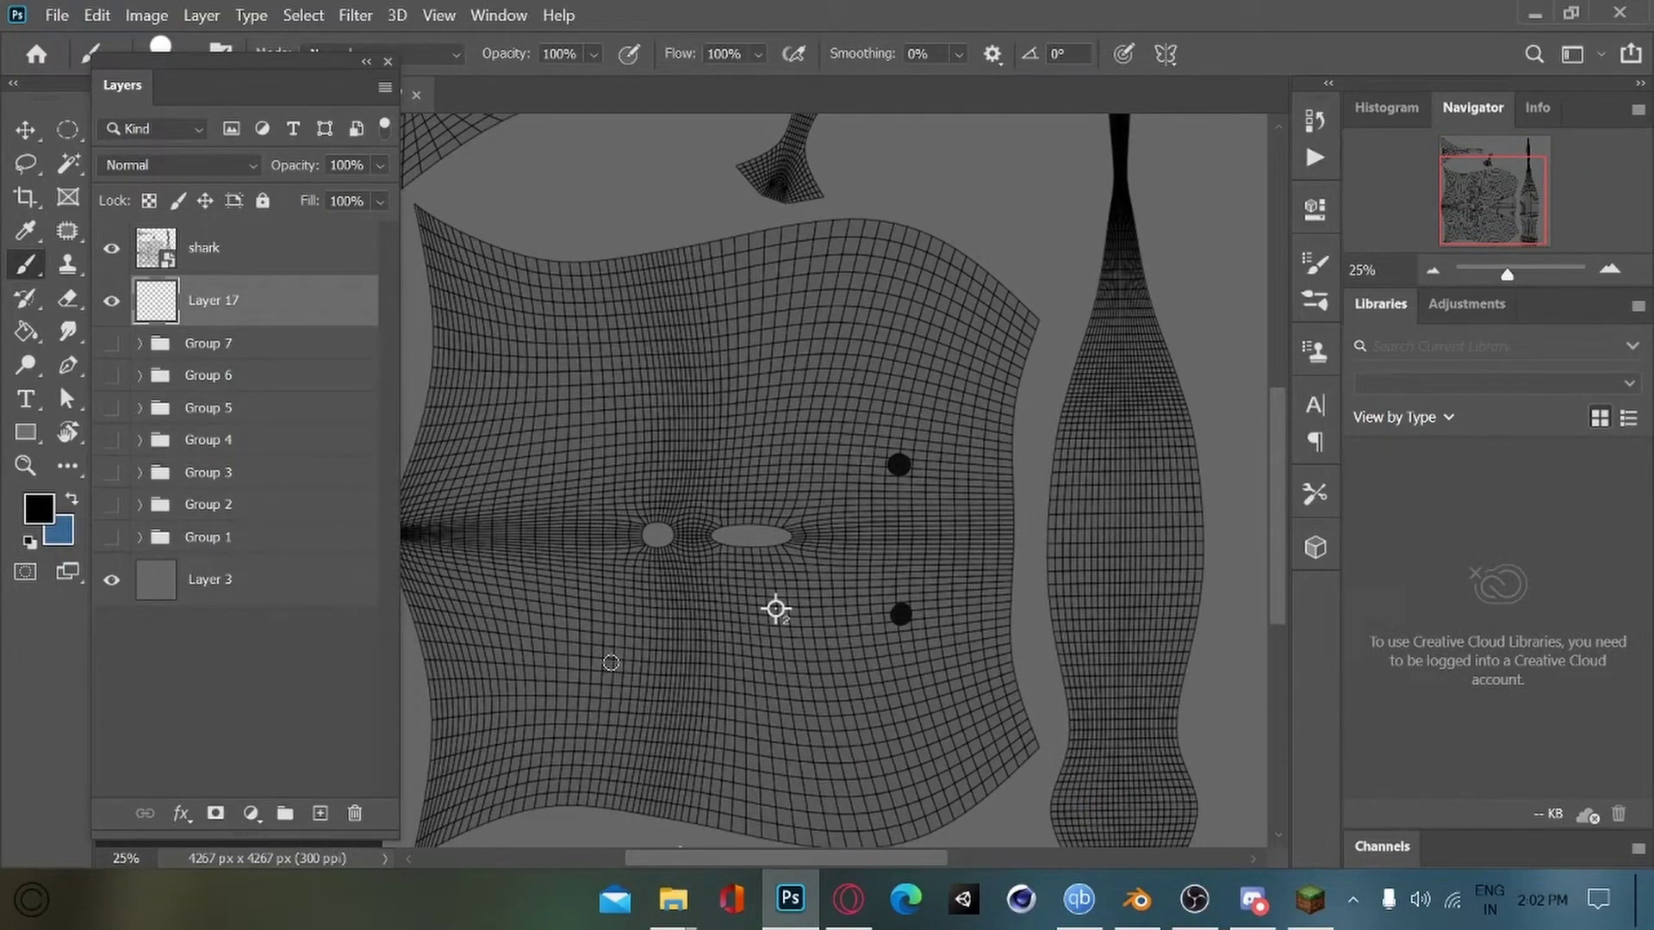
Step: Make white the foreground colour and brush a small highlight on each black eye dot
{"action": "left_click", "coordinate": [45, 514]}
{"action": "key", "text": "Escape"}
{"action": "key", "text": "d"}
{"action": "key", "text": "x"}
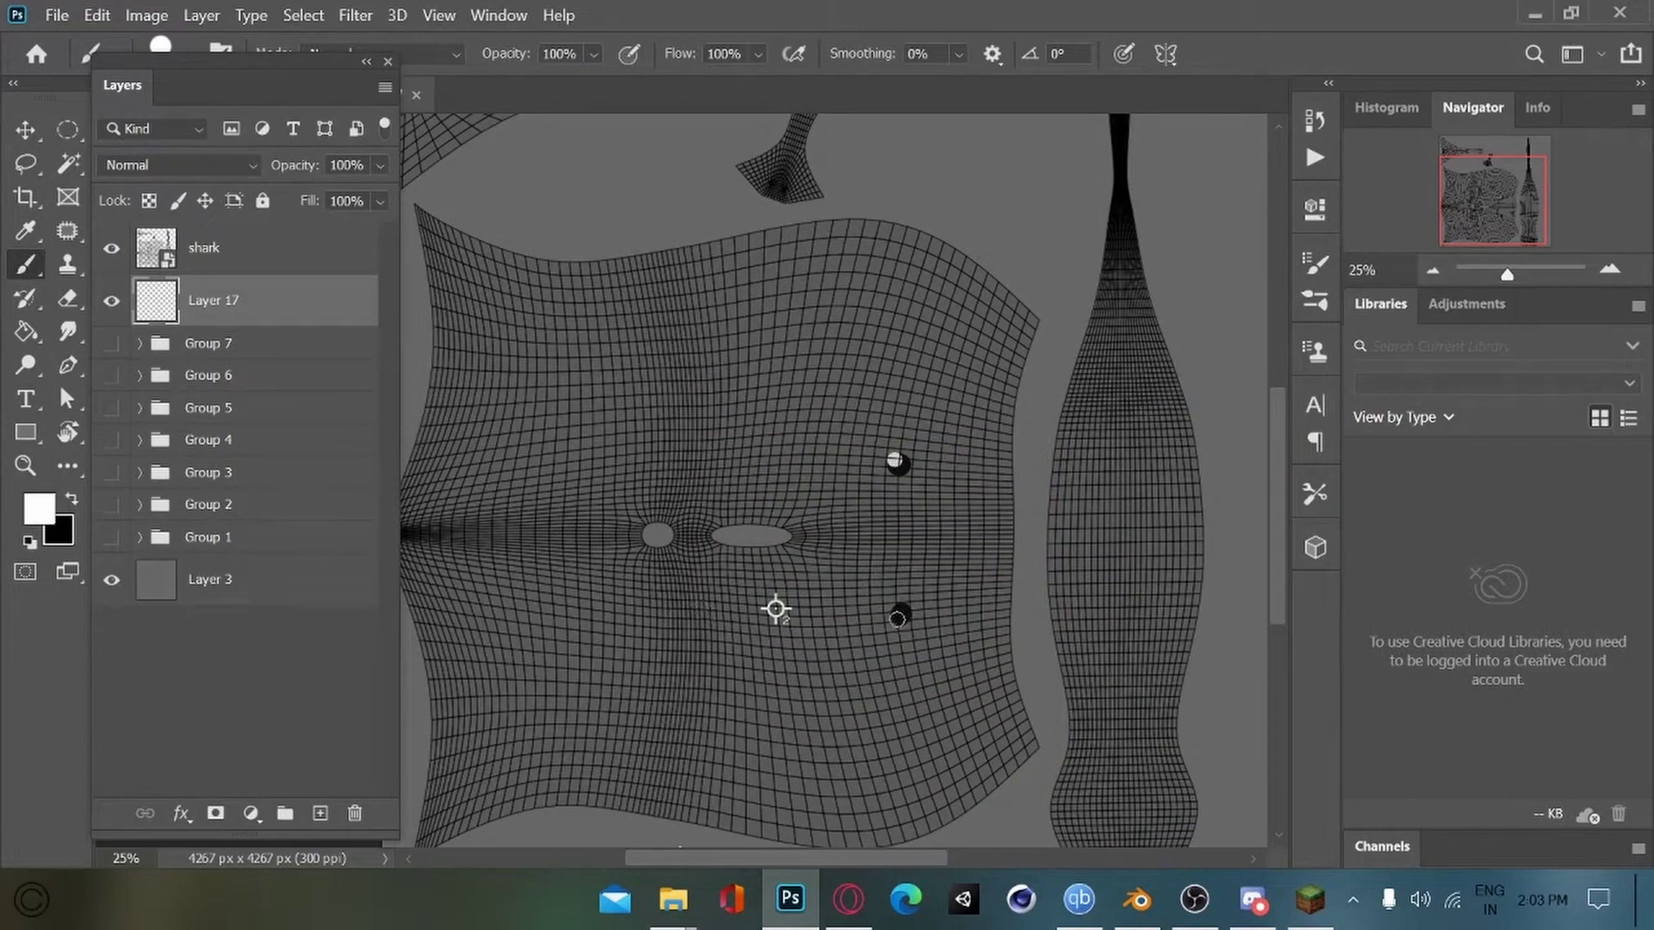
Step: Add a layer beneath Layer 17 and select the shark's UV islands by inverting a Magic Wand selection of the shark layer's empty area
{"action": "left_click", "coordinate": [321, 813]}
{"action": "left_click_drag", "start_coordinate": [237, 301], "coordinate": [246, 379]}
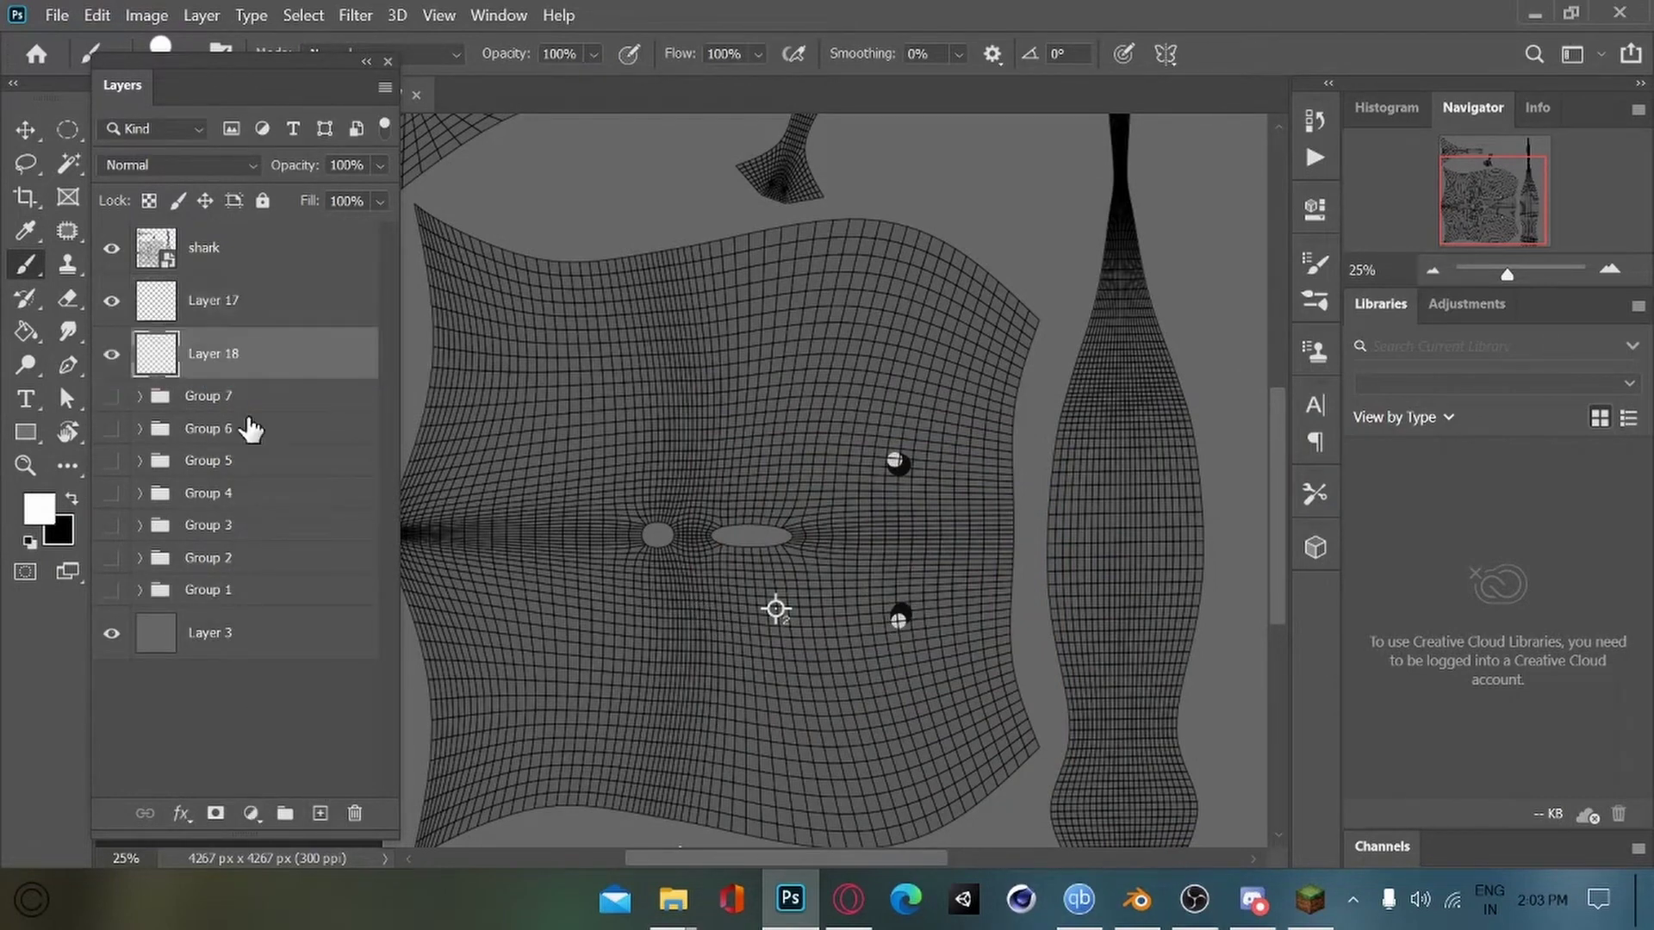
{"action": "left_click", "coordinate": [207, 250]}
{"action": "left_click", "coordinate": [68, 163]}
{"action": "left_click", "coordinate": [525, 211]}
{"action": "key", "text": "ctrl+shift+i"}
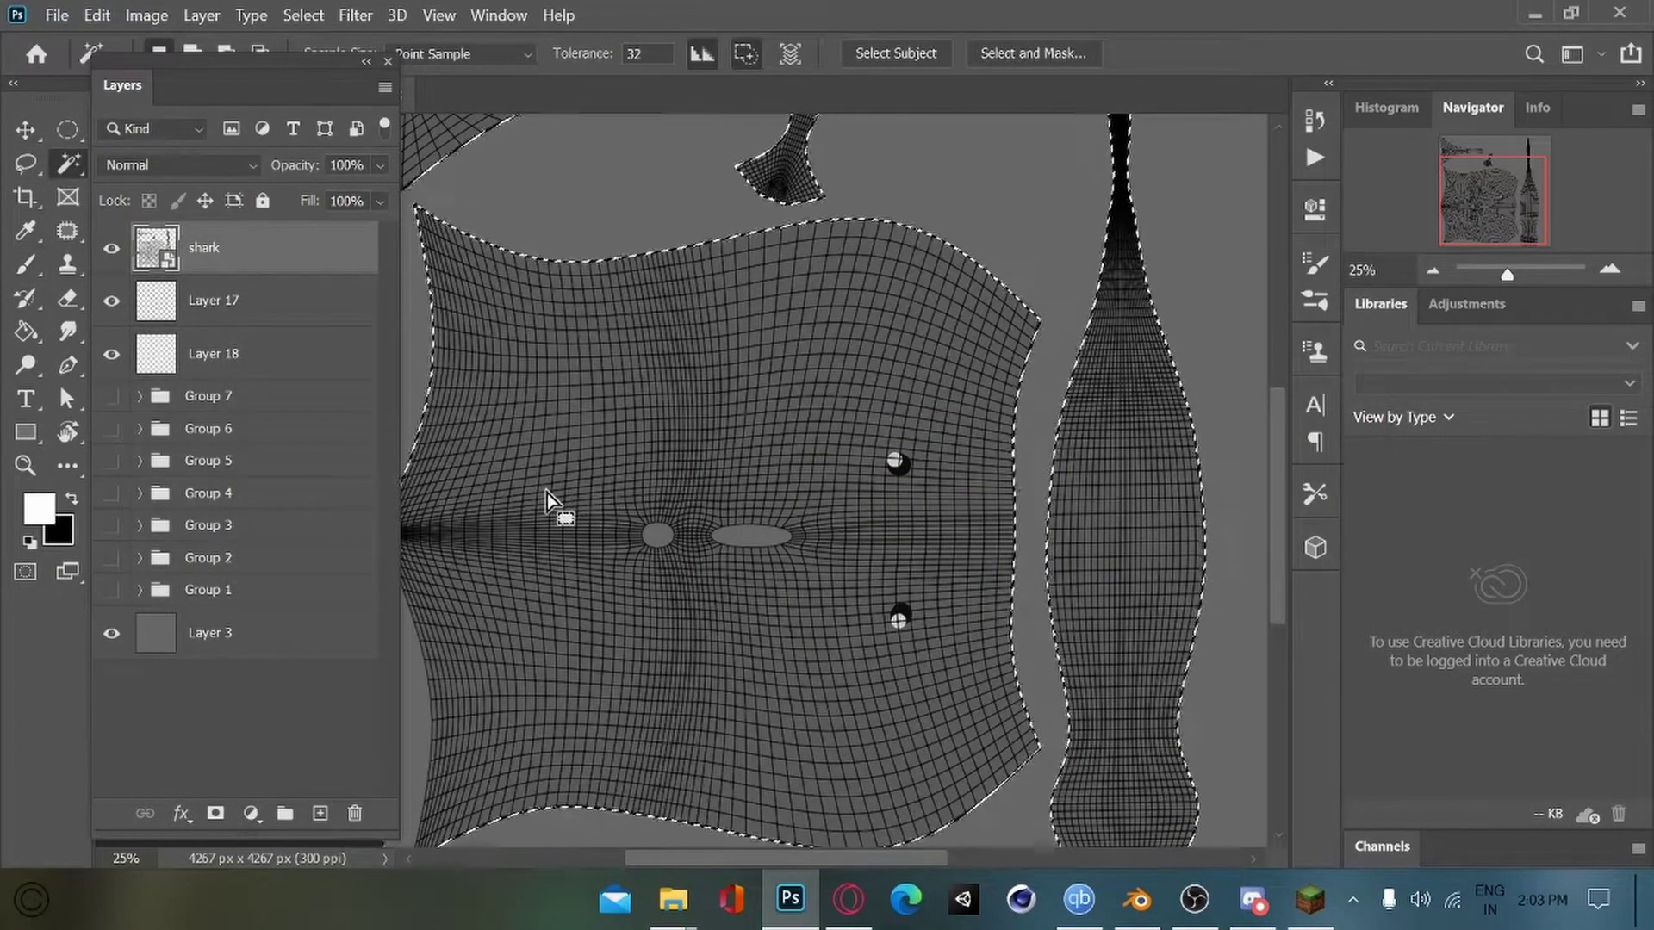
Step: Choose a light blue foreground colour and fill the selected shark shapes with it on Layer 18
{"action": "left_click", "coordinate": [169, 351]}
{"action": "left_click", "coordinate": [39, 508]}
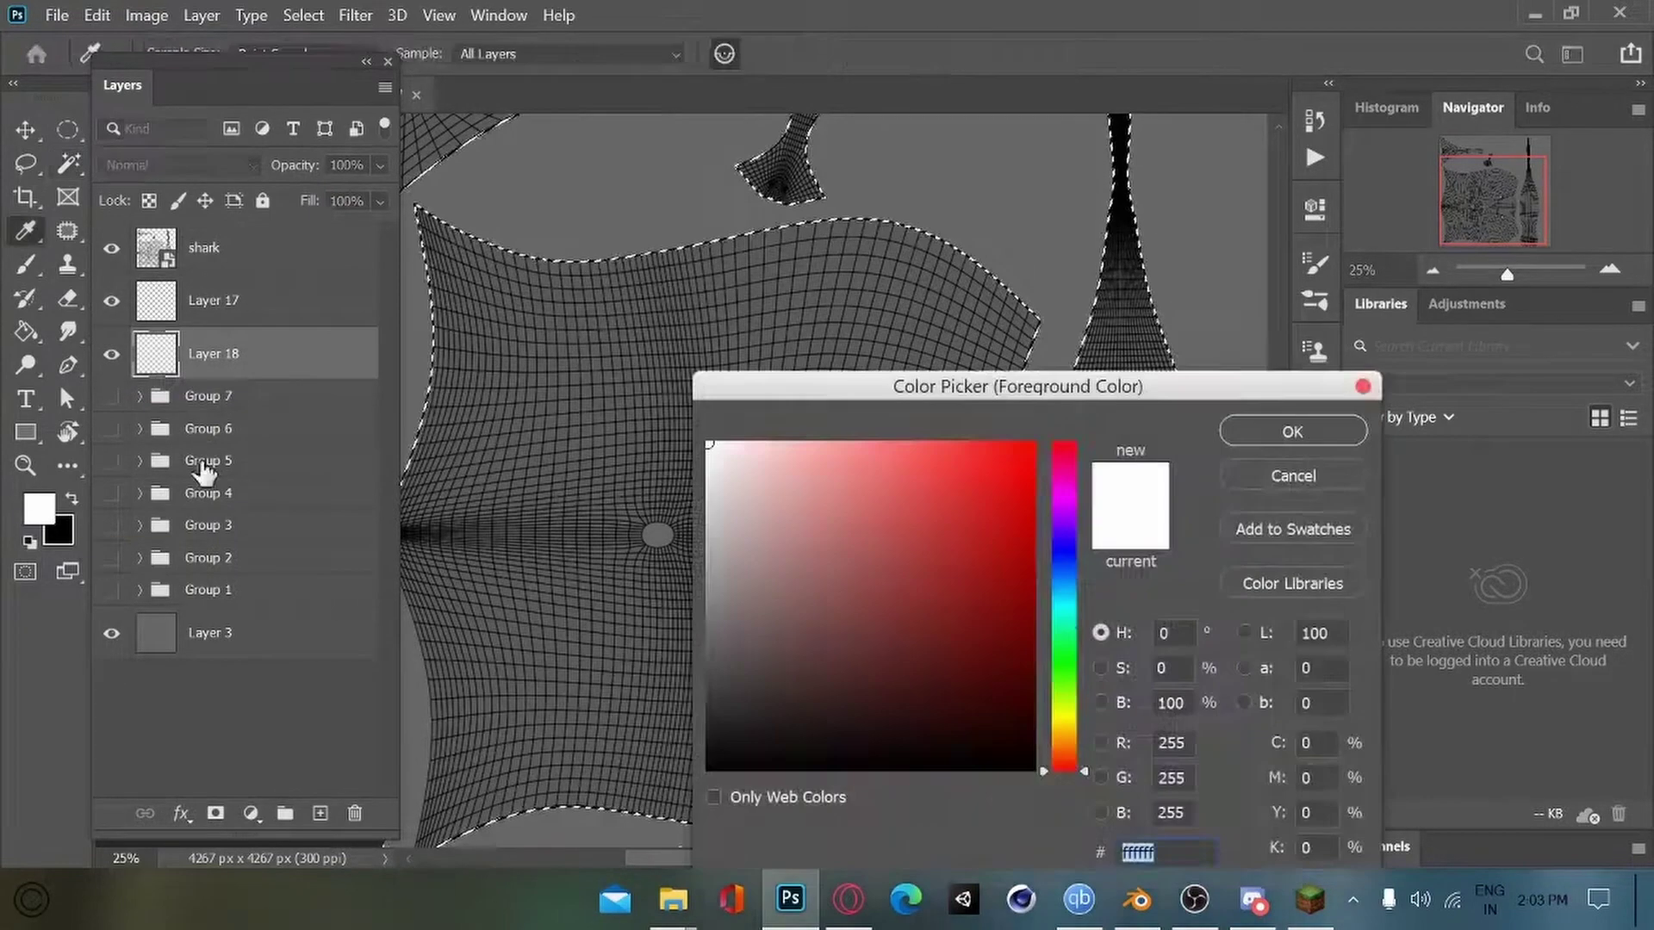
{"action": "left_click", "coordinate": [1063, 584]}
{"action": "left_click", "coordinate": [881, 476]}
{"action": "key", "text": "Return"}
{"action": "key", "text": "alt+BackSpace"}
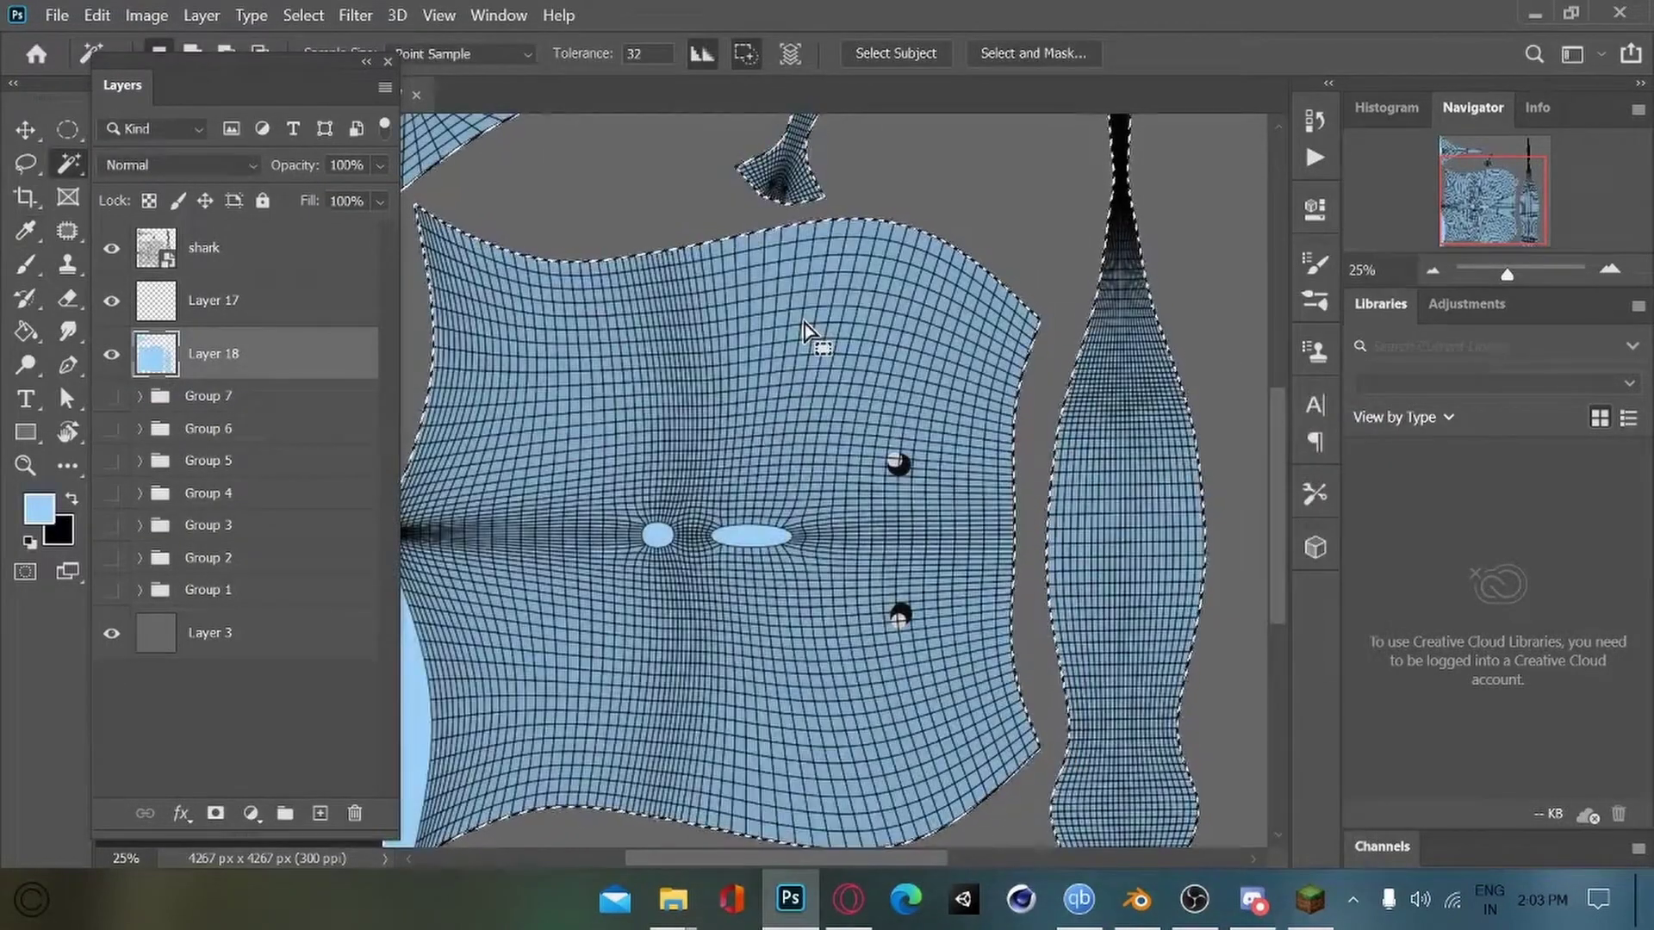
Step: Expand the shark selection, fill it again with light blue on Layer 18 and deselect
{"action": "key", "text": "ctrl+minus"}
{"action": "key", "text": "ctrl+minus"}
{"action": "left_click", "coordinate": [303, 15]}
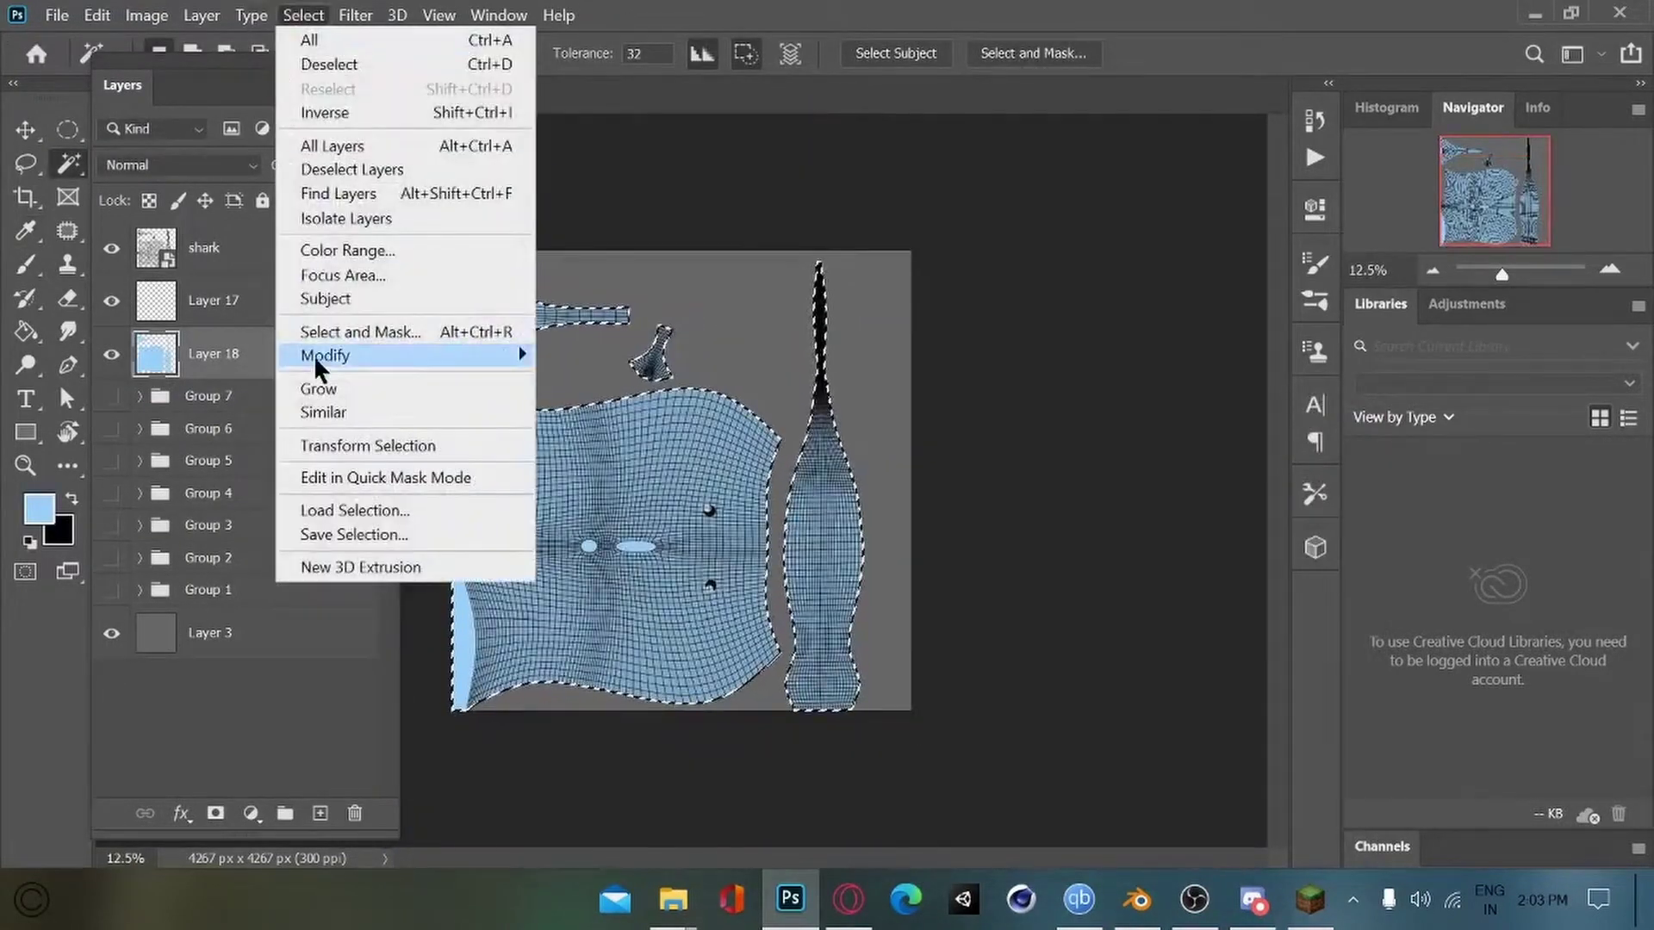
{"action": "mouse_move", "coordinate": [328, 355]}
{"action": "left_click", "coordinate": [564, 408]}
{"action": "key", "text": "Return"}
{"action": "key", "text": "alt+BackSpace"}
{"action": "key", "text": "ctrl+d"}
Step: Choose a slightly darker blue as the foreground colour and add a new layer above the light blue base
{"action": "key", "text": "ctrl+plus"}
{"action": "key", "text": "ctrl+plus"}
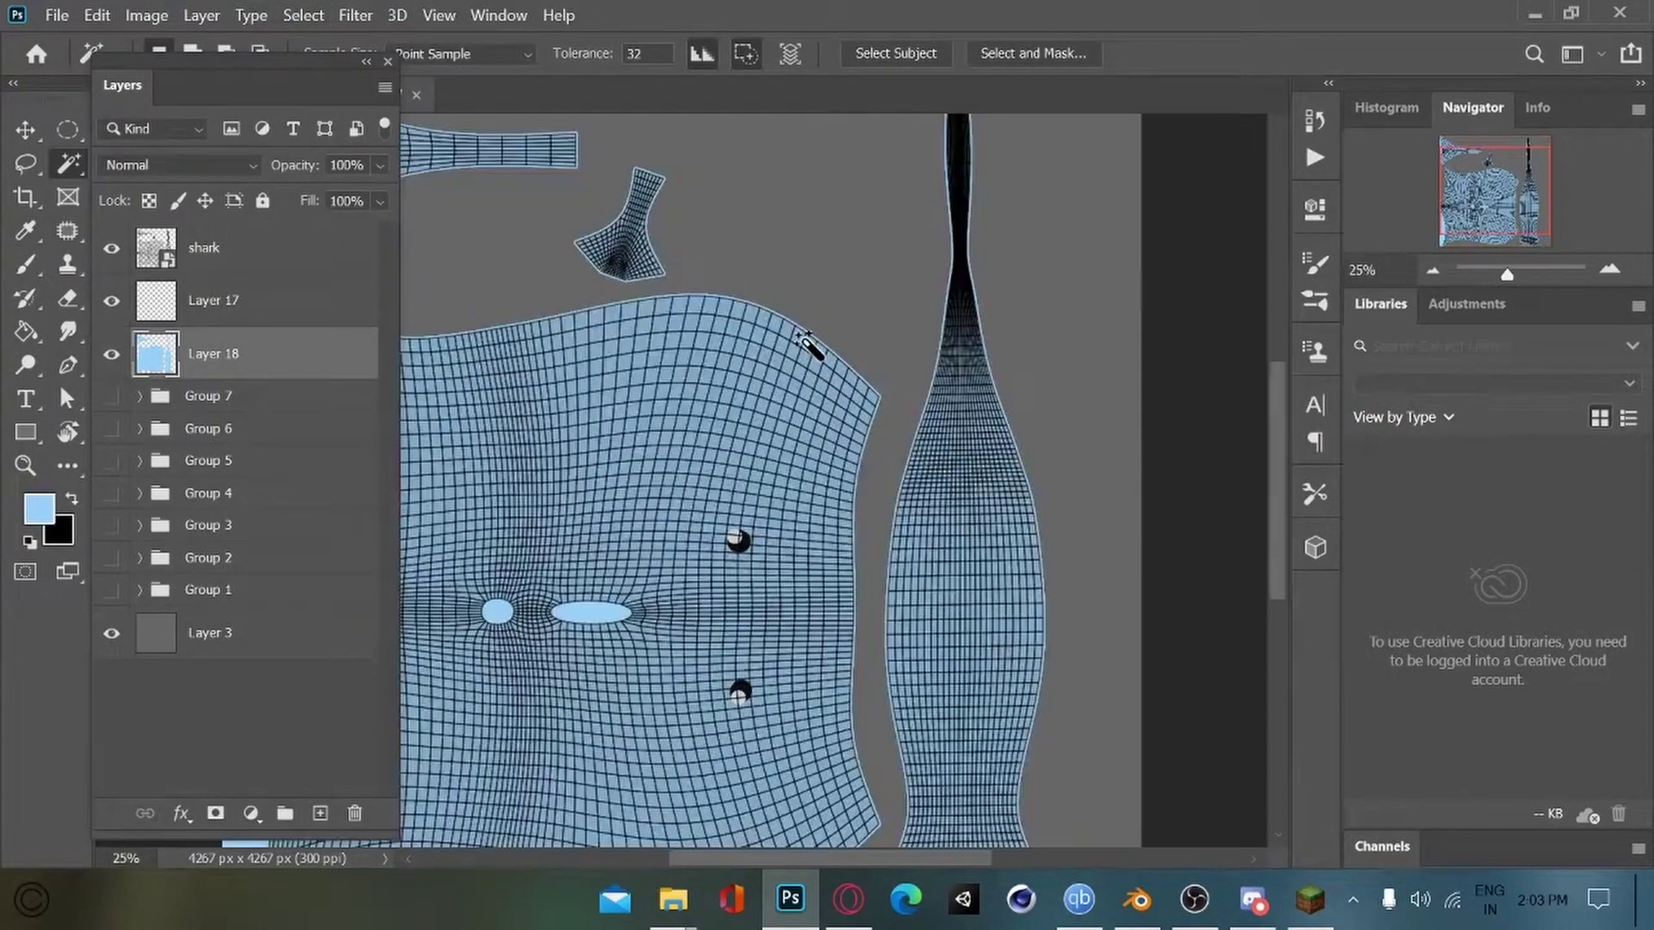
{"action": "left_click_drag", "start_coordinate": [540, 679], "coordinate": [707, 574]}
{"action": "left_click", "coordinate": [38, 513]}
{"action": "left_click", "coordinate": [856, 480]}
{"action": "left_click", "coordinate": [1273, 432]}
{"action": "left_click", "coordinate": [320, 813]}
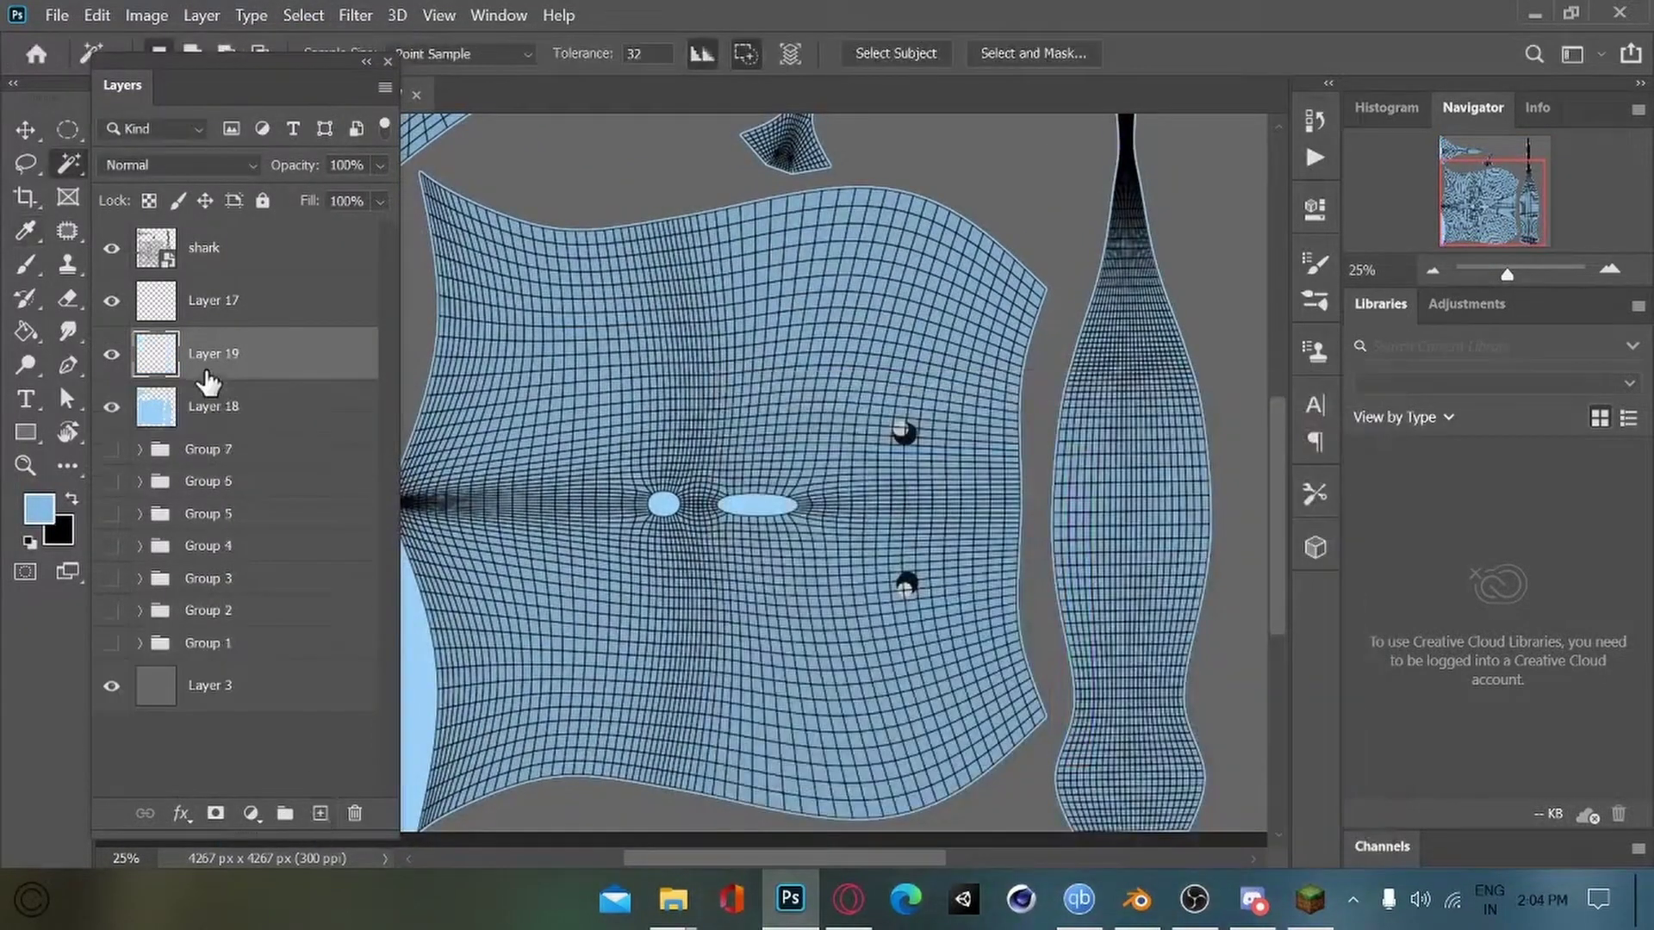
Step: Clip Layer 19 to Layer 18 and choose the Smoke Brush at 200 px for painting
{"action": "left_click", "coordinate": [206, 379], "text": "alt"}
{"action": "left_click", "coordinate": [23, 269]}
{"action": "left_click", "coordinate": [96, 52]}
{"action": "left_click", "coordinate": [166, 49]}
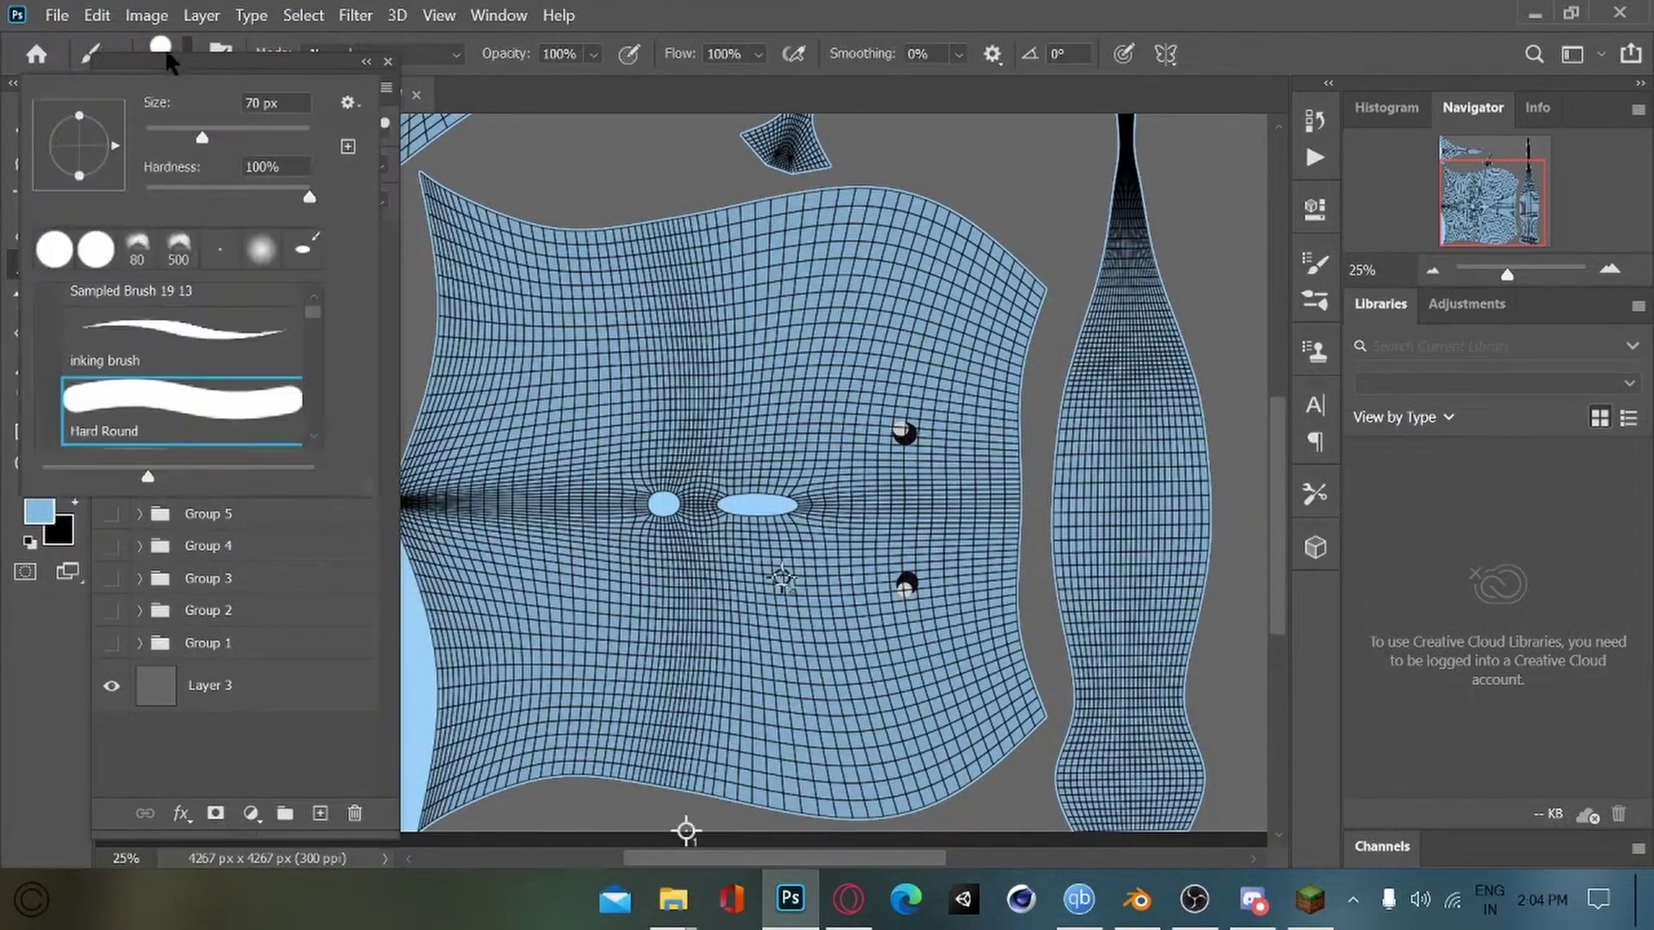
{"action": "left_click", "coordinate": [313, 438]}
{"action": "scroll", "coordinate": [314, 440], "scroll_direction": "down", "scroll_amount": 3}
{"action": "left_click", "coordinate": [202, 366]}
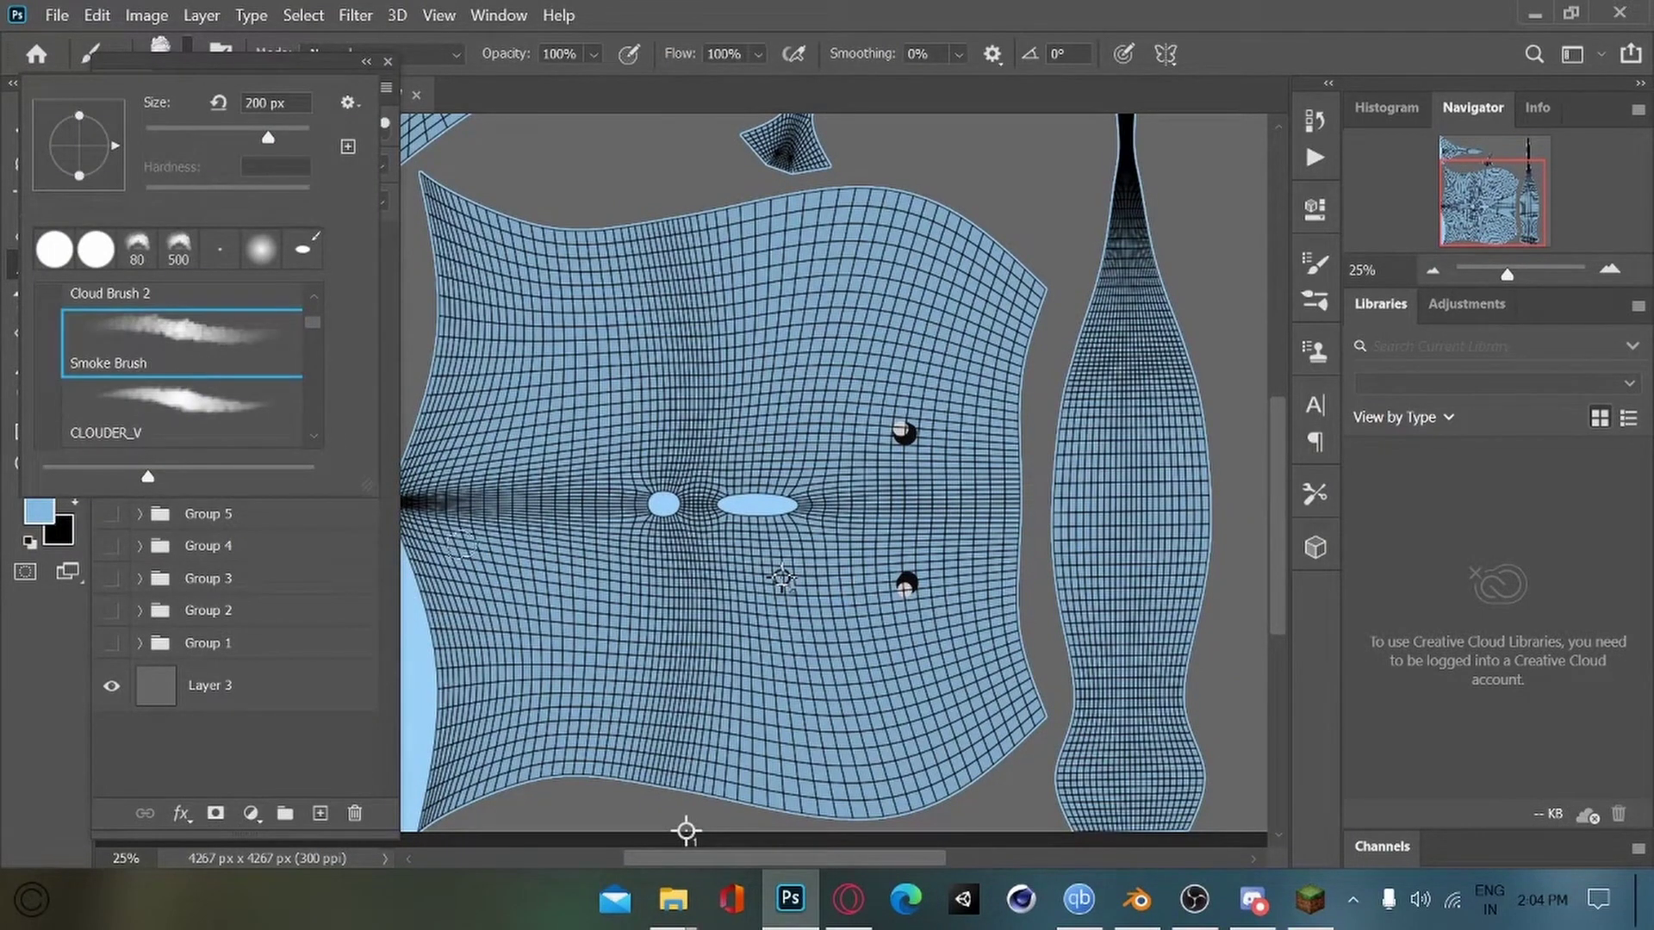
{"action": "left_click", "coordinate": [693, 505]}
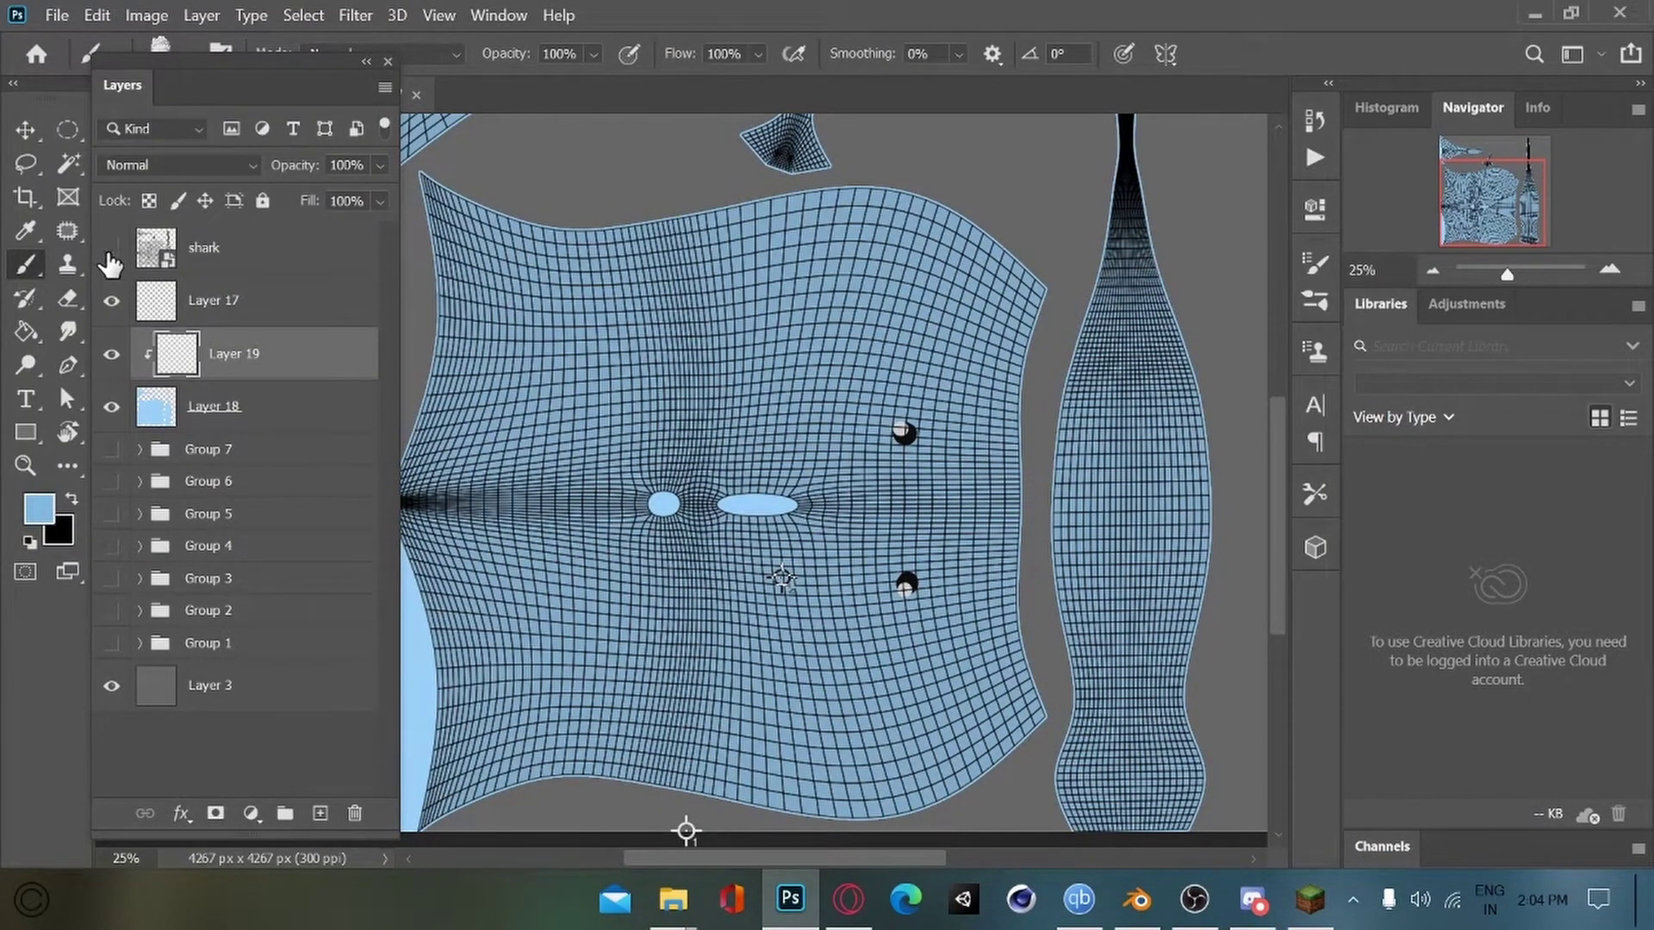
Step: Paint curved shading stripes and thin creases across the shark's body in a darker blue on Layer 19, using the UV wireframe as a placement guide
{"action": "mouse_move", "coordinate": [704, 560]}
{"action": "left_mouse_down"}
{"action": "mouse_move", "coordinate": [701, 473]}
{"action": "mouse_move", "coordinate": [730, 607]}
{"action": "left_mouse_up"}
{"action": "left_click", "coordinate": [39, 514]}
{"action": "left_click", "coordinate": [892, 508]}
{"action": "left_click", "coordinate": [1317, 433]}
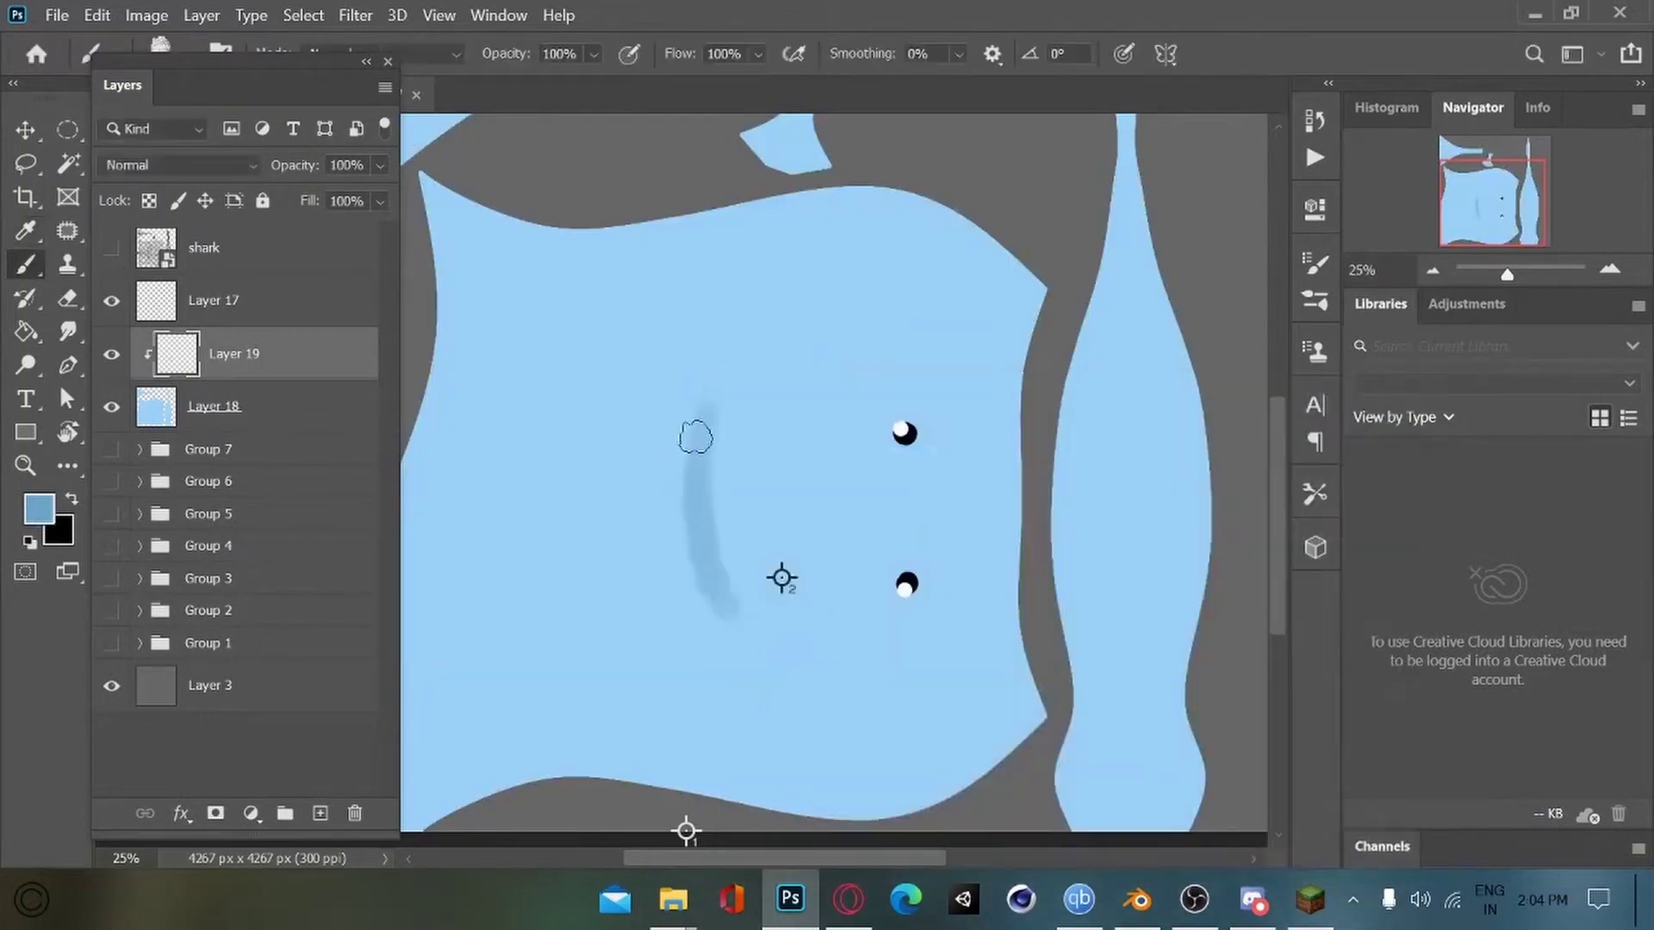
{"action": "left_click", "coordinate": [111, 248]}
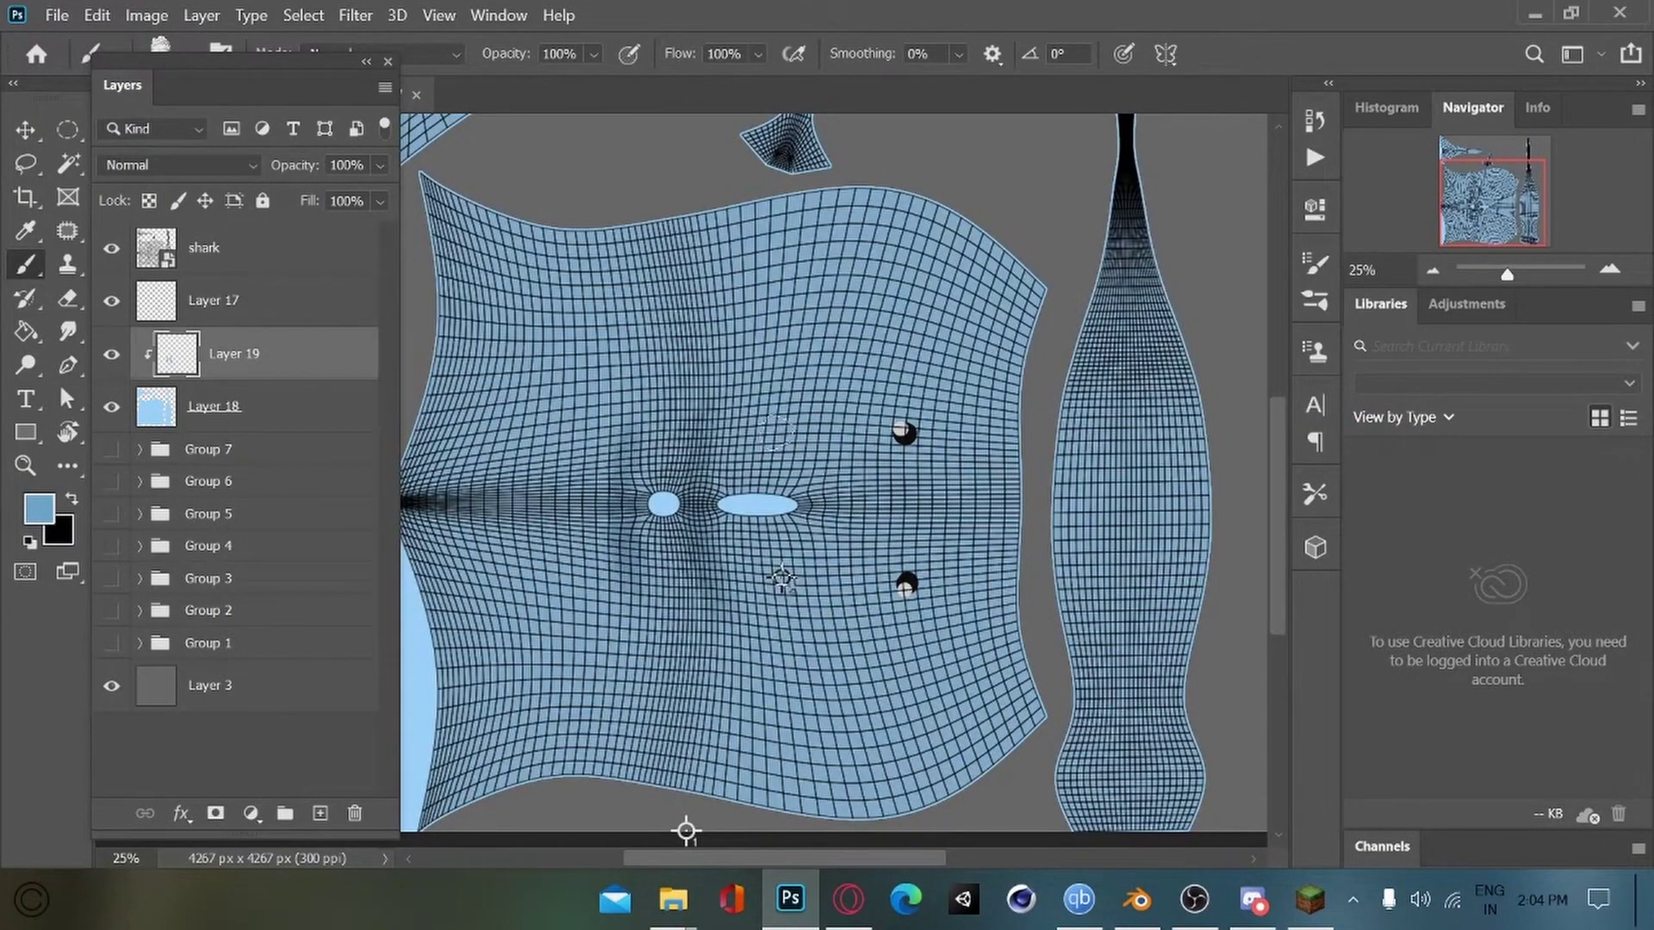
{"action": "left_click_drag", "start_coordinate": [831, 590], "coordinate": [813, 431]}
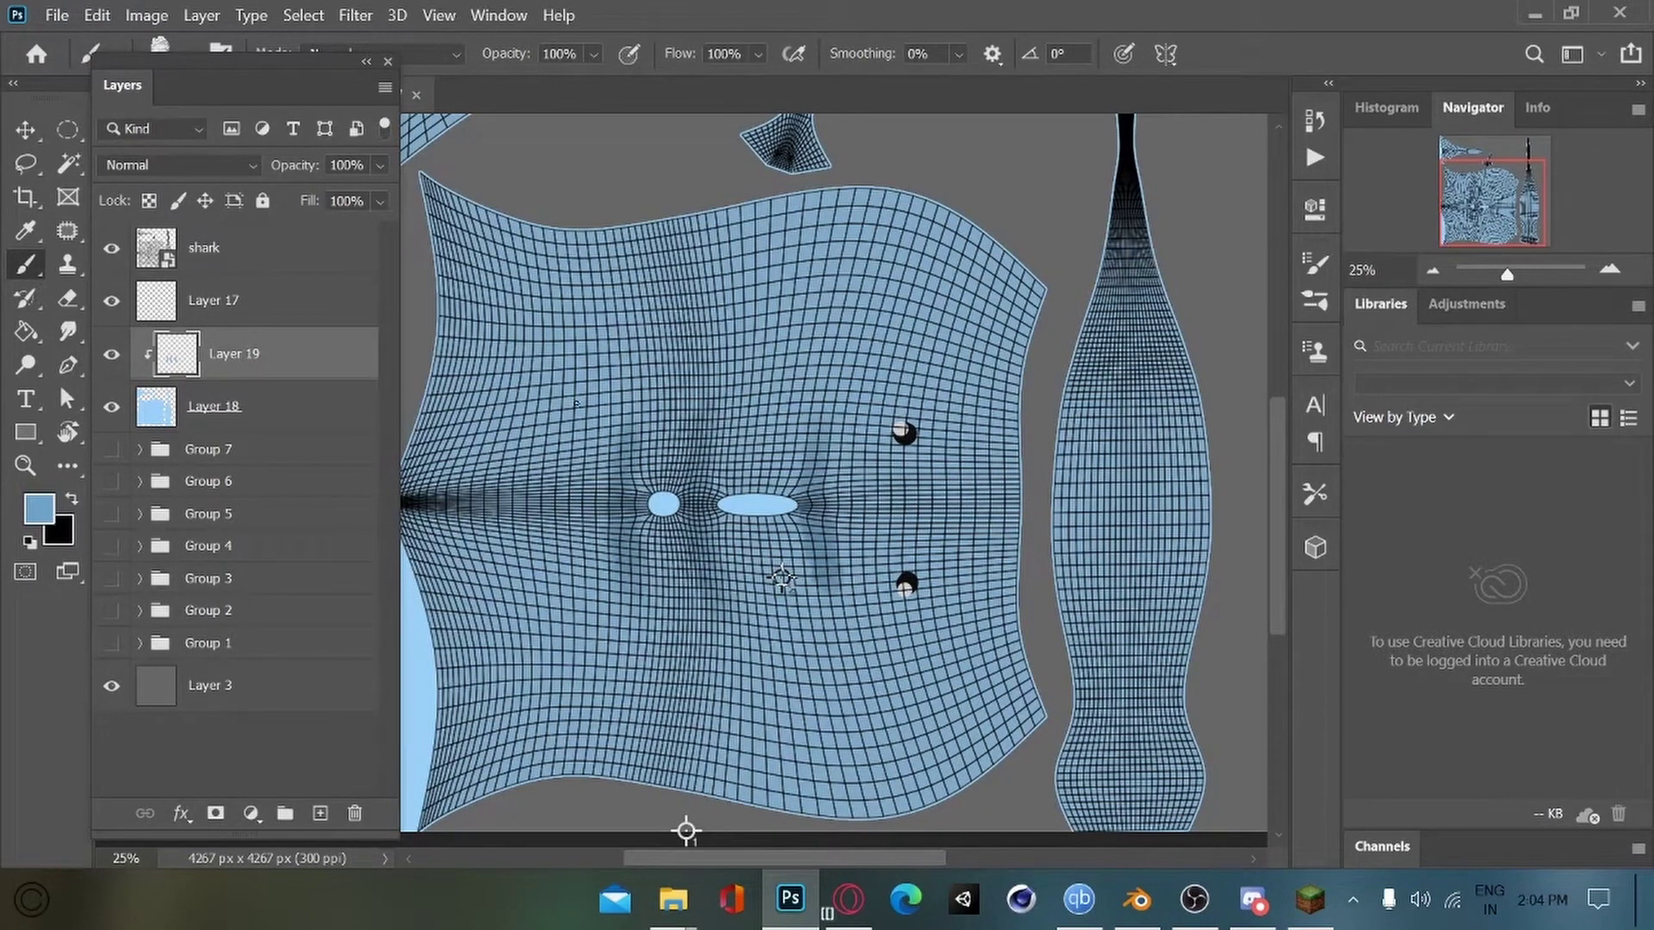
{"action": "left_click", "coordinate": [111, 248]}
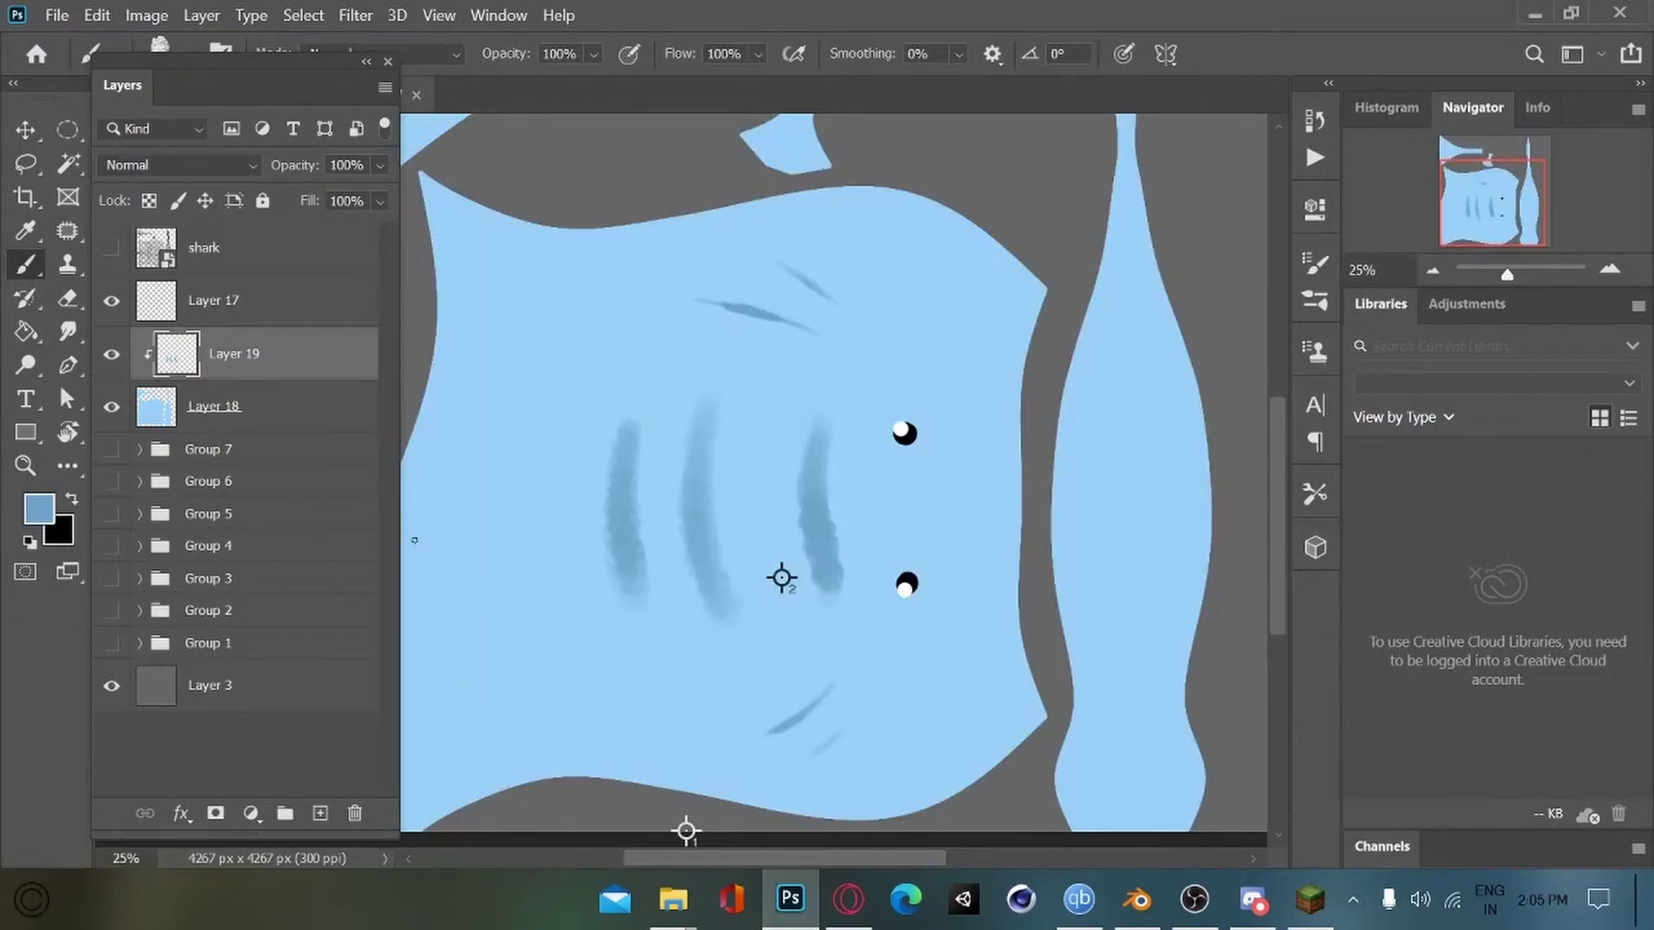
Step: Swap the Smoke Brush for a scattered speckle brush to texture the shark's skin
{"action": "scroll", "coordinate": [525, 523], "scroll_direction": "down", "scroll_amount": 1, "text": "alt"}
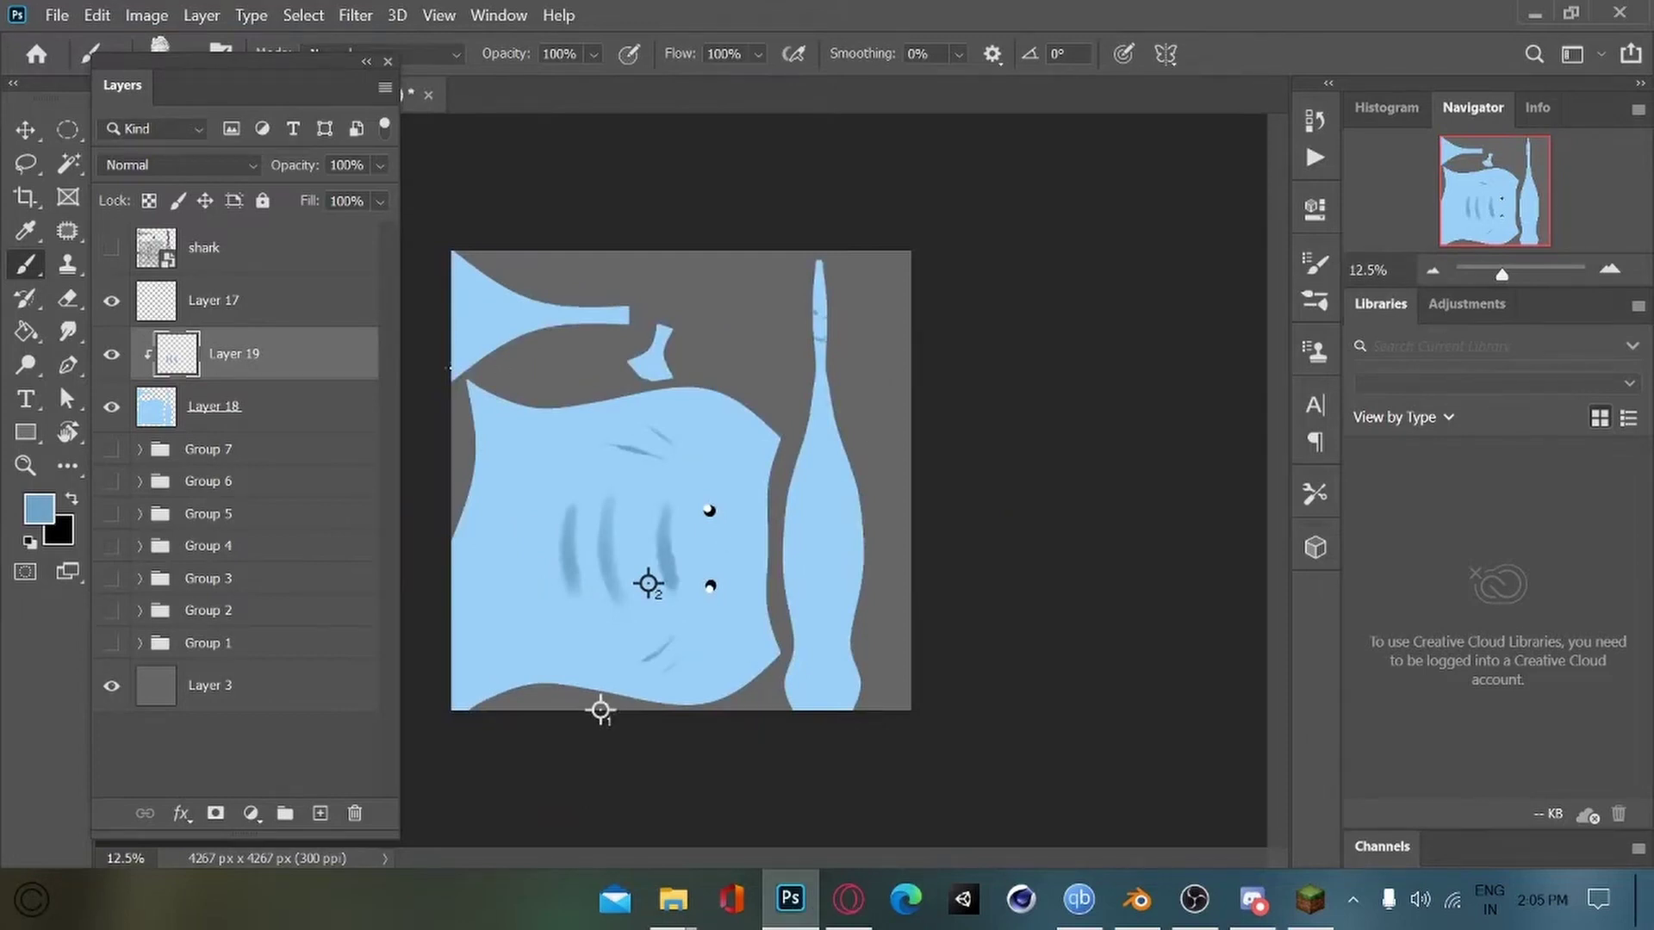
{"action": "left_click", "coordinate": [43, 506]}
{"action": "left_click", "coordinate": [1320, 478]}
{"action": "left_click", "coordinate": [177, 47]}
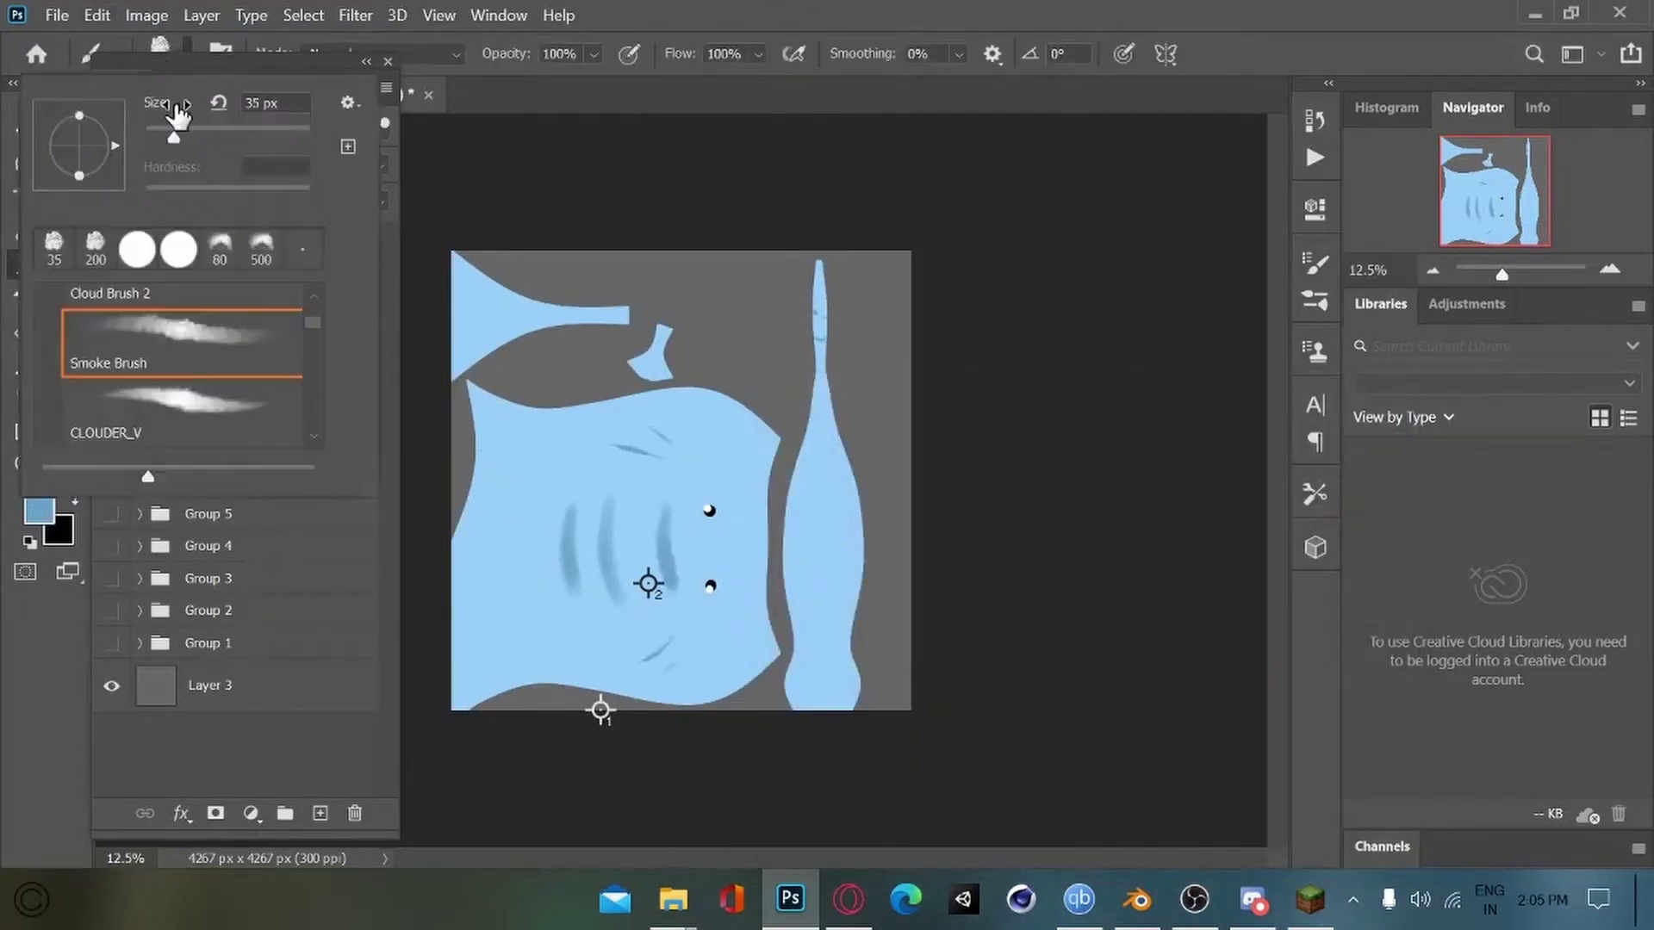
{"action": "left_click", "coordinate": [313, 438]}
{"action": "left_click", "coordinate": [107, 390]}
{"action": "left_click", "coordinate": [529, 614]}
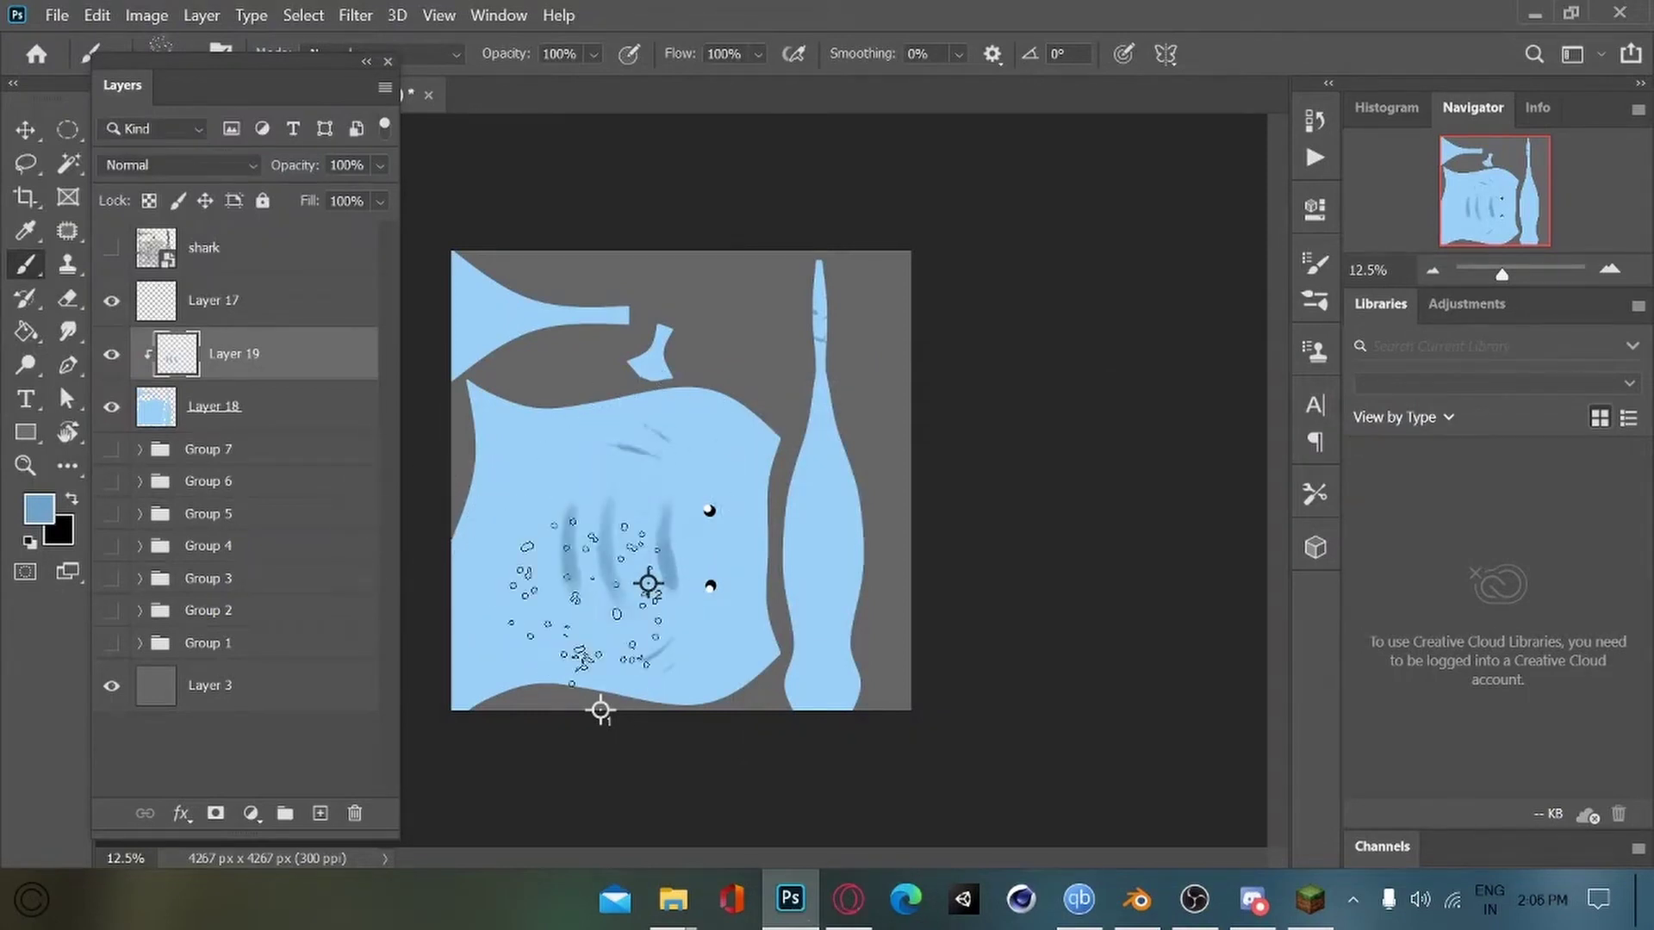
Step: Set the brush opacity to 34%, stamp faint speckles over the shark's body and belly pieces, and save the document
{"action": "key", "text": "3"}
{"action": "key", "text": "4"}
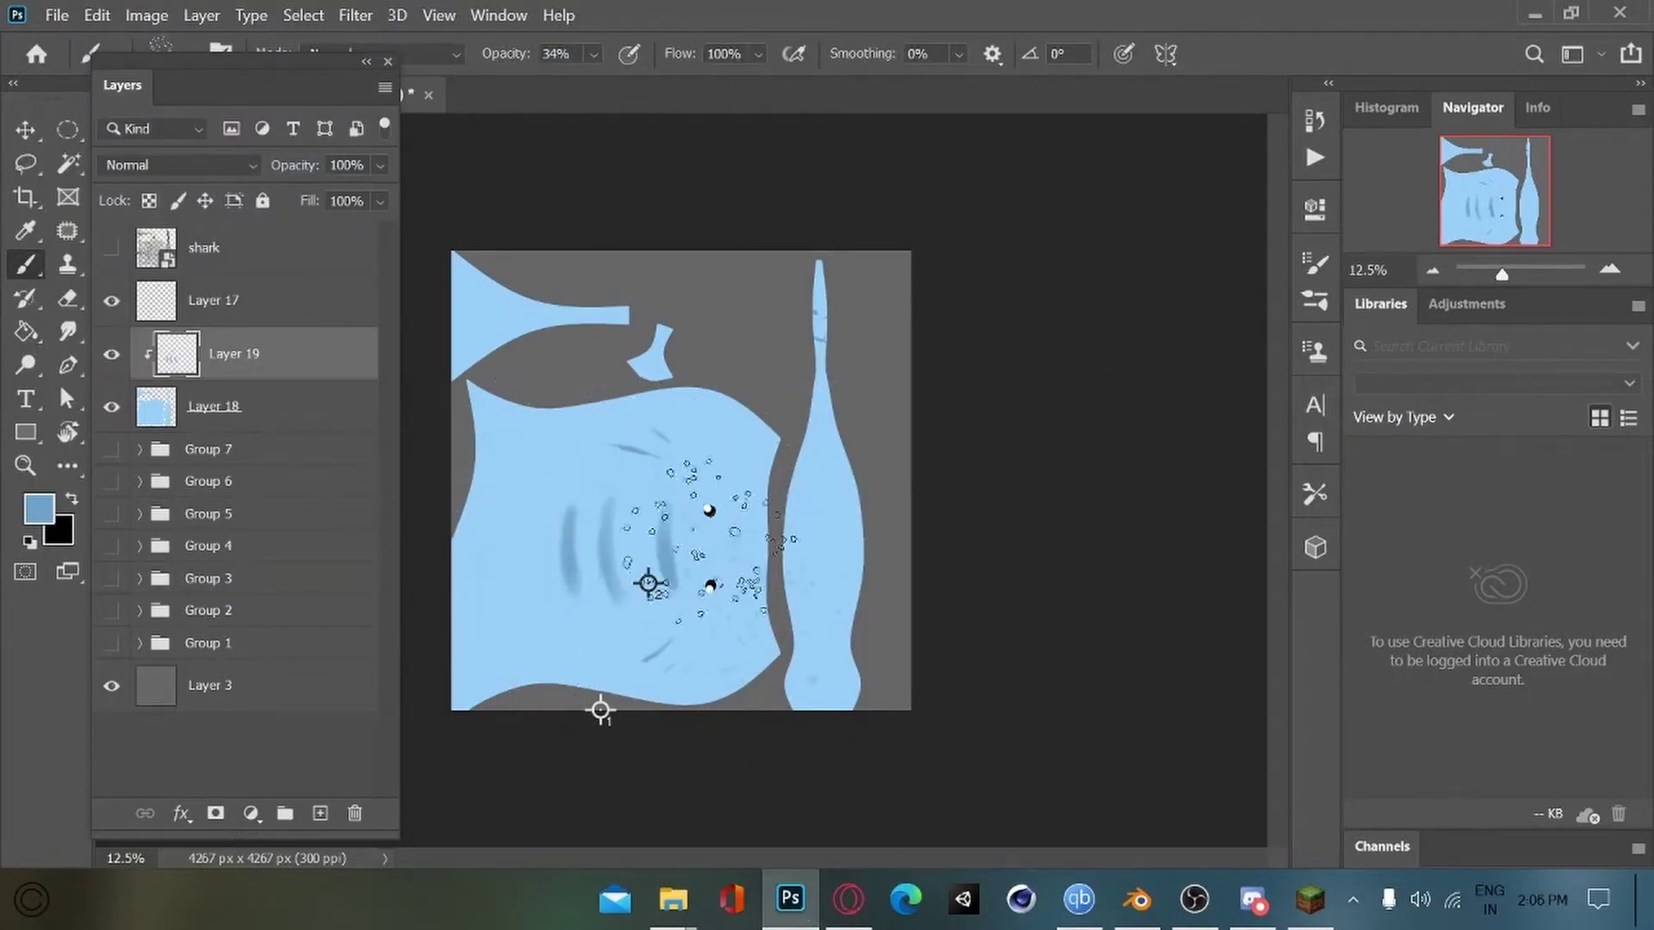
{"action": "left_click", "coordinate": [744, 606]}
{"action": "left_click", "coordinate": [562, 715]}
{"action": "left_click", "coordinate": [590, 663]}
{"action": "key", "text": "ctrl+s"}
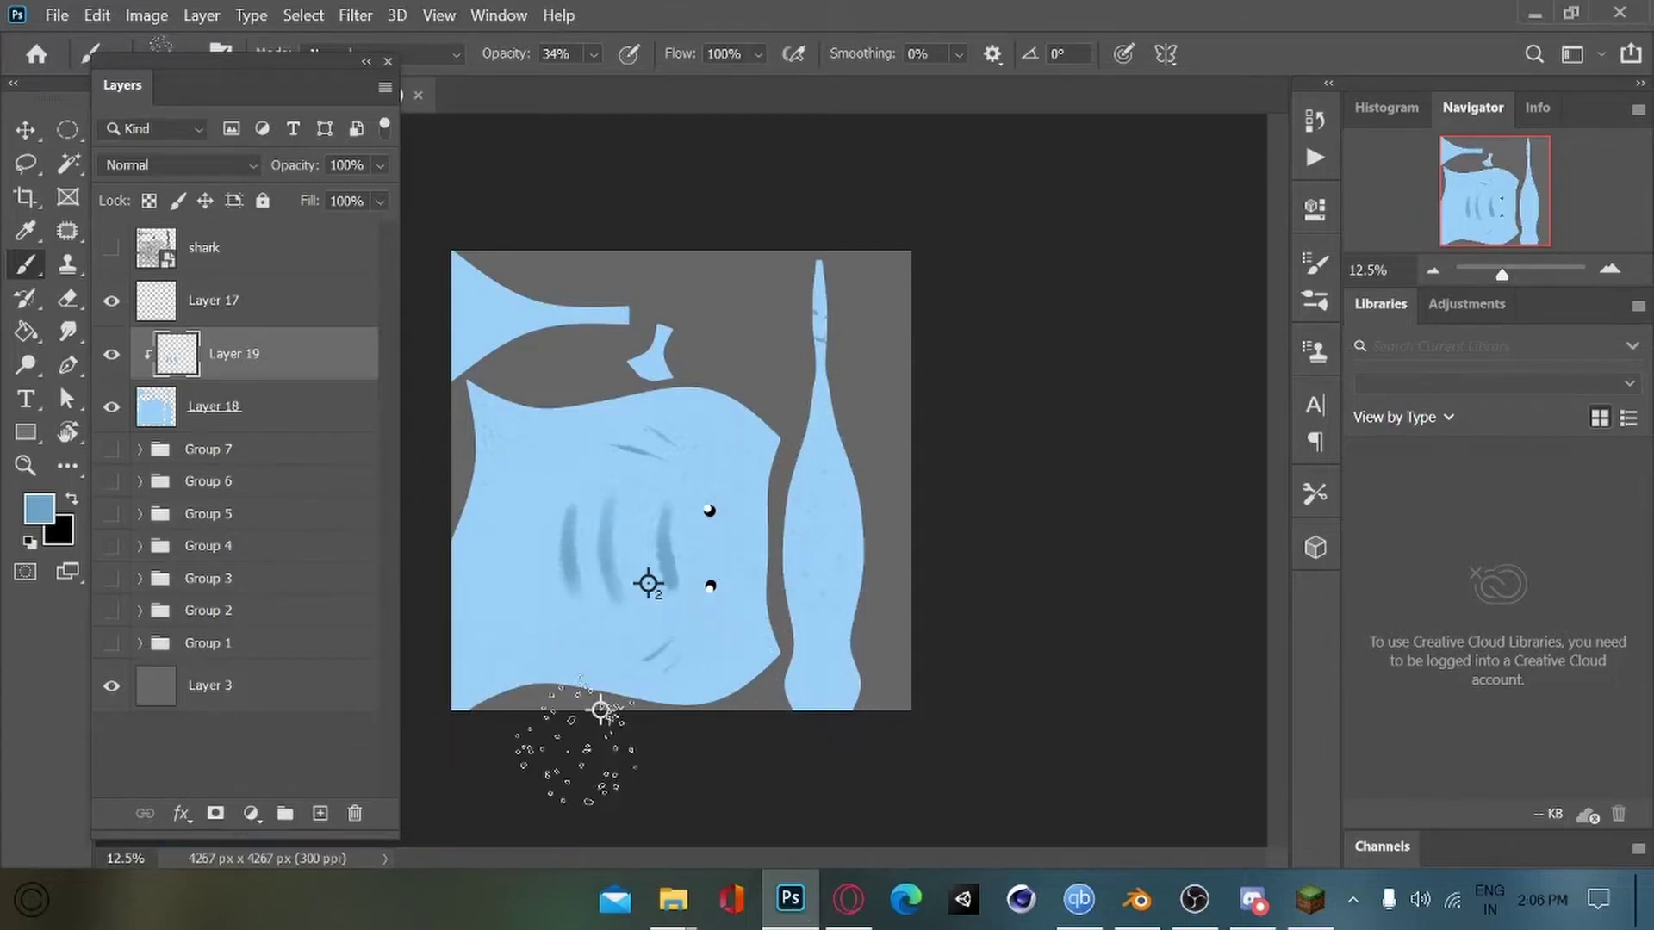
Step: Export the texture as a PNG named shark_done into the fish house folder
{"action": "left_click", "coordinate": [55, 16]}
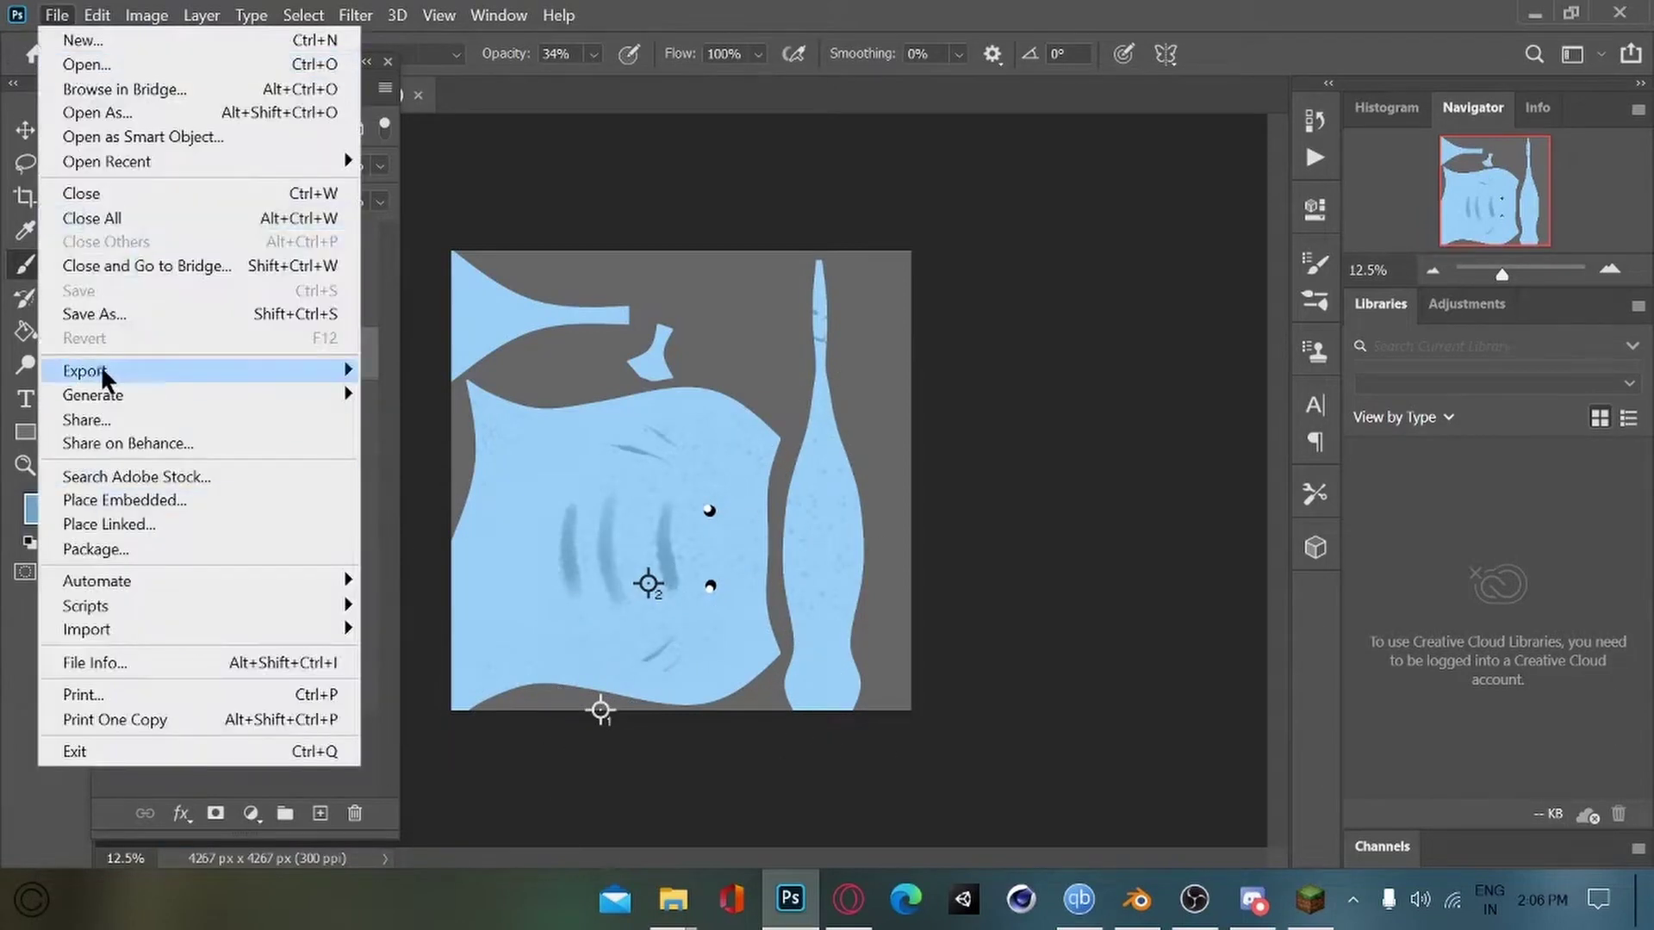
{"action": "mouse_move", "coordinate": [103, 370]}
{"action": "left_click", "coordinate": [398, 369]}
{"action": "type", "text": "shark_done"}
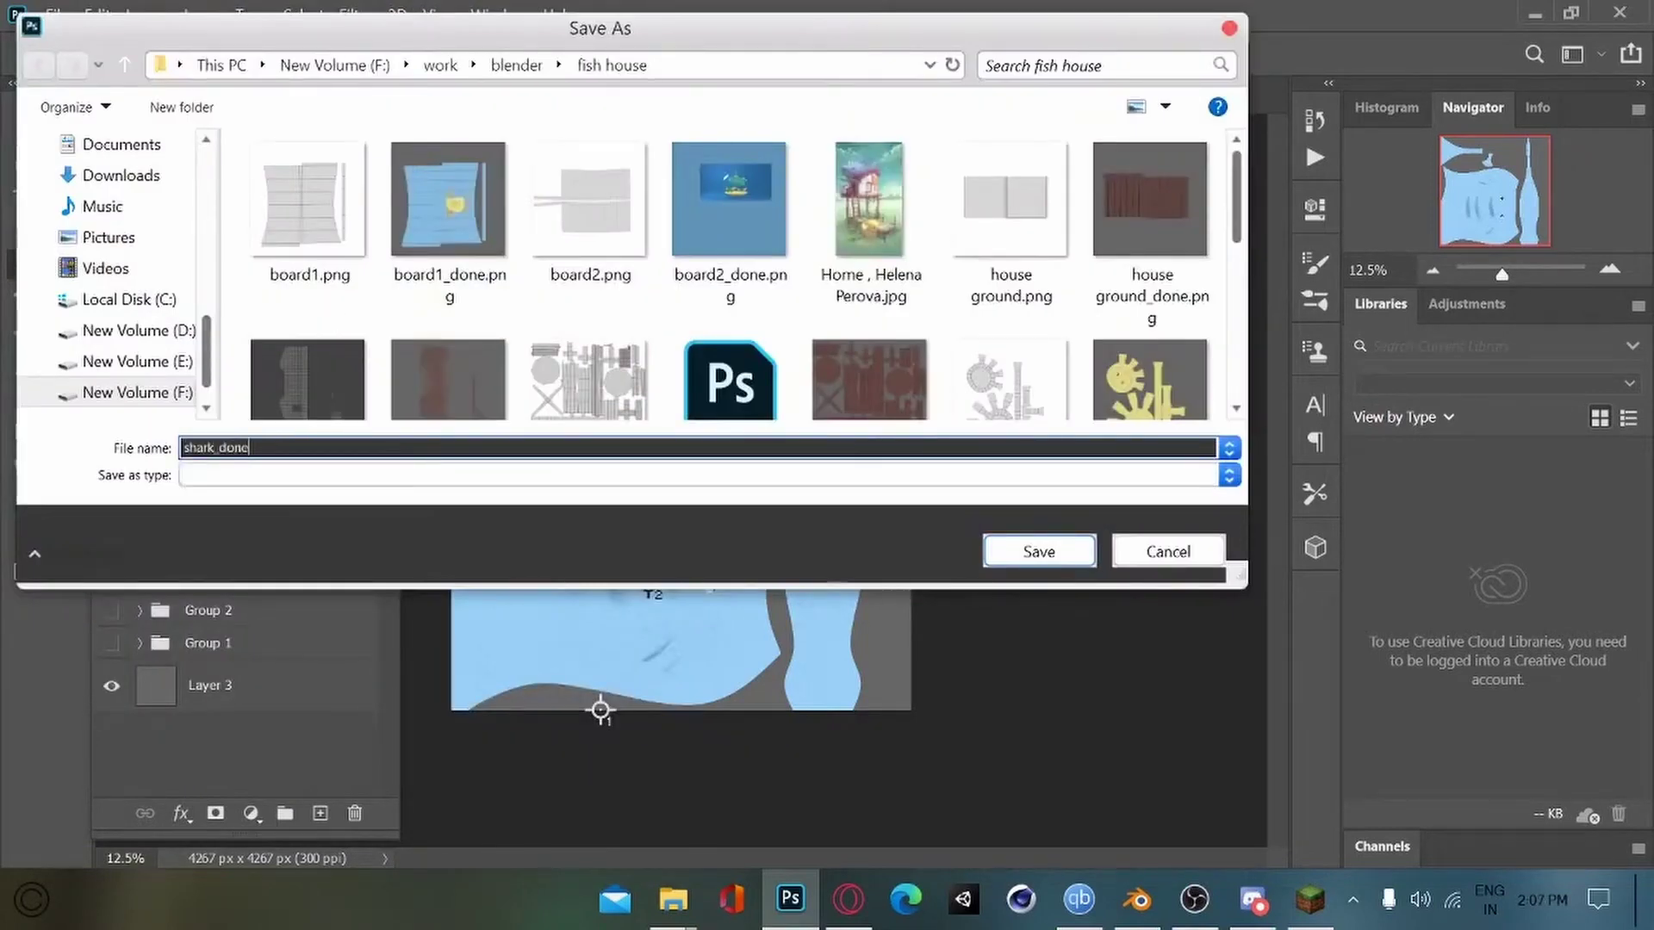
{"action": "key", "text": "Return"}
Step: Switch to Blender's shading workspace, add shark_done.png to the shark material and connect its color to Base Color
{"action": "left_click", "coordinate": [1135, 909]}
{"action": "left_click", "coordinate": [831, 45]}
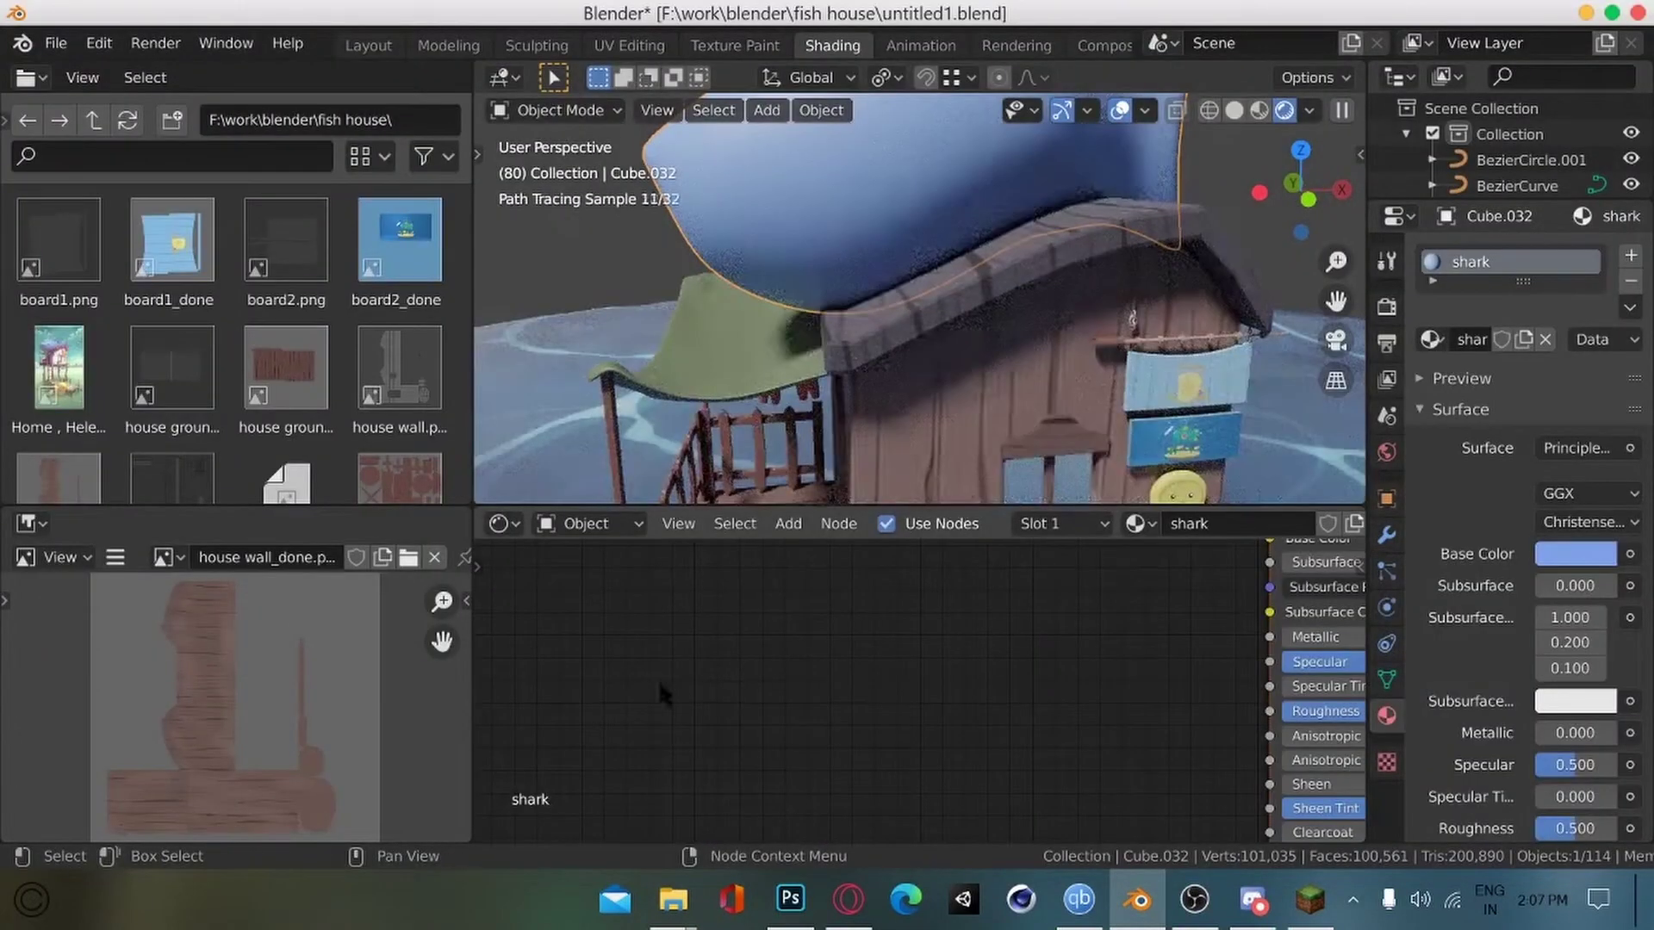
{"action": "scroll", "coordinate": [688, 726], "scroll_direction": "down", "scroll_amount": 3}
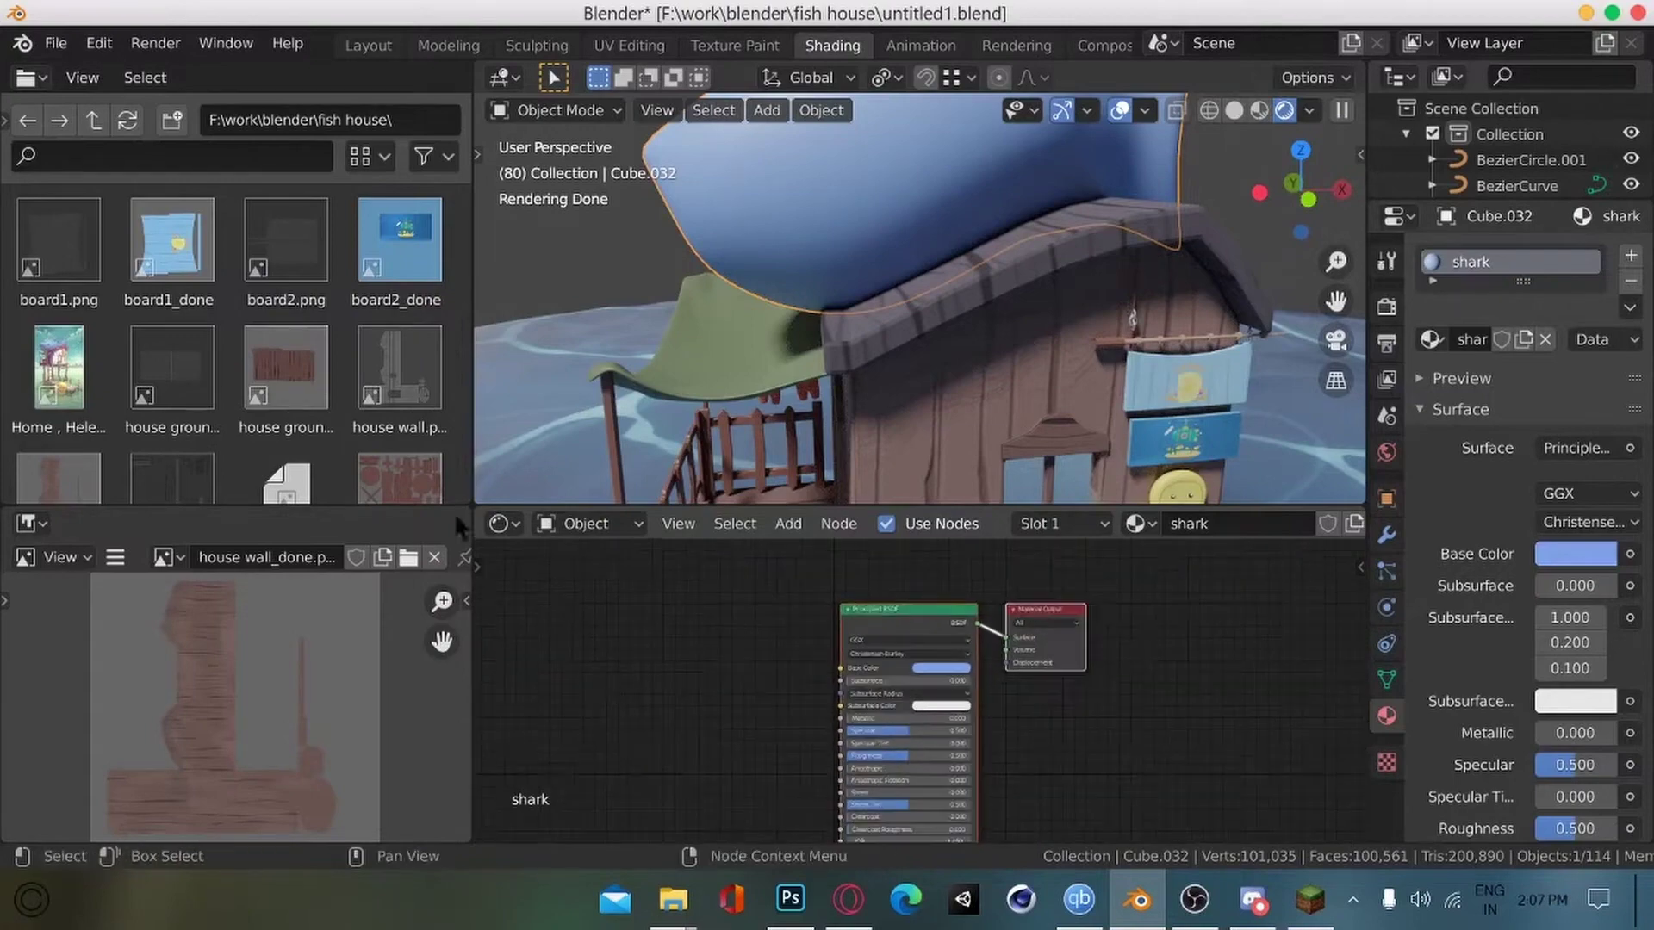
{"action": "scroll", "coordinate": [421, 324], "scroll_direction": "down", "scroll_amount": 8}
{"action": "left_click_drag", "start_coordinate": [172, 419], "coordinate": [563, 656]}
{"action": "left_click_drag", "start_coordinate": [700, 675], "coordinate": [841, 667]}
{"action": "middle_click_drag", "start_coordinate": [603, 336], "coordinate": [618, 396]}
{"action": "scroll", "coordinate": [610, 407], "scroll_direction": "down", "scroll_amount": 4}
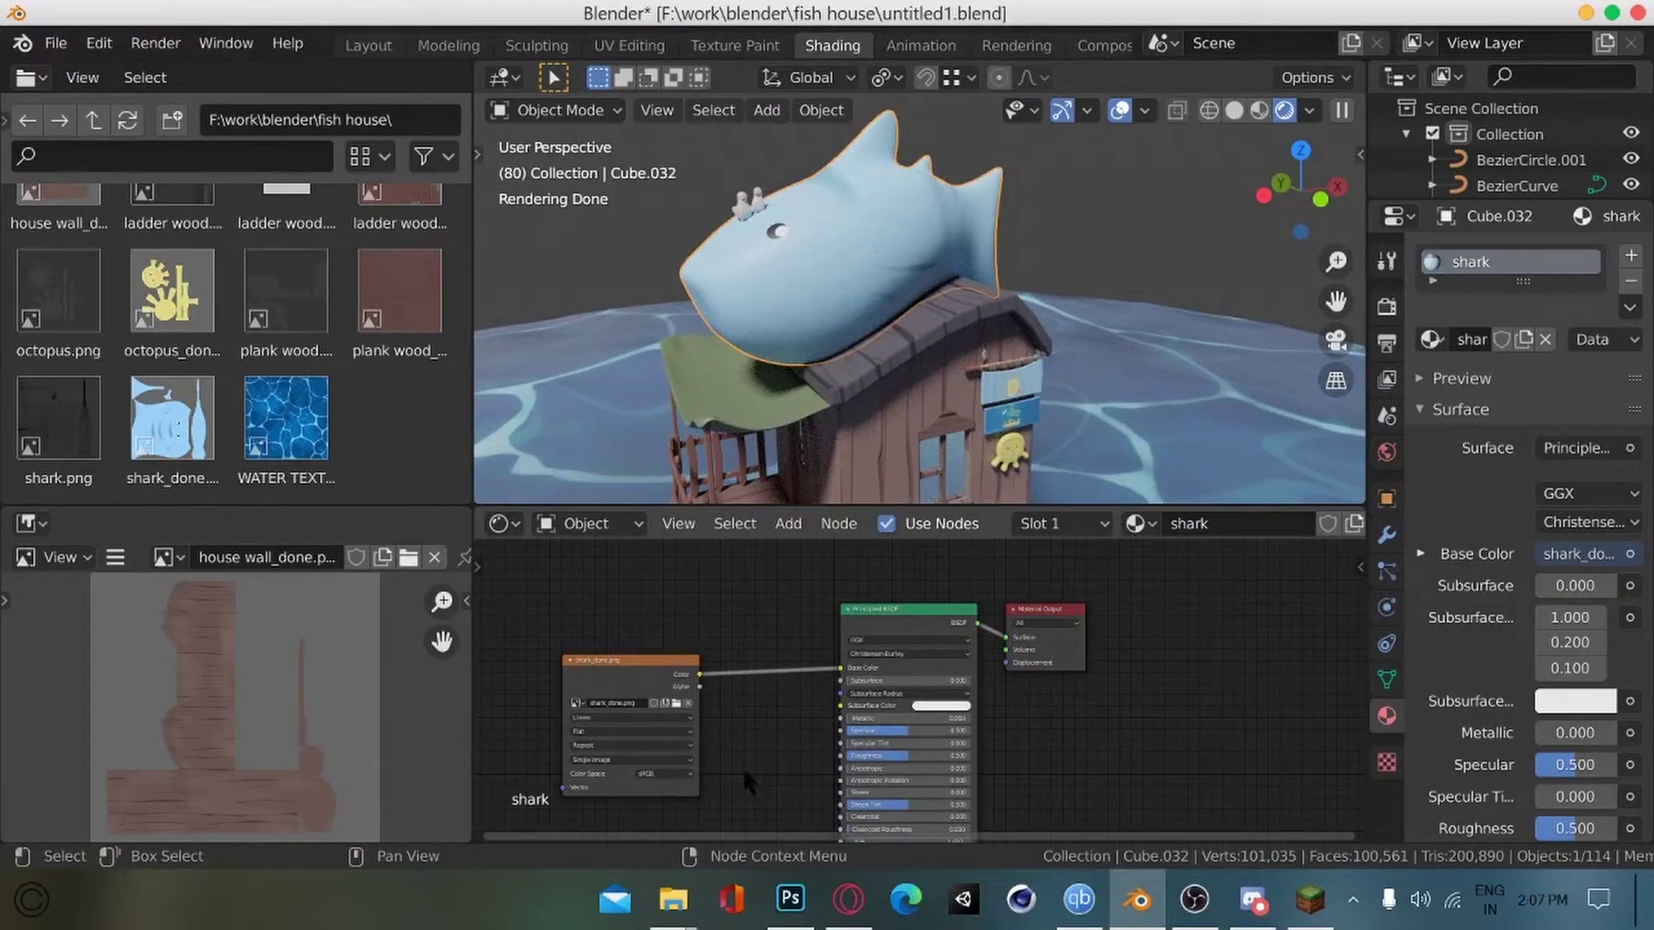
Step: Return to Photoshop and move the two eyes on Layer 17 farther apart and closer to the snout edge
{"action": "left_click", "coordinate": [790, 898]}
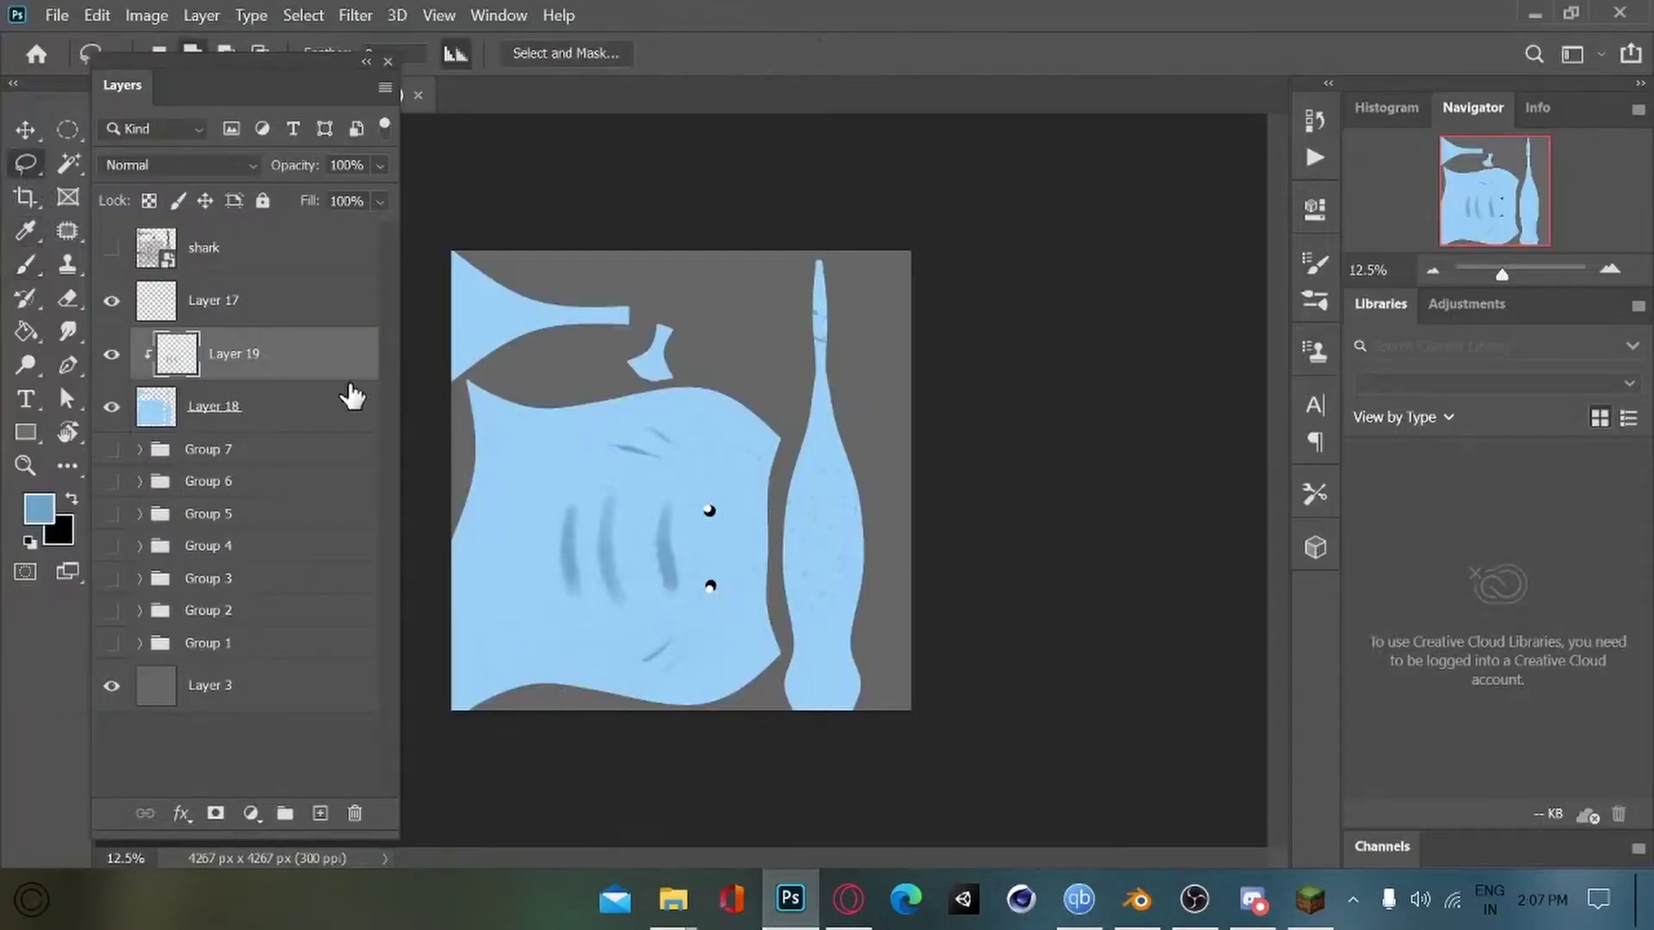
{"action": "left_click", "coordinate": [258, 299]}
{"action": "key", "text": "v"}
{"action": "left_click_drag", "start_coordinate": [706, 518], "coordinate": [728, 471]}
{"action": "key", "text": "l"}
{"action": "mouse_move", "coordinate": [699, 578]}
{"action": "left_mouse_down", "text": "shift"}
{"action": "mouse_move", "coordinate": [732, 616]}
{"action": "mouse_move", "coordinate": [713, 559]}
{"action": "mouse_move", "coordinate": [738, 633]}
{"action": "left_mouse_up", "text": "shift"}
{"action": "key", "text": "v"}
{"action": "key", "text": "ctrl+z"}
{"action": "key", "text": "ctrl+d"}
{"action": "key", "text": "l"}
{"action": "key", "text": "v"}
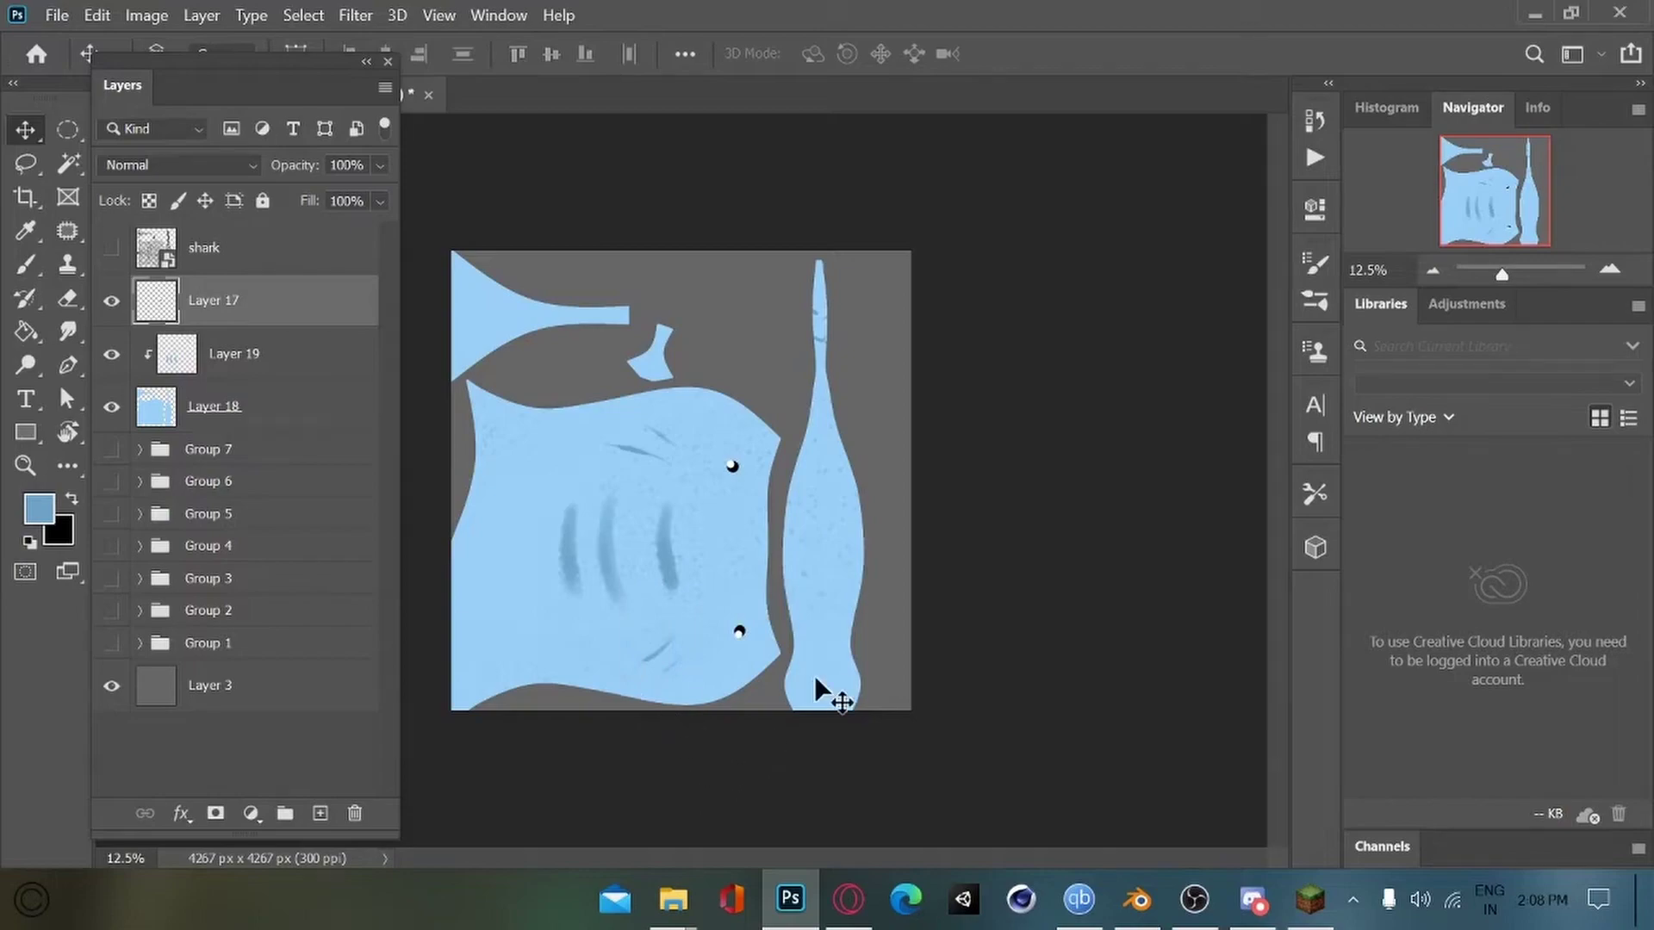
Step: Switch to Blender's UV editing workspace and examine where the shark's mouth area lies on the UV layout
{"action": "left_click", "coordinate": [1135, 901]}
{"action": "left_click", "coordinate": [626, 46]}
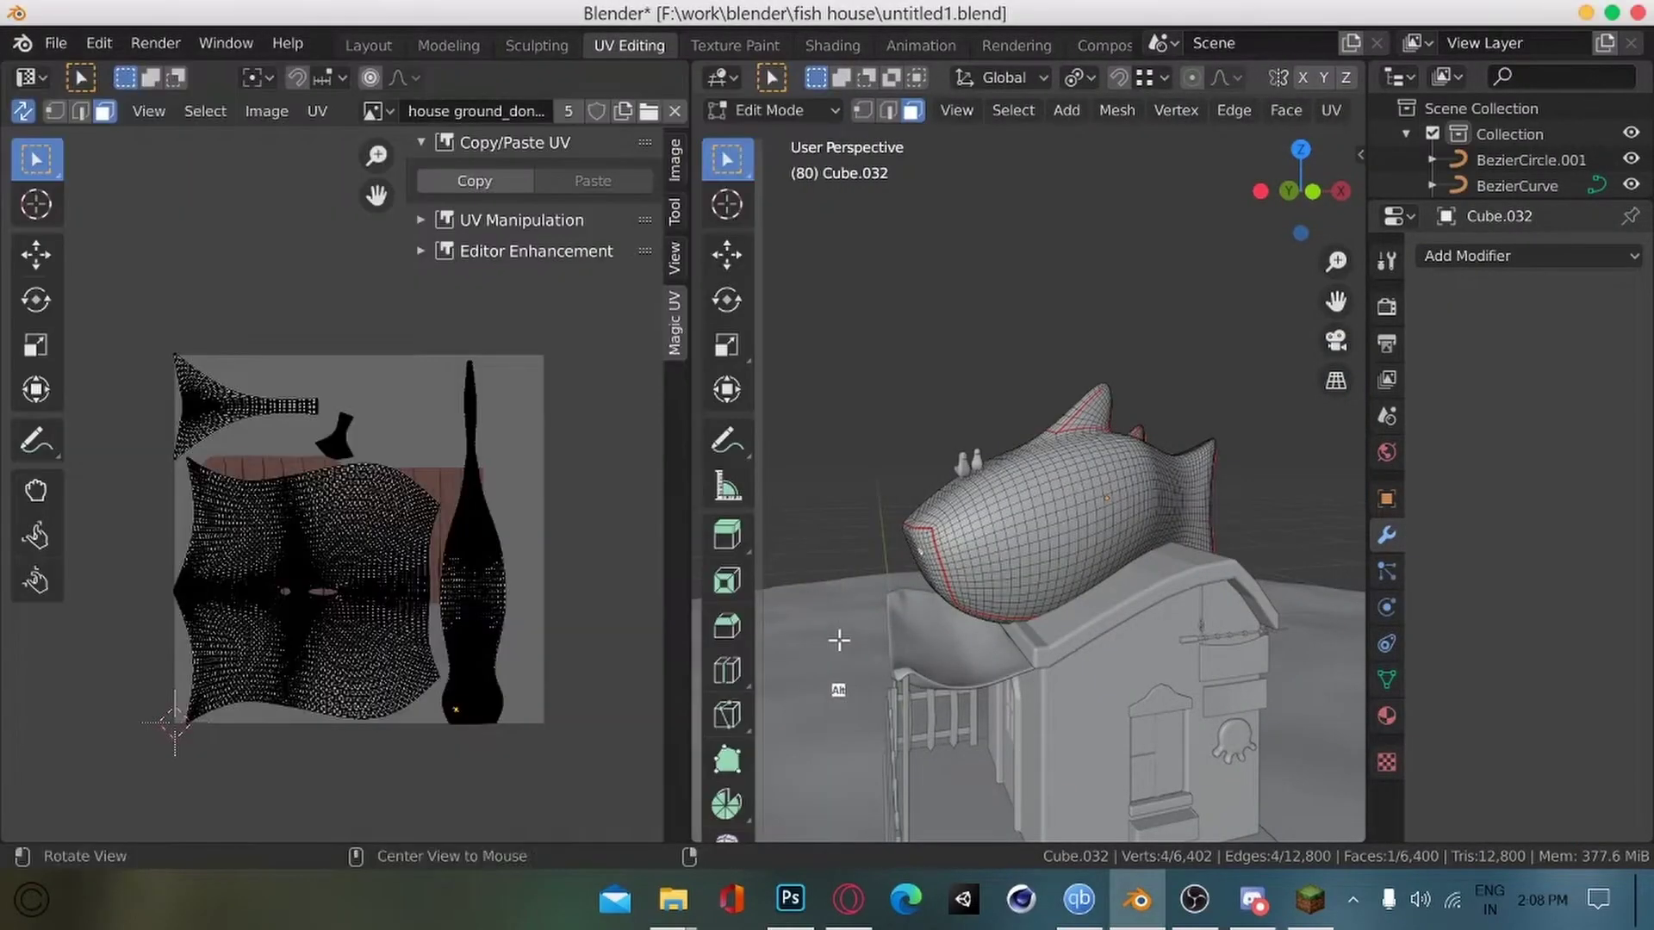
{"action": "middle_click_drag", "start_coordinate": [841, 635], "coordinate": [990, 554]}
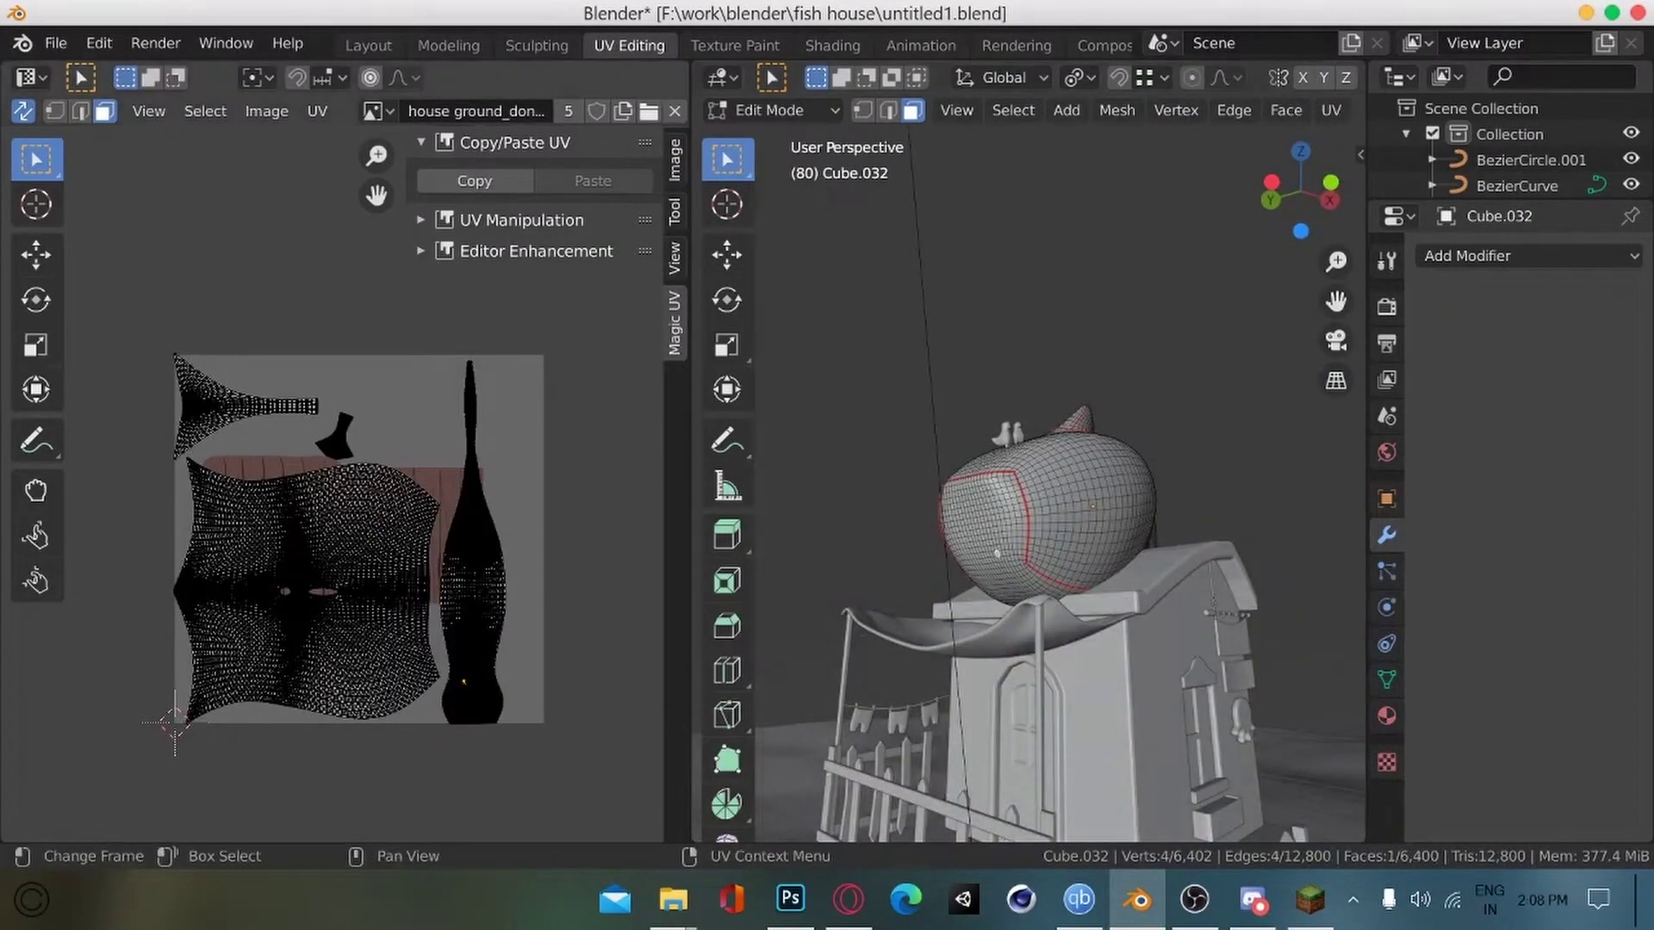
Step: Return to Photoshop, paint a soft mouth line on the lower end of the belly piece with the Smoke Brush, and save the document
{"action": "left_click", "coordinate": [789, 899]}
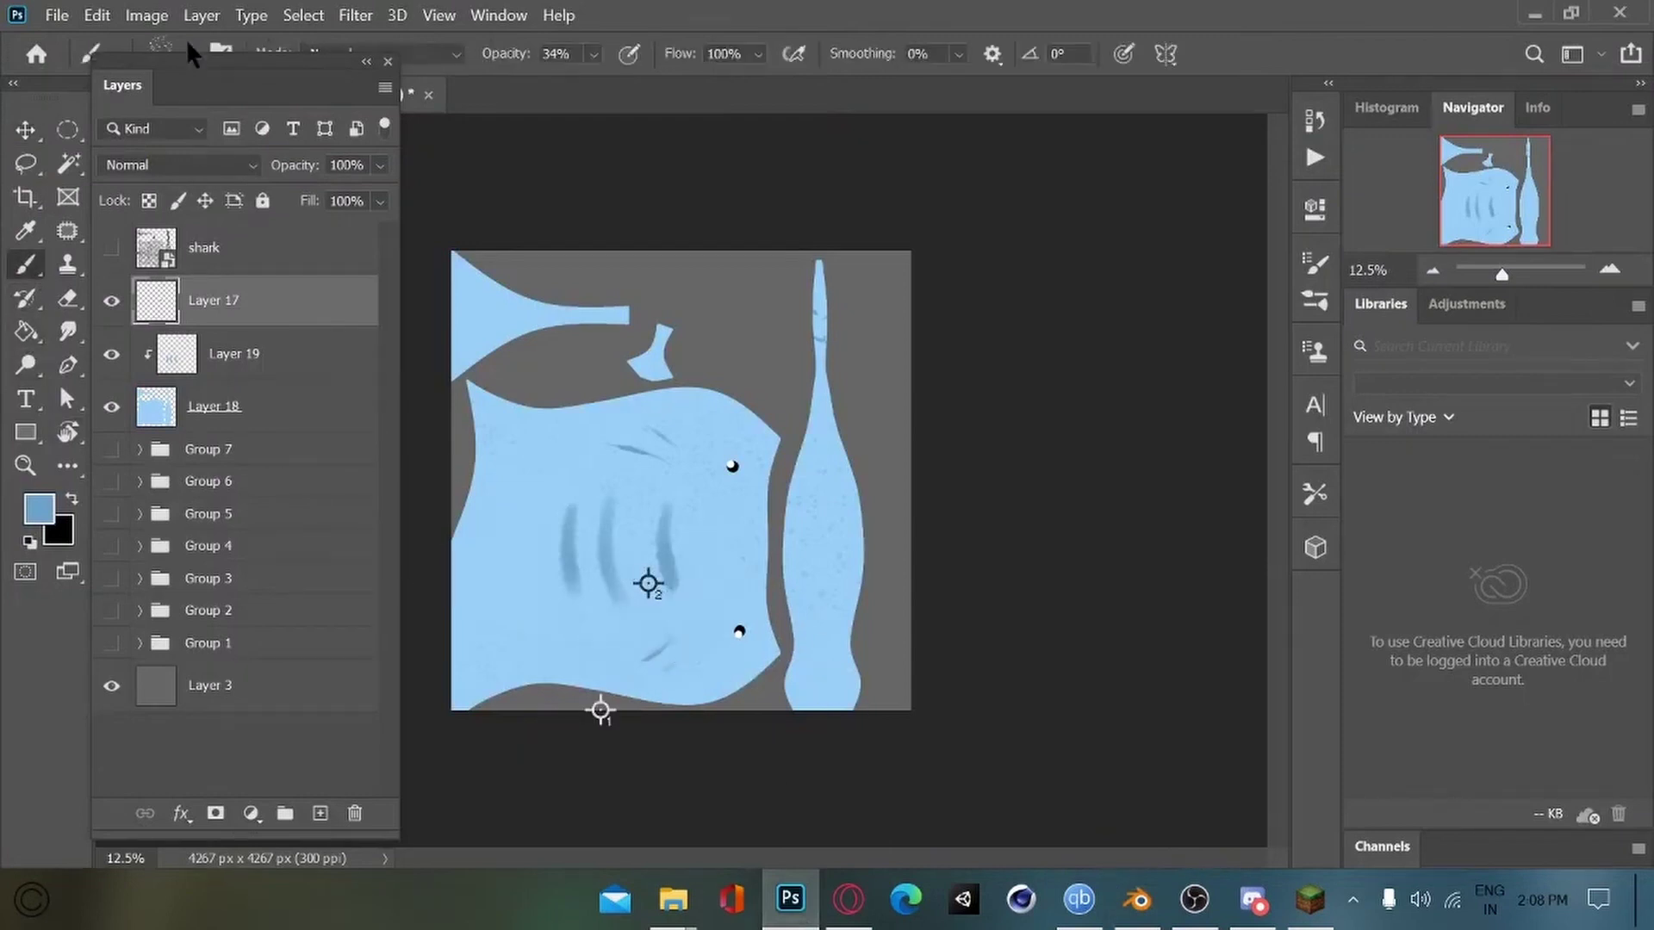
{"action": "left_click", "coordinate": [188, 47]}
{"action": "left_click", "coordinate": [225, 322]}
{"action": "scroll", "coordinate": [181, 384], "scroll_direction": "down", "scroll_amount": 10}
{"action": "left_click", "coordinate": [262, 249]}
{"action": "left_click", "coordinate": [830, 698]}
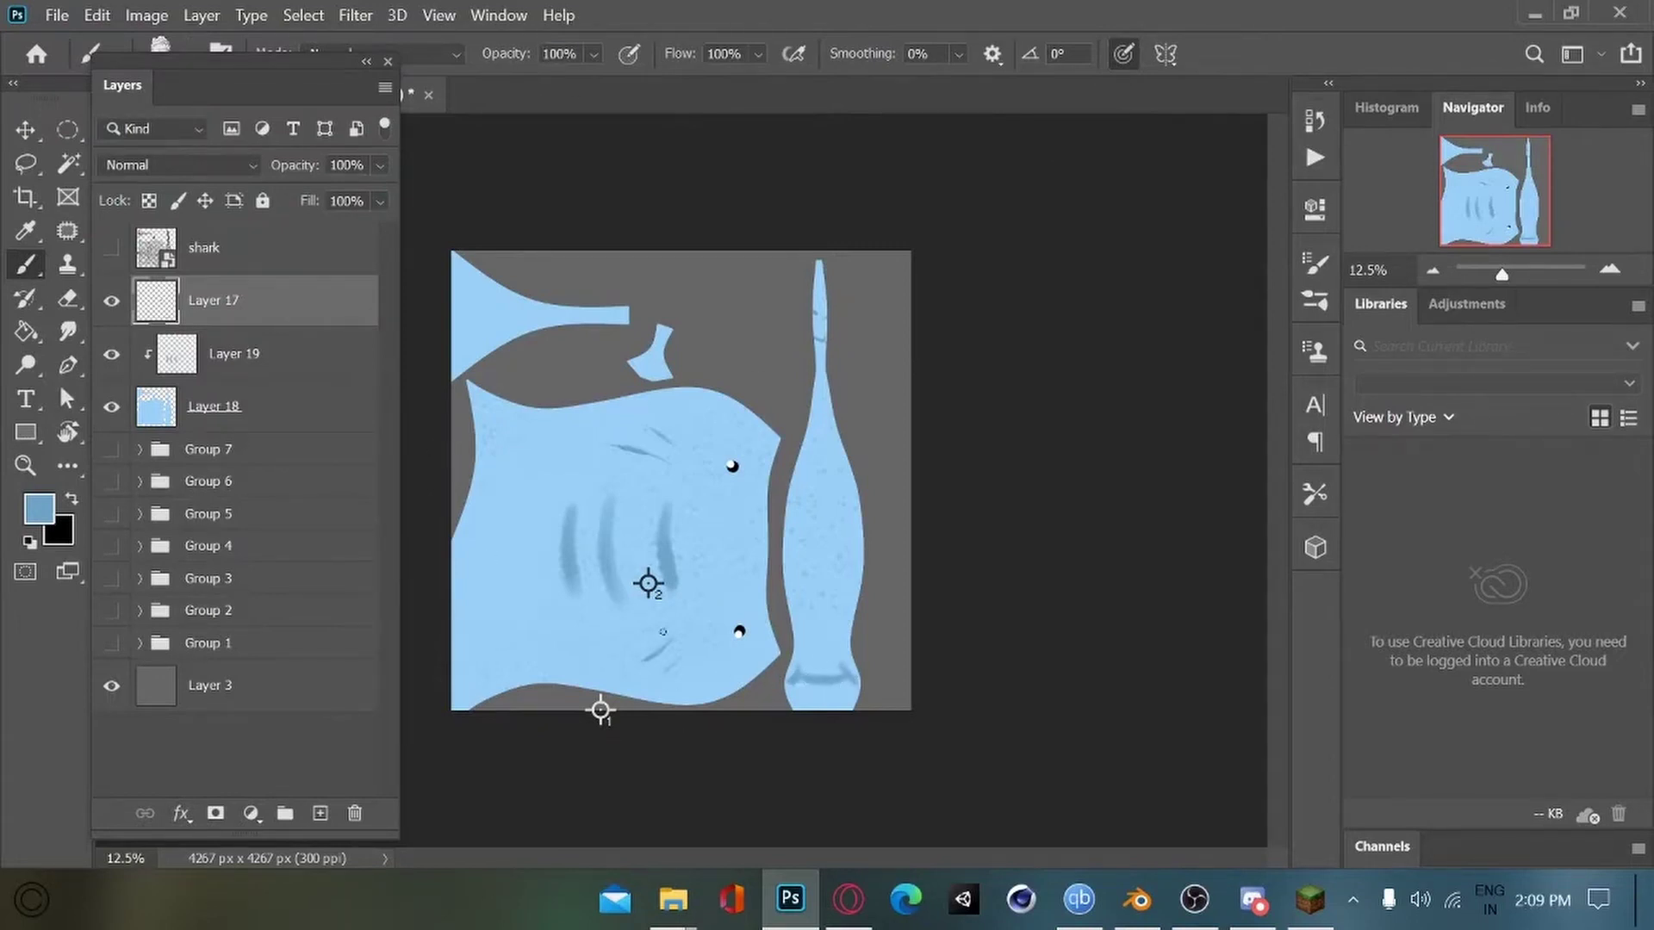
{"action": "key", "text": "ctrl+s"}
{"action": "key", "text": "ctrl+s"}
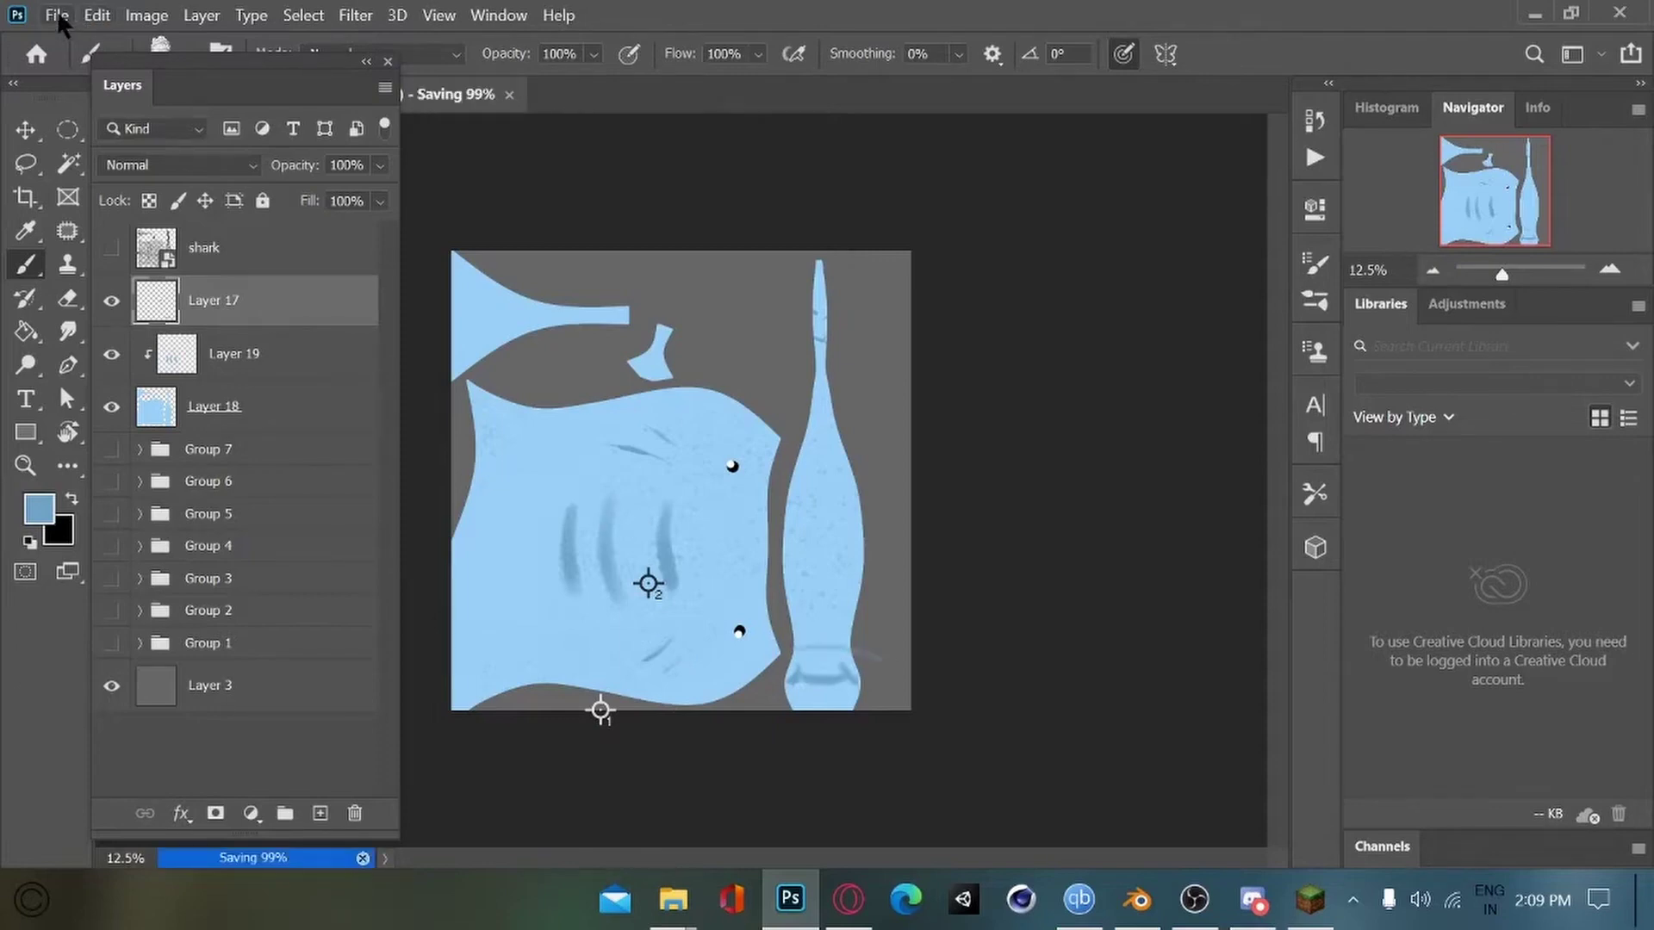
Step: Export the texture as a PNG again, replacing the existing shark_done.png
{"action": "left_click", "coordinate": [58, 15]}
{"action": "mouse_move", "coordinate": [105, 373]}
{"action": "left_click", "coordinate": [430, 372]}
{"action": "left_click_drag", "start_coordinate": [1235, 226], "coordinate": [1225, 354]}
{"action": "left_click", "coordinate": [731, 194]}
{"action": "left_click", "coordinate": [1037, 551]}
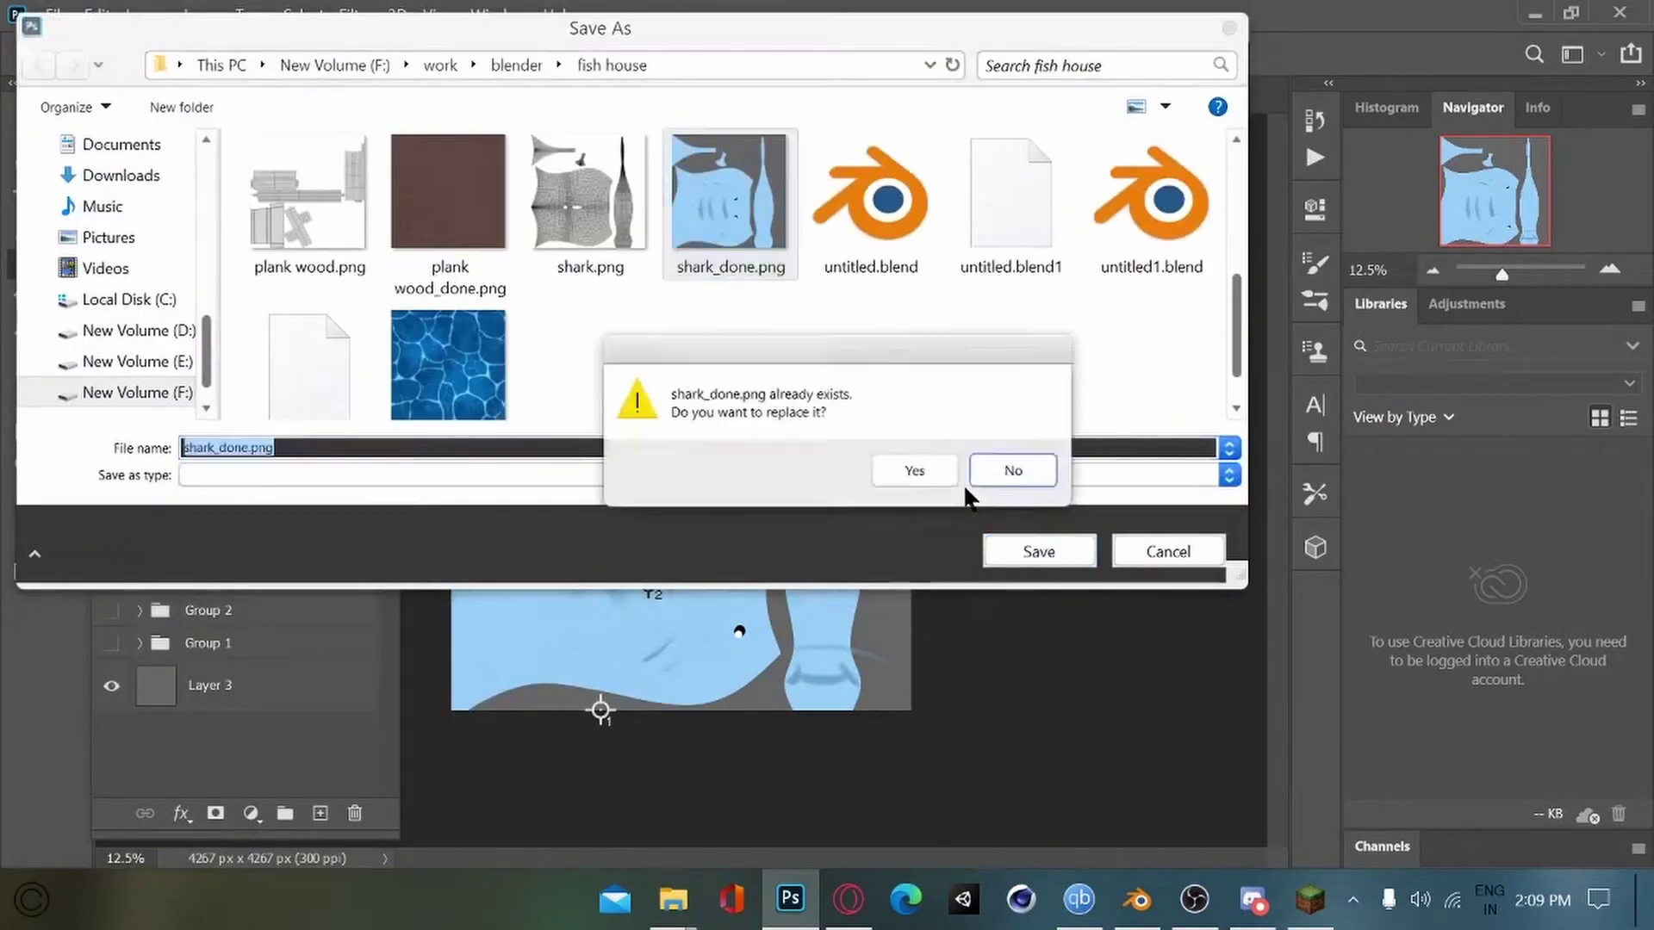
{"action": "left_click", "coordinate": [918, 469]}
Step: Switch to Blender and inspect the shark's material preview and the mouth's position on the UV layout
{"action": "left_click", "coordinate": [1137, 900]}
{"action": "left_click", "coordinate": [832, 44]}
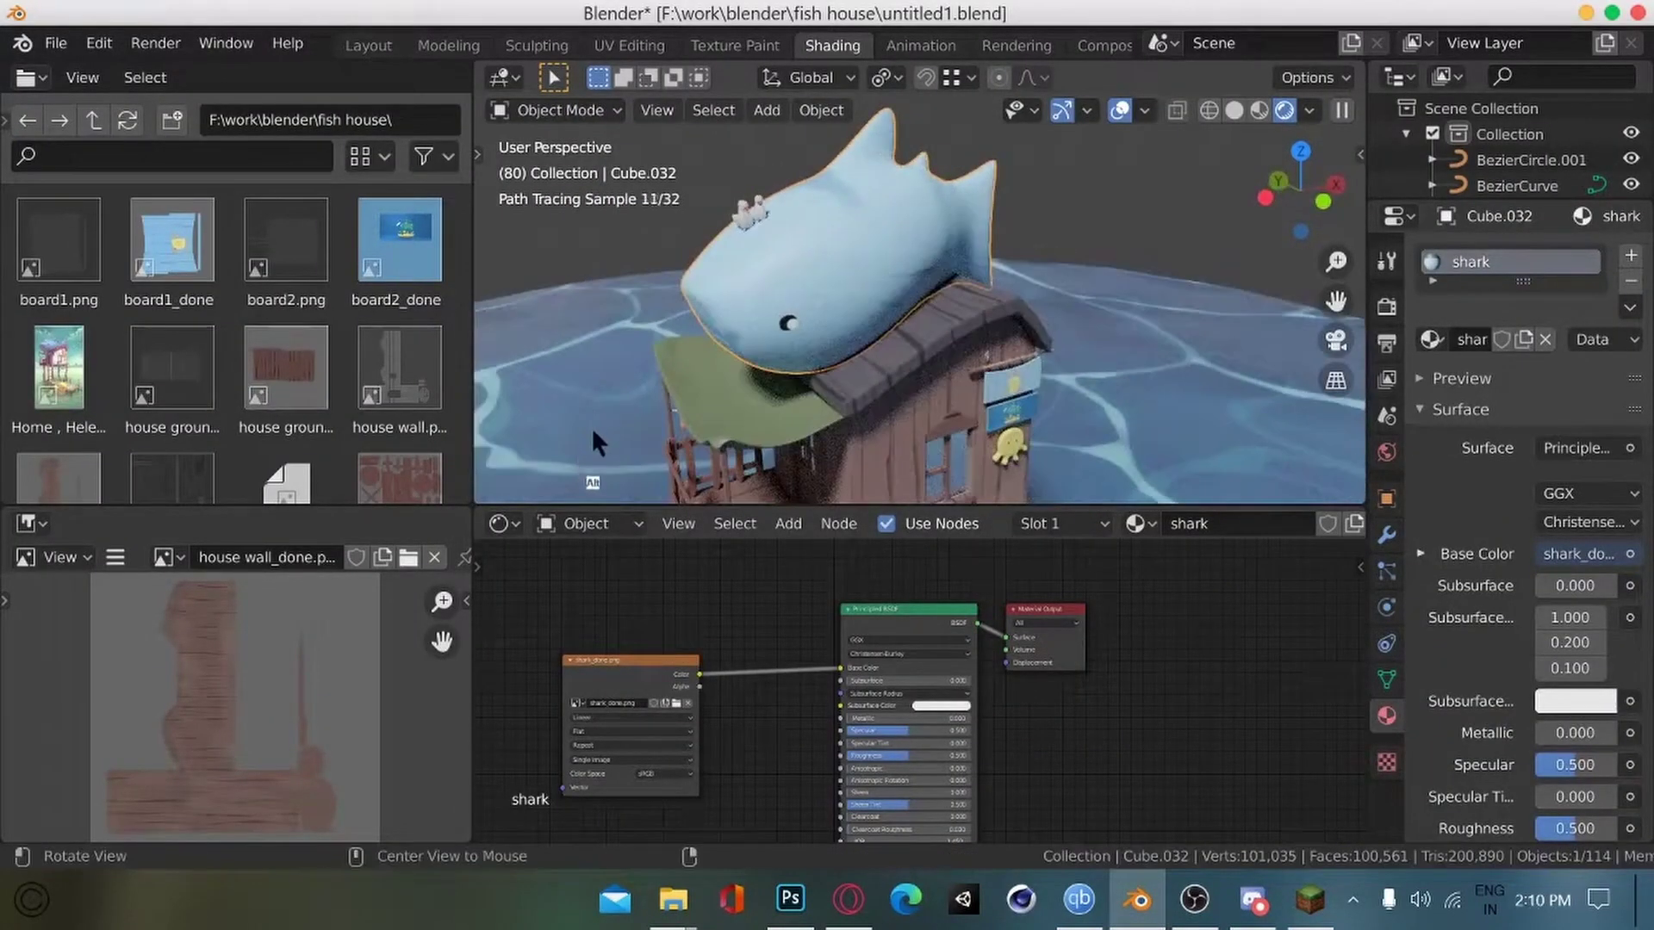
{"action": "left_click", "coordinate": [628, 44]}
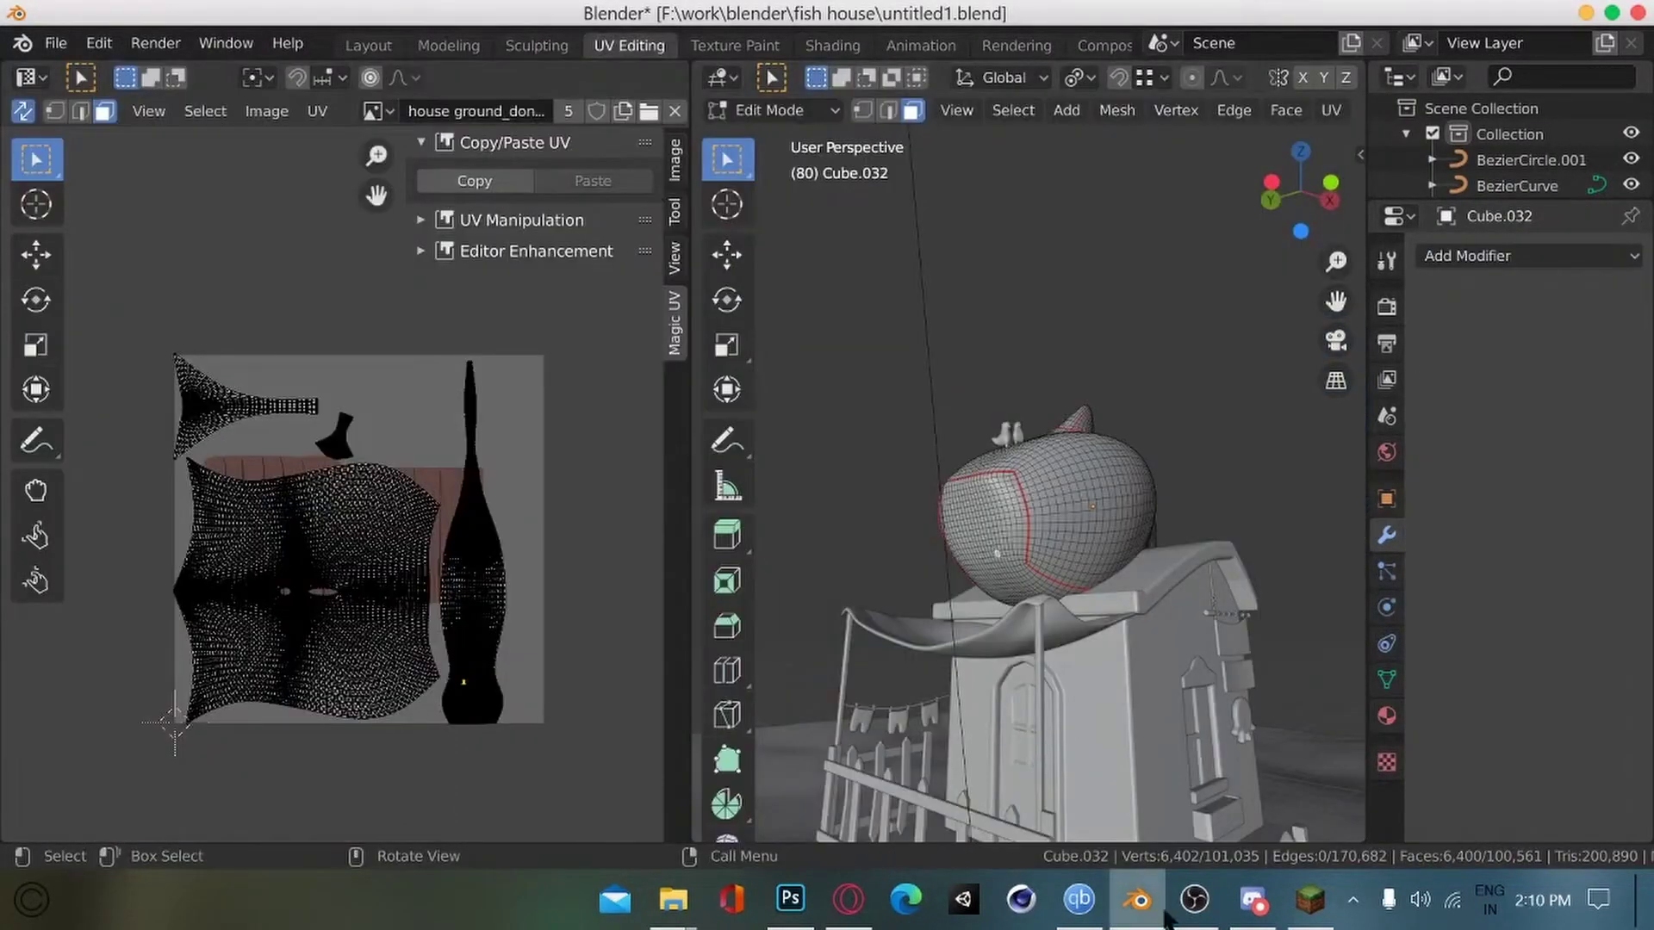
{"action": "left_click", "coordinate": [831, 45]}
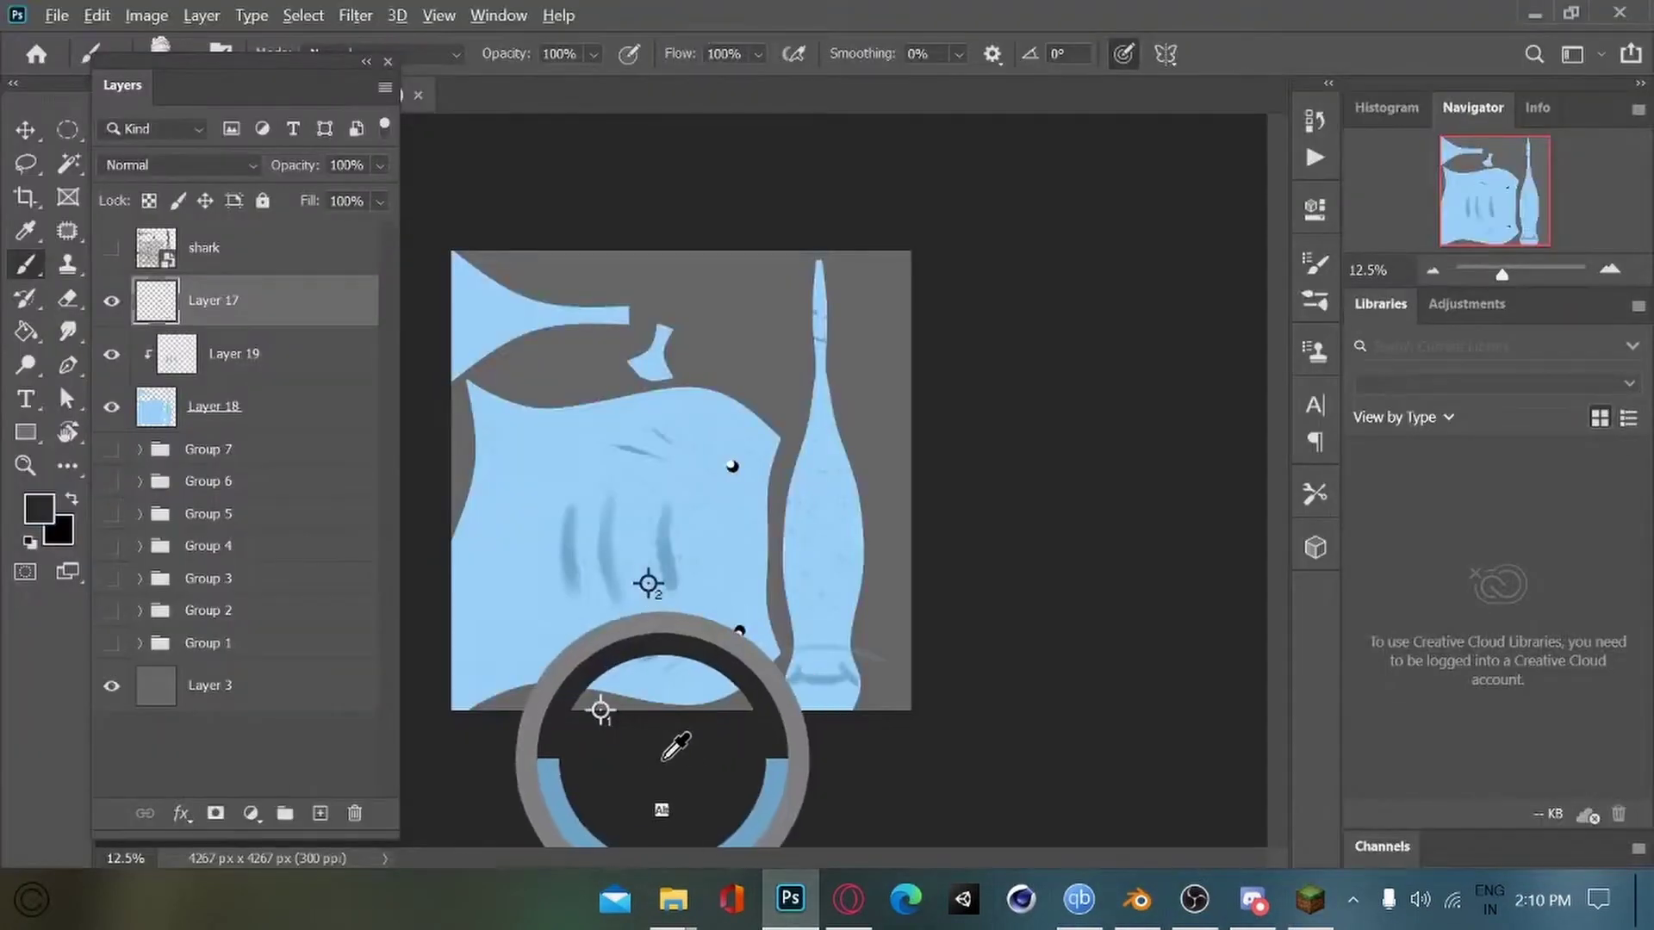
Step: In Photoshop, sample the blue of the shark's shading and set a darker shade of it as the foreground color
{"action": "key", "text": "ctrl+plus"}
{"action": "key", "text": "ctrl+plus"}
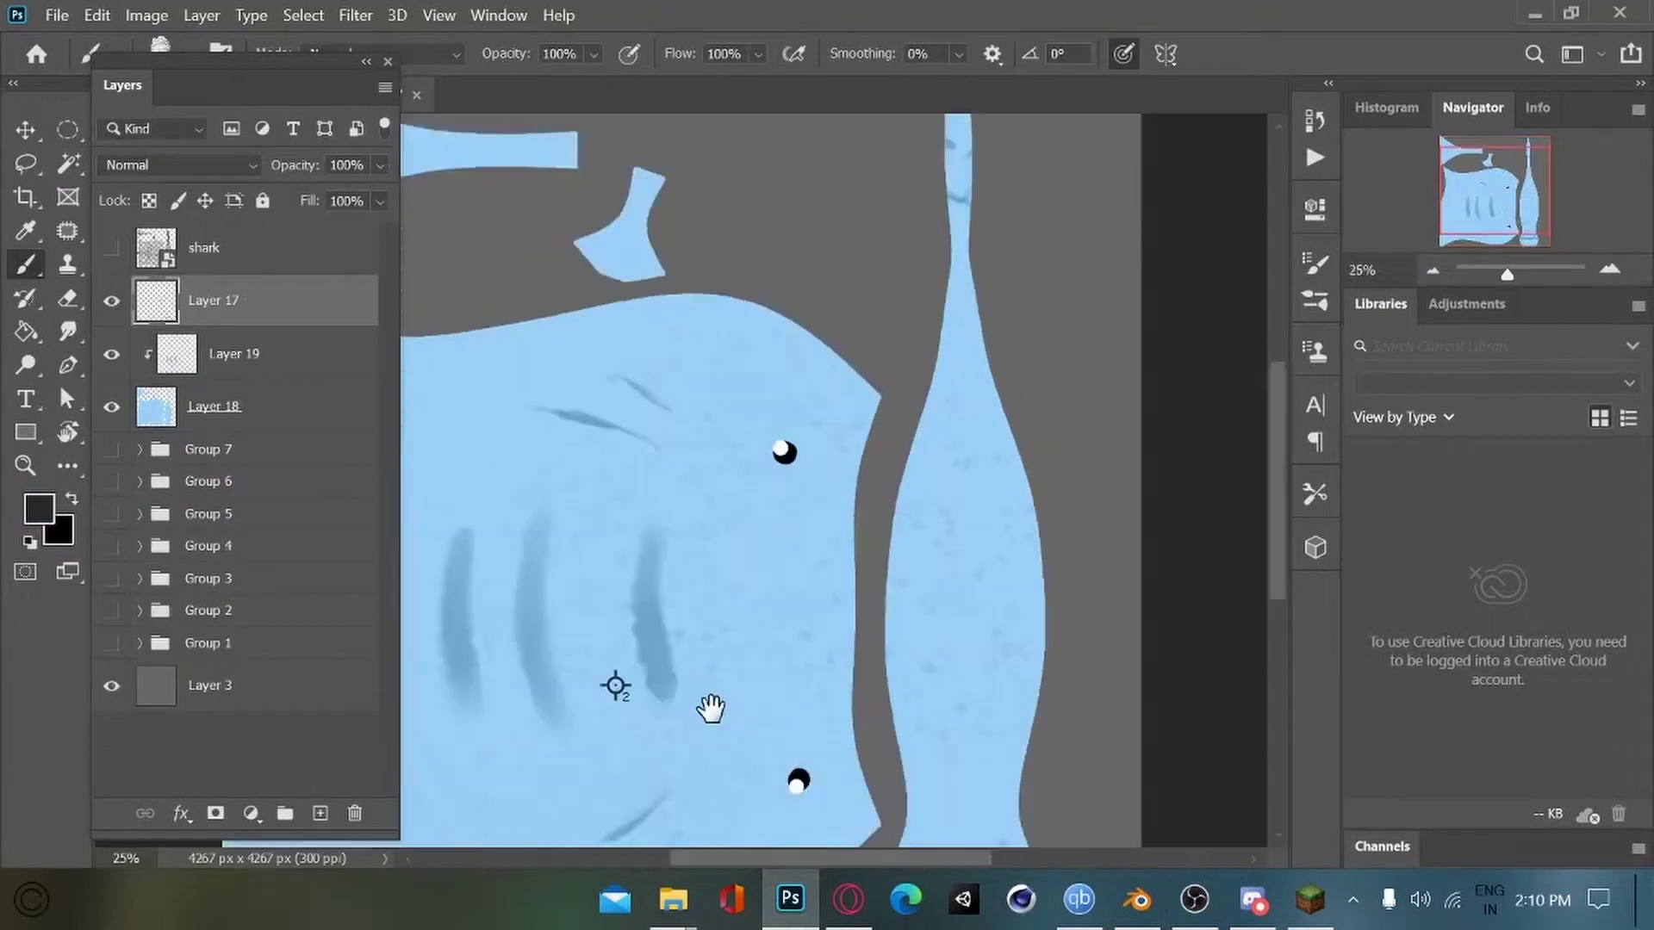
{"action": "left_click_drag", "start_coordinate": [712, 709], "coordinate": [628, 459]}
{"action": "left_click", "coordinate": [560, 387], "text": "alt"}
{"action": "left_click", "coordinate": [39, 509]}
{"action": "left_click_drag", "start_coordinate": [907, 520], "coordinate": [927, 548]}
{"action": "key", "text": "Return"}
{"action": "left_click", "coordinate": [38, 509]}
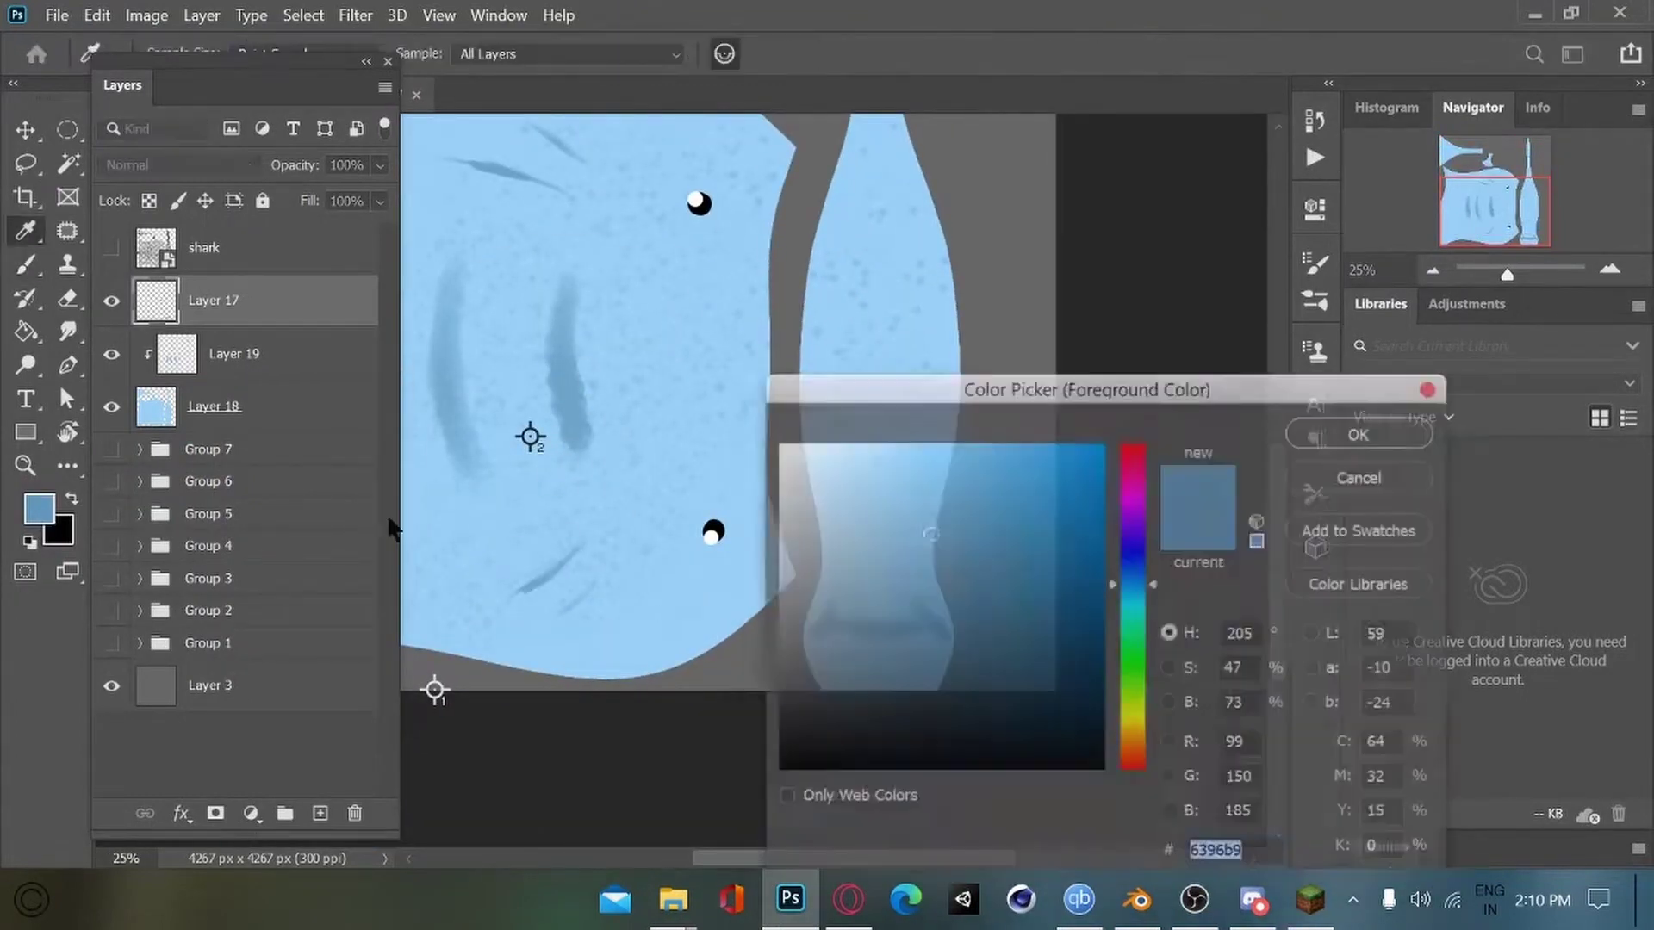
{"action": "key", "text": "Return"}
Step: Try to adjust the mouth area on the lower belly piece with a lasso selection and Free Transform
{"action": "mouse_move", "coordinate": [787, 664]}
{"action": "left_mouse_down"}
{"action": "mouse_move", "coordinate": [631, 646]}
{"action": "mouse_move", "coordinate": [763, 686]}
{"action": "mouse_move", "coordinate": [657, 699]}
{"action": "mouse_move", "coordinate": [610, 539]}
{"action": "left_mouse_up"}
{"action": "key", "text": "l"}
{"action": "key", "text": "ctrl+t"}
{"action": "left_click_drag", "start_coordinate": [692, 579], "coordinate": [683, 574]}
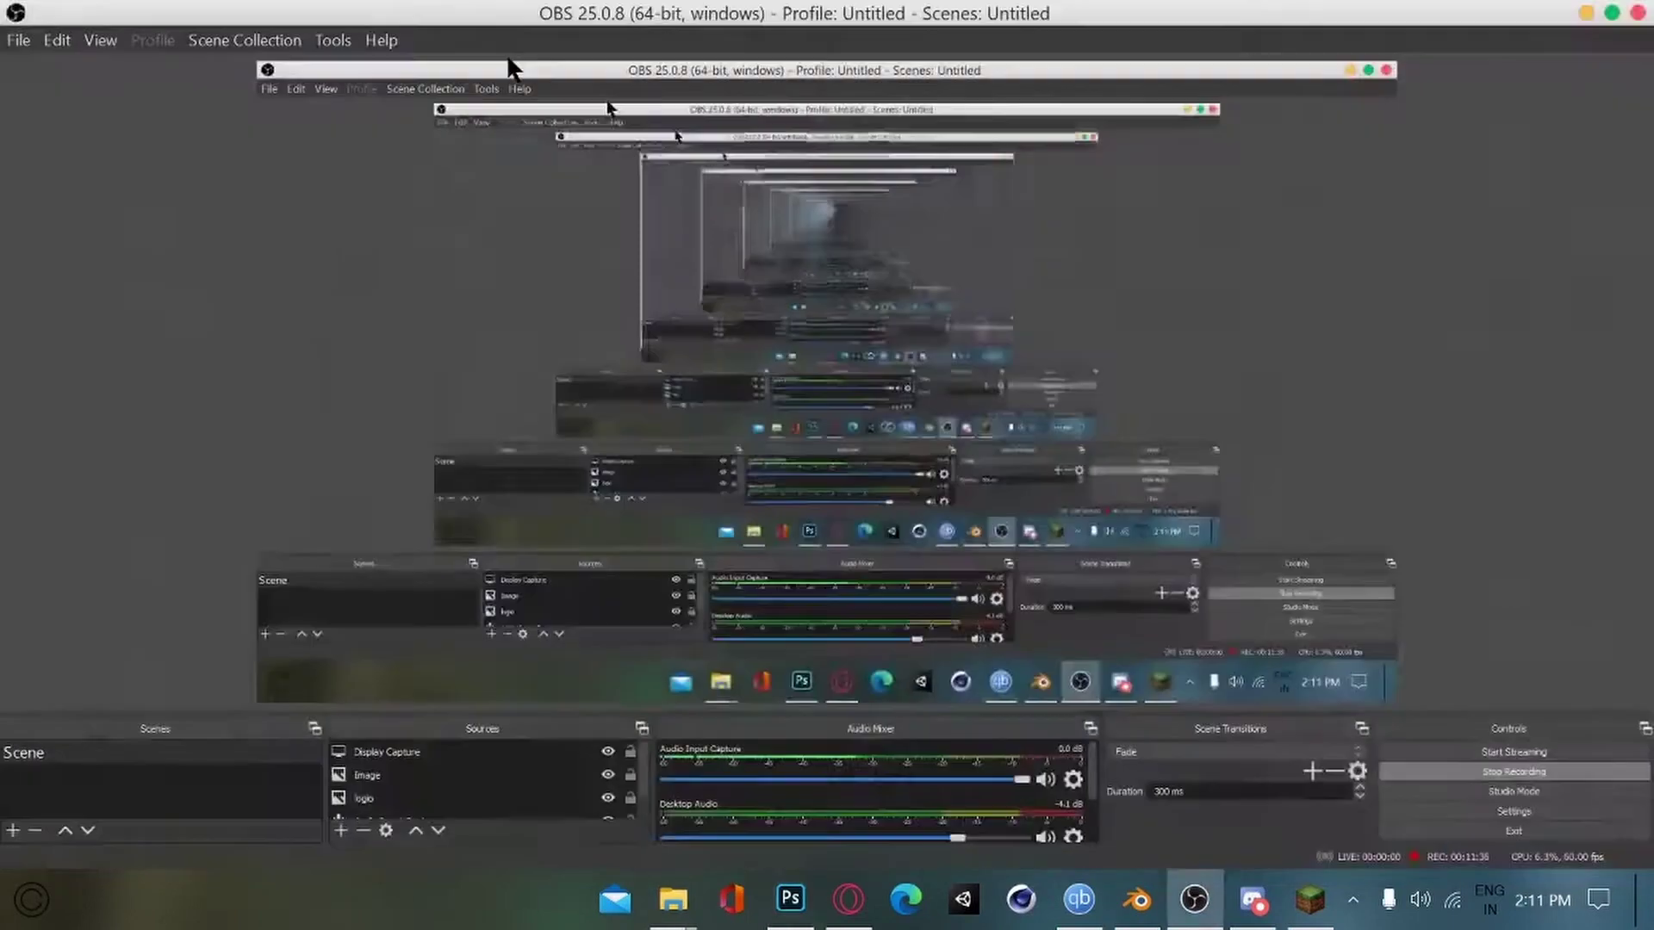
{"action": "key", "text": "Return"}
{"action": "key", "text": "ctrl+d"}
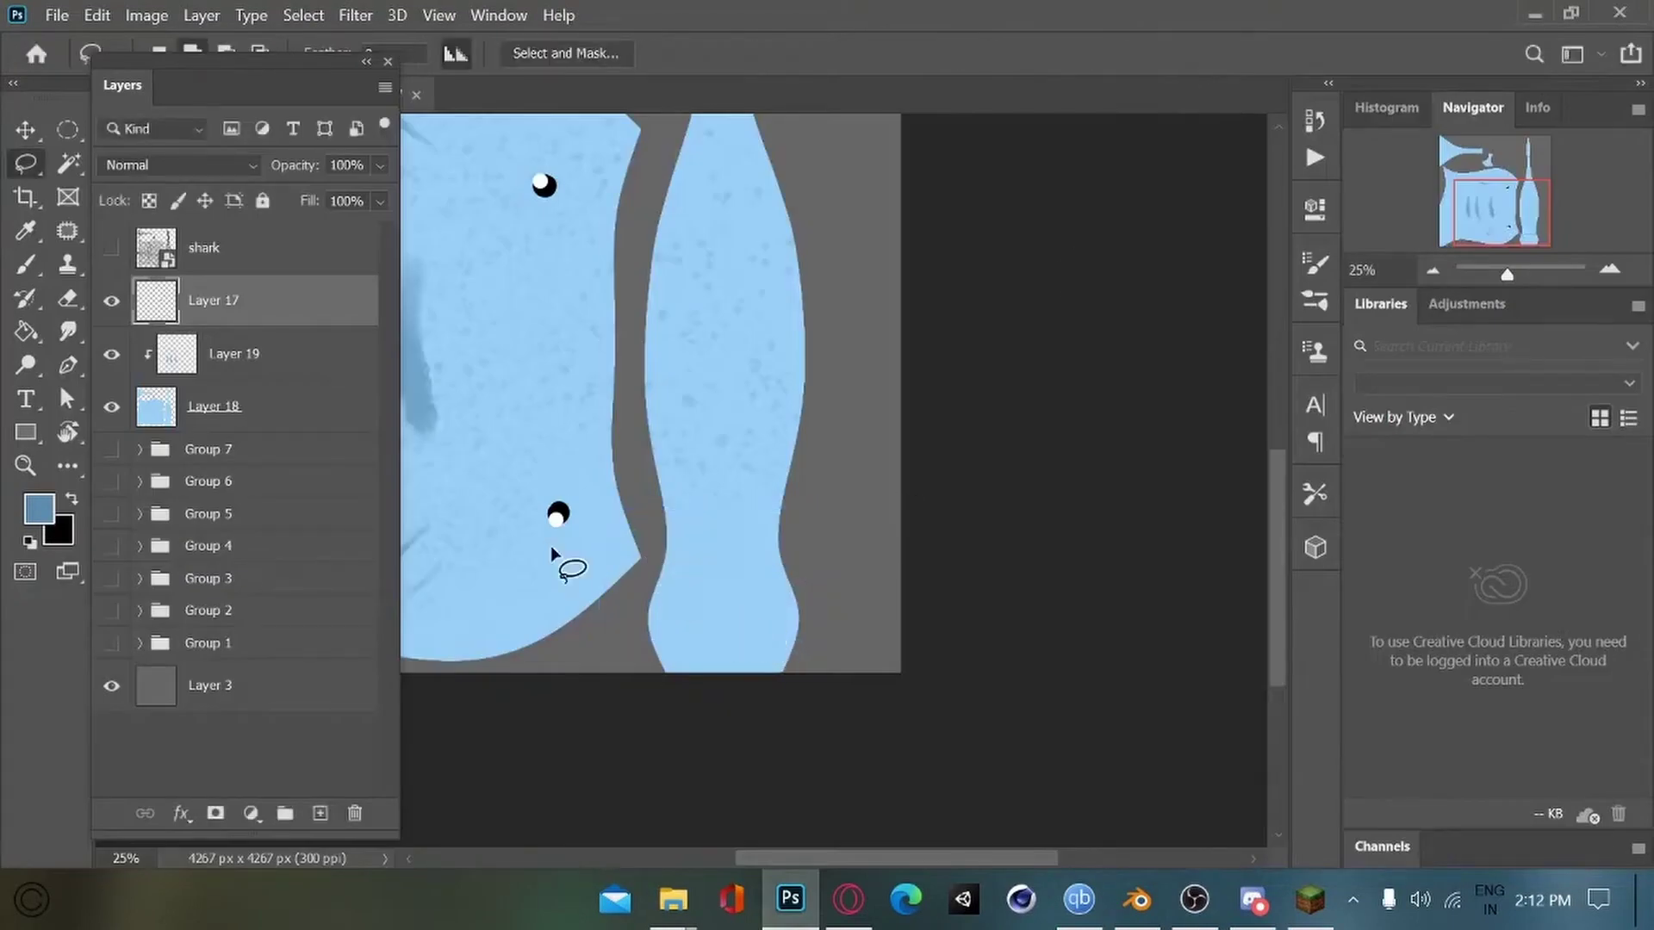
Step: Try a mouth stroke on the lower belly piece with Sampled Brush 19 13, and undo it
{"action": "key", "text": "b"}
{"action": "left_click", "coordinate": [189, 49]}
{"action": "left_click_drag", "start_coordinate": [317, 336], "coordinate": [317, 304]}
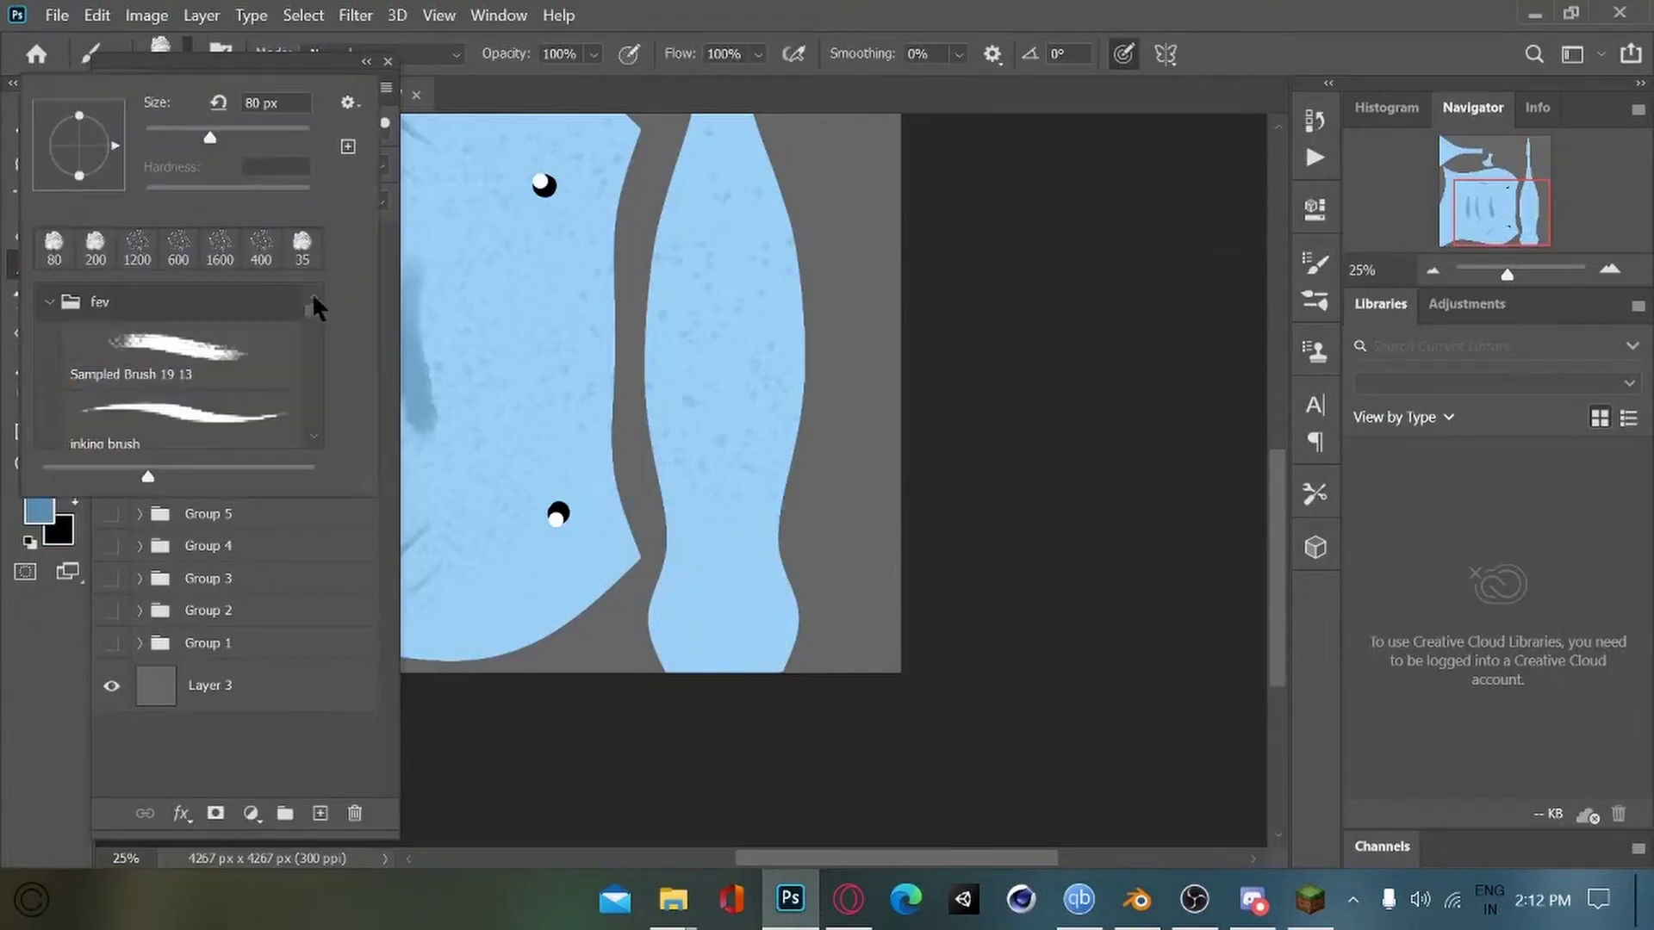
{"action": "left_click", "coordinate": [146, 372]}
{"action": "mouse_move", "coordinate": [681, 613]}
{"action": "left_mouse_down"}
{"action": "mouse_move", "coordinate": [759, 615]}
{"action": "mouse_move", "coordinate": [722, 576]}
{"action": "left_mouse_up"}
{"action": "key", "text": "ctrl+z"}
Step: Draw a curved mouth line across the lower belly piece with the inking brush and erase its corner marks into tapered tips
{"action": "left_click", "coordinate": [158, 48]}
{"action": "left_click", "coordinate": [267, 447]}
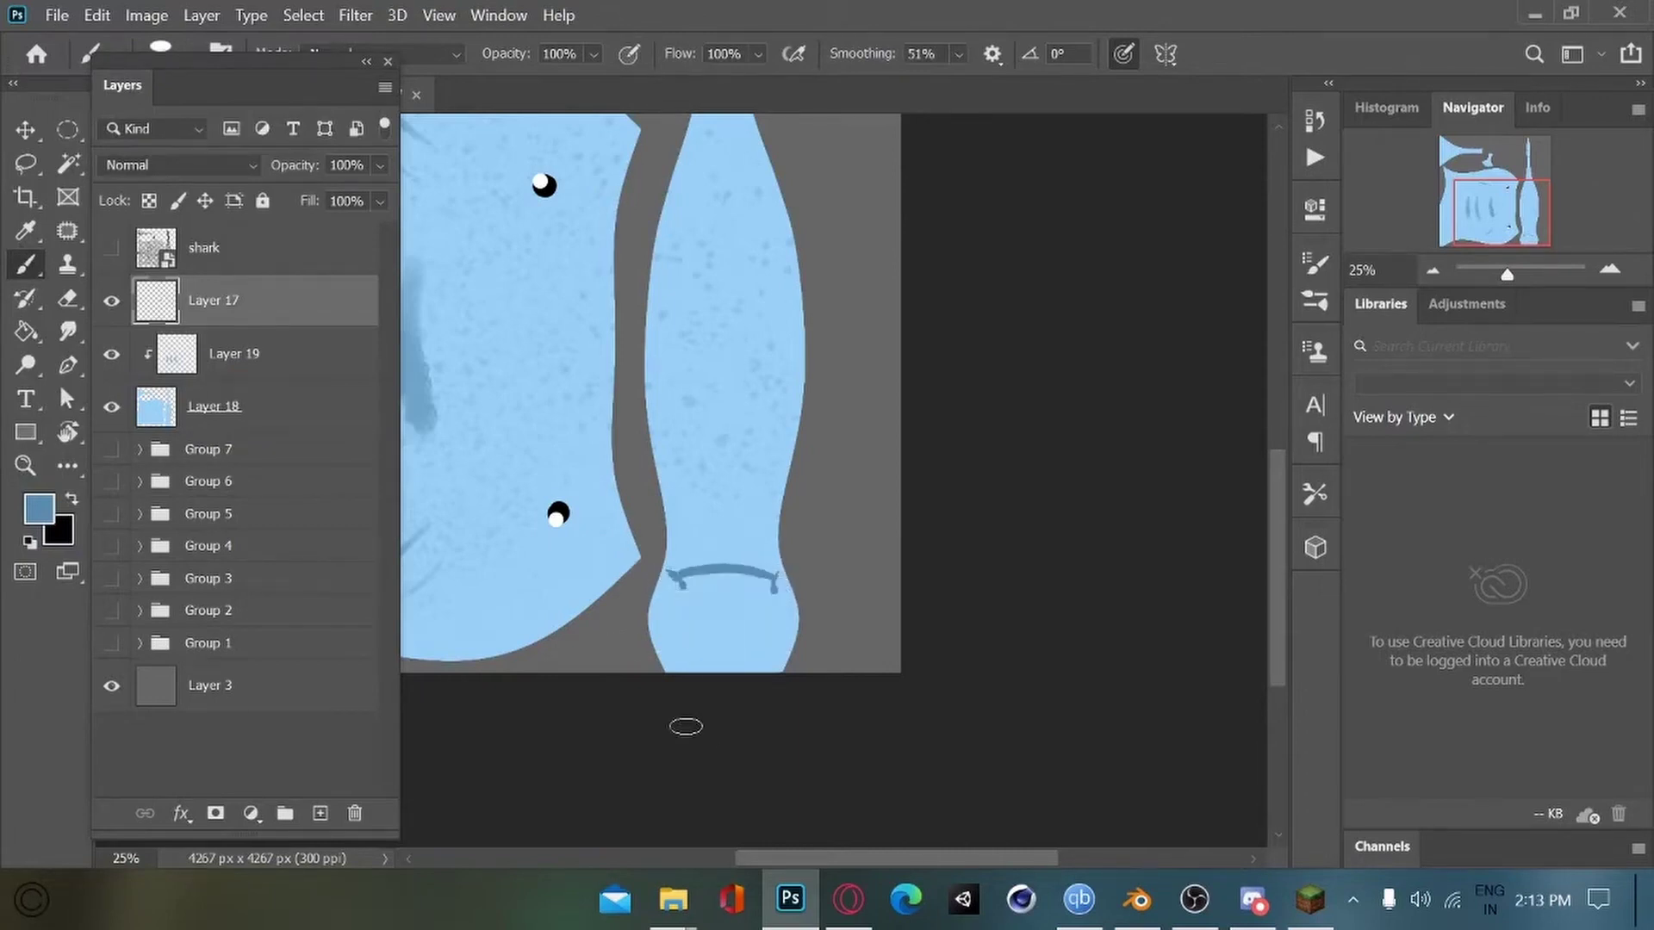
{"action": "scroll", "coordinate": [663, 680], "scroll_direction": "up", "scroll_amount": 3, "text": "alt"}
{"action": "key", "text": "e"}
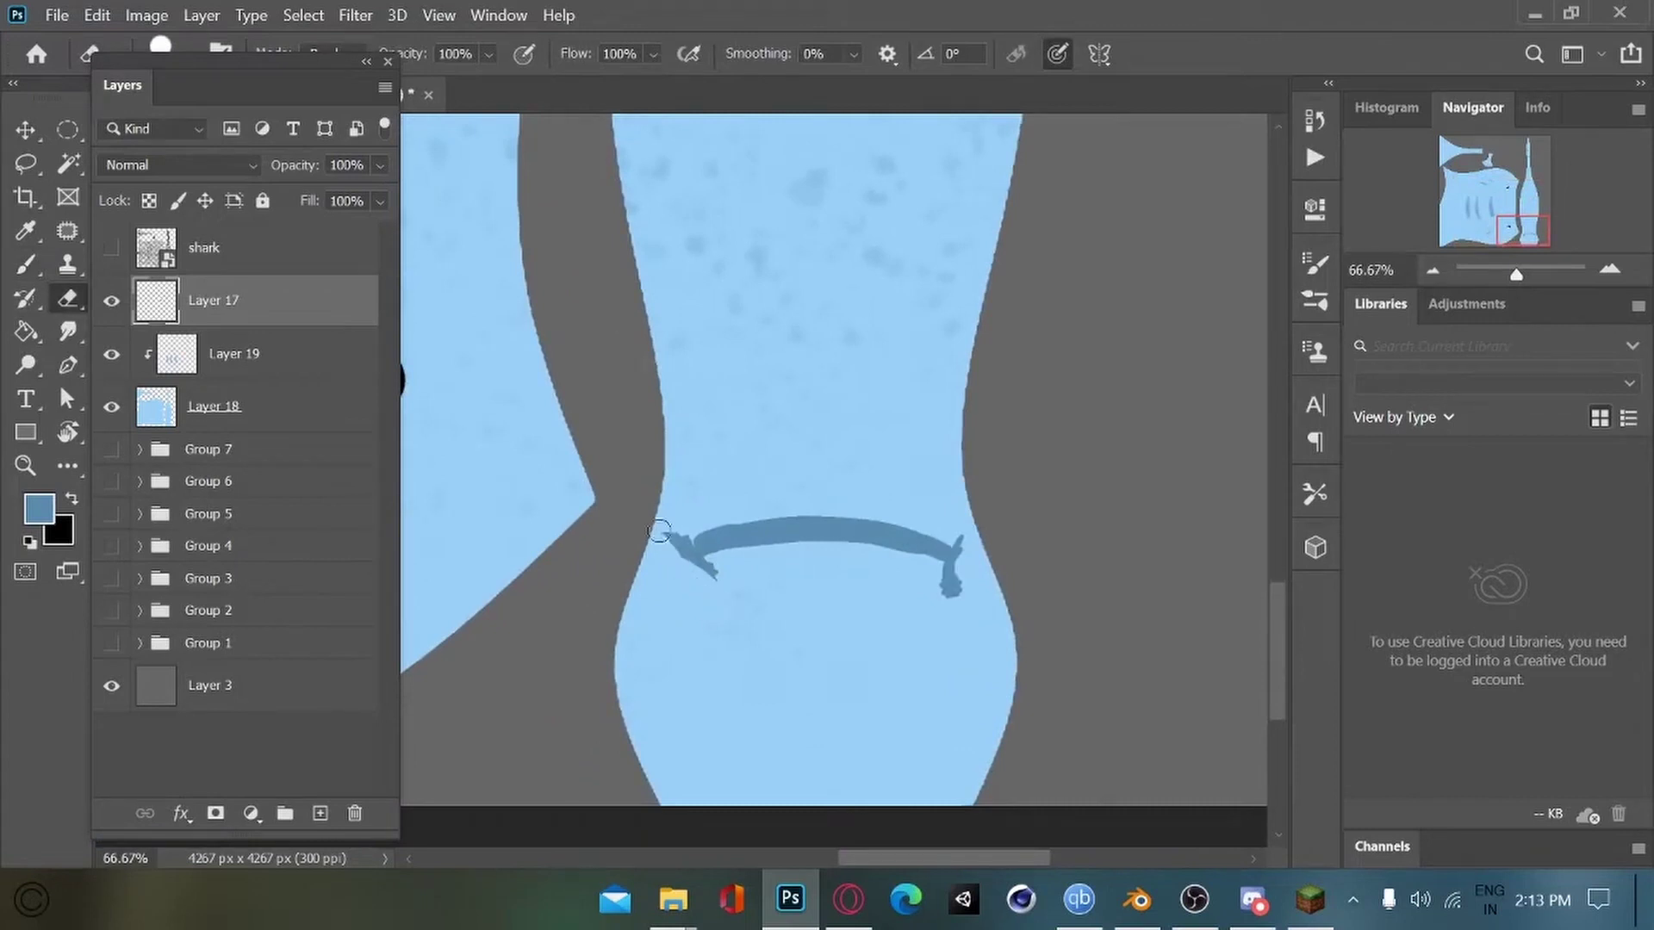
{"action": "left_click_drag", "start_coordinate": [936, 584], "coordinate": [784, 613]}
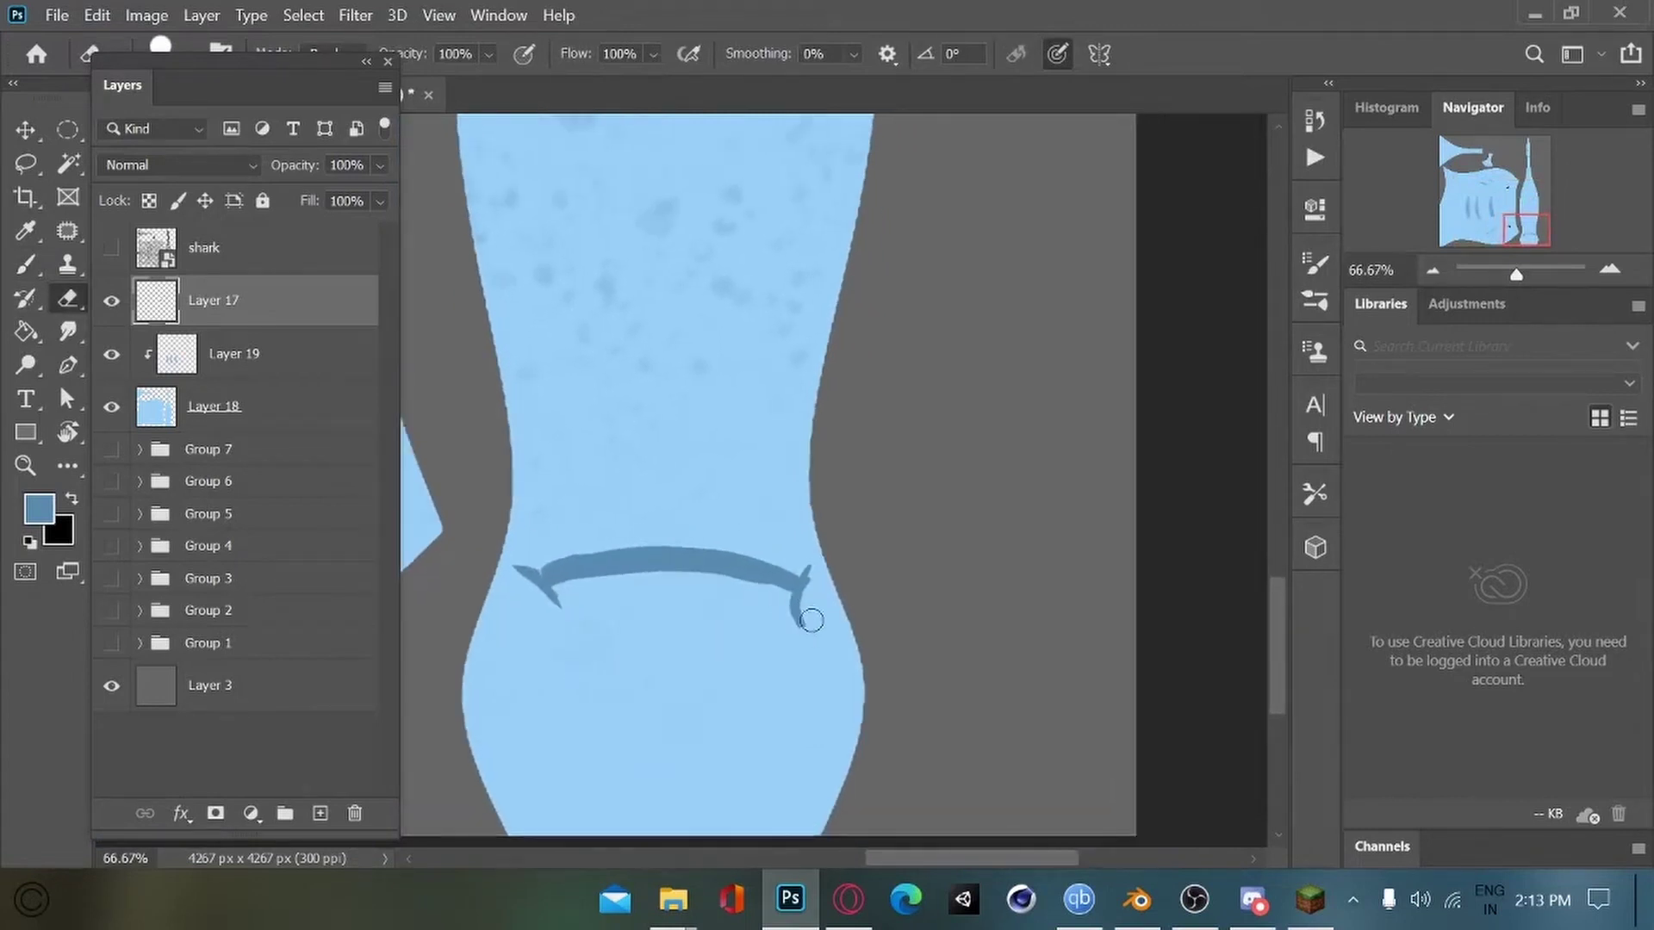
{"action": "scroll", "coordinate": [644, 543], "scroll_direction": "left", "scroll_amount": 1}
{"action": "scroll", "coordinate": [609, 650], "scroll_direction": "left", "scroll_amount": 1}
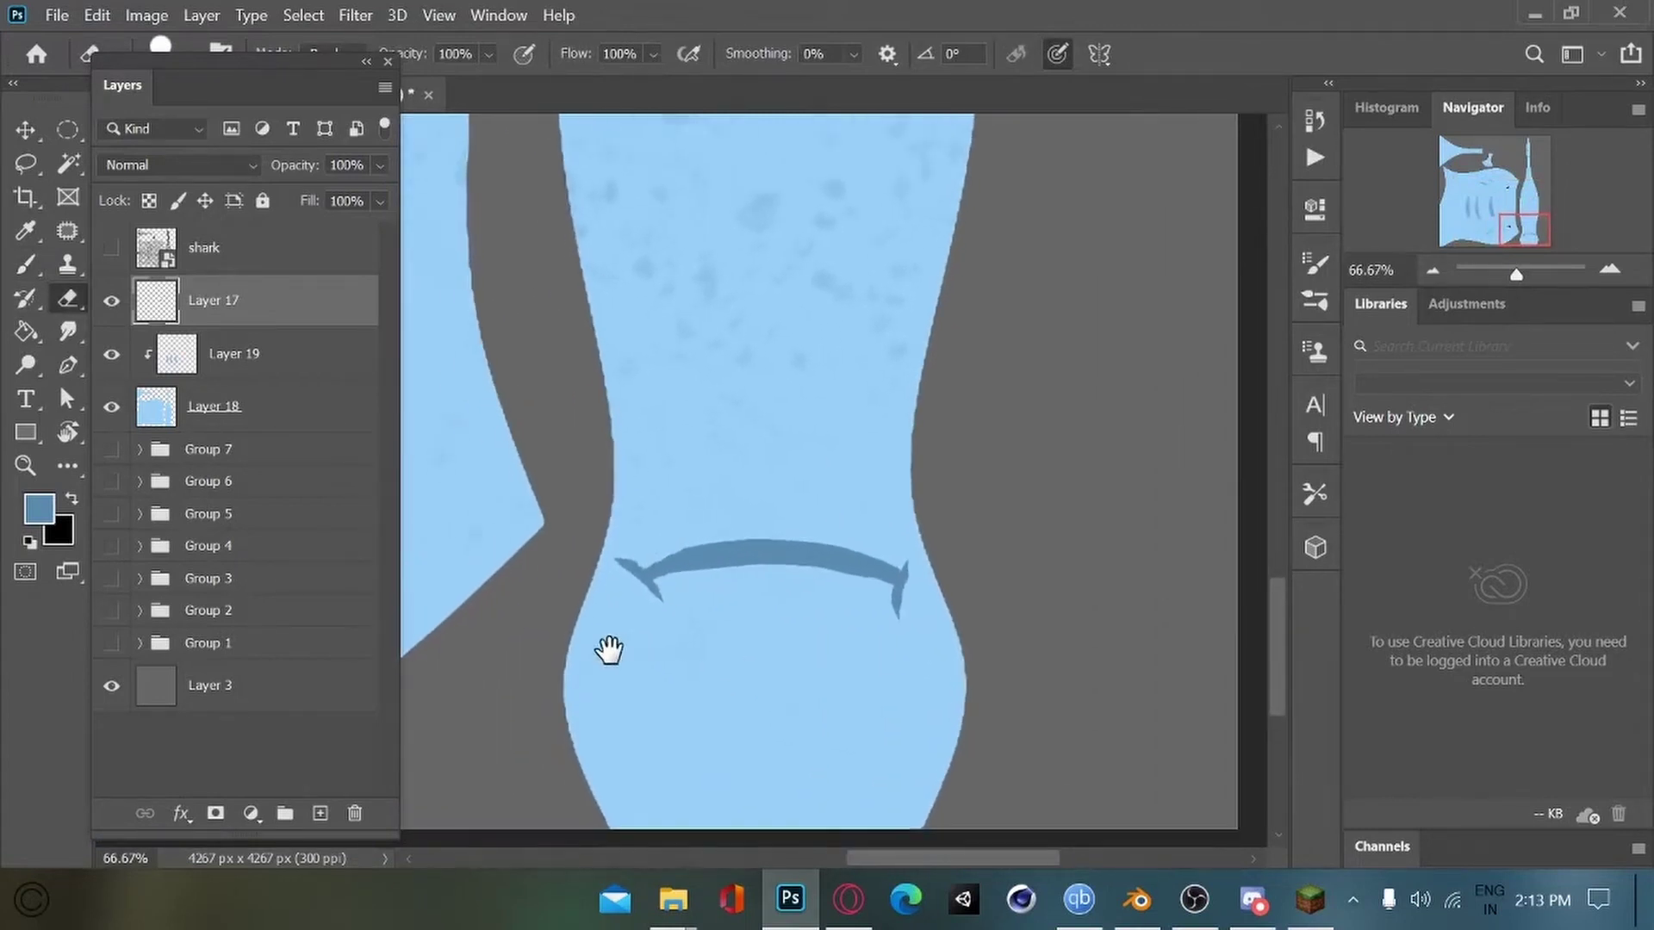
{"action": "left_click_drag", "start_coordinate": [574, 788], "coordinate": [587, 708]}
{"action": "key", "text": "ctrl+minus"}
{"action": "key", "text": "ctrl+minus"}
{"action": "key", "text": "ctrl+minus"}
Step: Try shading the bottom edge of the lower belly piece with a rough-edged brush at 100% opacity
{"action": "left_click", "coordinate": [166, 47]}
{"action": "mouse_move", "coordinate": [311, 388]}
{"action": "left_mouse_down"}
{"action": "mouse_move", "coordinate": [311, 308]}
{"action": "mouse_move", "coordinate": [311, 442]}
{"action": "left_mouse_up"}
{"action": "left_click", "coordinate": [280, 351]}
{"action": "left_click", "coordinate": [553, 711]}
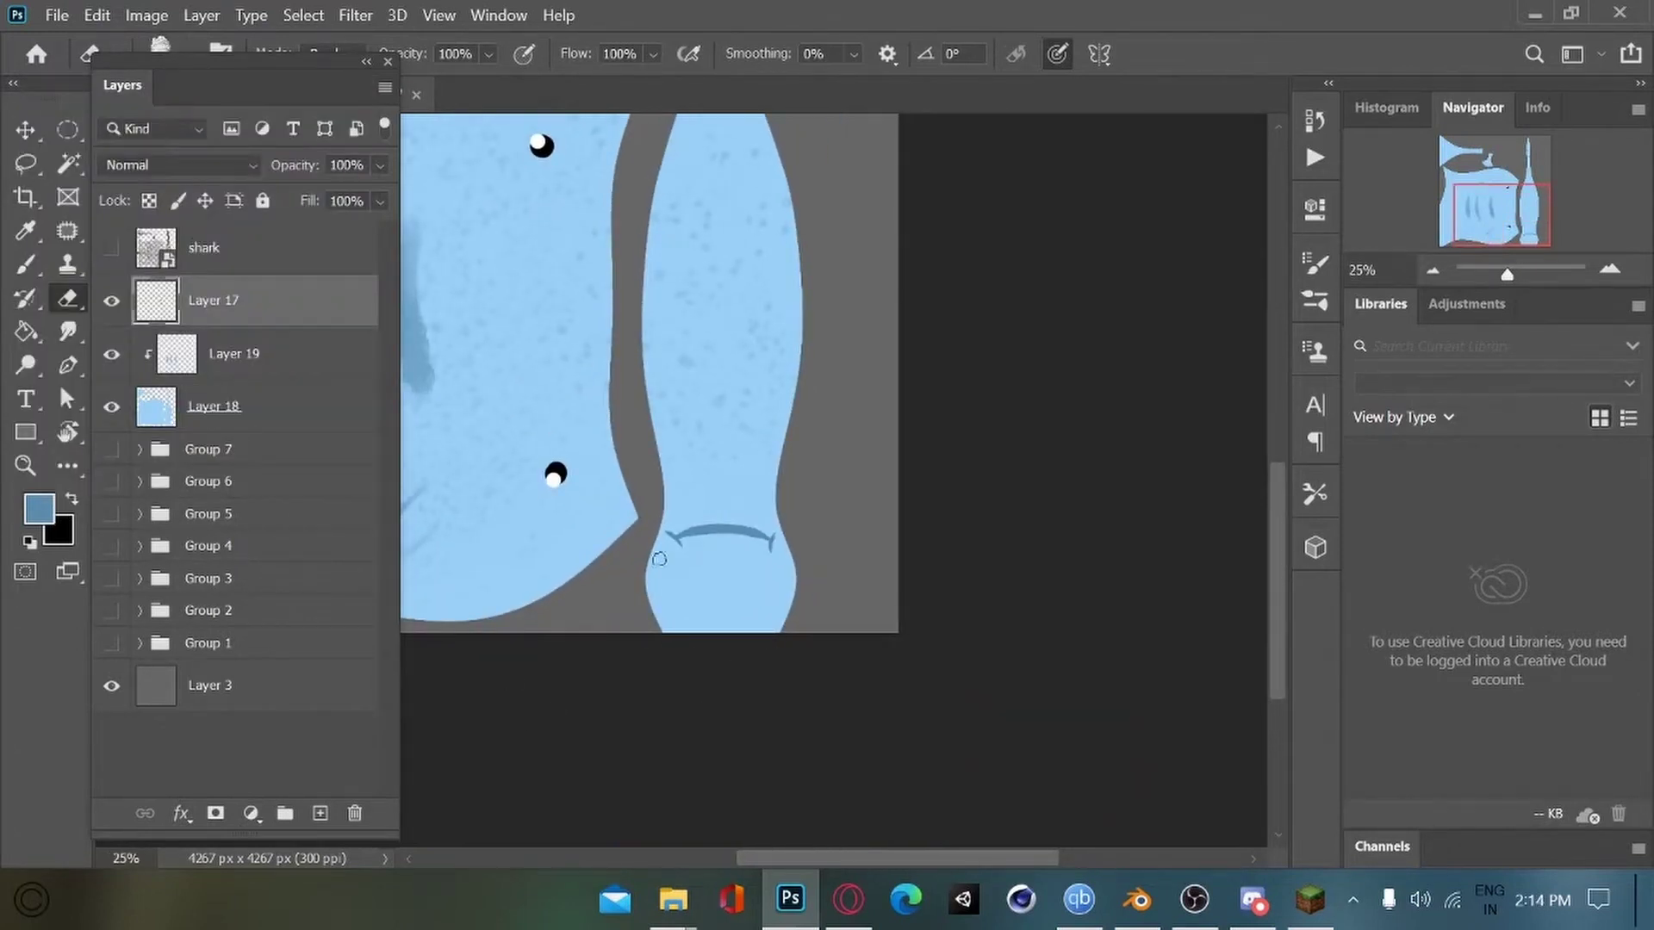
{"action": "left_click", "coordinate": [24, 264]}
{"action": "left_click", "coordinate": [166, 47]}
{"action": "left_click", "coordinate": [688, 674]}
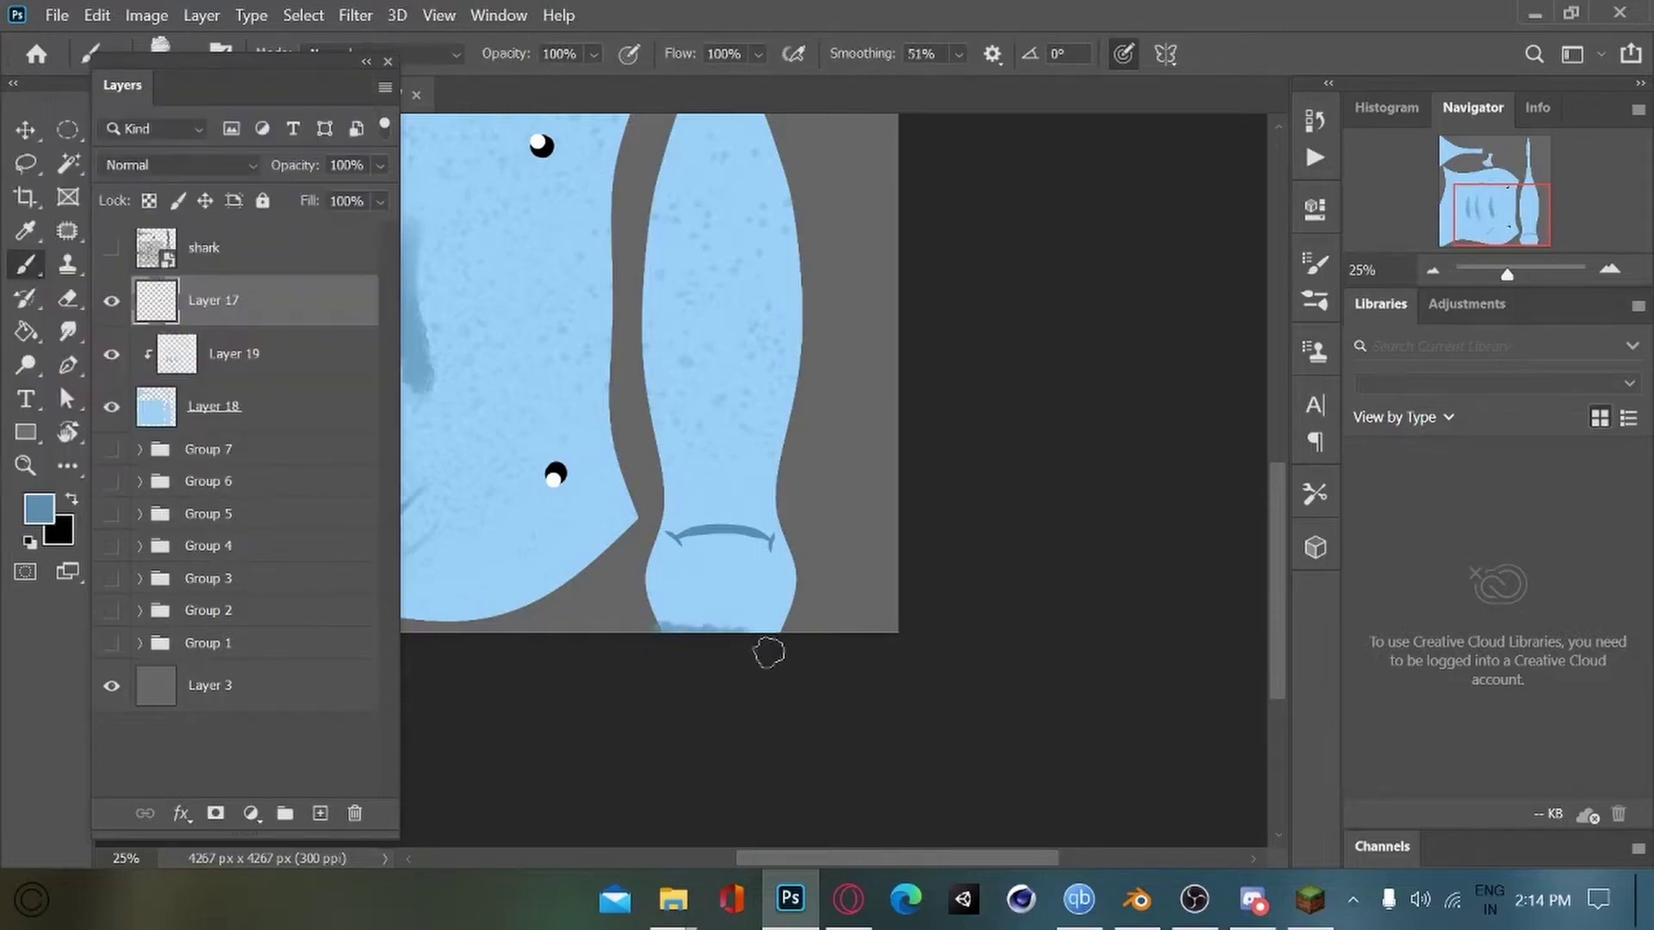
Step: Quick-export the shark texture as a PNG, replacing shark_done.png in the fish house folder
{"action": "left_click", "coordinate": [57, 15]}
{"action": "mouse_move", "coordinate": [81, 259]}
{"action": "left_click", "coordinate": [448, 259]}
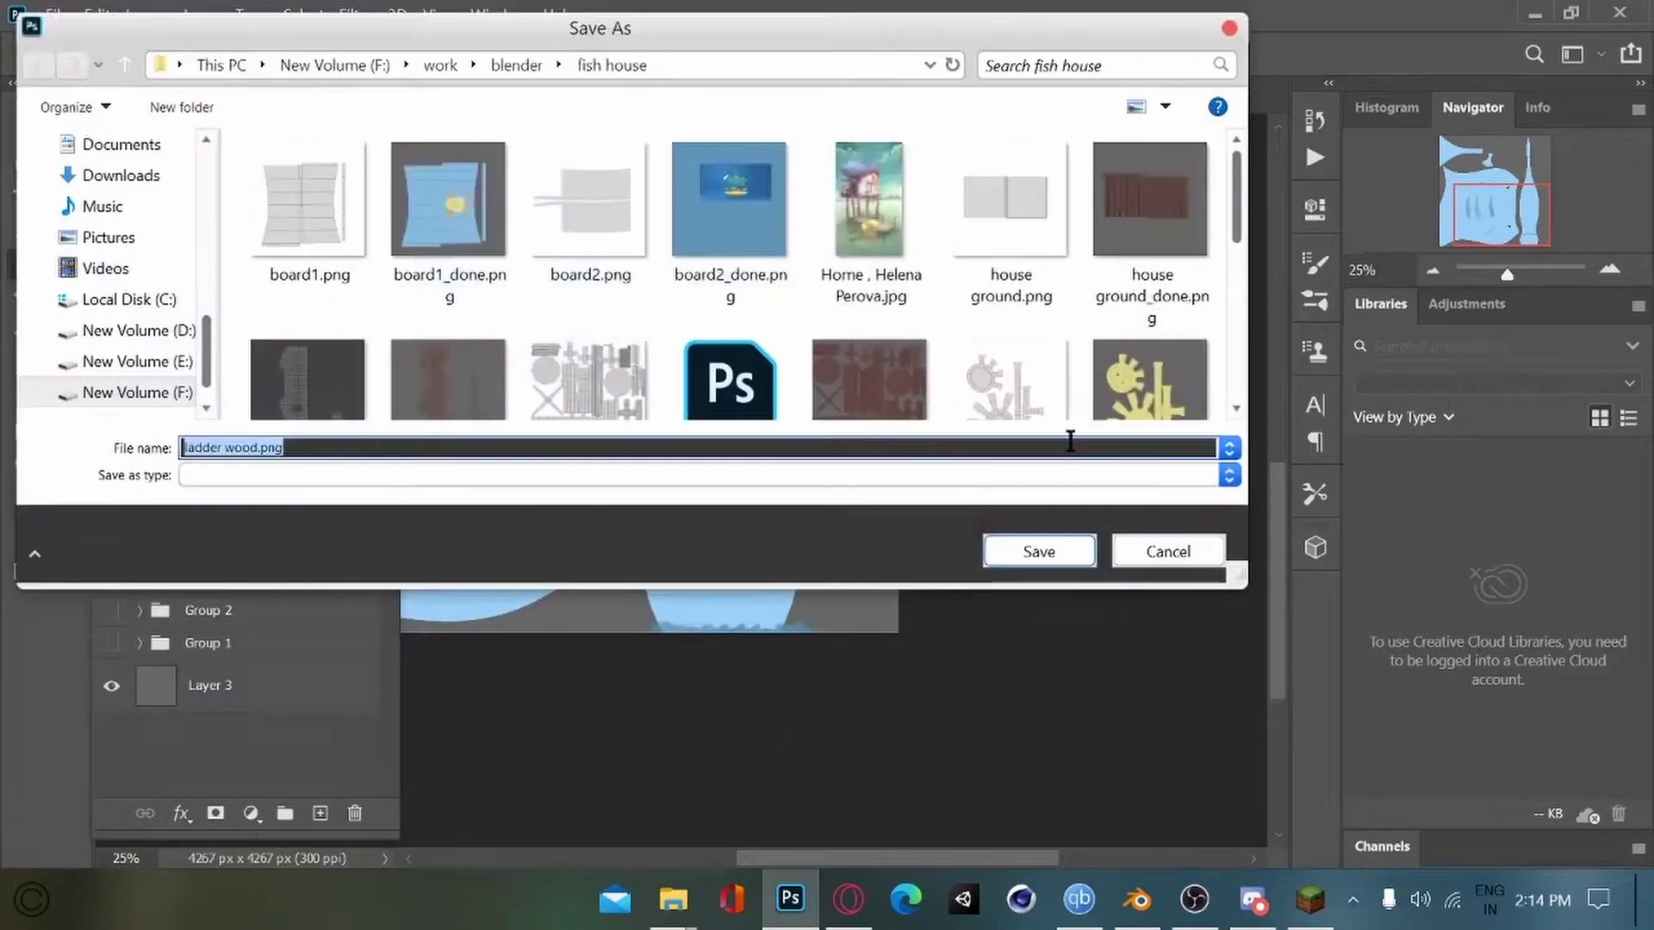
{"action": "double_click", "coordinate": [730, 172]}
{"action": "left_click", "coordinate": [927, 474]}
Step: Switch to Blender, inspect the shark's mouth and belly from another angle, and save the scene
{"action": "left_click", "coordinate": [1128, 902]}
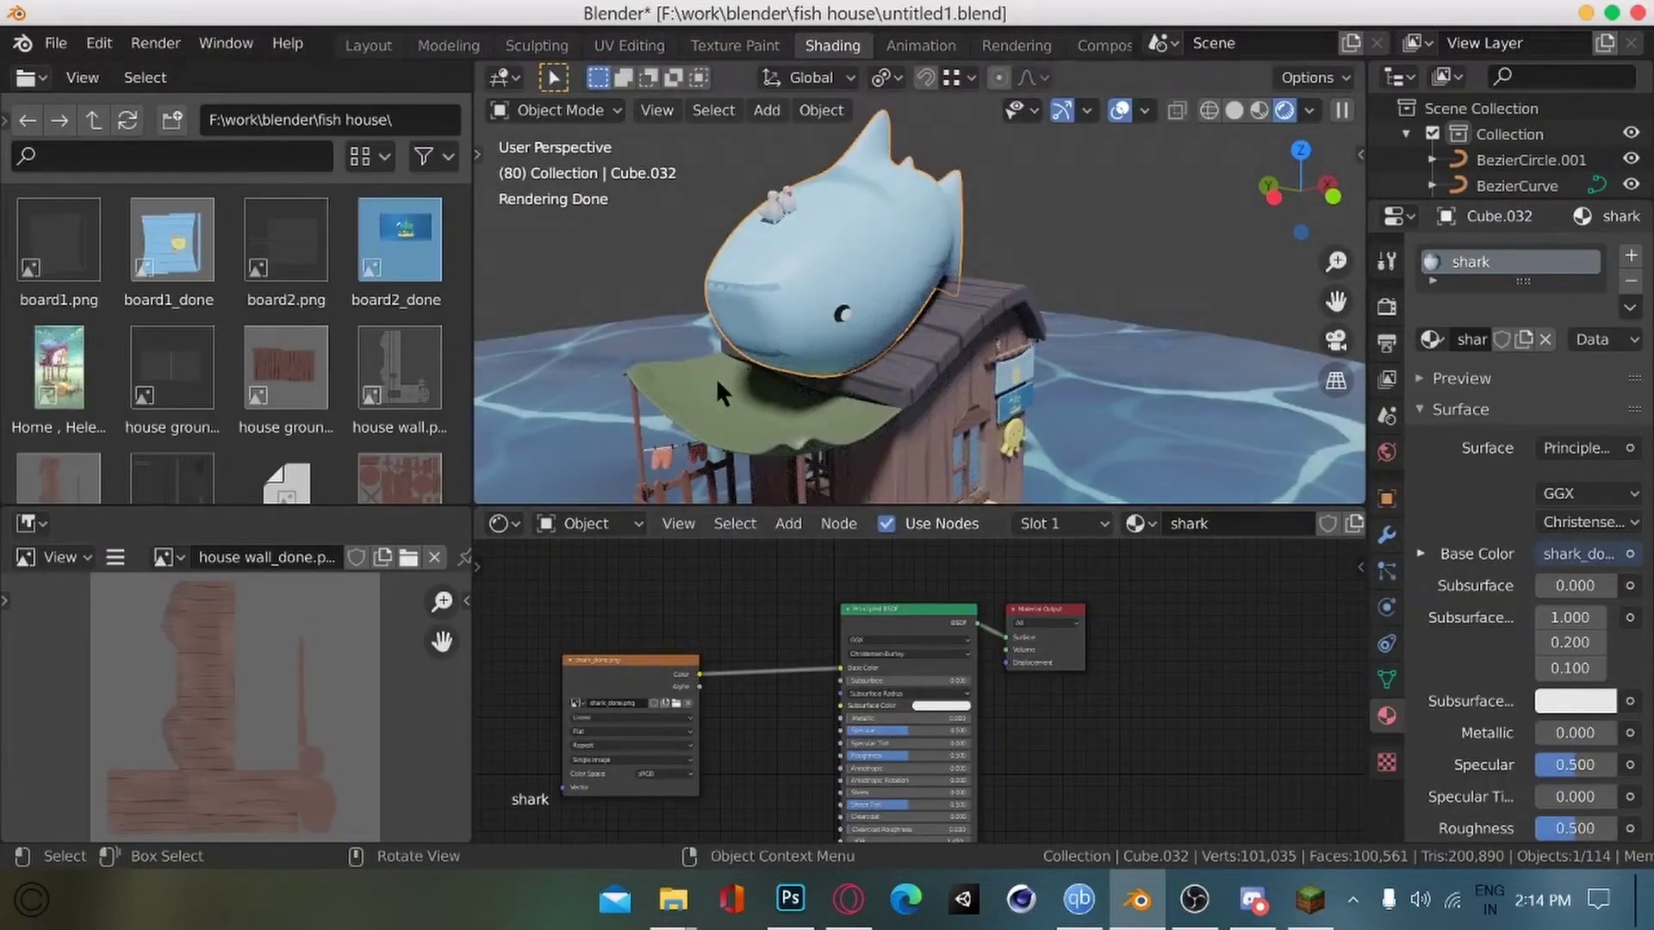
{"action": "middle_click_drag", "start_coordinate": [715, 377], "coordinate": [657, 349]}
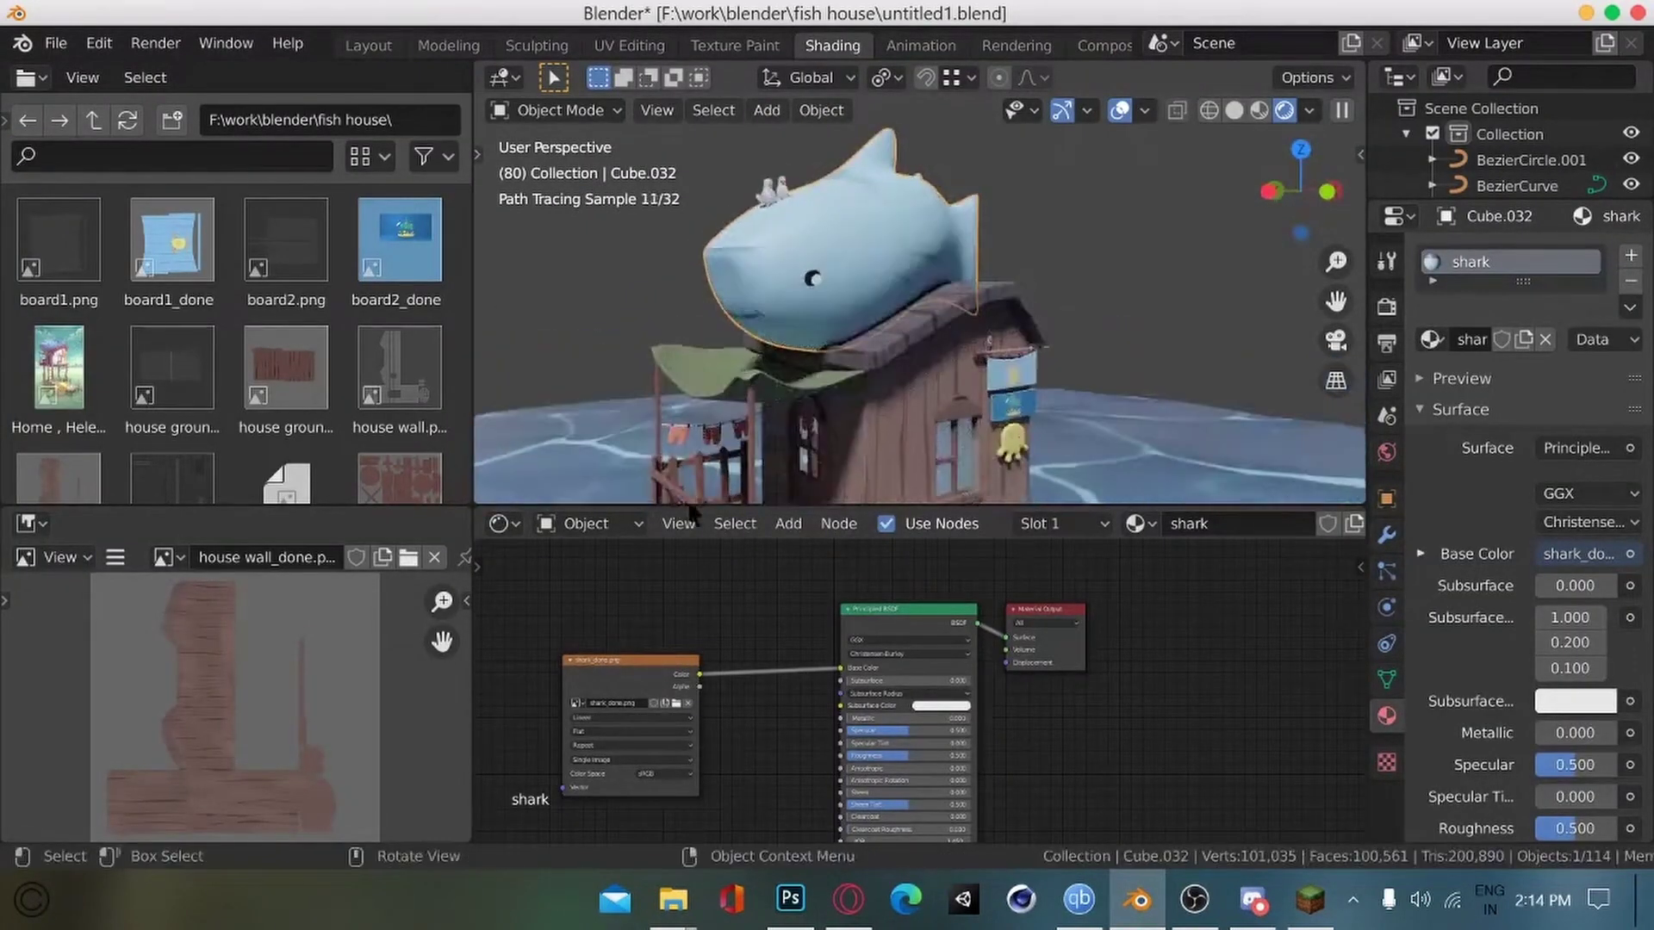
{"action": "key", "text": "ctrl+s"}
{"action": "left_click", "coordinate": [1253, 902]}
Step: Return to Photoshop and erase the rough shading strokes along the bottom edge of the lower belly piece
{"action": "left_click", "coordinate": [802, 903]}
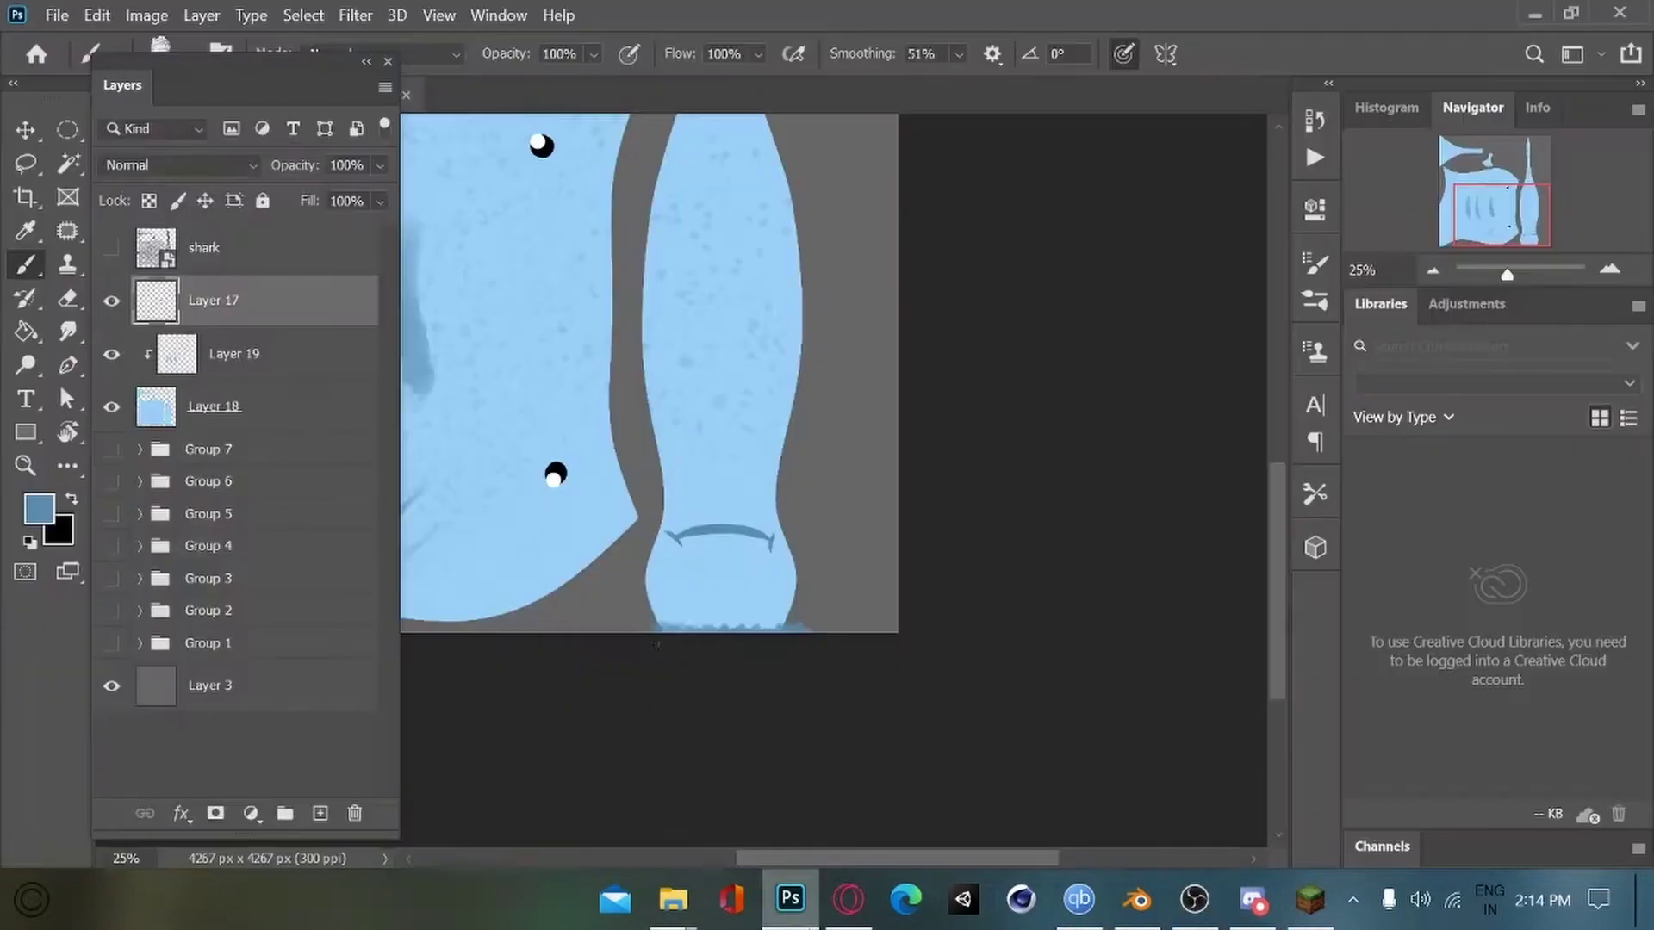
{"action": "key", "text": "e"}
{"action": "left_click_drag", "start_coordinate": [659, 631], "coordinate": [786, 631]}
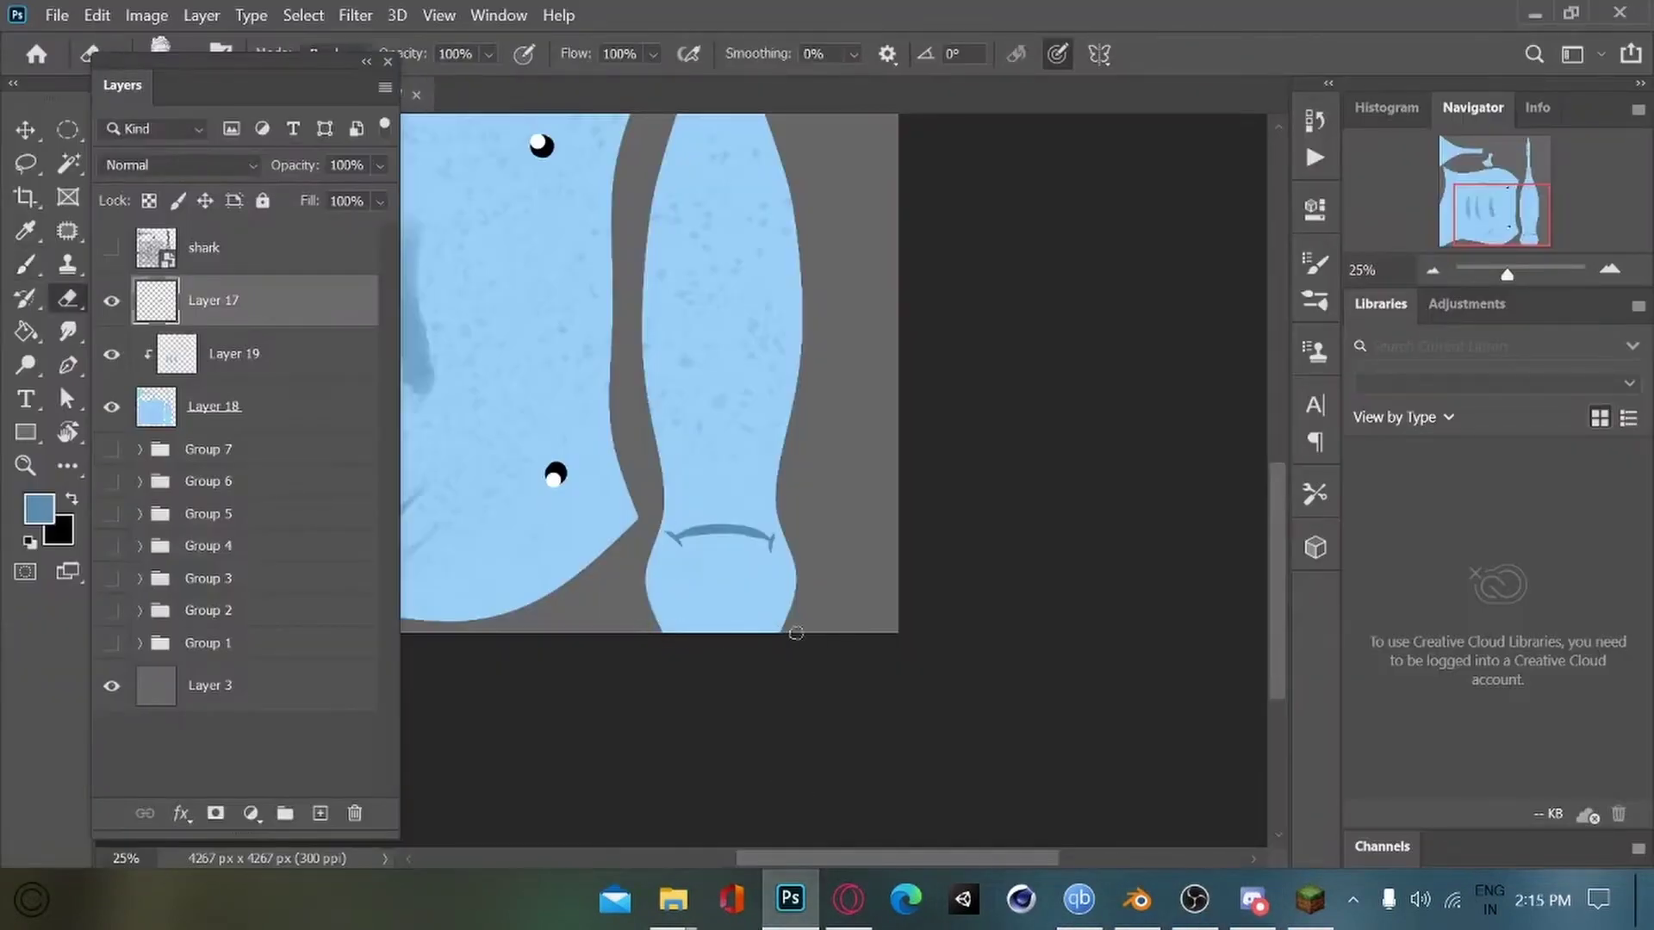
Step: Try fainter shading at 38% brush opacity near the bottom of the lower belly piece and compare it with the shark in Blender
{"action": "left_click", "coordinate": [25, 264]}
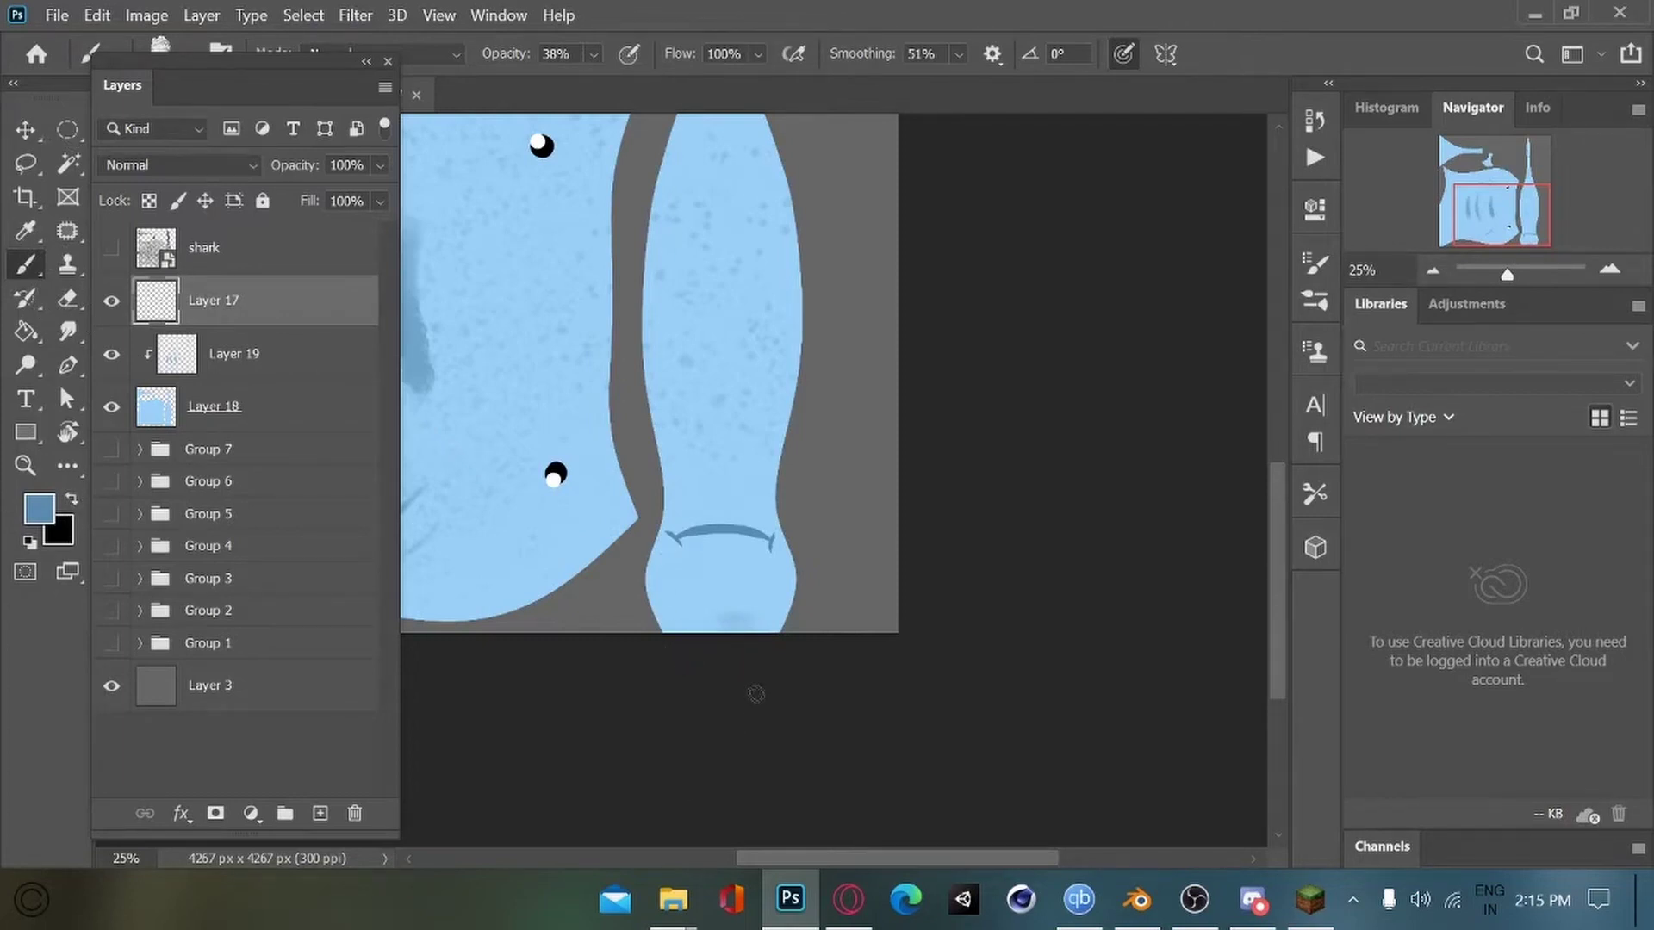
{"action": "left_click", "coordinate": [1137, 900]}
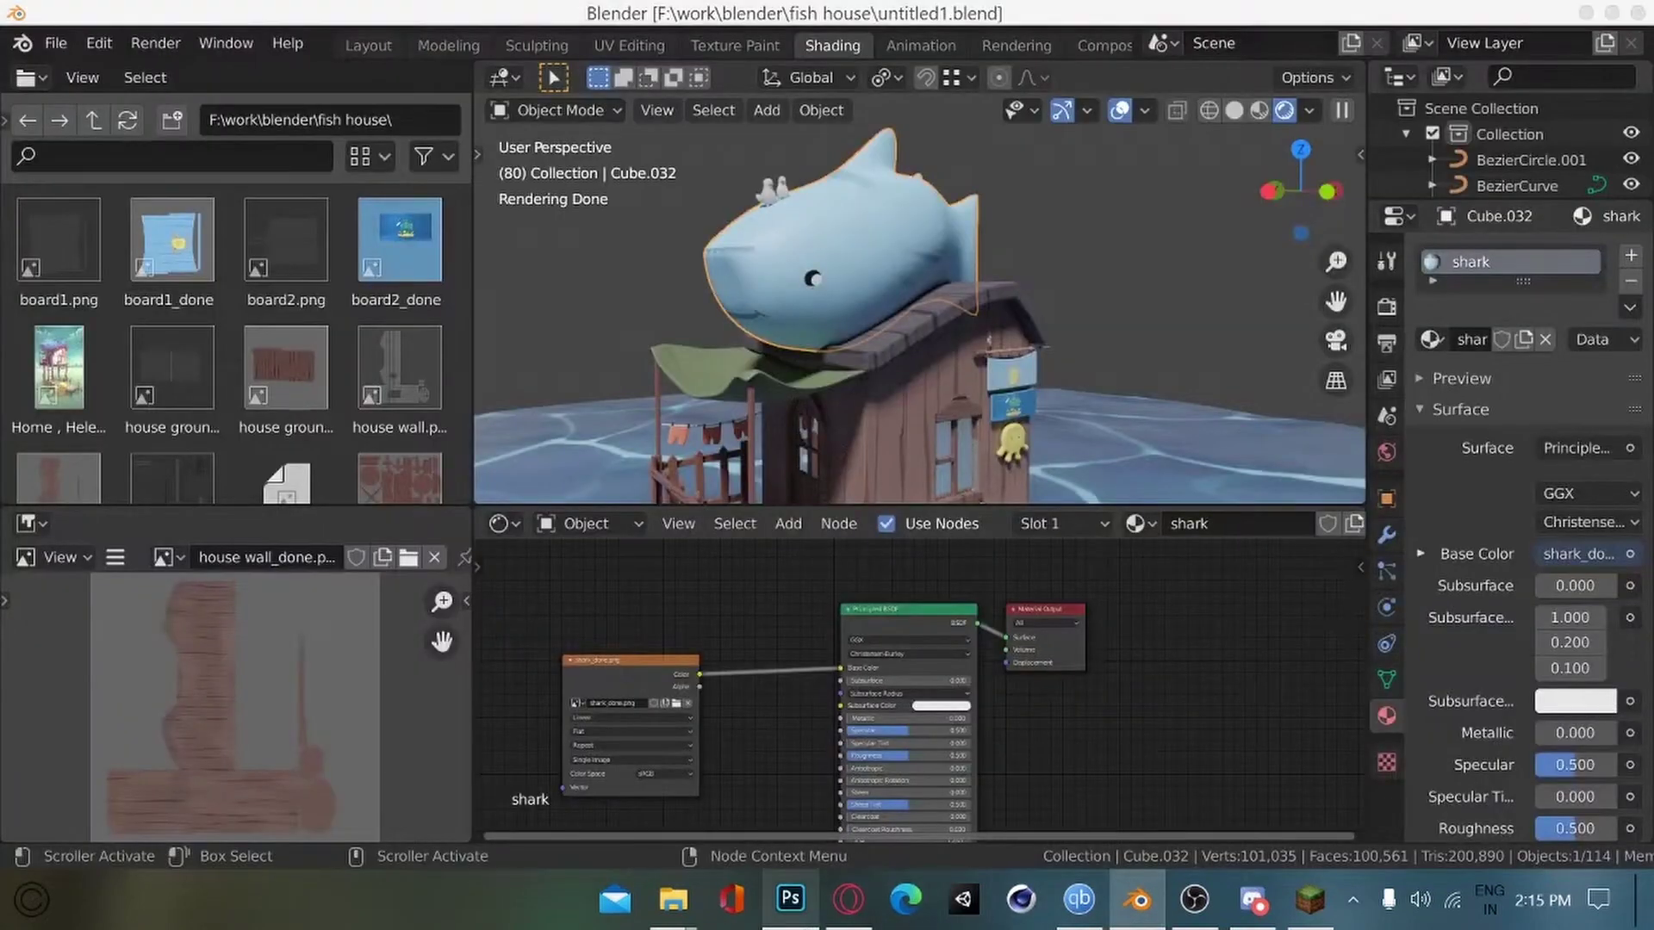
{"action": "left_click", "coordinate": [789, 899]}
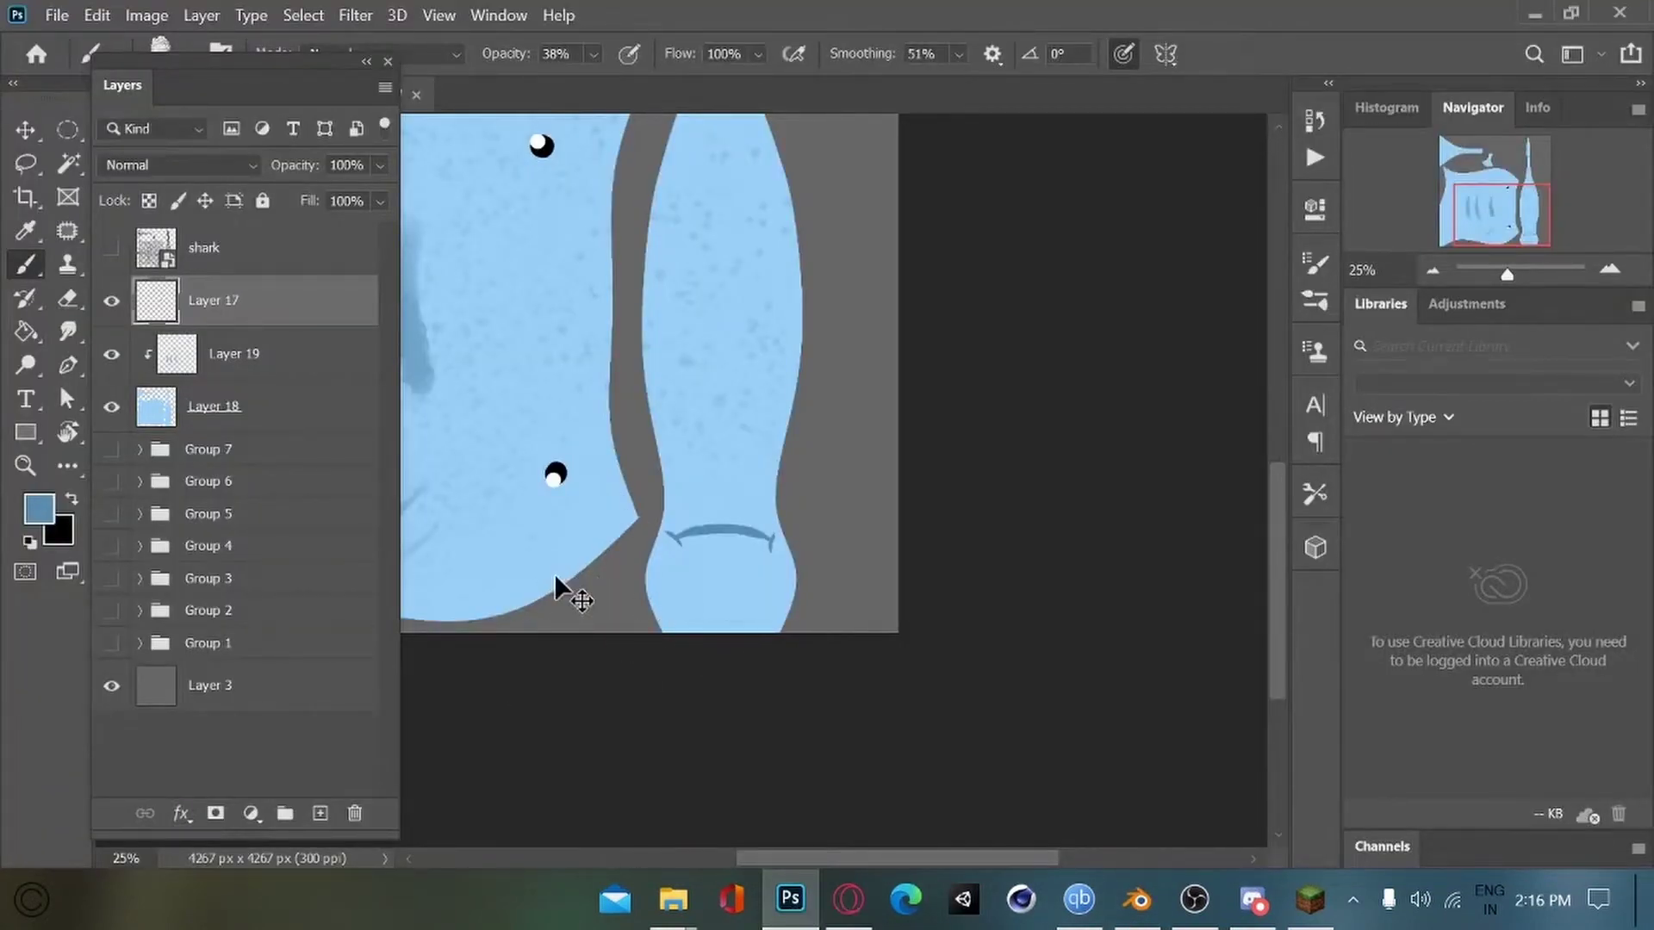
Step: Try a different brush preset for shading the bottom of the lower belly piece
{"action": "left_click", "coordinate": [159, 48]}
{"action": "left_click", "coordinate": [313, 439]}
{"action": "left_click", "coordinate": [315, 439]}
{"action": "left_click", "coordinate": [279, 417]}
{"action": "left_click_drag", "start_coordinate": [736, 612], "coordinate": [689, 613]}
Step: Paint soft shading below the mouth on the lower belly piece with the Skin Soft brush at 200 px and 38% opacity
{"action": "left_click", "coordinate": [160, 48]}
{"action": "left_click", "coordinate": [311, 433]}
{"action": "left_click", "coordinate": [313, 295]}
{"action": "left_click", "coordinate": [313, 295]}
{"action": "left_click", "coordinate": [239, 370]}
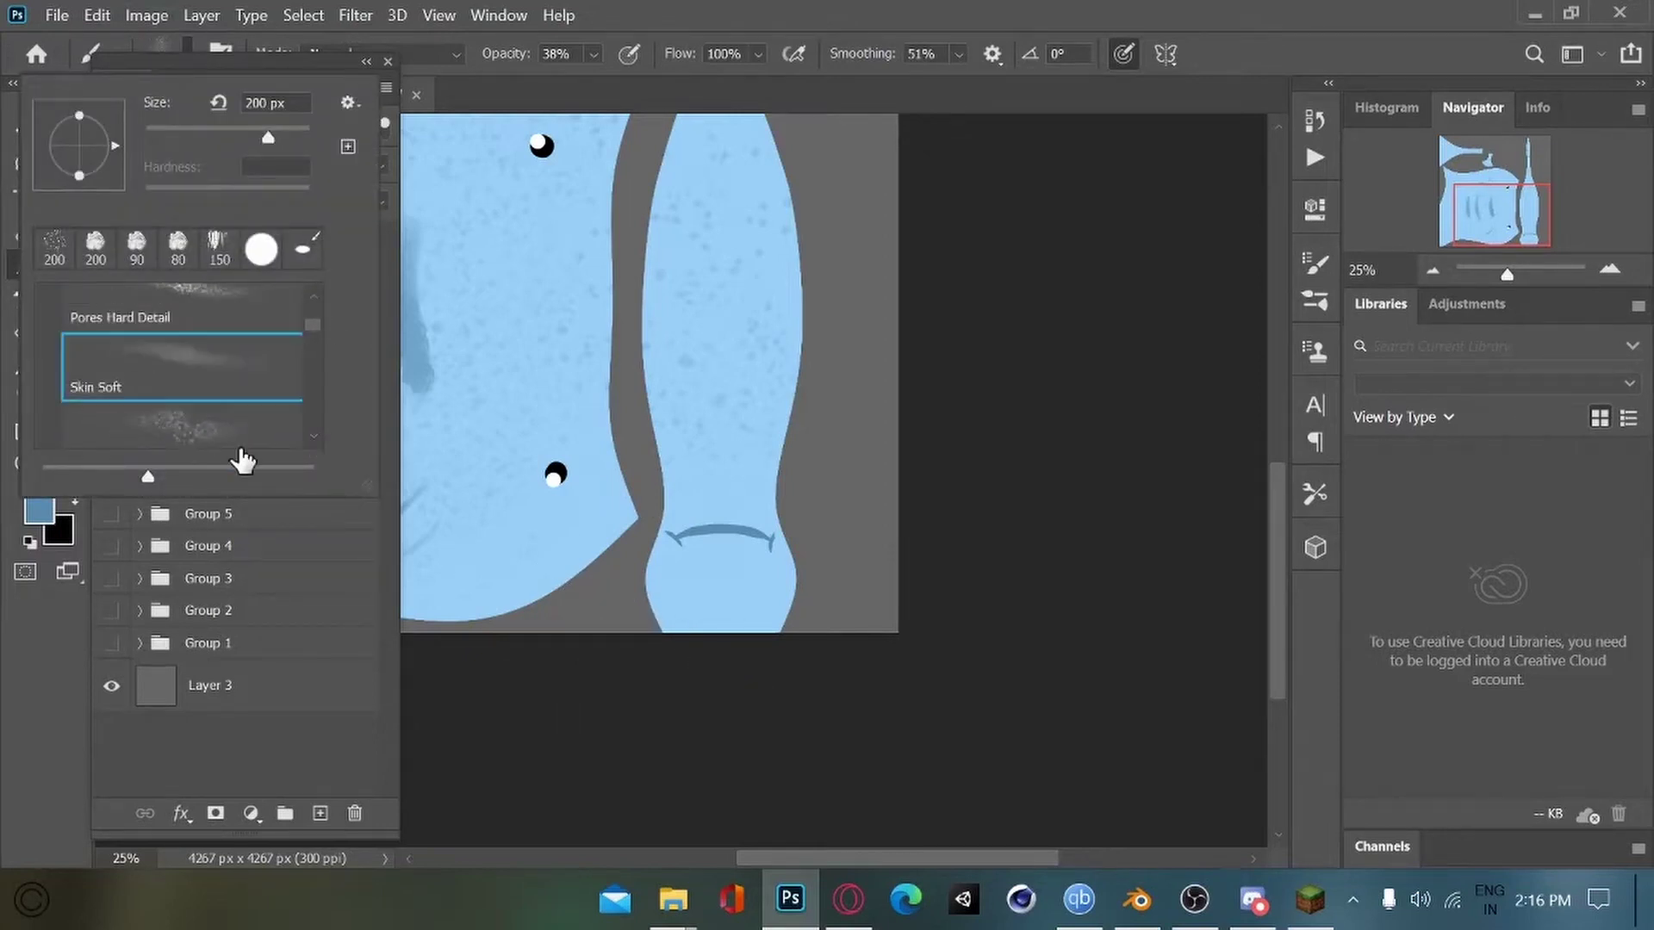
{"action": "left_click", "coordinate": [723, 614]}
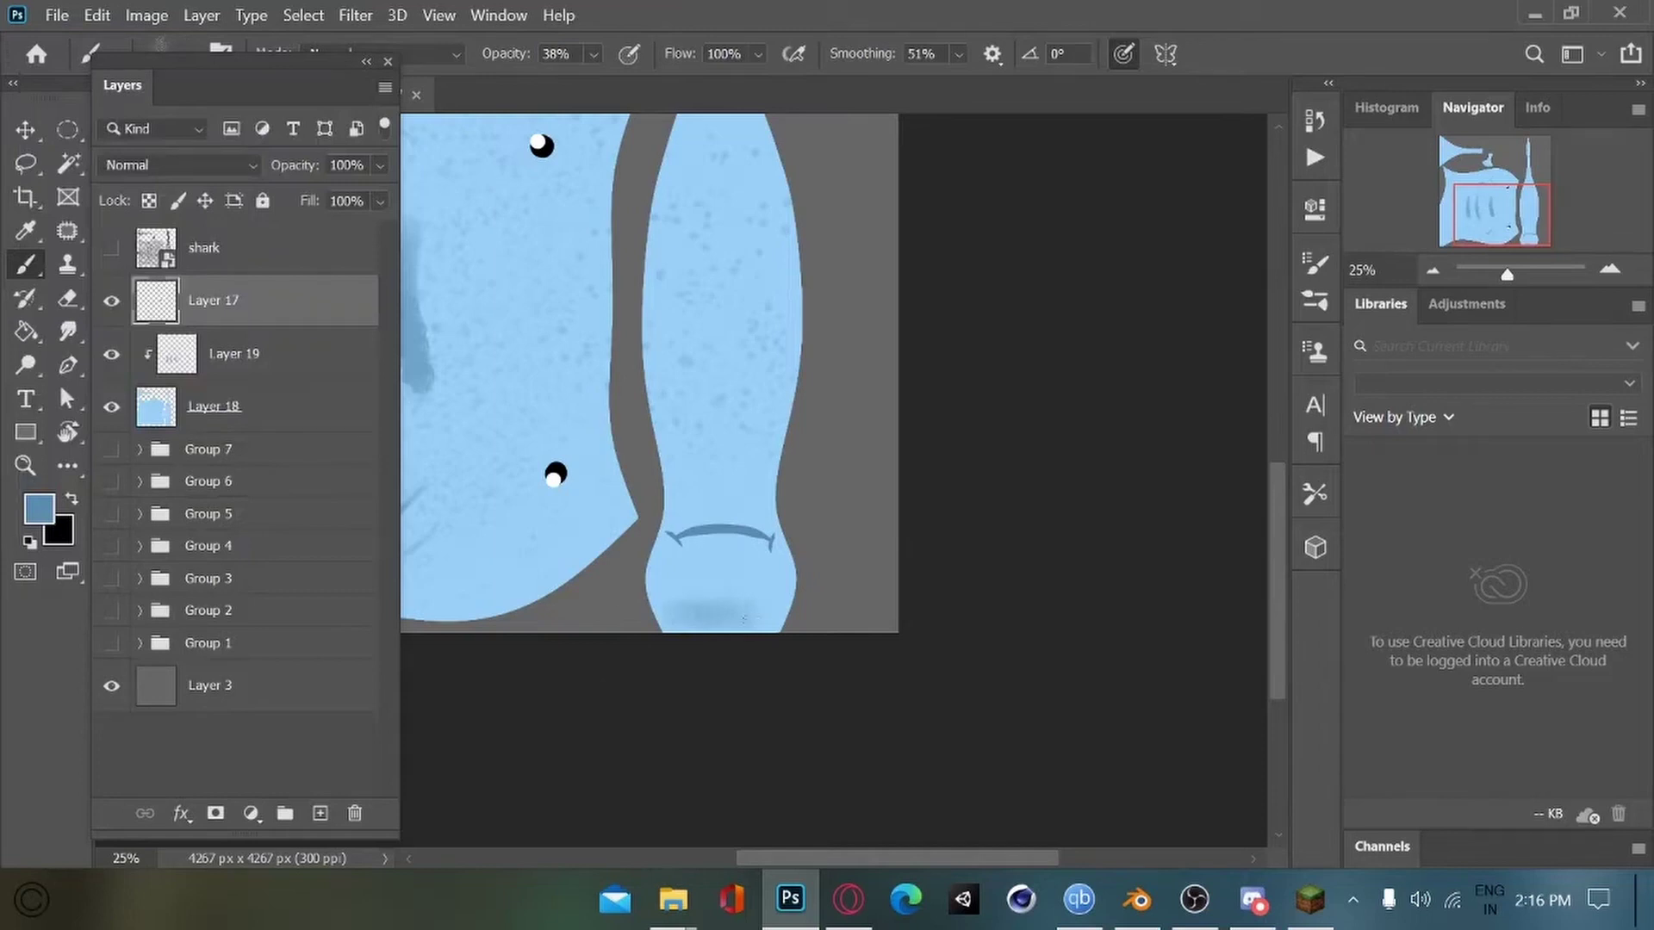
Step: Save the texture document and quick-export it as a PNG, replacing shark_done.png
{"action": "key", "text": "ctrl+s"}
{"action": "key", "text": "ctrl+minus"}
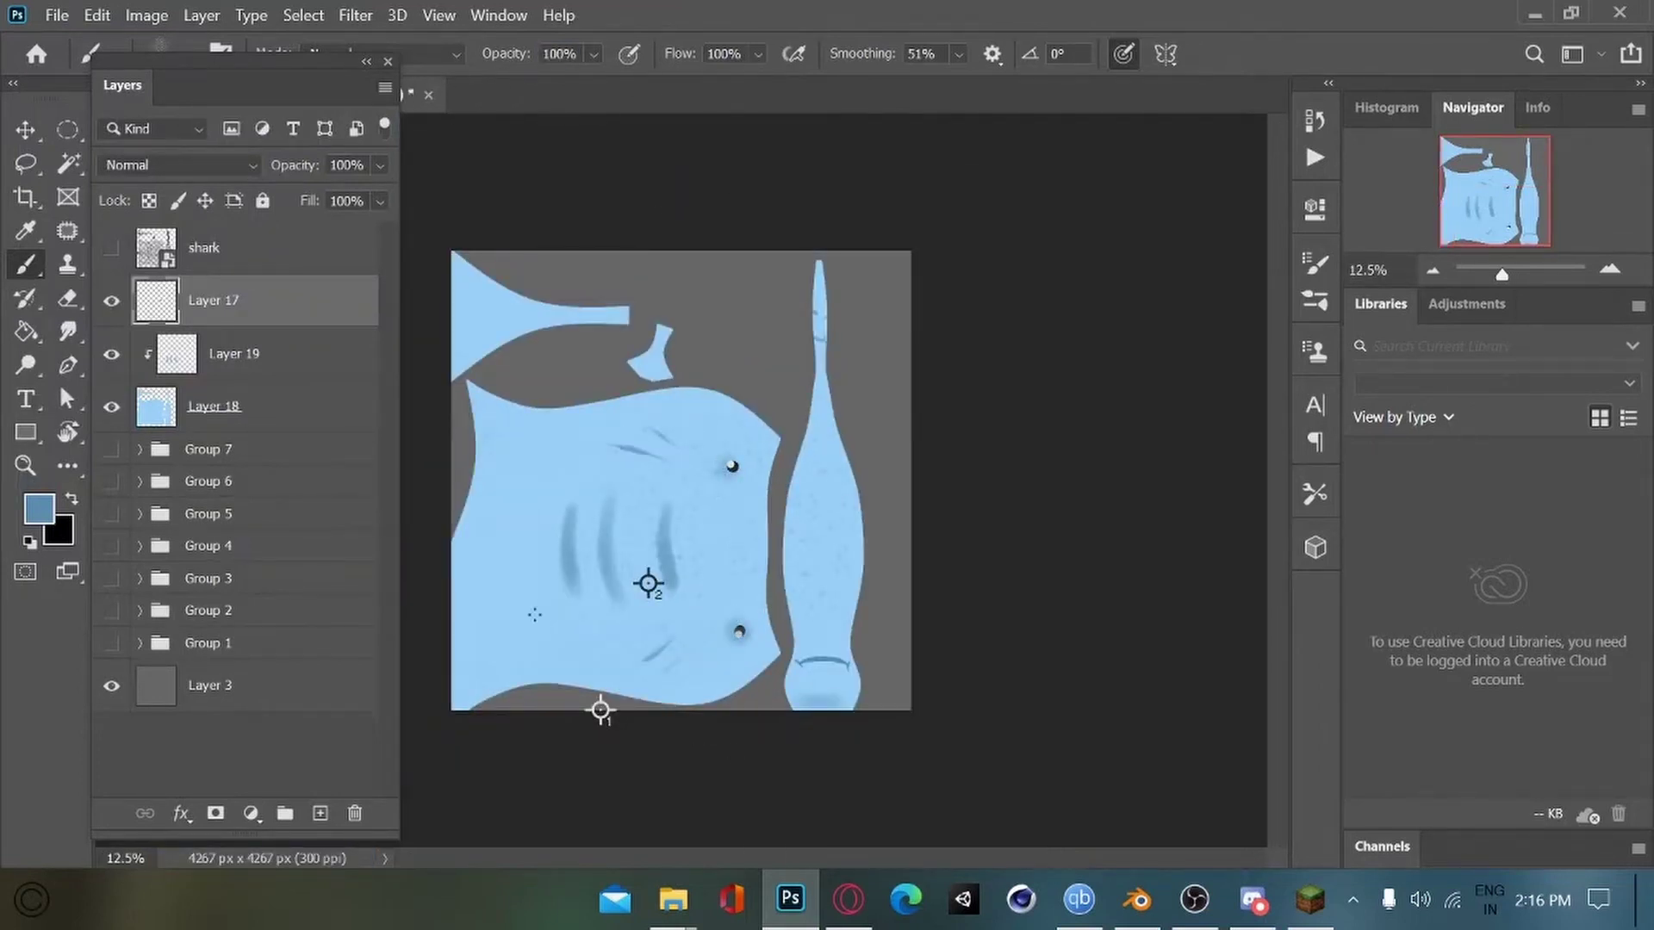
{"action": "key", "text": "ctrl+s"}
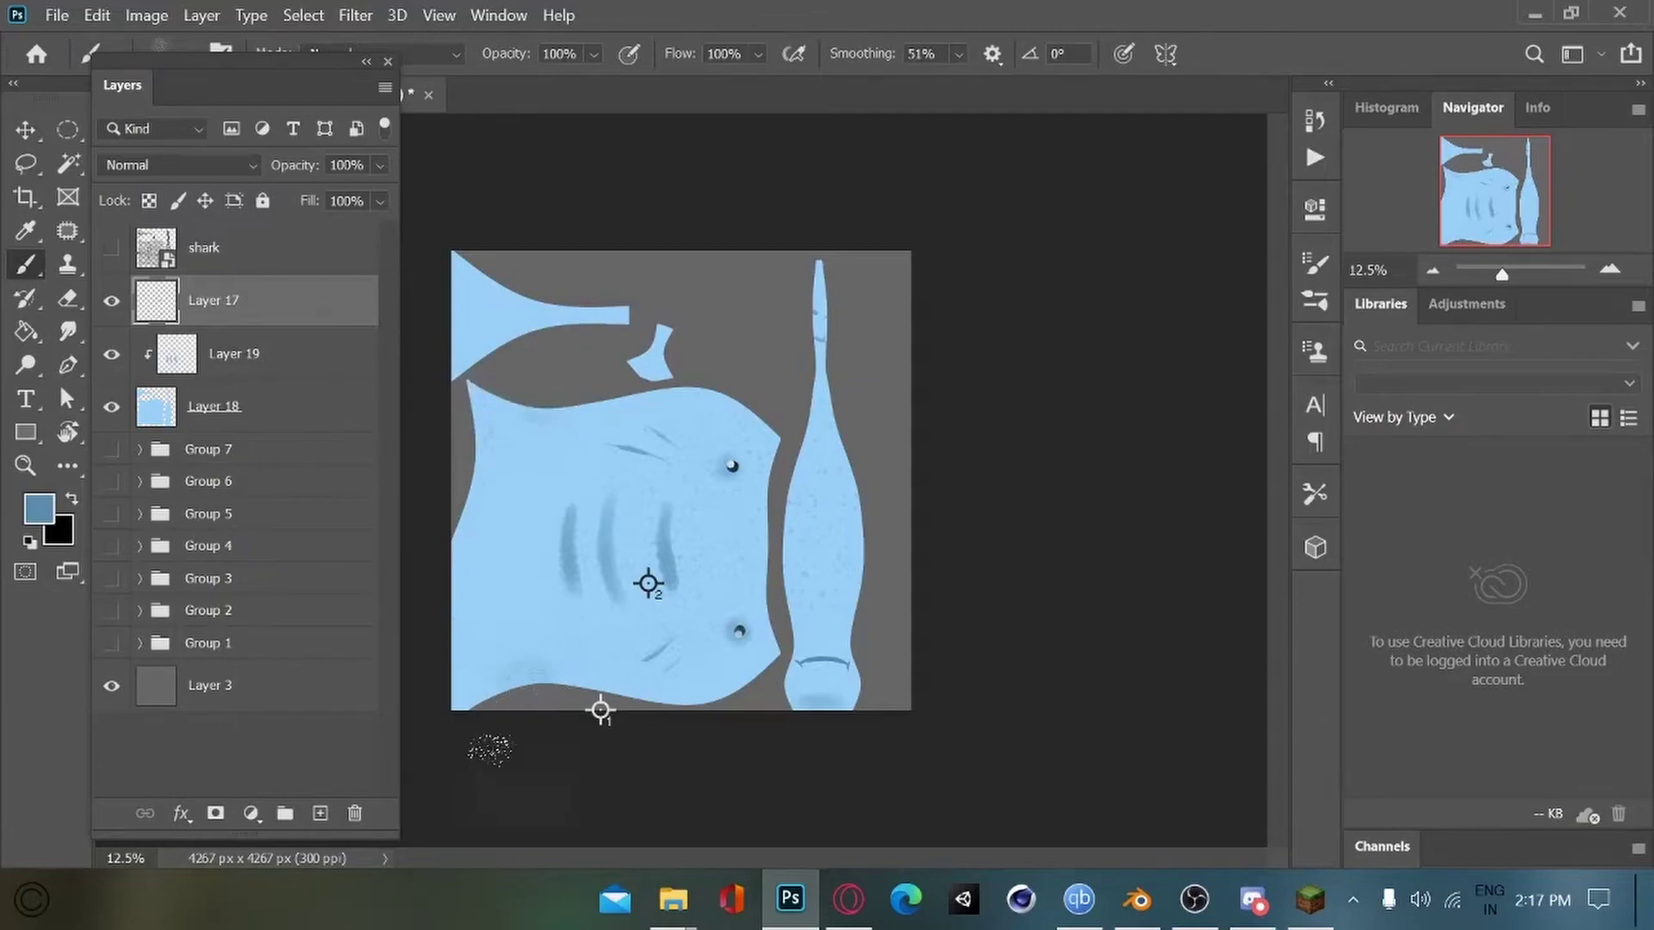
{"action": "left_click", "coordinate": [57, 14]}
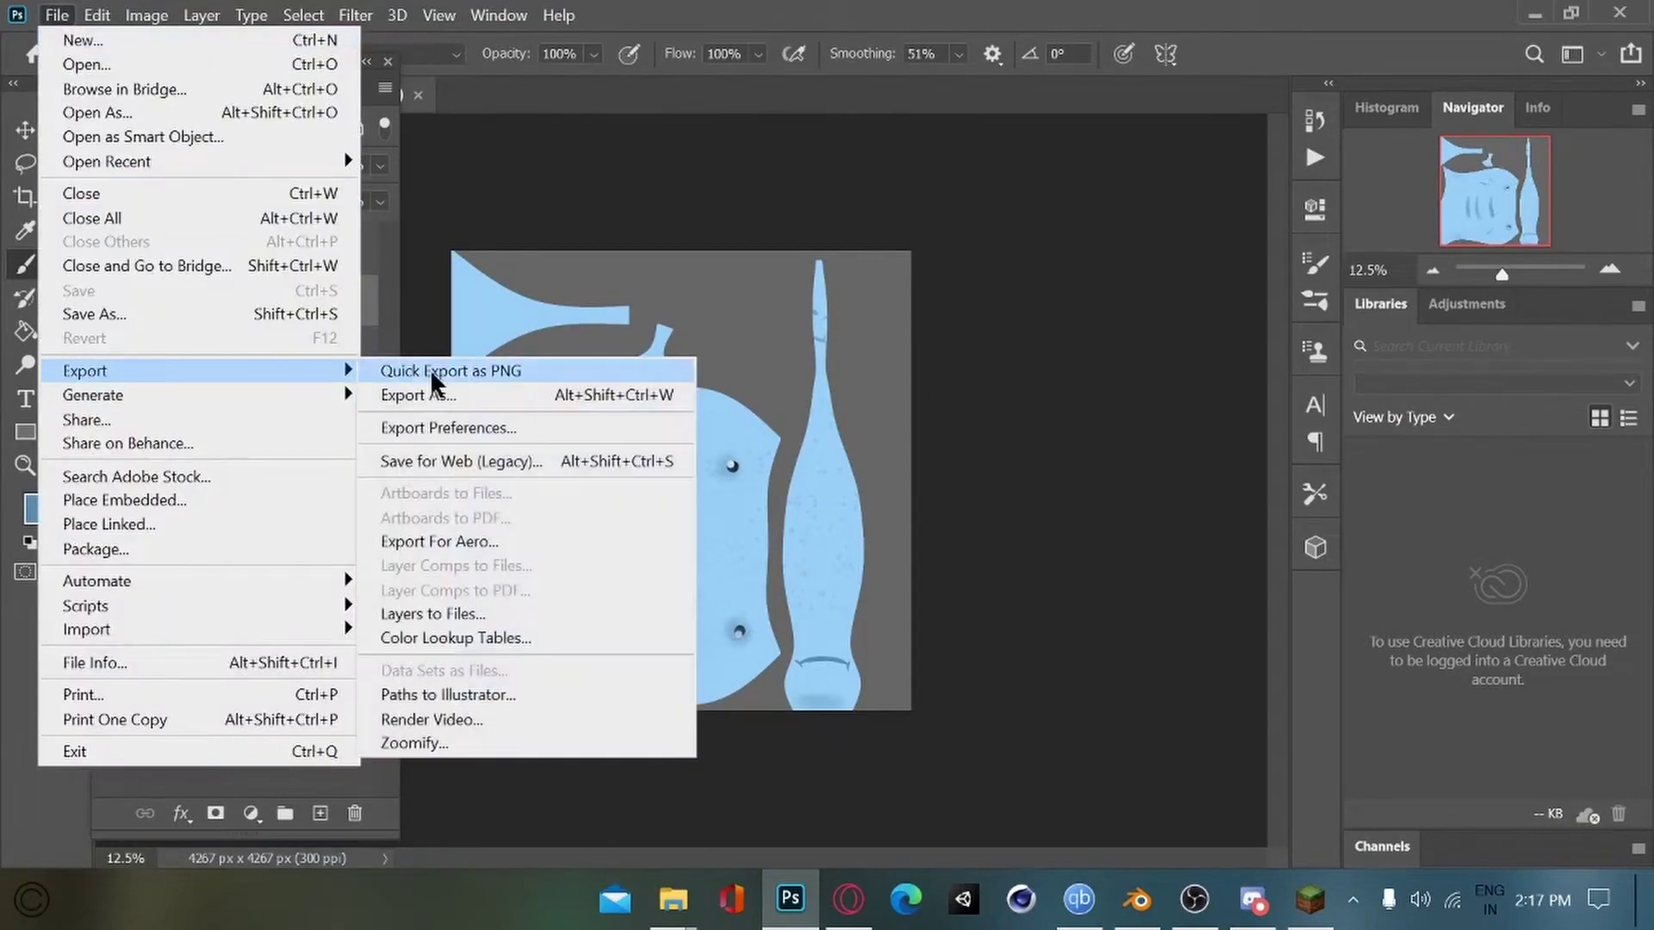
{"action": "left_click", "coordinate": [431, 371]}
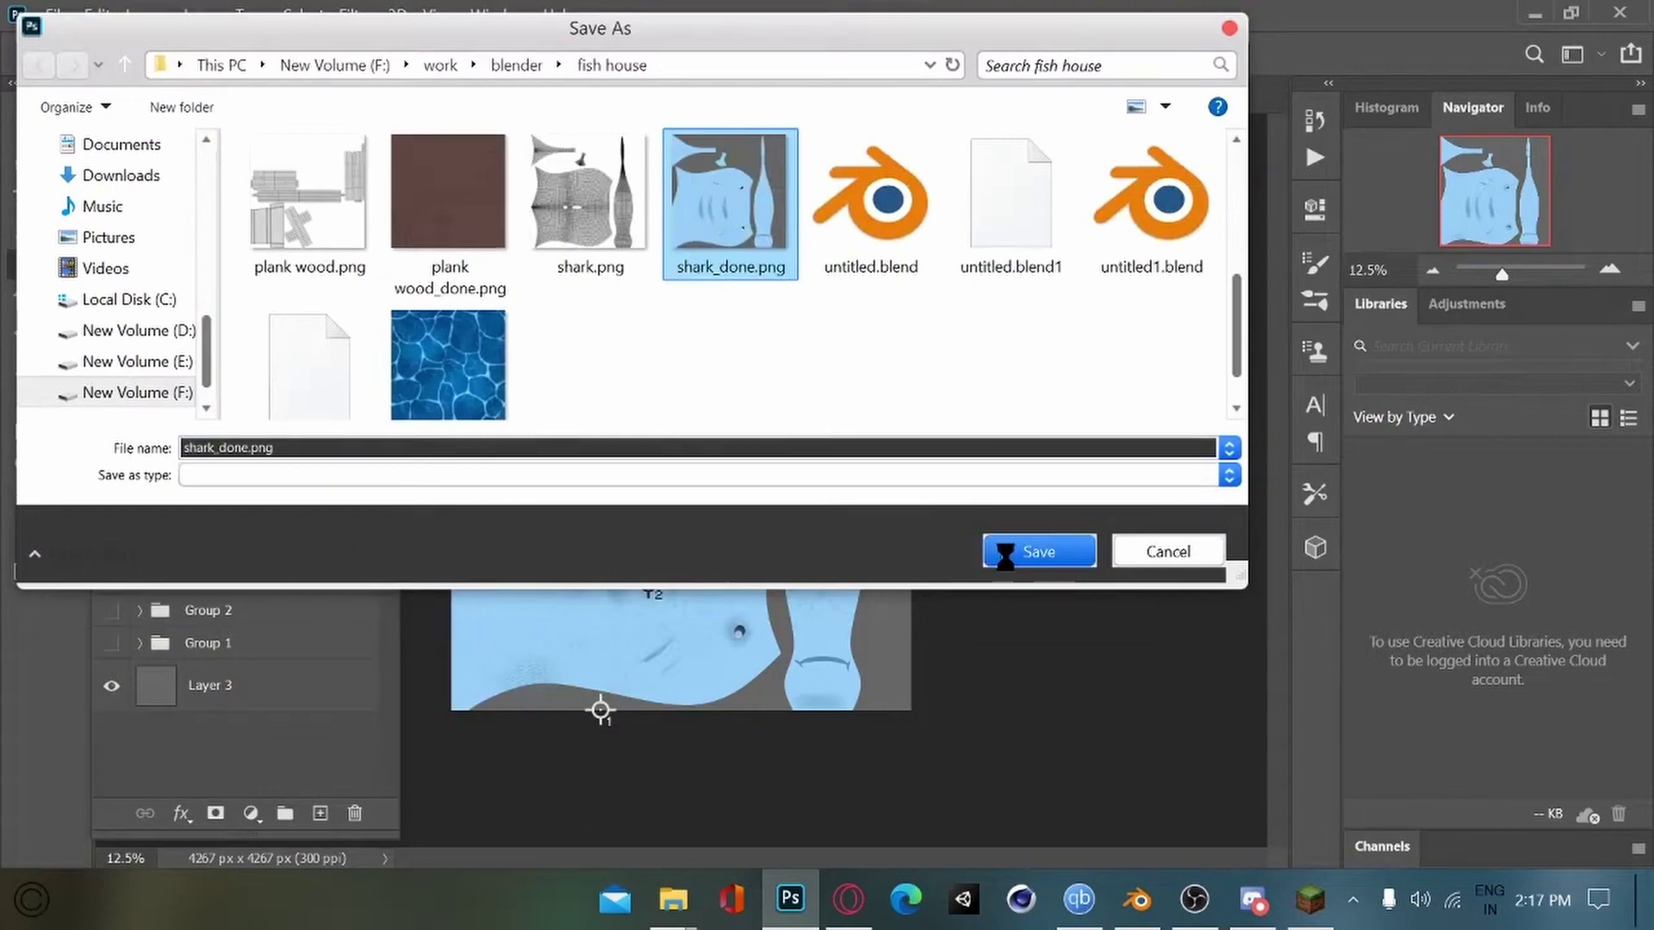
{"action": "key", "text": "Return"}
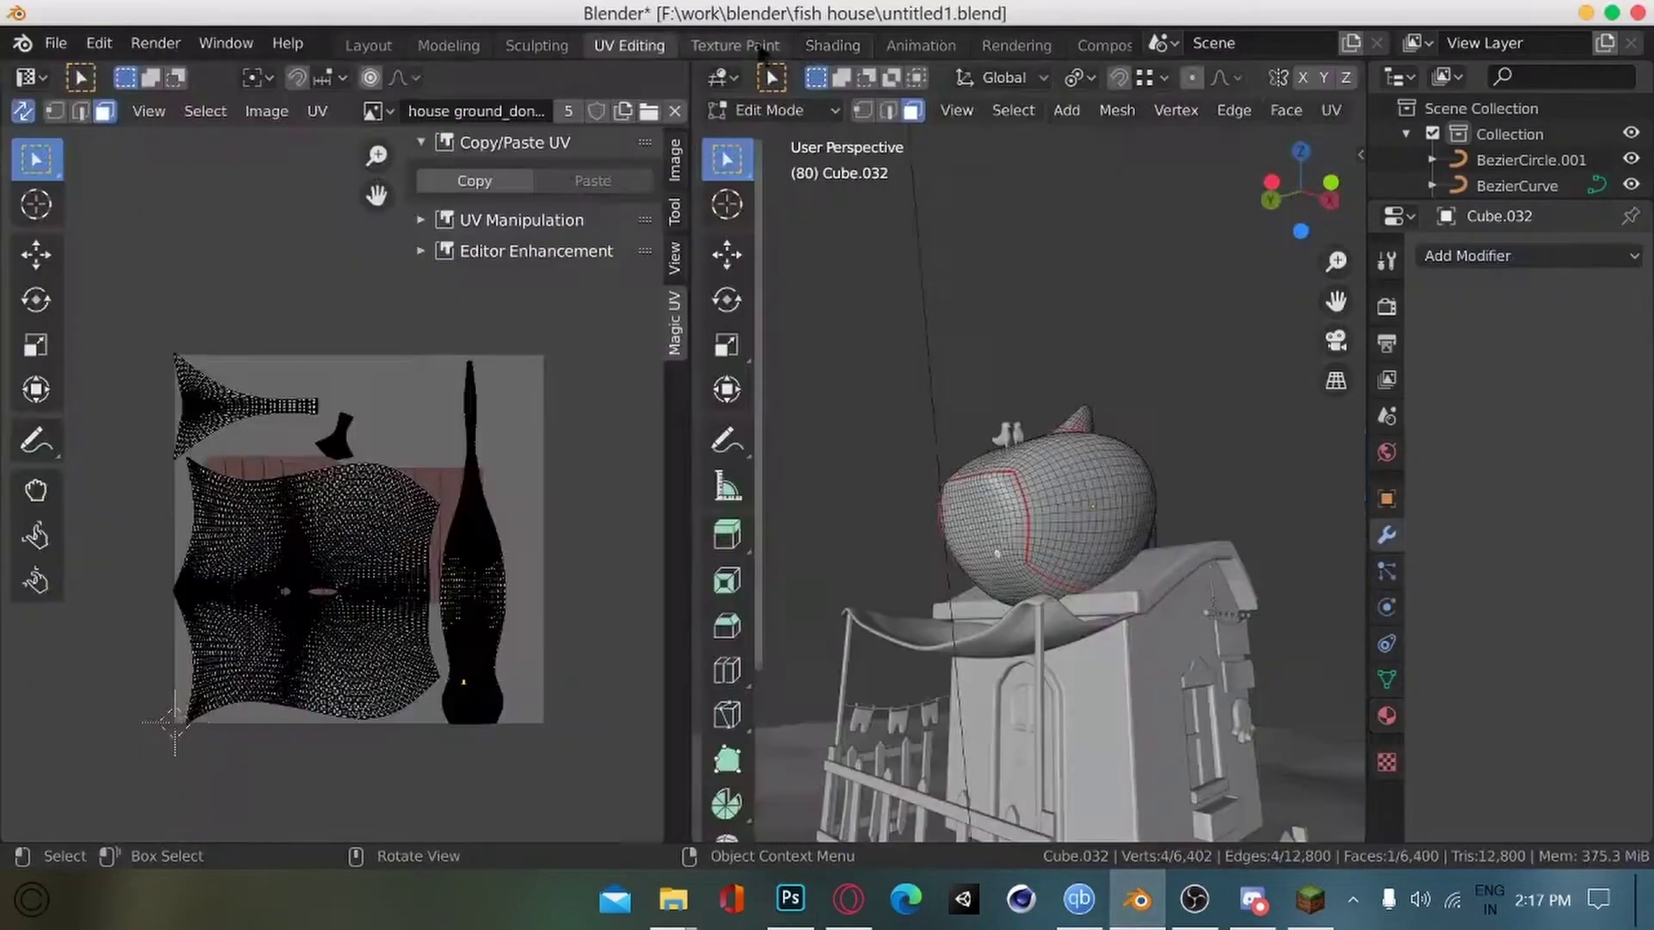
Step: In Blender, preview the updated shark texture and check the eye's position against the UV layout
{"action": "left_click", "coordinate": [831, 45]}
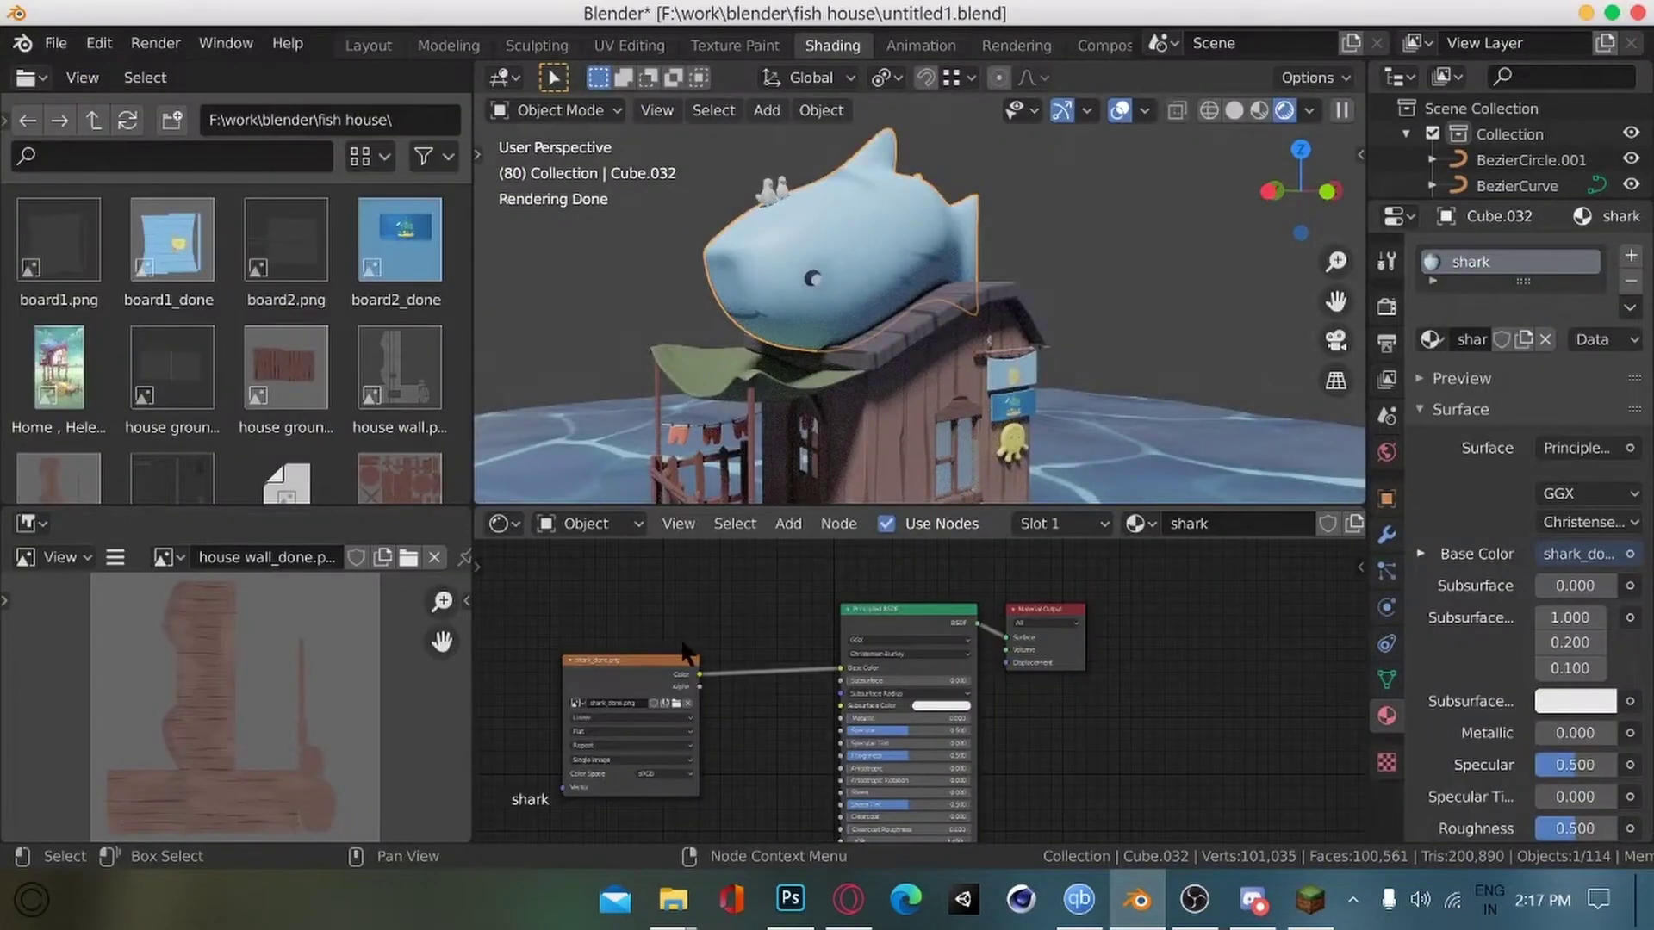
{"action": "left_click_drag", "start_coordinate": [610, 661], "coordinate": [552, 598]}
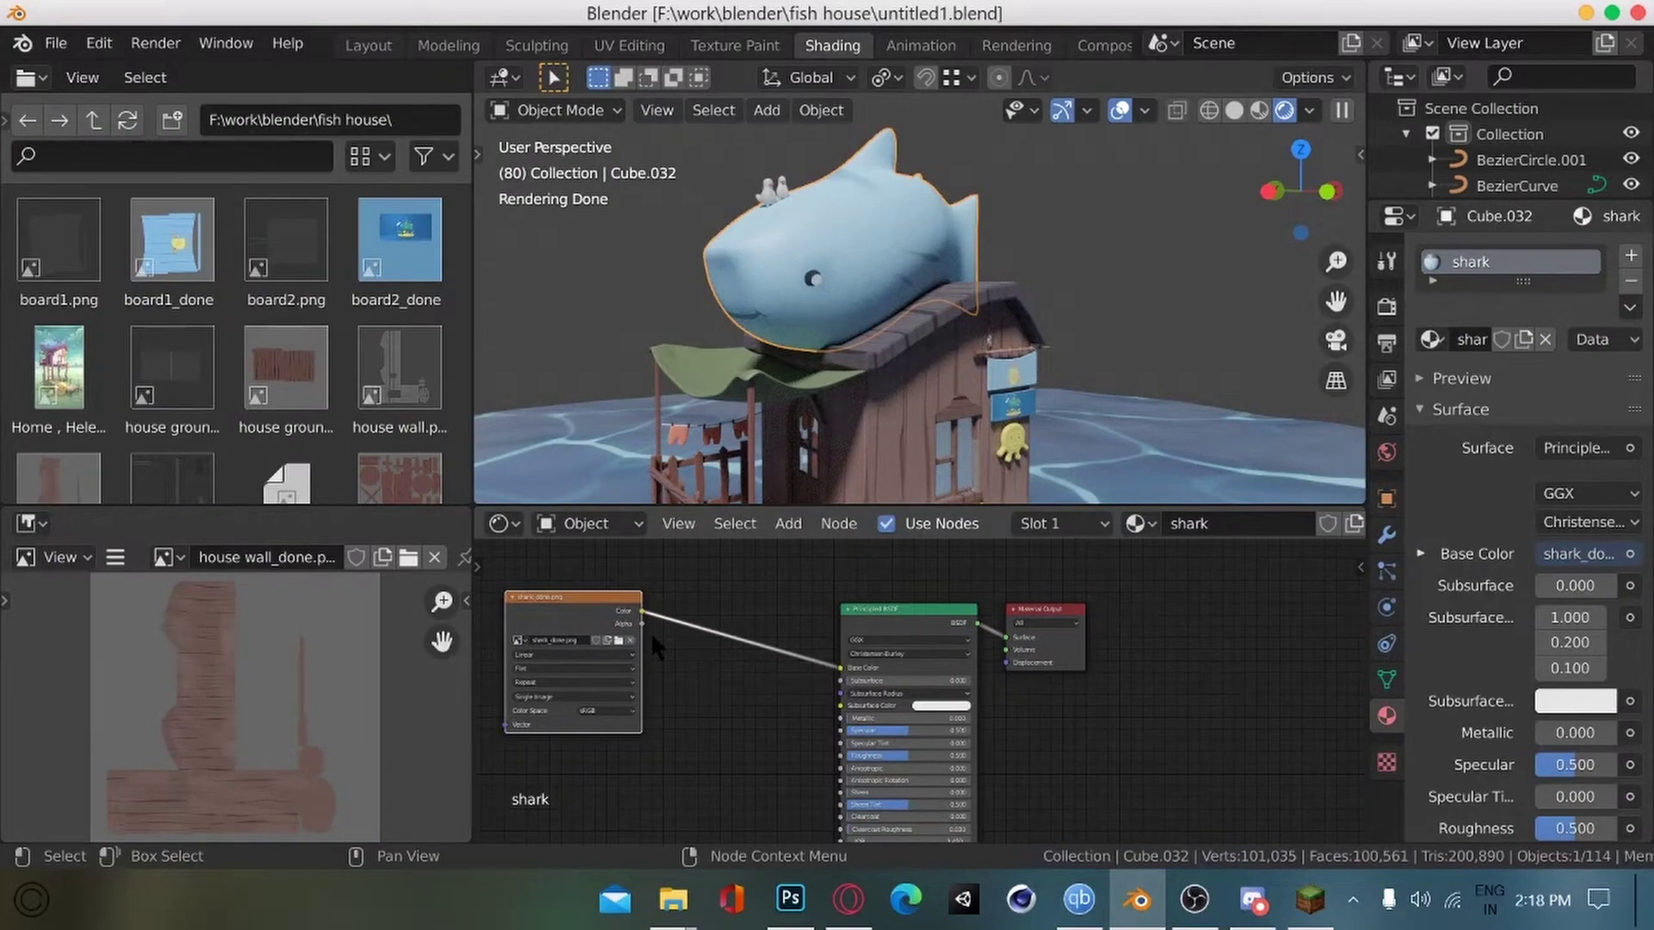
{"action": "left_click", "coordinate": [629, 45]}
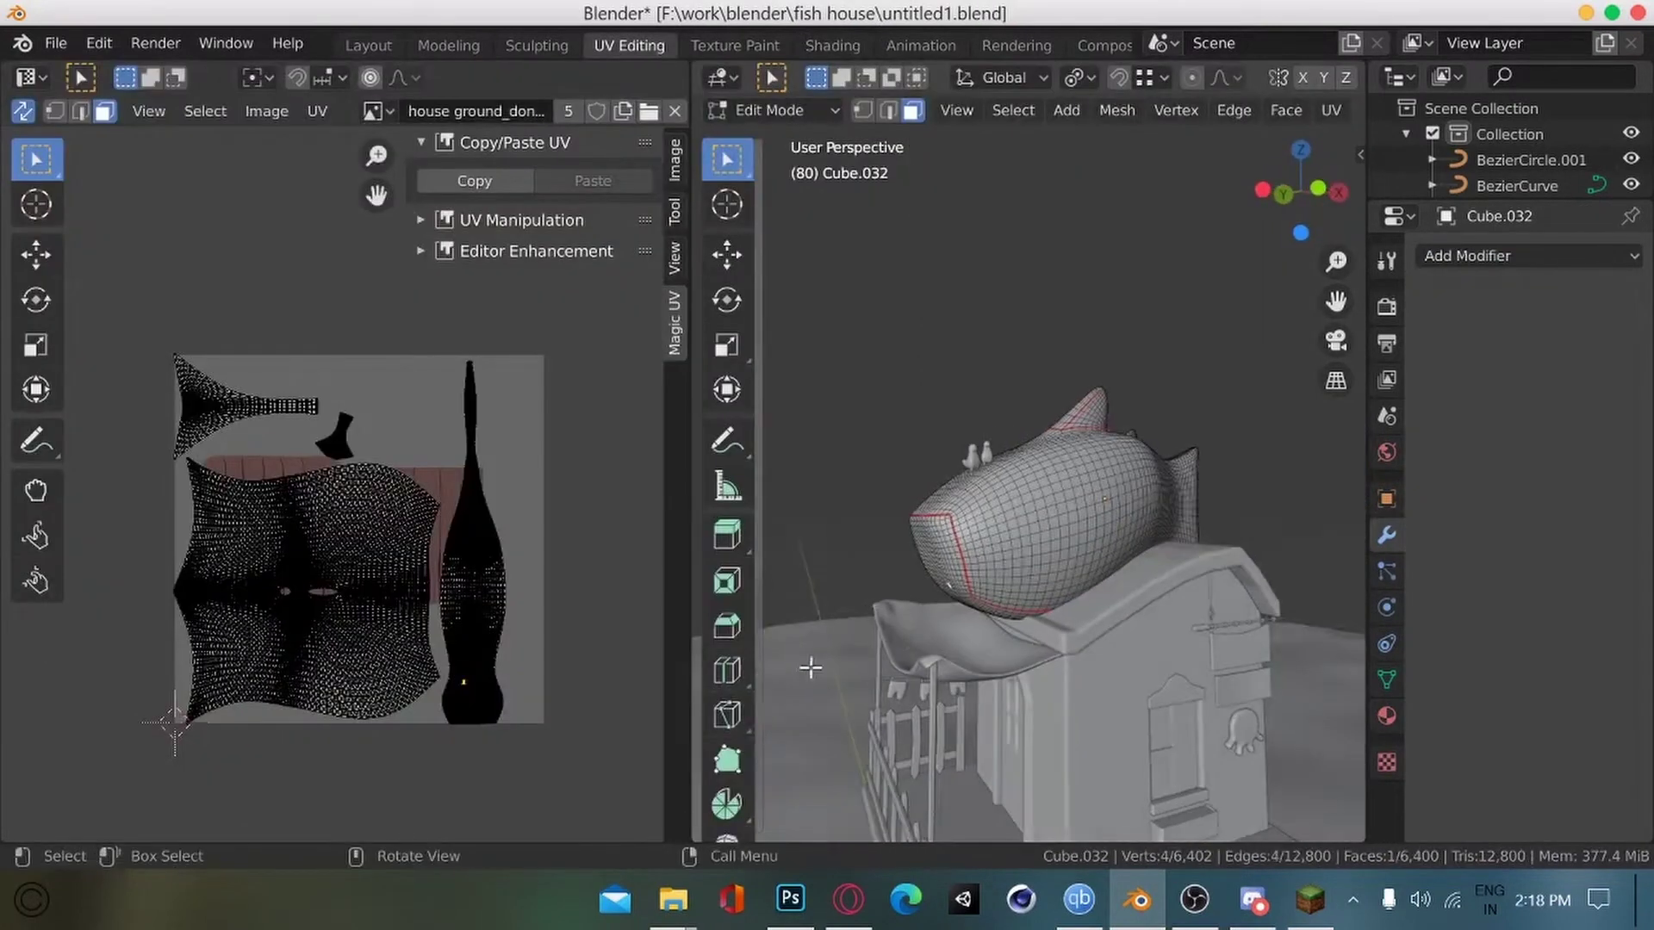
{"action": "scroll", "coordinate": [358, 561], "scroll_direction": "up", "scroll_amount": 5}
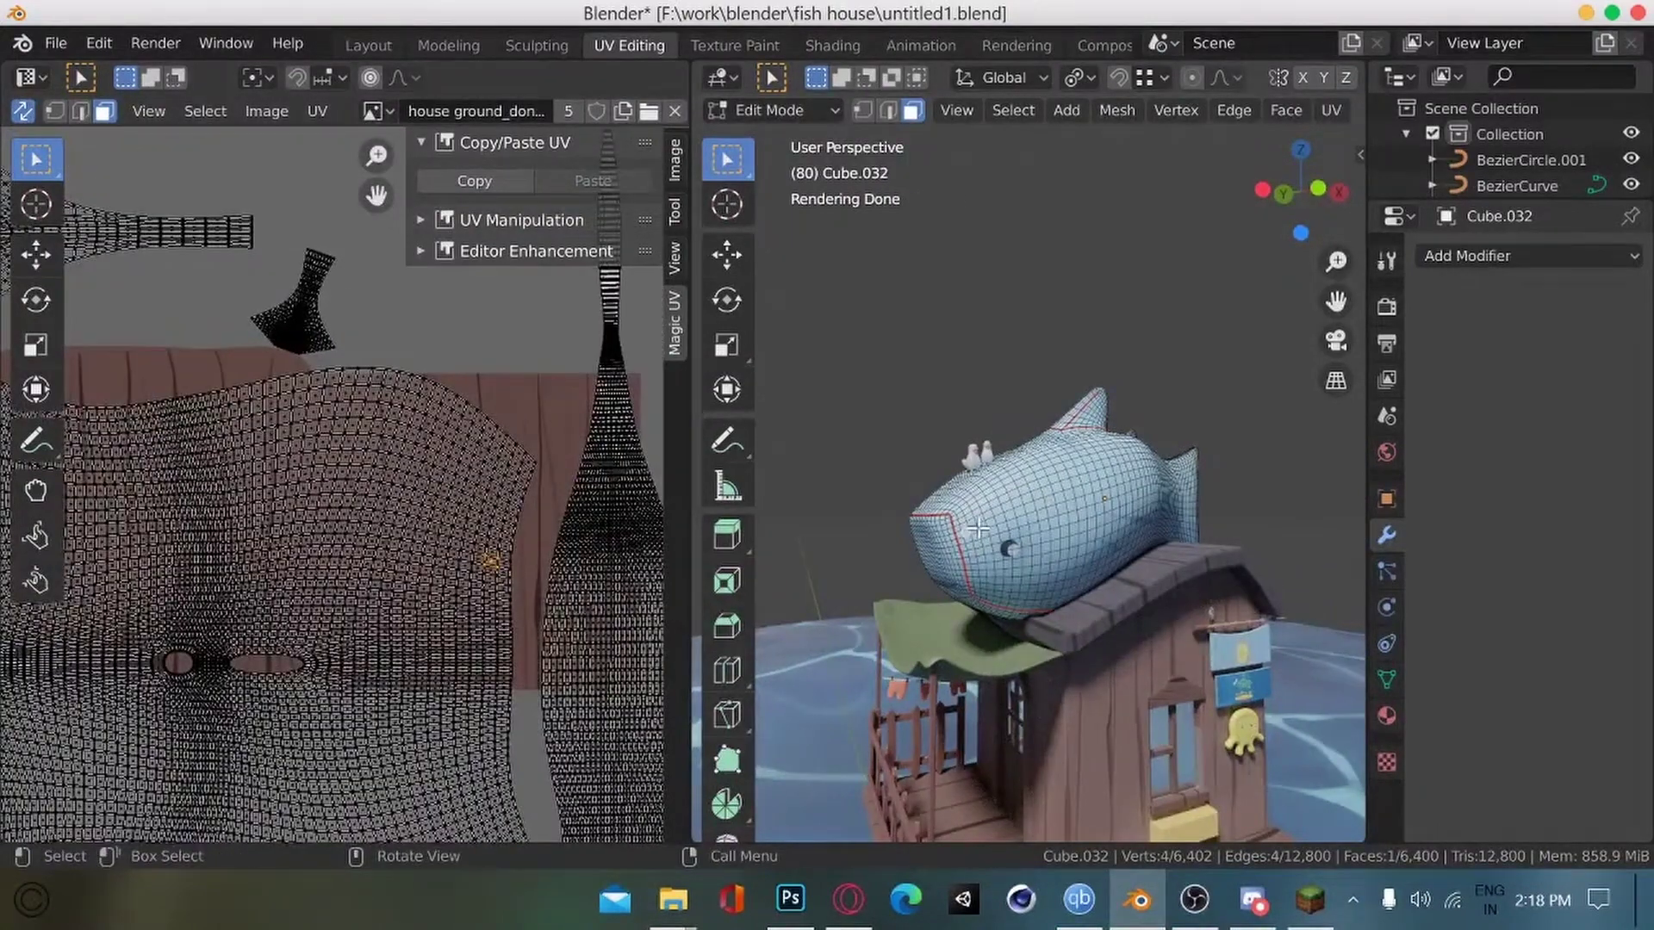
{"action": "scroll", "coordinate": [449, 669], "scroll_direction": "down", "scroll_amount": 2}
Step: In Photoshop, lasso each of the shark's two eyes and move them closer together toward the body's centre line
{"action": "key", "text": "alt+Tab"}
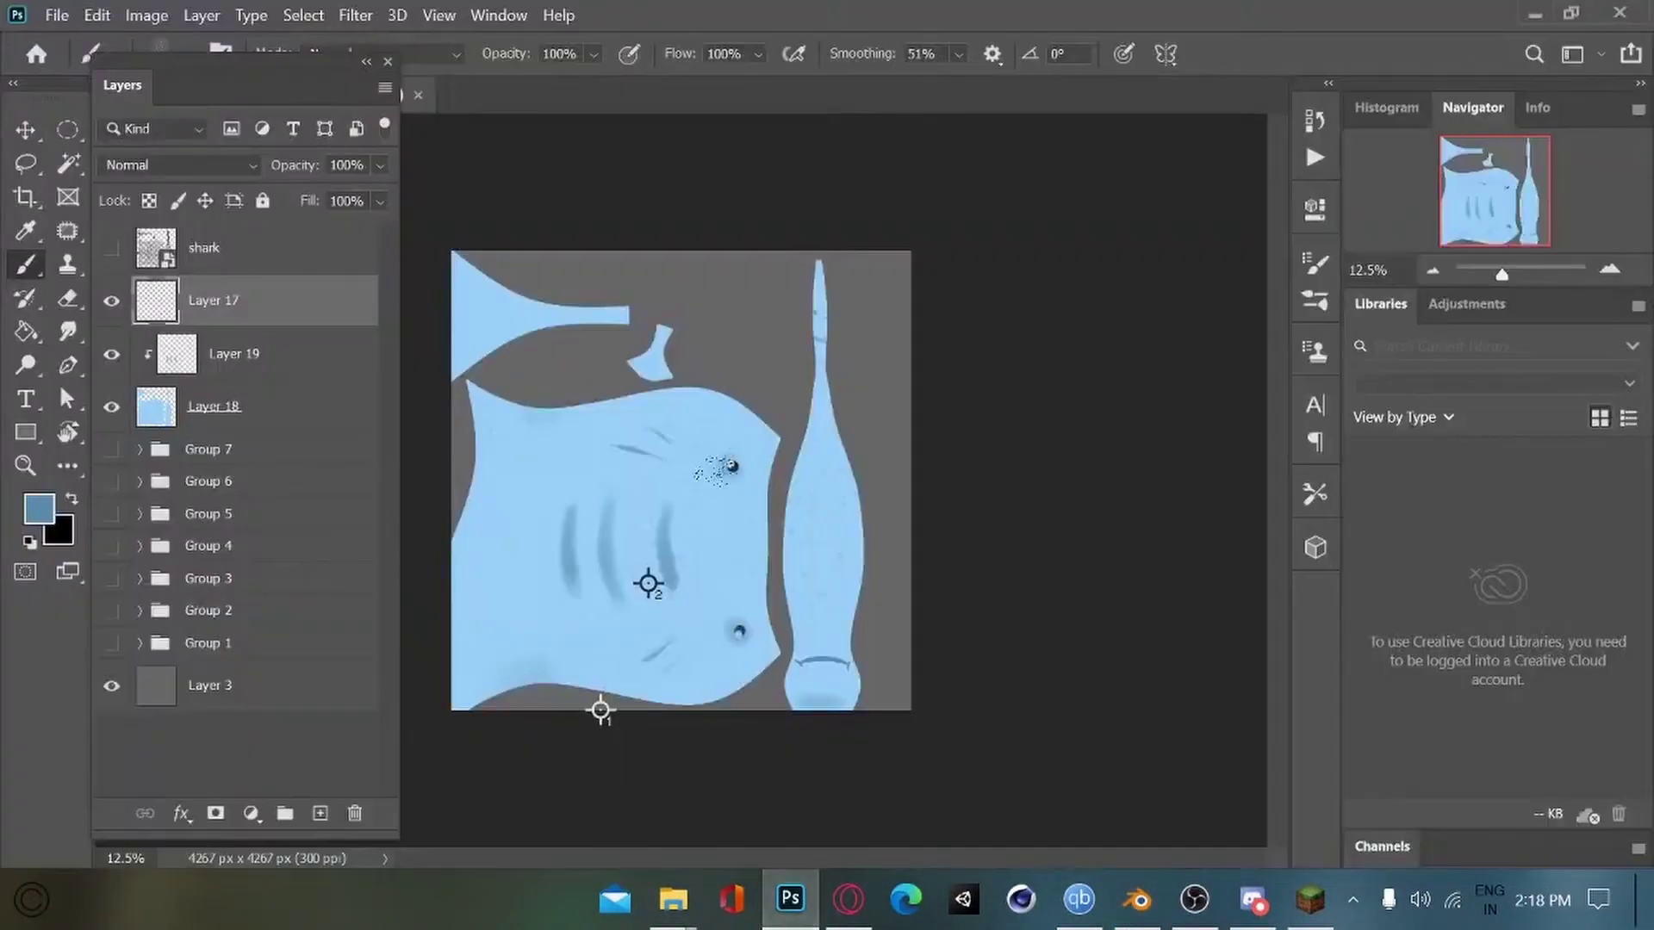
{"action": "left_click", "coordinate": [27, 163]}
{"action": "left_click_drag", "start_coordinate": [723, 457], "coordinate": [708, 482]}
{"action": "key", "text": "v"}
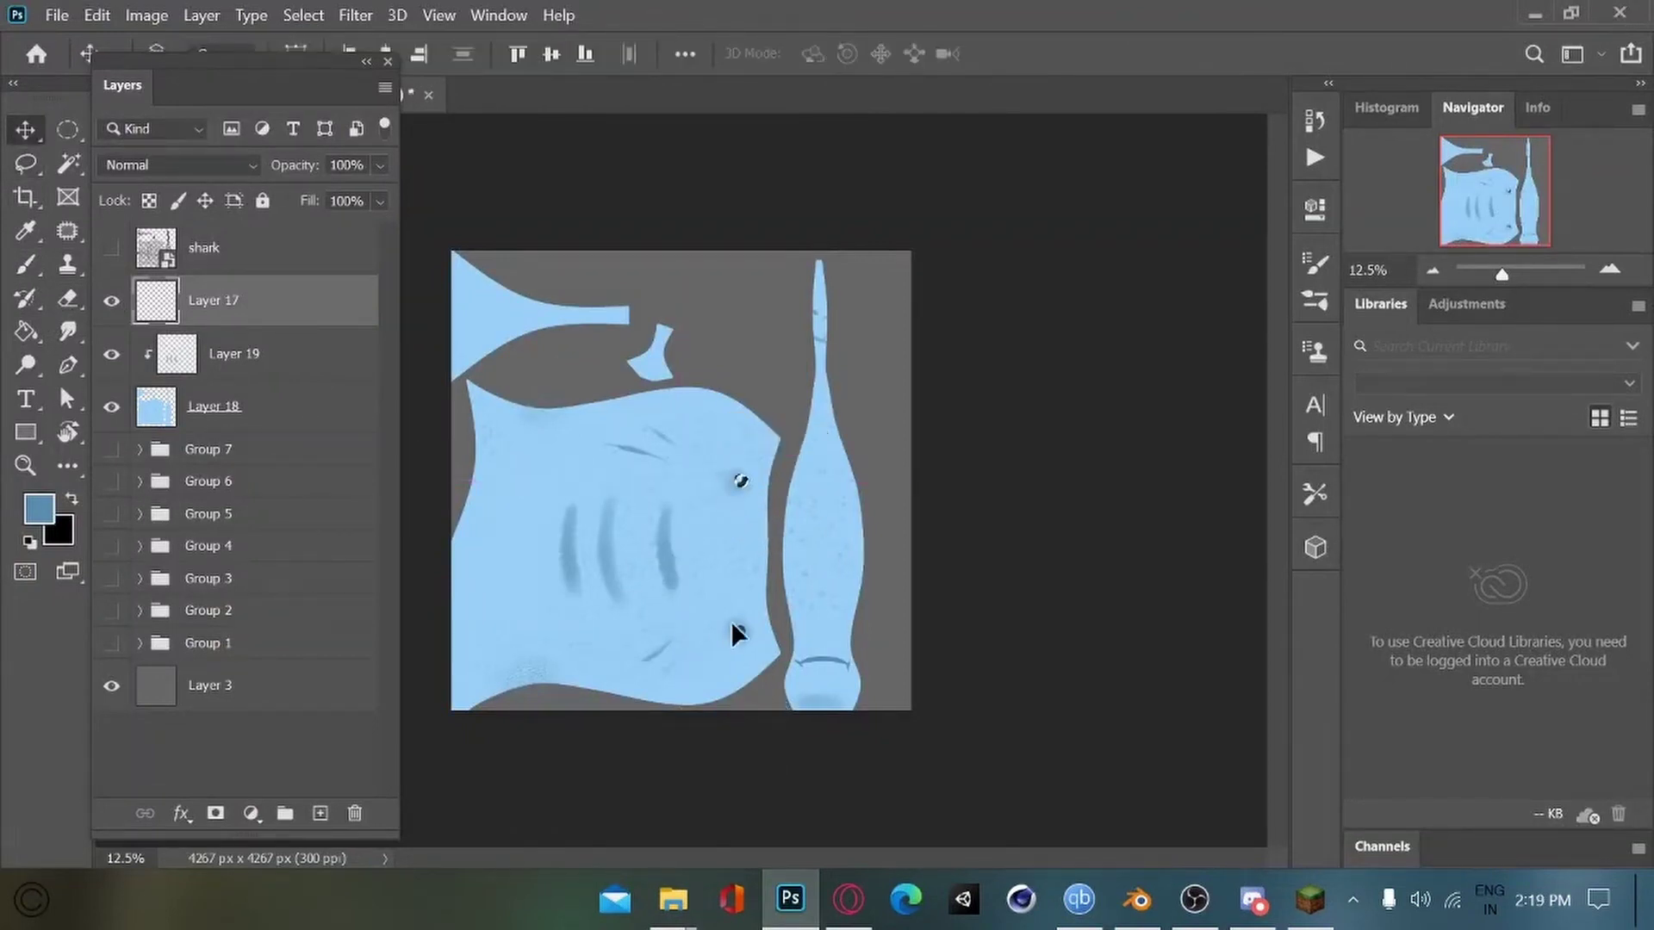
{"action": "key", "text": "l"}
{"action": "mouse_move", "coordinate": [728, 613]}
{"action": "left_mouse_down"}
{"action": "mouse_move", "coordinate": [751, 655]}
{"action": "mouse_move", "coordinate": [738, 661]}
{"action": "mouse_move", "coordinate": [741, 616]}
{"action": "left_mouse_up"}
{"action": "key", "text": "v"}
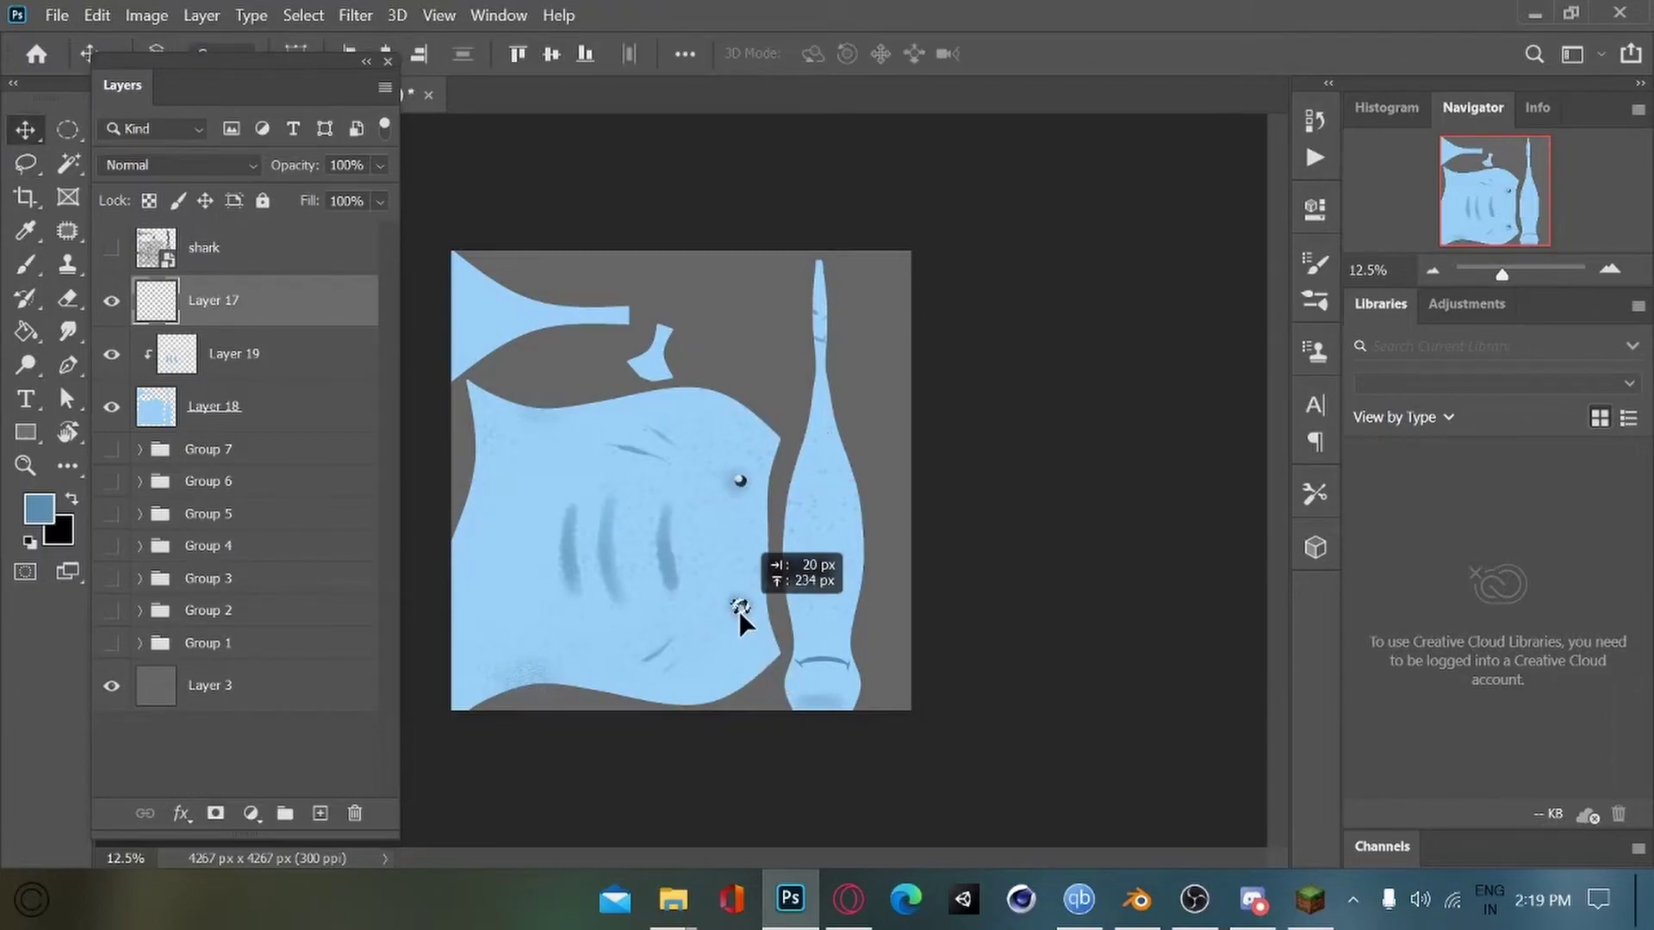
Step: Save the document with the repositioned eyes and overwrite shark_done.png with a quick PNG export
{"action": "key", "text": "ctrl+s"}
{"action": "left_click", "coordinate": [57, 14]}
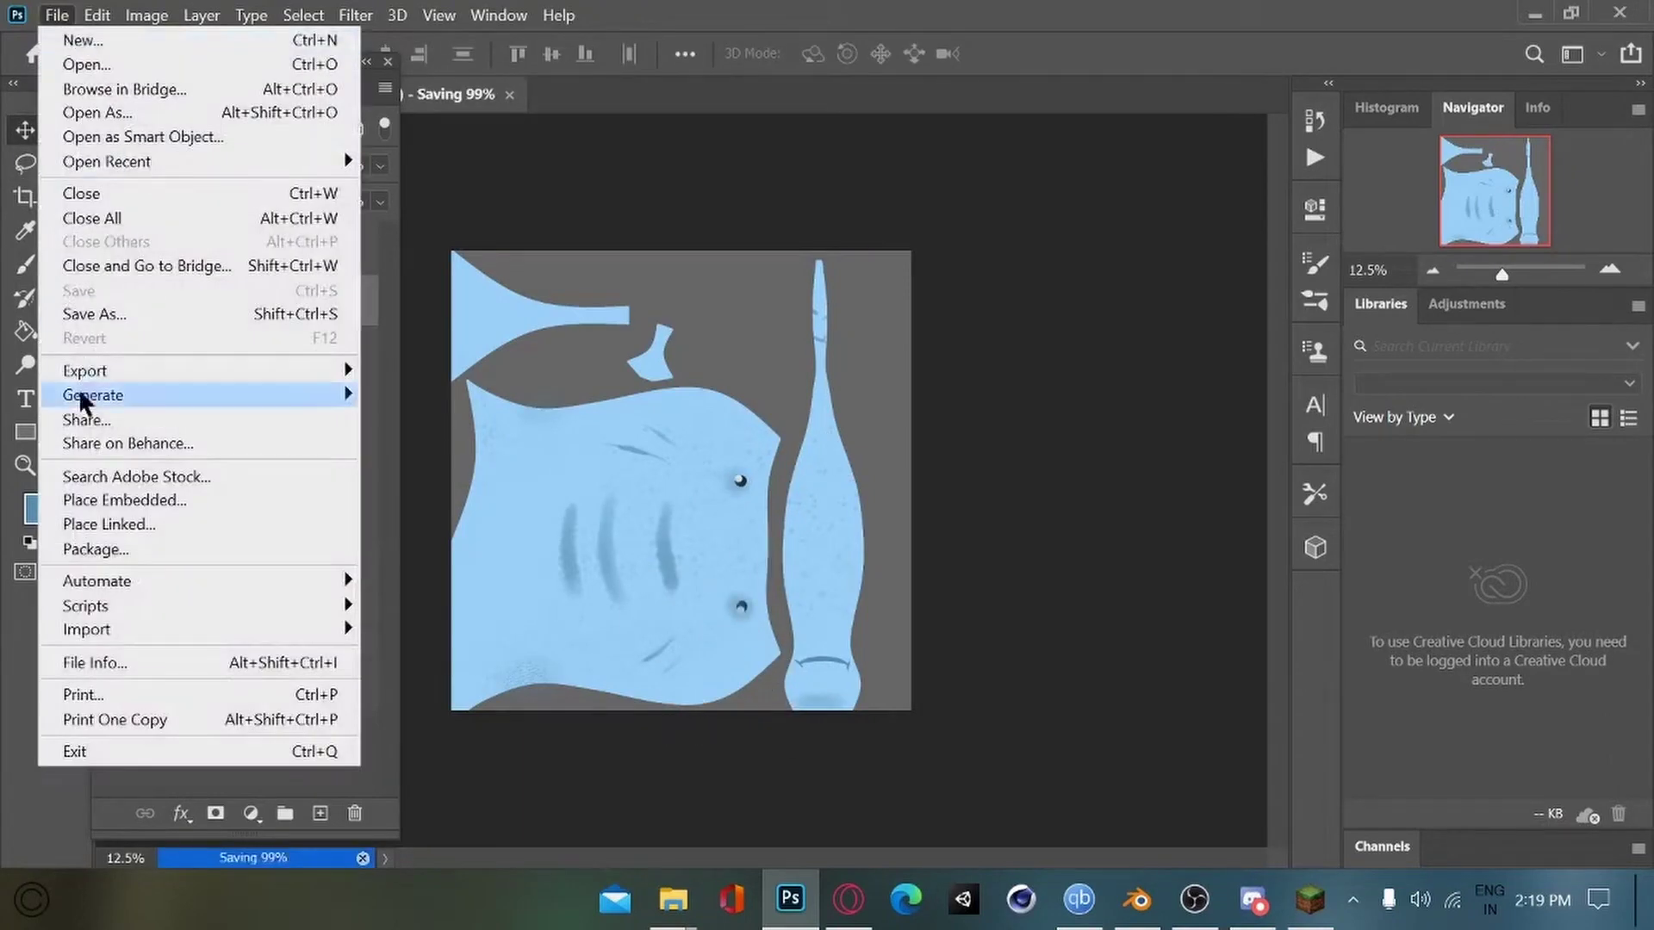
{"action": "mouse_move", "coordinate": [59, 372]}
{"action": "left_click", "coordinate": [390, 373]}
{"action": "scroll", "coordinate": [925, 392], "scroll_direction": "down", "scroll_amount": 5}
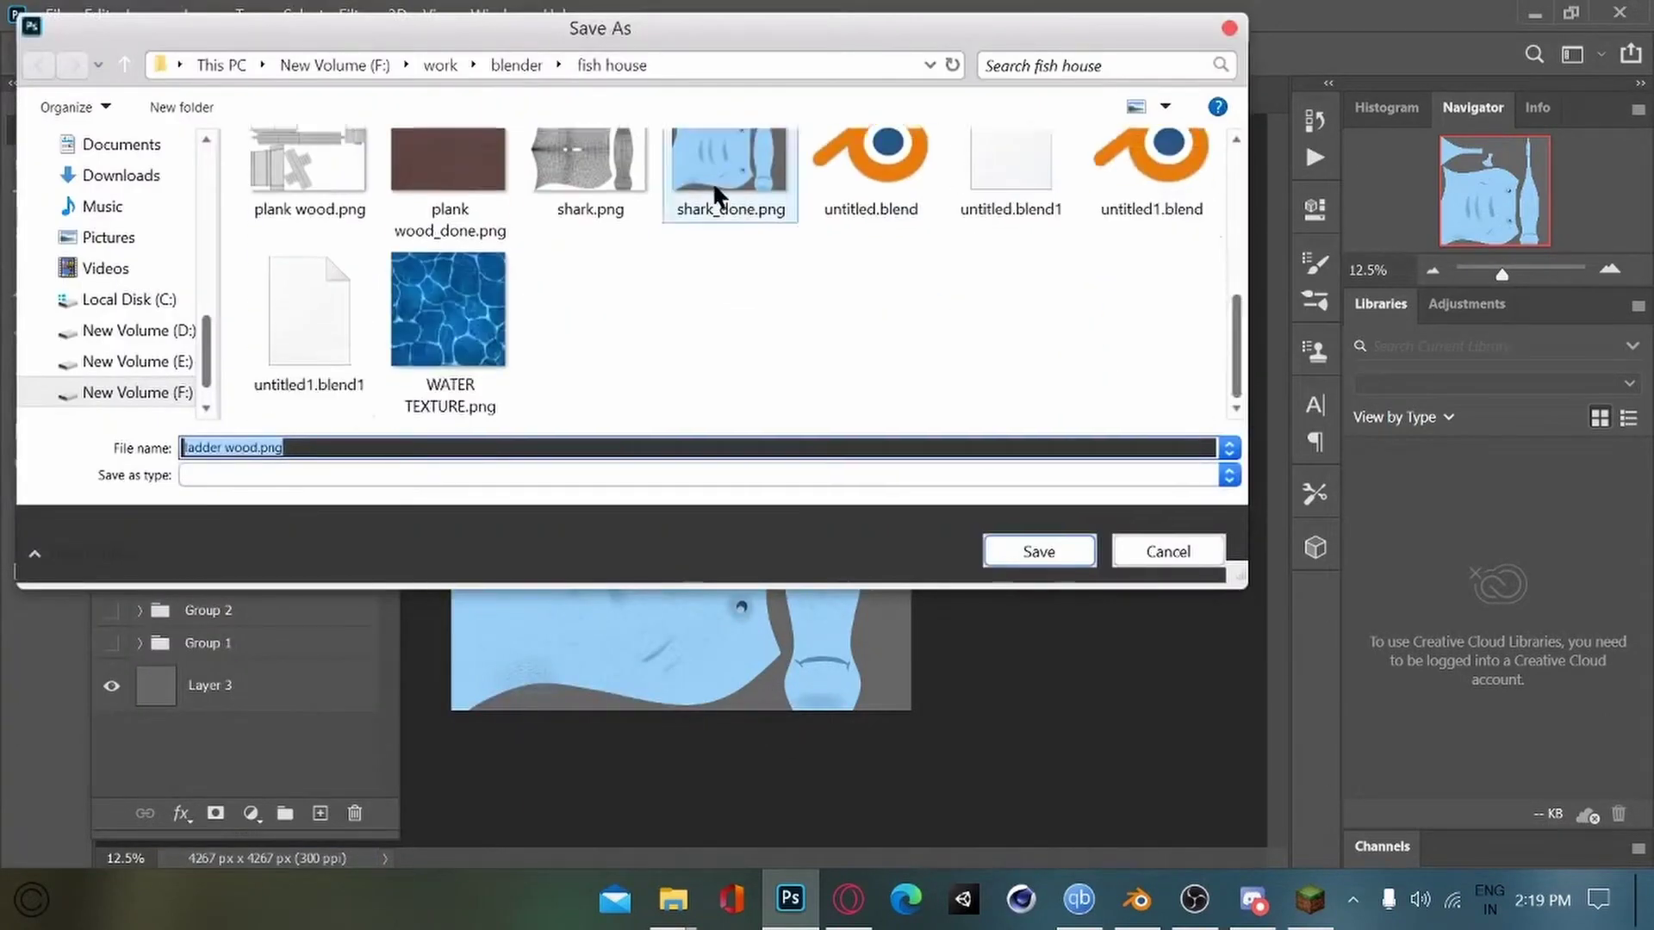
{"action": "double_click", "coordinate": [711, 182]}
{"action": "left_click", "coordinate": [732, 394]}
Step: Switch to Blender, review the shark's new eye placement within the whole fish house scene, and save the file
{"action": "left_click", "coordinate": [1137, 900]}
{"action": "left_click", "coordinate": [832, 44]}
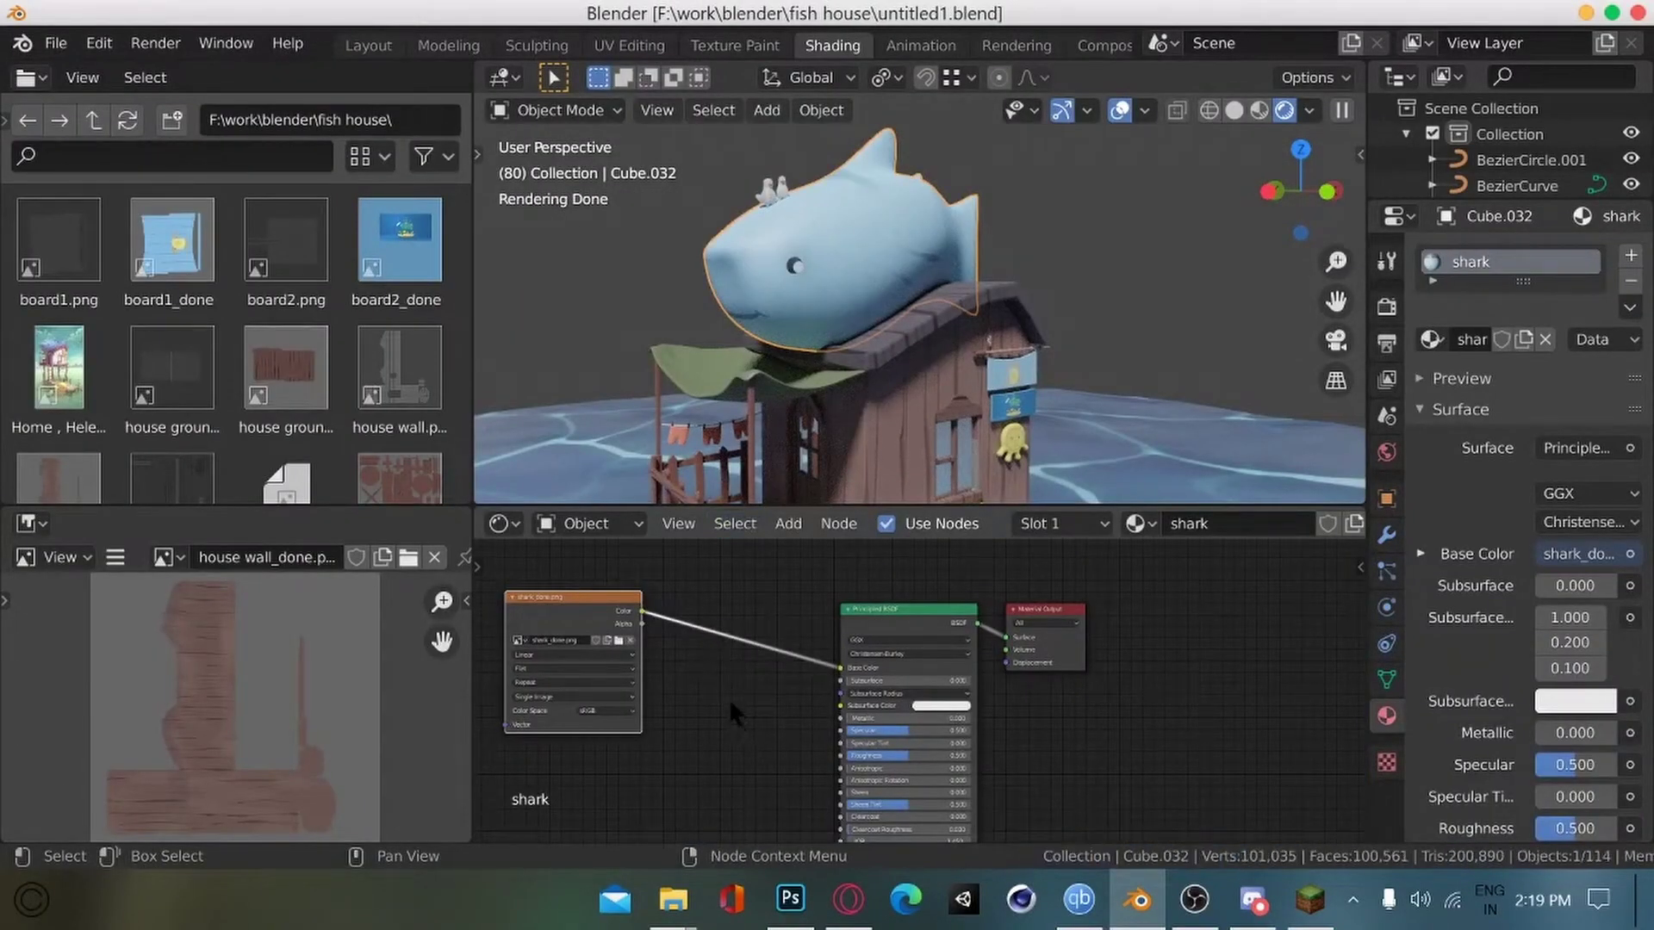
{"action": "scroll", "coordinate": [681, 412], "scroll_direction": "down", "scroll_amount": 4}
{"action": "mouse_move", "coordinate": [660, 396]}
{"action": "middle_mouse_down"}
{"action": "mouse_move", "coordinate": [636, 347]}
{"action": "mouse_move", "coordinate": [654, 403]}
{"action": "middle_mouse_up"}
{"action": "key", "text": "ctrl+s"}
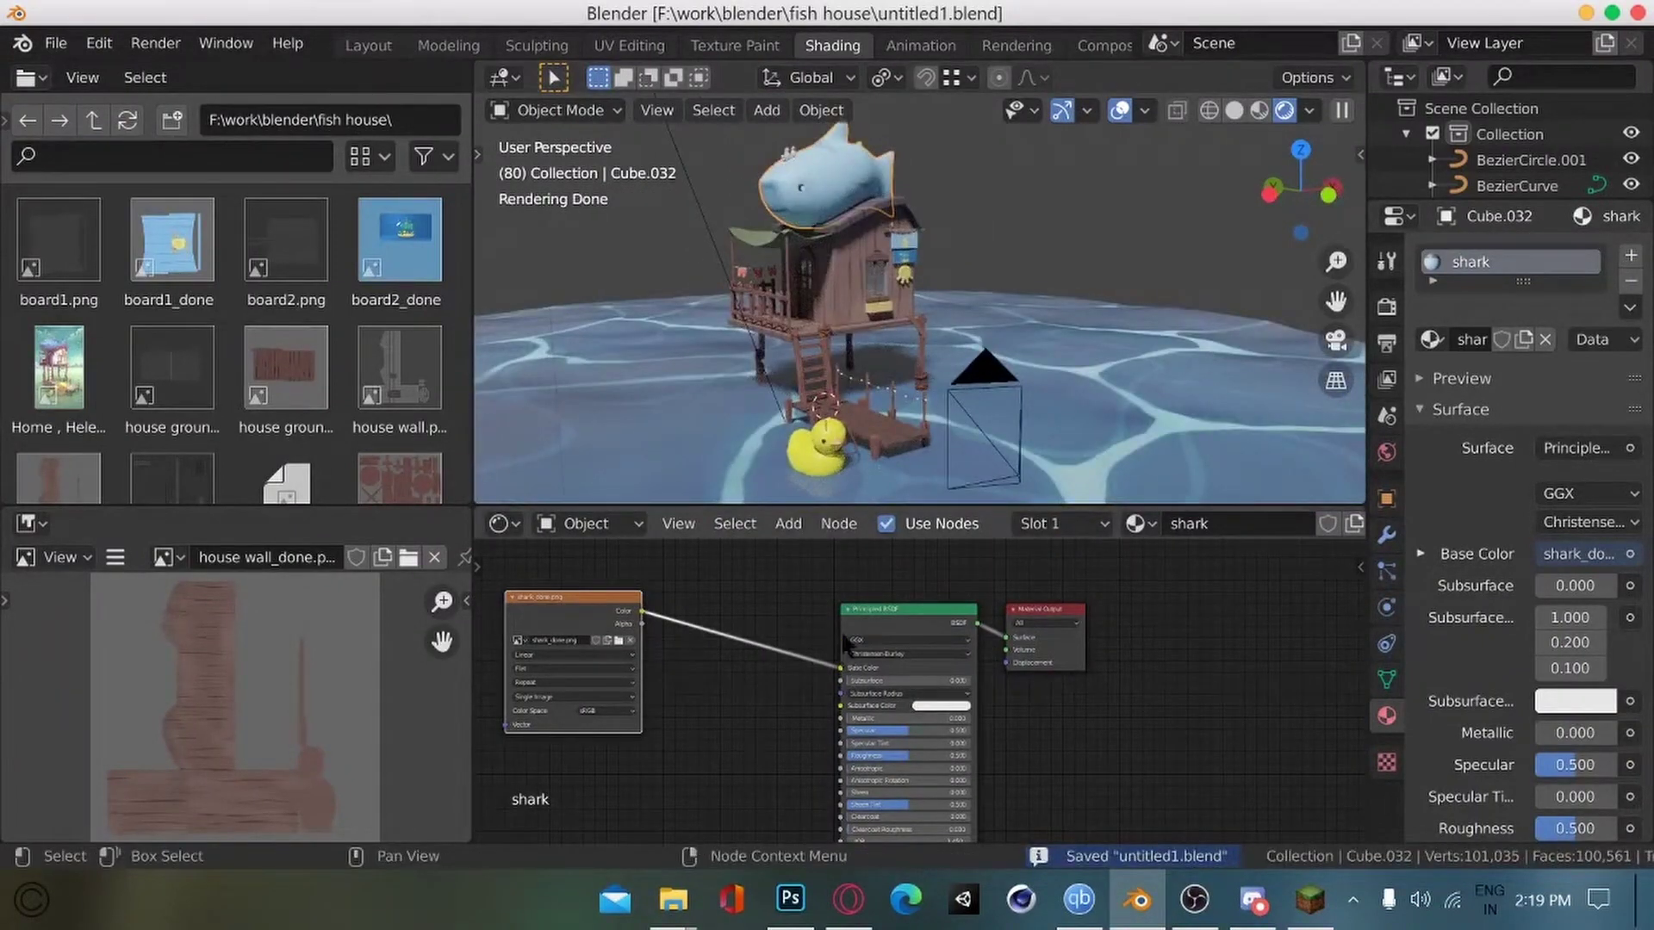
Step: Select a bird on the shark's back and set its bird material's base color to pure white
{"action": "left_click", "coordinate": [787, 157]}
{"action": "middle_click_drag", "start_coordinate": [718, 176], "coordinate": [651, 395], "text": "ctrl"}
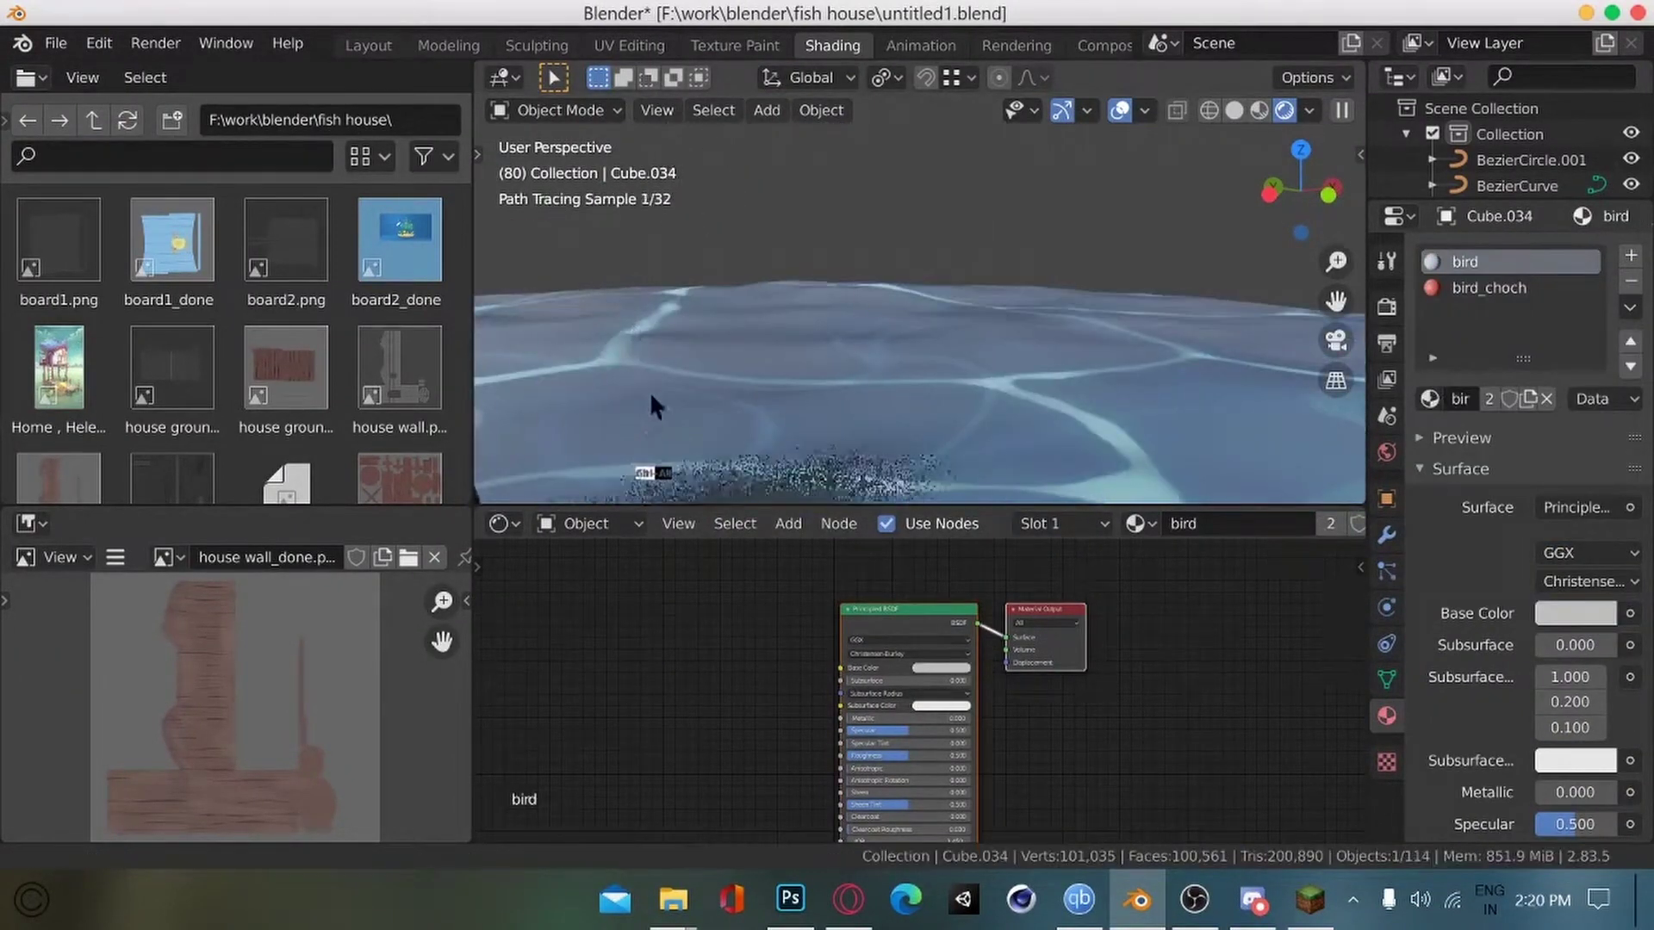
{"action": "key", "text": "KP_Decimal"}
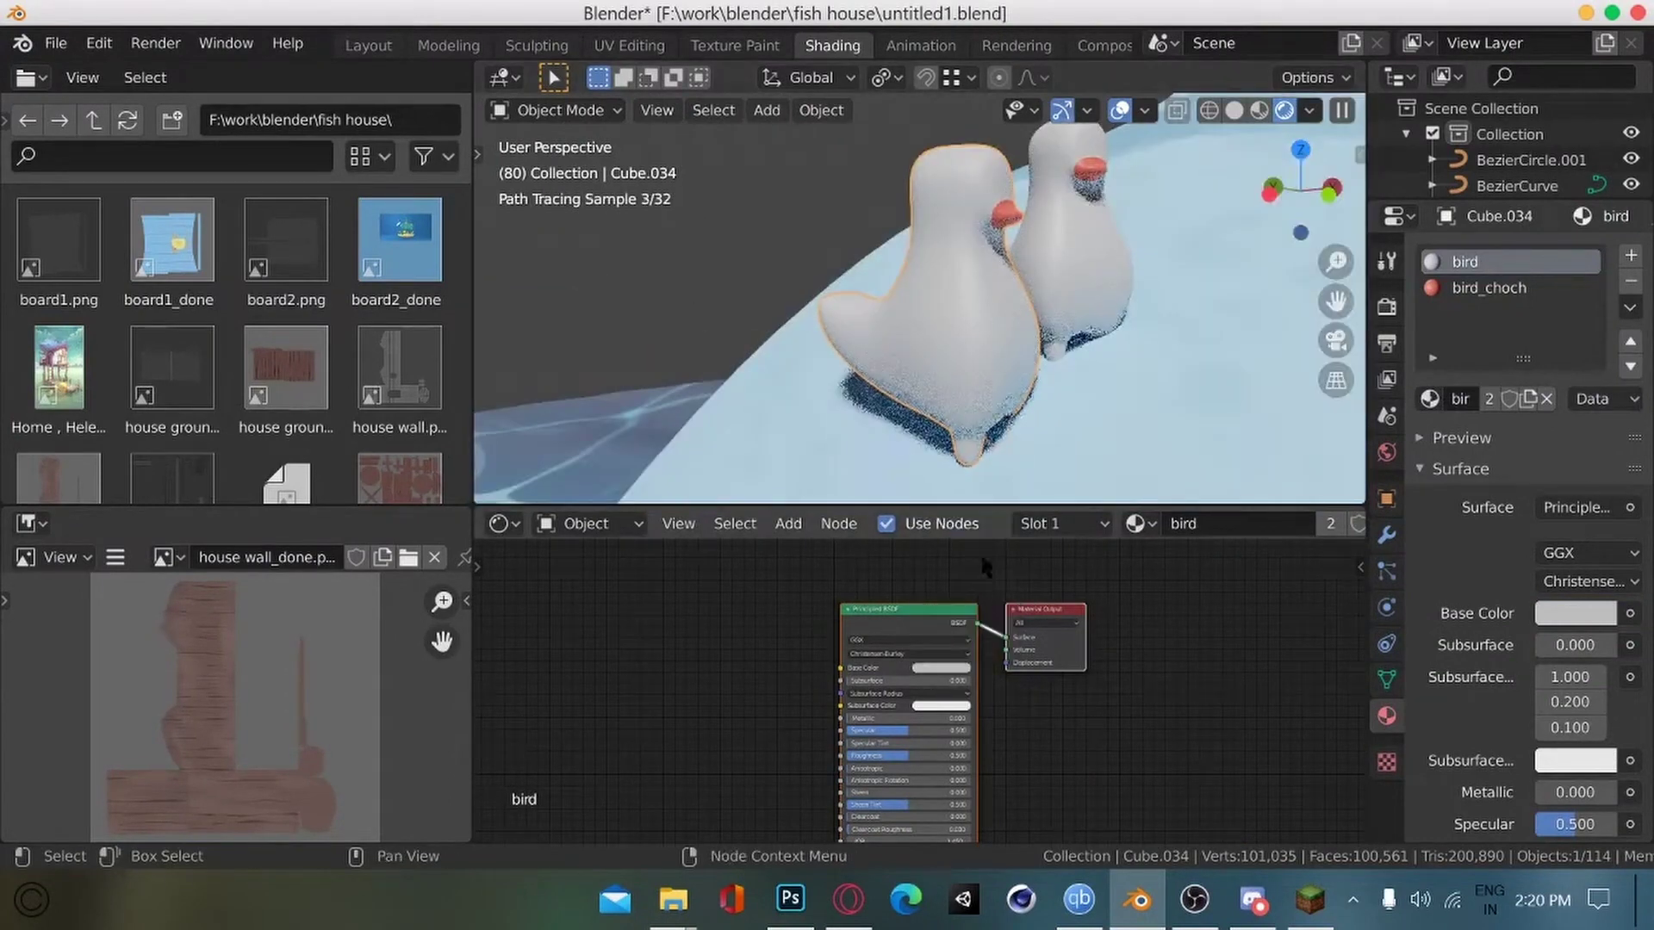
{"action": "left_click", "coordinate": [942, 669]}
{"action": "left_click_drag", "start_coordinate": [1018, 528], "coordinate": [1018, 500]}
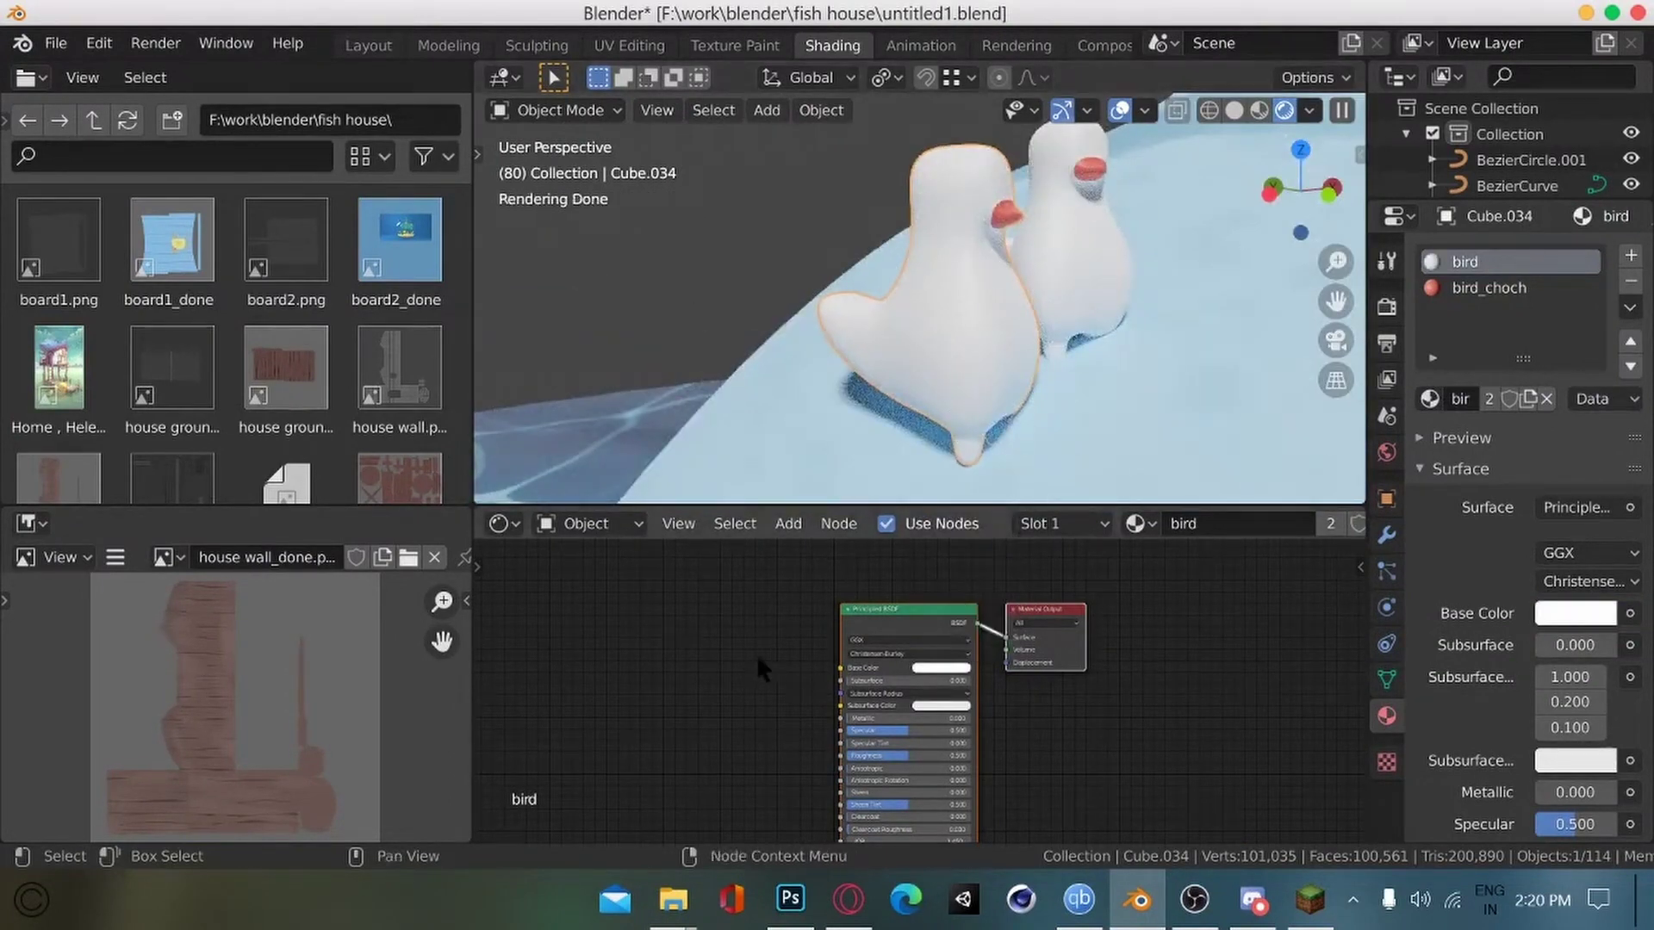
Step: Save the file with the white bird material, check the whole scene in the Layout workspace, and save again
{"action": "key", "text": "ctrl+s"}
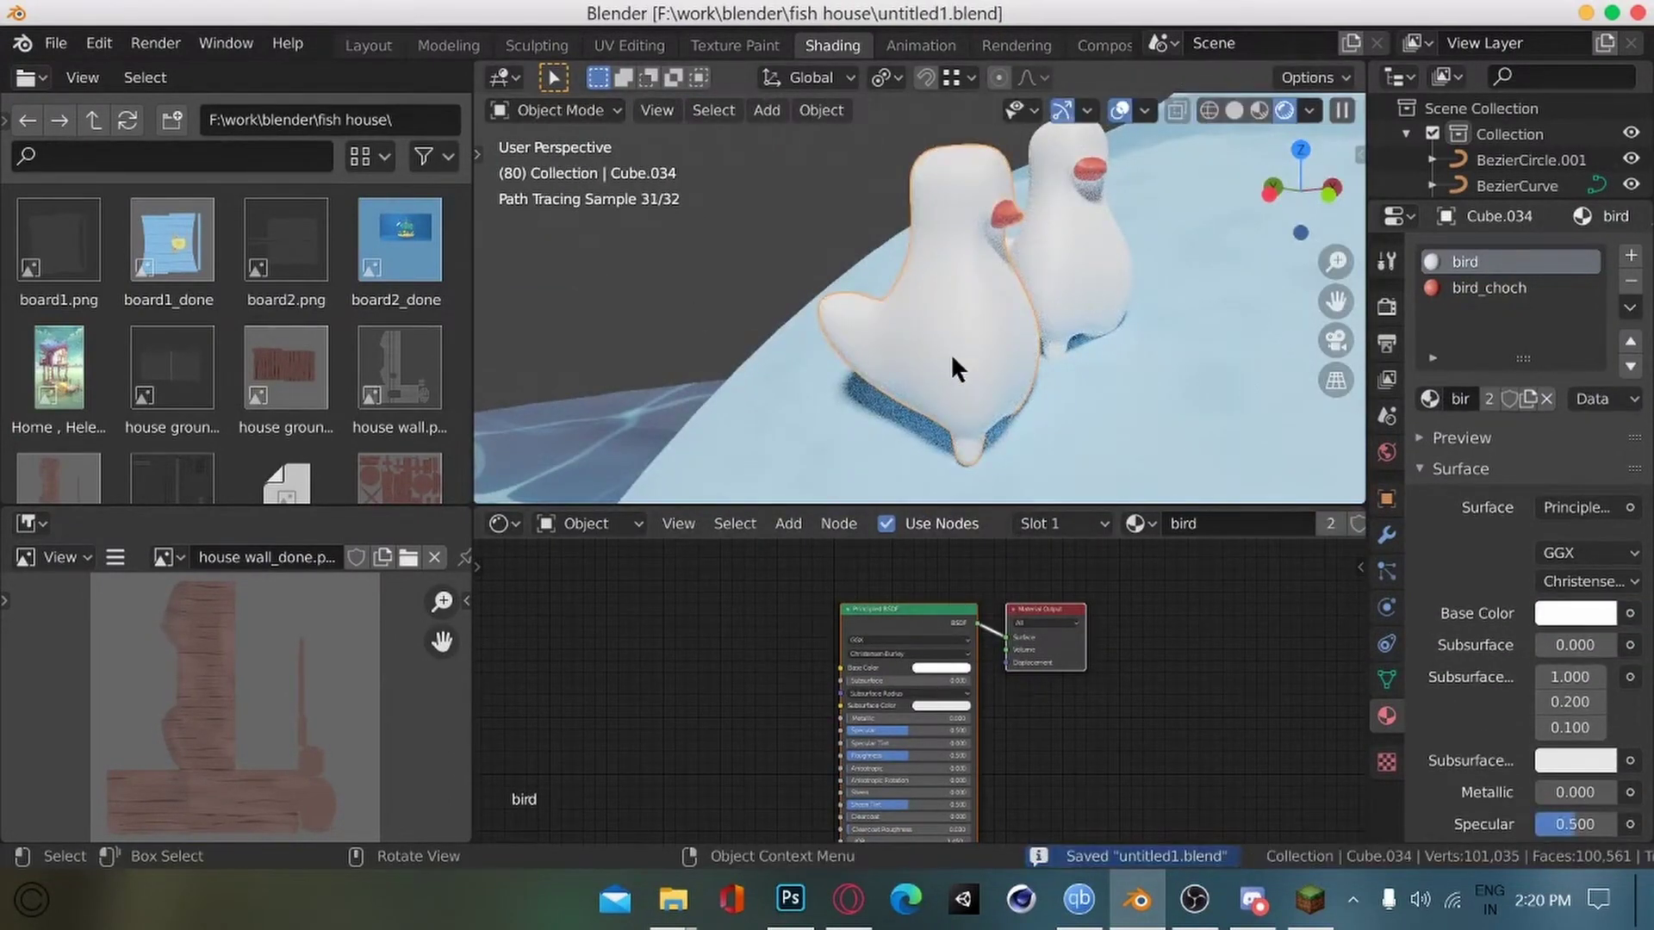
{"action": "left_click", "coordinate": [366, 49]}
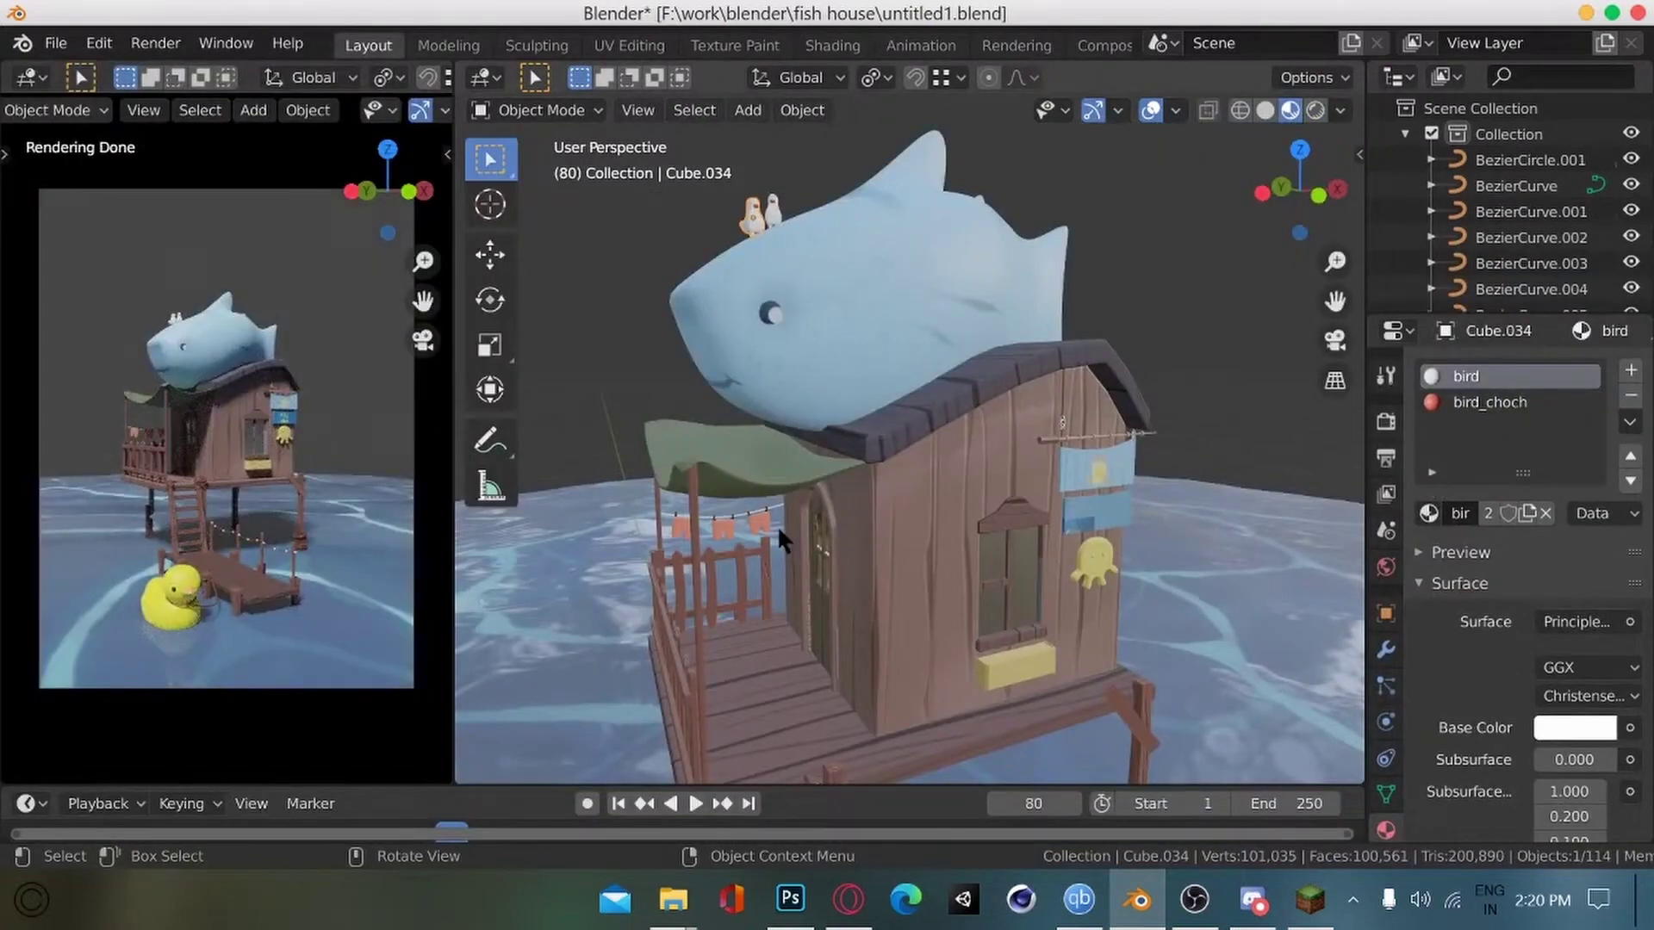
{"action": "key", "text": "ctrl+s"}
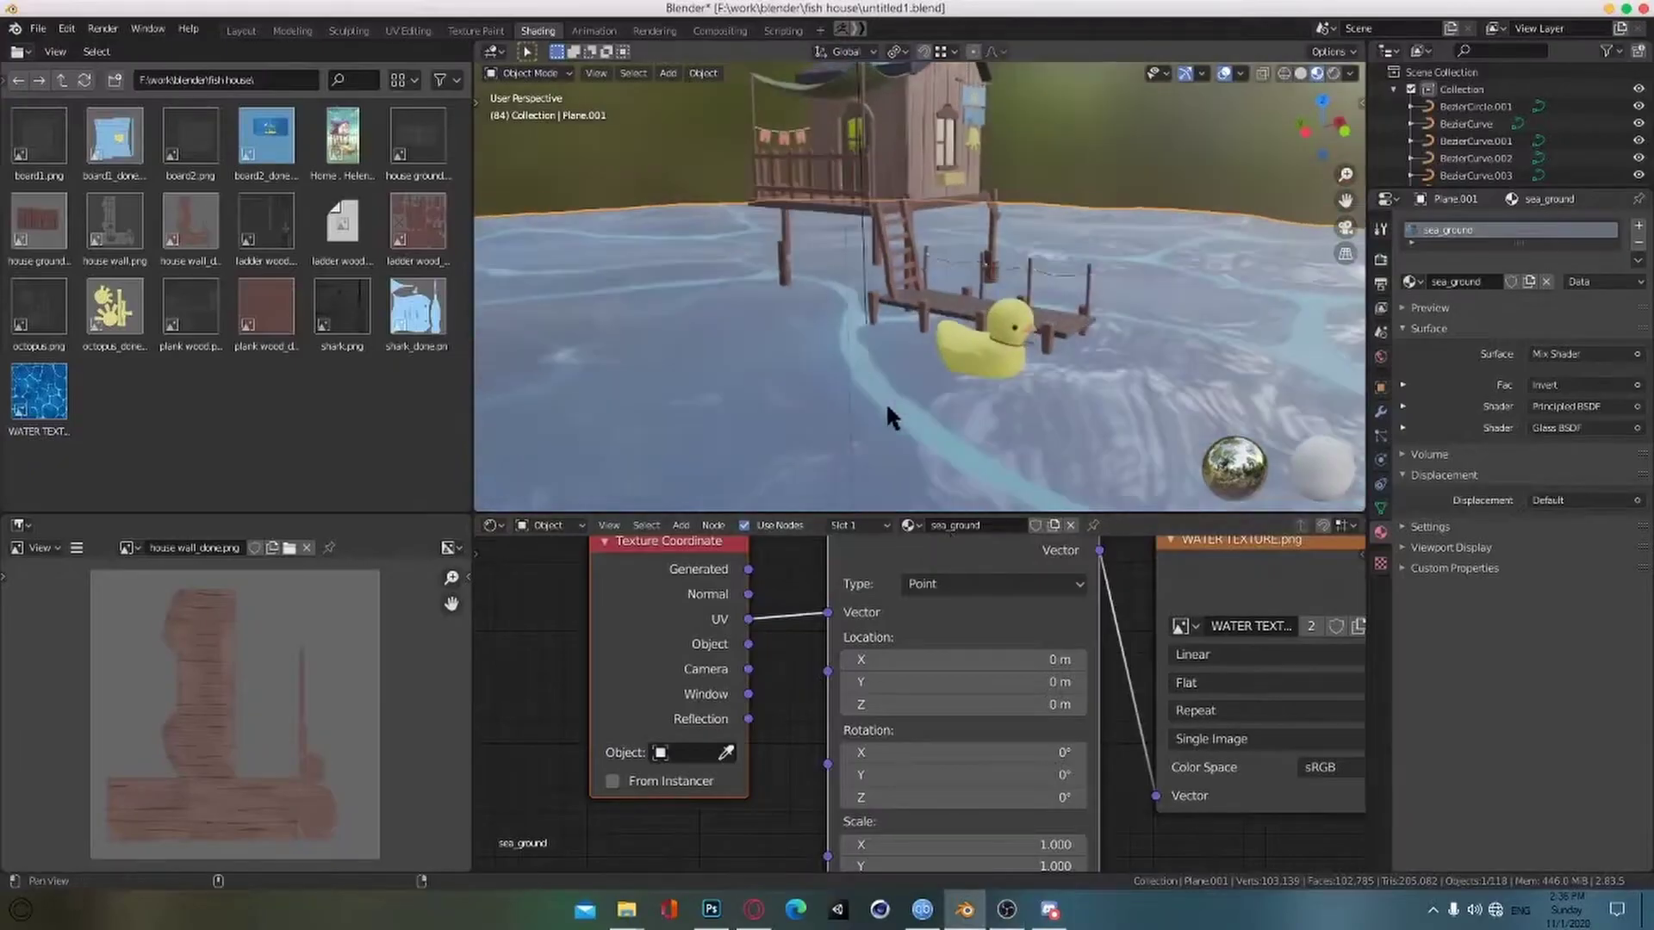
Step: Add an empty to the fish house scene and clear its rotation
{"action": "scroll", "coordinate": [879, 420], "scroll_direction": "down", "scroll_amount": 5}
{"action": "key", "text": "shift+a"}
{"action": "mouse_move", "coordinate": [758, 517]}
{"action": "left_click", "coordinate": [904, 528]}
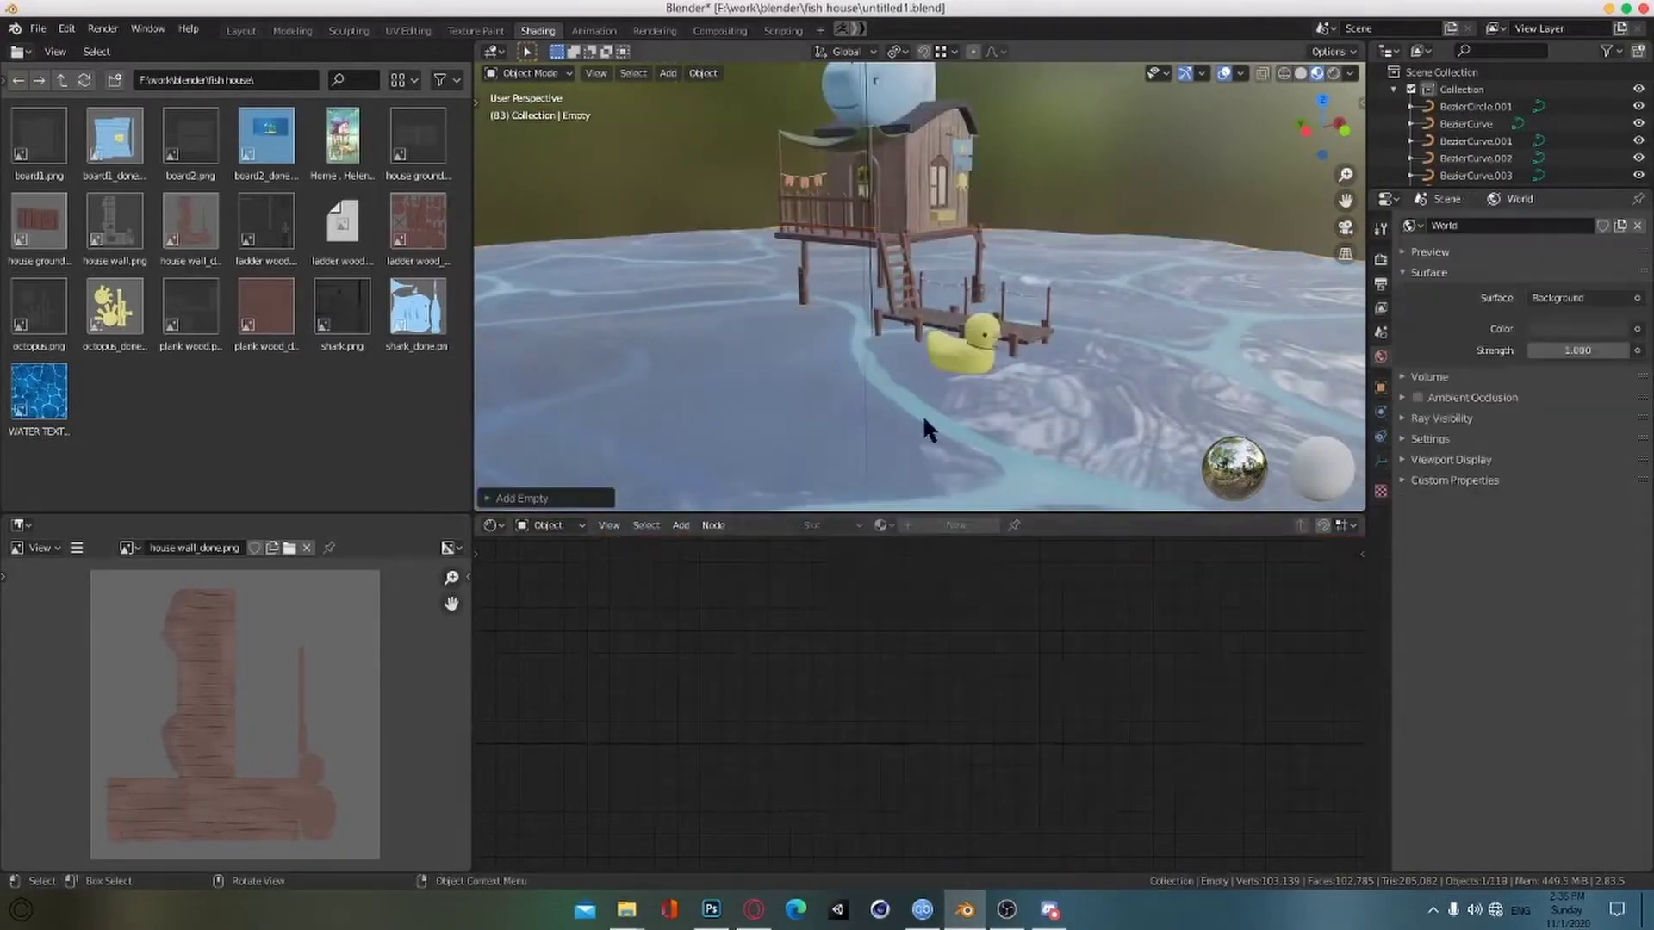
{"action": "scroll", "coordinate": [914, 316], "scroll_direction": "up", "scroll_amount": 4}
{"action": "key", "text": "alt+r"}
Step: Raise the empty along the Z axis to about 3.58 m, level with the house deck
{"action": "scroll", "coordinate": [915, 315], "scroll_direction": "down", "scroll_amount": 5}
{"action": "mouse_move", "coordinate": [914, 315]}
{"action": "middle_mouse_down"}
{"action": "mouse_move", "coordinate": [933, 336]}
{"action": "mouse_move", "coordinate": [910, 314]}
{"action": "middle_mouse_up"}
{"action": "scroll", "coordinate": [910, 314], "scroll_direction": "up", "scroll_amount": 5}
{"action": "key", "text": "g"}
{"action": "key", "text": "z"}
{"action": "left_click", "coordinate": [926, 231]}
{"action": "middle_click_drag", "start_coordinate": [930, 229], "coordinate": [947, 271]}
{"action": "scroll", "coordinate": [947, 272], "scroll_direction": "down", "scroll_amount": 5}
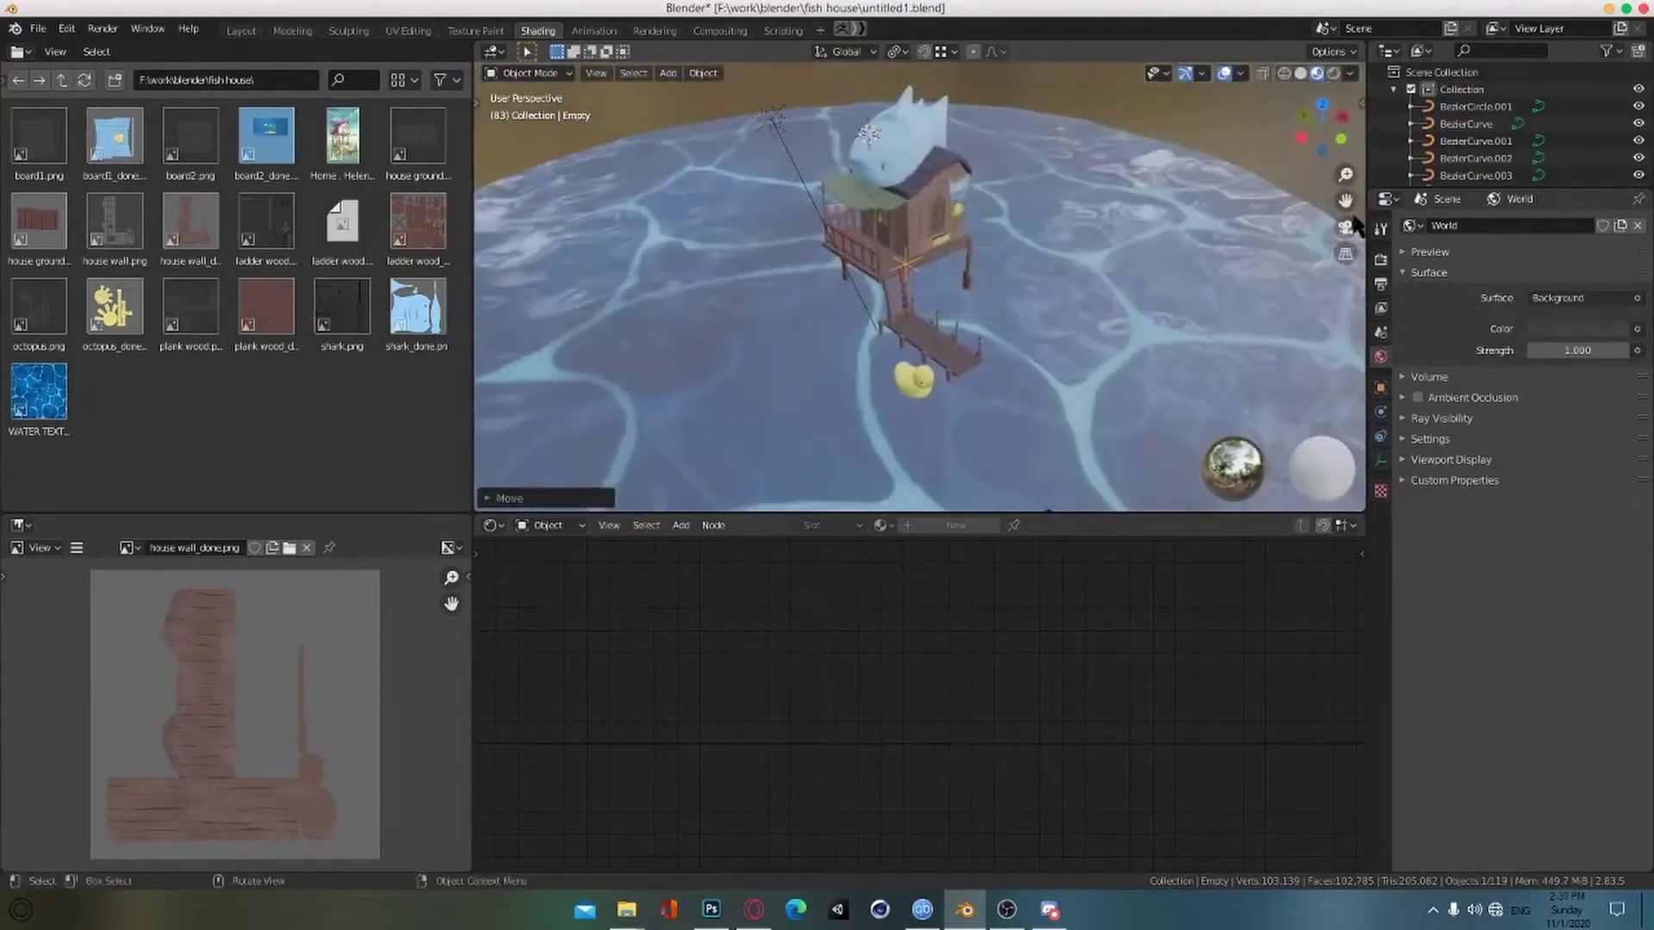
Step: Rename the empty as "texture controller"
{"action": "scroll", "coordinate": [1462, 123], "scroll_direction": "down", "scroll_amount": 5}
{"action": "scroll", "coordinate": [1462, 124], "scroll_direction": "down", "scroll_amount": 10}
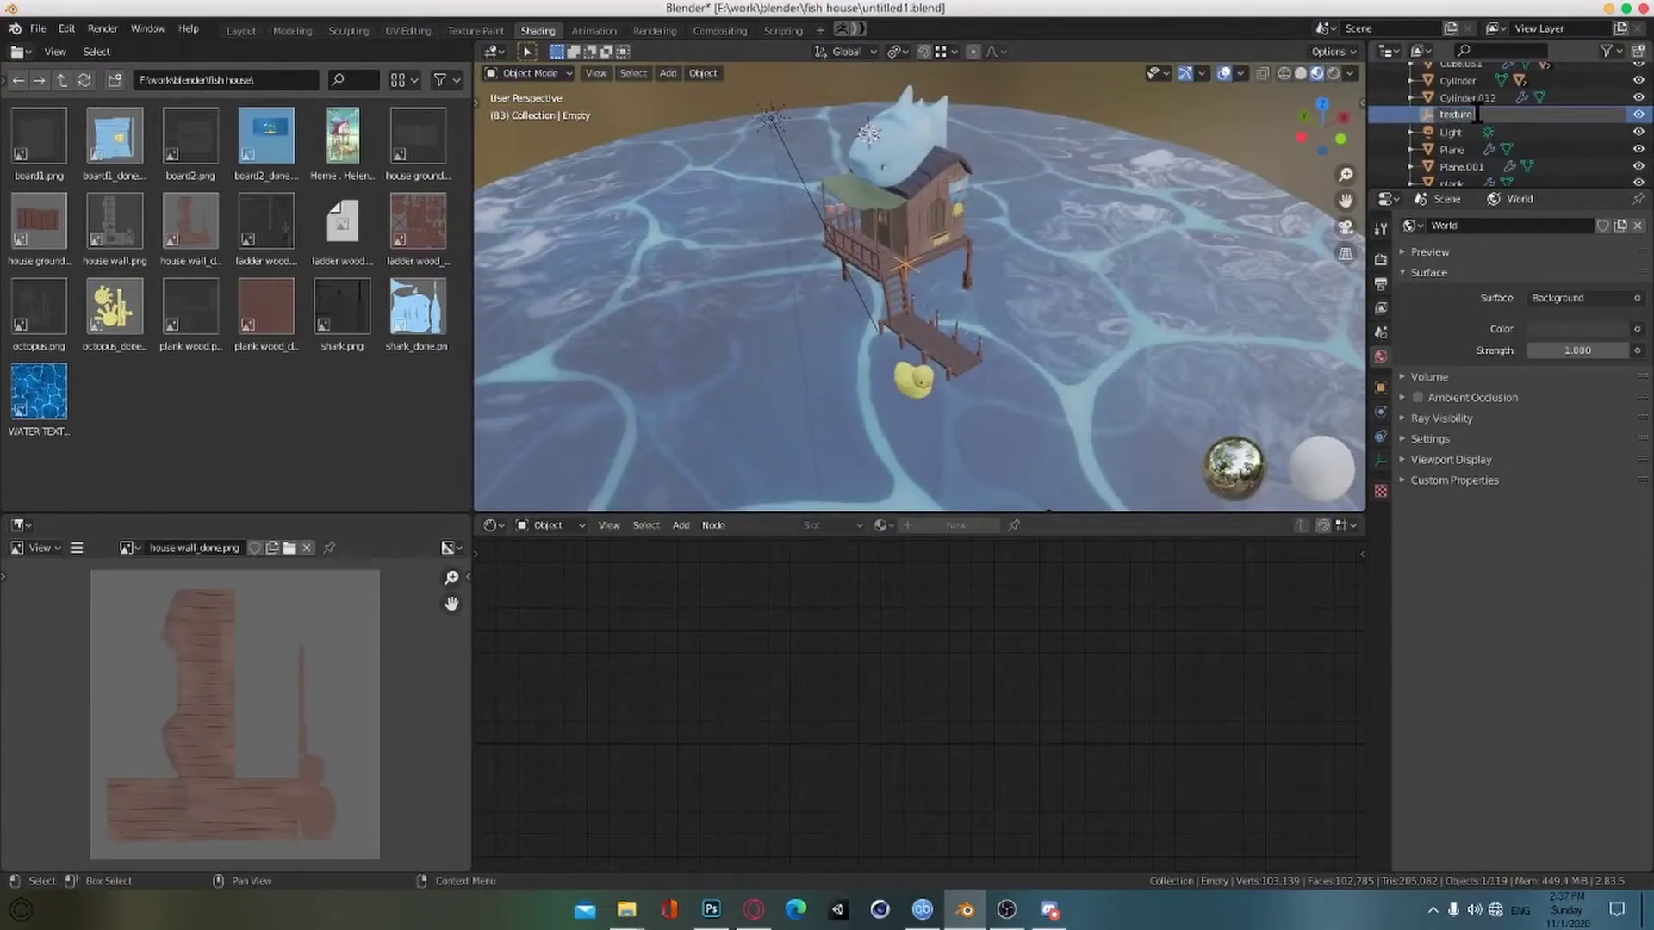
{"action": "scroll", "coordinate": [1016, 344], "scroll_direction": "up", "scroll_amount": 3}
{"action": "middle_click_drag", "start_coordinate": [990, 362], "coordinate": [990, 346]}
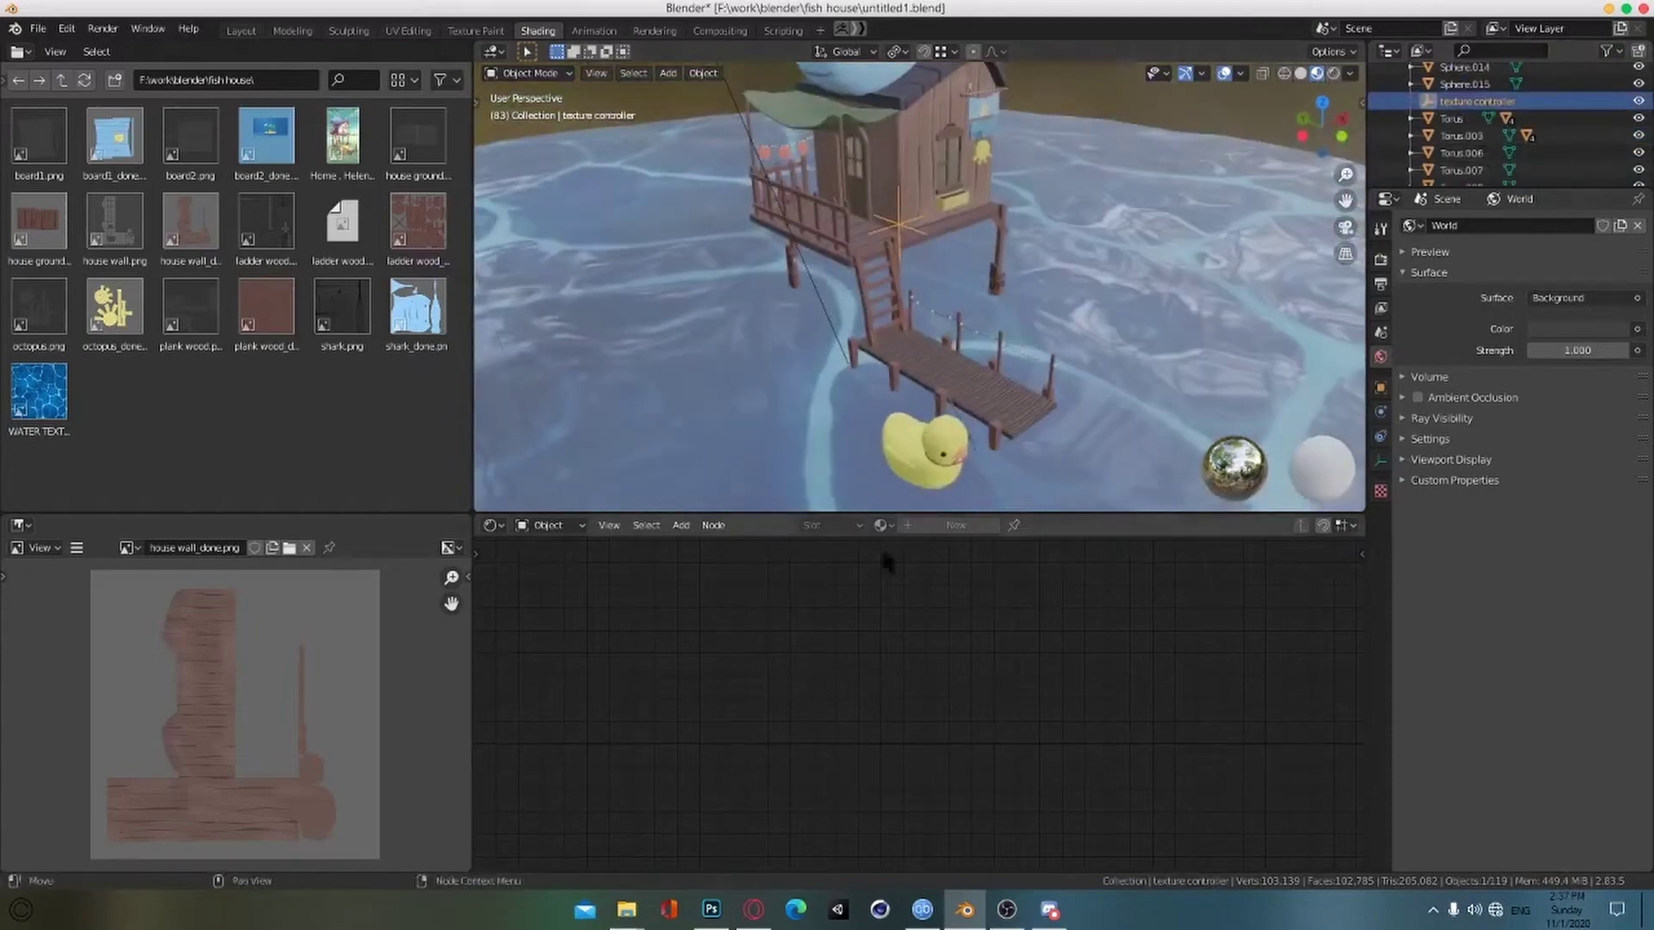
Step: In the sea plane's sea_ground material, set the Texture Coordinate node's object to texture controller
{"action": "left_click", "coordinate": [848, 473]}
{"action": "middle_click_drag", "start_coordinate": [712, 694], "coordinate": [809, 633]}
{"action": "scroll", "coordinate": [810, 632], "scroll_direction": "down", "scroll_amount": 1}
{"action": "left_click", "coordinate": [756, 684]}
{"action": "type", "text": "tex"}
{"action": "left_click", "coordinate": [818, 471]}
{"action": "scroll", "coordinate": [861, 396], "scroll_direction": "down", "scroll_amount": 3}
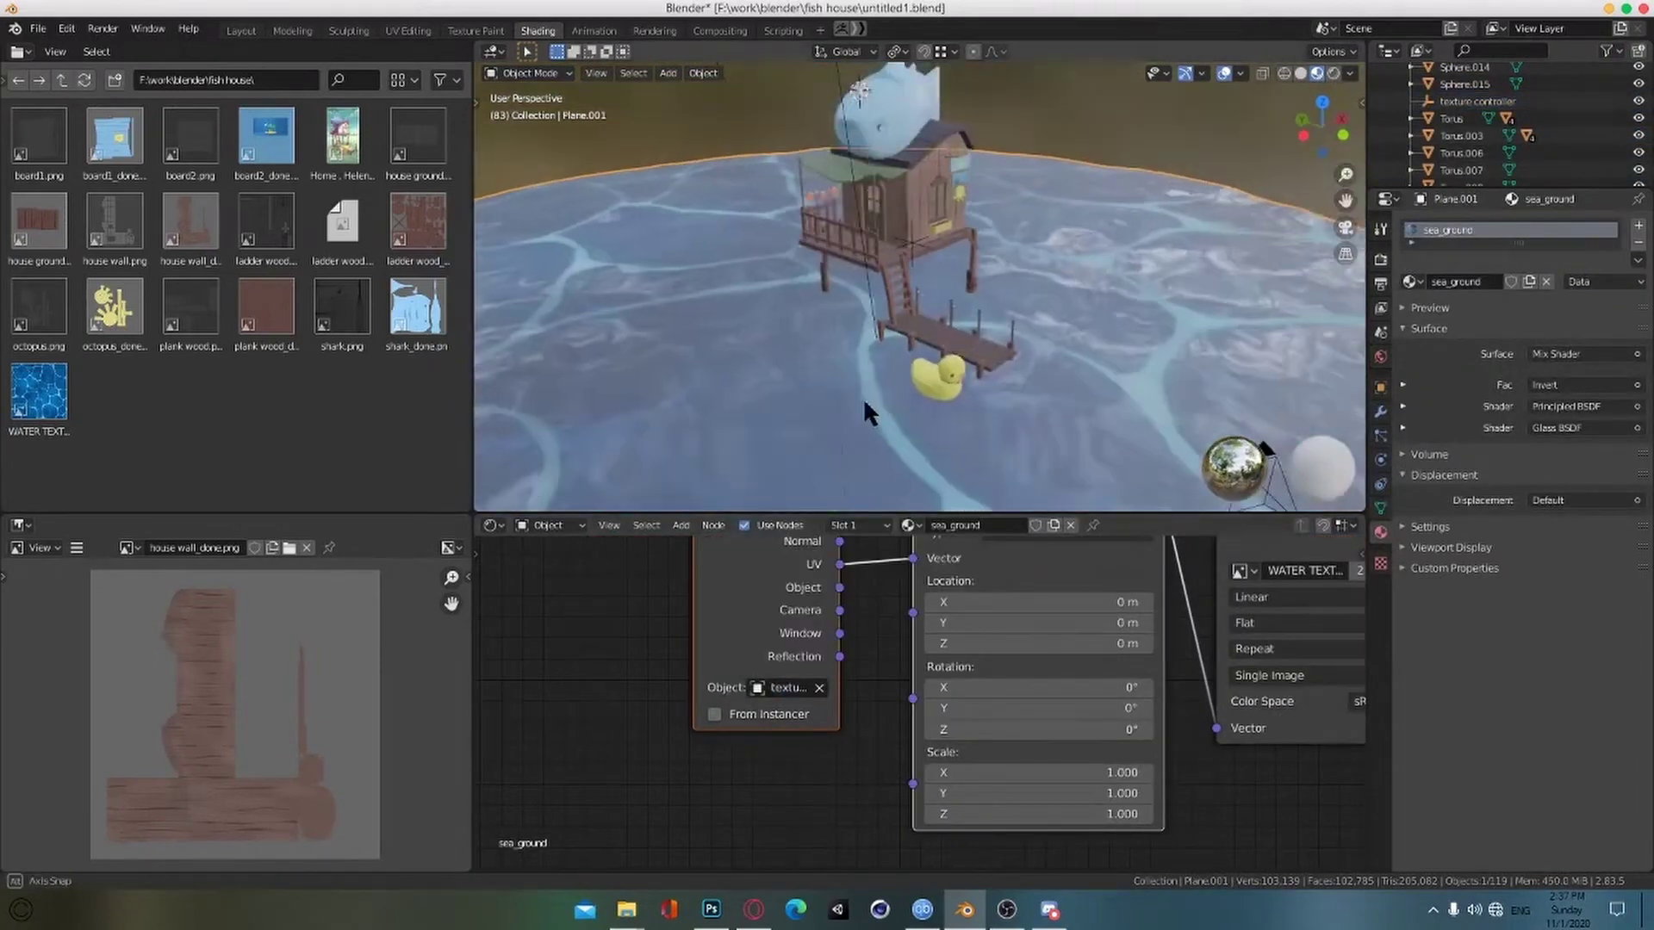
Step: Select the texture controller empty, switch to the Animation workspace, and show its main viewport in material preview
{"action": "scroll", "coordinate": [861, 396], "scroll_direction": "up", "scroll_amount": 5}
{"action": "left_click", "coordinate": [914, 190]}
{"action": "left_click", "coordinate": [595, 31]}
{"action": "middle_click_drag", "start_coordinate": [965, 405], "coordinate": [891, 447]}
{"action": "key", "text": "z"}
{"action": "left_click", "coordinate": [904, 551]}
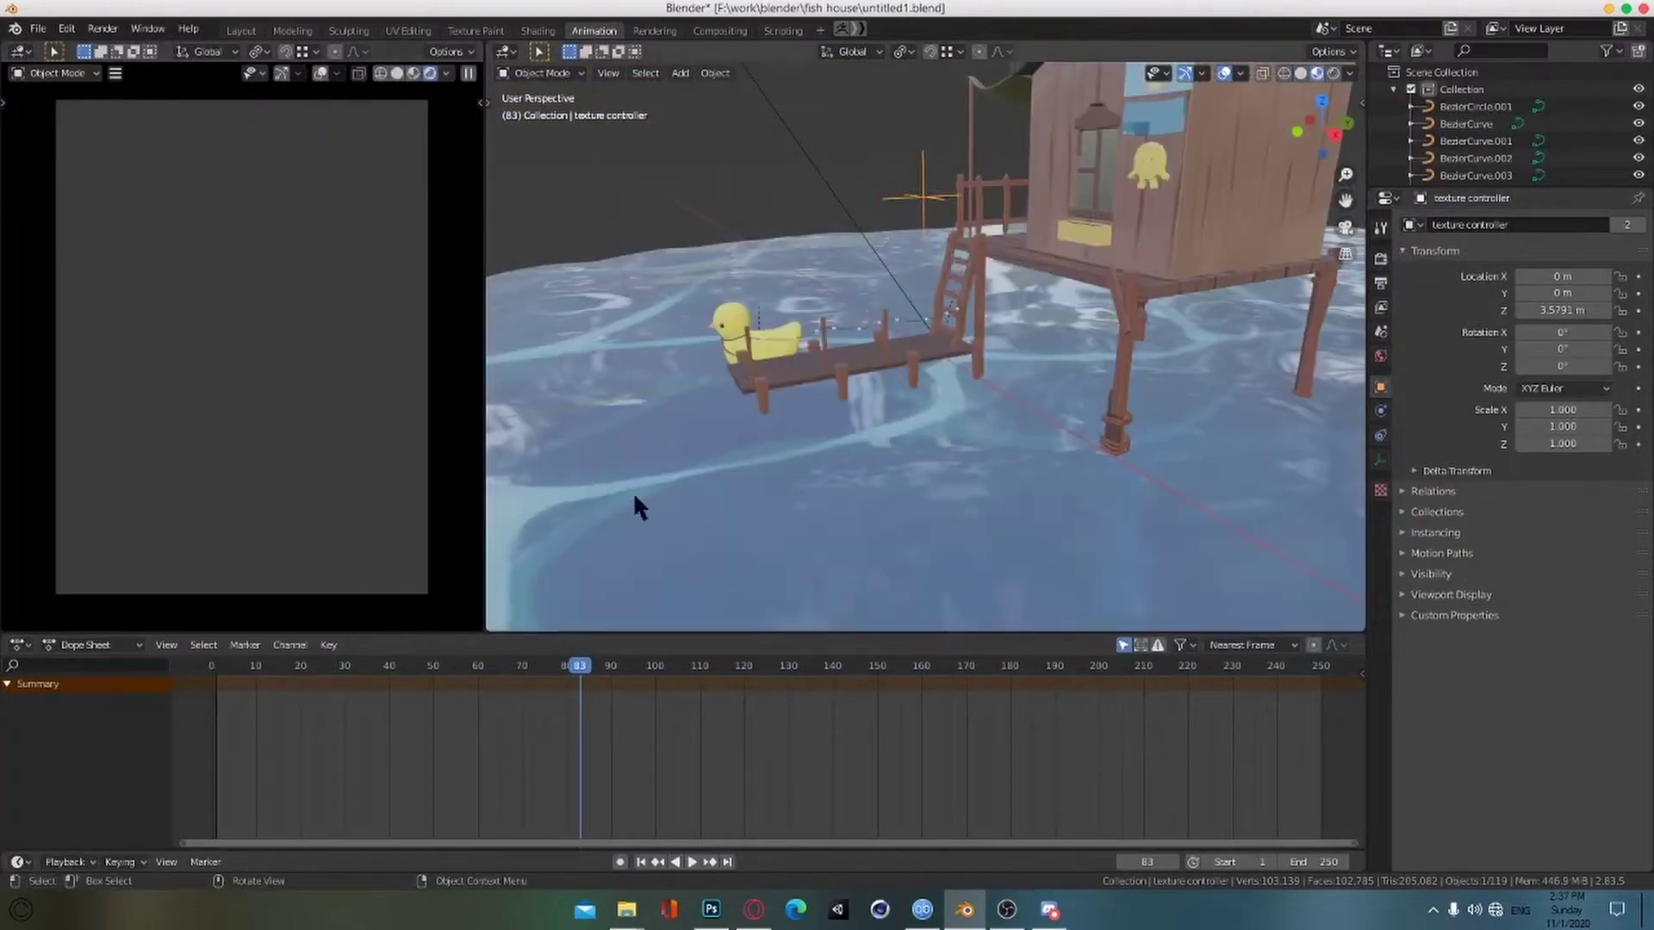
{"action": "middle_click_drag", "start_coordinate": [635, 506], "coordinate": [984, 458]}
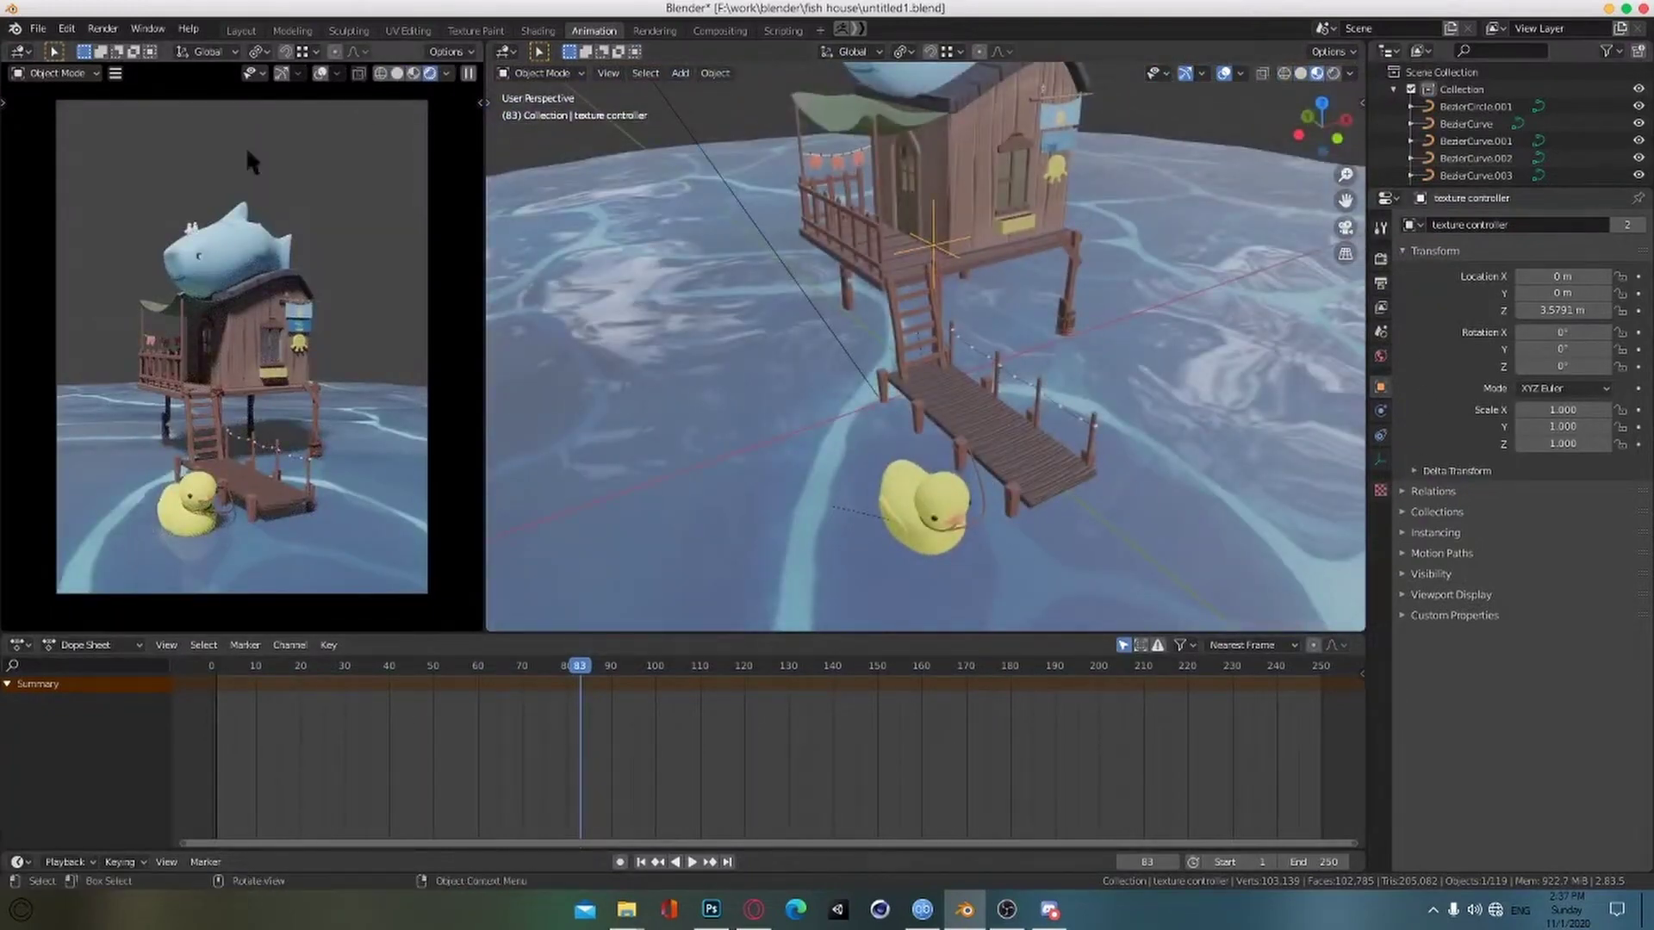
Step: Split the properties area, turn the new area into a Shader Editor, and show the sea plane's nodes in it
{"action": "left_click_drag", "start_coordinate": [1371, 868], "coordinate": [1382, 635]}
{"action": "left_click", "coordinate": [1385, 641]}
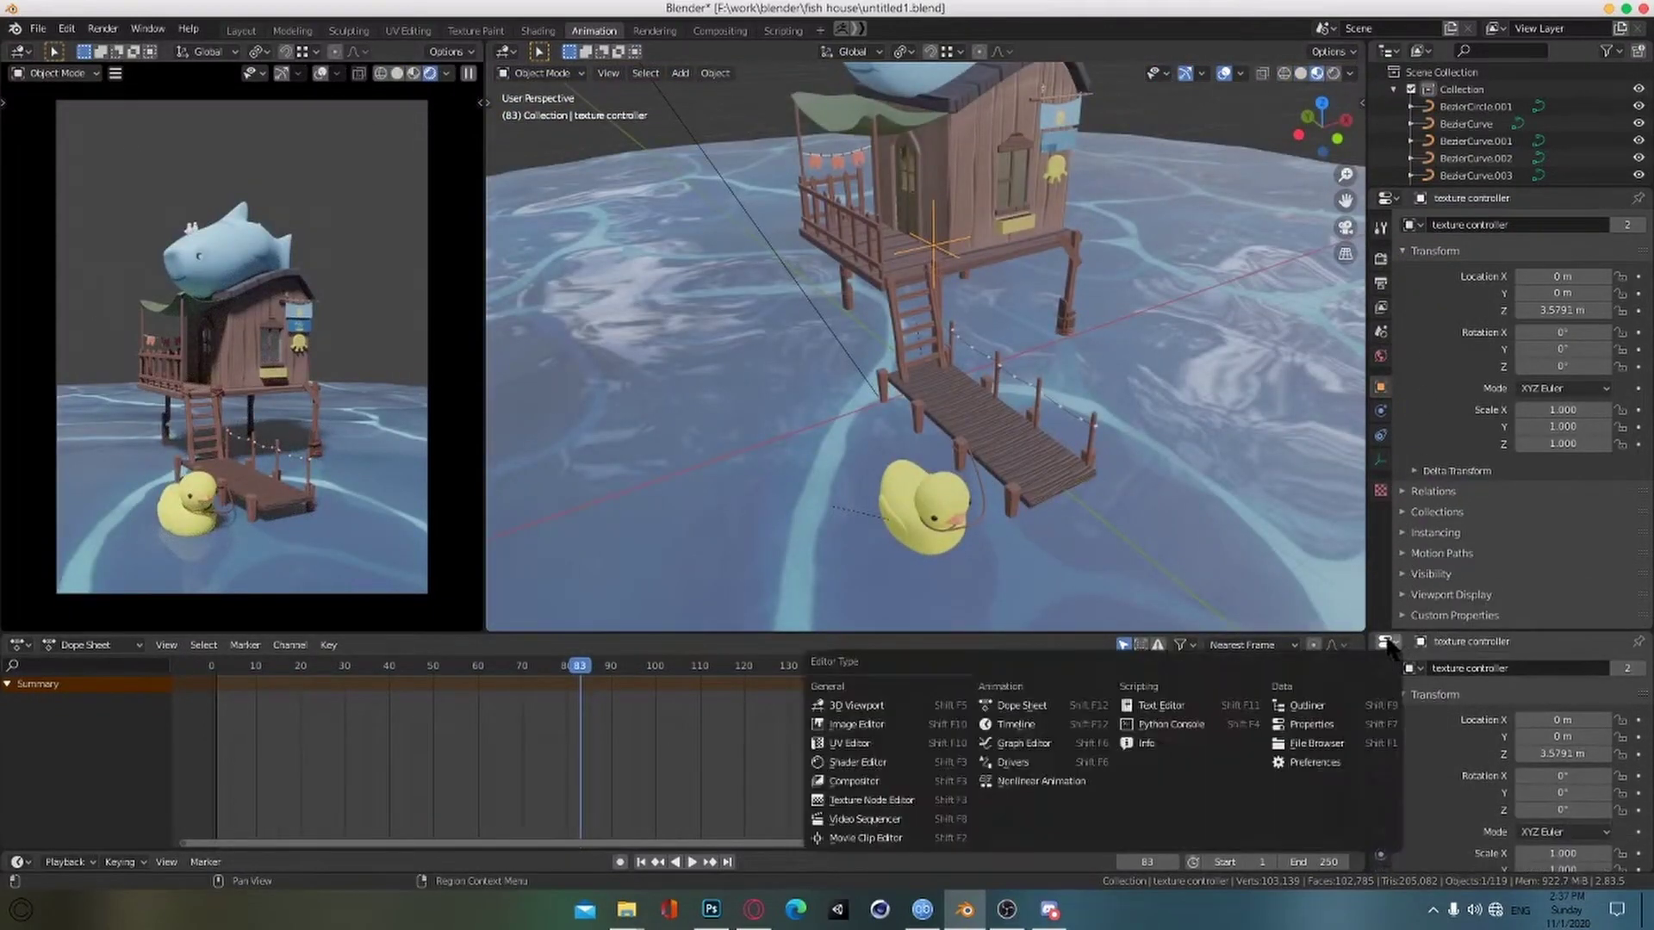
{"action": "left_click", "coordinate": [930, 764]}
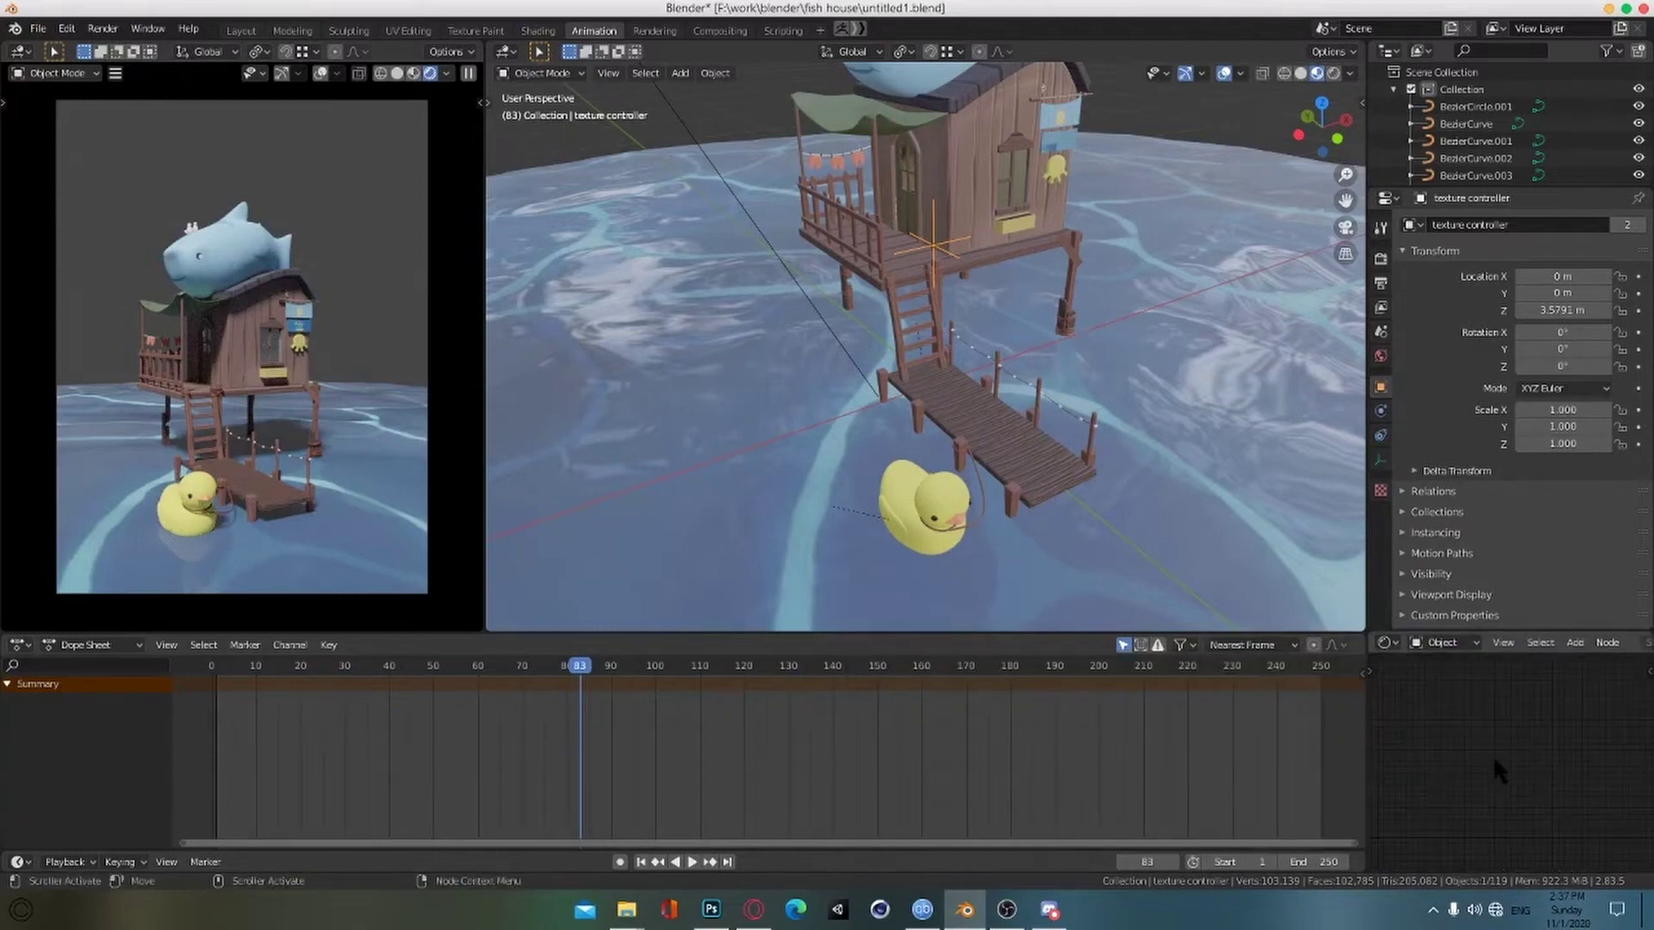
{"action": "left_click", "coordinate": [1246, 525]}
{"action": "scroll", "coordinate": [1465, 710], "scroll_direction": "up", "scroll_amount": 4}
{"action": "middle_click_drag", "start_coordinate": [1412, 726], "coordinate": [1619, 766]}
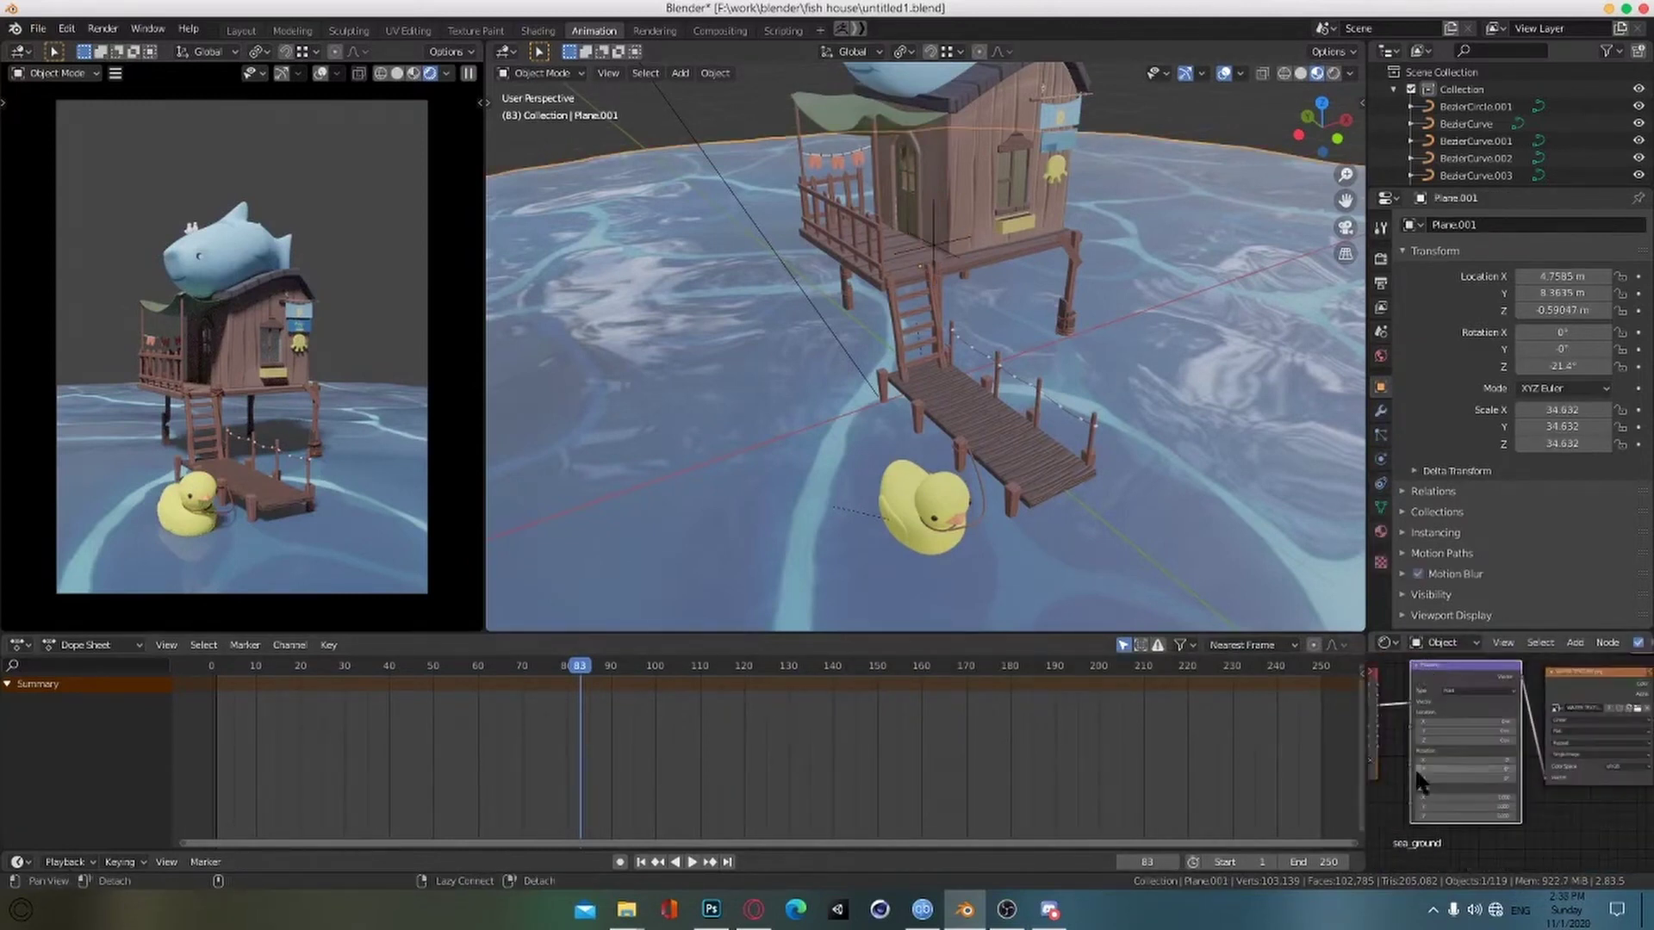
Step: Insert a rotation keyframe for the texture controller at frame 1
{"action": "key", "text": "shift+Left"}
{"action": "left_click", "coordinate": [940, 252]}
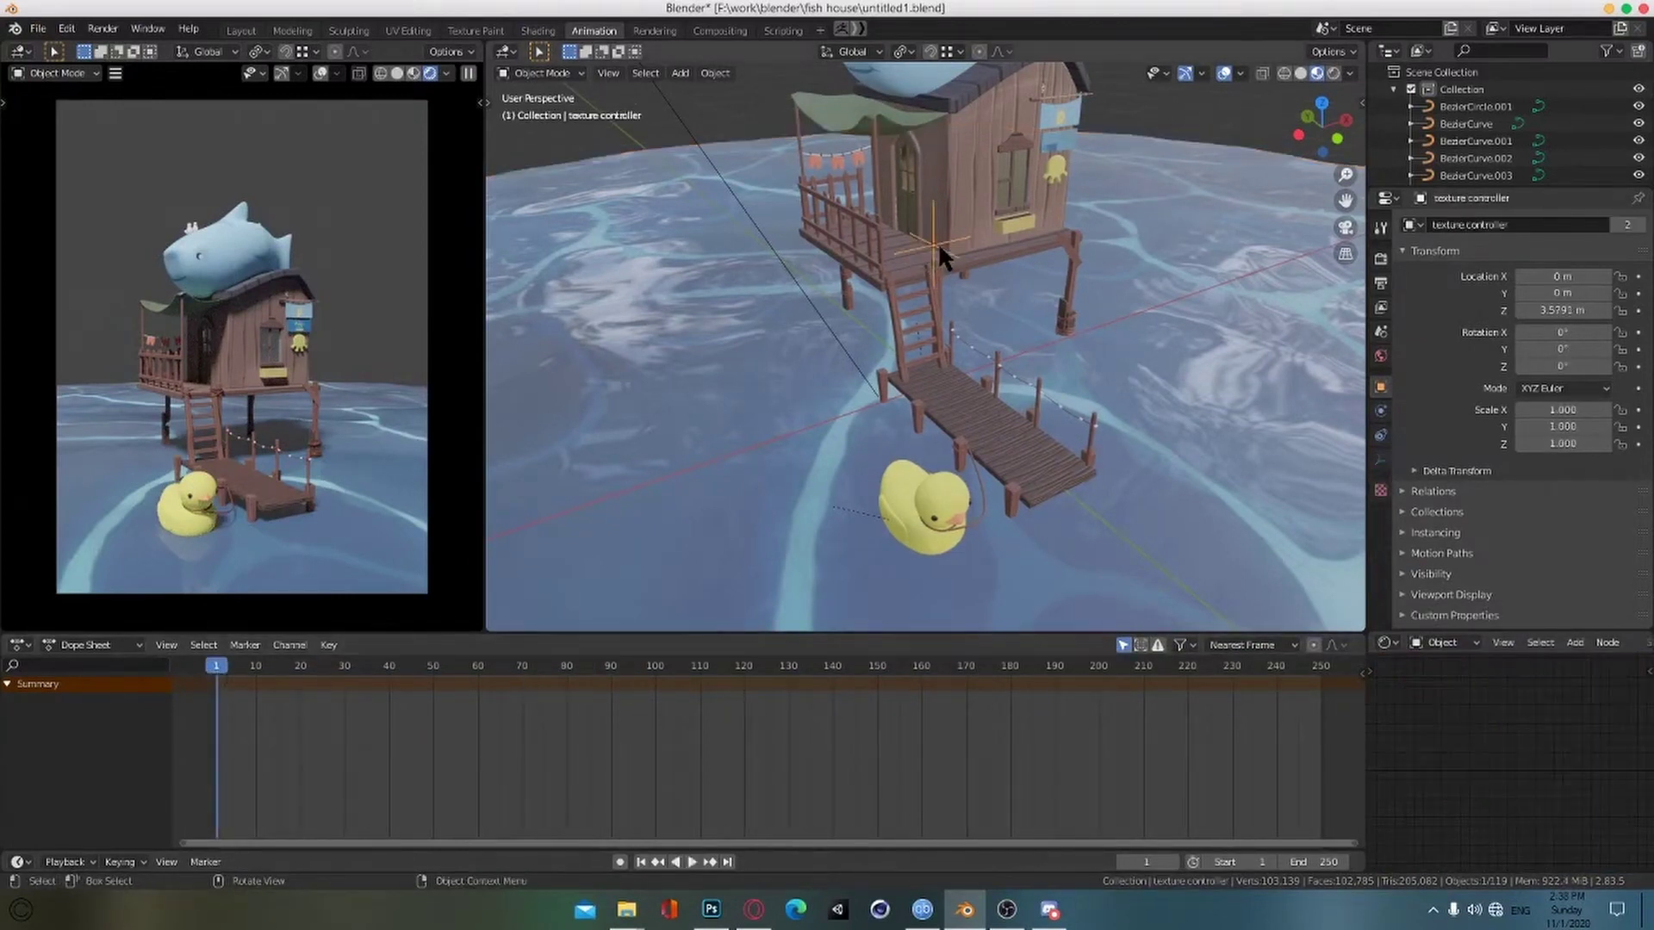
{"action": "key", "text": "i"}
{"action": "left_click", "coordinate": [918, 303]}
Step: Set the scene's end frame to 300 and the frame rate to 30 fps
{"action": "key", "text": "shift+Right"}
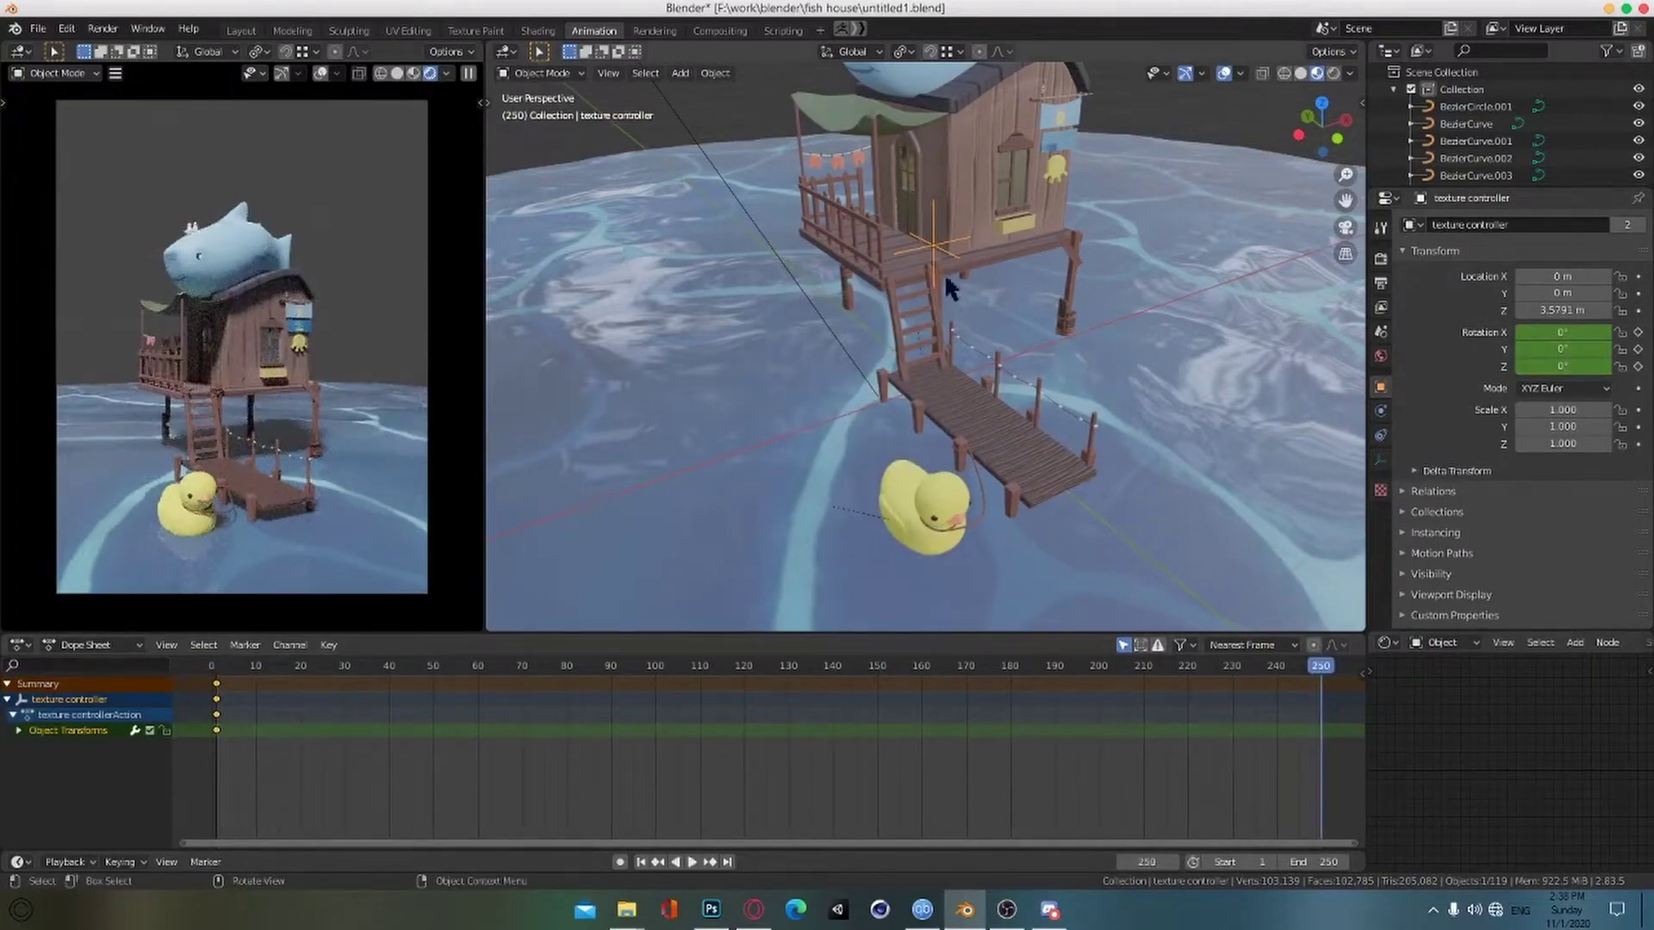
{"action": "left_click", "coordinate": [1380, 283]}
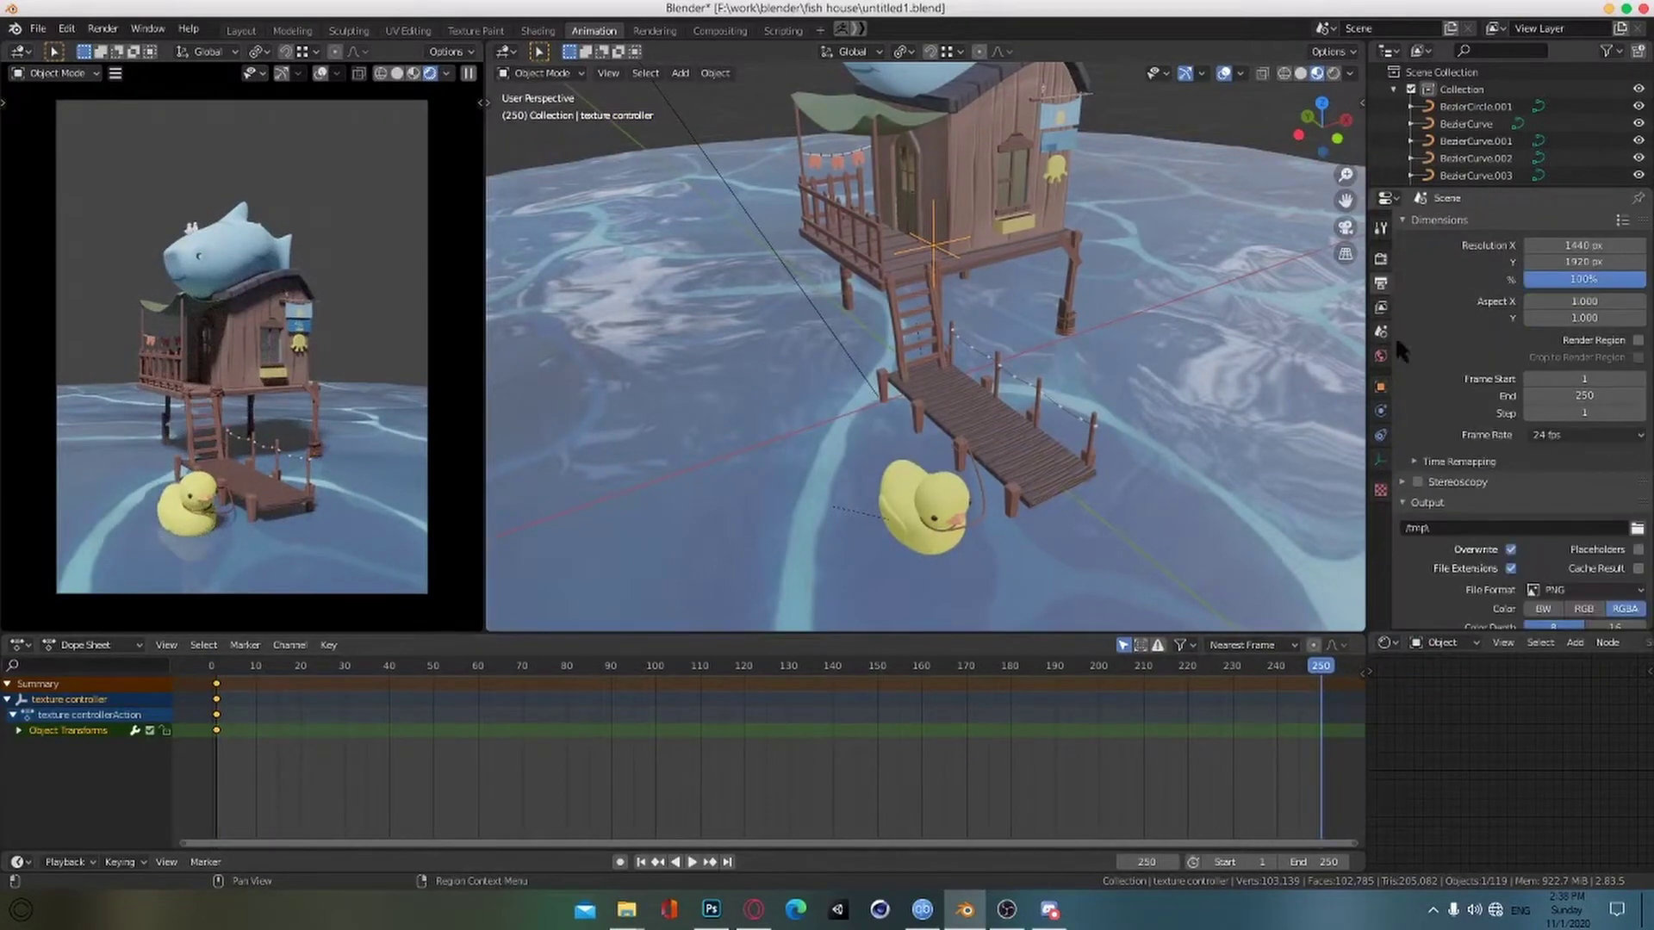
{"action": "left_click", "coordinate": [1577, 392]}
{"action": "type", "text": "300"}
{"action": "key", "text": "Return"}
{"action": "left_click", "coordinate": [1583, 437]}
{"action": "left_click", "coordinate": [1582, 523]}
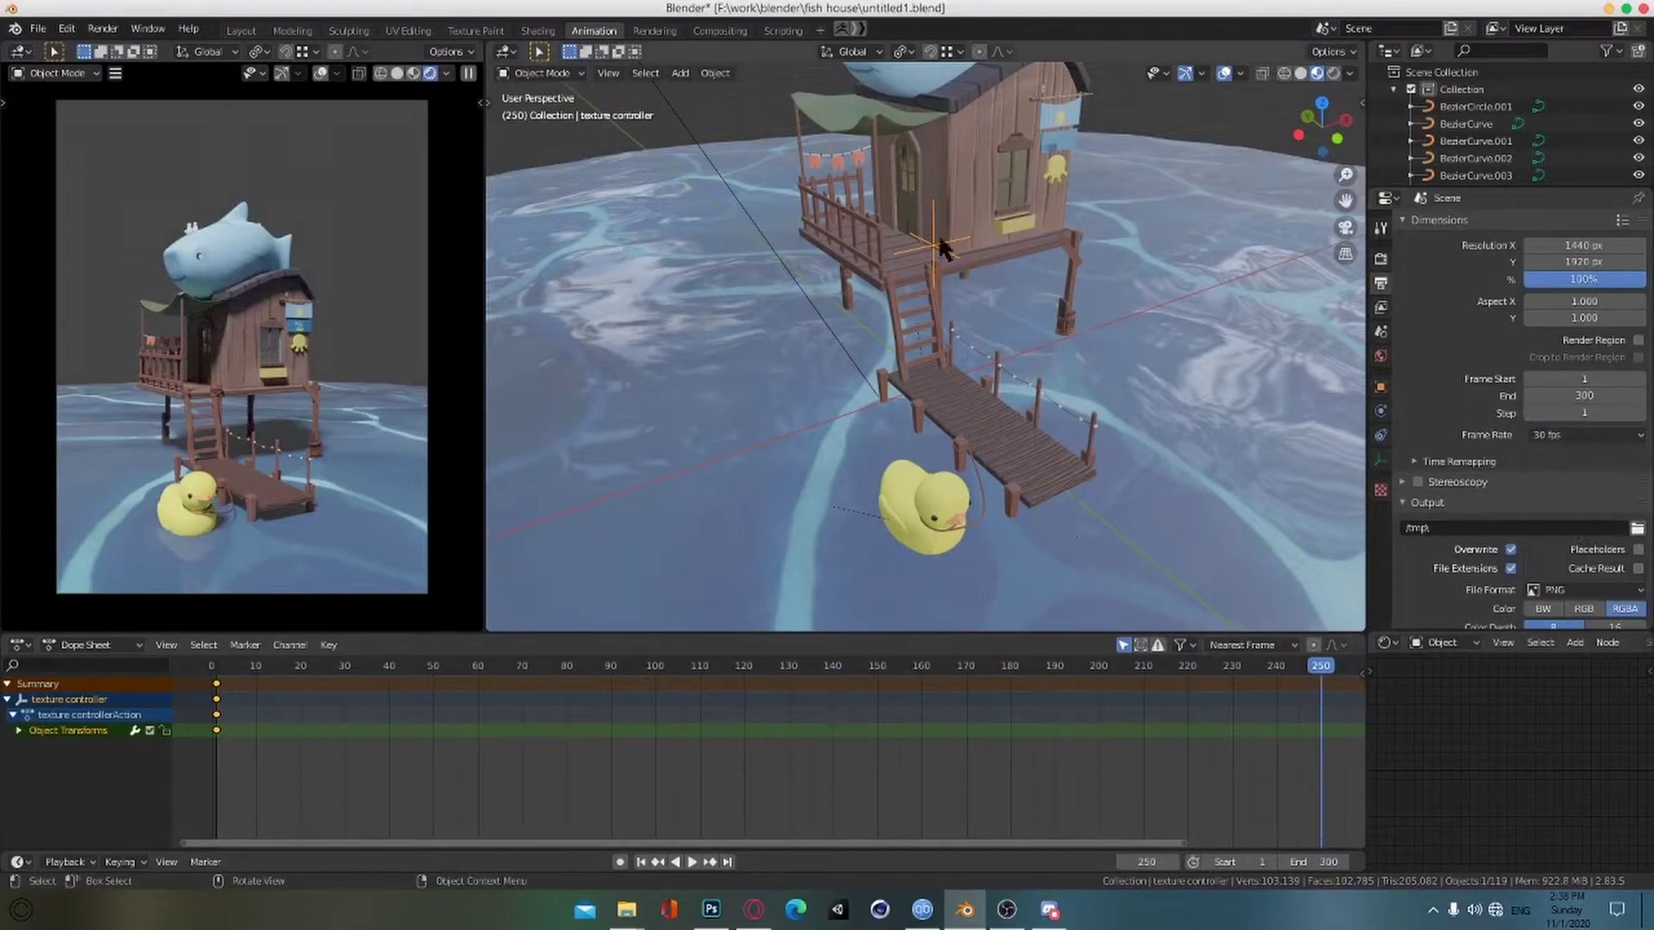
Step: Extend the visible timeline, go to frame 300, and rotate the texture controller about the Z axis
{"action": "key", "text": "shift+Up"}
{"action": "left_click_drag", "start_coordinate": [1178, 844], "coordinate": [1467, 874]}
{"action": "left_click", "coordinate": [1246, 670]}
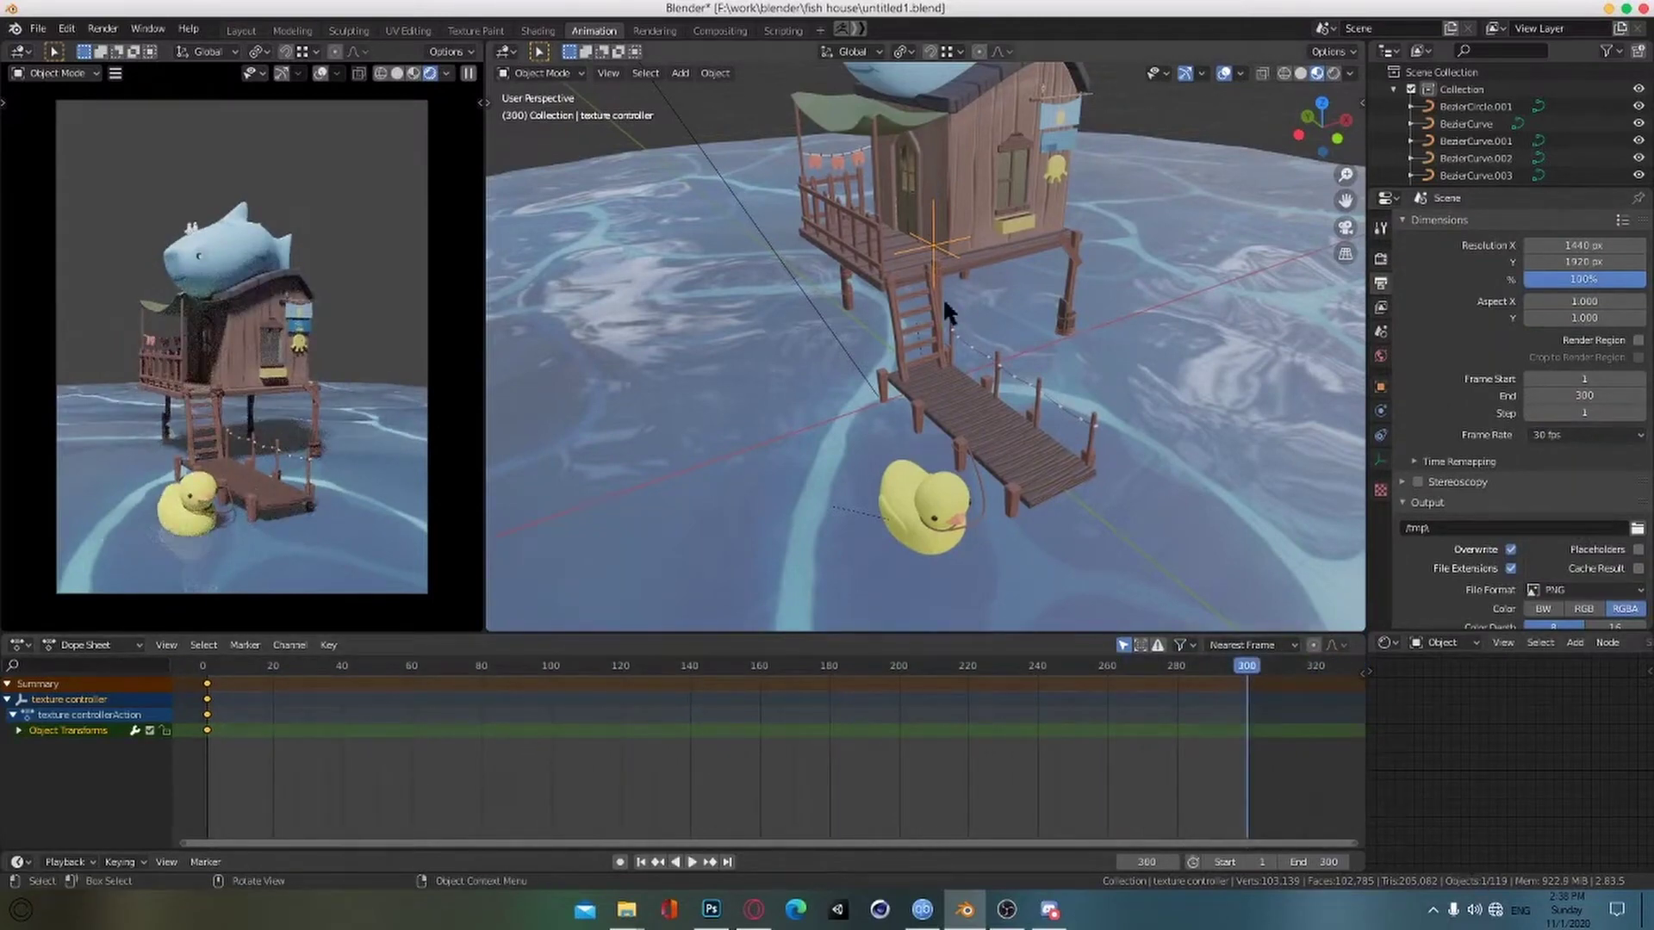
{"action": "key", "text": "r"}
{"action": "key", "text": "z"}
{"action": "key", "text": "Return"}
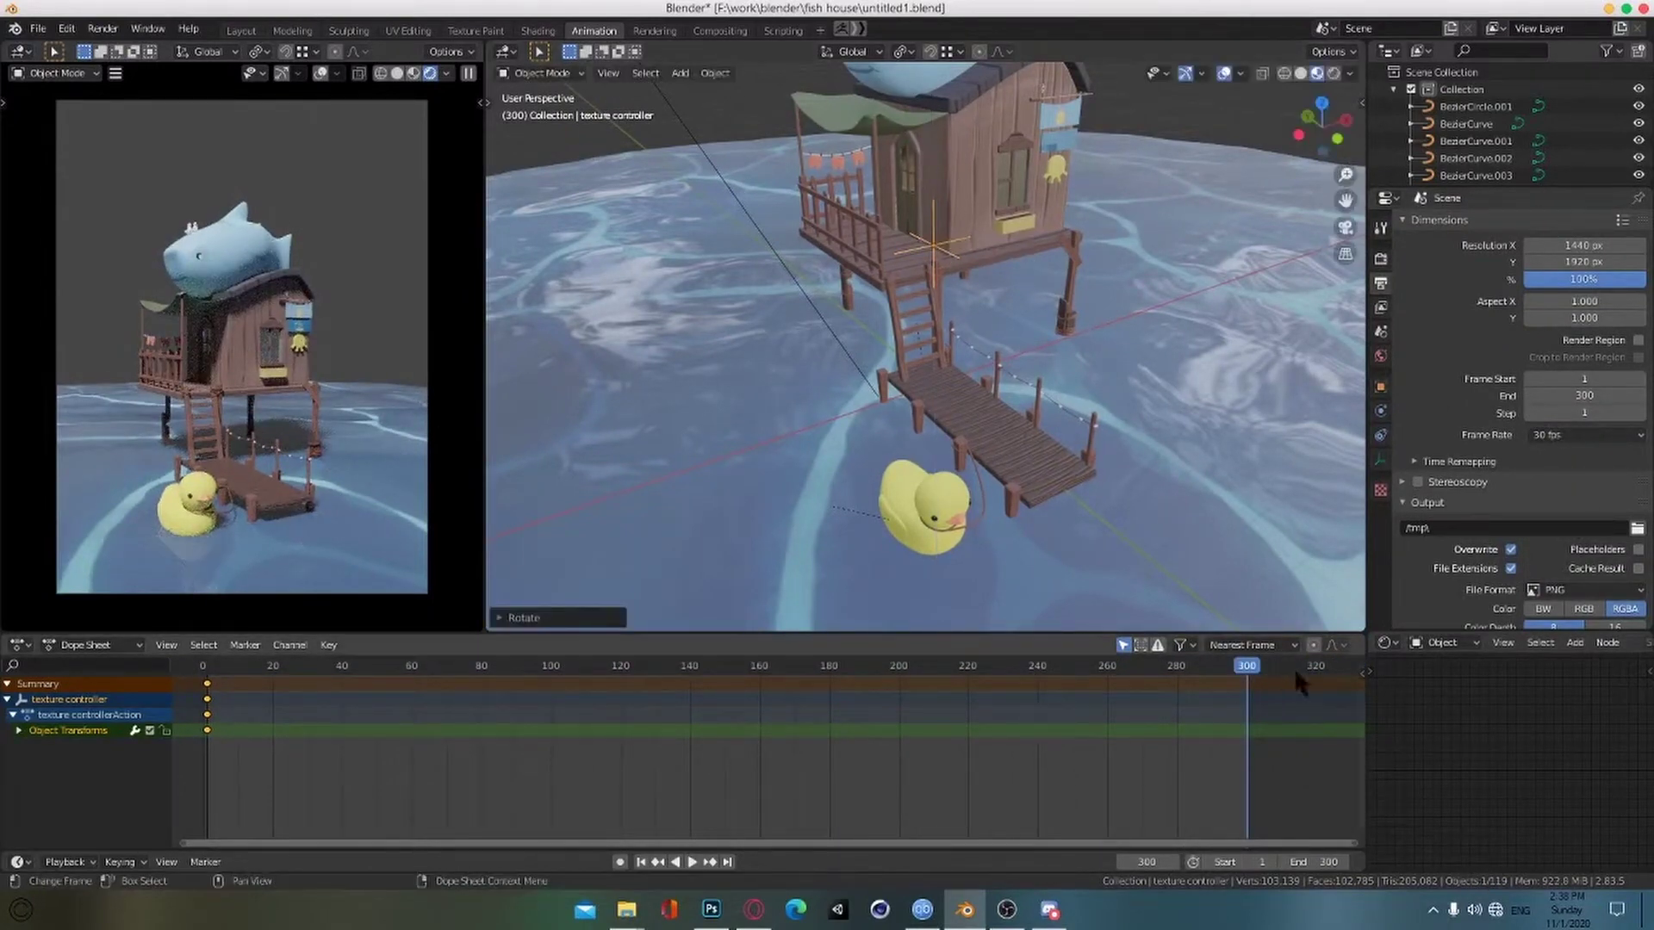
Step: Insert a rotation keyframe for the texture controller at frame 300 and play the animation
{"action": "key", "text": "i"}
{"action": "left_click", "coordinate": [990, 256]}
{"action": "key", "text": "space"}
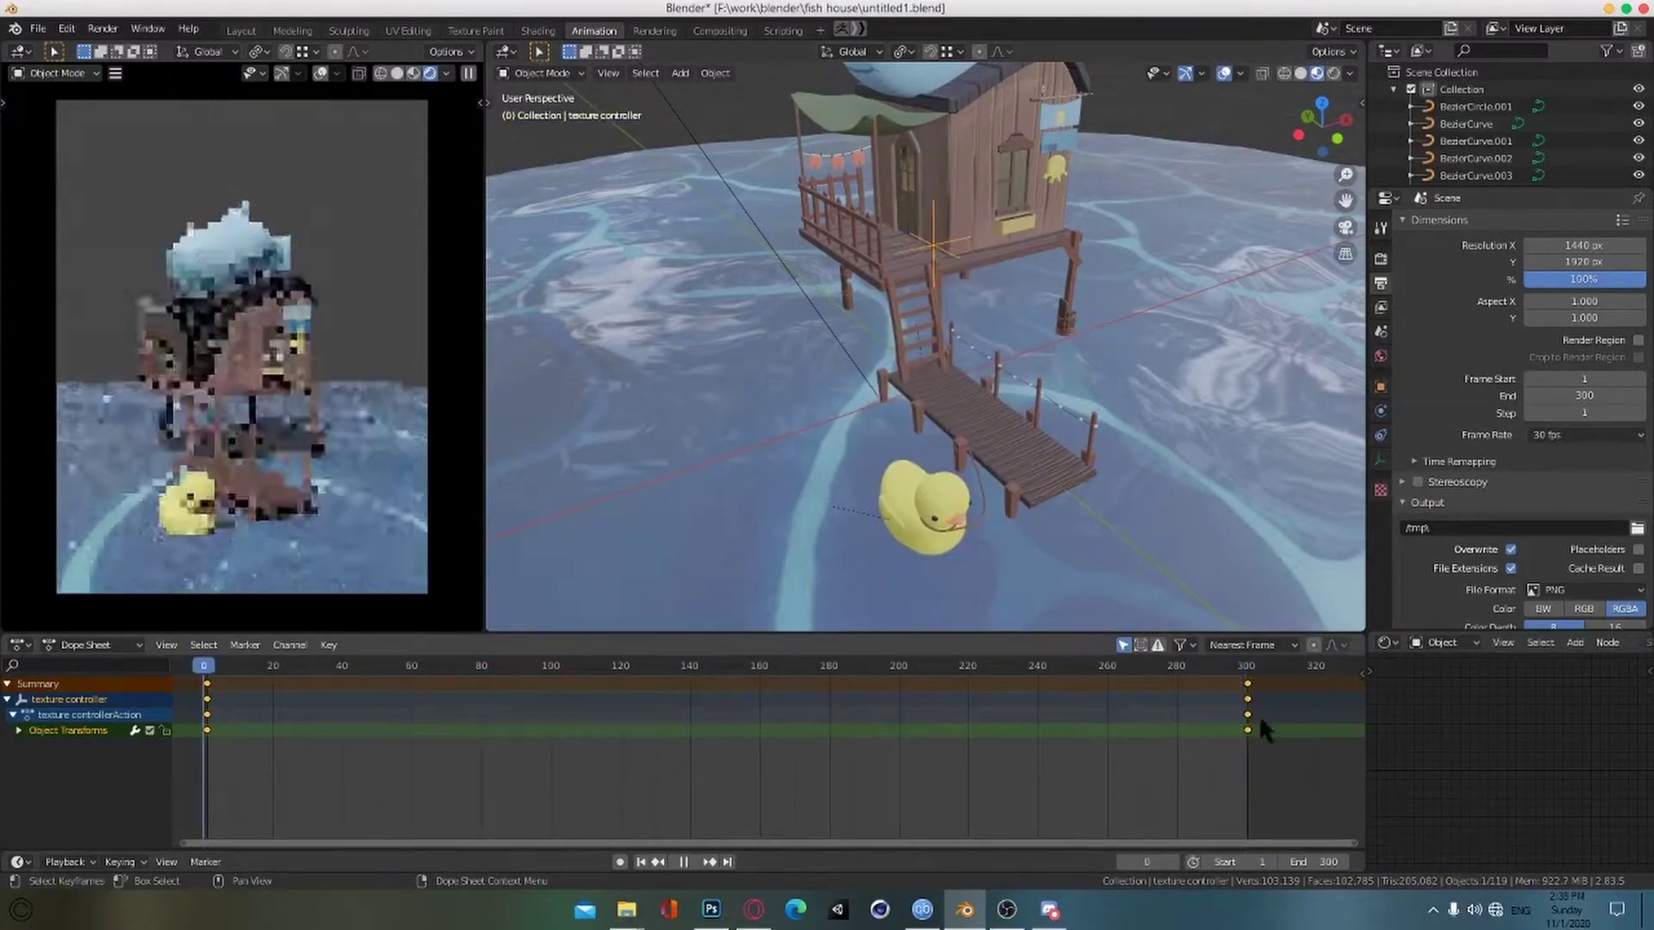
{"action": "key", "text": "space"}
Step: Connect the Texture Coordinate node's Object output to the Mapping node in sea_ground and play the animation
{"action": "left_click", "coordinate": [1227, 564]}
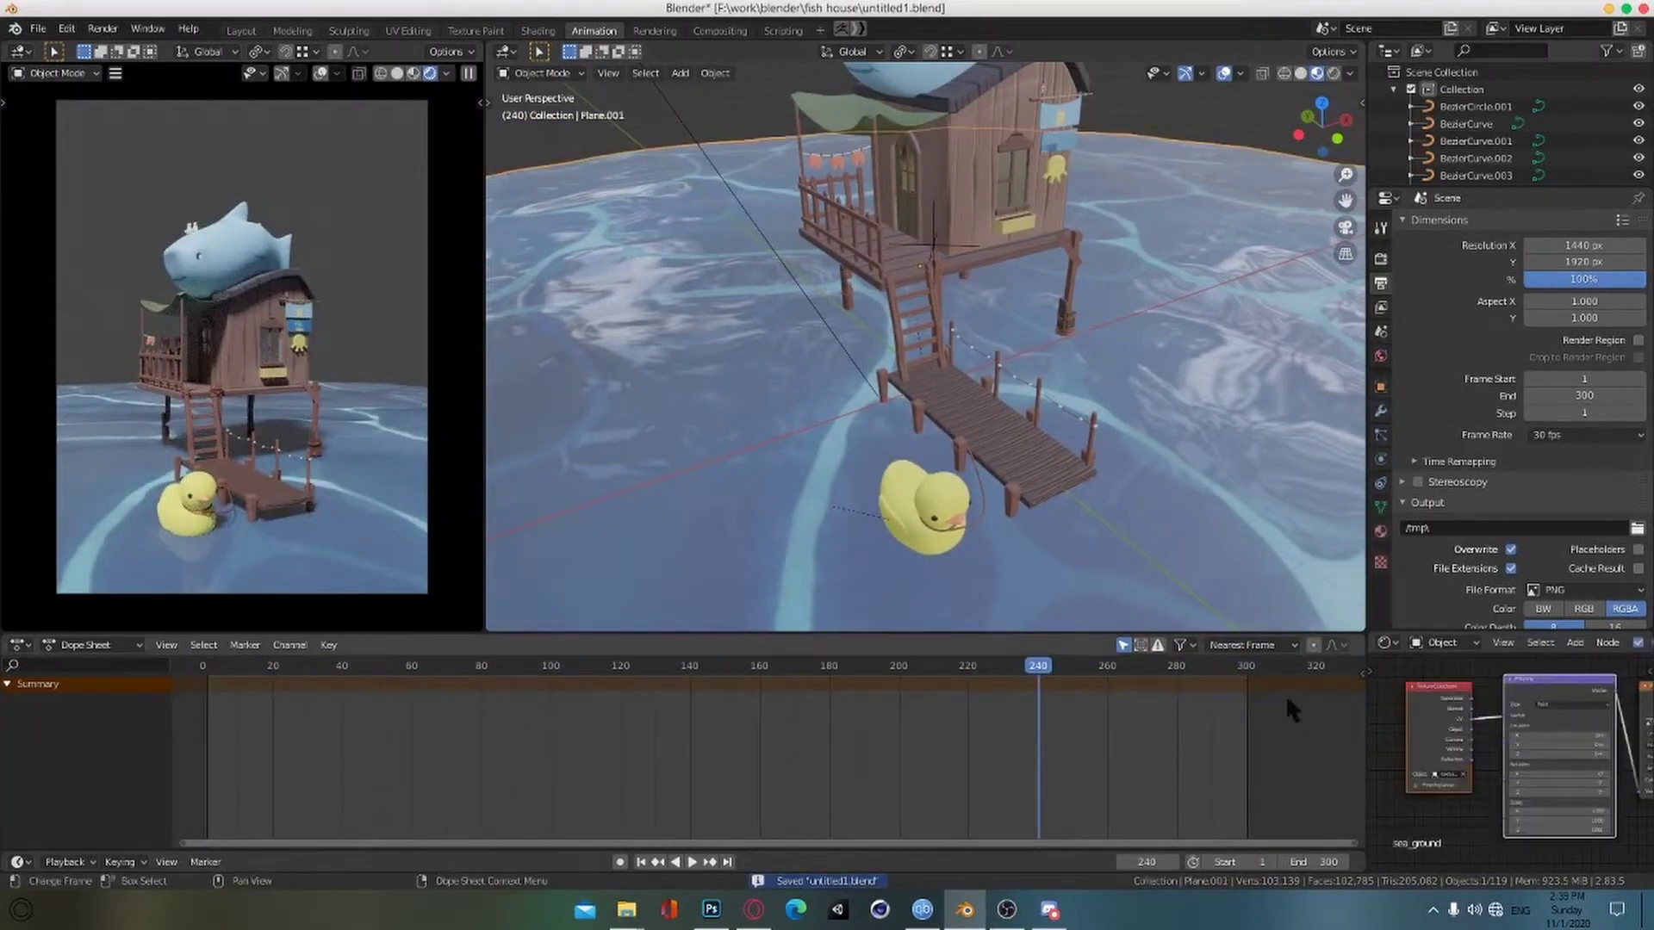
{"action": "scroll", "coordinate": [1507, 732], "scroll_direction": "up", "scroll_amount": 4}
{"action": "left_click_drag", "start_coordinate": [1443, 706], "coordinate": [1499, 684]}
{"action": "scroll", "coordinate": [1498, 689], "scroll_direction": "down", "scroll_amount": 2}
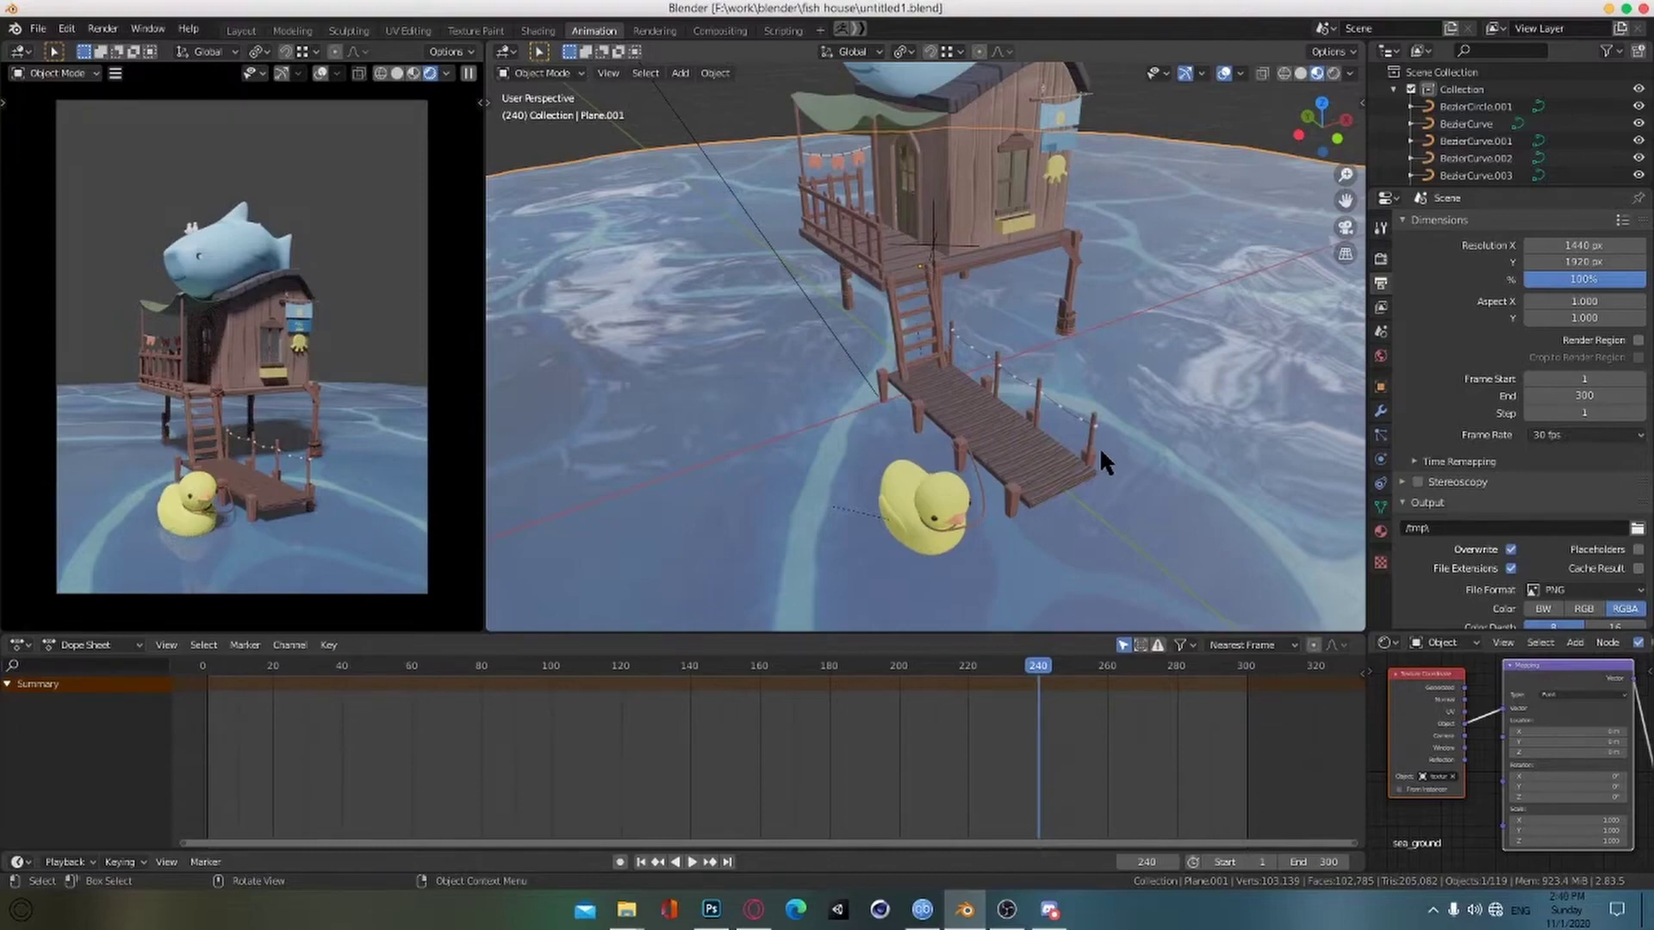
{"action": "key", "text": "space"}
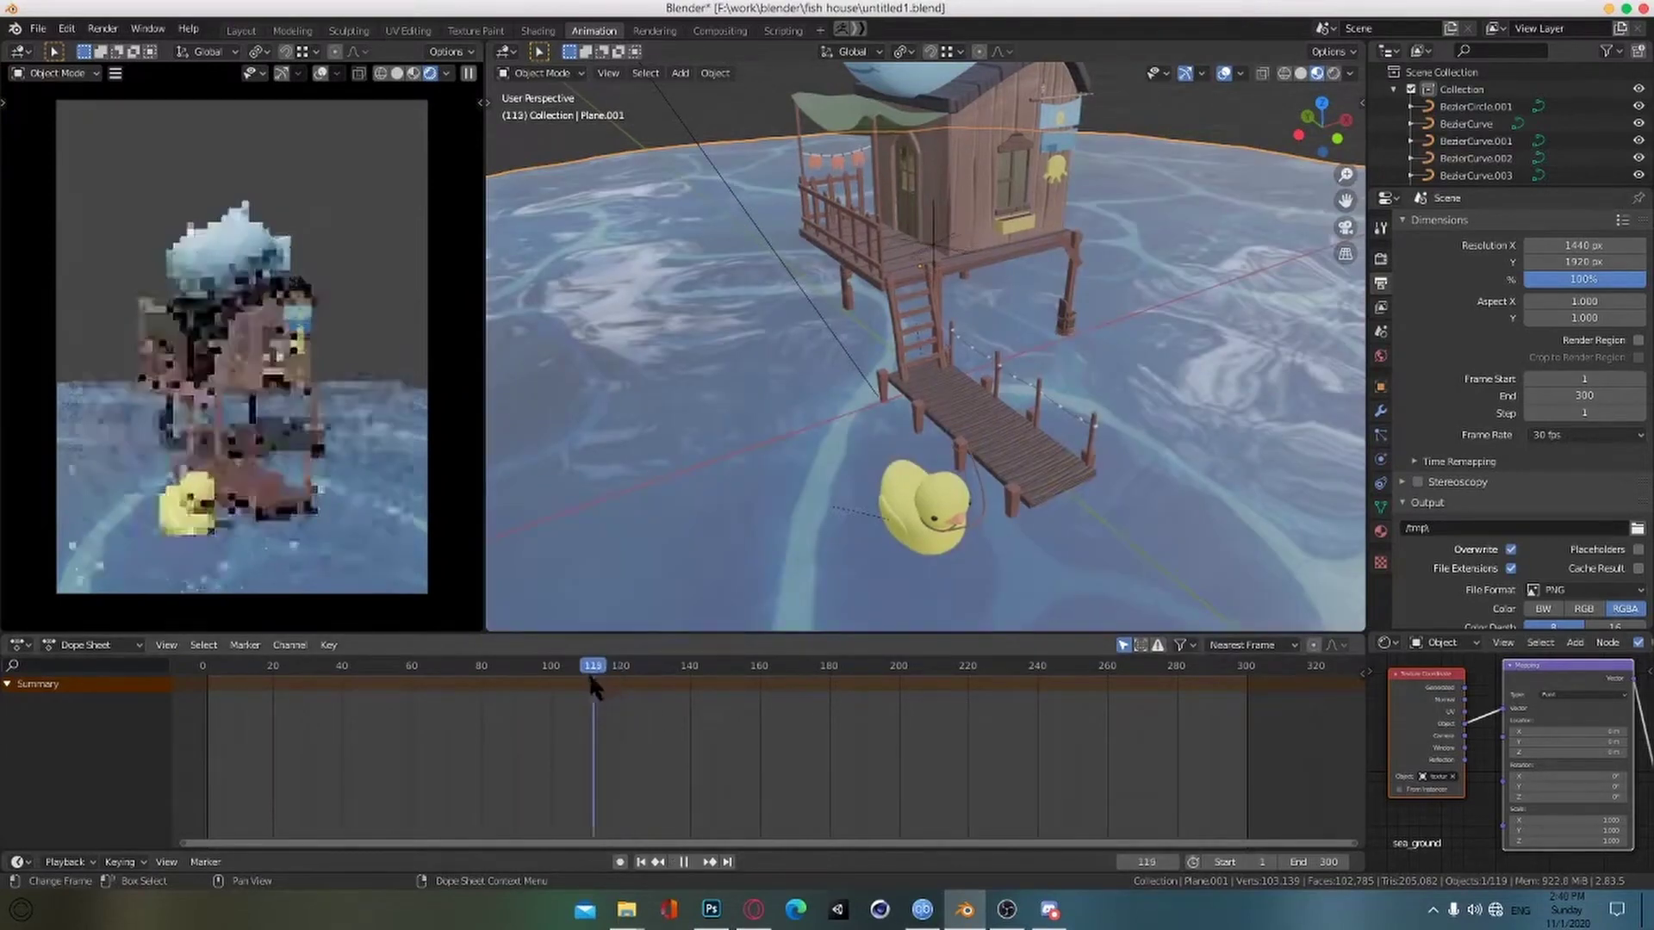
{"action": "key", "text": "space"}
Step: Try the Texture type on the sea_ground Mapping node and test it by playing the animation
{"action": "scroll", "coordinate": [1480, 787], "scroll_direction": "up", "scroll_amount": 6}
{"action": "scroll", "coordinate": [1478, 783], "scroll_direction": "down", "scroll_amount": 5}
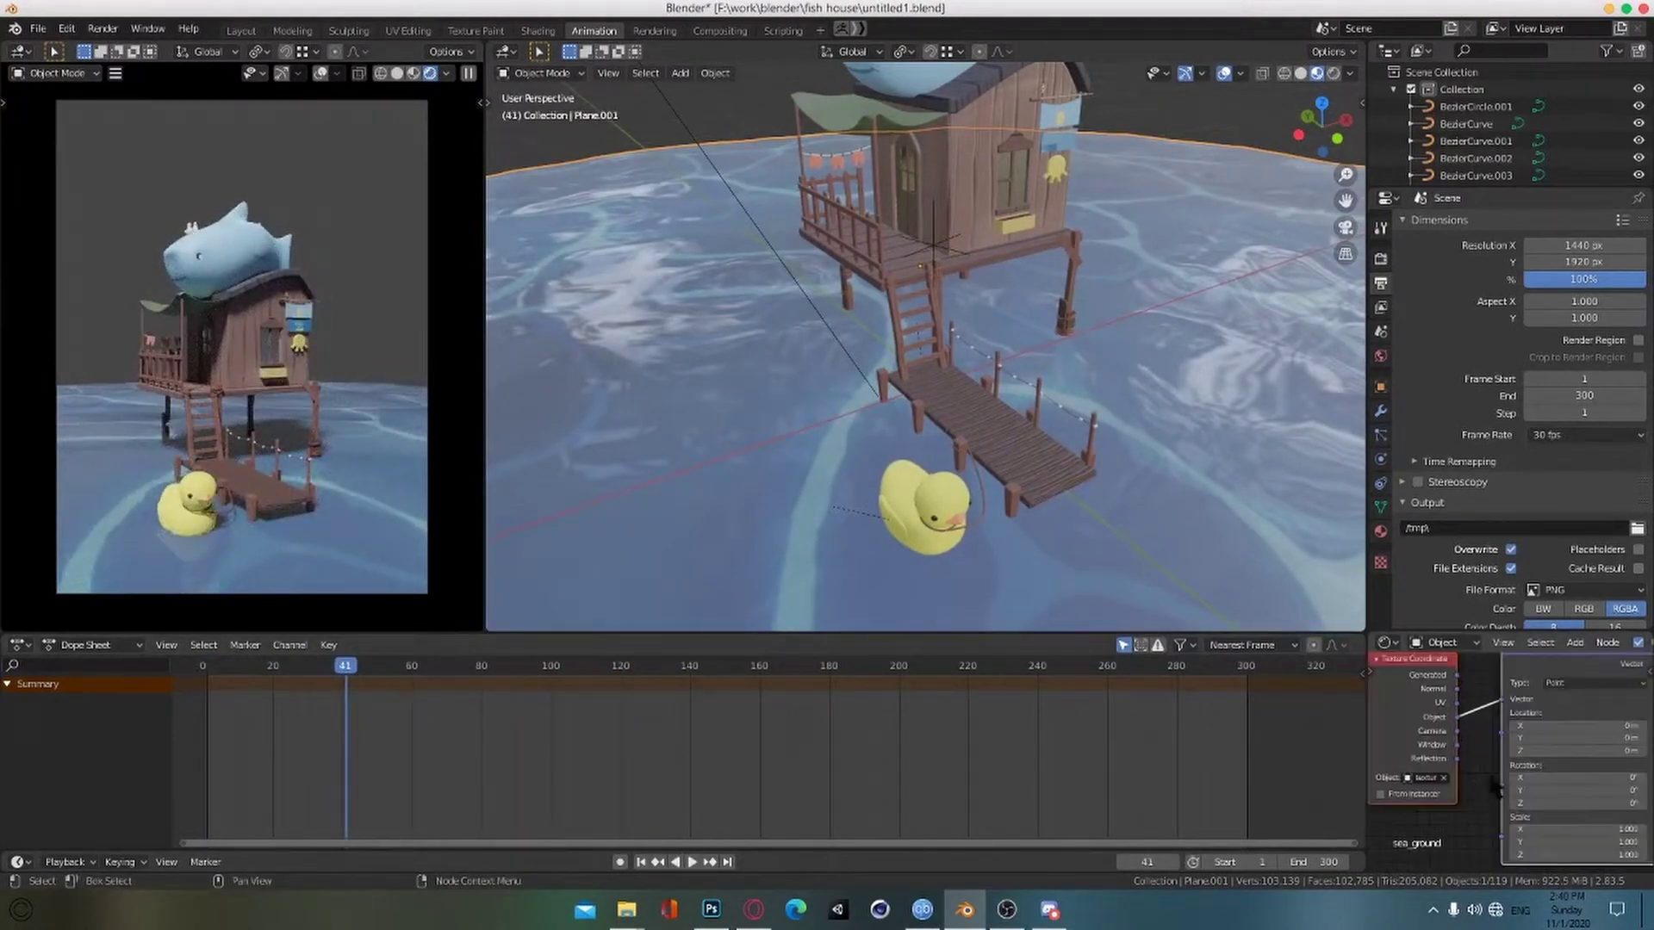
{"action": "scroll", "coordinate": [1492, 786], "scroll_direction": "down", "scroll_amount": 4}
{"action": "left_click_drag", "start_coordinate": [1492, 785], "coordinate": [1468, 820], "text": "alt"}
{"action": "scroll", "coordinate": [1466, 823], "scroll_direction": "up", "scroll_amount": 2}
{"action": "key", "text": "space"}
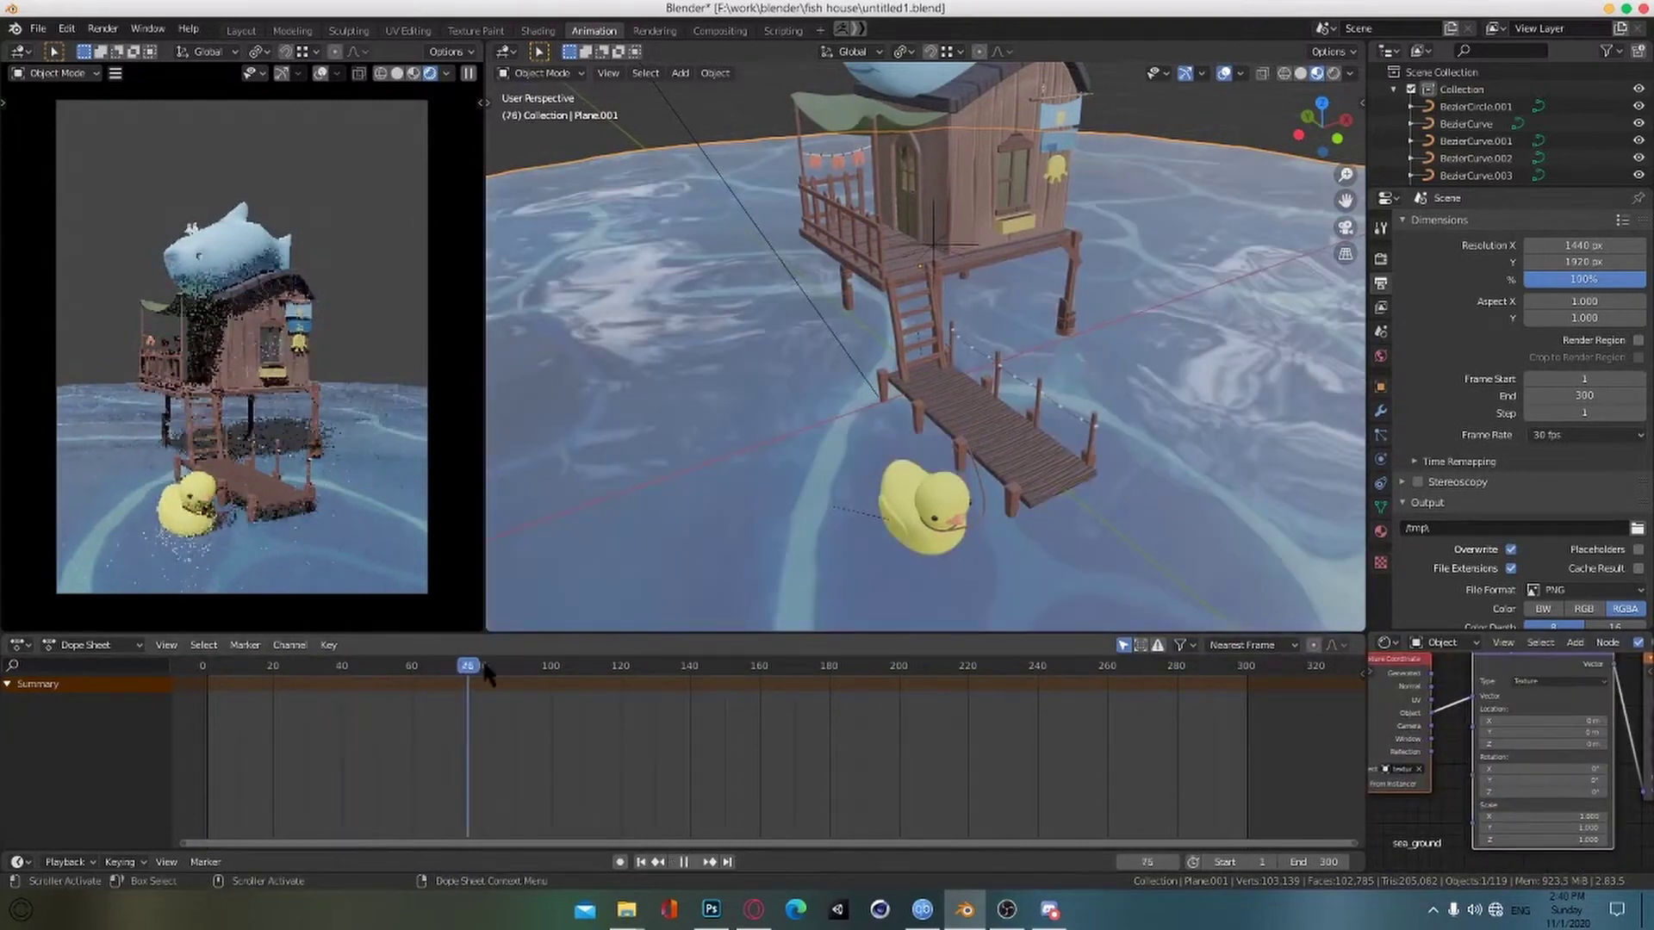
{"action": "scroll", "coordinate": [1499, 776], "scroll_direction": "down", "scroll_amount": 5}
{"action": "left_click_drag", "start_coordinate": [1542, 790], "coordinate": [1610, 837], "text": "alt"}
{"action": "scroll", "coordinate": [1487, 826], "scroll_direction": "up", "scroll_amount": 4}
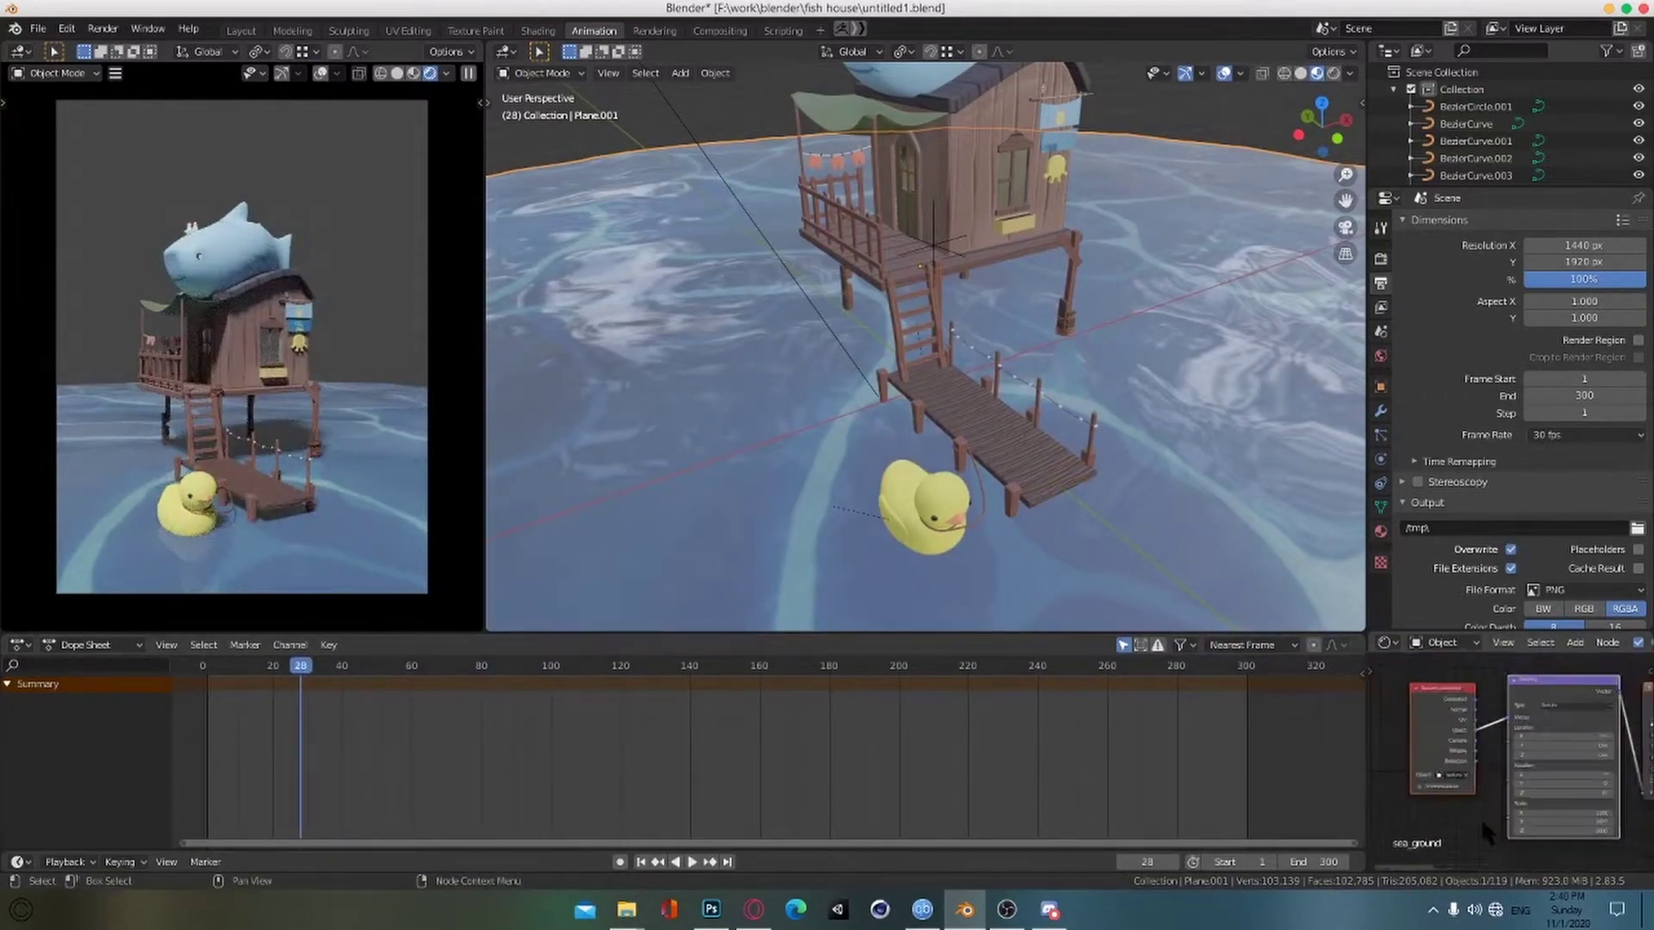
Step: Try the Vector type on the sea_ground Mapping node
{"action": "scroll", "coordinate": [1487, 801], "scroll_direction": "up", "scroll_amount": 4}
{"action": "left_click_drag", "start_coordinate": [1490, 788], "coordinate": [1505, 823], "text": "alt"}
{"action": "left_click_drag", "start_coordinate": [1494, 760], "coordinate": [1451, 749], "text": "alt"}
{"action": "middle_click_drag", "start_coordinate": [1453, 758], "coordinate": [1425, 799]}
{"action": "left_click", "coordinate": [1498, 682]}
{"action": "left_click", "coordinate": [1464, 729]}
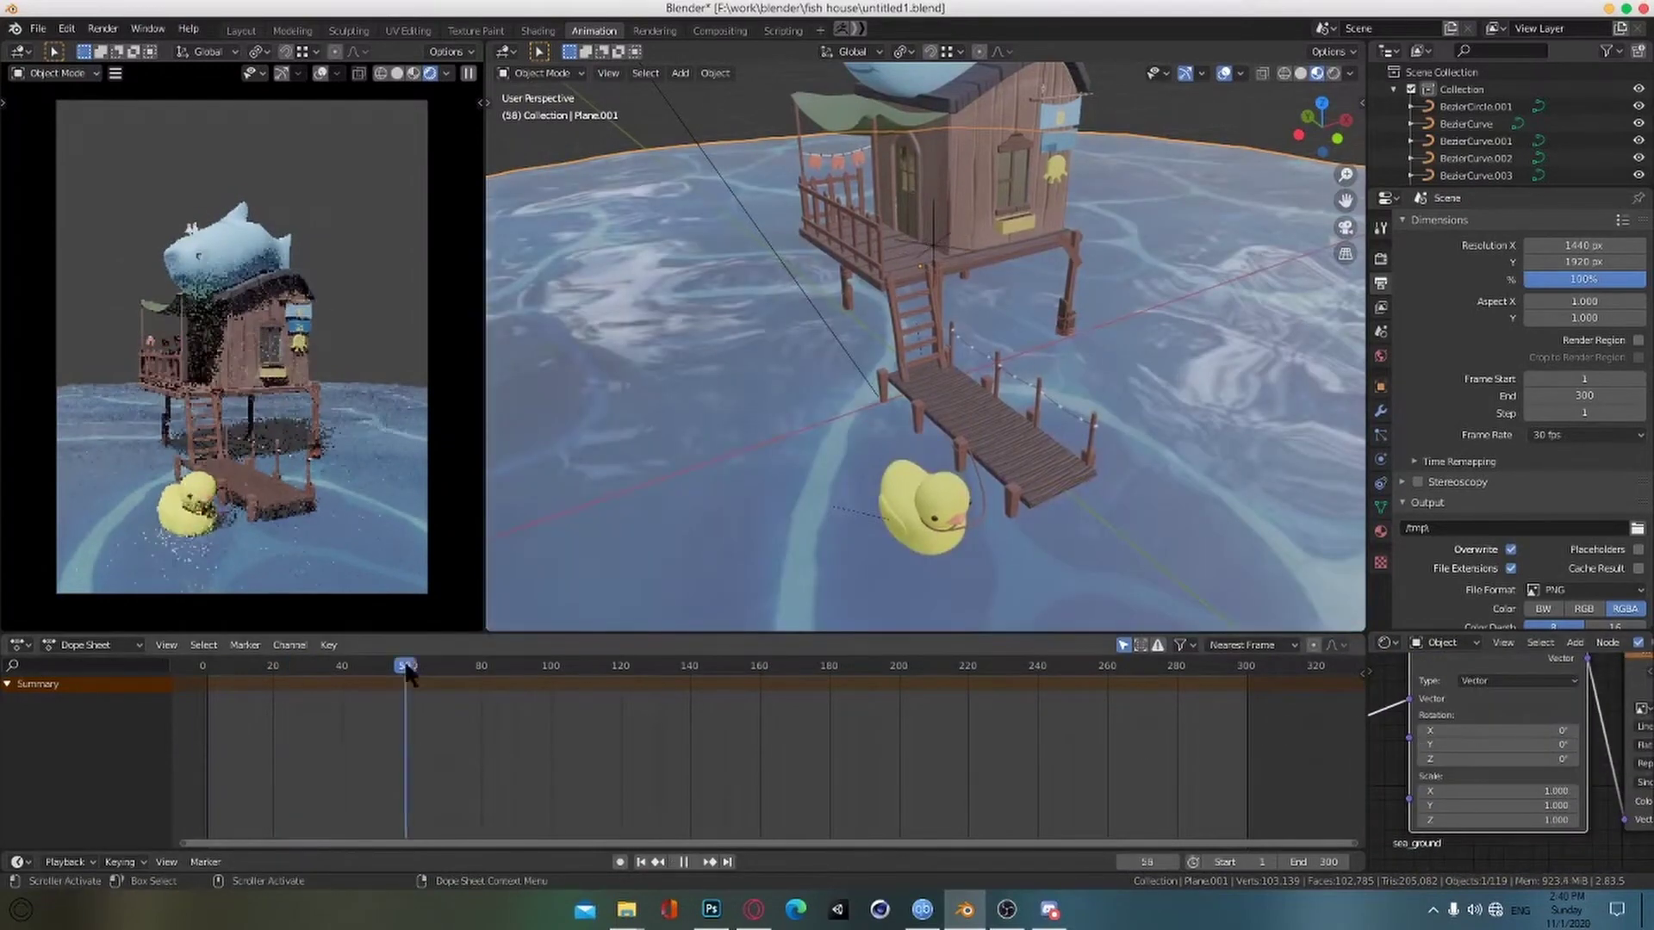
Step: Try another type on the sea_ground Mapping node and check the water by scrubbing and playing the timeline
{"action": "scroll", "coordinate": [1459, 728], "scroll_direction": "down", "scroll_amount": 4}
{"action": "left_click_drag", "start_coordinate": [1550, 803], "coordinate": [1576, 830], "text": "alt"}
{"action": "scroll", "coordinate": [1576, 801], "scroll_direction": "up", "scroll_amount": 4}
{"action": "left_click", "coordinate": [1498, 683]}
{"action": "left_click", "coordinate": [1501, 759]}
{"action": "scroll", "coordinate": [1495, 757], "scroll_direction": "down", "scroll_amount": 8}
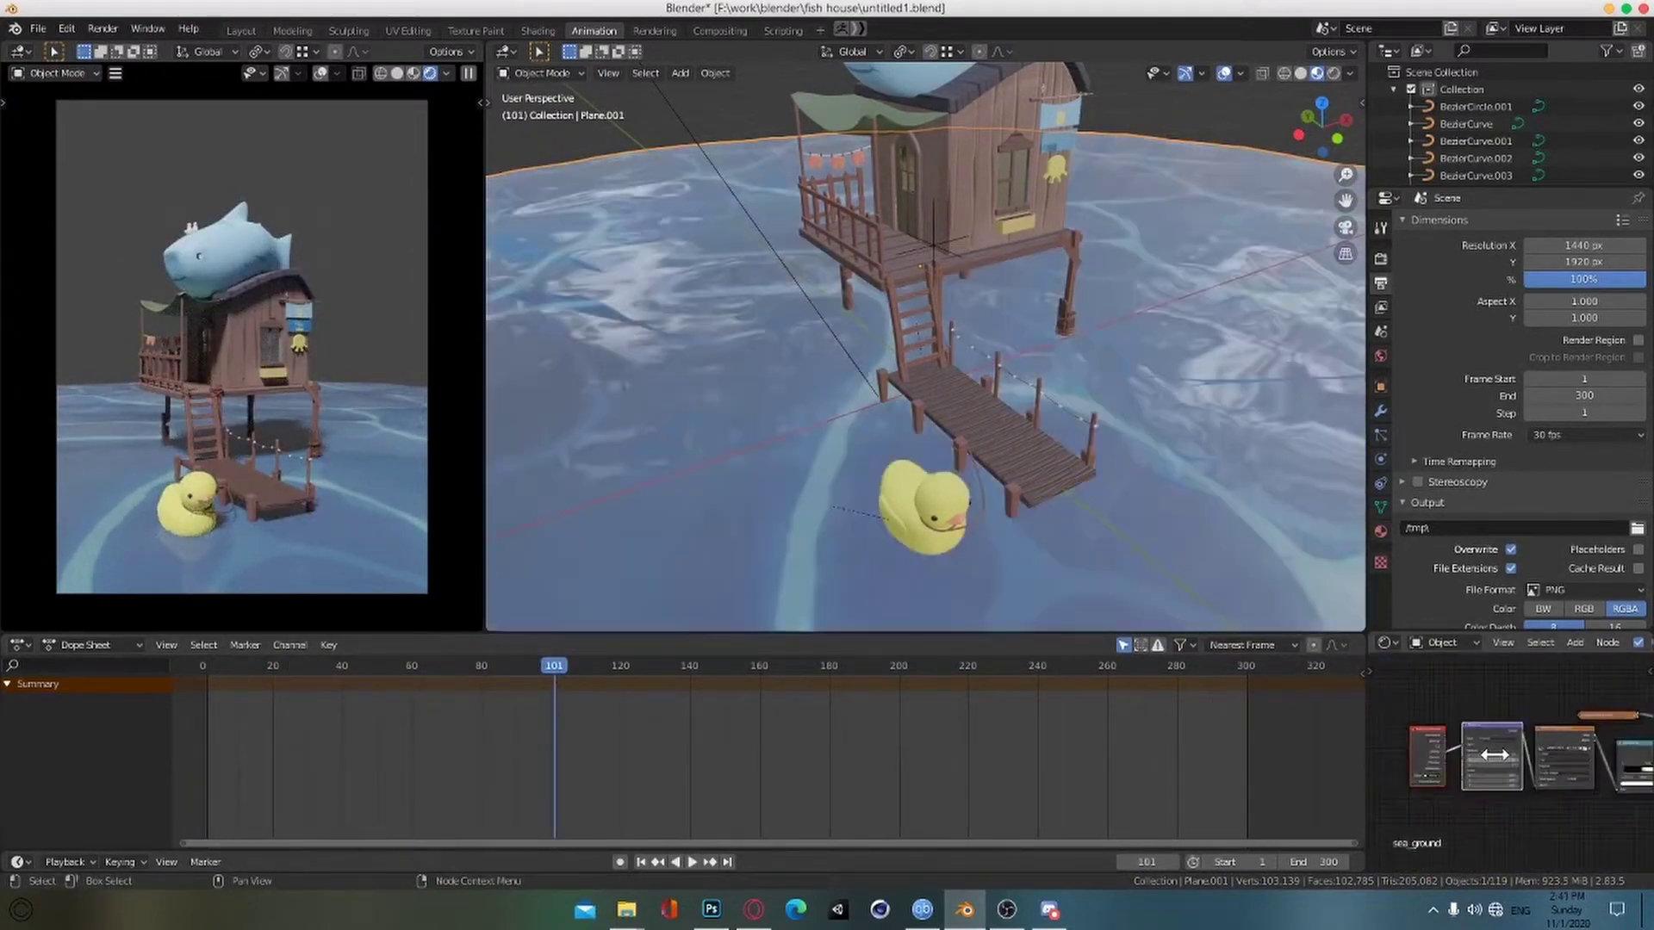
{"action": "left_click_drag", "start_coordinate": [552, 667], "coordinate": [514, 681]}
{"action": "key", "text": "space"}
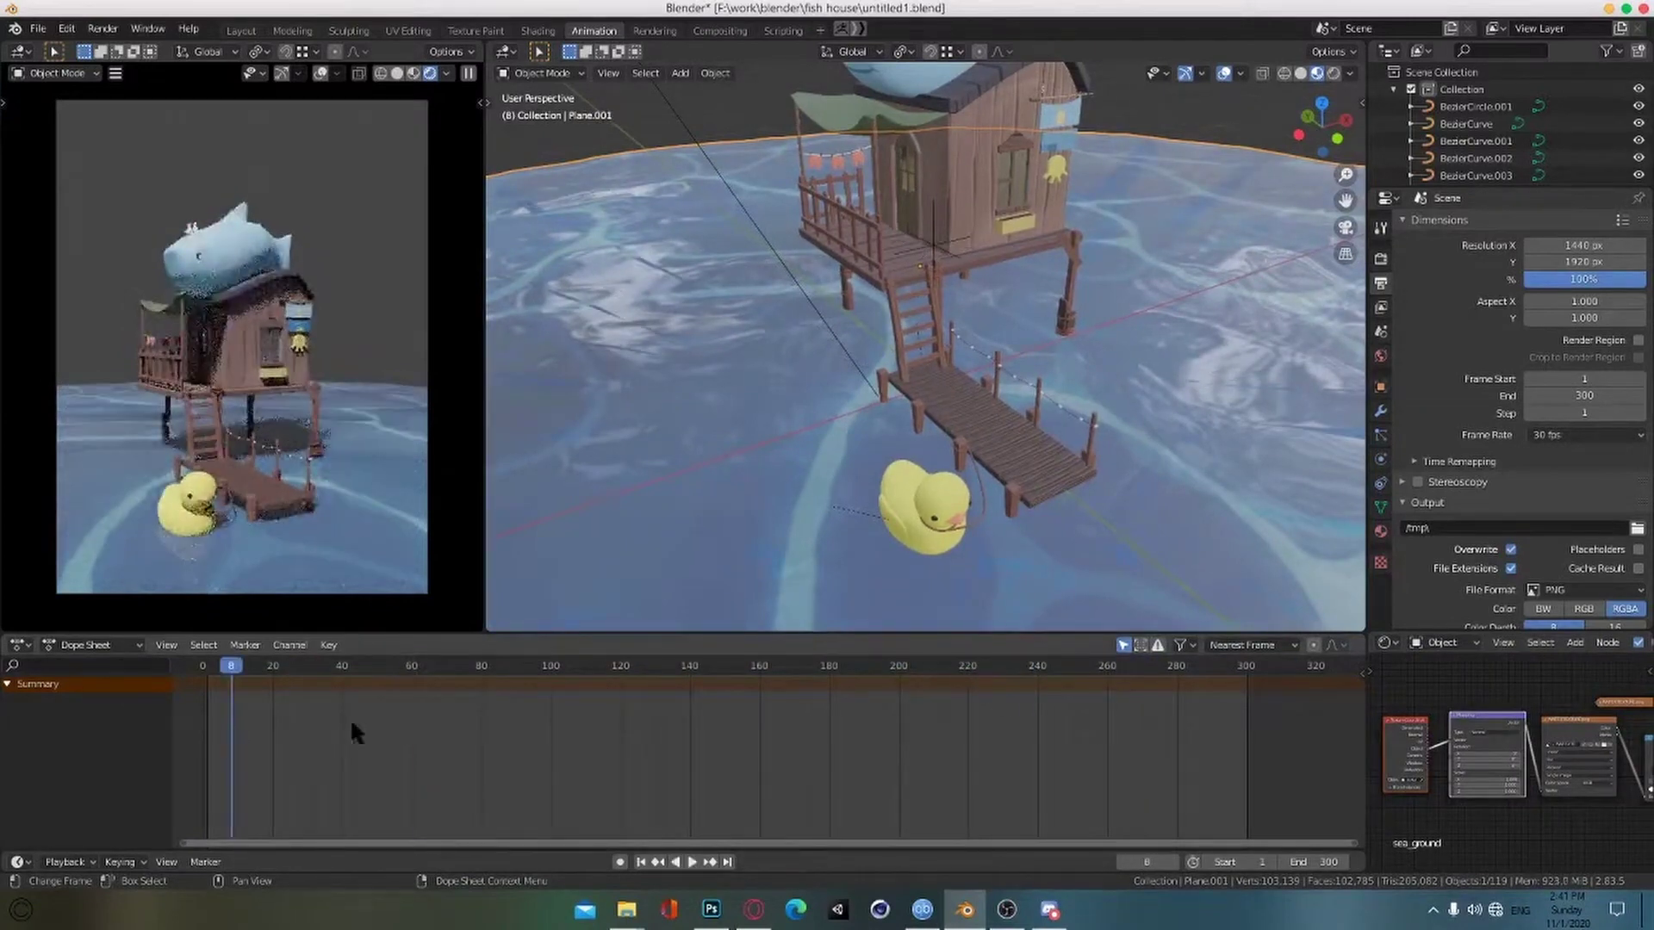
Step: Rewire a connection around the sea_ground mapping nodes, scrub the timeline to check the water, and save the file
{"action": "middle_click_drag", "start_coordinate": [1581, 818], "coordinate": [1547, 826]}
{"action": "scroll", "coordinate": [1557, 766], "scroll_direction": "up", "scroll_amount": 5}
{"action": "scroll", "coordinate": [1541, 689], "scroll_direction": "down", "scroll_amount": 5}
{"action": "left_click_drag", "start_coordinate": [1415, 719], "coordinate": [1529, 722]}
{"action": "scroll", "coordinate": [1524, 736], "scroll_direction": "up", "scroll_amount": 7}
{"action": "scroll", "coordinate": [1528, 722], "scroll_direction": "up", "scroll_amount": 1}
{"action": "left_click_drag", "start_coordinate": [383, 669], "coordinate": [554, 680]}
{"action": "key", "text": "ctrl+s"}
Step: Cycle the sea_ground Mapping node through its types, compare the water while scrubbing the timeline, and save the file
{"action": "left_click", "coordinate": [1509, 682]}
{"action": "left_click", "coordinate": [1522, 722]}
{"action": "left_click", "coordinate": [1550, 682]}
{"action": "left_click", "coordinate": [1536, 738]}
{"action": "left_click", "coordinate": [1516, 681]}
{"action": "left_click", "coordinate": [1497, 721]}
{"action": "left_click", "coordinate": [1503, 681]}
{"action": "left_click", "coordinate": [1499, 705]}
{"action": "left_click_drag", "start_coordinate": [345, 671], "coordinate": [753, 696]}
{"action": "scroll", "coordinate": [1576, 801], "scroll_direction": "down", "scroll_amount": 5}
{"action": "middle_click_drag", "start_coordinate": [1590, 814], "coordinate": [1618, 781]}
{"action": "scroll", "coordinate": [1533, 828], "scroll_direction": "up", "scroll_amount": 2}
{"action": "key", "text": "ctrl+s"}
Step: Set the sea_ground Mapping node's scale to 0.1 on X, Y and Z
{"action": "scroll", "coordinate": [1533, 828], "scroll_direction": "up", "scroll_amount": 2}
{"action": "left_click_drag", "start_coordinate": [1536, 782], "coordinate": [1473, 782]}
{"action": "double_click", "coordinate": [1536, 782]}
{"action": "type", "text": "0.1"}
{"action": "key", "text": "Tab"}
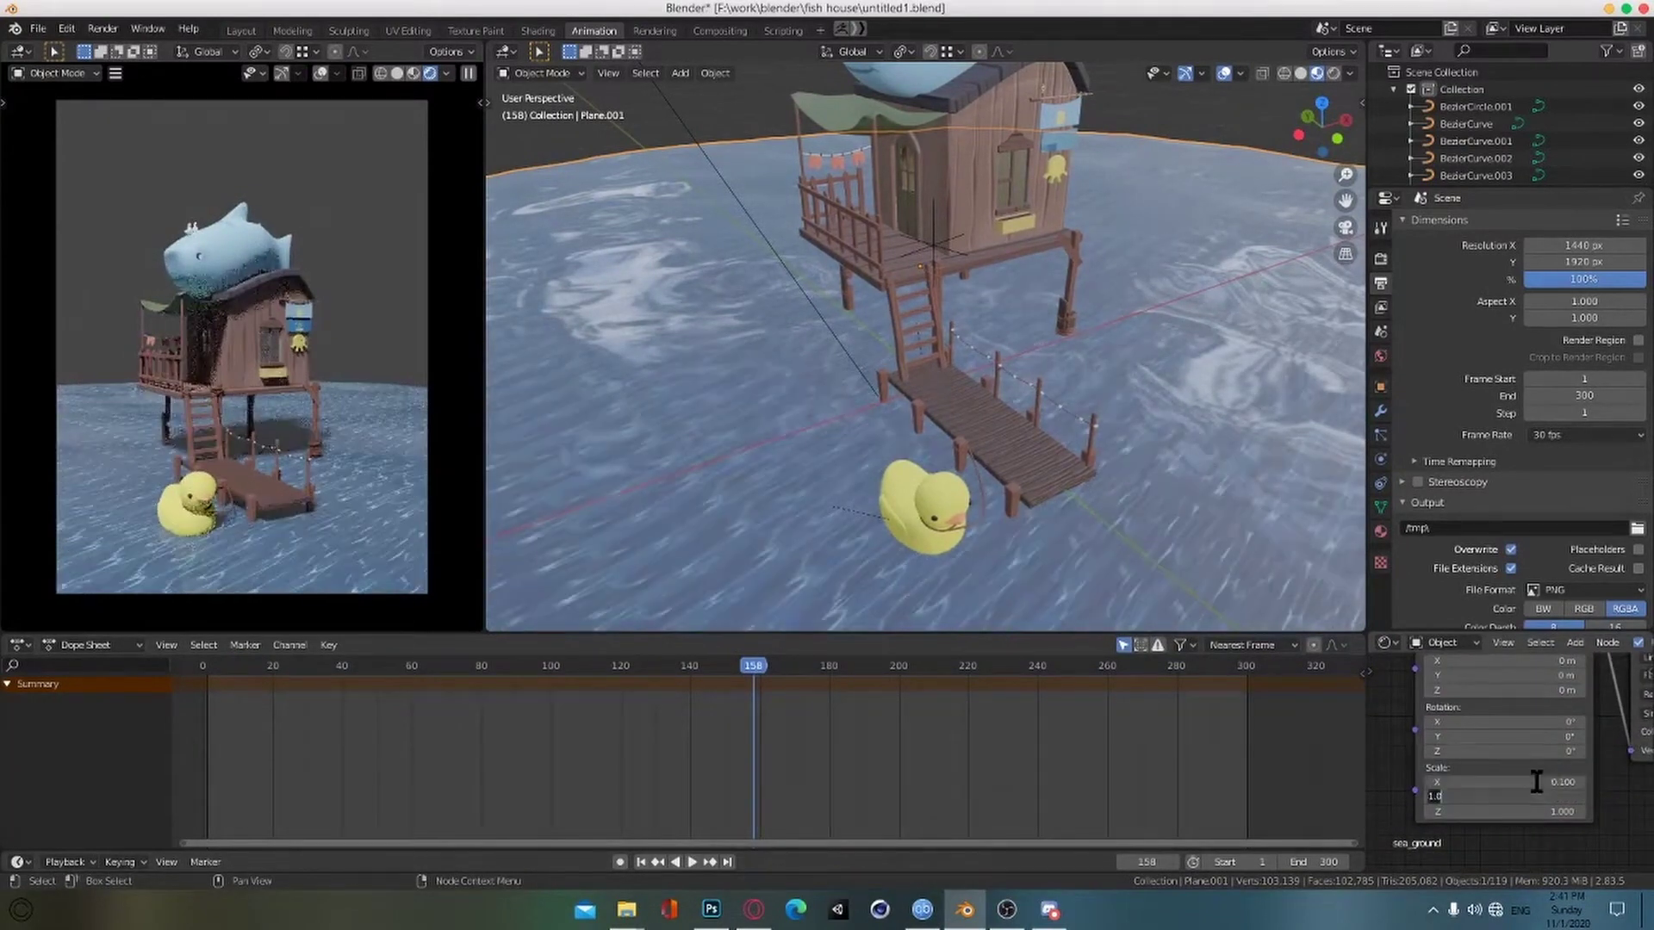
{"action": "type", "text": "0.1"}
{"action": "key", "text": "Tab"}
{"action": "type", "text": "0.1"}
{"action": "key", "text": "Return"}
Step: Return to frame 1 and delete the texture controller's rotation keyframes
{"action": "left_click_drag", "start_coordinate": [818, 673], "coordinate": [205, 675]}
{"action": "left_click", "coordinate": [935, 248]}
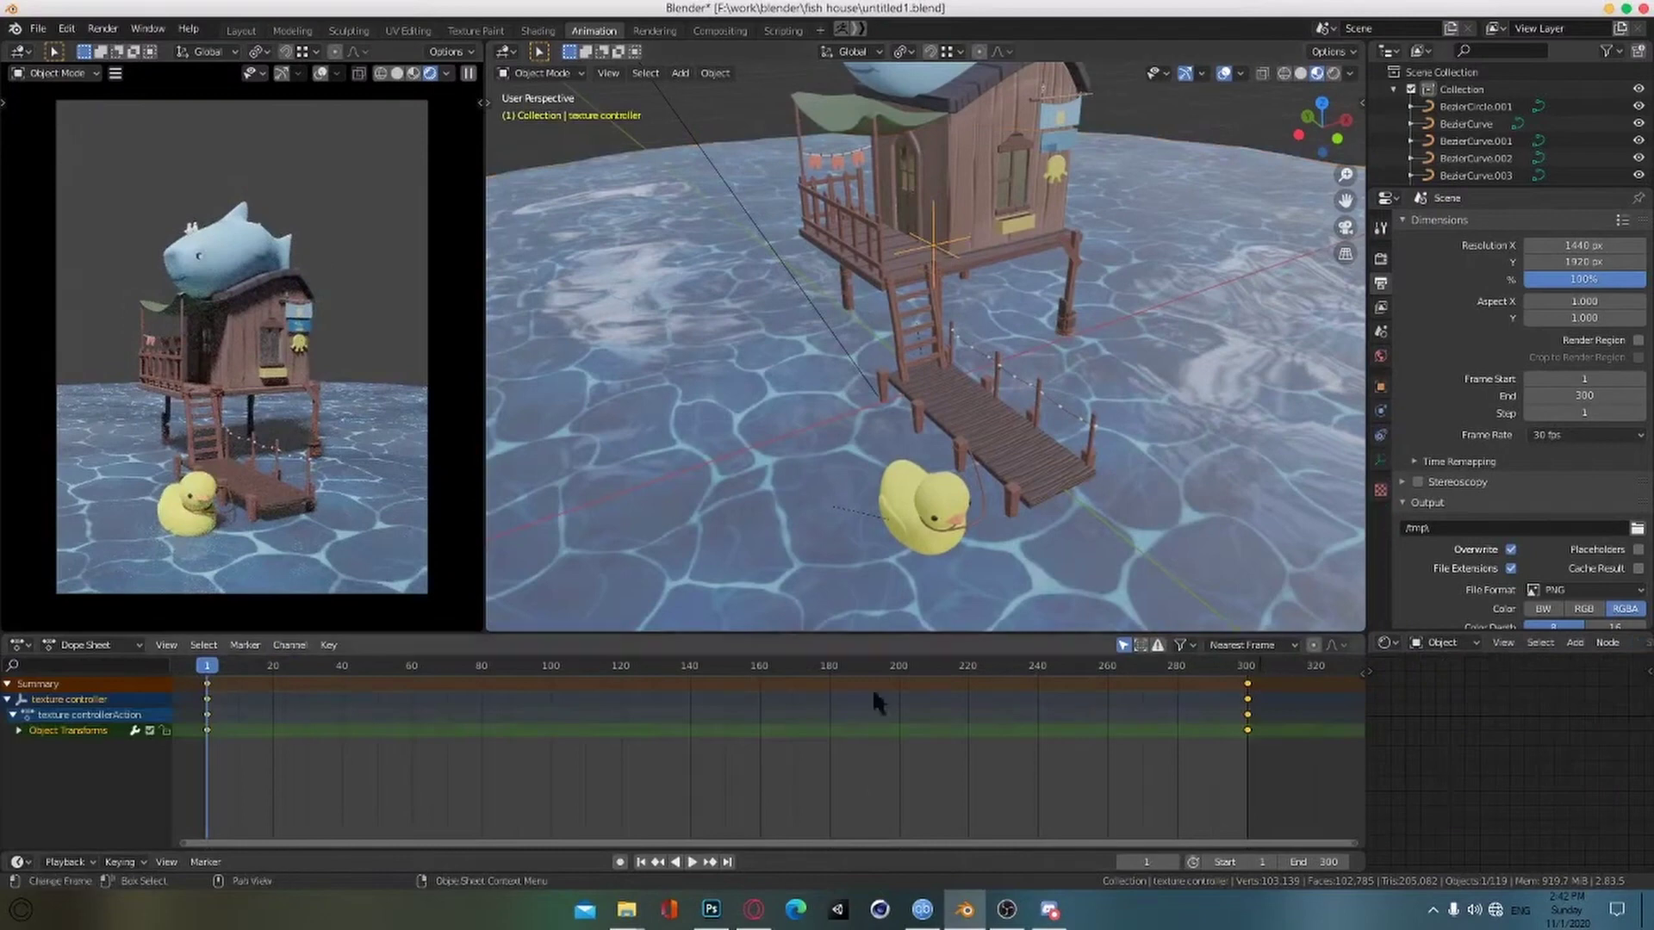
{"action": "key", "text": "x"}
{"action": "left_click", "coordinate": [207, 721]}
Step: Move the texture controller along the Y axis away from the house and insert a location keyframe at frame 1
{"action": "middle_click_drag", "start_coordinate": [868, 429], "coordinate": [979, 432]}
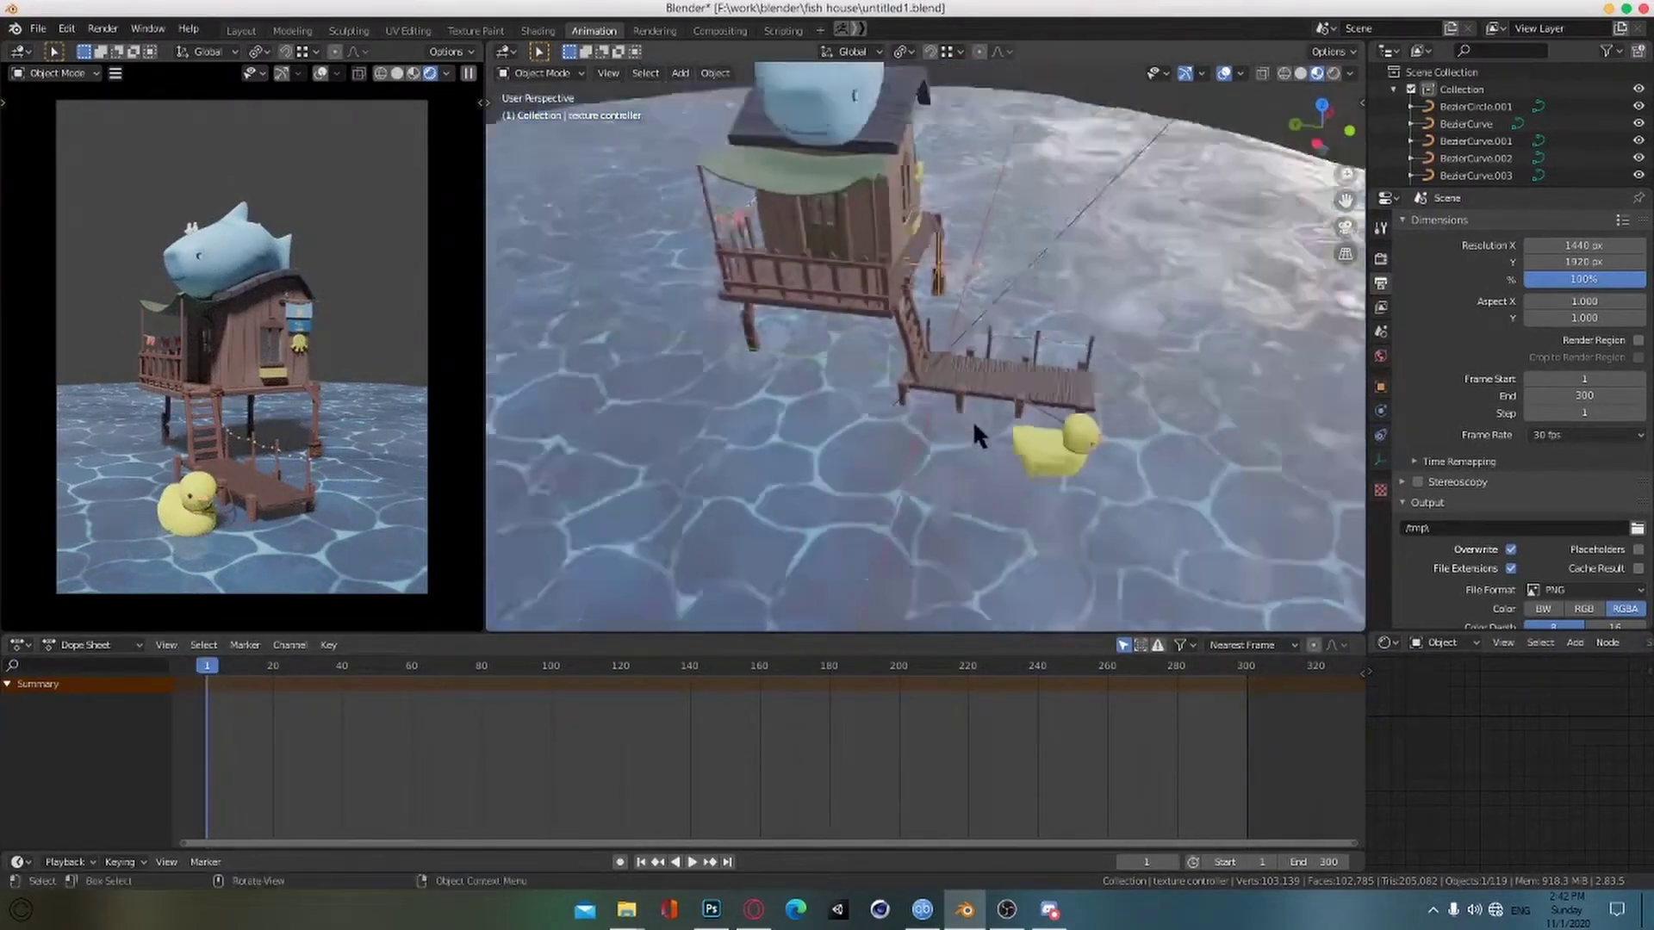
{"action": "scroll", "coordinate": [979, 431], "scroll_direction": "down", "scroll_amount": 4}
{"action": "key", "text": "g"}
{"action": "key", "text": "x"}
{"action": "key", "text": "y"}
{"action": "left_click", "coordinate": [738, 267]}
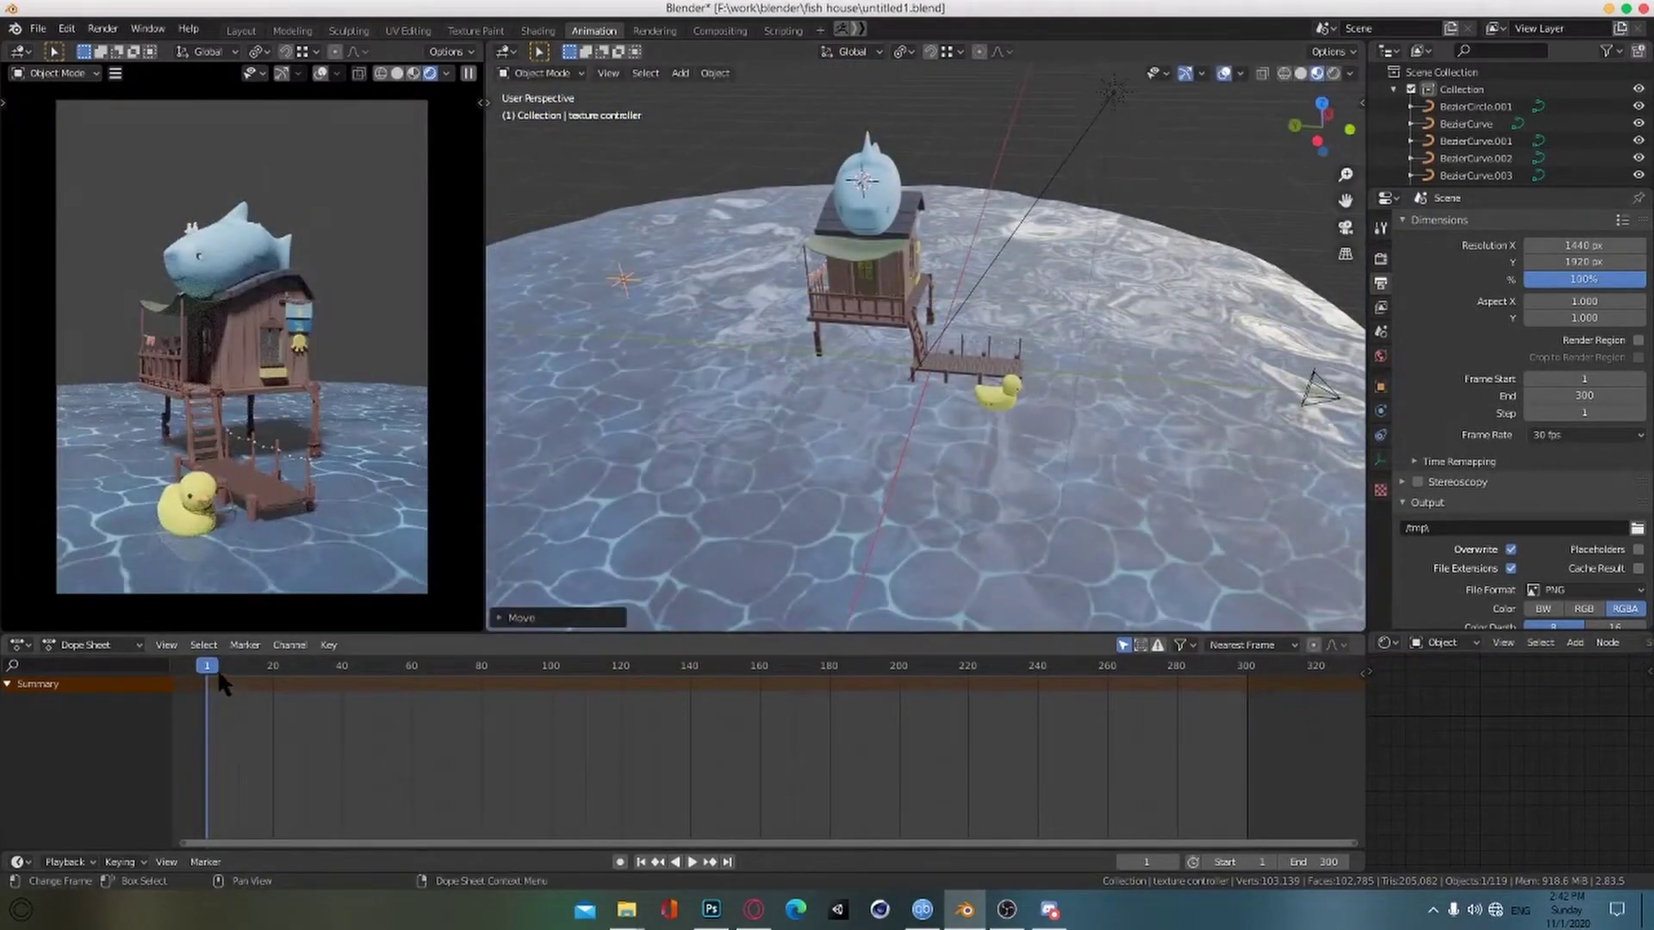
{"action": "key", "text": "i"}
{"action": "left_click", "coordinate": [637, 315]}
Step: At frame 300, move the texture controller along the Y axis, keyframe its location, and play the animation
{"action": "left_click_drag", "start_coordinate": [1277, 667], "coordinate": [1247, 687]}
{"action": "key", "text": "g"}
{"action": "key", "text": "y"}
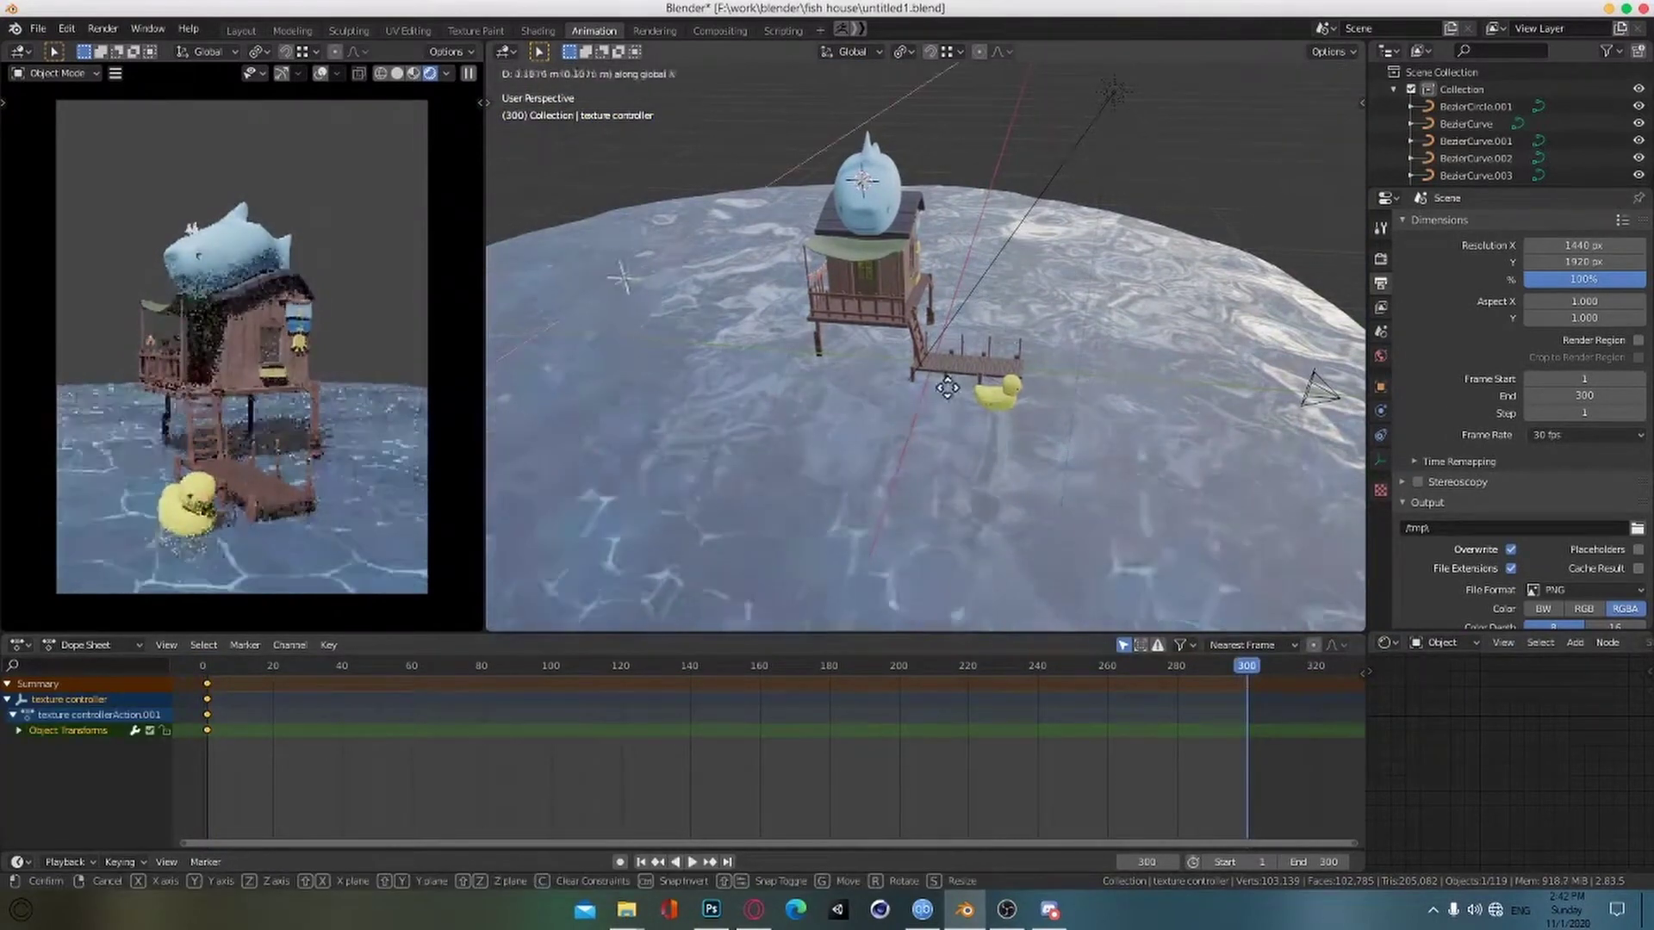
{"action": "left_click", "coordinate": [775, 508]}
{"action": "key", "text": "space"}
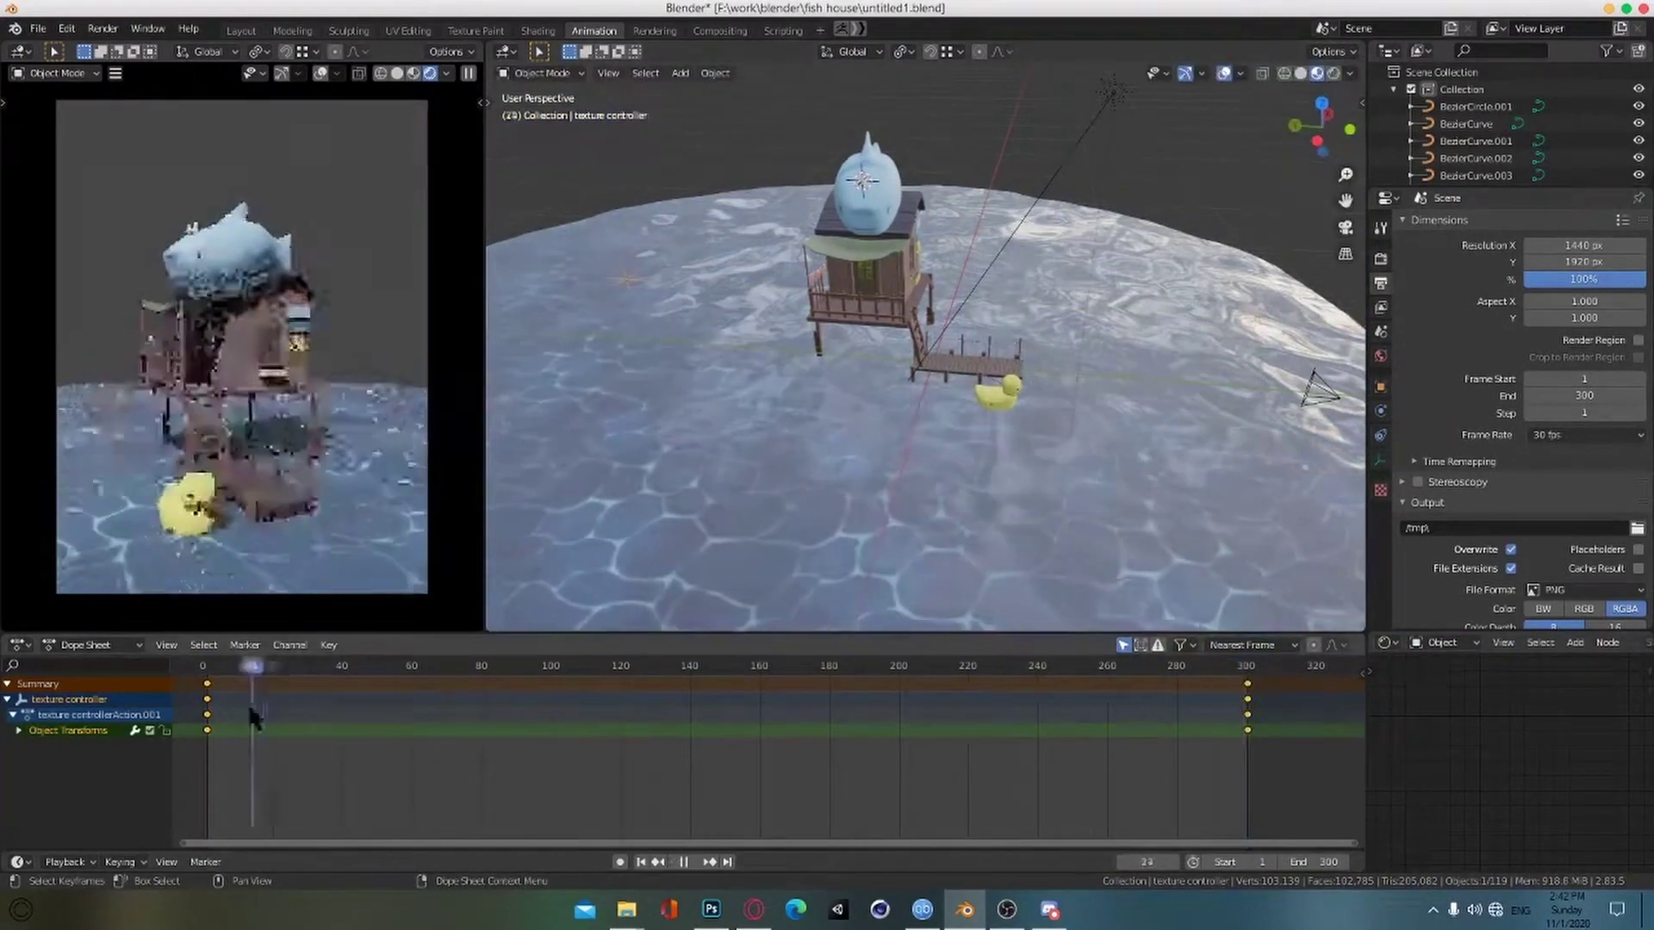
Step: Stop the playback, save the file, and set the texture controller's keyframes to linear interpolation in the Graph Editor
{"action": "key", "text": "space"}
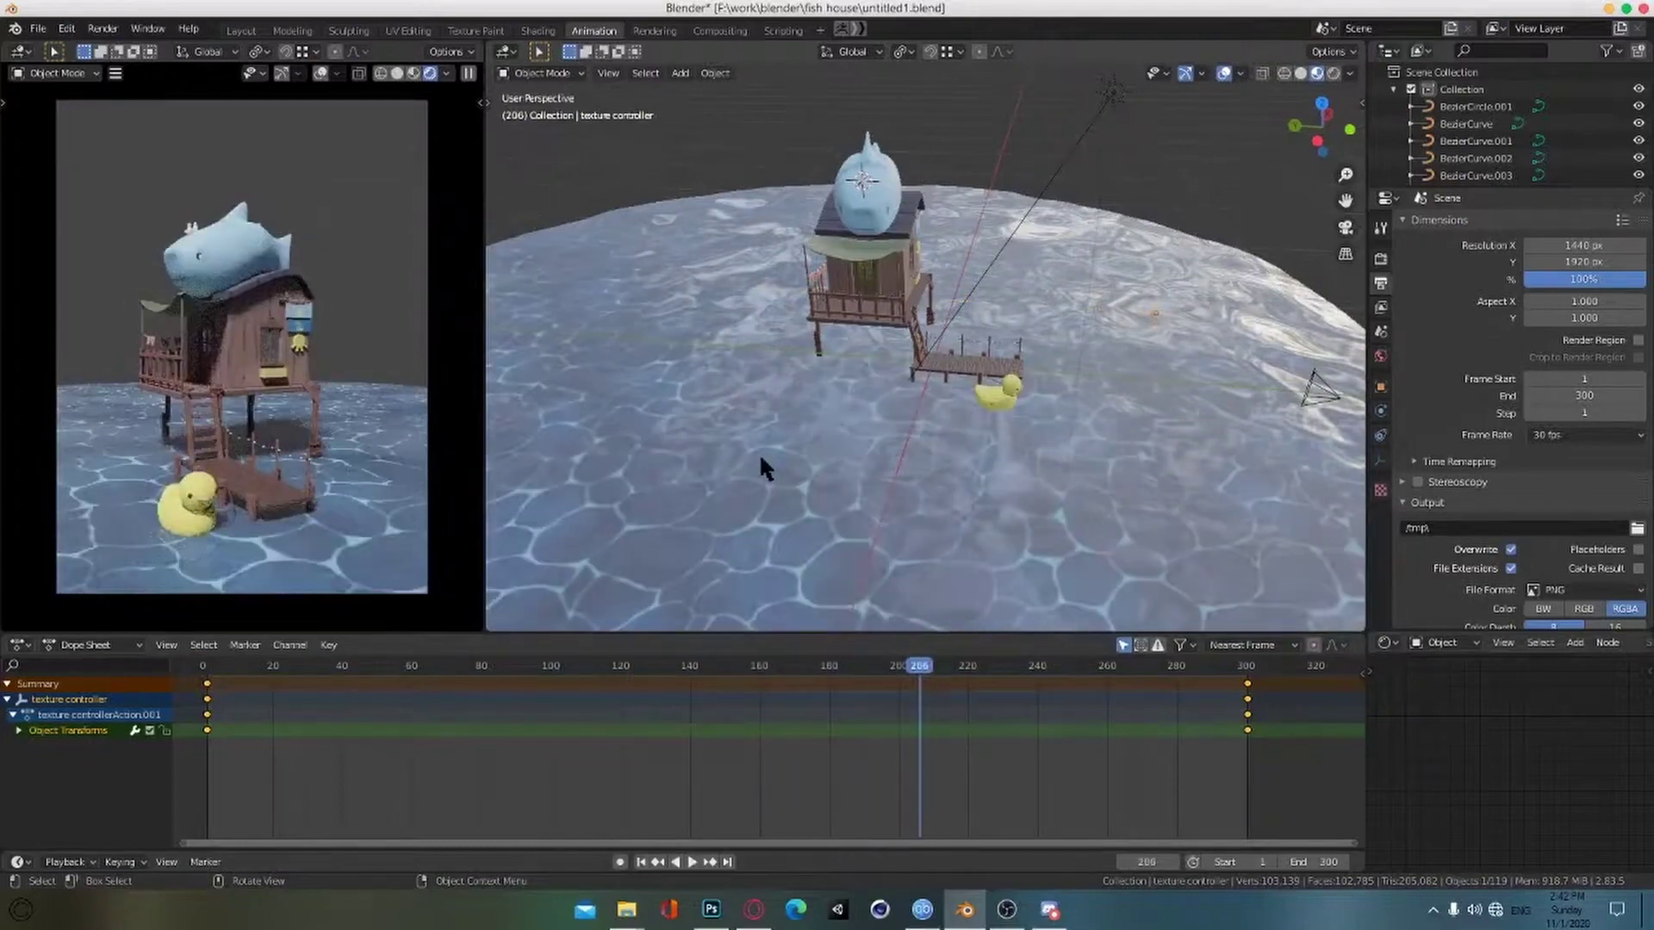
{"action": "key", "text": "ctrl+s"}
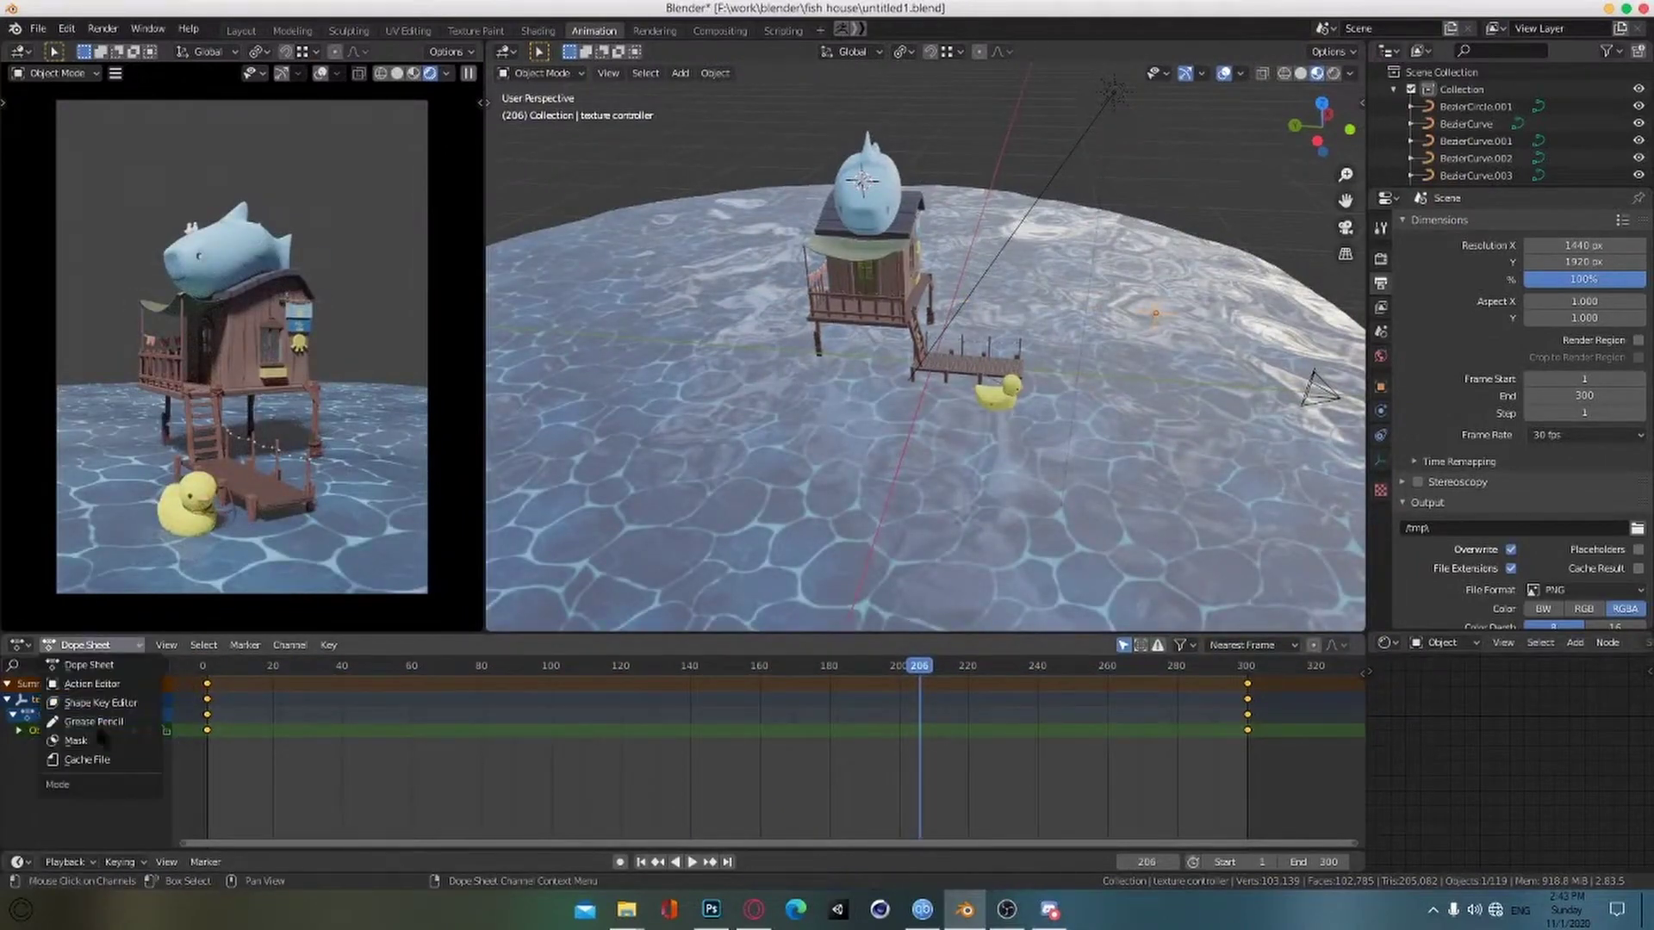
{"action": "left_click", "coordinate": [21, 645]}
{"action": "left_click", "coordinate": [226, 746]}
{"action": "scroll", "coordinate": [795, 767], "scroll_direction": "down", "scroll_amount": 10}
{"action": "left_click_drag", "start_coordinate": [590, 694], "coordinate": [1016, 829]}
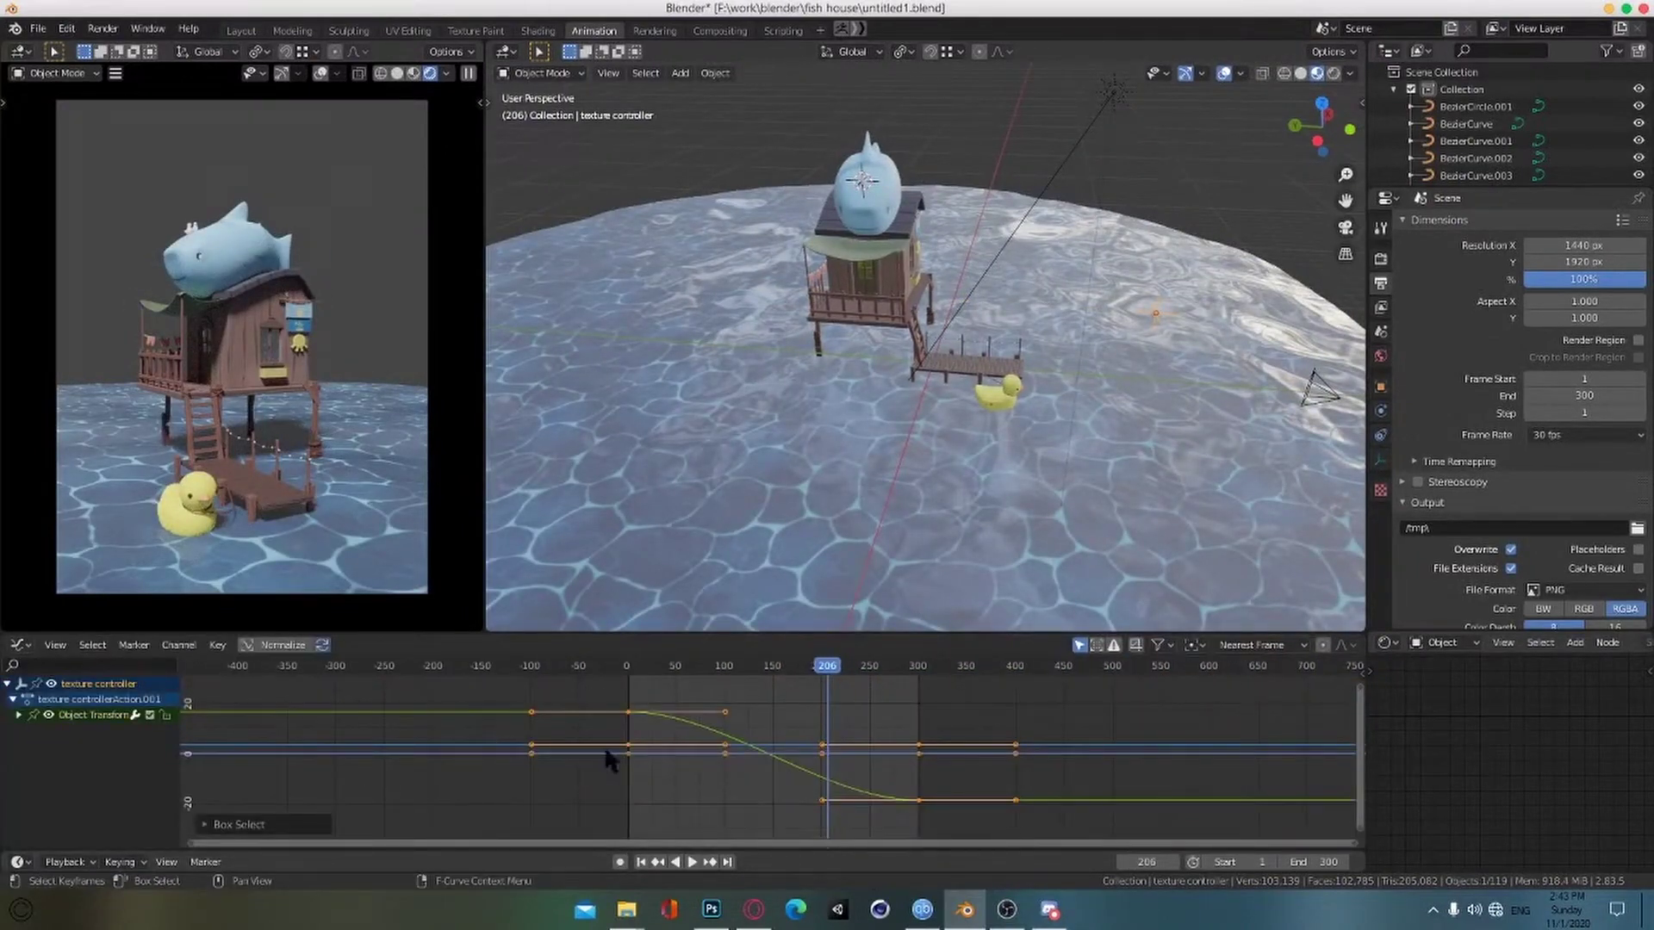
{"action": "key", "text": "t"}
{"action": "left_click", "coordinate": [465, 773]}
Step: Return to the start of the timeline, play the linear animation, and save the file
{"action": "left_click_drag", "start_coordinate": [825, 670], "coordinate": [623, 672]}
{"action": "key", "text": "space"}
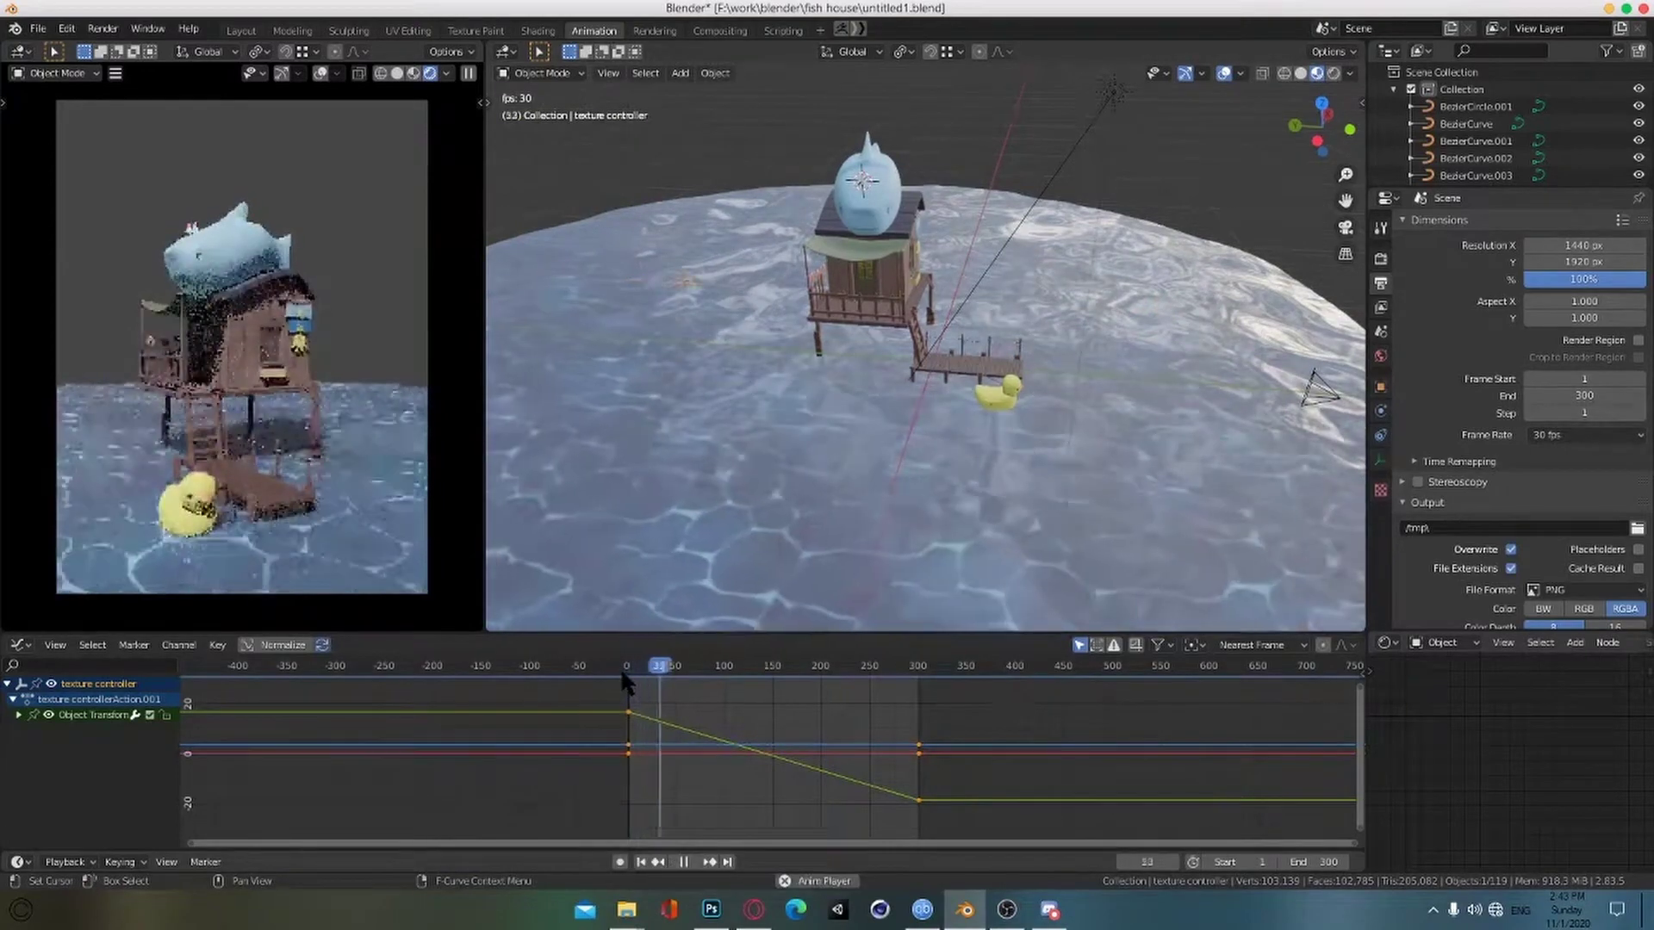
{"action": "key", "text": "space"}
{"action": "key", "text": "ctrl+s"}
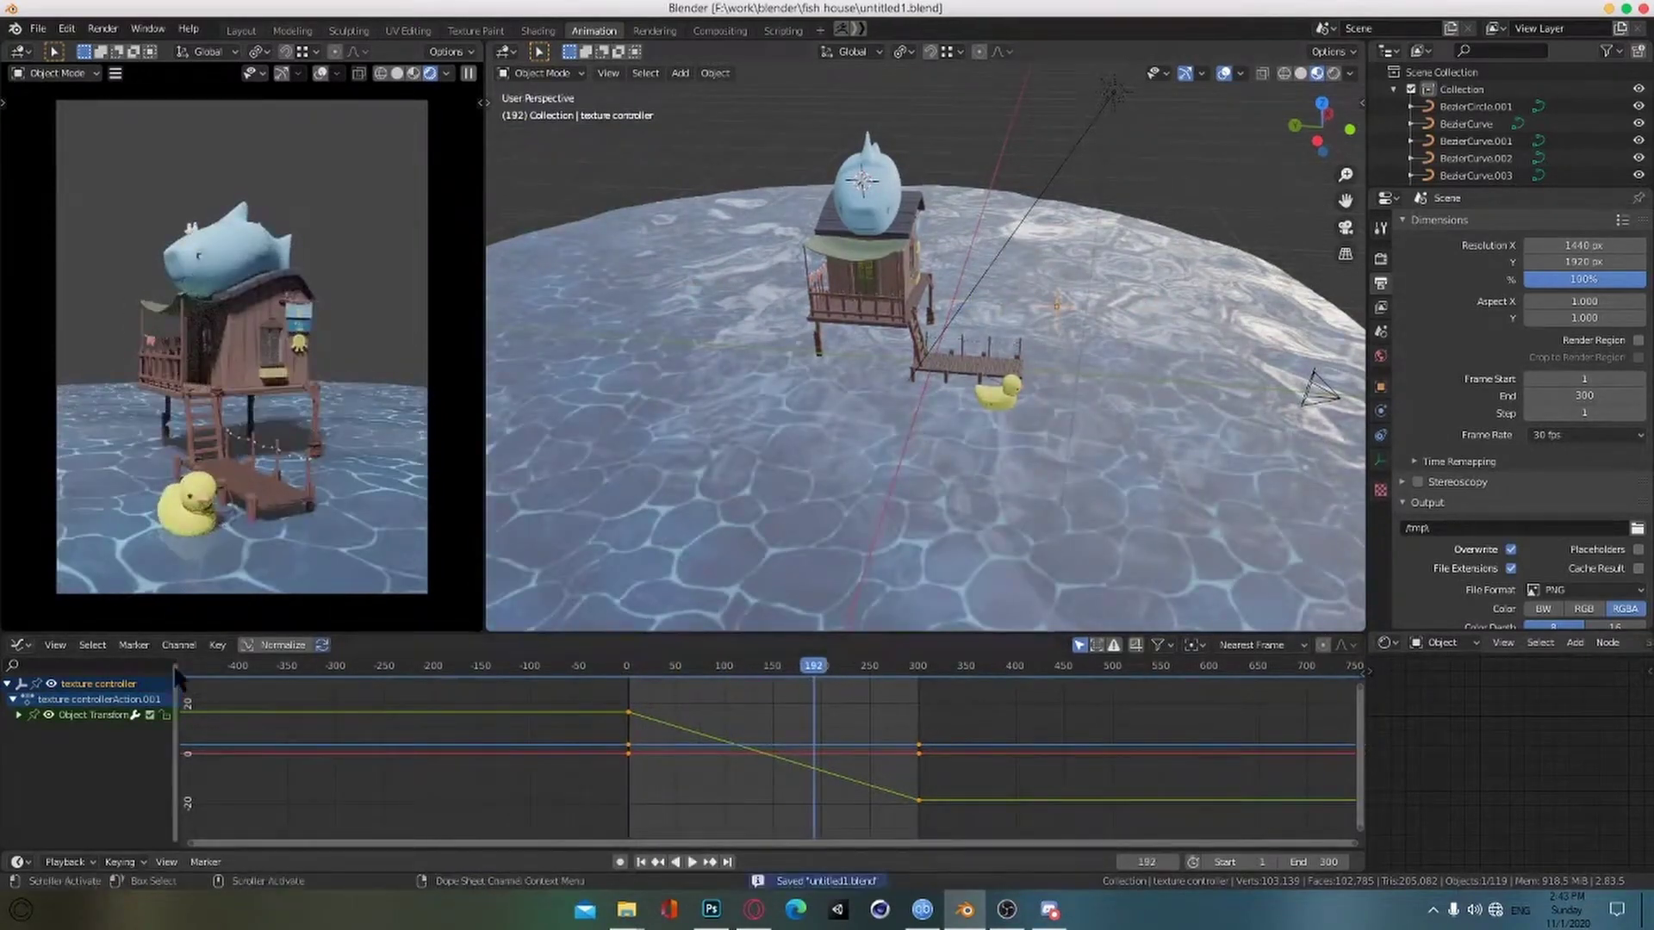
Step: Switch back to the Dope Sheet and replay the sea animation to check its motion from start to end
{"action": "left_click", "coordinate": [19, 645]}
{"action": "left_click", "coordinate": [229, 714]}
{"action": "left_click", "coordinate": [323, 758]}
{"action": "left_click", "coordinate": [208, 667]}
{"action": "key", "text": "space"}
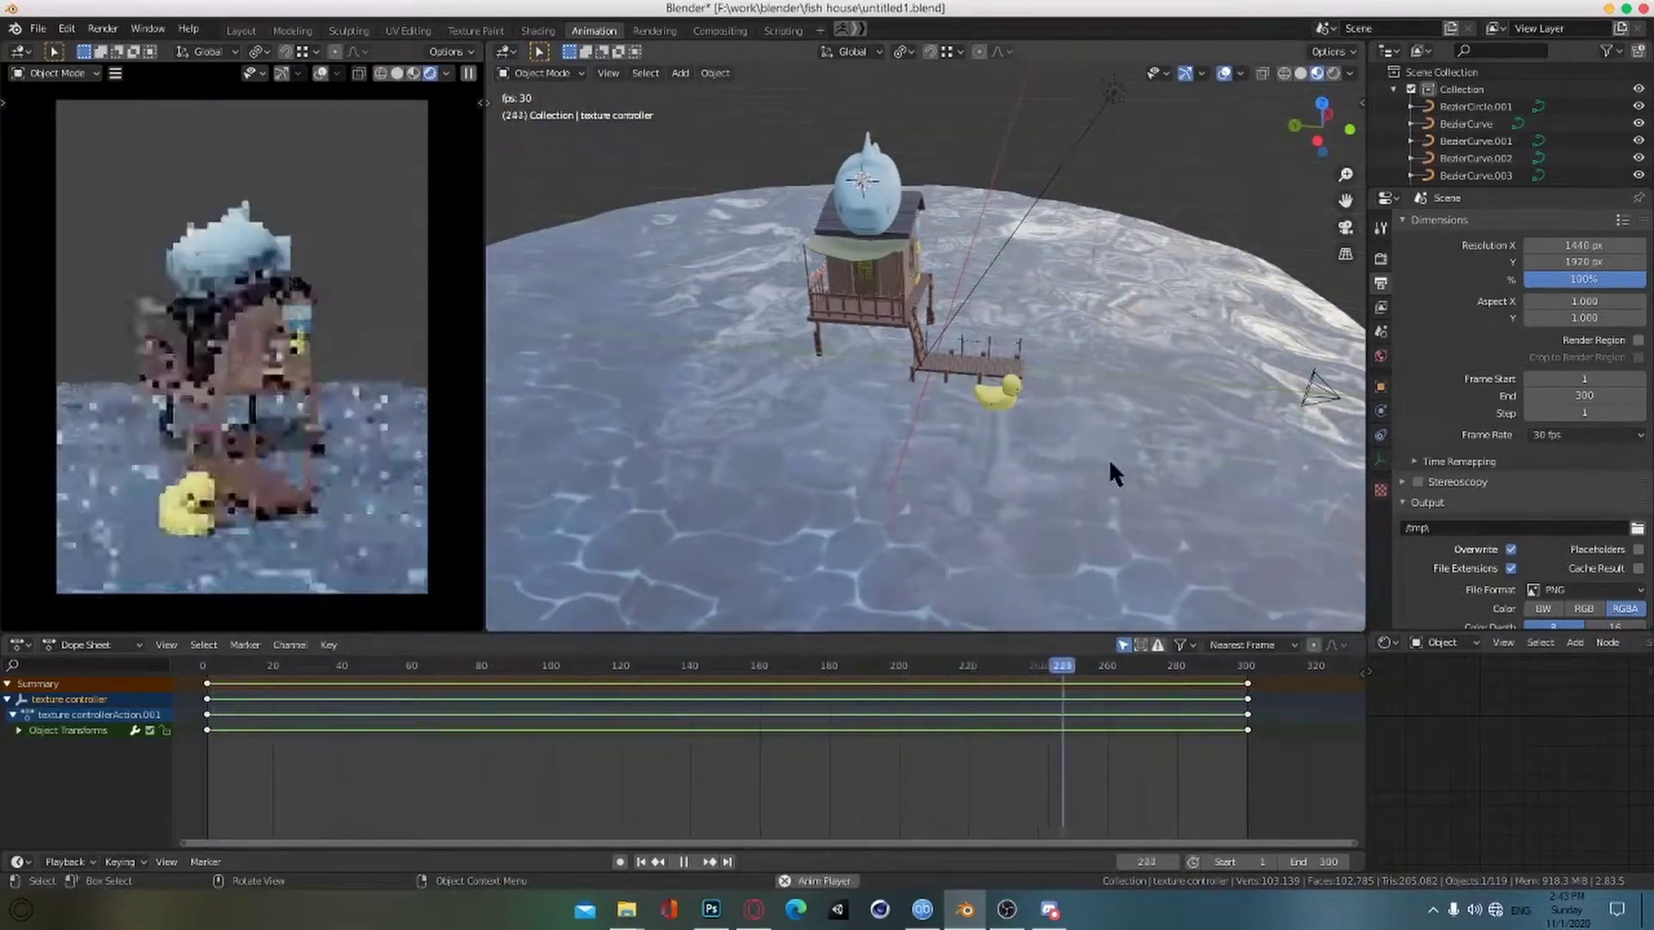
{"action": "key", "text": "Escape"}
{"action": "left_click_drag", "start_coordinate": [1224, 667], "coordinate": [1315, 745]}
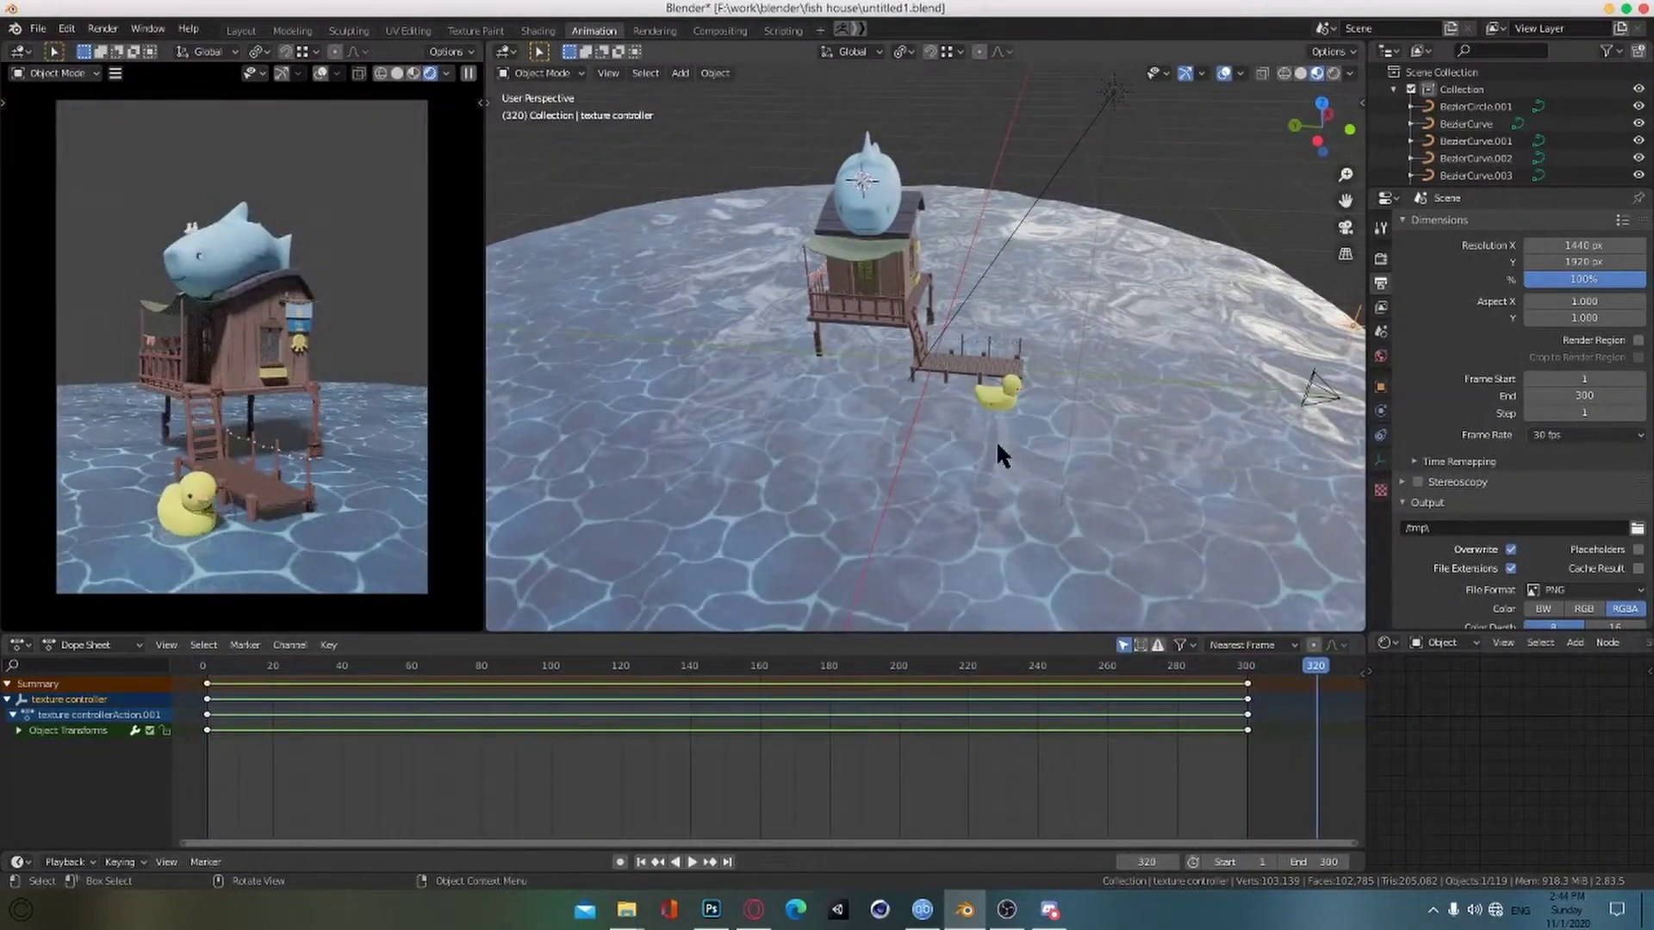
{"action": "key", "text": "space"}
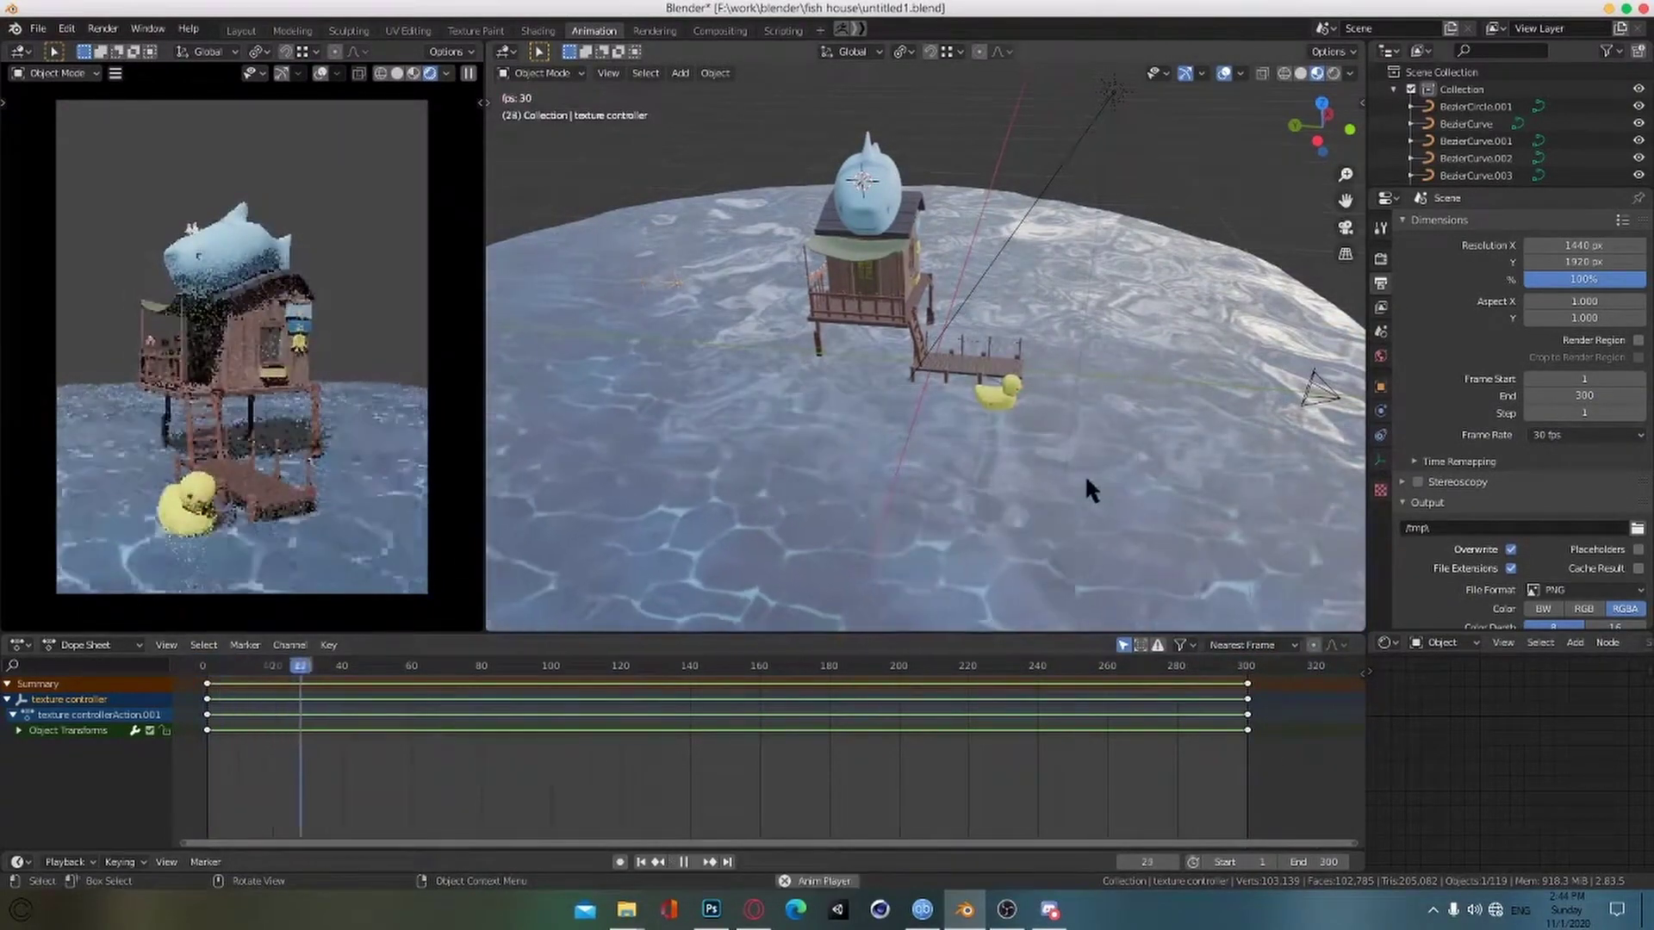
{"action": "key", "text": "space"}
{"action": "left_click_drag", "start_coordinate": [482, 668], "coordinate": [203, 697]}
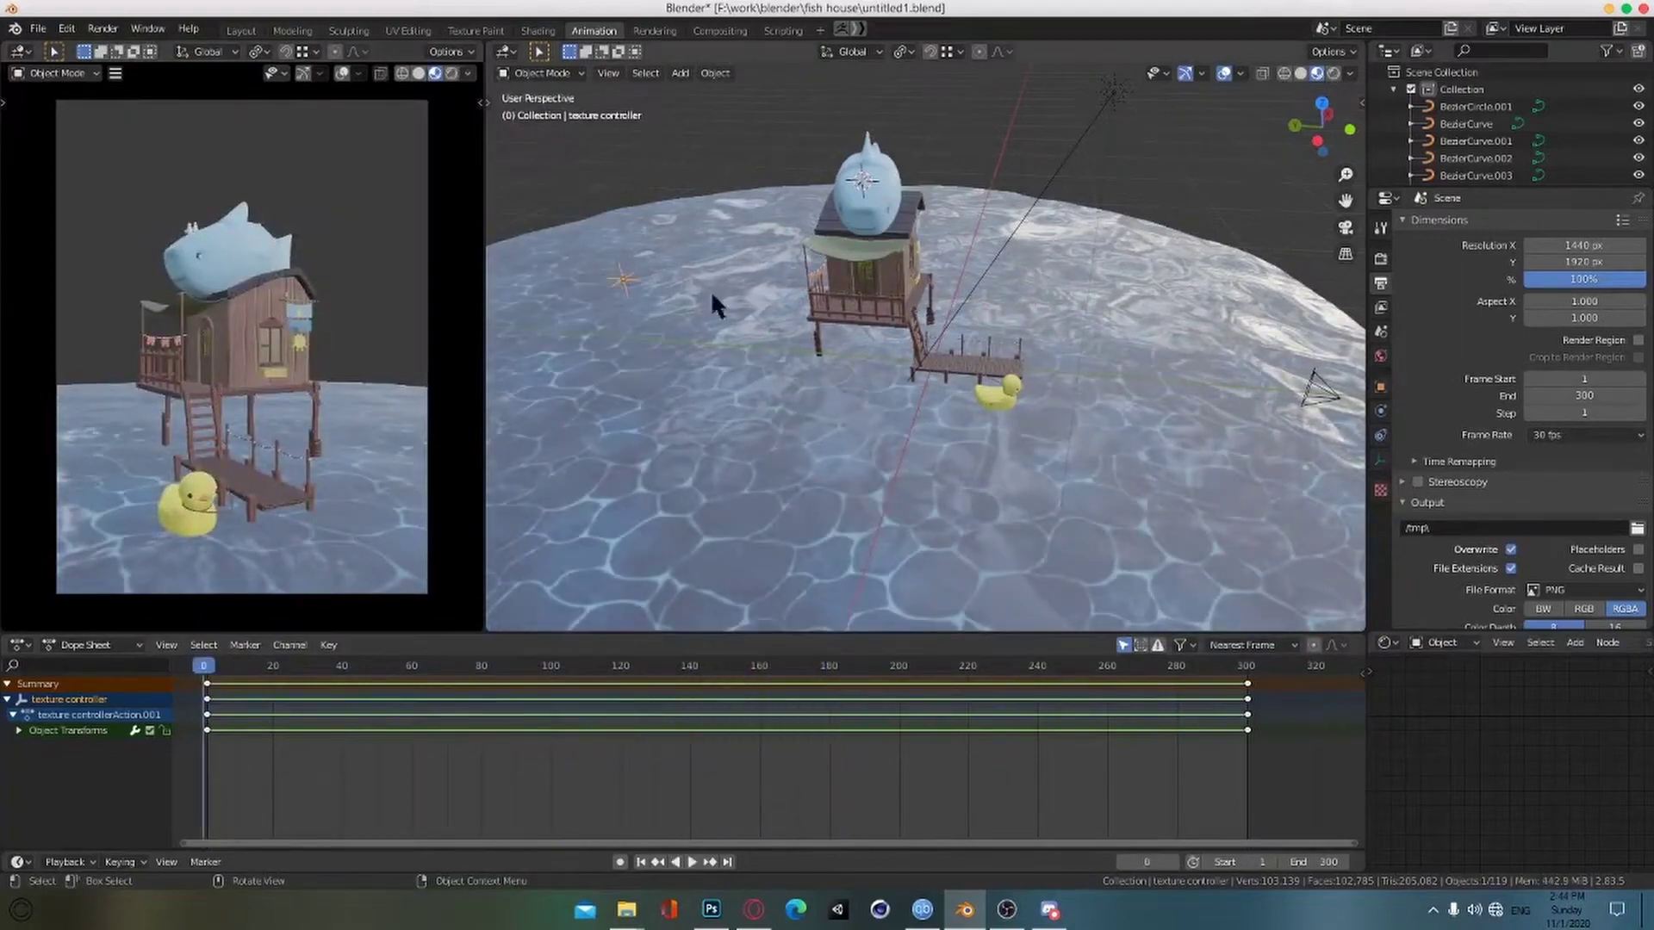
Step: Switch to the Layout workspace and select the duck floating in front of the pier
{"action": "left_click", "coordinate": [237, 32]}
{"action": "scroll", "coordinate": [908, 575], "scroll_direction": "up", "scroll_amount": 7}
{"action": "mouse_move", "coordinate": [914, 575]}
{"action": "middle_mouse_down"}
{"action": "mouse_move", "coordinate": [979, 557]}
{"action": "mouse_move", "coordinate": [906, 549]}
{"action": "middle_mouse_up"}
{"action": "left_click", "coordinate": [886, 513]}
{"action": "scroll", "coordinate": [885, 516], "scroll_direction": "up", "scroll_amount": 3}
{"action": "scroll", "coordinate": [906, 548], "scroll_direction": "down", "scroll_amount": 5}
{"action": "key", "text": "g"}
{"action": "right_click", "coordinate": [1008, 489]}
{"action": "scroll", "coordinate": [980, 575], "scroll_direction": "up", "scroll_amount": 6}
{"action": "scroll", "coordinate": [980, 574], "scroll_direction": "down", "scroll_amount": 8}
Step: Add an empty and align it with the duck using the top and front views
{"action": "key", "text": "shift+a"}
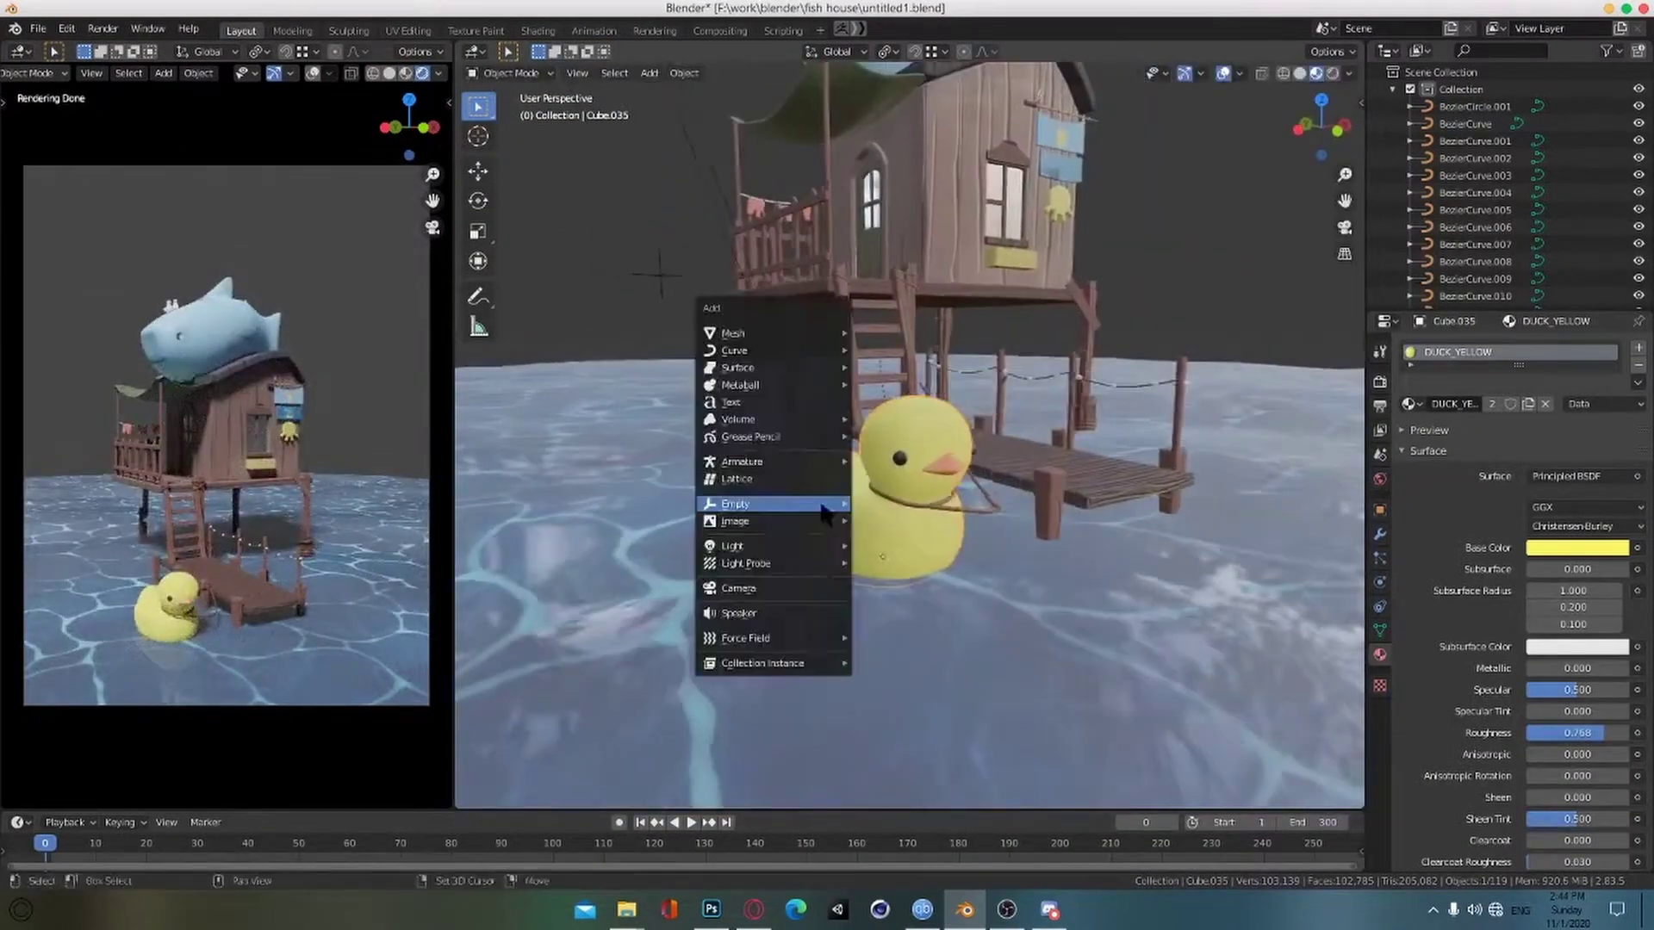
{"action": "mouse_move", "coordinate": [822, 506]}
{"action": "left_click", "coordinate": [913, 505]}
{"action": "scroll", "coordinate": [958, 558], "scroll_direction": "down", "scroll_amount": 6}
{"action": "key", "text": "KP_7"}
{"action": "key", "text": "g"}
{"action": "left_click", "coordinate": [804, 683]}
{"action": "key", "text": "KP_1"}
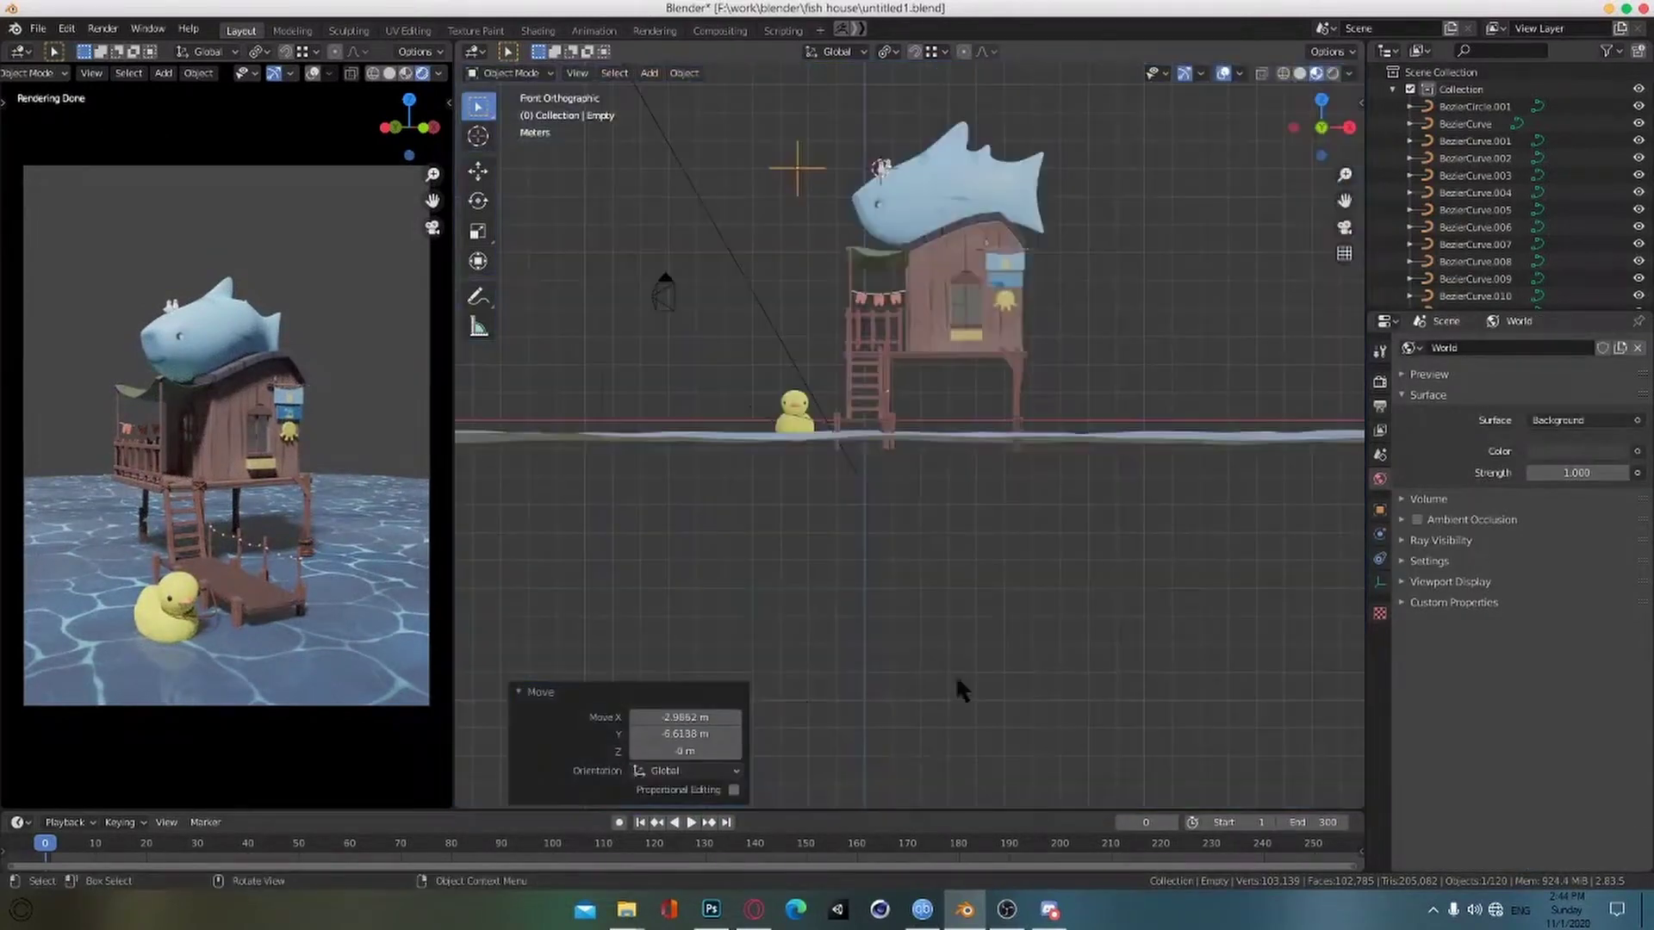
{"action": "key", "text": "g"}
{"action": "key", "text": "z"}
{"action": "left_click", "coordinate": [893, 453]}
Step: Select the duck's parts with the empty as the active object and parent them to it with Keep Transform
{"action": "scroll", "coordinate": [929, 480], "scroll_direction": "up", "scroll_amount": 6}
{"action": "middle_click_drag", "start_coordinate": [835, 467], "coordinate": [949, 515]}
{"action": "left_click", "coordinate": [936, 487]}
{"action": "scroll", "coordinate": [936, 487], "scroll_direction": "up", "scroll_amount": 3}
{"action": "left_click", "coordinate": [870, 502], "text": "shift"}
{"action": "left_click", "coordinate": [946, 515], "text": "shift"}
{"action": "left_click", "coordinate": [918, 551], "text": "shift"}
{"action": "scroll", "coordinate": [948, 515], "scroll_direction": "down", "scroll_amount": 5}
{"action": "left_click", "coordinate": [913, 343], "text": "shift"}
{"action": "scroll", "coordinate": [965, 551], "scroll_direction": "up", "scroll_amount": 4}
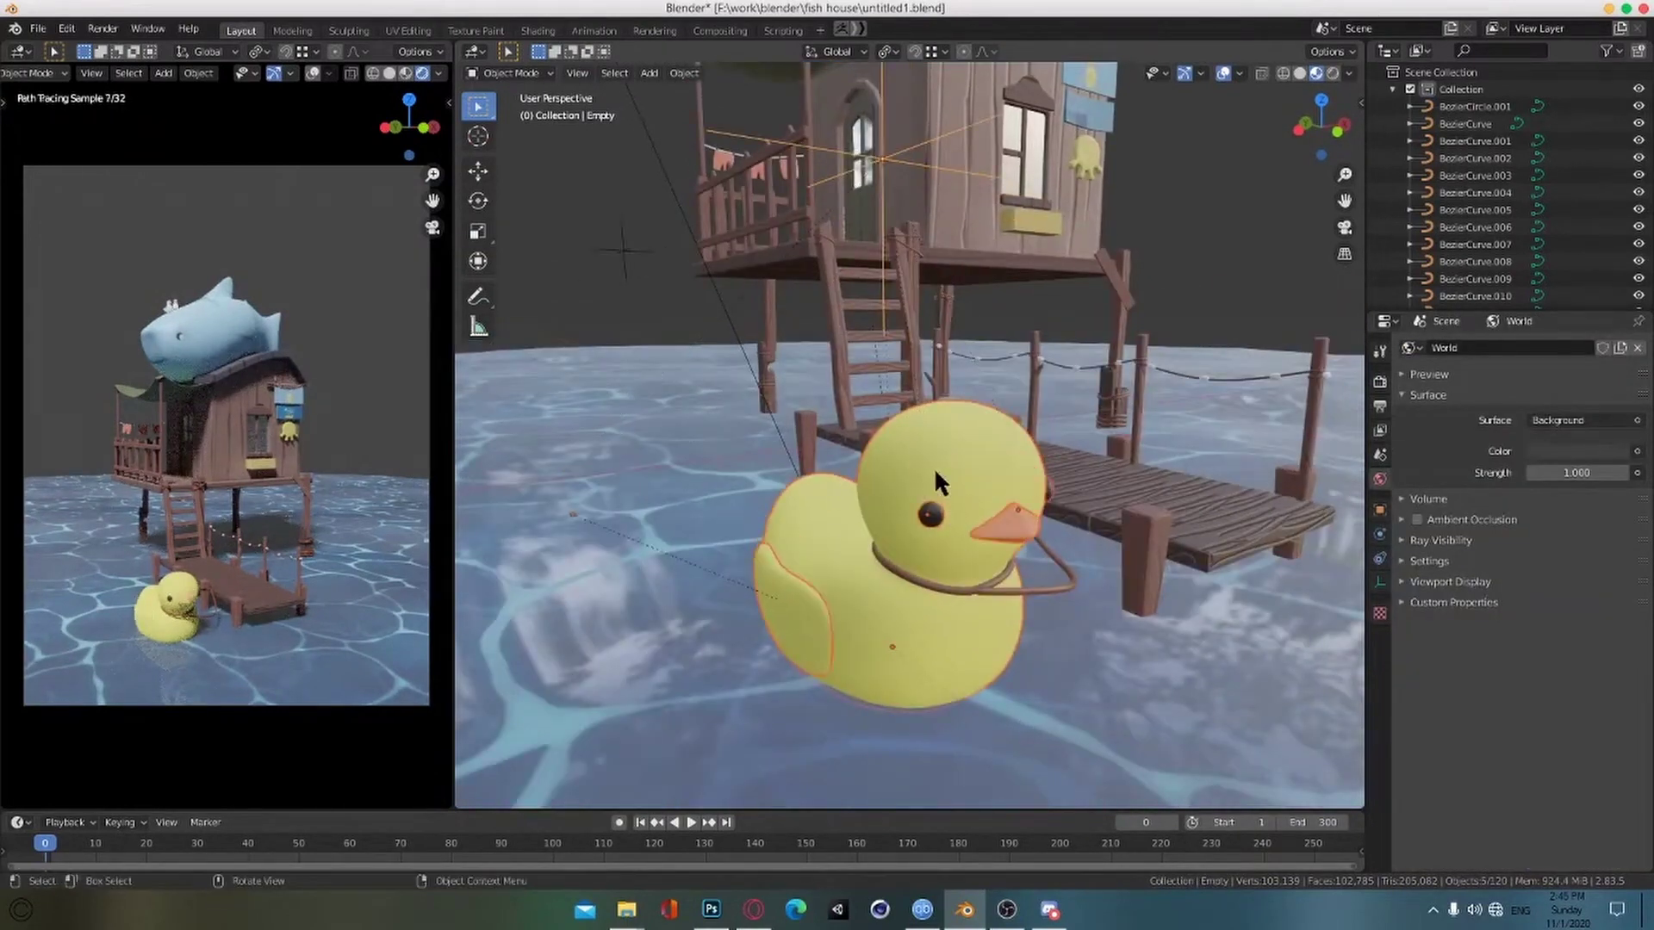
{"action": "key", "text": "ctrl+p"}
{"action": "left_click", "coordinate": [830, 214]}
{"action": "scroll", "coordinate": [992, 477], "scroll_direction": "down", "scroll_amount": 4}
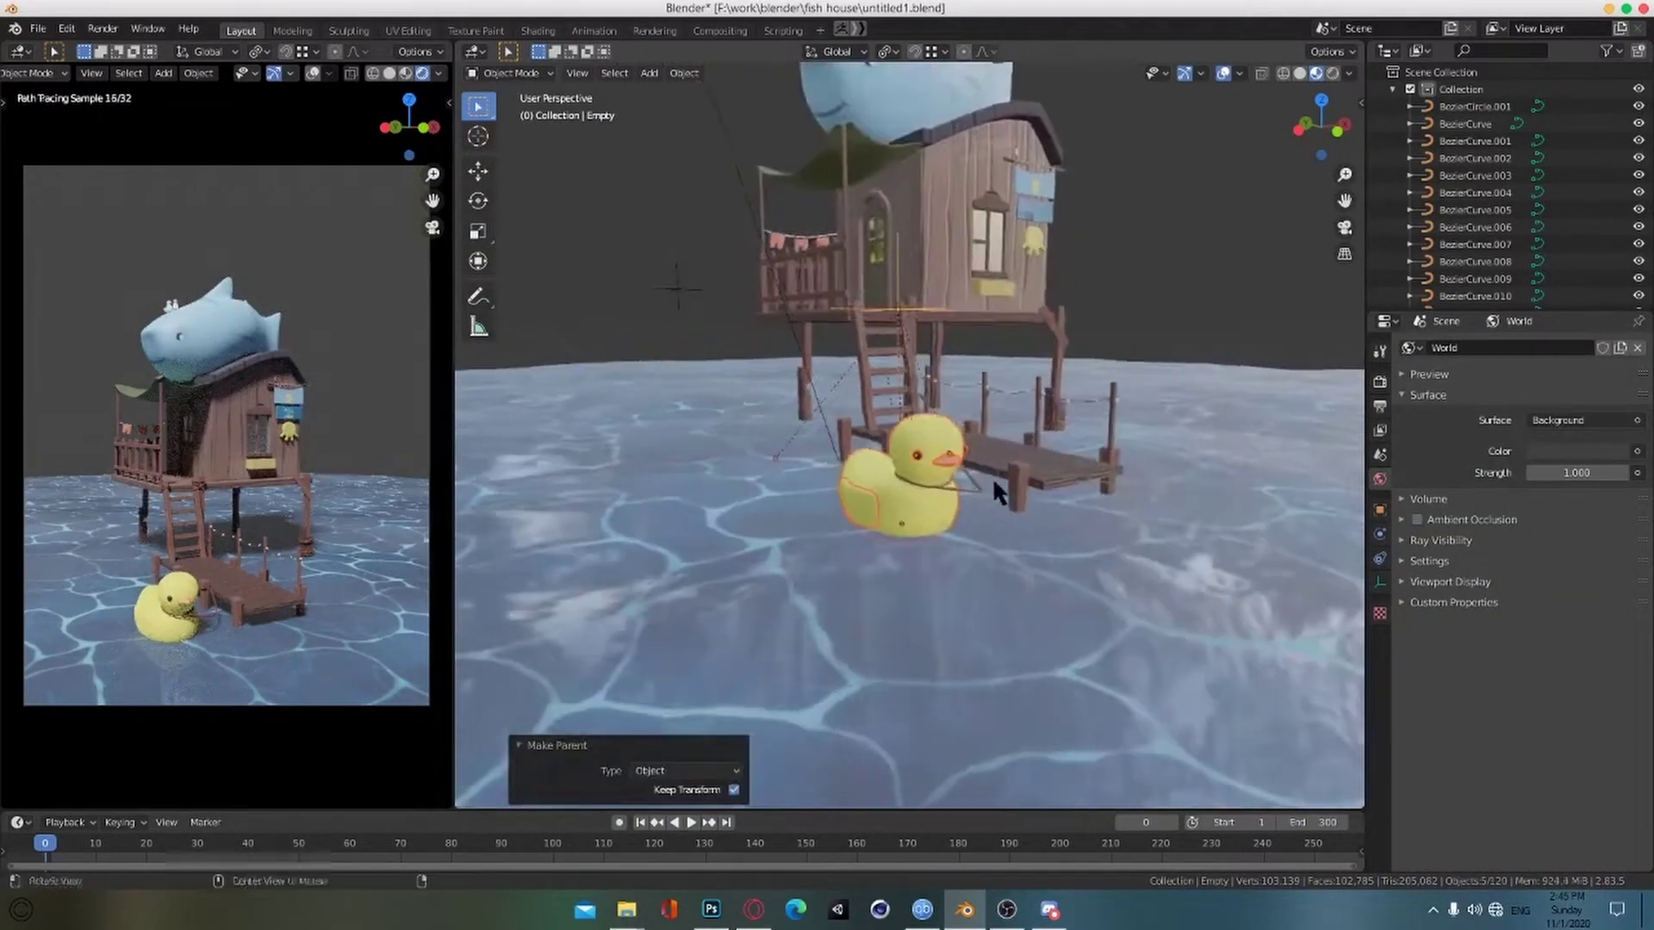
Step: Try to parent the control points of the duck's rope curve in Edit Mode
{"action": "scroll", "coordinate": [954, 506], "scroll_direction": "up", "scroll_amount": 2}
{"action": "left_click", "coordinate": [960, 521]}
{"action": "key", "text": "Tab"}
{"action": "middle_click_drag", "start_coordinate": [960, 521], "coordinate": [938, 430]}
{"action": "scroll", "coordinate": [968, 439], "scroll_direction": "up", "scroll_amount": 5}
{"action": "scroll", "coordinate": [967, 439], "scroll_direction": "down", "scroll_amount": 5}
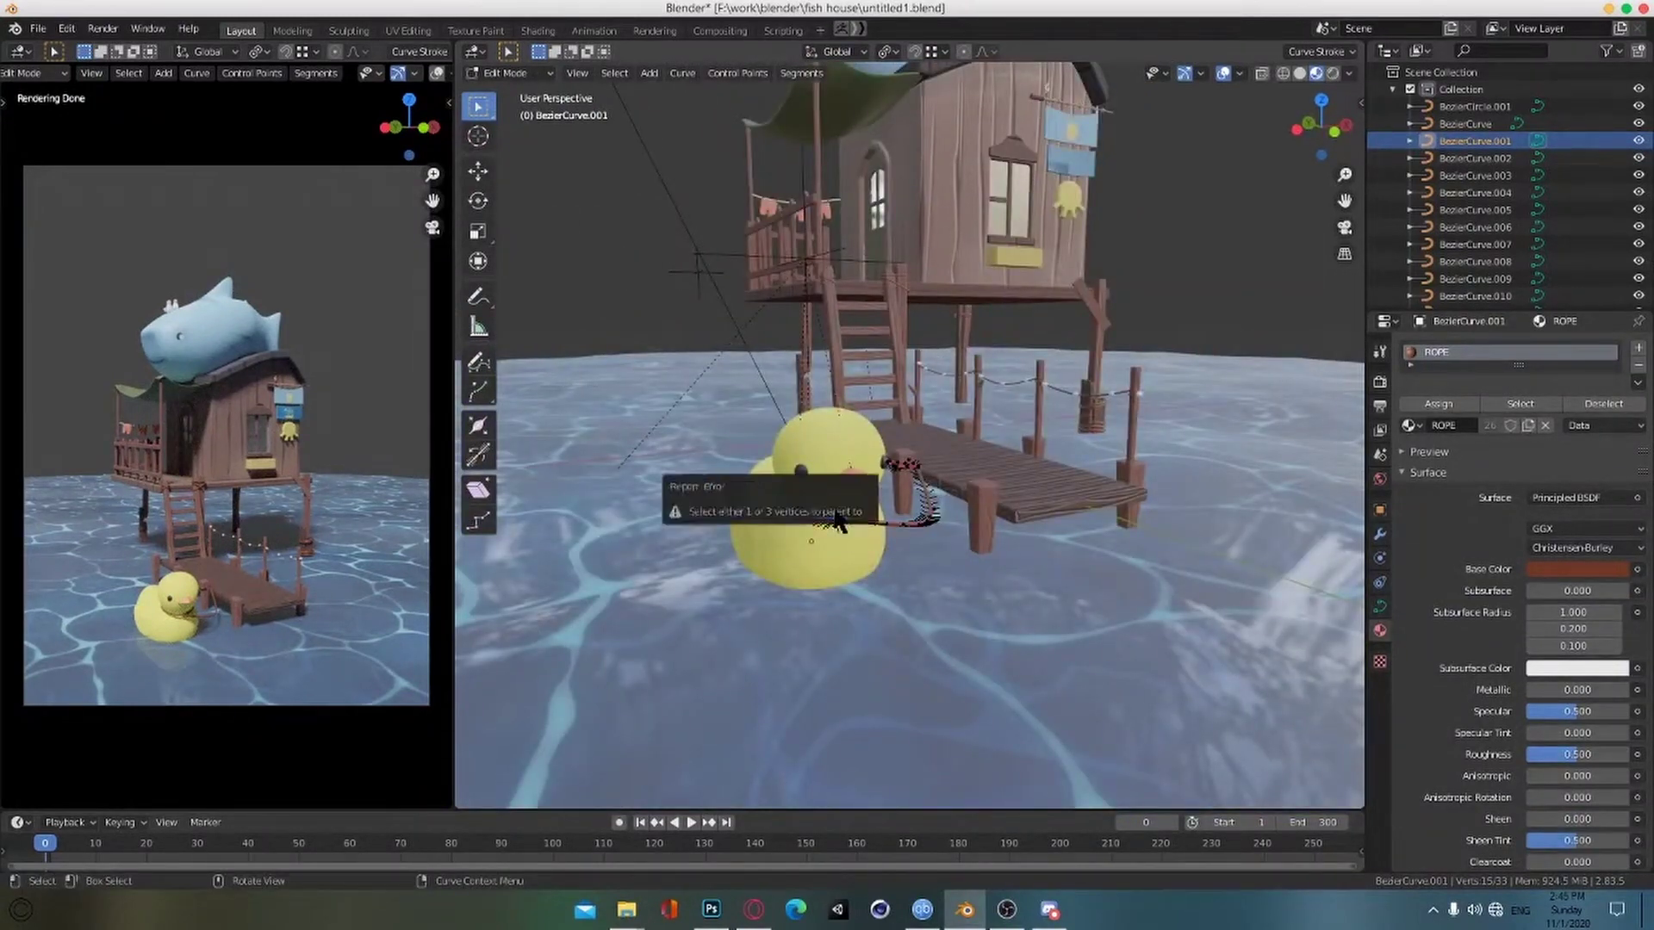
{"action": "scroll", "coordinate": [906, 558], "scroll_direction": "up", "scroll_amount": 2}
{"action": "left_click_drag", "start_coordinate": [856, 565], "coordinate": [896, 552], "text": "alt"}
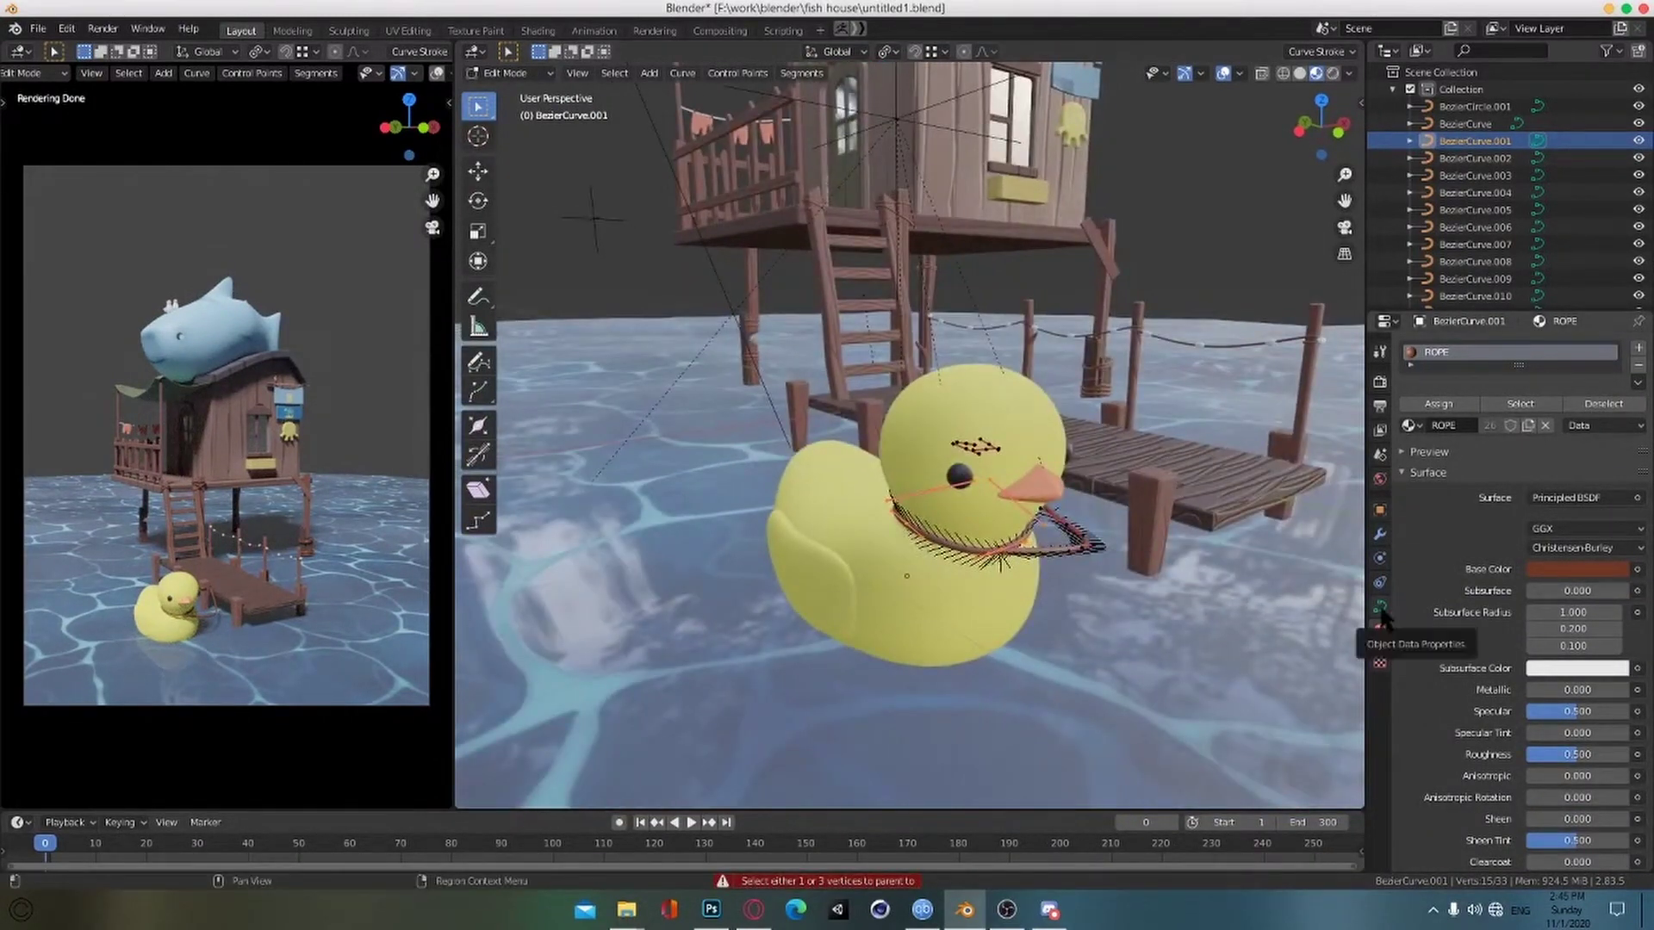
Step: Examine the rope curve's constraint, geometry and path animation settings
{"action": "left_click", "coordinate": [1379, 606]}
{"action": "left_click", "coordinate": [1380, 661]}
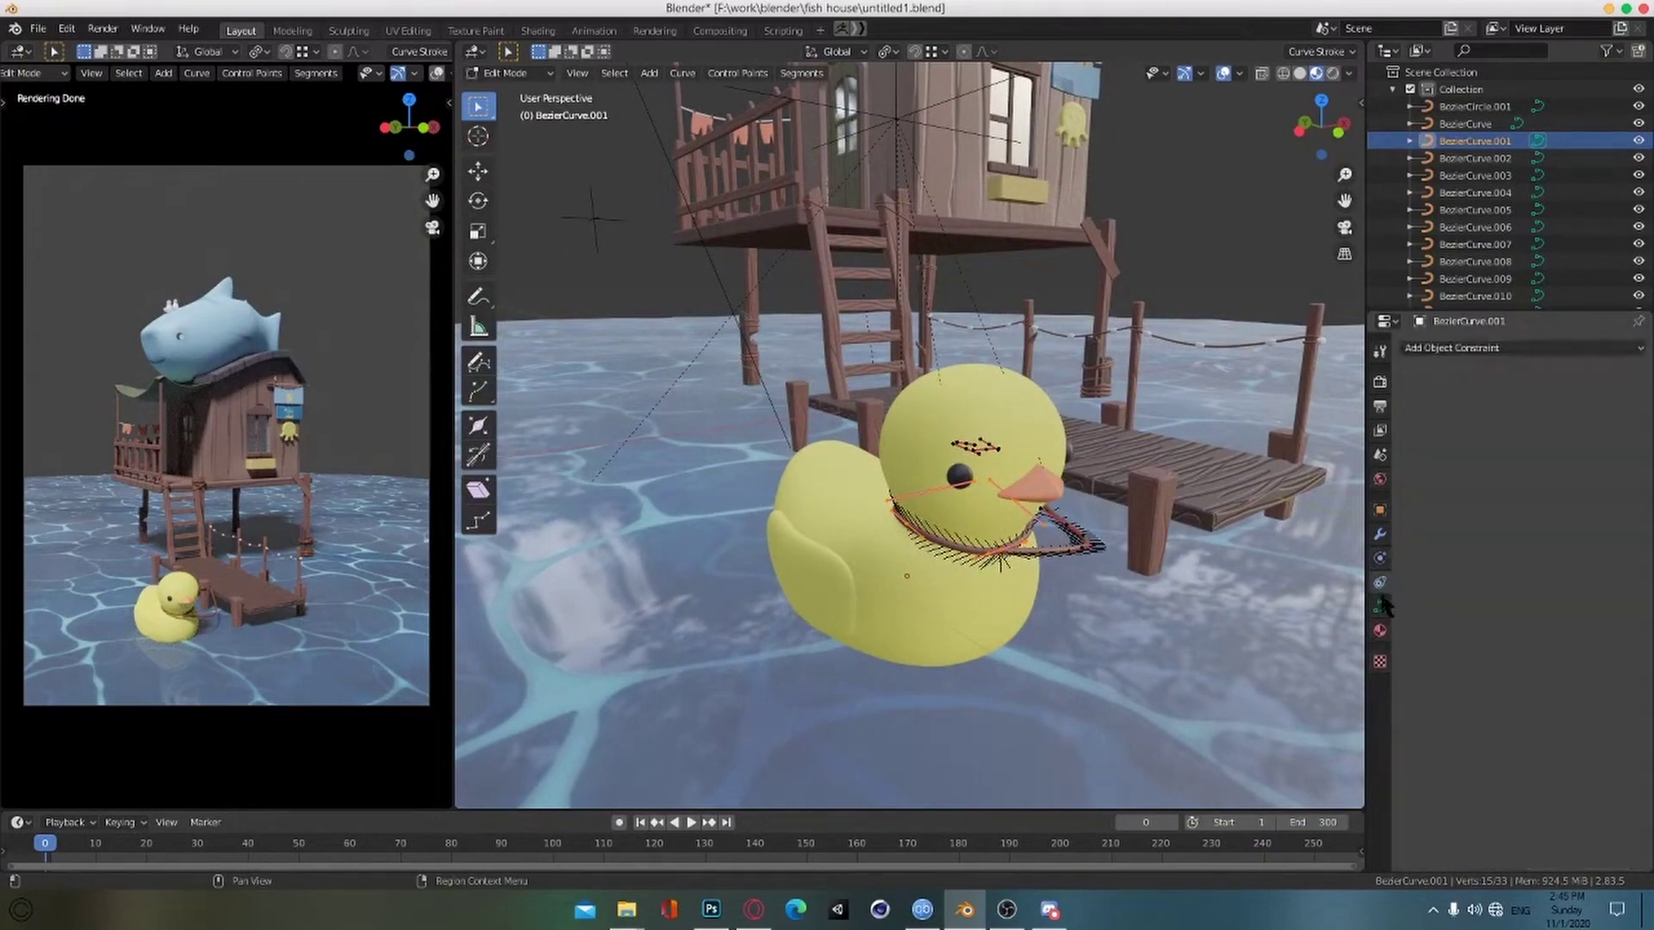
{"action": "left_click", "coordinate": [1380, 606]}
{"action": "key", "text": "Tab"}
{"action": "scroll", "coordinate": [1007, 560], "scroll_direction": "down", "scroll_amount": 3}
{"action": "scroll", "coordinate": [1007, 560], "scroll_direction": "up", "scroll_amount": 4}
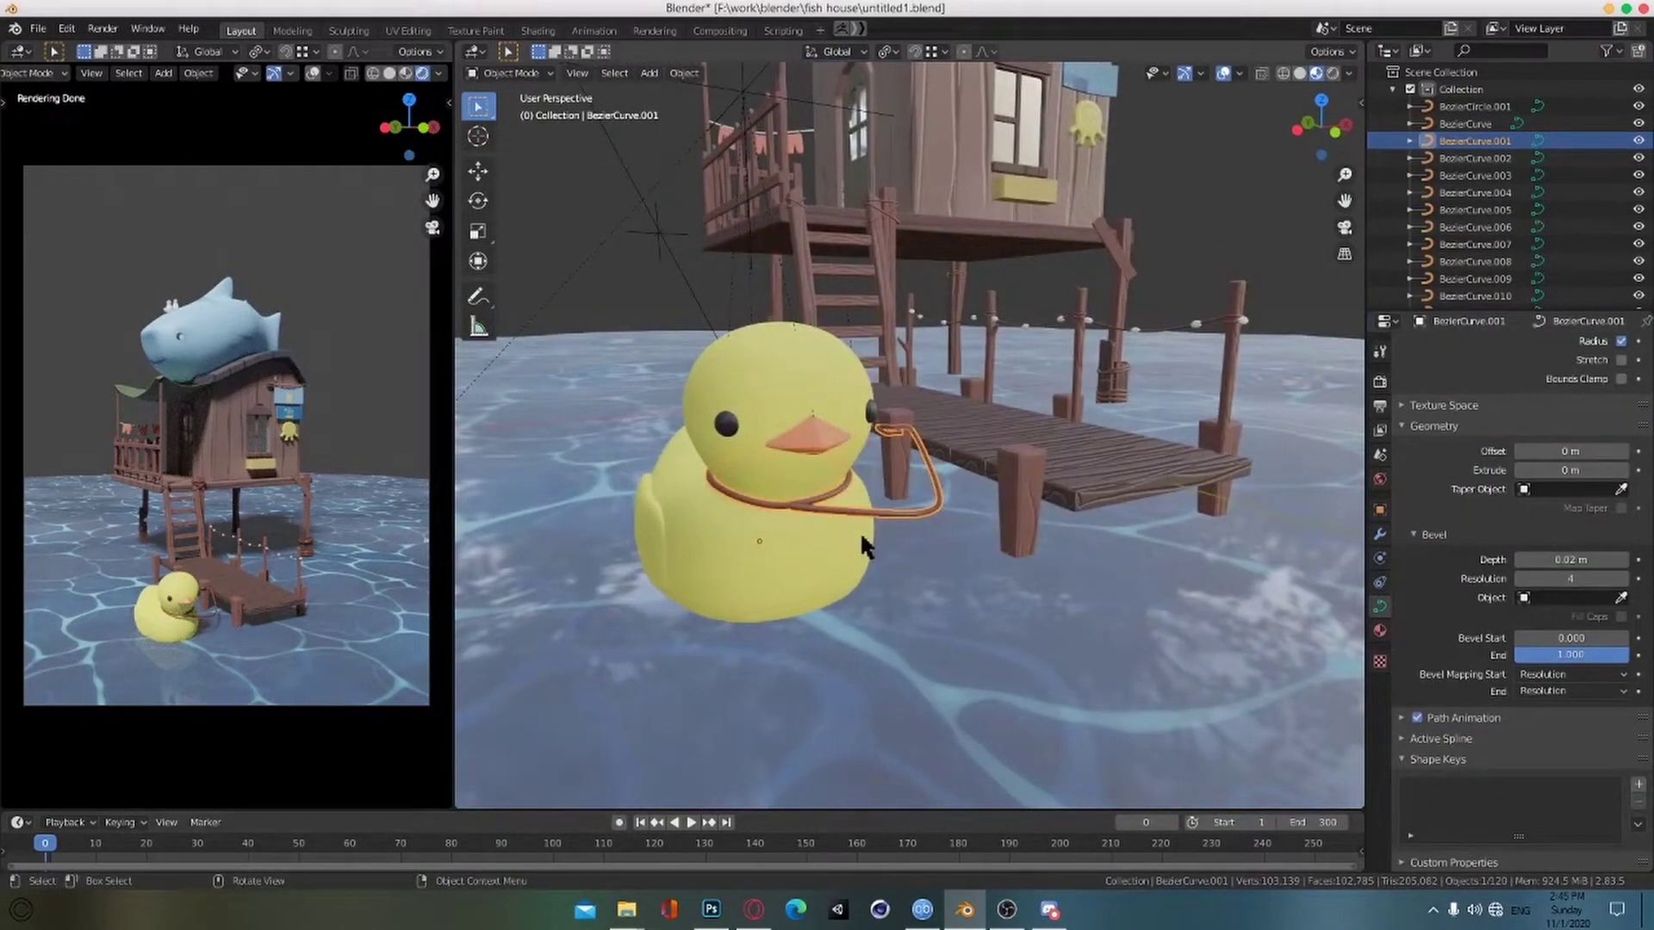
{"action": "scroll", "coordinate": [1396, 598], "scroll_direction": "up", "scroll_amount": 3}
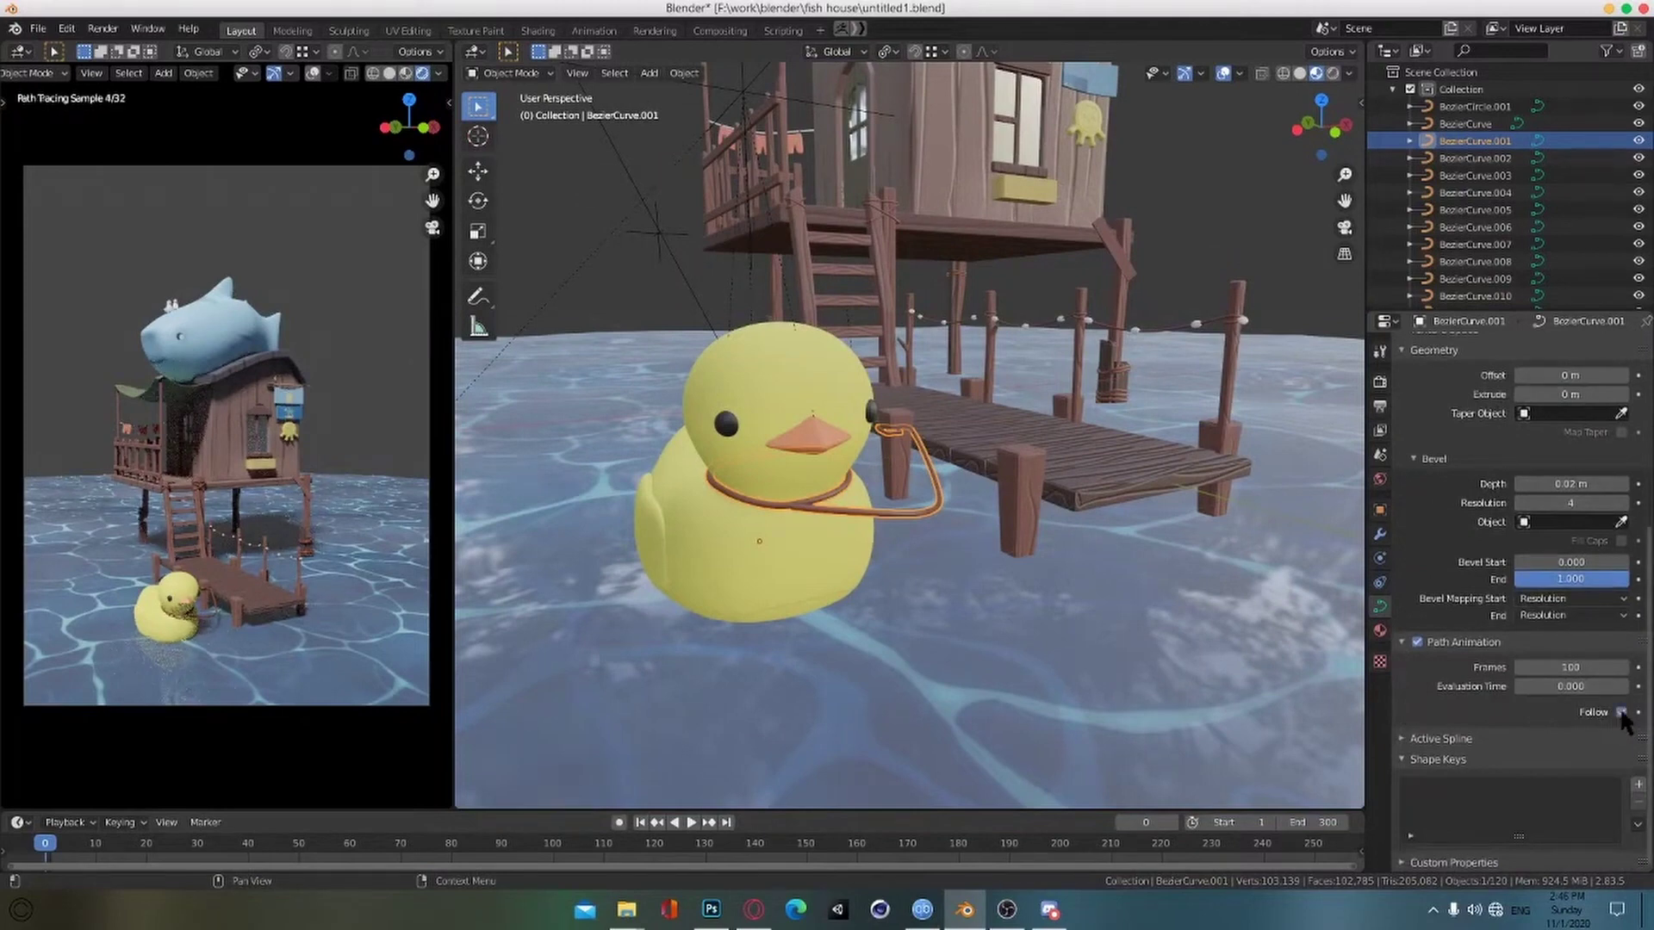
Step: Convert the rope curve around the duck's neck to a mesh
{"action": "middle_click_drag", "start_coordinate": [977, 537], "coordinate": [1006, 540]}
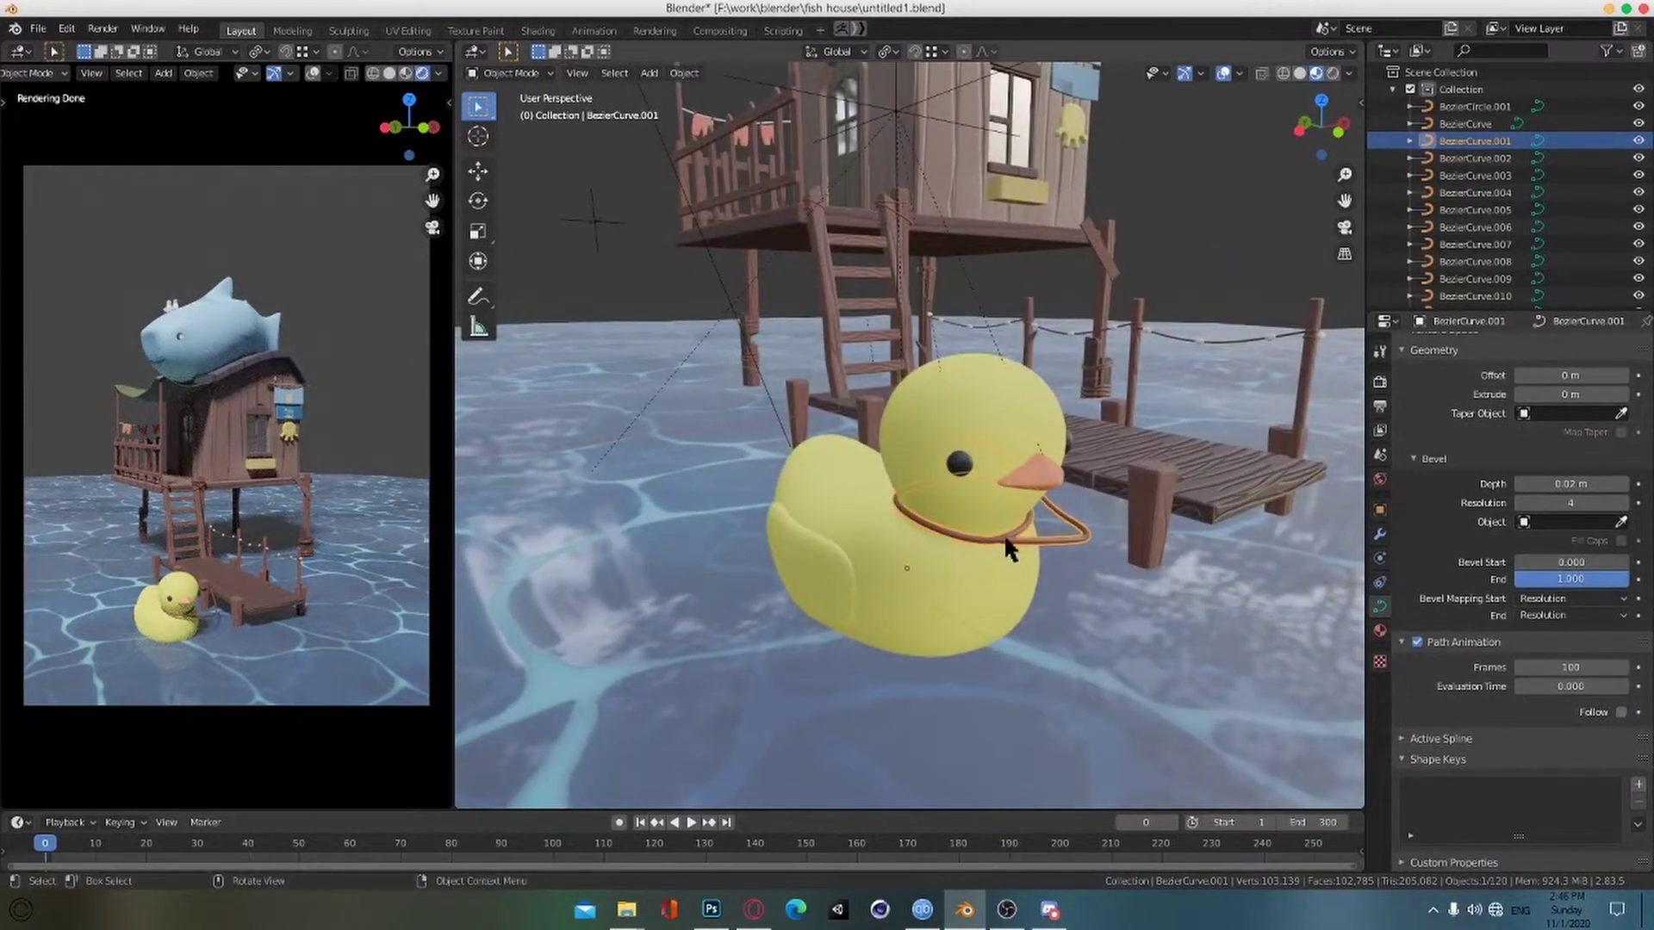
{"action": "left_click", "coordinate": [684, 74]}
{"action": "mouse_move", "coordinate": [748, 532]}
{"action": "left_click", "coordinate": [961, 546]}
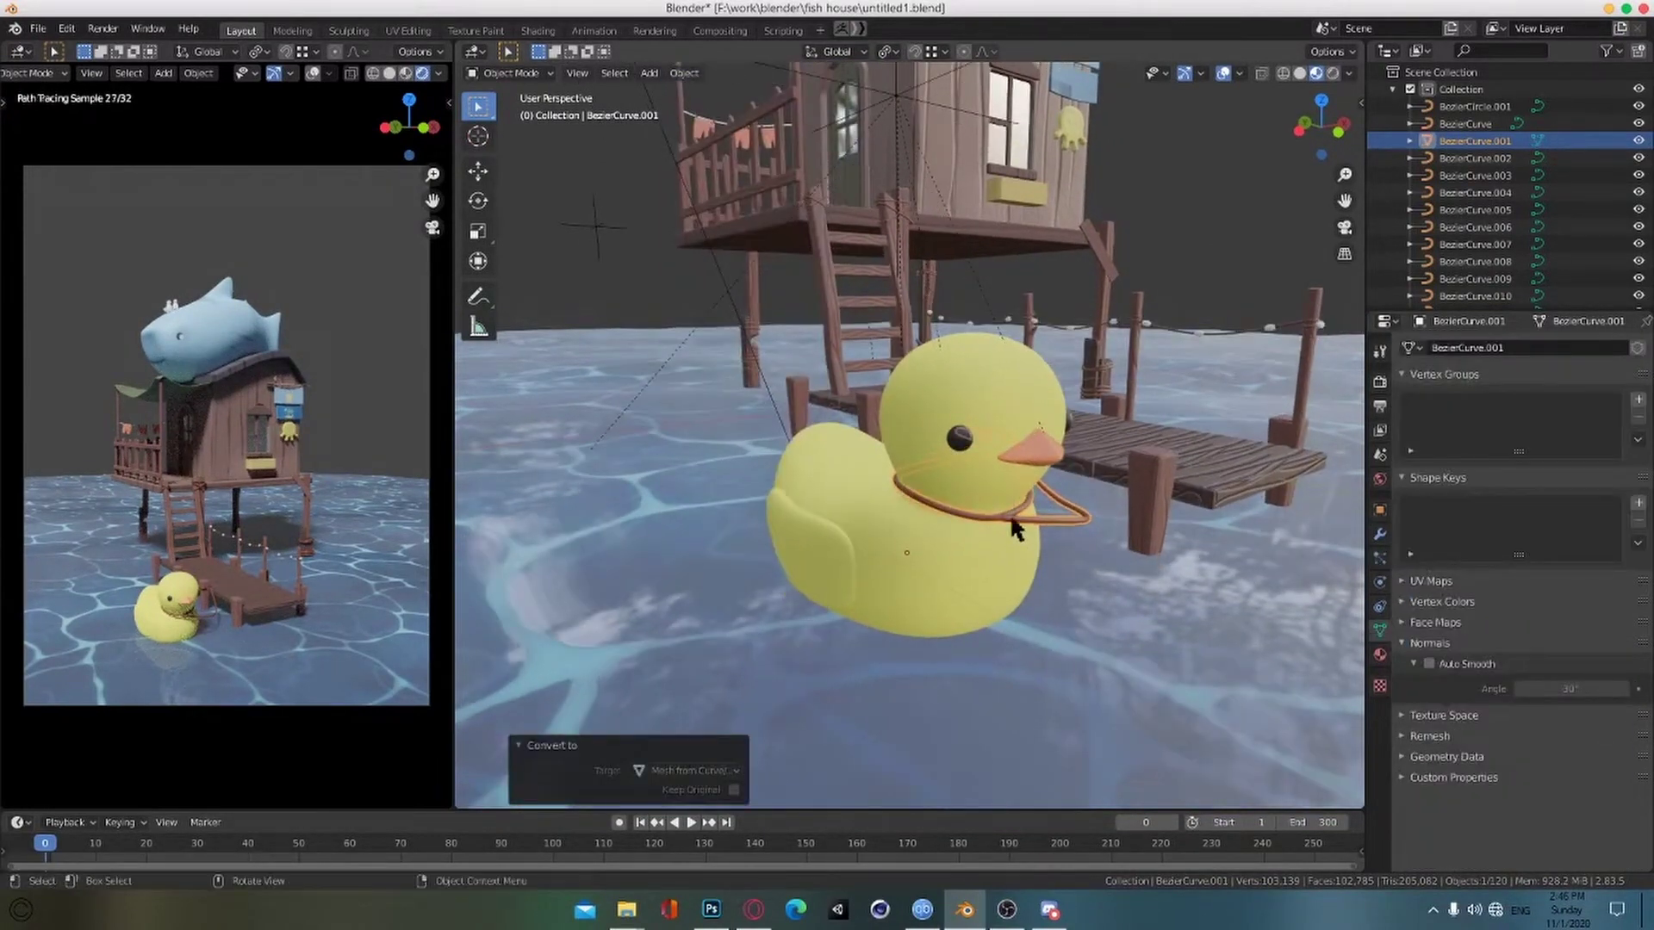
Step: Enter Edit Mode on the rope mesh and add a vertex group
{"action": "key", "text": "Tab"}
{"action": "scroll", "coordinate": [960, 603], "scroll_direction": "up", "scroll_amount": 5}
{"action": "middle_click_drag", "start_coordinate": [960, 605], "coordinate": [969, 462], "text": "shift"}
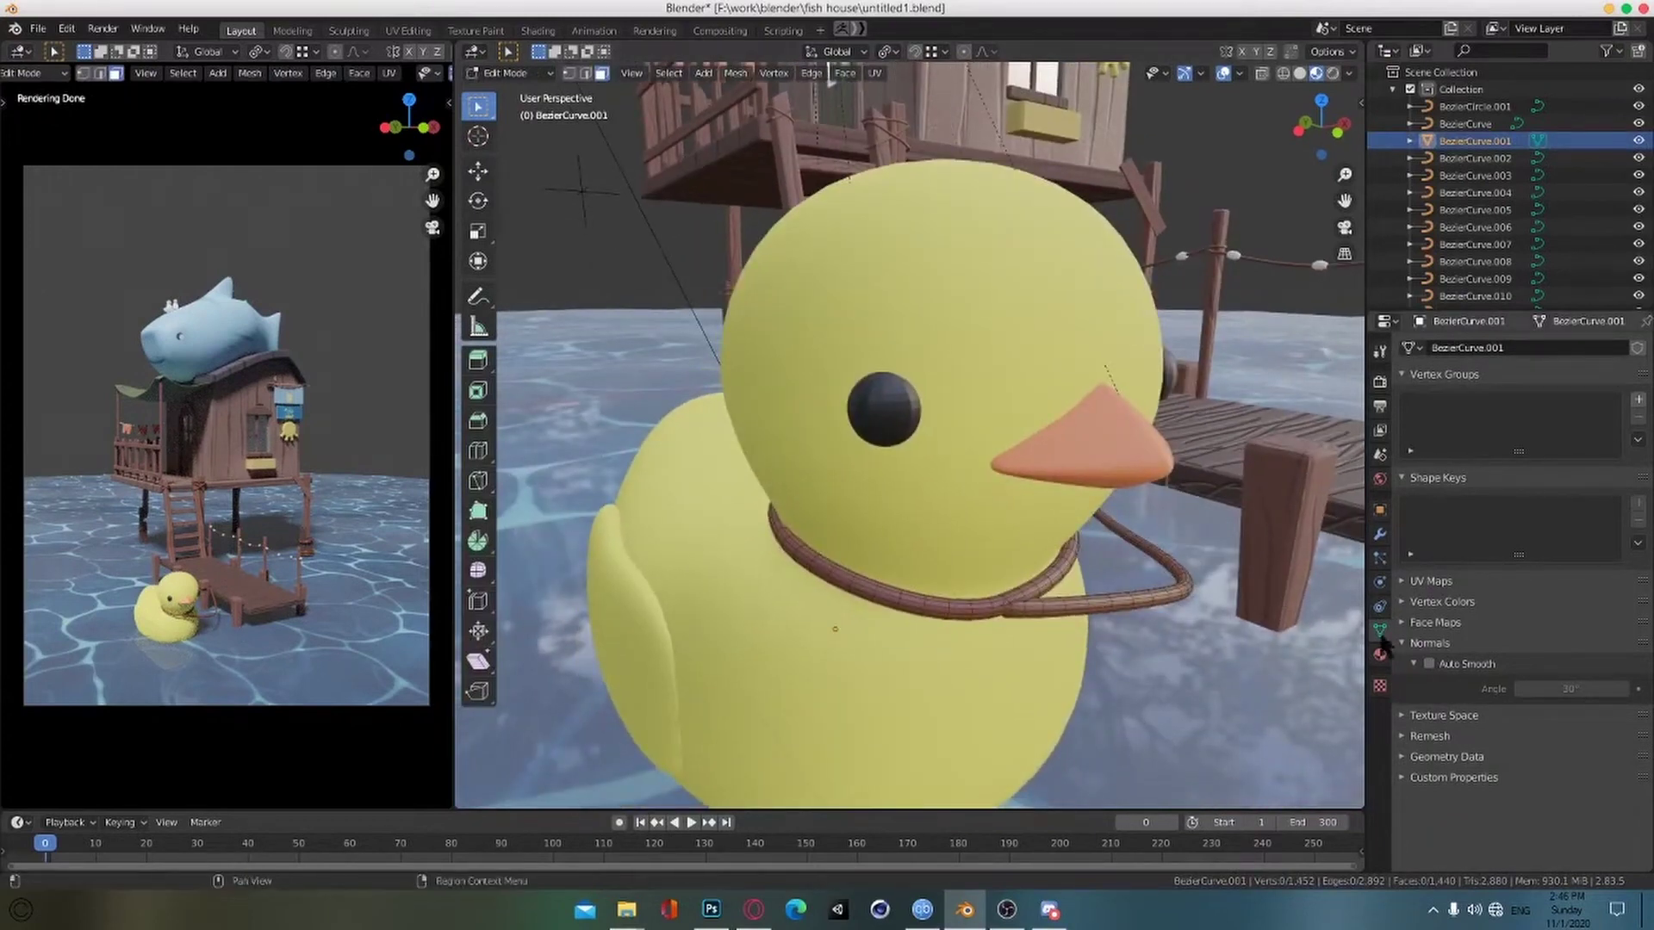
{"action": "left_click", "coordinate": [1638, 400]}
Step: Box-select the rope's neck loop in wireframe from above, assign it to the vertex group, and return to Object Mode
{"action": "left_click", "coordinate": [963, 609]}
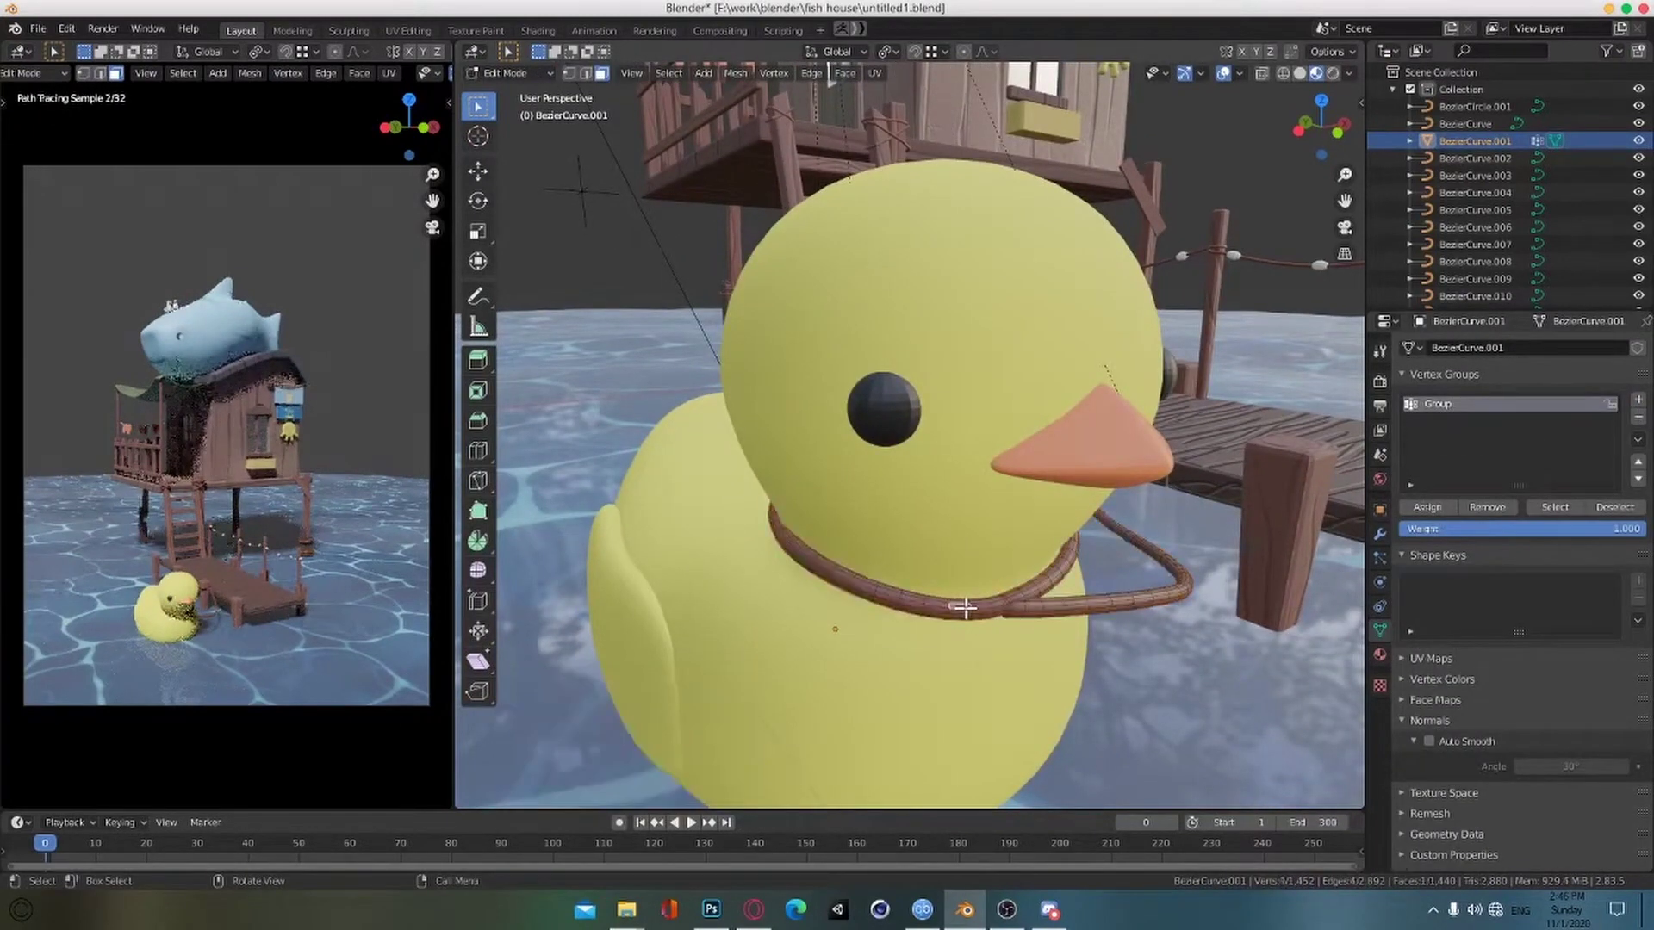
{"action": "key", "text": "KP_7"}
{"action": "key", "text": "shift+z"}
{"action": "scroll", "coordinate": [827, 520], "scroll_direction": "up", "scroll_amount": 4}
{"action": "middle_click_drag", "start_coordinate": [671, 749], "coordinate": [978, 462], "text": "shift"}
{"action": "scroll", "coordinate": [947, 431], "scroll_direction": "up", "scroll_amount": 4}
{"action": "left_click_drag", "start_coordinate": [647, 230], "coordinate": [1034, 514]}
{"action": "mouse_move", "coordinate": [964, 706]}
{"action": "middle_mouse_down"}
{"action": "mouse_move", "coordinate": [930, 650]}
{"action": "mouse_move", "coordinate": [974, 660]}
{"action": "mouse_move", "coordinate": [945, 630]}
{"action": "mouse_move", "coordinate": [990, 648]}
{"action": "middle_mouse_up"}
{"action": "scroll", "coordinate": [930, 650], "scroll_direction": "down", "scroll_amount": 4}
{"action": "left_click", "coordinate": [1416, 510]}
{"action": "key", "text": "Tab"}
{"action": "key", "text": "shift+z"}
Step: Paint the rope loop around the duck's neck black in Vertex Paint mode
{"action": "left_click", "coordinate": [510, 73]}
{"action": "left_click", "coordinate": [510, 144]}
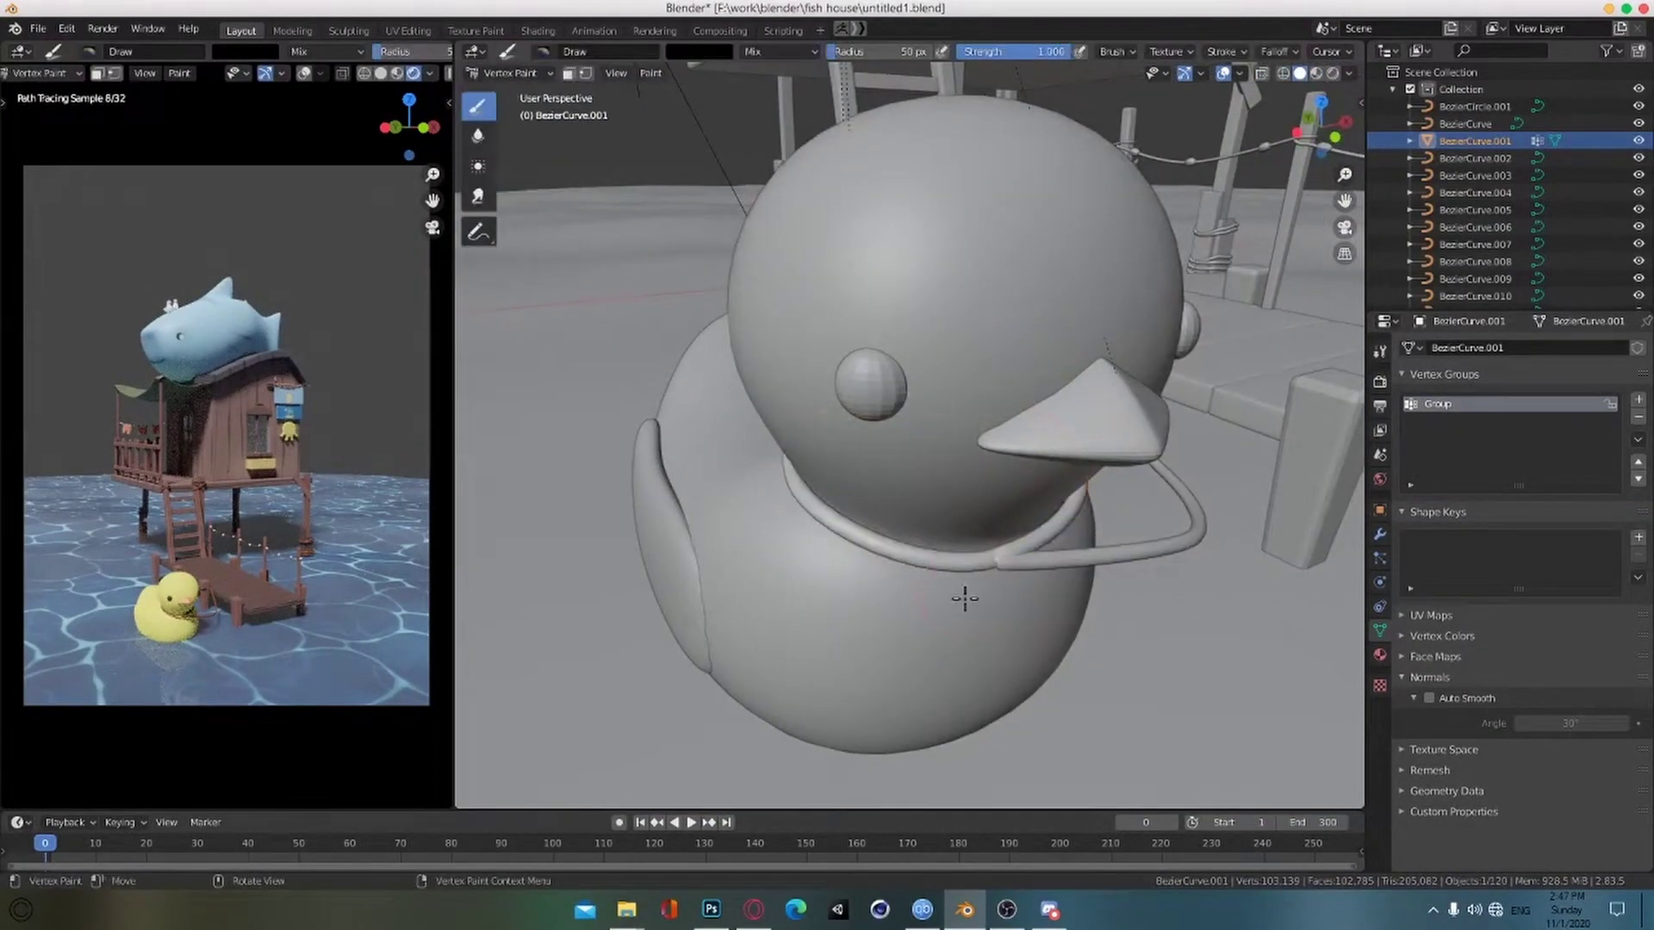
{"action": "mouse_move", "coordinate": [1001, 558]}
{"action": "left_mouse_down"}
{"action": "mouse_move", "coordinate": [801, 520]}
{"action": "mouse_move", "coordinate": [890, 580]}
{"action": "left_mouse_up"}
{"action": "mouse_move", "coordinate": [890, 579]}
{"action": "middle_mouse_down"}
{"action": "mouse_move", "coordinate": [996, 544]}
{"action": "mouse_move", "coordinate": [1045, 561]}
{"action": "mouse_move", "coordinate": [1044, 591]}
{"action": "middle_mouse_up"}
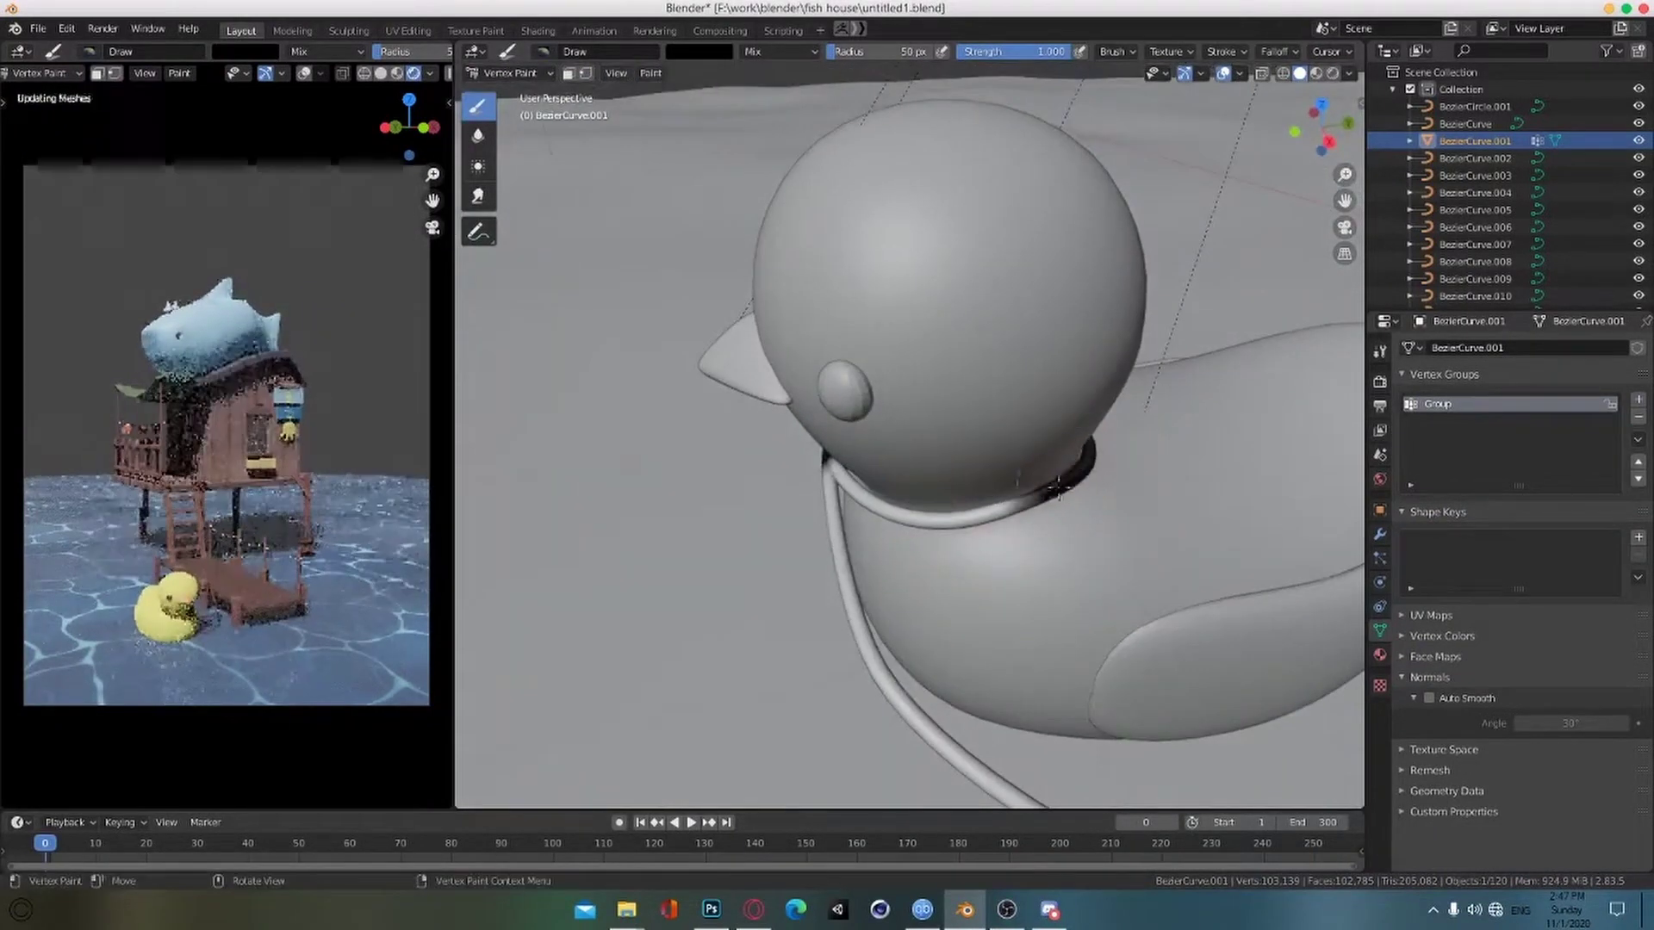
{"action": "middle_click_drag", "start_coordinate": [872, 586], "coordinate": [854, 355]}
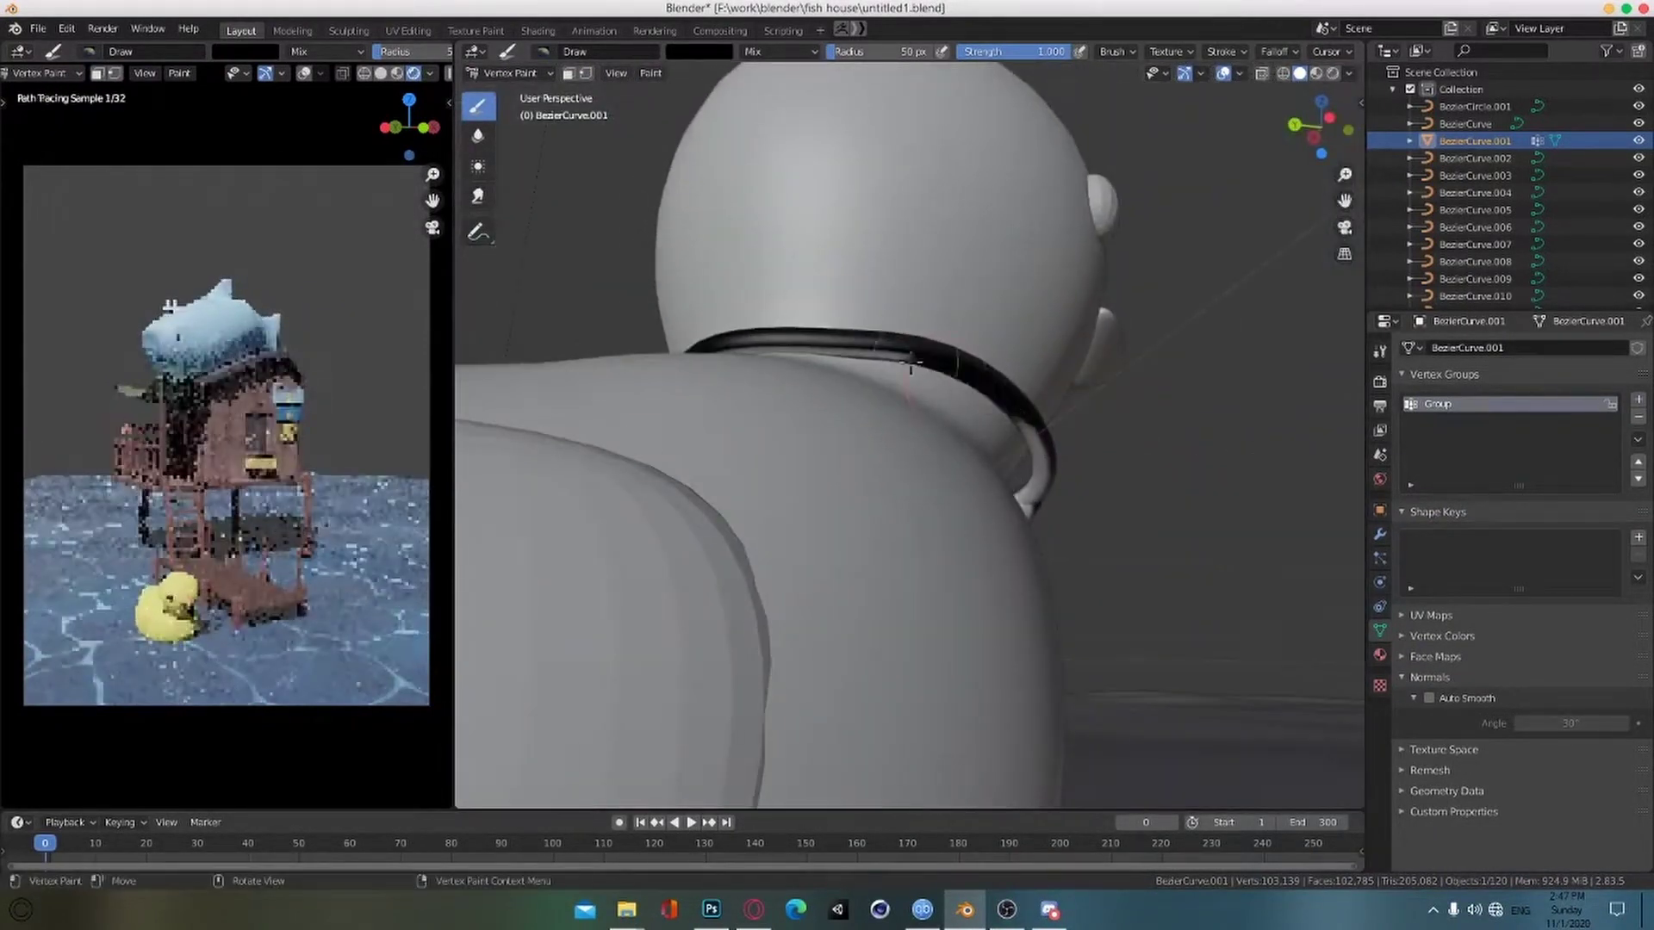
{"action": "middle_click_drag", "start_coordinate": [1027, 502], "coordinate": [999, 628]}
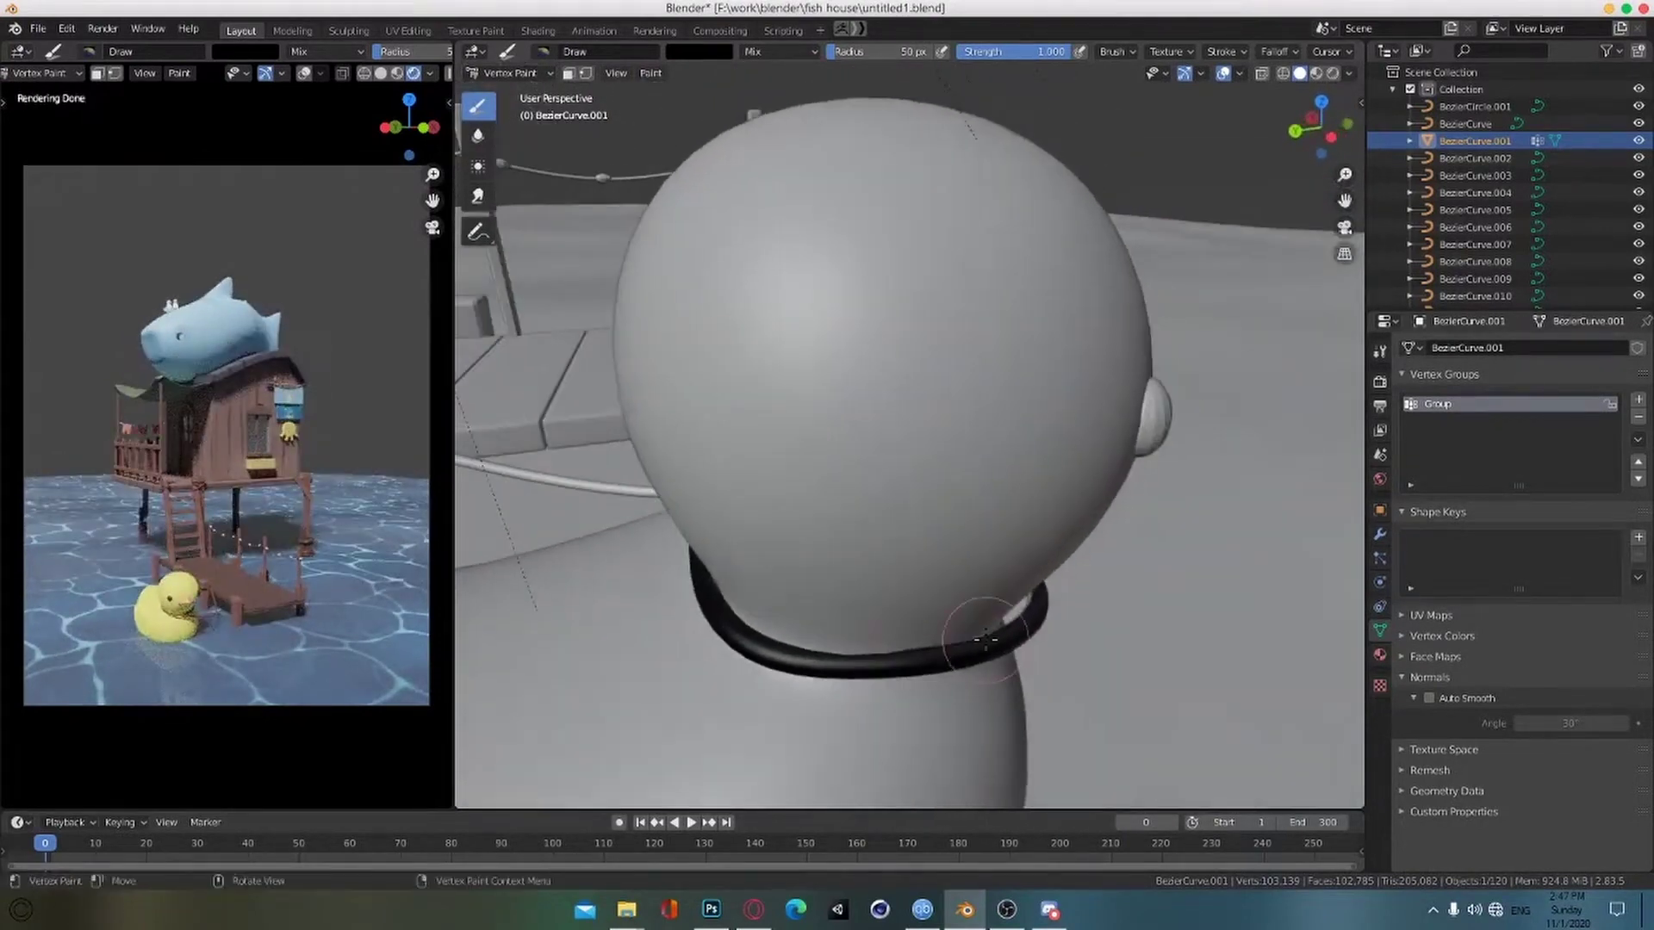
Step: Isolate the rope in local view, fill the remaining unpainted parts of the neck loop, and return to Object Mode
{"action": "key", "text": "KP_Divide"}
{"action": "middle_click_drag", "start_coordinate": [1025, 496], "coordinate": [1083, 641]}
{"action": "mouse_move", "coordinate": [1006, 542]}
{"action": "middle_mouse_down"}
{"action": "mouse_move", "coordinate": [1079, 620]}
{"action": "mouse_move", "coordinate": [1019, 450]}
{"action": "mouse_move", "coordinate": [1033, 585]}
{"action": "middle_mouse_up"}
{"action": "left_click", "coordinate": [1051, 509]}
{"action": "scroll", "coordinate": [1046, 504], "scroll_direction": "up", "scroll_amount": 3}
{"action": "left_click_drag", "start_coordinate": [1033, 585], "coordinate": [946, 570]}
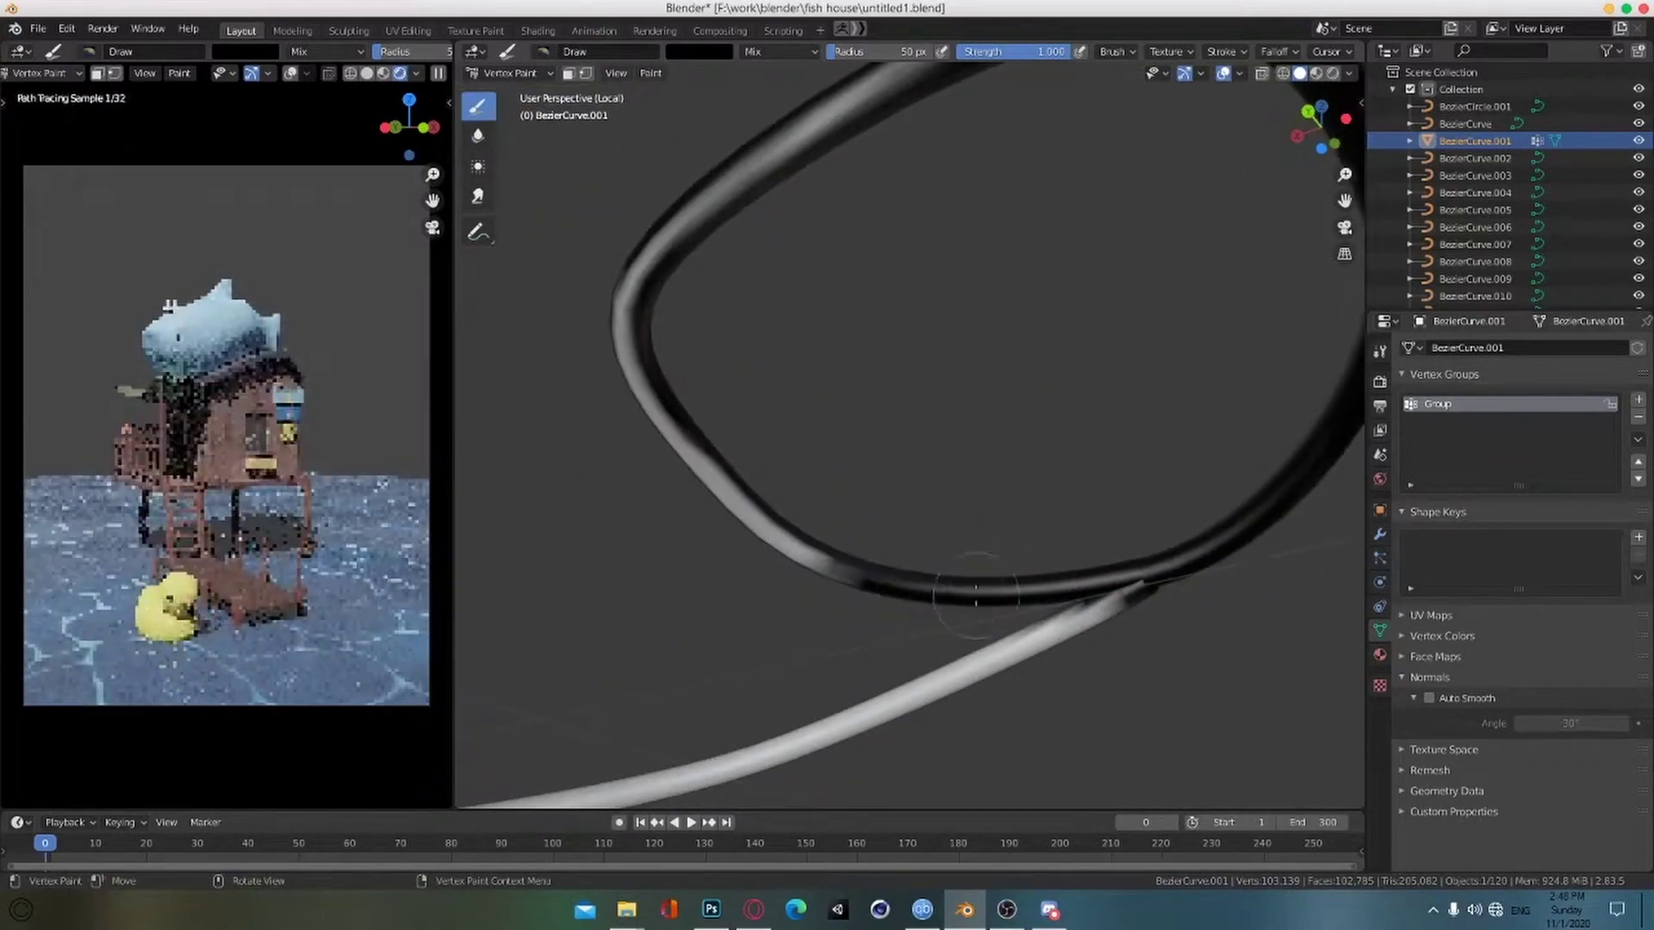
{"action": "scroll", "coordinate": [664, 473], "scroll_direction": "down", "scroll_amount": 3}
{"action": "middle_click_drag", "start_coordinate": [664, 473], "coordinate": [693, 573]}
{"action": "left_click", "coordinate": [516, 93]}
{"action": "scroll", "coordinate": [813, 549], "scroll_direction": "up", "scroll_amount": 1}
{"action": "middle_click_drag", "start_coordinate": [813, 549], "coordinate": [798, 562]}
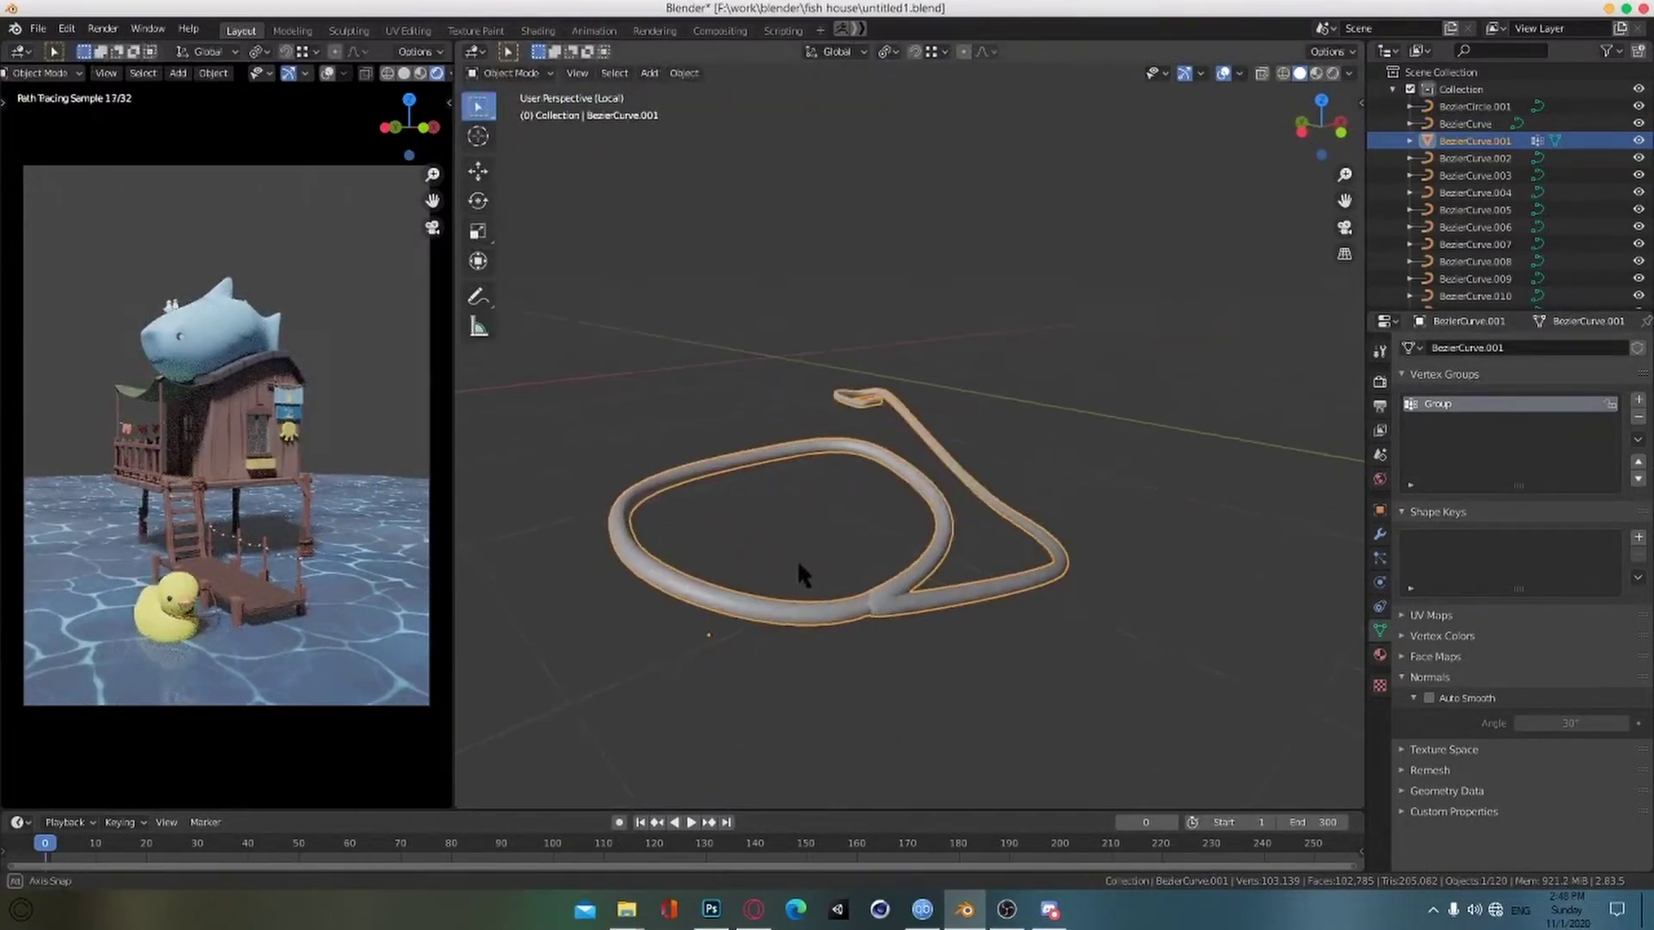
Step: Try a Stretch To constraint on the rope with the Empty as its target
{"action": "left_click", "coordinate": [1379, 605]}
{"action": "left_click", "coordinate": [1464, 348]}
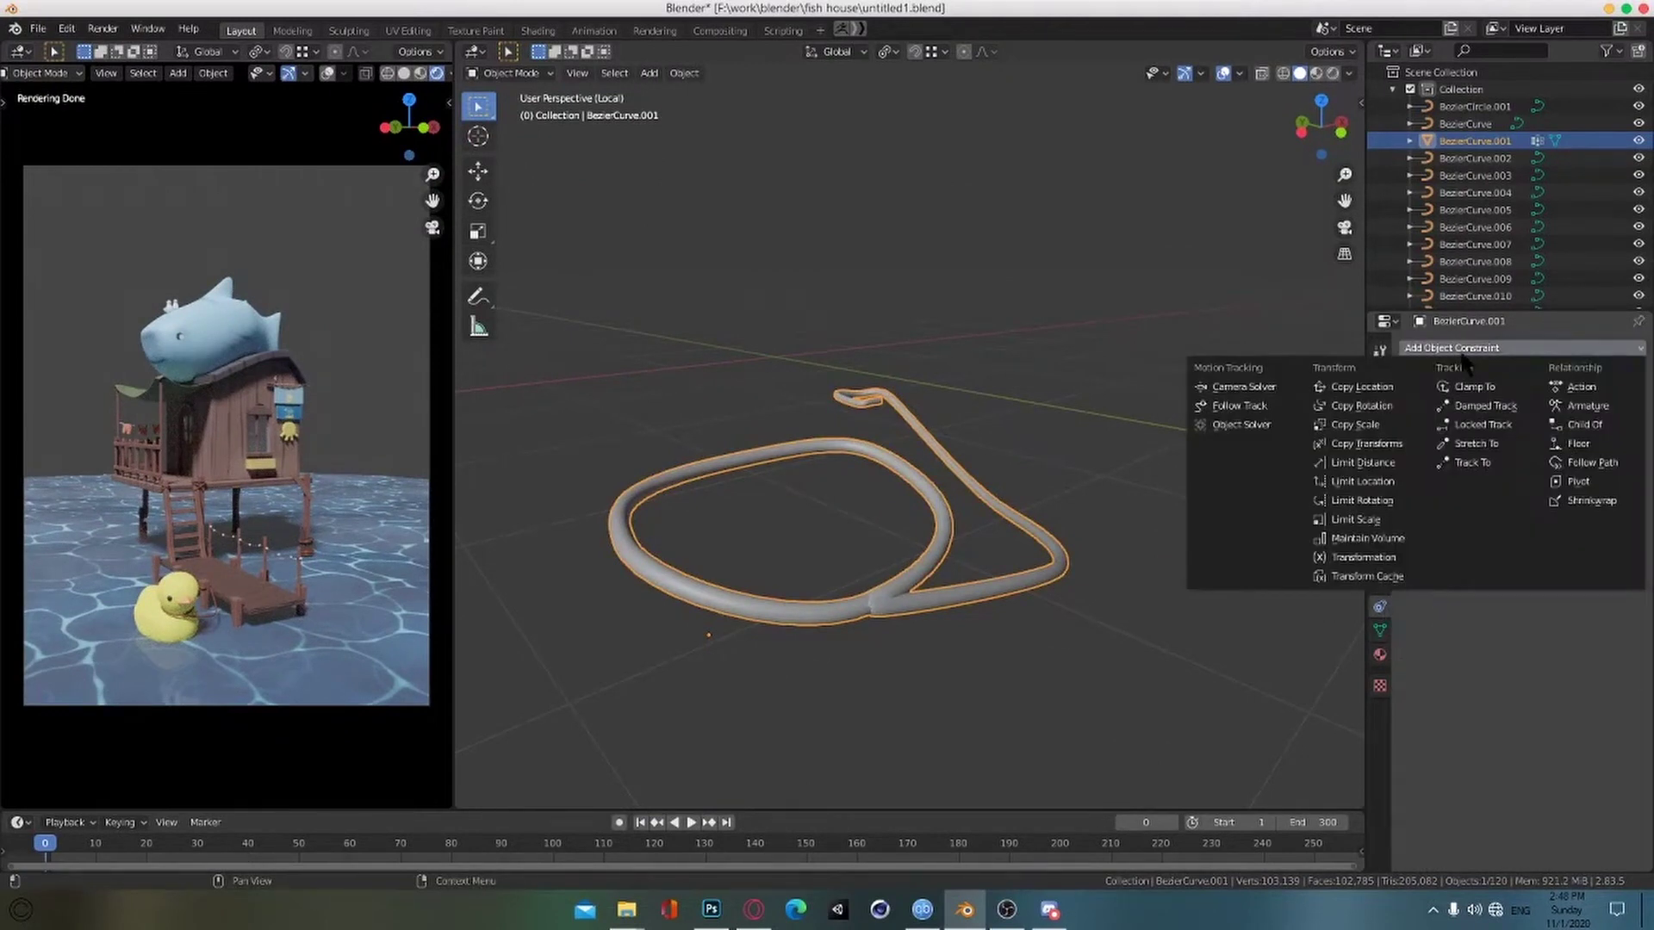
{"action": "left_click", "coordinate": [1475, 443]}
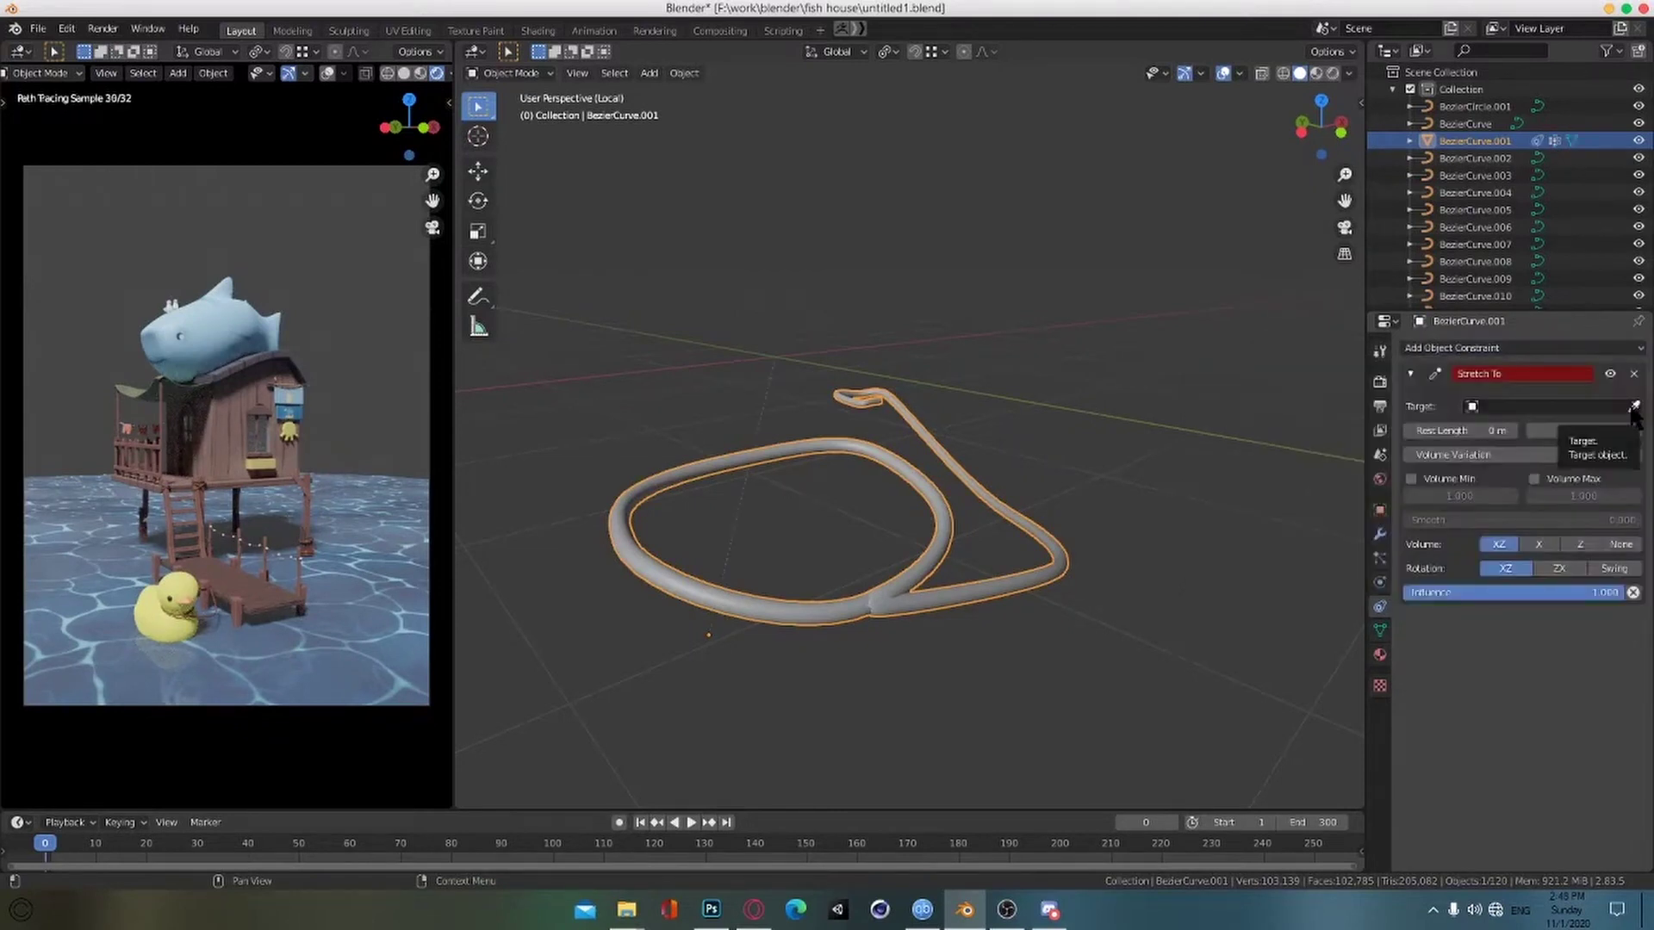
{"action": "left_click", "coordinate": [1476, 406]}
{"action": "left_click", "coordinate": [1476, 430]}
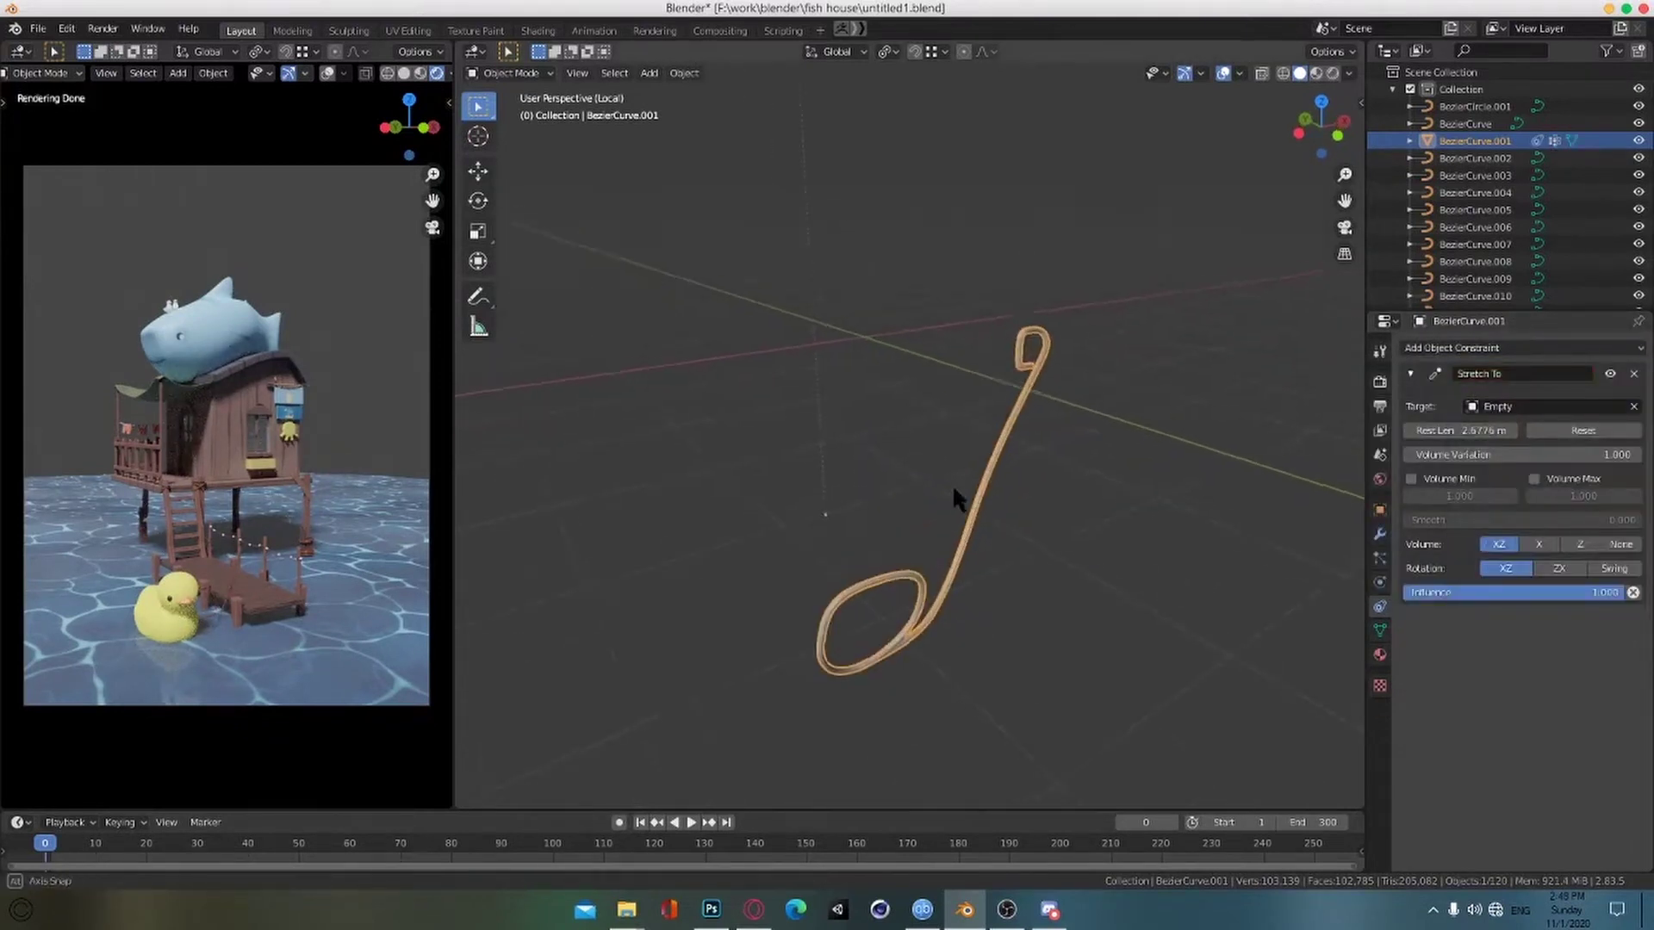
Step: Enable the constraint's Volume Min and Max, and set Volume Variation to 20.4 and Rest Length to 100 m
{"action": "left_click", "coordinate": [1526, 544]}
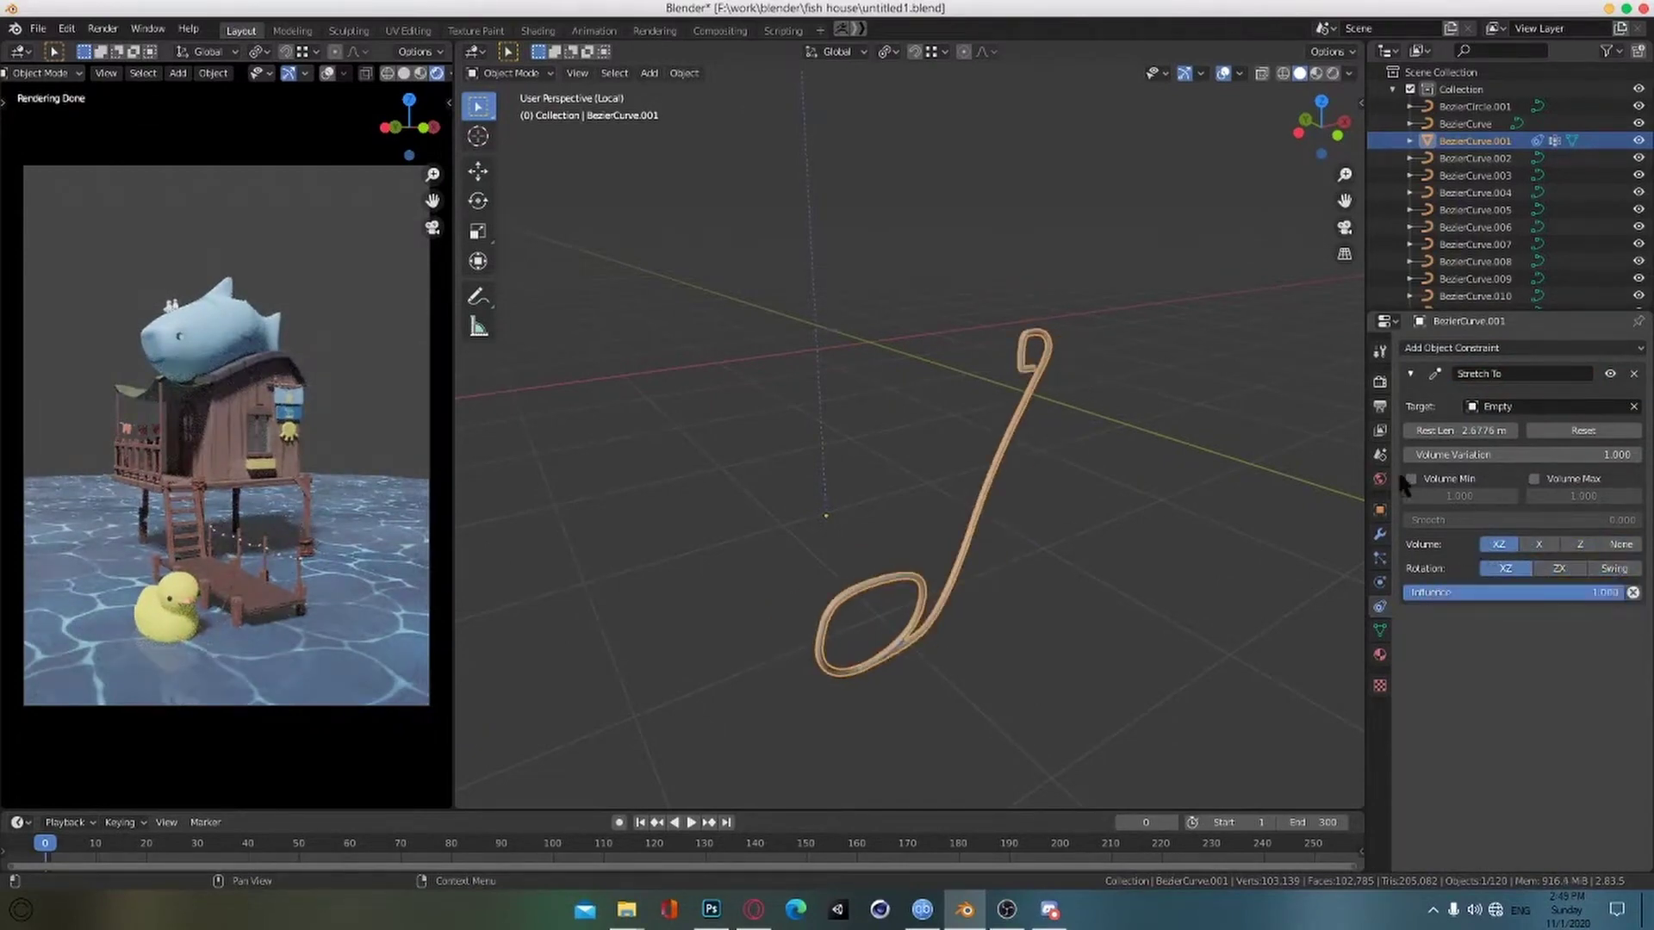
{"action": "left_click_drag", "start_coordinate": [1550, 446], "coordinate": [1634, 446]}
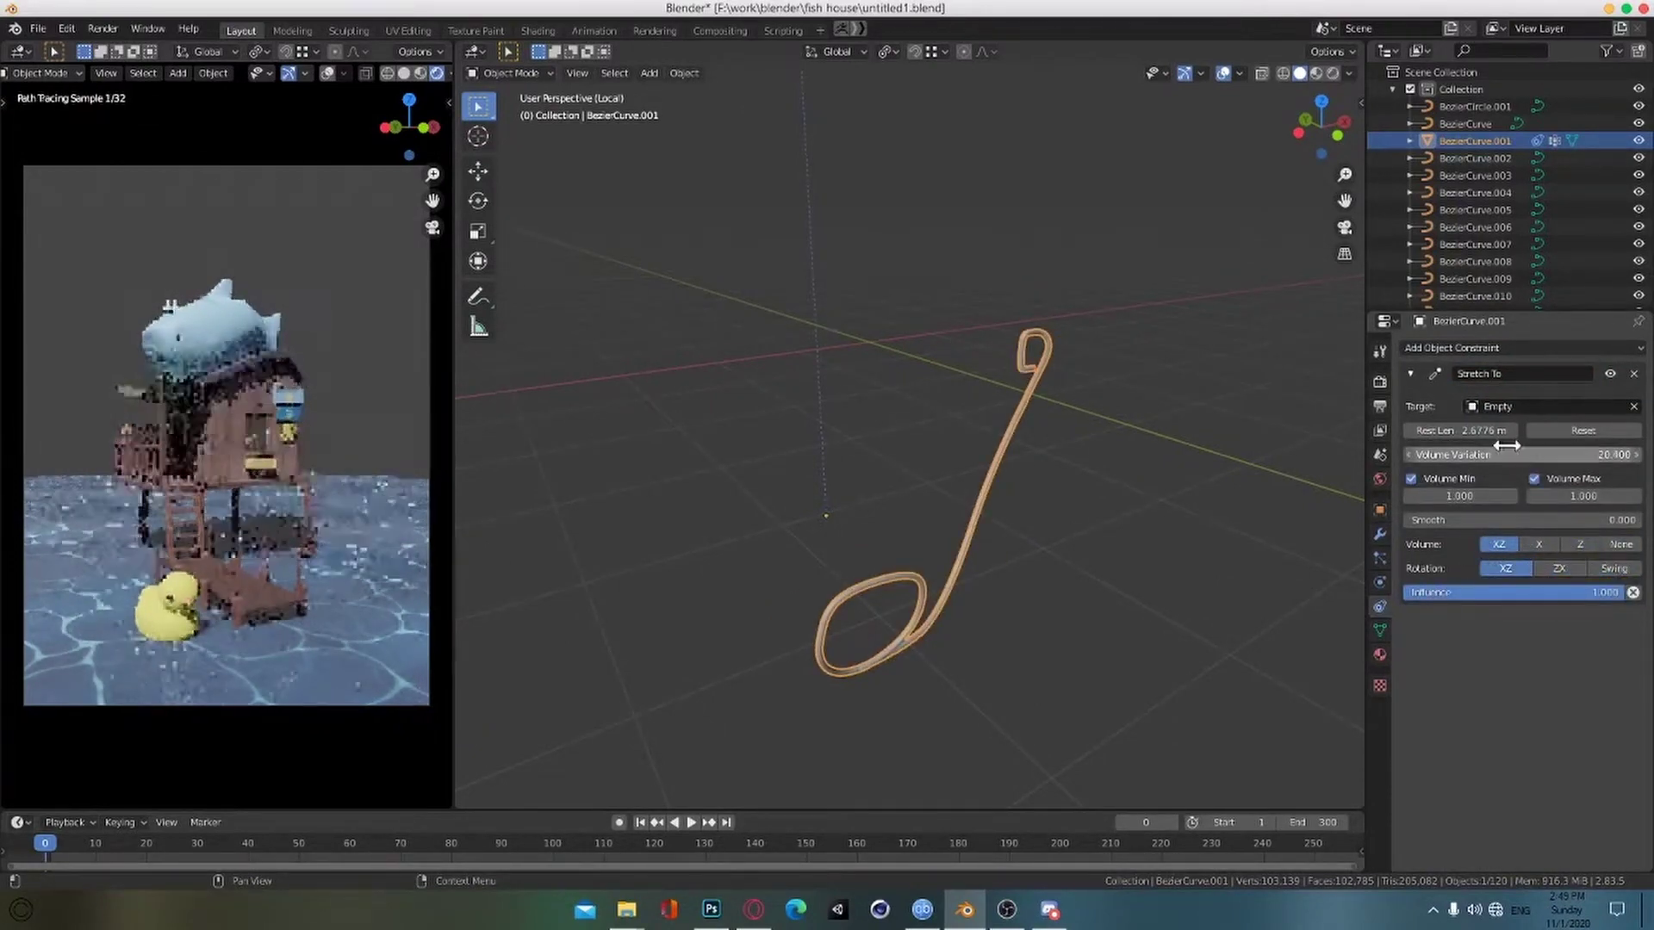
{"action": "left_click_drag", "start_coordinate": [1496, 433], "coordinate": [1647, 433]}
Step: Leave local view and remove the Stretch To constraint from the rope
{"action": "scroll", "coordinate": [916, 508], "scroll_direction": "down", "scroll_amount": 3}
{"action": "middle_click_drag", "start_coordinate": [916, 506], "coordinate": [915, 516]}
{"action": "key", "text": "KP_Divide"}
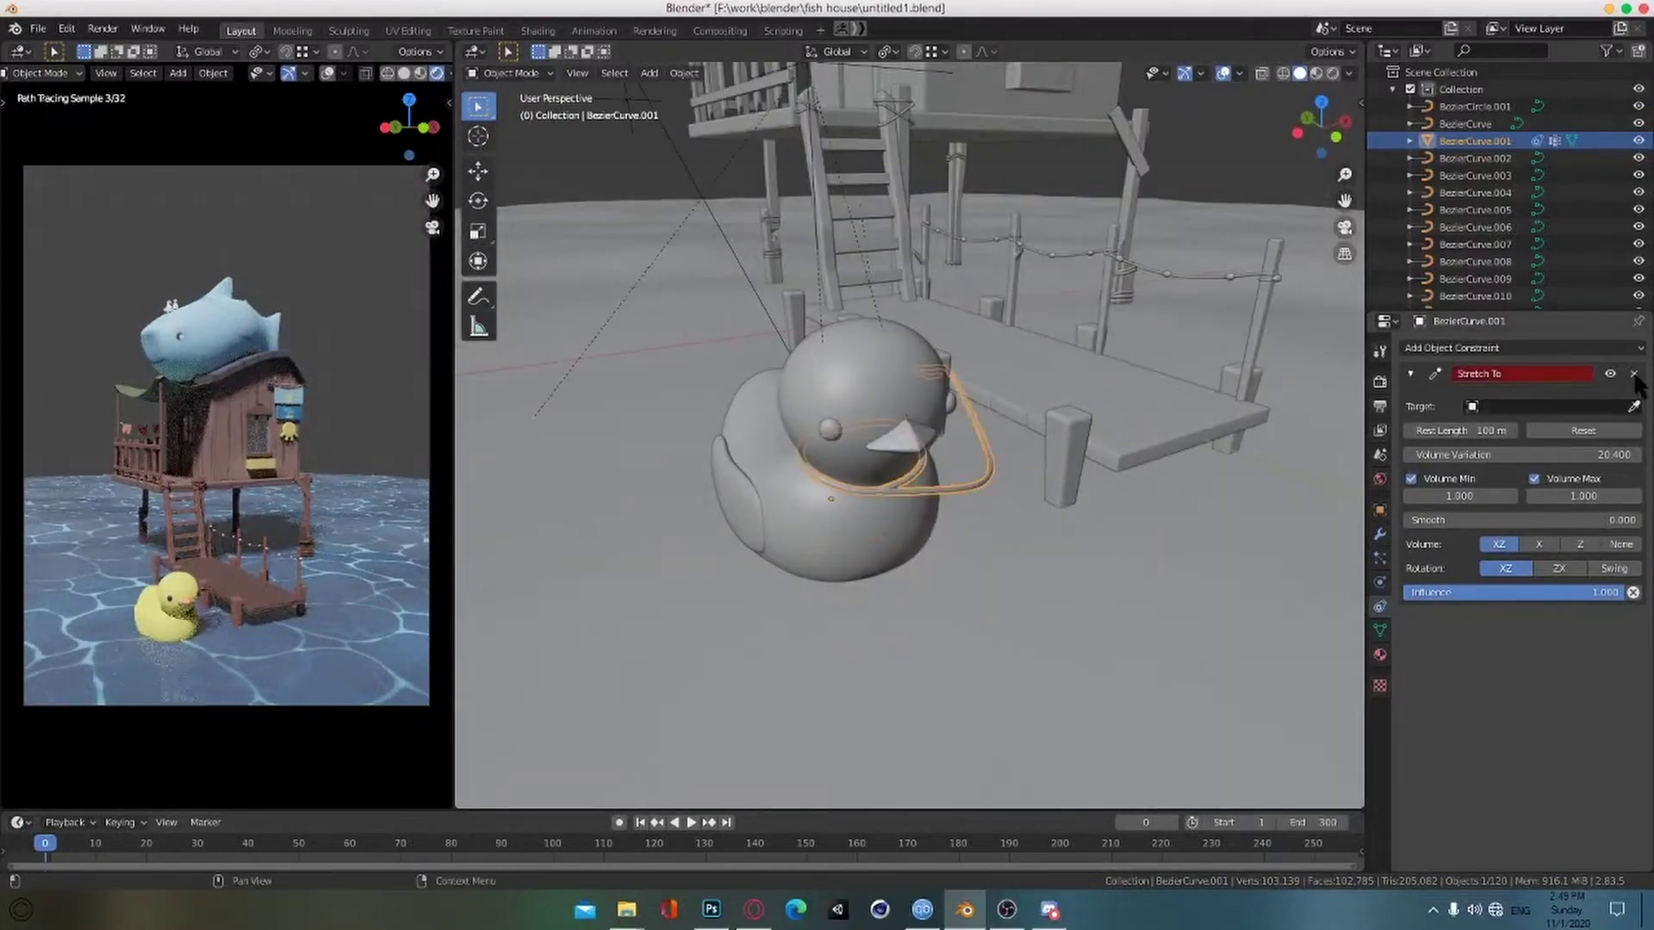
{"action": "left_click", "coordinate": [1634, 373]}
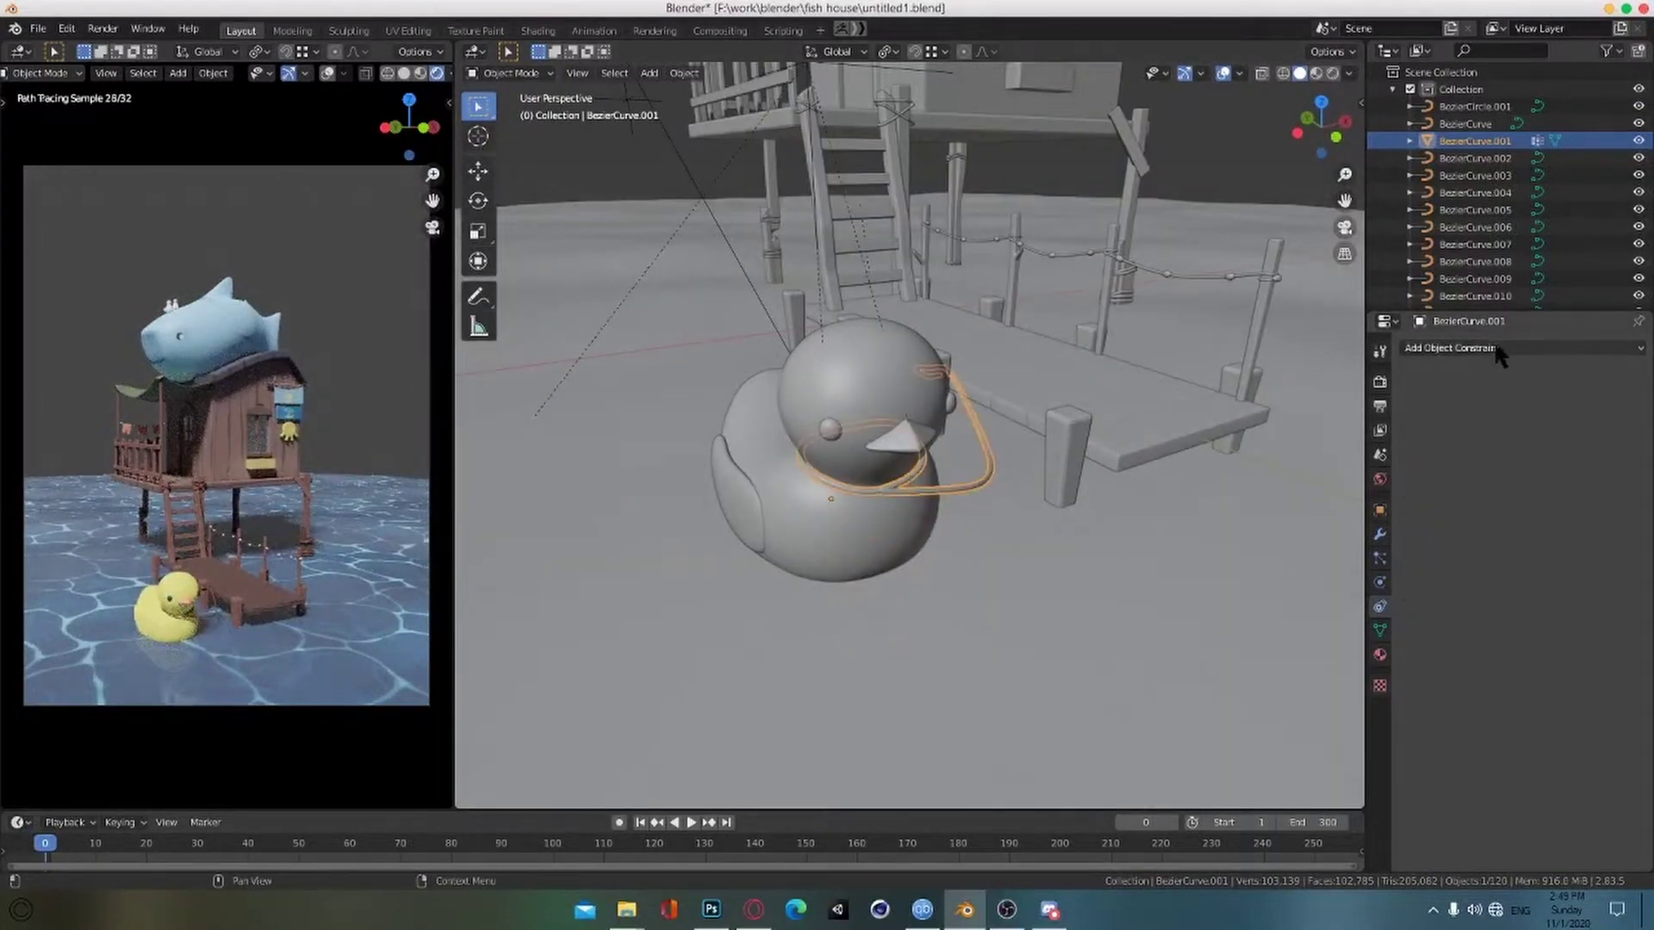
Step: Try a Child Of constraint on the rope with the Empty as target and Influence 0, and remove it
{"action": "left_click", "coordinate": [1473, 348]}
{"action": "left_click", "coordinate": [1576, 425]}
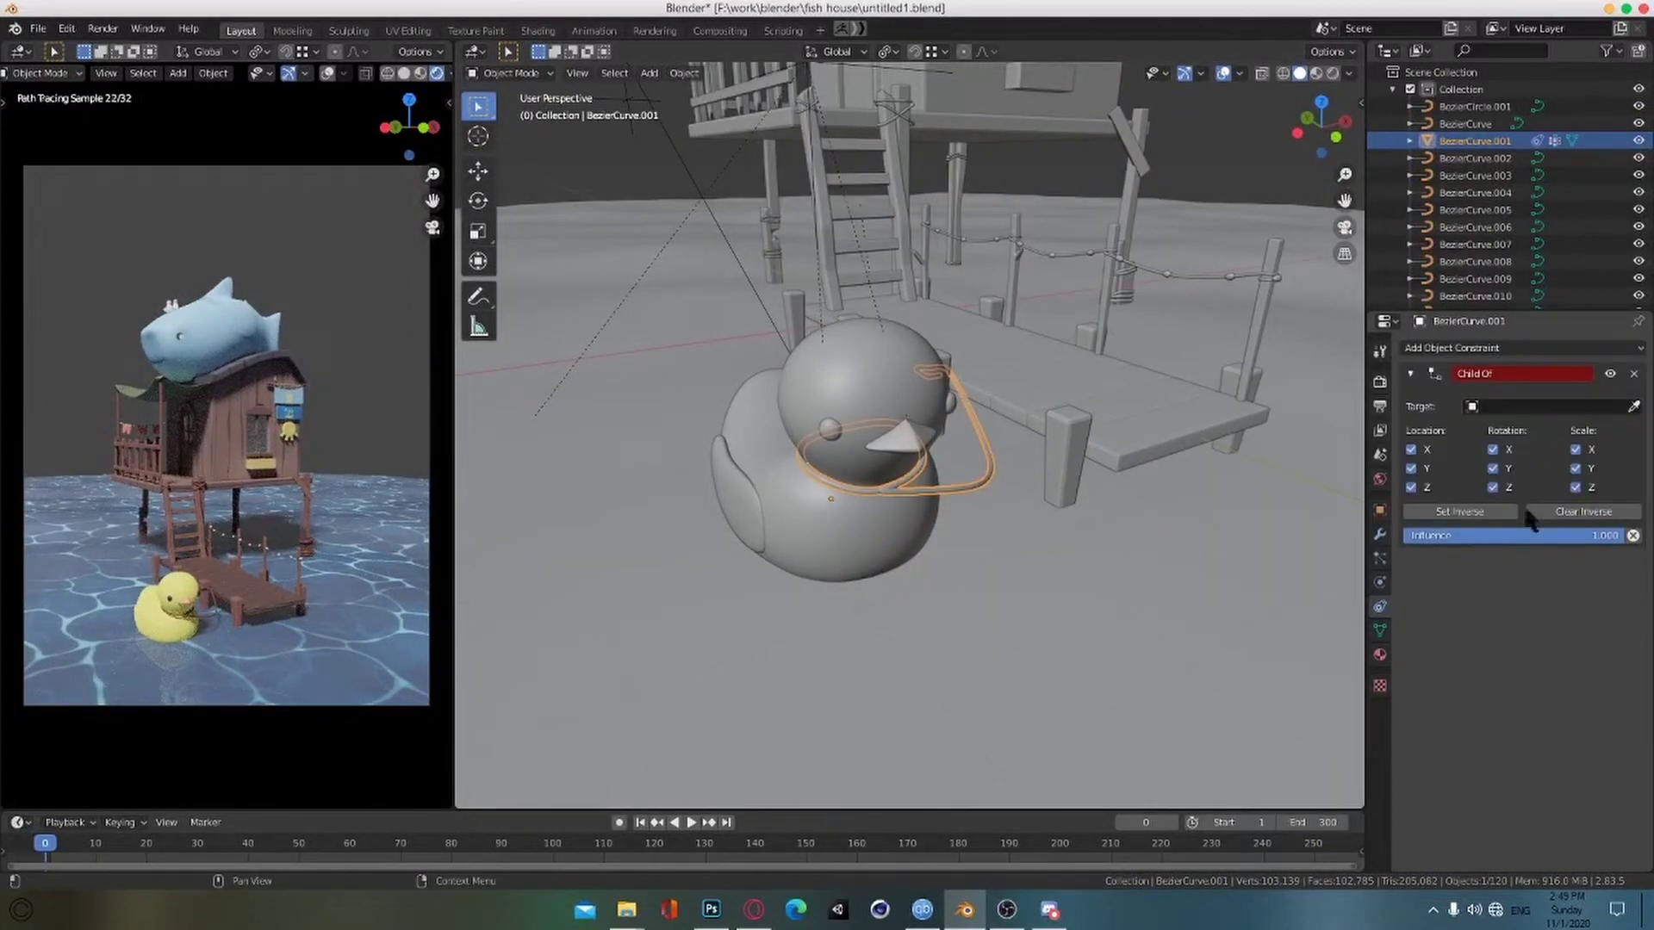
{"action": "left_click", "coordinate": [1533, 406]}
{"action": "left_click", "coordinate": [1478, 444]}
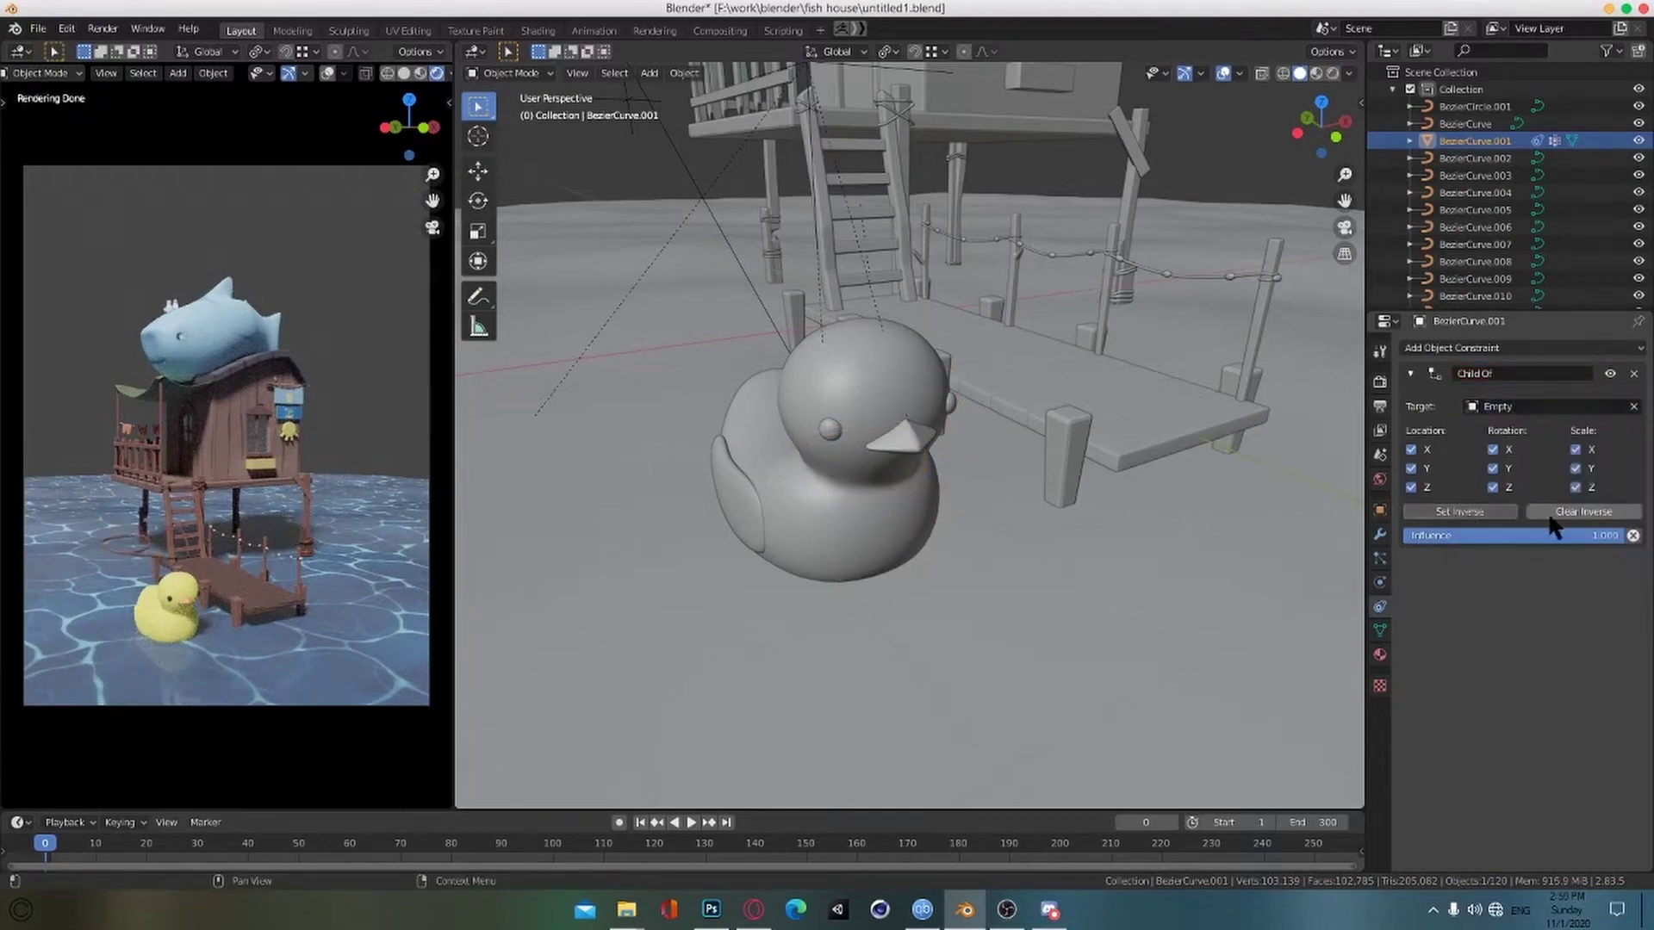
{"action": "left_click_drag", "start_coordinate": [1292, 506], "coordinate": [1288, 543], "text": "alt"}
{"action": "scroll", "coordinate": [1288, 534], "scroll_direction": "down", "scroll_amount": 3}
{"action": "left_click_drag", "start_coordinate": [1581, 536], "coordinate": [1378, 536]}
{"action": "scroll", "coordinate": [995, 493], "scroll_direction": "up", "scroll_amount": 2}
{"action": "left_click_drag", "start_coordinate": [995, 493], "coordinate": [987, 468], "text": "alt"}
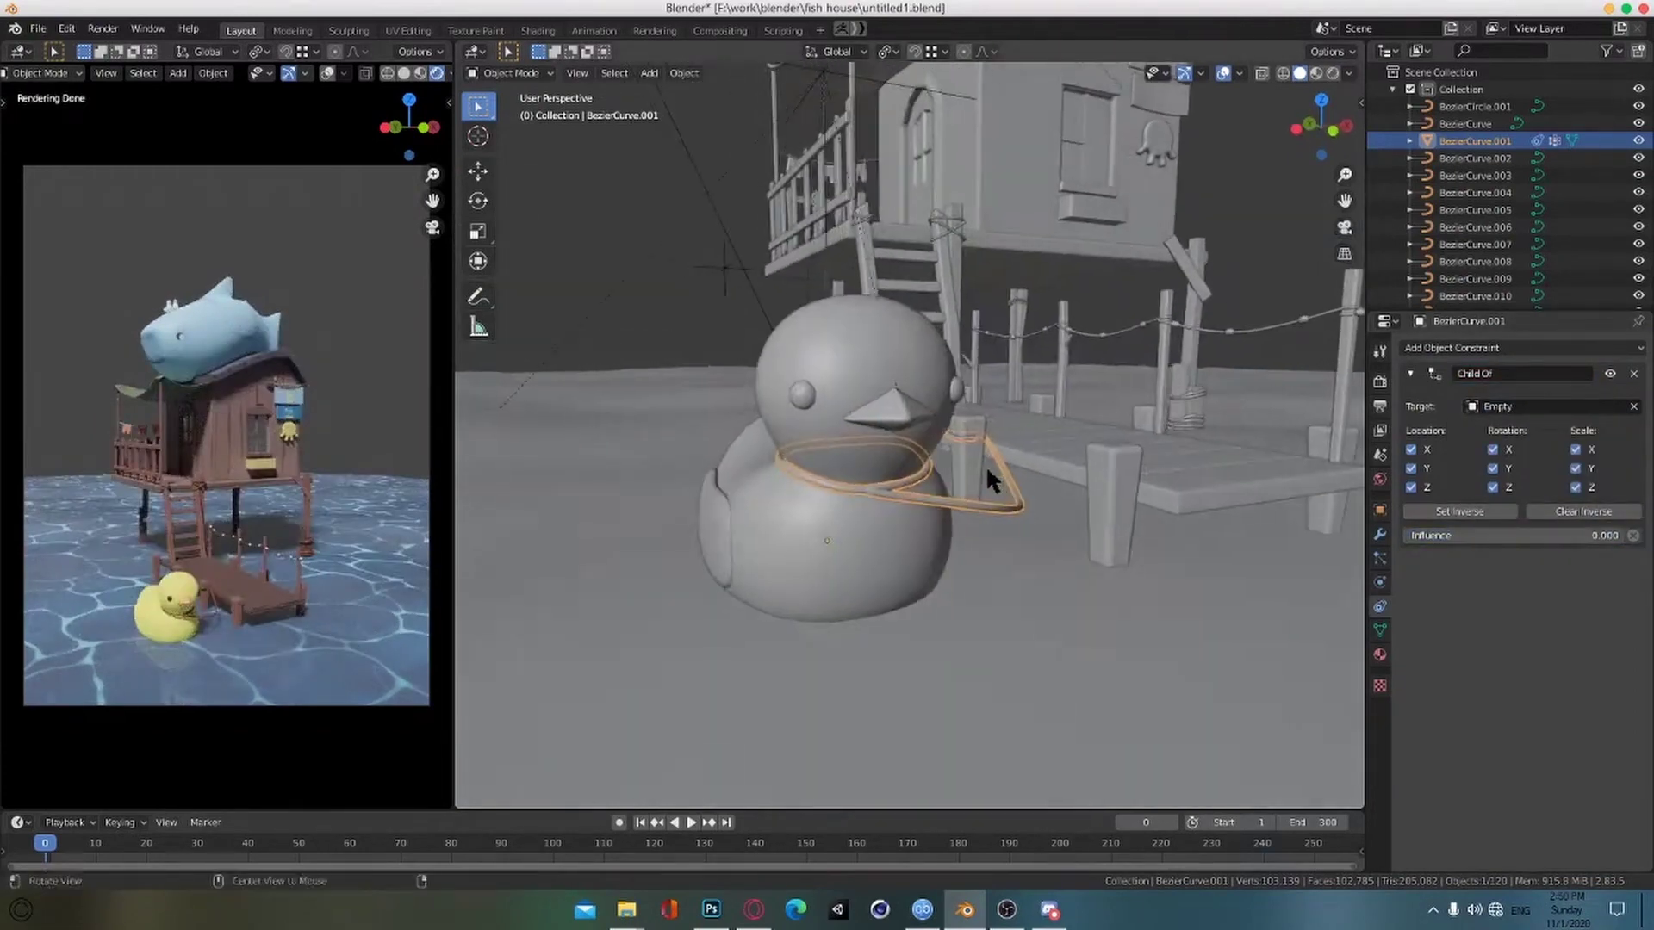
{"action": "left_click", "coordinate": [1634, 374]}
Step: In Edit Mode, extend the rope's face selection to the remaining unselected segments of the loop around the duck's neck
{"action": "left_click", "coordinate": [1379, 560]}
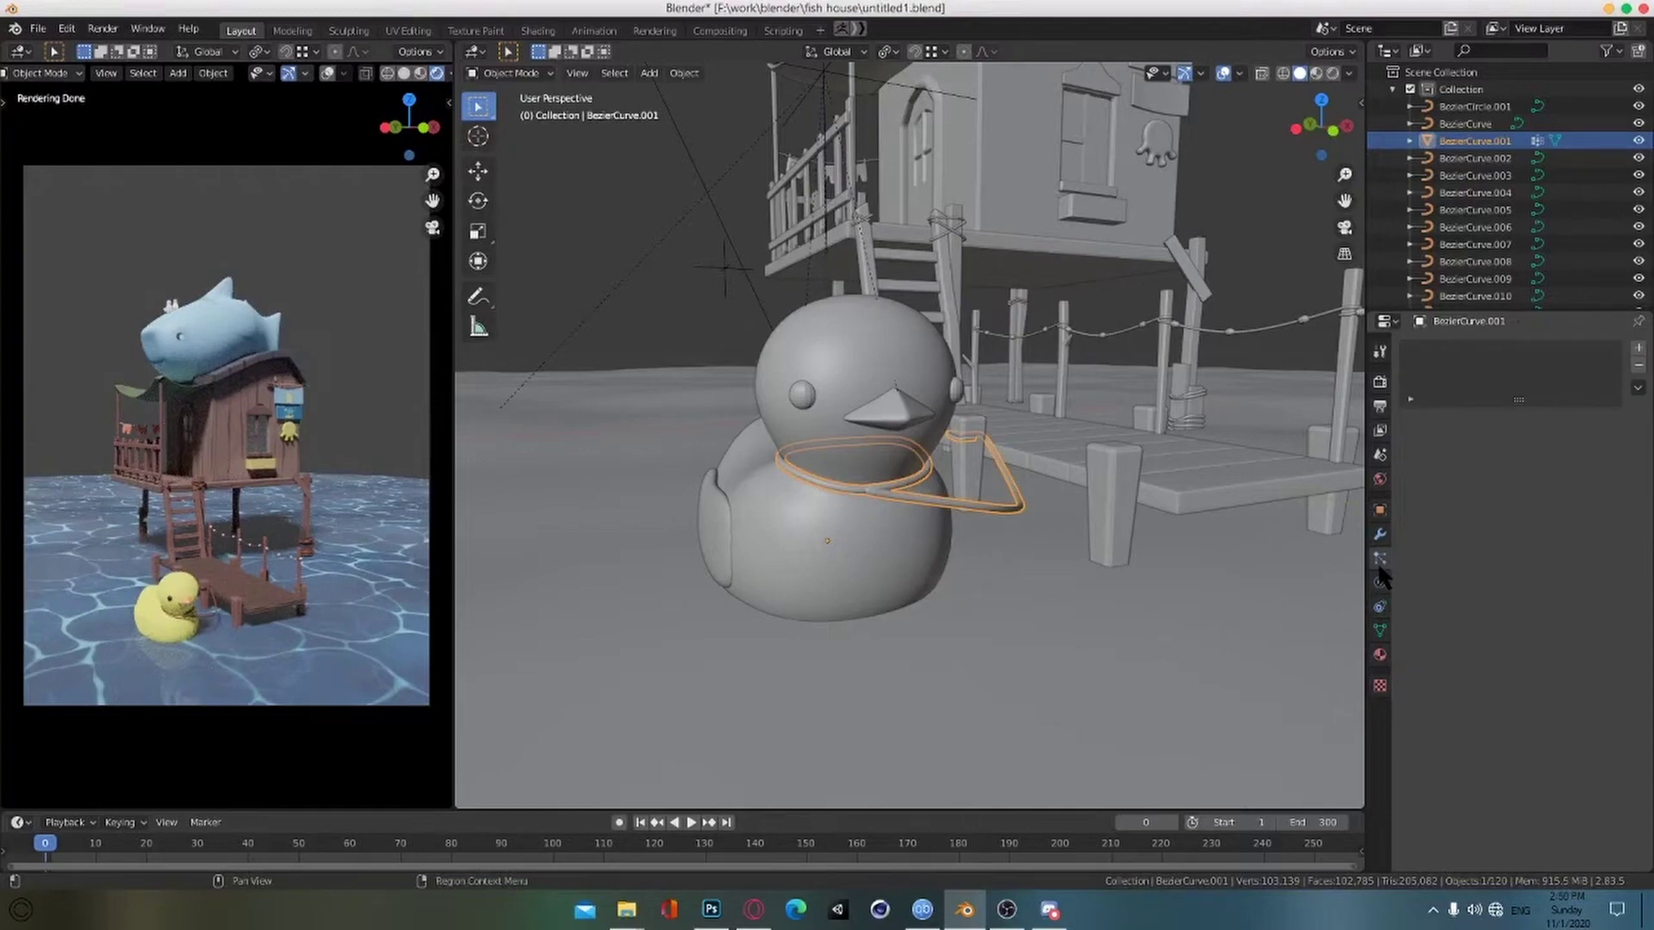
{"action": "key", "text": "Tab"}
{"action": "scroll", "coordinate": [874, 506], "scroll_direction": "up", "scroll_amount": 8}
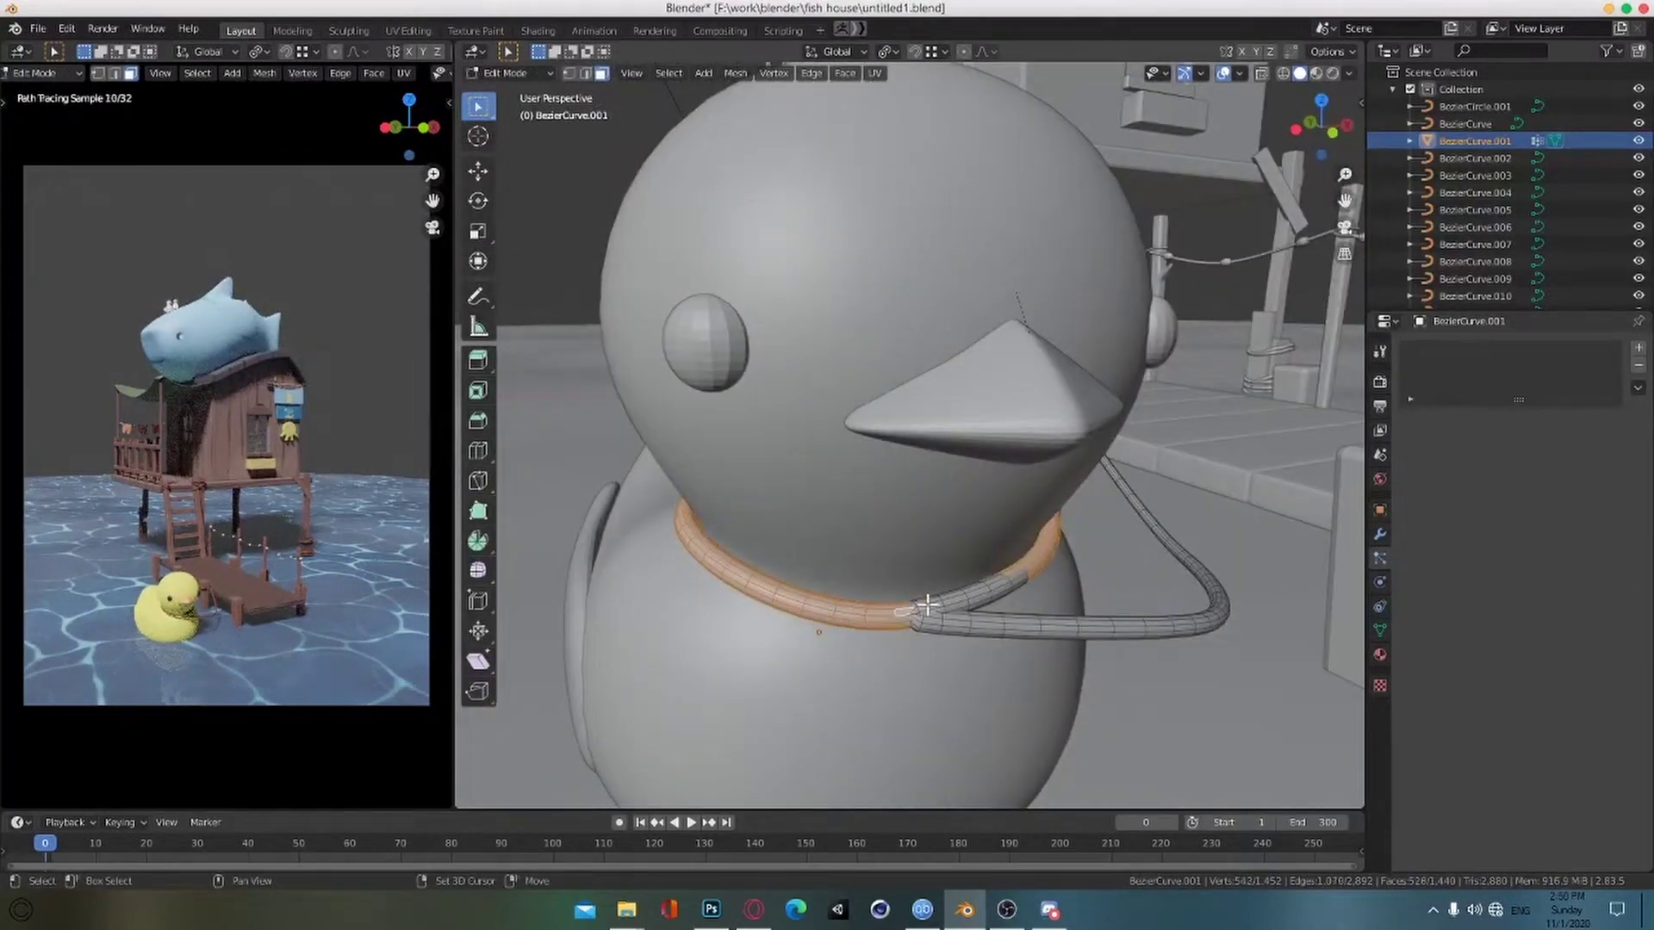
{"action": "double_click", "coordinate": [927, 605], "text": "shift"}
{"action": "double_click", "coordinate": [954, 597], "text": "shift"}
{"action": "double_click", "coordinate": [985, 586], "text": "shift"}
{"action": "scroll", "coordinate": [913, 608], "scroll_direction": "down", "scroll_amount": 5}
{"action": "middle_click_drag", "start_coordinate": [914, 609], "coordinate": [997, 622]}
{"action": "scroll", "coordinate": [1000, 628], "scroll_direction": "up", "scroll_amount": 5}
{"action": "double_click", "coordinate": [1032, 702], "text": "shift"}
{"action": "double_click", "coordinate": [1038, 704], "text": "shift"}
{"action": "scroll", "coordinate": [1037, 704], "scroll_direction": "down", "scroll_amount": 6}
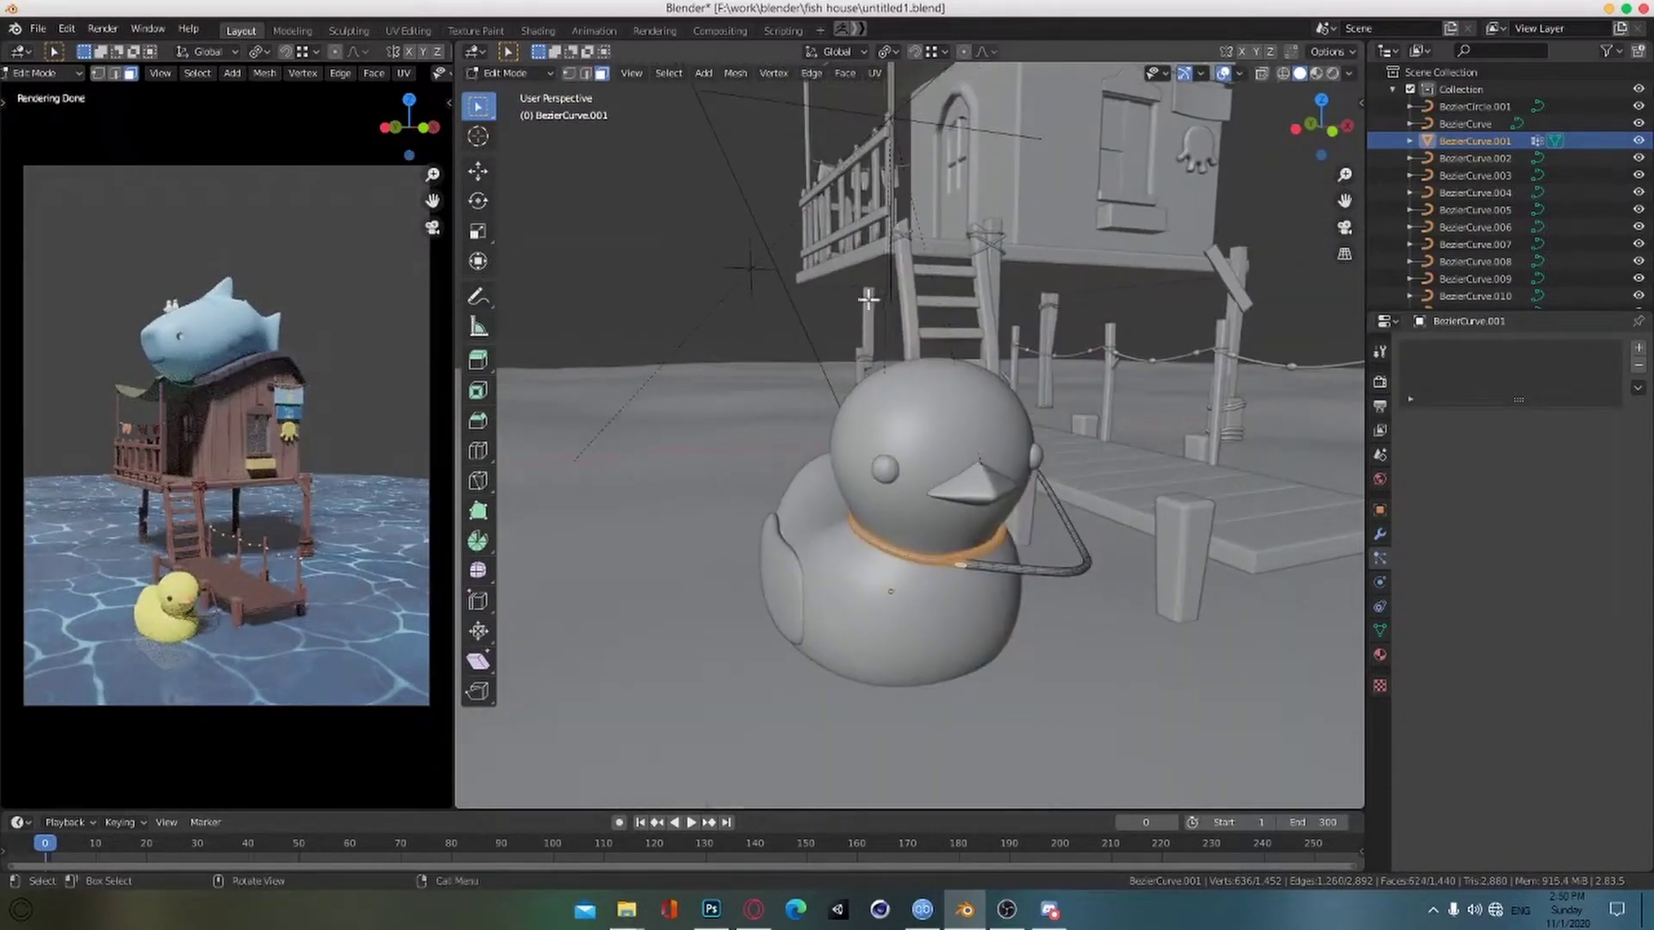
Step: Try to parent to the selected vertices of the rope's neck loop
{"action": "key", "text": "ctrl+p"}
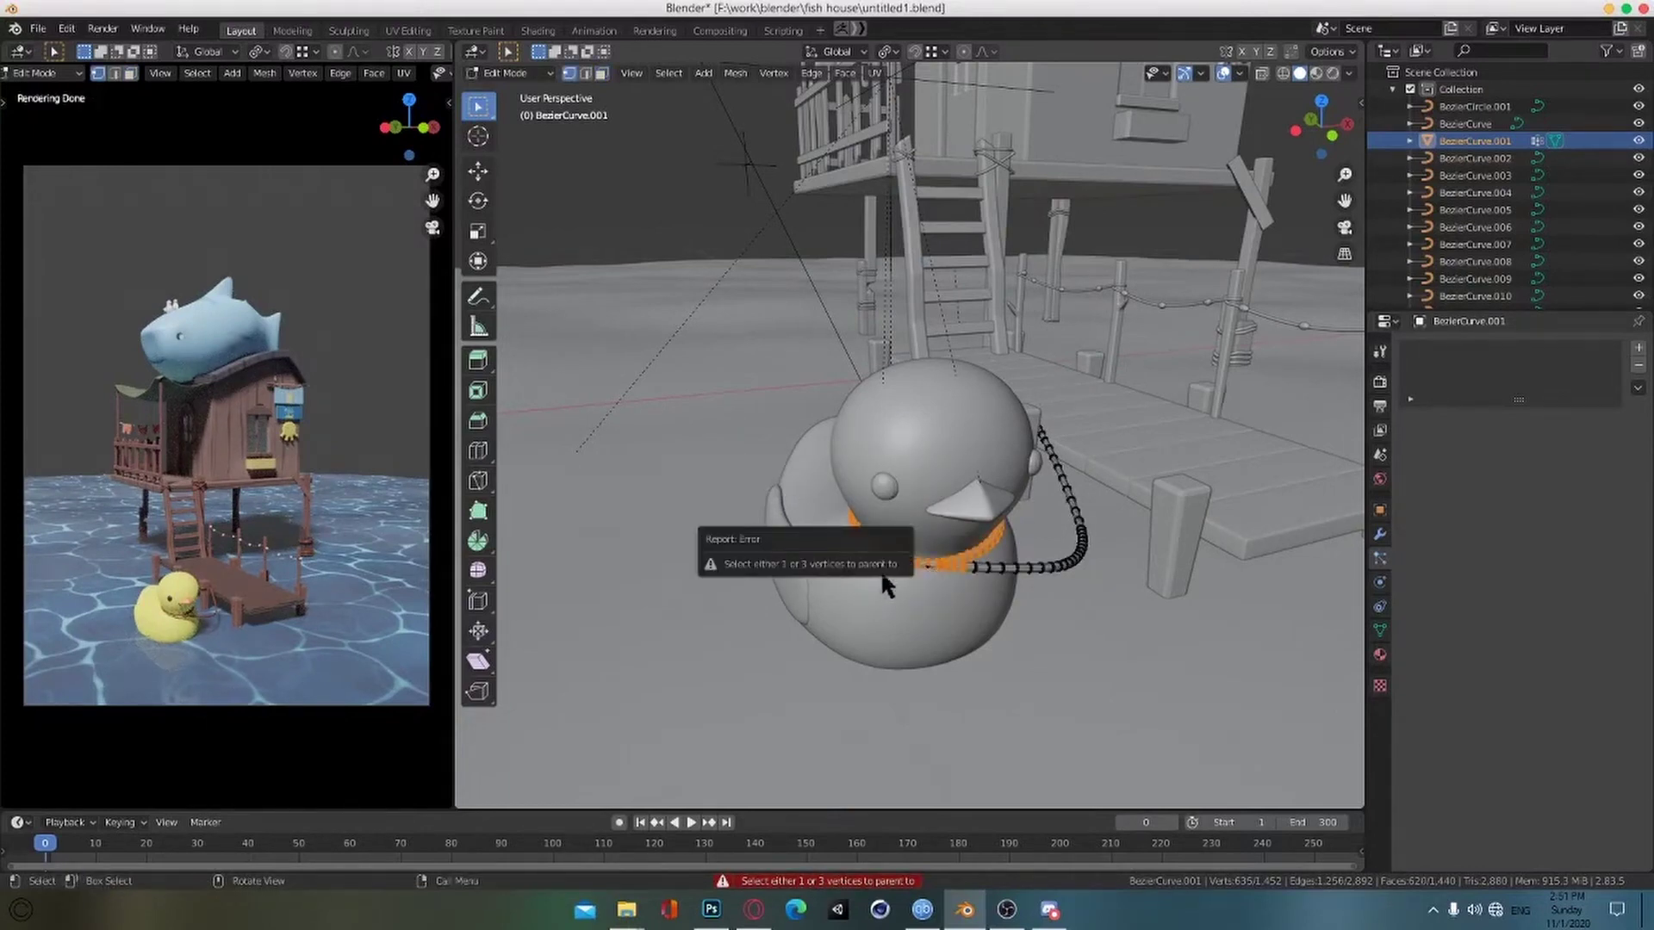
{"action": "left_click_drag", "start_coordinate": [979, 601], "coordinate": [953, 551], "text": "alt"}
{"action": "scroll", "coordinate": [1023, 669], "scroll_direction": "up", "scroll_amount": 3}
{"action": "scroll", "coordinate": [1023, 669], "scroll_direction": "down", "scroll_amount": 5}
{"action": "left_click_drag", "start_coordinate": [1016, 479], "coordinate": [1052, 530], "text": "alt"}
Step: Open the rope's mesh data and set the vertex group weight to 1.000
{"action": "left_click", "coordinate": [1378, 630]}
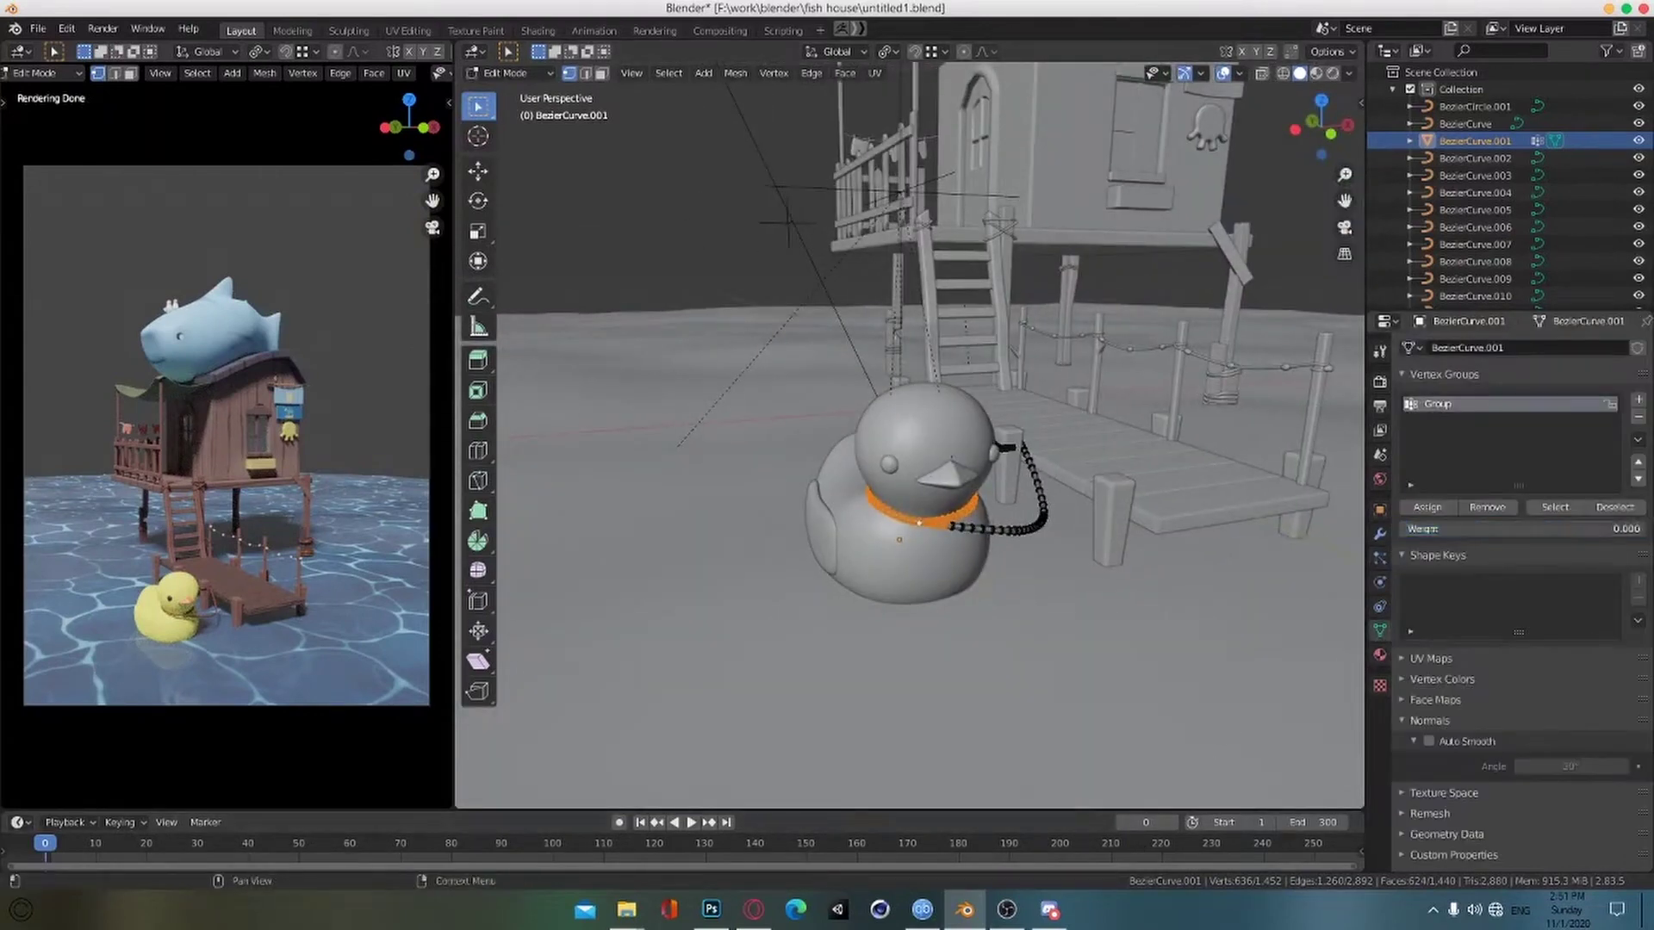
{"action": "left_click", "coordinate": [1405, 555]}
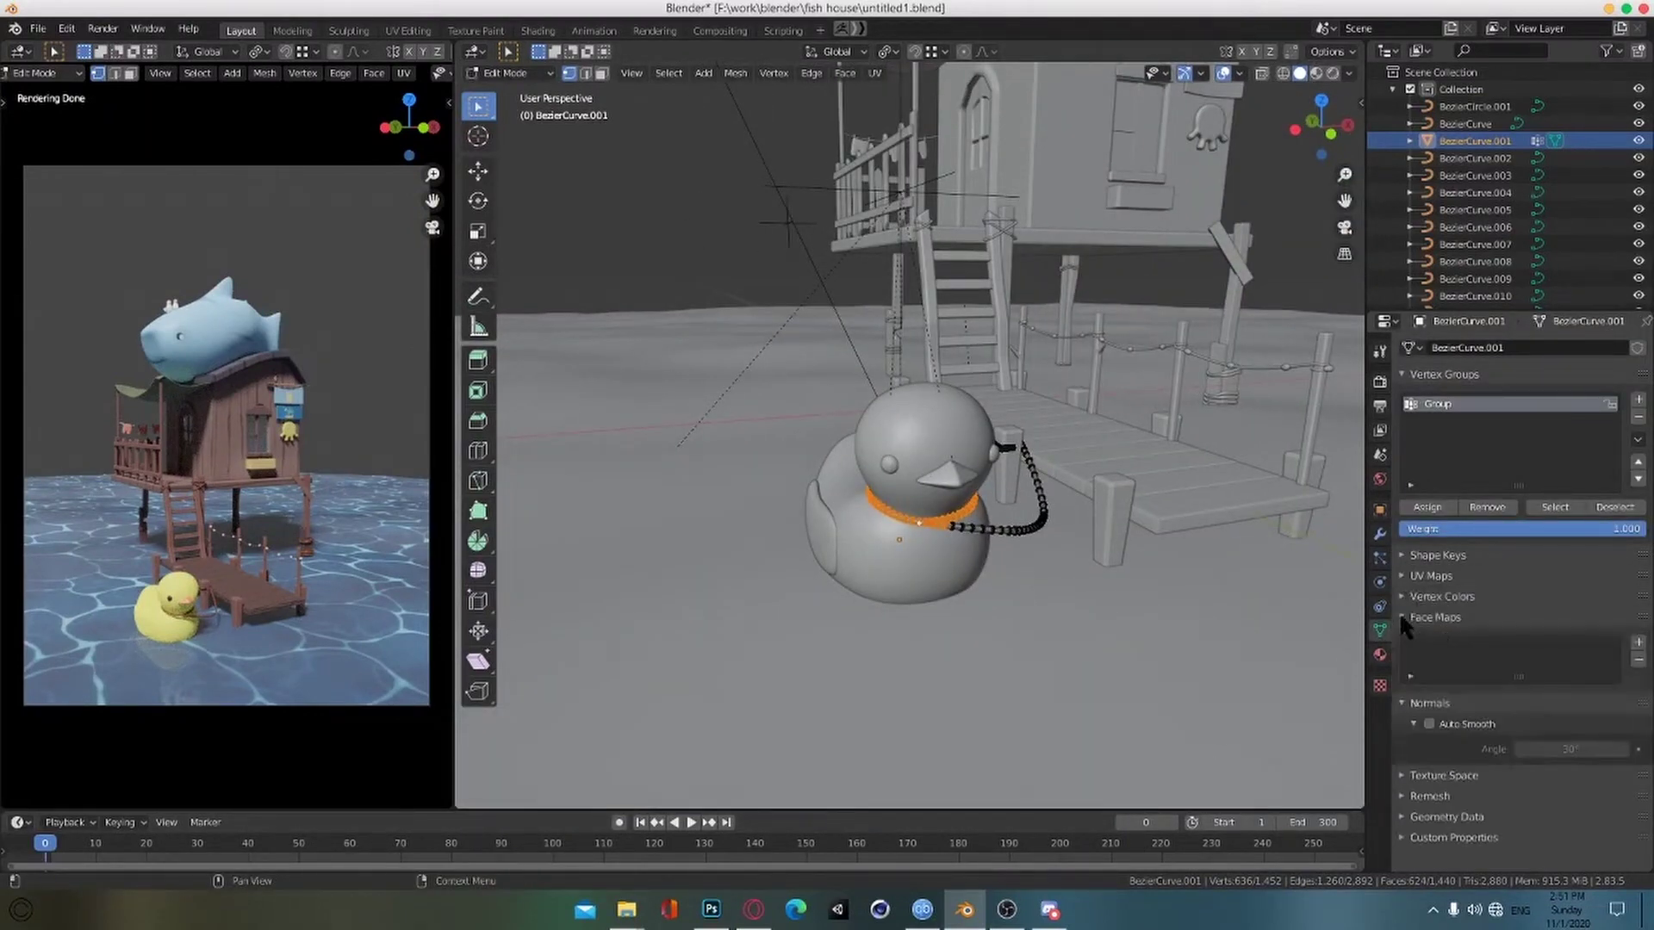
{"action": "left_click", "coordinate": [1403, 638]}
{"action": "left_click", "coordinate": [1403, 638]}
{"action": "left_click", "coordinate": [1430, 659]}
{"action": "left_click", "coordinate": [1430, 659]}
{"action": "scroll", "coordinate": [1093, 638], "scroll_direction": "up", "scroll_amount": 3}
{"action": "scroll", "coordinate": [1104, 642], "scroll_direction": "down", "scroll_amount": 4}
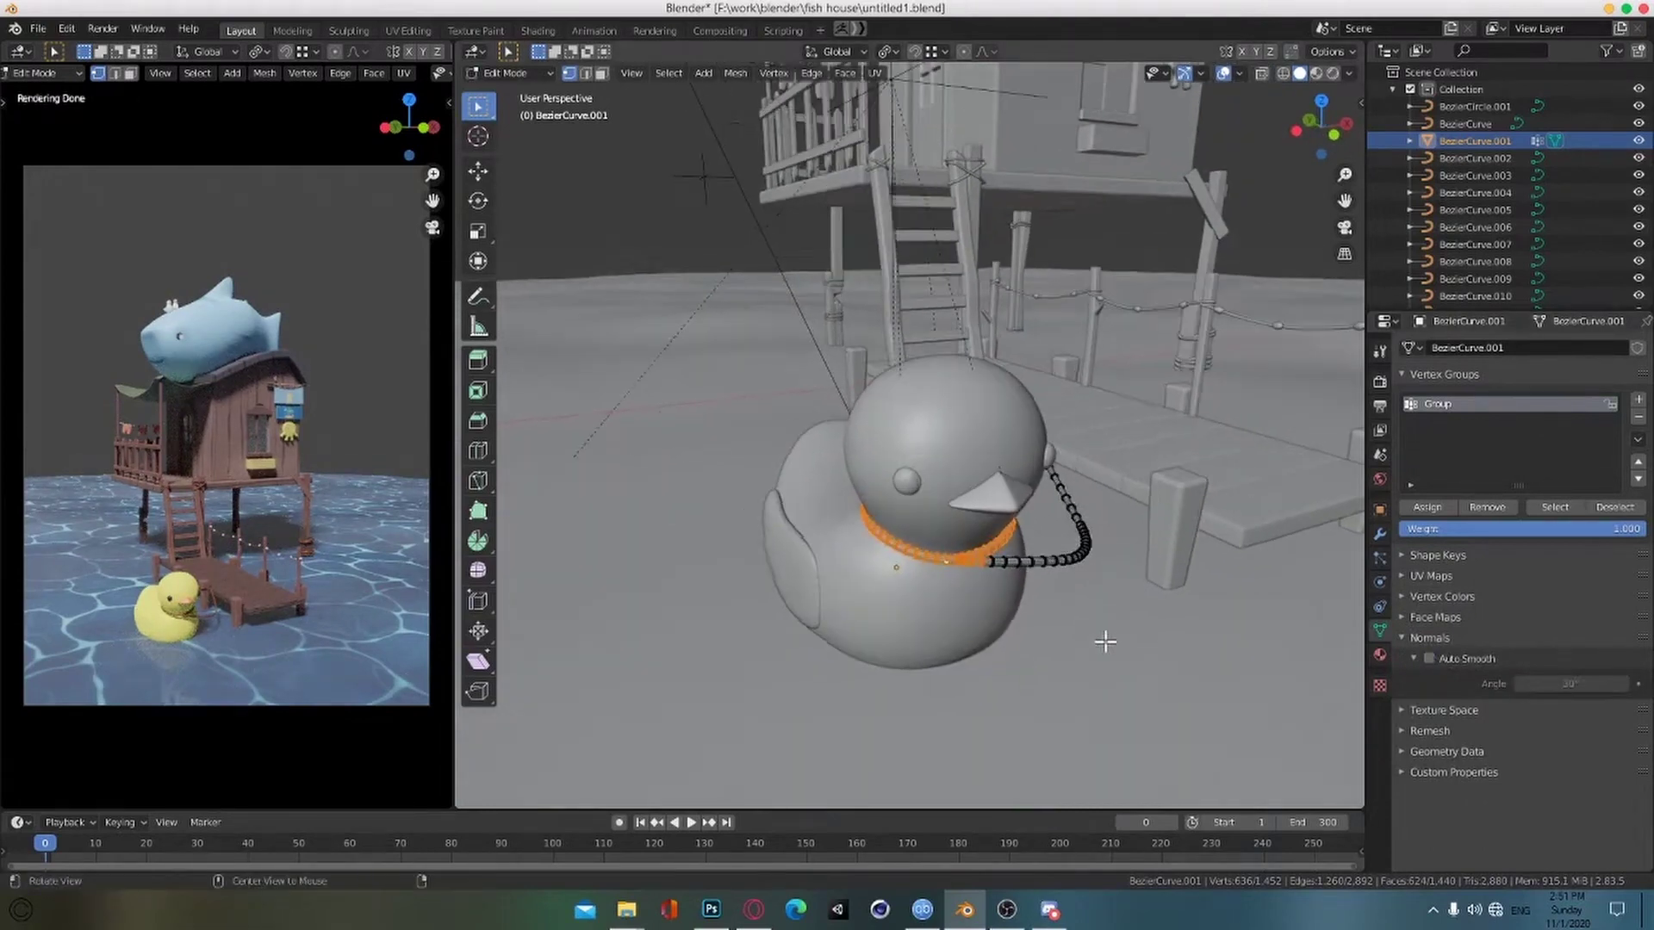
{"action": "middle_click_drag", "start_coordinate": [1103, 616], "coordinate": [1037, 613]}
{"action": "scroll", "coordinate": [1015, 288], "scroll_direction": "up", "scroll_amount": 3}
Step: Return to Object Mode and try to parent the rope to the Empty above the duck
{"action": "key", "text": "Tab"}
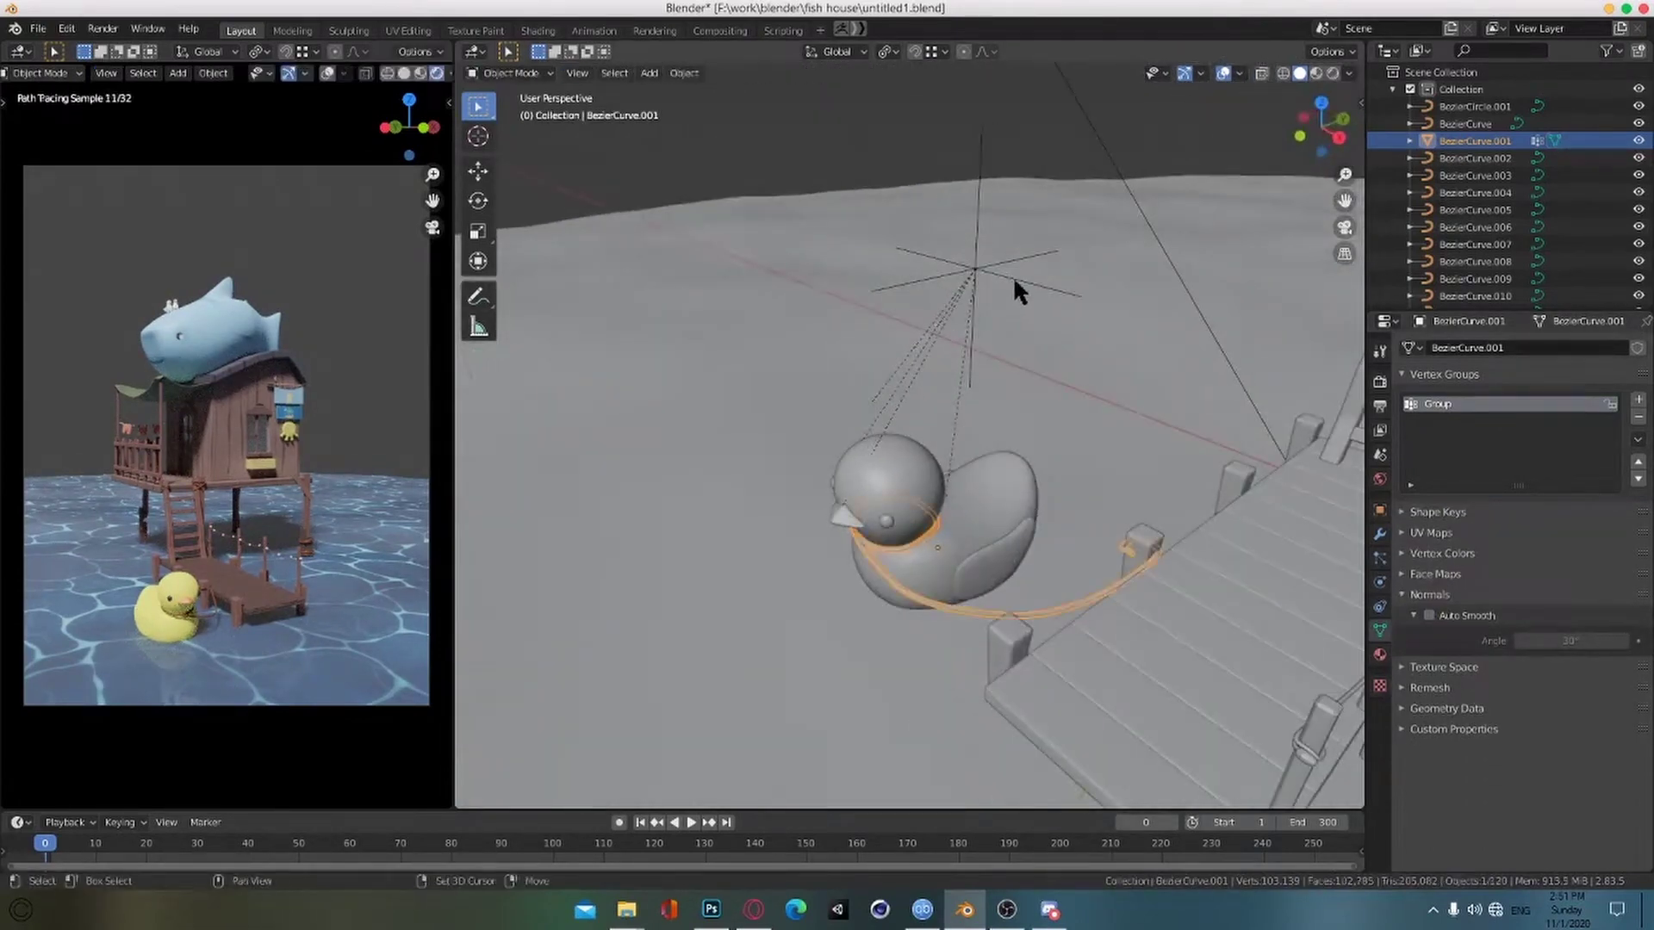
{"action": "left_click", "coordinate": [1013, 275], "text": "shift"}
{"action": "key", "text": "ctrl+p"}
{"action": "mouse_move", "coordinate": [926, 546]}
{"action": "middle_mouse_down"}
{"action": "mouse_move", "coordinate": [1108, 500]}
{"action": "mouse_move", "coordinate": [952, 534]}
{"action": "middle_mouse_up"}
{"action": "left_click", "coordinate": [958, 537]}
{"action": "scroll", "coordinate": [958, 536], "scroll_direction": "up", "scroll_amount": 2}
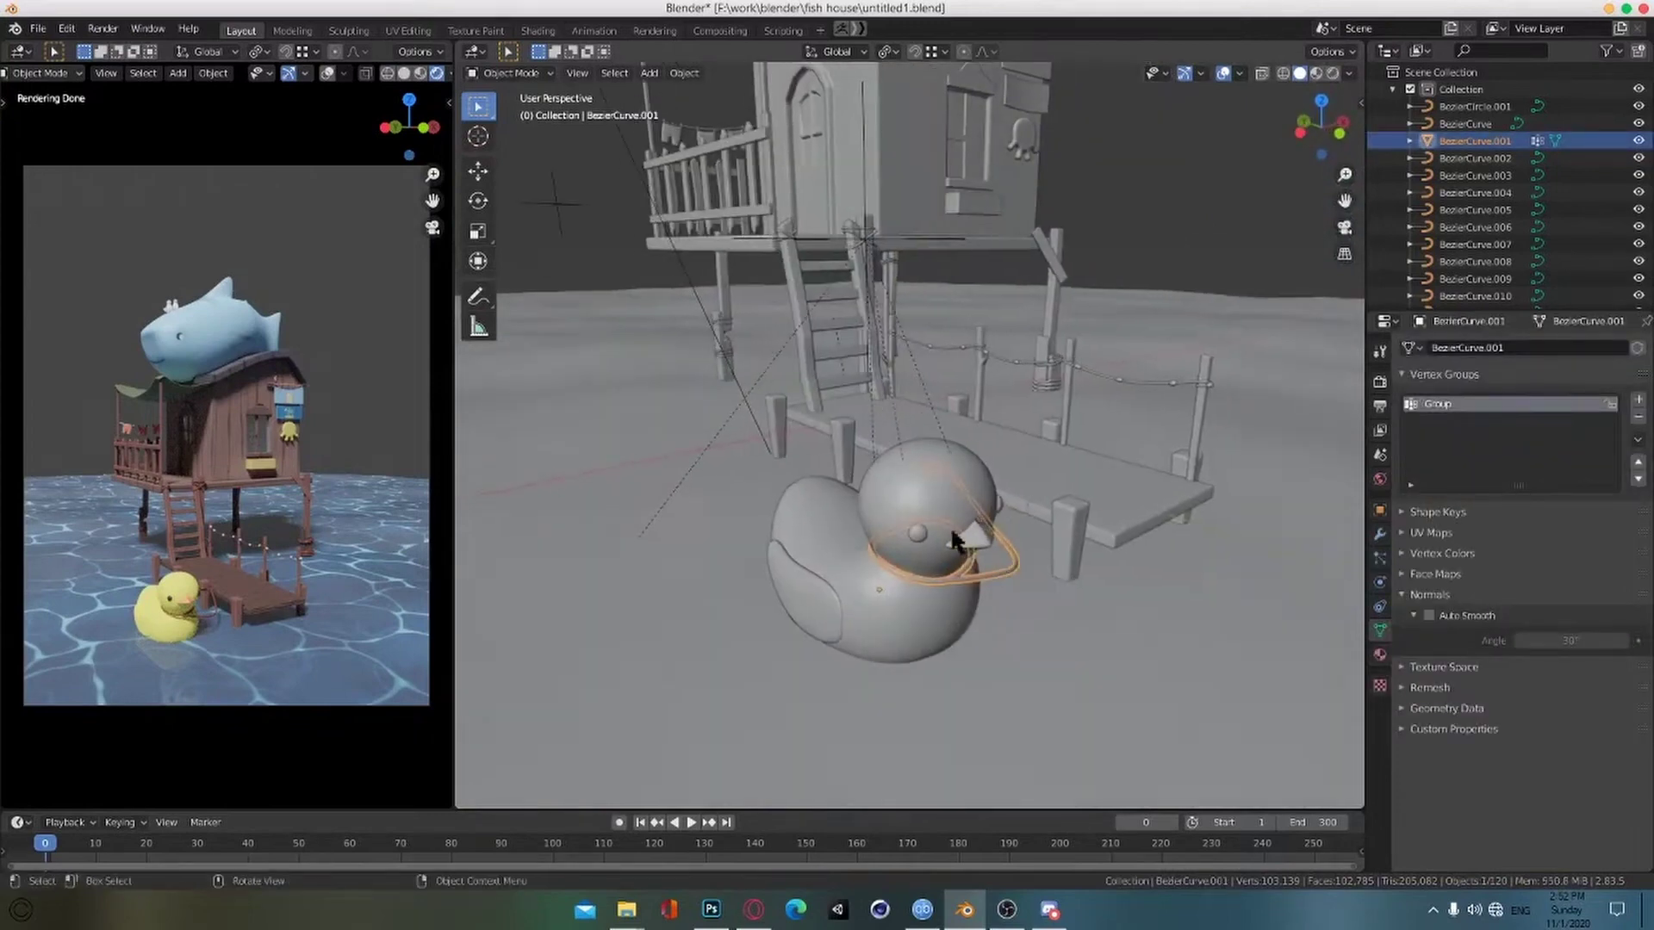
Step: Delete the Empty above the duck and select the duck's body
{"action": "left_click", "coordinate": [870, 235]}
{"action": "key", "text": "Delete"}
{"action": "left_click_drag", "start_coordinate": [801, 582], "coordinate": [819, 562], "text": "alt"}
{"action": "left_click", "coordinate": [819, 562]}
{"action": "key", "text": "g"}
{"action": "right_click", "coordinate": [903, 594]}
{"action": "scroll", "coordinate": [910, 619], "scroll_direction": "up", "scroll_amount": 2}
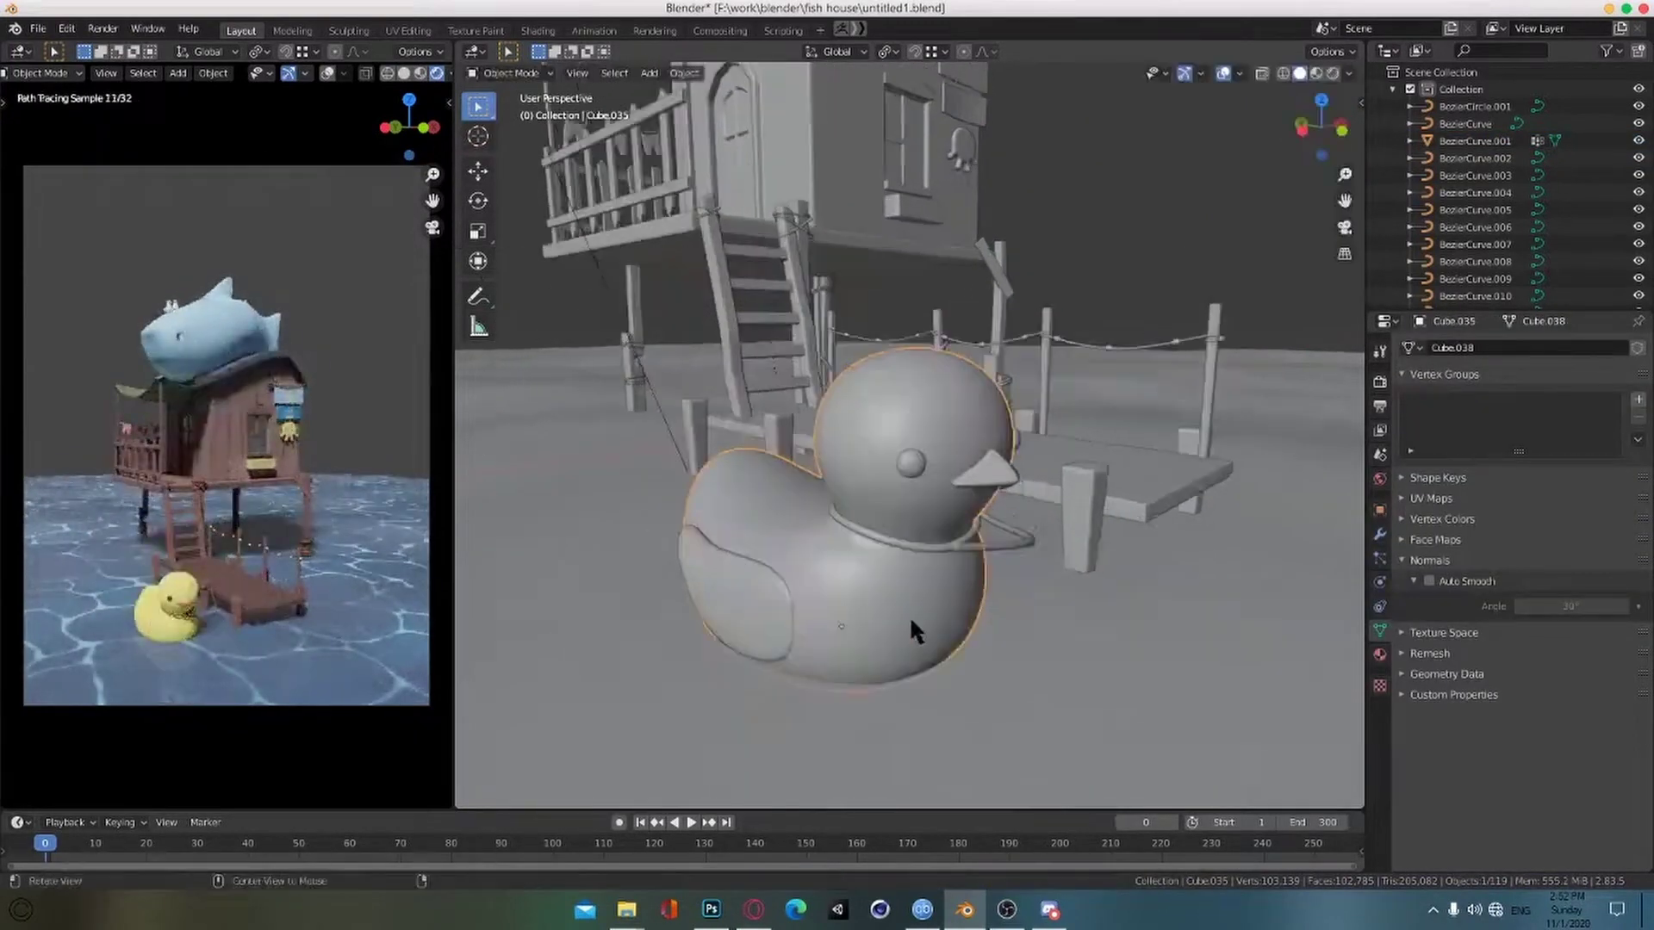
Step: Play back the animation and examine the duck and its rope from the front
{"action": "key", "text": "space"}
{"action": "middle_click_drag", "start_coordinate": [915, 631], "coordinate": [976, 571]}
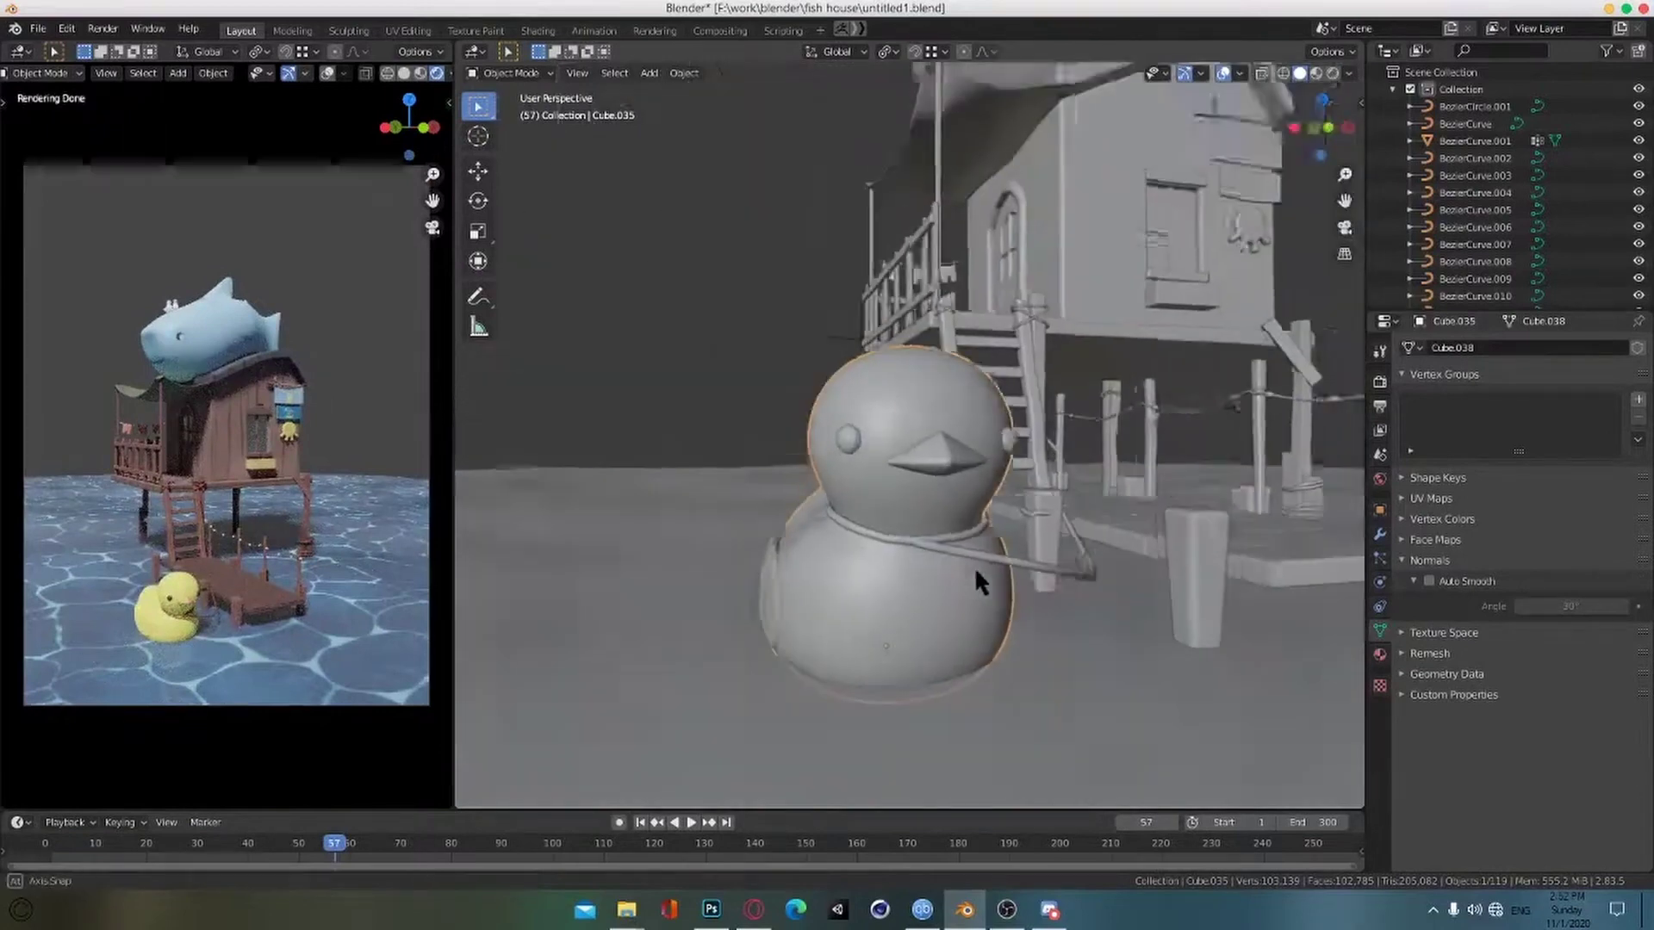
{"action": "left_click_drag", "start_coordinate": [976, 571], "coordinate": [1025, 608], "text": "alt"}
{"action": "scroll", "coordinate": [865, 600], "scroll_direction": "down", "scroll_amount": 3}
{"action": "scroll", "coordinate": [865, 599], "scroll_direction": "up", "scroll_amount": 2}
{"action": "key", "text": "shift+a"}
{"action": "mouse_move", "coordinate": [811, 550]}
{"action": "left_click", "coordinate": [913, 551]}
{"action": "scroll", "coordinate": [941, 502], "scroll_direction": "down", "scroll_amount": 4}
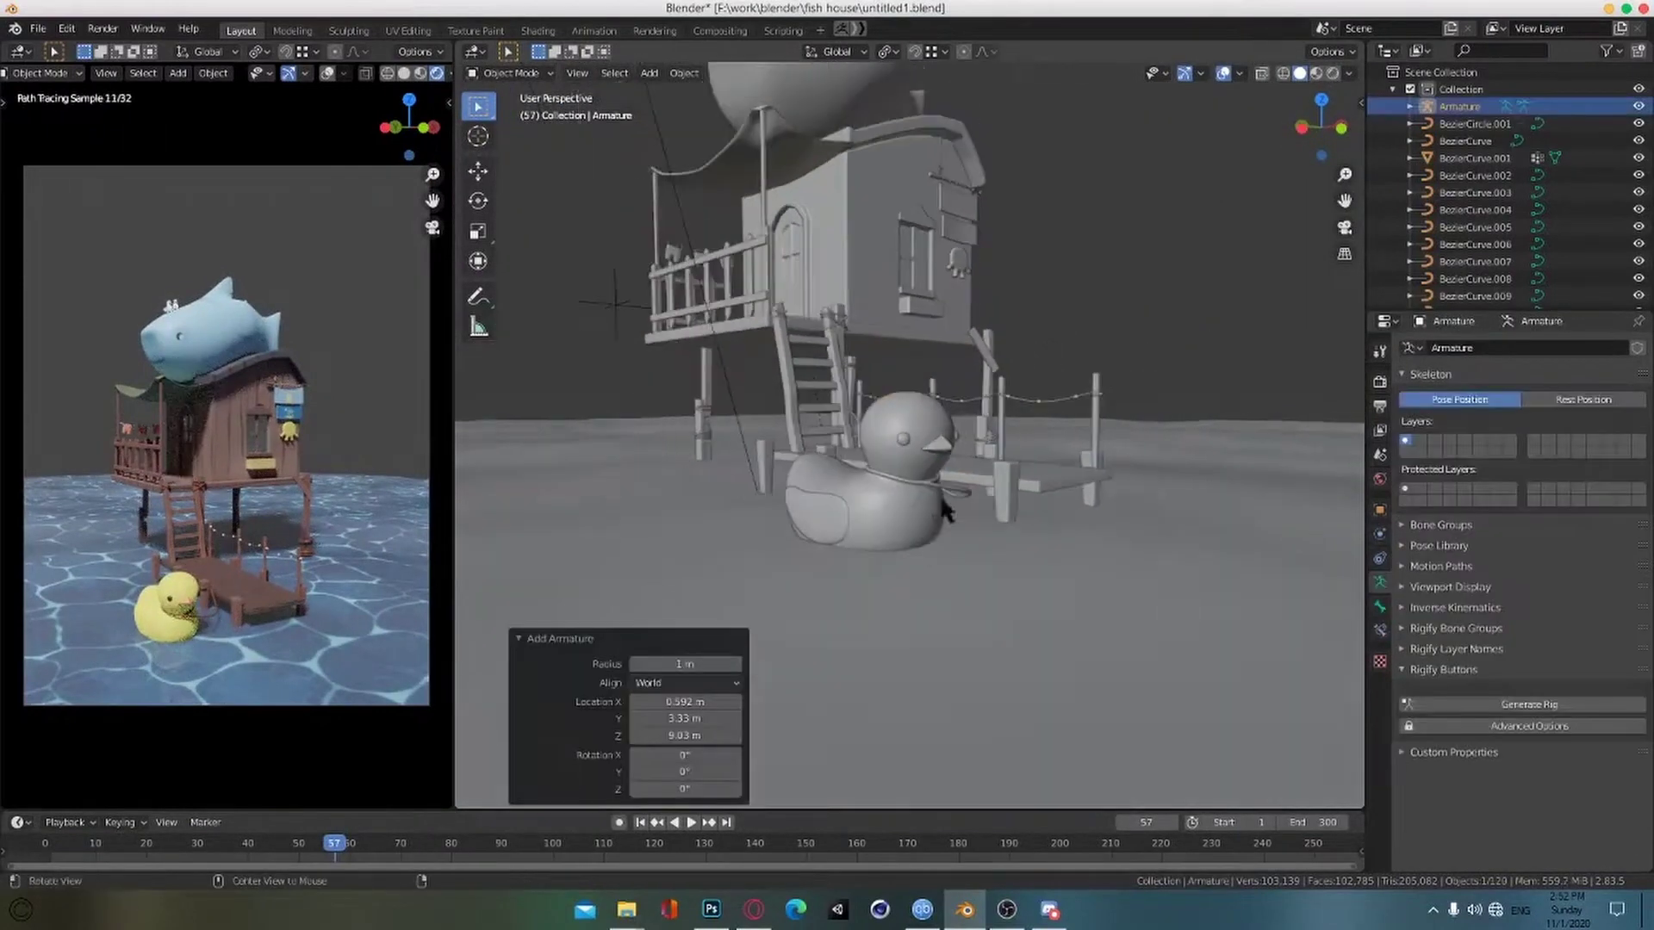
{"action": "left_click_drag", "start_coordinate": [946, 511], "coordinate": [930, 501], "text": "alt"}
{"action": "key", "text": "ctrl+z"}
Step: Snap the 3D cursor to the duck, add an armature there, and raise it along Z to about 1.13 m
{"action": "key", "text": "shift+s"}
{"action": "scroll", "coordinate": [890, 577], "scroll_direction": "up", "scroll_amount": 2}
{"action": "key", "text": "shift+a"}
{"action": "mouse_move", "coordinate": [891, 577]}
{"action": "left_click", "coordinate": [957, 576]}
{"action": "key", "text": "g"}
{"action": "key", "text": "z"}
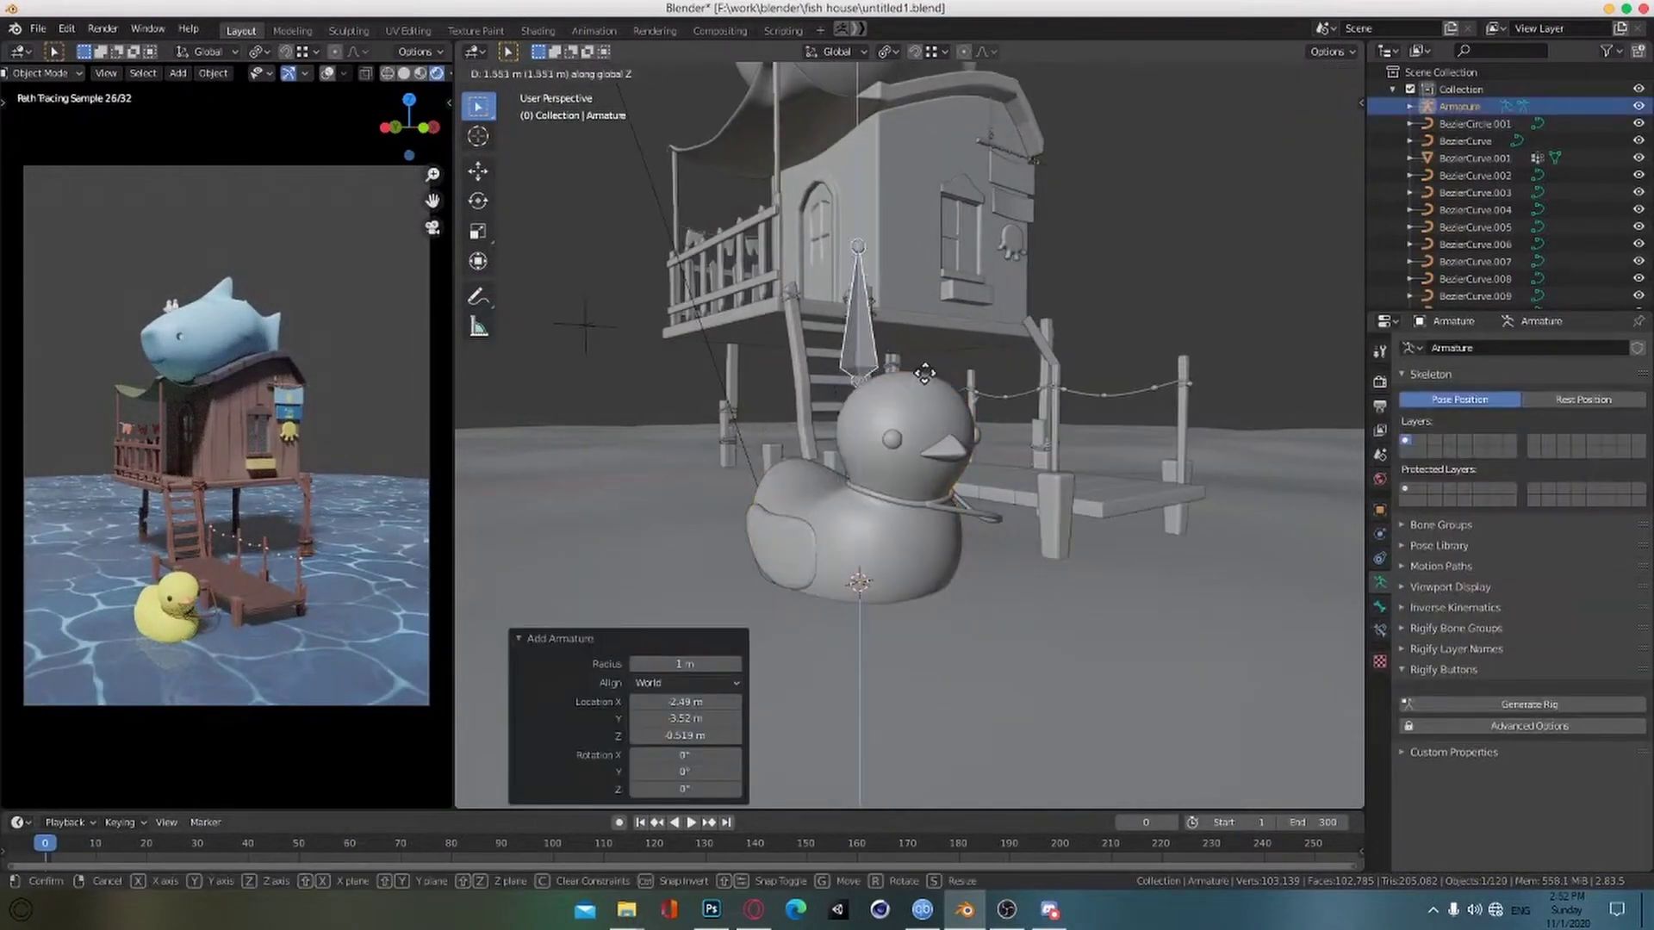
{"action": "left_click", "coordinate": [925, 373]}
Step: Parent the duck's body, wing, eye and beak parts to the armature as Object (Keep Transform)
{"action": "left_click_drag", "start_coordinate": [926, 388], "coordinate": [953, 519], "text": "alt"}
{"action": "scroll", "coordinate": [947, 533], "scroll_direction": "up", "scroll_amount": 2}
{"action": "left_click", "coordinate": [807, 661]}
{"action": "left_click_drag", "start_coordinate": [1093, 633], "coordinate": [1052, 629], "text": "alt"}
{"action": "left_click", "coordinate": [898, 343], "text": "shift"}
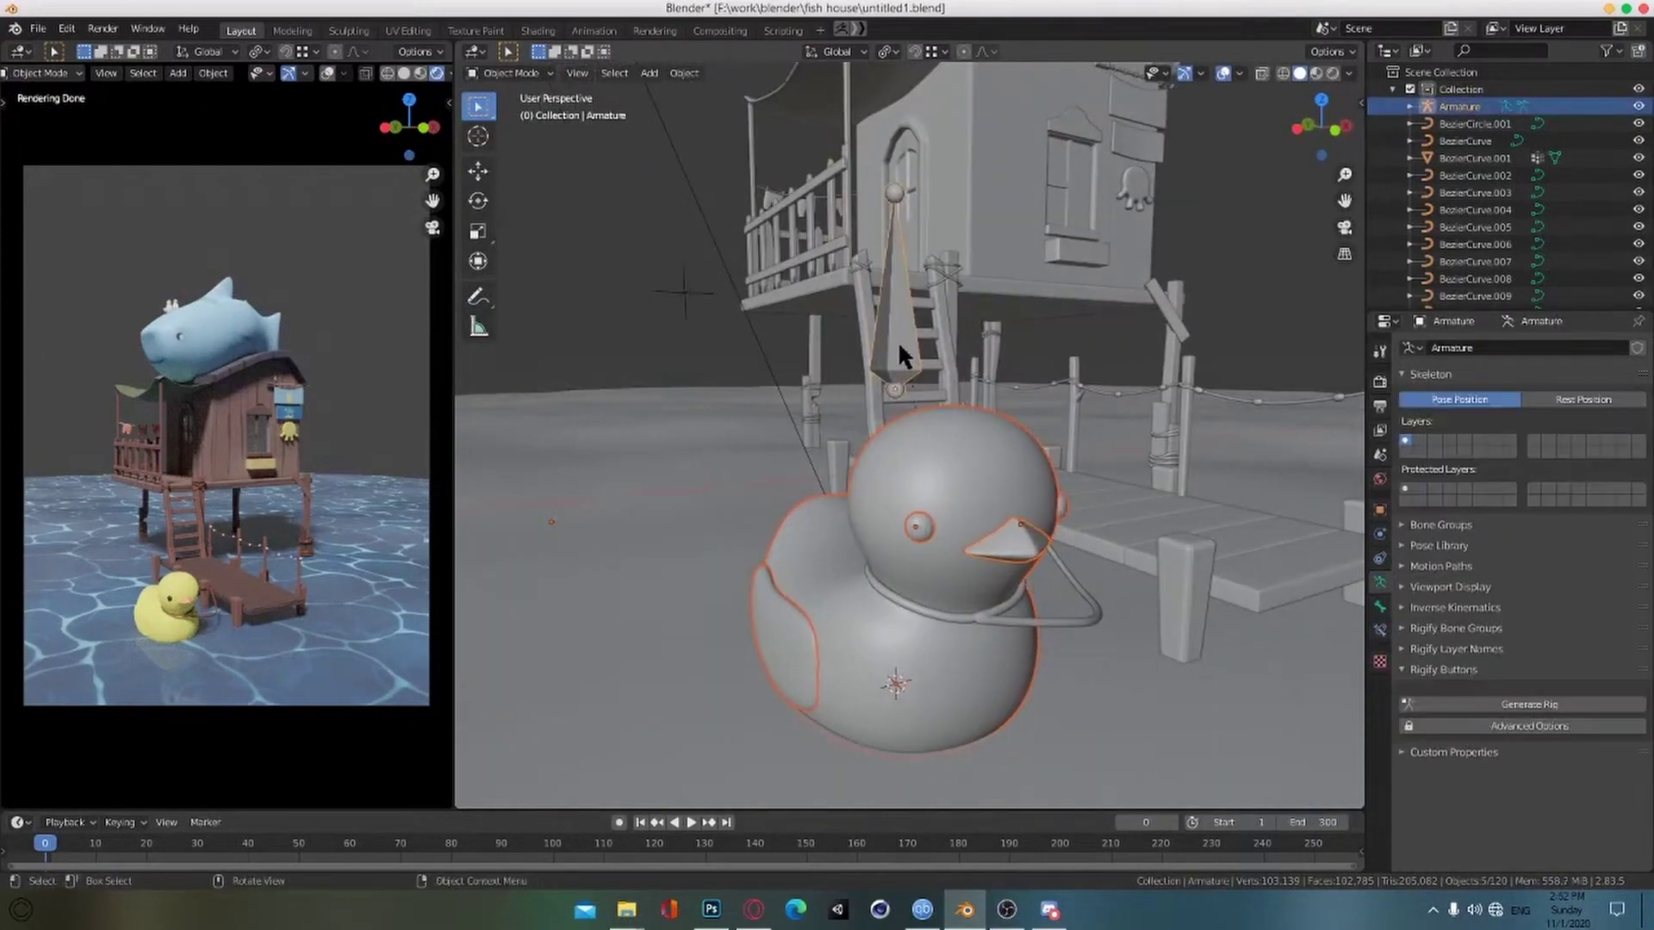
{"action": "key", "text": "ctrl+p"}
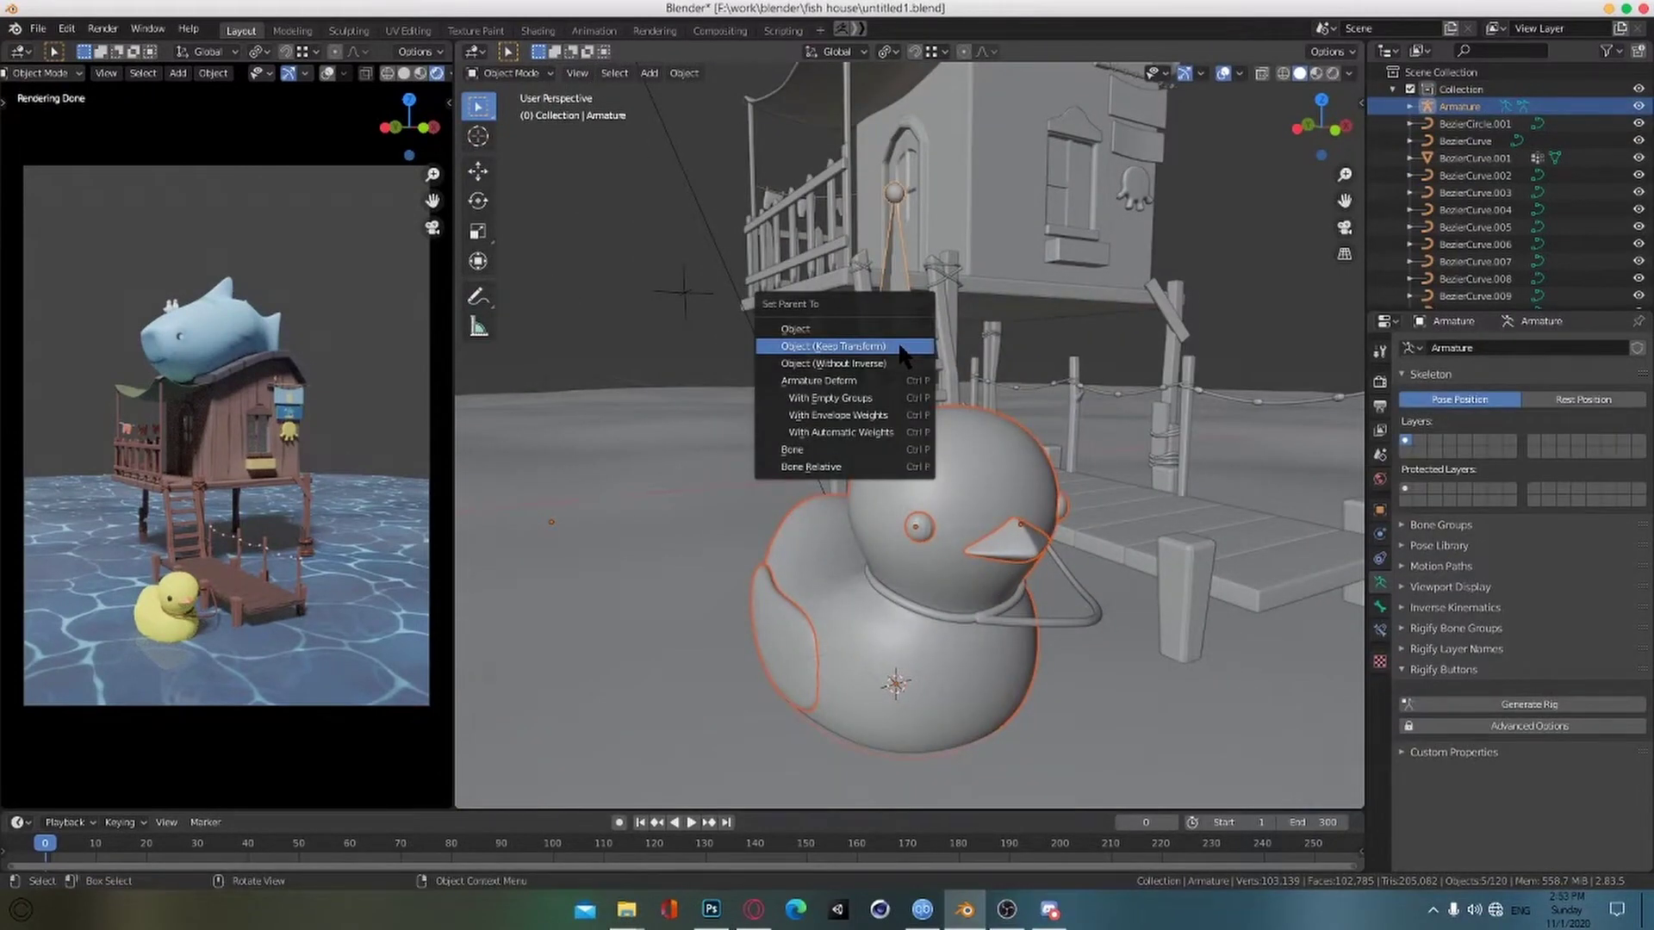
{"action": "left_click", "coordinate": [892, 349]}
Step: Parent the rope to the armature with Armature Deform
{"action": "scroll", "coordinate": [982, 517], "scroll_direction": "down", "scroll_amount": 3}
{"action": "mouse_move", "coordinate": [991, 522]}
{"action": "middle_mouse_down"}
{"action": "mouse_move", "coordinate": [1030, 479]}
{"action": "mouse_move", "coordinate": [988, 509]}
{"action": "middle_mouse_up"}
{"action": "scroll", "coordinate": [989, 509], "scroll_direction": "up", "scroll_amount": 2}
{"action": "left_click", "coordinate": [988, 513]}
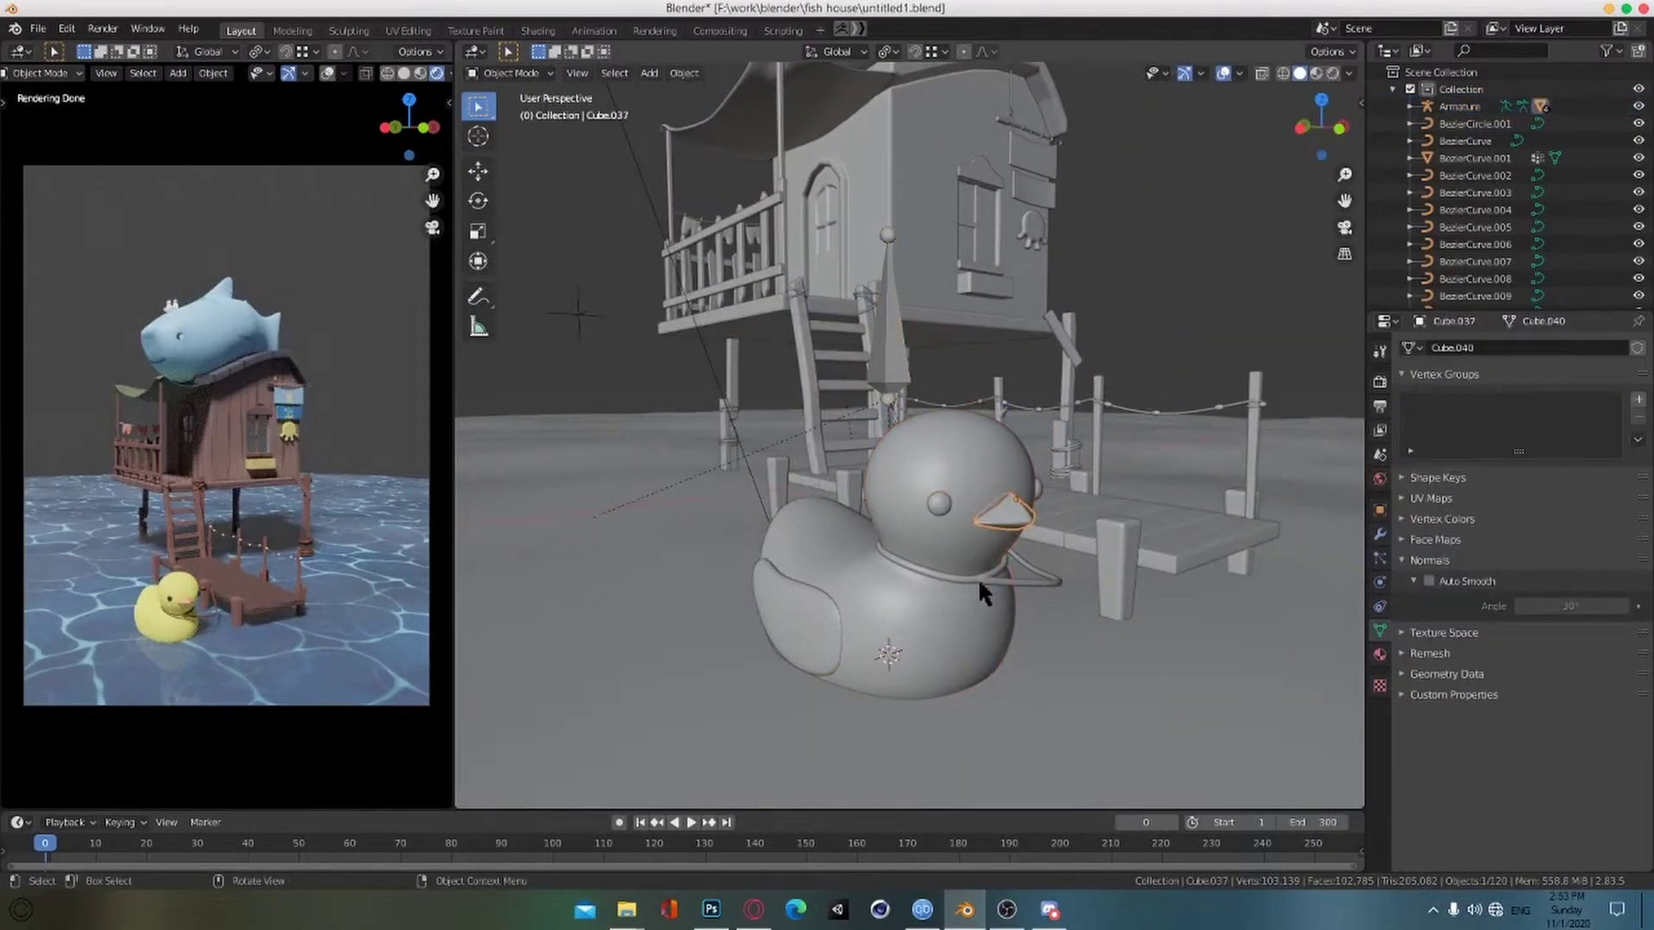
{"action": "left_click", "coordinate": [971, 581]}
{"action": "key", "text": "Tab"}
{"action": "middle_click_drag", "start_coordinate": [897, 358], "coordinate": [886, 339]}
{"action": "key", "text": "Tab"}
{"action": "left_click", "coordinate": [886, 340], "text": "shift"}
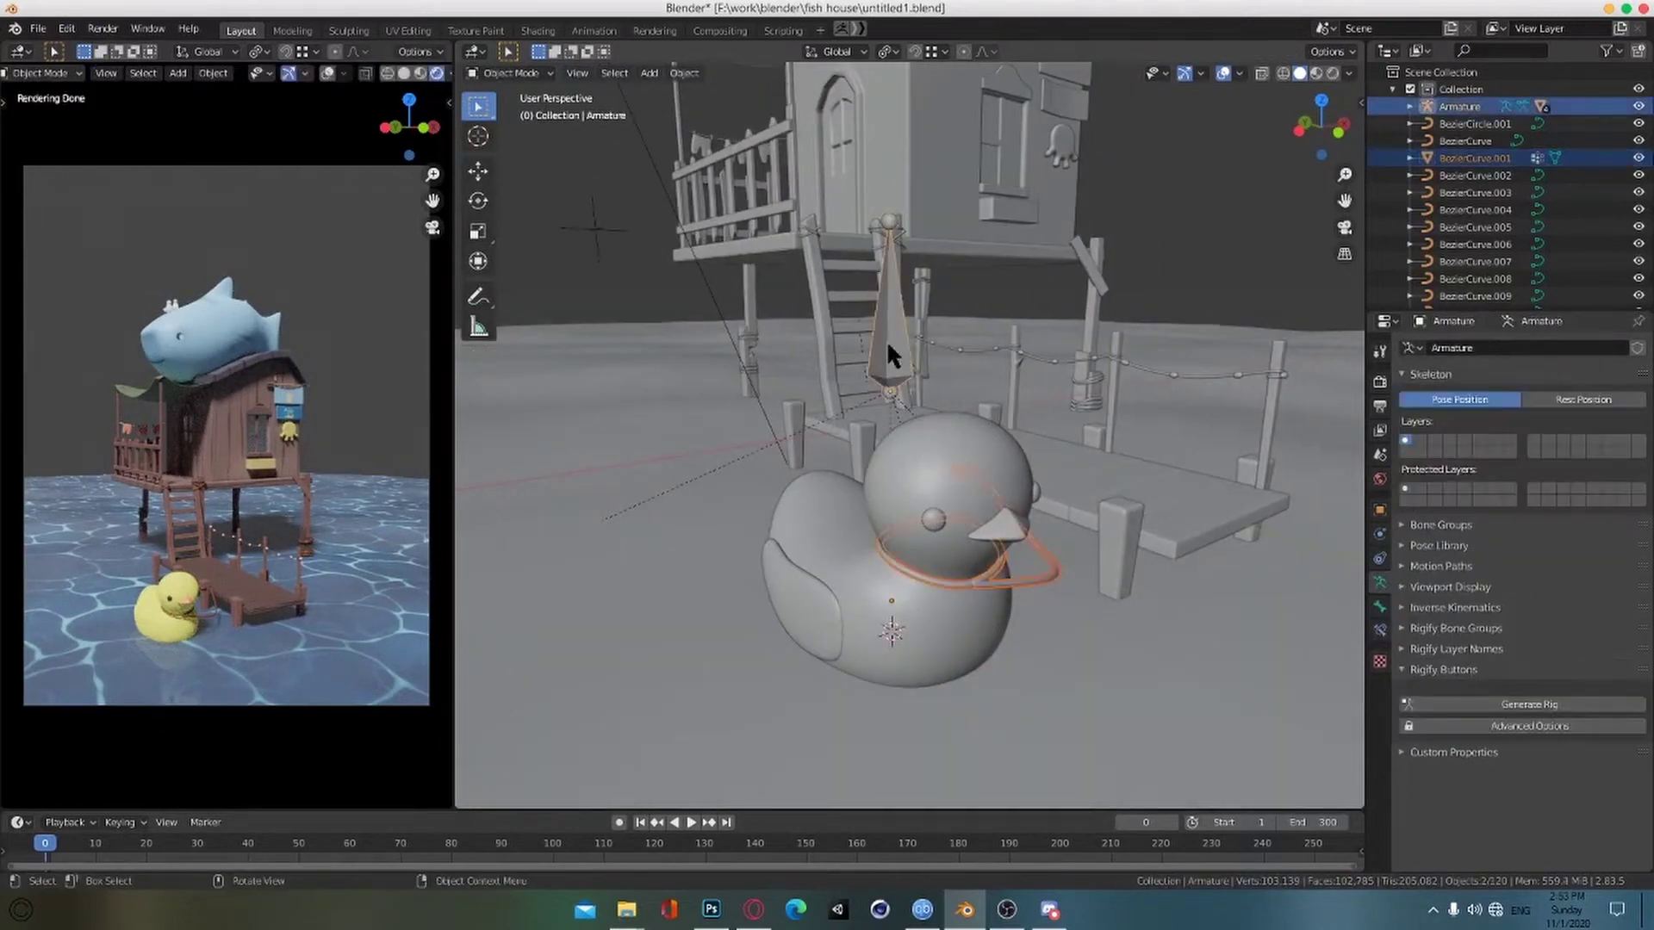
{"action": "key", "text": "ctrl+p"}
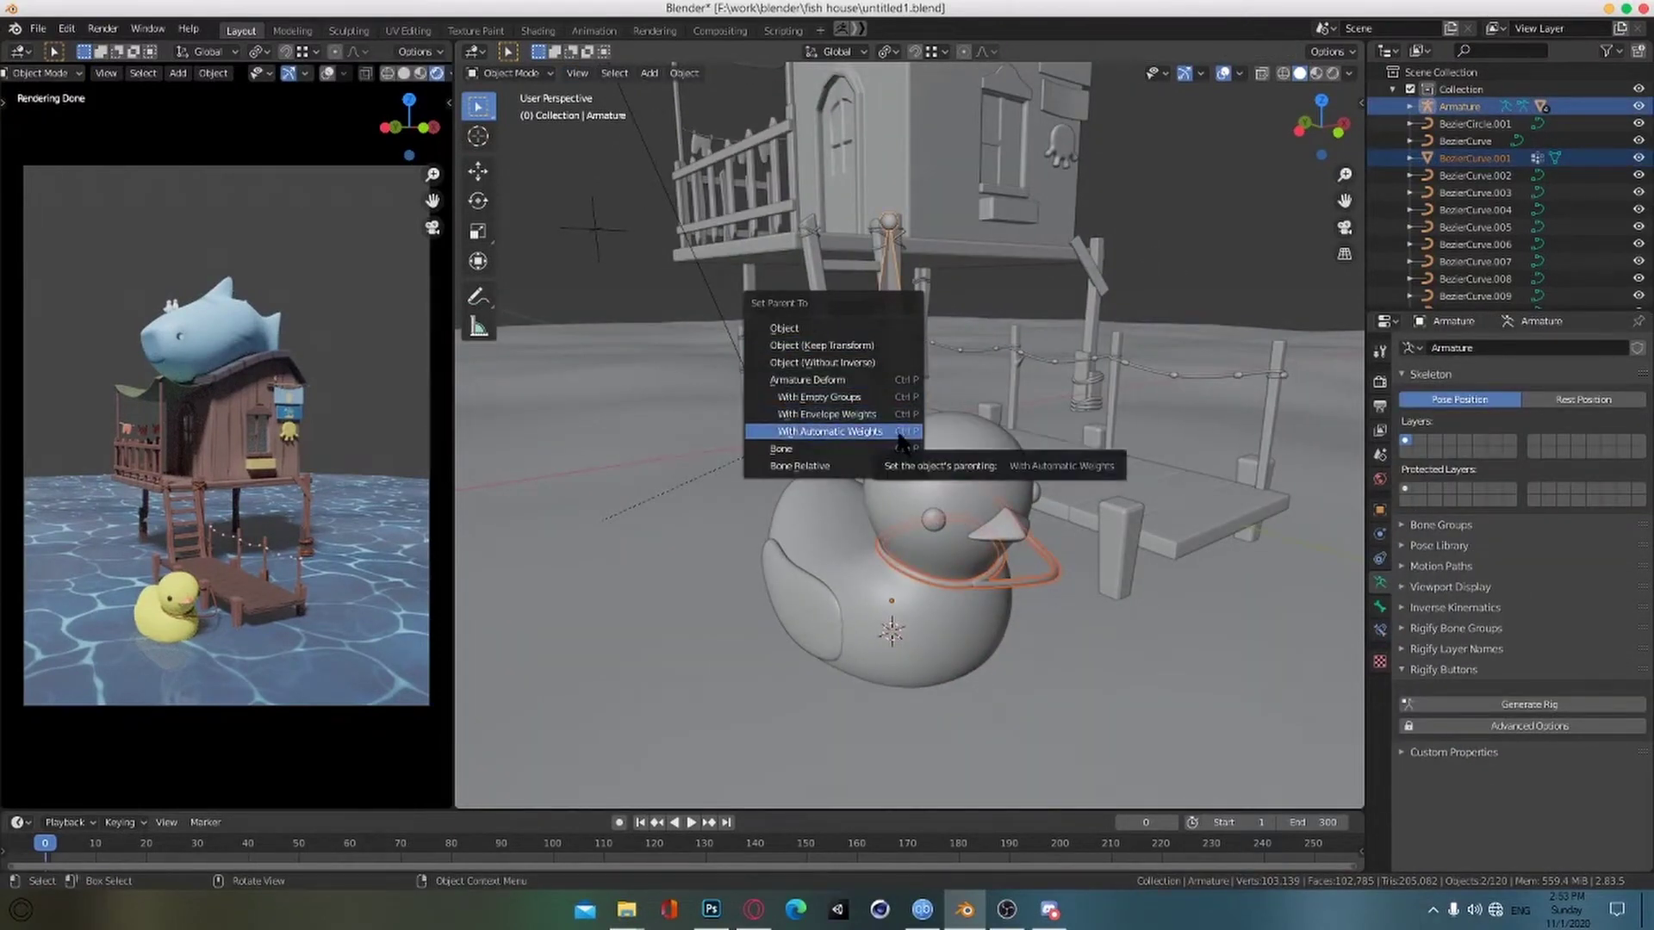
{"action": "left_click", "coordinate": [890, 385]}
{"action": "middle_click_drag", "start_coordinate": [958, 572], "coordinate": [972, 552]}
Step: Set the vertex group of the rope's Armature modifier to Group
{"action": "left_click", "coordinate": [982, 581]}
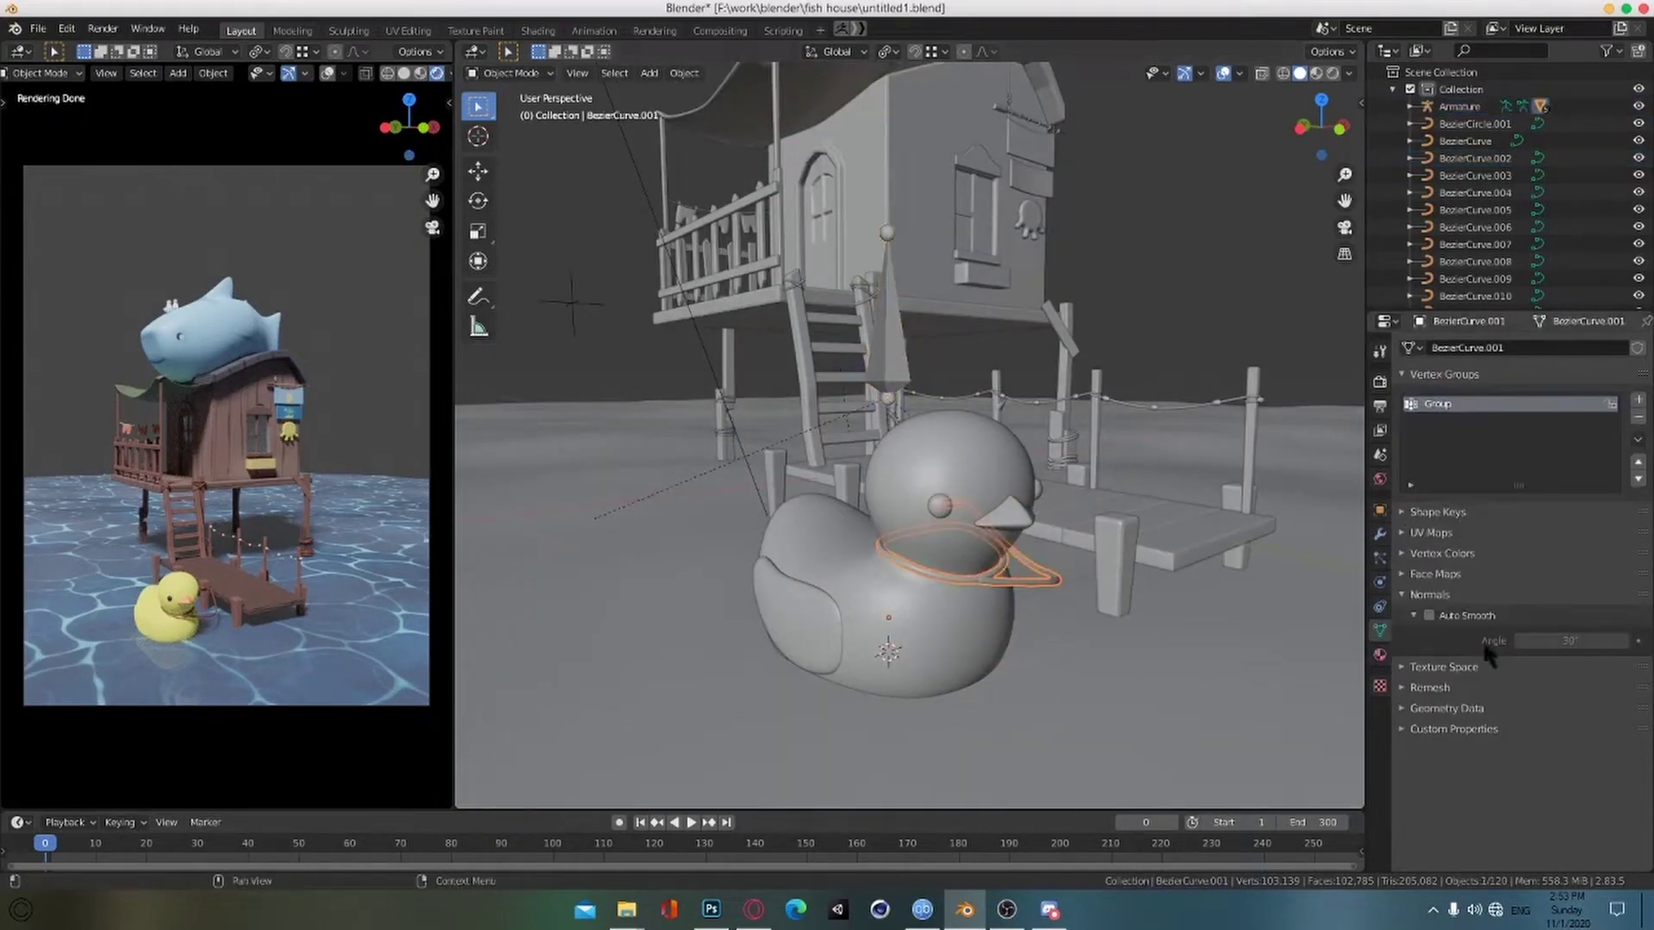
{"action": "left_click", "coordinate": [1381, 583]}
{"action": "left_click", "coordinate": [1380, 559]}
{"action": "left_click", "coordinate": [1380, 535]}
{"action": "left_click", "coordinate": [1474, 489]}
{"action": "left_click", "coordinate": [1453, 509]}
Step: Test the rig by moving the armature along Z in Pose Mode and Object Mode, cancelling the moves
{"action": "middle_click_drag", "start_coordinate": [858, 334], "coordinate": [875, 344]}
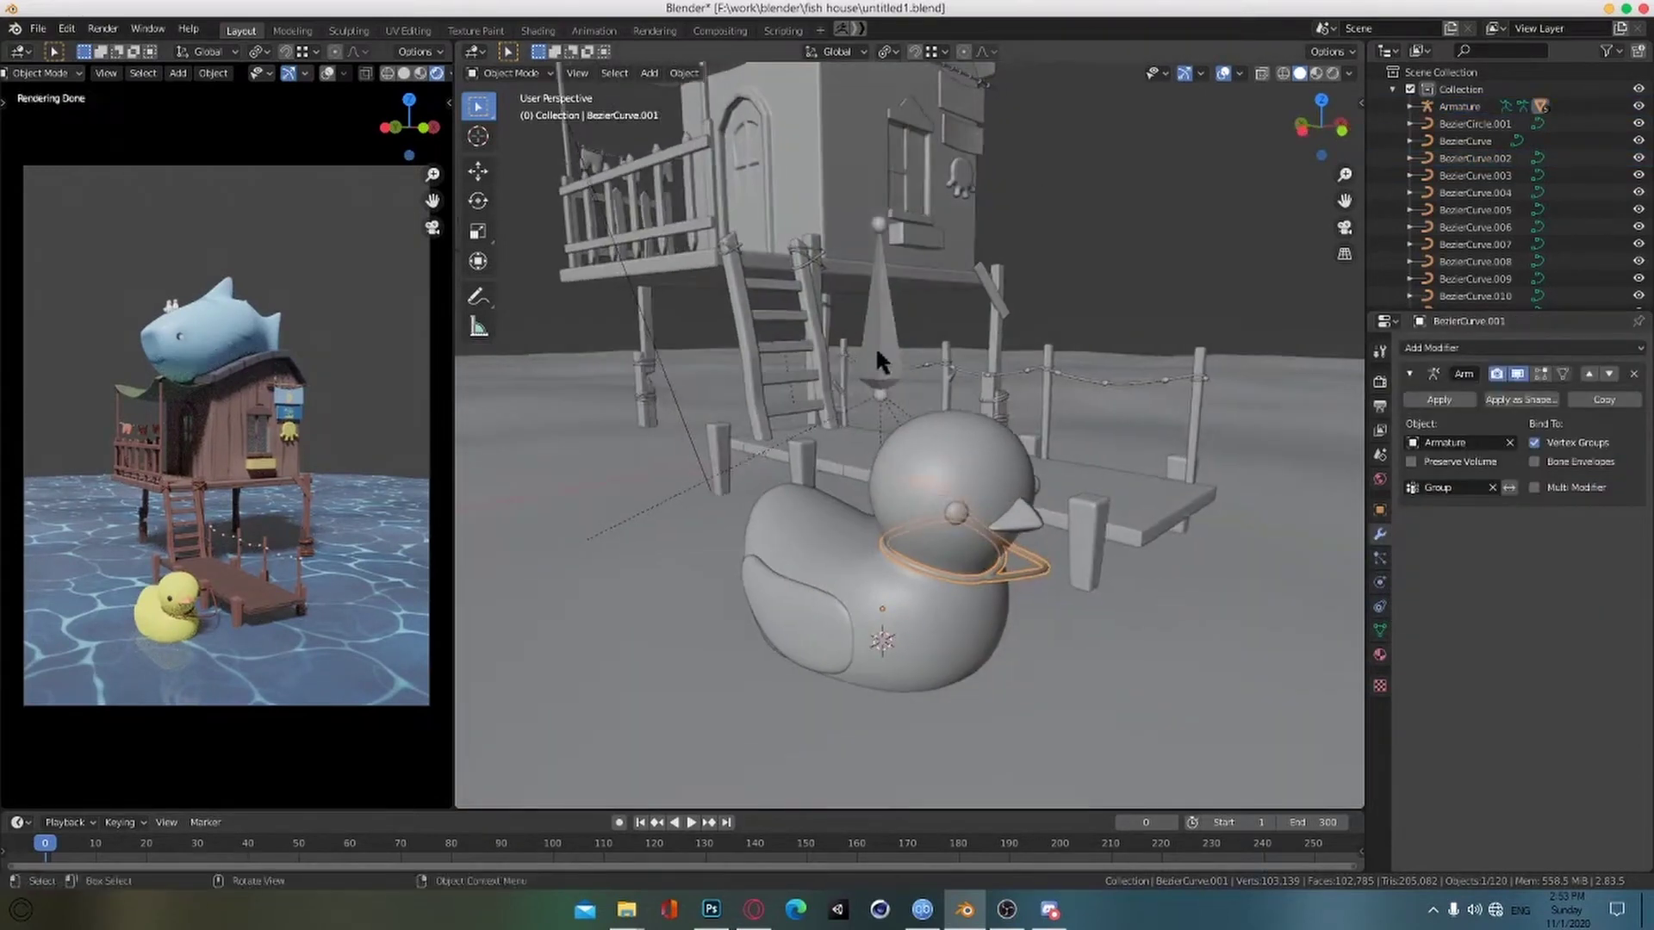
{"action": "left_click", "coordinate": [880, 368]}
{"action": "left_click", "coordinate": [513, 73]}
{"action": "left_click", "coordinate": [510, 130]}
{"action": "right_click", "coordinate": [1027, 462]}
{"action": "middle_click_drag", "start_coordinate": [1027, 463], "coordinate": [1065, 491]}
{"action": "key", "text": "g"}
{"action": "key", "text": "z"}
{"action": "right_click", "coordinate": [1037, 478]}
{"action": "key", "text": "Tab"}
{"action": "left_click", "coordinate": [516, 93]}
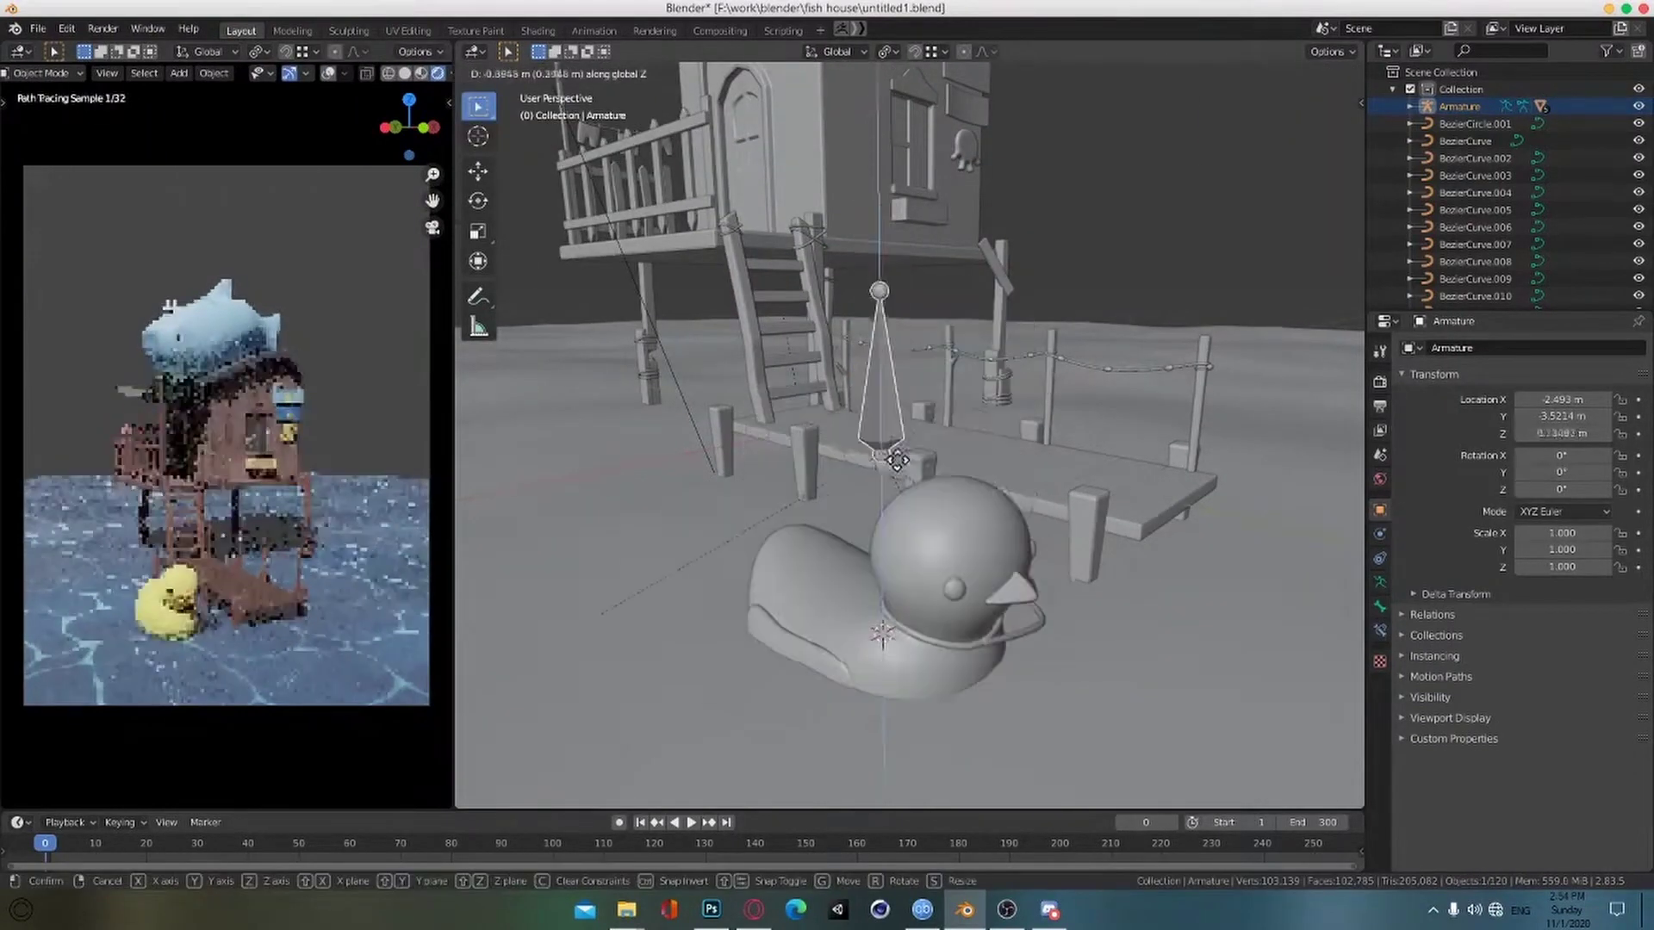
{"action": "middle_click_drag", "start_coordinate": [861, 517], "coordinate": [1182, 606]}
Step: Look through the armature's bone settings and remove the Armature modifier from the rope
{"action": "left_click", "coordinate": [1379, 606]}
{"action": "left_click", "coordinate": [1381, 584]}
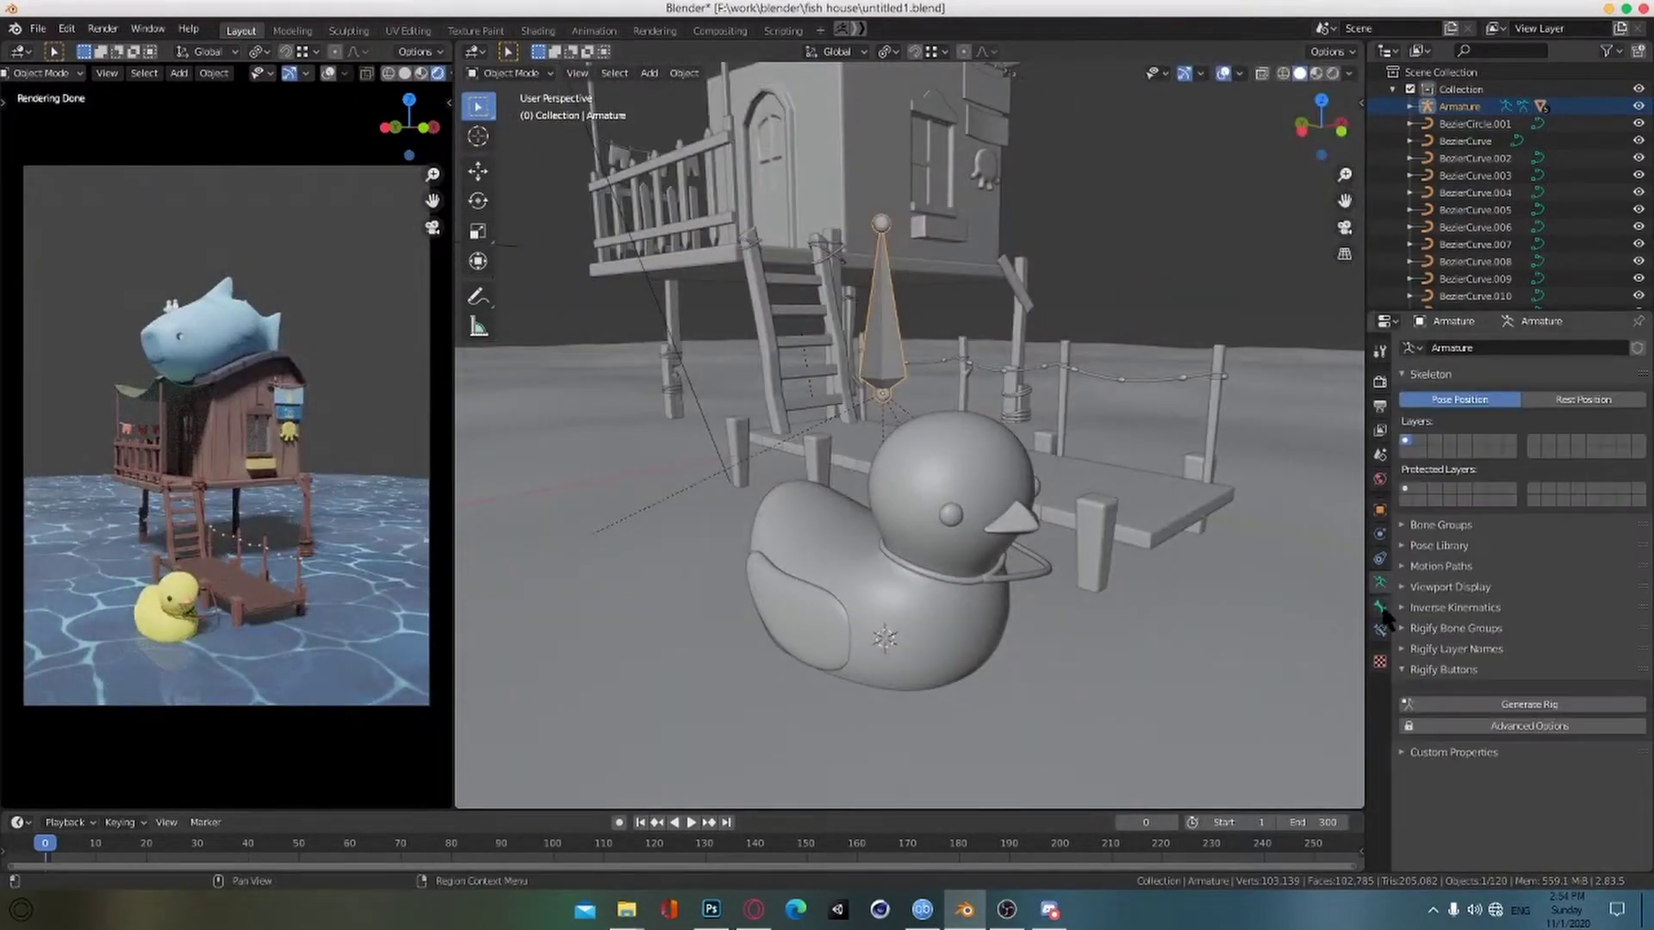
{"action": "left_click", "coordinate": [1379, 607]}
{"action": "left_click", "coordinate": [1025, 567]}
{"action": "left_click", "coordinate": [1380, 534]}
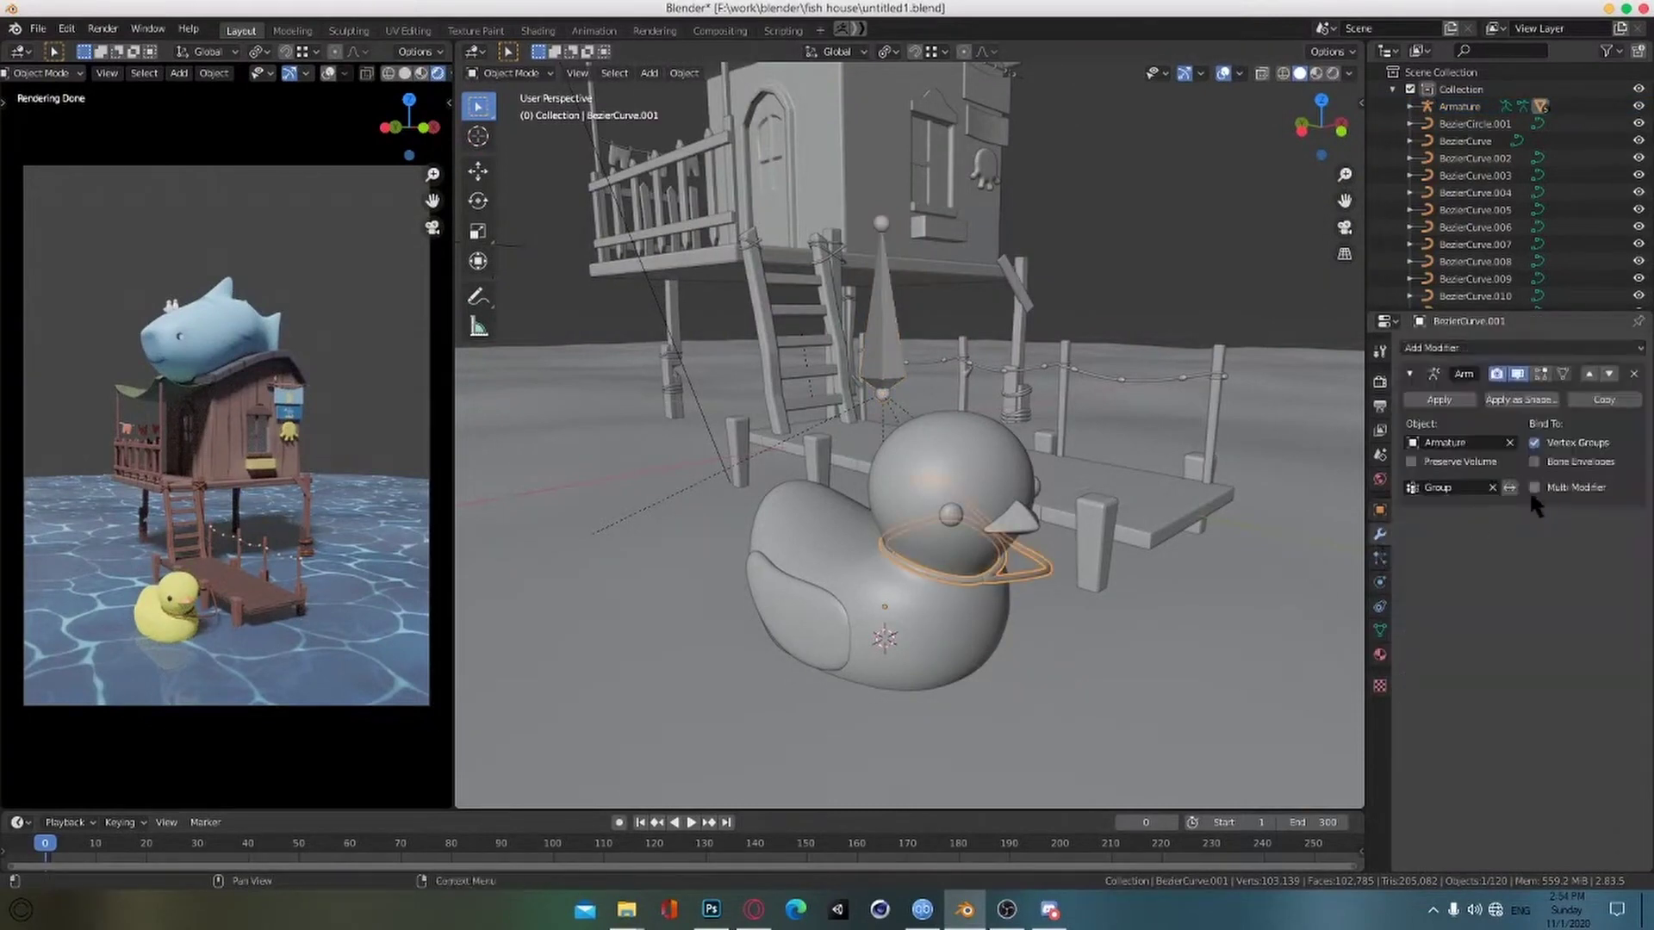
{"action": "left_click", "coordinate": [1632, 373]}
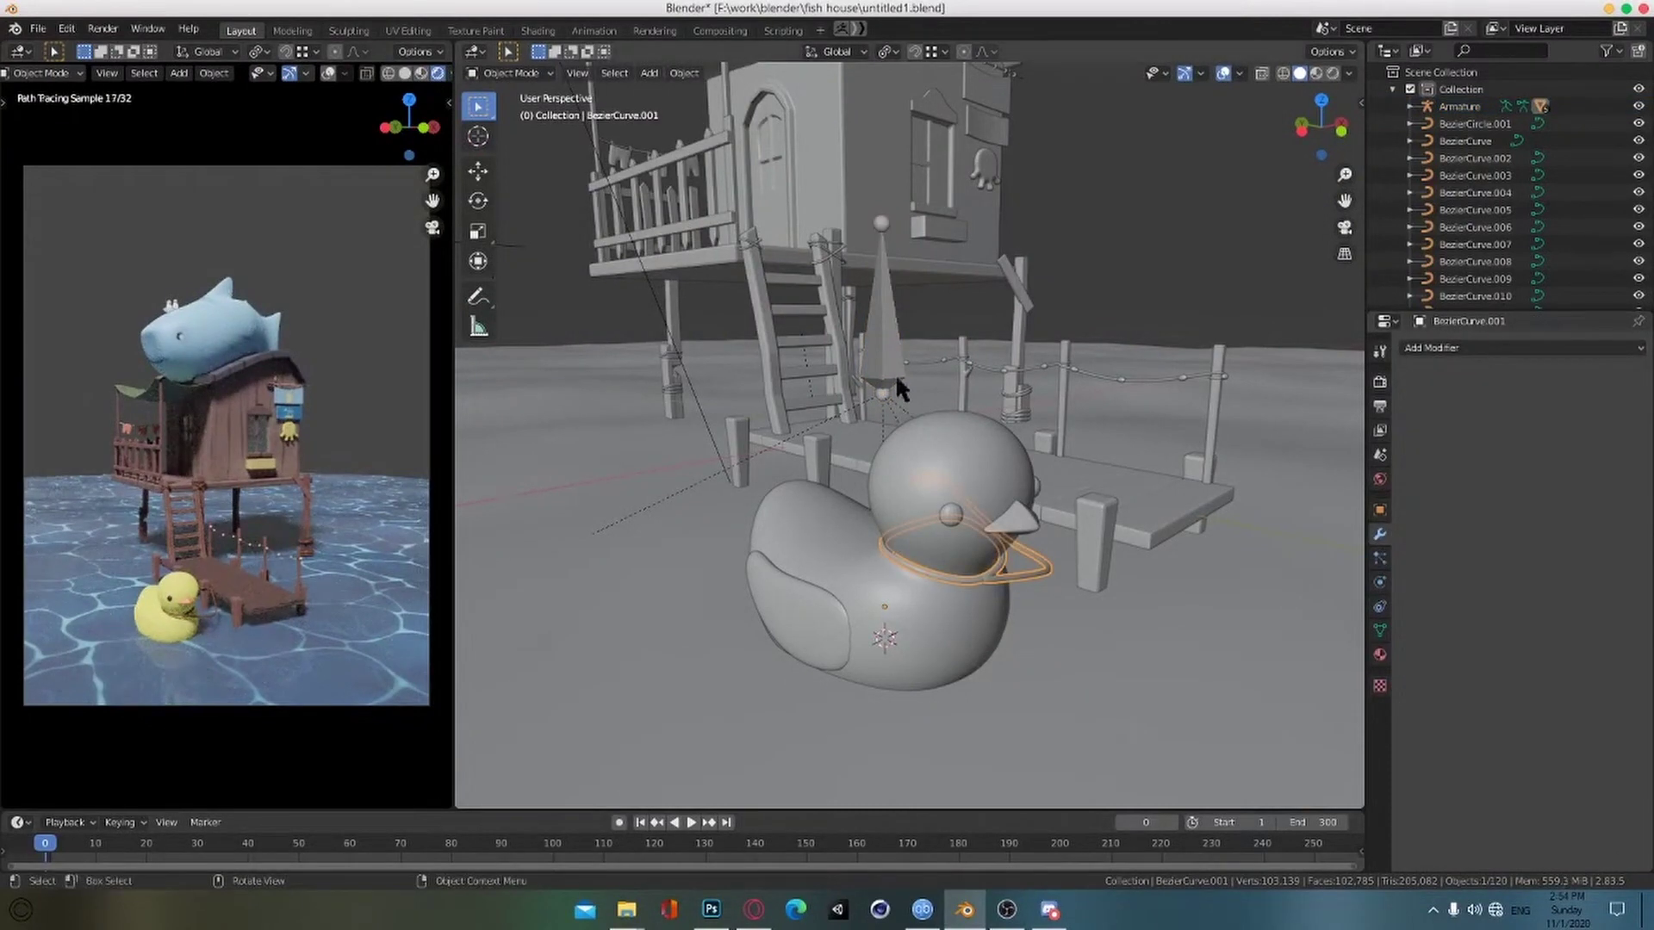
Step: Parent the rope to the armature using Armature Deform With Empty Groups
{"action": "left_click", "coordinate": [888, 383], "text": "shift"}
{"action": "key", "text": "ctrl+p"}
{"action": "left_click", "coordinate": [818, 385]}
{"action": "left_click", "coordinate": [1380, 630]}
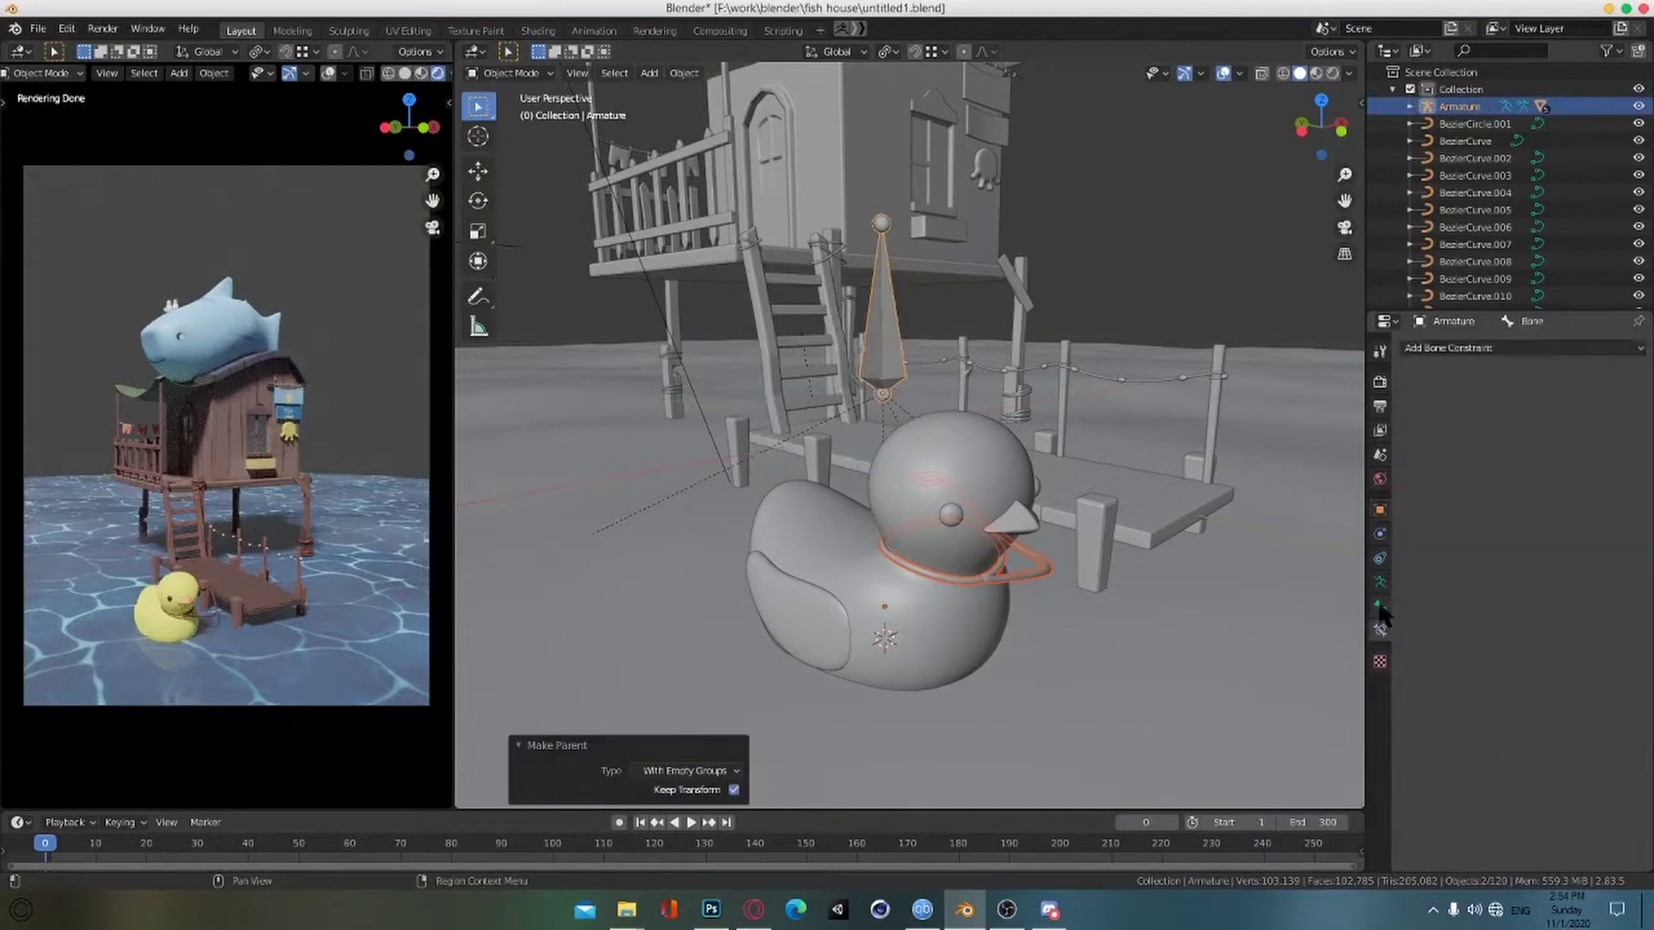
{"action": "left_click", "coordinate": [1380, 607]}
Step: Make Bone the rope's active vertex group and select its vertices in Edit Mode
{"action": "left_click", "coordinate": [991, 571]}
{"action": "left_click", "coordinate": [1434, 422]}
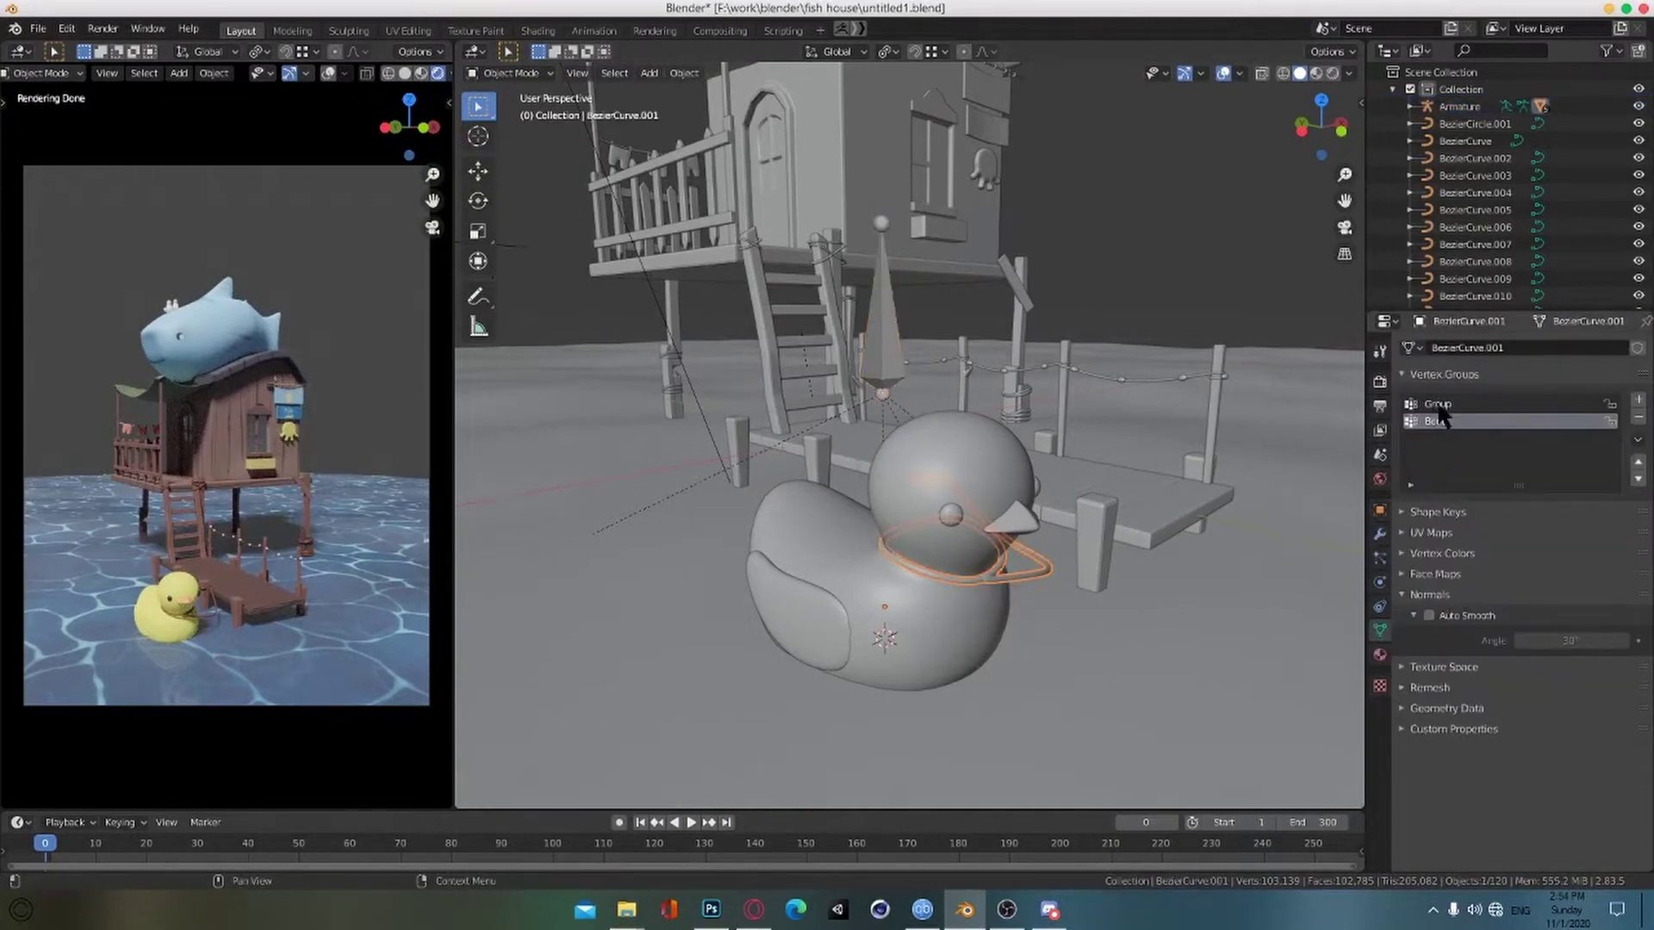
{"action": "key", "text": "Tab"}
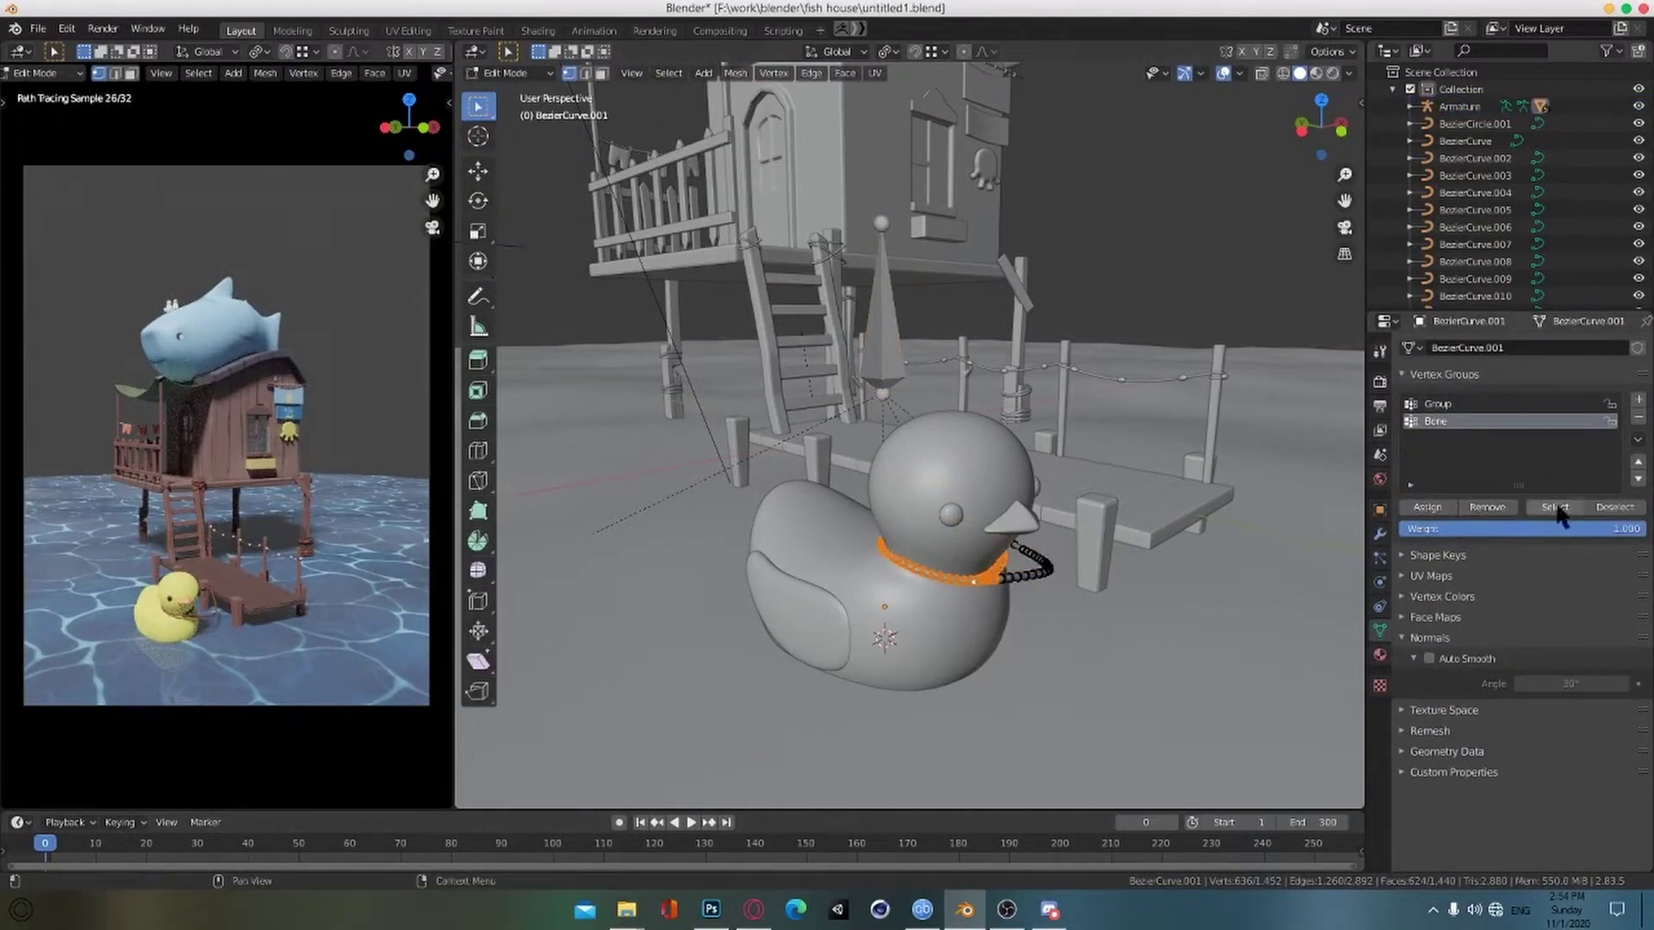
{"action": "left_click", "coordinate": [1555, 508]}
Step: Set the rope's Armature modifier to the Bone vertex group with Preserve Volume and Bone Envelopes enabled, and leave Edit Mode
{"action": "left_click", "coordinate": [1380, 533]}
{"action": "left_click", "coordinate": [1455, 487]}
{"action": "left_click", "coordinate": [1464, 514]}
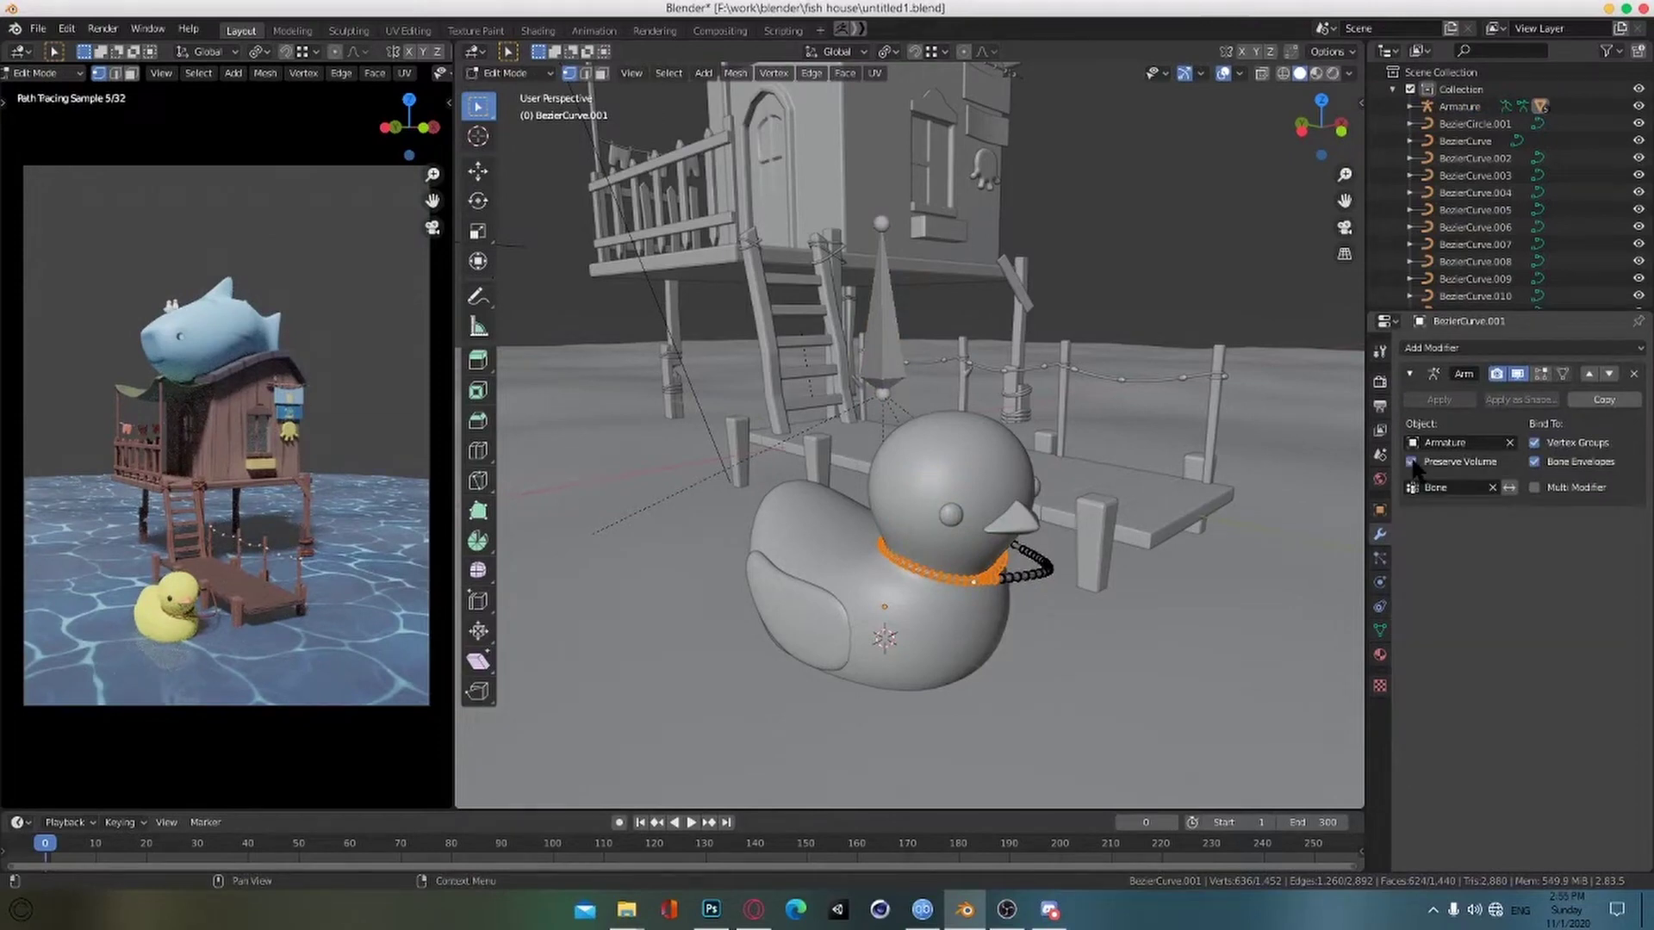
{"action": "key", "text": "Tab"}
Step: Test the armature's bone in Pose Mode by moving it along Z, and cancel the move
{"action": "left_click", "coordinate": [881, 358]}
{"action": "left_click", "coordinate": [514, 73]}
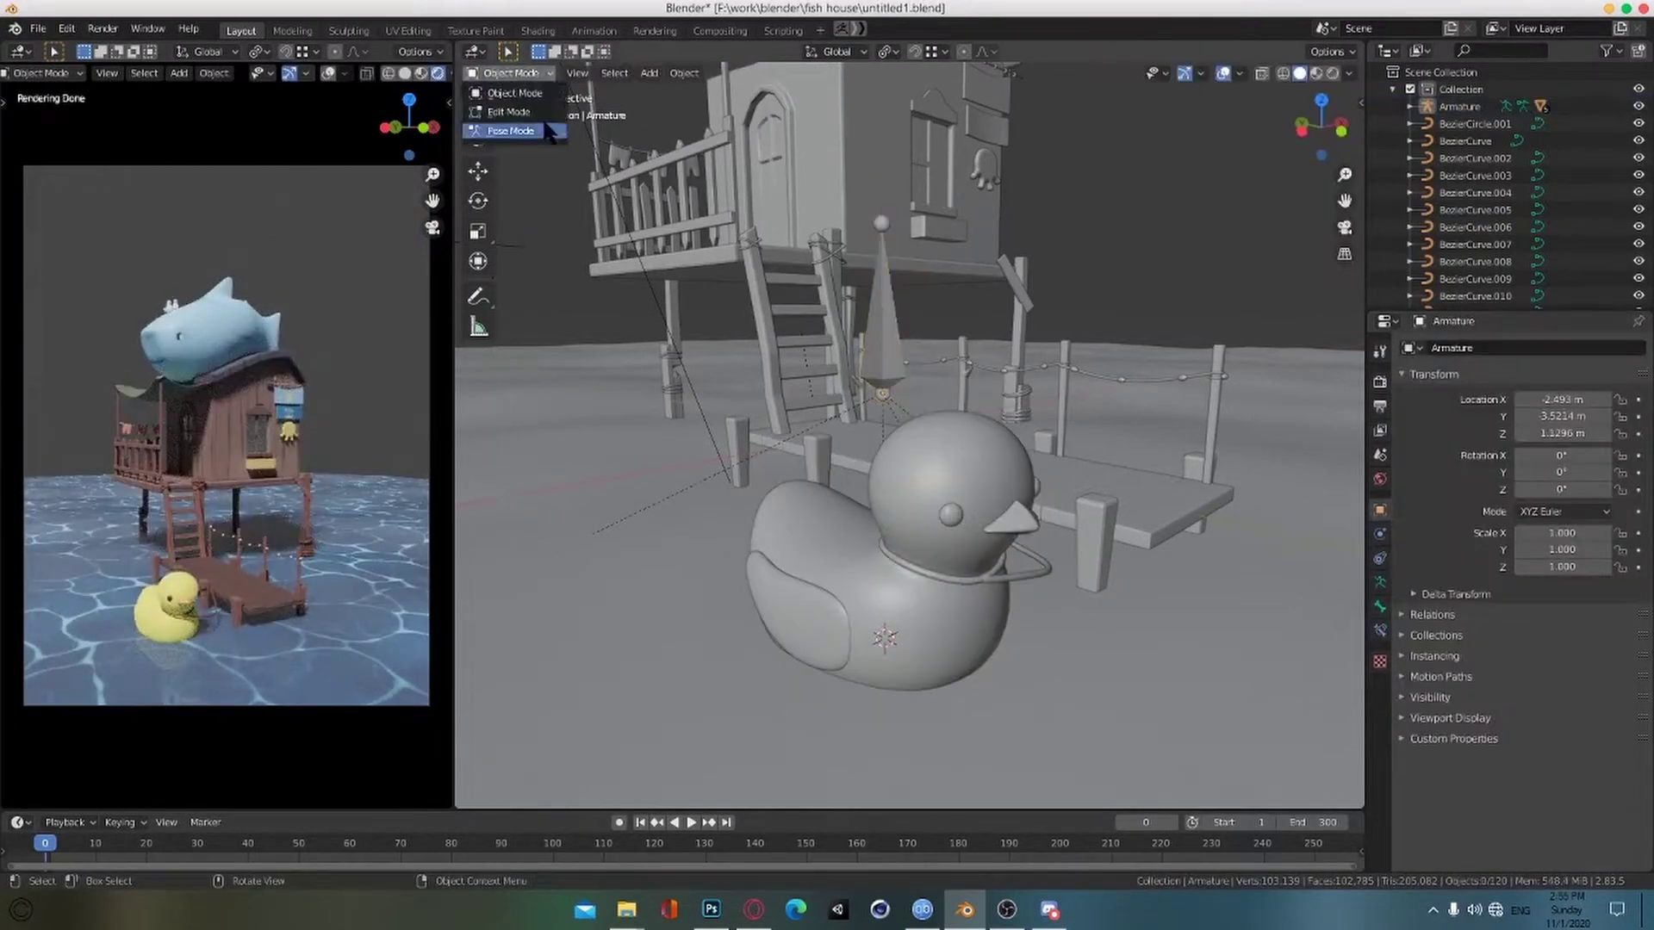
{"action": "left_click", "coordinate": [506, 130]}
{"action": "key", "text": "g"}
{"action": "key", "text": "z"}
{"action": "right_click", "coordinate": [999, 432]}
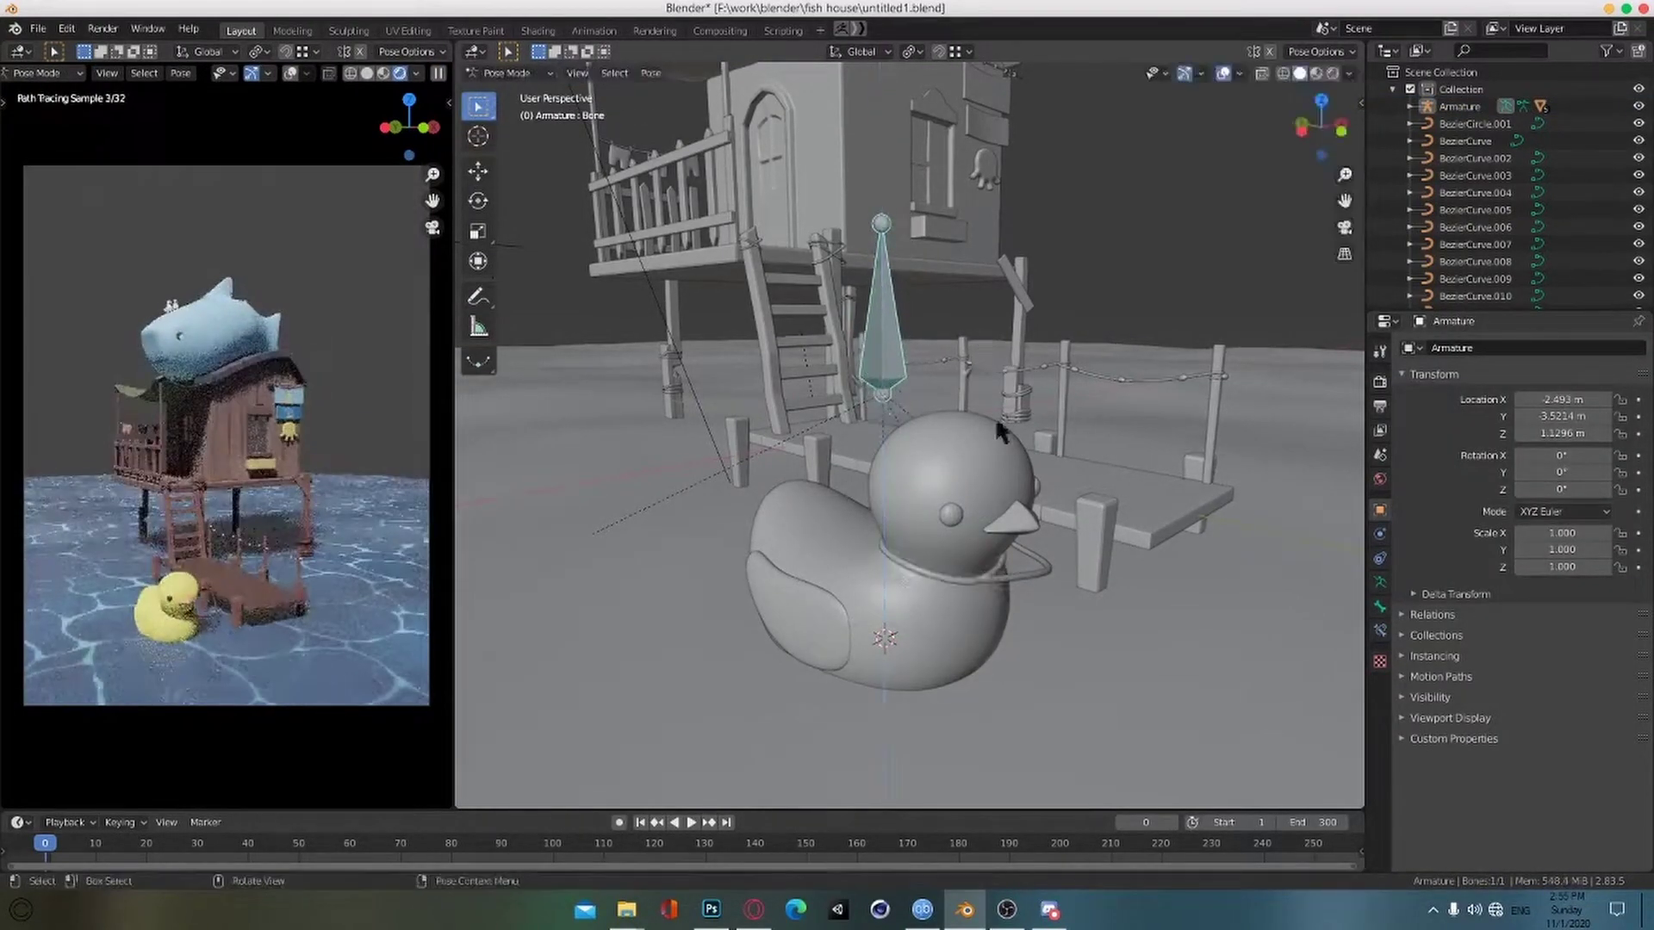
Step: Return to Object Mode, select the rope, and save the file
{"action": "scroll", "coordinate": [1000, 431], "scroll_direction": "up", "scroll_amount": 2}
{"action": "left_click", "coordinate": [1004, 431]}
{"action": "key", "text": "Tab"}
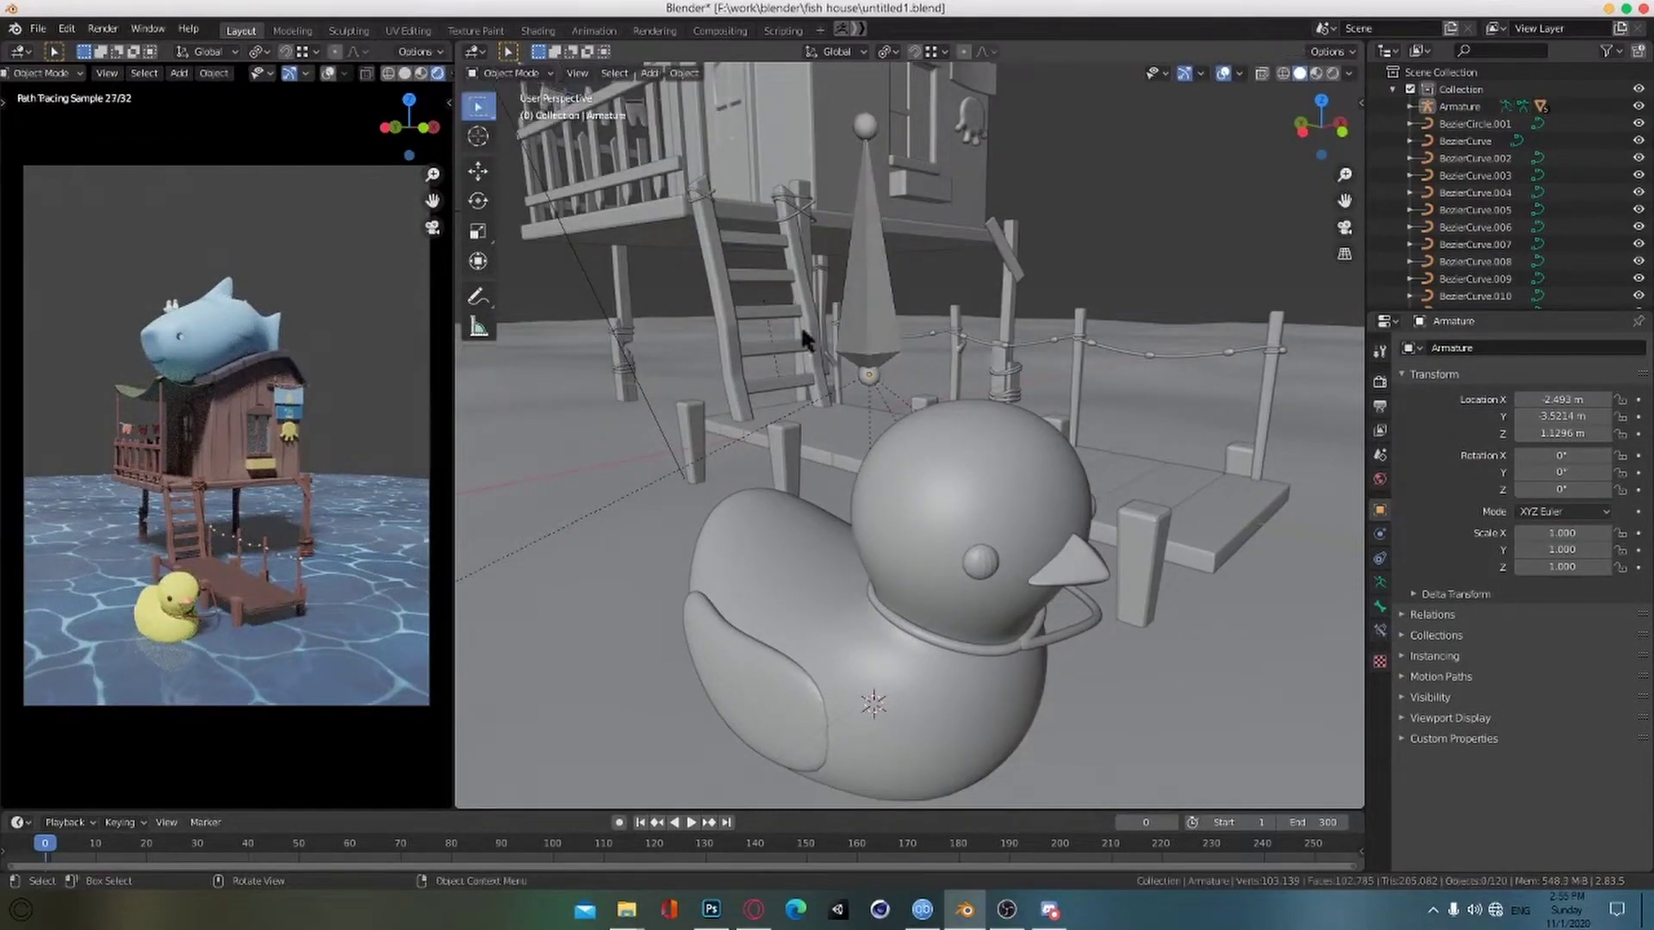
{"action": "left_click", "coordinate": [1082, 632]}
{"action": "key", "text": "ctrl+s"}
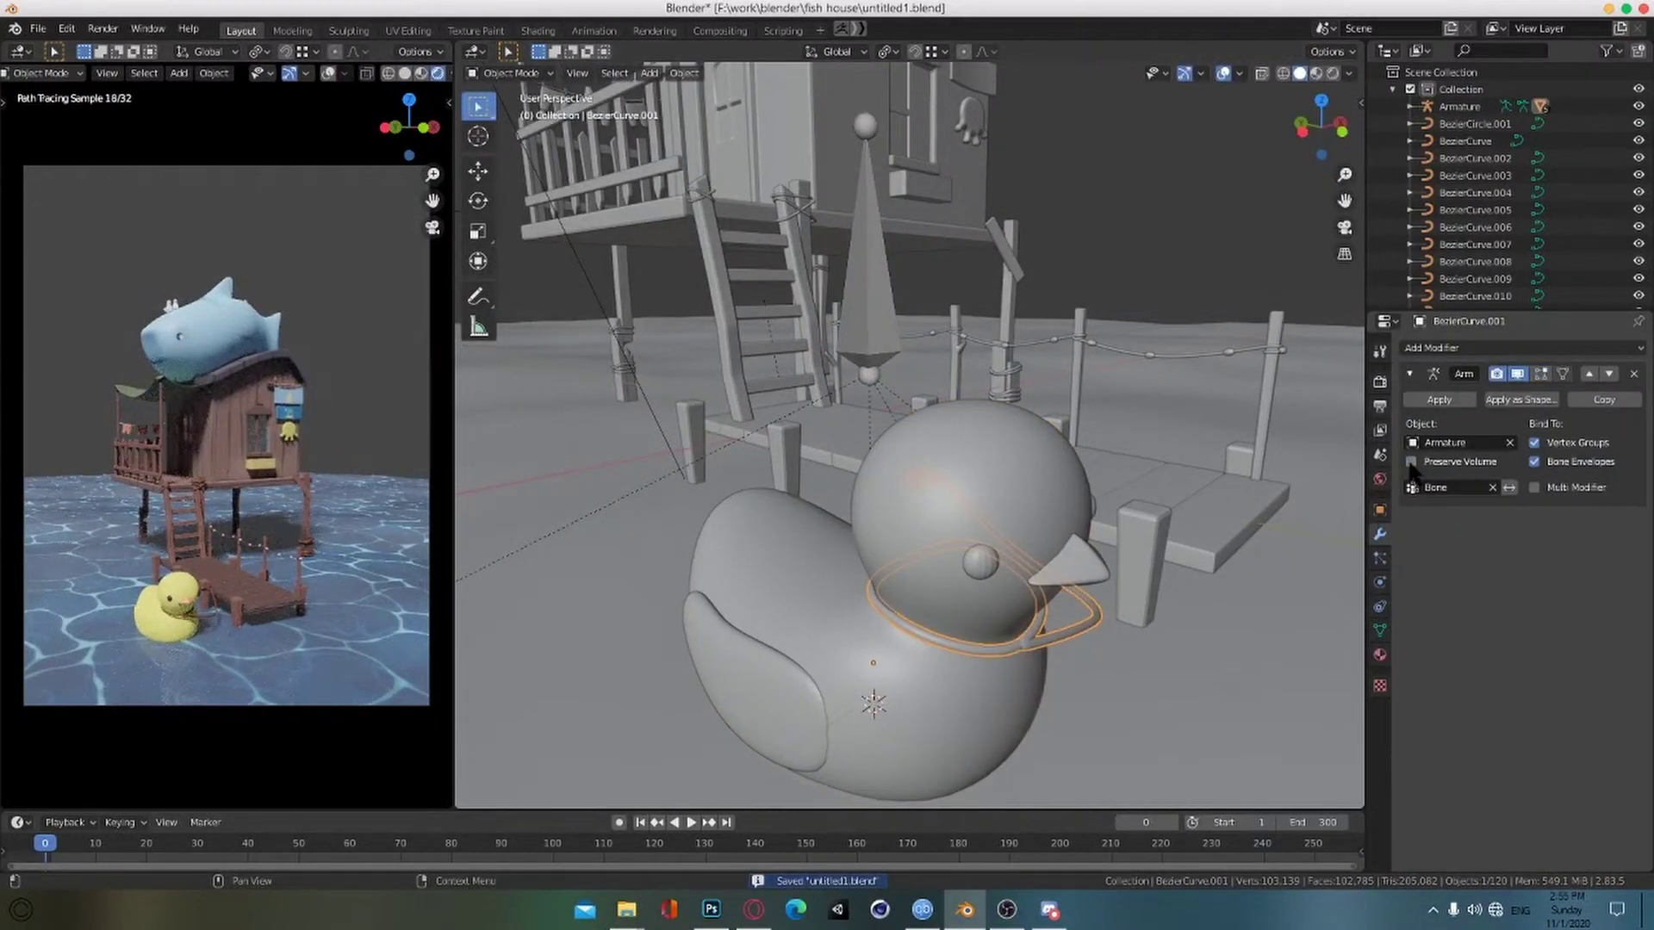
Step: Enter Weight Paint mode on the rope and smear the Bone group's weights where the loose strand meets the neck loop
{"action": "left_click", "coordinate": [1380, 630]}
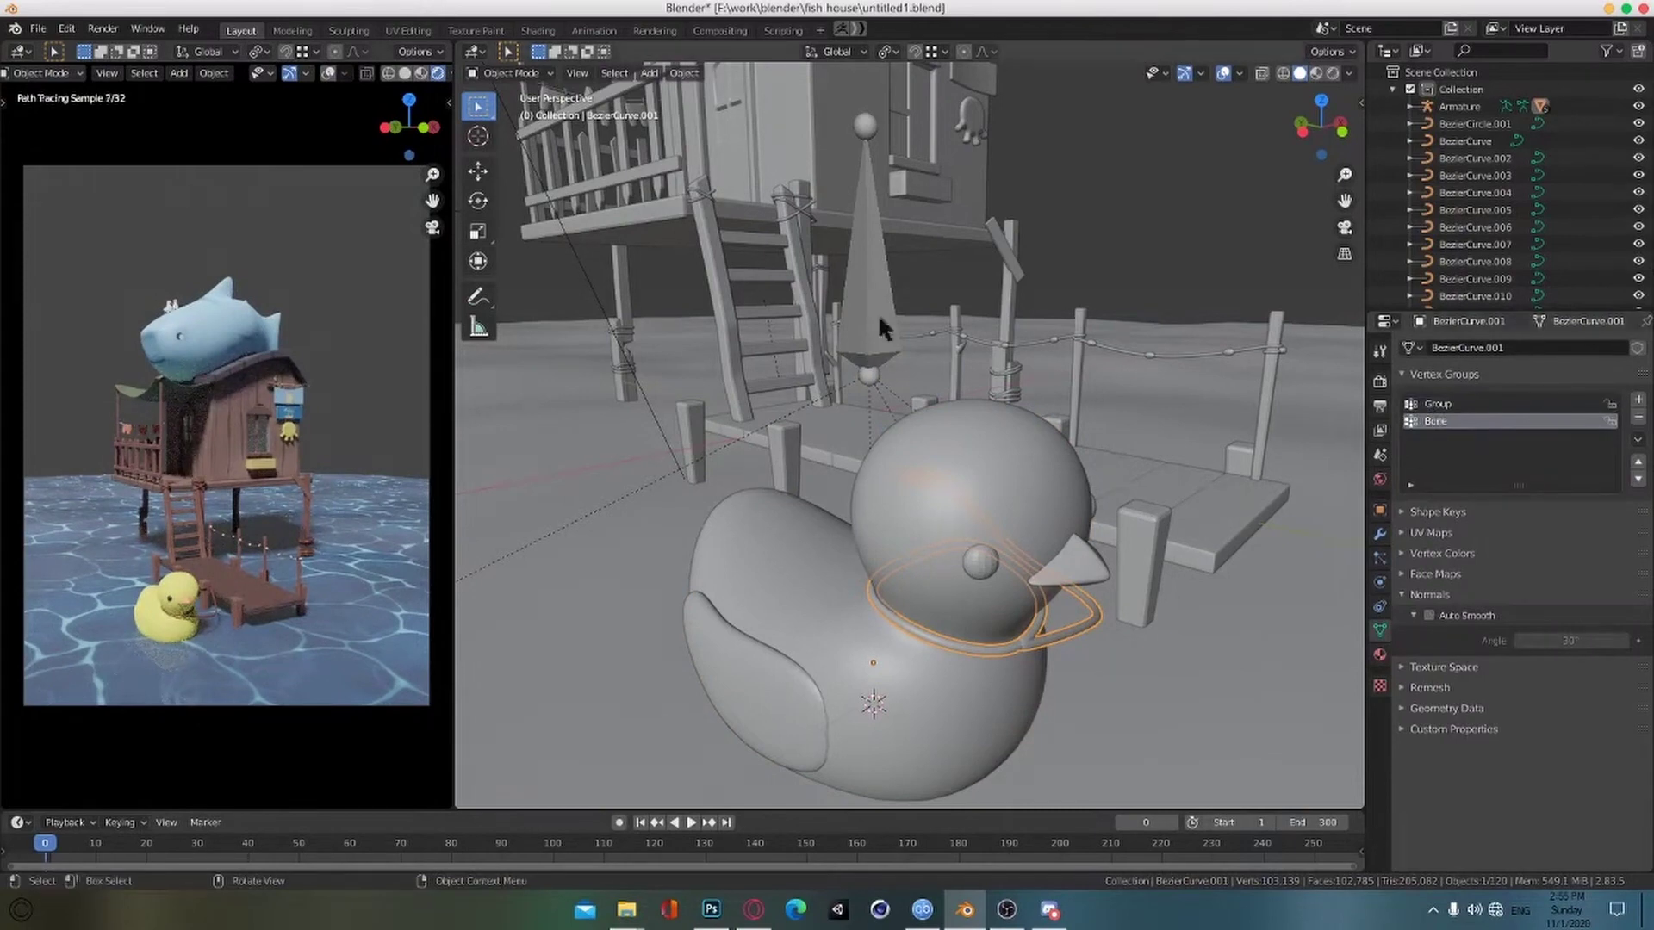
{"action": "left_click", "coordinate": [540, 170]}
{"action": "scroll", "coordinate": [1106, 637], "scroll_direction": "up", "scroll_amount": 2}
{"action": "mouse_move", "coordinate": [1107, 637]}
{"action": "middle_mouse_down"}
{"action": "mouse_move", "coordinate": [1077, 664]}
{"action": "mouse_move", "coordinate": [1048, 576]}
{"action": "mouse_move", "coordinate": [1033, 625]}
{"action": "middle_mouse_up"}
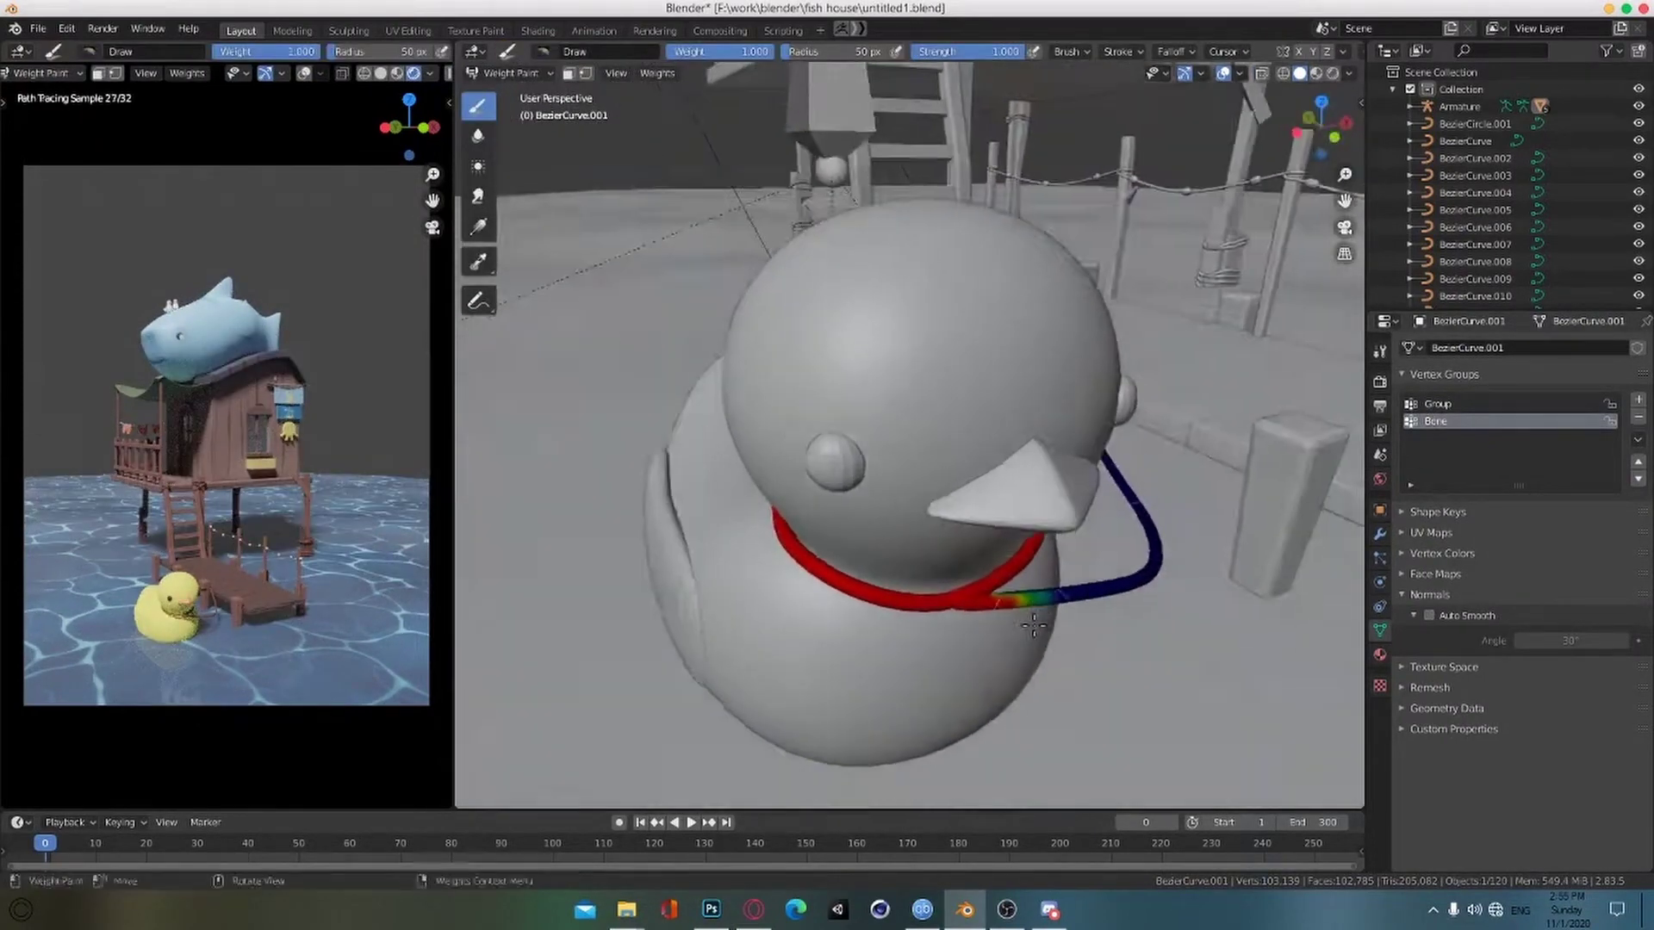
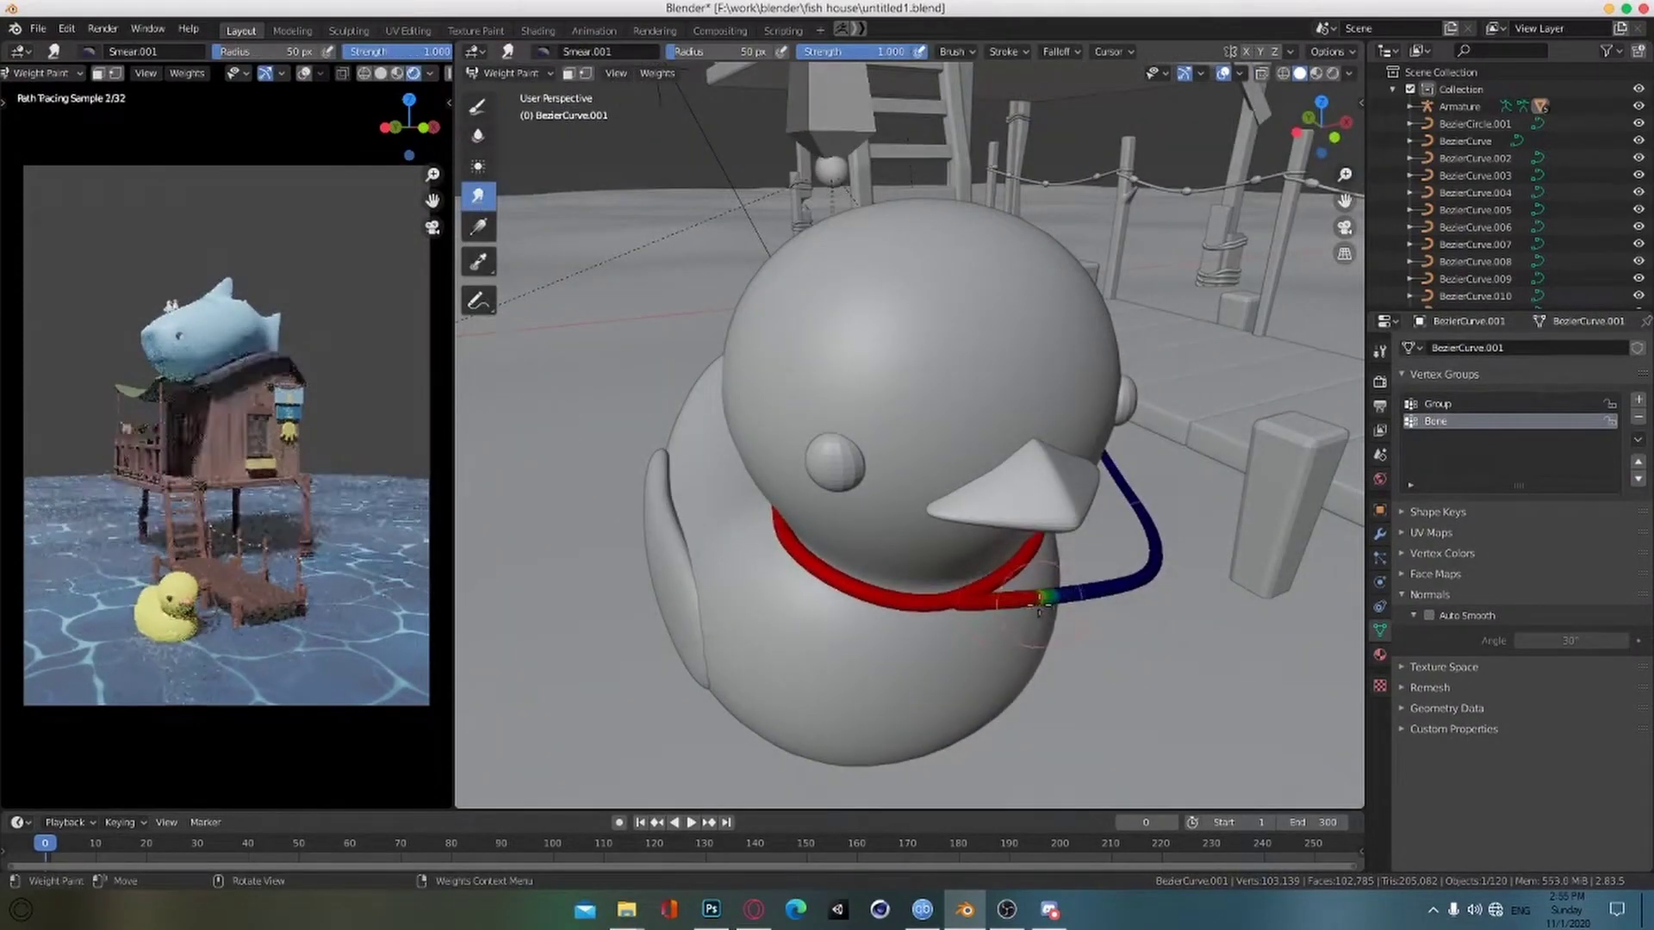
{"action": "mouse_move", "coordinate": [1040, 607]}
{"action": "middle_mouse_down"}
{"action": "mouse_move", "coordinate": [990, 546]}
{"action": "mouse_move", "coordinate": [1033, 635]}
{"action": "middle_mouse_up"}
{"action": "scroll", "coordinate": [883, 548], "scroll_direction": "up", "scroll_amount": 3}
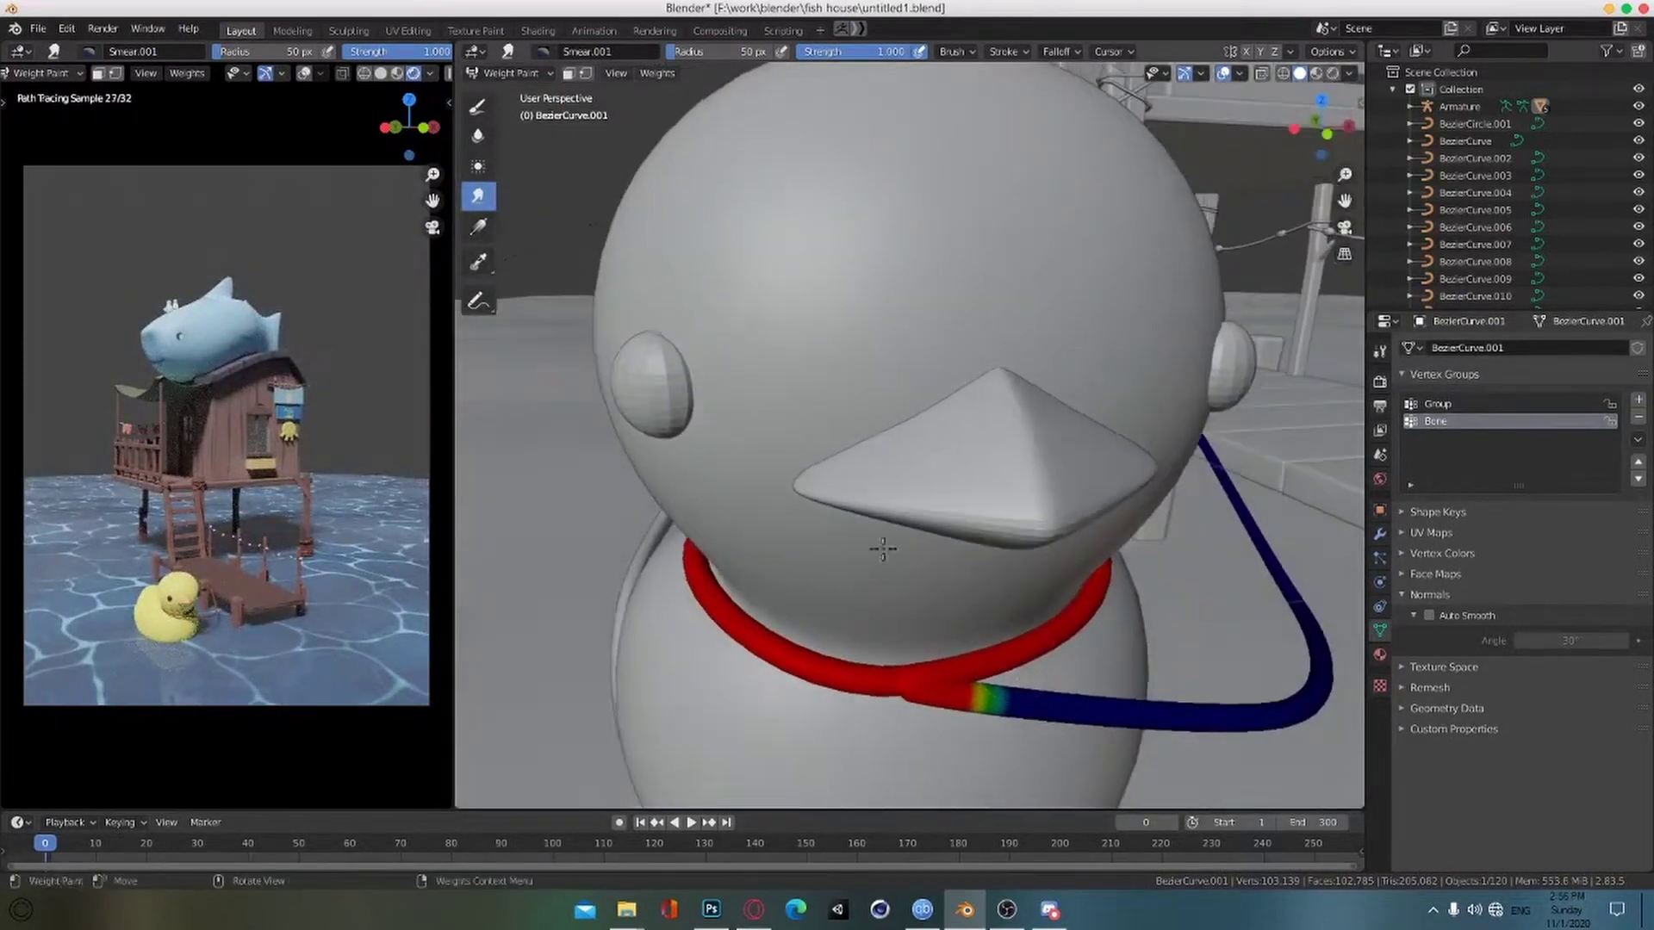
Step: Isolate the rope in local view and paint weight 1.000 on the loose strand beside the neck loop with the Draw brush
{"action": "left_click", "coordinate": [479, 106]}
{"action": "middle_click_drag", "start_coordinate": [1064, 547], "coordinate": [755, 618]}
{"action": "mouse_move", "coordinate": [755, 619]}
{"action": "left_mouse_down", "text": "alt"}
{"action": "mouse_move", "coordinate": [676, 602]}
{"action": "mouse_move", "coordinate": [990, 569]}
{"action": "mouse_move", "coordinate": [1078, 755]}
{"action": "mouse_move", "coordinate": [702, 414]}
{"action": "left_mouse_up", "text": "alt"}
{"action": "left_click", "coordinate": [677, 603], "text": "ctrl"}
{"action": "key", "text": "KP_Divide"}
{"action": "scroll", "coordinate": [1079, 755], "scroll_direction": "up", "scroll_amount": 3}
{"action": "scroll", "coordinate": [702, 414], "scroll_direction": "up", "scroll_amount": 3}
{"action": "left_click_drag", "start_coordinate": [1102, 775], "coordinate": [1030, 574]}
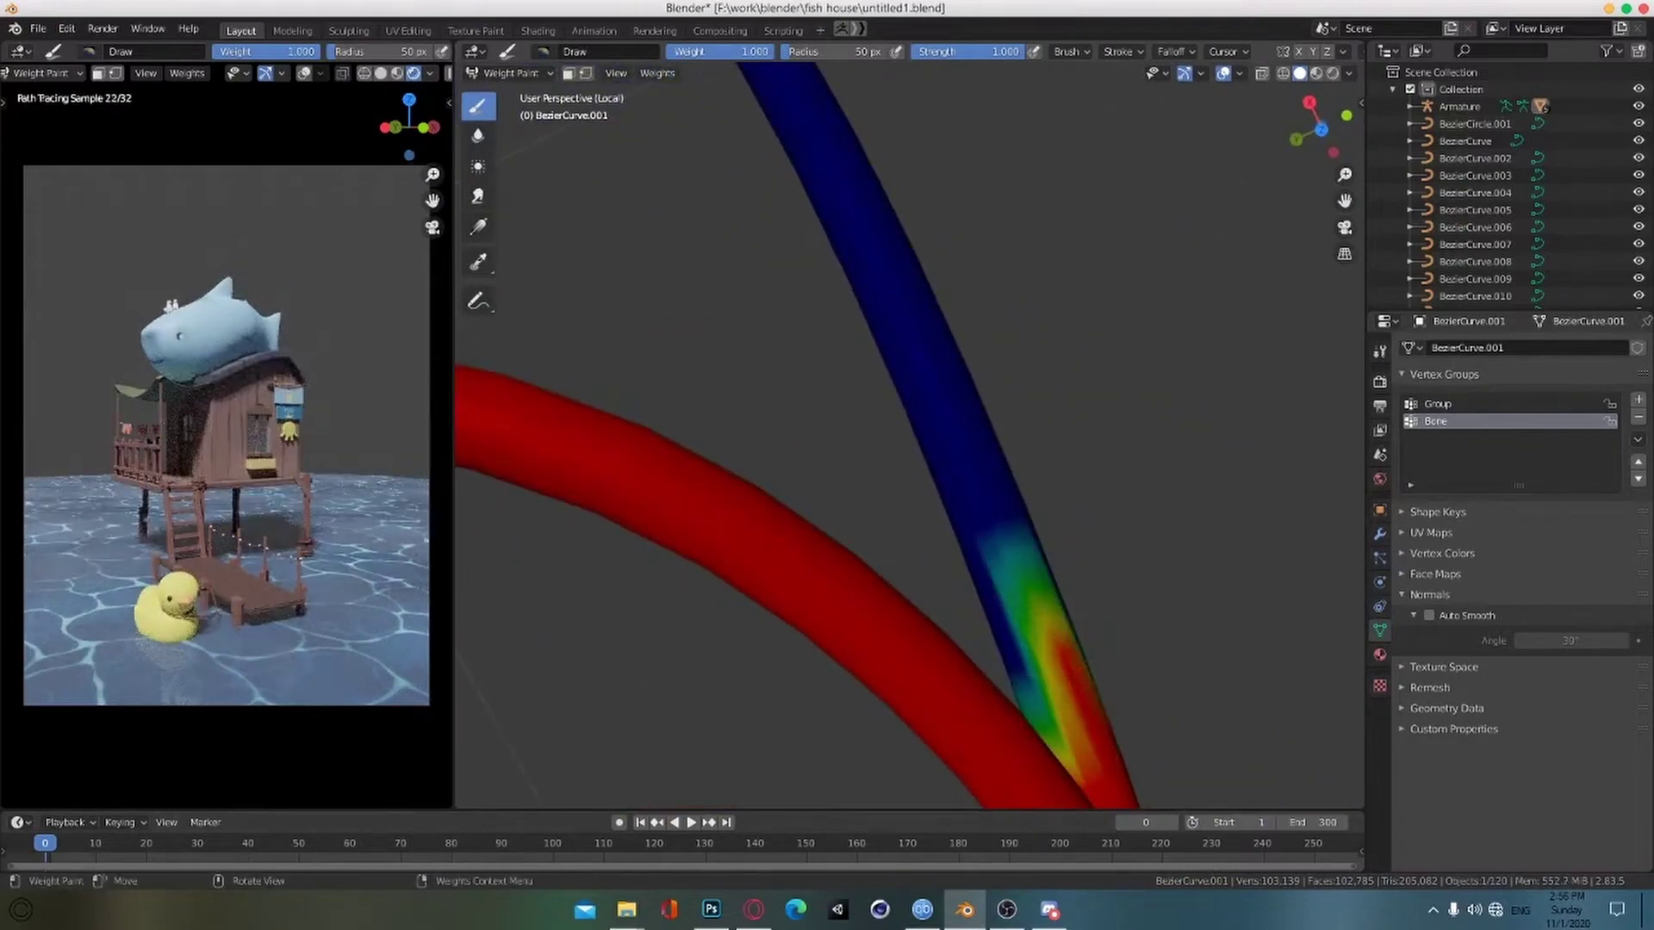
Step: Paint a falling gradient outward along the loose strand with brush weights 0.586, 0.266 and 0.039
{"action": "left_click", "coordinate": [1046, 608], "text": "ctrl"}
{"action": "left_click_drag", "start_coordinate": [984, 450], "coordinate": [1068, 667]}
{"action": "middle_click_drag", "start_coordinate": [1151, 687], "coordinate": [1045, 525]}
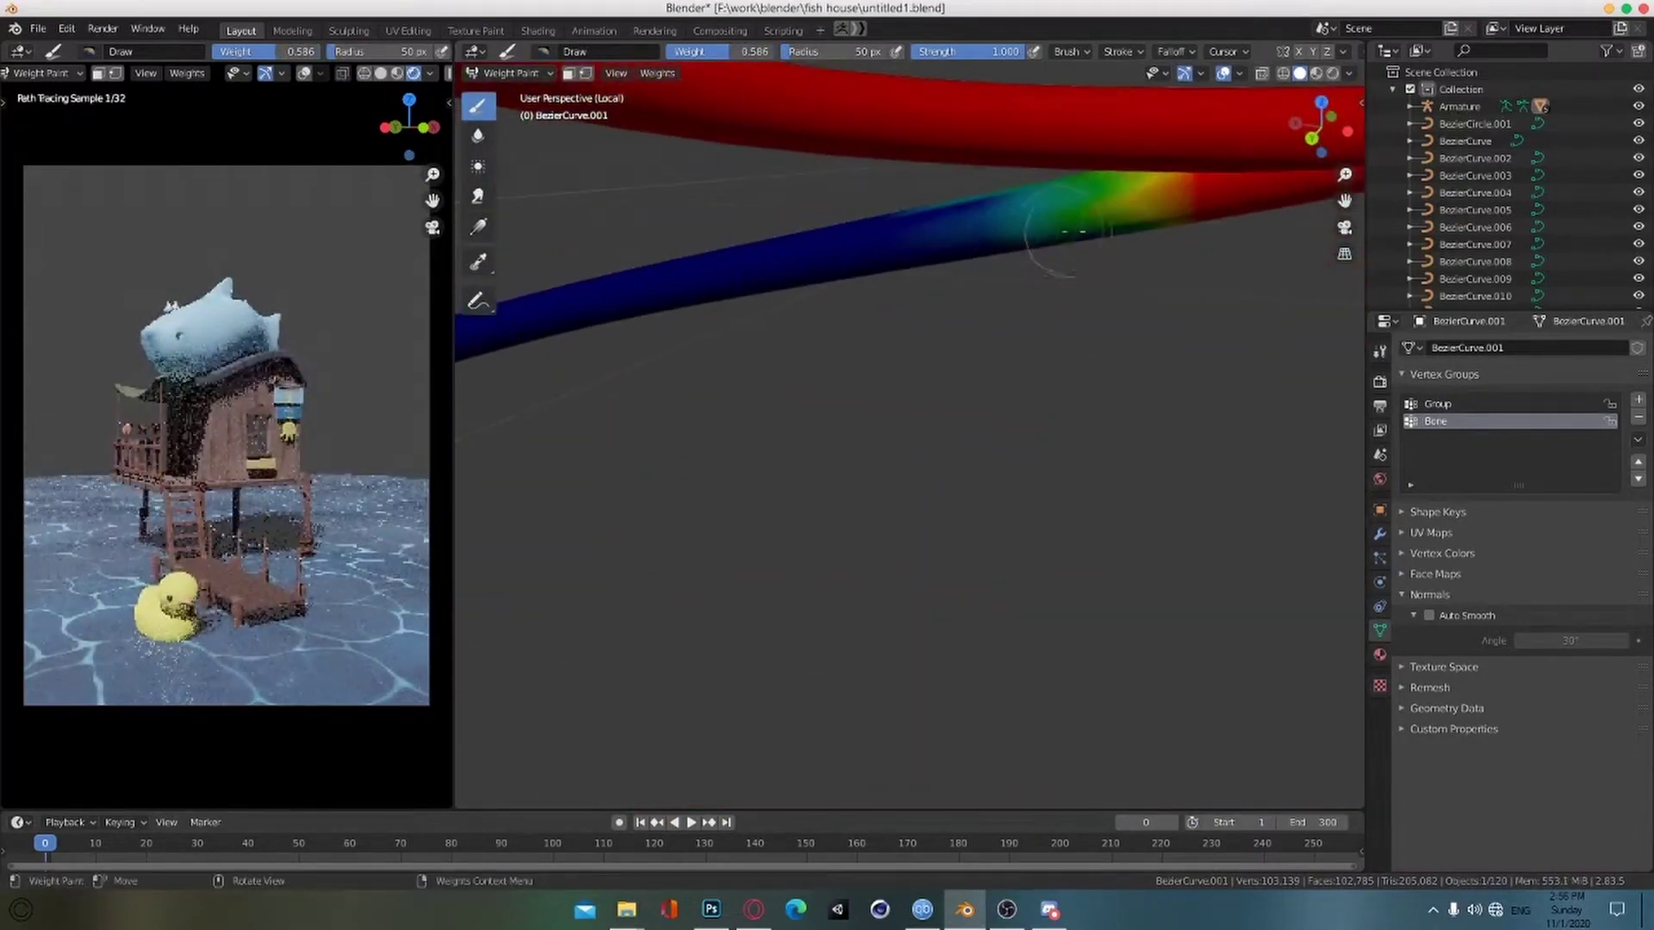
{"action": "mouse_move", "coordinate": [989, 203]}
{"action": "middle_mouse_down"}
{"action": "mouse_move", "coordinate": [931, 229]}
{"action": "mouse_move", "coordinate": [875, 287]}
{"action": "mouse_move", "coordinate": [824, 295]}
{"action": "mouse_move", "coordinate": [959, 465]}
{"action": "mouse_move", "coordinate": [982, 377]}
{"action": "mouse_move", "coordinate": [916, 343]}
{"action": "mouse_move", "coordinate": [949, 460]}
{"action": "middle_mouse_up"}
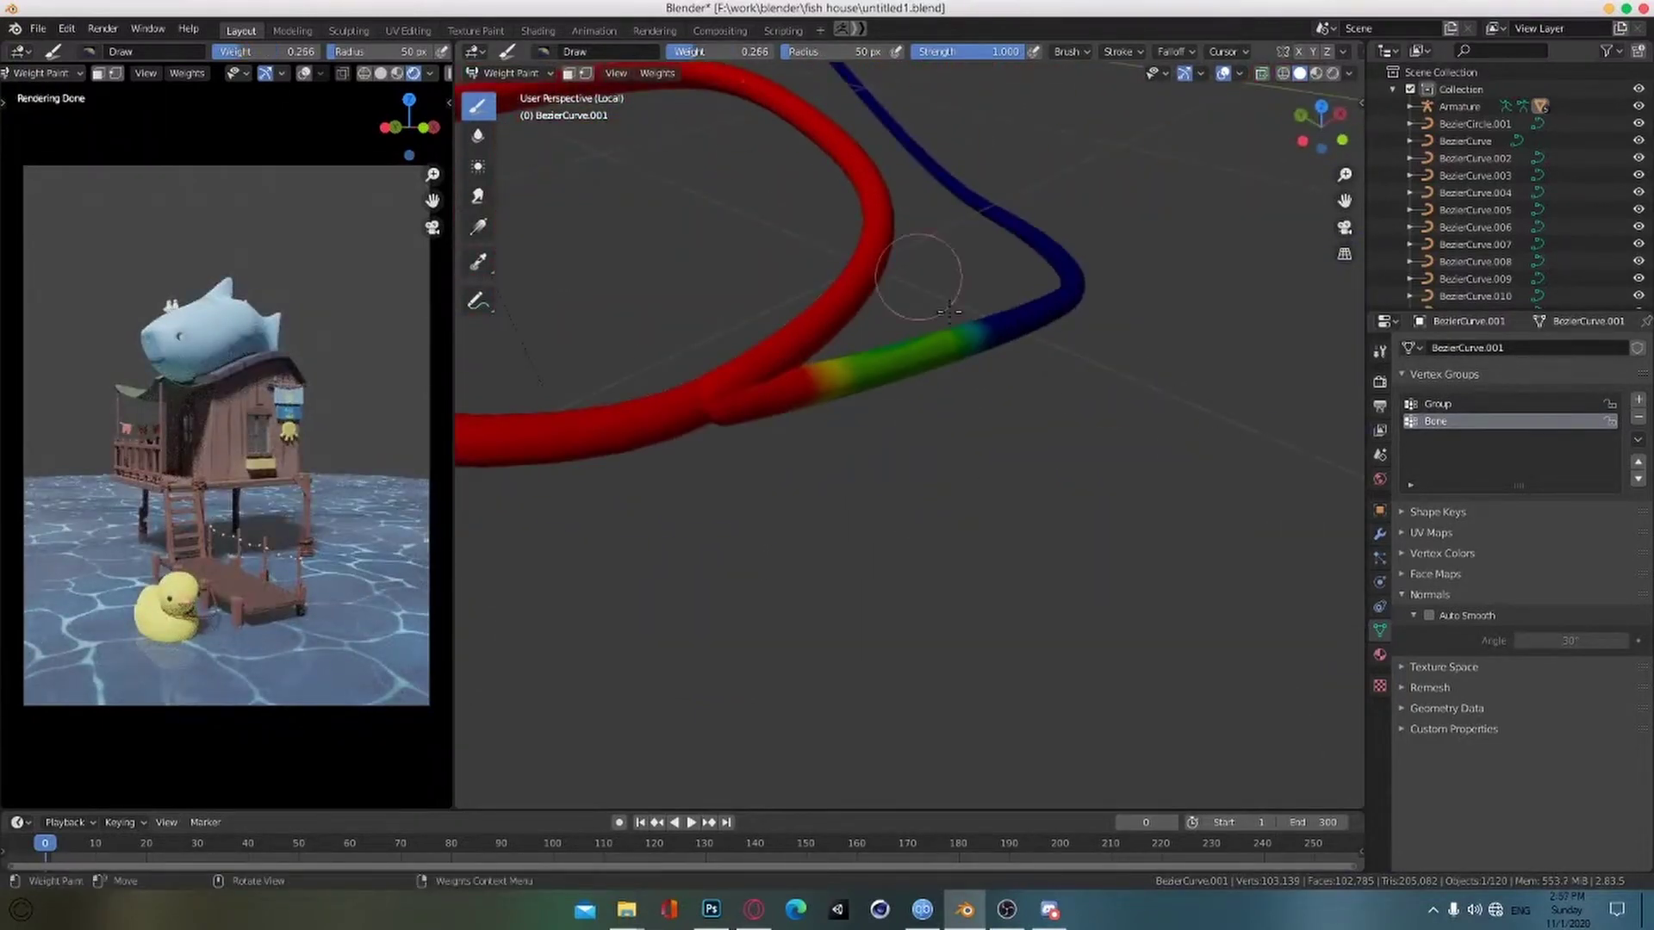
{"action": "mouse_move", "coordinate": [949, 310]}
{"action": "middle_mouse_down"}
{"action": "mouse_move", "coordinate": [1107, 442]}
{"action": "mouse_move", "coordinate": [775, 247]}
{"action": "mouse_move", "coordinate": [669, 462]}
{"action": "mouse_move", "coordinate": [775, 371]}
{"action": "mouse_move", "coordinate": [861, 430]}
{"action": "middle_mouse_up"}
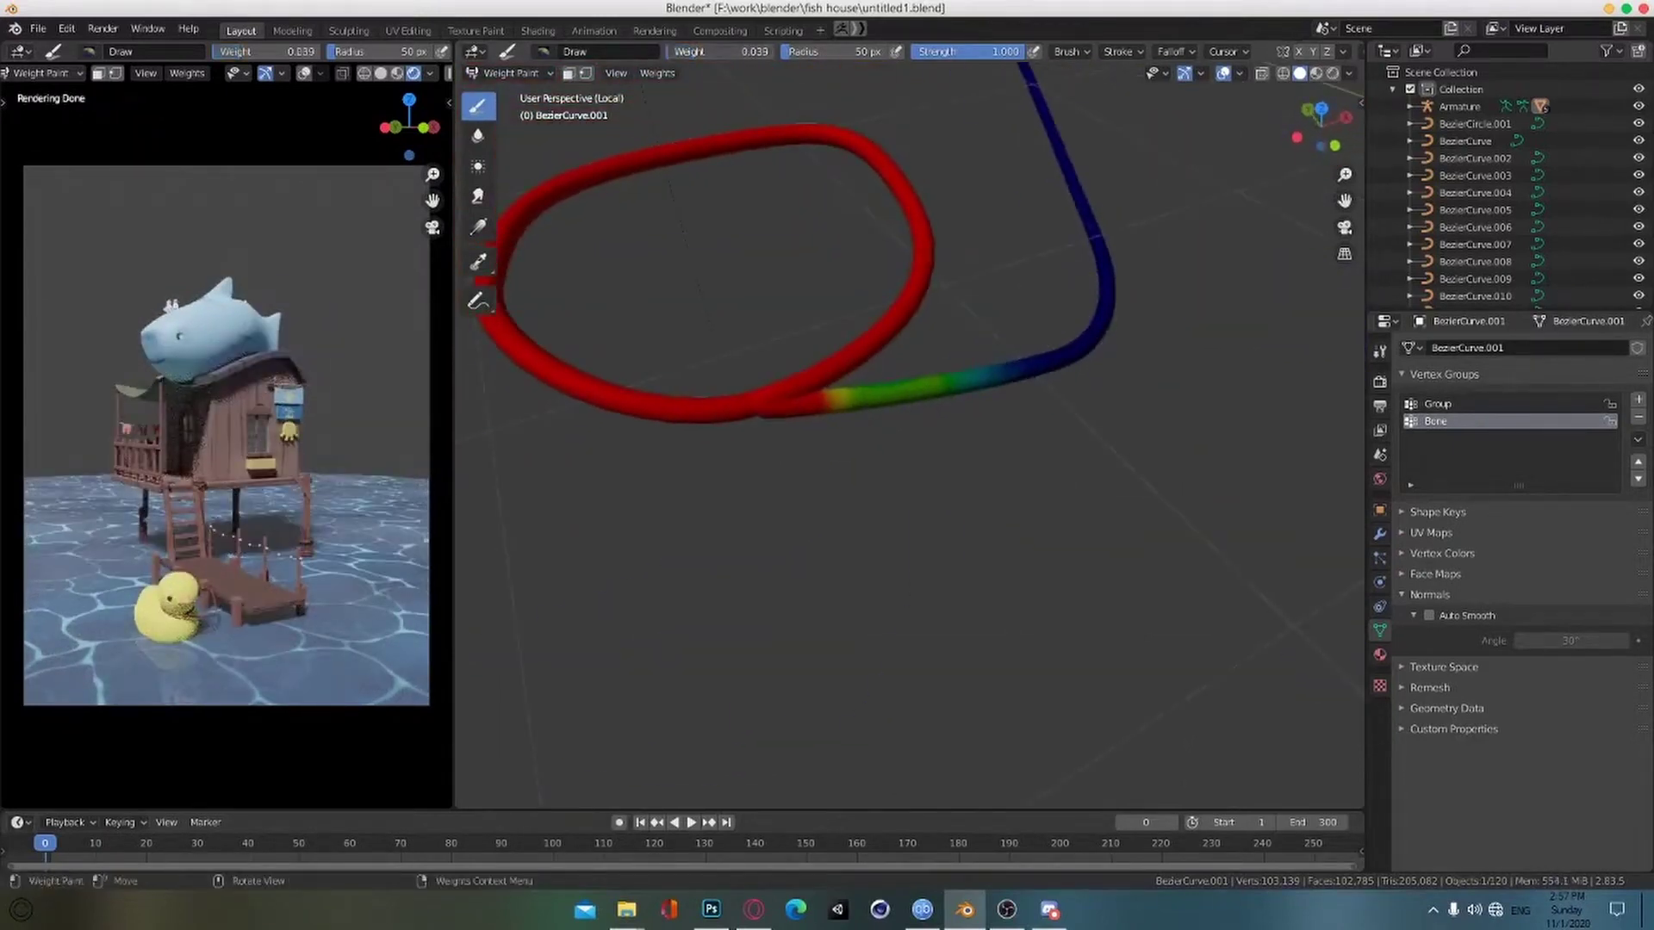
{"action": "mouse_move", "coordinate": [1049, 385]}
{"action": "middle_mouse_down"}
{"action": "mouse_move", "coordinate": [1174, 414]}
{"action": "mouse_move", "coordinate": [790, 356]}
{"action": "mouse_move", "coordinate": [979, 462]}
{"action": "mouse_move", "coordinate": [749, 480]}
{"action": "mouse_move", "coordinate": [896, 454]}
{"action": "mouse_move", "coordinate": [863, 454]}
{"action": "mouse_move", "coordinate": [952, 580]}
{"action": "mouse_move", "coordinate": [897, 591]}
{"action": "mouse_move", "coordinate": [912, 620]}
{"action": "mouse_move", "coordinate": [861, 559]}
{"action": "mouse_move", "coordinate": [908, 558]}
{"action": "middle_mouse_up"}
Step: Save the file, return the rope to Object Mode, and leave local view
{"action": "key", "text": "ctrl+s"}
{"action": "left_click", "coordinate": [511, 73]}
{"action": "left_click", "coordinate": [517, 90]}
{"action": "left_click", "coordinate": [1379, 511]}
{"action": "scroll", "coordinate": [870, 508], "scroll_direction": "down", "scroll_amount": 4}
{"action": "key", "text": "KP_Divide"}
{"action": "middle_click_drag", "start_coordinate": [916, 501], "coordinate": [1025, 491]}
Step: Select the duck's body, wing and eyes together with the armature and parent them to its Bone
{"action": "left_click", "coordinate": [913, 422]}
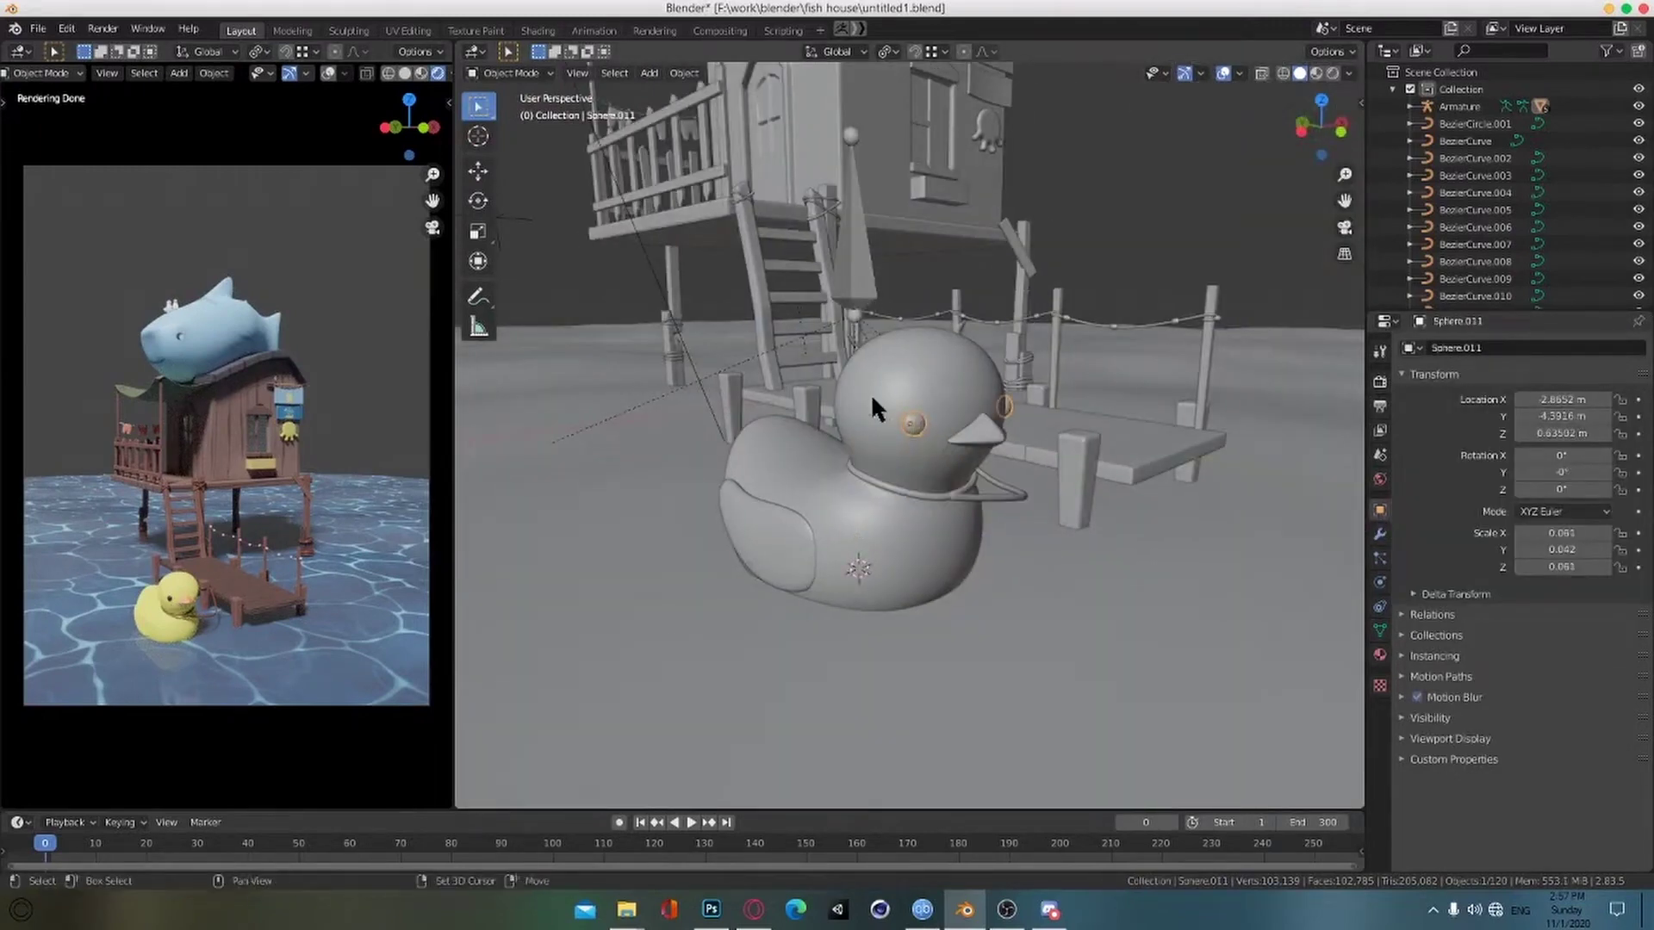
{"action": "middle_click_drag", "start_coordinate": [797, 560], "coordinate": [814, 543]}
{"action": "left_click", "coordinate": [1459, 106], "text": "ctrl"}
{"action": "key", "text": "ctrl+p"}
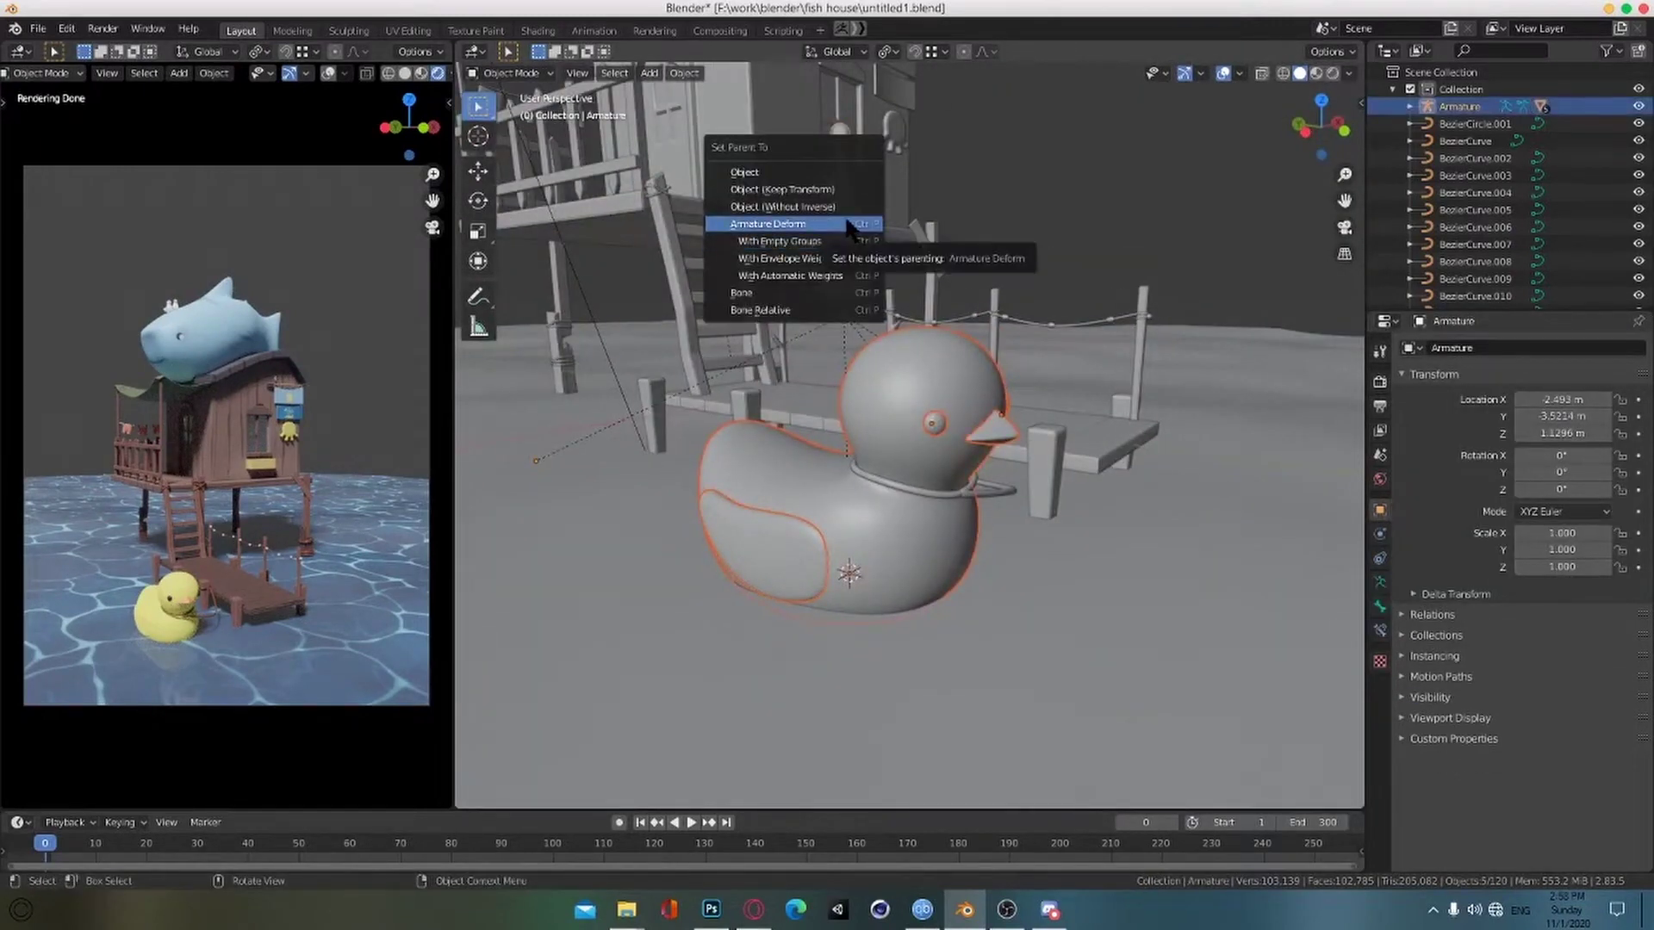
{"action": "left_click", "coordinate": [846, 295]}
{"action": "middle_click_drag", "start_coordinate": [922, 371], "coordinate": [914, 415]}
Step: Test the duck's rig in Pose Mode by moving the bone along Z, cancelling each move
{"action": "left_click", "coordinate": [512, 73]}
{"action": "left_click", "coordinate": [530, 126]}
{"action": "left_click", "coordinate": [849, 270]}
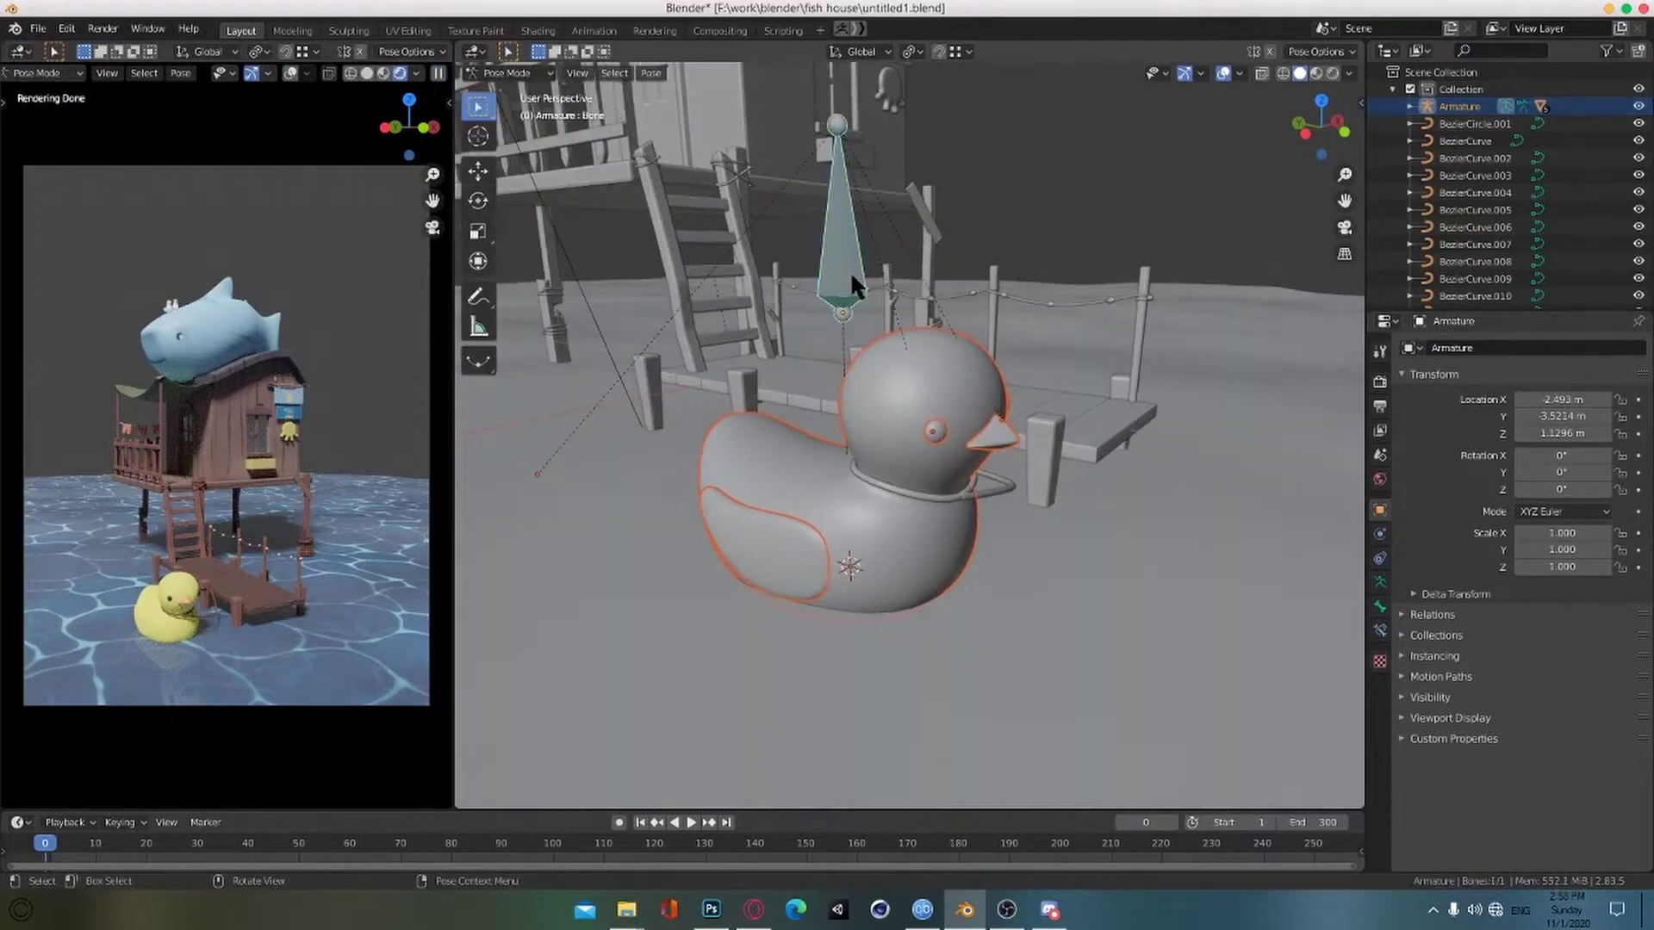
{"action": "key", "text": "g"}
{"action": "key", "text": "z"}
{"action": "right_click", "coordinate": [850, 207]}
{"action": "middle_click_drag", "start_coordinate": [991, 284], "coordinate": [942, 390]}
{"action": "key", "text": "g"}
{"action": "key", "text": "z"}
{"action": "right_click", "coordinate": [937, 284]}
Step: Raise the bone along Z to lift the duck and return to Object Mode
{"action": "key", "text": "g"}
{"action": "key", "text": "z"}
{"action": "middle_click_drag", "start_coordinate": [982, 534], "coordinate": [1055, 473]}
{"action": "left_click", "coordinate": [1079, 366]}
{"action": "scroll", "coordinate": [1055, 474], "scroll_direction": "down", "scroll_amount": 4}
{"action": "left_click", "coordinate": [516, 73]}
{"action": "left_click", "coordinate": [527, 93]}
Step: Enter Weight Paint mode on the rope, set the brush weight to 0.586, and paint the kinked part of the loose strand
{"action": "scroll", "coordinate": [801, 301], "scroll_direction": "up", "scroll_amount": 4}
{"action": "middle_click_drag", "start_coordinate": [801, 302], "coordinate": [715, 250]}
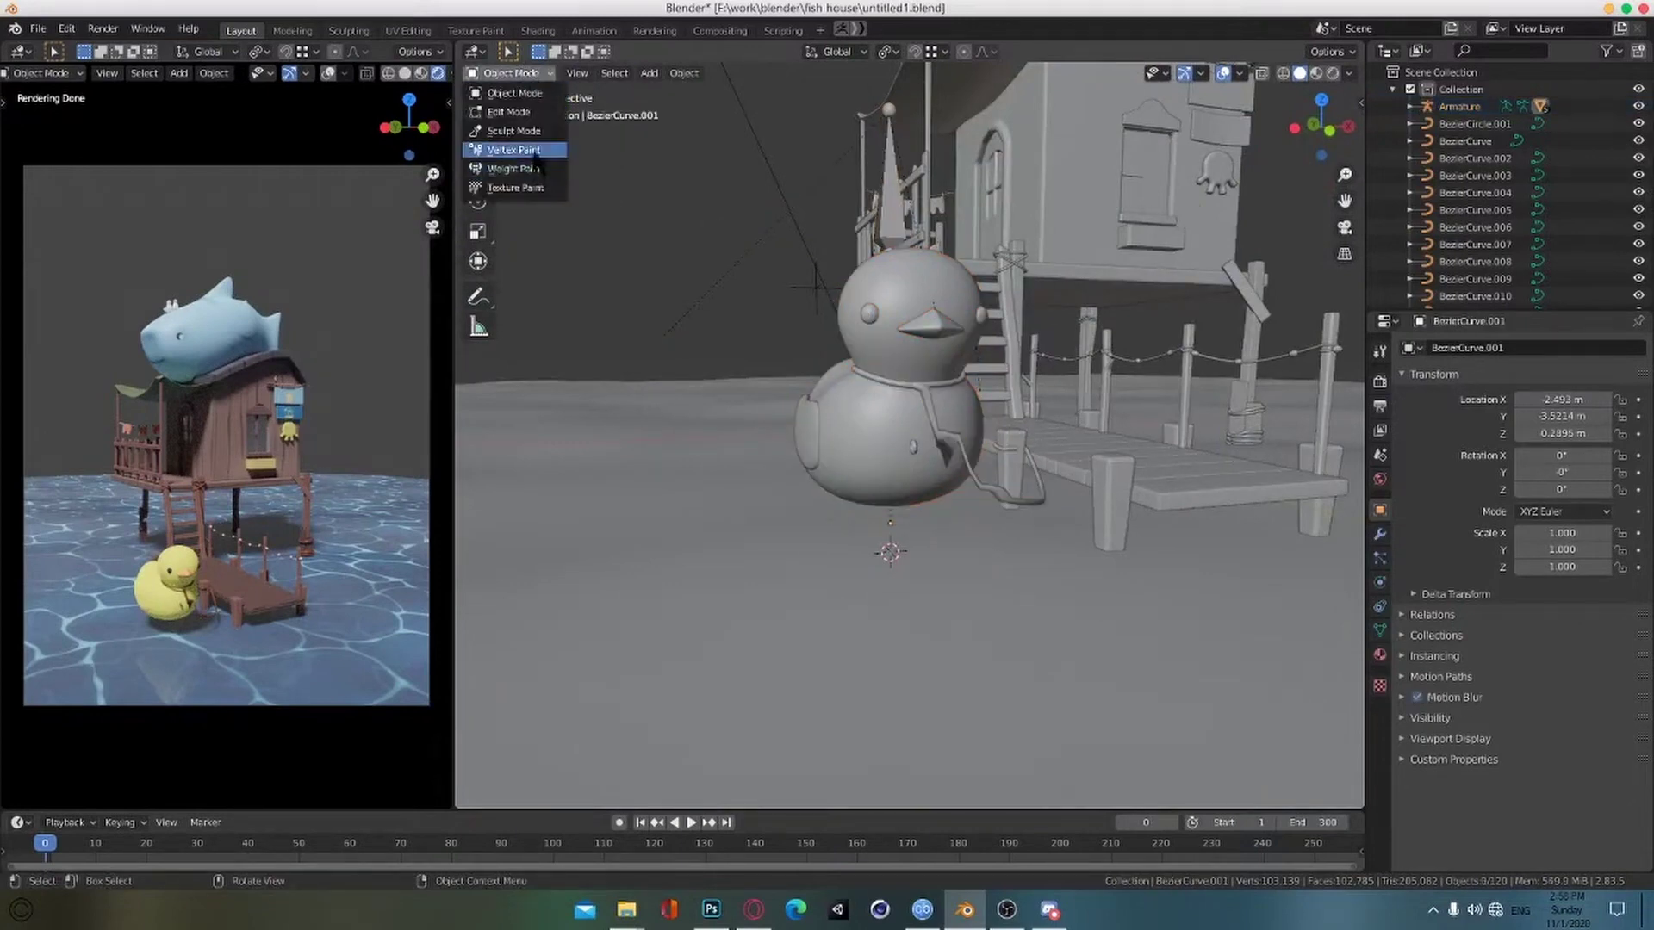
{"action": "left_click", "coordinate": [517, 169]}
{"action": "key", "text": "KP_Decimal"}
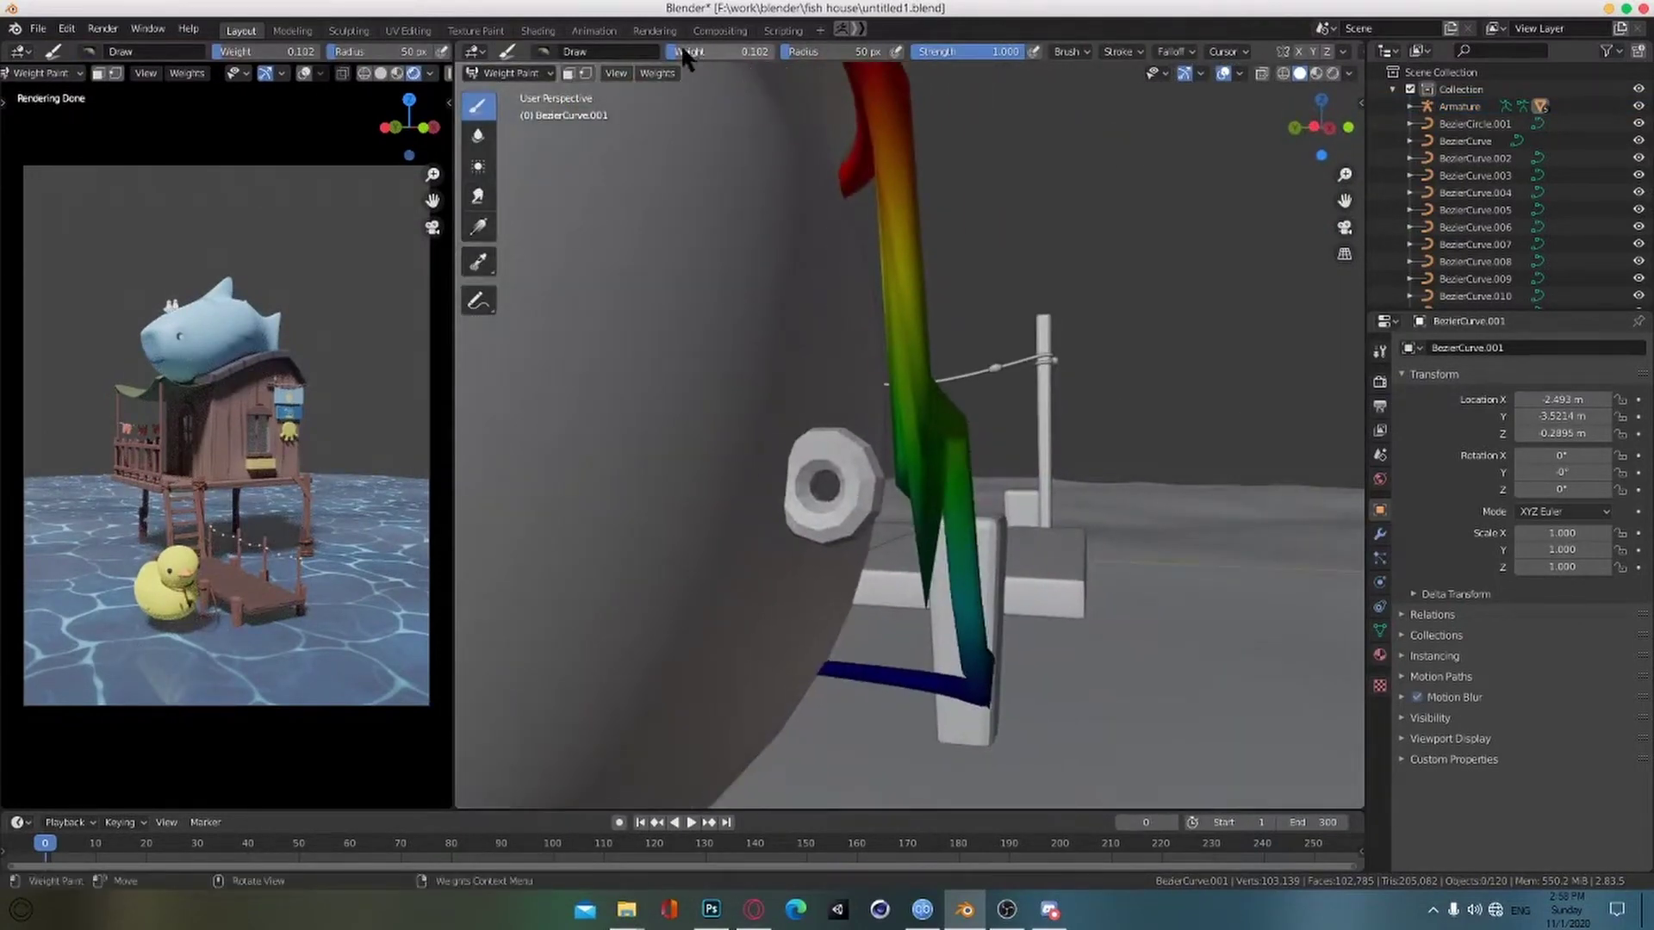
{"action": "left_click_drag", "start_coordinate": [685, 55], "coordinate": [737, 56]}
{"action": "middle_click_drag", "start_coordinate": [1024, 586], "coordinate": [1040, 499]}
{"action": "mouse_move", "coordinate": [933, 439]}
{"action": "left_mouse_down"}
{"action": "mouse_move", "coordinate": [960, 565]}
{"action": "mouse_move", "coordinate": [941, 506]}
{"action": "left_mouse_up"}
Step: Paint over the remaining fold in the strand from several angles to even out its weights
{"action": "mouse_move", "coordinate": [982, 344]}
{"action": "middle_mouse_down"}
{"action": "mouse_move", "coordinate": [952, 446]}
{"action": "mouse_move", "coordinate": [916, 455]}
{"action": "middle_mouse_up"}
{"action": "mouse_move", "coordinate": [915, 399]}
{"action": "middle_mouse_down"}
{"action": "mouse_move", "coordinate": [926, 446]}
{"action": "mouse_move", "coordinate": [958, 449]}
{"action": "middle_mouse_up"}
{"action": "scroll", "coordinate": [928, 447], "scroll_direction": "up", "scroll_amount": 3}
{"action": "mouse_move", "coordinate": [958, 449]}
{"action": "left_mouse_down"}
{"action": "mouse_move", "coordinate": [1011, 192]}
{"action": "mouse_move", "coordinate": [967, 441]}
{"action": "left_mouse_up"}
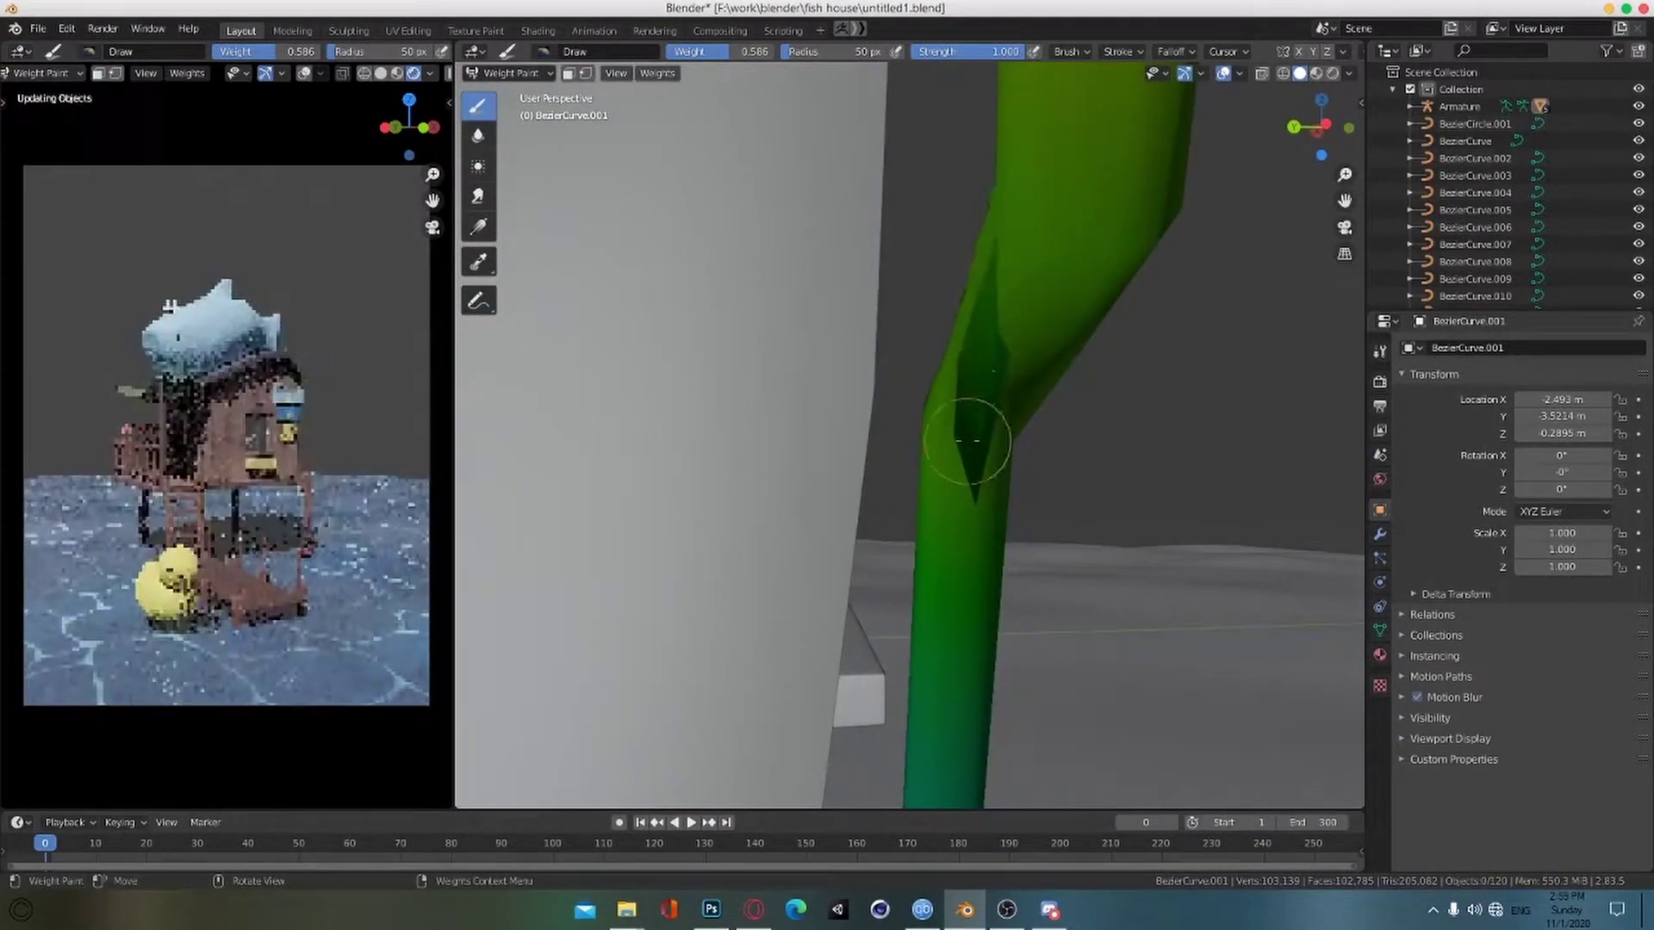
{"action": "middle_click_drag", "start_coordinate": [967, 441], "coordinate": [967, 369]}
{"action": "left_click_drag", "start_coordinate": [967, 370], "coordinate": [956, 465]}
{"action": "mouse_move", "coordinate": [956, 465]}
{"action": "middle_mouse_down"}
{"action": "mouse_move", "coordinate": [967, 509]}
{"action": "mouse_move", "coordinate": [944, 543]}
{"action": "mouse_move", "coordinate": [1026, 589]}
{"action": "mouse_move", "coordinate": [1008, 672]}
{"action": "mouse_move", "coordinate": [955, 642]}
{"action": "middle_mouse_up"}
{"action": "scroll", "coordinate": [945, 542], "scroll_direction": "down", "scroll_amount": 6}
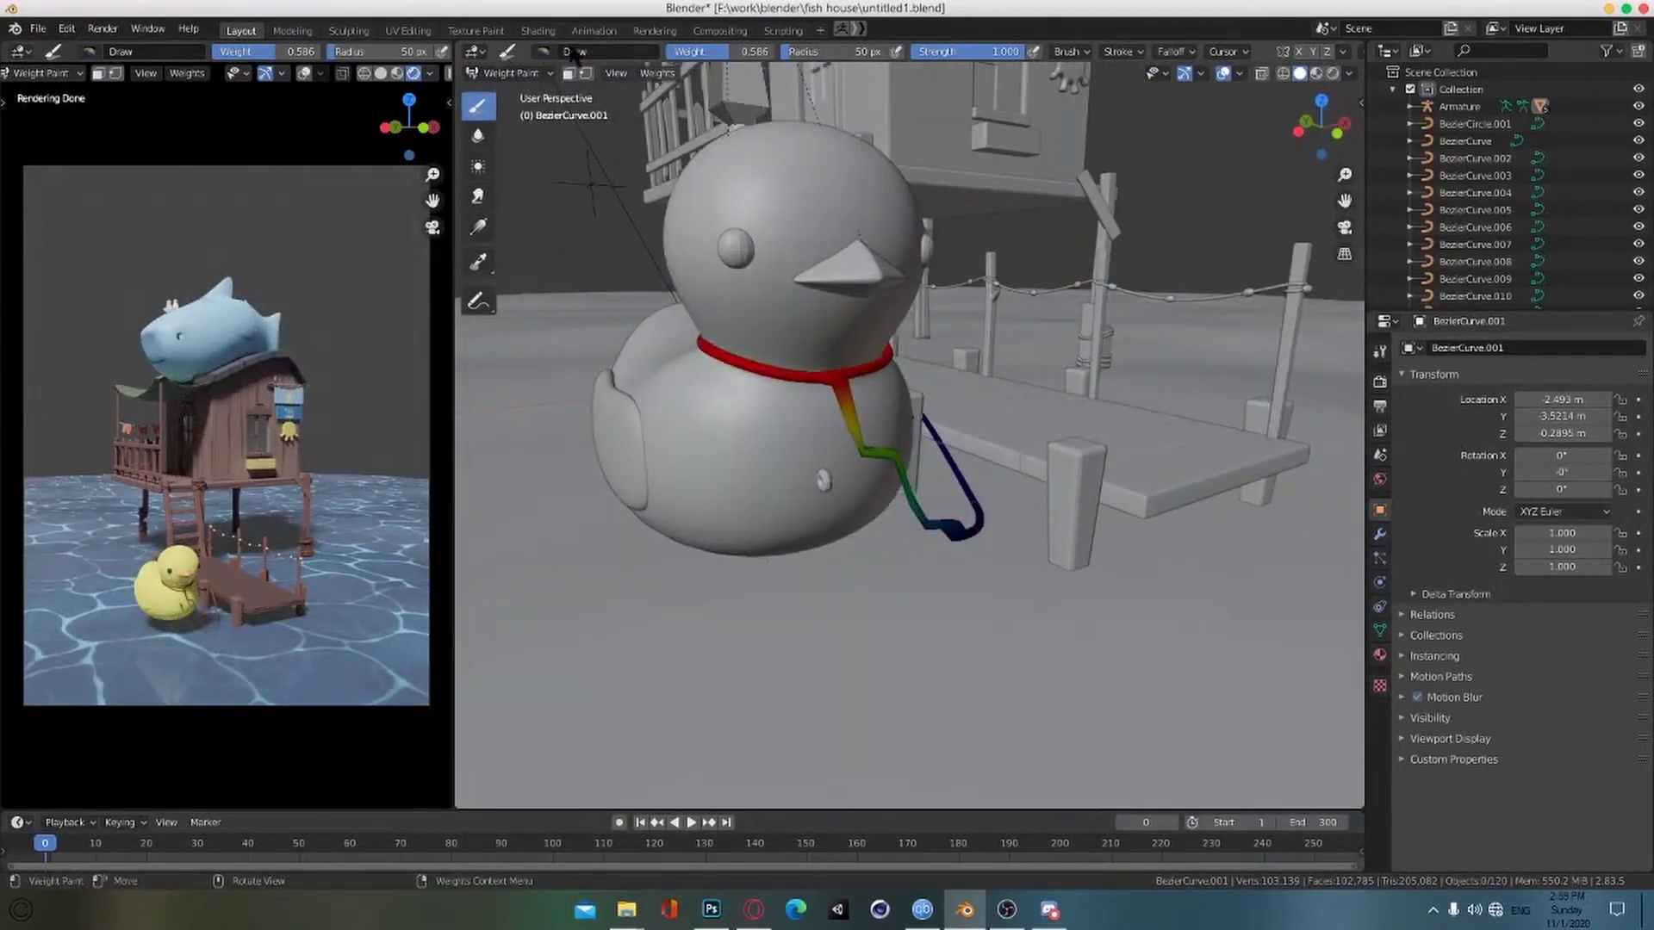
{"action": "scroll", "coordinate": [853, 516], "scroll_direction": "up", "scroll_amount": 3}
{"action": "scroll", "coordinate": [853, 517], "scroll_direction": "down", "scroll_amount": 3}
{"action": "middle_click_drag", "start_coordinate": [775, 428], "coordinate": [782, 431]}
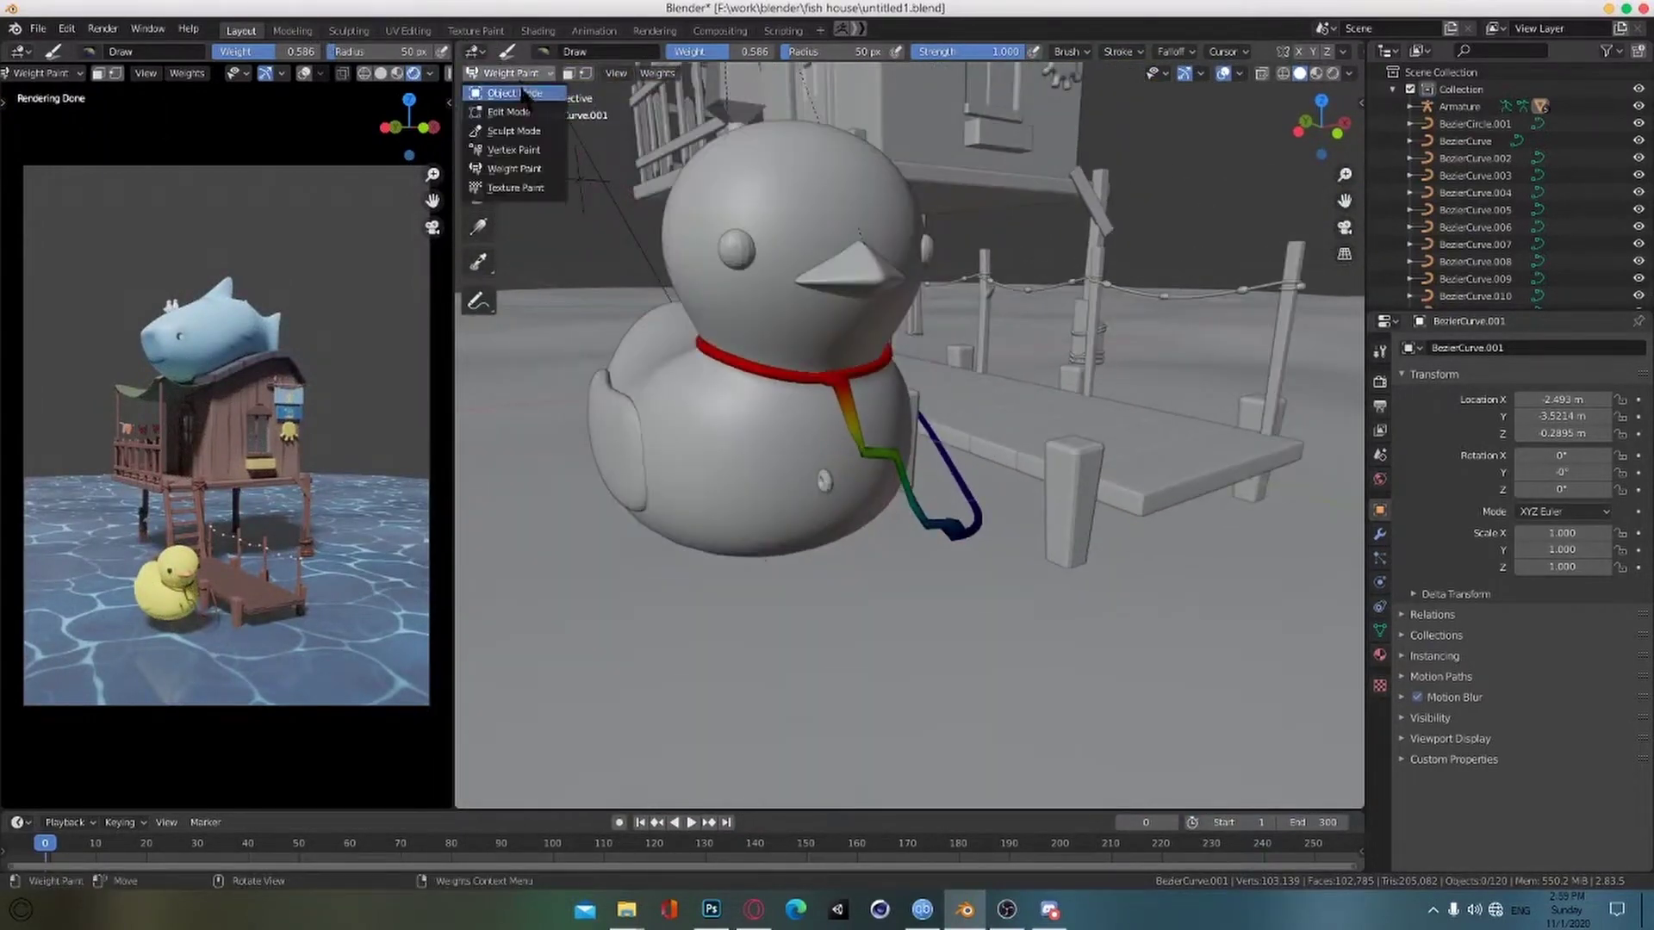
Step: Return to Object Mode, turn off Bone Envelopes in the rope's Armature modifier, and save the file
{"action": "left_click", "coordinate": [509, 93]}
{"action": "scroll", "coordinate": [923, 504], "scroll_direction": "down", "scroll_amount": 1}
{"action": "key", "text": "ctrl+s"}
{"action": "left_click", "coordinate": [1380, 534]}
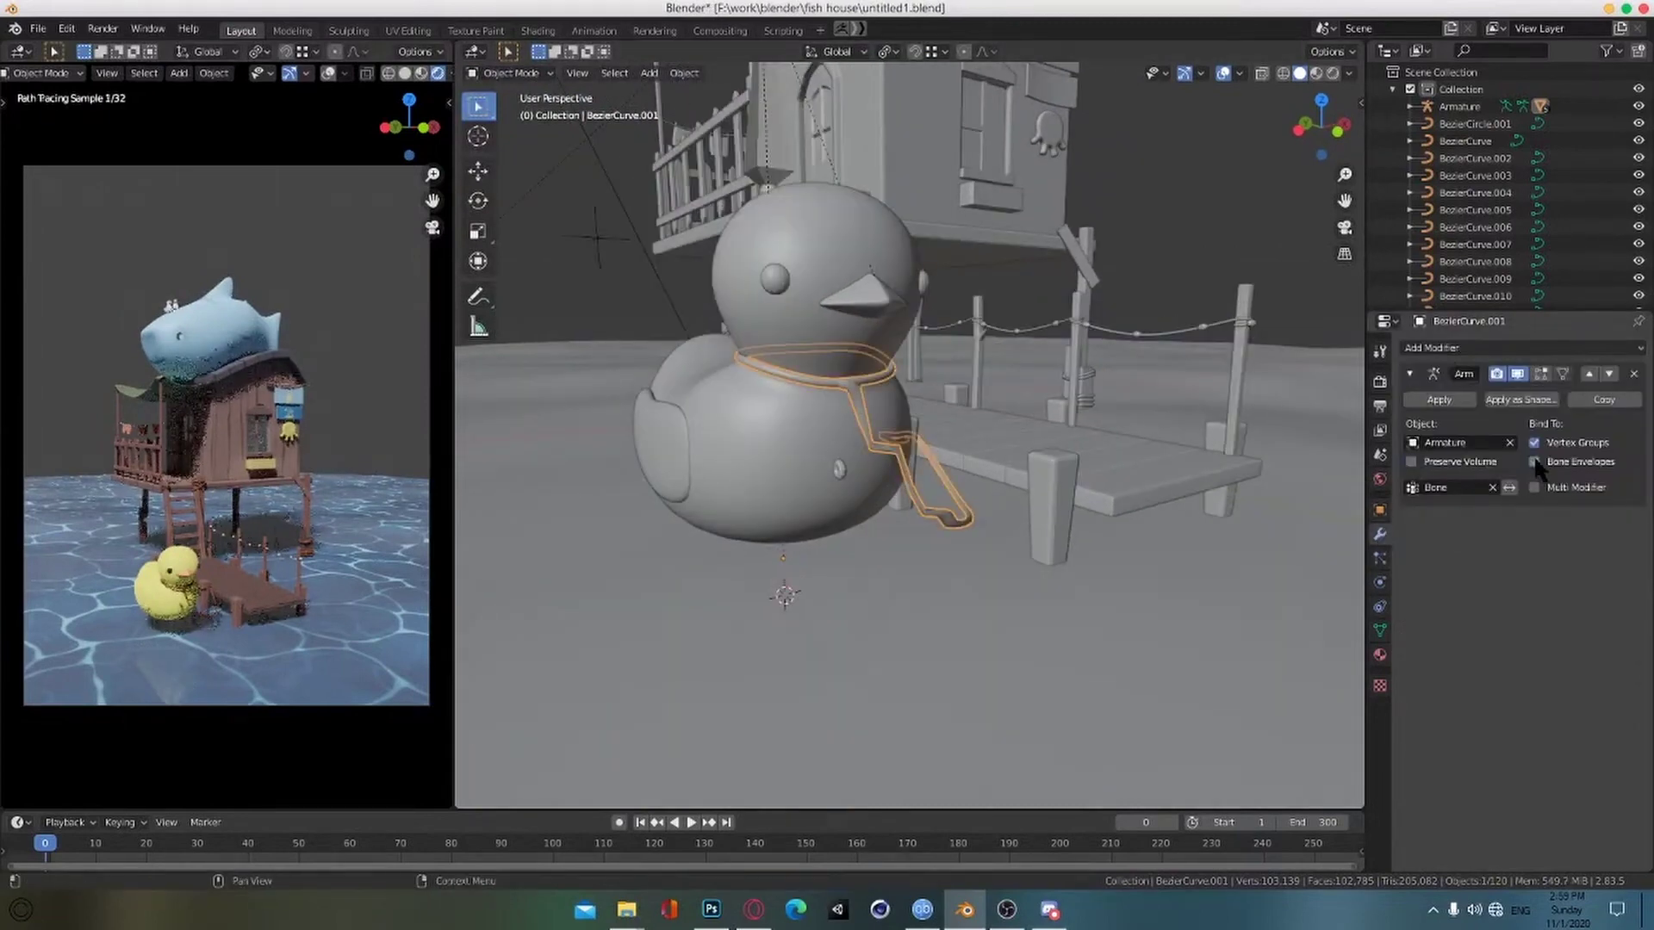
{"action": "mouse_move", "coordinate": [943, 521]}
{"action": "middle_mouse_down"}
{"action": "mouse_move", "coordinate": [921, 582]}
{"action": "mouse_move", "coordinate": [938, 517]}
{"action": "middle_mouse_up"}
{"action": "key", "text": "ctrl+s"}
{"action": "scroll", "coordinate": [973, 573], "scroll_direction": "down", "scroll_amount": 1}
{"action": "middle_click_drag", "start_coordinate": [977, 572], "coordinate": [1003, 650], "text": "shift"}
{"action": "scroll", "coordinate": [216, 632], "scroll_direction": "up", "scroll_amount": 7}
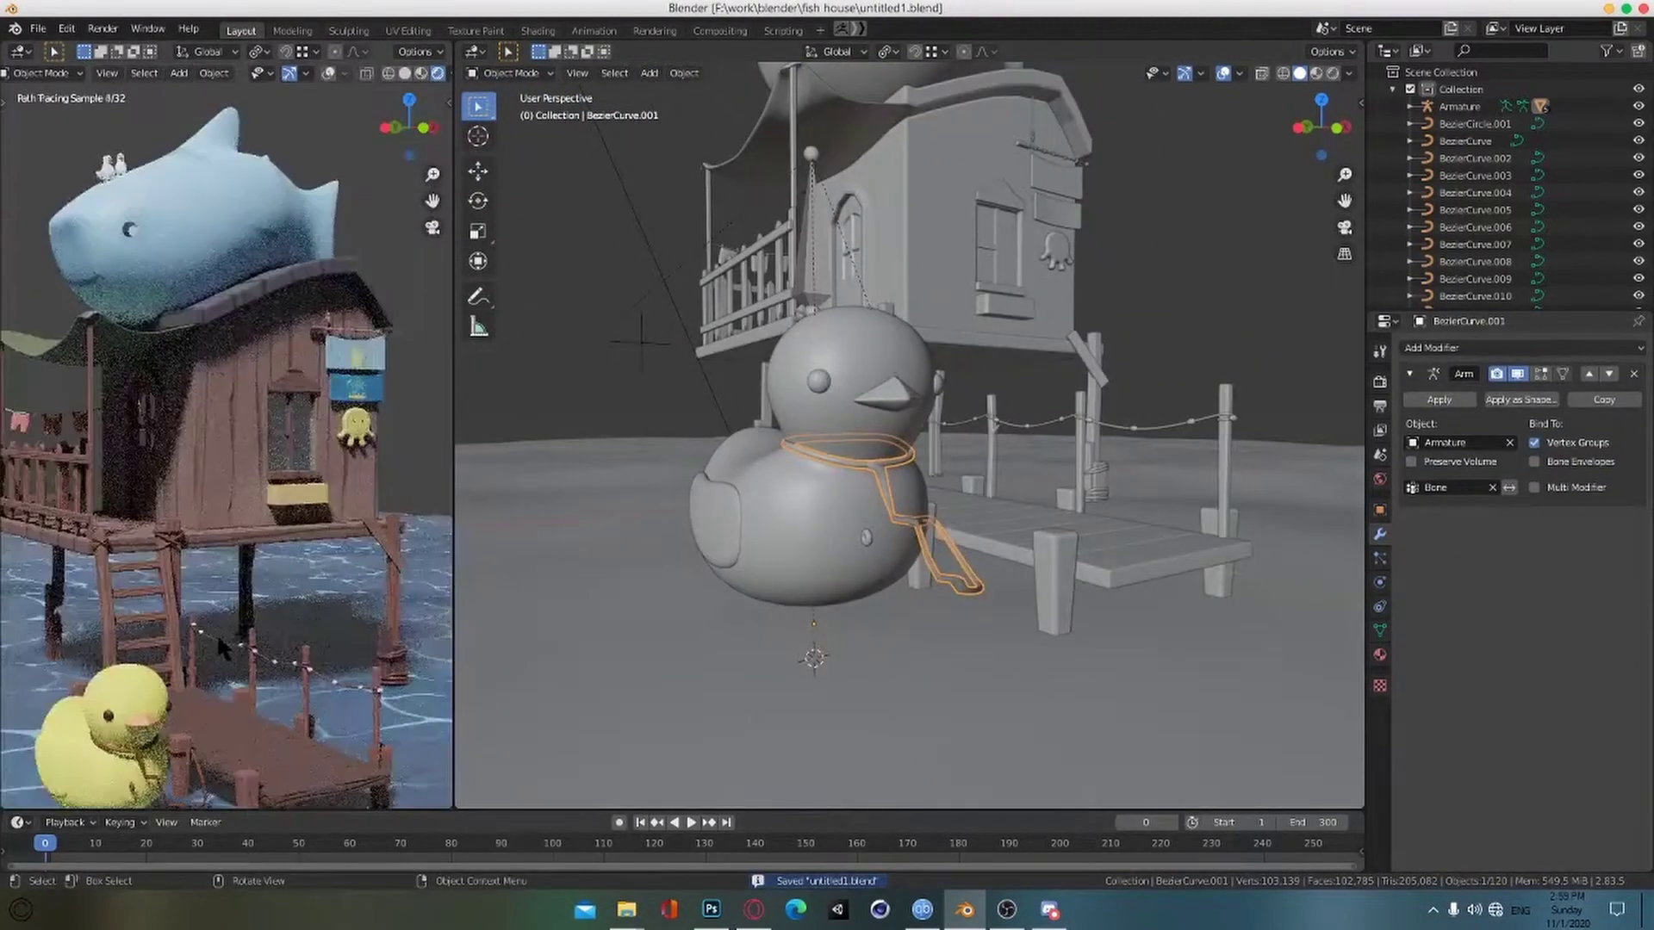
{"action": "middle_click_drag", "start_coordinate": [215, 632], "coordinate": [326, 312], "text": "shift"}
Step: Select the armature, clear its bone's location in Pose Mode, and return to Object Mode
{"action": "left_click", "coordinate": [805, 257]}
{"action": "scroll", "coordinate": [802, 256], "scroll_direction": "up", "scroll_amount": 2}
{"action": "left_click", "coordinate": [510, 74]}
{"action": "middle_click_drag", "start_coordinate": [802, 256], "coordinate": [814, 306]}
{"action": "left_click", "coordinate": [508, 131]}
{"action": "scroll", "coordinate": [805, 301], "scroll_direction": "down", "scroll_amount": 2}
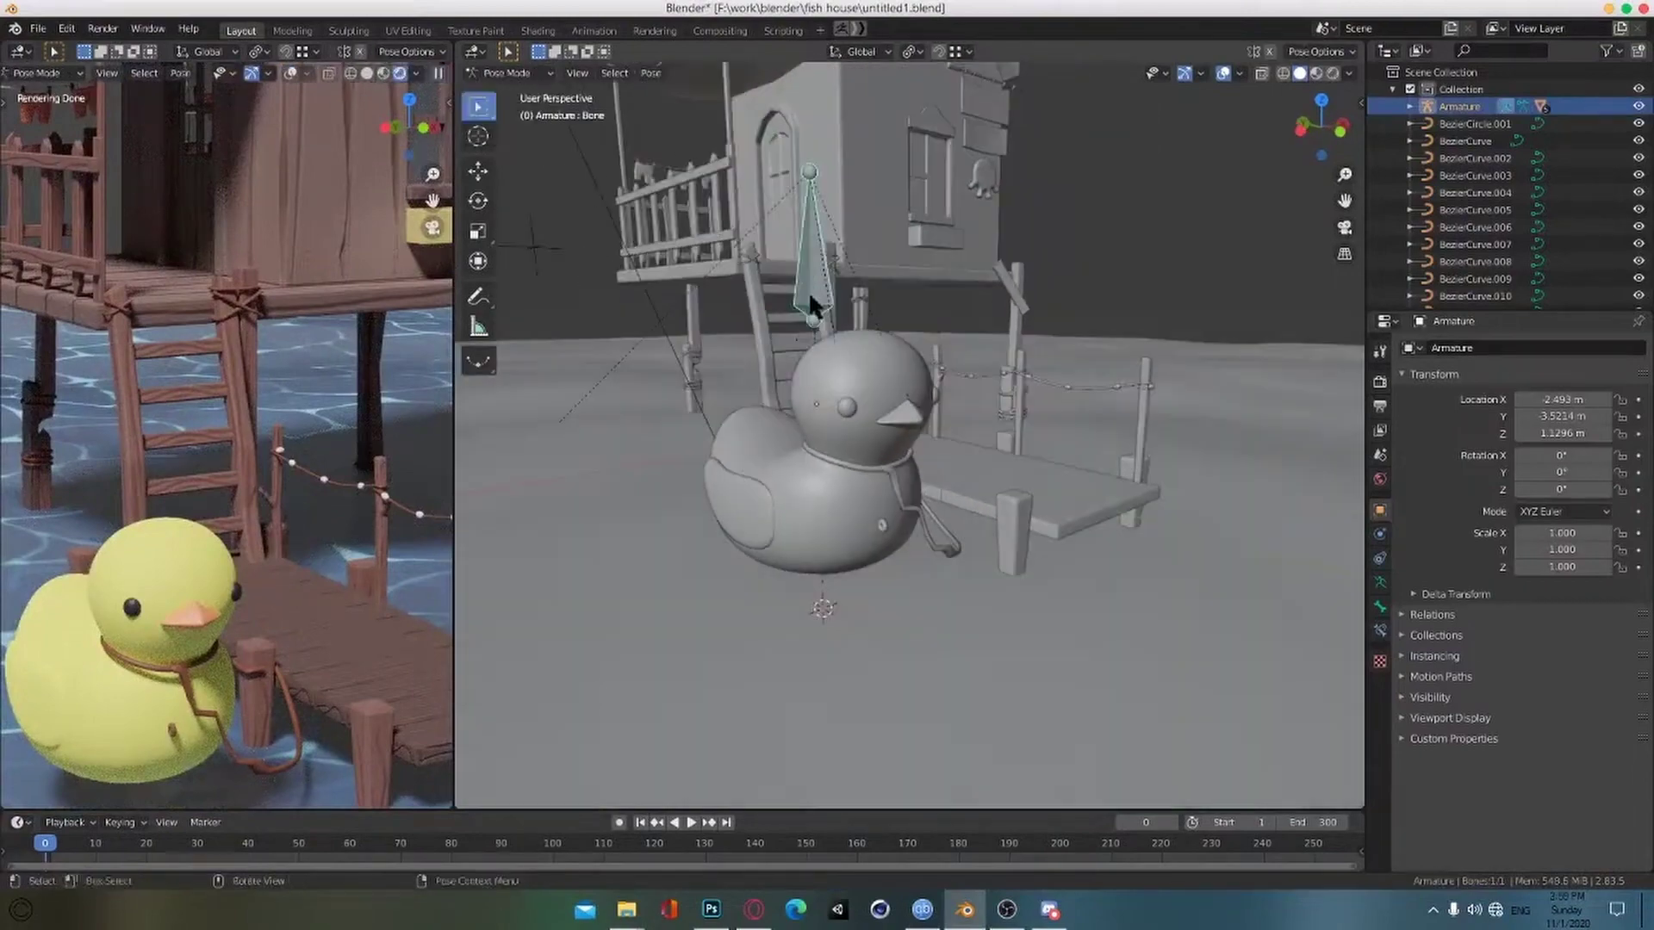
{"action": "key", "text": "alt+g"}
{"action": "scroll", "coordinate": [947, 470], "scroll_direction": "down", "scroll_amount": 1}
{"action": "middle_click_drag", "start_coordinate": [956, 477], "coordinate": [900, 487]}
{"action": "key", "text": "ctrl+Tab"}
Step: Save the file and deselect everything in the scene
{"action": "scroll", "coordinate": [887, 543], "scroll_direction": "up", "scroll_amount": 2}
{"action": "middle_click_drag", "start_coordinate": [886, 559], "coordinate": [898, 529]}
{"action": "left_click", "coordinate": [900, 531]}
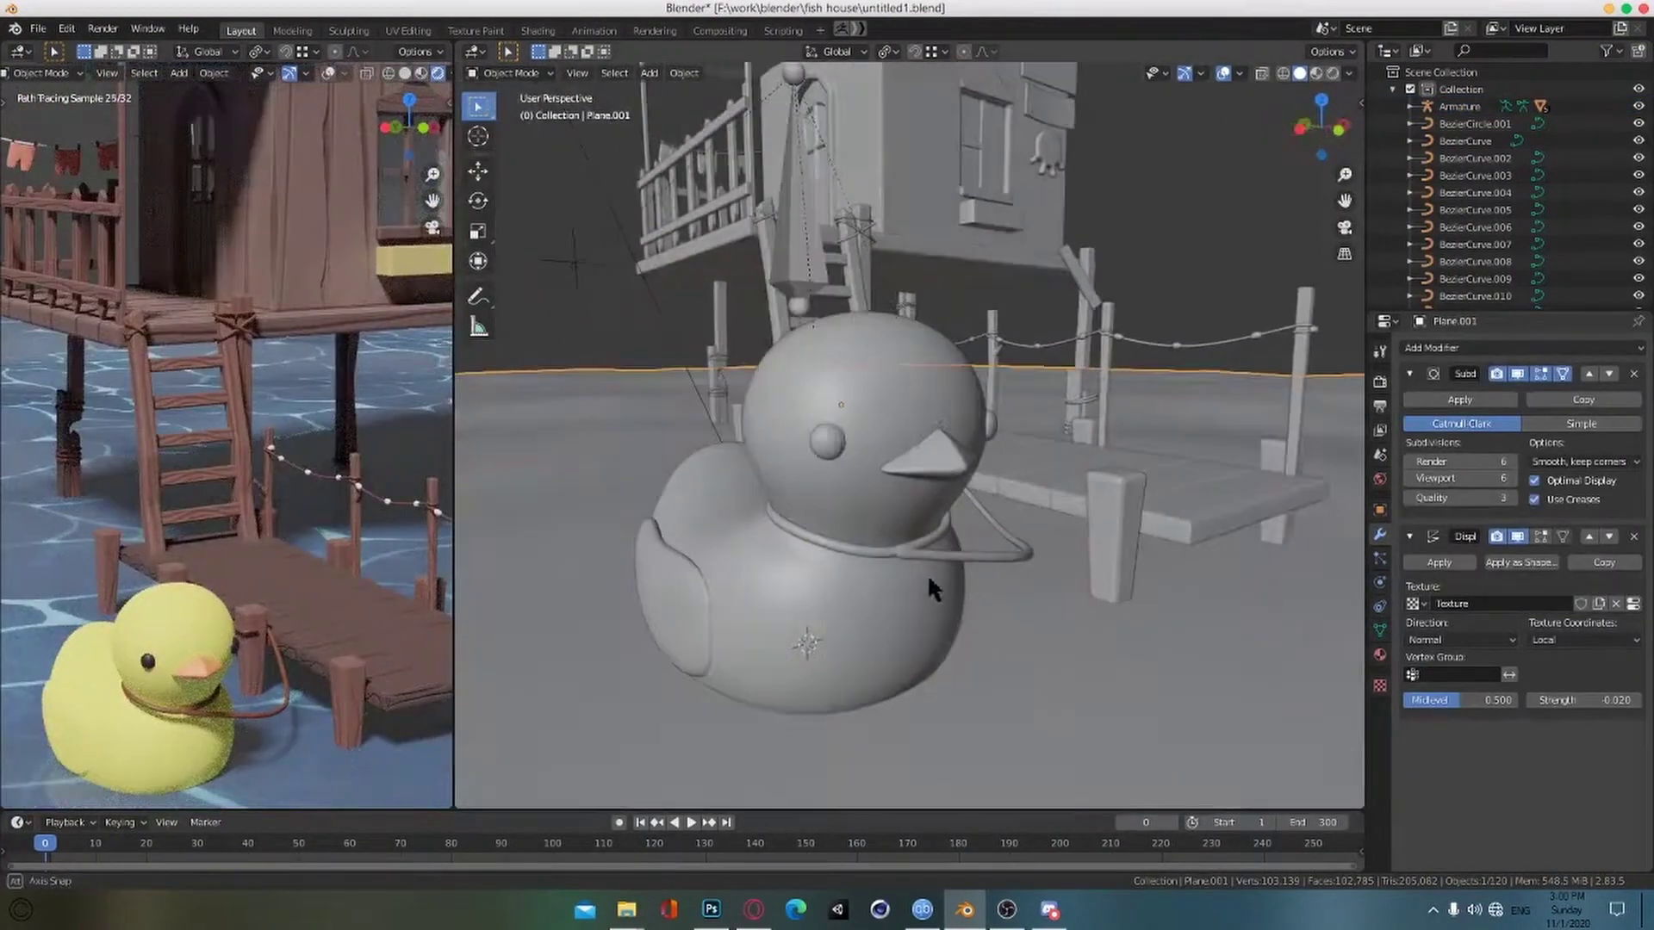
{"action": "key", "text": "ctrl+s"}
{"action": "middle_click_drag", "start_coordinate": [927, 572], "coordinate": [900, 586], "text": "ctrl"}
{"action": "key", "text": "alt+a"}
Step: Select the duck's torus knot from the object list and raise it along Z onto the neck rope
{"action": "scroll", "coordinate": [1430, 194], "scroll_direction": "down", "scroll_amount": 5}
{"action": "scroll", "coordinate": [1430, 193], "scroll_direction": "down", "scroll_amount": 10}
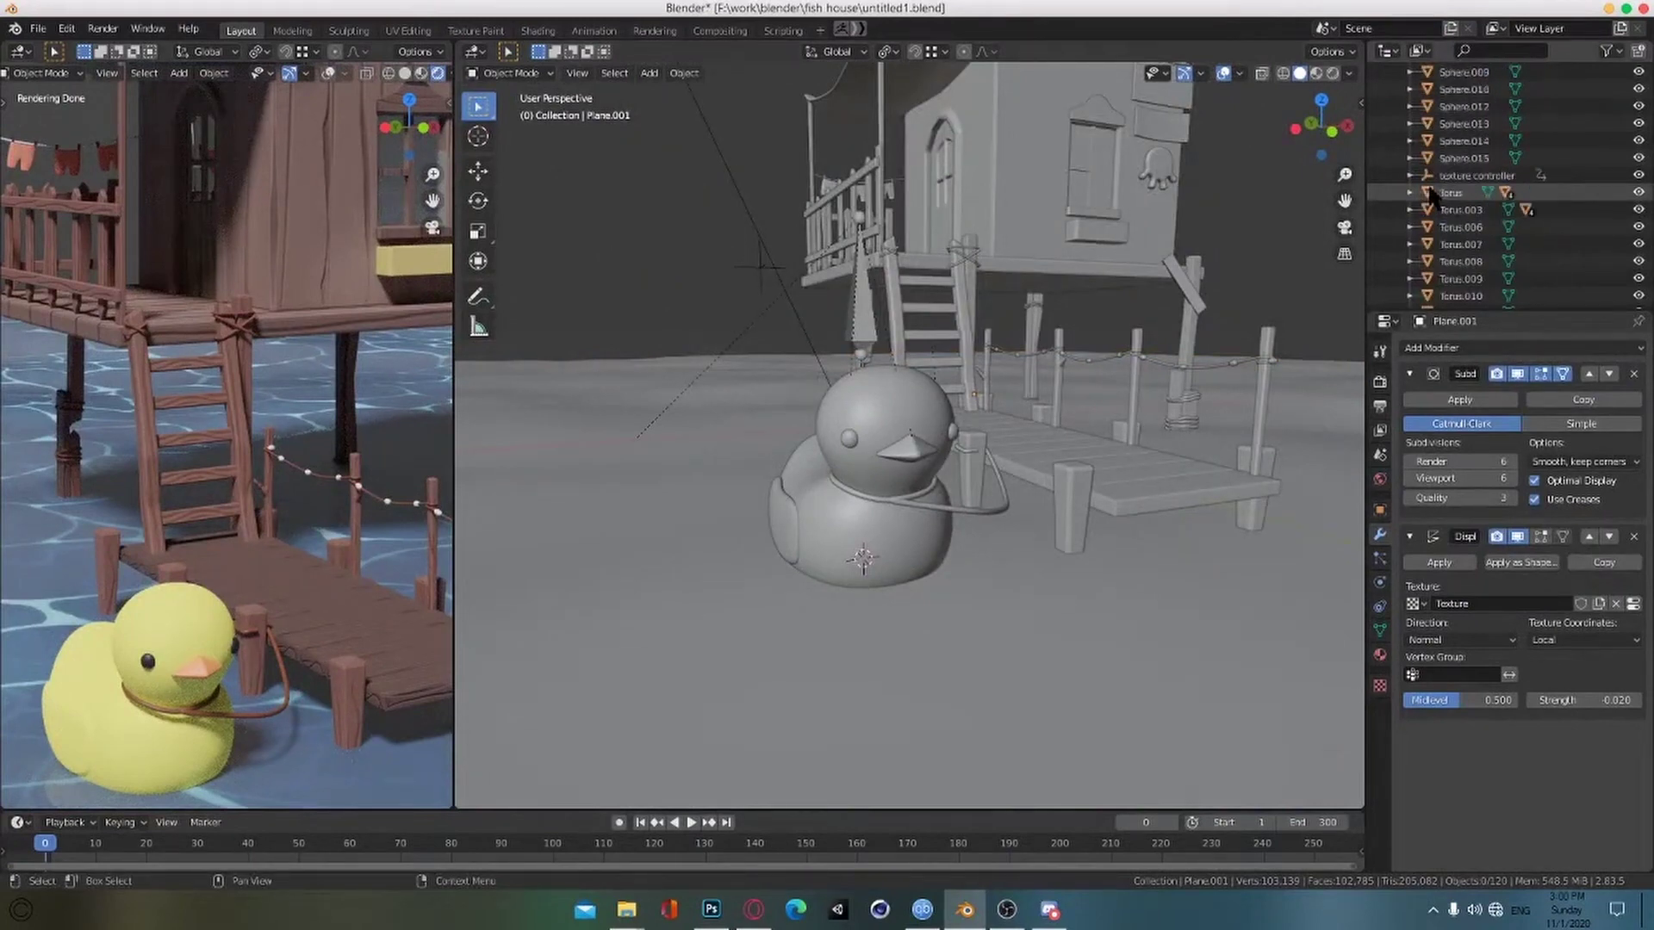
{"action": "left_click", "coordinate": [1453, 189]}
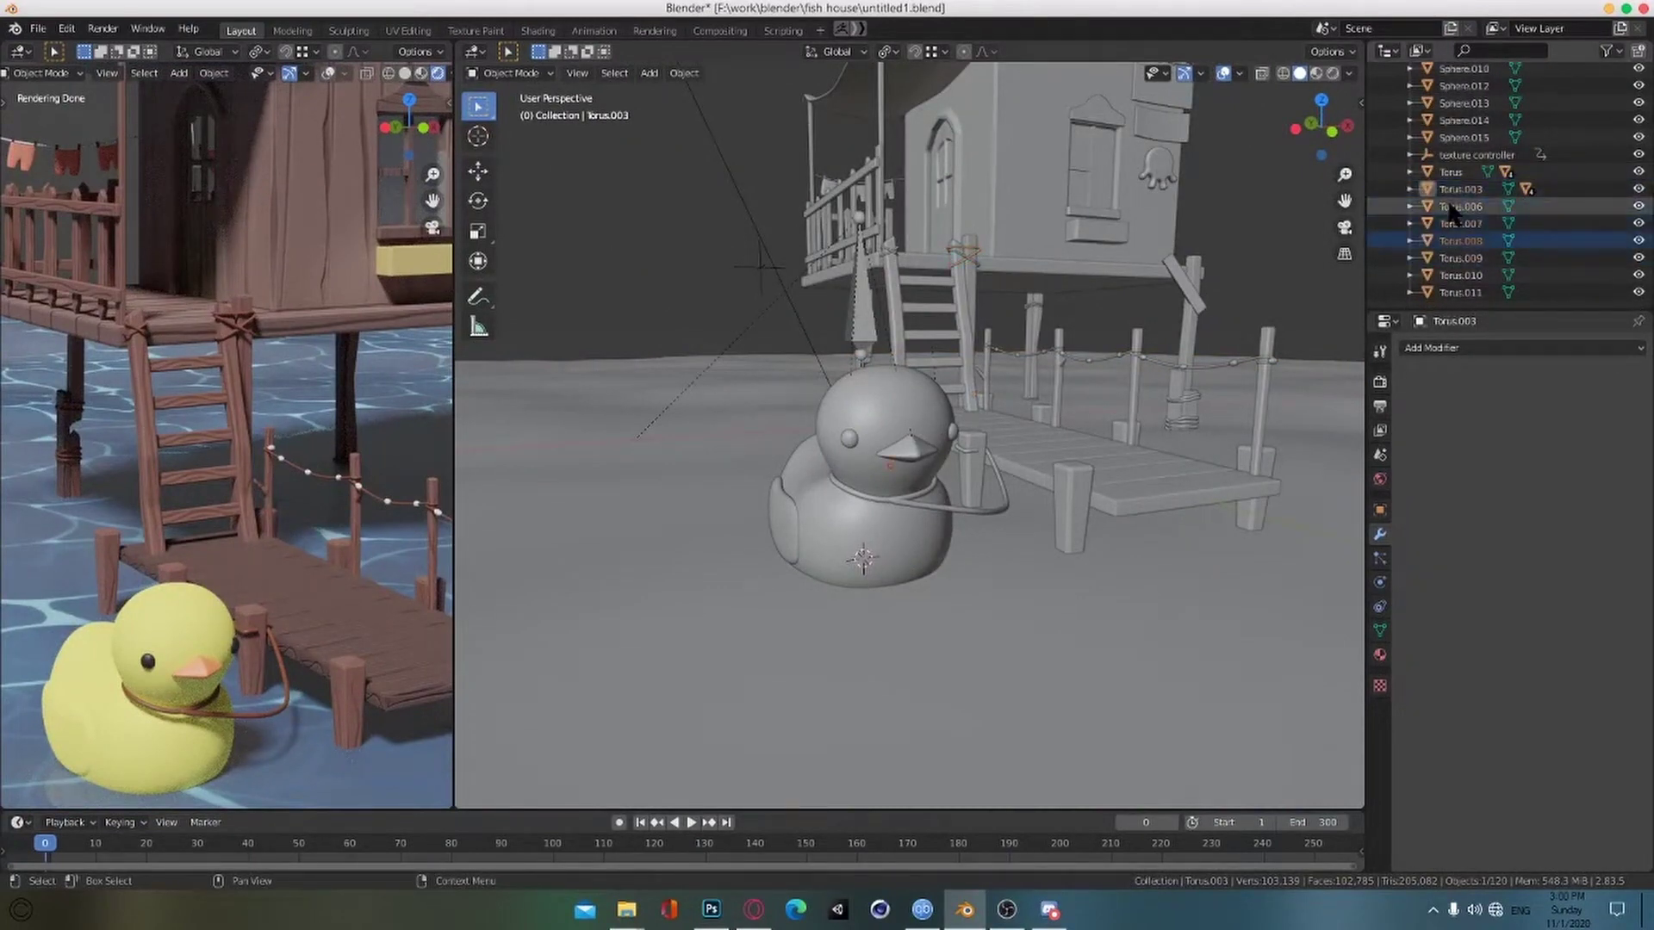
{"action": "middle_click_drag", "start_coordinate": [939, 508], "coordinate": [1016, 508]}
{"action": "key", "text": "g"}
{"action": "key", "text": "z"}
{"action": "left_click", "coordinate": [959, 541]}
{"action": "scroll", "coordinate": [965, 547], "scroll_direction": "up", "scroll_amount": 3}
{"action": "key", "text": "g"}
{"action": "key", "text": "z"}
{"action": "left_click", "coordinate": [989, 577]}
{"action": "scroll", "coordinate": [939, 530], "scroll_direction": "down", "scroll_amount": 4}
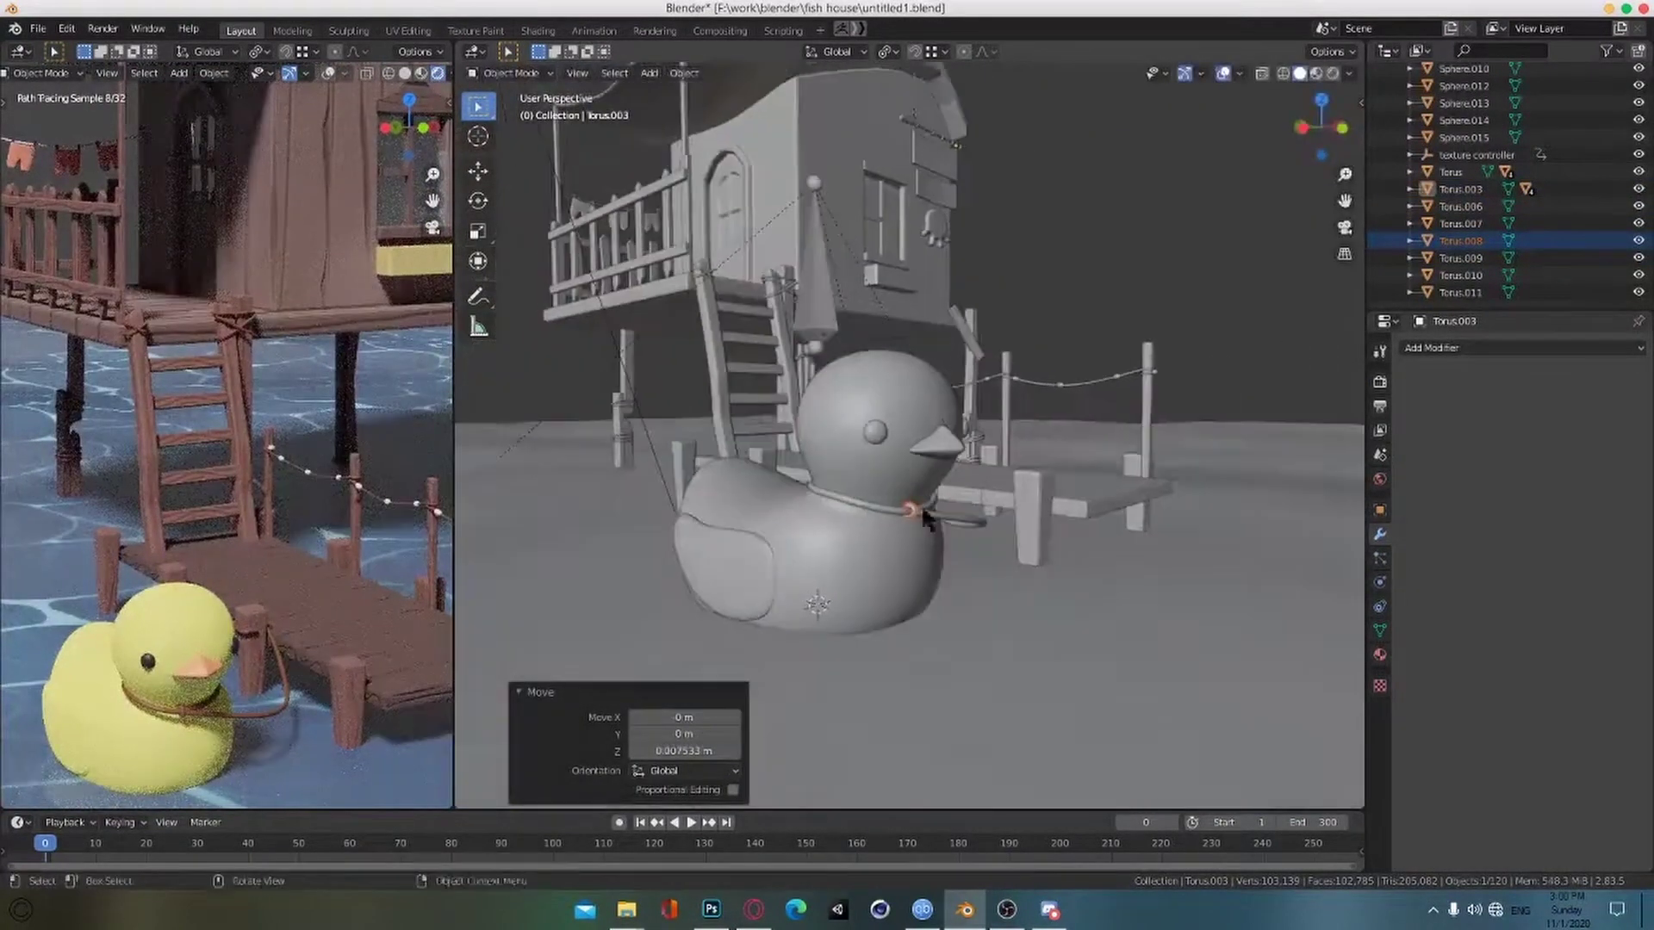
Step: Add the armature to the selection and parent the torus knot to its bone
{"action": "left_click", "coordinate": [816, 313], "text": "shift"}
{"action": "key", "text": "ctrl+p"}
{"action": "left_click", "coordinate": [814, 315]}
{"action": "middle_click_drag", "start_coordinate": [814, 315], "coordinate": [861, 371]}
Step: Switch the armature to Pose Mode and insert a Location keyframe for its bone at frame 1
{"action": "left_click", "coordinate": [830, 315]}
{"action": "left_click", "coordinate": [528, 74]}
{"action": "left_click", "coordinate": [516, 126]}
{"action": "scroll", "coordinate": [890, 355], "scroll_direction": "down", "scroll_amount": 3}
{"action": "key", "text": "Right"}
{"action": "key", "text": "i"}
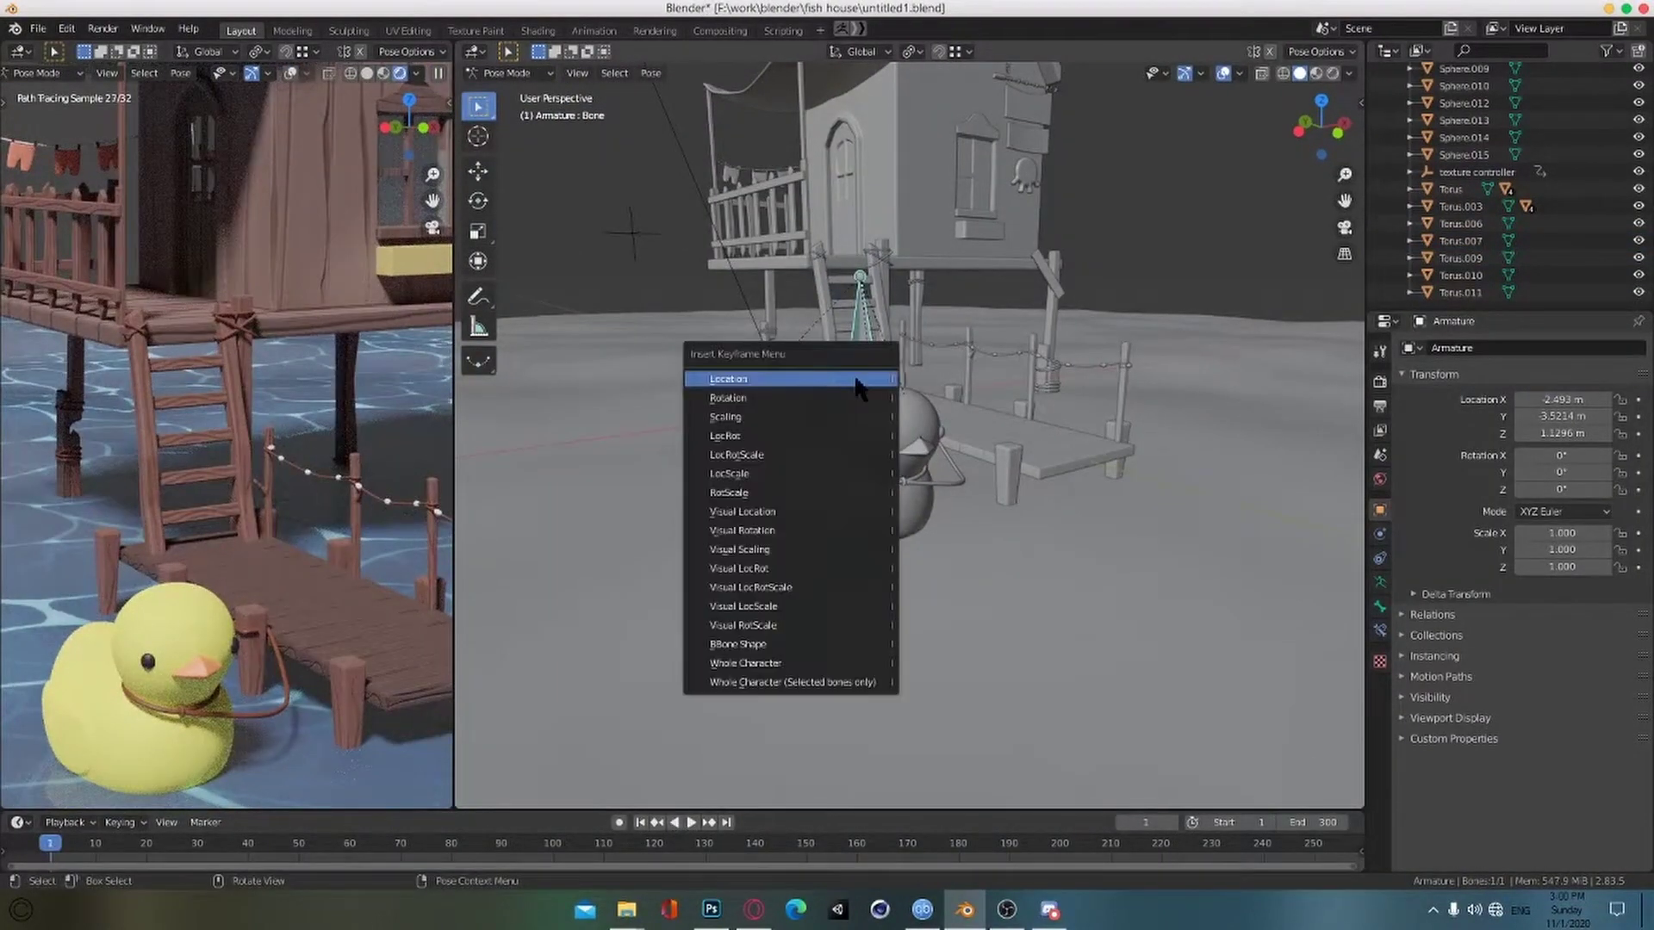
{"action": "left_click", "coordinate": [858, 379]}
Step: Lower the bone about 0.1 m along Z at frame 1 and replace its Location keyframe
{"action": "scroll", "coordinate": [865, 383], "scroll_direction": "up", "scroll_amount": 2}
{"action": "key", "text": "g"}
{"action": "key", "text": "z"}
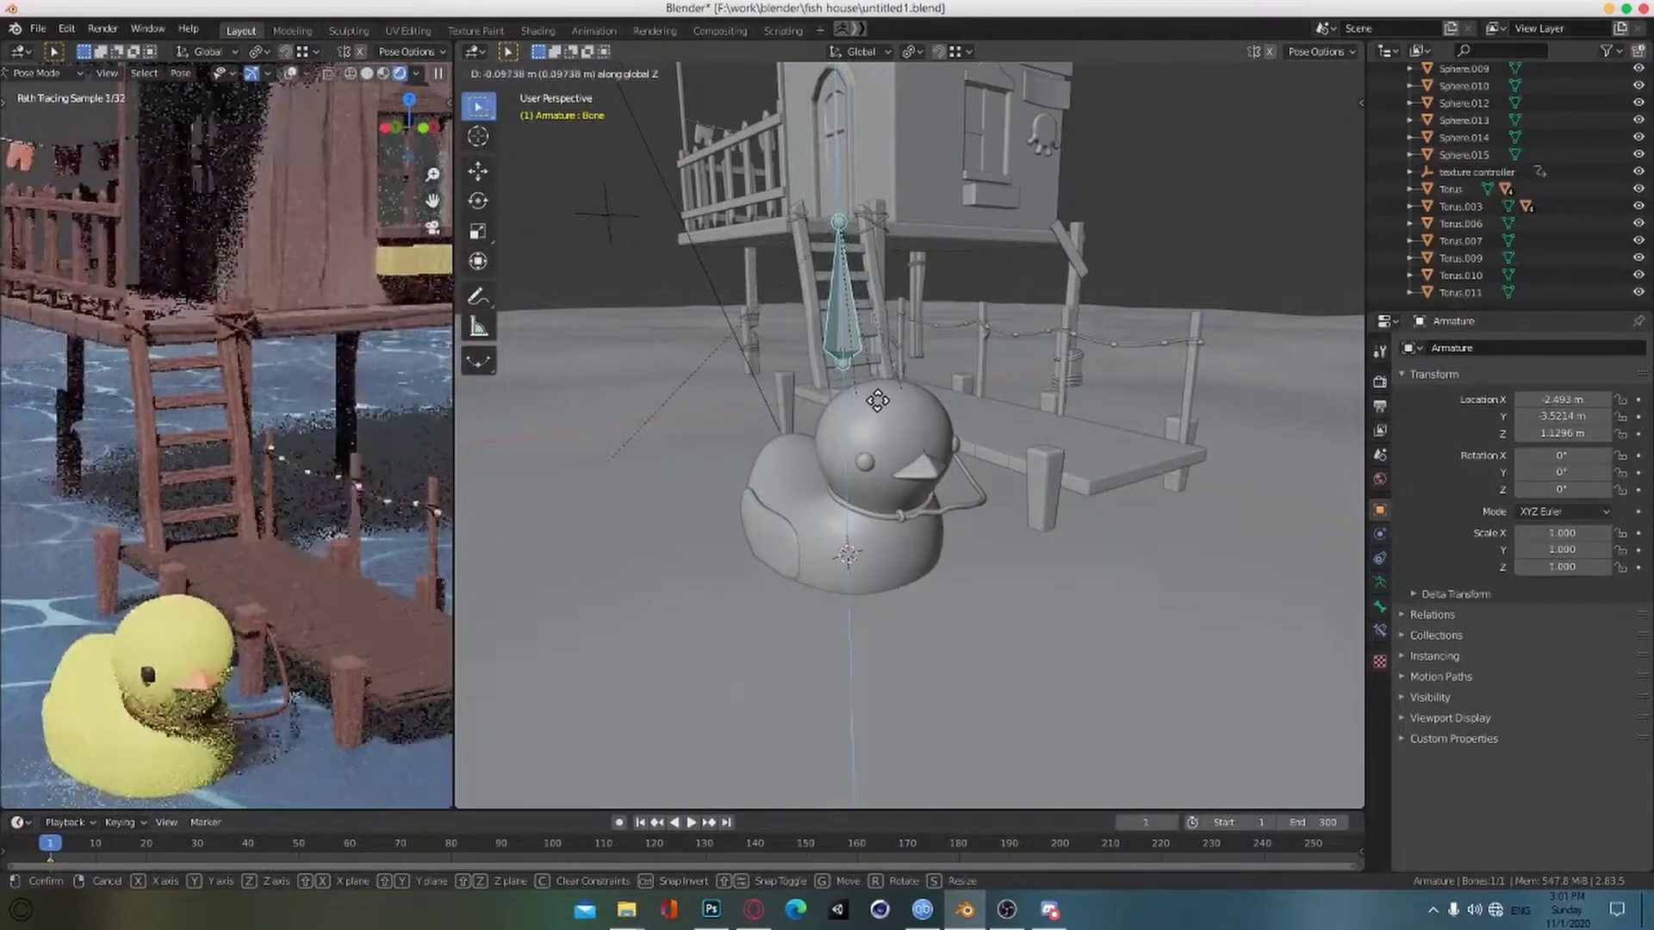
{"action": "left_click", "coordinate": [876, 397]}
{"action": "middle_click_drag", "start_coordinate": [823, 628], "coordinate": [838, 625]}
{"action": "key", "text": "i"}
{"action": "left_click", "coordinate": [819, 431]}
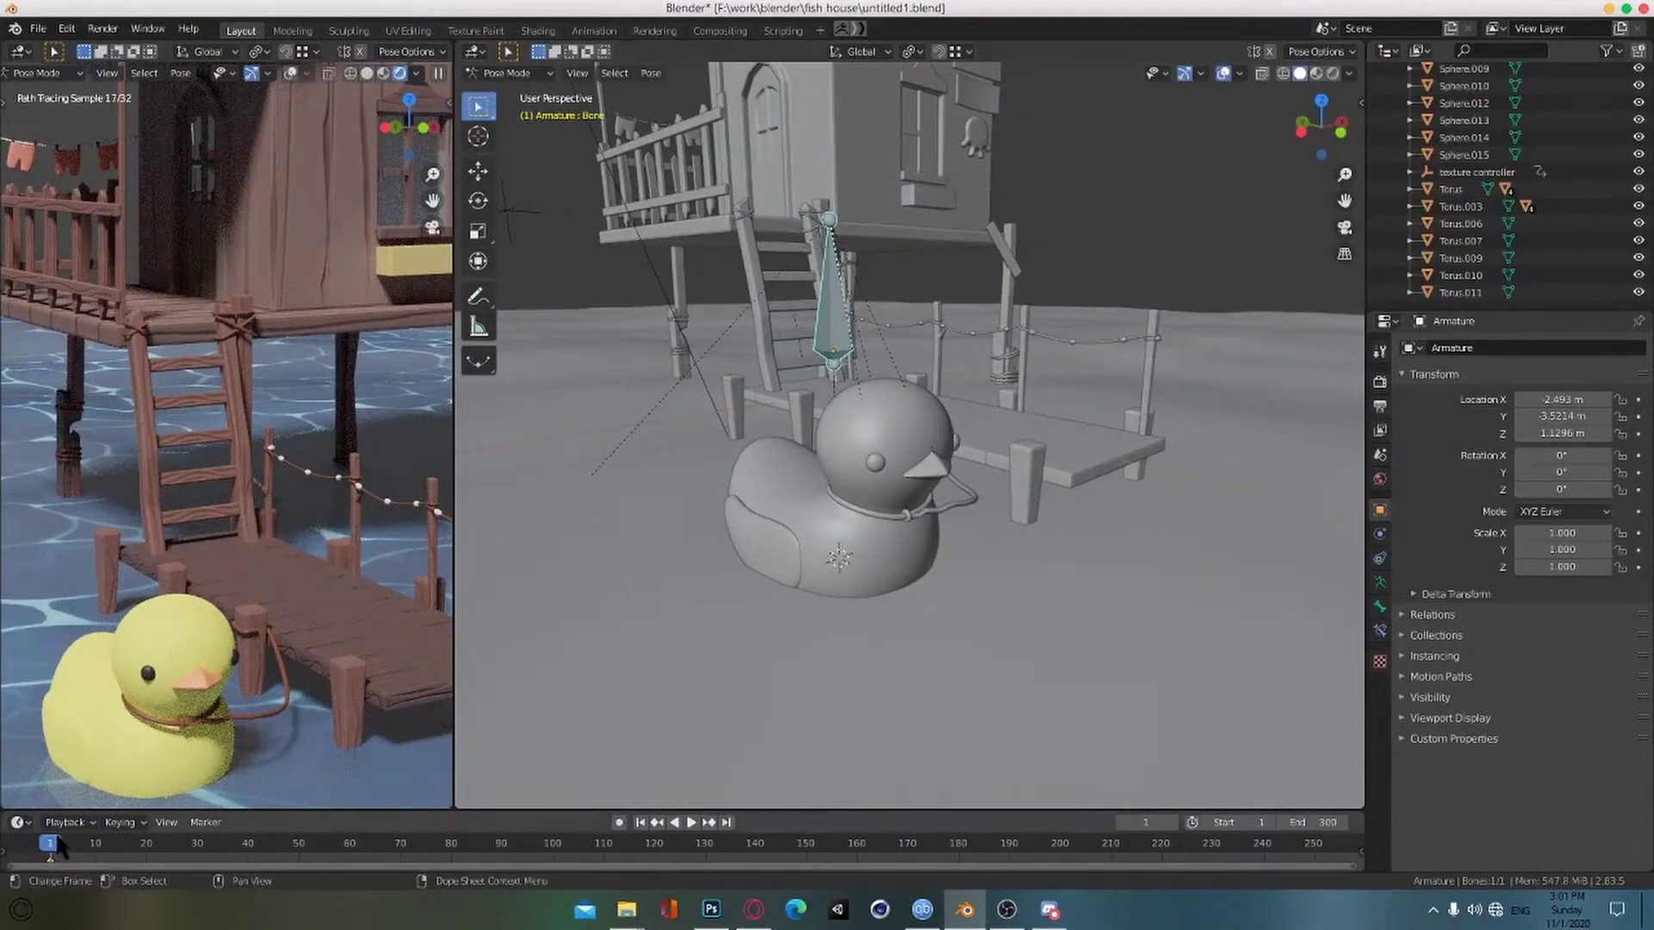
Step: Raise the bone along Z at frame 15, keyframe its location, and preview the motion back to frame 1
{"action": "left_click_drag", "start_coordinate": [58, 838], "coordinate": [134, 841]}
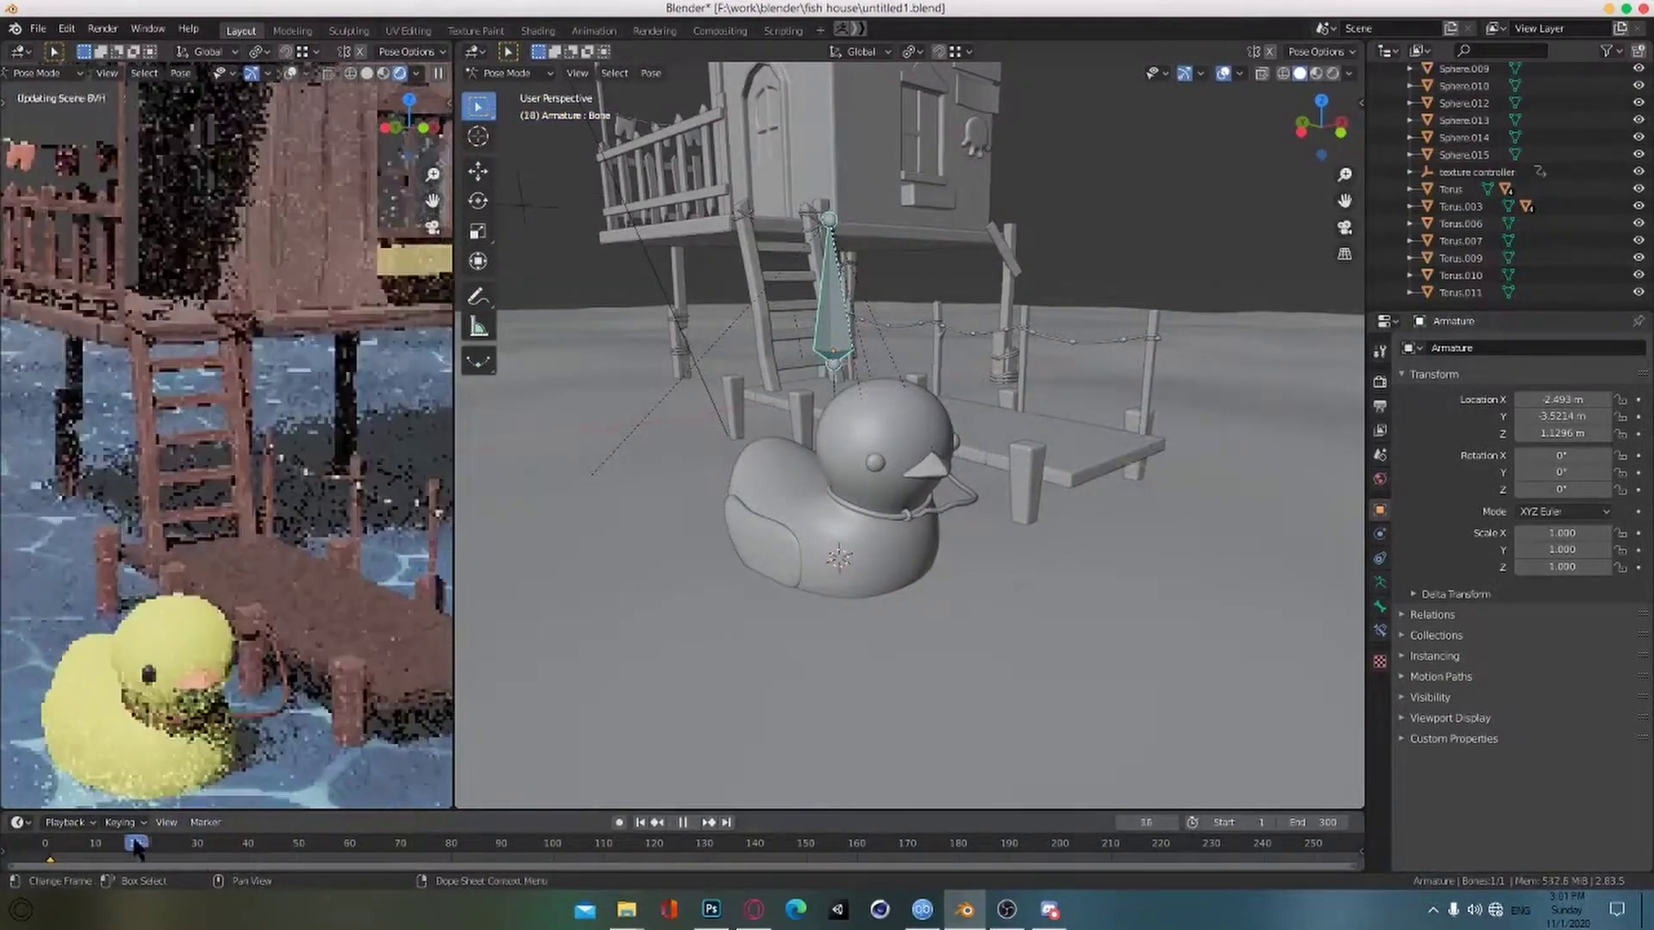
{"action": "left_click", "coordinate": [122, 844]}
{"action": "key", "text": "space"}
{"action": "key", "text": "g"}
{"action": "key", "text": "z"}
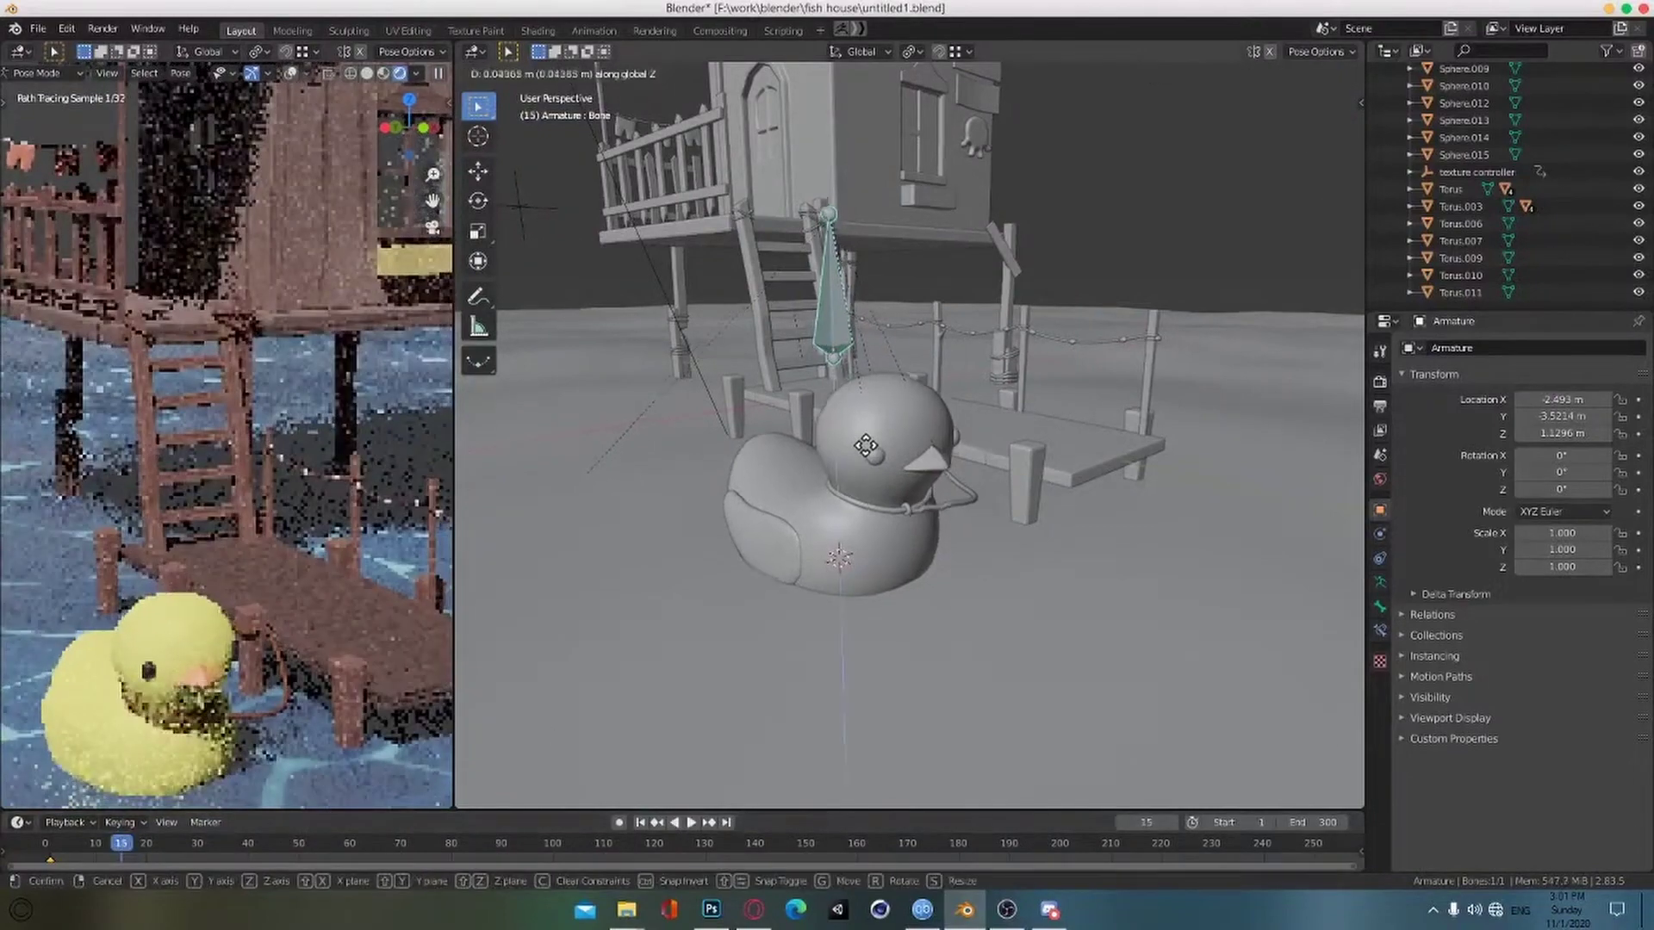
{"action": "left_click", "coordinate": [866, 446]}
{"action": "key", "text": "space"}
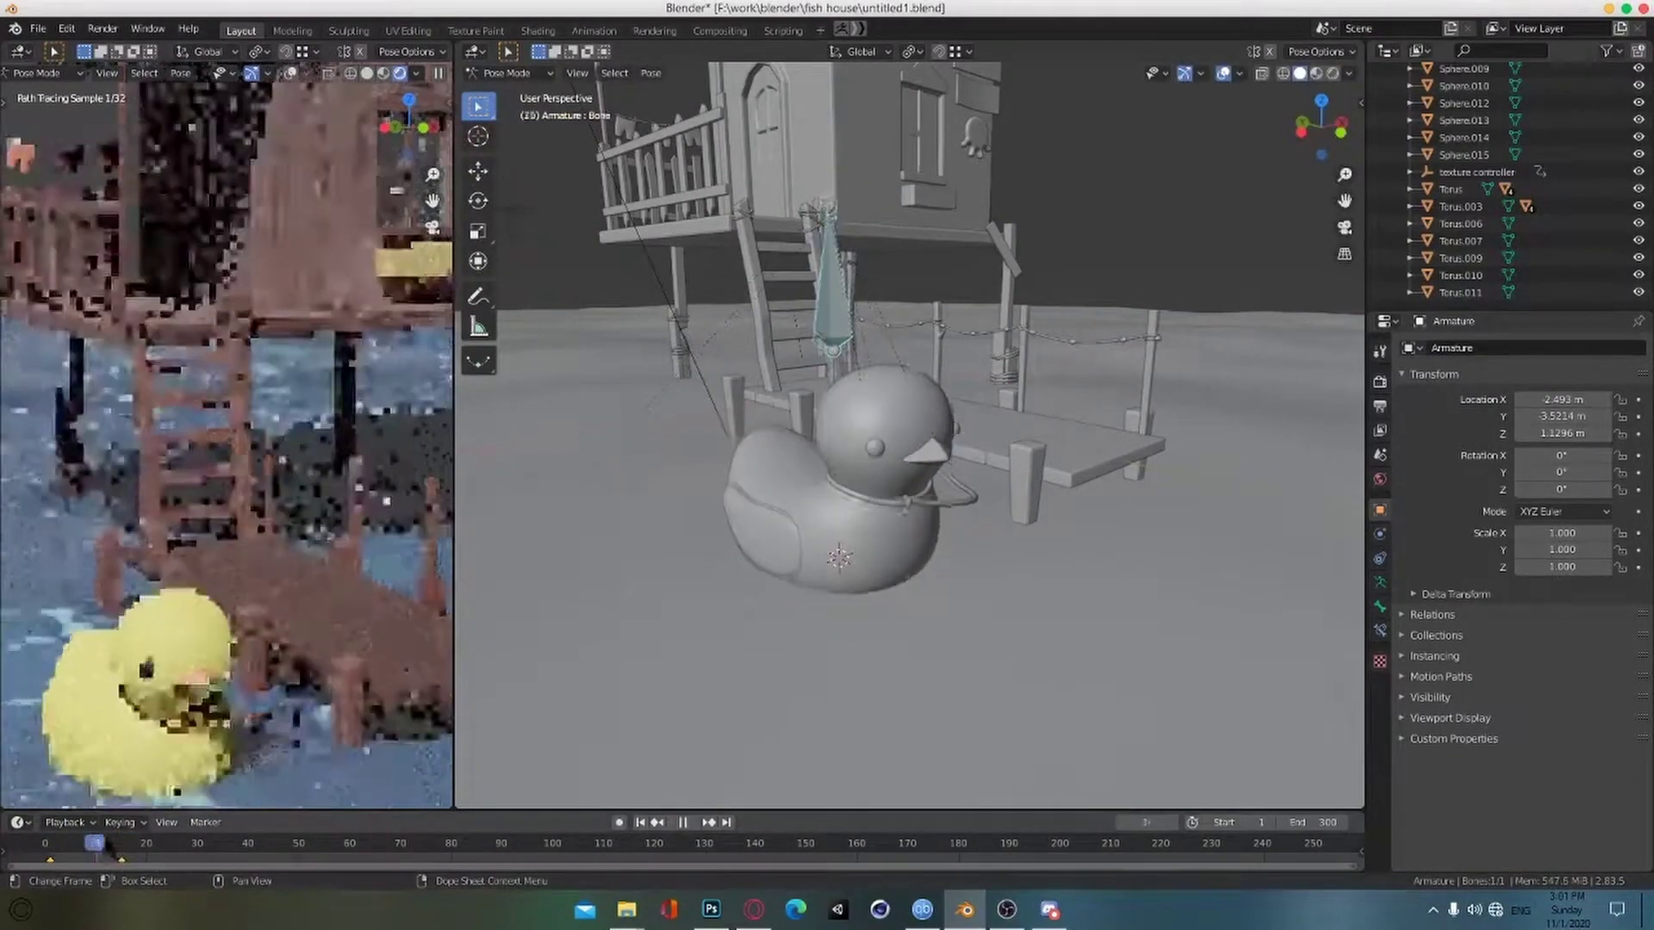
{"action": "left_click_drag", "start_coordinate": [102, 842], "coordinate": [49, 844]}
Step: Switch to the Animation workspace, add a keyframe for the bone at frame 30, play the motion, and save the file
{"action": "left_click", "coordinate": [594, 31]}
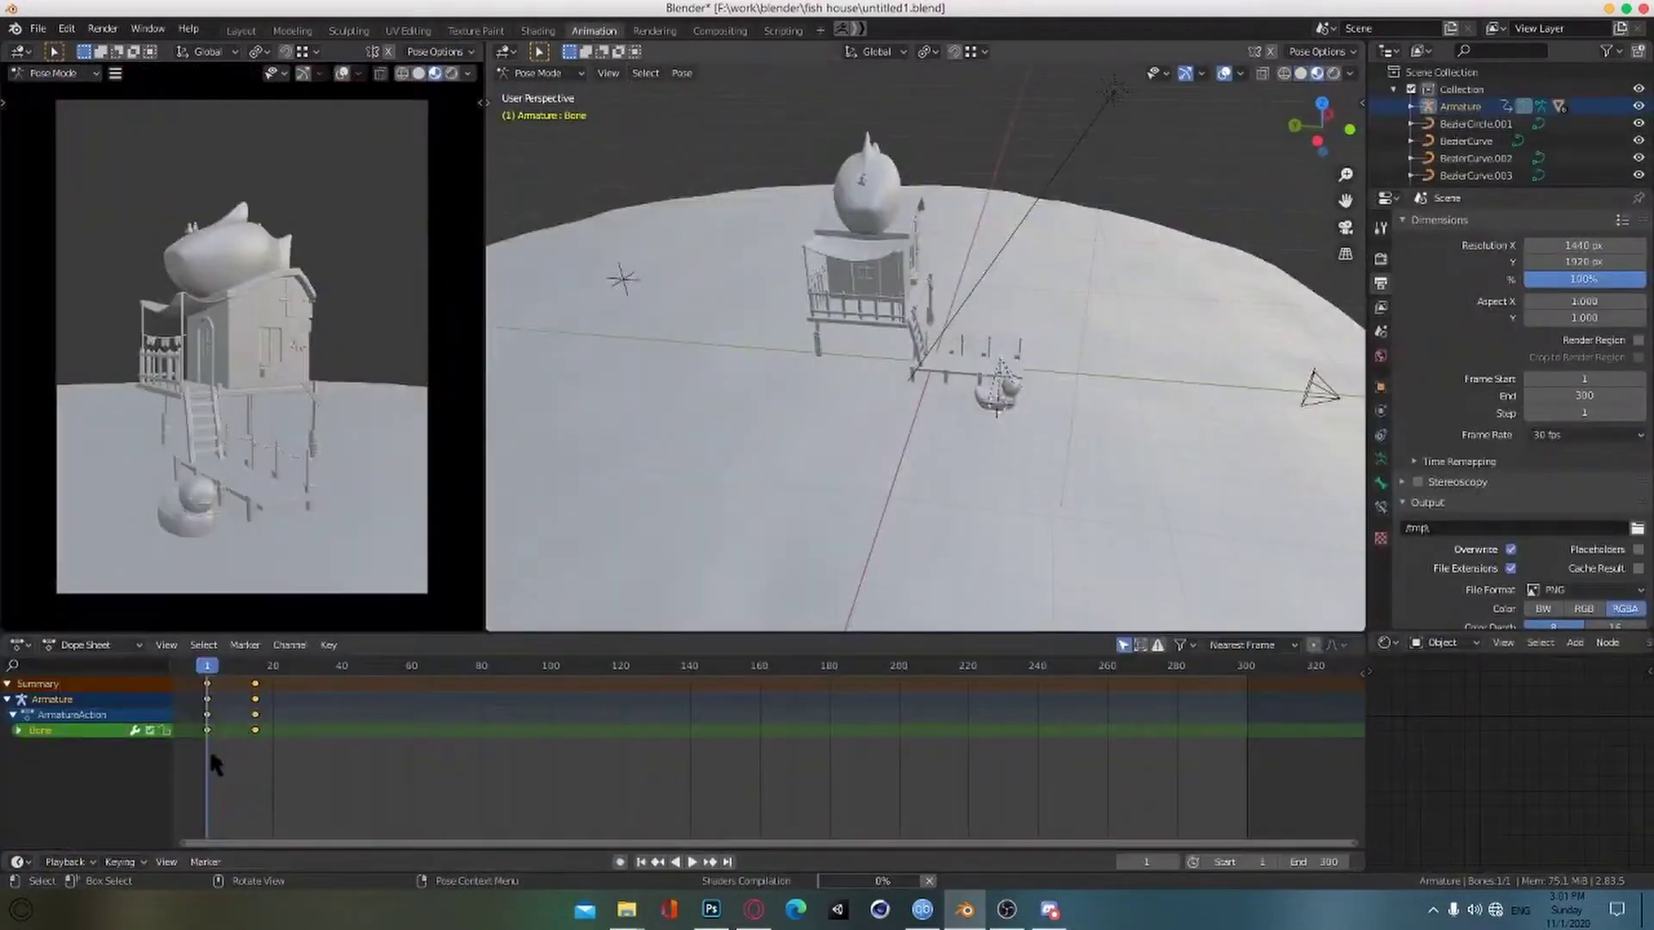
{"action": "left_click_drag", "start_coordinate": [214, 674], "coordinate": [311, 680]}
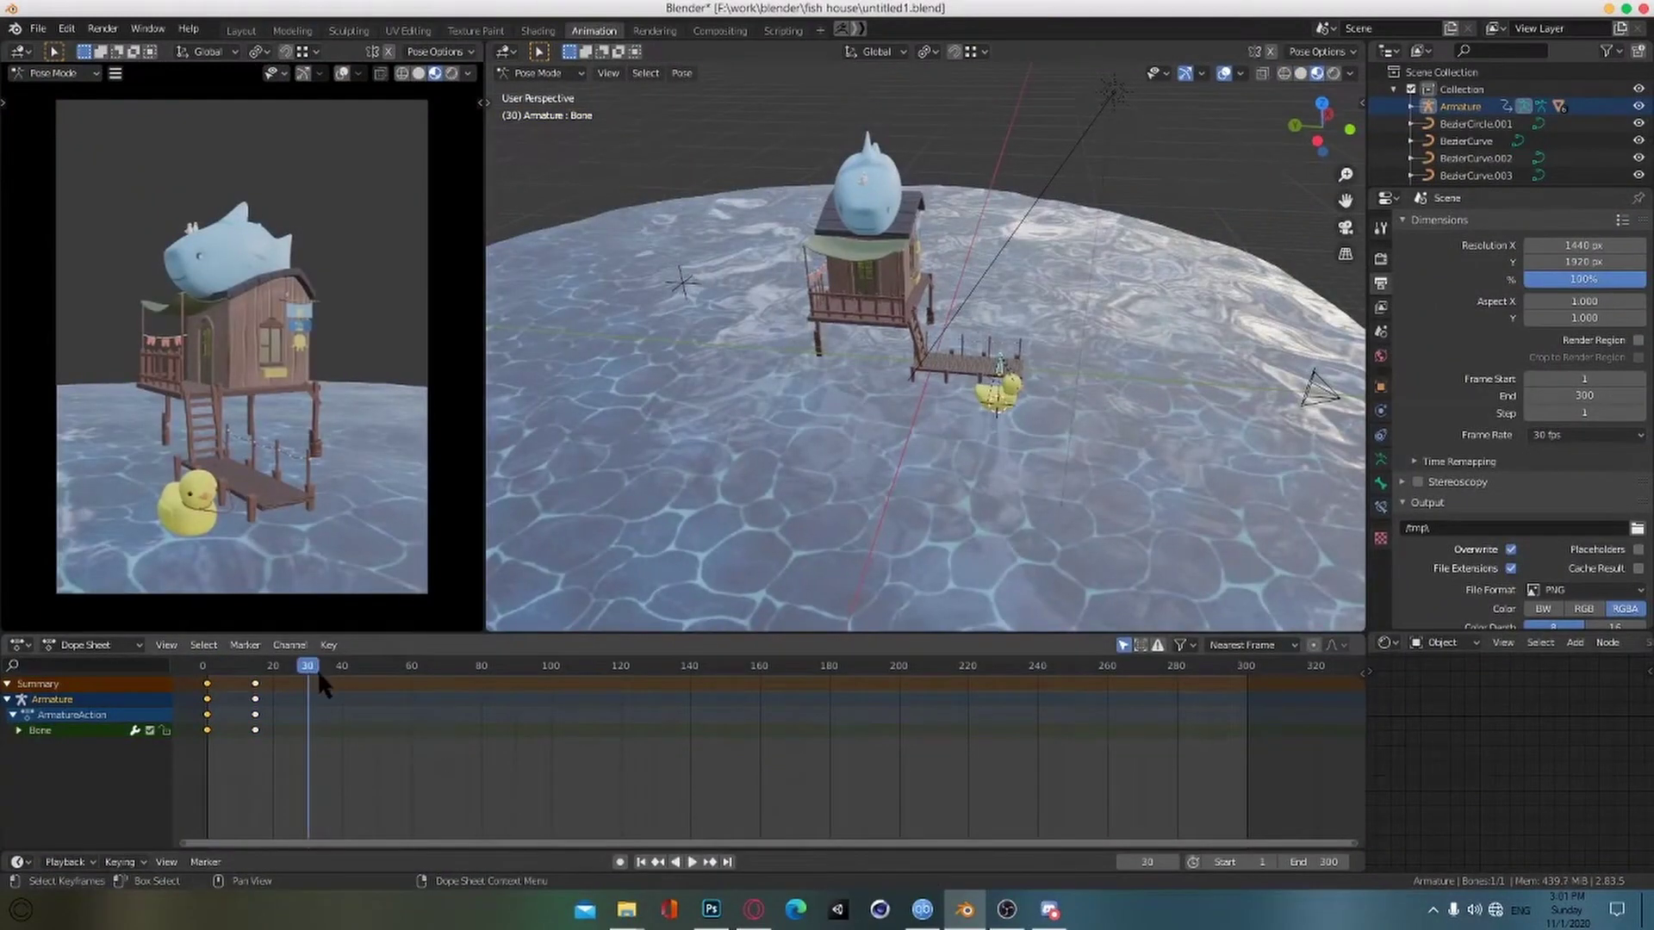
{"action": "key", "text": "i"}
{"action": "key", "text": "space"}
{"action": "key", "text": "ctrl+s"}
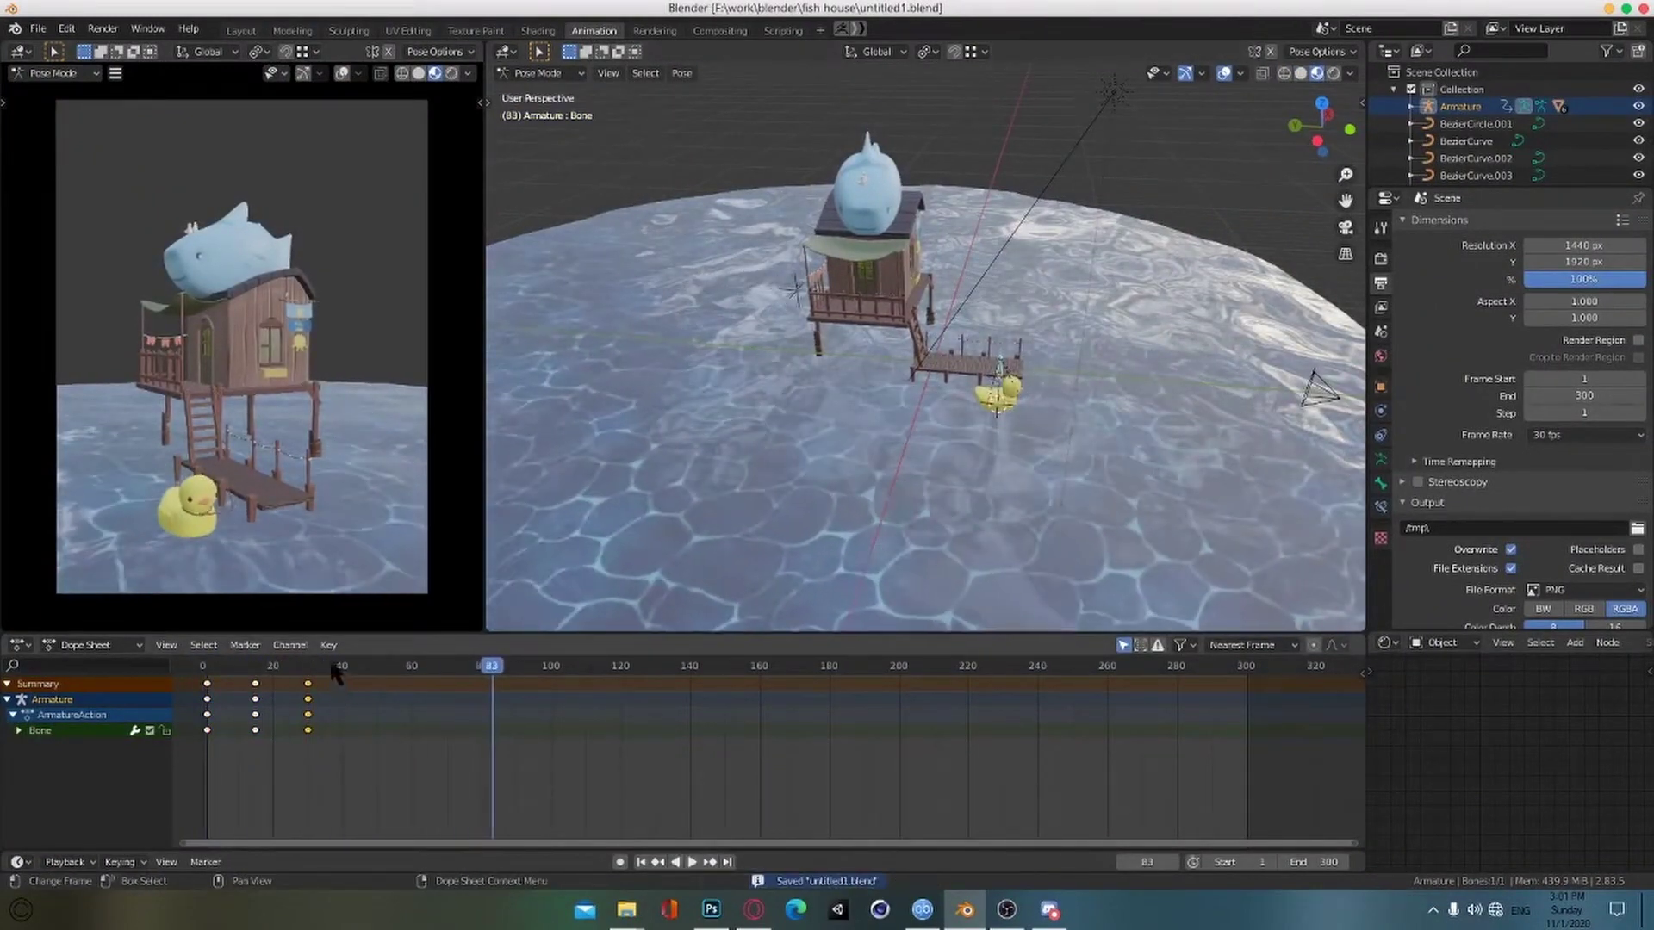
Step: Adjust the bone's height along Z at frame 15 and update its Location keyframe
{"action": "left_click", "coordinate": [254, 667]}
{"action": "middle_click_drag", "start_coordinate": [1111, 517], "coordinate": [1037, 439]}
{"action": "scroll", "coordinate": [1037, 439], "scroll_direction": "up", "scroll_amount": 10}
{"action": "scroll", "coordinate": [1037, 388], "scroll_direction": "down", "scroll_amount": 4}
{"action": "key", "text": "g"}
{"action": "key", "text": "z"}
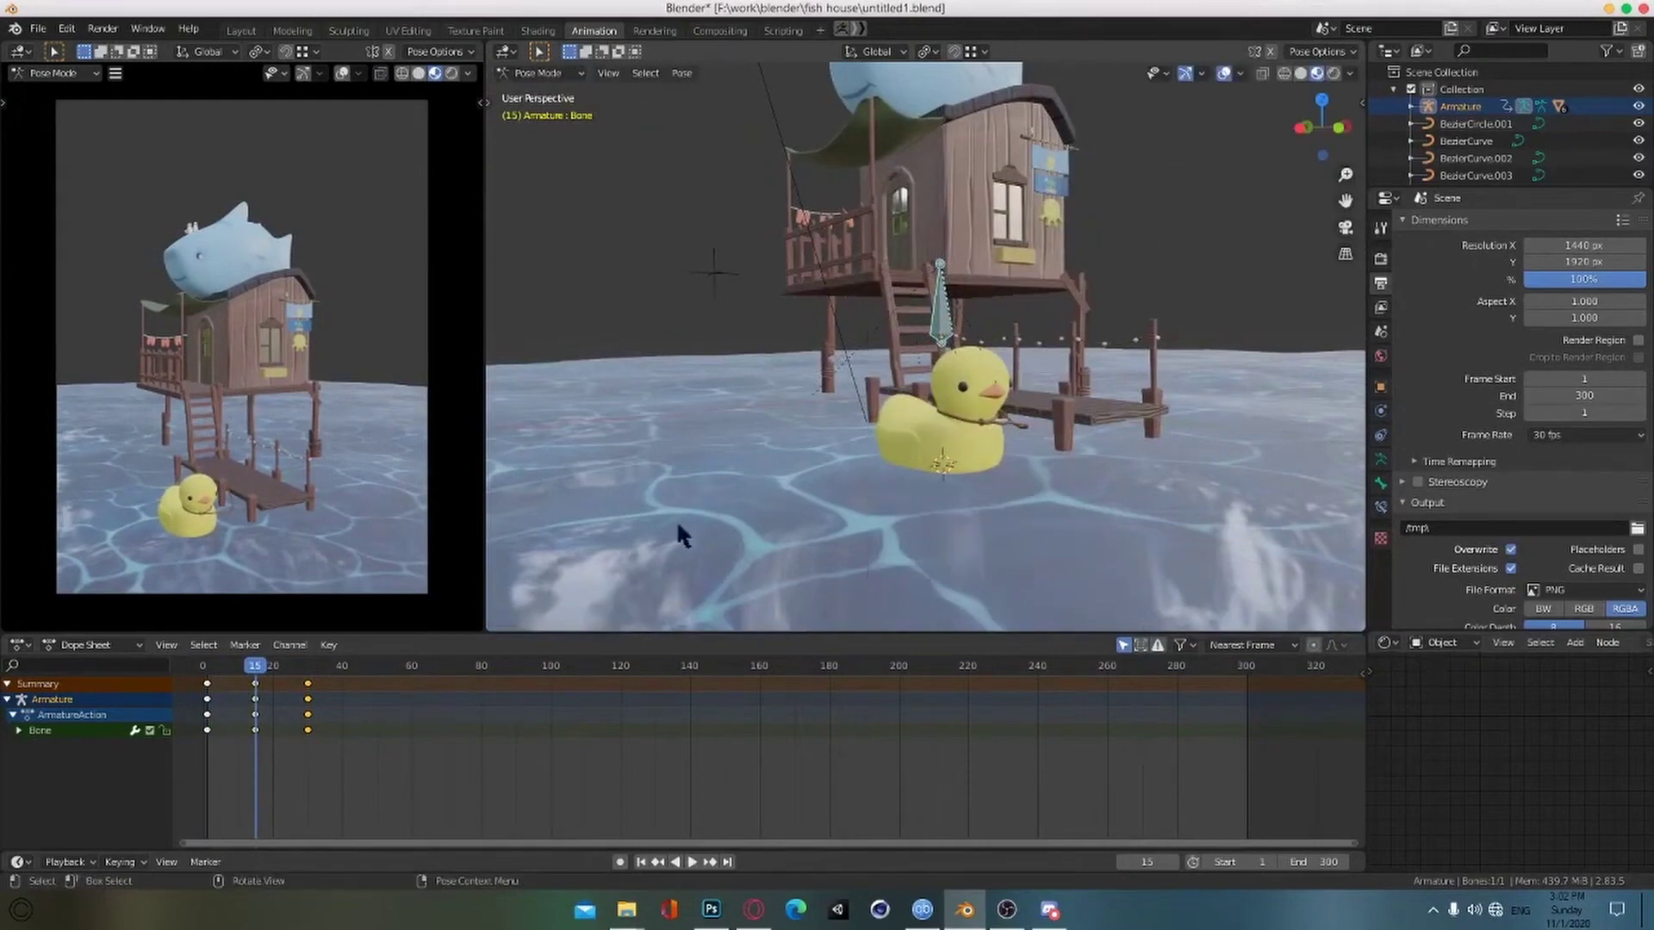
{"action": "left_click", "coordinate": [958, 371]}
{"action": "key", "text": "i"}
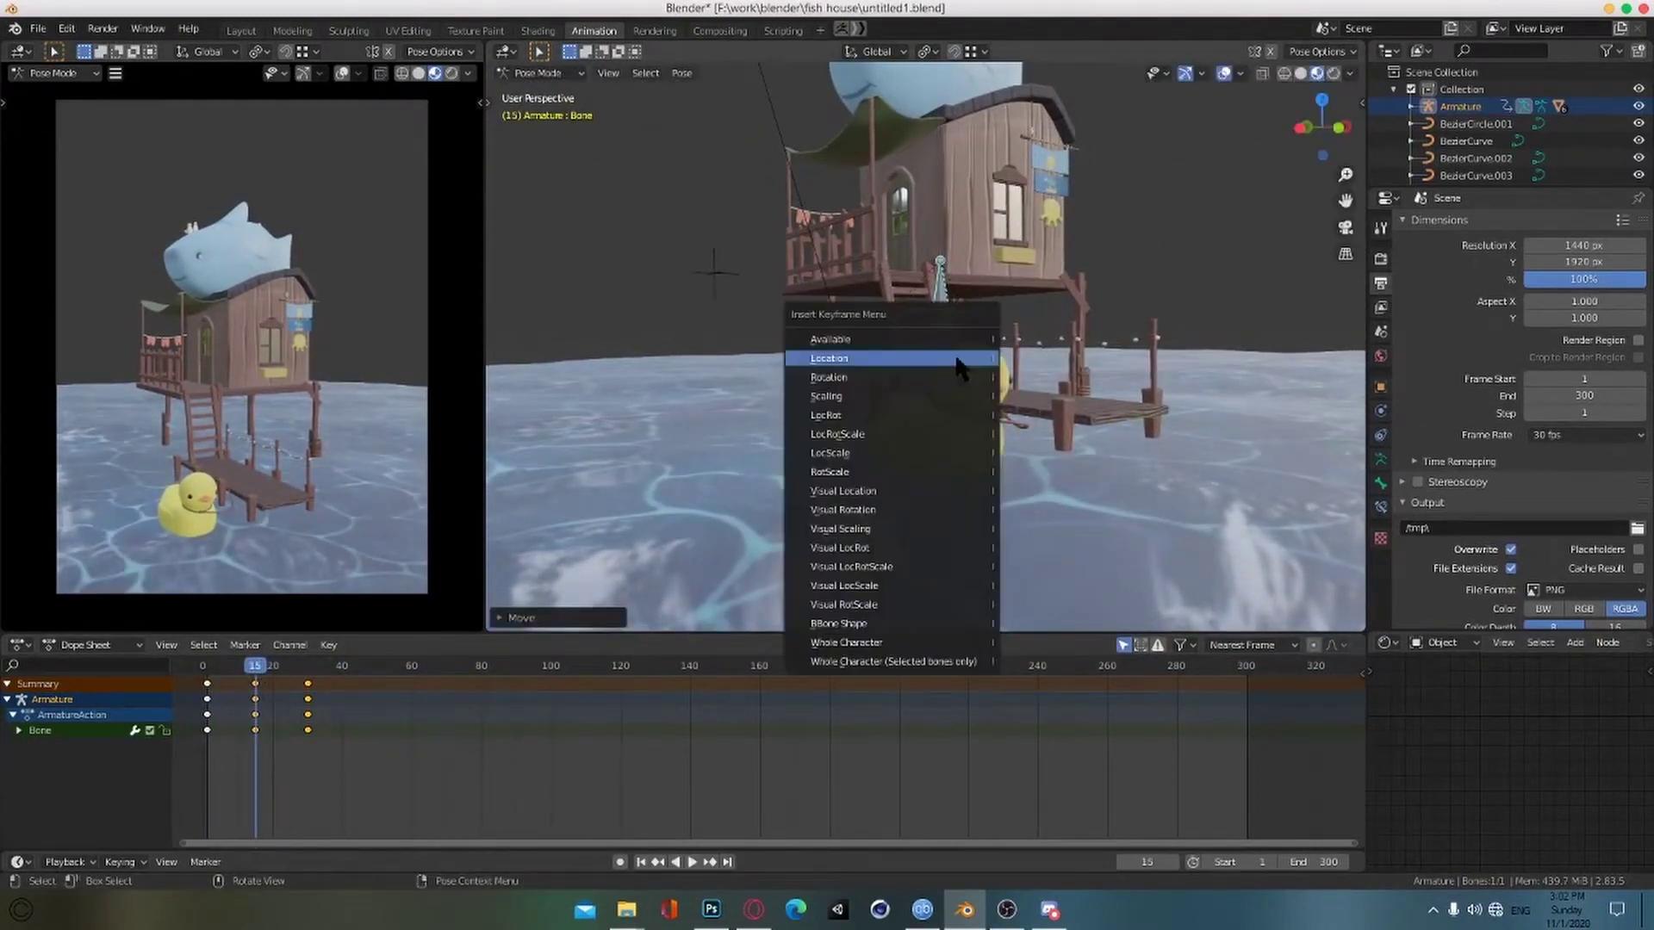
{"action": "left_click", "coordinate": [958, 361]}
Step: Return to the start of the timeline, save the file, and try a free rotation of the bone
{"action": "left_click_drag", "start_coordinate": [307, 667], "coordinate": [204, 668]}
{"action": "key", "text": "ctrl+s"}
{"action": "key", "text": "r"}
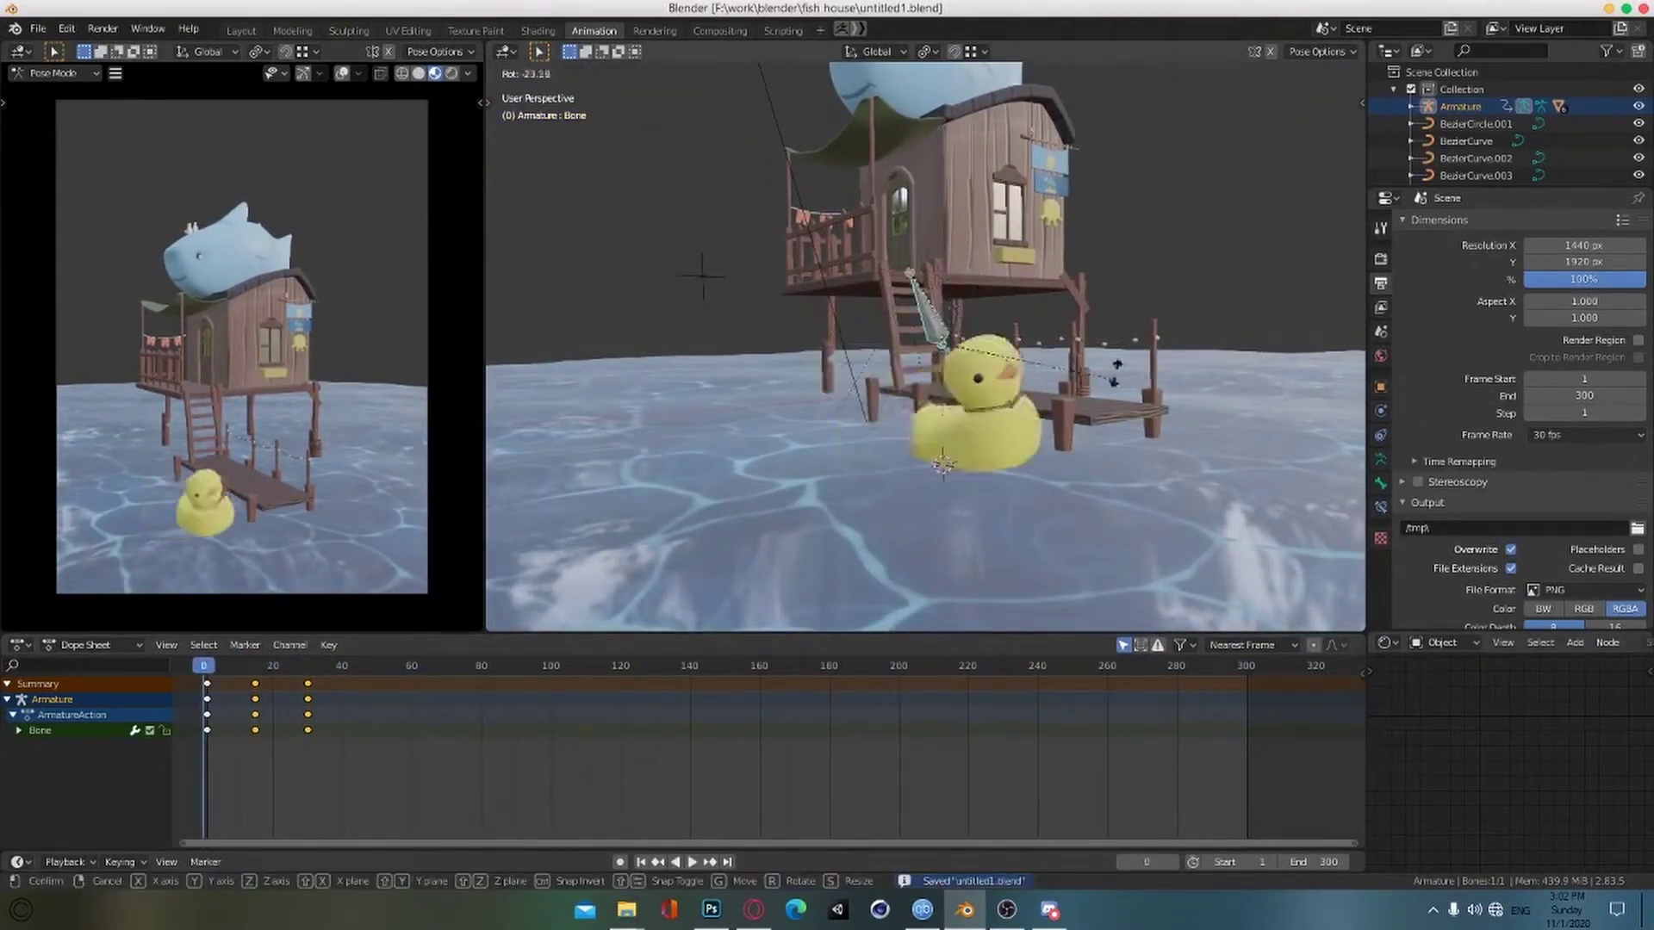
{"action": "right_click", "coordinate": [1115, 372]}
Step: Tilt the duck's bone slightly about the global Y axis and insert its rotation keyframe at frame 1
{"action": "left_click", "coordinate": [257, 667]}
{"action": "scroll", "coordinate": [1098, 508], "scroll_direction": "up", "scroll_amount": 2}
{"action": "left_click_drag", "start_coordinate": [1098, 508], "coordinate": [1059, 520], "text": "alt"}
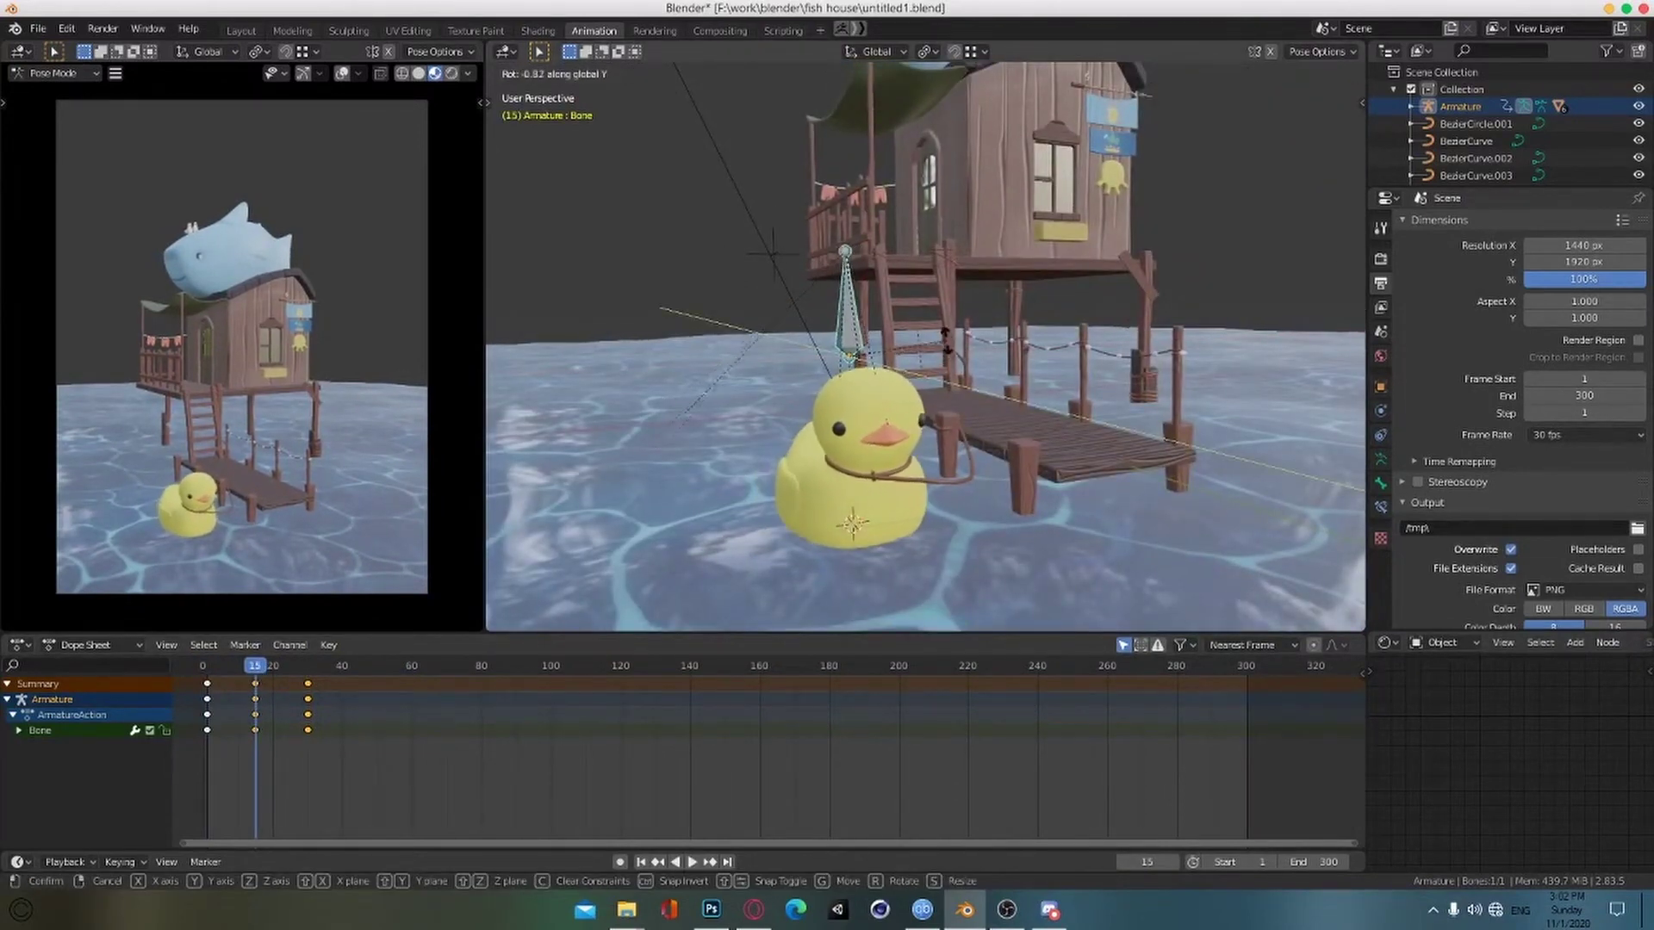
{"action": "left_click", "coordinate": [946, 341]}
{"action": "left_click", "coordinate": [205, 669]}
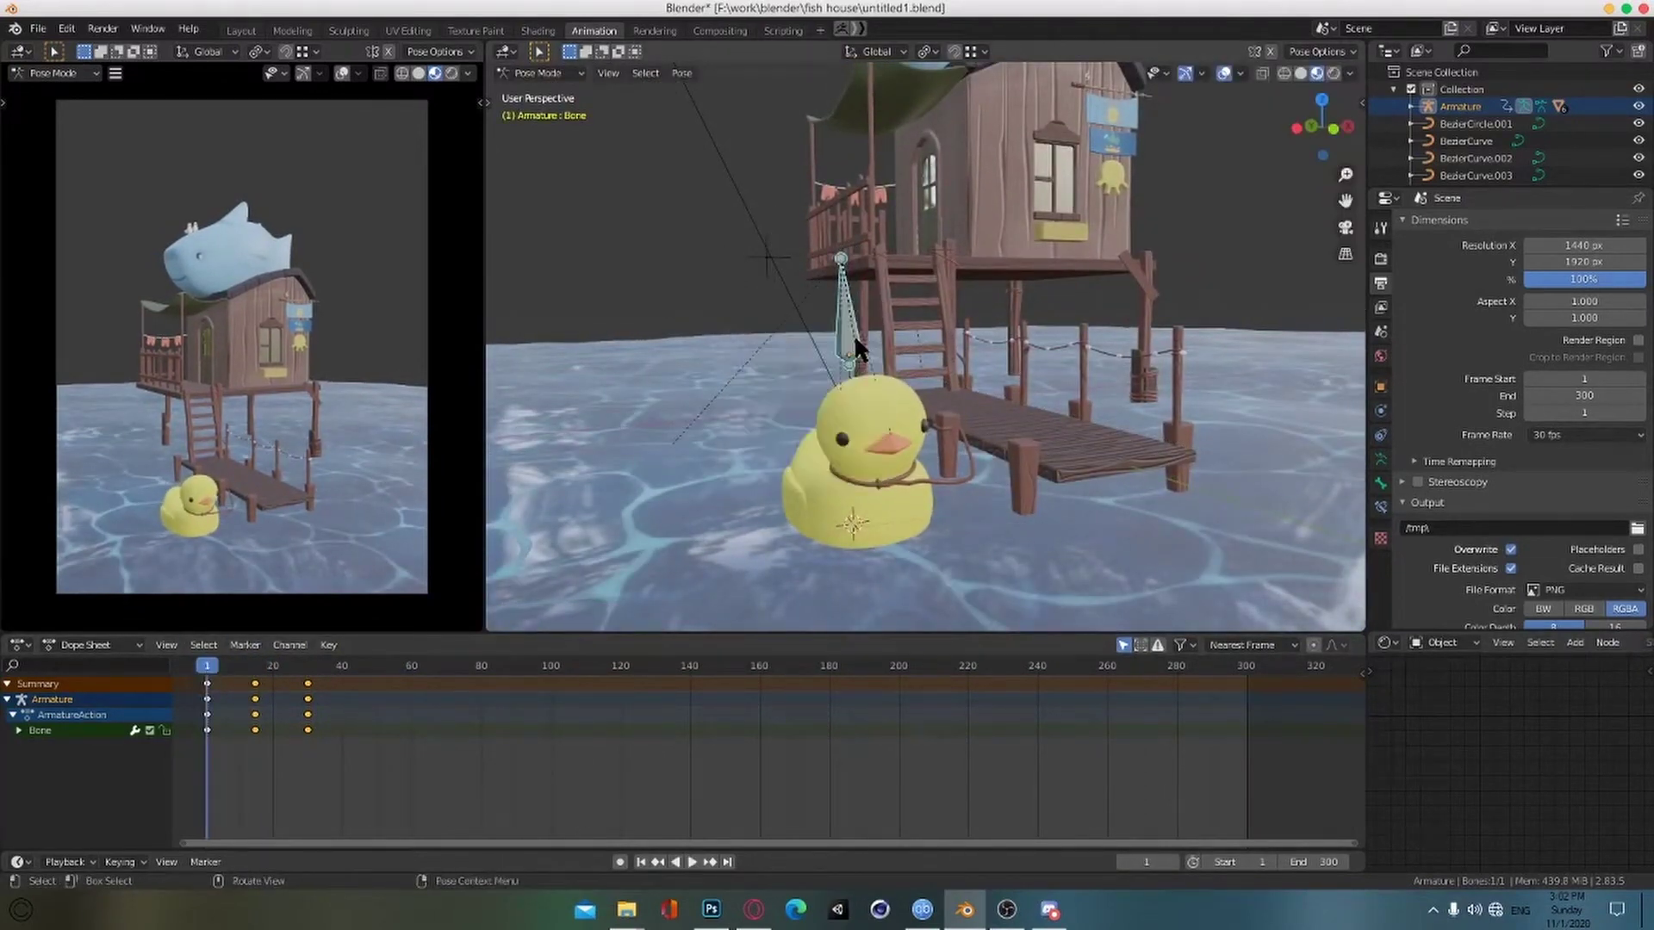
{"action": "key", "text": "i"}
{"action": "left_click", "coordinate": [740, 423]}
Step: Rotate the bone slightly at frame 15 and insert its rotation keyframe there
{"action": "left_click", "coordinate": [255, 667]}
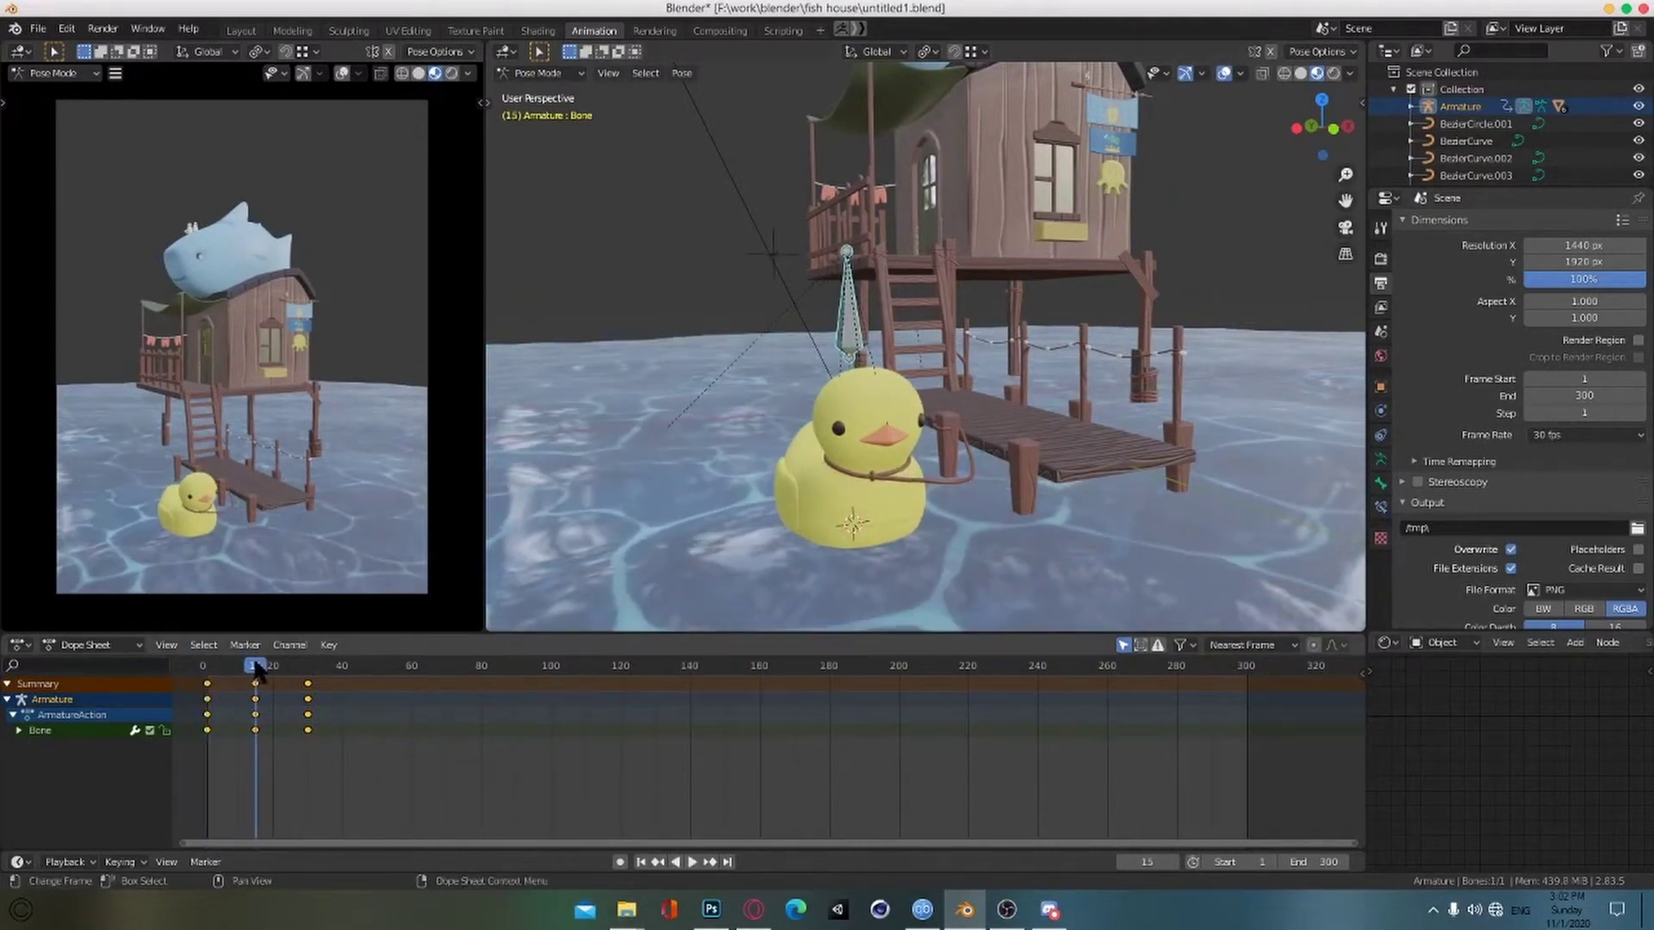
{"action": "left_click", "coordinate": [945, 347]}
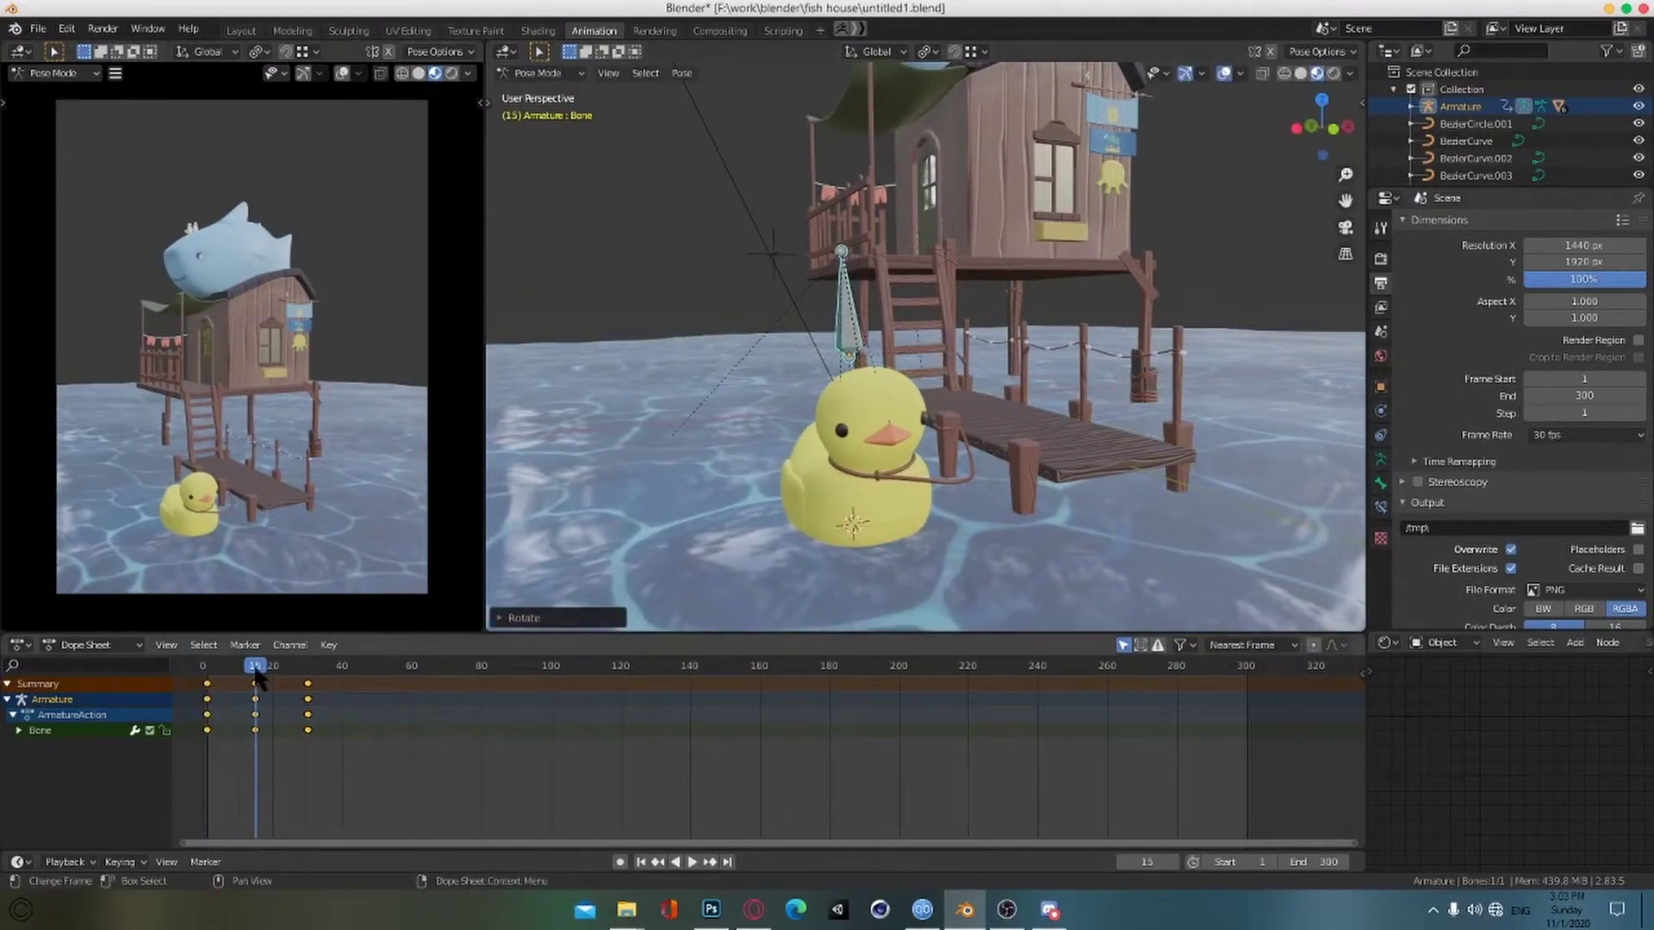
{"action": "key", "text": "i"}
{"action": "left_click", "coordinate": [791, 419]}
Step: Expand the bone's channels in the Dope Sheet and copy its X Quaternion Rotation keyframe from frame 1 to frame 30
{"action": "left_click_drag", "start_coordinate": [251, 669], "coordinate": [206, 668]}
{"action": "left_click", "coordinate": [19, 730]}
{"action": "scroll", "coordinate": [257, 759], "scroll_direction": "down", "scroll_amount": 2}
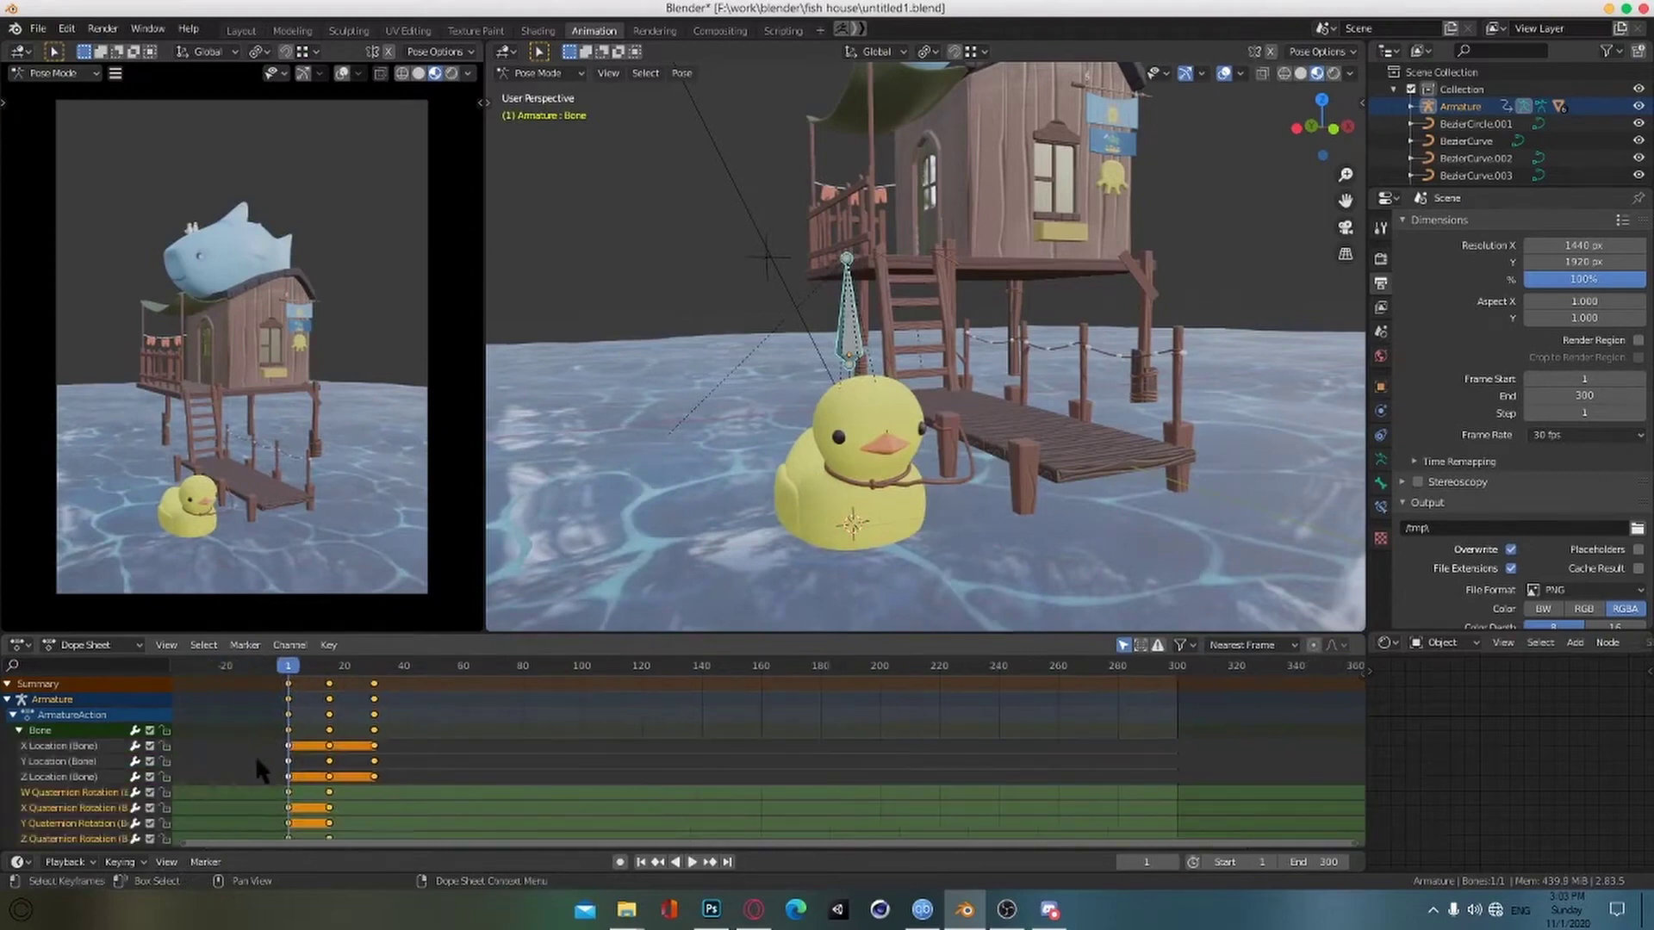
{"action": "left_click", "coordinate": [250, 808]}
{"action": "key", "text": "space"}
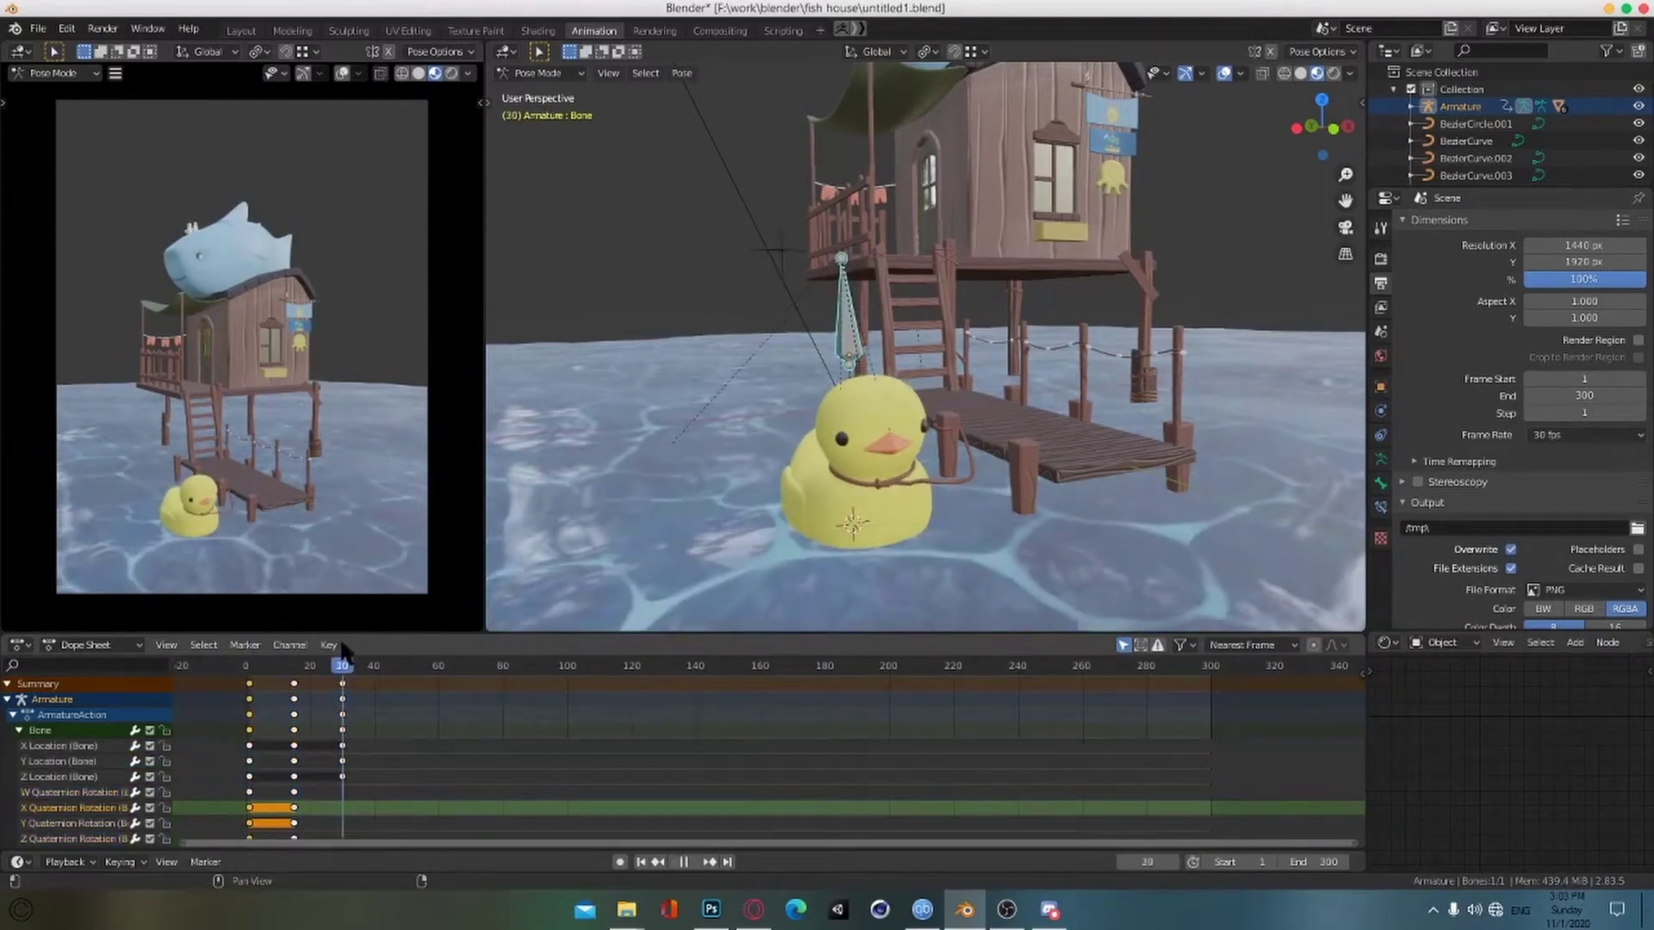
{"action": "key", "text": "ctrl+v"}
Step: Enlarge the Dope Sheet and copy the Y, Z and W Quaternion Rotation keyframes from frame 1 to frame 30
{"action": "scroll", "coordinate": [304, 808], "scroll_direction": "down", "scroll_amount": 3}
{"action": "scroll", "coordinate": [306, 809], "scroll_direction": "up", "scroll_amount": 2}
{"action": "left_click_drag", "start_coordinate": [524, 634], "coordinate": [520, 498]}
{"action": "scroll", "coordinate": [309, 708], "scroll_direction": "up", "scroll_amount": 2}
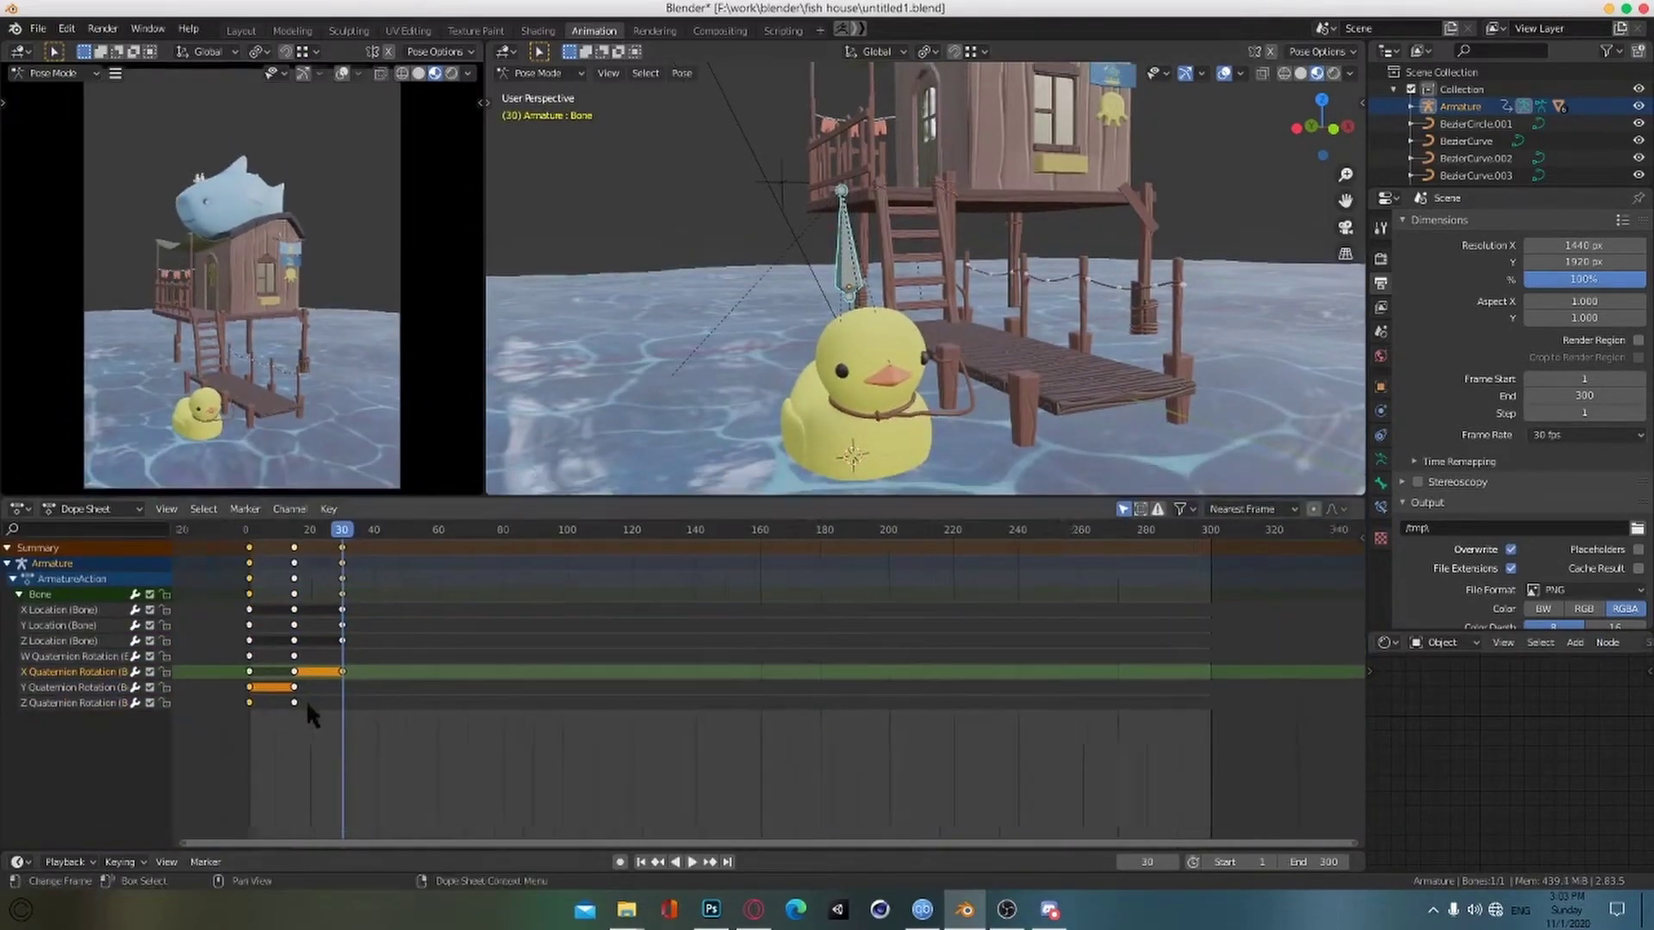
{"action": "left_click", "coordinate": [206, 688]}
{"action": "left_click", "coordinate": [207, 703]}
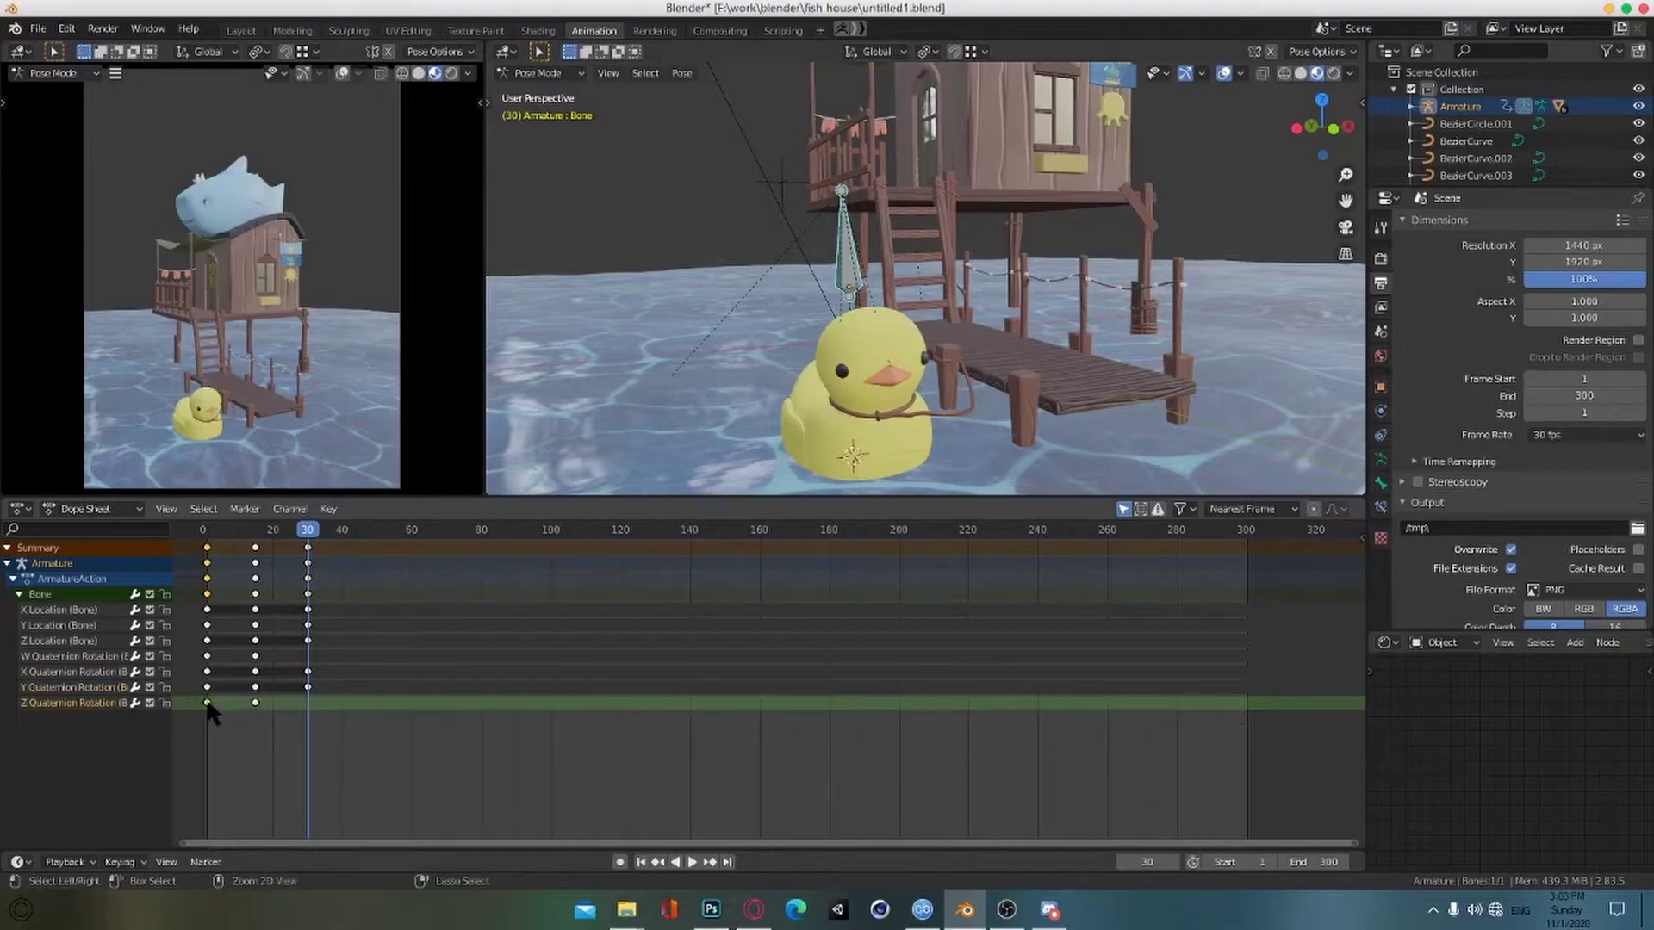
{"action": "left_click", "coordinate": [208, 656]}
{"action": "key", "text": "ctrl+c"}
{"action": "key", "text": "ctrl+v"}
Step: Save the file, play the motion up to frame 45, and copy all the frame 15 keyframes to frame 45
{"action": "left_click_drag", "start_coordinate": [308, 530], "coordinate": [311, 534]}
{"action": "key", "text": "ctrl+s"}
{"action": "key", "text": "space"}
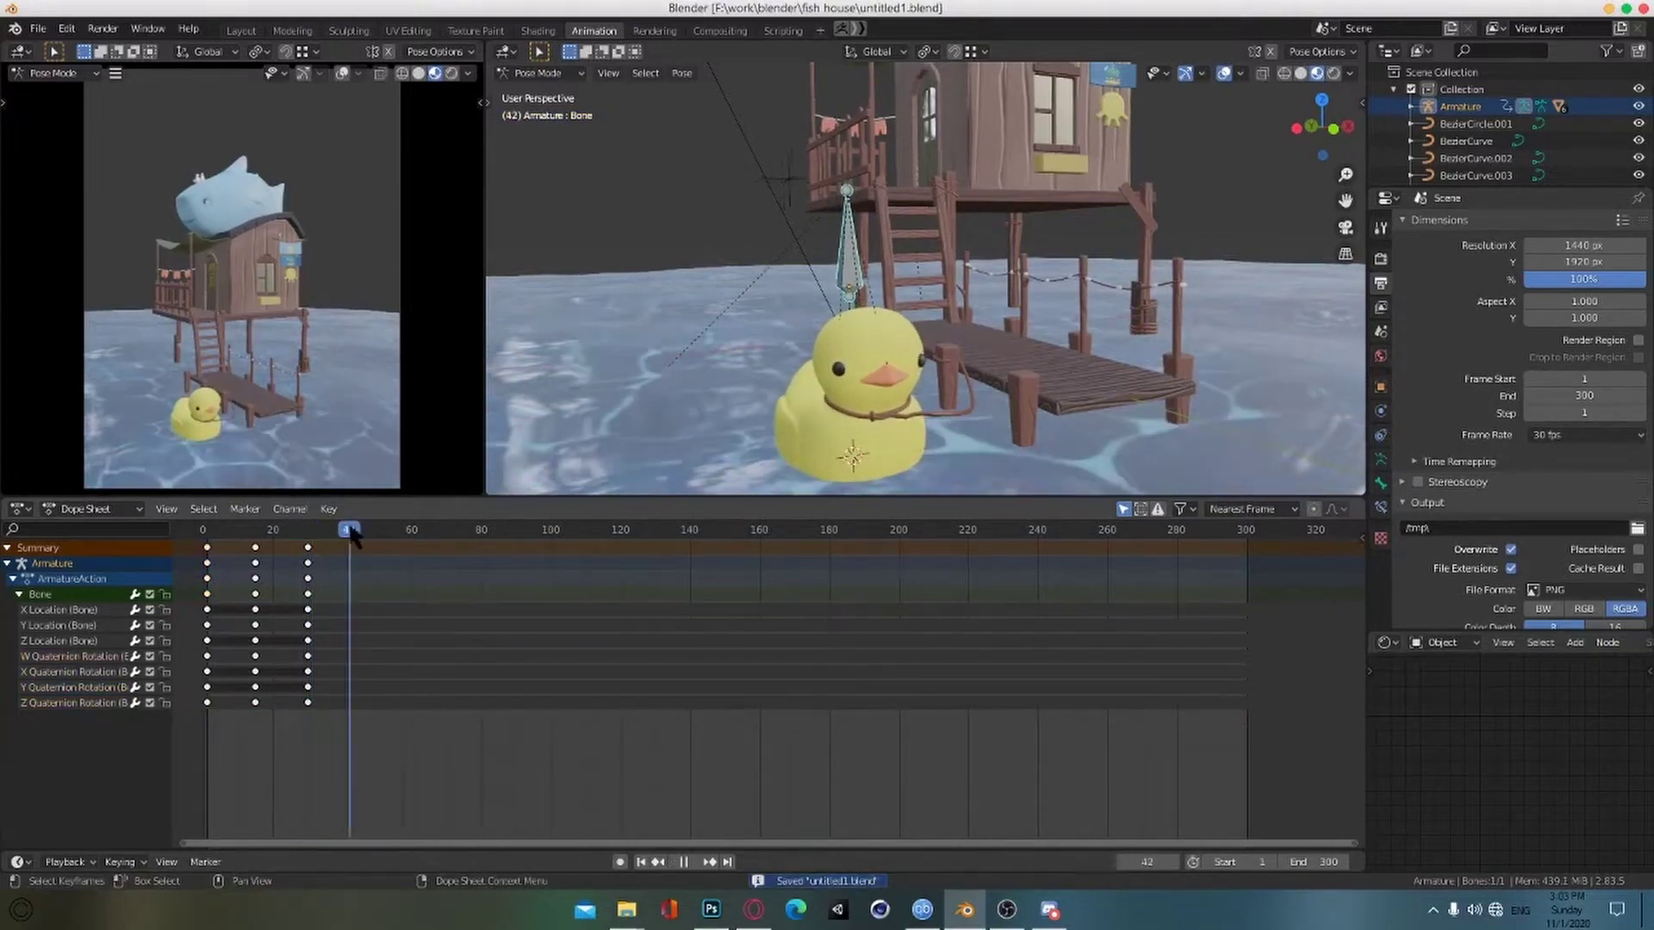
{"action": "key", "text": "space"}
{"action": "left_click", "coordinate": [255, 548]}
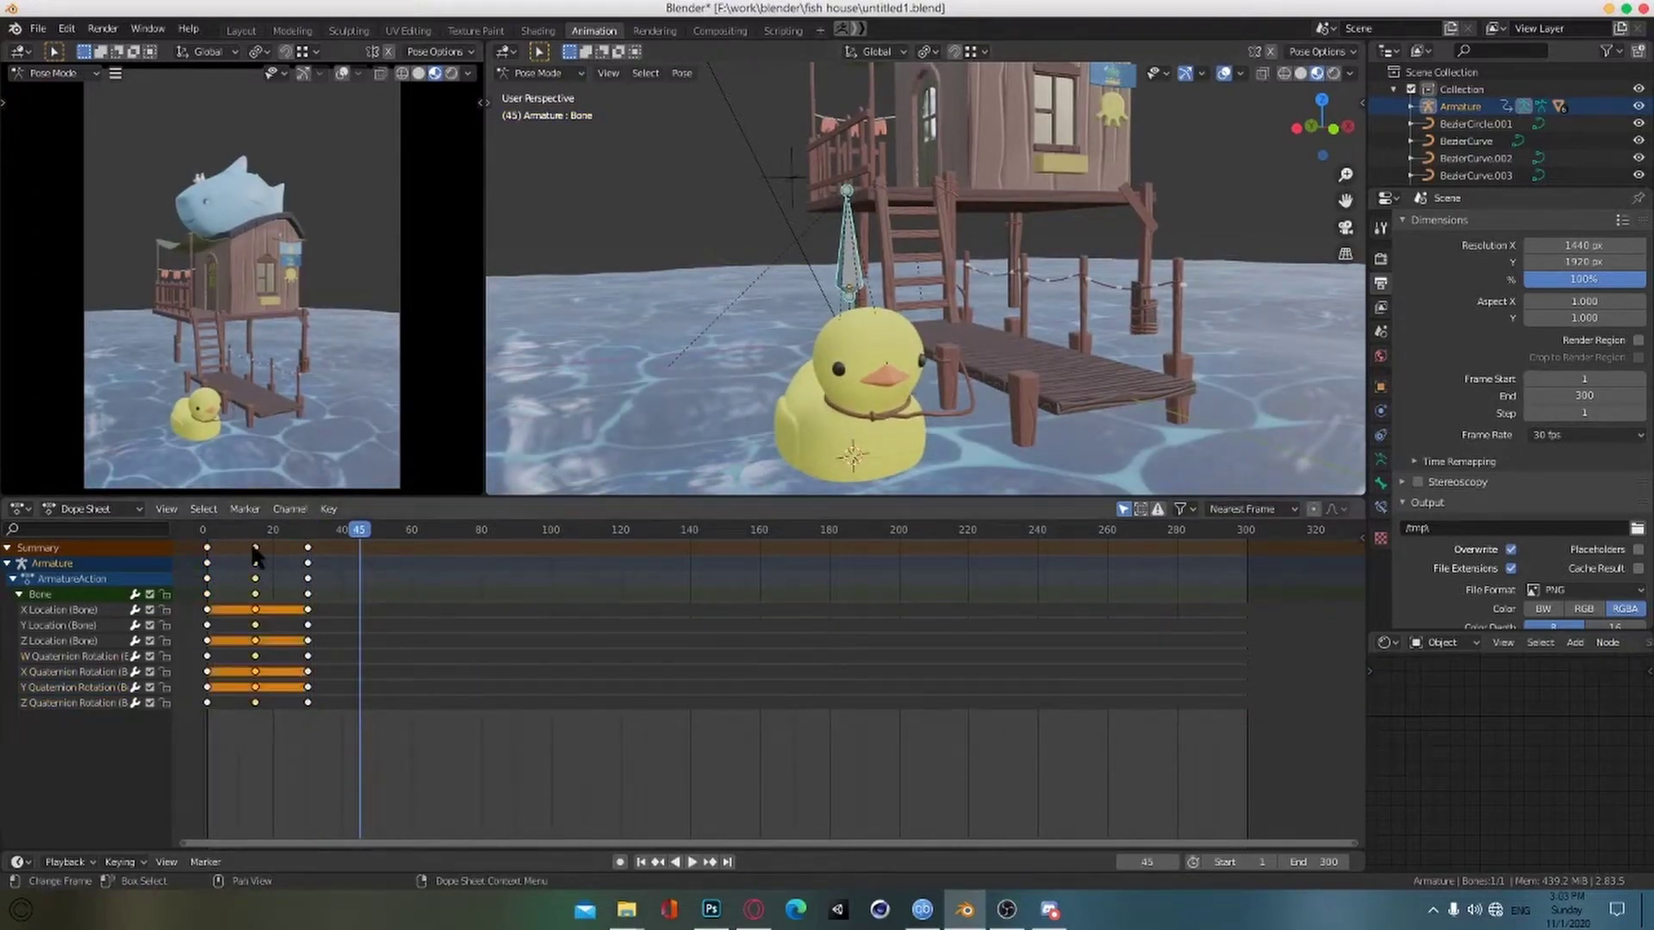
{"action": "key", "text": "ctrl+c"}
{"action": "key", "text": "ctrl+v"}
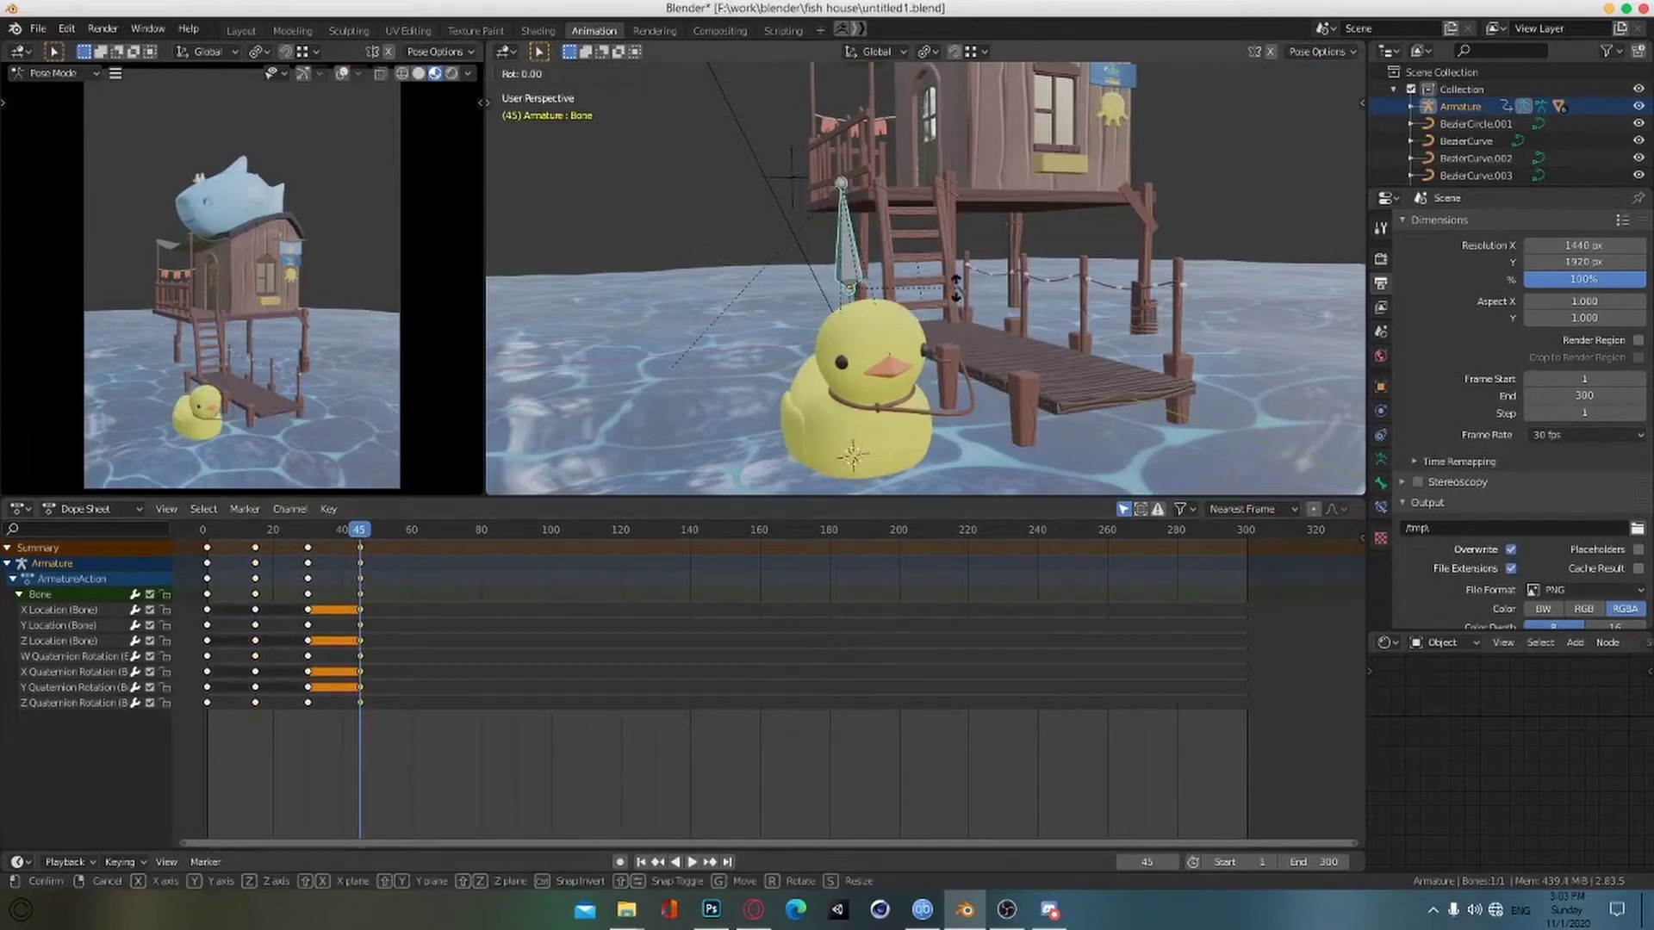
Step: Tilt the bone at frame 45, keyframe its rotation, and scrub back to frame 1 to review the motion
{"action": "left_click", "coordinate": [957, 304]}
{"action": "key", "text": "i"}
{"action": "left_click", "coordinate": [957, 306]}
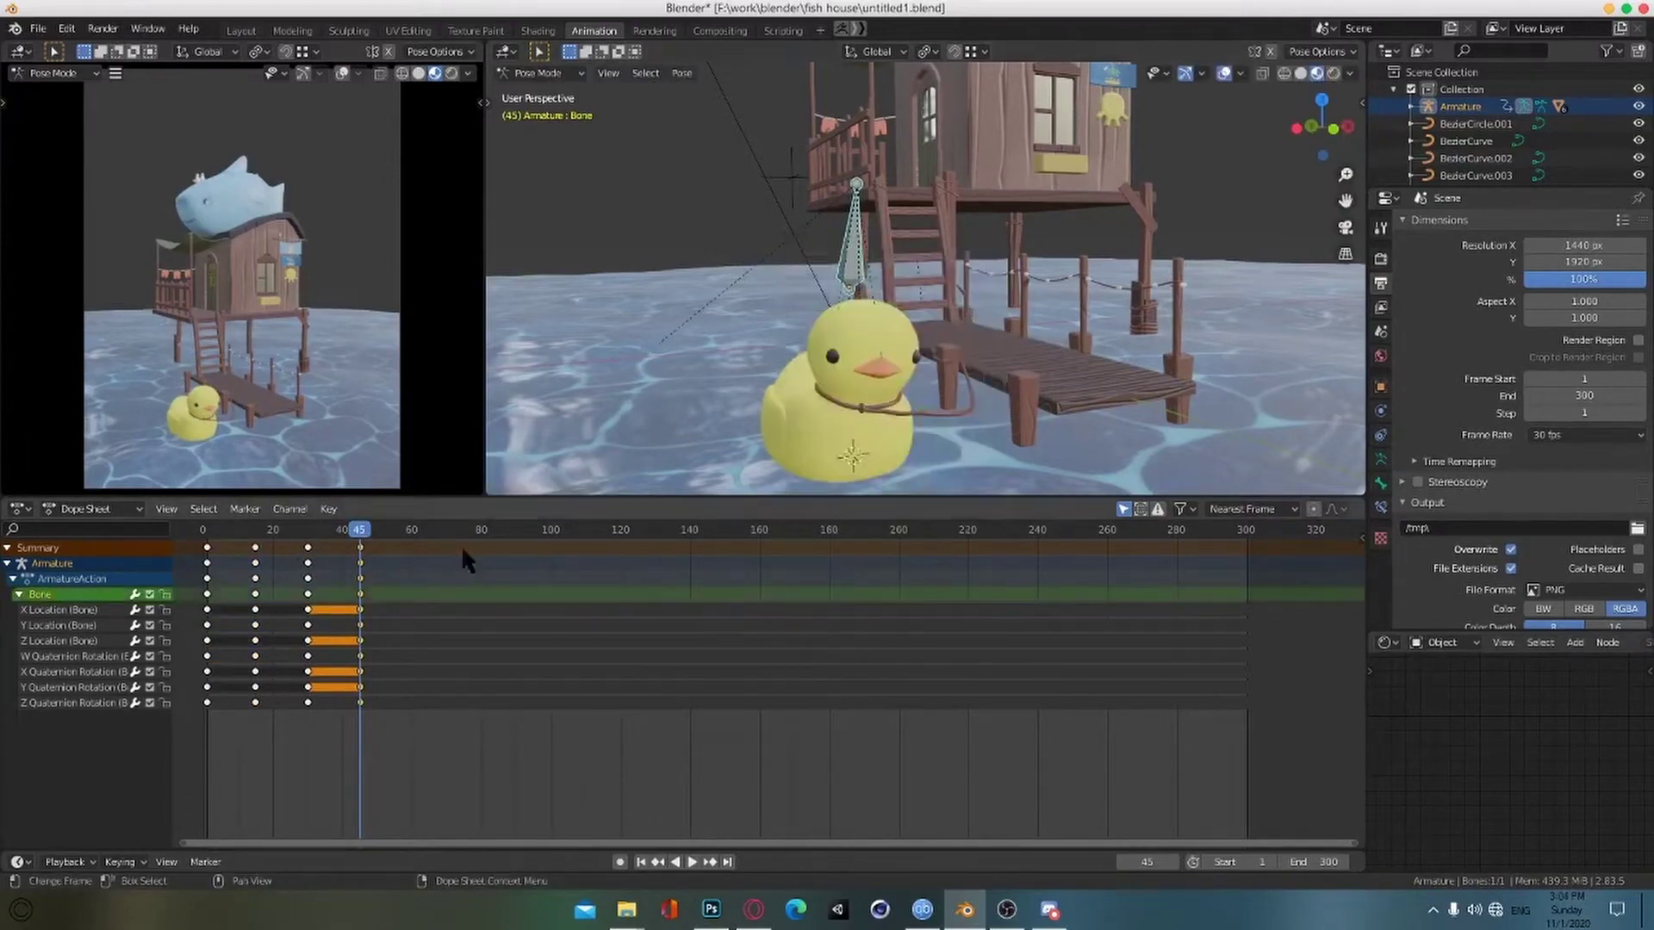
{"action": "left_click_drag", "start_coordinate": [360, 534], "coordinate": [207, 539]}
Step: Copy the frame 30 keyframes to frame 60, save the file, and preview the motion
{"action": "left_click", "coordinate": [308, 549]}
{"action": "key", "text": "ctrl+c"}
{"action": "key", "text": "ctrl+v"}
{"action": "key", "text": "ctrl+s"}
{"action": "key", "text": "space"}
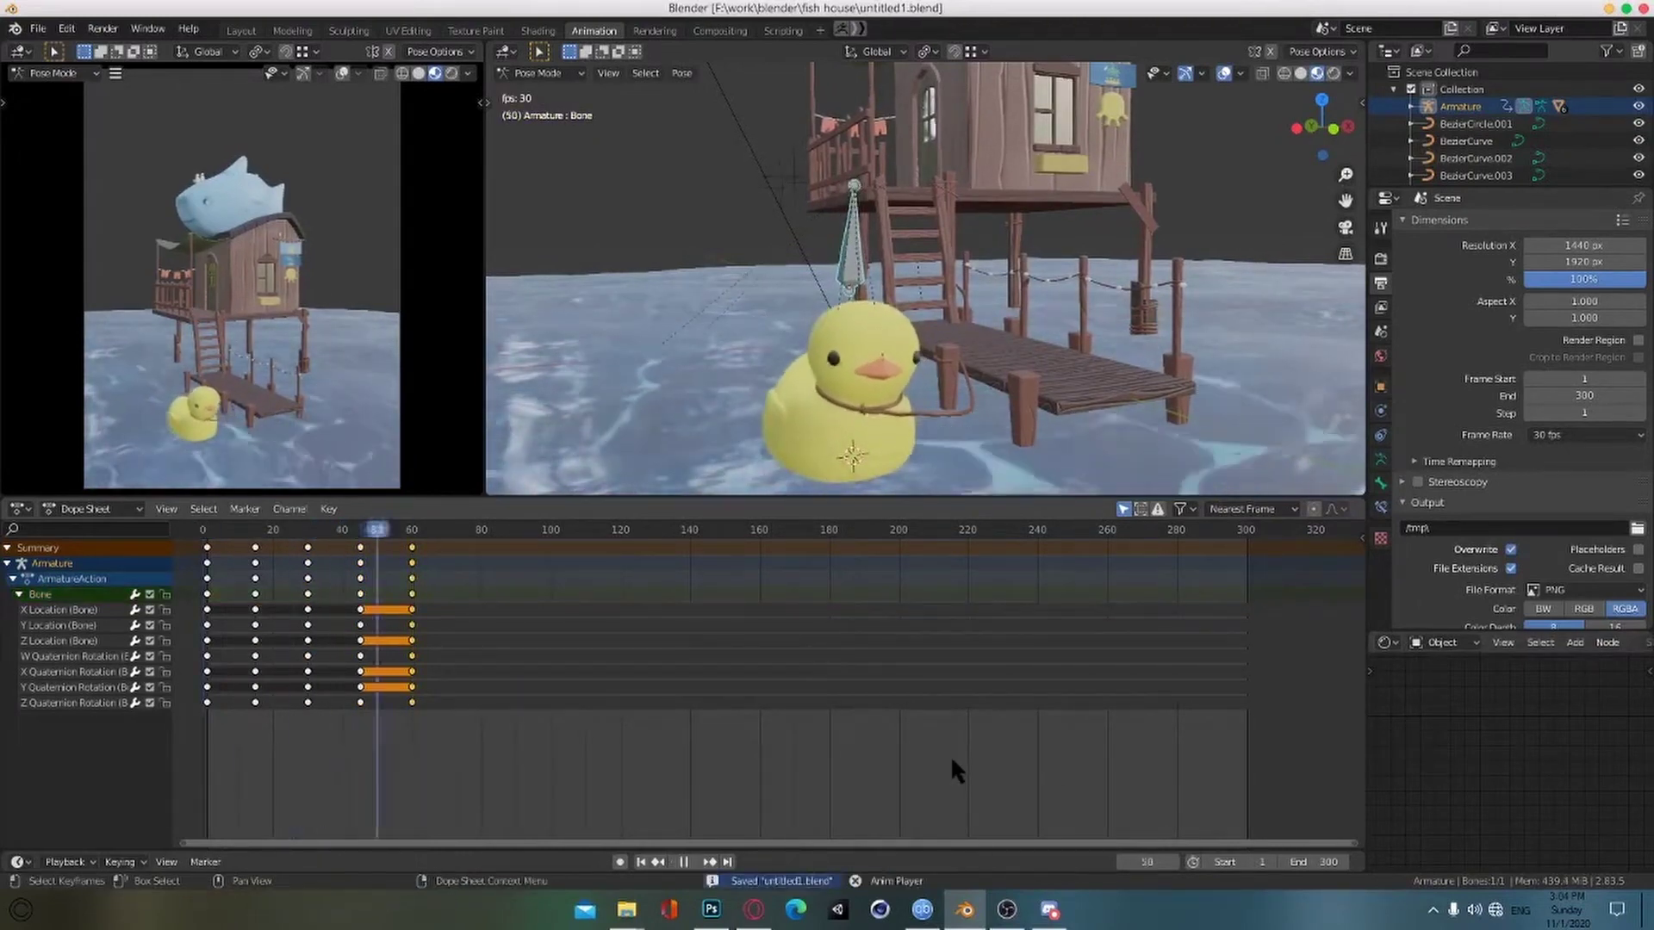
{"action": "key", "text": "Escape"}
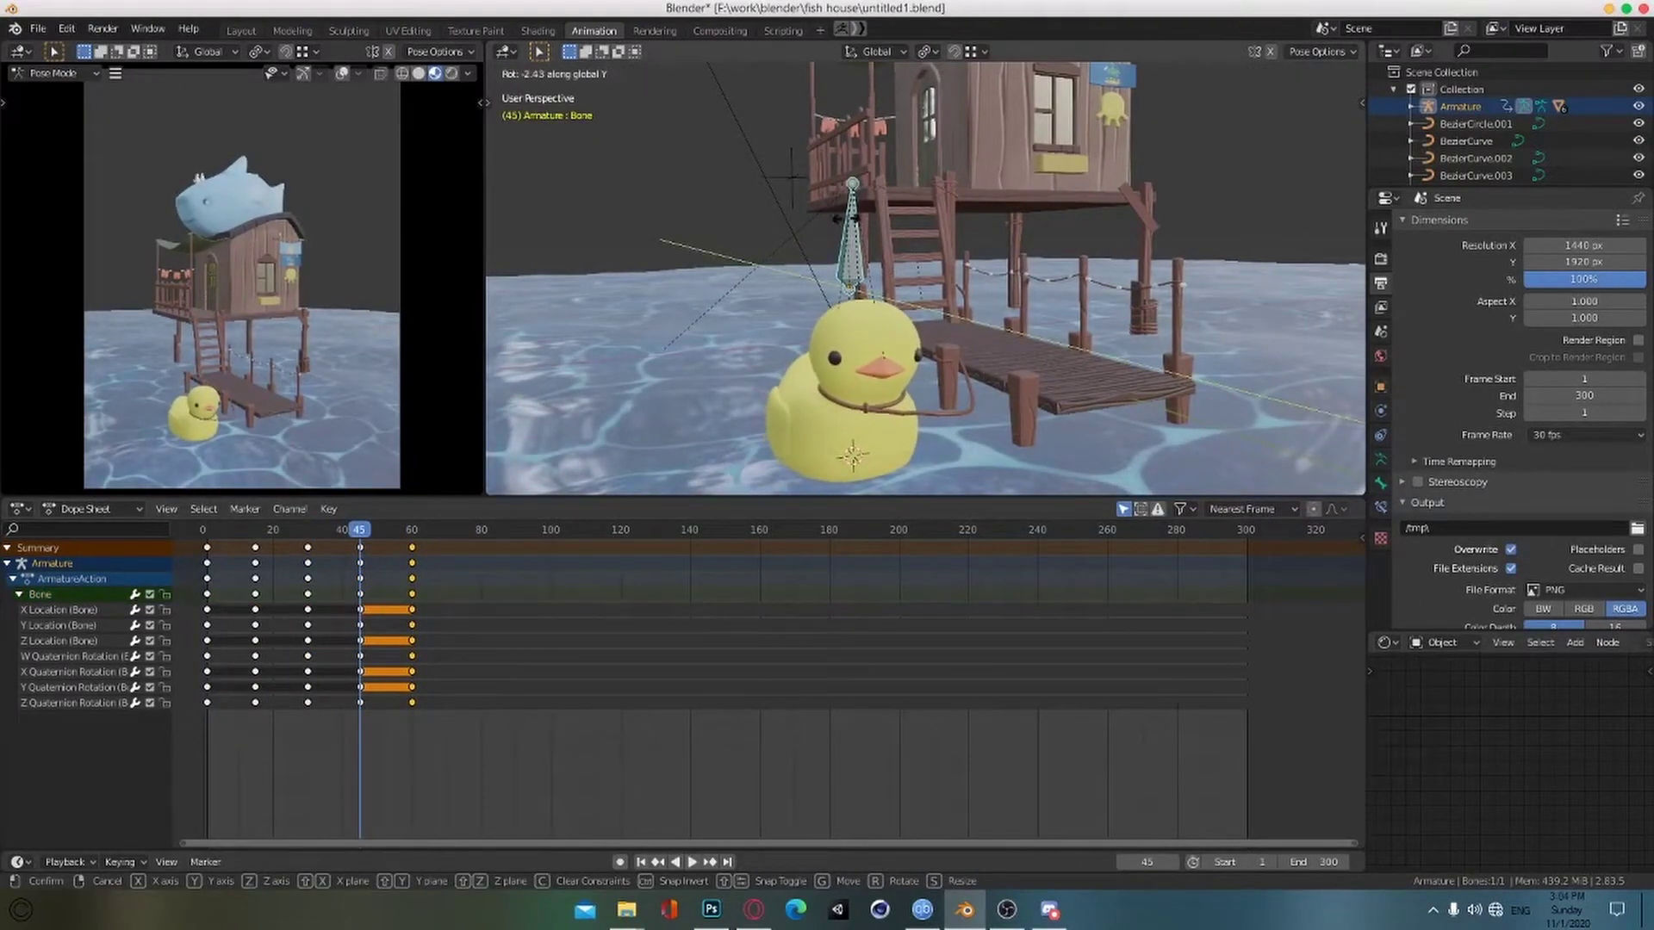
Step: Rotate the bone about -2.4° about global Y at frame 45, update its rotation keyframe, and replay the motion
{"action": "left_click", "coordinate": [848, 220]}
{"action": "key", "text": "ctrl+s"}
{"action": "key", "text": "i"}
{"action": "left_click", "coordinate": [664, 404]}
{"action": "left_click_drag", "start_coordinate": [345, 536], "coordinate": [210, 550]}
{"action": "key", "text": "space"}
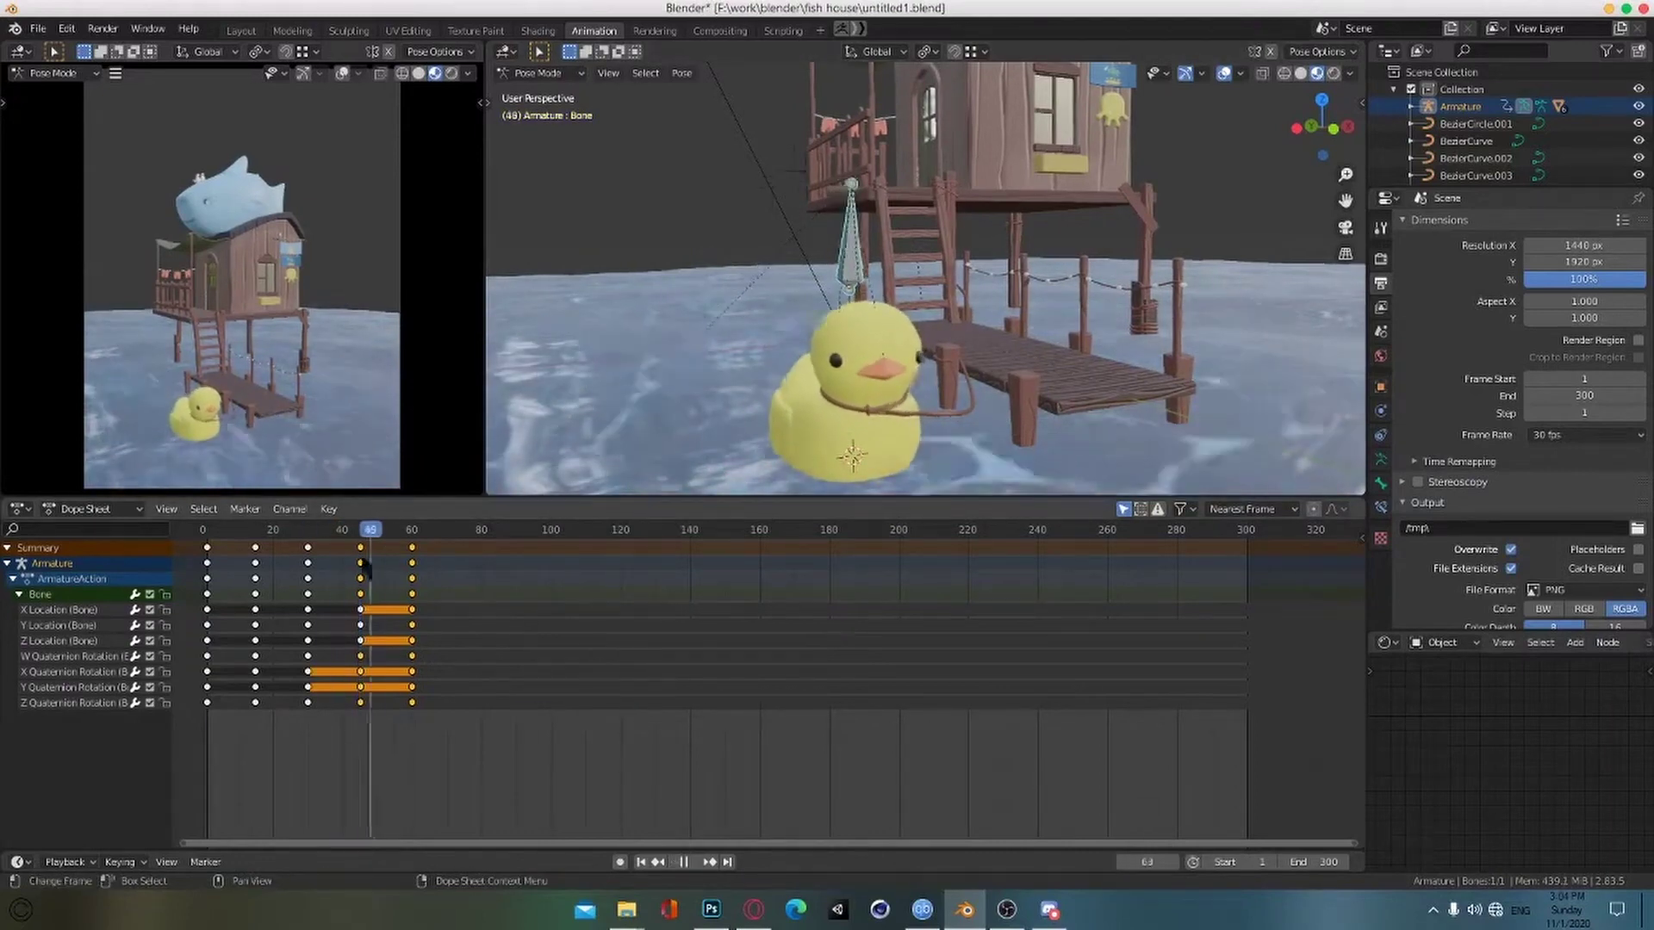
{"action": "key", "text": "space"}
Step: Adjust the bone's tilt about global Y at frame 15, play the motion, and save the file
{"action": "left_click_drag", "start_coordinate": [346, 536], "coordinate": [256, 536]}
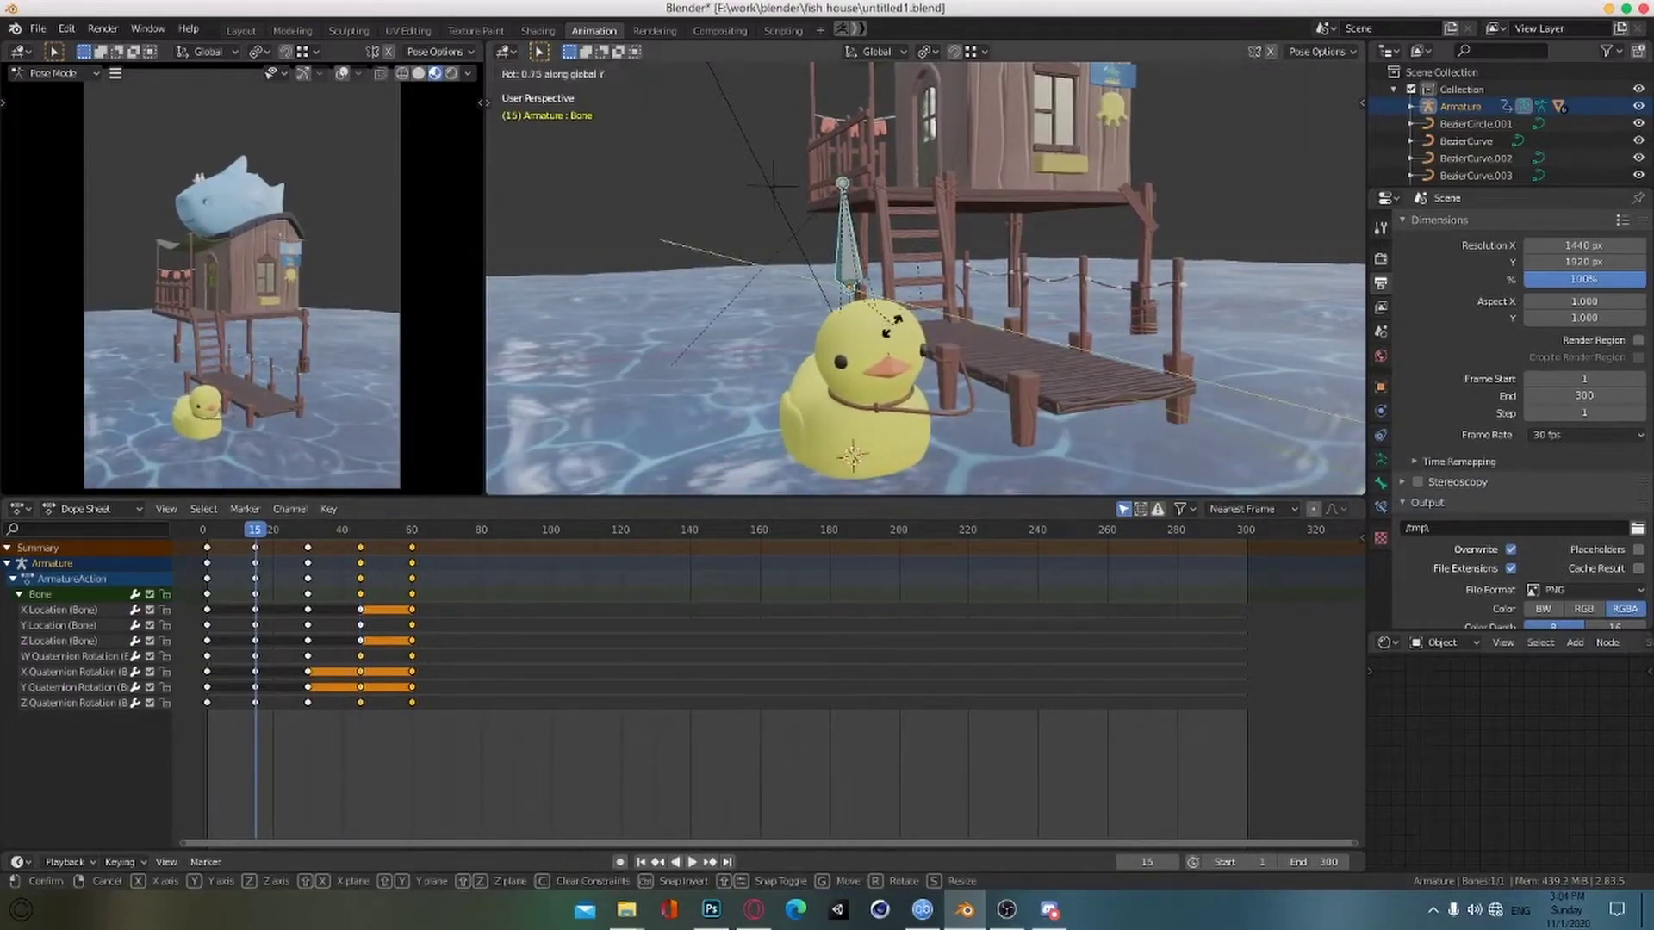
{"action": "key", "text": "space"}
{"action": "left_click", "coordinate": [387, 804]}
{"action": "key", "text": "ctrl+s"}
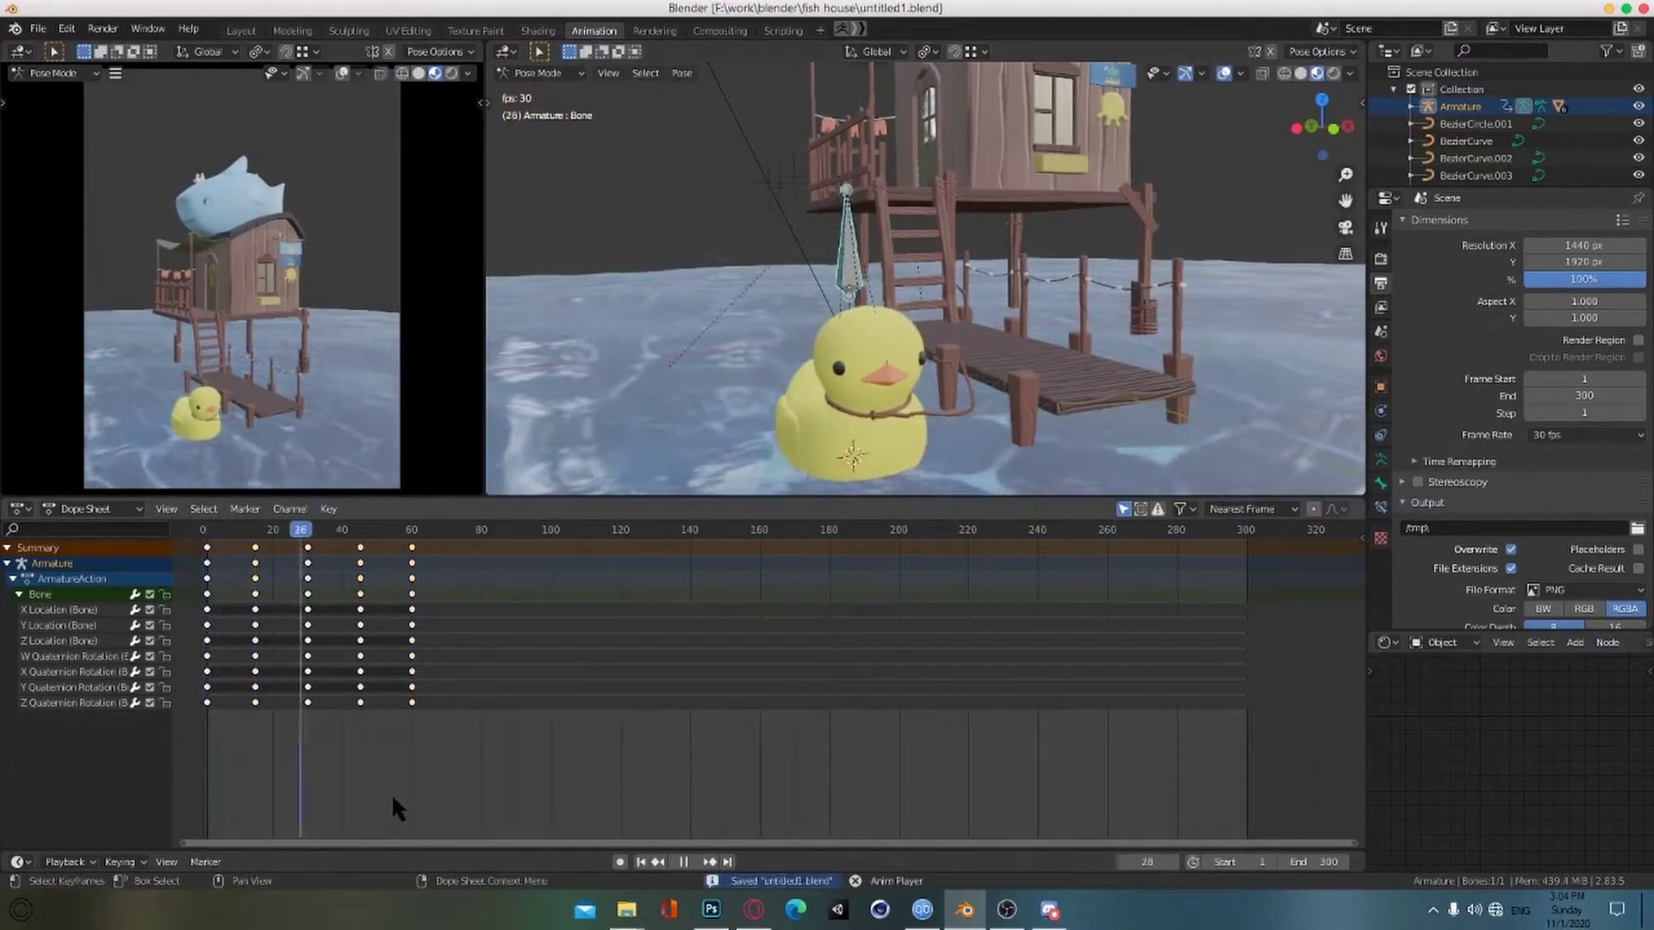
Step: Copy the bone's keyframes from frames 15 to 60 and paste the block at frames 75 and 135
{"action": "left_click", "coordinate": [412, 532]}
{"action": "left_click_drag", "start_coordinate": [463, 731], "coordinate": [242, 548]}
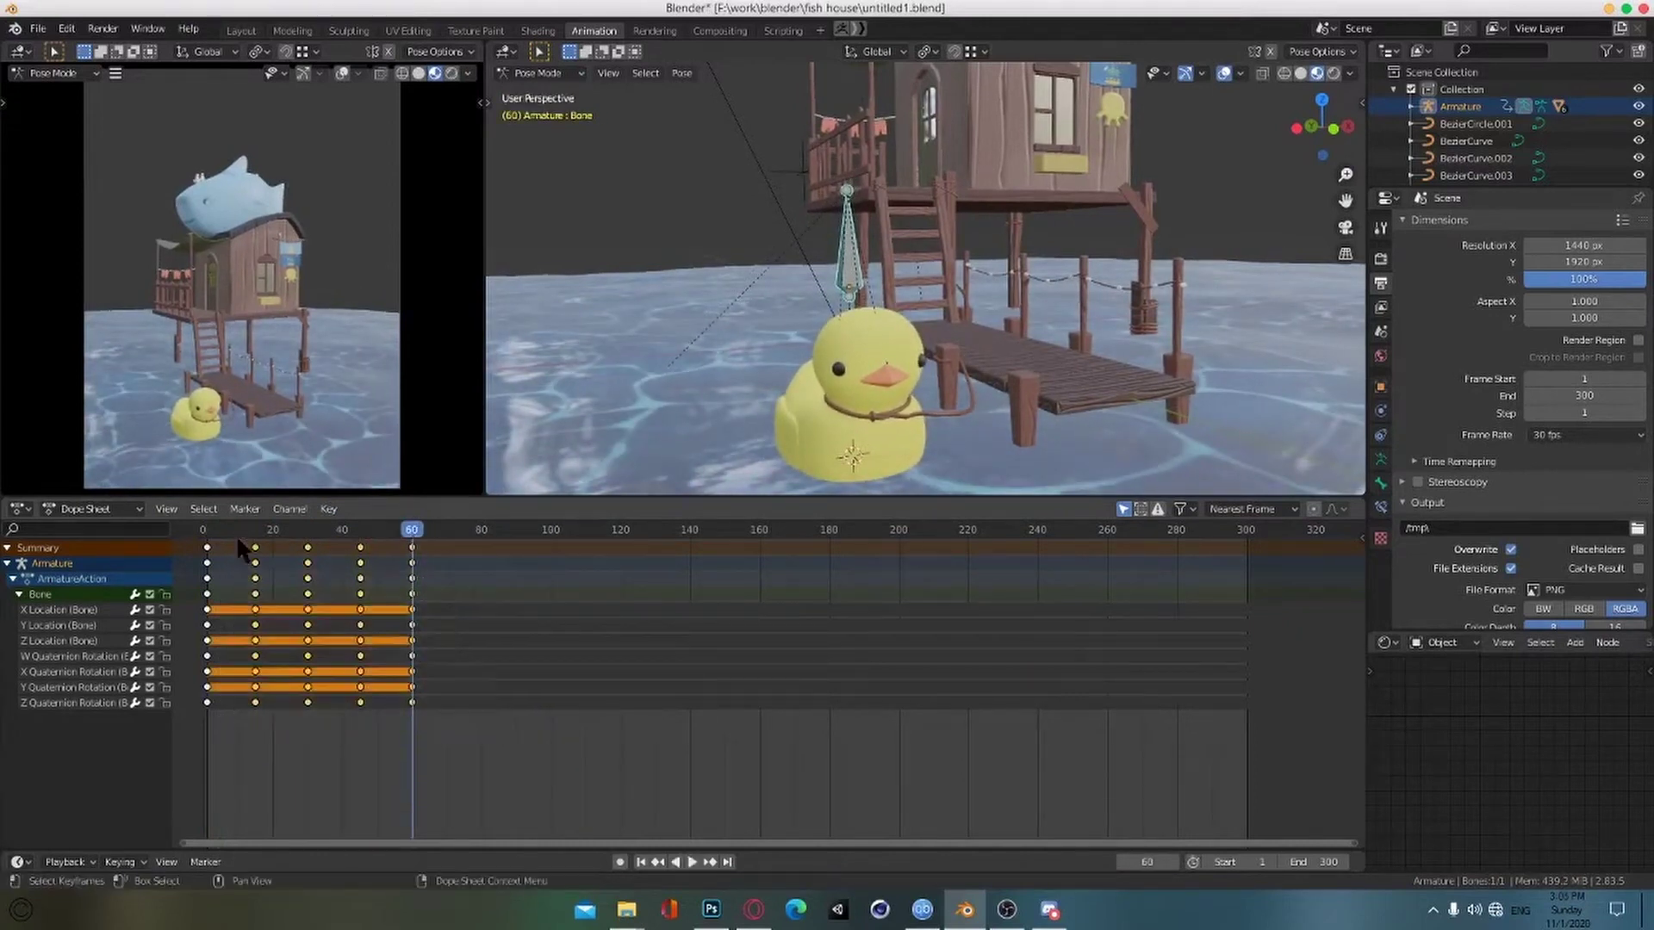
{"action": "key", "text": "space"}
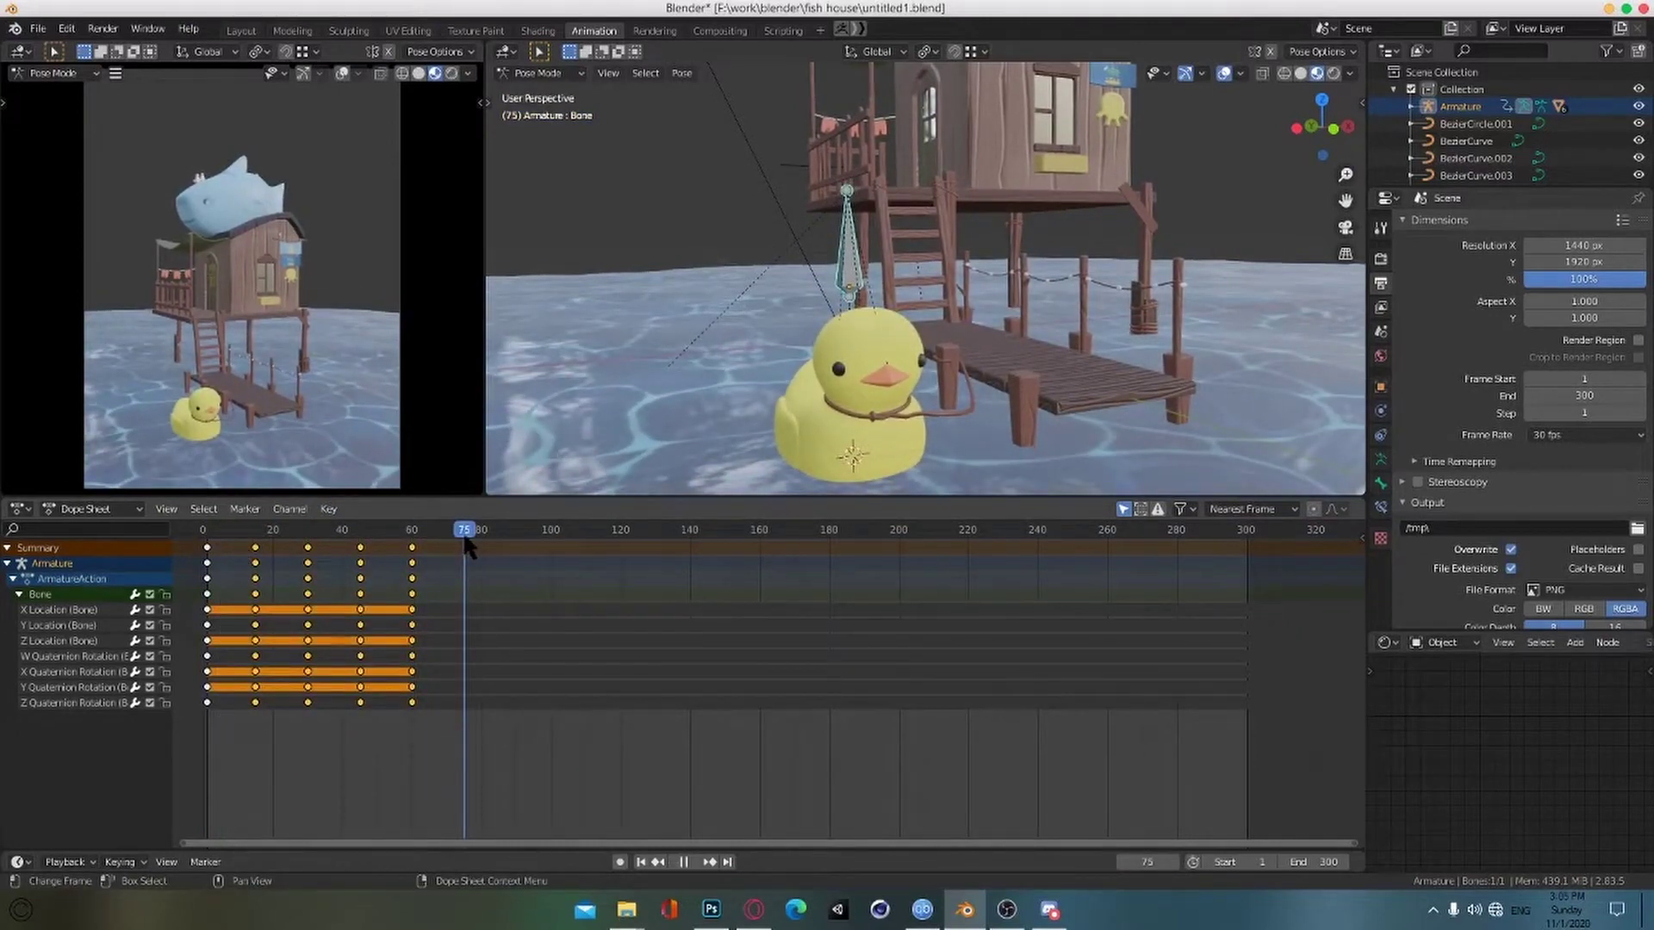
{"action": "key", "text": "ctrl+v"}
{"action": "left_click_drag", "start_coordinate": [466, 535], "coordinate": [673, 537]}
{"action": "key", "text": "ctrl+v"}
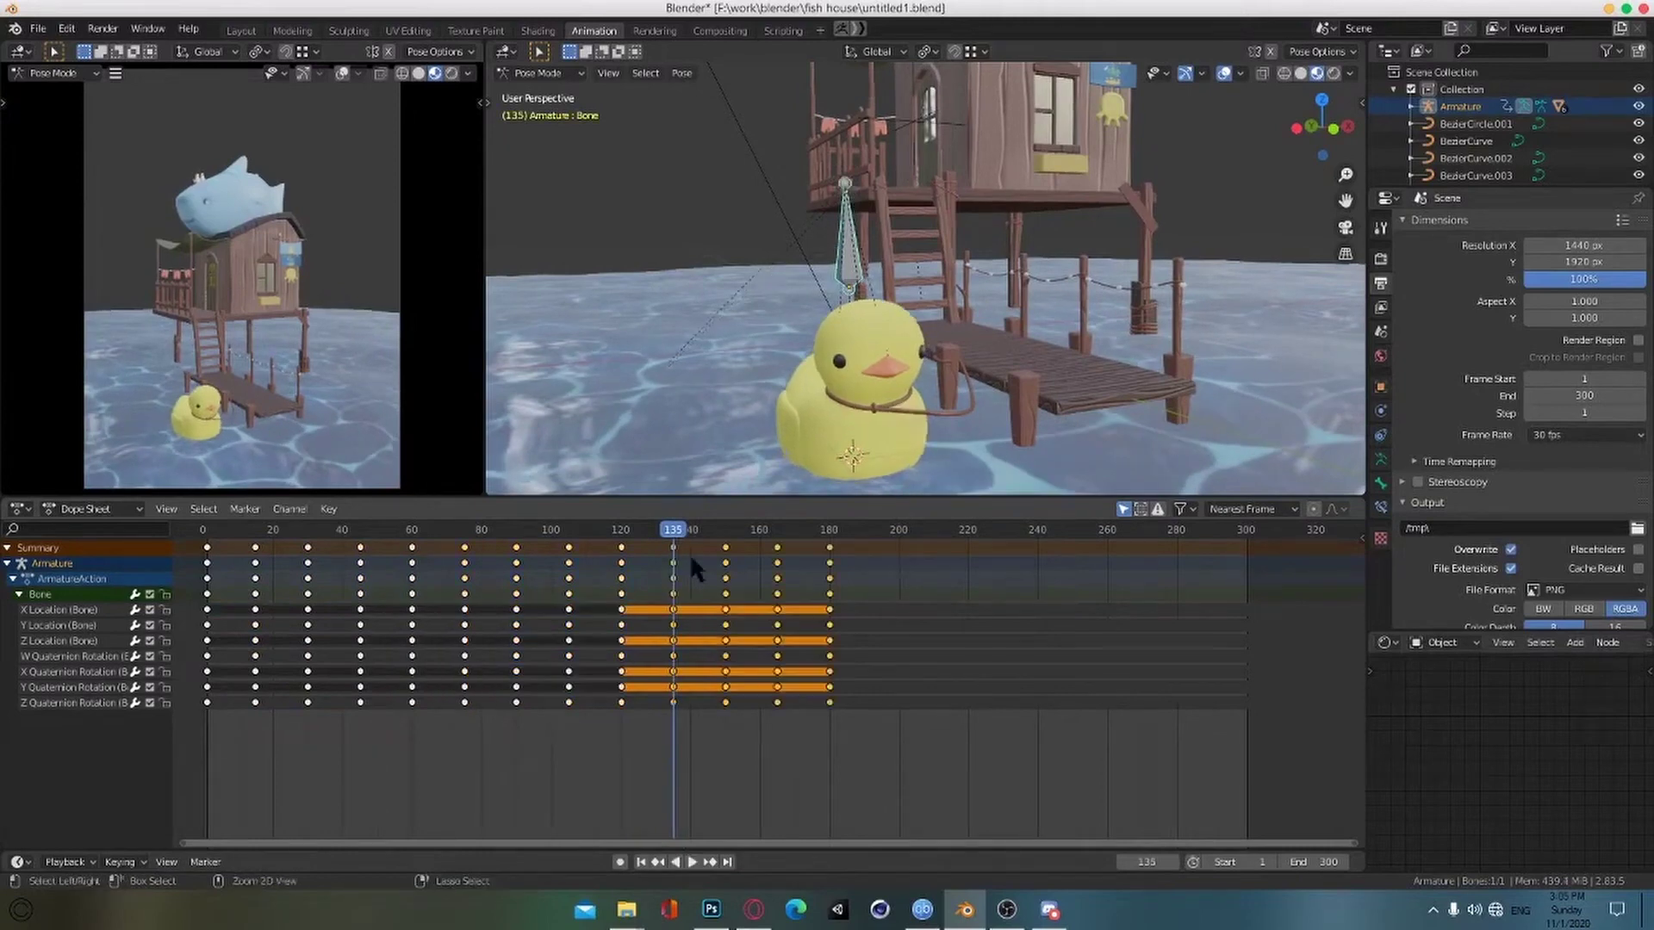
Step: Paste the copied keyframe block at frames 195 and 255 to fill the timeline to frame 300, and play the animation
{"action": "key", "text": "space"}
{"action": "left_click", "coordinate": [887, 530]}
{"action": "key", "text": "ctrl+v"}
{"action": "left_click", "coordinate": [1092, 532]}
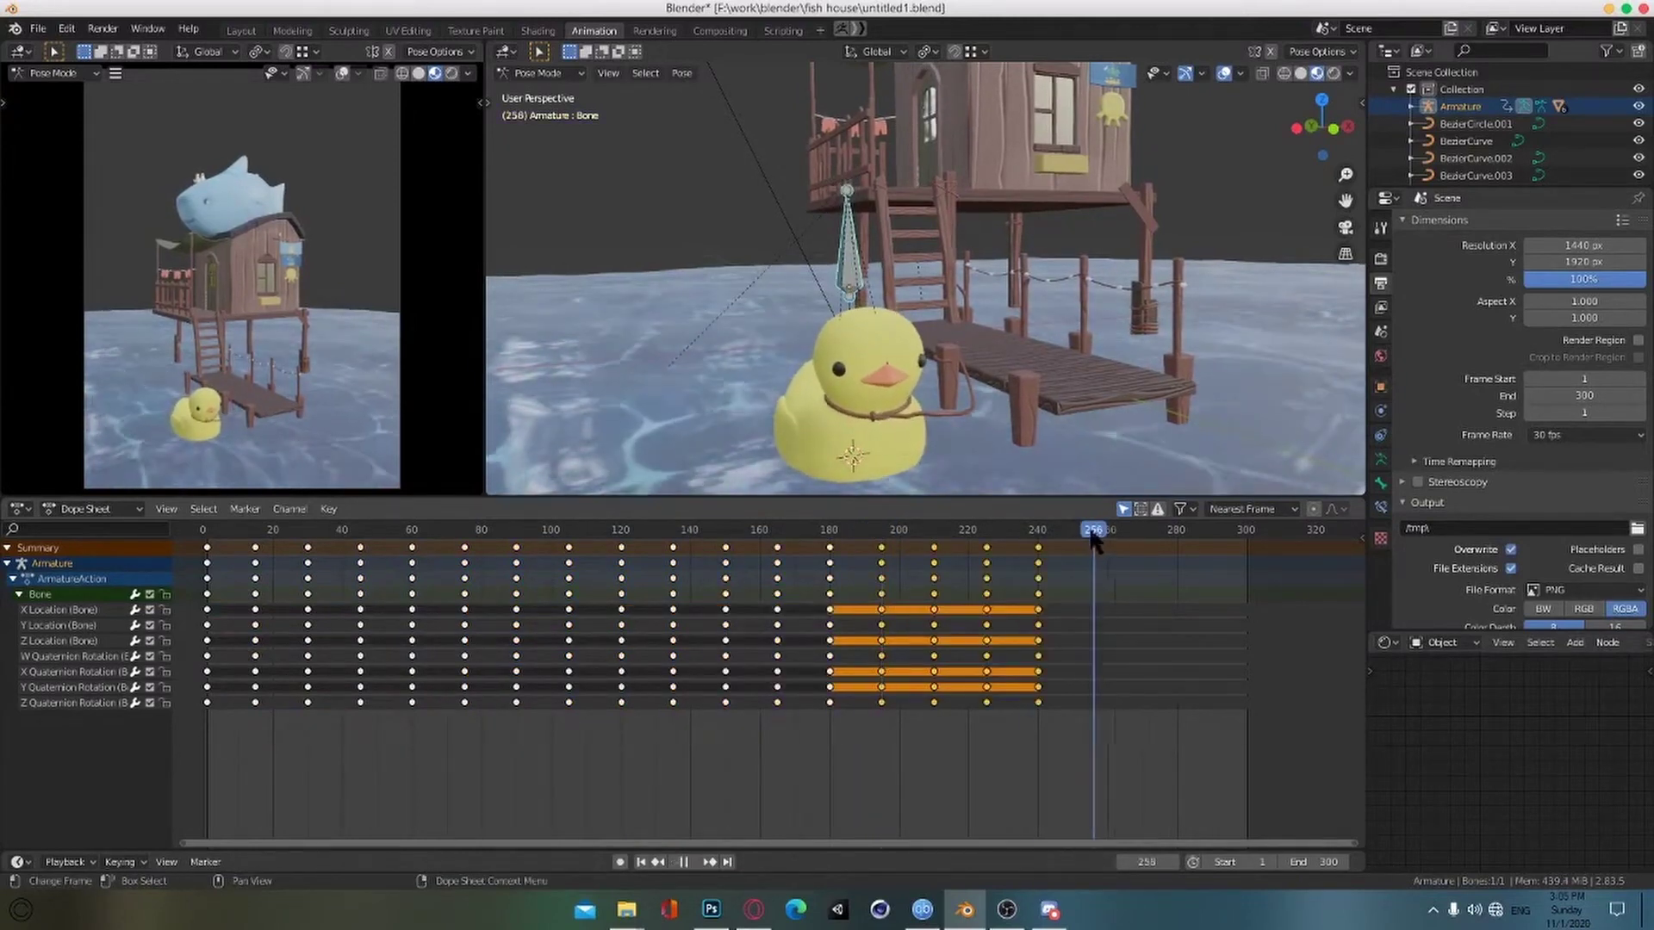
{"action": "key", "text": "shift+d"}
{"action": "left_click", "coordinate": [1085, 584]}
{"action": "key", "text": "space"}
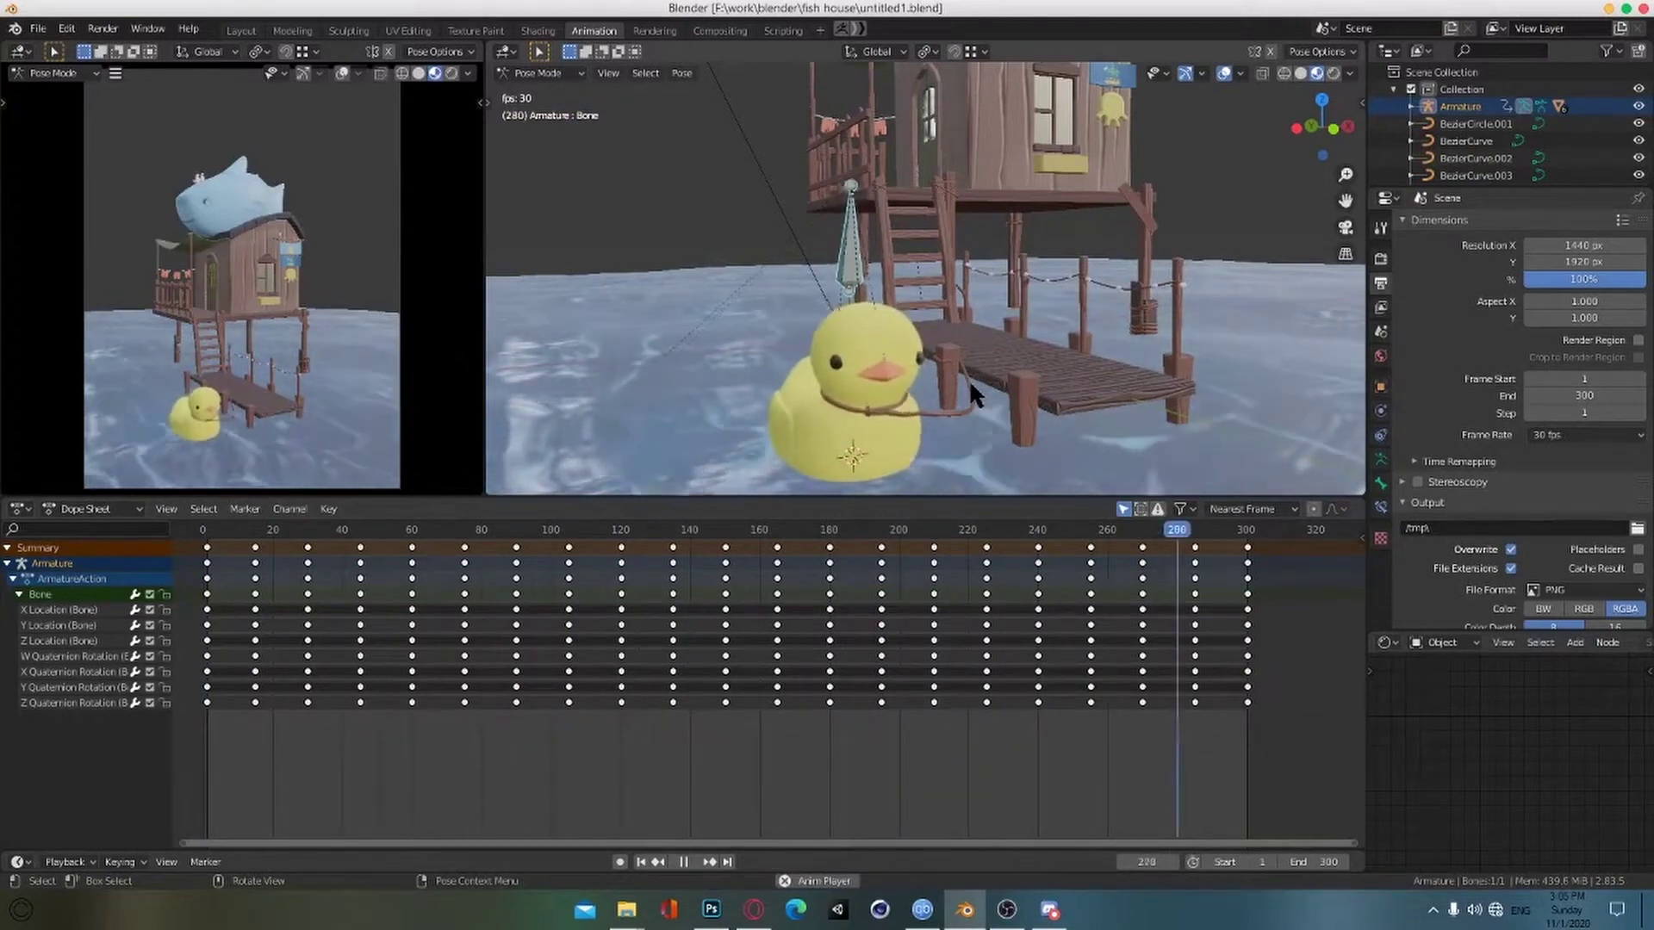
{"action": "key", "text": "space"}
Step: Switch to Object Mode, select the first pair of shorts beside the clothesline post, and save the file
{"action": "middle_click_drag", "start_coordinate": [902, 444], "coordinate": [890, 388], "text": "shift"}
{"action": "scroll", "coordinate": [891, 387], "scroll_direction": "up", "scroll_amount": 4}
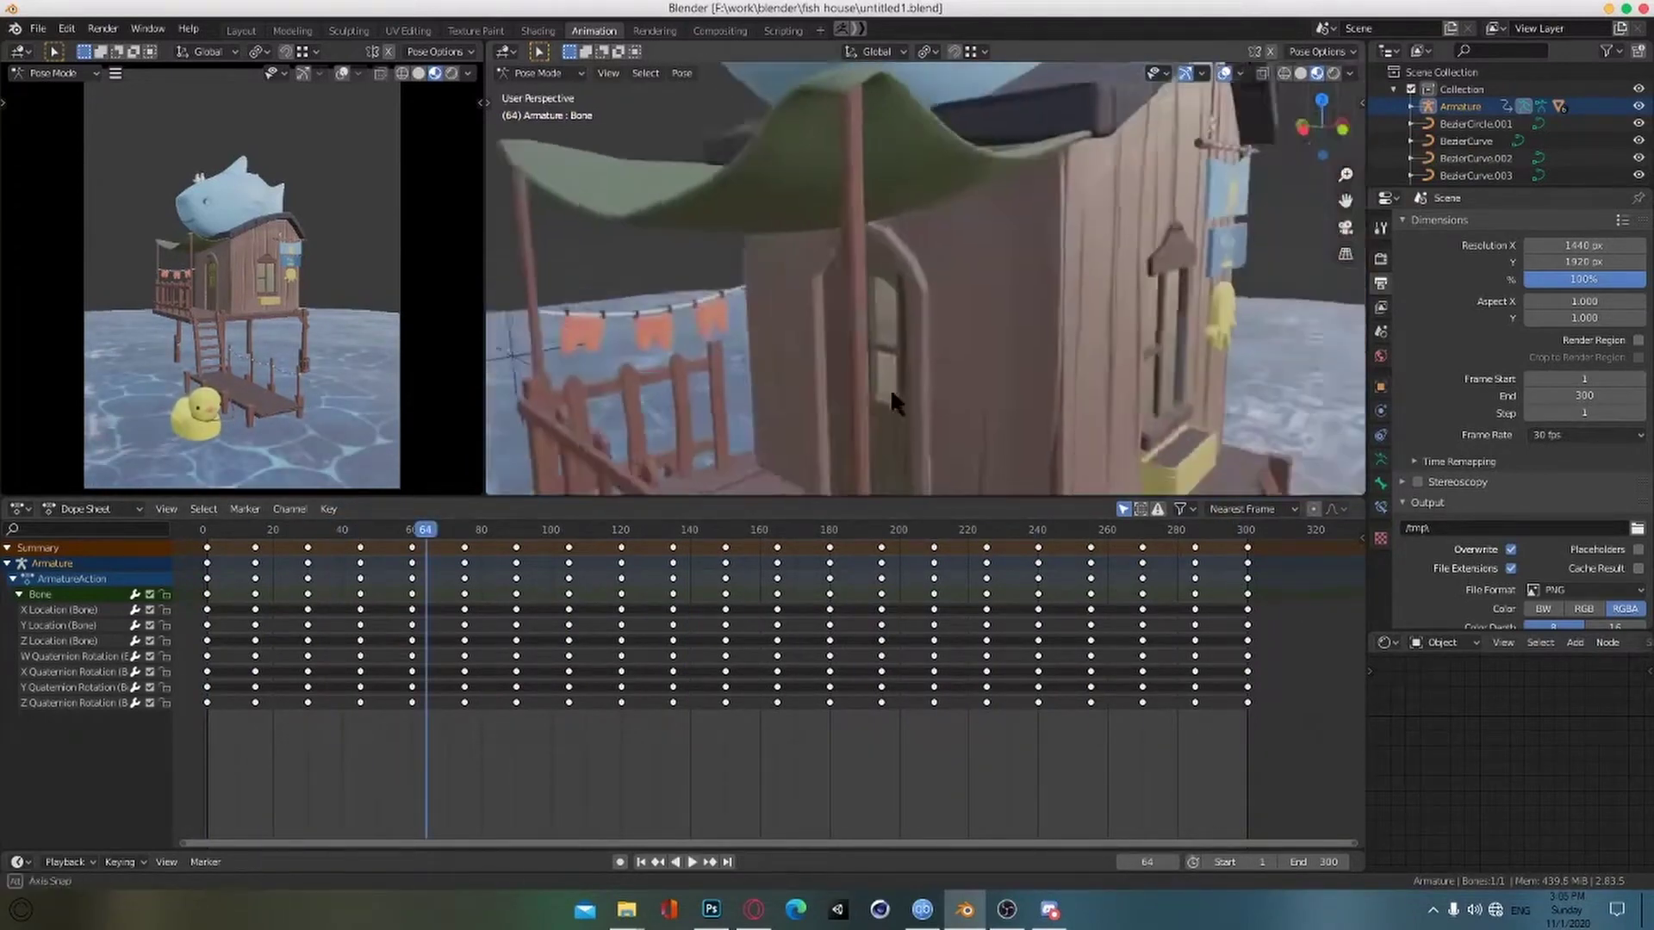
{"action": "scroll", "coordinate": [830, 352], "scroll_direction": "up", "scroll_amount": 2}
{"action": "left_click", "coordinate": [690, 336]}
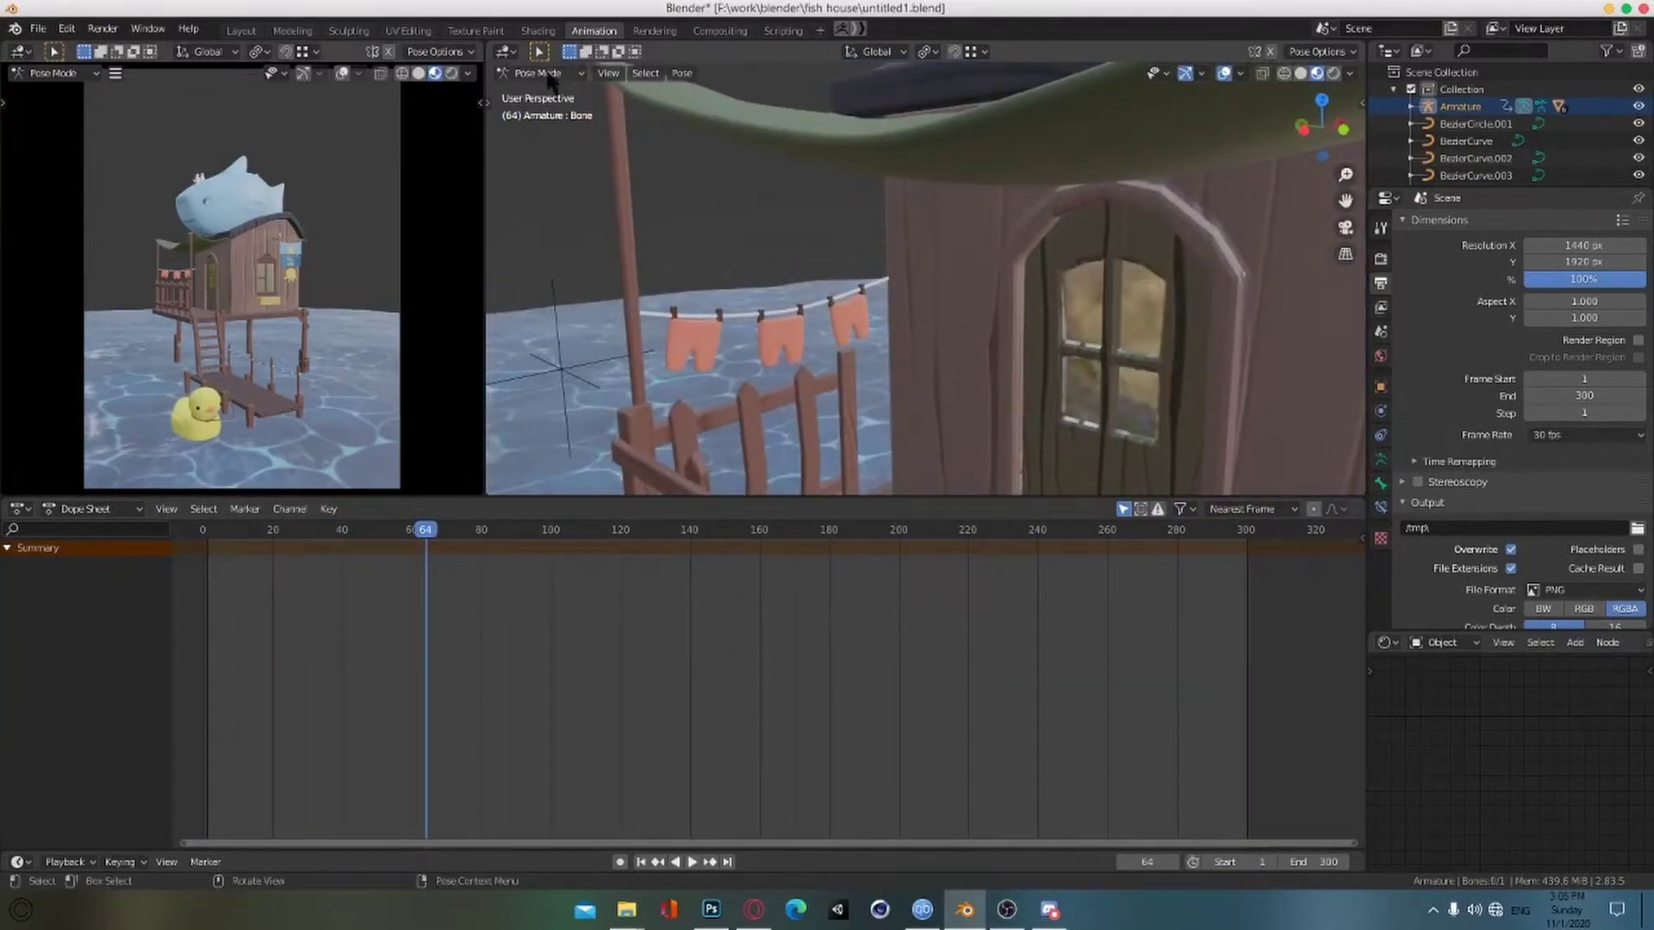
{"action": "middle_click_drag", "start_coordinate": [689, 340], "coordinate": [1016, 429]}
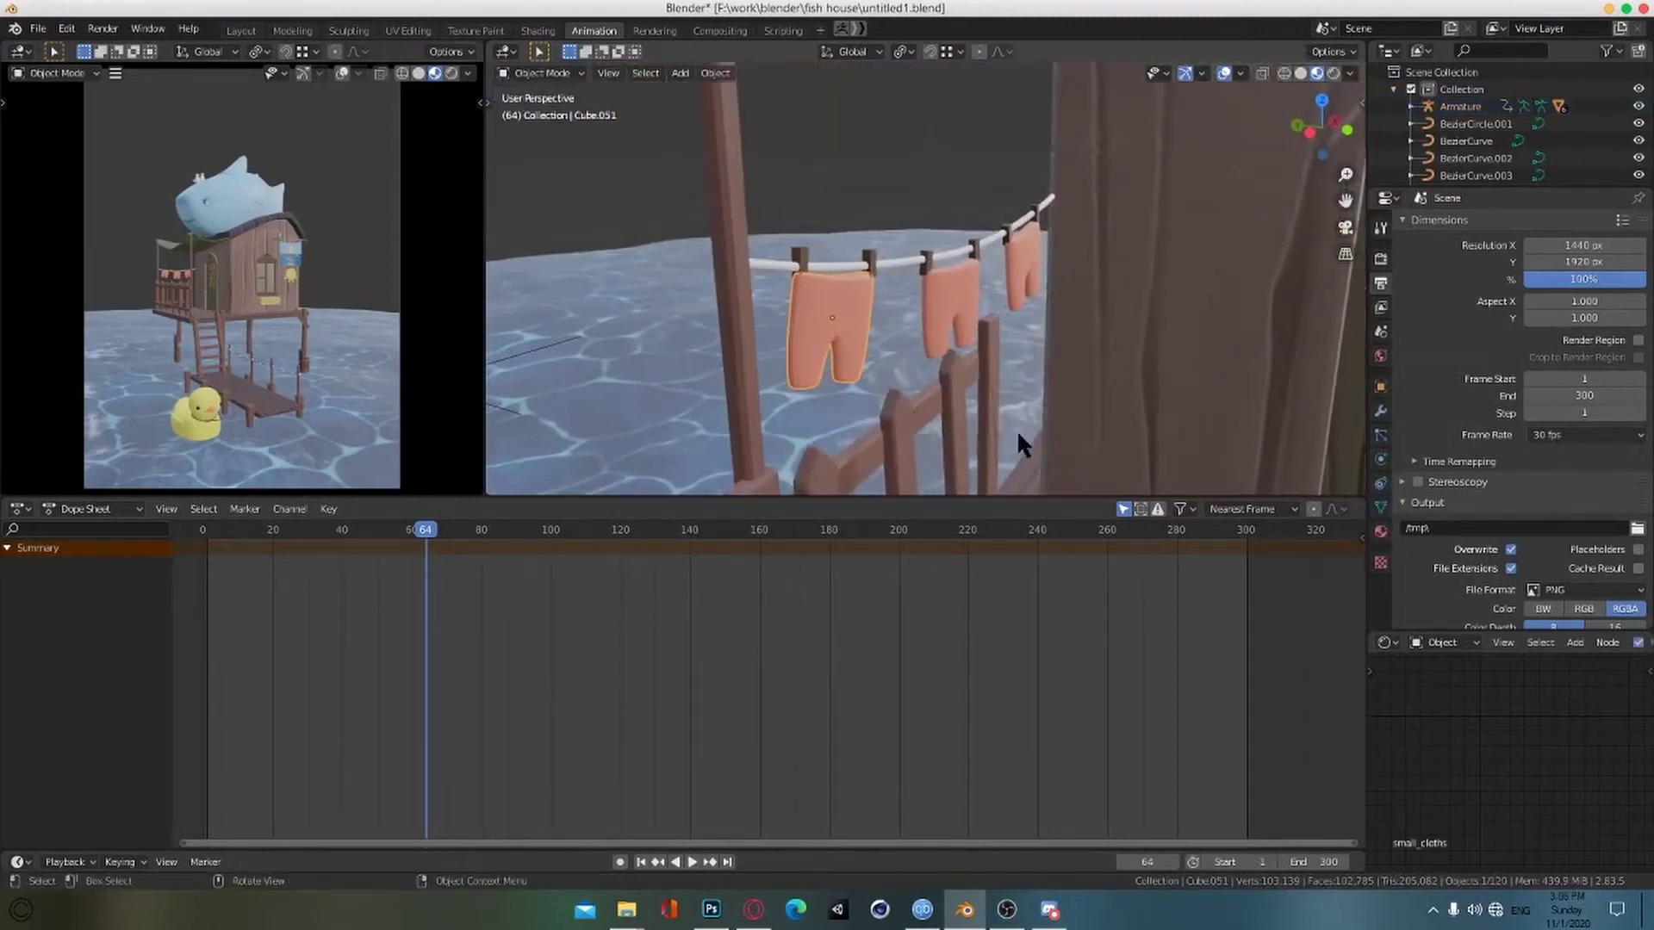
{"action": "left_click", "coordinate": [1380, 532]}
{"action": "key", "text": "ctrl+s"}
Step: Enter Edit Mode on the first pair of shorts and add two shape keys, Basis and Key 1
{"action": "middle_click_drag", "start_coordinate": [819, 357], "coordinate": [824, 369]}
{"action": "scroll", "coordinate": [823, 369], "scroll_direction": "up", "scroll_amount": 3}
{"action": "key", "text": "Tab"}
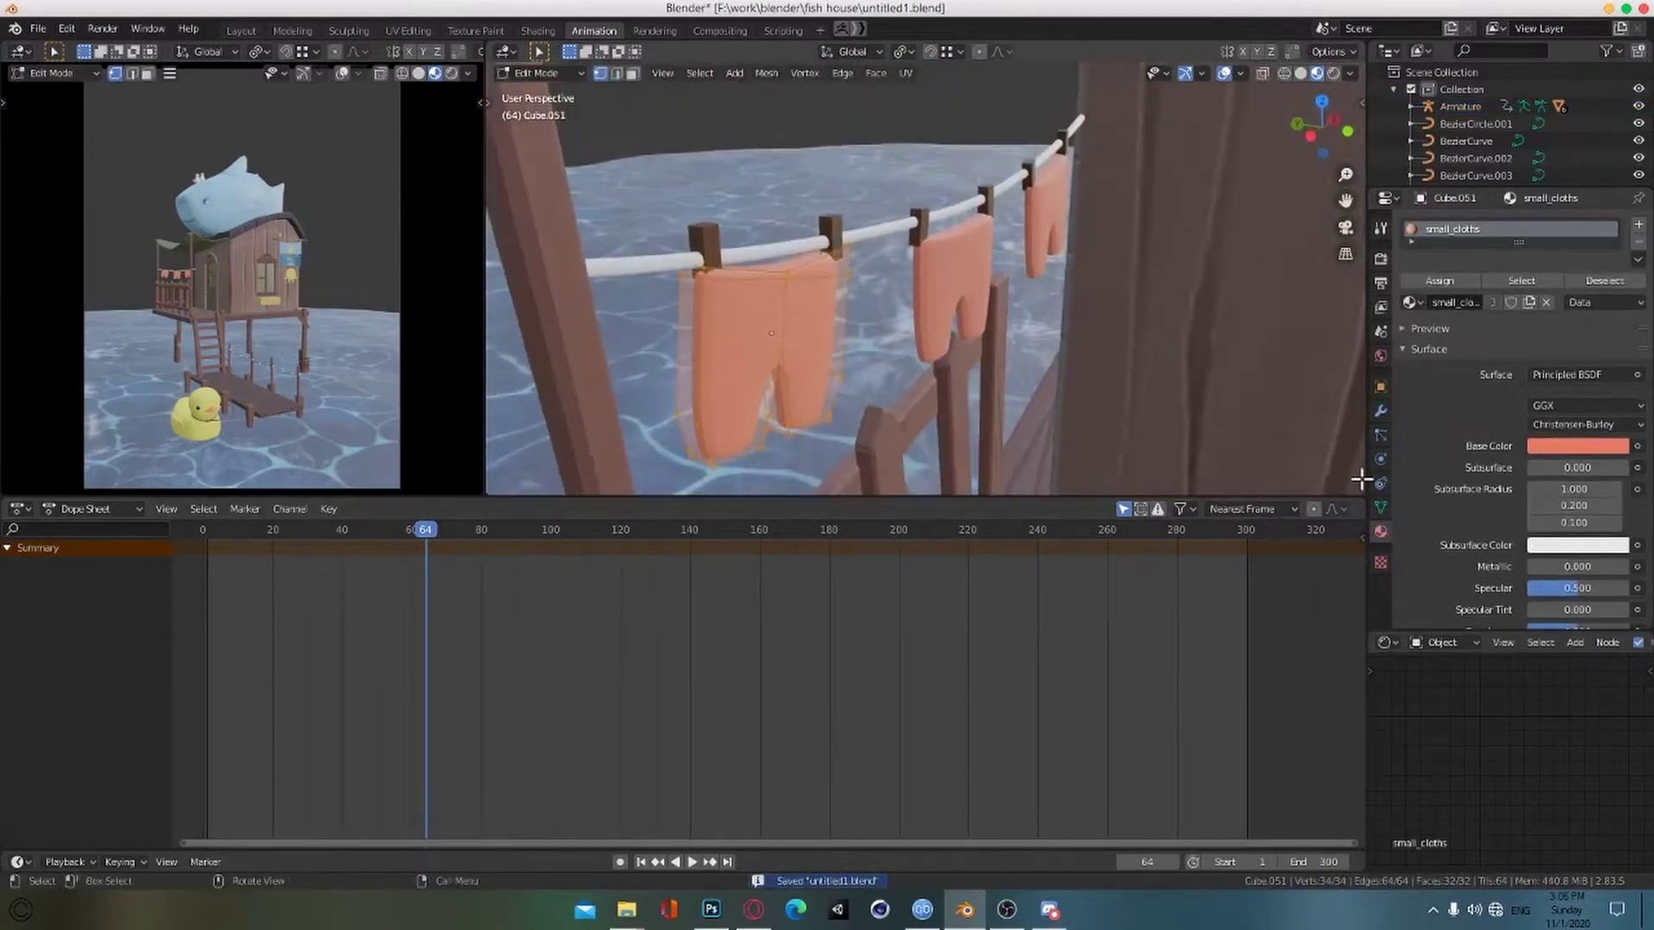
{"action": "left_click", "coordinate": [1380, 508]}
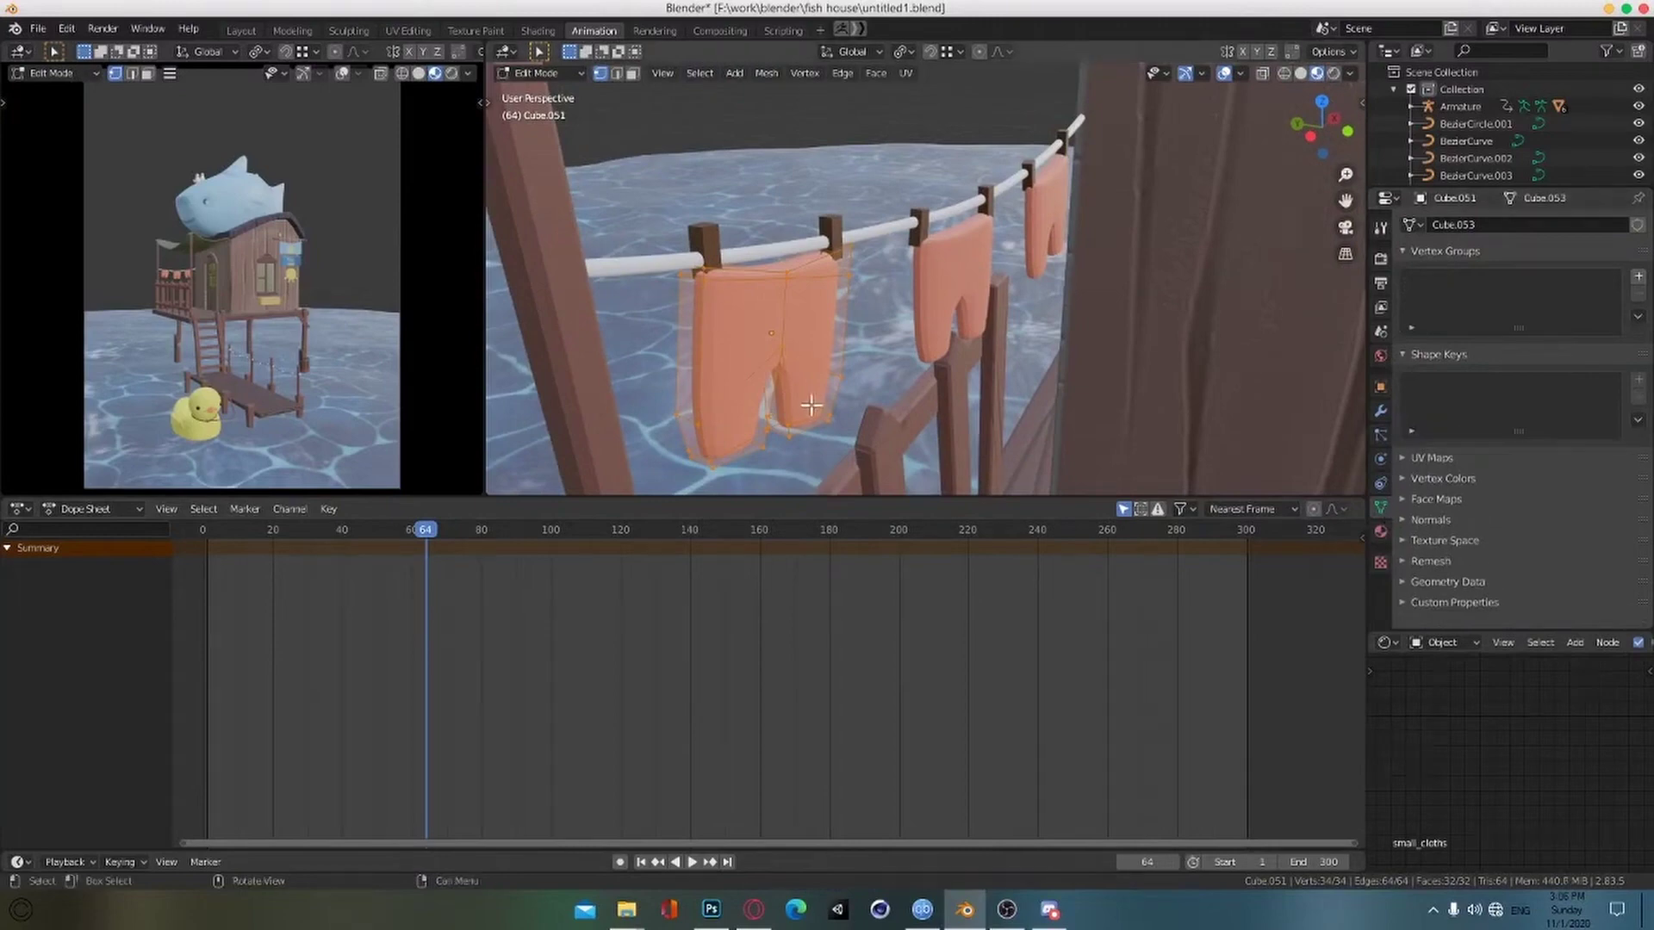
{"action": "left_click", "coordinate": [1638, 380]}
{"action": "left_click", "coordinate": [1638, 380]}
Step: Select the vertices along the bottom hems of both legs of the shorts using a front wireframe view
{"action": "middle_click_drag", "start_coordinate": [749, 395], "coordinate": [754, 445]}
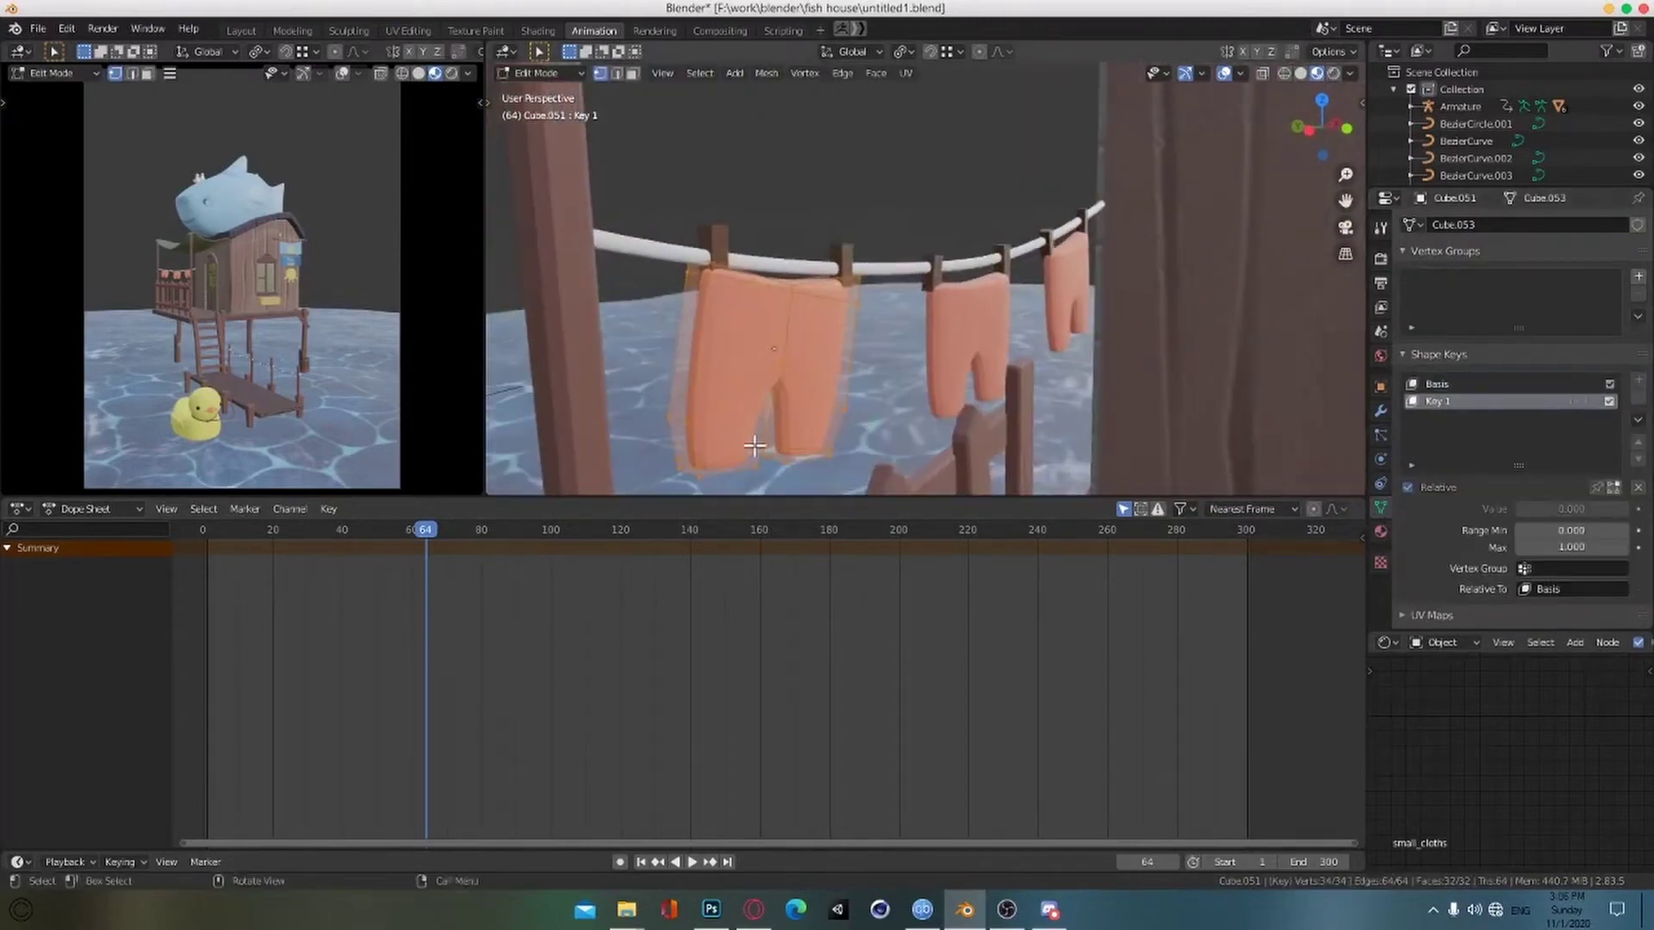
{"action": "left_click_drag", "start_coordinate": [766, 512], "coordinate": [767, 514]}
{"action": "mouse_move", "coordinate": [751, 410]}
{"action": "middle_mouse_down"}
{"action": "mouse_move", "coordinate": [782, 447]}
{"action": "mouse_move", "coordinate": [819, 358]}
{"action": "mouse_move", "coordinate": [1144, 295]}
{"action": "middle_mouse_up"}
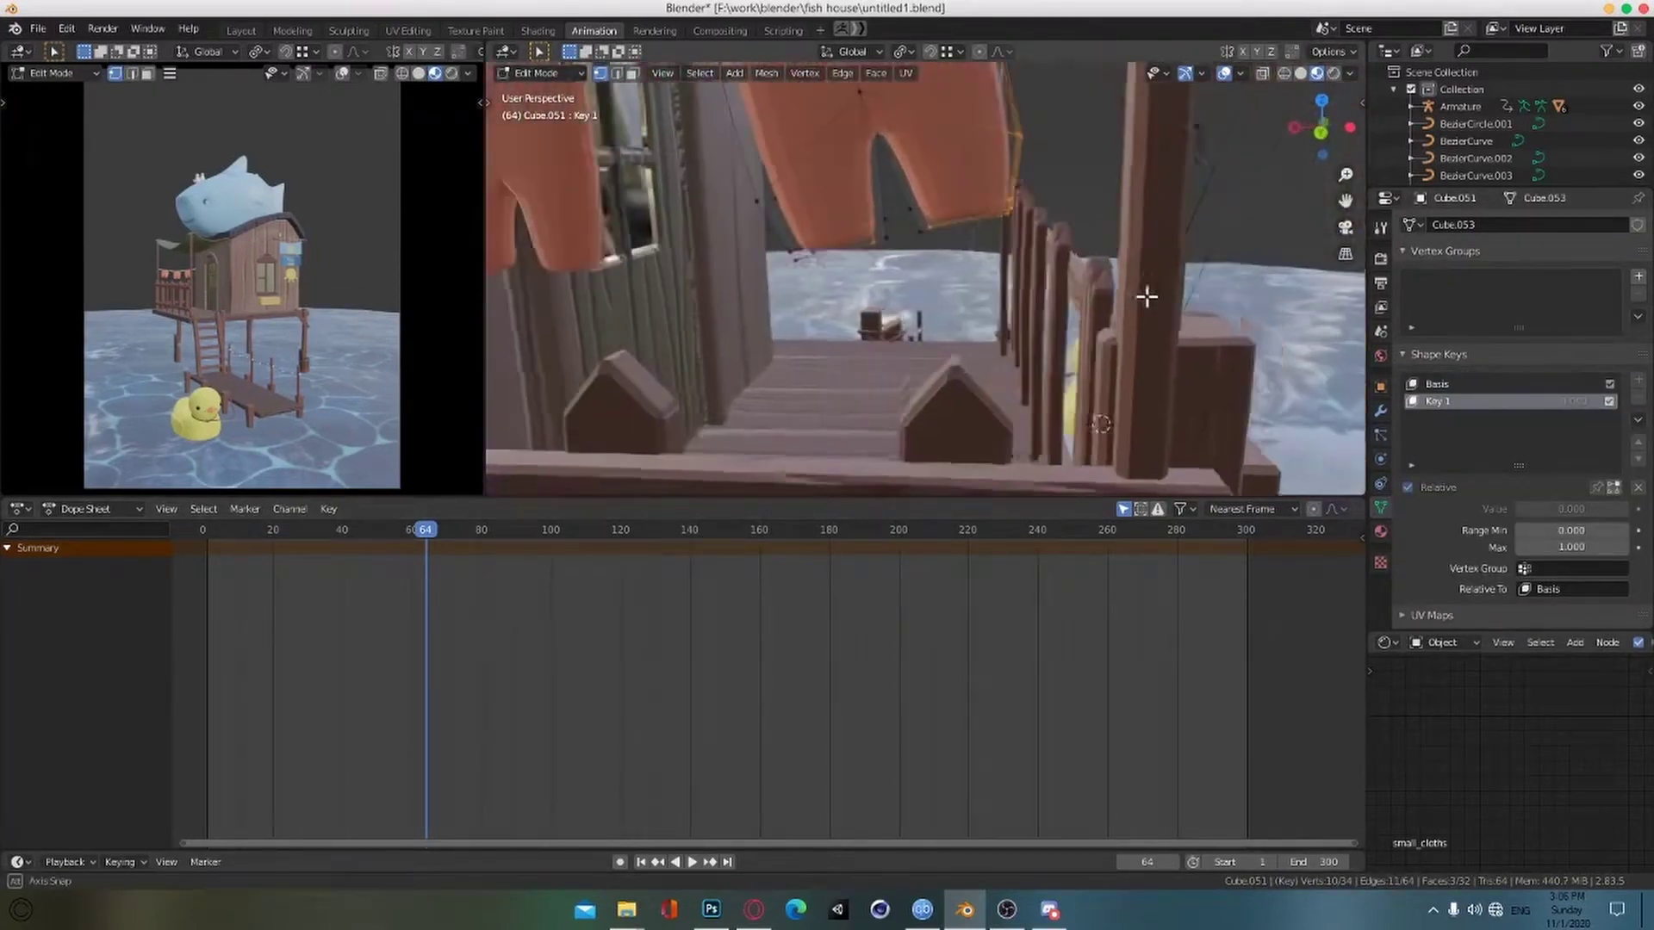
{"action": "key", "text": "KP_1"}
{"action": "key", "text": "z"}
{"action": "left_click", "coordinate": [1074, 291]}
{"action": "left_click_drag", "start_coordinate": [801, 186], "coordinate": [965, 259]}
{"action": "key", "text": "z"}
{"action": "left_click", "coordinate": [1280, 317]}
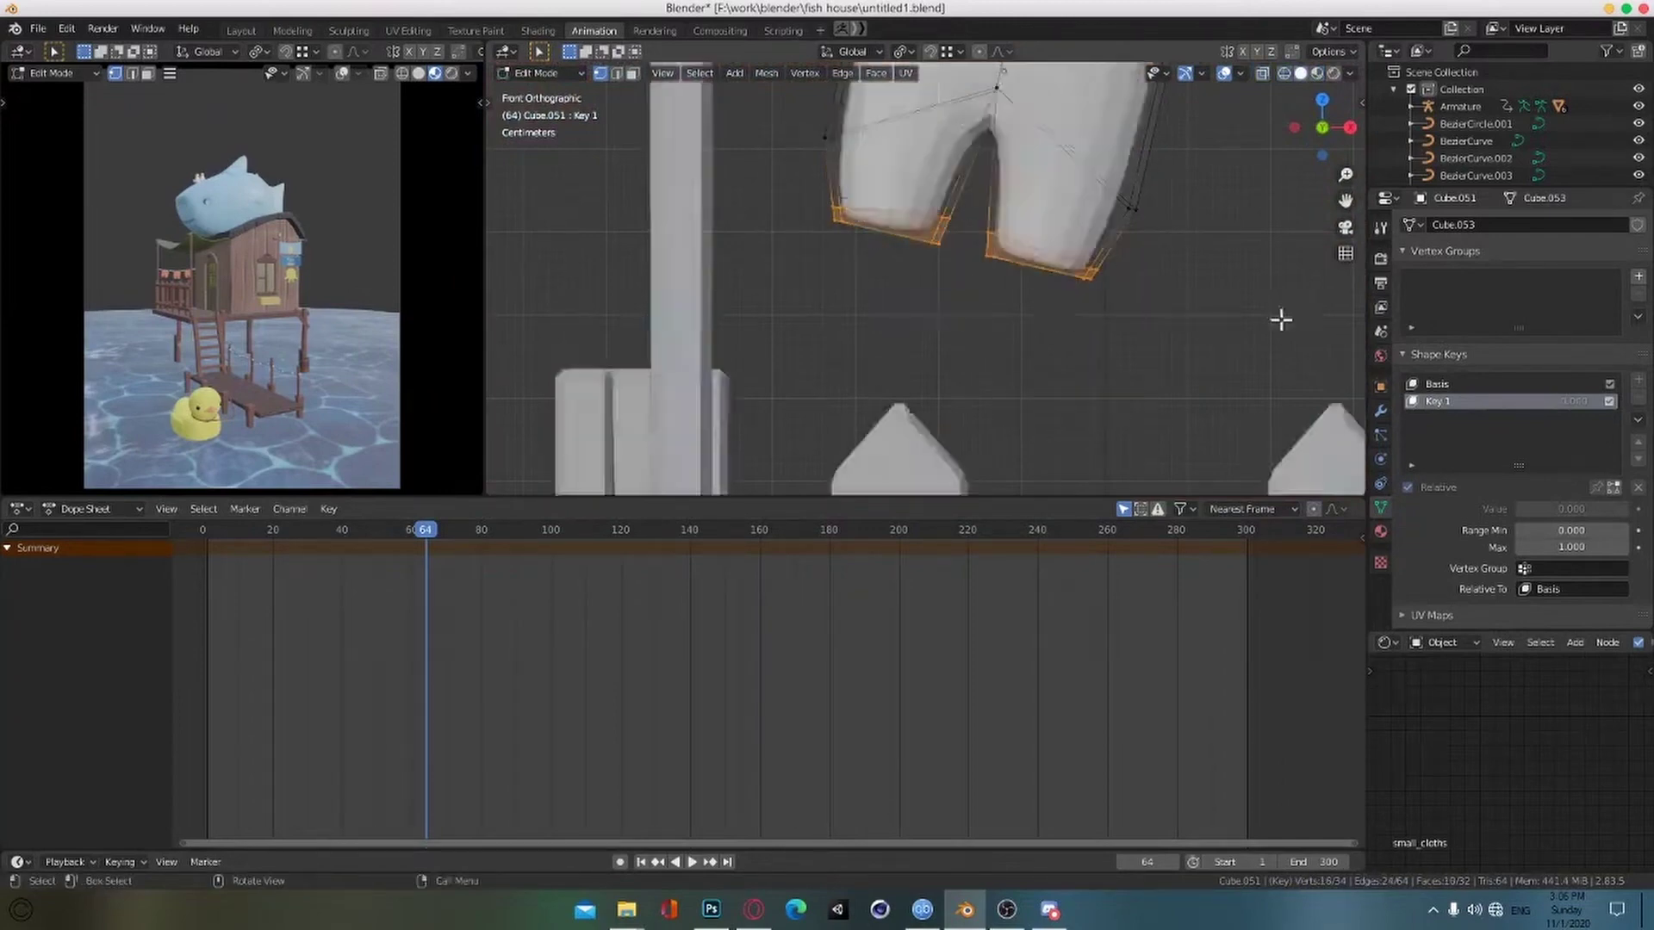
Step: Turn on Proportional Editing and move the hem vertices about 0.05 m along global Y on Key 1
{"action": "middle_click_drag", "start_coordinate": [1281, 318], "coordinate": [1099, 366]}
{"action": "key", "text": "o"}
{"action": "key", "text": "r"}
{"action": "right_click", "coordinate": [1072, 244]}
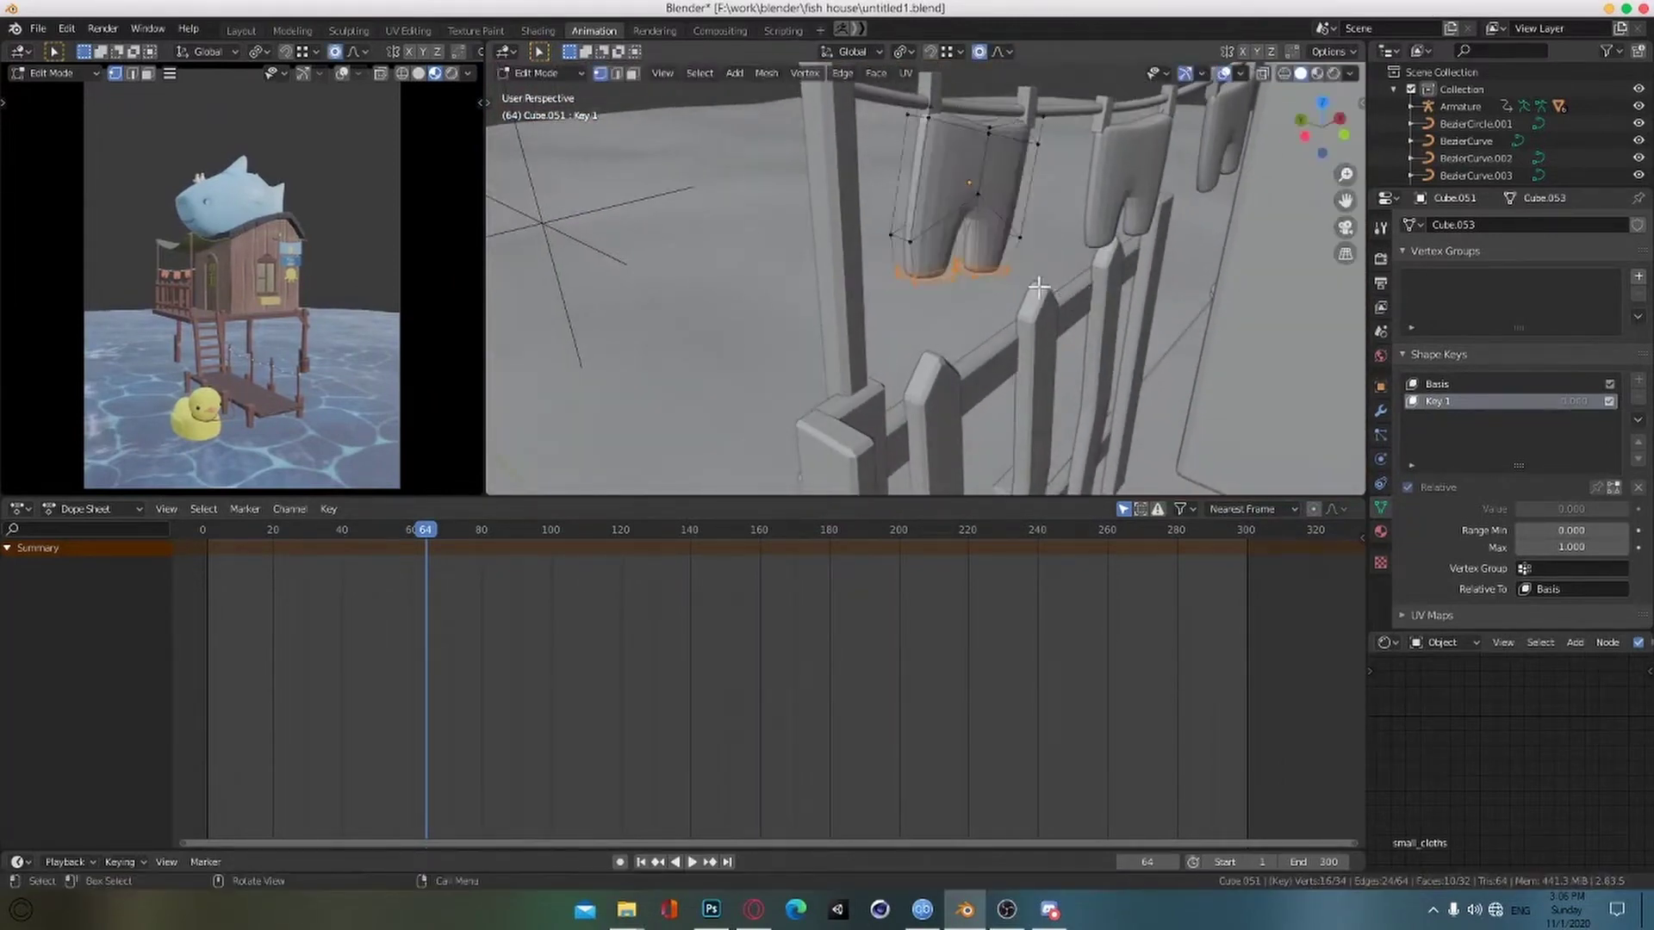
{"action": "middle_click_drag", "start_coordinate": [915, 261], "coordinate": [1037, 318]}
{"action": "key", "text": "g"}
{"action": "key", "text": "z"}
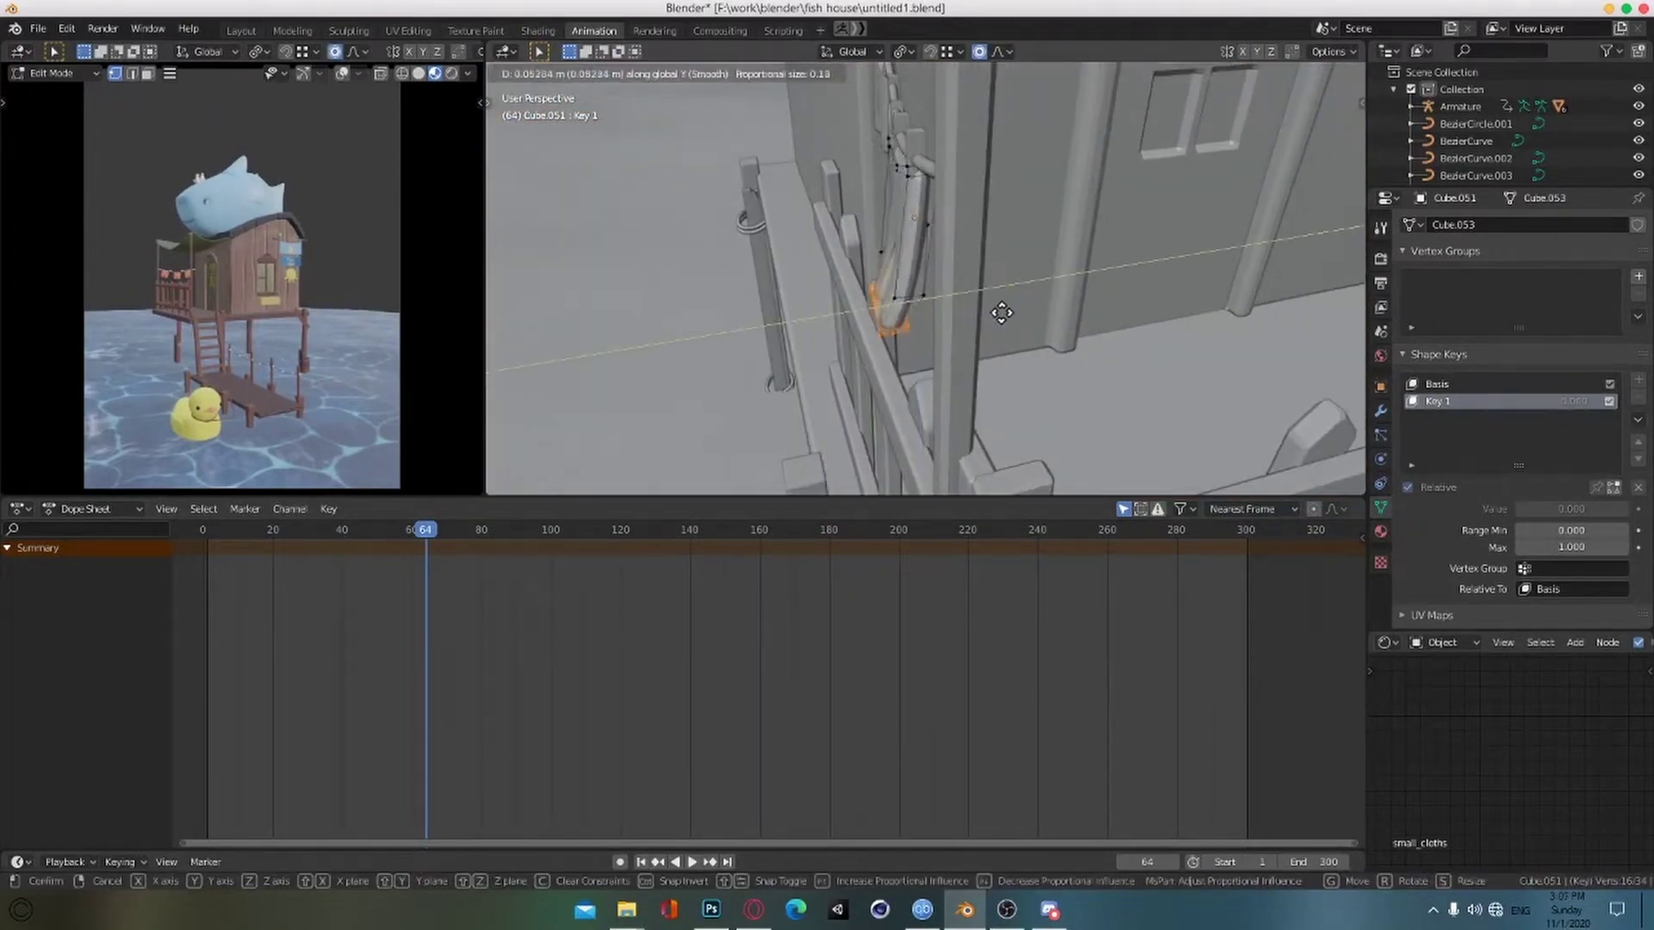
{"action": "left_click", "coordinate": [975, 308]}
{"action": "left_click", "coordinate": [968, 329]}
{"action": "middle_click_drag", "start_coordinate": [968, 329], "coordinate": [916, 287]}
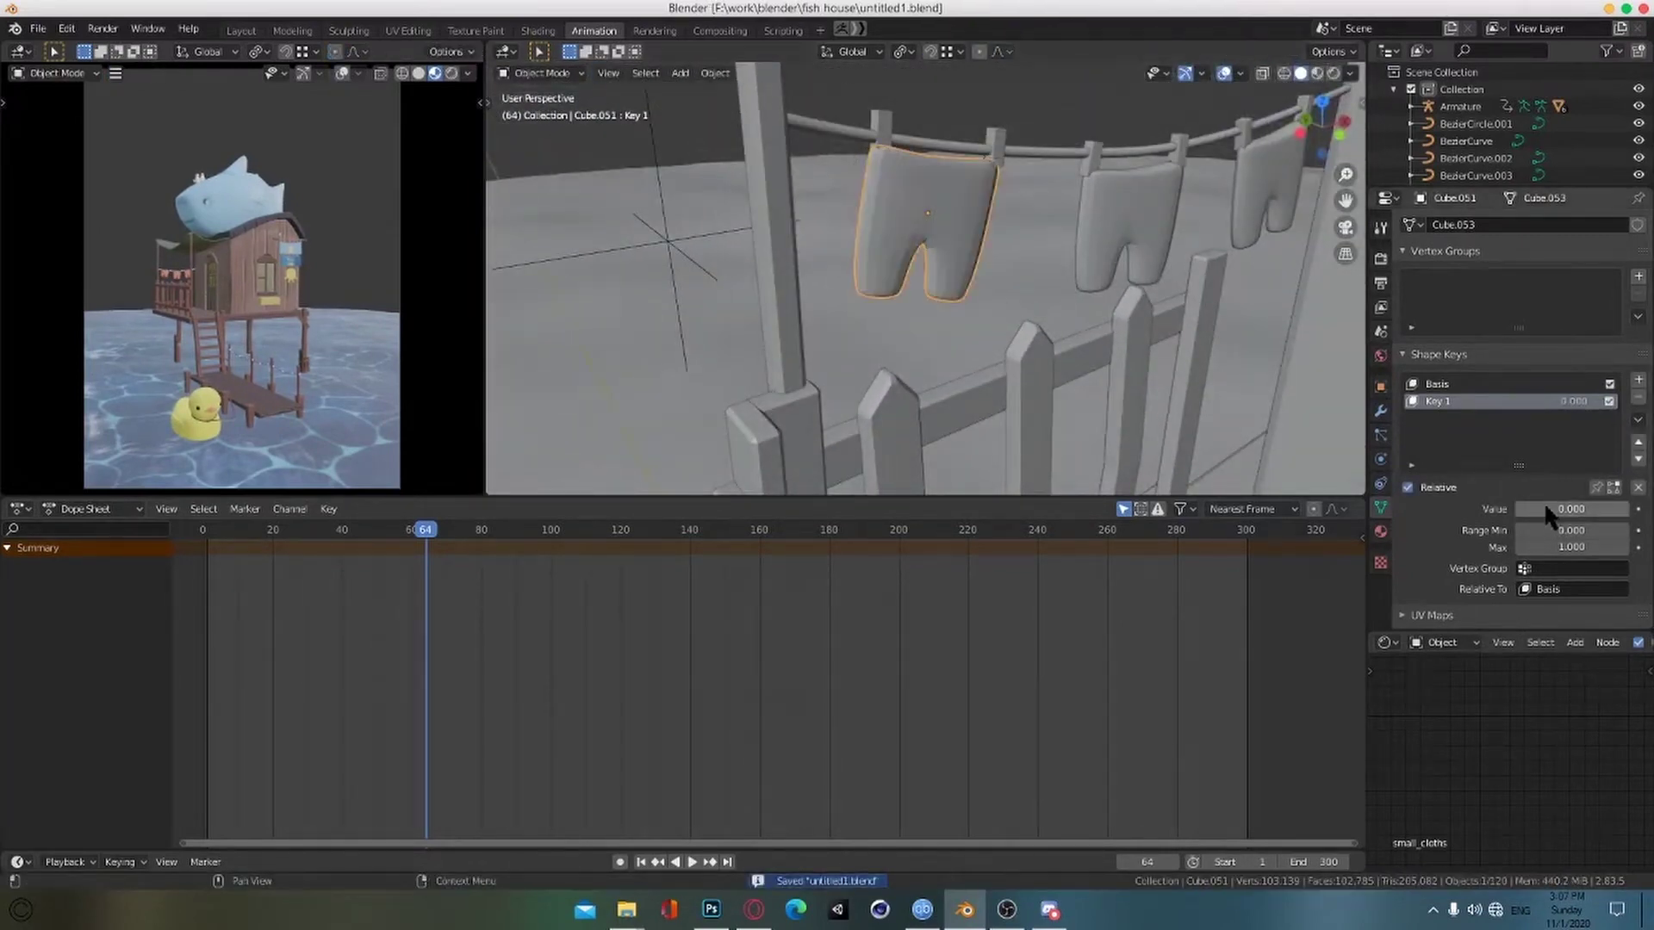
Step: Raise the Key 1 shape key value to preview the bend of the first pair of shorts
{"action": "left_click_drag", "start_coordinate": [1545, 508], "coordinate": [1626, 508]}
{"action": "middle_click_drag", "start_coordinate": [973, 288], "coordinate": [1004, 384]}
{"action": "key", "text": "Tab"}
{"action": "key", "text": "Tab"}
Step: Enter Edit Mode on the middle pair of shorts and select its bottom leg vertices in front wireframe view
{"action": "left_click", "coordinate": [996, 278]}
{"action": "key", "text": "Tab"}
{"action": "key", "text": "KP_1"}
{"action": "middle_click_drag", "start_coordinate": [1275, 476], "coordinate": [909, 343], "text": "shift"}
{"action": "key", "text": "z"}
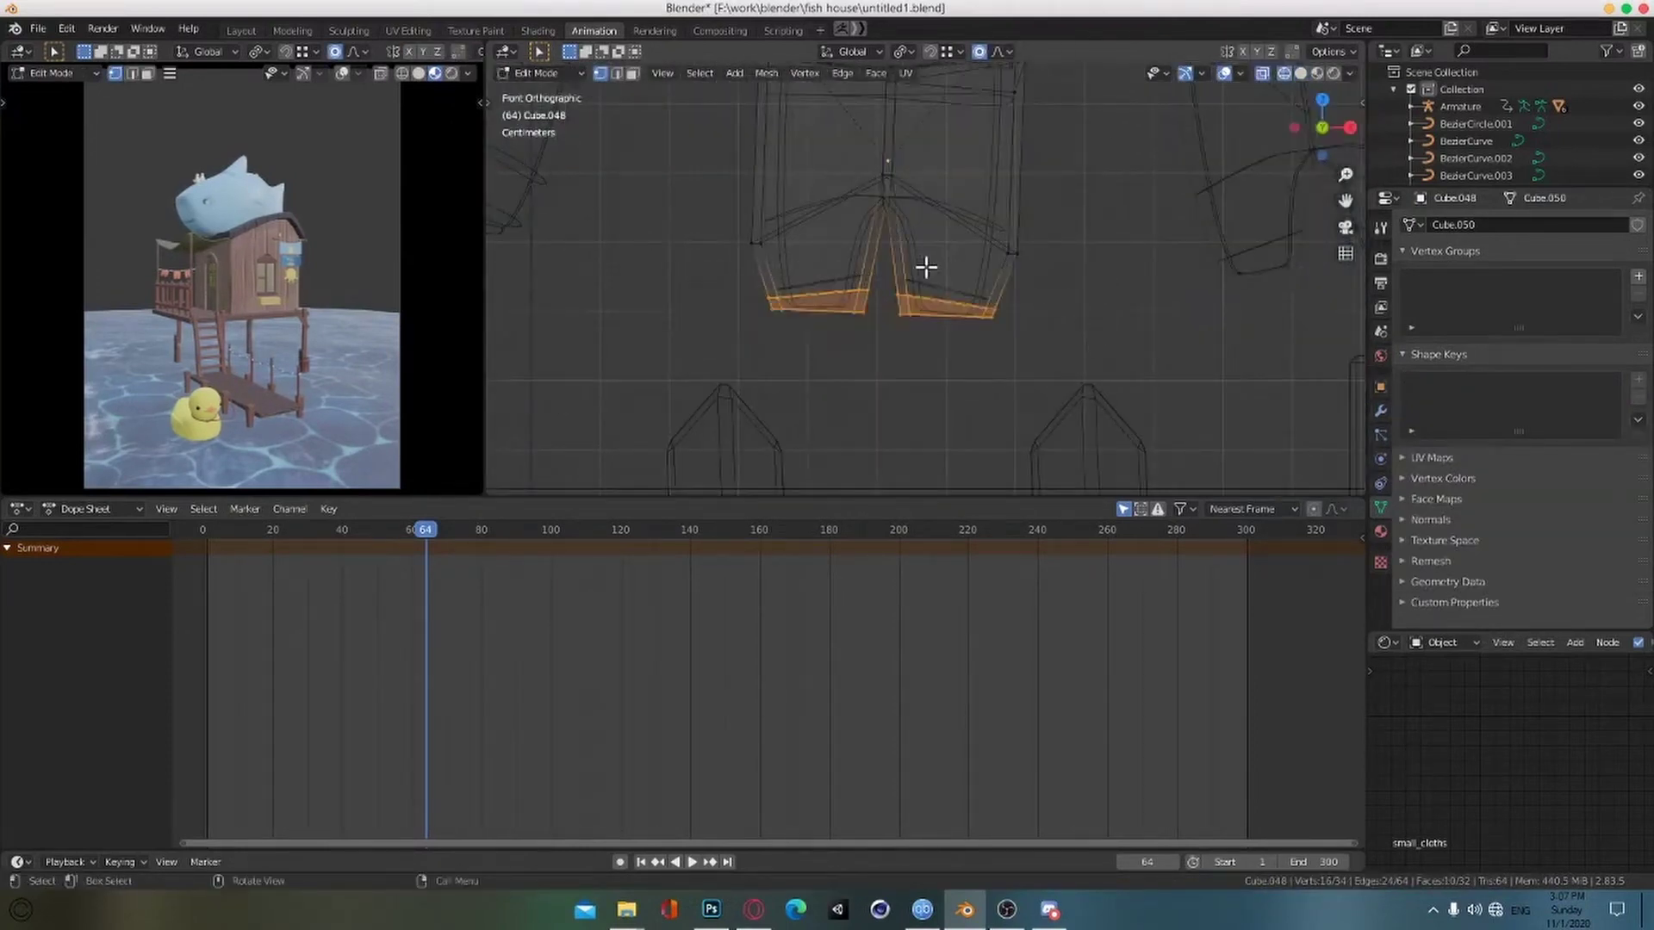
Step: Try to bend the middle pair of shorts by moving and rotating its selected hem vertices with Proportional Editing
{"action": "key", "text": "alt+z"}
{"action": "mouse_move", "coordinate": [926, 267]}
{"action": "middle_mouse_down"}
{"action": "mouse_move", "coordinate": [904, 344]}
{"action": "mouse_move", "coordinate": [996, 396]}
{"action": "mouse_move", "coordinate": [967, 314]}
{"action": "mouse_move", "coordinate": [1016, 274]}
{"action": "middle_mouse_up"}
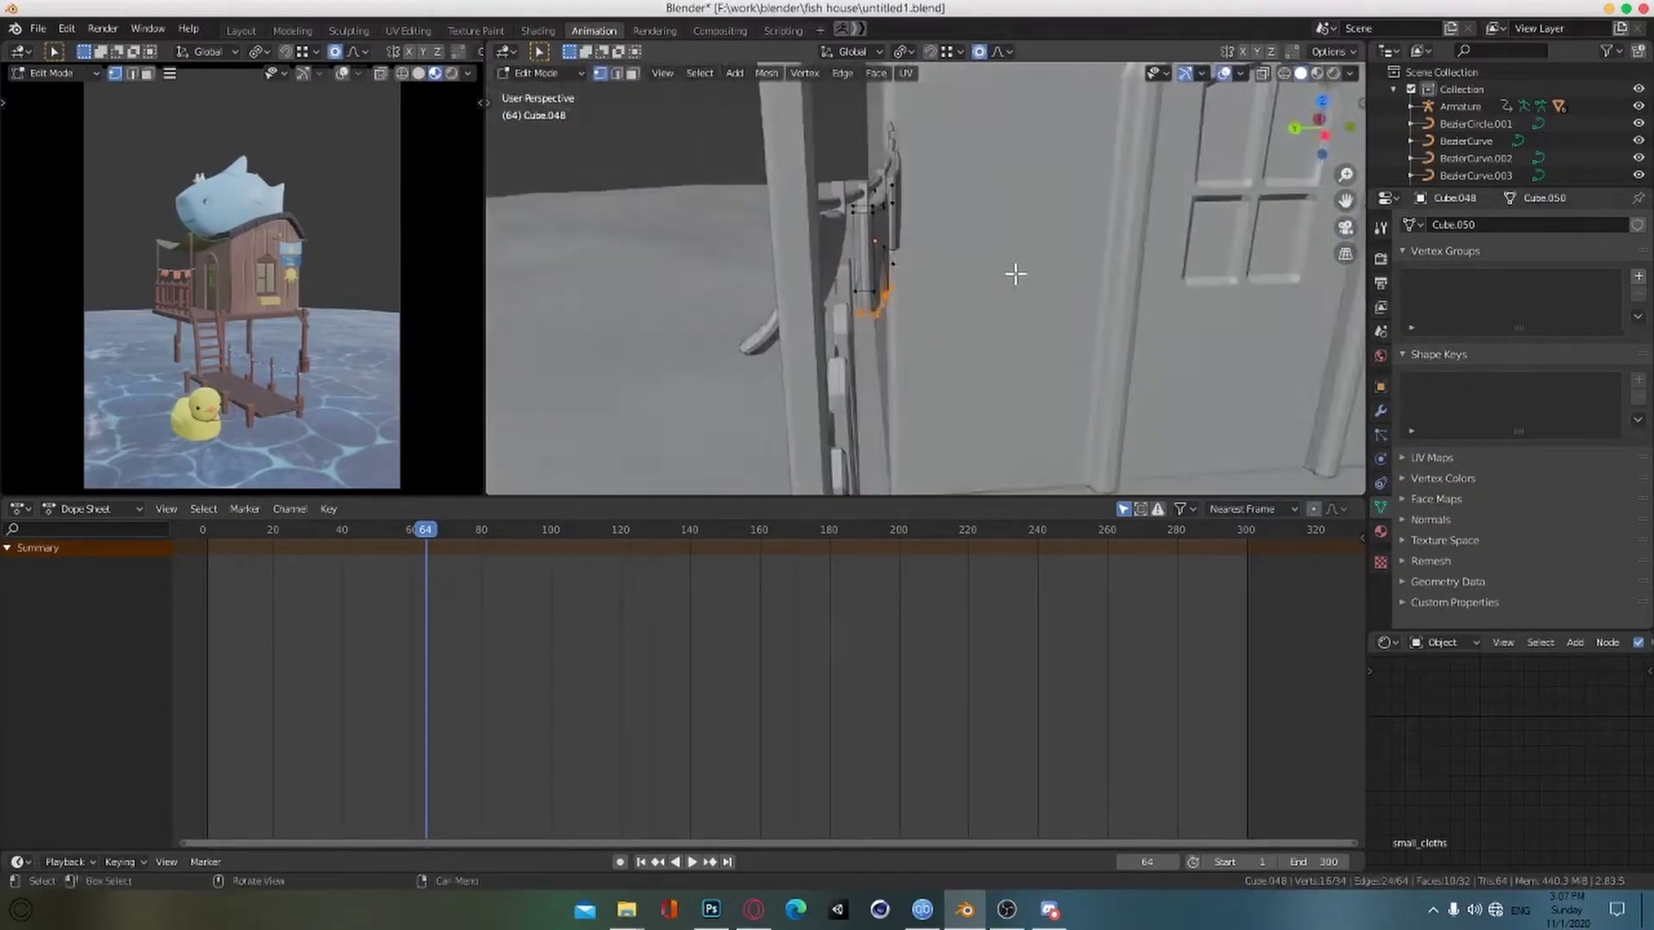
{"action": "left_click", "coordinate": [985, 343]}
{"action": "middle_click_drag", "start_coordinate": [984, 343], "coordinate": [870, 301]}
{"action": "key", "text": "r"}
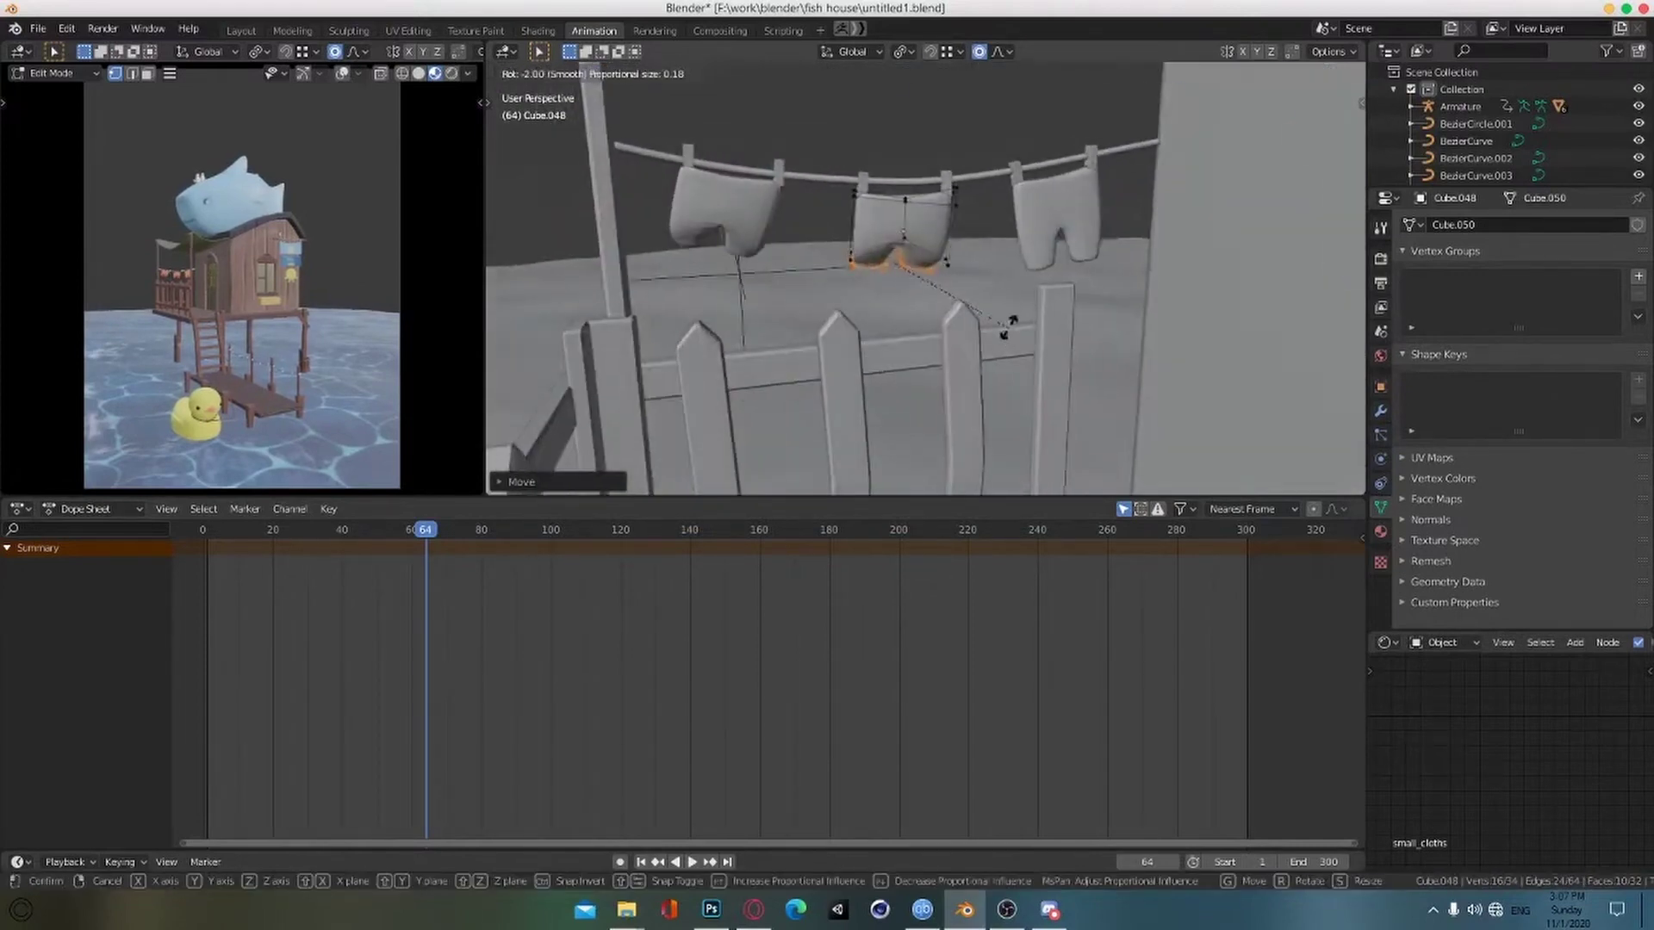
{"action": "left_click", "coordinate": [954, 269]}
{"action": "middle_click_drag", "start_coordinate": [954, 269], "coordinate": [975, 374]}
Step: Add Basis and Key 1 shape keys to the middle pair of shorts
{"action": "key", "text": "Tab"}
{"action": "key", "text": "Tab"}
{"action": "left_click", "coordinate": [1638, 379]}
{"action": "left_click", "coordinate": [1638, 379]}
Step: Bend the middle pair's hem vertices on Key 1, save the file, and set the shape key value to 1.000
{"action": "key", "text": "Tab"}
{"action": "left_click", "coordinate": [963, 303]}
{"action": "key", "text": "ctrl+s"}
{"action": "key", "text": "Tab"}
{"action": "left_click_drag", "start_coordinate": [1542, 509], "coordinate": [1625, 509]}
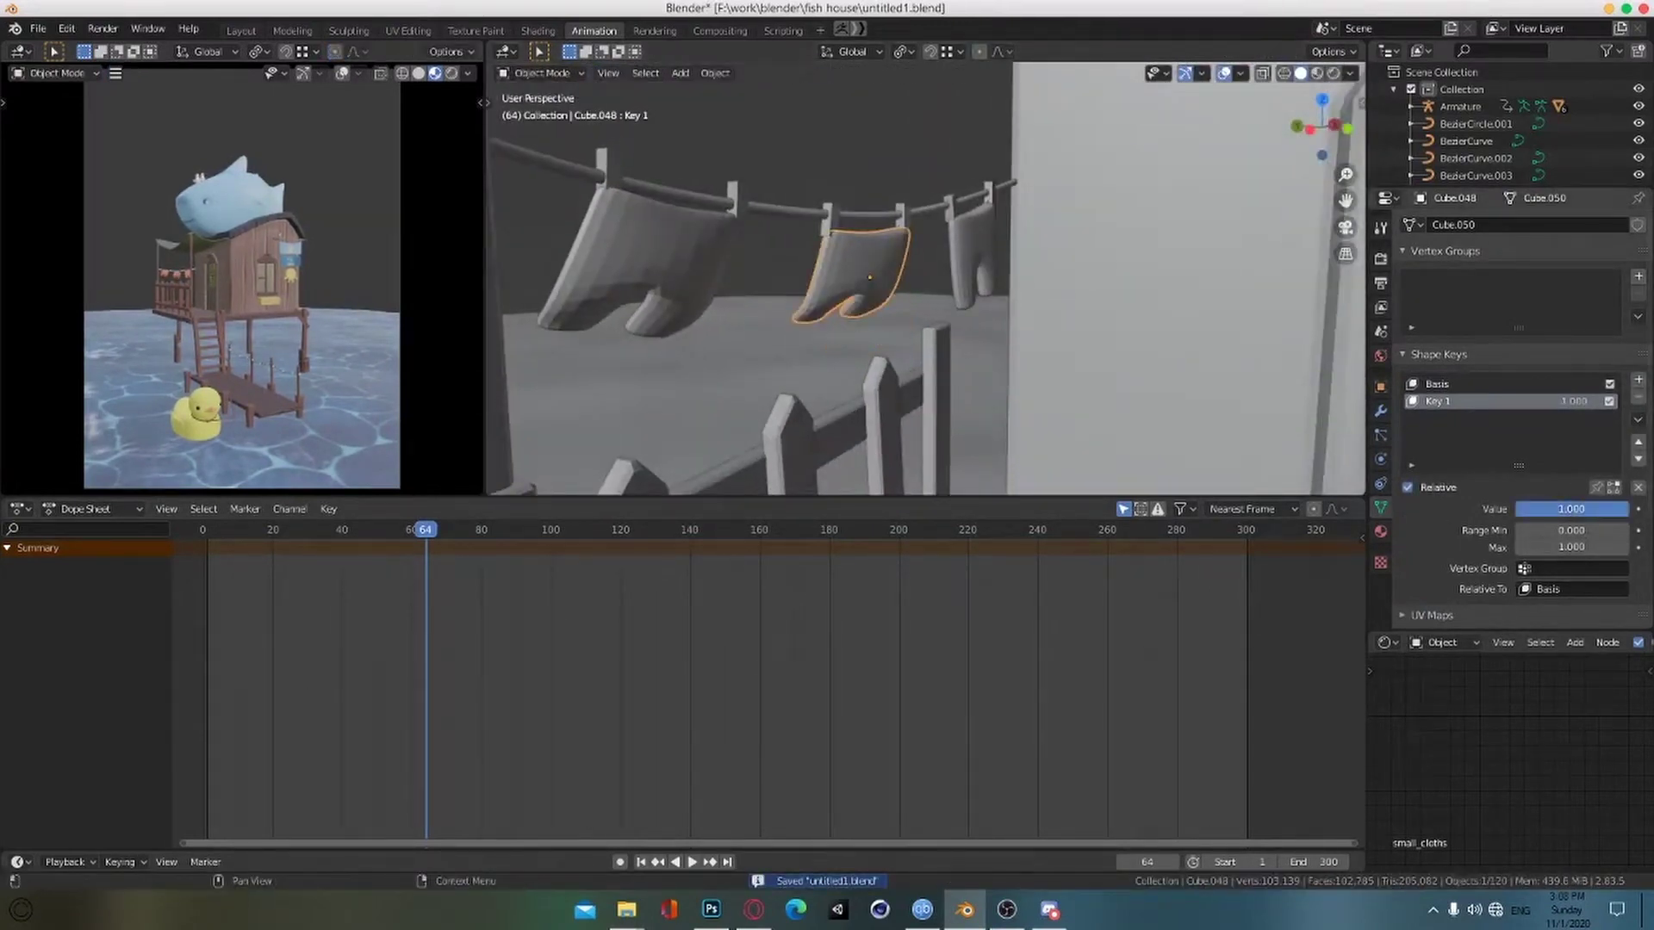
Step: Enter Edit Mode on the third pair of shorts, nearest the house wall, and select its bottom leg vertices in front wireframe view
{"action": "middle_click_drag", "start_coordinate": [1033, 345], "coordinate": [991, 310]}
{"action": "left_click", "coordinate": [1003, 262]}
{"action": "key", "text": "Tab"}
{"action": "key", "text": "KP_1"}
{"action": "middle_click_drag", "start_coordinate": [942, 362], "coordinate": [686, 358], "text": "shift"}
{"action": "key", "text": "shift+z"}
{"action": "left_click_drag", "start_coordinate": [705, 439], "coordinate": [1059, 328]}
{"action": "mouse_move", "coordinate": [697, 409]}
{"action": "middle_mouse_down"}
{"action": "mouse_move", "coordinate": [760, 431]}
{"action": "mouse_move", "coordinate": [865, 405]}
{"action": "middle_mouse_up"}
{"action": "key", "text": "shift+z"}
Step: Add Basis and Key 1 shape keys to the third pair and move its hem vertices along X and Z on Key 1
{"action": "left_click", "coordinate": [1638, 380]}
{"action": "left_click", "coordinate": [1638, 380]}
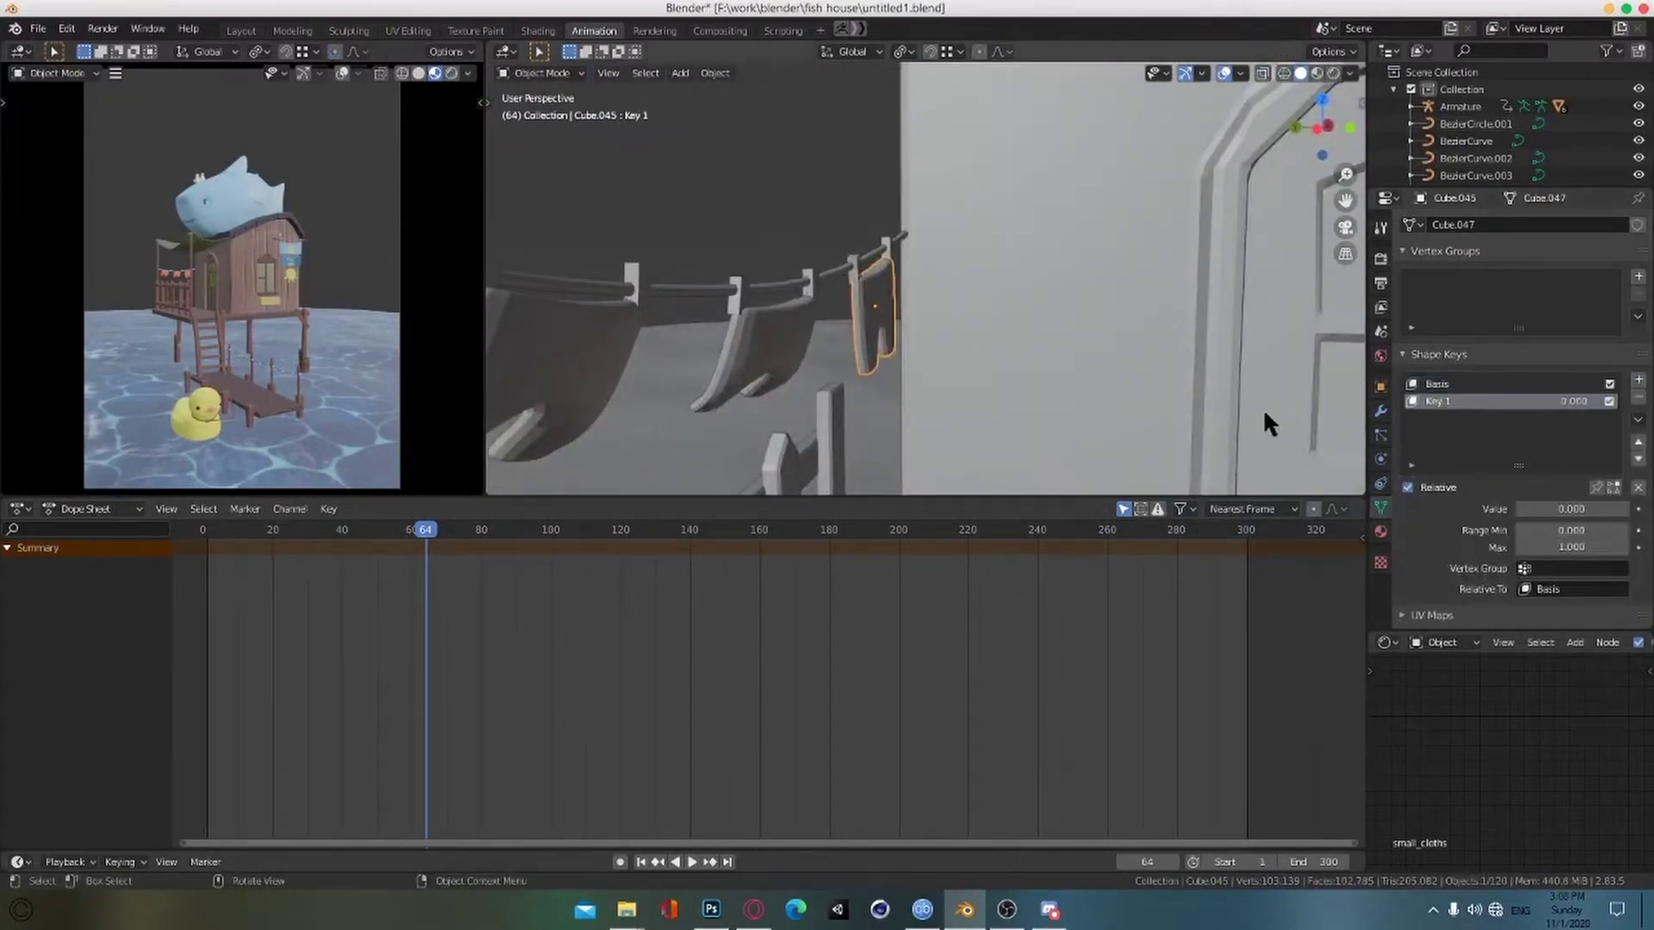
{"action": "middle_click_drag", "start_coordinate": [1266, 424], "coordinate": [1000, 369]}
{"action": "key", "text": "g"}
{"action": "key", "text": "x"}
{"action": "left_click", "coordinate": [989, 373]}
{"action": "key", "text": "g"}
{"action": "key", "text": "z"}
{"action": "left_click", "coordinate": [1021, 372]}
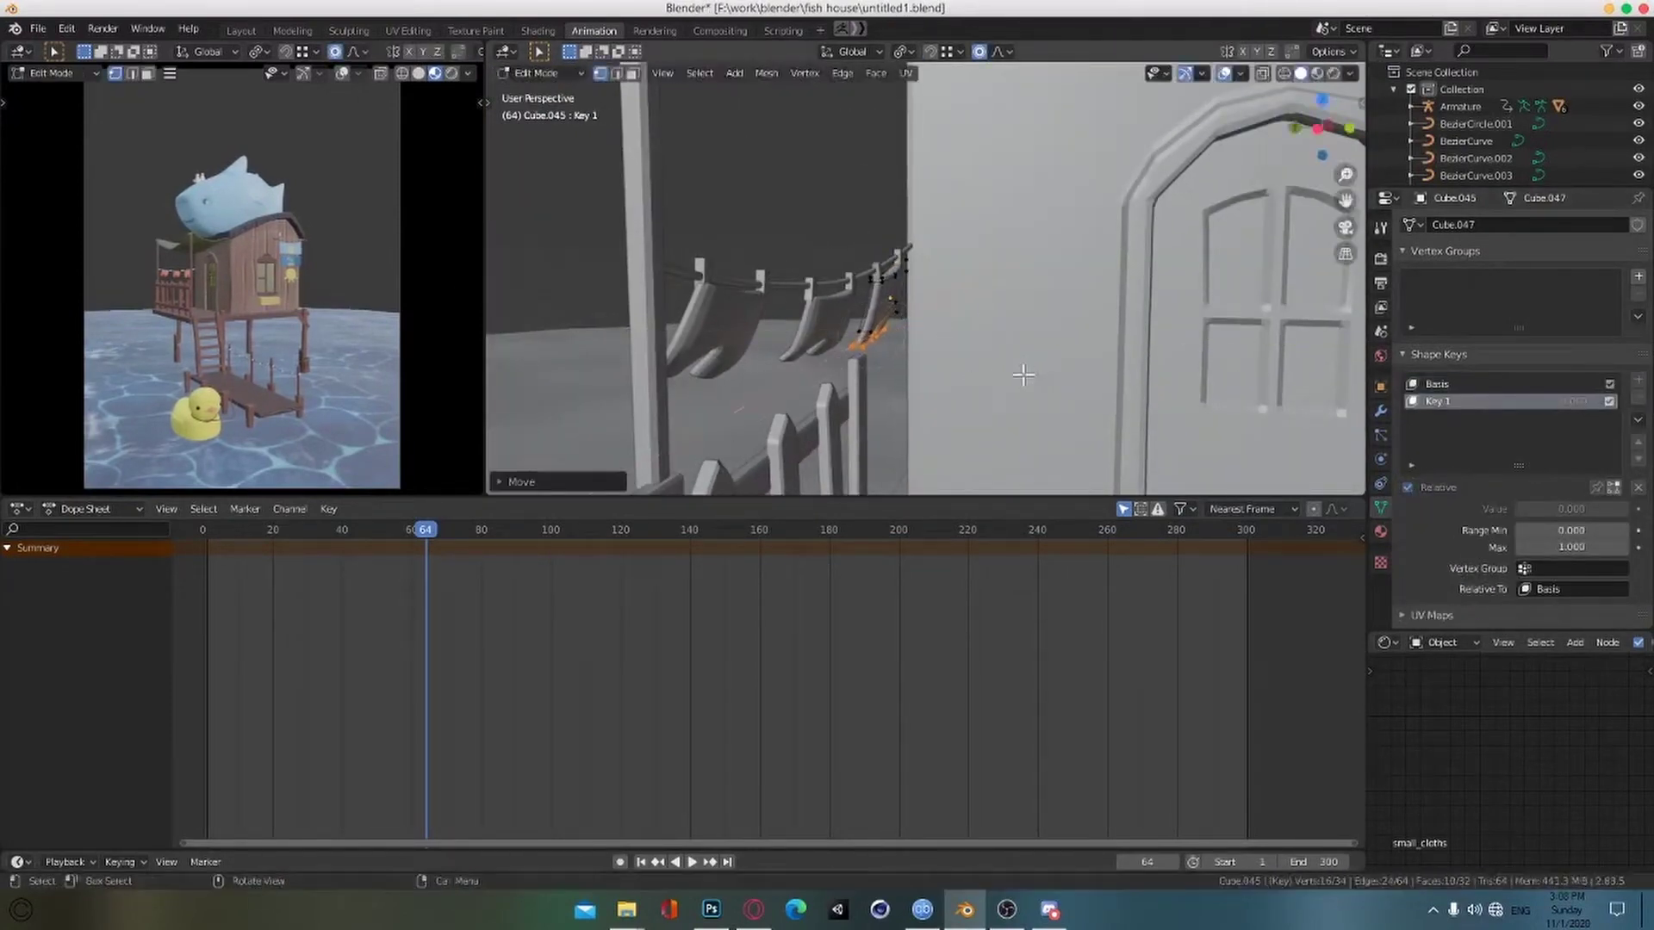
Step: Rotate the third pair's hem vertices about Y and move them further along X on Key 1
{"action": "key", "text": "r"}
{"action": "key", "text": "y"}
{"action": "left_click", "coordinate": [1030, 363]}
{"action": "key", "text": "g"}
{"action": "key", "text": "x"}
{"action": "left_click", "coordinate": [1027, 363]}
{"action": "middle_click_drag", "start_coordinate": [997, 384], "coordinate": [933, 412]}
{"action": "key", "text": "Tab"}
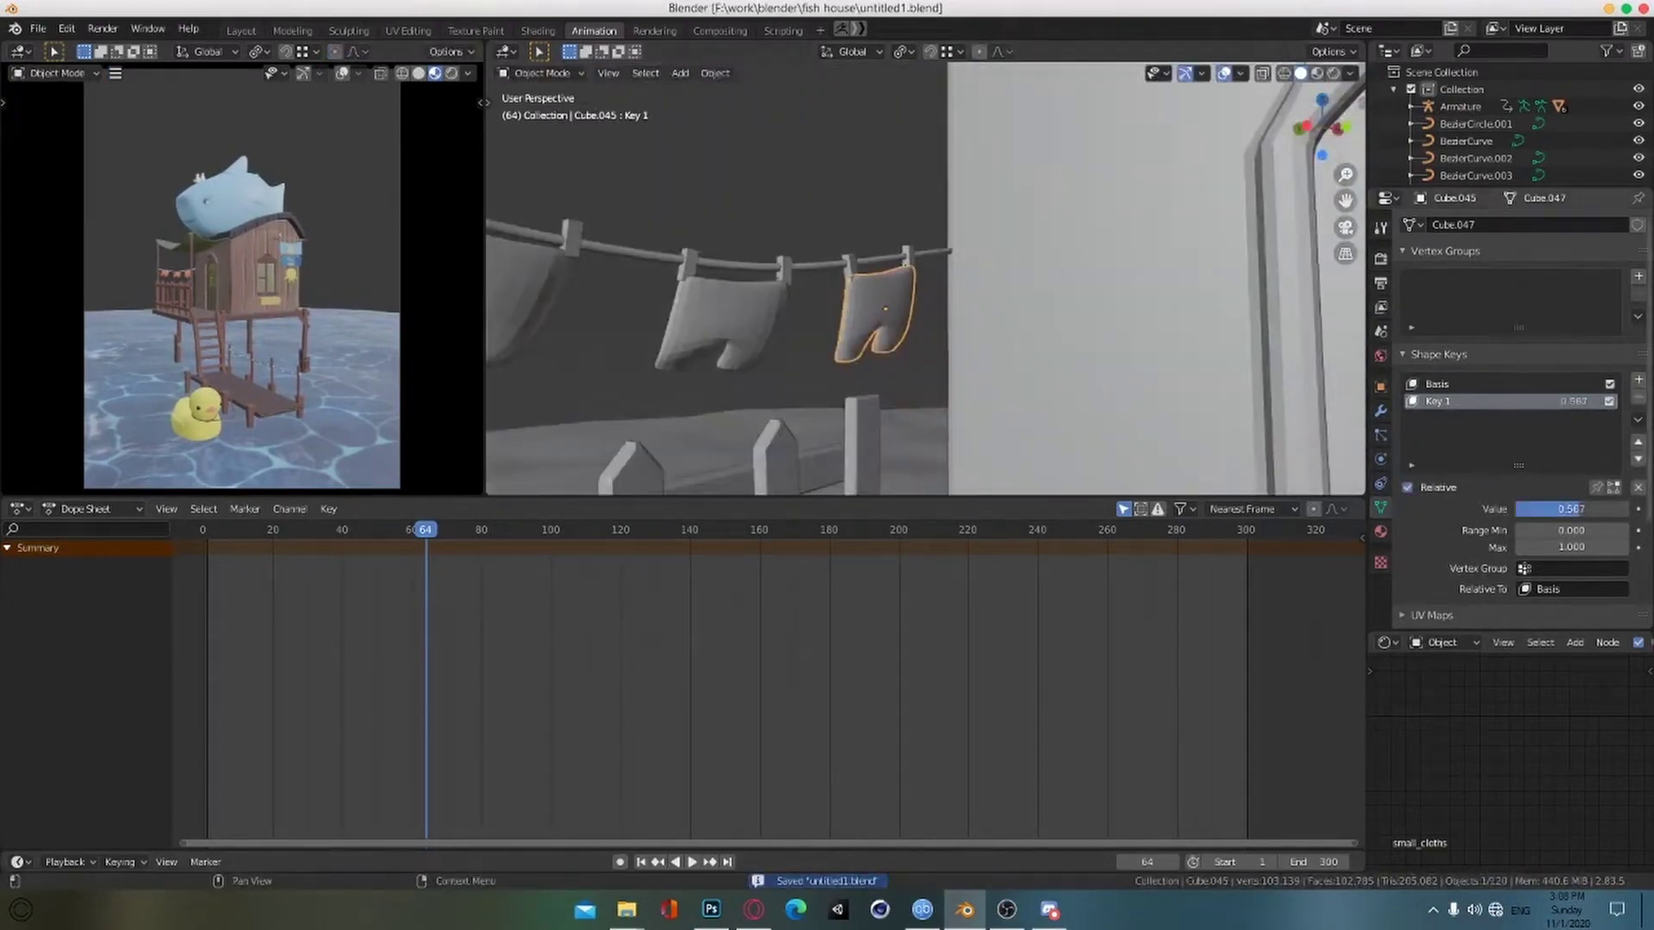
Step: Set the third pair's Key 1 value to 1.000 and check its bend beside the other shorts
{"action": "left_click_drag", "start_coordinate": [1579, 509], "coordinate": [1627, 509]}
{"action": "scroll", "coordinate": [1037, 356], "scroll_direction": "down", "scroll_amount": 4}
{"action": "middle_click_drag", "start_coordinate": [1037, 357], "coordinate": [942, 349]}
{"action": "scroll", "coordinate": [942, 349], "scroll_direction": "up", "scroll_amount": 5}
Step: Switch to the Shading workspace and add an Object Info node to the small_cloths material
{"action": "left_click", "coordinate": [537, 31]}
{"action": "middle_click_drag", "start_coordinate": [993, 484], "coordinate": [1049, 336]}
{"action": "scroll", "coordinate": [1049, 336], "scroll_direction": "up", "scroll_amount": 4}
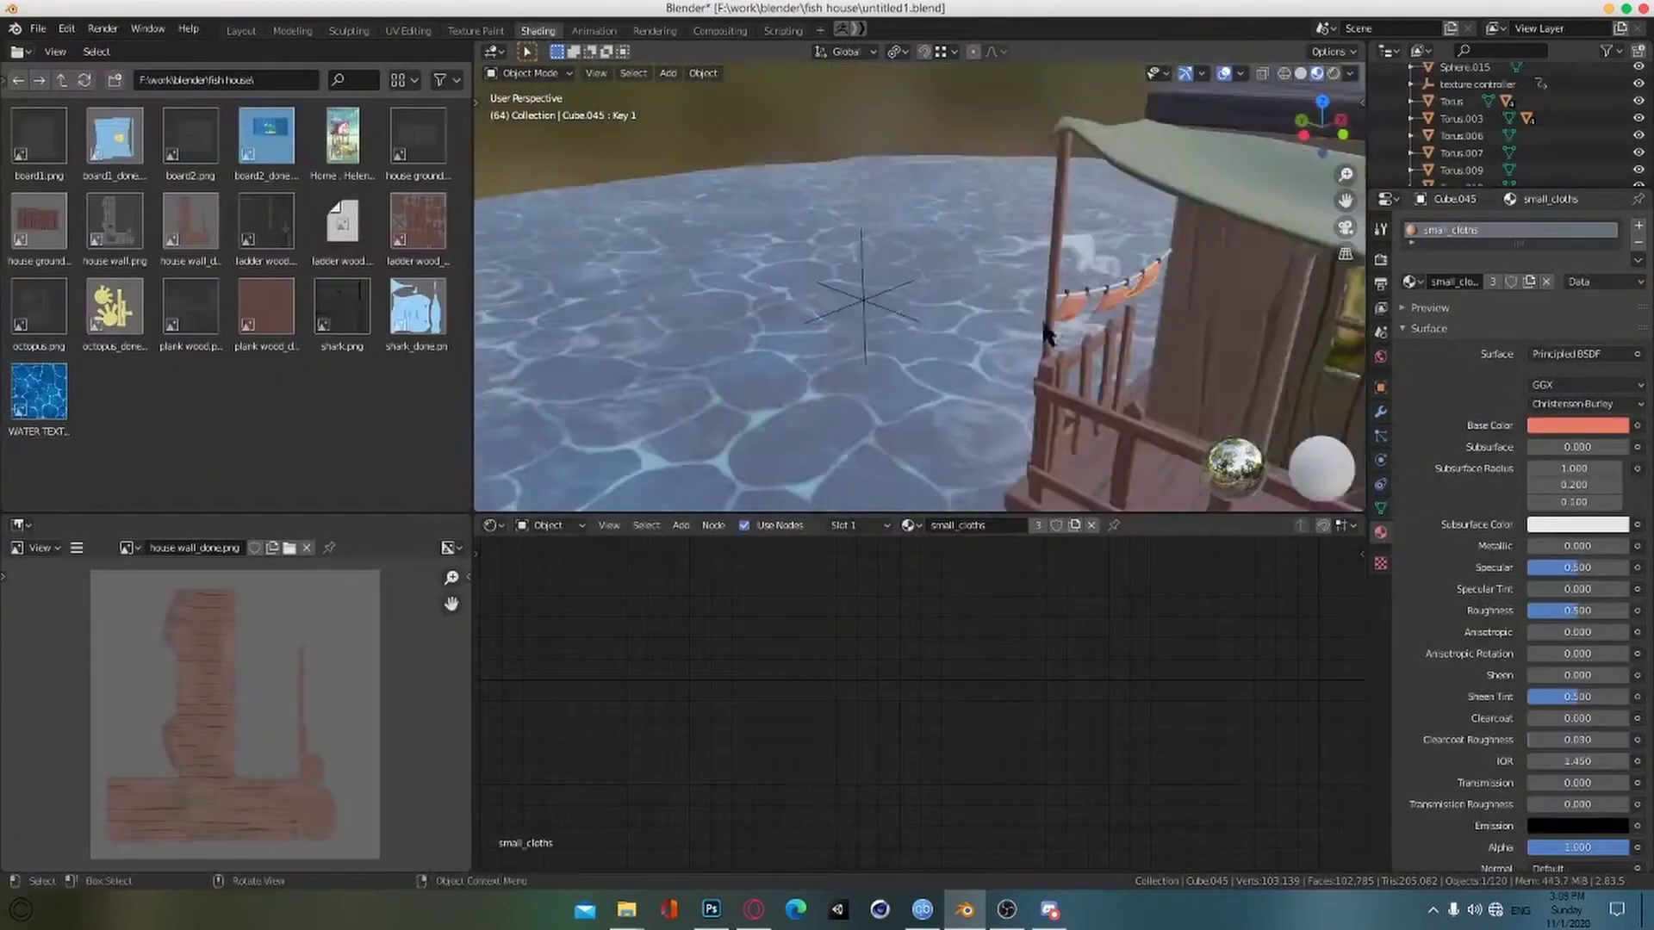
{"action": "scroll", "coordinate": [1145, 335], "scroll_direction": "up", "scroll_amount": 5}
{"action": "key", "text": "Home"}
{"action": "middle_click_drag", "start_coordinate": [757, 651], "coordinate": [853, 657]}
{"action": "scroll", "coordinate": [827, 616], "scroll_direction": "up", "scroll_amount": 5}
{"action": "key", "text": "shift+a"}
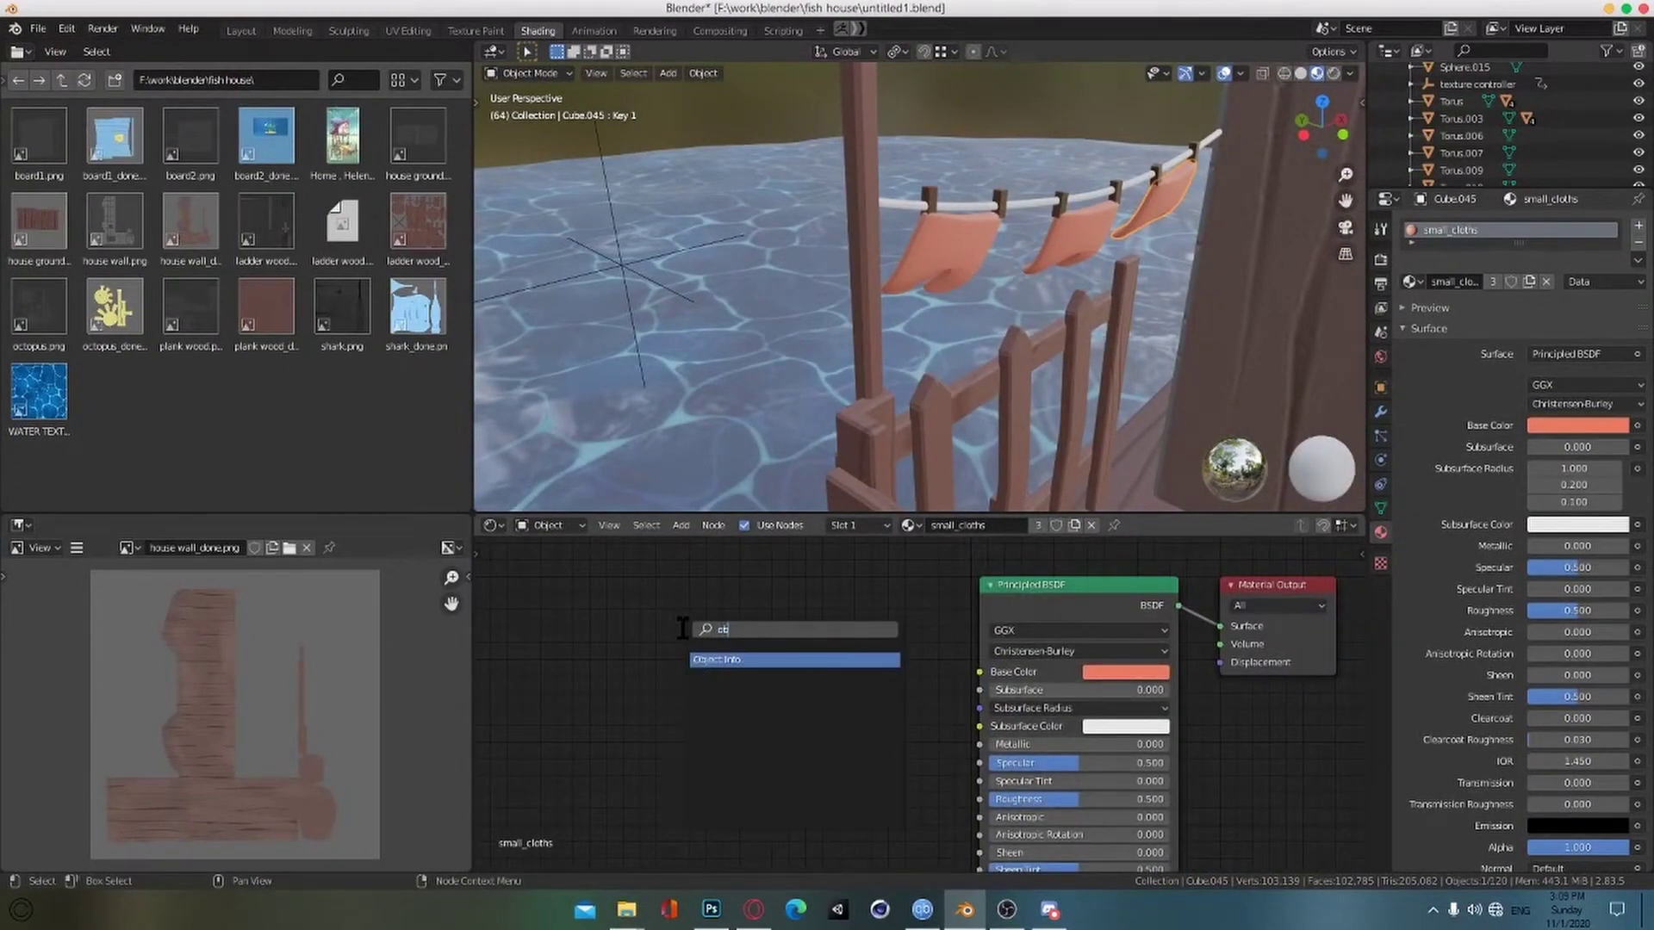
{"action": "type", "text": "ob"}
{"action": "key", "text": "Return"}
{"action": "left_click", "coordinate": [556, 625]}
Step: Add a ColorRamp node to small_cloths and connect its Color output to the Principled BSDF's Base Color
{"action": "key", "text": "shift+a"}
{"action": "type", "text": "ram"}
{"action": "key", "text": "Return"}
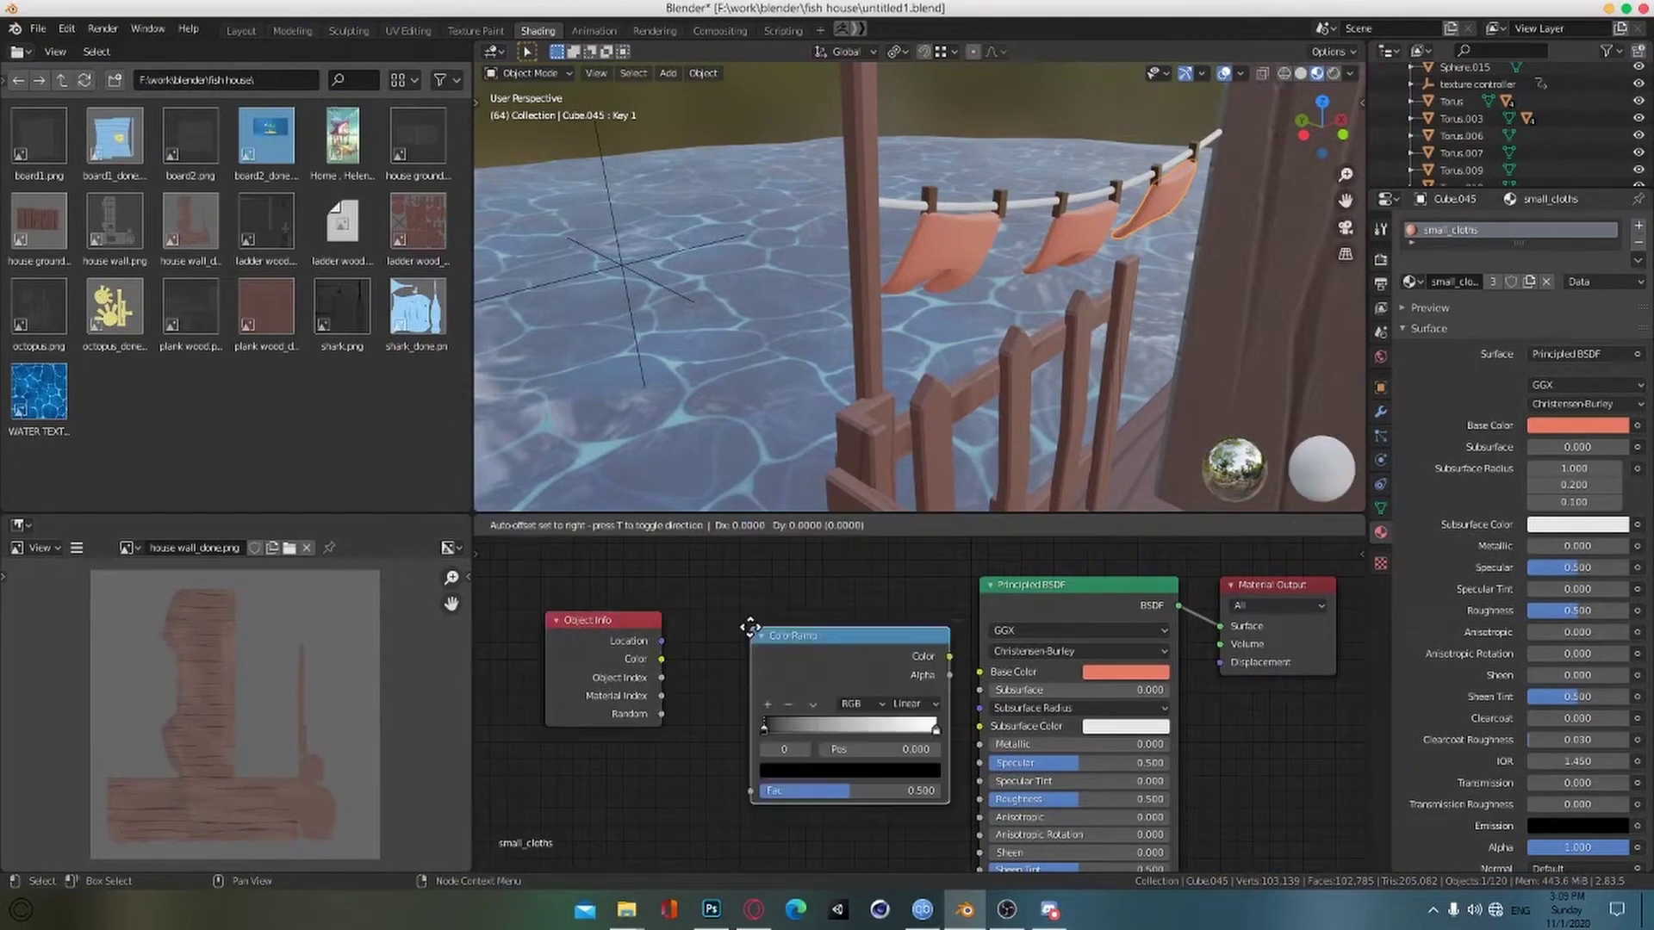
{"action": "left_click", "coordinate": [705, 609]}
Step: Color the ColorRamp's first and middle stops green and its last stop red
{"action": "left_click", "coordinate": [718, 714]}
{"action": "left_click", "coordinate": [732, 753]}
{"action": "left_click_drag", "start_coordinate": [857, 622], "coordinate": [856, 514]}
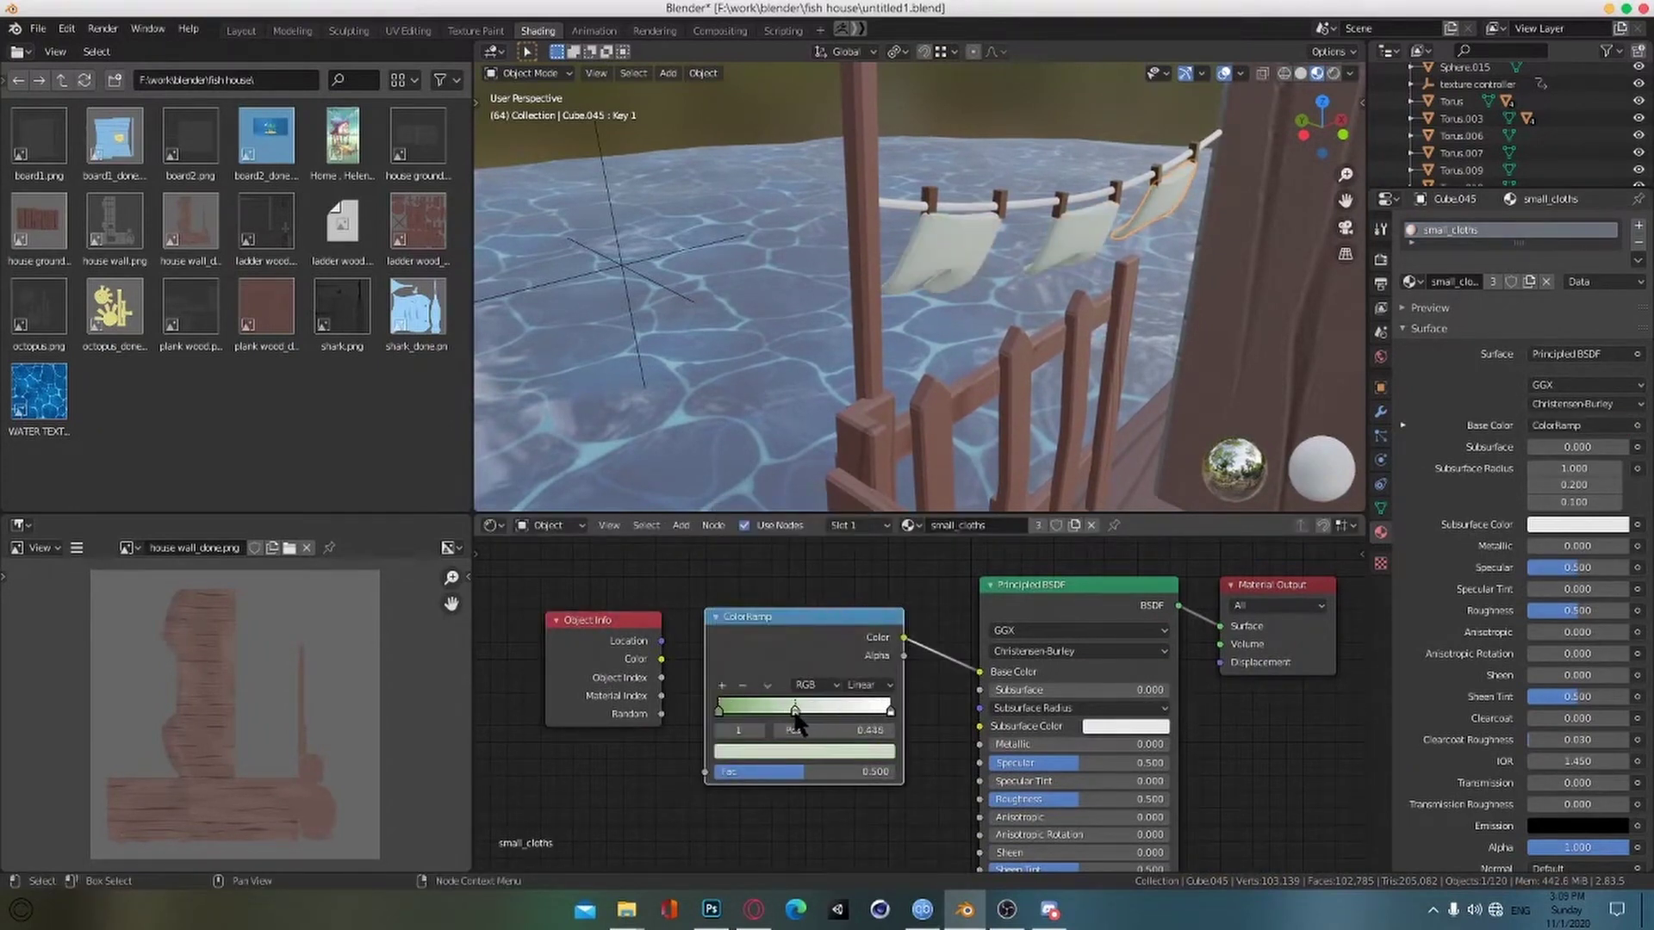
{"action": "left_click", "coordinate": [801, 753]}
{"action": "left_click_drag", "start_coordinate": [856, 536], "coordinate": [856, 564]}
{"action": "left_click", "coordinate": [891, 713]}
{"action": "left_click", "coordinate": [827, 753]}
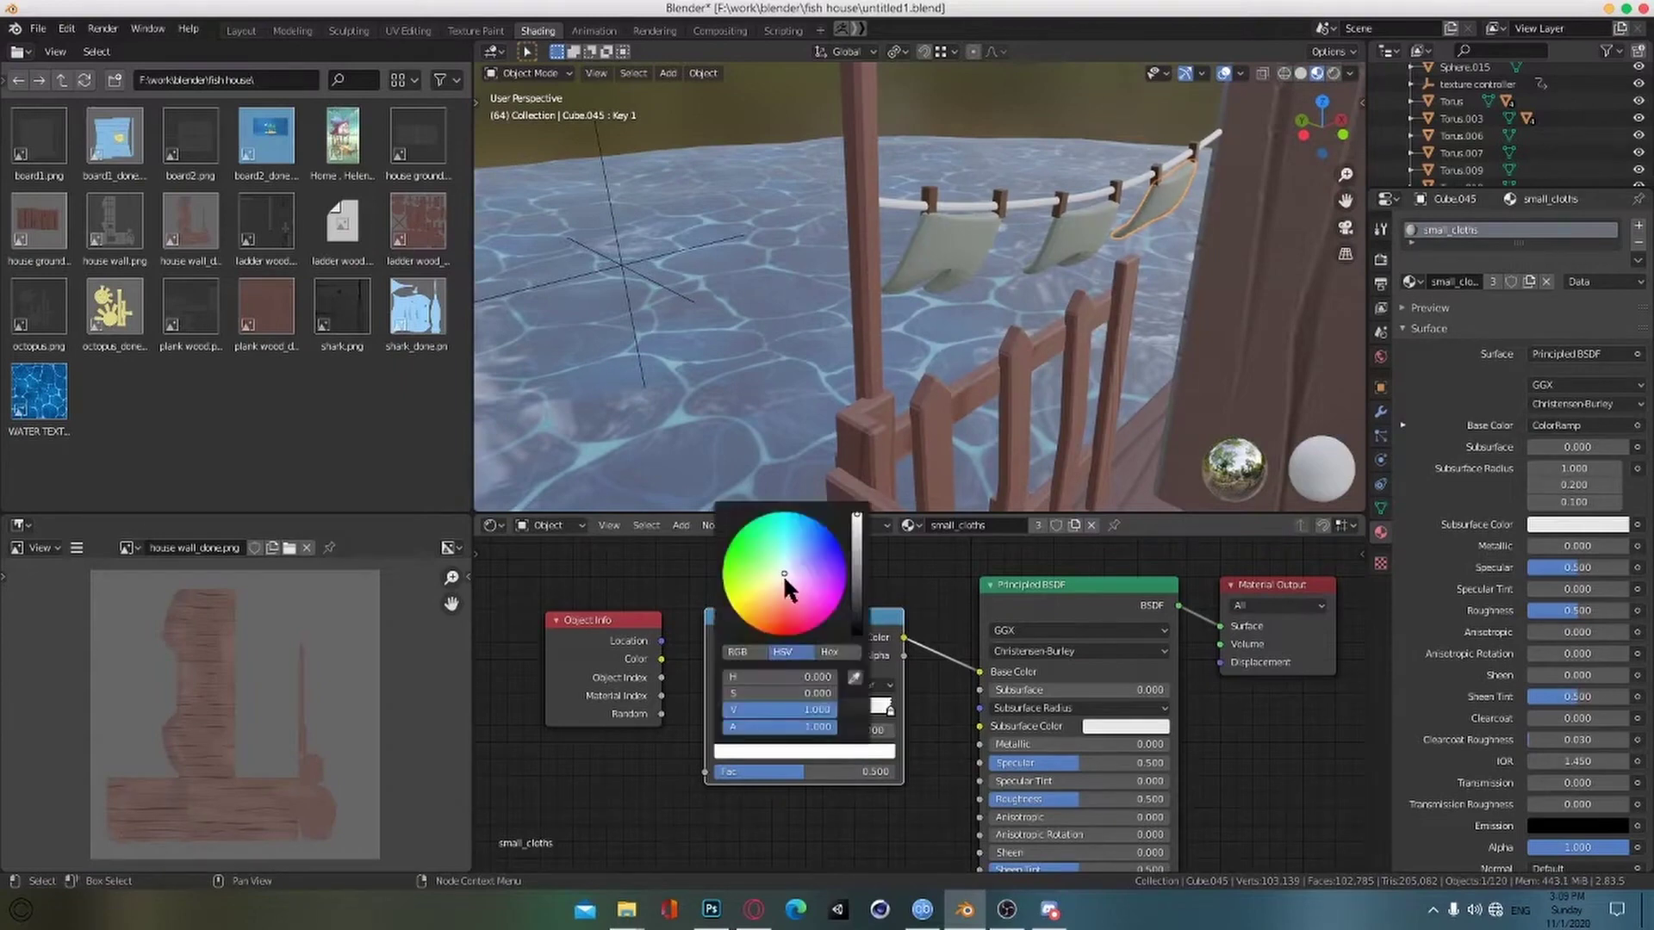
{"action": "scroll", "coordinate": [818, 836], "scroll_direction": "up", "scroll_amount": 1}
Step: Connect the Object Info node's Random output to the ColorRamp's Fac input and save the file
{"action": "middle_click_drag", "start_coordinate": [810, 852], "coordinate": [887, 797]}
{"action": "left_click_drag", "start_coordinate": [727, 650], "coordinate": [774, 712]}
{"action": "middle_click_drag", "start_coordinate": [1032, 430], "coordinate": [1016, 408]}
{"action": "scroll", "coordinate": [1018, 408], "scroll_direction": "down", "scroll_amount": 2}
{"action": "key", "text": "ctrl+s"}
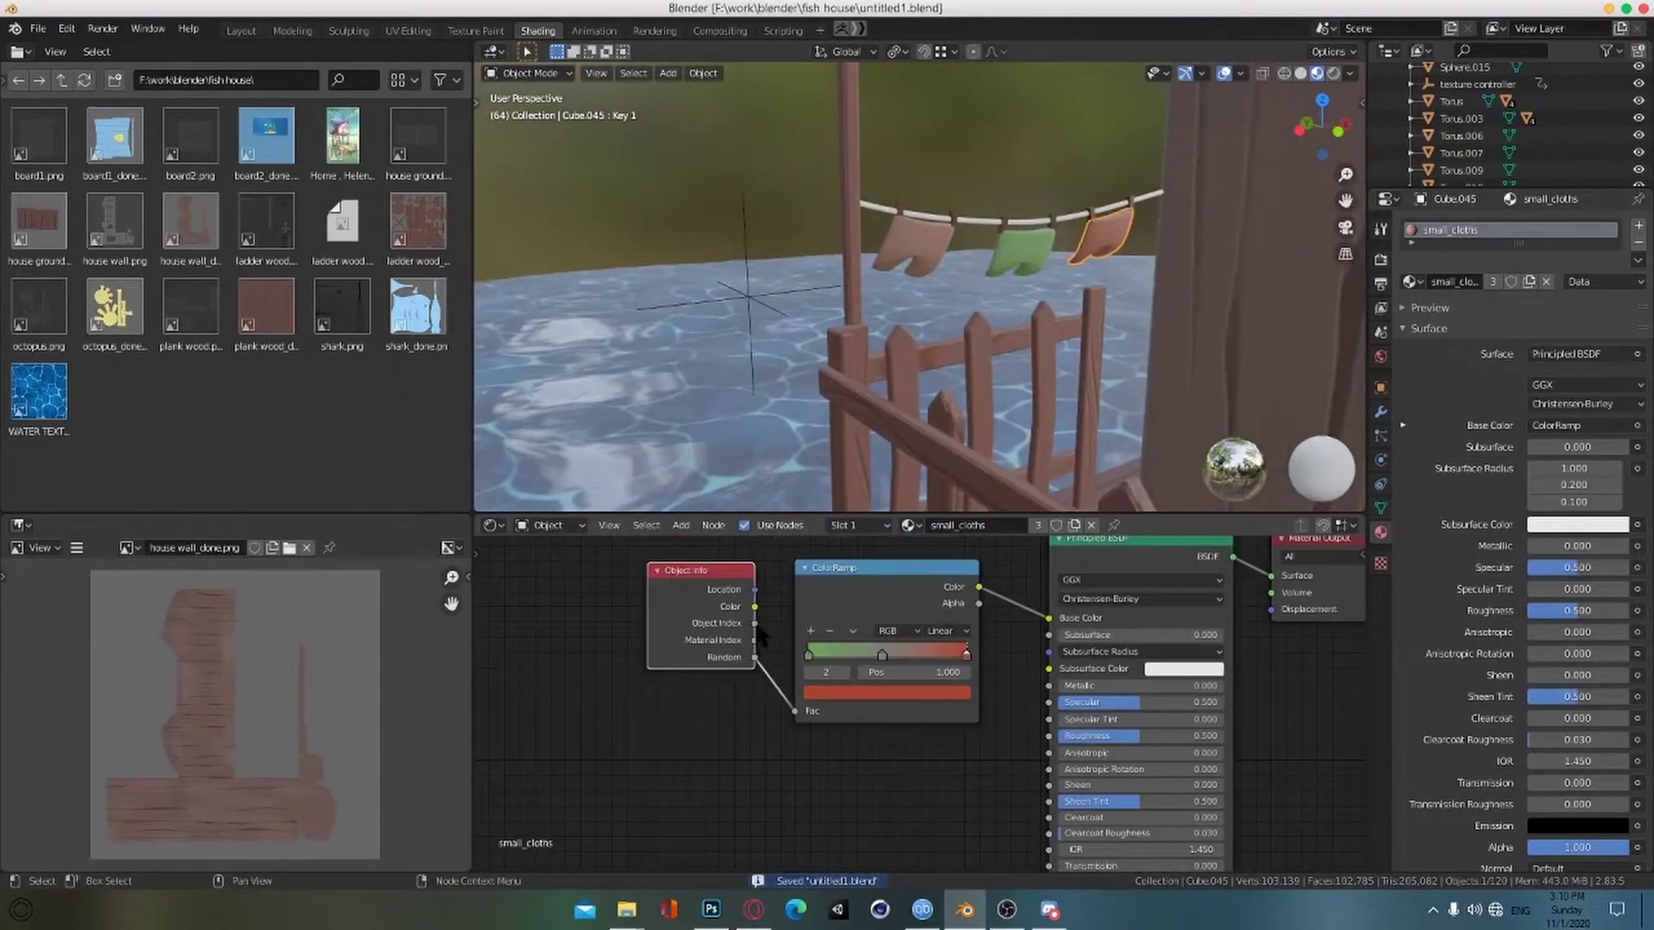
Step: Try other Object Info outputs as the ColorRamp's Fac, reconnect Random to it, and save the file
{"action": "key", "text": "ctrl+s"}
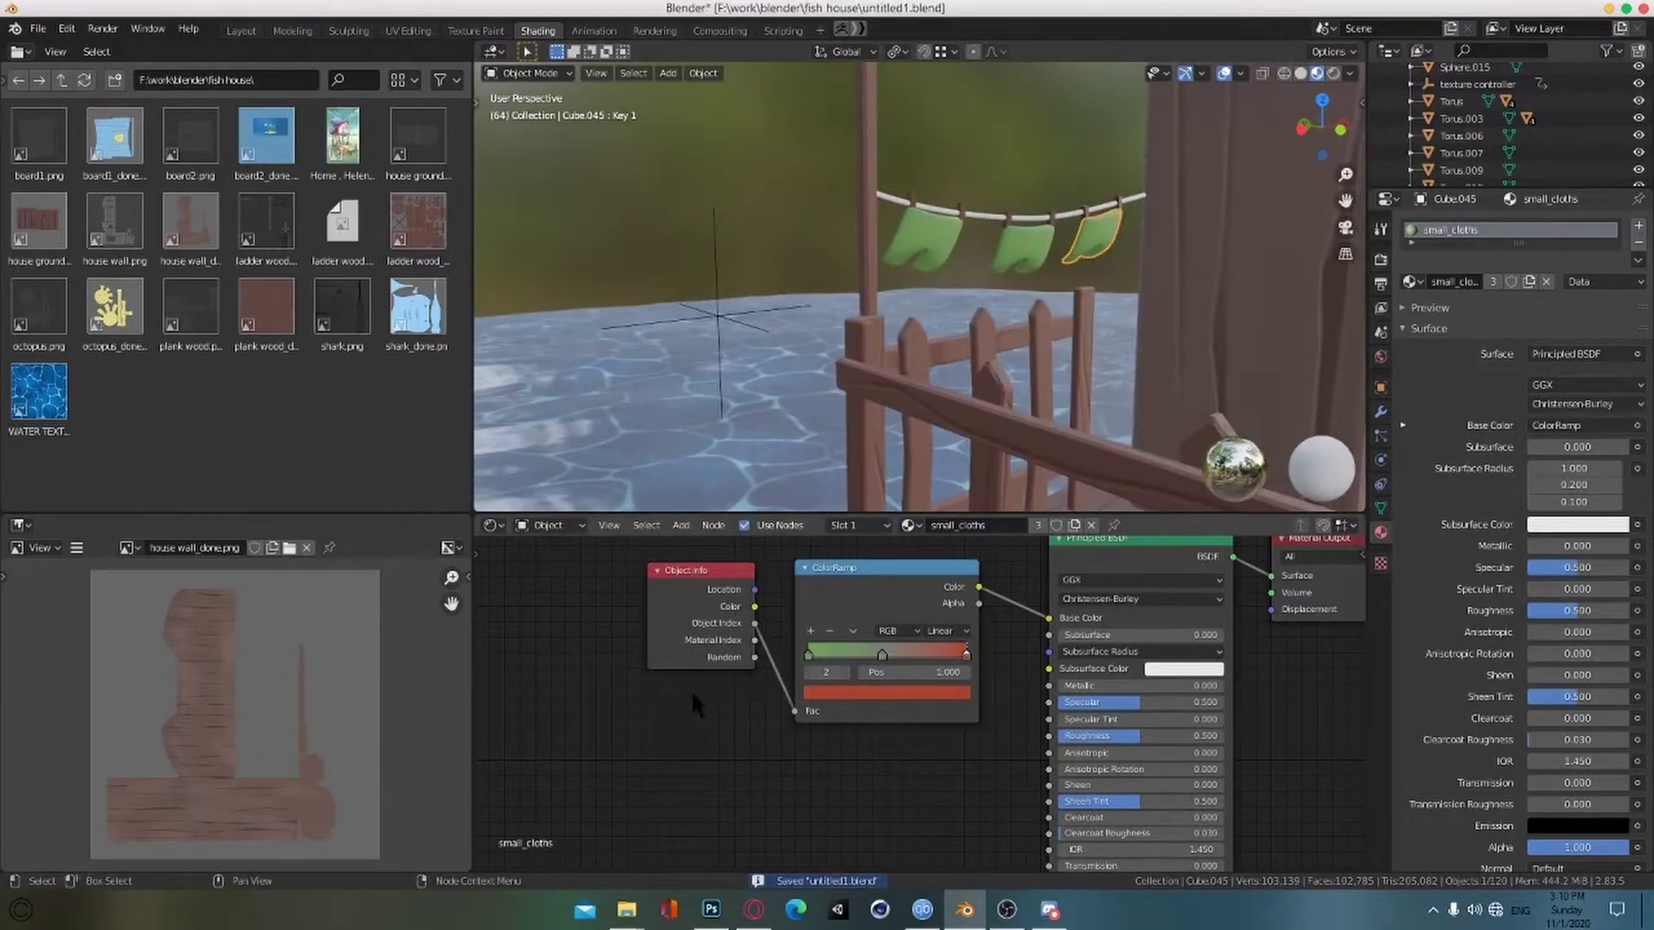
{"action": "scroll", "coordinate": [748, 594], "scroll_direction": "up", "scroll_amount": 1}
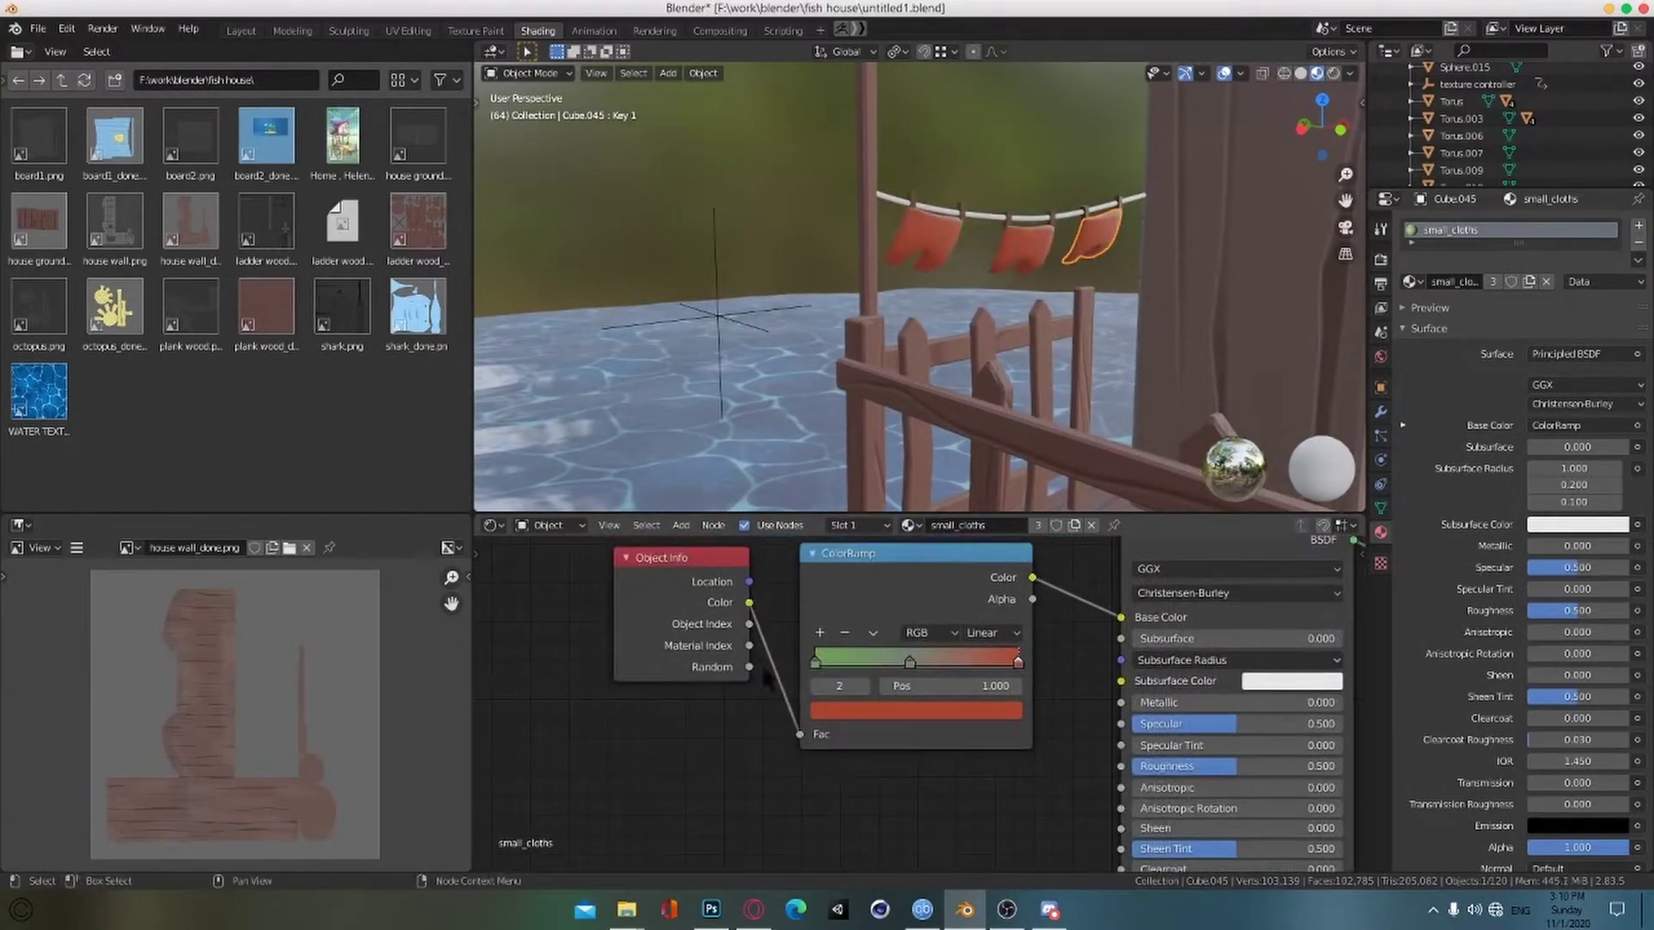
{"action": "left_click_drag", "start_coordinate": [748, 667], "coordinate": [800, 734]}
{"action": "scroll", "coordinate": [977, 324], "scroll_direction": "down", "scroll_amount": 2}
{"action": "middle_click_drag", "start_coordinate": [977, 324], "coordinate": [901, 354]}
{"action": "scroll", "coordinate": [901, 355], "scroll_direction": "up", "scroll_amount": 3}
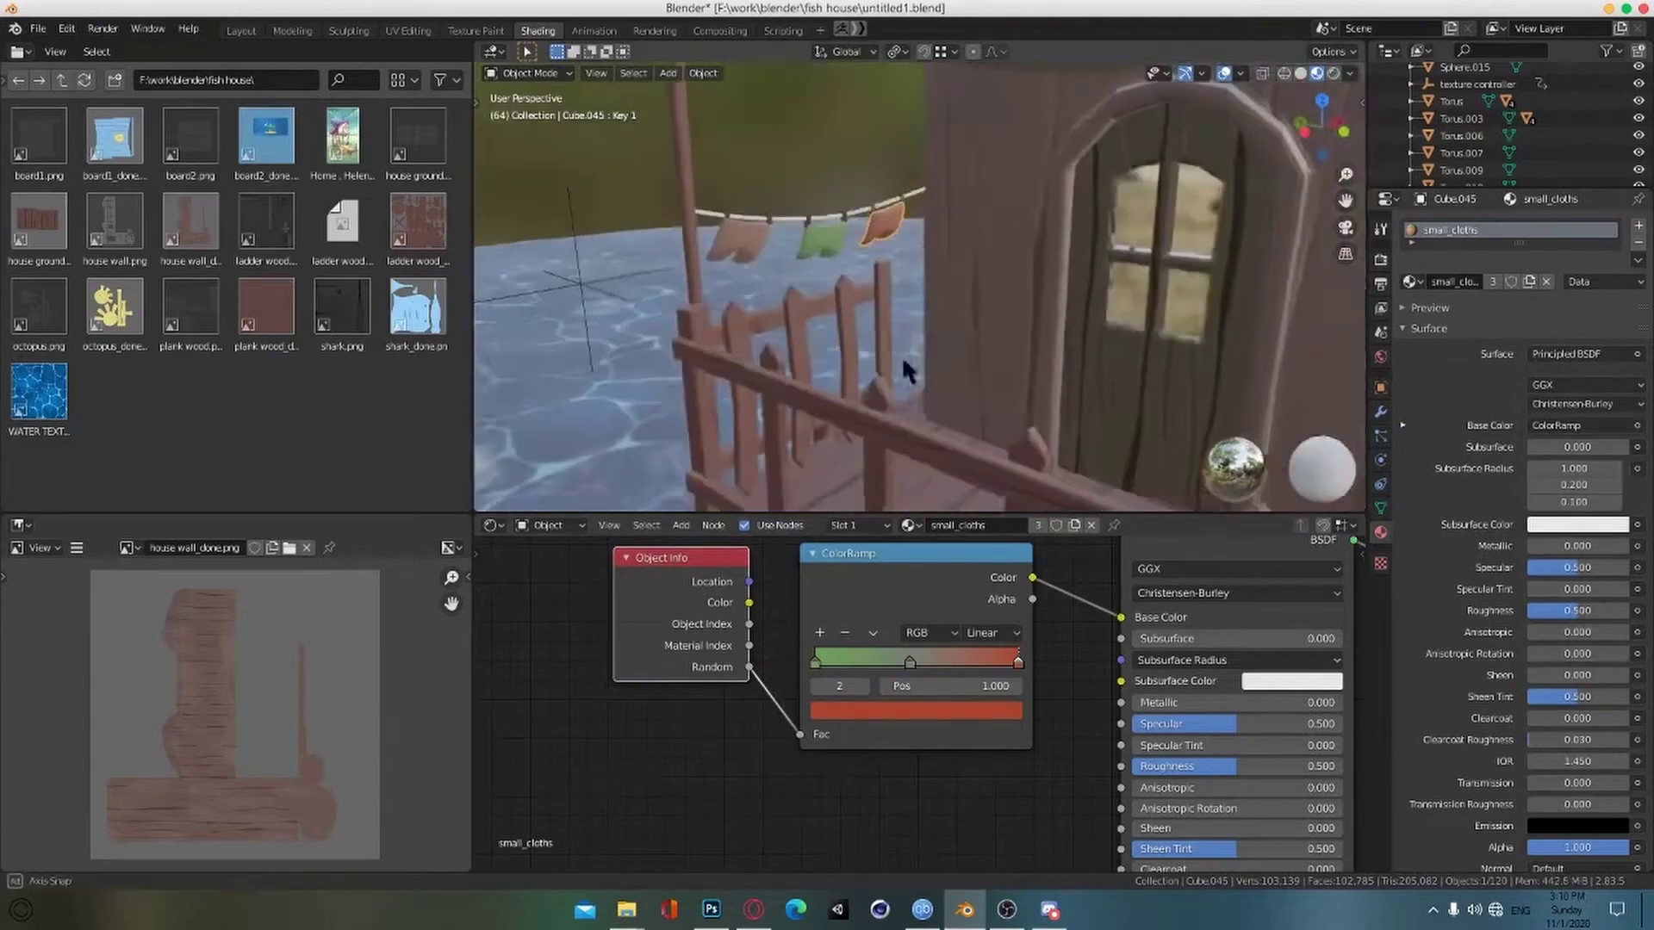
{"action": "key", "text": "ctrl+s"}
Step: Add a ColorRamp stop at position 0.734, darken its color to a deep brown, and save the file
{"action": "left_click", "coordinate": [962, 706]}
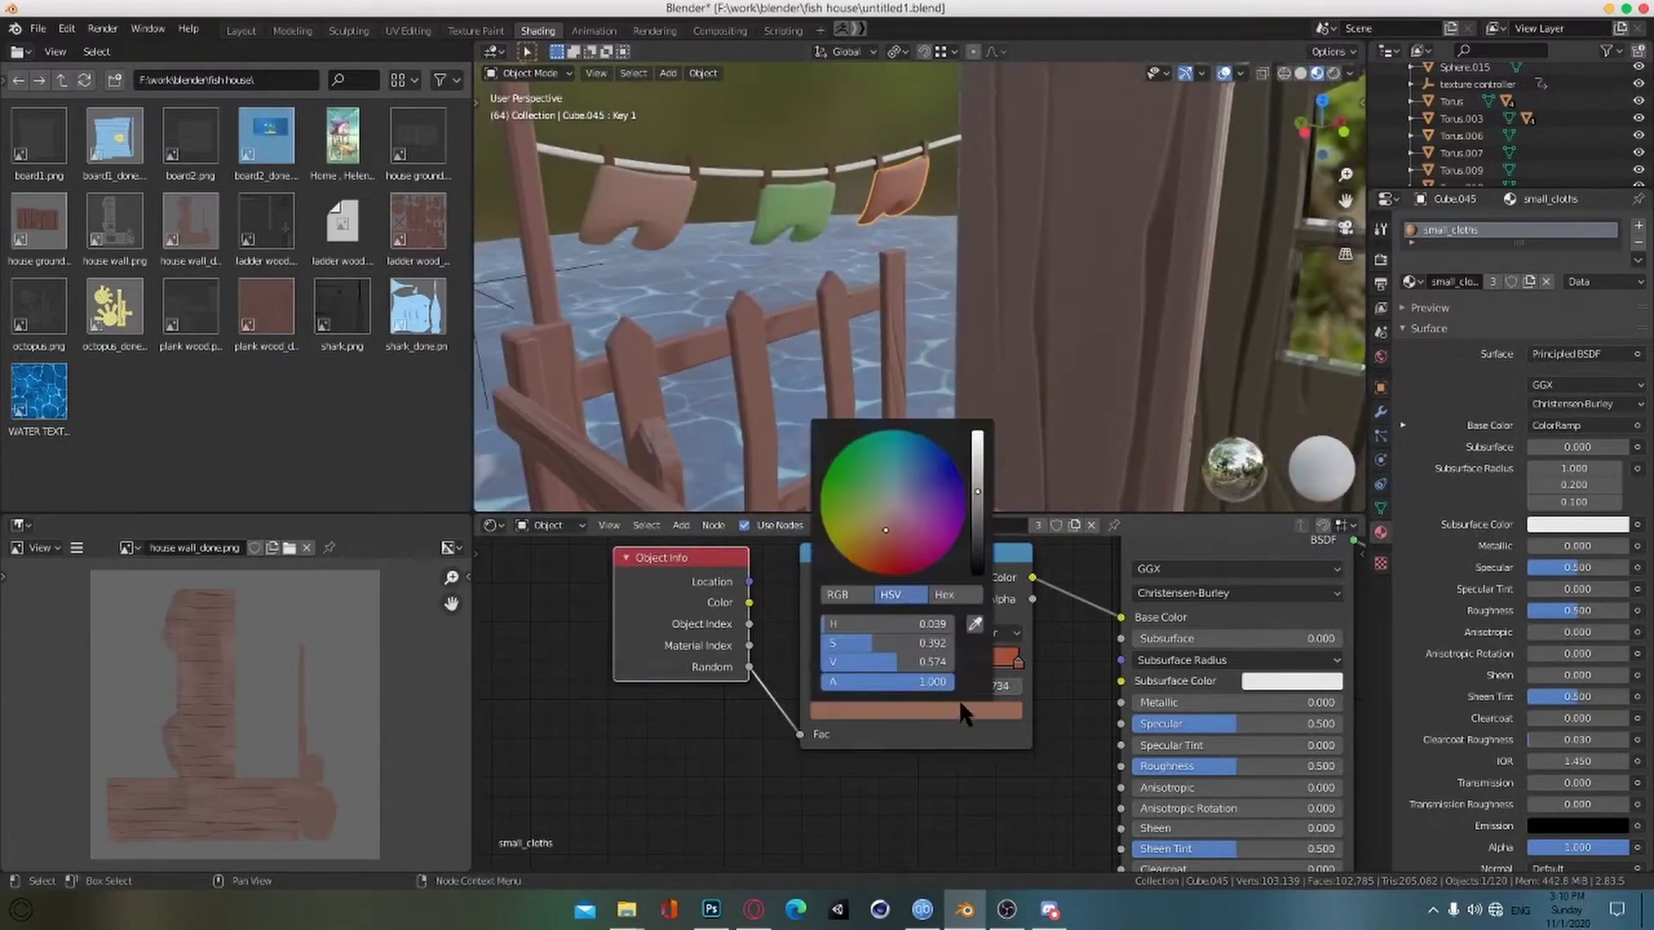
{"action": "left_click_drag", "start_coordinate": [976, 556], "coordinate": [977, 532]}
{"action": "scroll", "coordinate": [943, 350], "scroll_direction": "down", "scroll_amount": 4}
{"action": "key", "text": "ctrl+s"}
Step: Assign the existing ROPE material to the clothesline rope
{"action": "middle_click_drag", "start_coordinate": [943, 349], "coordinate": [841, 298]}
{"action": "scroll", "coordinate": [926, 336], "scroll_direction": "down", "scroll_amount": 3}
{"action": "scroll", "coordinate": [841, 298], "scroll_direction": "up", "scroll_amount": 4}
{"action": "left_click", "coordinate": [840, 298]}
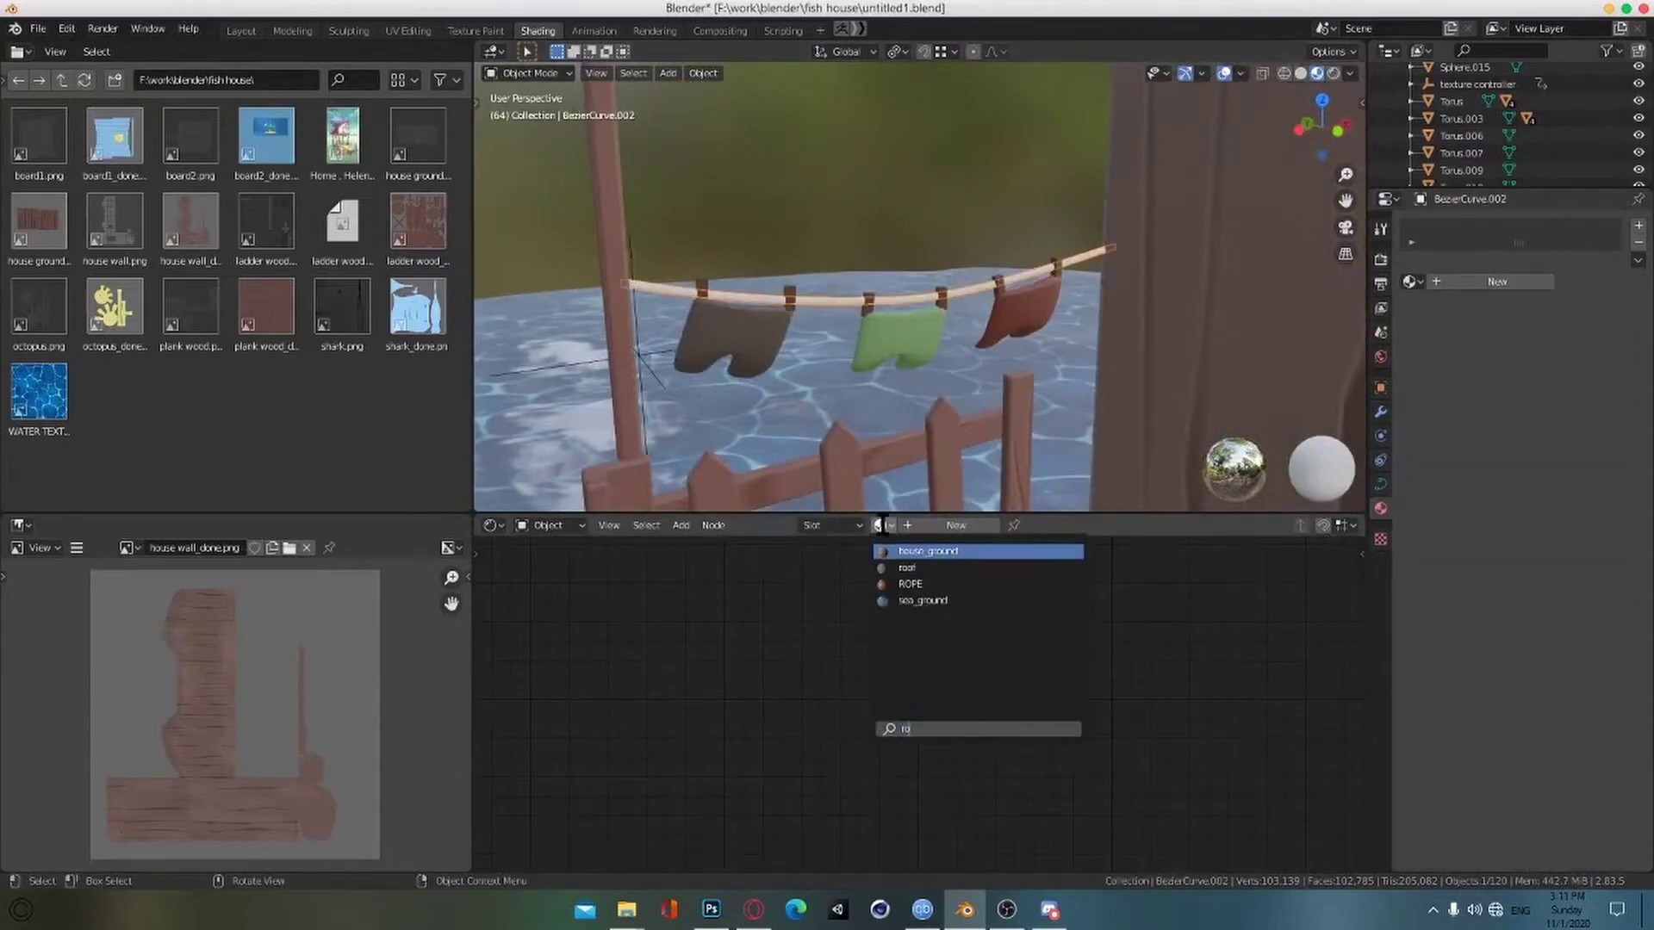
{"action": "left_click", "coordinate": [909, 583]}
{"action": "middle_click_drag", "start_coordinate": [948, 379], "coordinate": [841, 359]}
Step: Select all three pairs of shorts, apply Shade Smooth, and save the file
{"action": "left_click", "coordinate": [742, 329]}
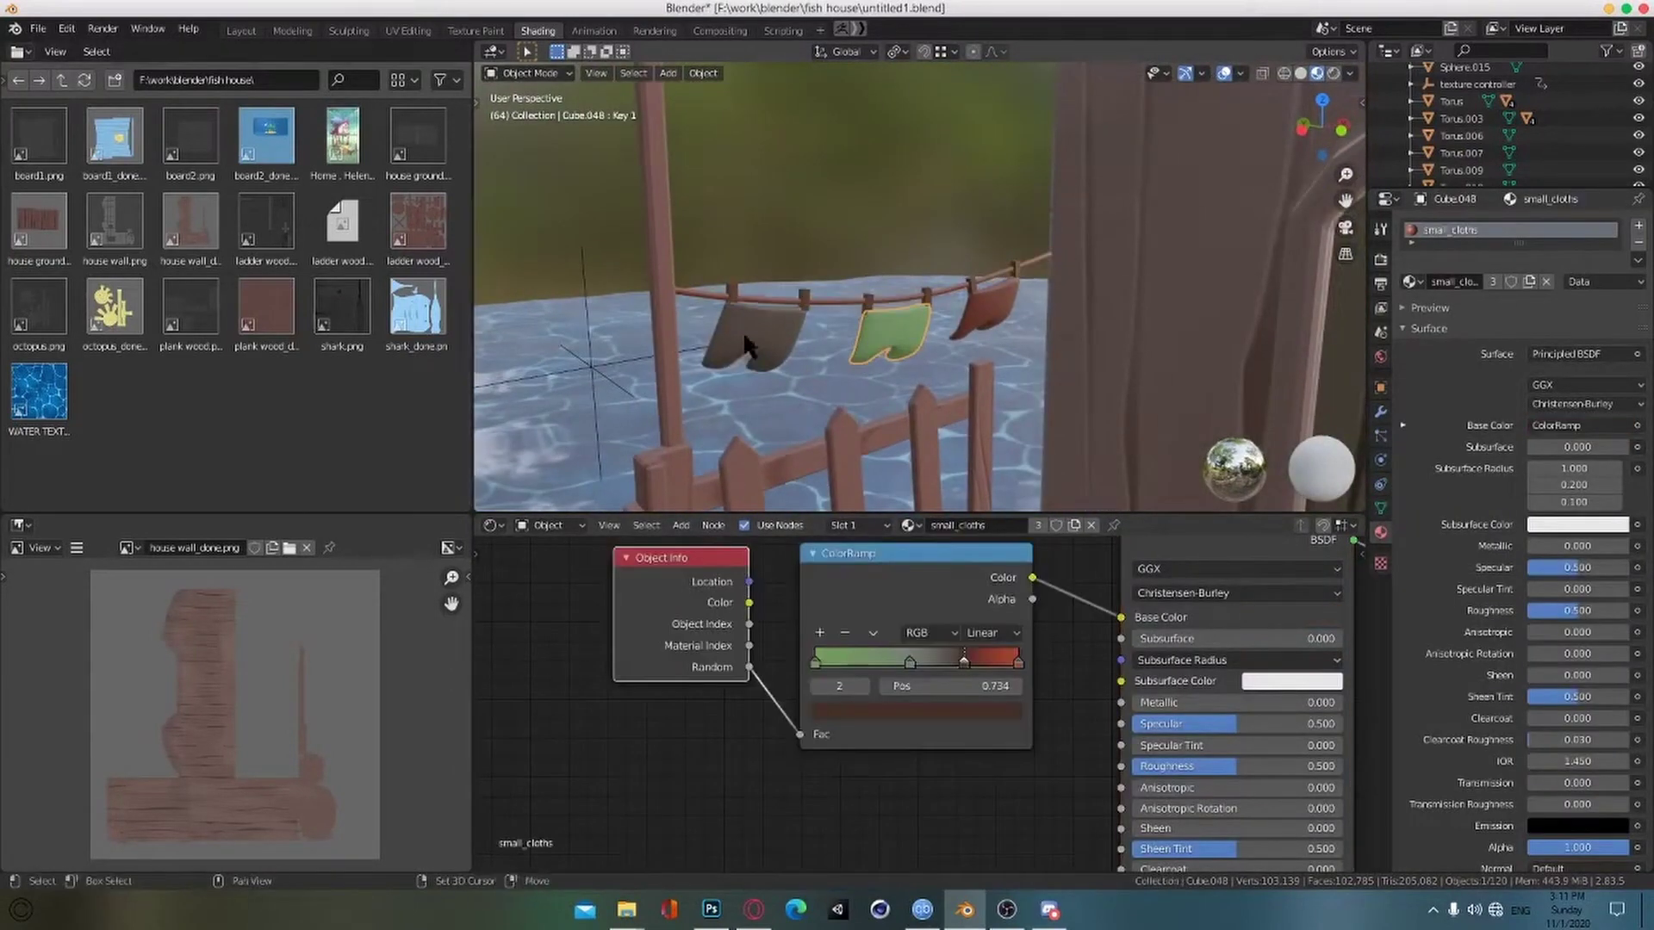
{"action": "left_click", "coordinate": [744, 337], "text": "shift"}
{"action": "left_click", "coordinate": [988, 315], "text": "shift"}
{"action": "left_click", "coordinate": [703, 73]}
{"action": "left_click", "coordinate": [726, 419]}
{"action": "scroll", "coordinate": [911, 410], "scroll_direction": "down", "scroll_amount": 4}
{"action": "key", "text": "ctrl+s"}
{"action": "scroll", "coordinate": [911, 410], "scroll_direction": "up", "scroll_amount": 4}
Step: In the Animation workspace, keyframe the third pair's Key 1 at 1.000 on frames 1 and 30 and 0.000 on frame 15
{"action": "left_click", "coordinate": [251, 31]}
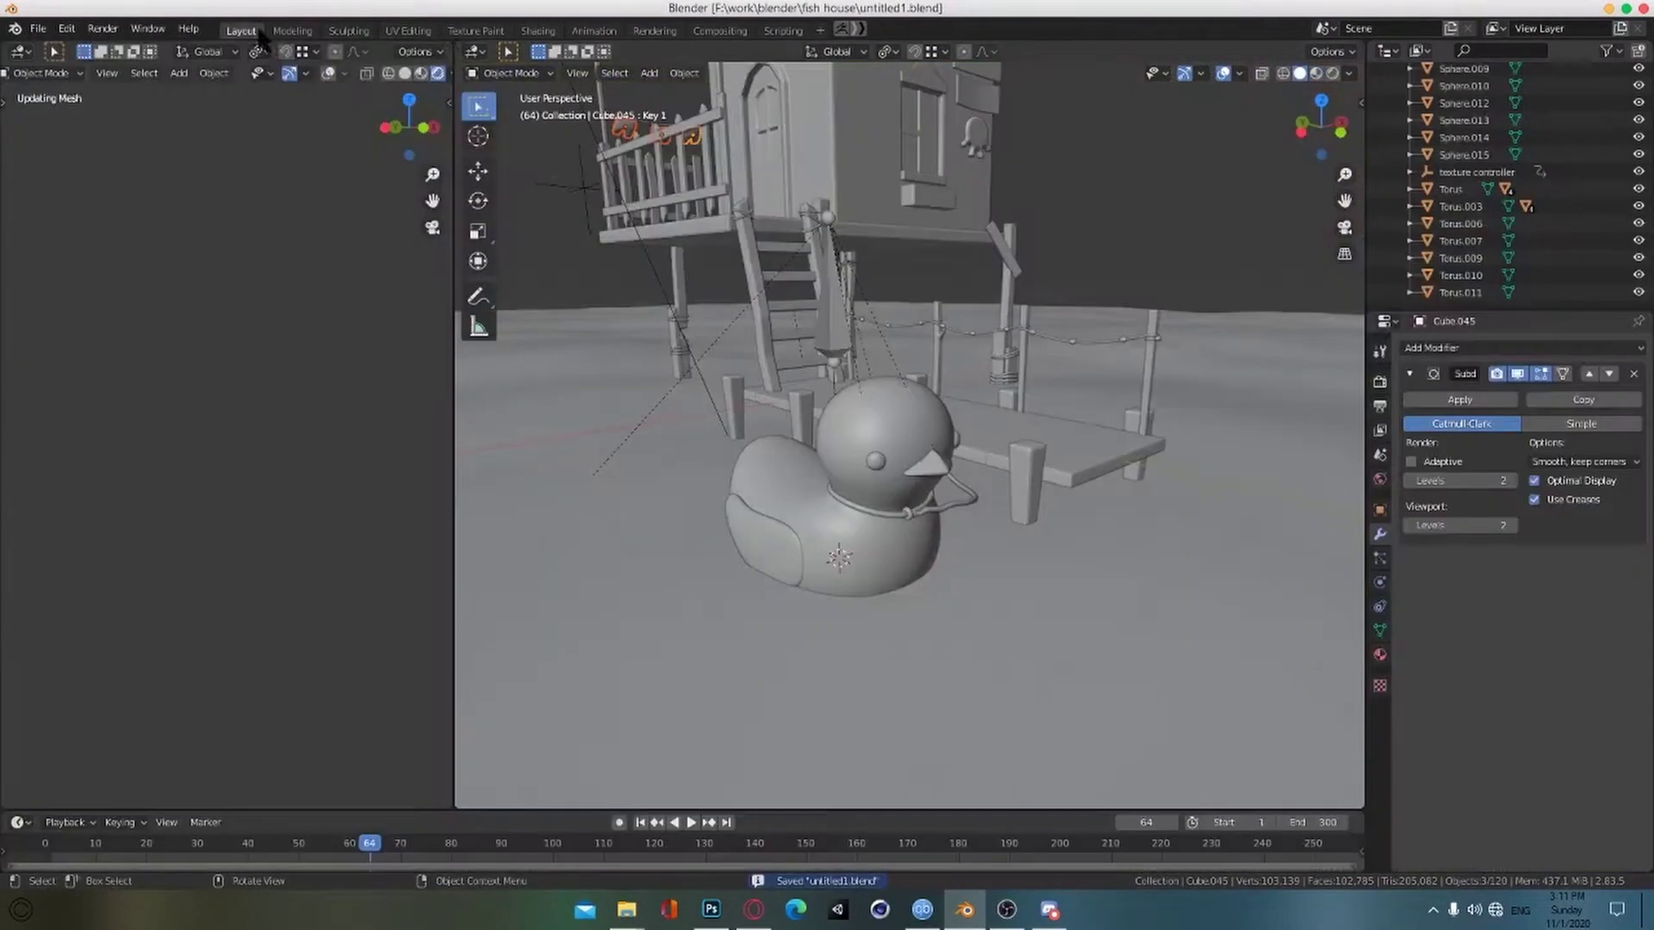
{"action": "left_click", "coordinate": [593, 30]}
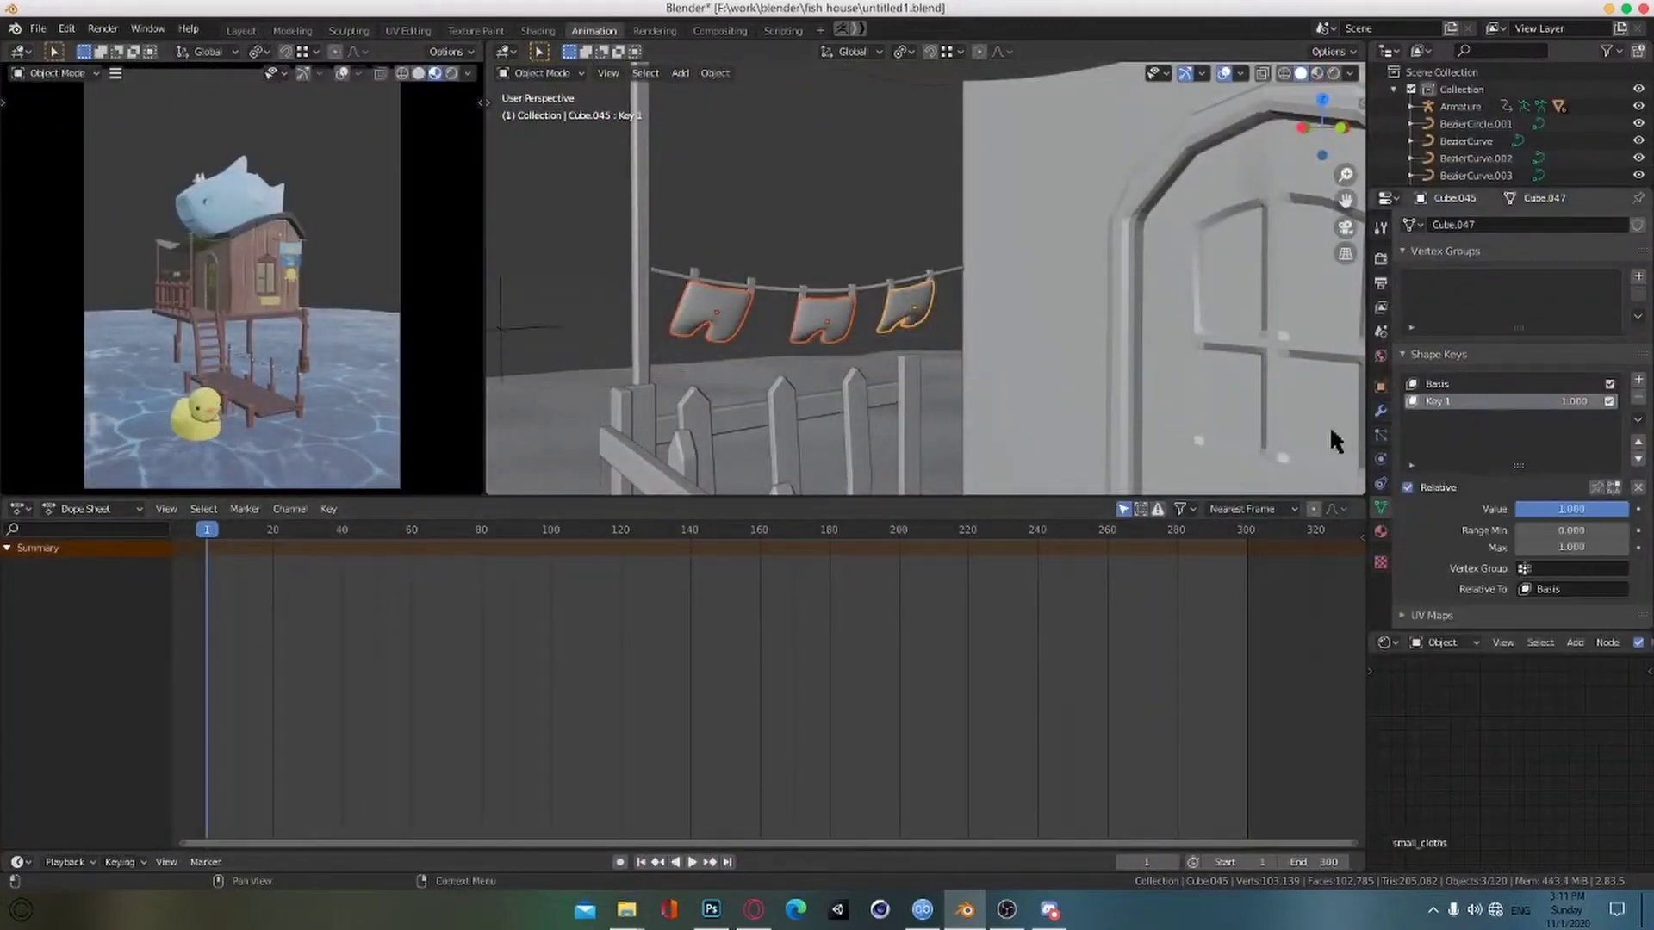
{"action": "right_click", "coordinate": [1556, 509]}
{"action": "left_click", "coordinate": [1541, 511]}
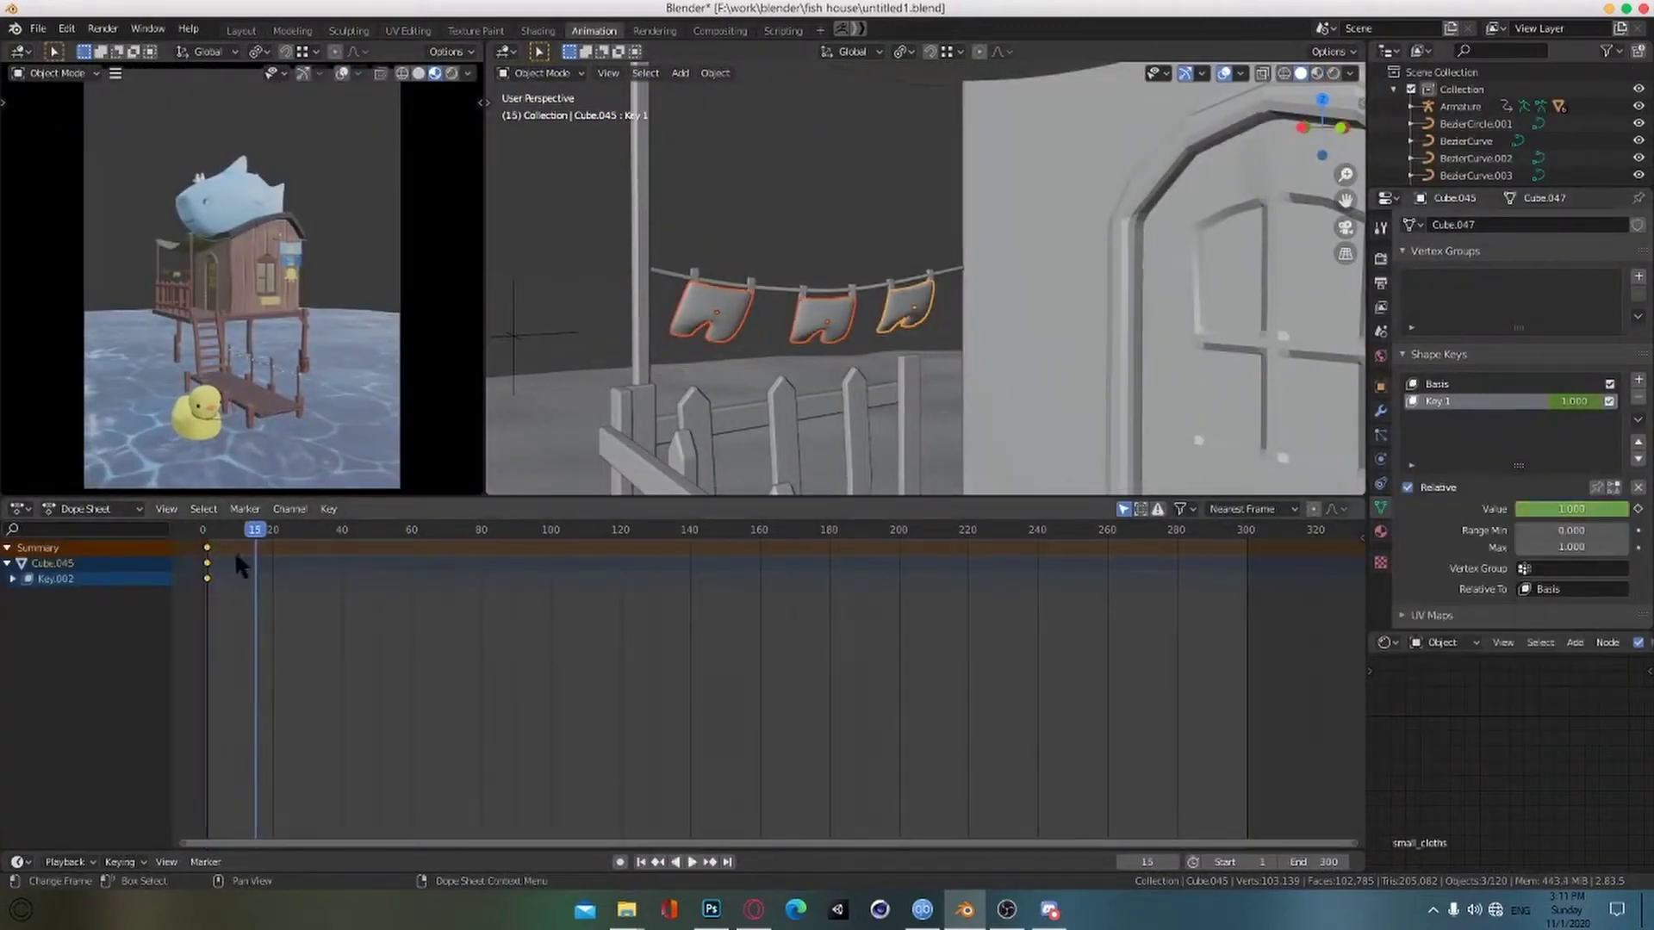
{"action": "right_click", "coordinate": [1556, 509]}
{"action": "left_click", "coordinate": [1542, 504]}
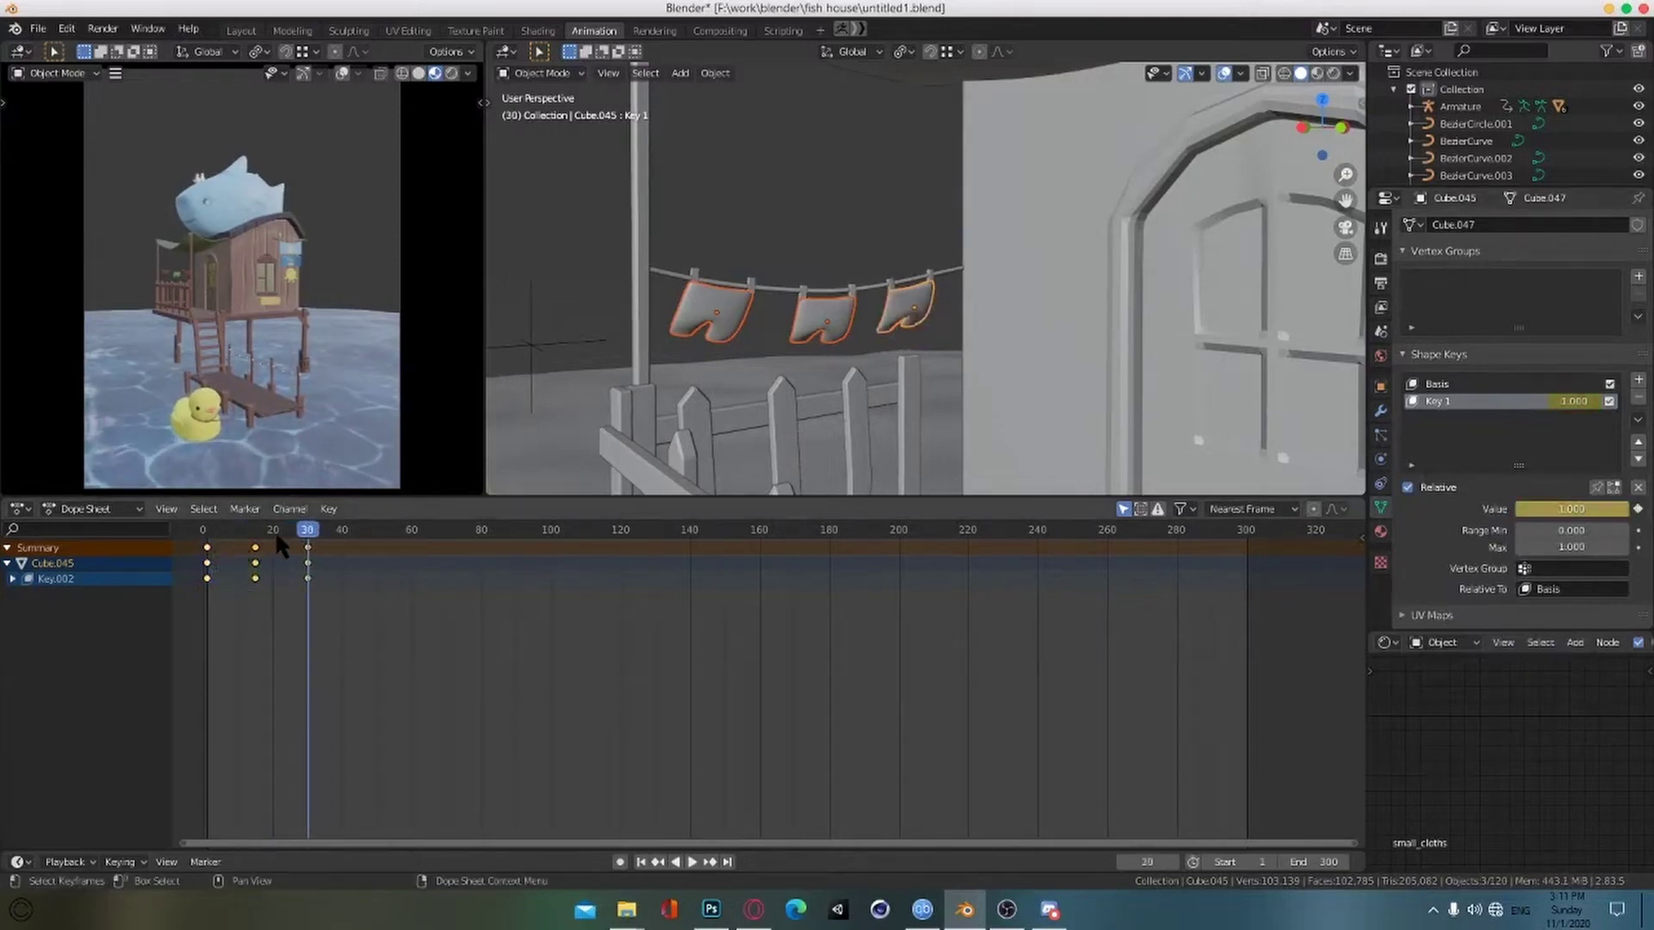
Step: Copy the keyframes at frames 15 and 30, paste them repeatedly up to frame 300, preview the sway, and save the file
{"action": "left_click_drag", "start_coordinate": [320, 617], "coordinate": [227, 539]}
{"action": "left_click_drag", "start_coordinate": [331, 601], "coordinate": [238, 583]}
{"action": "key", "text": "ctrl+v"}
{"action": "left_click_drag", "start_coordinate": [312, 531], "coordinate": [409, 539]}
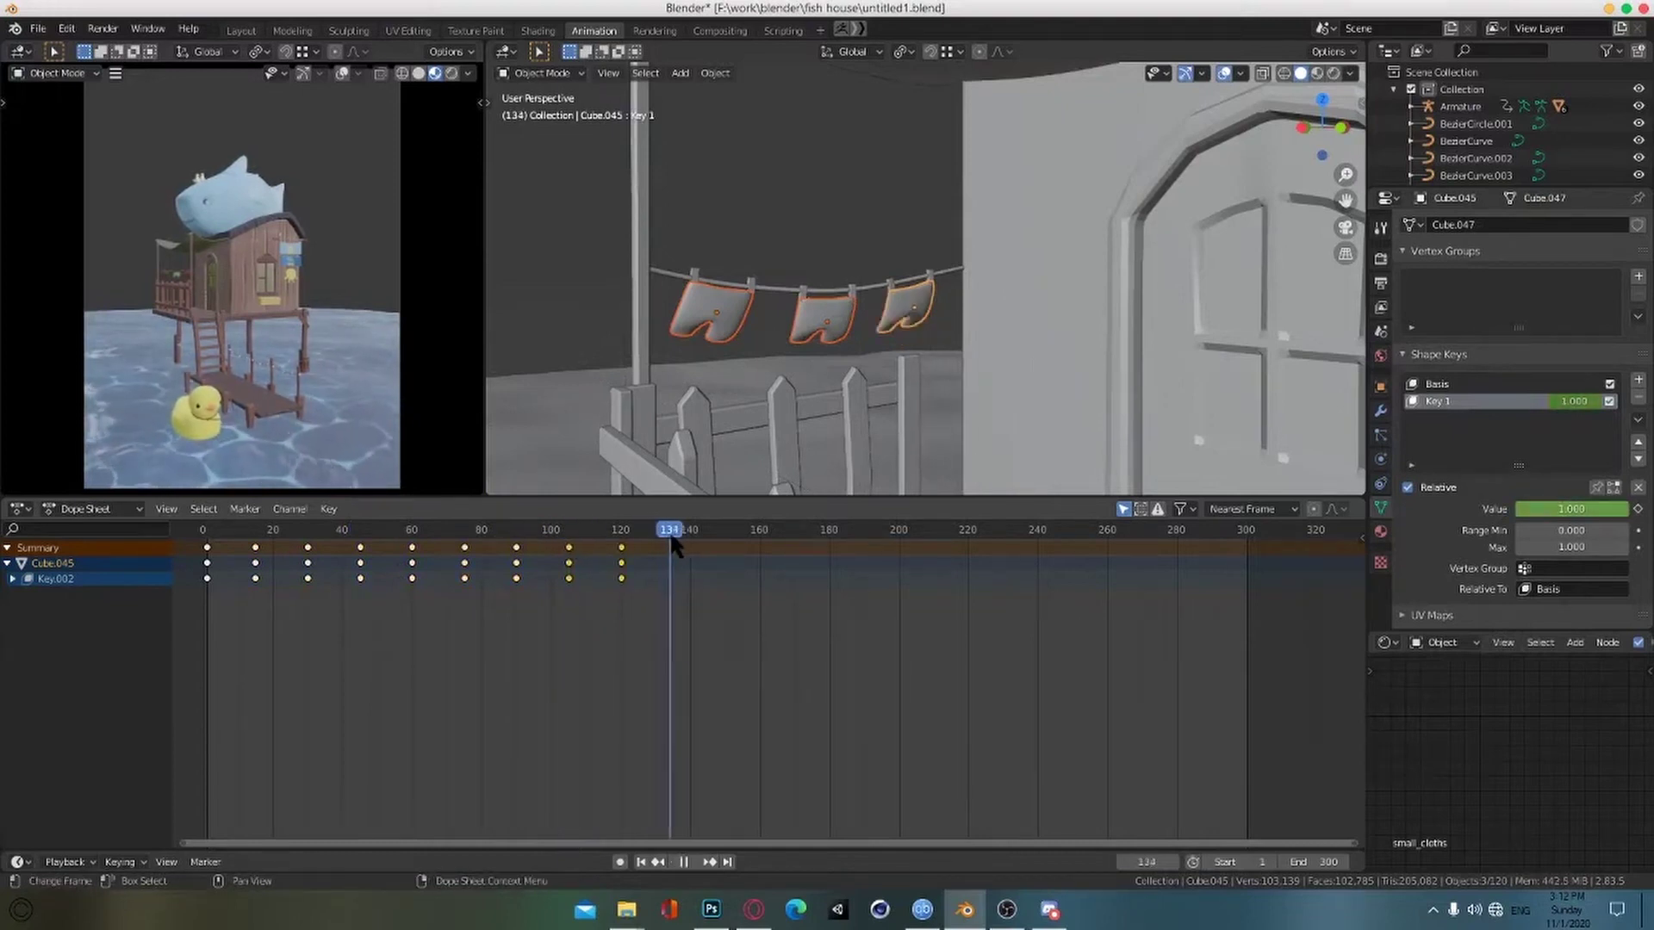
{"action": "left_click_drag", "start_coordinate": [780, 538], "coordinate": [883, 537]}
{"action": "key", "text": "ctrl+v"}
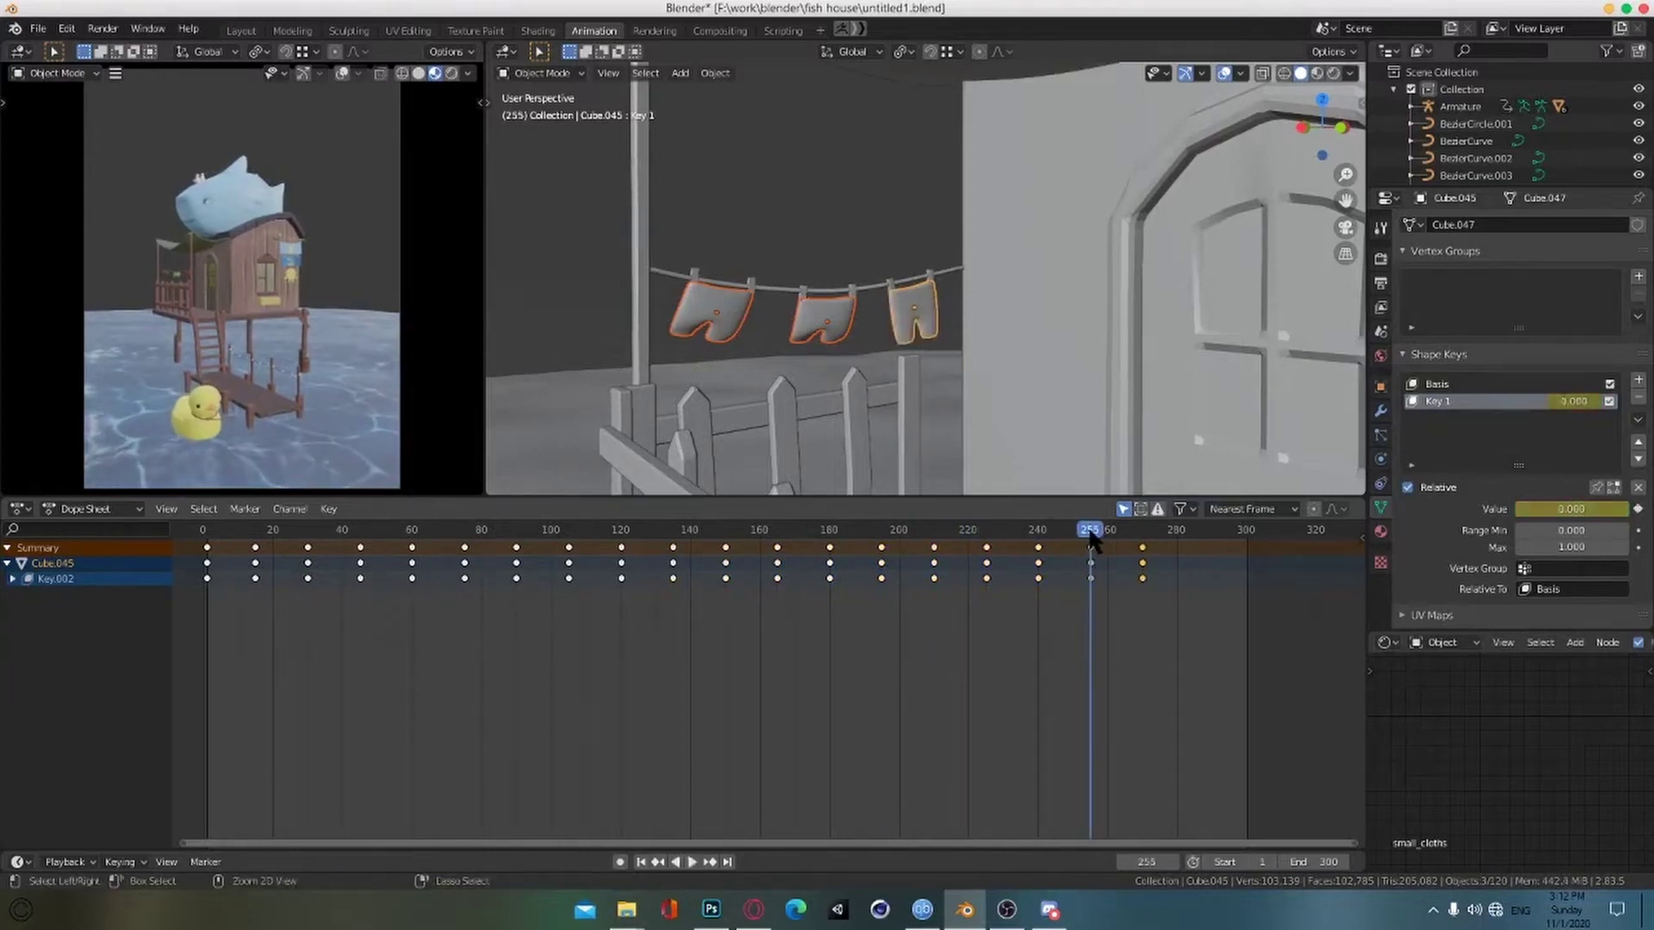
{"action": "key", "text": "space"}
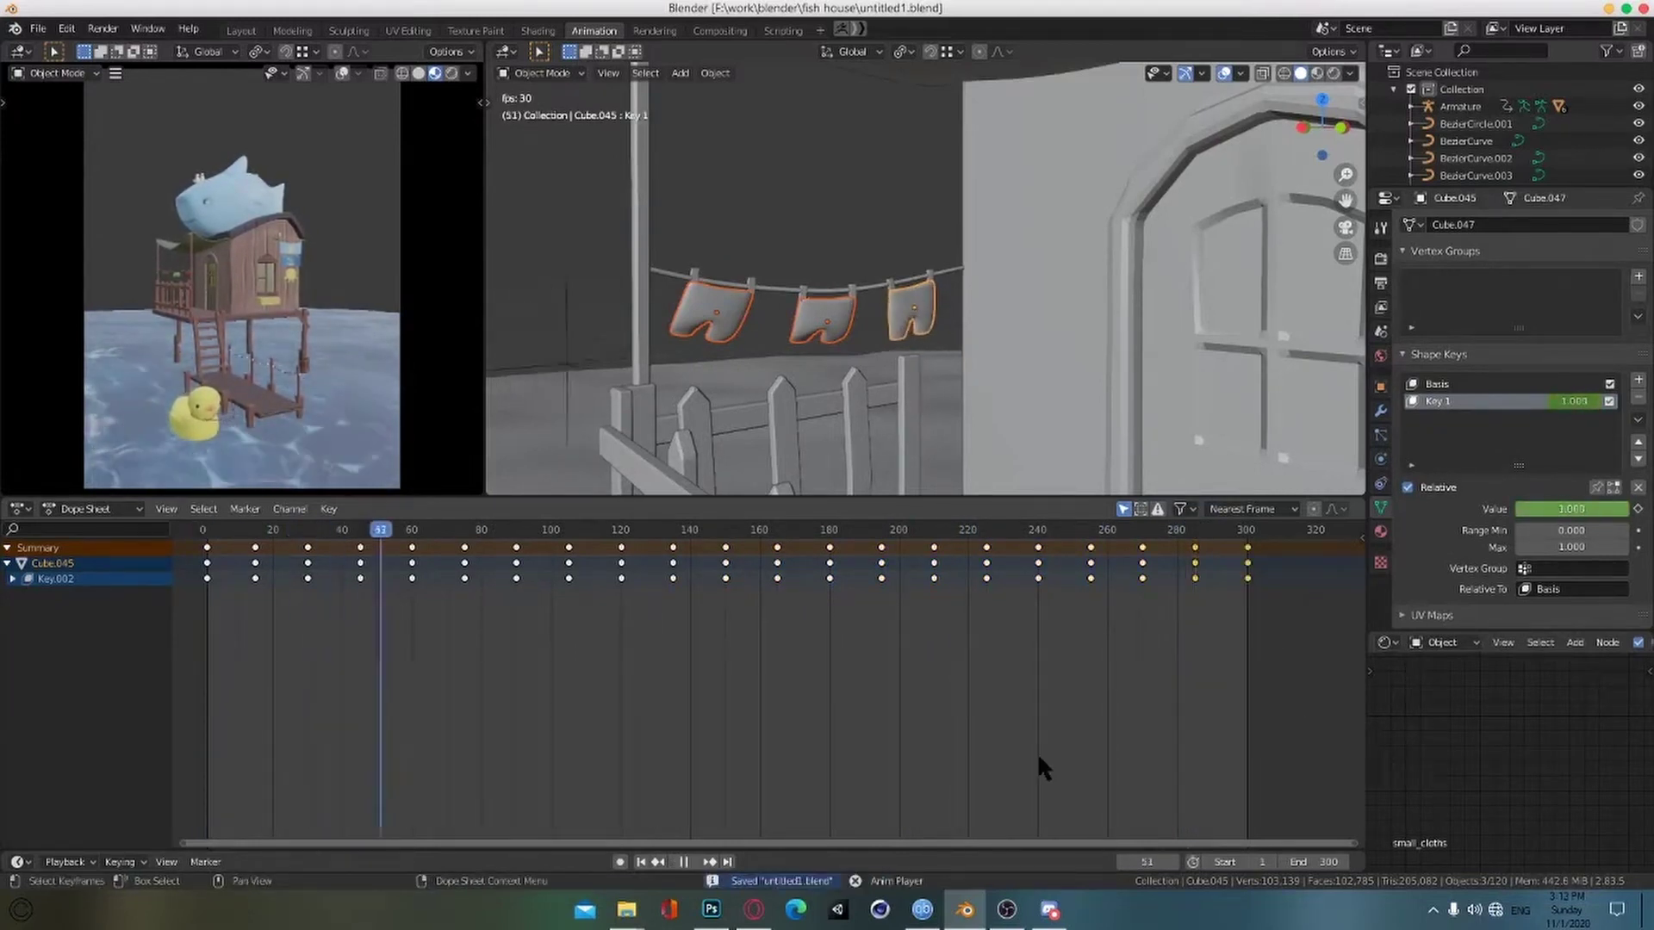
{"action": "key", "text": "space"}
{"action": "key", "text": "ctrl+s"}
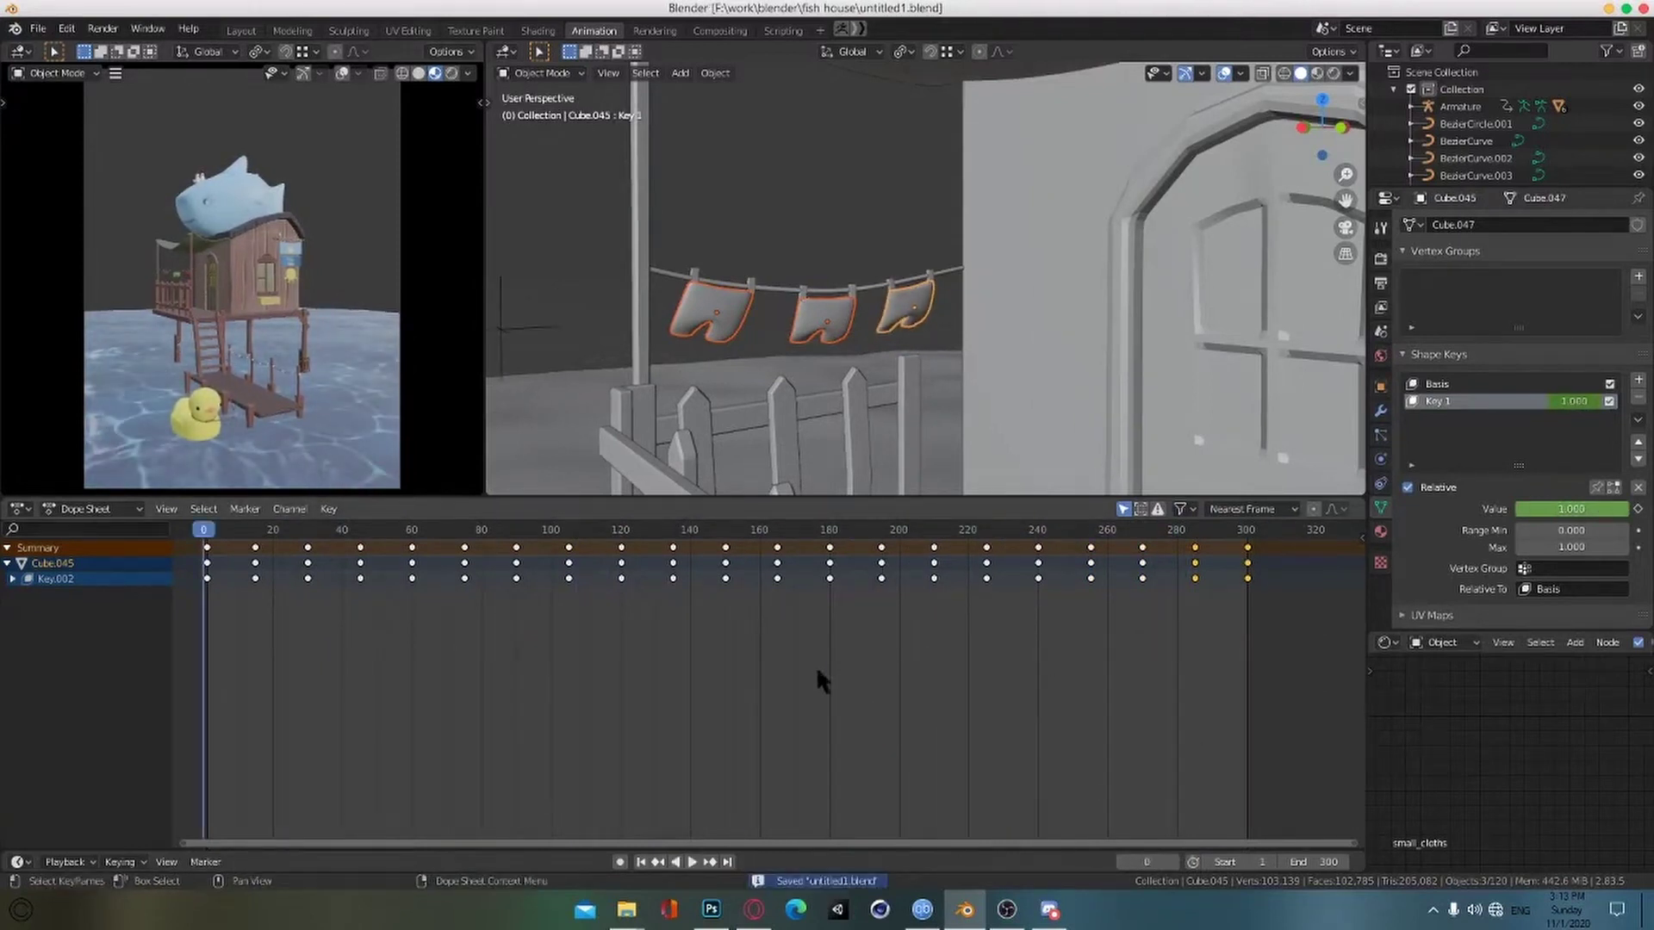
Step: Copy the third pair's full keyframe sequence to the middle and first pairs of shorts, starting at frame 1, and play it back
{"action": "left_click", "coordinate": [811, 618]}
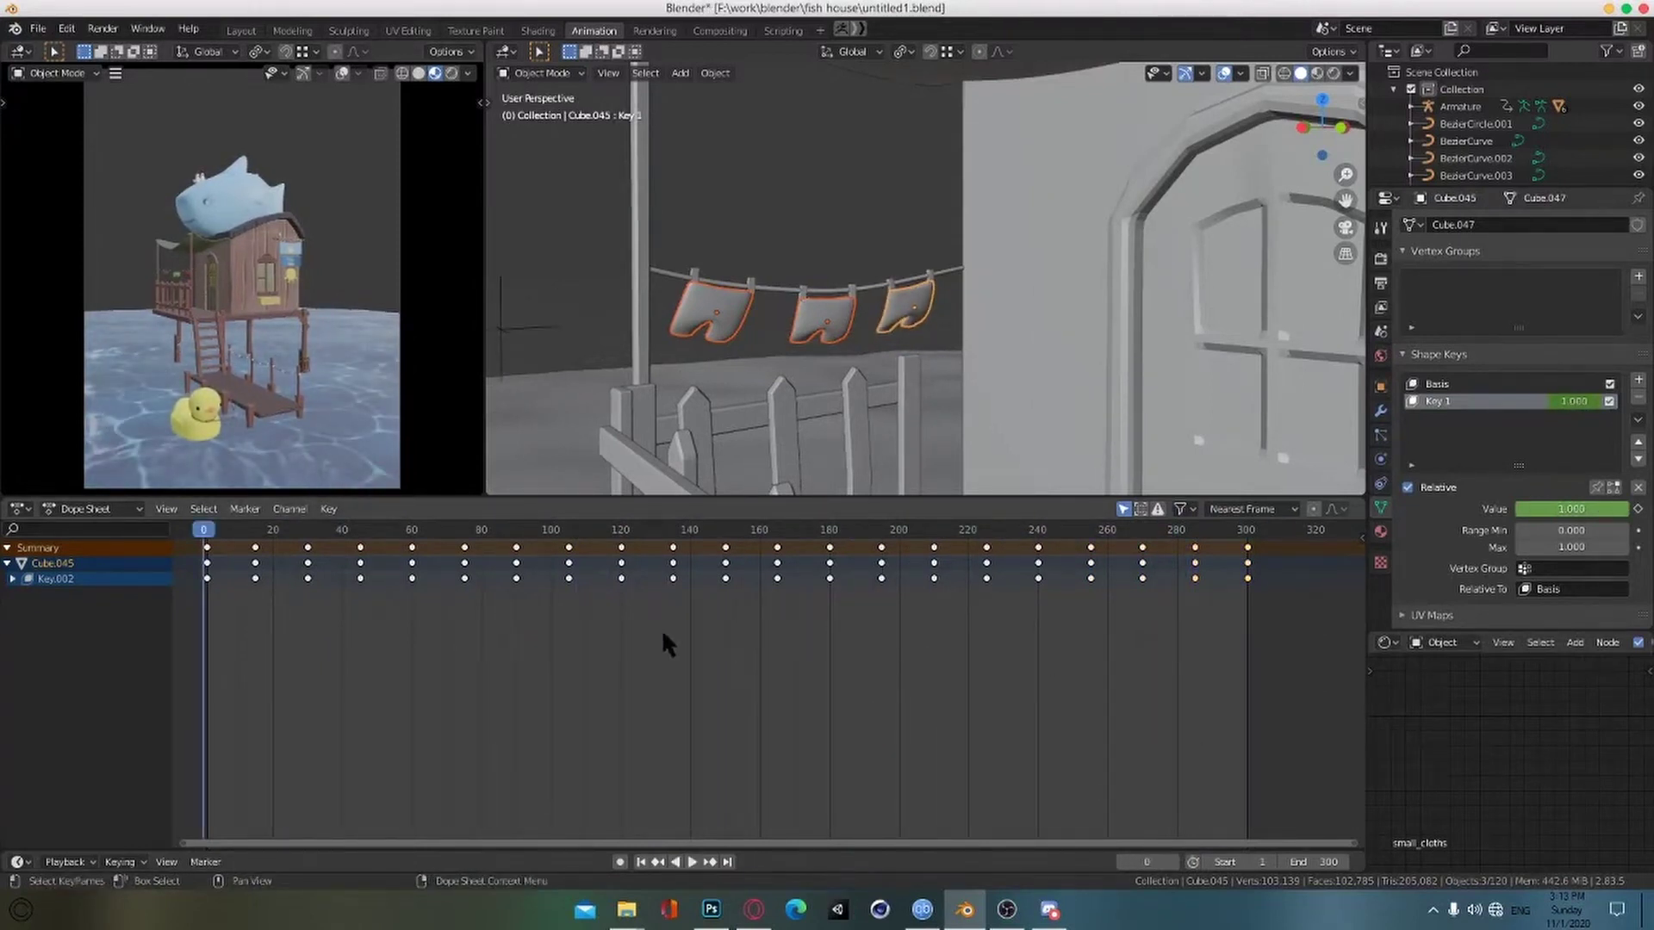
{"action": "left_click_drag", "start_coordinate": [837, 540], "coordinate": [1303, 595]}
{"action": "right_click", "coordinate": [1198, 552]}
{"action": "left_click", "coordinate": [1192, 552]}
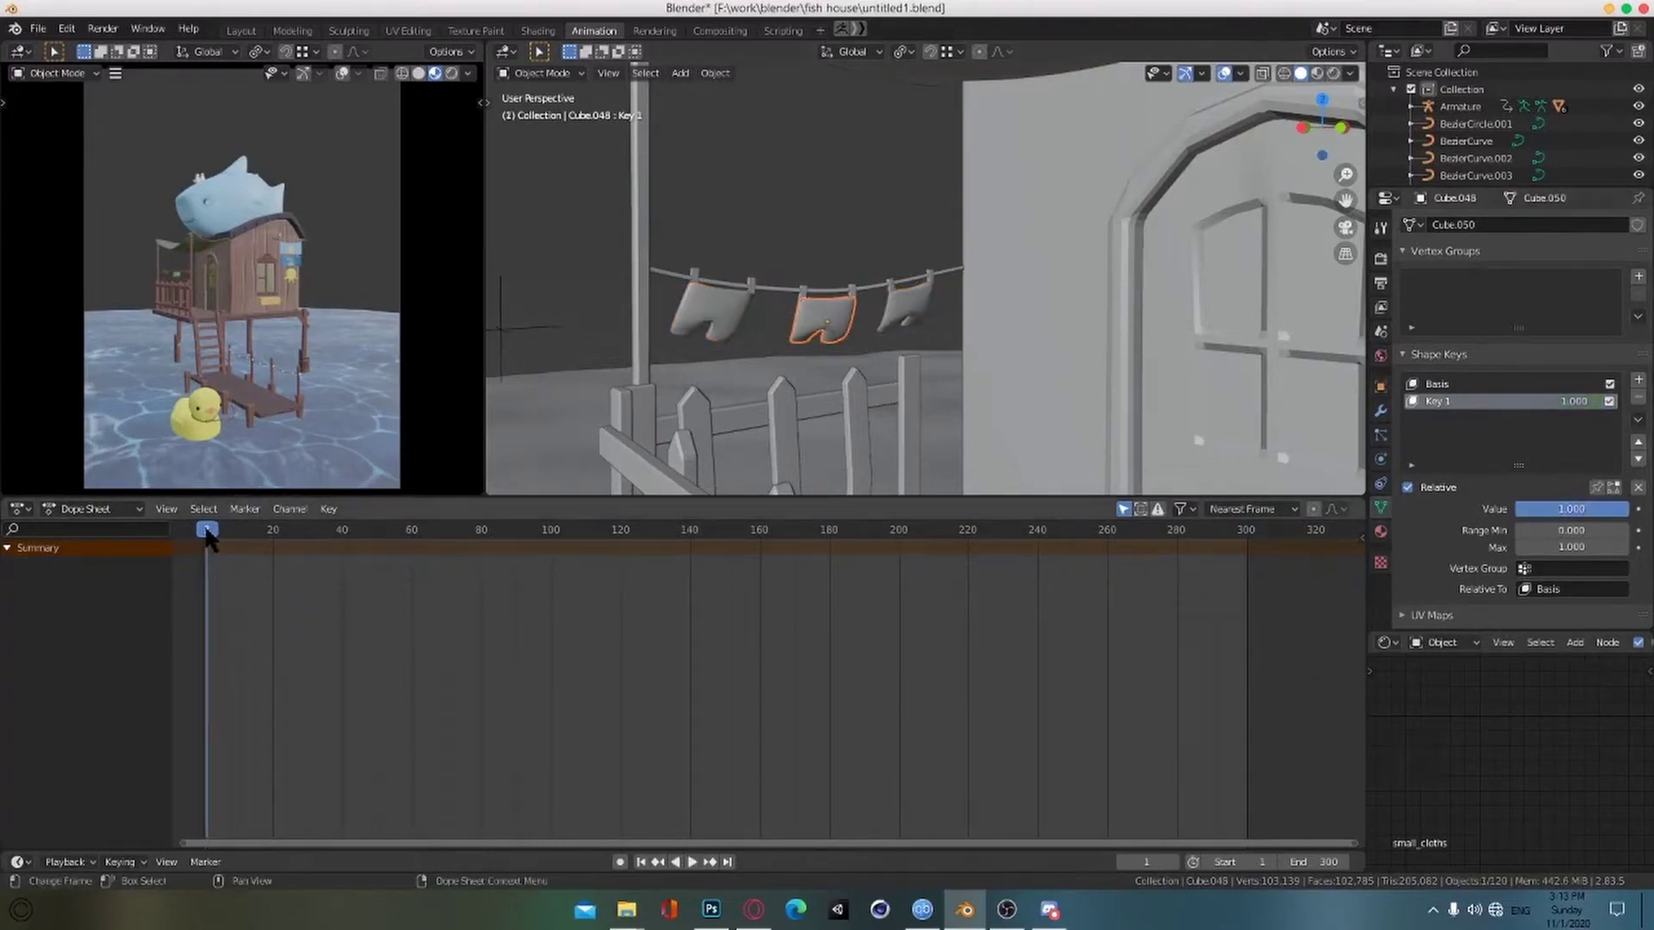
{"action": "left_click", "coordinate": [739, 329]}
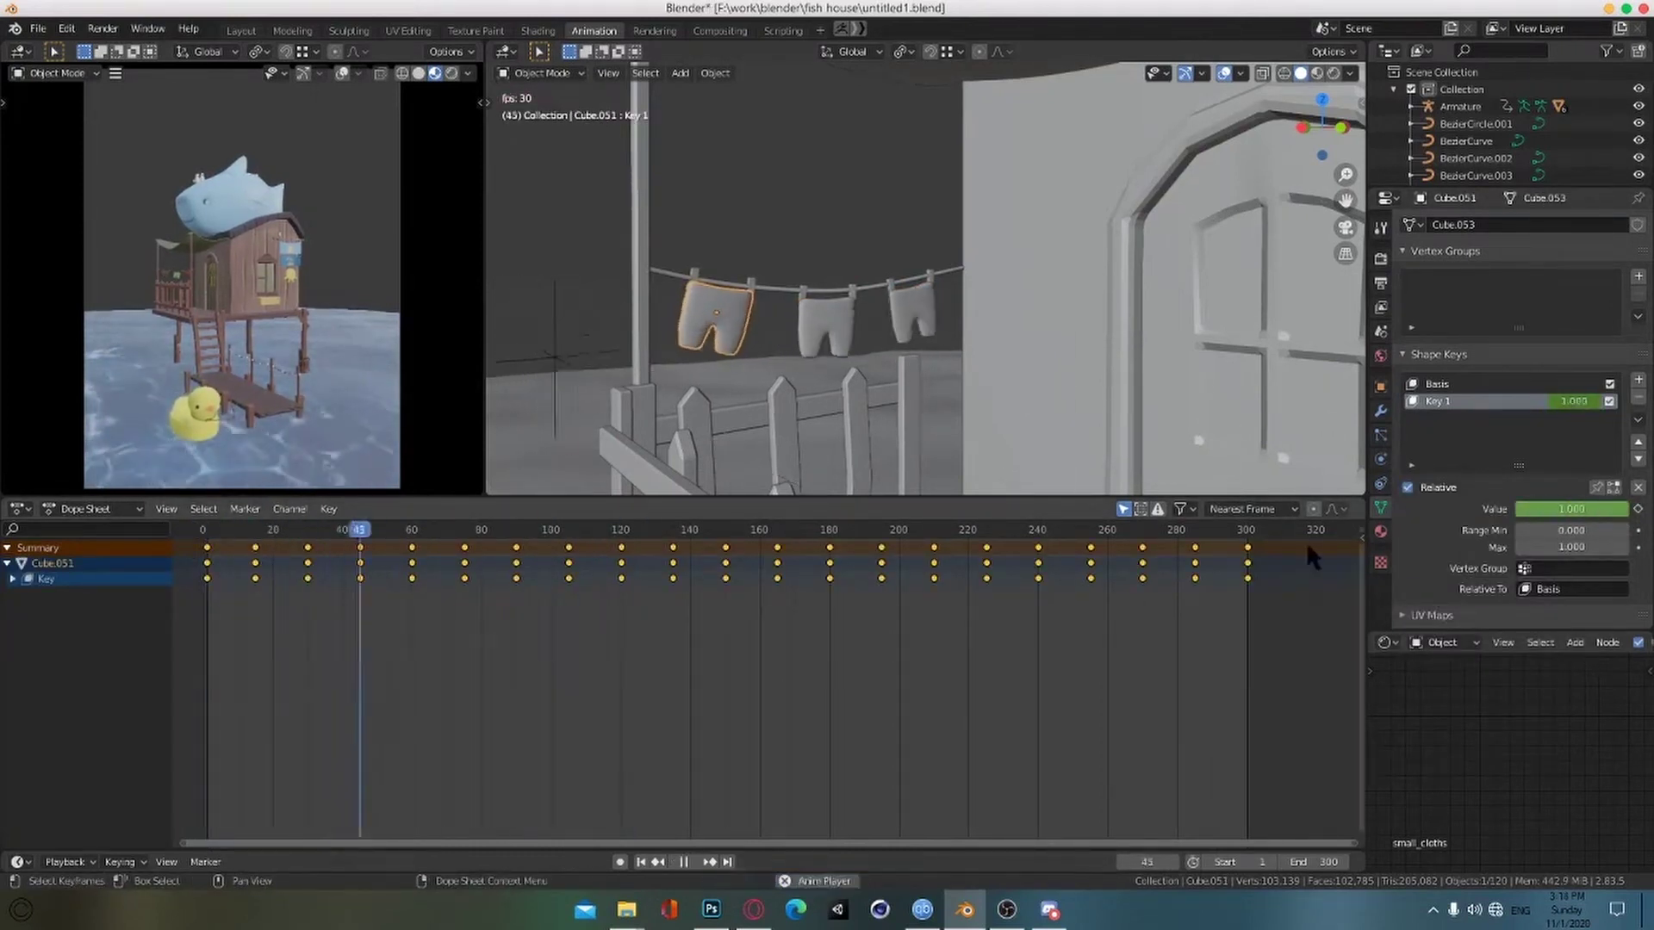
{"action": "key", "text": "space"}
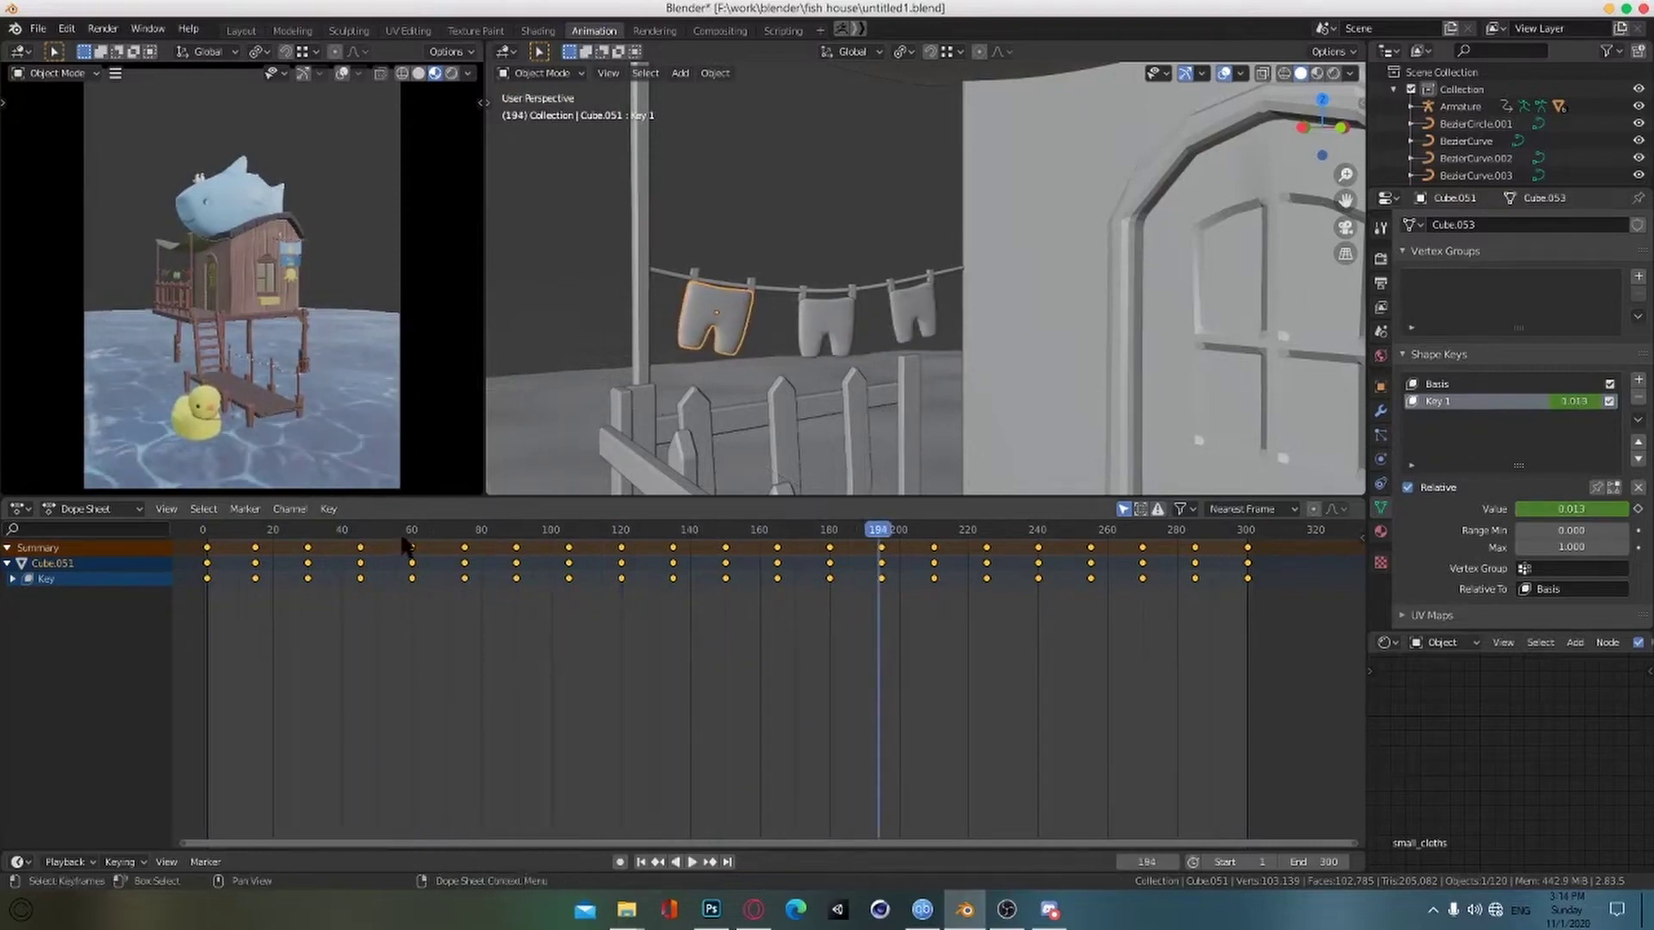
Step: Vary the first pair's Key 1 value on several existing keyframes, including 0.587 at frame 225, and save the file
{"action": "left_click_drag", "start_coordinate": [1621, 512], "coordinate": [1595, 512]}
{"action": "right_click", "coordinate": [1595, 512]}
{"action": "left_click", "coordinate": [1595, 512]}
{"action": "left_click_drag", "start_coordinate": [758, 533], "coordinate": [725, 533]}
{"action": "left_click_drag", "start_coordinate": [1620, 509], "coordinate": [1596, 510]}
{"action": "right_click", "coordinate": [1594, 510]}
{"action": "left_click", "coordinate": [1594, 510]}
{"action": "right_click", "coordinate": [1538, 509]}
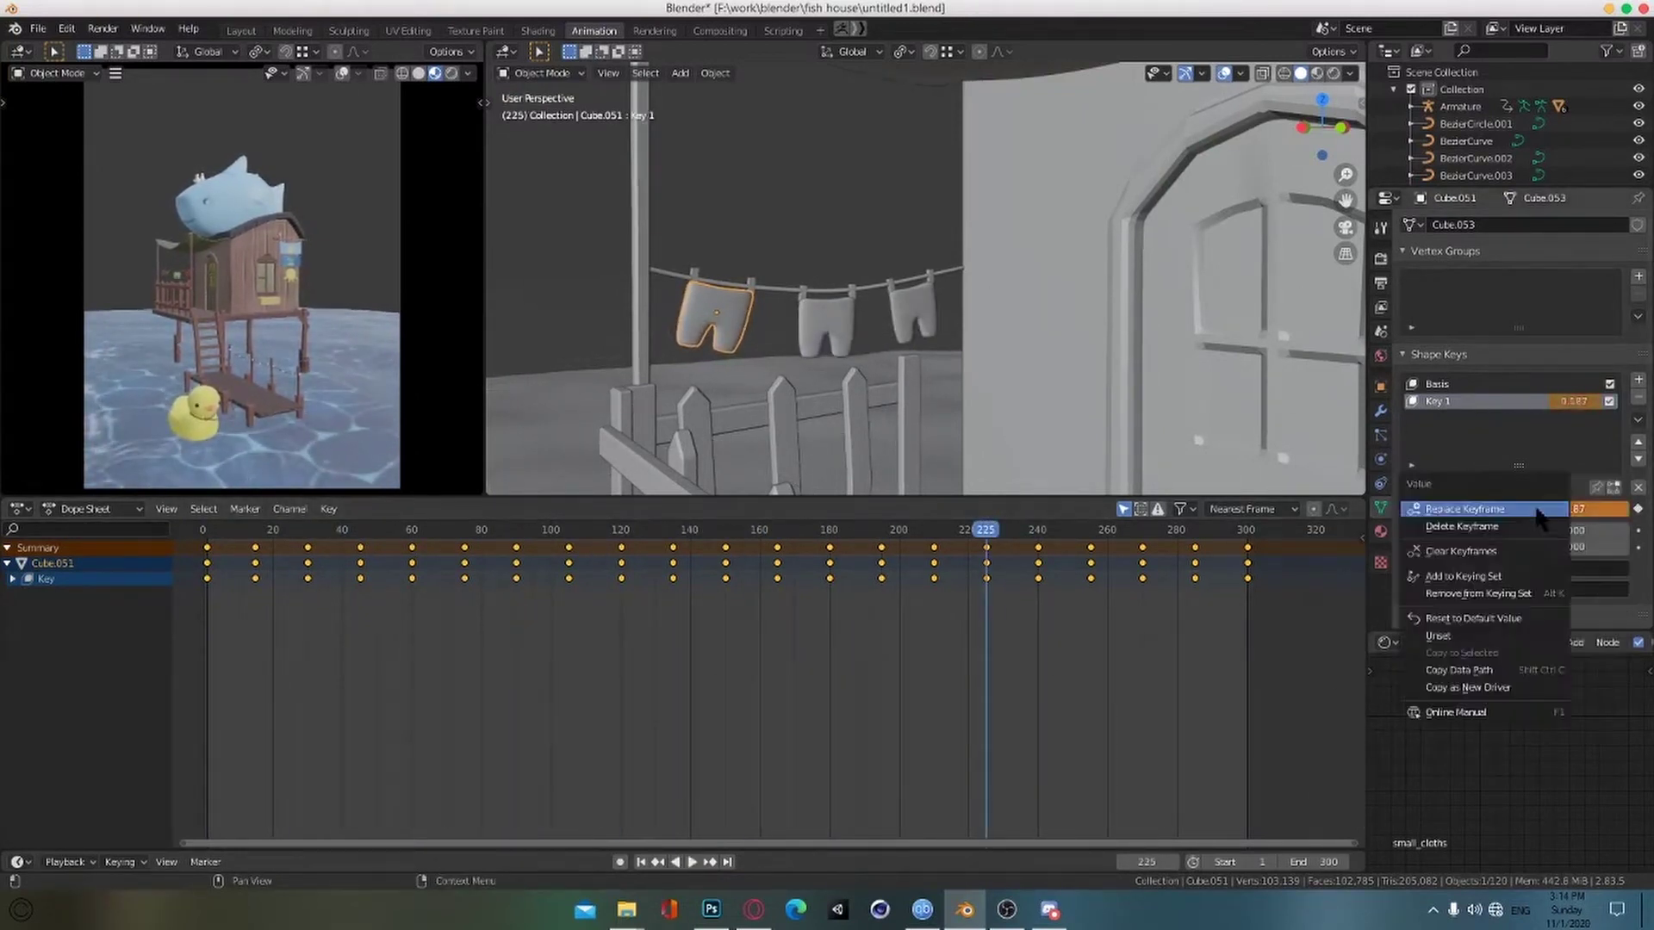
{"action": "left_click", "coordinate": [1539, 510]}
{"action": "left_click_drag", "start_coordinate": [1156, 529], "coordinate": [1146, 529]}
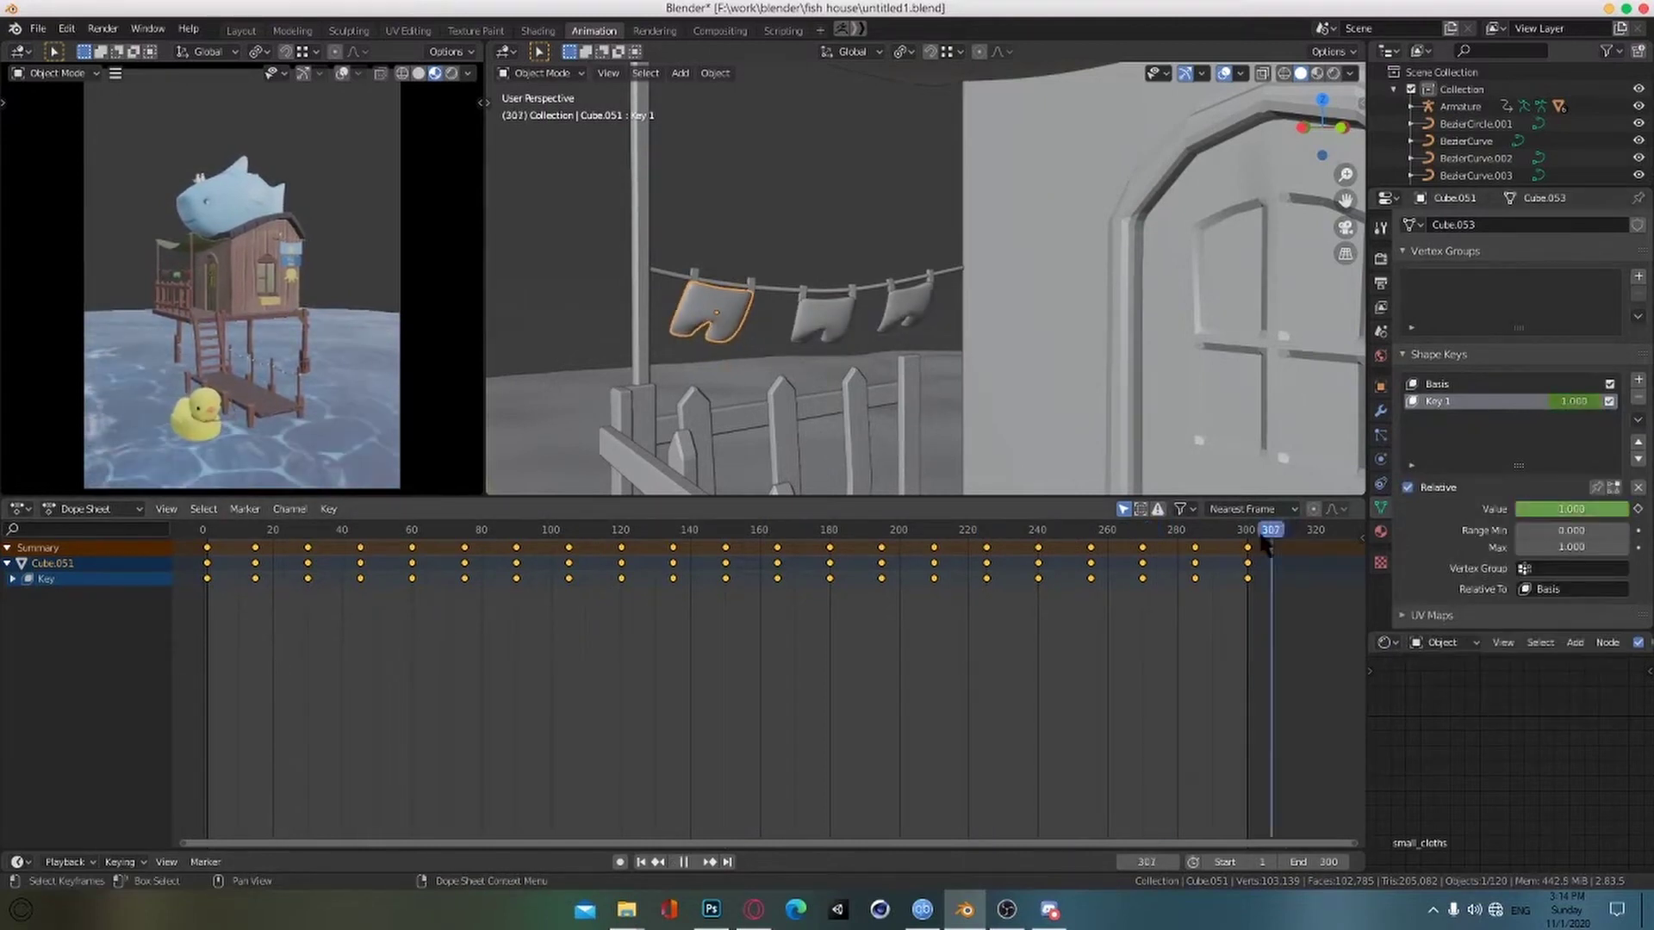
{"action": "key", "text": "ctrl+s"}
Step: Replace the middle pair's Key 1 keyframe at frame 30 with about 0.59 and play back the animation
{"action": "left_click", "coordinate": [825, 318]}
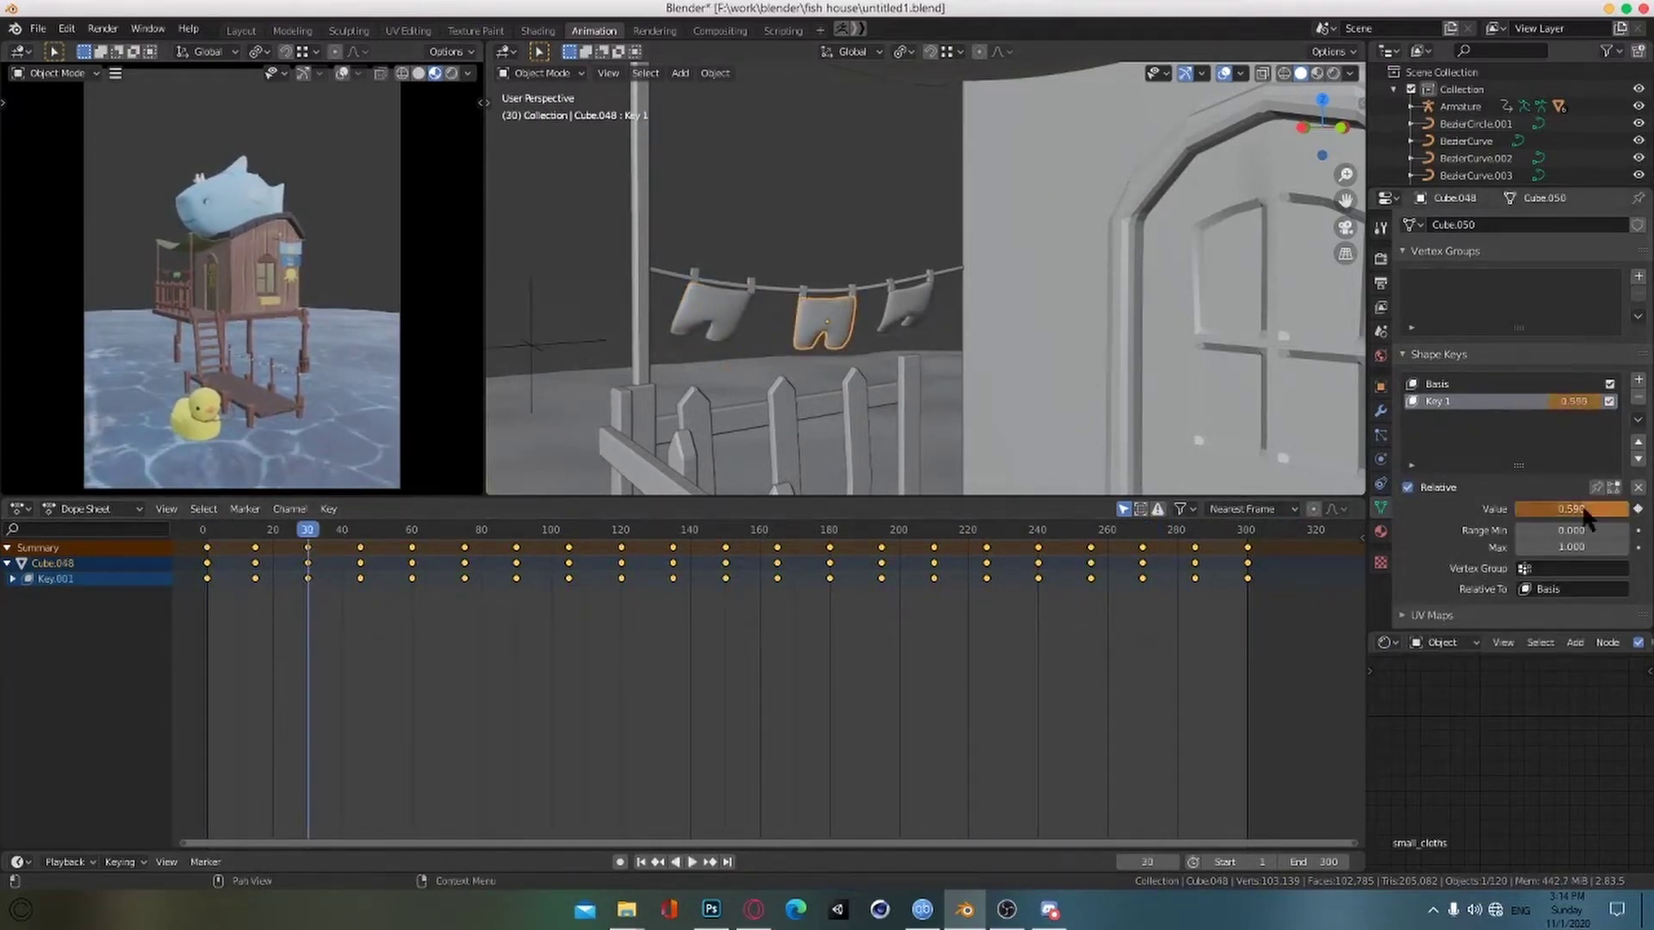
{"action": "key", "text": "space"}
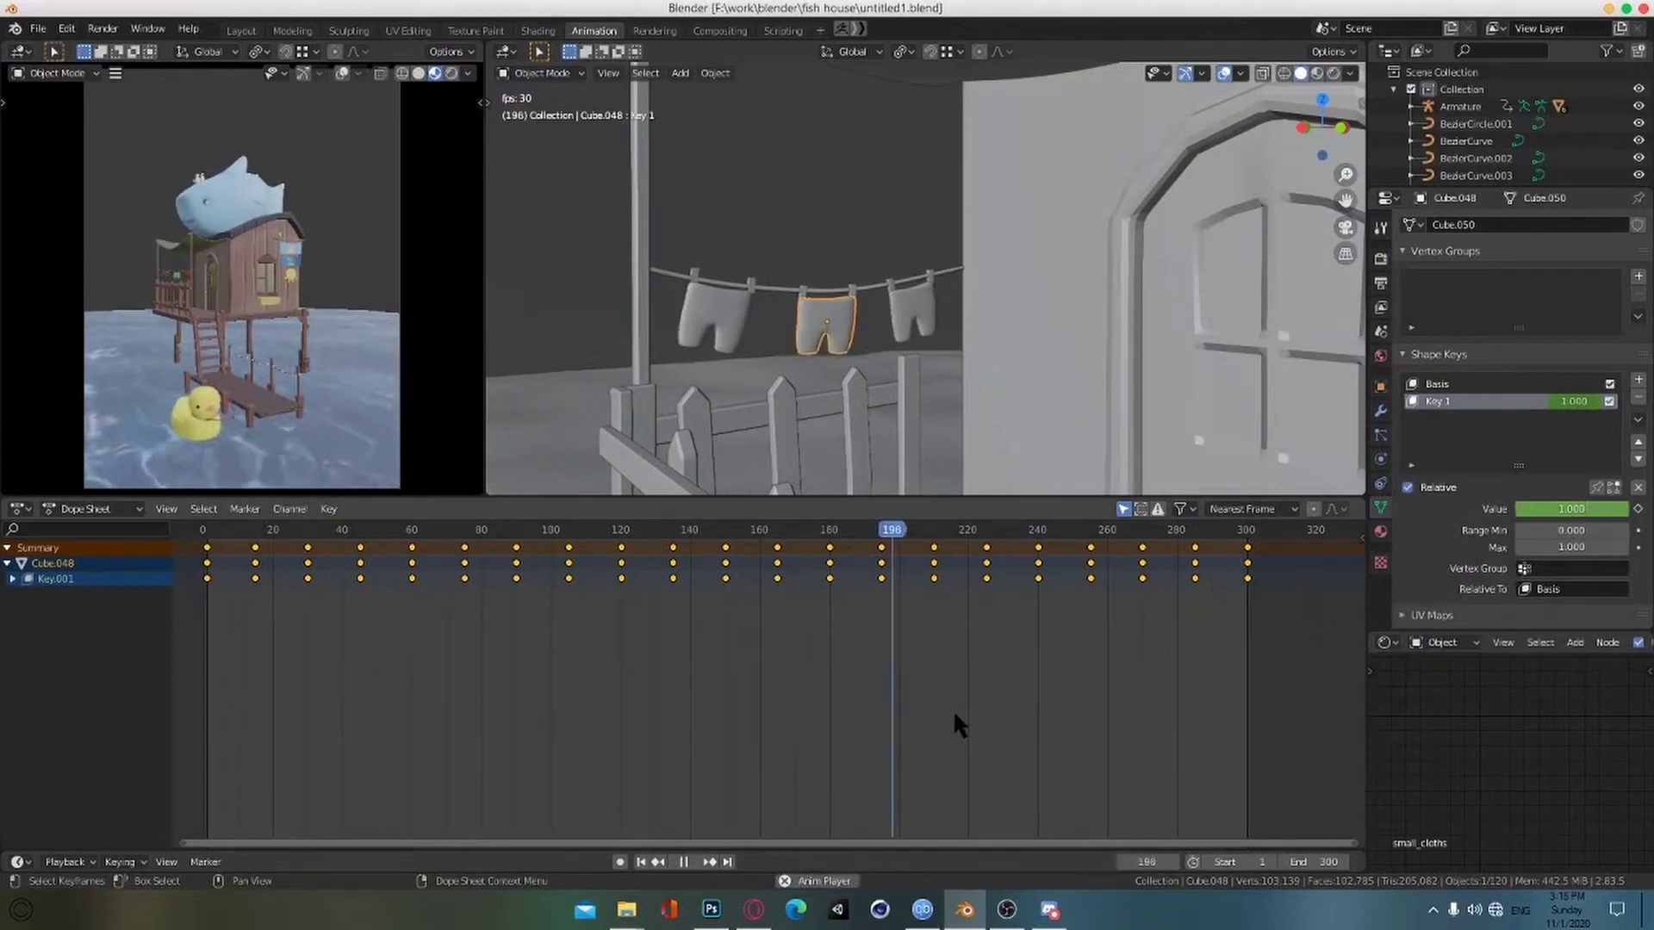
{"action": "key", "text": "Escape"}
{"action": "left_click", "coordinate": [395, 530]}
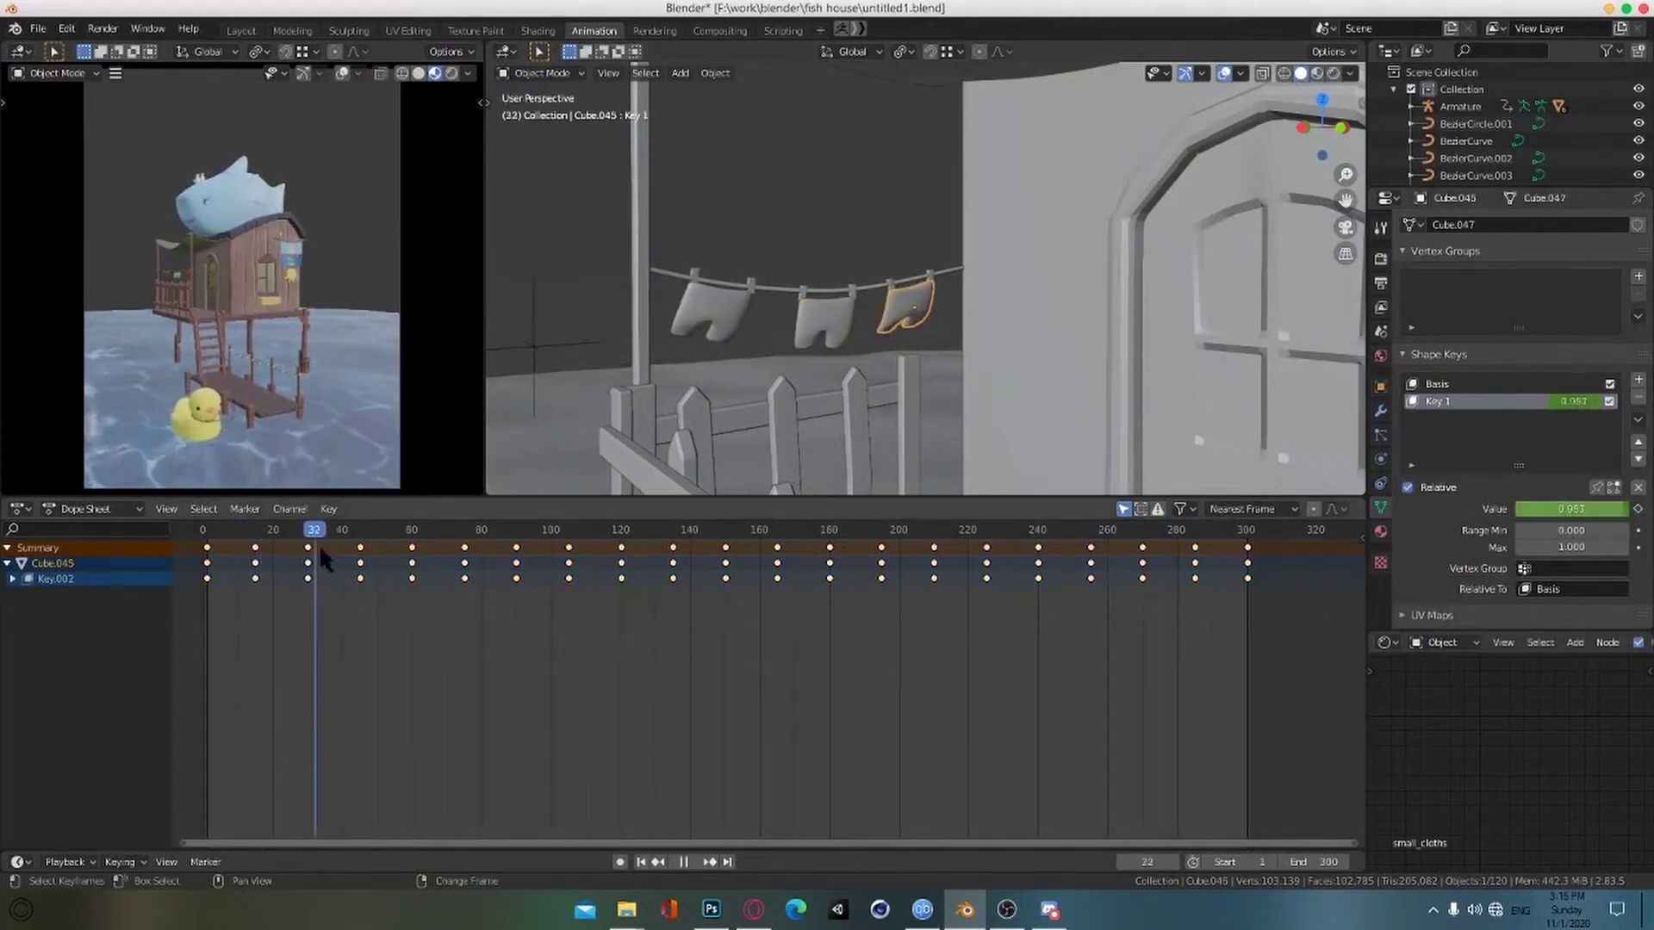
Step: Vary the third pair's Key 1 value on several existing keyframes and play back the animation
{"action": "right_click", "coordinate": [1570, 509]}
{"action": "left_click", "coordinate": [1570, 509]}
{"action": "mouse_move", "coordinate": [1591, 509]}
{"action": "left_mouse_down"}
{"action": "mouse_move", "coordinate": [1570, 509]}
{"action": "mouse_move", "coordinate": [1589, 509]}
{"action": "left_mouse_up"}
{"action": "right_click", "coordinate": [1590, 509]}
{"action": "left_click", "coordinate": [1590, 509]}
{"action": "left_click", "coordinate": [1080, 532]}
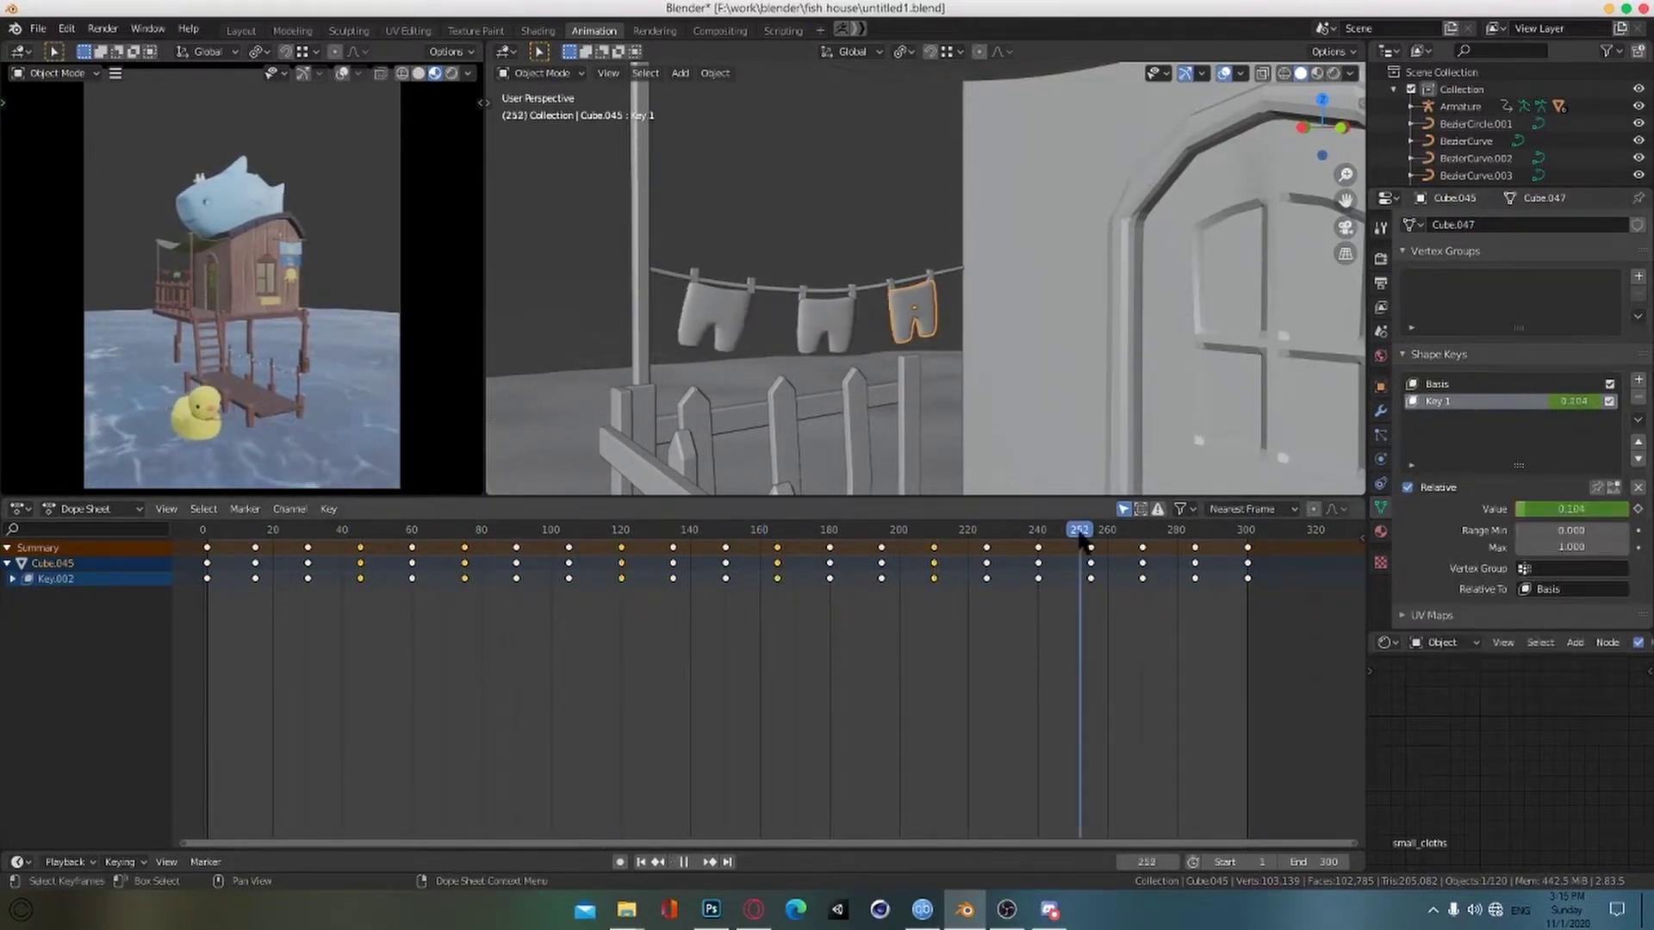
{"action": "key", "text": "space"}
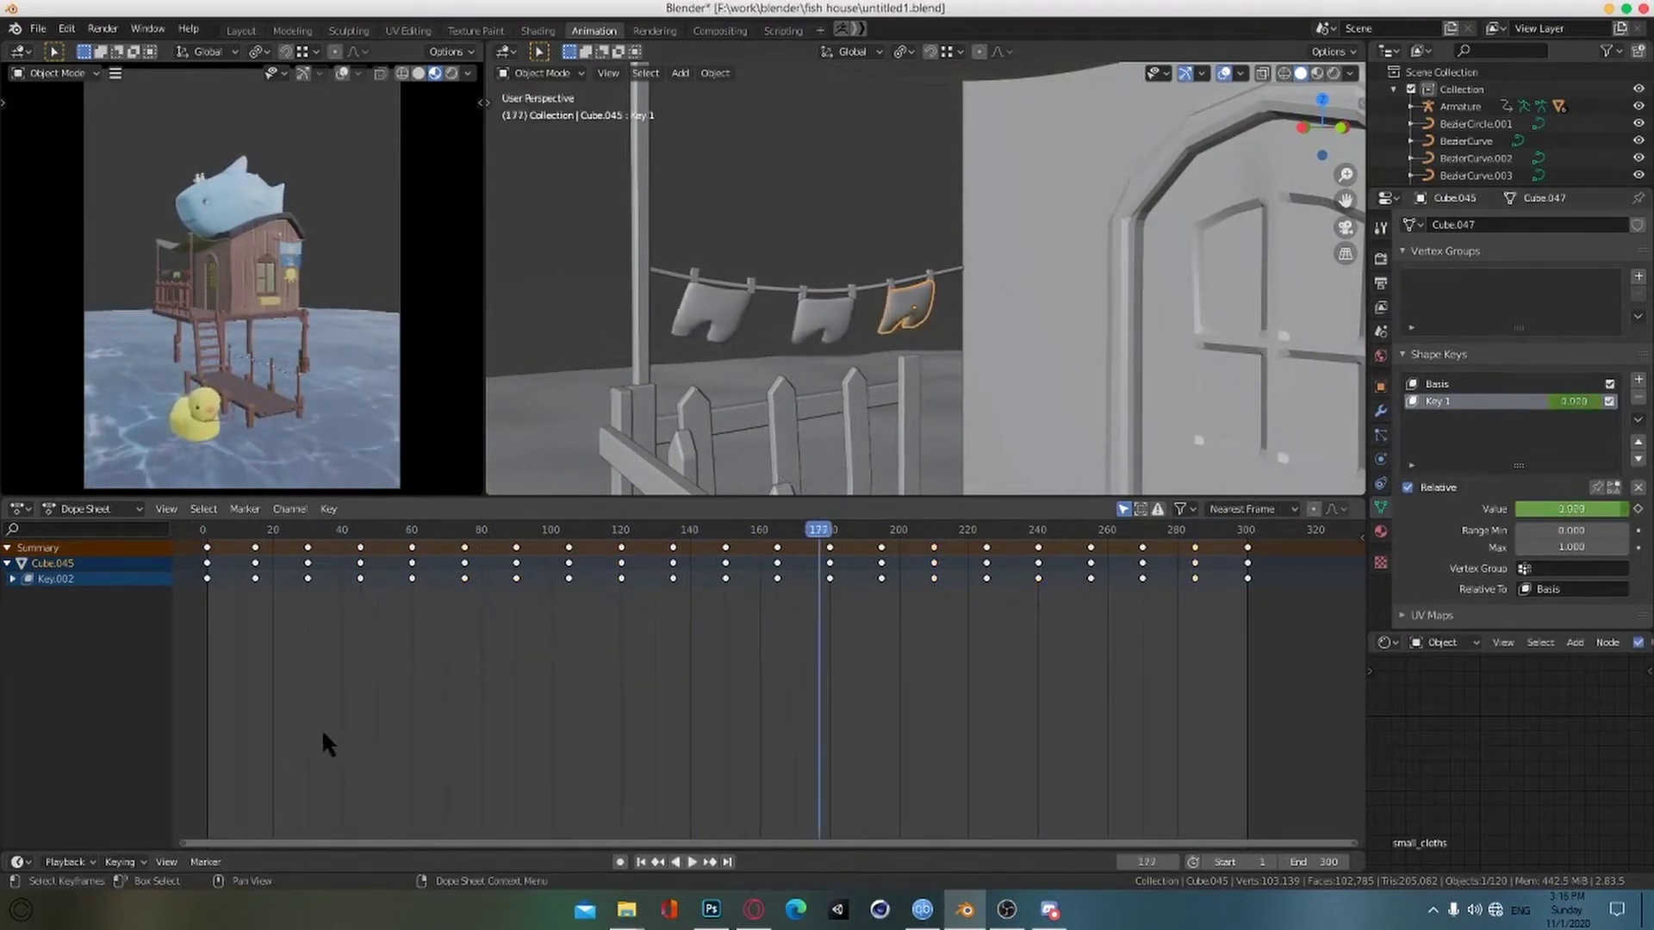
Step: Select the texture controller empty near the house and all of its keyframes
{"action": "scroll", "coordinate": [1008, 358], "scroll_direction": "down", "scroll_amount": 8}
{"action": "left_click", "coordinate": [1077, 320]}
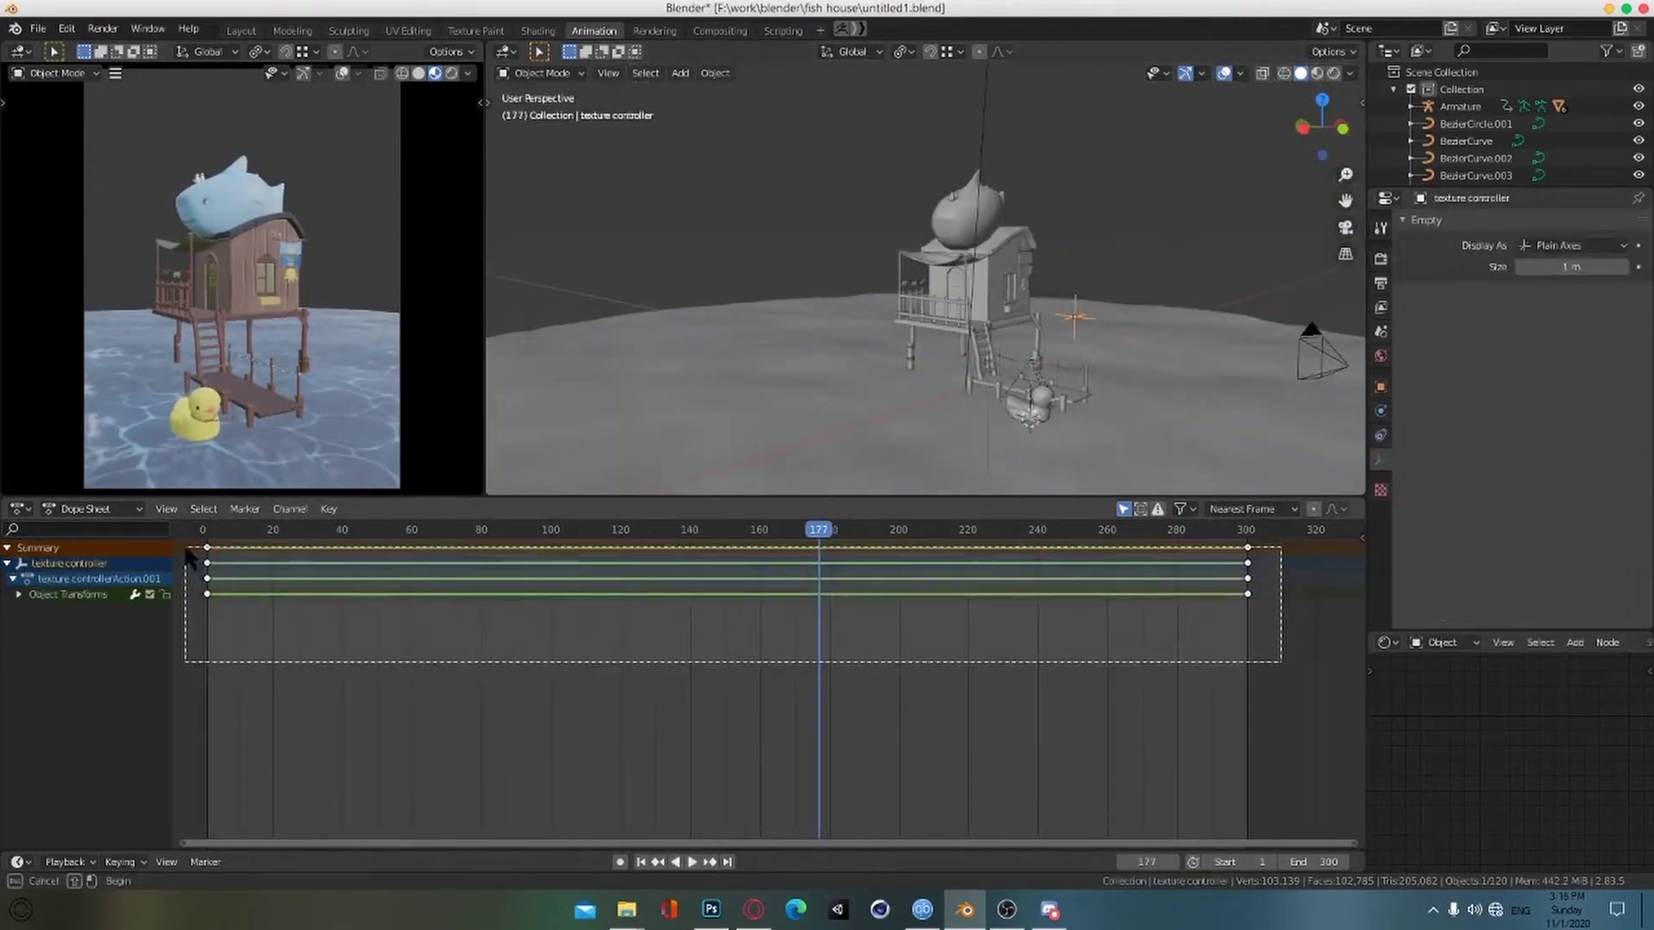
{"action": "right_click", "coordinate": [213, 600]}
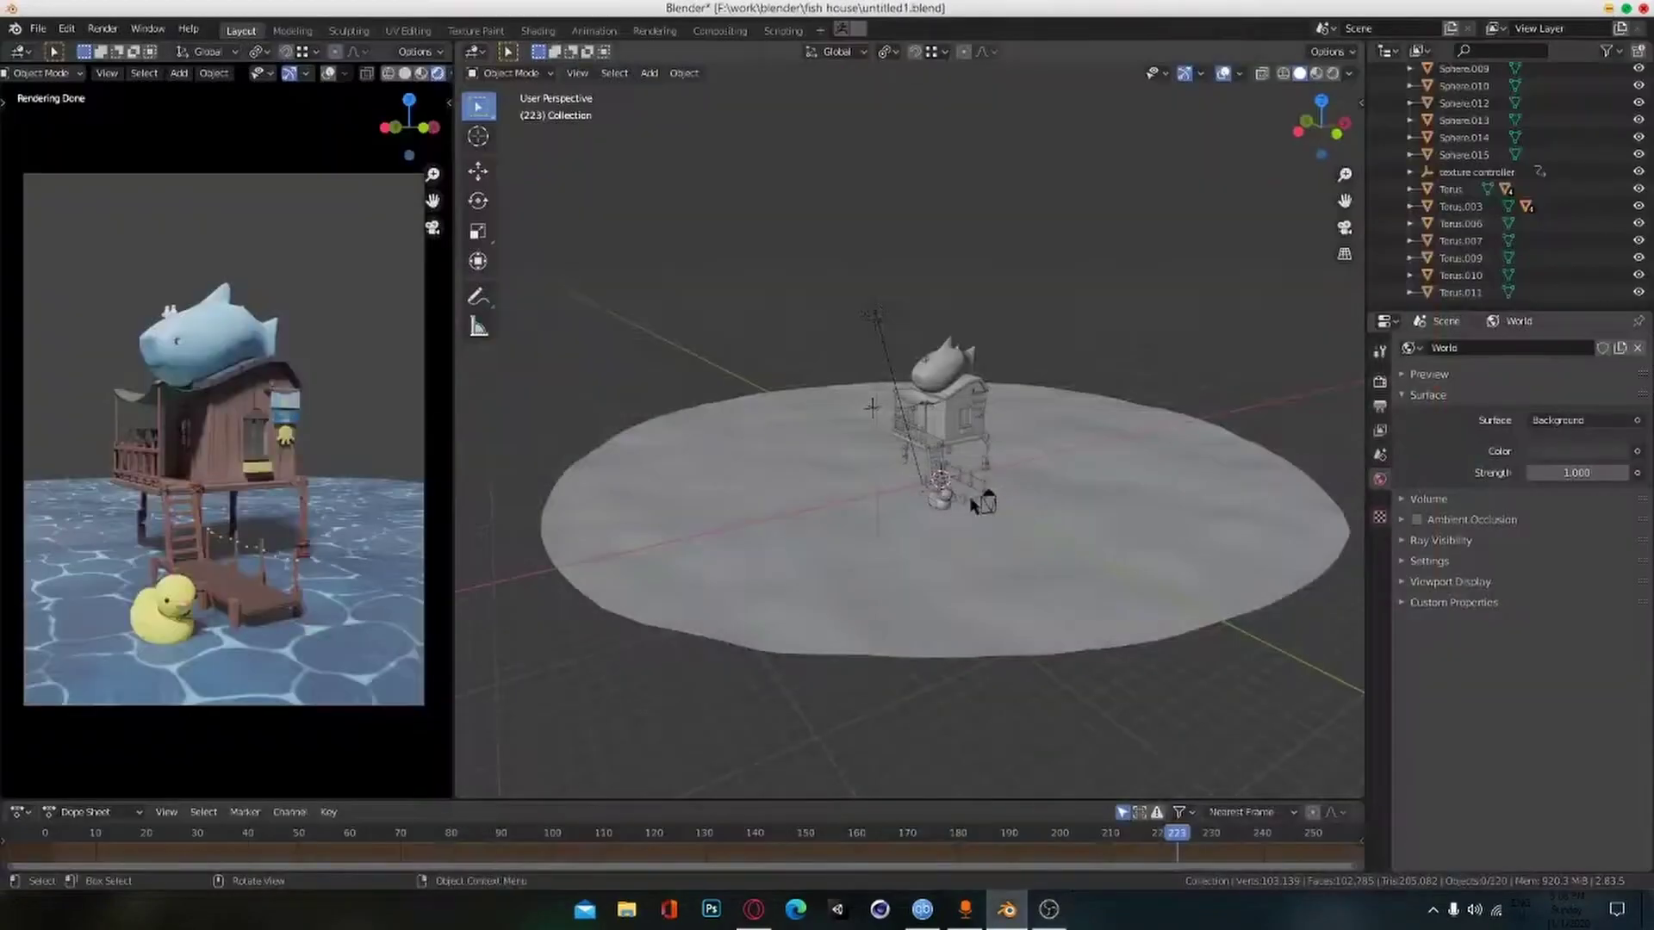
Step: Add the ludovic-oddi sky image as a texture in the World nodes and connect its color to the Background
{"action": "left_click", "coordinate": [537, 30]}
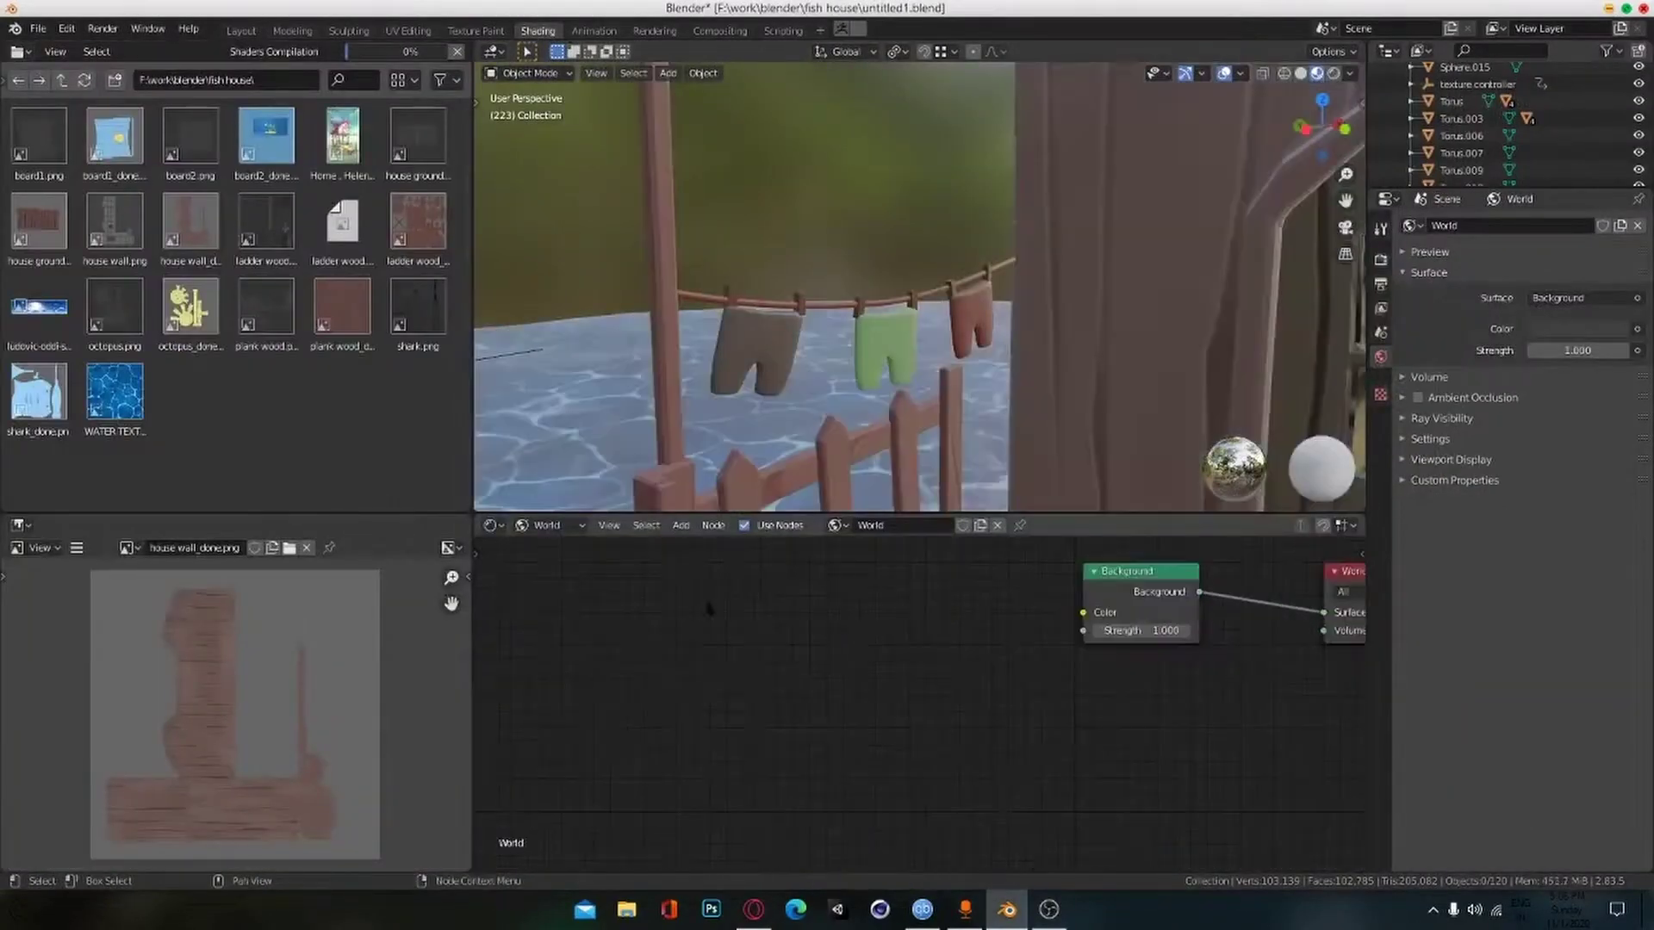
{"action": "left_click", "coordinate": [547, 525]}
{"action": "left_click", "coordinate": [551, 564]}
{"action": "left_click_drag", "start_coordinate": [61, 315], "coordinate": [579, 626]}
{"action": "scroll", "coordinate": [1029, 775], "scroll_direction": "down", "scroll_amount": 4}
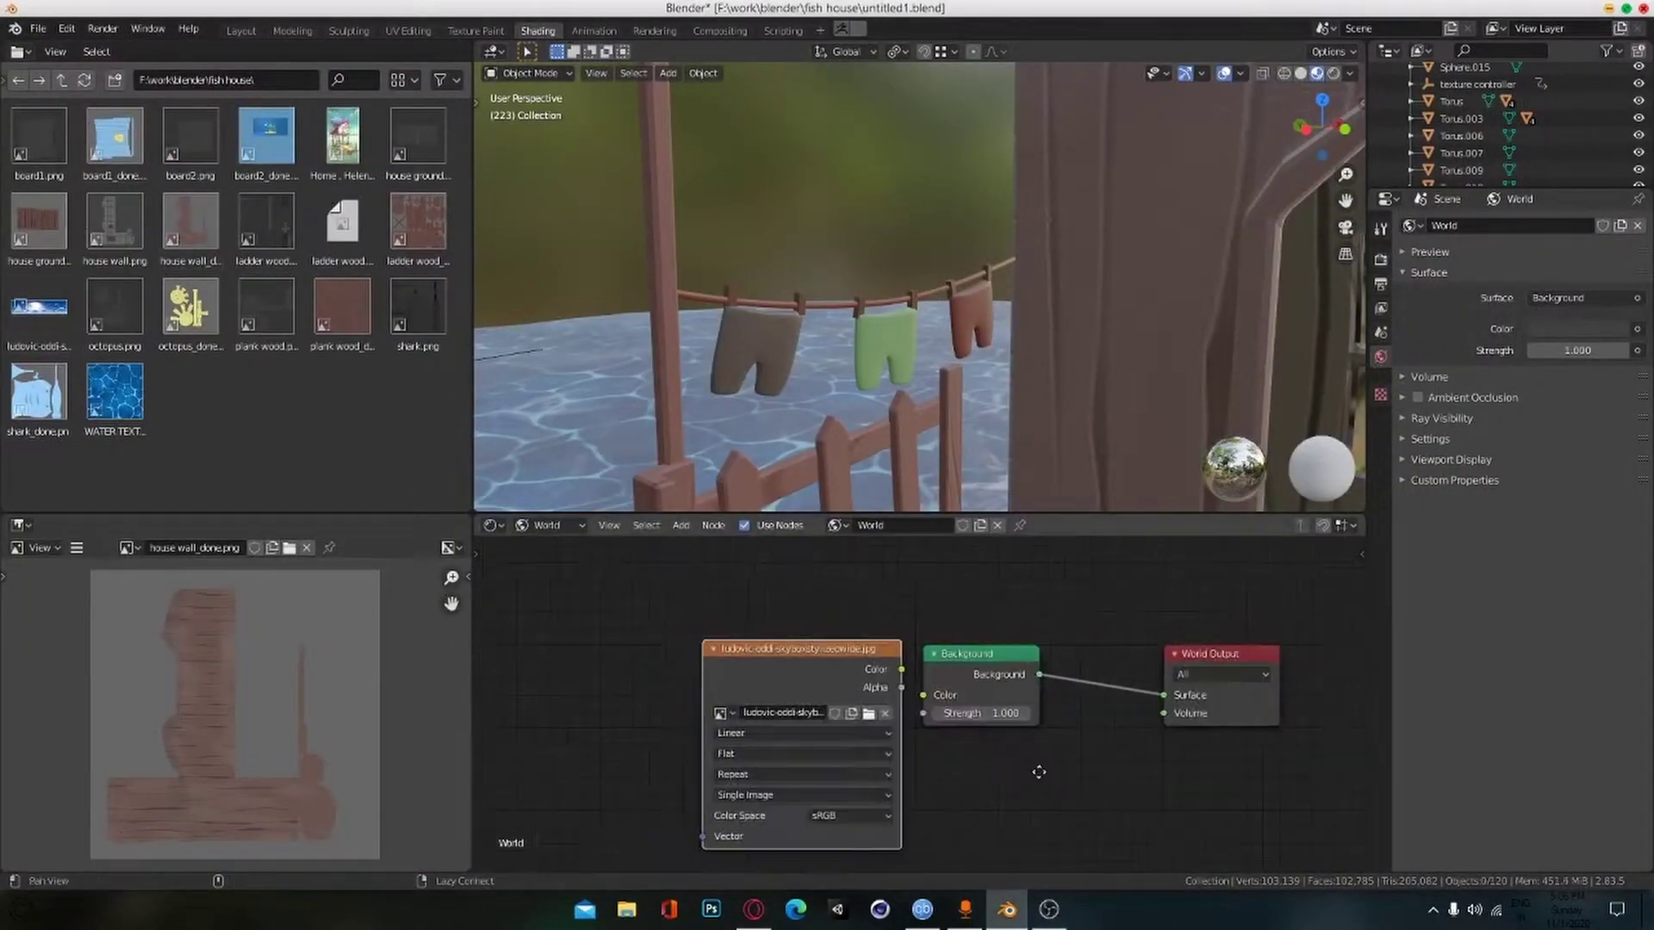
{"action": "middle_click_drag", "start_coordinate": [1037, 772], "coordinate": [1055, 771]}
{"action": "left_click_drag", "start_coordinate": [862, 653], "coordinate": [945, 695]}
Step: Add Texture Coordinate and Mapping nodes for the sky image and return the shader editor to object materials
{"action": "scroll", "coordinate": [941, 762], "scroll_direction": "down", "scroll_amount": 5}
{"action": "scroll", "coordinate": [924, 744], "scroll_direction": "up", "scroll_amount": 8}
{"action": "middle_click_drag", "start_coordinate": [921, 743], "coordinate": [1046, 740]}
{"action": "scroll", "coordinate": [1105, 715], "scroll_direction": "down", "scroll_amount": 5}
{"action": "key", "text": "ctrl+t"}
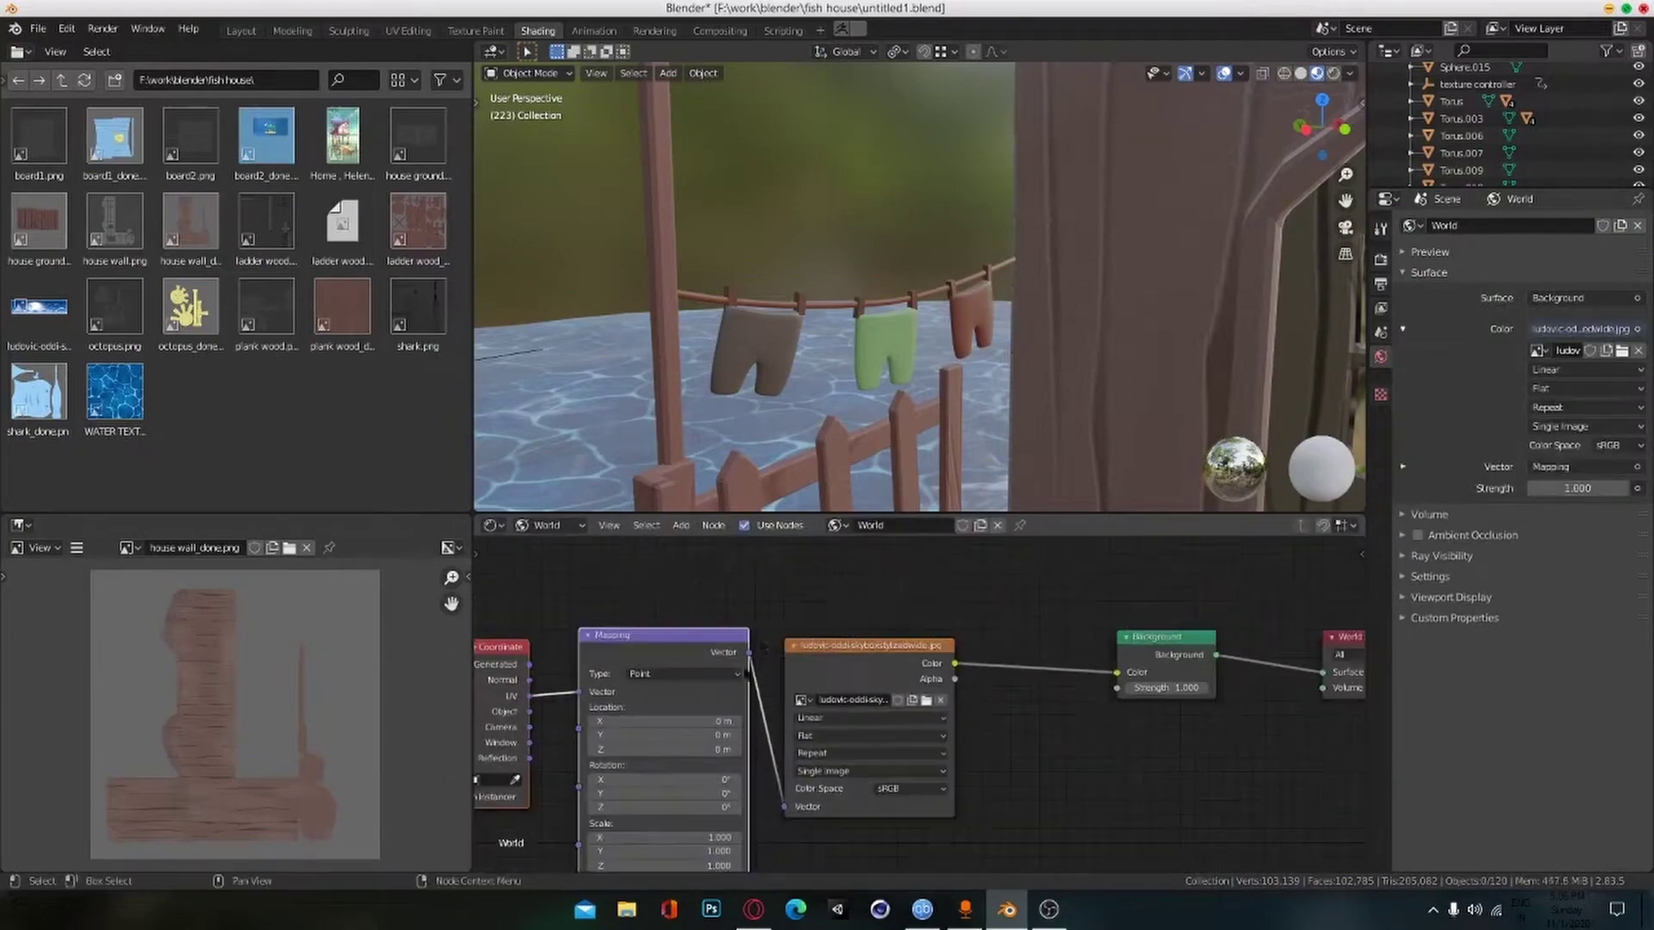
{"action": "scroll", "coordinate": [689, 775], "scroll_direction": "up", "scroll_amount": 4}
{"action": "middle_click_drag", "start_coordinate": [637, 818], "coordinate": [714, 650]}
{"action": "left_click_drag", "start_coordinate": [664, 727], "coordinate": [649, 727]}
{"action": "scroll", "coordinate": [840, 736], "scroll_direction": "down", "scroll_amount": 5}
{"action": "middle_click_drag", "start_coordinate": [838, 739], "coordinate": [764, 775]}
{"action": "left_click", "coordinate": [549, 525]}
{"action": "left_click", "coordinate": [552, 546]}
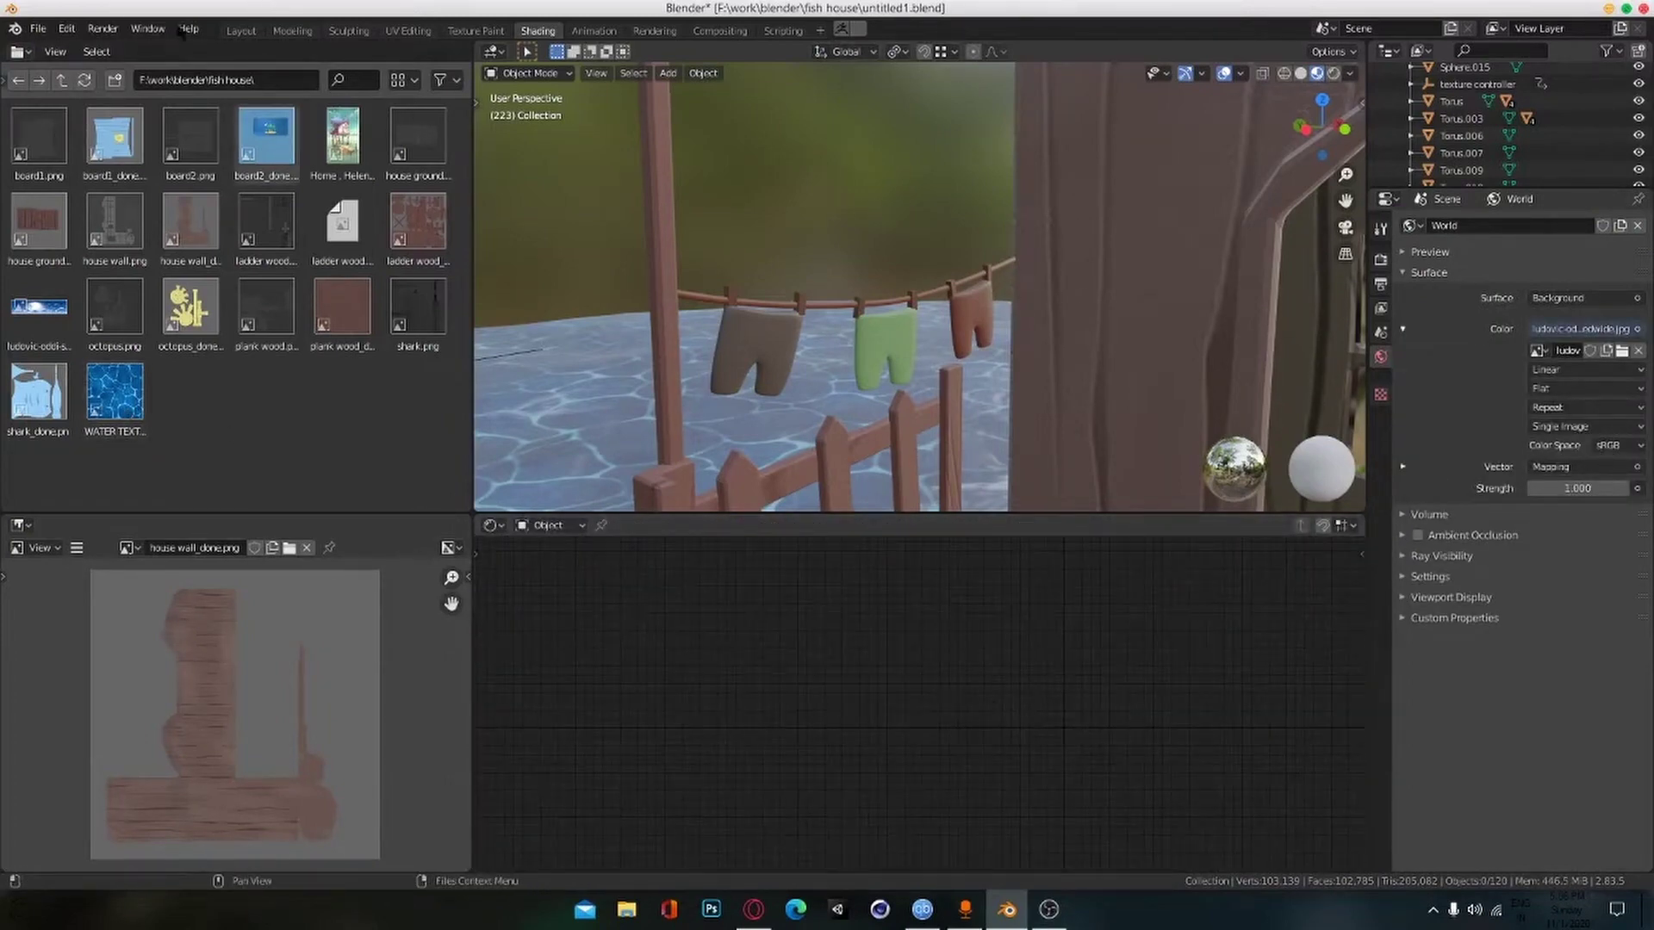
Step: In the Layout workspace, enlarge the timeline area and turn it into a shader editor showing the World nodes
{"action": "left_click", "coordinate": [240, 31]}
{"action": "middle_click_drag", "start_coordinate": [962, 601], "coordinate": [948, 591]}
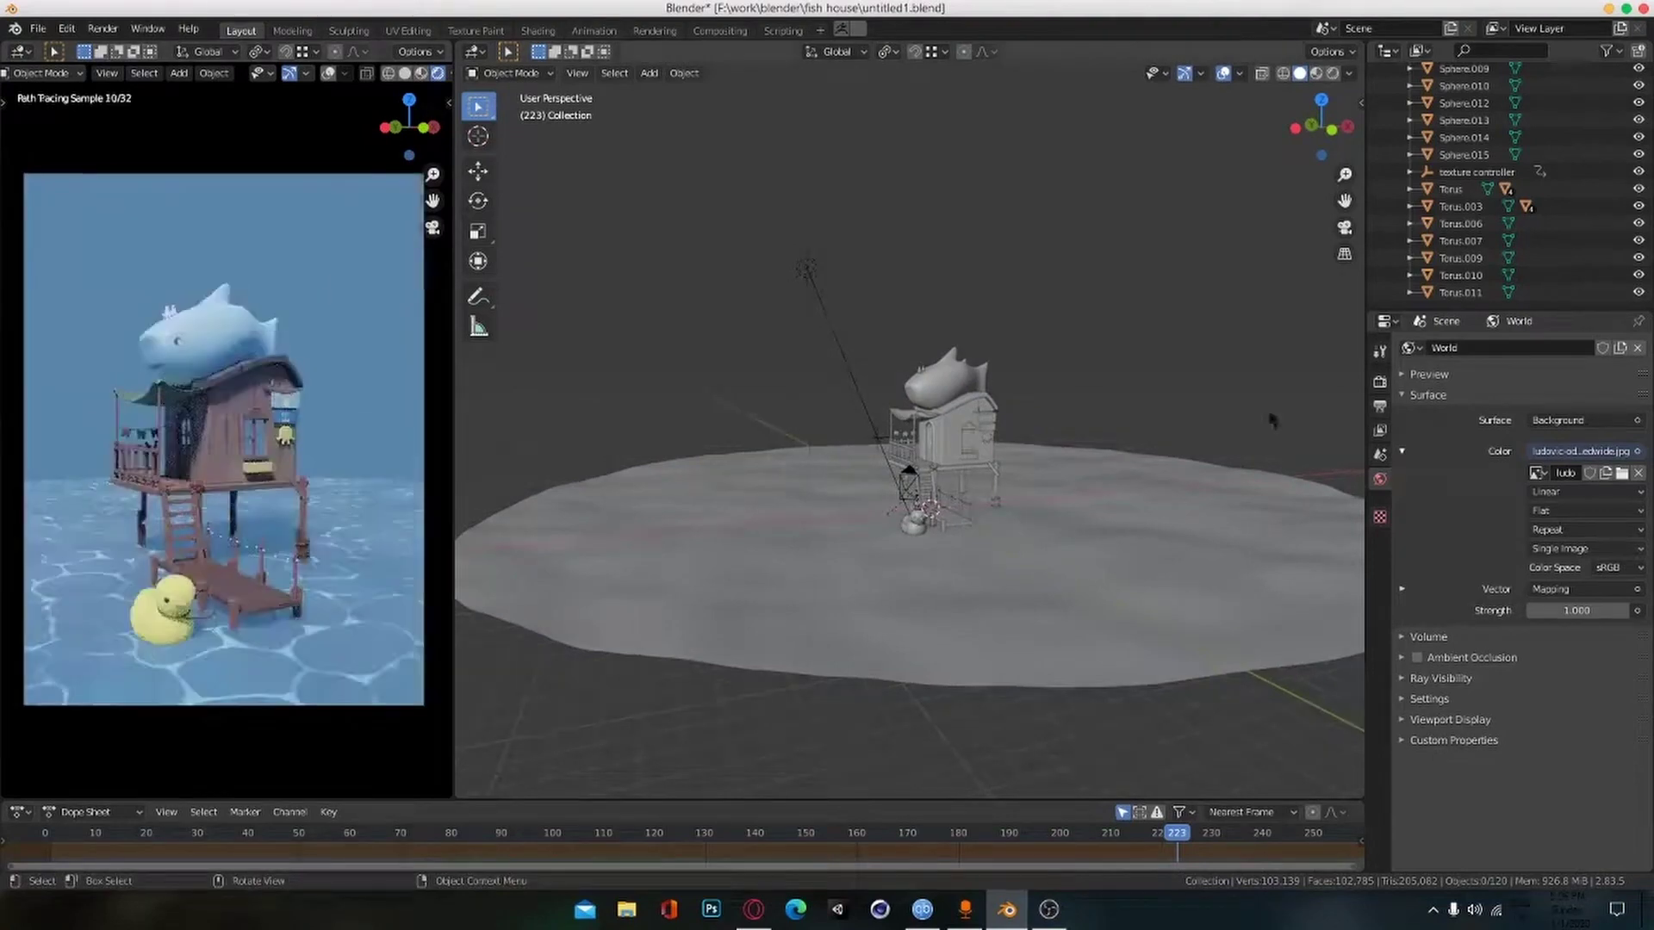
{"action": "left_click_drag", "start_coordinate": [734, 800], "coordinate": [735, 650]}
{"action": "left_click", "coordinate": [19, 657]}
{"action": "left_click", "coordinate": [91, 763]}
{"action": "left_click", "coordinate": [76, 657]}
{"action": "left_click", "coordinate": [76, 696]}
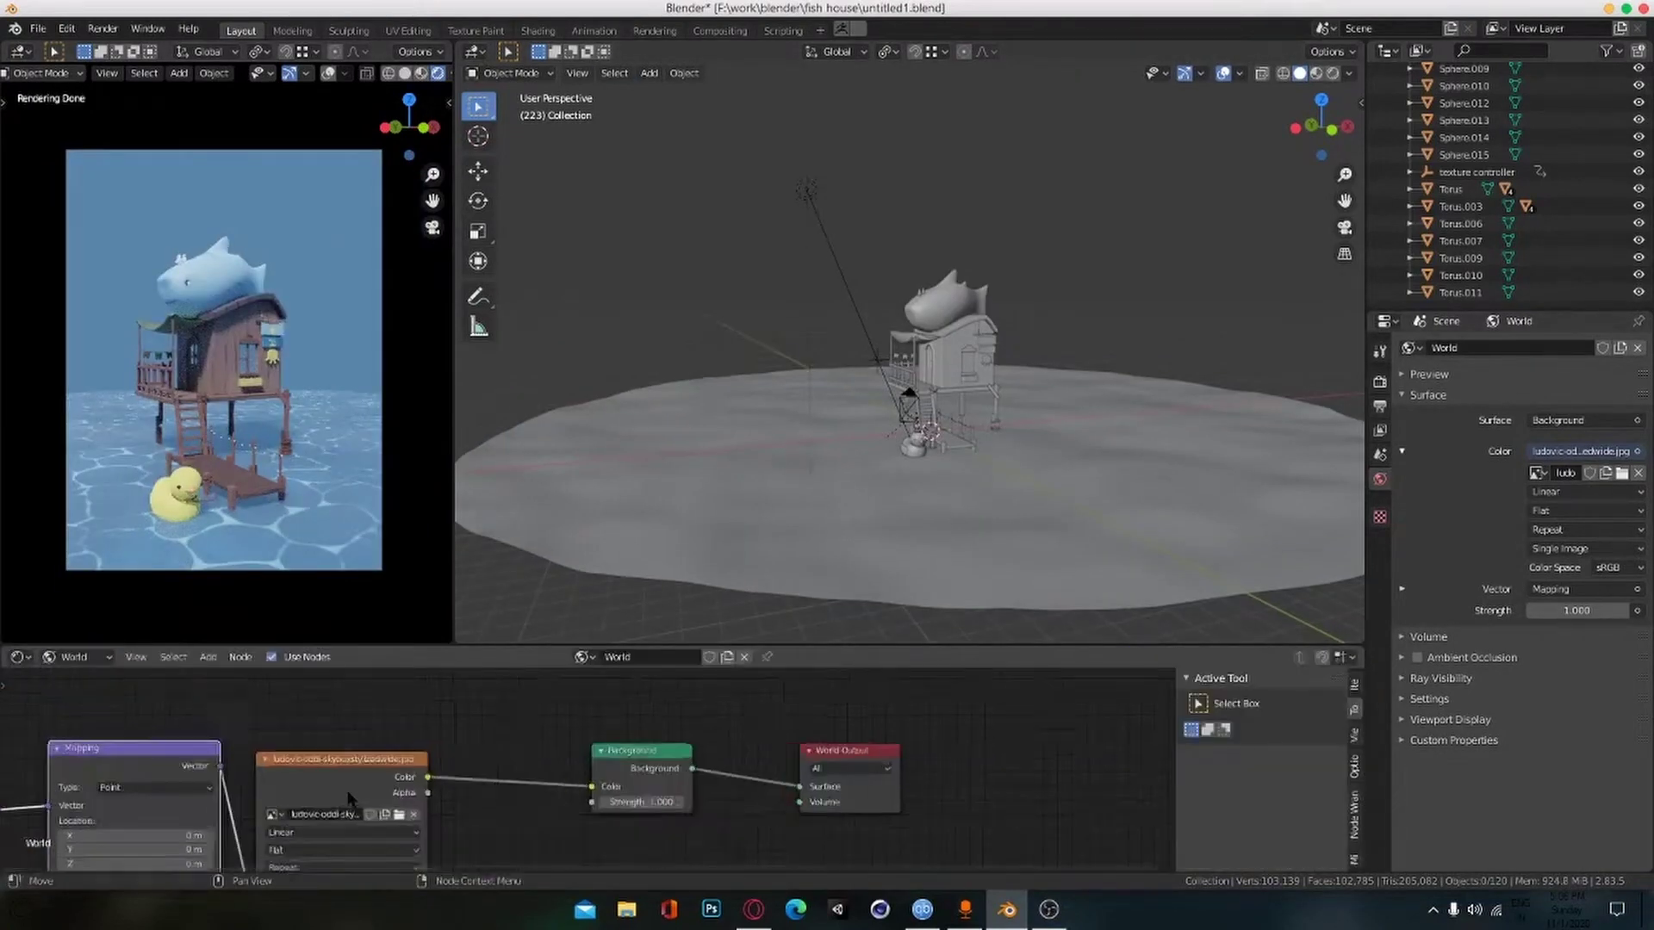
Step: Try rotating the sky image about Z in the Mapping node and rearrange the image node
{"action": "left_click_drag", "start_coordinate": [351, 800], "coordinate": [722, 835], "text": "alt"}
{"action": "scroll", "coordinate": [722, 836], "scroll_direction": "up", "scroll_amount": 2}
{"action": "left_click_drag", "start_coordinate": [509, 735], "coordinate": [533, 736]}
{"action": "key", "text": "ctrl+z"}
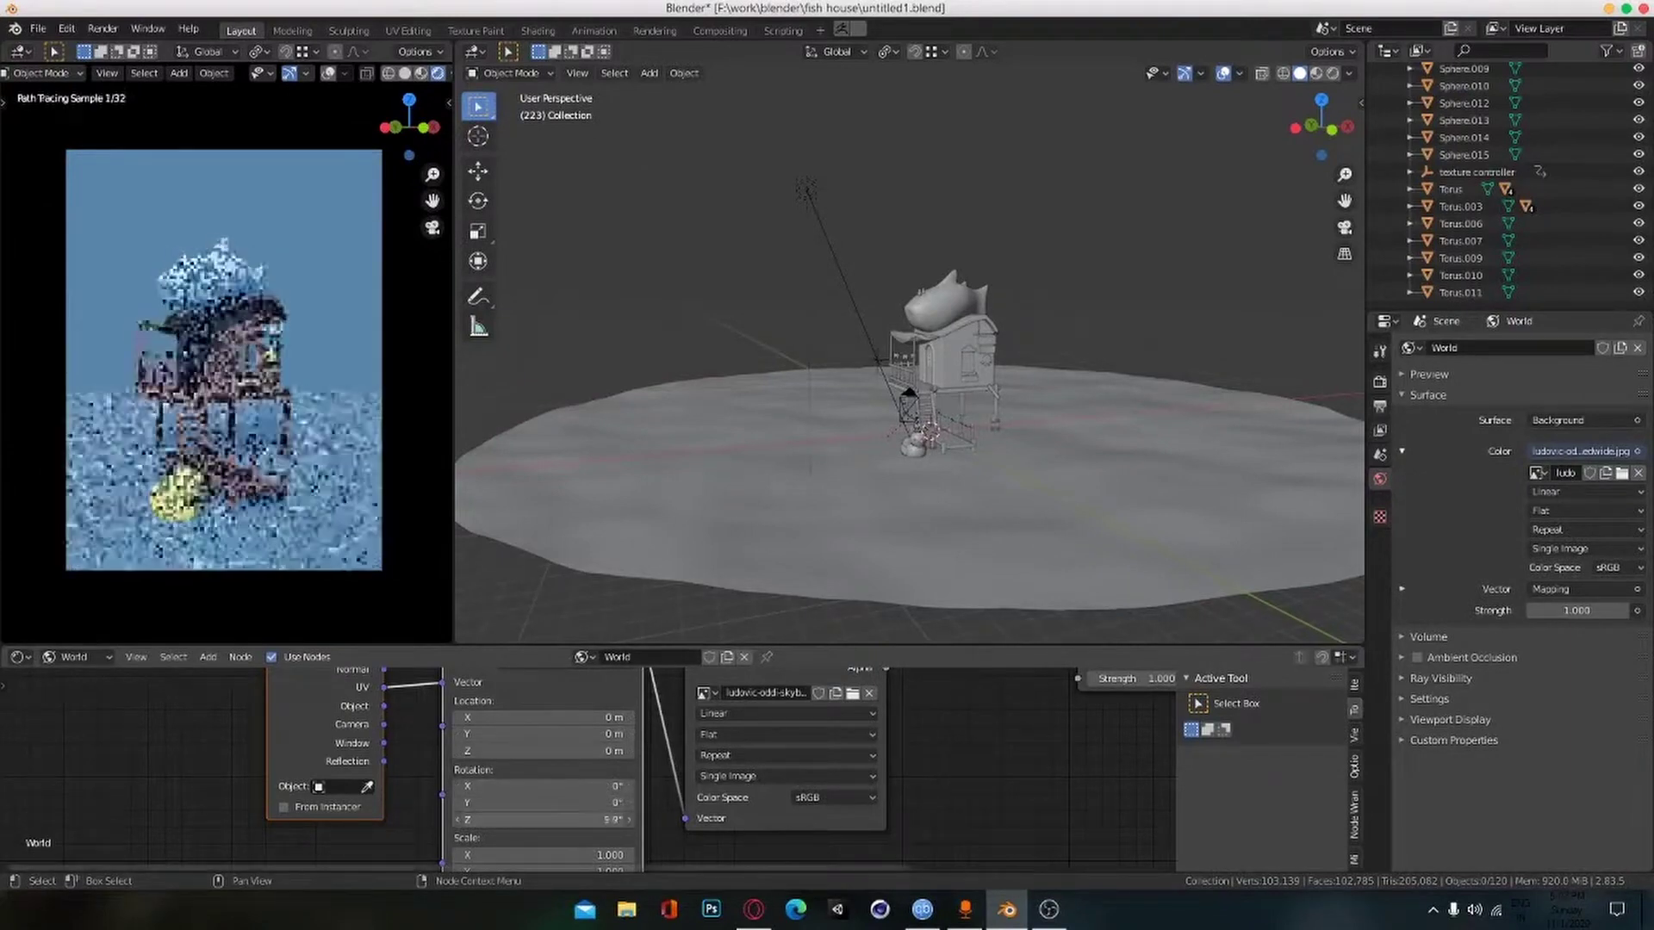
{"action": "left_click_drag", "start_coordinate": [953, 825], "coordinate": [954, 821], "text": "alt"}
{"action": "middle_click_drag", "start_coordinate": [954, 821], "coordinate": [988, 709]}
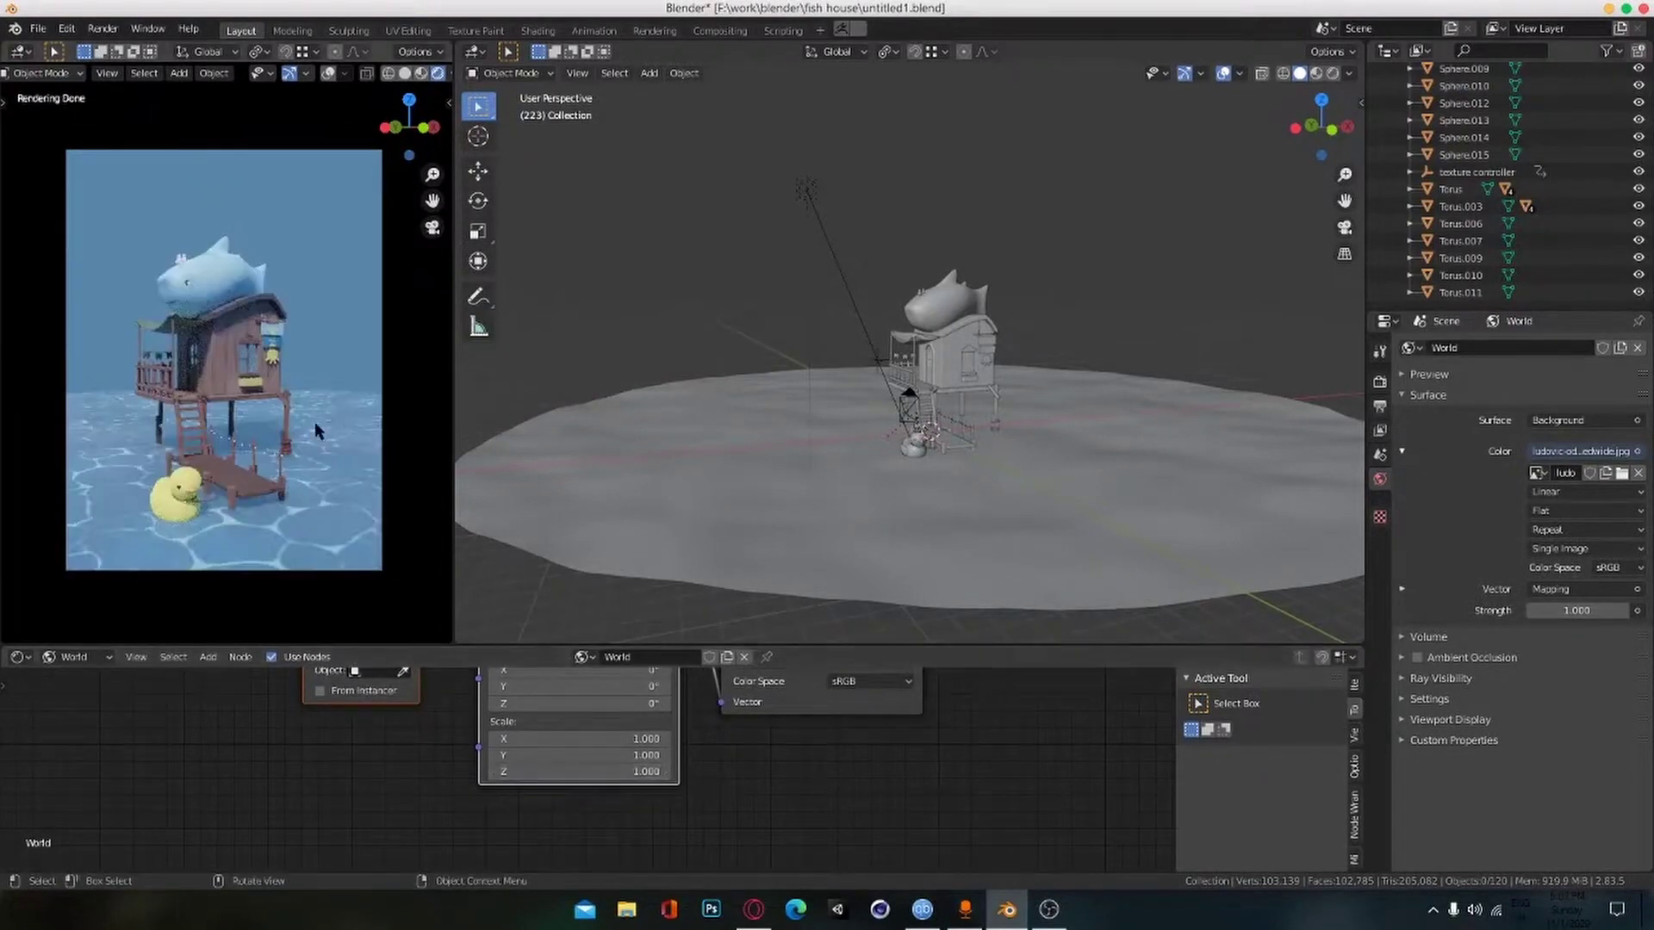
{"action": "scroll", "coordinate": [1050, 515], "scroll_direction": "down", "scroll_amount": 2}
{"action": "scroll", "coordinate": [1050, 515], "scroll_direction": "up", "scroll_amount": 2}
{"action": "scroll", "coordinate": [1077, 767], "scroll_direction": "down", "scroll_amount": 4}
{"action": "middle_click_drag", "start_coordinate": [1087, 757], "coordinate": [968, 811]}
{"action": "left_click_drag", "start_coordinate": [719, 758], "coordinate": [786, 746]}
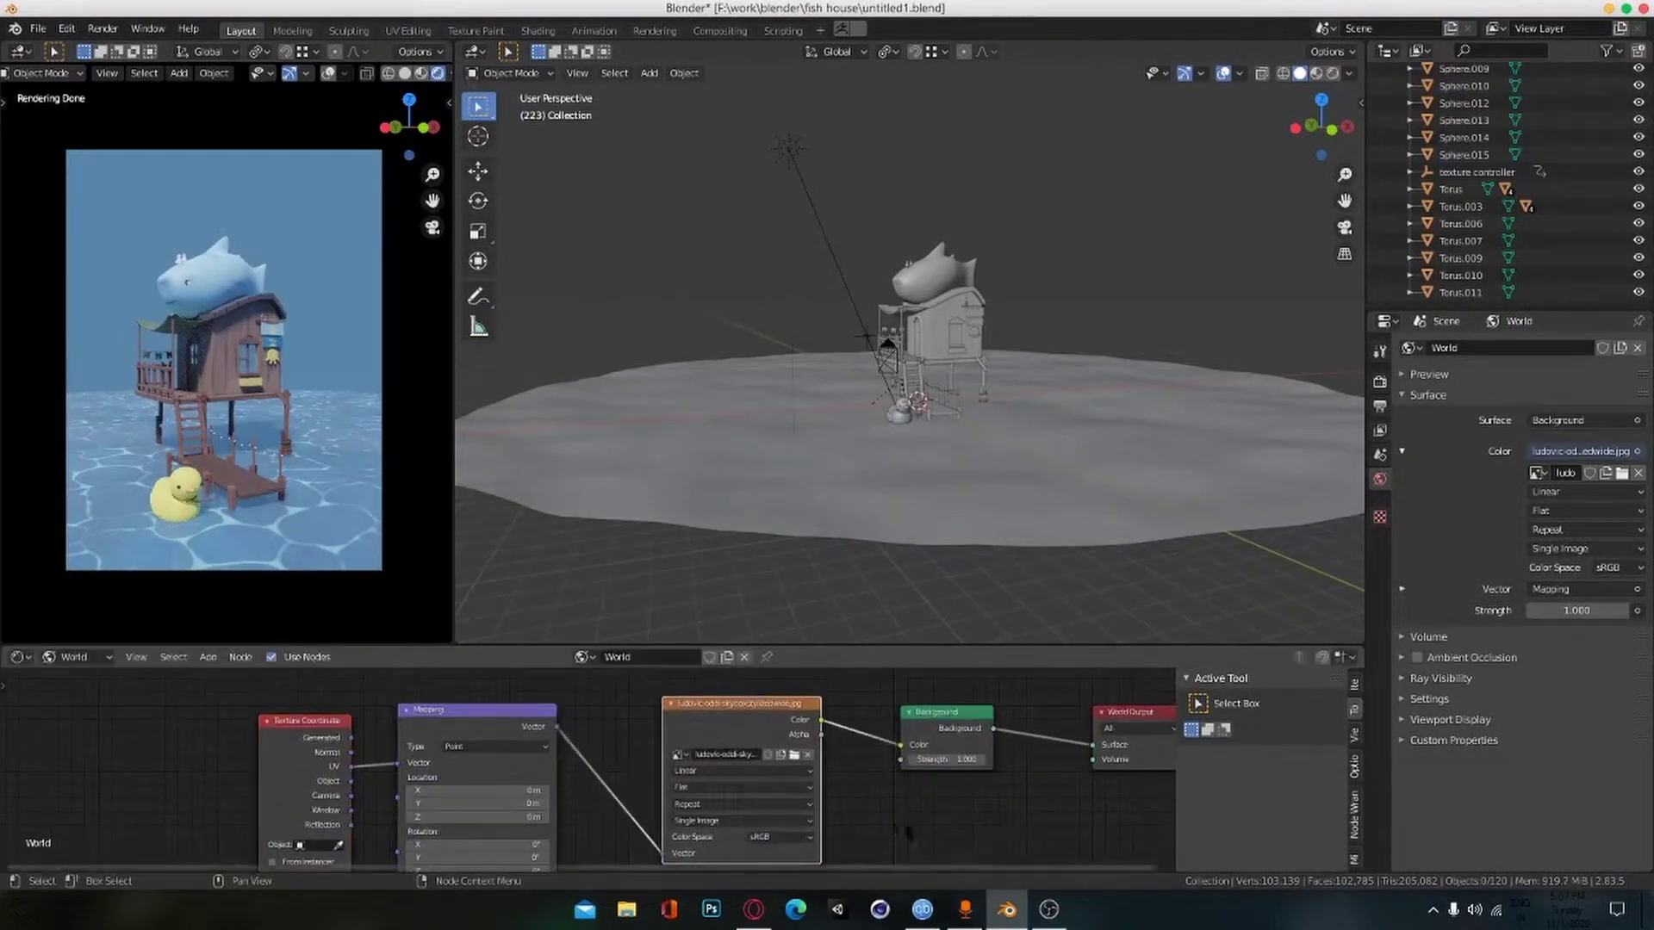
{"action": "scroll", "coordinate": [908, 826], "scroll_direction": "up", "scroll_amount": 1}
{"action": "middle_click_drag", "start_coordinate": [923, 814], "coordinate": [909, 785]}
Step: Replace the flat sky image in the World nodes with an equirectangular environment texture driven by Mapping, and save the file
{"action": "key", "text": "ctrl+z"}
{"action": "key", "text": "ctrl+z"}
{"action": "key", "text": "ctrl+z"}
{"action": "key", "text": "ctrl+z"}
{"action": "key", "text": "ctrl+z"}
{"action": "key", "text": "ctrl+z"}
{"action": "key", "text": "ctrl+z"}
{"action": "key", "text": "ctrl+z"}
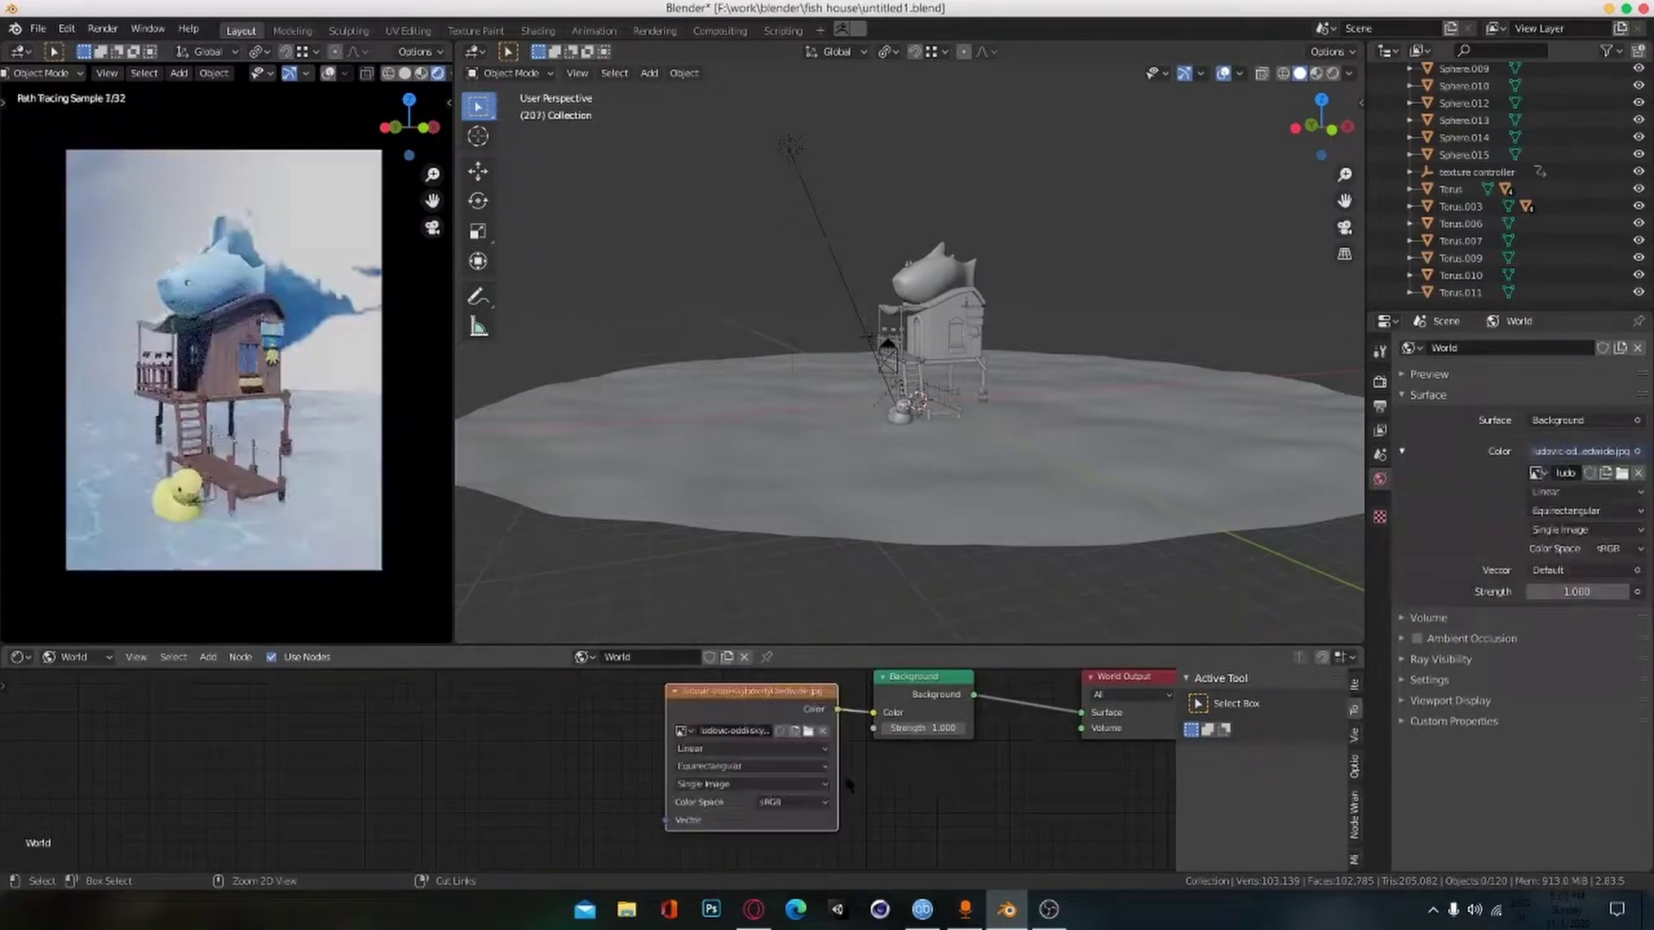
{"action": "scroll", "coordinate": [848, 783], "scroll_direction": "down", "scroll_amount": 3}
{"action": "key", "text": "ctrl+s"}
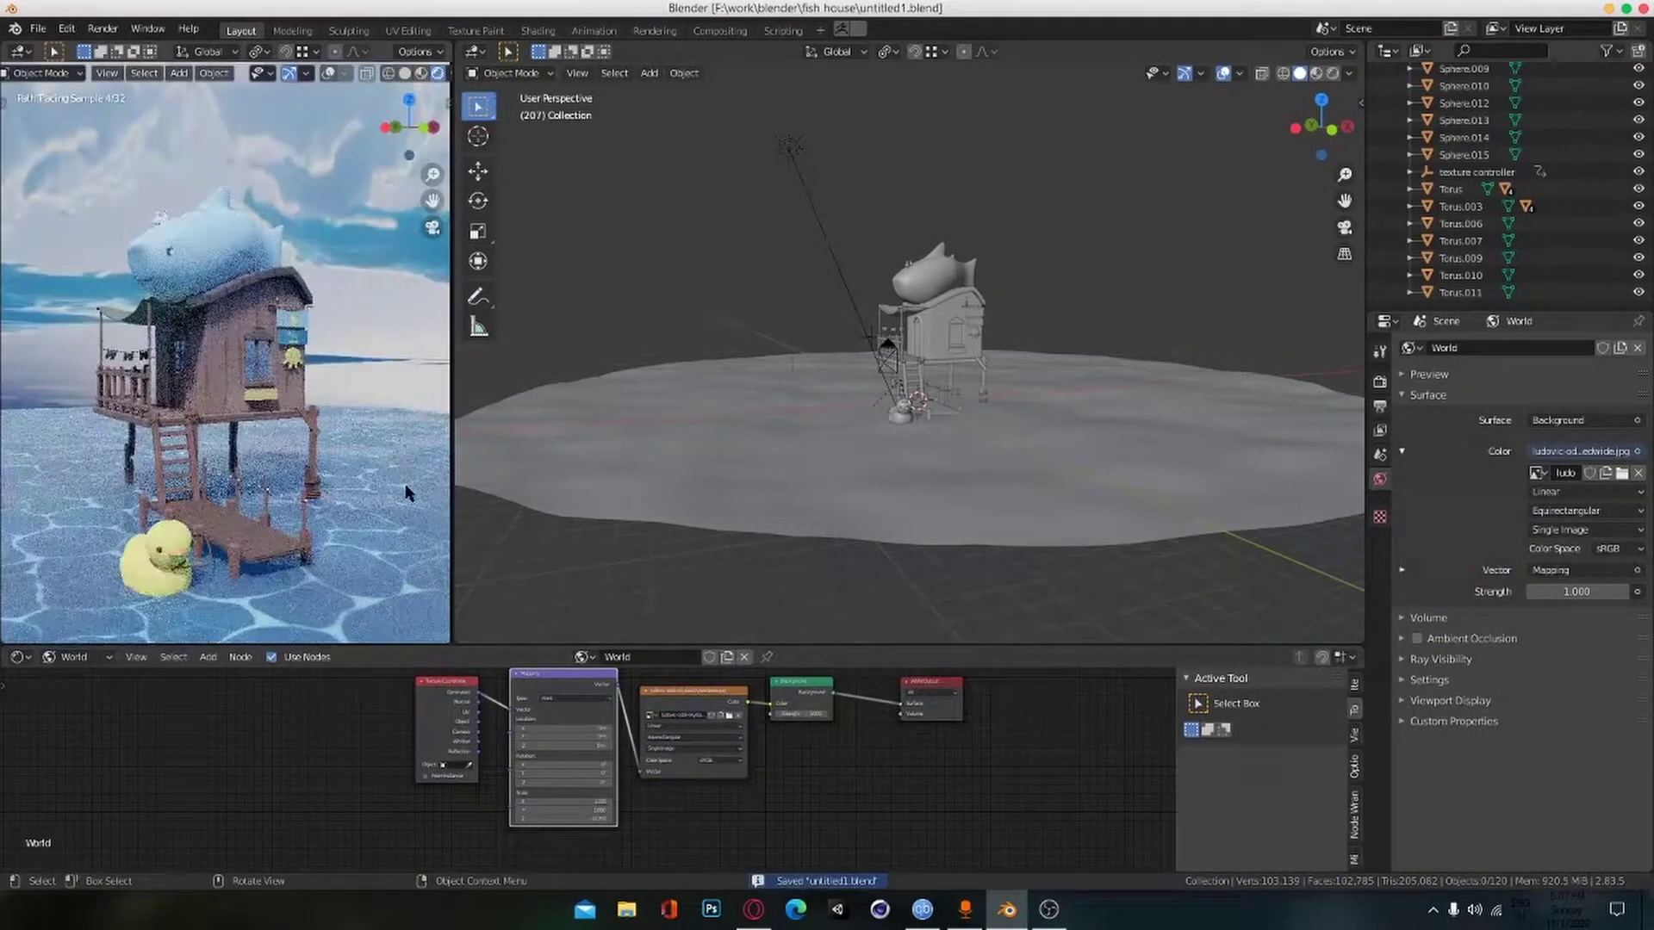
Step: Add a plane mesh to the scene
{"action": "scroll", "coordinate": [816, 343], "scroll_direction": "down", "scroll_amount": 4}
{"action": "middle_click_drag", "start_coordinate": [818, 346], "coordinate": [871, 448]}
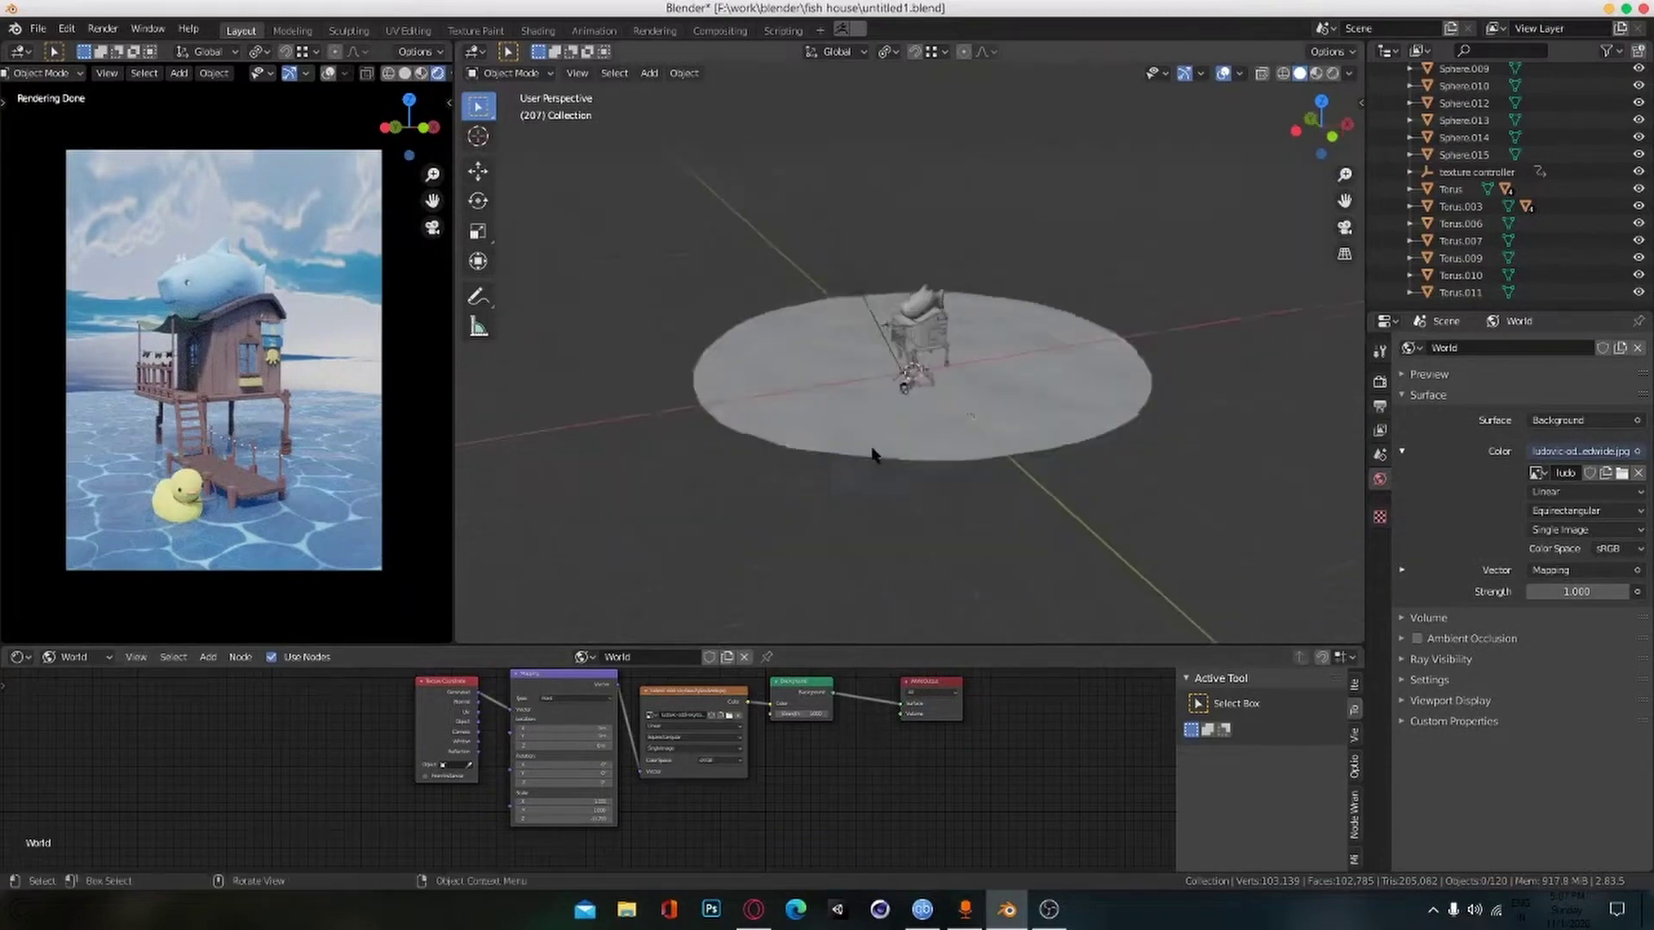
{"action": "scroll", "coordinate": [871, 448], "scroll_direction": "up", "scroll_amount": 2}
{"action": "key", "text": "shift+a"}
{"action": "mouse_move", "coordinate": [878, 249]}
{"action": "left_click", "coordinate": [1003, 249]}
Step: Move the new plane along Y behind the fish house and scale it up by about 8.879
{"action": "scroll", "coordinate": [990, 370], "scroll_direction": "up", "scroll_amount": 5}
{"action": "middle_click_drag", "start_coordinate": [989, 371], "coordinate": [1123, 429]}
{"action": "scroll", "coordinate": [1123, 438], "scroll_direction": "down", "scroll_amount": 4}
{"action": "key", "text": "g"}
{"action": "key", "text": "y"}
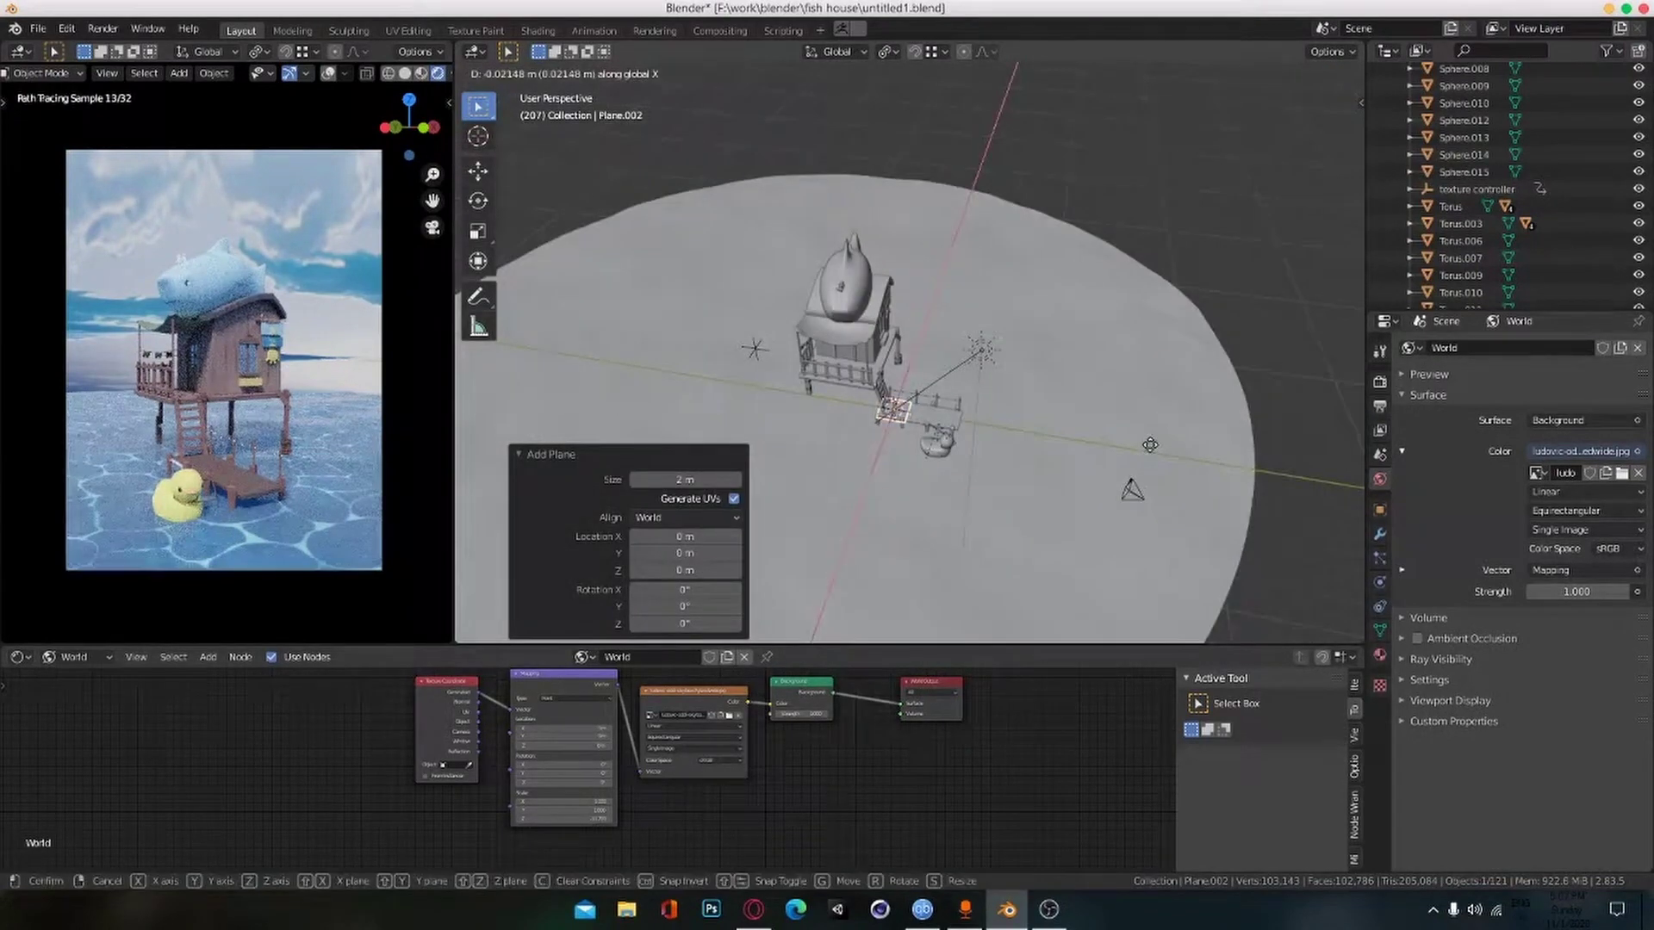
{"action": "left_click", "coordinate": [913, 435]}
{"action": "middle_click_drag", "start_coordinate": [896, 430], "coordinate": [990, 414]}
{"action": "key", "text": "g"}
{"action": "key", "text": "y"}
{"action": "left_click", "coordinate": [937, 409]}
{"action": "key", "text": "s"}
{"action": "left_click", "coordinate": [1255, 509]}
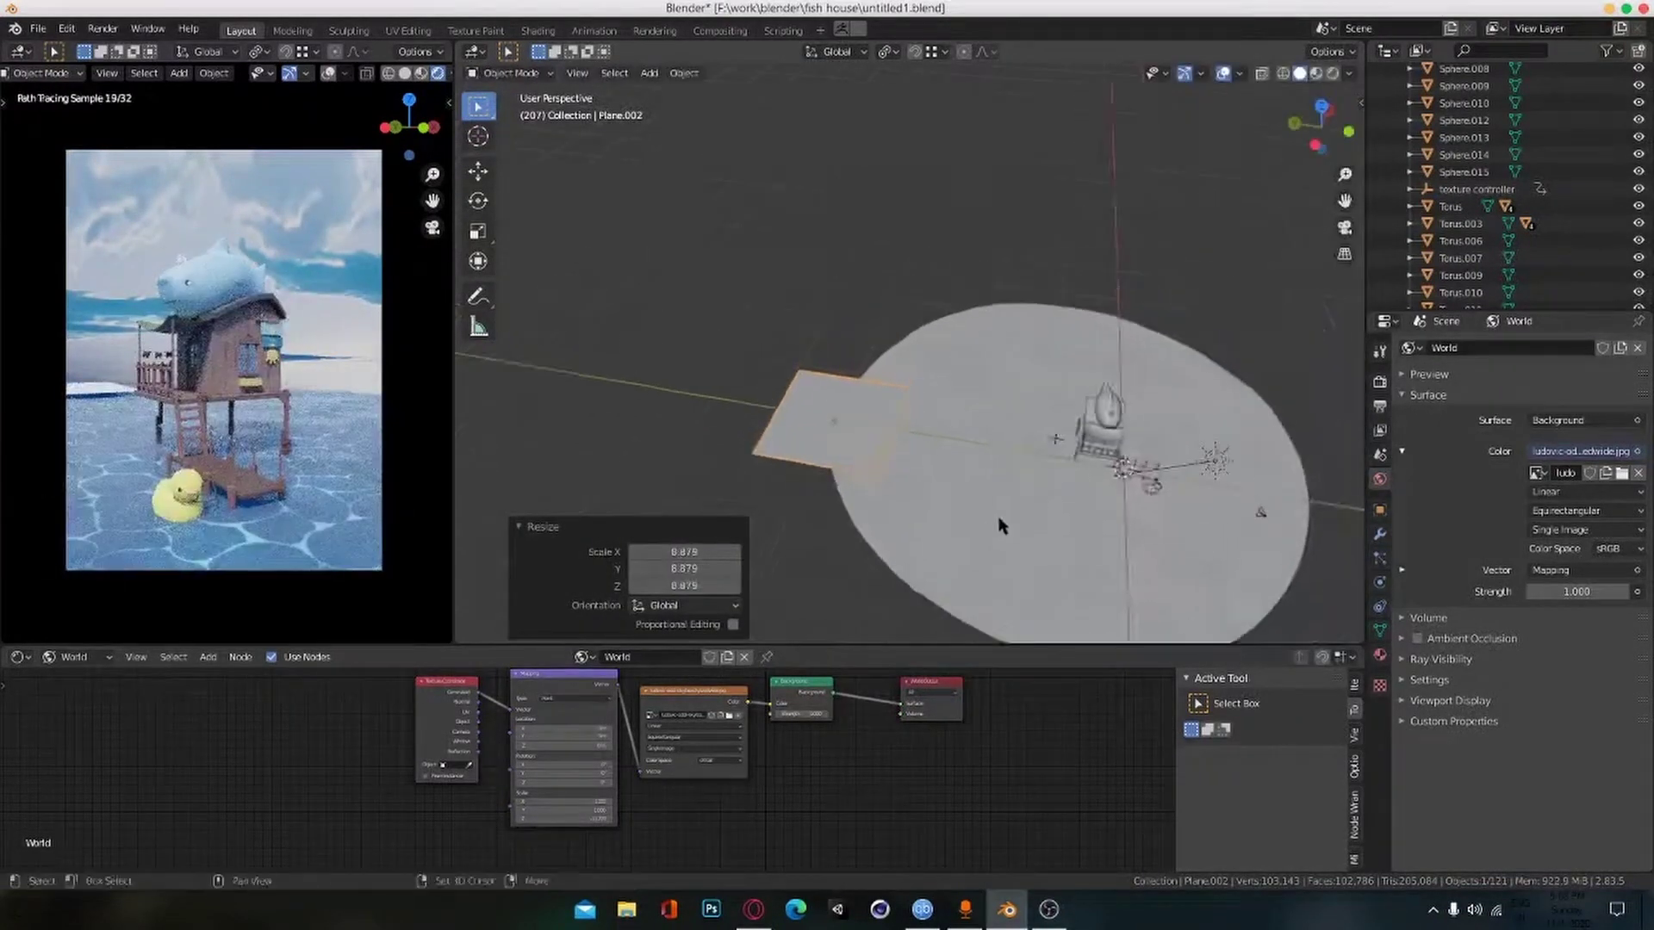
{"action": "middle_click_drag", "start_coordinate": [1255, 509], "coordinate": [875, 495]}
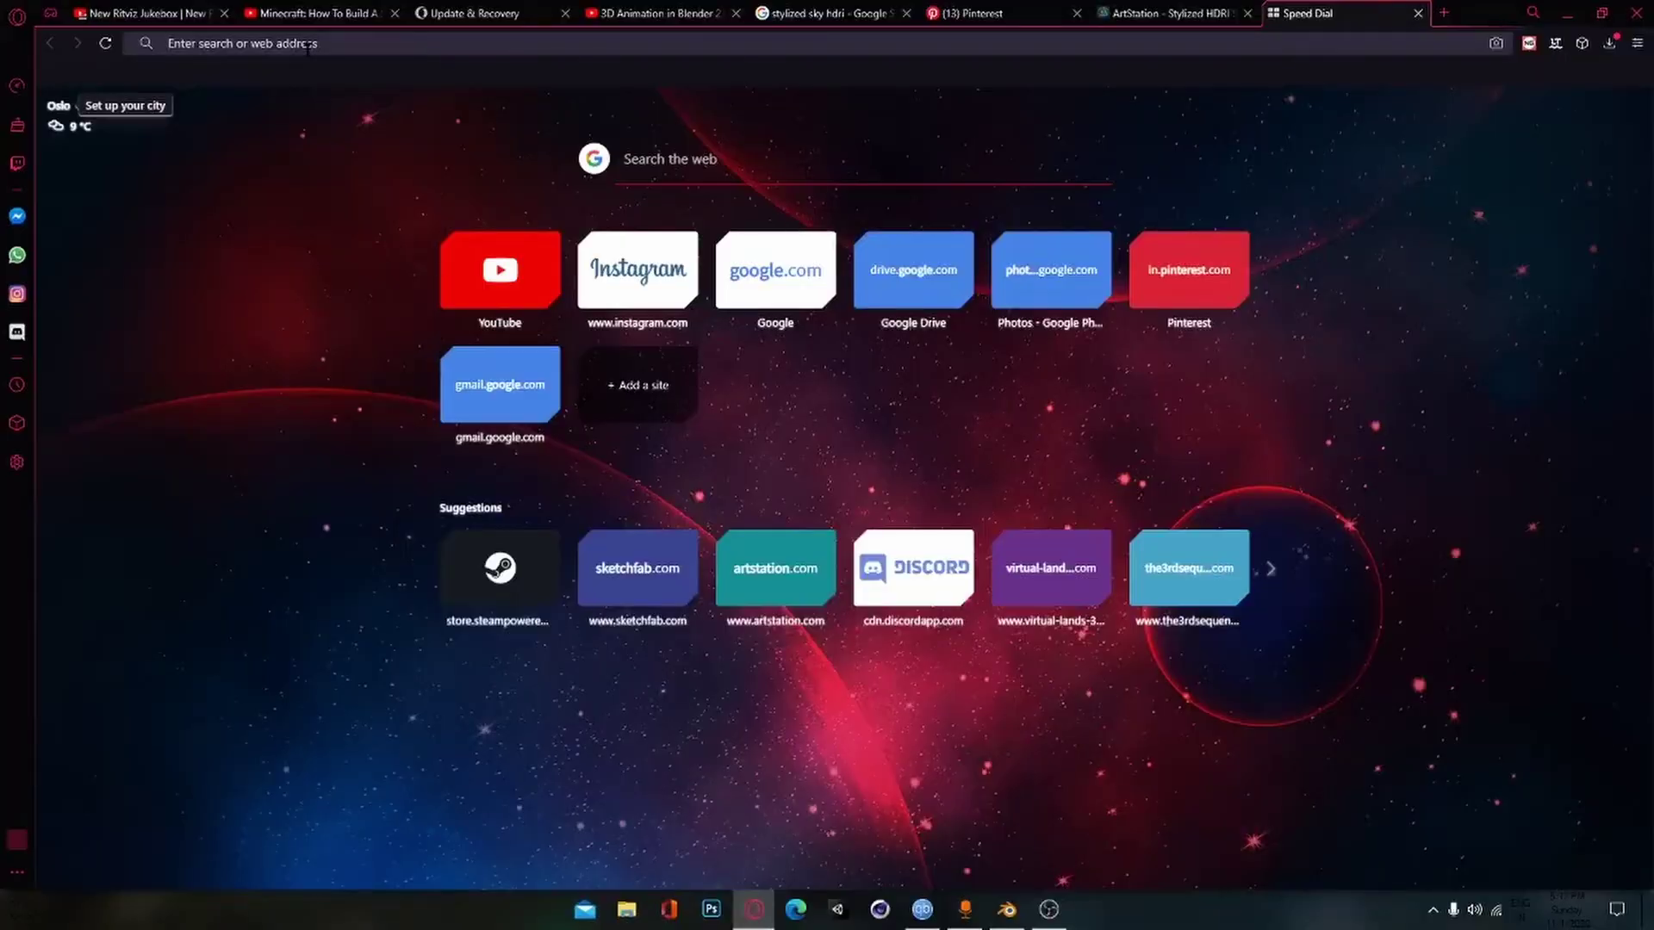
Step: In File Explorer, paste fractal-grey.zip into the fish house folder, extract it, and select the extracted fractal-grey.mat
{"action": "left_click", "coordinate": [627, 910]}
{"action": "right_click", "coordinate": [864, 435]}
{"action": "left_click", "coordinate": [920, 755]}
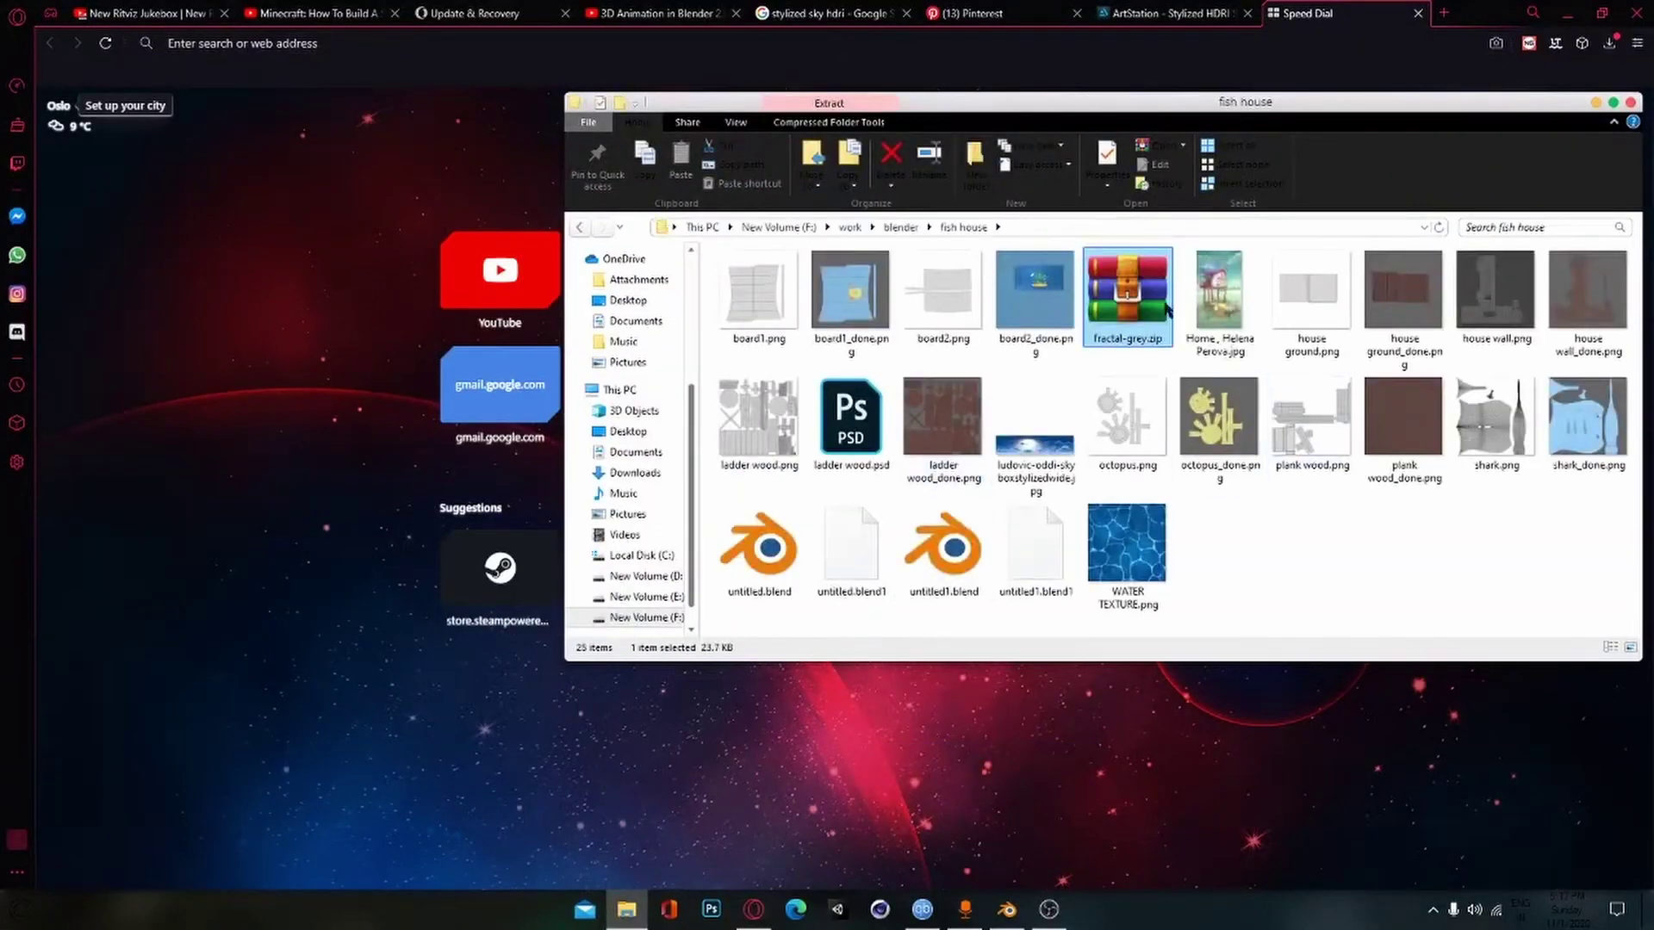
{"action": "right_click", "coordinate": [1143, 302]}
{"action": "left_click", "coordinate": [1189, 430]}
{"action": "double_click", "coordinate": [1127, 293]}
{"action": "left_click", "coordinate": [761, 279]}
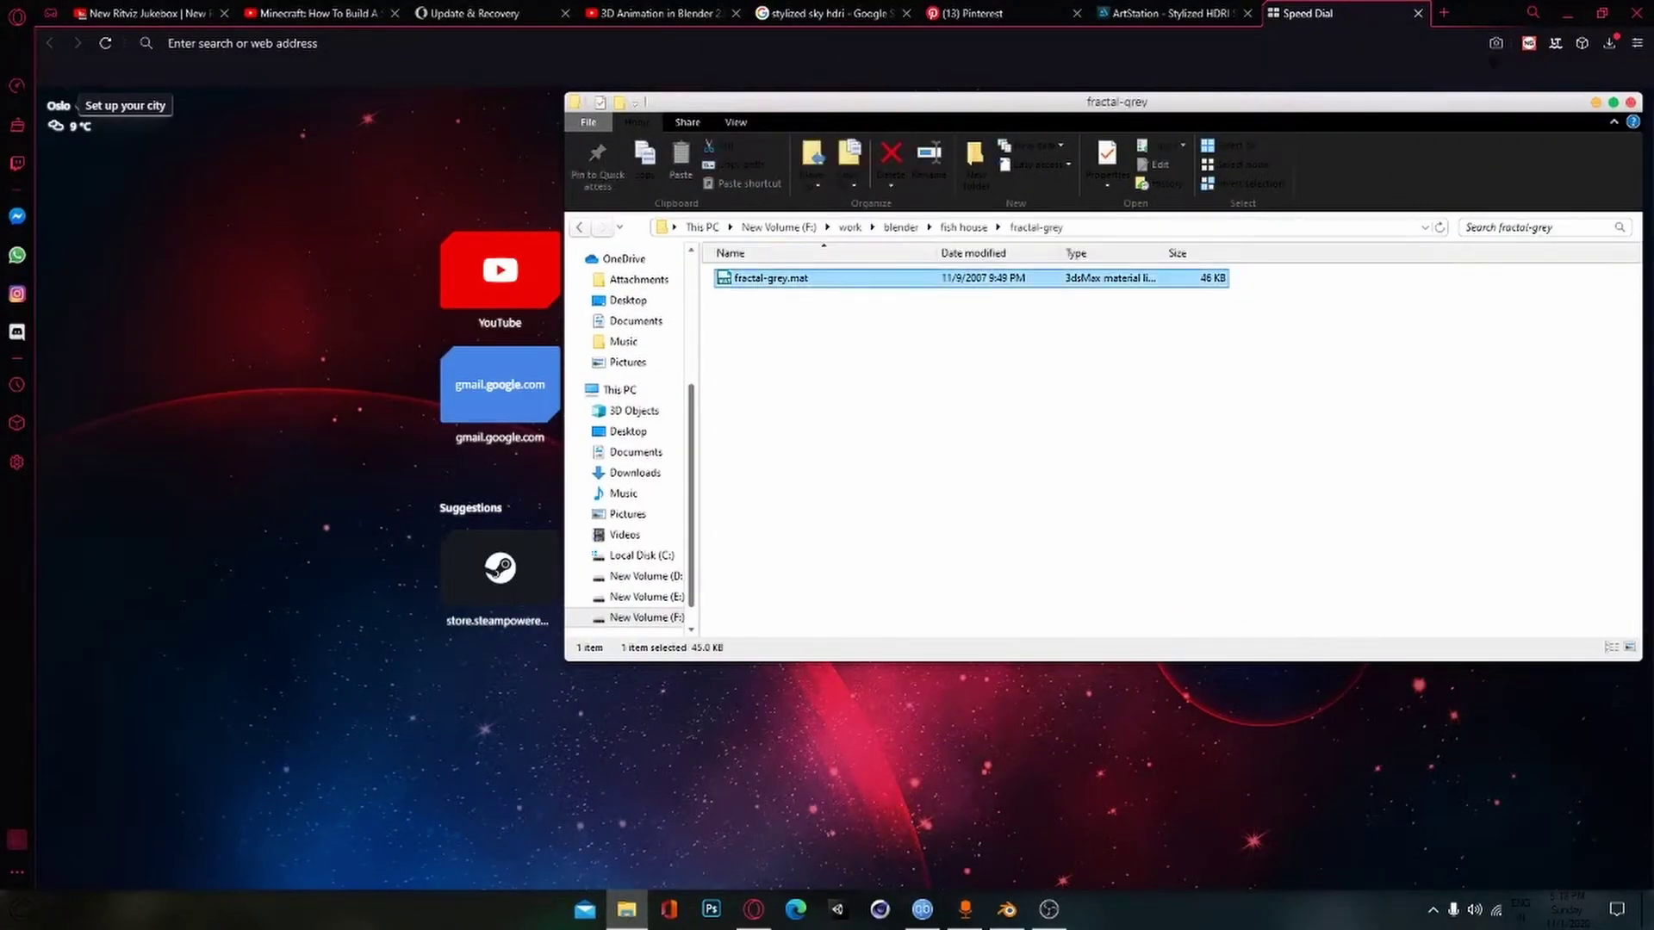
Step: Switch to the web browser, search for "mountain height map", and open the image results
{"action": "left_click", "coordinate": [791, 48]}
{"action": "type", "text": "mountain "}
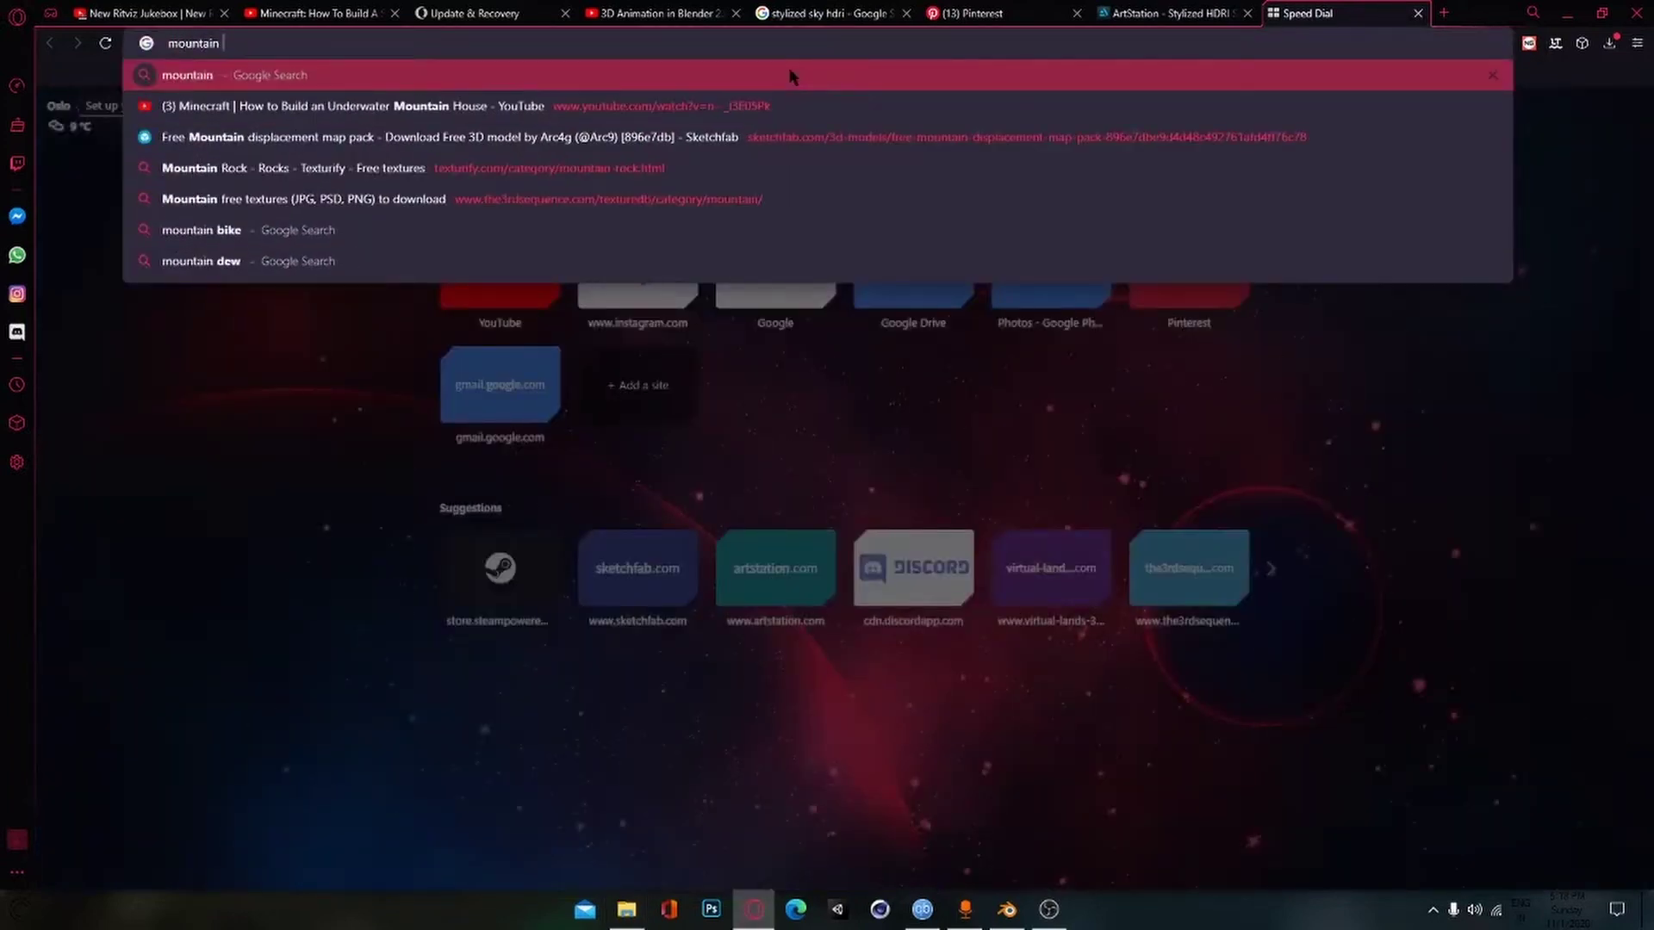
{"action": "type", "text": "height map"}
{"action": "key", "text": "Return"}
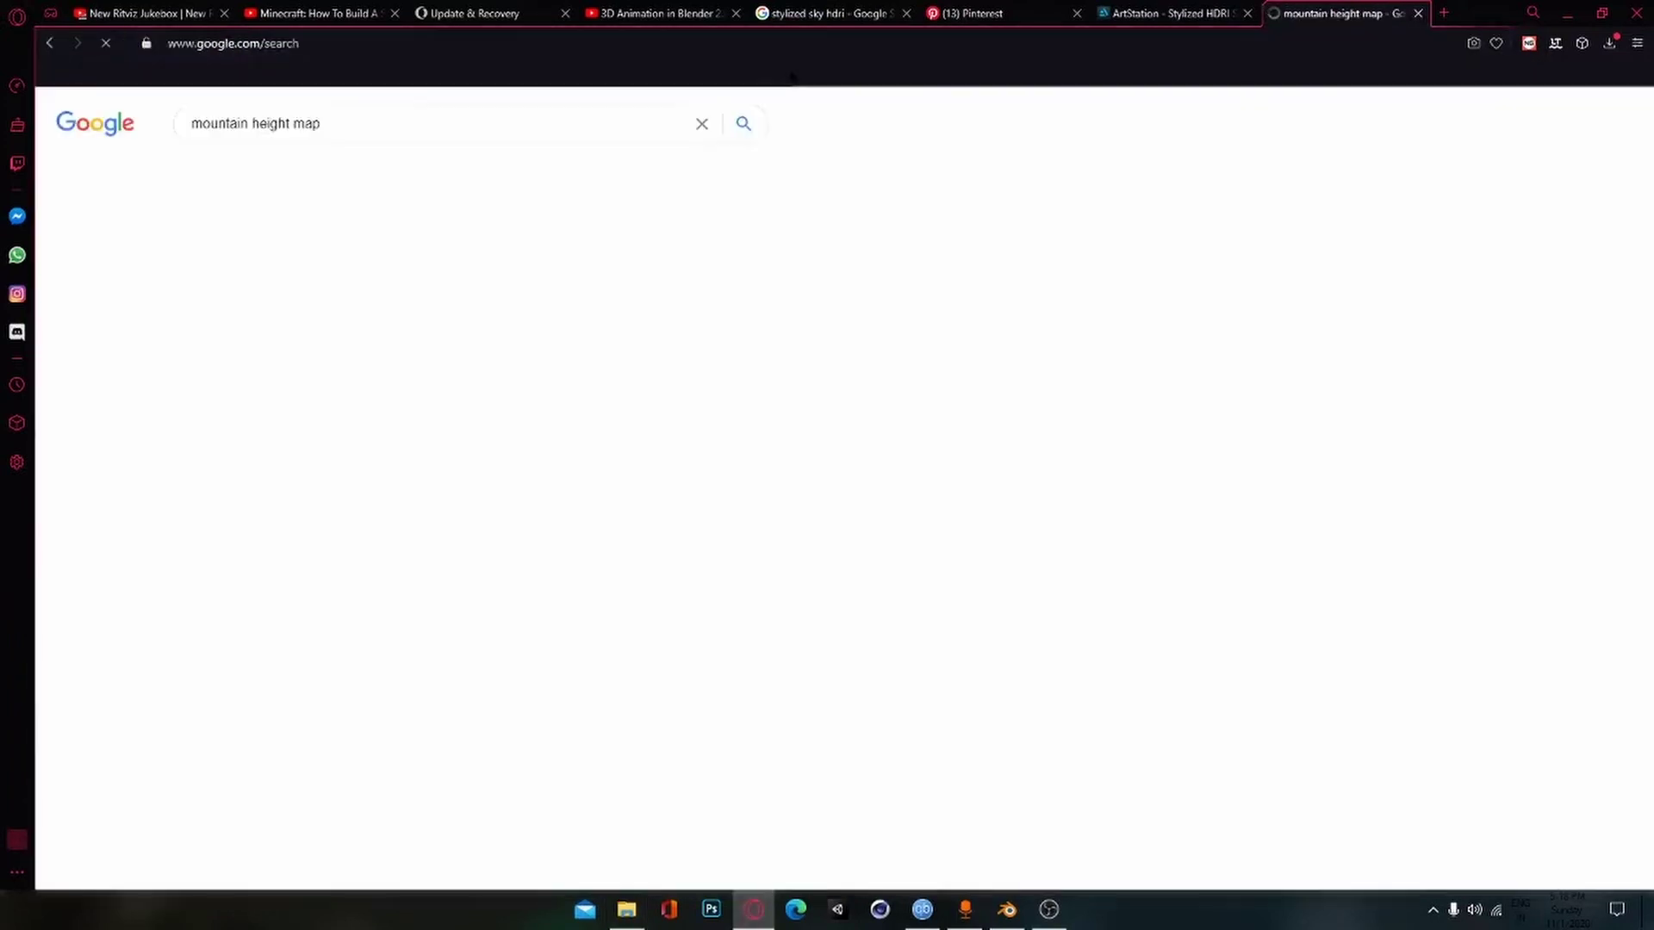
{"action": "scroll", "coordinate": [455, 640], "scroll_direction": "down", "scroll_amount": 5}
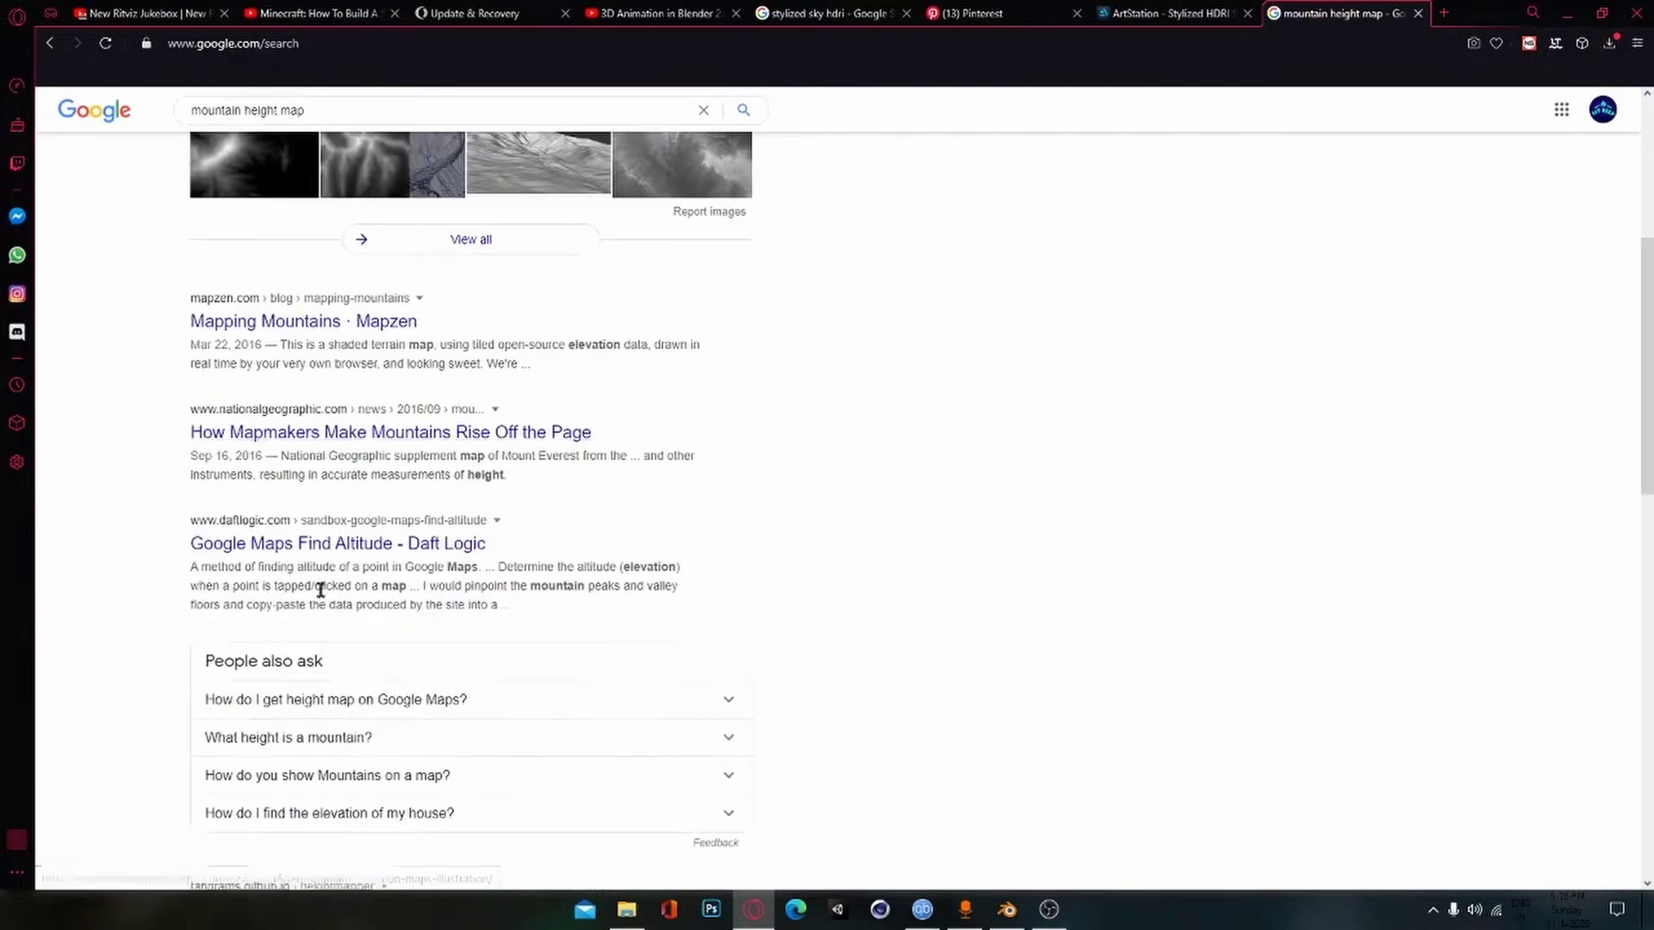
{"action": "scroll", "coordinate": [324, 554], "scroll_direction": "up", "scroll_amount": 5}
{"action": "left_click", "coordinate": [276, 179]}
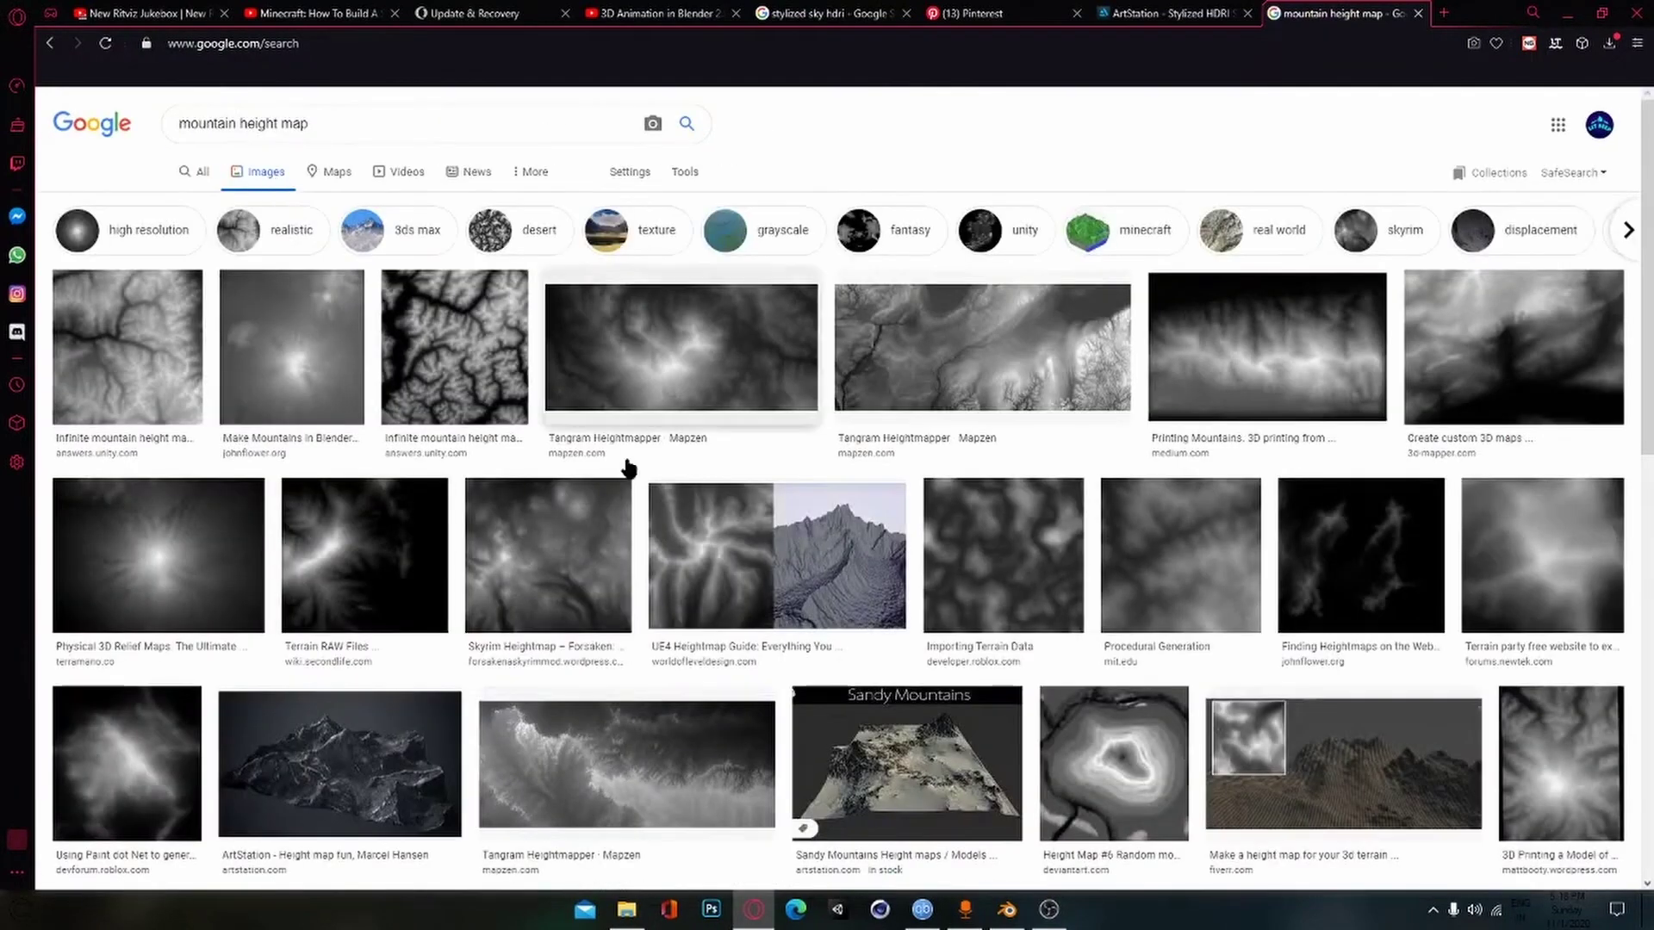
Step: Choose a wide Tangram Heightmapper image from Mapzen and save it to the project folder
{"action": "left_click", "coordinate": [1219, 344]}
{"action": "left_click", "coordinate": [1166, 189]}
{"action": "left_click", "coordinate": [519, 609]}
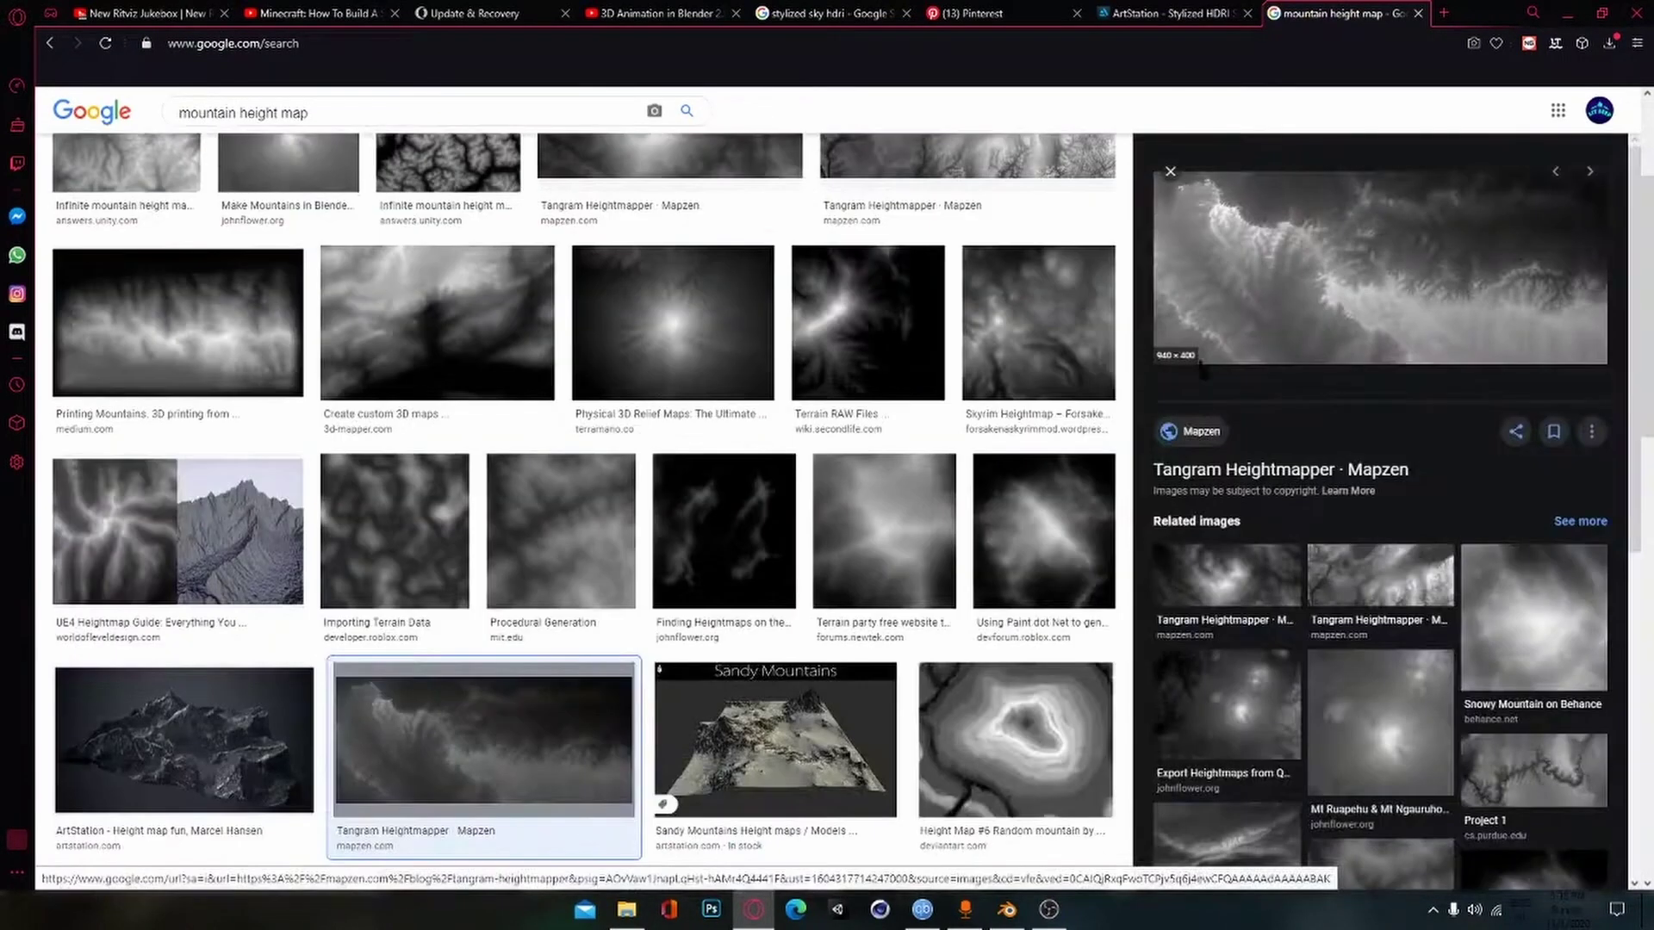
{"action": "right_click", "coordinate": [1256, 311]}
{"action": "left_click", "coordinate": [1292, 479]}
{"action": "key", "text": "Return"}
Step: Switch back to Blender and subdivide the whole grid mesh with several cuts
{"action": "left_click", "coordinate": [1005, 910]}
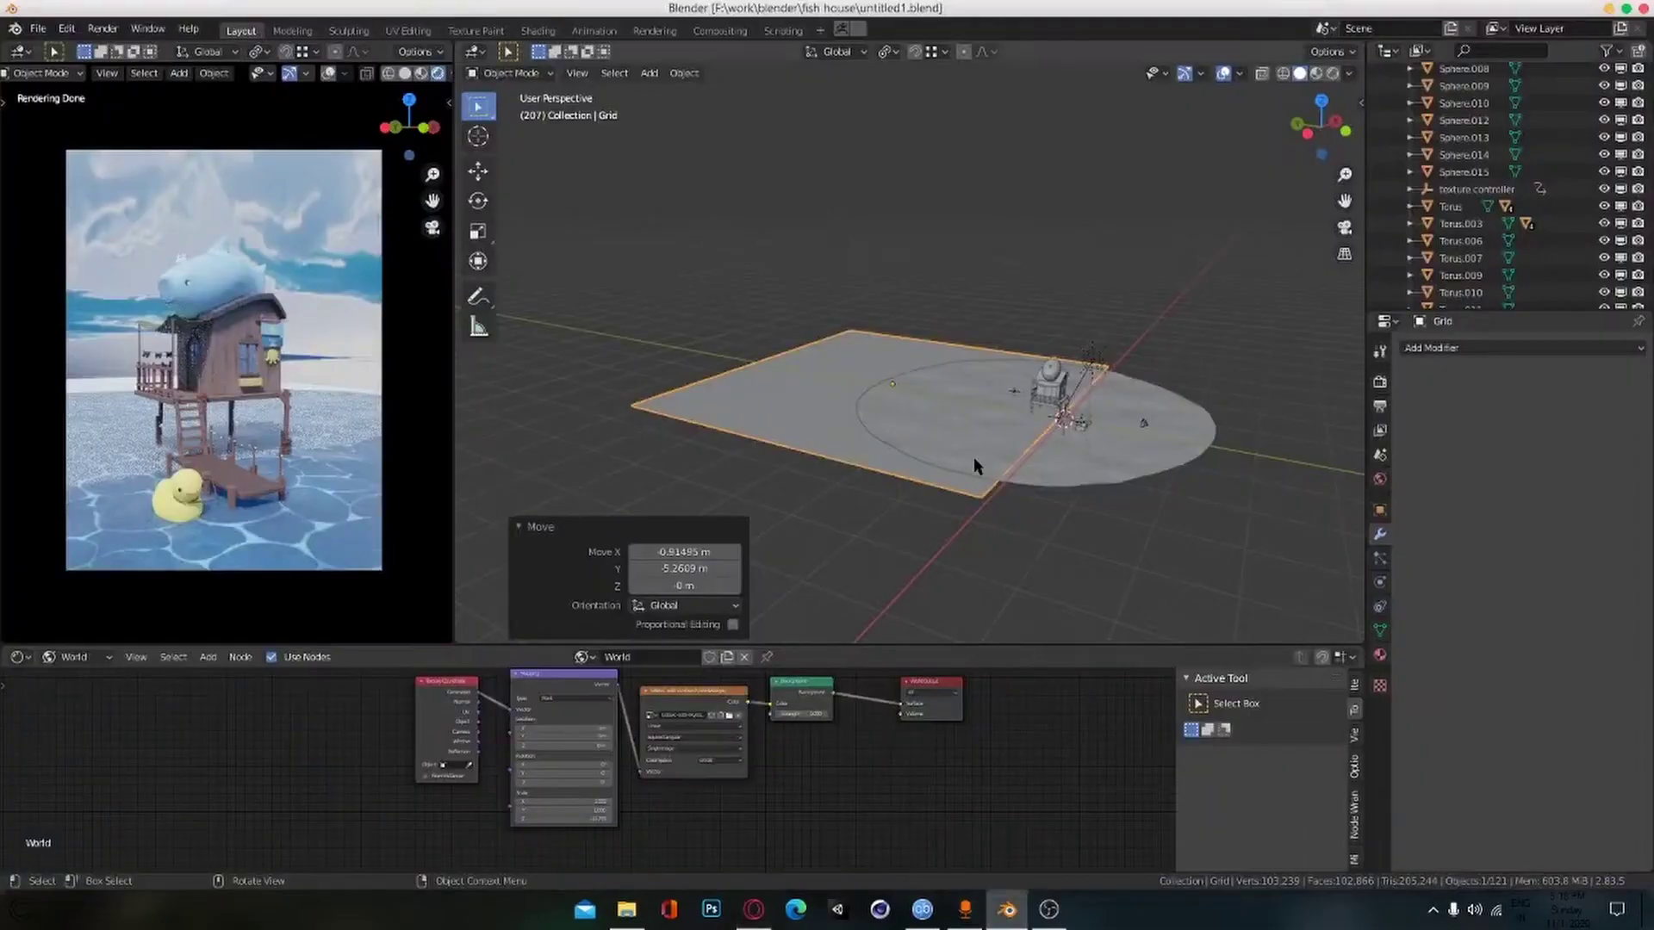
{"action": "middle_click_drag", "start_coordinate": [973, 457], "coordinate": [861, 444]}
{"action": "left_click", "coordinate": [817, 442]}
{"action": "scroll", "coordinate": [816, 442], "scroll_direction": "up", "scroll_amount": 3}
{"action": "scroll", "coordinate": [827, 420], "scroll_direction": "down", "scroll_amount": 3}
{"action": "key", "text": "Tab"}
{"action": "scroll", "coordinate": [829, 421], "scroll_direction": "up", "scroll_amount": 1}
{"action": "right_click", "coordinate": [830, 421]}
{"action": "left_click", "coordinate": [816, 339]}
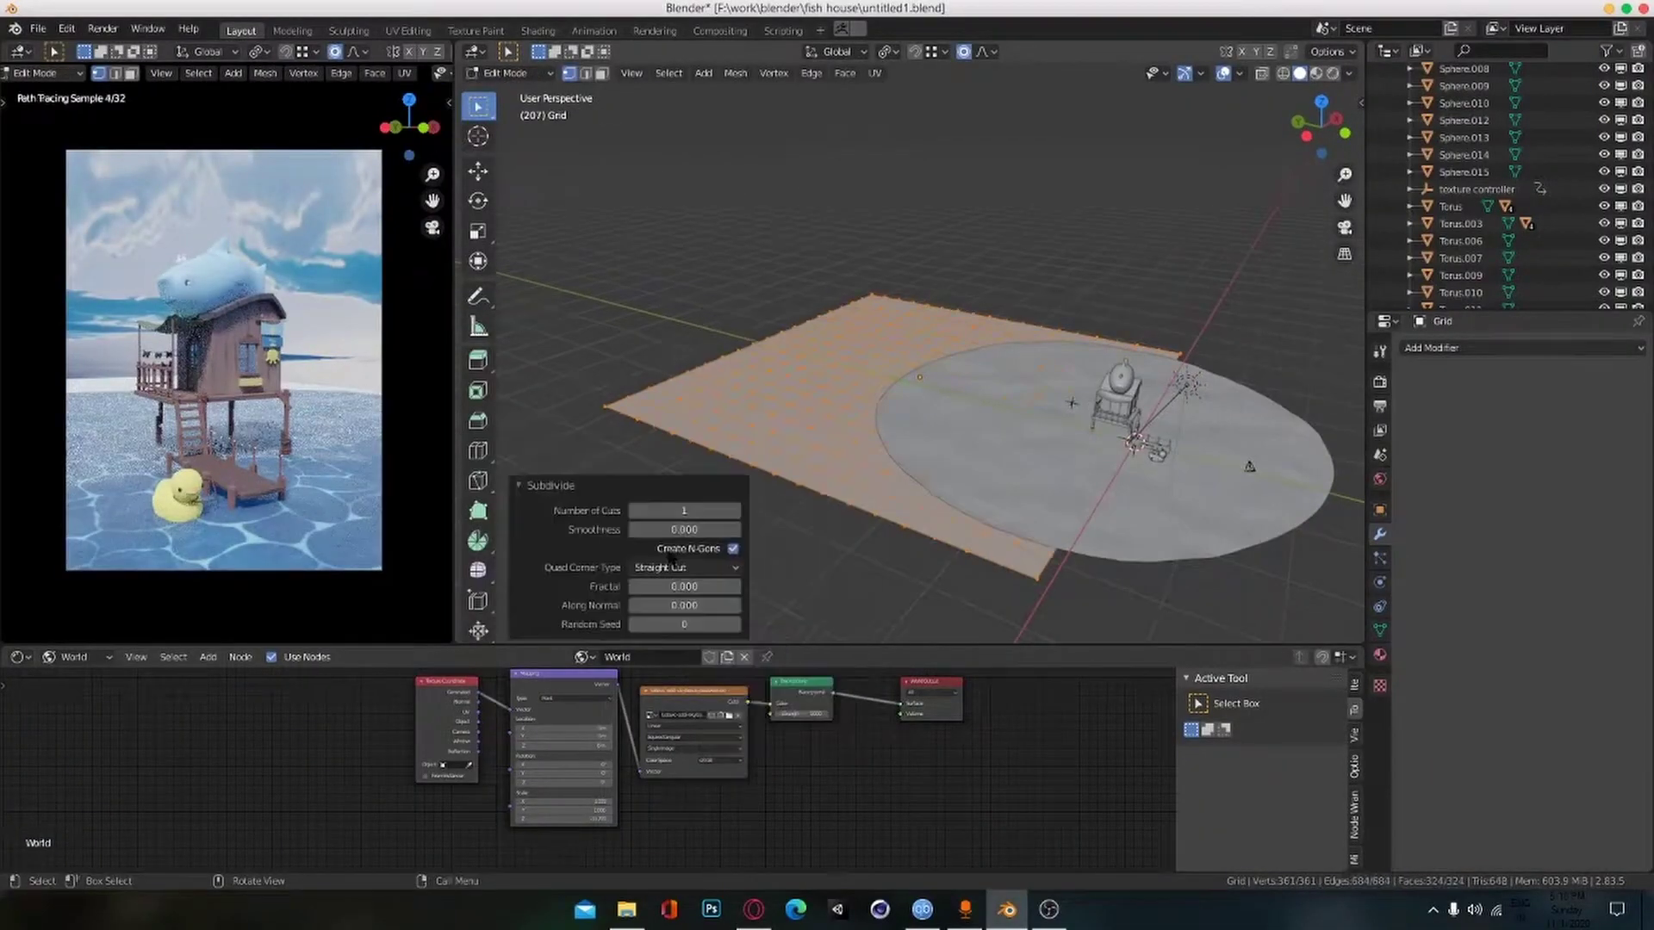
{"action": "type", "text": "5"}
{"action": "key", "text": "Return"}
{"action": "left_click", "coordinate": [687, 510]}
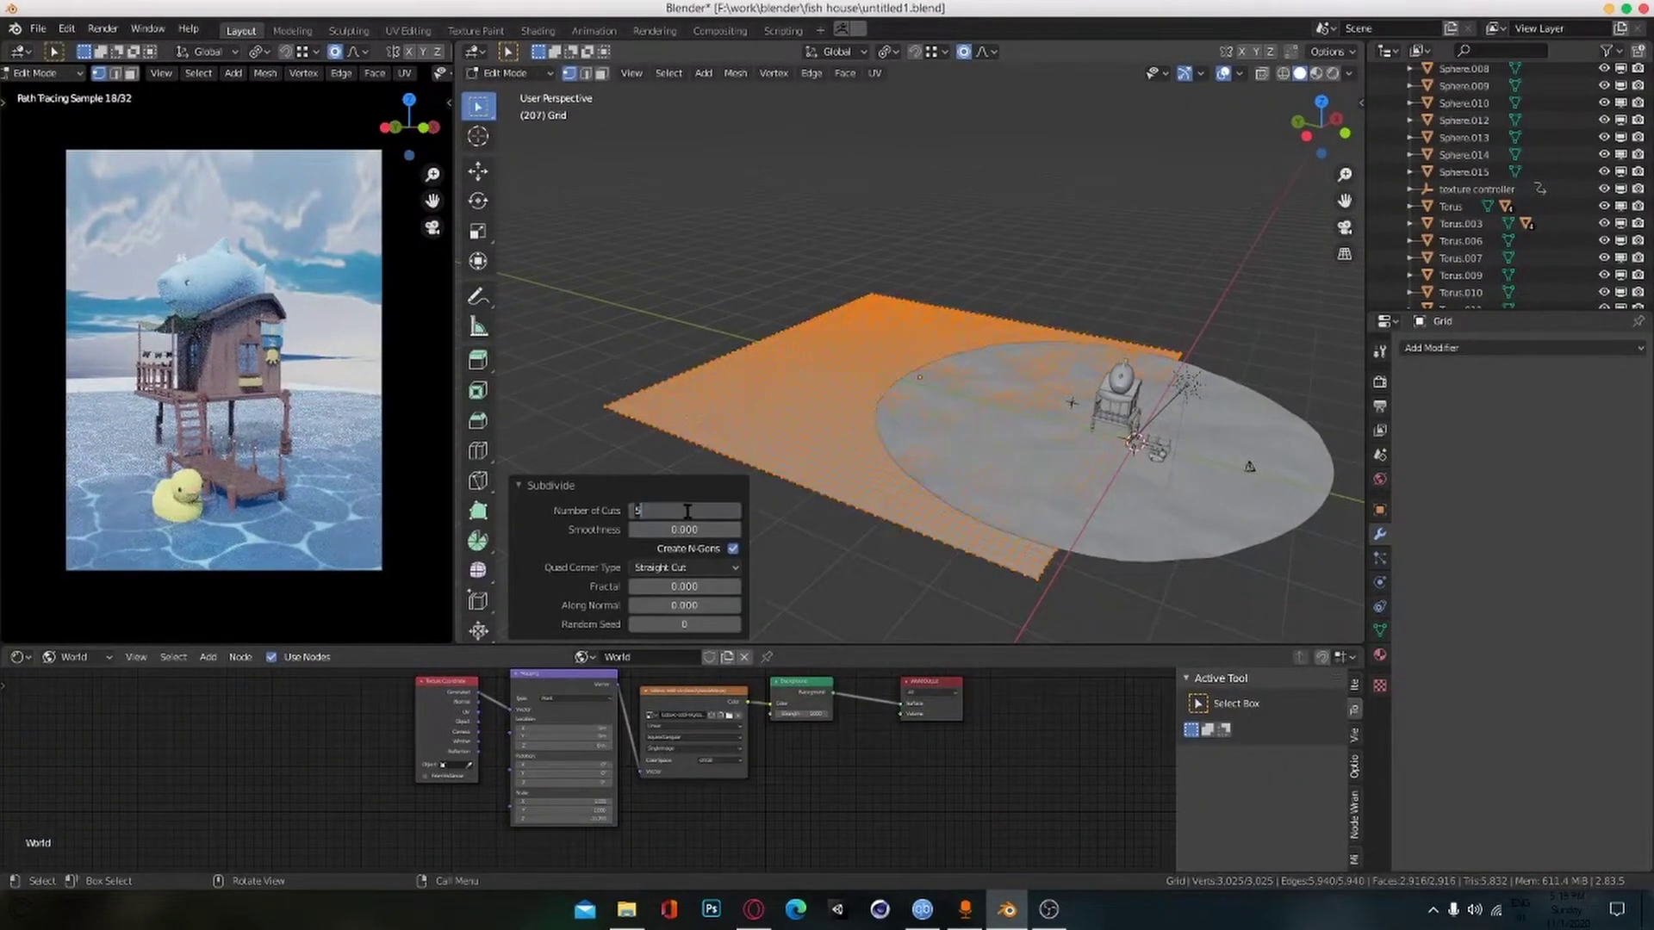
Step: Move the grid horizontally behind the fish house, about 1.5 m along X and 21.6 m along Y
{"action": "key", "text": "Tab"}
{"action": "middle_click_drag", "start_coordinate": [817, 412], "coordinate": [870, 448]}
{"action": "key", "text": "g"}
{"action": "key", "text": "shift+z"}
{"action": "left_click", "coordinate": [867, 377]}
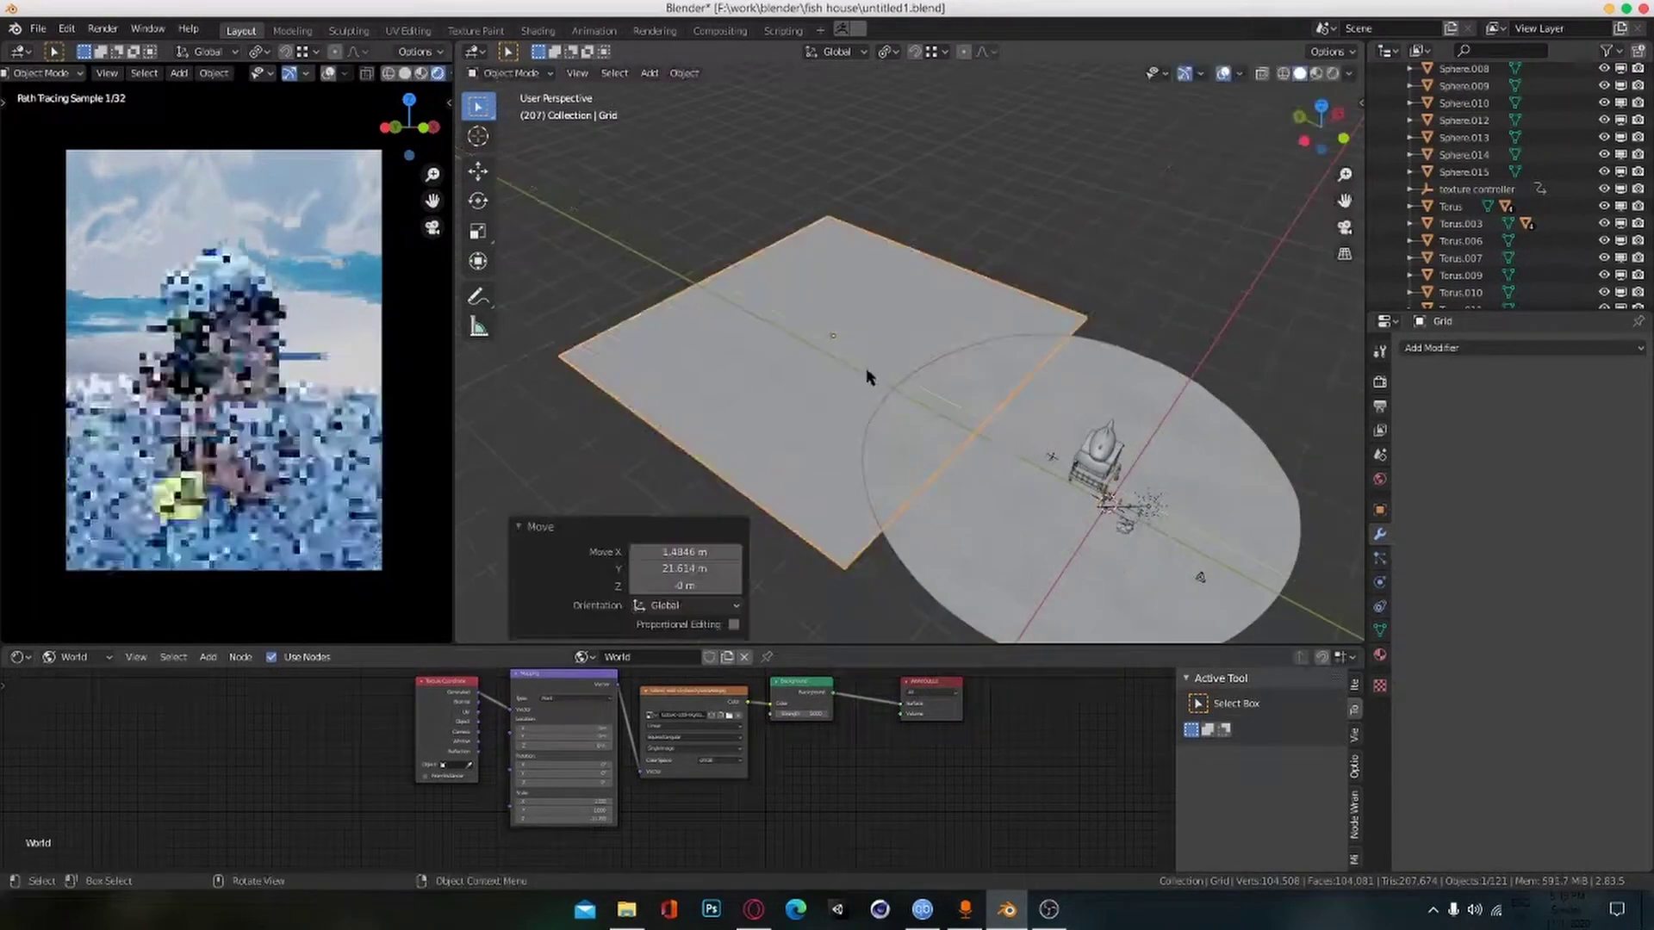
Step: Add a Displace modifier to the grid and create a new texture for it
{"action": "left_click", "coordinate": [1443, 349]}
{"action": "left_click", "coordinate": [1442, 445]}
{"action": "left_click", "coordinate": [1414, 441]}
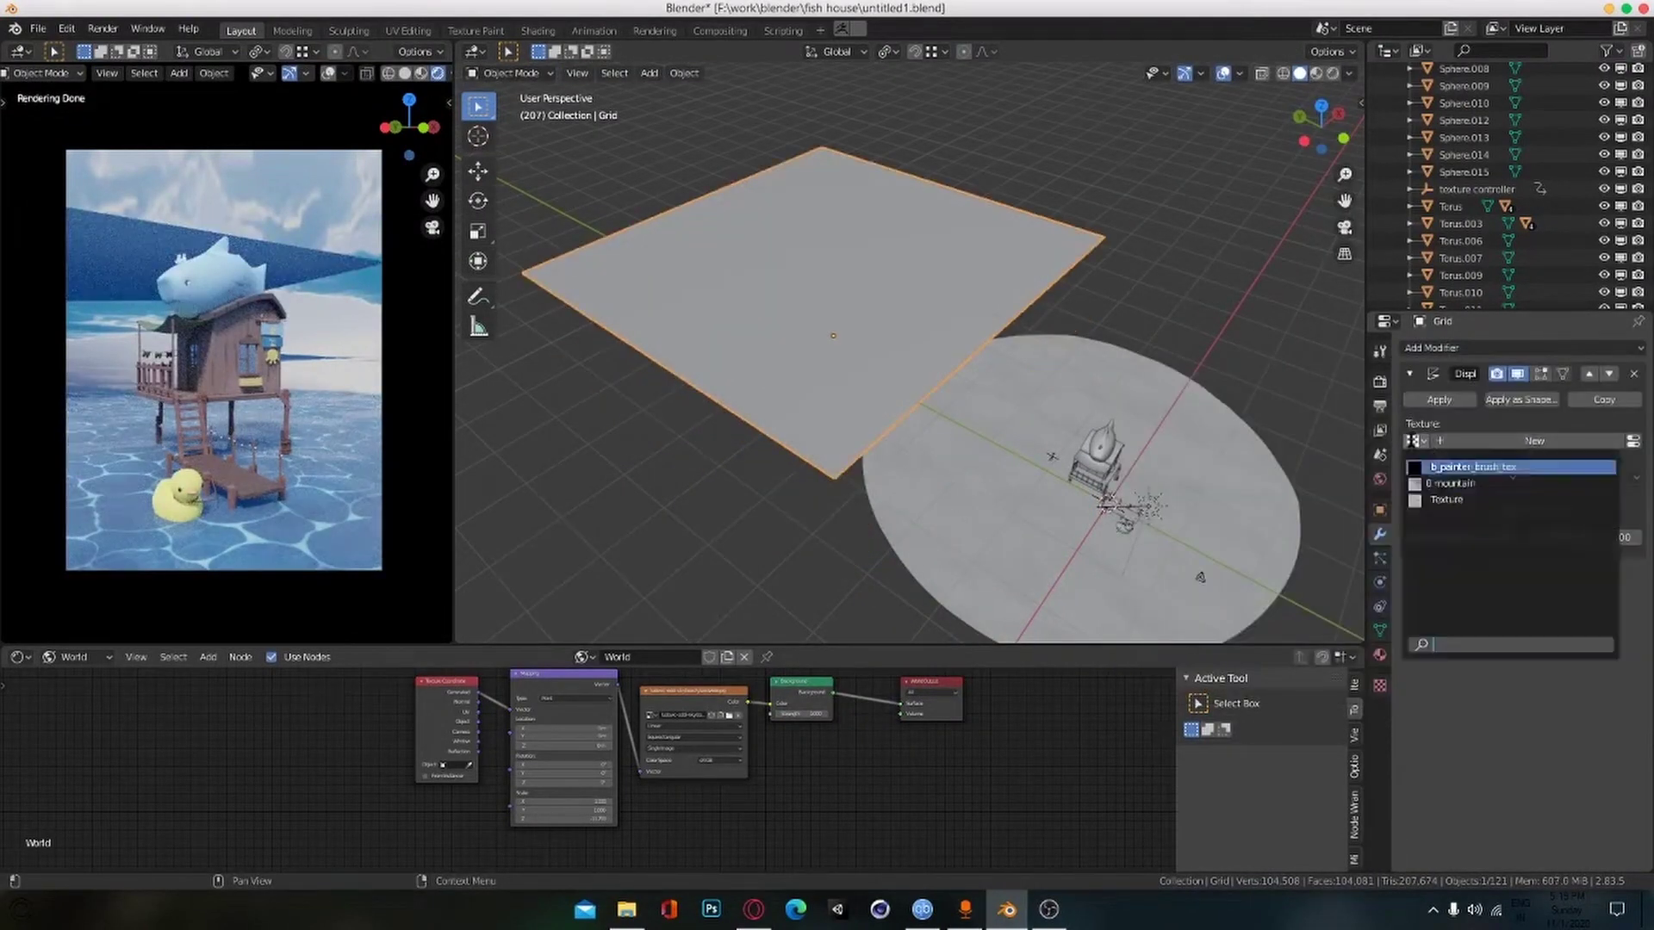
{"action": "left_click", "coordinate": [1464, 459]}
{"action": "left_click", "coordinate": [1599, 441]}
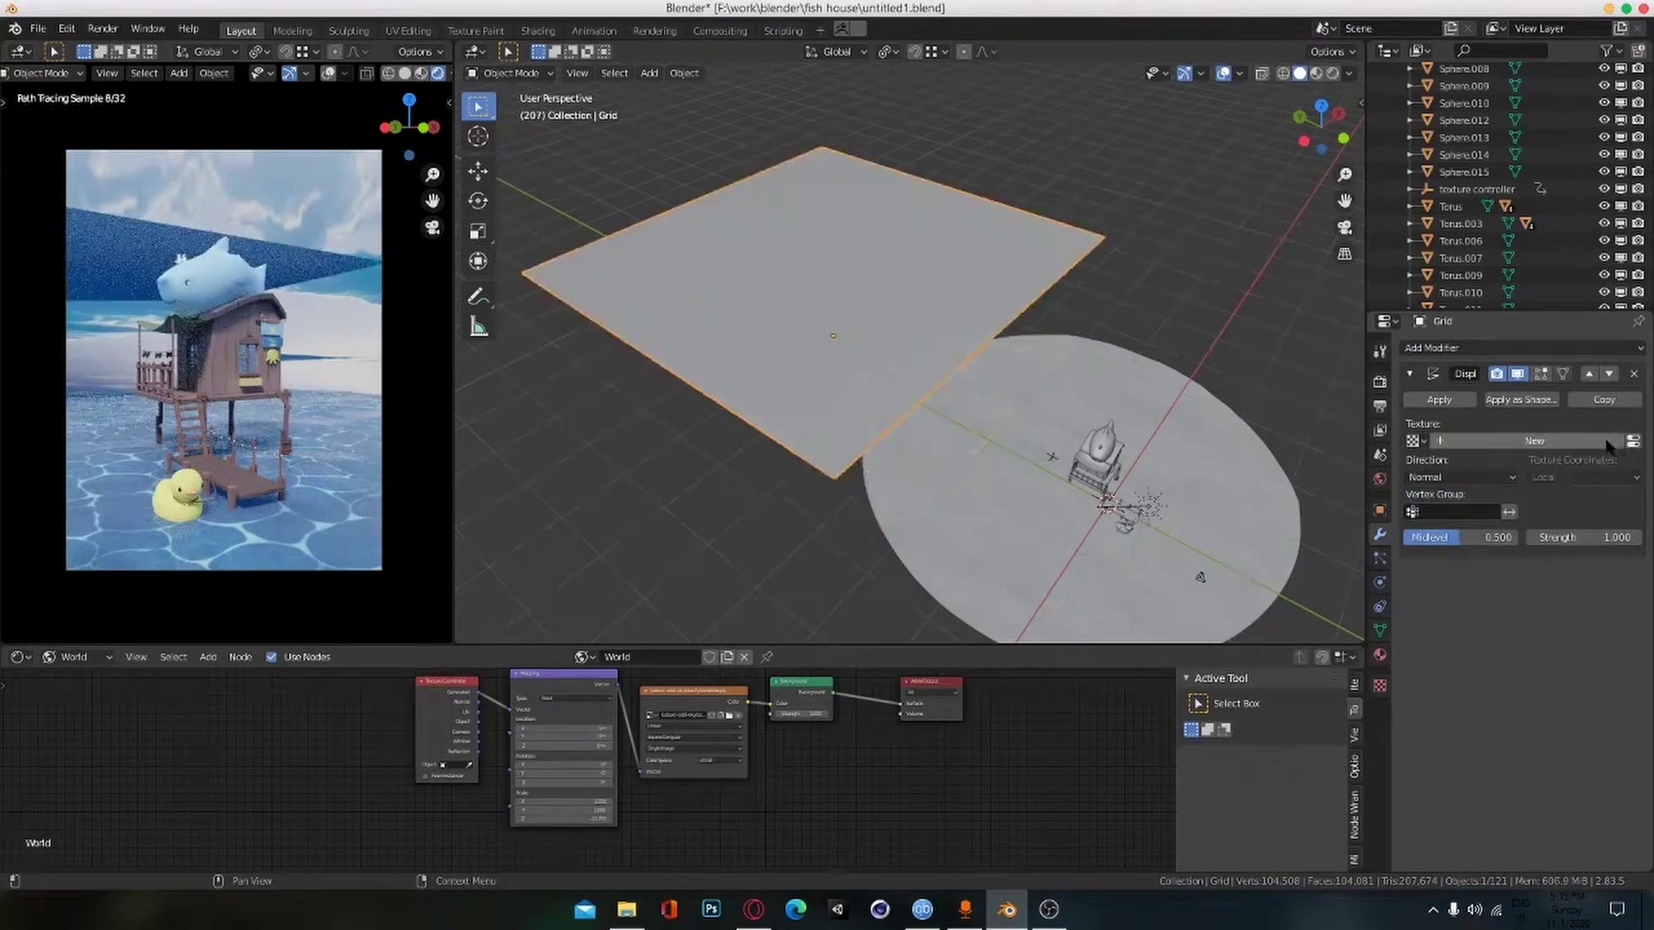
Step: Load india_watersheds.jpg as the image of the grid's displacement texture
{"action": "left_click", "coordinate": [1634, 441]}
{"action": "left_click", "coordinate": [1590, 645]}
{"action": "scroll", "coordinate": [828, 502], "scroll_direction": "down", "scroll_amount": 5}
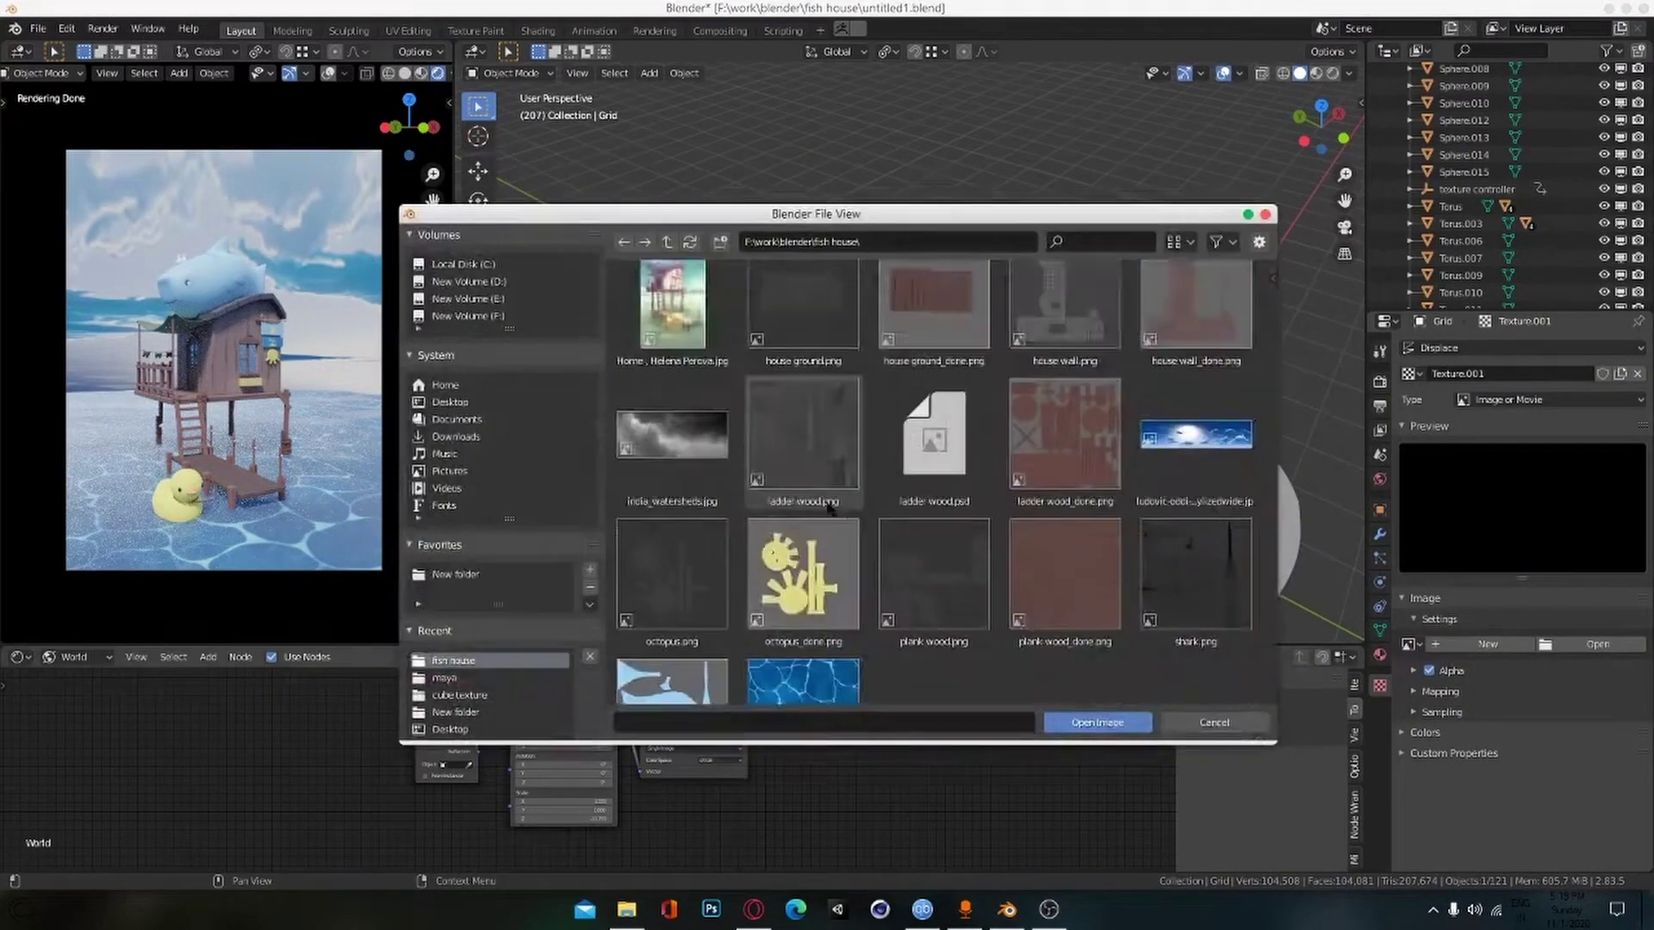
{"action": "scroll", "coordinate": [810, 495], "scroll_direction": "up", "scroll_amount": 1}
{"action": "double_click", "coordinate": [673, 484]}
{"action": "scroll", "coordinate": [1466, 756], "scroll_direction": "down", "scroll_amount": 1}
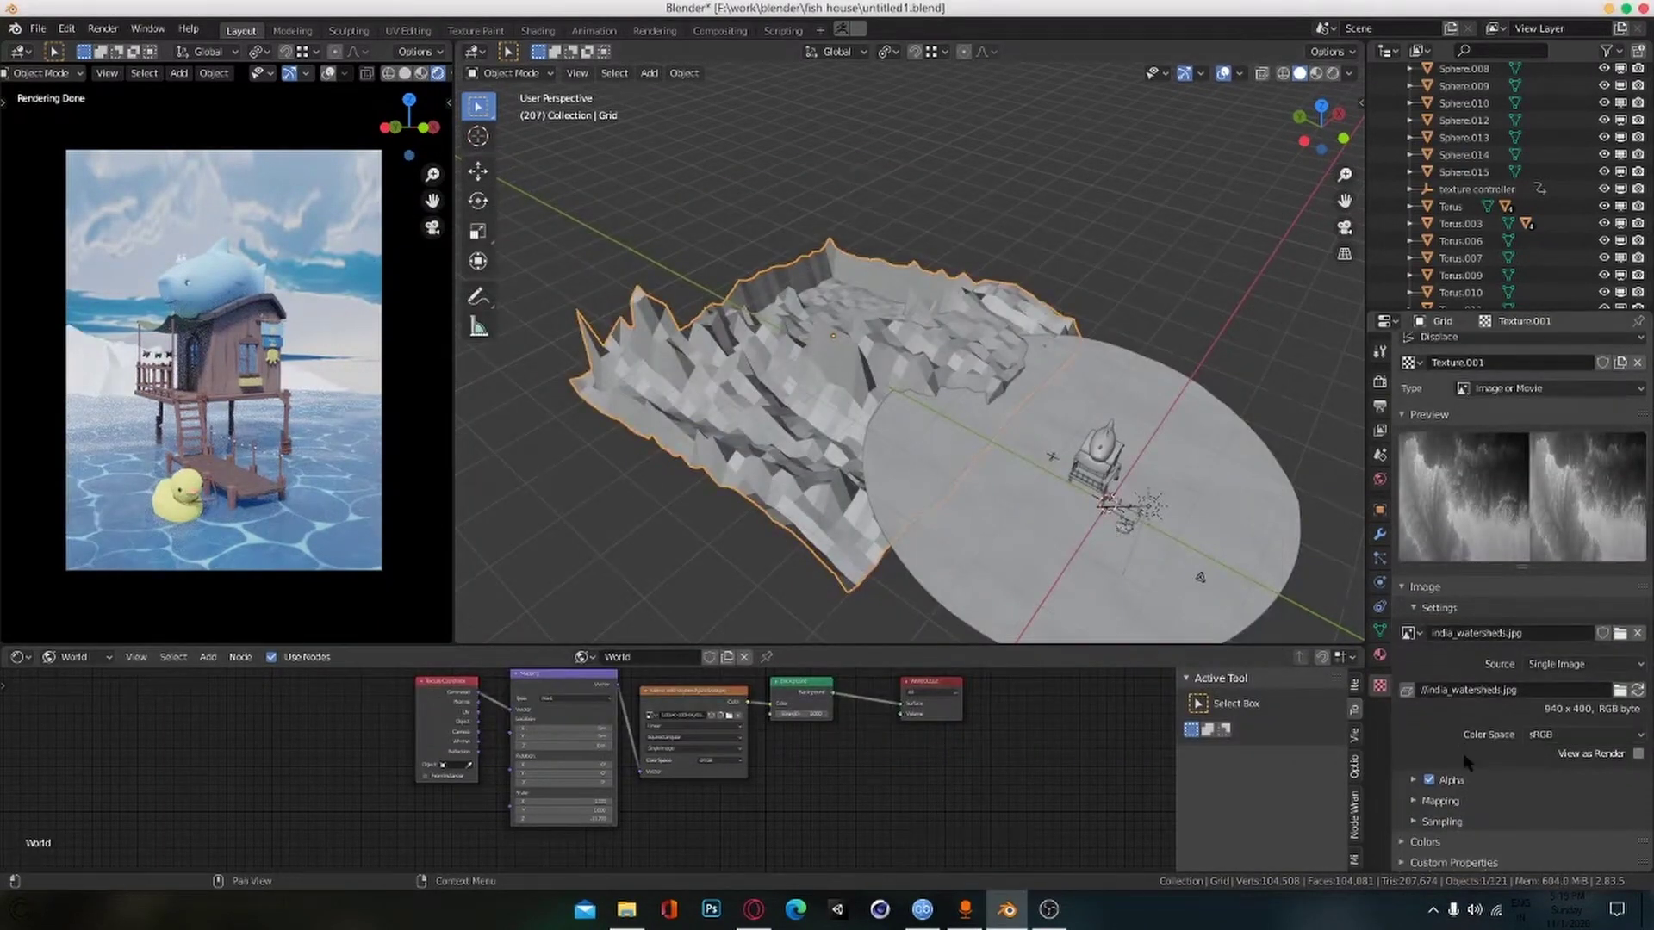
Step: Examine the displacement texture's mapping, crop and sampling settings
{"action": "left_click", "coordinate": [1447, 802]}
{"action": "scroll", "coordinate": [1452, 788], "scroll_direction": "down", "scroll_amount": 4}
{"action": "left_click_drag", "start_coordinate": [1567, 738], "coordinate": [1567, 738]}
{"action": "left_click", "coordinate": [1425, 820]}
{"action": "left_click", "coordinate": [1425, 732]}
{"action": "left_click", "coordinate": [1425, 839]}
{"action": "left_click", "coordinate": [1419, 685]}
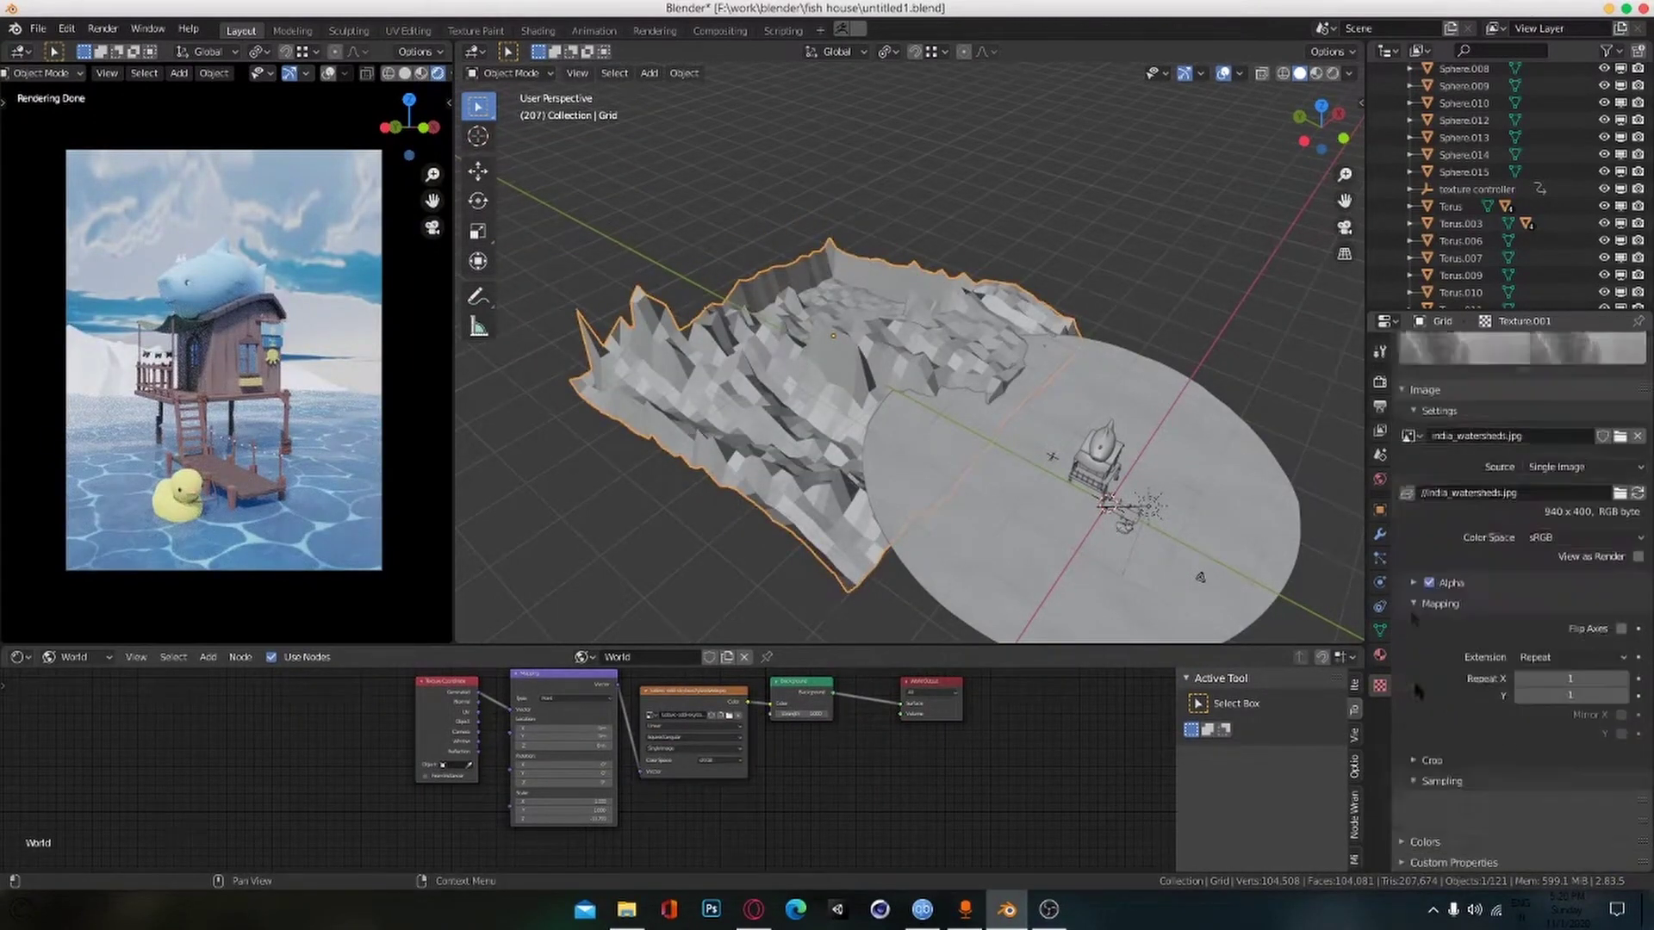
Step: Raise the mountain grid about 4.5 m along Z and shift it in the negative X direction behind the sea
{"action": "left_click", "coordinate": [1419, 651]}
{"action": "left_click_drag", "start_coordinate": [935, 368], "coordinate": [1044, 442], "text": "alt"}
{"action": "key", "text": "g"}
{"action": "key", "text": "z"}
{"action": "left_click", "coordinate": [855, 280]}
{"action": "key", "text": "KP_7"}
{"action": "key", "text": "g"}
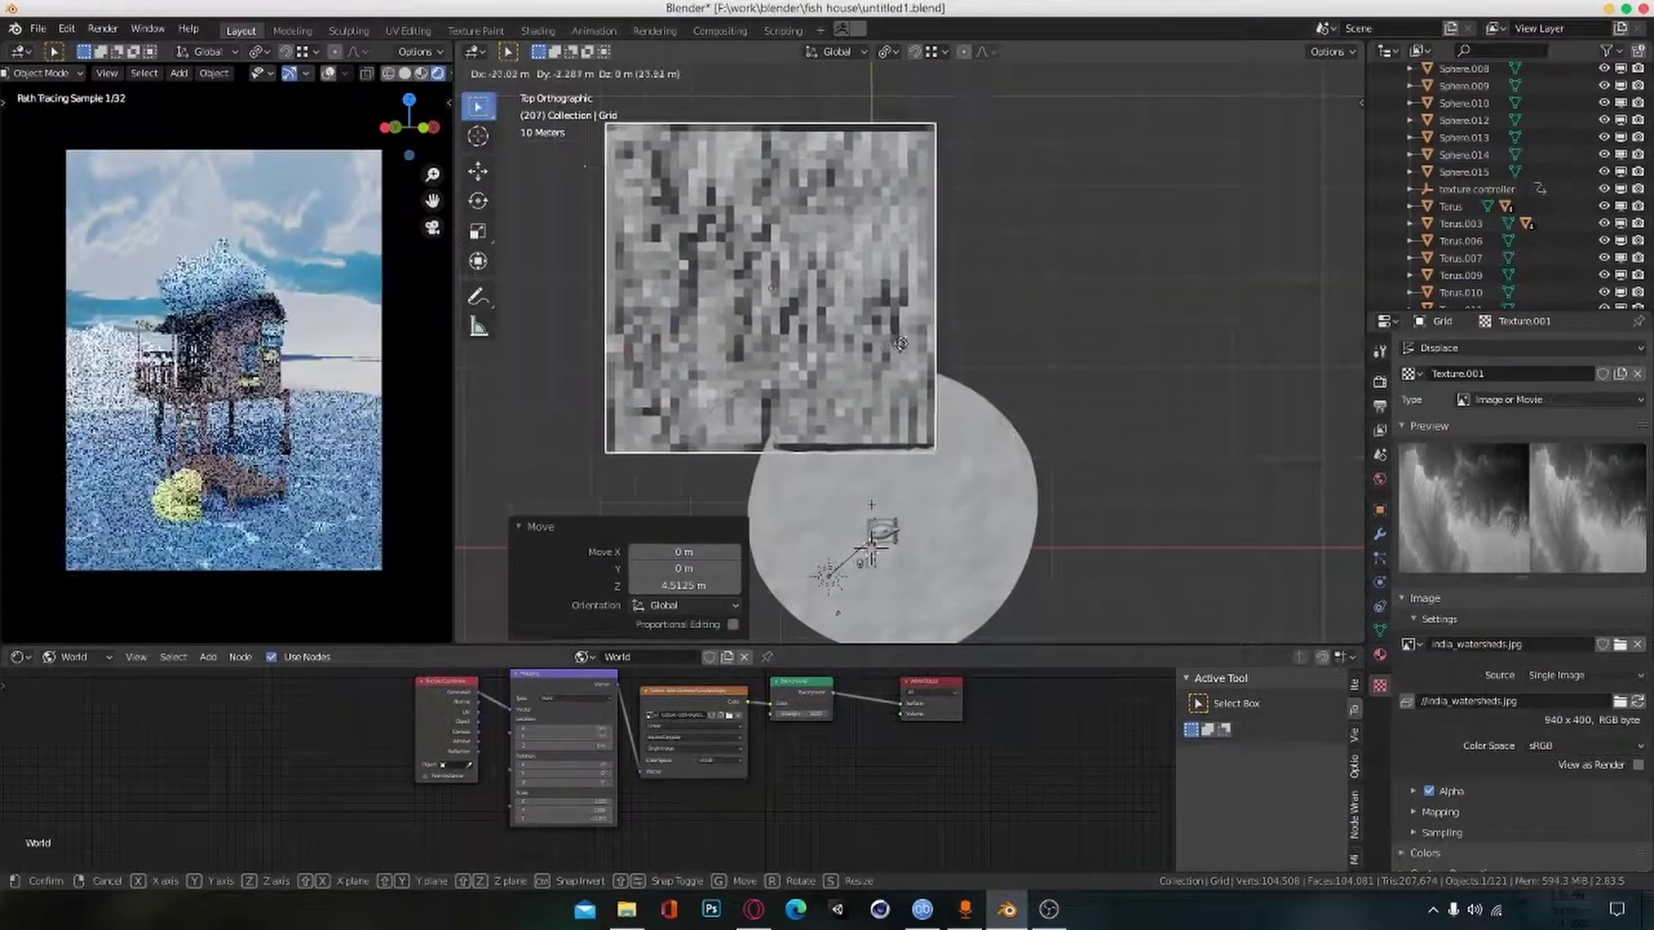
{"action": "left_click", "coordinate": [905, 290]}
Step: Place a duplicate of the mountain grid beside the original along X, lower the copy about 2 m, and save the file
{"action": "key", "text": "shift+d"}
{"action": "left_click", "coordinate": [1241, 296]}
{"action": "middle_click_drag", "start_coordinate": [1154, 465], "coordinate": [1232, 331]}
{"action": "key", "text": "g"}
{"action": "key", "text": "z"}
{"action": "left_click", "coordinate": [1119, 395]}
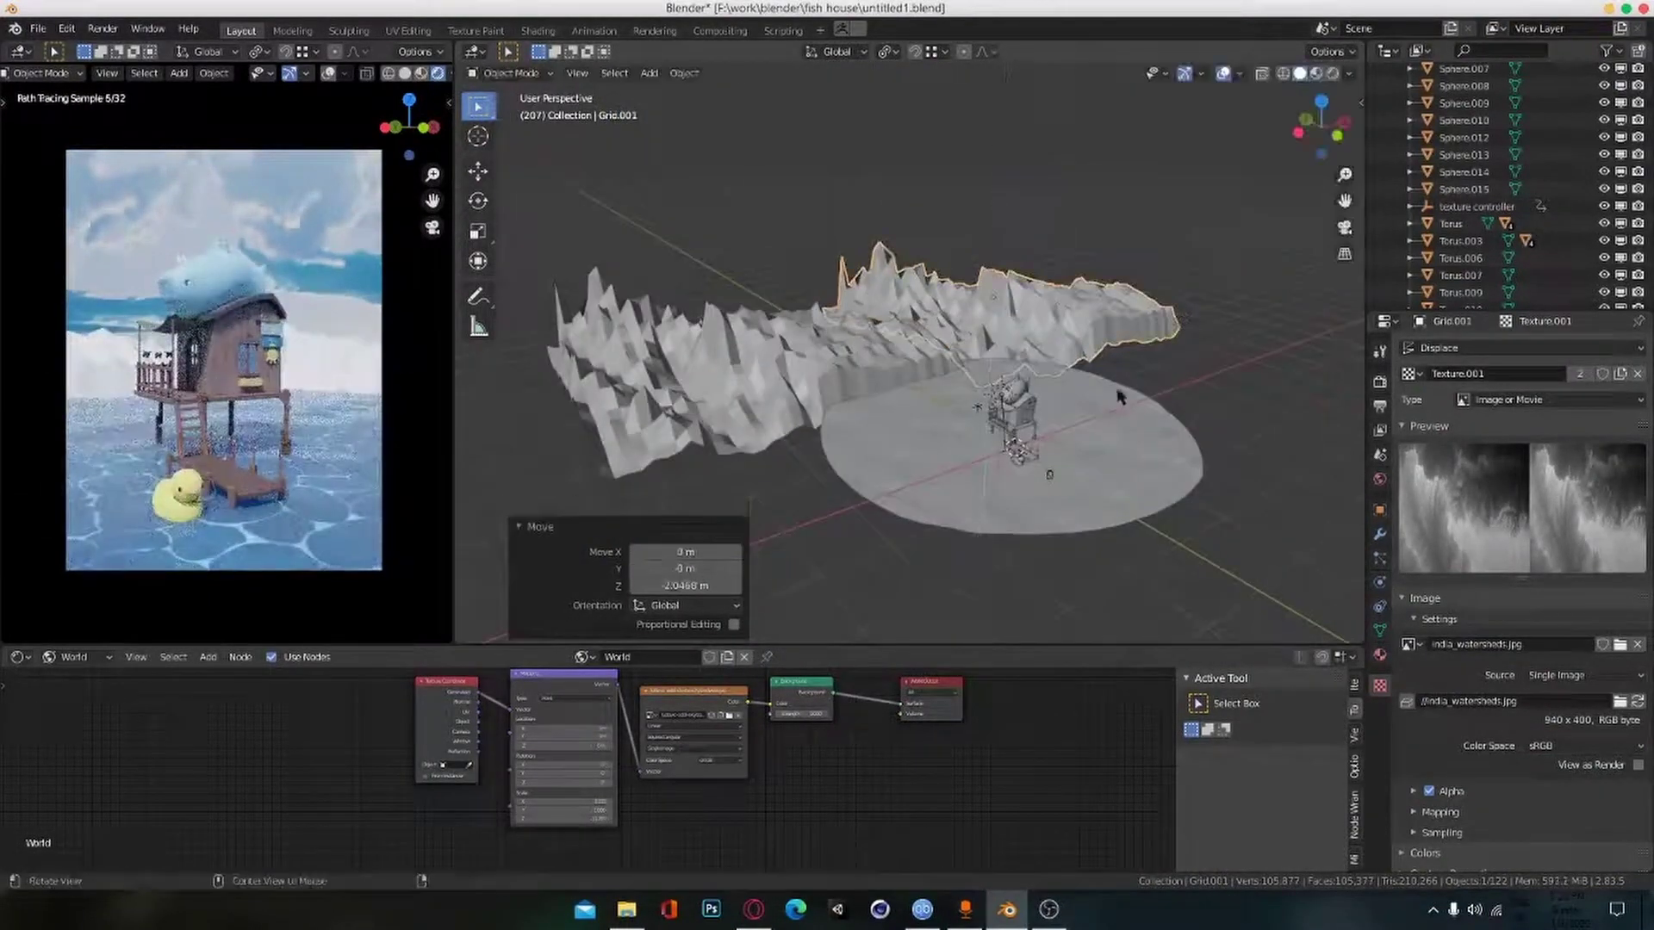
{"action": "middle_click_drag", "start_coordinate": [1119, 395], "coordinate": [1089, 358]}
{"action": "key", "text": "ctrl+s"}
Step: Add level 1 Subdivision Surface modifiers to both mountain grids to smooth their terrain
{"action": "scroll", "coordinate": [893, 387], "scroll_direction": "up", "scroll_amount": 4}
{"action": "scroll", "coordinate": [930, 405], "scroll_direction": "down", "scroll_amount": 5}
{"action": "left_click", "coordinate": [1379, 534]}
{"action": "key", "text": "ctrl+1"}
{"action": "left_click", "coordinate": [896, 371]}
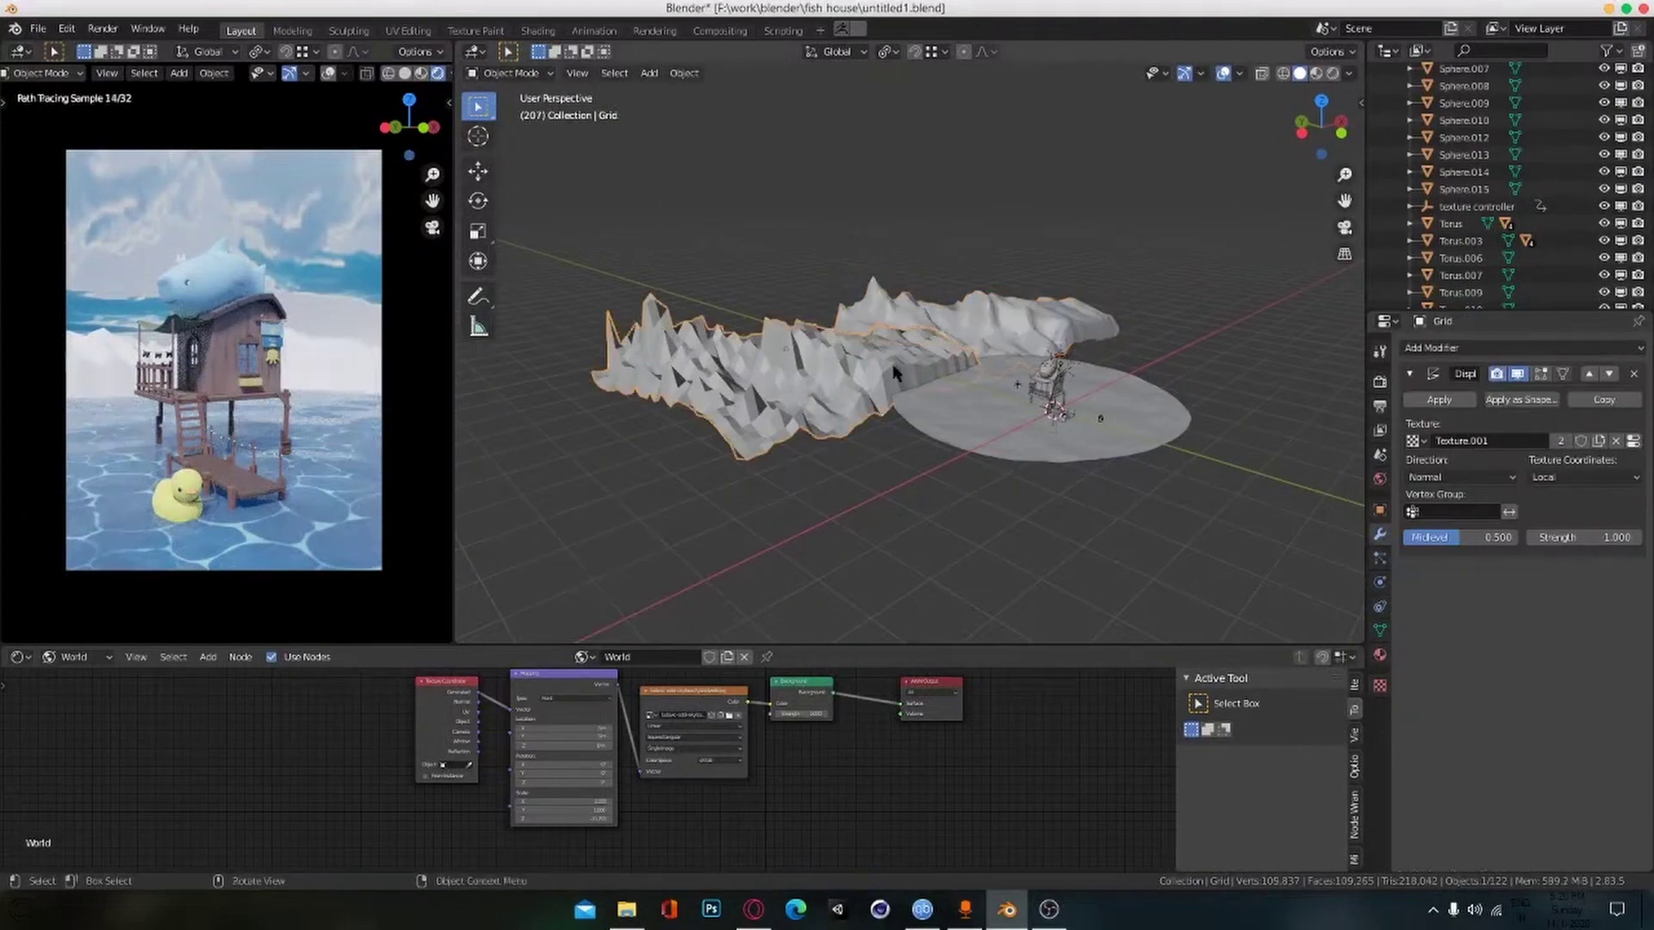
{"action": "key", "text": "ctrl+1"}
{"action": "scroll", "coordinate": [893, 375], "scroll_direction": "up", "scroll_amount": 5}
{"action": "middle_click_drag", "start_coordinate": [894, 376], "coordinate": [940, 407]}
{"action": "scroll", "coordinate": [940, 406], "scroll_direction": "down", "scroll_amount": 2}
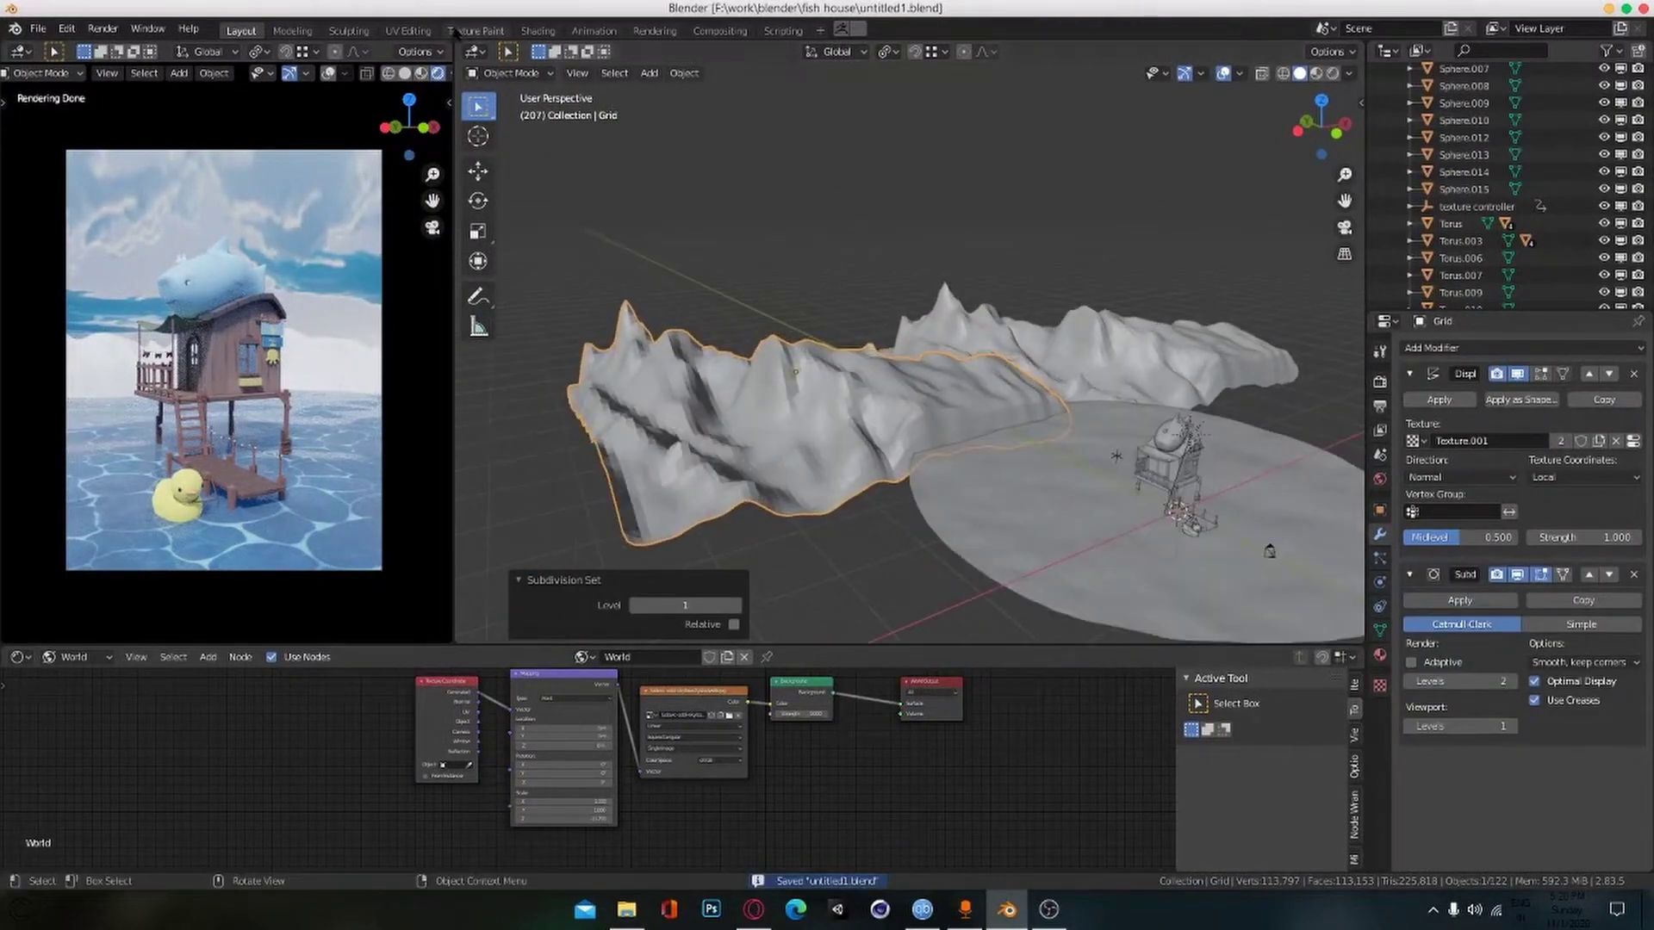
Step: Preview the scene with its materials and examine the node setup of the mountain material
{"action": "left_click", "coordinate": [540, 31]}
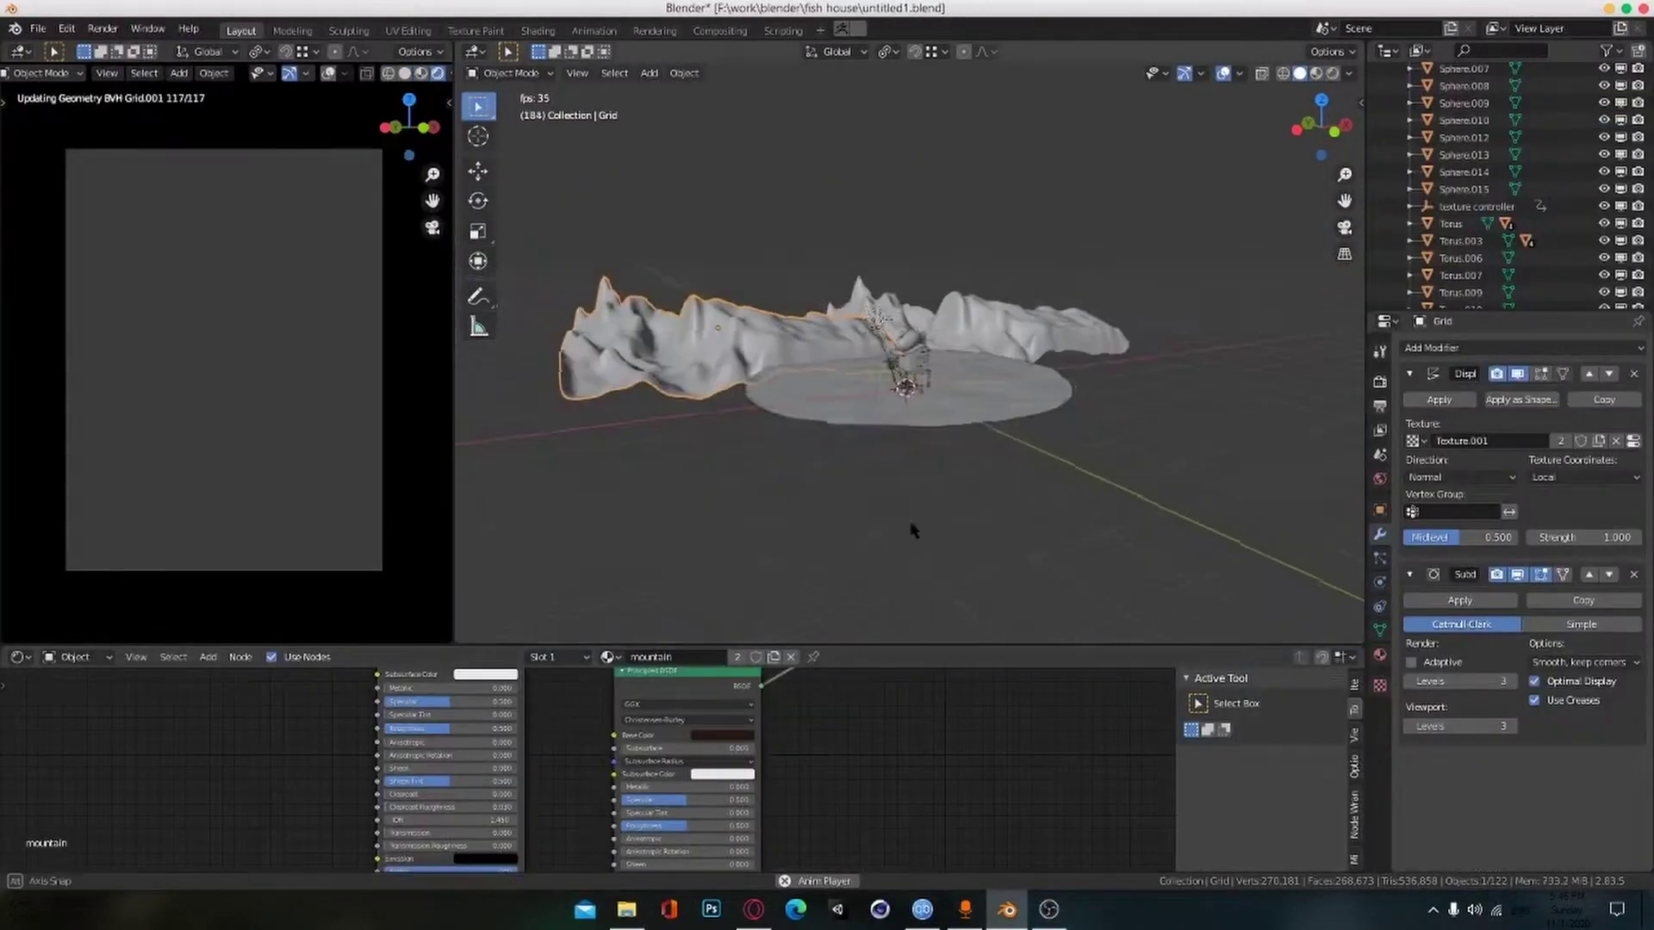
{"action": "key", "text": "z"}
{"action": "left_click", "coordinate": [908, 472]}
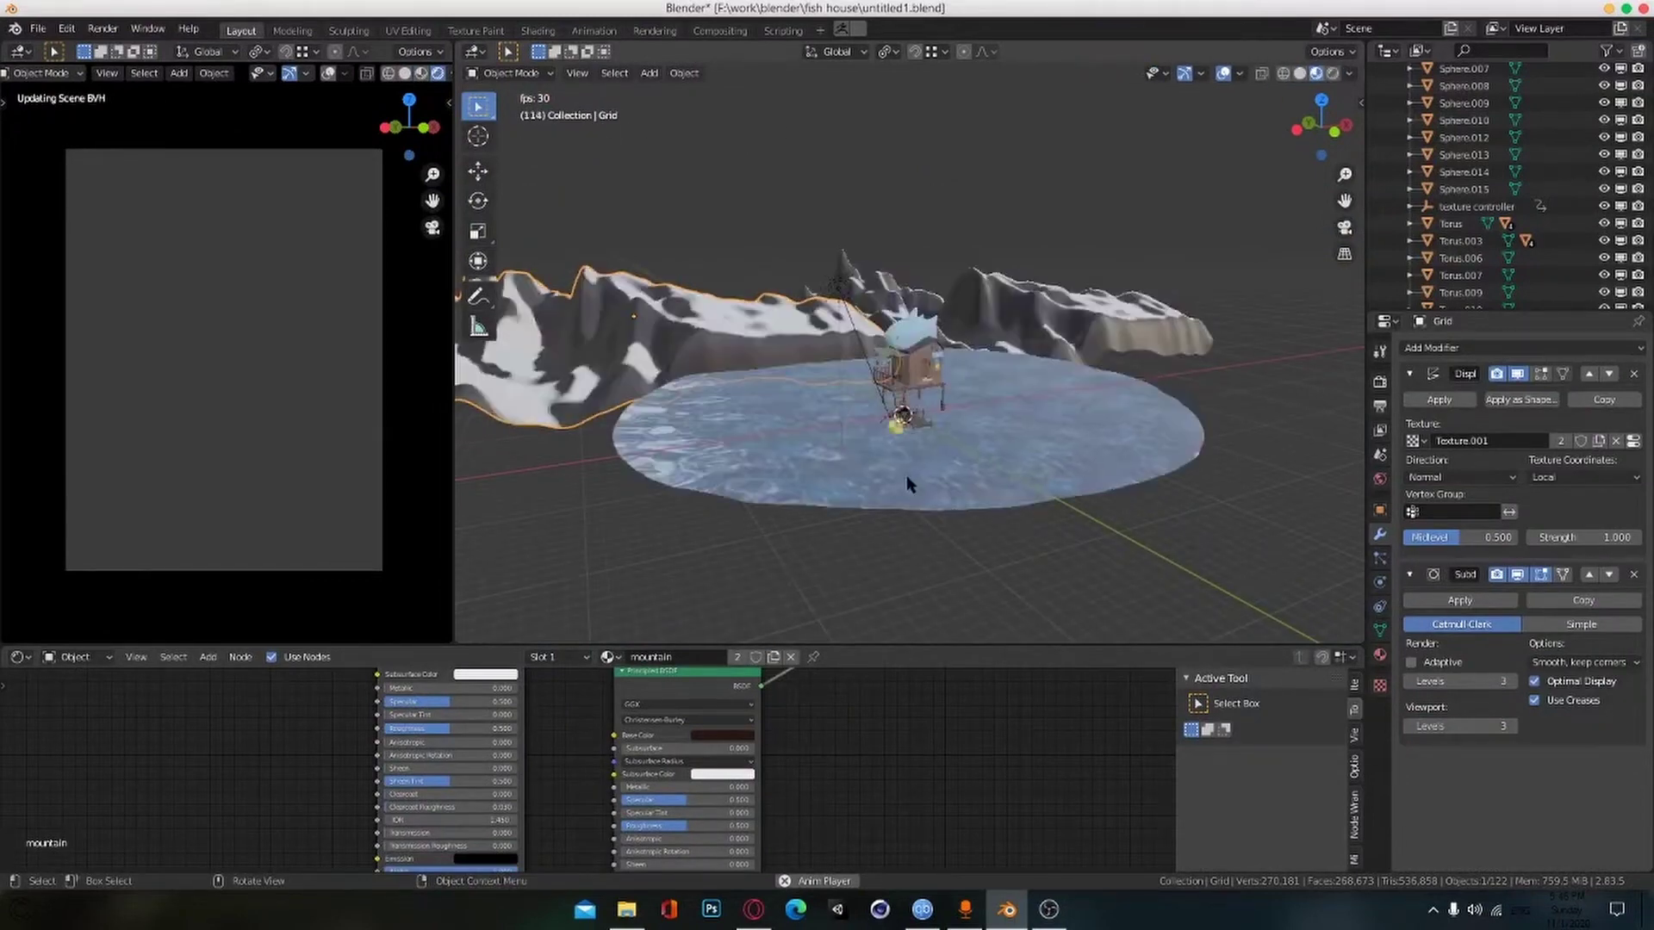
{"action": "middle_click_drag", "start_coordinate": [908, 479], "coordinate": [911, 468]}
{"action": "scroll", "coordinate": [790, 780], "scroll_direction": "down", "scroll_amount": 8}
{"action": "middle_click_drag", "start_coordinate": [790, 781], "coordinate": [785, 848]}
{"action": "scroll", "coordinate": [887, 762], "scroll_direction": "up", "scroll_amount": 4}
{"action": "middle_click_drag", "start_coordinate": [893, 763], "coordinate": [875, 765]}
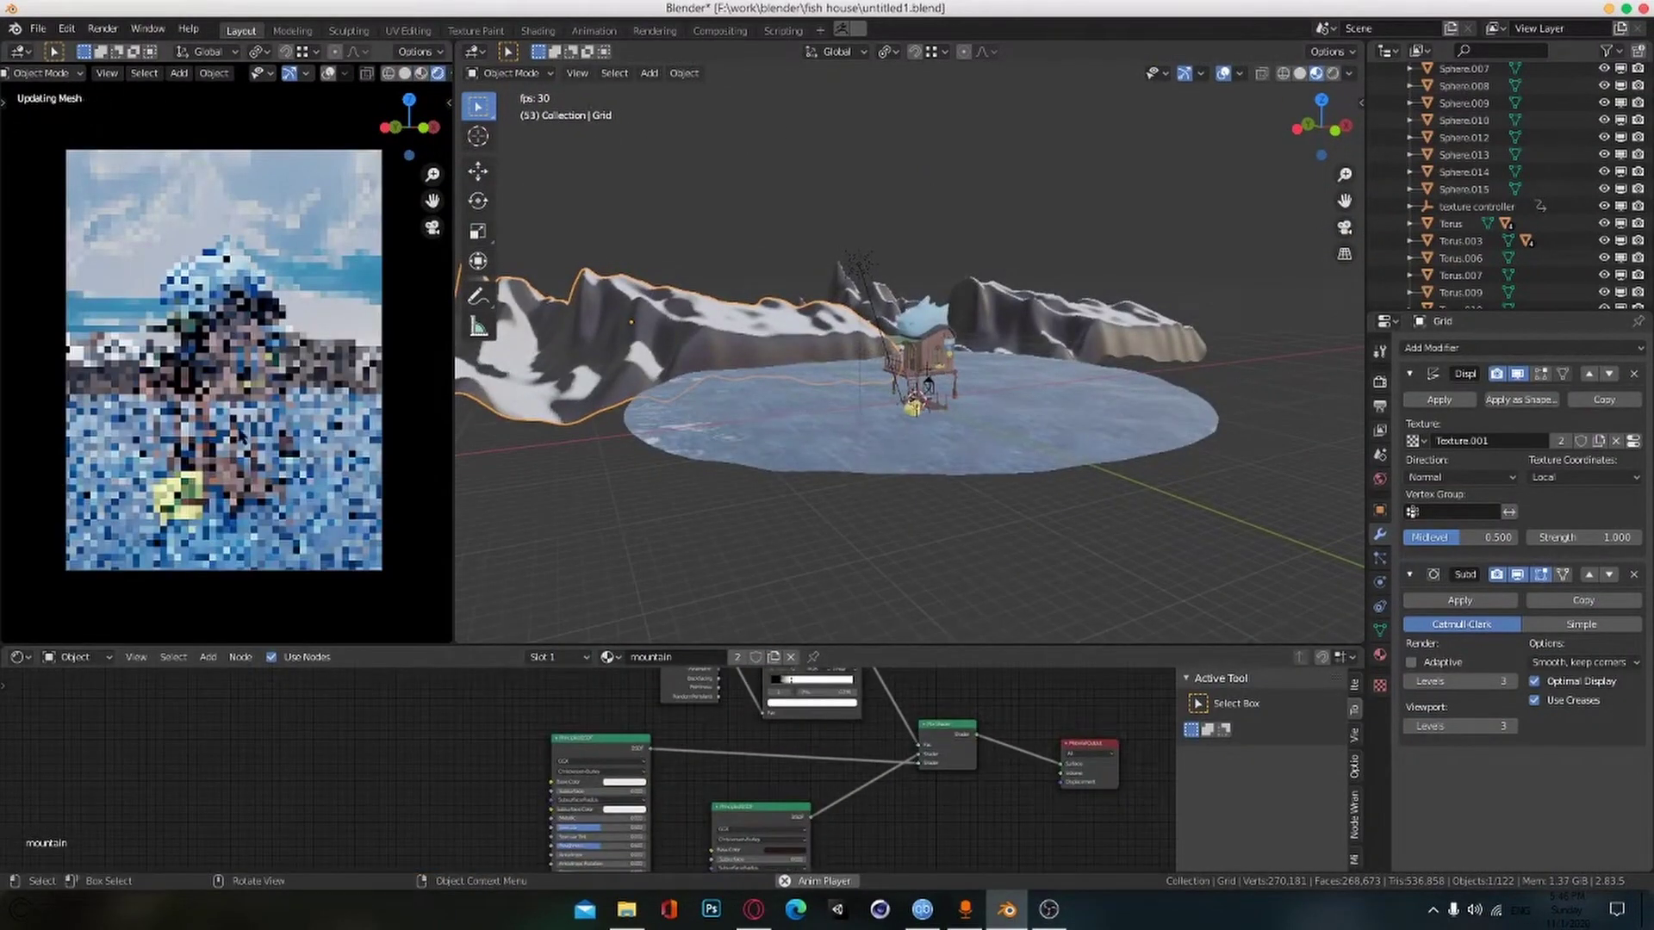
{"action": "scroll", "coordinate": [776, 784], "scroll_direction": "up", "scroll_amount": 8}
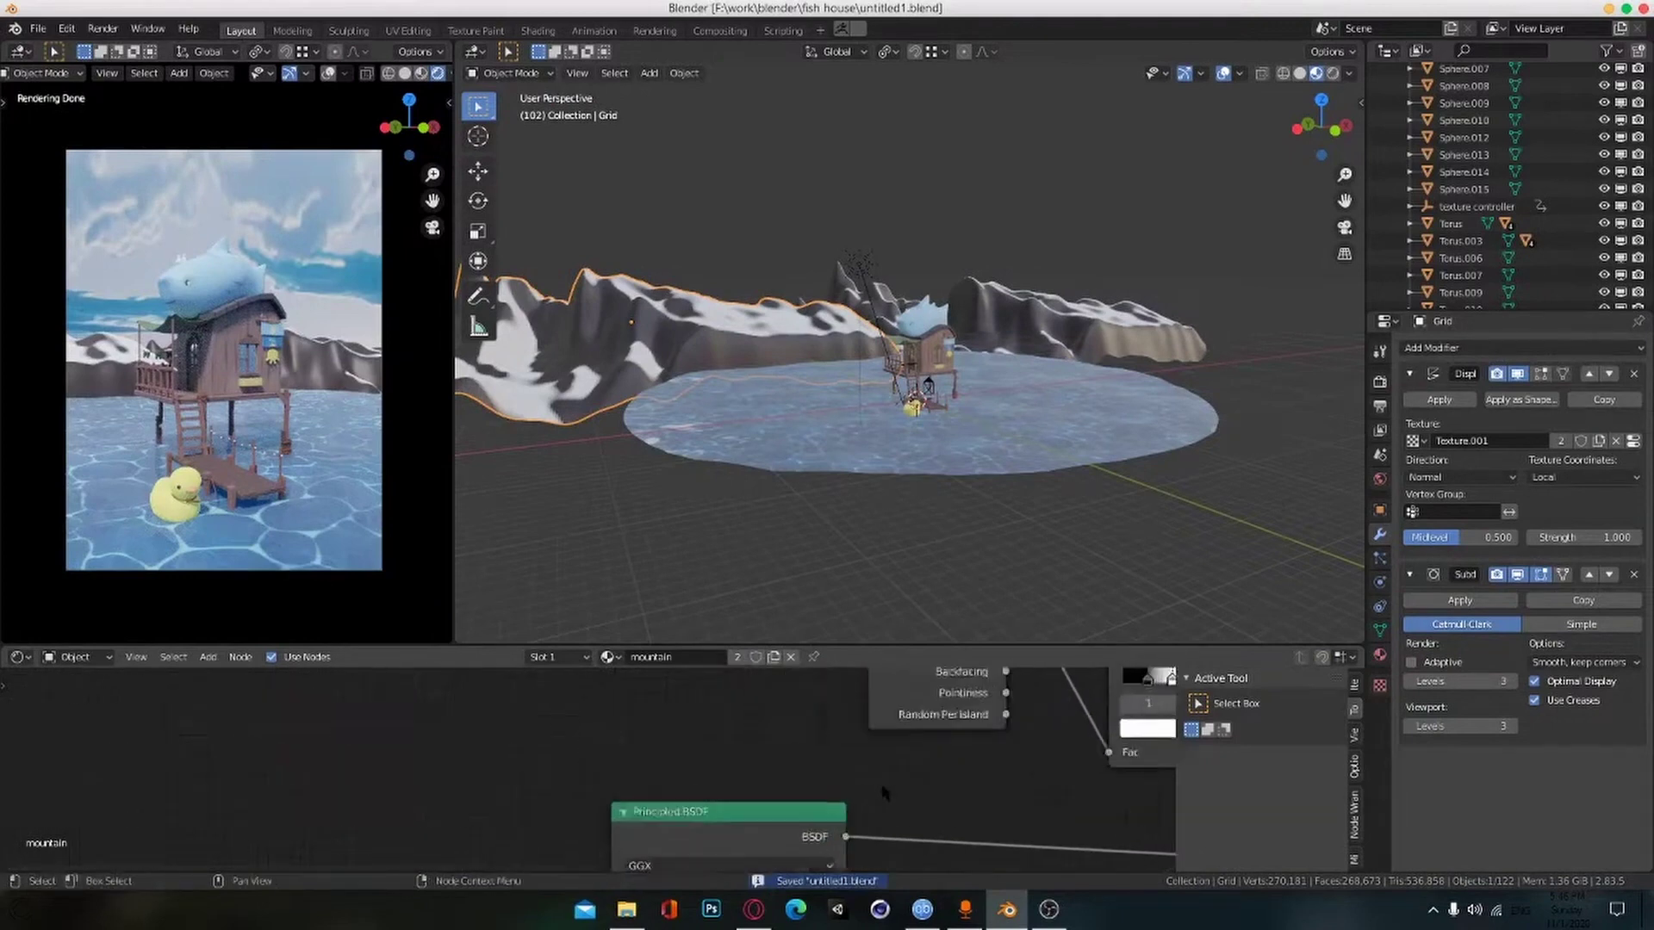
{"action": "scroll", "coordinate": [776, 784], "scroll_direction": "down", "scroll_amount": 6}
{"action": "scroll", "coordinate": [1179, 539], "scroll_direction": "up", "scroll_amount": 6}
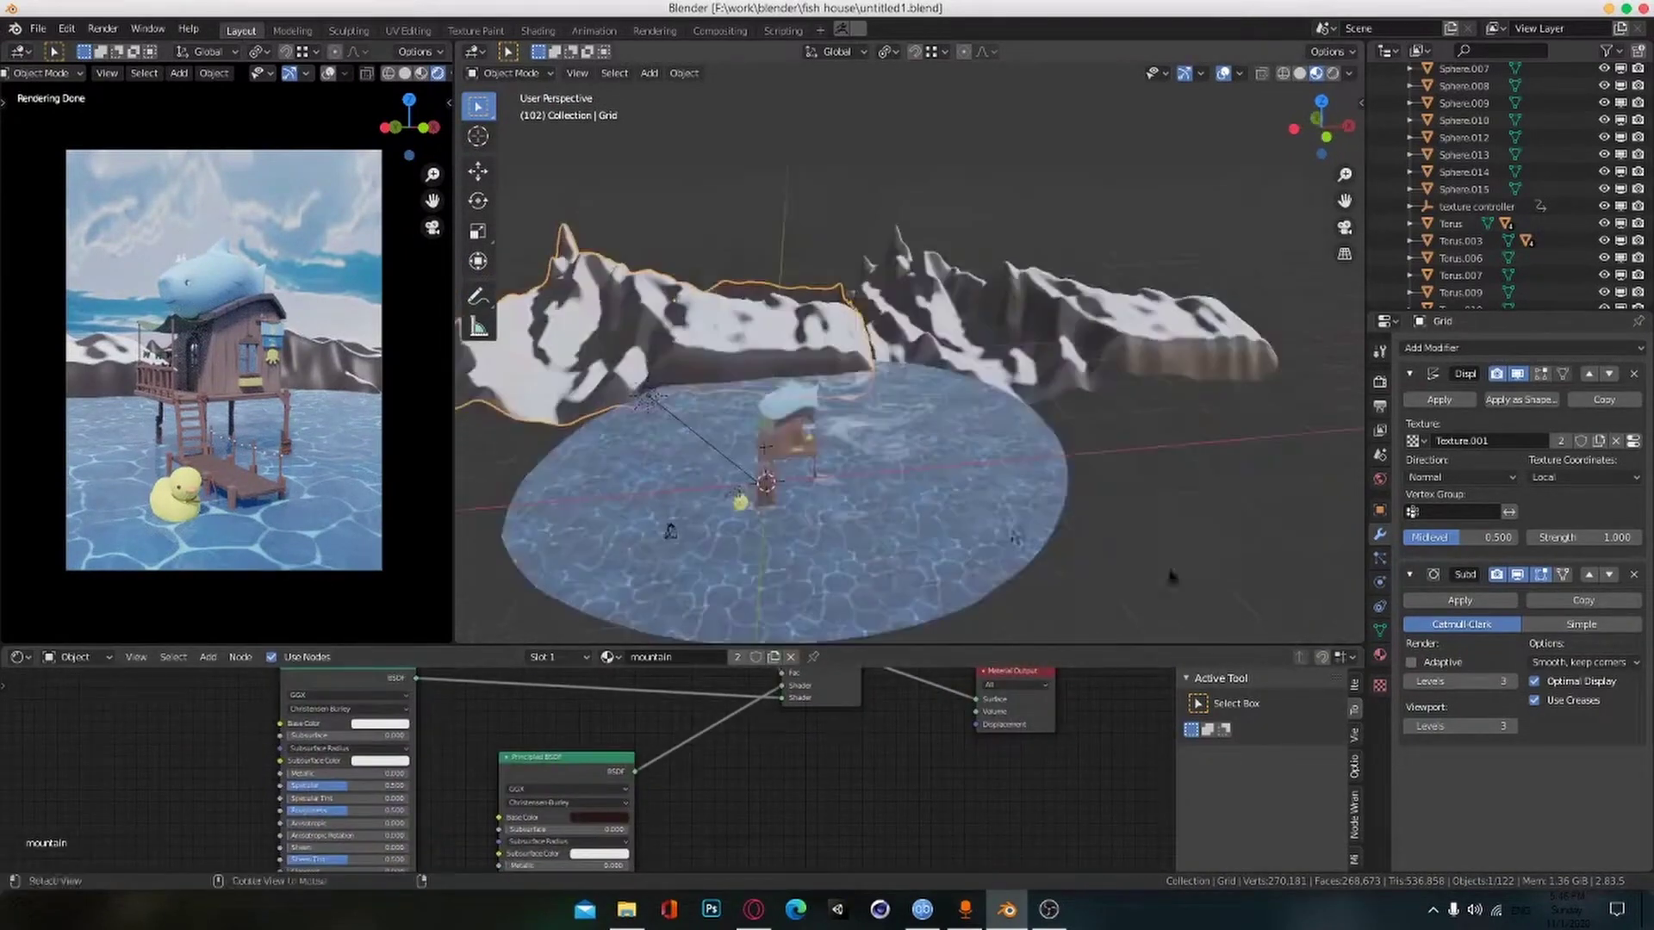
Step: Delete the existing light above the fish house
{"action": "middle_click_drag", "start_coordinate": [1180, 539], "coordinate": [1159, 536]}
{"action": "key", "text": "Delete"}
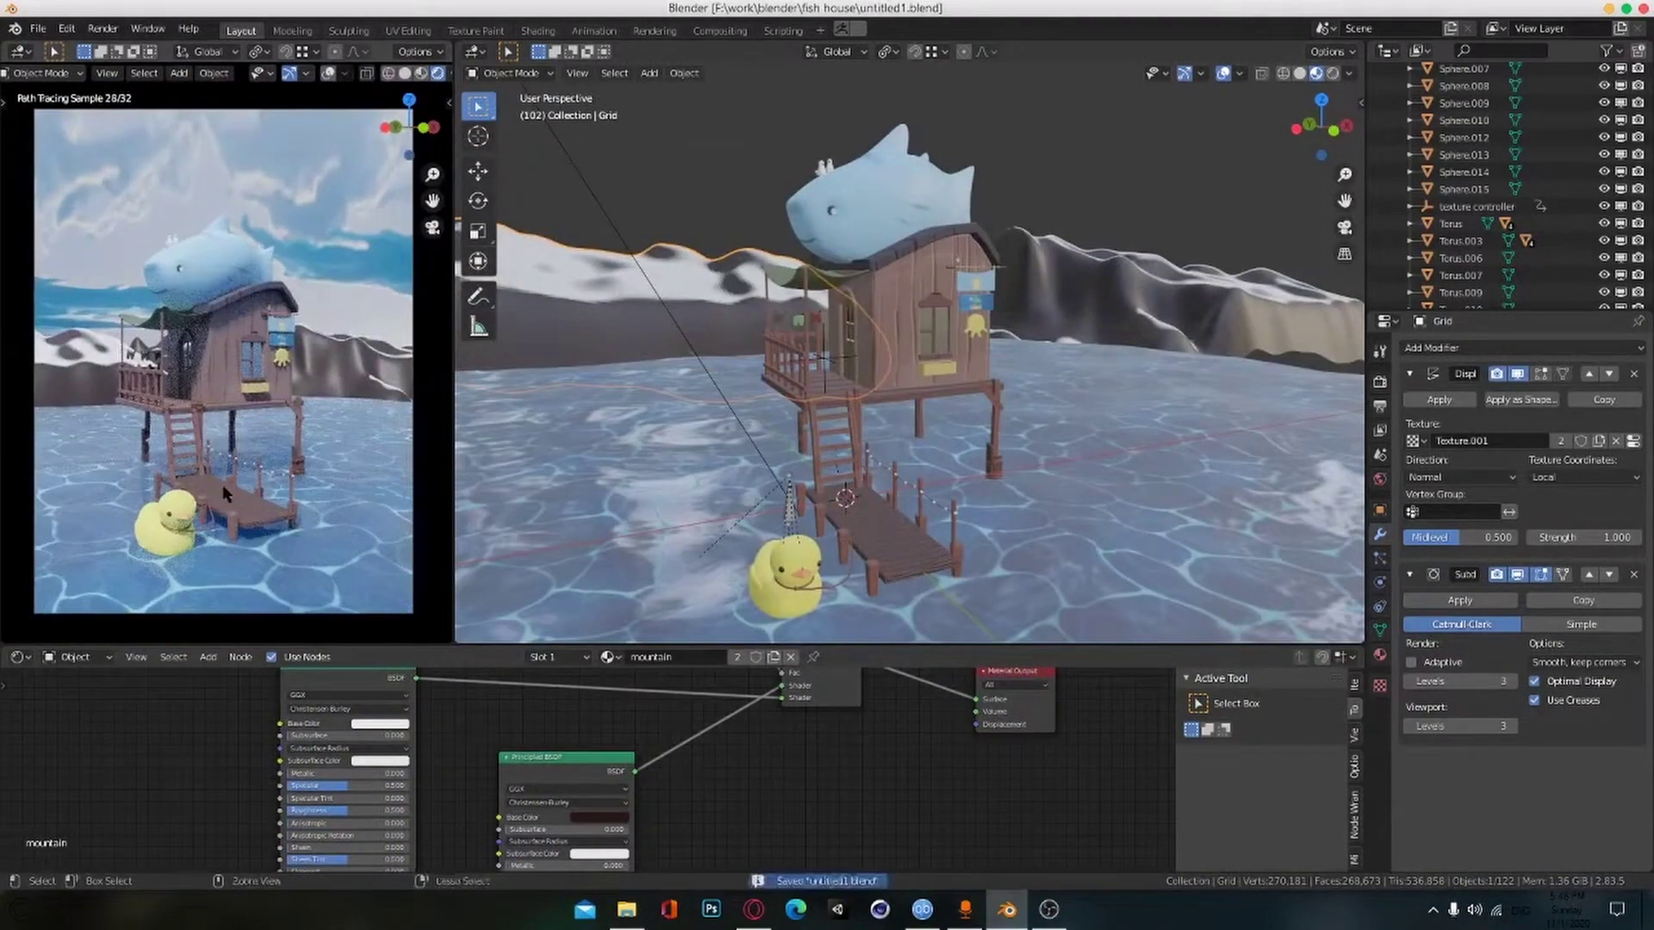
{"action": "scroll", "coordinate": [969, 359], "scroll_direction": "down", "scroll_amount": 8}
{"action": "middle_click_drag", "start_coordinate": [825, 257], "coordinate": [836, 286]}
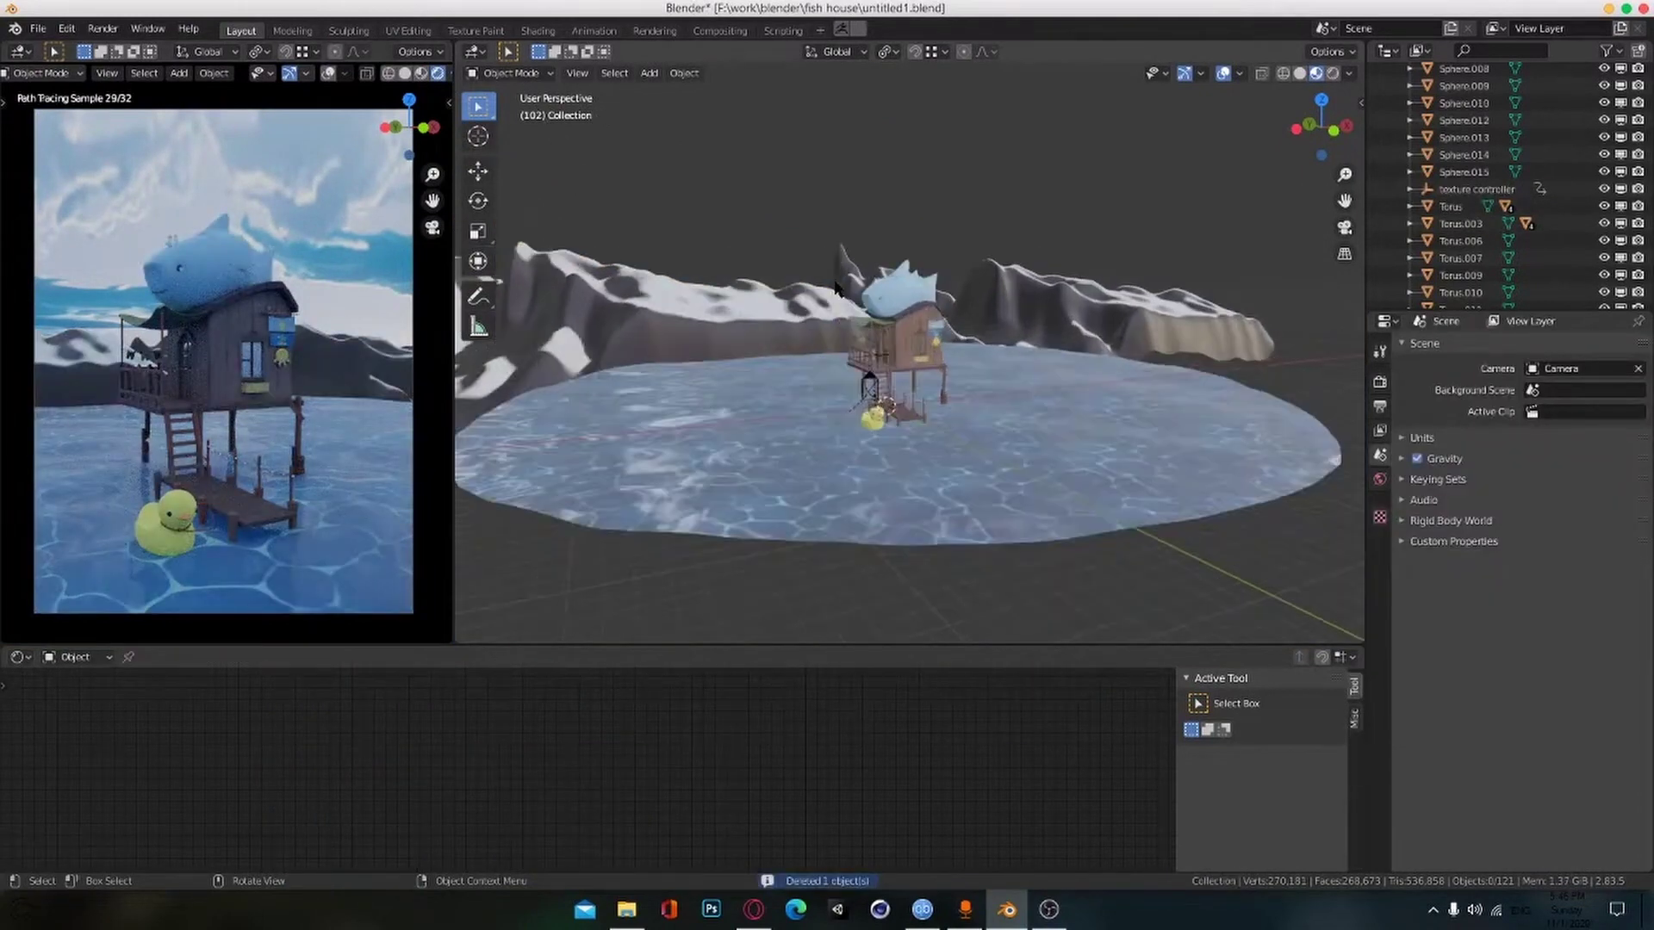
Step: Add an area light and move it to about X 22.7 m and Y 11.8 m over the sea
{"action": "middle_click_drag", "start_coordinate": [1194, 360], "coordinate": [1171, 293]}
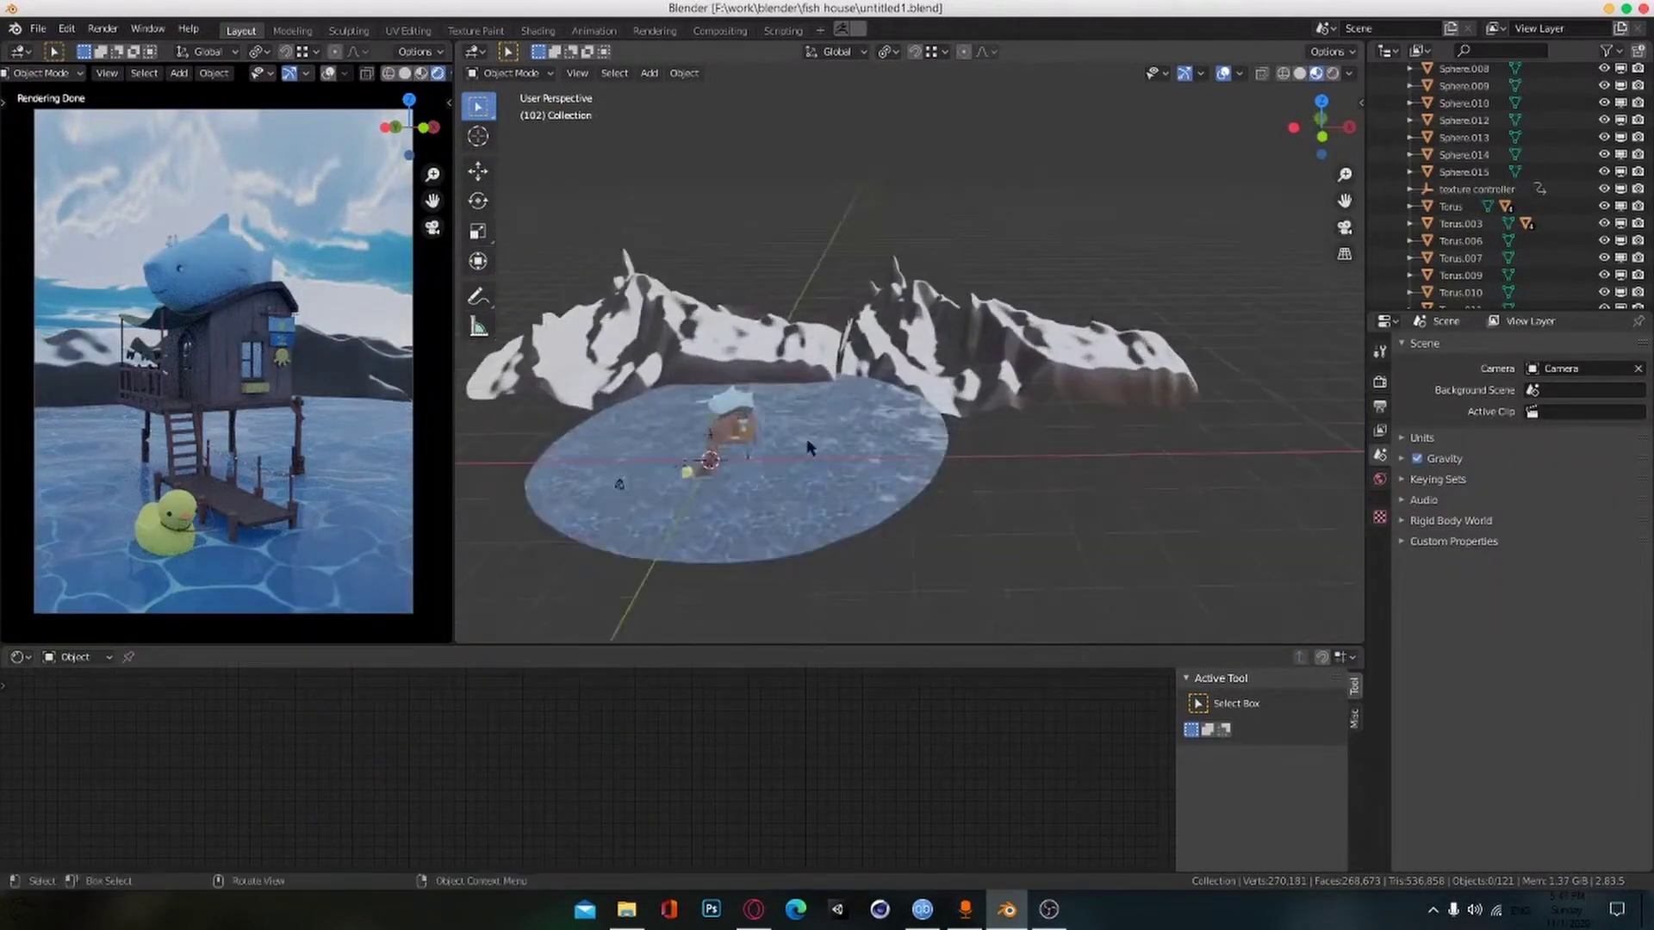
{"action": "key", "text": "shift+a"}
{"action": "left_click", "coordinate": [804, 706]}
{"action": "scroll", "coordinate": [889, 510], "scroll_direction": "up", "scroll_amount": 3}
{"action": "middle_click_drag", "start_coordinate": [926, 435], "coordinate": [947, 473]}
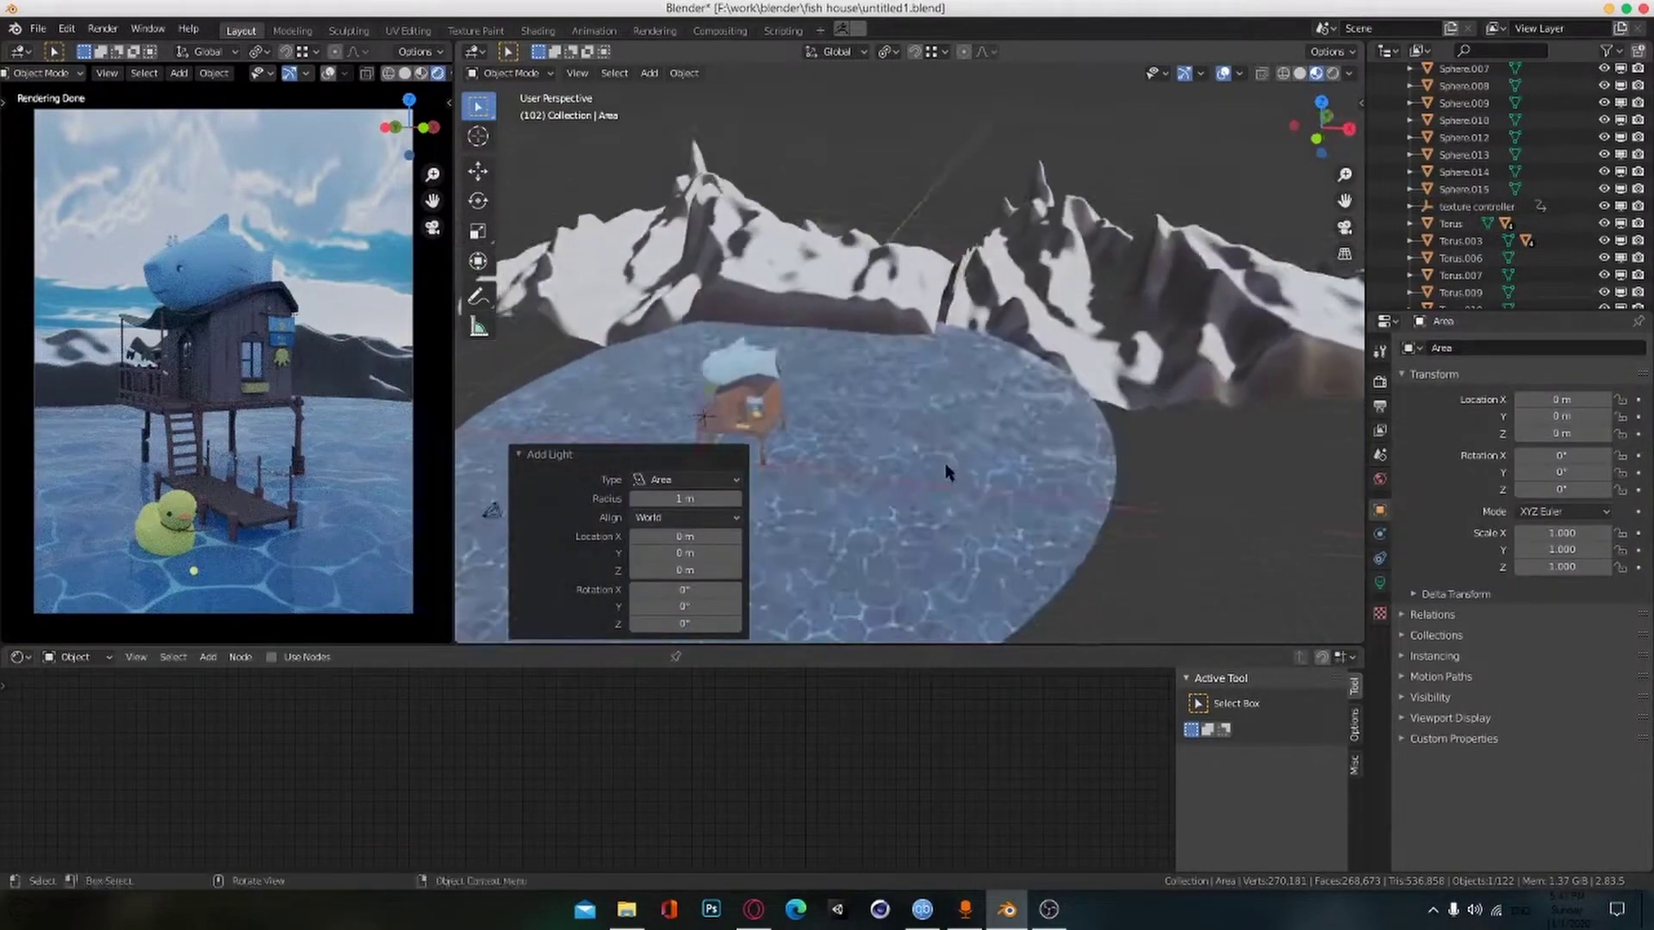
{"action": "key", "text": "KP_7"}
{"action": "key", "text": "g"}
{"action": "left_click", "coordinate": [1067, 534]}
Step: Rotate the area light 90° around Y and enlarge it to a scale of about 21.6
{"action": "middle_click_drag", "start_coordinate": [1066, 534], "coordinate": [1087, 422]}
{"action": "type", "text": "ry"}
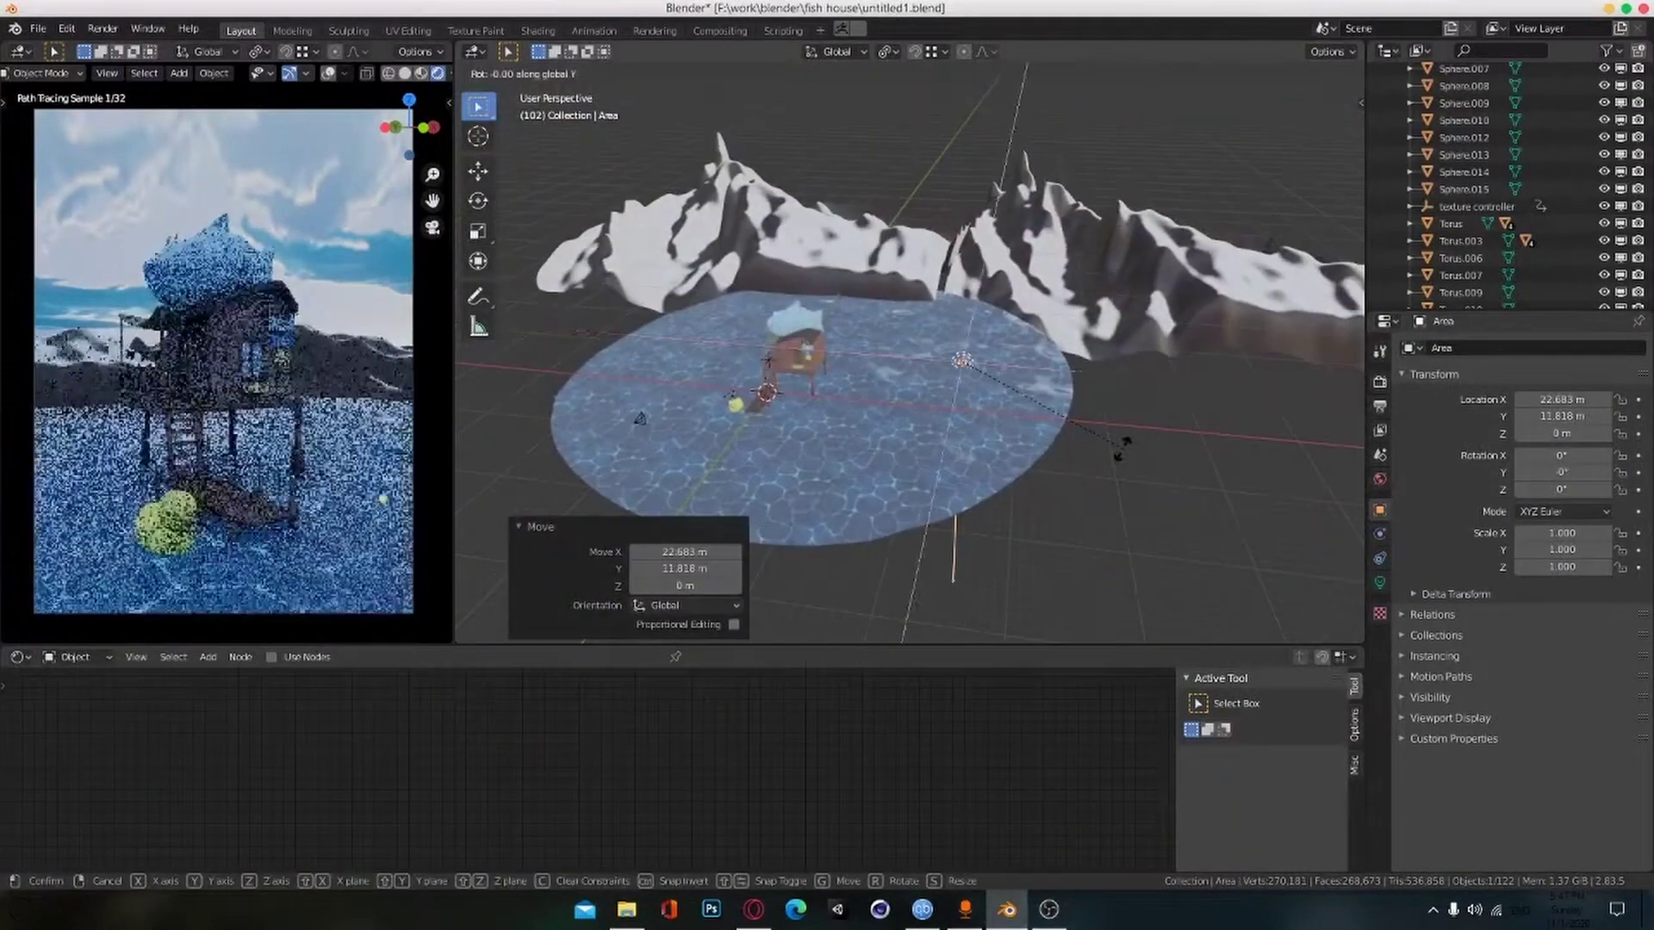
{"action": "type", "text": "90"}
{"action": "key", "text": "Return"}
{"action": "key", "text": "s"}
{"action": "left_click", "coordinate": [984, 382]}
{"action": "key", "text": "s"}
{"action": "left_click", "coordinate": [1194, 419]}
{"action": "middle_click_drag", "start_coordinate": [1195, 420], "coordinate": [1128, 419]}
{"action": "scroll", "coordinate": [1128, 418], "scroll_direction": "down", "scroll_amount": 4}
{"action": "key", "text": "s"}
{"action": "left_click", "coordinate": [1004, 417]}
Step: Raise the area light above the mountains and tilt it toward the fish house to about 70° around Y
{"action": "key", "text": "KP_7"}
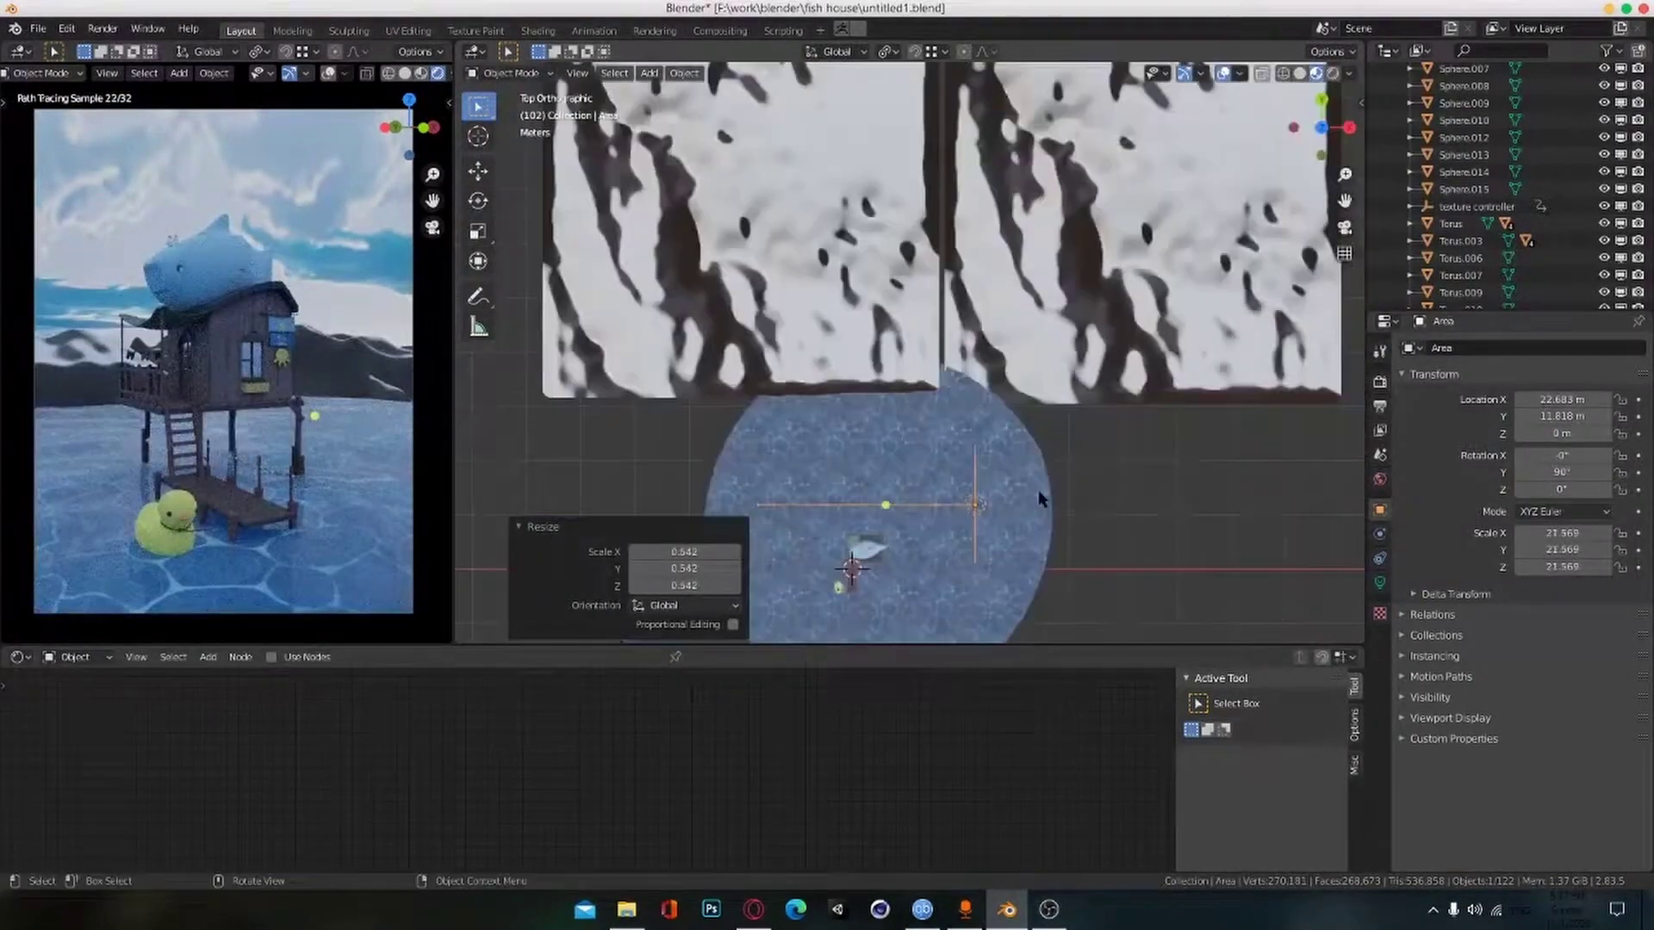
{"action": "key", "text": "g"}
{"action": "left_click", "coordinate": [1037, 529]}
{"action": "key", "text": "KP_1"}
{"action": "key", "text": "g"}
{"action": "key", "text": "z"}
{"action": "left_click", "coordinate": [998, 298]}
{"action": "key", "text": "r"}
{"action": "left_click", "coordinate": [1029, 291]}
{"action": "key", "text": "g"}
{"action": "left_click", "coordinate": [1030, 270]}
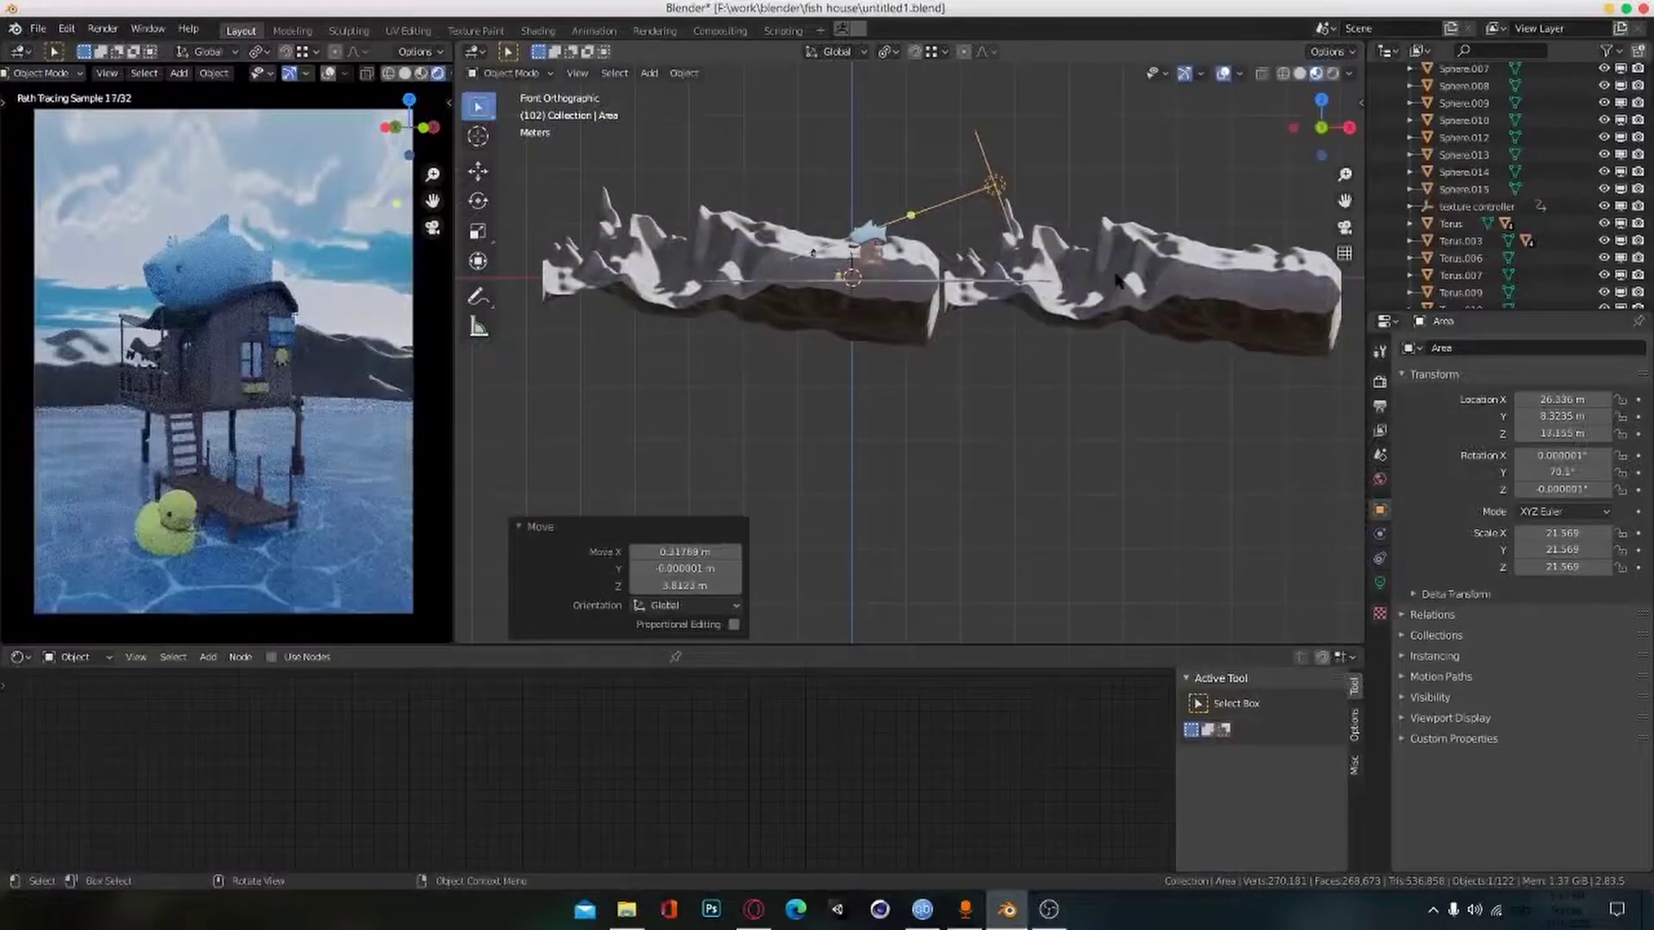
Step: Turn the area light to about -19° around Z and move it to about X 24 m, Y -3.3 m
{"action": "key", "text": "KP_7"}
{"action": "middle_click_drag", "start_coordinate": [967, 616], "coordinate": [1076, 402], "text": "shift"}
{"action": "scroll", "coordinate": [1077, 402], "scroll_direction": "up", "scroll_amount": 3}
{"action": "key", "text": "r"}
{"action": "left_click", "coordinate": [1008, 361]}
{"action": "key", "text": "g"}
{"action": "left_click", "coordinate": [983, 472]}
{"action": "key", "text": "g"}
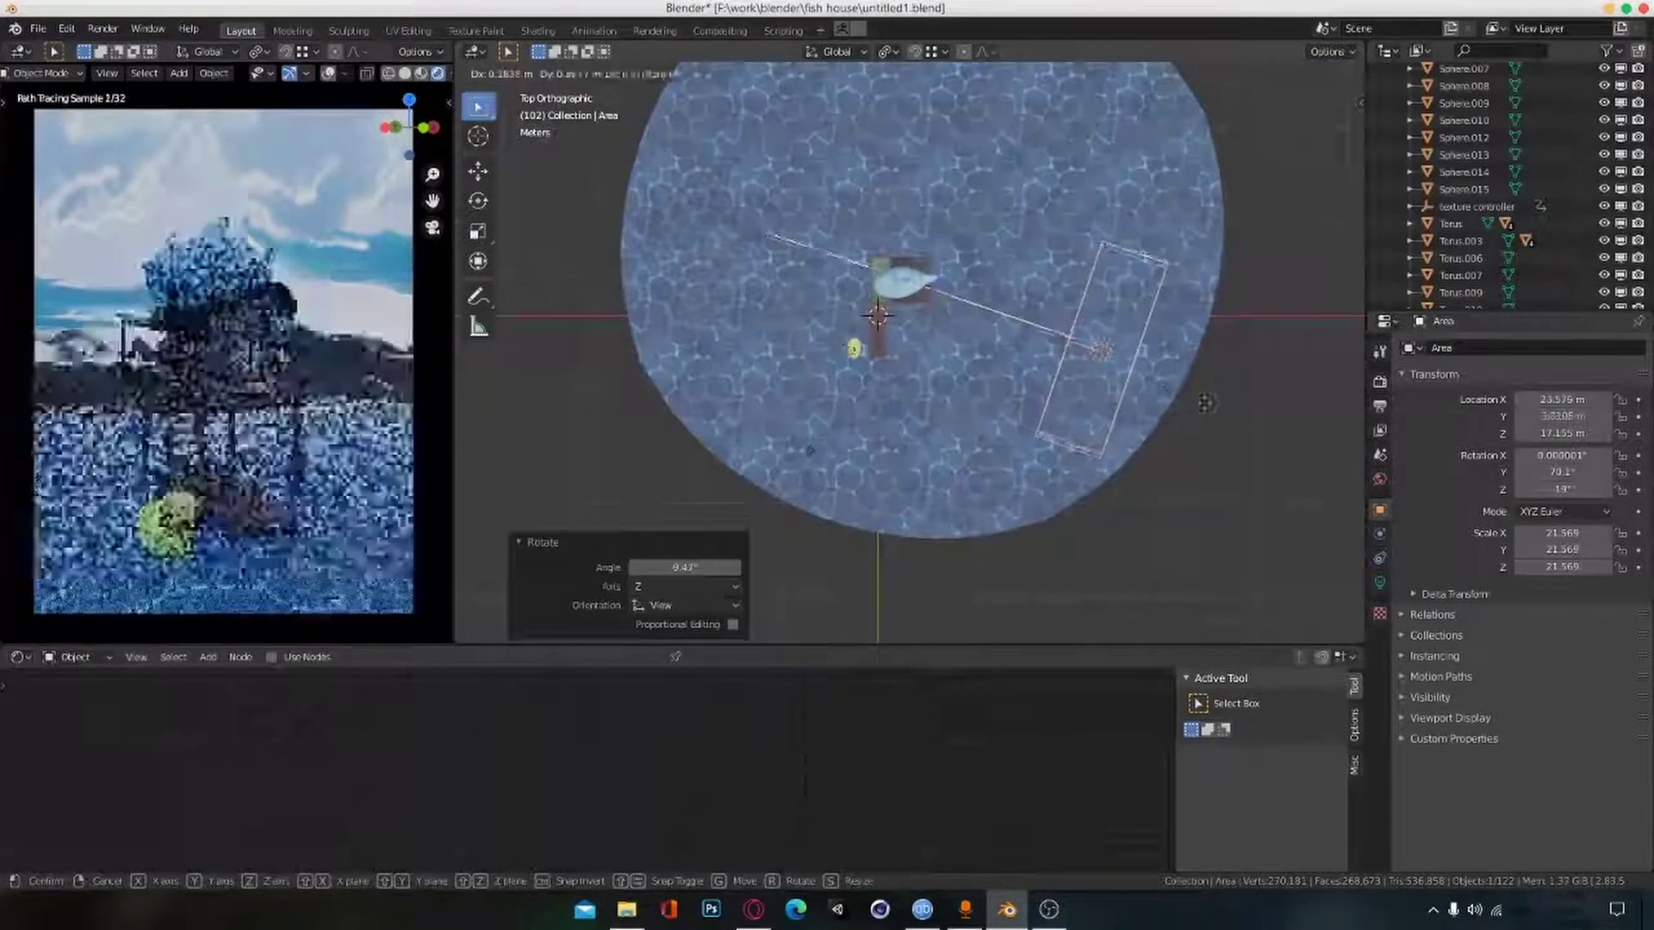
{"action": "left_click", "coordinate": [1203, 400]}
{"action": "middle_click_drag", "start_coordinate": [1205, 456], "coordinate": [1195, 421]}
Step: Duplicate the area light to the opposite side of the house, rotate the copy to about -150° around Z, and shrink it to about 15.7
{"action": "key", "text": "KP_7"}
{"action": "key", "text": "shift+d"}
{"action": "left_click", "coordinate": [923, 335]}
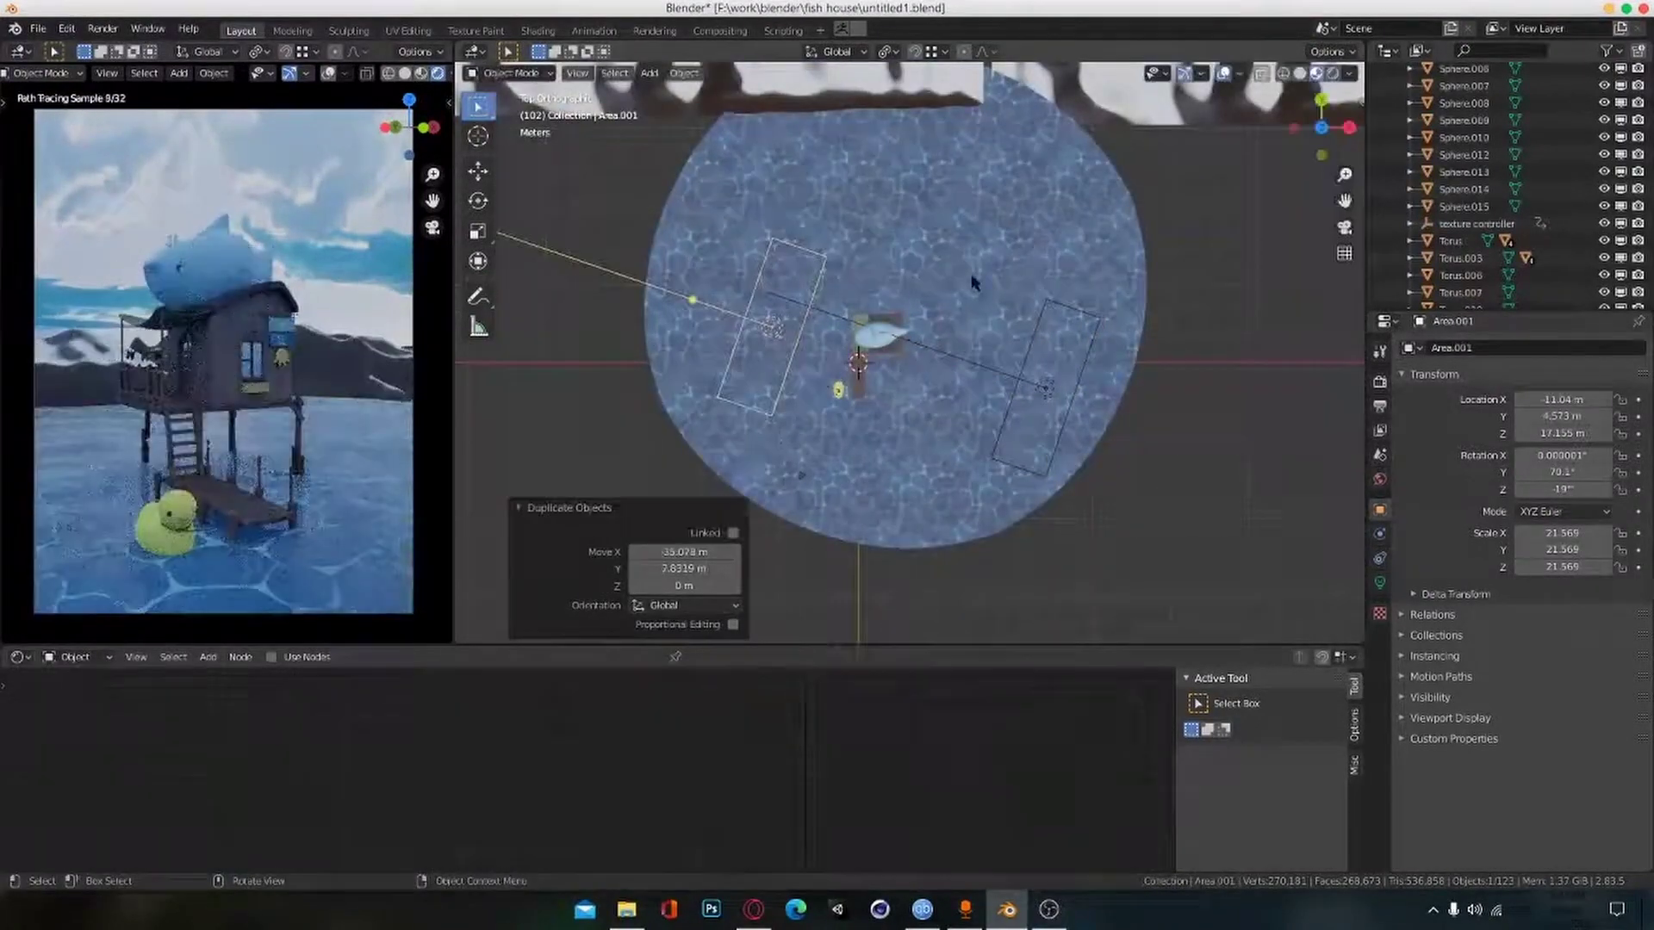
{"action": "key", "text": "r"}
{"action": "left_click", "coordinate": [719, 444]}
{"action": "key", "text": "g"}
{"action": "left_click", "coordinate": [656, 508]}
{"action": "key", "text": "s"}
{"action": "left_click", "coordinate": [1065, 424]}
Step: Scale the first area light down to about 15.5 and move it to about X 21.1 m, Y -2.8 m
{"action": "key", "text": "s"}
{"action": "left_click", "coordinate": [1133, 436]}
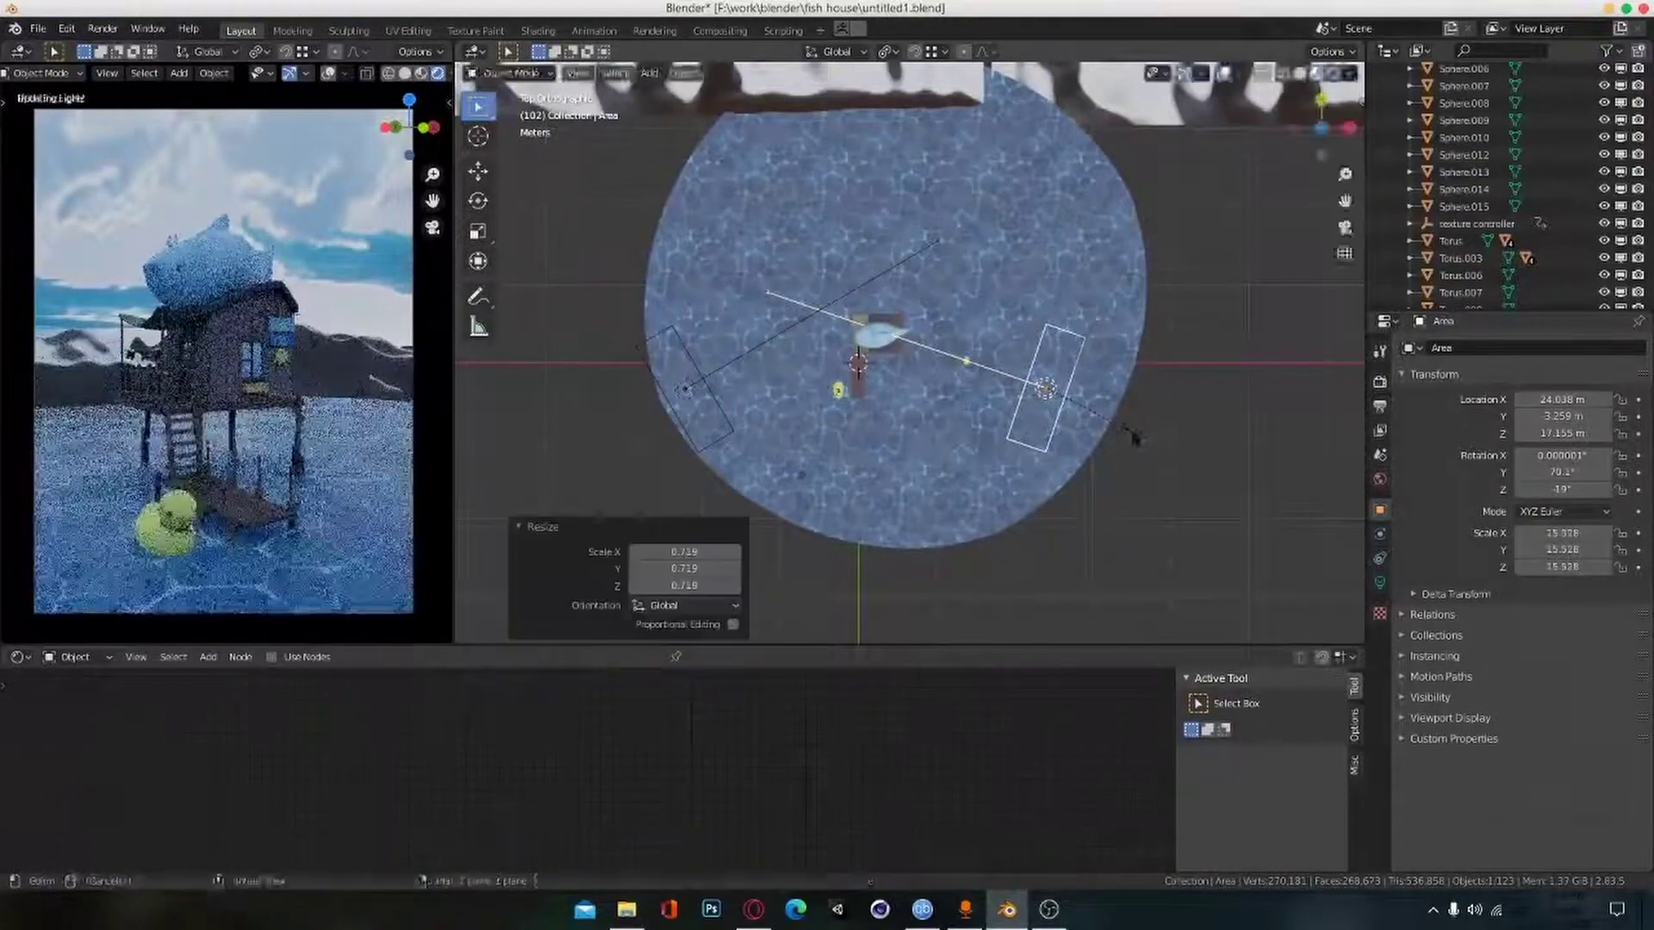
{"action": "key", "text": "g"}
{"action": "left_click", "coordinate": [1105, 425]}
{"action": "left_click", "coordinate": [730, 398]}
{"action": "scroll", "coordinate": [728, 394], "scroll_direction": "down", "scroll_amount": 4}
{"action": "scroll", "coordinate": [886, 450], "scroll_direction": "up", "scroll_amount": 5}
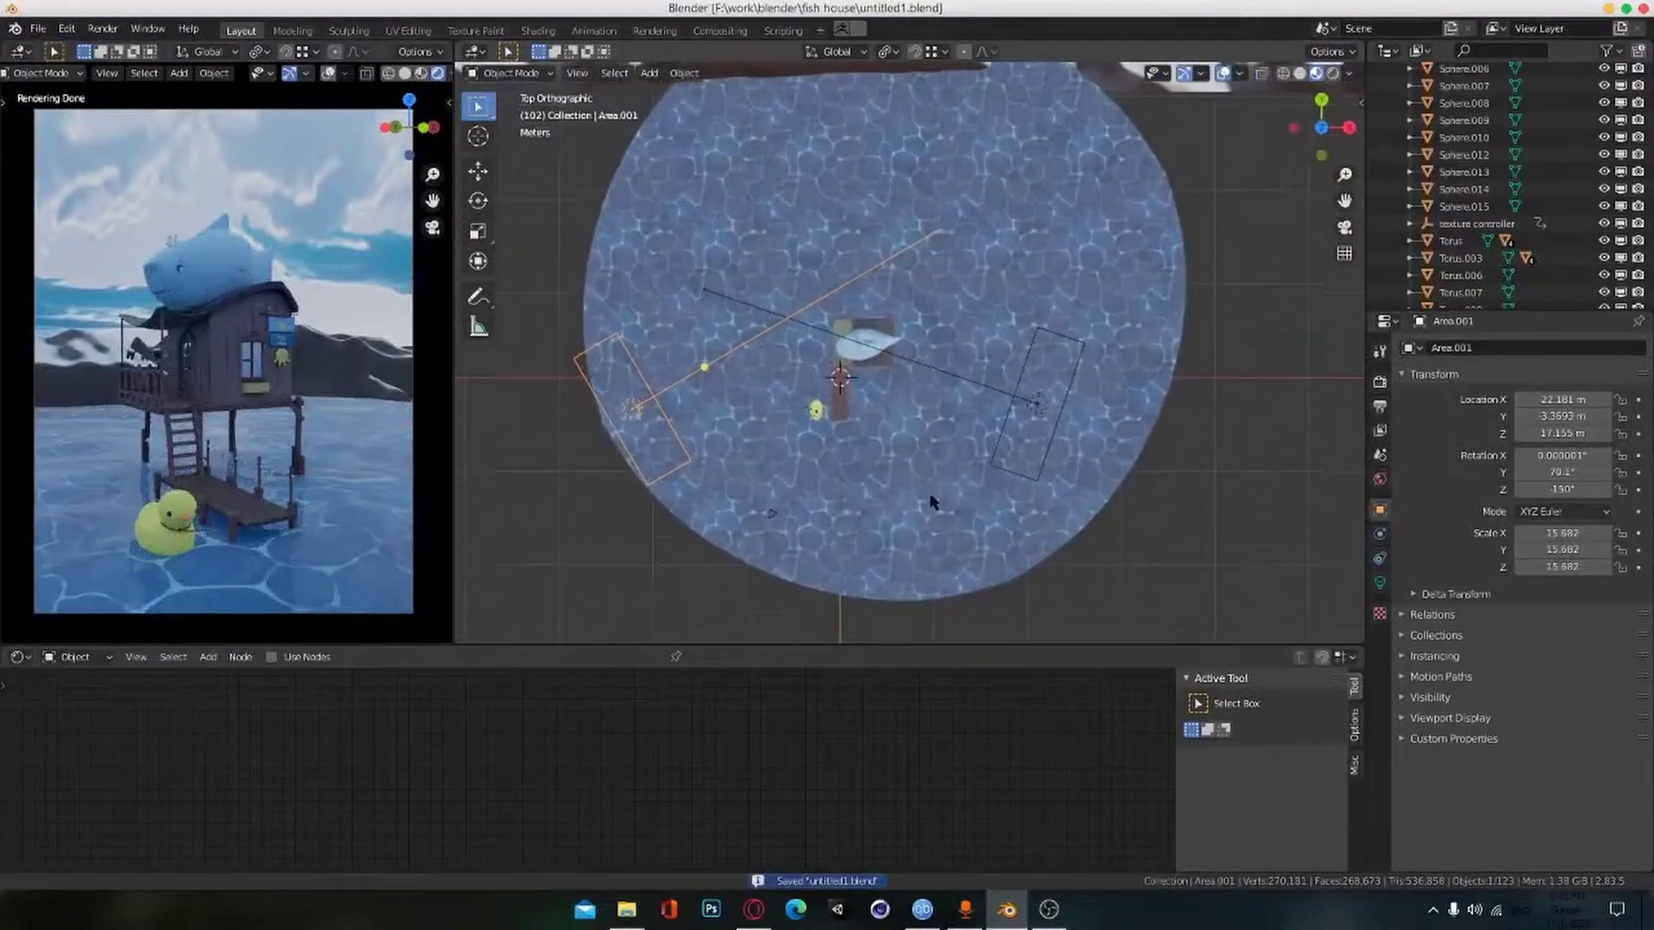
Step: Tilt the first area light about 9.5° around its local Y axis so it aims lower at the house
{"action": "middle_click_drag", "start_coordinate": [930, 502], "coordinate": [978, 450]}
{"action": "key", "text": "KP_1"}
{"action": "key", "text": "y"}
{"action": "key", "text": "y"}
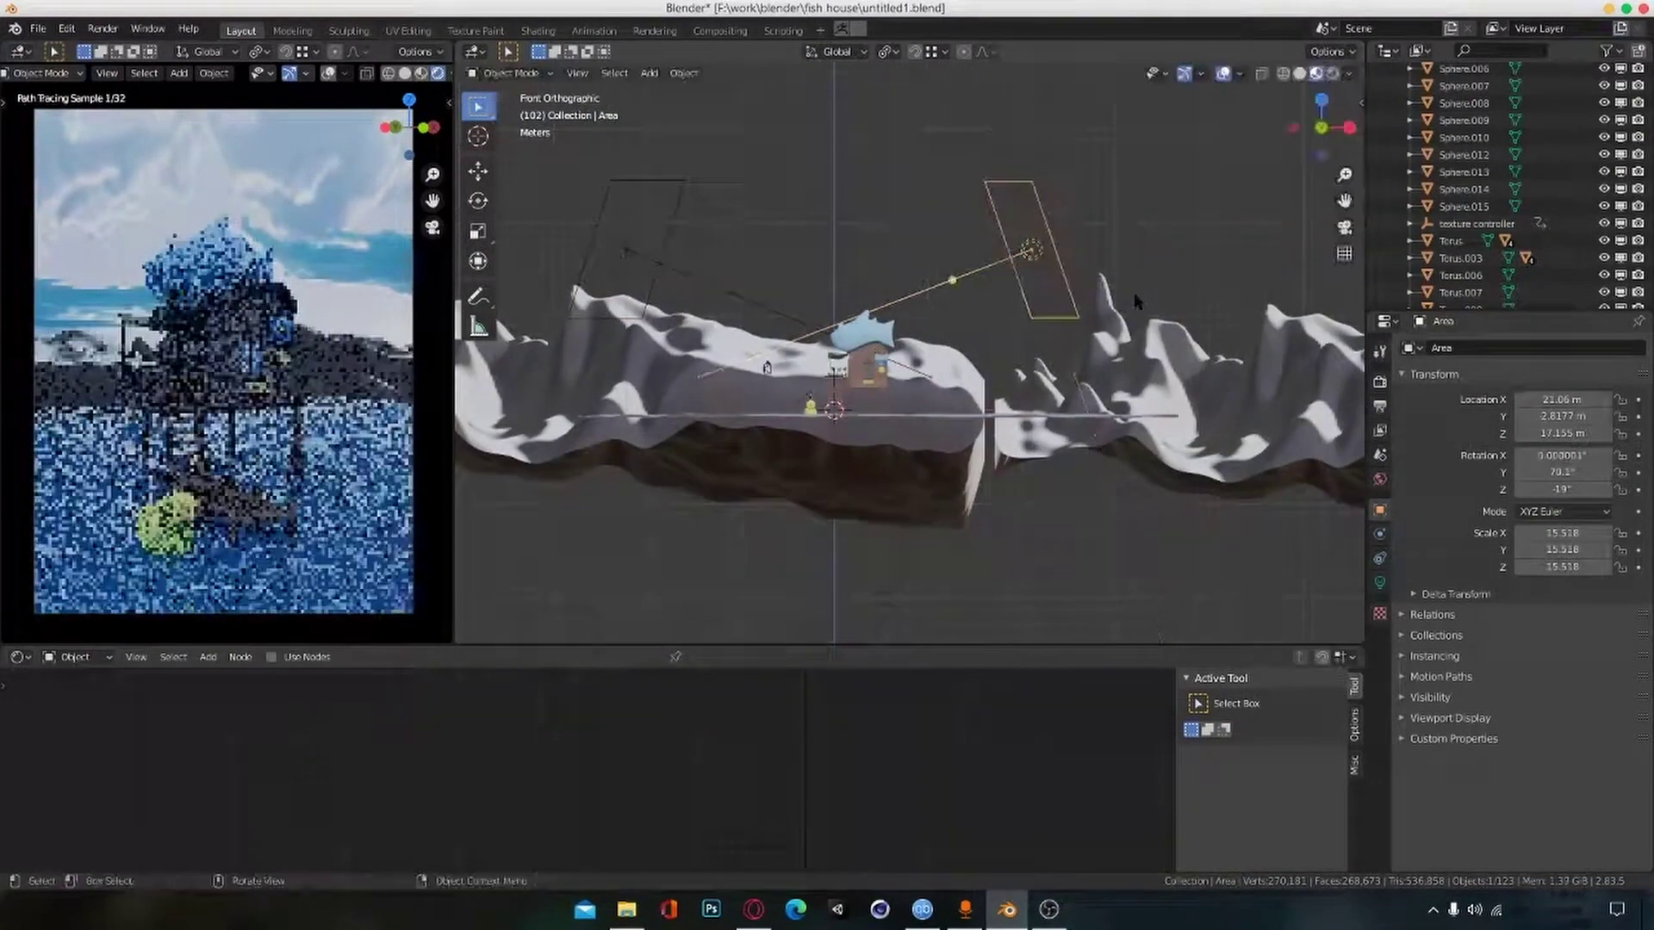
{"action": "left_click", "coordinate": [1168, 284]}
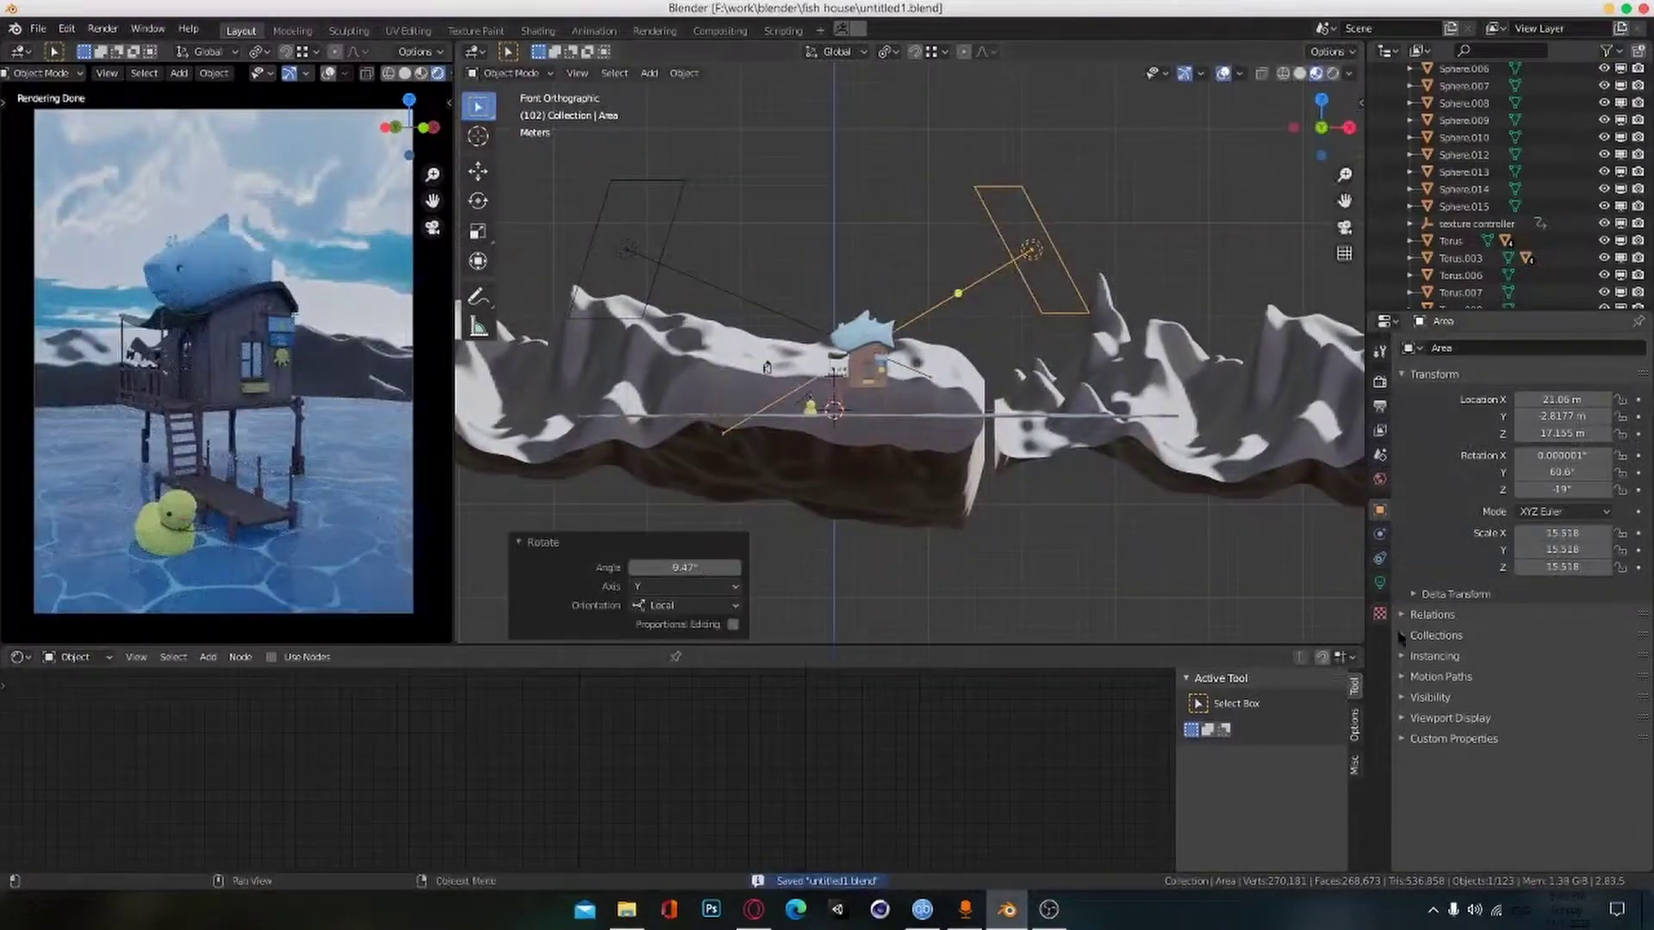
Step: Set the first area light's power to 10000 W and save the file
{"action": "left_click", "coordinate": [1380, 582]}
{"action": "left_click", "coordinate": [1572, 459]}
{"action": "type", "text": "500"}
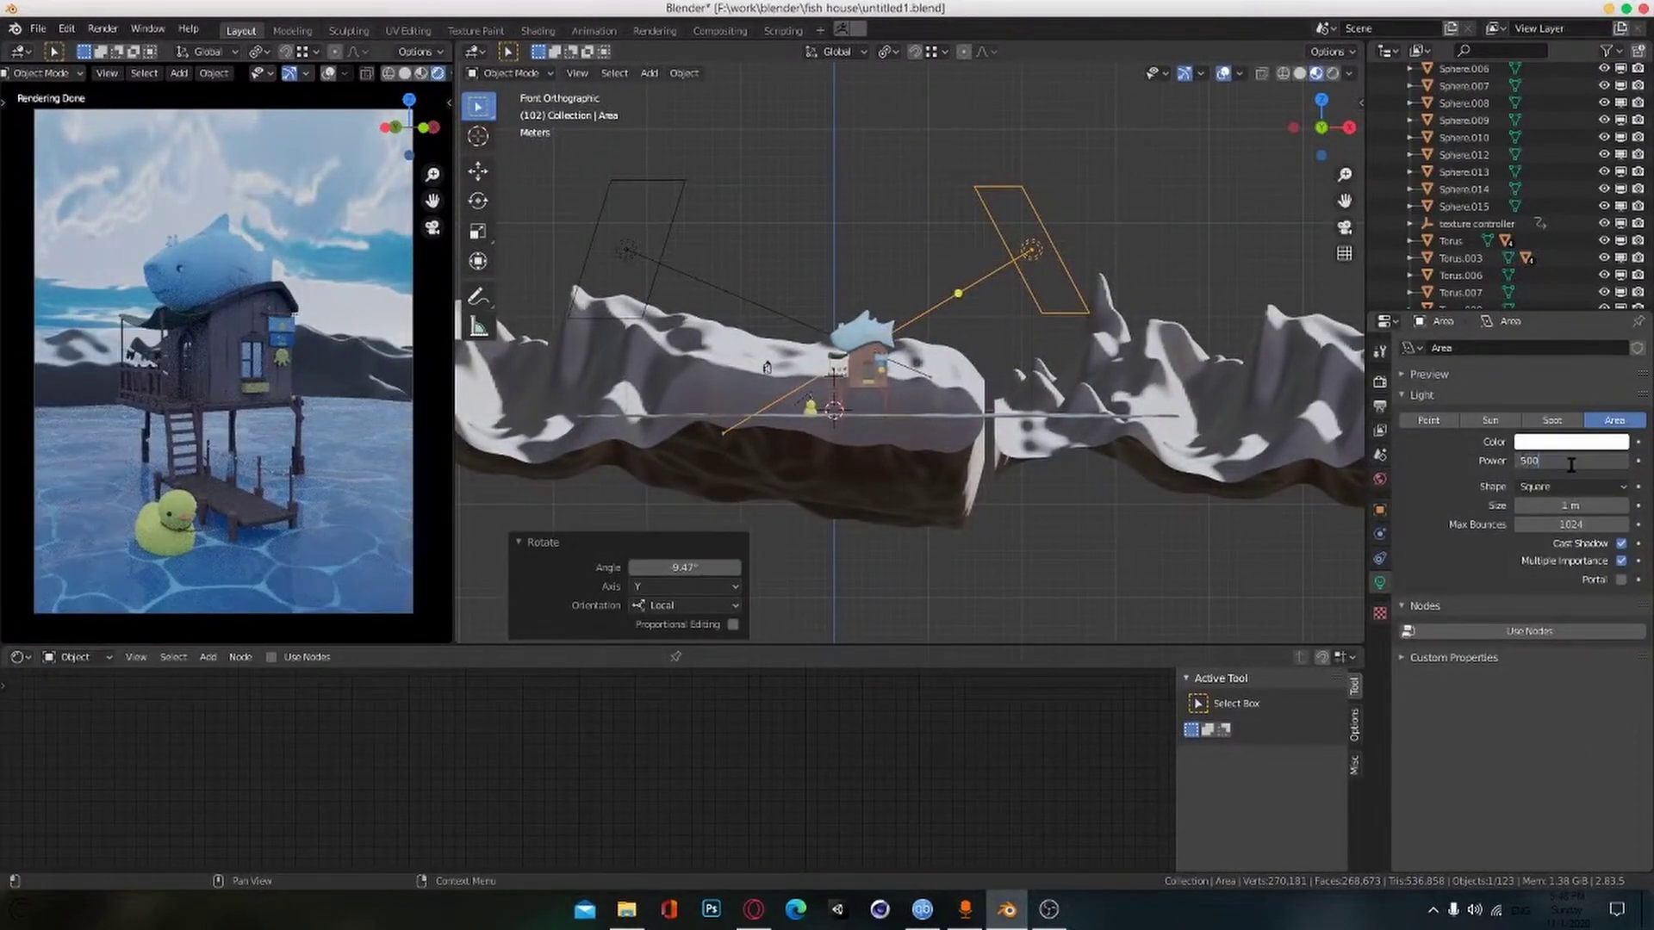
{"action": "type", "text": "0"}
{"action": "key", "text": "Return"}
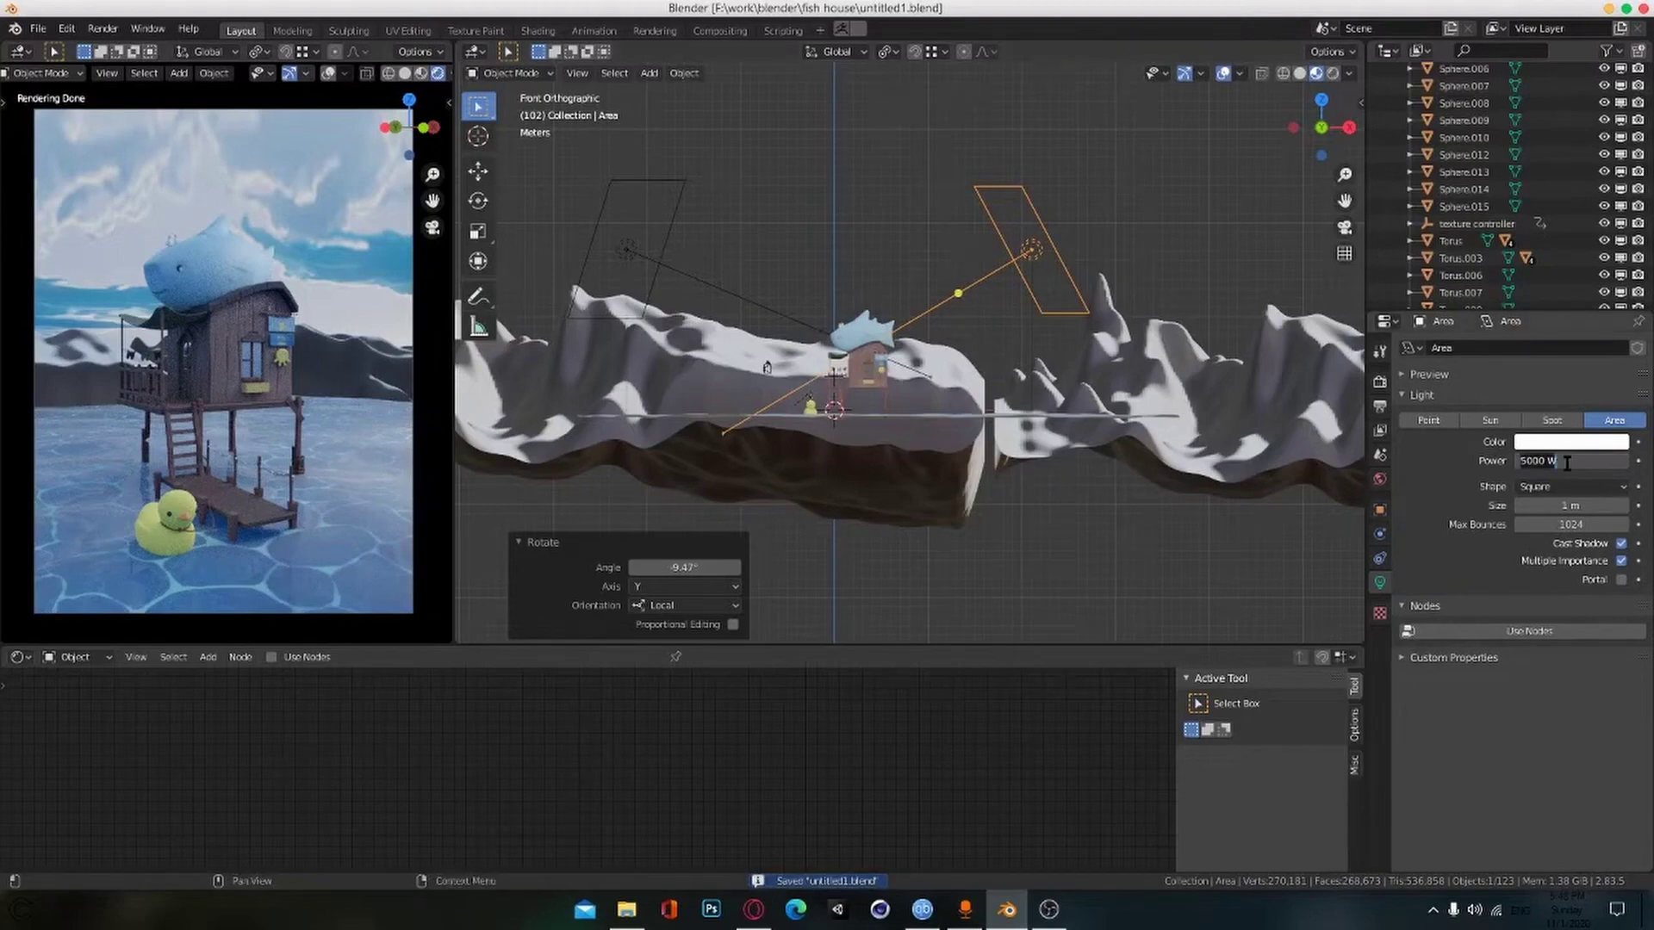
{"action": "key", "text": "Return"}
{"action": "middle_click_drag", "start_coordinate": [1150, 349], "coordinate": [1154, 416]}
{"action": "key", "text": "ctrl+s"}
Step: Shift the first area light about 2.9 m along negative Y, turn it slightly toward the house, and save
{"action": "key", "text": "KP_7"}
{"action": "key", "text": "g"}
{"action": "left_click", "coordinate": [1059, 415]}
{"action": "key", "text": "g"}
{"action": "key", "text": "x"}
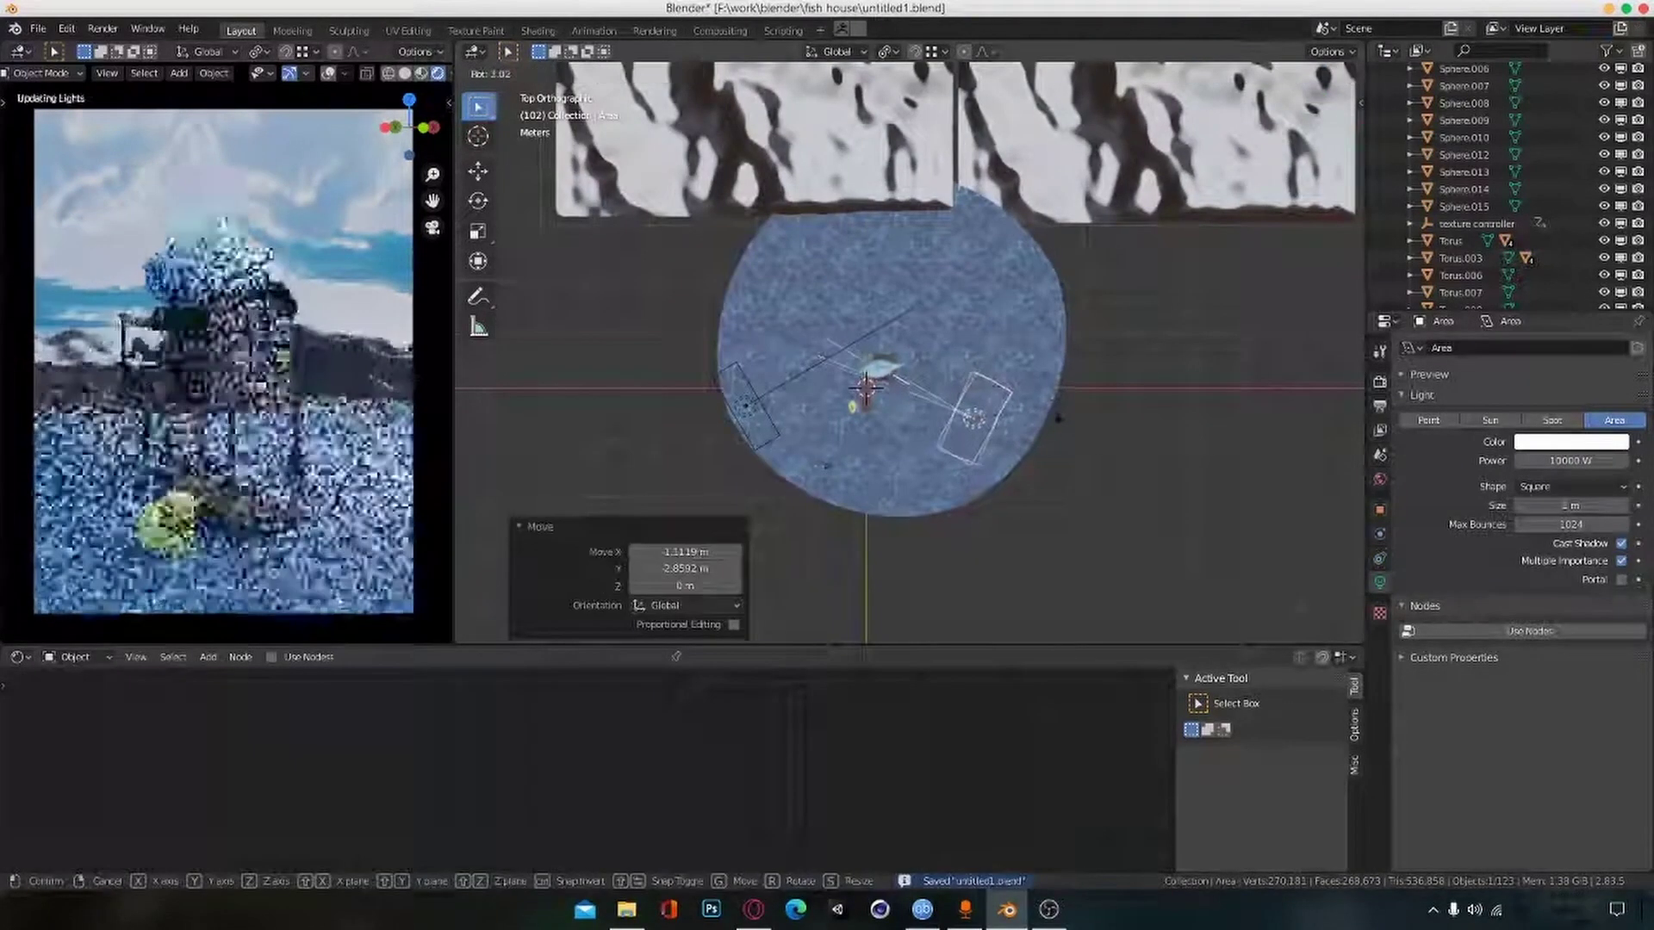
{"action": "left_click", "coordinate": [1058, 417]}
{"action": "middle_click_drag", "start_coordinate": [991, 482], "coordinate": [1037, 344]}
{"action": "key", "text": "ctrl+s"}
Step: Set the power of the duplicated area light on the other side of the house to 2000 W
{"action": "scroll", "coordinate": [1119, 414], "scroll_direction": "up", "scroll_amount": 2}
{"action": "middle_click_drag", "start_coordinate": [1119, 452], "coordinate": [1148, 435]}
{"action": "left_click", "coordinate": [648, 270]}
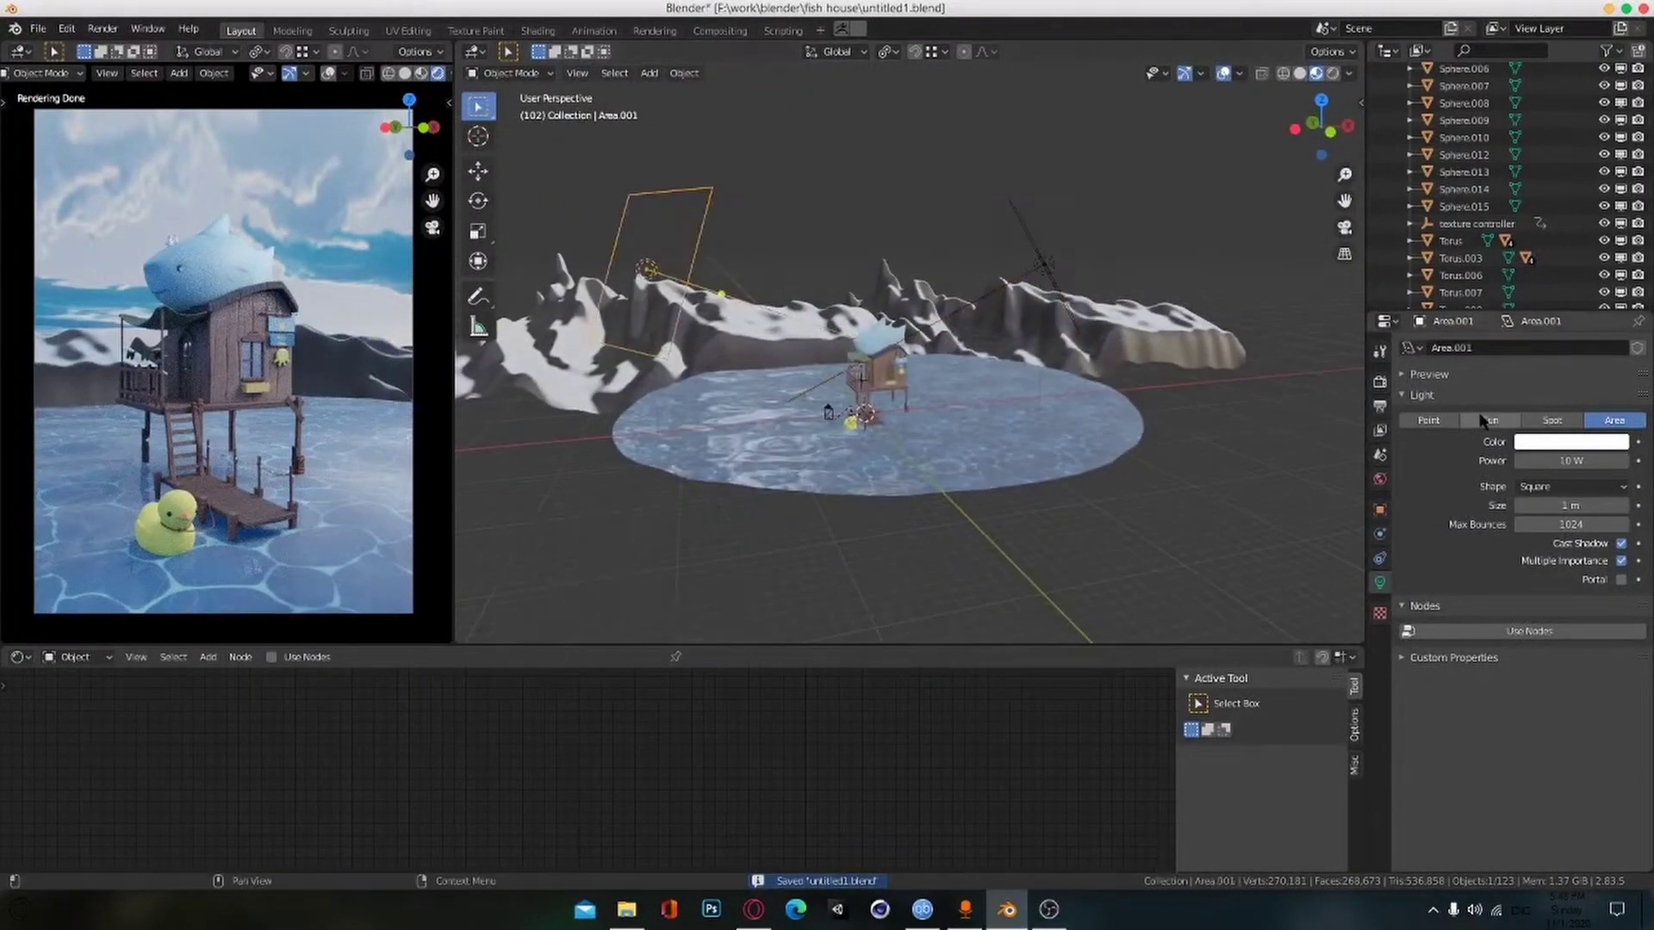
{"action": "left_click", "coordinate": [1568, 463]}
{"action": "type", "text": "5000"}
{"action": "key", "text": "Return"}
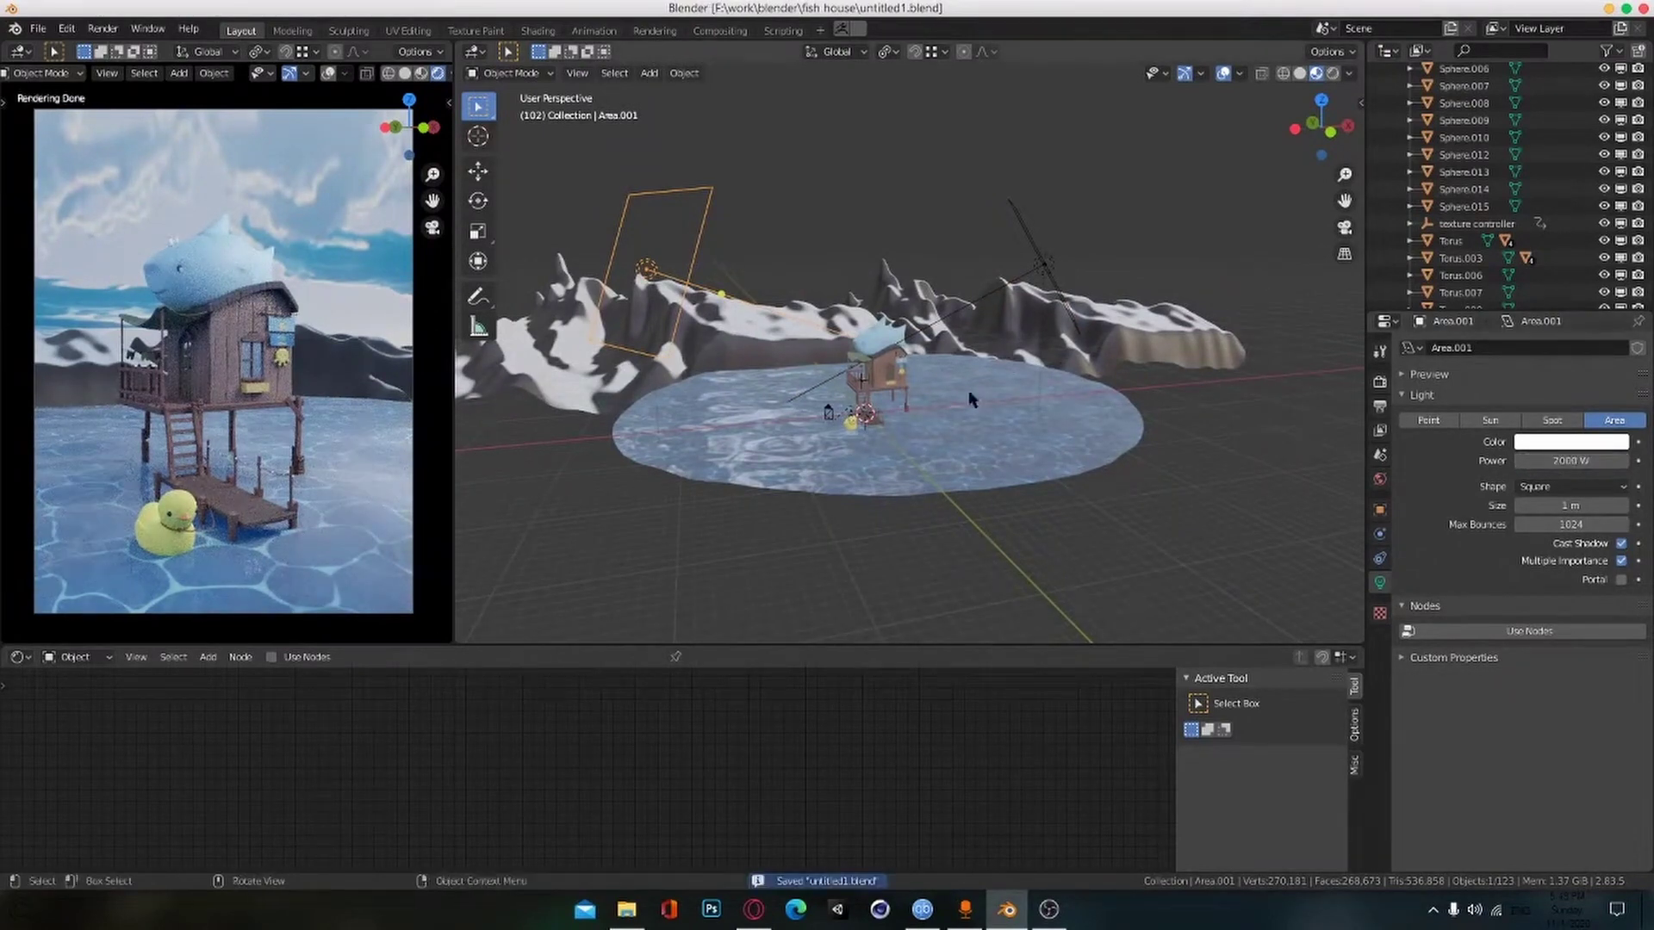
Step: Save the file, then play the animation and inspect the fish house and floating duck up close
{"action": "scroll", "coordinate": [971, 399], "scroll_direction": "up", "scroll_amount": 5}
{"action": "left_click", "coordinate": [173, 246]}
{"action": "left_click", "coordinate": [787, 290]}
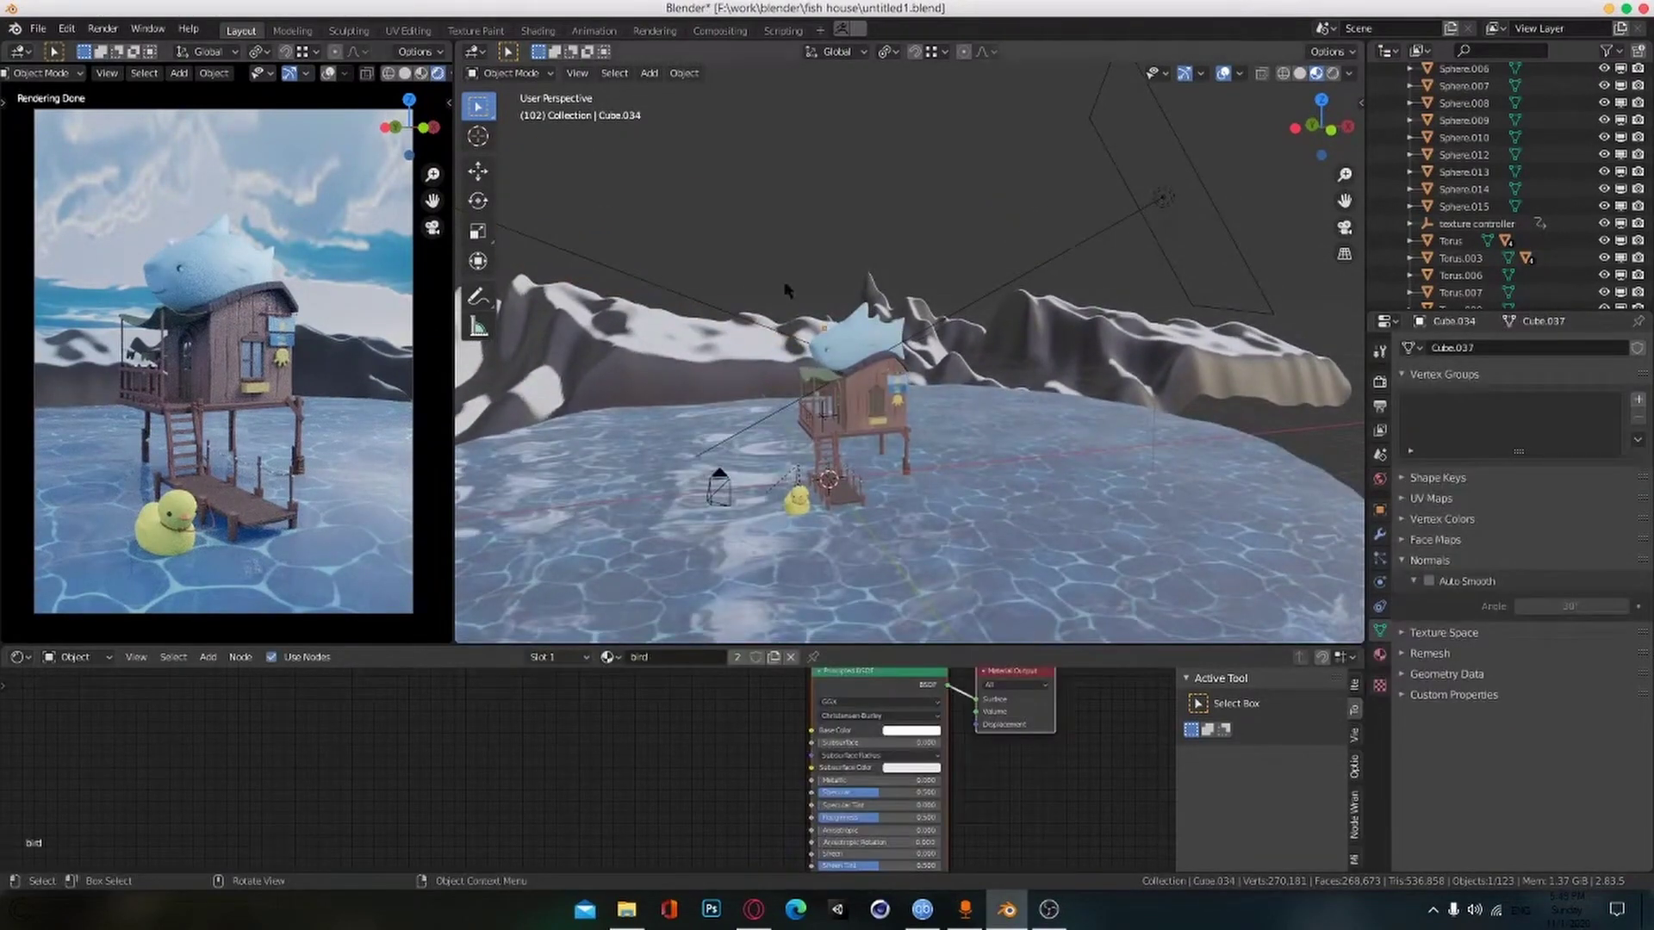
{"action": "middle_click_drag", "start_coordinate": [956, 422], "coordinate": [1033, 435]}
{"action": "key", "text": "ctrl+s"}
{"action": "key", "text": "space"}
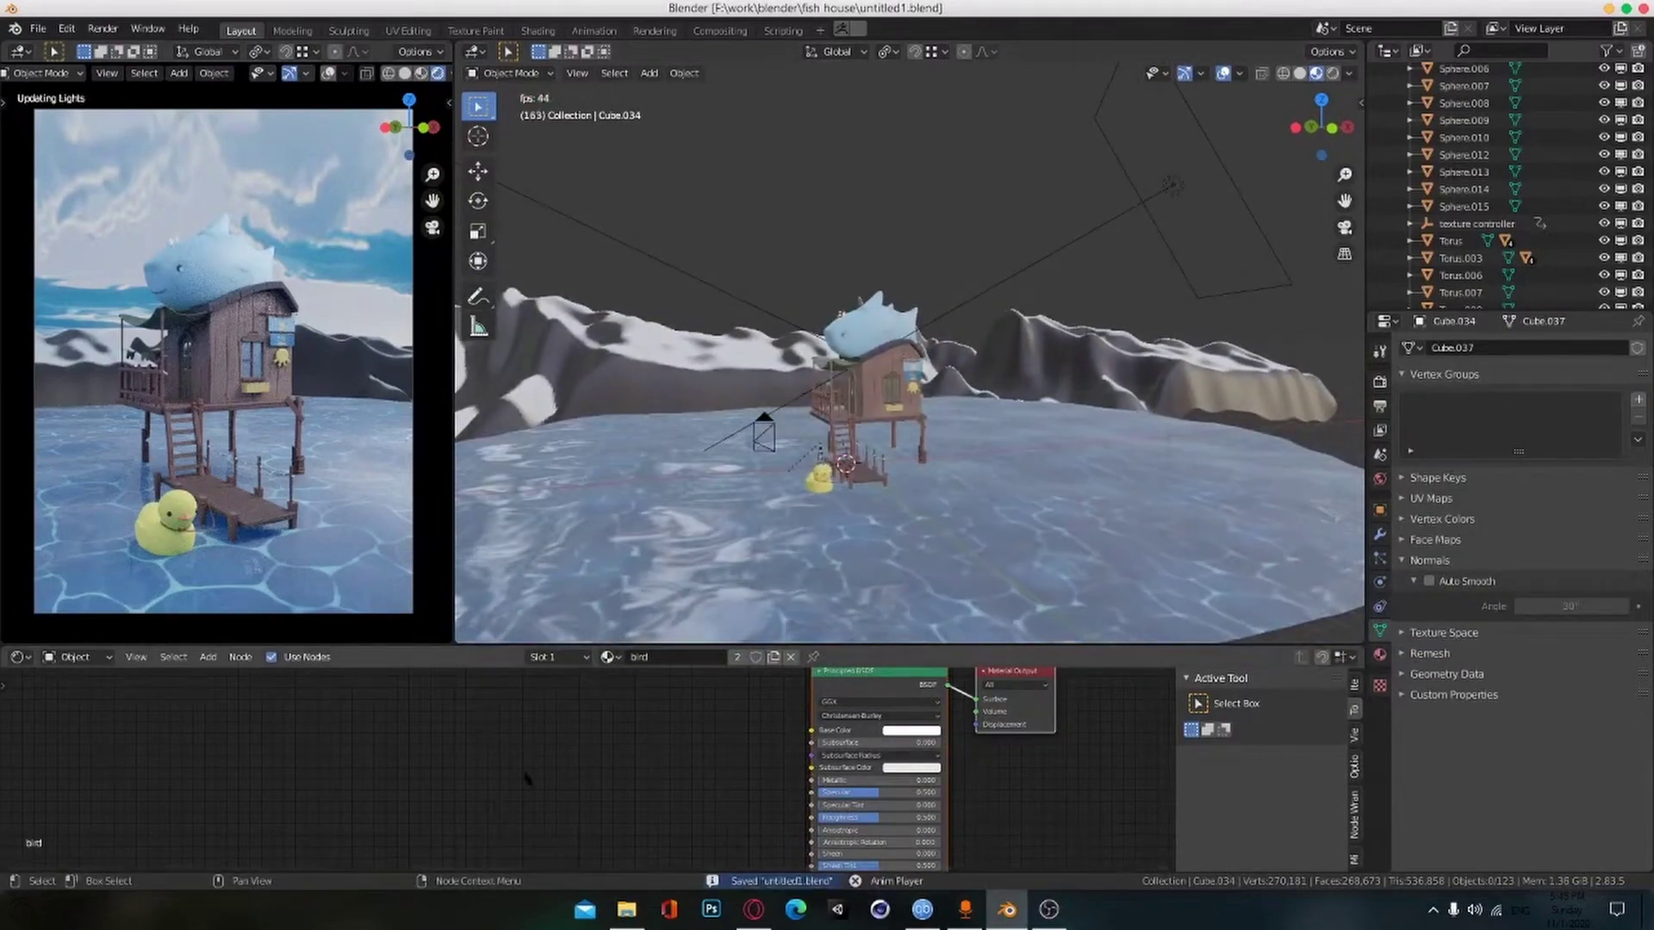
{"action": "left_click_drag", "start_coordinate": [809, 551], "coordinate": [1119, 530], "text": "ctrl+alt"}
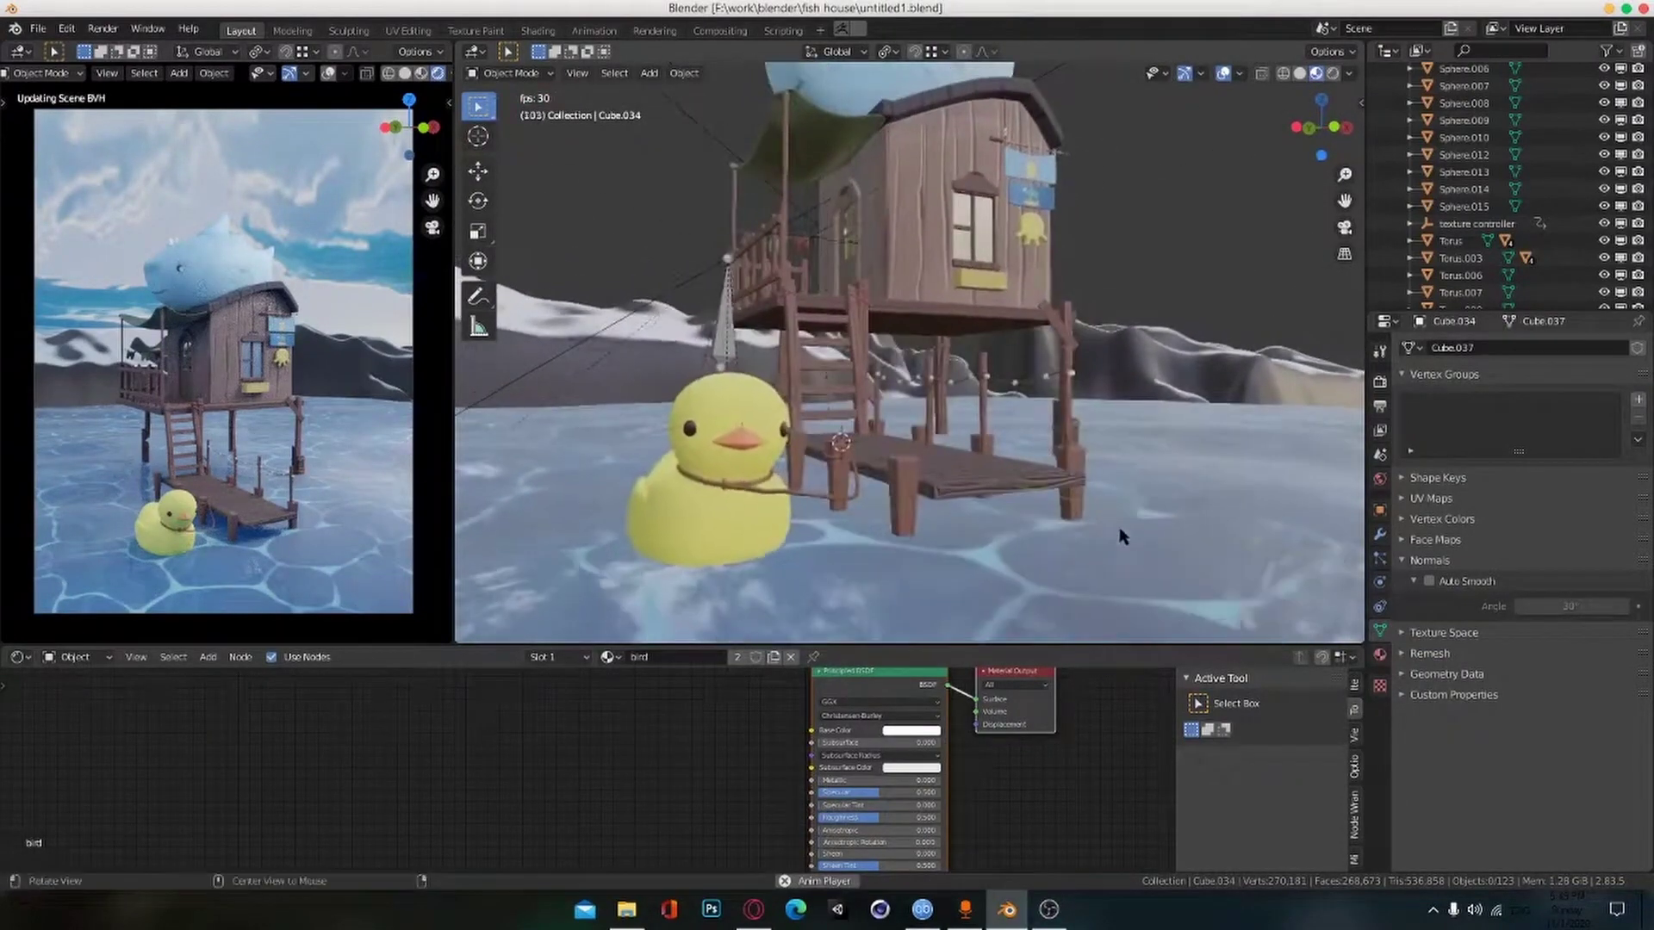
{"action": "key", "text": "space"}
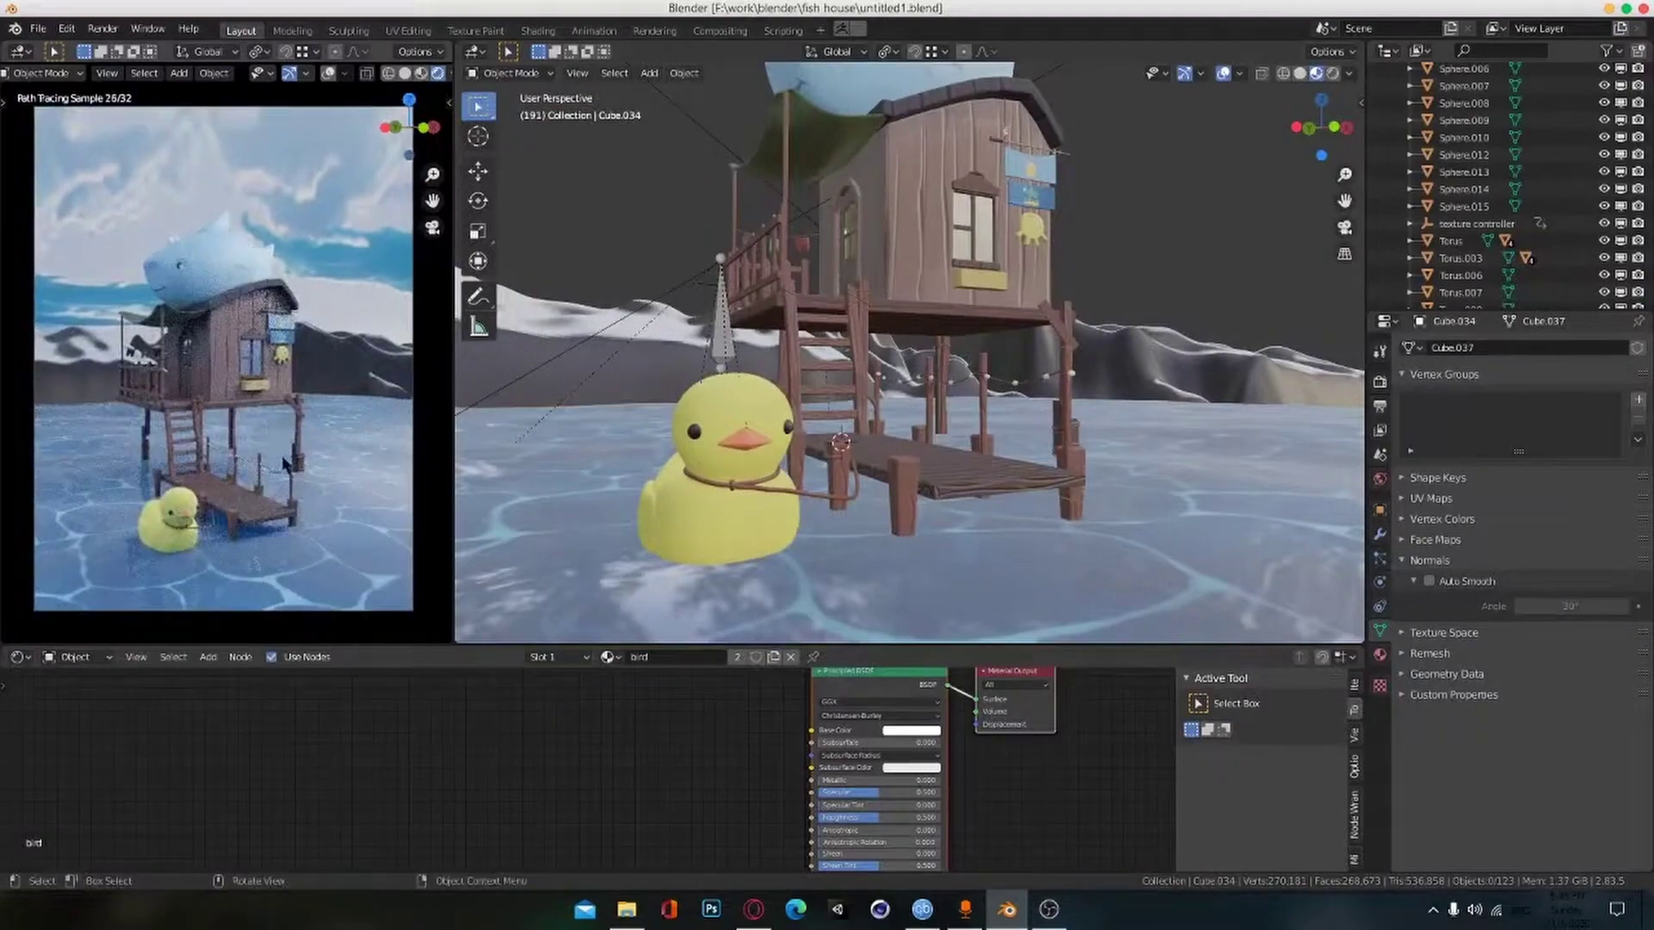
Step: Move the camera closer to the fish house along its local Z axis, then lower it slightly along global Z
{"action": "left_click", "coordinate": [284, 463]}
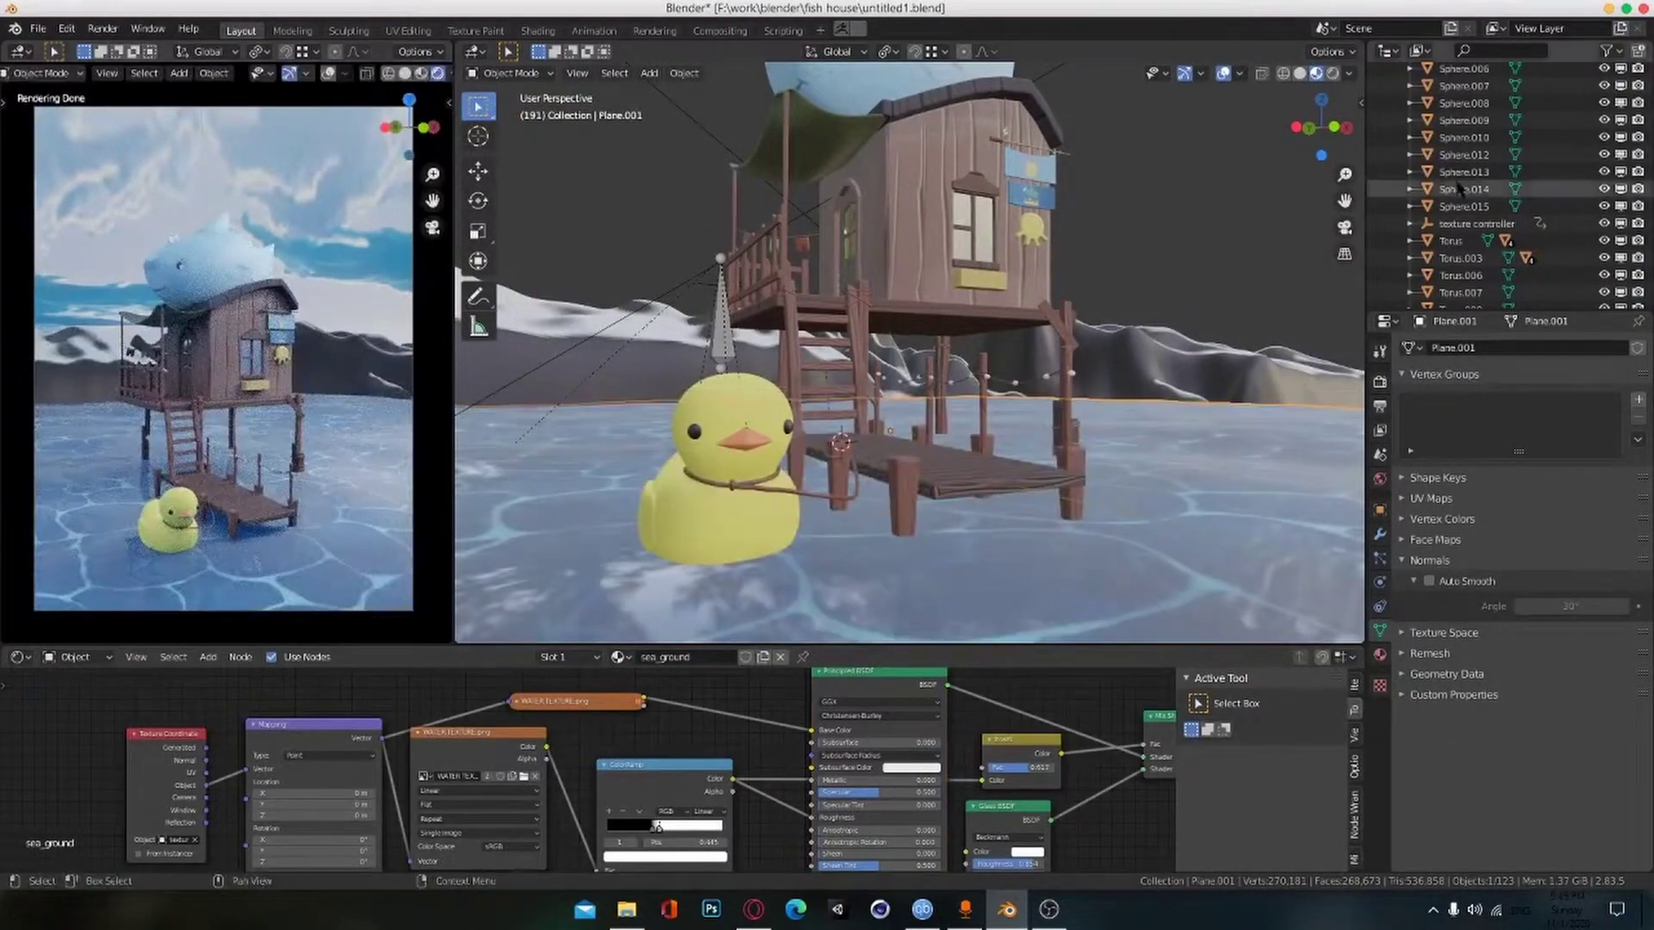
{"action": "scroll", "coordinate": [1458, 189], "scroll_direction": "up", "scroll_amount": 5}
{"action": "left_click", "coordinate": [1457, 173]}
{"action": "scroll", "coordinate": [1457, 185], "scroll_direction": "down", "scroll_amount": 1}
{"action": "left_click", "coordinate": [1455, 241]}
{"action": "key", "text": "g"}
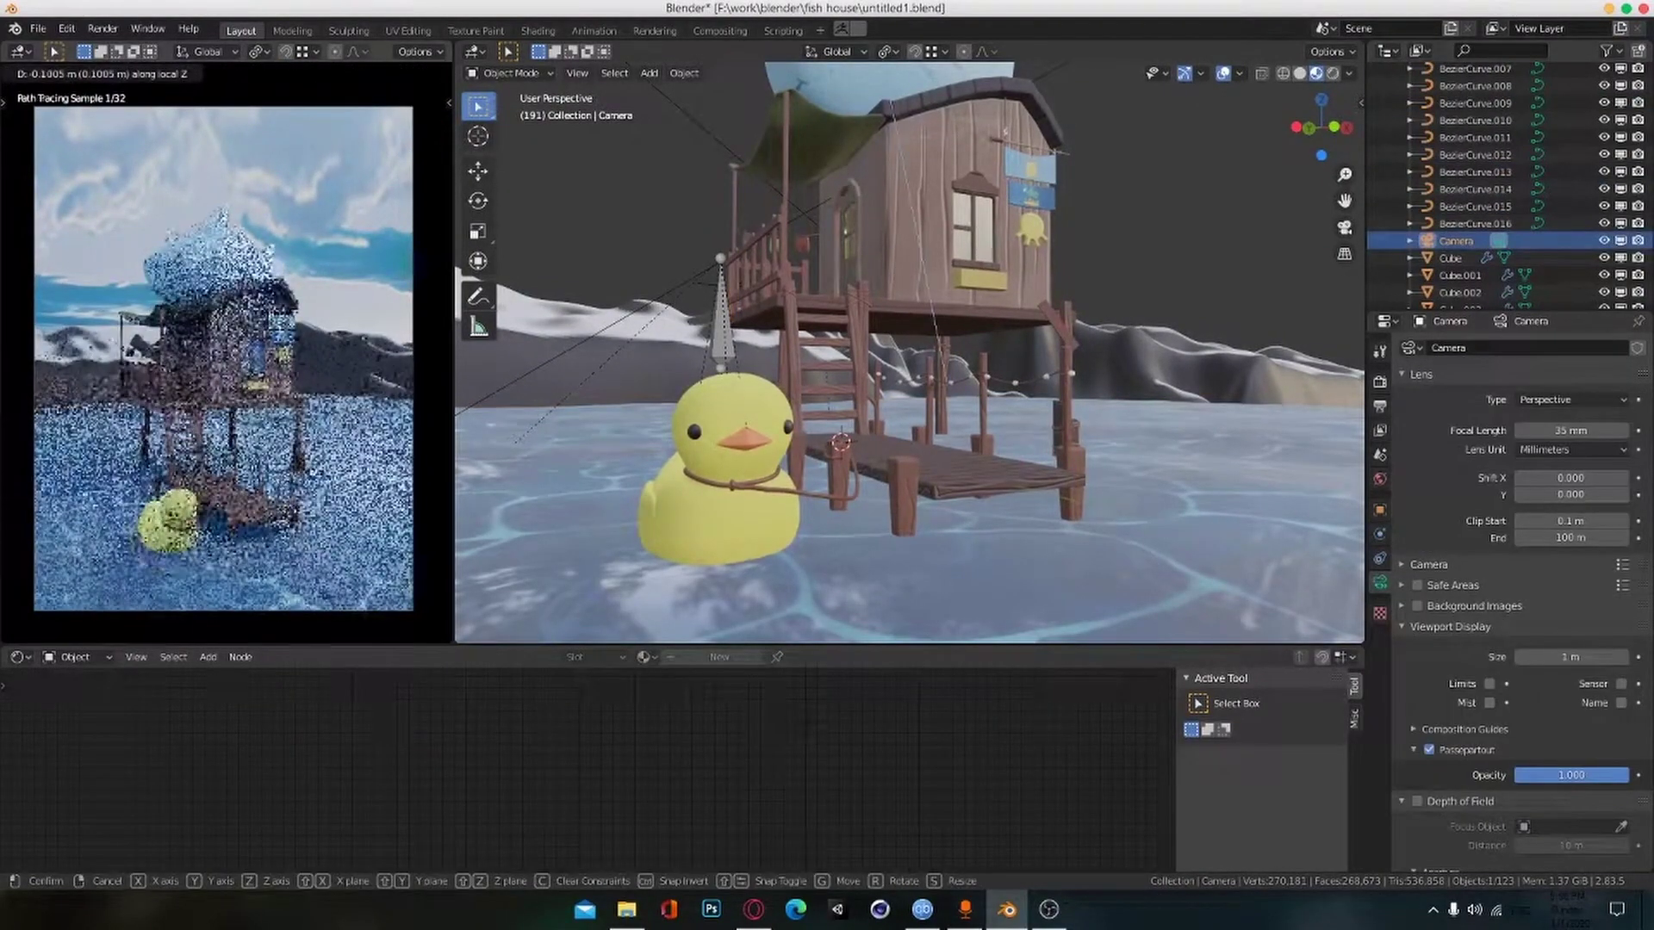
{"action": "key", "text": "z"}
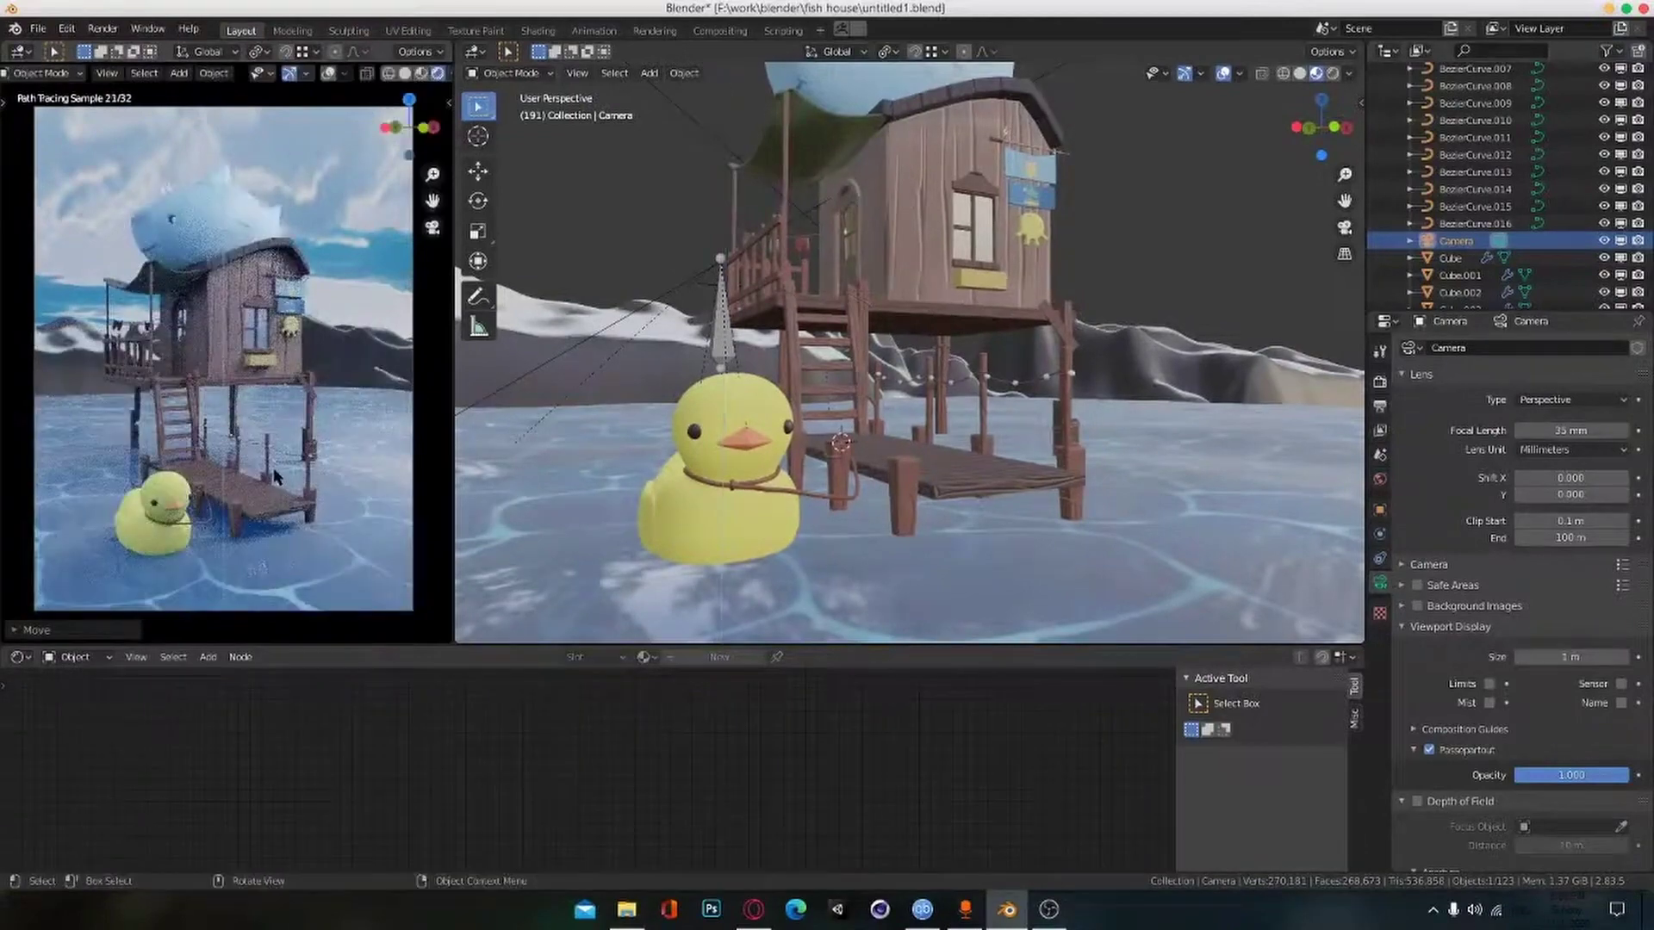
{"action": "key", "text": "Return"}
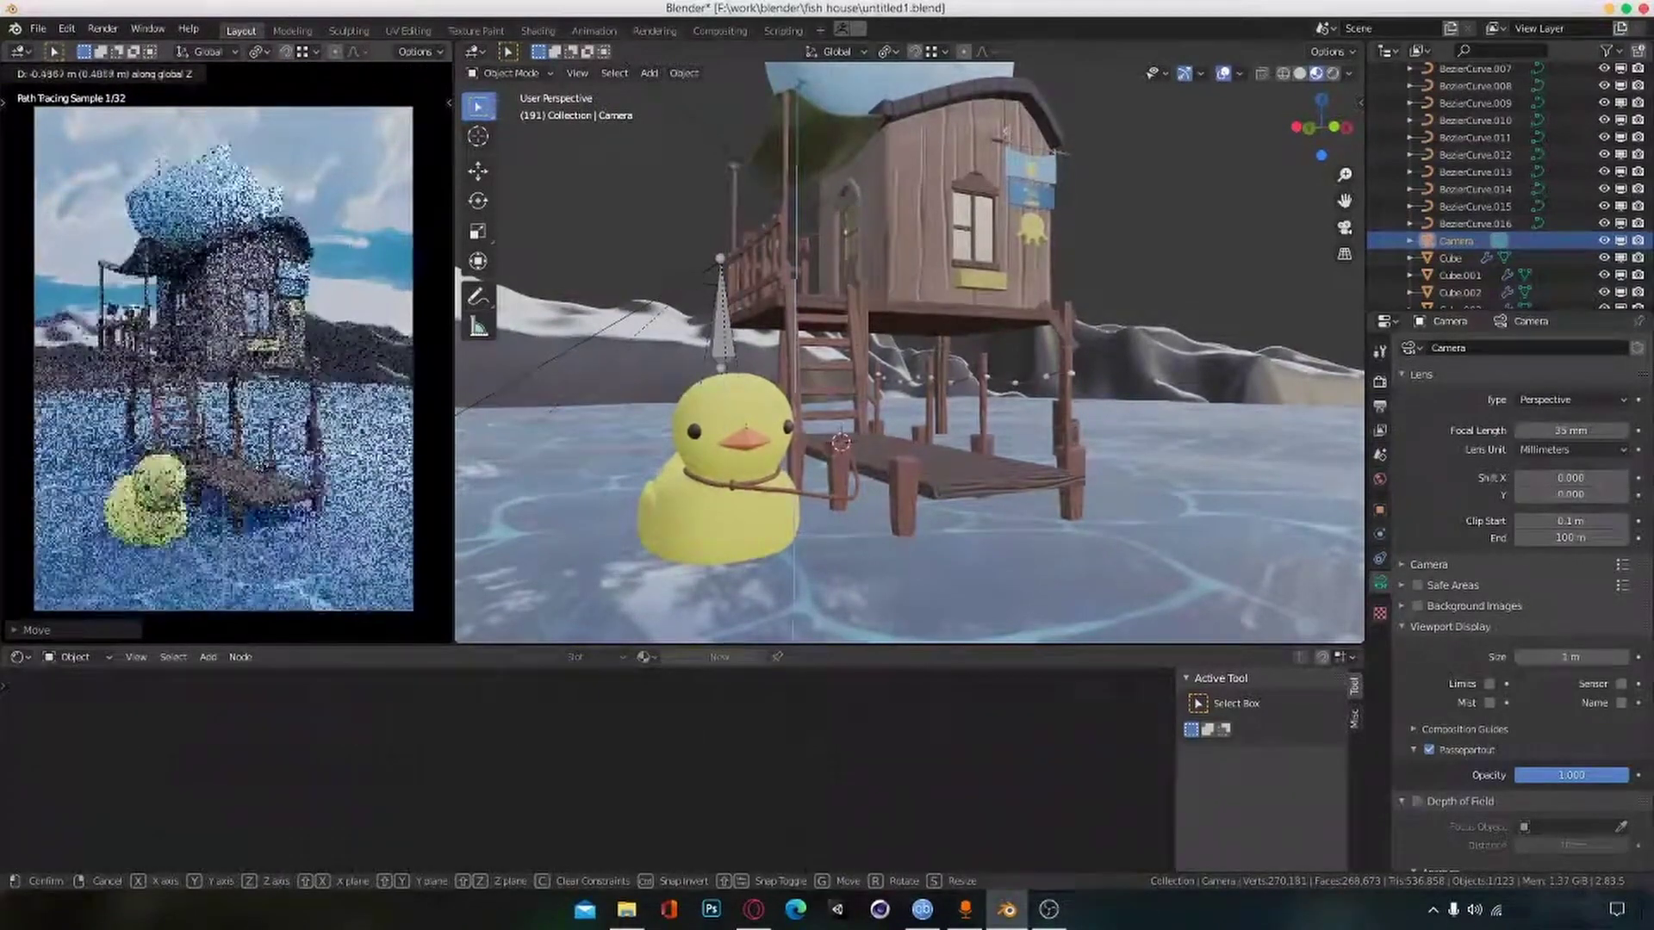
Step: Enable depth of field on the camera and pick Cube.013, at the duck, as its focus object
{"action": "scroll", "coordinate": [1482, 603], "scroll_direction": "down", "scroll_amount": 3}
{"action": "left_click", "coordinate": [1417, 683]}
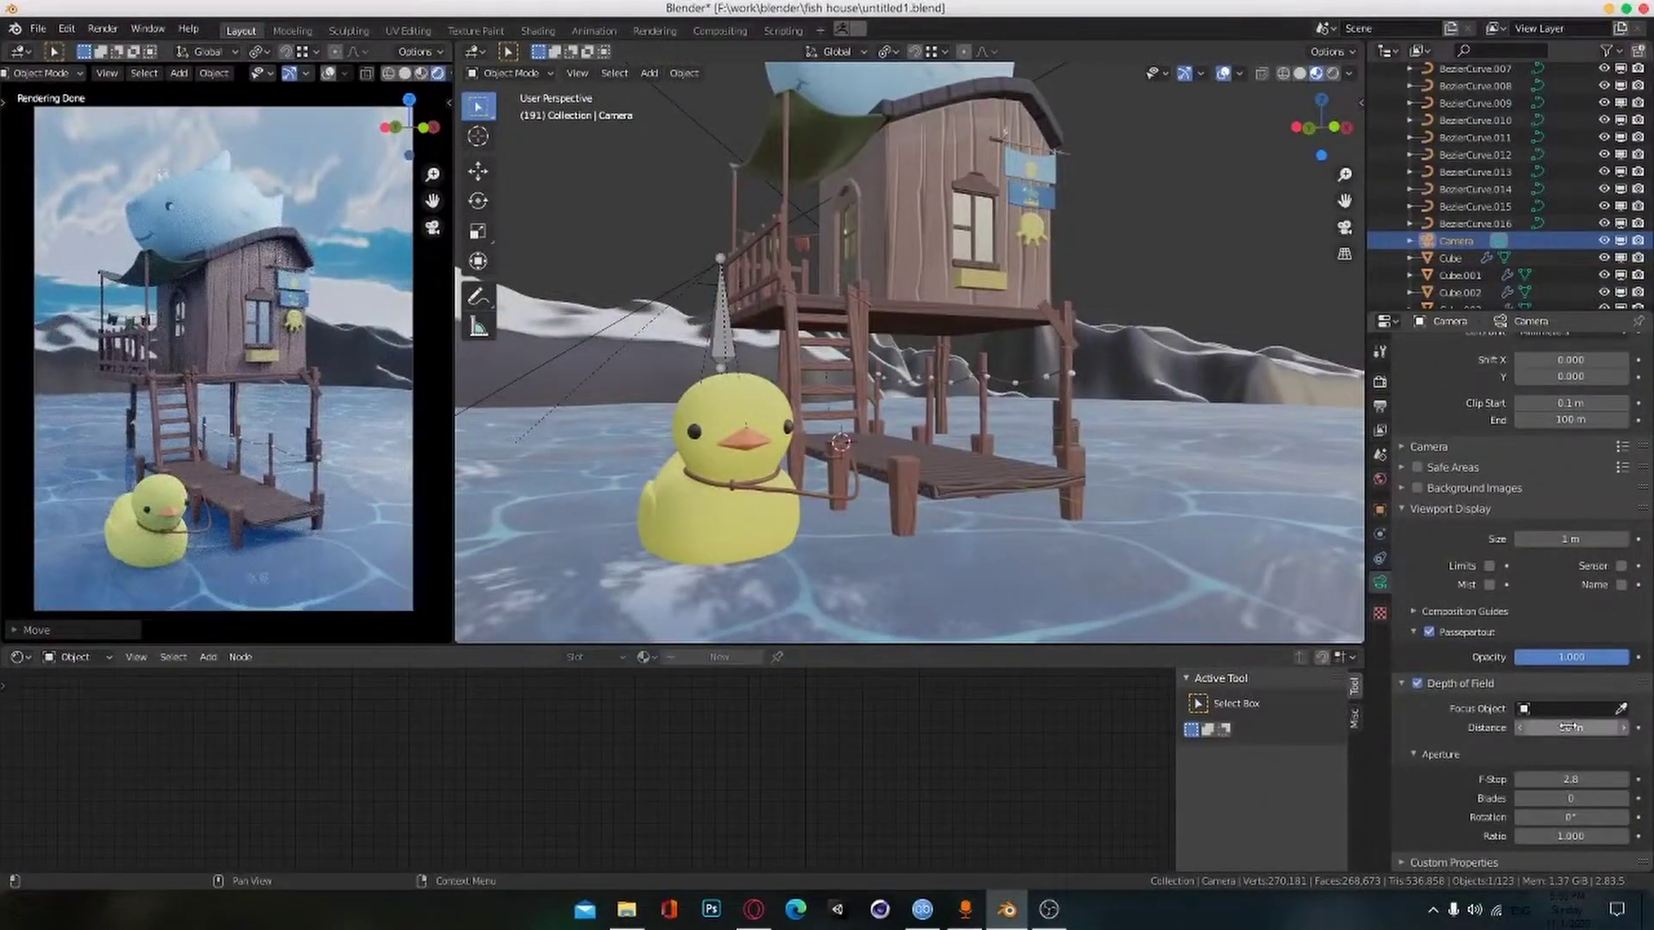
{"action": "left_click", "coordinate": [1621, 709]}
{"action": "left_click", "coordinate": [732, 508]}
Step: Try depth-of-field F-Stop values of 0.2, 0.3 and 0.4 on the camera, saving the file between trials
{"action": "mouse_move", "coordinate": [1570, 780]}
{"action": "left_mouse_down"}
{"action": "mouse_move", "coordinate": [1494, 780]}
{"action": "mouse_move", "coordinate": [1558, 782]}
{"action": "left_mouse_up"}
{"action": "key", "text": "ctrl+s"}
{"action": "key", "text": "ctrl+s"}
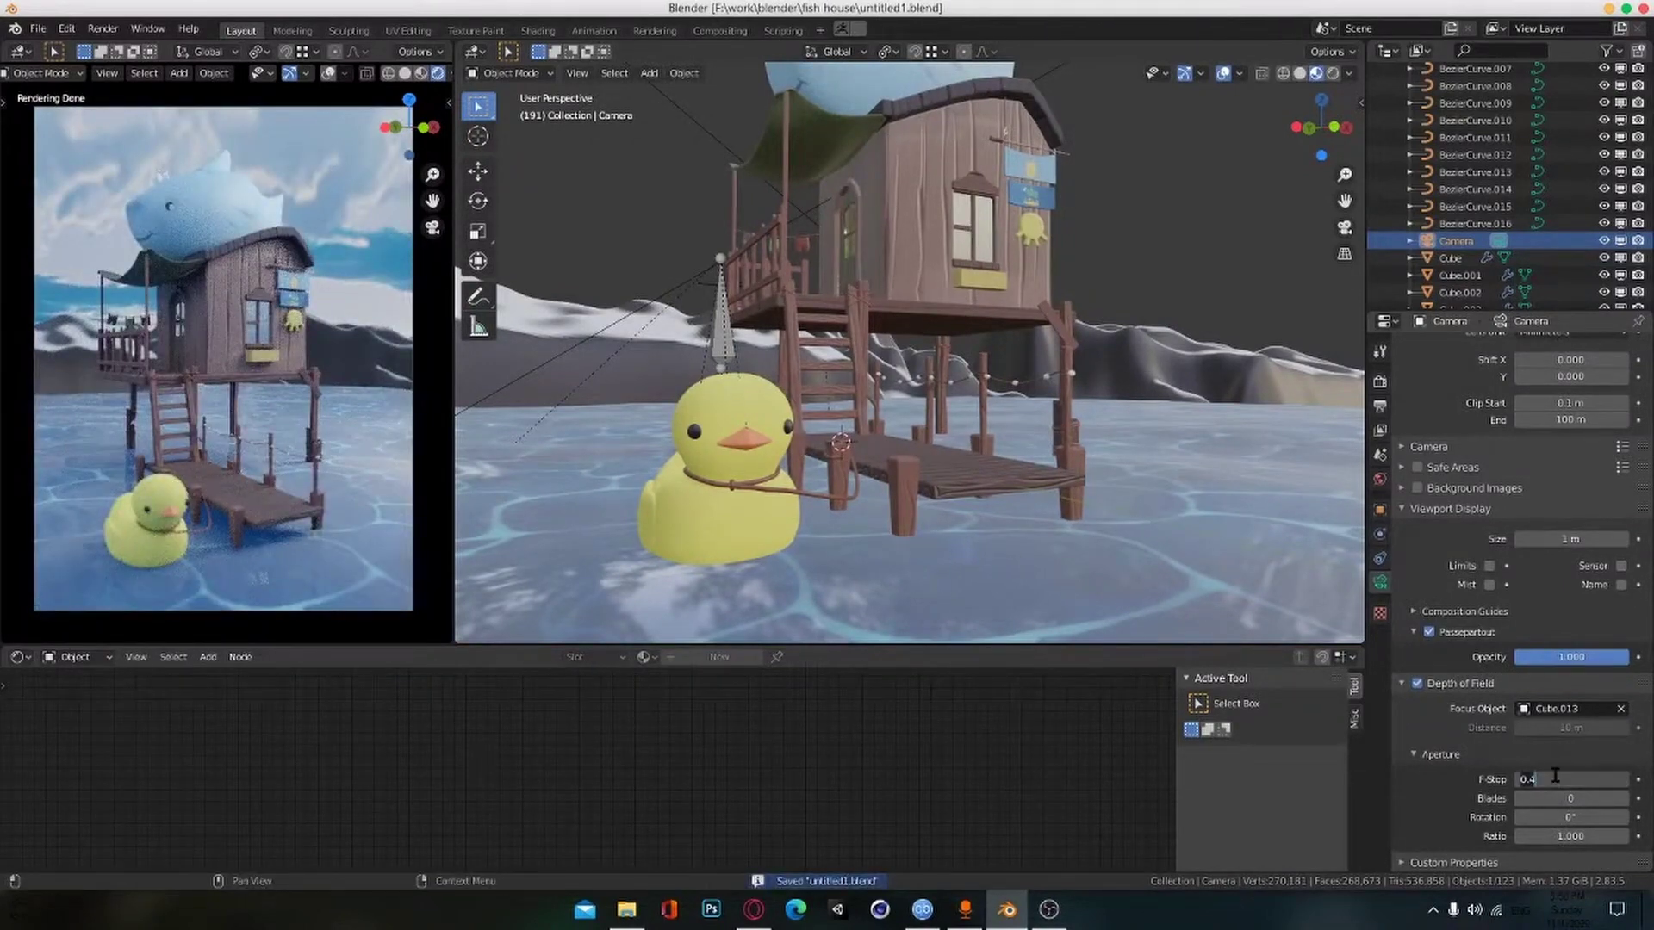
{"action": "type", "text": "0.2"}
{"action": "key", "text": "Return"}
{"action": "key", "text": "ctrl+s"}
{"action": "double_click", "coordinate": [1566, 778]}
{"action": "type", "text": "0.3"}
{"action": "key", "text": "Return"}
{"action": "double_click", "coordinate": [1565, 780]}
{"action": "type", "text": "0.4"}
{"action": "key", "text": "Return"}
{"action": "key", "text": "ctrl+s"}
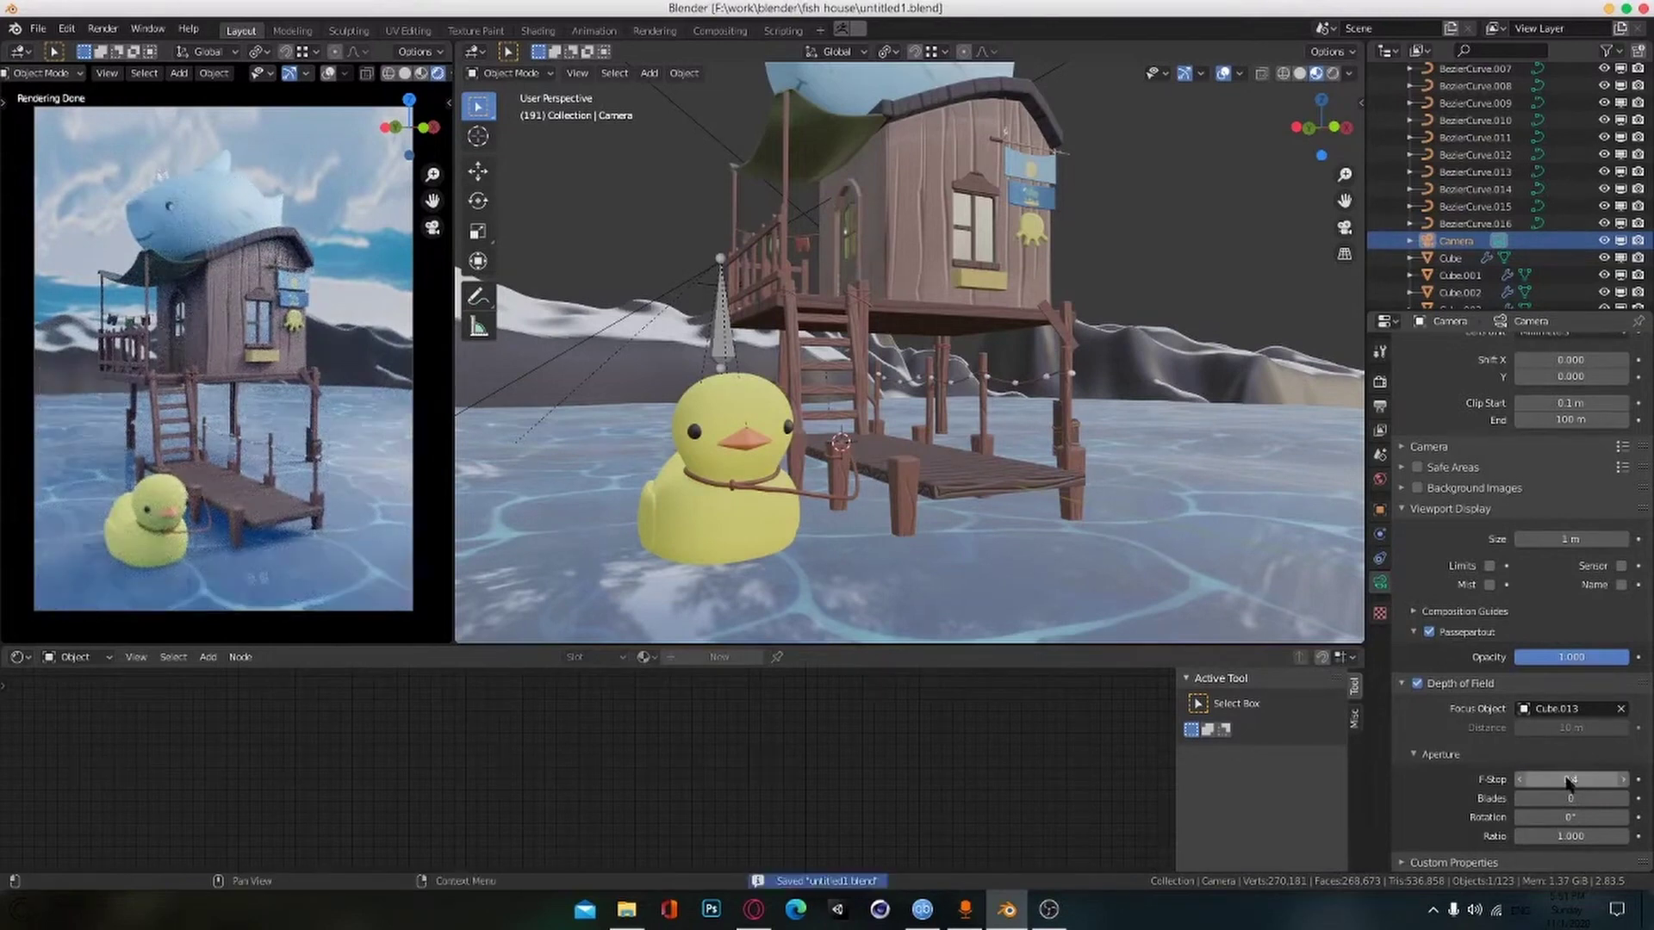
Step: Set the camera's depth-of-field F-Stop to 1.0 and save the file
{"action": "left_click", "coordinate": [1566, 779]}
{"action": "type", "text": "0."}
{"action": "key", "text": "BackSpace"}
{"action": "key", "text": "BackSpace"}
{"action": "type", "text": "1"}
{"action": "key", "text": "Return"}
{"action": "key", "text": "ctrl+s"}
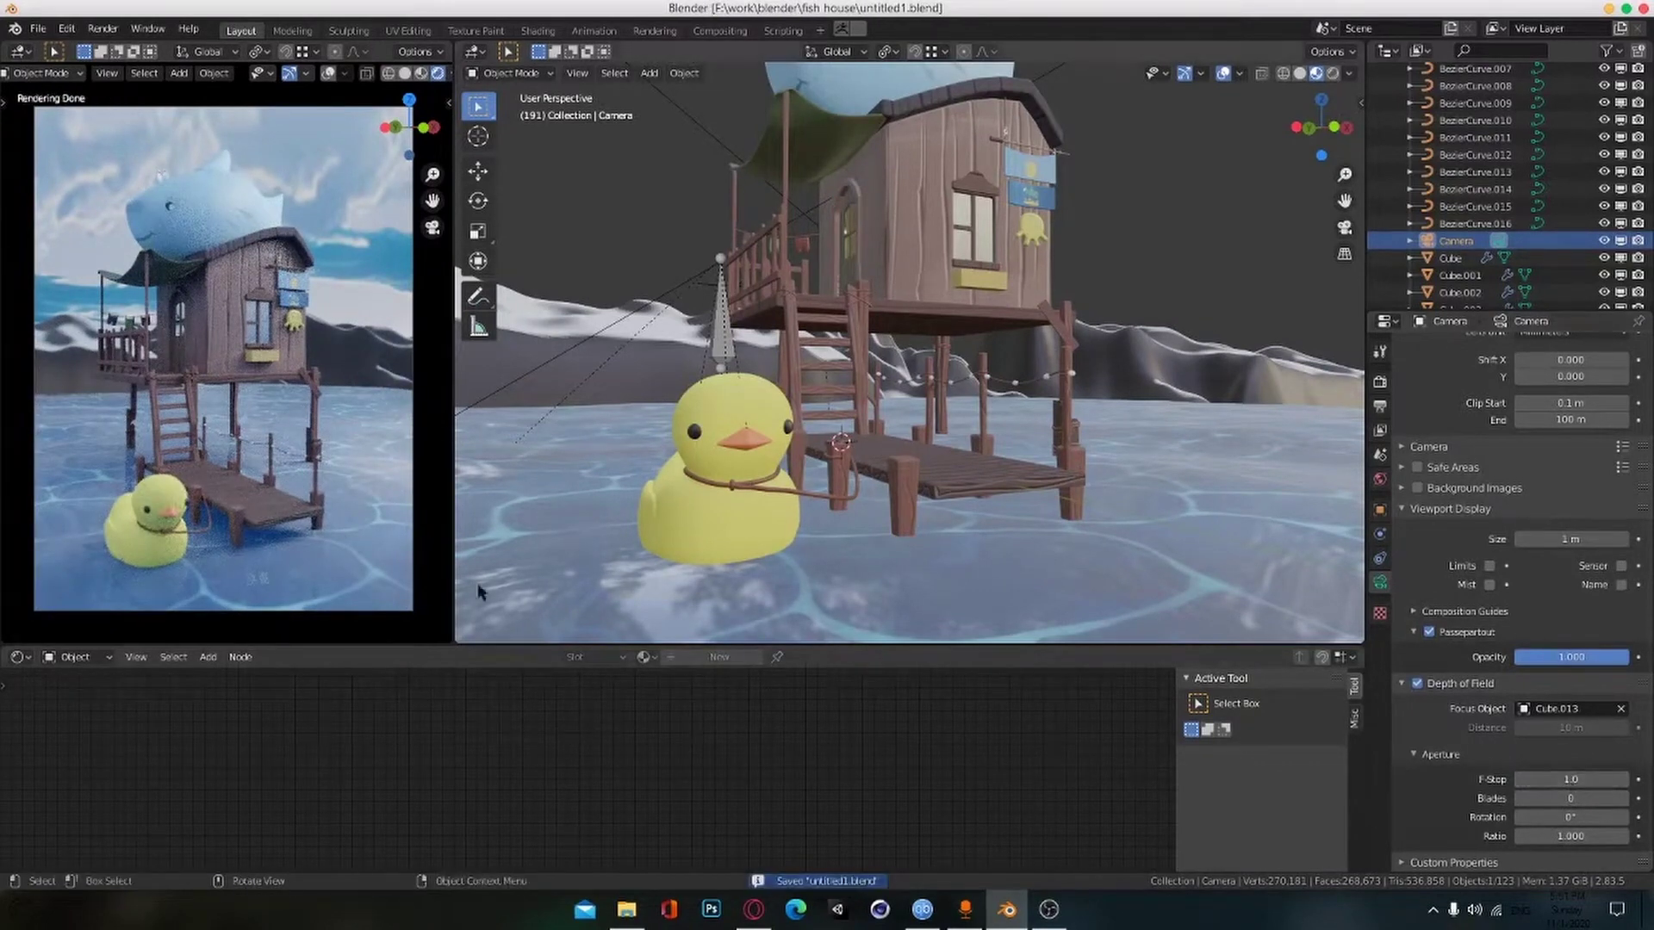
Step: Review the camera's composition guides, switch its passepartout off and on again, and save the file
{"action": "left_click", "coordinate": [1414, 610]}
{"action": "scroll", "coordinate": [1474, 636], "scroll_direction": "down", "scroll_amount": 1}
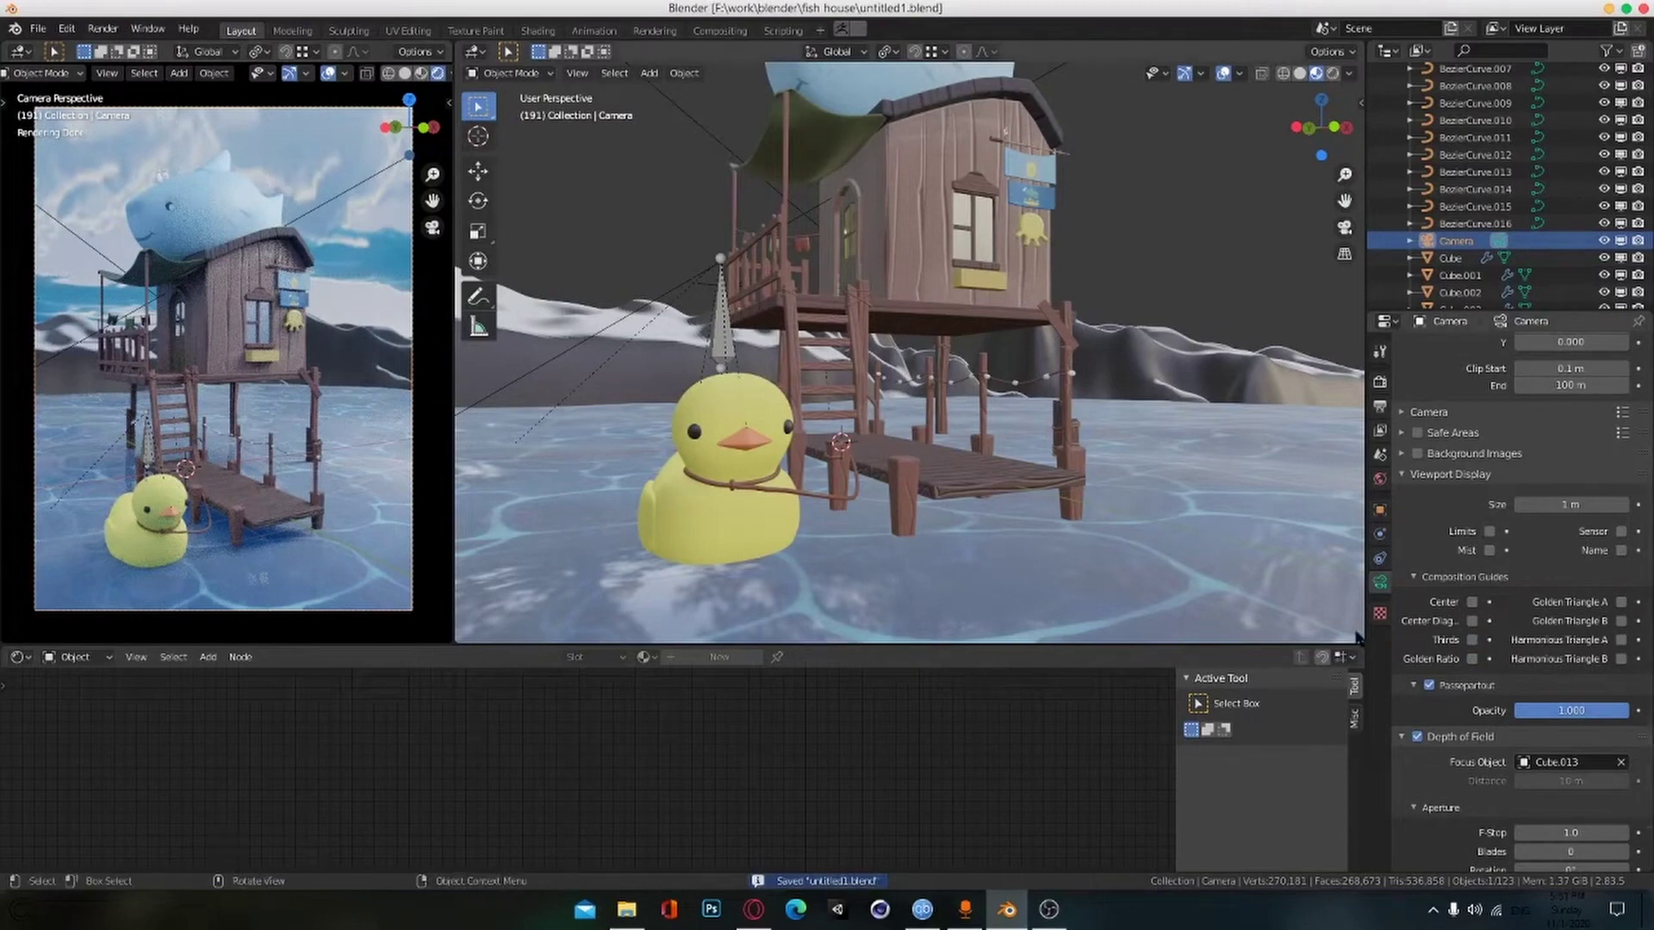
{"action": "left_click", "coordinate": [1430, 685]}
{"action": "left_click", "coordinate": [1430, 685]}
{"action": "left_click", "coordinate": [1404, 474]}
{"action": "key", "text": "ctrl+s"}
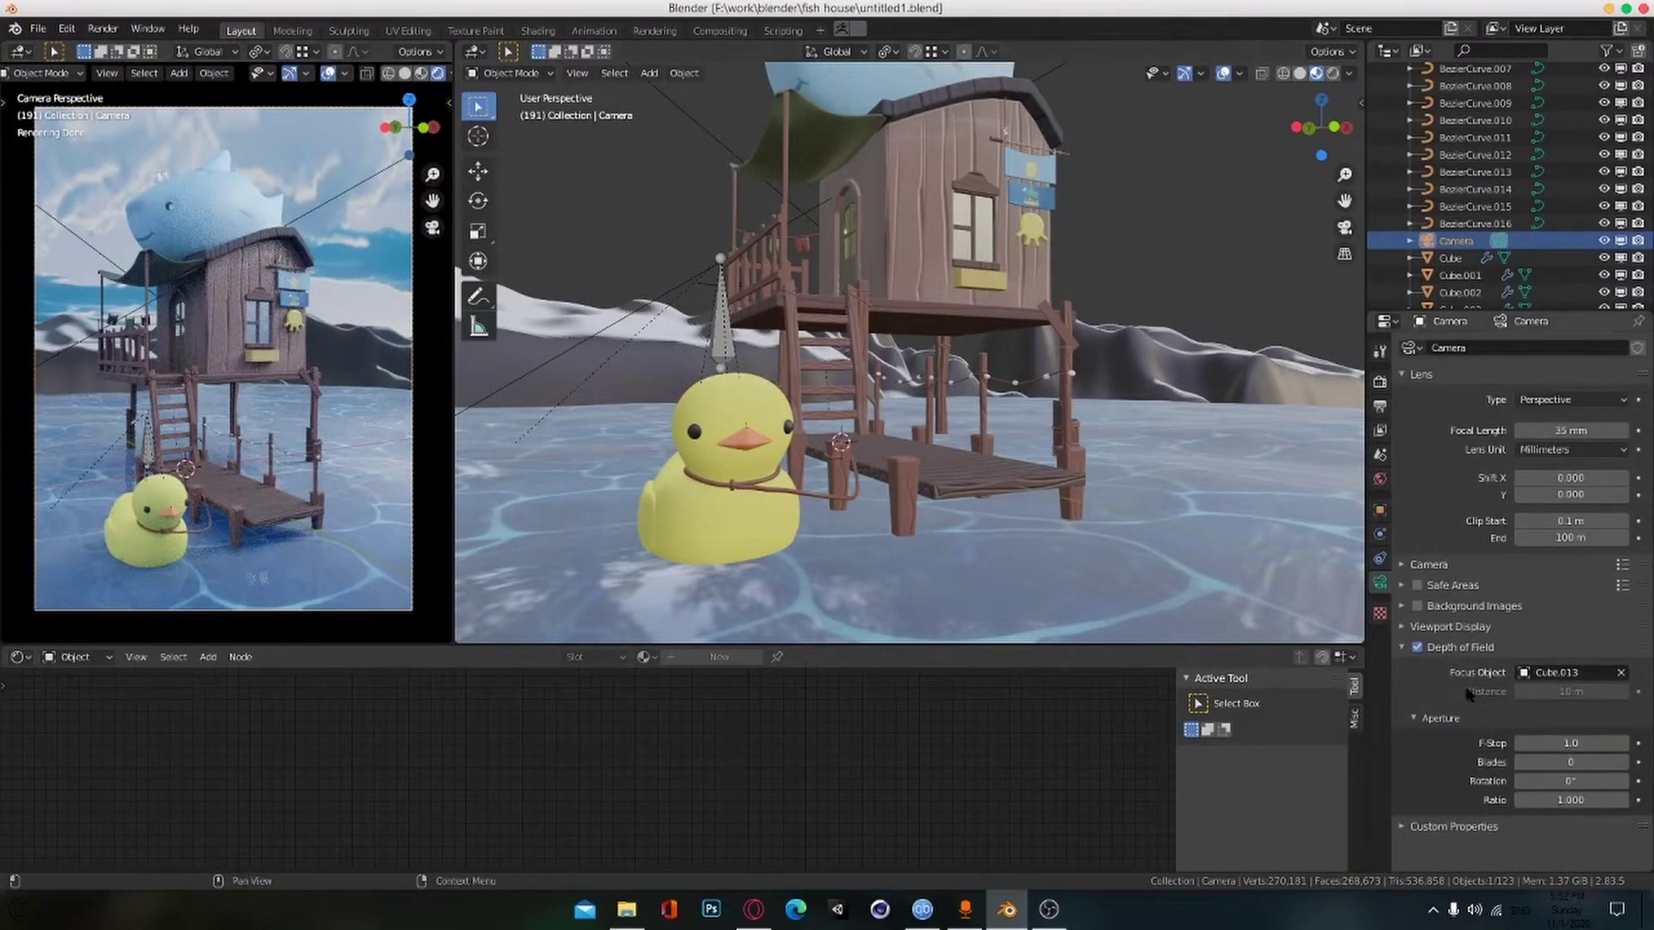
Step: Render the current frame as a still image from the camera
{"action": "left_click", "coordinate": [102, 28]}
{"action": "left_click", "coordinate": [130, 50]}
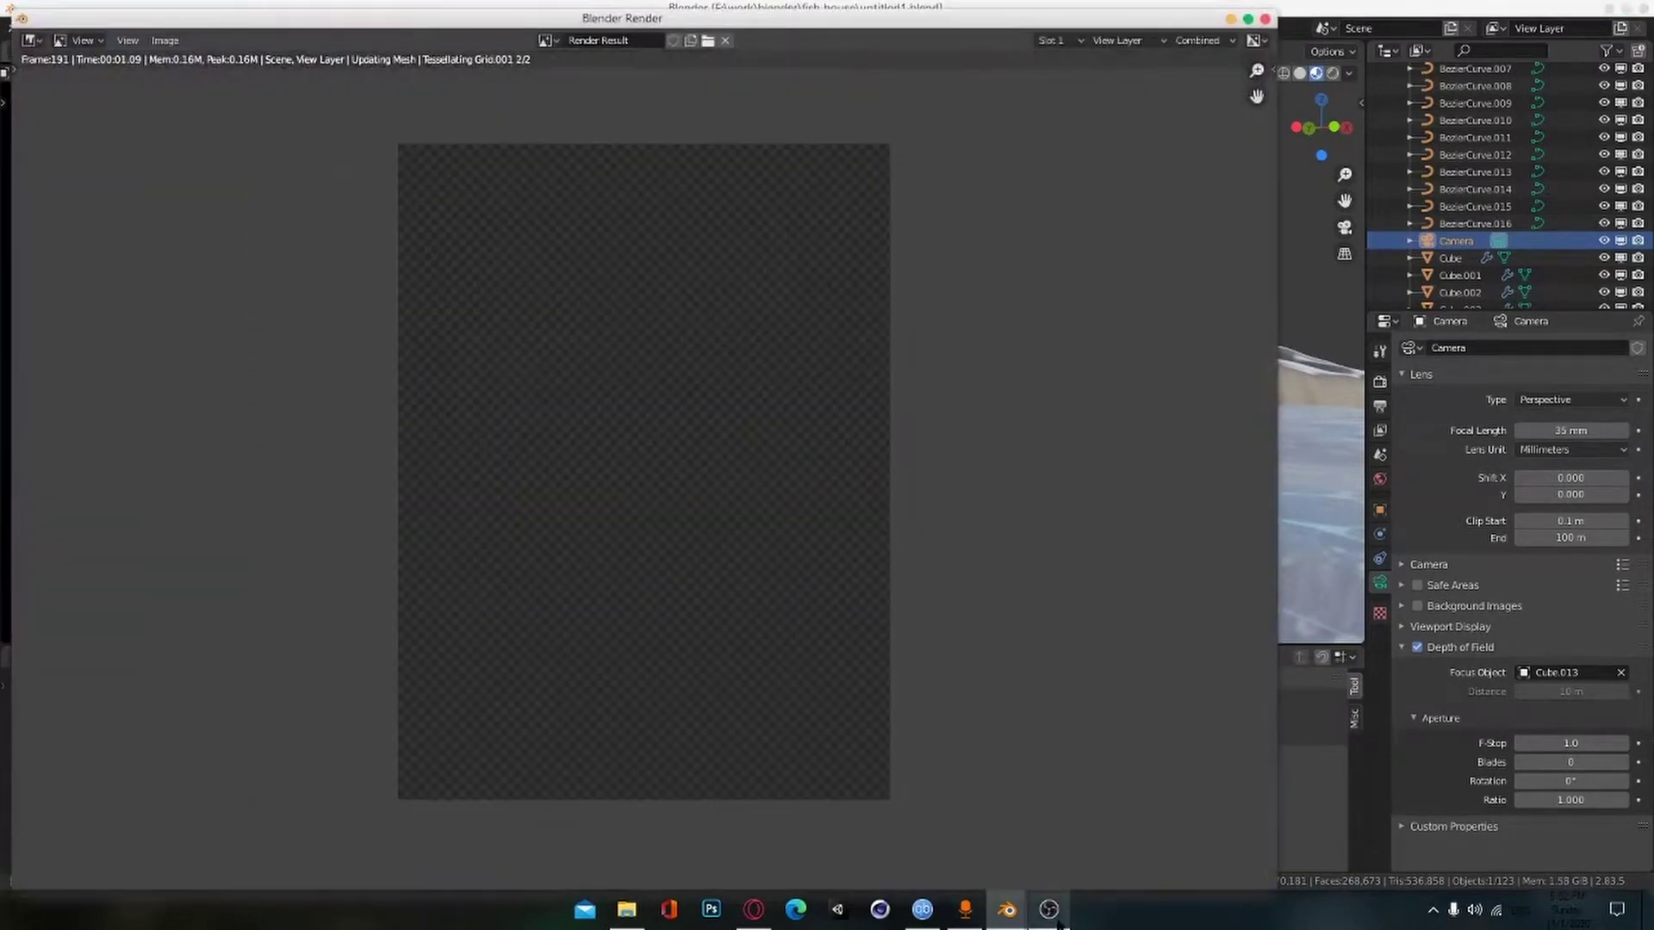